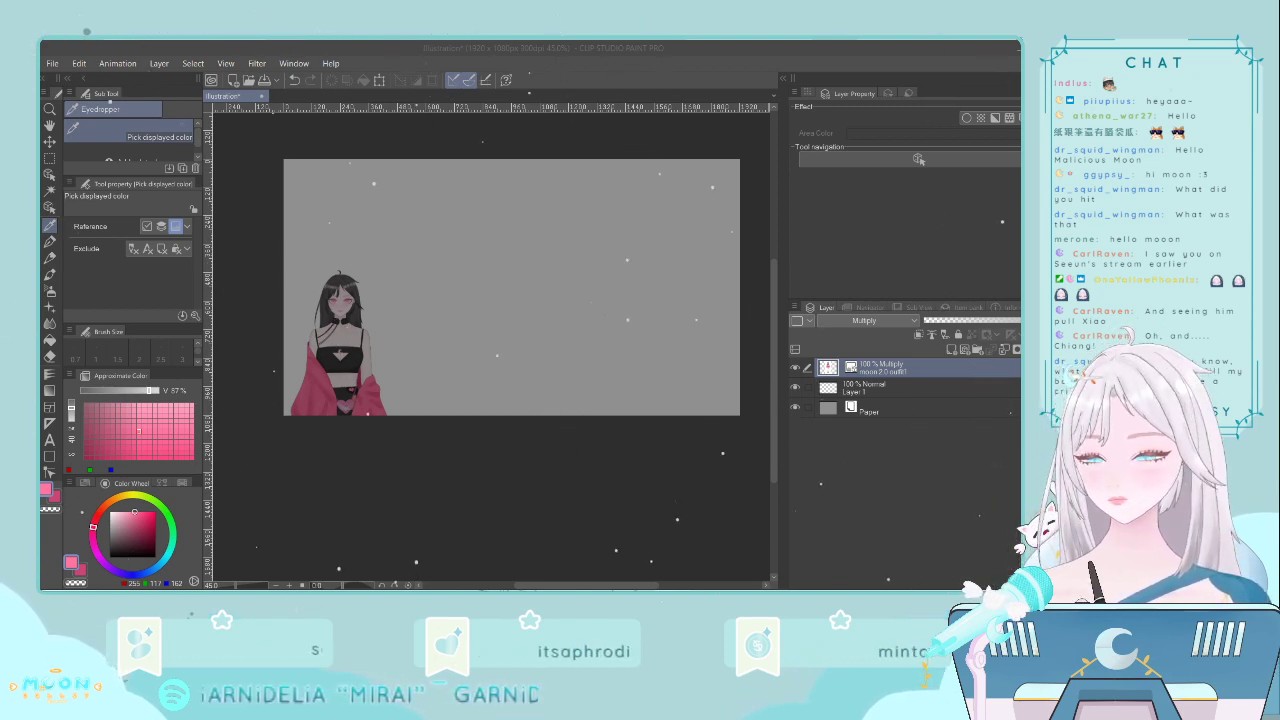
- Choose the rectangular selection tool and sample a dark grey as the drawing colour
left_click(677, 206)
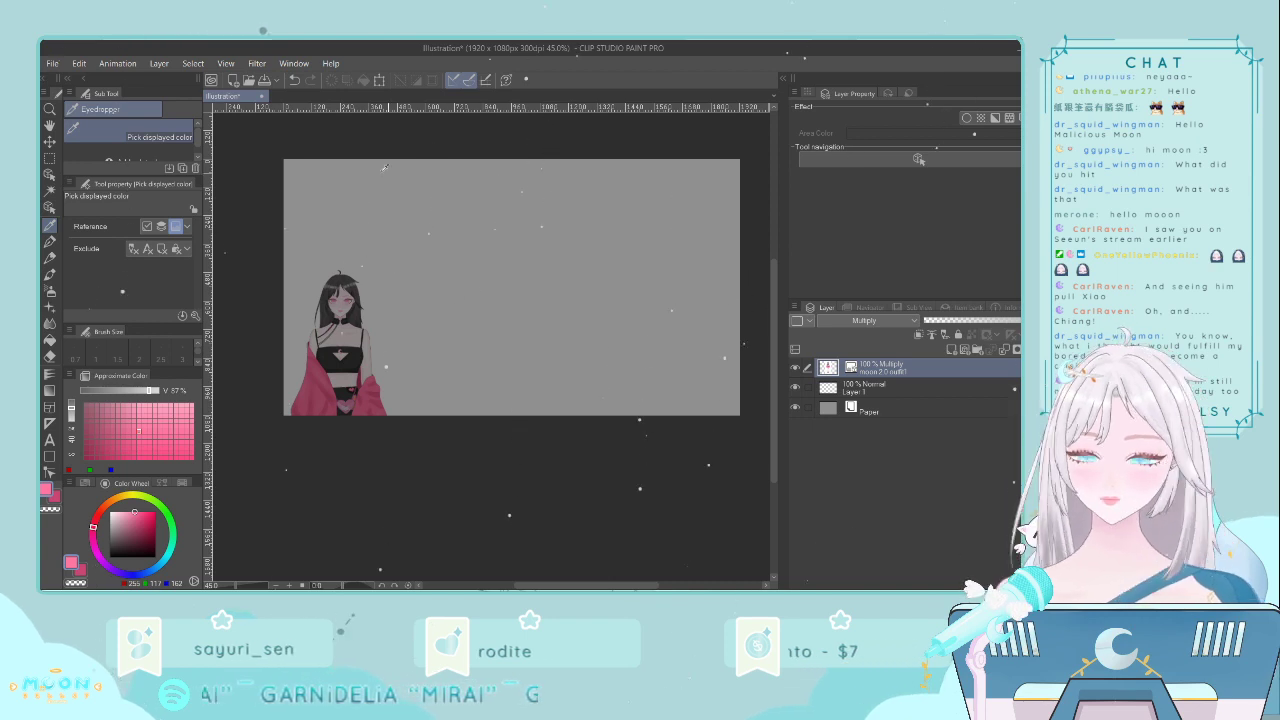
left_click(50, 155)
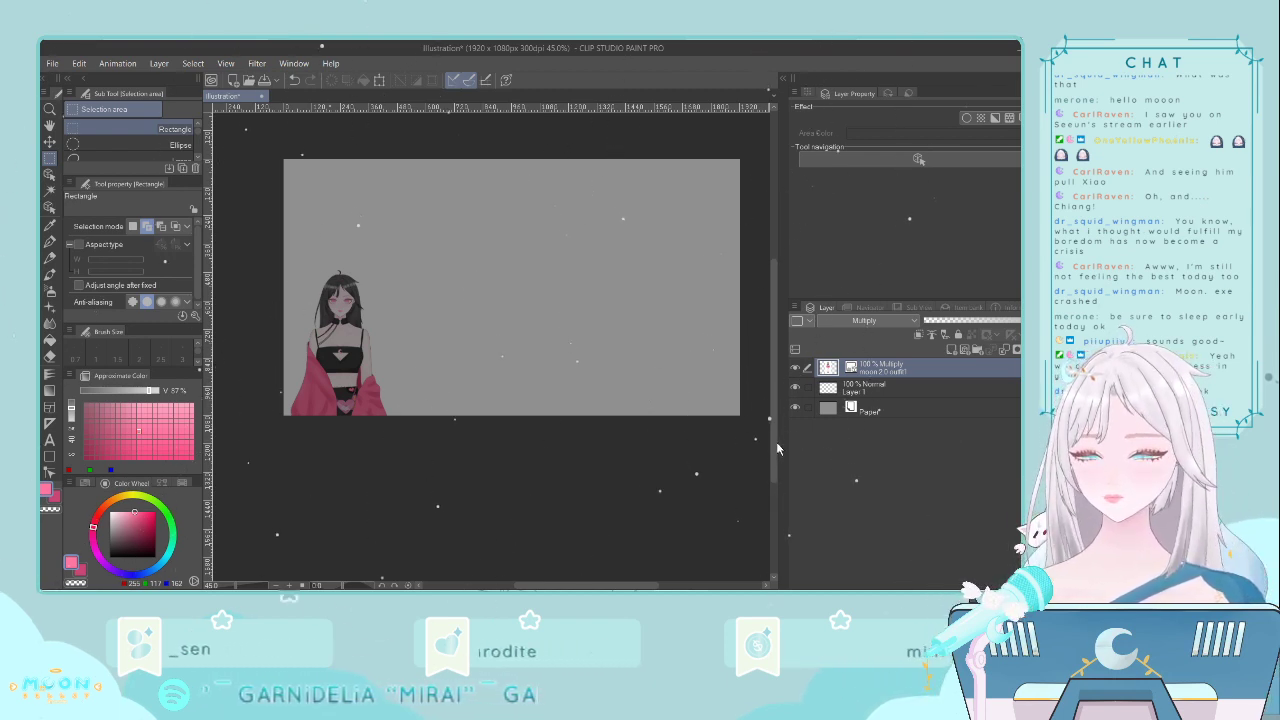
mouse_move(779, 438)
left_mouse_down()
mouse_move(763, 455)
mouse_move(775, 427)
left_mouse_up()
scroll(731, 443, "up", 1)
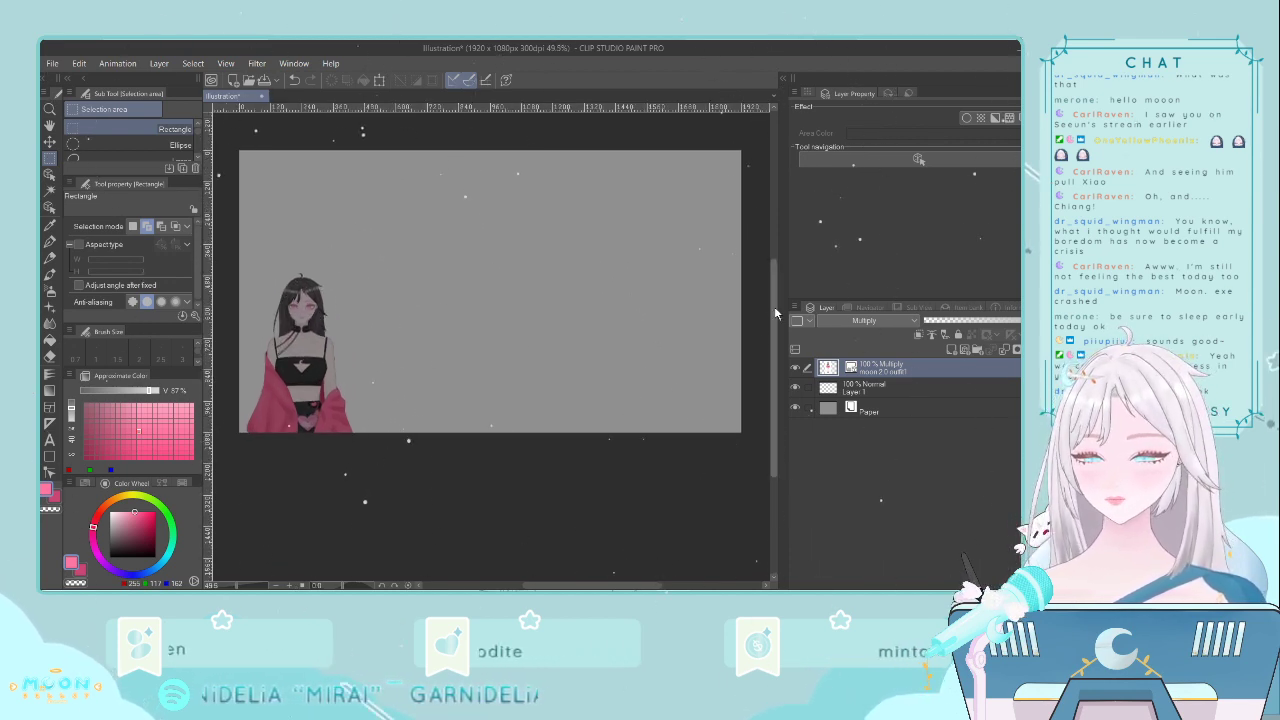
left_click_drag(773, 318, 768, 302)
left_click_drag(580, 585, 580, 585)
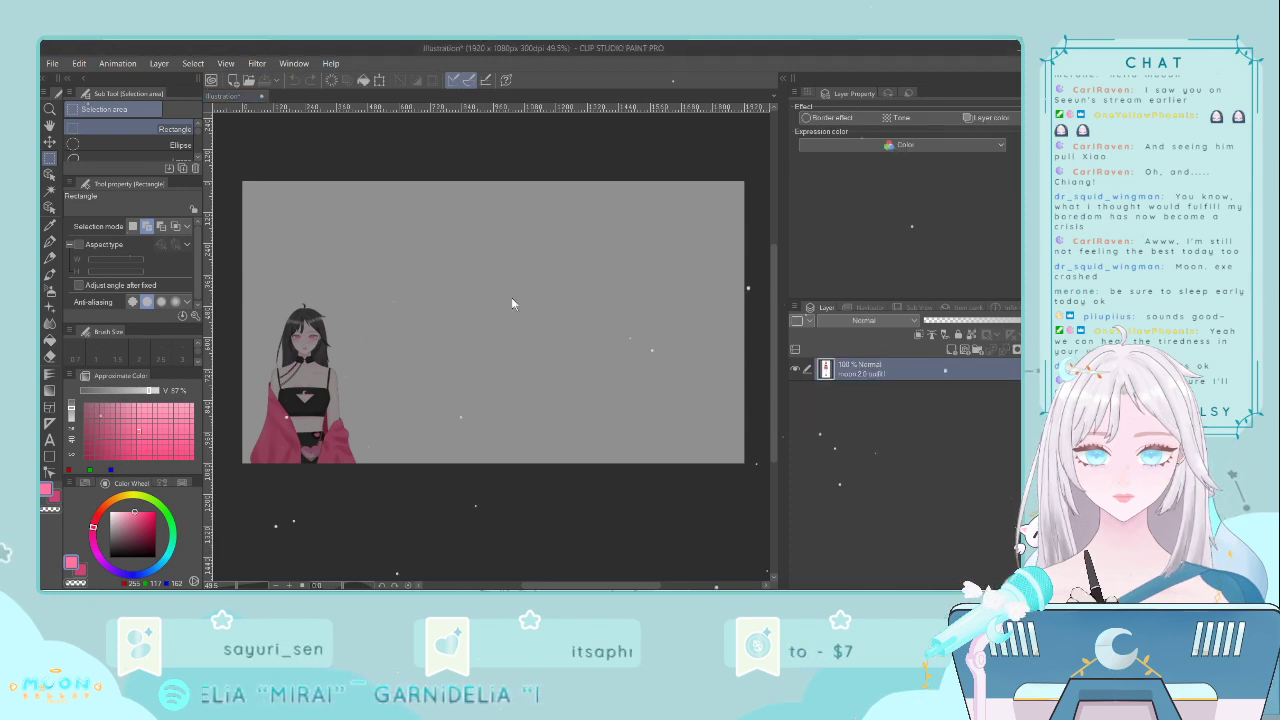
key("i")
left_click(714, 216)
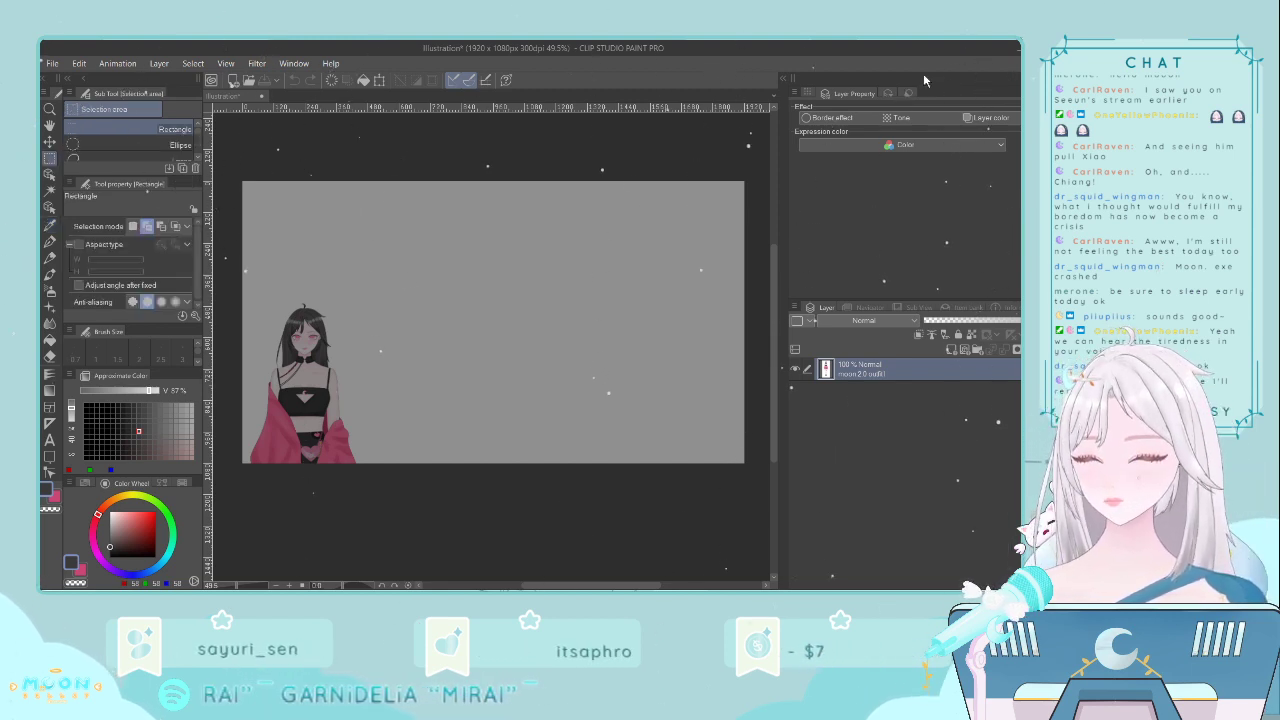
key("ctrl+z")
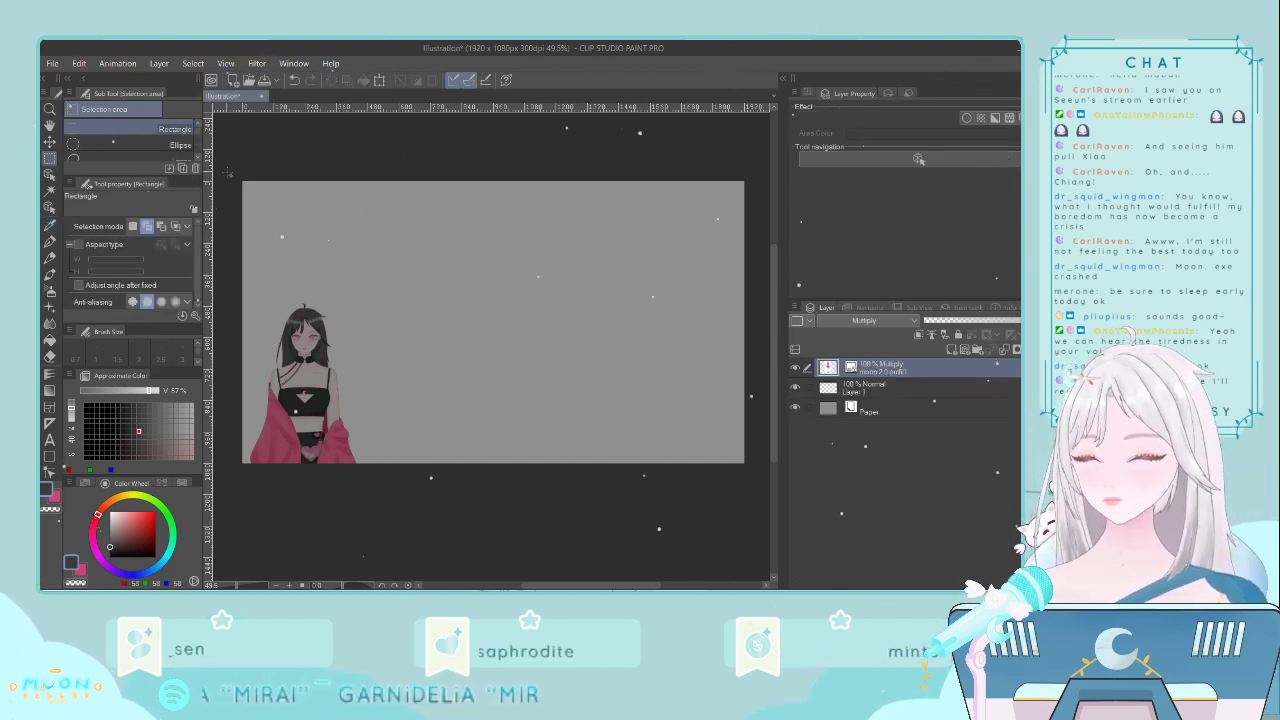
- Fill Layer 1 across the whole canvas with the dark grey, refill it with black and clear the selection
left_click_drag(228, 172, 770, 472)
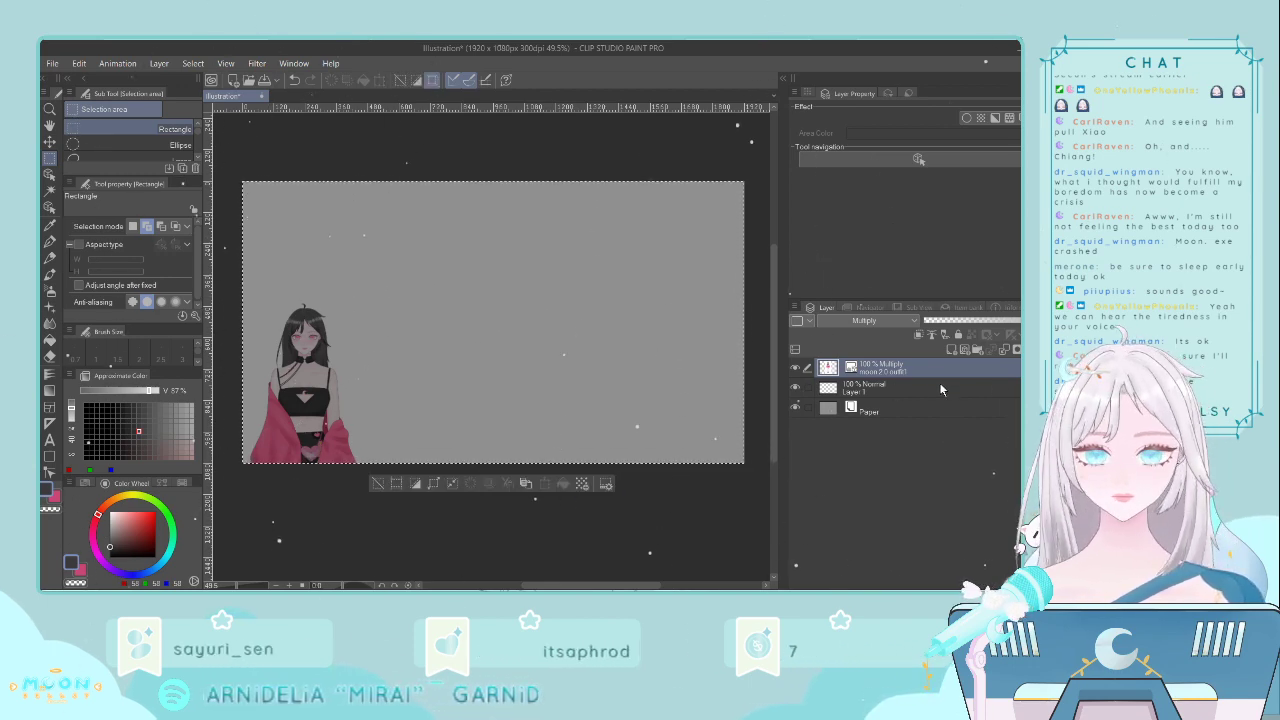
left_click(900, 388)
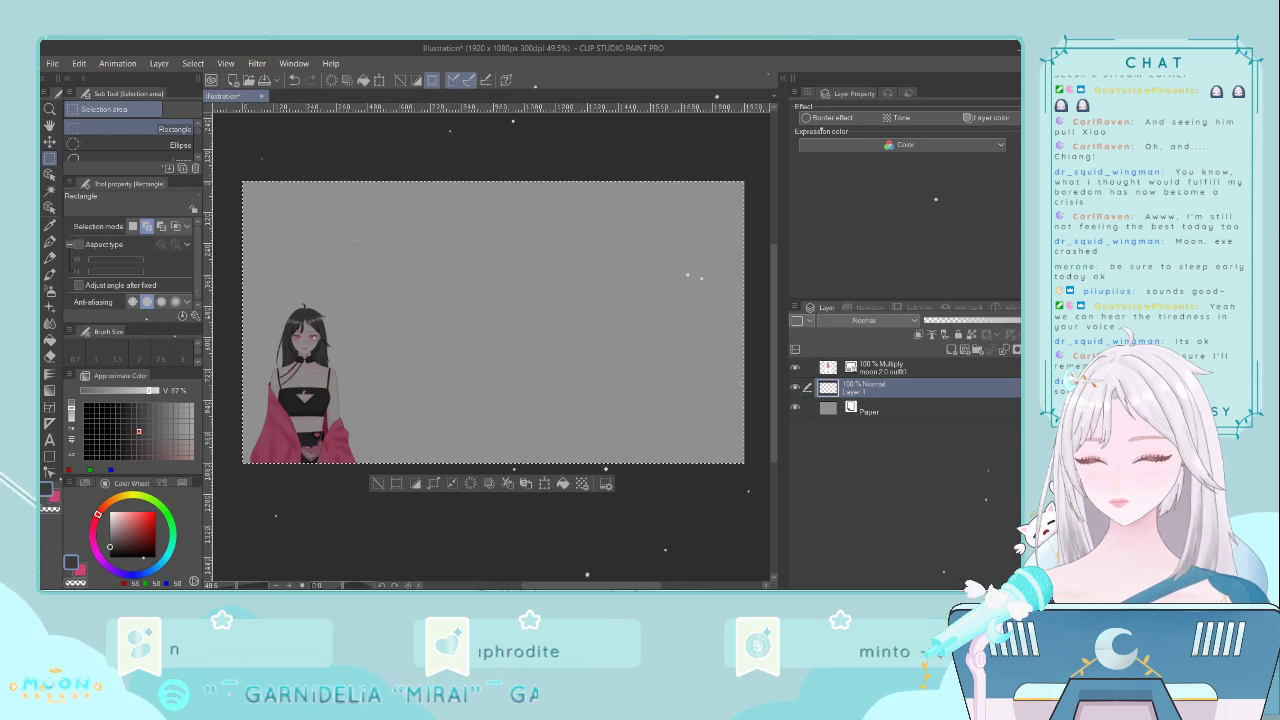
left_click(563, 484)
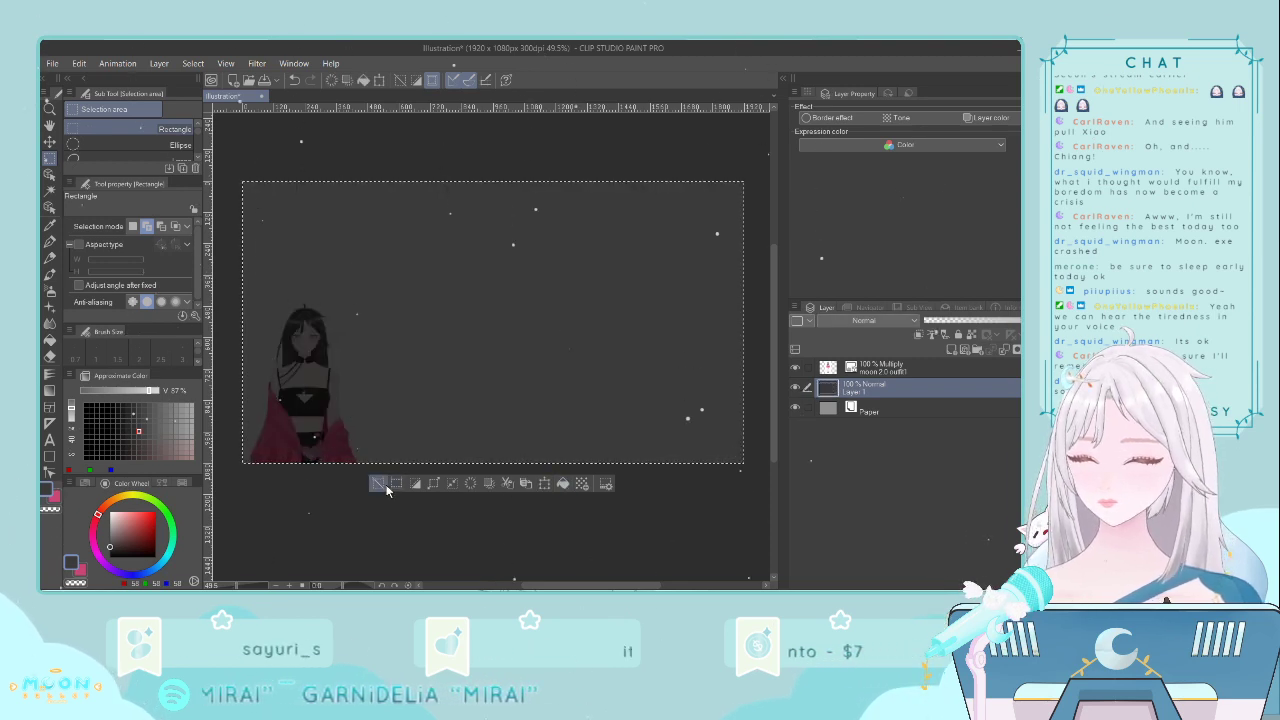
left_click(112, 431)
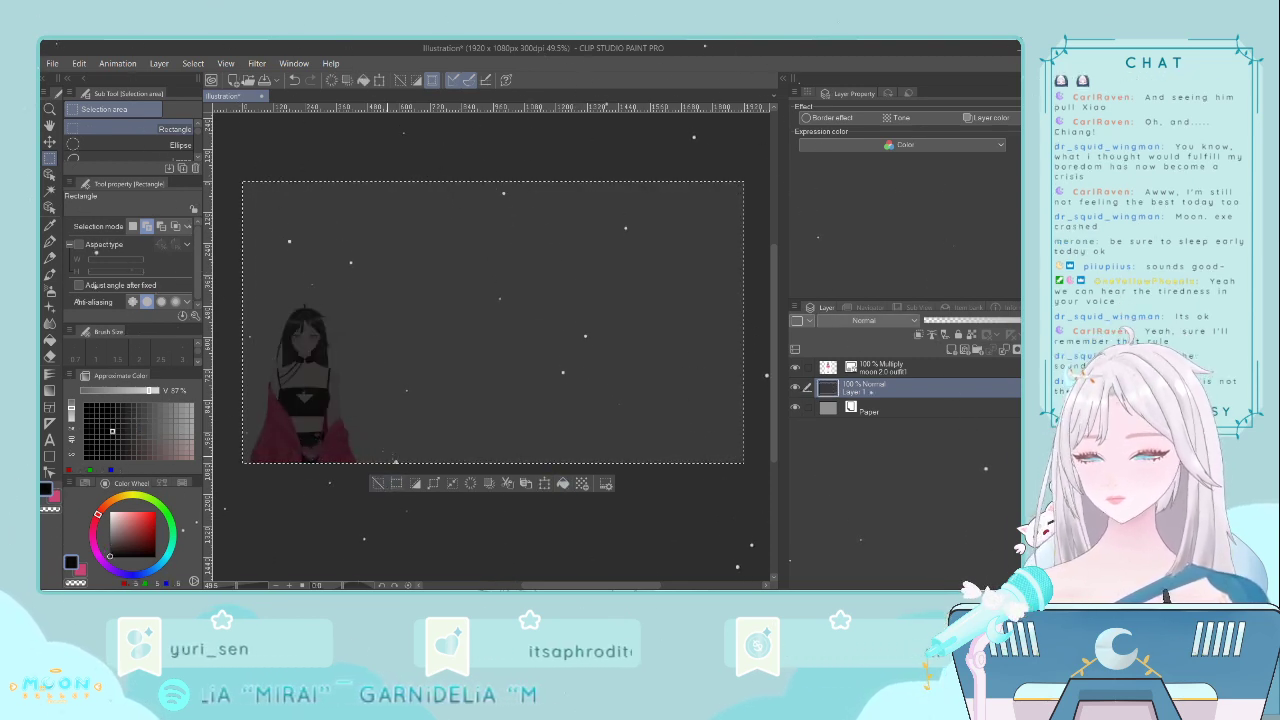
left_click(562, 484)
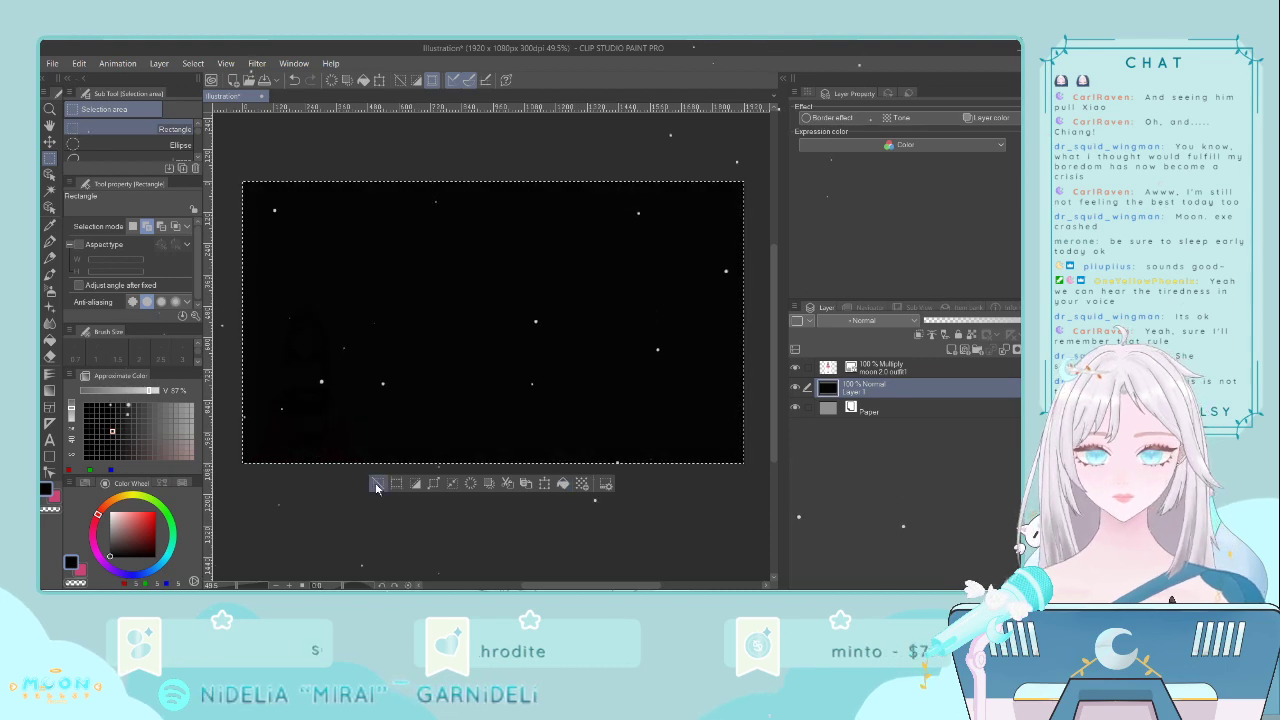
left_click(378, 484)
- Set the blending mode of the moon 2.0 outfit layer to Normal
left_click(893, 370)
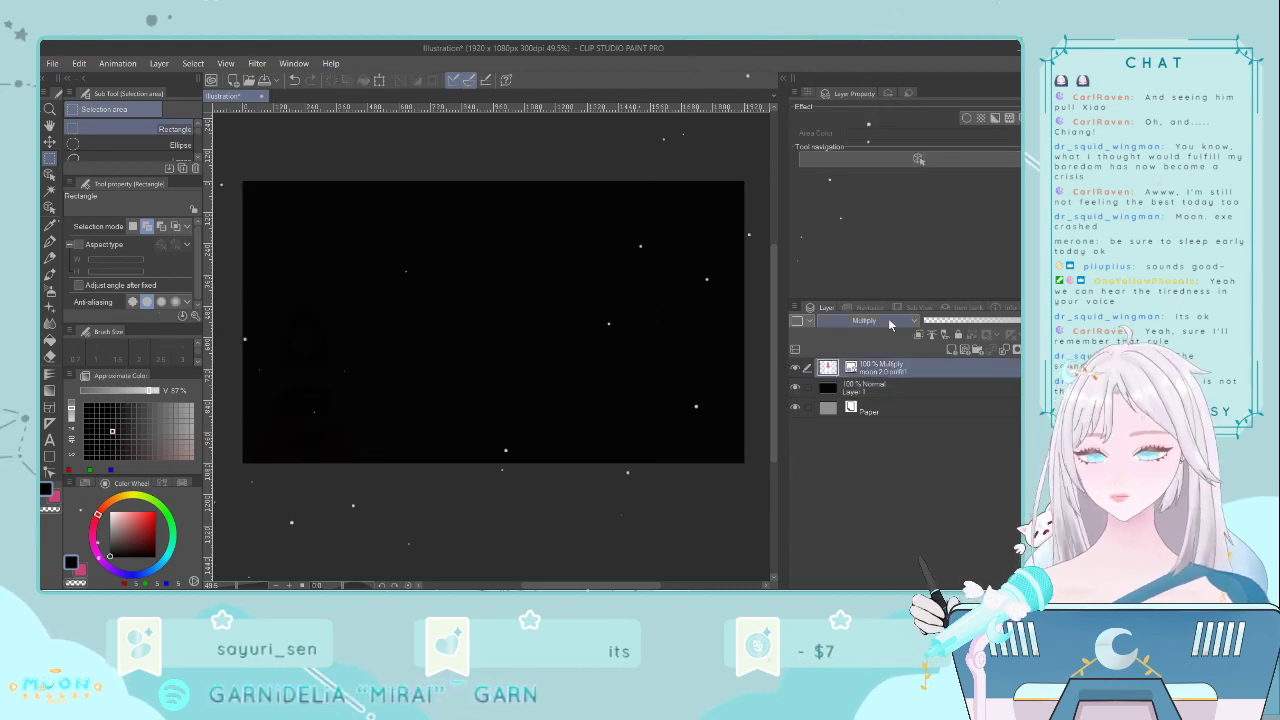
left_click(851, 61)
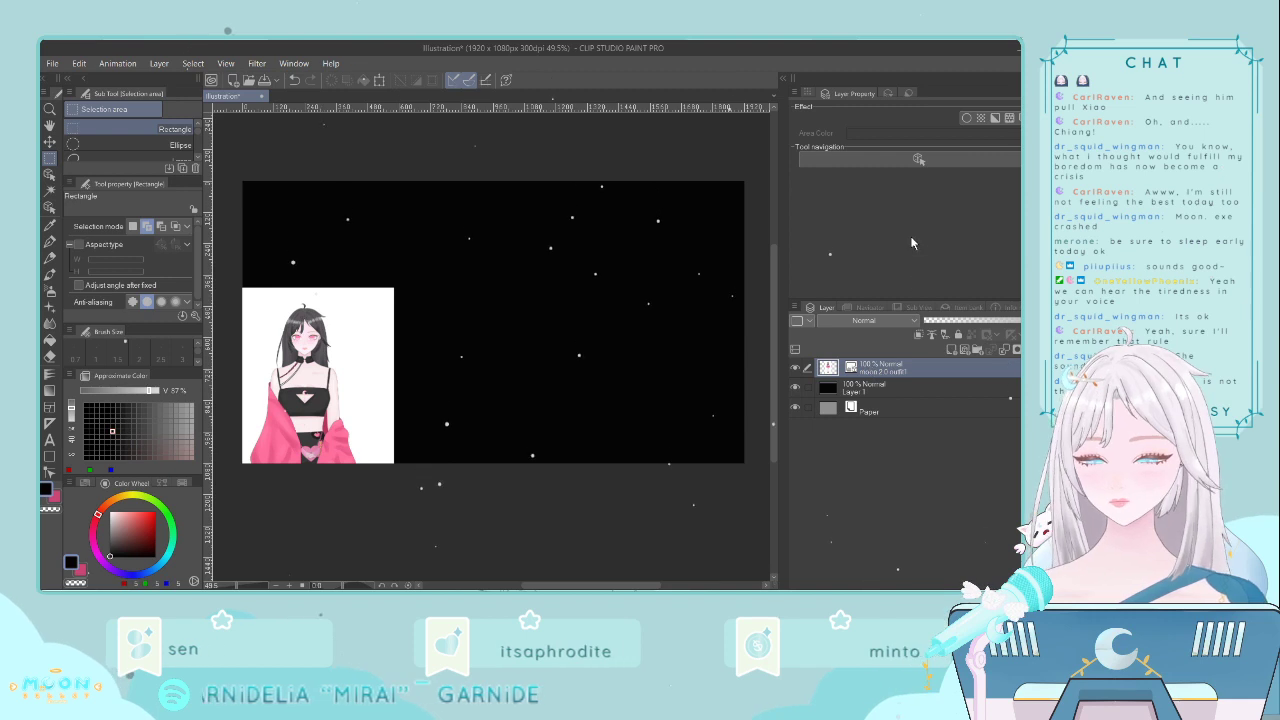
- Refill Layer 1 across the whole canvas with a very dark brownish grey and clear the selection
left_click(826, 396)
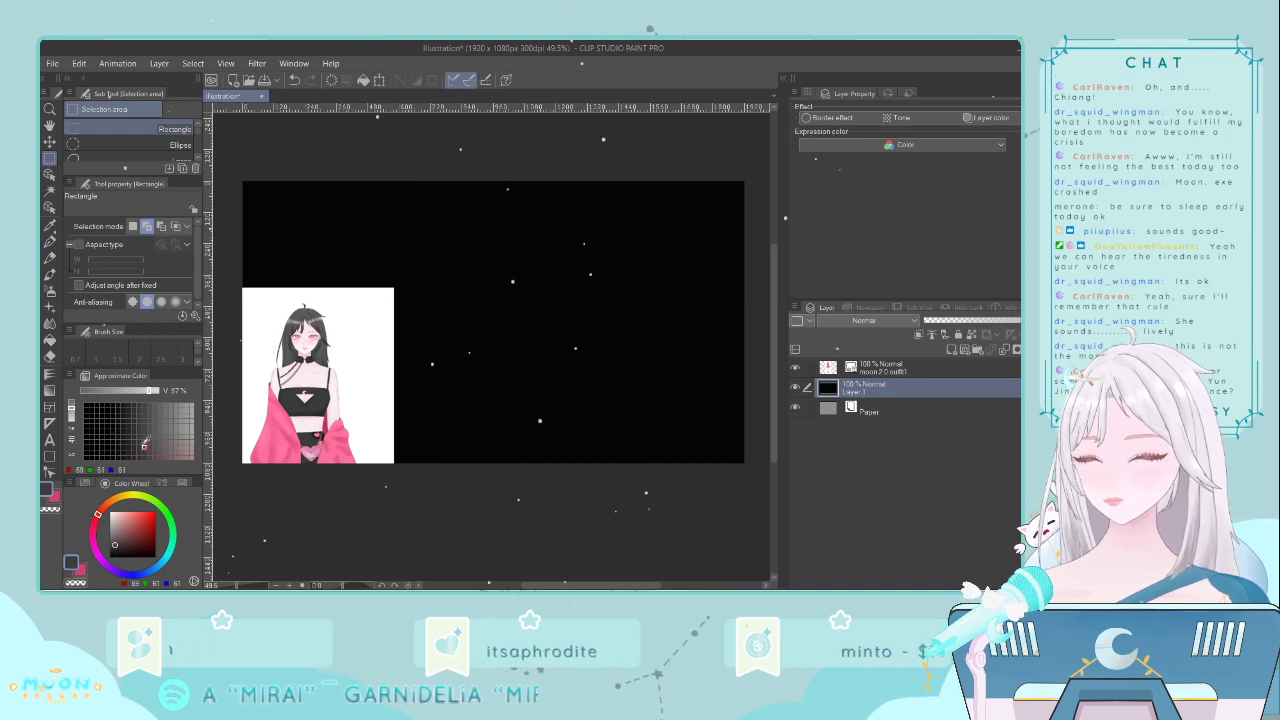
left_click(129, 452)
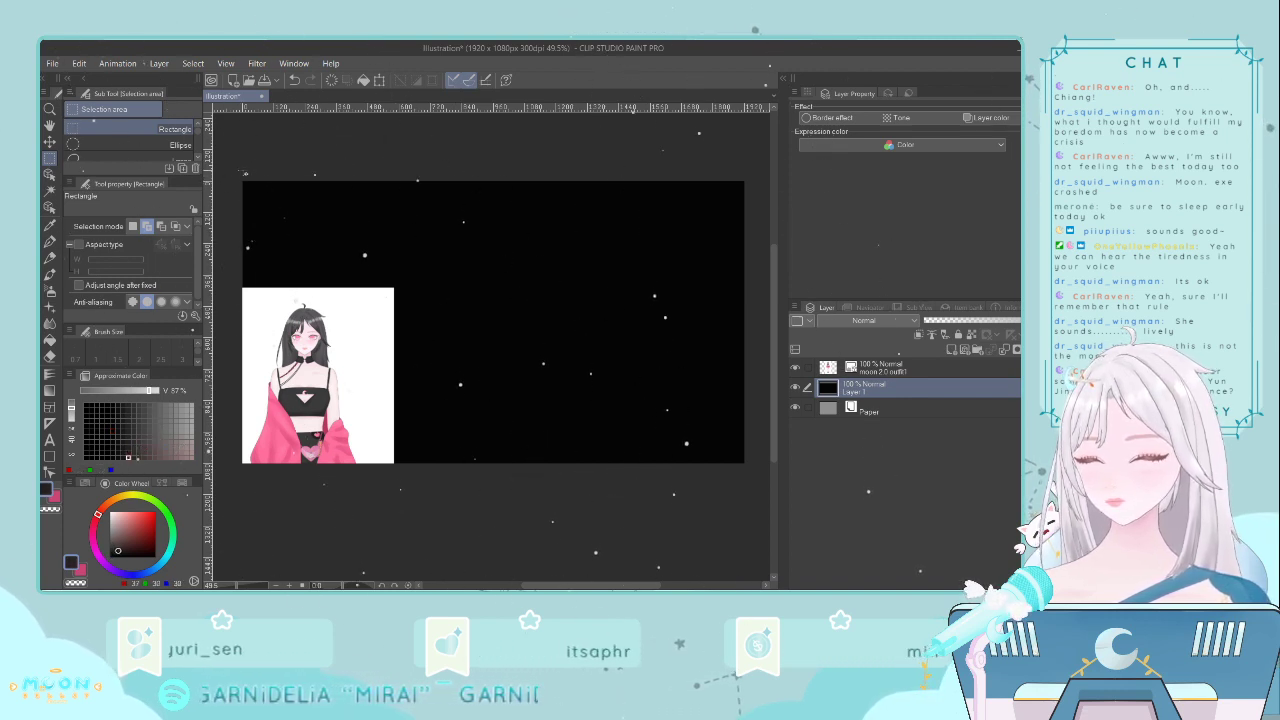
left_click_drag(245, 175, 386, 277)
left_click(223, 284)
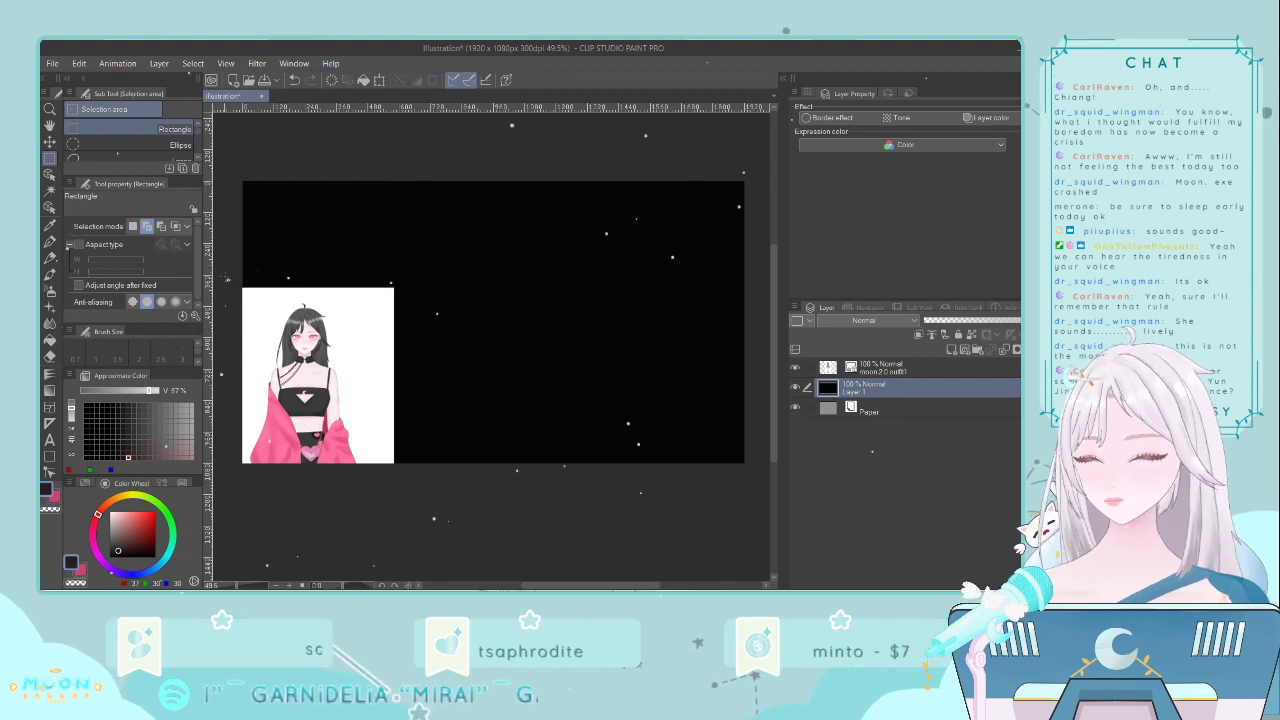
left_click_drag(250, 168, 750, 492)
left_click(563, 483)
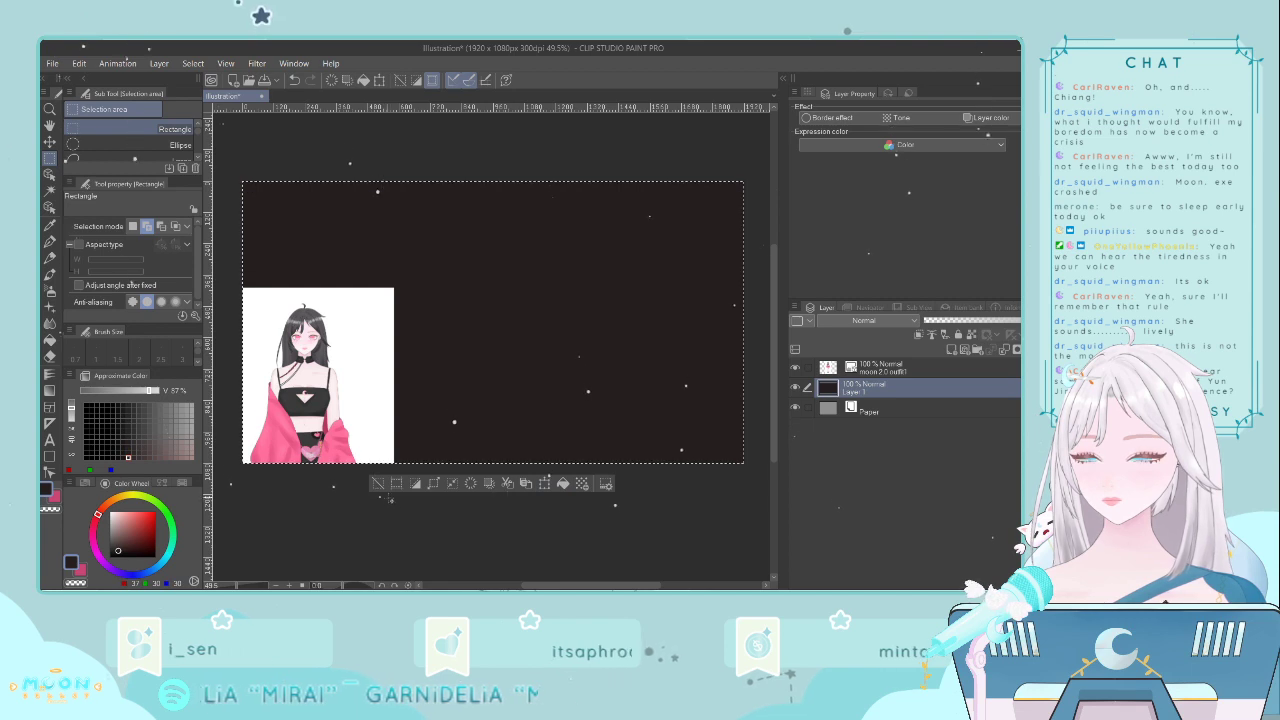
left_click(377, 483)
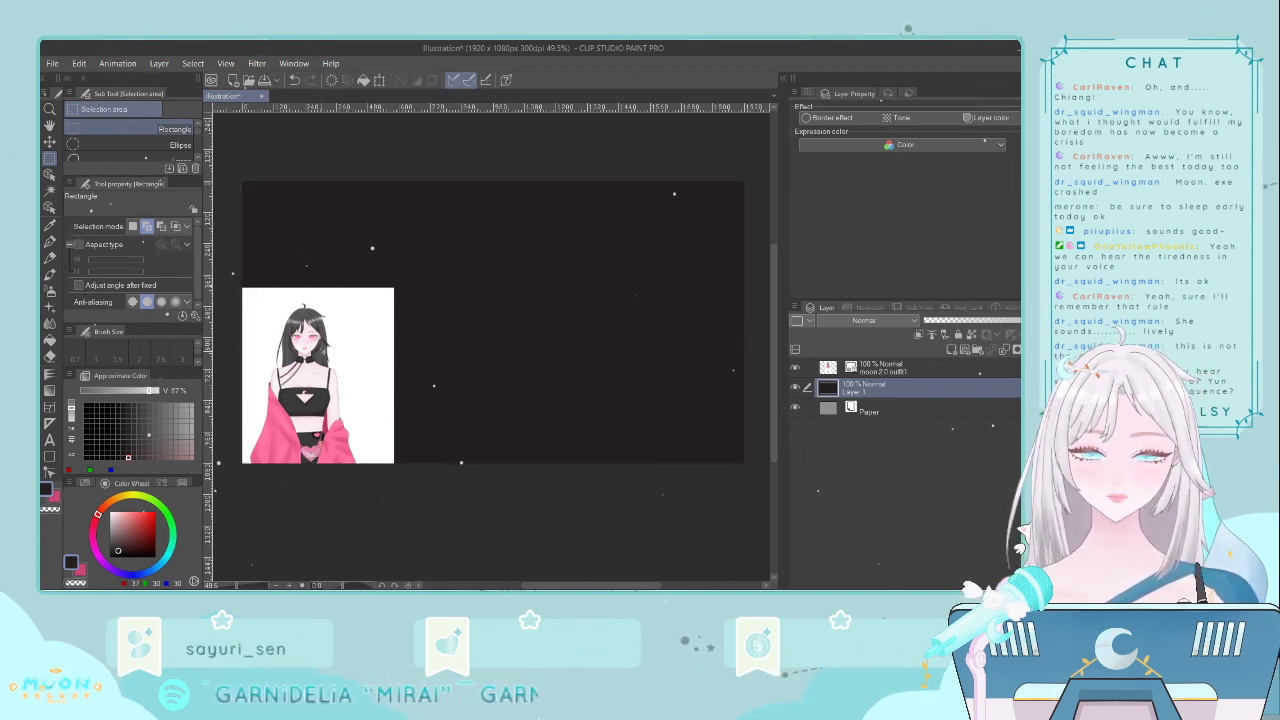
- Select the whole canvas, choose a slightly different dark shade for Layer 1 and clear the selection
left_click_drag(287, 211, 747, 472)
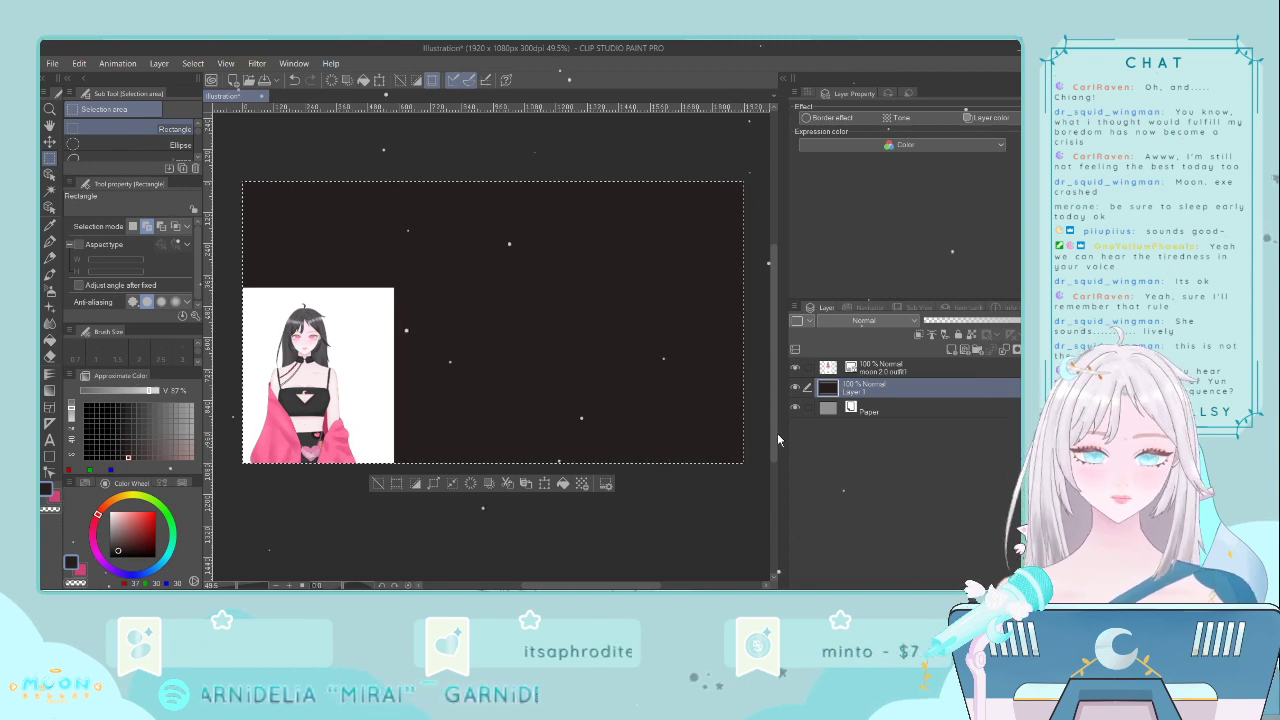
left_click(128, 447)
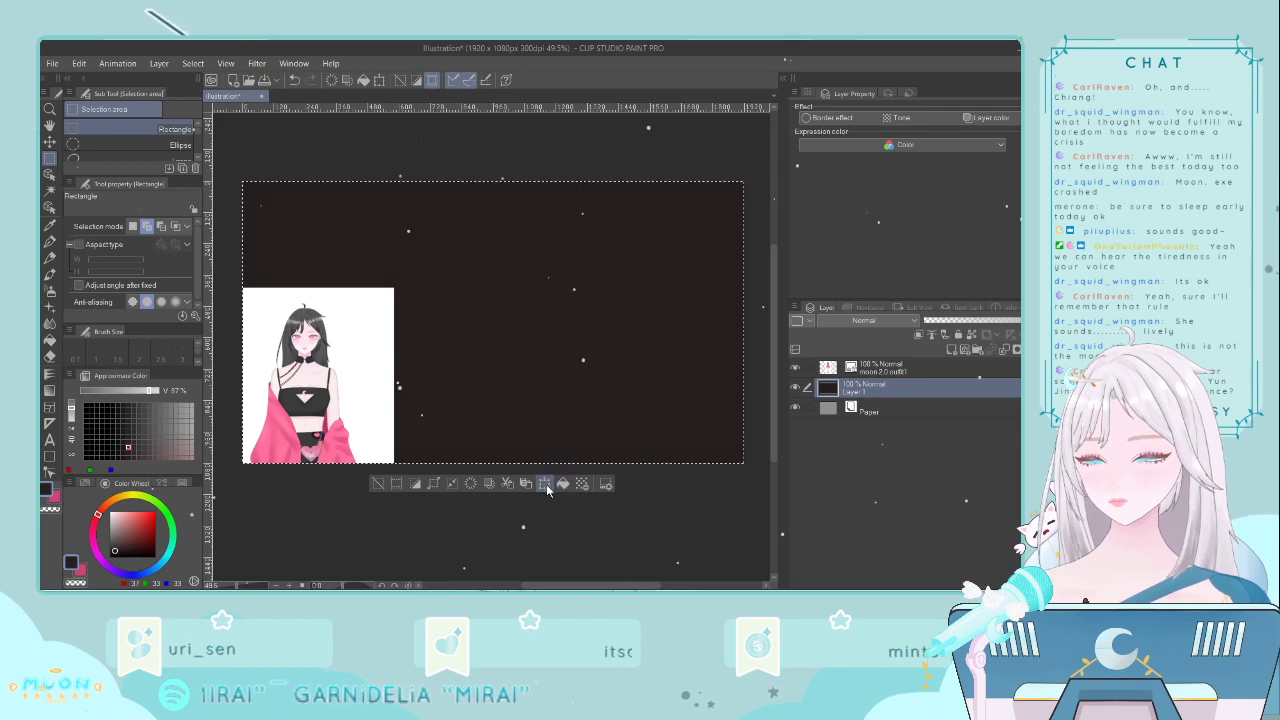
left_click(379, 486)
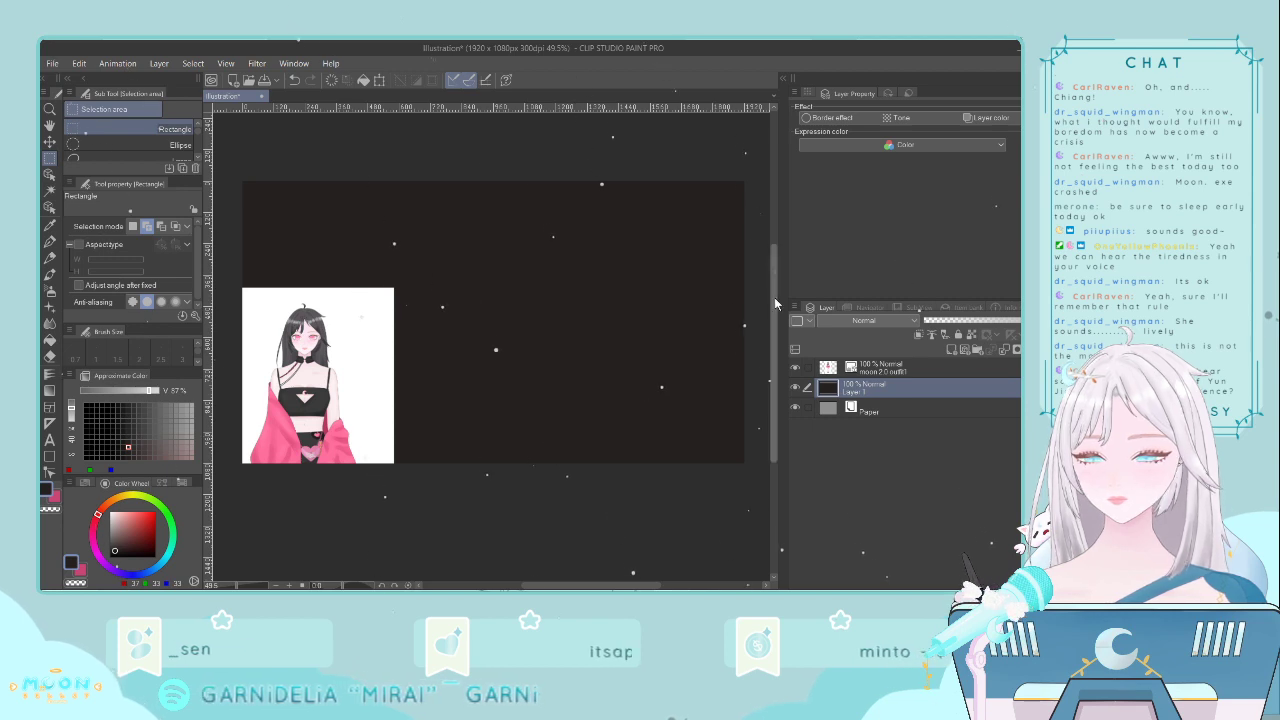
- Fill Layer 1 across the whole canvas with a neutral dark grey and clear the selection
left_click_drag(775, 299, 777, 303)
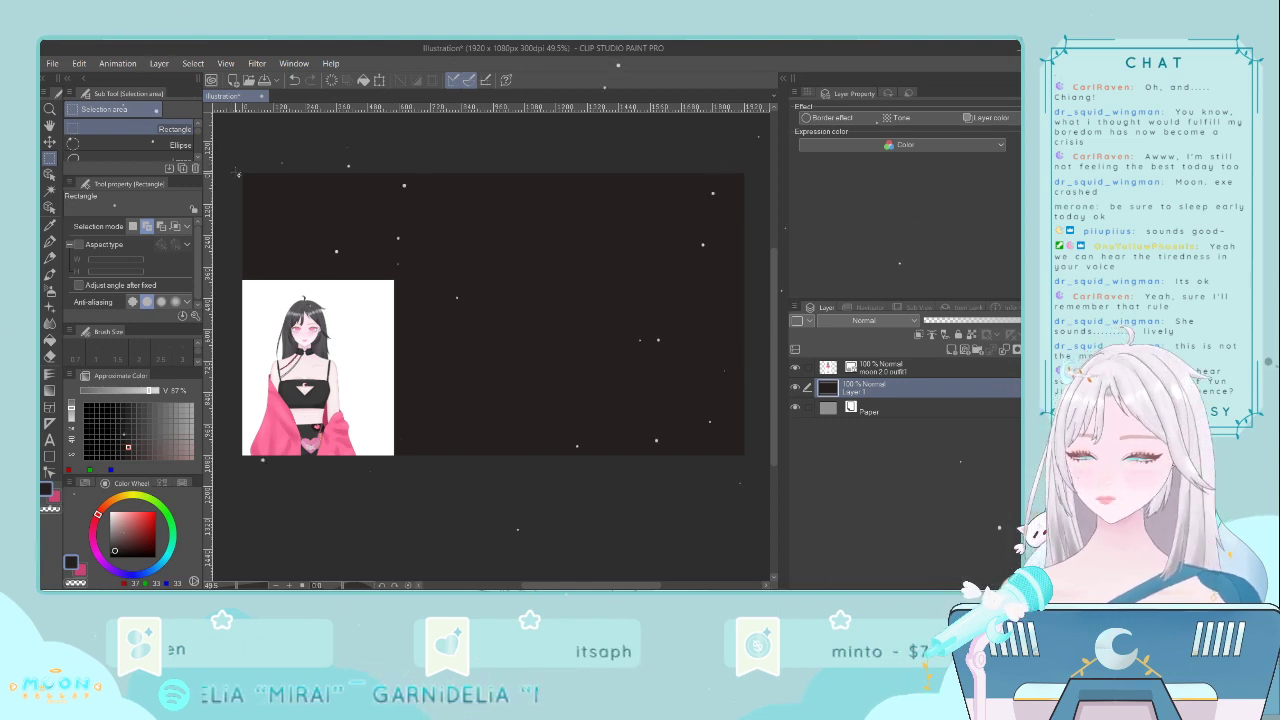
left_click_drag(238, 167, 721, 470)
left_click_drag(602, 585, 587, 585)
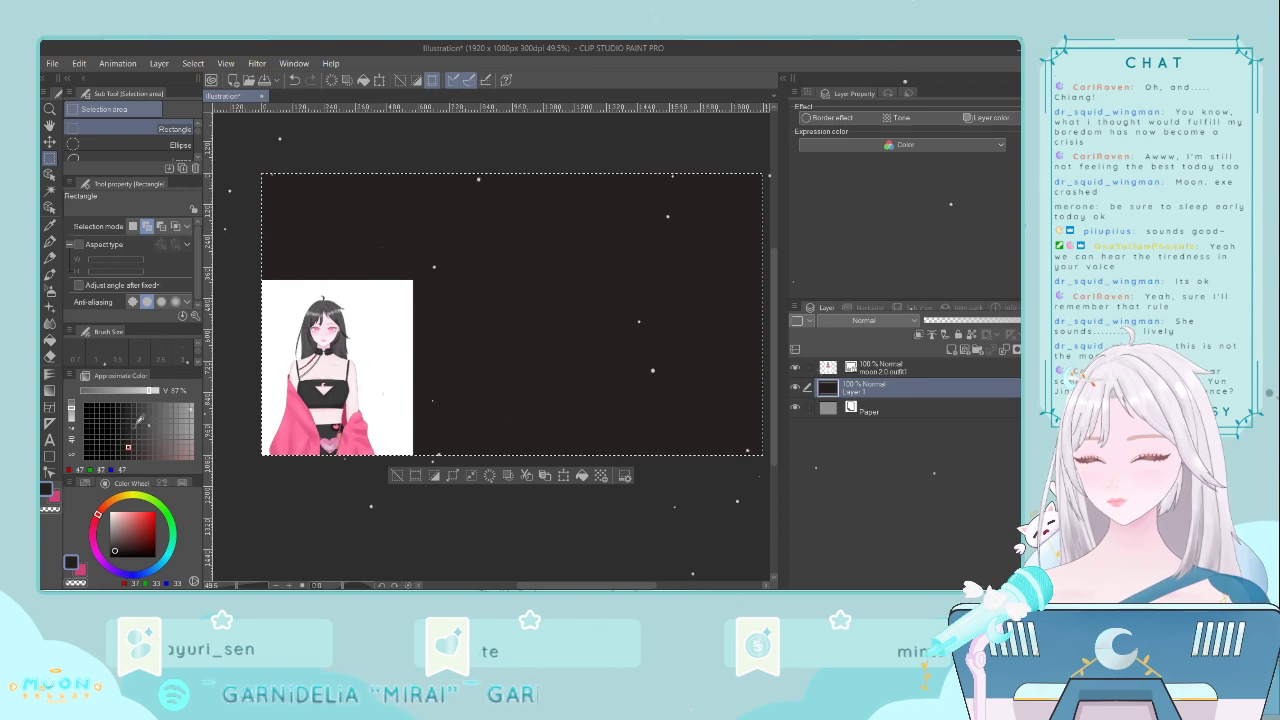
left_click(563, 477)
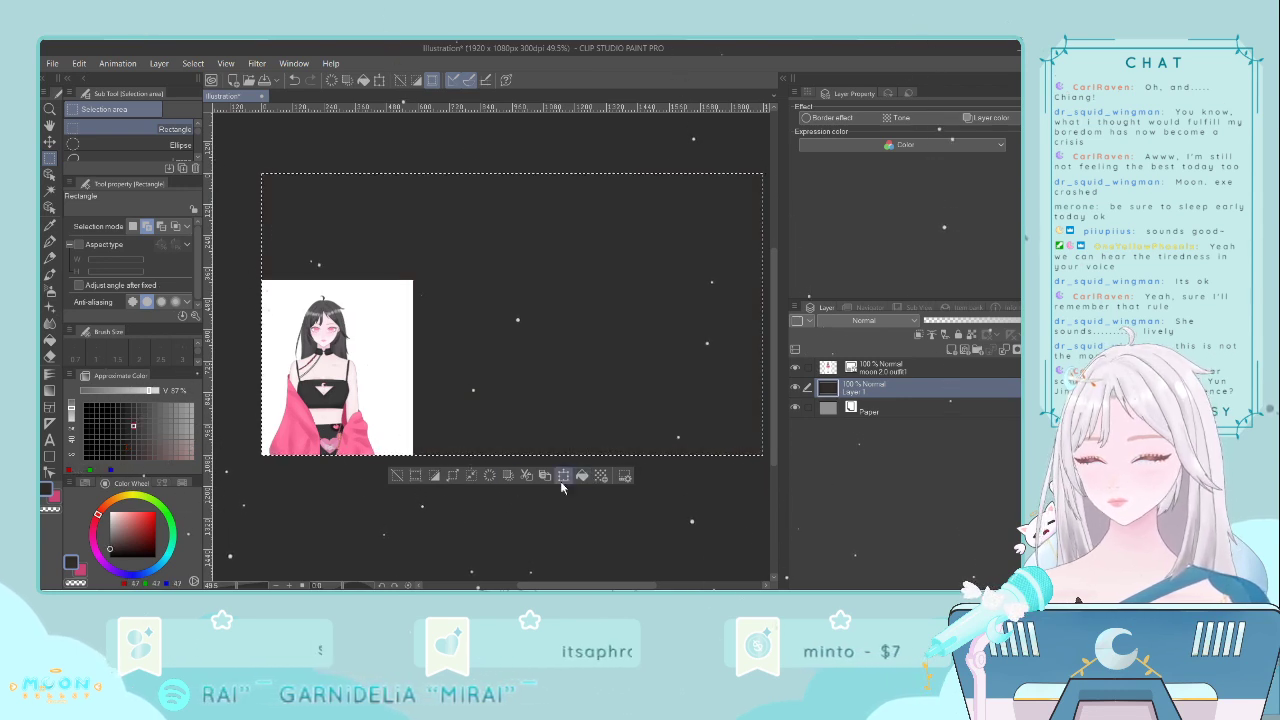
left_click(396, 476)
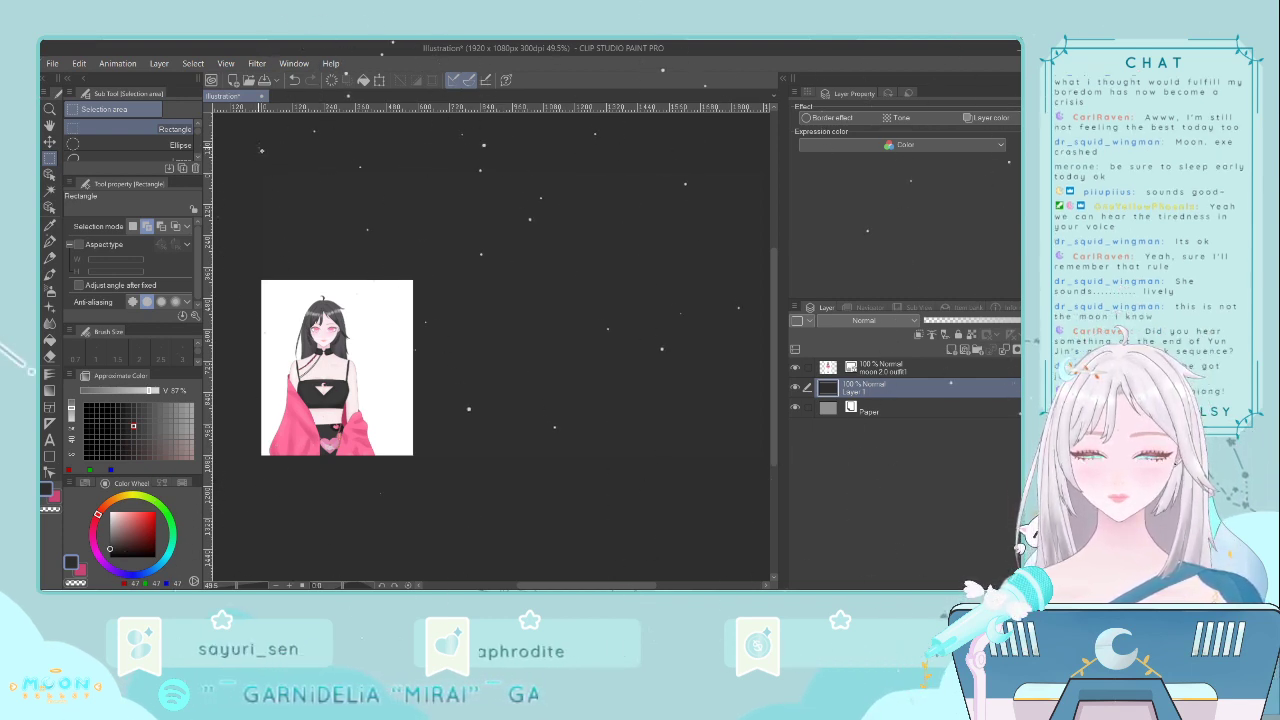
- Toggle the visibility of the moon 2.0 outfit layer to compare the canvas with and without the character image
left_click(877, 372)
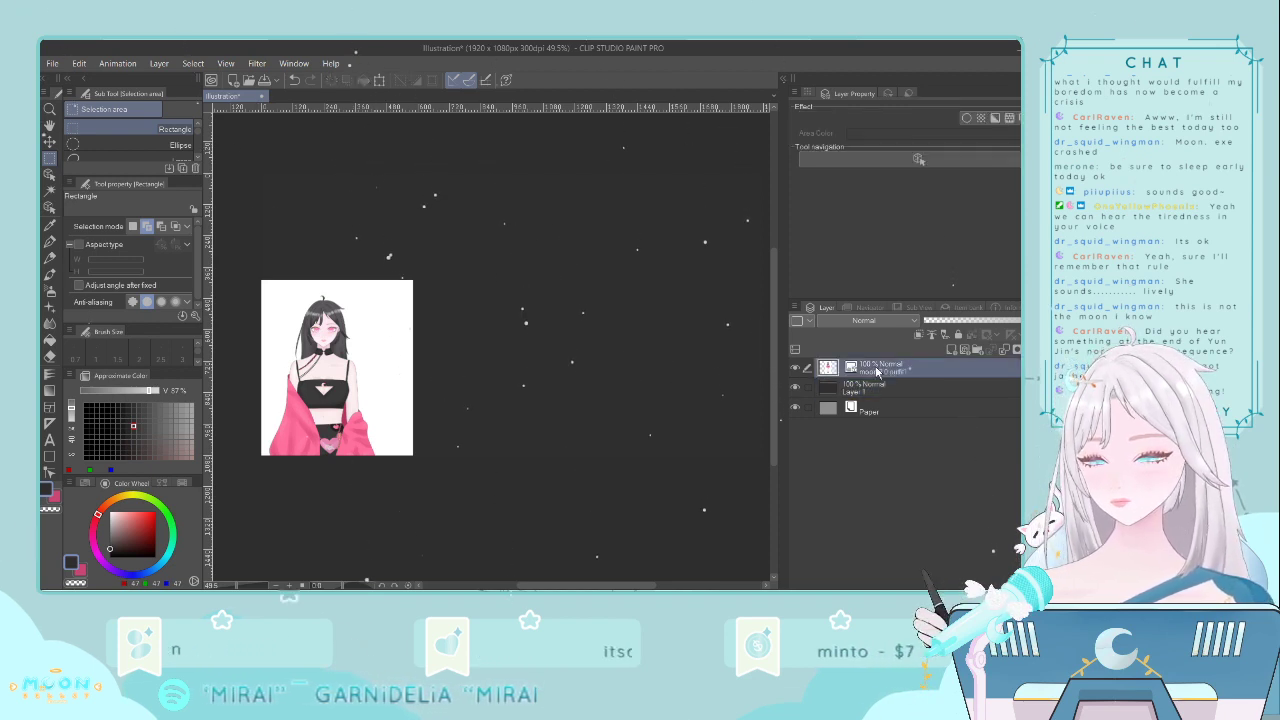
left_click(797, 370)
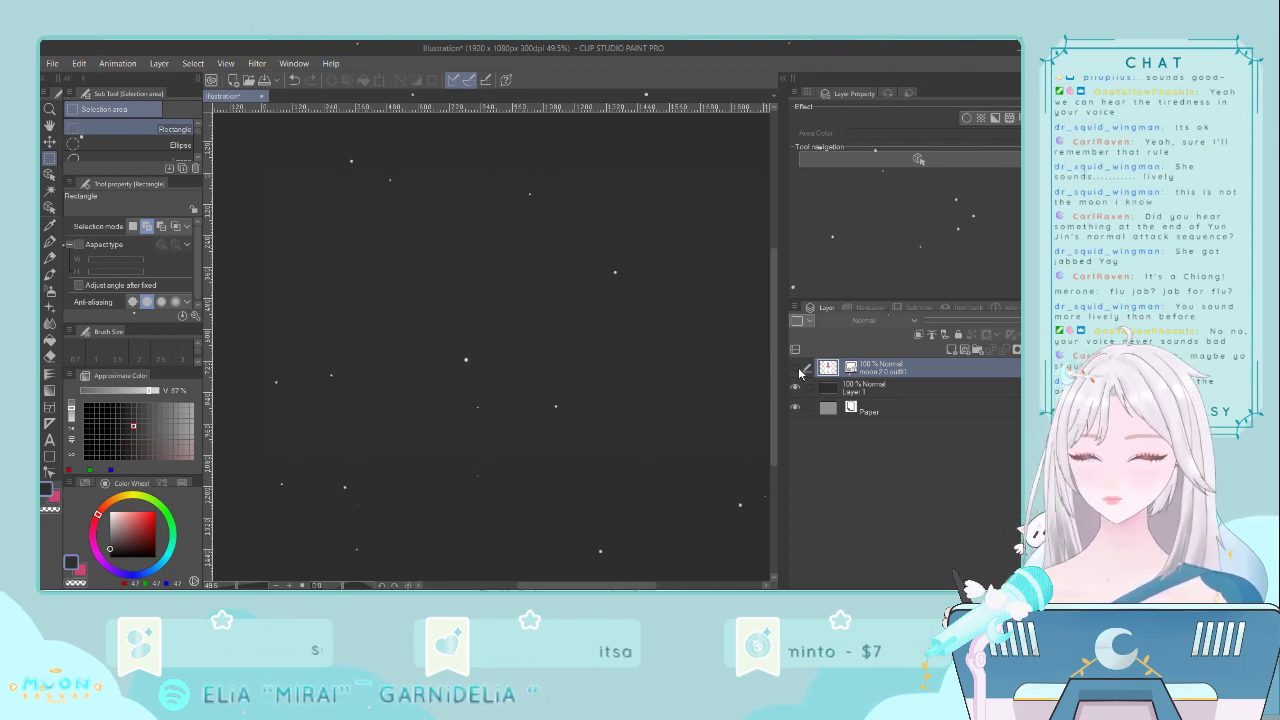
left_click(799, 370)
left_click(799, 370)
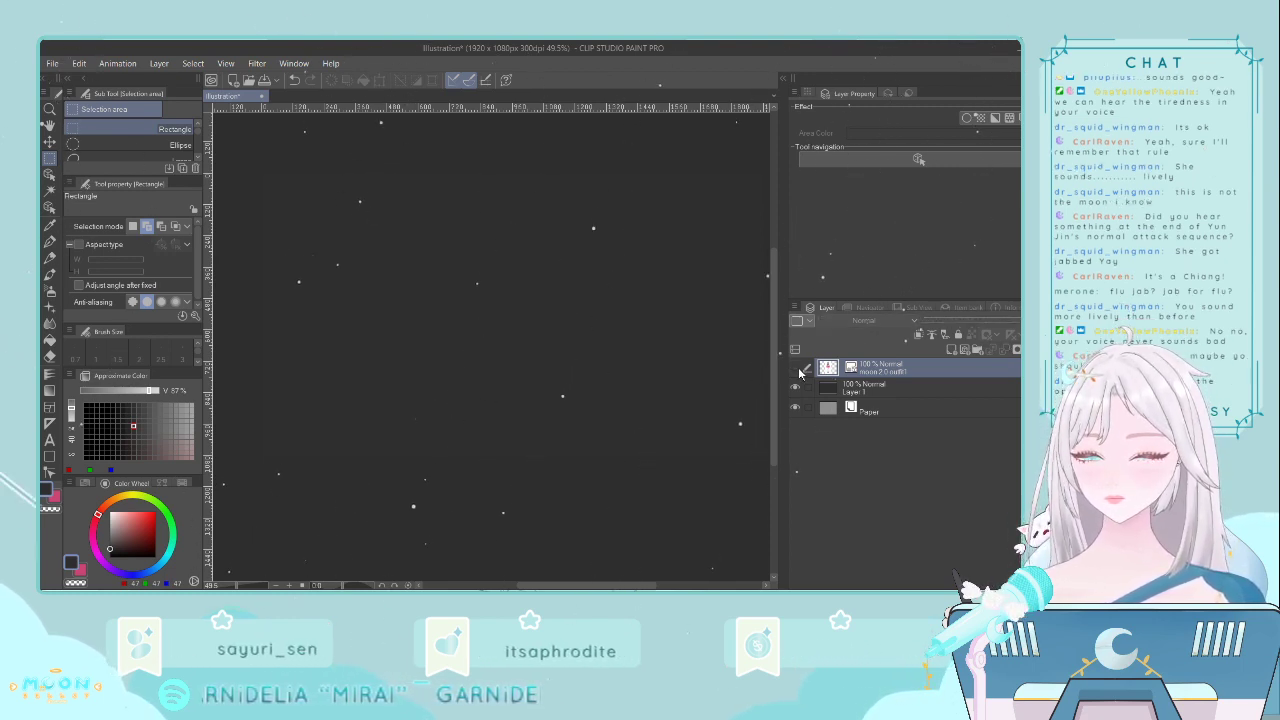
left_click(799, 370)
left_click(799, 370)
left_click(799, 370)
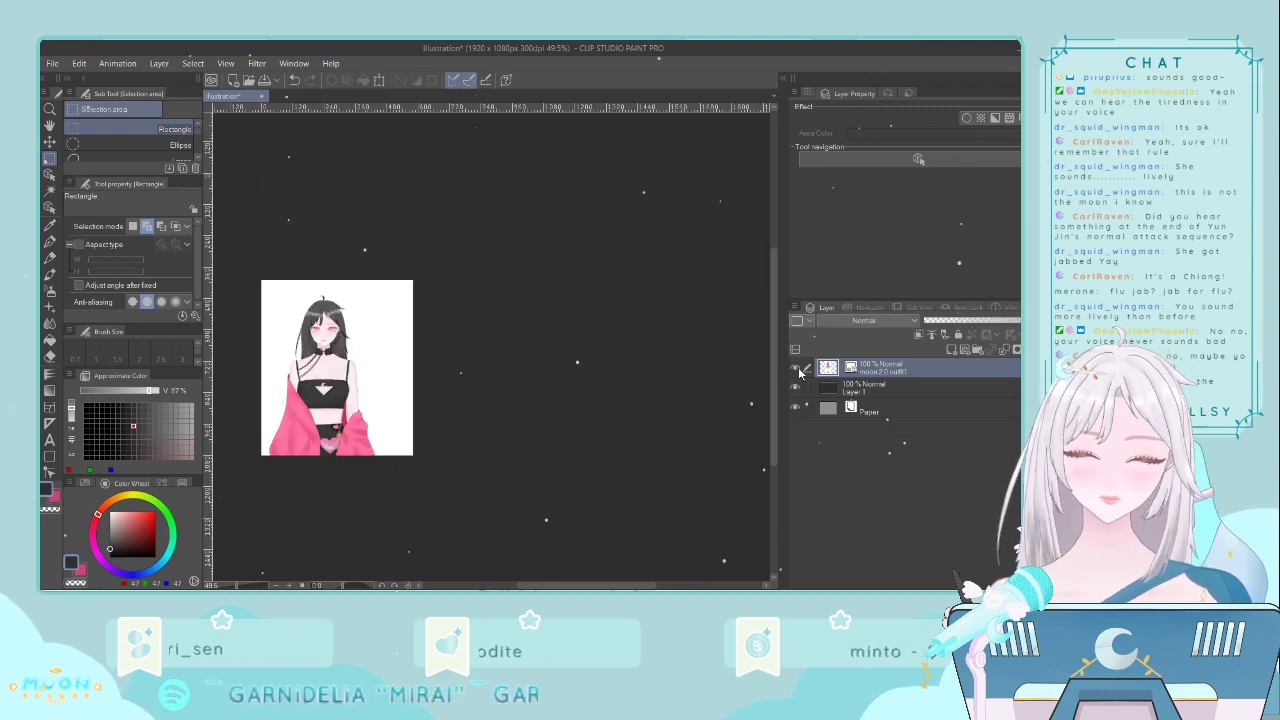
- Make Layer 1 active and turn on the fixed aspect type for the rectangular selection
left_click(886, 386)
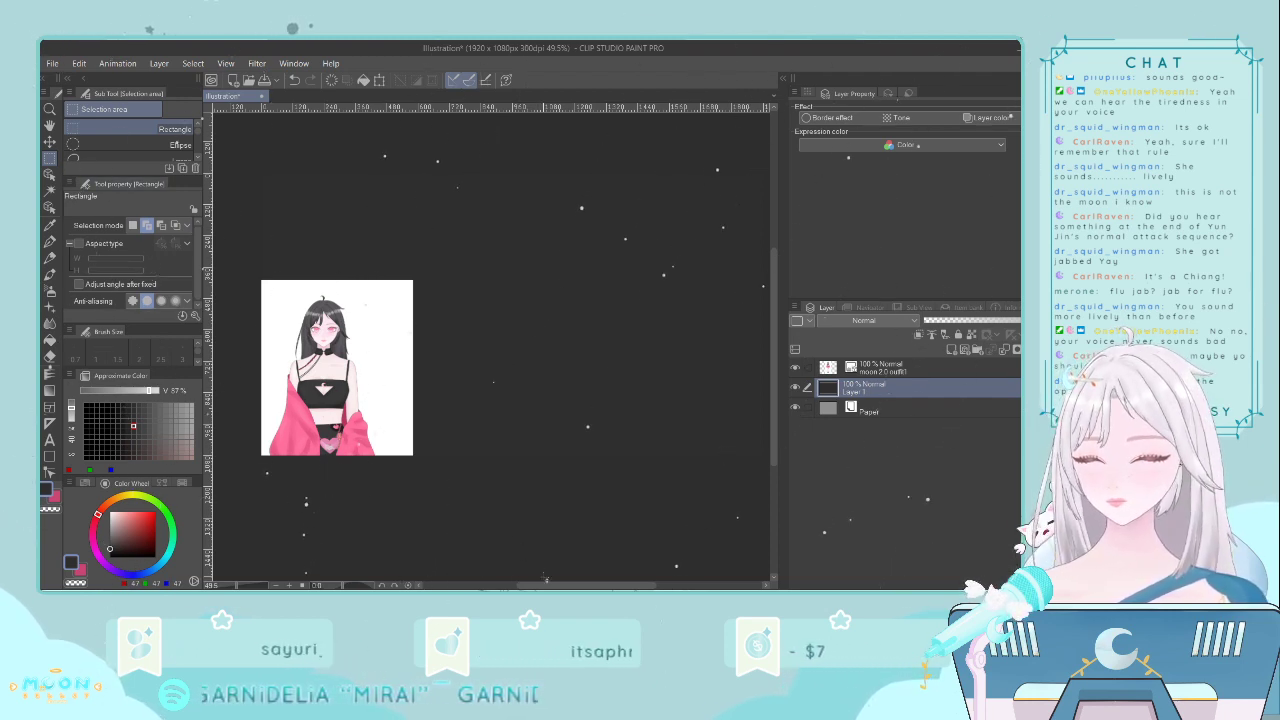
mouse_move(548, 585)
left_mouse_down()
mouse_move(563, 585)
mouse_move(552, 585)
left_mouse_up()
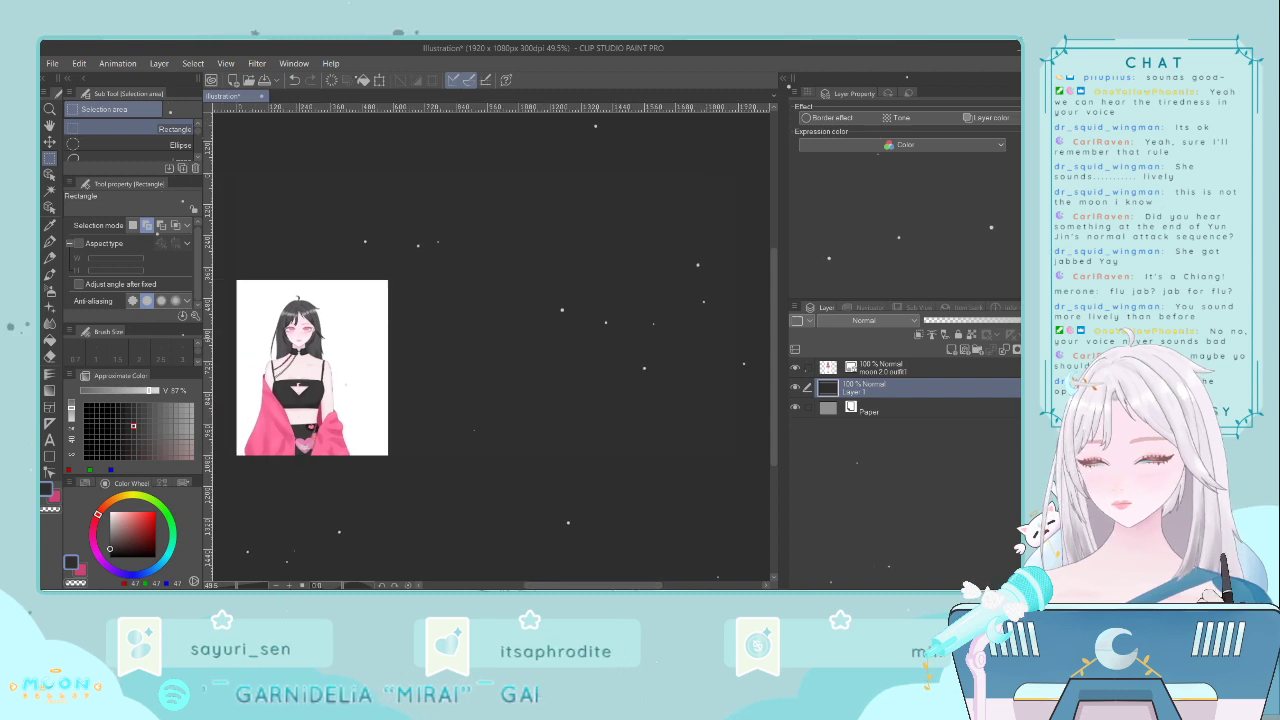
left_click(78, 243)
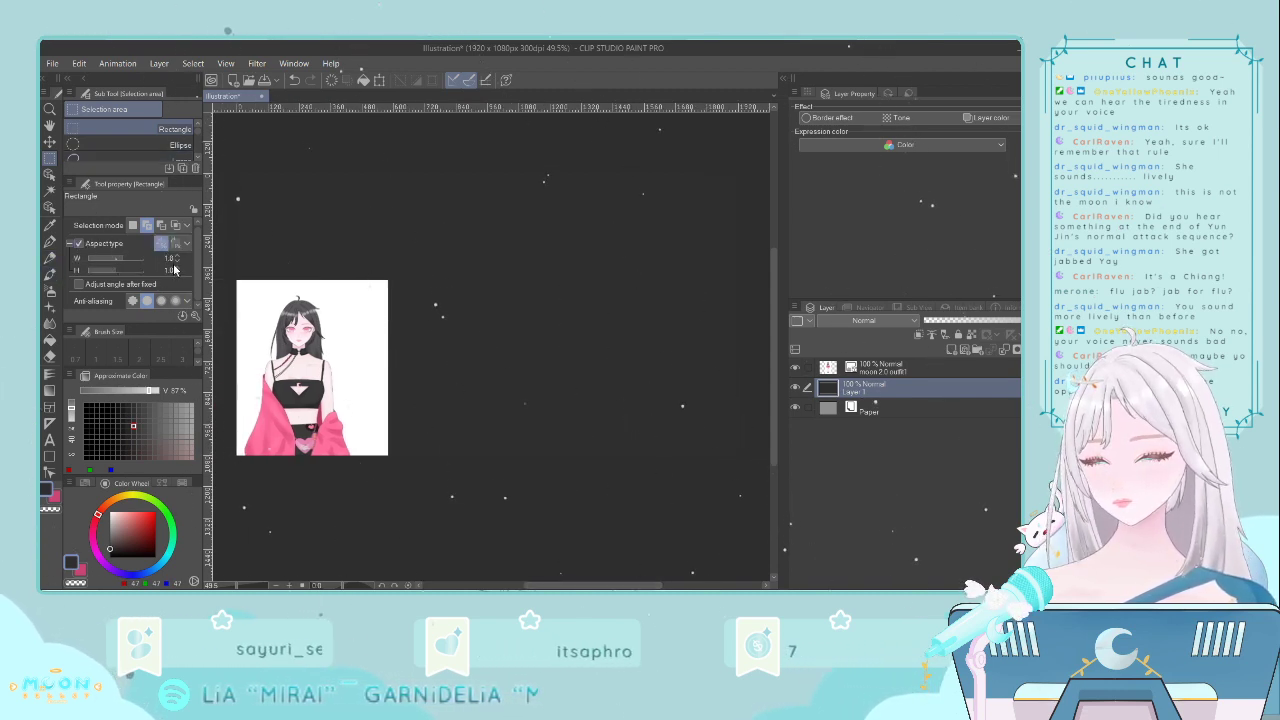
- Try to cut a large wide rectangle out of Layer 1, overlapping the character image's upper part, and clear the selection
left_click_drag(331, 192, 721, 412)
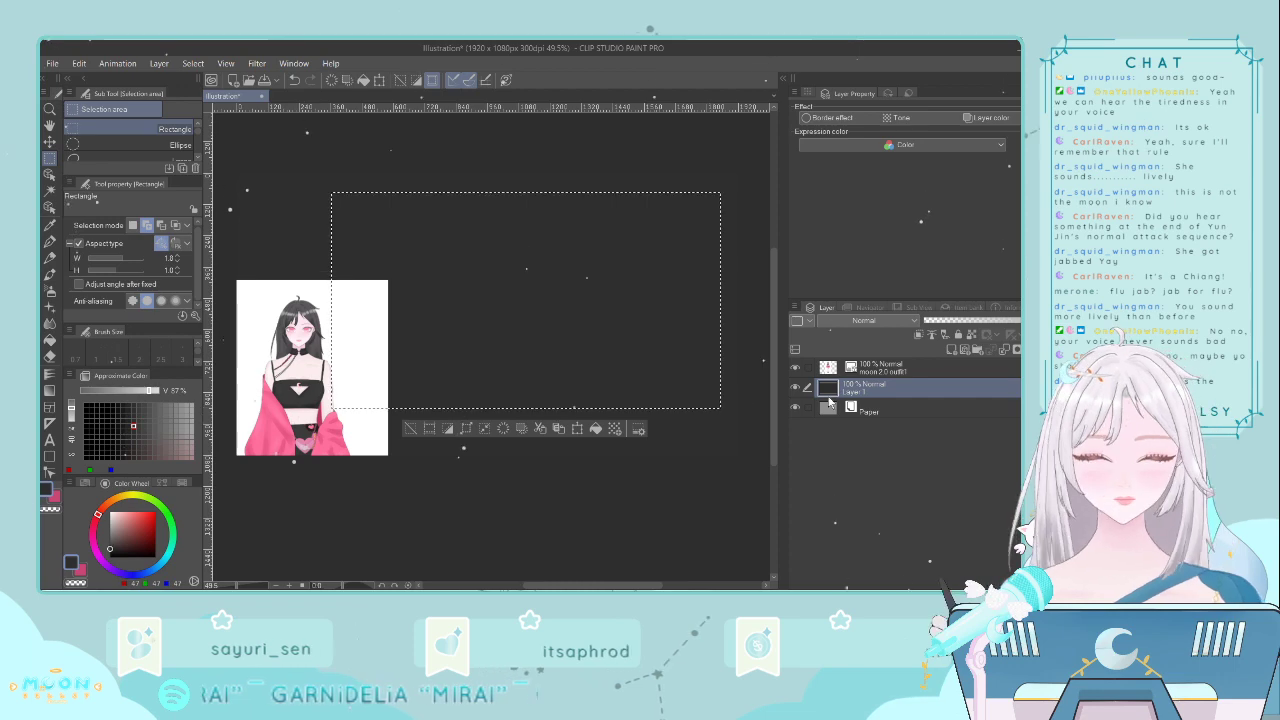
key("Delete")
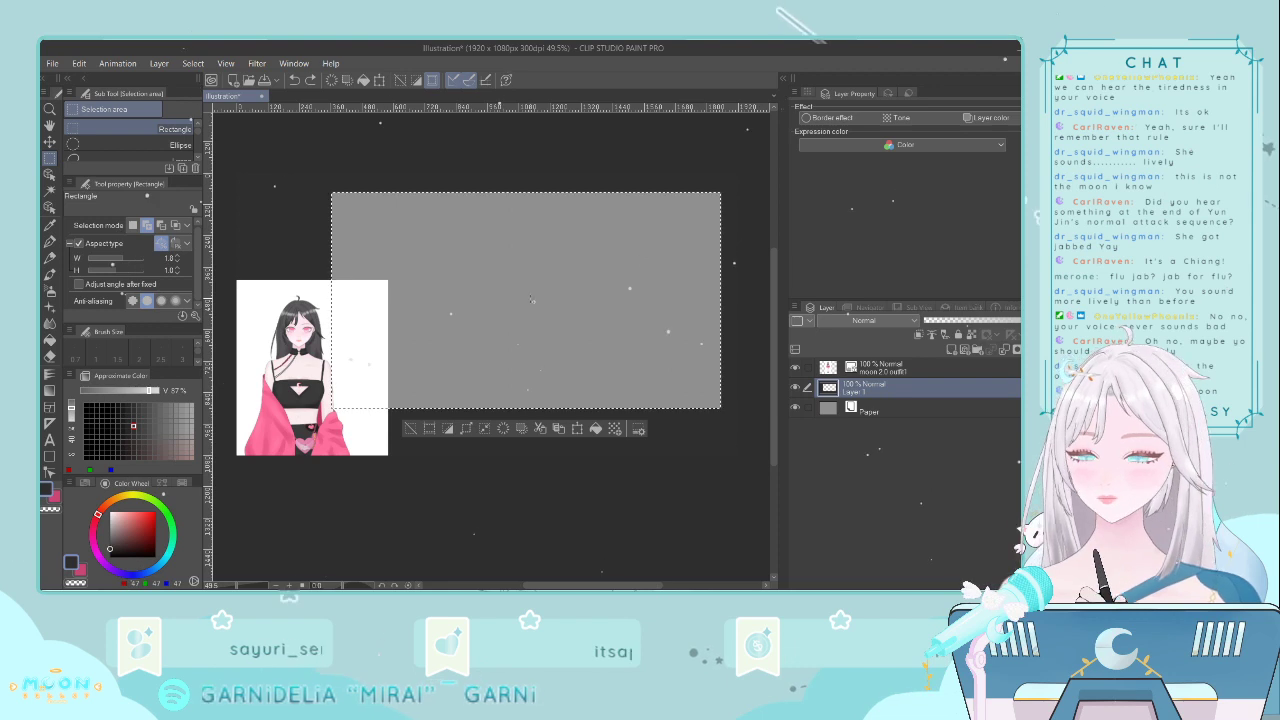
key("Delete")
left_click(411, 430)
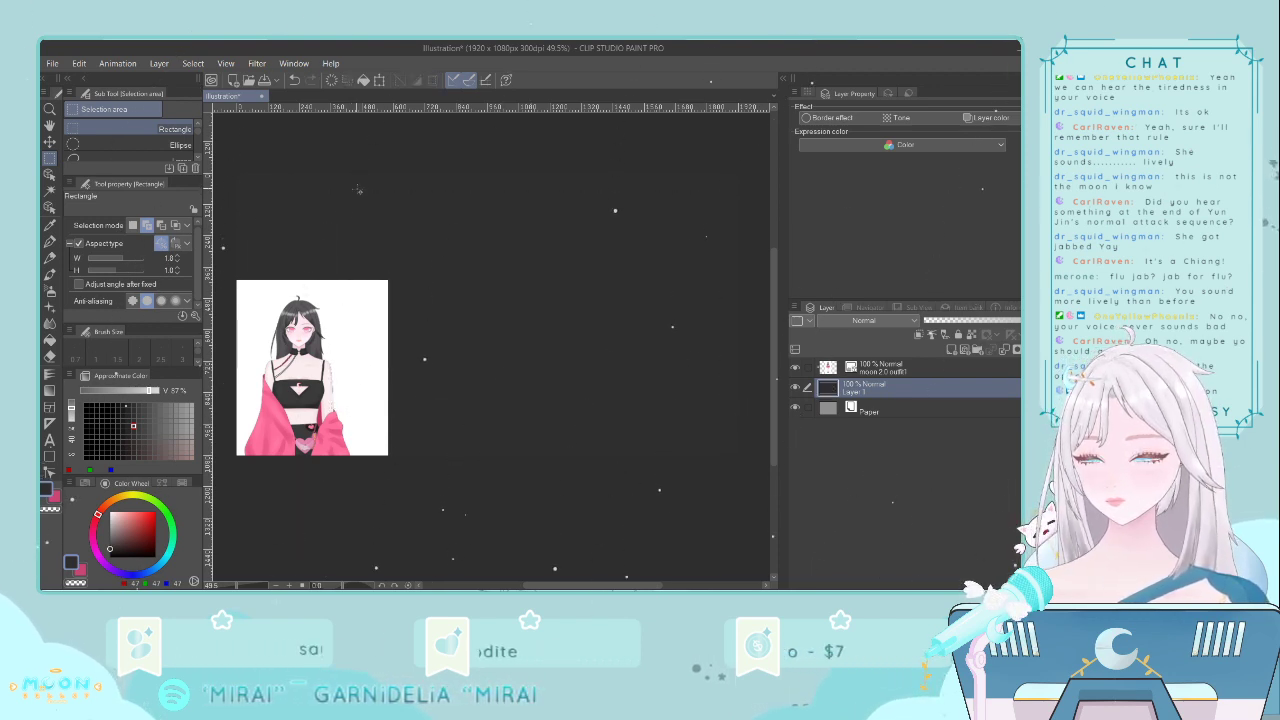
- Cut a large wide rectangular window out of Layer 1, slightly overlapping the character image's upper-right part, and clear the selection
left_click_drag(357, 189, 723, 392)
key("Delete")
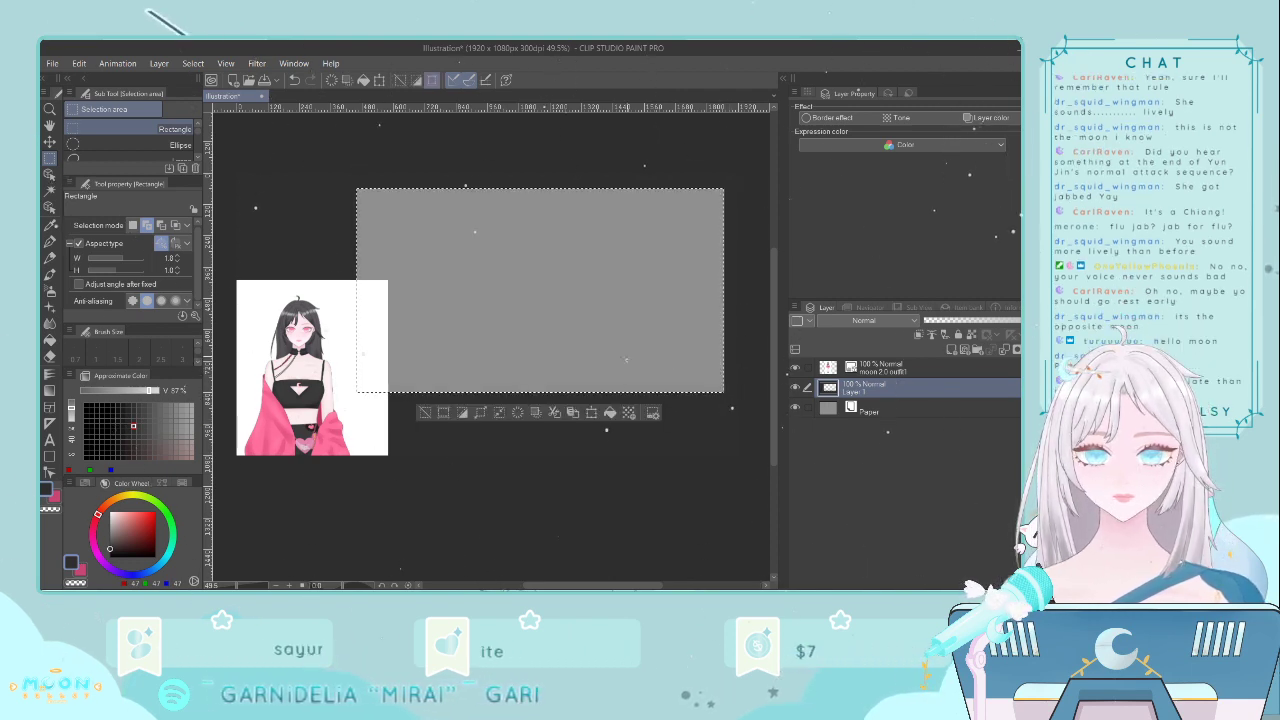
left_click(425, 412)
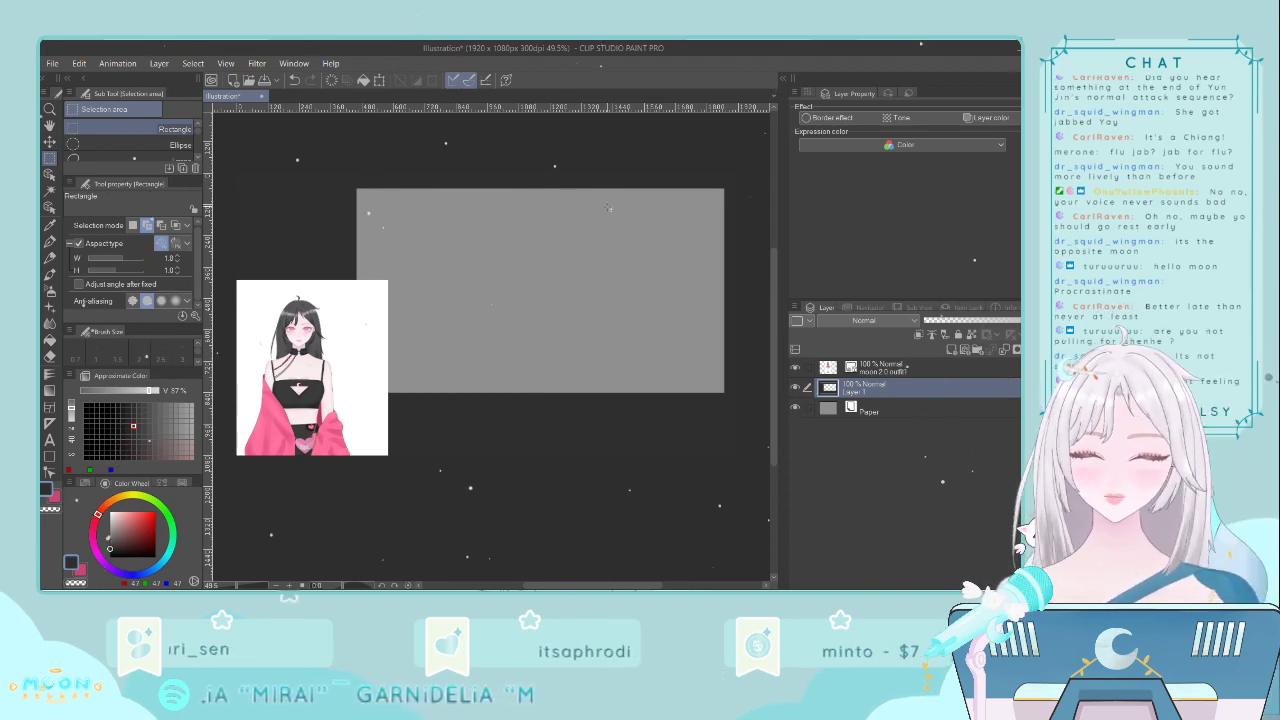
key("ctrl+a")
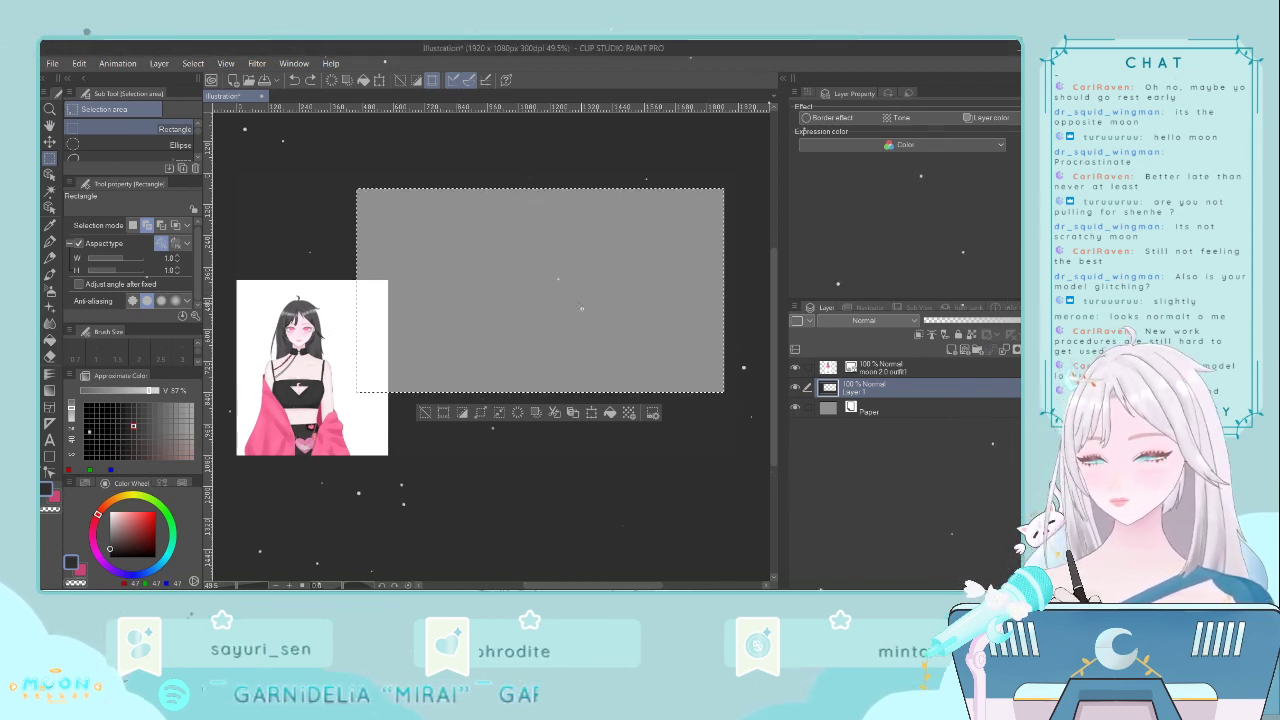
left_click(425, 413)
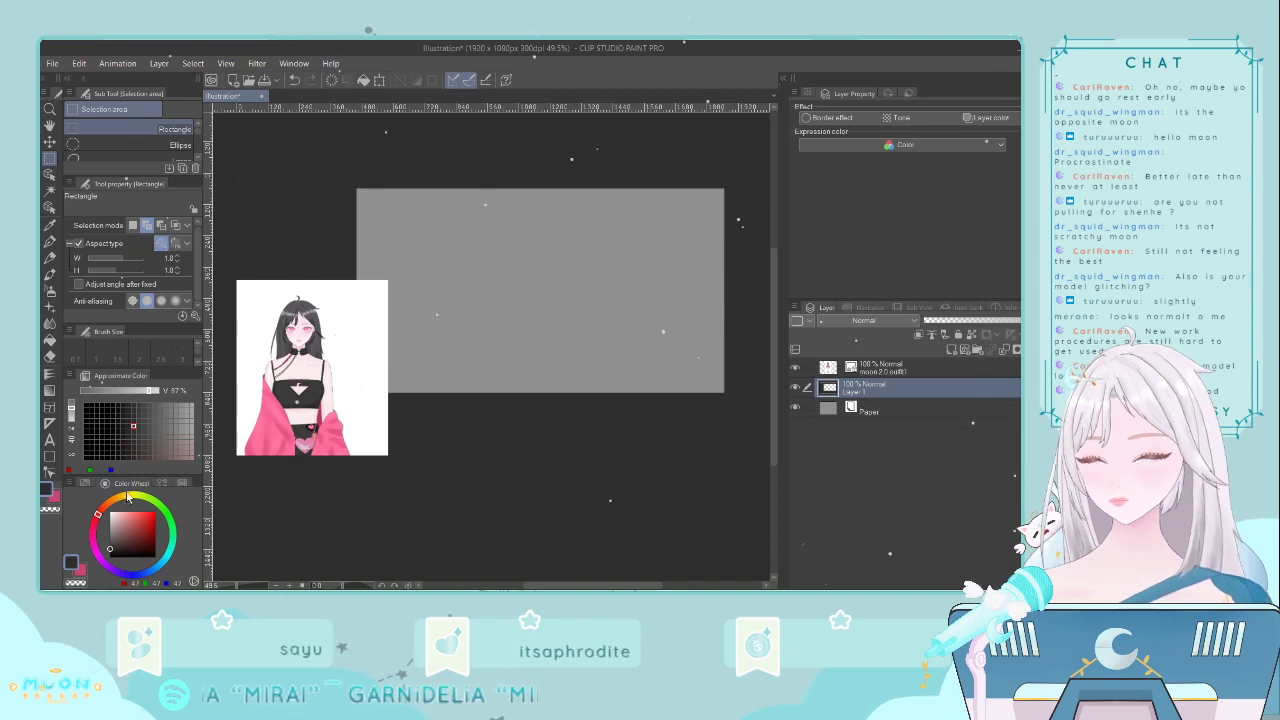
- Sample the pink of the character's jacket with the Eyedropper as the drawing colour
left_click(49, 225)
scroll(350, 407, "up", 5)
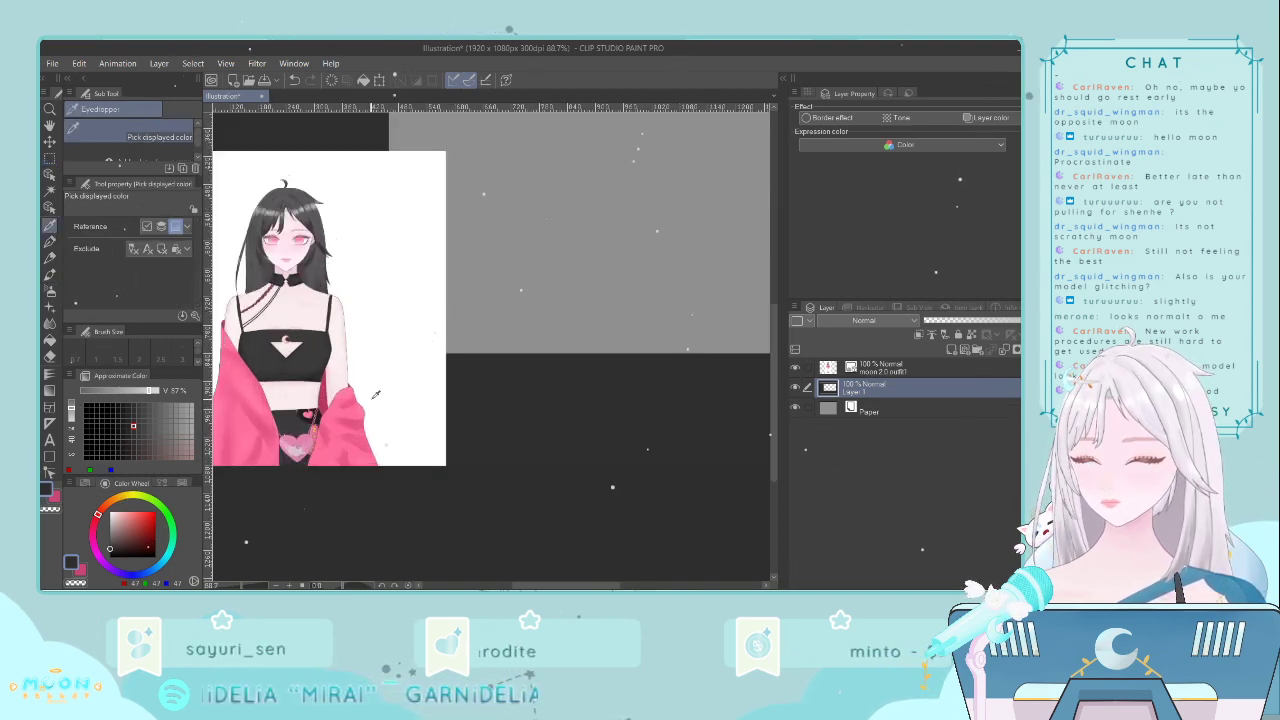
left_click(350, 407)
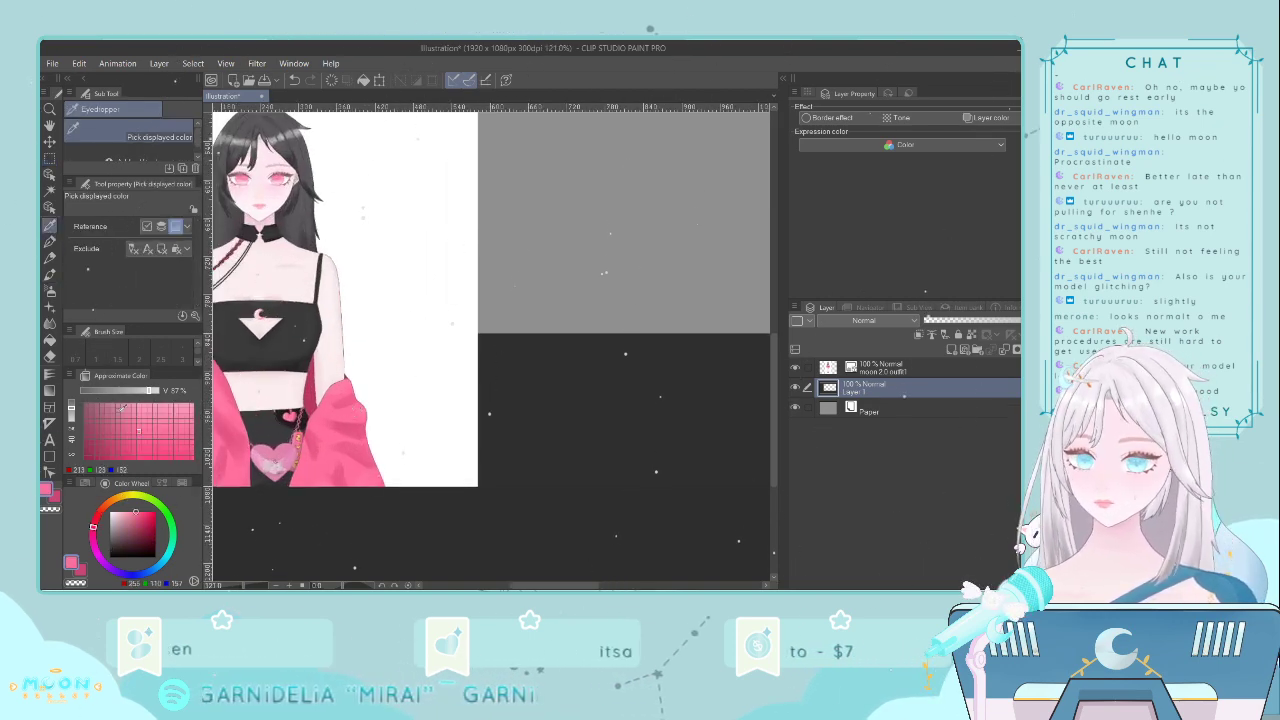
scroll(472, 382, "down", 4)
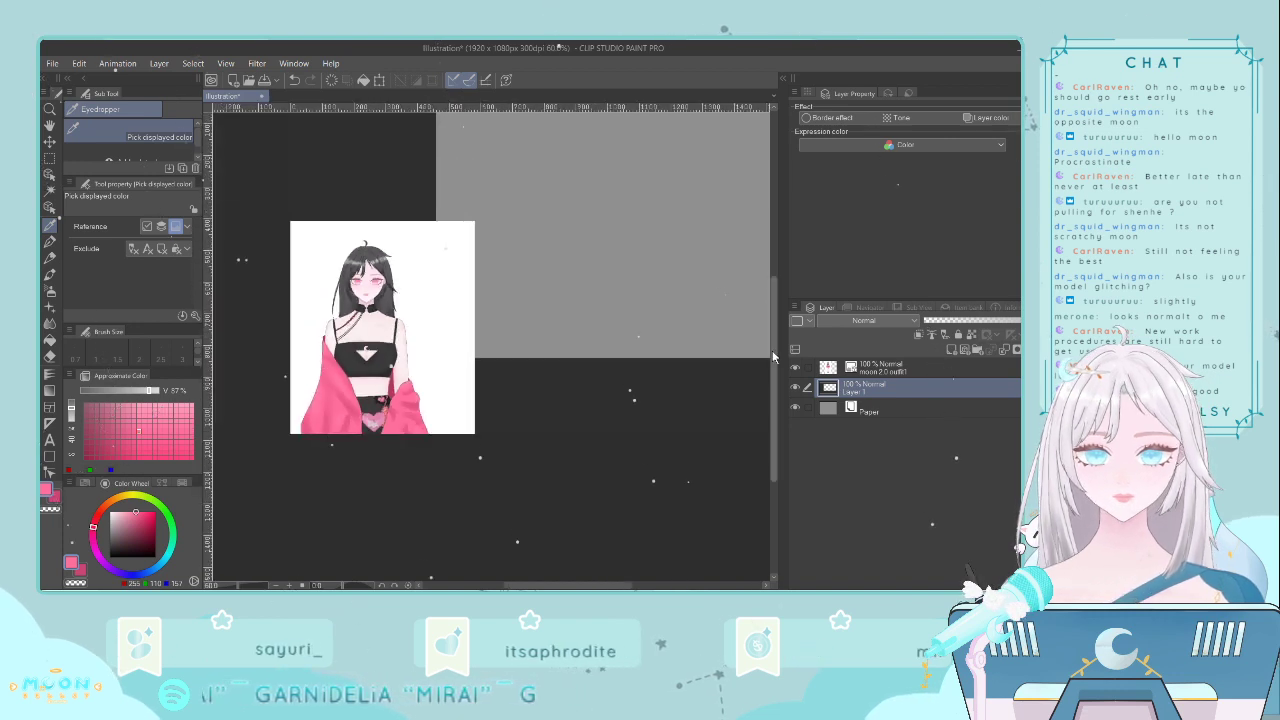
- Hide the moon 2.0 outfit layer and add a new vector layer above Layer 1
left_click(797, 368)
scroll(719, 387, "down", 2)
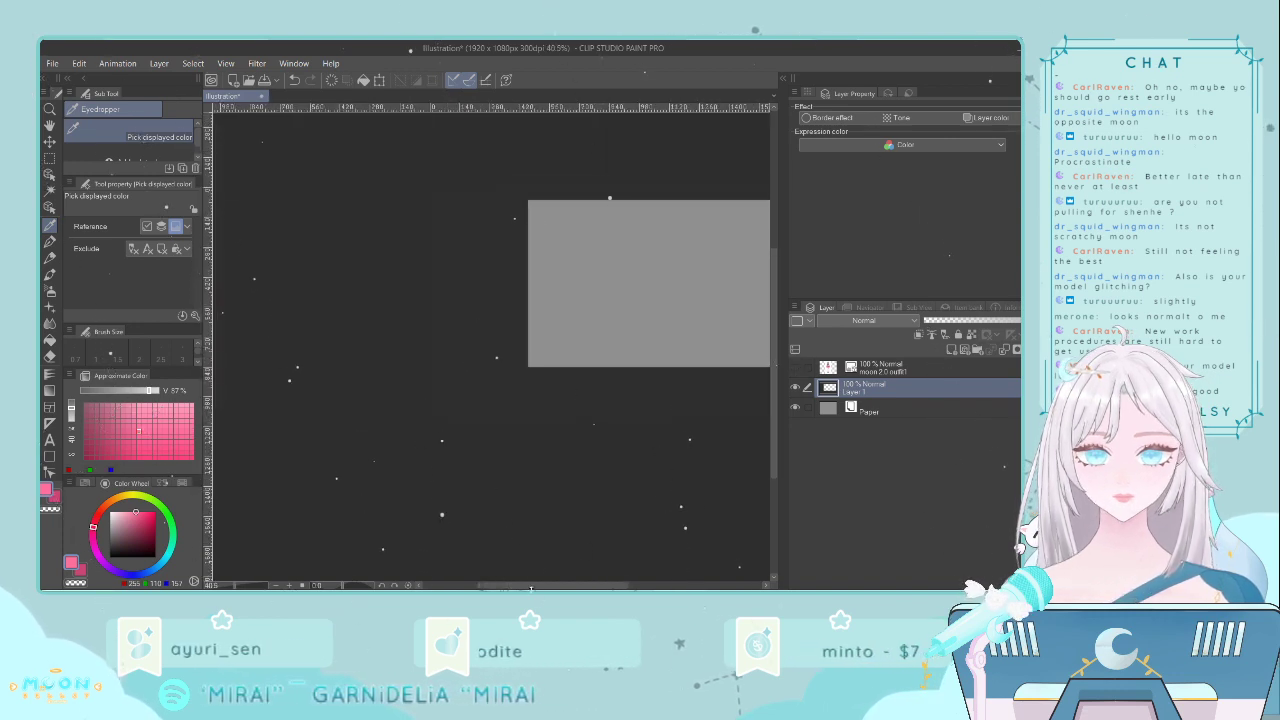
left_click(554, 575)
left_click_drag(554, 586, 568, 586)
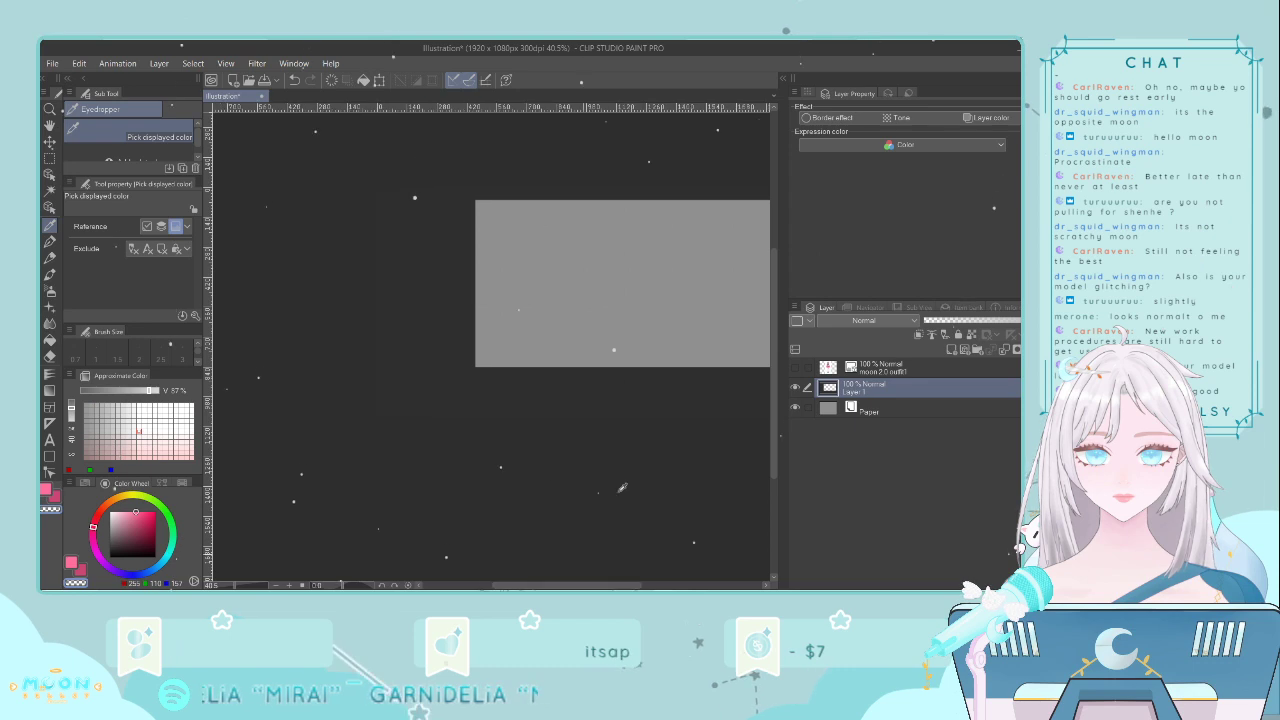
left_click(967, 352)
scroll(670, 333, "up", 1)
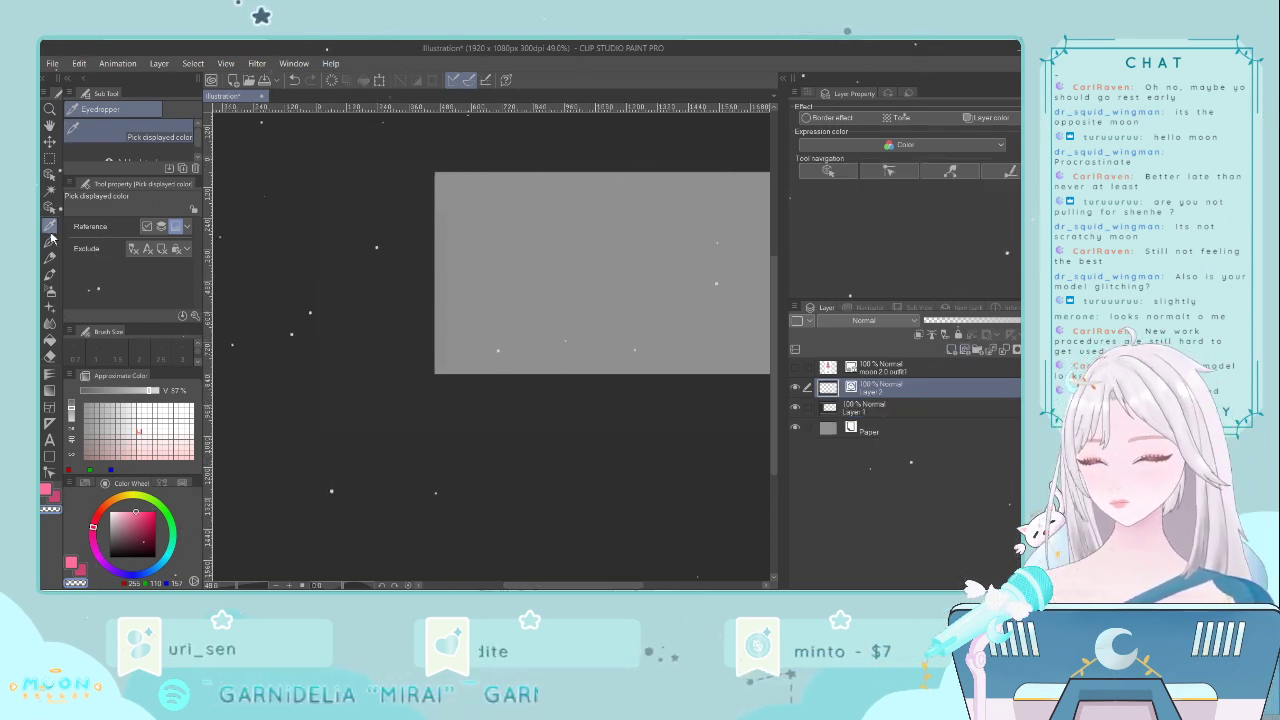
- Show the moon 2.0 outfit layer again and pick the jacket's pink as the drawing colour
key("p")
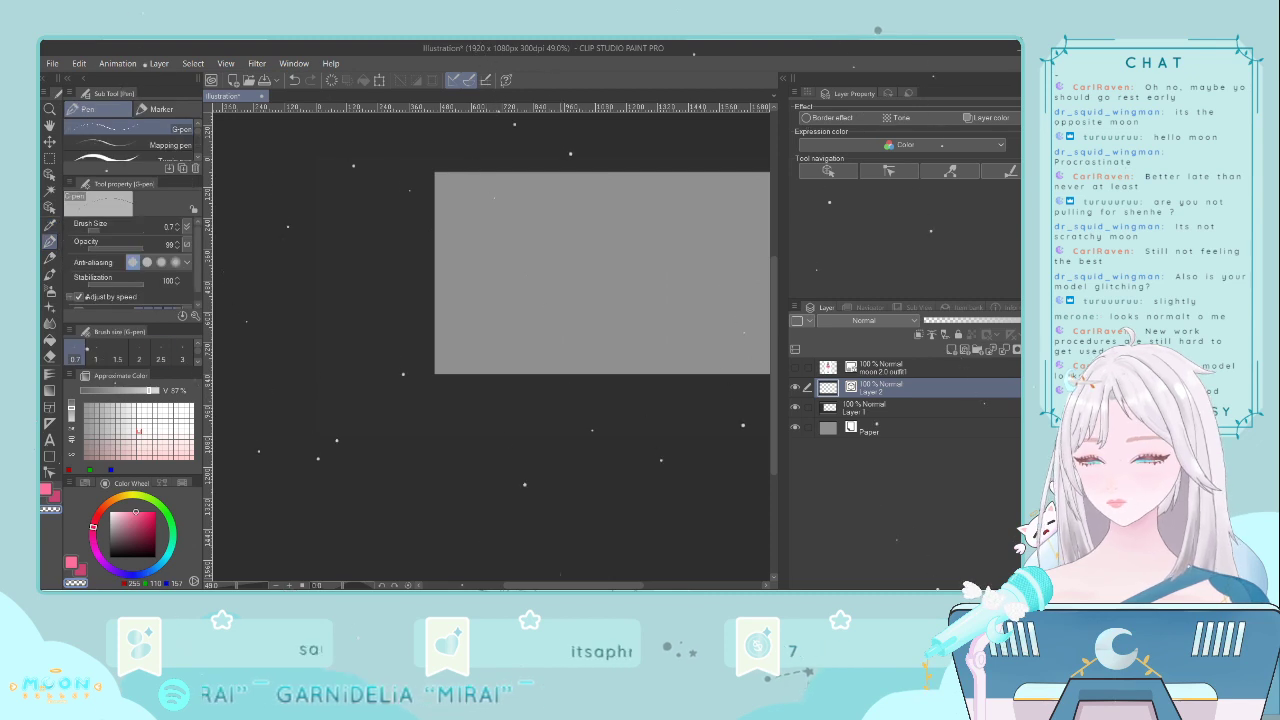
left_click_drag(562, 588, 585, 588)
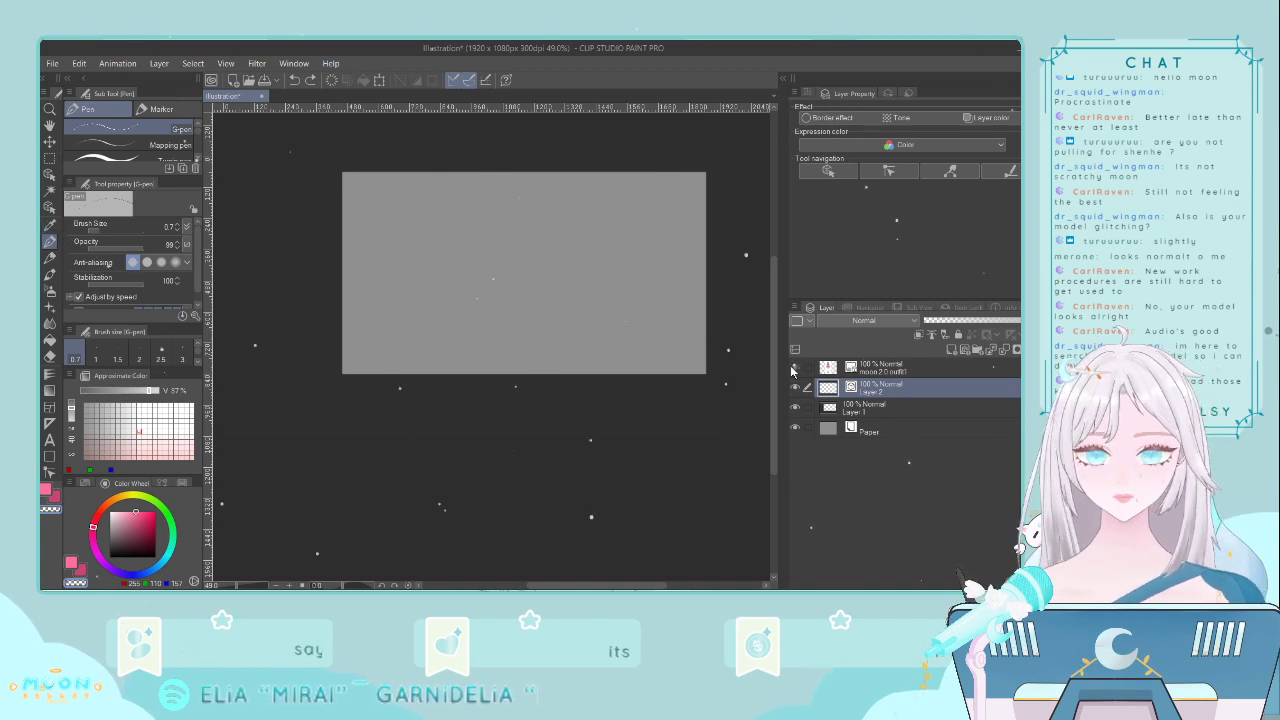
left_click(48, 225)
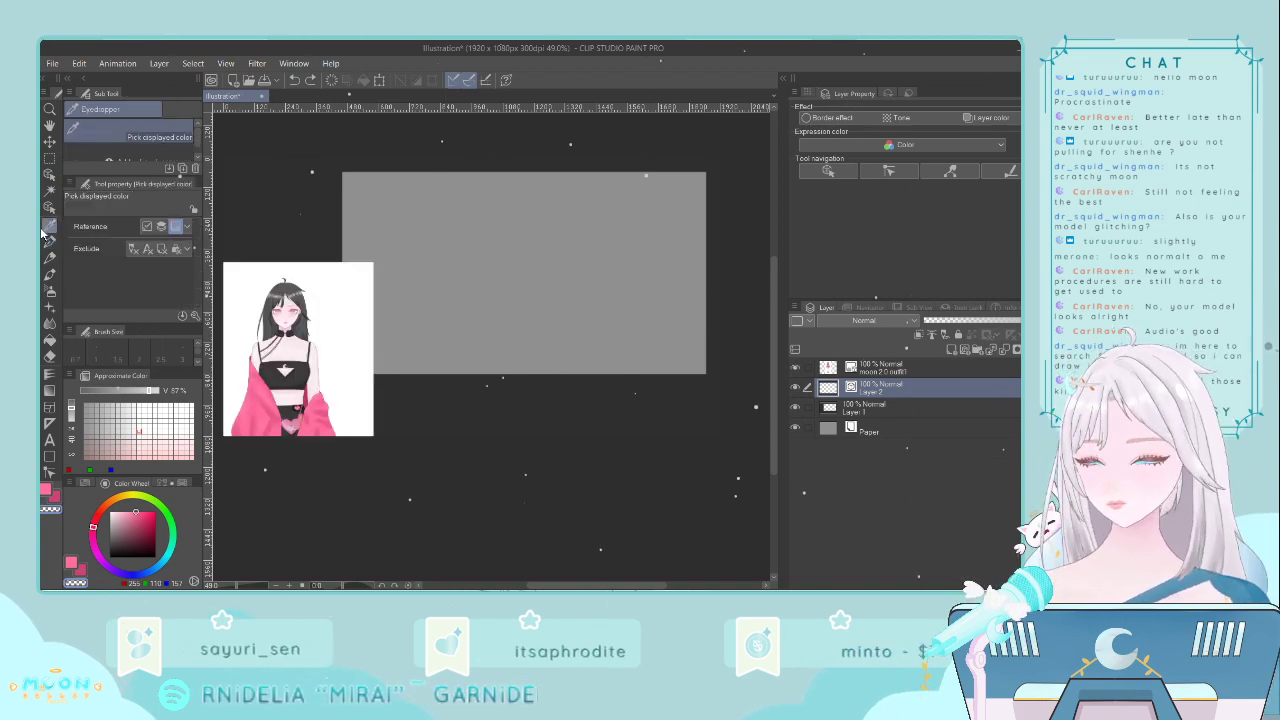
left_click(324, 402)
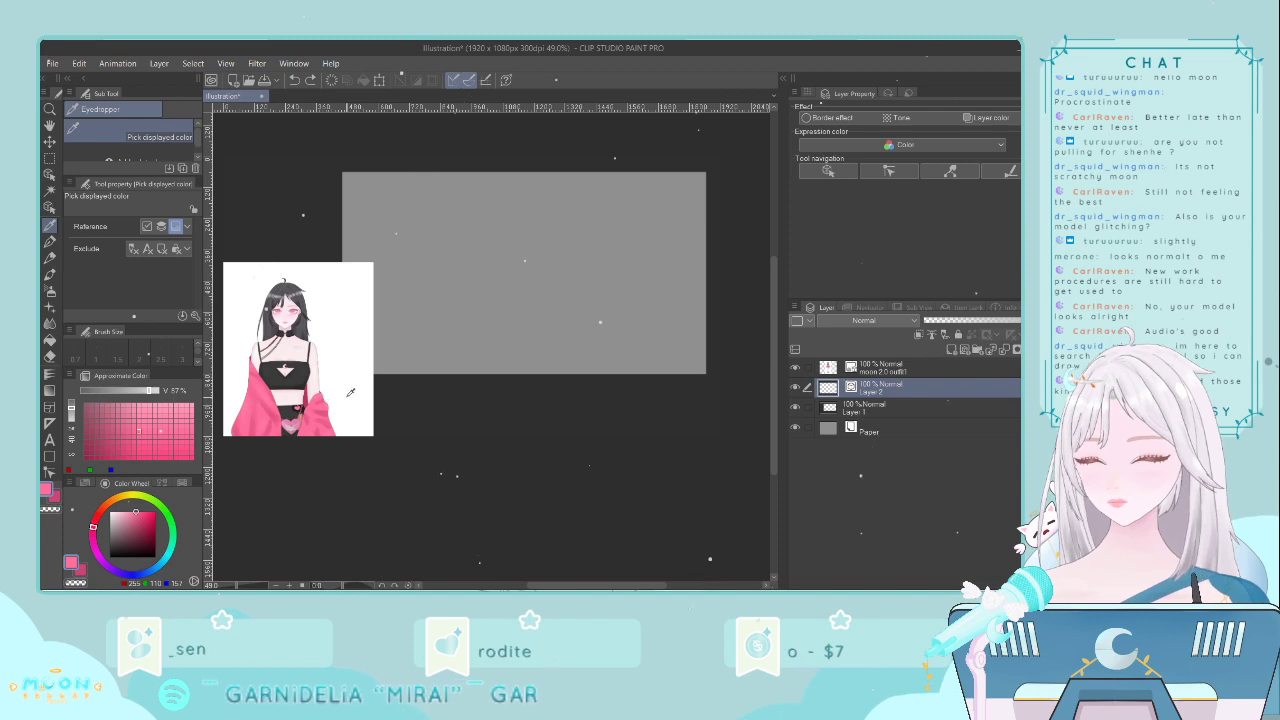
- Draw a straight pink line with the G-pen at brush size 7 just above the window's upper edge, slightly wider than the window
left_click(48, 241)
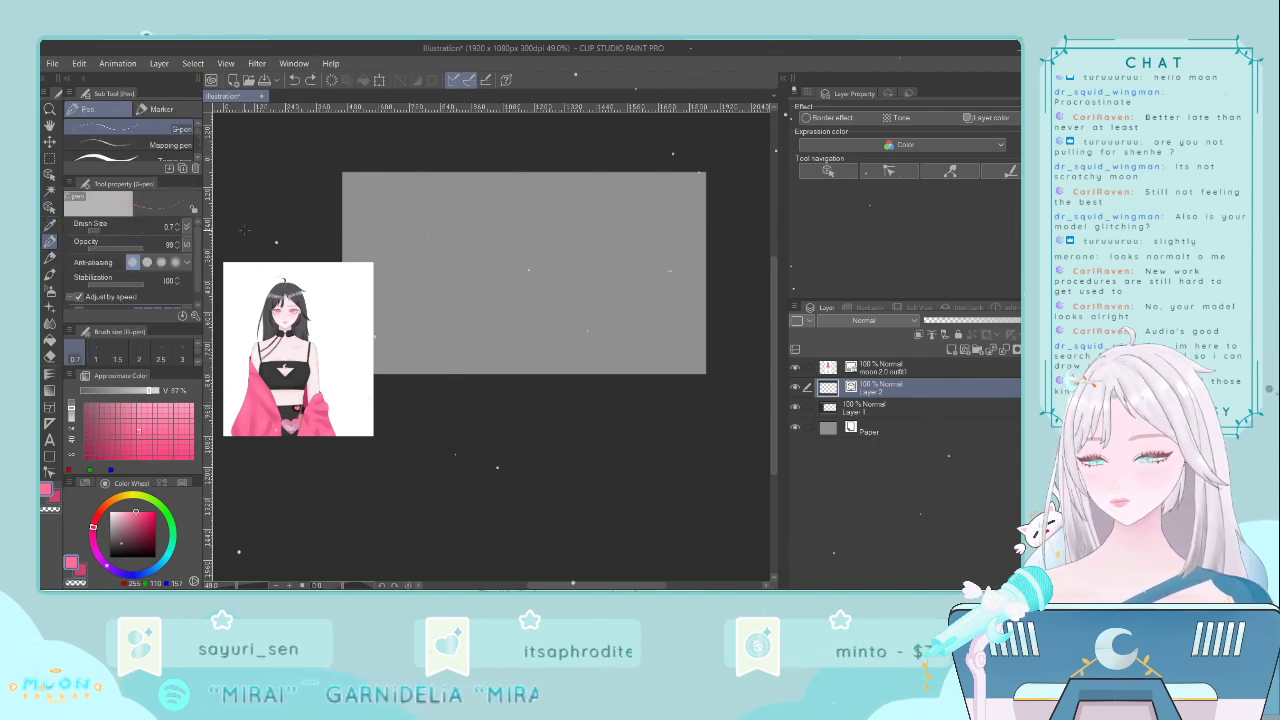
left_click(138, 364)
left_click(198, 365)
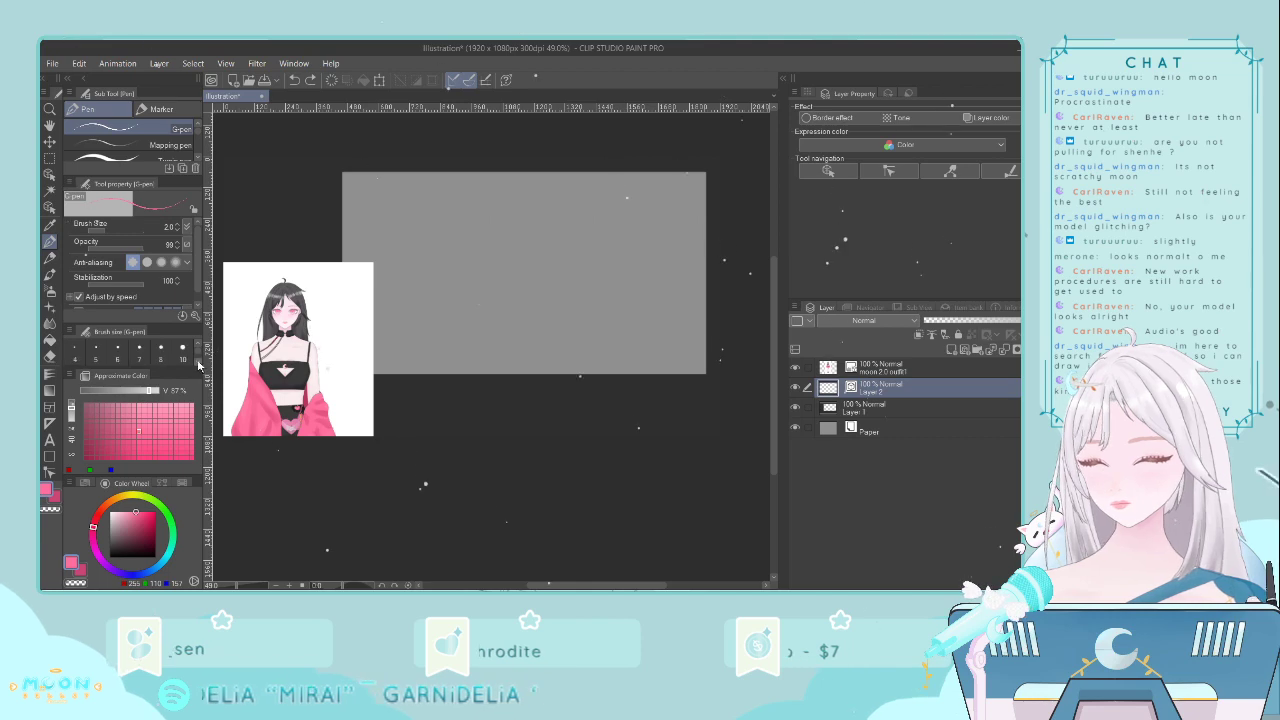
left_click(139, 352)
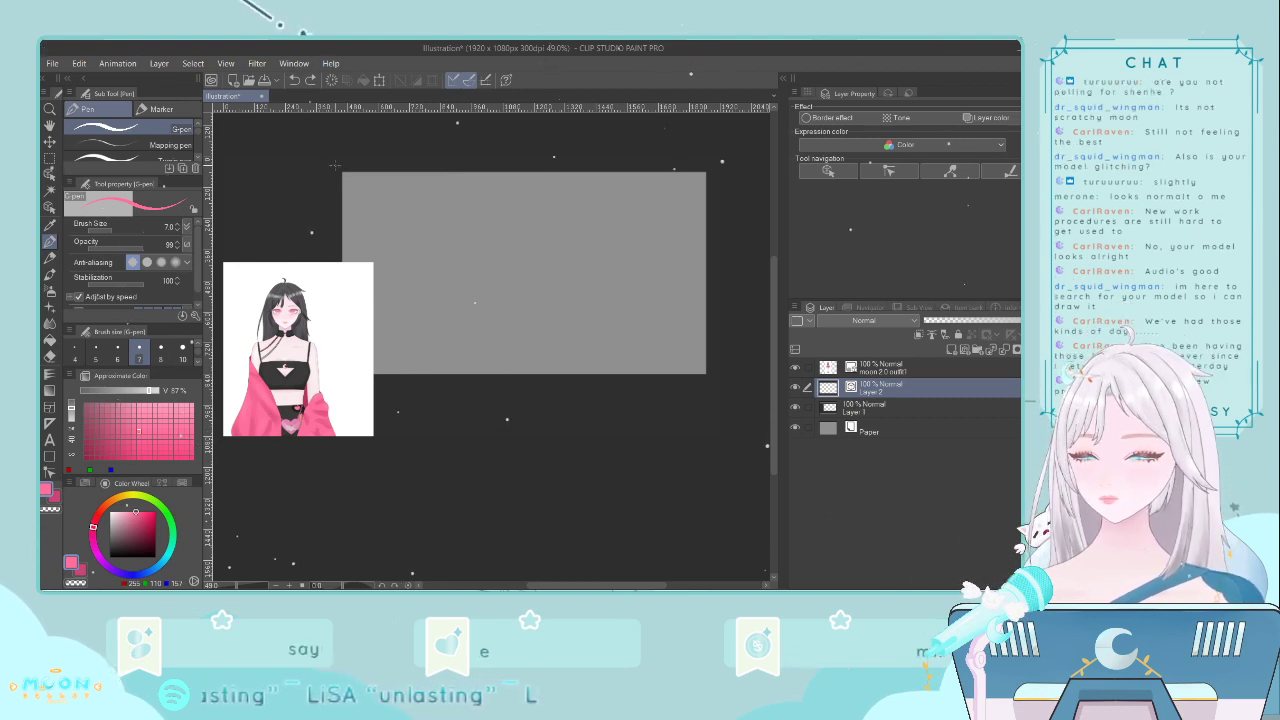
left_click_drag(335, 165, 718, 157)
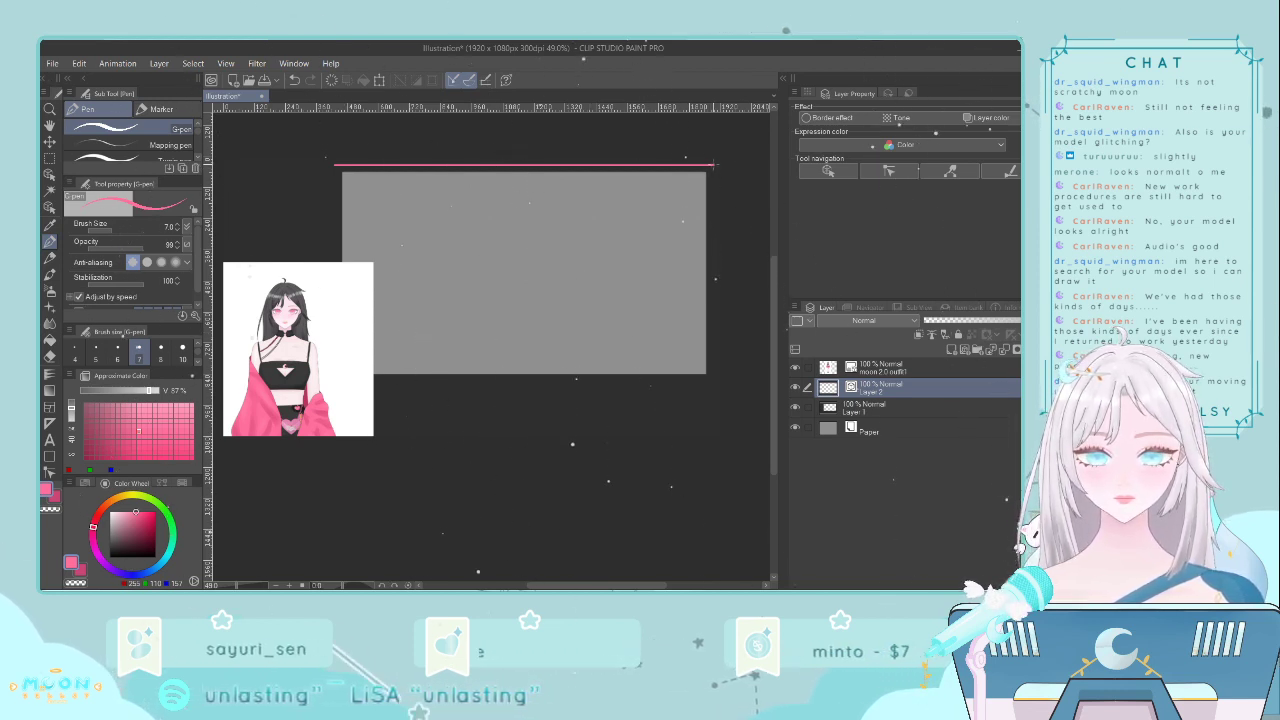
- Try to nudge the pink line to the left above the window with a transform
key("ctrl+t")
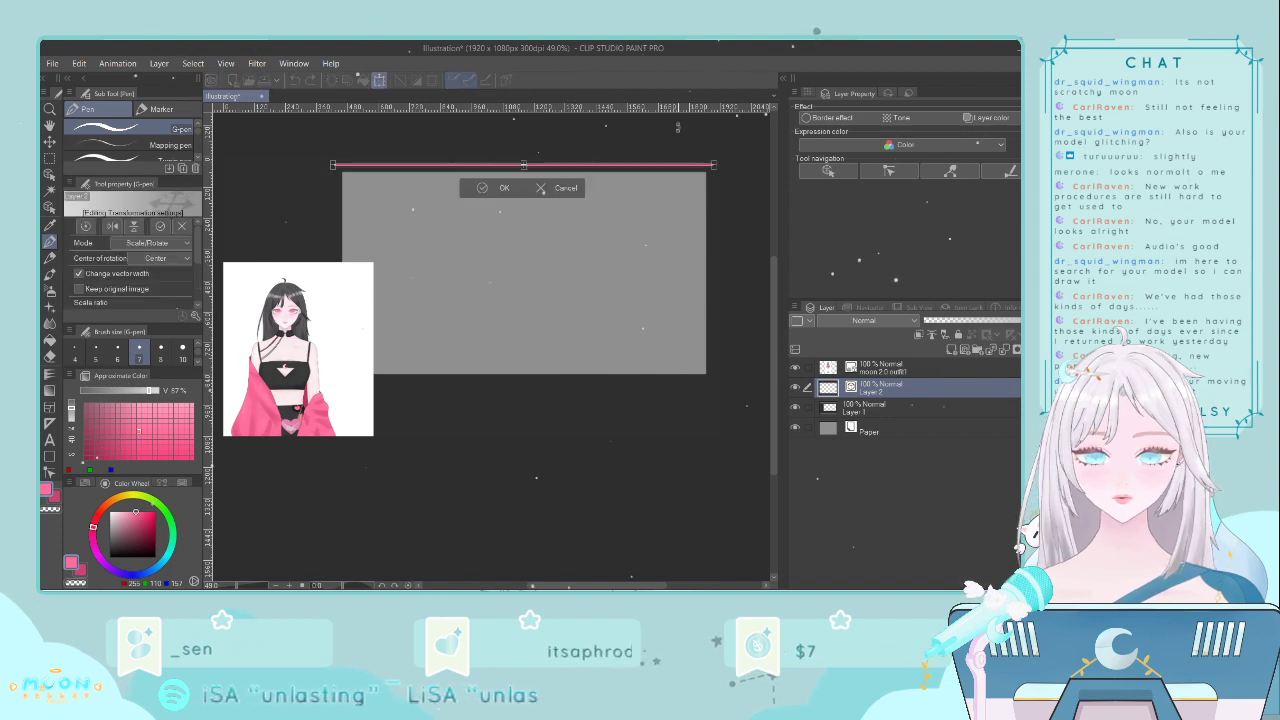
key("Left")
key("Left")
key("Left")
key("Left")
key("Left")
key("Left")
key("Left")
key("Left")
key("Left")
key("Left")
key("Left")
key("Left")
key("Left")
key("Left")
key("Left")
key("Left")
key("Left")
key("Left")
key("Left")
key("Left")
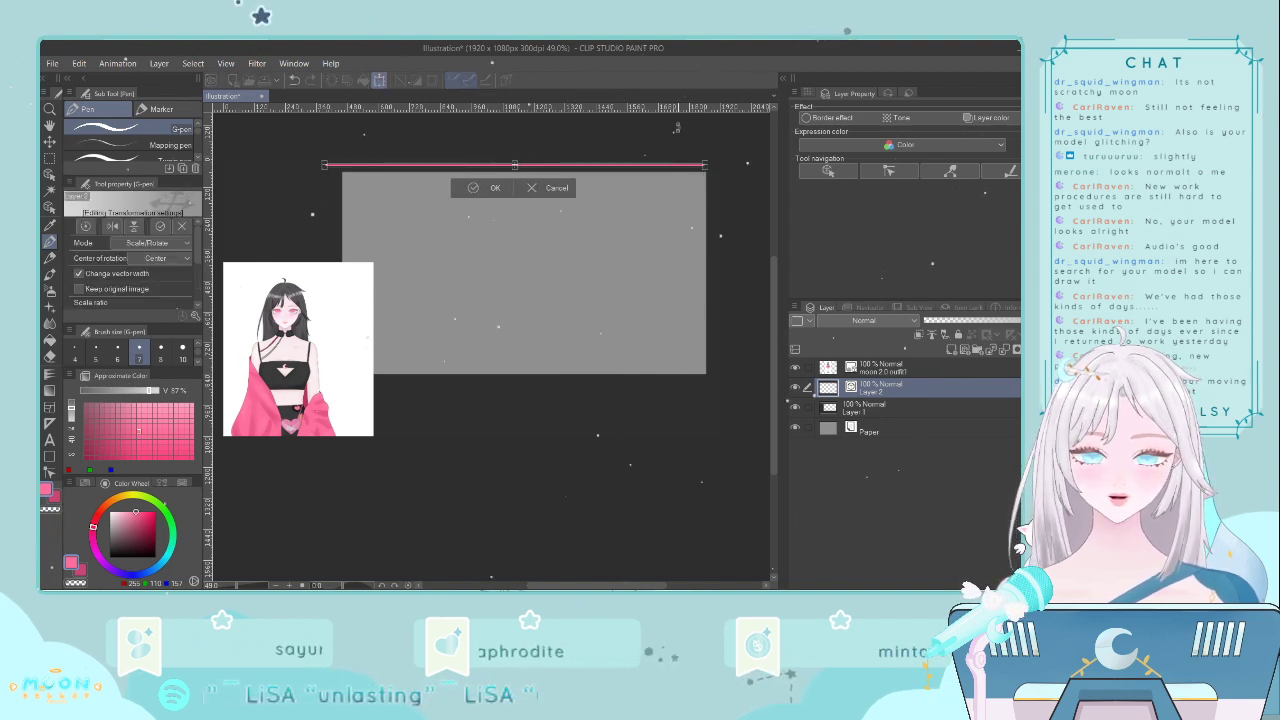
left_click_drag(497, 162, 523, 164)
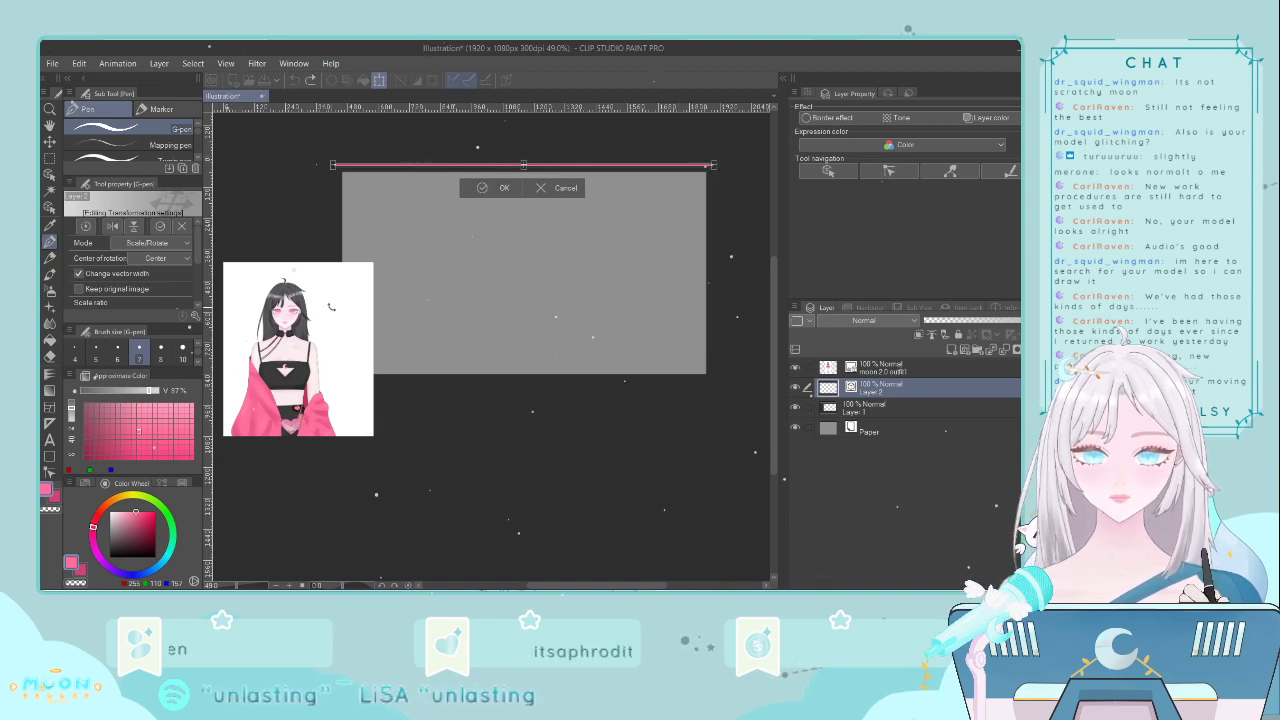
left_click(500, 188)
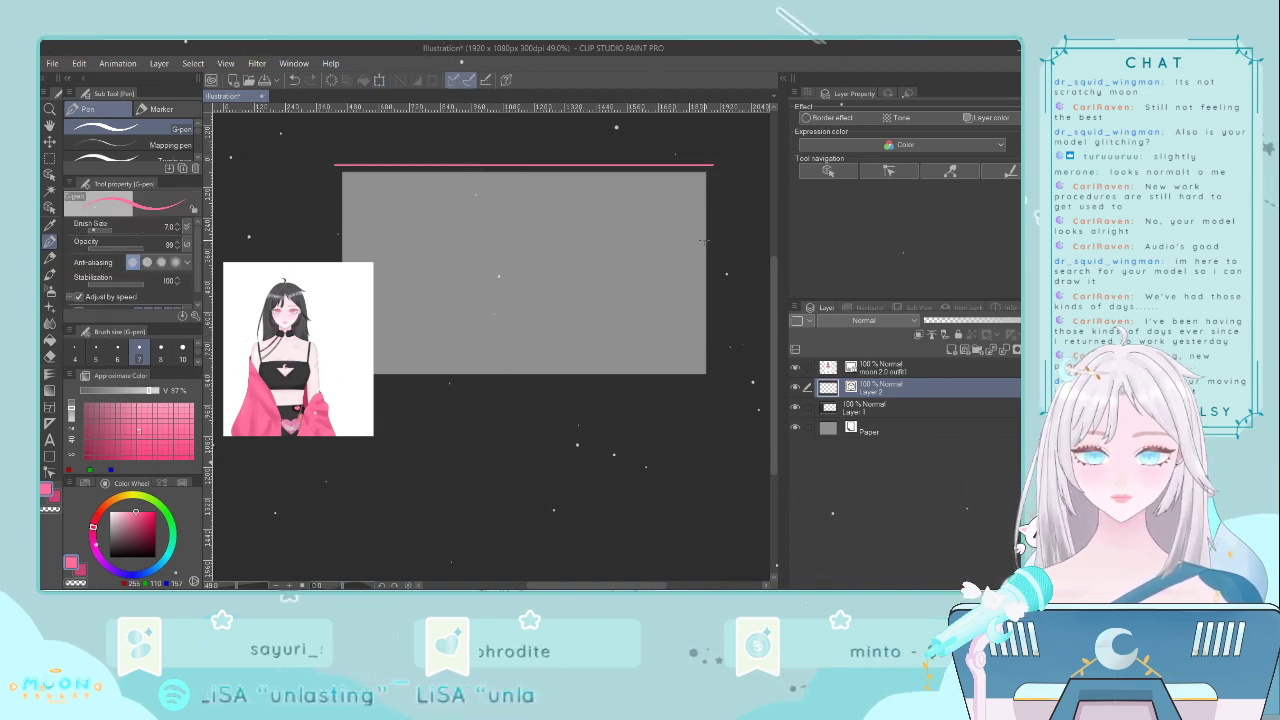
- Transform the pink line and nudge it down onto the cut-out window's upper edge
scroll(772, 285, "down", 1)
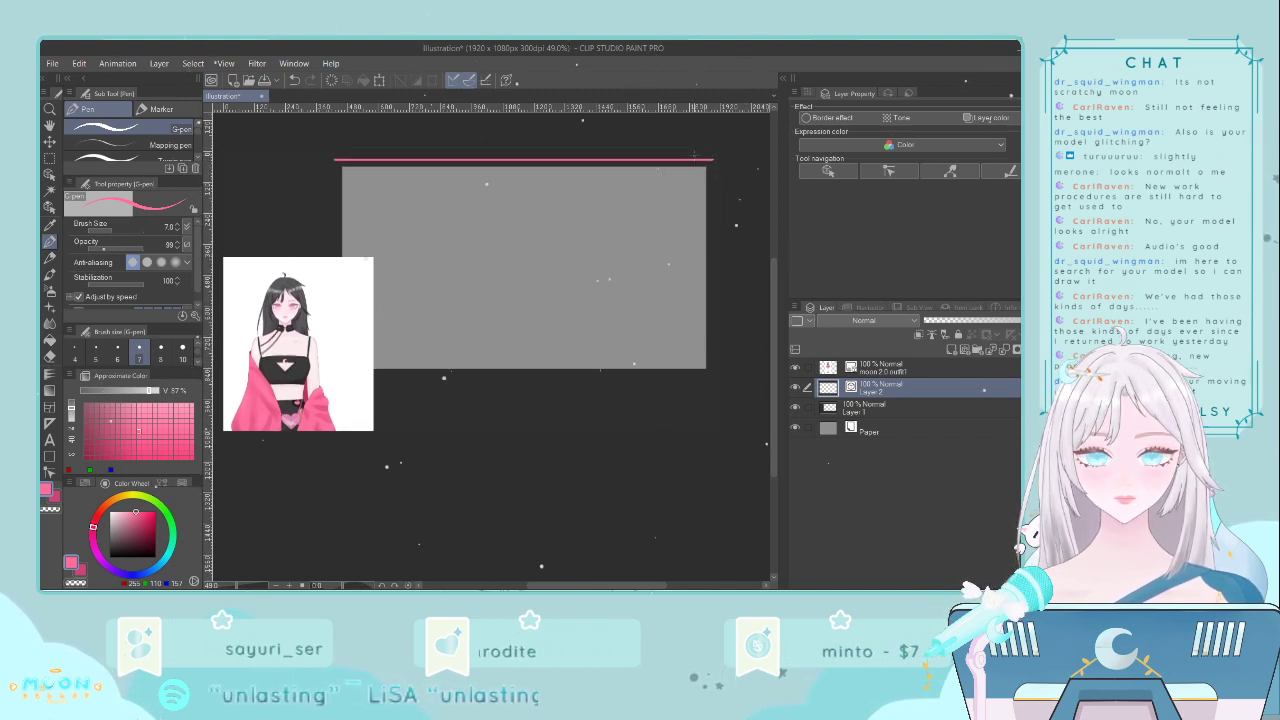
key("ctrl+t")
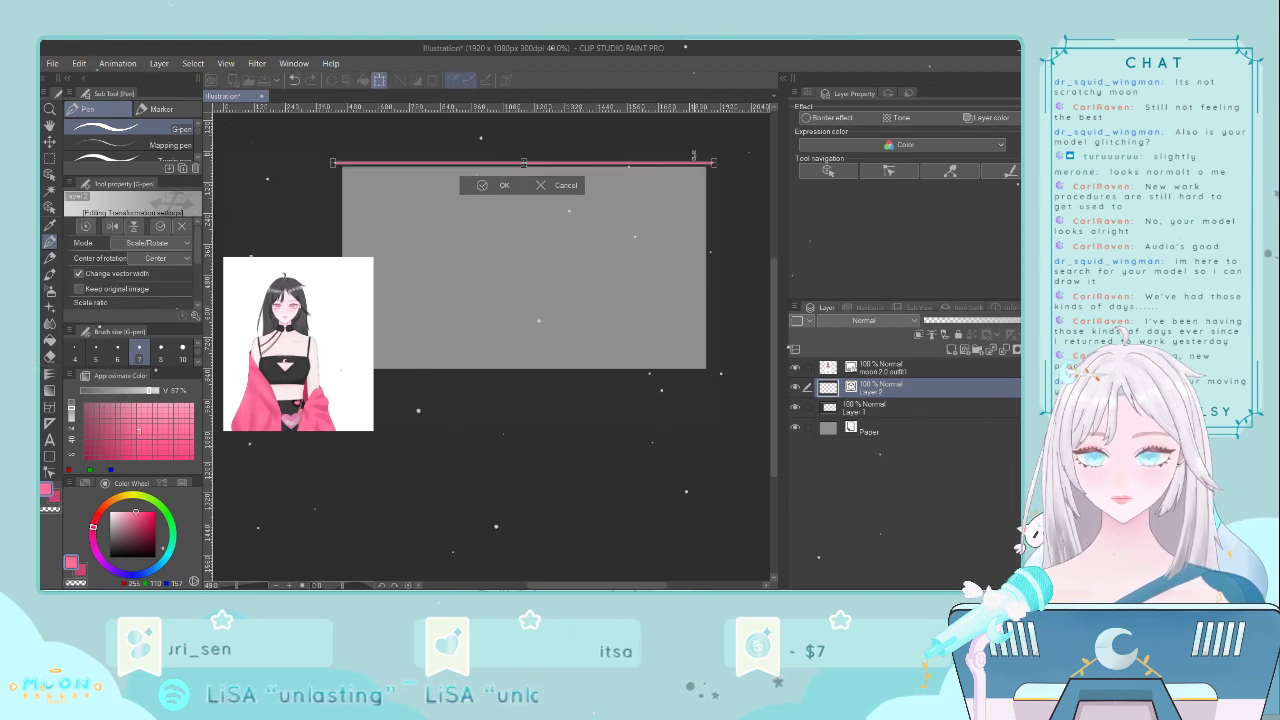
key("Down")
key("Down")
key("Down")
key("Down")
key("Down")
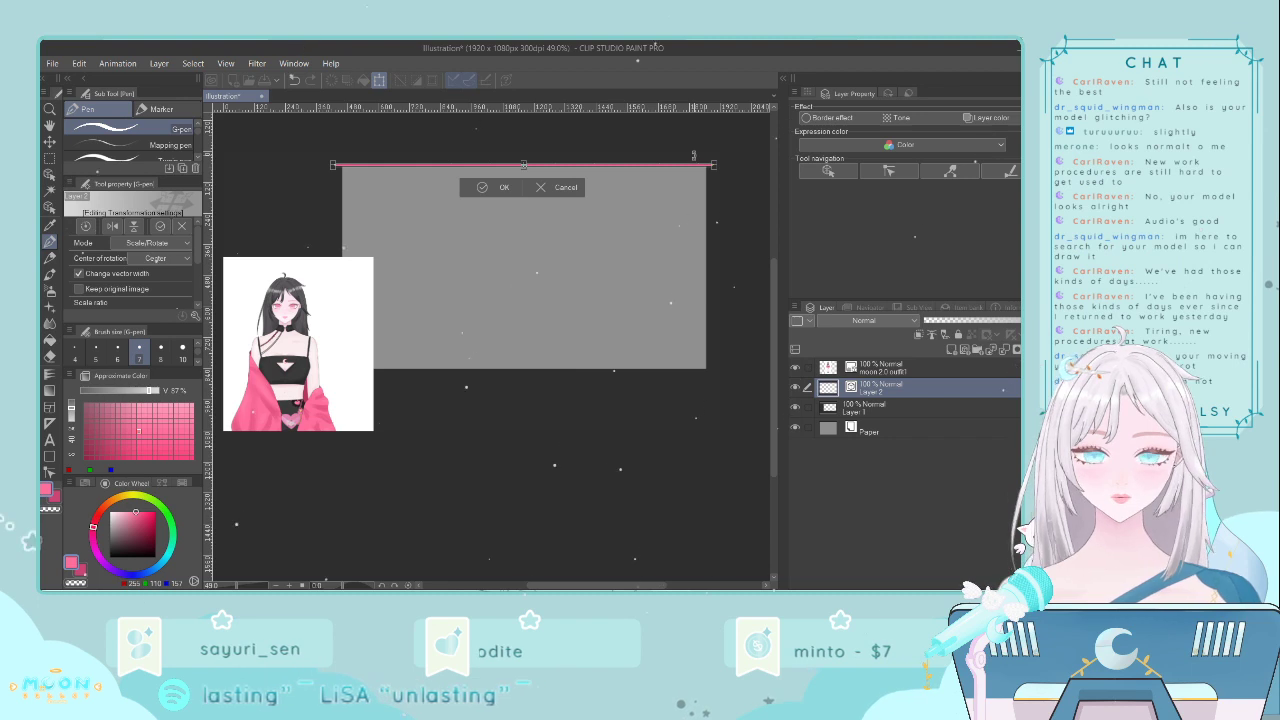
key("Return")
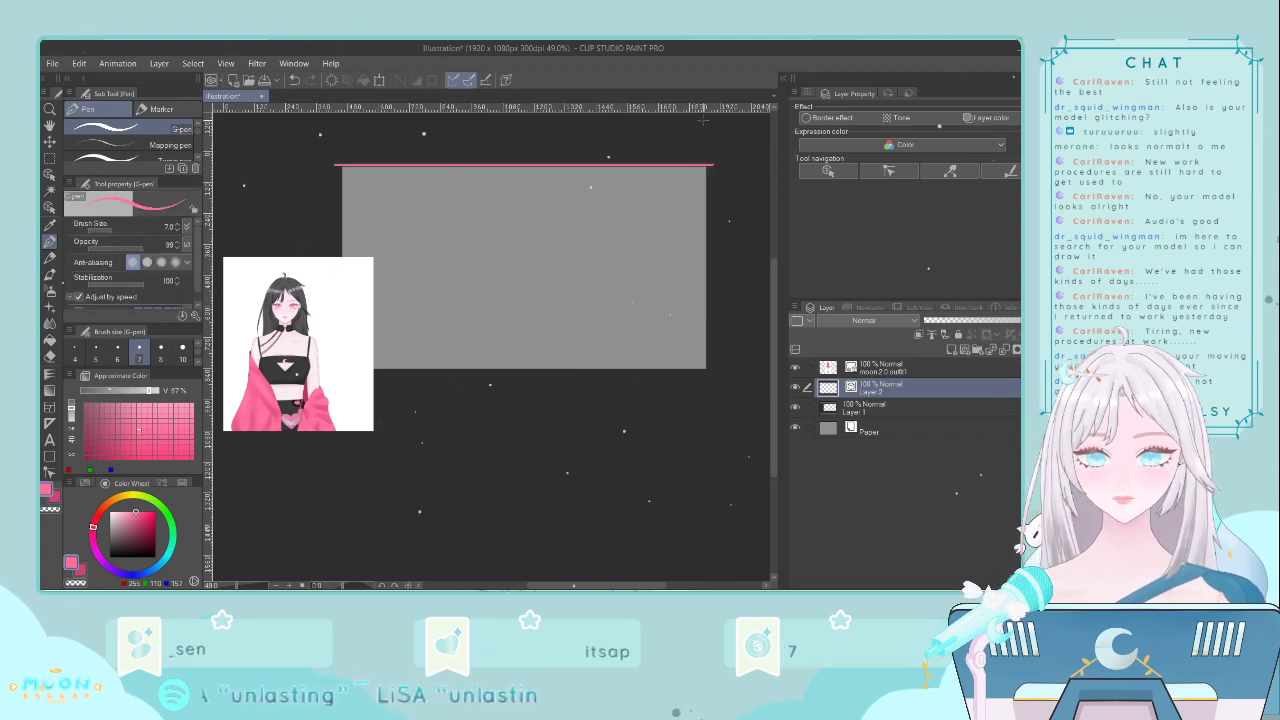
- Scale the pink line so its right end sits just past the window's upper-right corner, and hide the moon 2.0 outfit layer
scroll(611, 307, "up", 4)
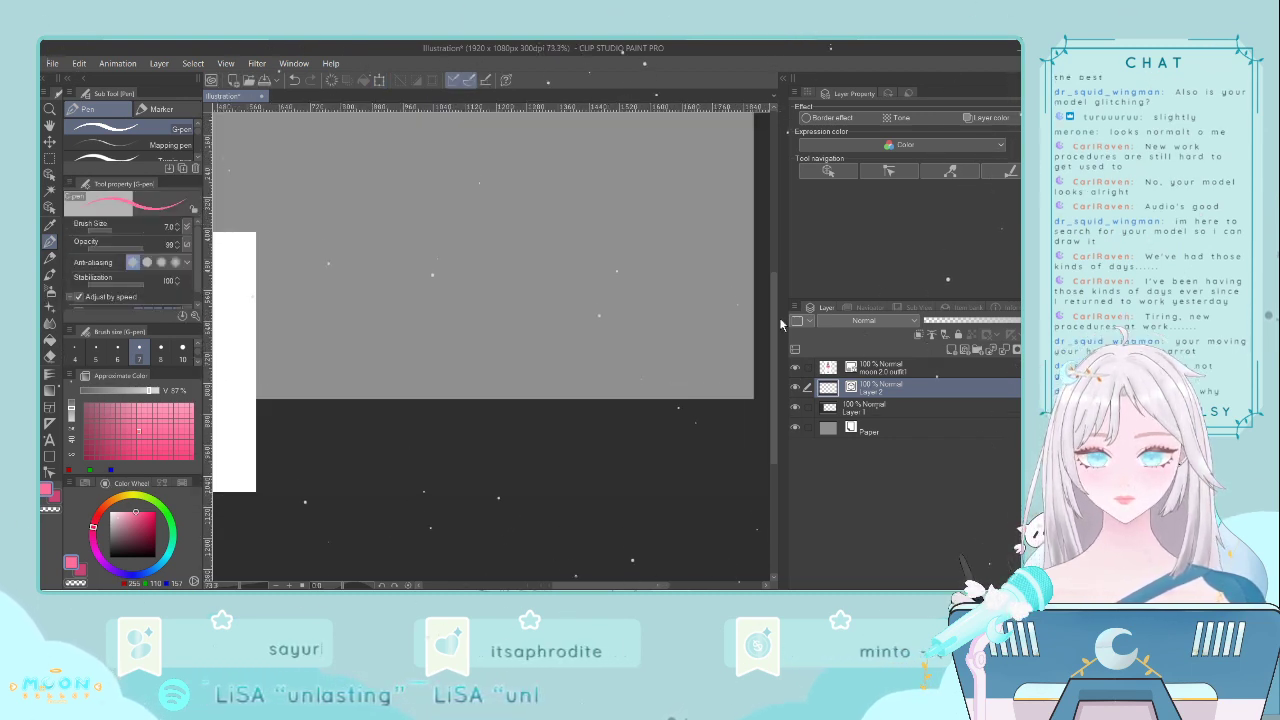
left_click_drag(775, 298, 769, 245)
key("ctrl+t")
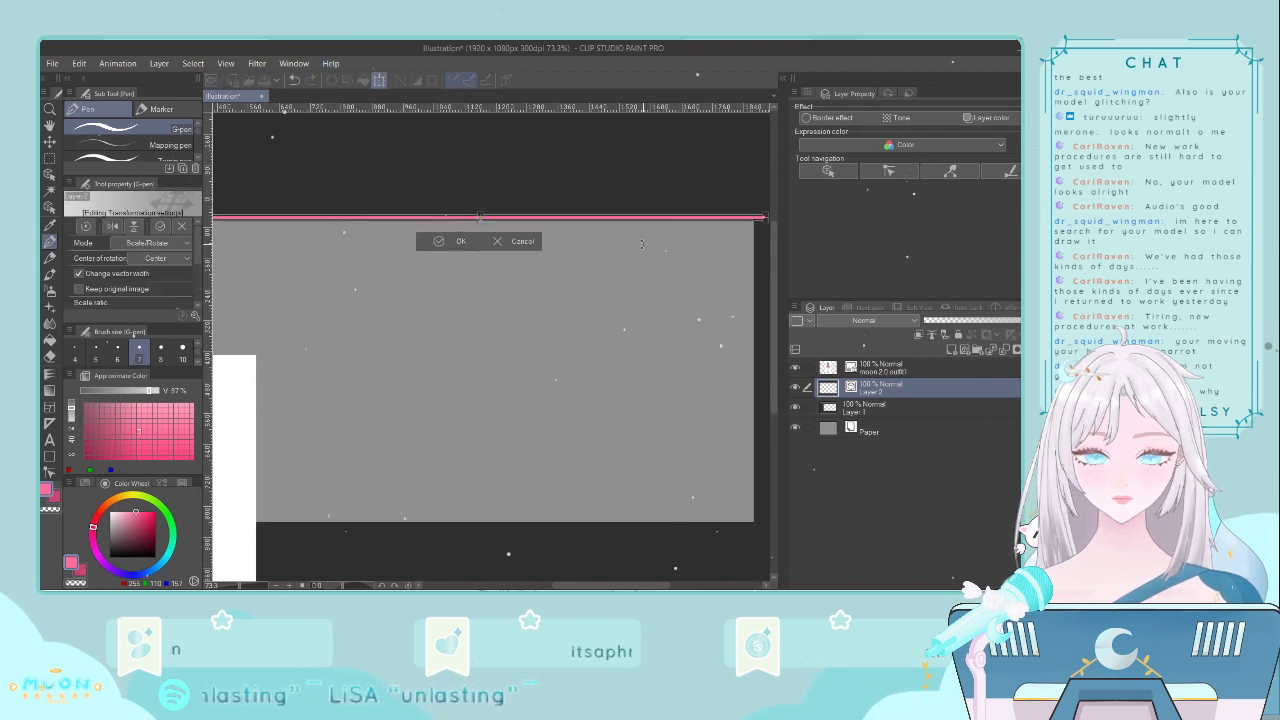
scroll(716, 222, "up", 2)
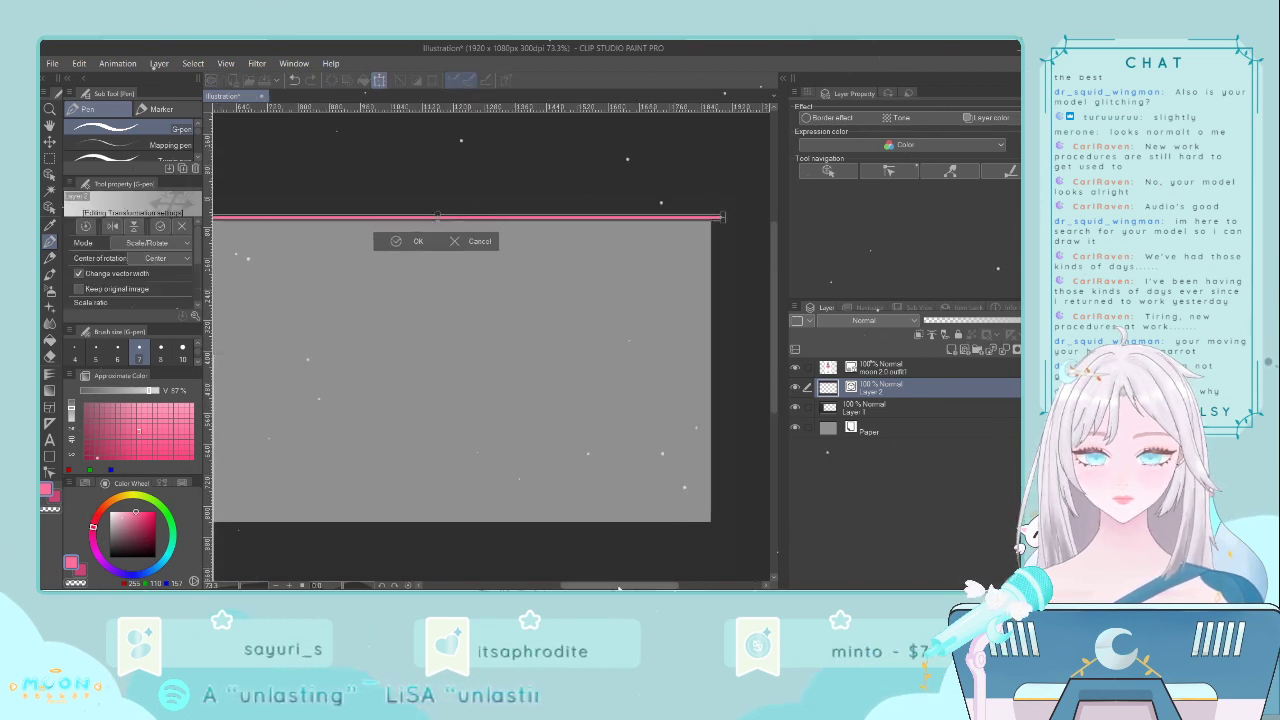
scroll(716, 222, "up", 2)
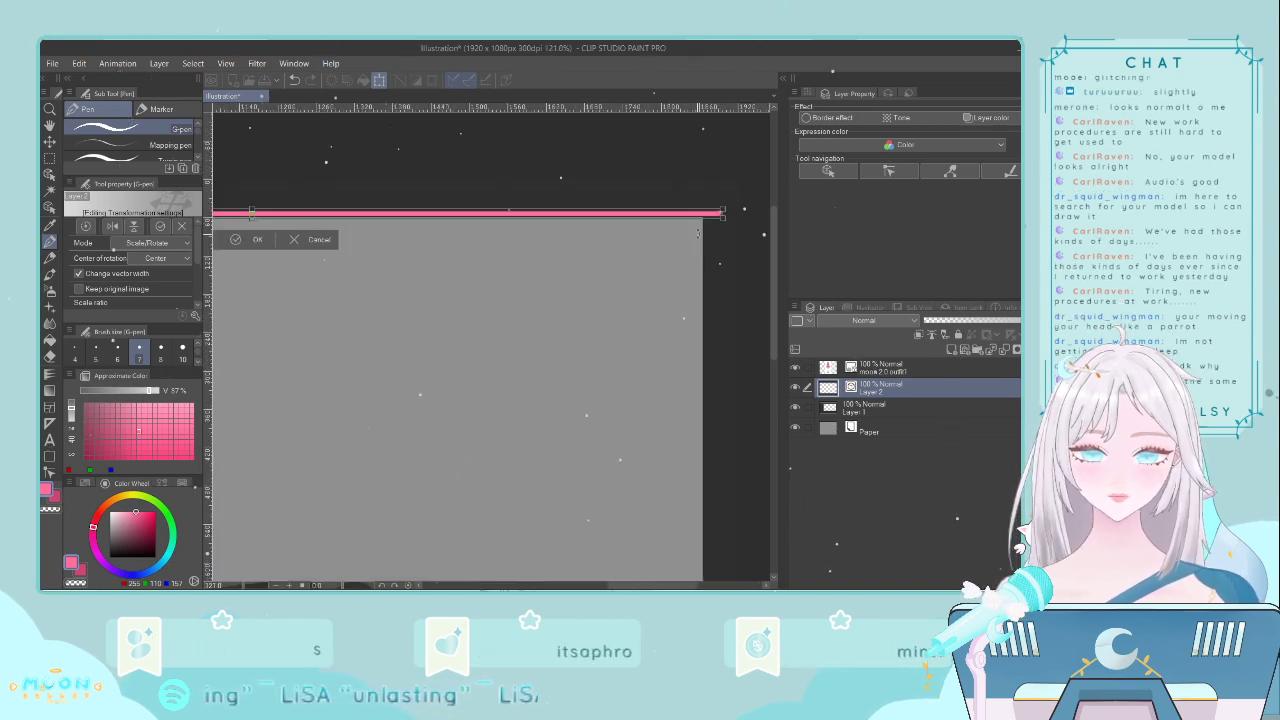
left_click_drag(722, 213, 709, 219)
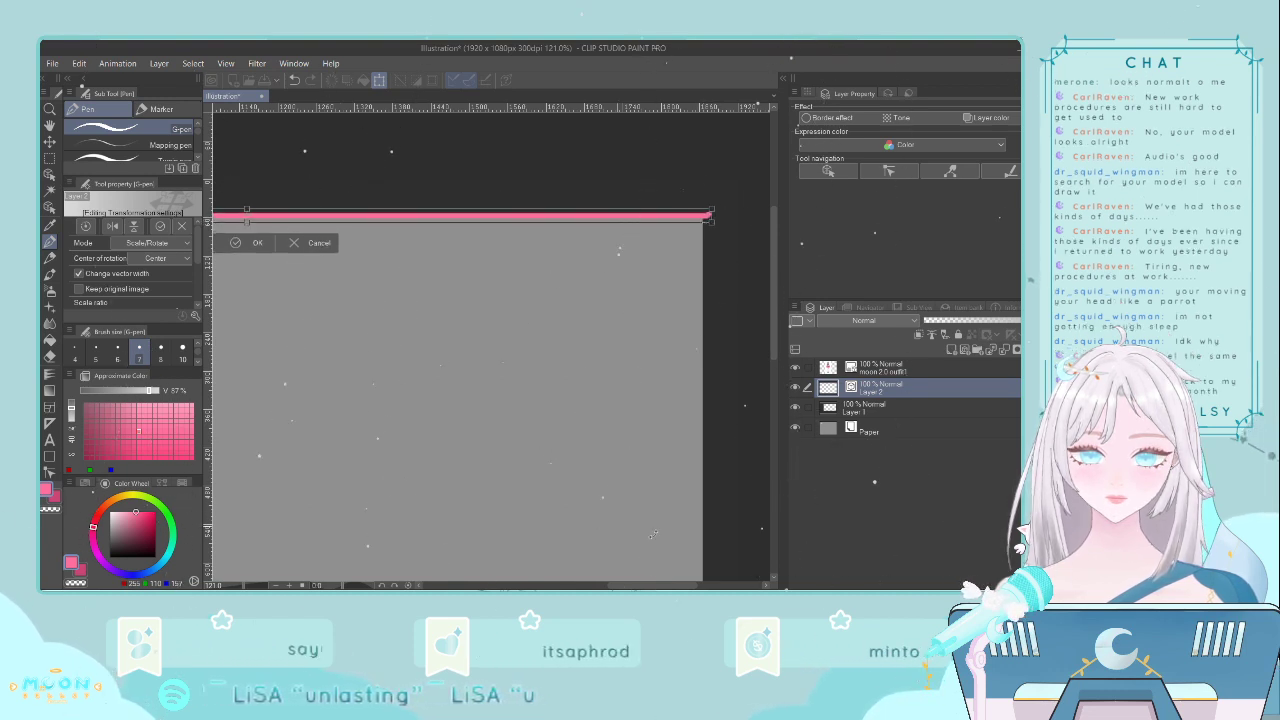
left_click_drag(655, 580, 654, 585)
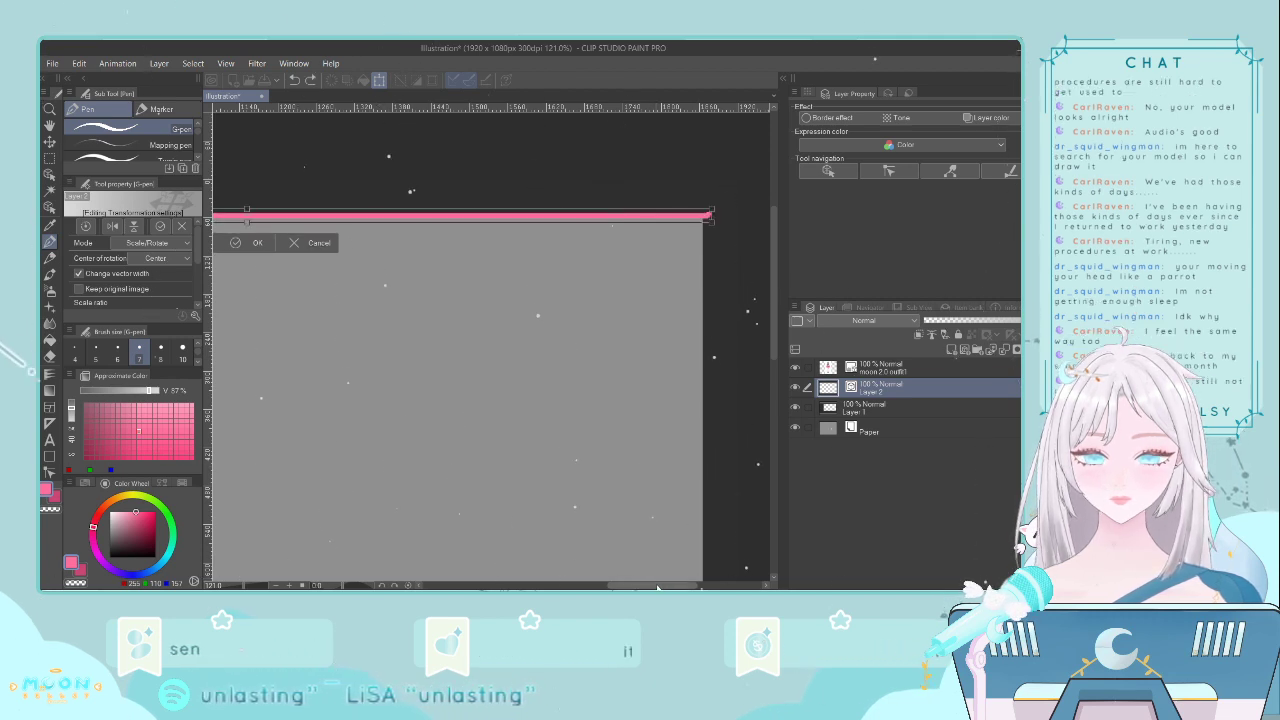
left_click_drag(663, 587, 507, 530)
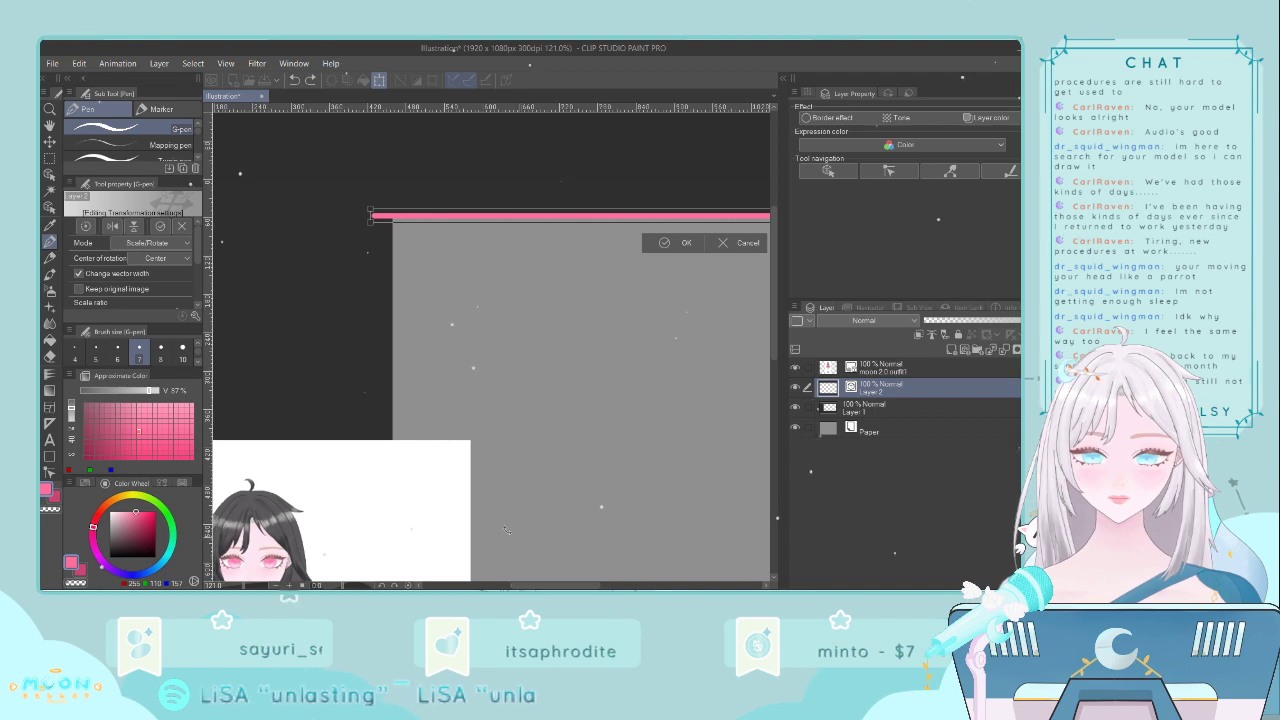
left_click(686, 243)
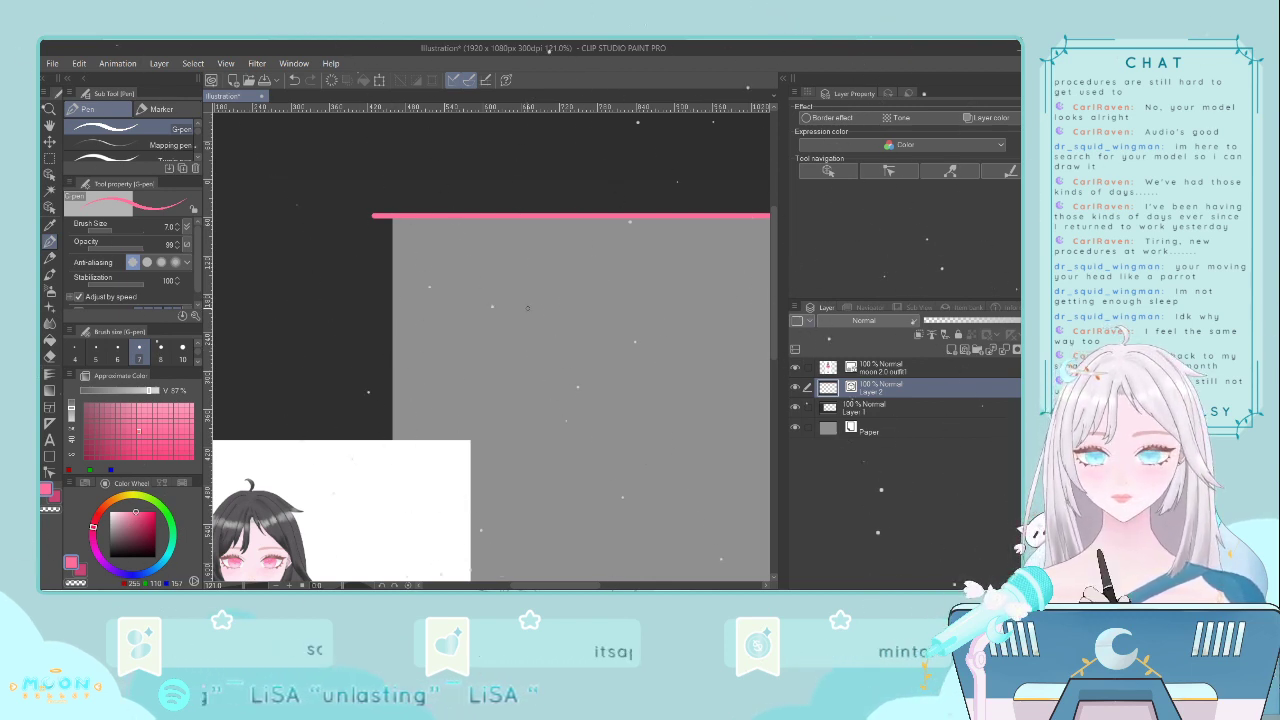
left_click(795, 368)
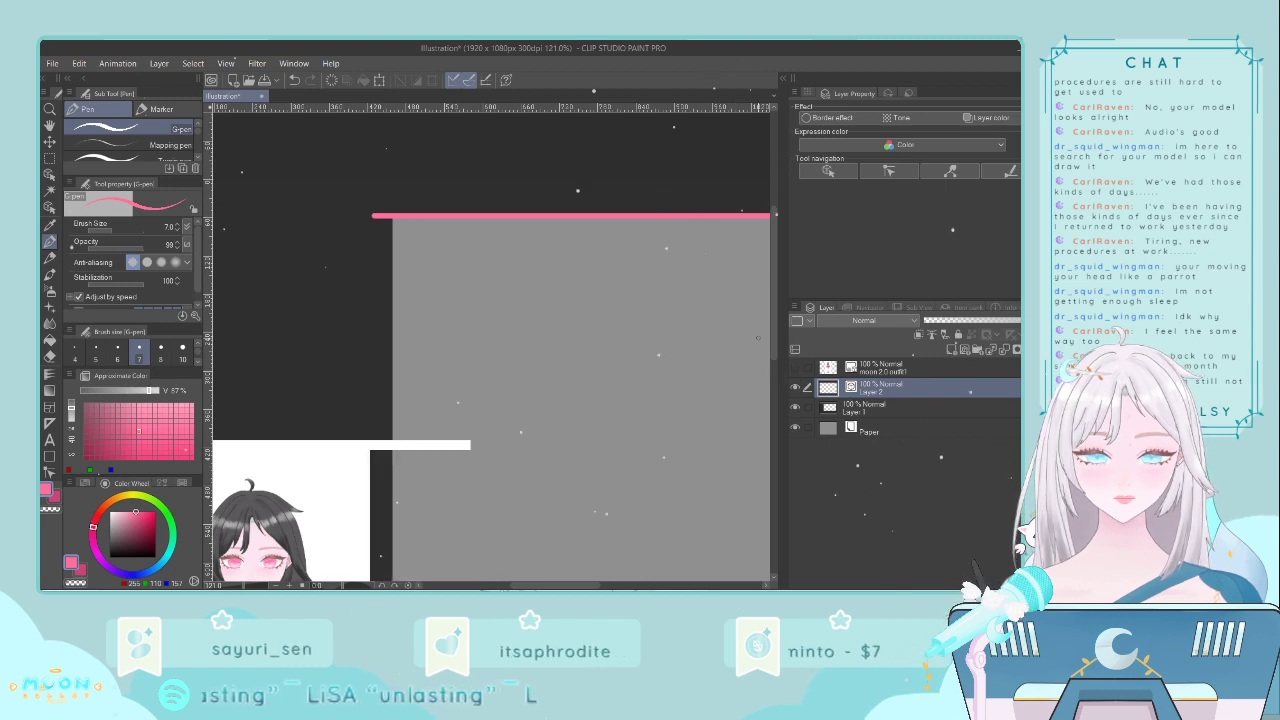
- Try to draw a straight vertical pink line down the window's left edge, and undo it
left_click_drag(775, 343, 772, 363)
scroll(759, 339, "down", 1)
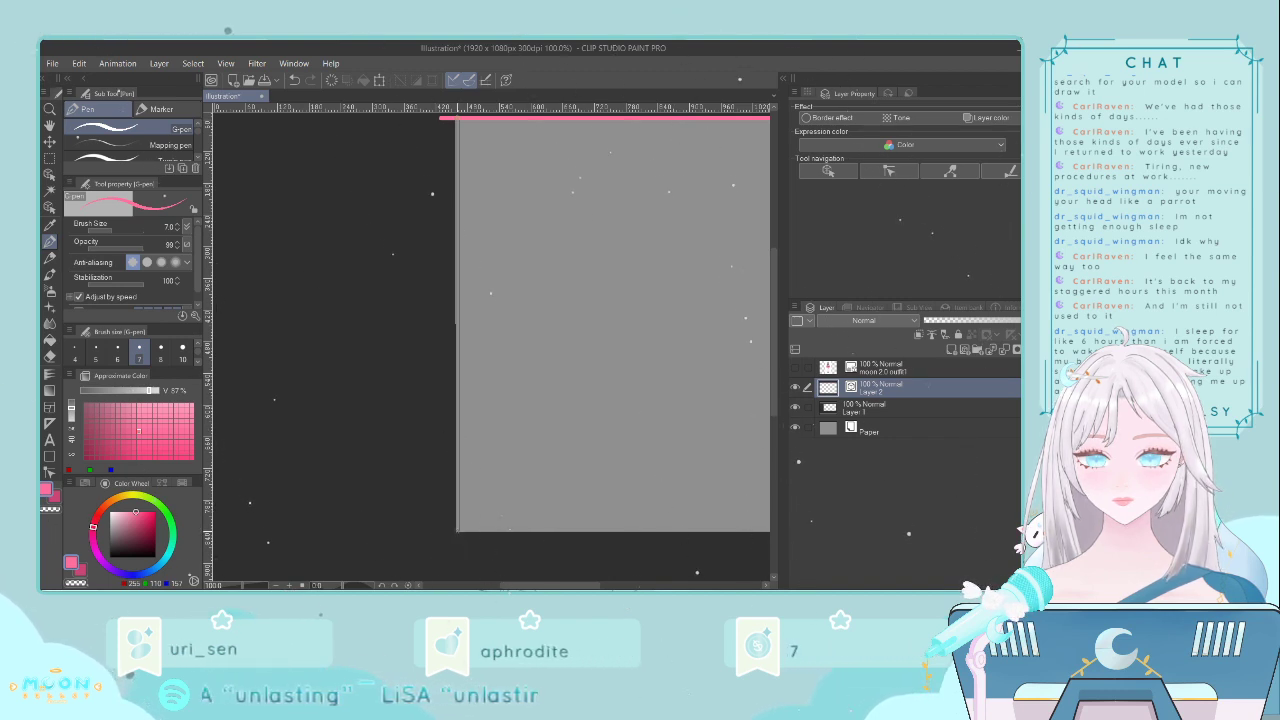
left_click(457, 530, "shift")
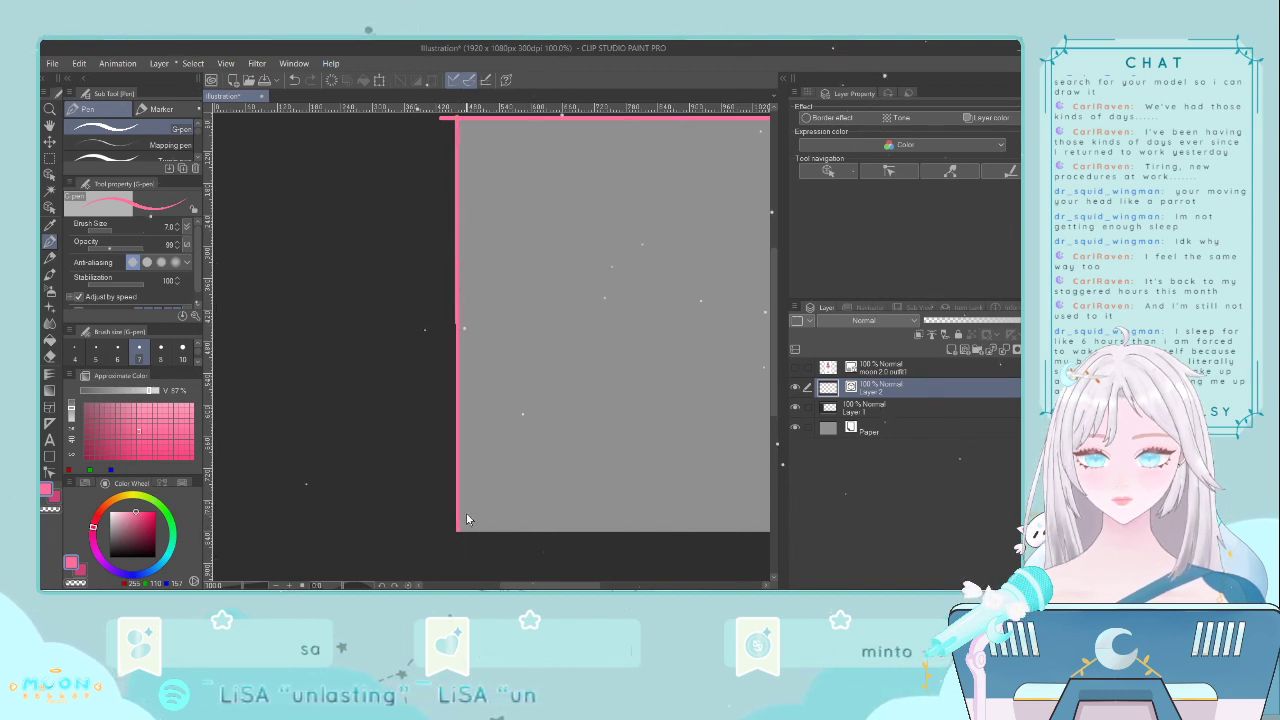
key("ctrl+z")
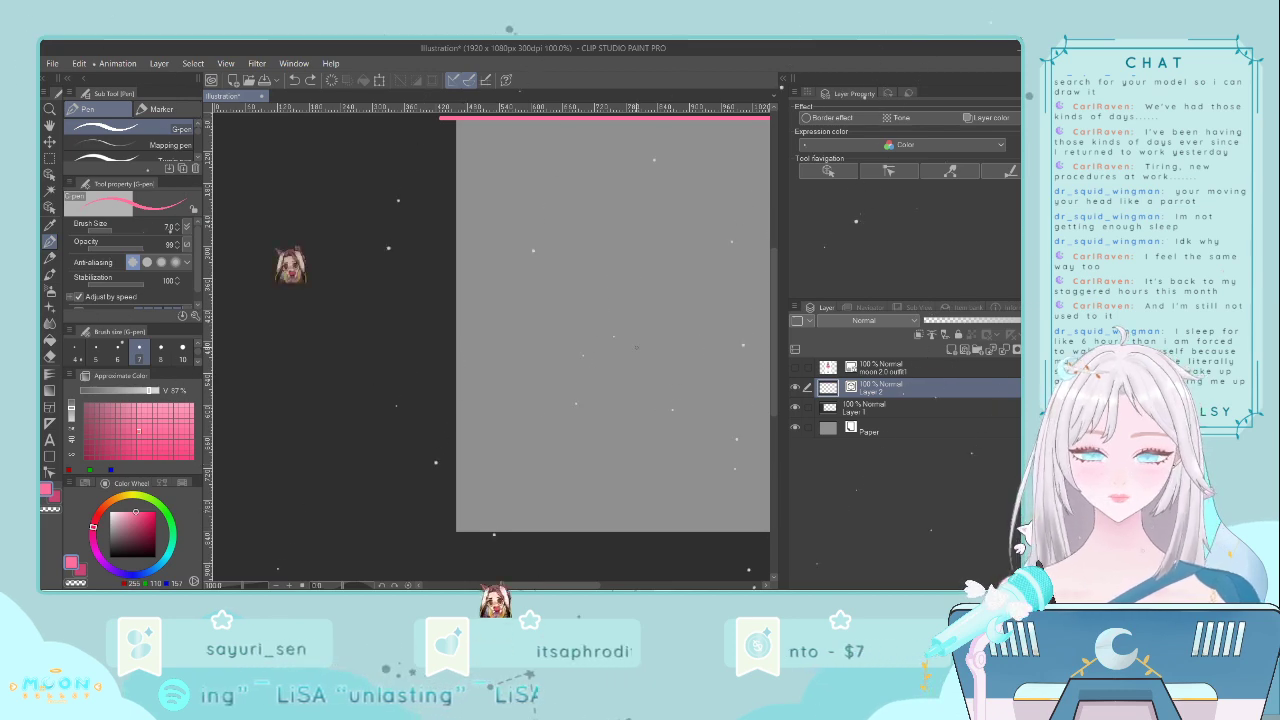
- Duplicate the pink line's layer and transform the copy, nudging it straight down from the window's upper edge towards its lower edge
scroll(645, 324, "down", 3)
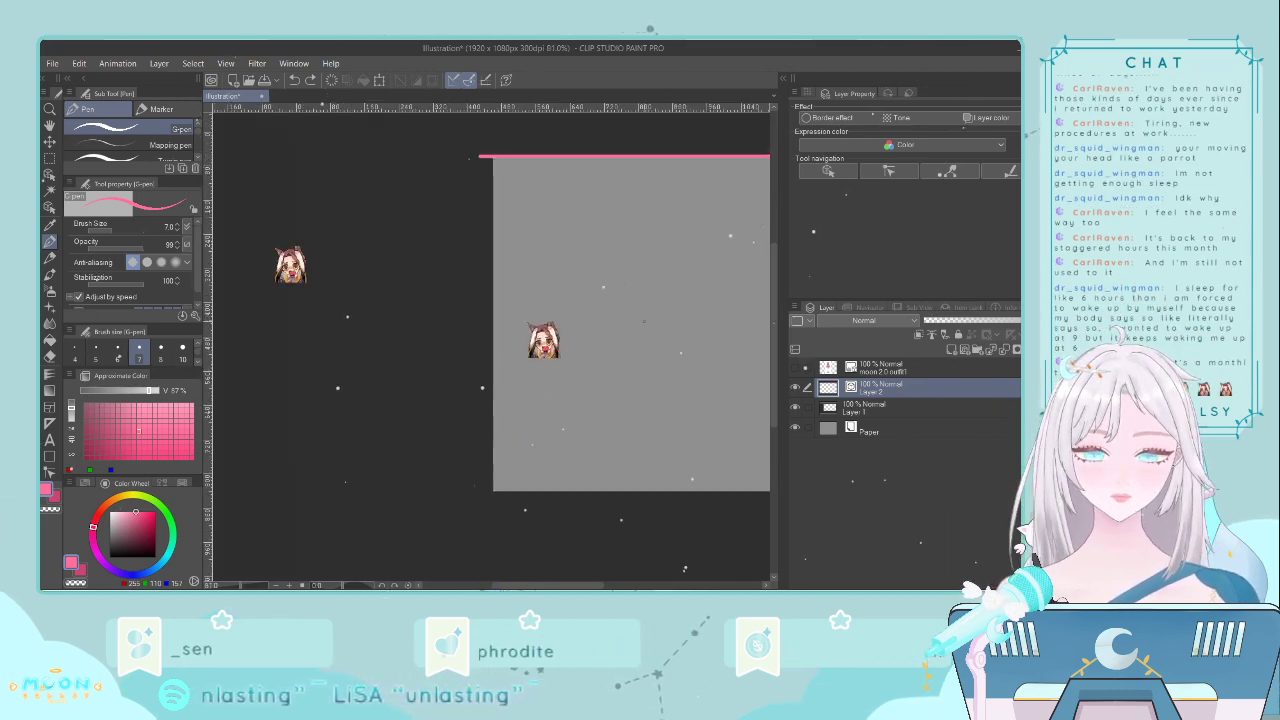
left_click_drag(549, 586, 596, 586)
scroll(605, 542, "down", 1)
left_click_drag(774, 370, 774, 381)
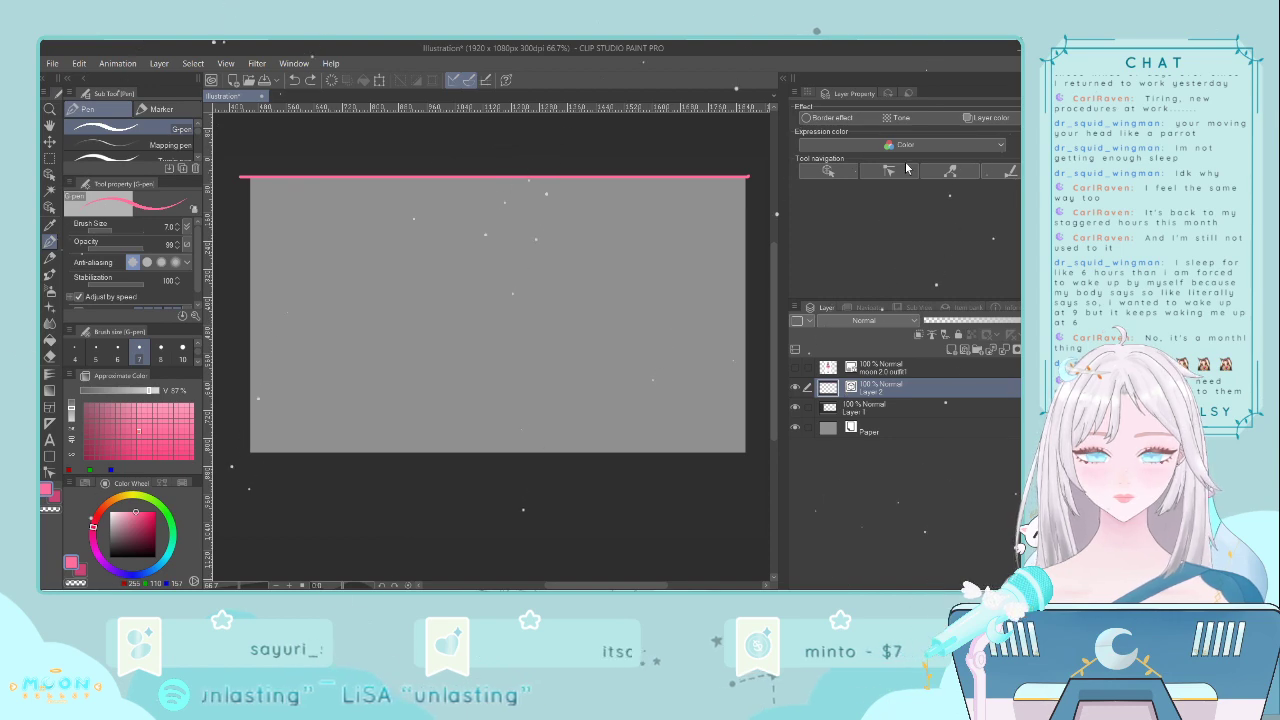
key("ctrl+j")
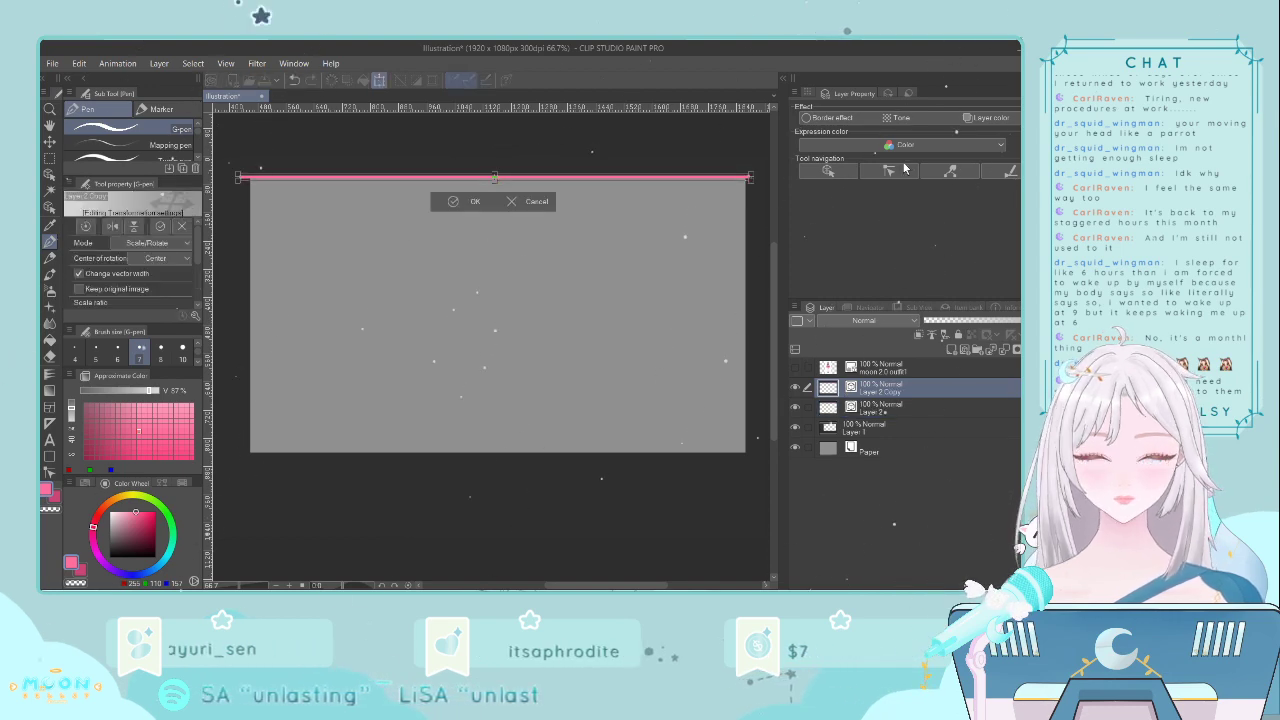
key("Down")
key("Down")
key("Down")
key("Down")
key("Down")
key("Down")
key("Down")
key("Down")
key("Down")
key("Down")
key("Down")
key("Down")
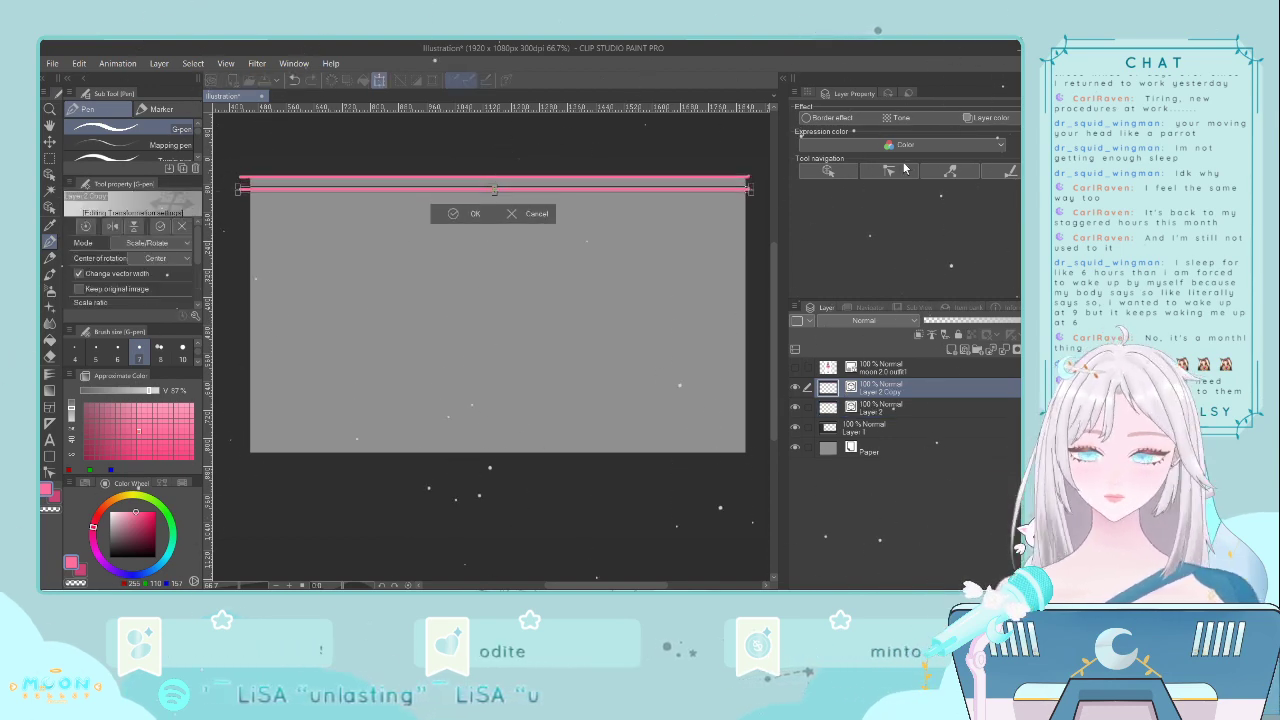
key("Down")
key("Down")
key("Down")
key("Down")
key("Down")
key("Down")
key("Down")
key("Down")
key("Down")
key("Down")
key("Down")
key("Down")
key("Down")
key("Down")
key("Down")
key("Down")
key("Down")
key("Down")
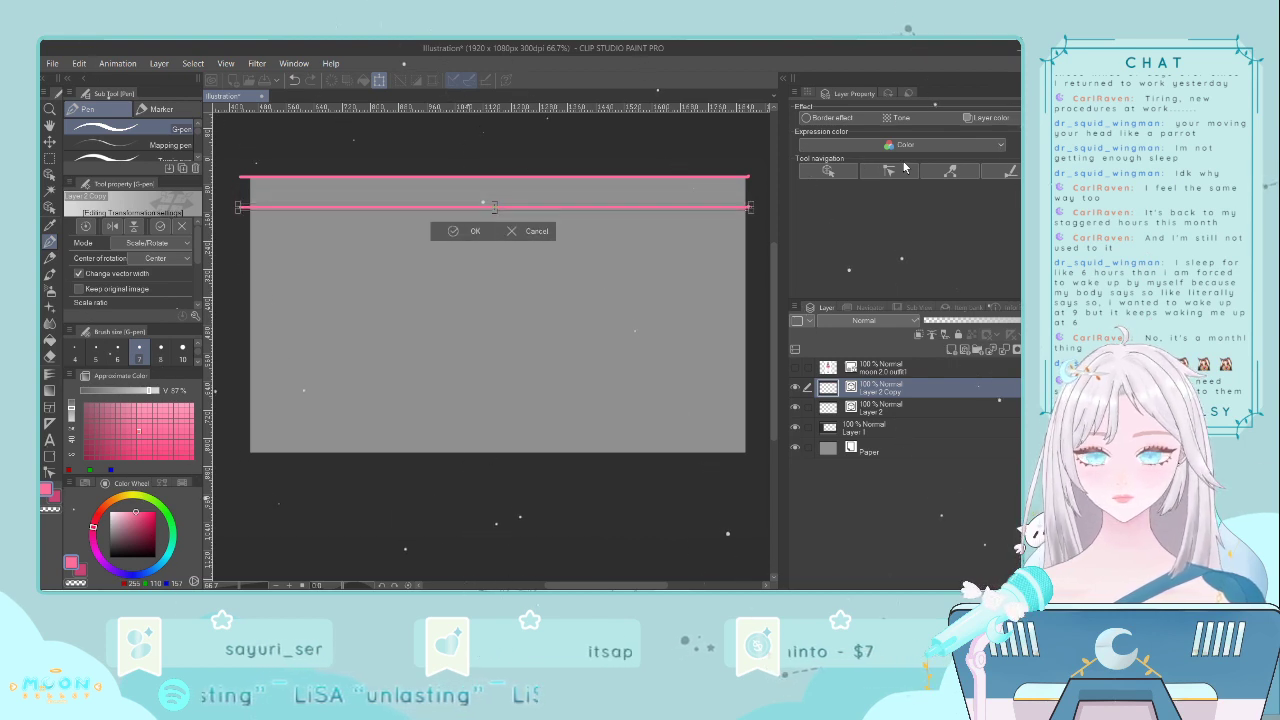
key("Down")
key("Down")
key("Down")
key("Down")
key("Down")
key("Down")
key("Down")
key("Down")
key("Down")
key("Down")
key("Down")
key("Down")
key("Down")
key("Down")
key("Down")
key("Down")
key("Down")
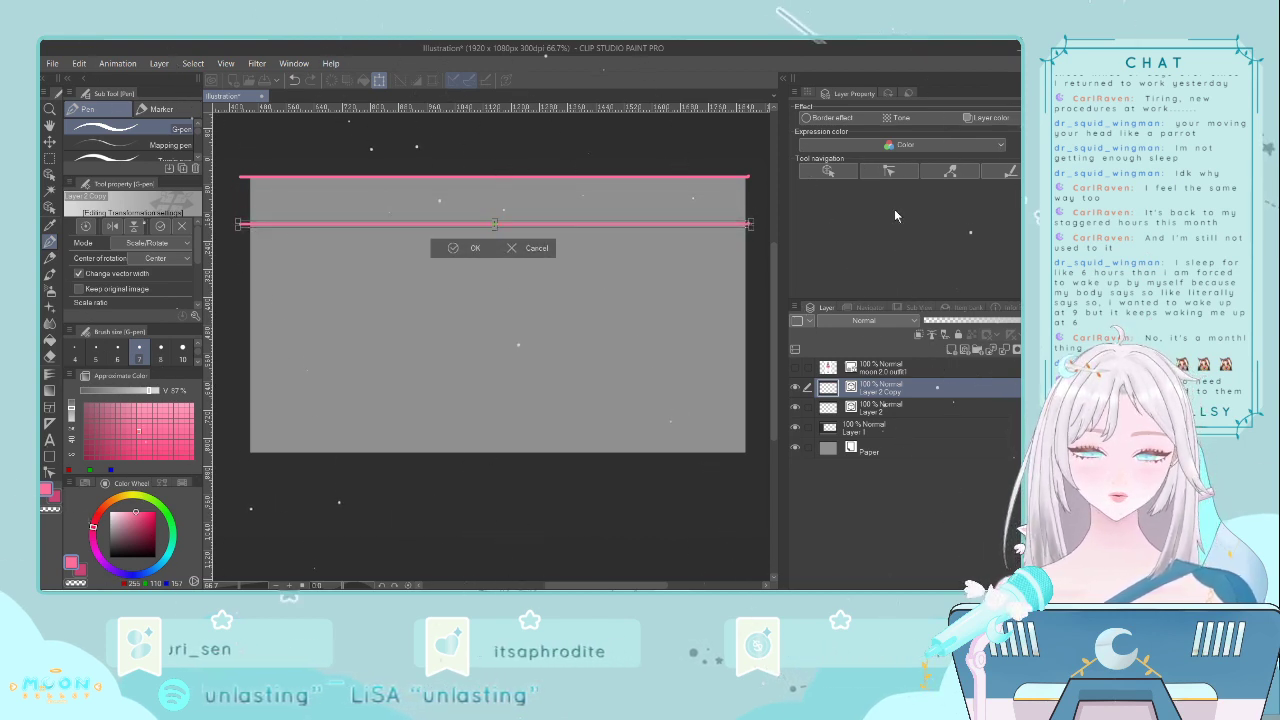
key("Down")
key("Down")
key("Down")
key("Down")
key("Down")
key("Down")
key("Down")
key("Down")
key("Down")
key("Down")
key("Down")
key("Down")
key("Down")
key("Down")
key("Down")
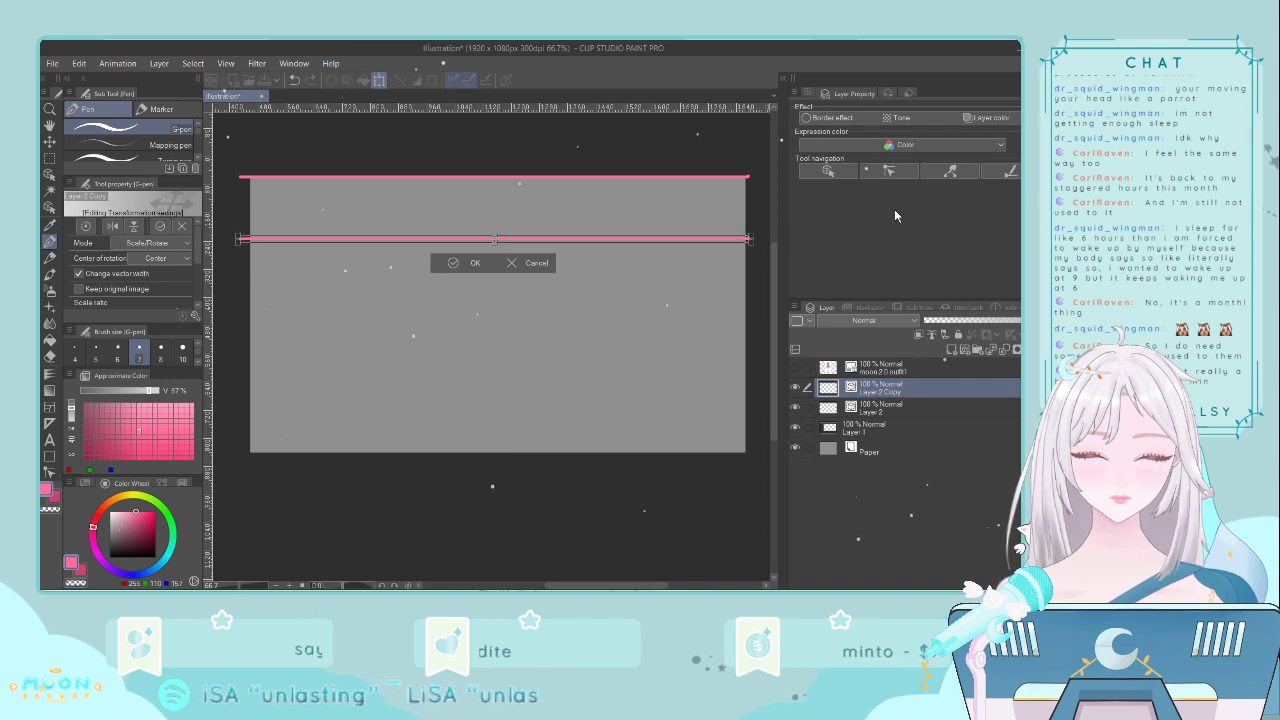
key("Down")
key("Down")
key("Down")
key("Down")
key("Down")
key("Down")
key("Down")
key("Down")
key("Down")
key("Down")
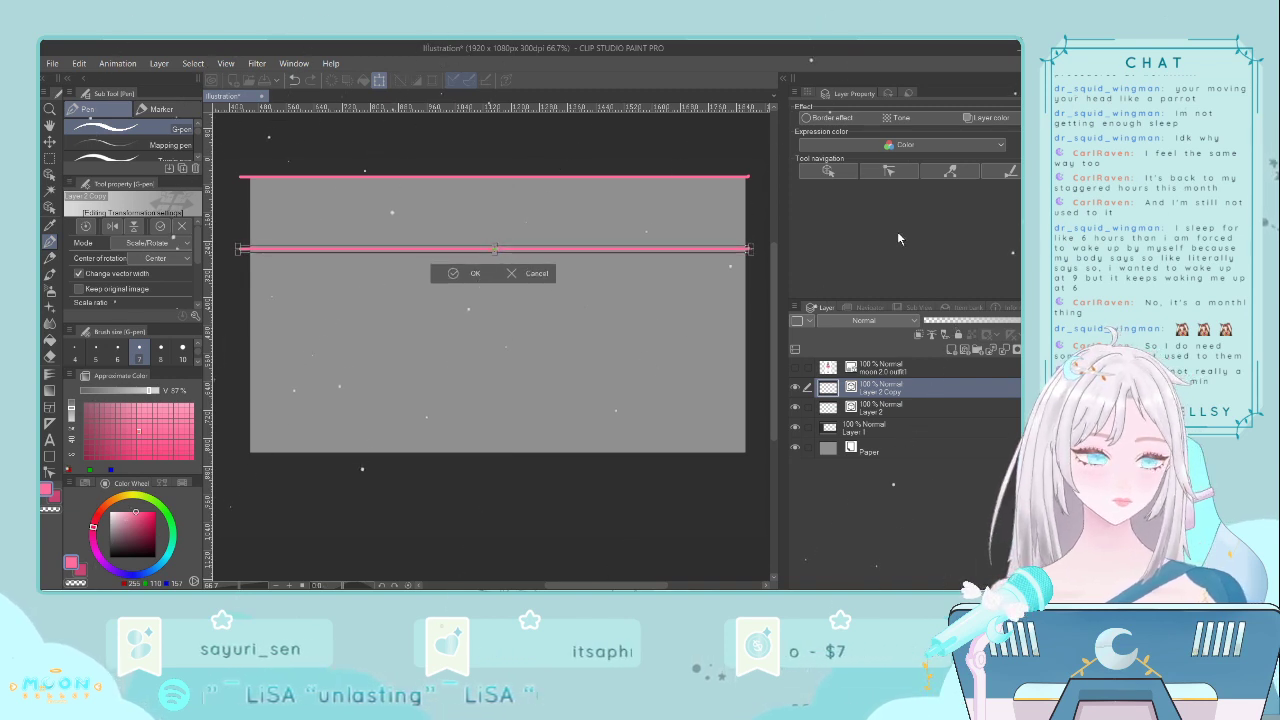
key("Down")
key("Down")
key("Down")
key("Down")
key("Down")
key("Down")
key("Down")
key("Down")
key("Down")
key("Down")
key("Down")
key("Down")
key("Down")
key("Down")
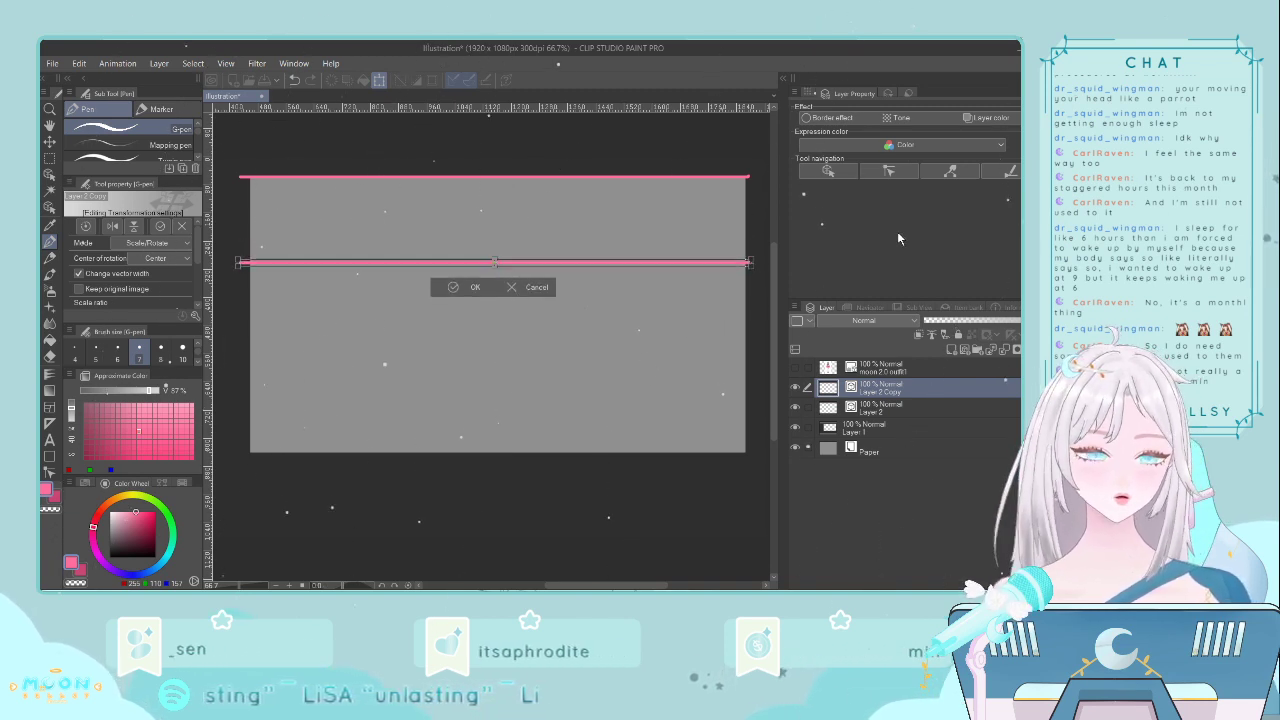
key("Down")
key("Down")
key("Down")
key("Down")
key("Down")
key("Down")
key("Down")
key("Down")
key("Down")
key("Down")
key("Down")
key("Down")
key("Down")
key("Down")
key("Down")
key("Down")
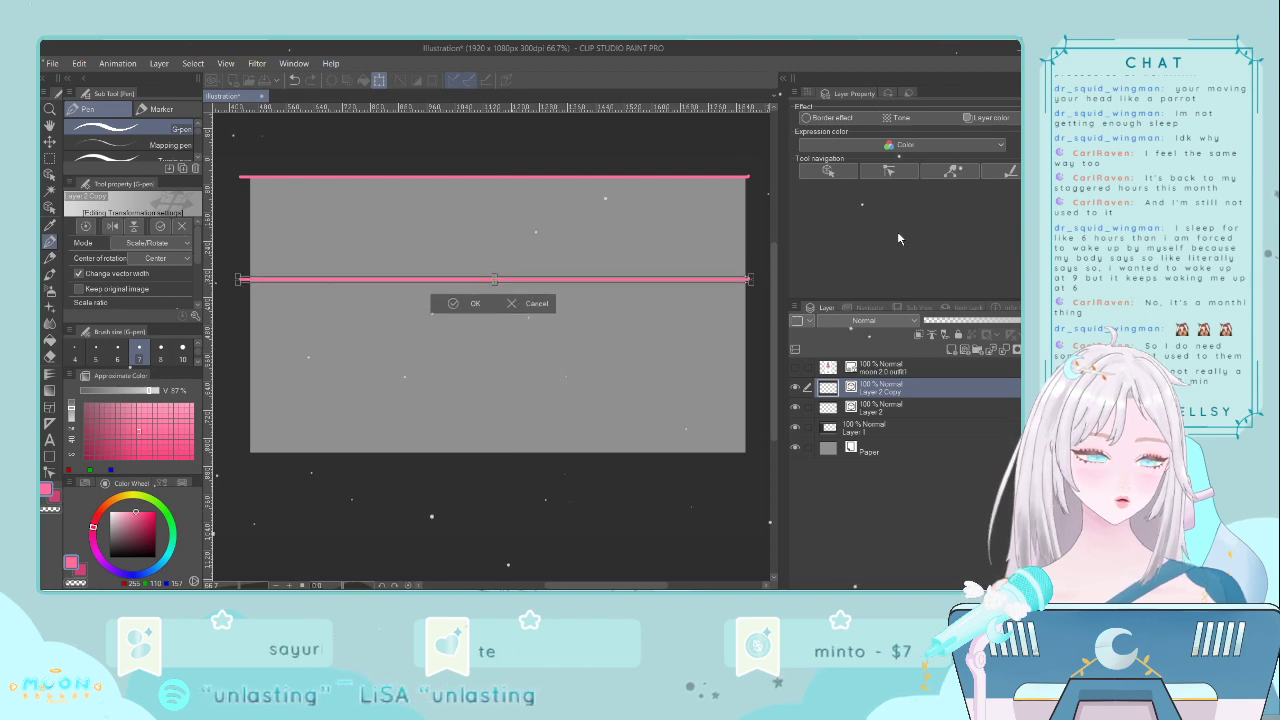
key("Down")
key("Down")
key("Down")
key("Down")
key("Down")
key("Down")
key("Down")
key("Down")
key("Down")
key("Down")
key("Down")
key("Down")
key("Down")
key("Down")
key("Down")
key("Down")
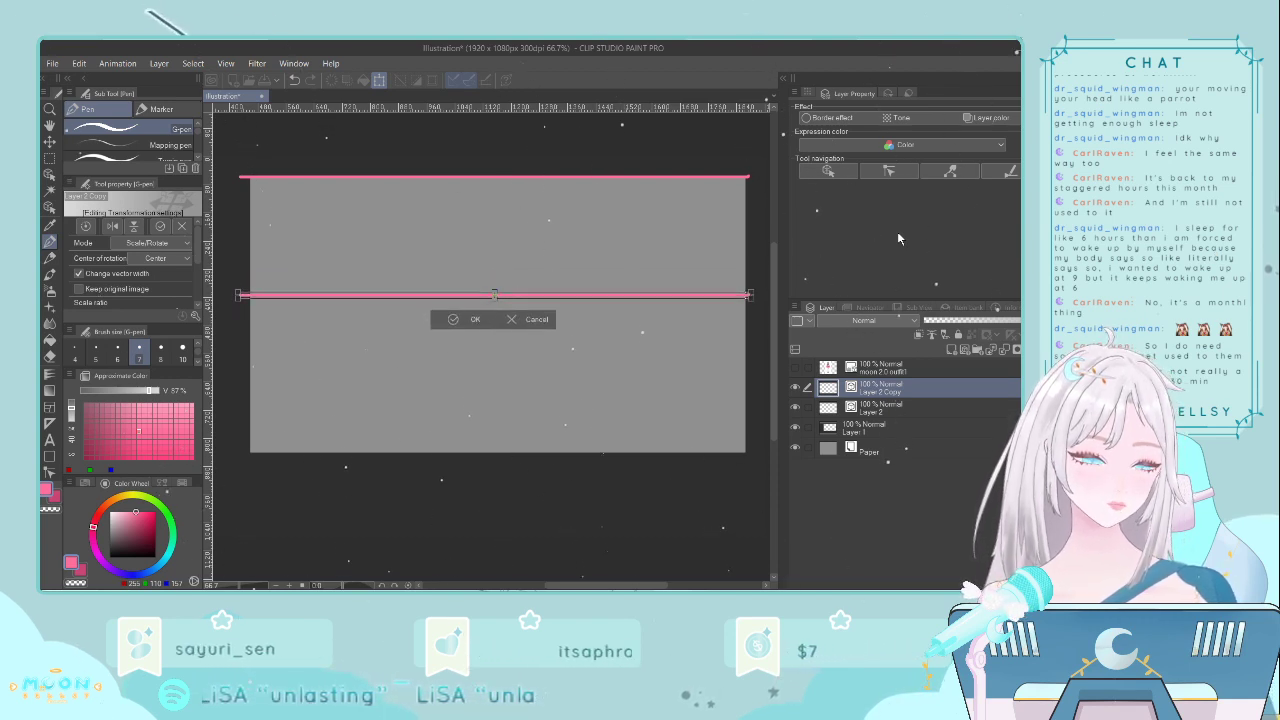
key("Down")
key("Down")
key("Down")
key("Down")
key("Down")
key("Down")
key("Down")
key("Down")
key("Down")
key("Down")
key("Down")
key("Down")
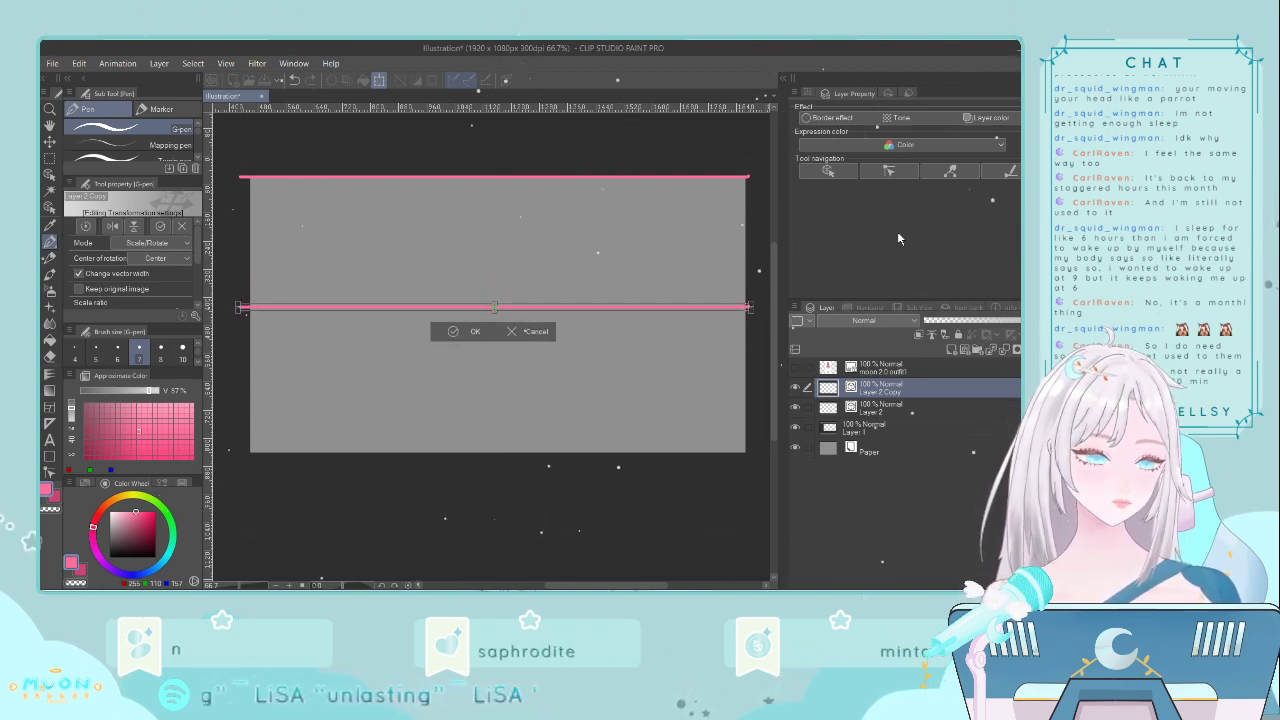
key("Down")
key("Down")
key("Down")
key("Down")
key("Down")
key("Down")
key("Down")
key("Down")
key("Down")
key("Down")
key("Down")
key("Down")
key("Down")
key("Down")
key("Down")
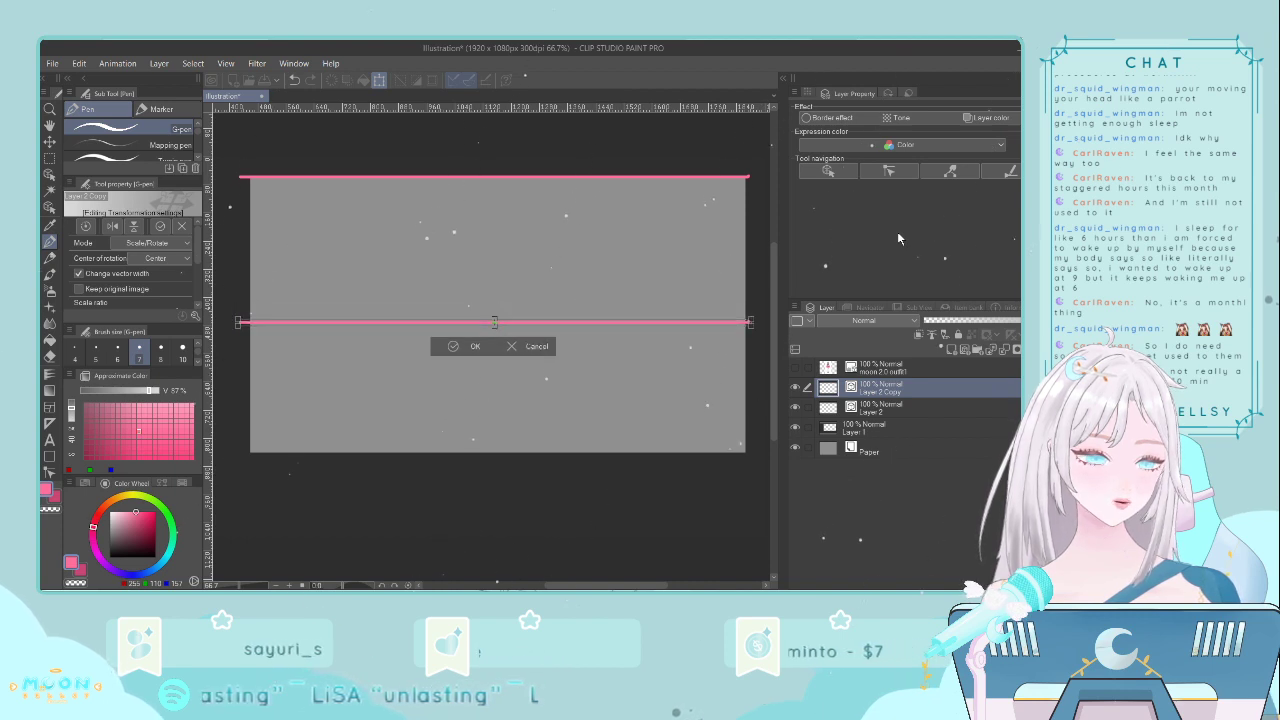
- Nudge the duplicated pink line straight down onto the cut-out window's lower edge and apply the transform
key("Down")
key("Down")
key("Down")
key("Down")
key("Down")
key("Down")
key("Down")
key("Down")
key("Down")
key("Down")
key("Down")
key("Down")
key("Down")
key("Down")
key("Down")
key("Down")
key("Down")
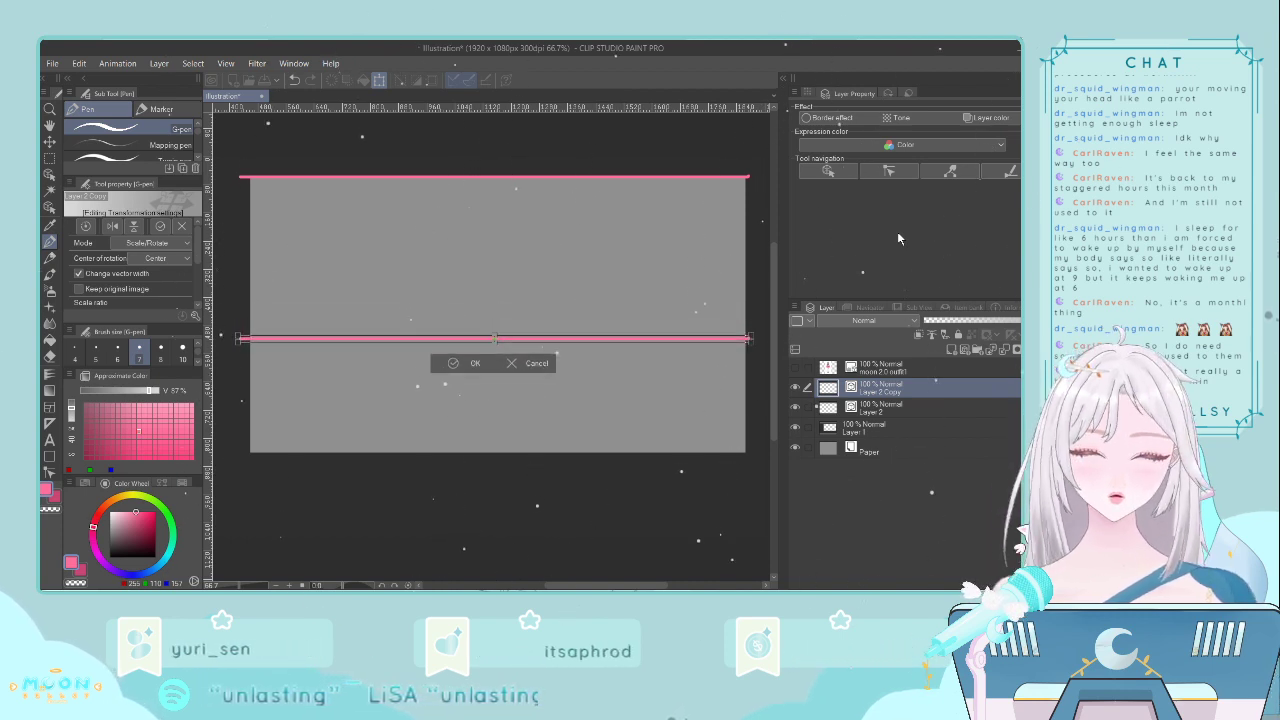
key("Down")
key("Down")
key("Down")
key("Down")
key("Down")
key("Down")
key("Down")
key("Down")
key("Down")
key("Down")
key("Down")
key("Down")
key("Down")
key("Down")
key("Down")
key("Down")
key("Down")
key("Down")
key("Down")
key("Down")
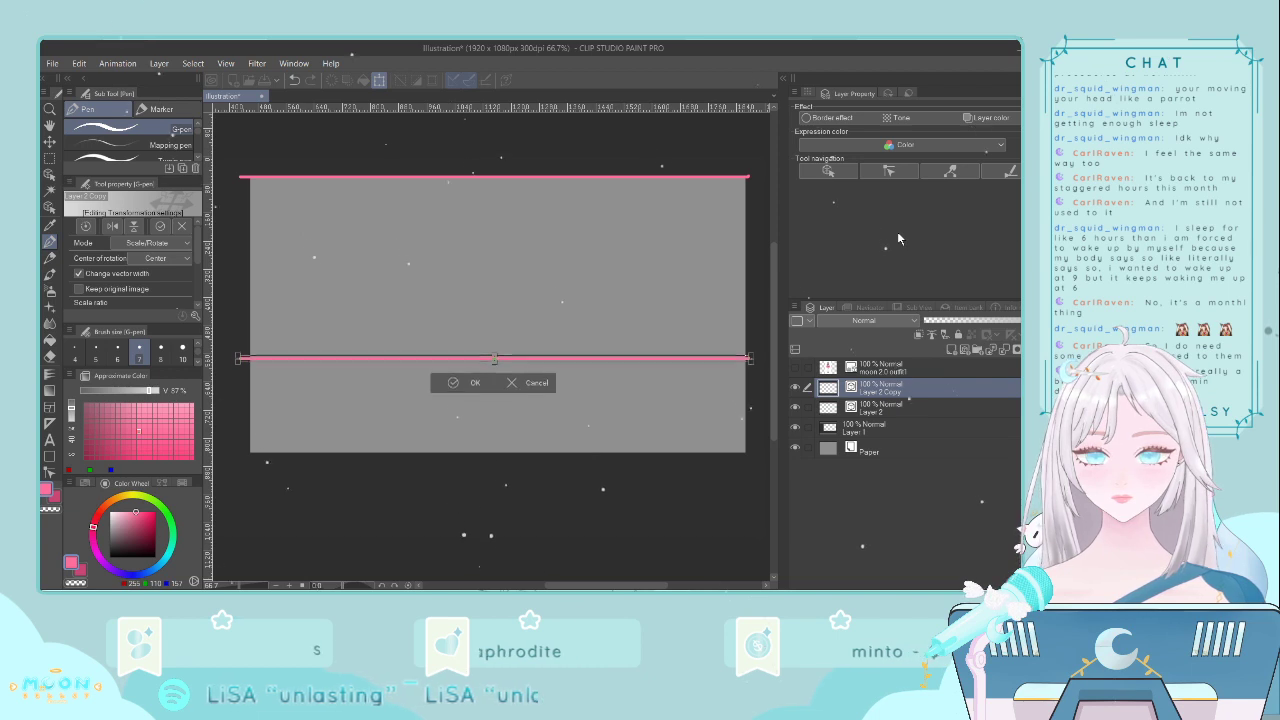
key("Down")
key("Down")
key("Down")
key("Down")
key("Down")
key("Down")
key("Down")
key("Down")
key("Down")
key("Down")
key("Down")
key("Down")
key("Down")
key("Down")
key("Down")
key("Down")
key("Down")
key("Down")
key("Down")
key("Down")
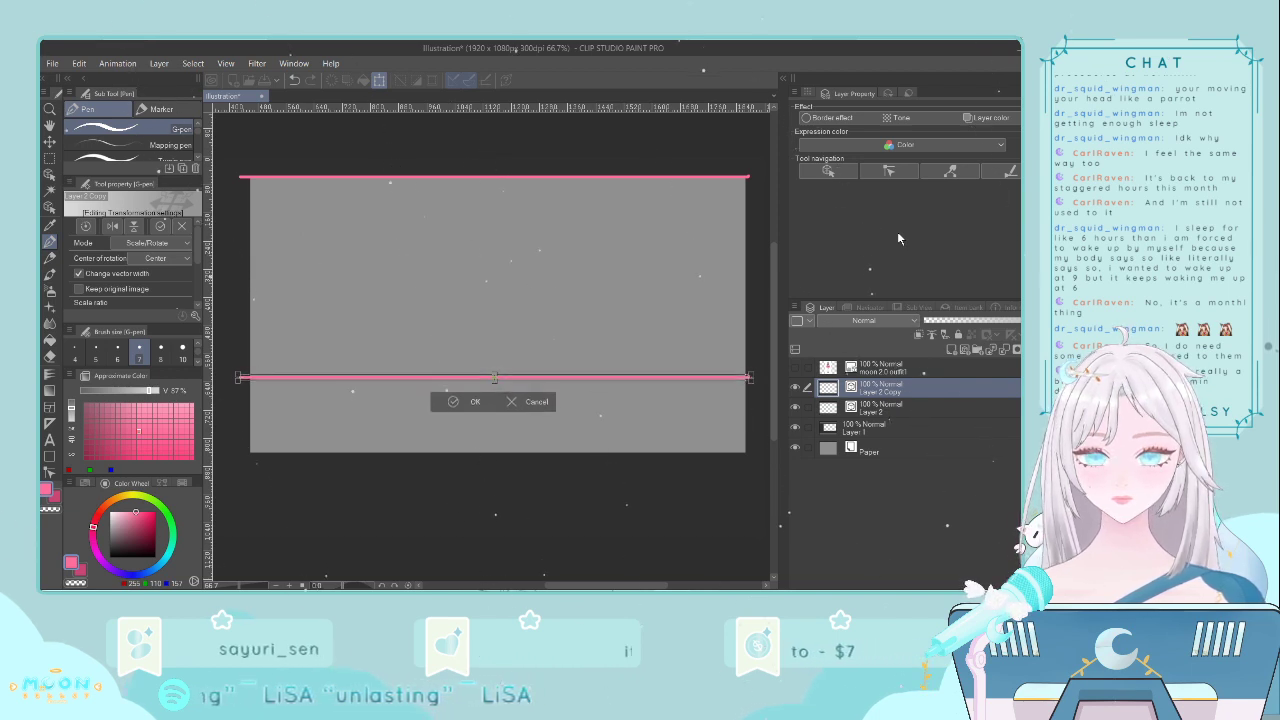
key("Down")
key("Down")
key("Down")
key("Down")
key("Down")
key("Down")
key("Down")
key("Down")
key("Down")
key("Down")
key("Down")
key("Down")
key("Down")
key("Down")
key("Down")
key("Down")
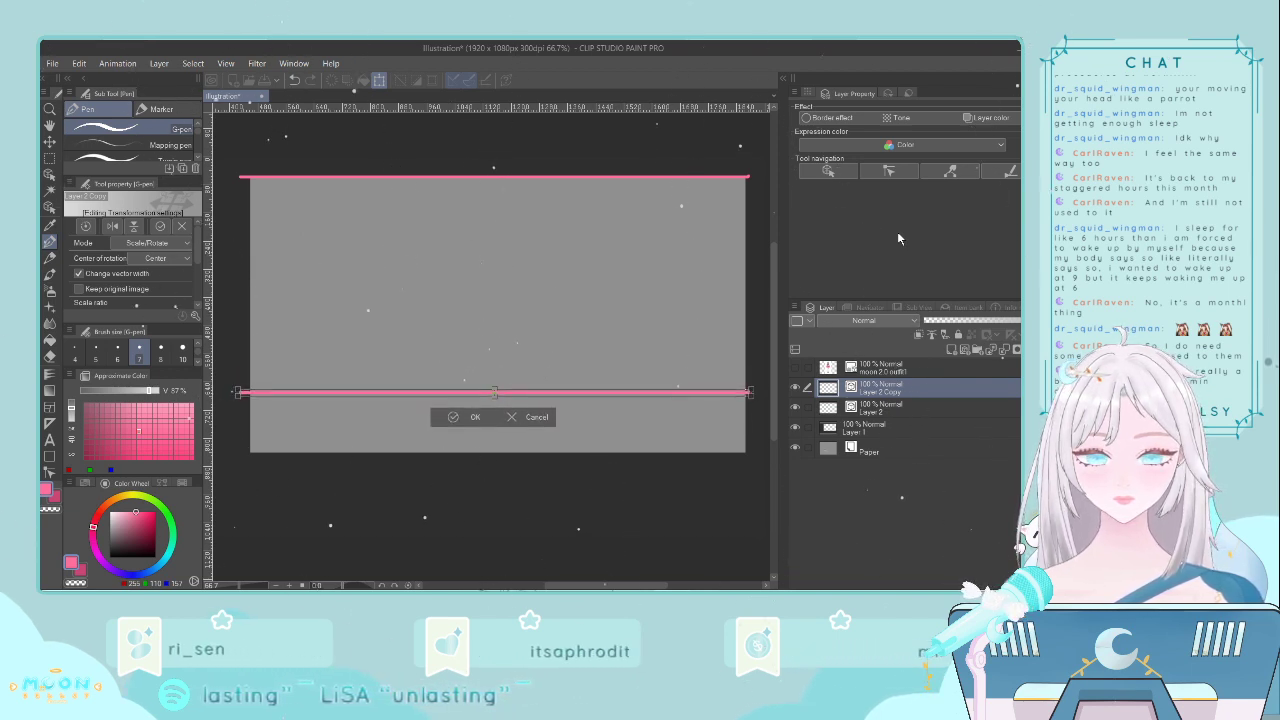
key("Down")
key("Down")
key("Down")
key("Down")
key("Down")
key("Down")
key("Down")
key("Down")
key("Down")
key("Down")
key("Down")
key("Down")
key("Down")
key("Down")
key("Down")
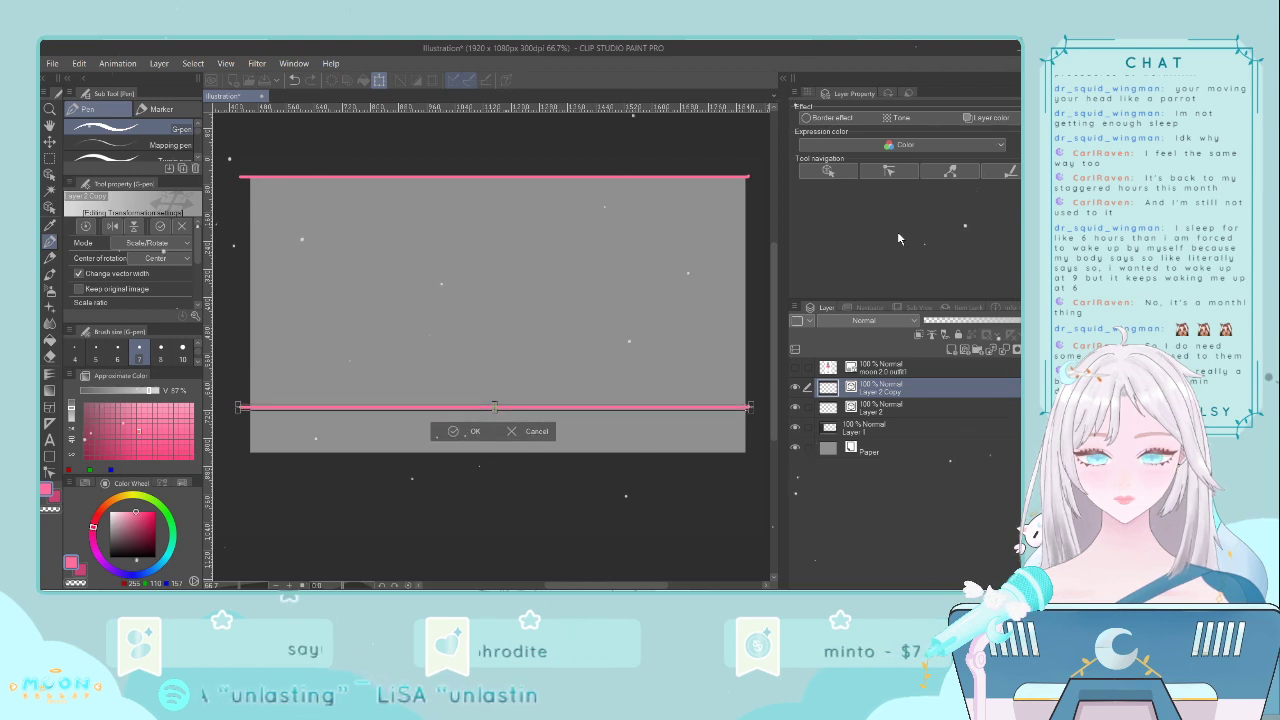
key("Down")
key("Down")
key("Down")
key("Down")
key("Down")
key("Down")
key("Down")
key("Down")
key("Down")
key("Down")
key("Down")
key("Down")
key("Down")
key("Down")
key("Down")
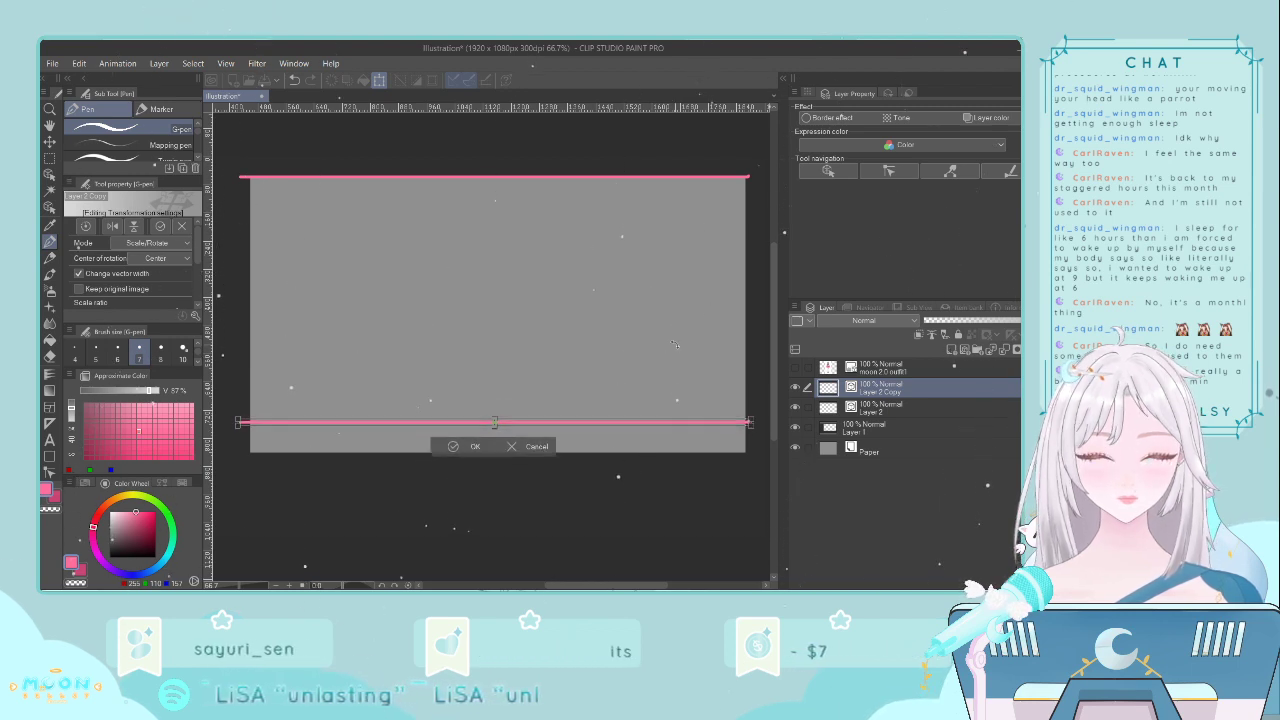
key("Down")
key("Down")
key("Down")
key("Down")
key("Down")
key("Down")
key("Down")
key("Down")
key("Down")
key("Down")
key("Down")
key("Down")
key("Down")
key("Down")
key("Down")
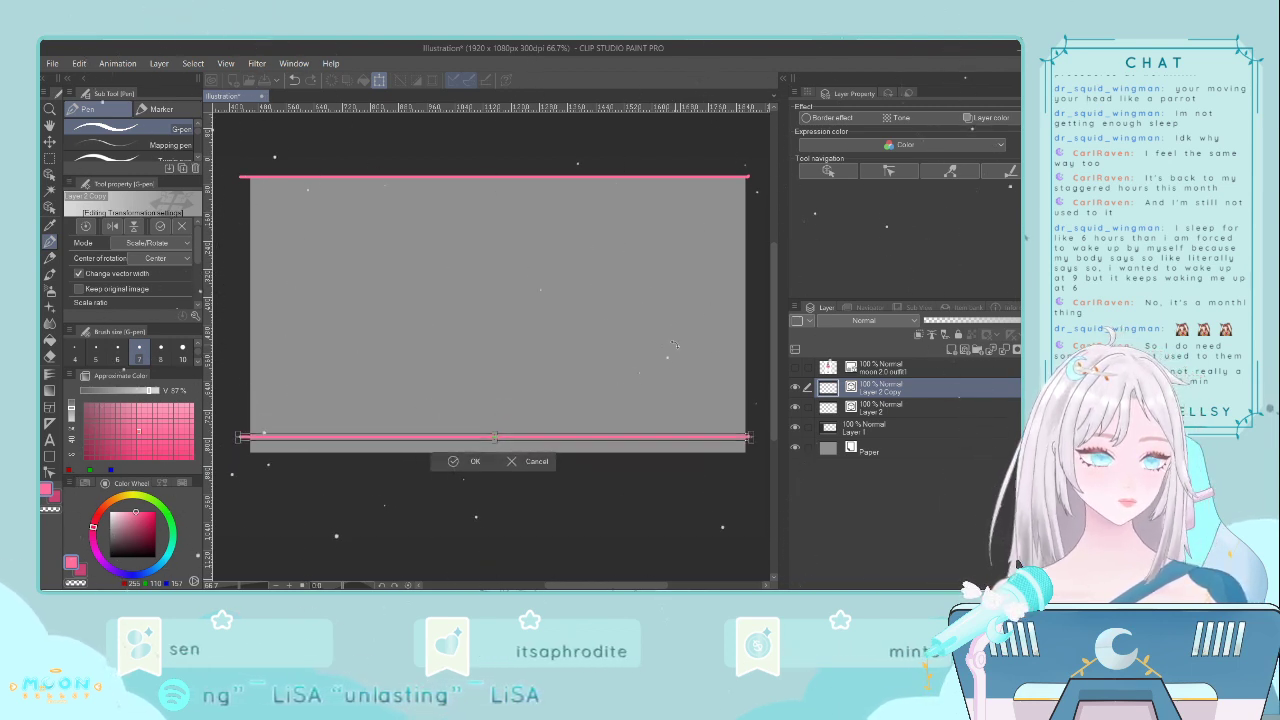
key("Down")
key("Down")
key("Down")
key("Down")
key("Down")
key("Down")
key("Down")
key("Down")
key("Down")
key("Down")
key("Down")
key("Down")
key("Down")
key("Down")
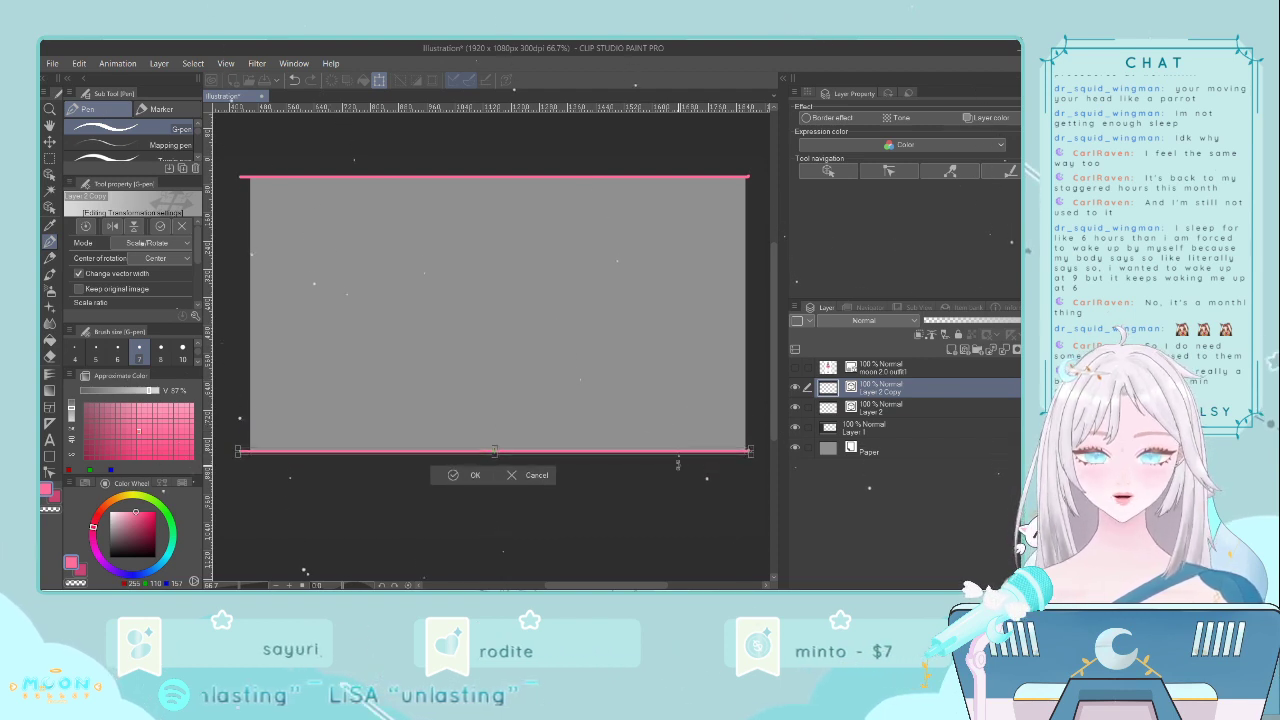
key("Down")
key("Return")
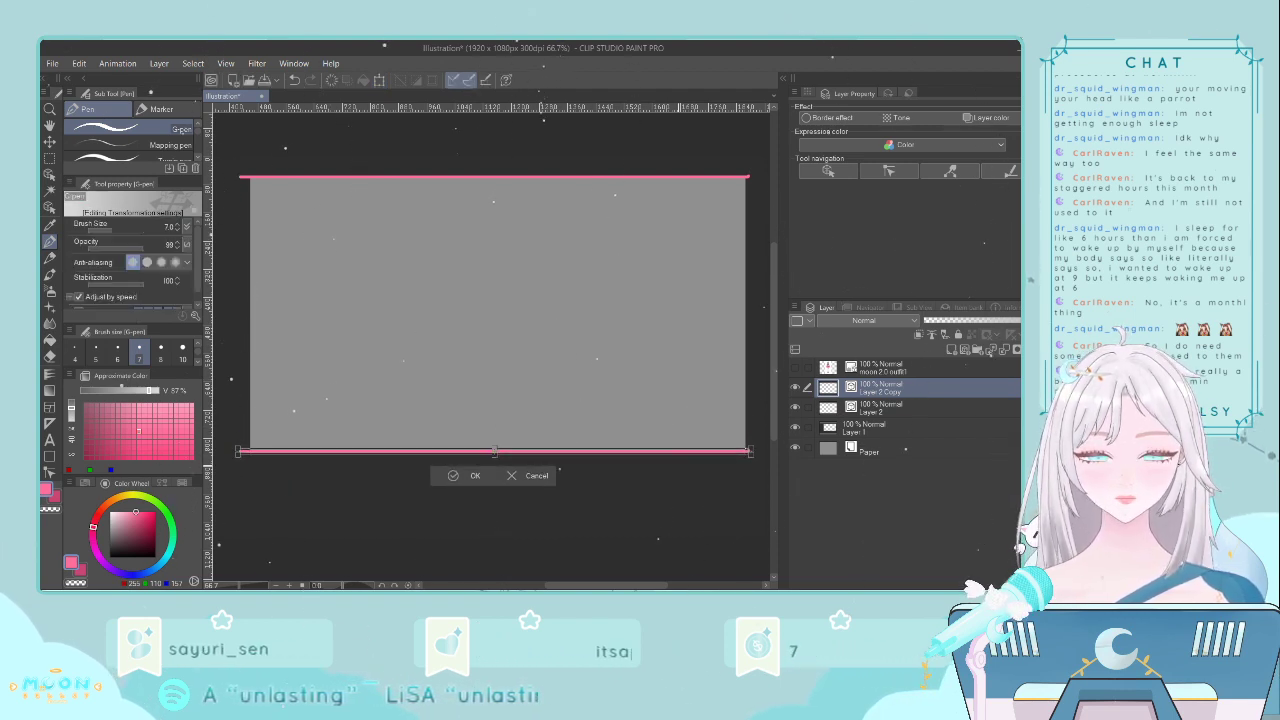
- Add a new vector layer and draw straight vertical pink lines down the window's left and right edges
left_click_drag(606, 585, 602, 585)
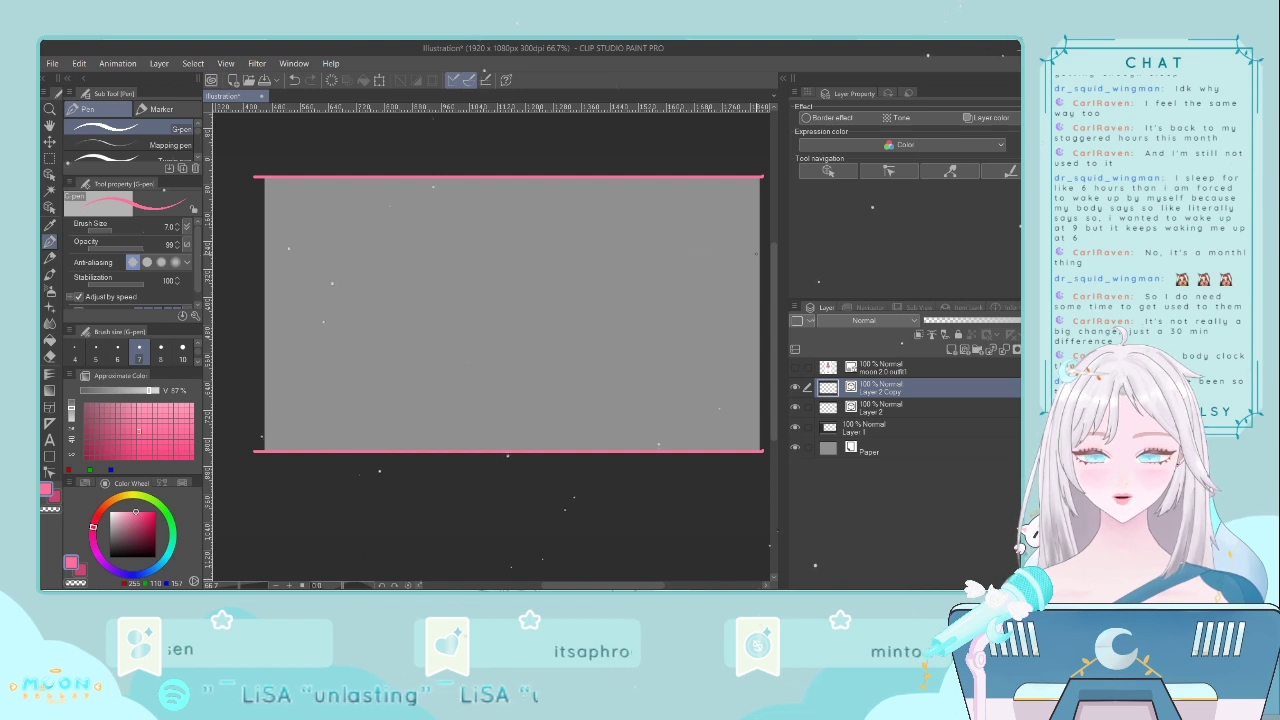
left_click(963, 352)
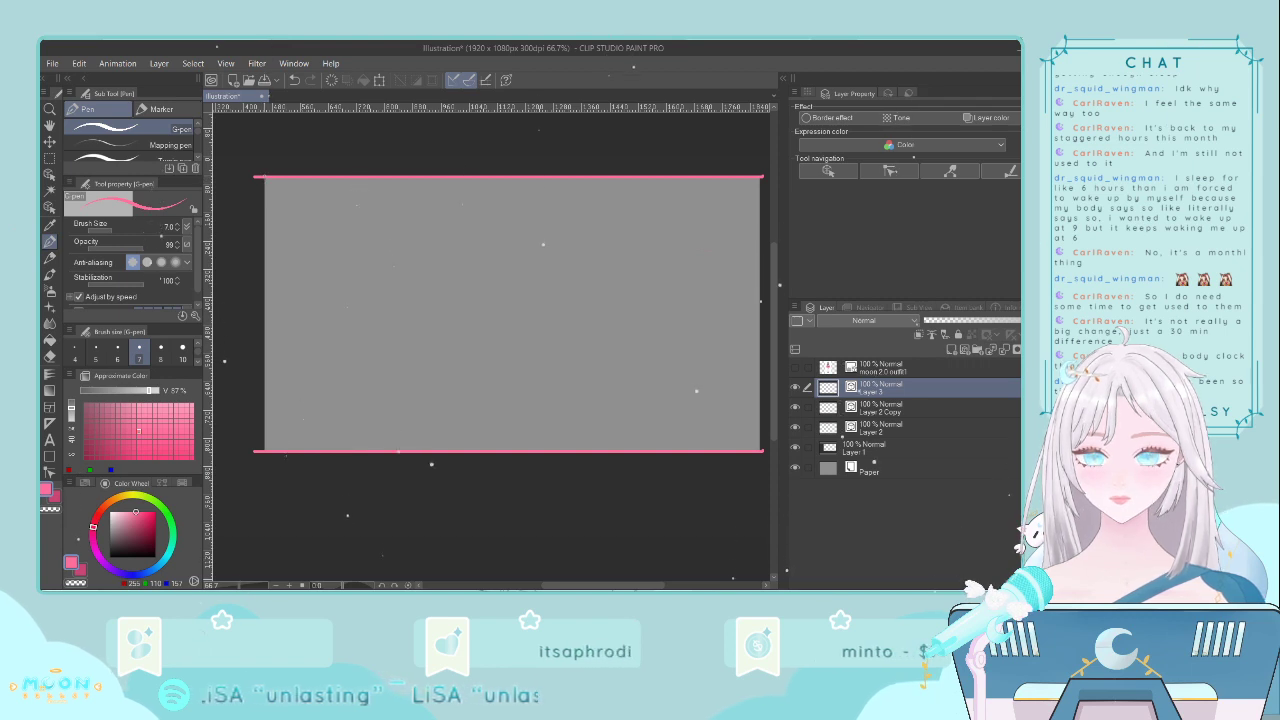
left_click(265, 180)
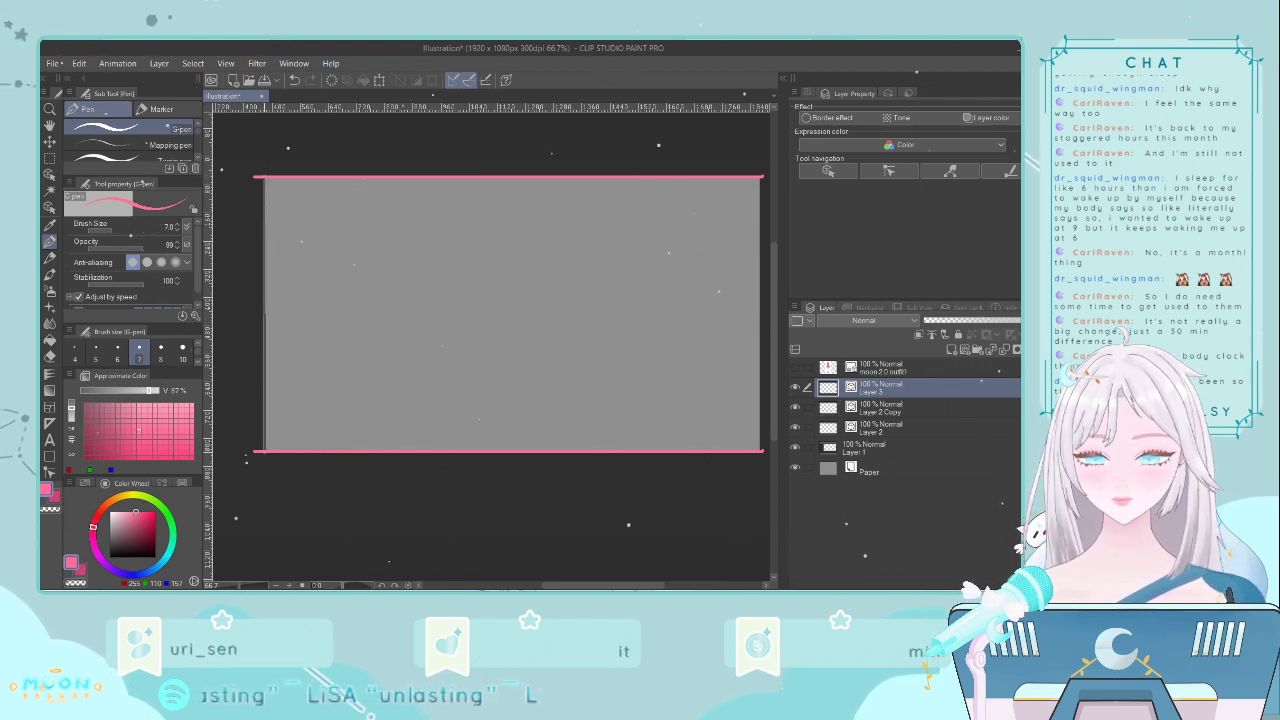
left_click(264, 450, "shift")
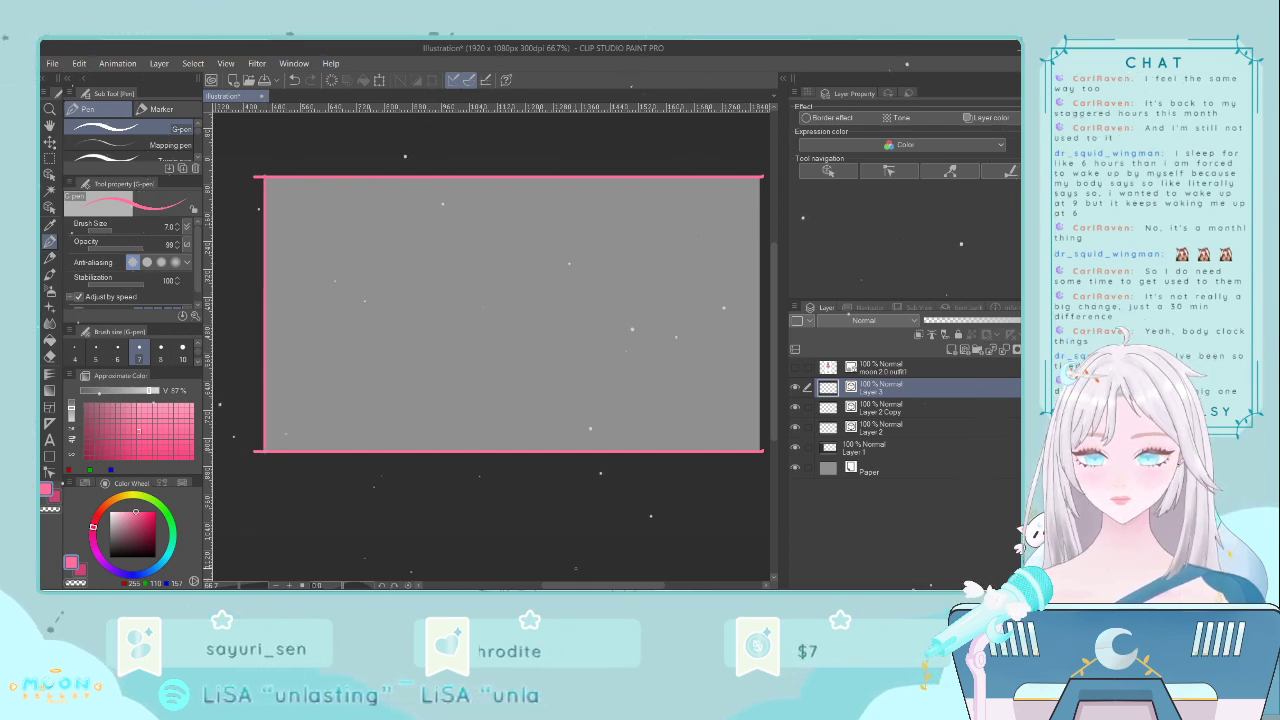
left_click_drag(576, 585, 591, 585)
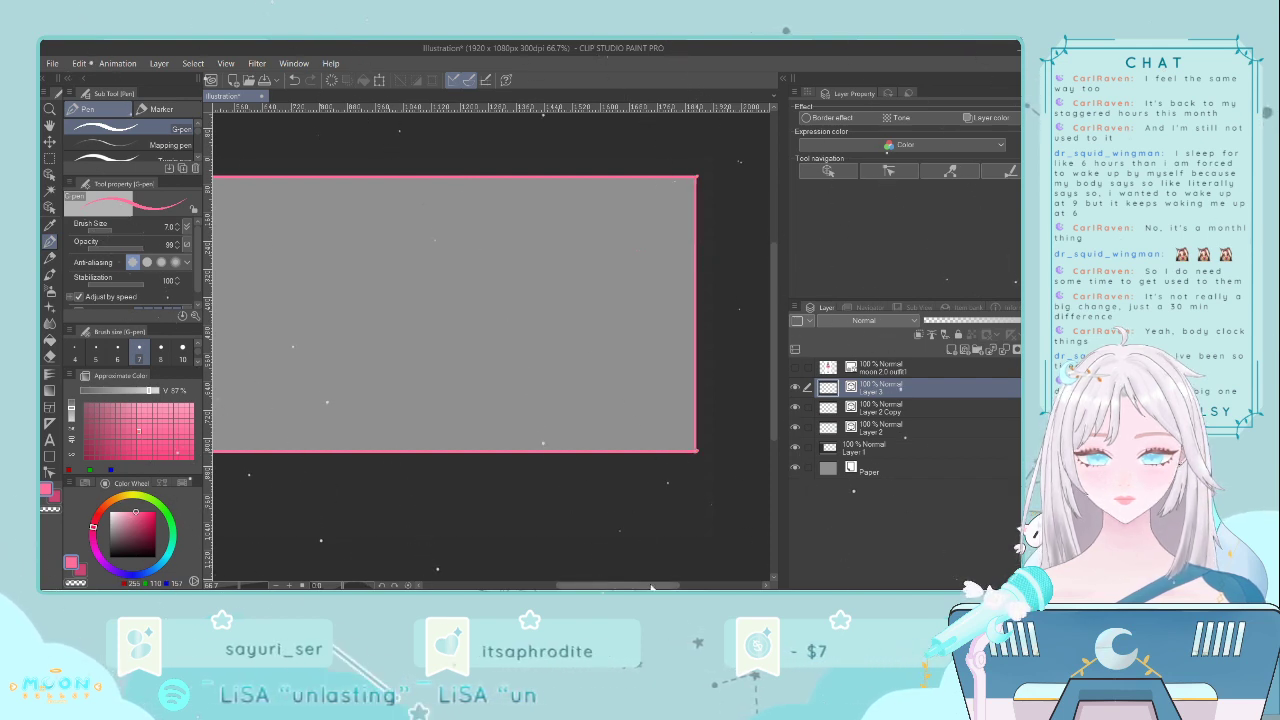
- Switch to the rectangle selection, clear a trial selection by the upper-left corner and turn off the fixed aspect ratio
left_click_drag(652, 587, 641, 587)
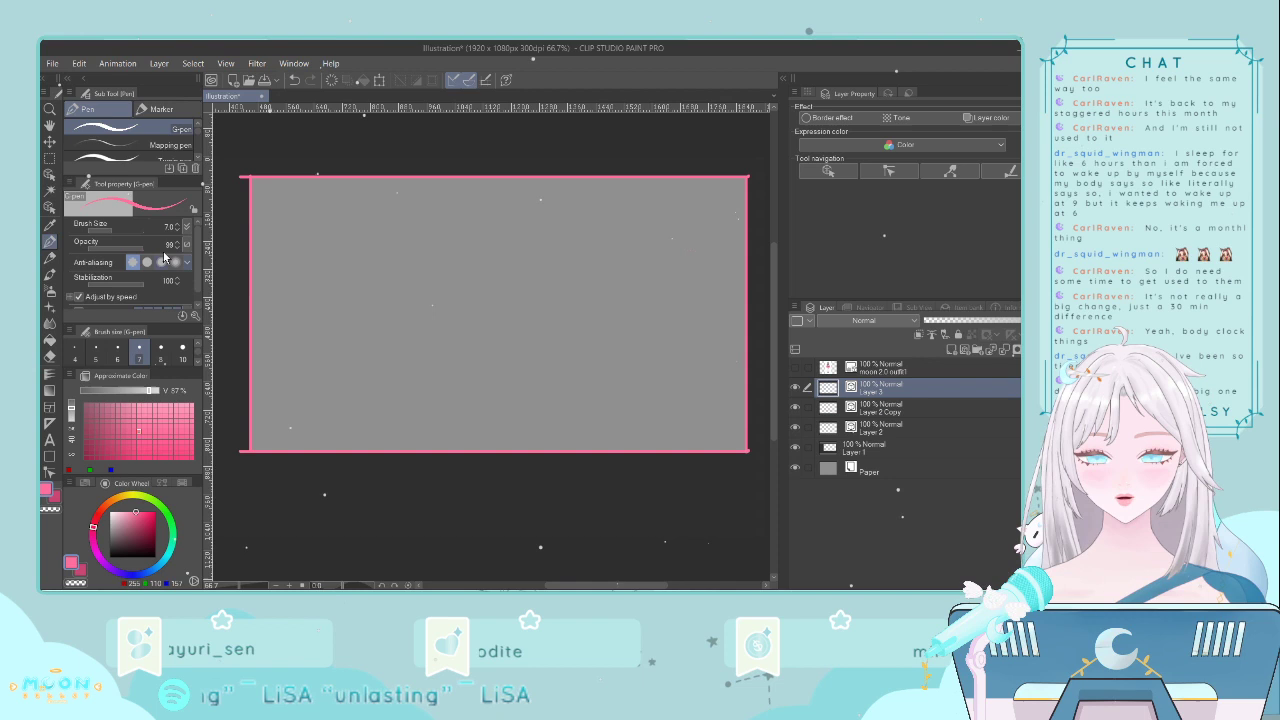
left_click(49, 158)
left_click_drag(222, 161, 250, 177)
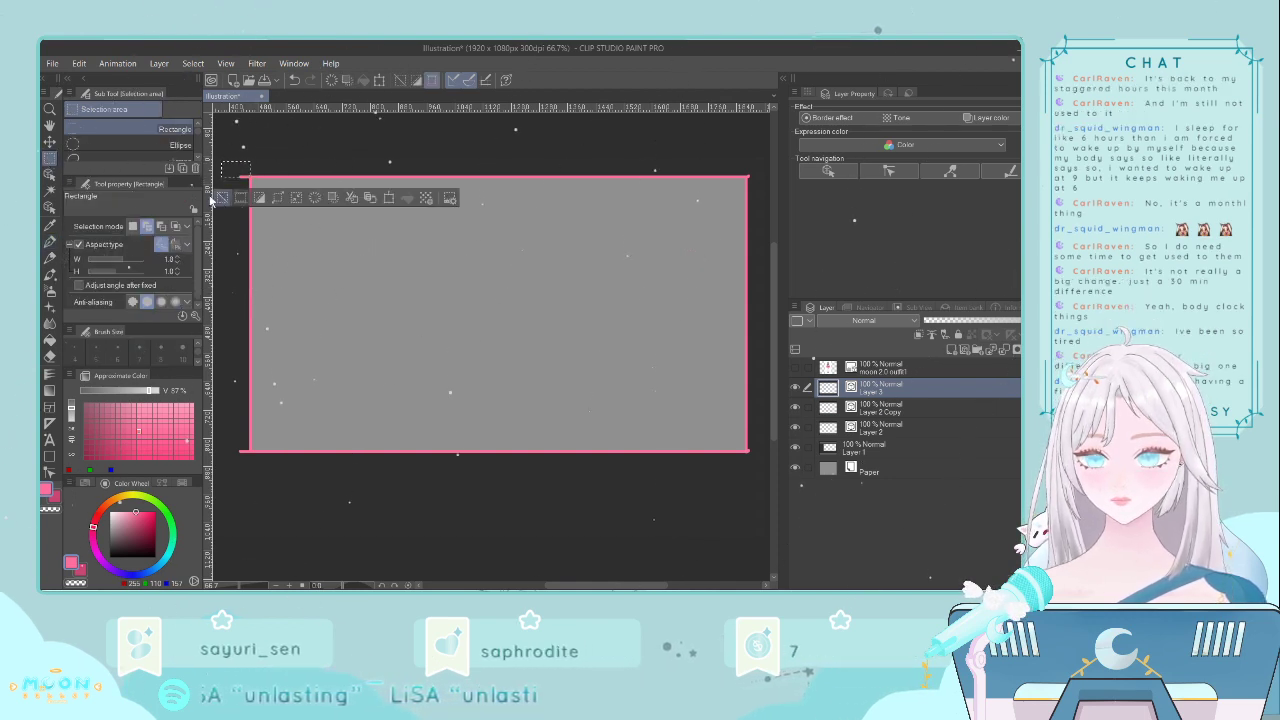
key("ctrl+d")
left_click(79, 245)
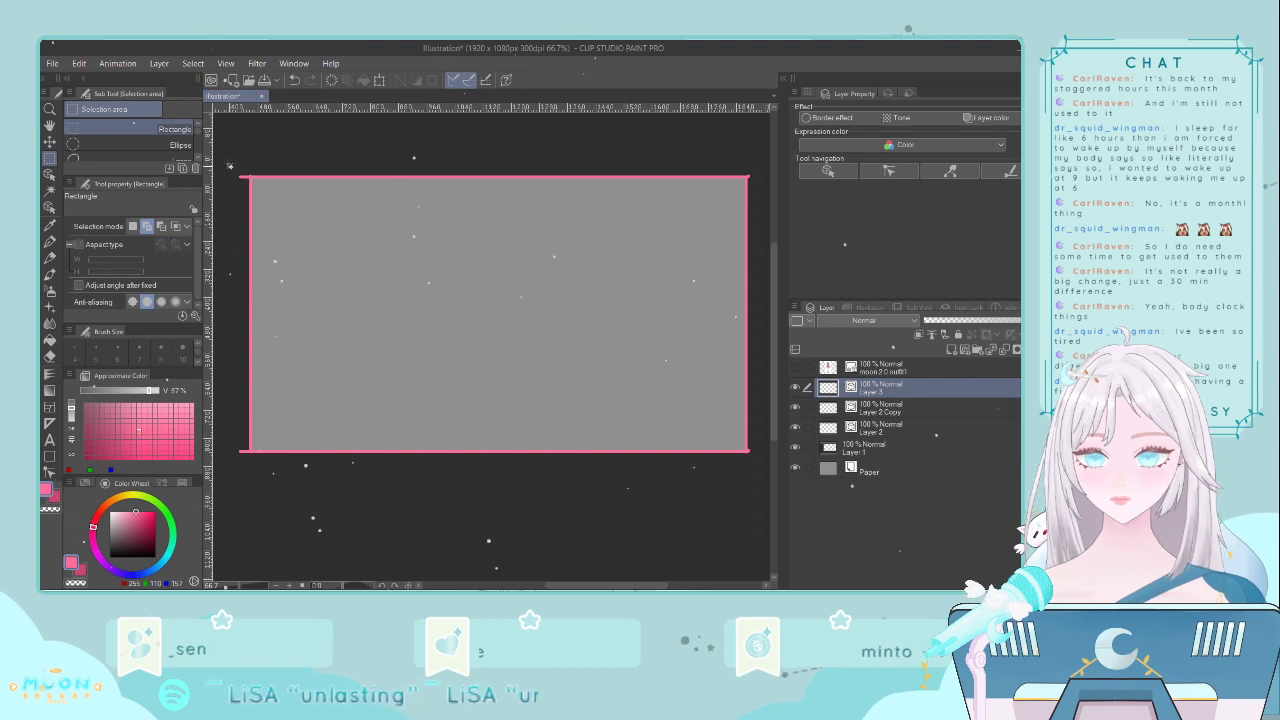
- Trim the ends of both horizontal pink lines that stick out past the window's left edge, using a narrow rectangular selection
left_click_drag(251, 333, 251, 479)
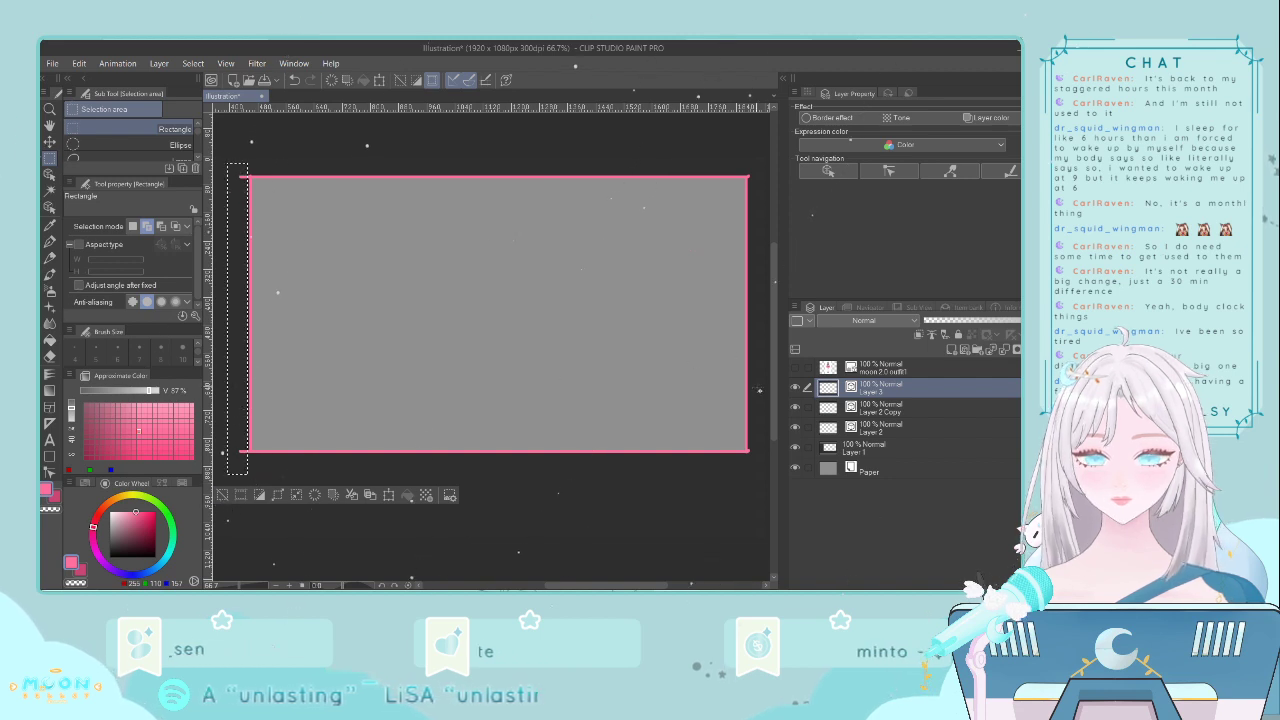
left_click(850, 408)
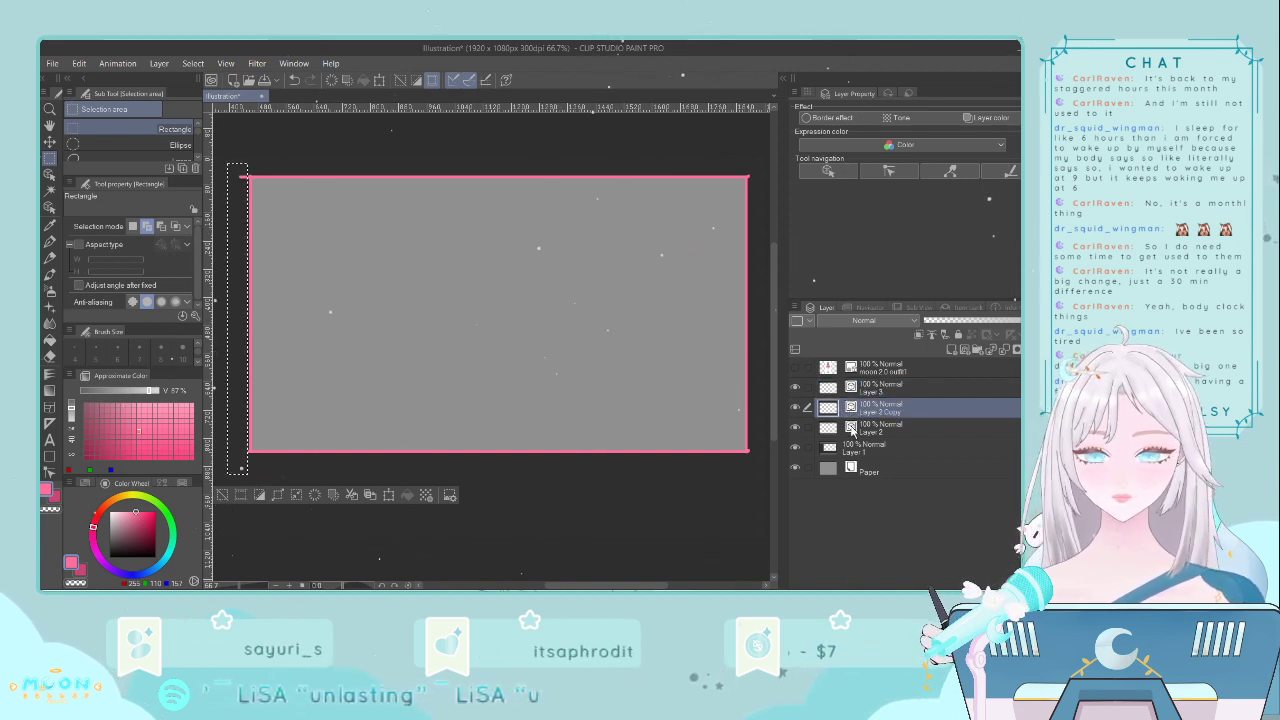
left_click(850, 429)
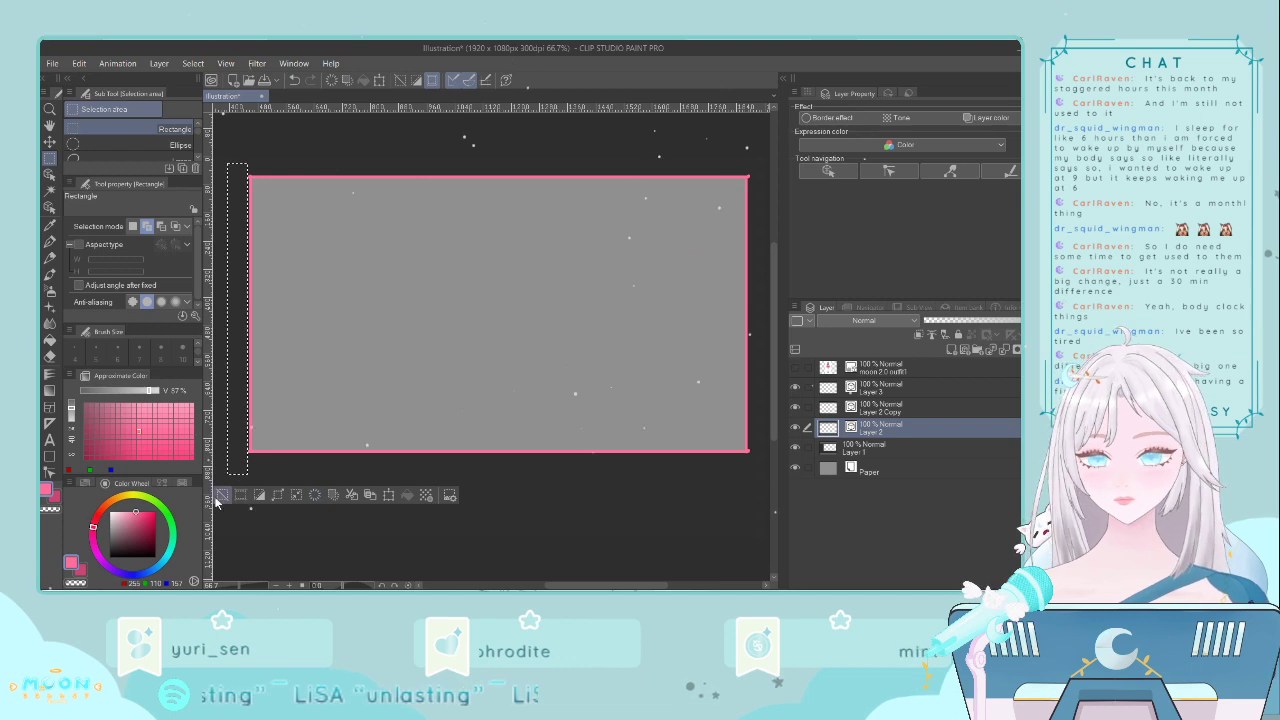
left_click(370, 515)
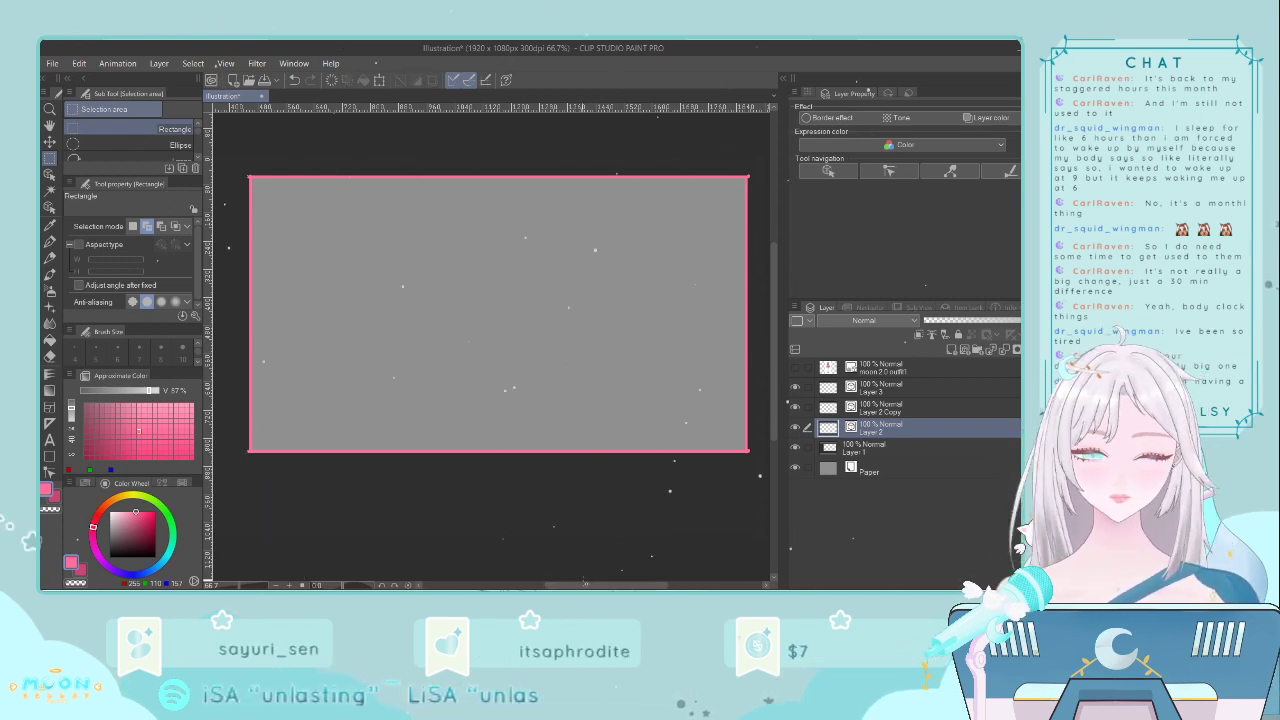
- Try to trim the lower line's leftover stub at the window's lower-left corner with small rectangular selections
scroll(498, 314, "down", 1)
left_click_drag(582, 586, 551, 586)
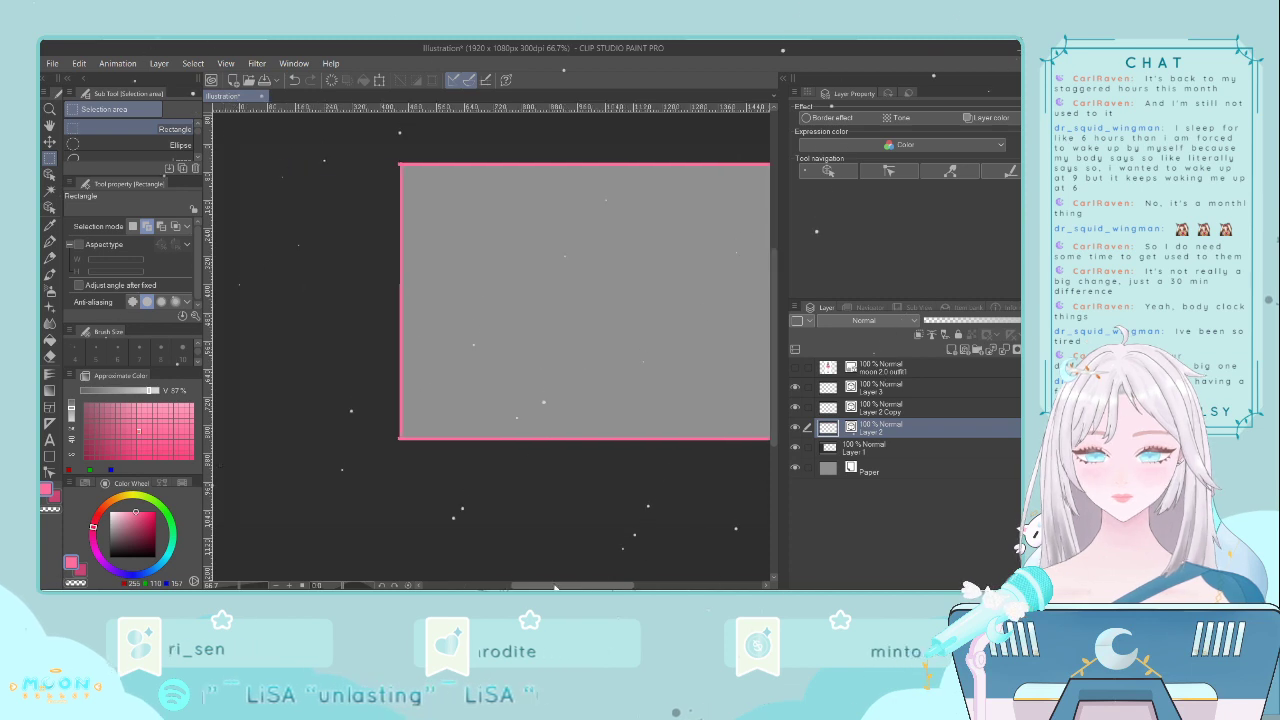
scroll(523, 527, "up", 1)
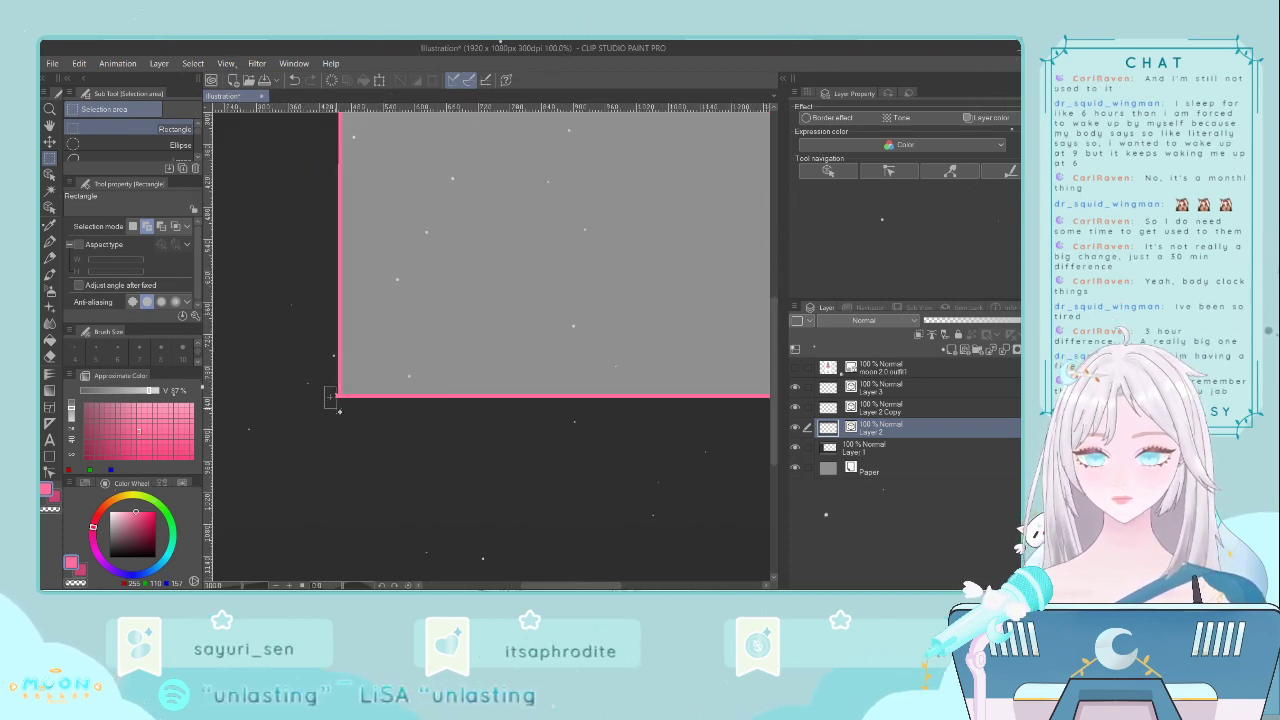
left_click_drag(340, 414, 339, 418)
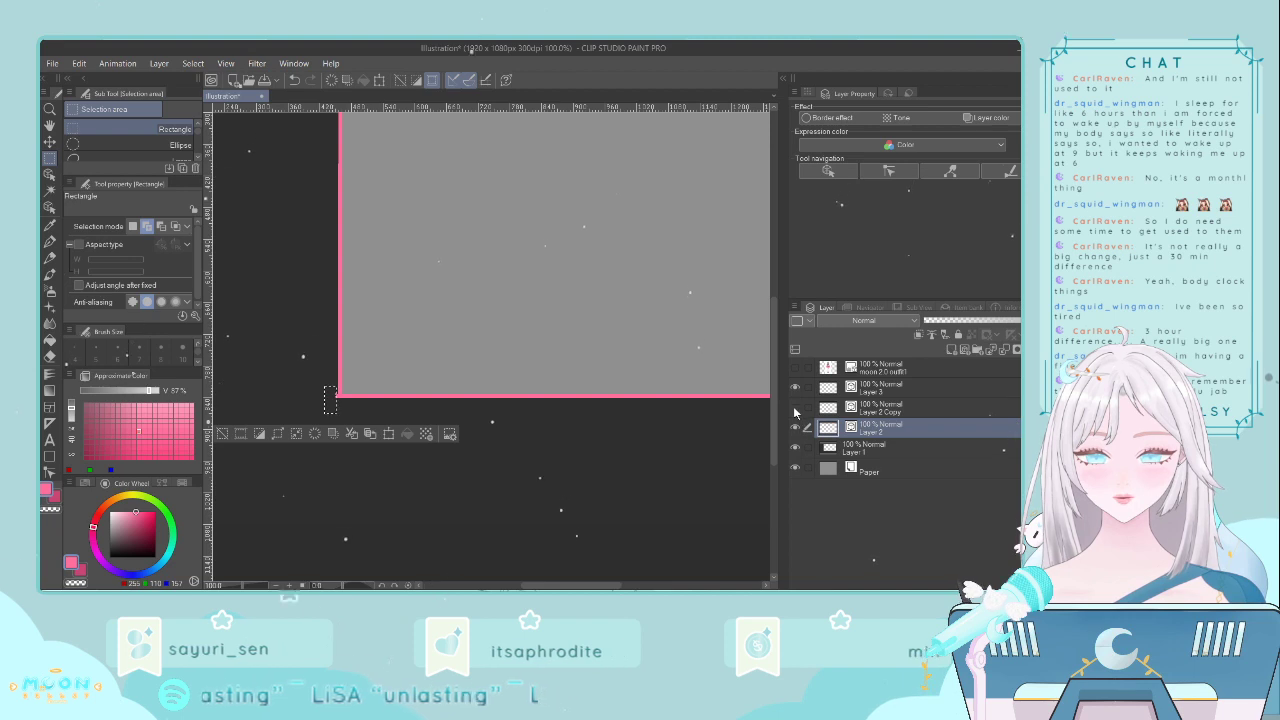
left_click(870, 408)
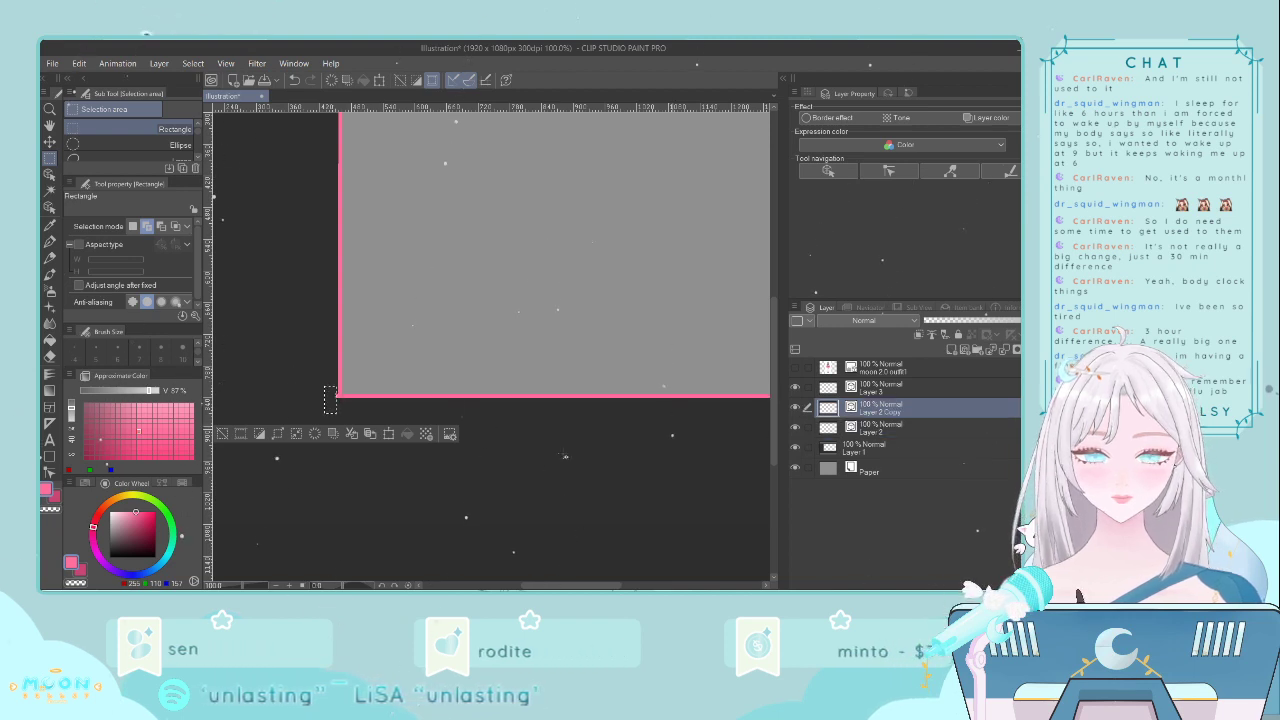
left_click(222, 434)
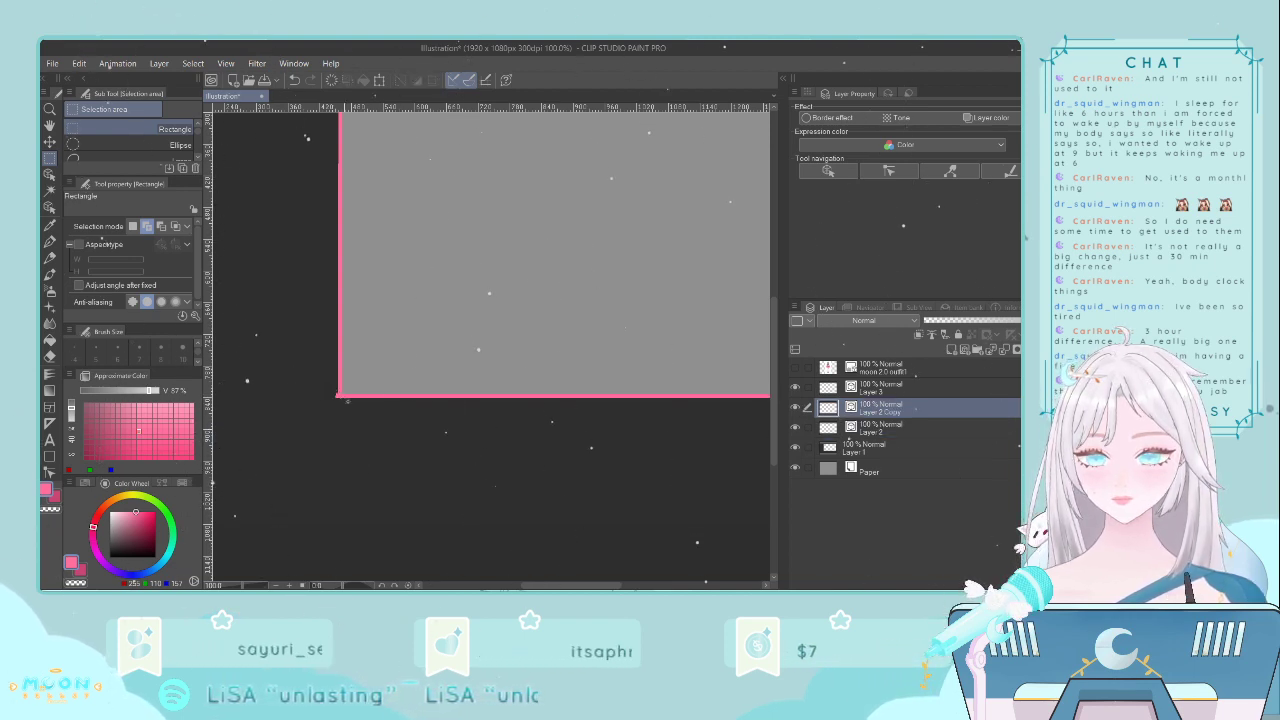
left_click_drag(340, 411, 338, 409)
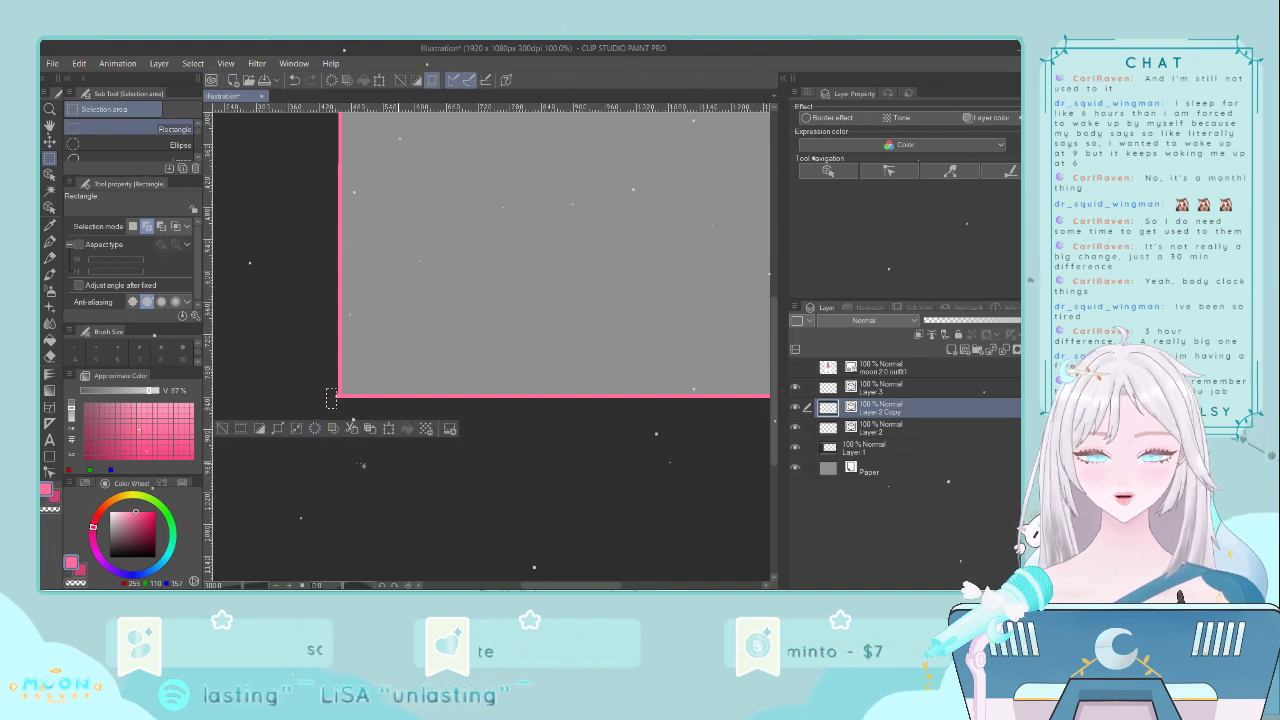
left_click(222, 432)
- Erase the leftover line ends at the window's lower-left and upper-left corners on their own layers, using the Hard 2 eraser at size 6
left_click(49, 356)
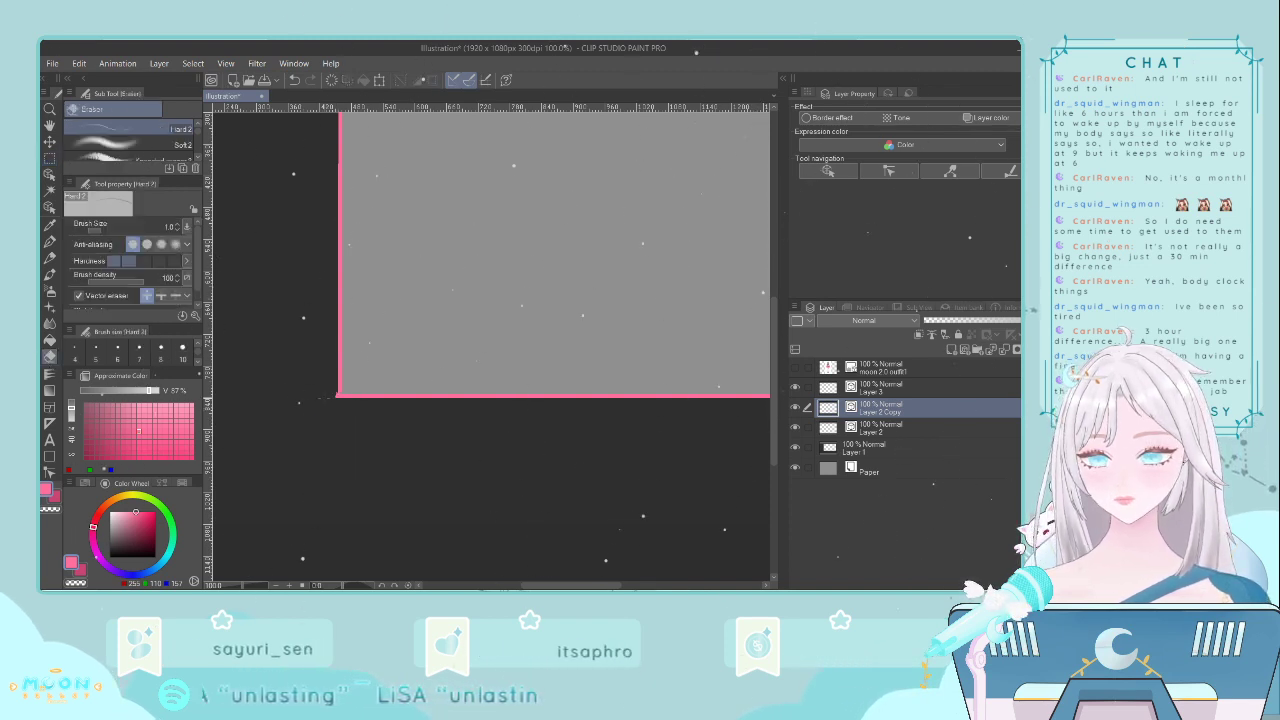
left_click(117, 350)
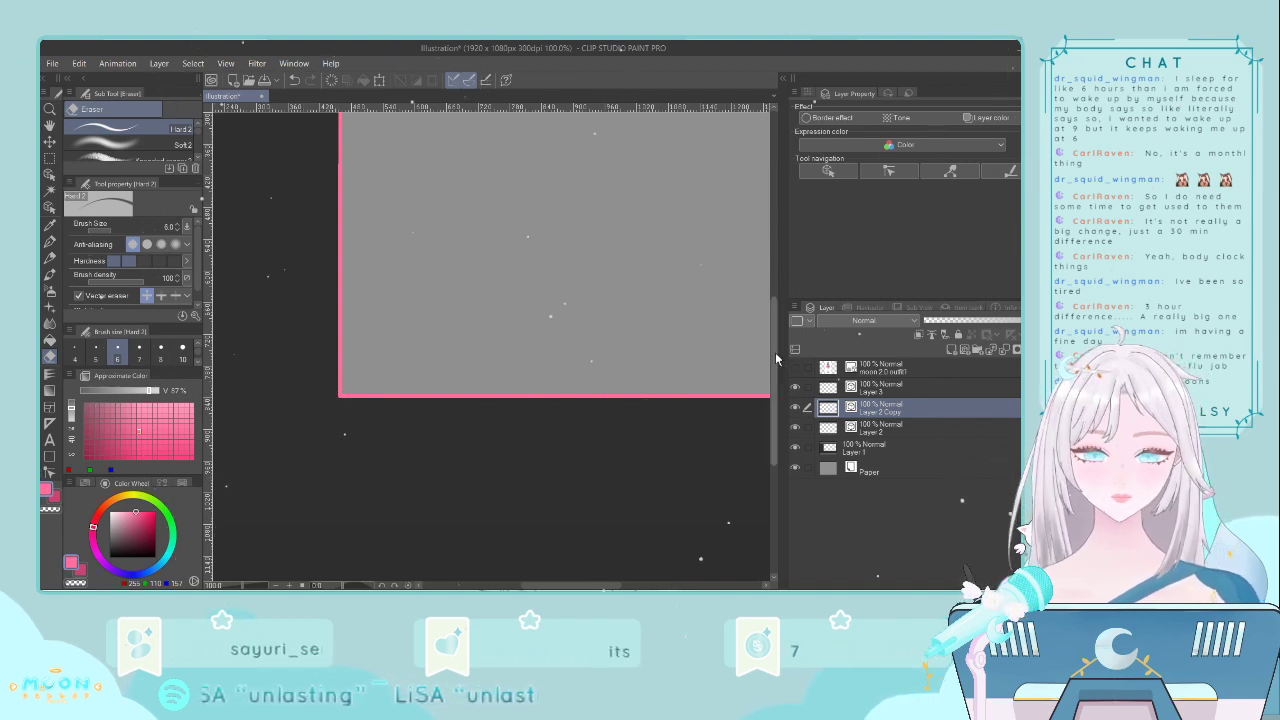
left_click_drag(775, 352, 787, 280)
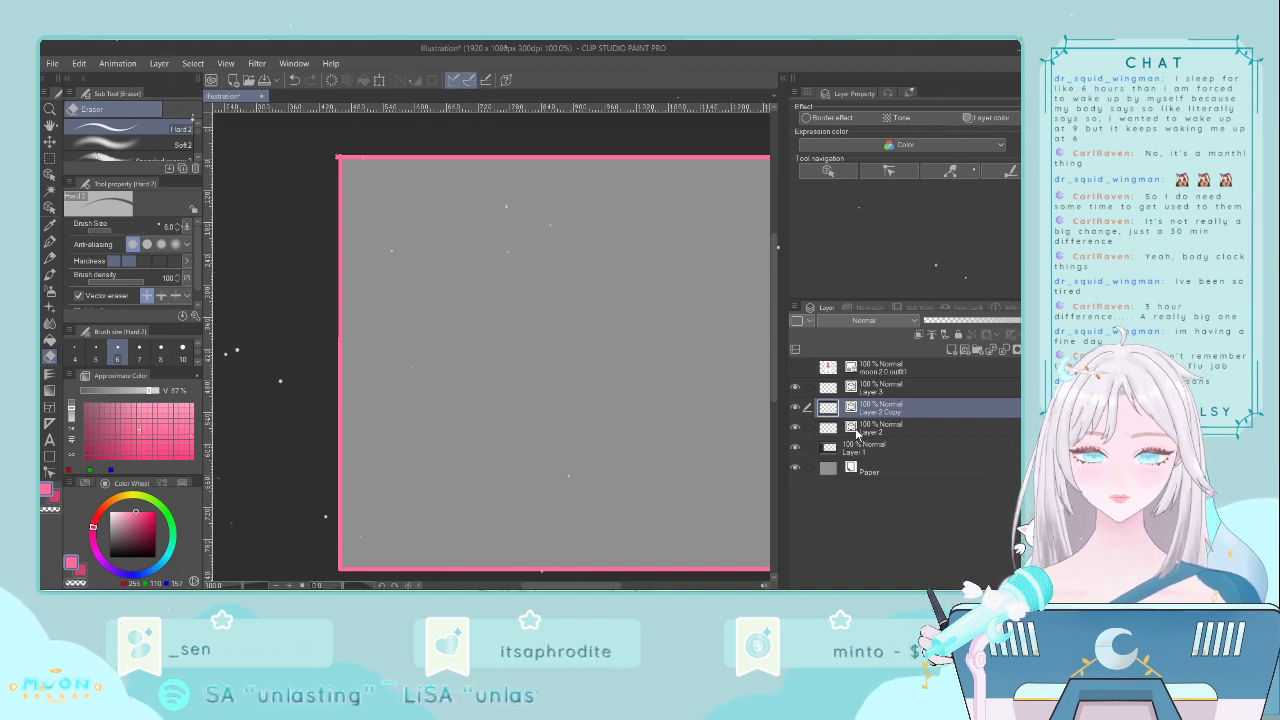
left_click(857, 432)
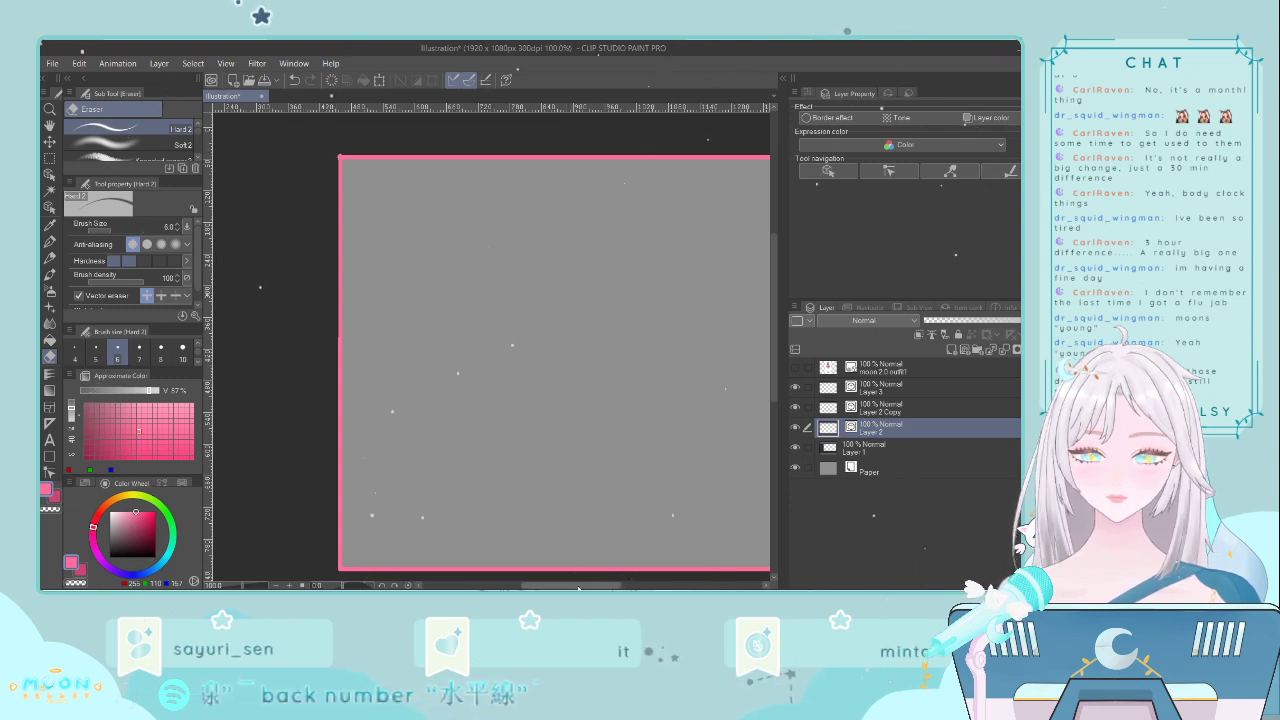
- Erase the leftover line end at the window's lower-right corner on the Layer 2 Copy layer
left_click_drag(585, 585, 678, 576)
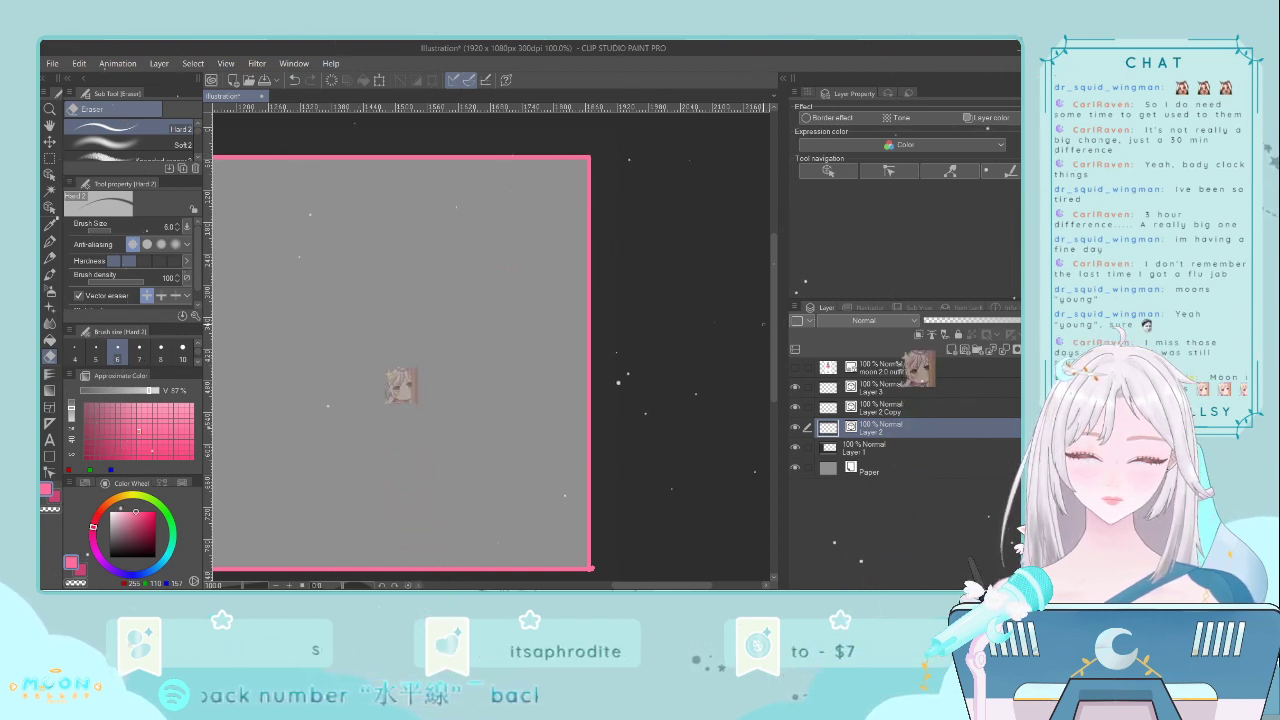
left_click_drag(771, 336, 764, 368)
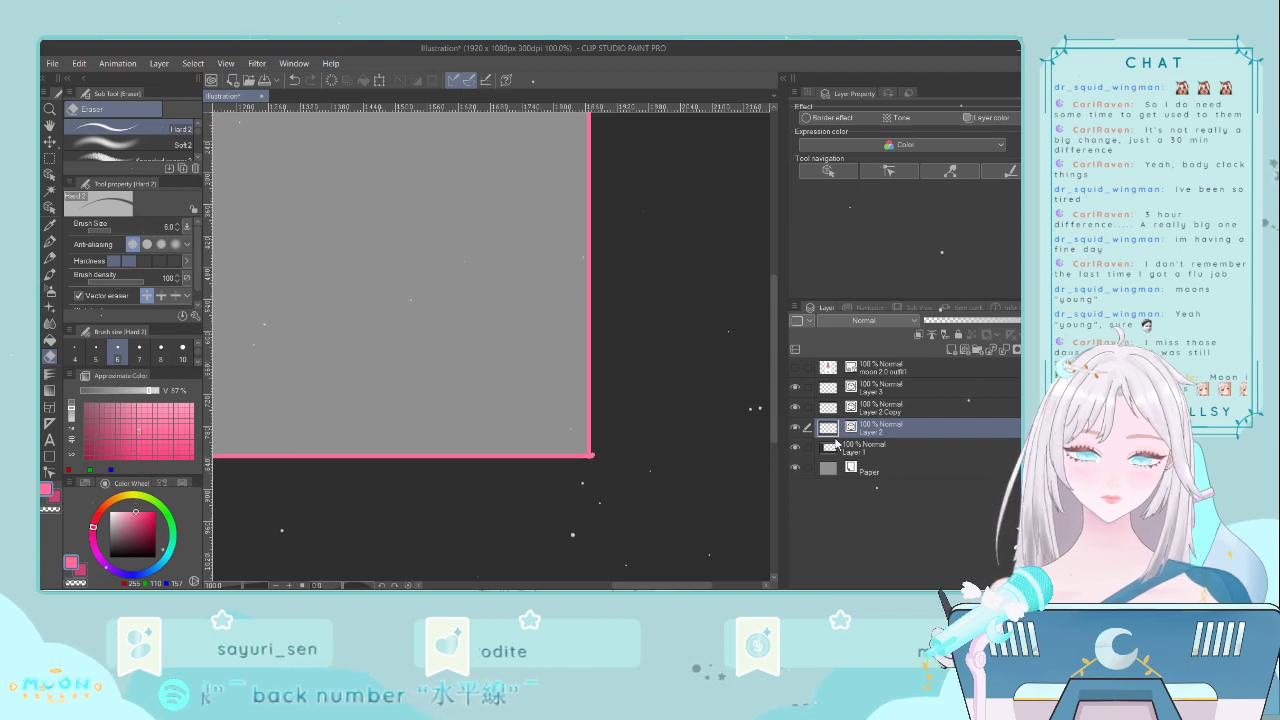
left_click(856, 412)
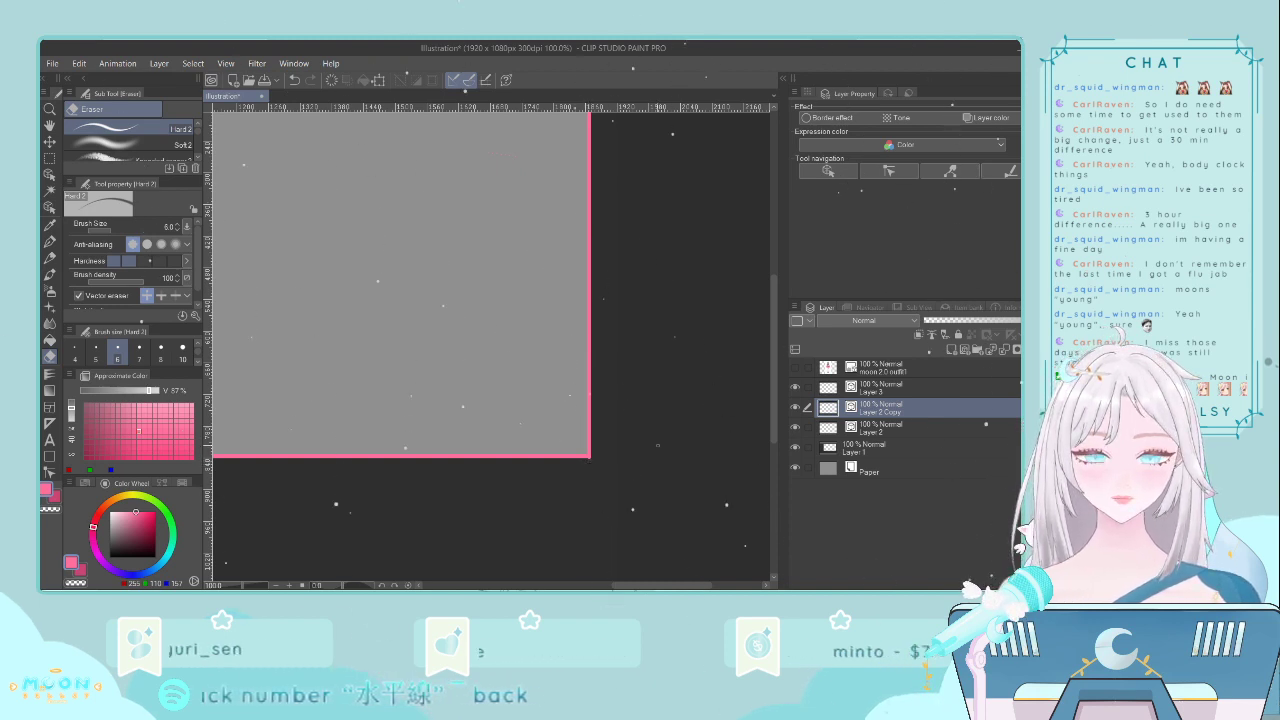
left_click(912, 390)
left_click(851, 432)
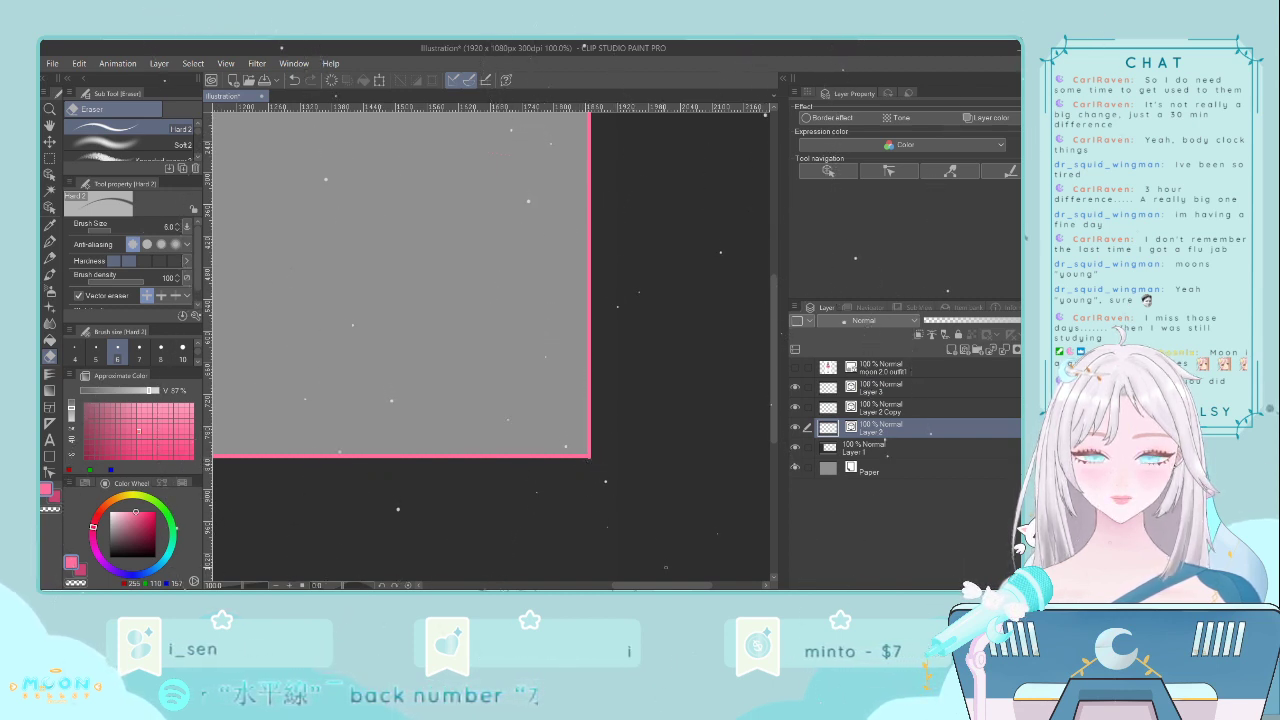
- Trim the pink line's excess at the window's upper-left corner on Layer 3, checking which layer holds it
left_click_drag(672, 585, 577, 585)
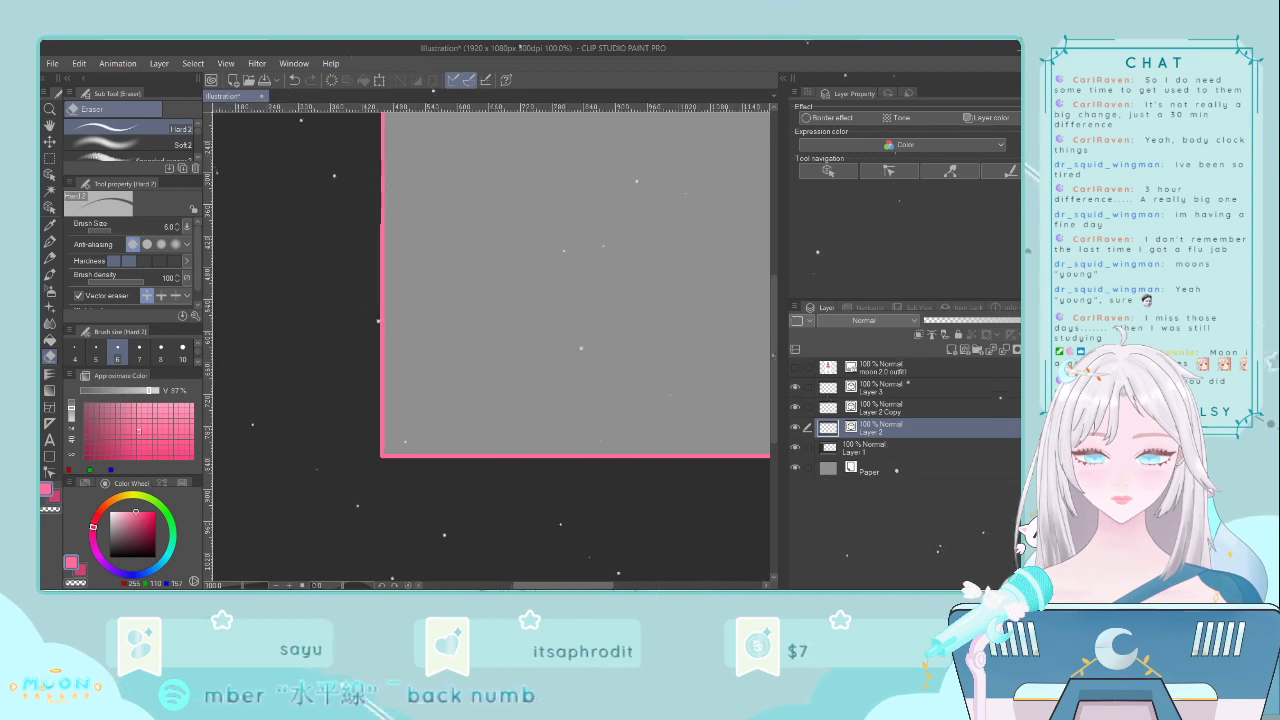
scroll(575, 350, "up", 6)
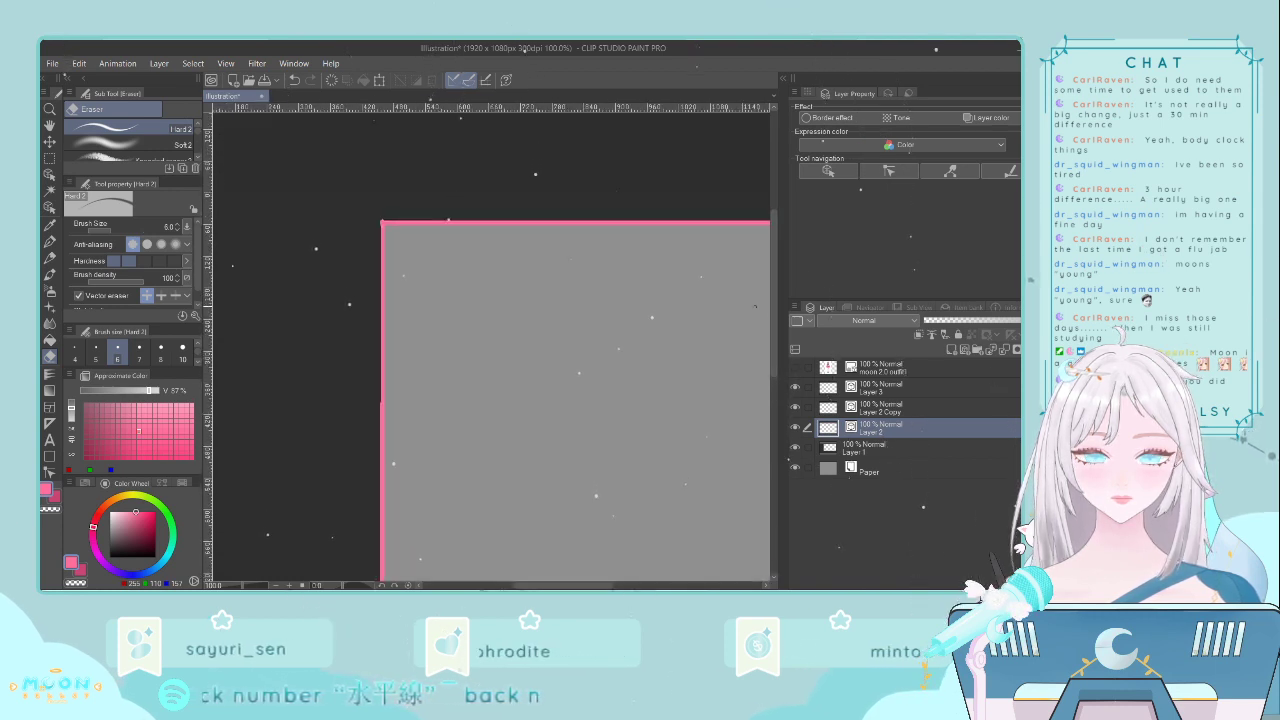
left_click(848, 452)
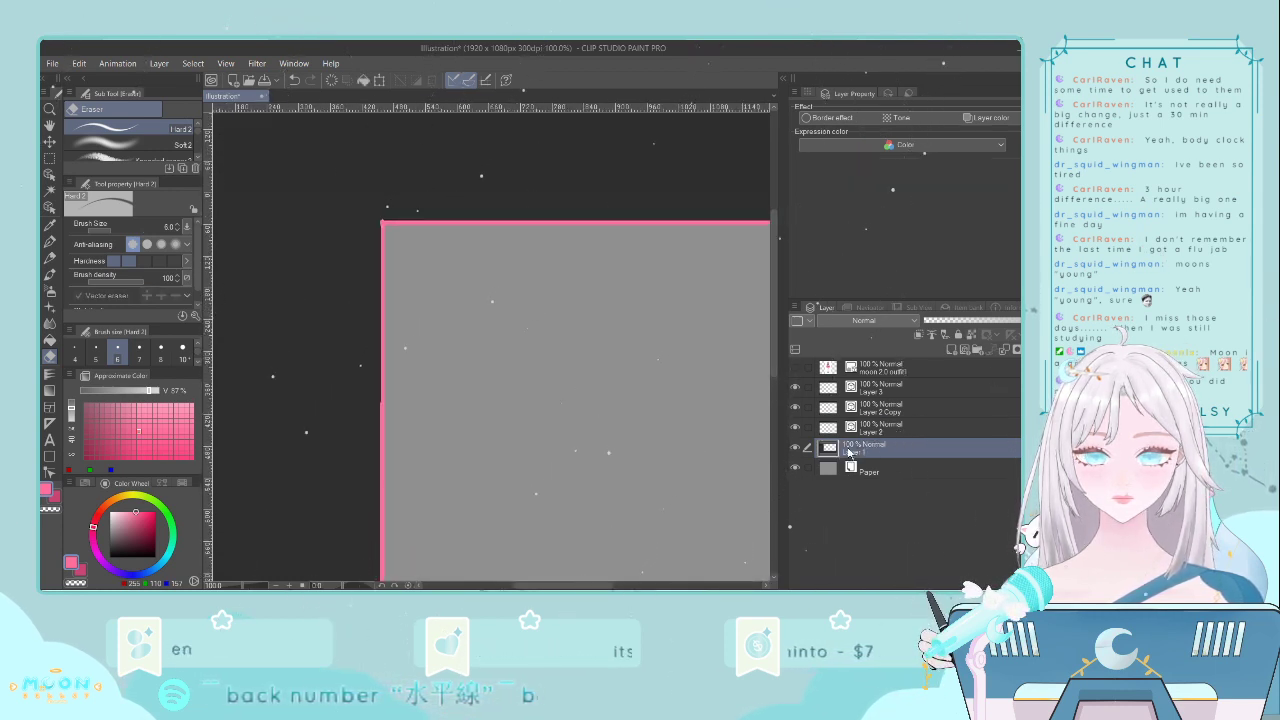
left_click(795, 448)
left_click(795, 449)
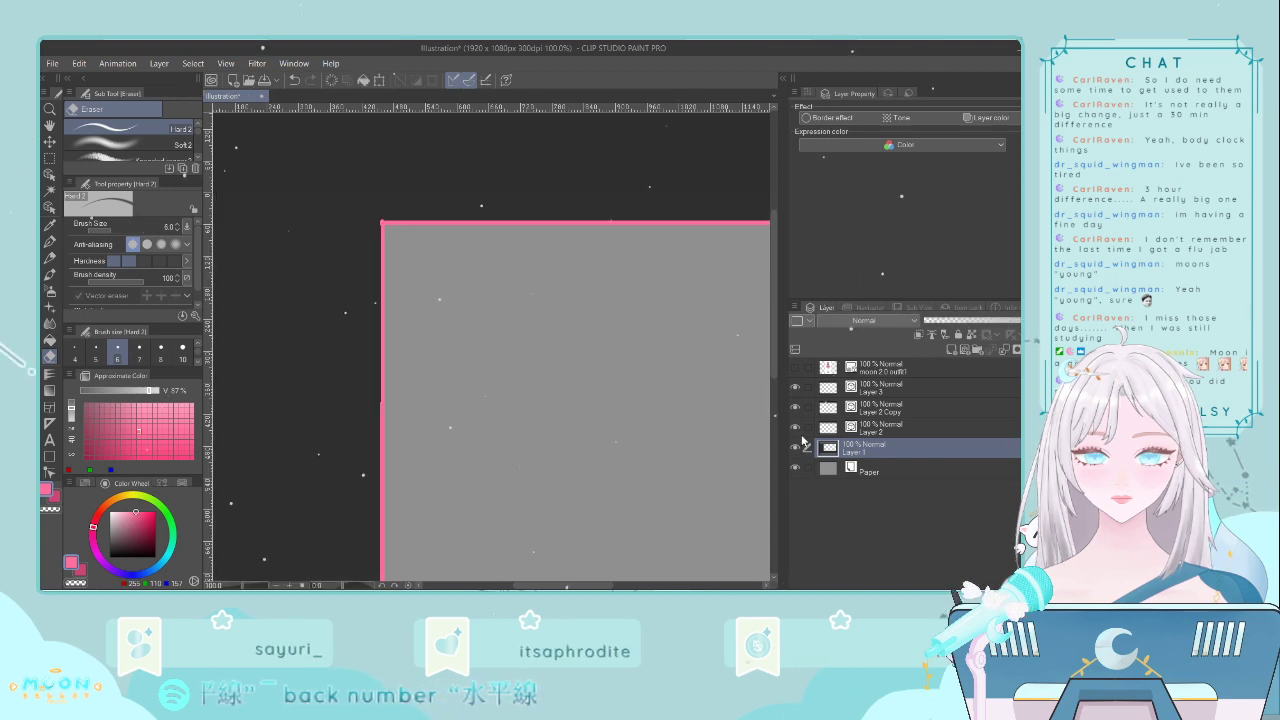
left_click(850, 388)
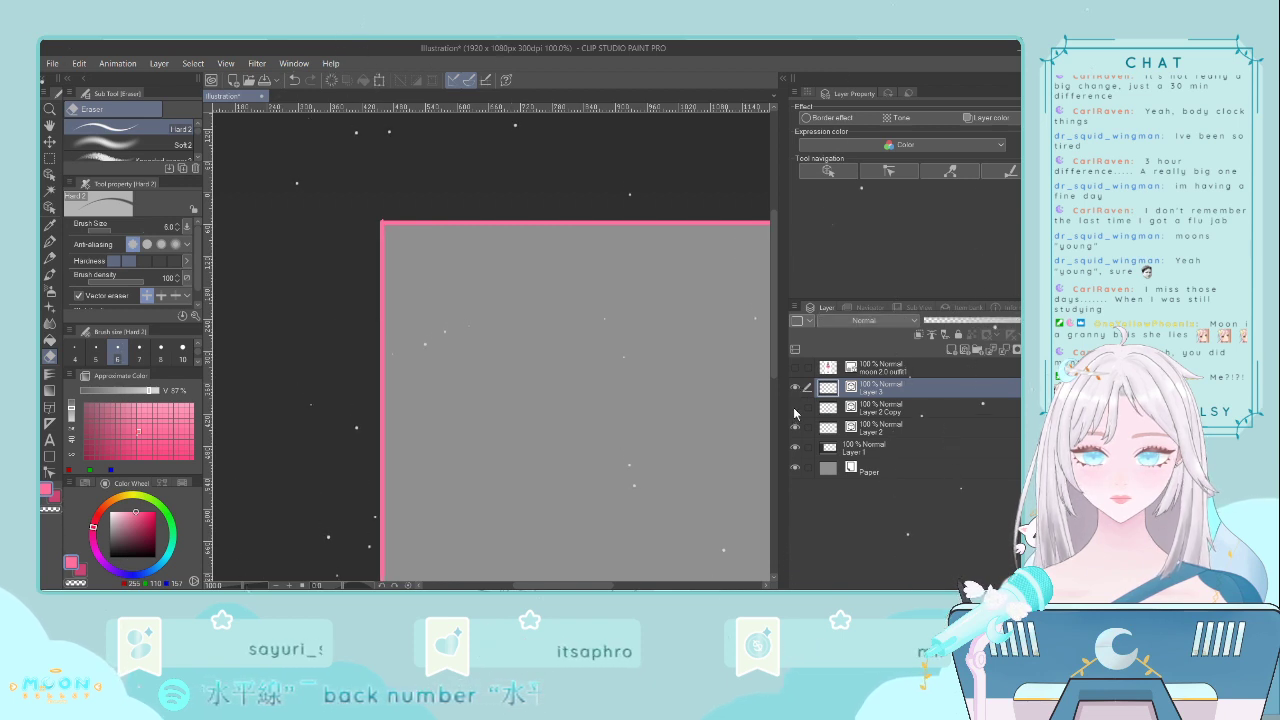
- Even out the pink frame's upper-left corner on Layer 2, filling the notch with the G-pen at size 7
left_click(843, 429)
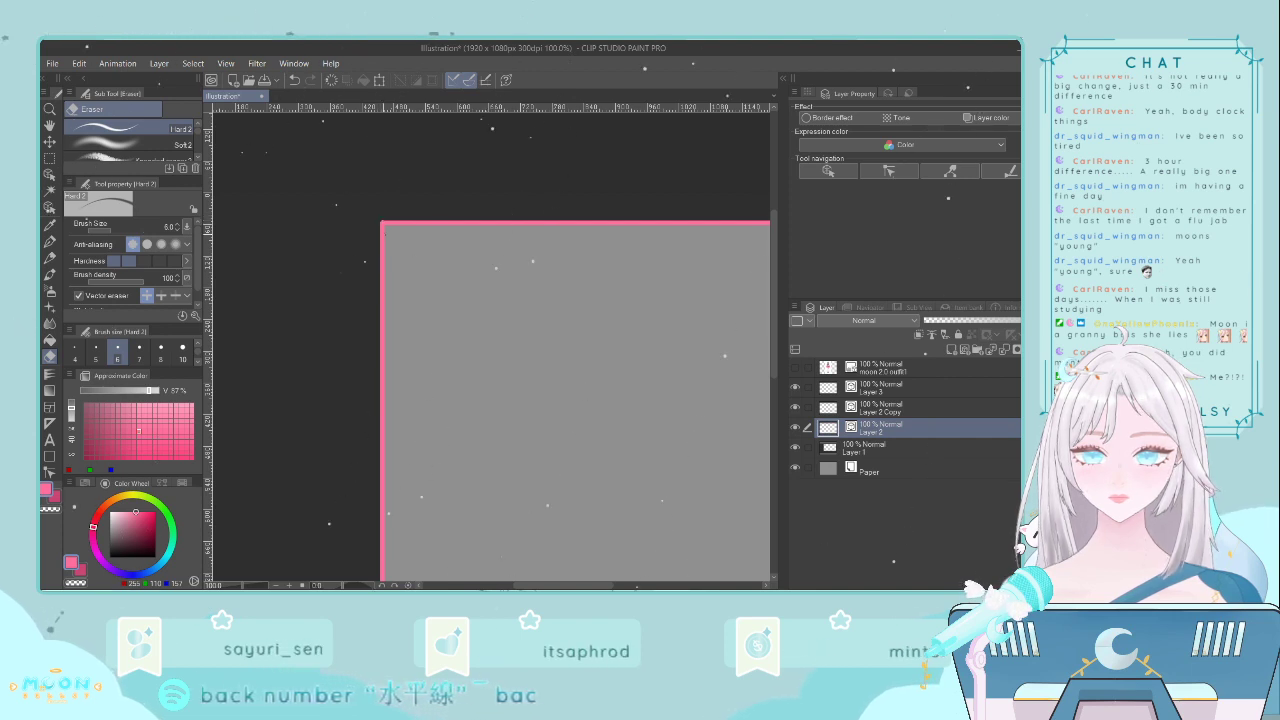
scroll(360, 229, "up", 1)
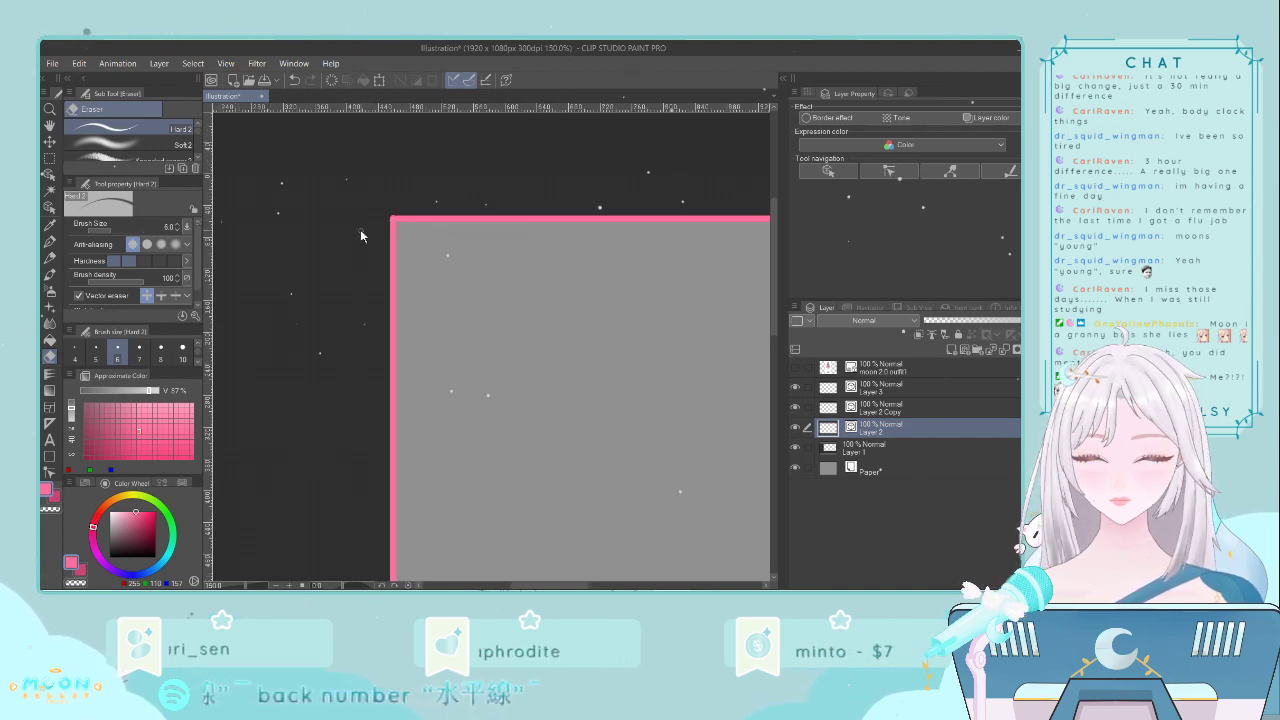
scroll(360, 229, "up", 1)
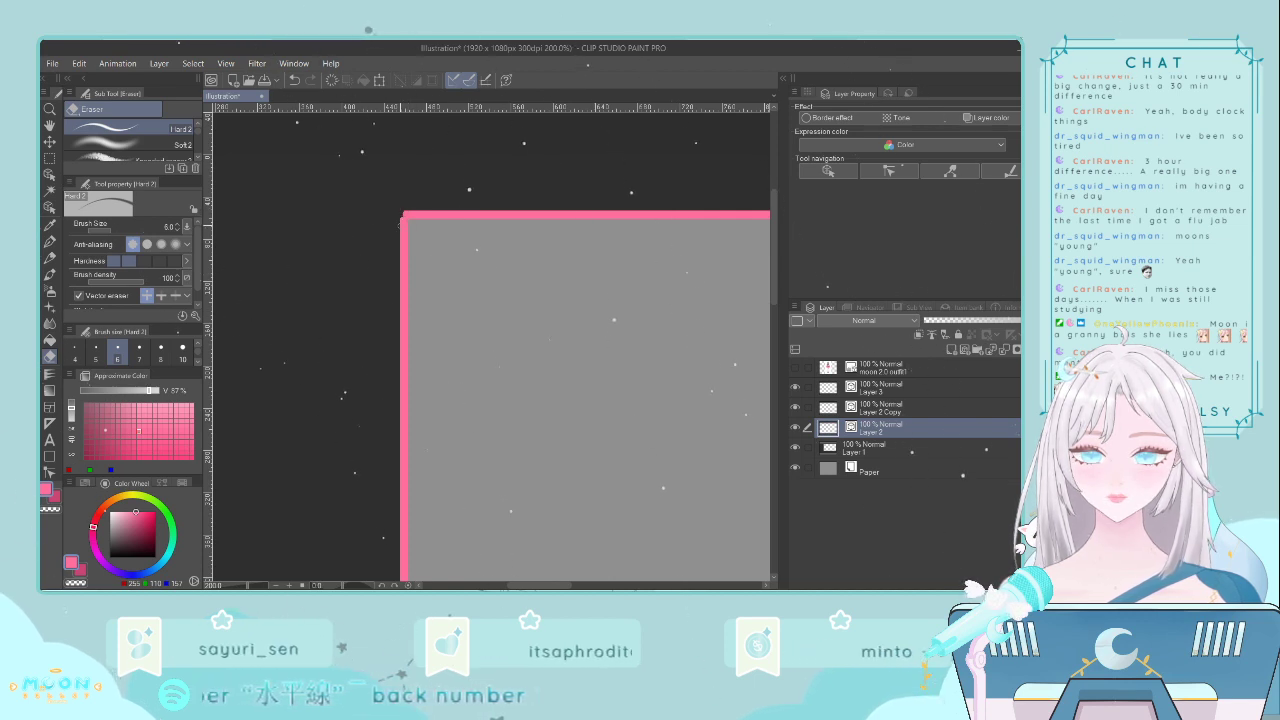
left_click(49, 240)
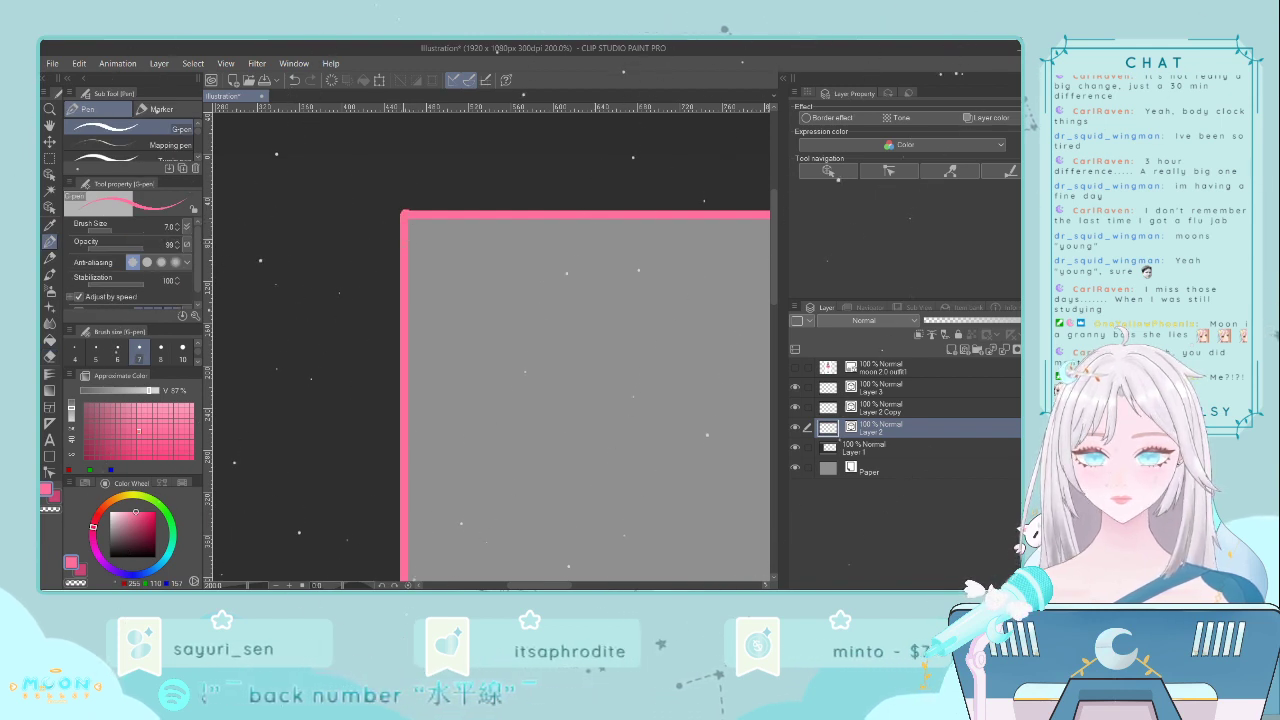
left_click(49, 358)
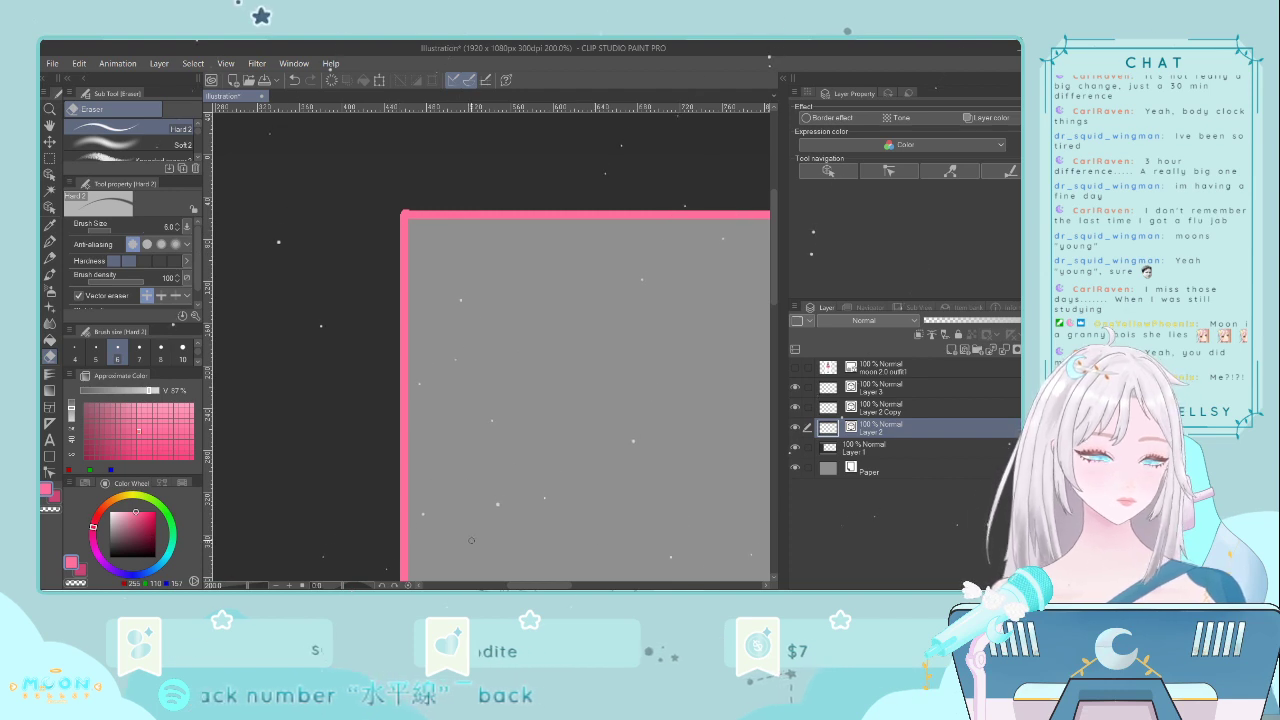
- Examine the frame's upper-right corner and then the whole pink frame for remaining line ends or gaps
left_click_drag(547, 587, 714, 581)
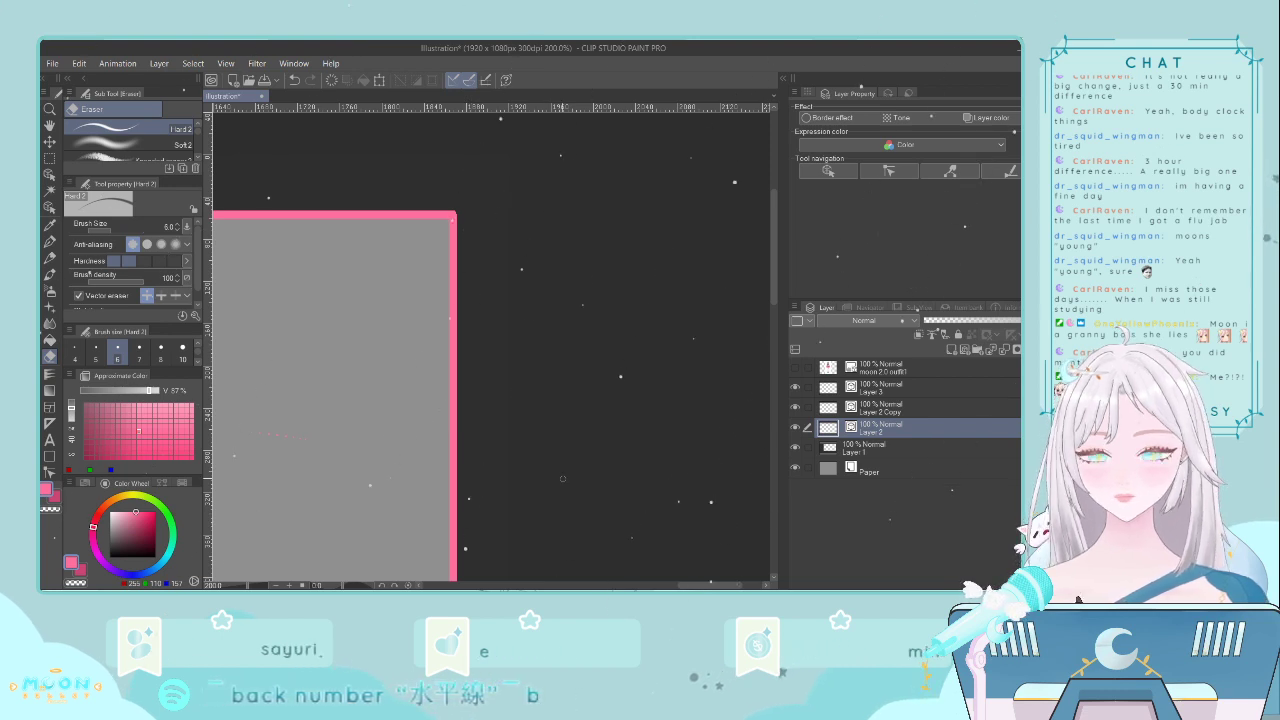
scroll(562, 479, "down", 4)
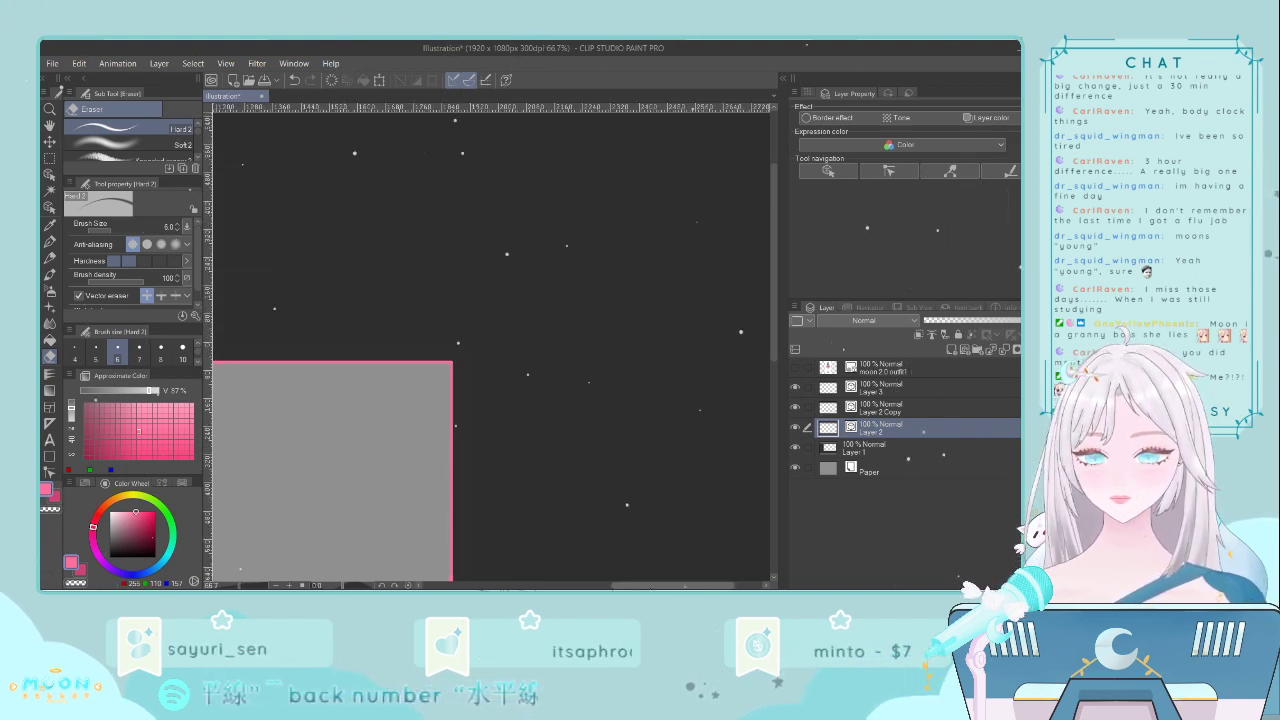
left_click_drag(665, 588, 635, 588)
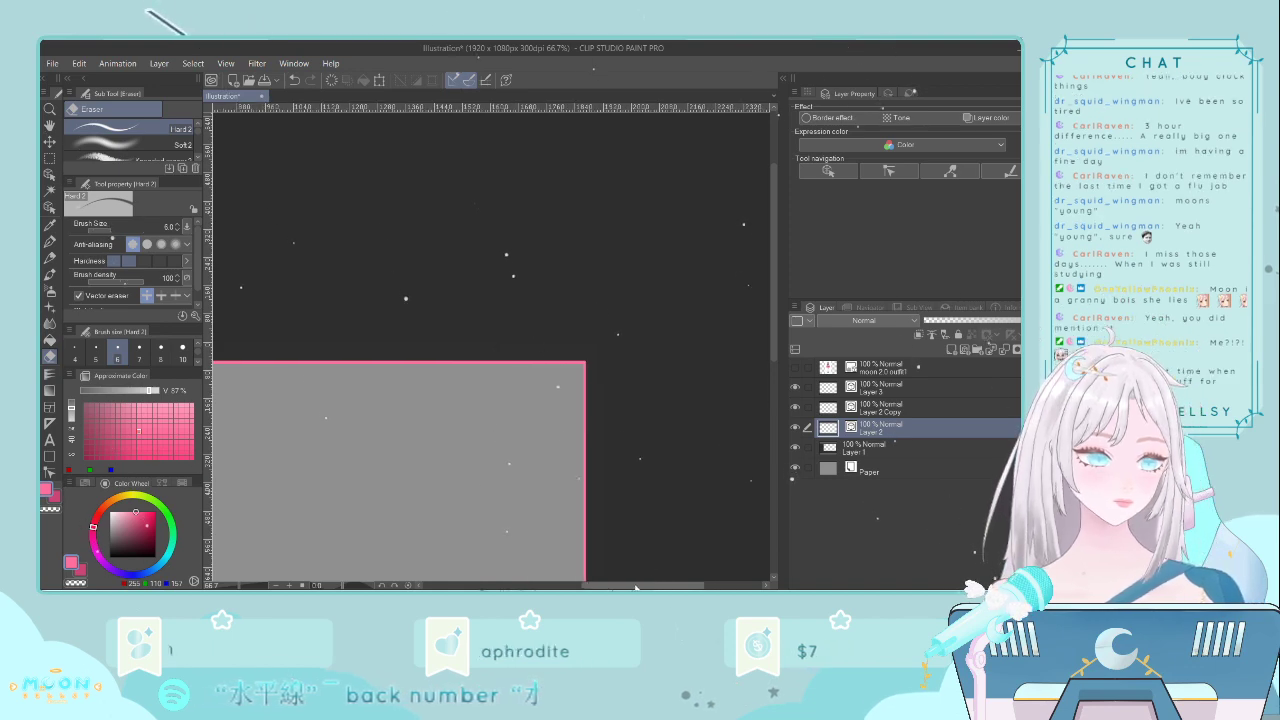
left_click_drag(777, 307, 761, 376)
left_click_drag(657, 586, 616, 586)
scroll(616, 545, "down", 1)
scroll(608, 552, "up", 1)
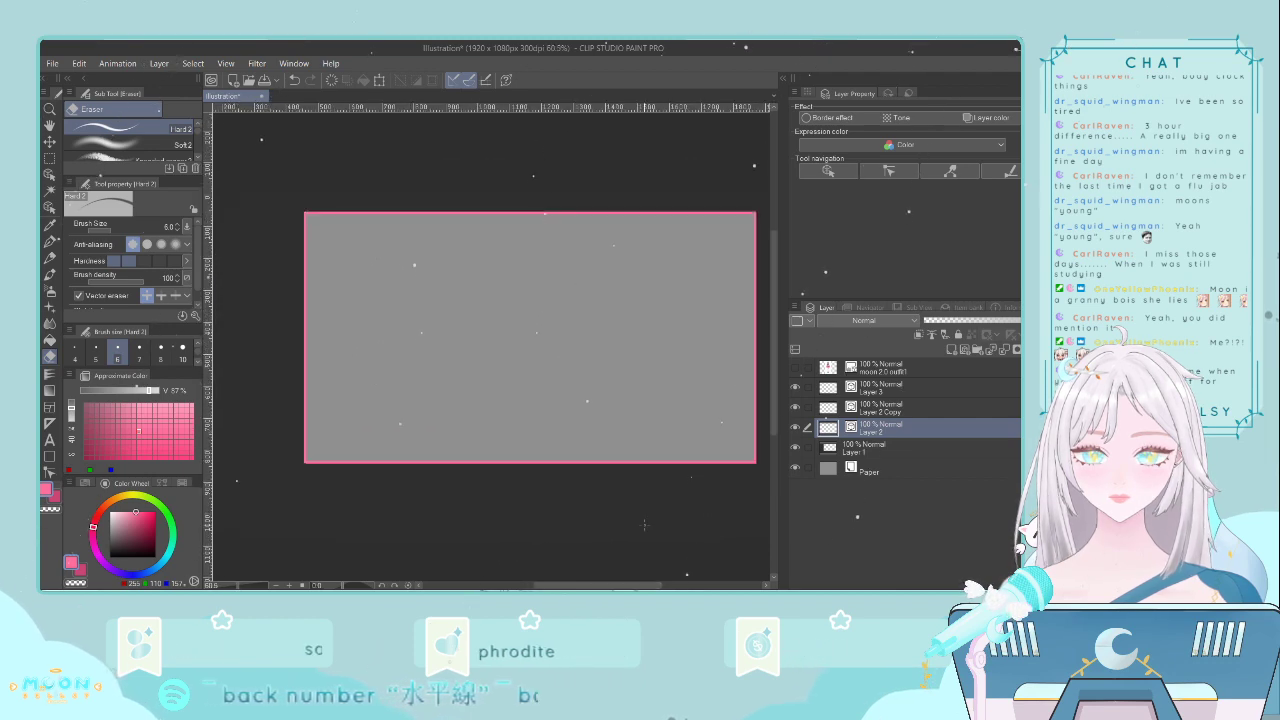
left_click_drag(771, 401, 771, 433)
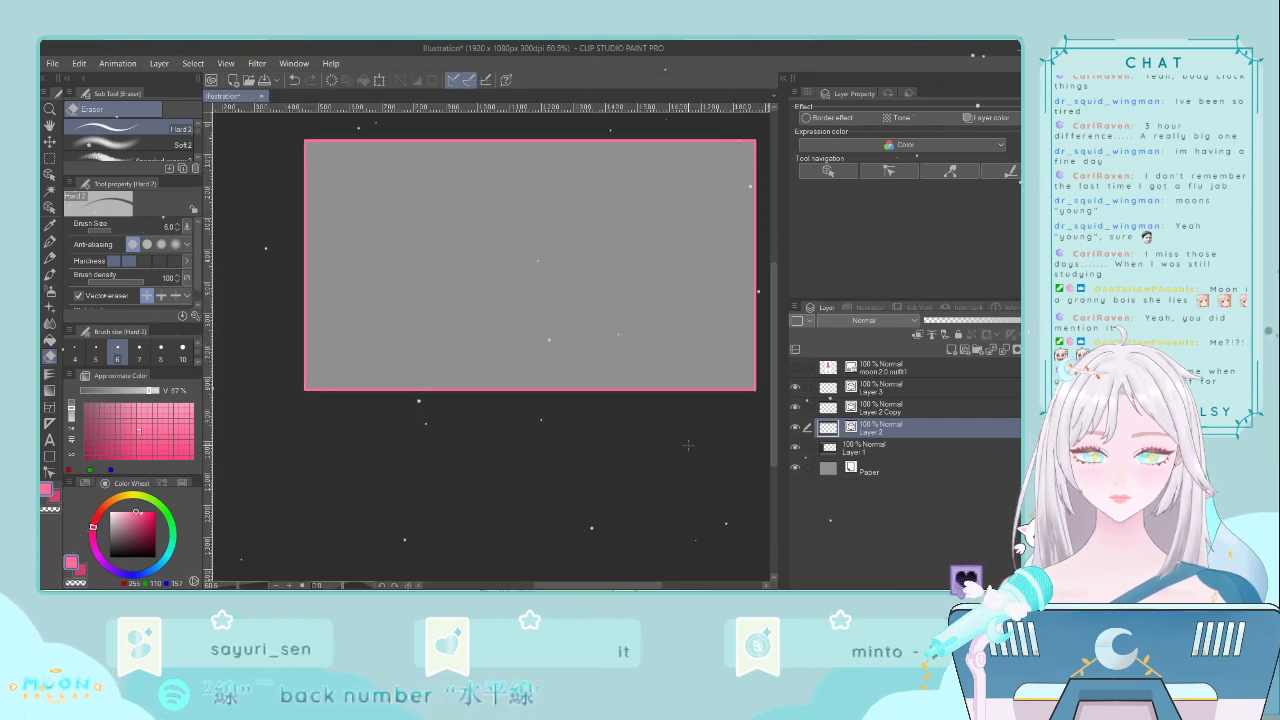
scroll(590, 440, "up", 2)
- Draw a small wide rectangle outline just below the window's lower-right part on Layer 3, using Rectangle 2 with corner roundness 1
left_click(939, 388)
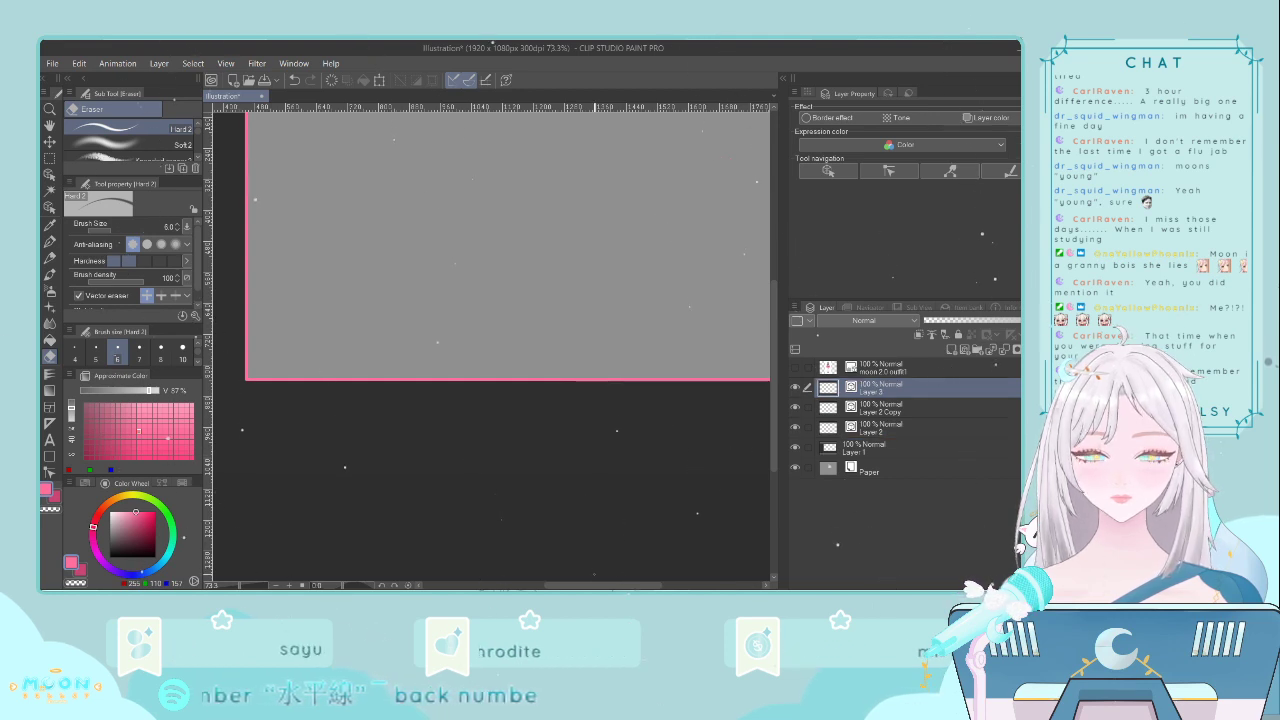
left_click_drag(594, 586, 622, 585)
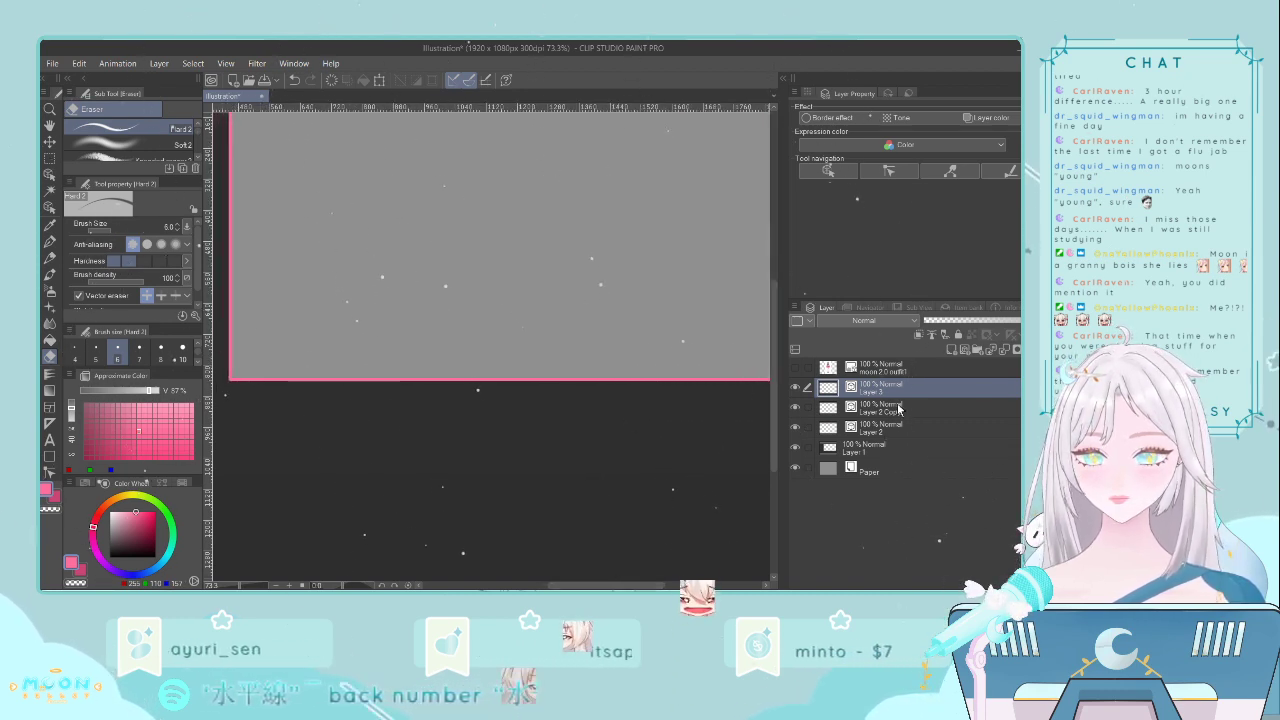
left_click(47, 426)
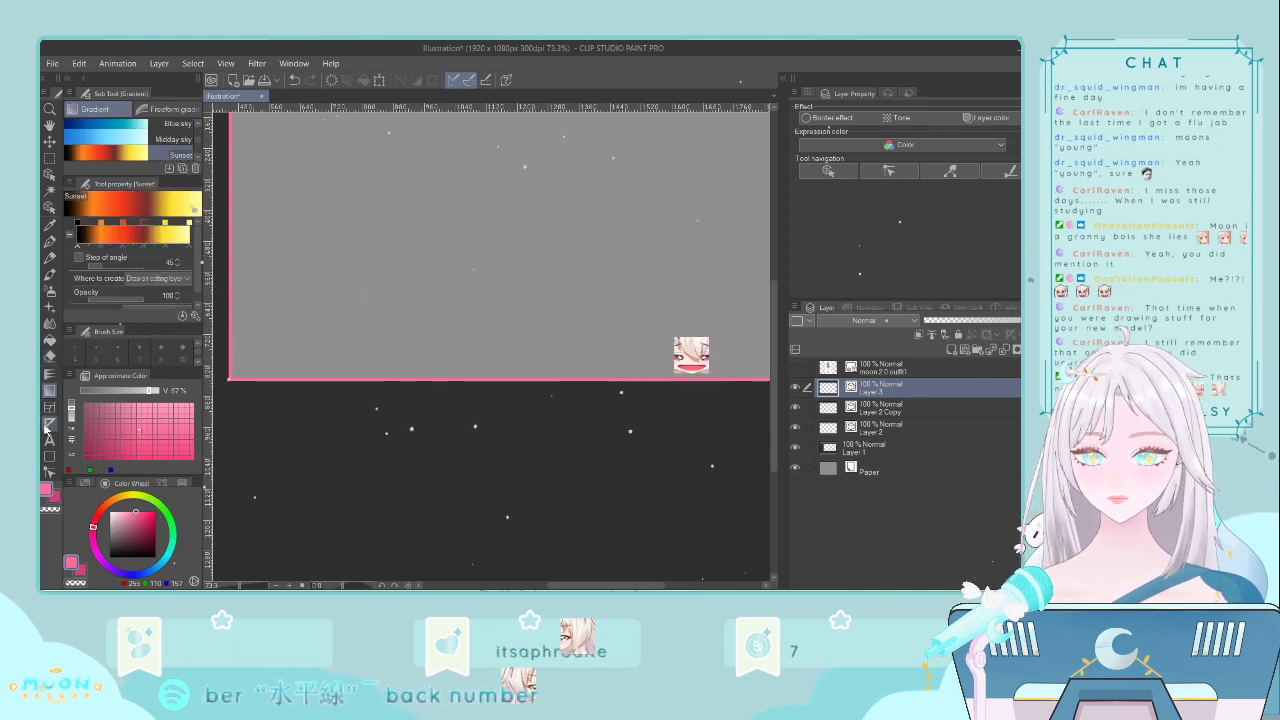
left_click(49, 456)
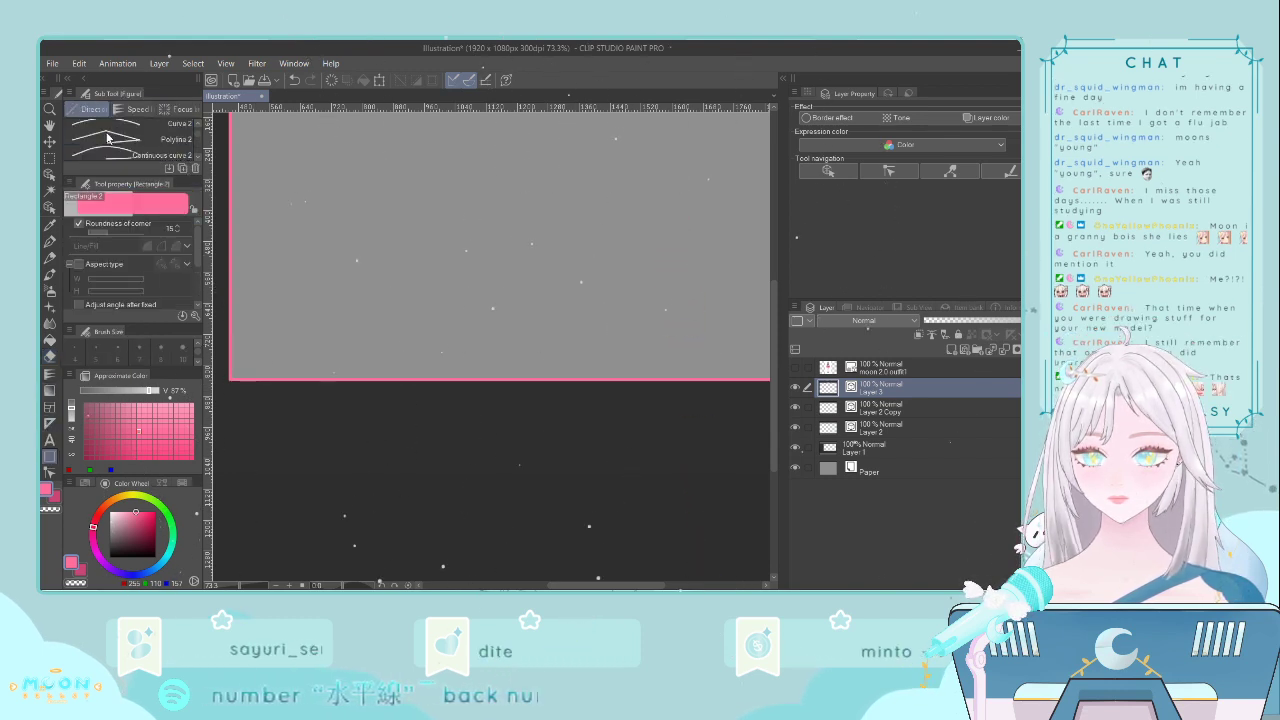
left_click(124, 142)
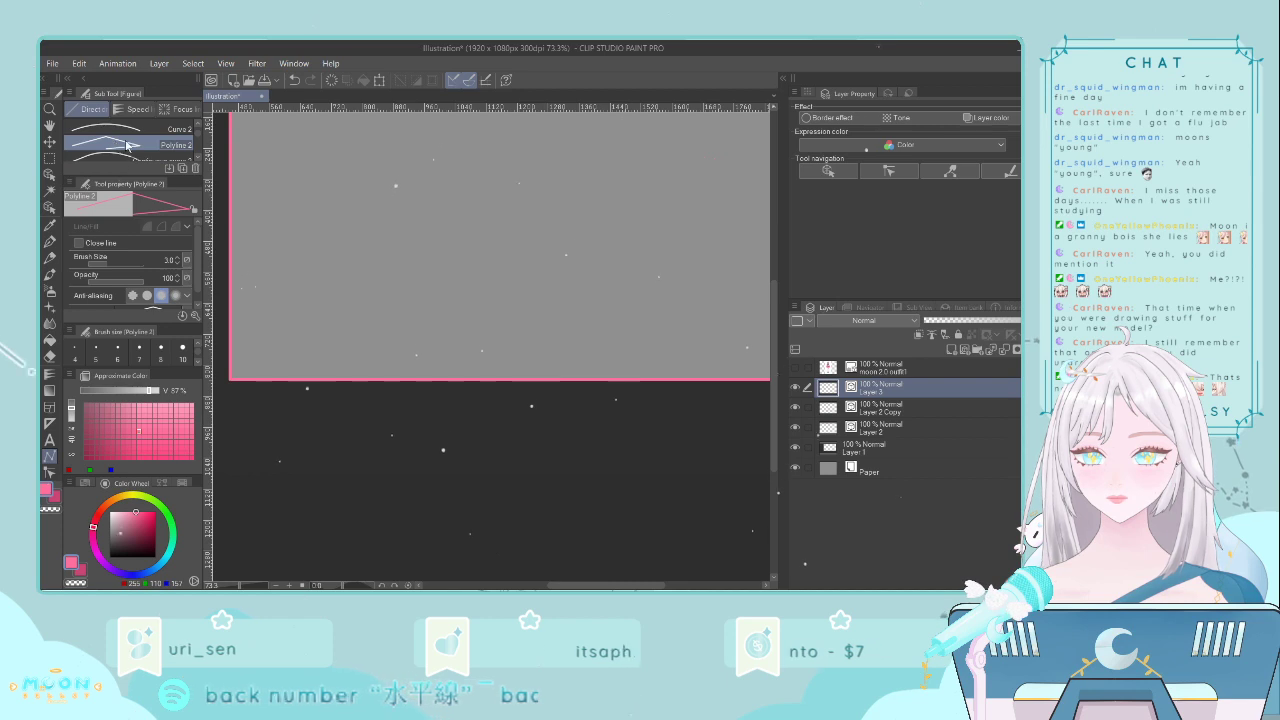
scroll(126, 144, "down", 2)
left_click(126, 144)
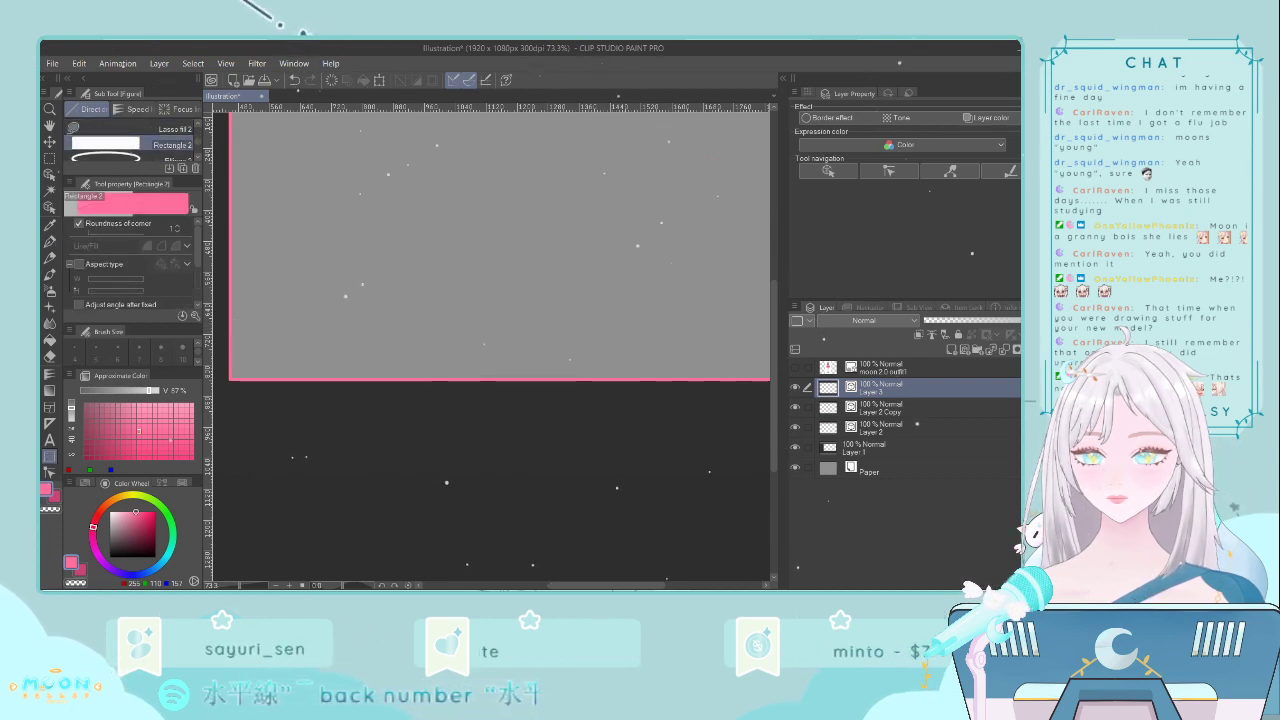
left_click_drag(606, 585, 634, 585)
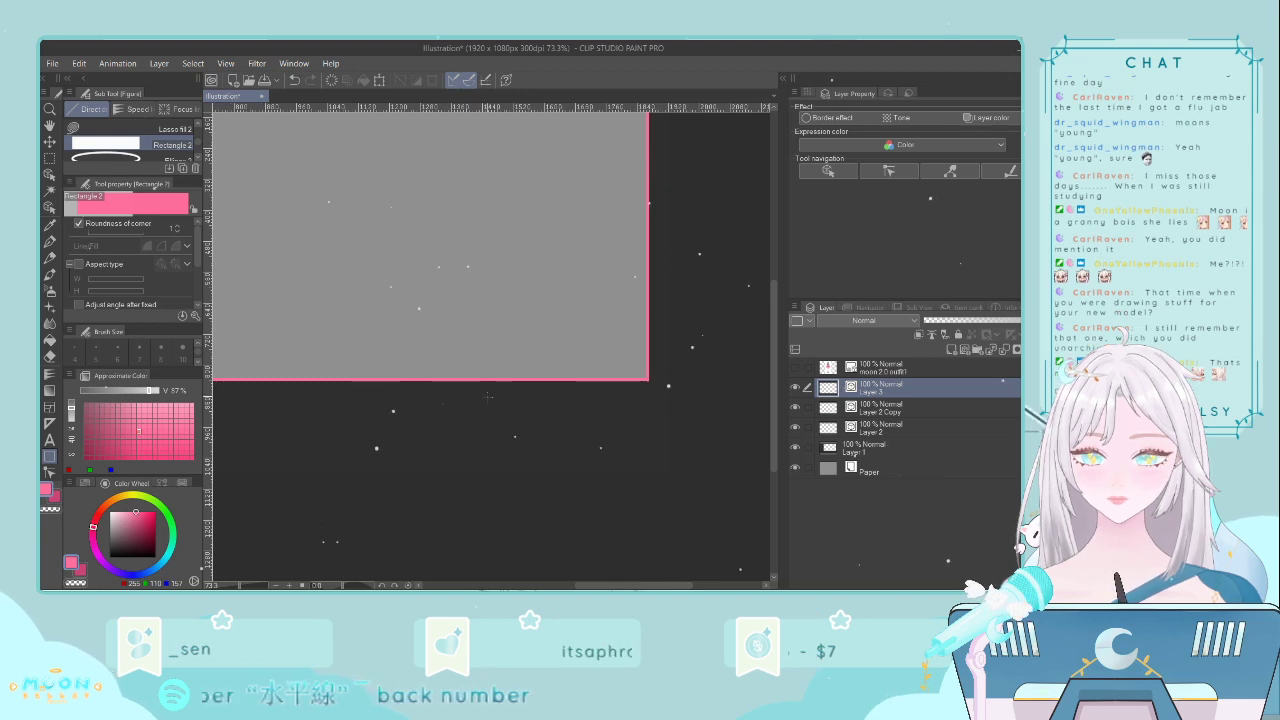
left_click_drag(487, 393, 643, 421)
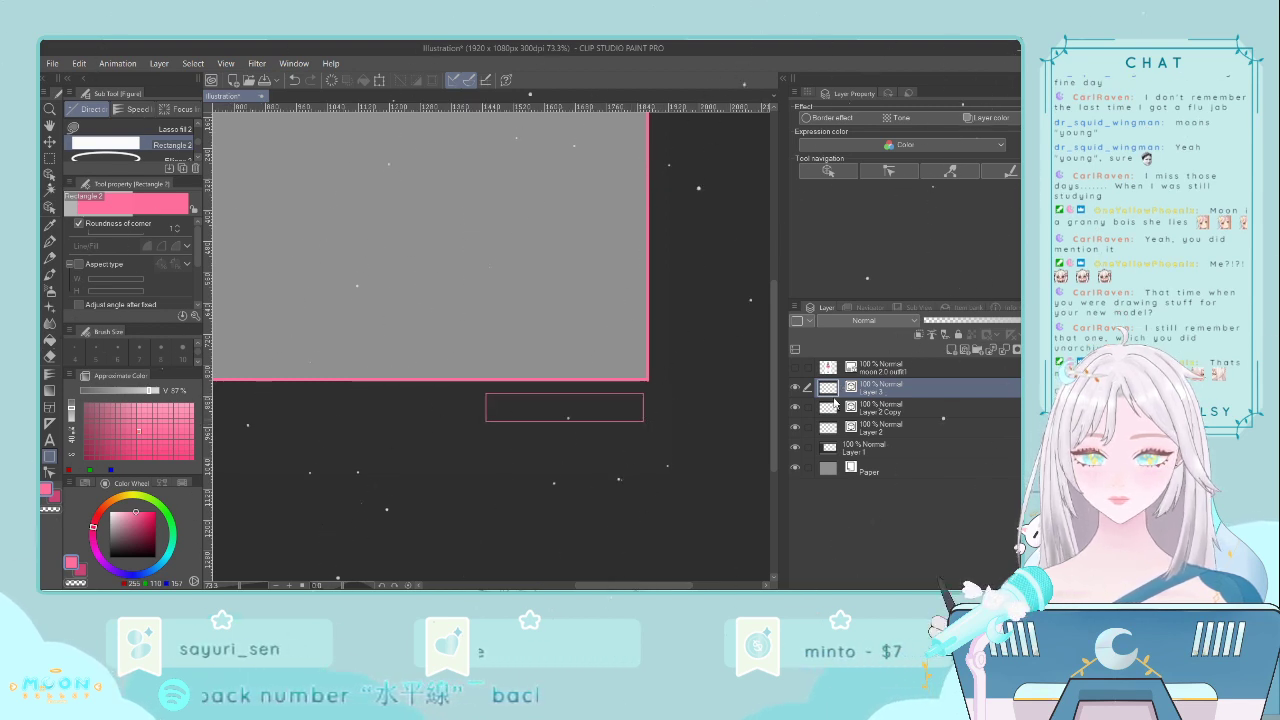
- Fill the small rectangle with pink on a new raster layer using Refer other layers, and merge that layer with Layer 3
left_click(953, 349)
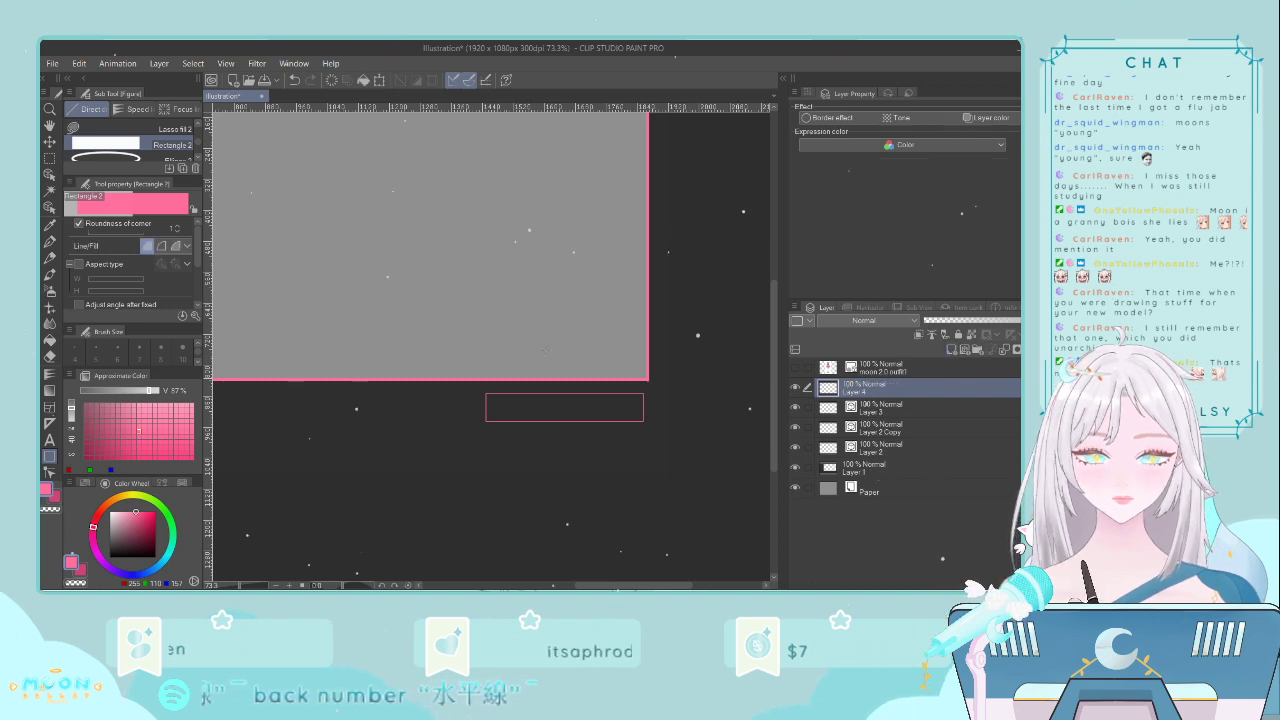
left_click(50, 341)
left_click(493, 403)
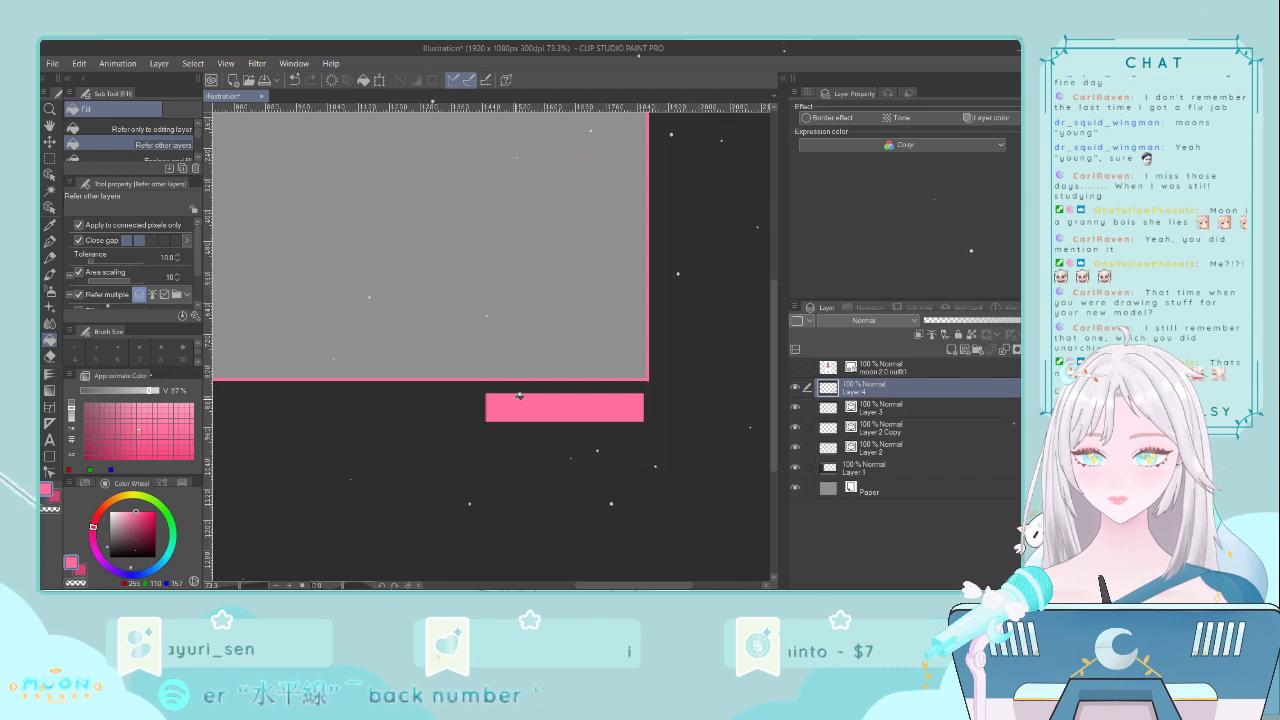
left_click(882, 404, "ctrl")
- Add a new raster layer above Layer 4, clip it to the layer below, and switch to the Gradient tool
left_click(943, 352)
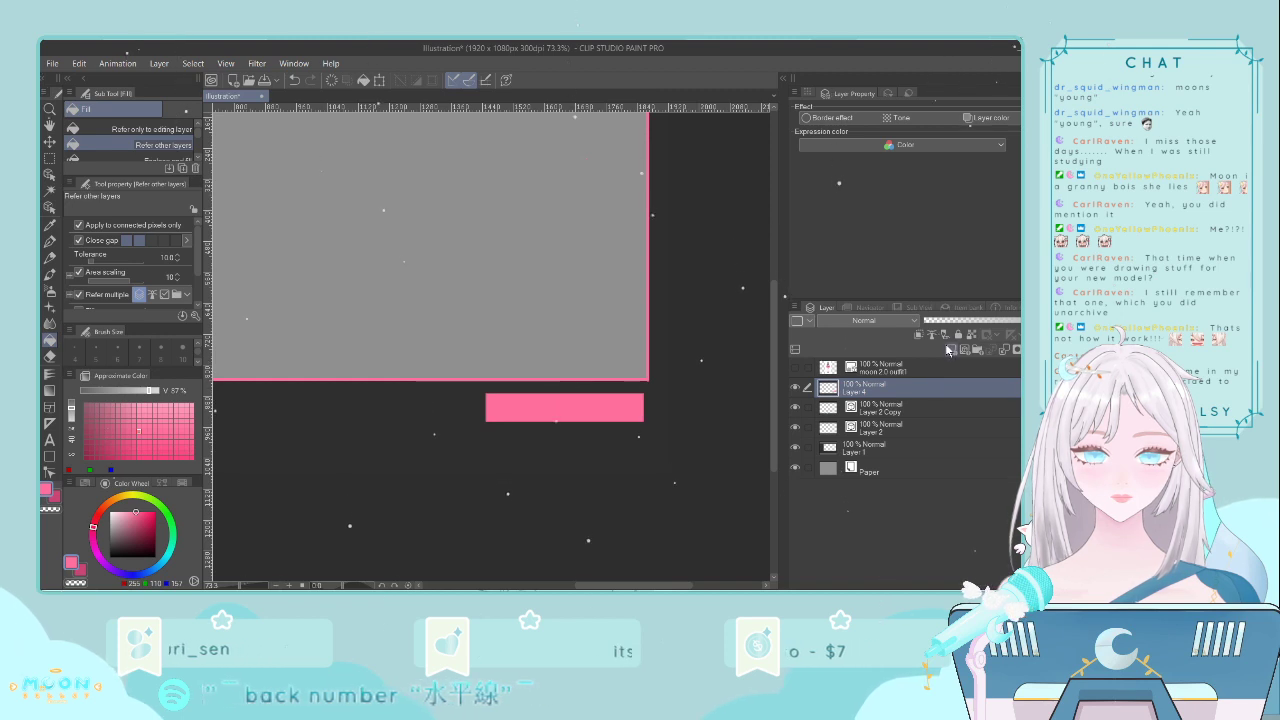
left_click(949, 349)
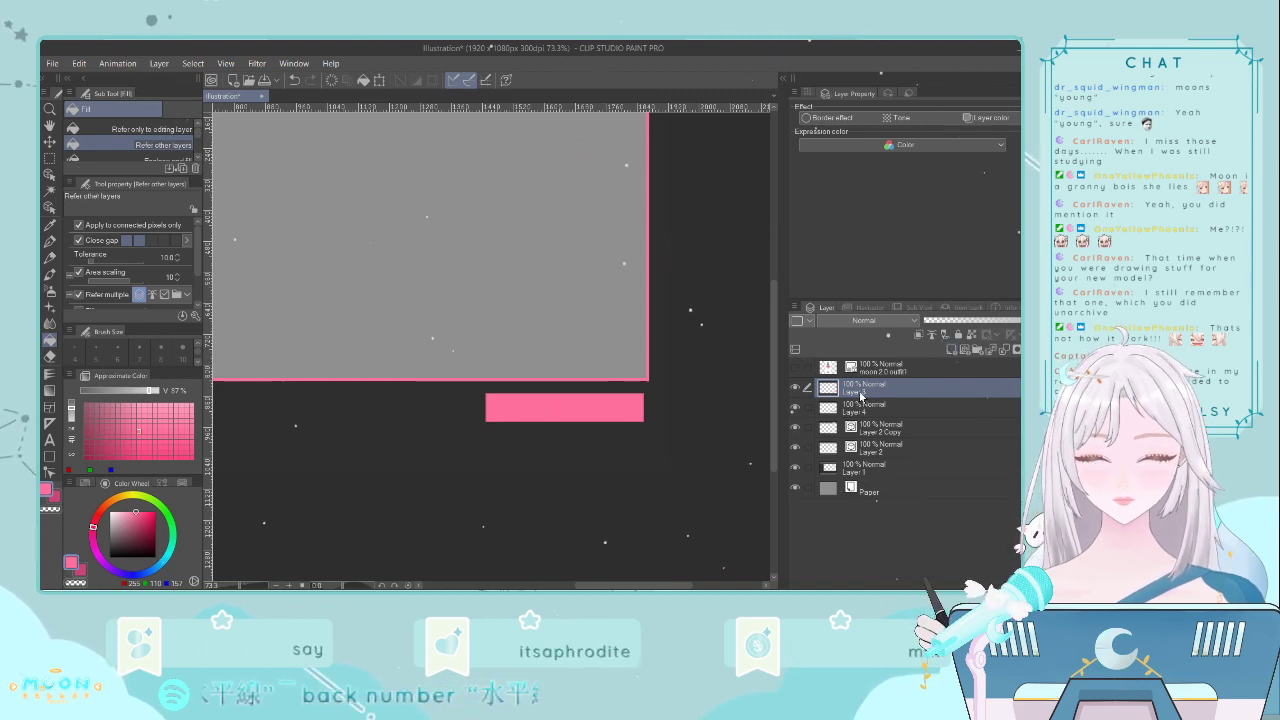
left_click(51, 392)
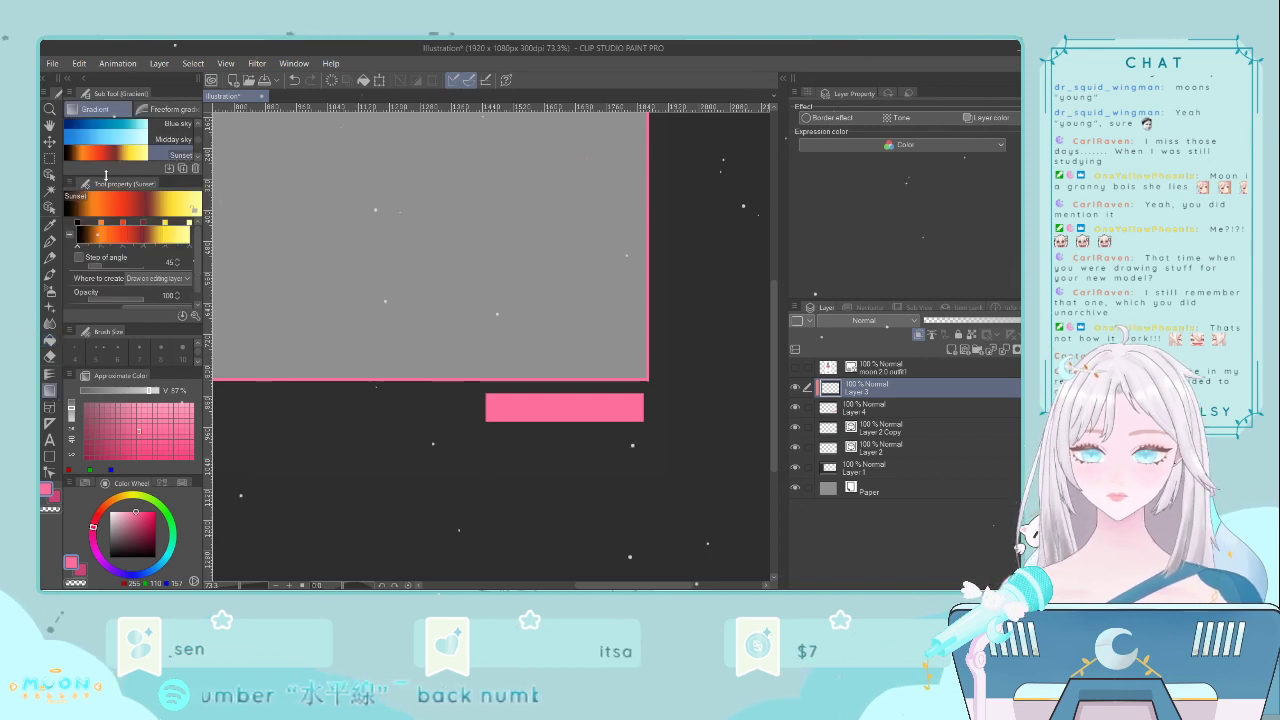
- Set the background colour to golden yellow and apply a Foreground to background gradient across the bar from pink to yellow
double_click(55, 498)
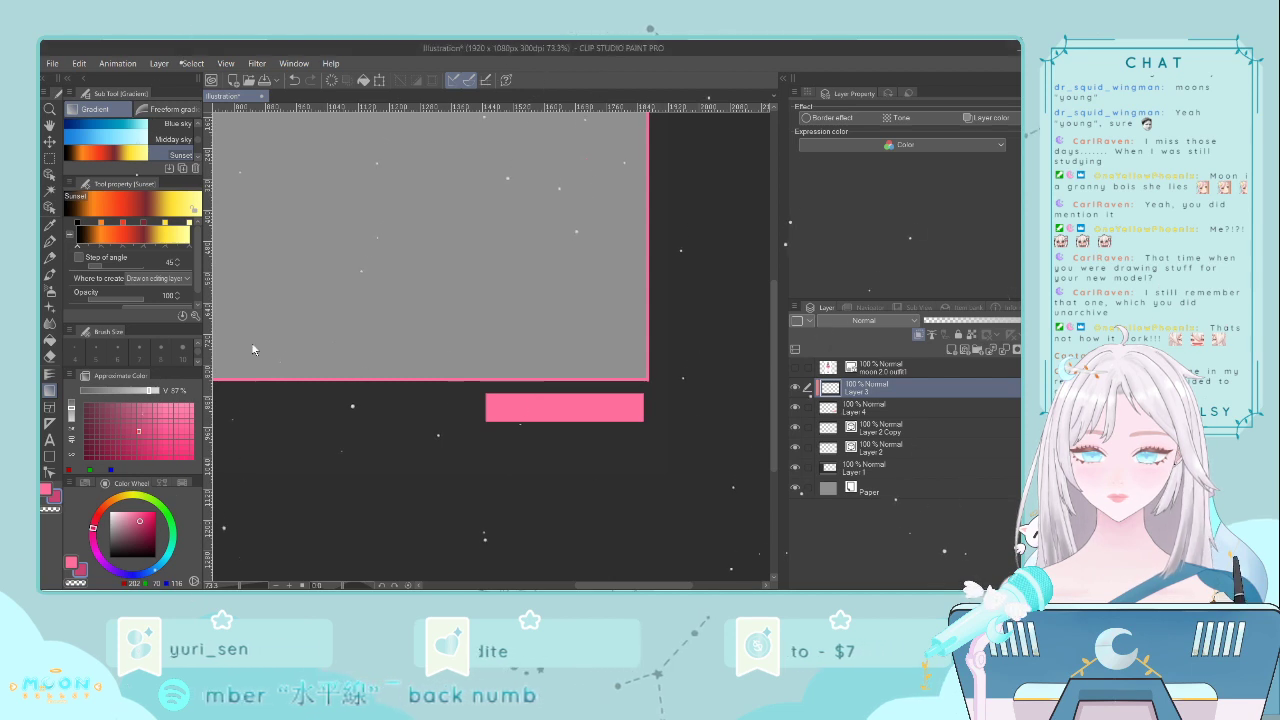
left_click(124, 496)
scroll(142, 146, "down", 5)
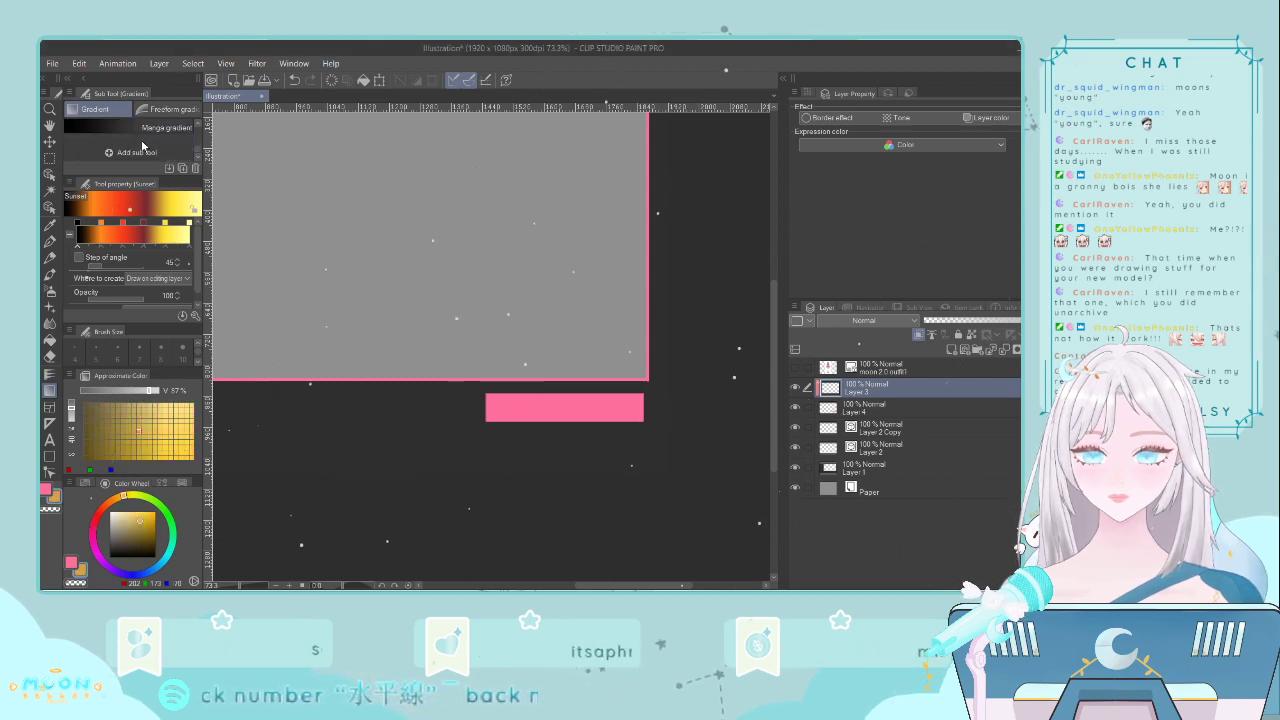
scroll(142, 146, "up", 6)
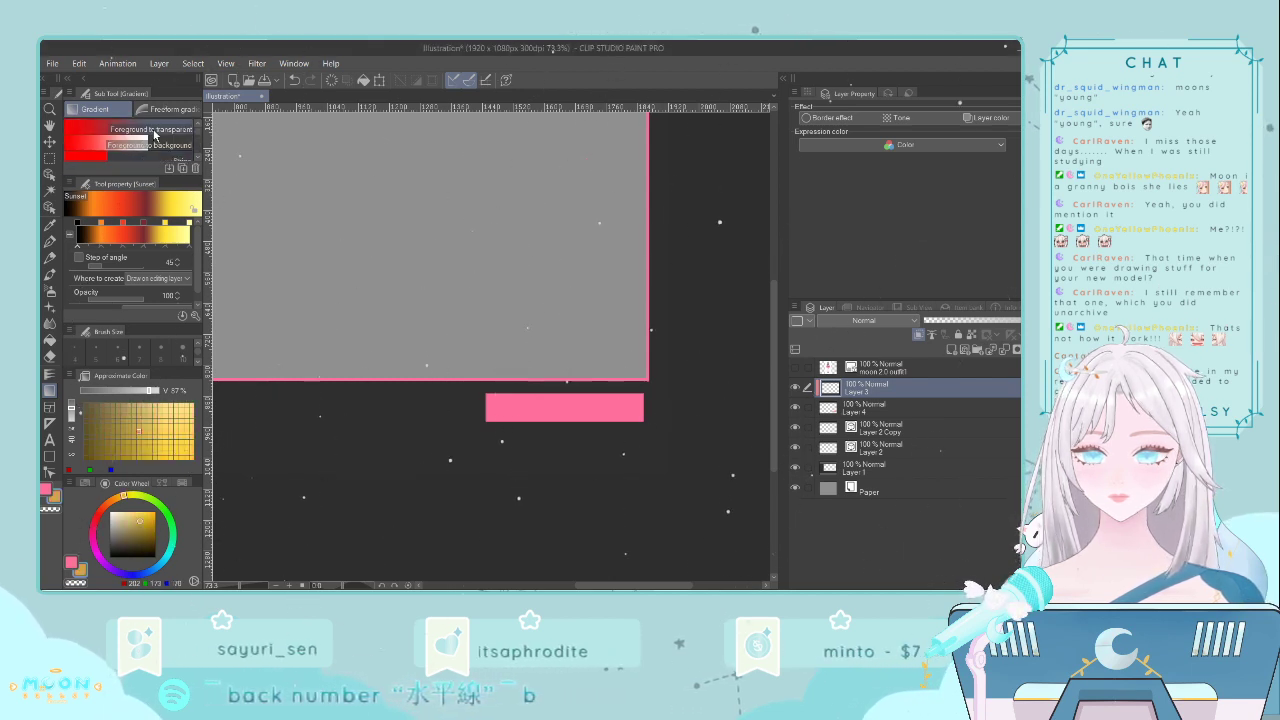
left_click(155, 148)
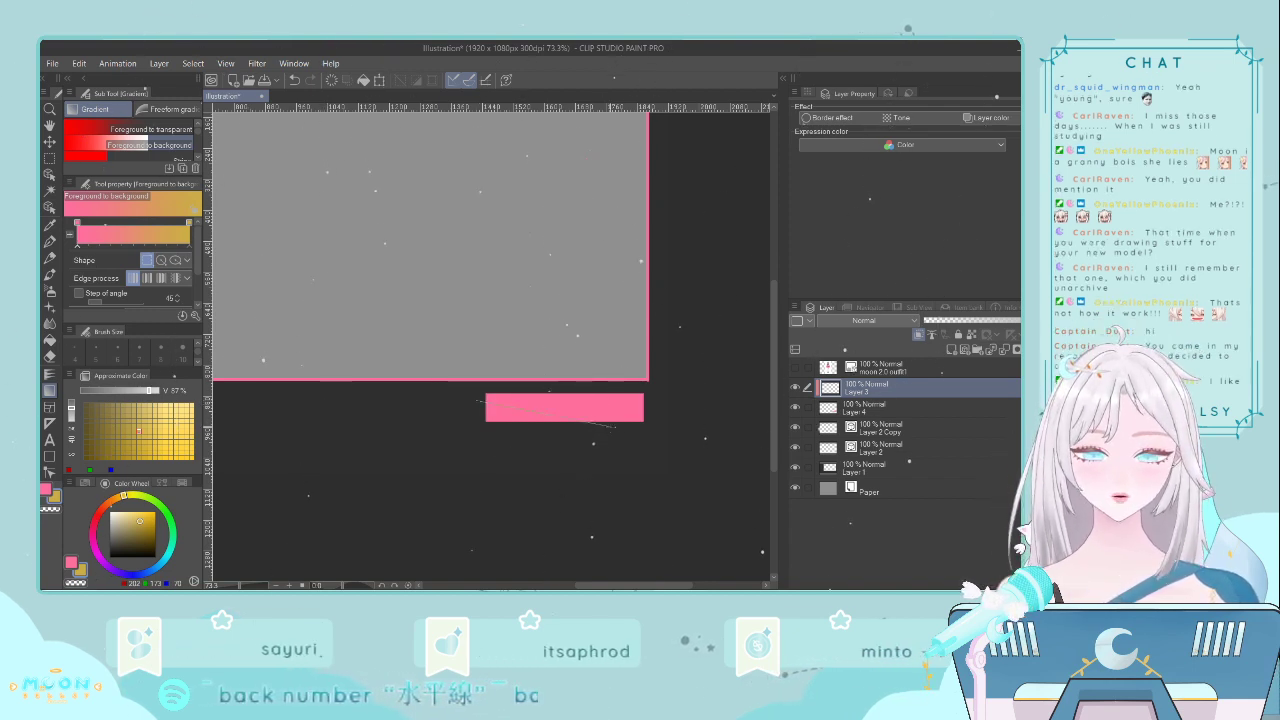
left_click_drag(615, 428, 730, 446)
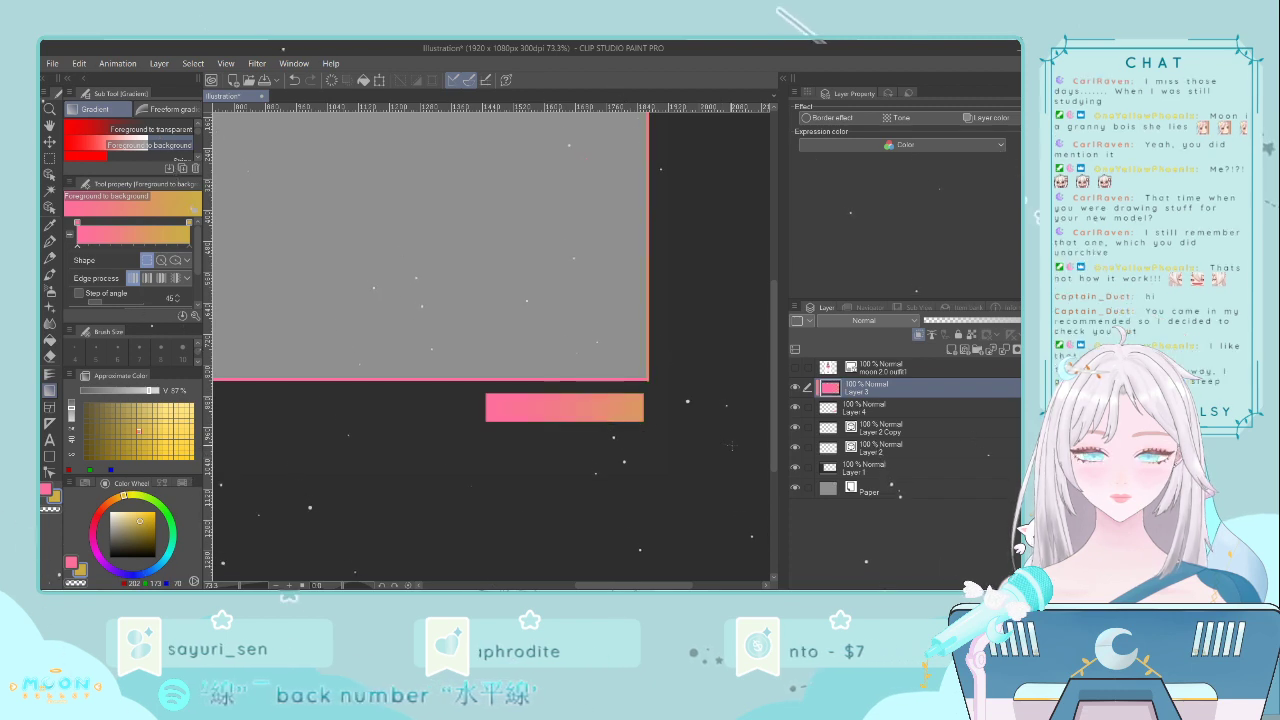
- Examine how the gradient falls across the small bar and the right edge of the window frame
scroll(731, 446, "down", 4)
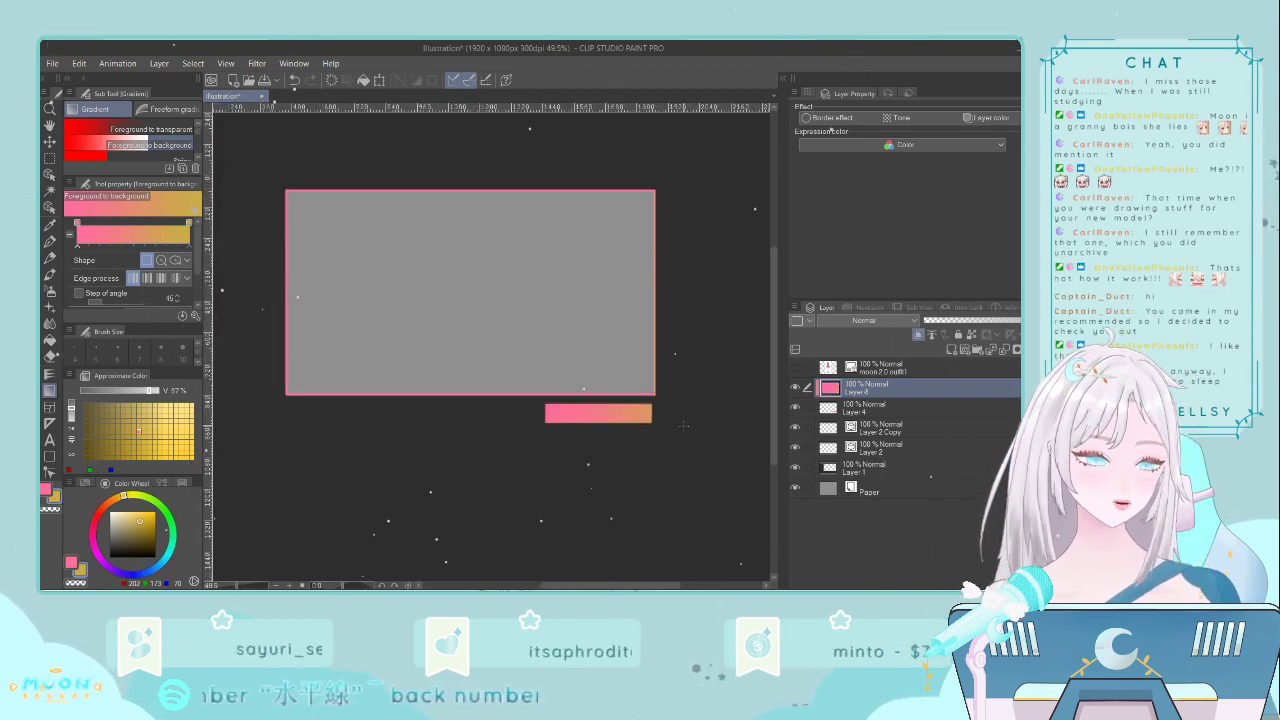
scroll(677, 427, "up", 1)
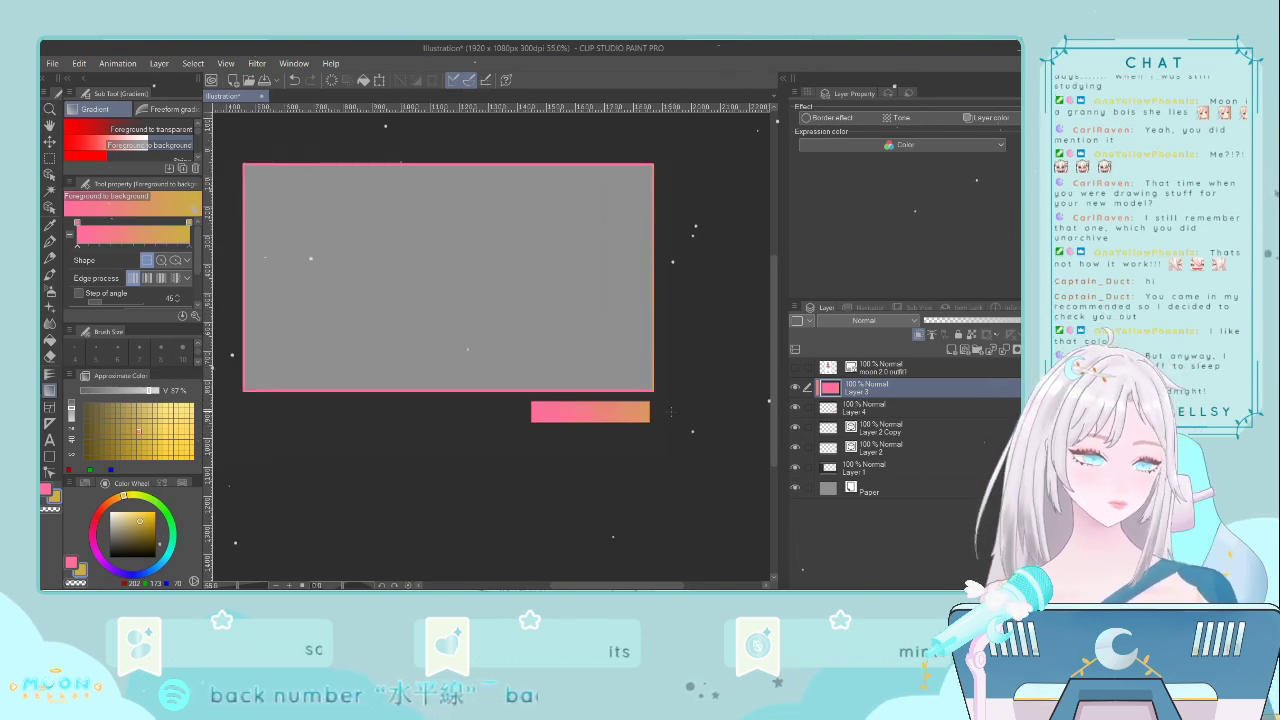
scroll(671, 411, "down", 2)
scroll(671, 411, "up", 1)
scroll(671, 411, "up", 6)
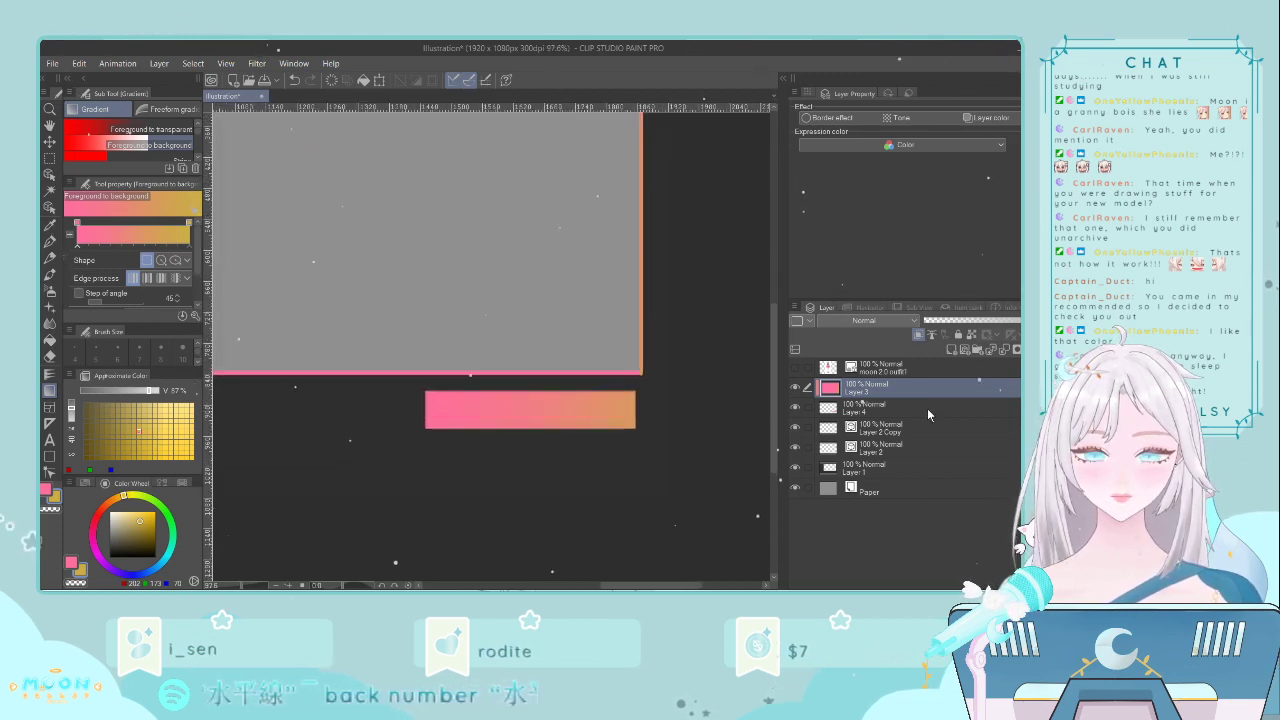
scroll(672, 416, "down", 6)
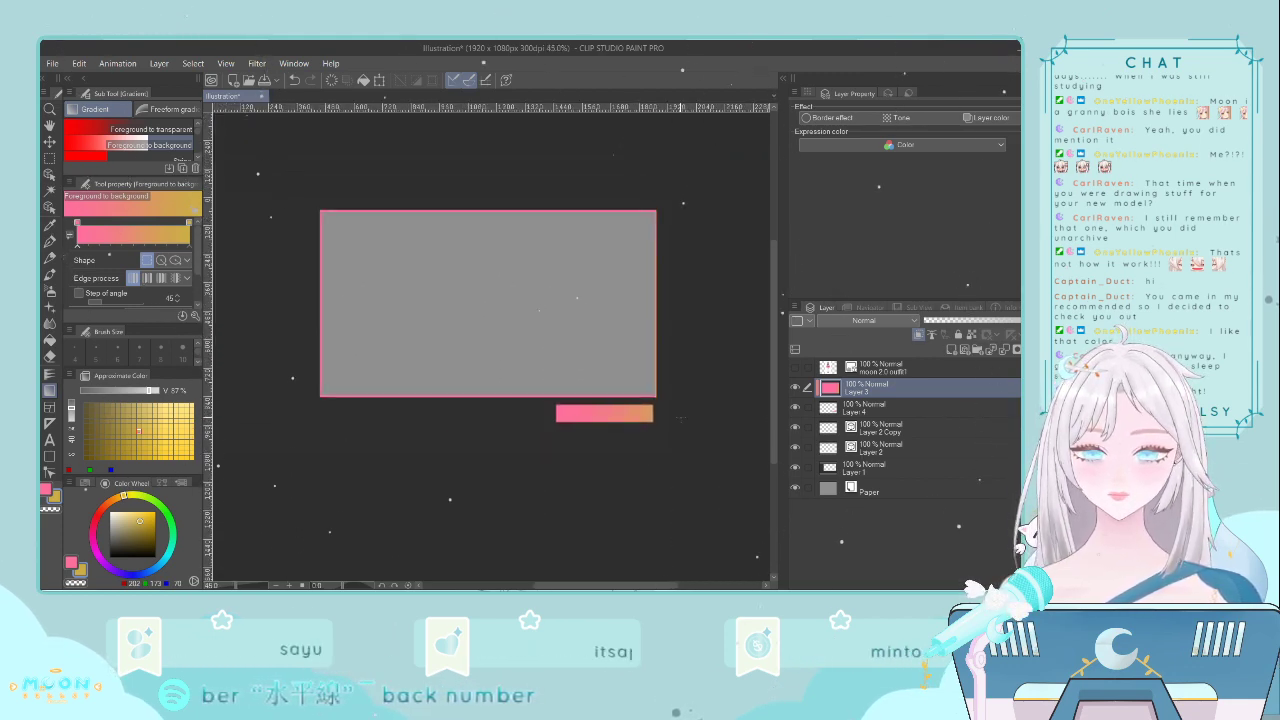
scroll(646, 336, "up", 6)
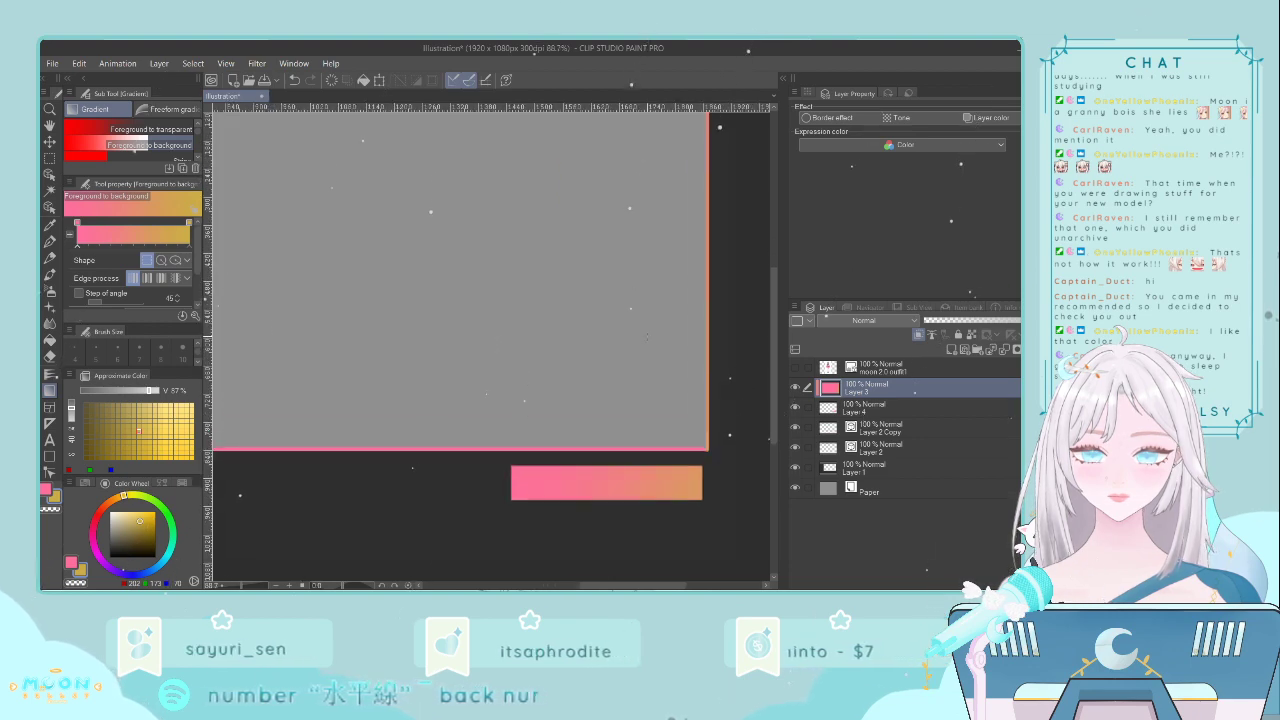
scroll(646, 336, "up", 1)
scroll(680, 310, "down", 3)
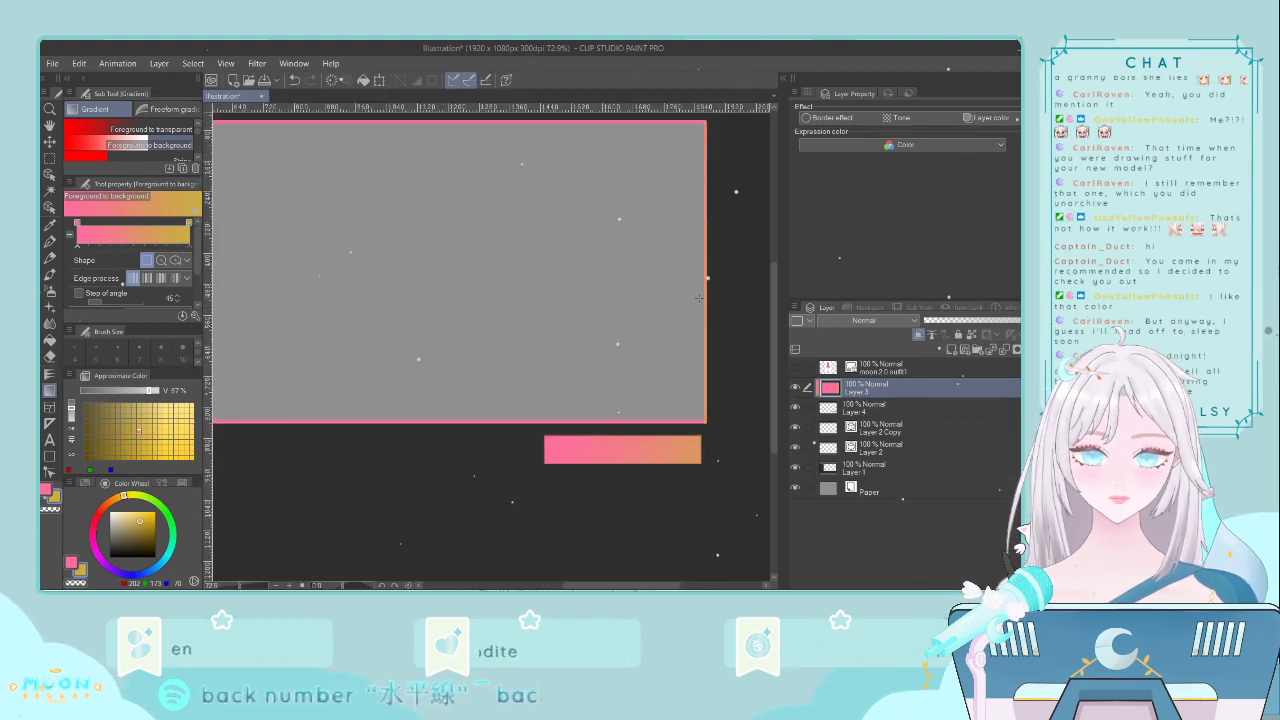
scroll(699, 298, "down", 2)
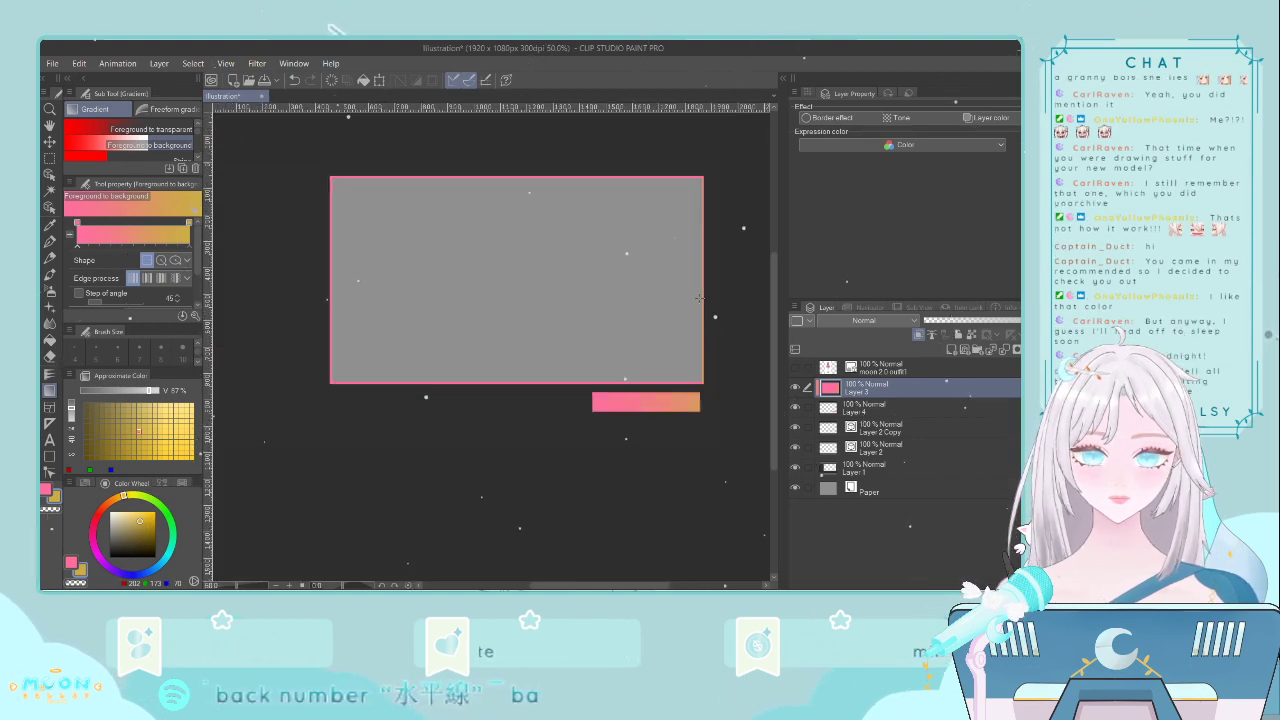
- Check which layer holds the frame's side edges and the bar by toggling the visibility of Layer 3 and Layer 4
left_click(866, 408)
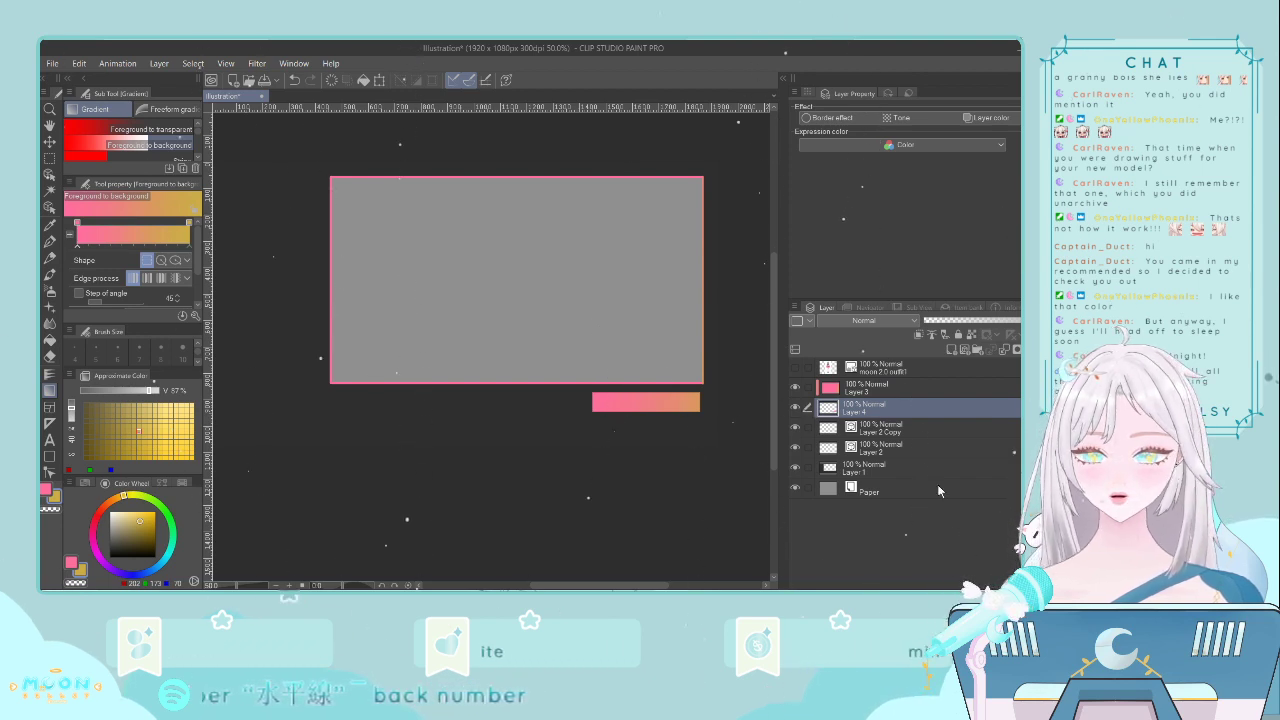
left_click(49, 174)
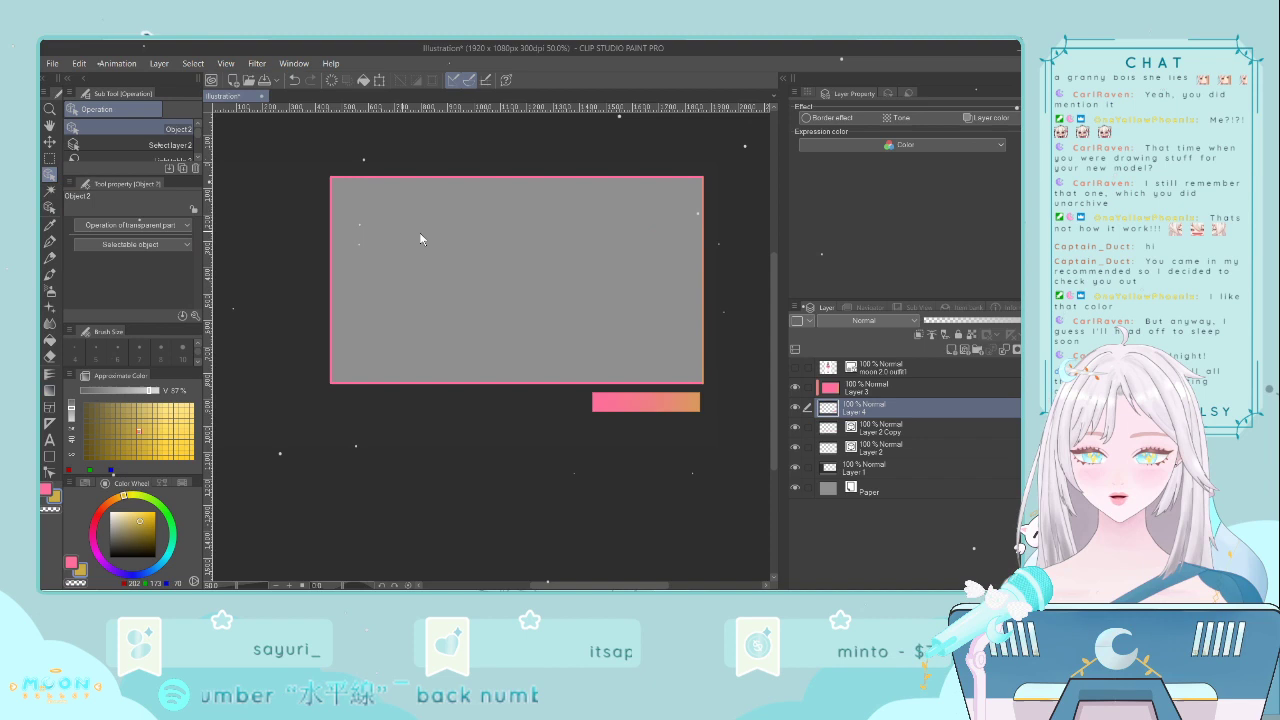
left_click(702, 259)
left_click(704, 257)
left_click(703, 259)
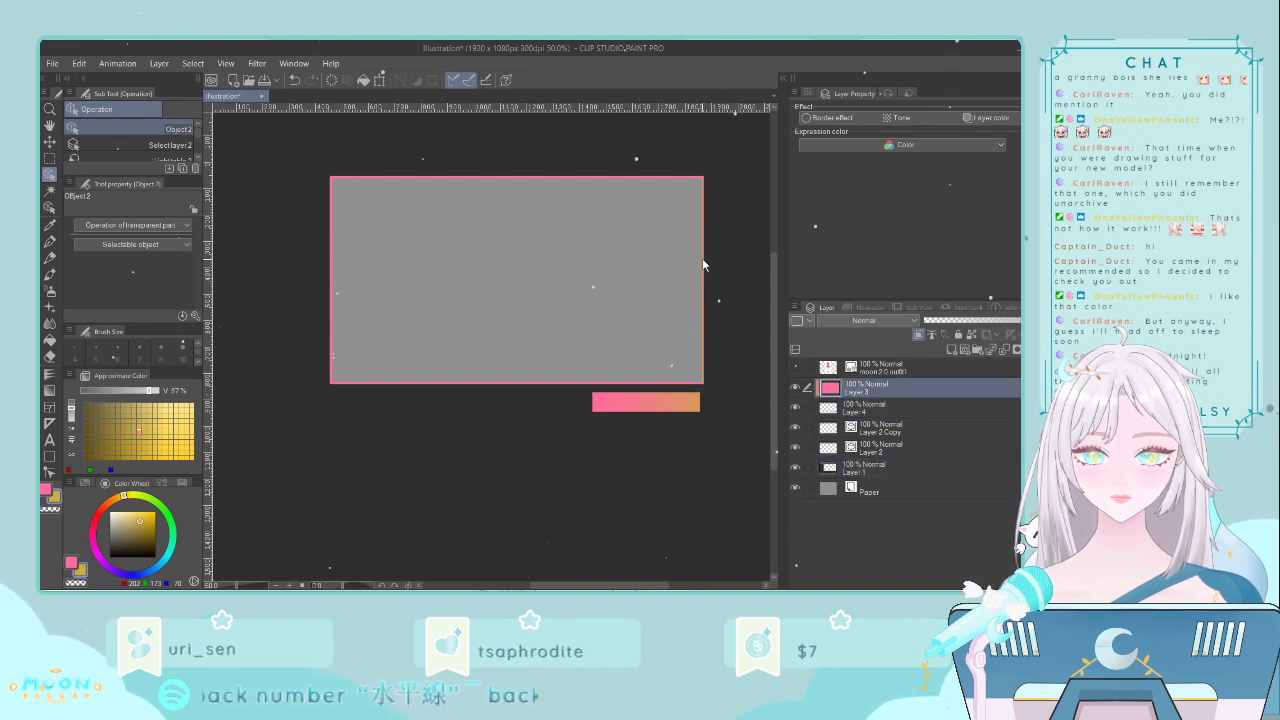
left_click(798, 410)
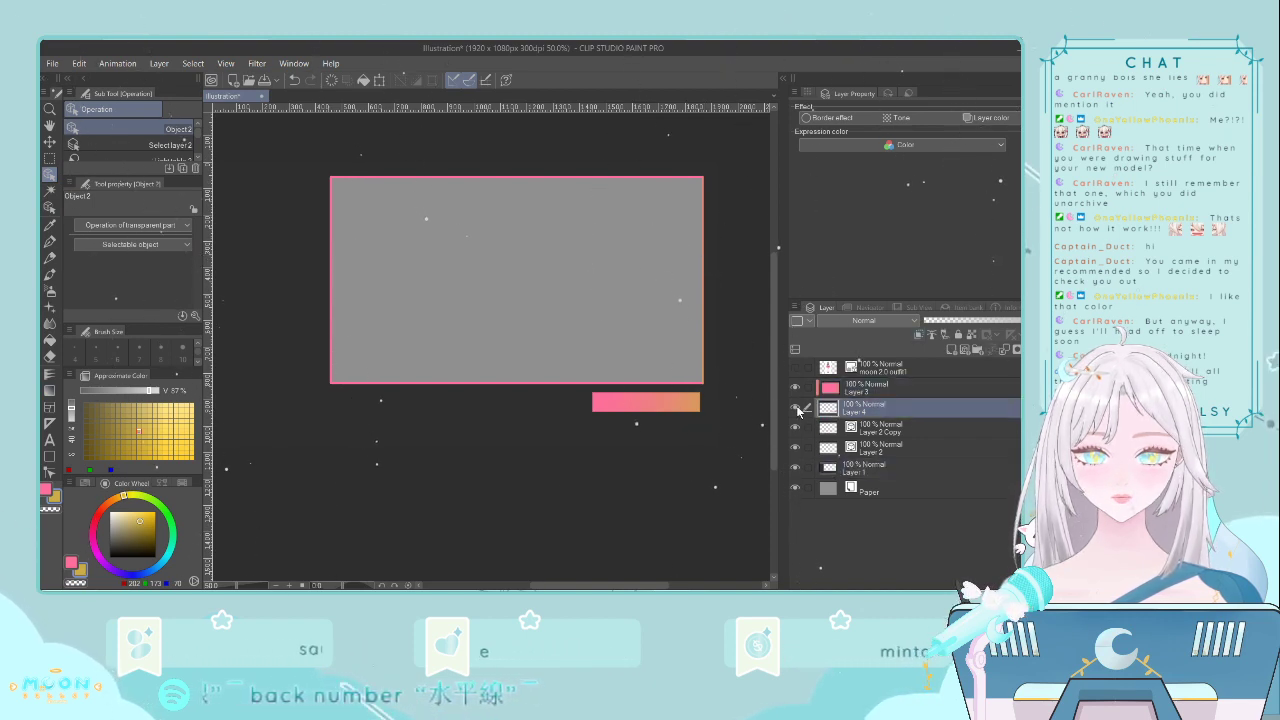
left_click_drag(797, 409, 798, 390)
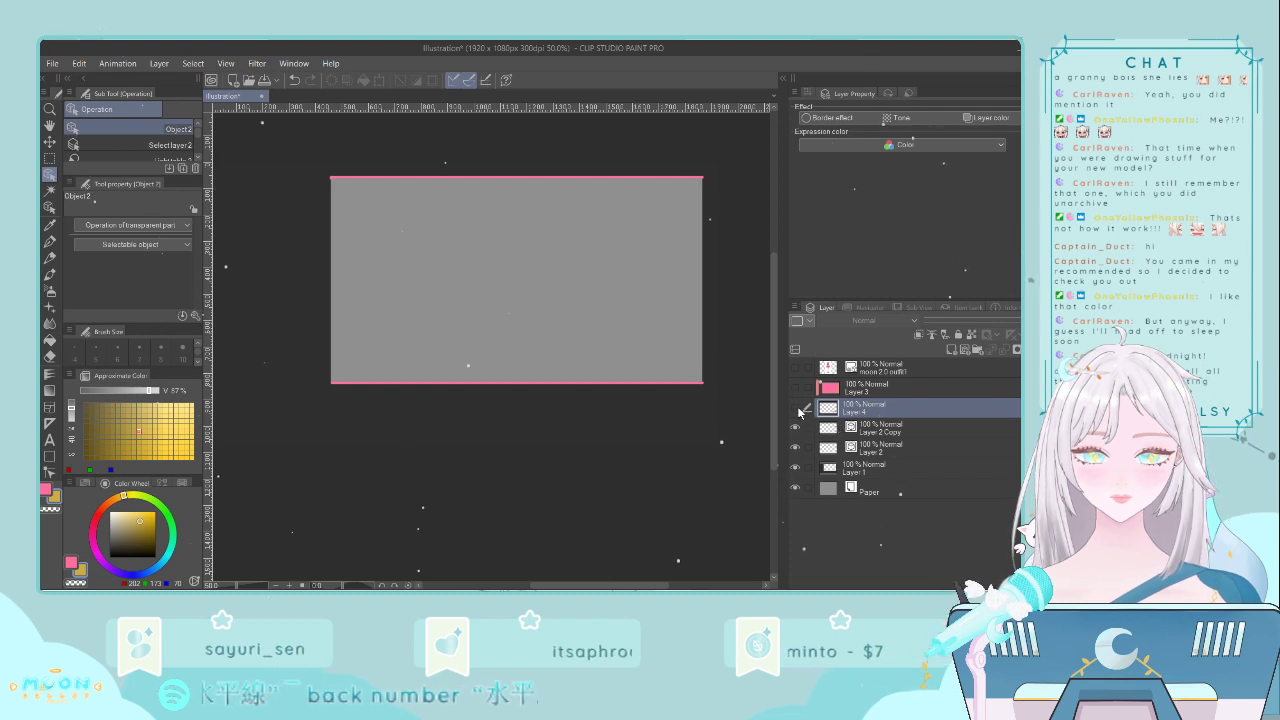
left_click(797, 407)
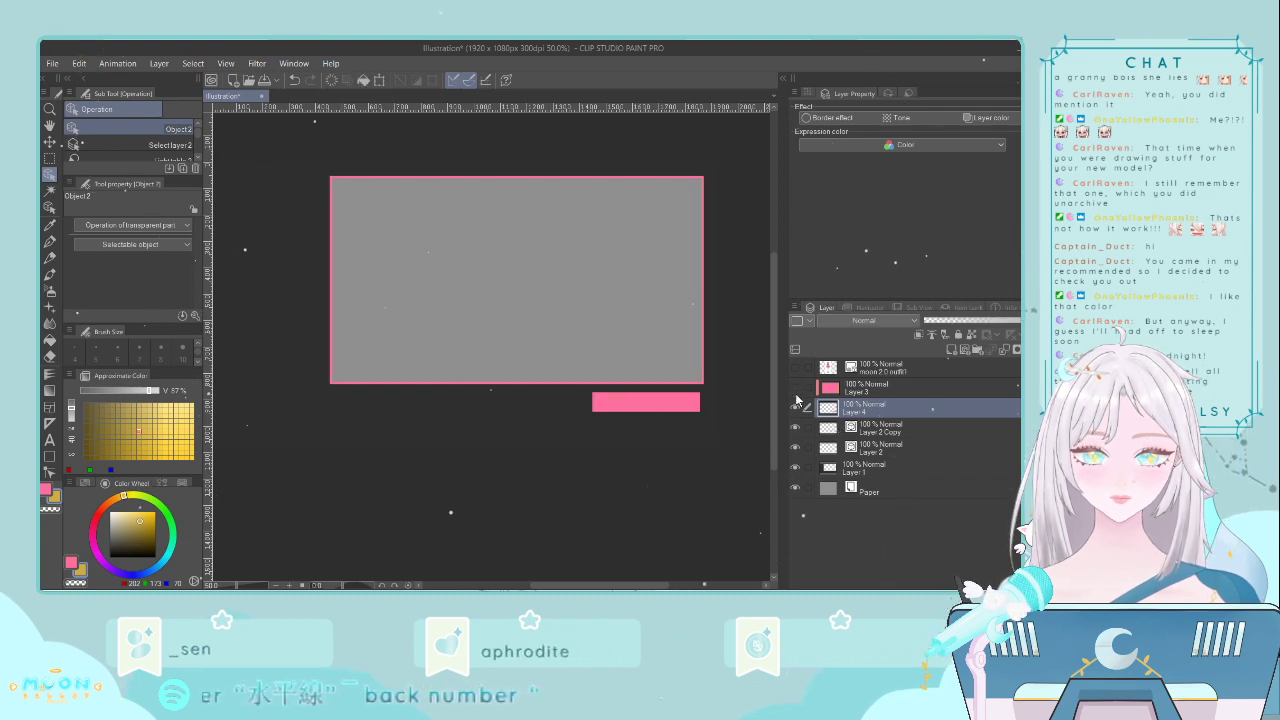
left_click(796, 408)
left_click(796, 408)
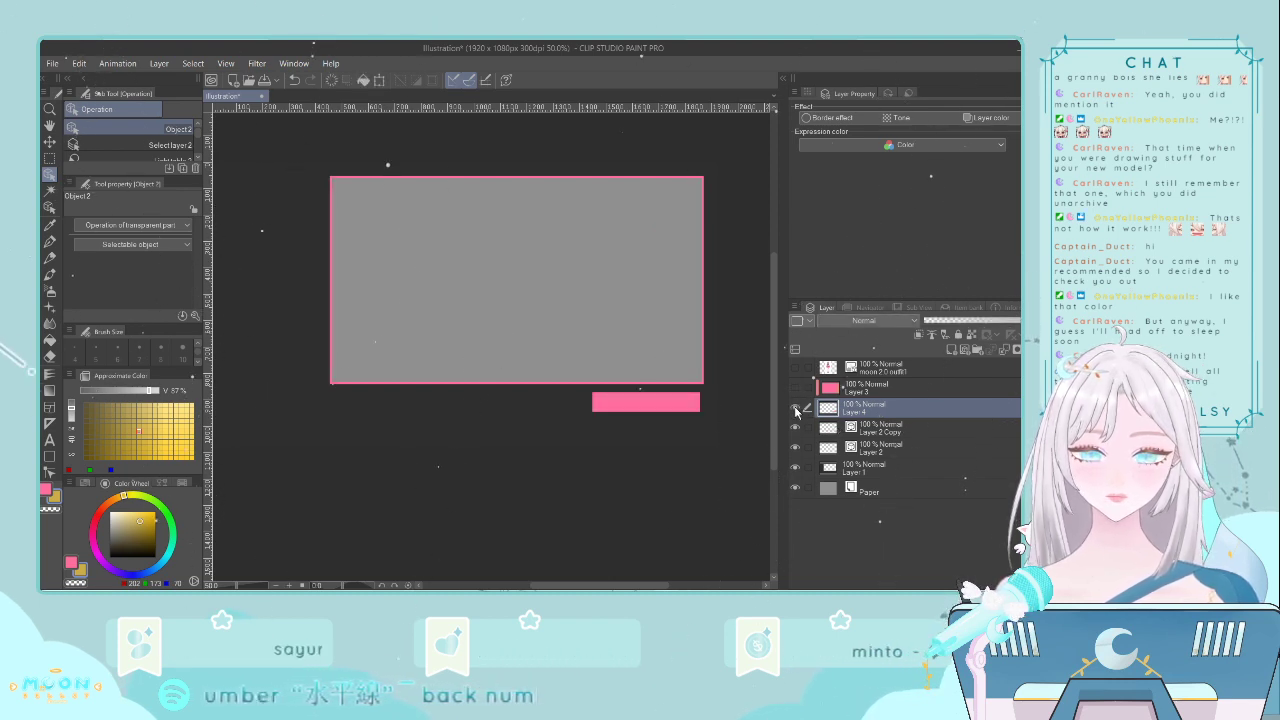
- Select the pink bar on Layer 4 with a rectangular selection, then cut and paste it onto its own layer
left_click(49, 158)
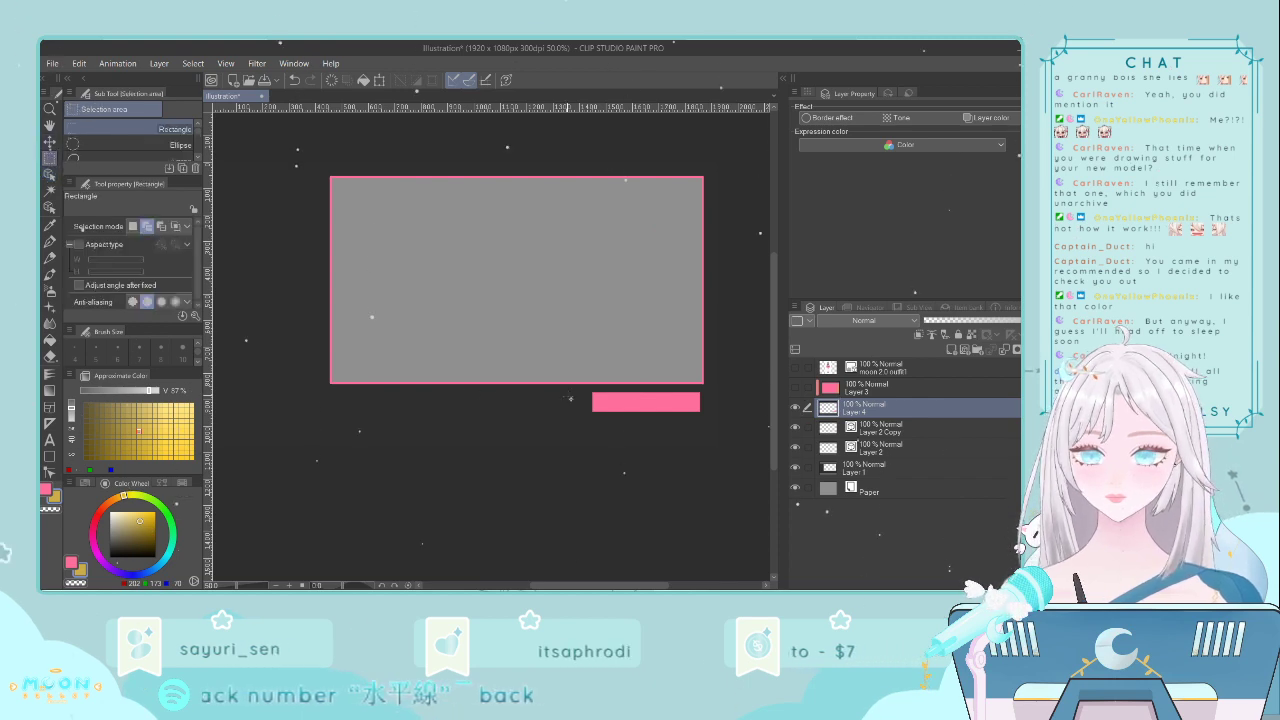
left_click_drag(583, 389, 710, 417)
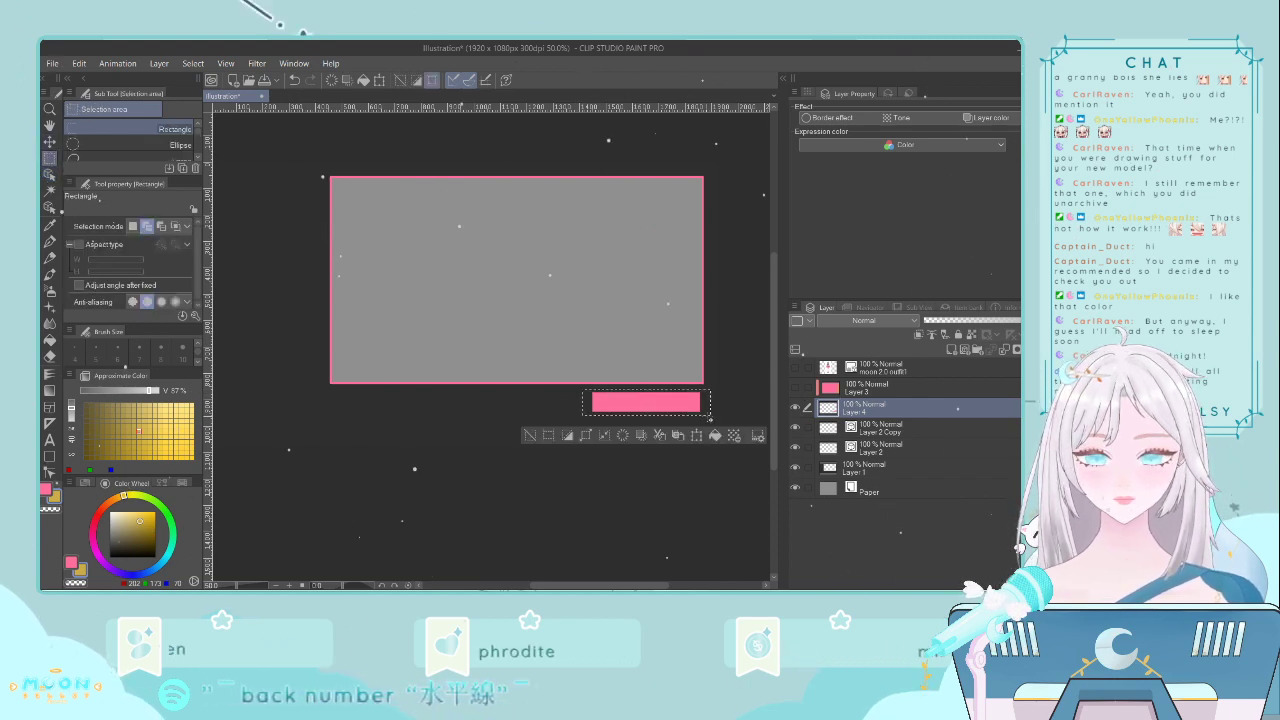
left_click(660, 437)
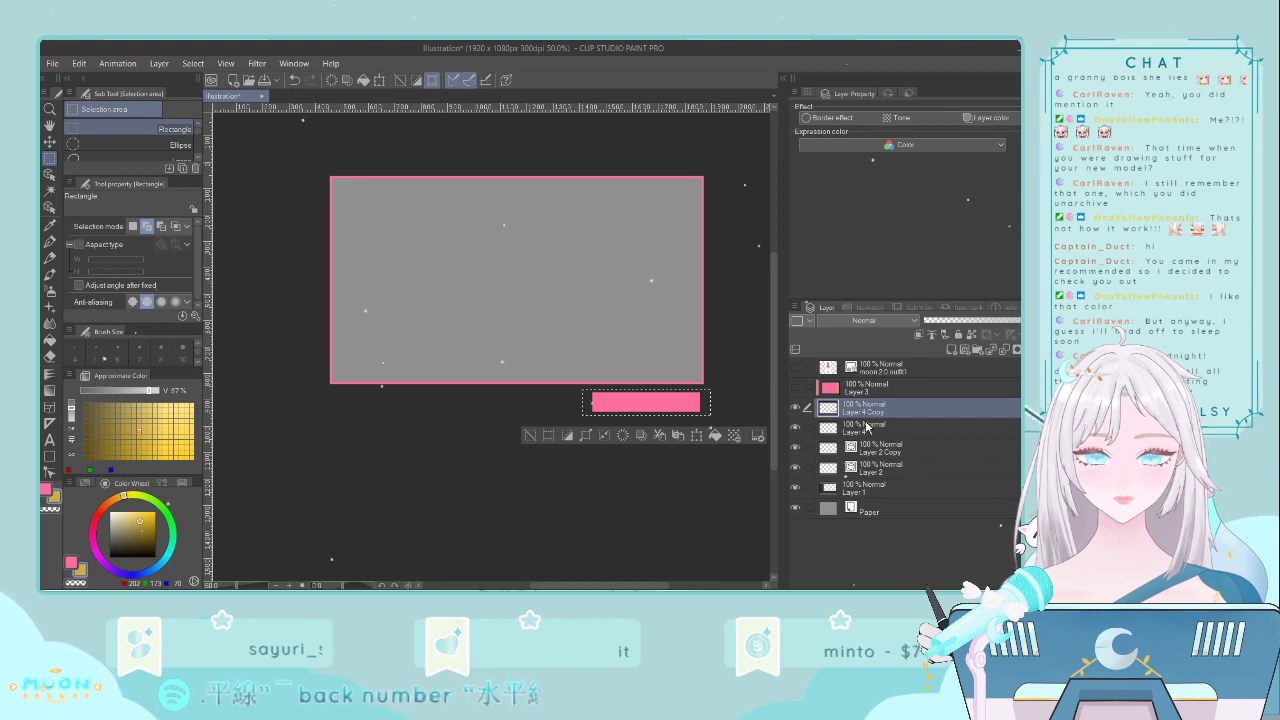
- Show the clipped gradient on Layer 3 over the separated bar again and clear the selection
left_click(840, 428)
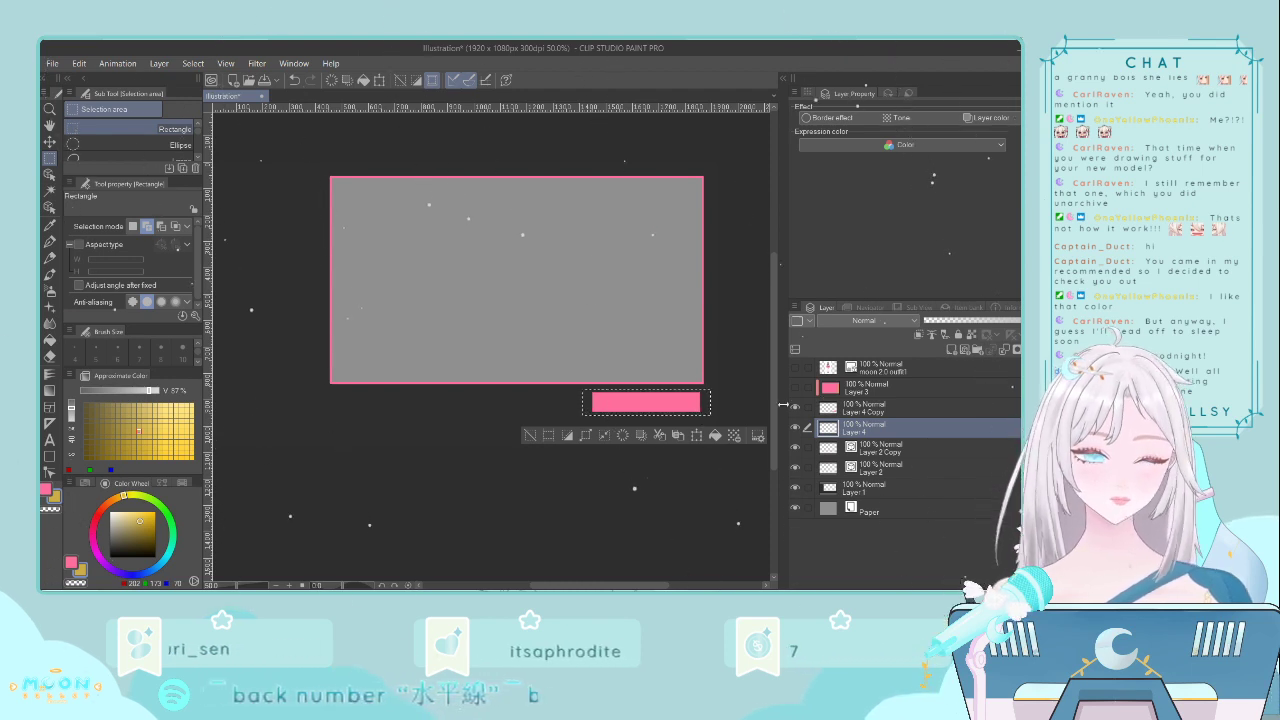
left_click(845, 411)
left_click(854, 387)
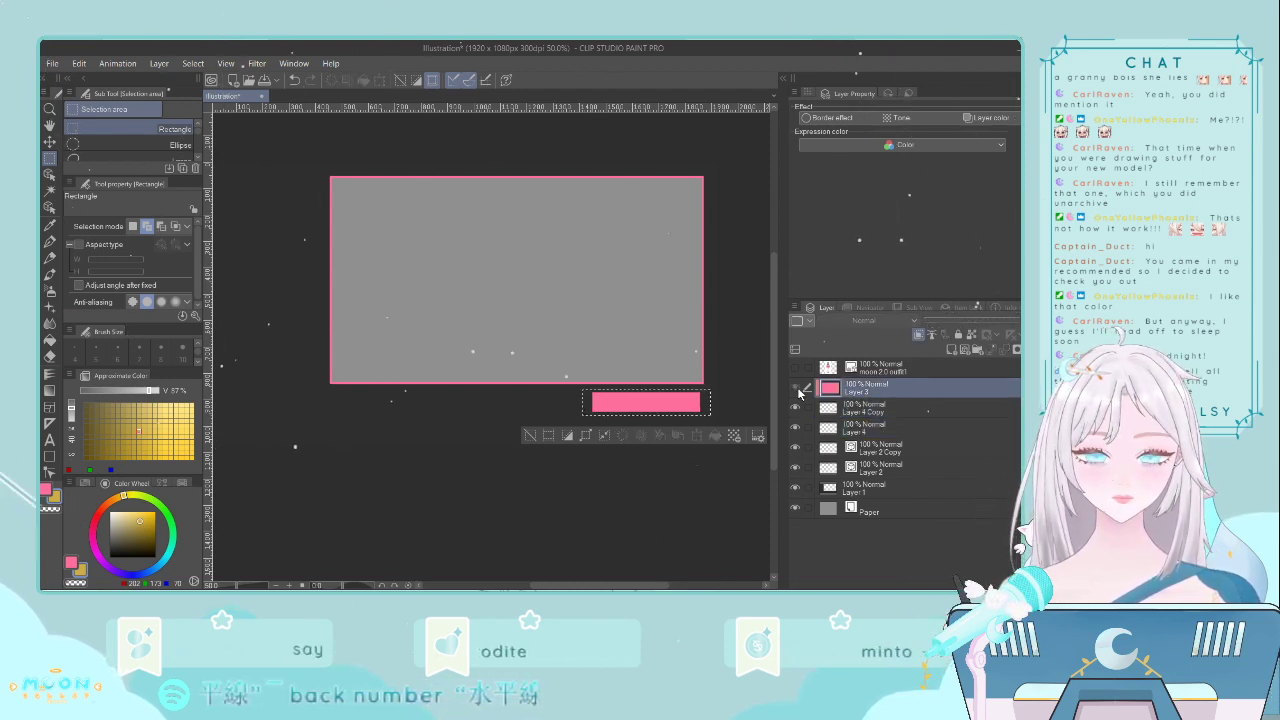
left_click(796, 387)
left_click(528, 438)
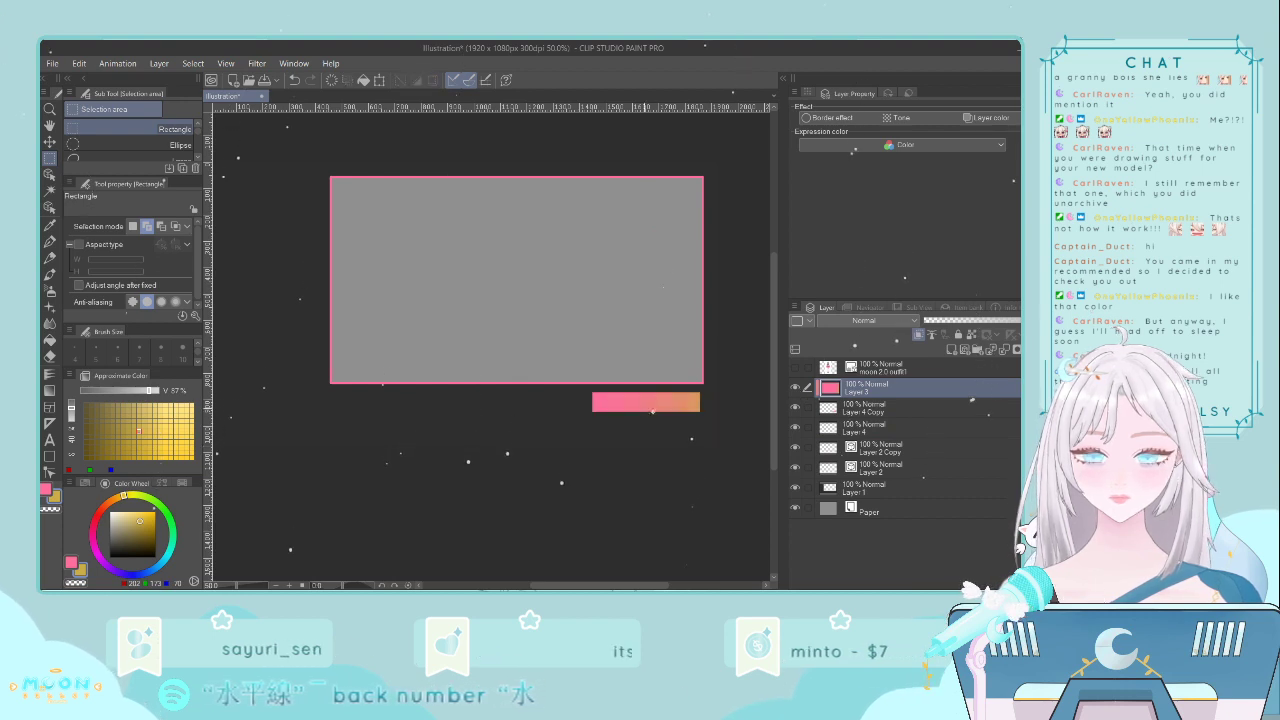
left_click(866, 410)
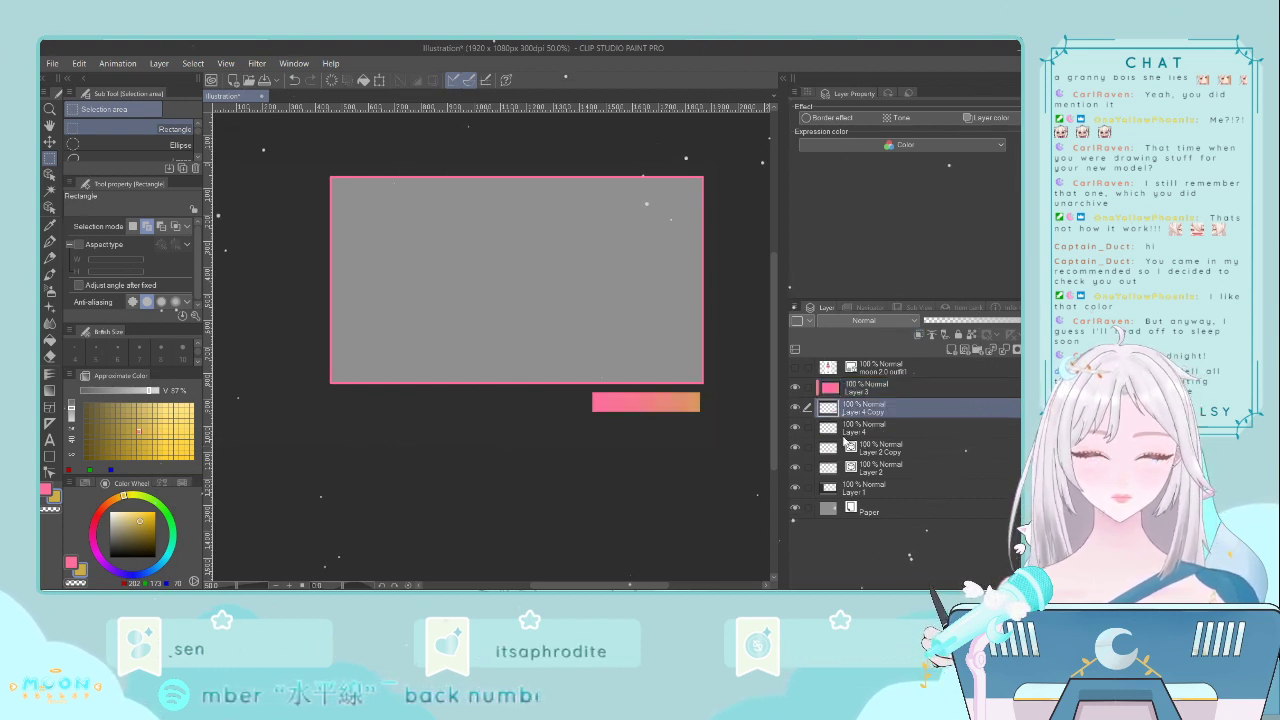
left_click(874, 430)
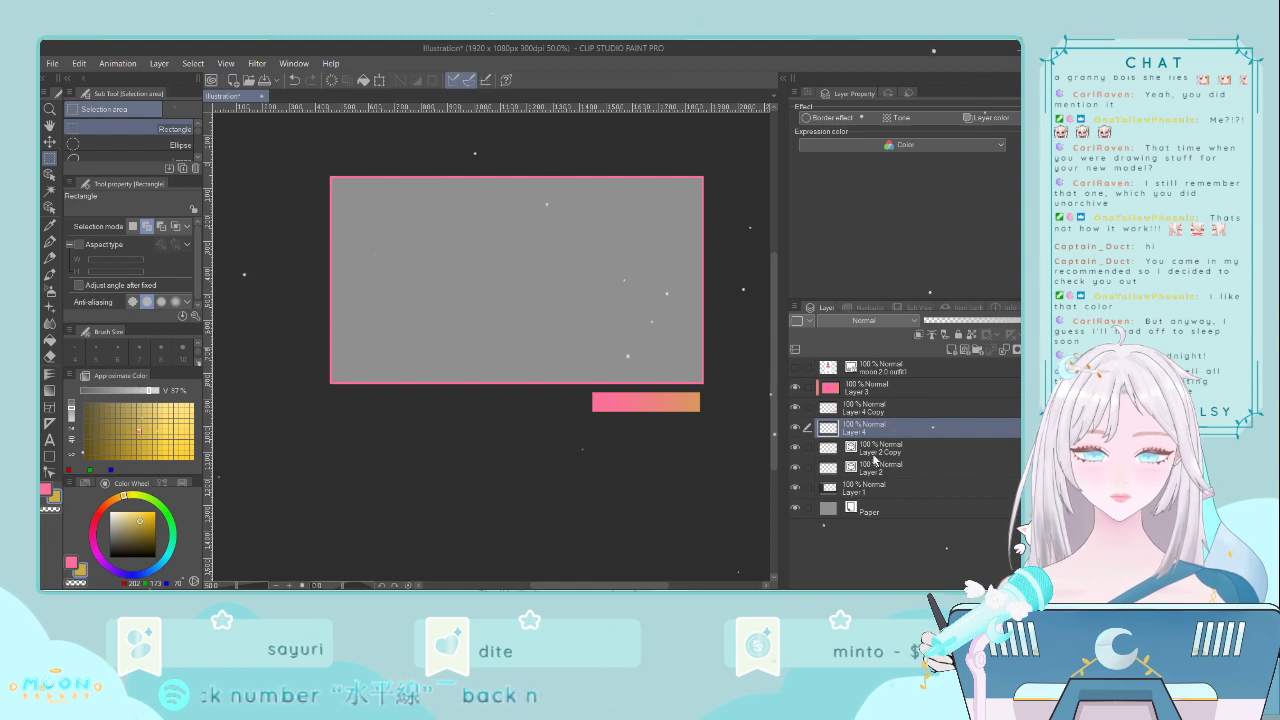
left_click(880, 448)
left_click(887, 405)
left_click(977, 349)
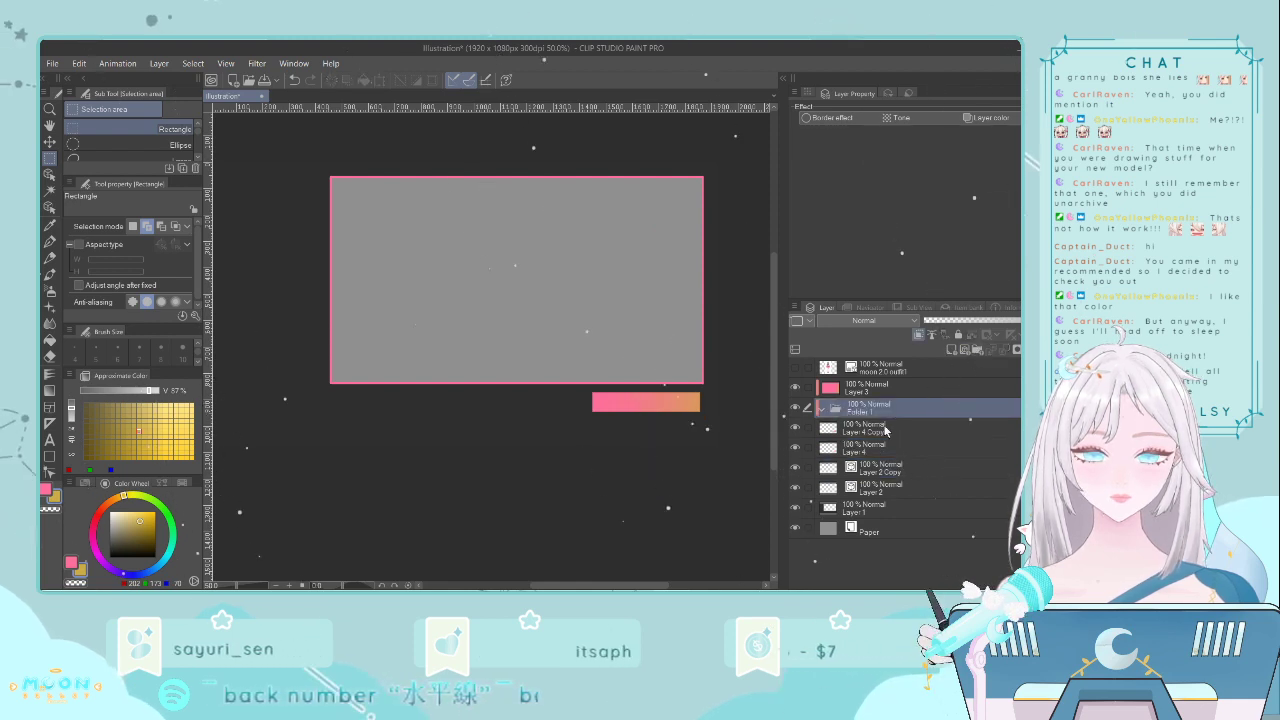
left_click(885, 430)
left_click(849, 412)
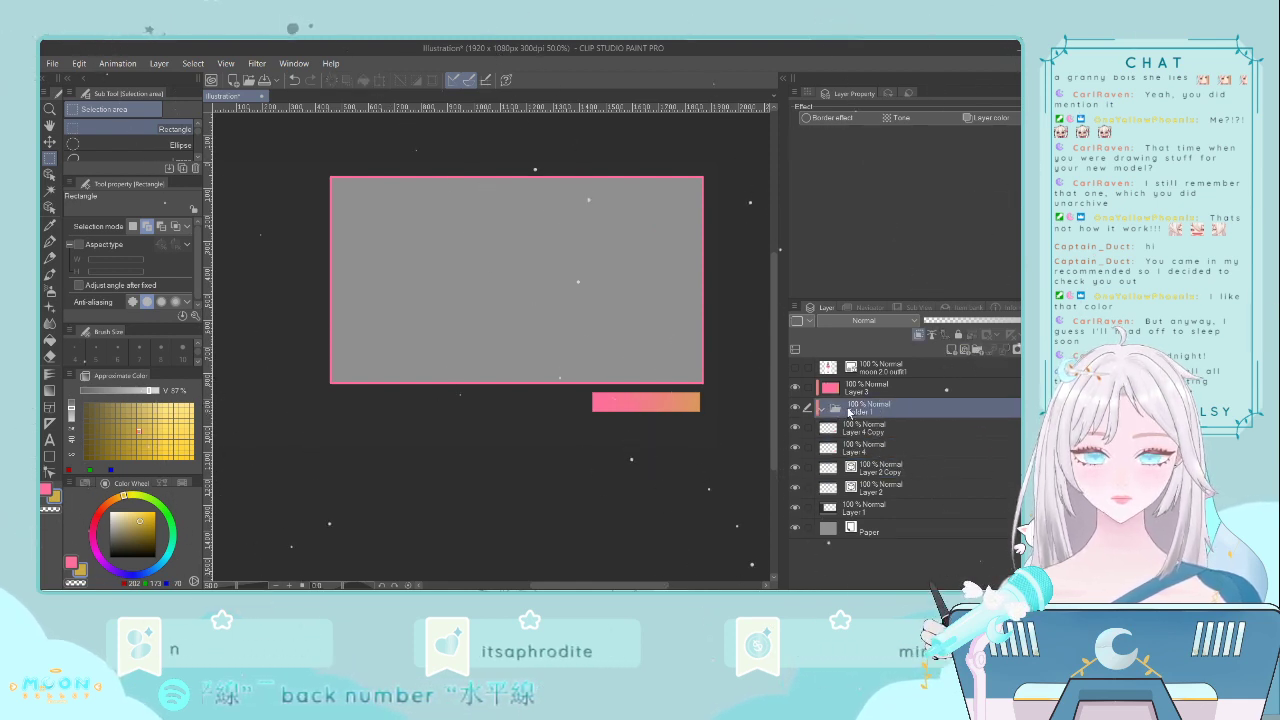
key("ctrl+z")
key("ctrl+z")
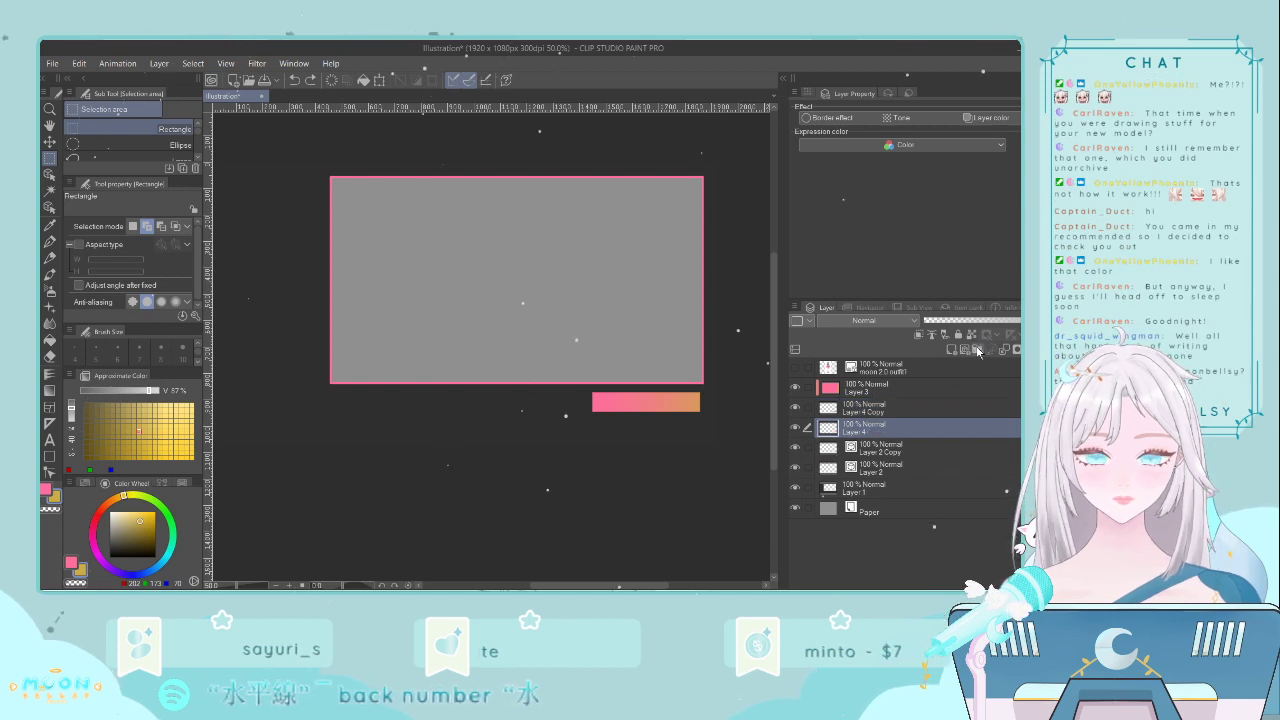
- Create a layer folder above Layer 4, move Layer 4, Layer 2 Copy and Layer 2 into it, and collapse it
left_click(977, 349)
left_click(870, 448)
left_click(866, 492, "shift")
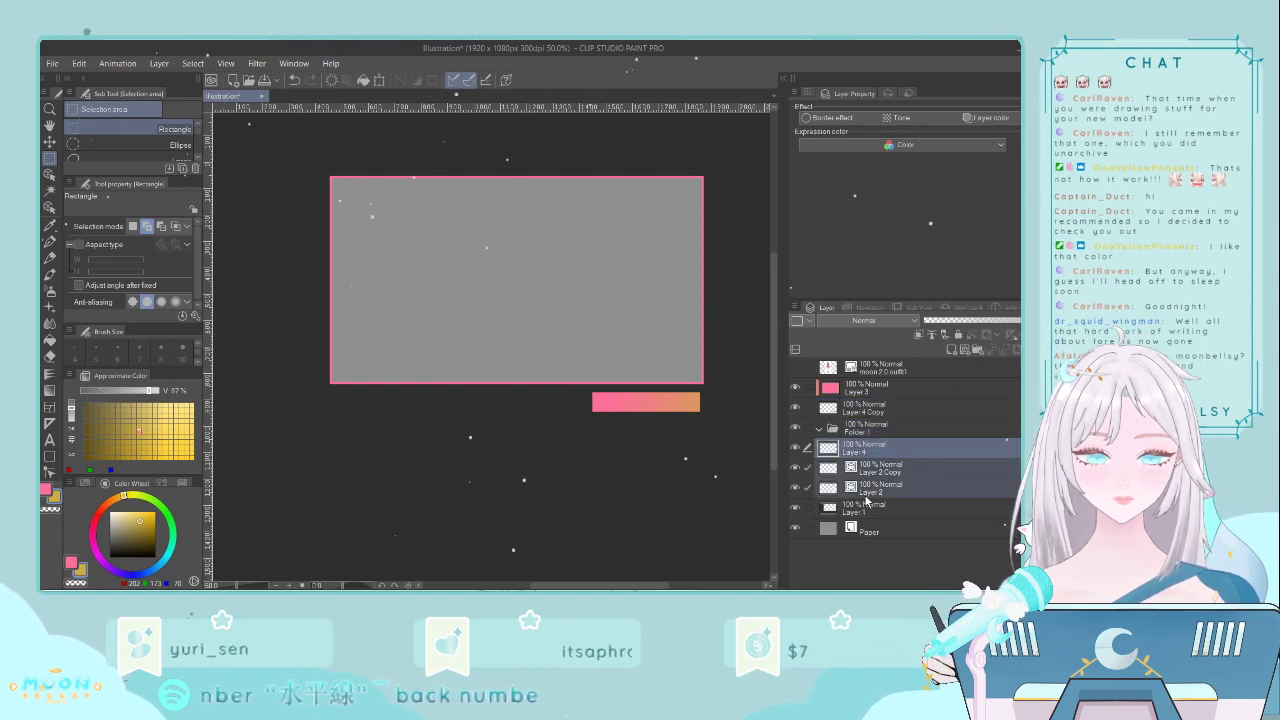
left_click_drag(866, 502, 822, 427)
left_click(822, 427)
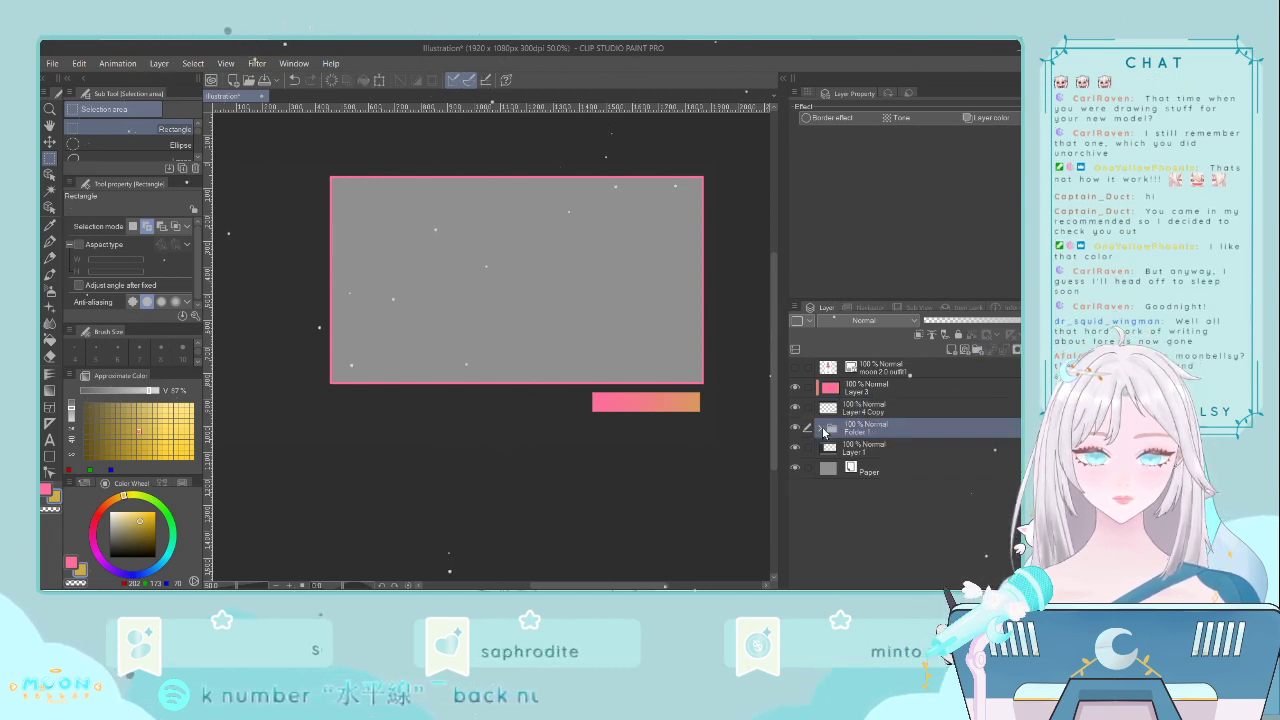
- On a new layer above Folder 1, paint a short gold mark with a pale yellow centre on the frame's top edge, using a size 20 G-pen
left_click(950, 348)
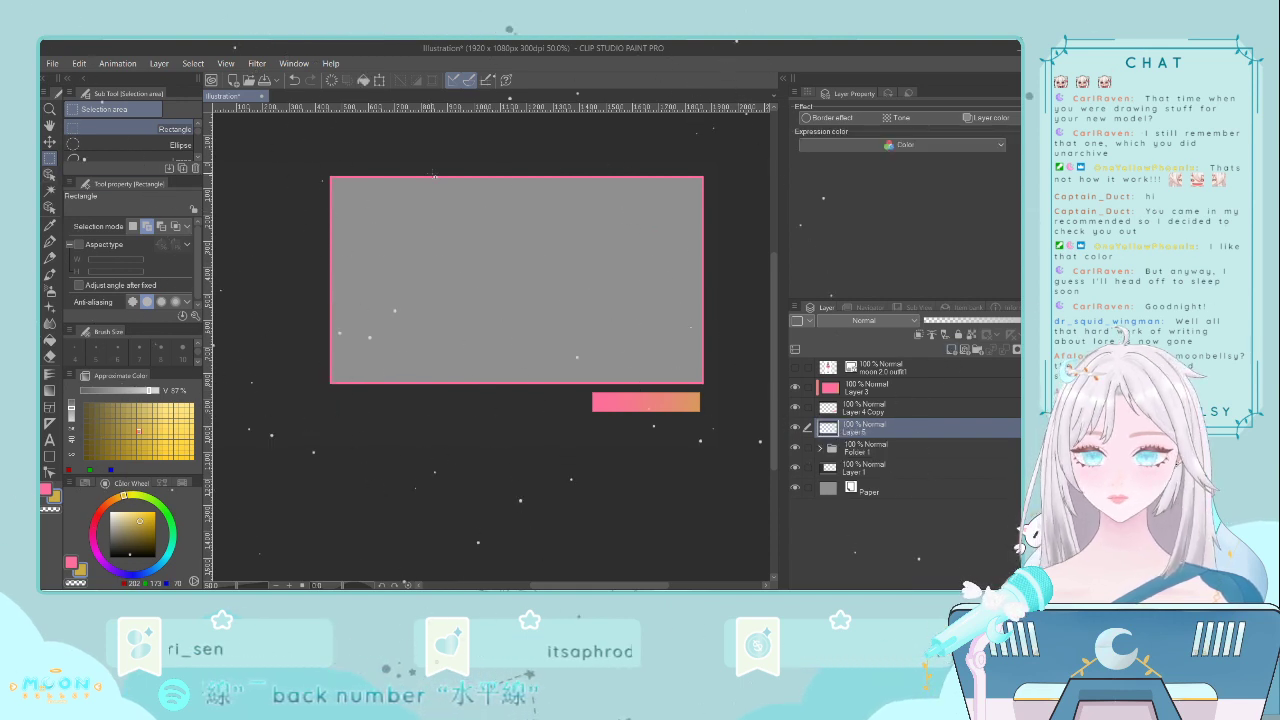
left_click(47, 242)
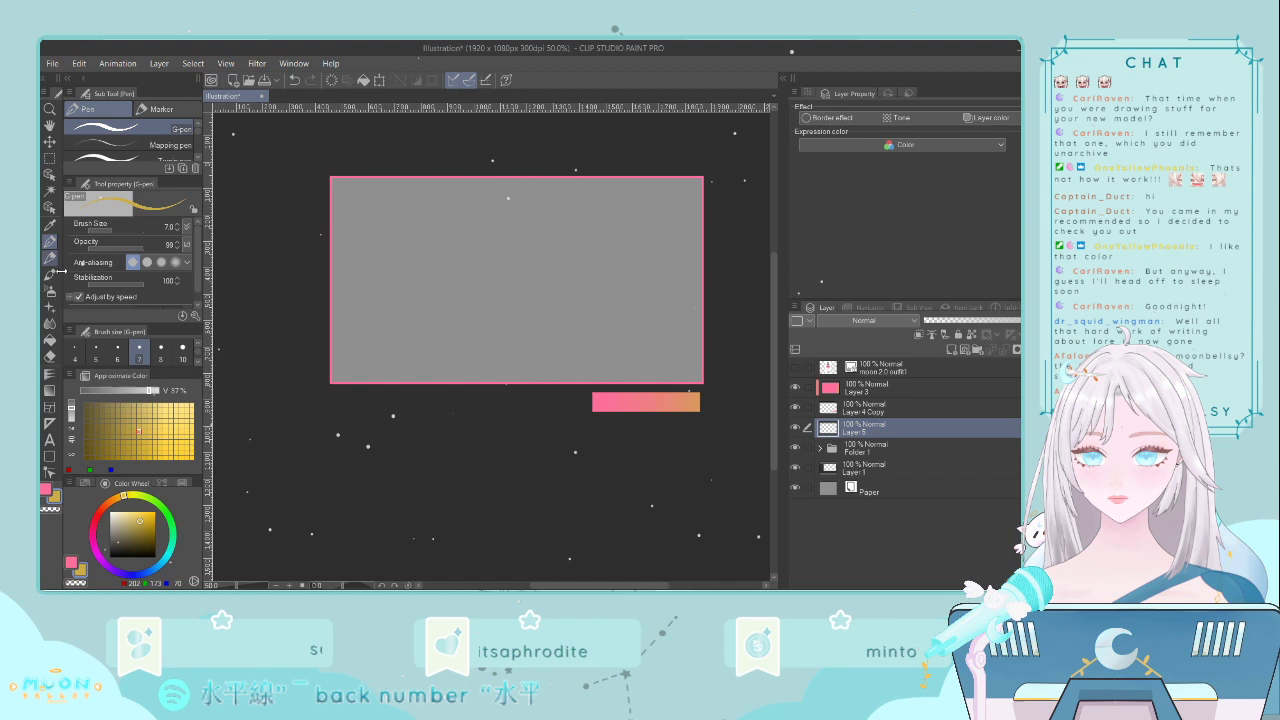
scroll(146, 350, "up", 1)
left_click(140, 352)
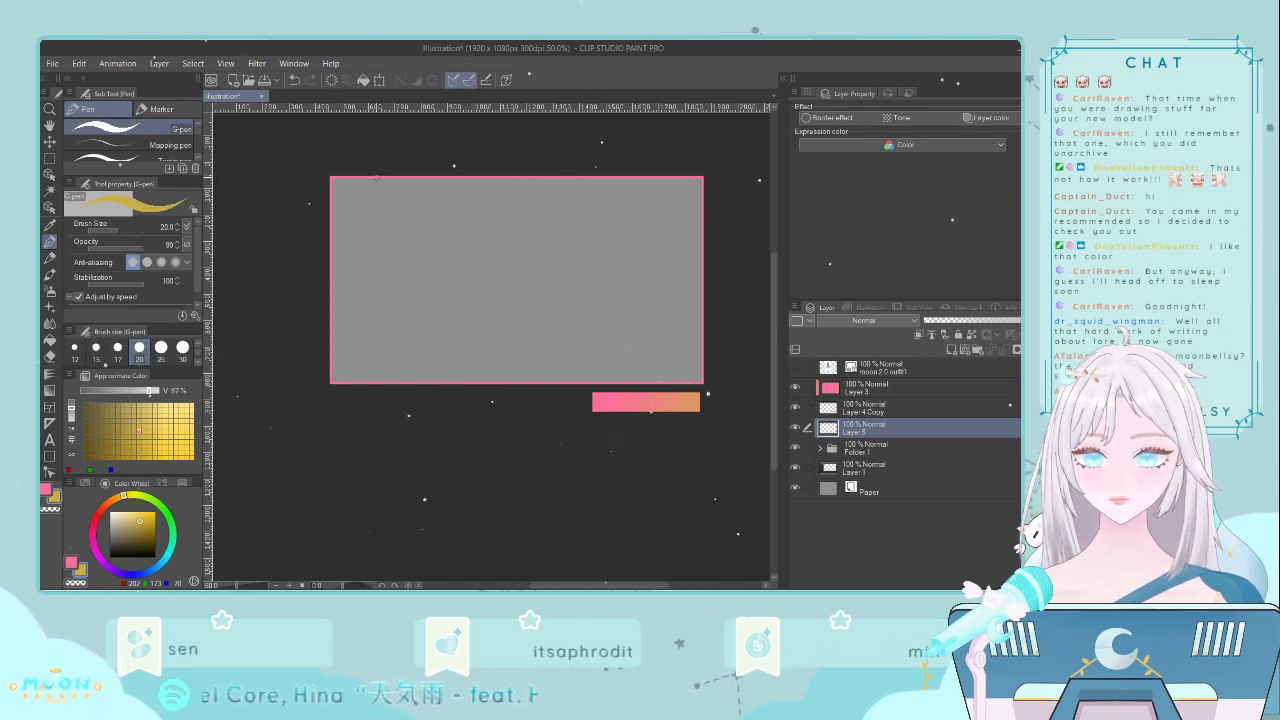
mouse_move(375, 177)
left_mouse_down()
mouse_move(412, 175)
mouse_move(396, 176)
left_mouse_up()
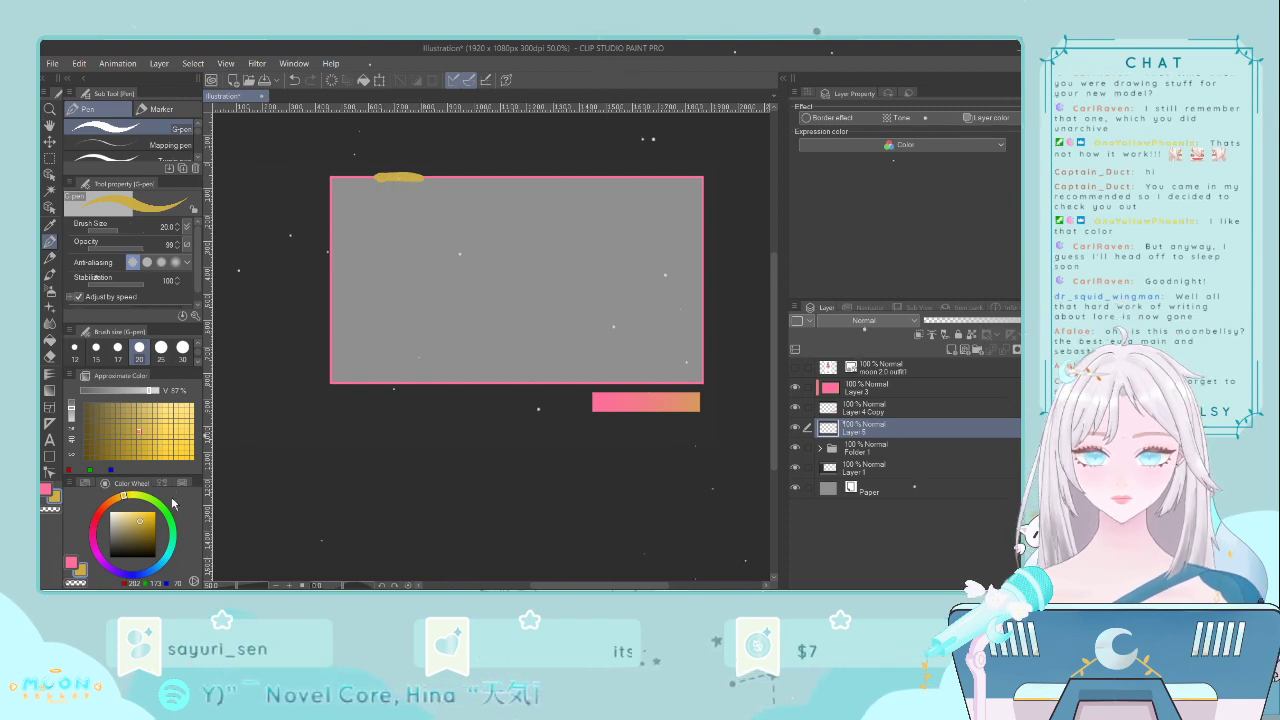
left_click(125, 509)
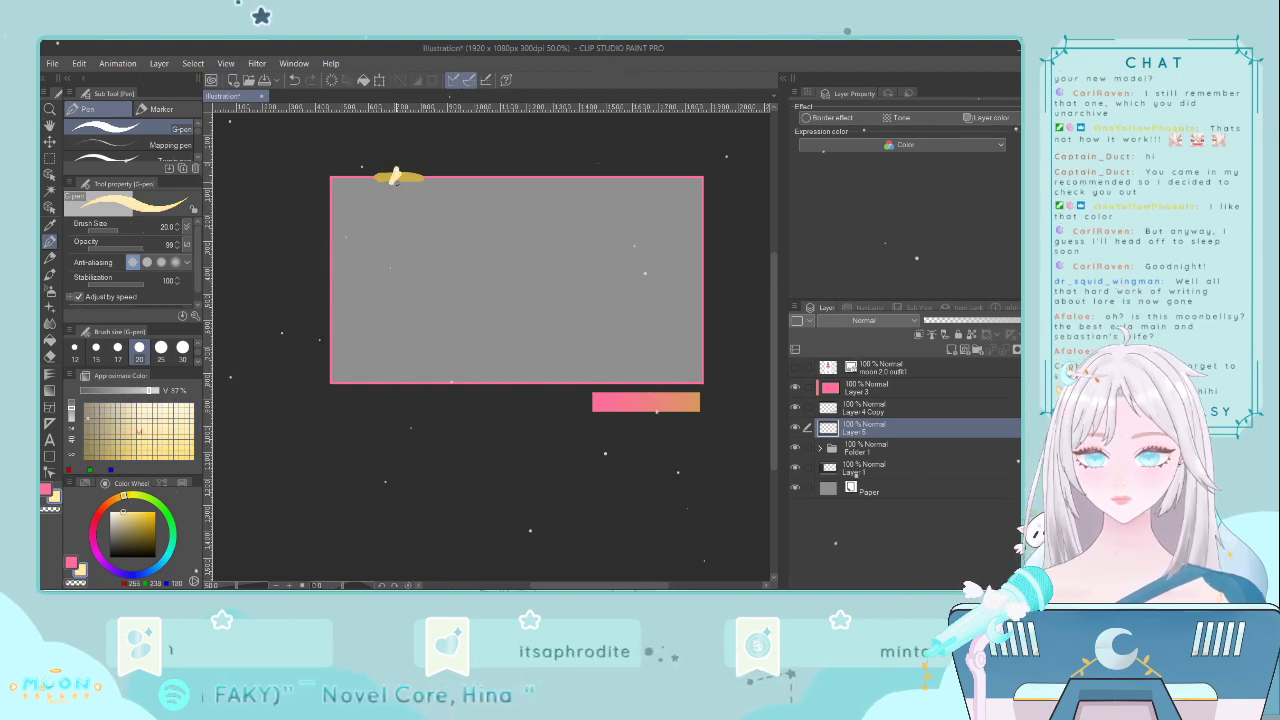
mouse_move(397, 183)
left_mouse_down()
mouse_move(402, 172)
mouse_move(398, 184)
left_mouse_up()
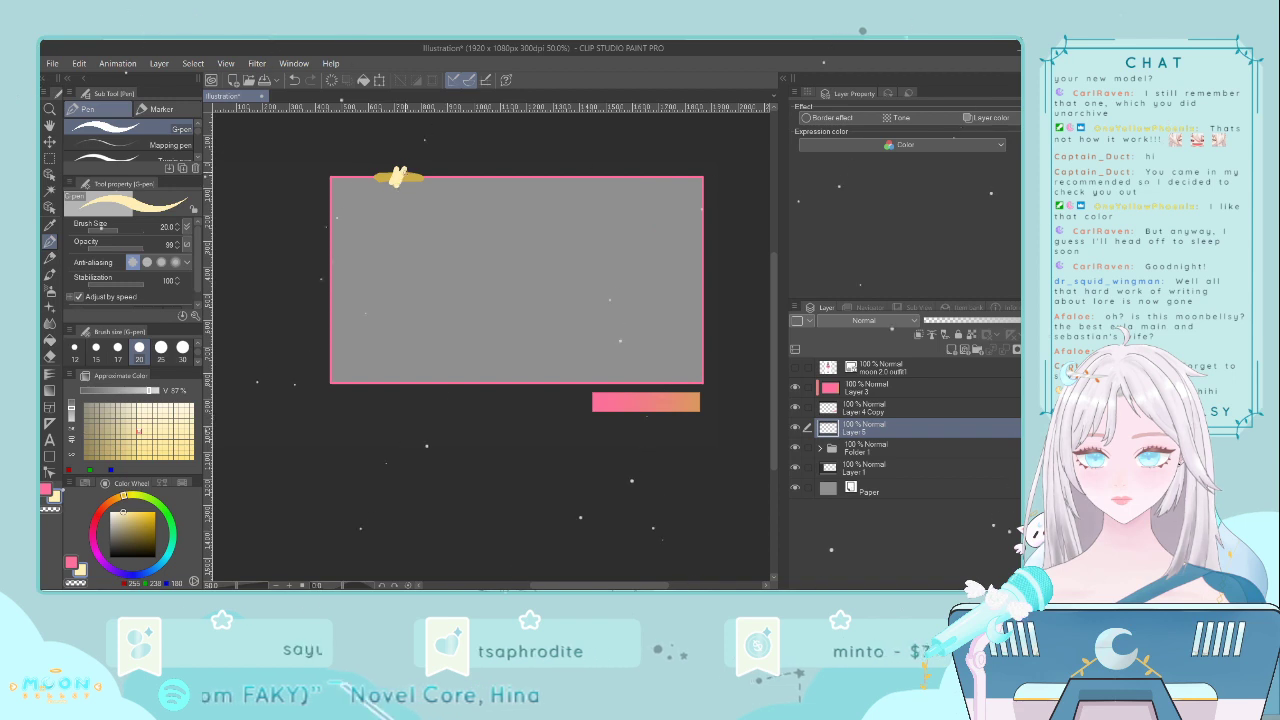
- Blend the gold mark at brush size 20 and clip it to the frame folder, saving the illustration as "dark mode overlay"
left_click(50, 324)
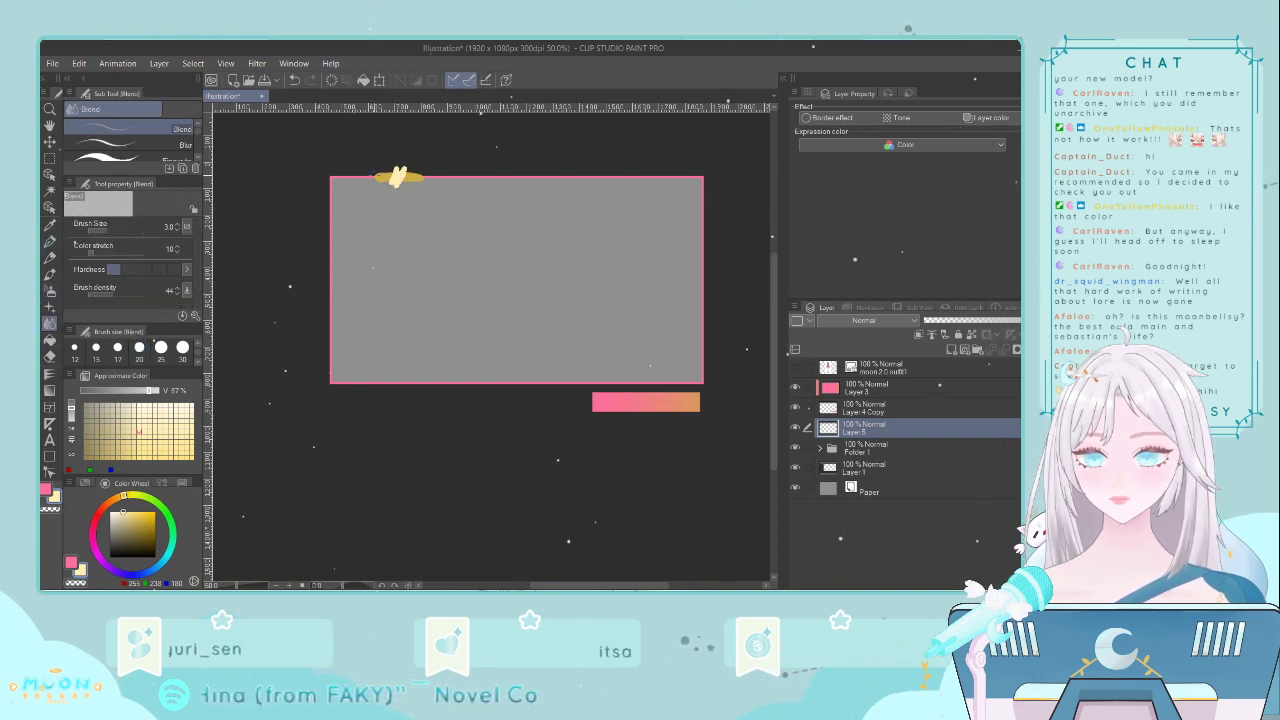
left_click(139, 347)
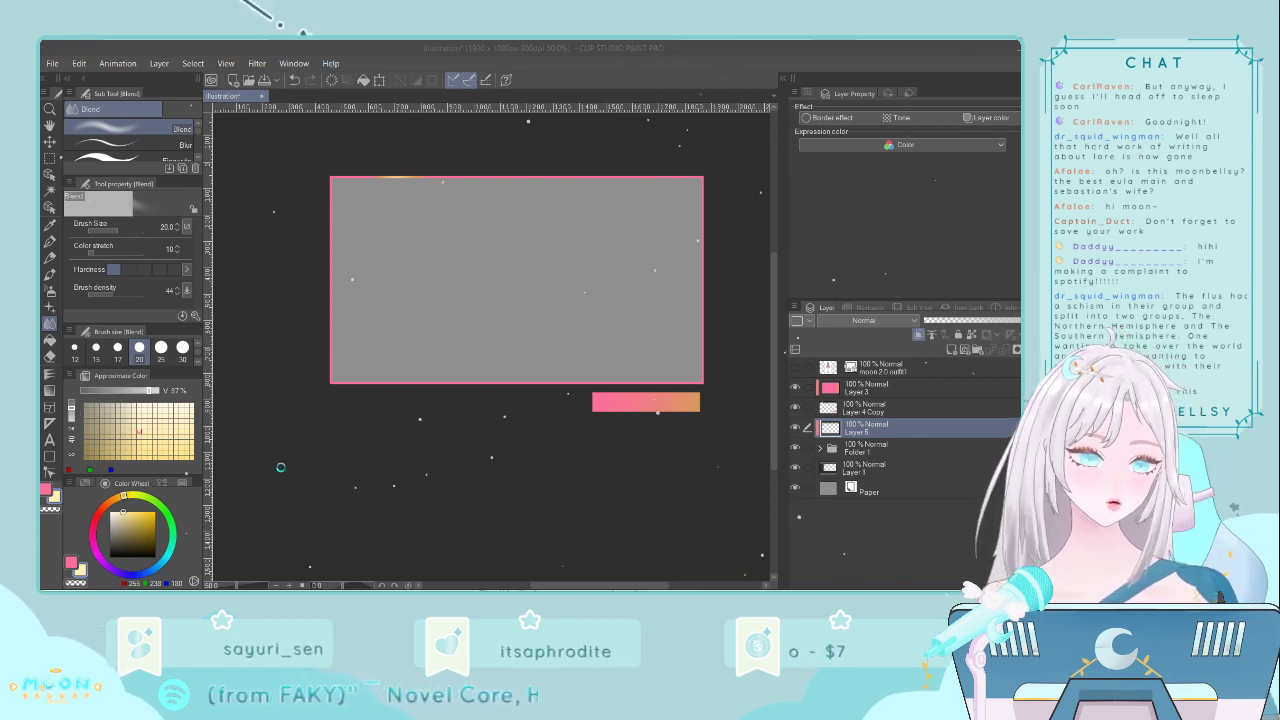
key("Return")
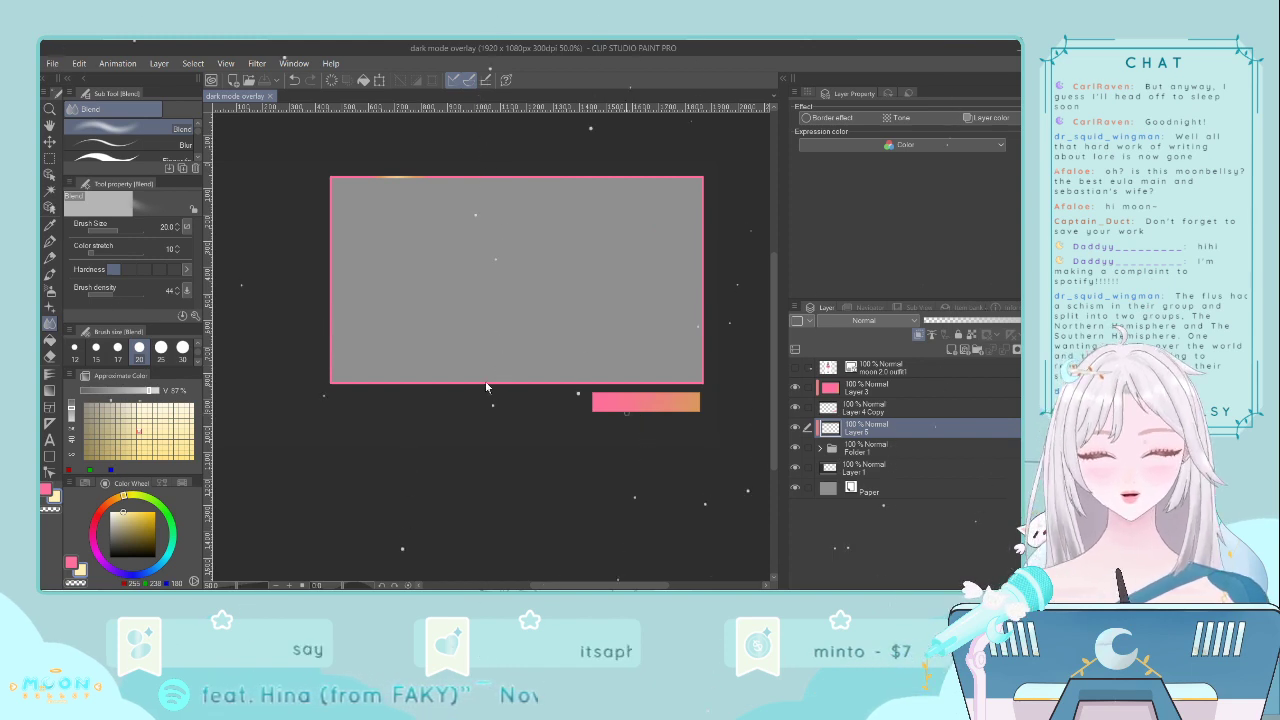
- Move the yellow highlight on Layer 5 along the frame's top edge to the upper-right corner
key("ctrl+t")
left_click_drag(420, 191, 696, 185)
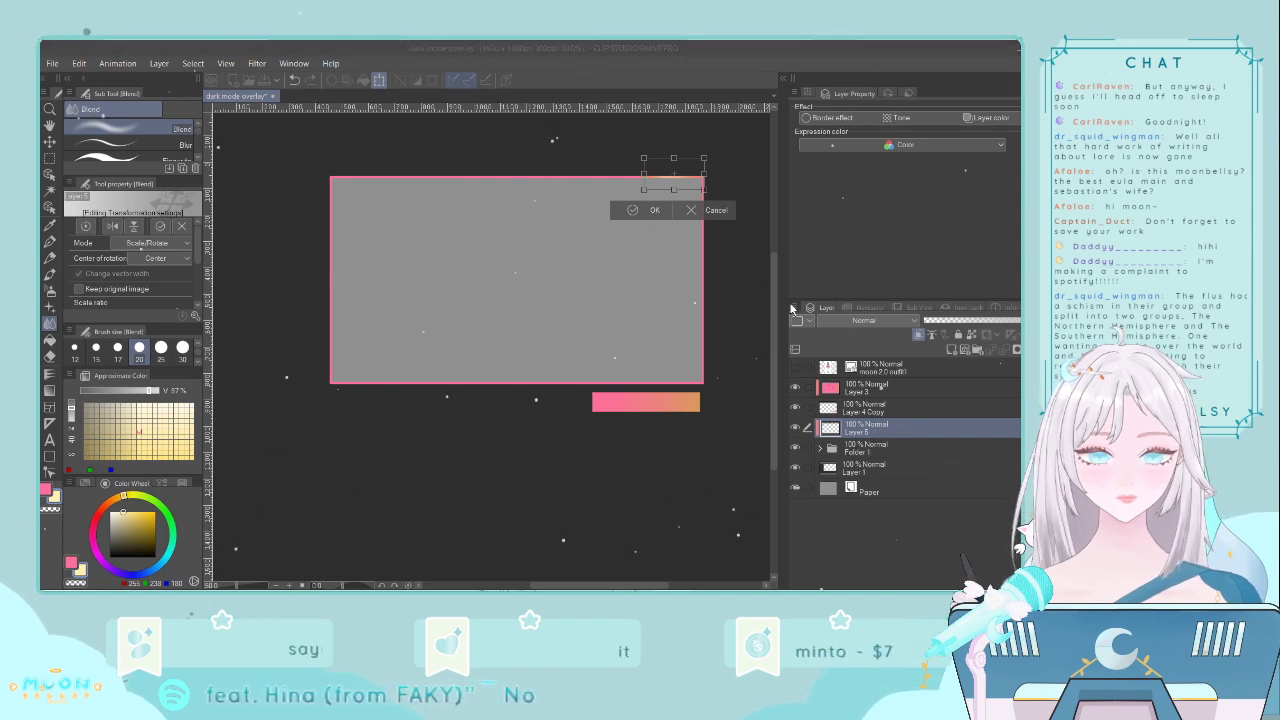
left_click(874, 434)
key("Return")
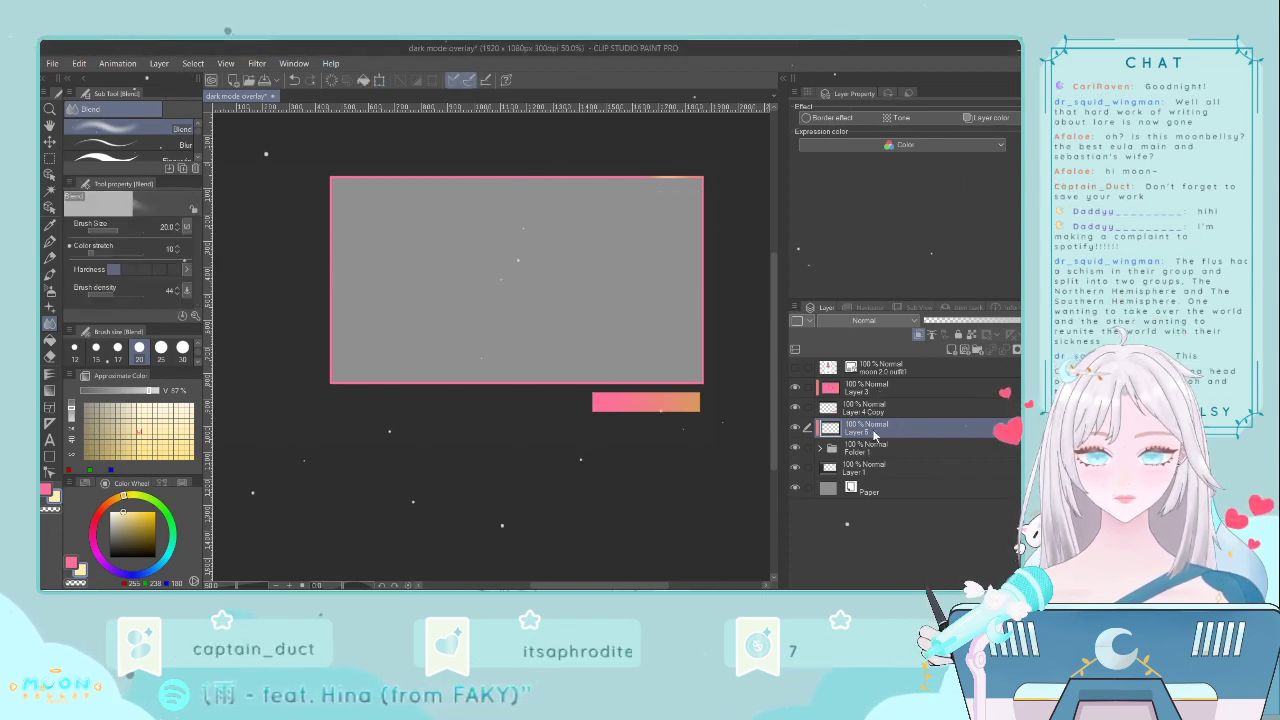
- Duplicate the highlight layer, rotate the copy a quarter turn and place it on the upper part of the frame's right edge
key("ctrl+v")
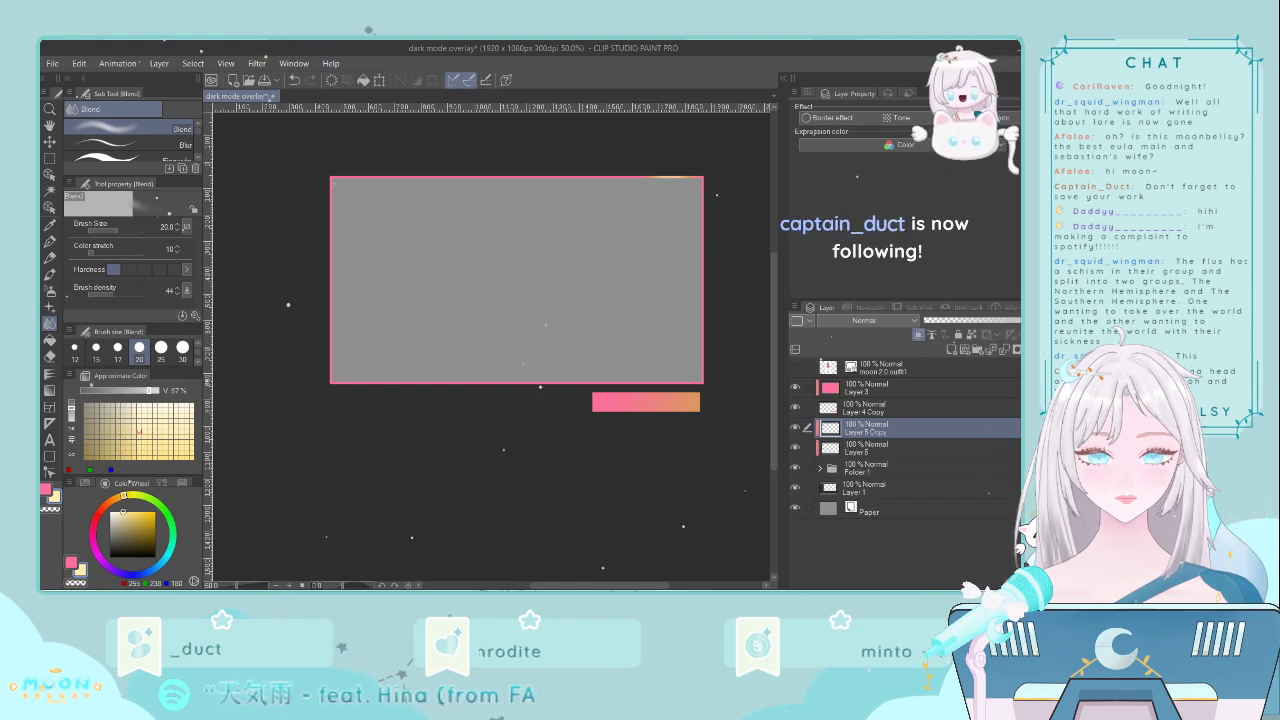
left_click(79, 67)
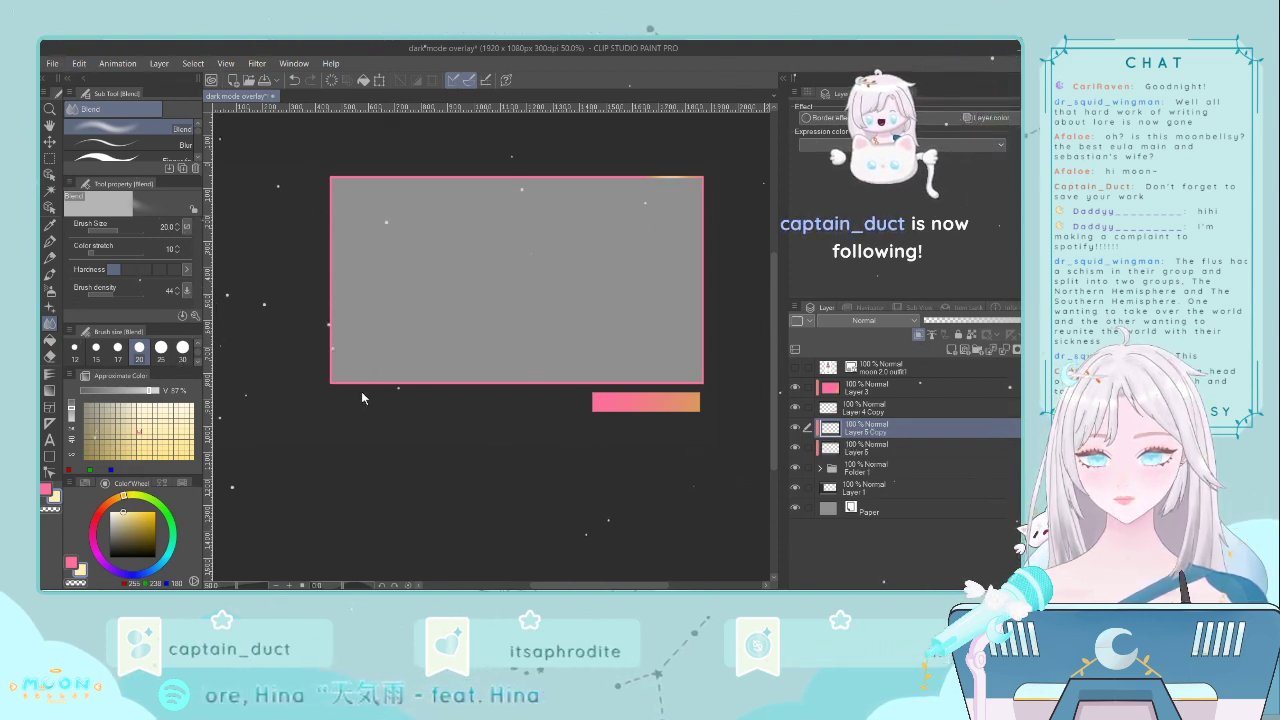
key("ctrl+t")
left_click_drag(712, 180, 702, 240)
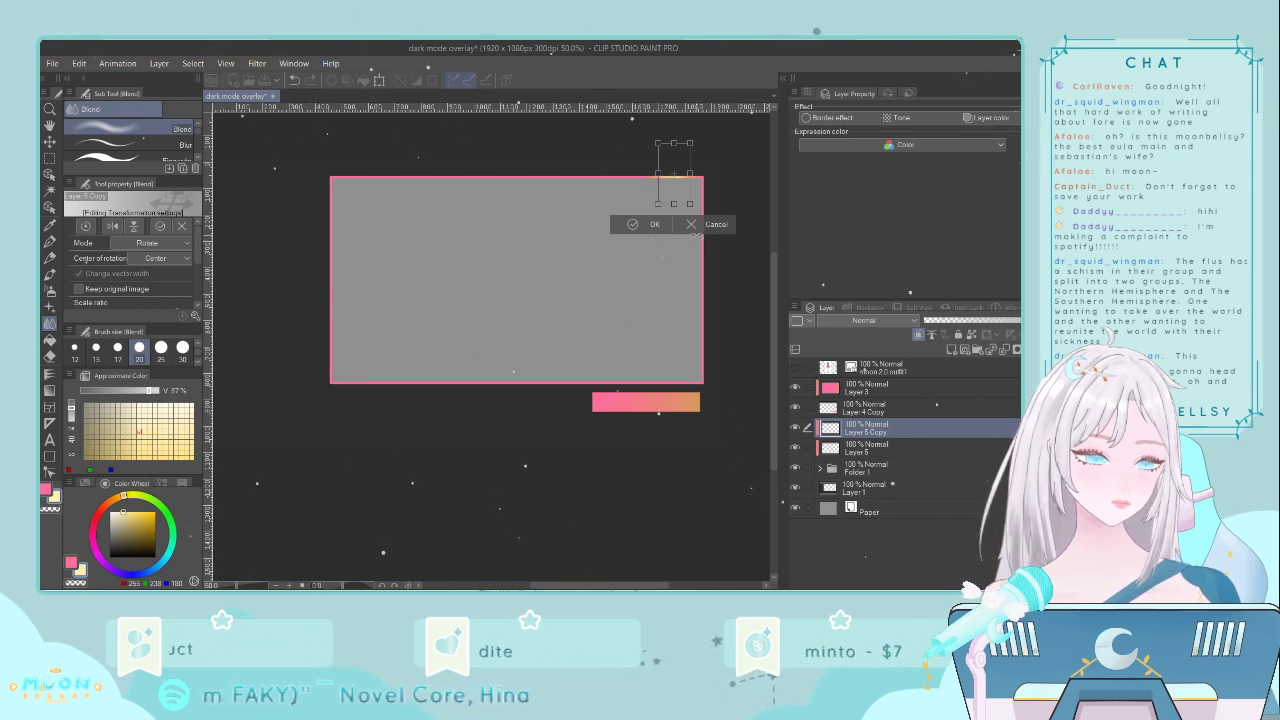
left_click_drag(677, 197, 707, 242)
left_click(668, 270)
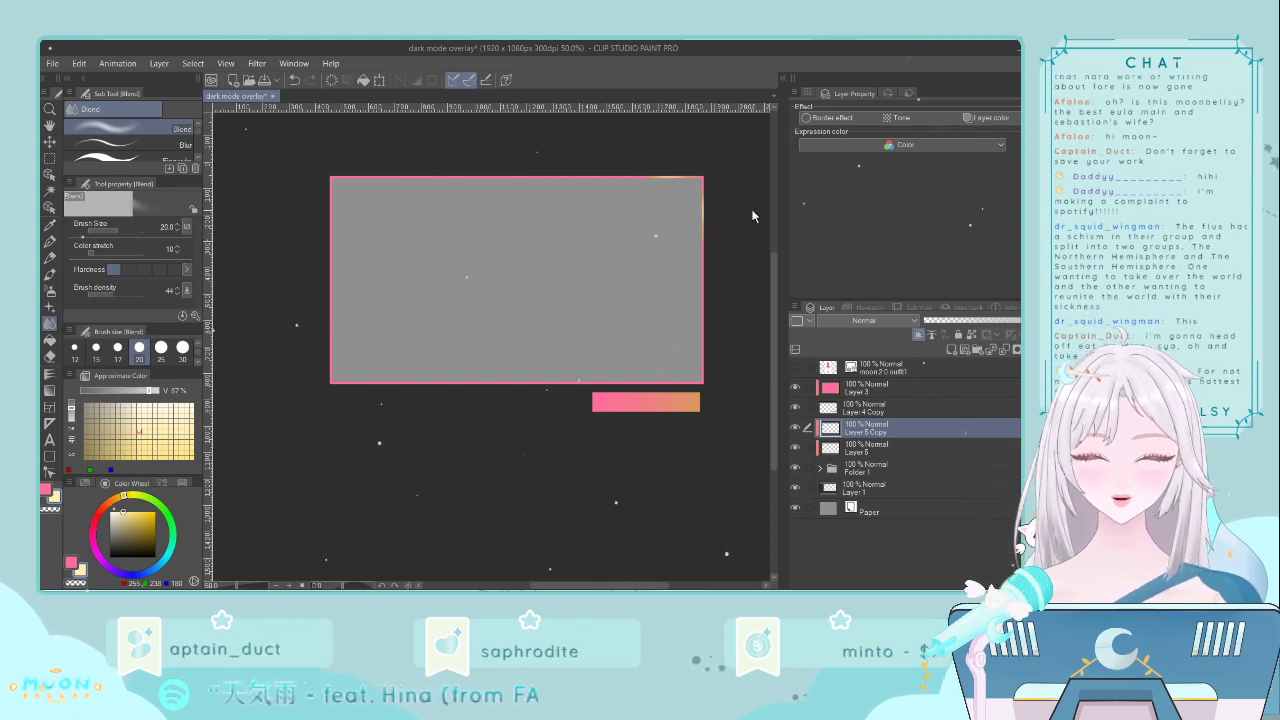
- Move the vertical highlight down the frame's right edge to the lower-right corner
key("ctrl+t")
left_click_drag(700, 225, 715, 383)
key("Return")
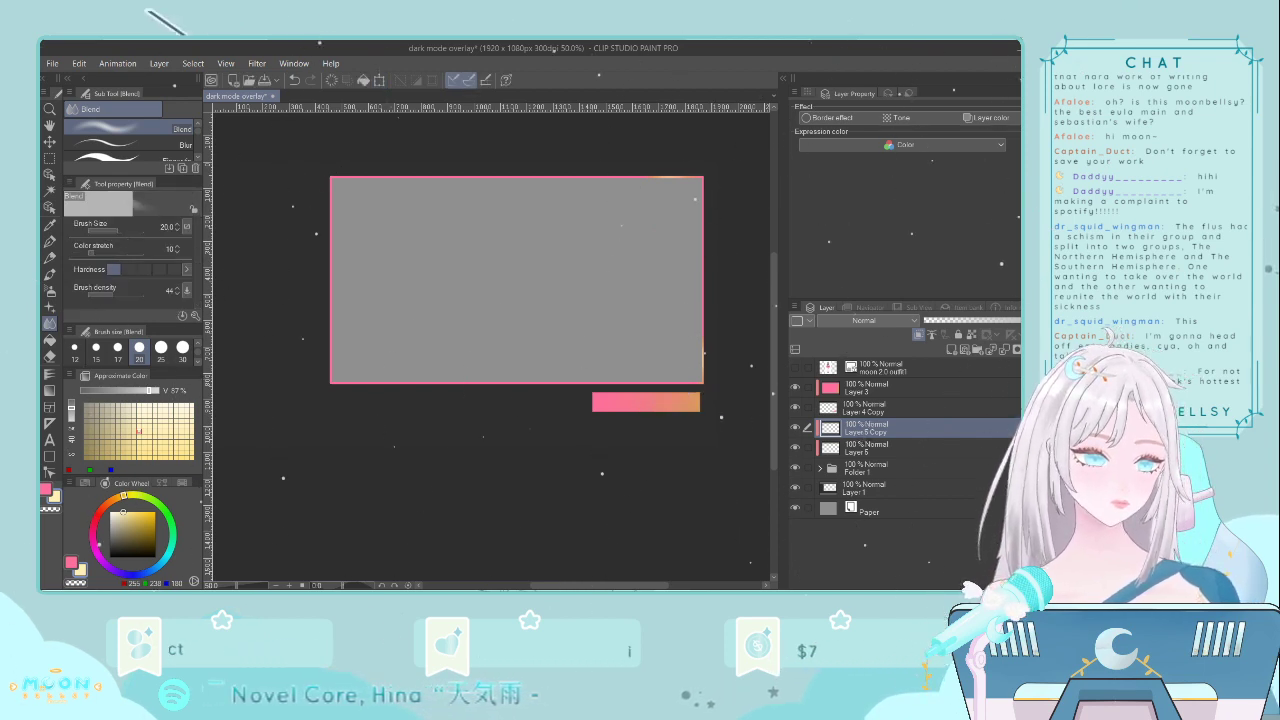
- Save the current changes to the dark mode overlay file
key("alt+Tab")
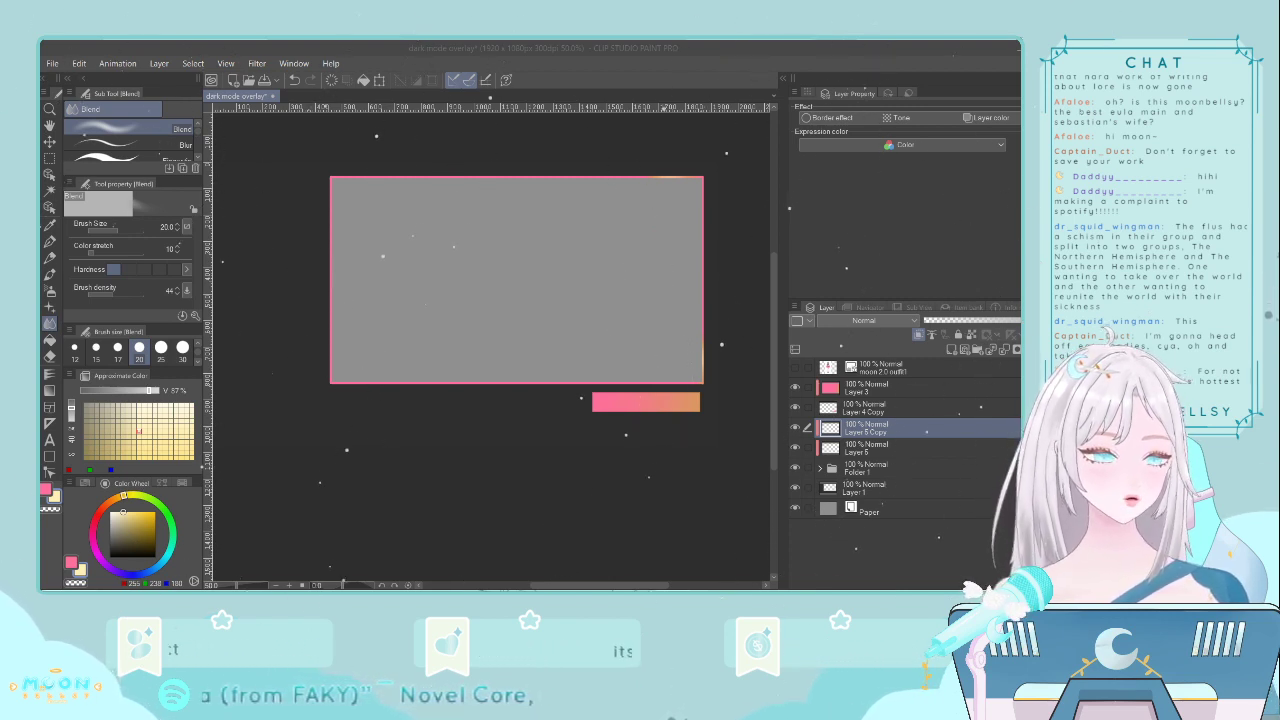
left_click(430, 47)
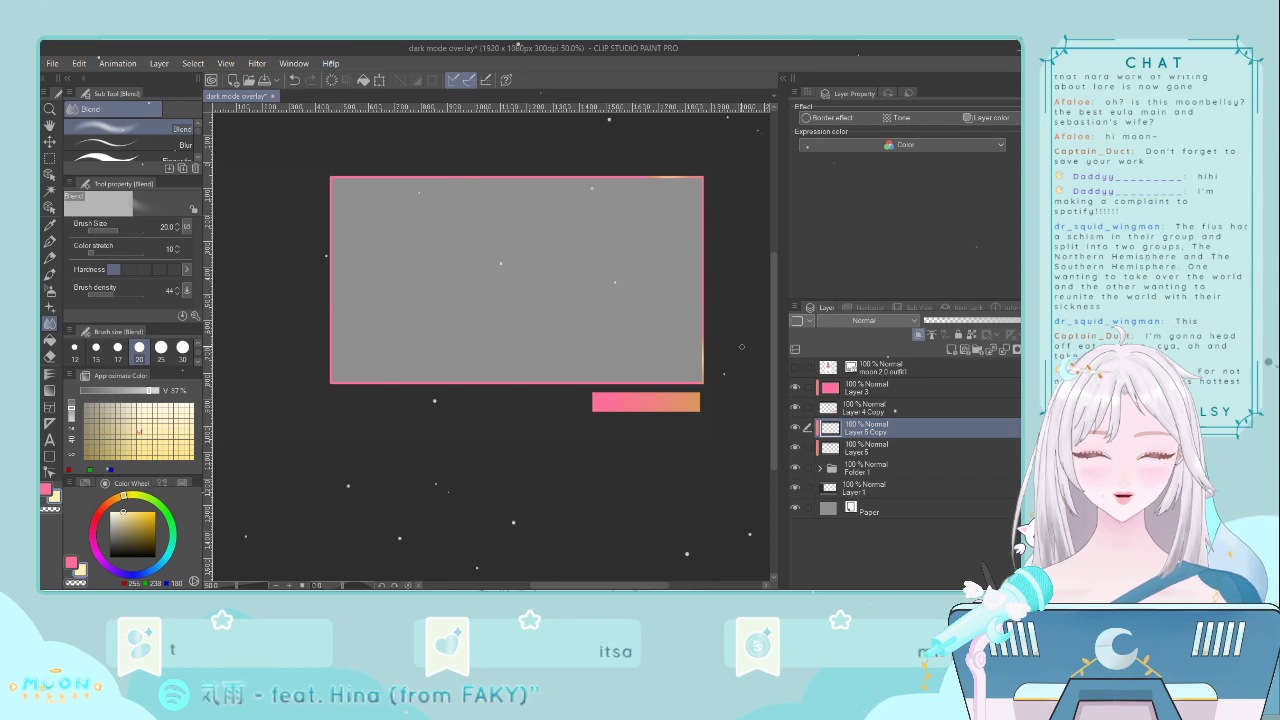
left_click(50, 141)
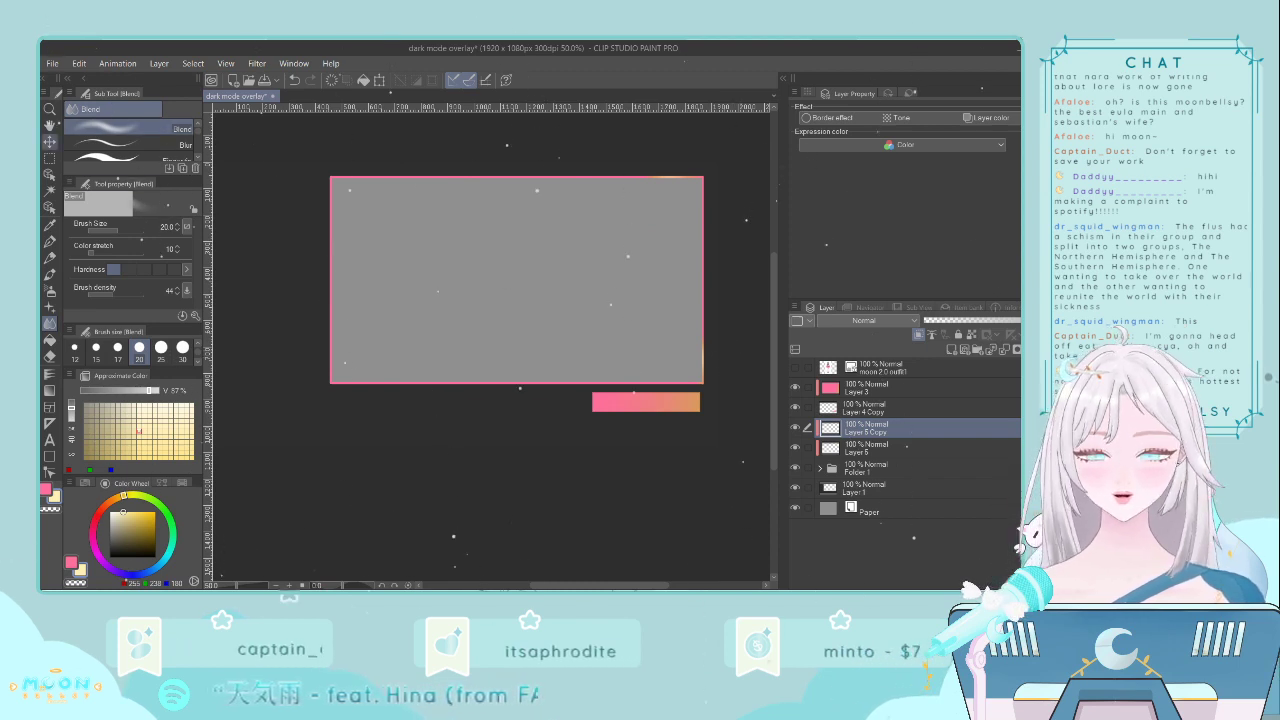
left_click(48, 63)
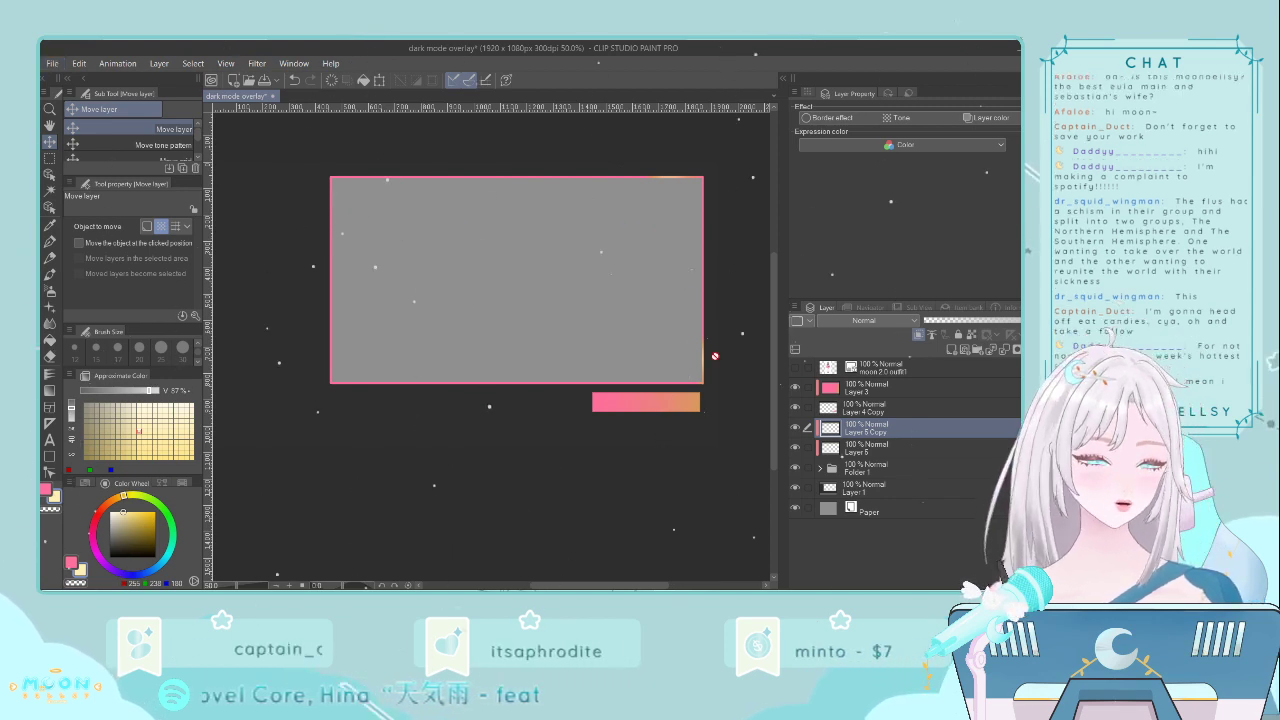
key("ctrl+s")
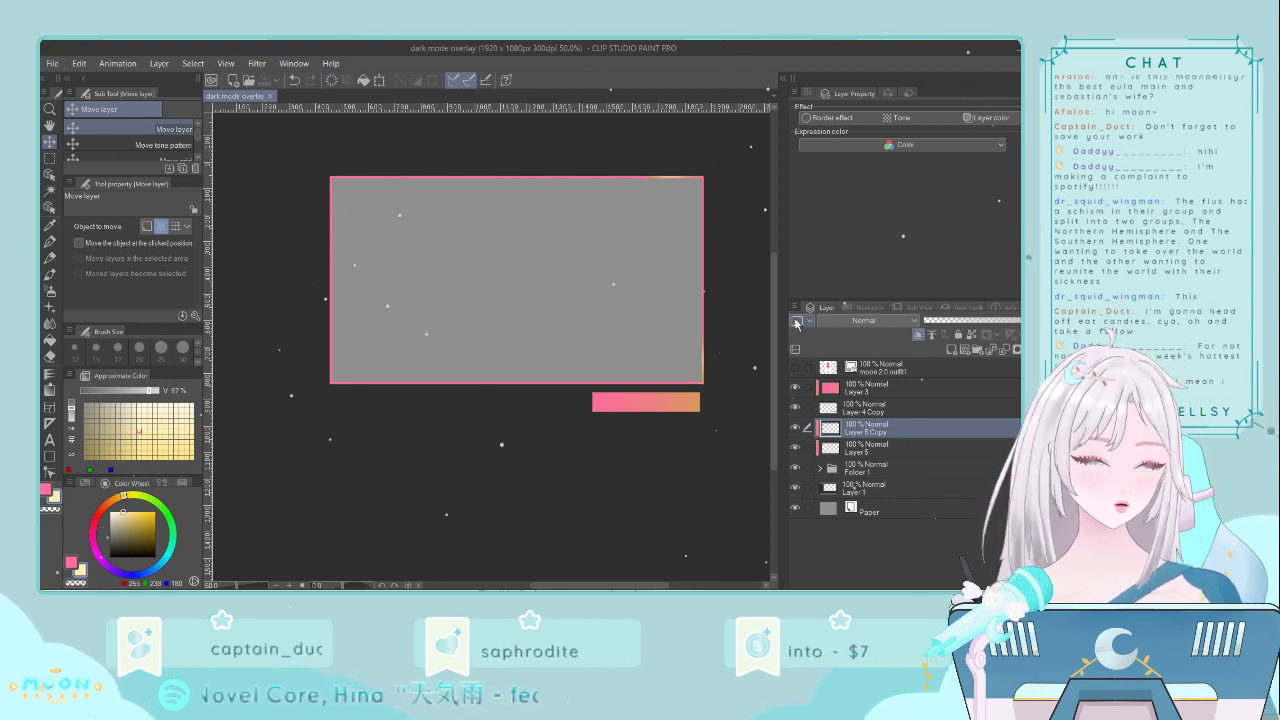
- Cut the left end of the gradient bar on Layer 4 Copy to a slant by deleting a polyline selection across it
left_click(885, 409)
left_click(885, 390)
left_click(882, 431)
left_click(873, 465)
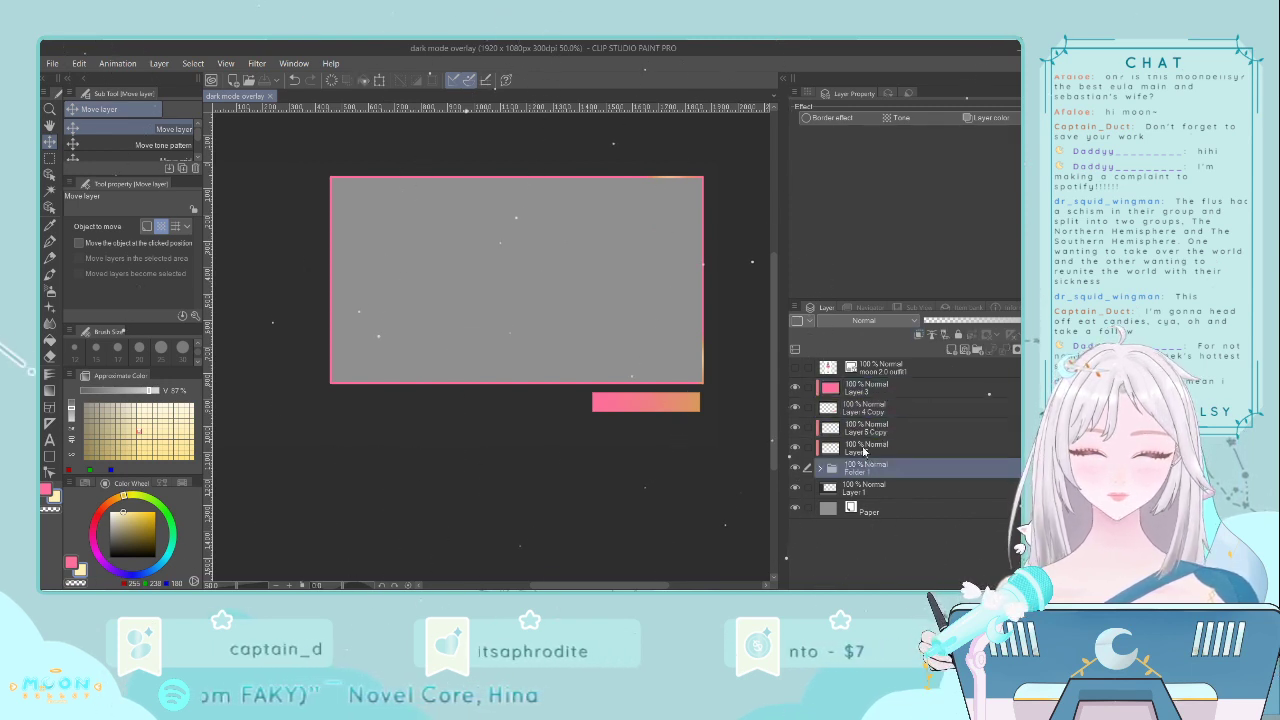
left_click(846, 408)
scroll(694, 419, "up", 2)
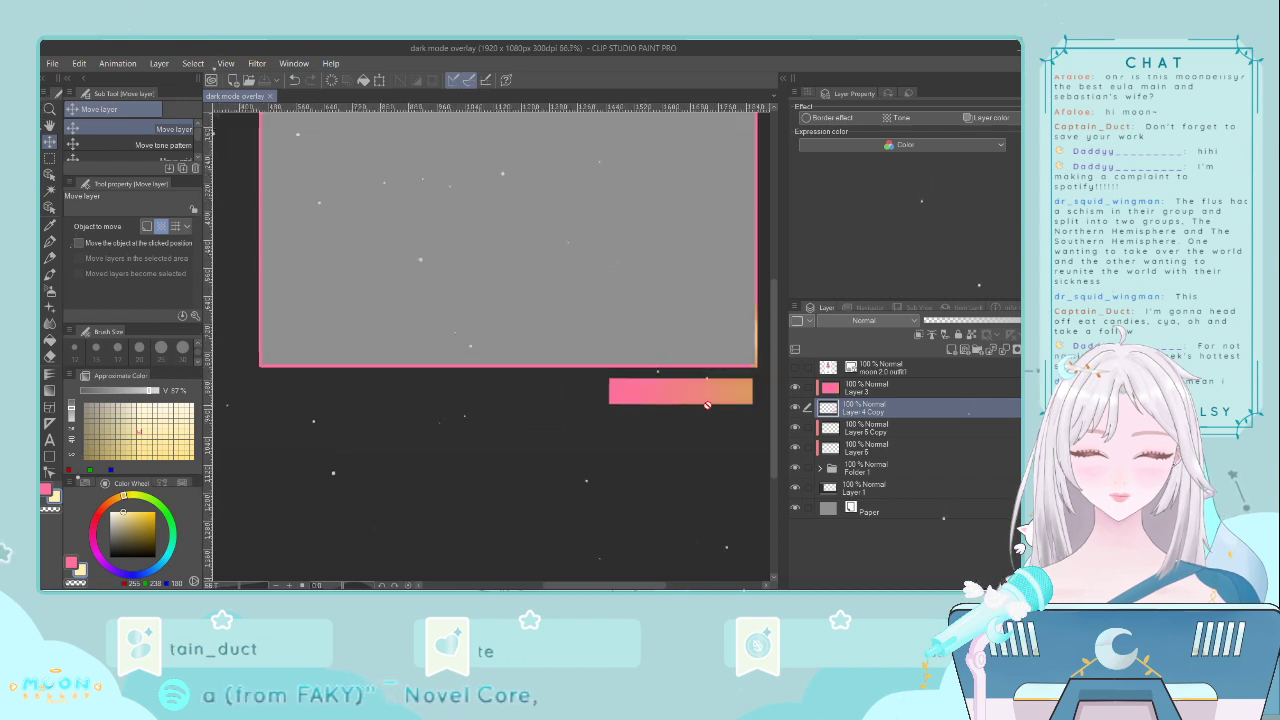
left_click(49, 158)
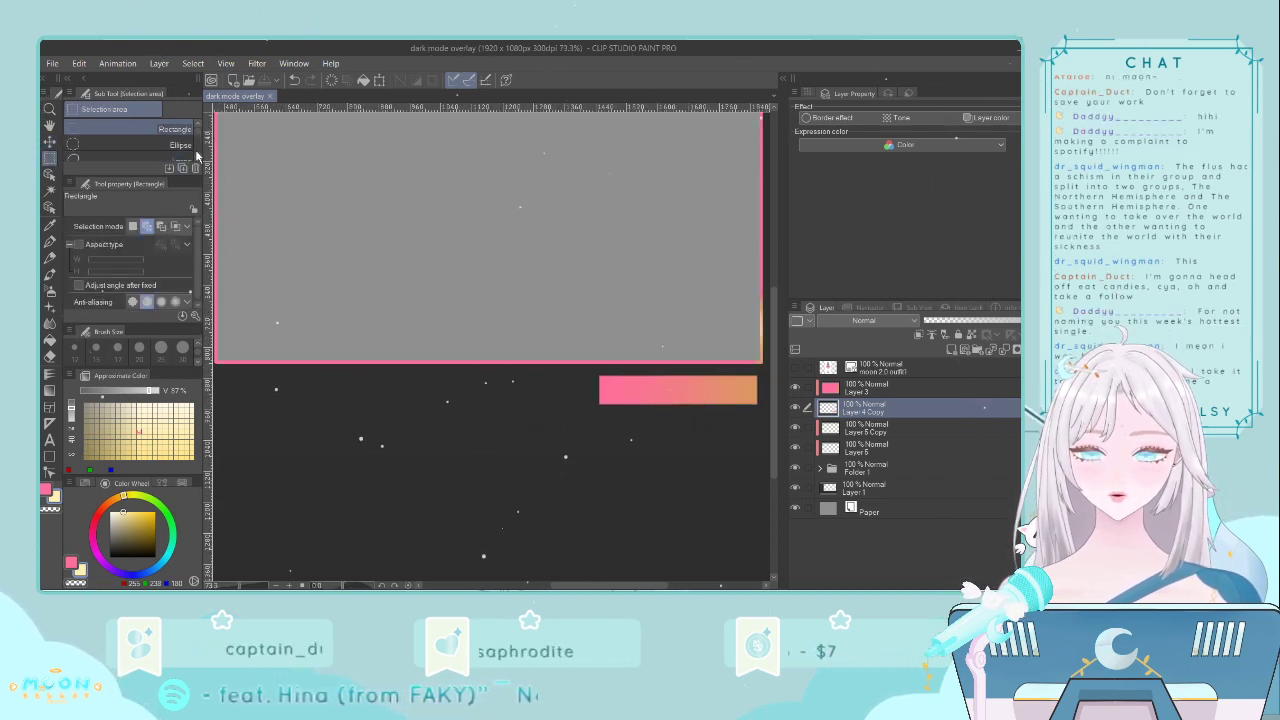
scroll(165, 160, "down", 2)
left_click(155, 157)
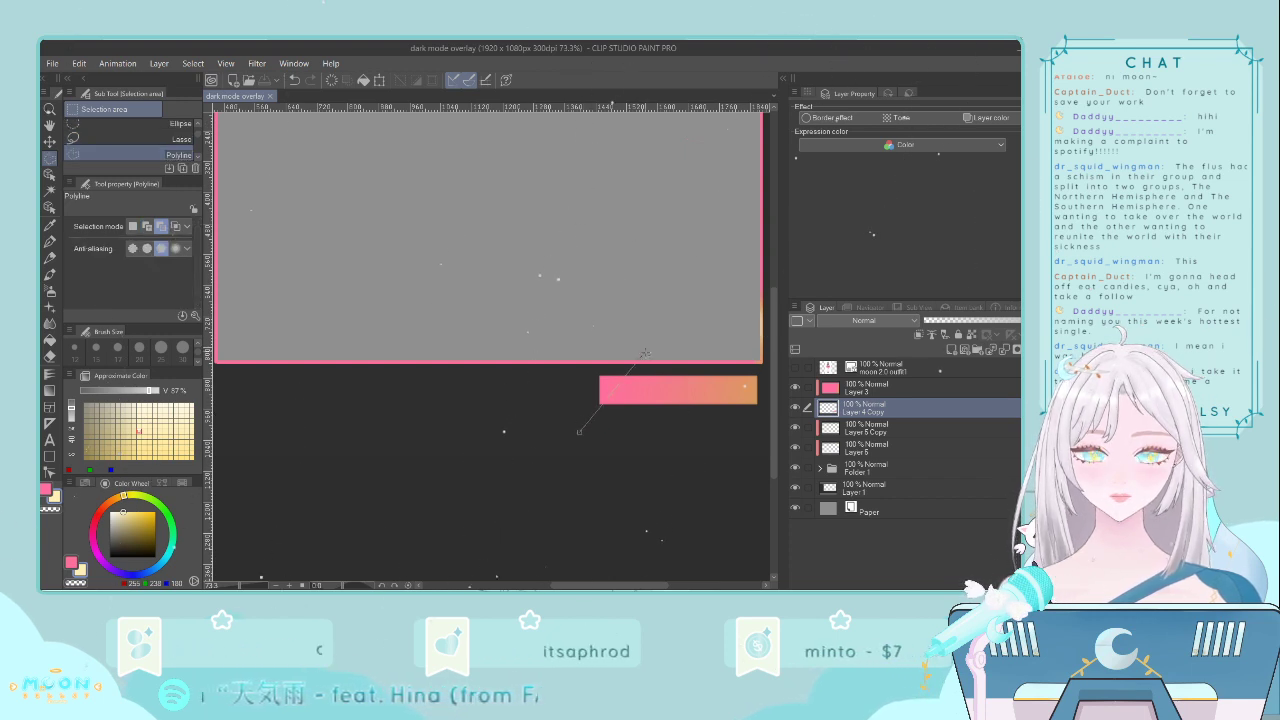
double_click(580, 430)
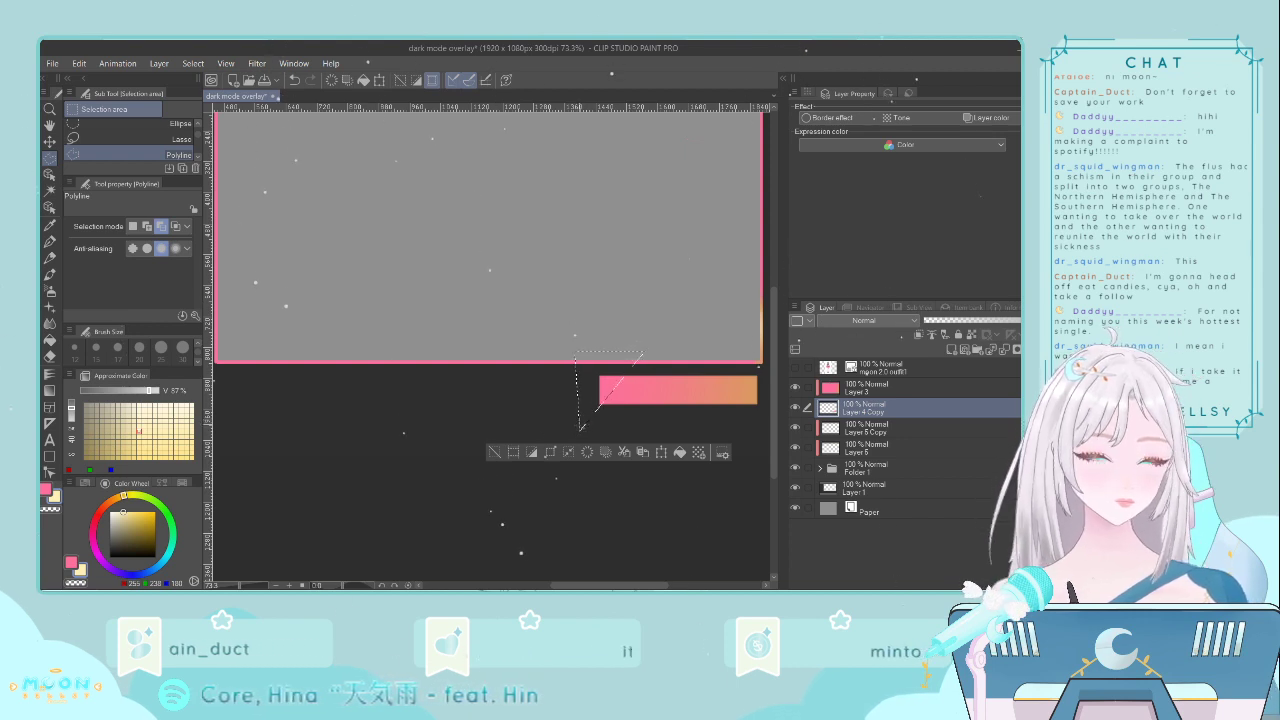
key("ctrl+d")
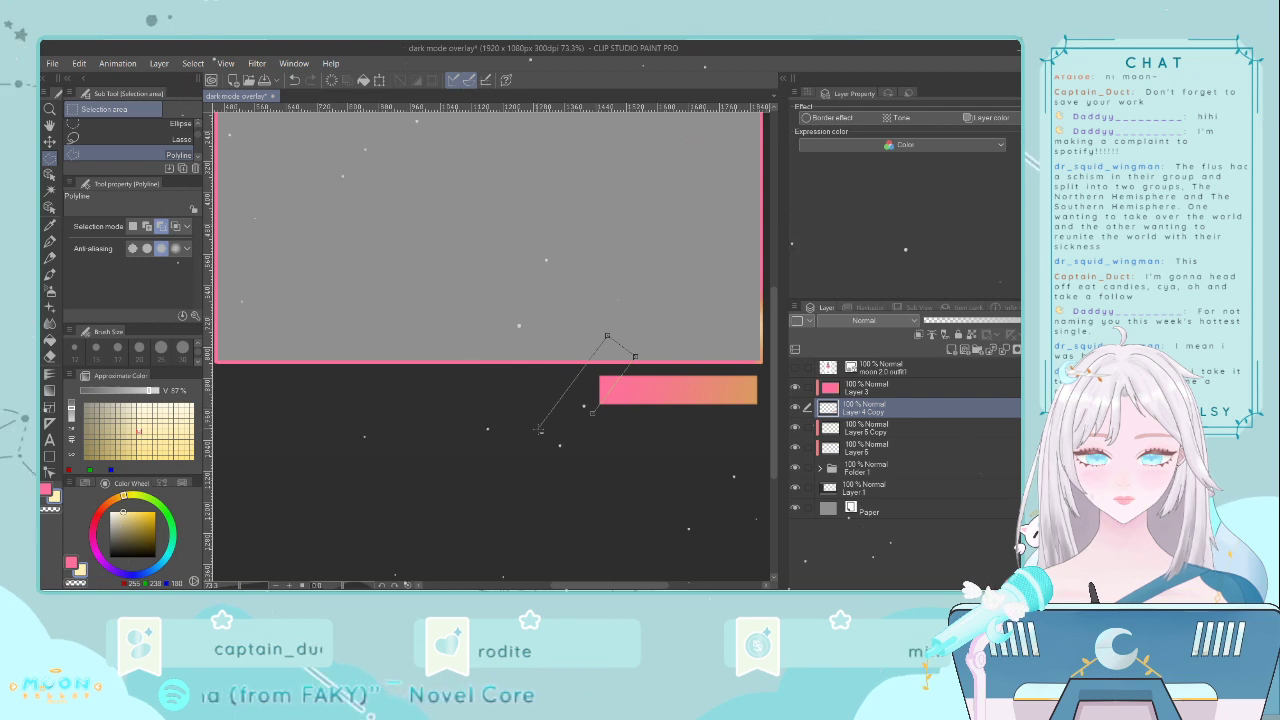
left_click(537, 429)
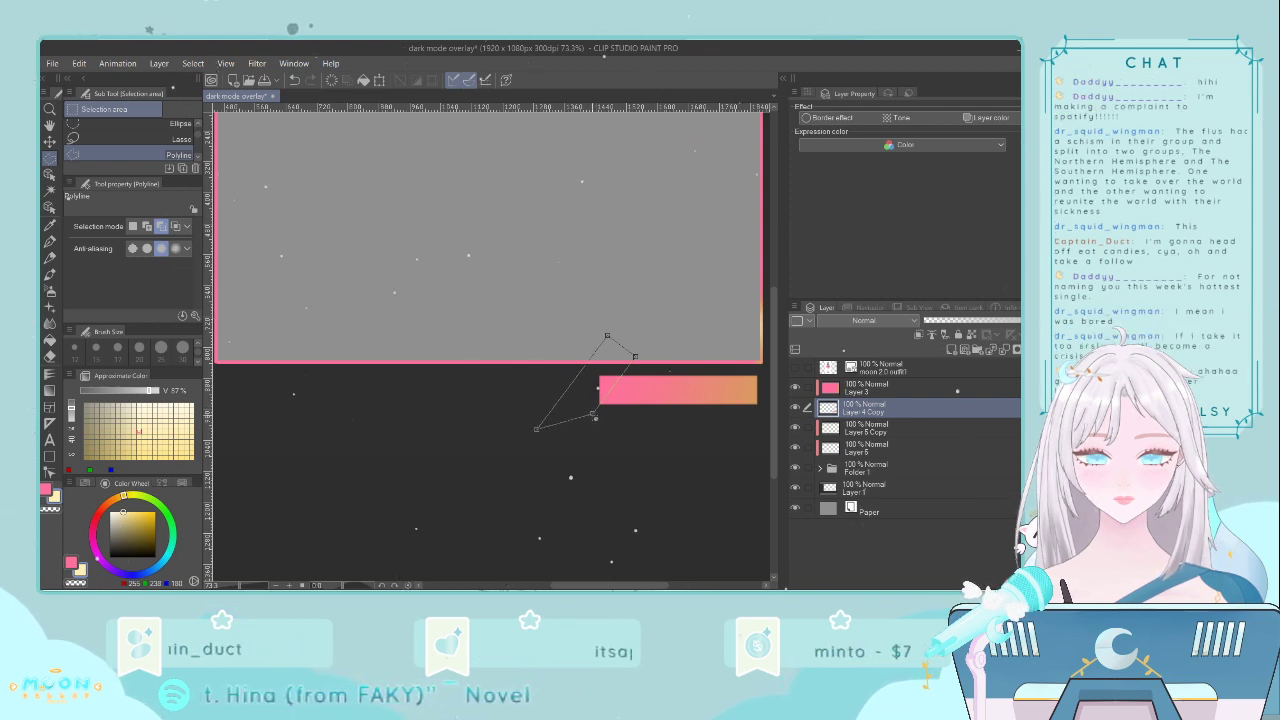
double_click(595, 417)
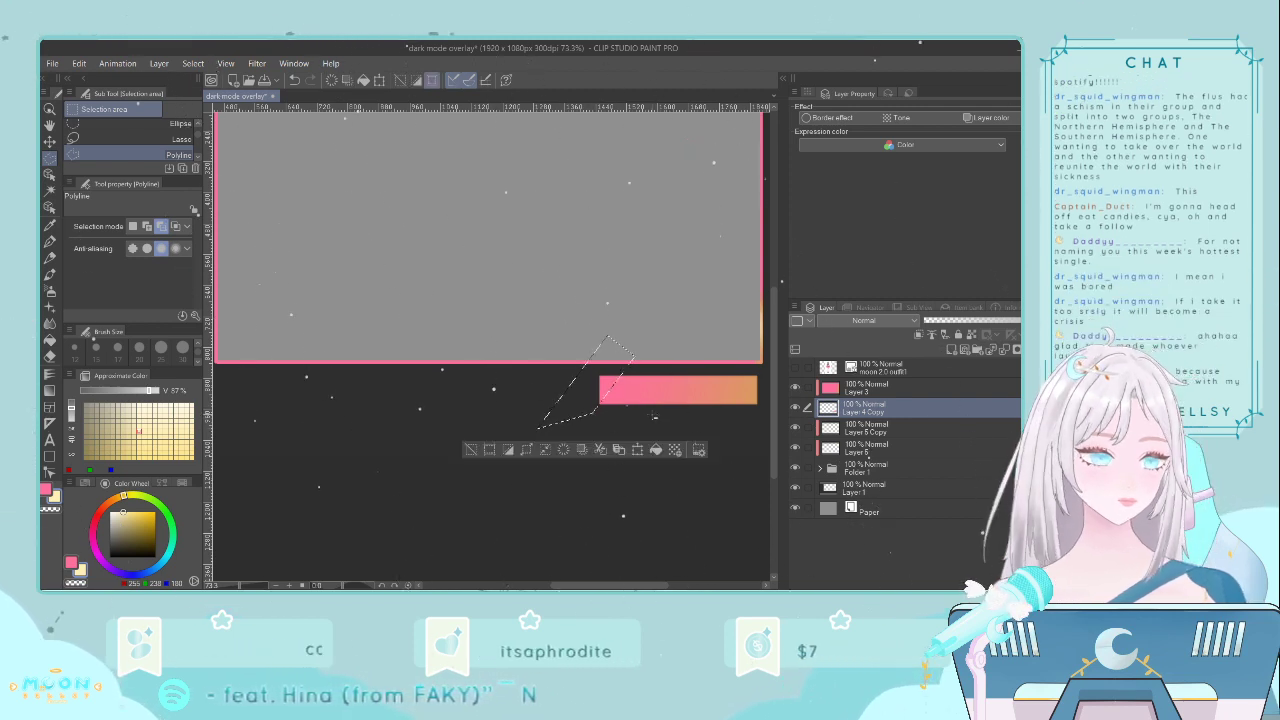
key("Delete")
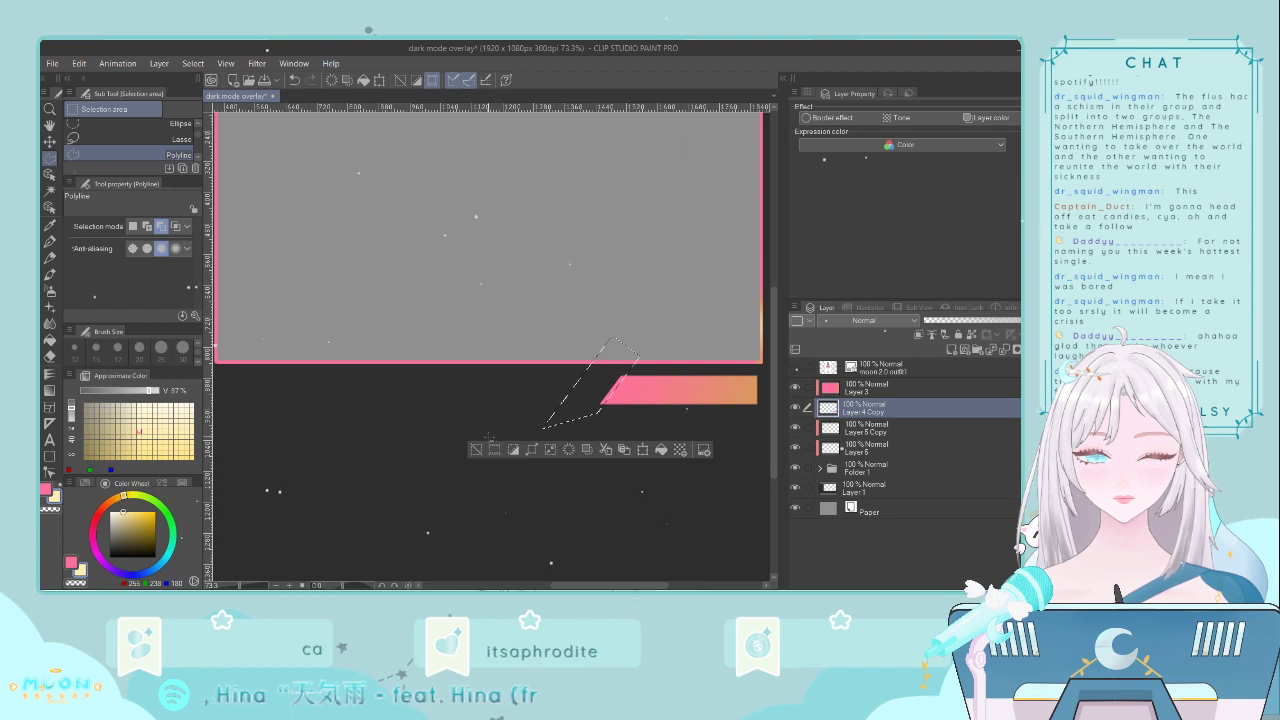
- Nudge the slanted selection to the right so that it overlaps the bar's angled end
key("Right")
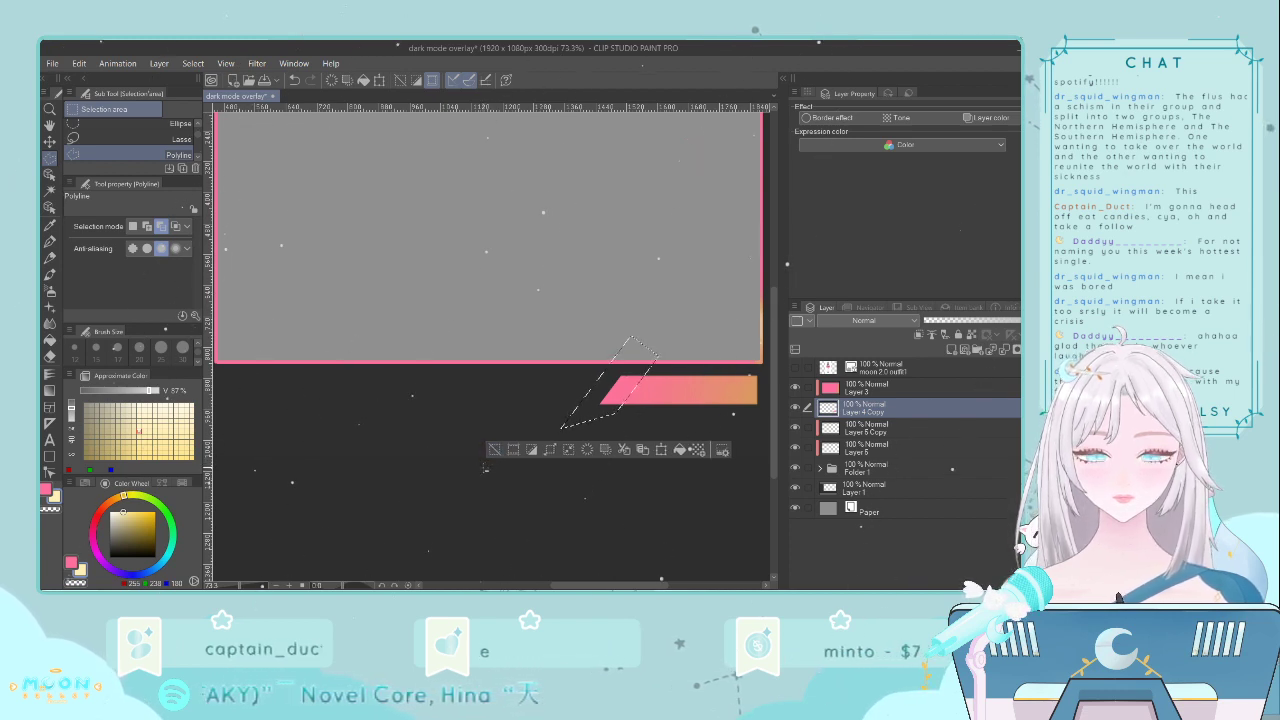
key("Right")
key("Right")
key("Right")
key("Right")
key("Right")
key("Right")
key("Right")
key("Right")
key("Right")
key("Right")
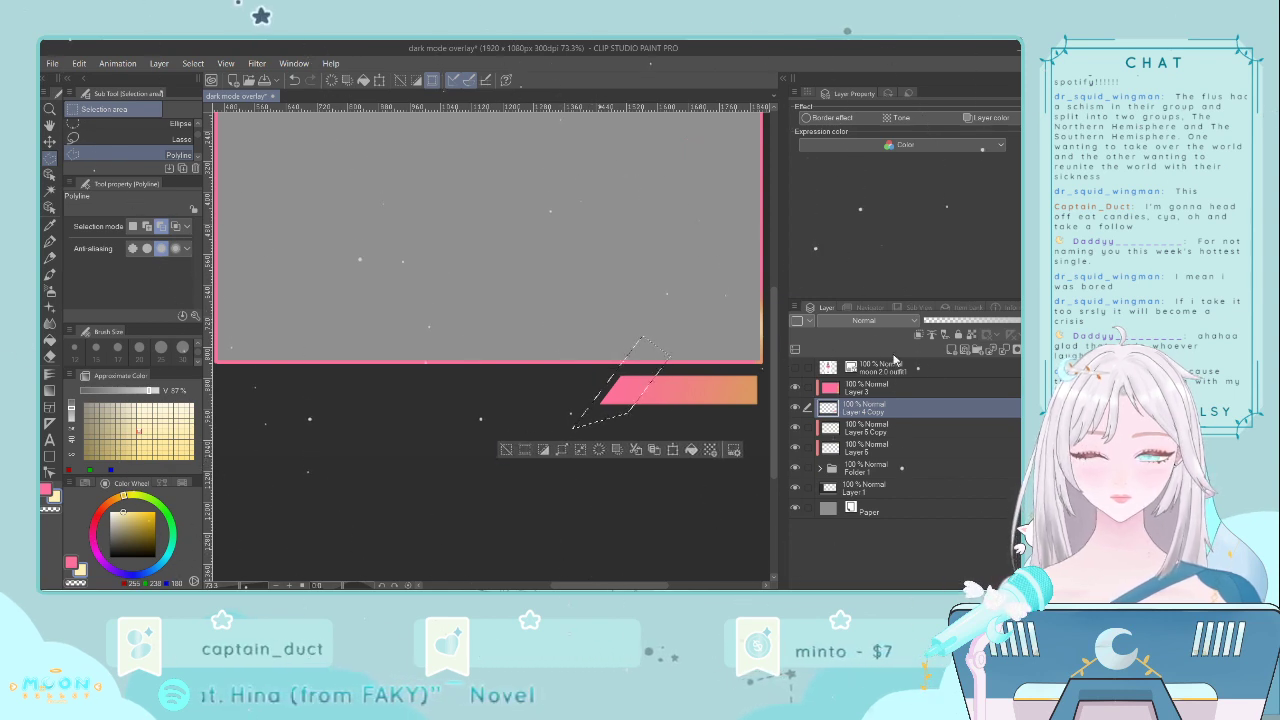
- Add a new layer above Layer 3 and sample the gradient bar's pink as the drawing colour
left_click(940, 388)
left_click(952, 349)
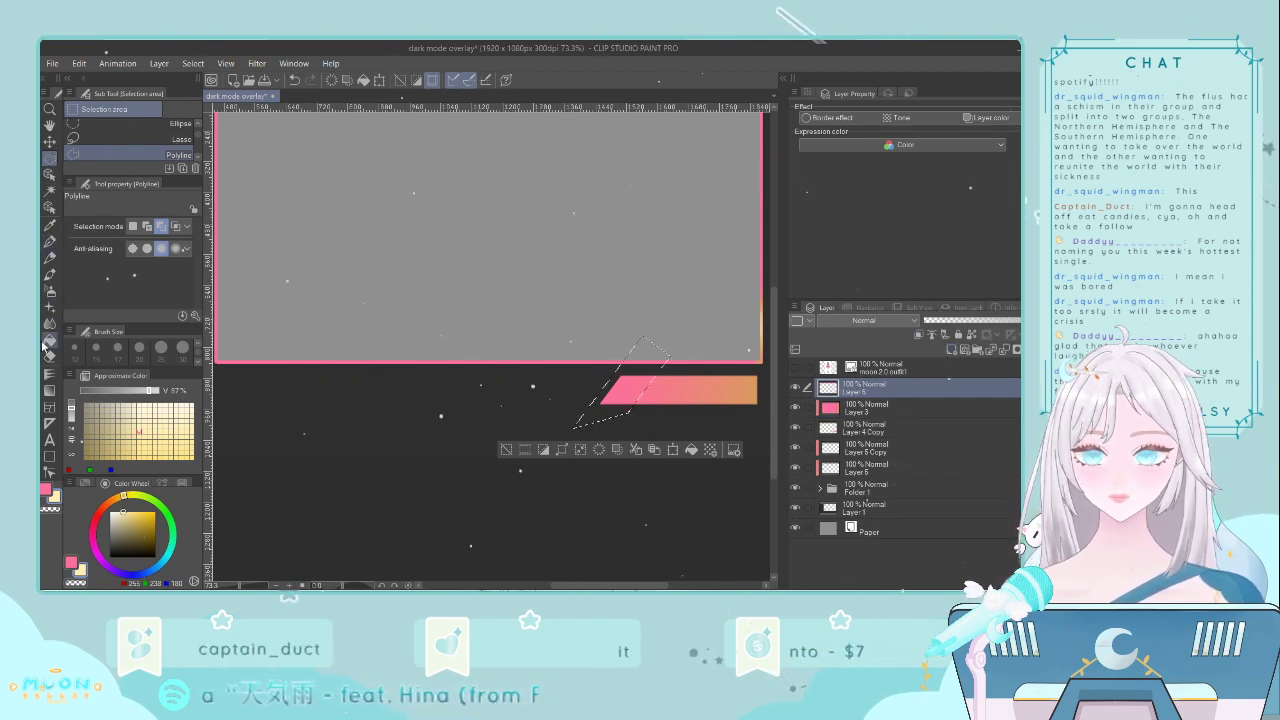
left_click(50, 241)
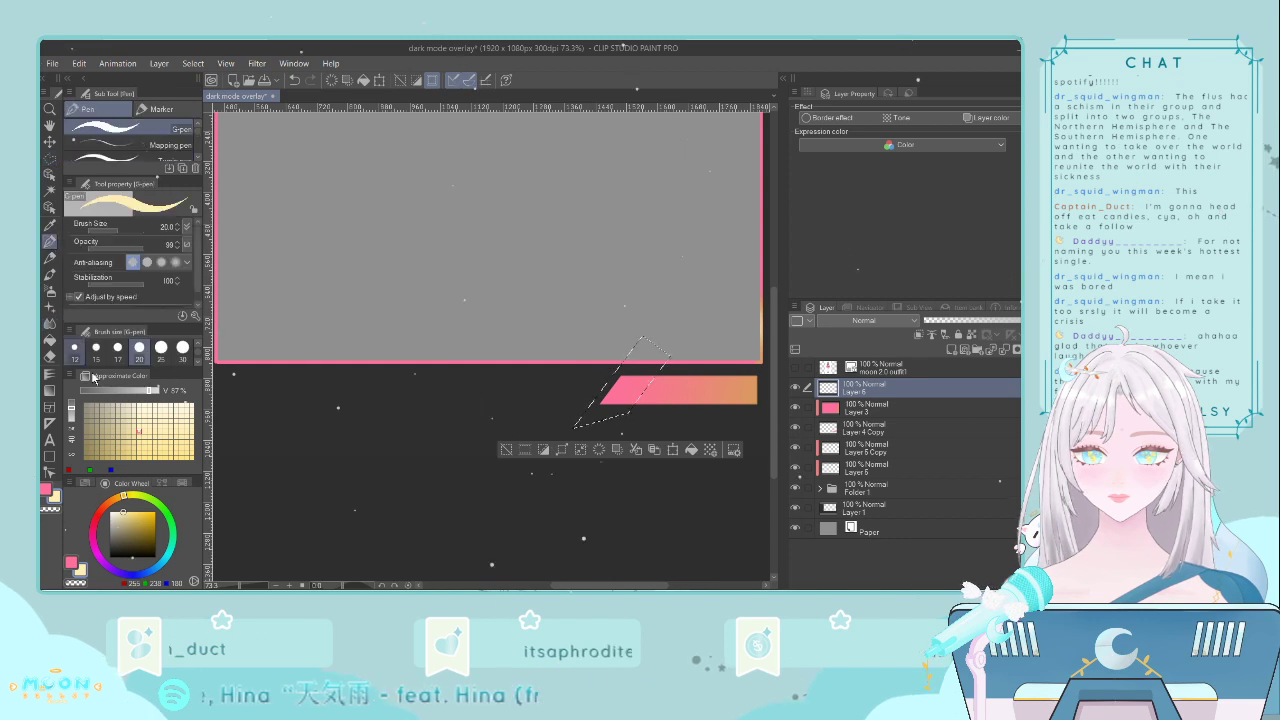
left_click(50, 225)
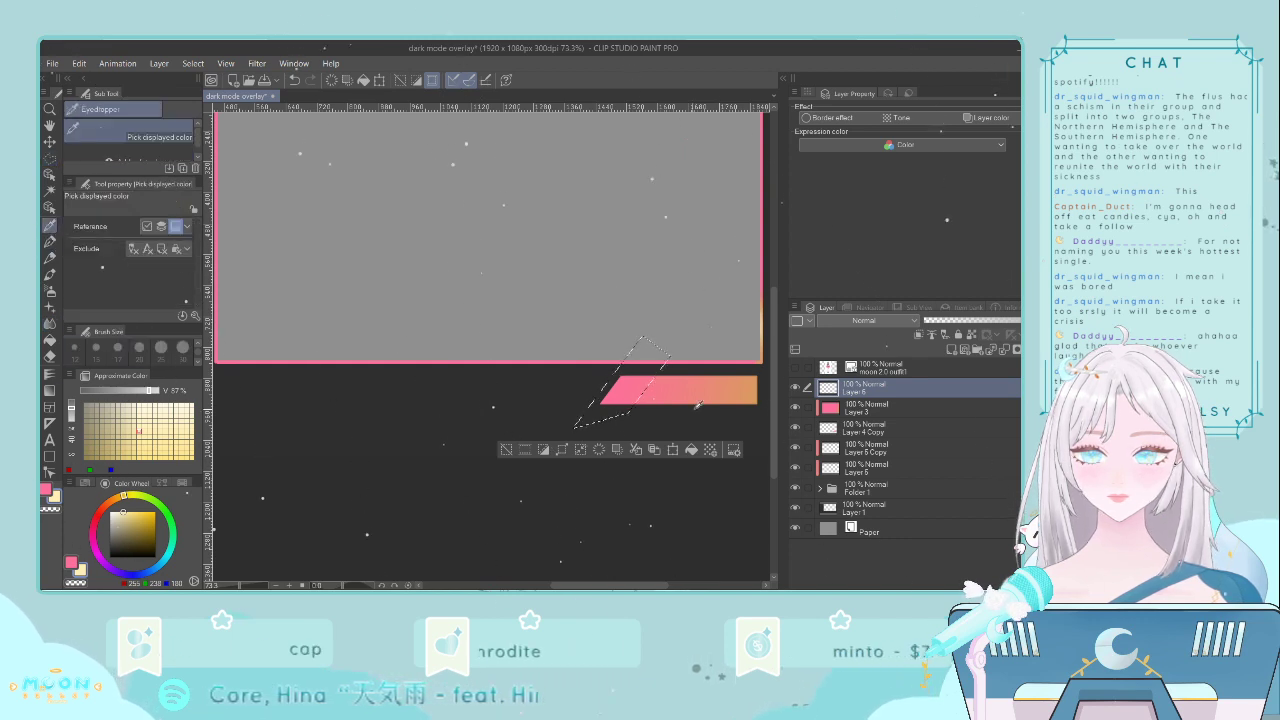
left_click(641, 380)
left_click(50, 241)
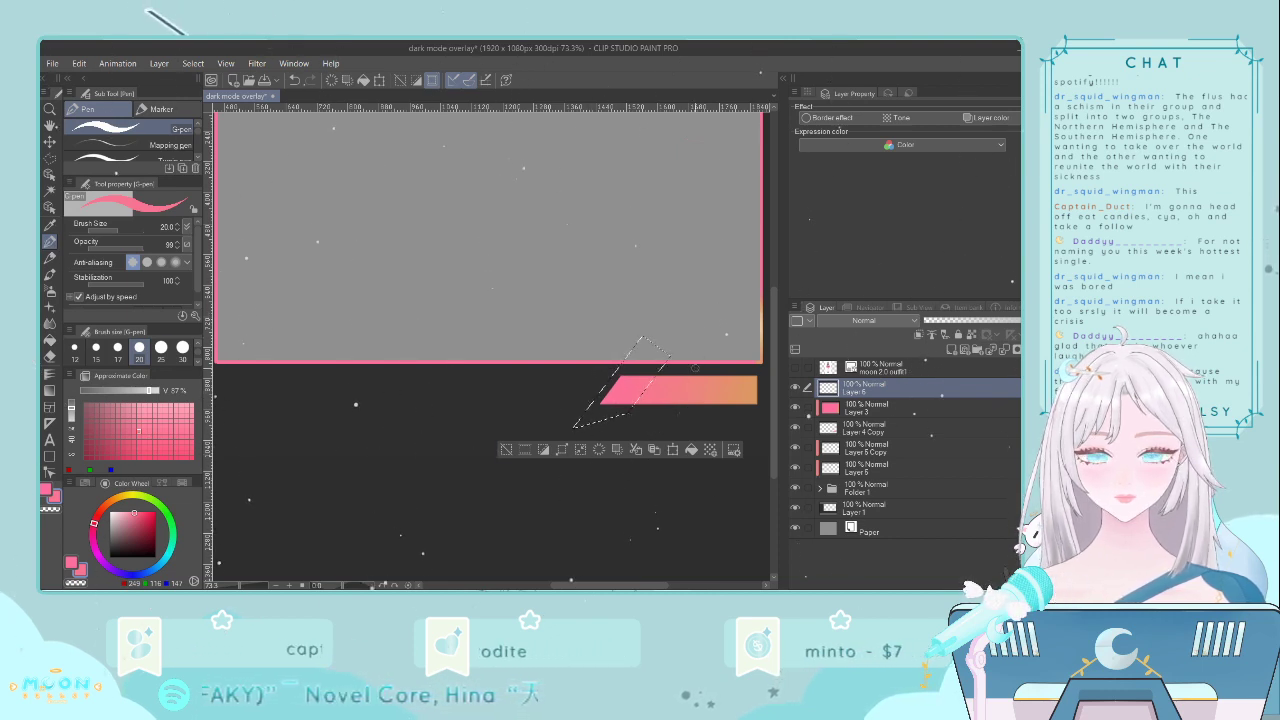
left_click(637, 367, "alt")
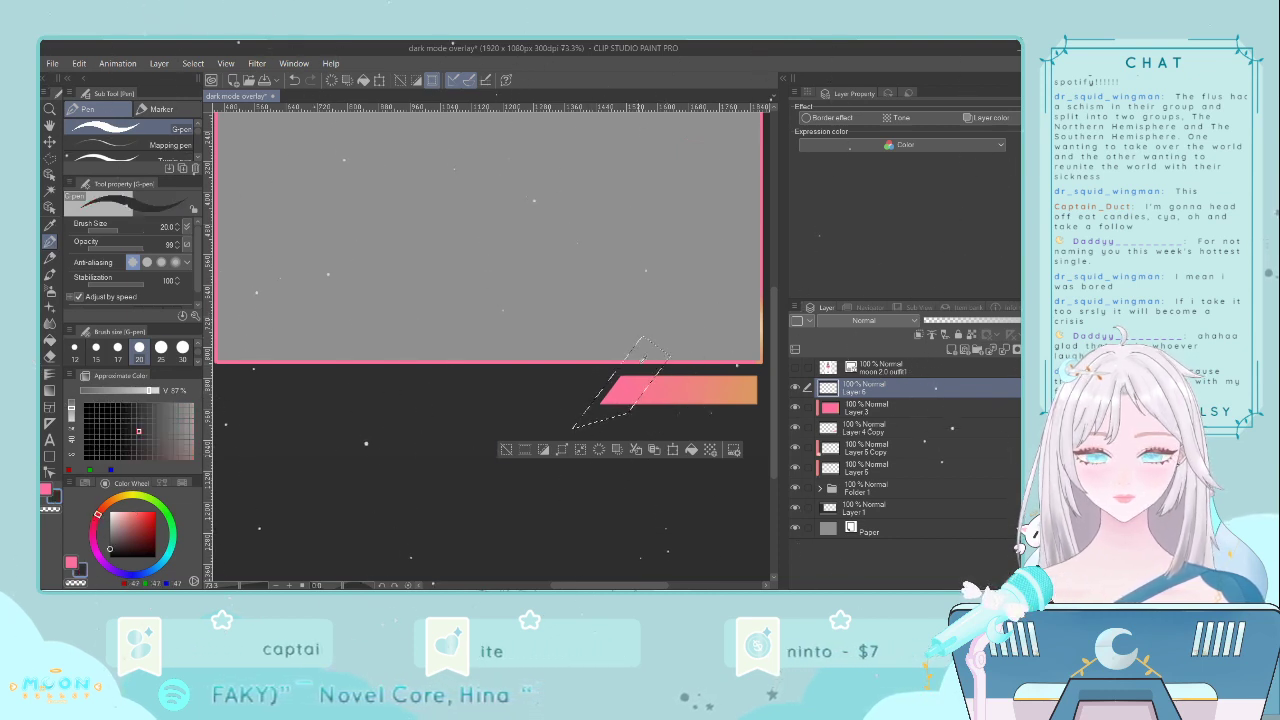
left_click(45, 158)
key("x")
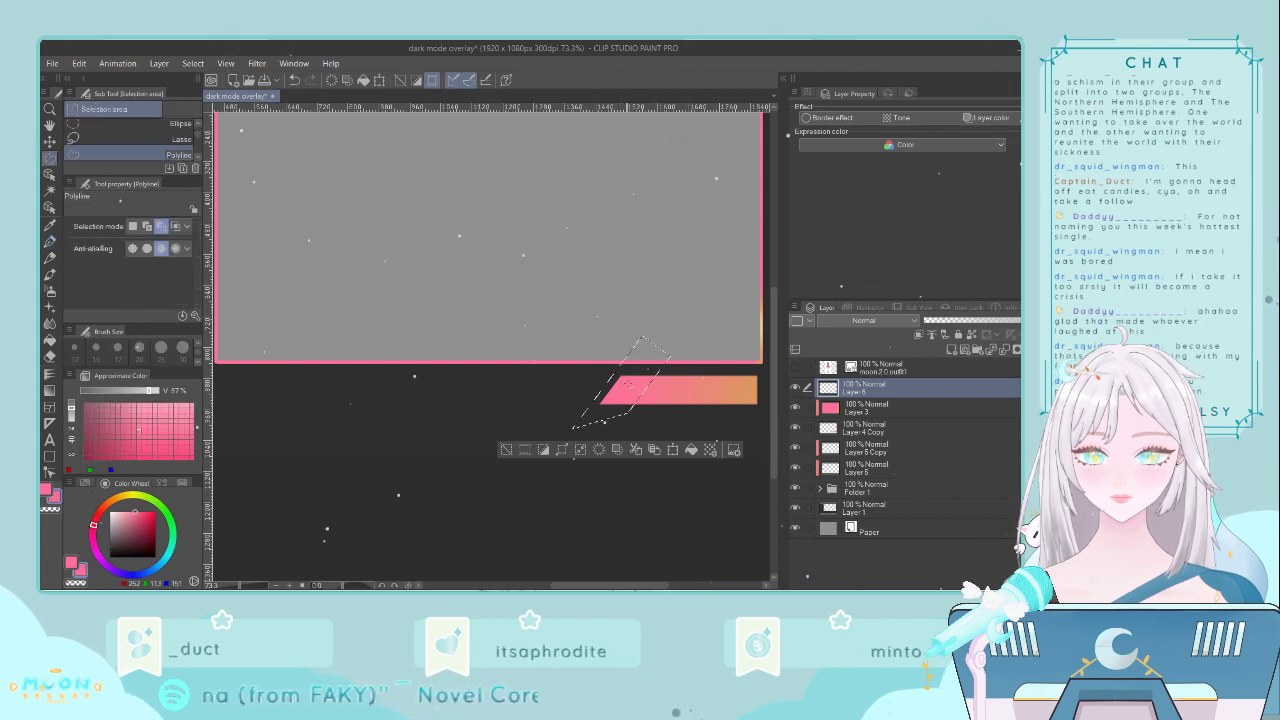
- Invert the slanted selection, paint a solid pink shape beside the bar's slanted end with the G-pen at size 30, and deselect
left_click(527, 451)
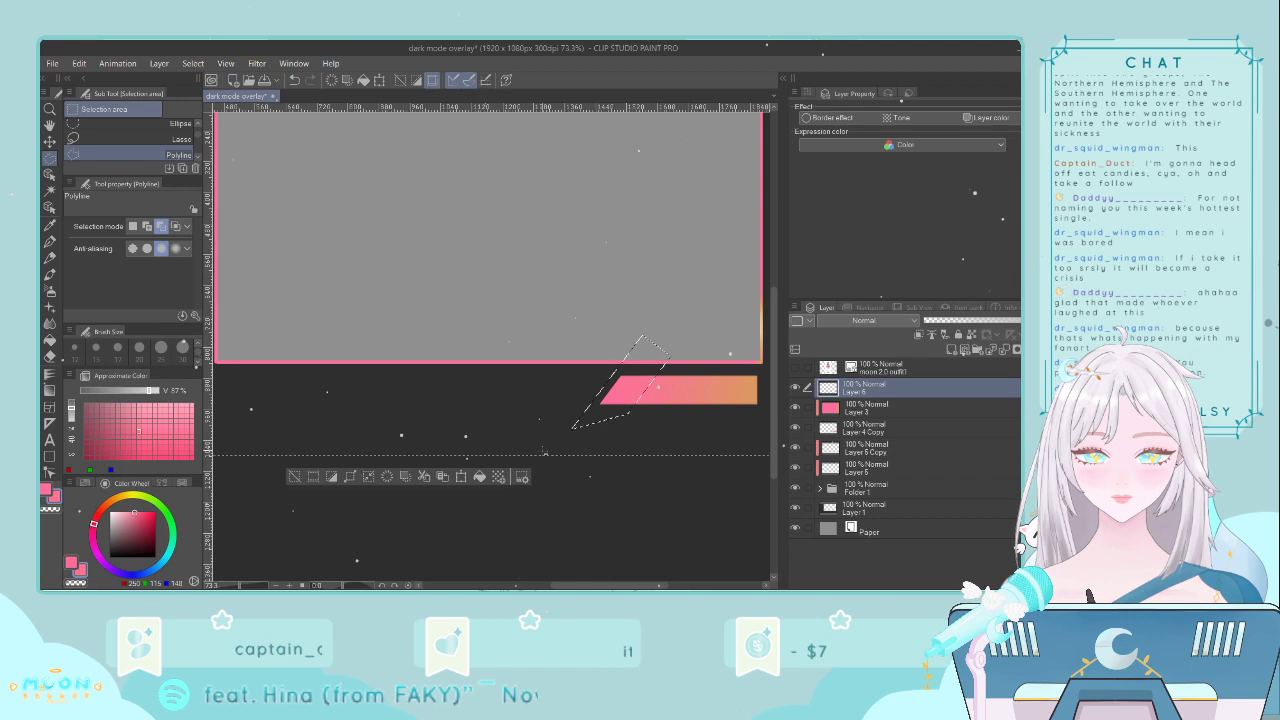
left_click(48, 242)
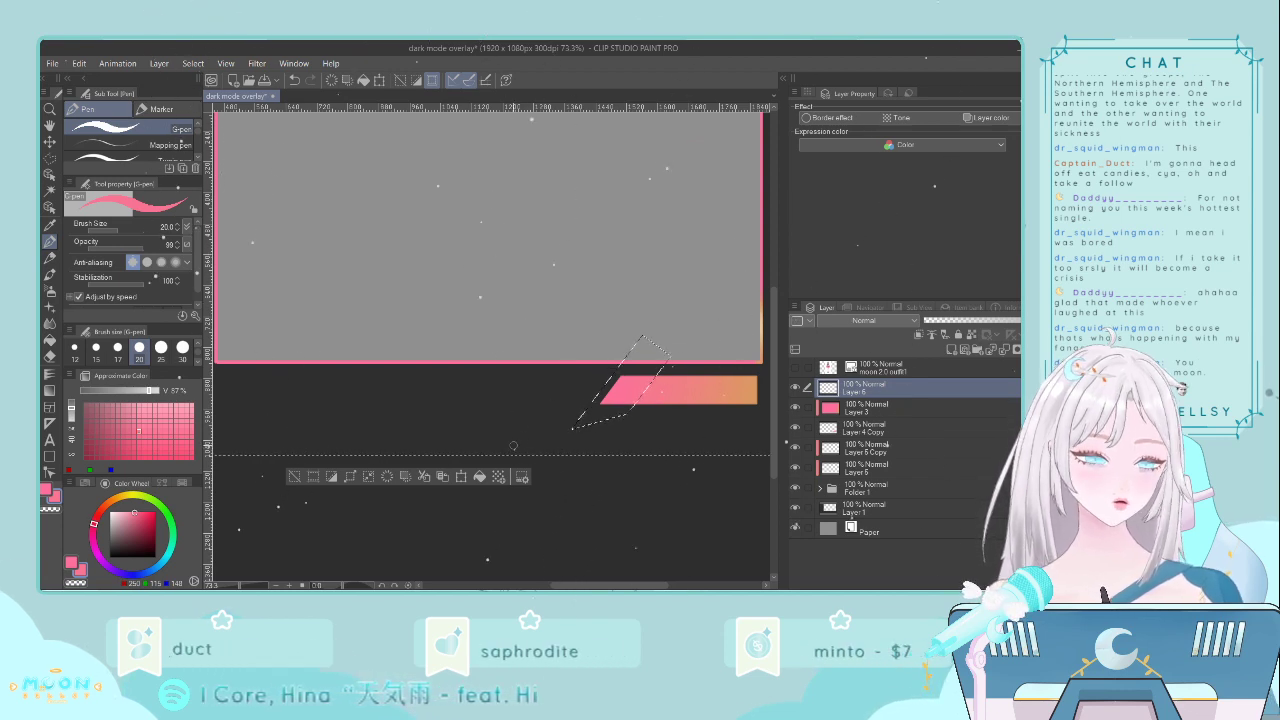
left_click(182, 348)
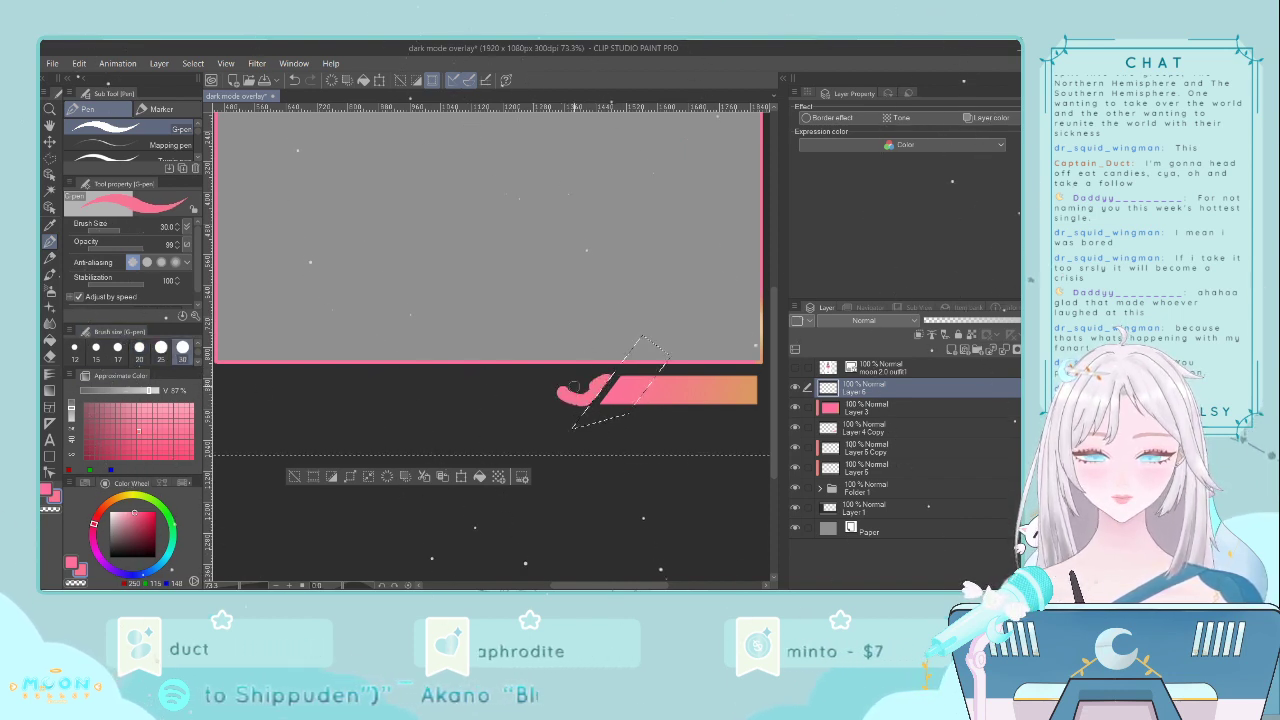
left_click_drag(566, 386, 602, 378)
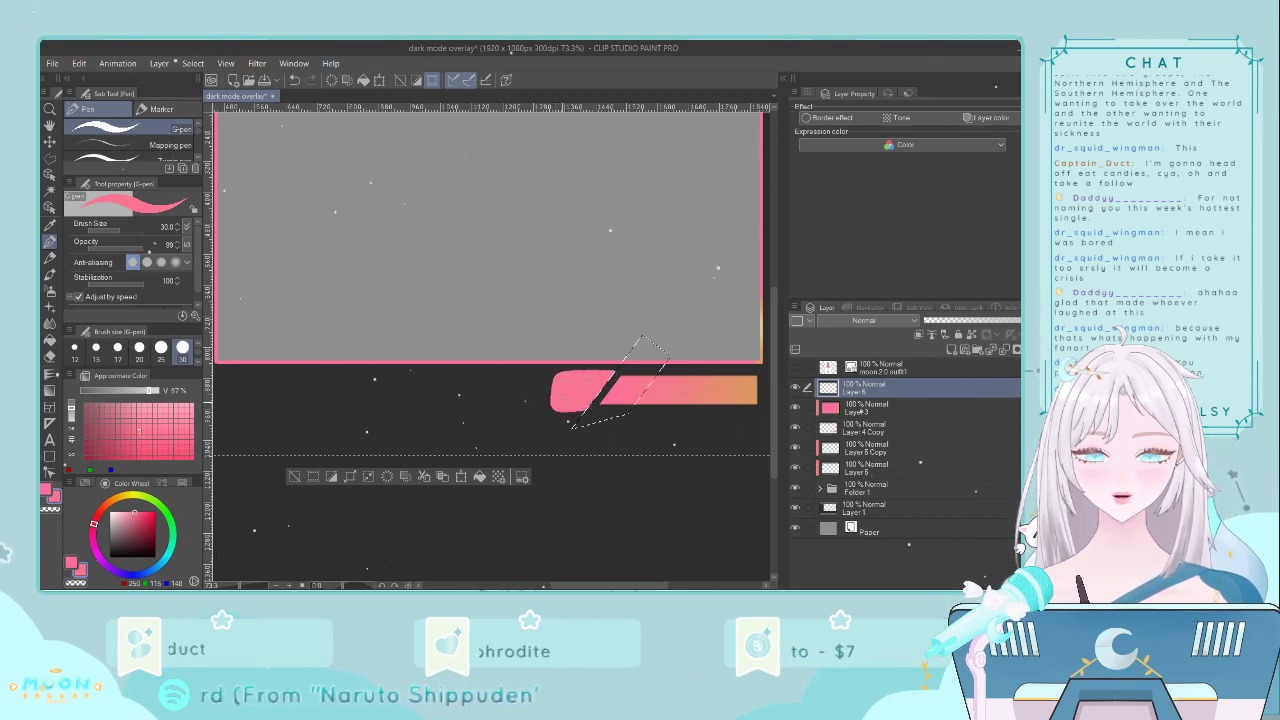
key("ctrl+d")
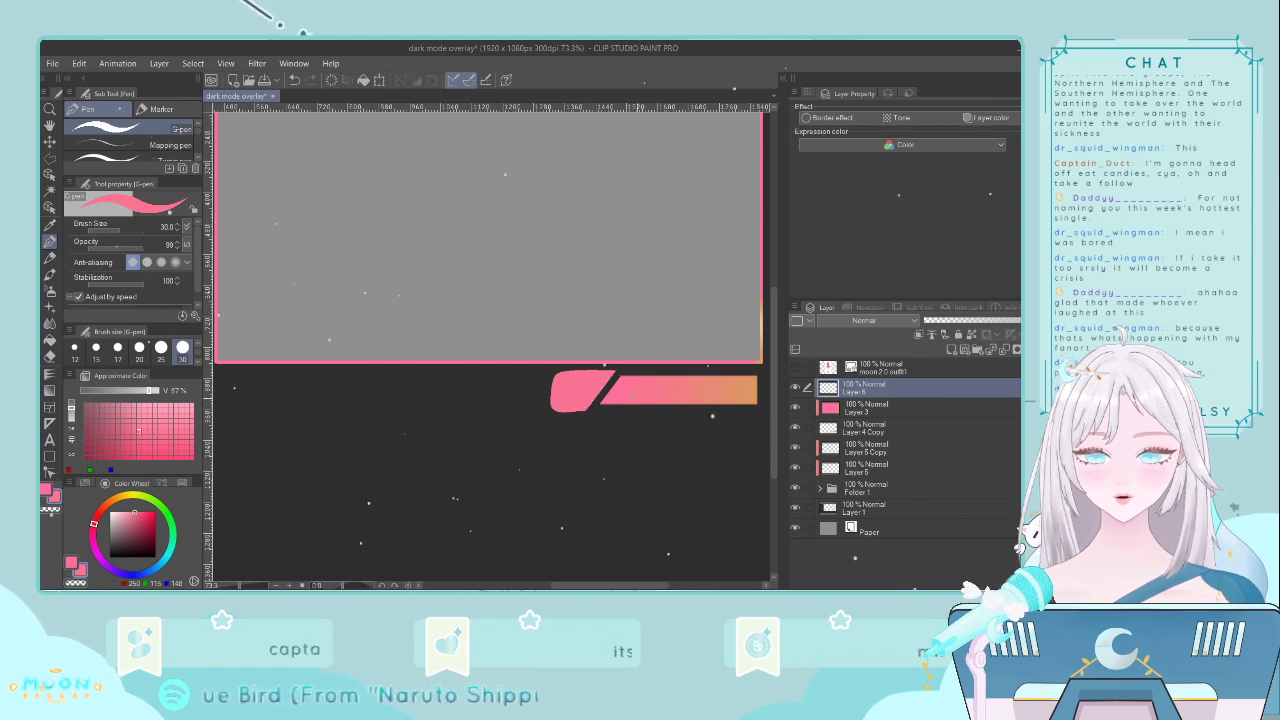
- Switch to the Rectangle selection tool
left_click(49, 158)
scroll(187, 131, "up", 1)
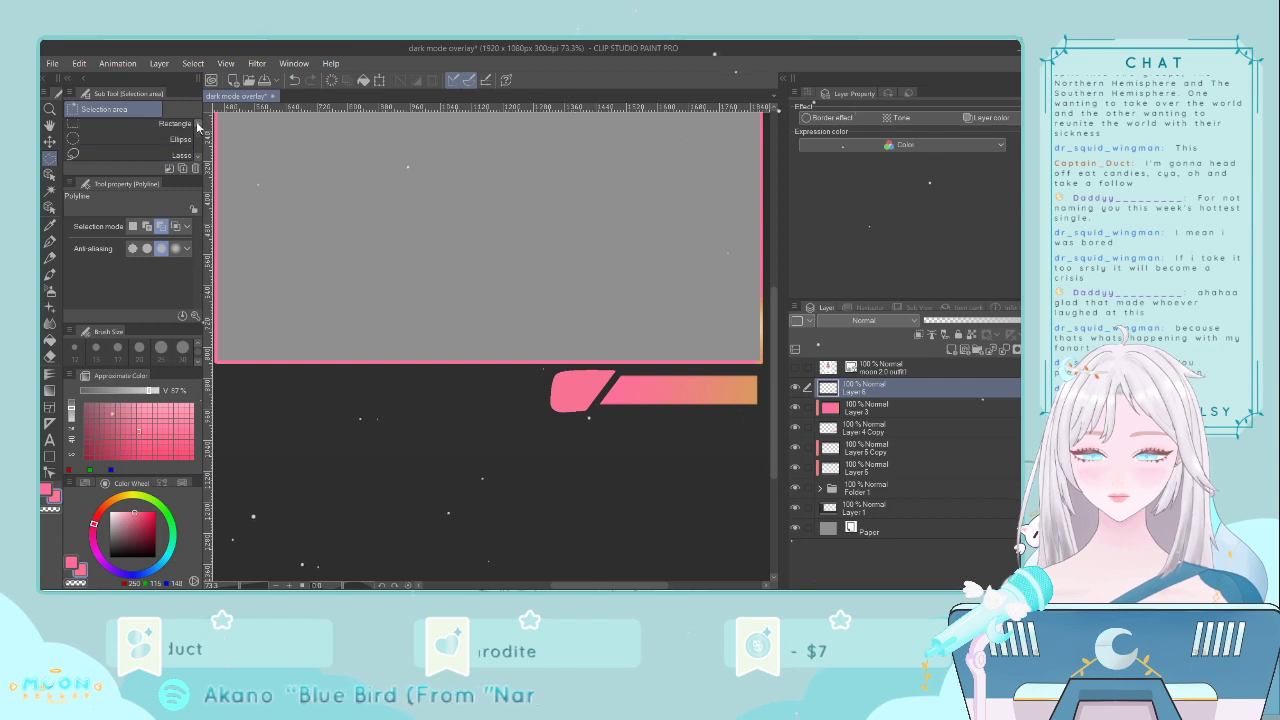
left_click(172, 130)
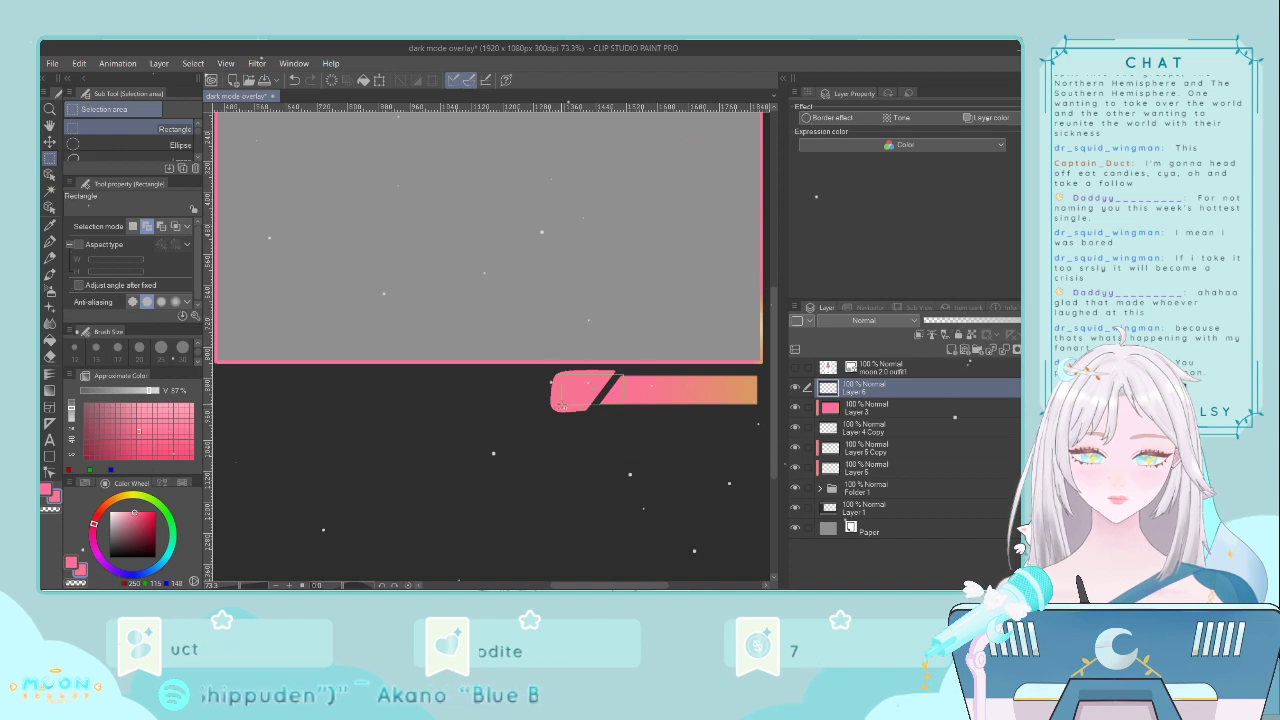
left_click_drag(563, 402, 562, 404)
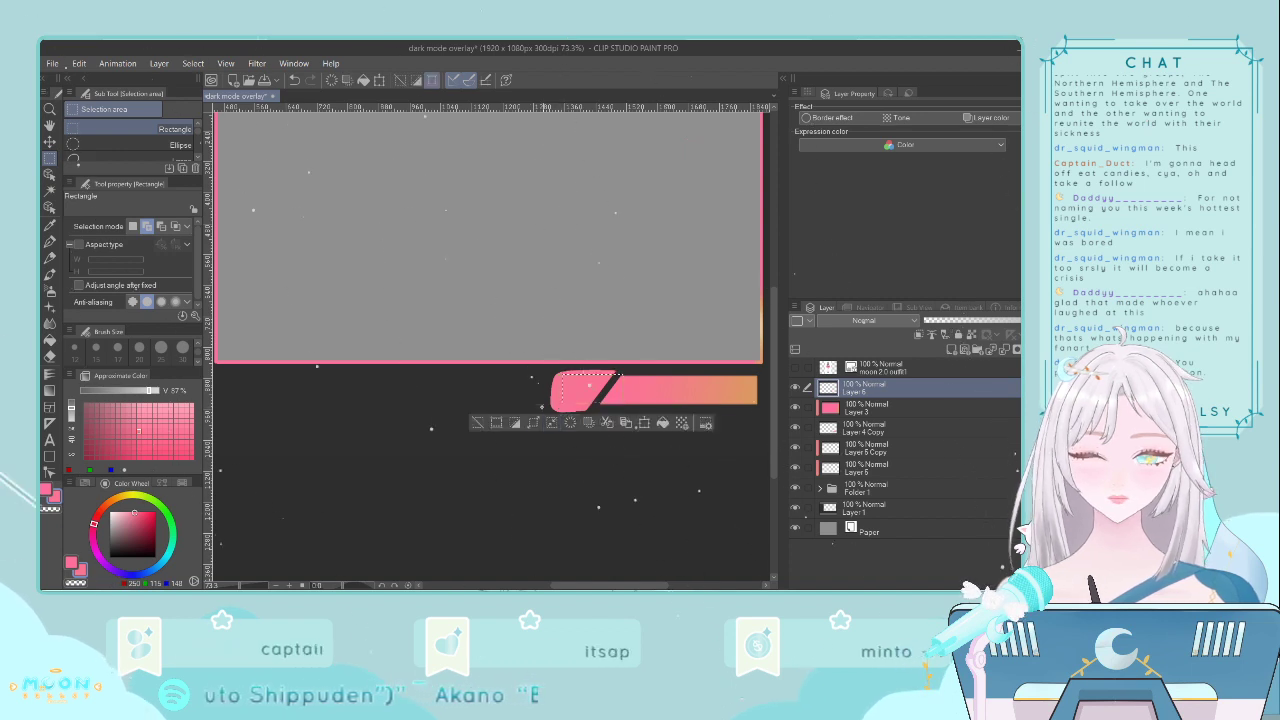
left_click(547, 403)
scroll(557, 408, "up", 4)
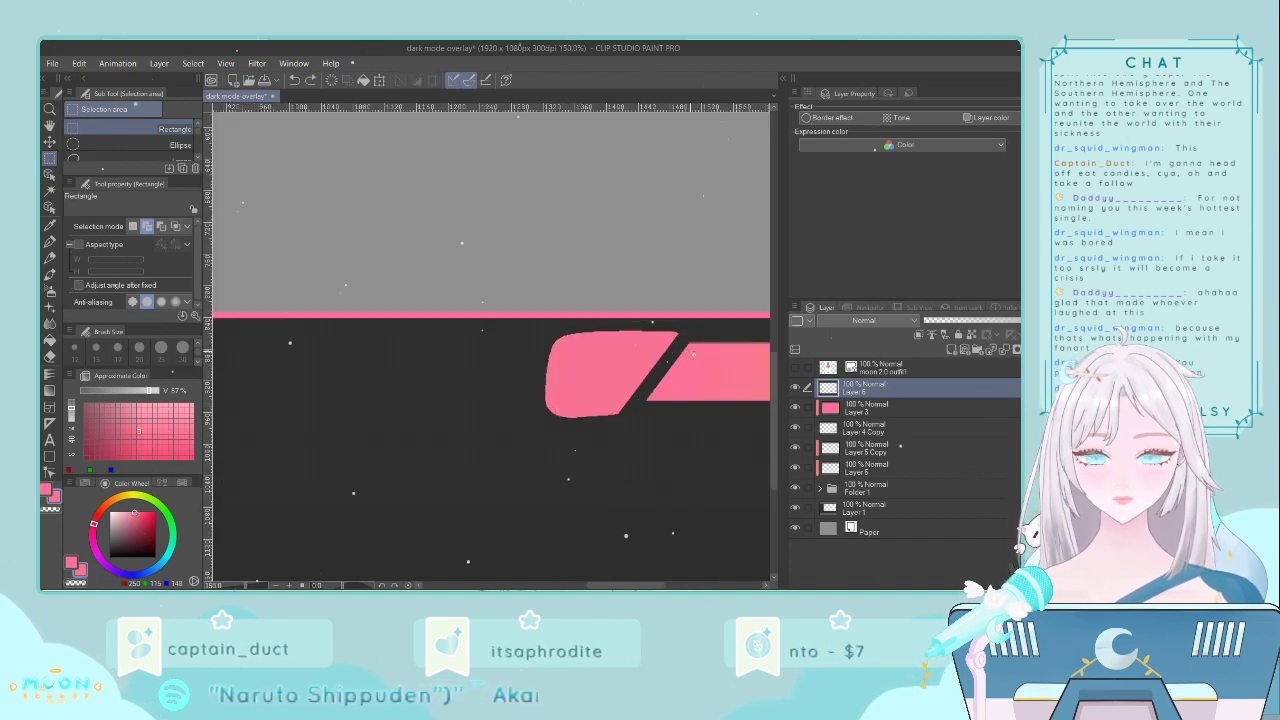
left_click_drag(690, 343, 694, 346)
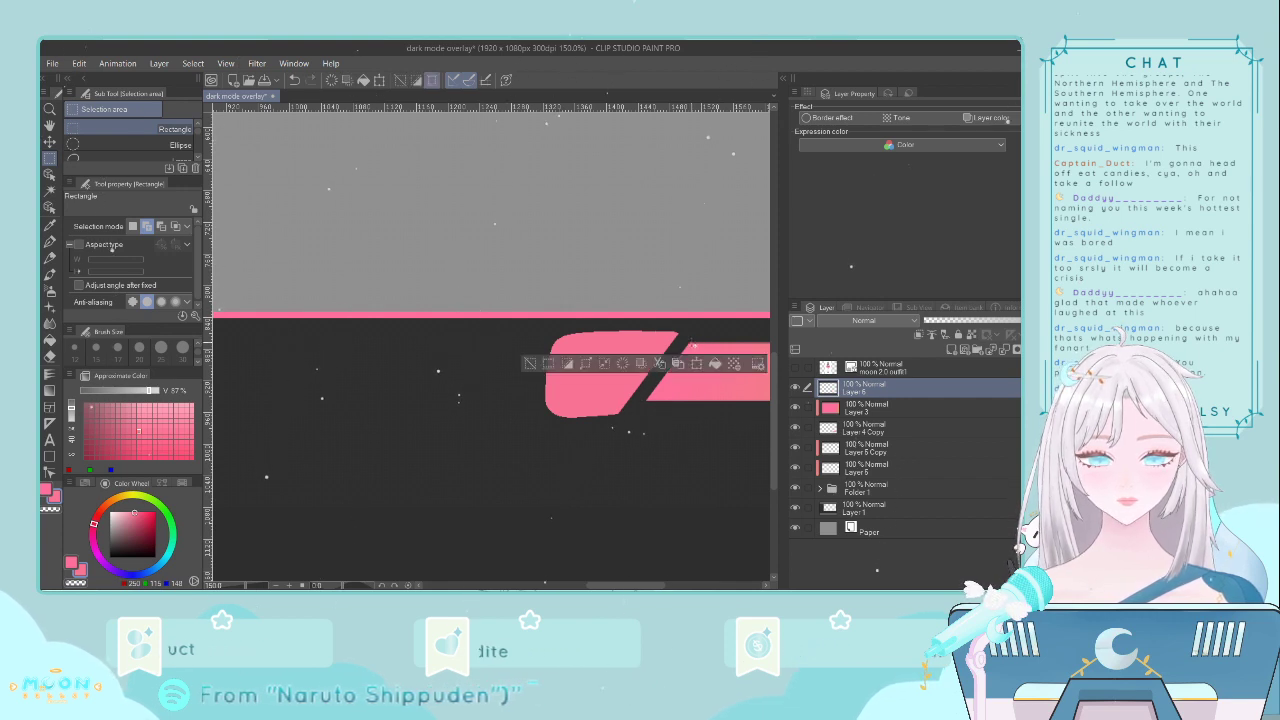
left_click(665, 361)
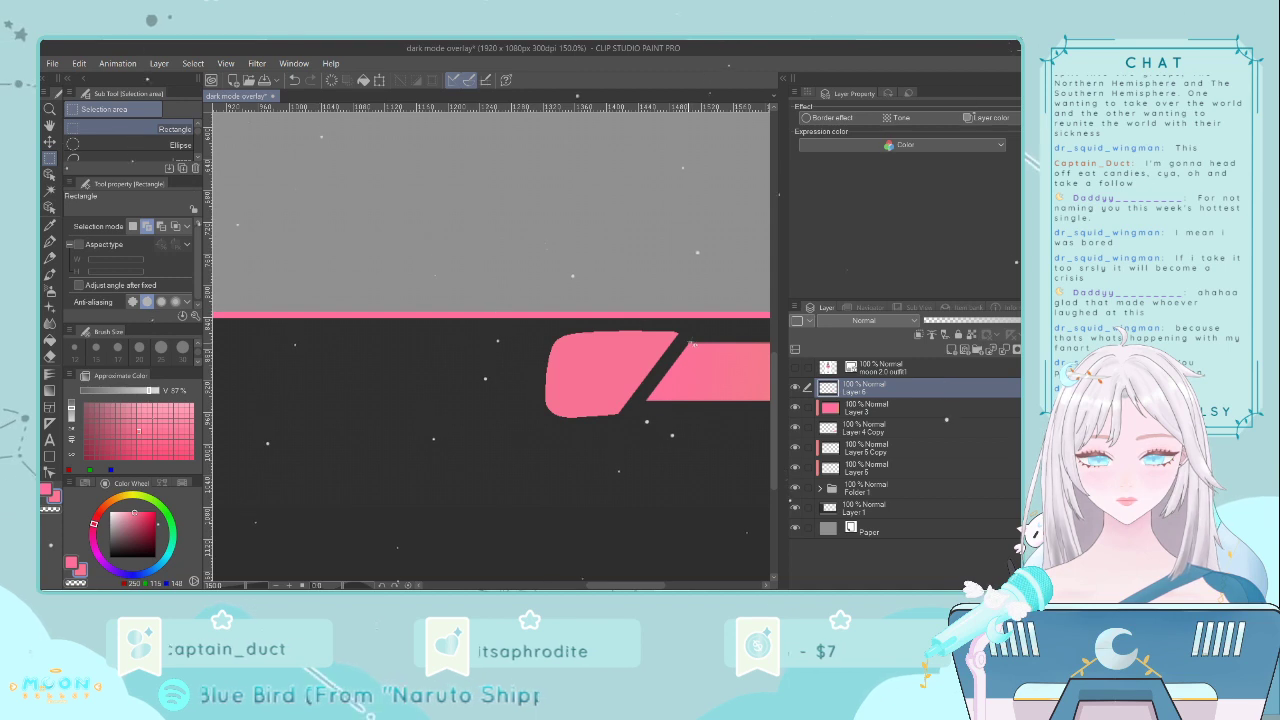
left_click_drag(690, 344, 565, 401)
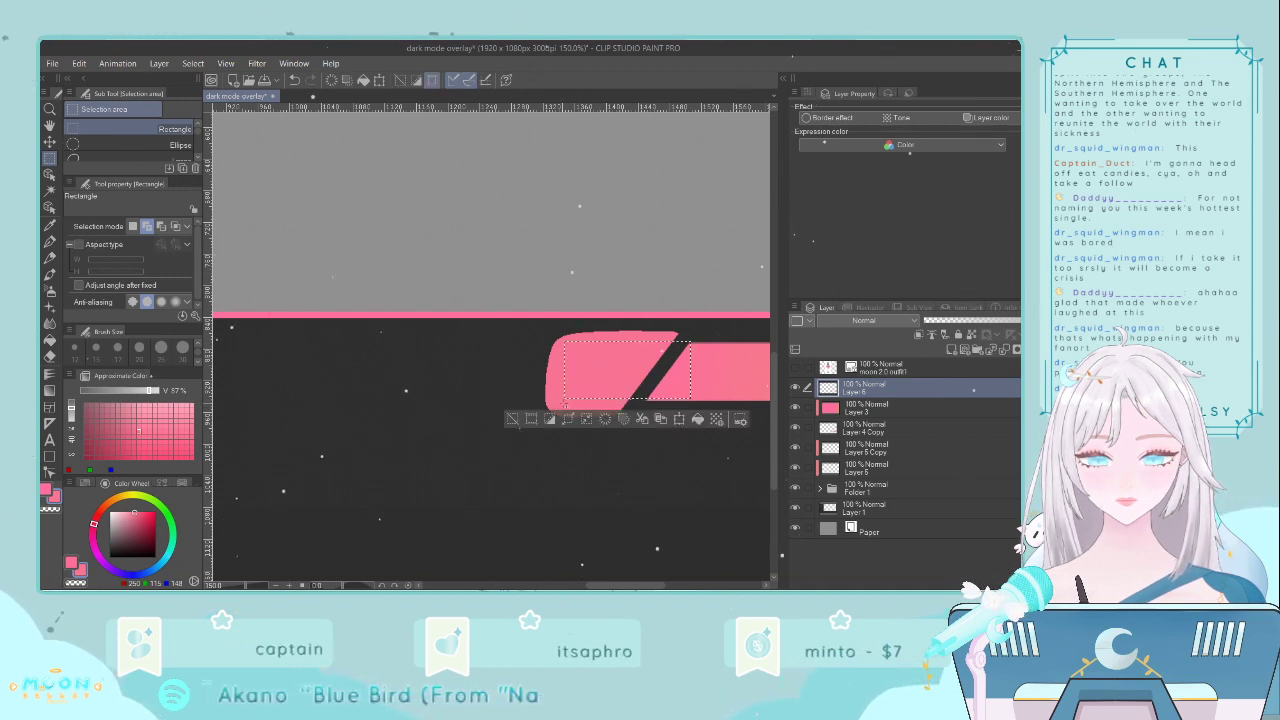
key("ctrl+z")
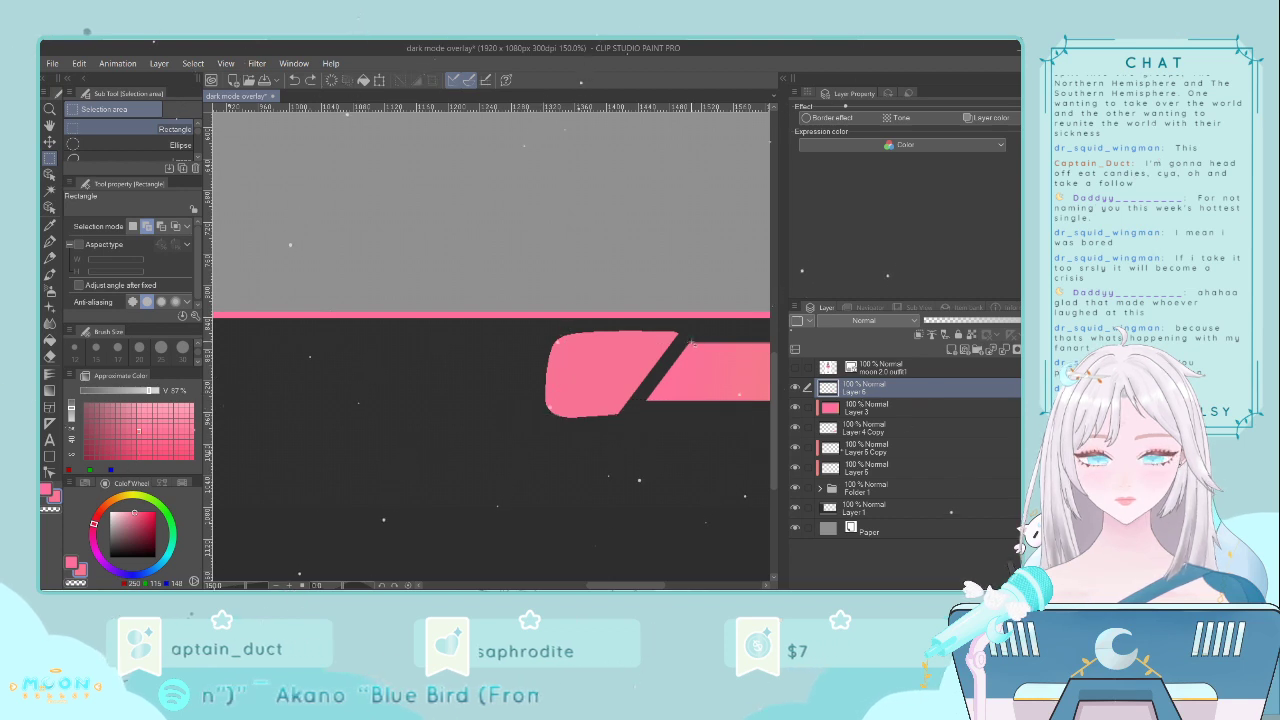
left_click_drag(614, 384, 552, 406)
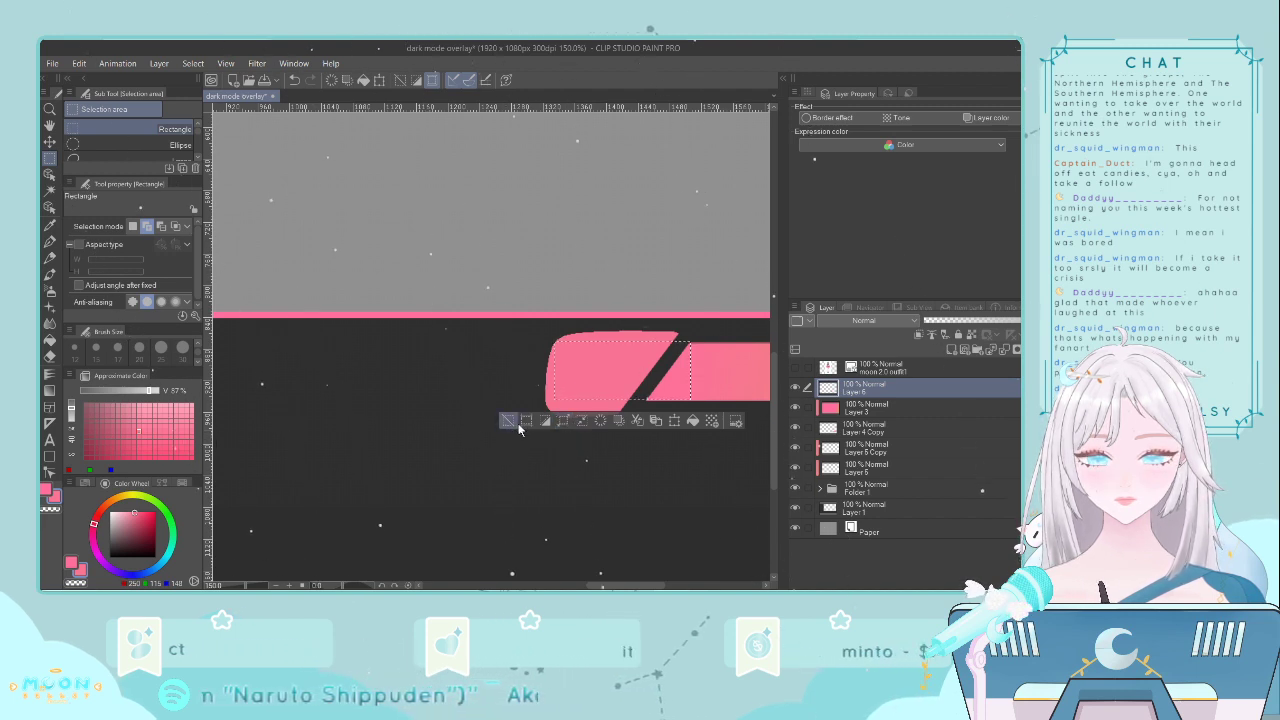
left_click(519, 426)
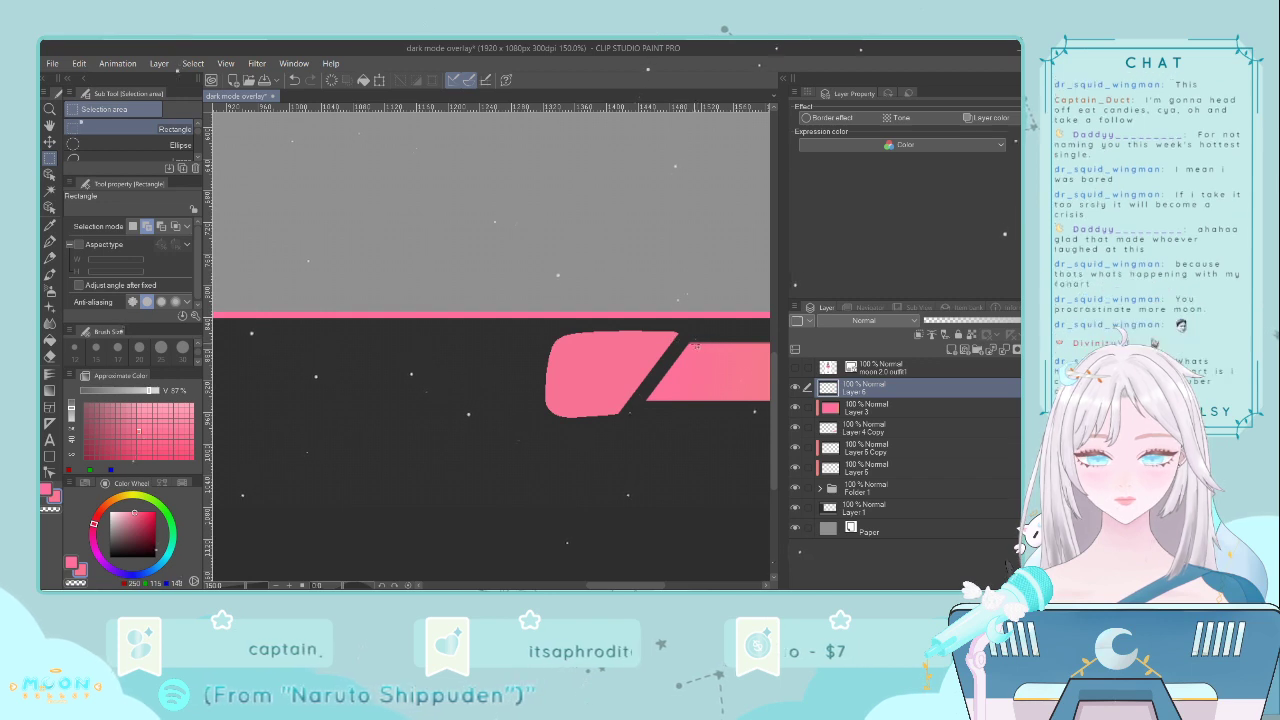
- Copy the part of the pink shape within a bar-height rectangular selection to its own layer, and hide the original Layer 6
left_click_drag(695, 345, 565, 400)
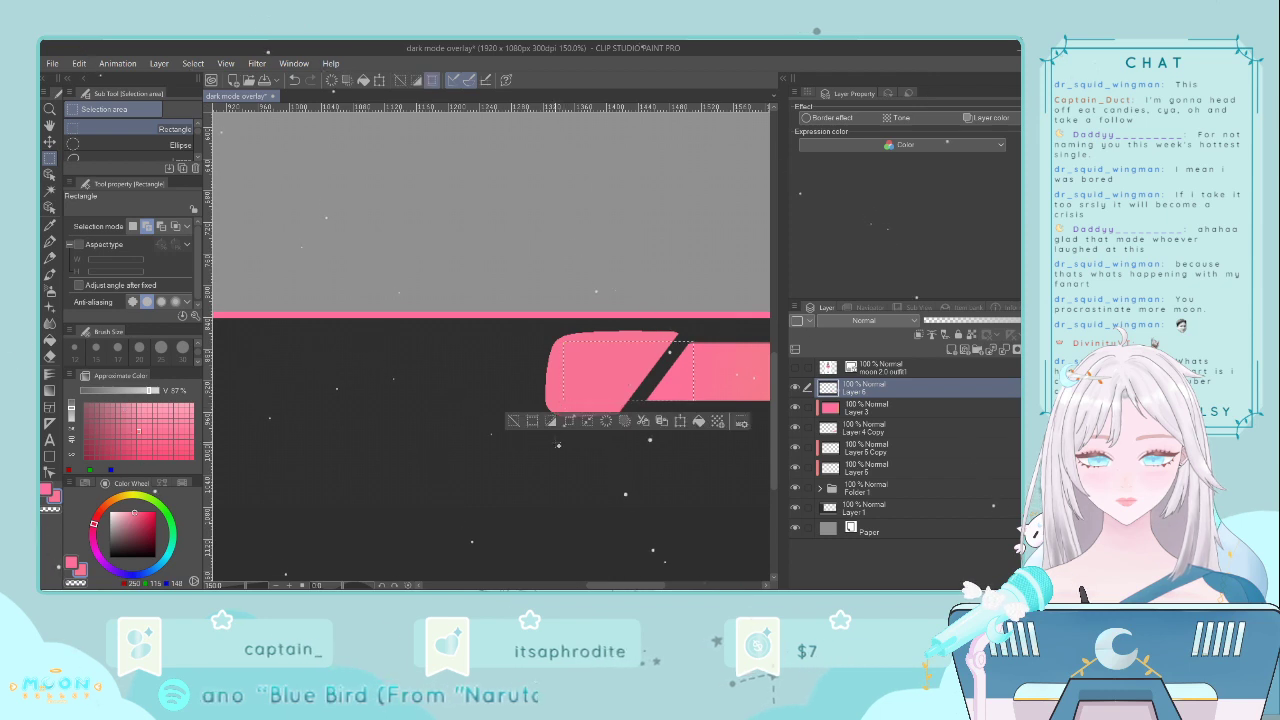
left_click(645, 422)
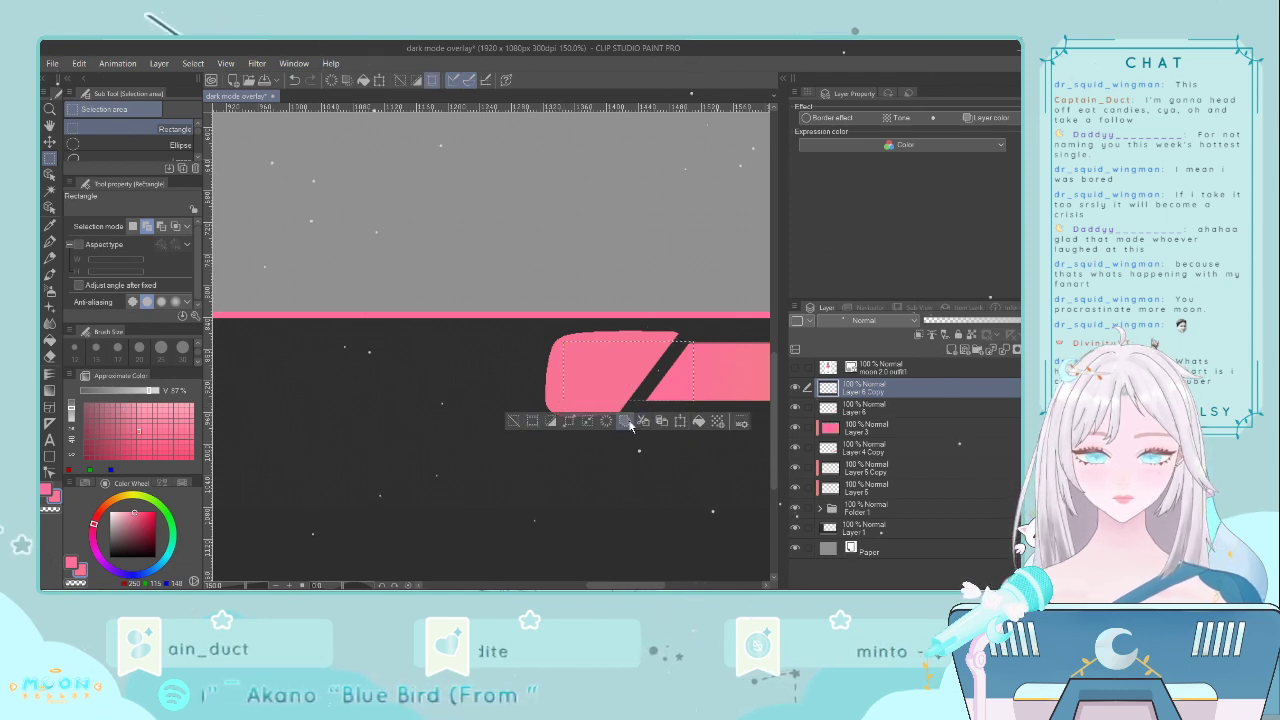
left_click(795, 408)
left_click(858, 413)
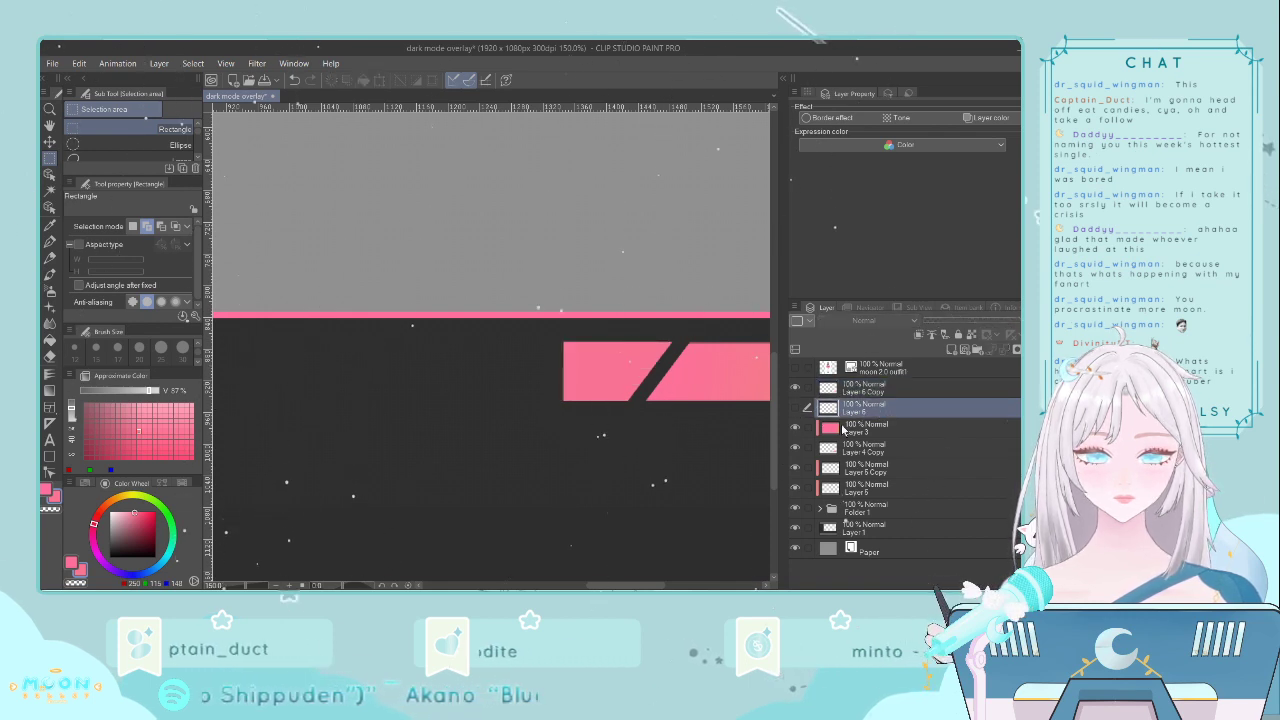
- Merge the pink Layer 3 down into the slanted bar on Layer 4 Copy
left_click(843, 428)
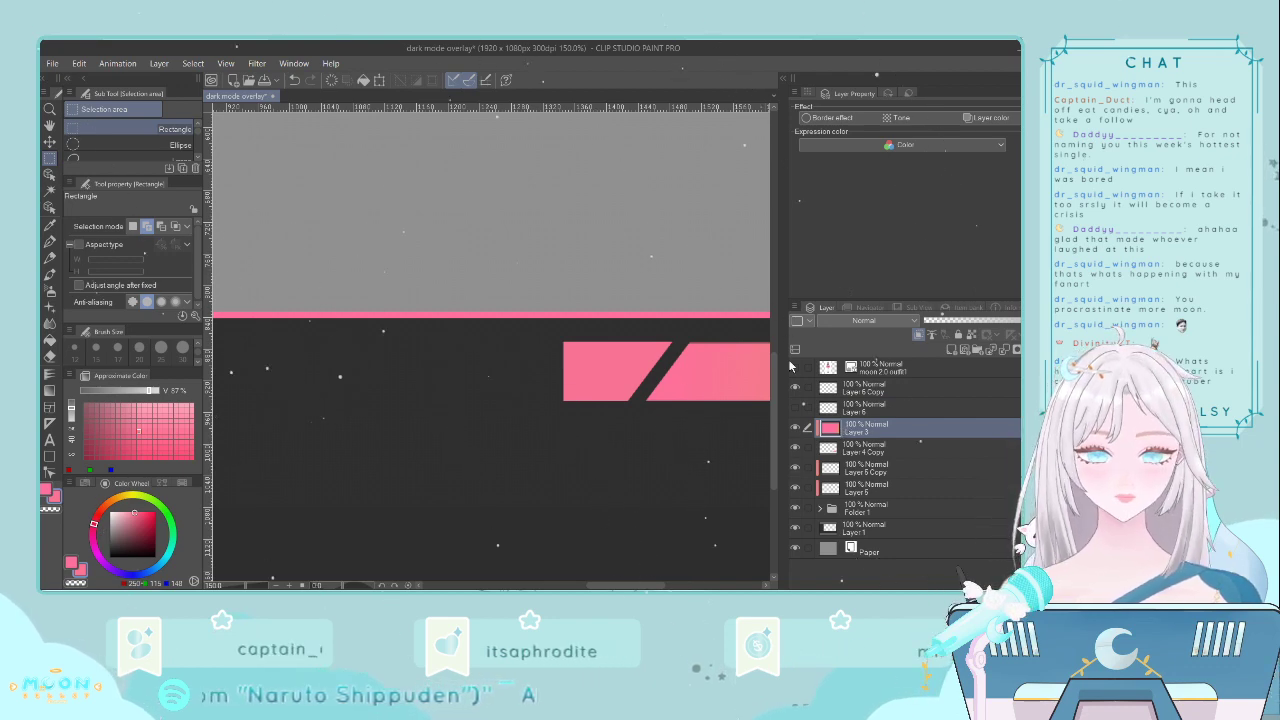
key("ctrl+e")
scroll(678, 398, "down", 6)
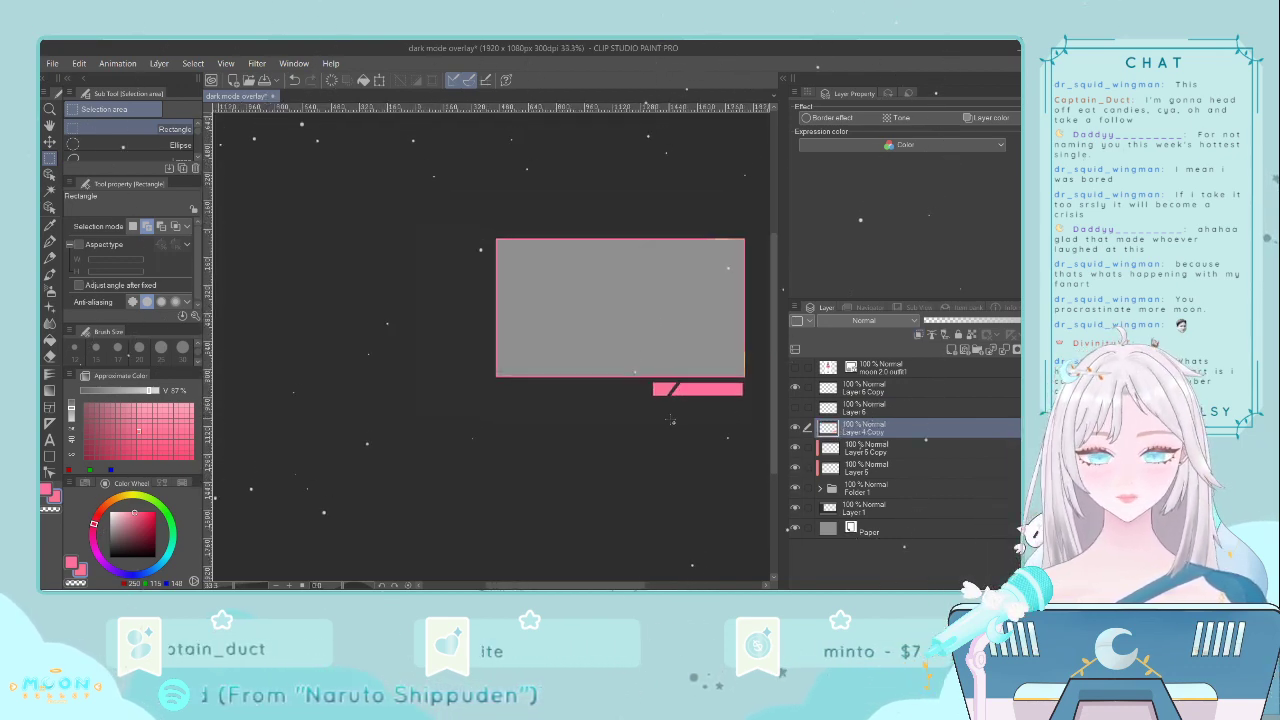
scroll(672, 421, "up", 1)
scroll(672, 421, "up", 1)
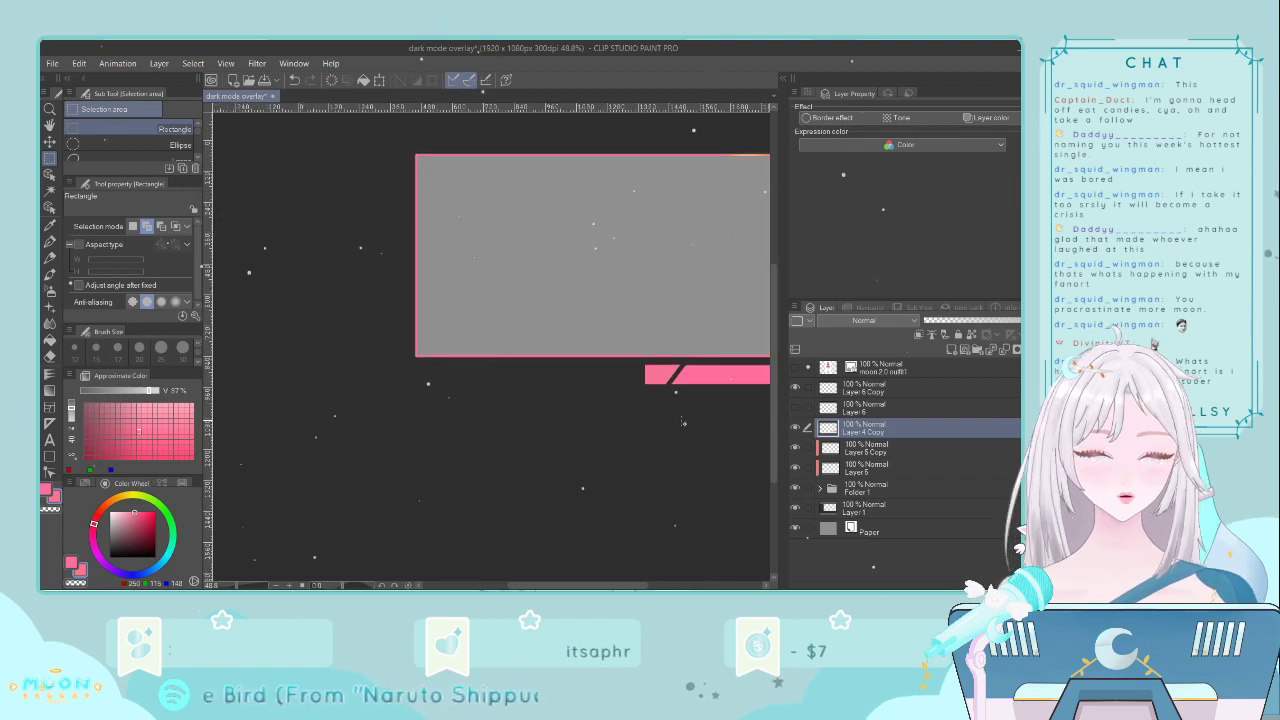
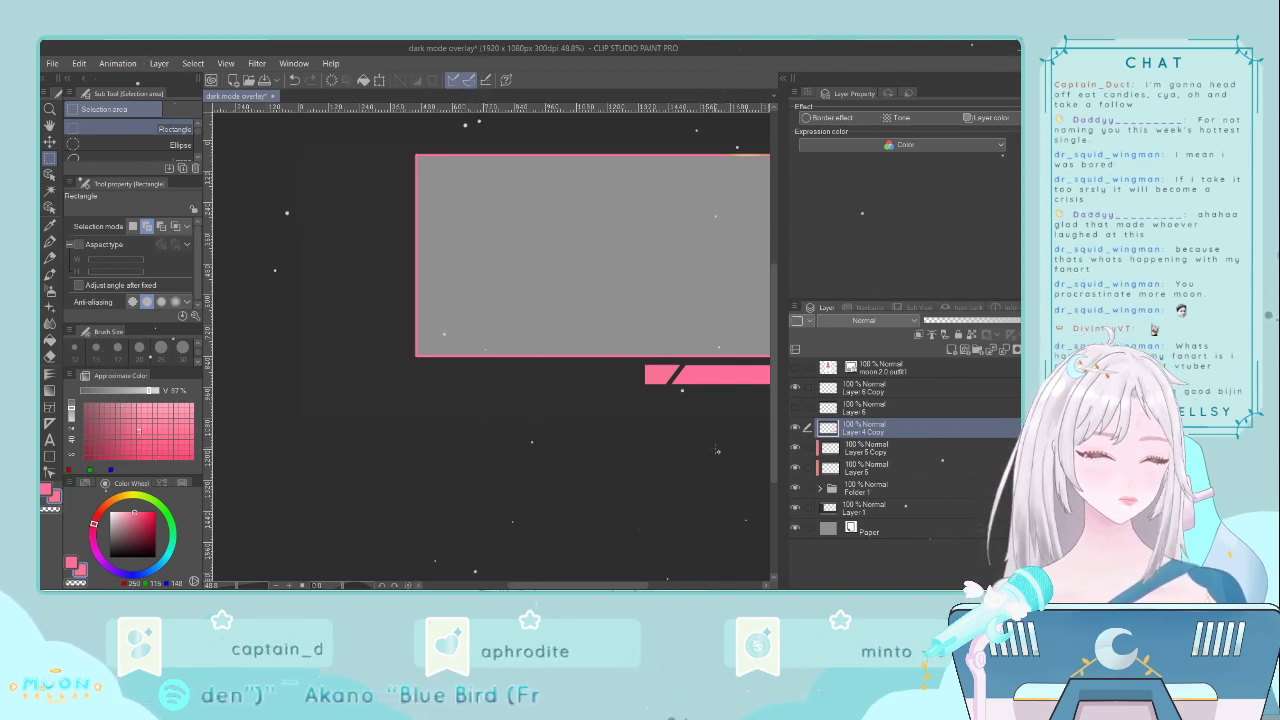
scroll(718, 450, "up", 5)
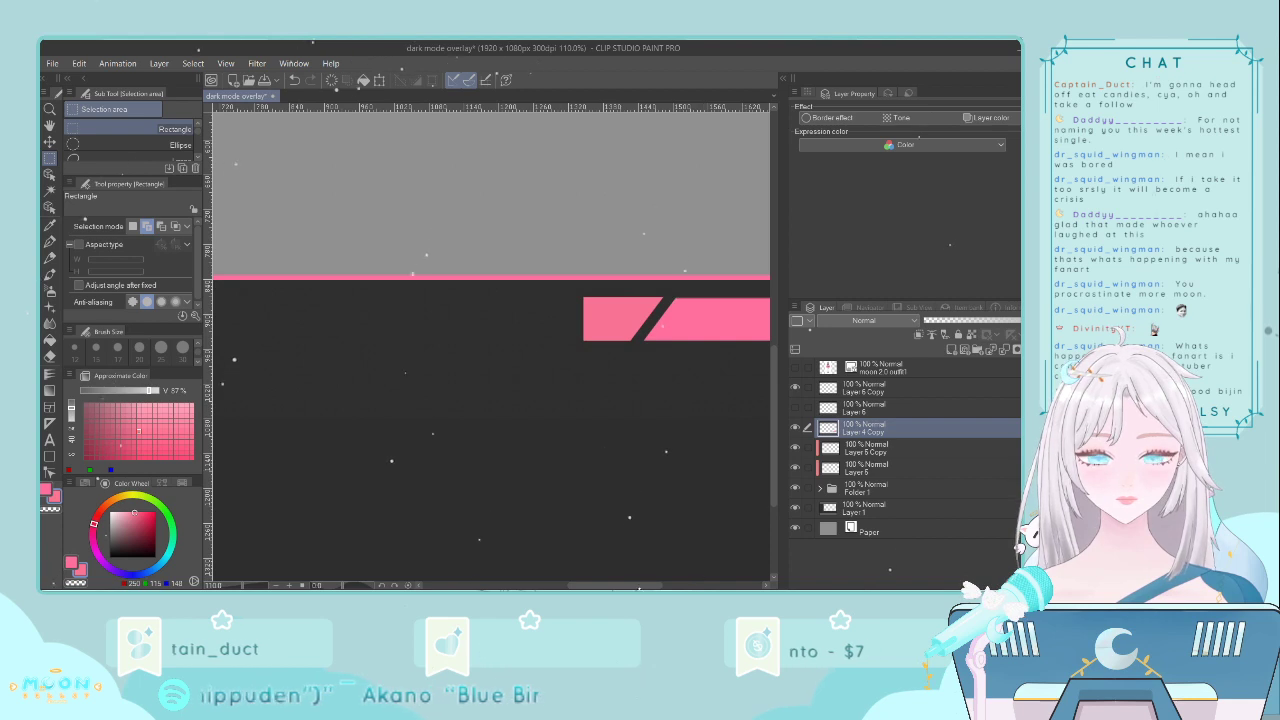
left_click_drag(639, 586, 662, 586)
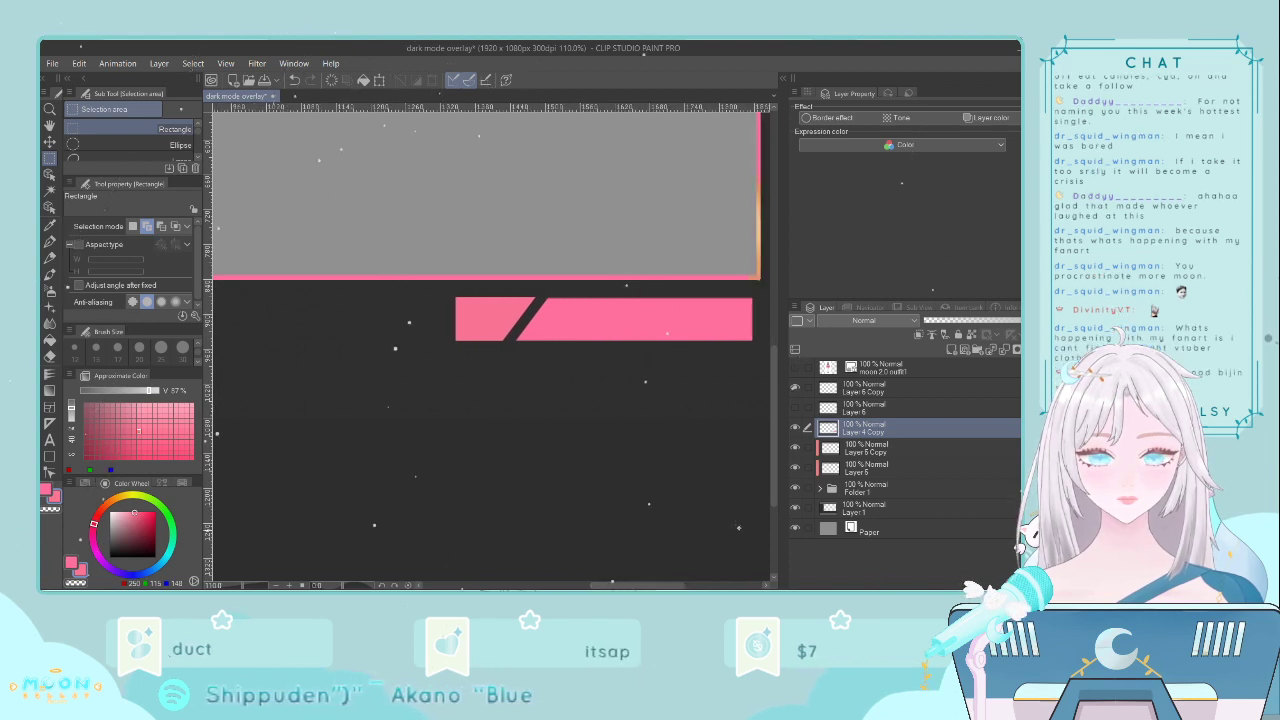
- Check the two pink shape layers by toggling their visibility, and delete the hidden Layer 6
left_click(795, 389)
left_click(795, 389)
left_click(870, 389)
left_click(793, 408)
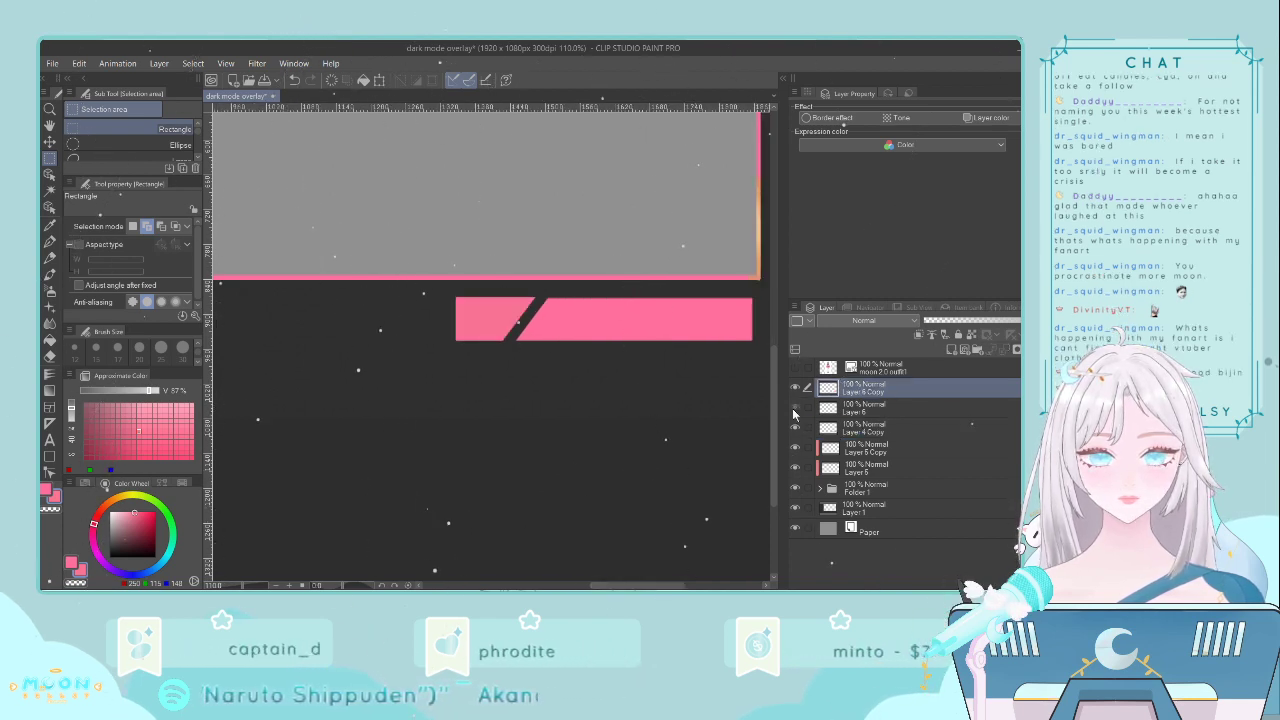
left_click(795, 408)
left_click(795, 408)
left_click(862, 408)
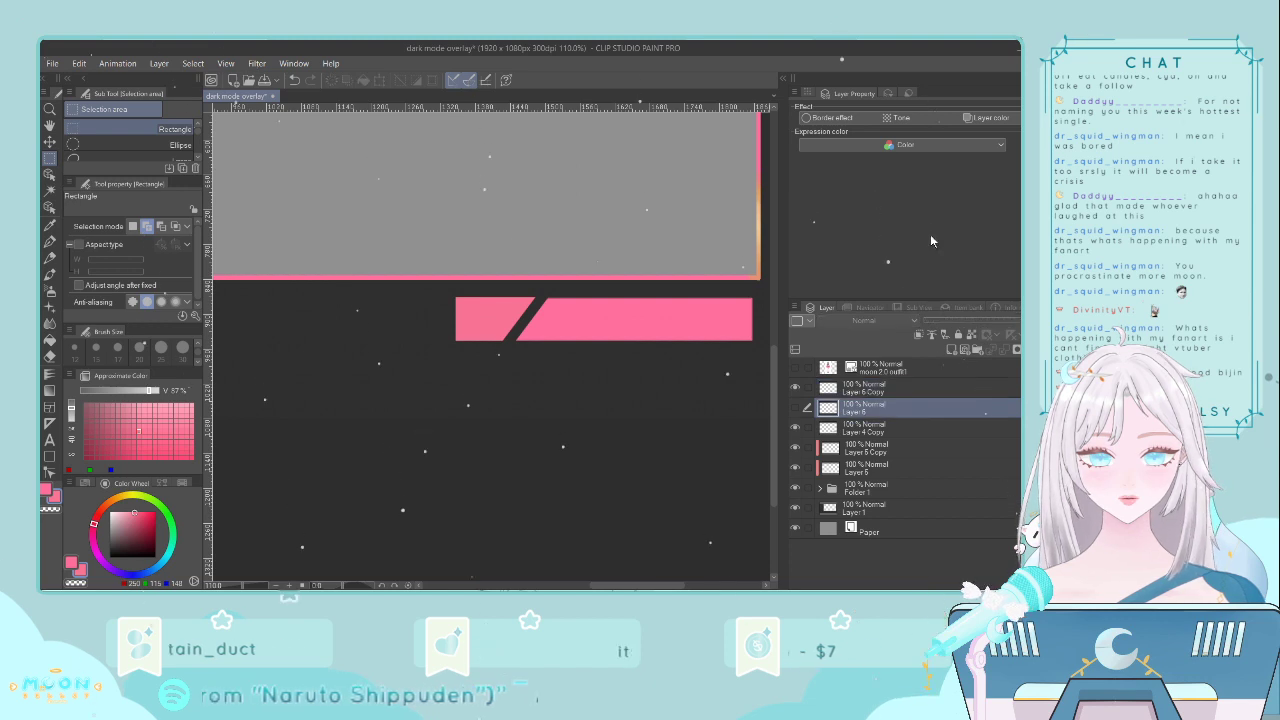
key("Delete")
- Duplicate the Layer 6 Copy layer and place the duplicate directly beneath it in the layer stack
left_click(861, 388)
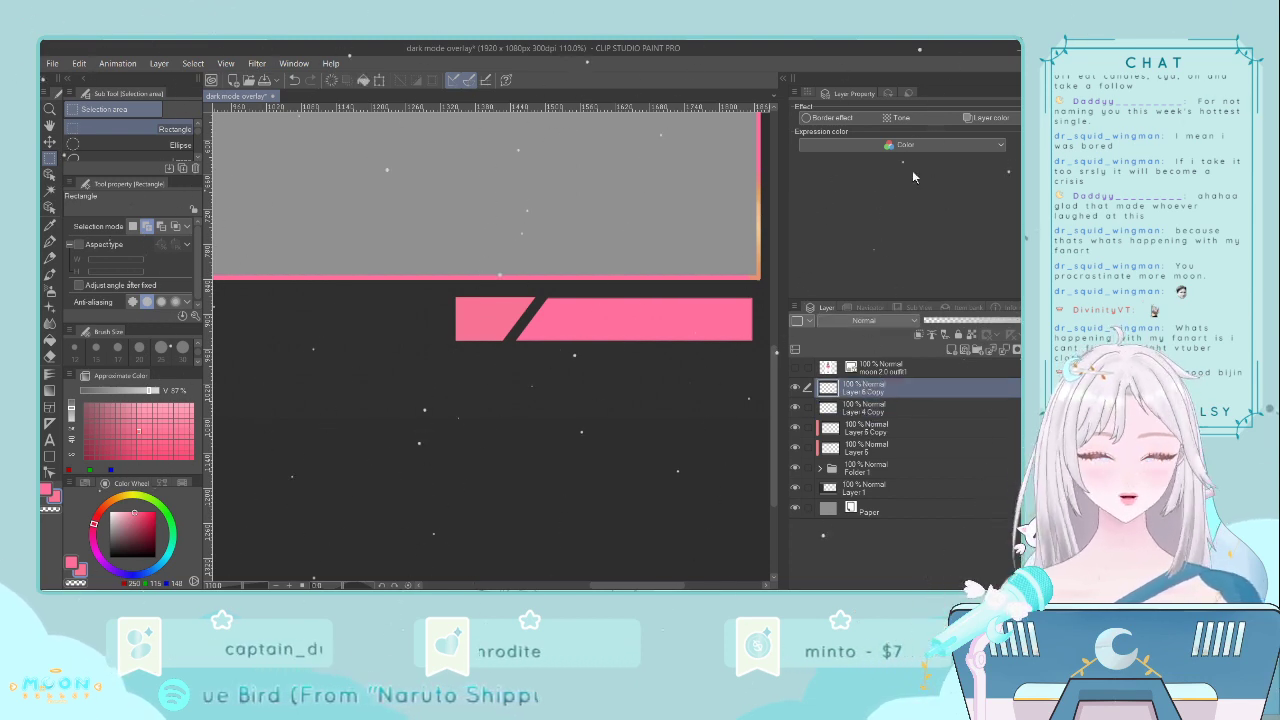
key("ctrl+v")
left_click_drag(869, 392, 858, 421)
- Shift the duplicate slanted shape on Layer 6 Copy 2 slightly to the right so it peeks out from behind the original
key("ctrl+t")
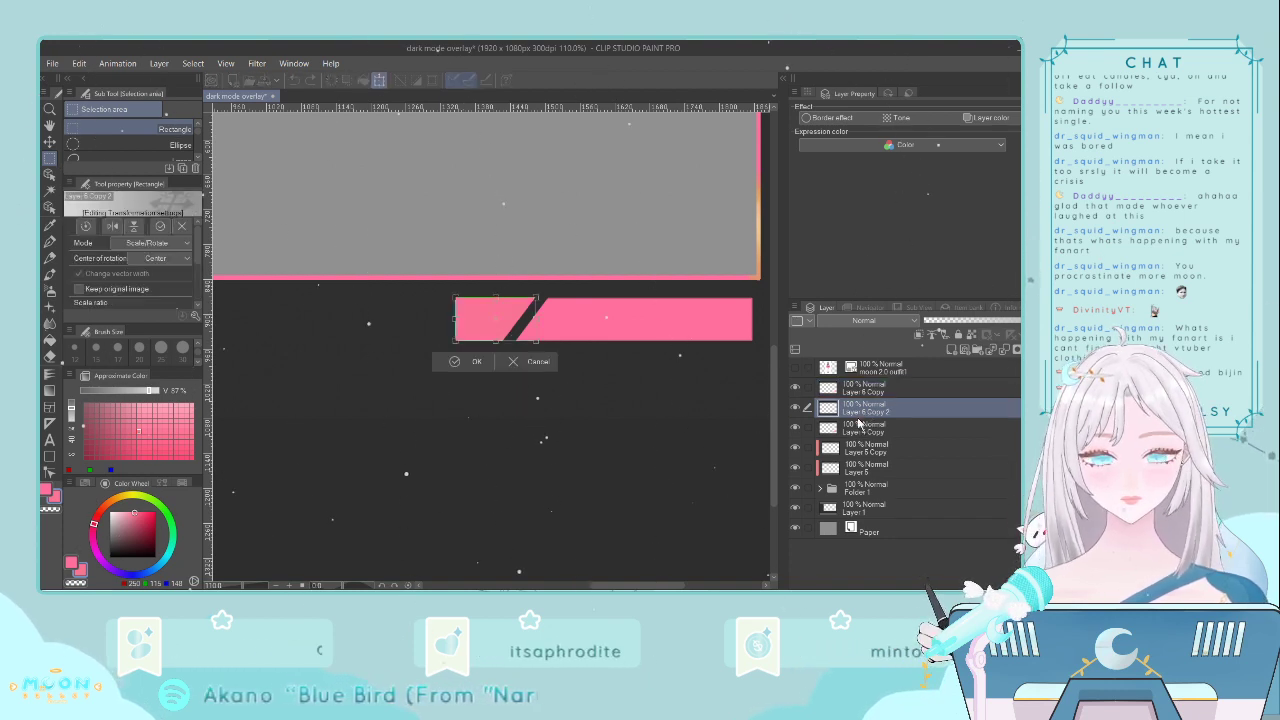
key("Right")
key("Right")
key("Right")
key("Right")
key("Right")
key("Right")
key("Right")
key("Right")
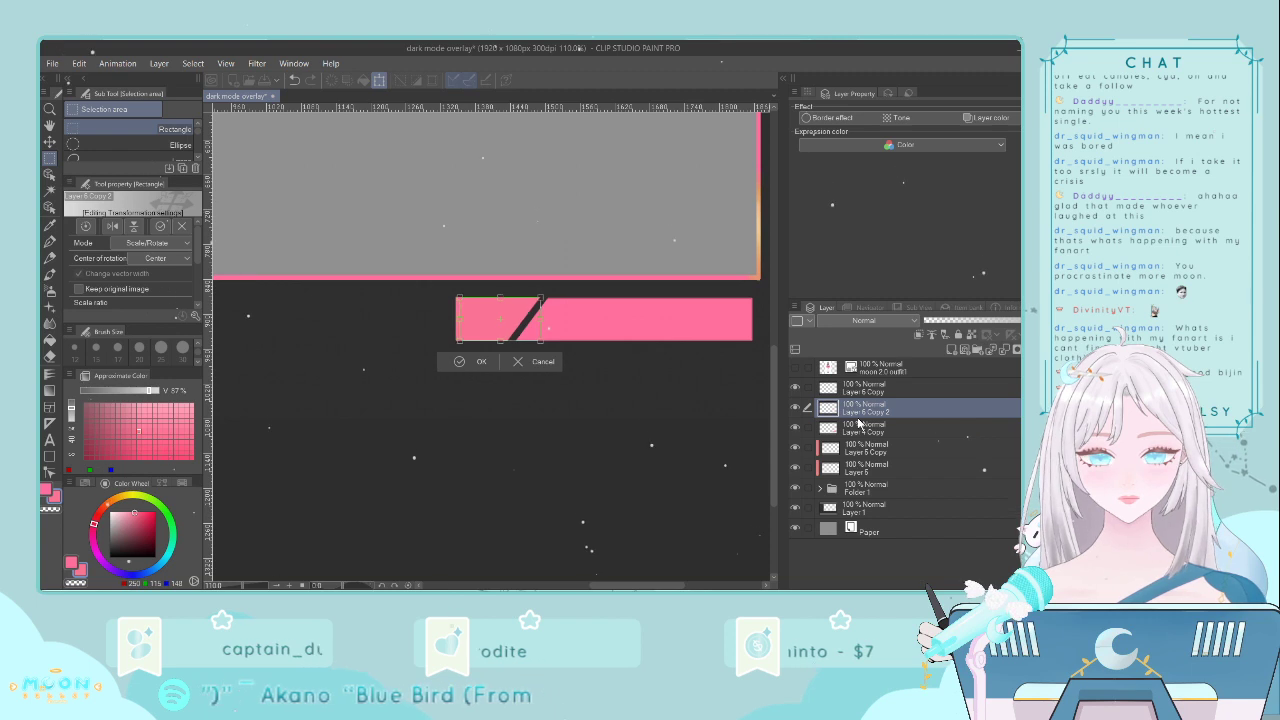
key("Return")
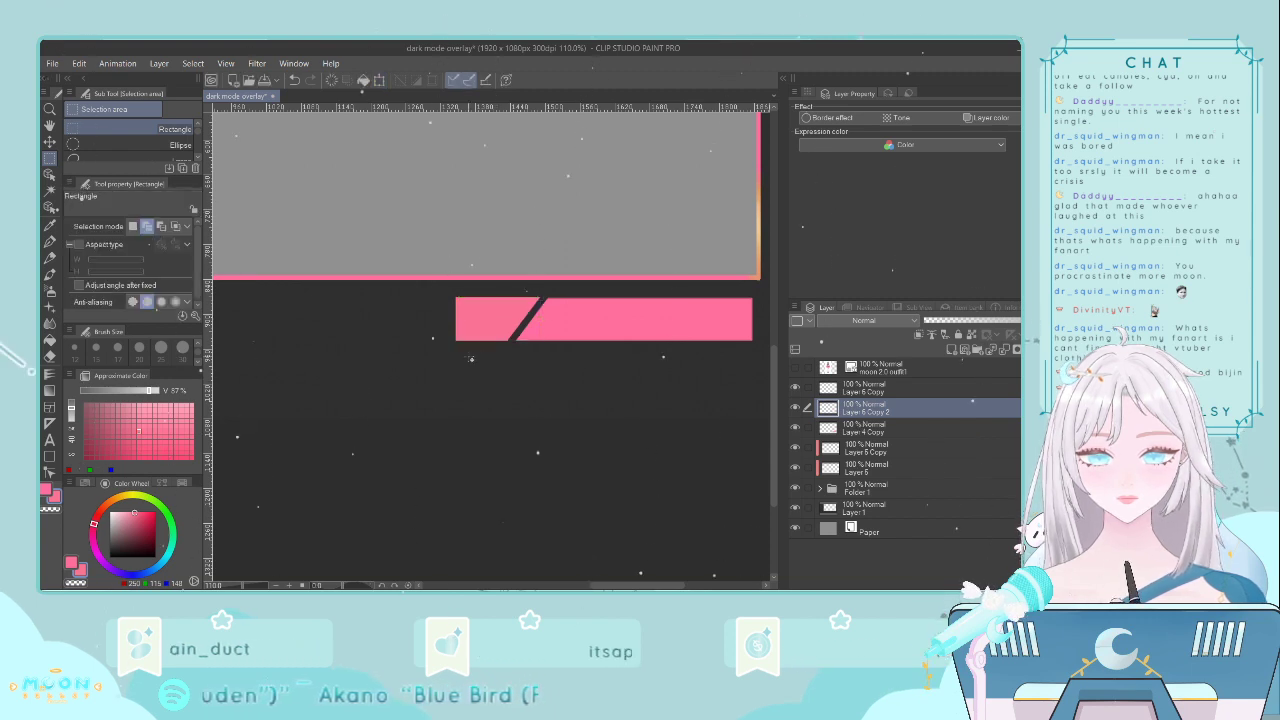
- Add a new layer above Layer 6 Copy 2 and sample the light orange from the frame's corner highlight
left_click(951, 349)
key("ctrl+minus")
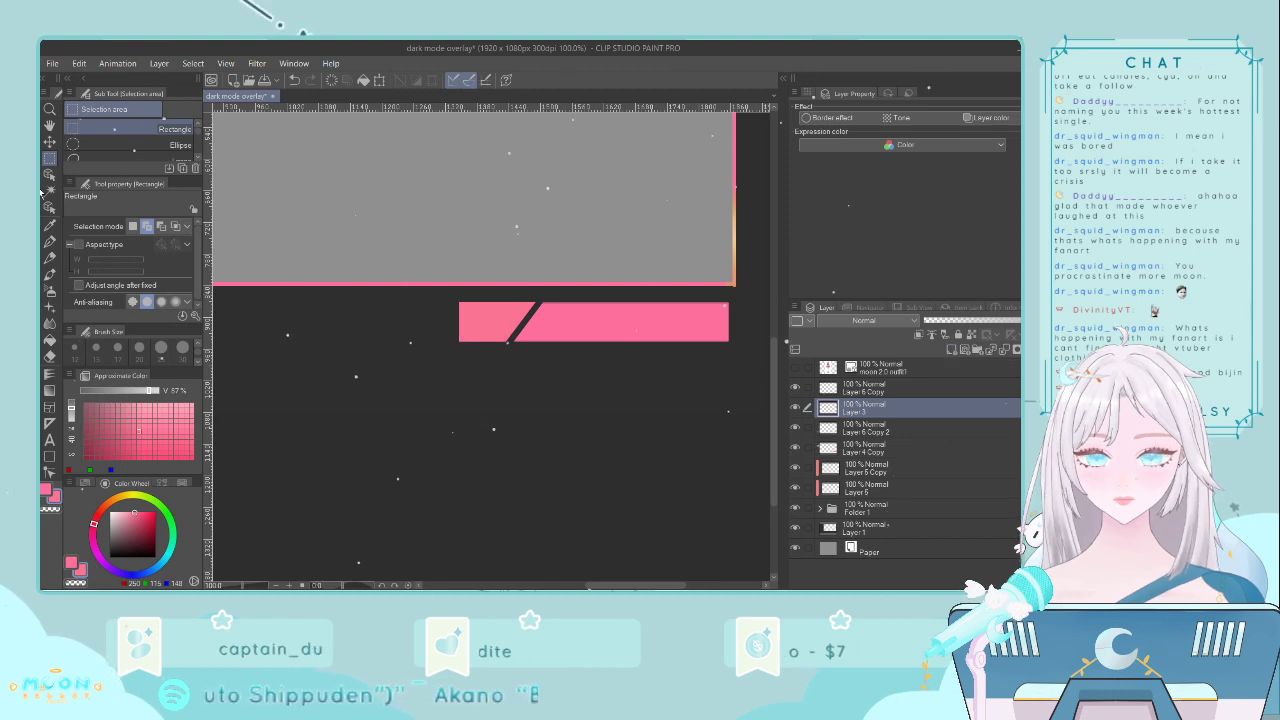
key("i")
left_click(738, 234)
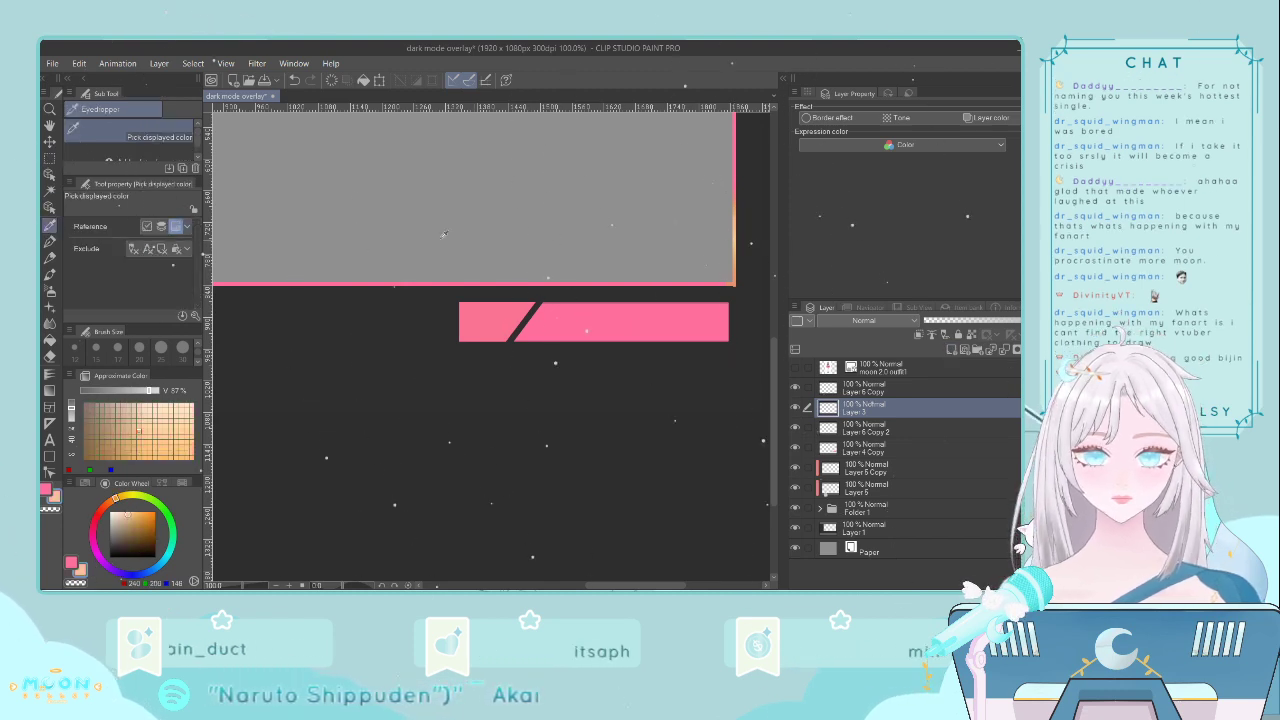
- Fill a rectangle over the slanted left piece with the sampled orange and clip that layer to Layer 6 Copy 2
key("m")
left_click_drag(420, 290, 581, 395)
left_click(570, 416)
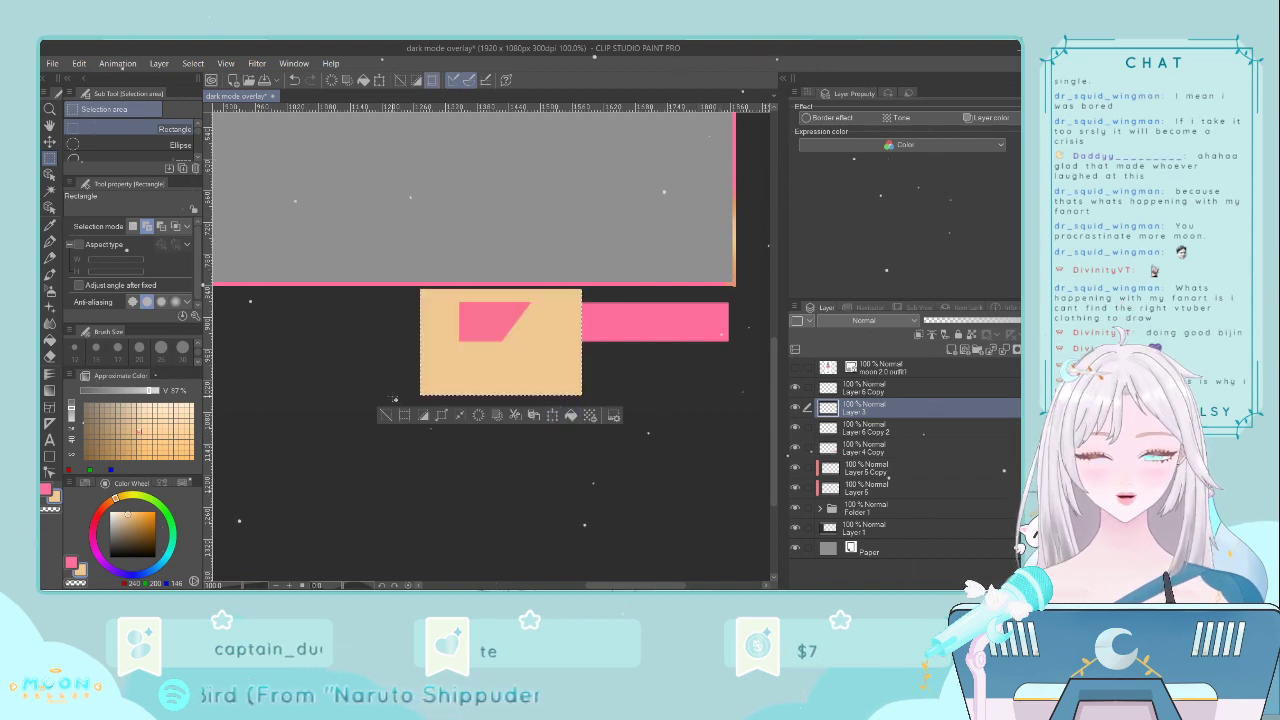
left_click(386, 416)
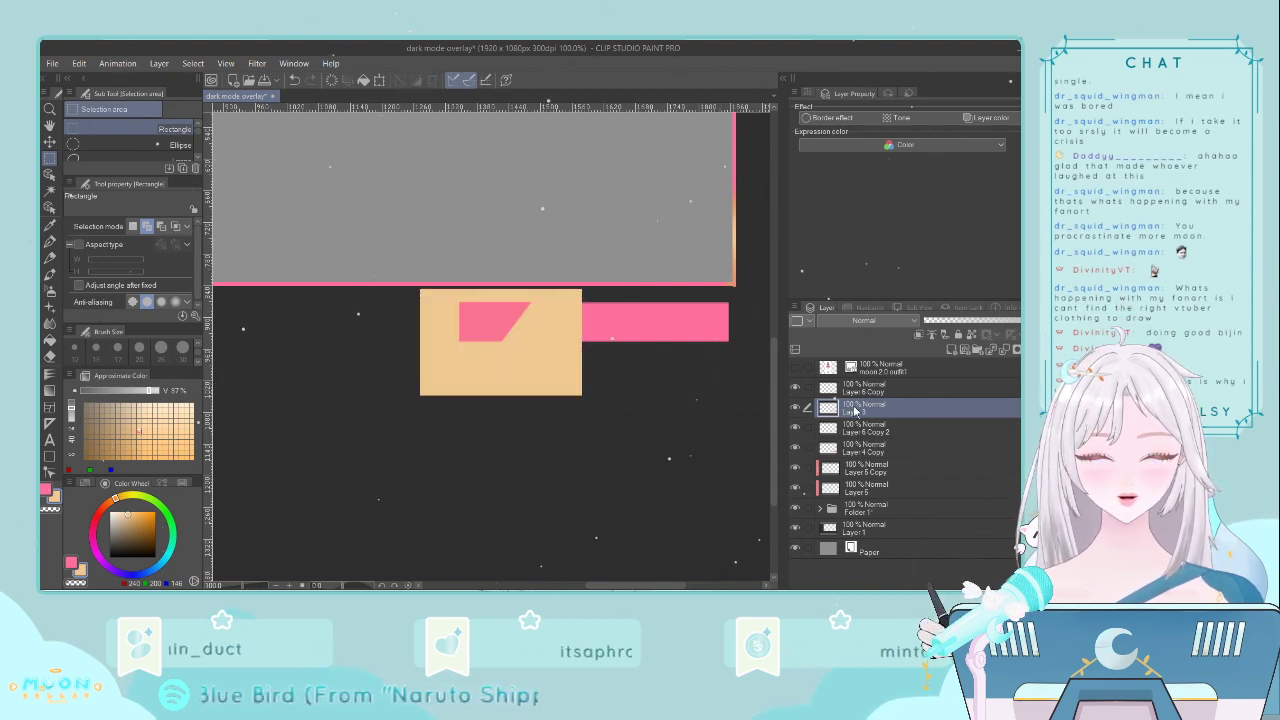
key("ctrl+alt+g")
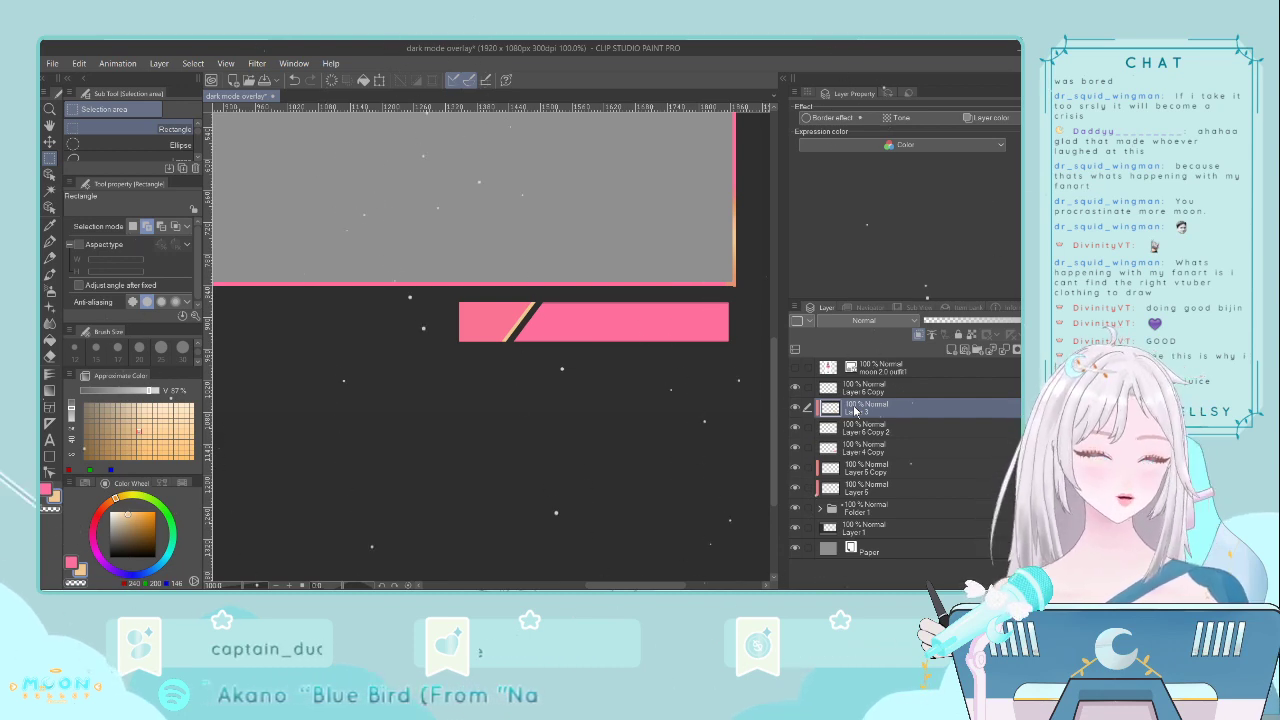
- Check which part of the bar is on Layer 4 Copy by toggling its visibility
left_click(864, 432)
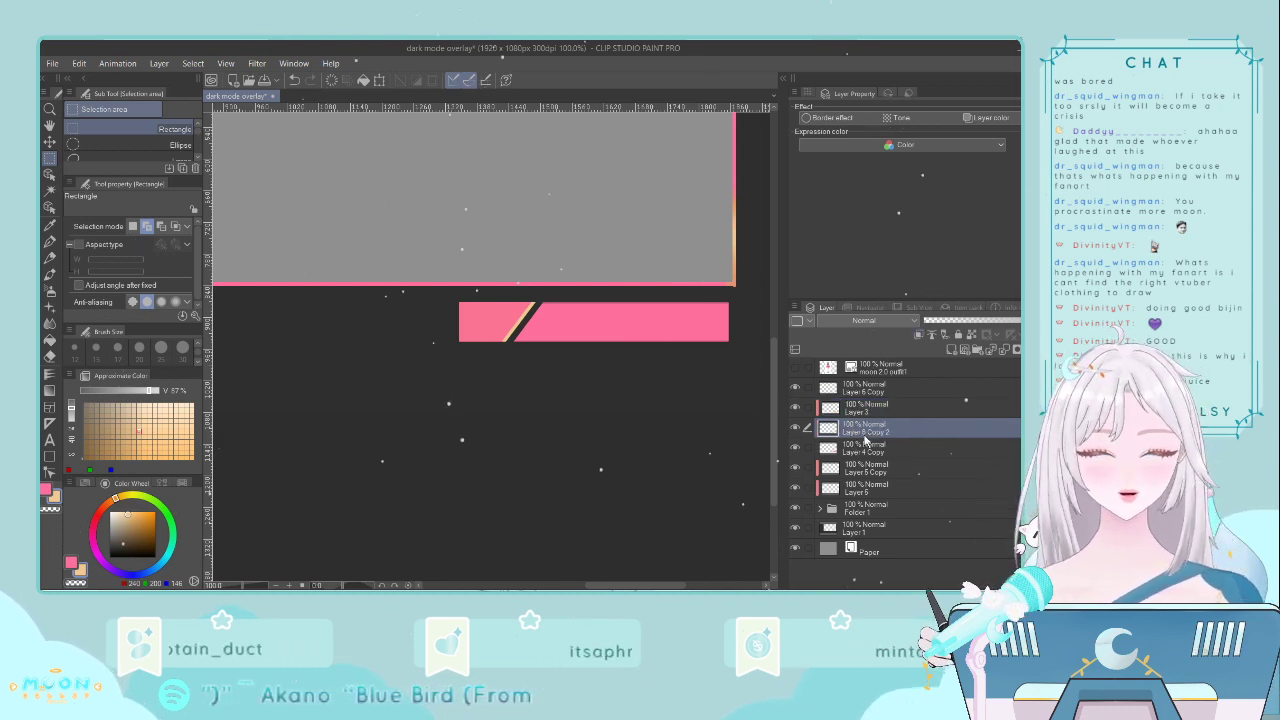
left_click(796, 449)
left_click(796, 449)
left_click(846, 446)
left_click(856, 409)
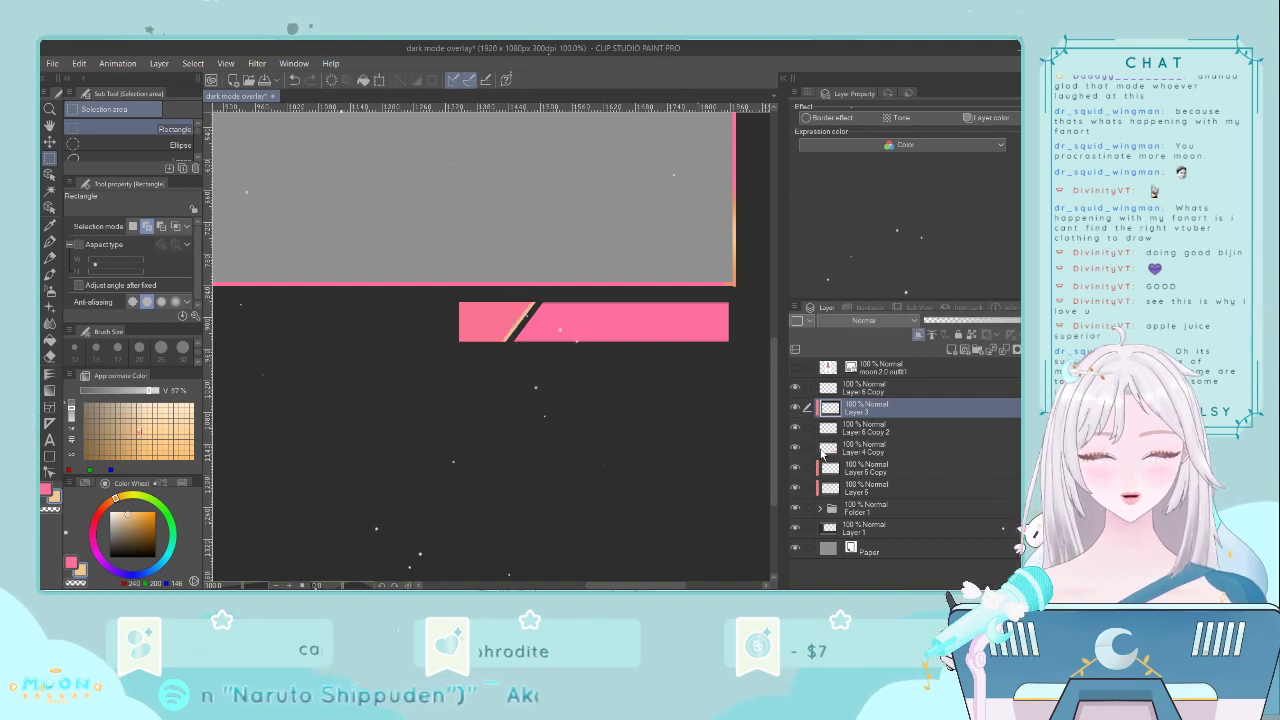
left_click(821, 451)
left_click(796, 448)
left_click(796, 448)
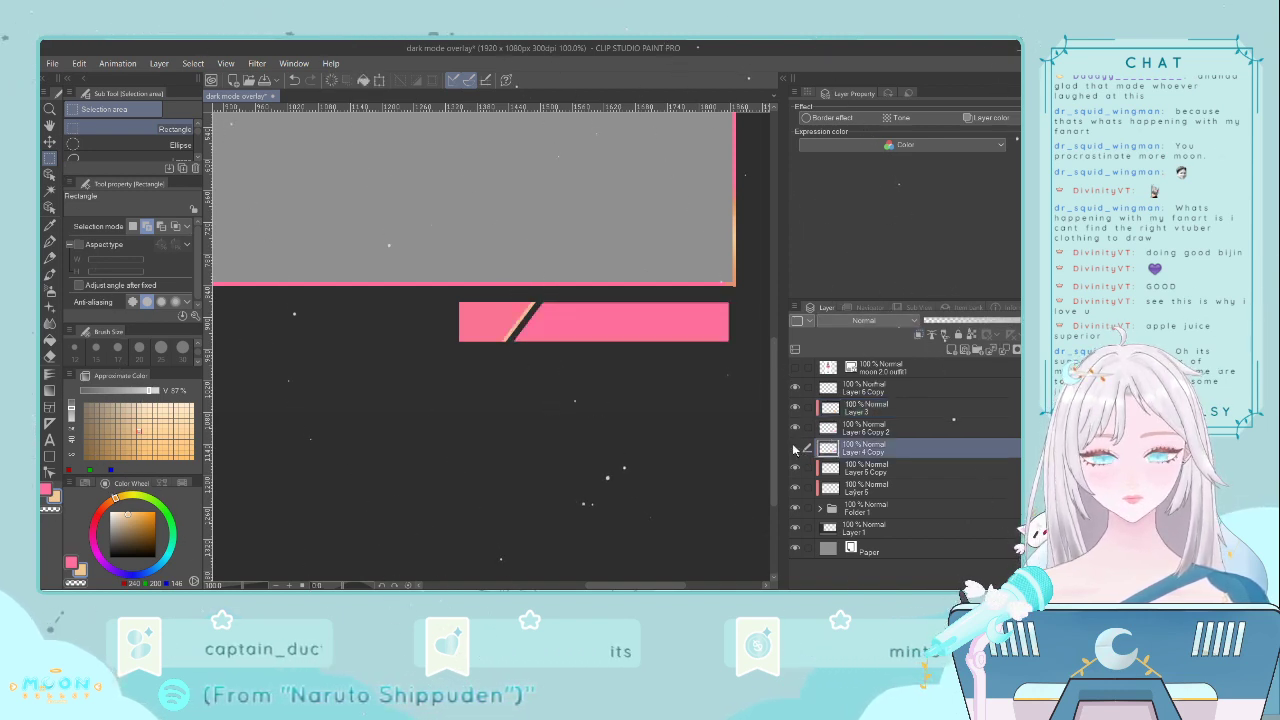
left_click(796, 448)
left_click(796, 448)
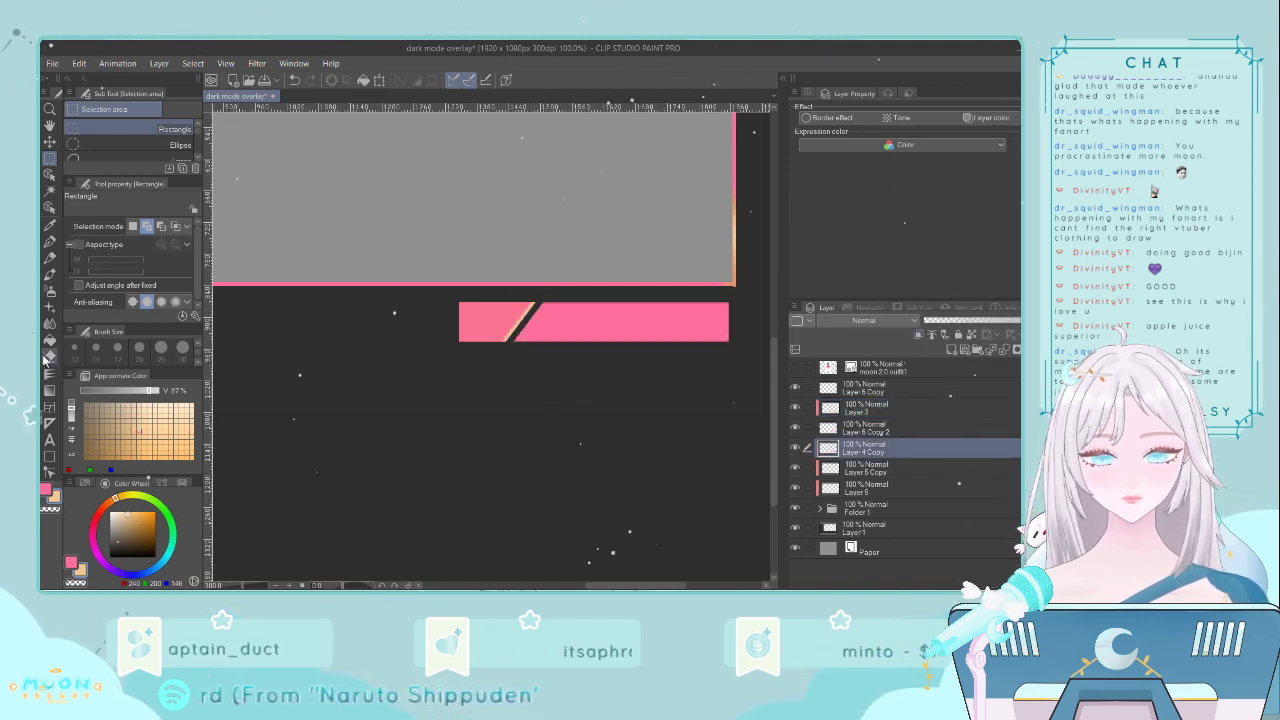
- Apply a diagonal pink-to-orange Foreground to background gradient to the bar's long piece on a new layer clipped to Layer 4 Copy
left_click(951, 350)
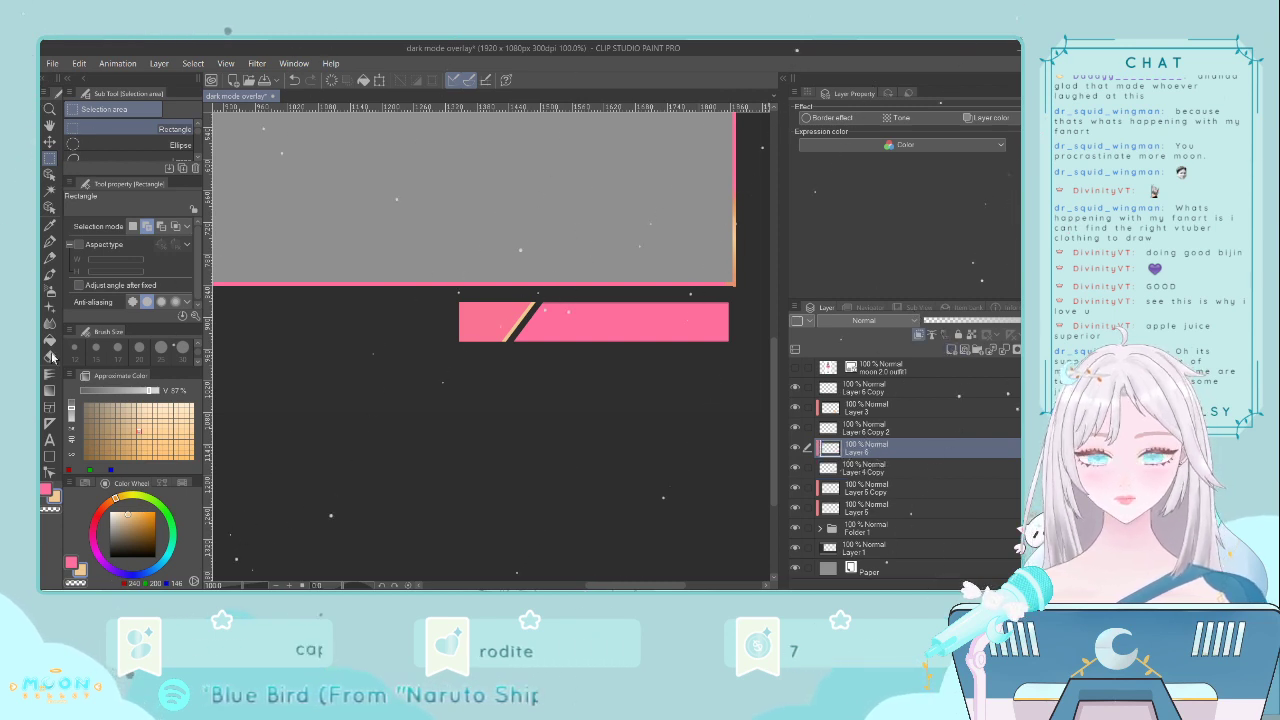
left_click(49, 390)
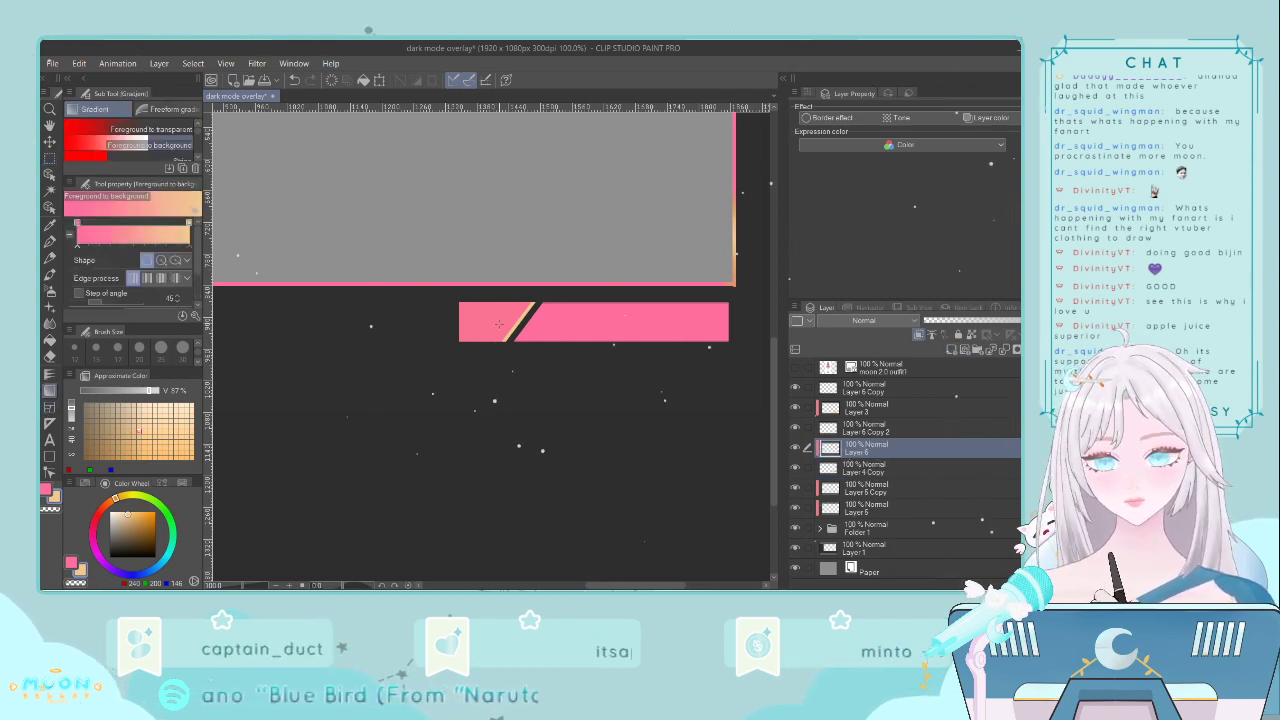
left_click_drag(541, 297, 641, 432)
- Duplicate the Layer 4 Copy layer and select the lower of the two copies
scroll(585, 413, "down", 3)
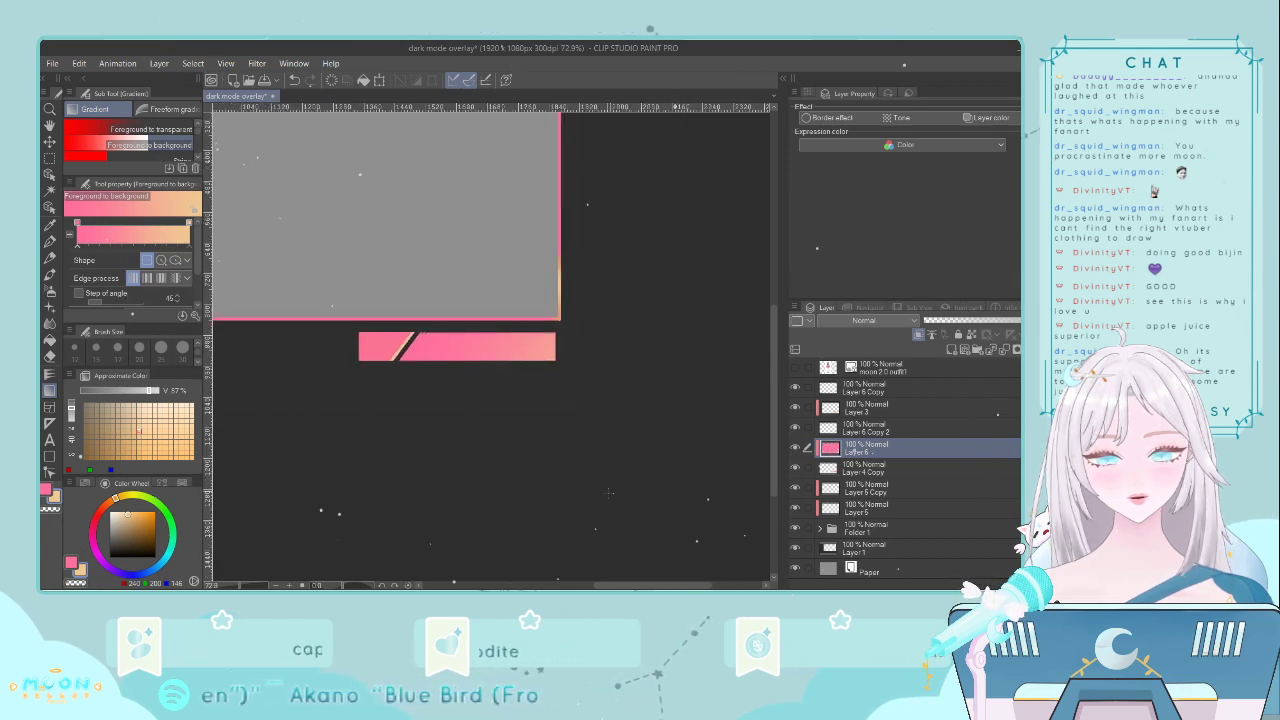
left_click_drag(630, 586, 610, 587)
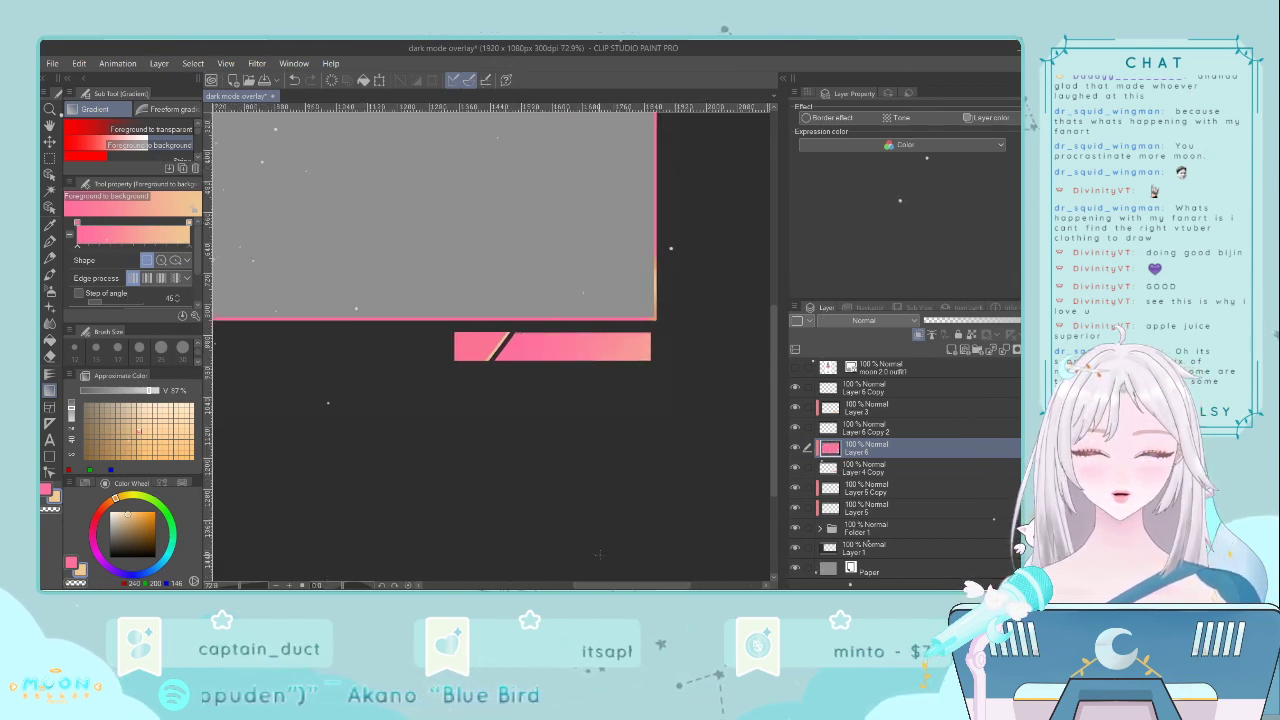
scroll(557, 407, "up", 1)
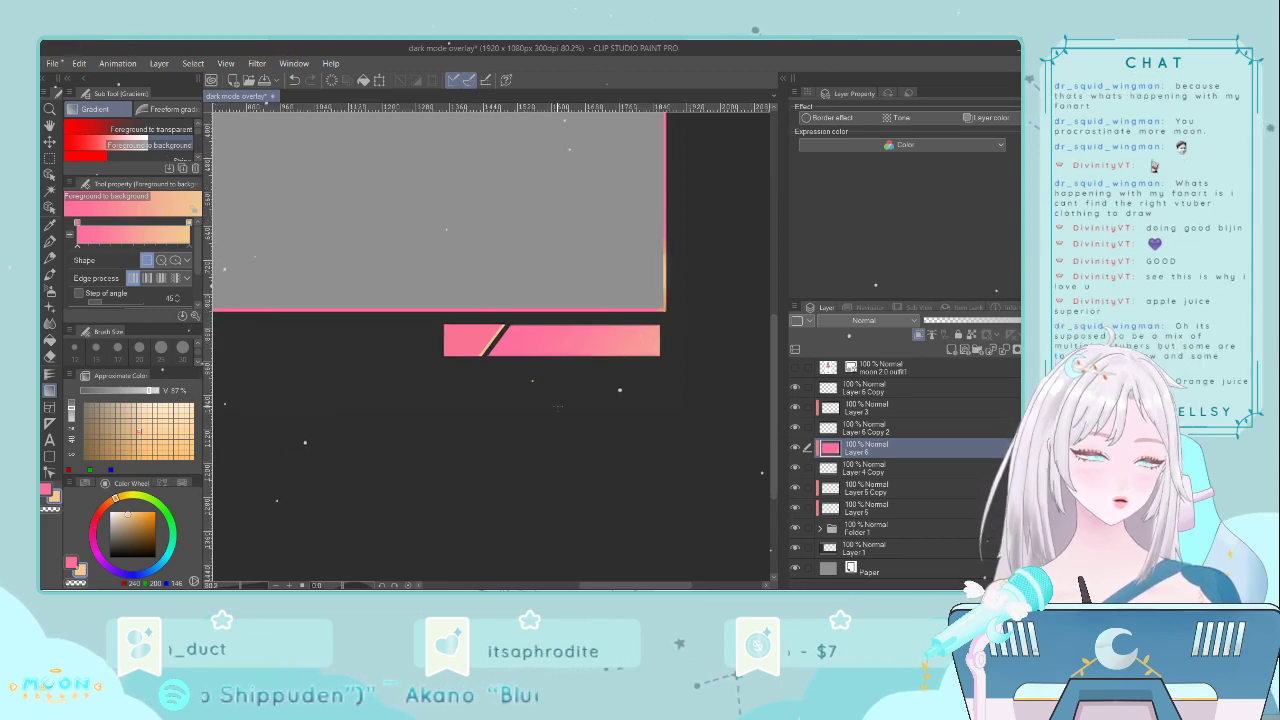
scroll(640, 410, "up", 1)
scroll(640, 459, "up", 1)
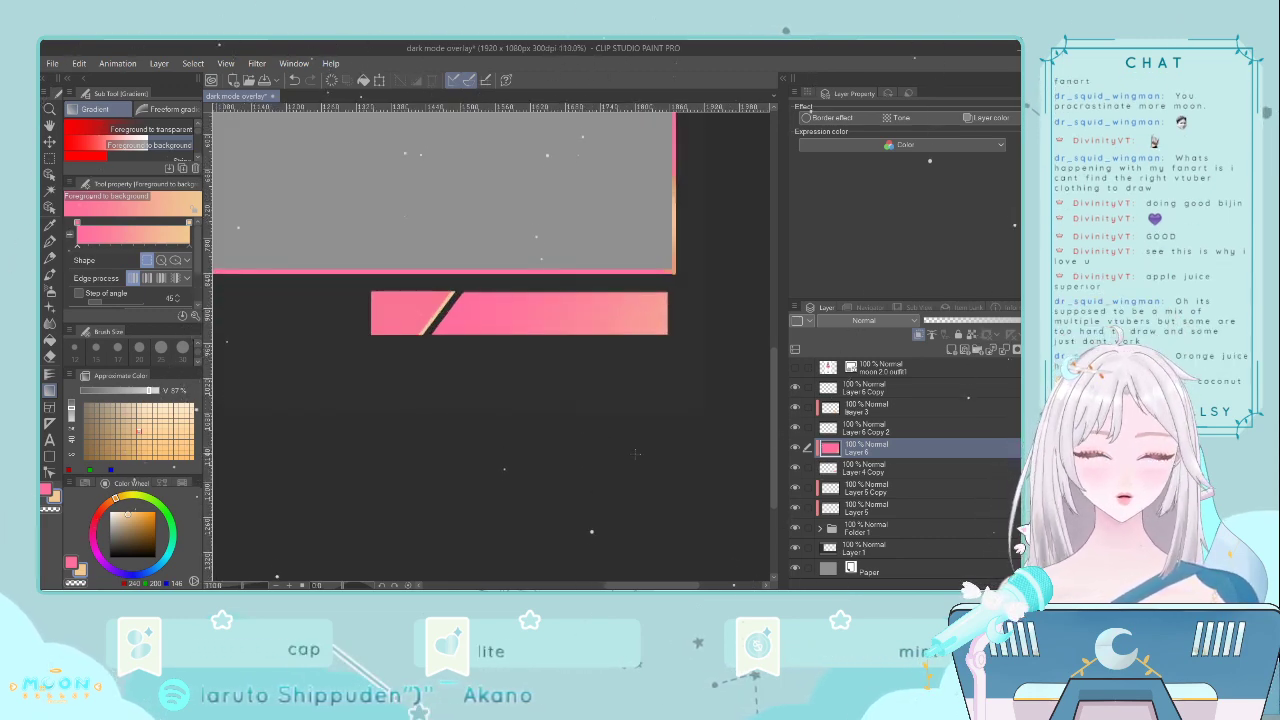
left_click(855, 466)
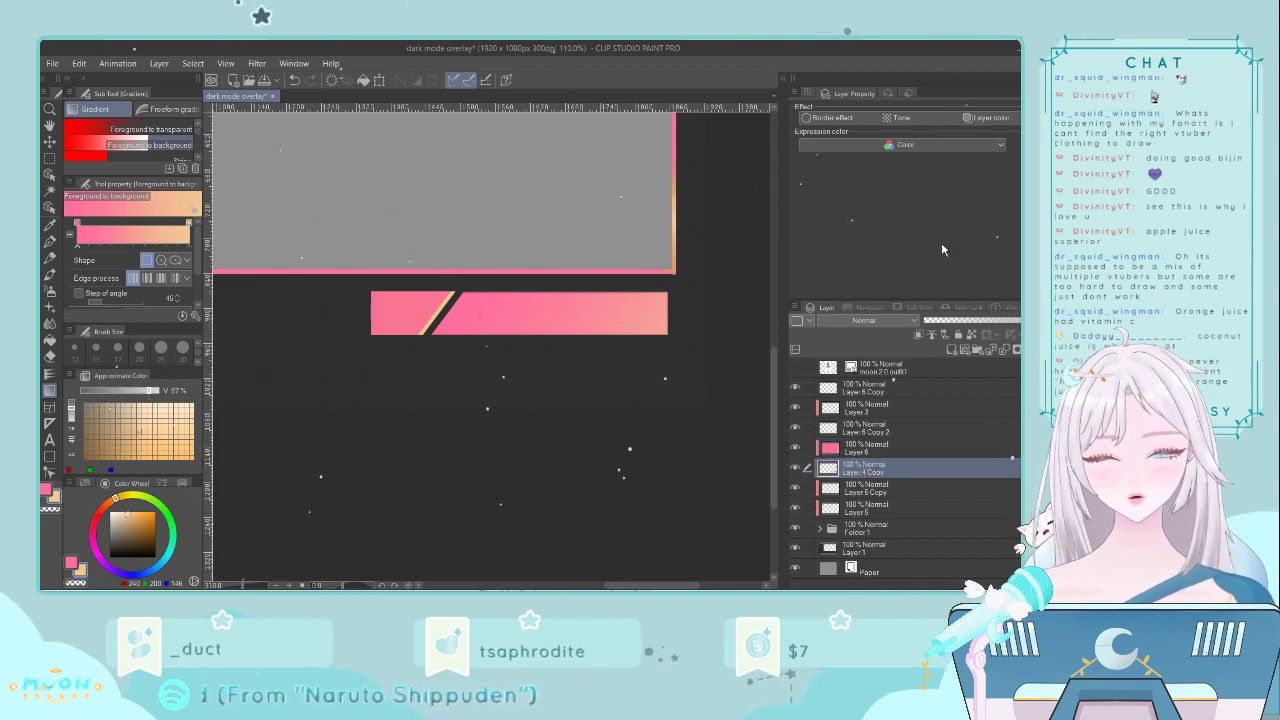
key("ctrl+c")
key("ctrl+v")
left_click(874, 488)
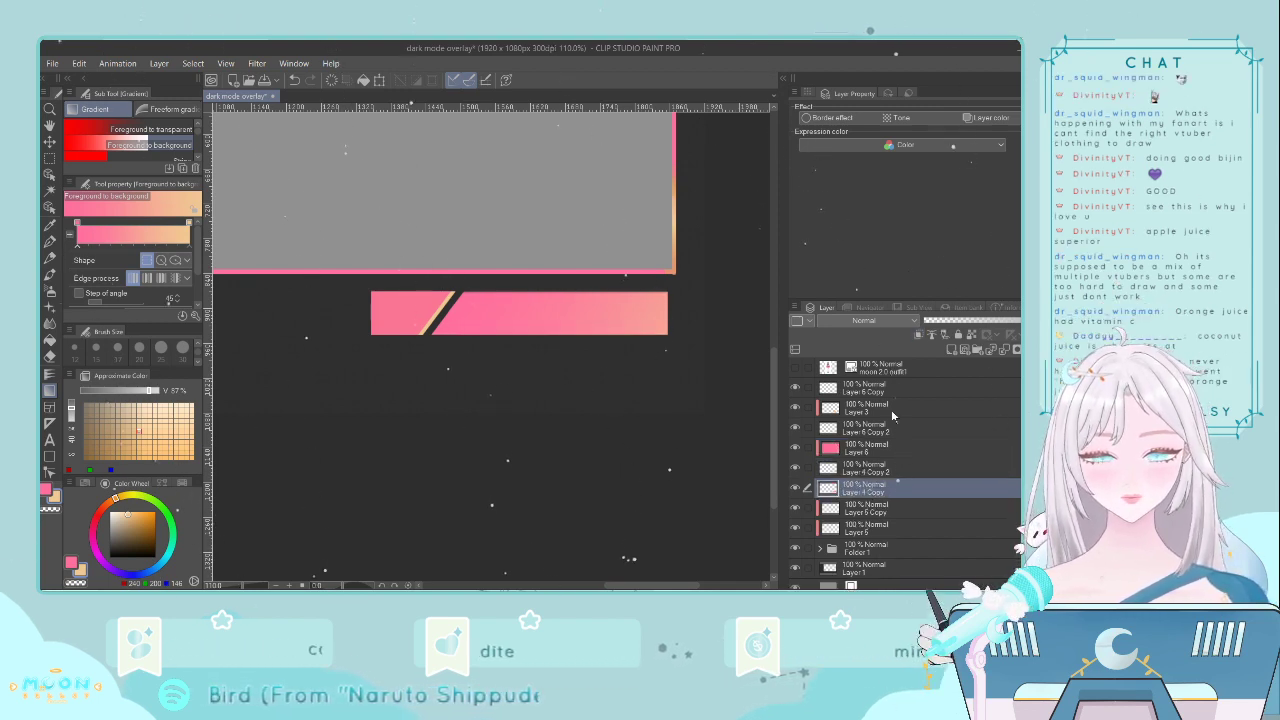
- Fill a rectangle around the whole bar with the highlight orange on a new layer clipped to Layer 4 Copy
left_click(951, 350)
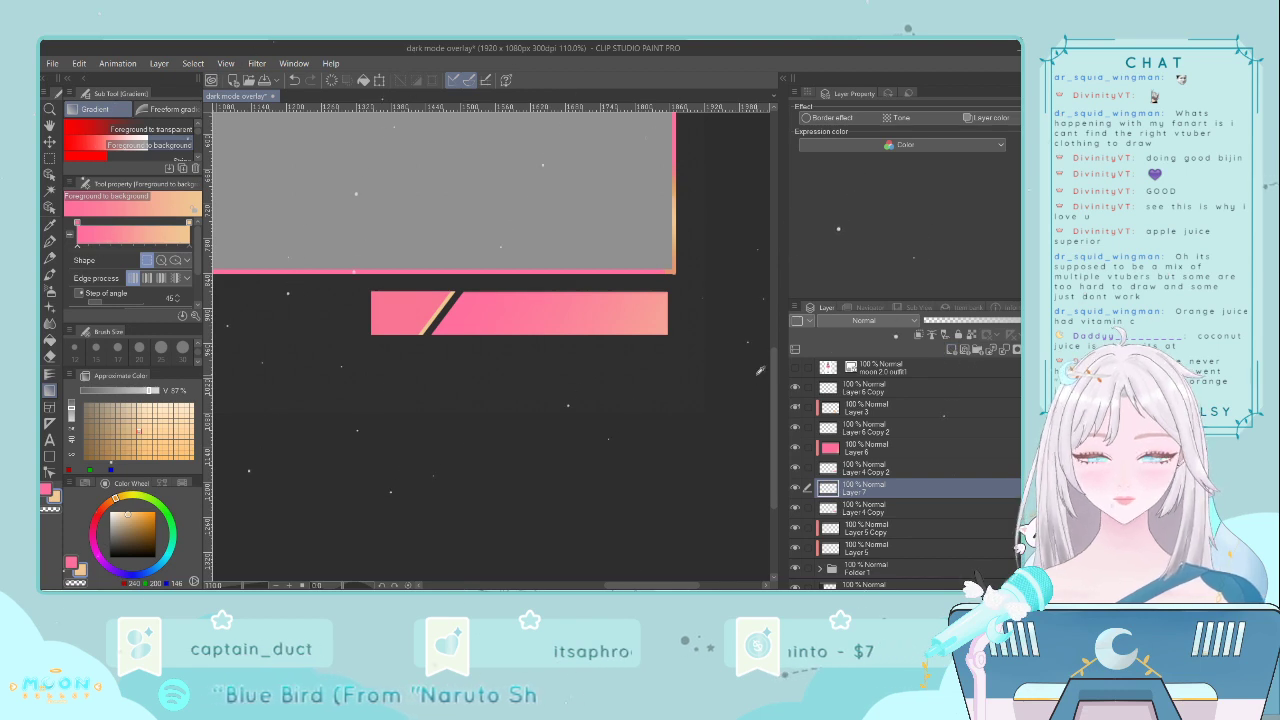
left_click(50, 227)
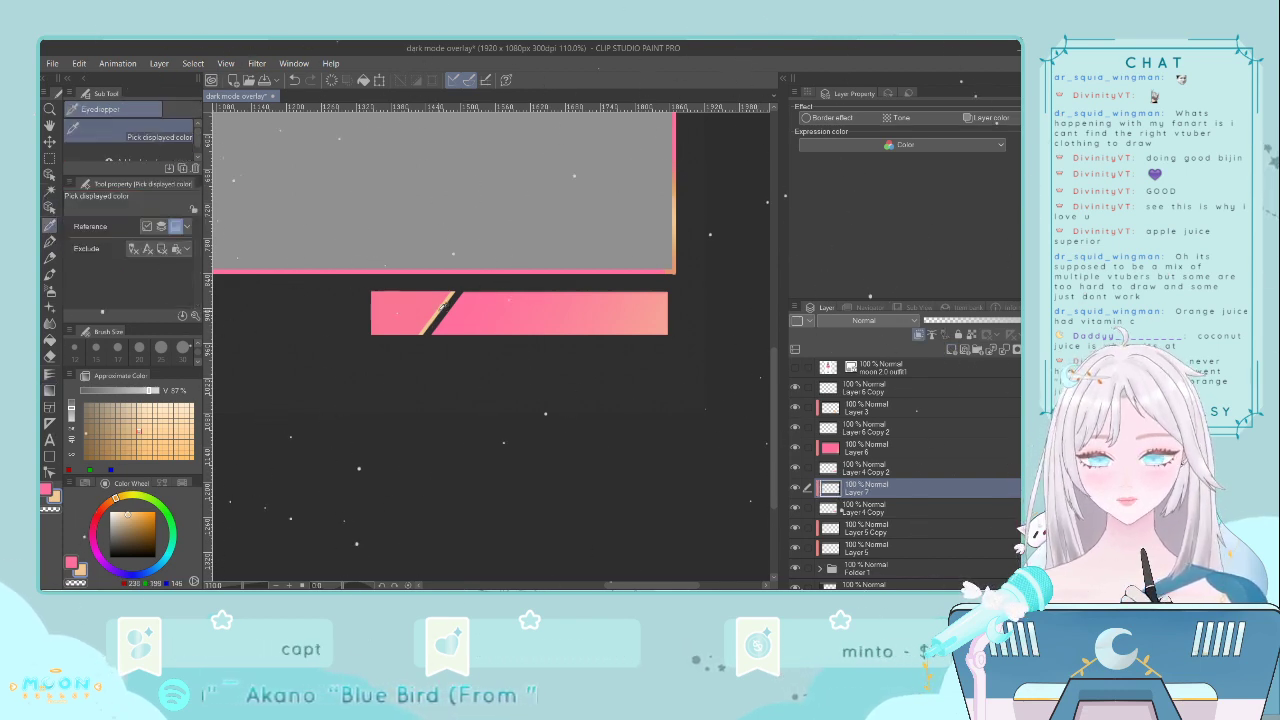
left_click(50, 158)
left_click_drag(355, 272, 704, 383)
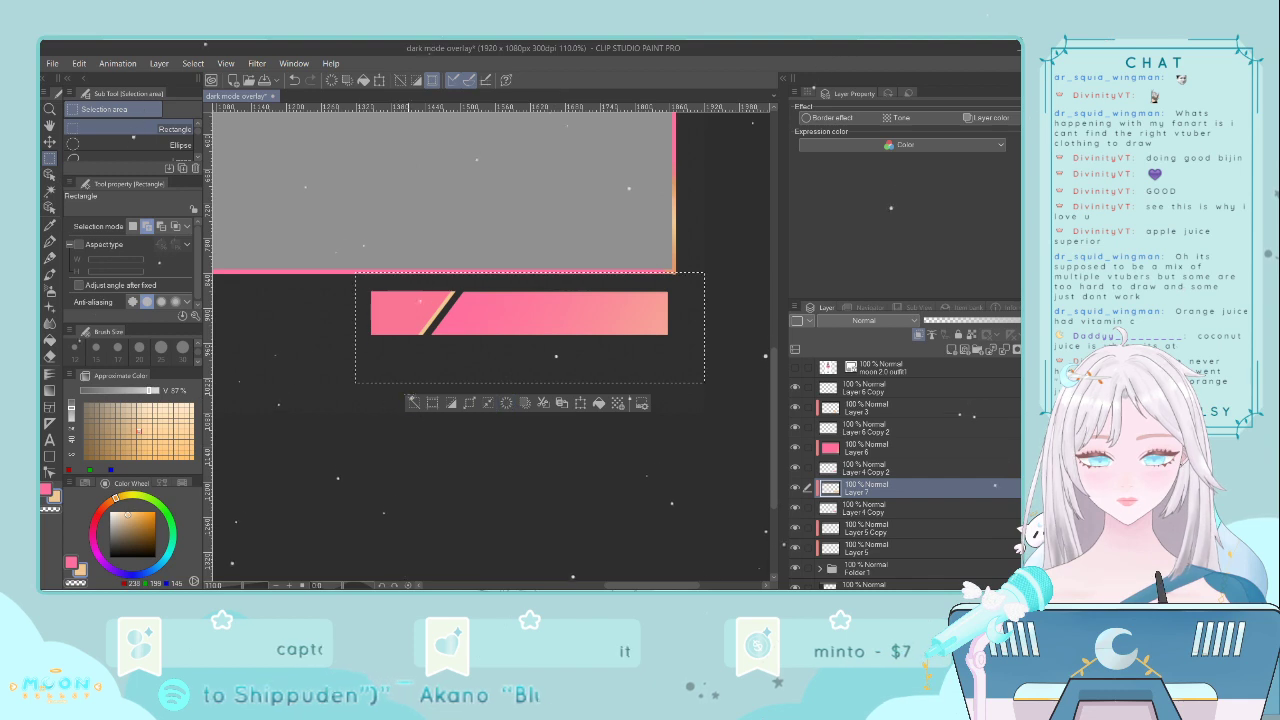
left_click(413, 402)
- Shift Layer 7 and Layer 4 Copy together slightly right so an orange edge peeks out at the bar's right end
left_click(897, 470)
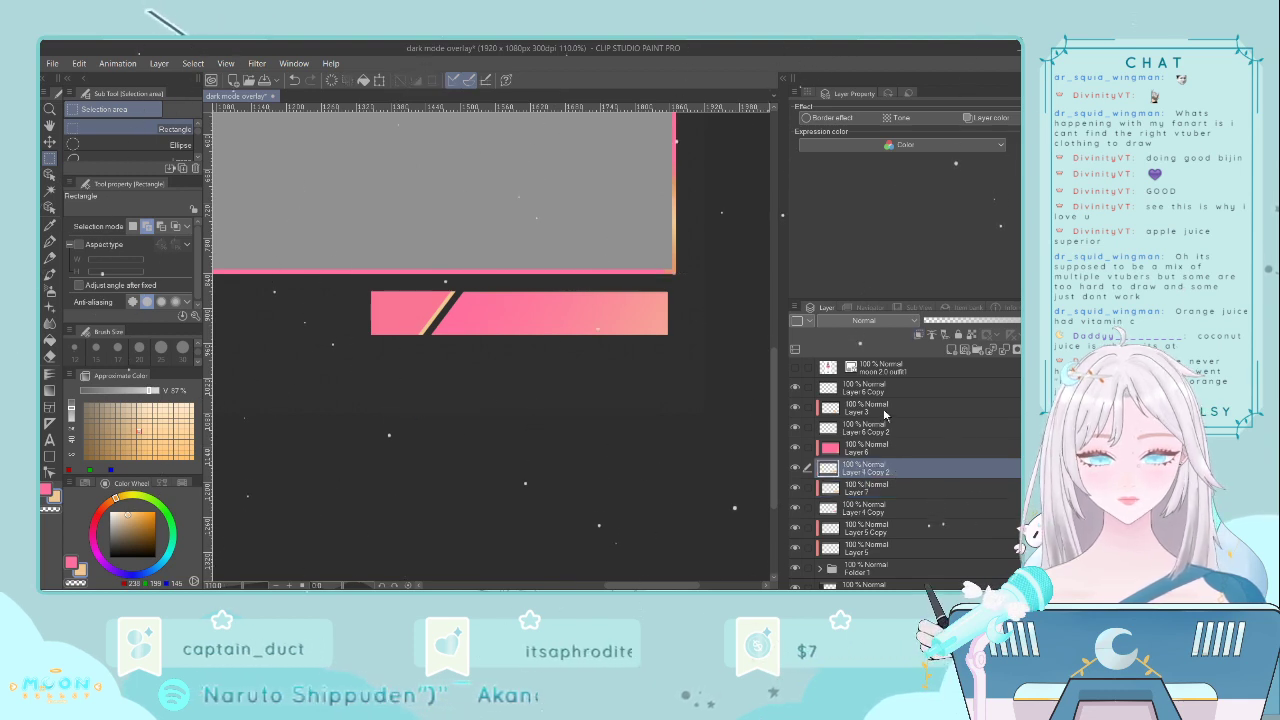
left_click(884, 413, "shift")
left_click(866, 488)
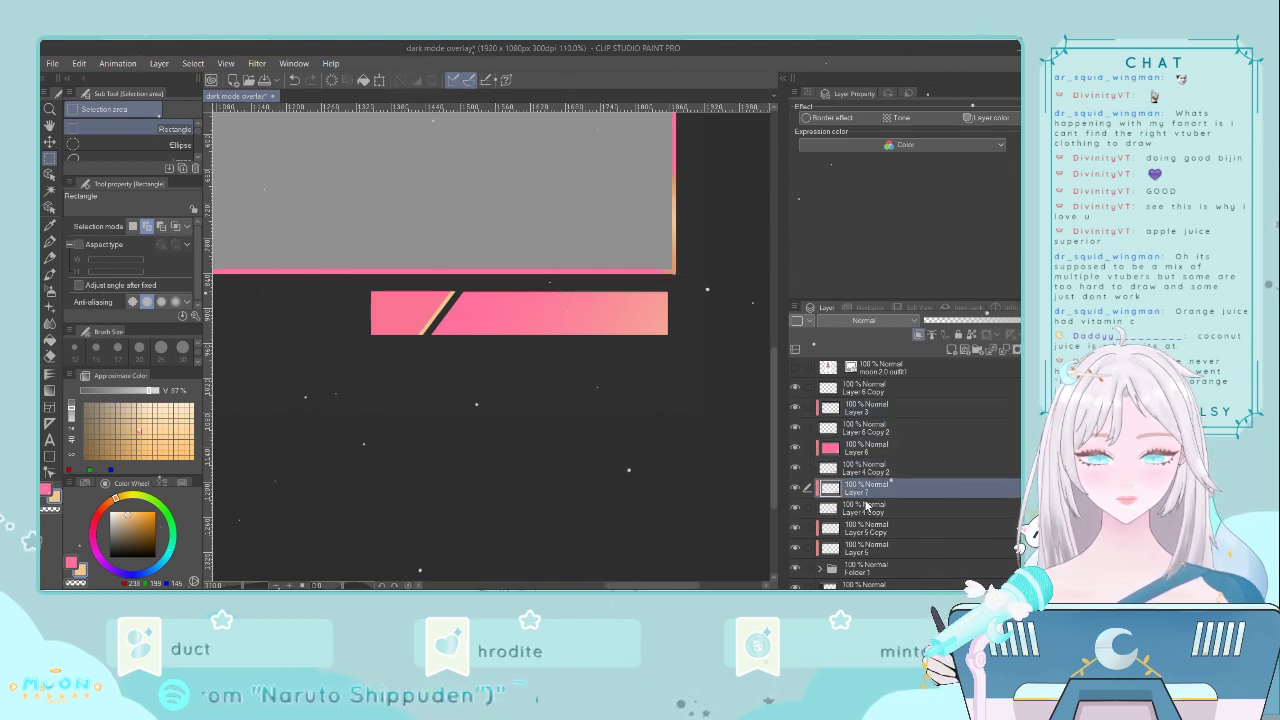
left_click(865, 508, "shift")
key("ctrl+t")
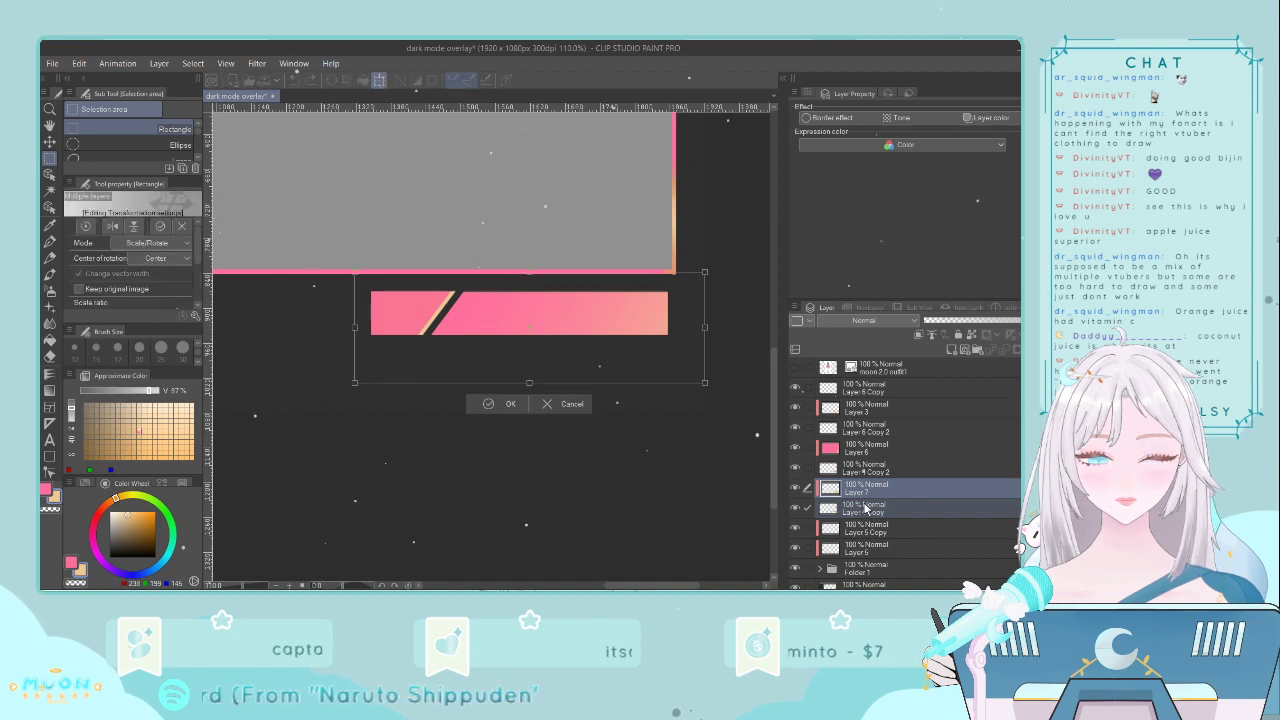
key("Right")
key("Right")
key("Right")
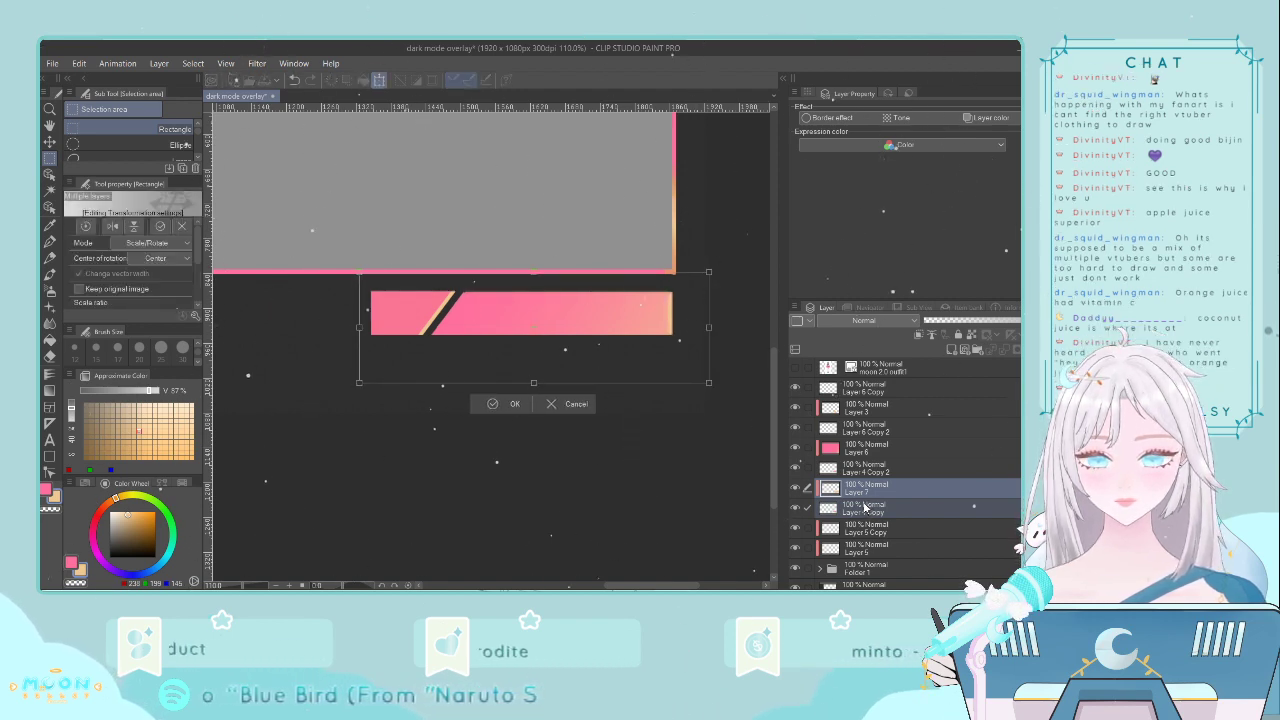
key("Return")
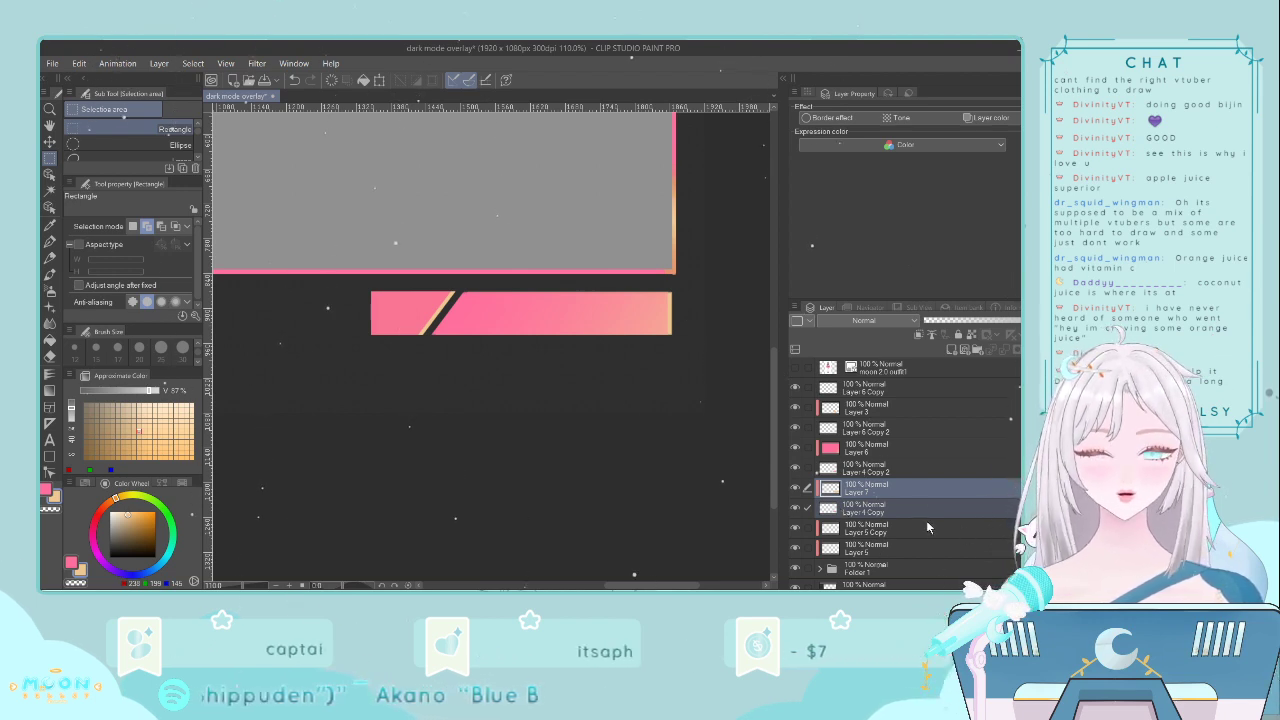
- Group the bar layers from Layer 3 down to Layer 4 Copy in a new folder and check it by toggling its visibility
left_click(886, 510)
left_click(930, 408)
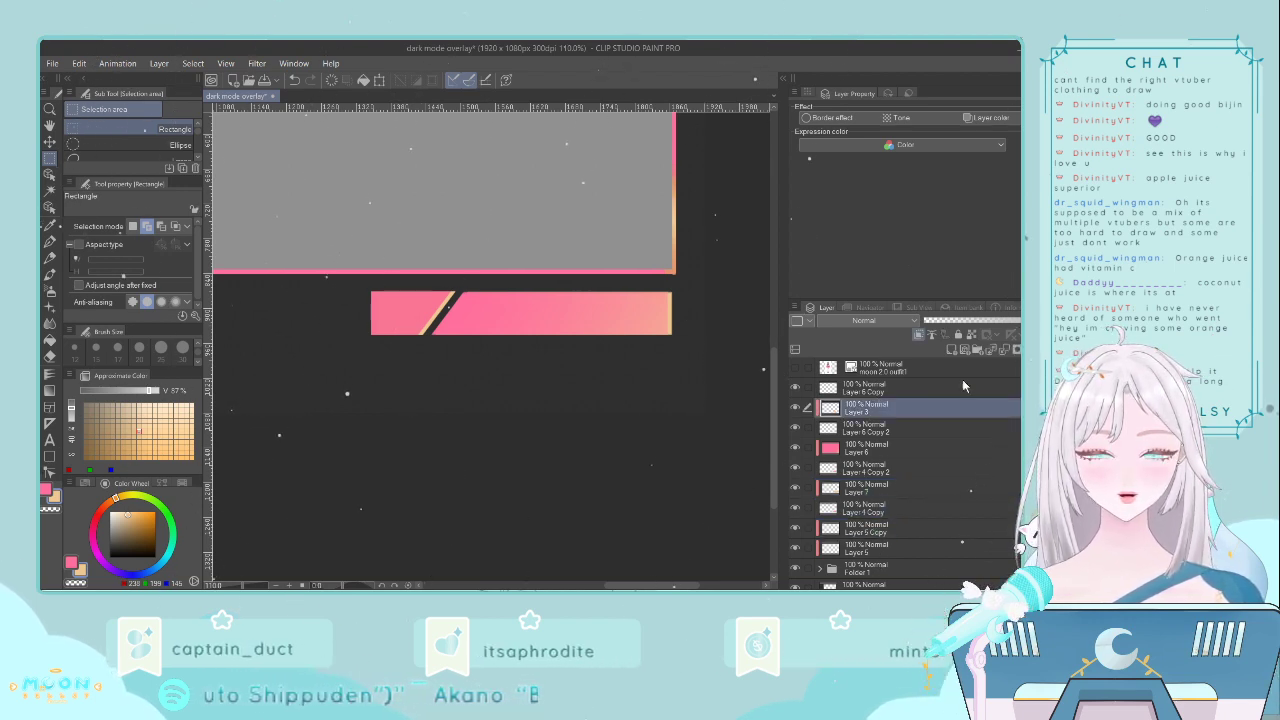
left_click(976, 351)
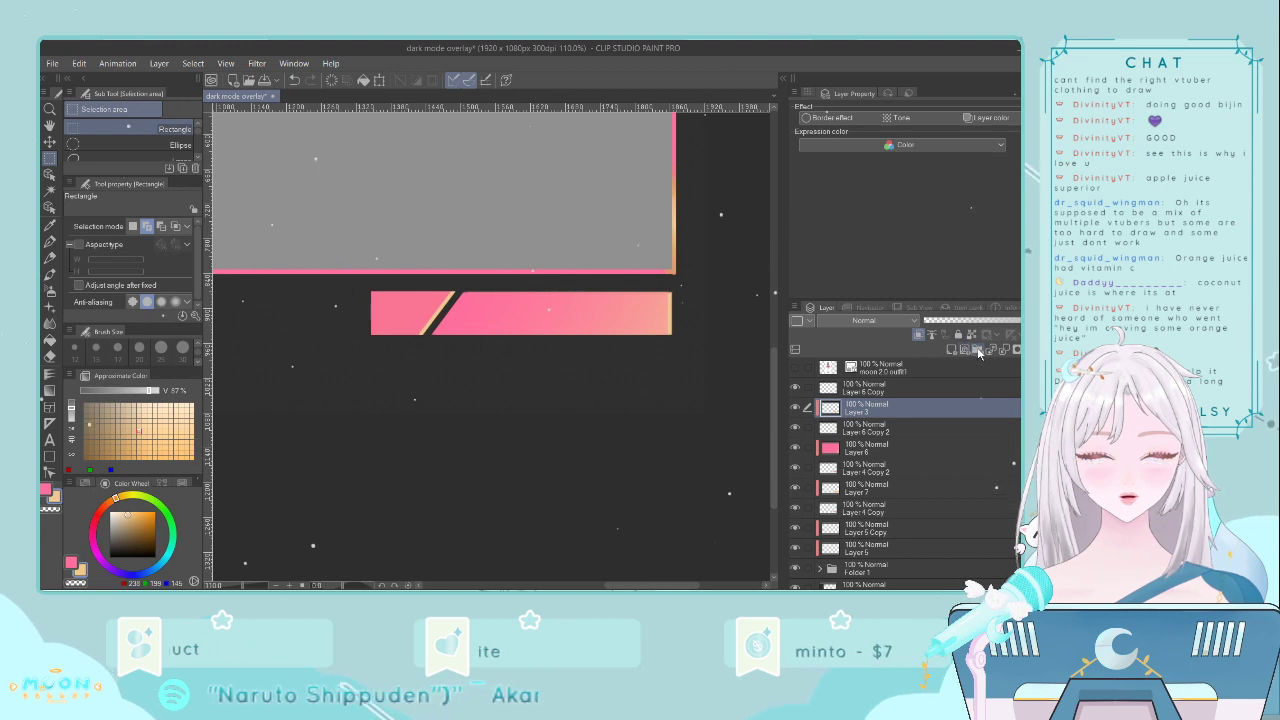
left_click(886, 430)
scroll(886, 430, "down", 2)
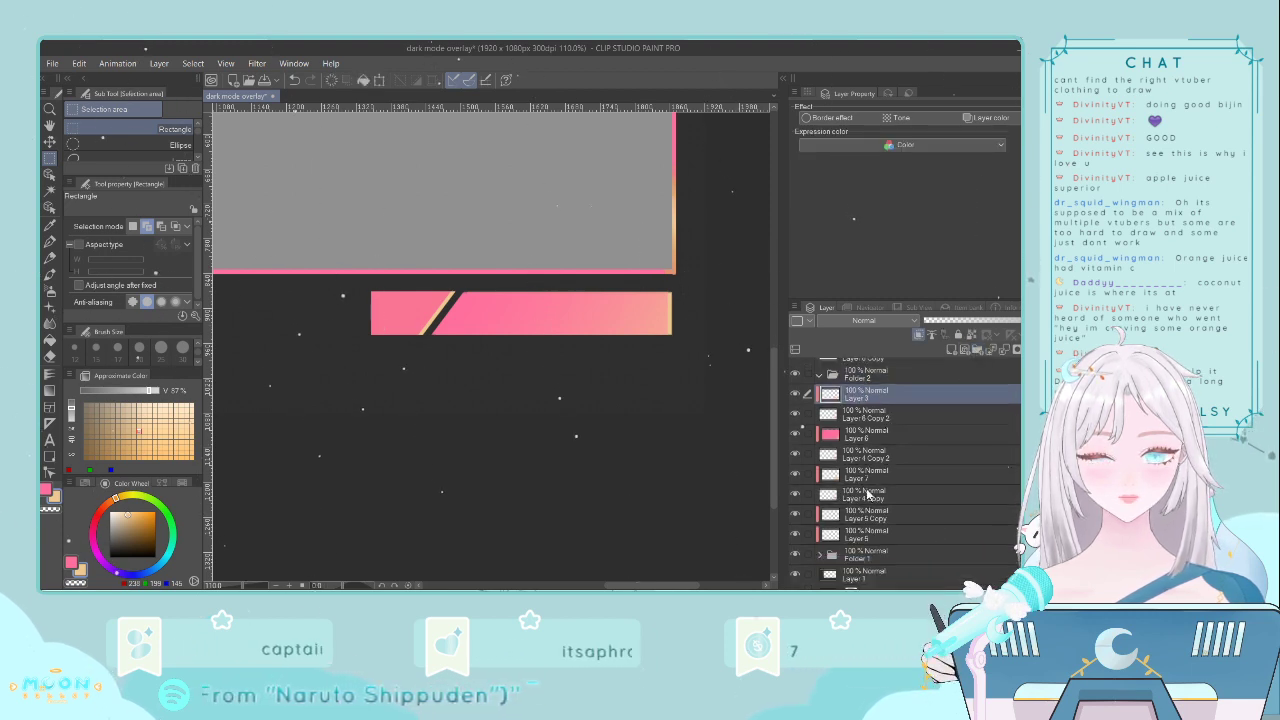
left_click(870, 497, "shift")
scroll(874, 483, "up", 2)
left_click_drag(862, 430, 864, 410)
left_click(815, 410)
left_click(796, 408)
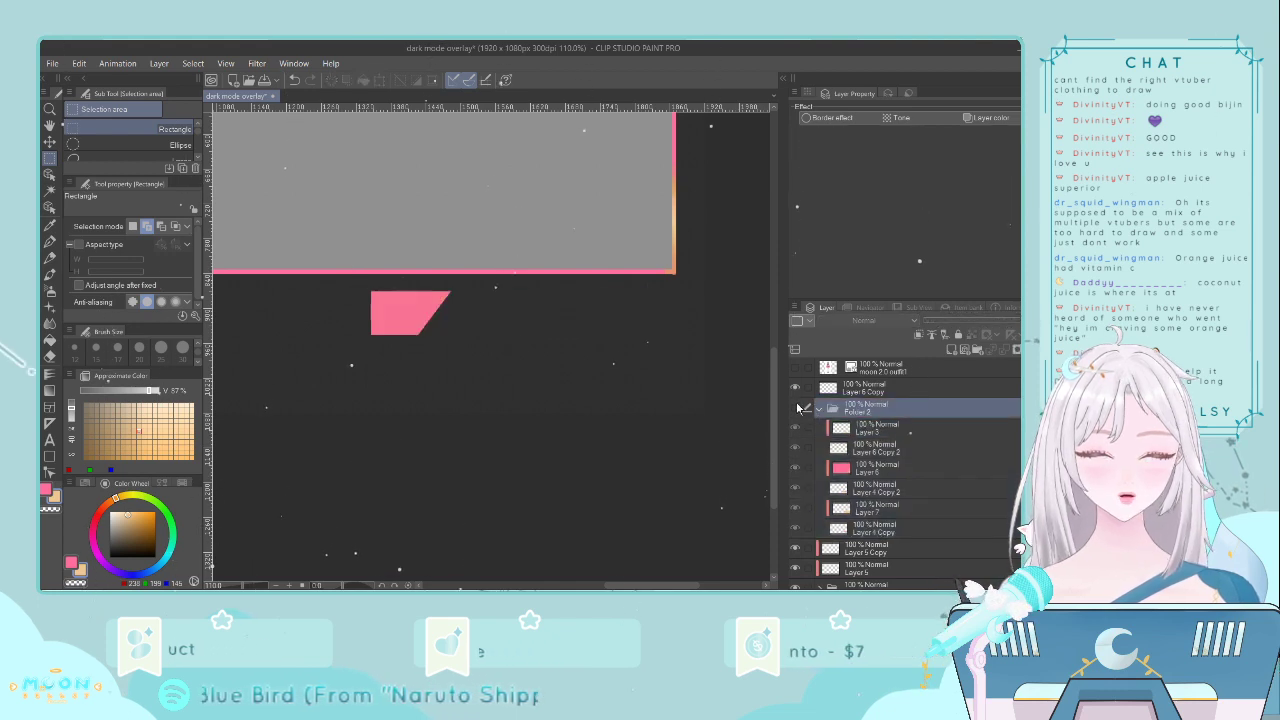
left_click(796, 408)
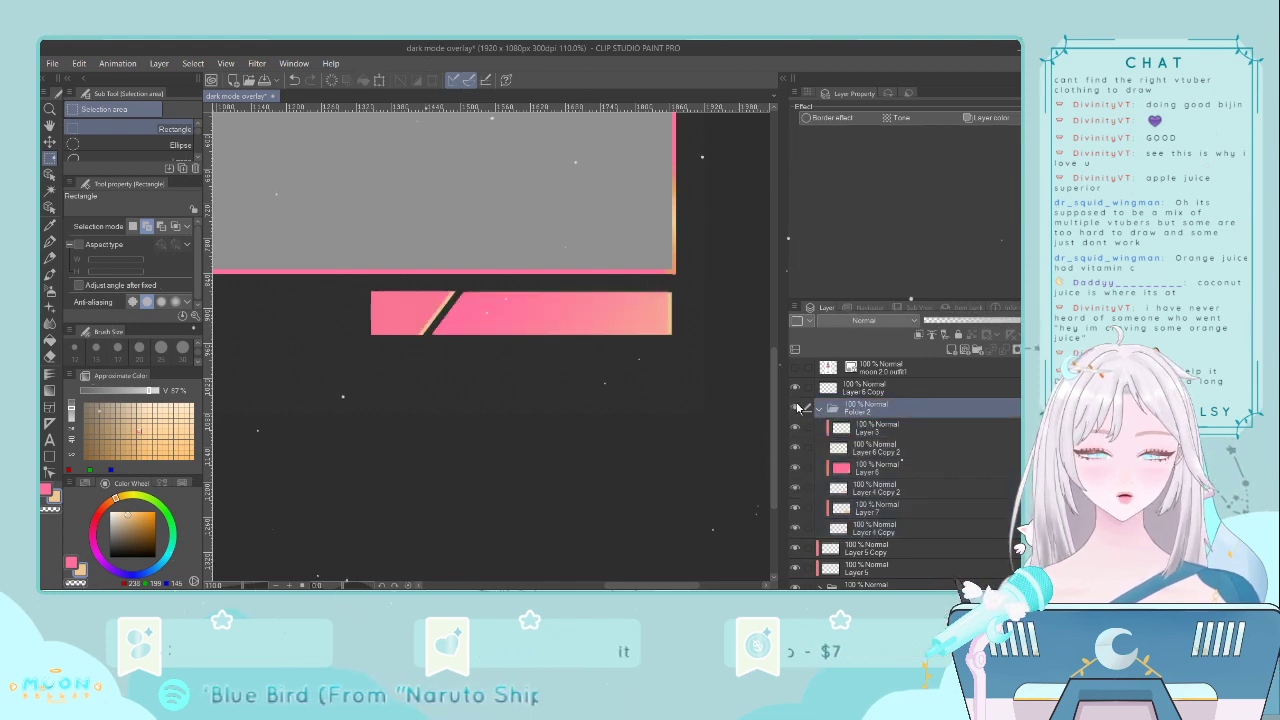
- Move Layer 6 Copy to the top of Folder 2, collapse the folder and check its contents by toggling visibility
left_click(858, 391)
left_click_drag(861, 405, 862, 420)
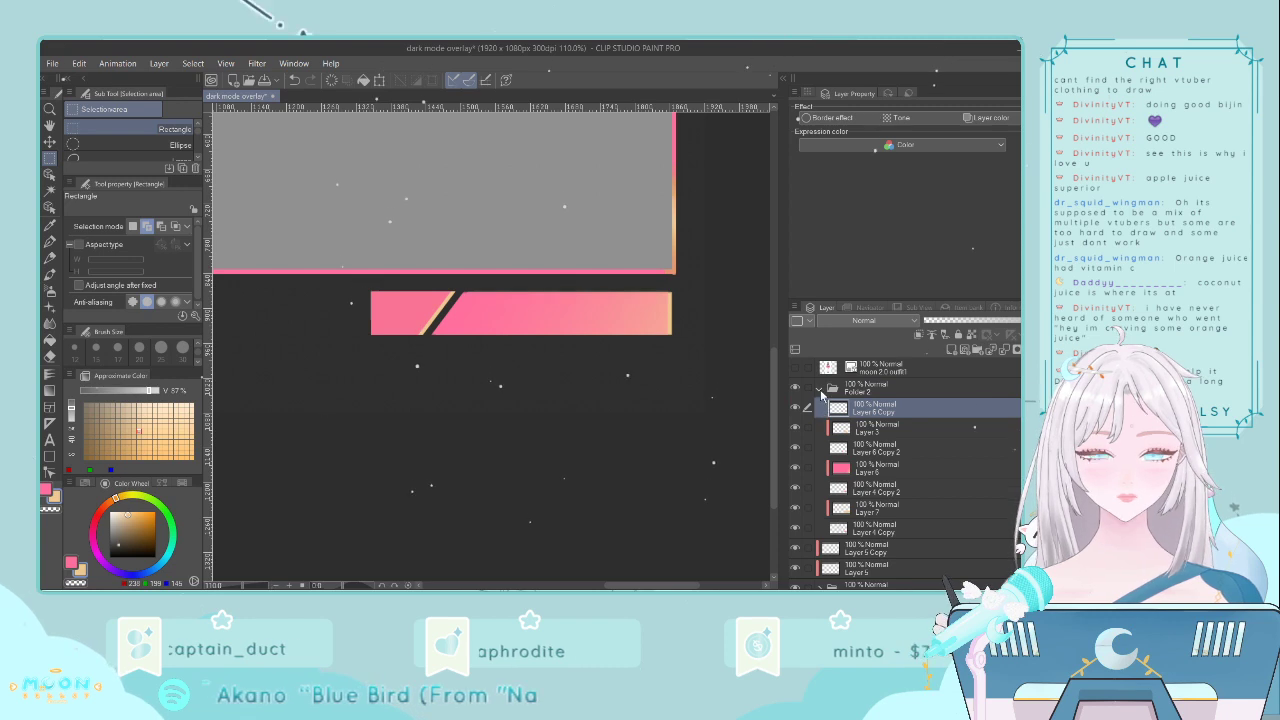
left_click(819, 388)
left_click(797, 389)
left_click(797, 389)
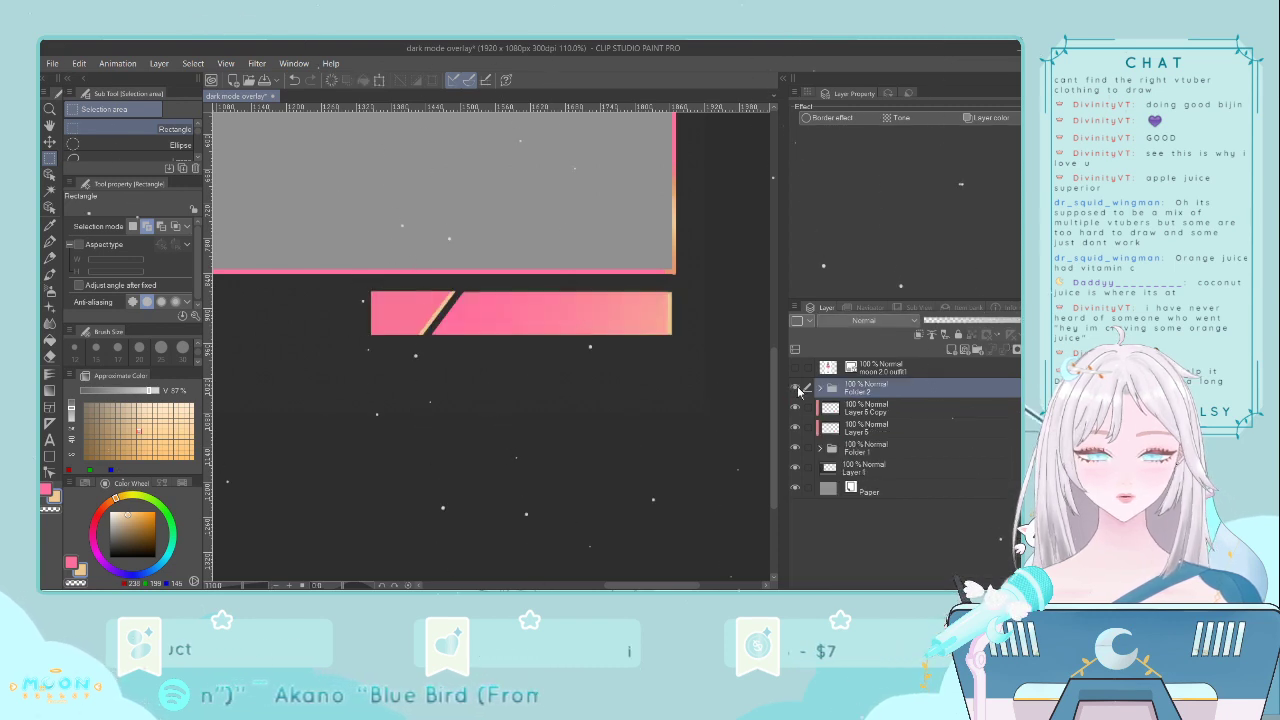
- Nudge the Folder 2 bar slightly right so its right end lines up with the window frame's right edge
key("ctrl+t")
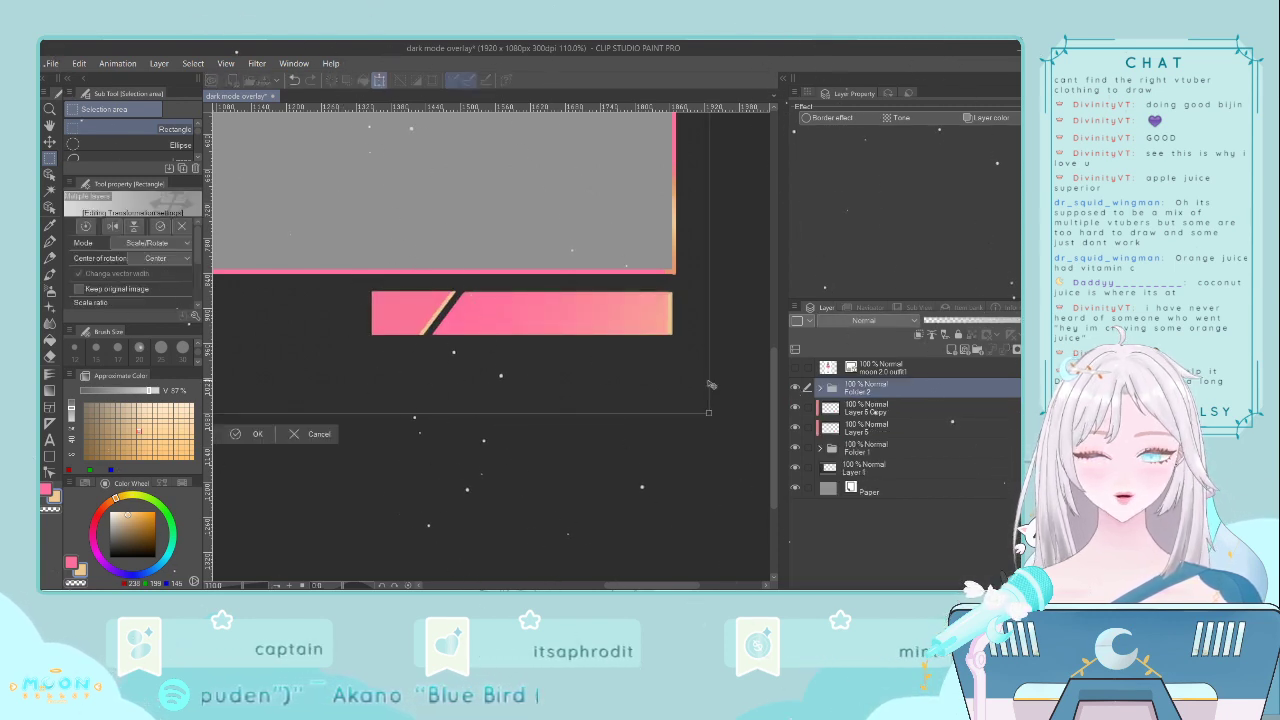
key("Right")
key("Right")
key("Right")
key("Right")
key("Right")
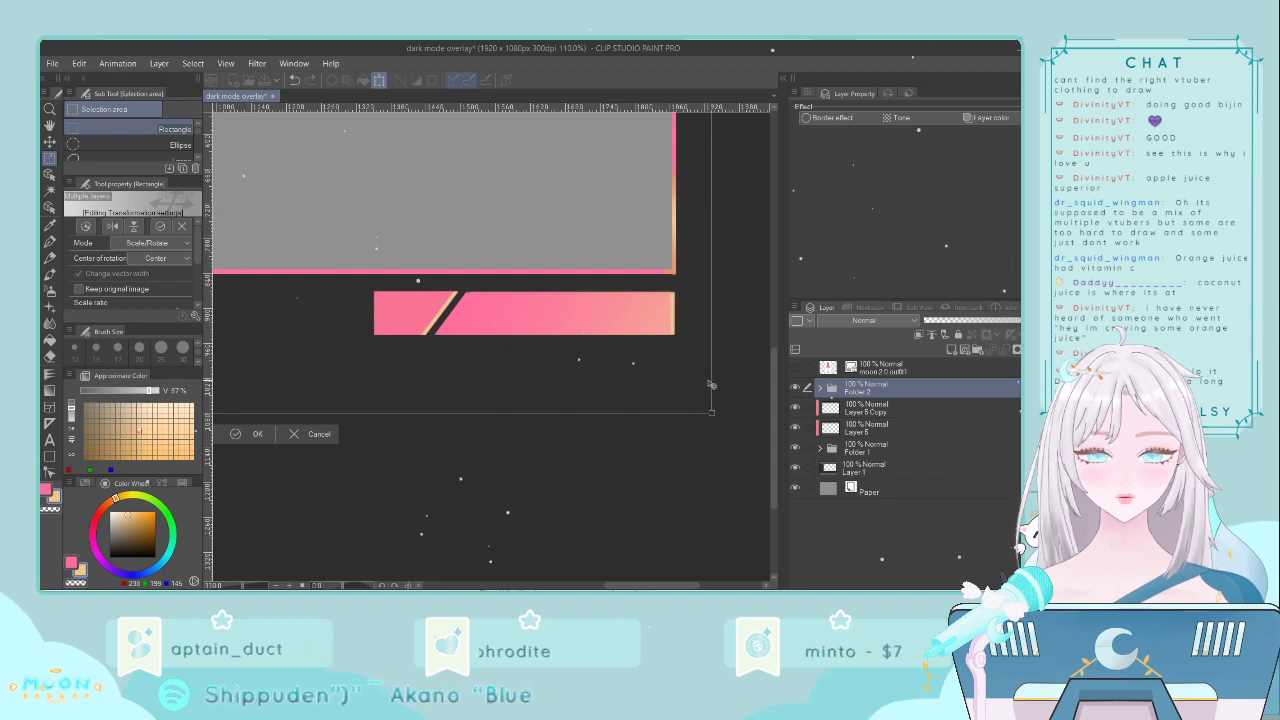
key("Return")
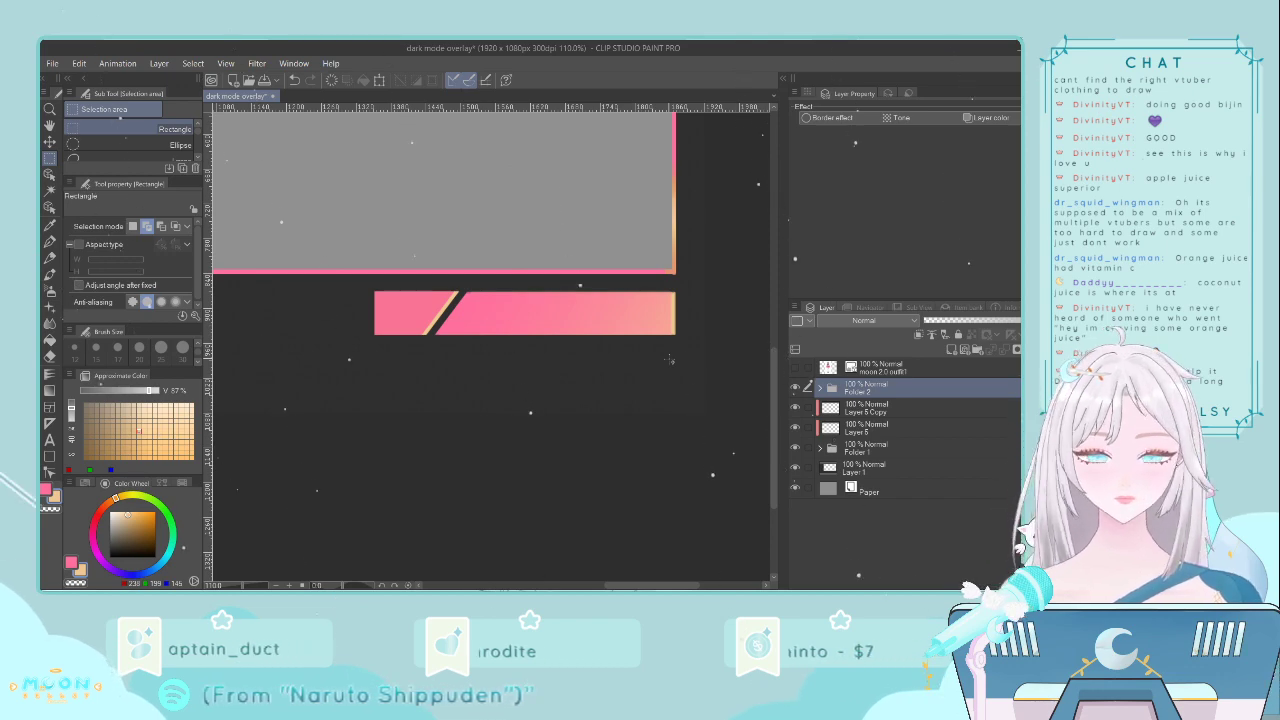
scroll(670, 359, "down", 5)
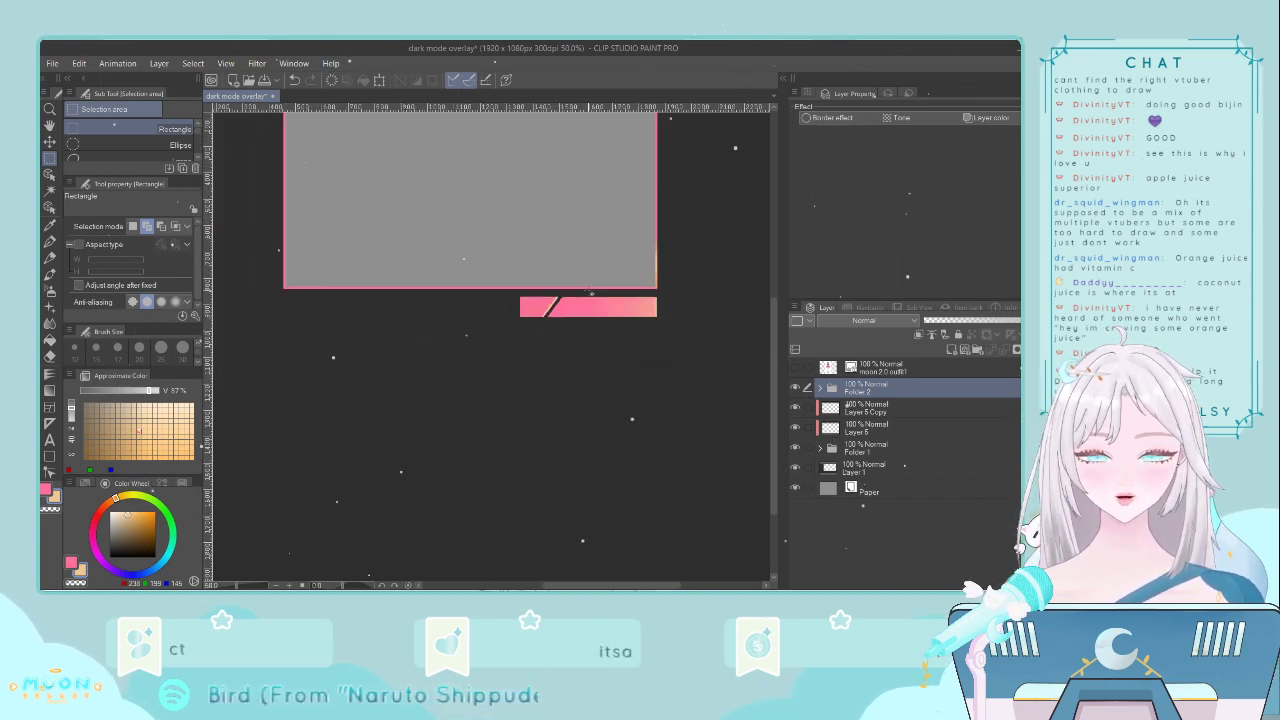
scroll(597, 293, "up", 1)
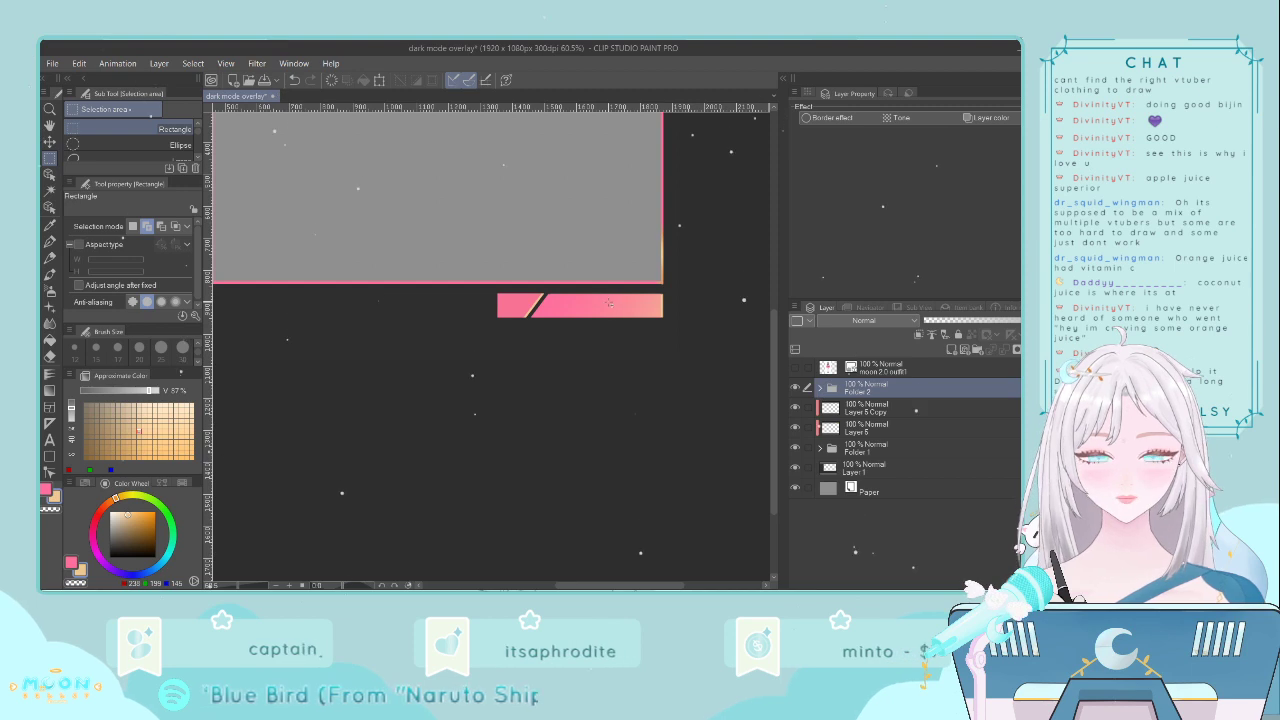
left_click_drag(636, 586, 622, 586)
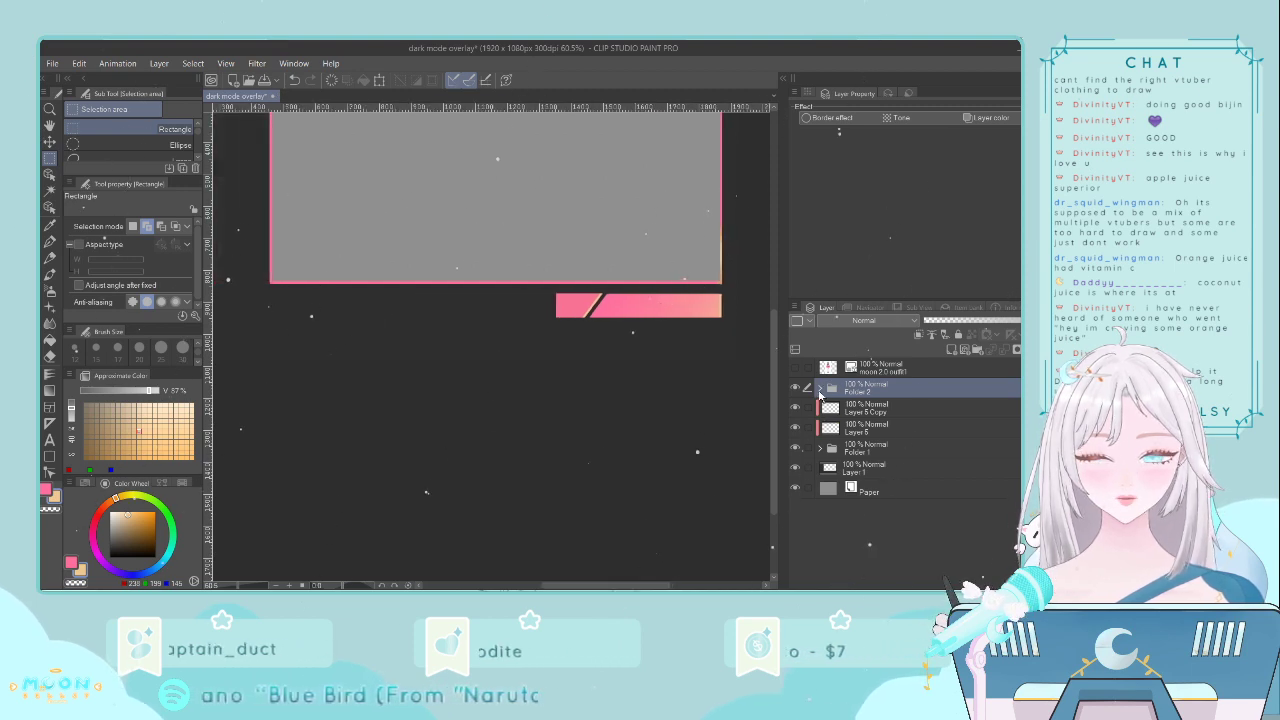
left_click(820, 390)
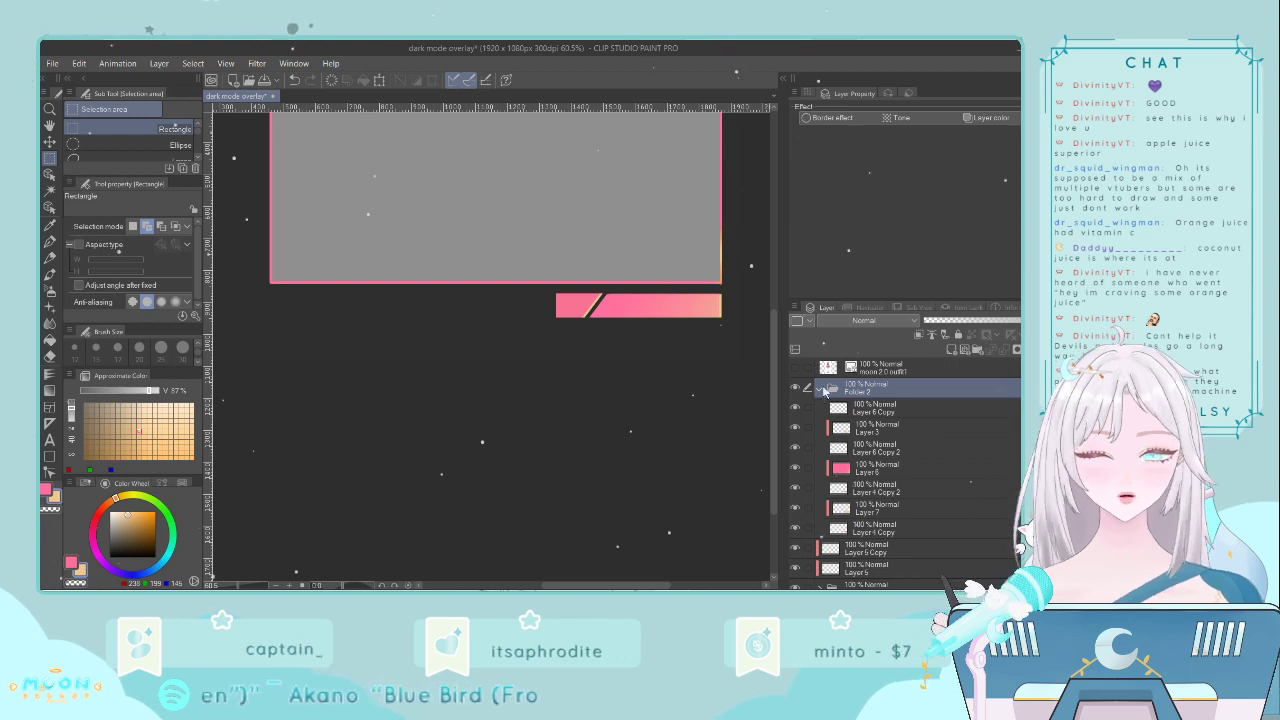
left_click(820, 390)
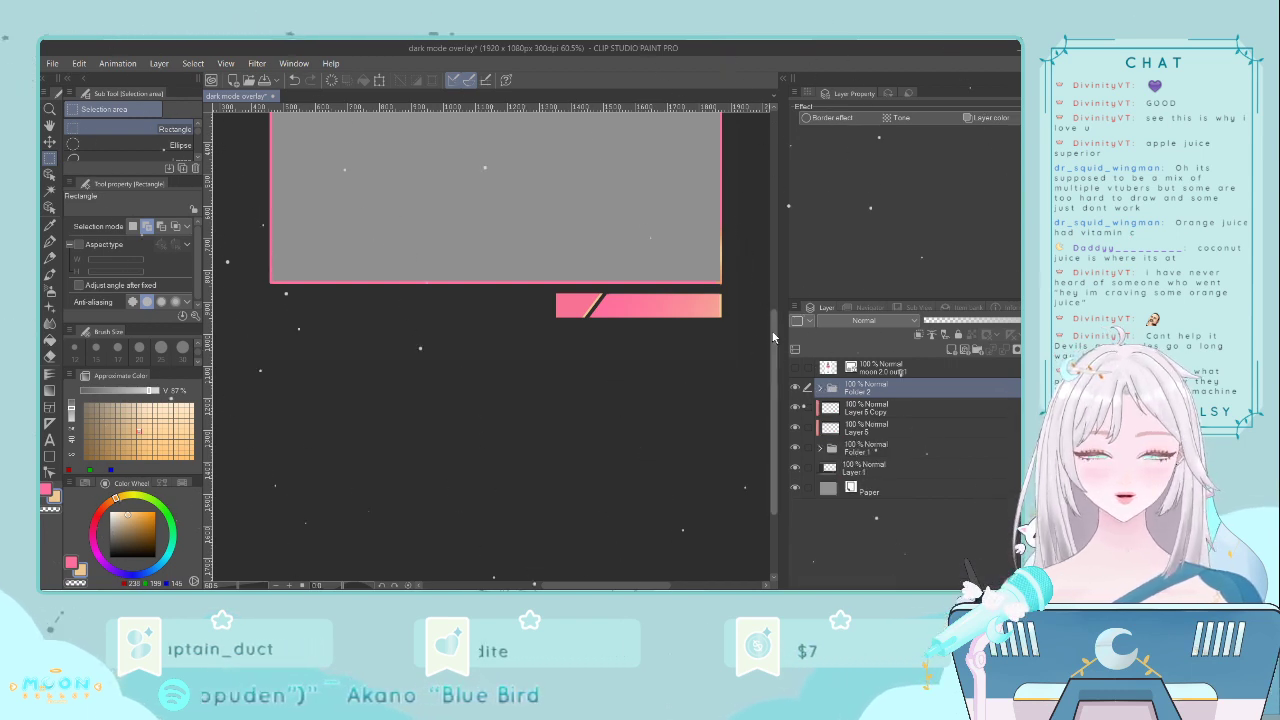
- Move the yellow highlight on Layer 5 left along the window frame's top edge, away from the corner
scroll(775, 305, "up", 3)
mouse_move(772, 307)
left_mouse_down()
mouse_move(779, 252)
mouse_move(785, 301)
left_mouse_up()
left_click(849, 408)
left_click(853, 430)
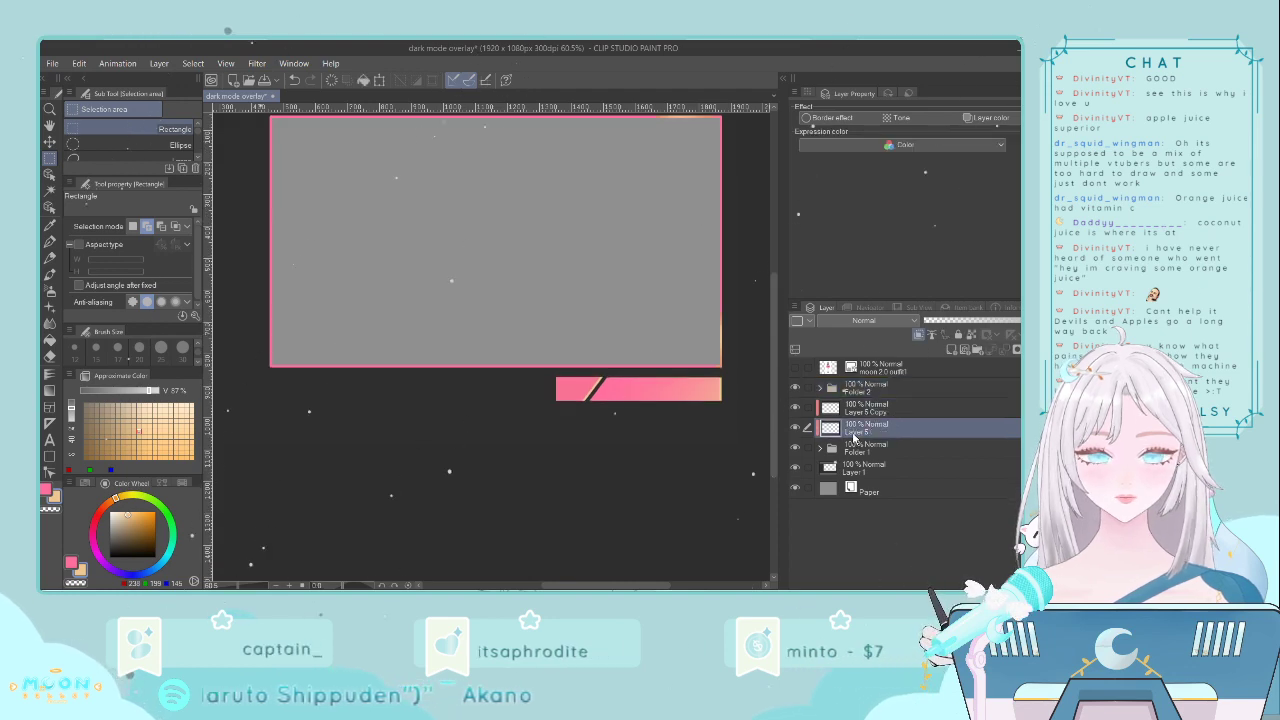
key("ctrl+t")
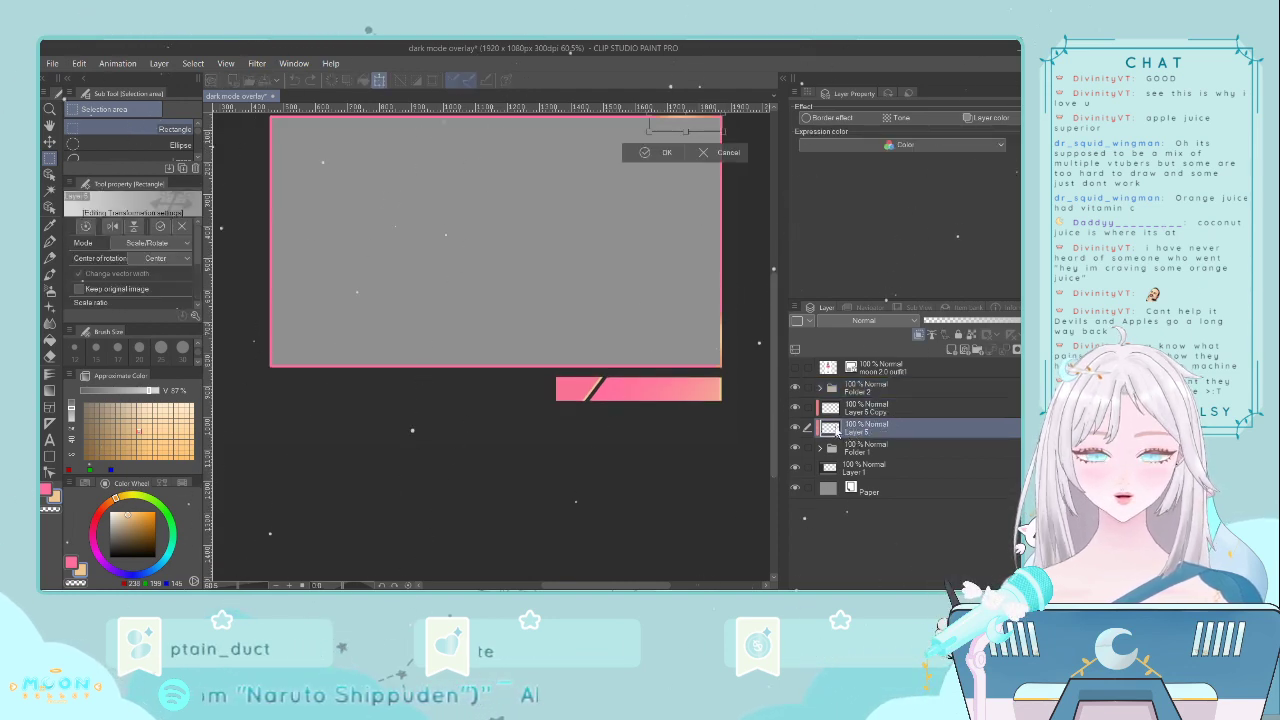
scroll(678, 137, "up", 2)
scroll(671, 157, "down", 3)
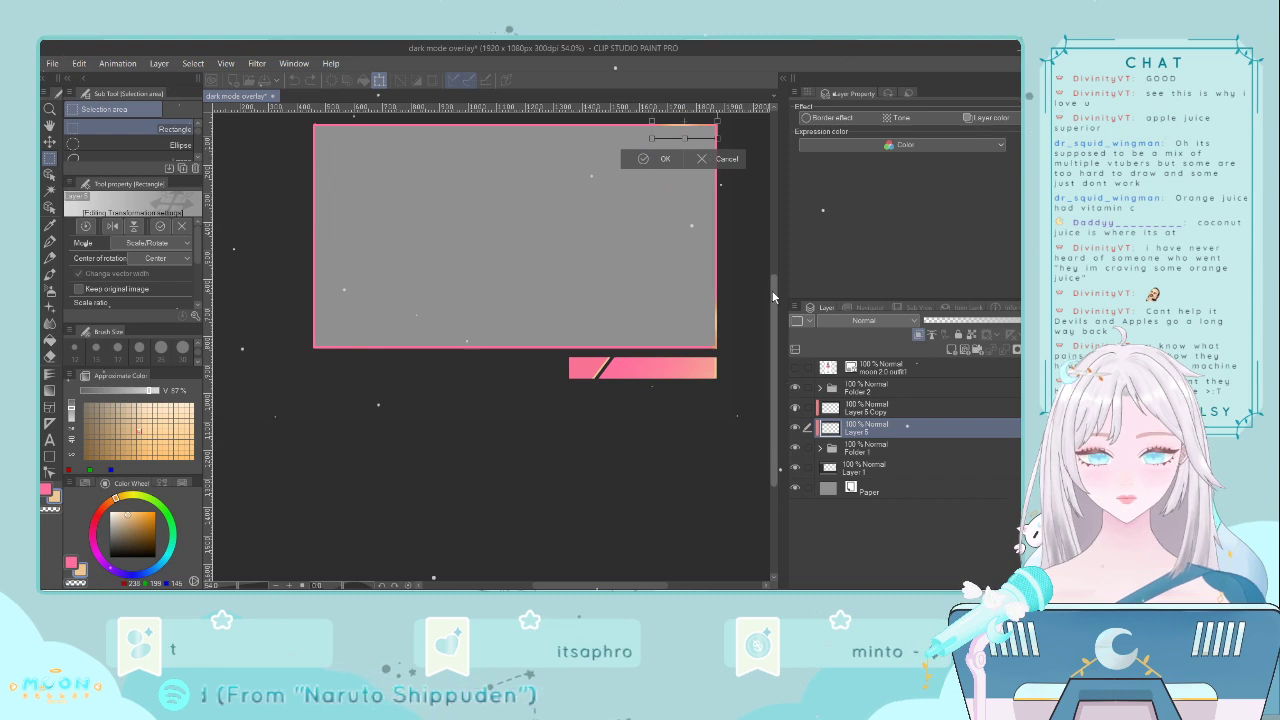
left_click_drag(773, 297, 762, 240)
left_click_drag(662, 252, 583, 252)
left_click(577, 274)
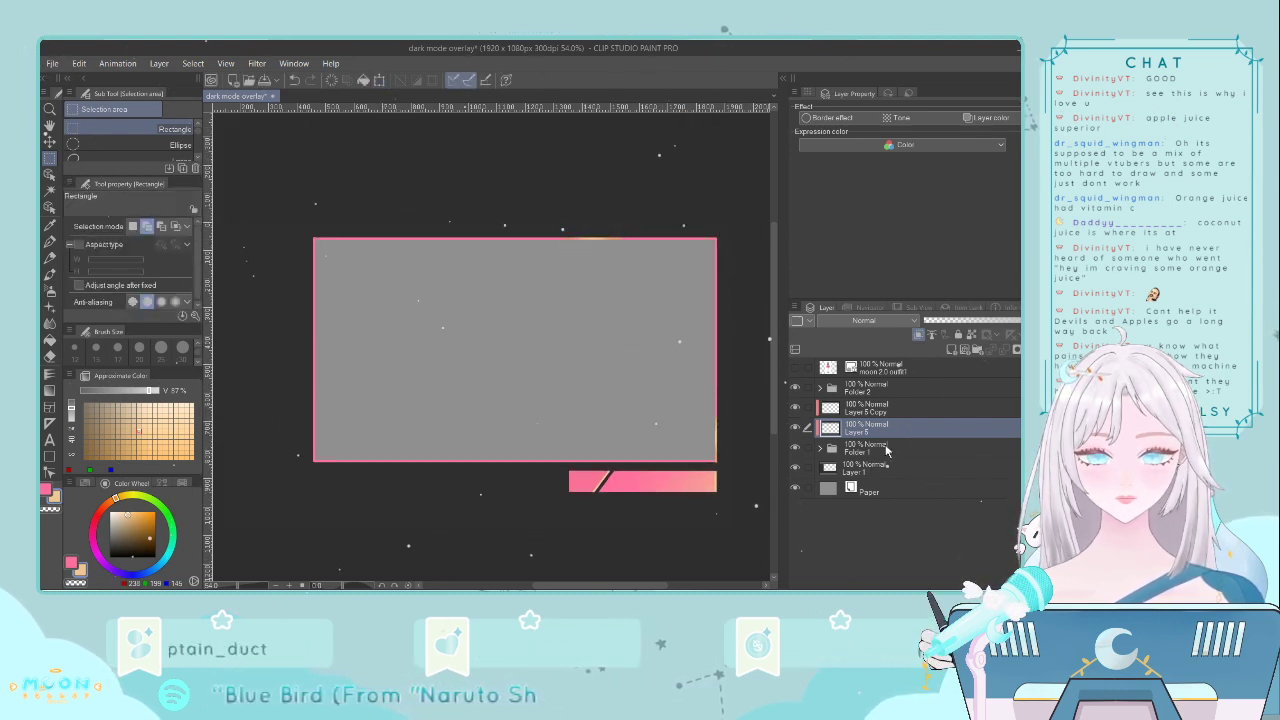
- Move the yellow highlight on Layer 5 Copy up along the window frame's right edge, away from the bottom corner
left_click(878, 412)
key("ctrl+t")
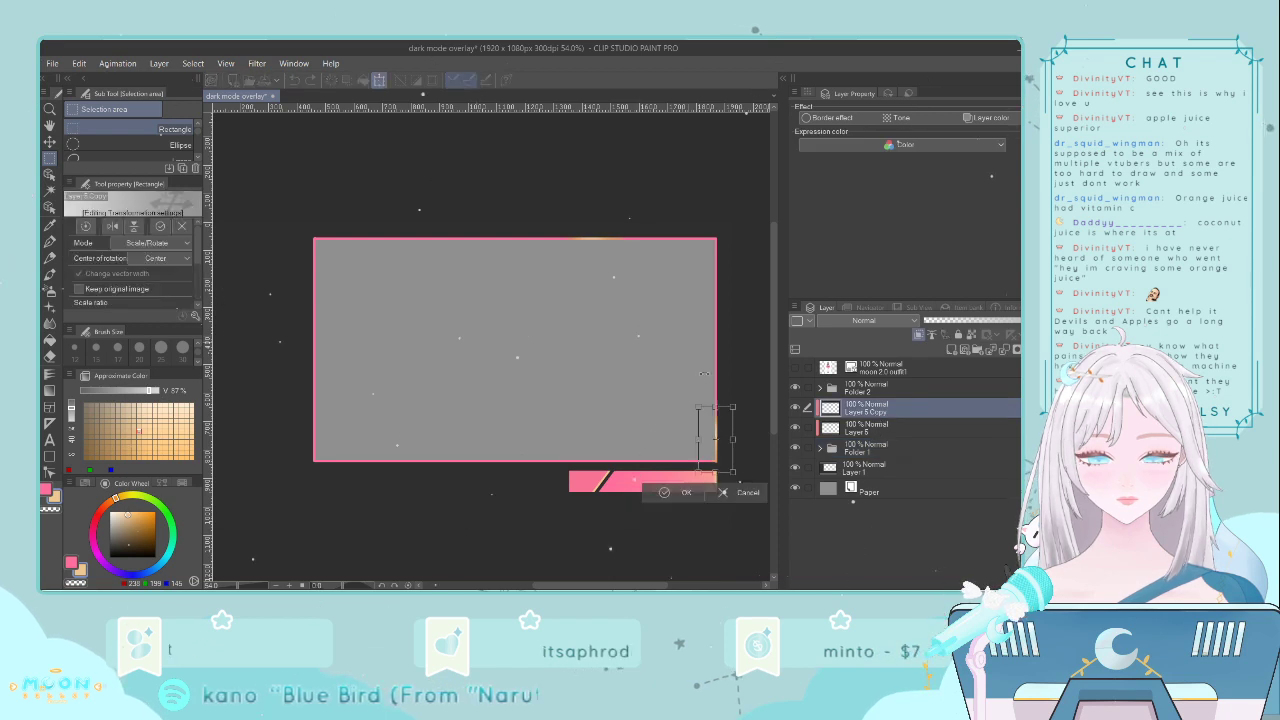
left_click_drag(724, 455, 727, 400)
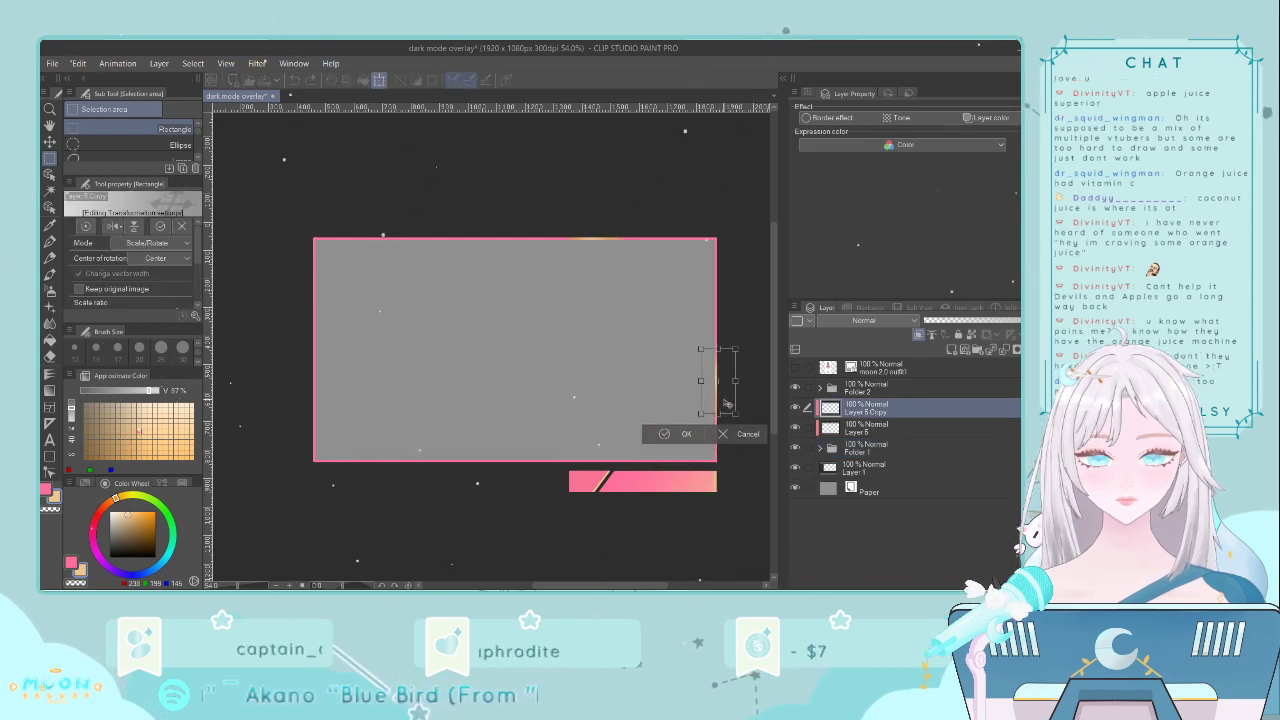
key("Return")
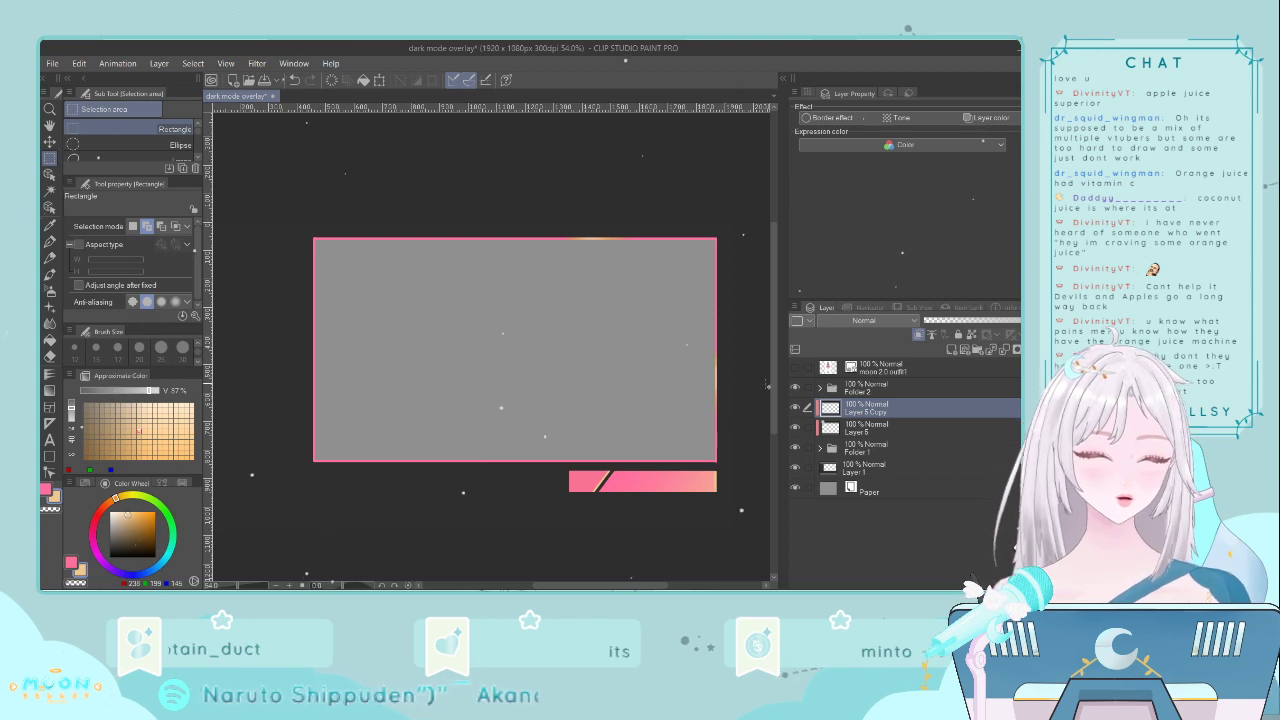
- Expand Folder 2 and examine which layers make up the bar, toggling Layer 3's visibility to identify it
scroll(767, 384, "down", 2)
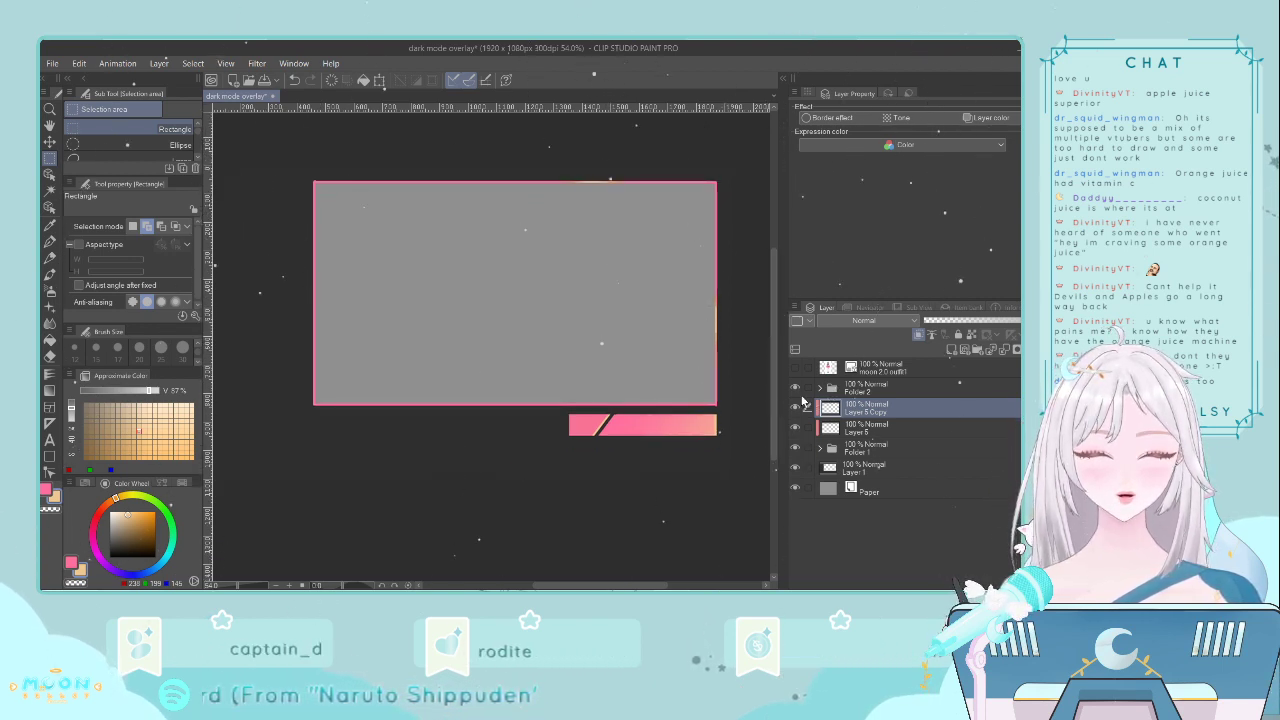
left_click(820, 389)
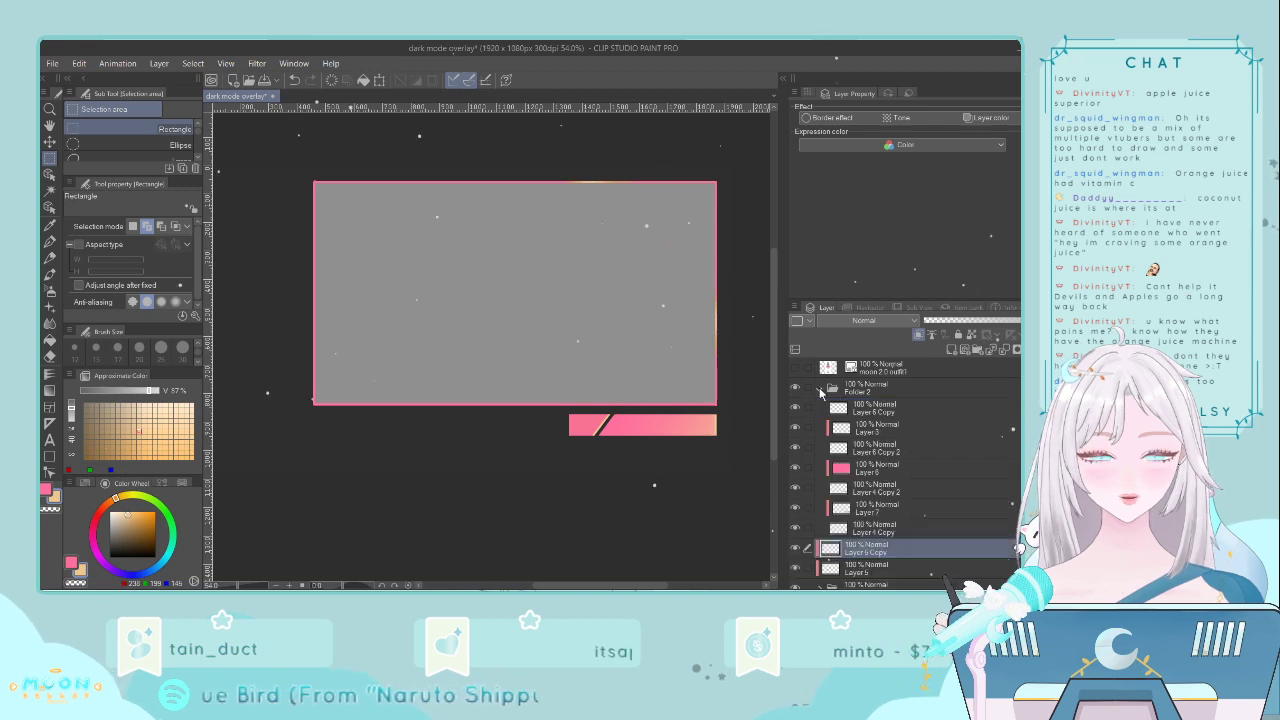
scroll(820, 389, "down", 2)
left_click(803, 462)
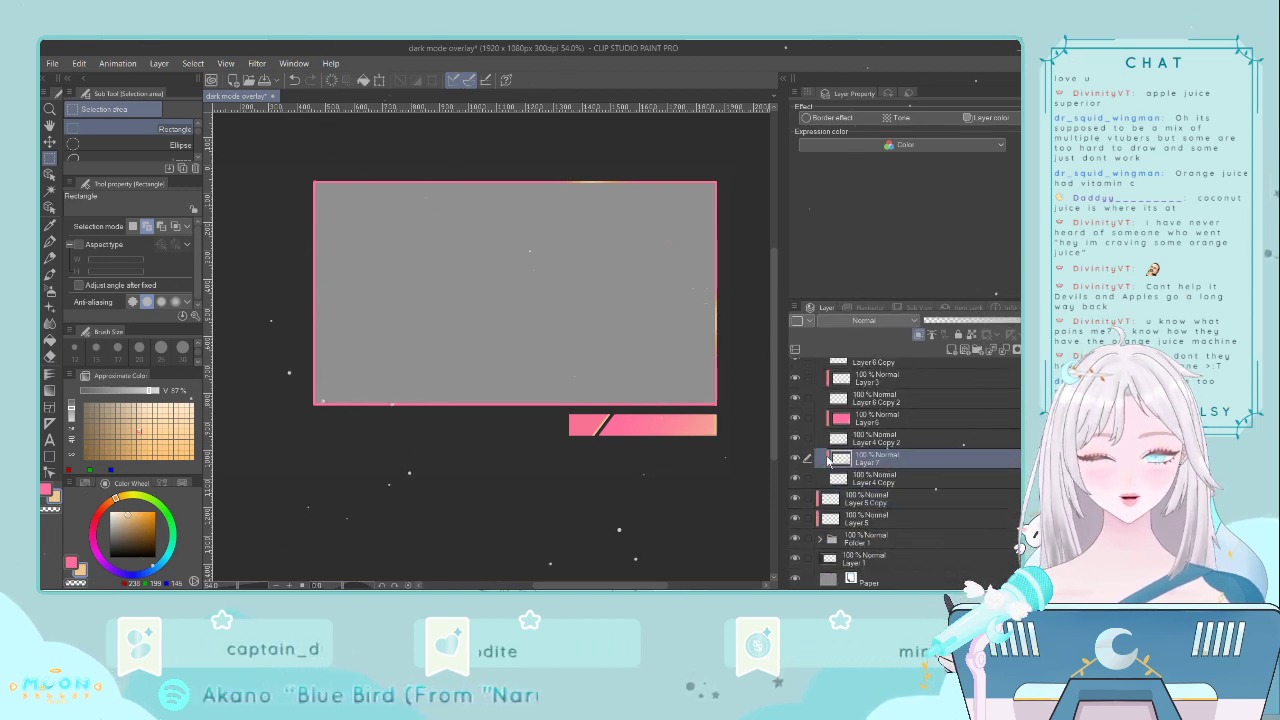
left_click(862, 438)
left_click(866, 418)
scroll(865, 428, "up", 2)
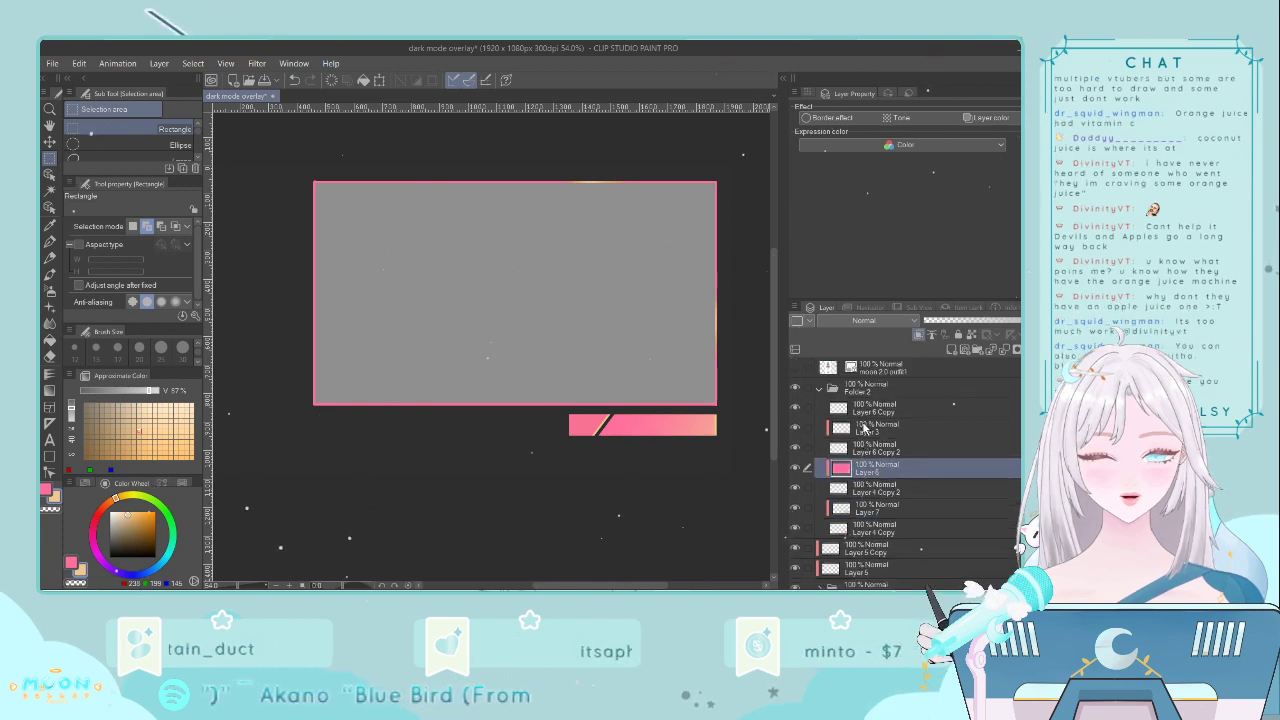
left_click(820, 428)
left_click(796, 428)
left_click(796, 428)
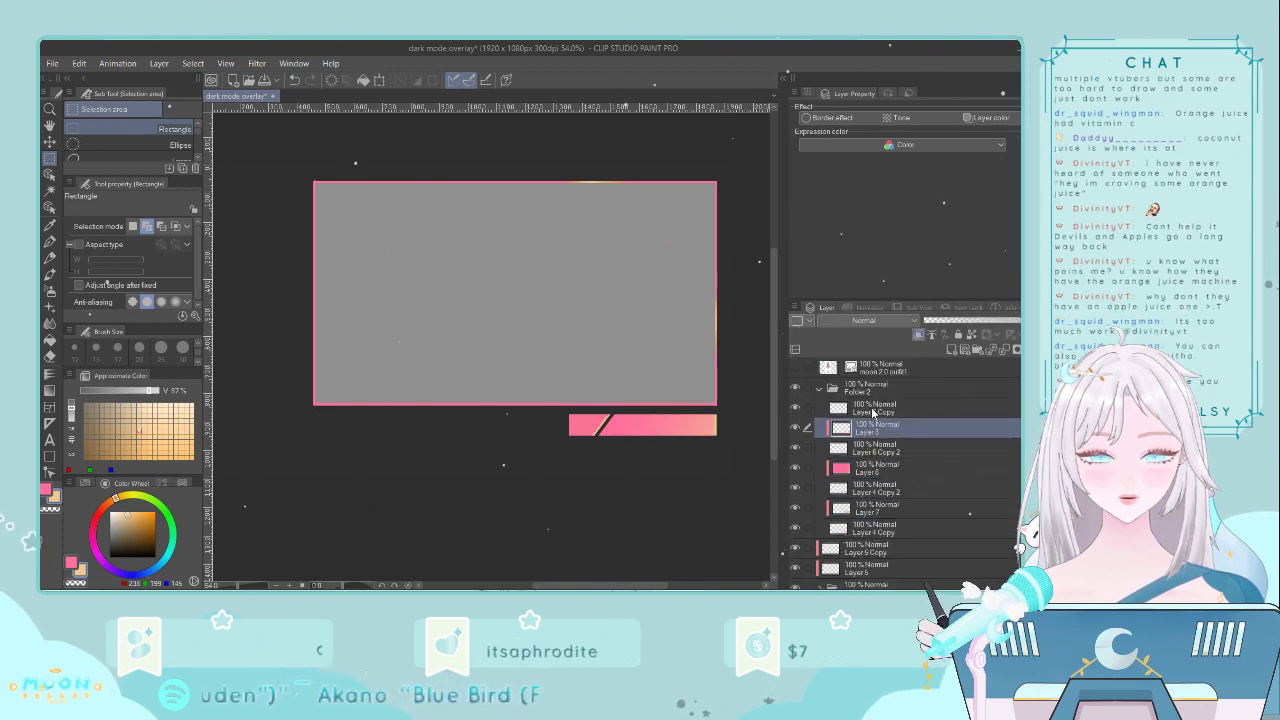
- Add a new layer clipped to Layer 6 Copy and apply a pink-to-orange foreground-to-background gradient across the bar's short left section
left_click(872, 409)
left_click(951, 351)
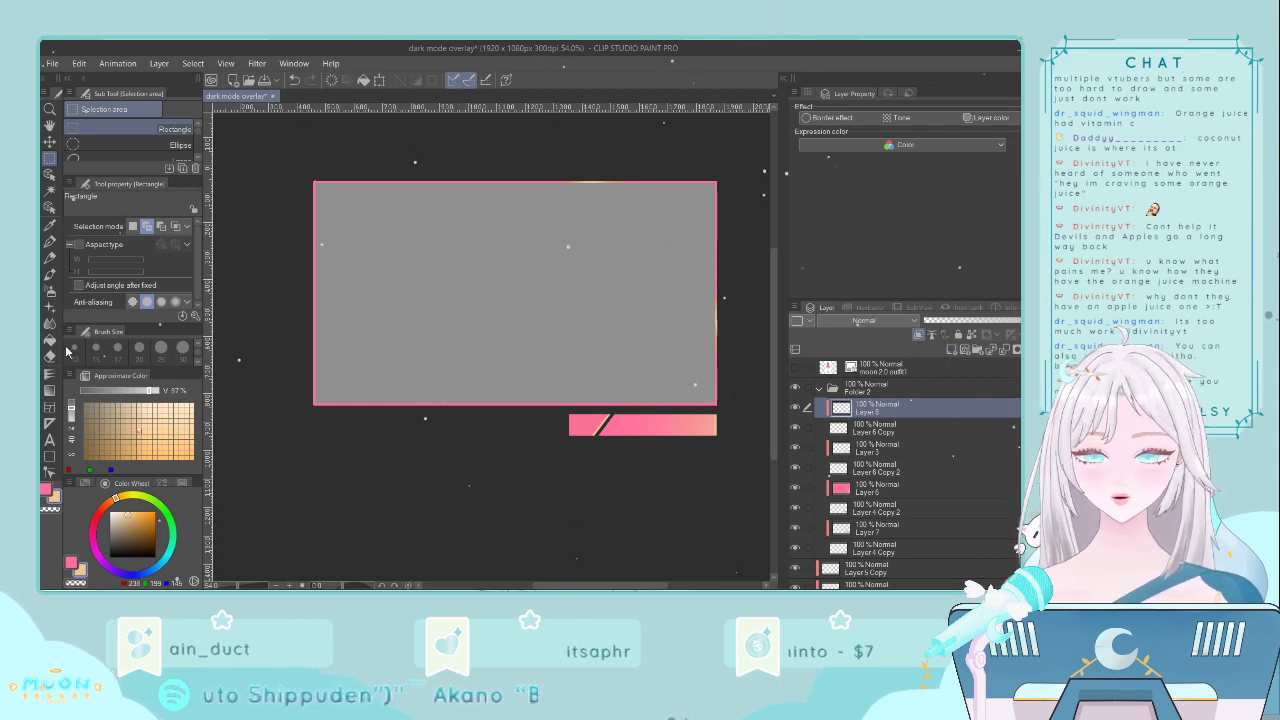
left_click(49, 391)
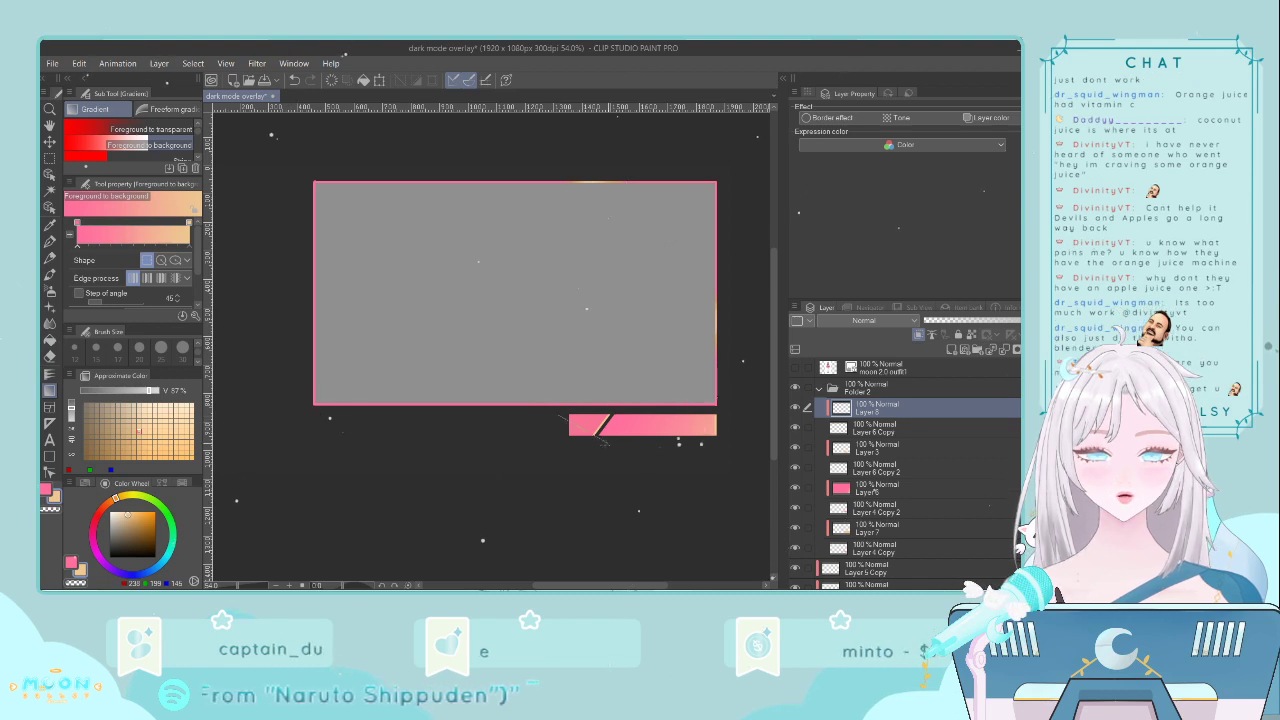
left_click_drag(607, 443, 604, 445)
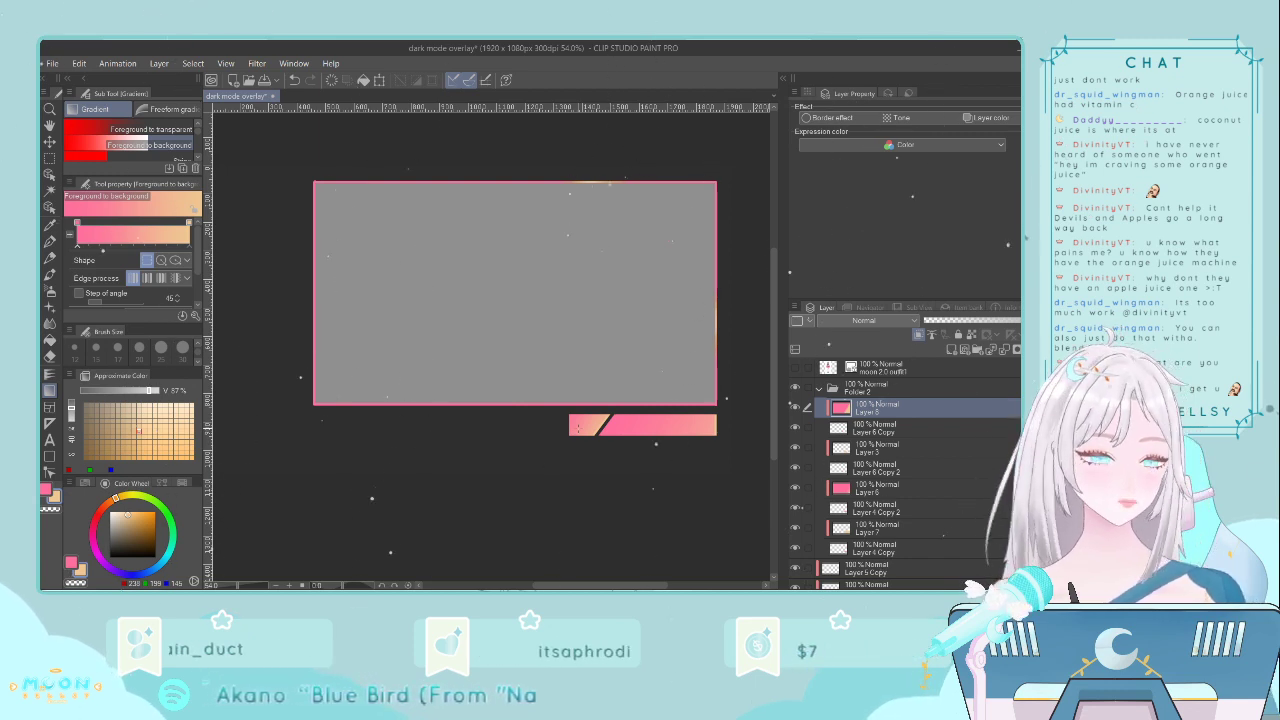
key("ctrl+t")
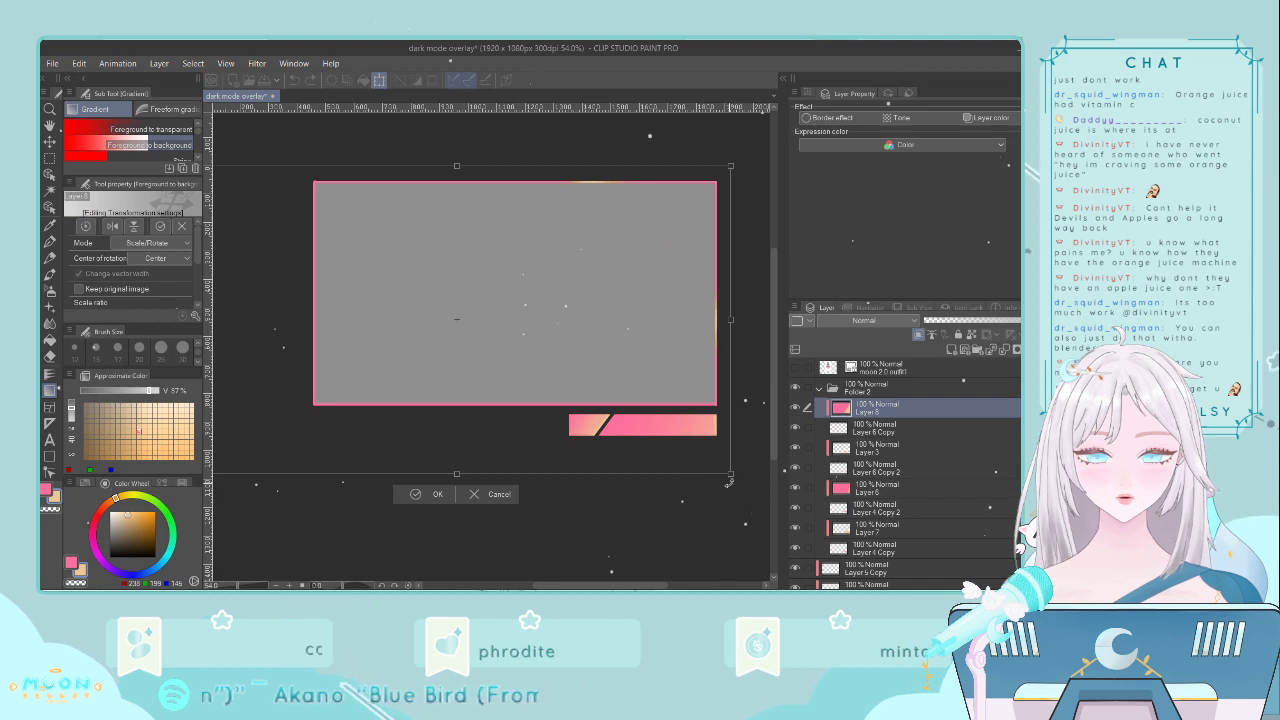
left_click(437, 494)
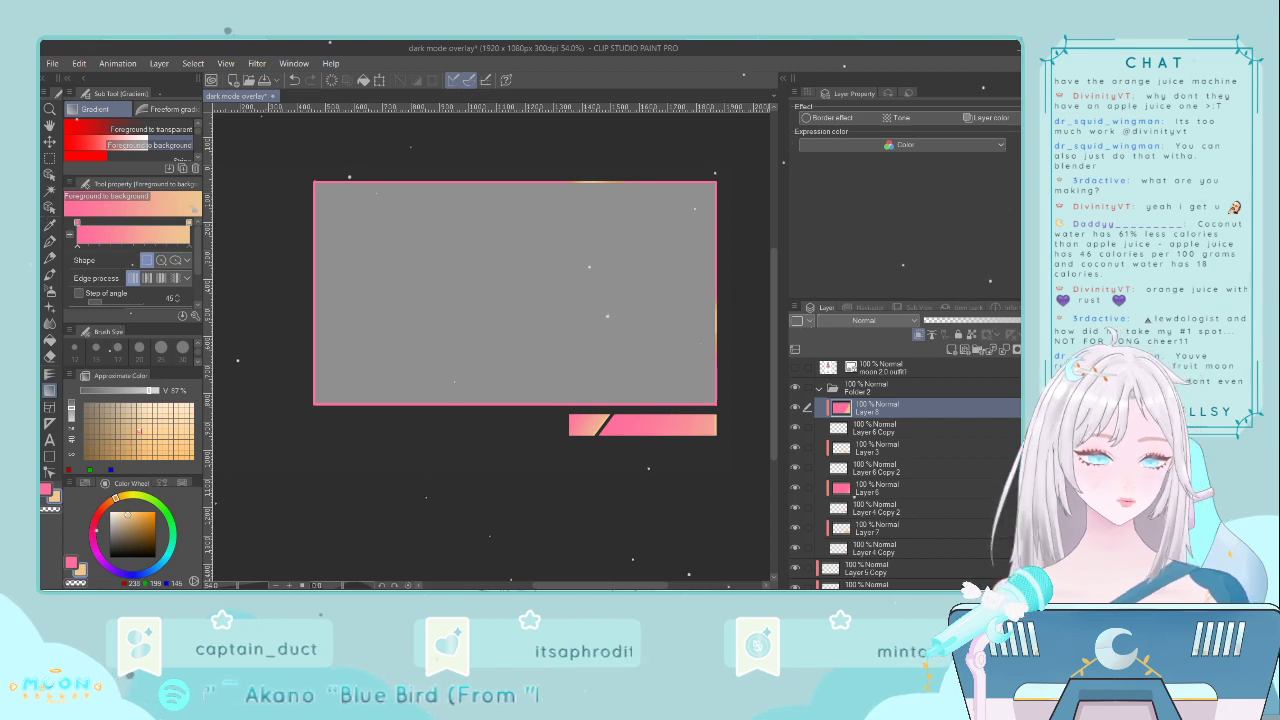
- Collapse Folder 2 and duplicate the whole folder with copy and paste
left_click_drag(600, 585, 594, 585)
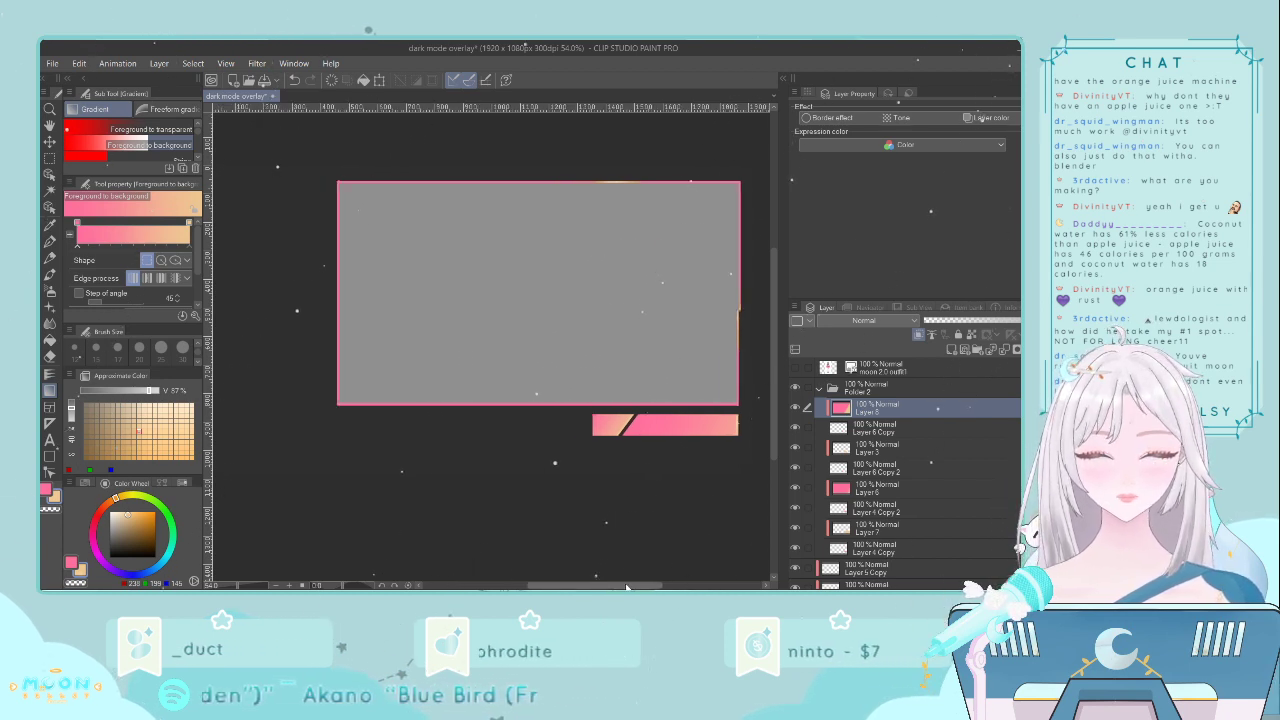
left_click(820, 391)
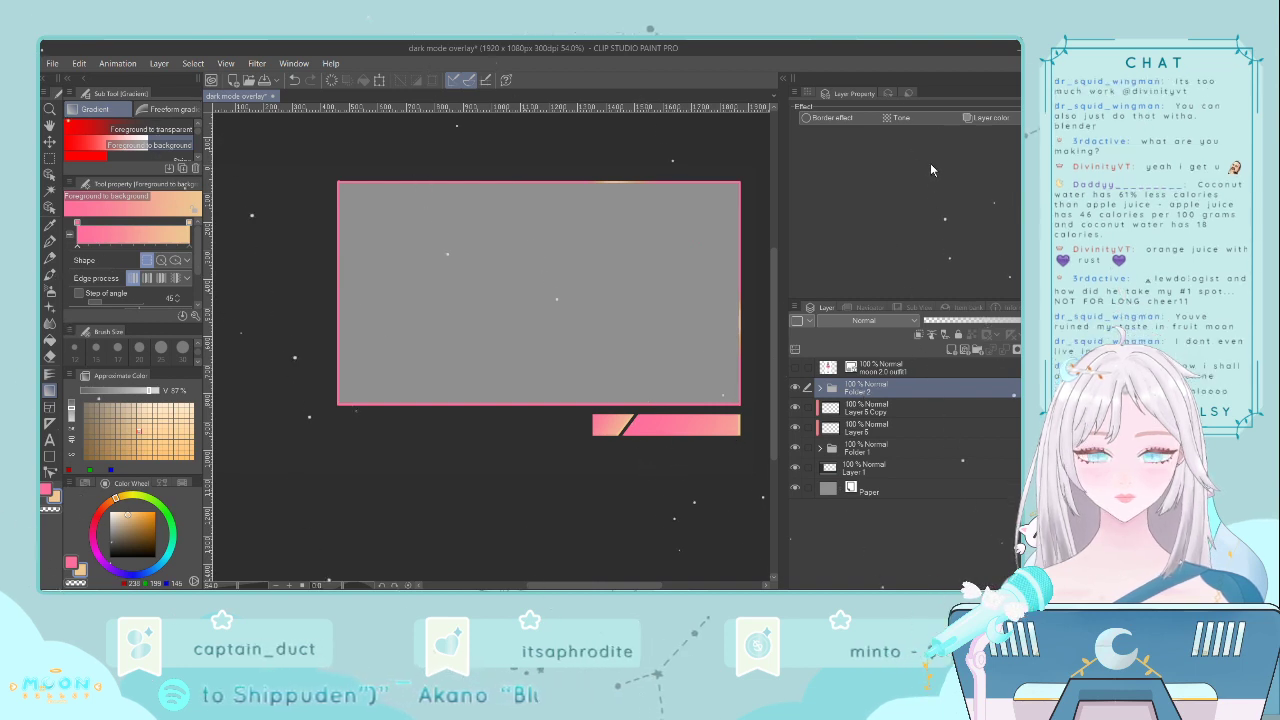
key("ctrl+c")
key("ctrl+v")
- Move Folder 2 Copy straight down so the second bar sits just below the first with a narrow gap
key("ctrl+t")
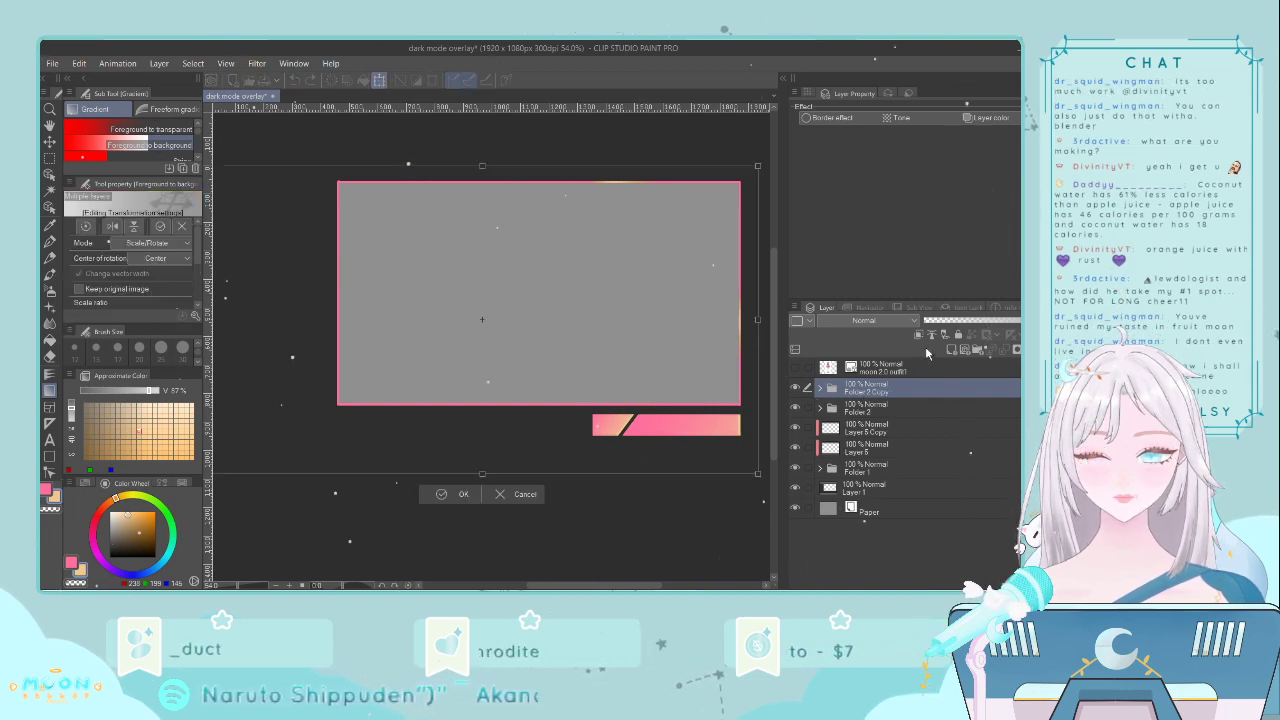
key("Down")
key("Down")
key("Down")
key("Down")
key("Down")
key("Down")
key("Down")
key("Down")
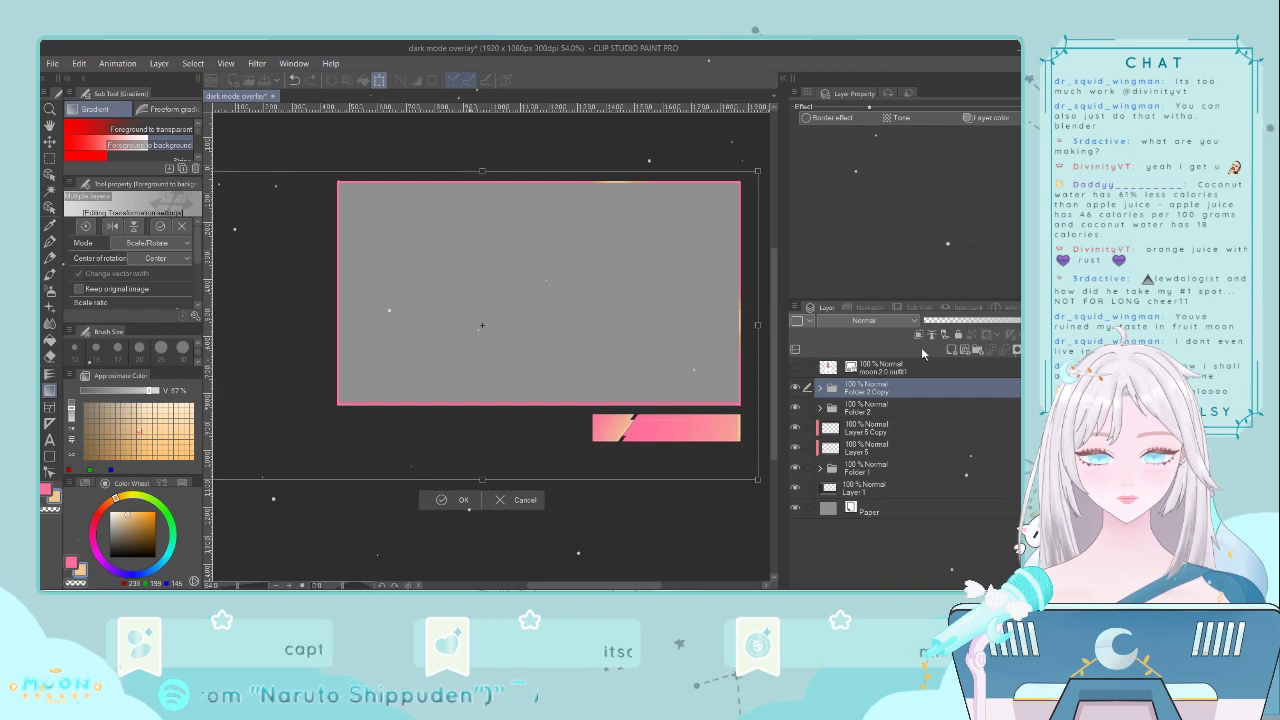
key("Down")
key("Down")
key("Down")
key("Down")
key("Down")
key("Down")
key("Down")
key("Down")
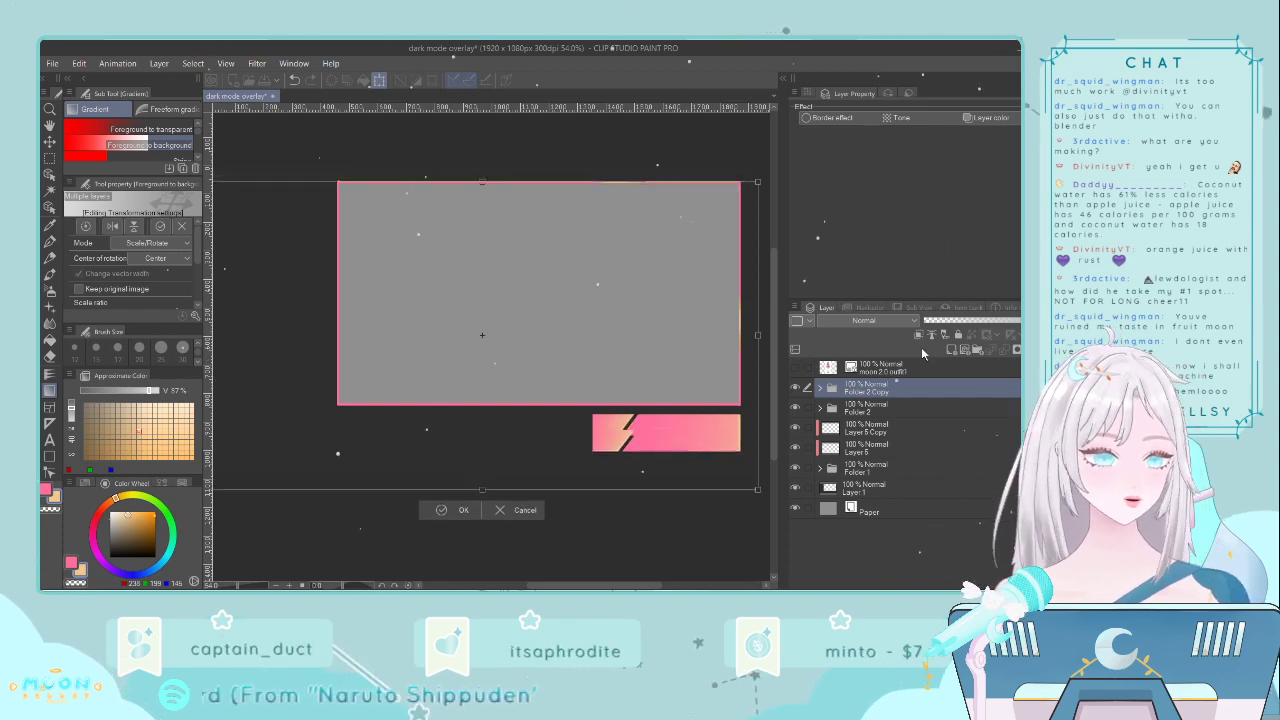
key("Down")
key("Down")
key("Down")
key("Down")
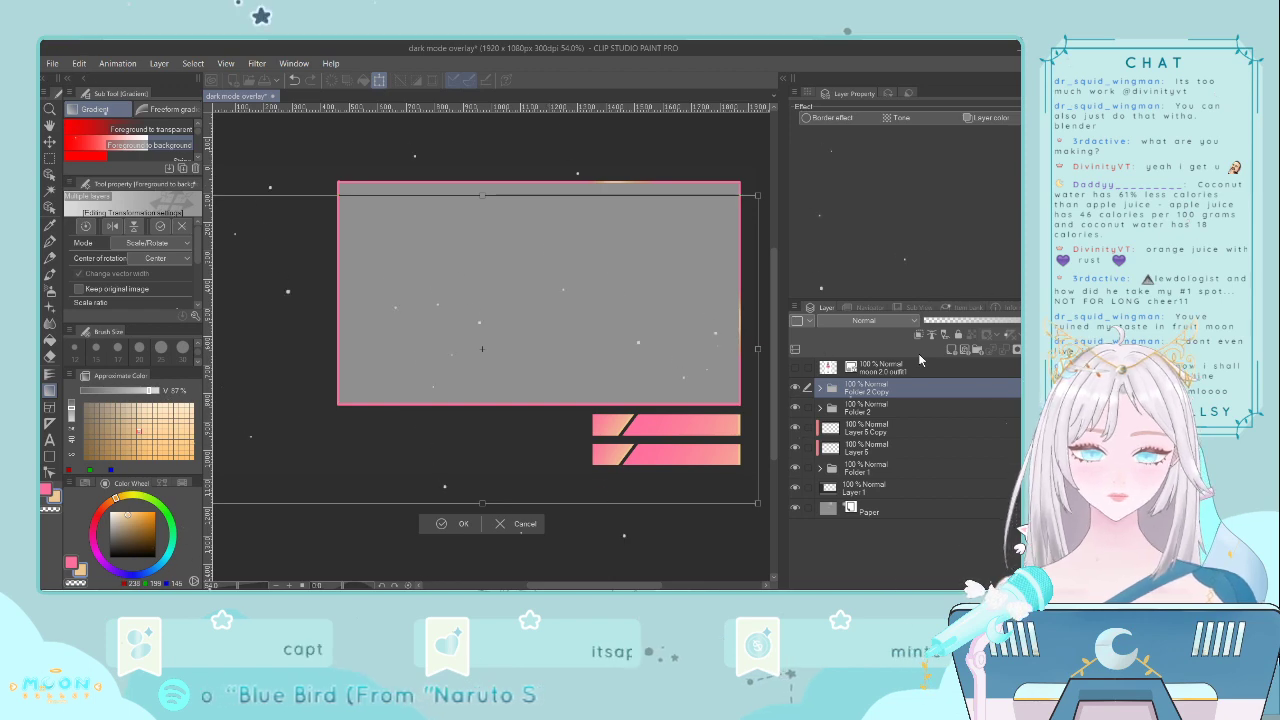
key("Return")
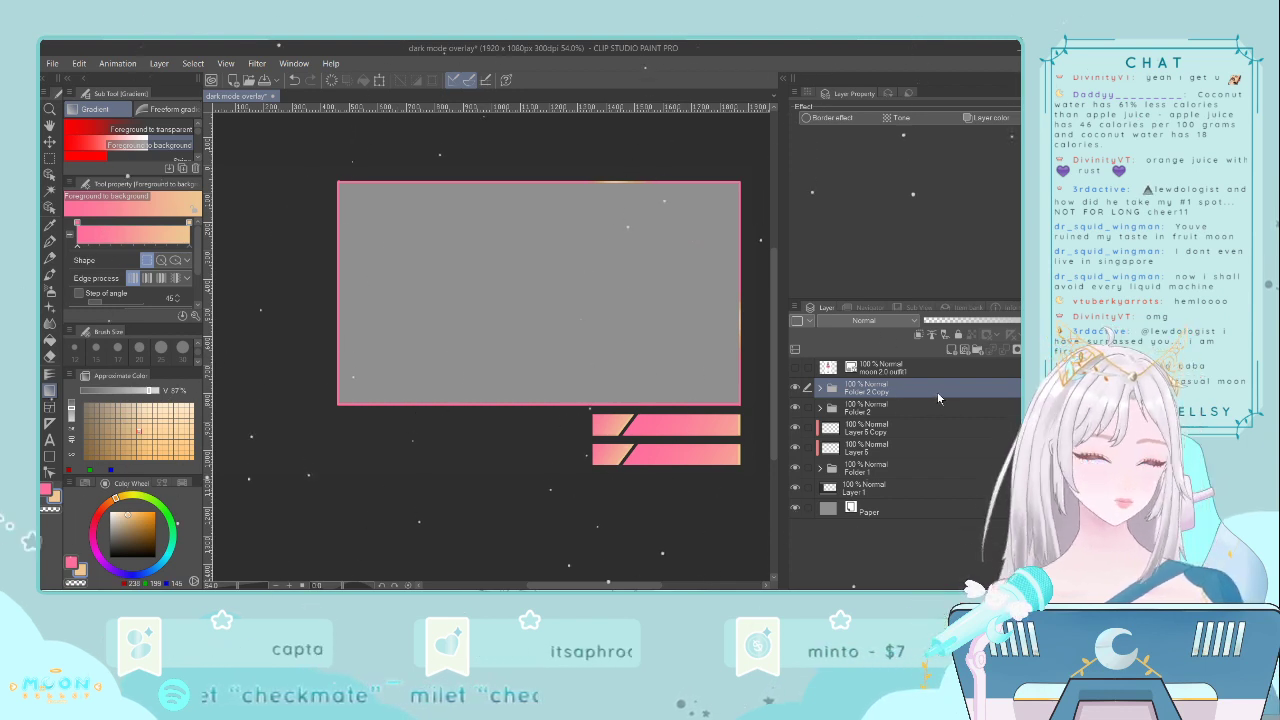
- Open the existing main overlay.psd file alongside the dark mode overlay
left_click_drag(645, 585, 646, 585)
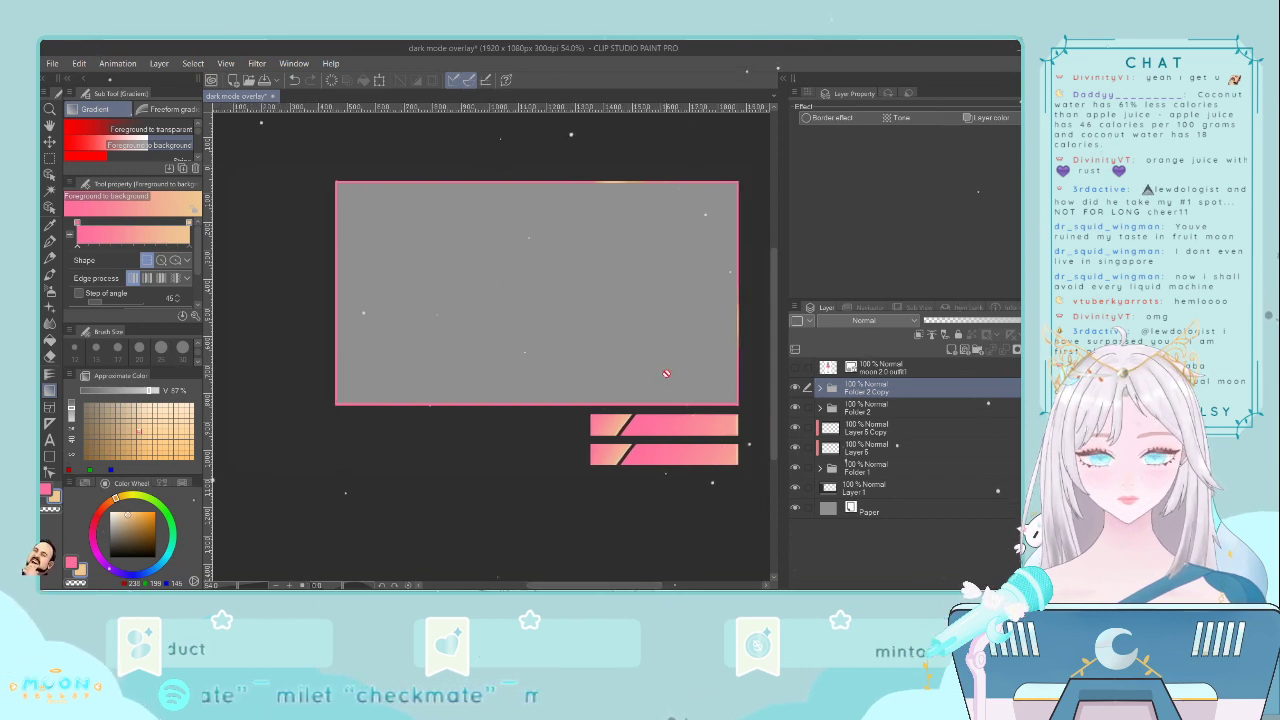
mouse_move(548, 586)
left_mouse_down()
mouse_move(560, 586)
mouse_move(534, 586)
mouse_move(544, 577)
left_mouse_up()
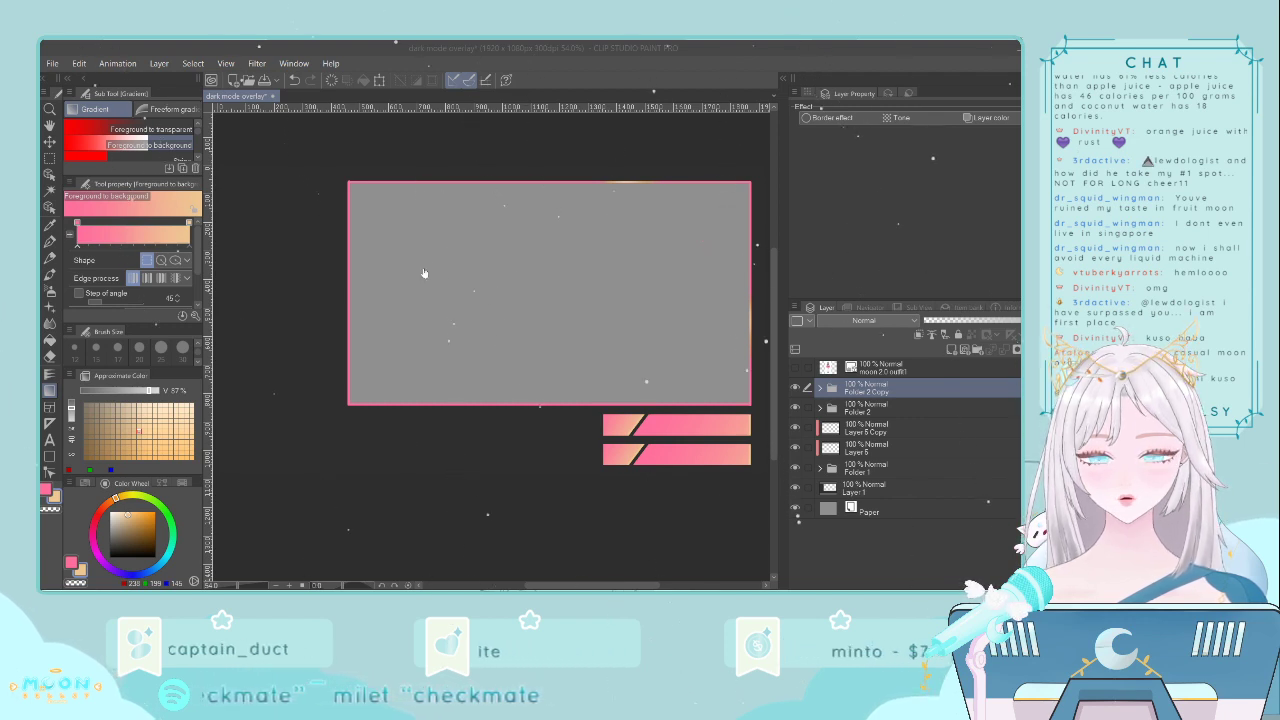
double_click(471, 219)
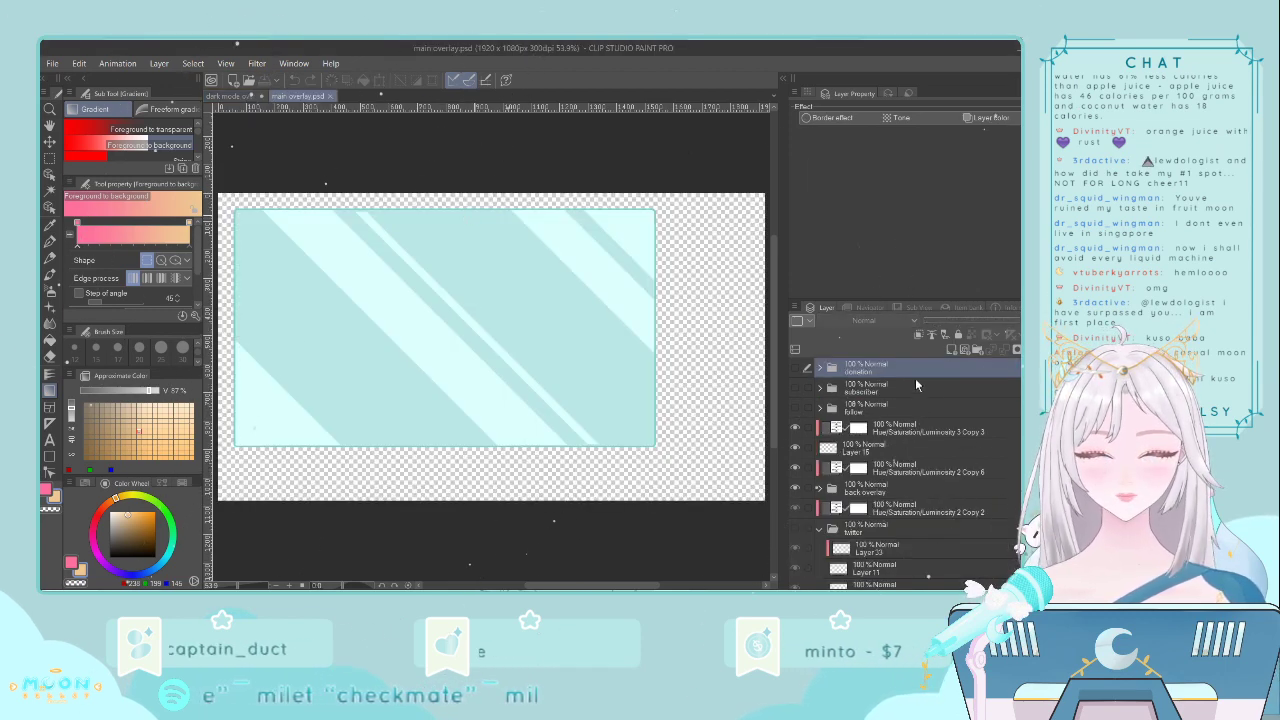
- Show the donation, subscriber and follow folders in main overlay.psd
left_click(796, 368)
left_click(796, 388)
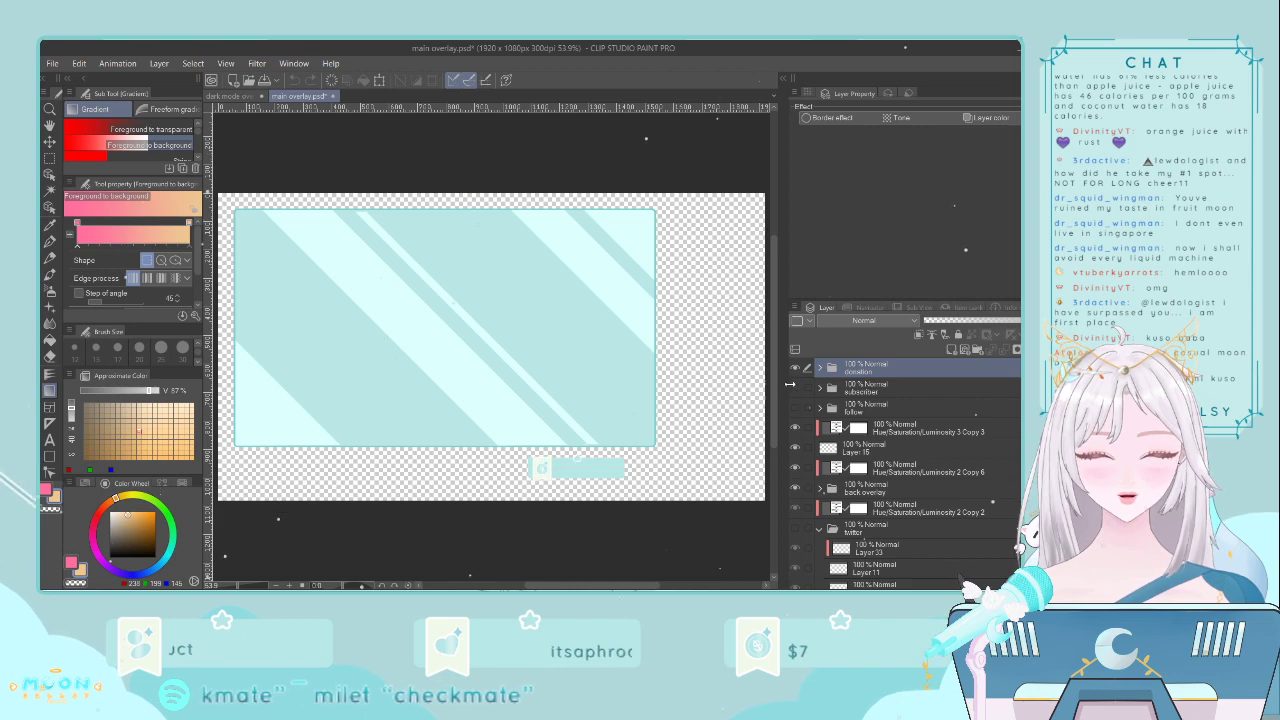
left_click(797, 407)
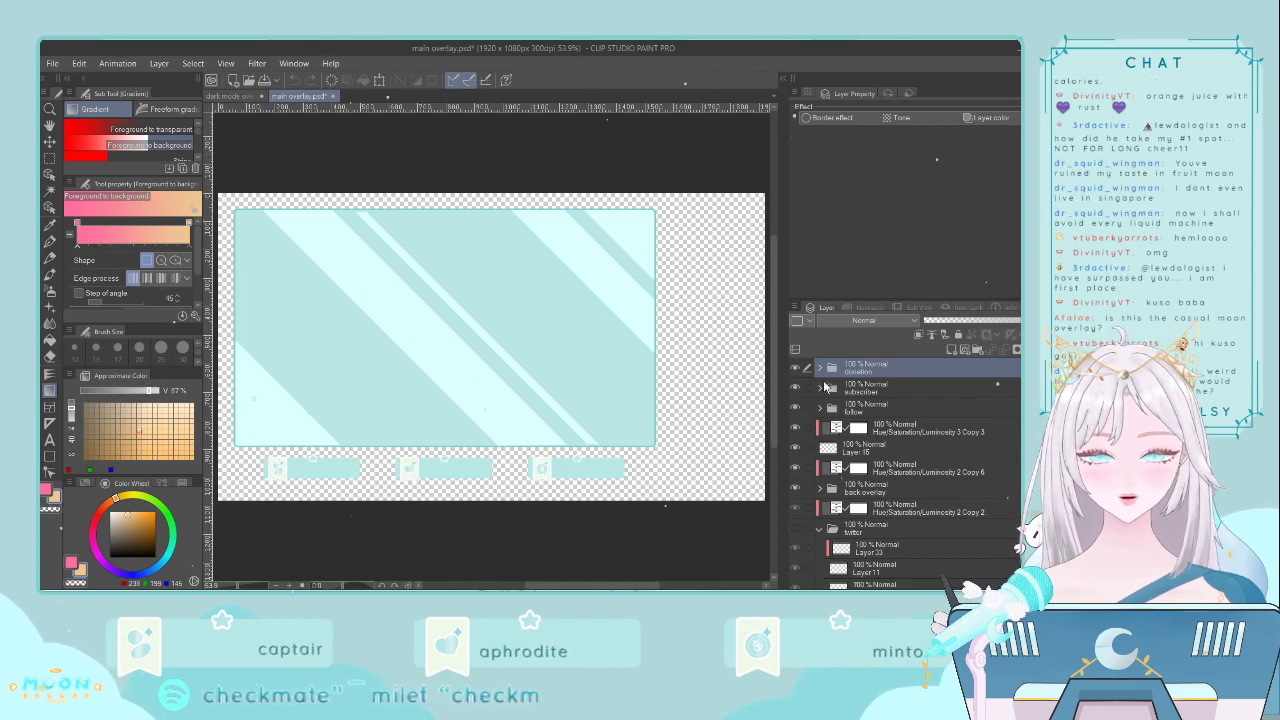
- Expand the donation folder and check its layers' visibility to find which one holds the coin badge
left_click(820, 368)
scroll(471, 443, "up", 1)
scroll(501, 480, "up", 1)
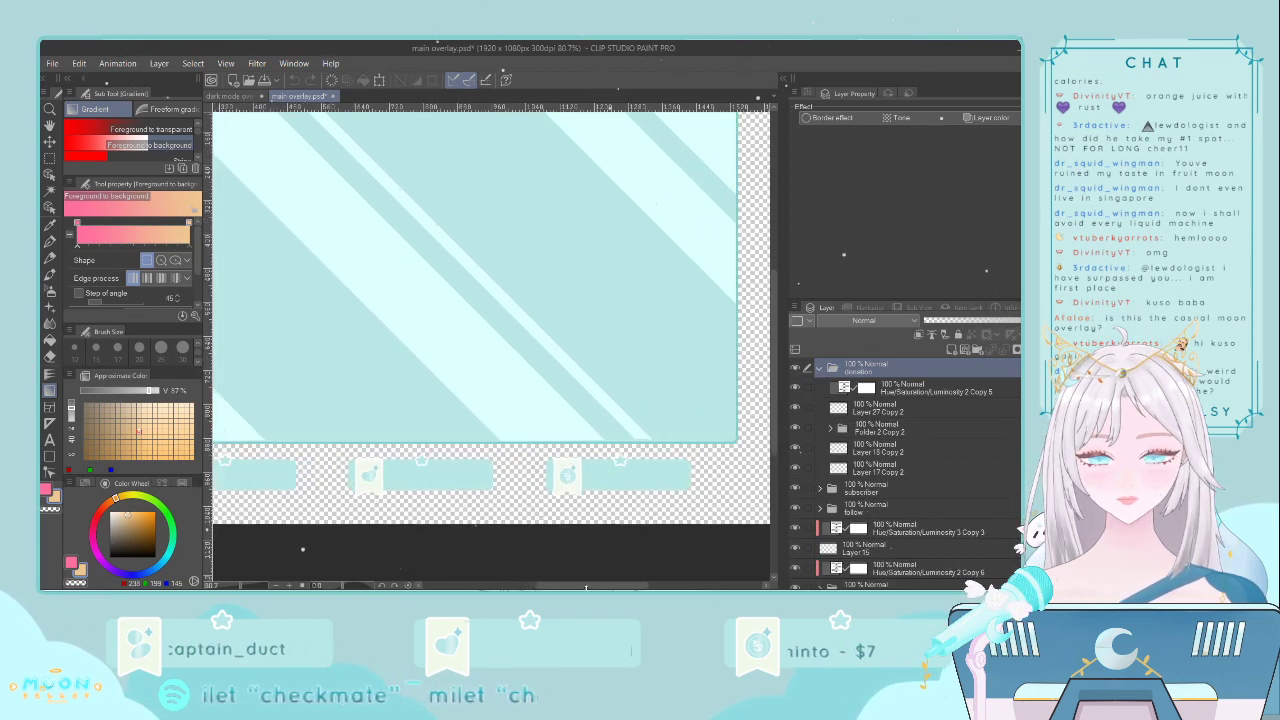
scroll(600, 560, "up", 3)
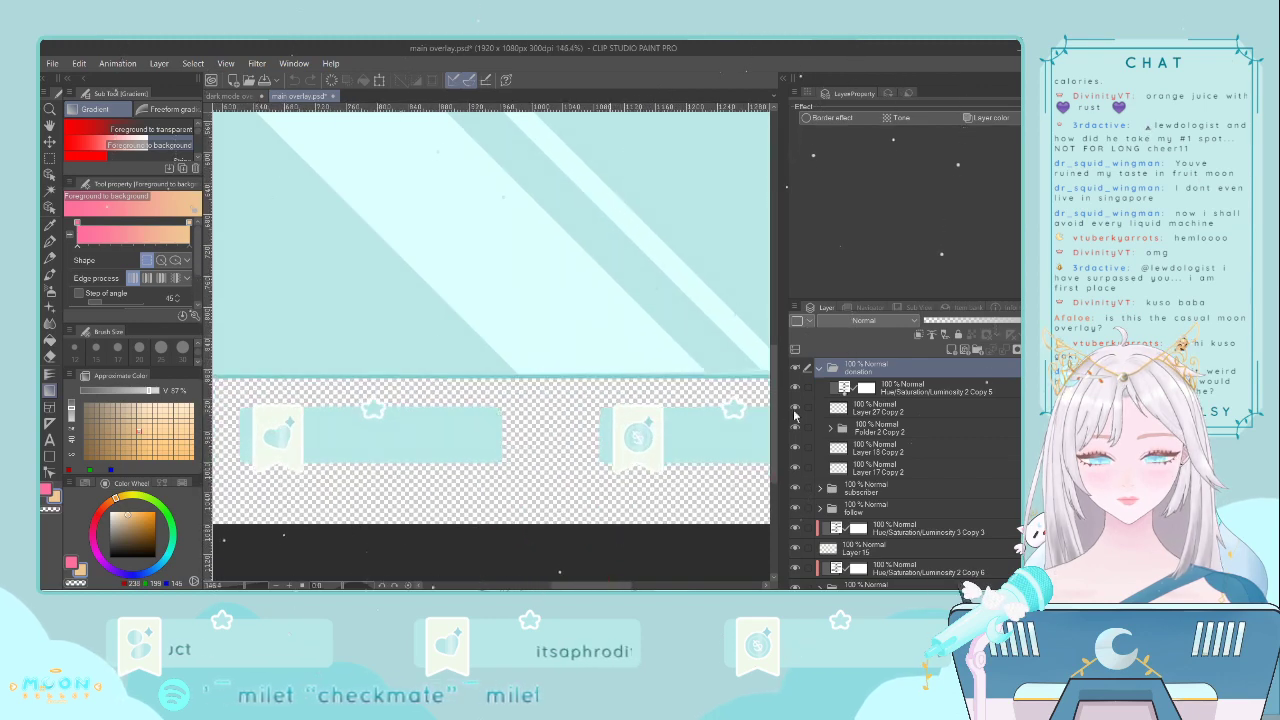
left_click(877, 396)
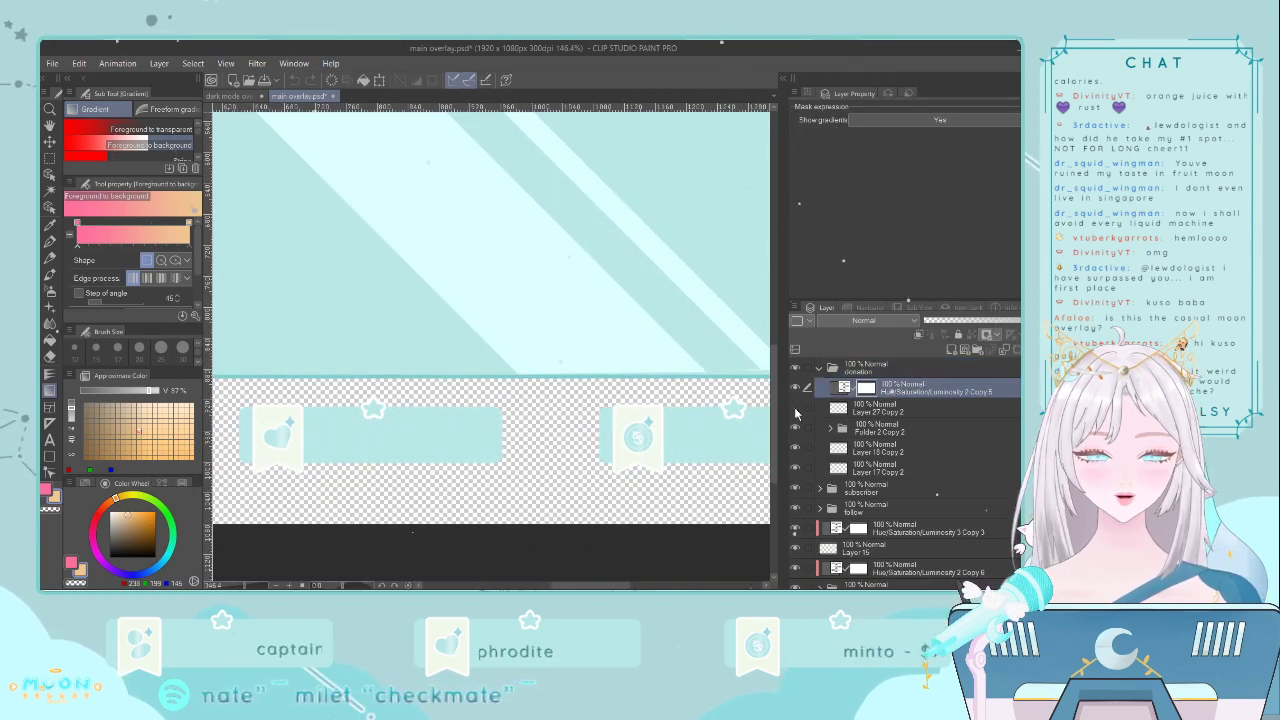
left_click(795, 408)
left_click(795, 430)
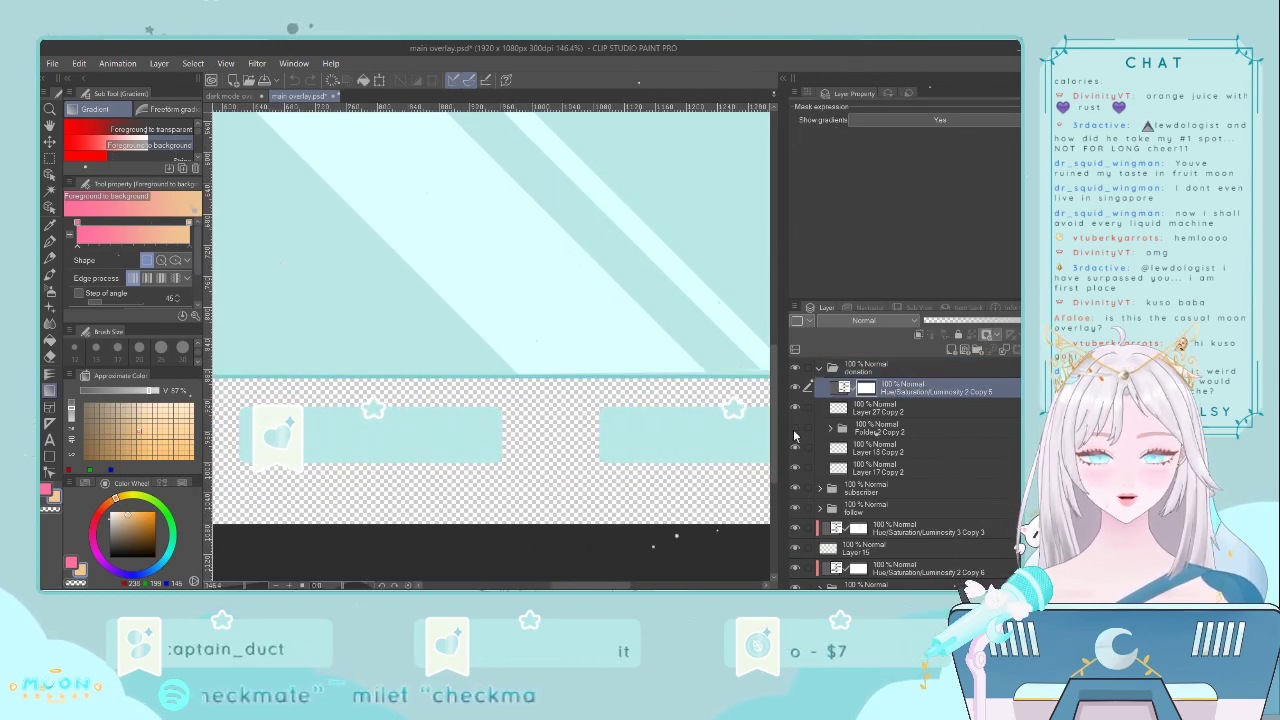
left_click(795, 430)
left_click(870, 431)
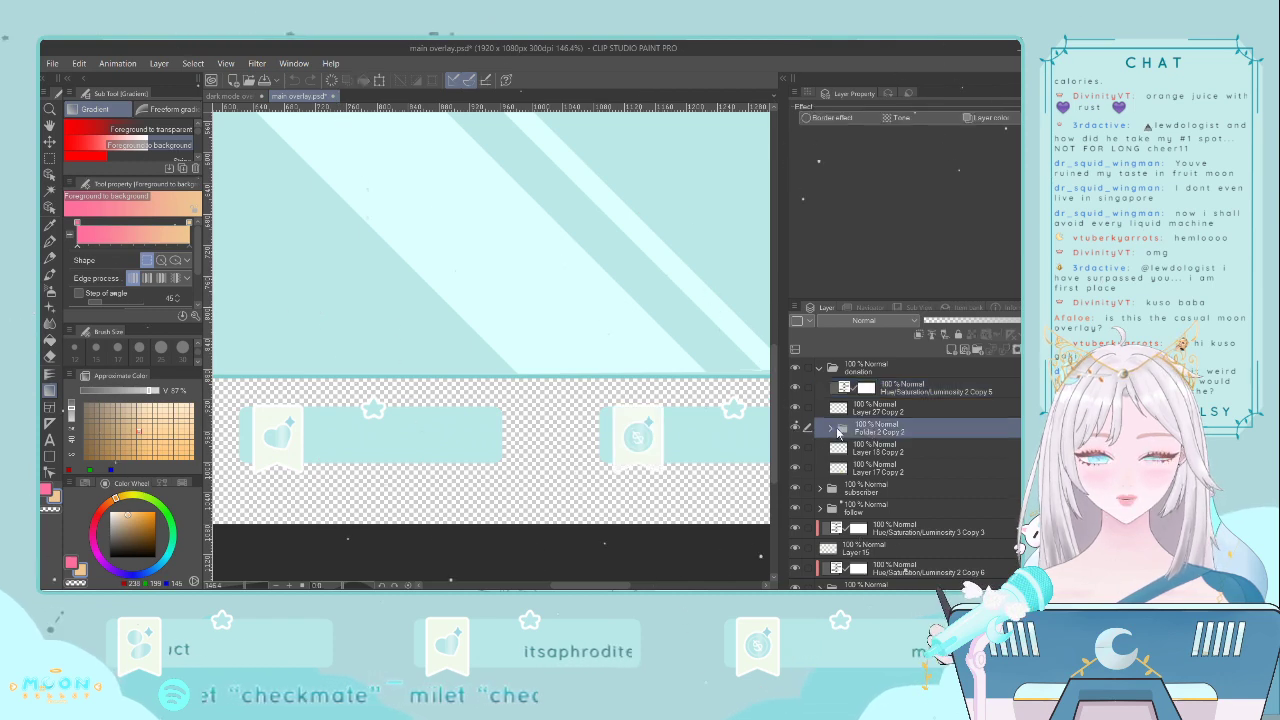
- Expand Folder 2 Copy 2 in the donation folder and check what its upper layers contain by switching their visibility
left_click(831, 430)
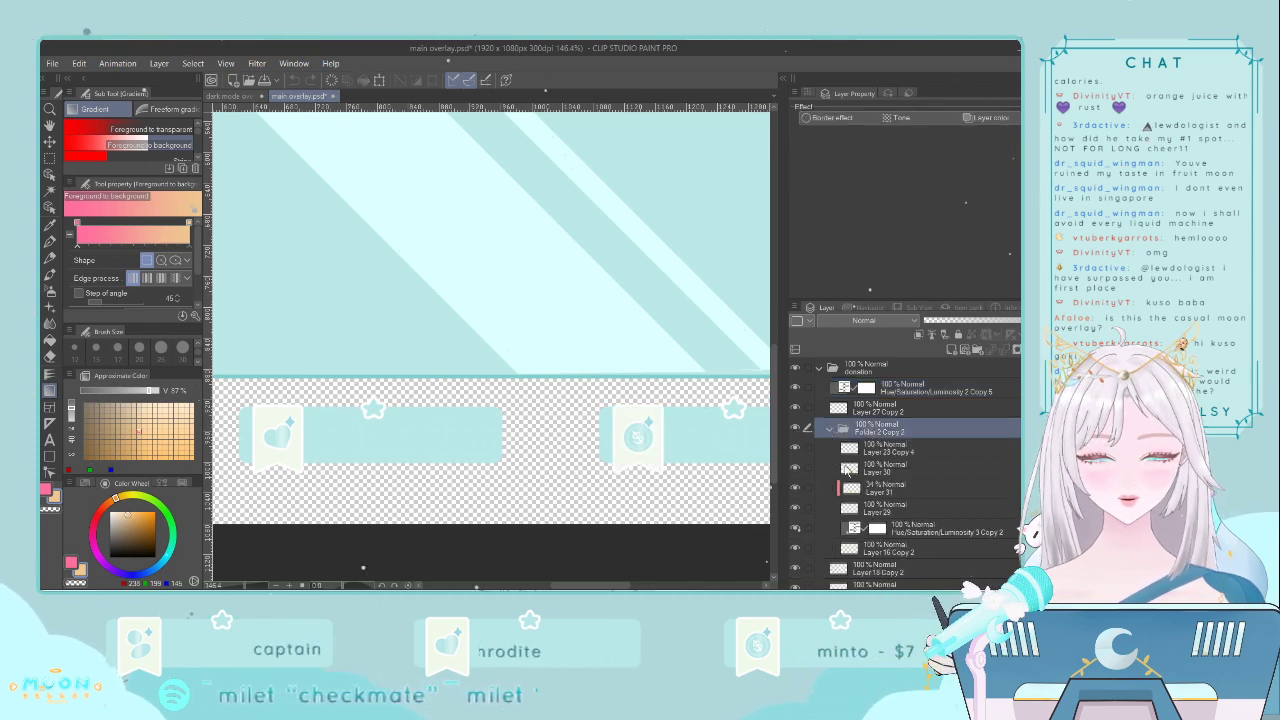
left_click(848, 450)
scroll(664, 456, "down", 2)
left_click(796, 449)
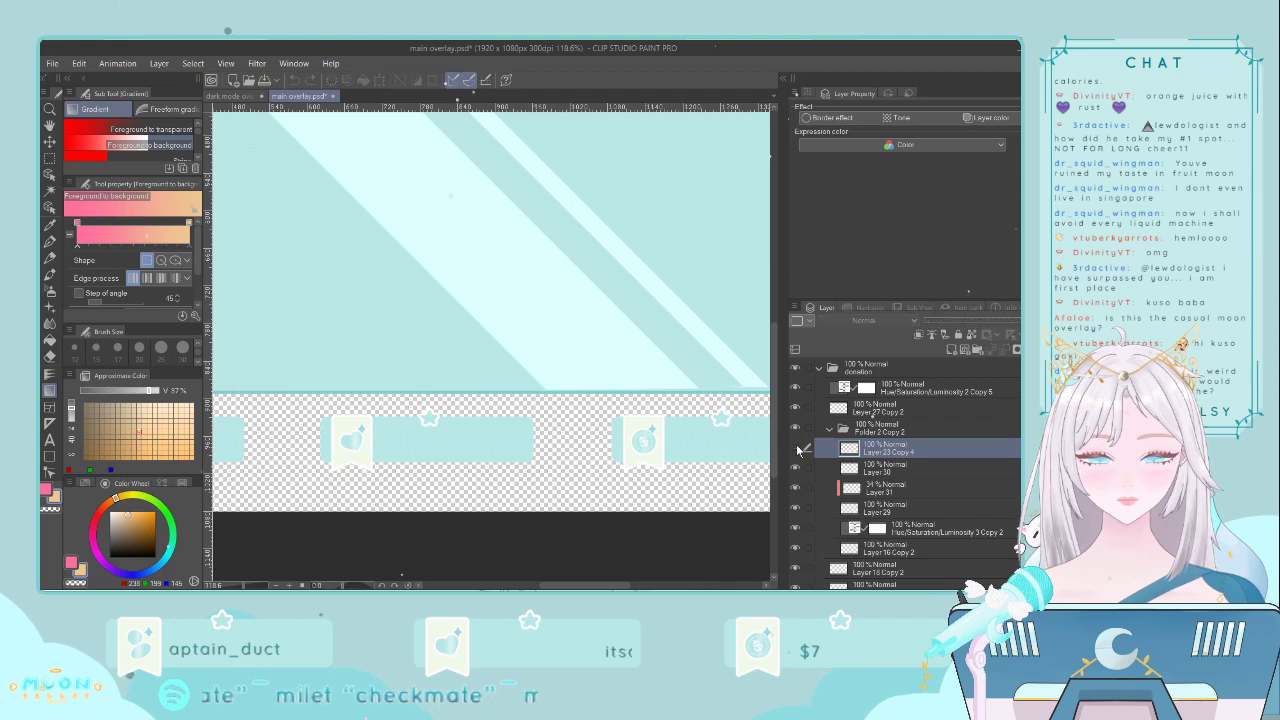
left_click(796, 449)
left_click(796, 467)
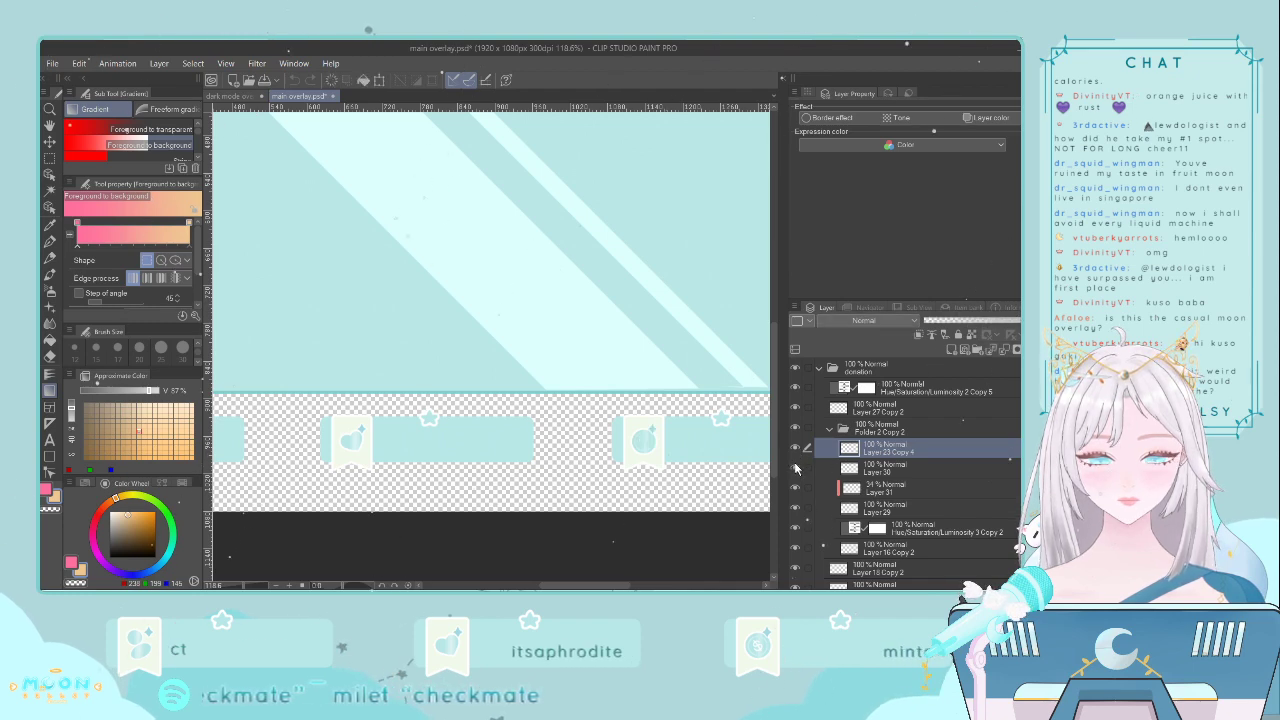
- Copy the coin badge's Folder 2 Copy 2 from main overlay.psd and paste it above Folder 2 Copy in the dark mode overlay
left_click(816, 432)
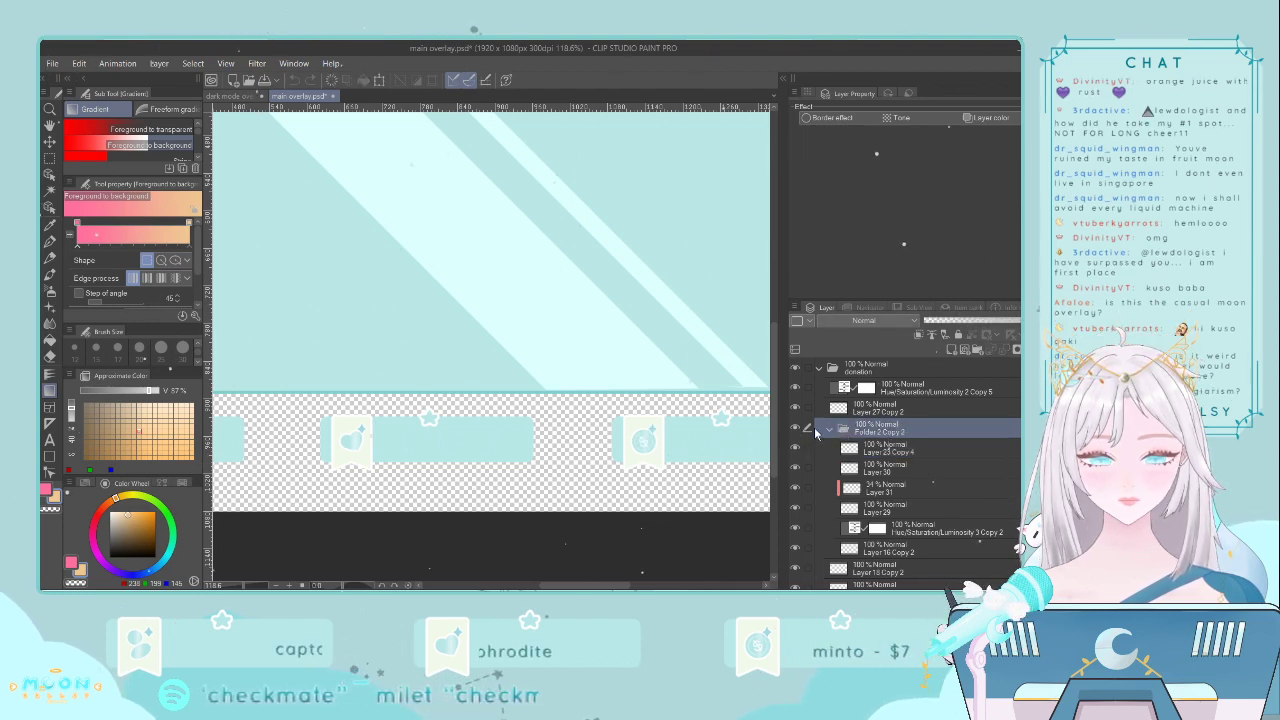
left_click(234, 96)
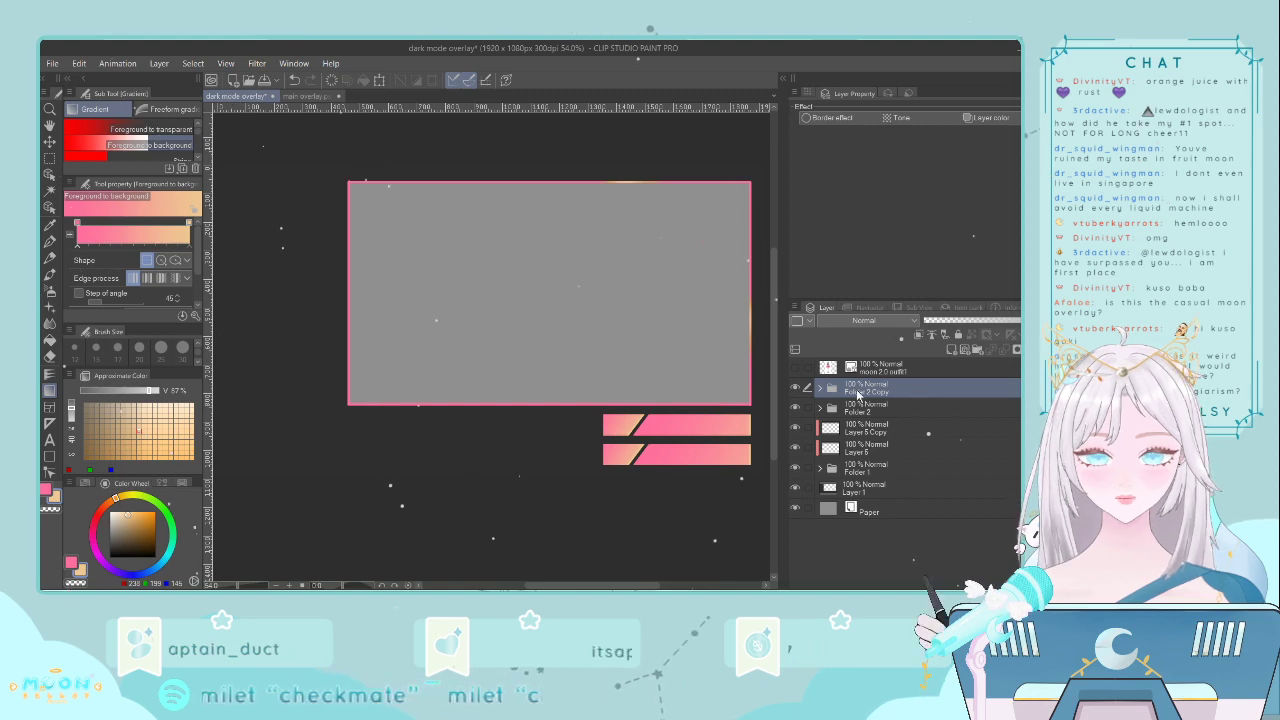
key("ctrl+v")
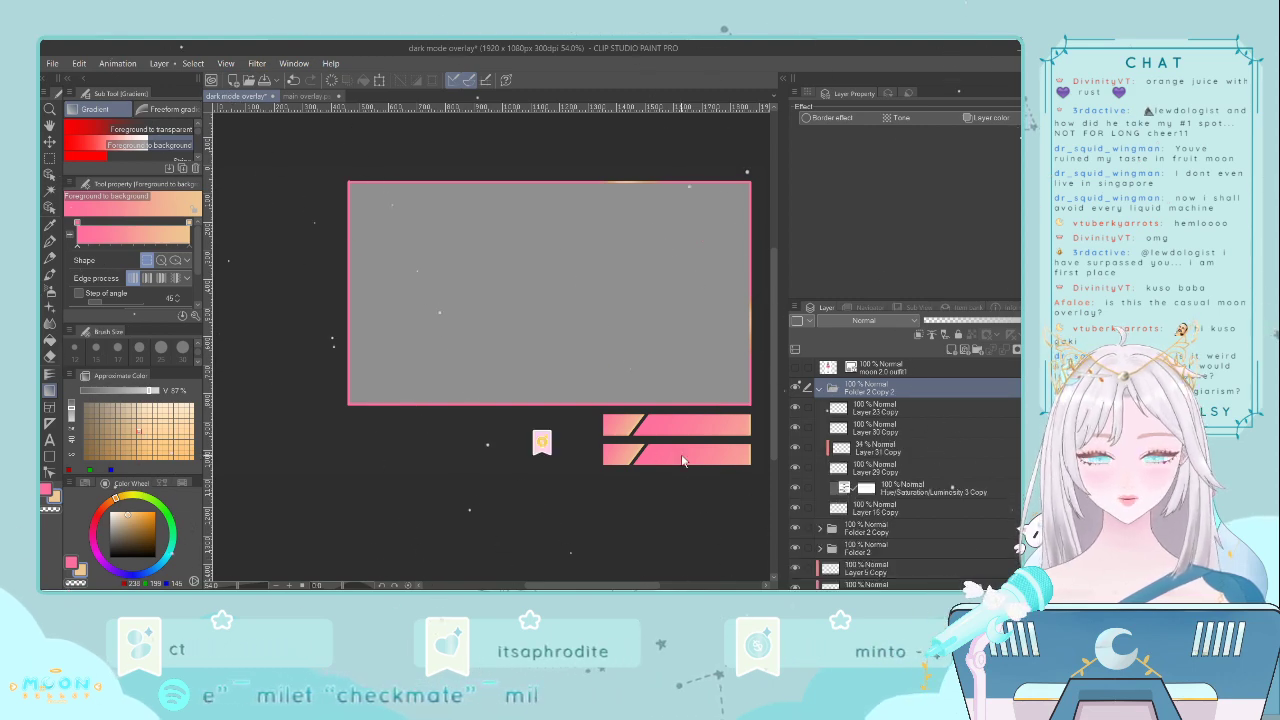
- Move the pasted coin badge onto the short slanted left section of the upper bar
key("ctrl+t")
scroll(558, 459, "up", 3)
scroll(558, 459, "up", 3)
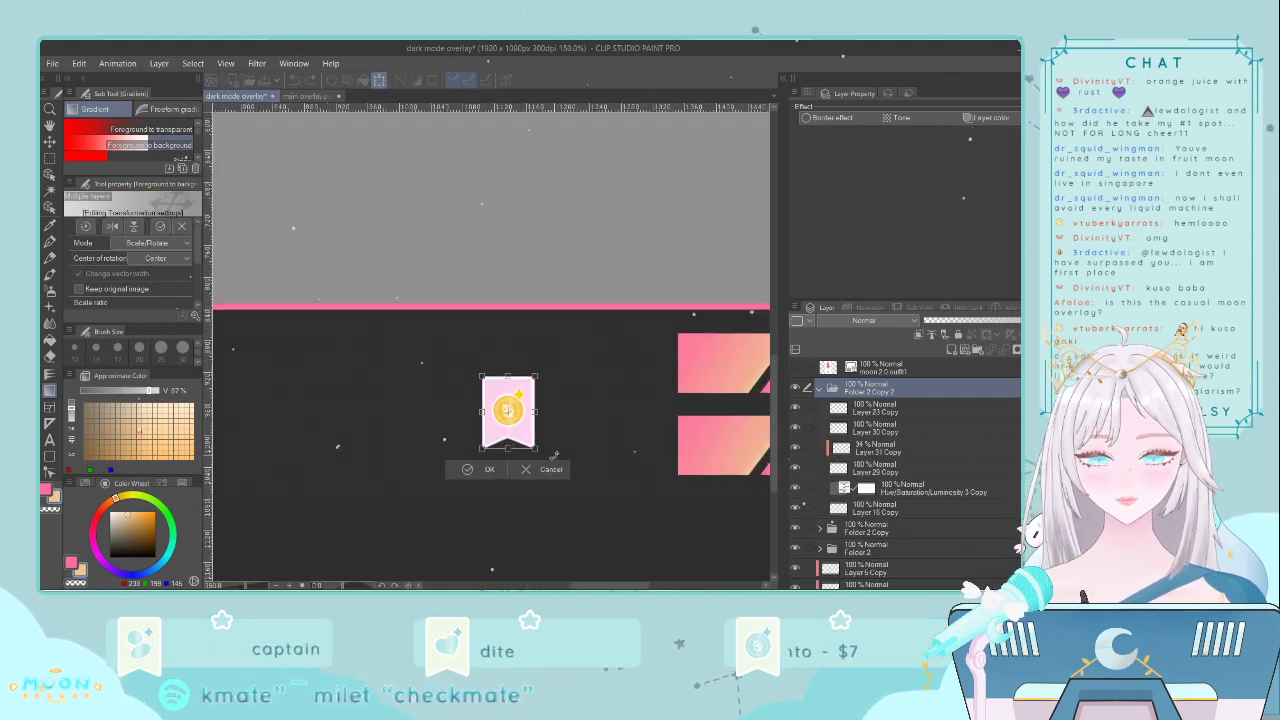
left_click_drag(533, 443, 737, 398)
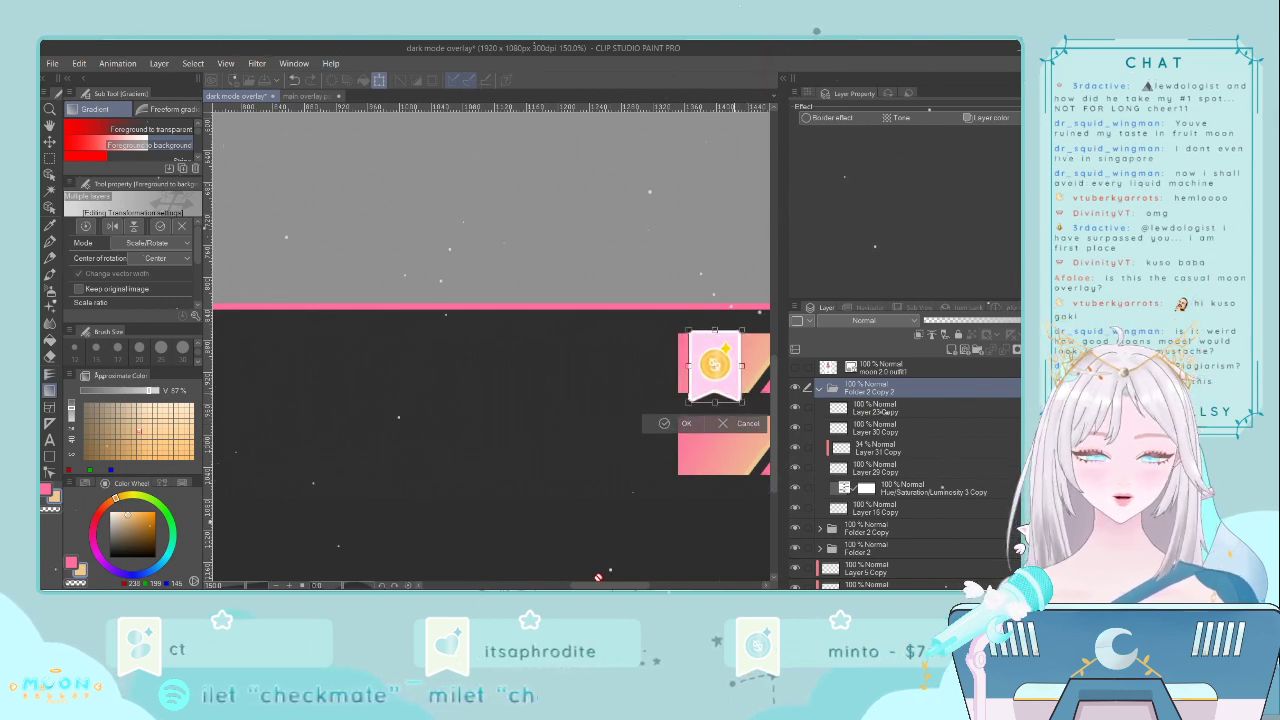
key("Return")
left_click_drag(610, 585, 646, 586)
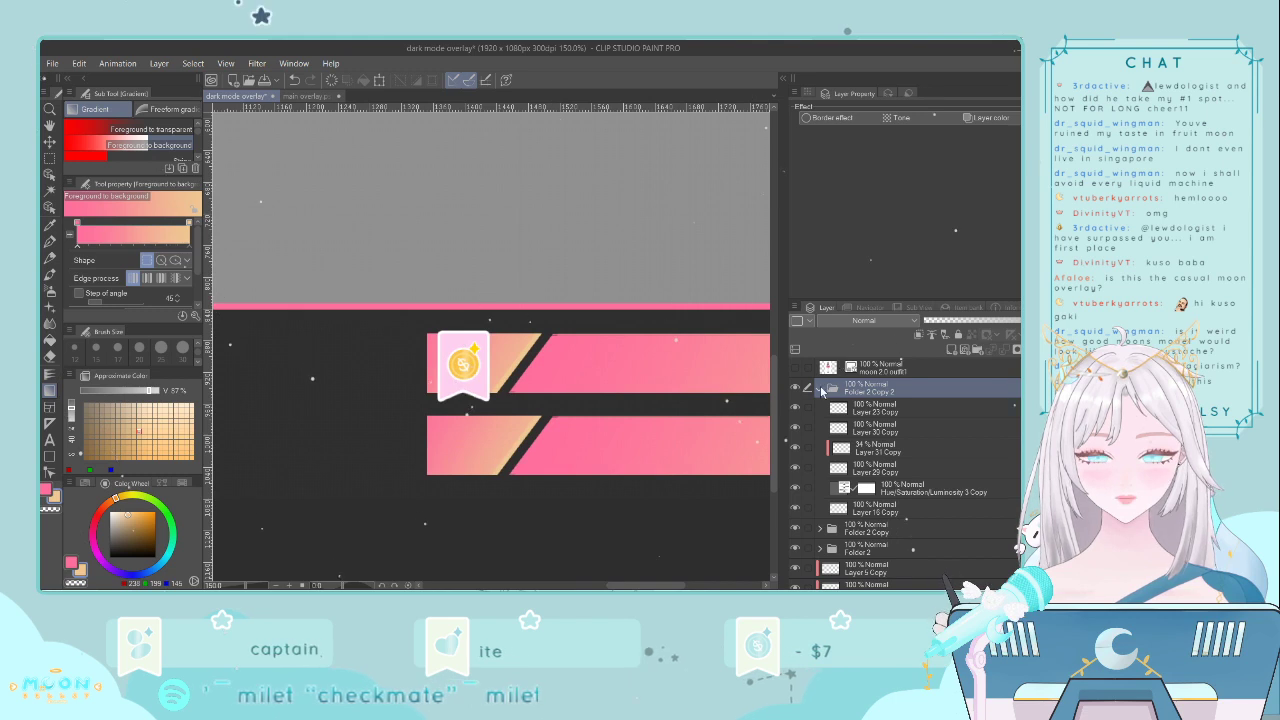
- Delete the badge's ribbon background, Layer 16 Copy, along with Hue/Saturation/Luminosity 3 Copy
scroll(850, 402, "down", 1)
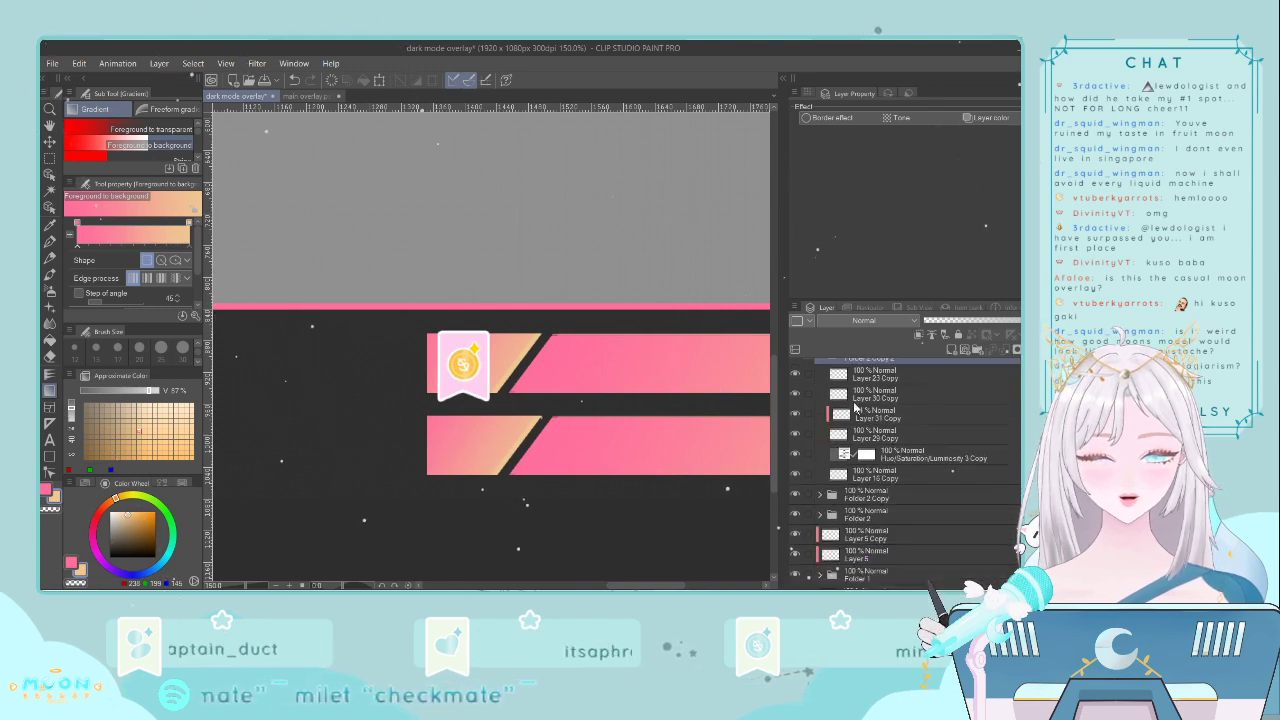
scroll(855, 405, "up", 2)
left_click(840, 428)
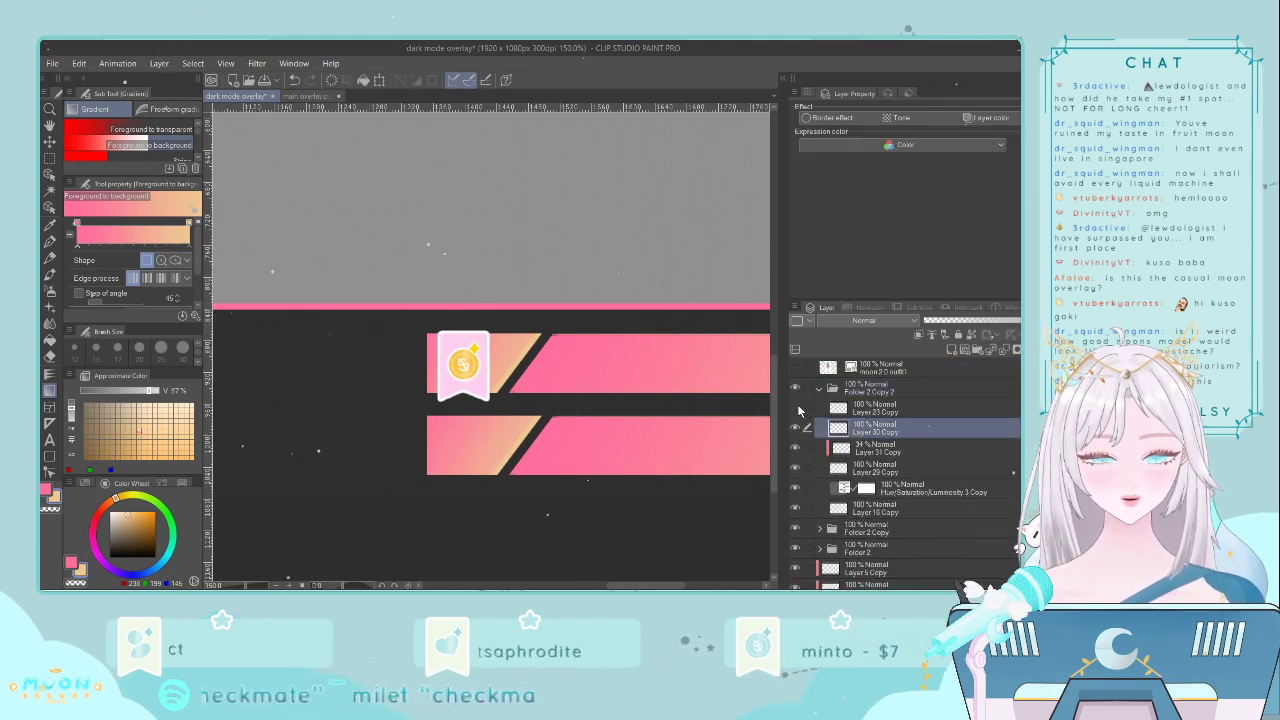
left_click(796, 467)
left_click(796, 467)
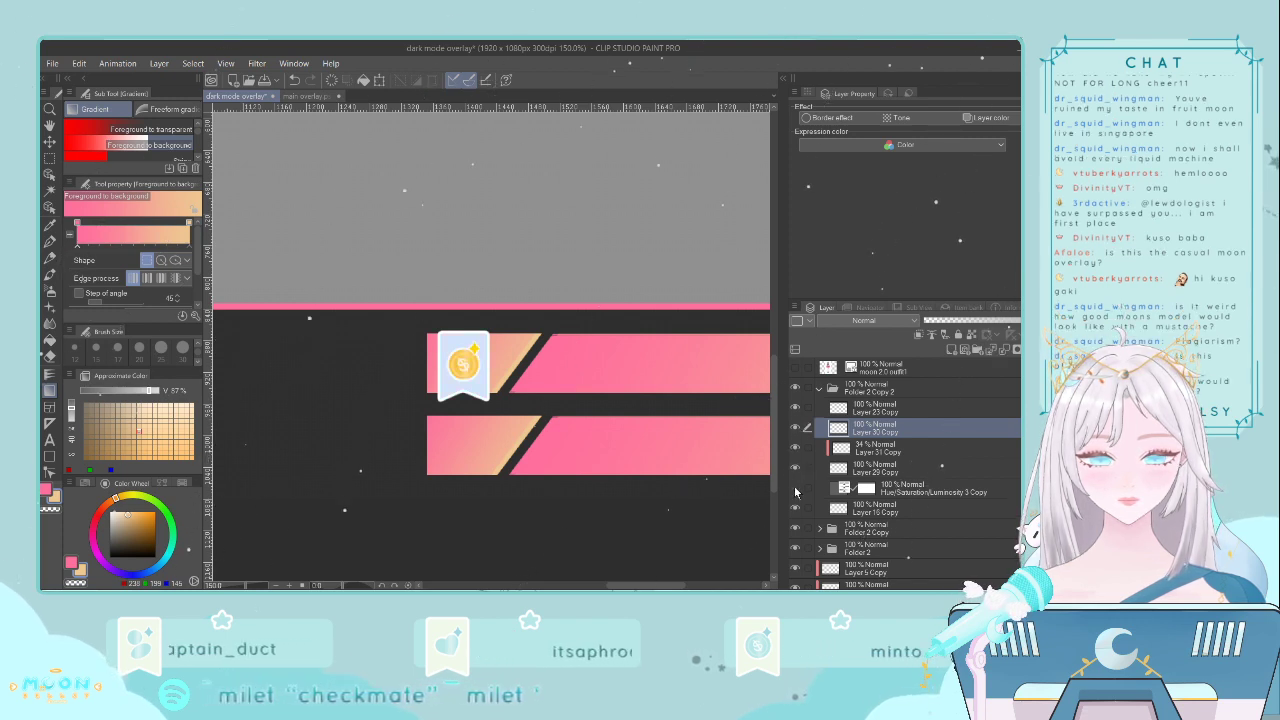
left_click(885, 508)
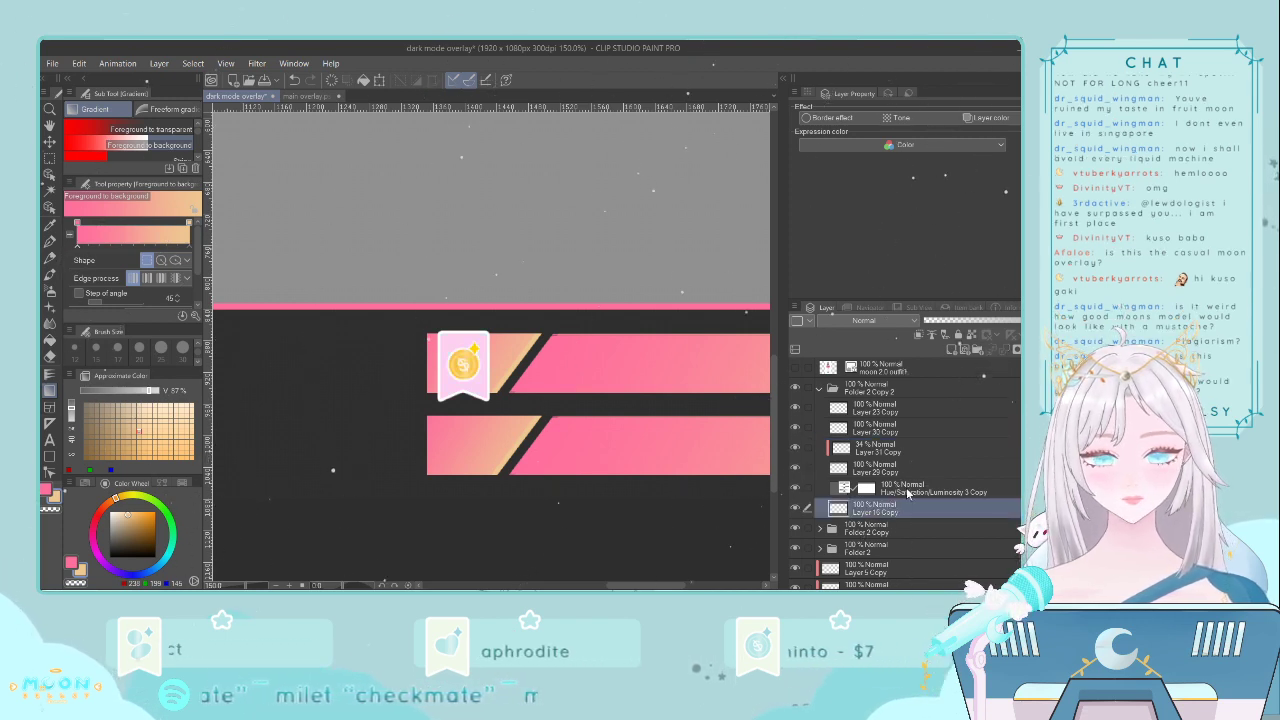
left_click(906, 491, "ctrl")
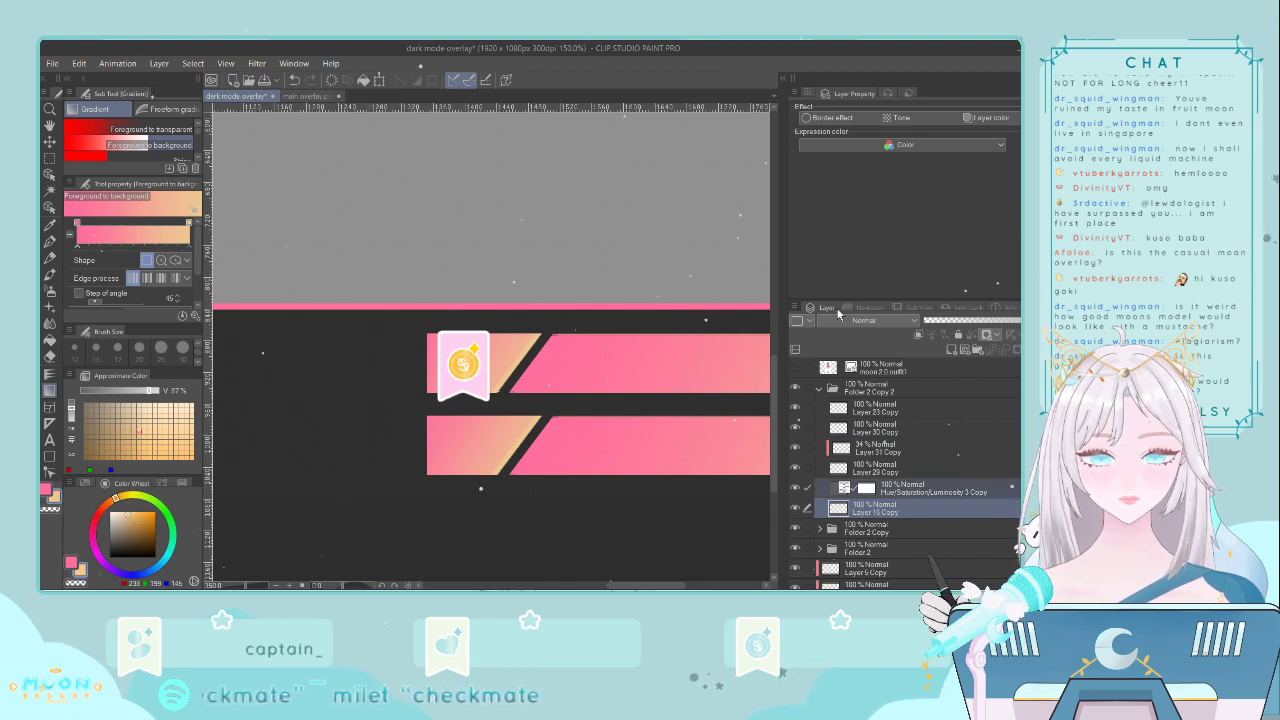
key("Delete")
scroll(586, 445, "down", 1)
scroll(586, 445, "up", 1)
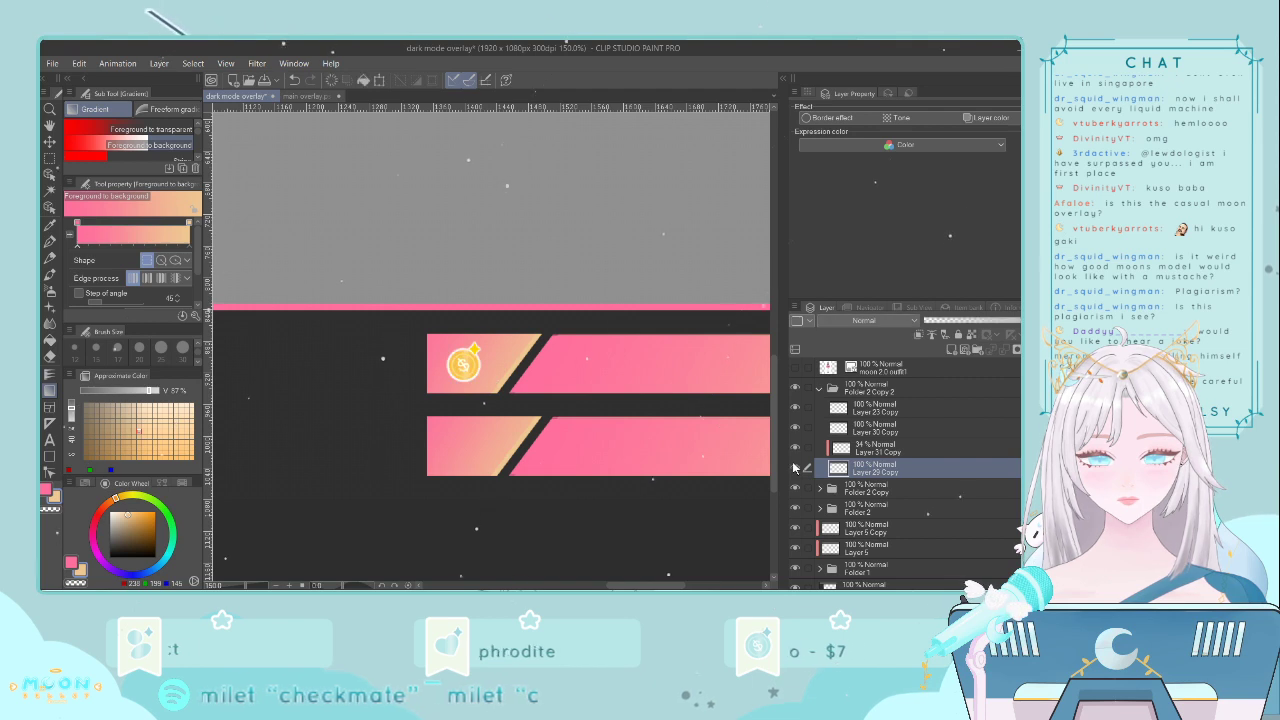
- Select the four coin layers together with Folder 2 Copy 2 and apply a transform to them on the upper bar
left_click(807, 447)
left_click(807, 428)
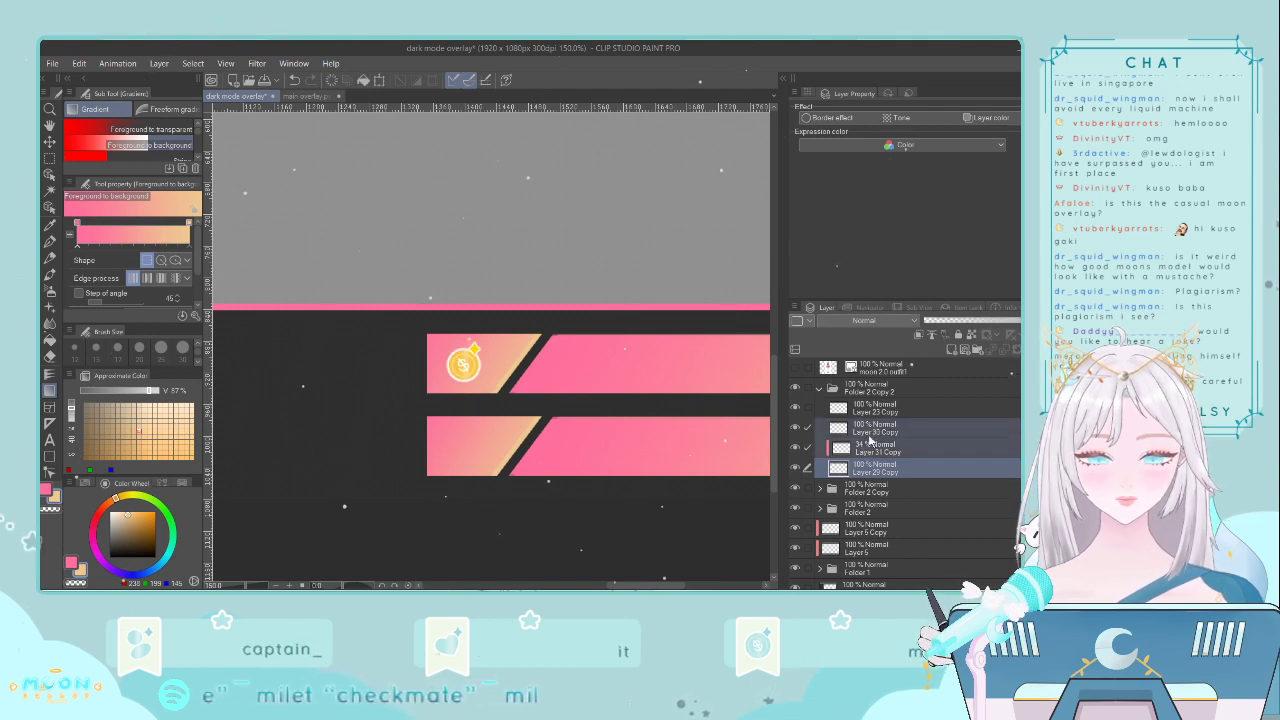
left_click(807, 408)
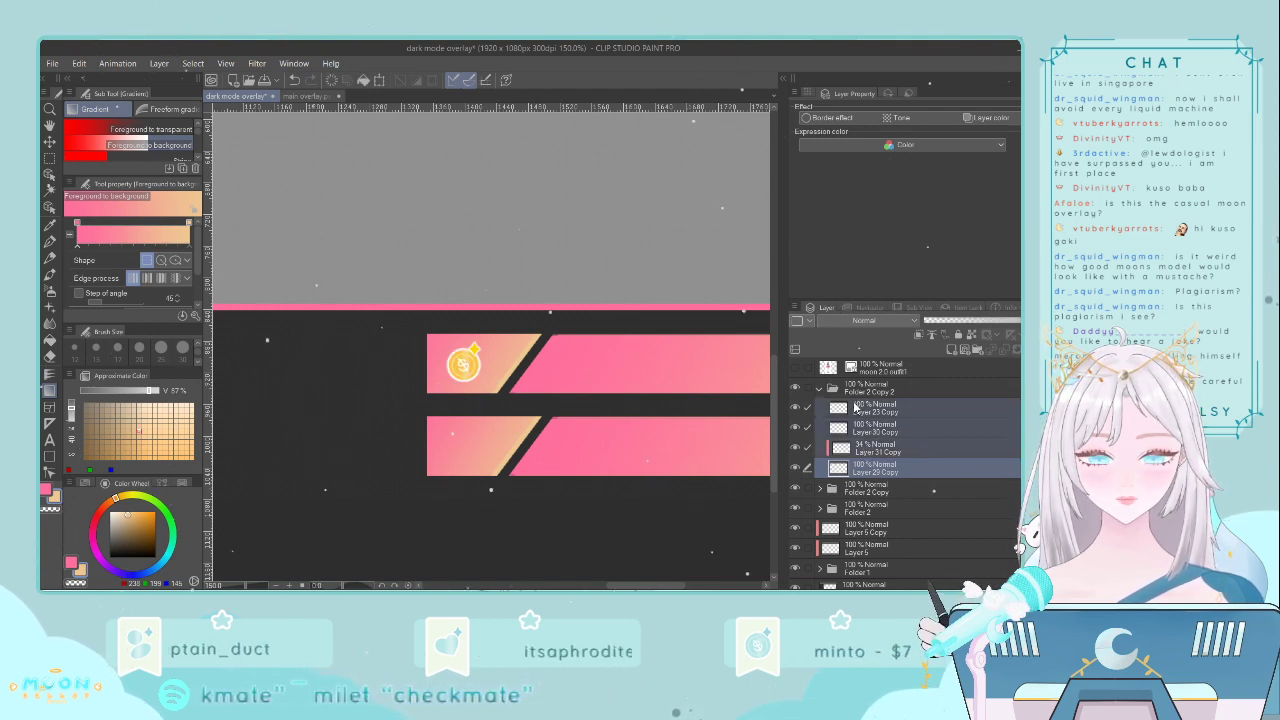
left_click(807, 388)
key("ctrl+t")
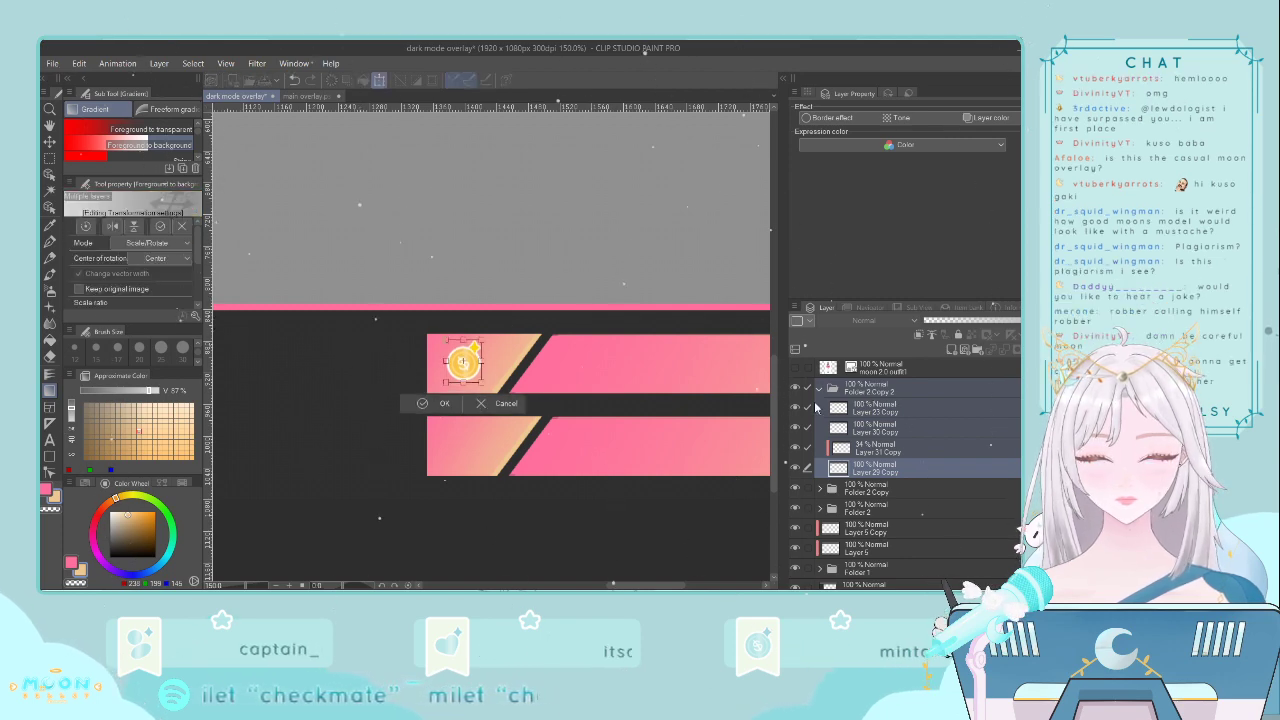
key("Return")
- Try the Multiply and Hard light blending modes on the coin's Layer 29 Copy
scroll(533, 438, "up", 3)
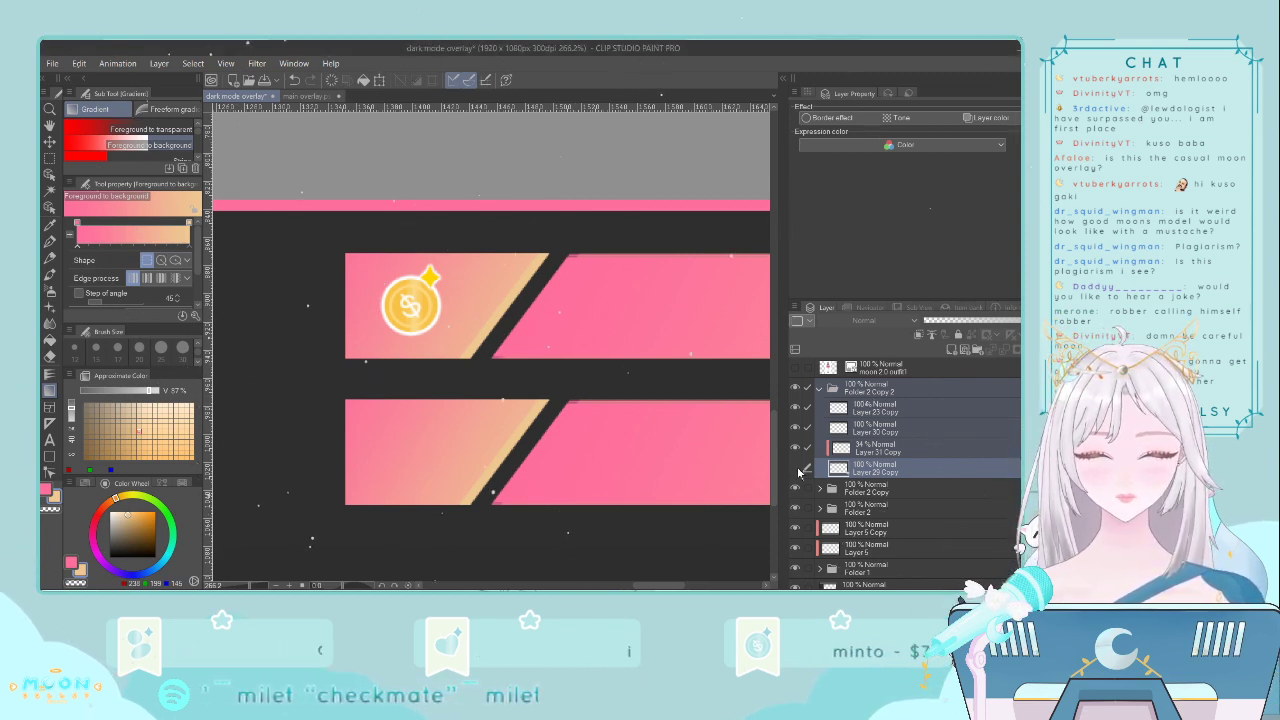
scroll(388, 282, "up", 2)
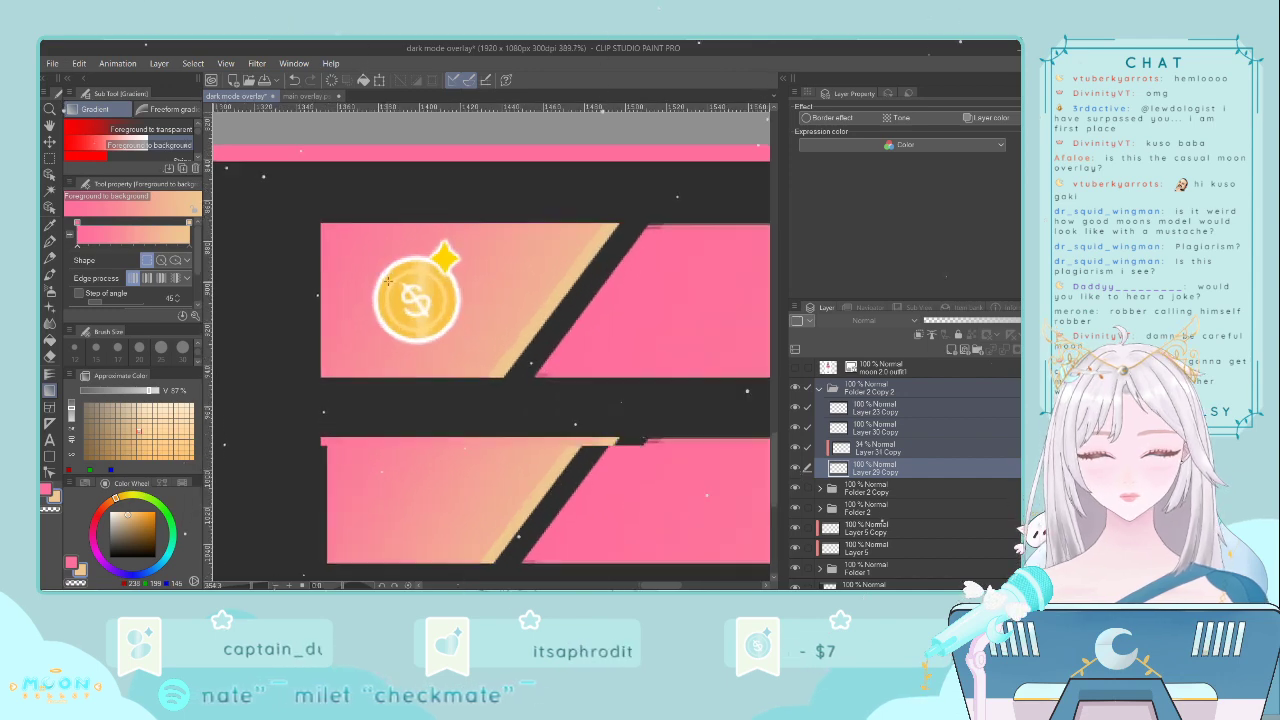
scroll(388, 282, "up", 1)
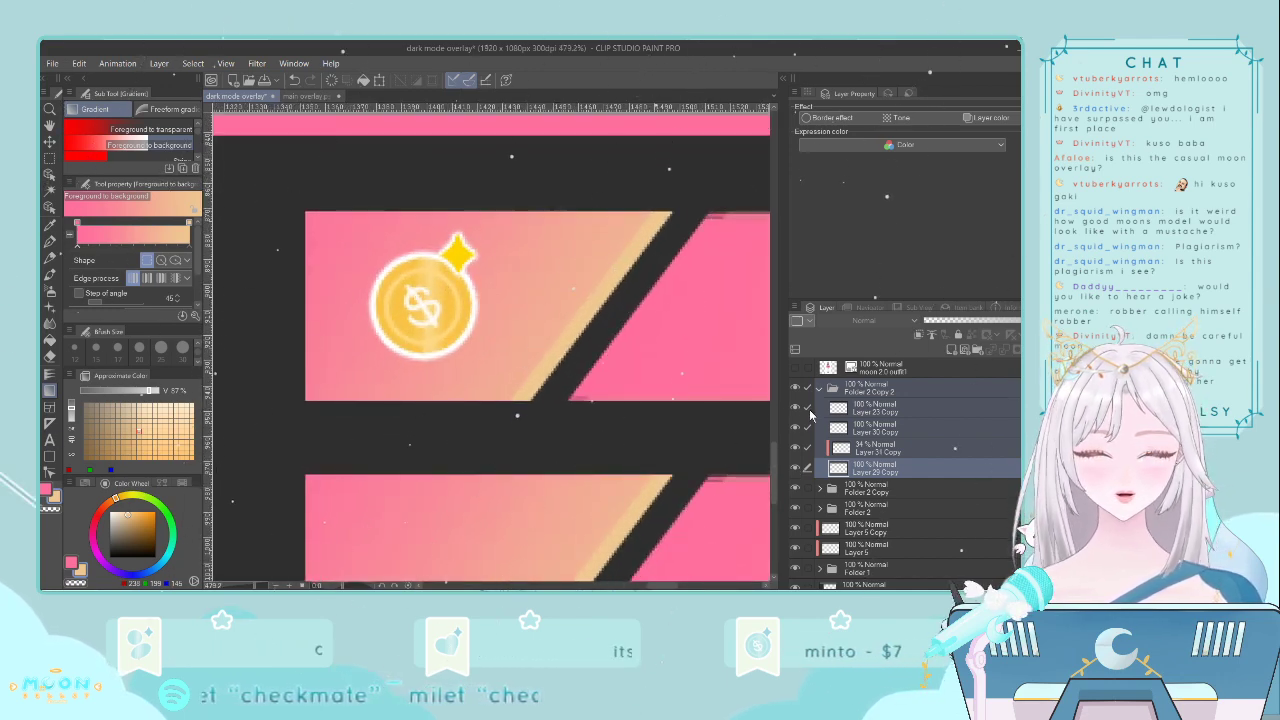
left_click(868, 487)
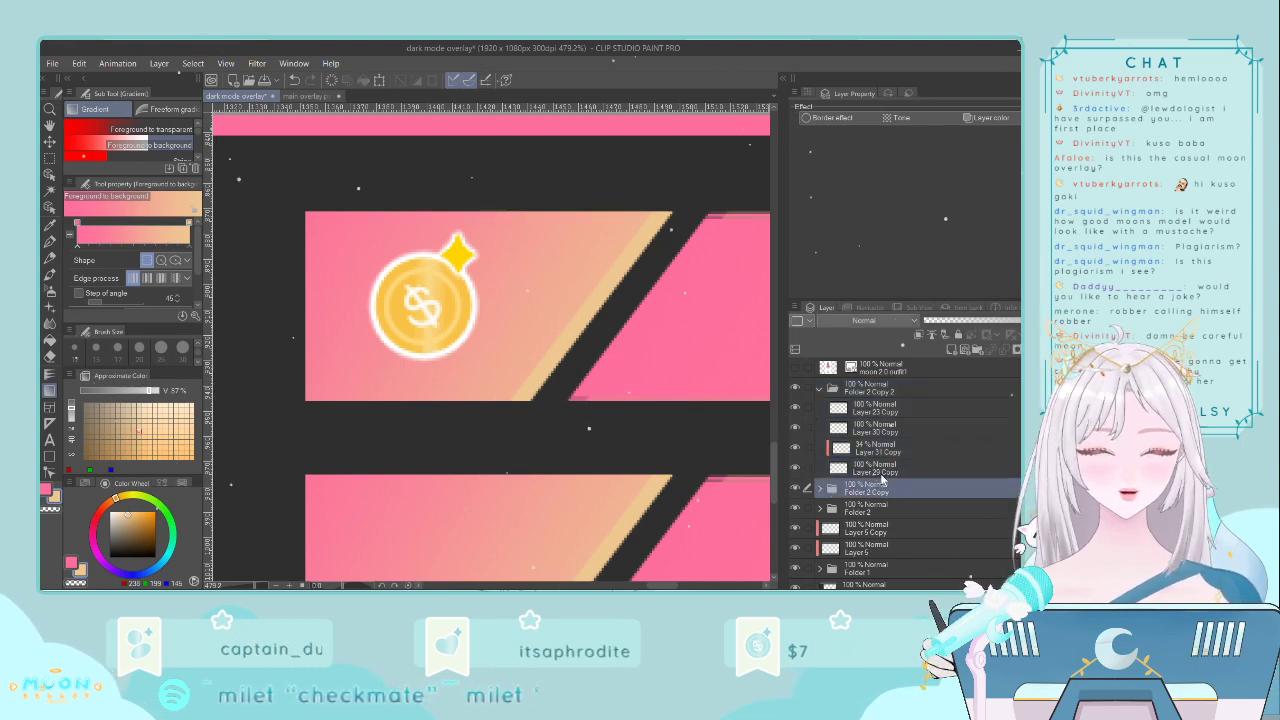
left_click(880, 473)
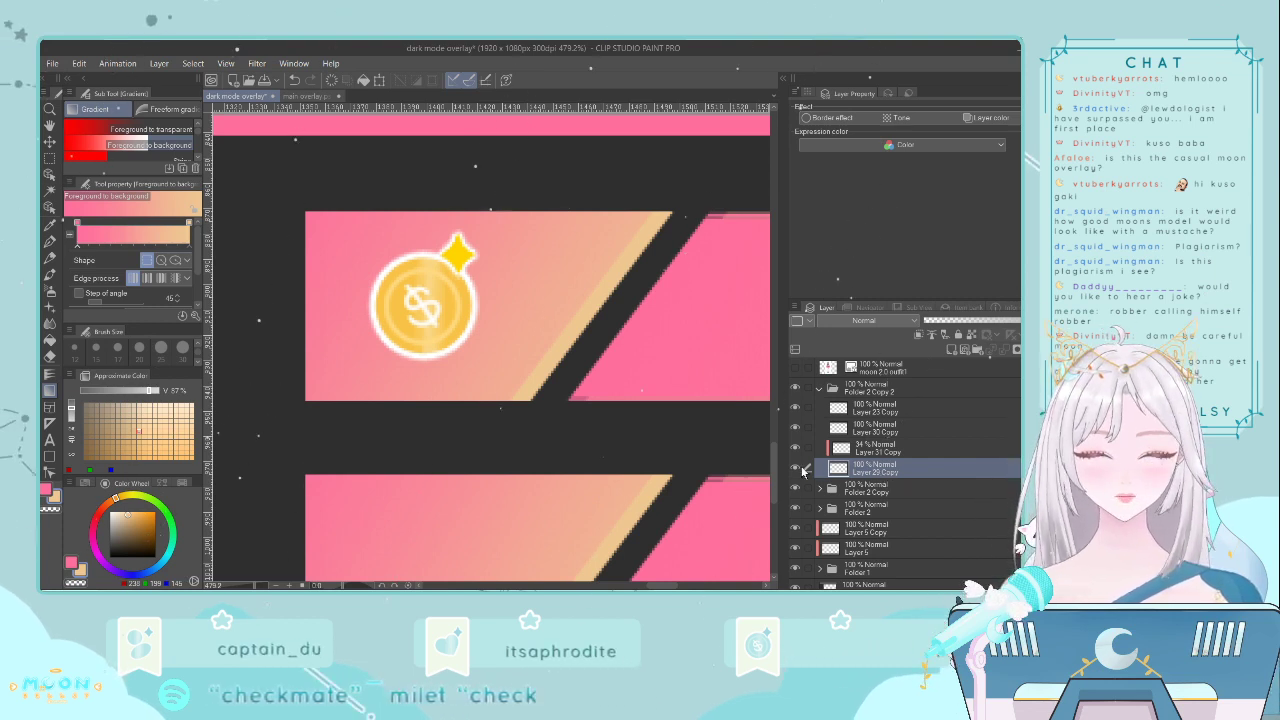
left_click(802, 470)
left_click(802, 470)
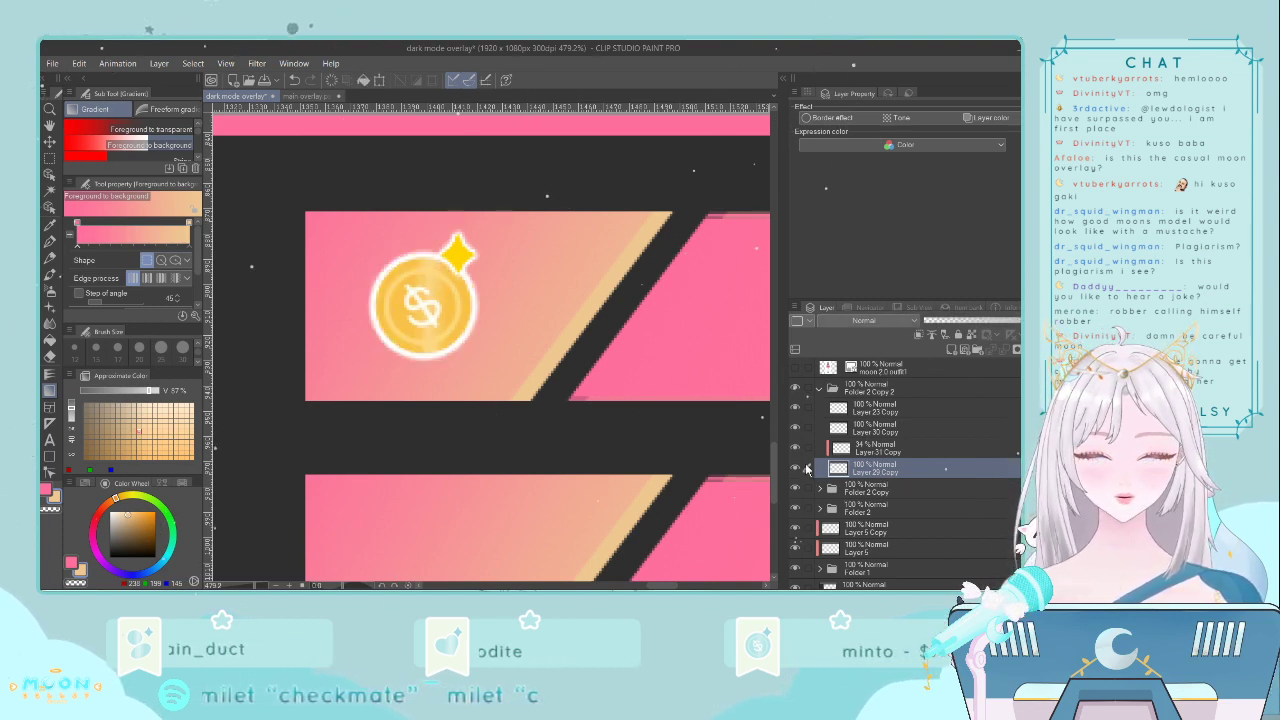
left_click(854, 82)
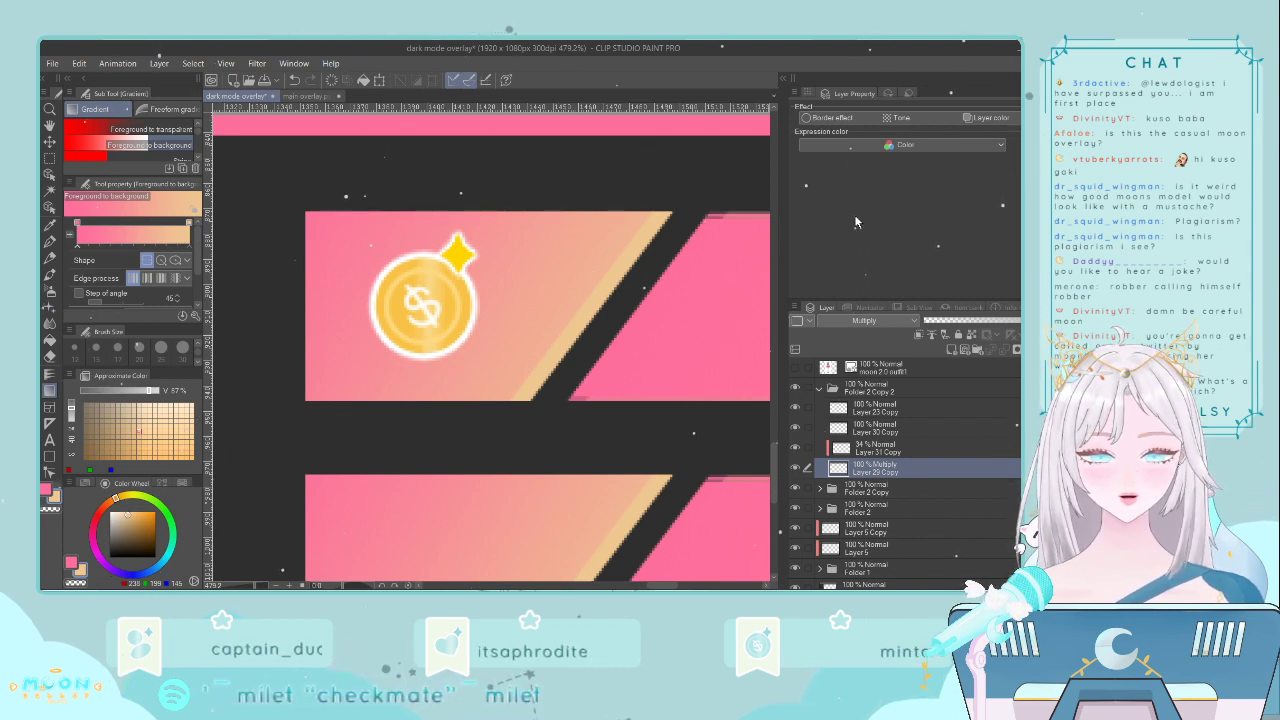
left_click(837, 238)
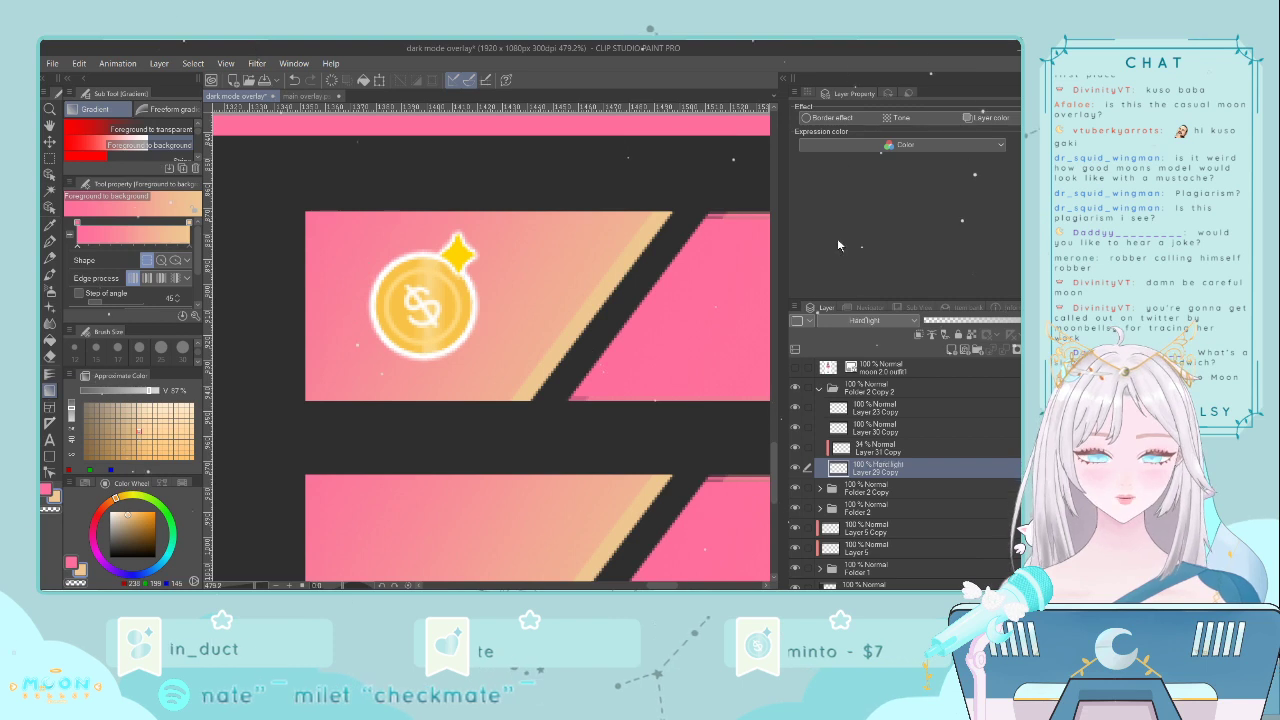
left_click(873, 322)
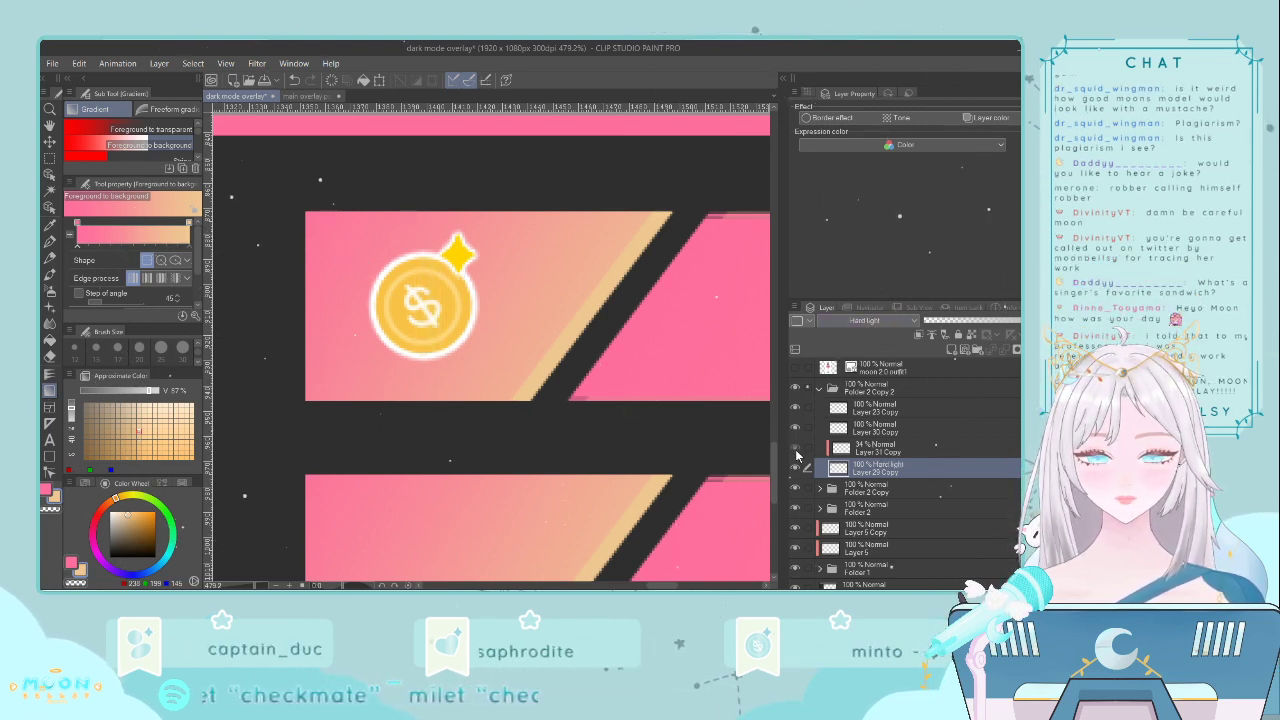
- Delete the coin's clipped Layer 31 Copy and set Layer 29 Copy to the Color blending mode after trying Overlay
left_click(858, 444)
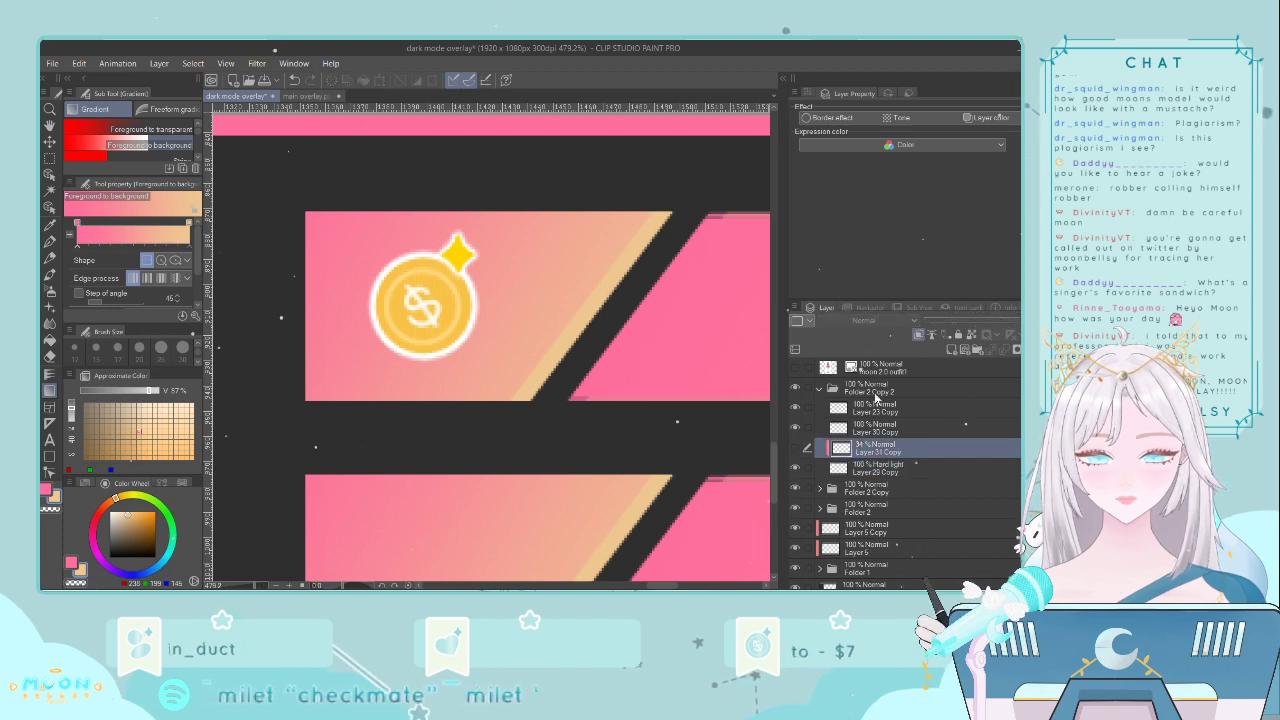
key("Delete")
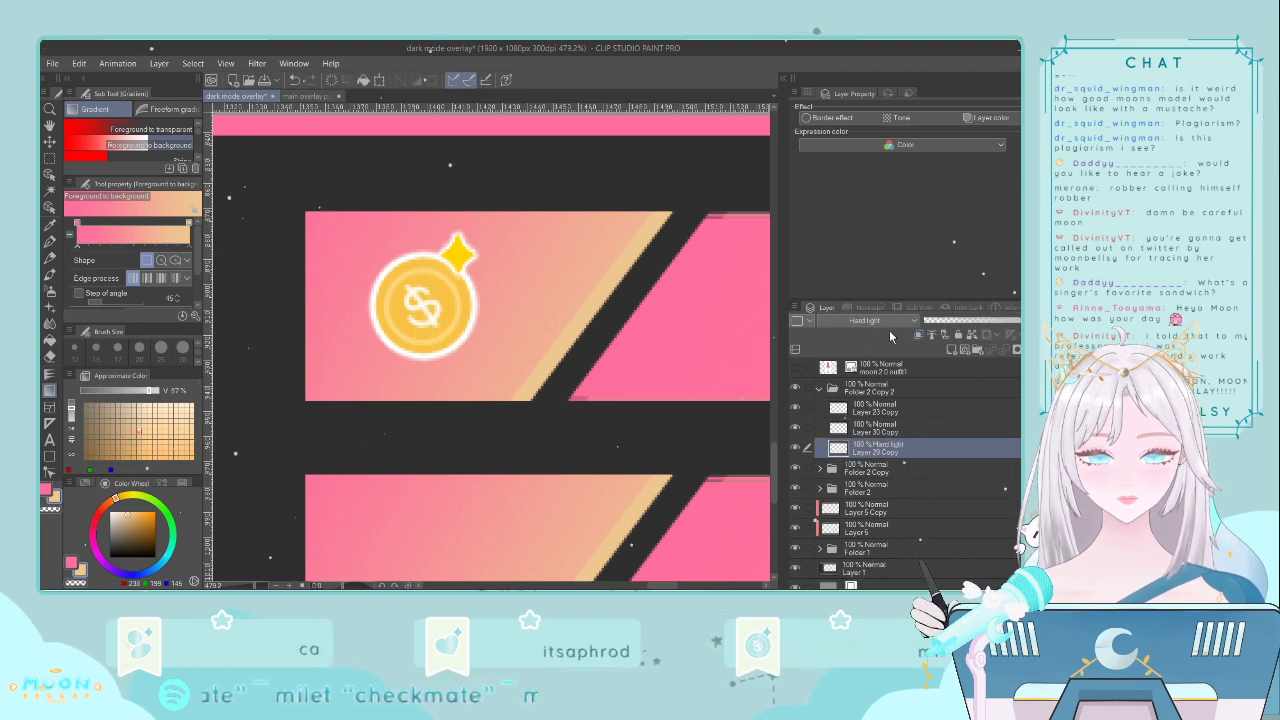
left_click(858, 209)
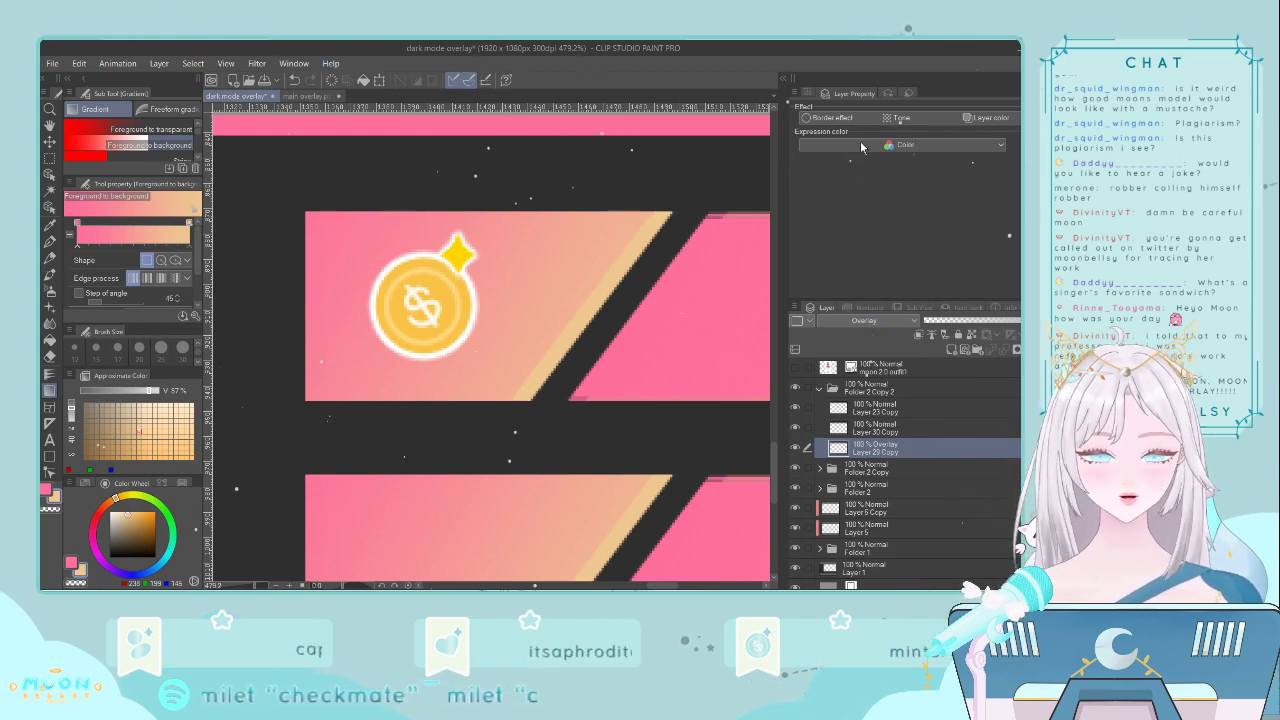
left_click(849, 279)
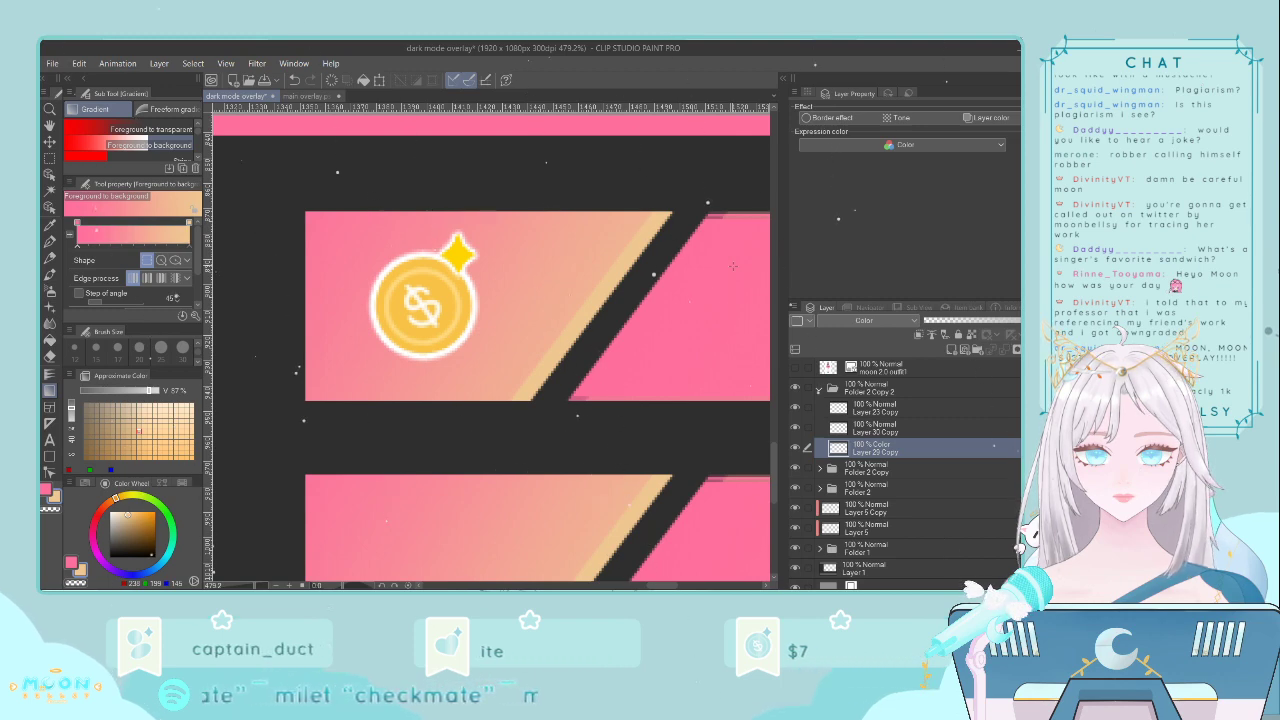
scroll(733, 266, "up", 2)
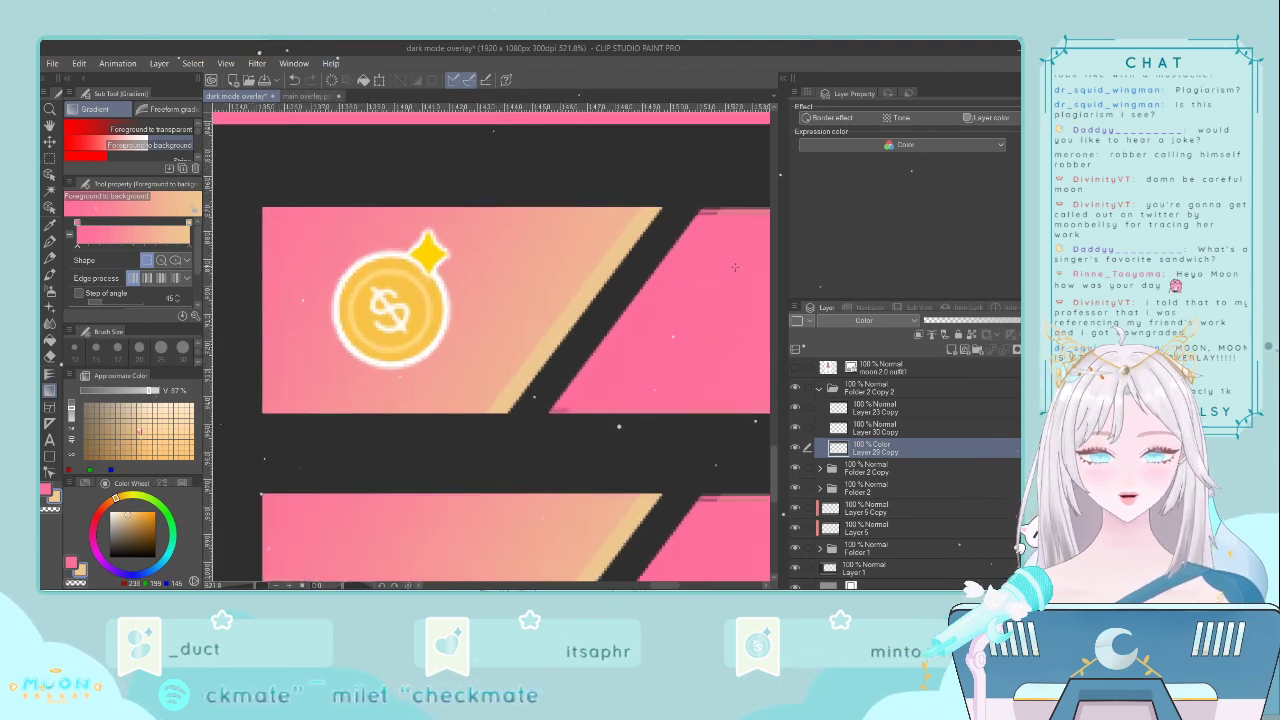
scroll(734, 266, "down", 3)
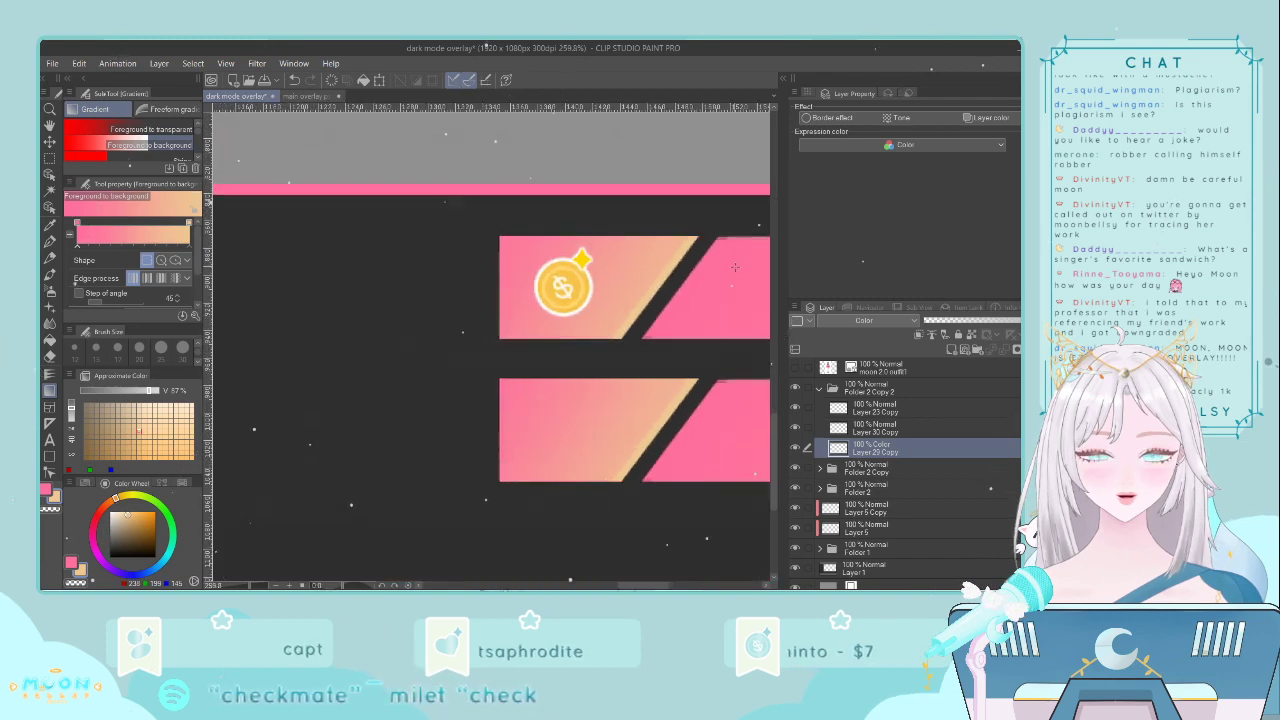
- Hide and reshow the coin icon's Color-mode layer to check which part of the coin it holds
scroll(734, 266, "up", 5)
scroll(735, 267, "down", 2)
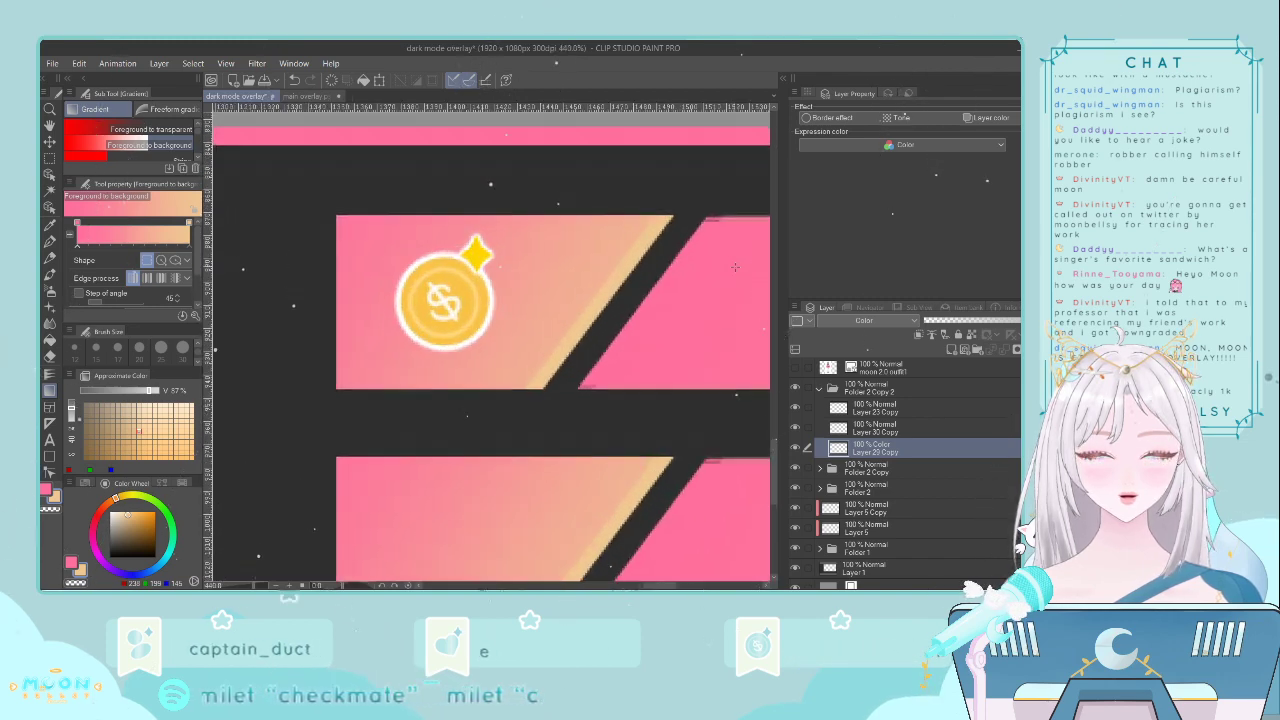
scroll(735, 267, "up", 2)
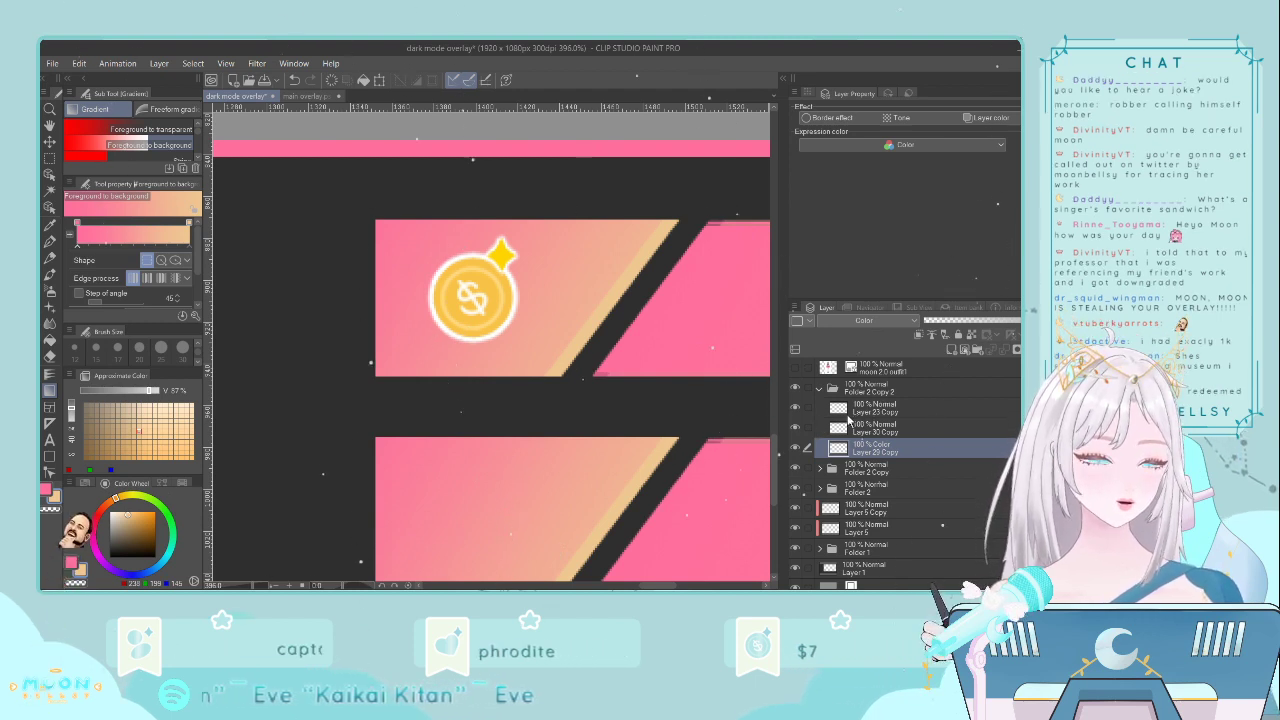
left_click(796, 450)
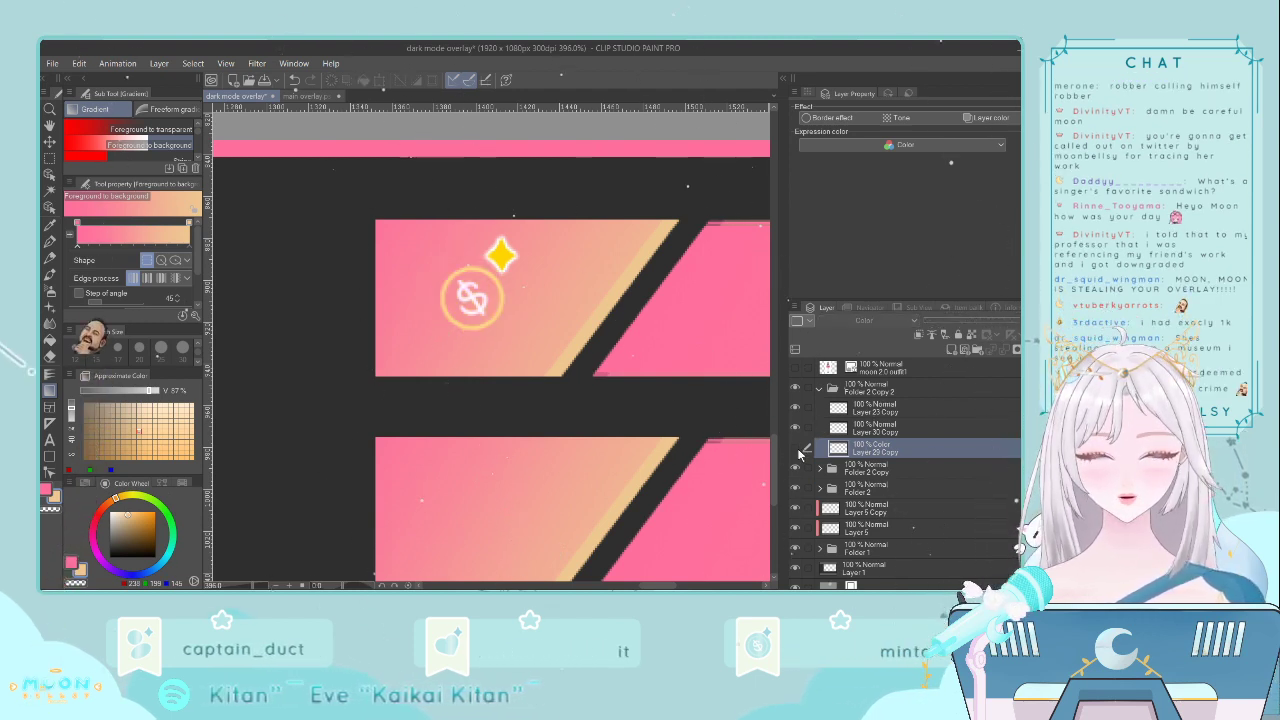
left_click(796, 450)
scroll(590, 322, "up", 2)
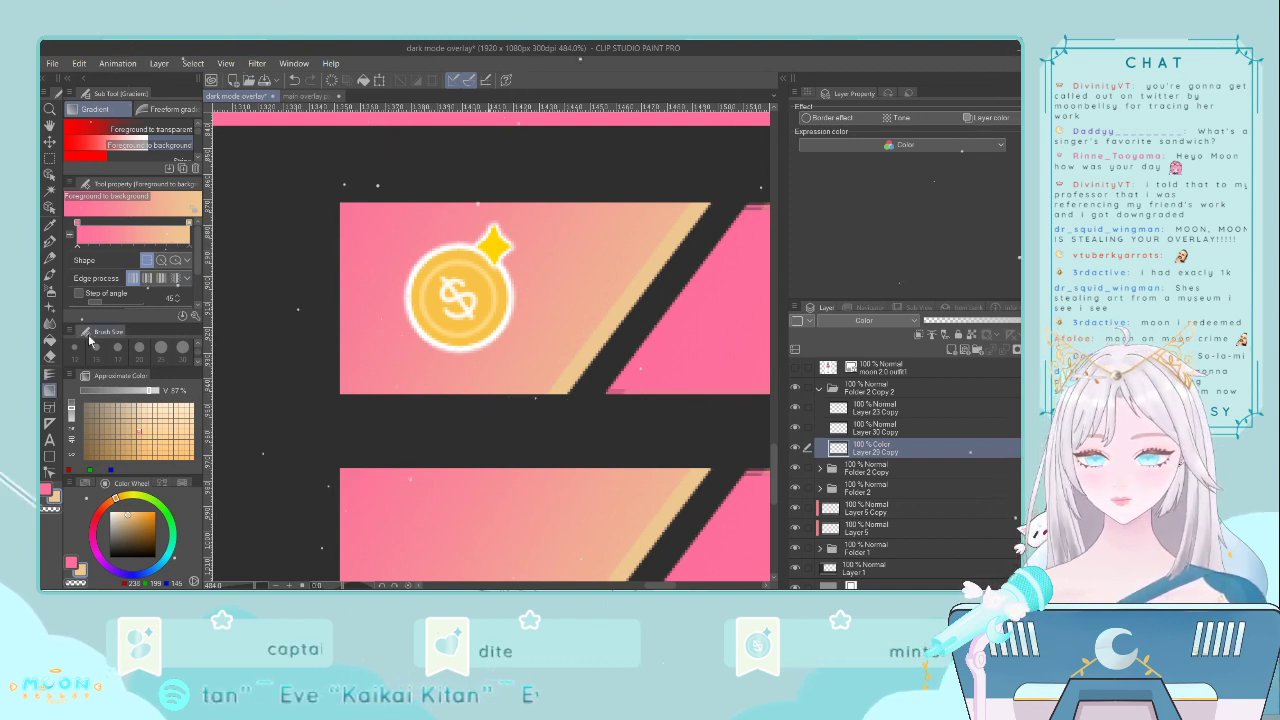
- Switch to the Ellipse figure tool
left_click(49, 457)
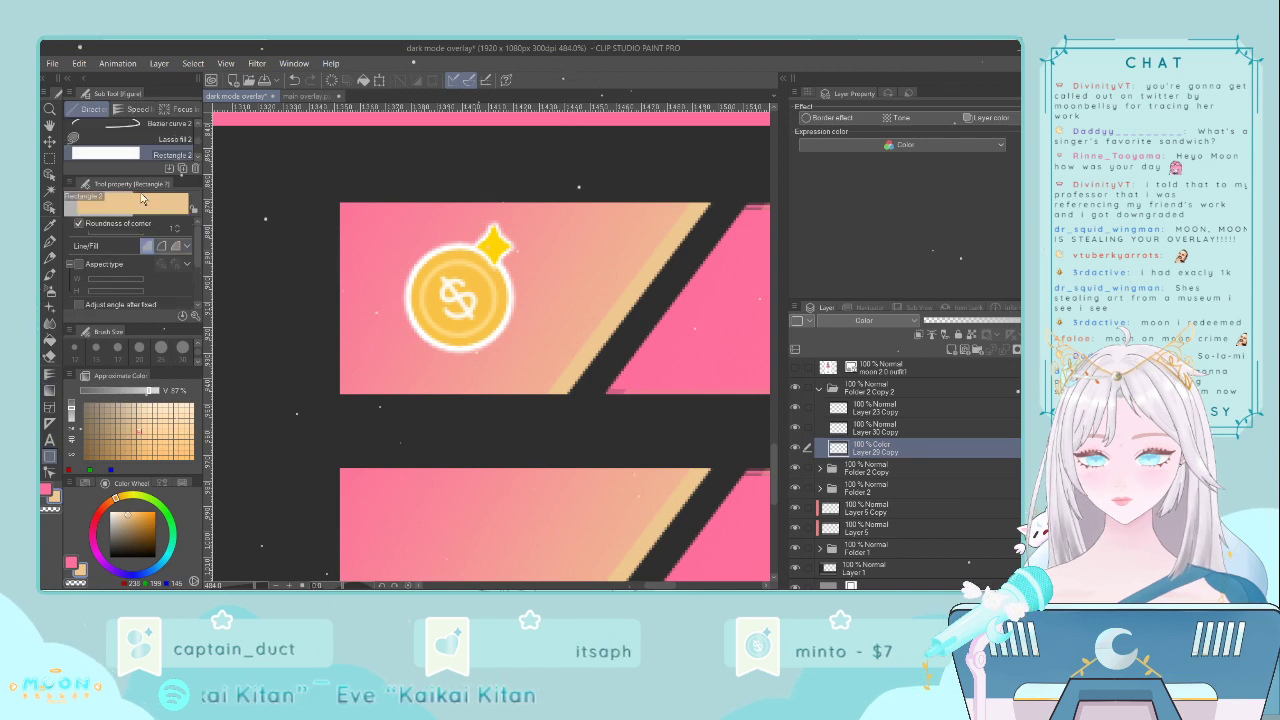
scroll(145, 152, "up", 3)
left_click(145, 150)
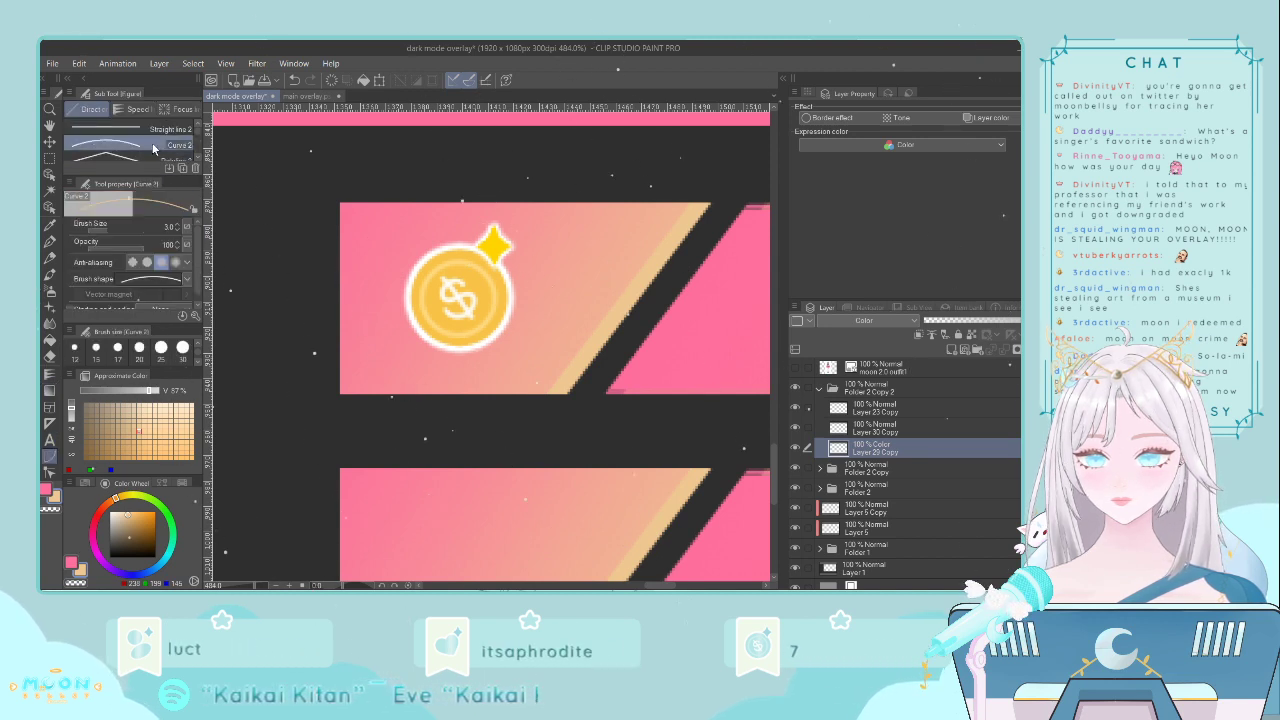
scroll(152, 147, "down", 2)
scroll(152, 148, "down", 2)
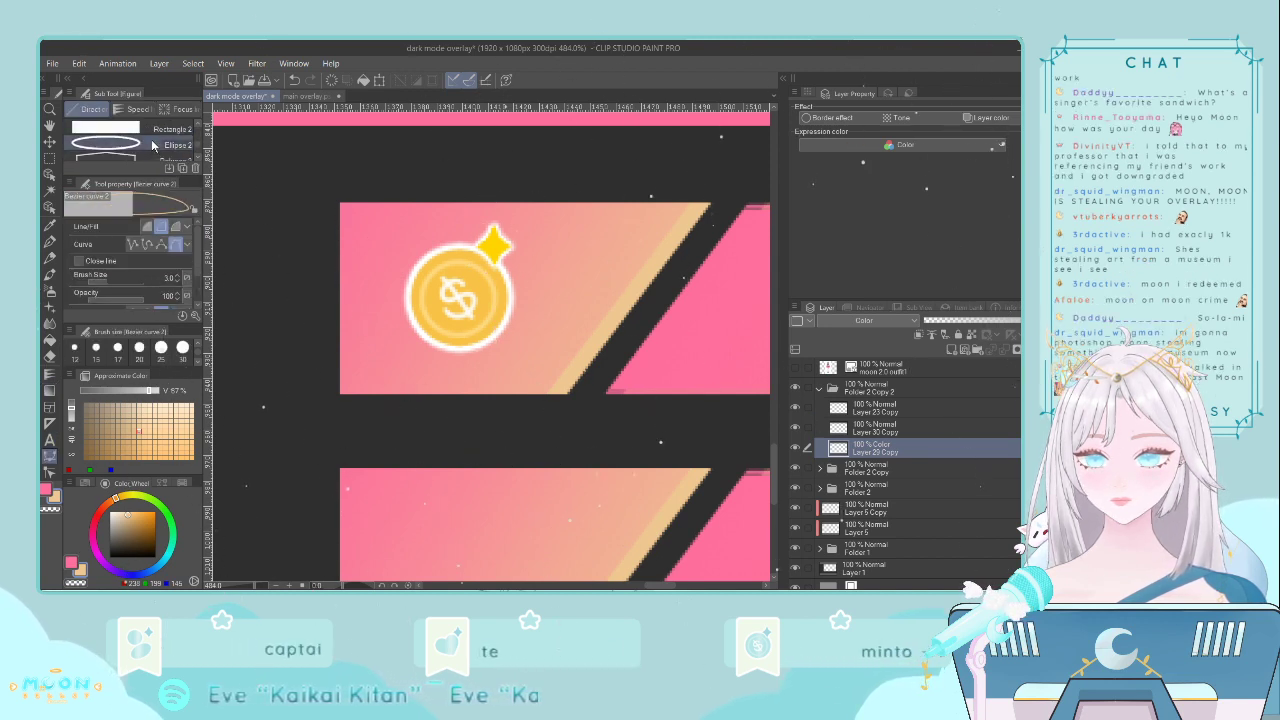
left_click(150, 145)
left_click_drag(384, 242, 517, 357)
scroll(478, 360, "down", 2)
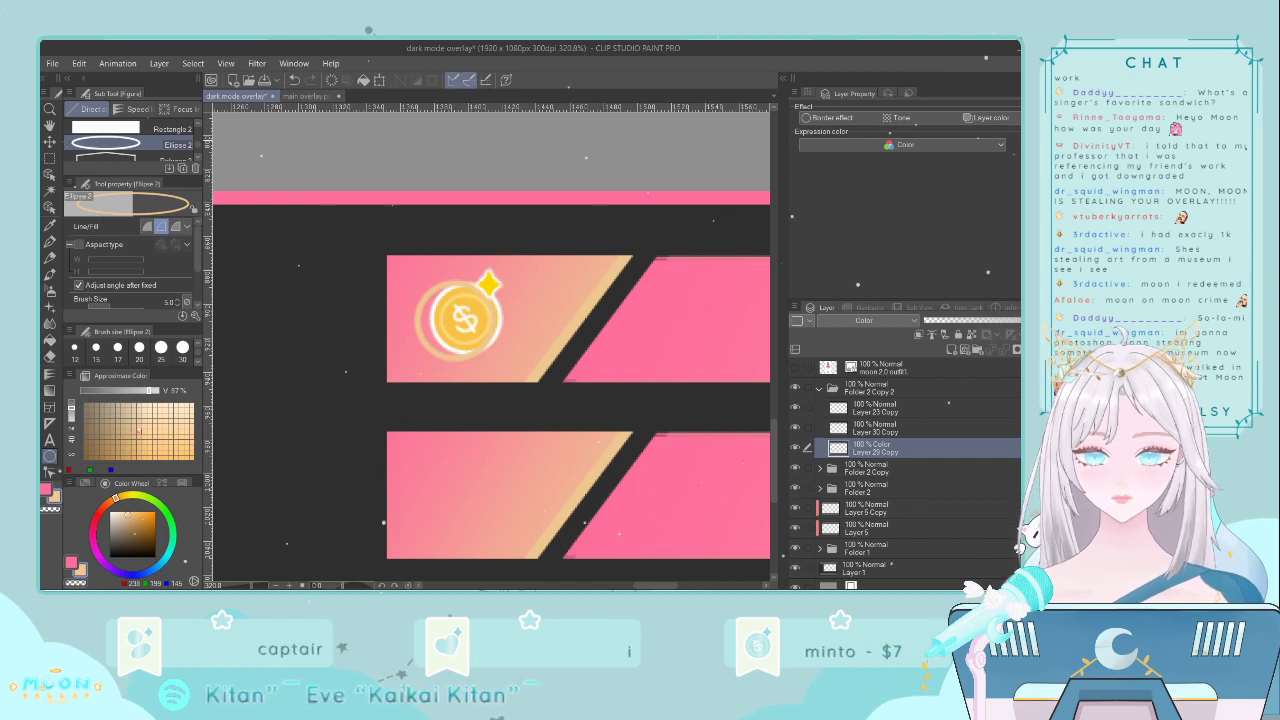
key("ctrl+z")
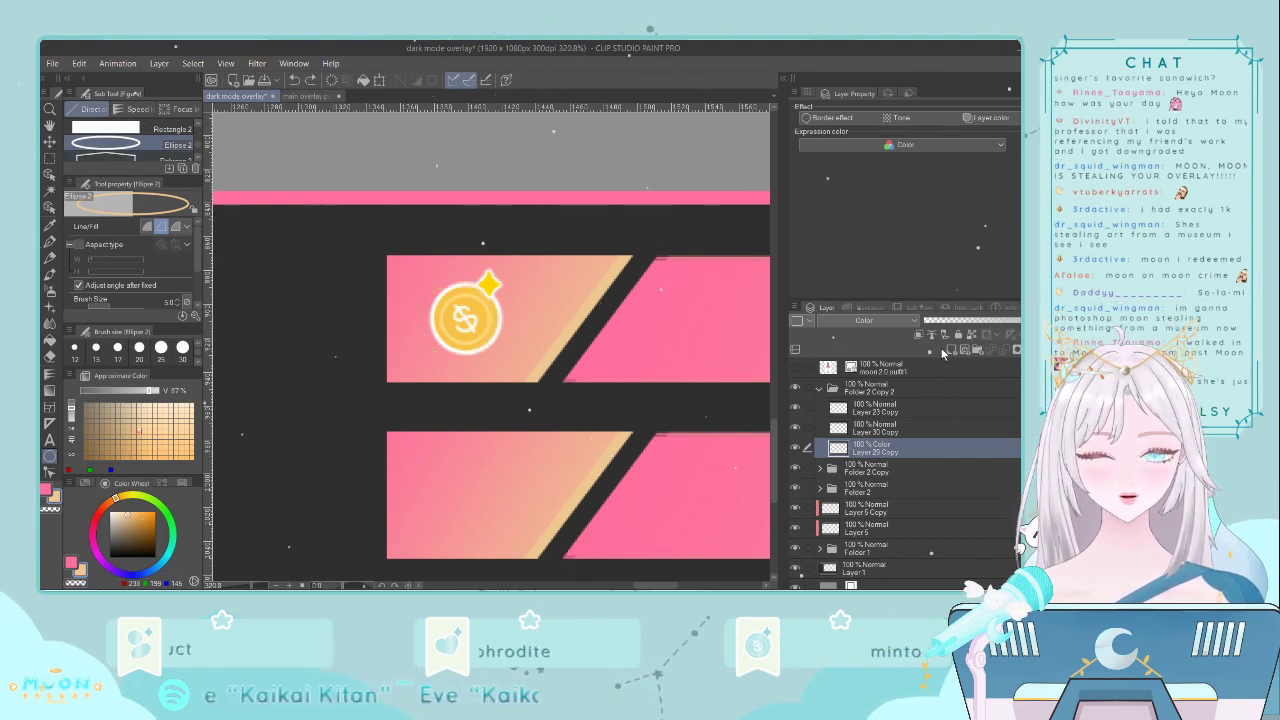
- Draw a tan ring around the coin on a new layer and hide the three existing coin layers
key("ctrl+shift+n")
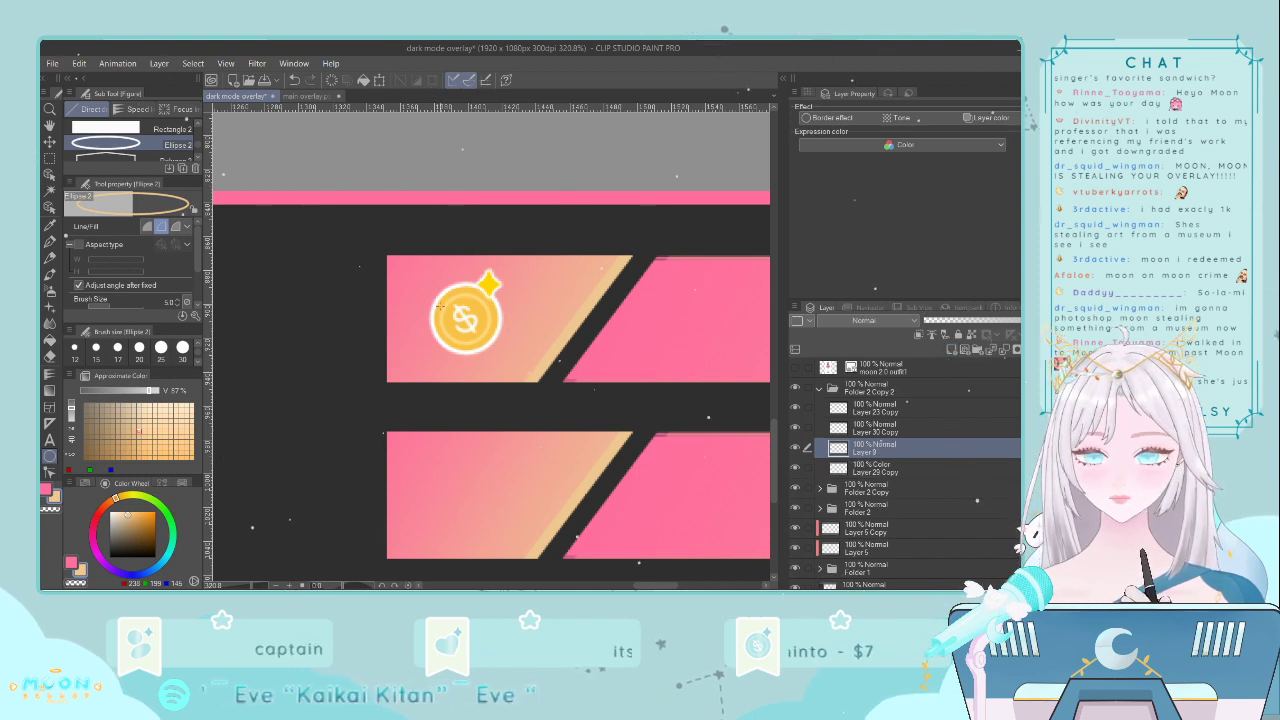
left_click_drag(437, 288, 523, 359)
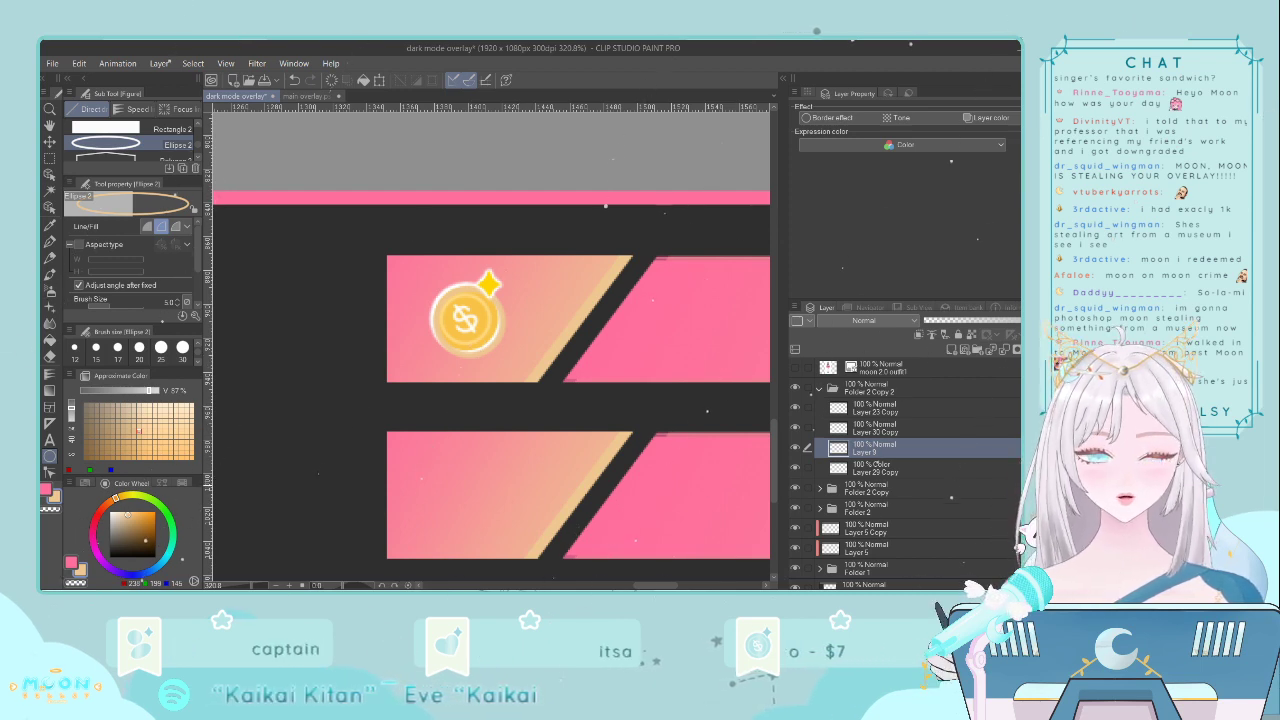
left_click(795, 468)
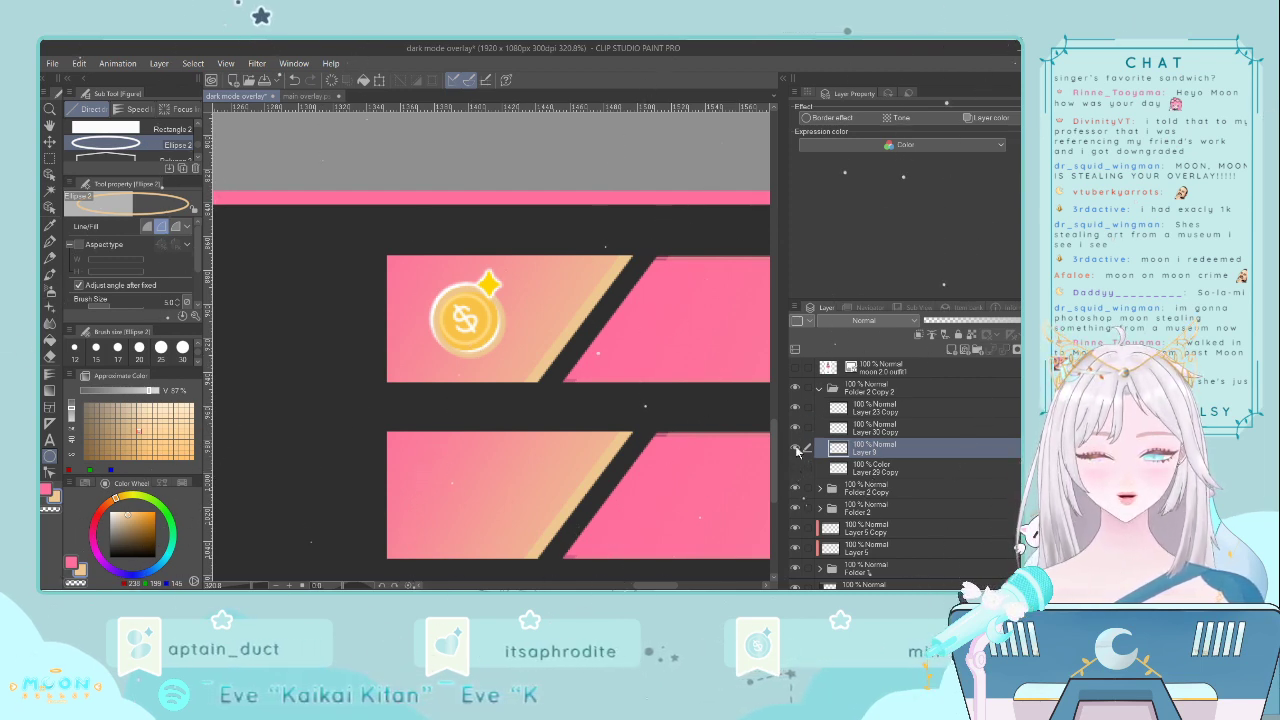
left_click(795, 427)
left_click(795, 407)
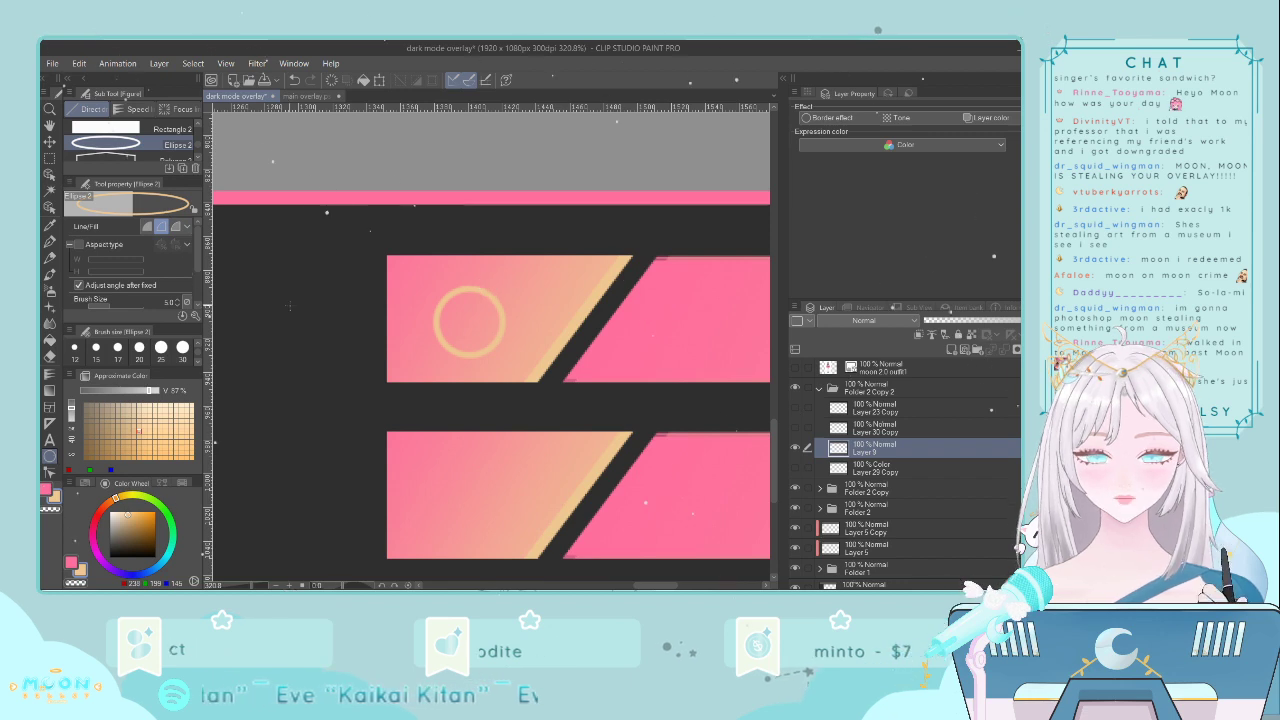
- Move the tan ring slightly up and to the left within the upper banner's end block using a transform
key("ctrl+t")
key("Up")
key("Up")
key("Up")
key("Up")
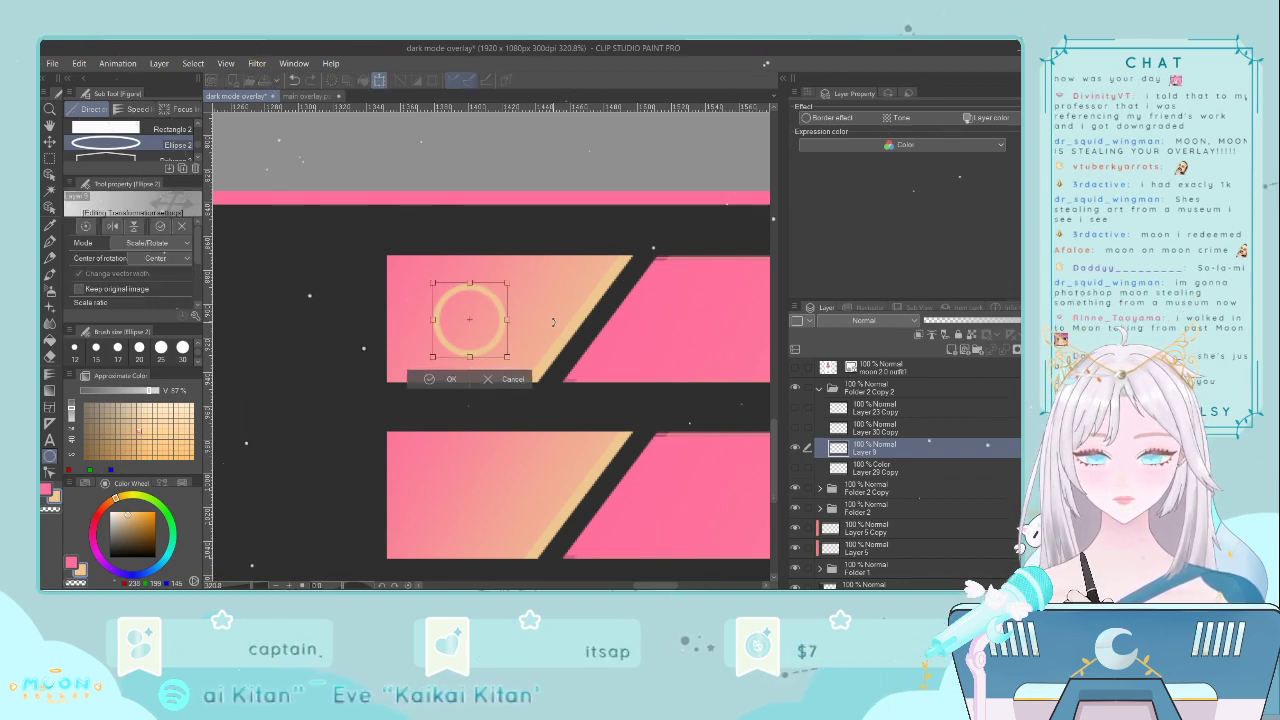
key("Left")
key("Left")
key("Left")
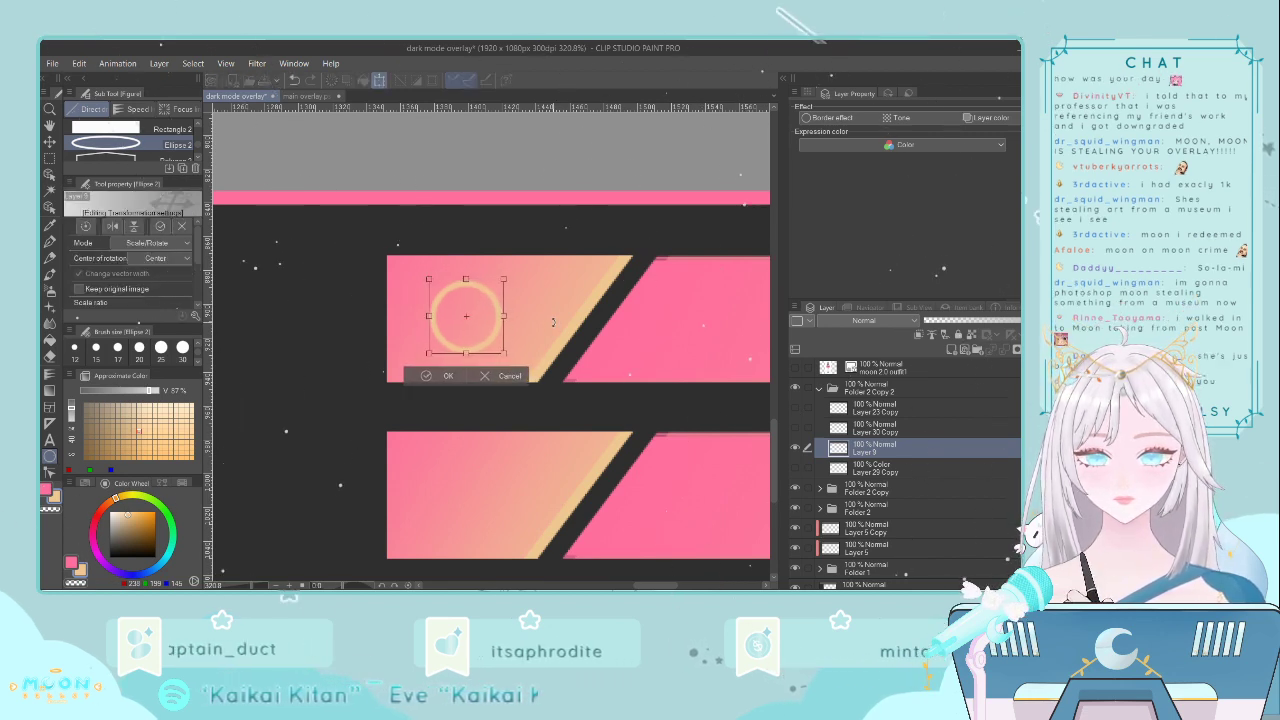
key("Down")
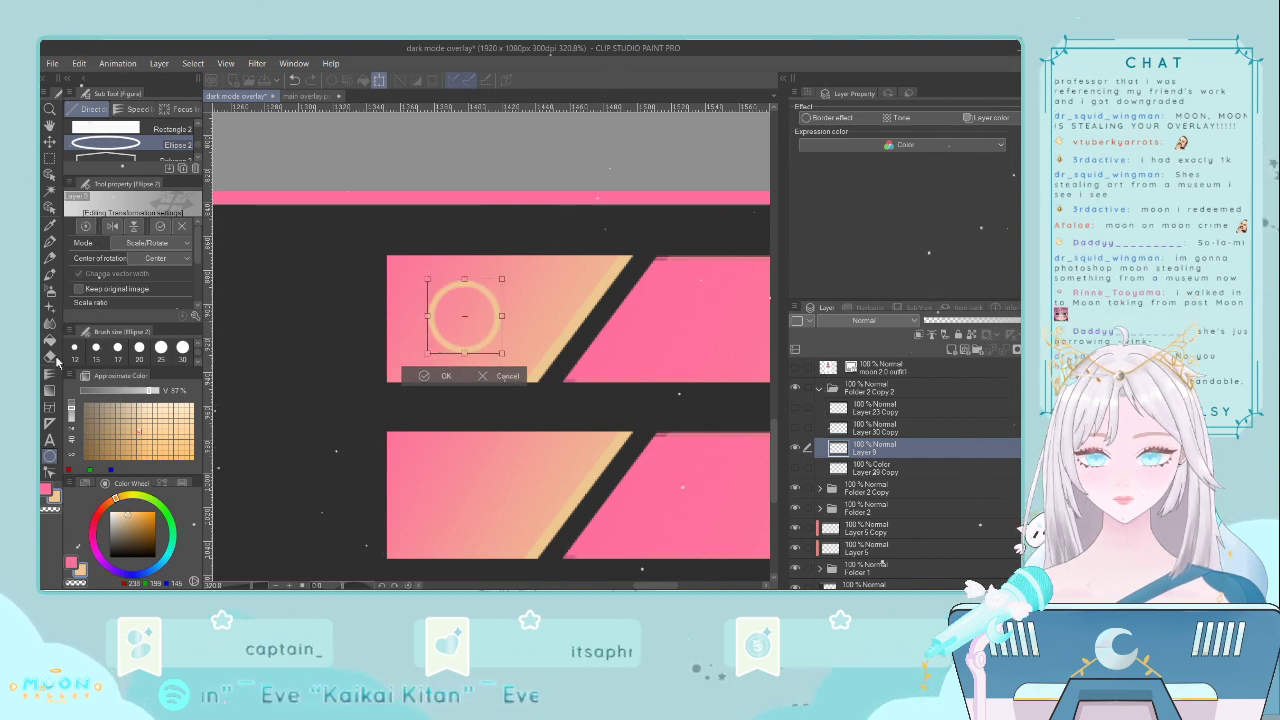
key("Return")
- Fill the inside of the ring with the same tan colour
left_click(49, 340)
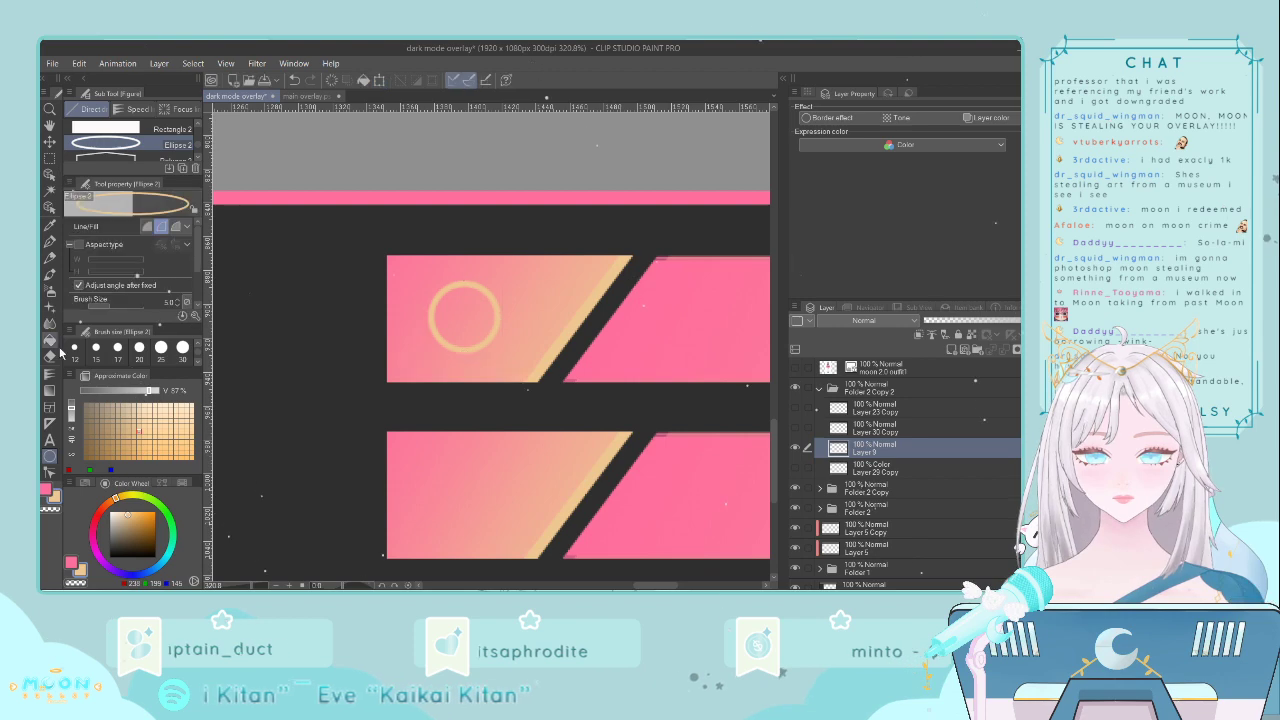
left_click(476, 320)
scroll(443, 328, "up", 3)
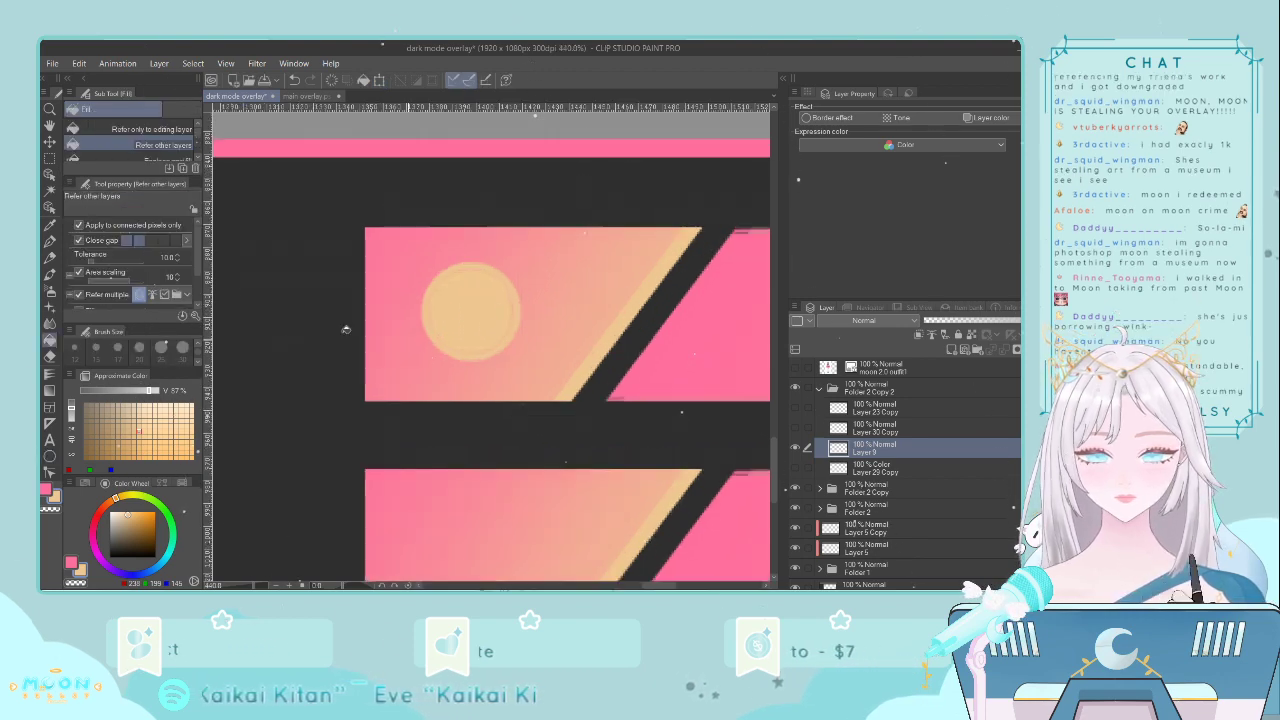
- Paint over the gaps between the ring and its fill with the G-pen at size 7 to make a solid disc
left_click_drag(346, 330, 366, 576)
scroll(394, 354, "down", 4)
scroll(488, 342, "down", 4)
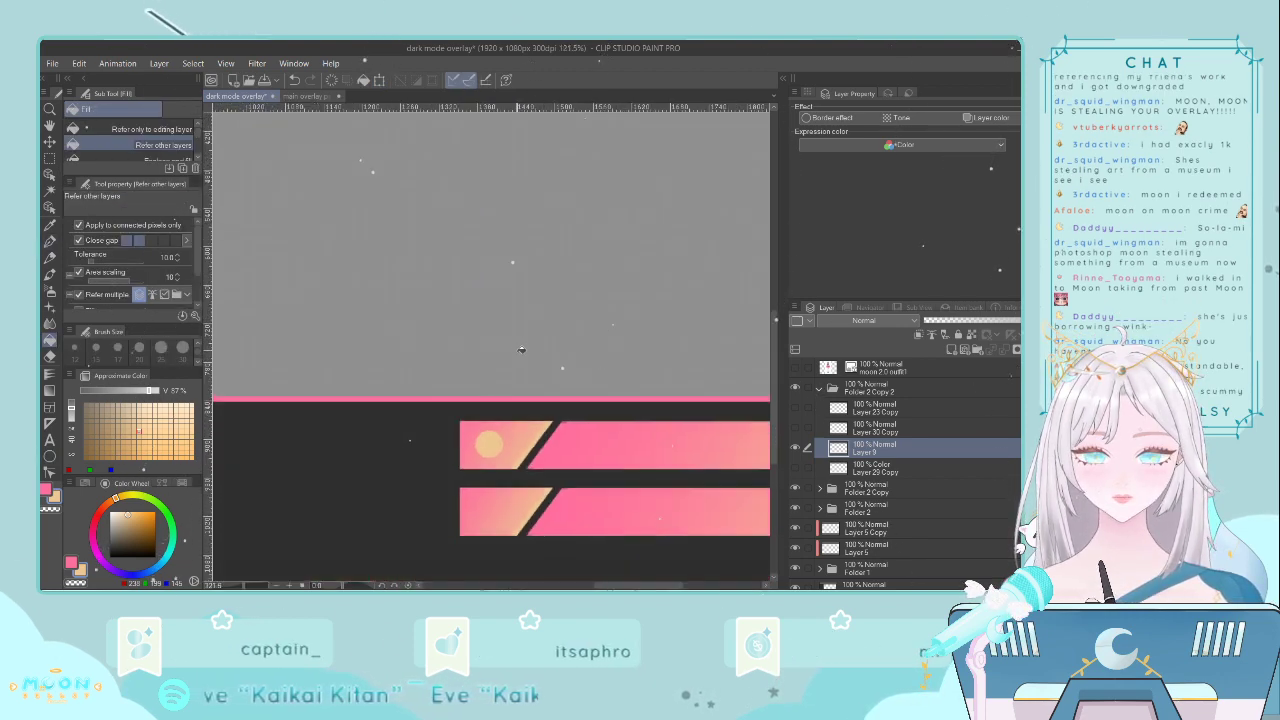
scroll(510, 278, "up", 4)
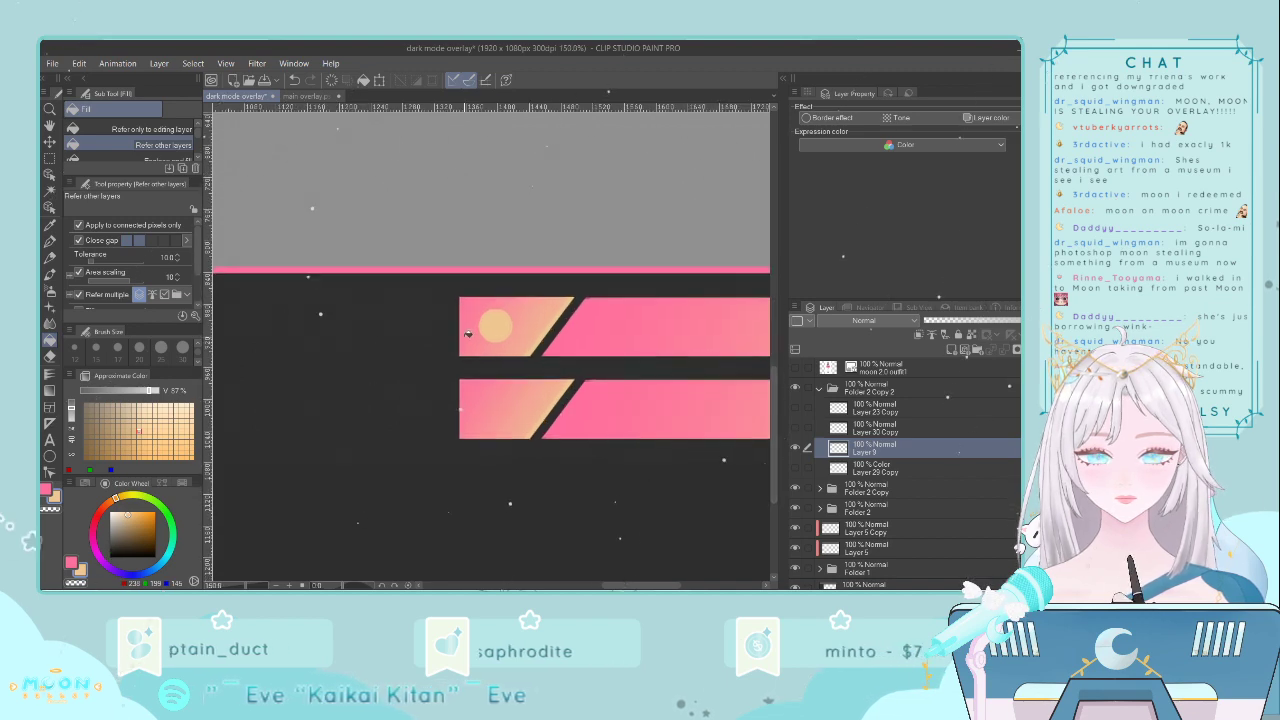
scroll(510, 278, "up", 5)
key("p")
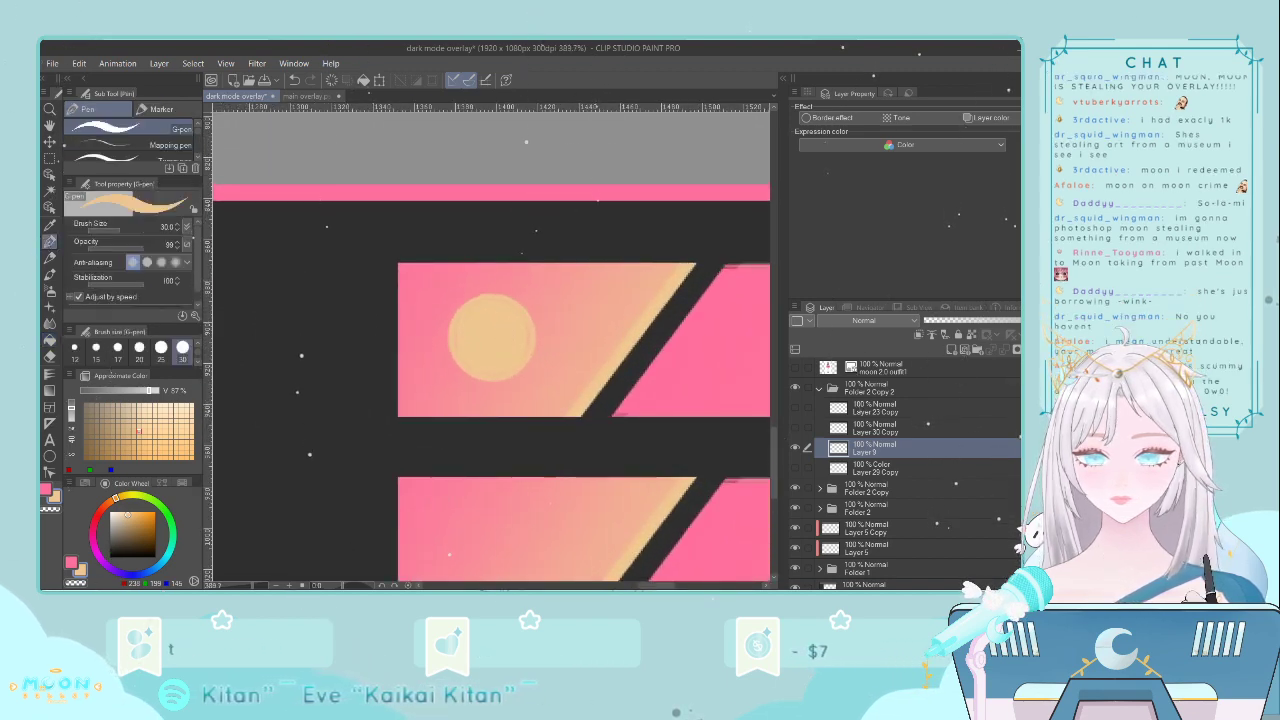
scroll(447, 385, "up", 1)
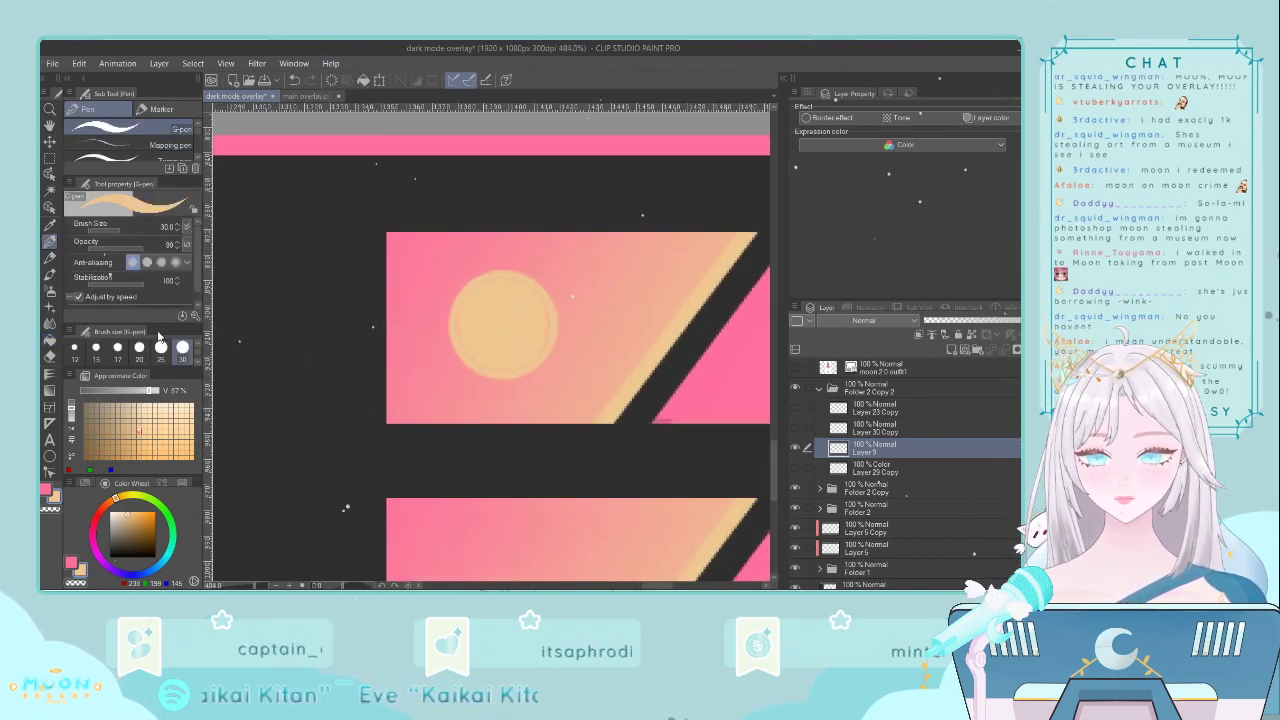
left_click(117, 348)
scroll(160, 352, "up", 5)
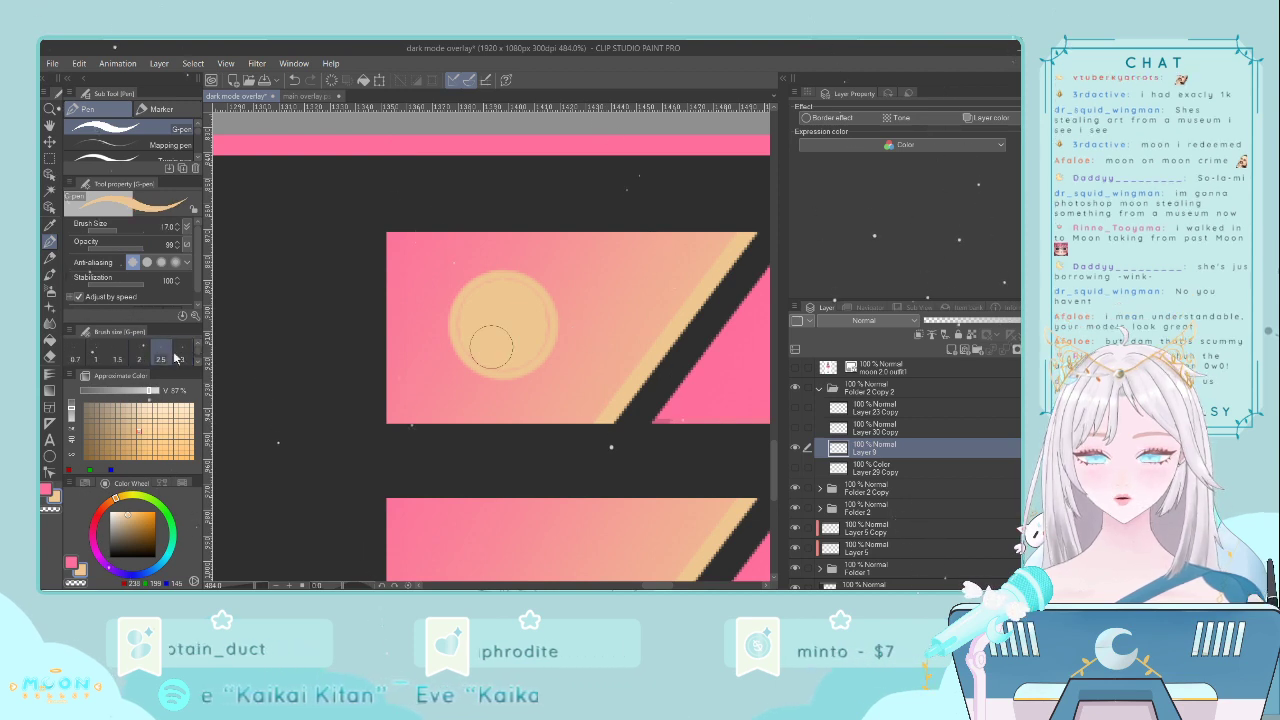
scroll(180, 356, "down", 2)
left_click(139, 348)
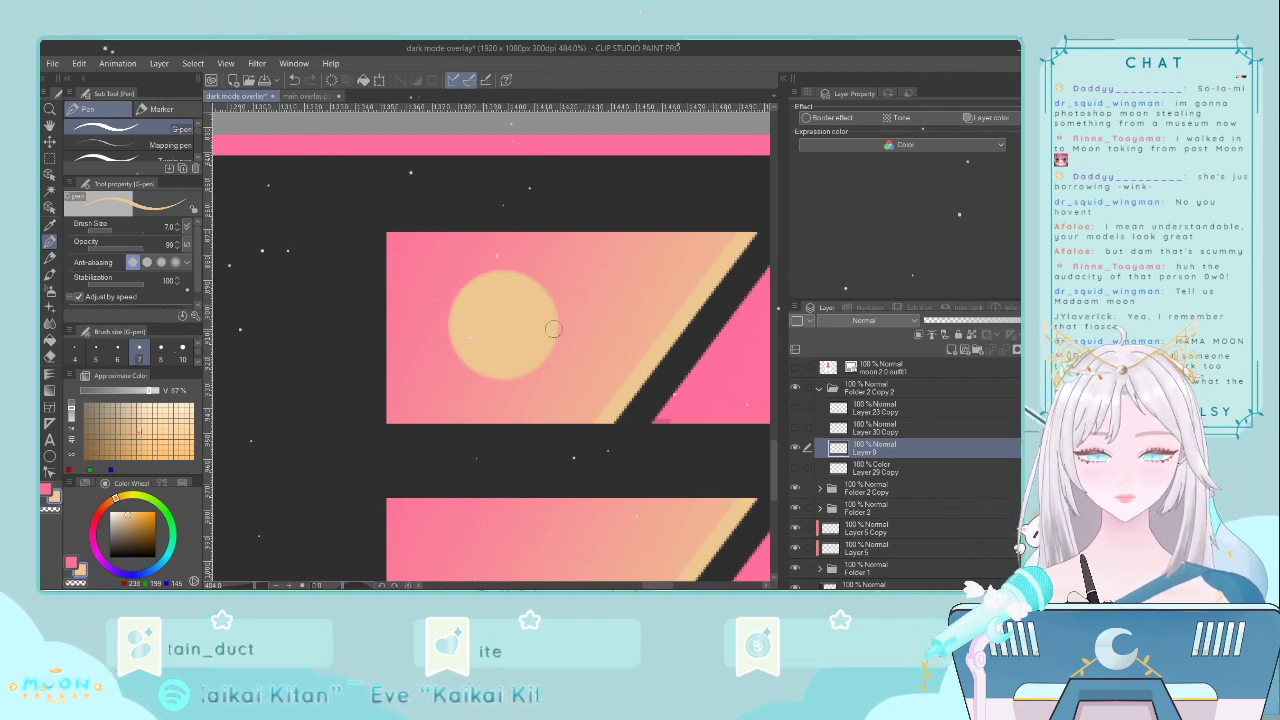
- Paint diagonal highlight streaks in a lighter cream on a new layer clipped to the tan disc
left_click(951, 350)
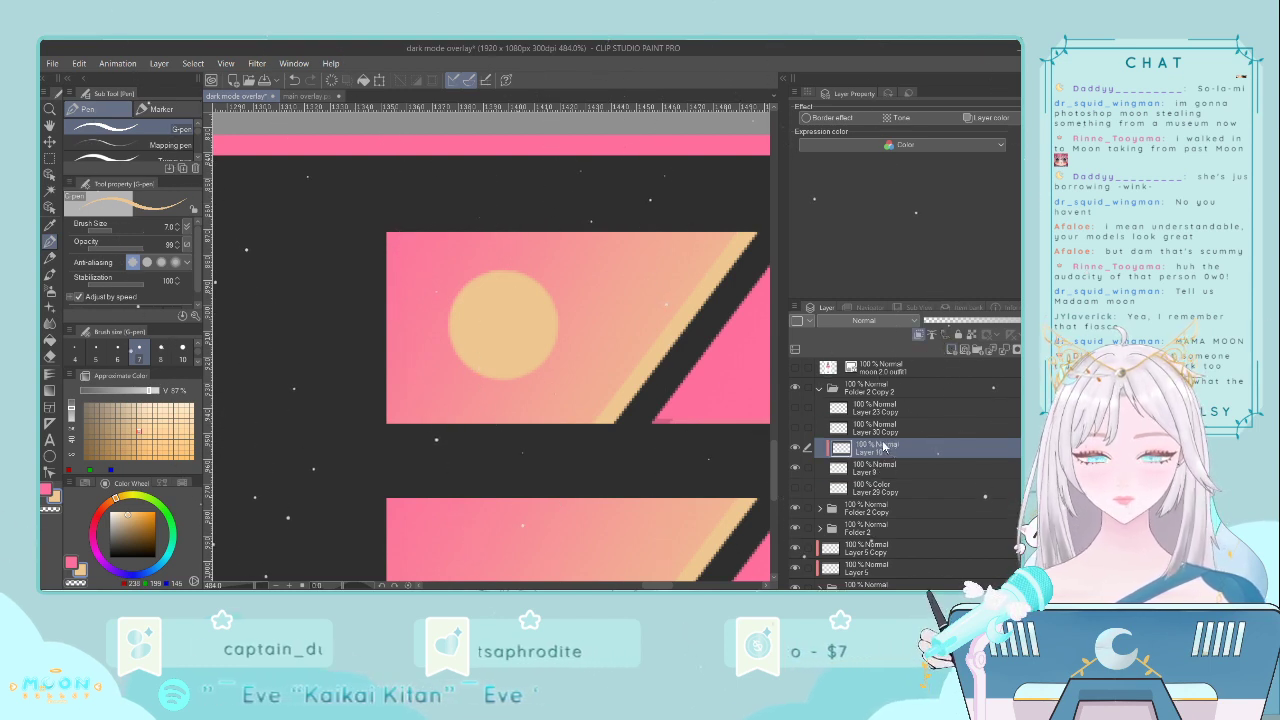
left_click_drag(128, 512, 119, 506)
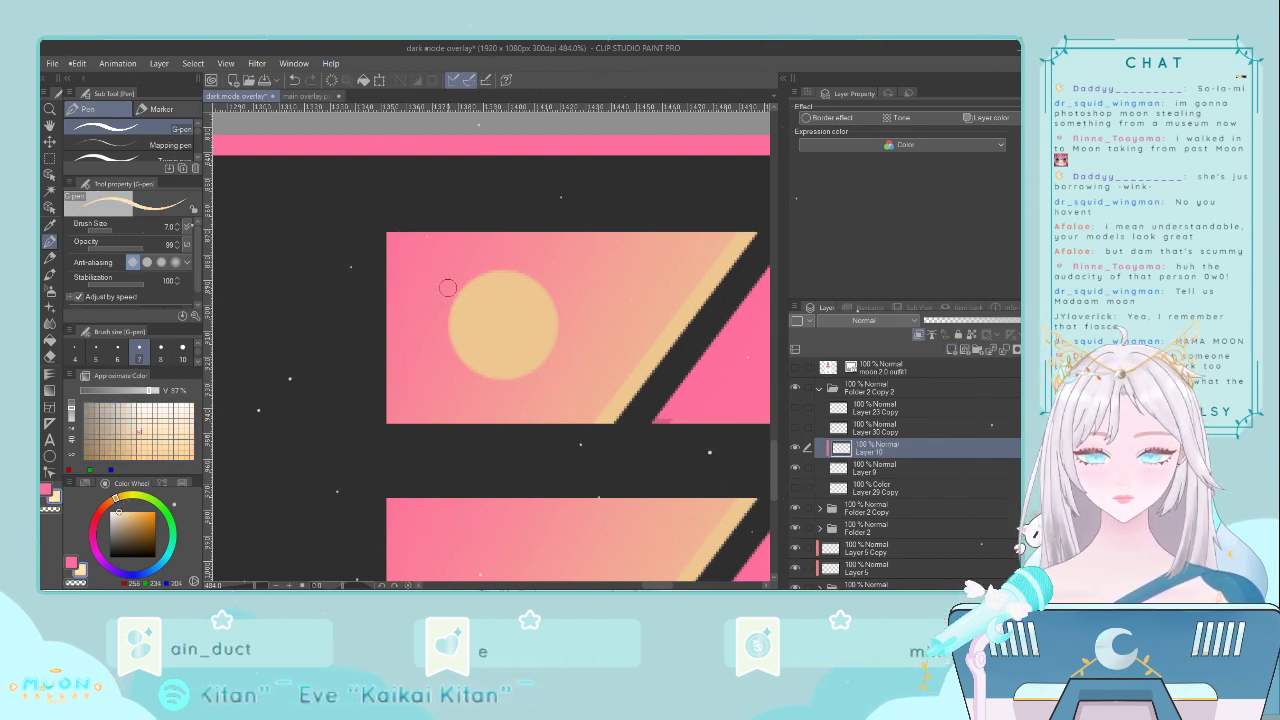
mouse_move(500, 321)
left_mouse_down()
mouse_move(530, 291)
mouse_move(504, 357)
left_mouse_up()
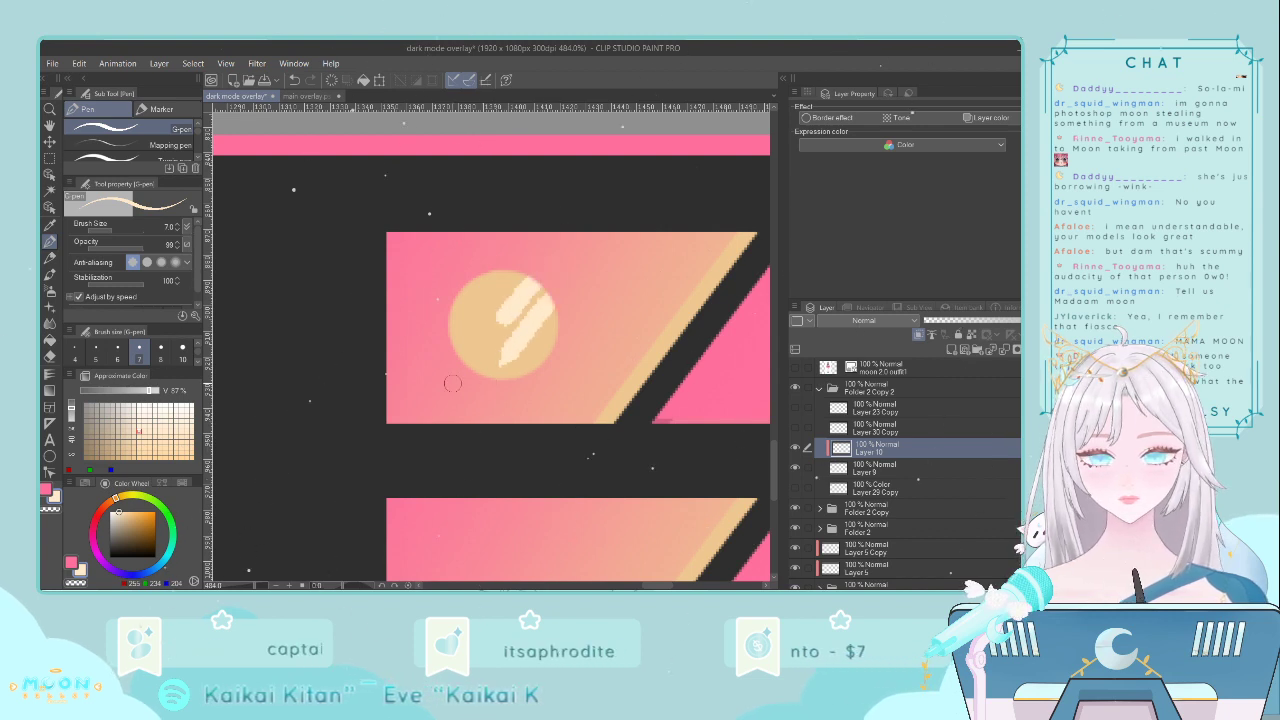
- Soften the cream streaks into the disc with the Blend tool at sizes 20 and 7
left_click(49, 323)
mouse_move(495, 305)
left_mouse_down()
mouse_move(521, 273)
mouse_move(527, 286)
mouse_move(498, 321)
mouse_move(569, 259)
mouse_move(493, 357)
mouse_move(603, 264)
left_mouse_up()
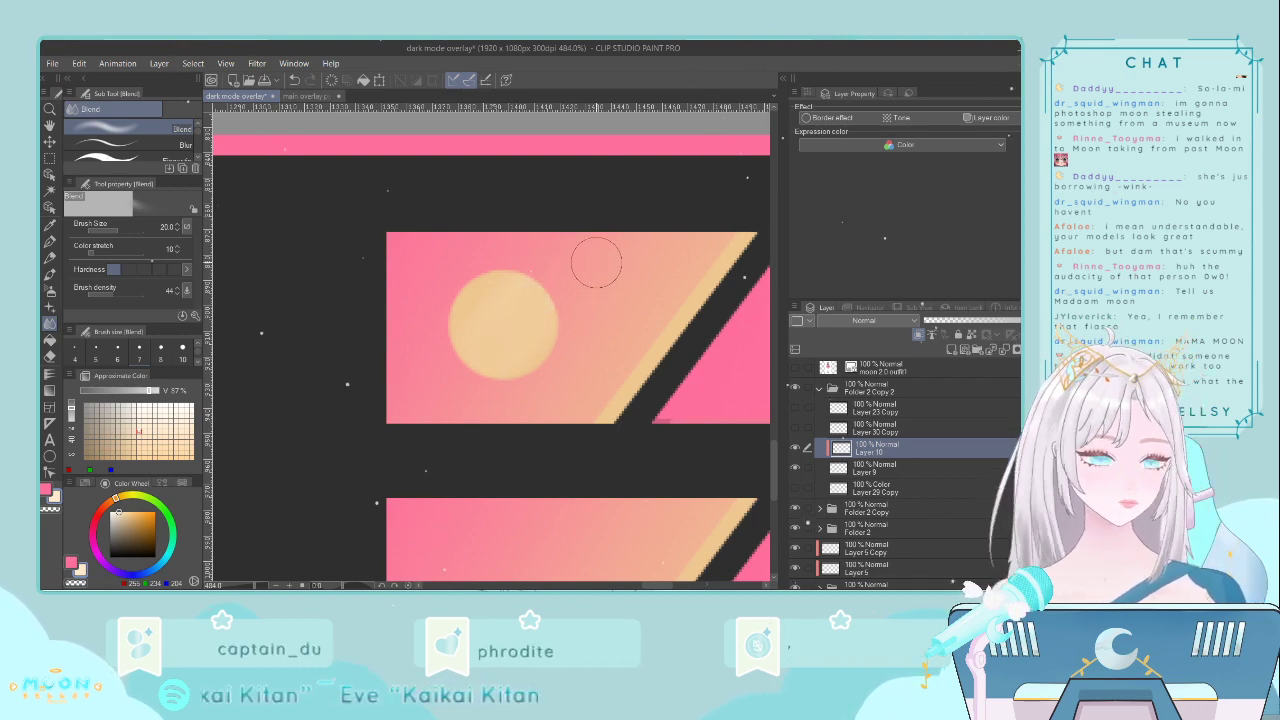
left_click(139, 350)
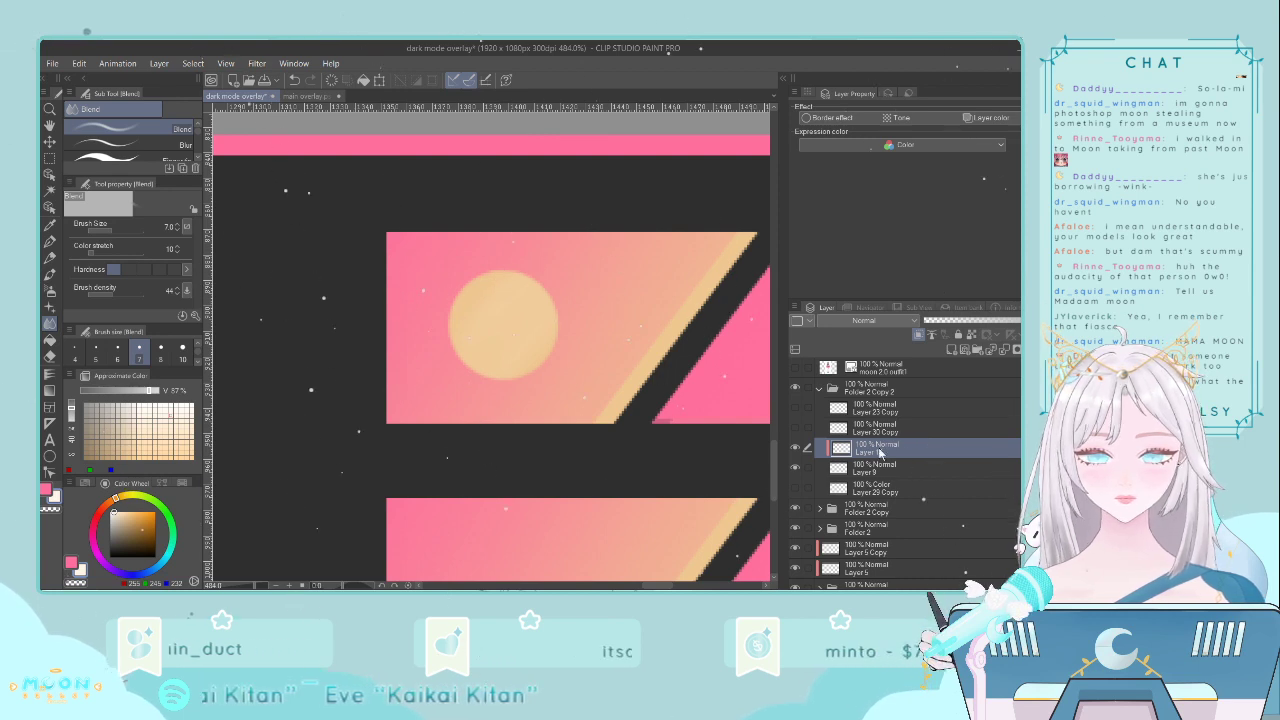
- Draw two diagonal near-white shine streaks on the disc's clipped layer with the G-pen at size 5
key("p")
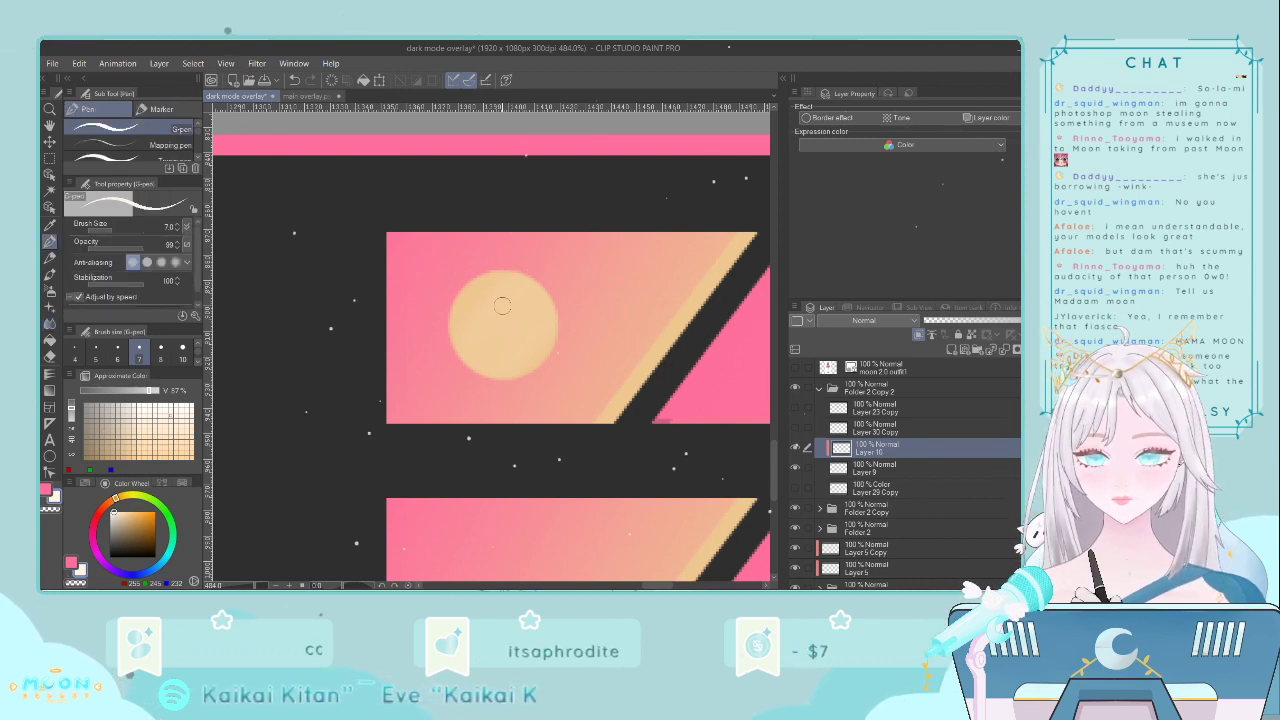
left_click_drag(535, 284, 520, 279)
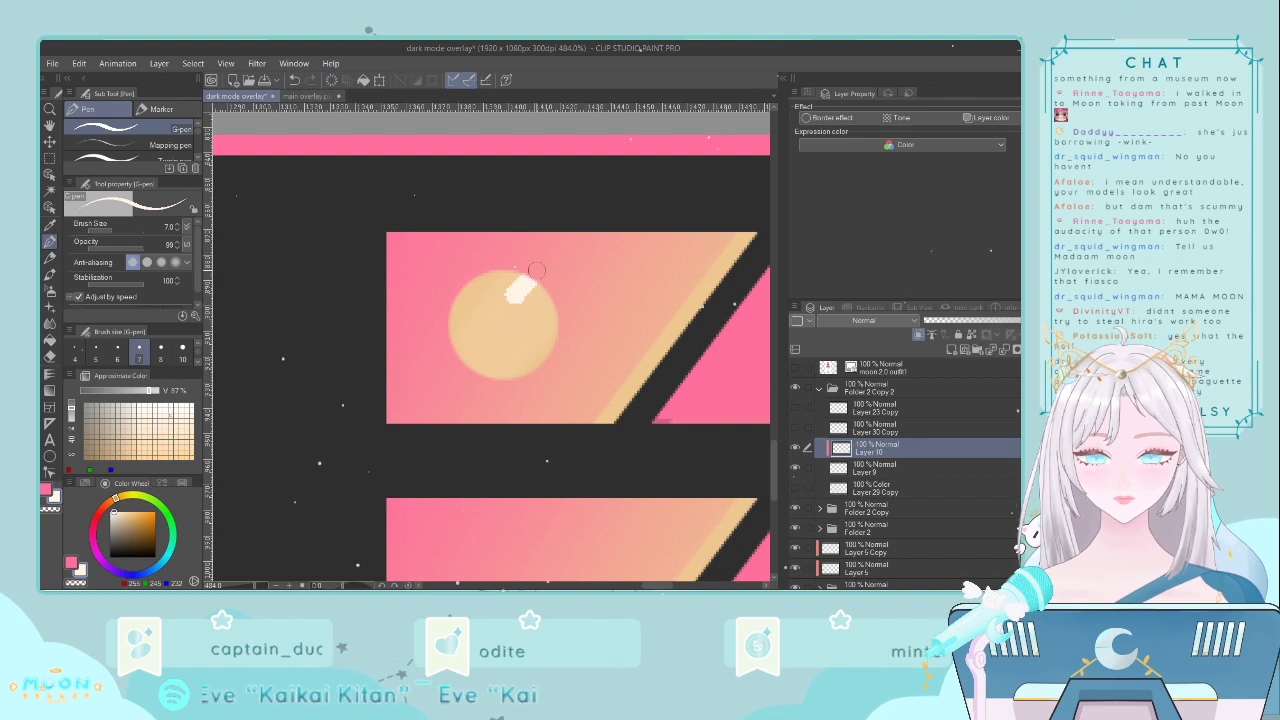
key("ctrl+z")
key("bracketleft")
key("bracketleft")
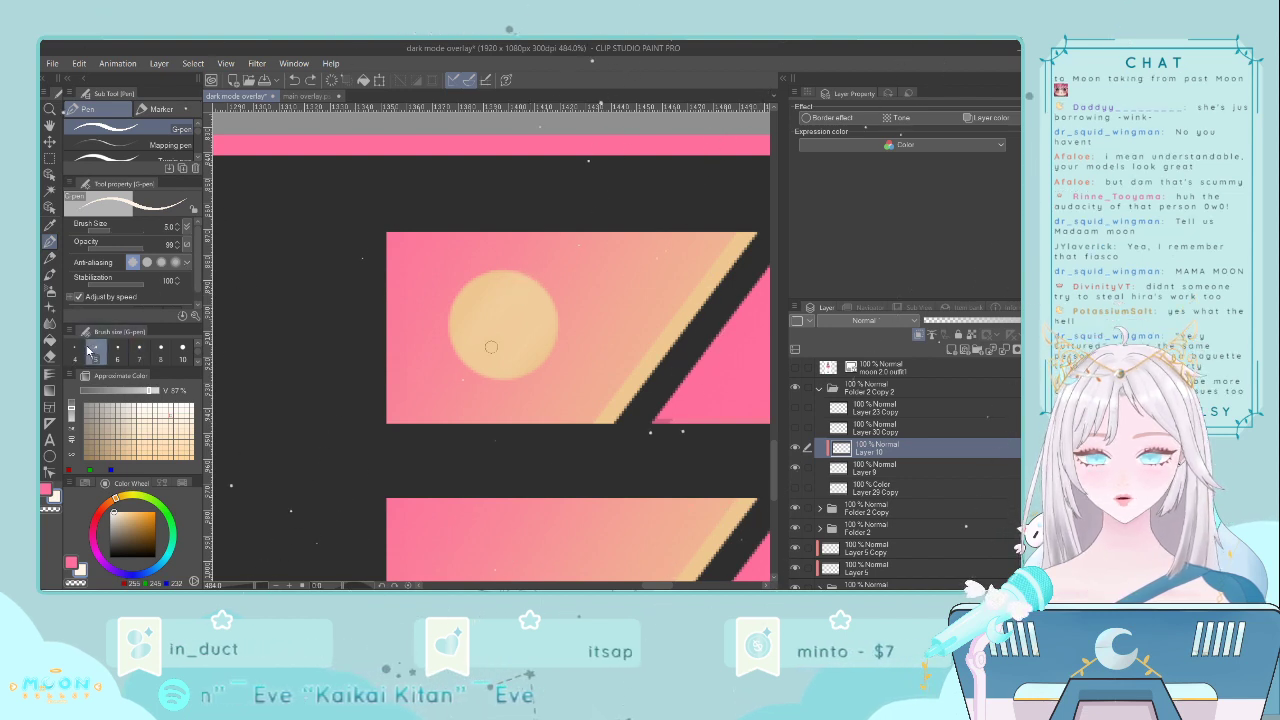
mouse_move(510, 299)
left_mouse_down()
mouse_move(502, 309)
mouse_move(526, 322)
mouse_move(502, 345)
left_mouse_up()
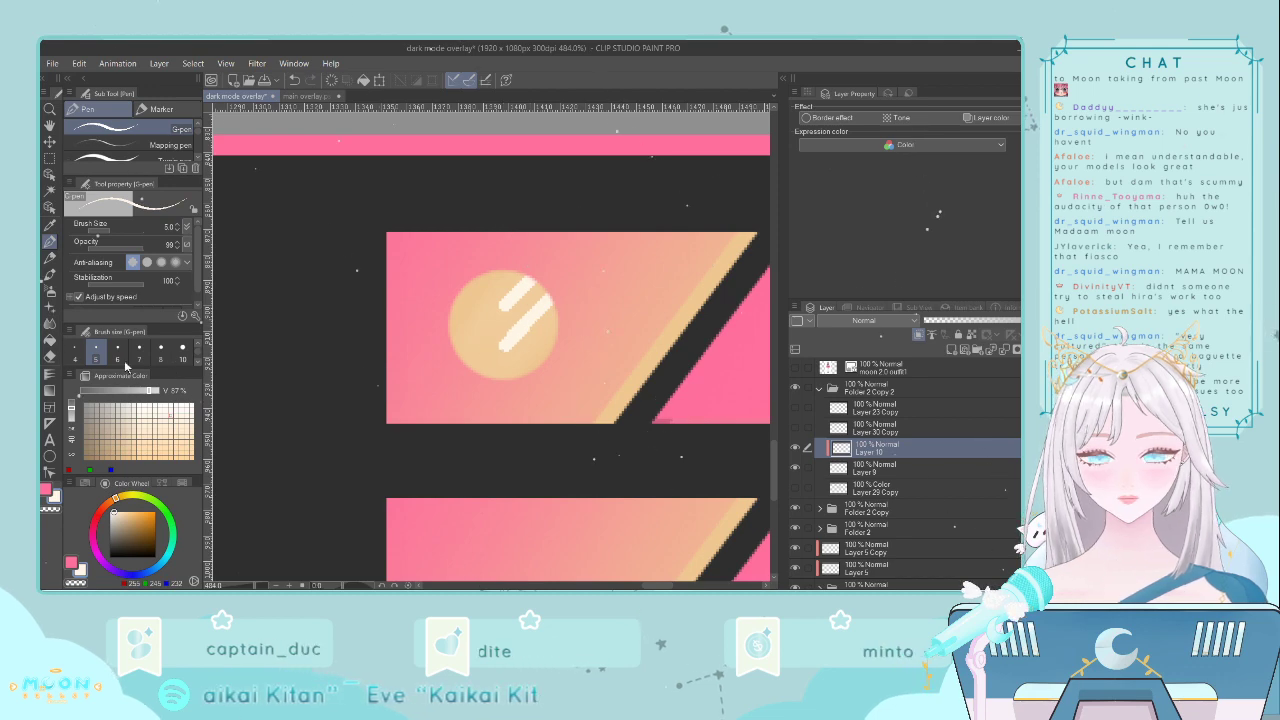
- Soften the two near-white shine streaks into the disc with the Blend tool at size 5
left_click(50, 323)
left_click(50, 323)
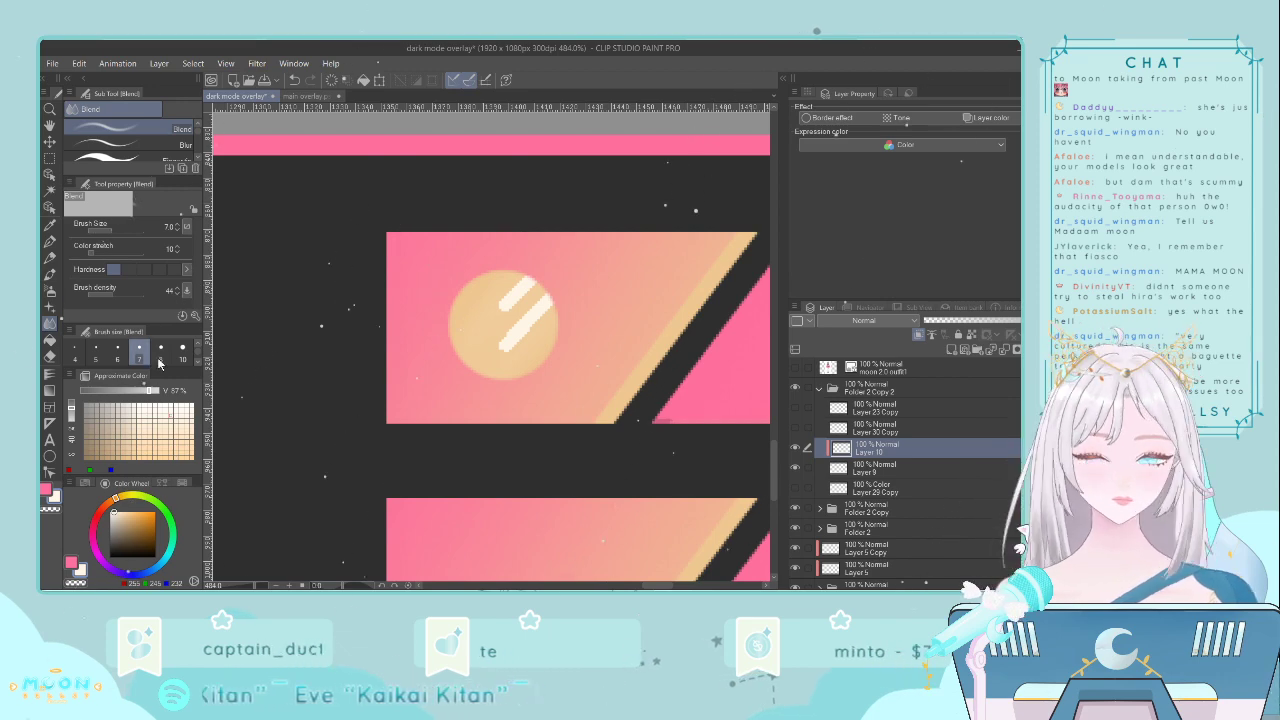
left_click(95, 352)
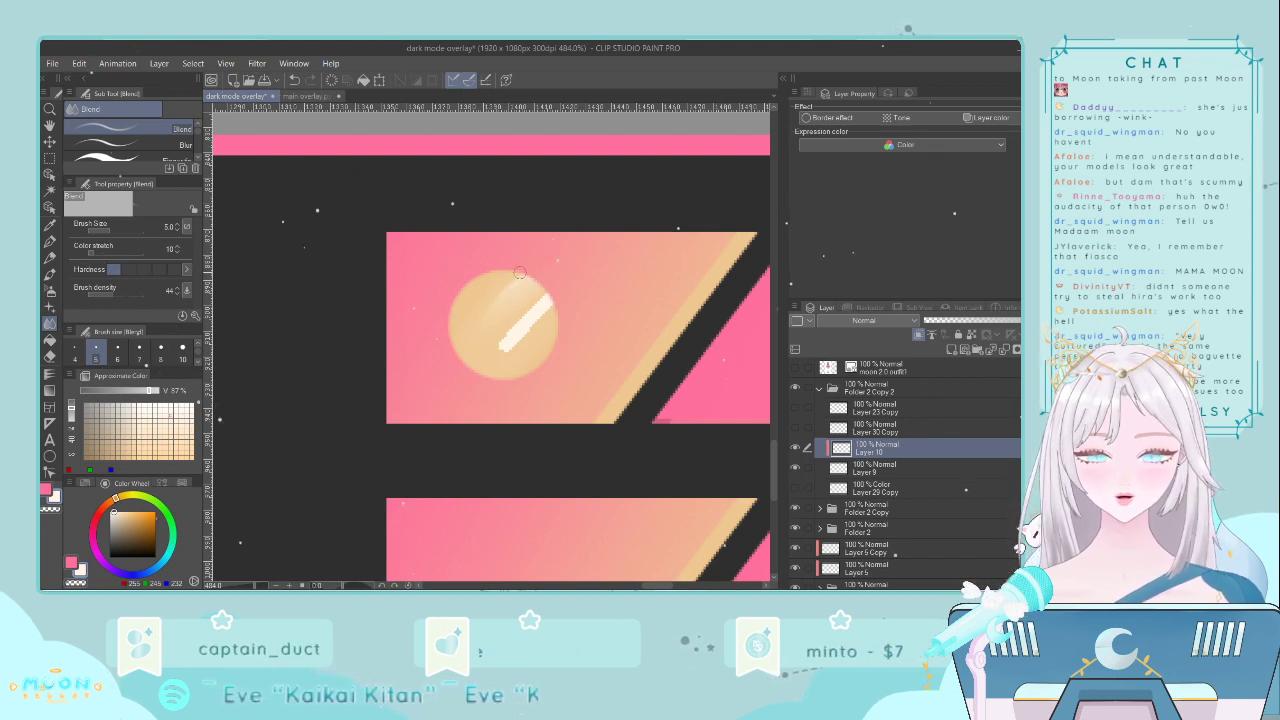
left_click_drag(558, 298, 488, 350)
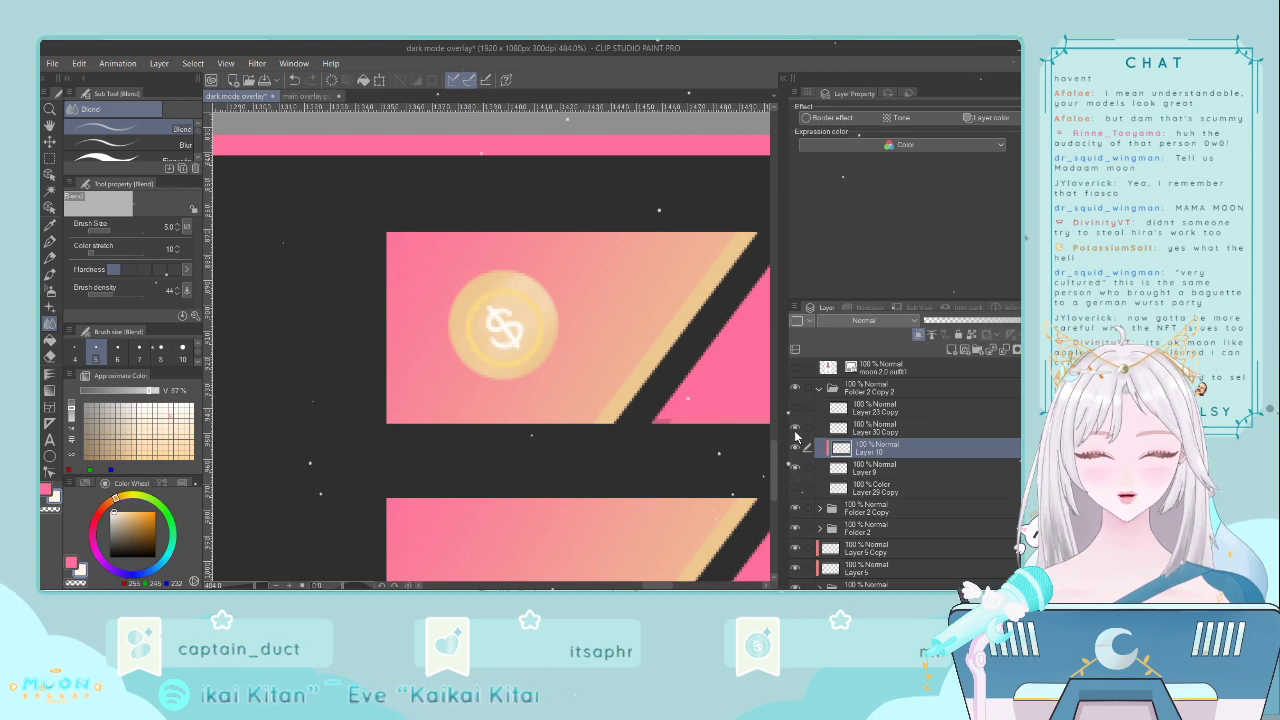
- Nudge the ring and dollar sign on Layer 30 Copy slightly to centre them on the disc
left_click(812, 428)
key("ctrl+t")
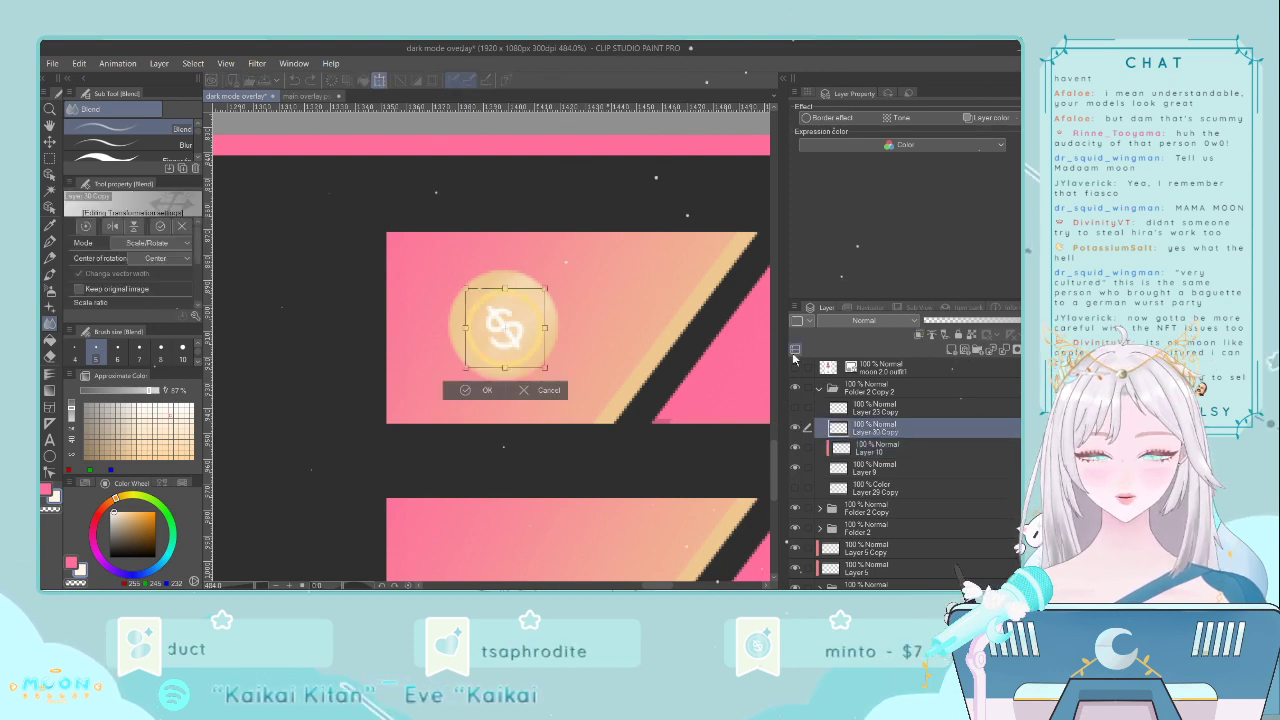
key("Down")
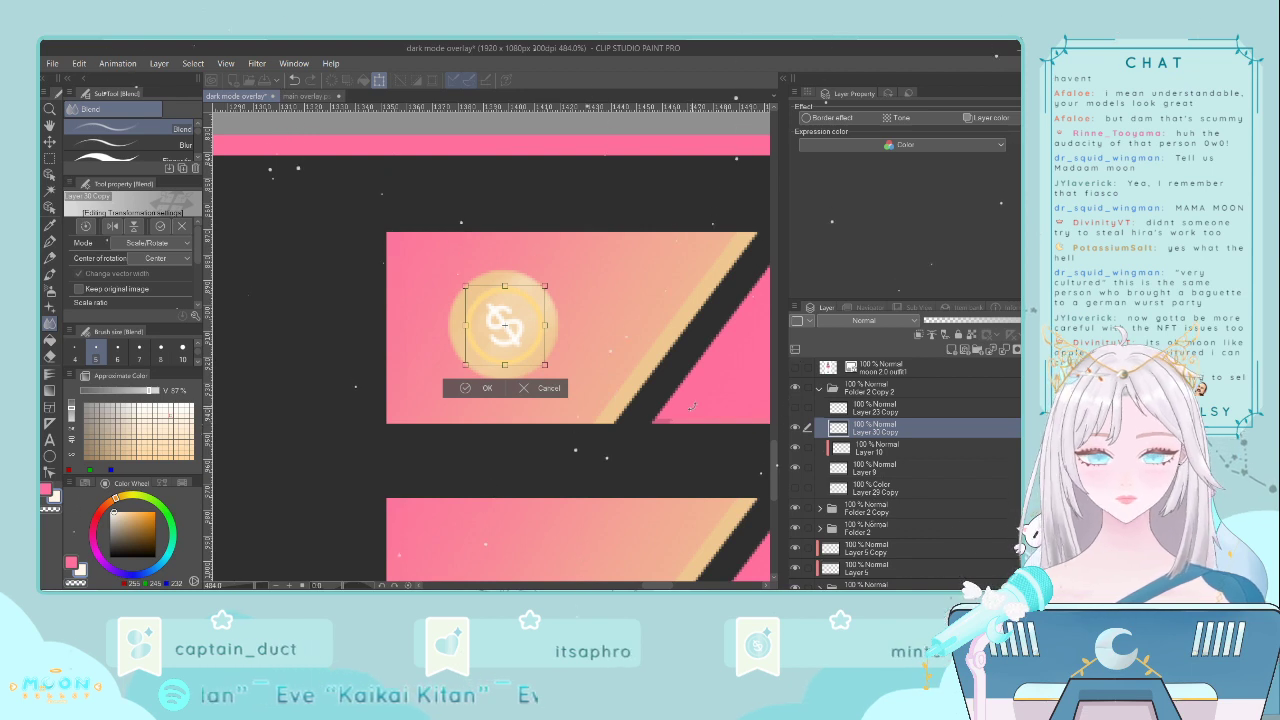
key("Return")
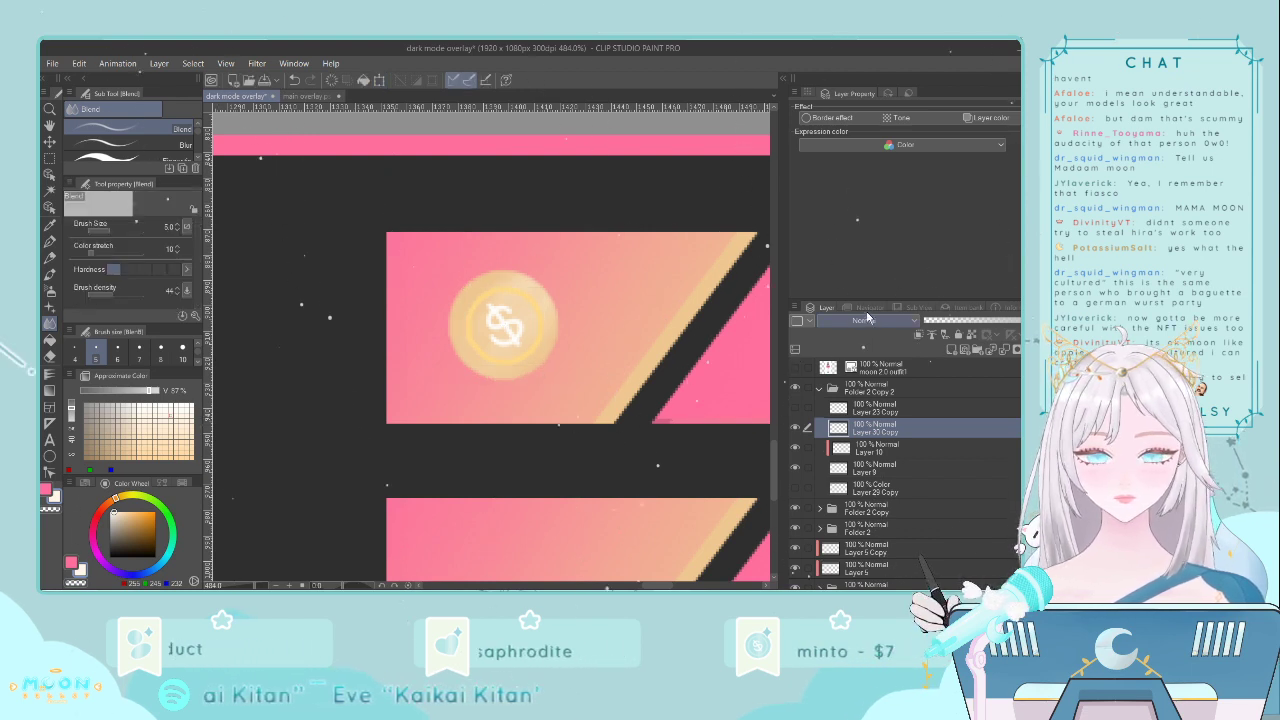
- Try the Hard light, Difference and Multiply blending modes on the ring and dollar sign layer
left_click(839, 229)
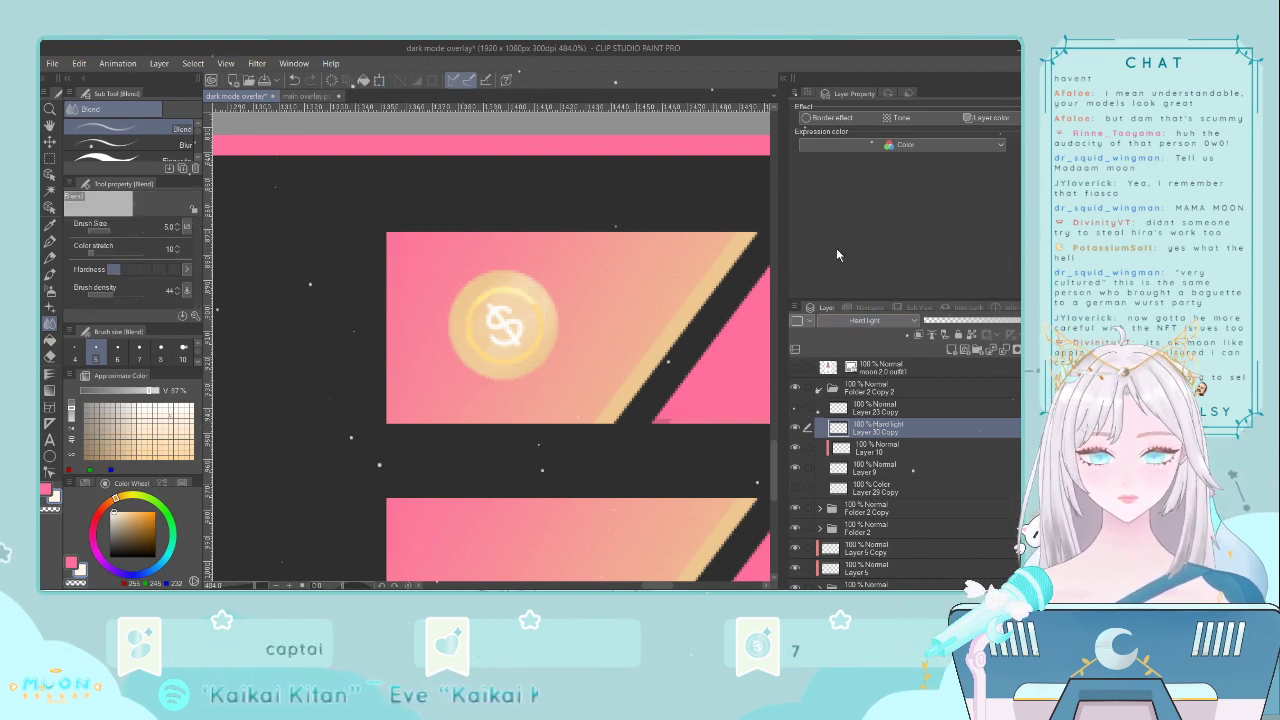
left_click(853, 325)
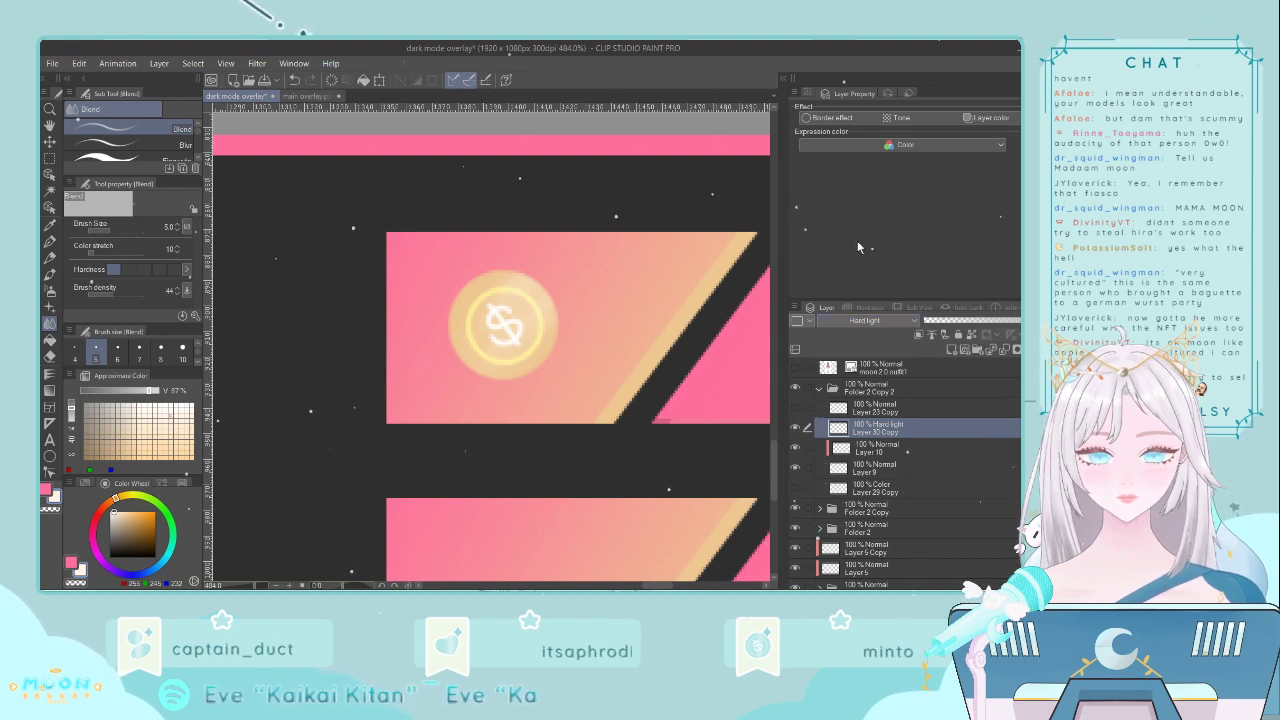
key("alt+shift+e")
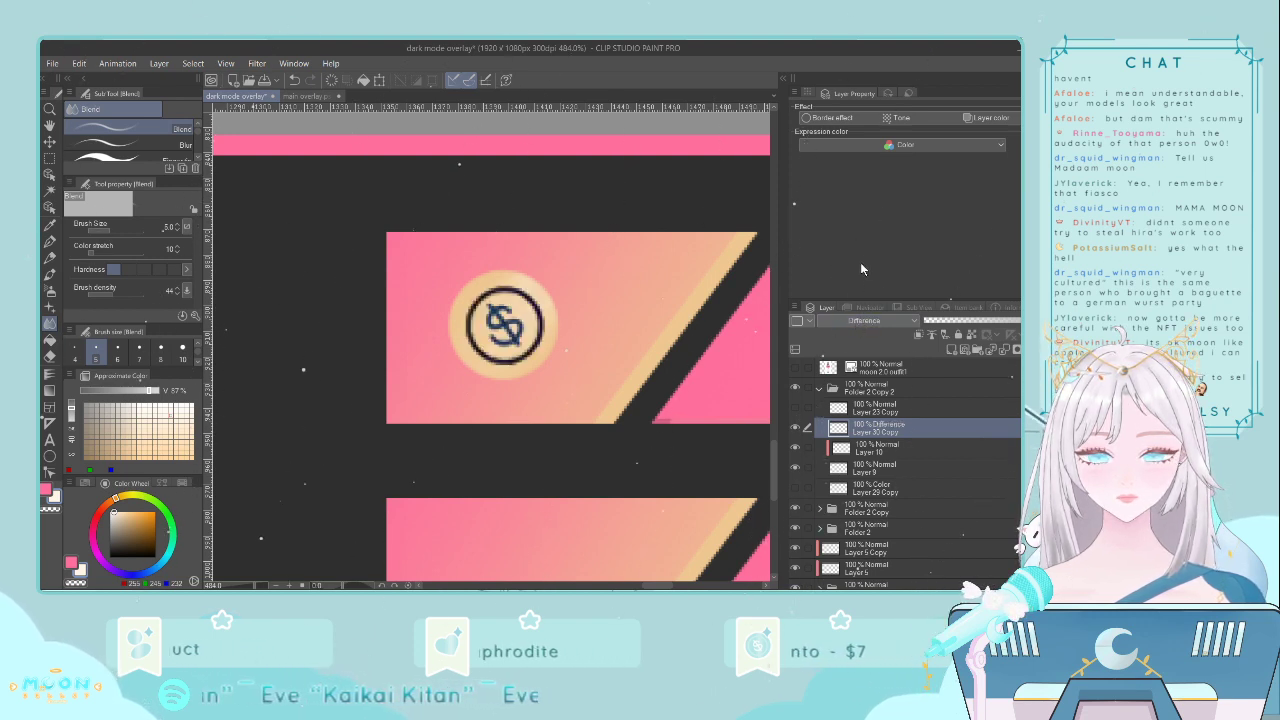
scroll(860, 318, "down", 1)
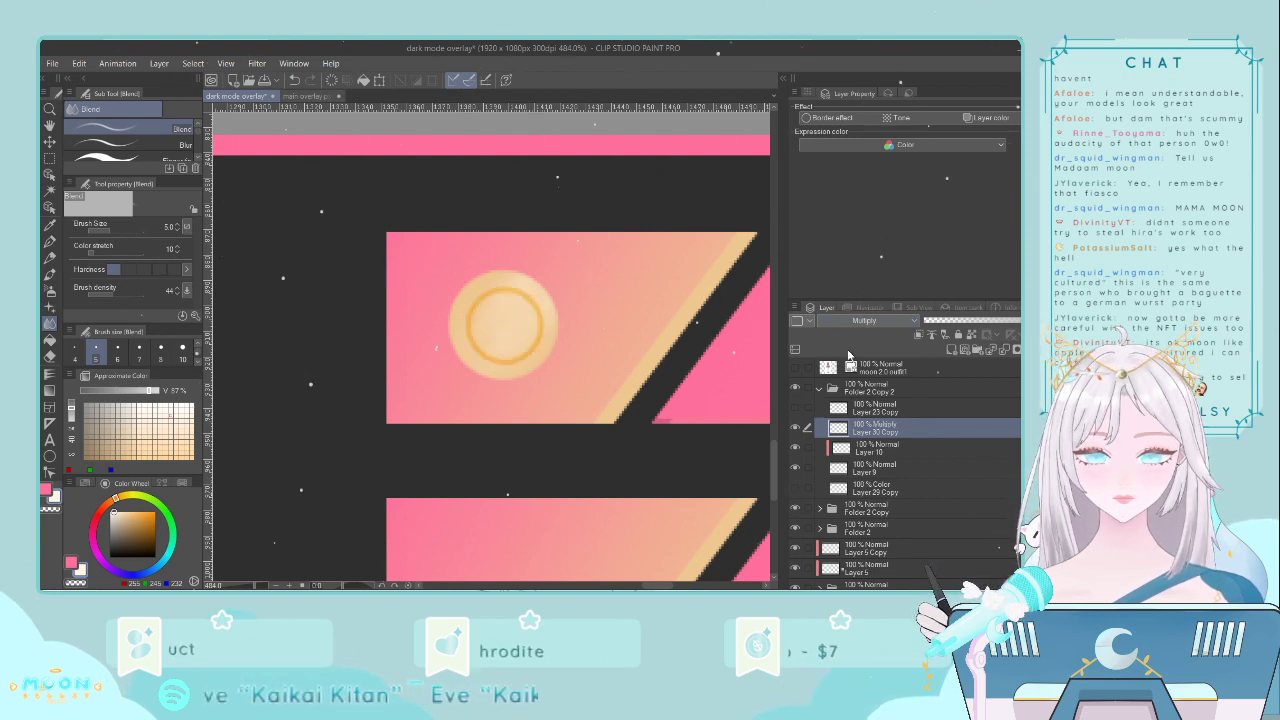
- Enlarge the ring on Layer 30 Copy slightly and align it evenly within the edge of the disc
key("ctrl+t")
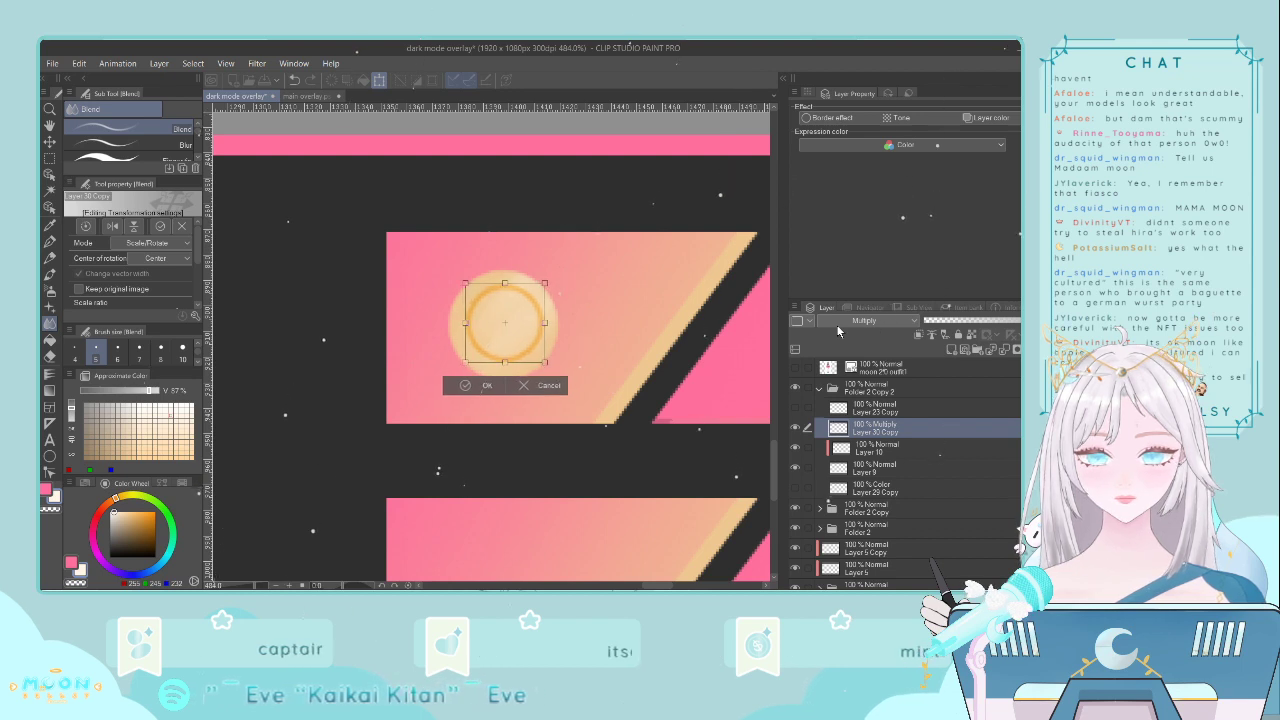
left_click_drag(554, 365, 549, 369)
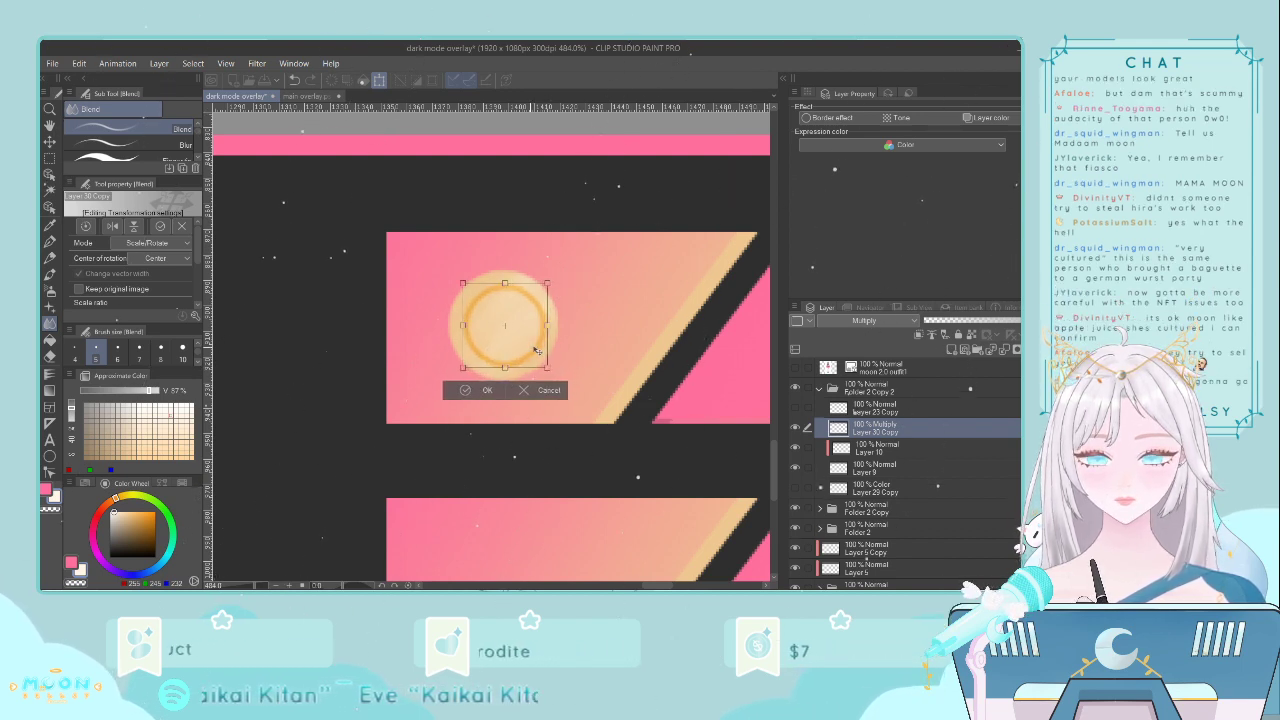
left_click(482, 390)
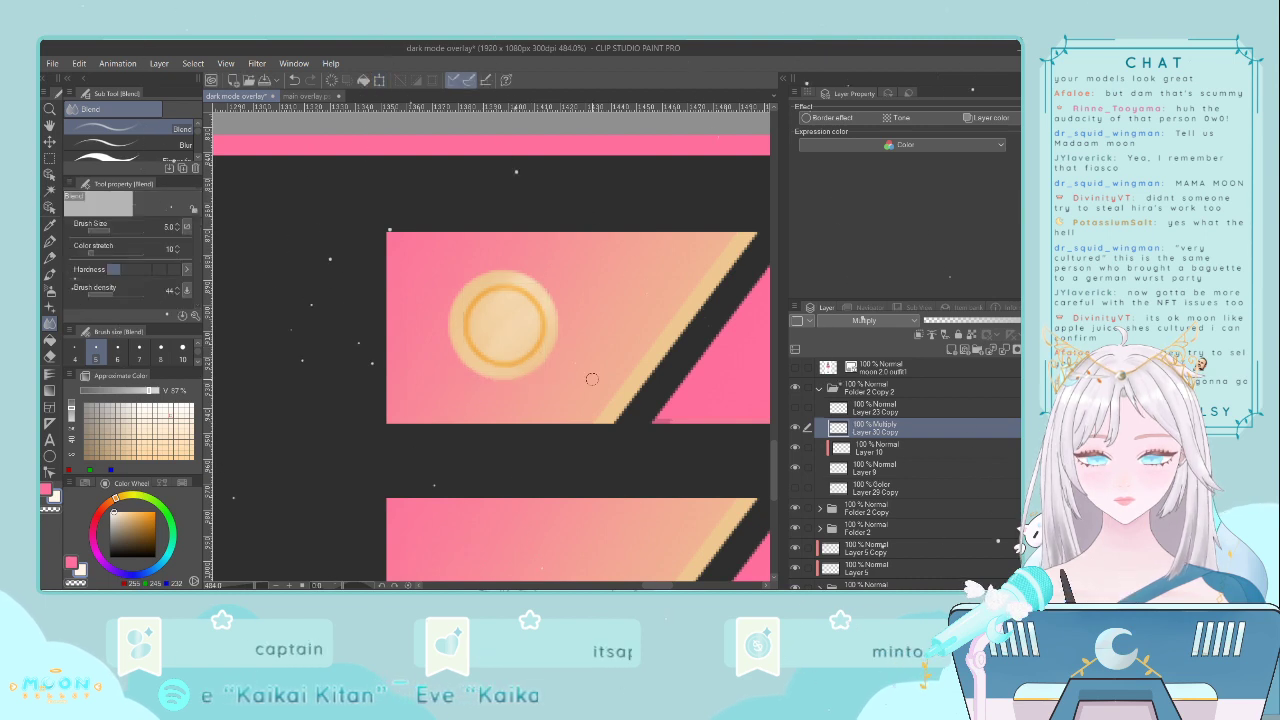
key("ctrl+t")
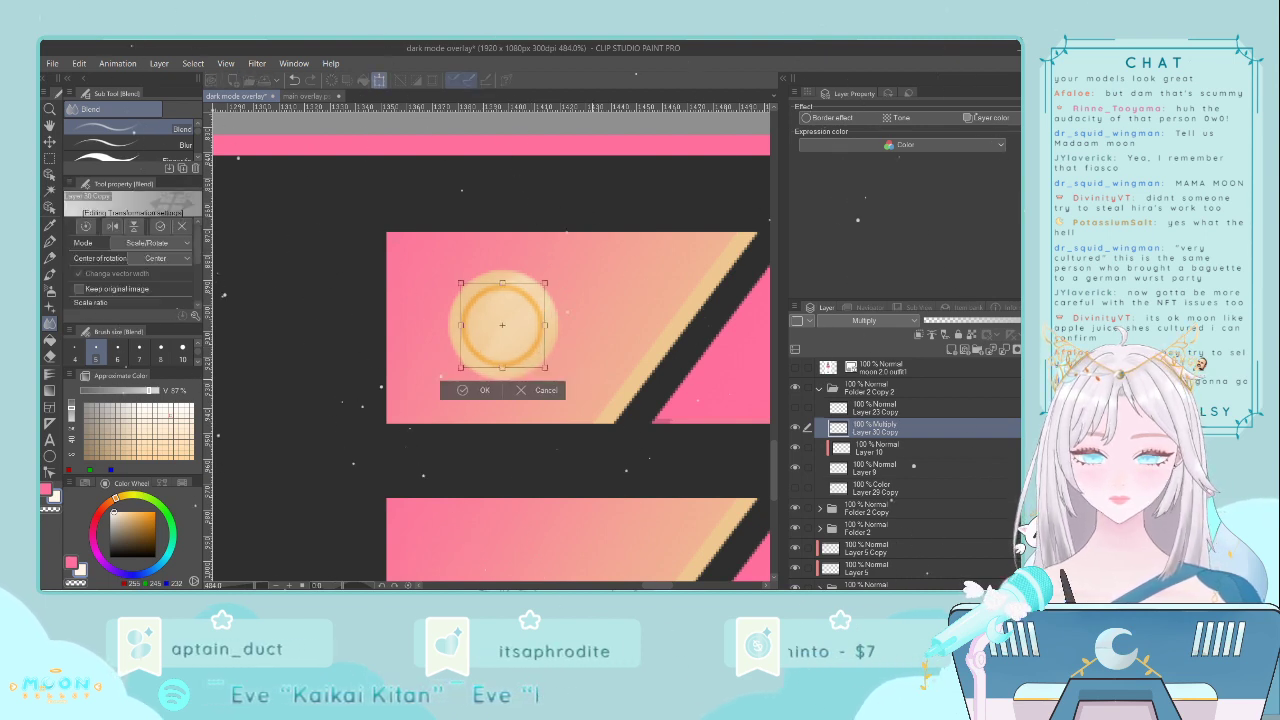
key("Return")
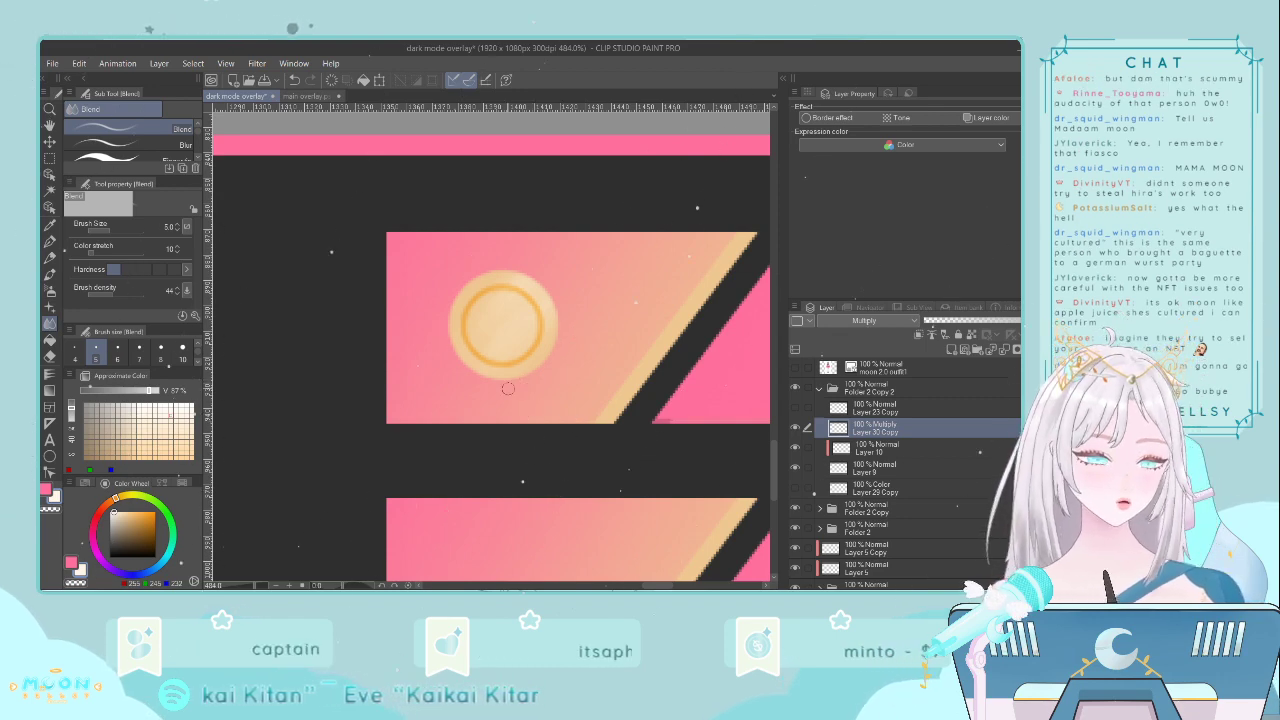
scroll(349, 300, "up", 1)
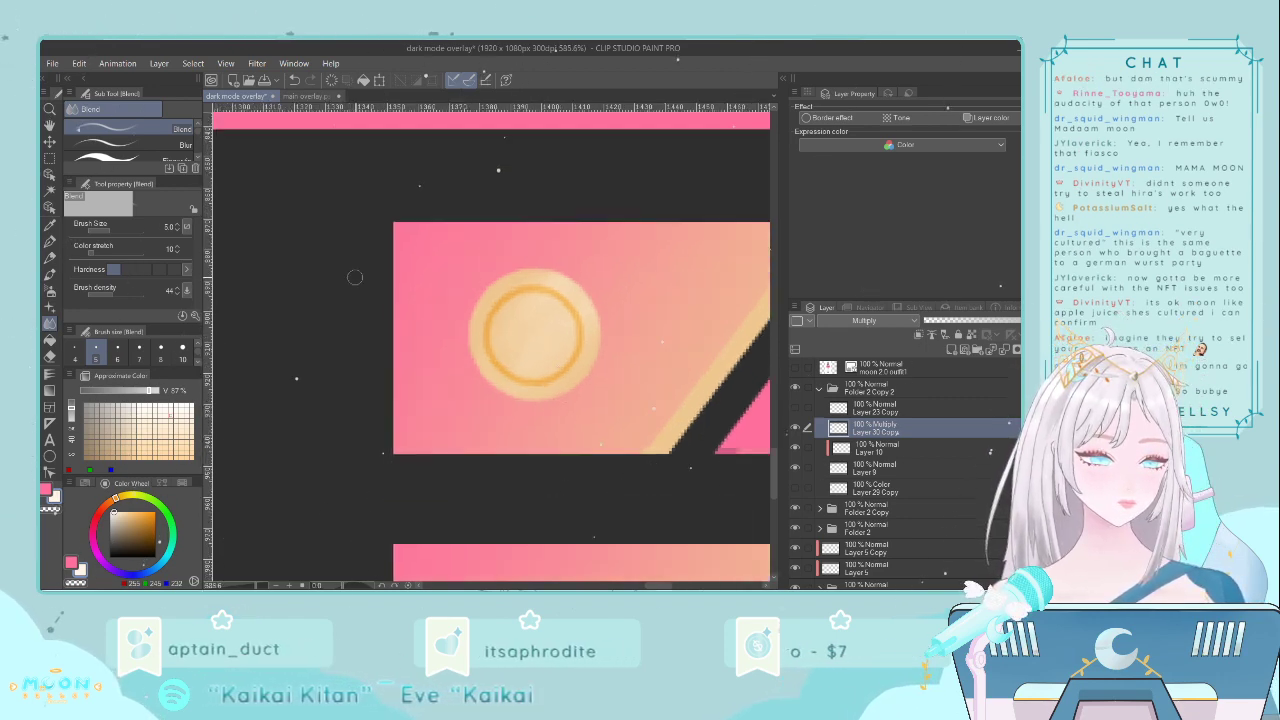
key("ctrl+t")
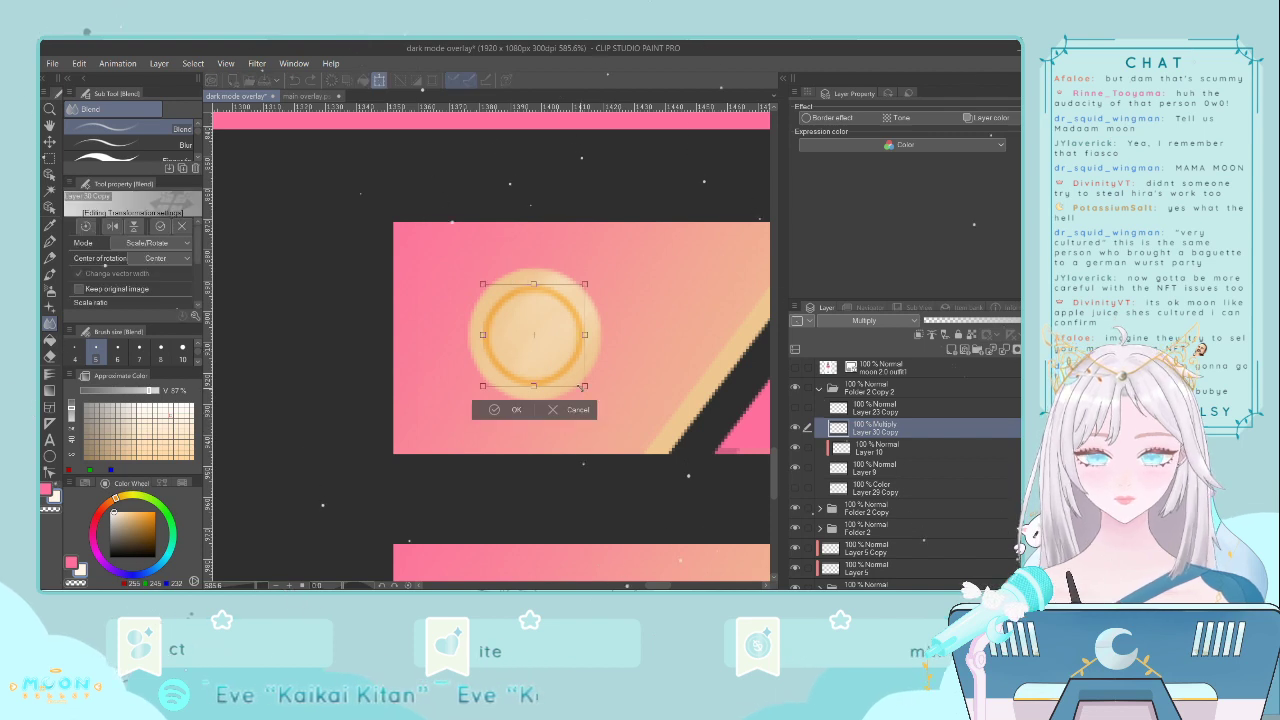
left_click_drag(585, 284, 588, 281)
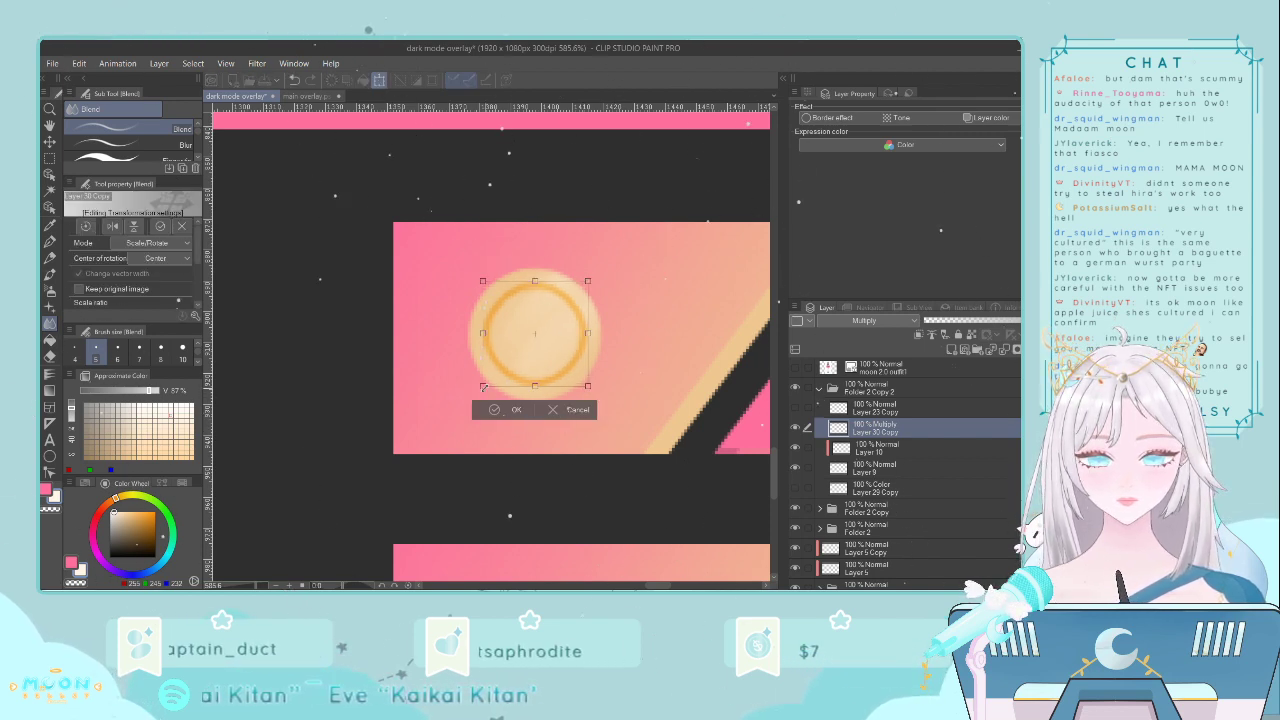
left_click_drag(484, 387, 494, 385)
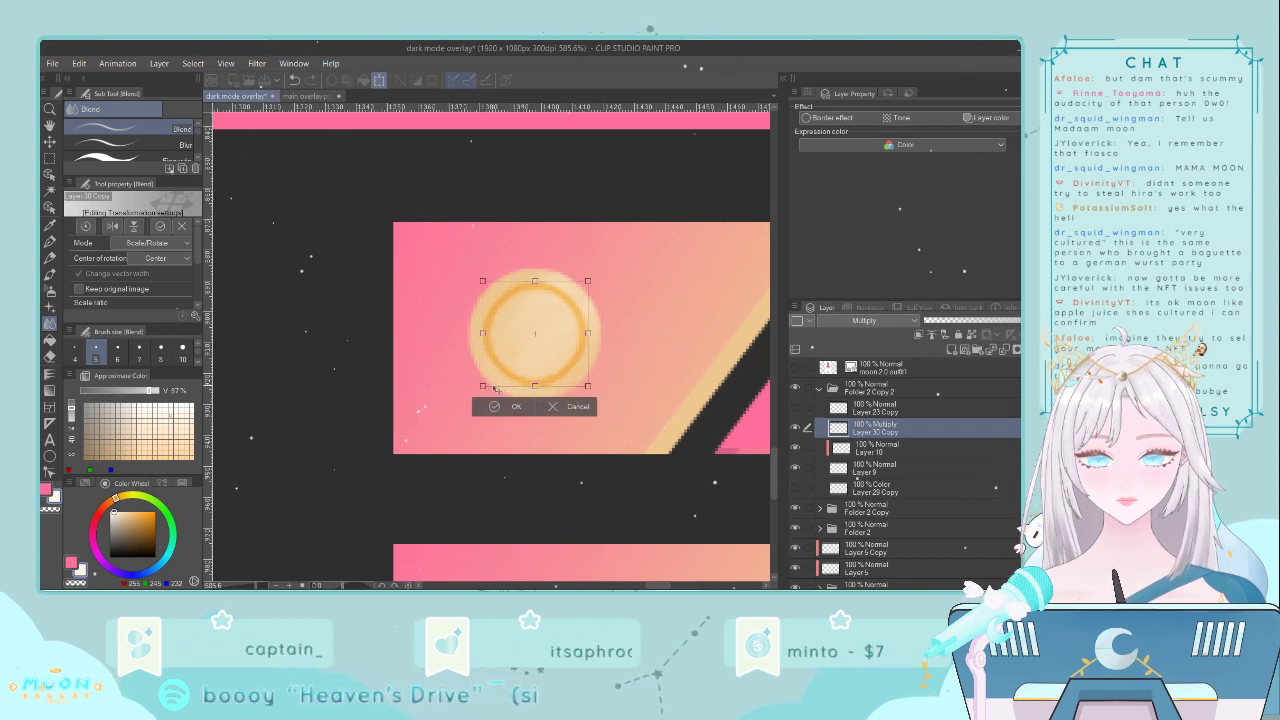
left_click(513, 406)
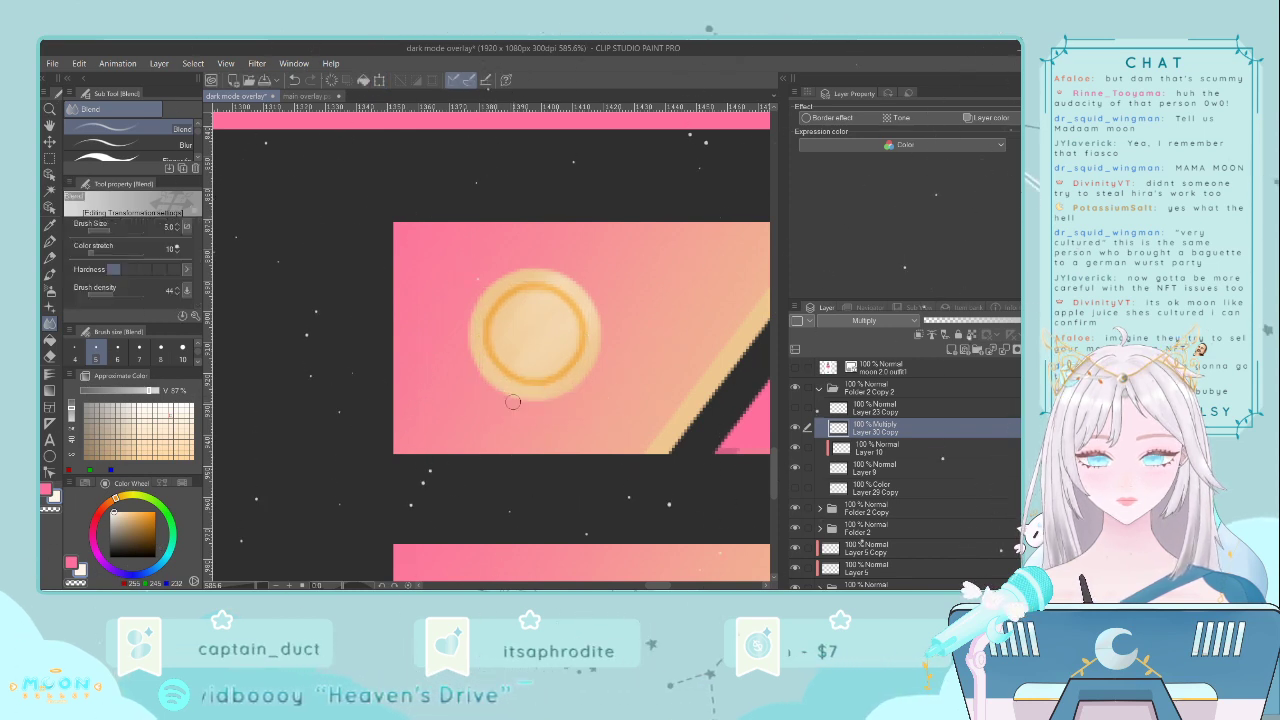
- Set the ring layer's blending mode to Darken and check how the coin reads on the banner
left_click(866, 320)
left_click(868, 148)
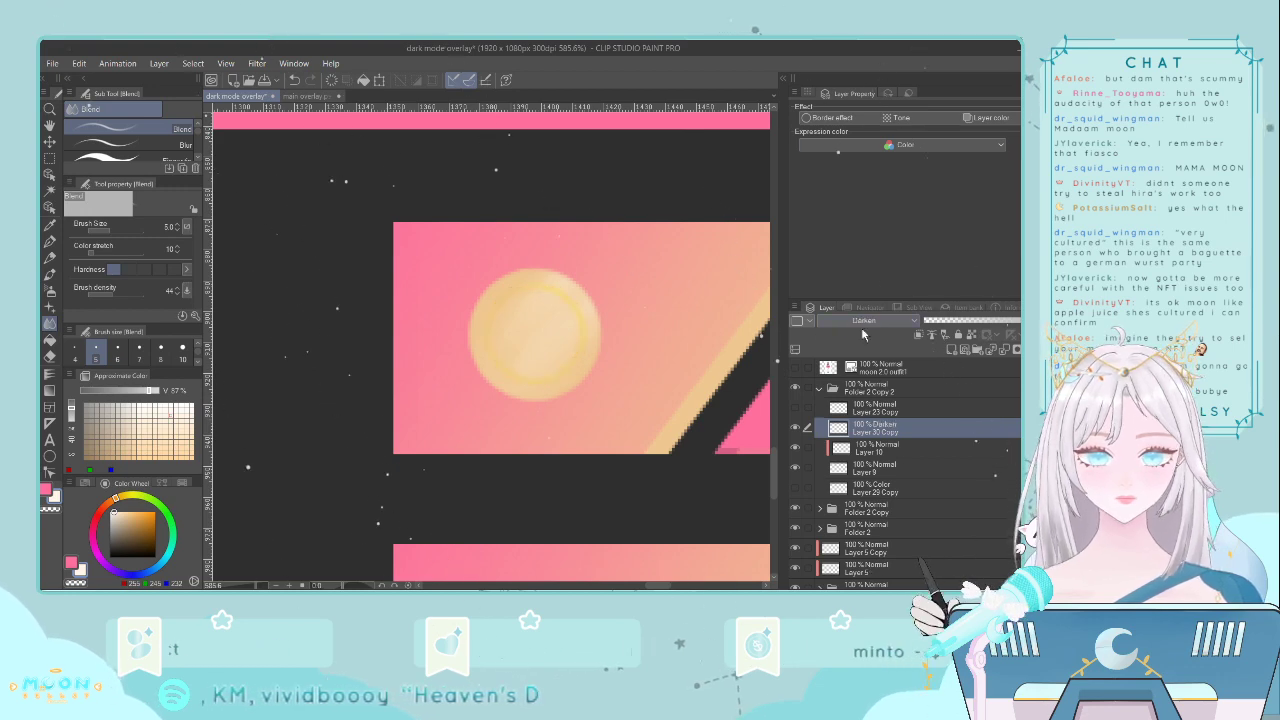
mouse_move(524, 383)
left_mouse_down()
mouse_move(557, 423)
mouse_move(636, 398)
left_mouse_up()
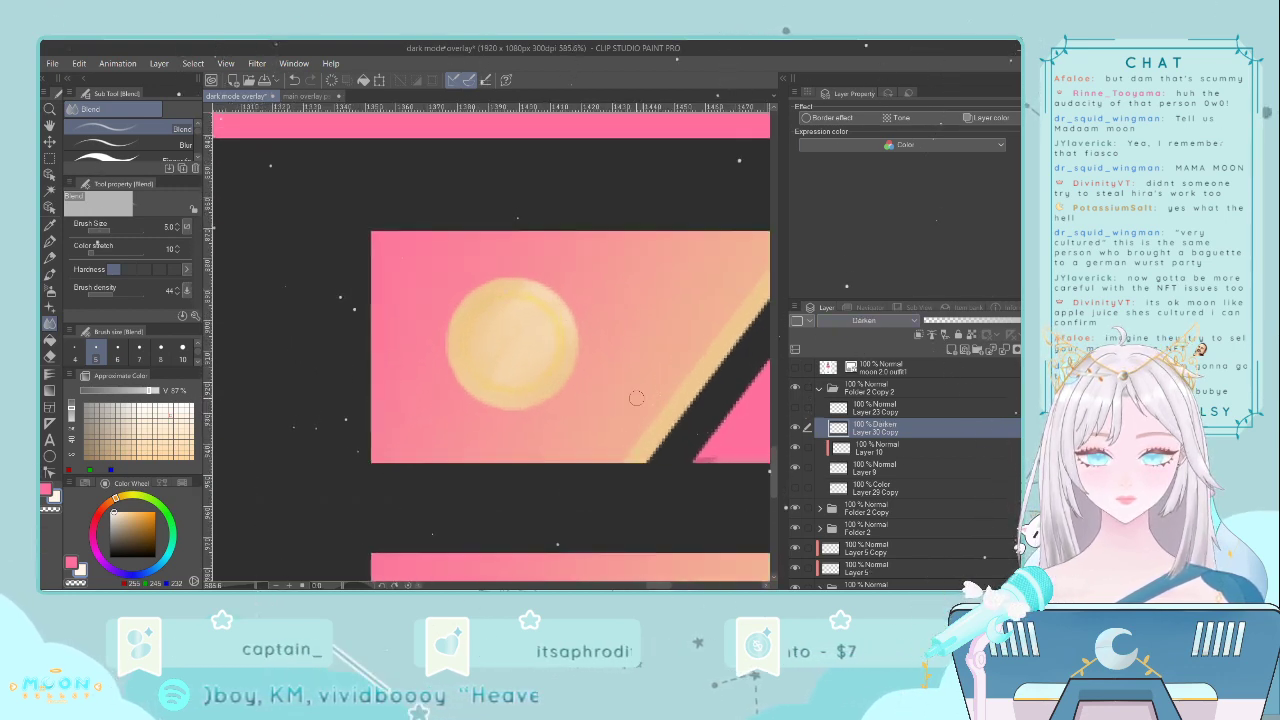
left_click(796, 409)
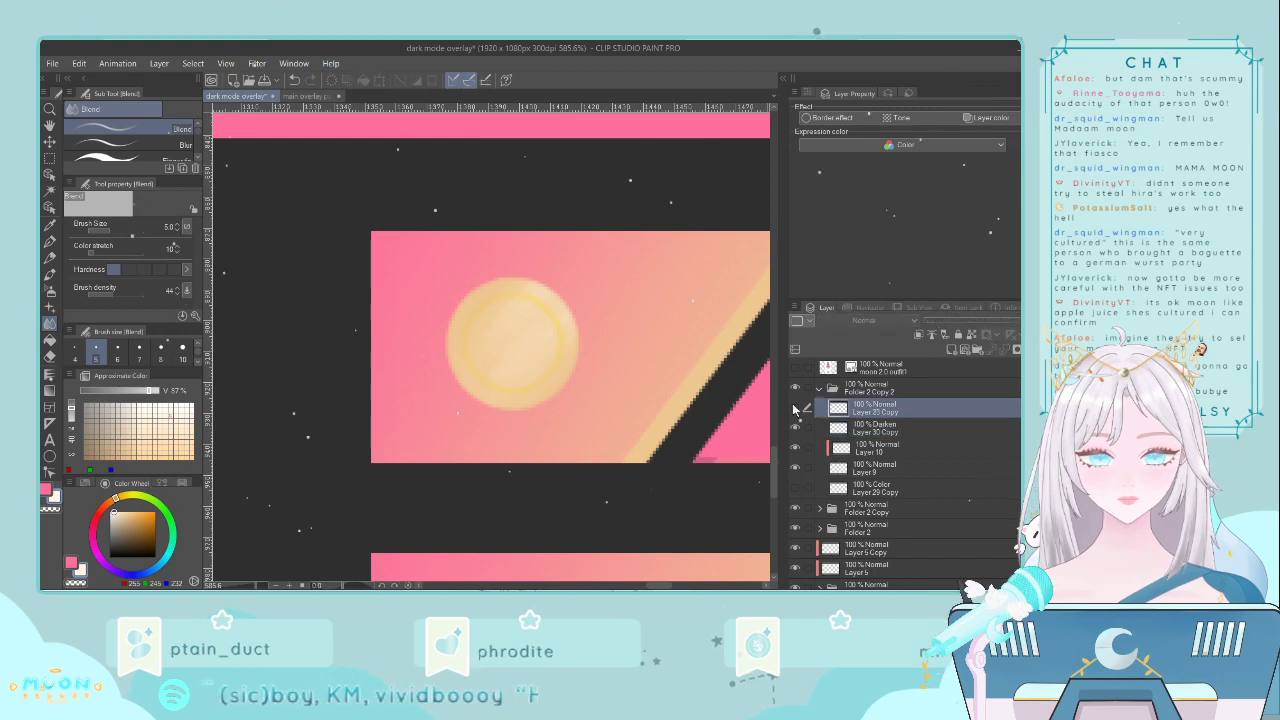
left_click(796, 409)
left_click(796, 409)
left_click(880, 428)
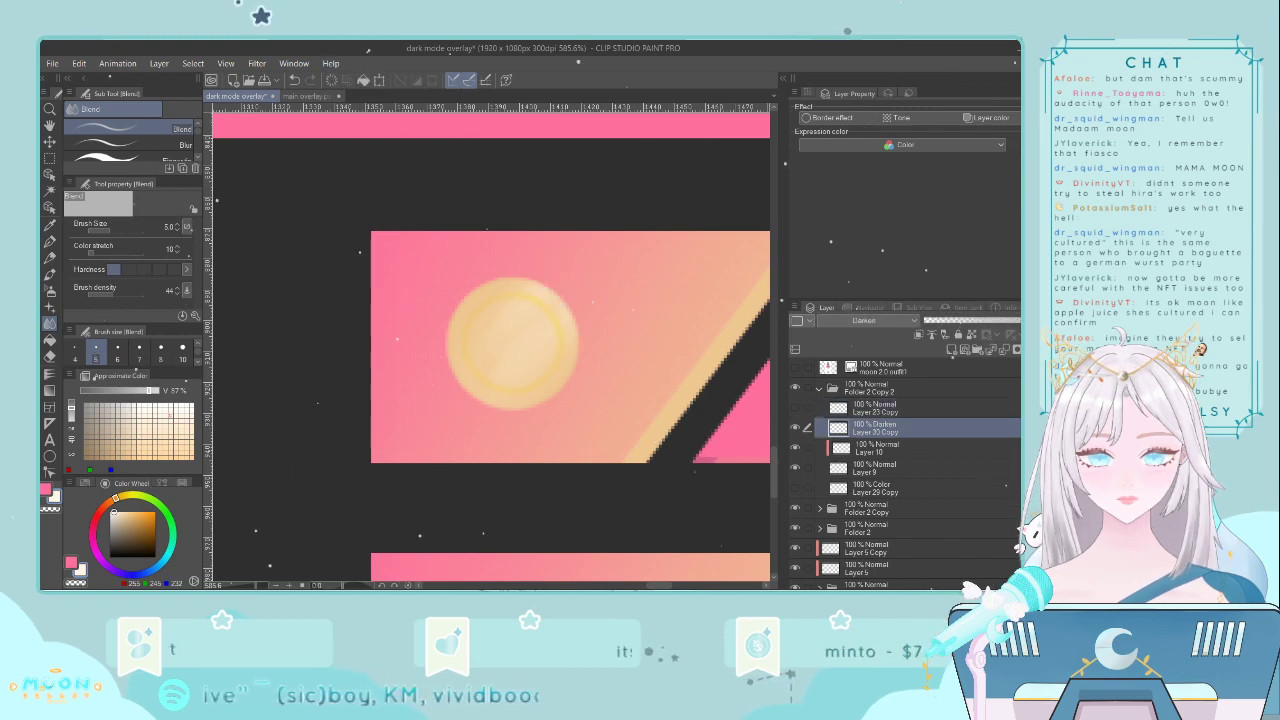
scroll(693, 445, "down", 5)
scroll(712, 438, "up", 4)
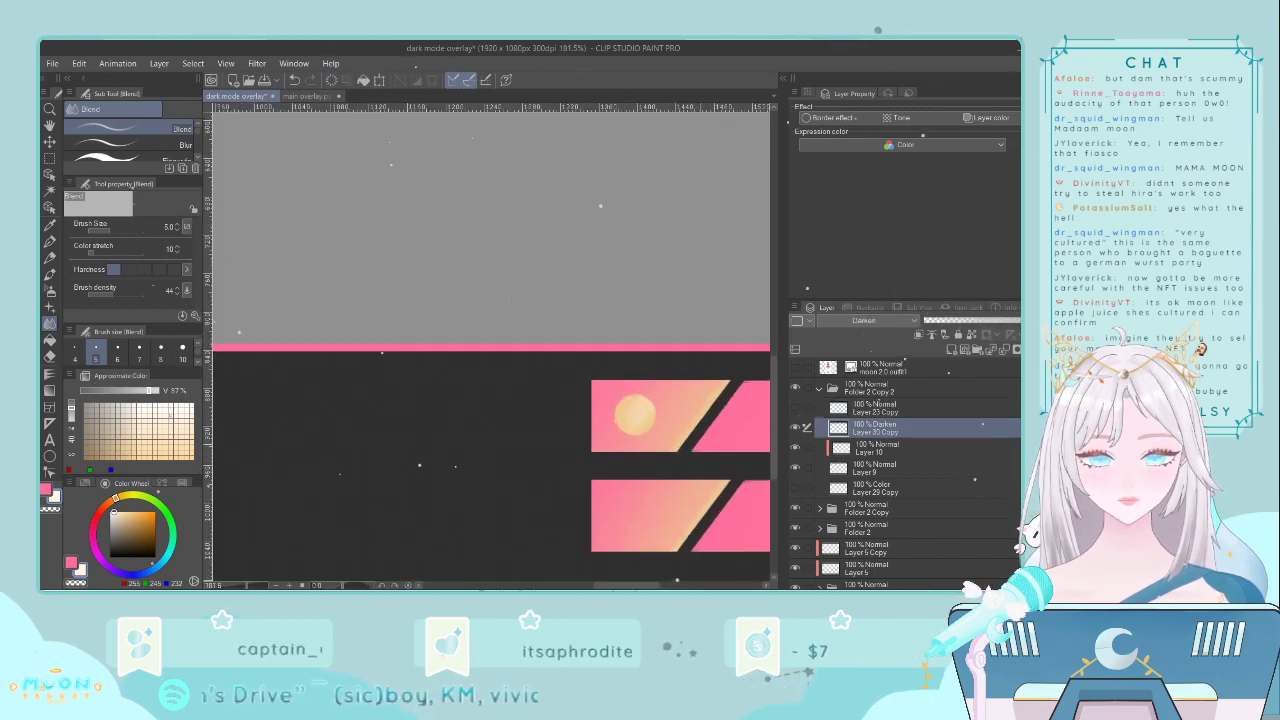
scroll(703, 441, "up", 2)
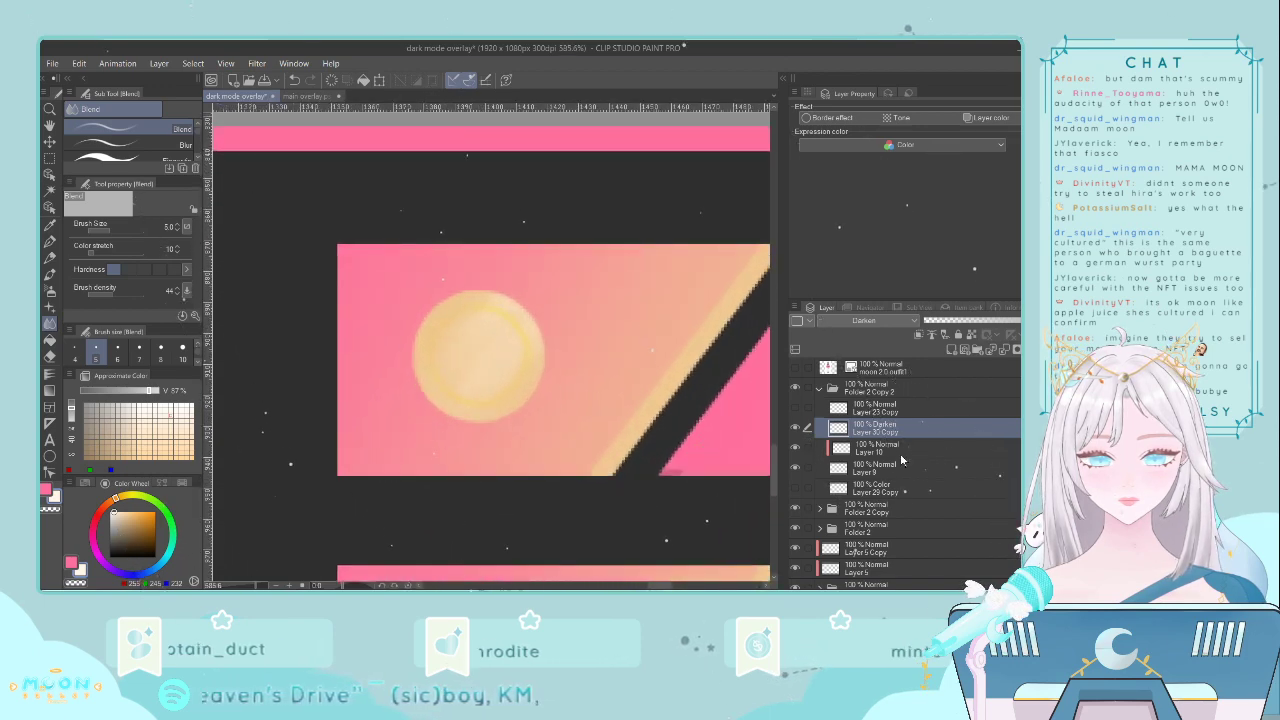
- Add a new layer above the ring and begin a dollar sign with the G-pen at size 2 in a tan sampled from the disc
left_click(946, 350)
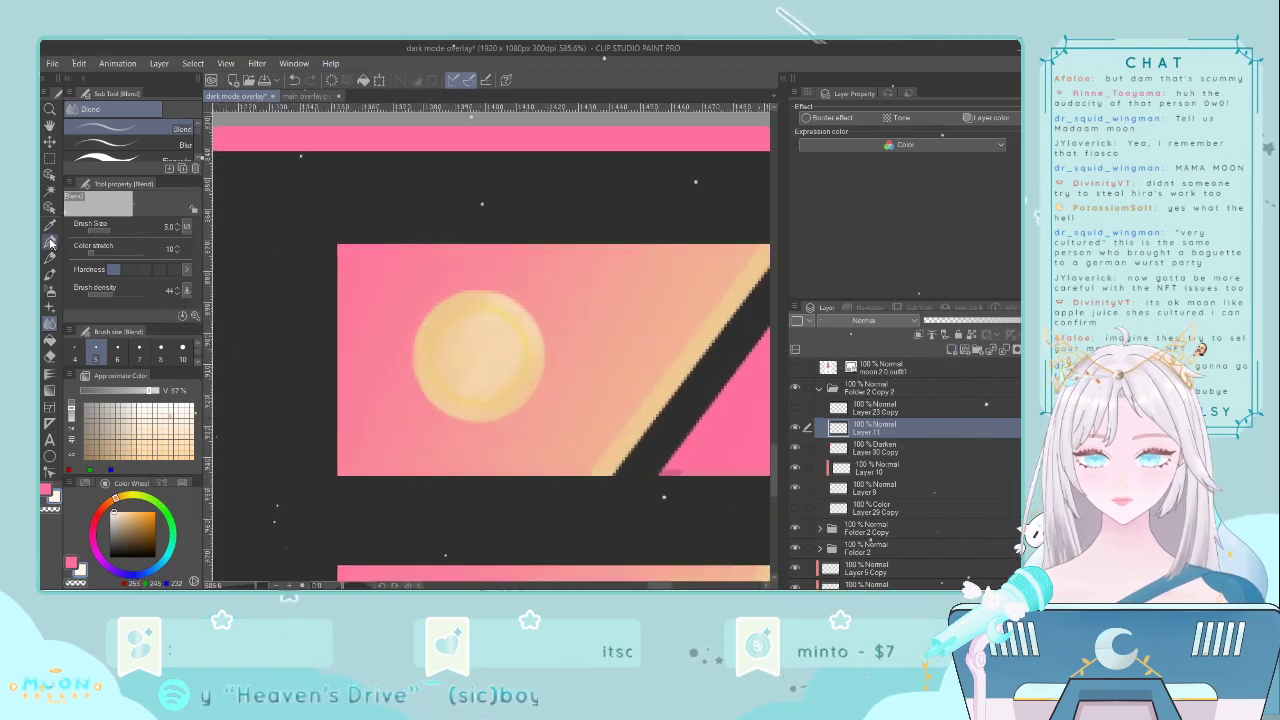
left_click(49, 224)
left_click(479, 306)
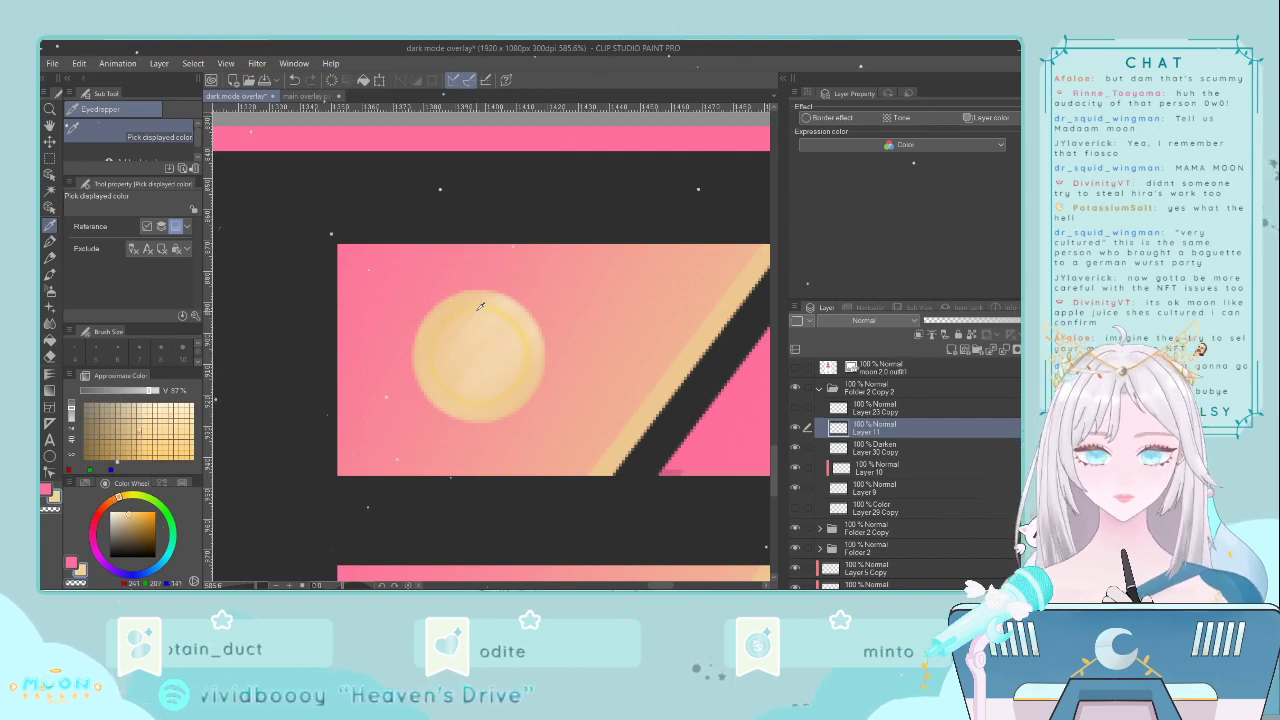
left_click(49, 241)
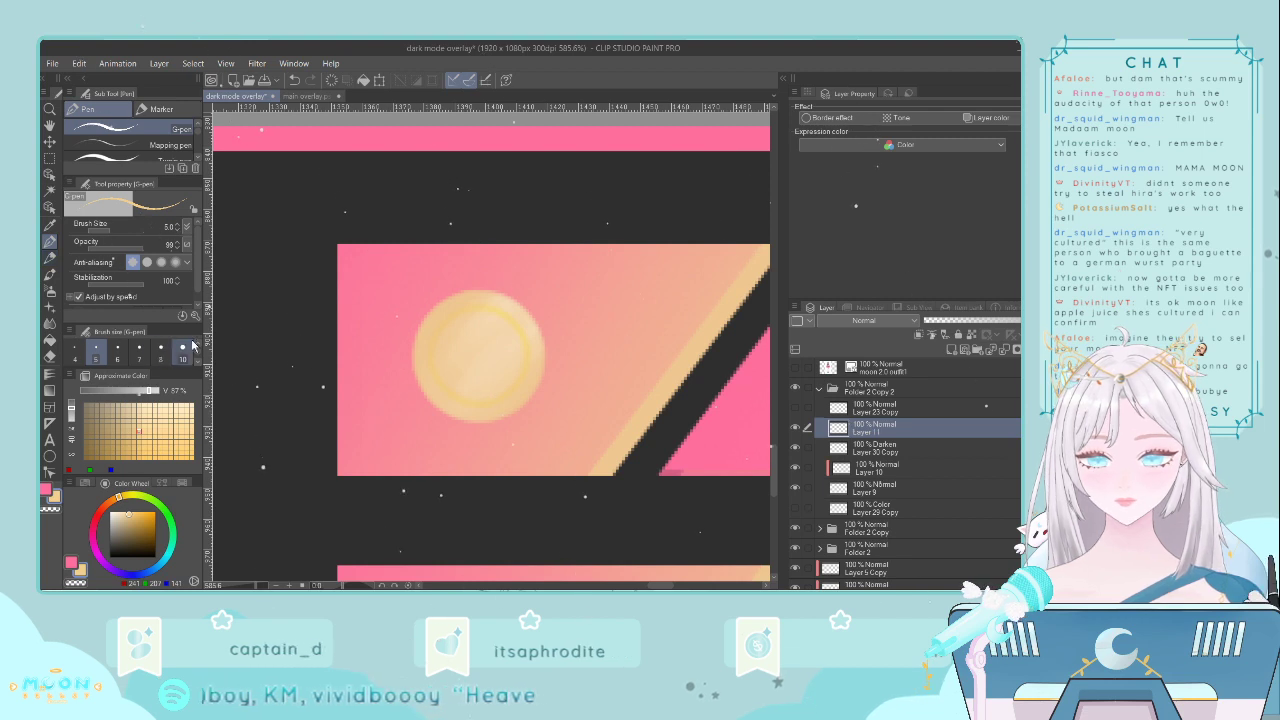
scroll(160, 360, "up", 3)
left_click(160, 358)
left_click(138, 358)
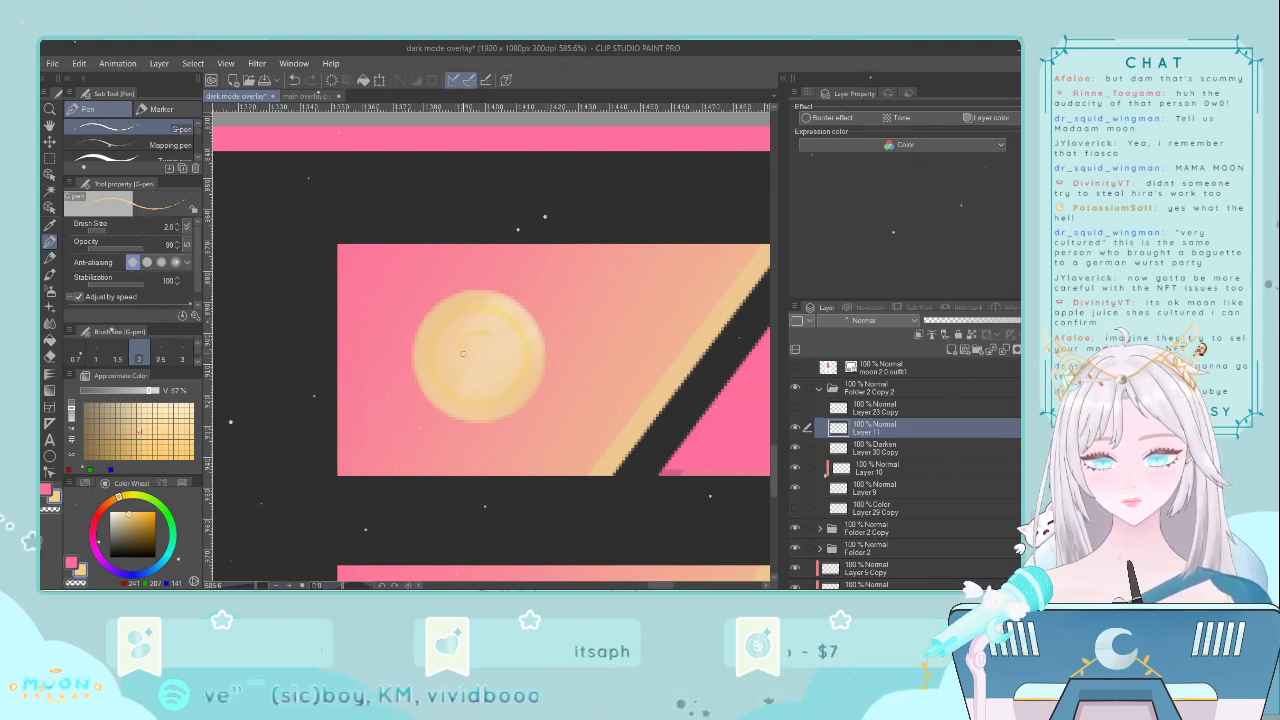
left_click(160, 447)
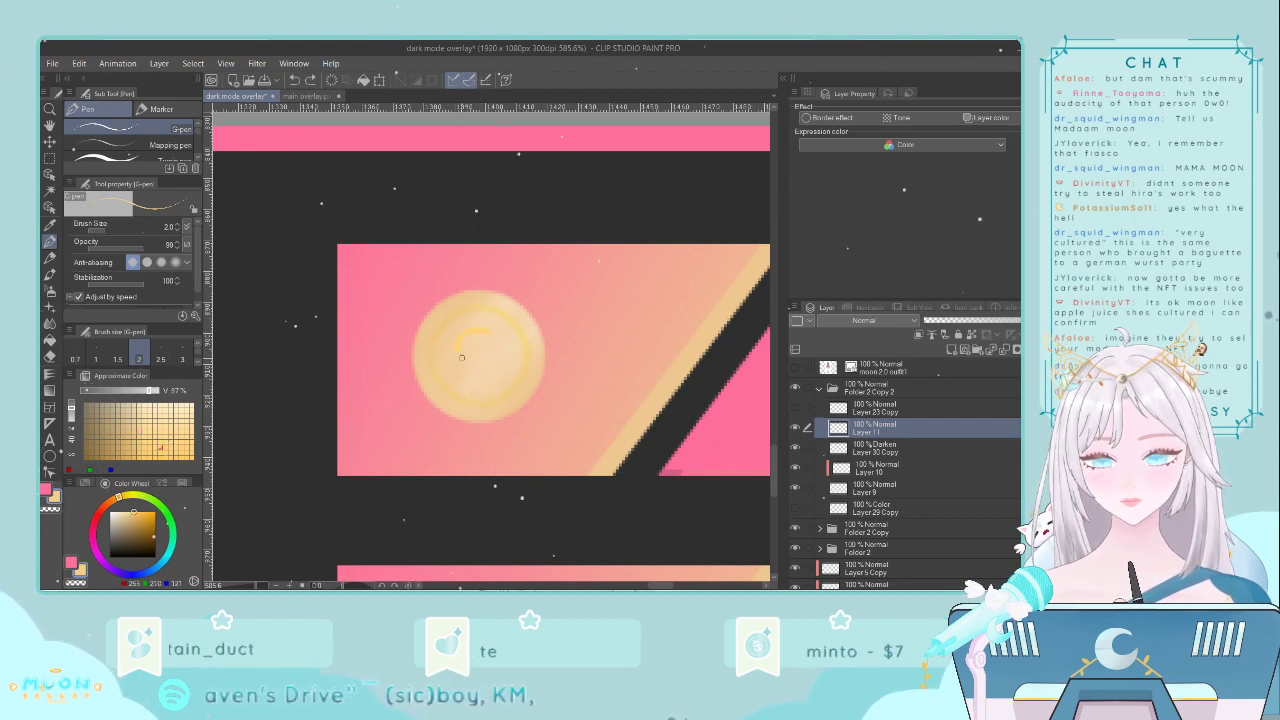
left_click_drag(461, 357, 461, 366)
key("ctrl+z")
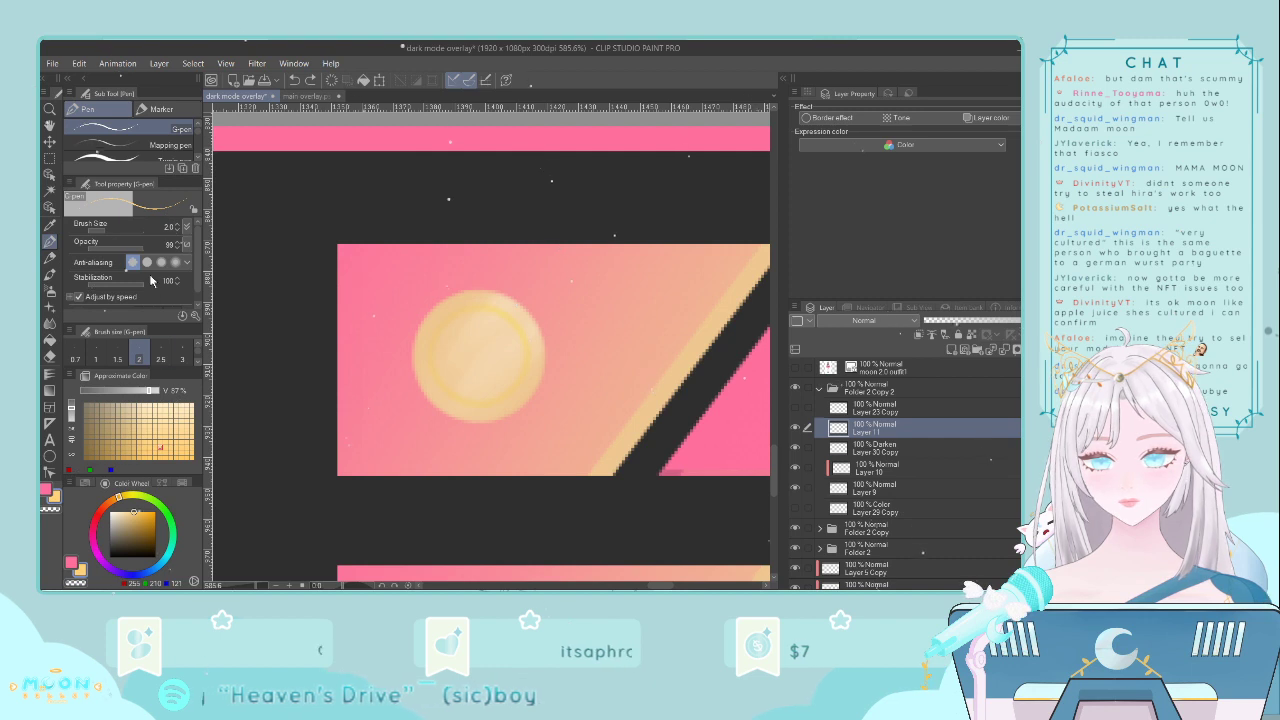
- Raise the G-pen's anti-aliasing one level and try a dark golden-brown S on the coin, undoing the stroke
left_click(147, 262)
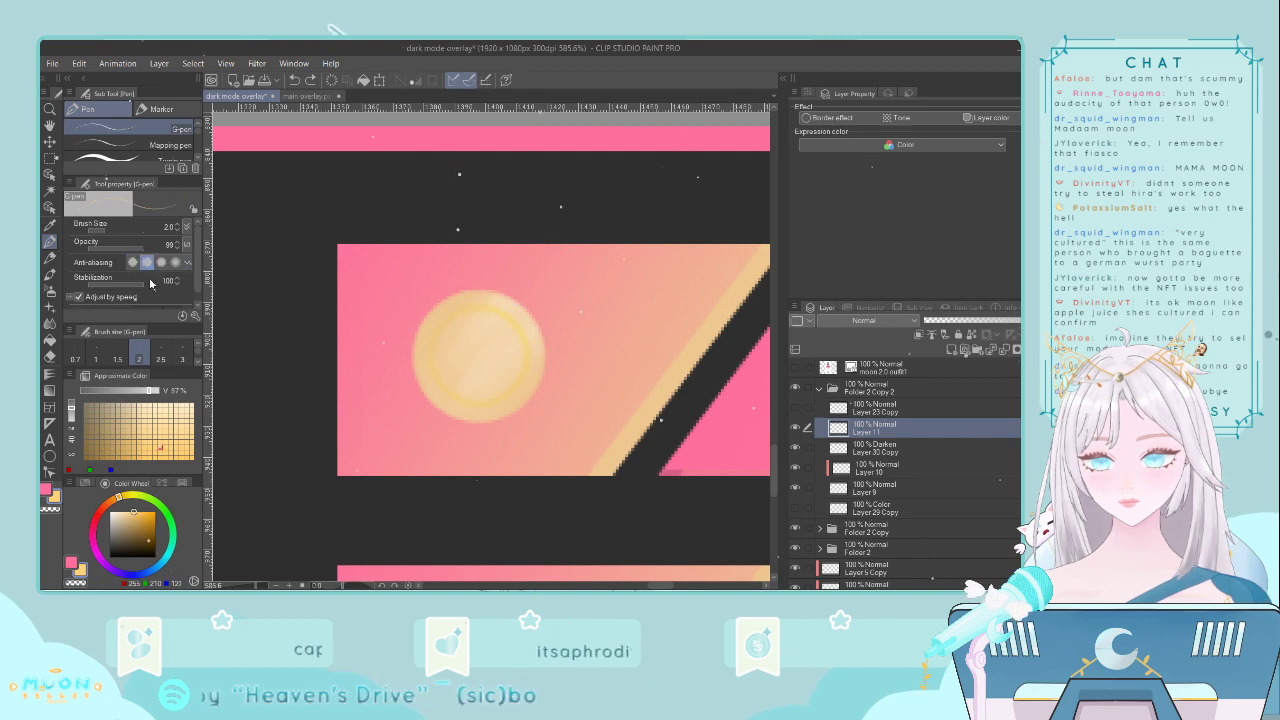
left_click(142, 524)
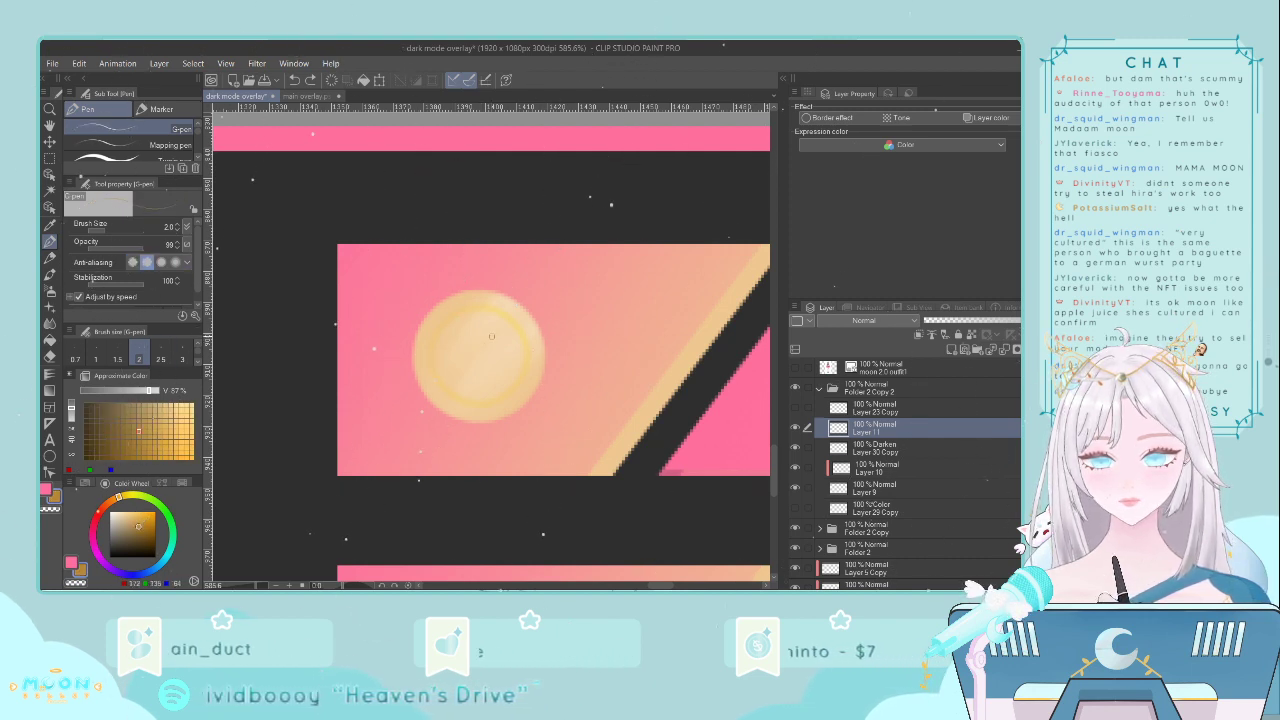
left_click_drag(491, 356, 491, 375)
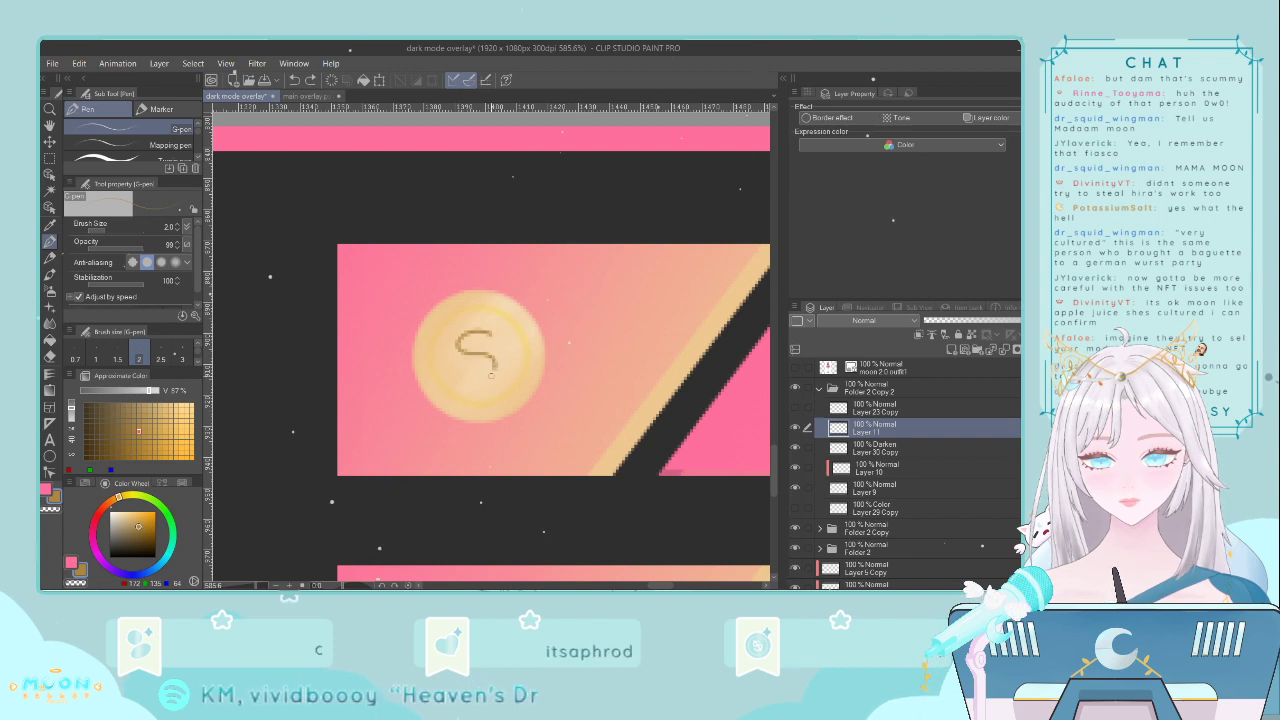
key("ctrl+z")
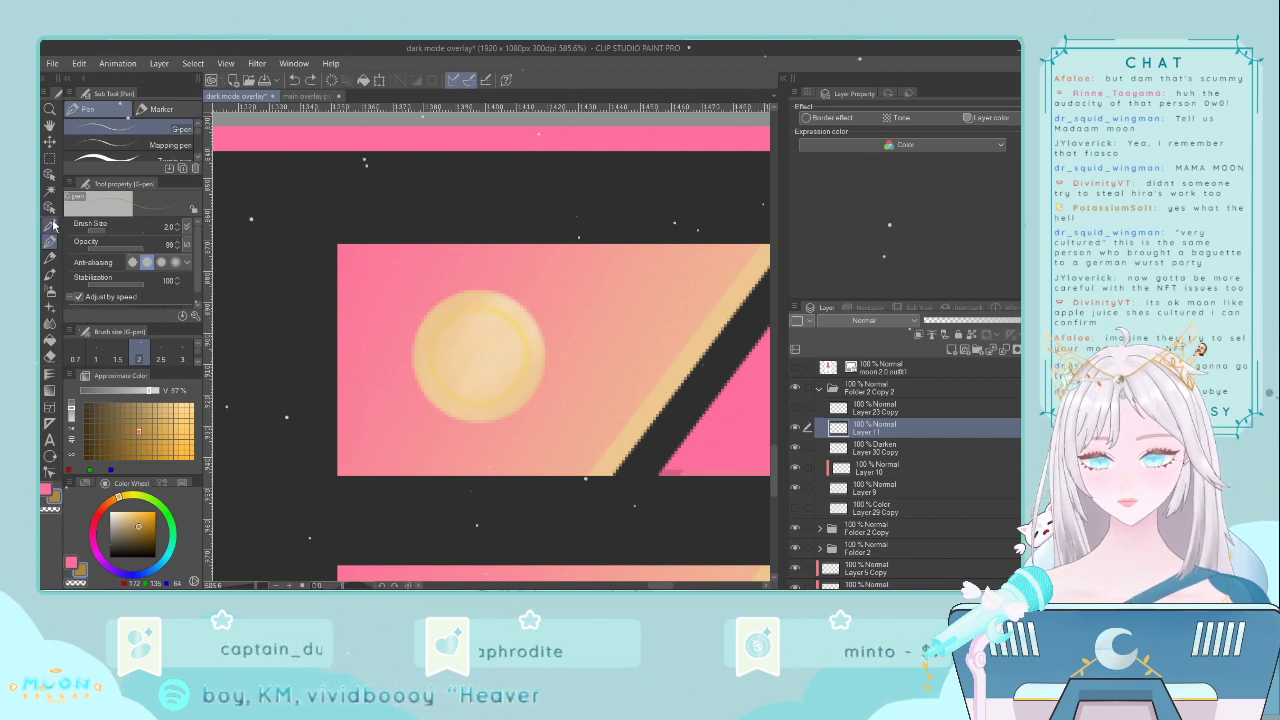
- Draw a dollar sign with two vertical bars on the coin using the G-pen at size 3 in pink sampled from the banner
key("i")
left_click(409, 296)
key("p")
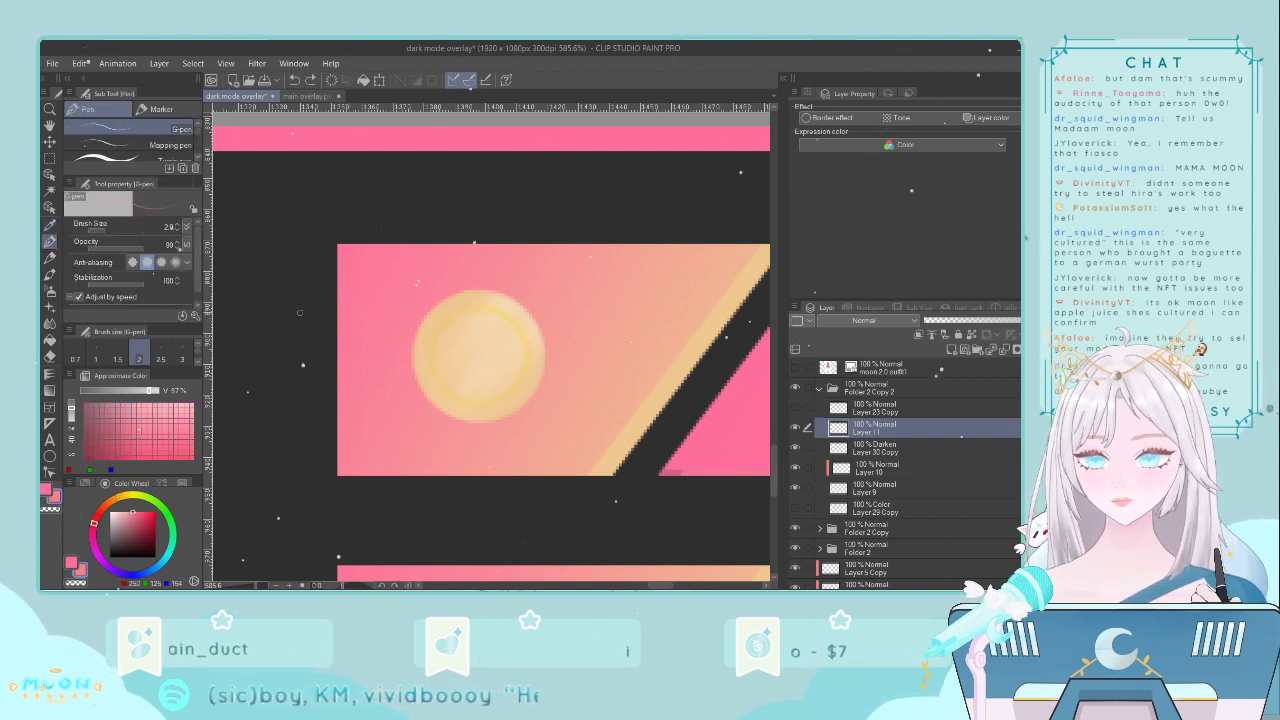
left_click_drag(489, 340, 488, 355)
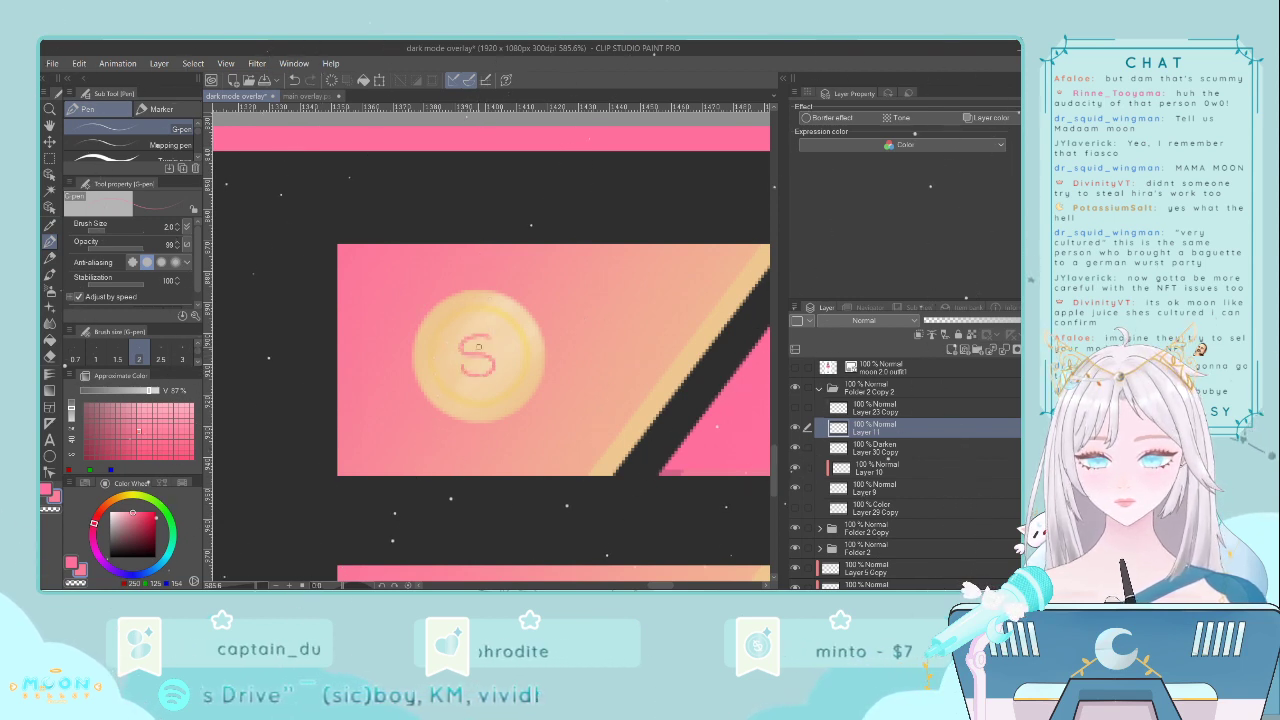
key("ctrl+z")
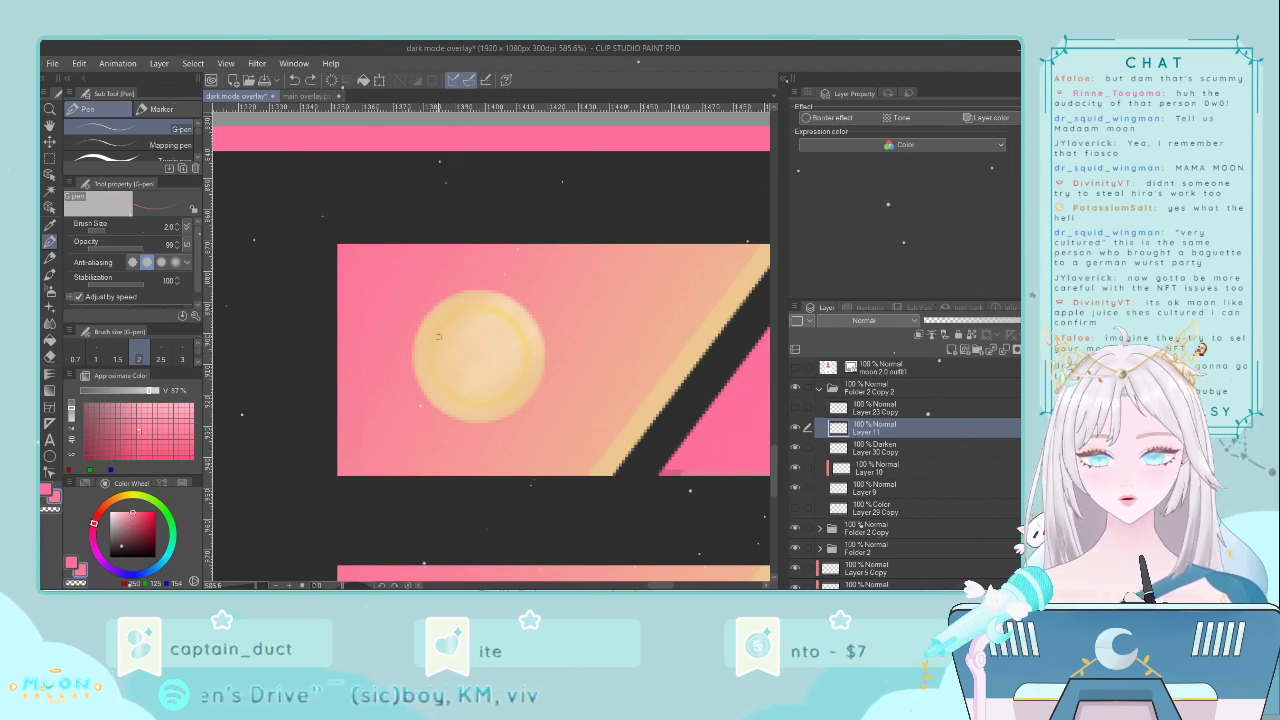
left_click(181, 356)
mouse_move(483, 334)
left_mouse_down()
mouse_move(460, 344)
mouse_move(473, 355)
left_mouse_up()
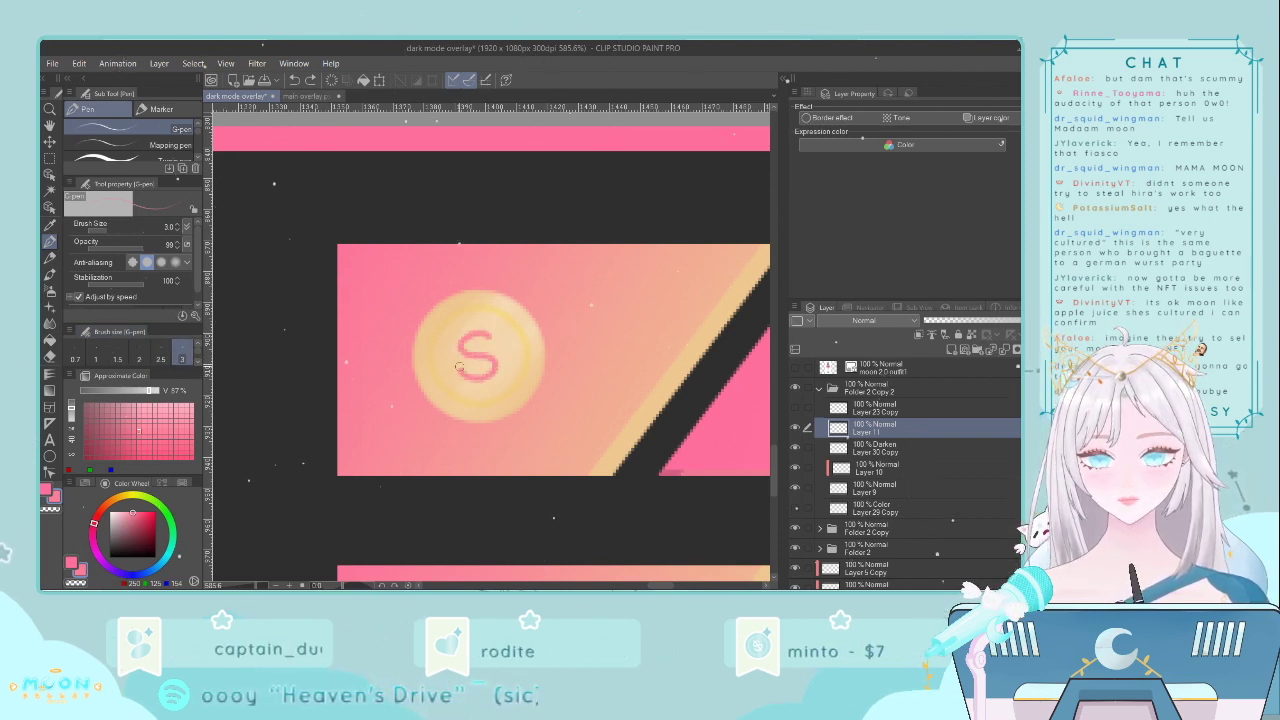
left_click_drag(475, 322, 477, 384)
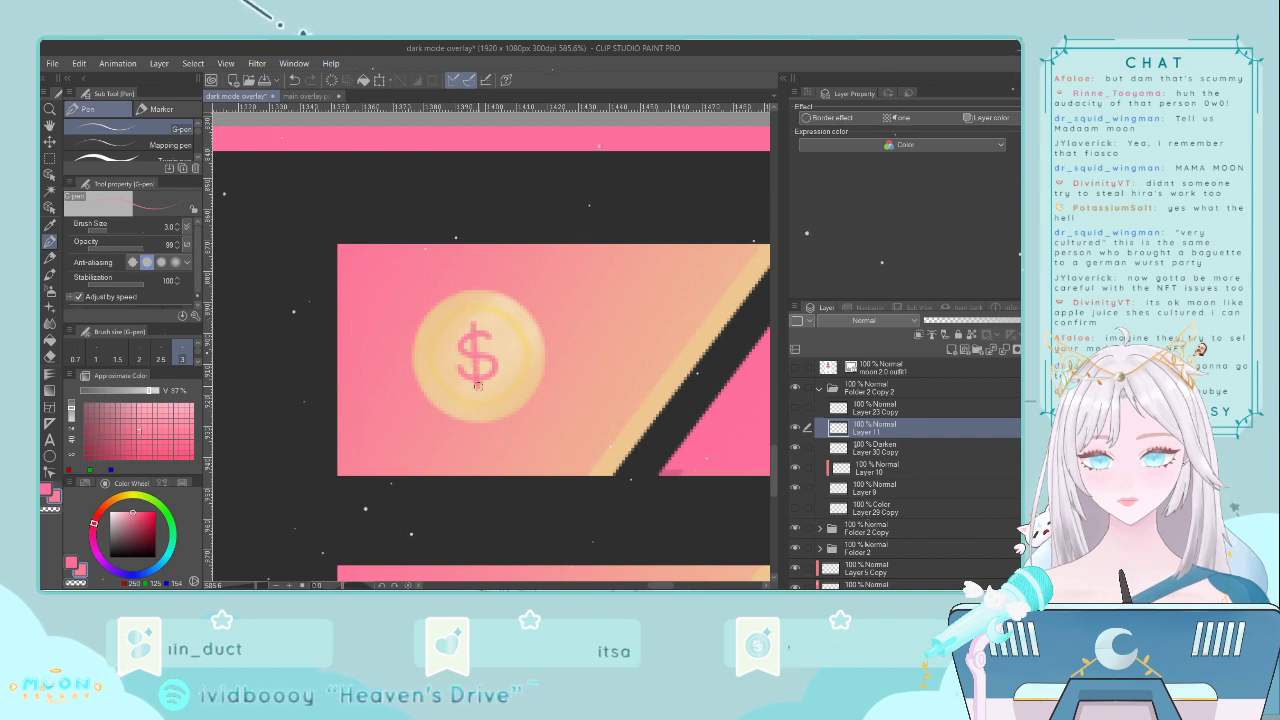
key("ctrl+z")
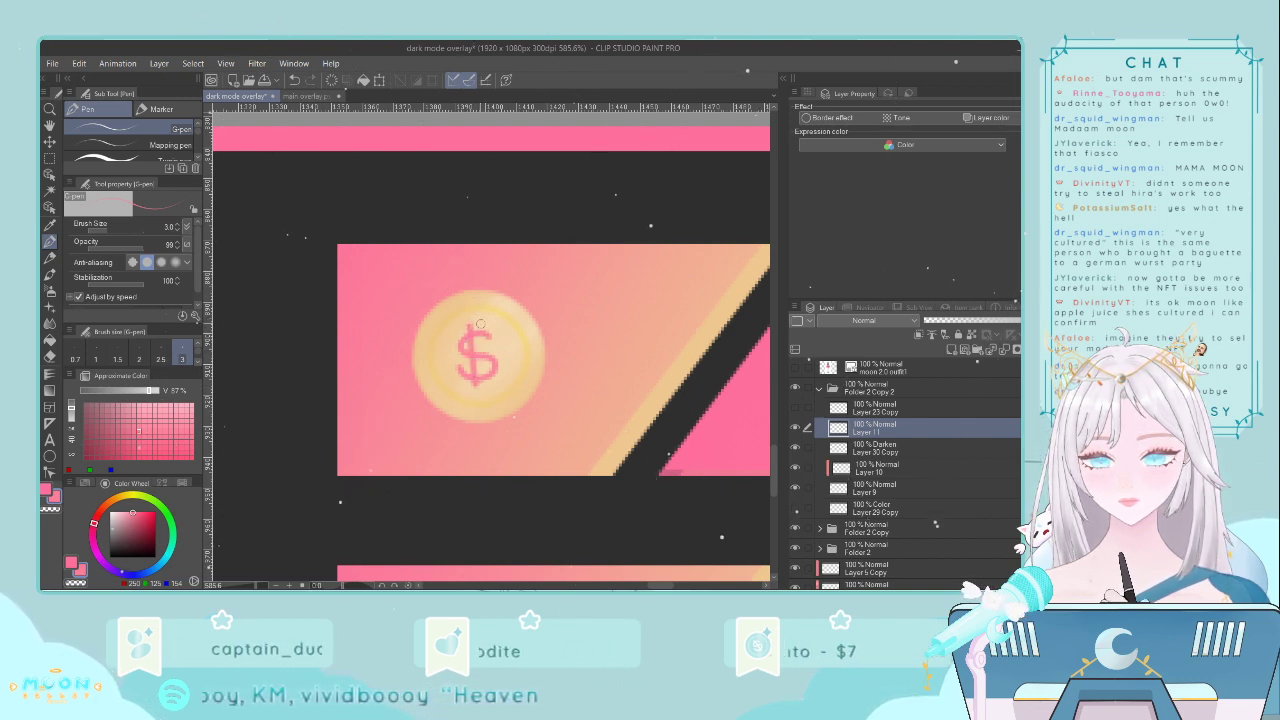
left_click_drag(480, 323, 482, 384)
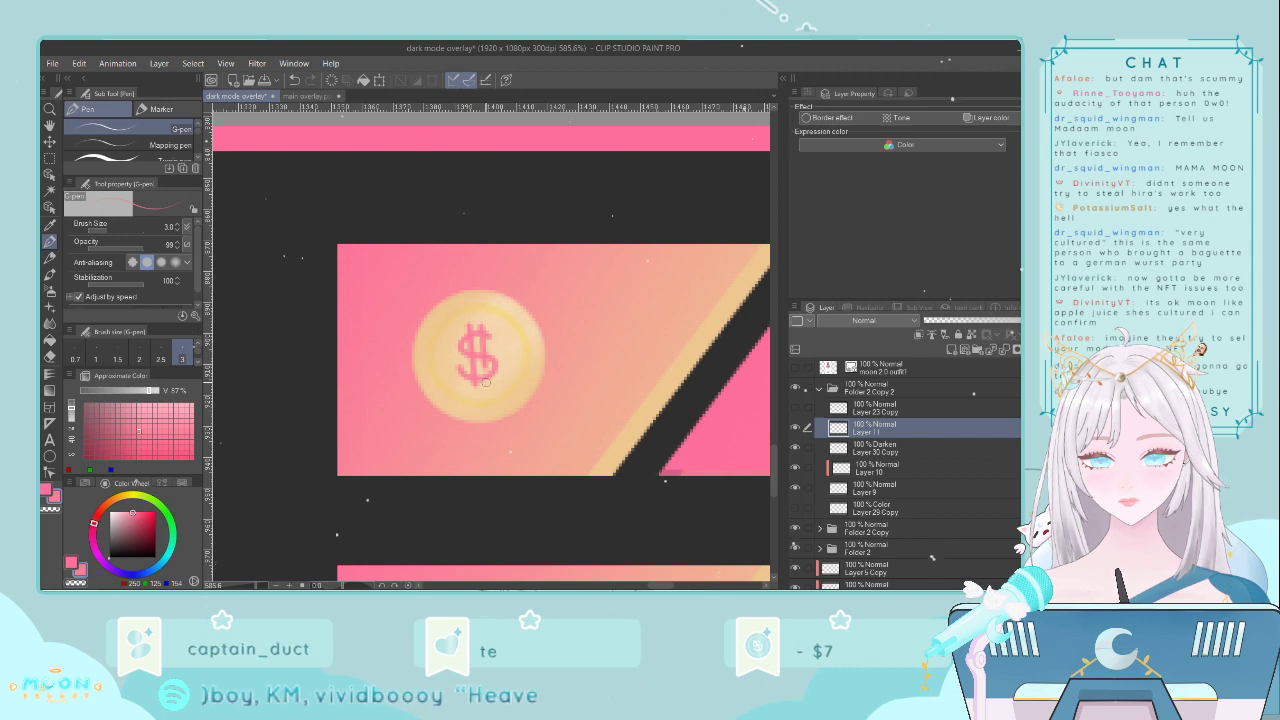
- Set the dollar sign layer to 47% opacity with the Color burn blending mode
left_click(953, 322)
left_click(970, 323)
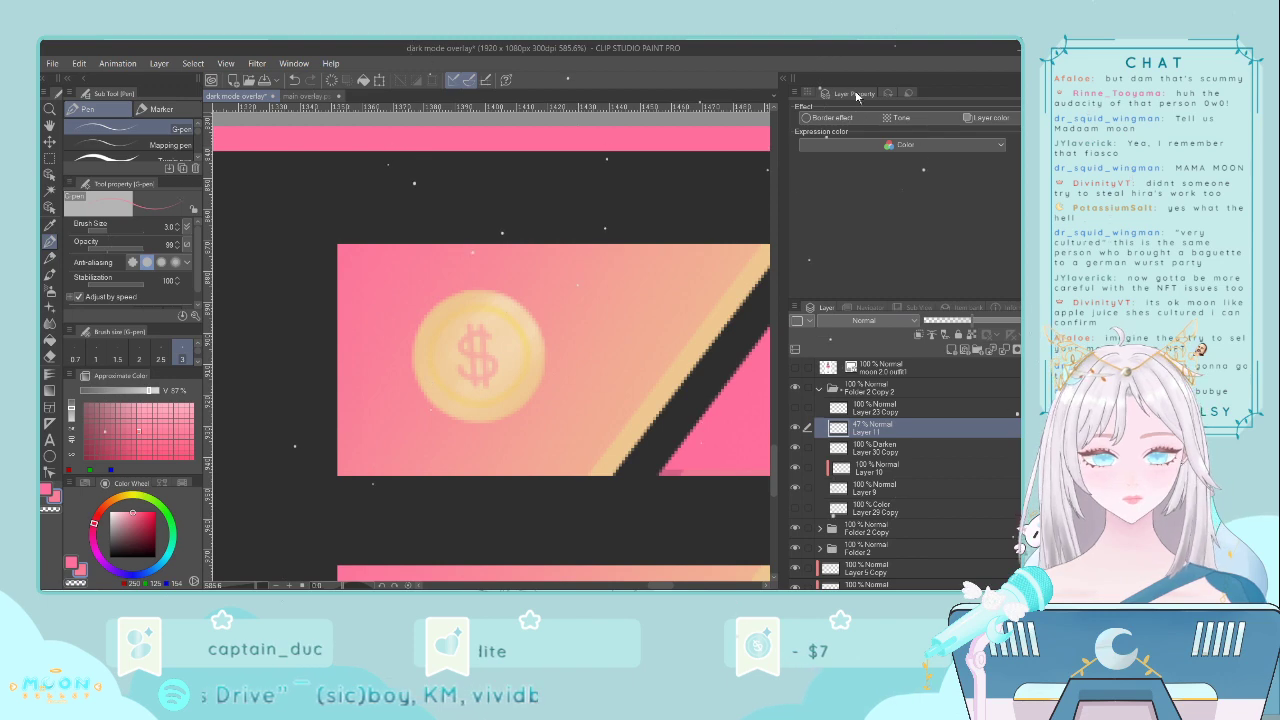
left_click(838, 156)
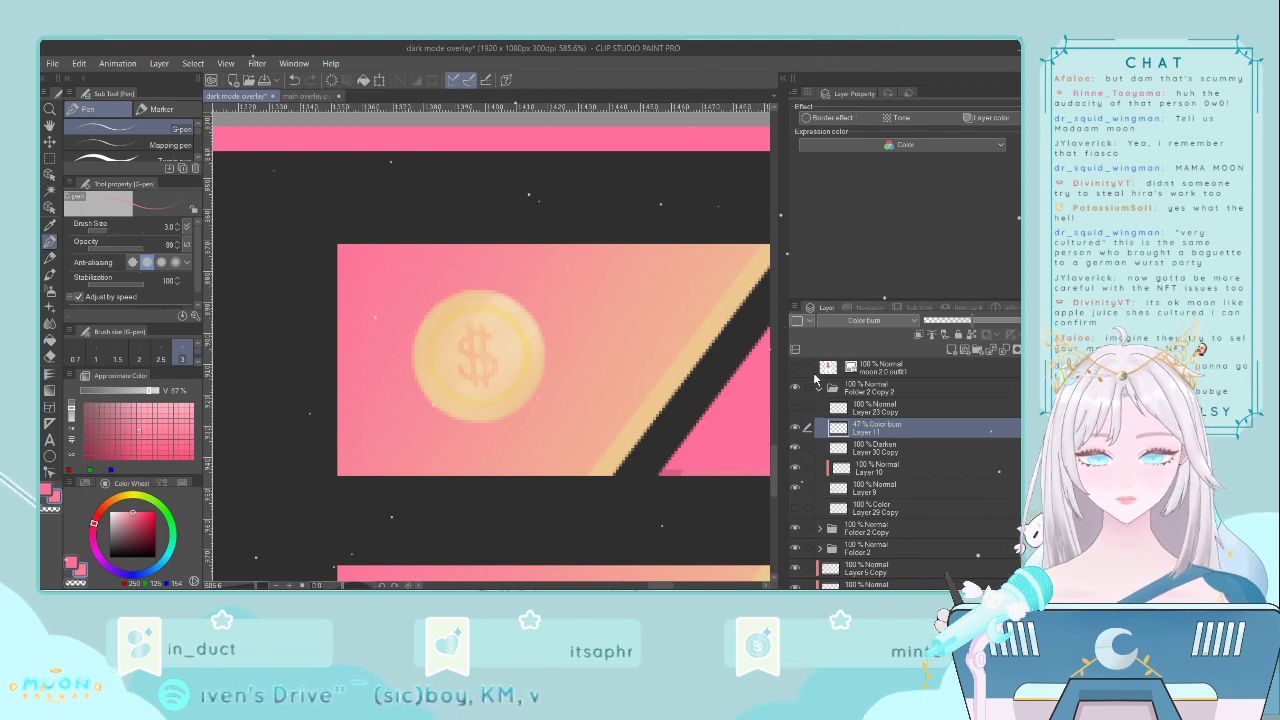
- Nudge the dollar sign slightly to the right on the coin
scroll(716, 432, "down", 4)
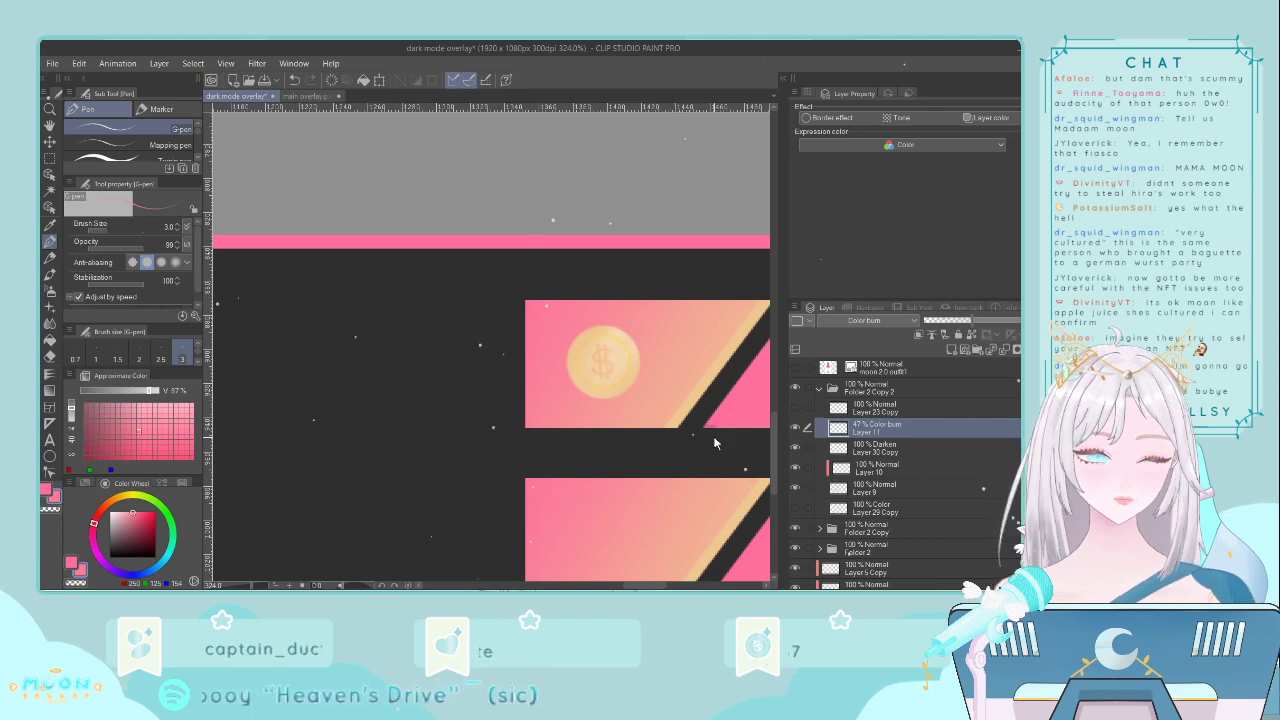
key("ctrl+t")
key("Right")
key("Return")
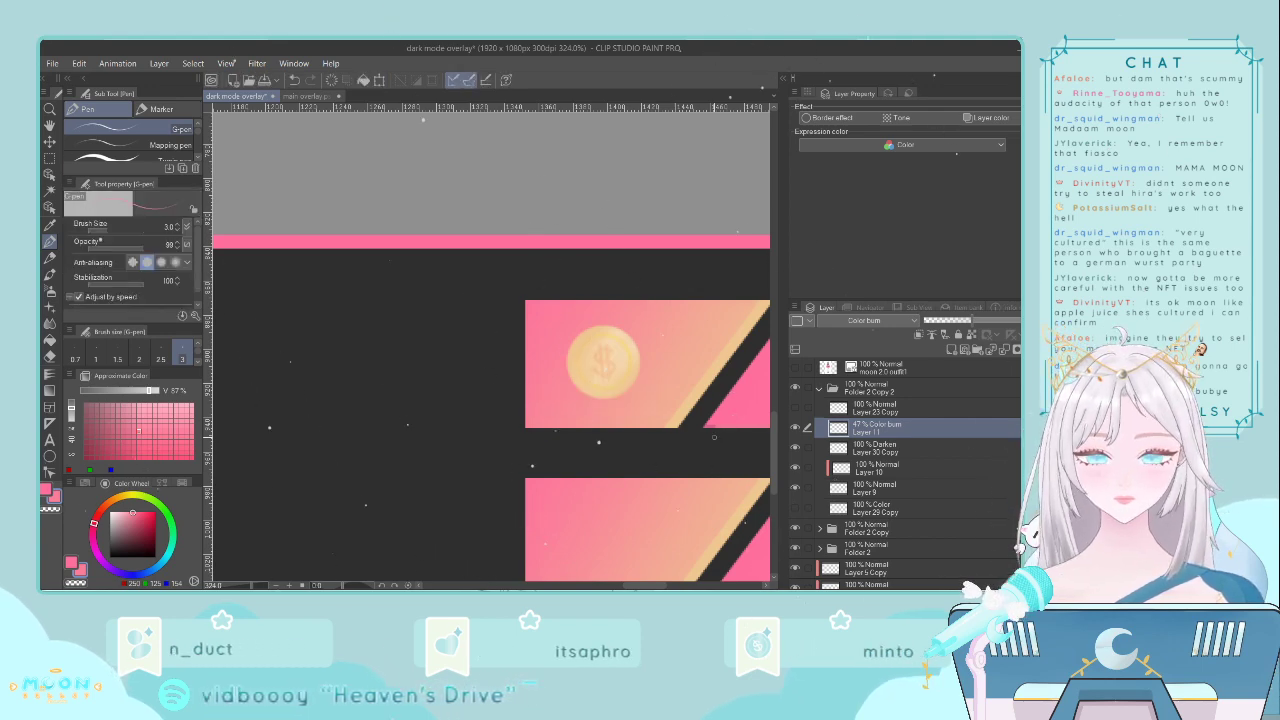
- Scale the dollar sign down slightly so it sits within the coin's inner ring
left_click_drag(773, 281, 749, 355)
scroll(748, 400, "down", 5)
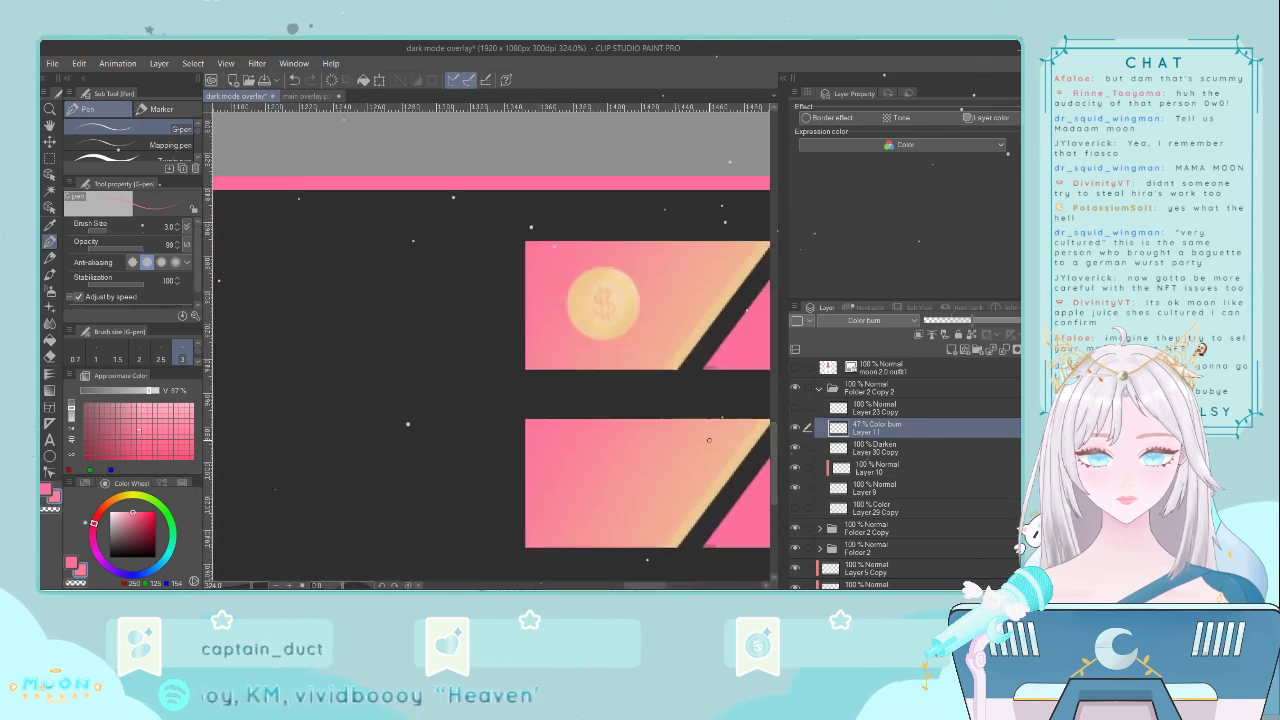
scroll(642, 364, "up", 2)
scroll(642, 364, "up", 2)
key("t")
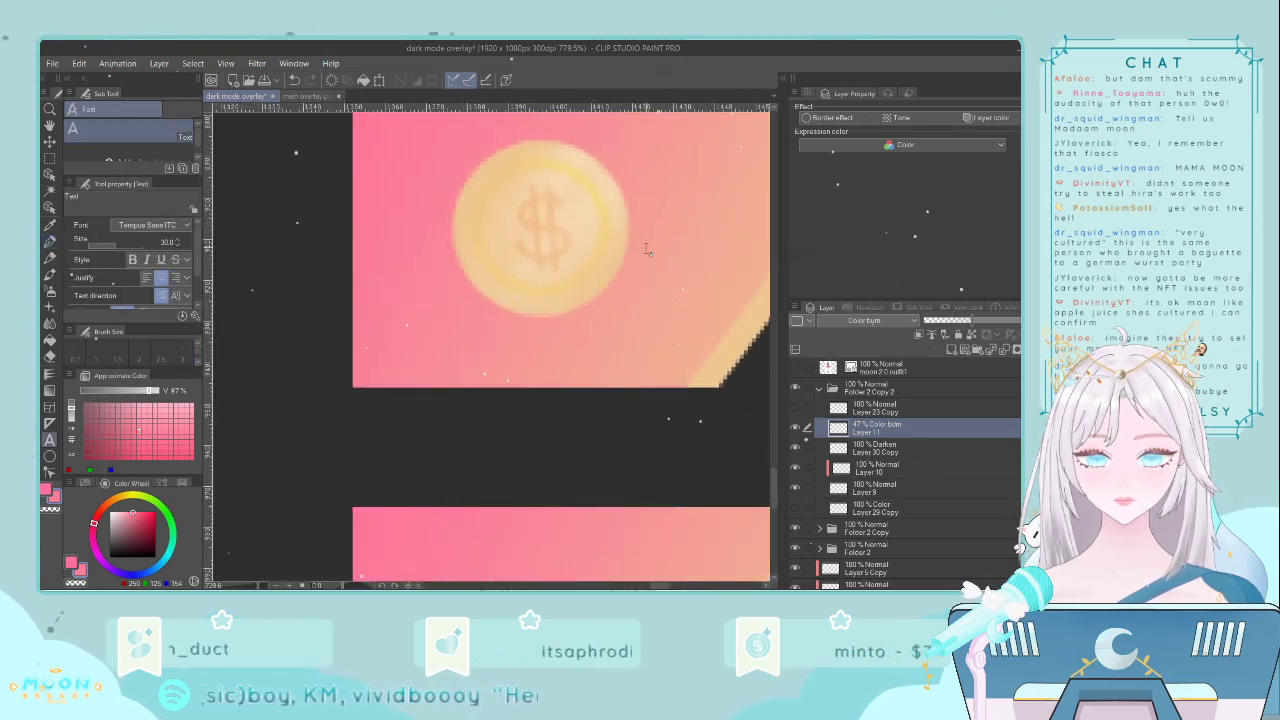
scroll(634, 251, "down", 2)
scroll(623, 271, "up", 1)
key("ctrl+t")
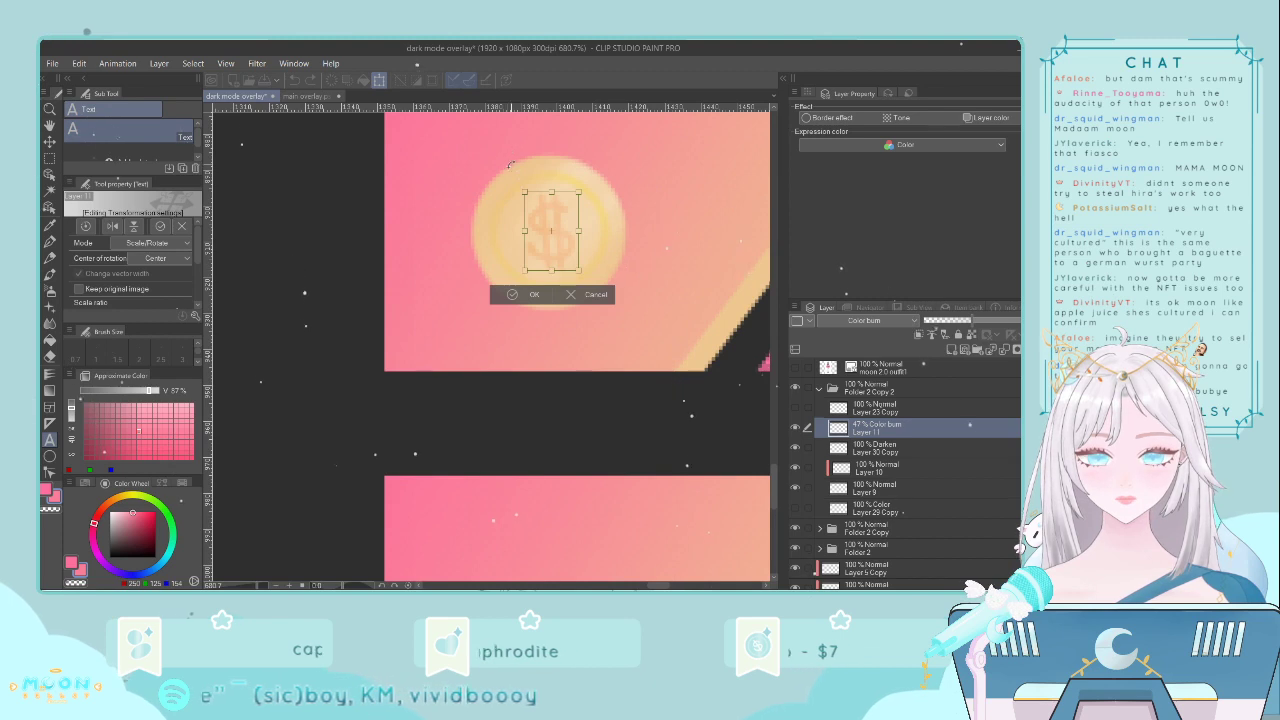
left_click_drag(576, 192, 568, 225)
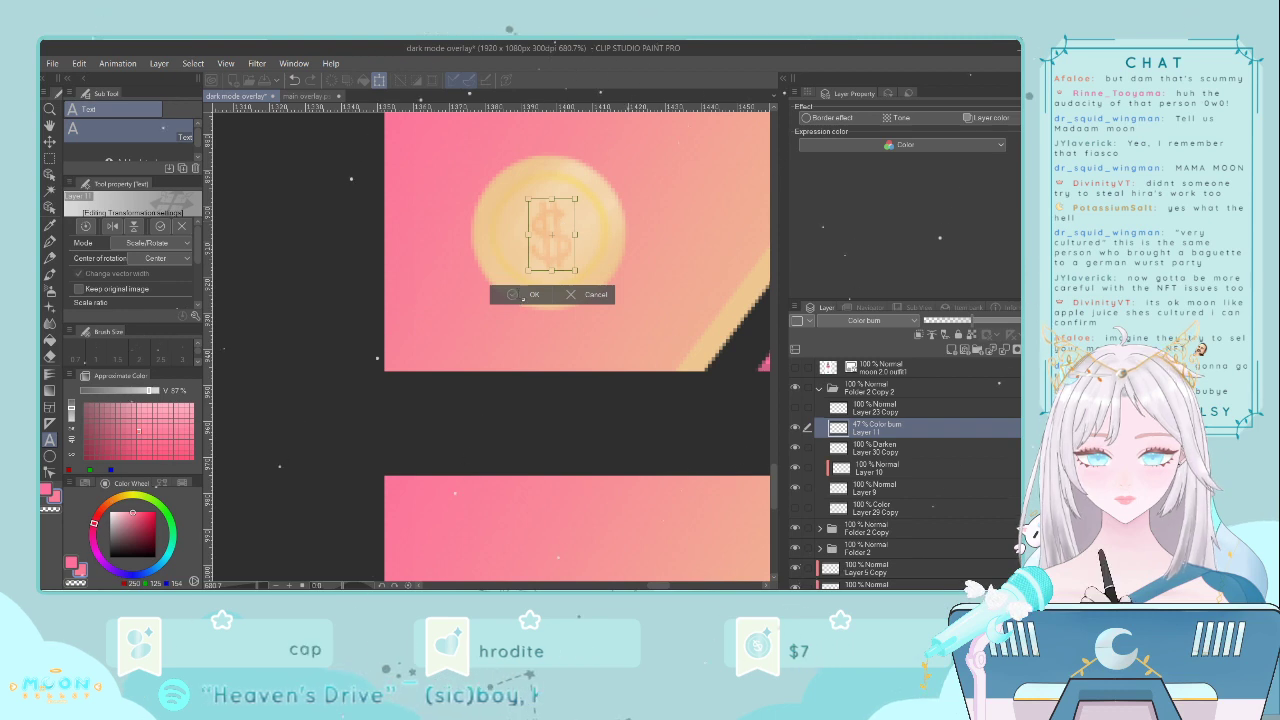
left_click(524, 295)
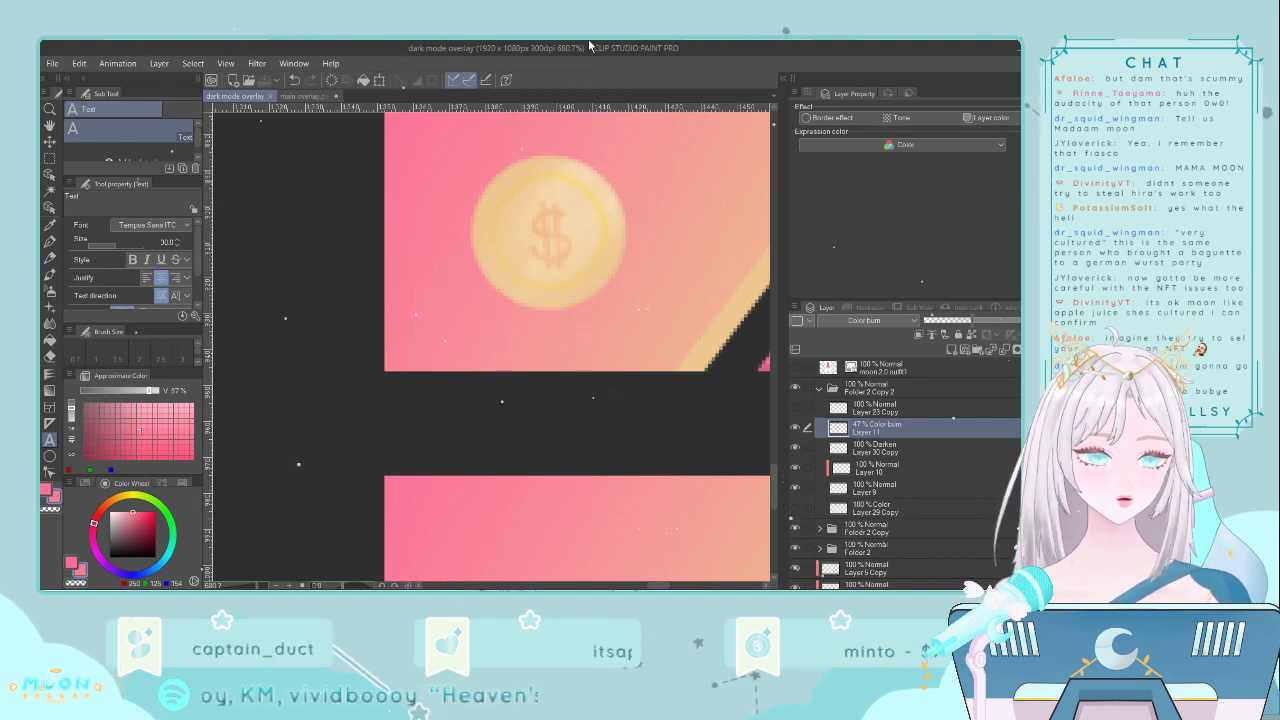
- Shift the dollar sign slightly up and left to centre it inside the ring
key("ctrl+t")
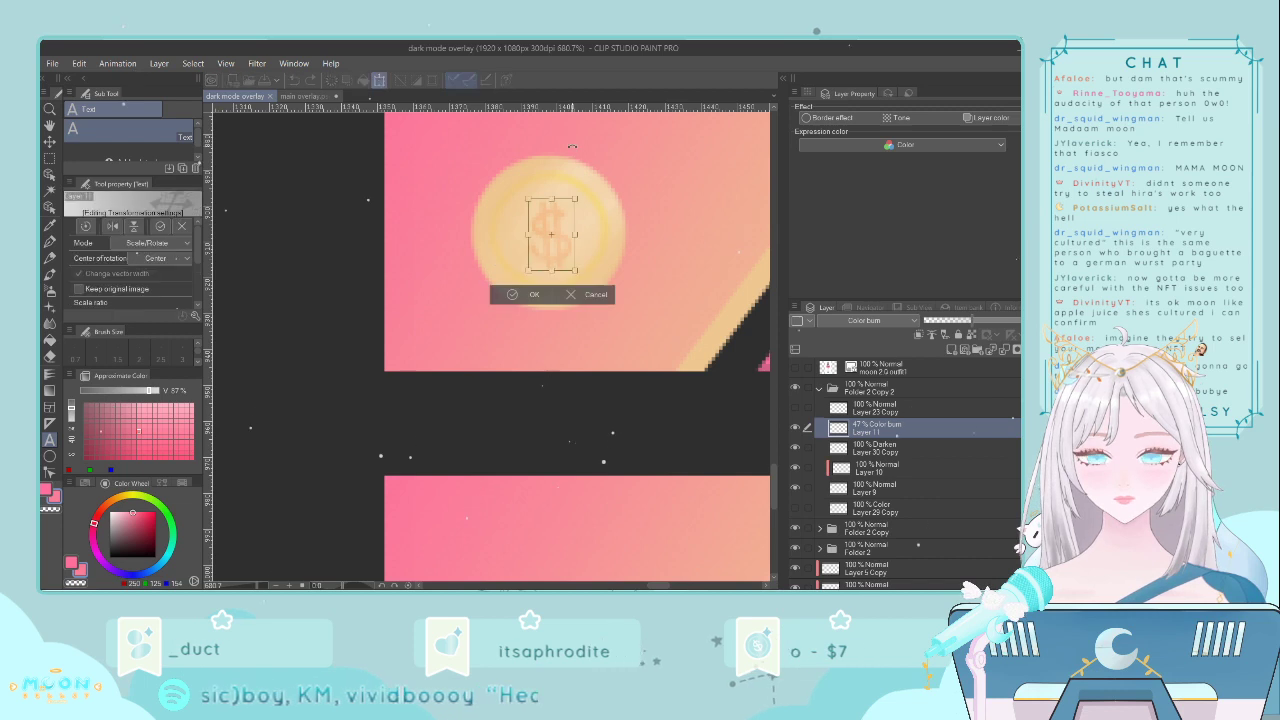
key("Left")
key("Up")
key("Down")
key("Up")
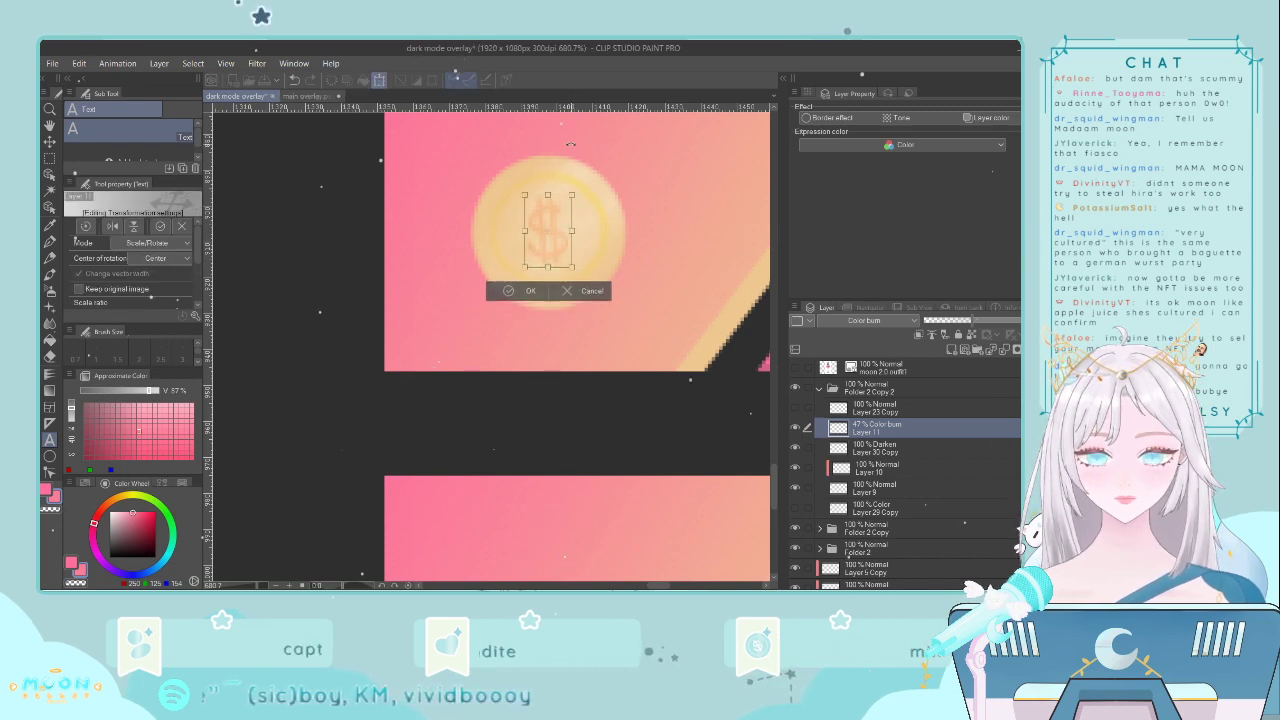
key("Right")
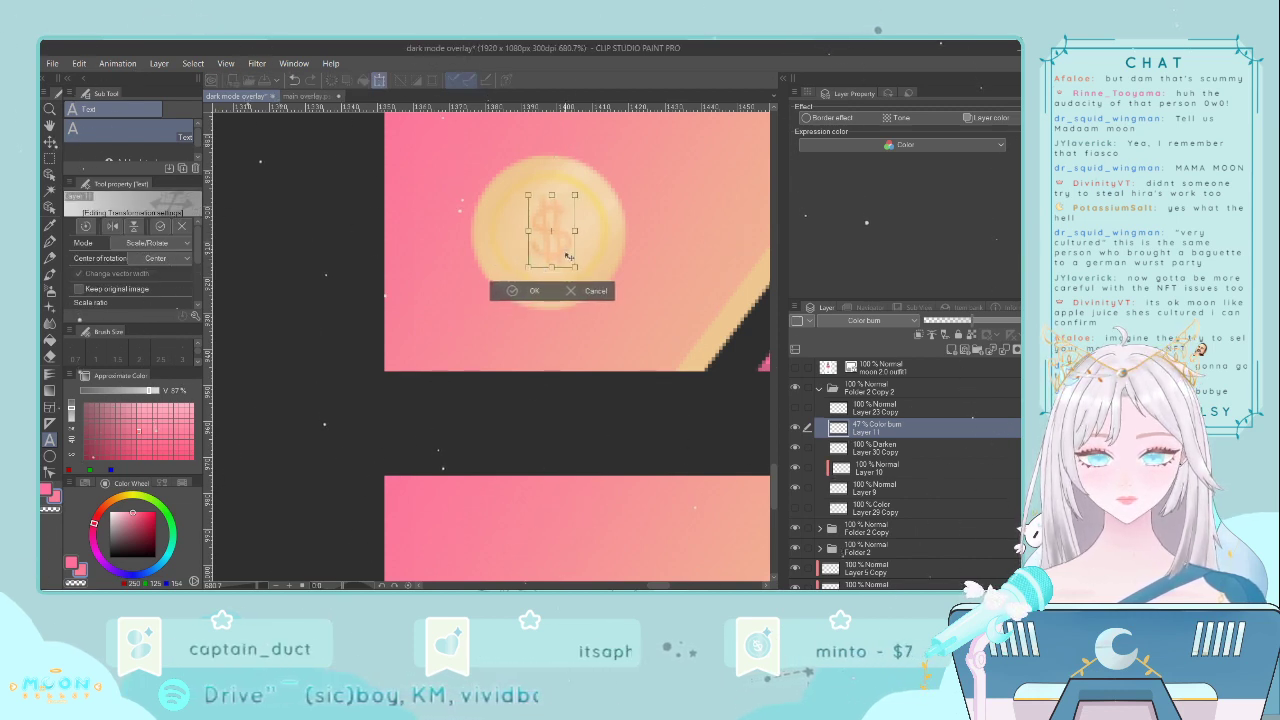
left_click_drag(568, 258, 568, 259)
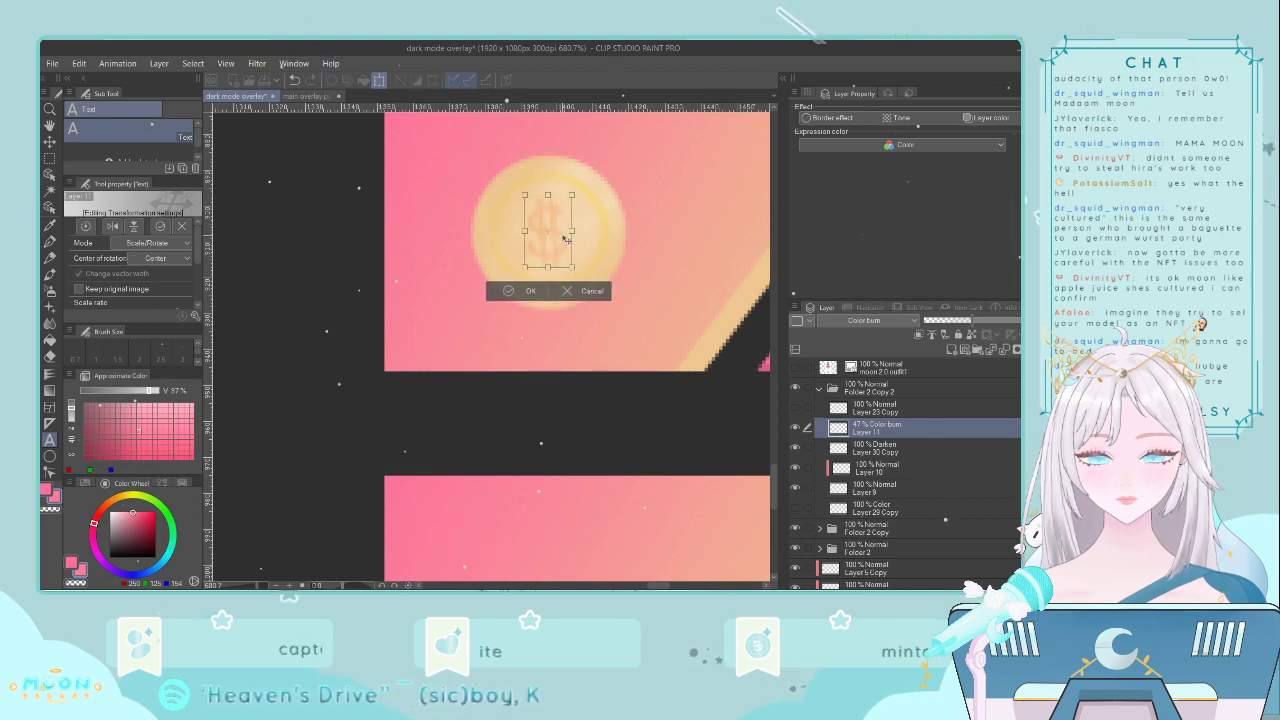
left_click(527, 290)
- Move the dollar sign layer, Layer 11, below the ring on Layer 30 Copy
scroll(624, 270, "down", 1)
scroll(624, 270, "down", 2)
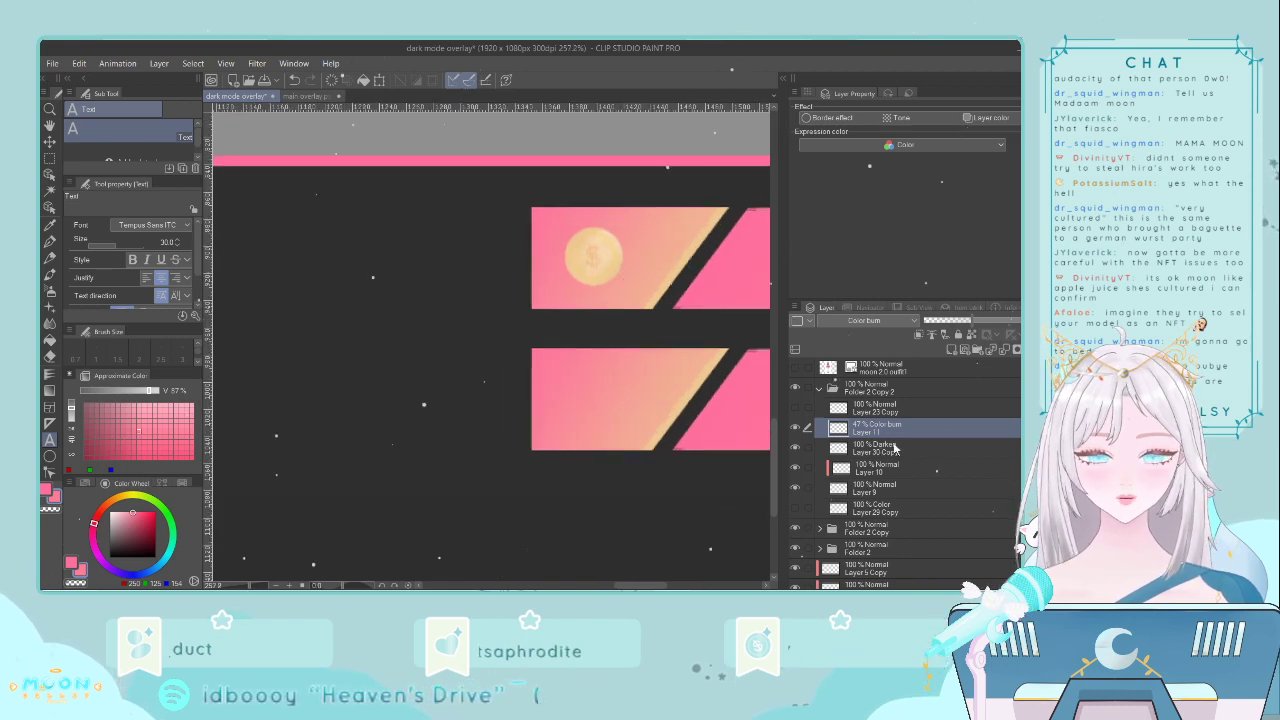
left_click_drag(897, 460, 897, 461)
- Show the sparkle on Layer 23 Copy and set it to Color burn at 37% opacity
scroll(628, 245, "up", 3)
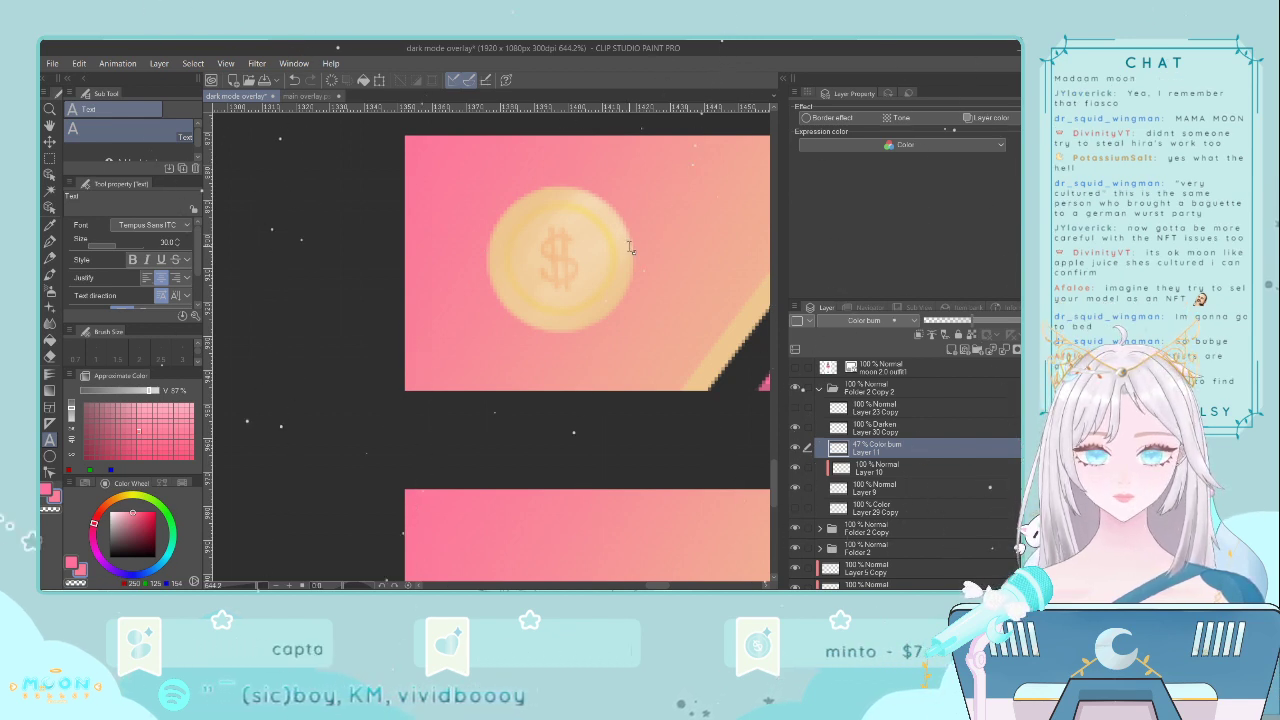
left_click(796, 407)
left_click(905, 412)
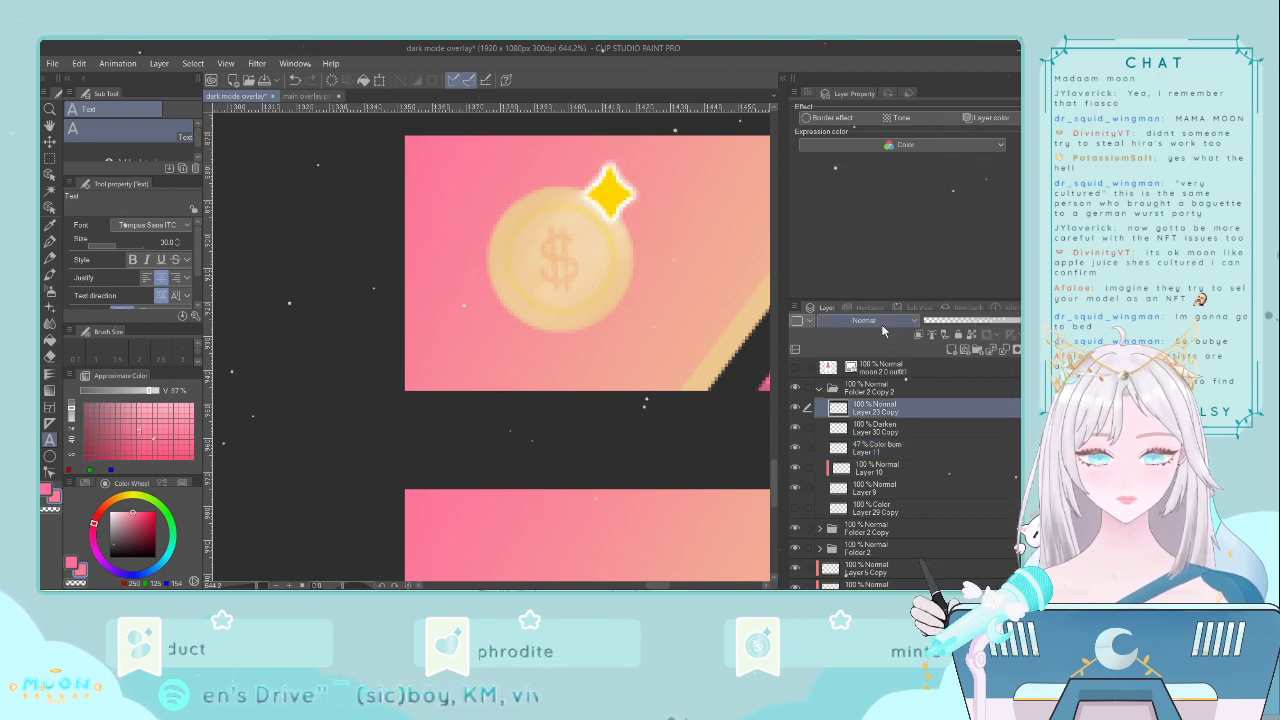
left_click(855, 104)
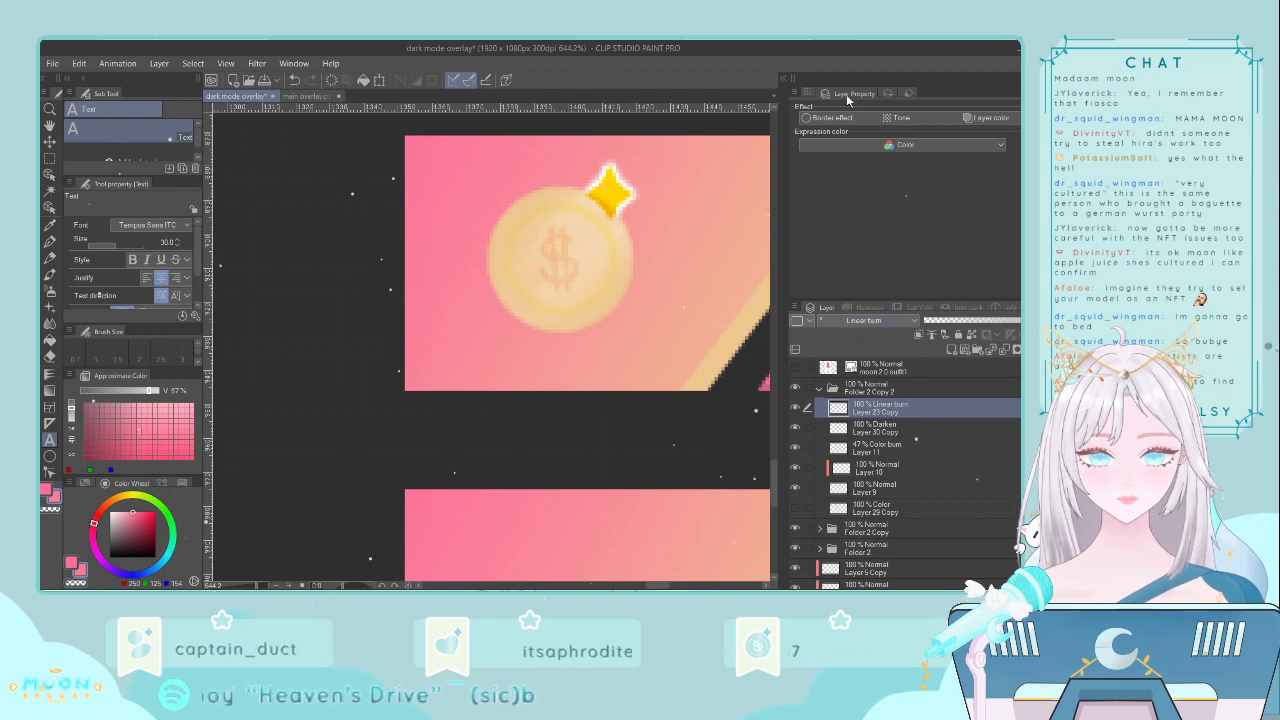
left_click(963, 321)
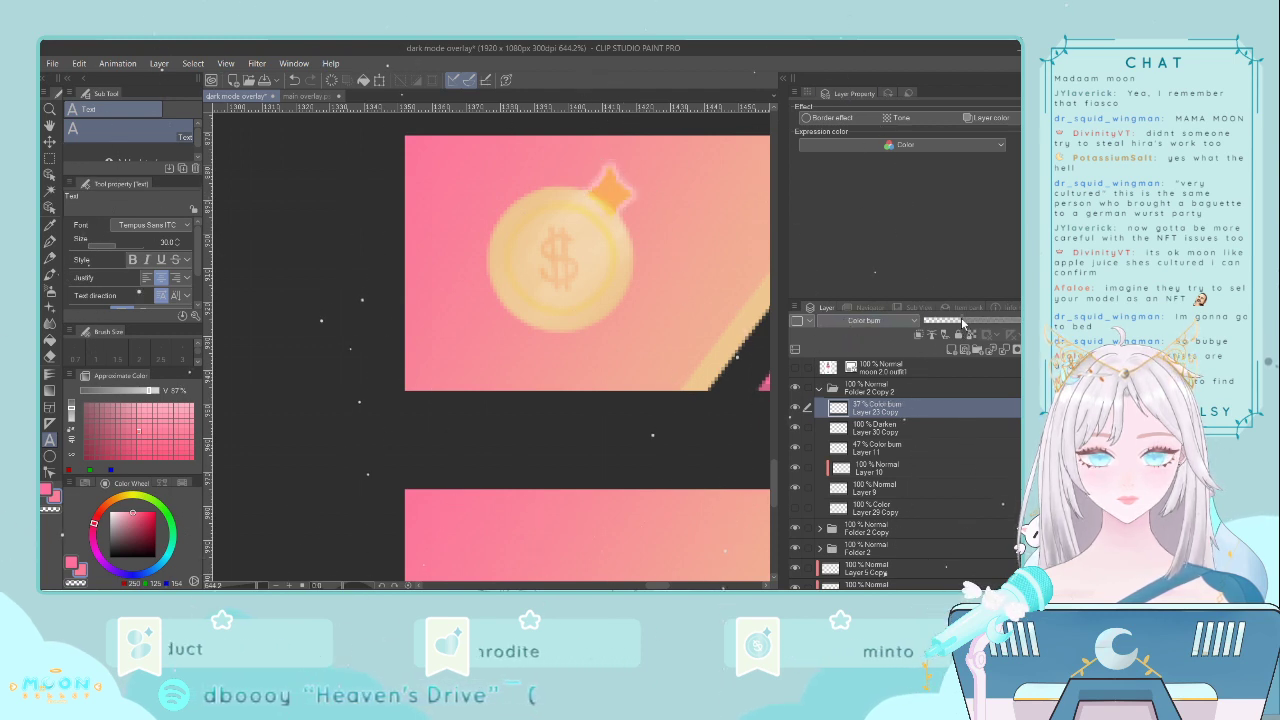
- Try the Vivid light, Glow dodge, Subtract, Linear light, Pin light and Multiply blending modes on the sparkle's Layer 23 Copy
scroll(716, 406, "down", 3)
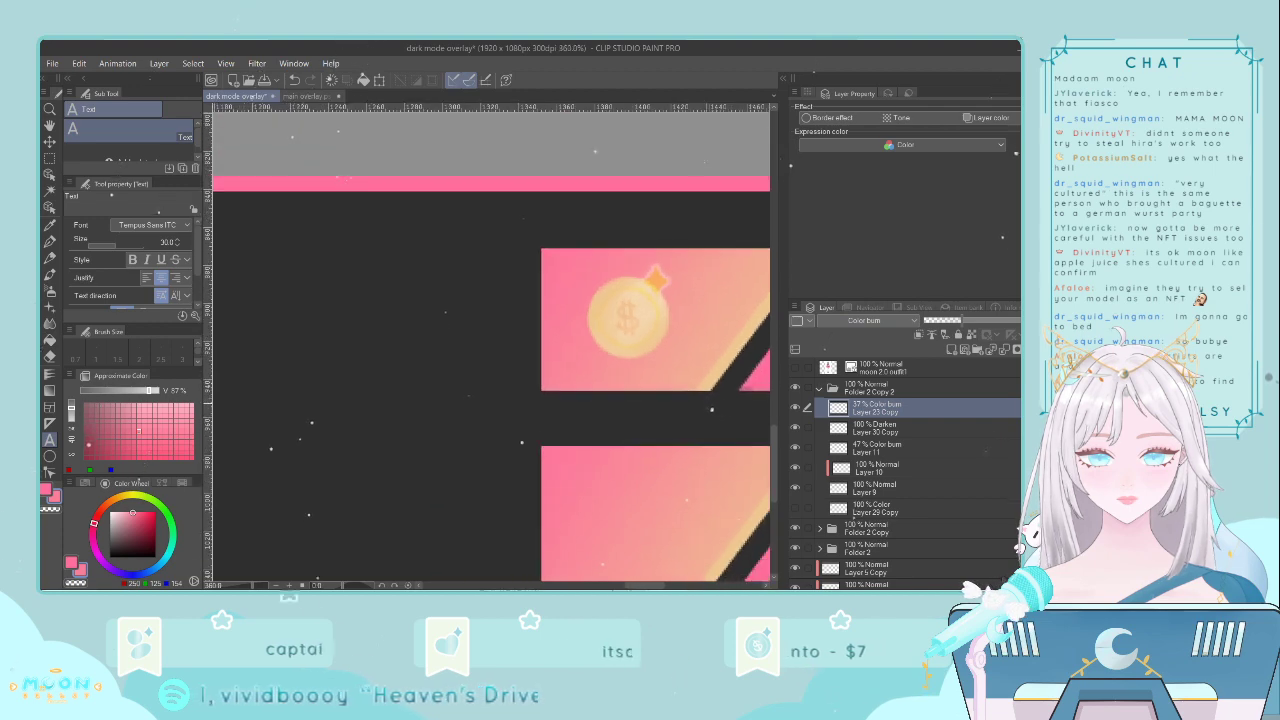
scroll(741, 445, "down", 2)
scroll(685, 452, "up", 3)
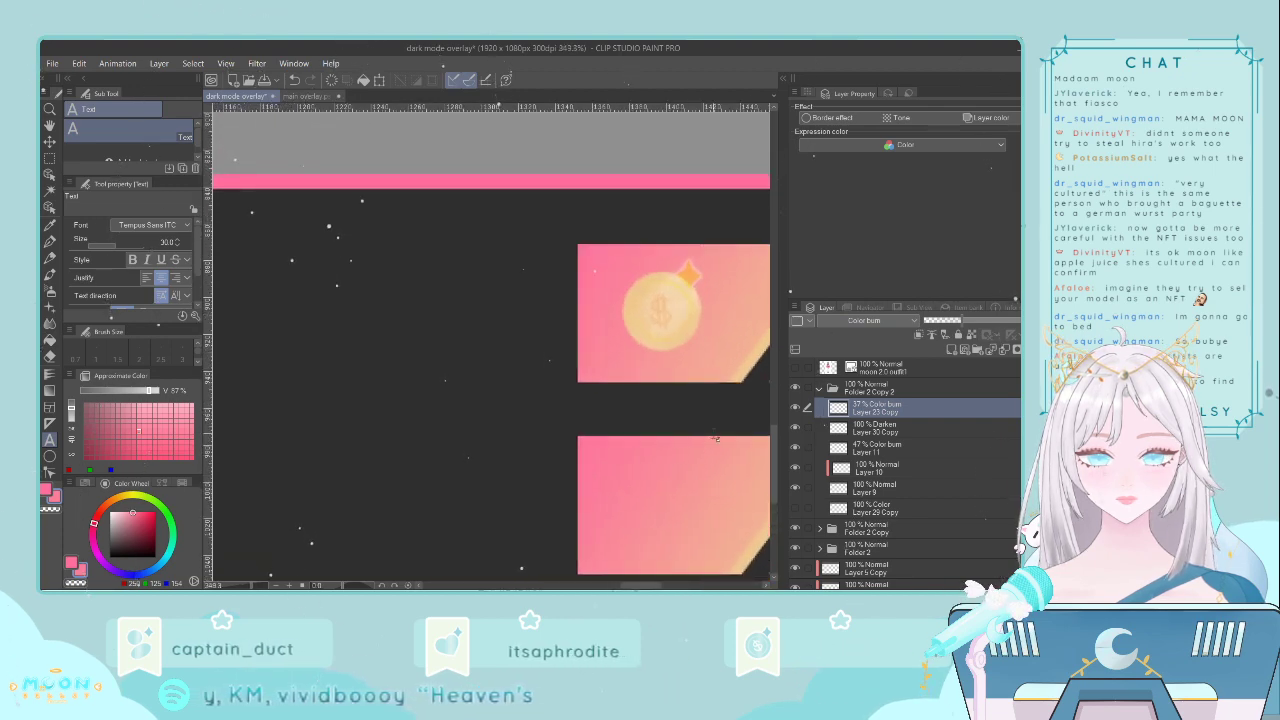
left_click(880, 321)
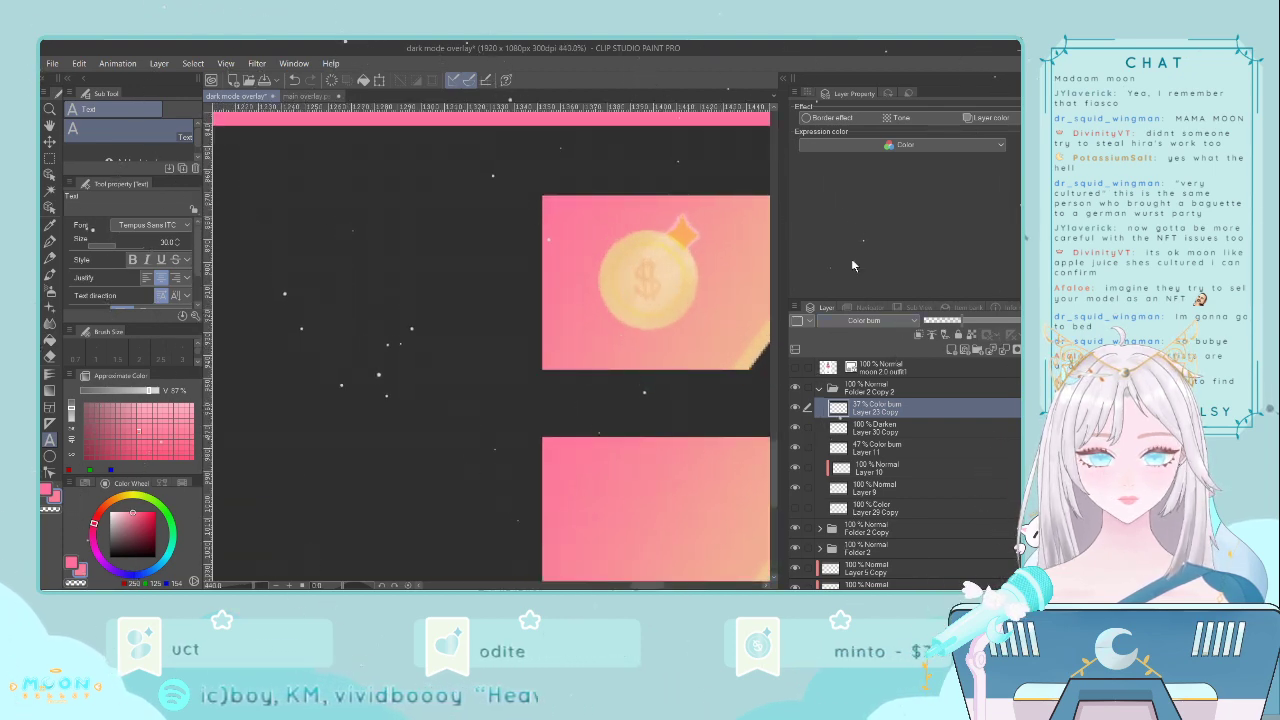
left_click(851, 258)
left_click(866, 320)
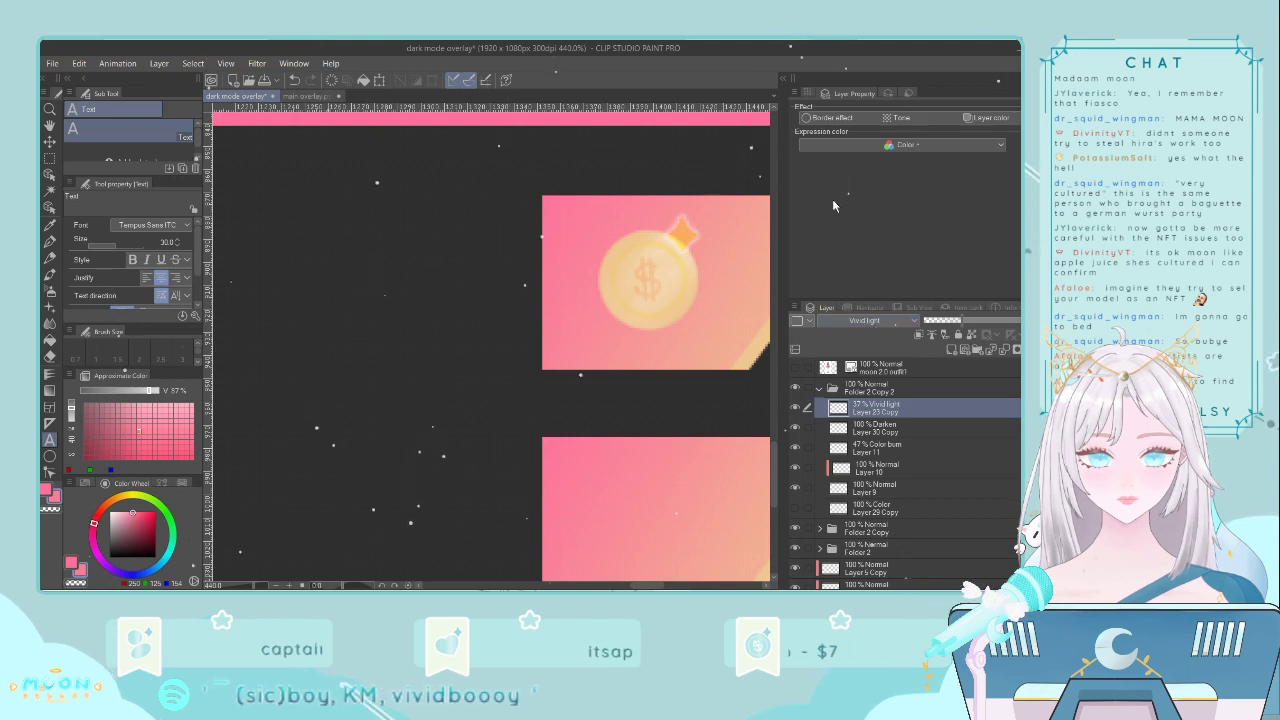
left_click(843, 171)
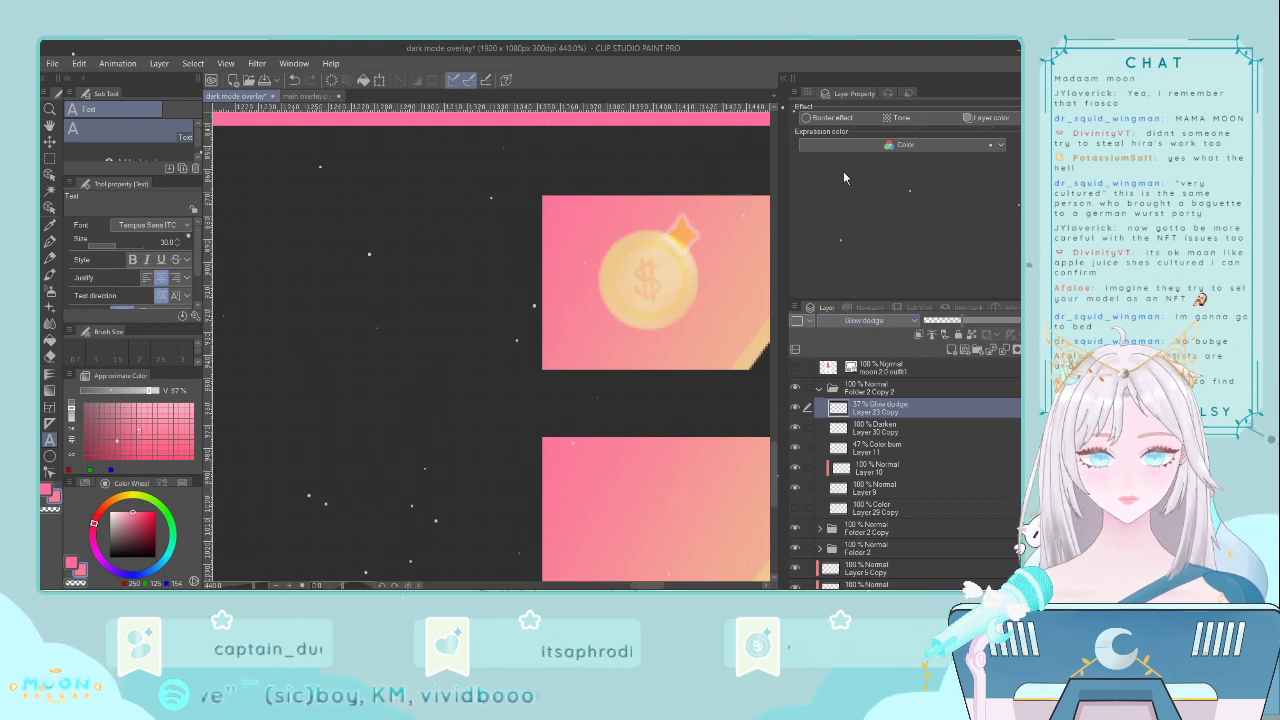
left_click(850, 322)
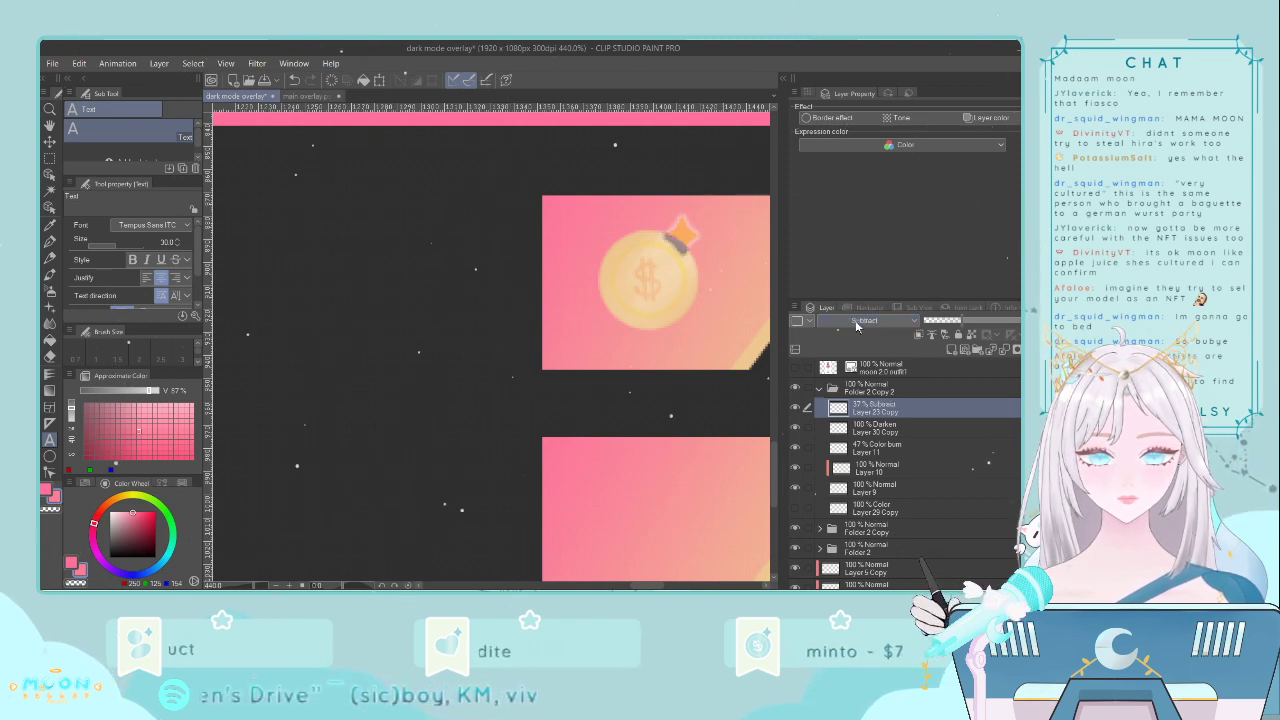
left_click(839, 262)
left_click(849, 323)
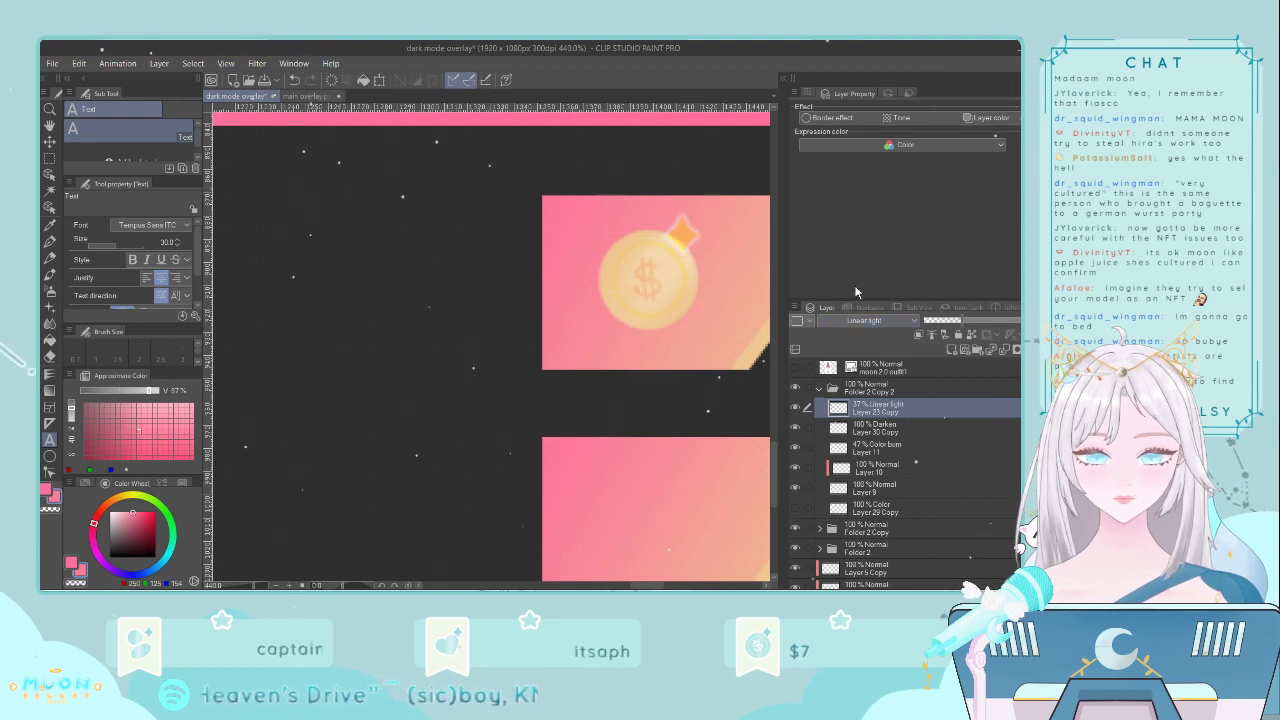
left_click(854, 289)
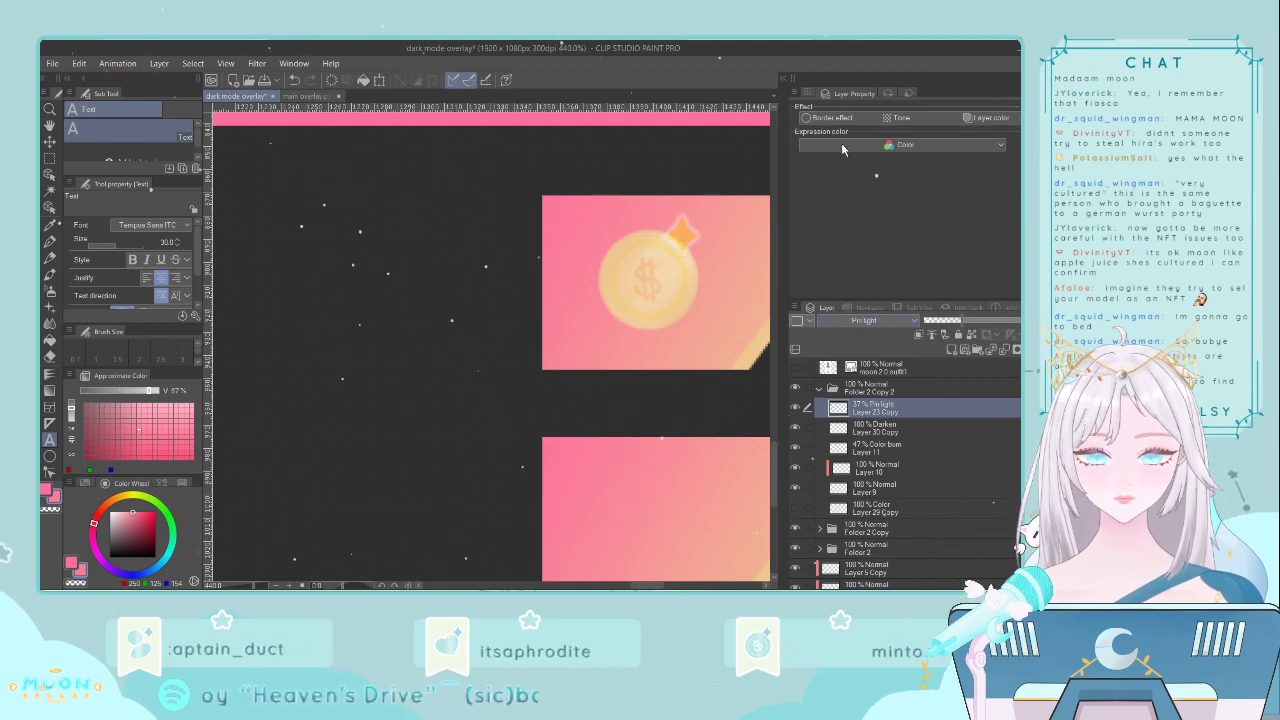
left_click(854, 78)
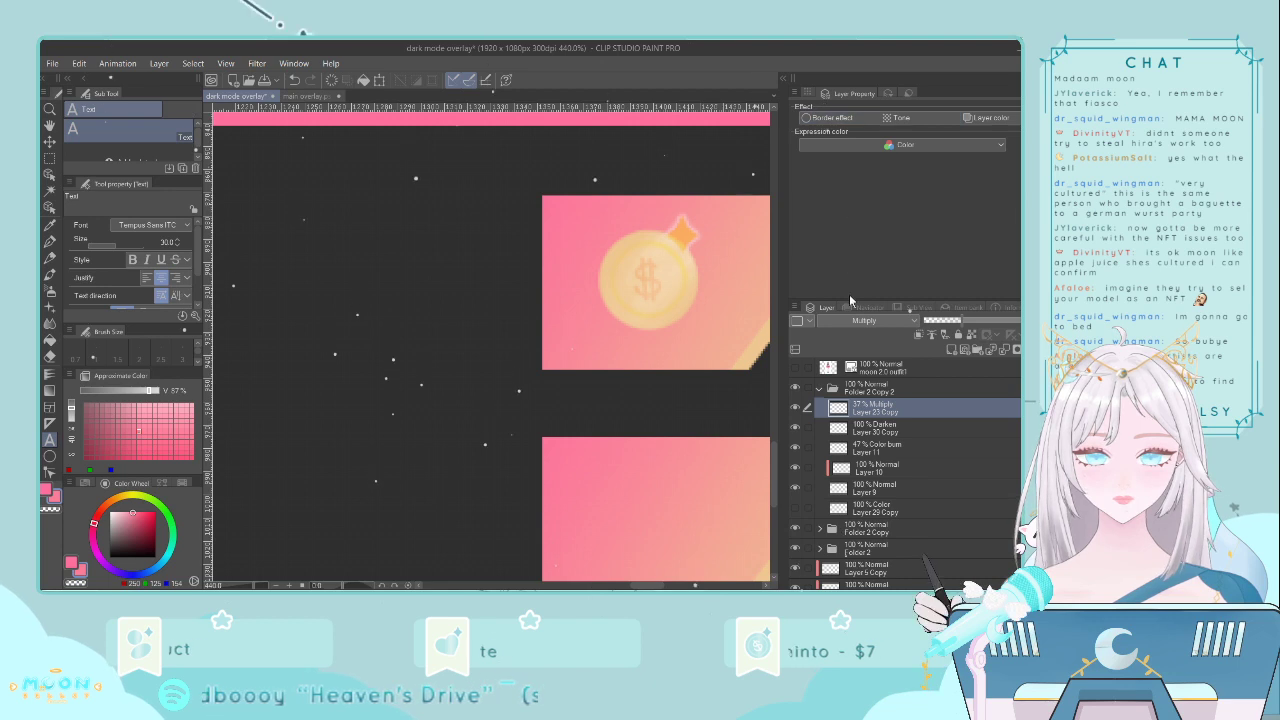
left_click(797, 321)
- Compare the coin with the sparkle shown and hidden, and delete the sparkle layer, Layer 23 Copy
scroll(718, 382, "down", 1)
scroll(688, 398, "down", 3)
scroll(692, 396, "up", 1)
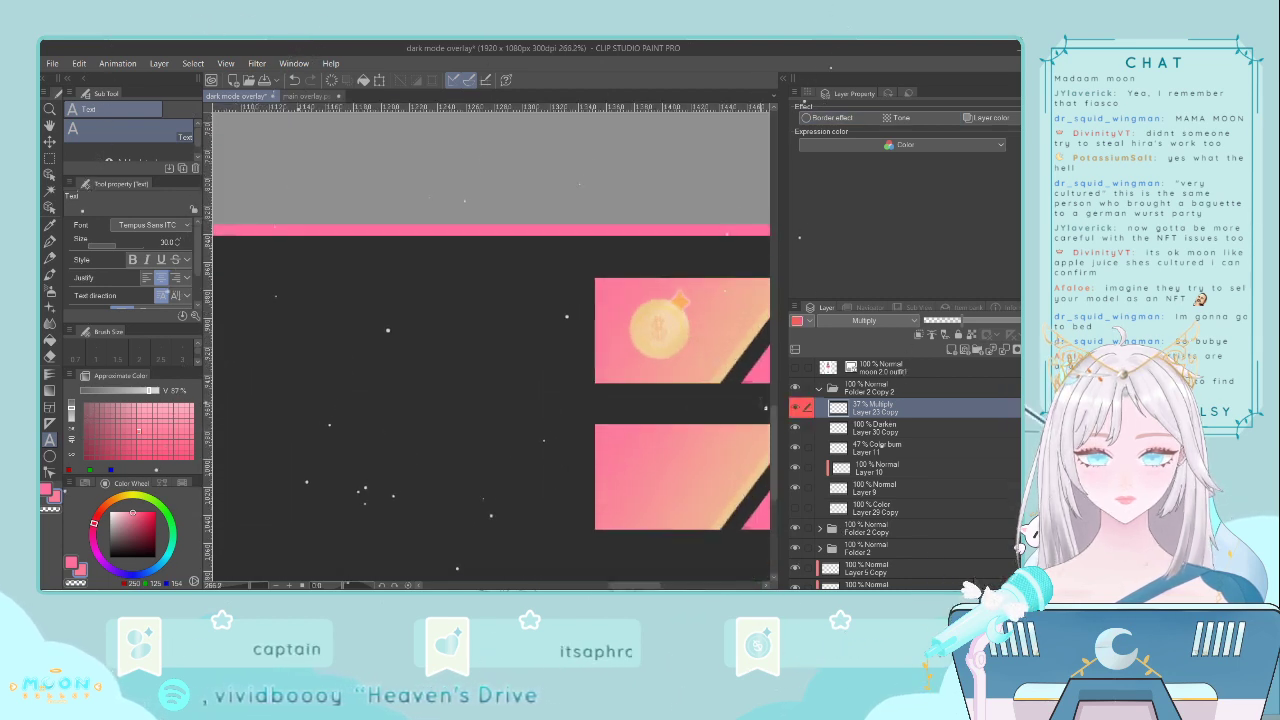
left_click(796, 409)
left_click(797, 410)
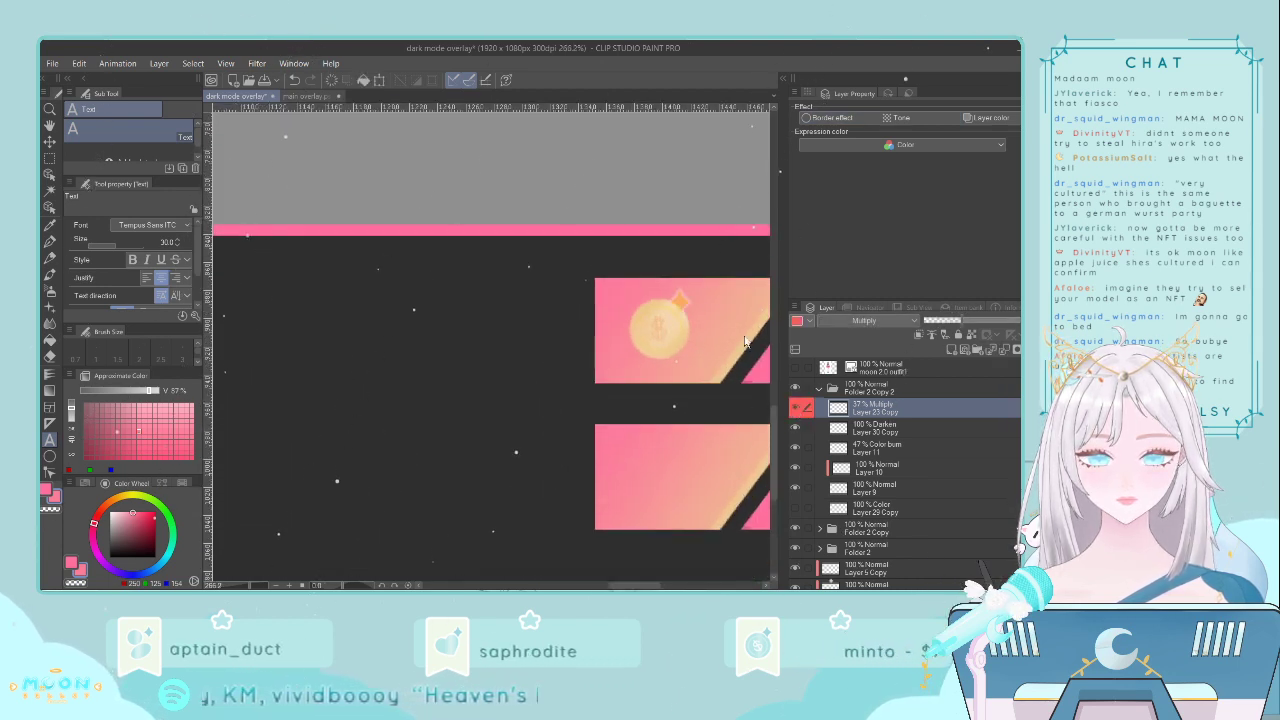
scroll(745, 430, "down", 2)
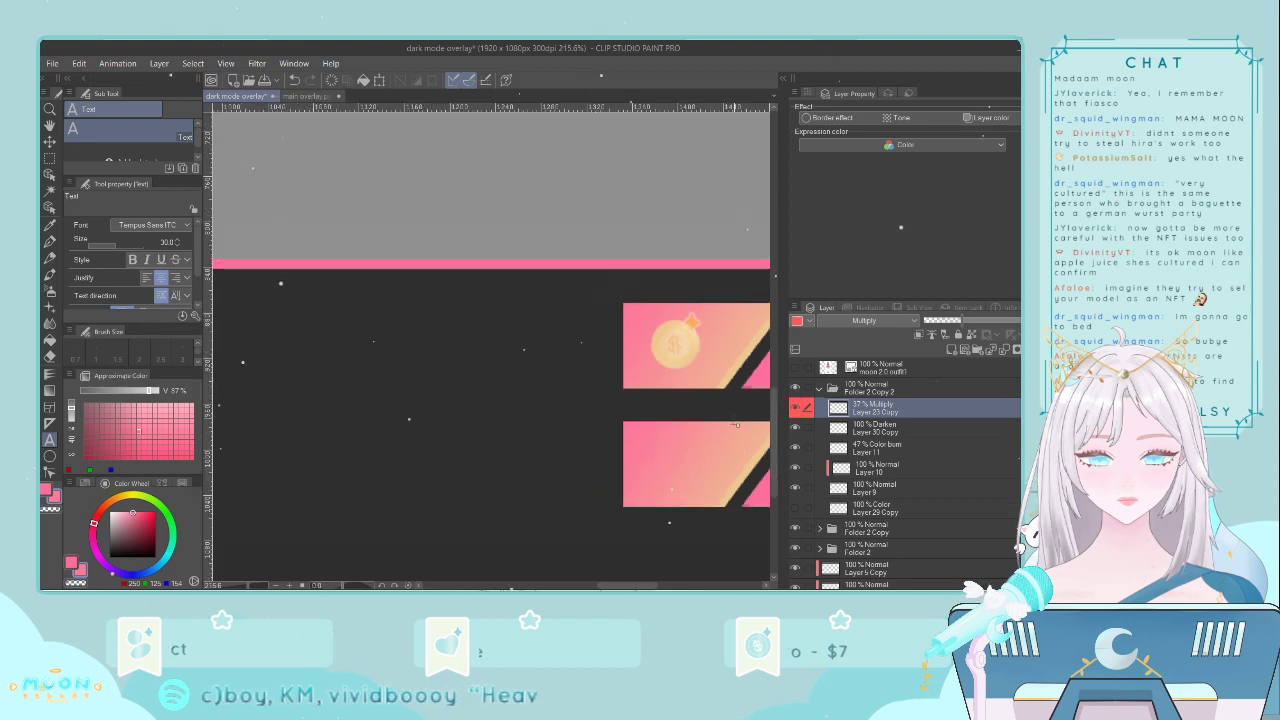
left_click_drag(613, 586, 630, 586)
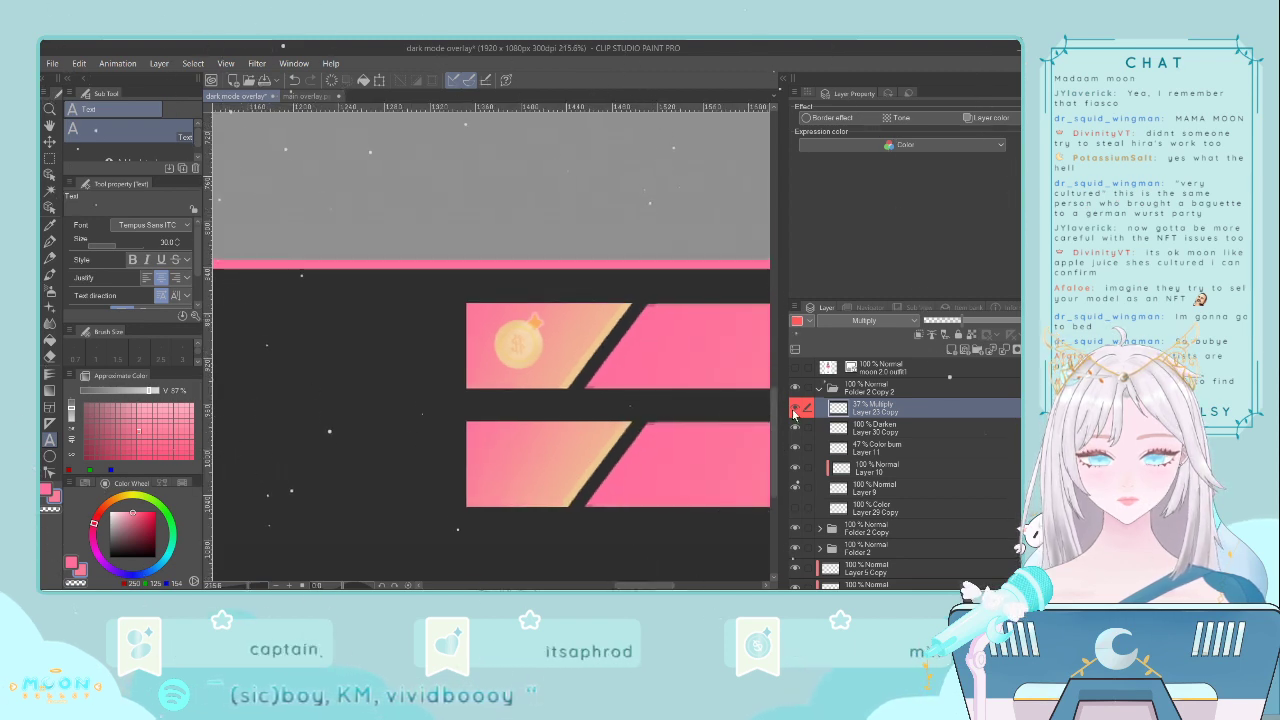
left_click(796, 410)
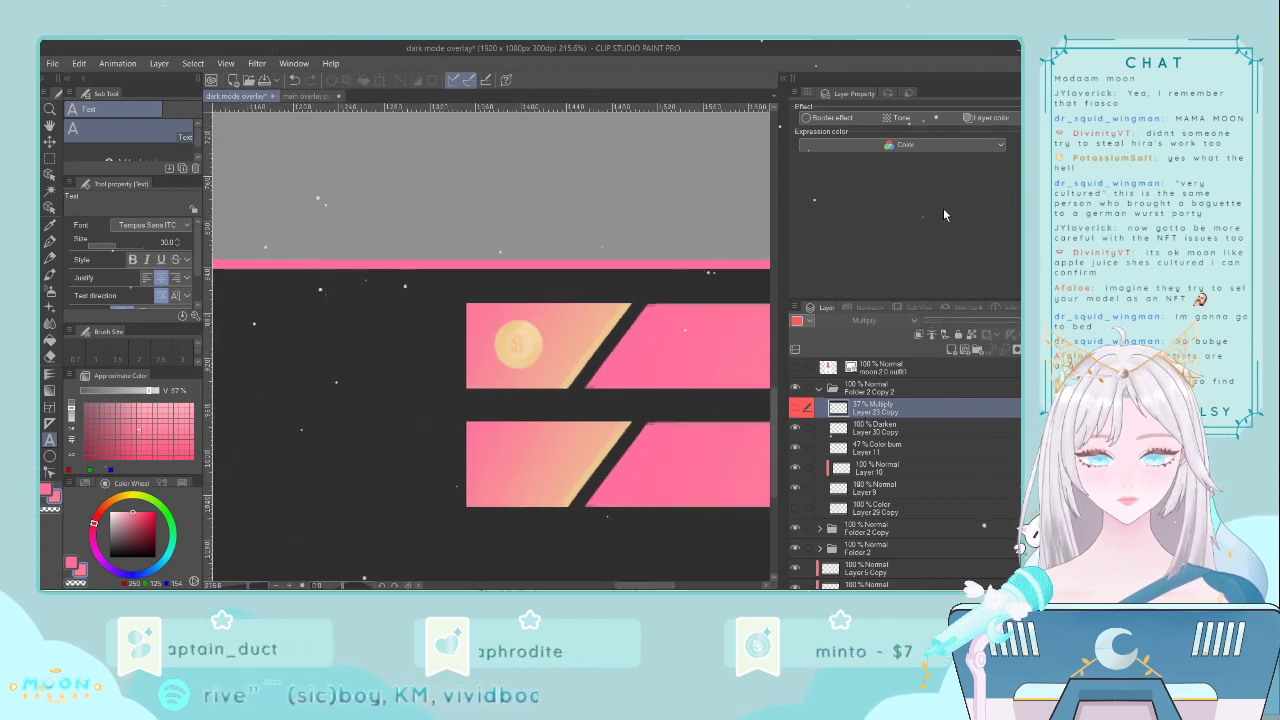
key("Delete")
scroll(561, 377, "up", 3)
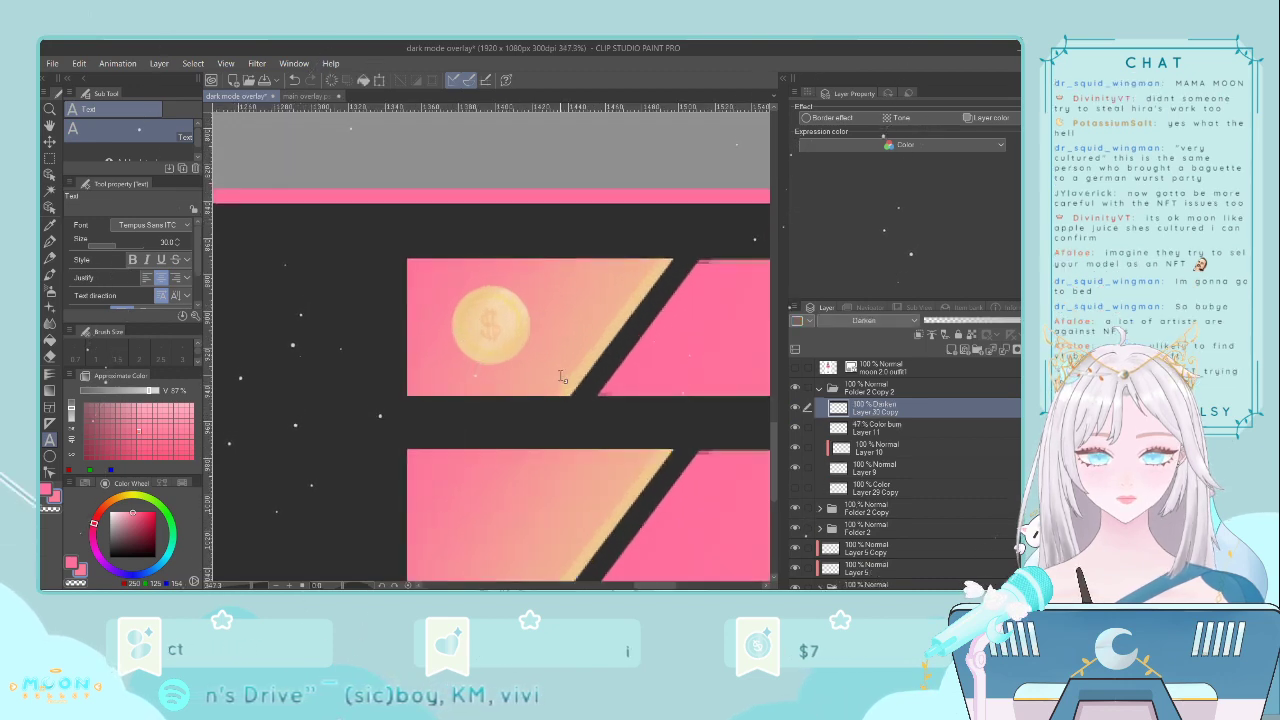
scroll(561, 377, "down", 1)
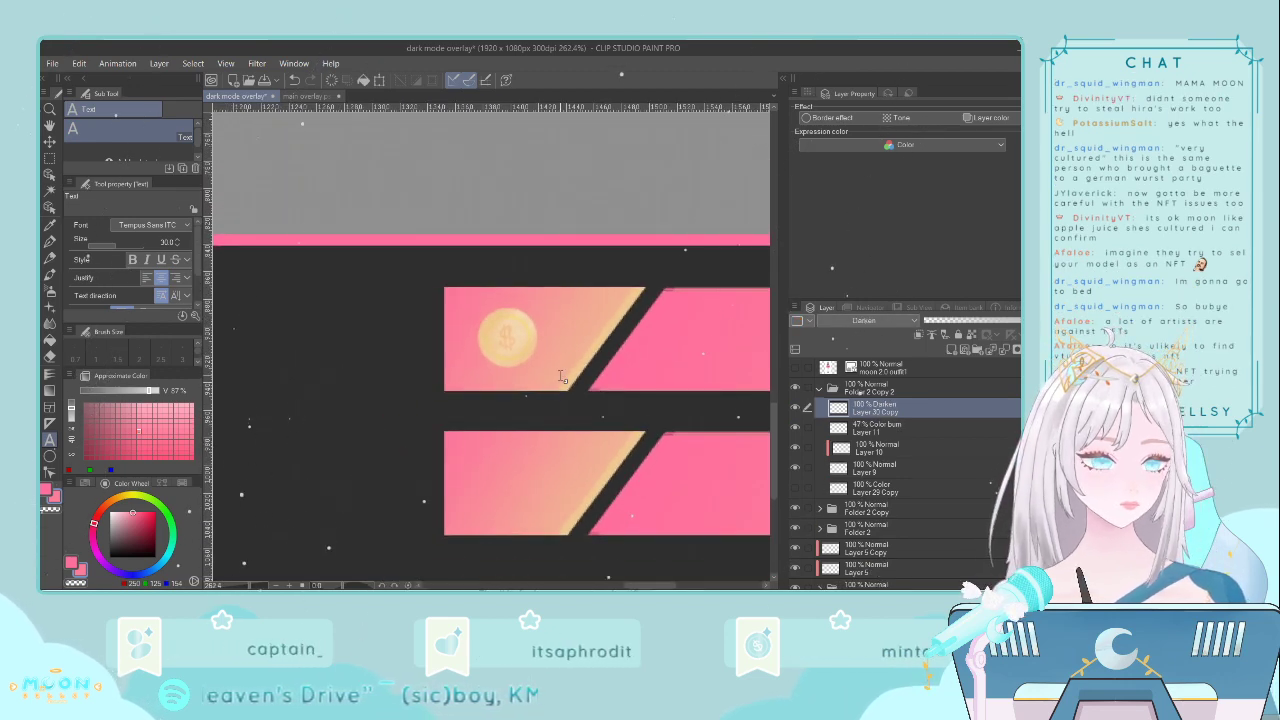
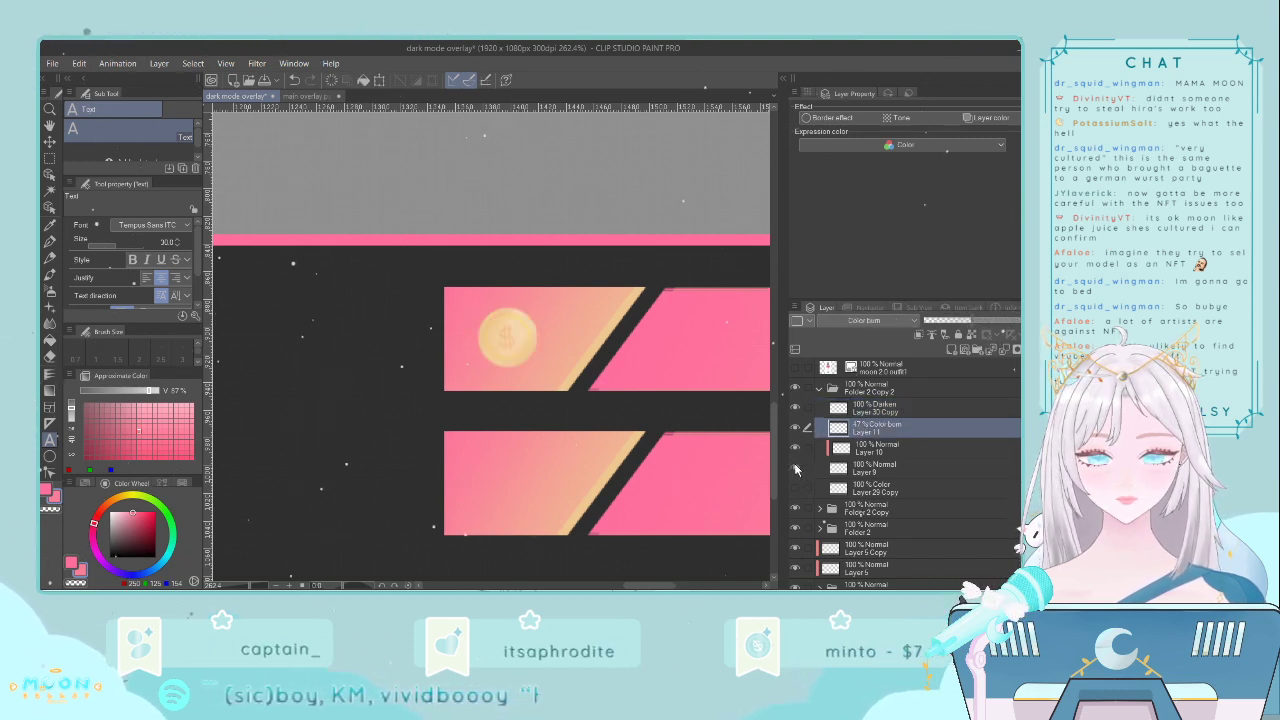
- Draw white diagonal highlight streaks across the coin with the size 3 G-pen on a new clipped layer above Layer 10
scroll(487, 347, "up", 1)
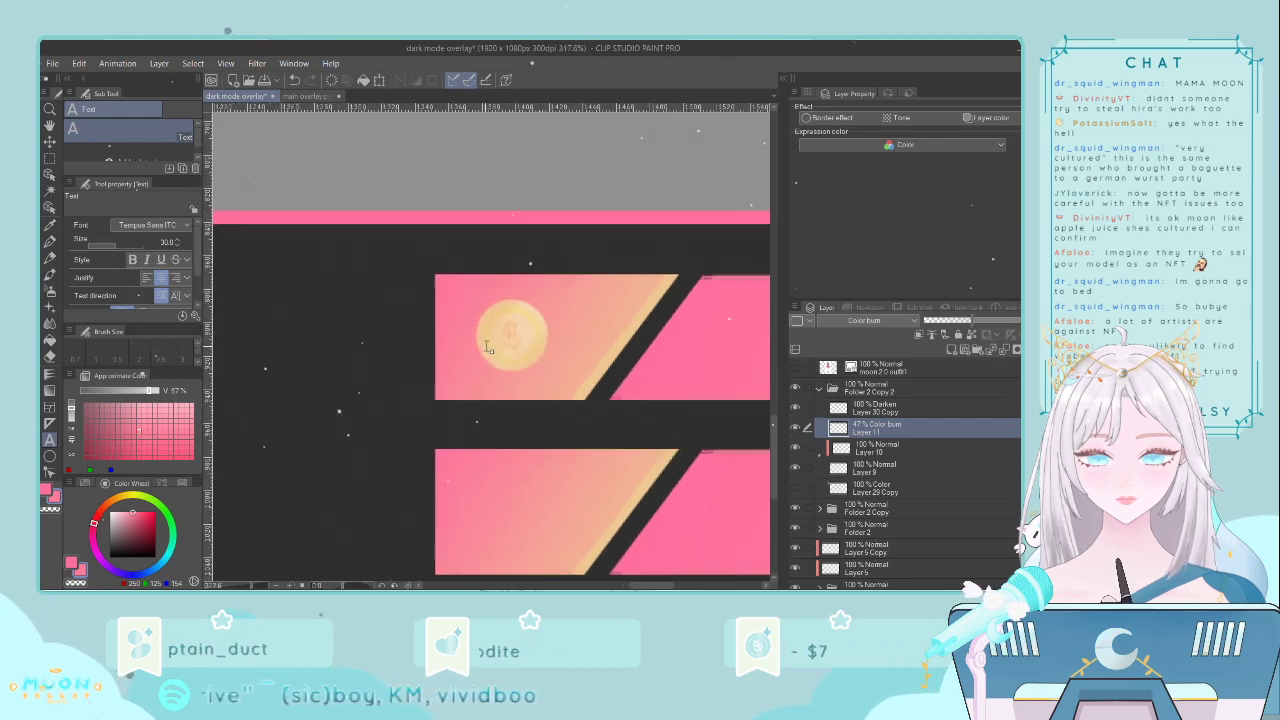
scroll(487, 347, "up", 5)
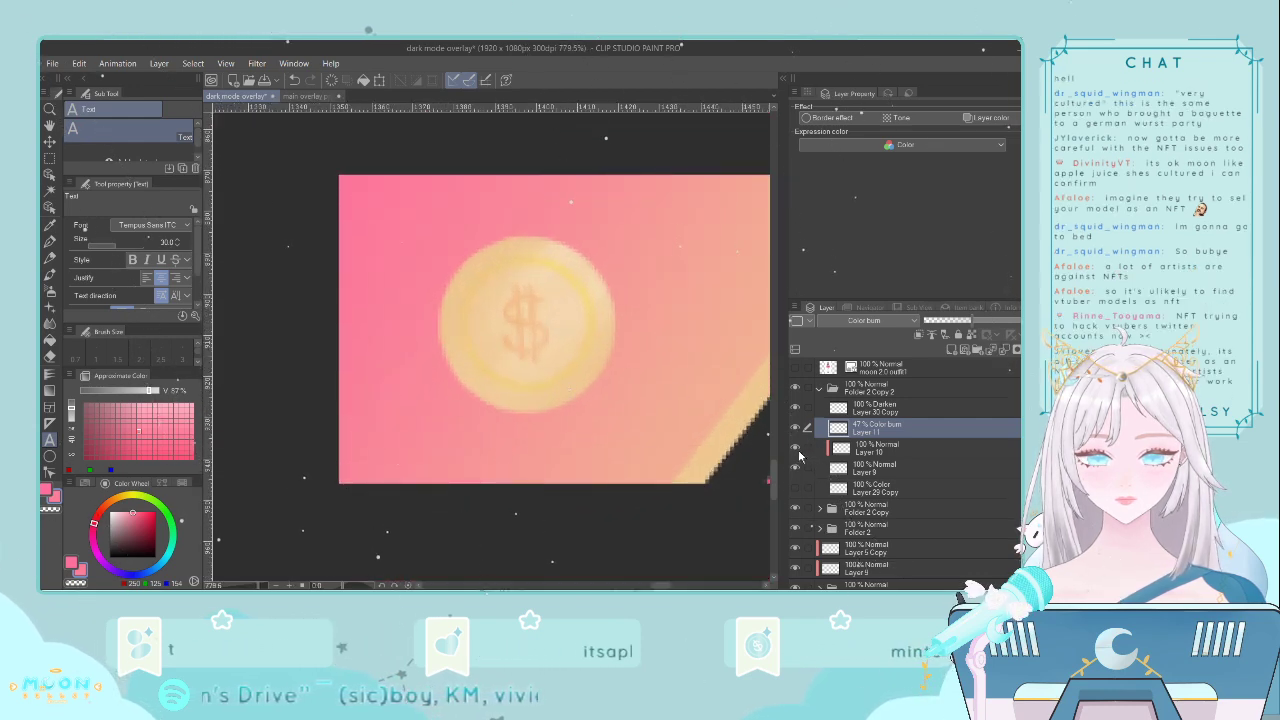
left_click(870, 448)
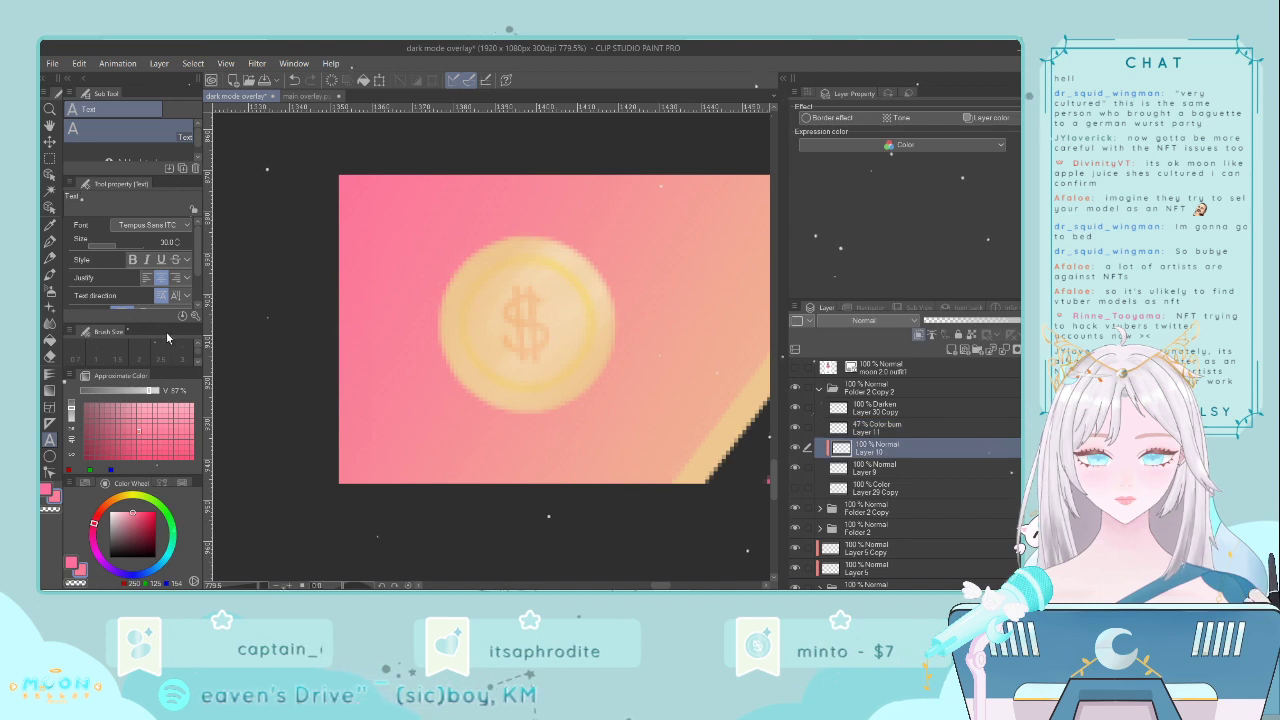
left_click(49, 226)
left_click(589, 286)
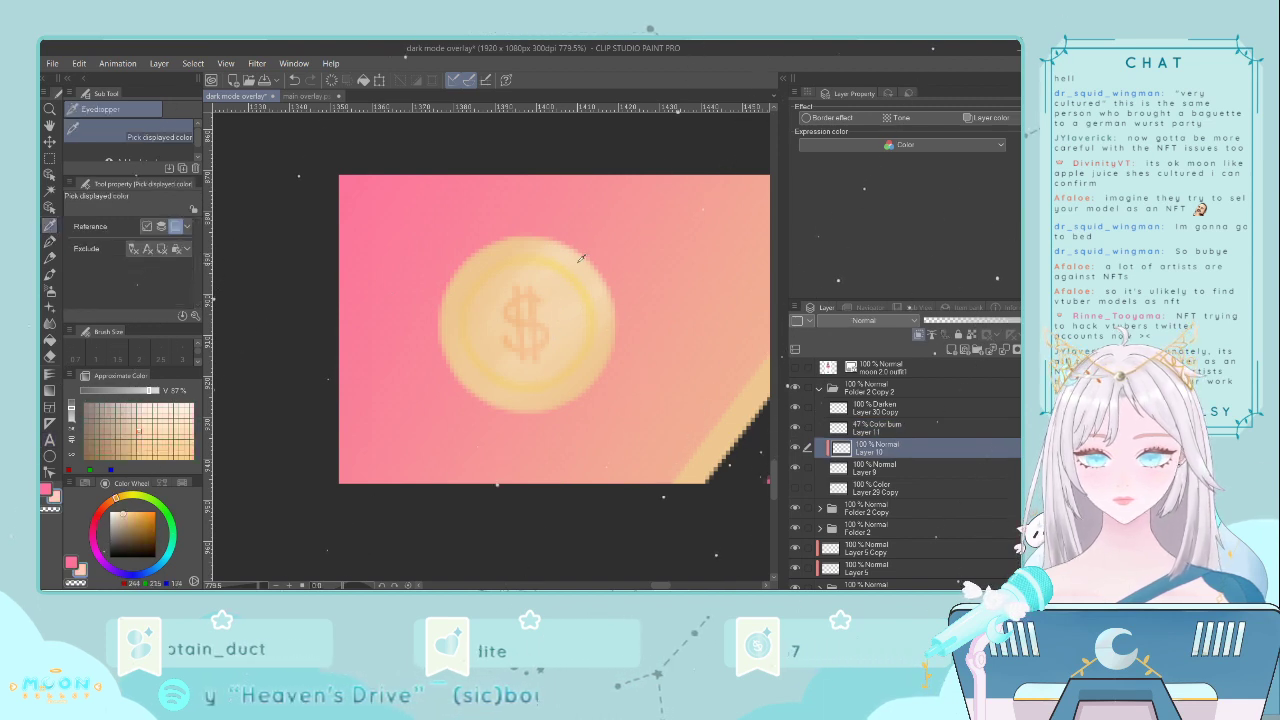
left_click(176, 412)
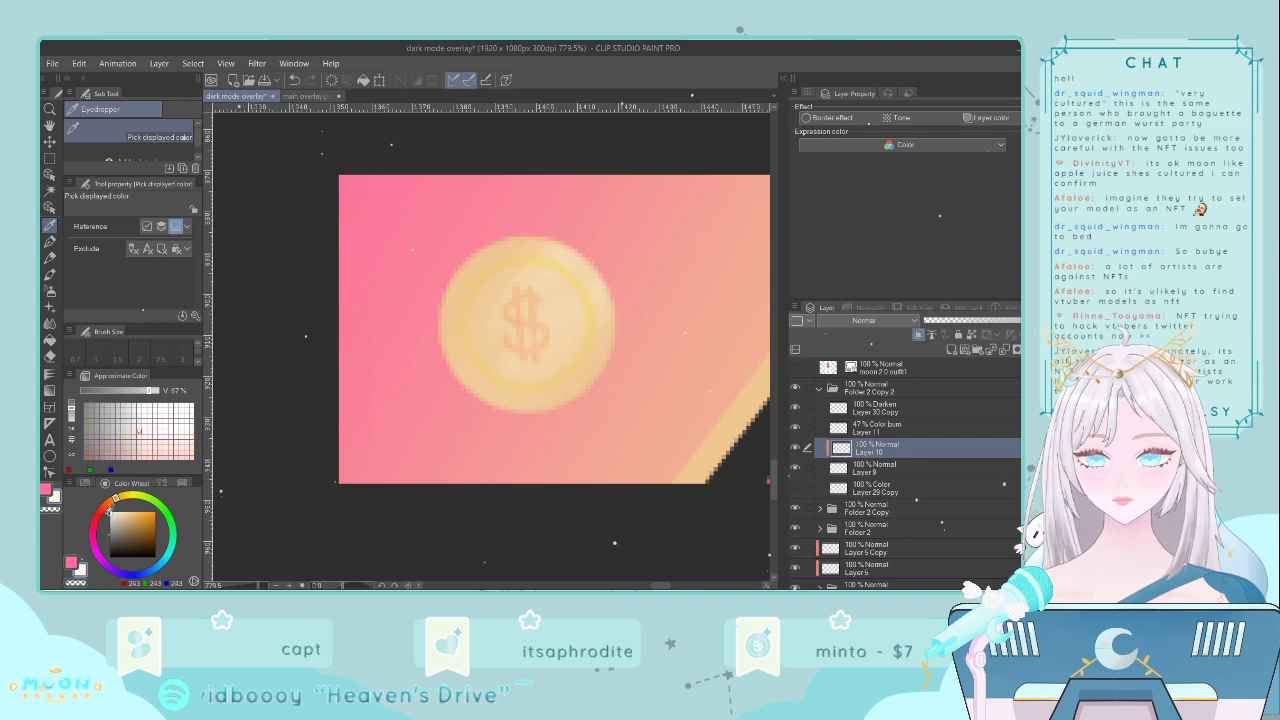
left_click(49, 242)
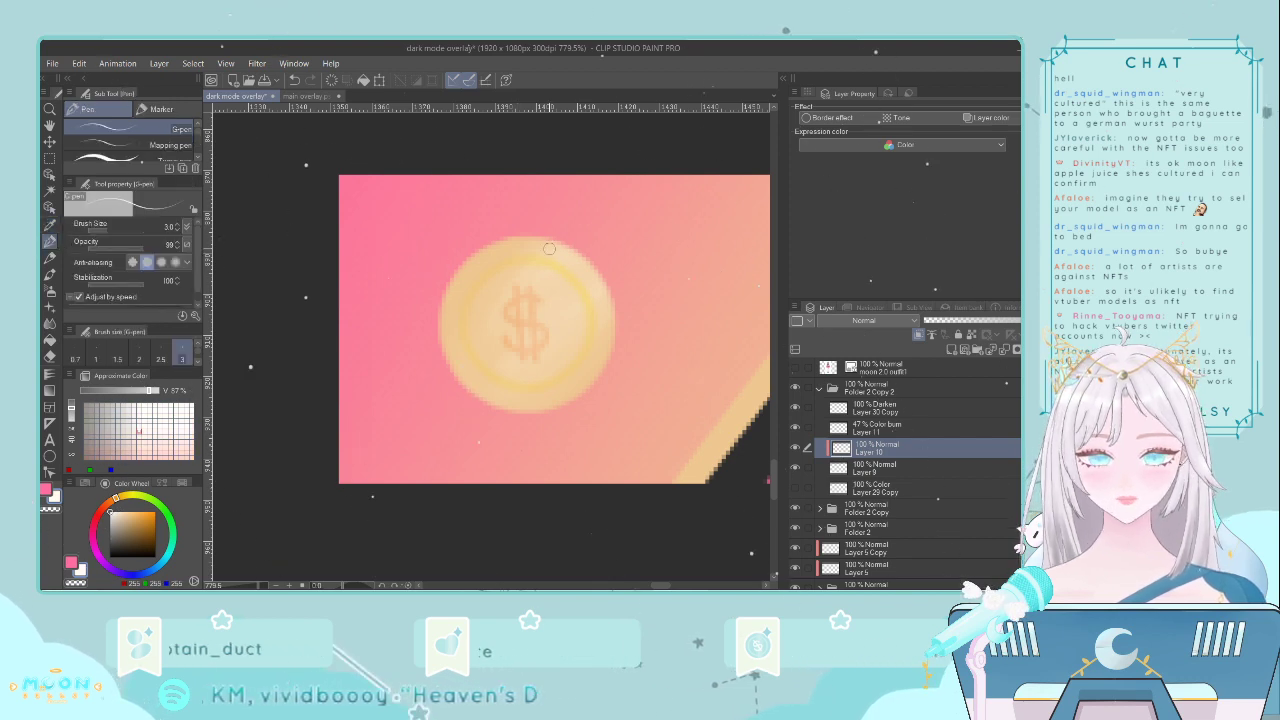
left_click_drag(556, 243, 511, 284)
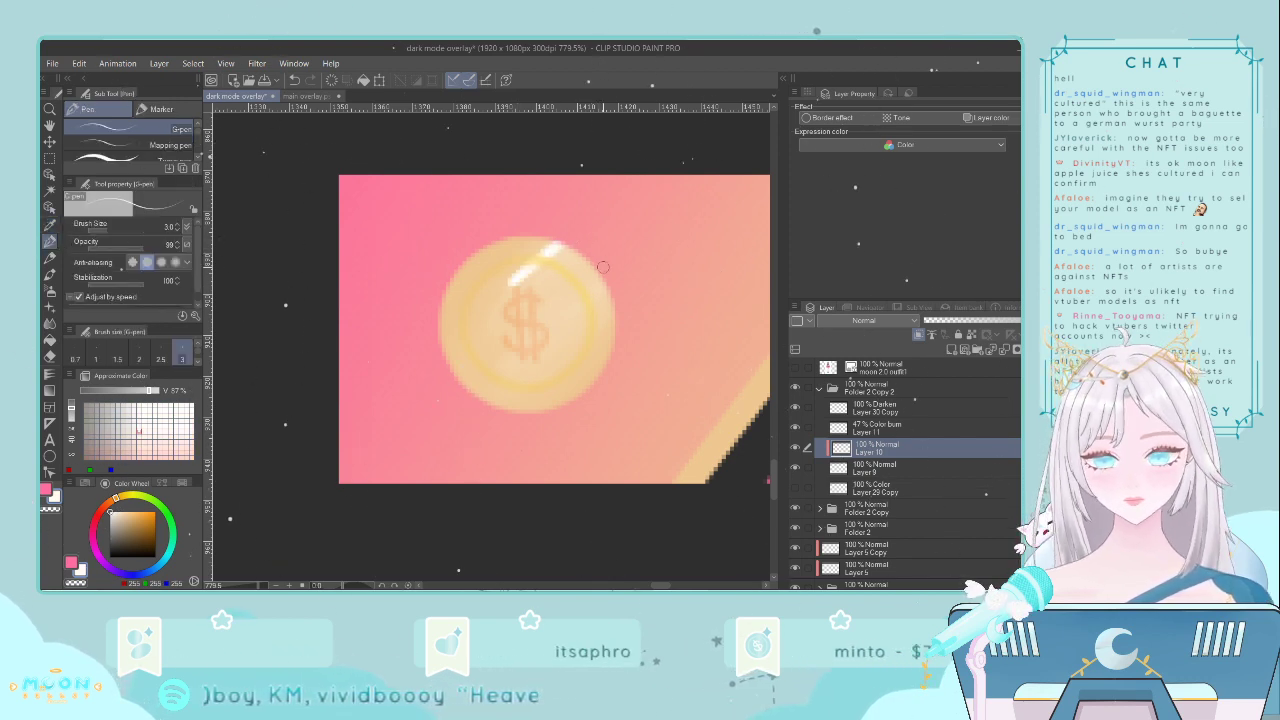
key("ctrl+z")
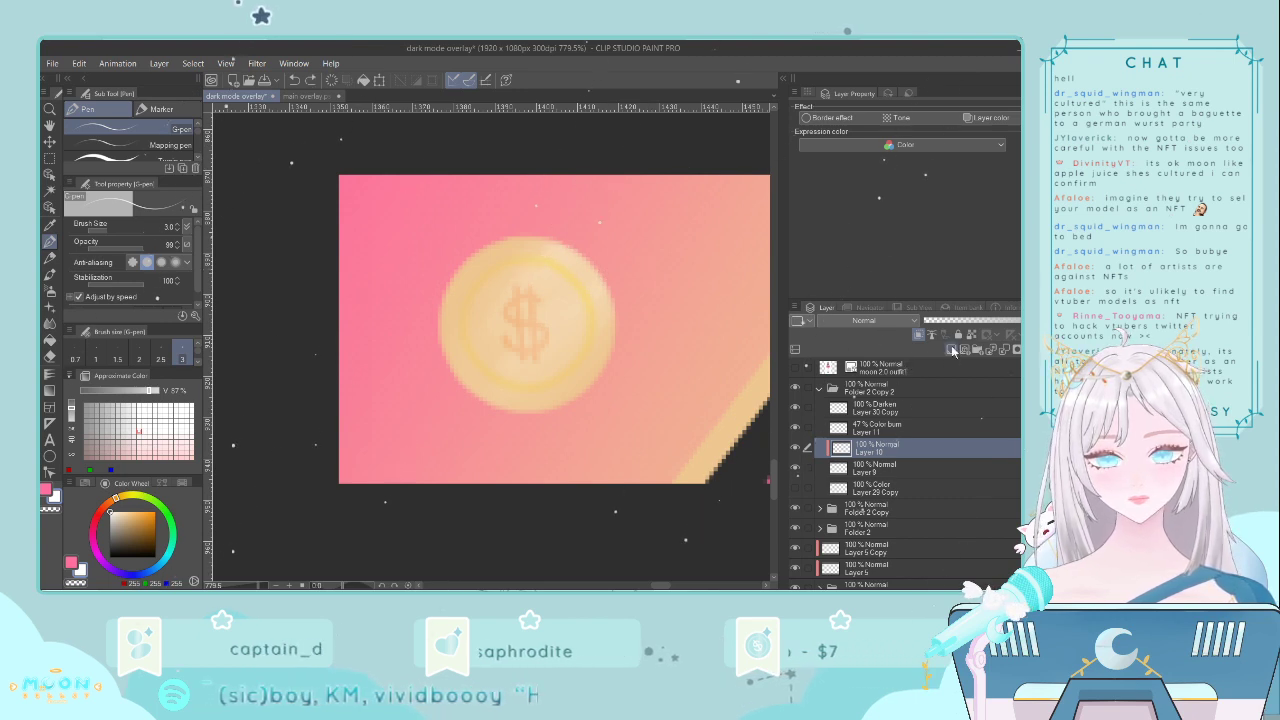
left_click(951, 349)
key("ctrl+alt+g")
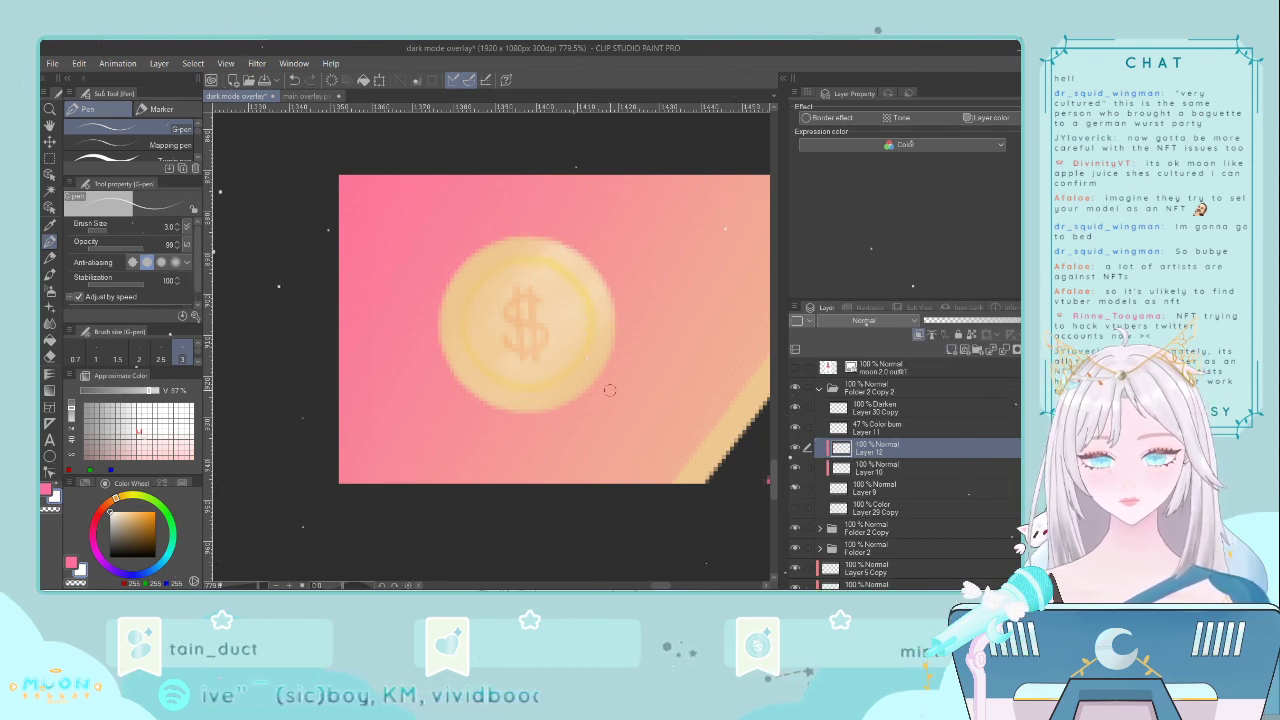
mouse_move(566, 258)
left_mouse_down()
mouse_move(540, 279)
mouse_move(545, 326)
mouse_move(609, 308)
left_mouse_up()
- Soften the white streaks into the coin's surface with the Blend tool at brush size 5
left_click(50, 324)
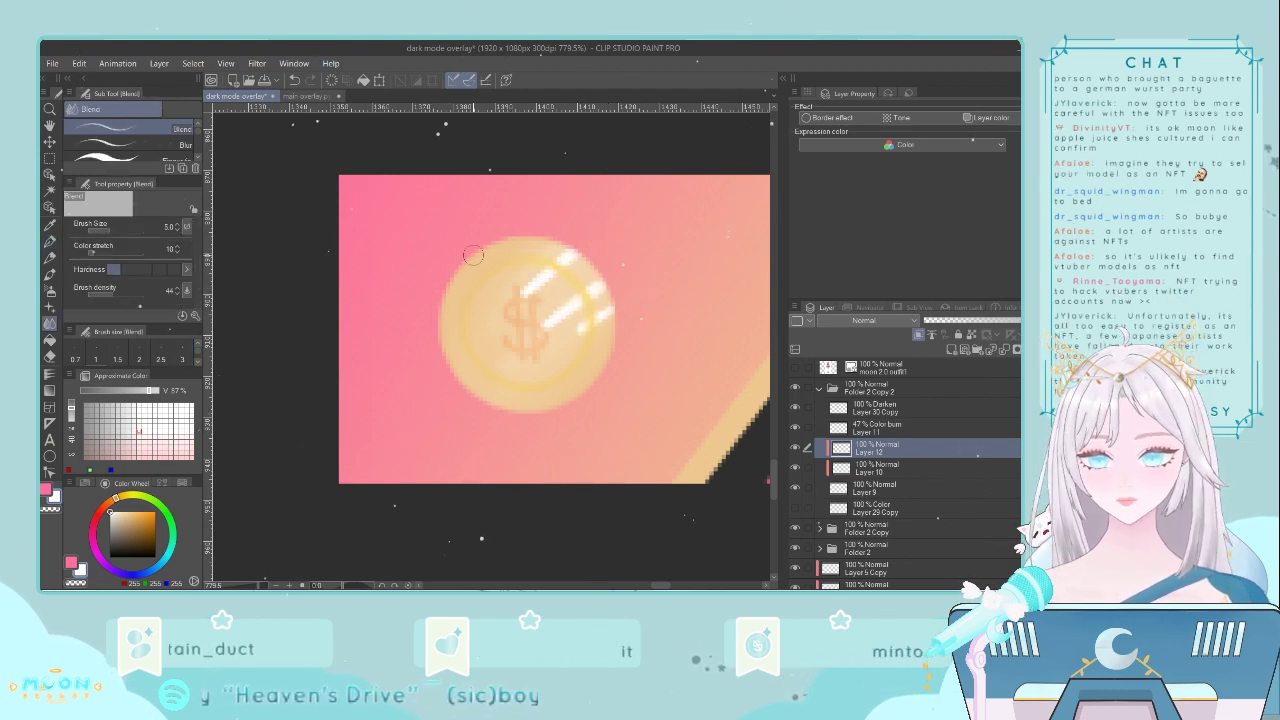
left_click_drag(568, 256, 530, 290)
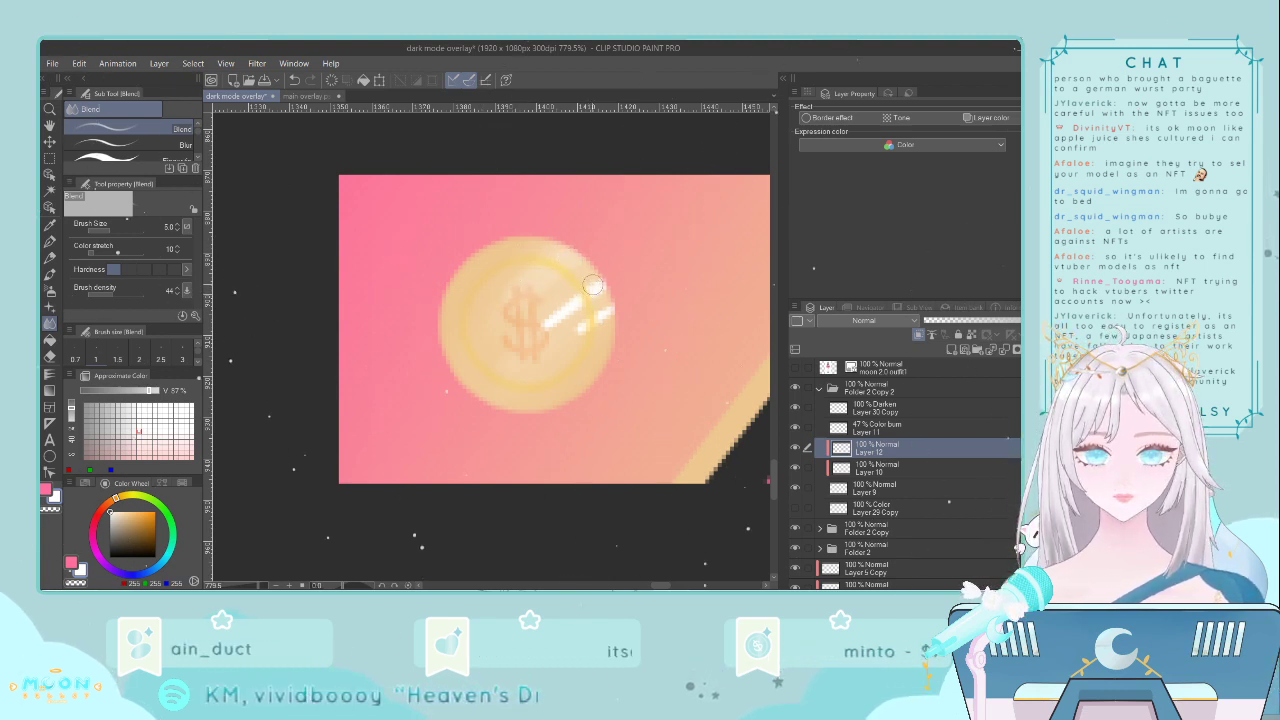
left_click_drag(620, 288, 545, 318)
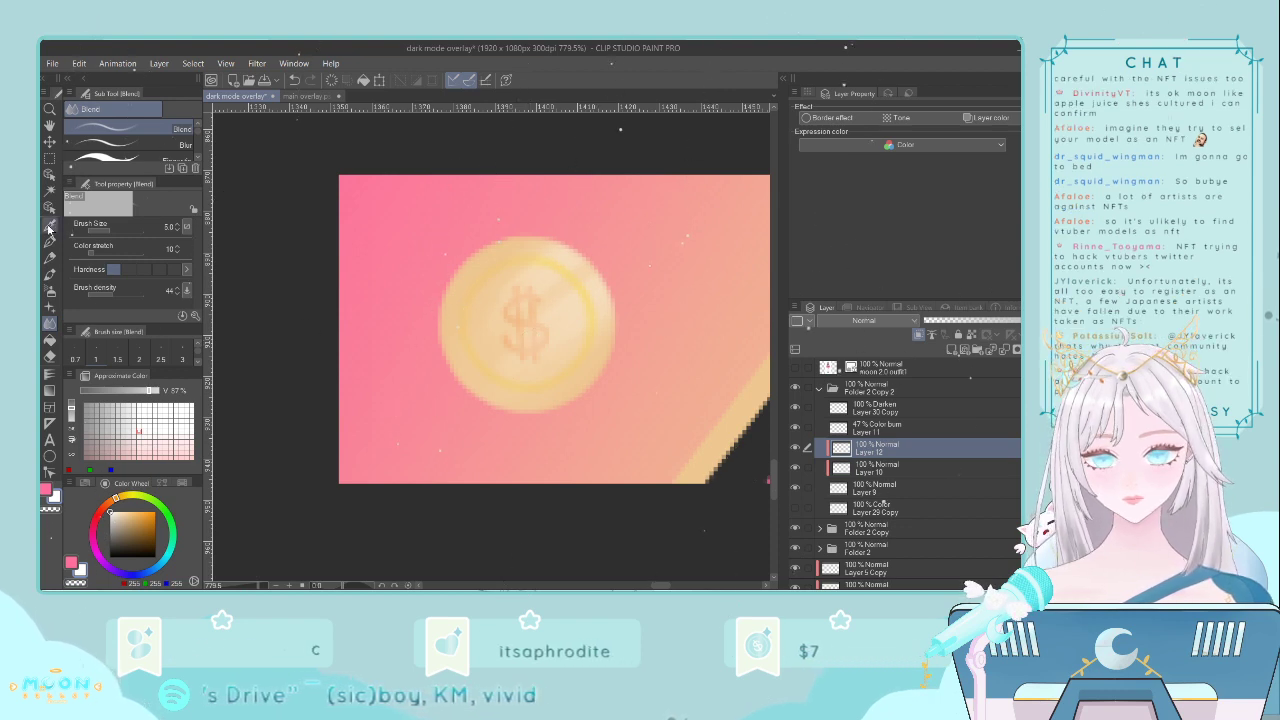
- Pick a golden shade from the coin's edge as the drawing colour for the G-pen
key("i")
left_click(456, 344)
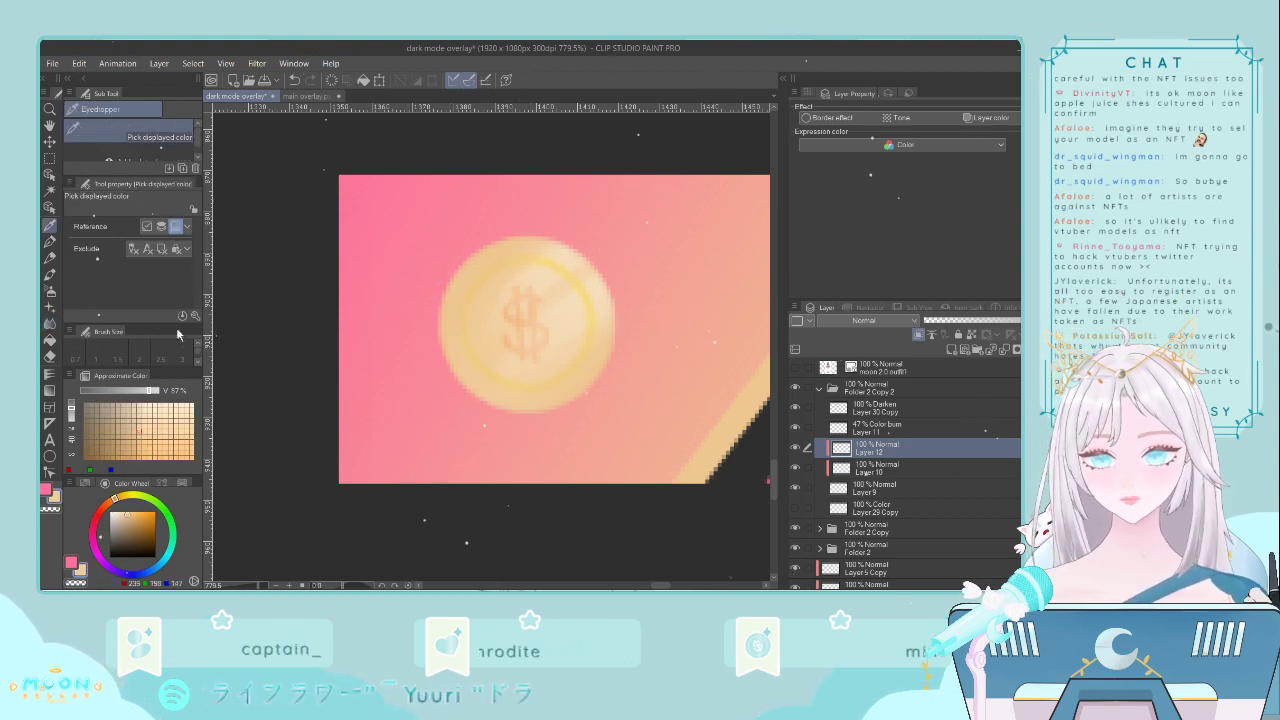
left_click(49, 241)
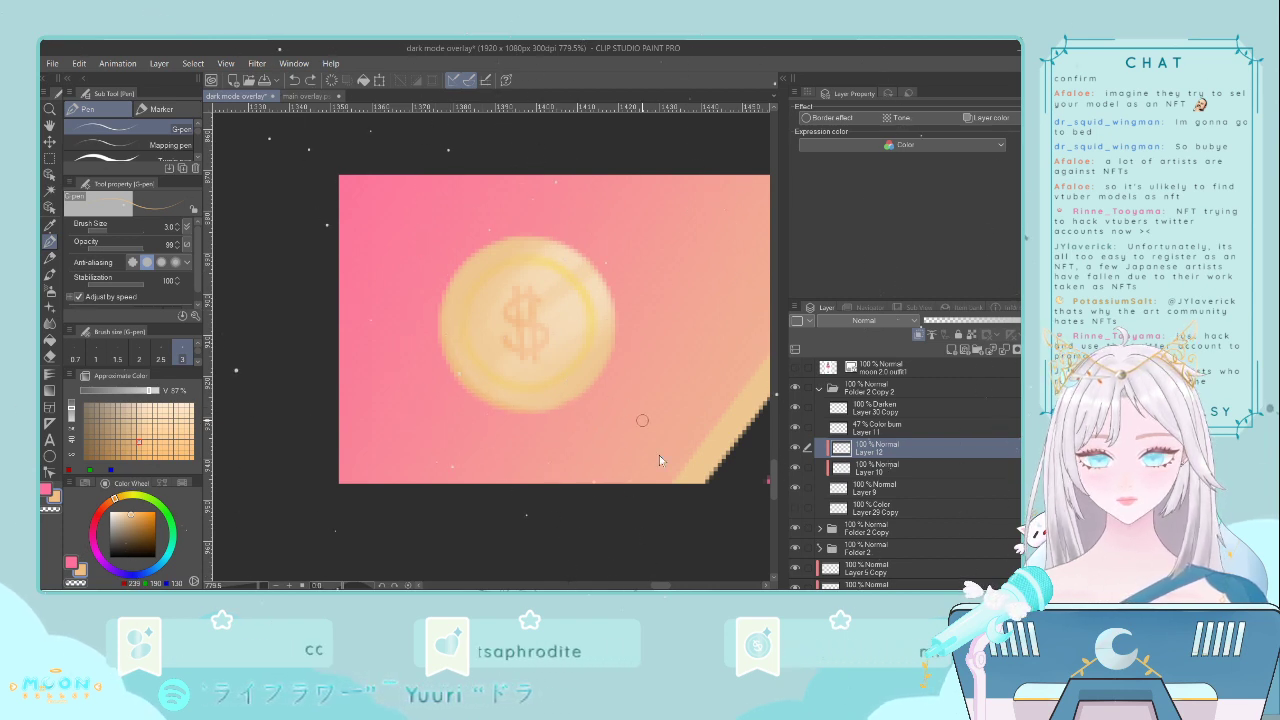
- Duplicate the coin's base layer, Layer 9, and place the copy directly below the original
left_click(913, 483)
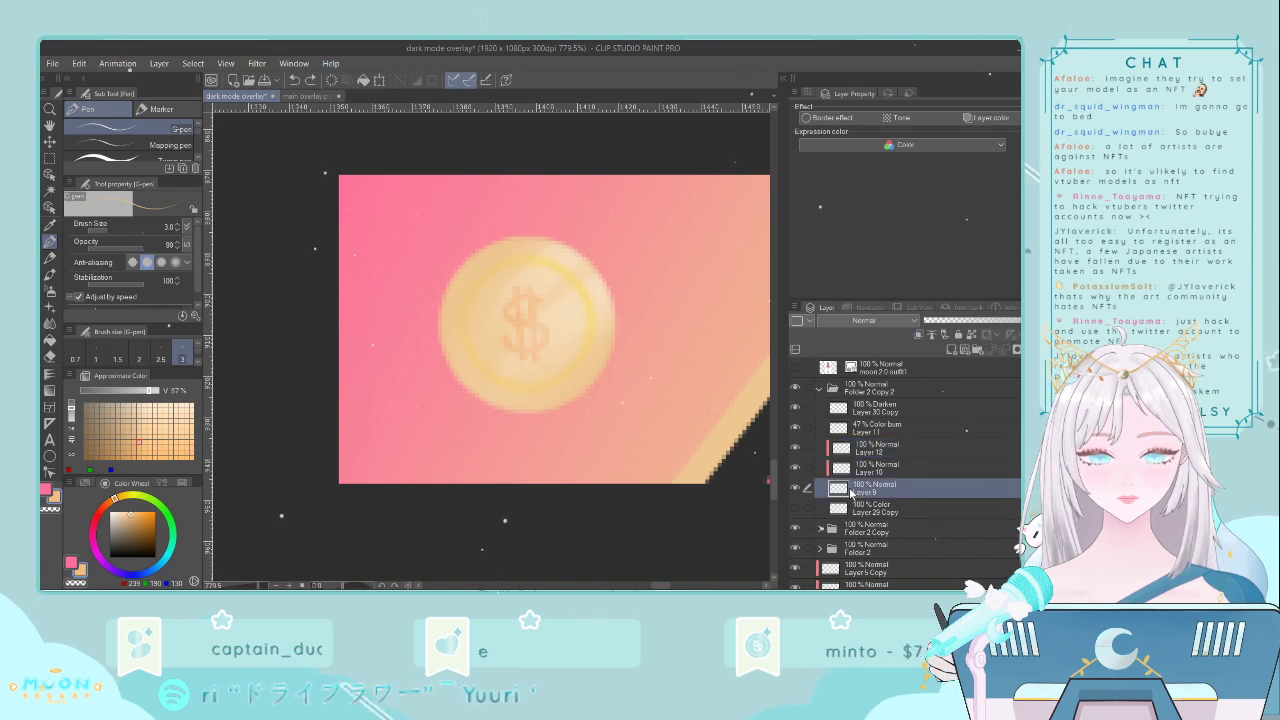
left_click(796, 489)
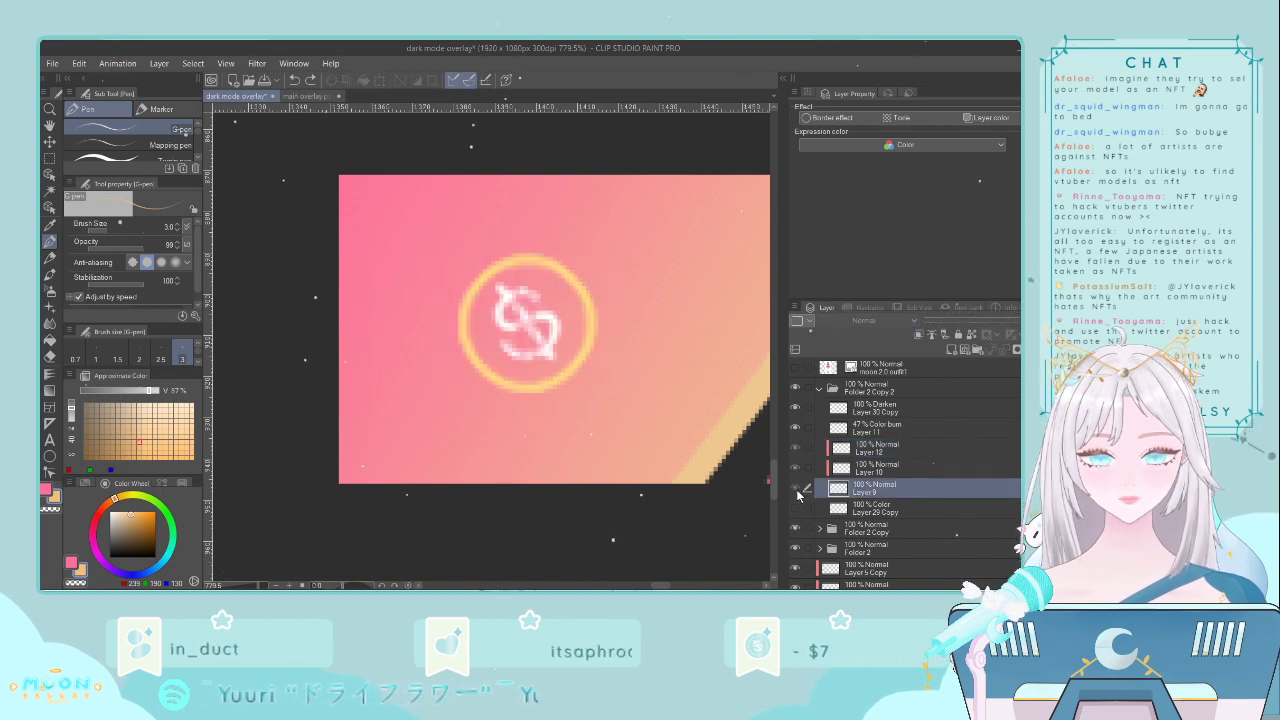
left_click(796, 489)
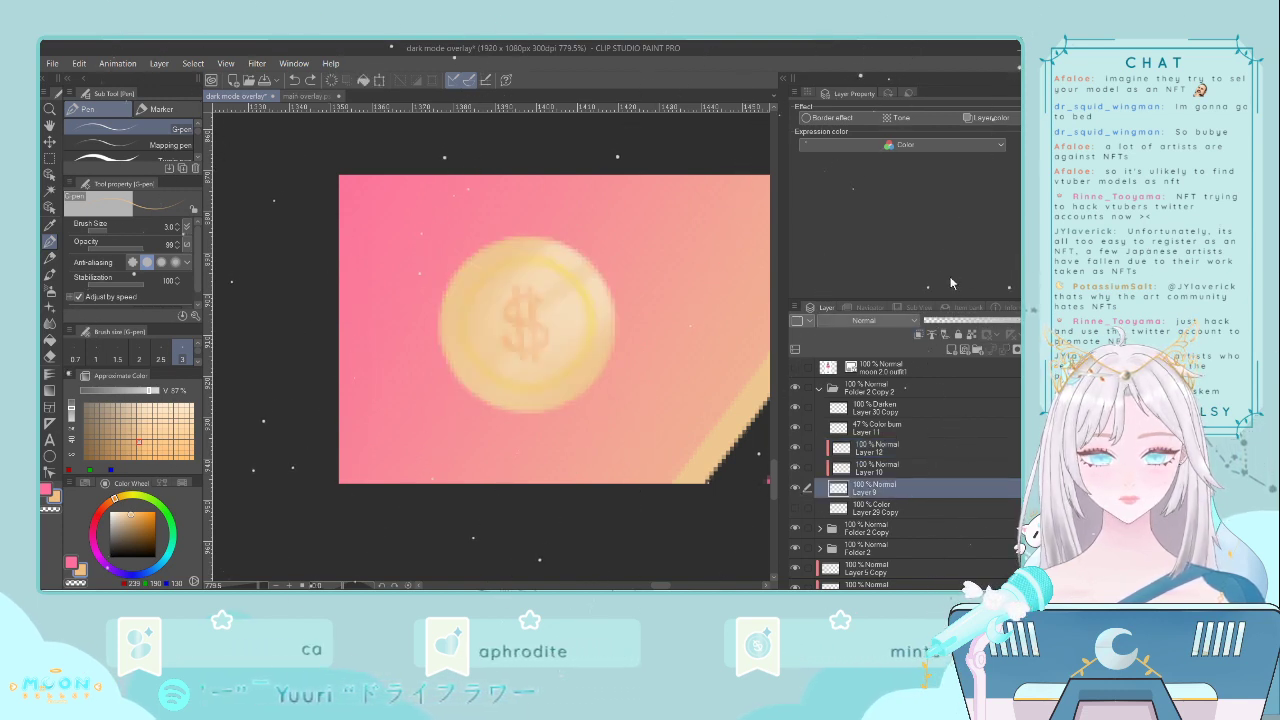
key("ctrl+v")
left_click_drag(893, 513, 893, 516)
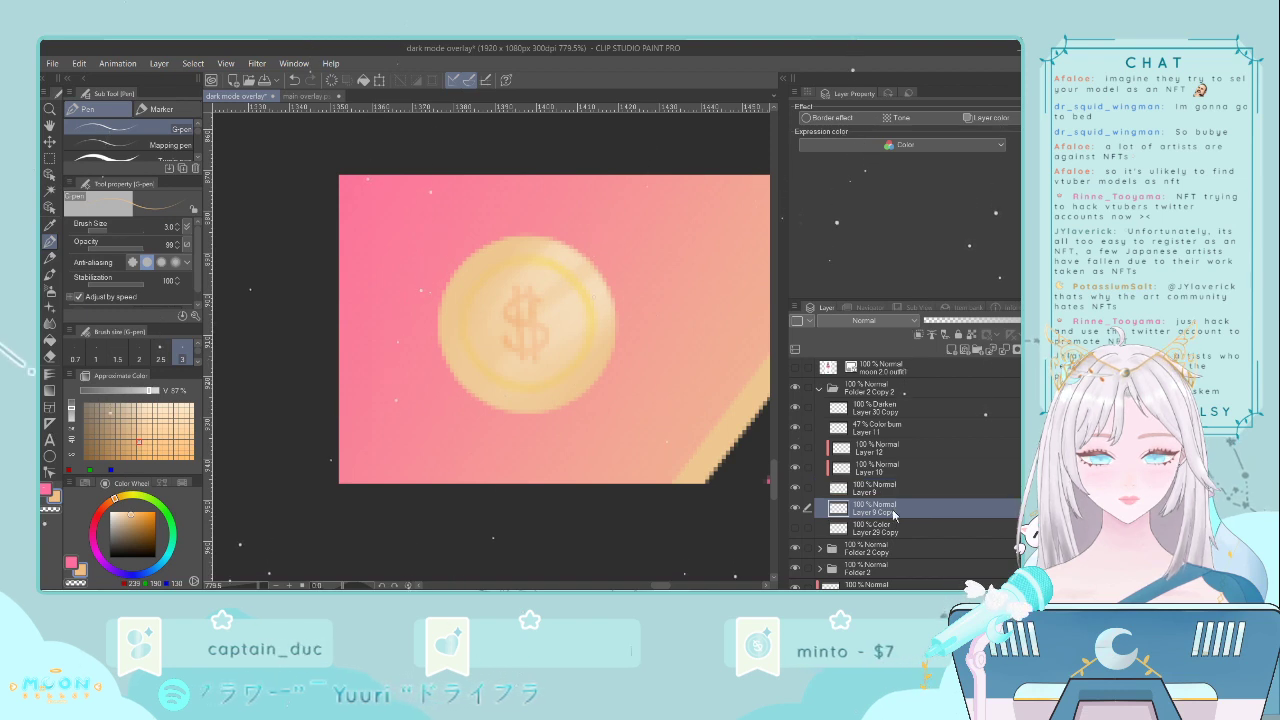
- Add a new layer above Layer 9 Copy, clip it, and fill a rectangular area covering the coin with the golden drawing colour
left_click(953, 349)
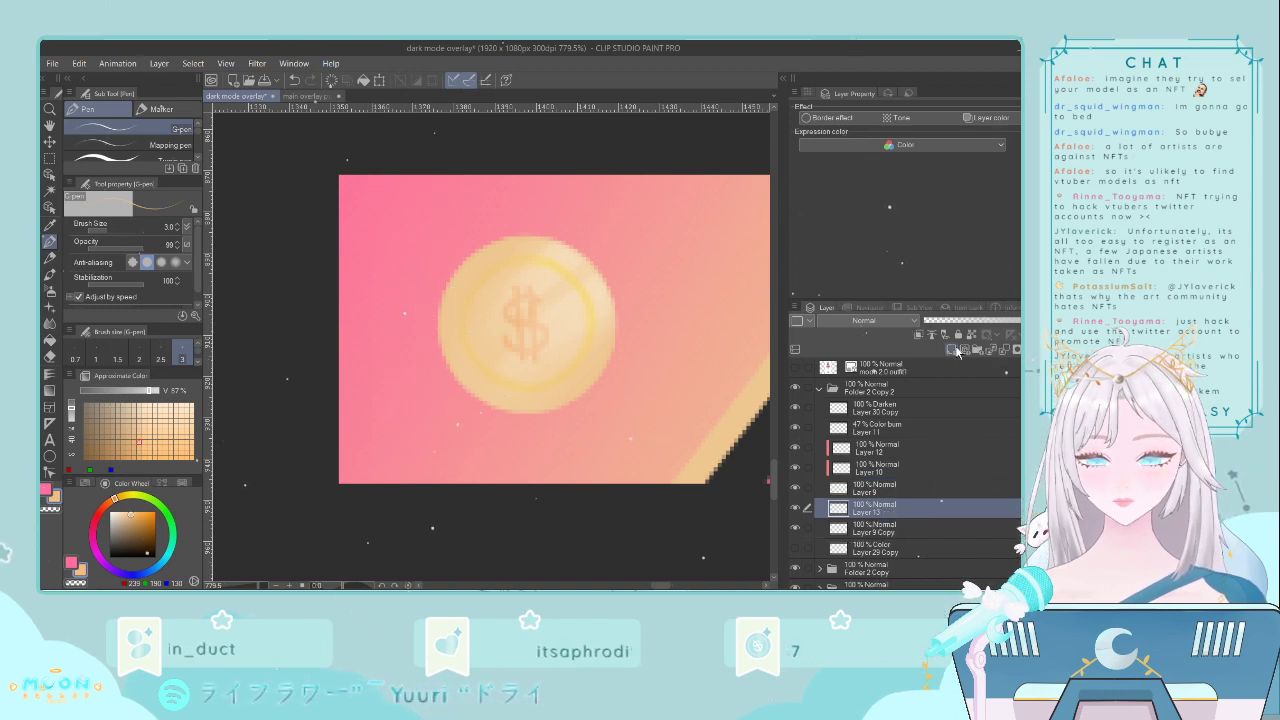
left_click(49, 158)
left_click_drag(376, 205, 680, 482)
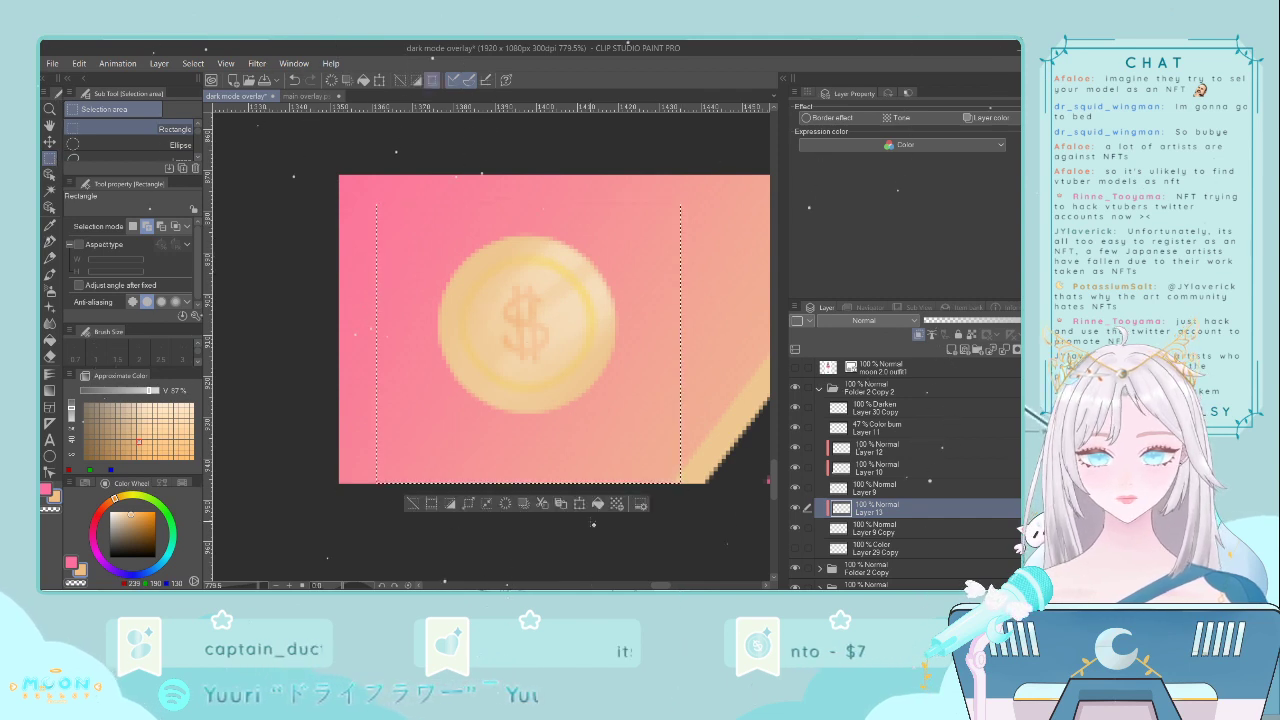
left_click(412, 503)
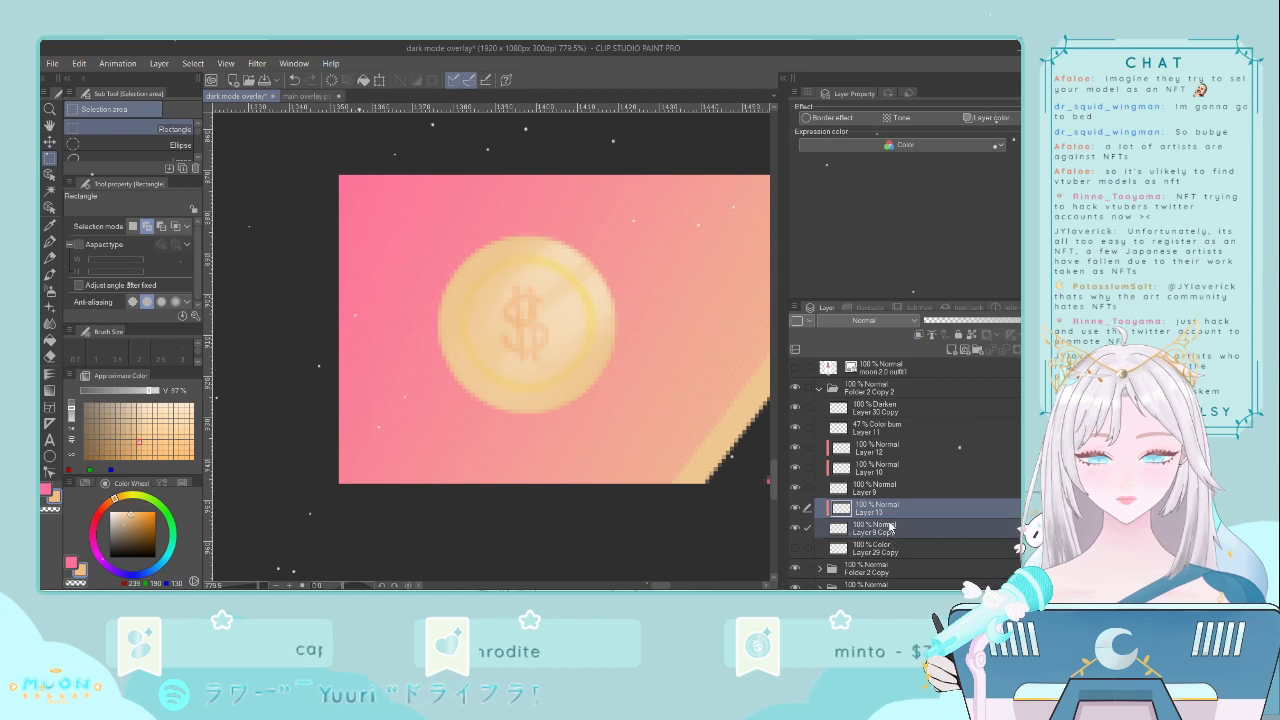
- Offset Layer 13 and Layer 9 Copy together slightly down and to the left, forming a thick edge behind the coin
key("ctrl+t")
key("Left")
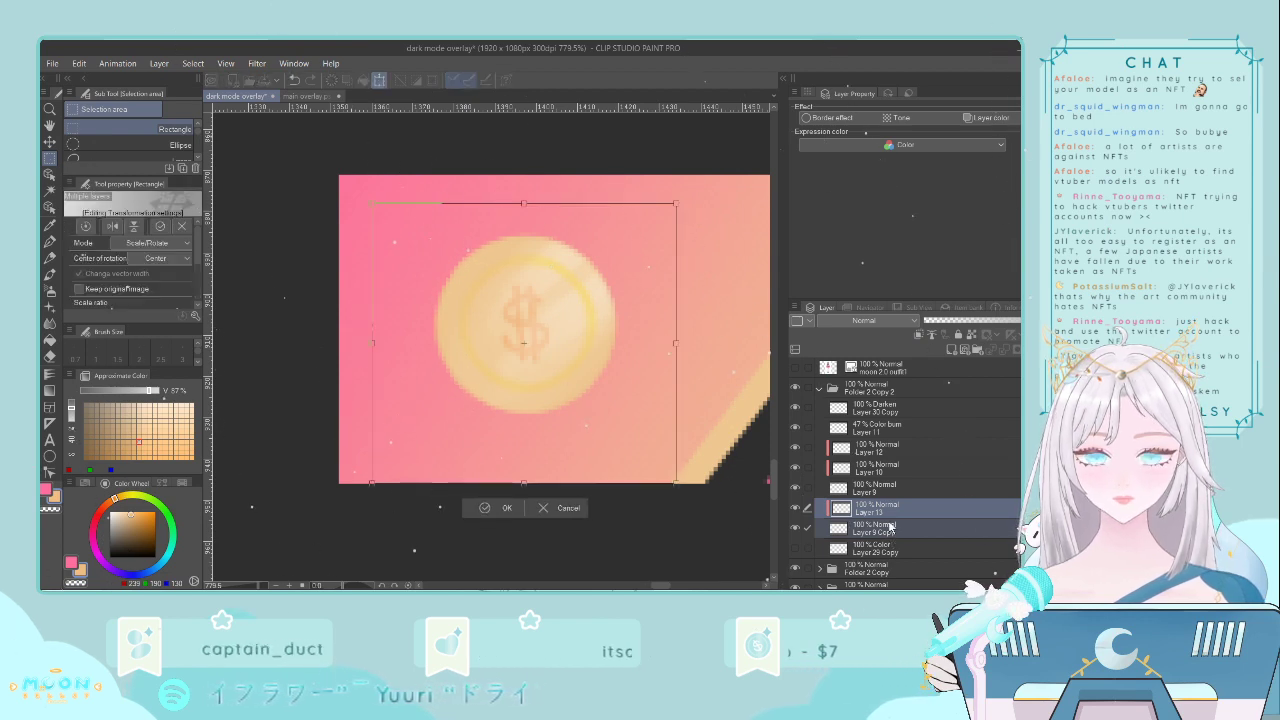
key("Down")
key("Down")
key("Left")
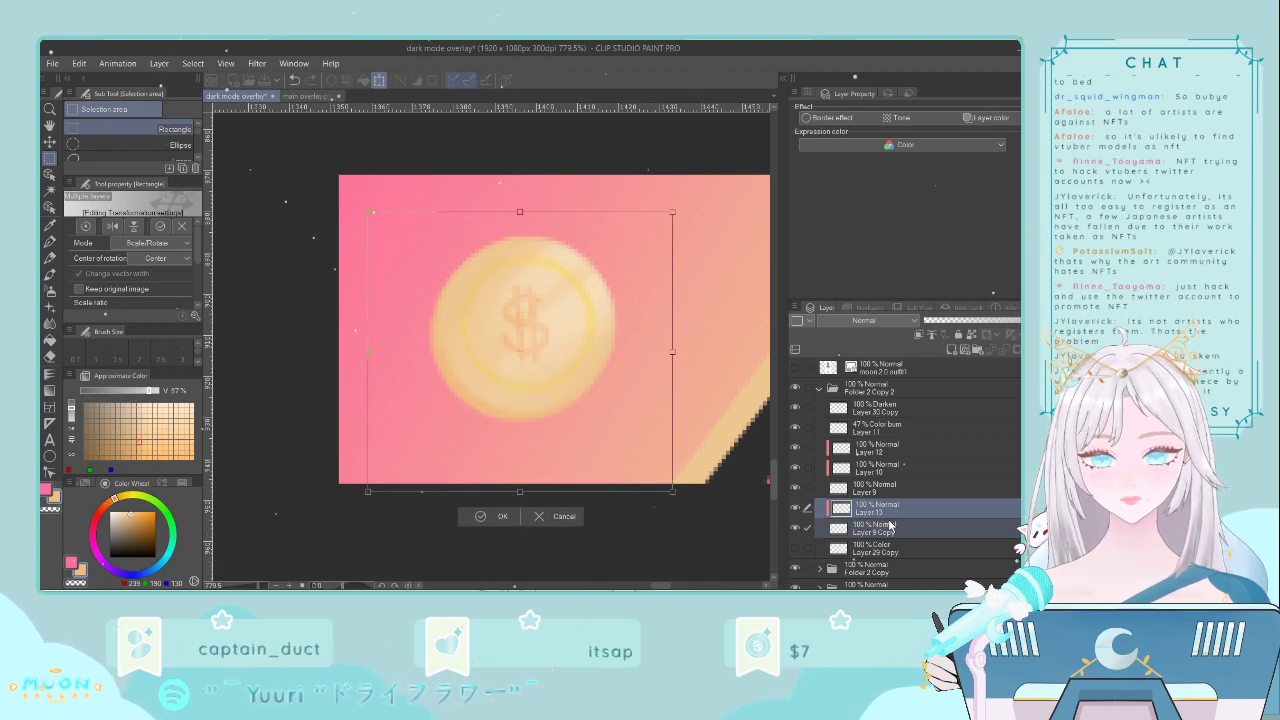
key("Return")
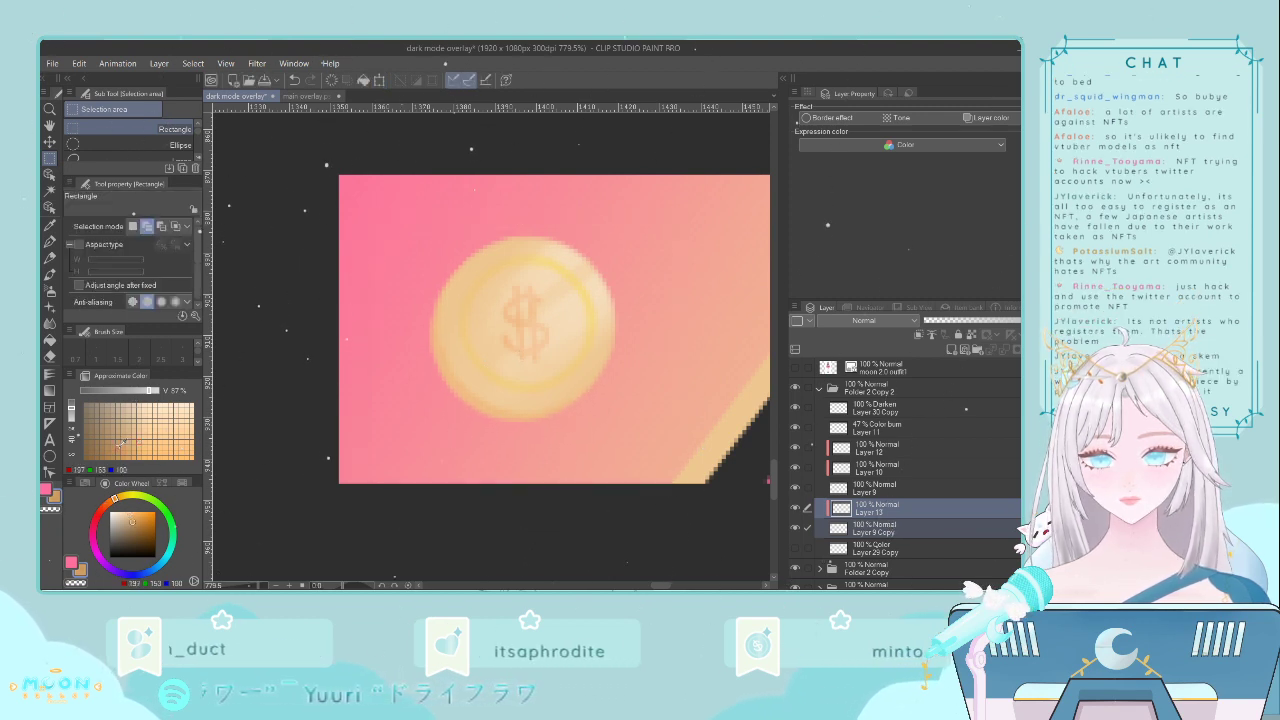
- Fill the area around the coin on clipped Layer 13 with a darker golden brown to shade its edge
left_click_drag(395, 224, 700, 472)
left_click(618, 491)
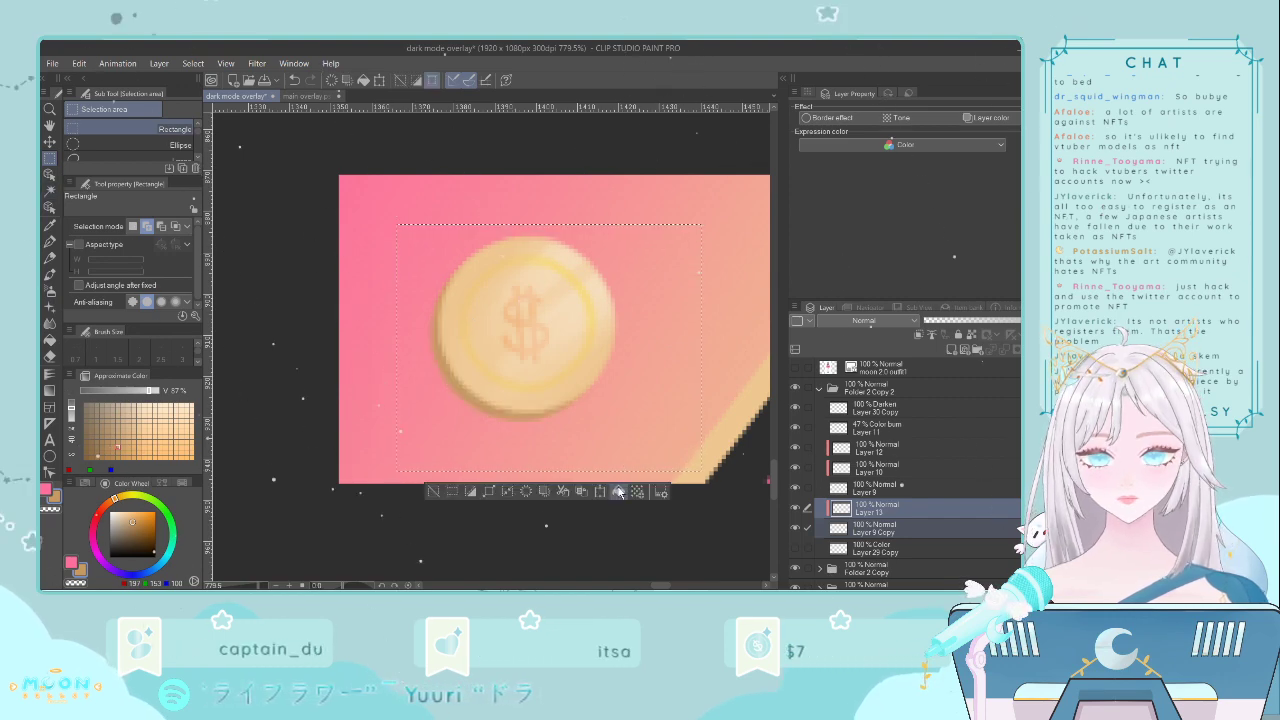
left_click(433, 491)
- Move the whole coin folder, Folder 2 Copy 2, straight down from the upper banner onto the lower banner
scroll(502, 433, "down", 2)
scroll(504, 440, "down", 3)
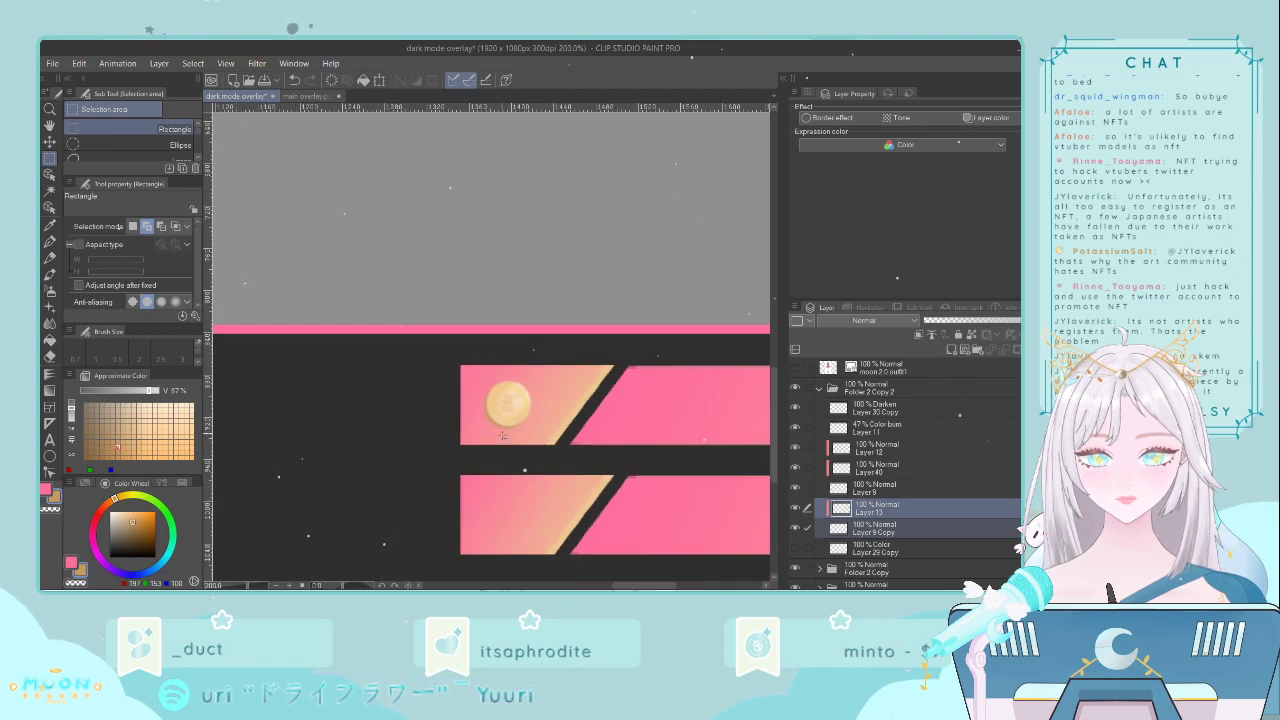
scroll(512, 461, "down", 1)
scroll(512, 461, "down", 4)
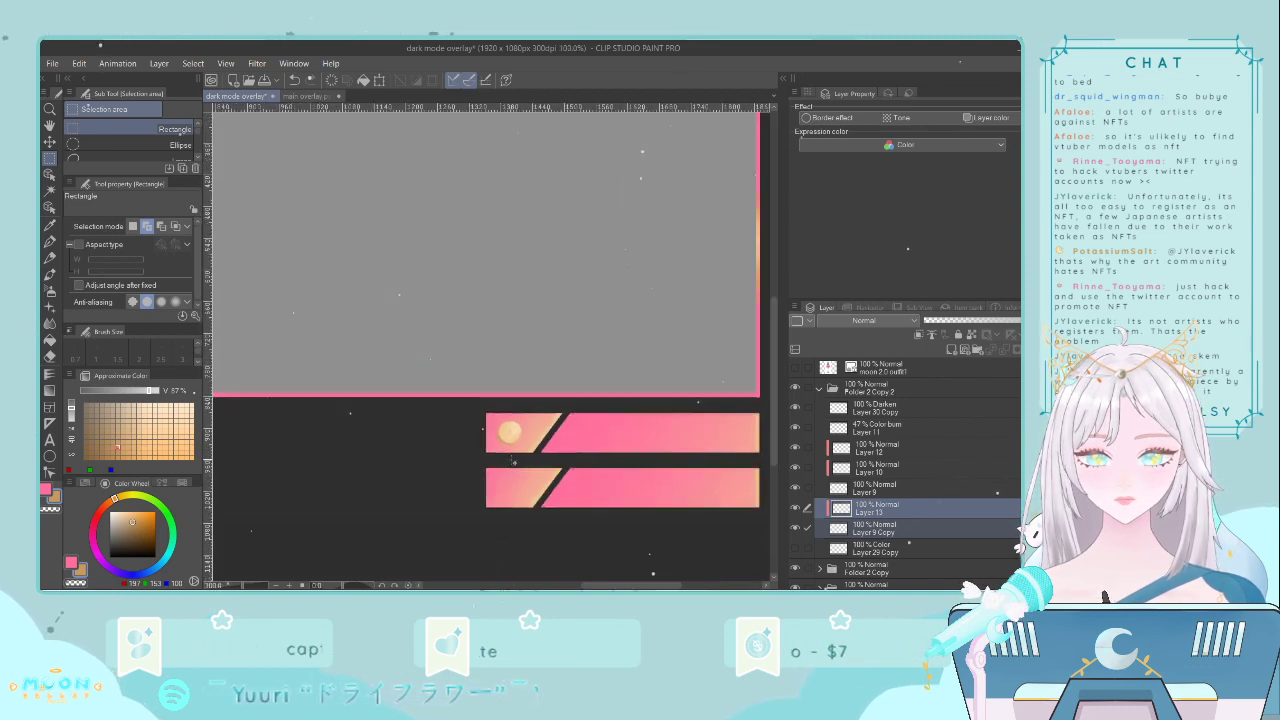
scroll(520, 462, "up", 3)
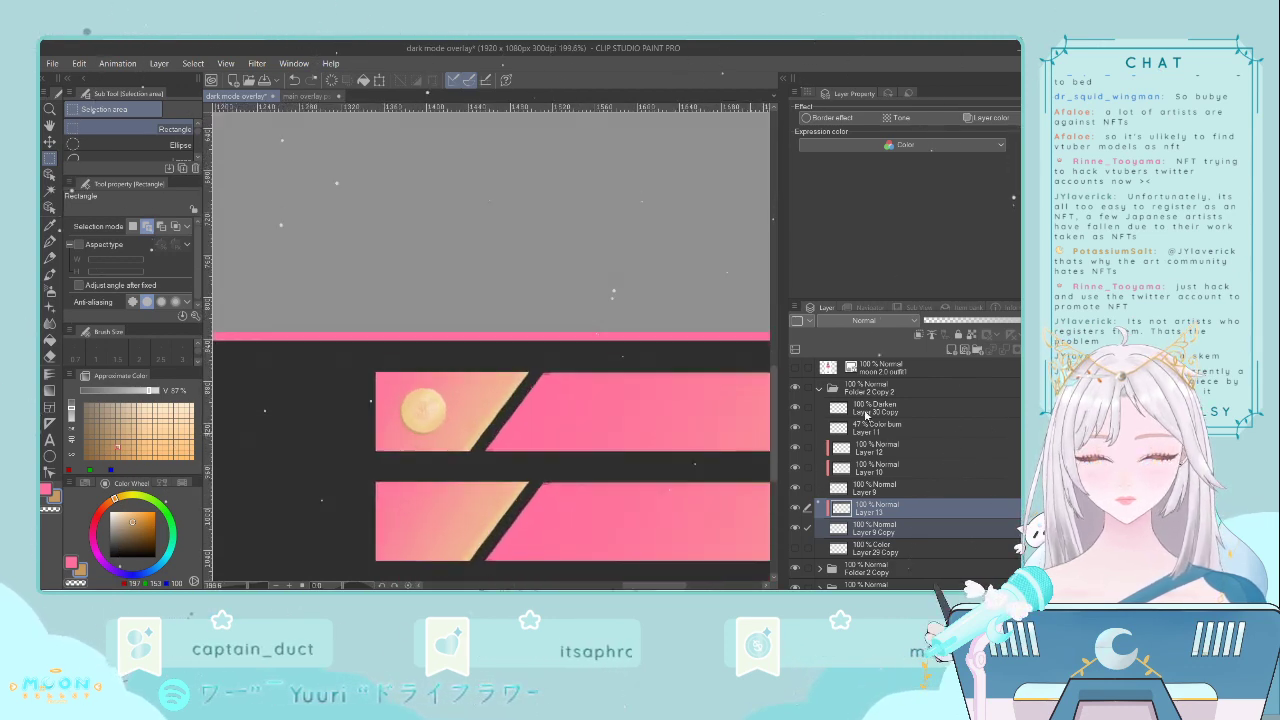
left_click(840, 392)
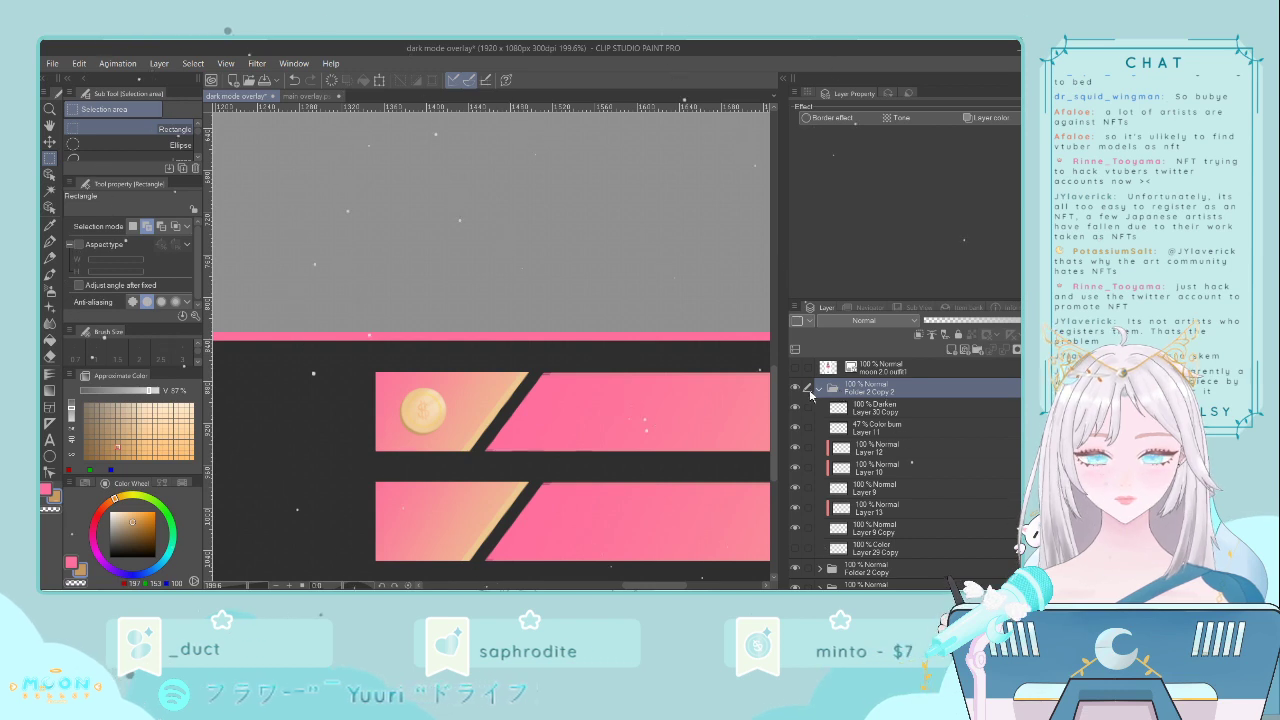
left_click(820, 388)
key("ctrl+t")
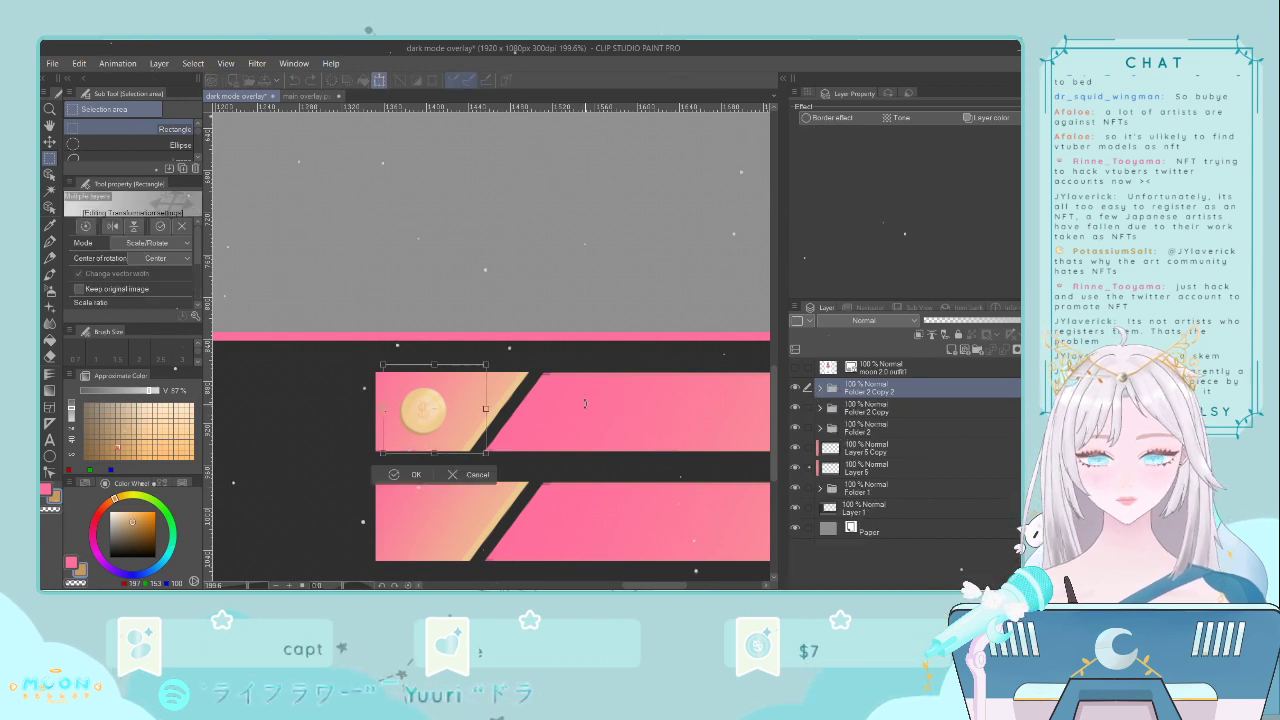
key("Down")
key("Down")
key("Down")
key("Down")
key("Down")
key("Down")
key("Down")
key("Down")
key("Down")
key("Down")
key("Down")
key("Down")
key("Down")
key("Down")
key("Down")
key("Down")
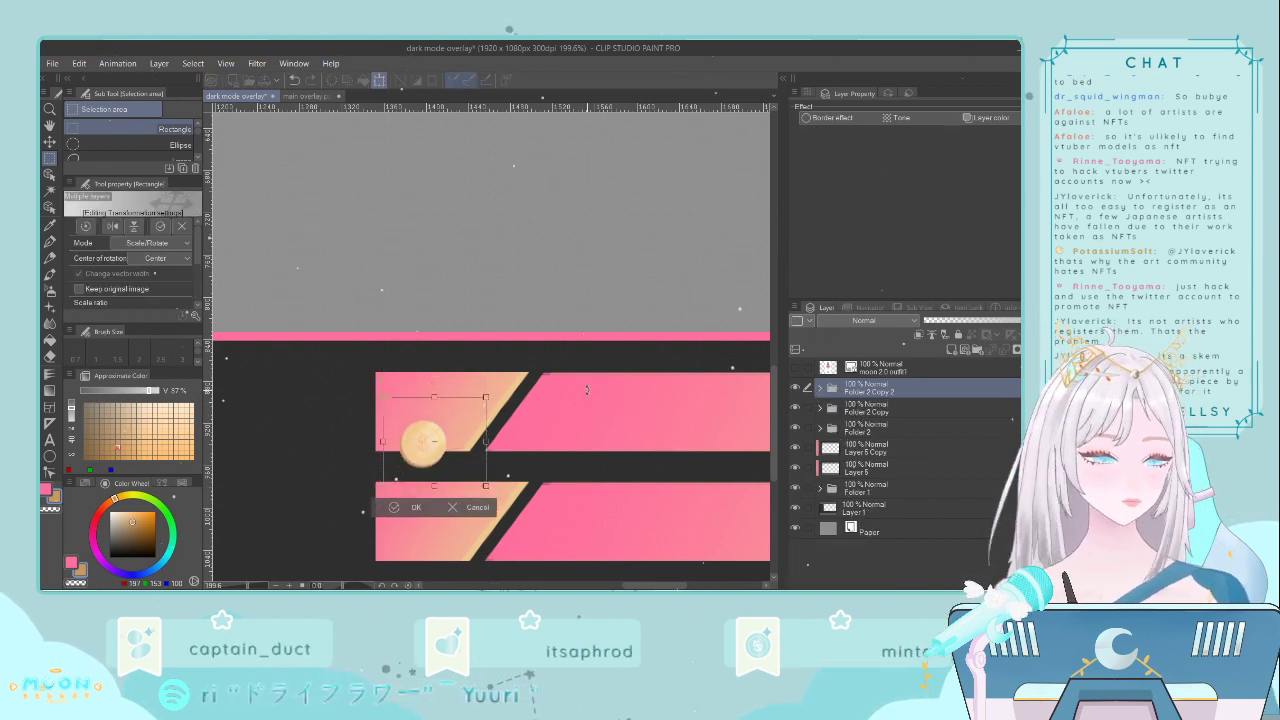
key("Down")
key("Down")
key("Down")
key("Down")
key("Down")
key("Down")
key("Down")
key("Down")
key("Down")
key("Down")
key("Down")
key("Down")
key("Down")
key("Down")
key("Down")
key("Down")
key("Down")
key("Down")
key("Down")
key("Down")
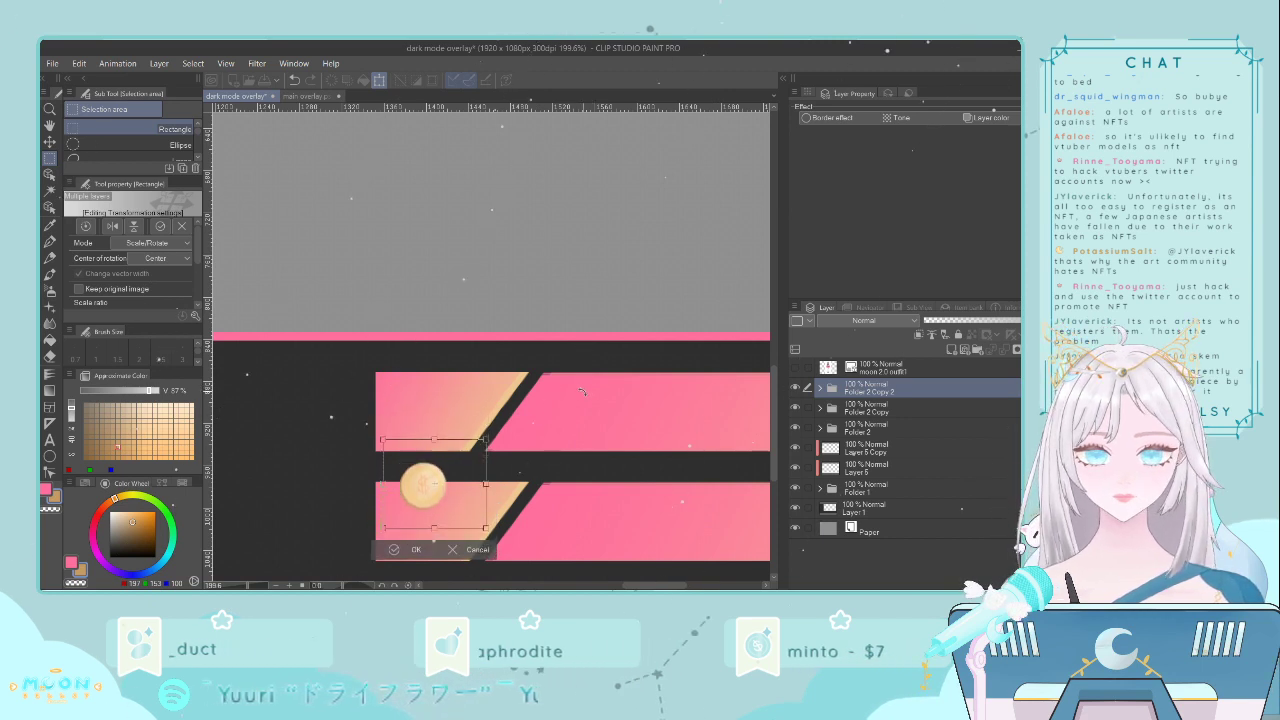
key("Down")
key("Down")
key("Down")
key("Down")
key("Down")
key("Down")
key("Down")
key("Down")
key("Down")
key("Down")
key("Down")
key("Down")
key("Down")
key("Down")
key("Down")
key("Down")
key("Down")
key("Down")
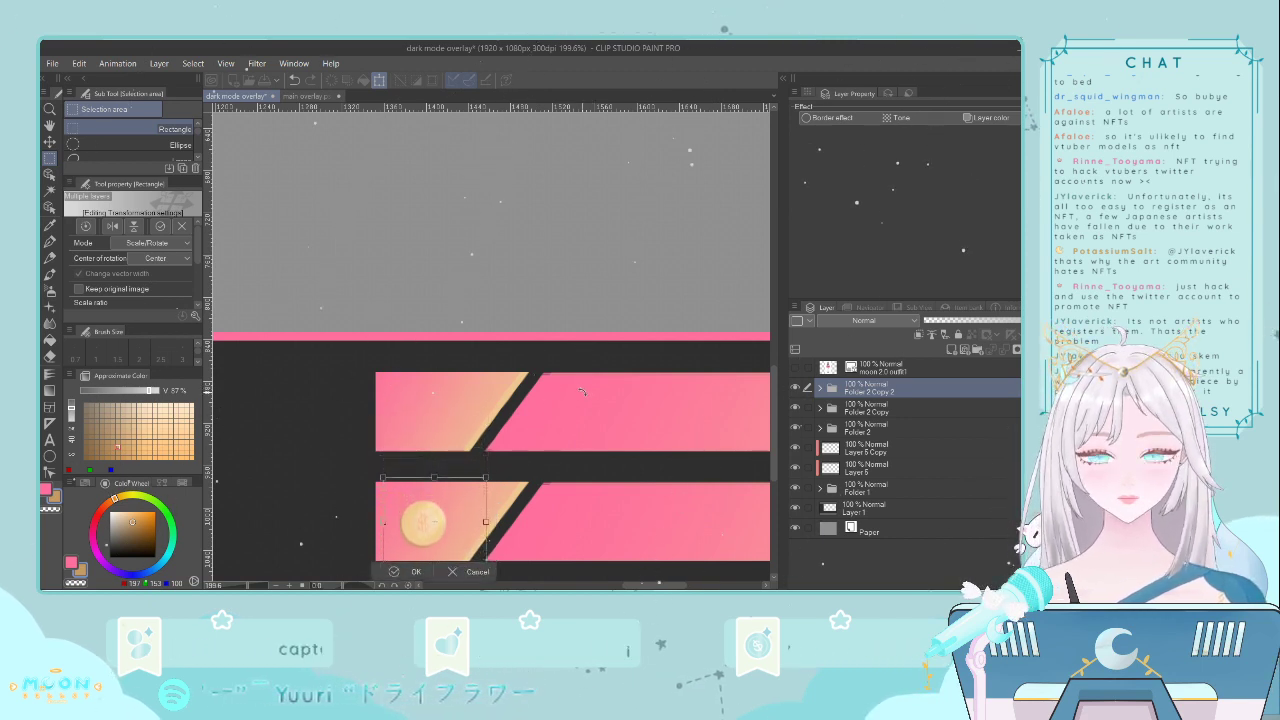
scroll(595, 393, "down", 1)
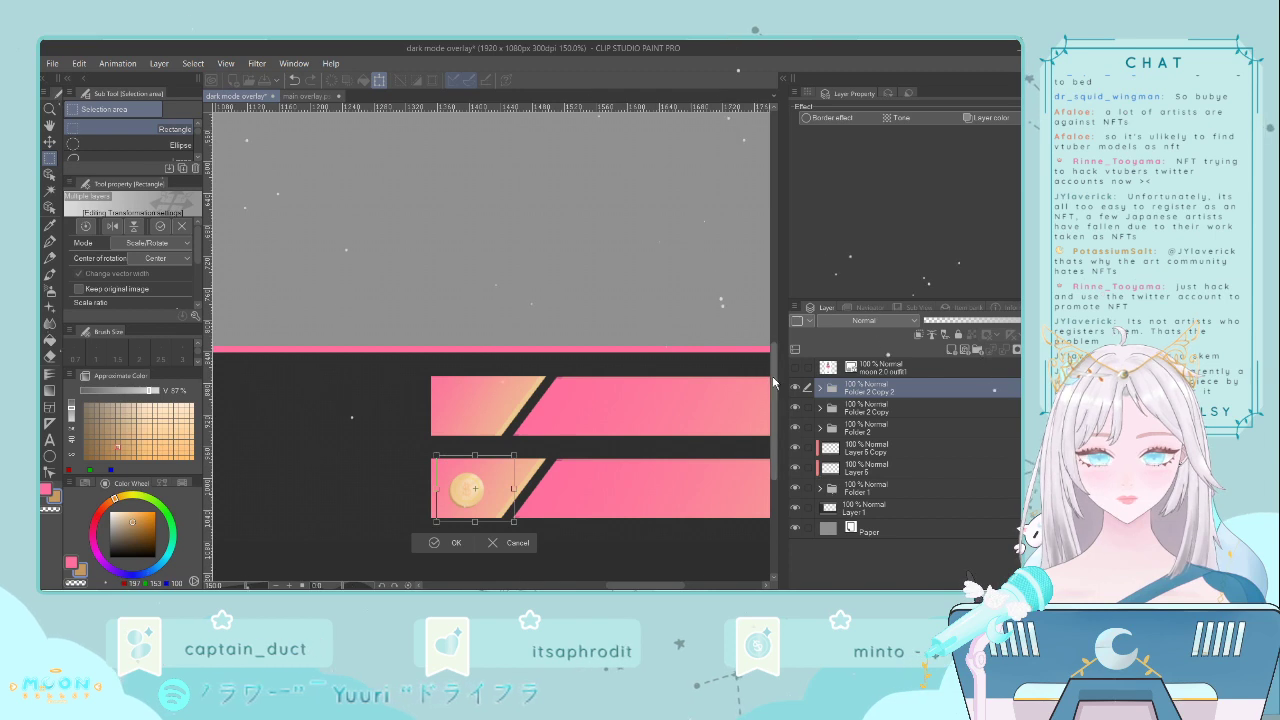
left_click_drag(773, 382, 773, 397)
key("Return")
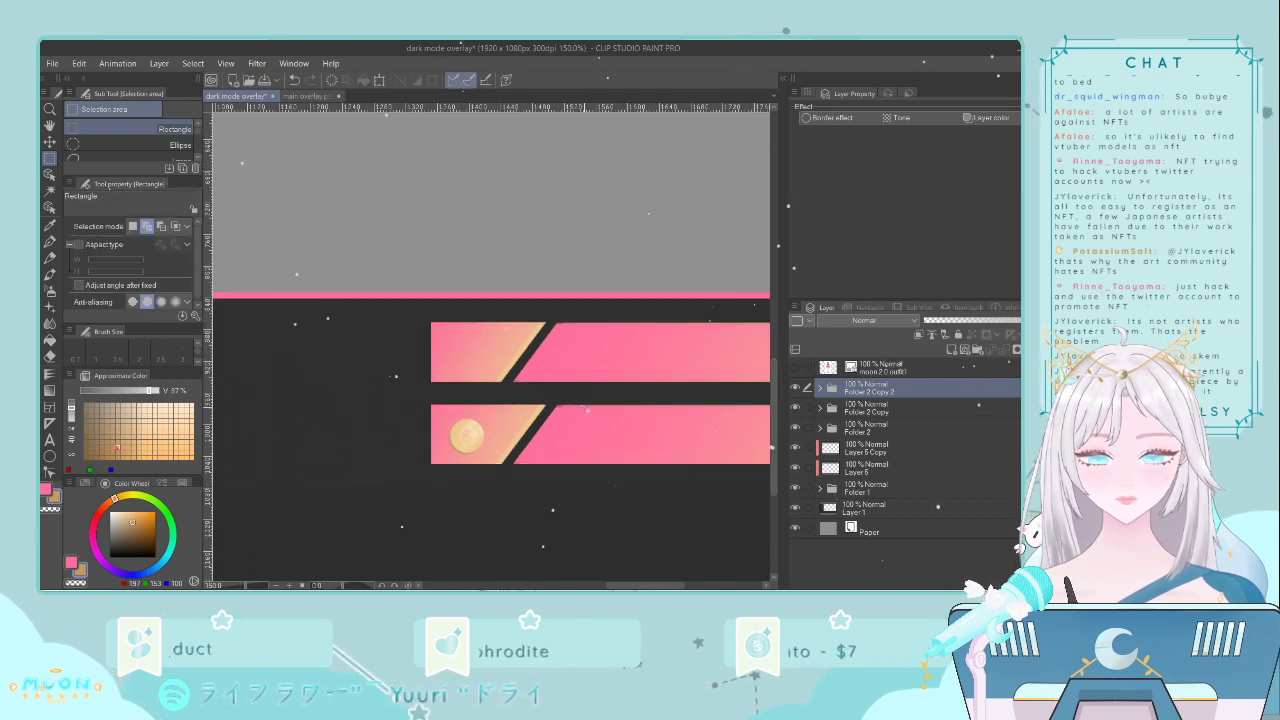
- Nudge the coin folder slightly upward to fine-tune its vertical position within the lower banner
key("ctrl+t")
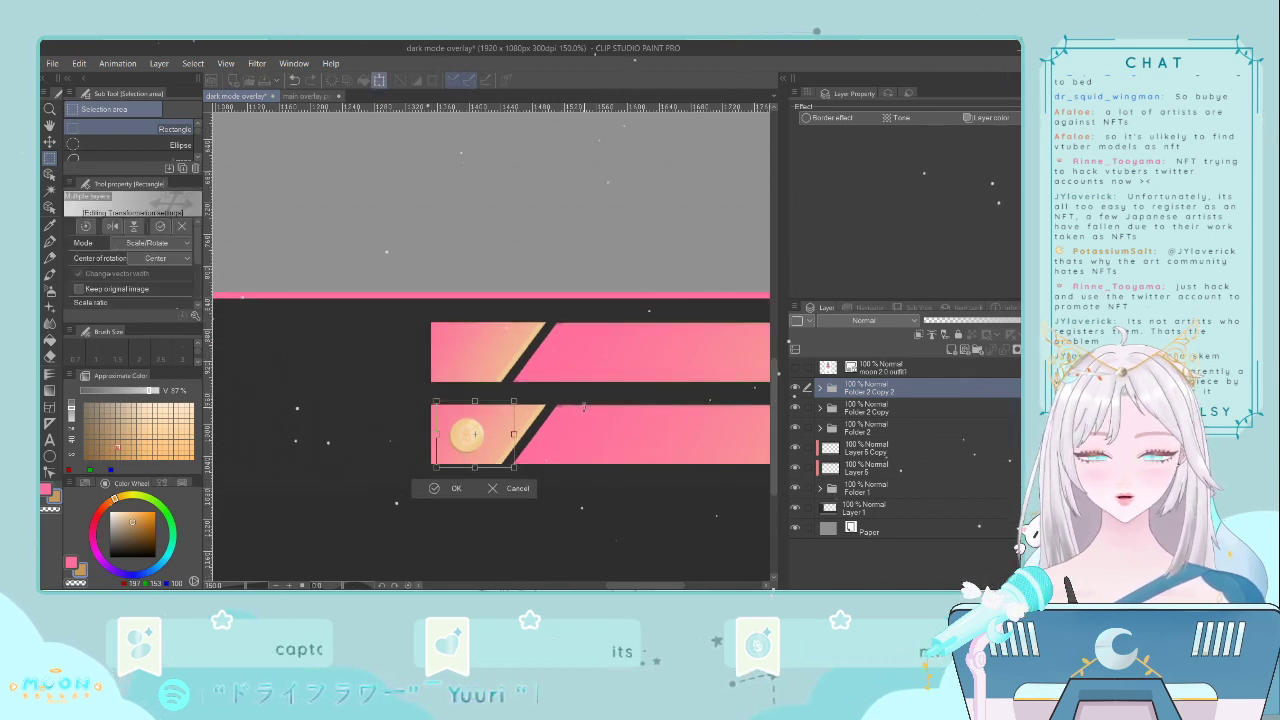
key("Return")
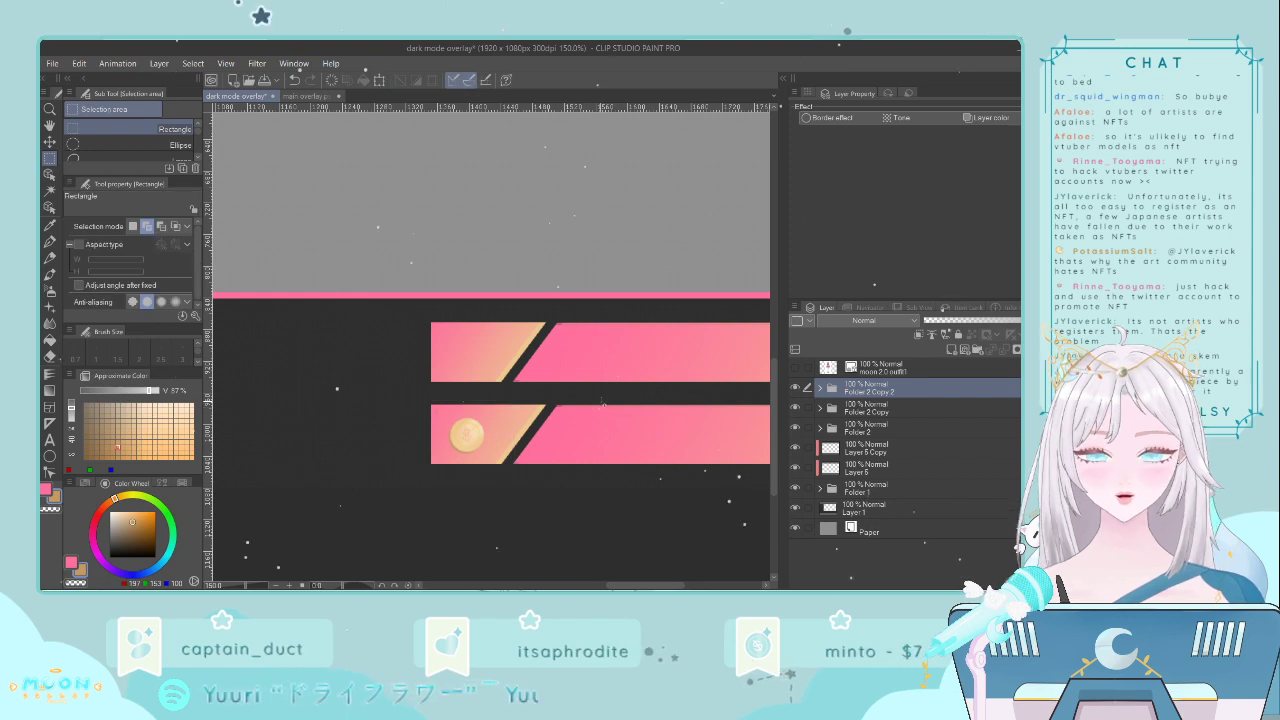
key("ctrl+t")
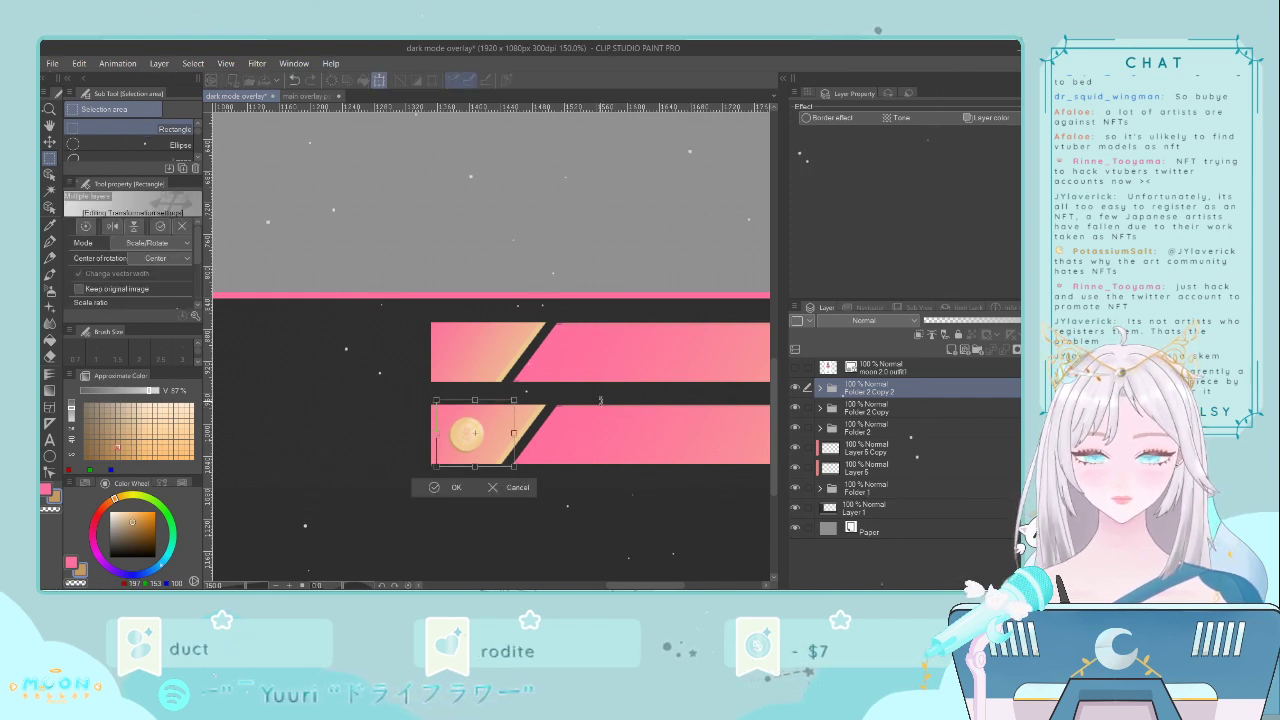
key("Return")
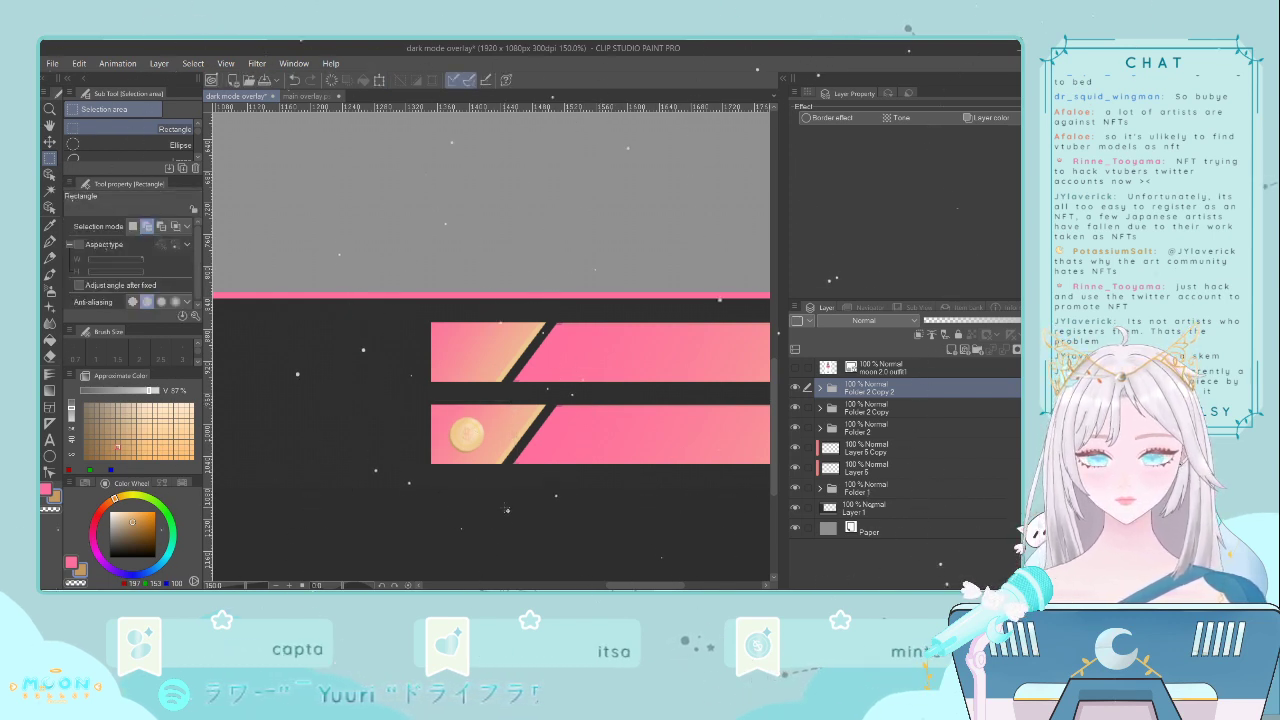
key("ctrl+t")
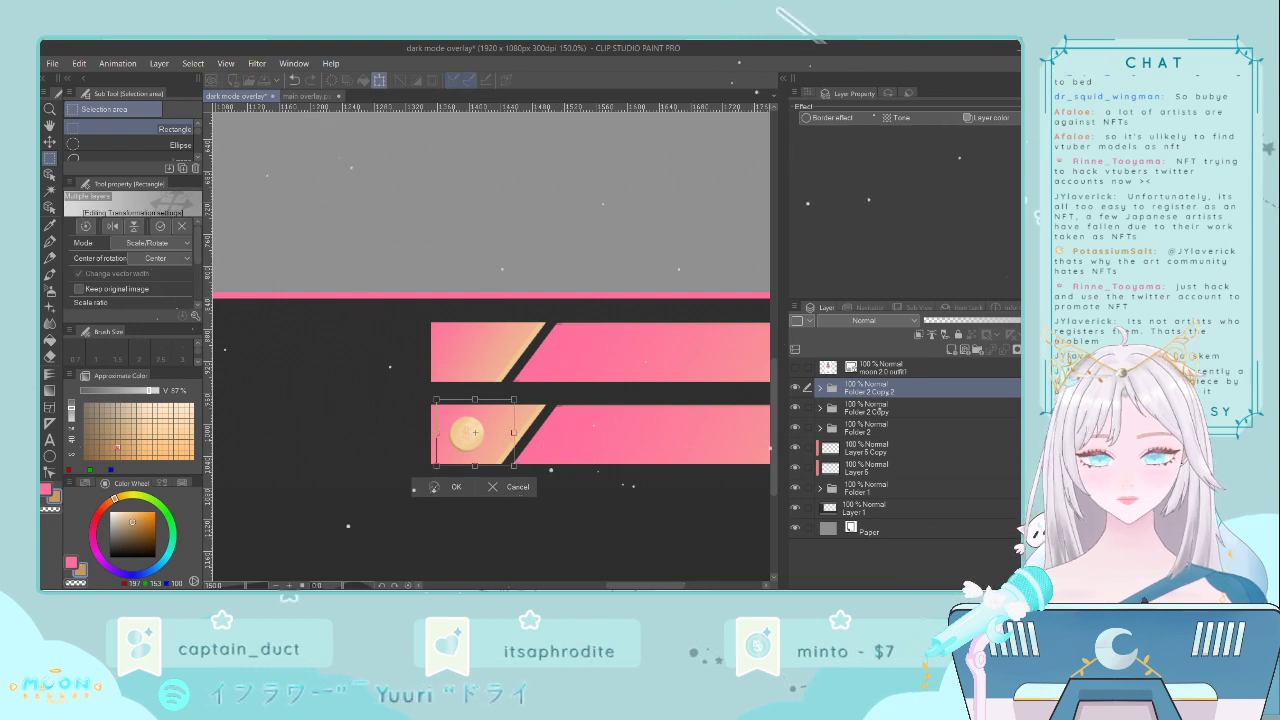
left_click(427, 486)
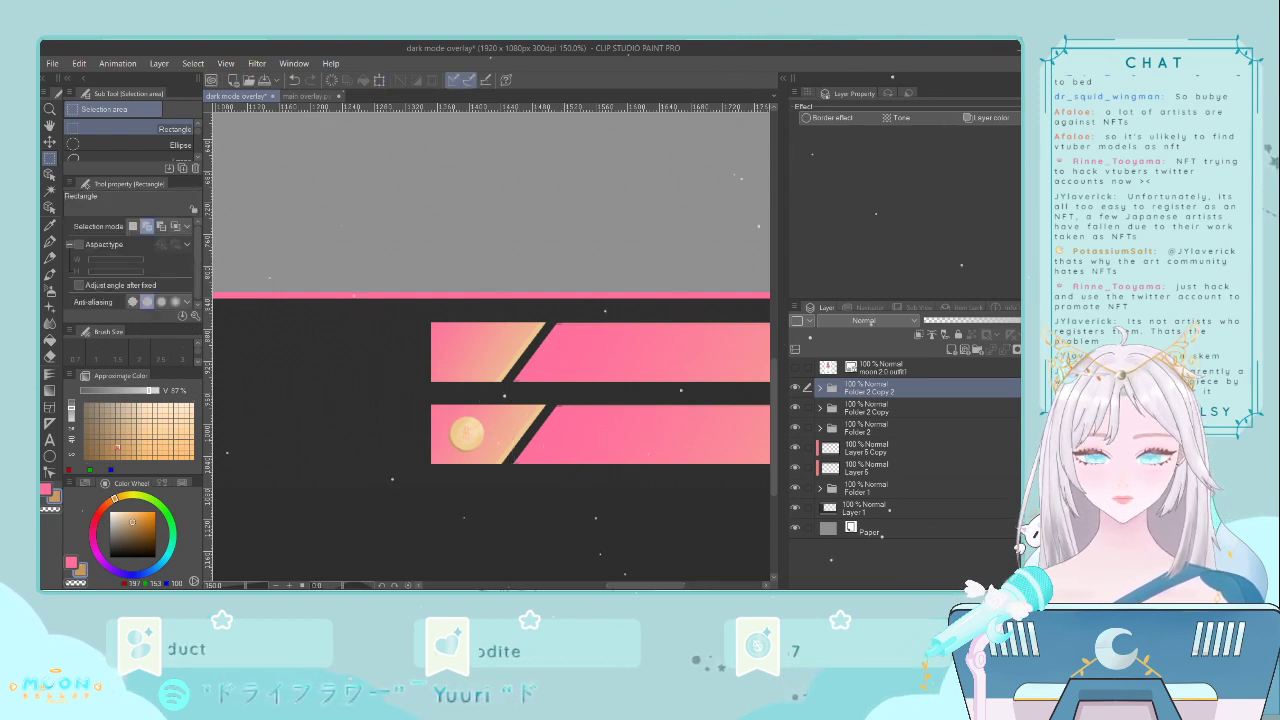
- Rename the coin's folder, Folder 2 Copy 2, as donation
scroll(590, 488, "down", 2)
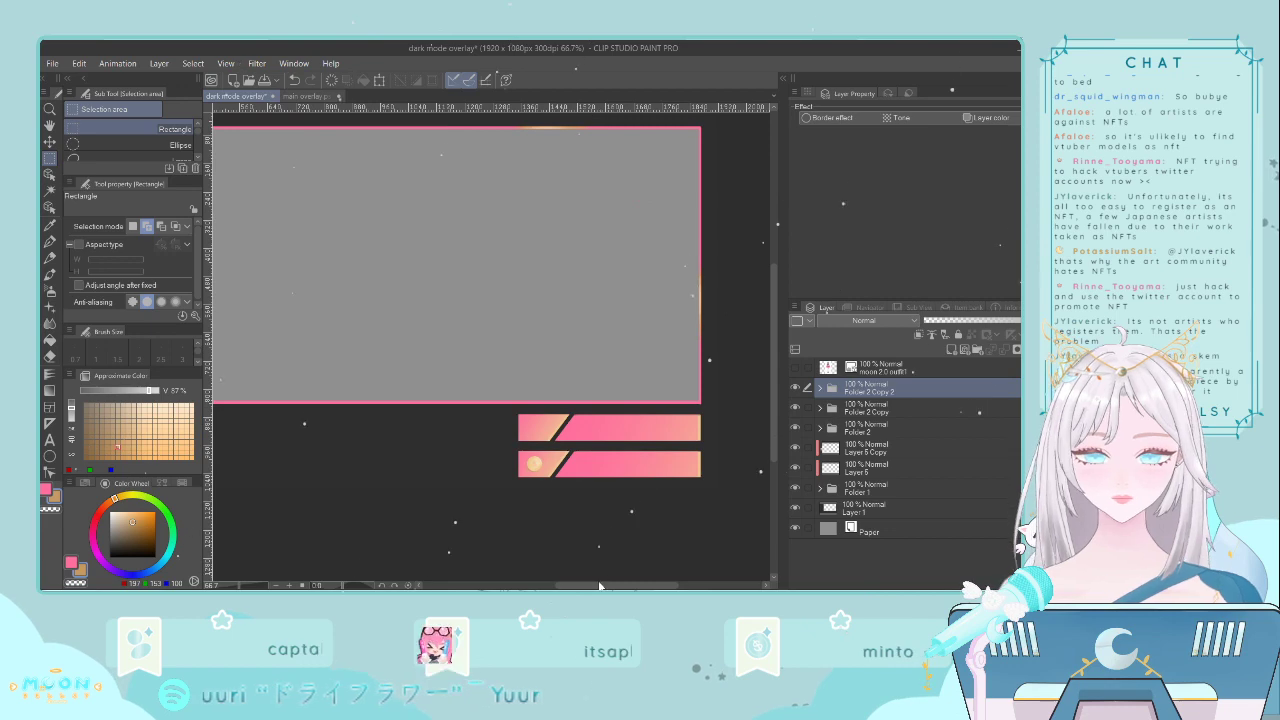
left_click_drag(600, 586, 590, 586)
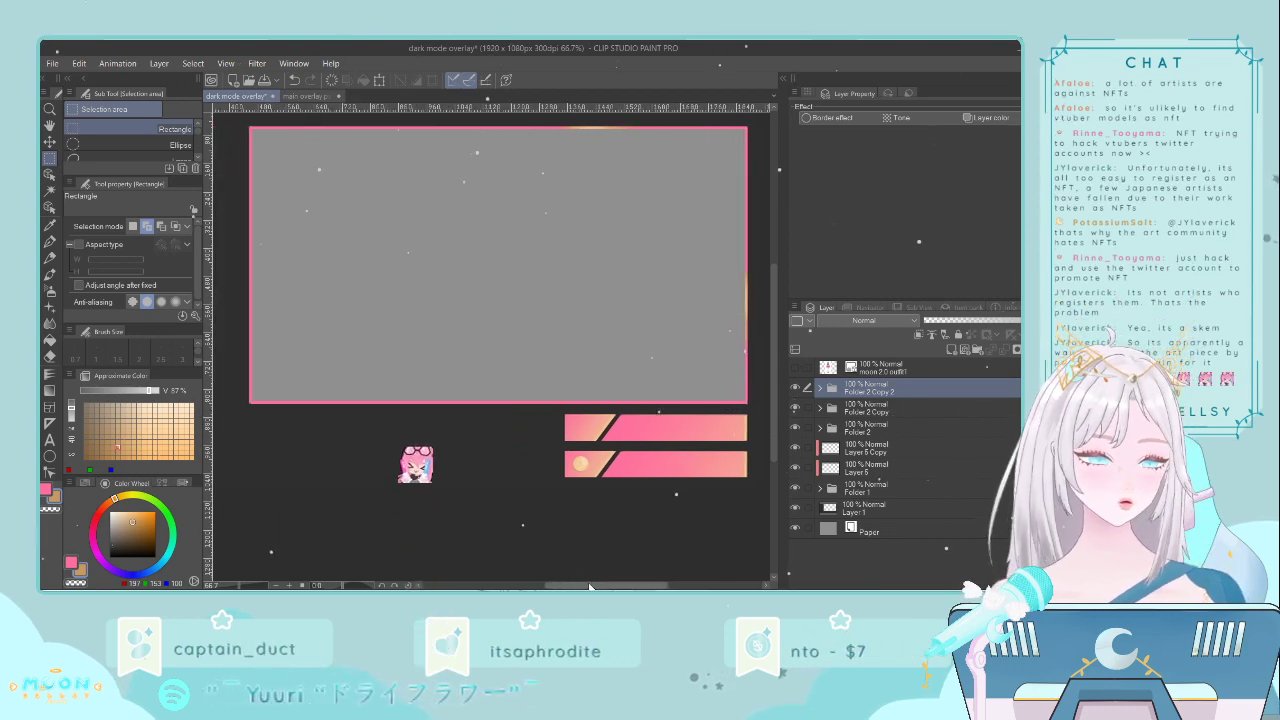
scroll(584, 483, "up", 3)
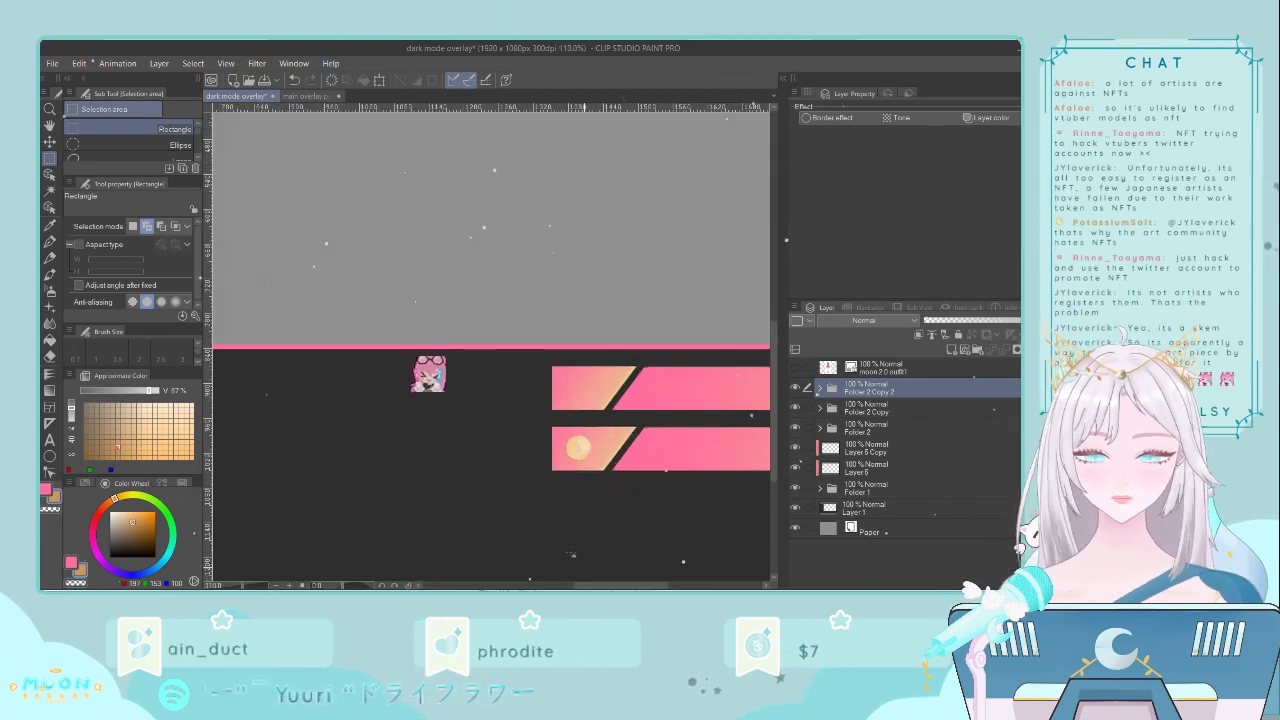
left_click(285, 95)
left_click(232, 97)
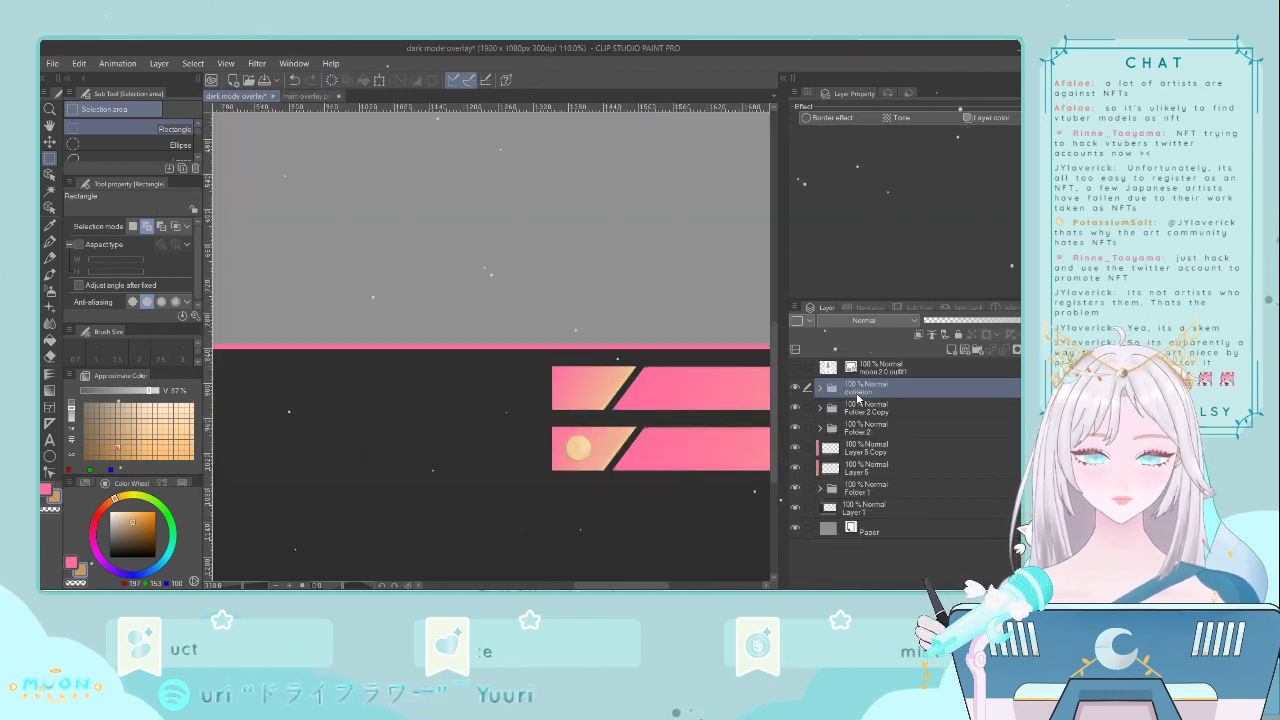
- Rename the banner folders, Folder 2 Copy as donation bg and Folder 2 as sub bg
left_click(795, 408)
left_click(795, 408)
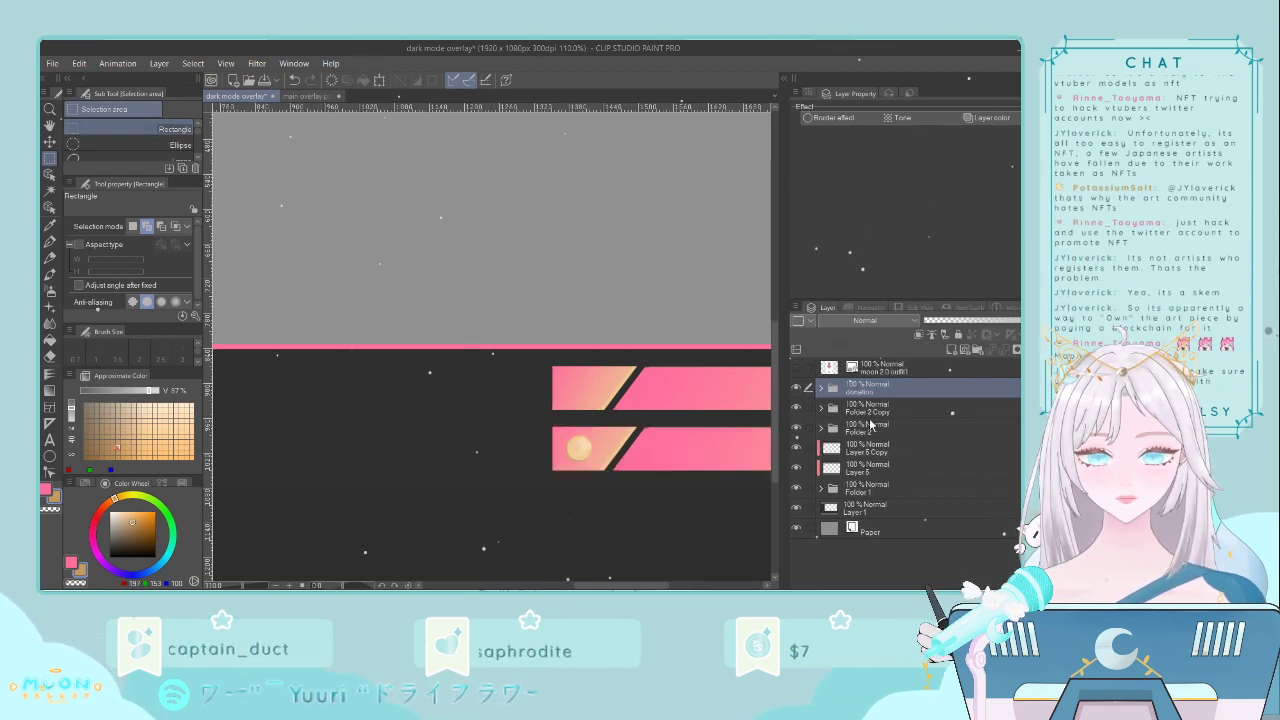
left_click(868, 410)
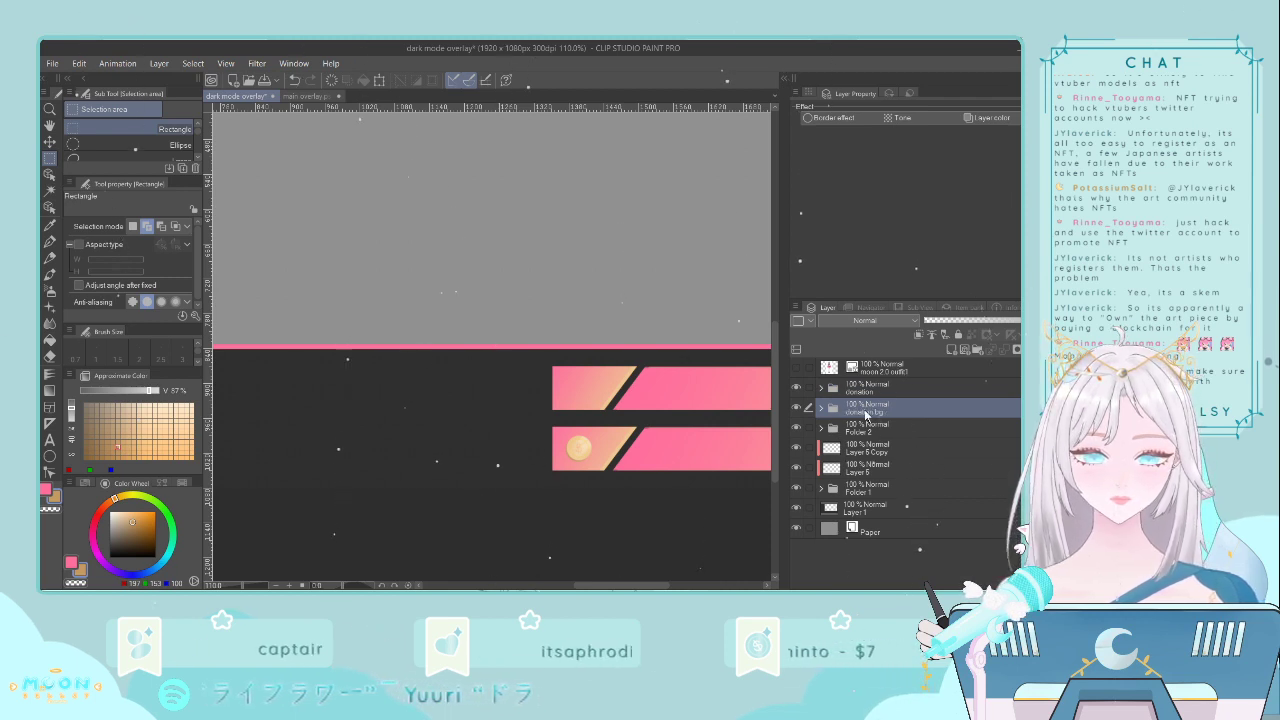
left_click(868, 430)
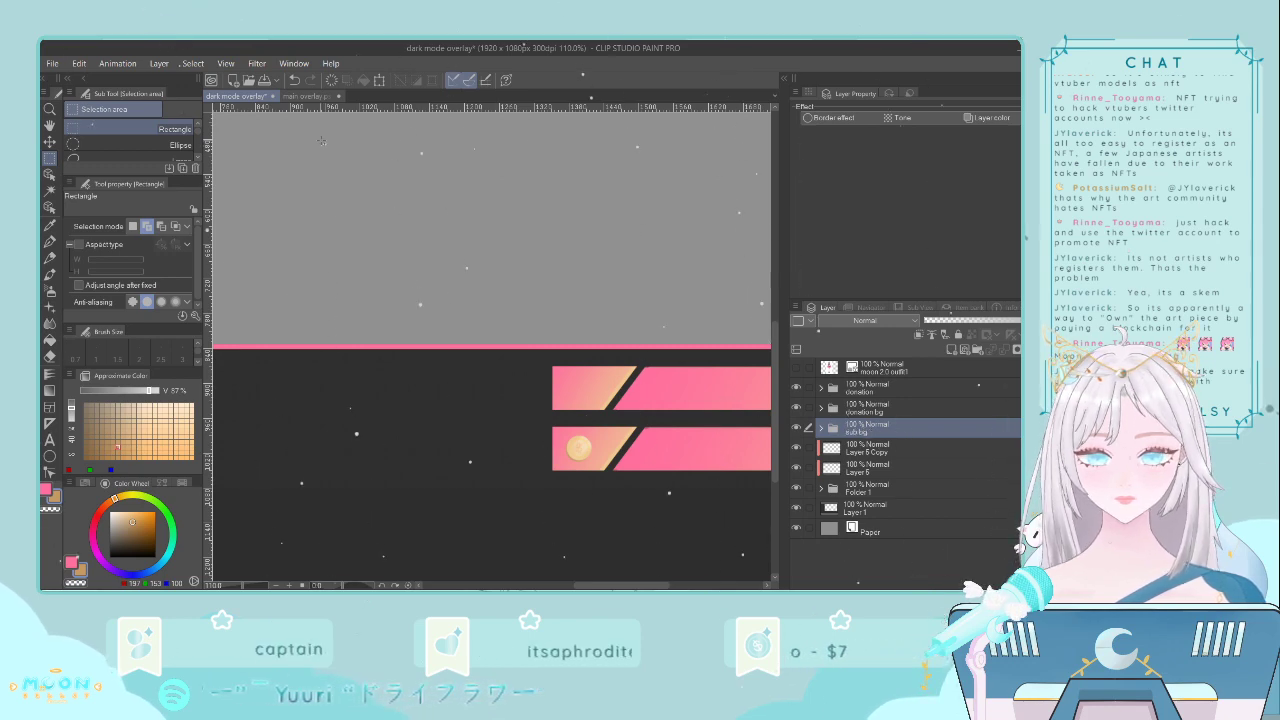
- In the main overlay document, open the subscriber folder and copy its heart badge folder, Folder 2 Copy
left_click(310, 99)
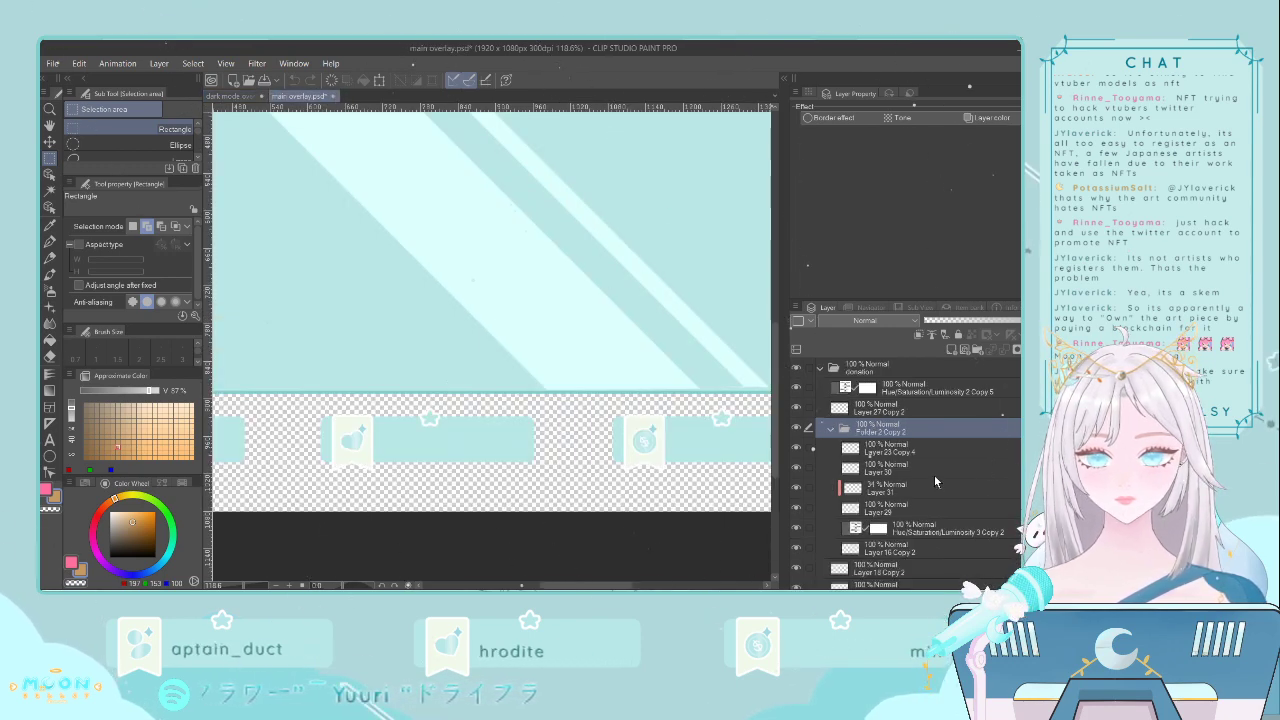
left_click(830, 428)
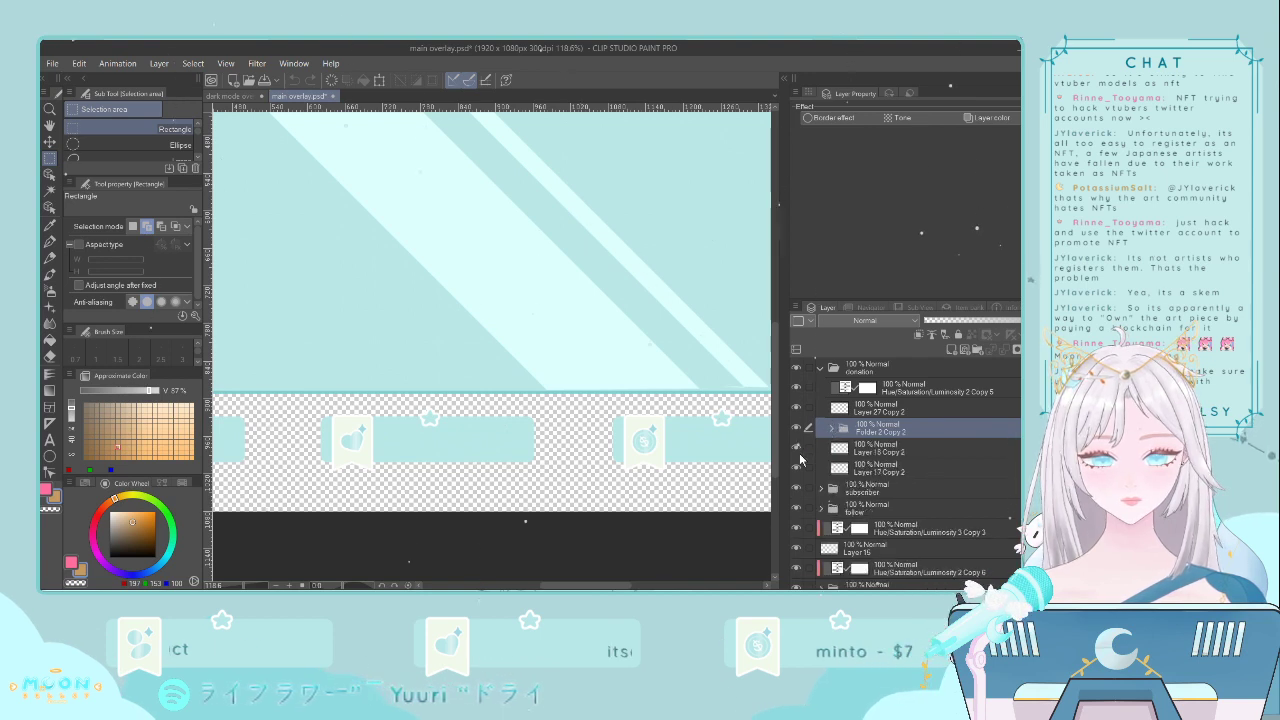
left_click(820, 368)
left_click(821, 388)
scroll(860, 400, "down", 2)
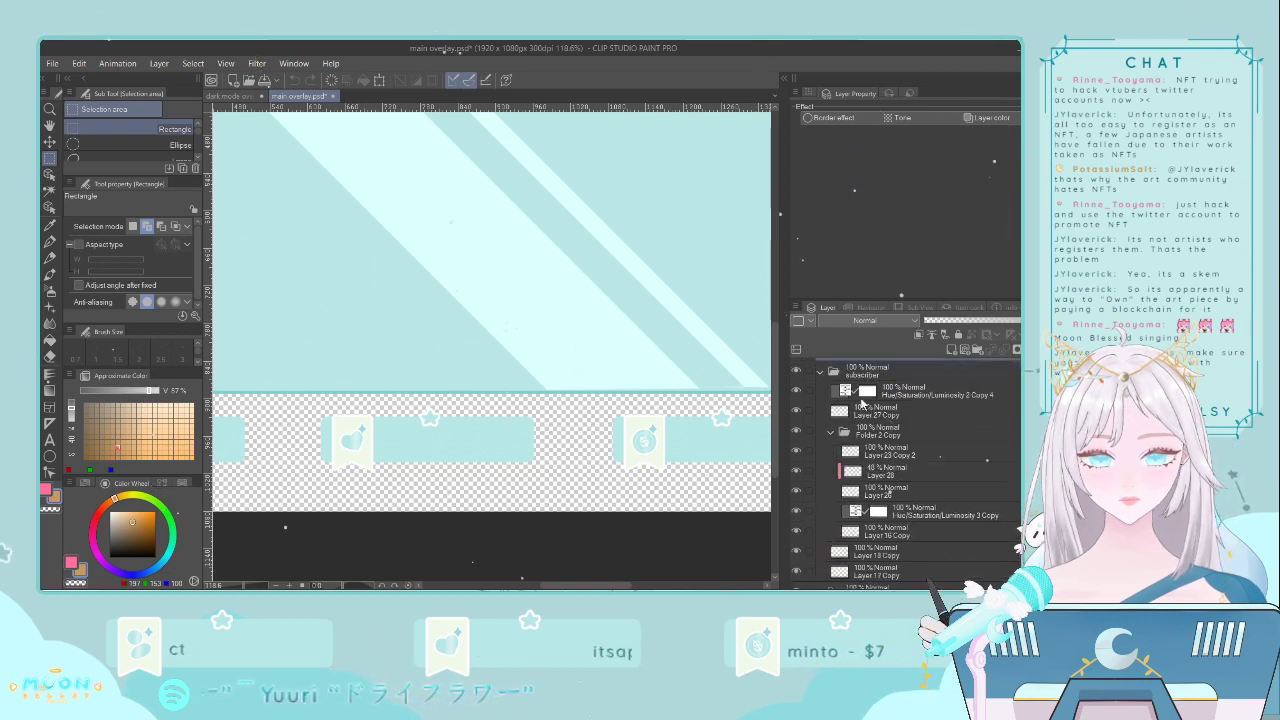
left_click(889, 421)
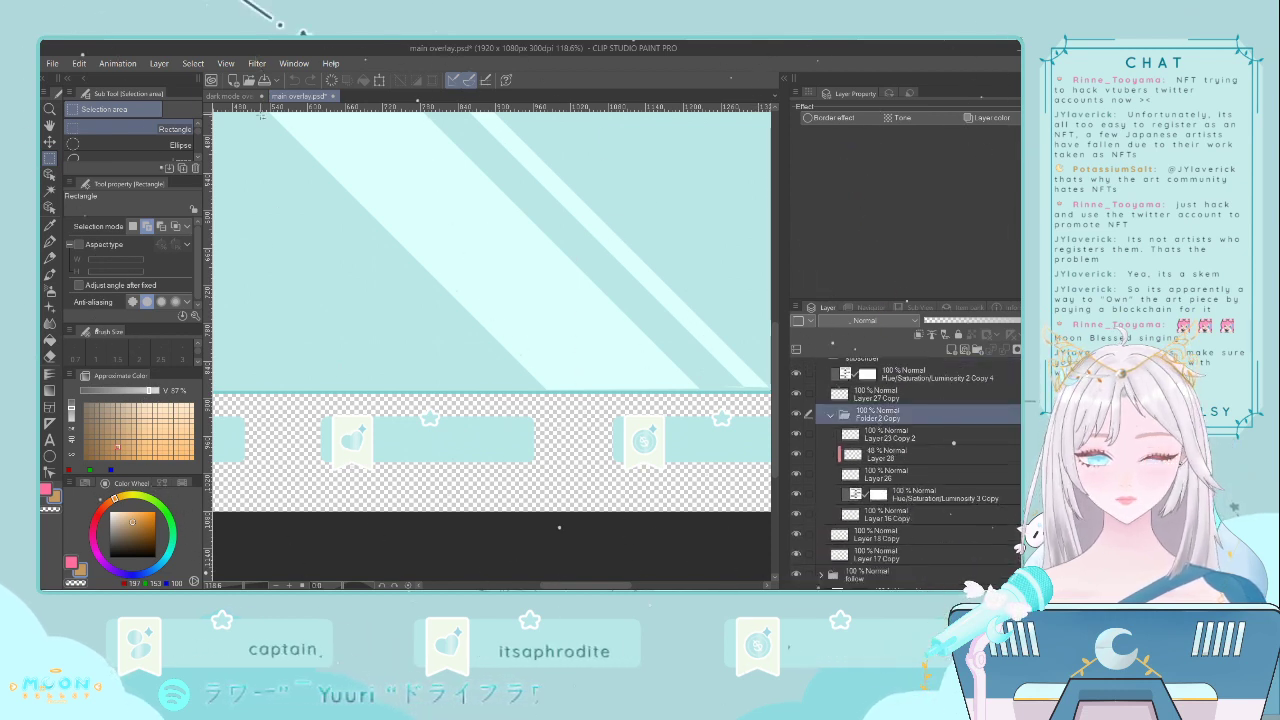
- Paste the copied heart badge folder into the dark mode overlay document, directly above the sub bg folder
left_click(230, 96)
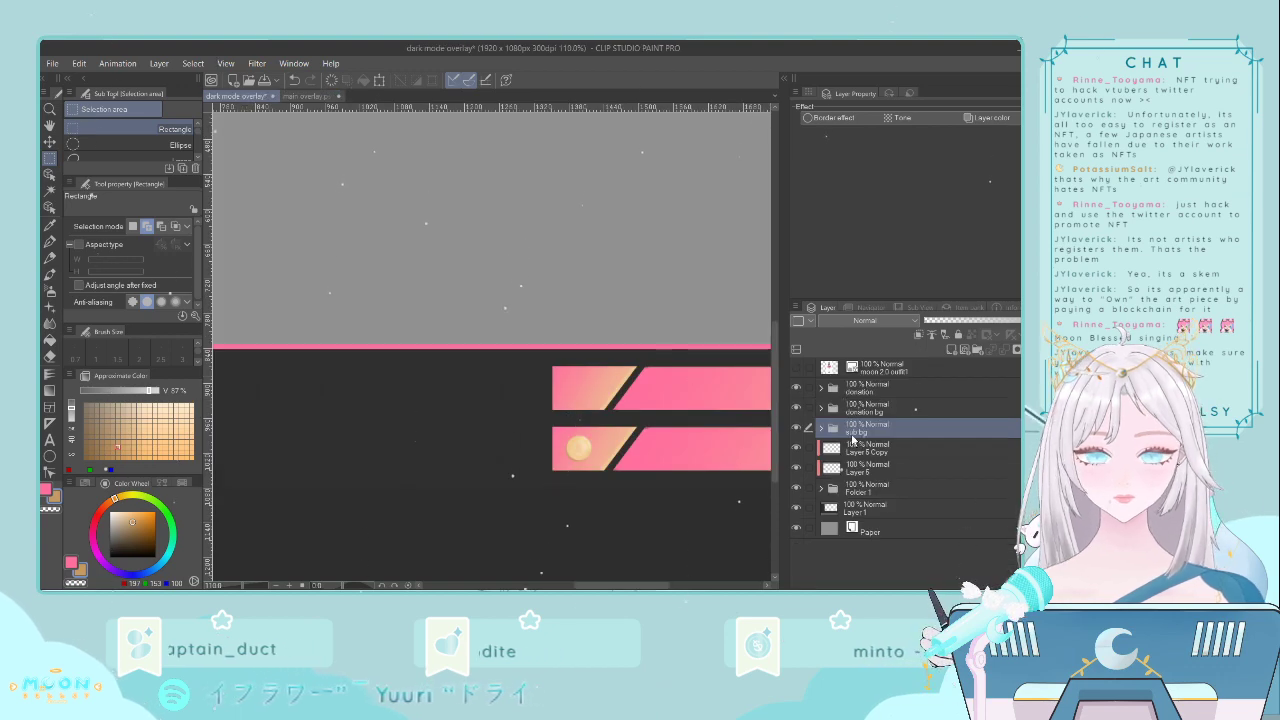
key("ctrl+v")
key("ctrl+minus")
key("ctrl+minus")
key("ctrl+minus")
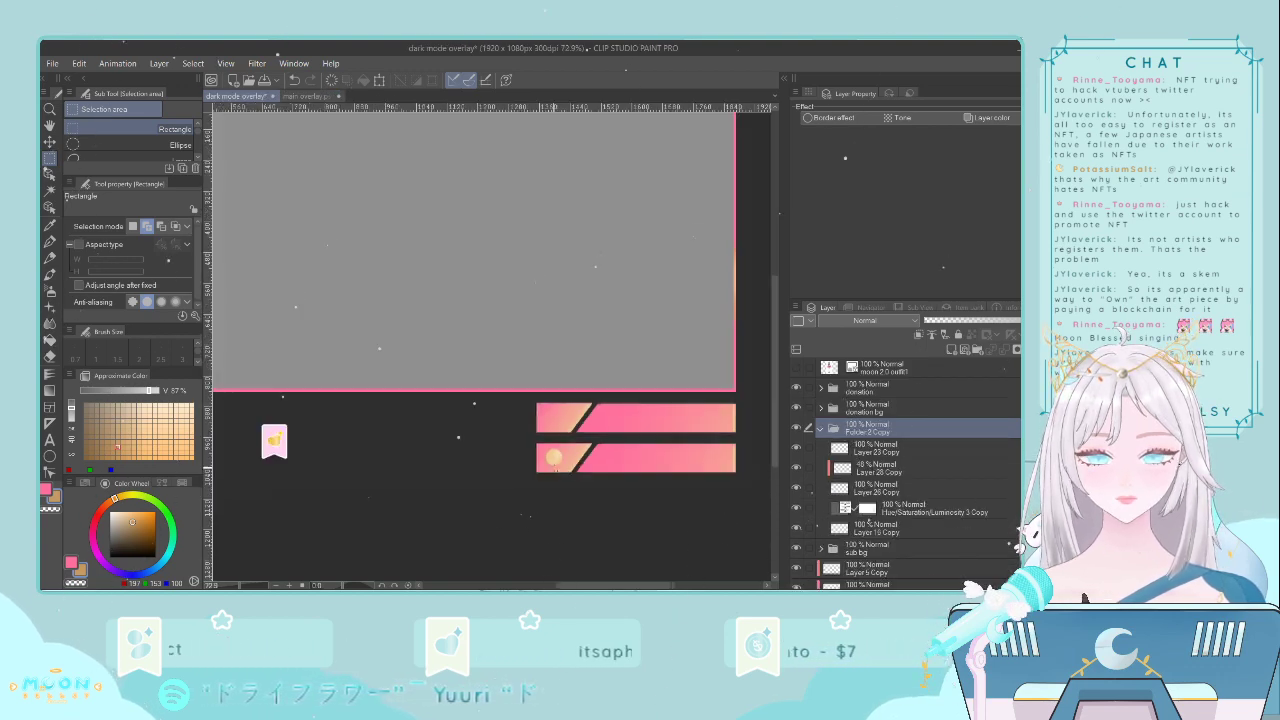
- Move the pasted heart badge onto the gold-tinted end section of the upper banner
key("ctrl+t")
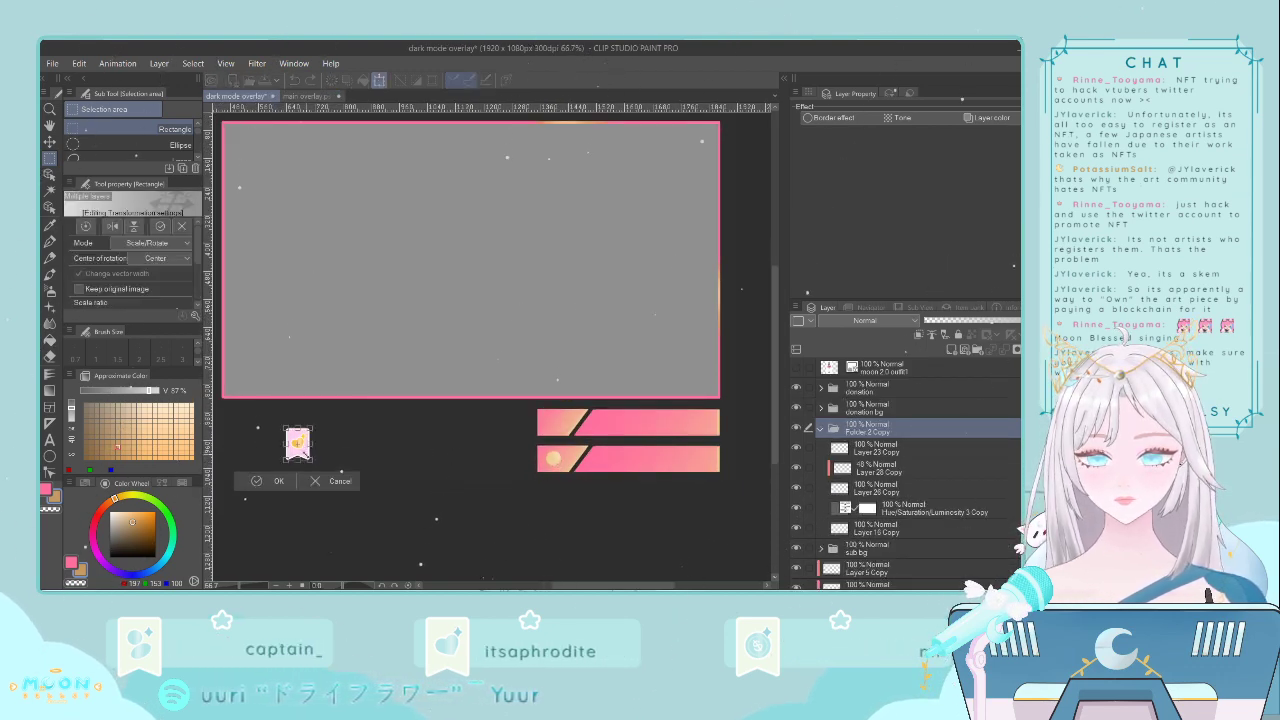
left_click_drag(300, 445, 554, 425)
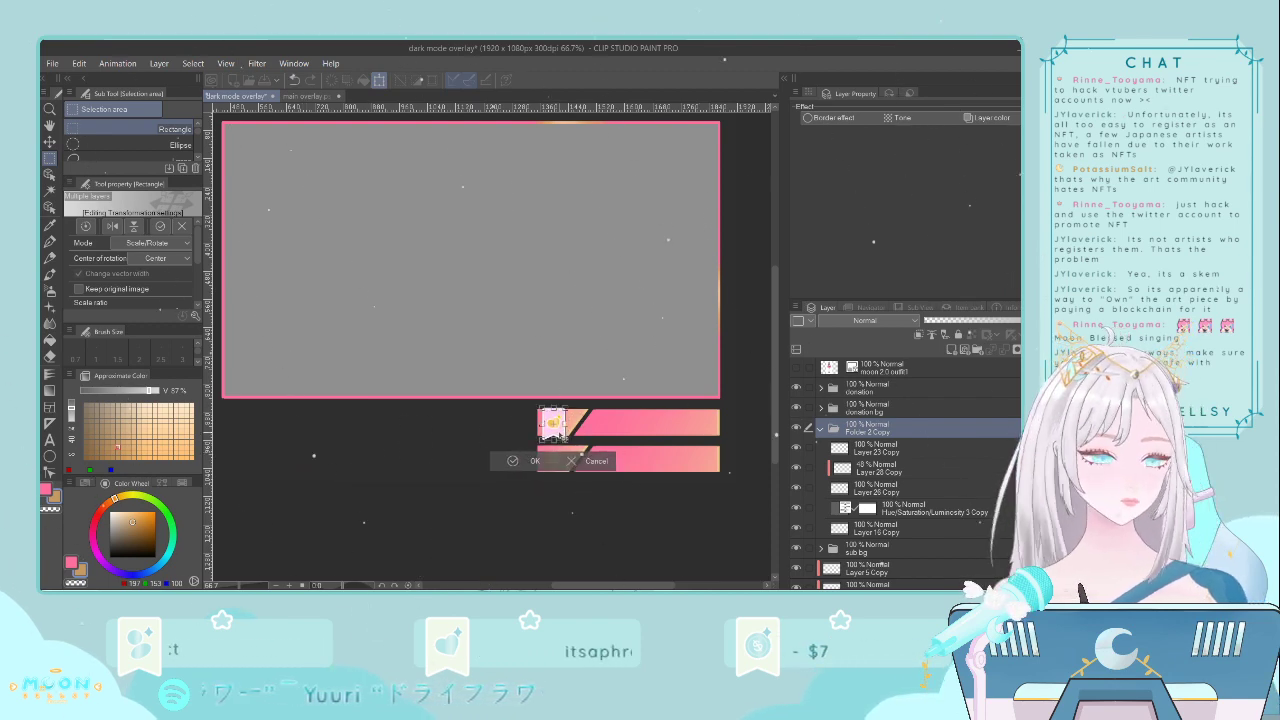
key("Return")
scroll(556, 433, "up", 8)
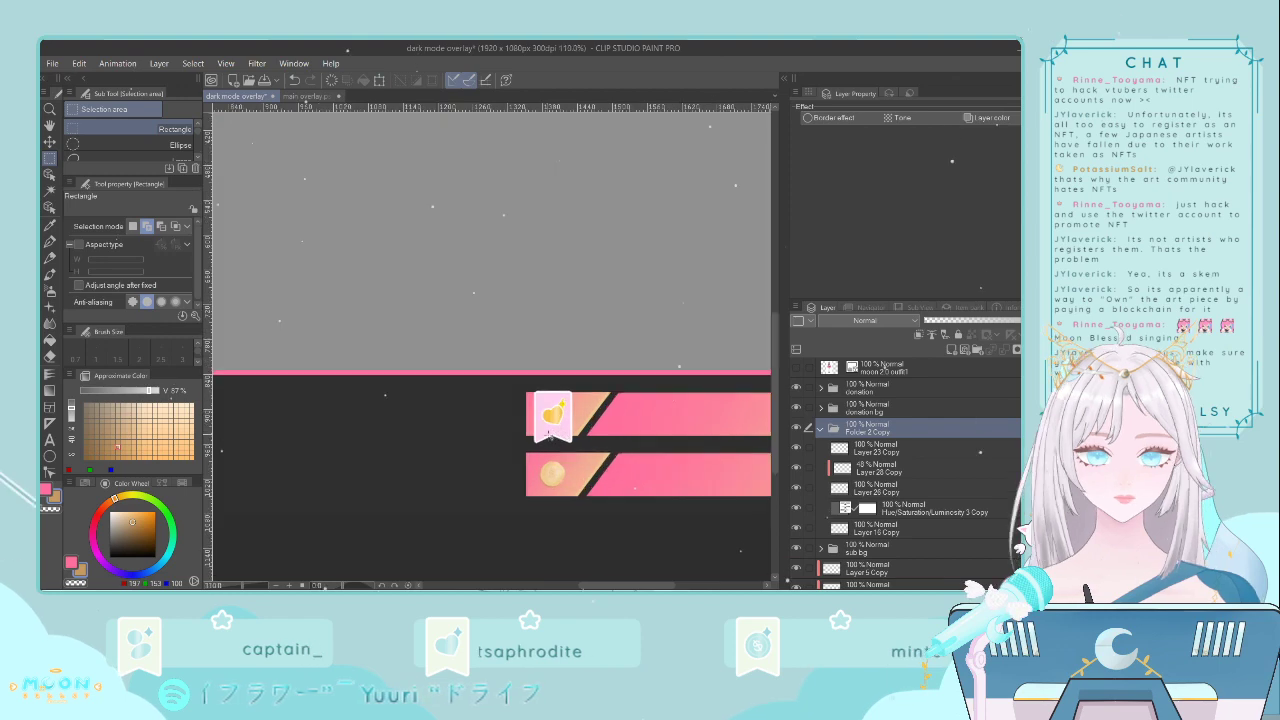
- Delete the badge's ribbon background layer and its Hue/Saturation/Luminosity 3 Copy correction layer, keeping the heart and sparkle
scroll(559, 443, "up", 2)
scroll(890, 470, "down", 2)
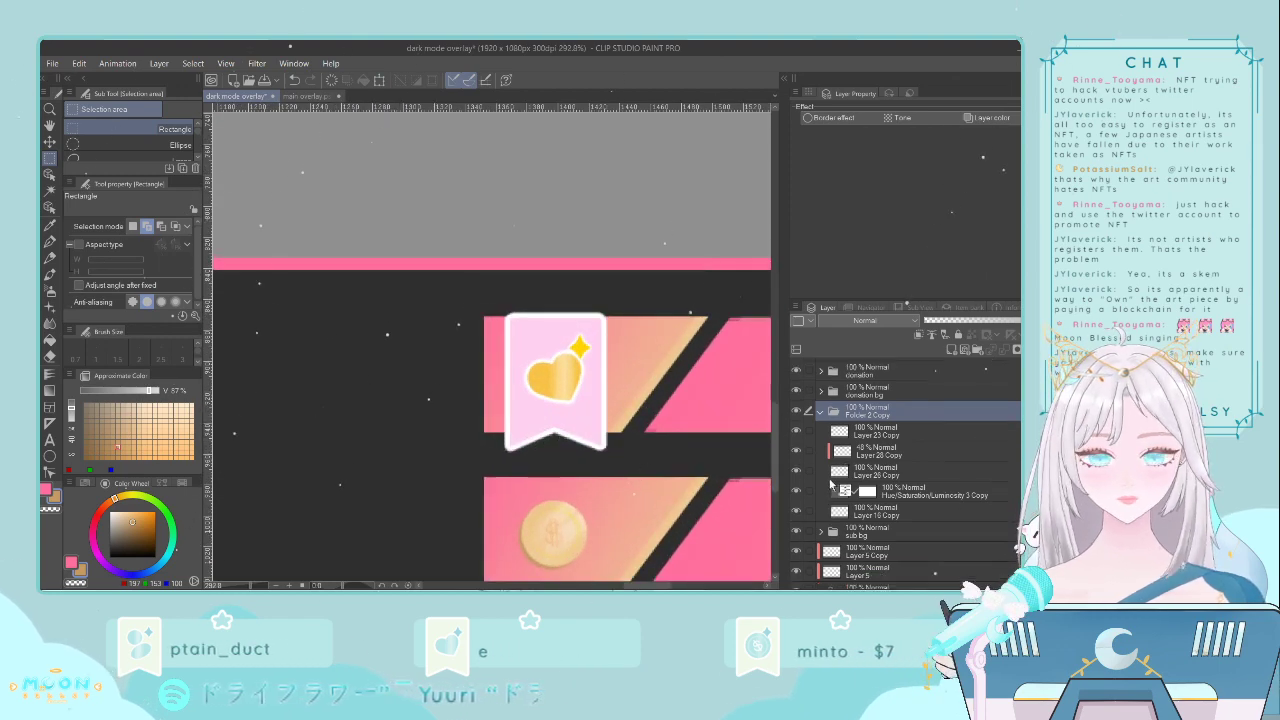
left_click(889, 478)
left_click(899, 463, "ctrl")
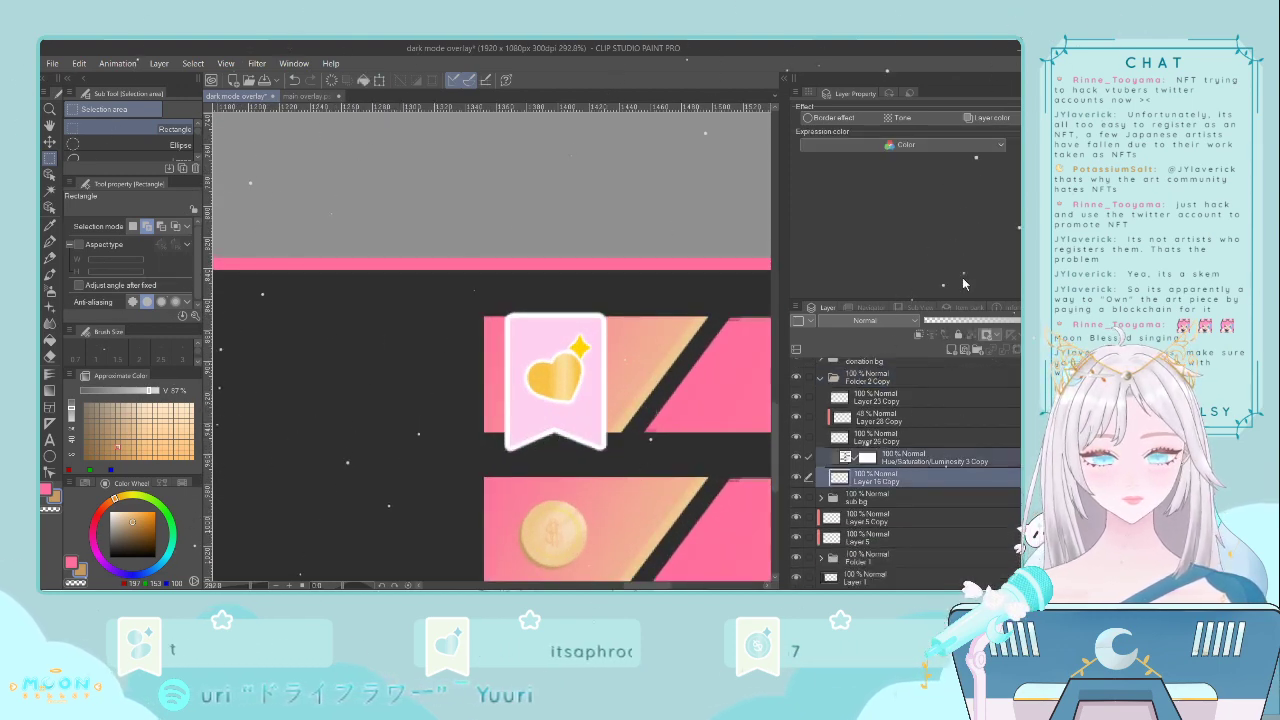
key("Delete")
scroll(646, 386, "down", 2)
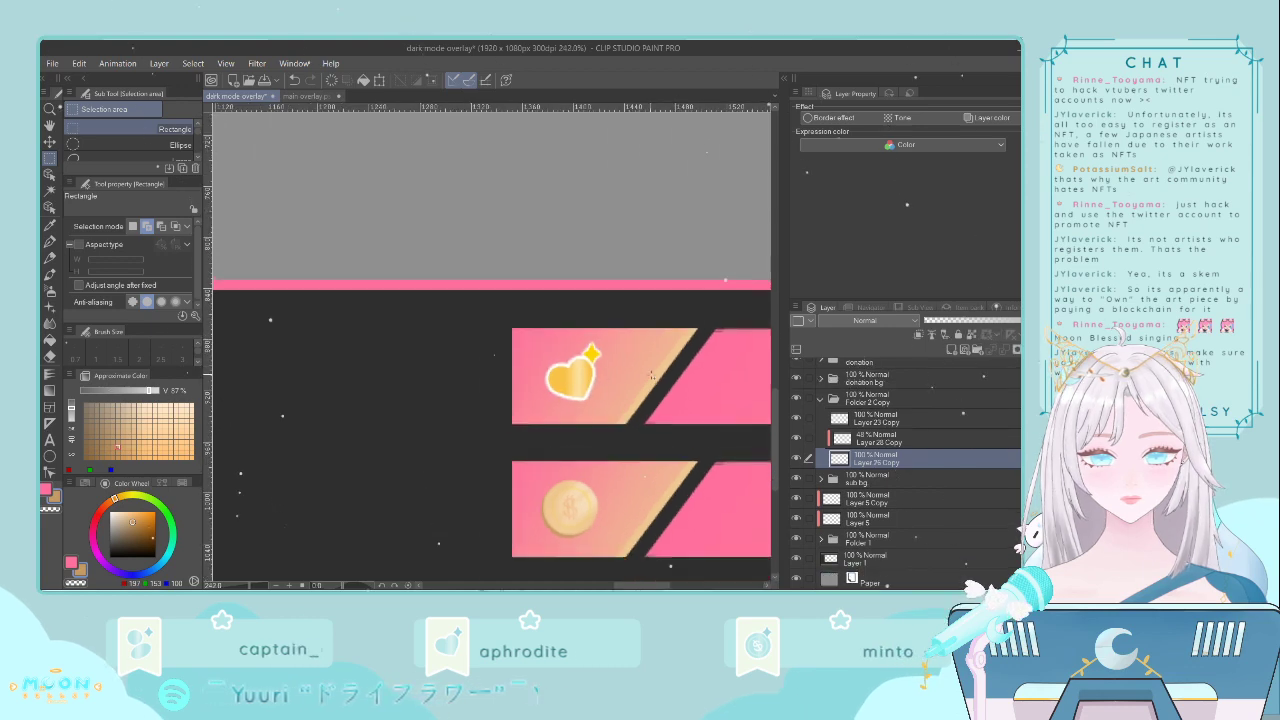
- Delete the sparkle layer, Layer 23 Copy, from the heart icon's folder
scroll(652, 372, "down", 10)
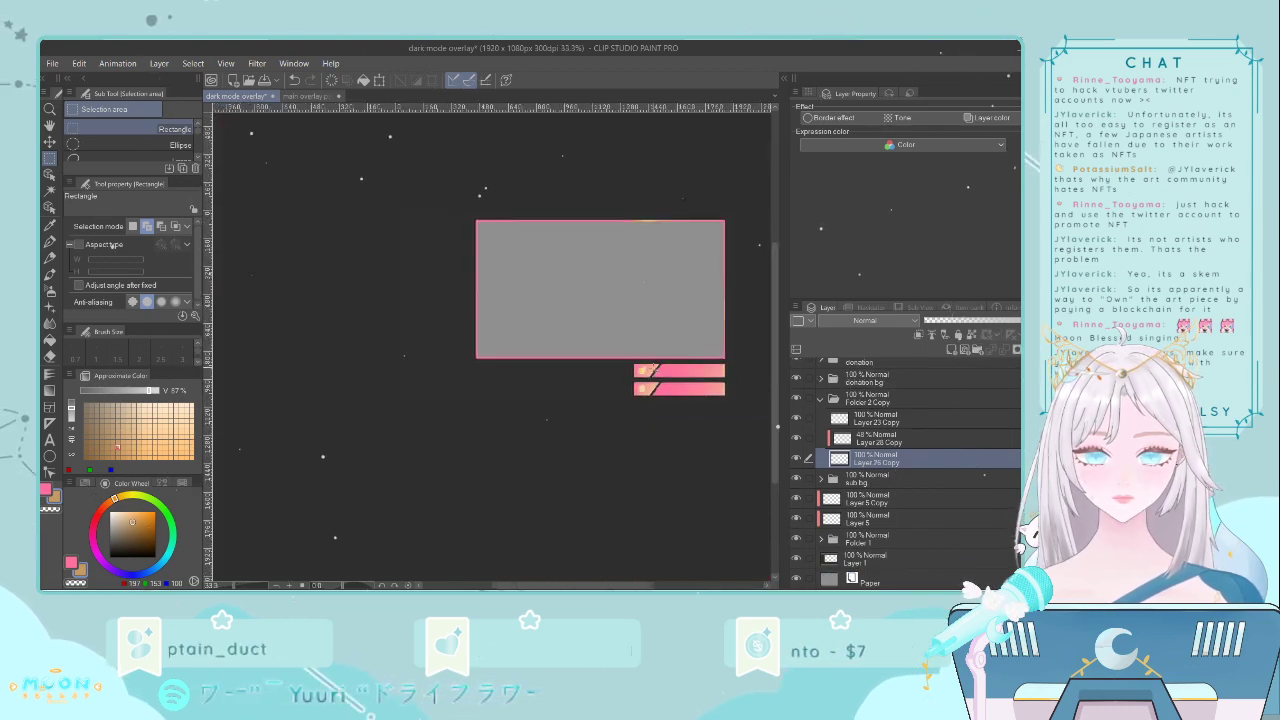
scroll(653, 370, "up", 3)
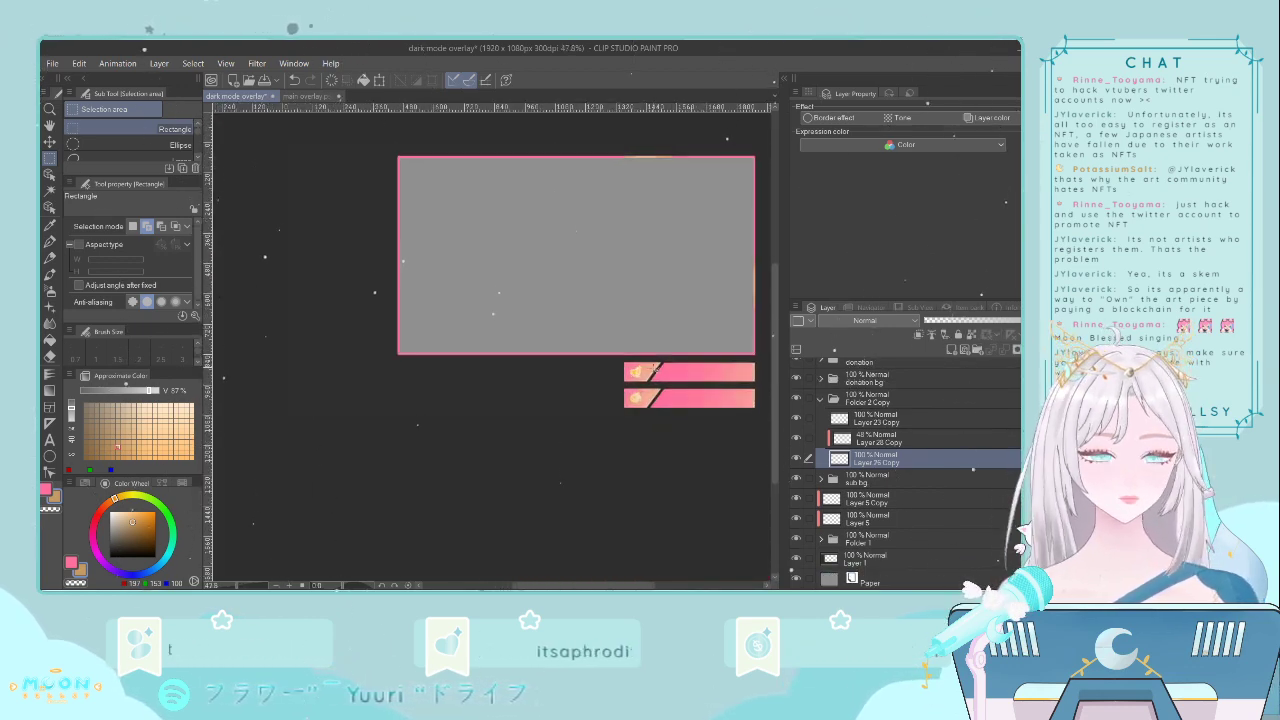
scroll(655, 370, "up", 9)
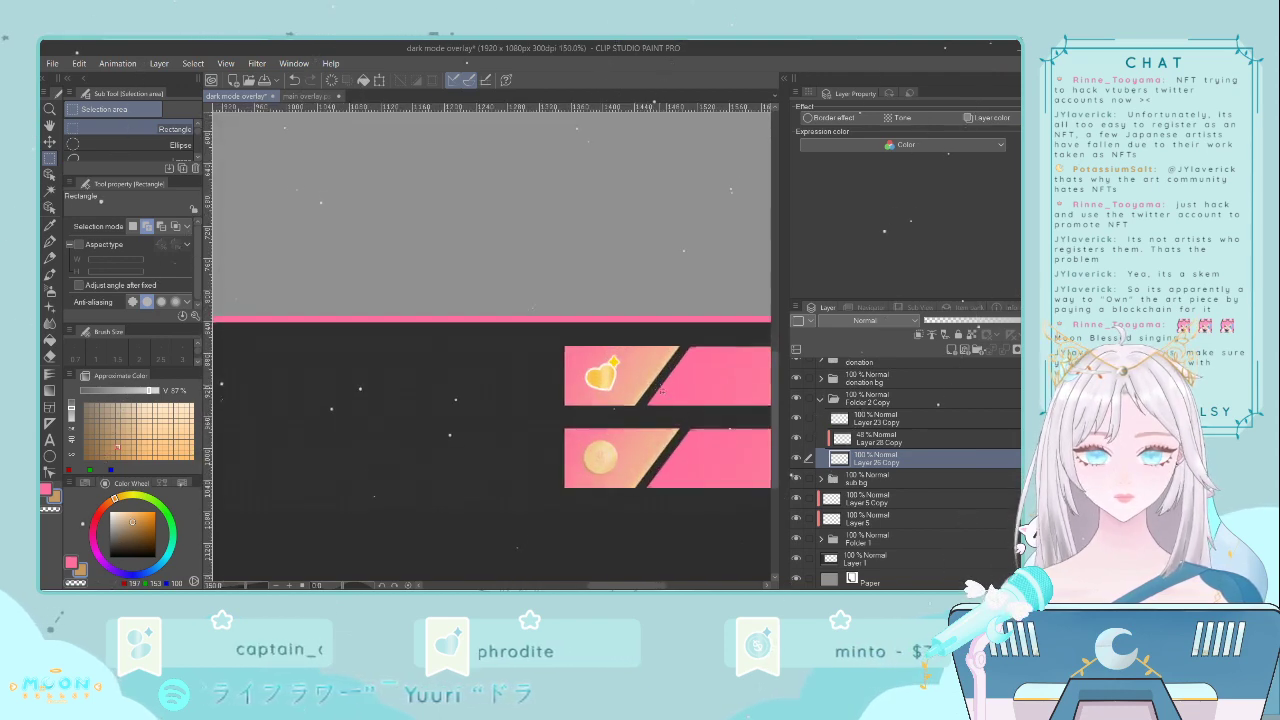
scroll(662, 390, "up", 4)
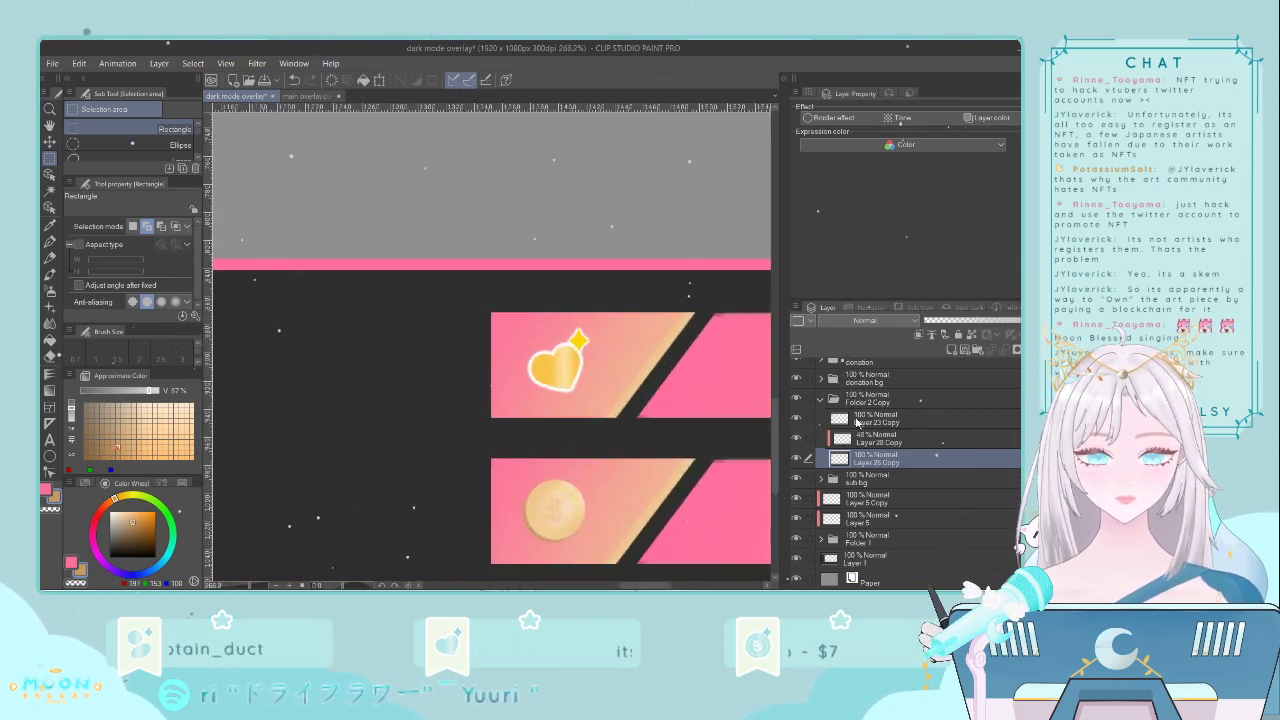
left_click(857, 421)
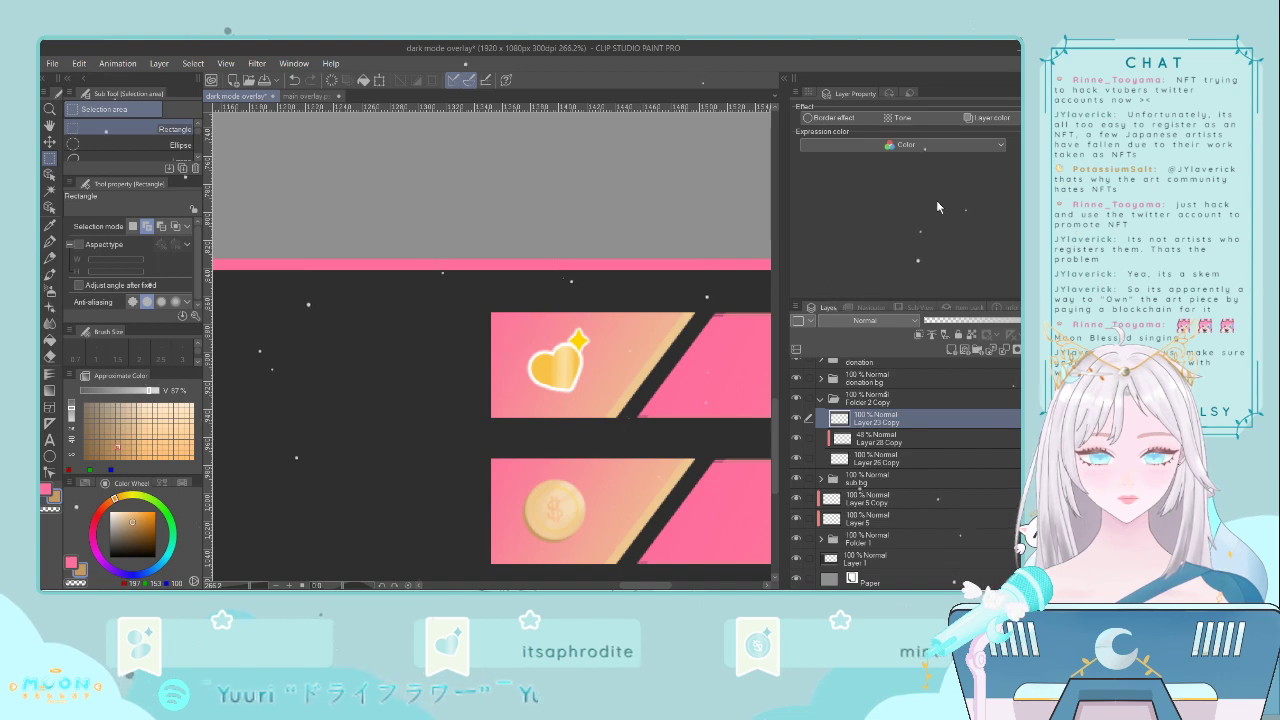
key("Delete")
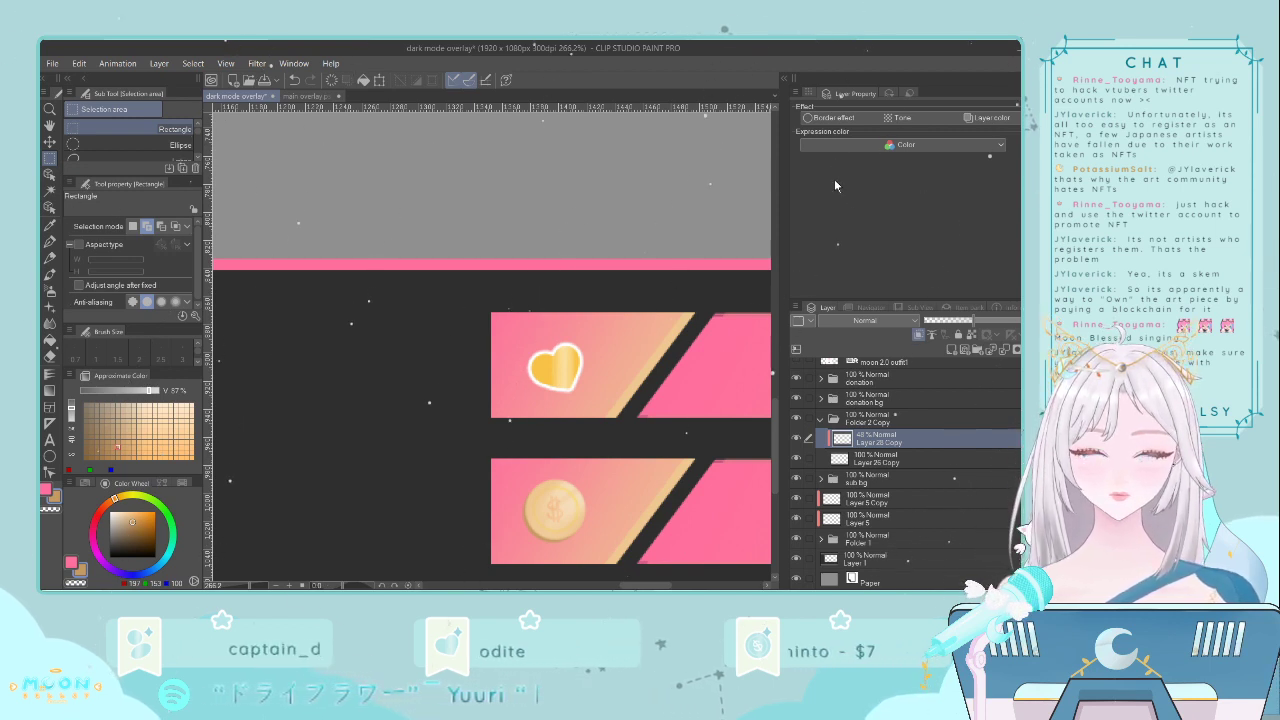
left_click(802, 444)
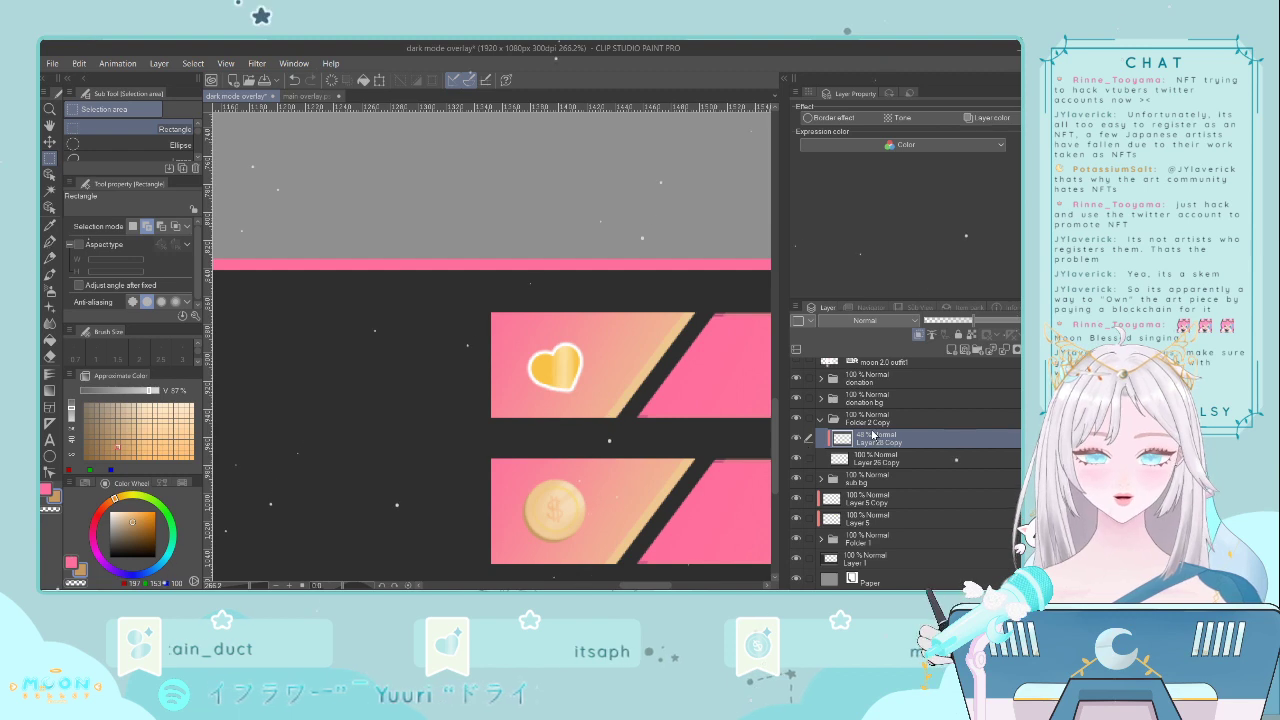
left_click(821, 420)
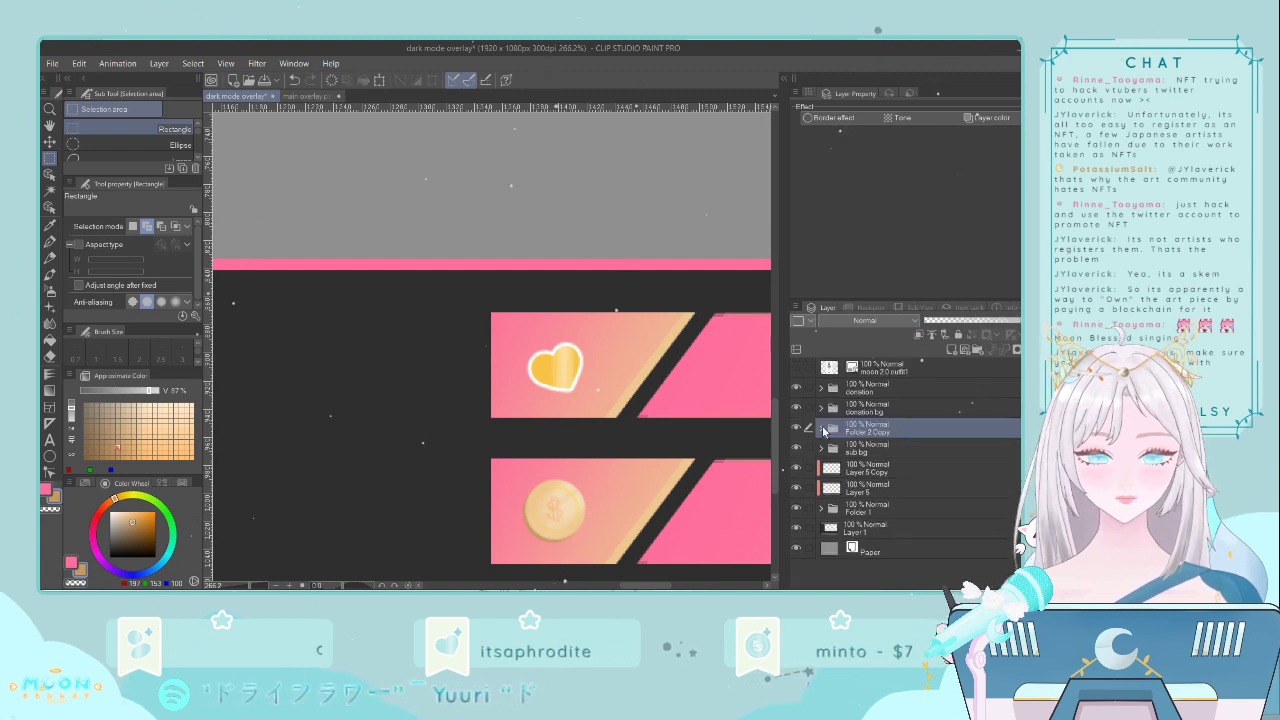
left_click(822, 429)
left_click(836, 458)
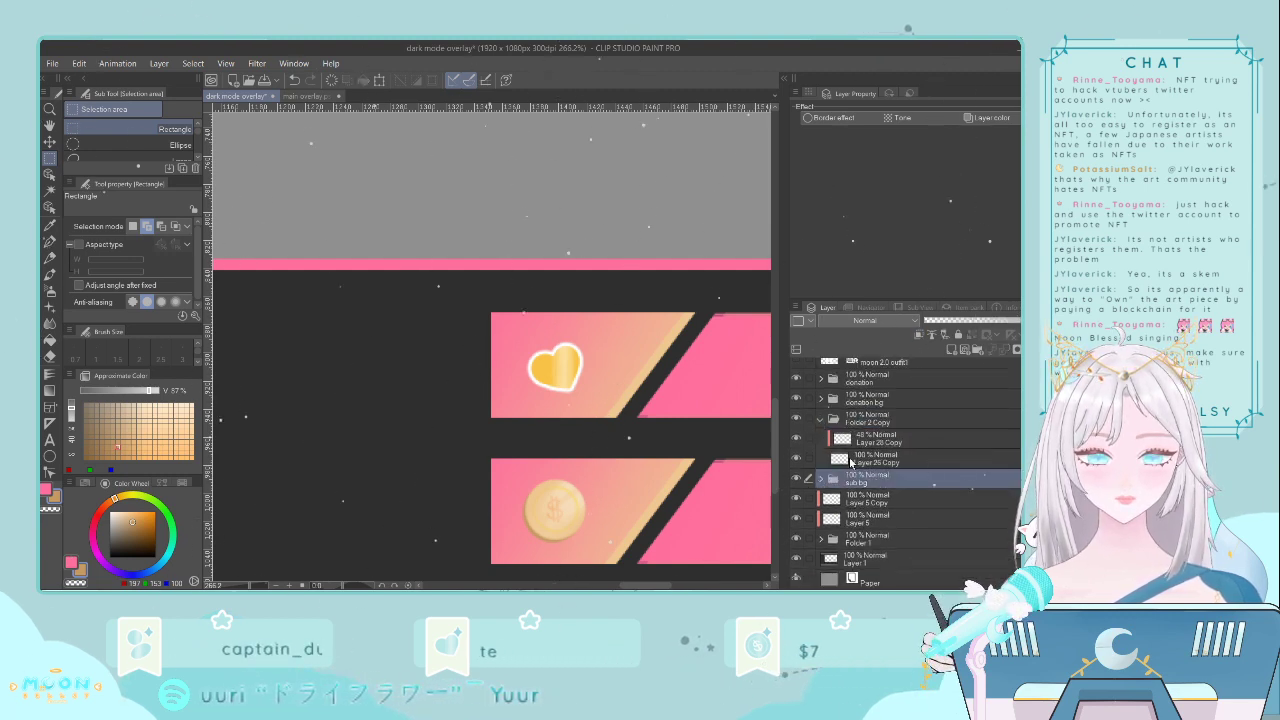
key("Delete")
key("ctrl+z")
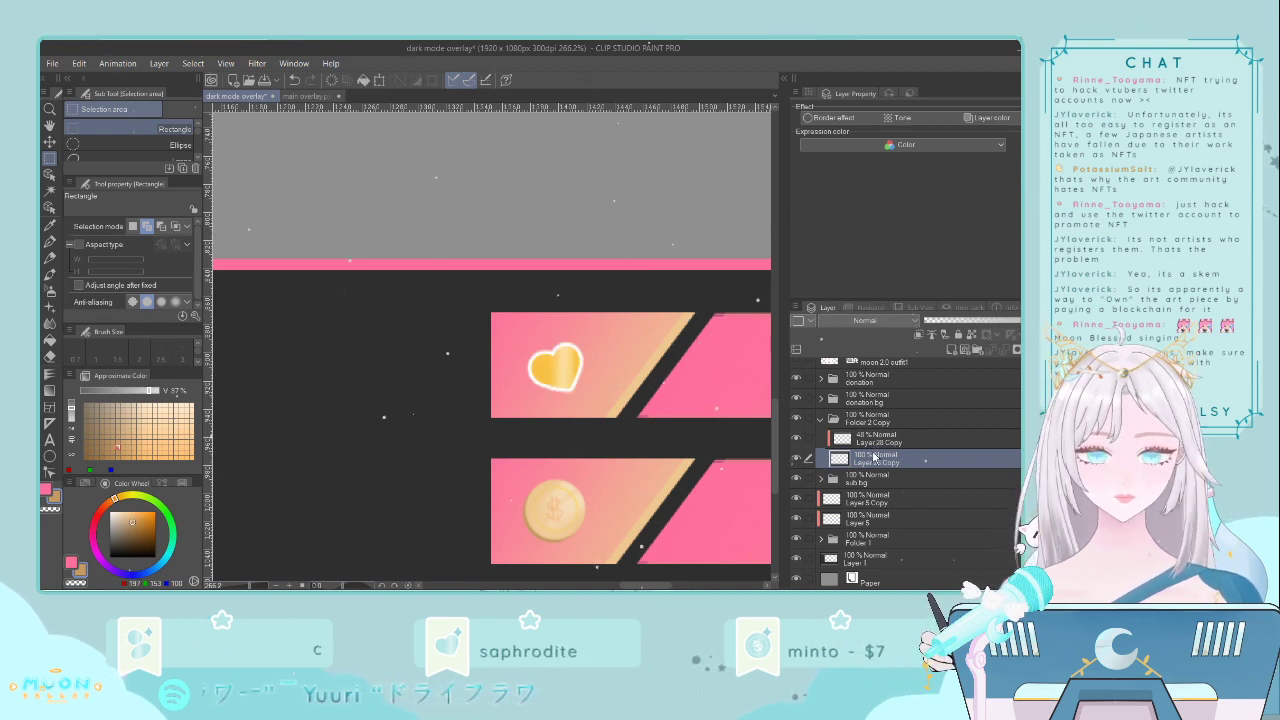
- Check the heart's clipped highlight by toggling its visibility, then merge the highlight layer with the heart layer beneath
left_click(798, 439)
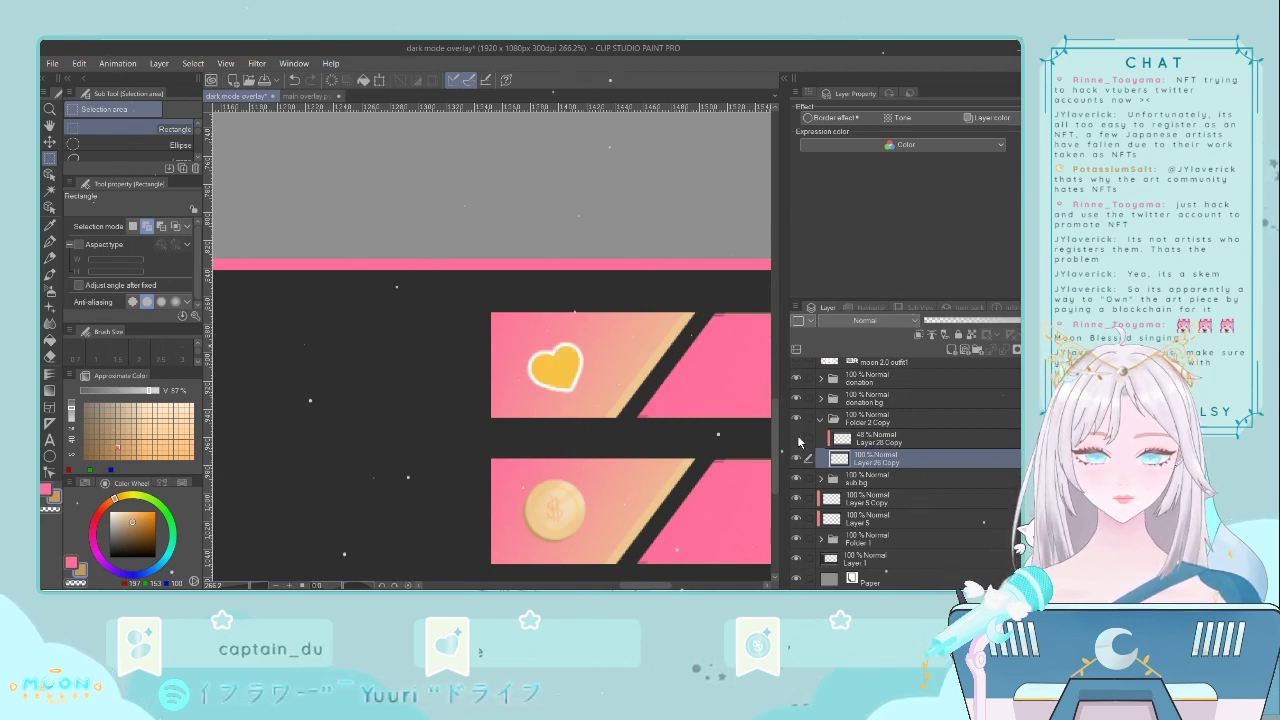
left_click(798, 439)
scroll(478, 418, "up", 3)
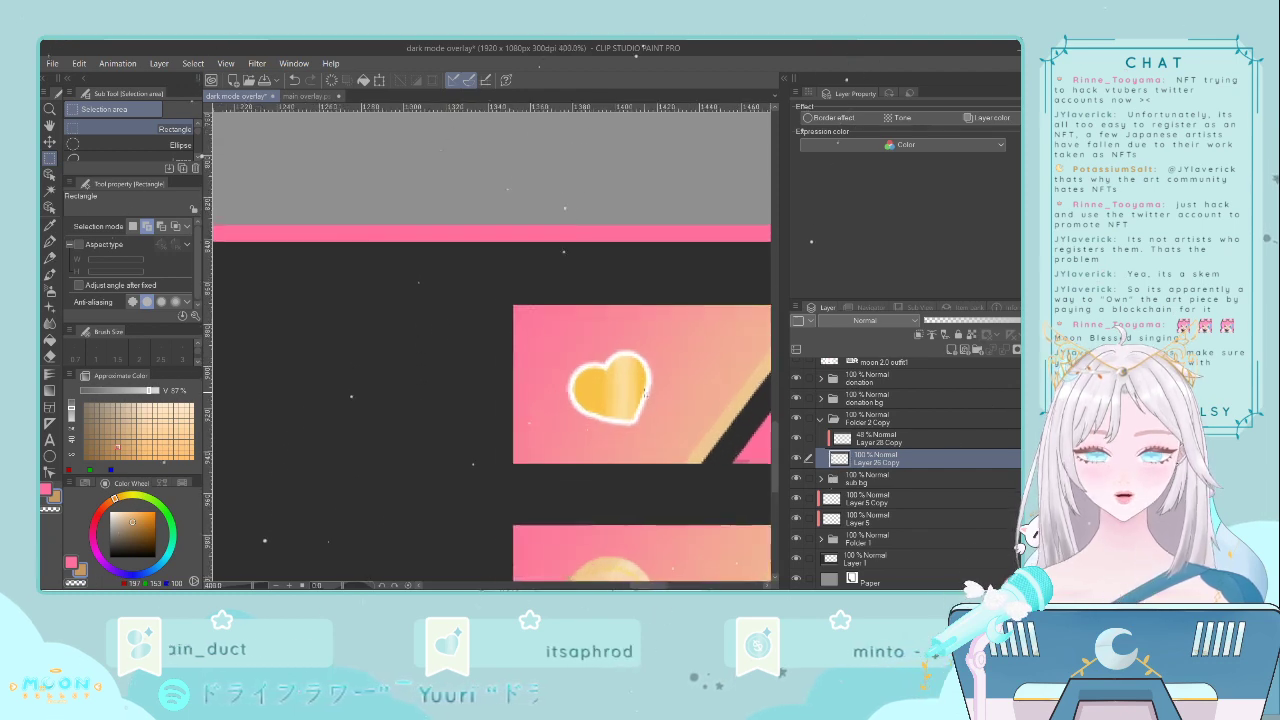
left_click(893, 443, "ctrl")
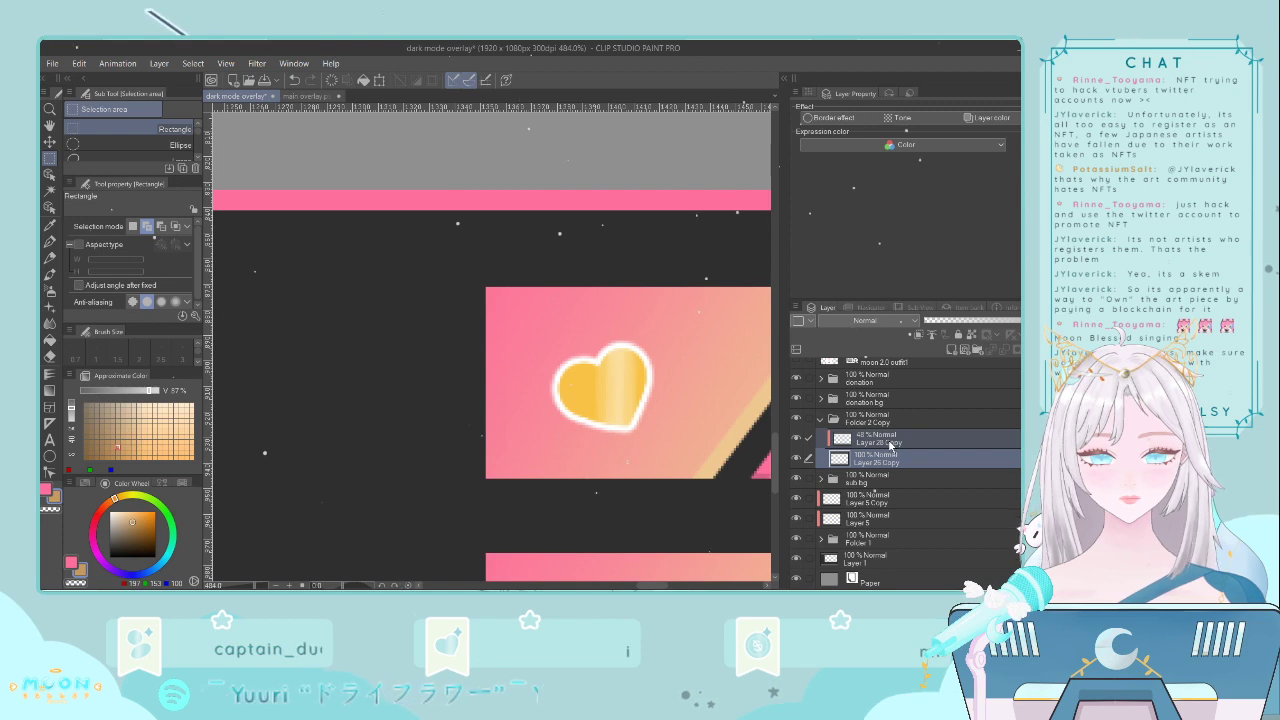
key("ctrl+e")
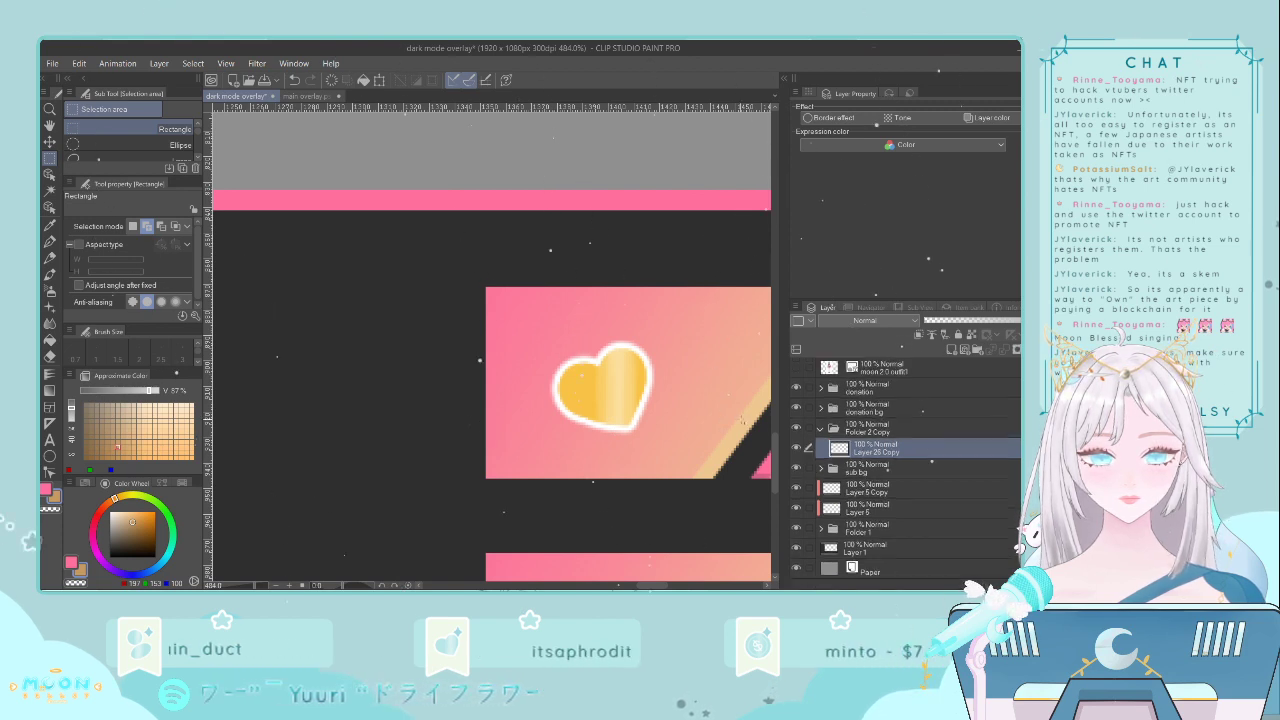
- Add a new layer clipped to the heart and pick the light gold of the coin on the lower banner
scroll(770, 415, "down", 1)
left_click(946, 350)
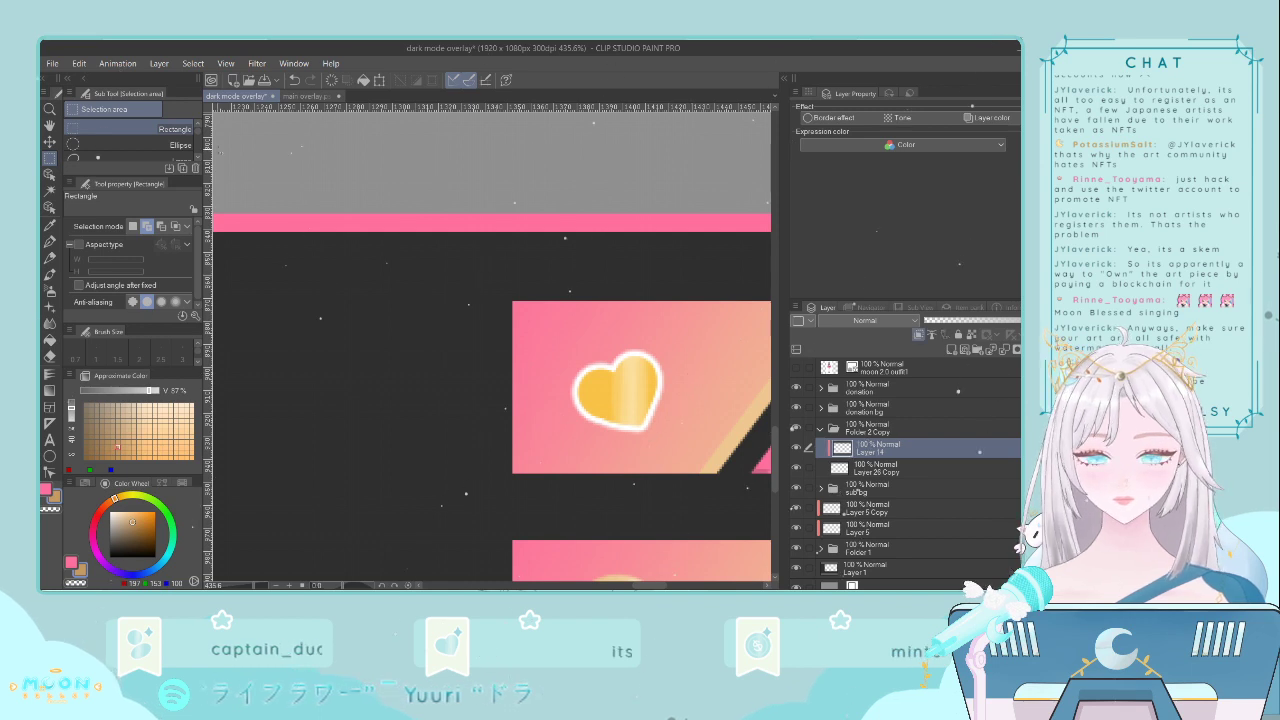
left_click(49, 224)
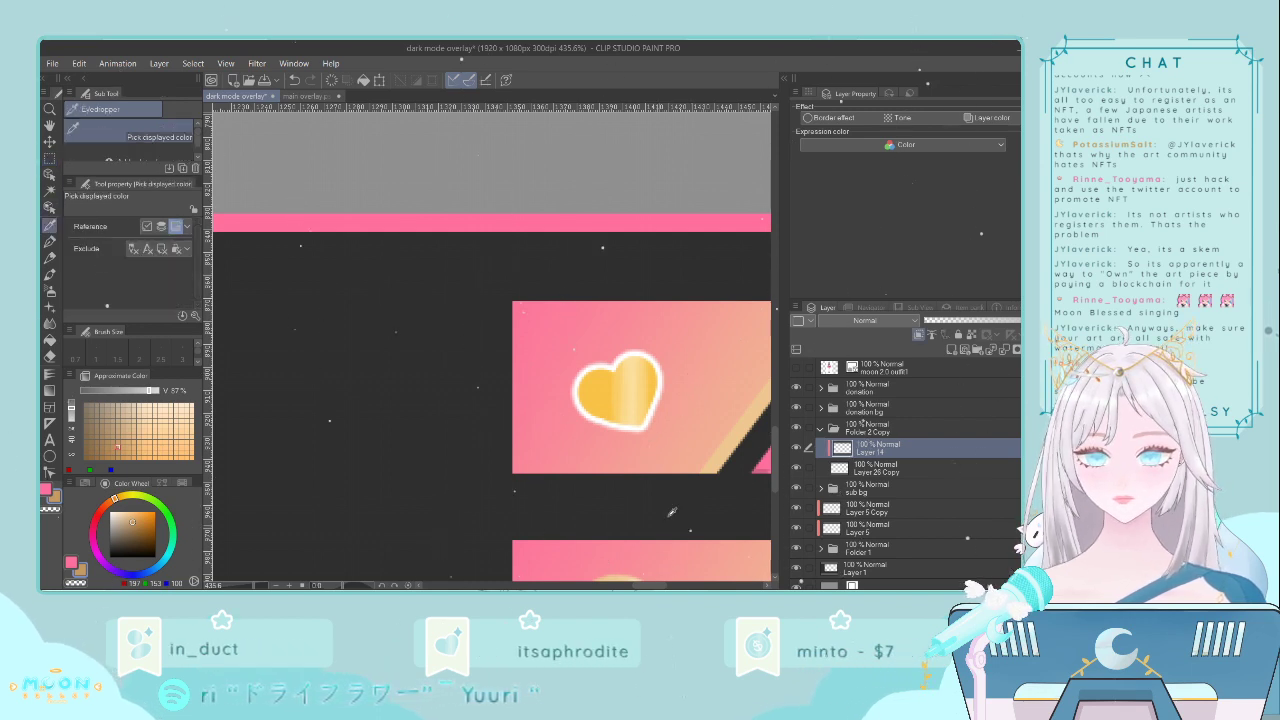
left_click_drag(777, 466, 777, 490)
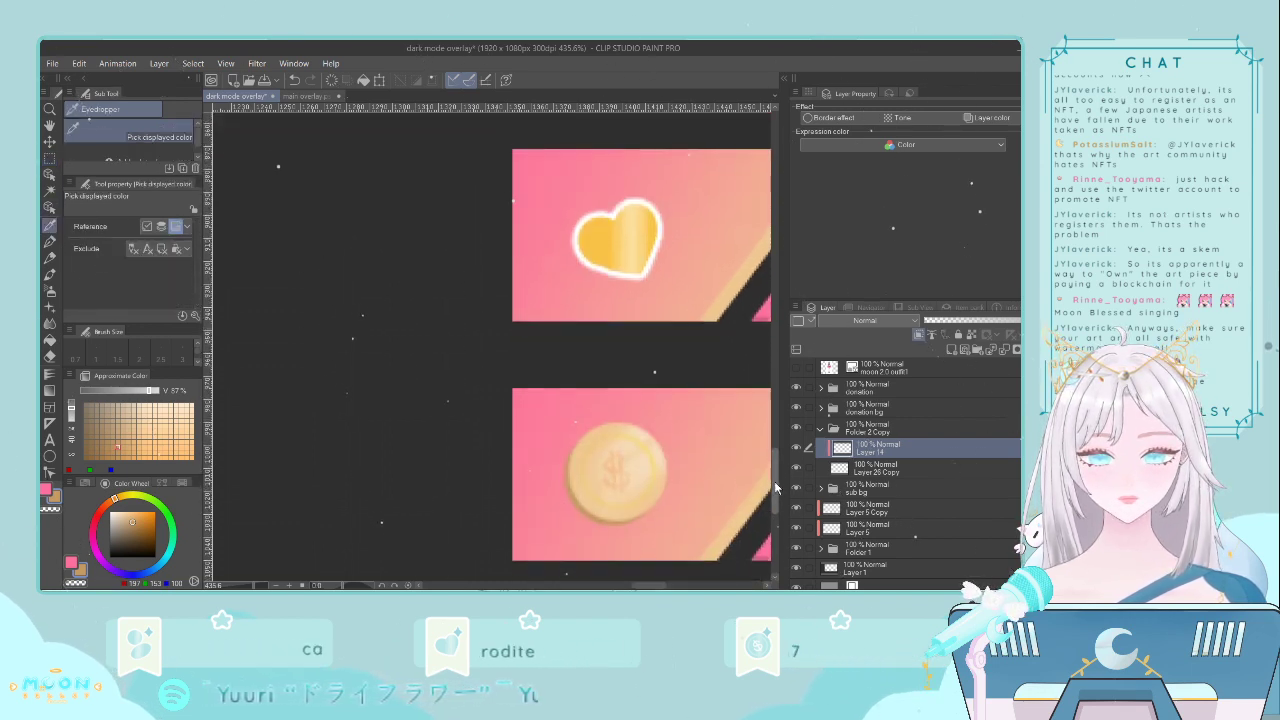
left_click(618, 423)
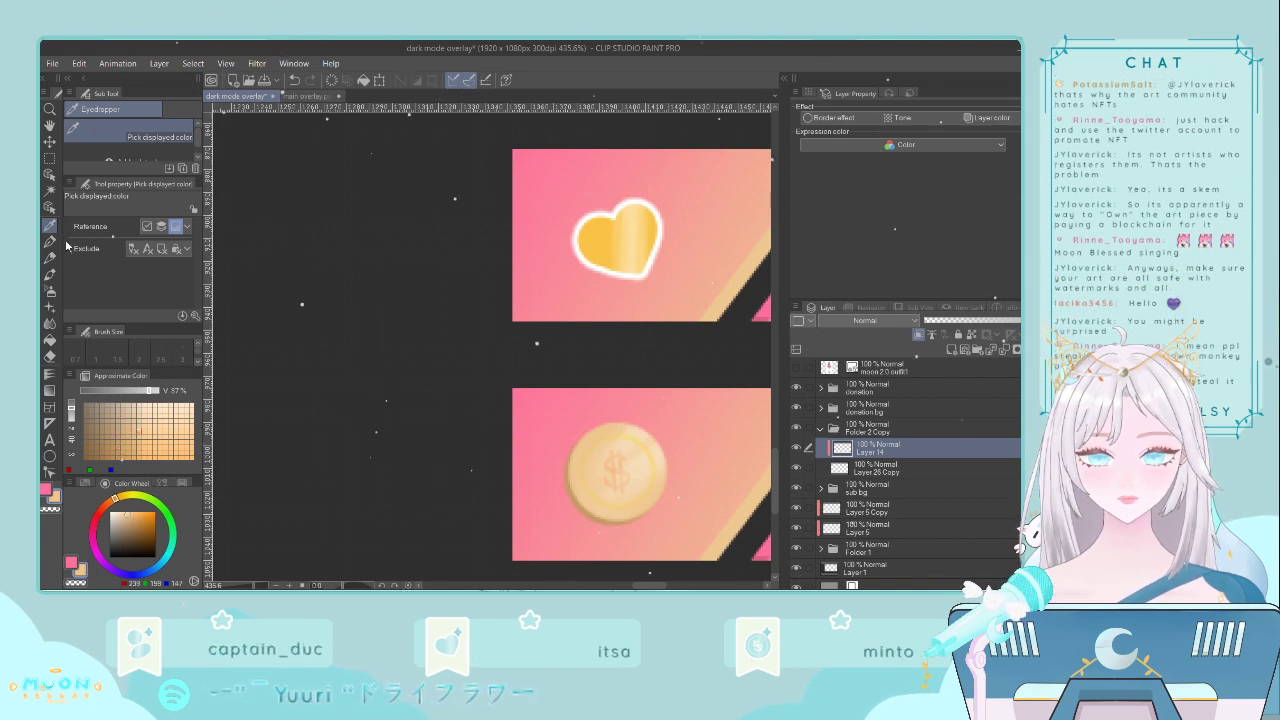
- Fill a rectangular selection around the heart with the picked gold on the clipped layer, and clear the selection
left_click(52, 159)
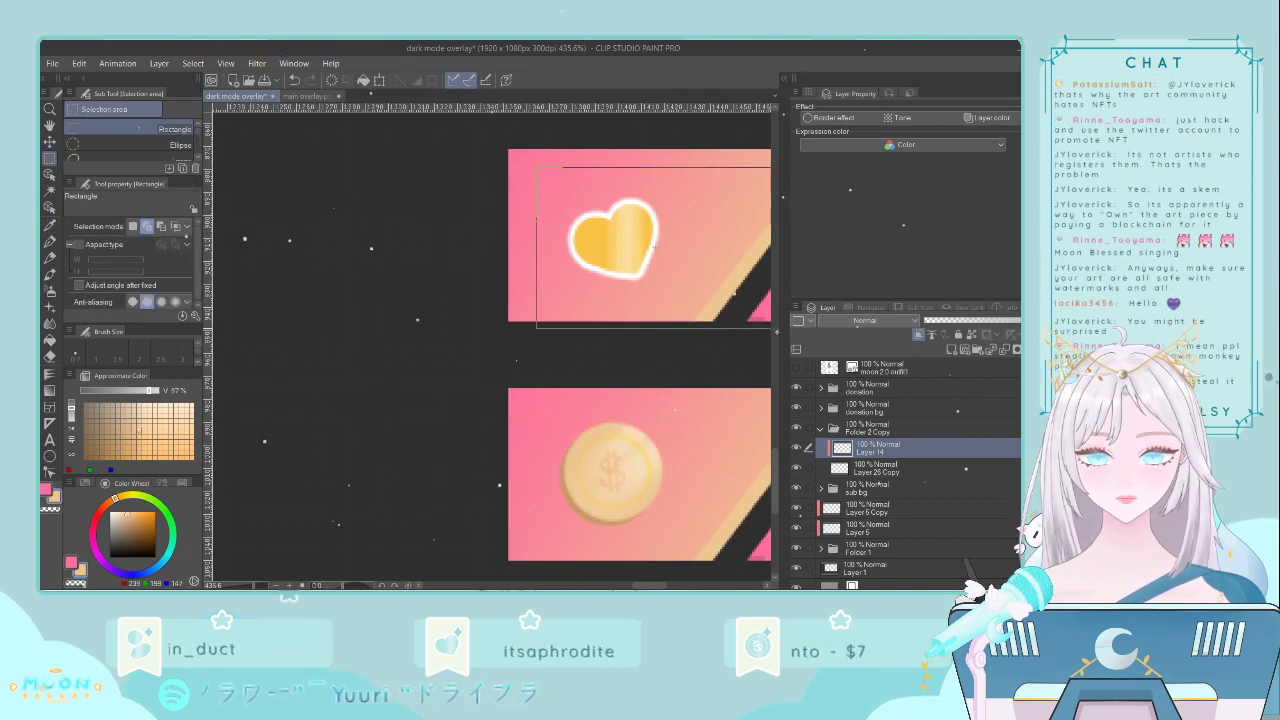
left_click_drag(540, 168, 716, 302)
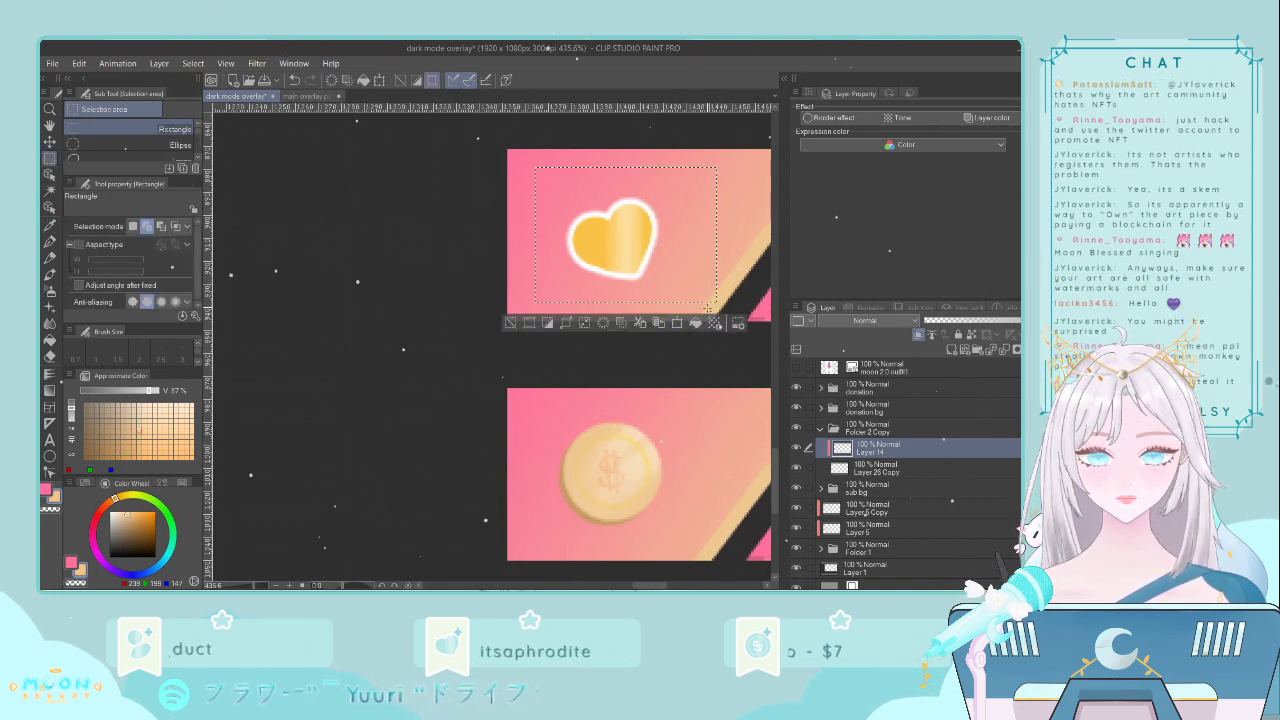
left_click(511, 324)
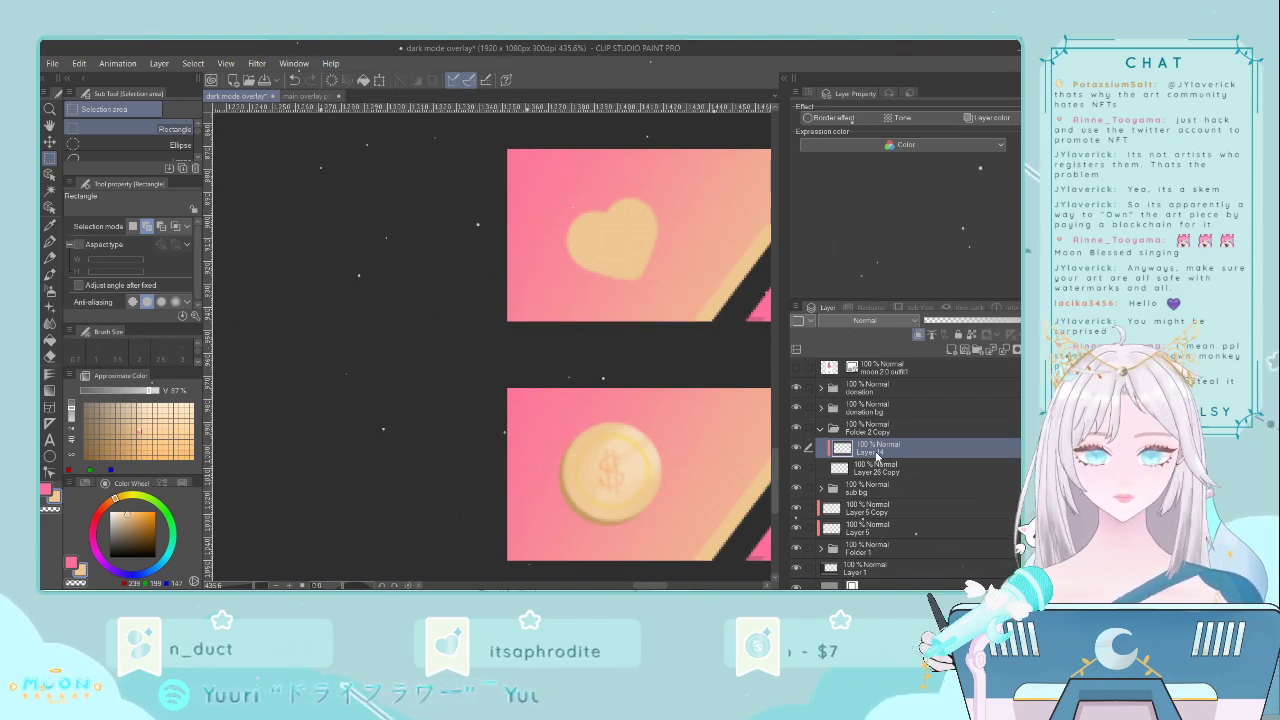
- Add another new layer clipped to the heart above its gold fill, and pick the coin's pale highlight colour
left_click(52, 356)
left_click(882, 470)
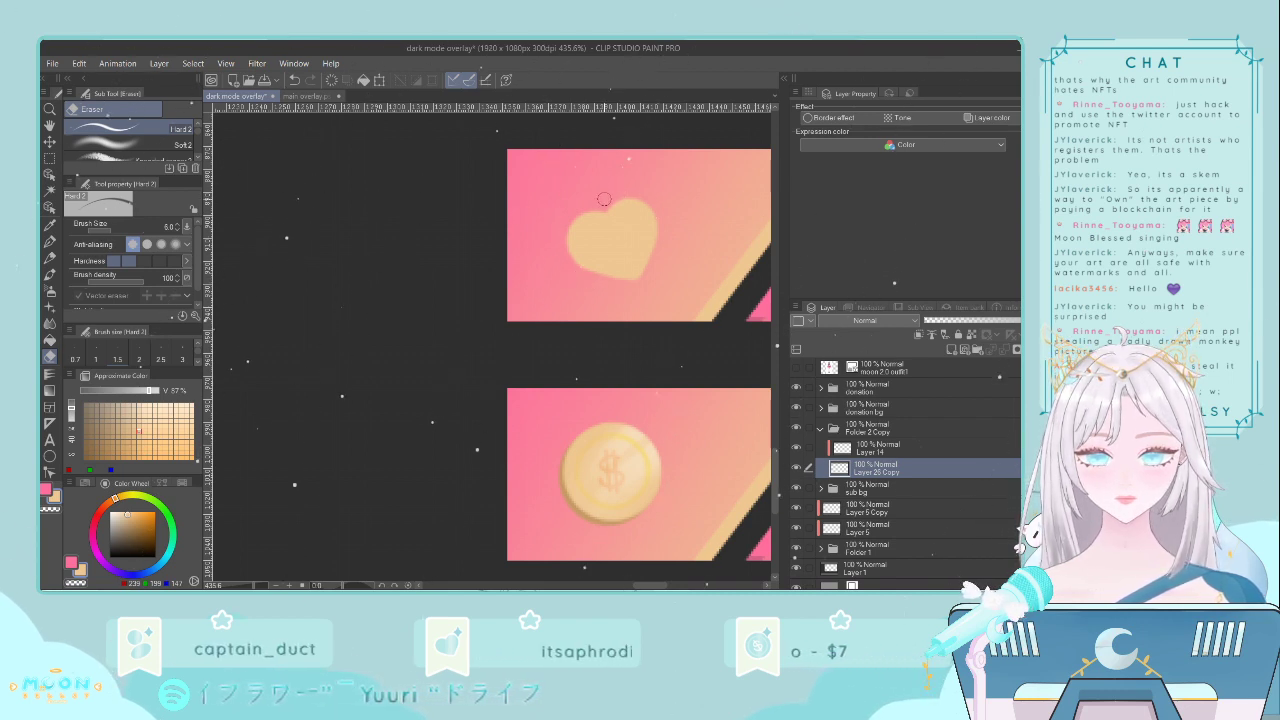
left_click(50, 226)
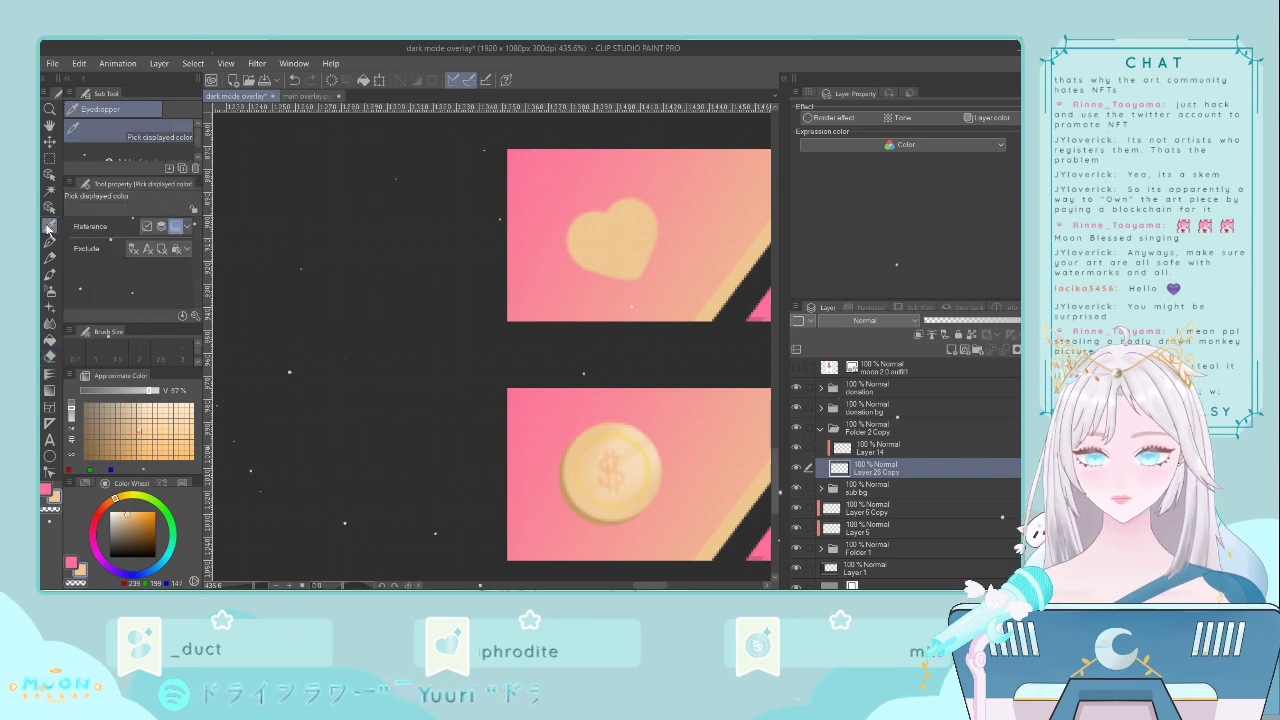
left_click(952, 349)
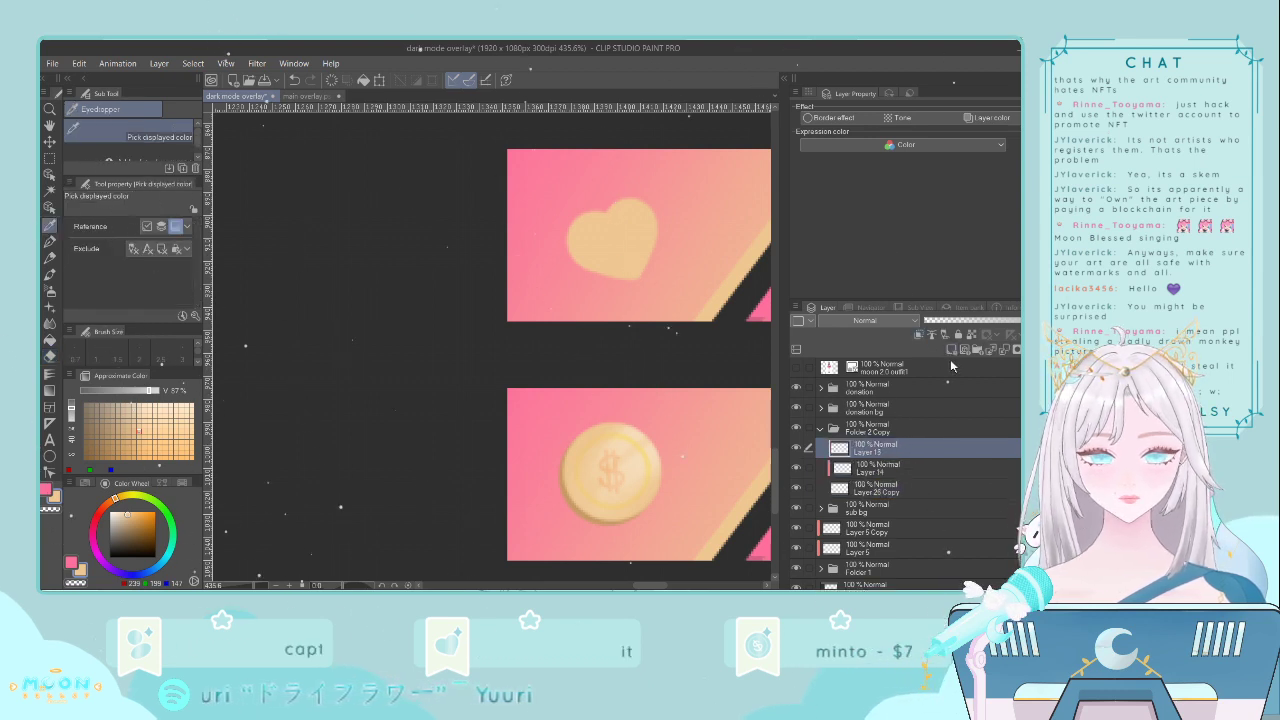
left_click(919, 335)
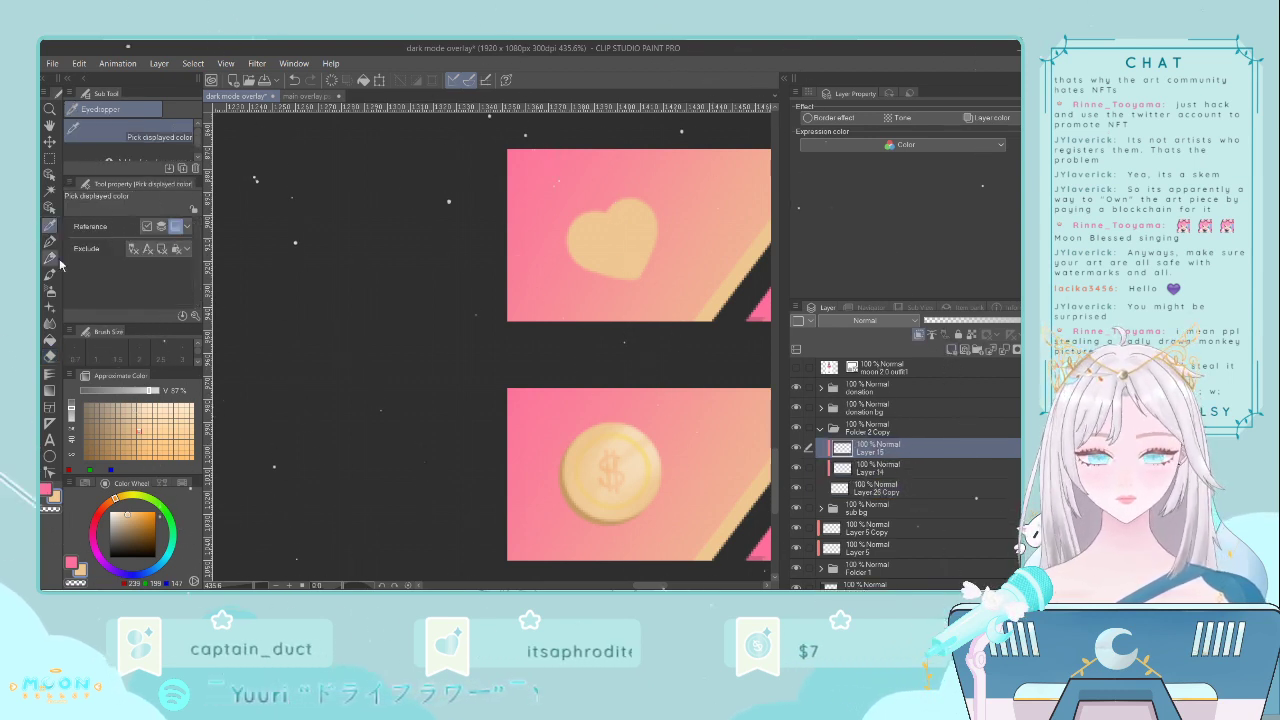
left_click(637, 430)
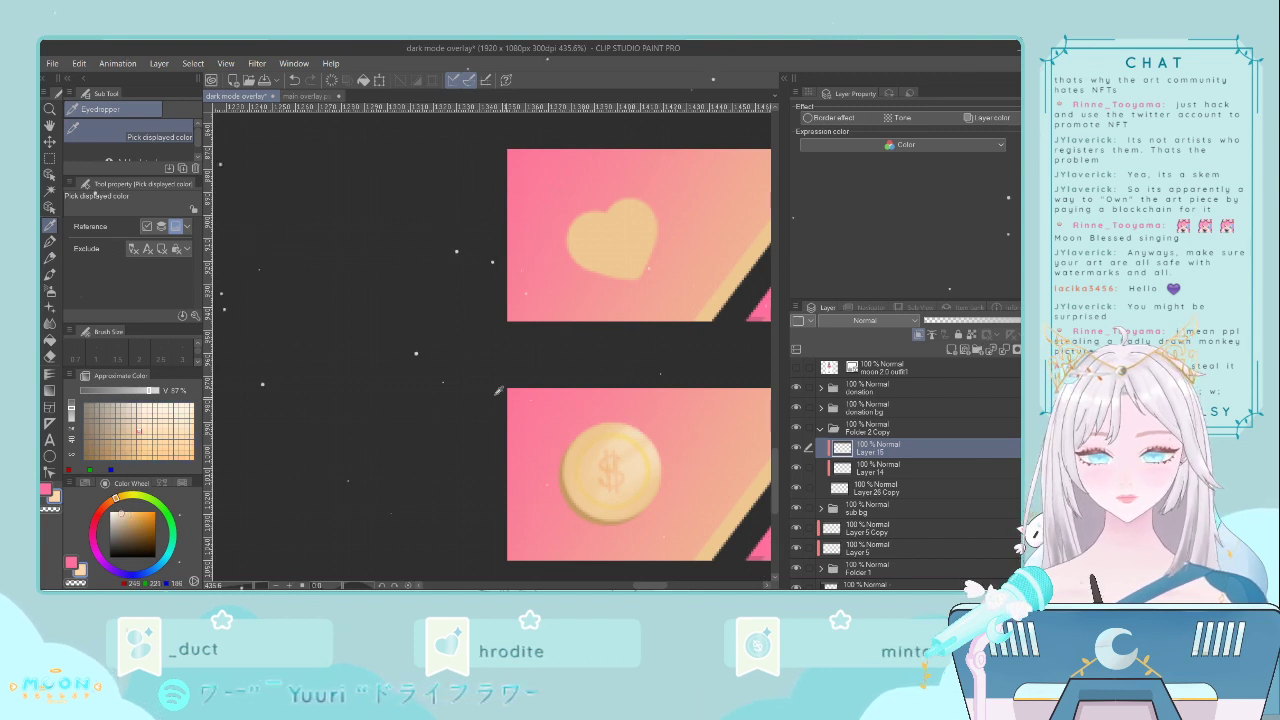
- Paint two diagonal highlight streaks across the heart's upper right lobe with the G-pen and blend them into the gold
left_click(48, 242)
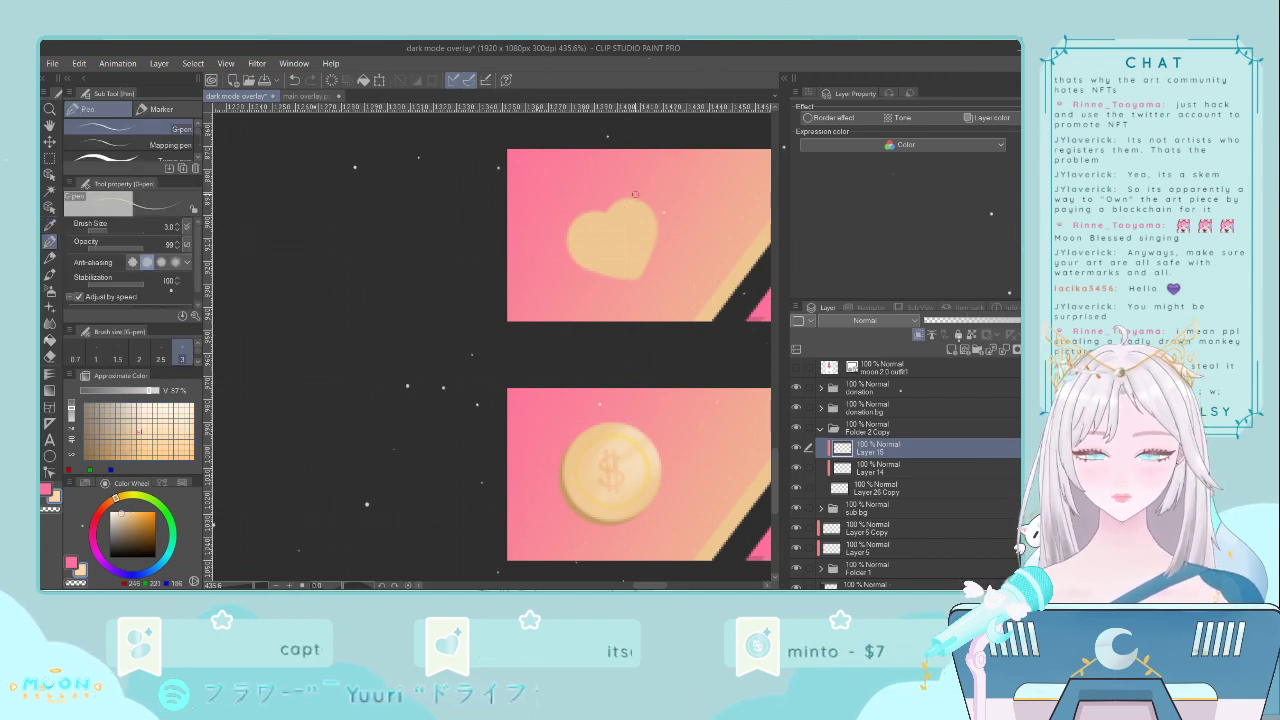
left_click_drag(634, 195, 620, 213)
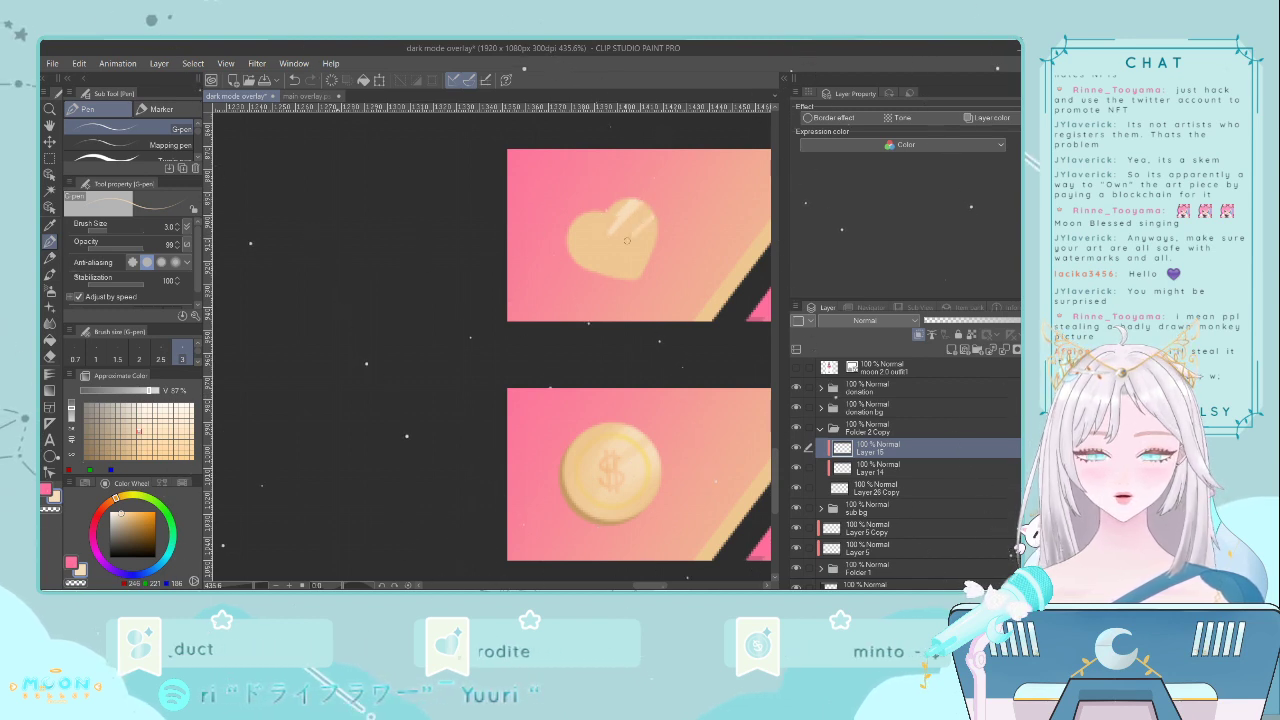
left_click_drag(650, 212, 628, 241)
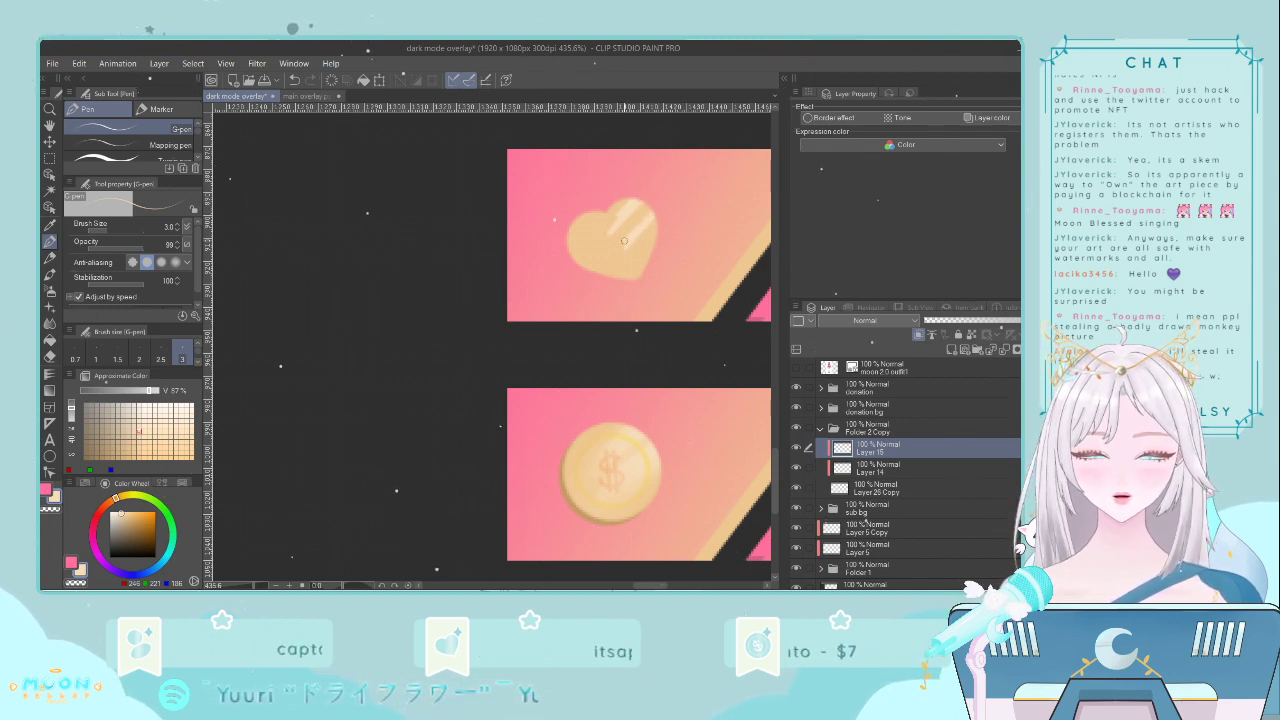
left_click(49, 323)
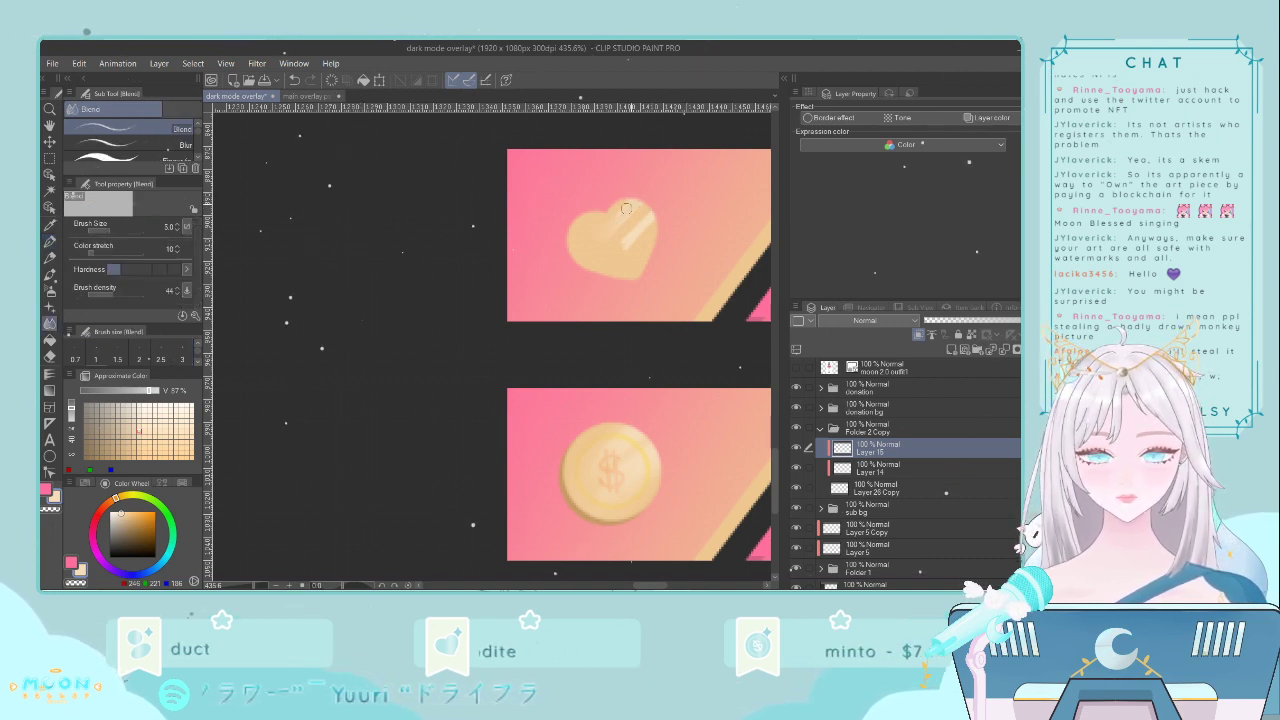
mouse_move(638, 194)
left_mouse_down()
mouse_move(604, 235)
mouse_move(649, 197)
mouse_move(621, 243)
mouse_move(660, 213)
mouse_move(611, 251)
left_mouse_up()
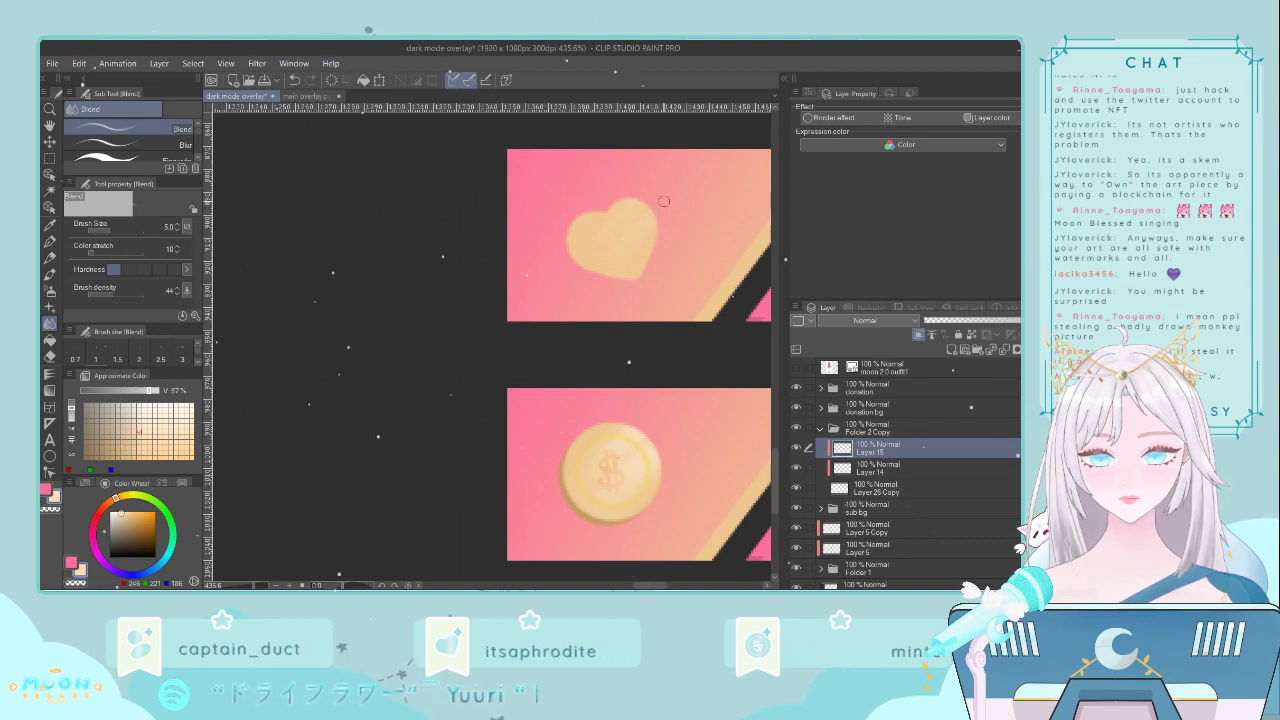
- Undo the last blending on the heart's highlight, rework the pale streaks with the G-pen, and blend them again
key("ctrl+z")
left_click(49, 242)
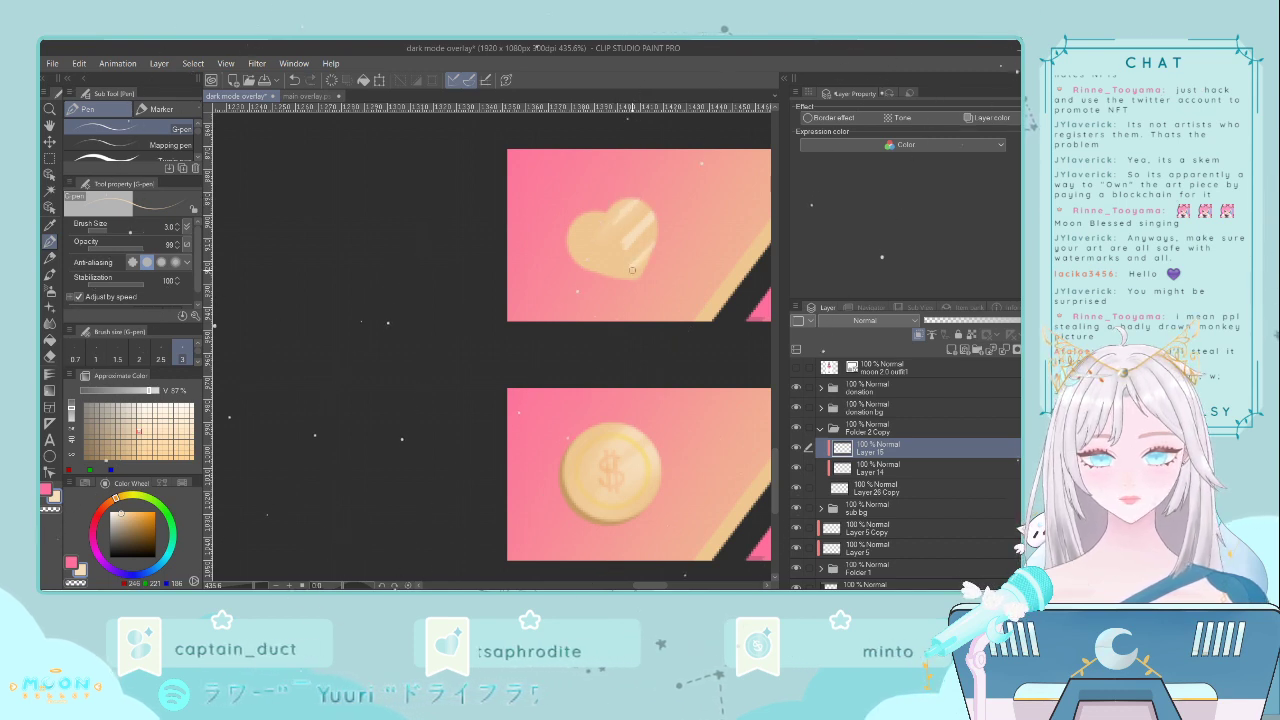
key("j")
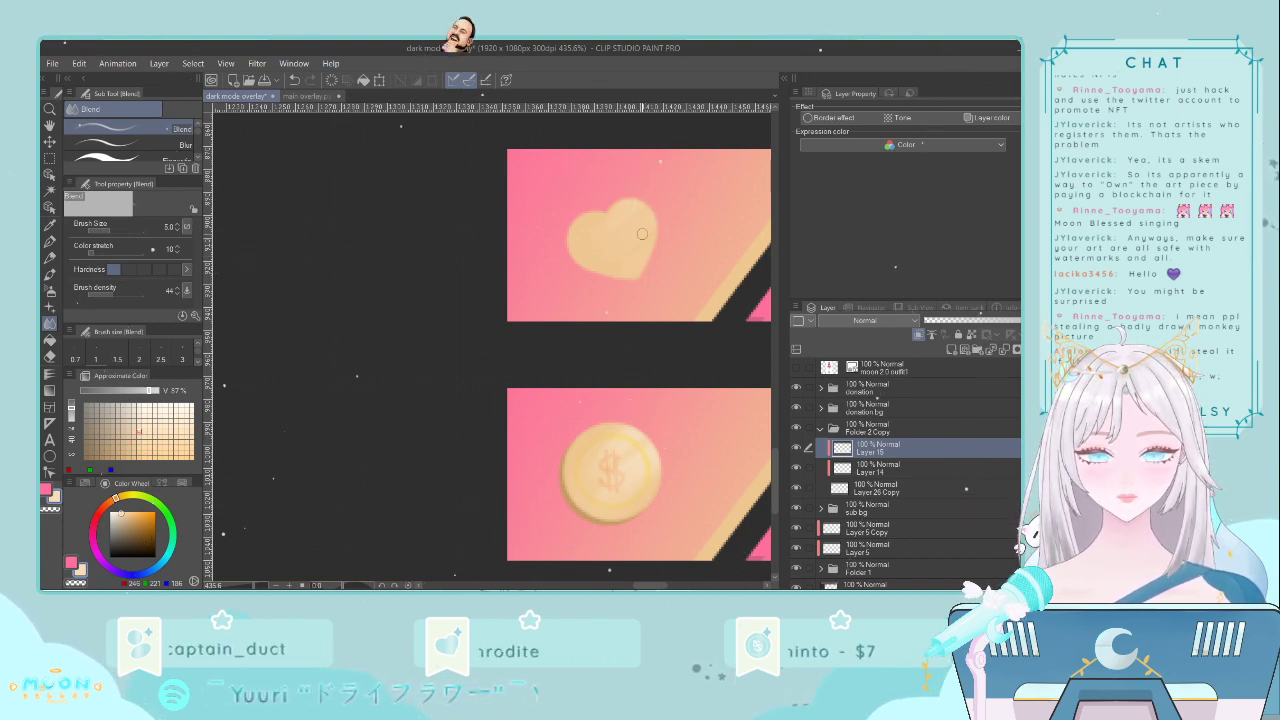
- Paint brighter near-white diagonal streaks over the heart's upper right lobe with the G-pen and blend them softly
left_click(51, 242)
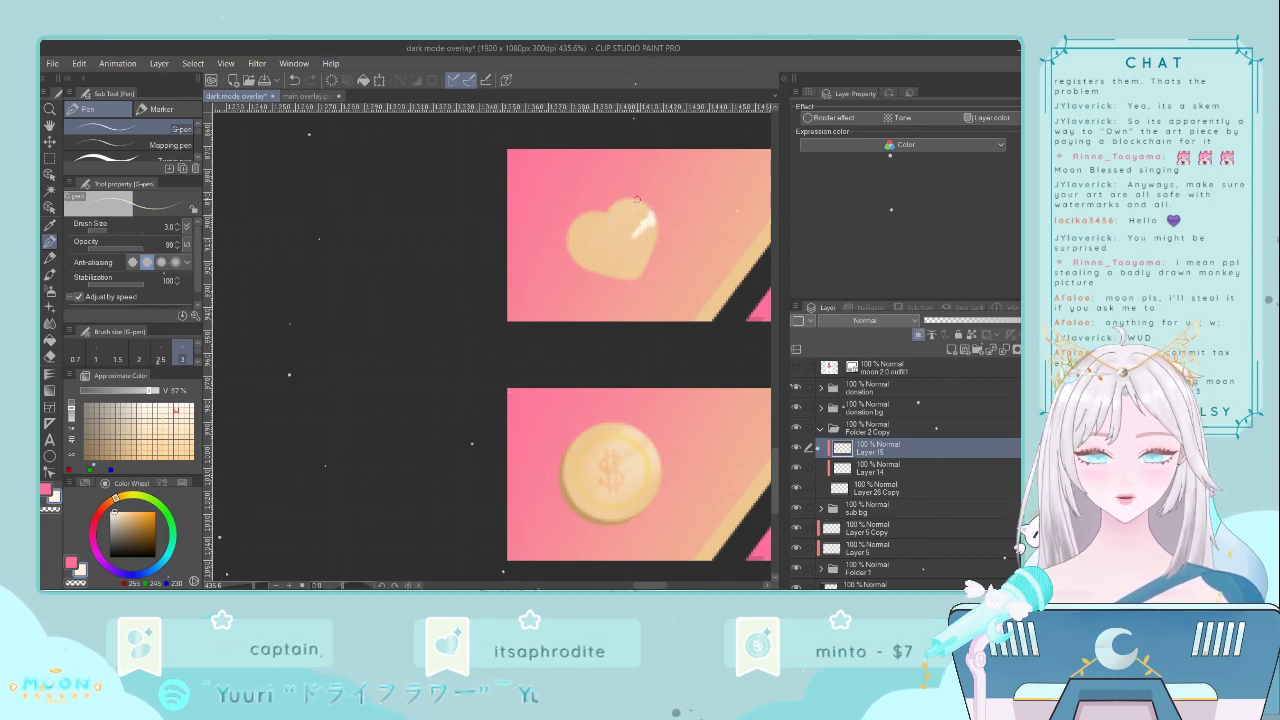
left_click_drag(626, 212, 610, 230)
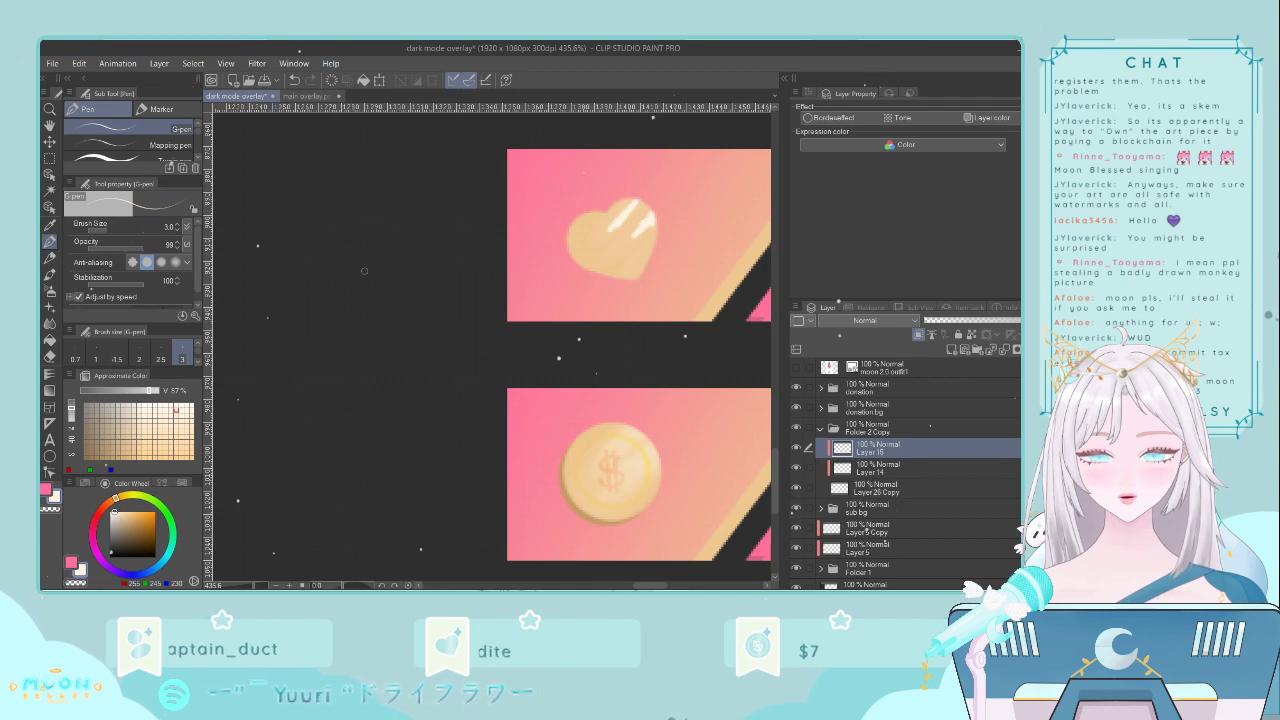
left_click(49, 323)
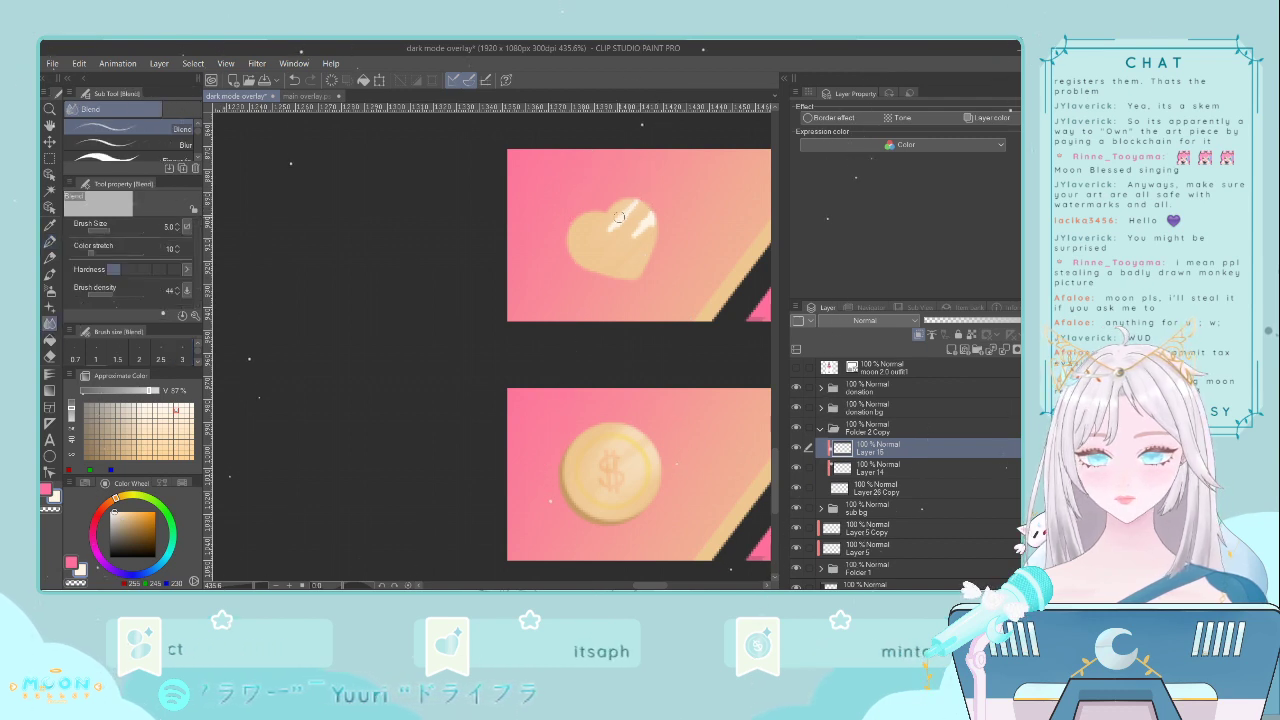
left_click_drag(619, 217, 607, 232)
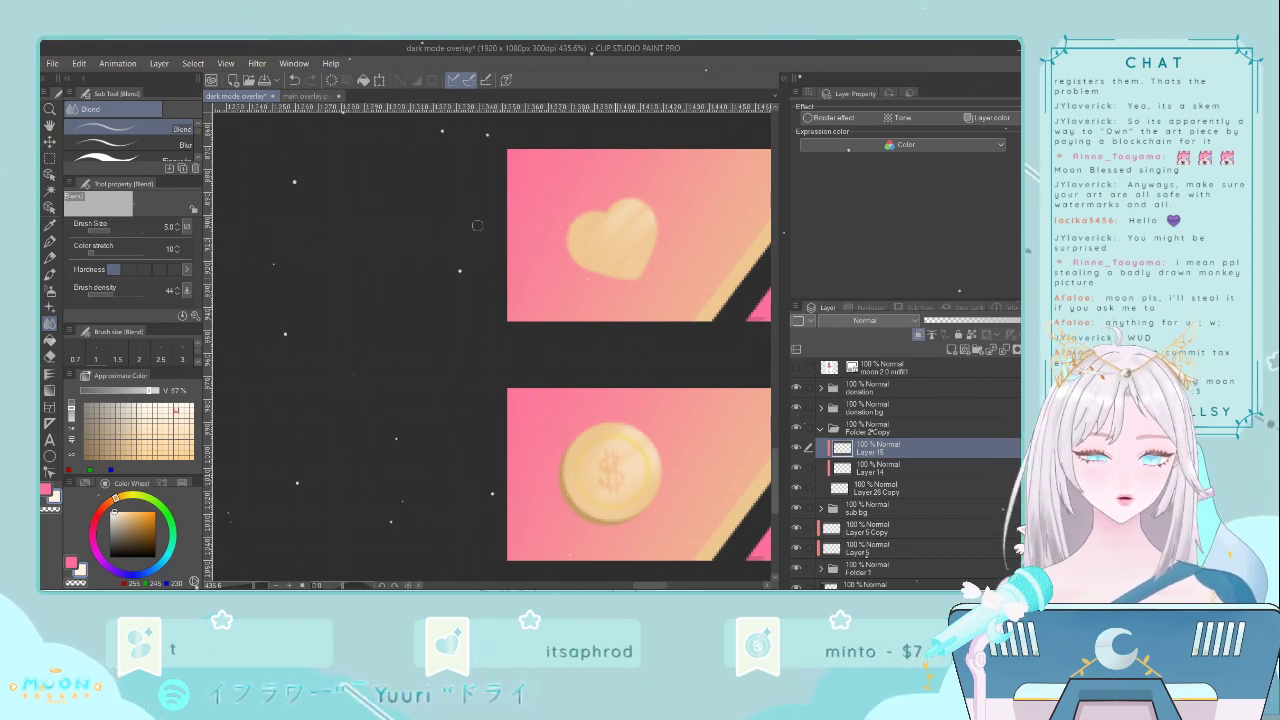
- Duplicate the heart base layer, select the lower copy, and pick the darker gold from the coin's rim
left_click(884, 489)
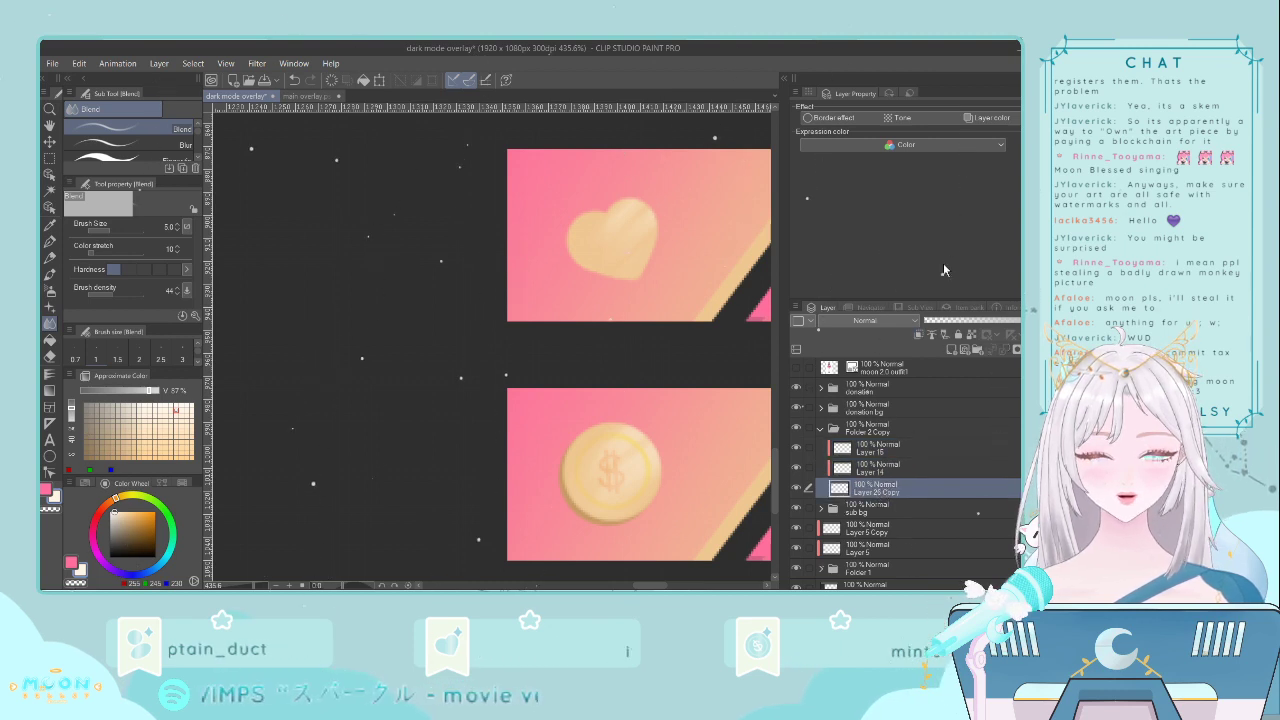
key("ctrl+v")
left_click(864, 508)
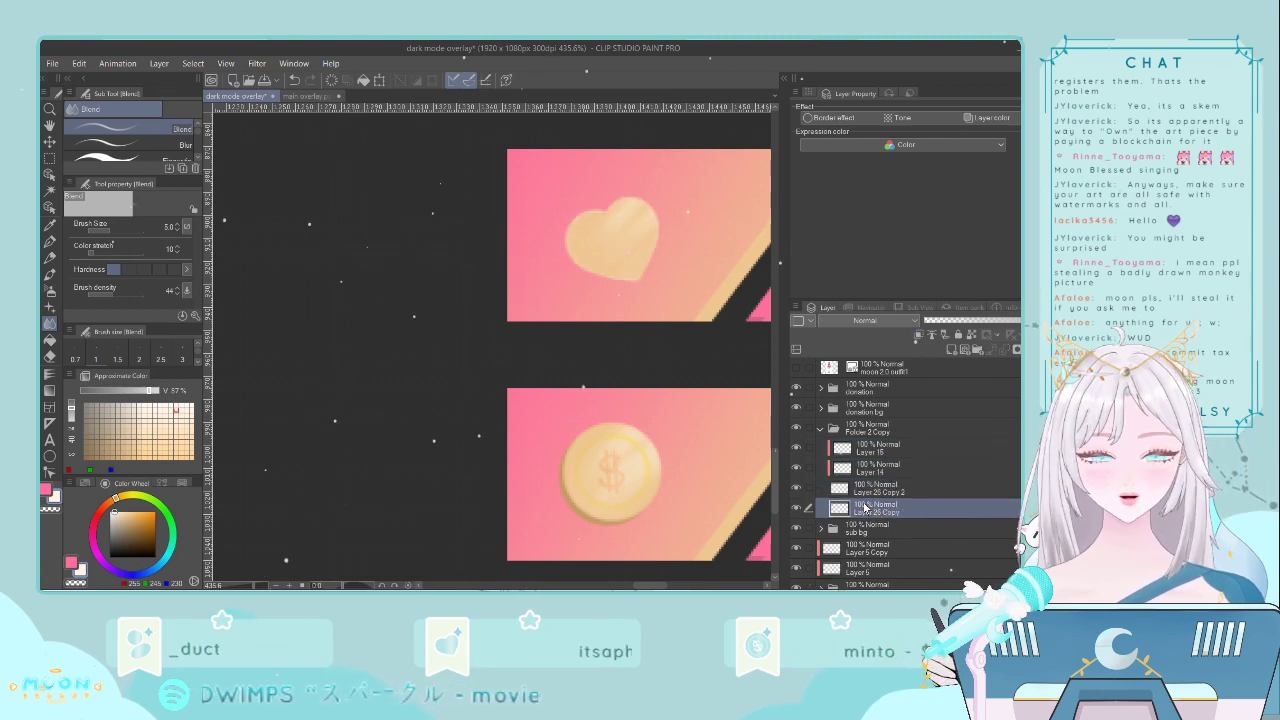
left_click(50, 225)
left_click(569, 490)
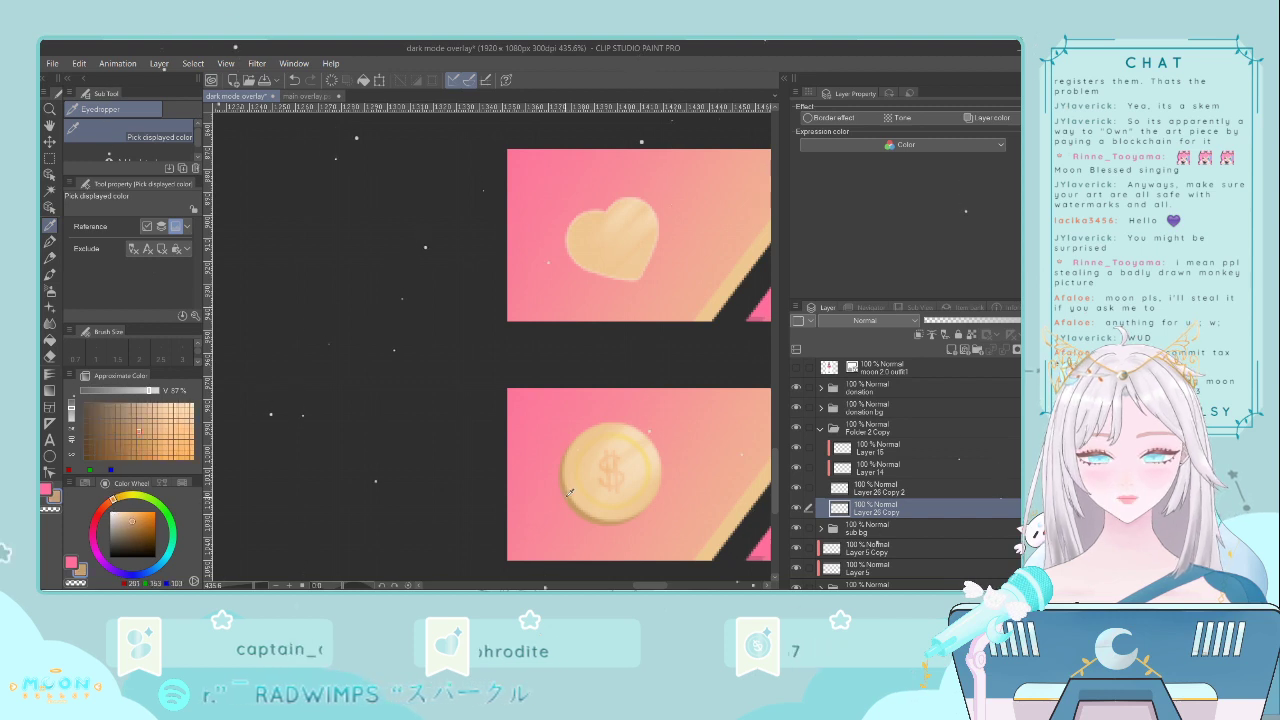
- Add a new layer clipped to the lower heart copy, fill a rectangular selection around the heart with the darker gold, and deselect
key("m")
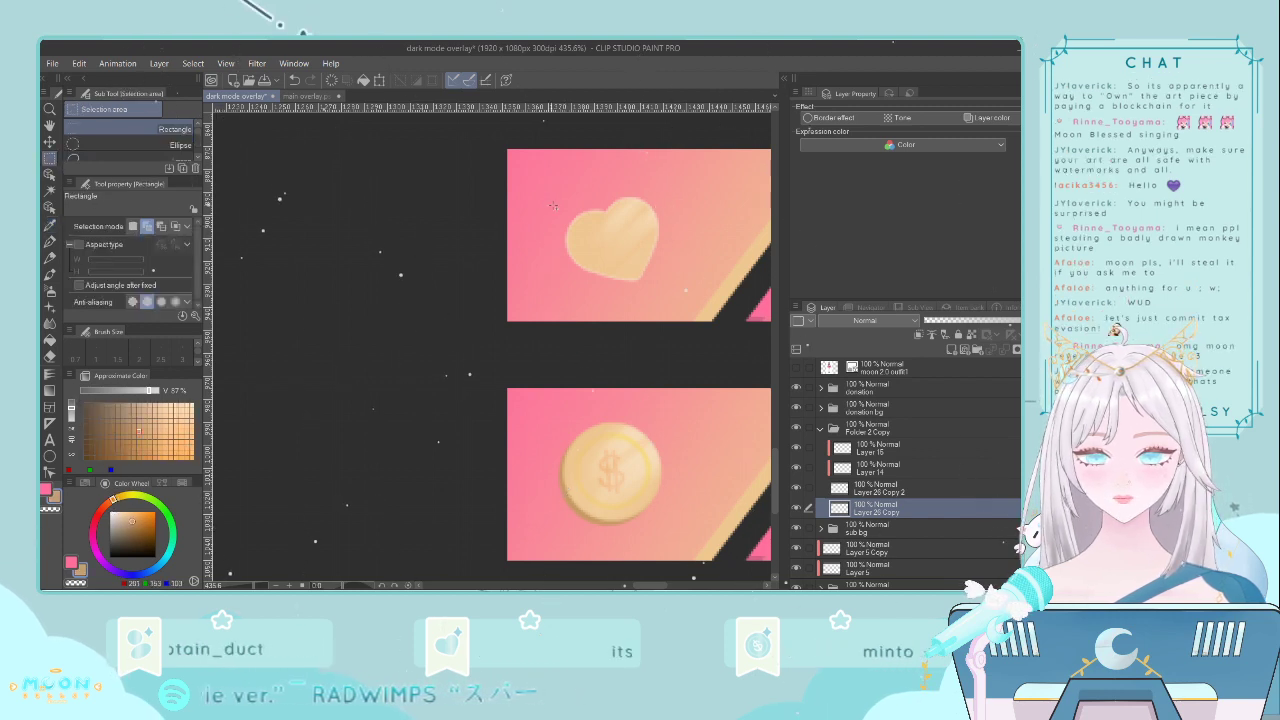
left_click(953, 351)
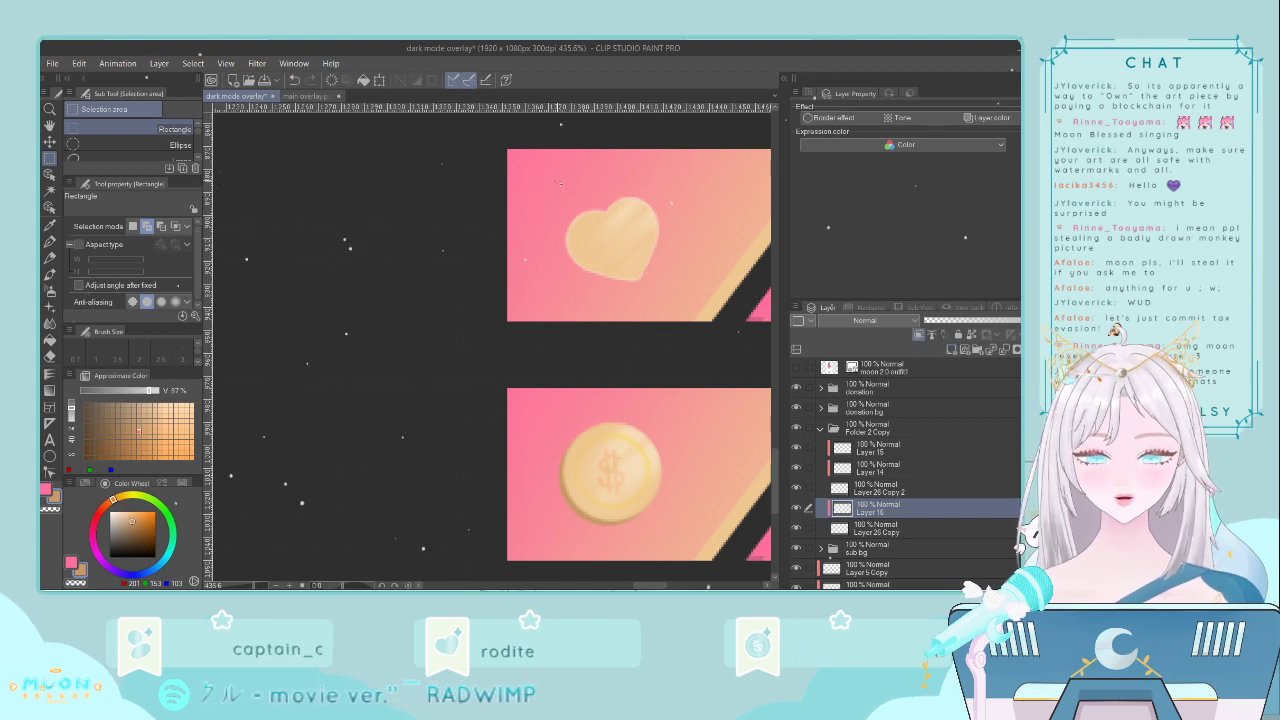
left_click_drag(555, 180, 710, 329)
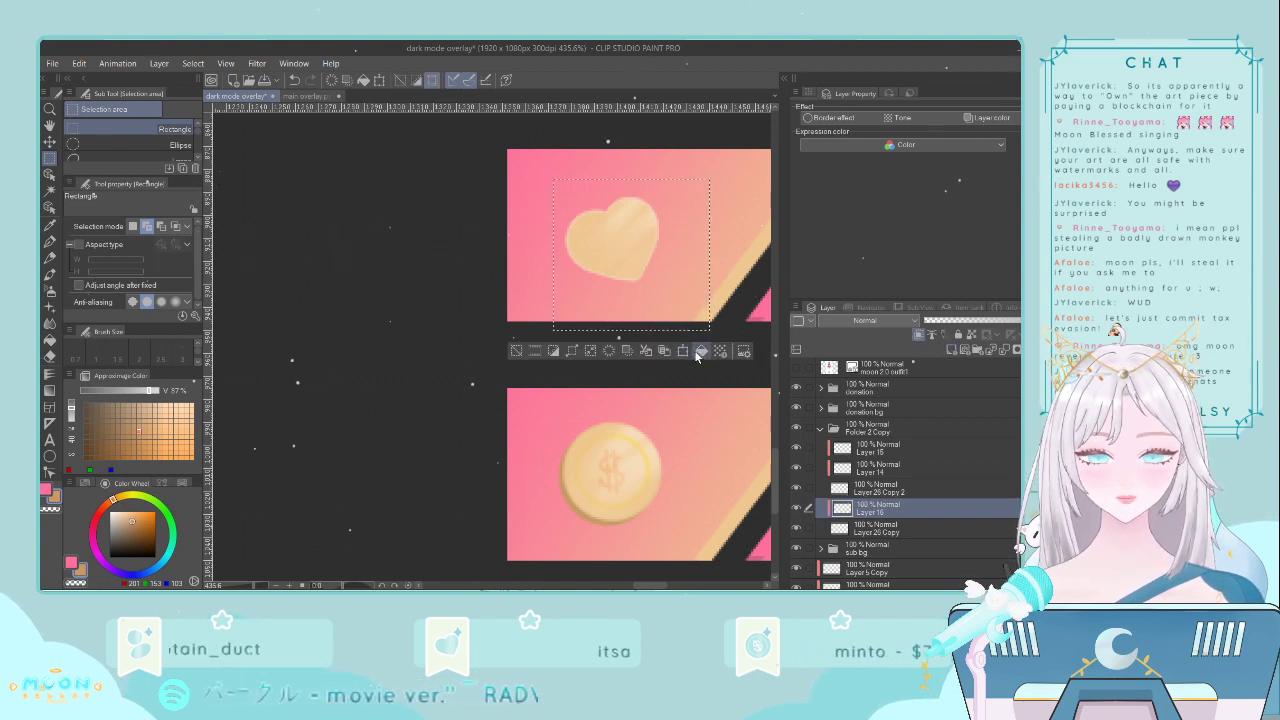
left_click(516, 351)
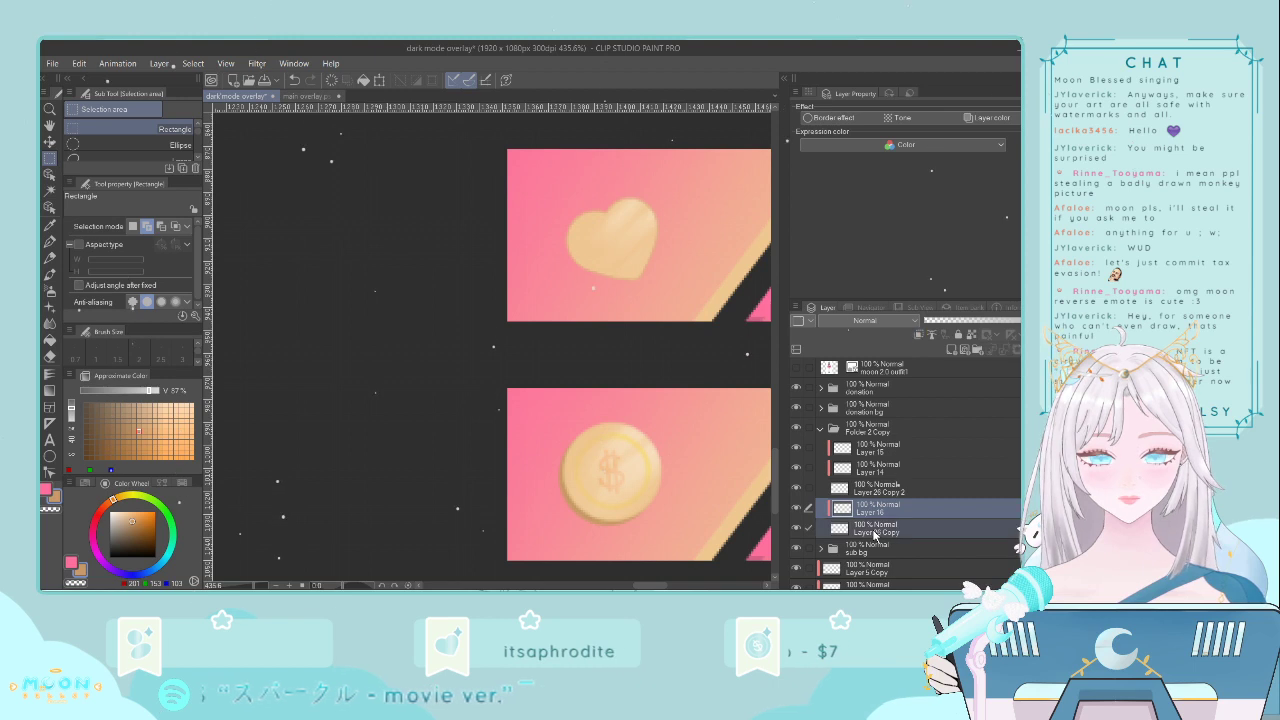
- Move the lower heart copy and its darker gold layer together slightly down and left to form a rim behind the heart
key("ctrl+t")
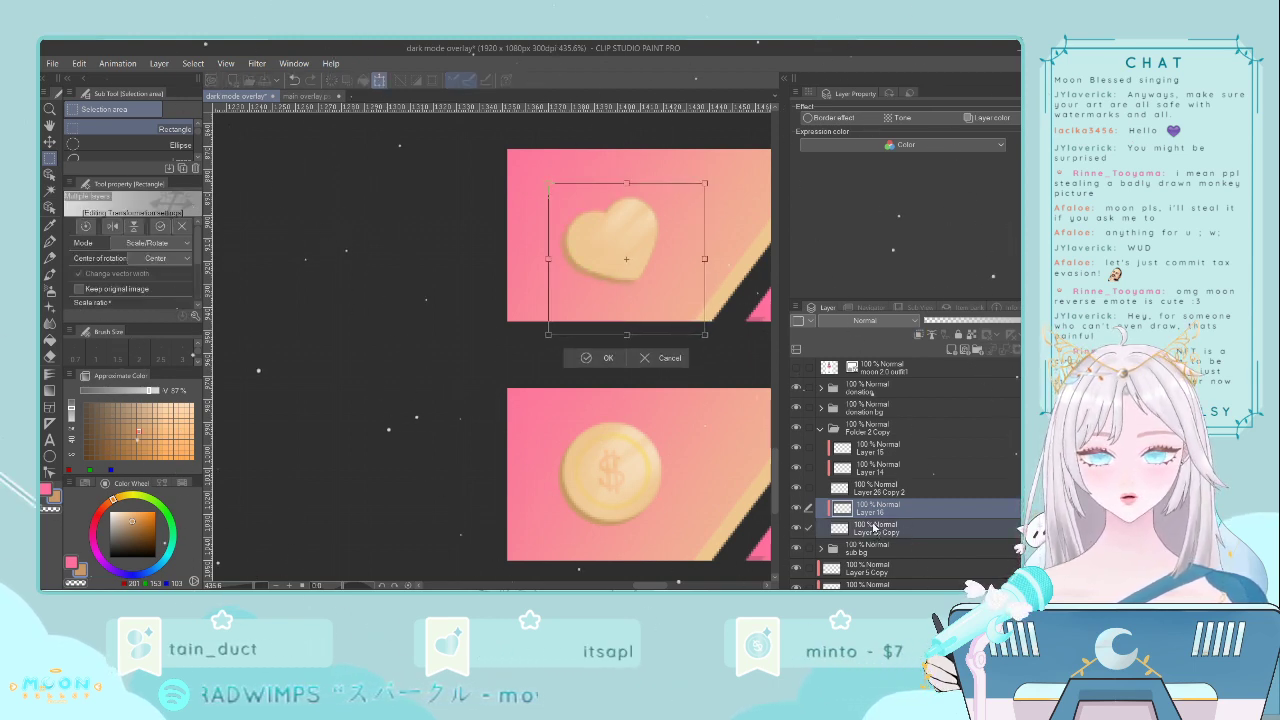
key("Escape")
key("ctrl+minus")
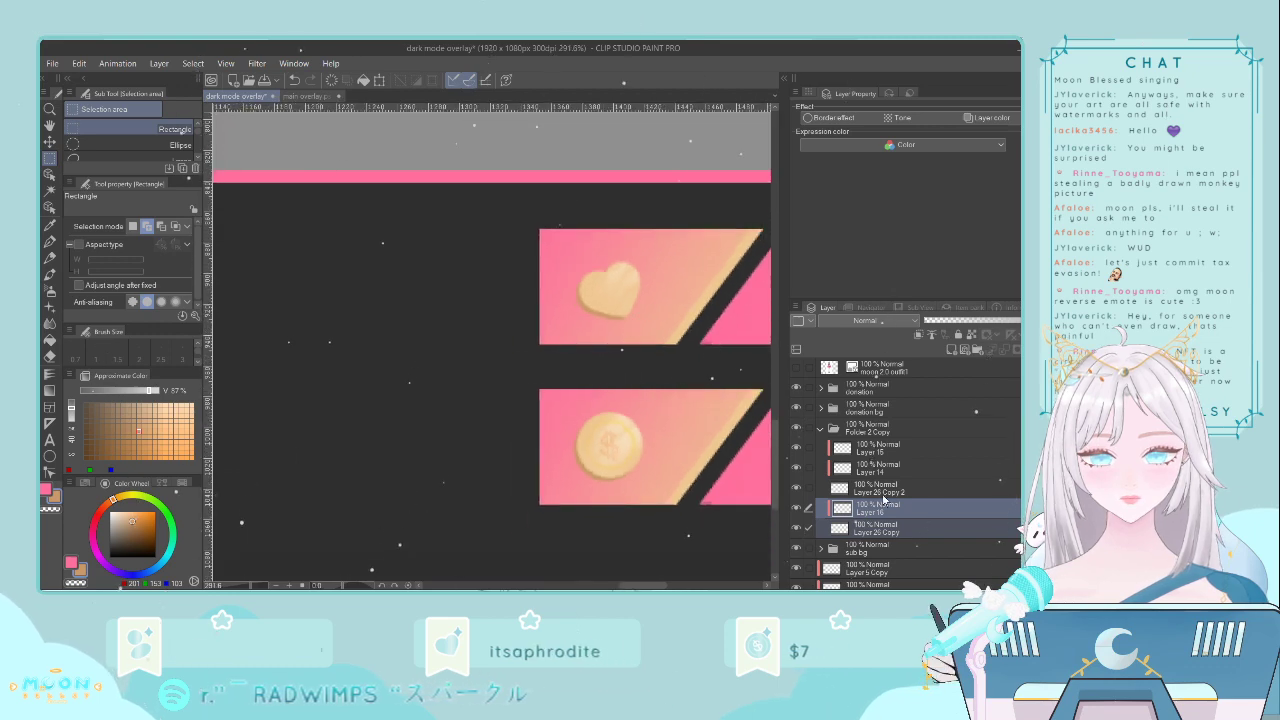
- Transform the heart icon's folder, Folder 2 Copy, to nudge the heart slightly upward on the upper banner
left_click(867, 429)
key("ctrl+t")
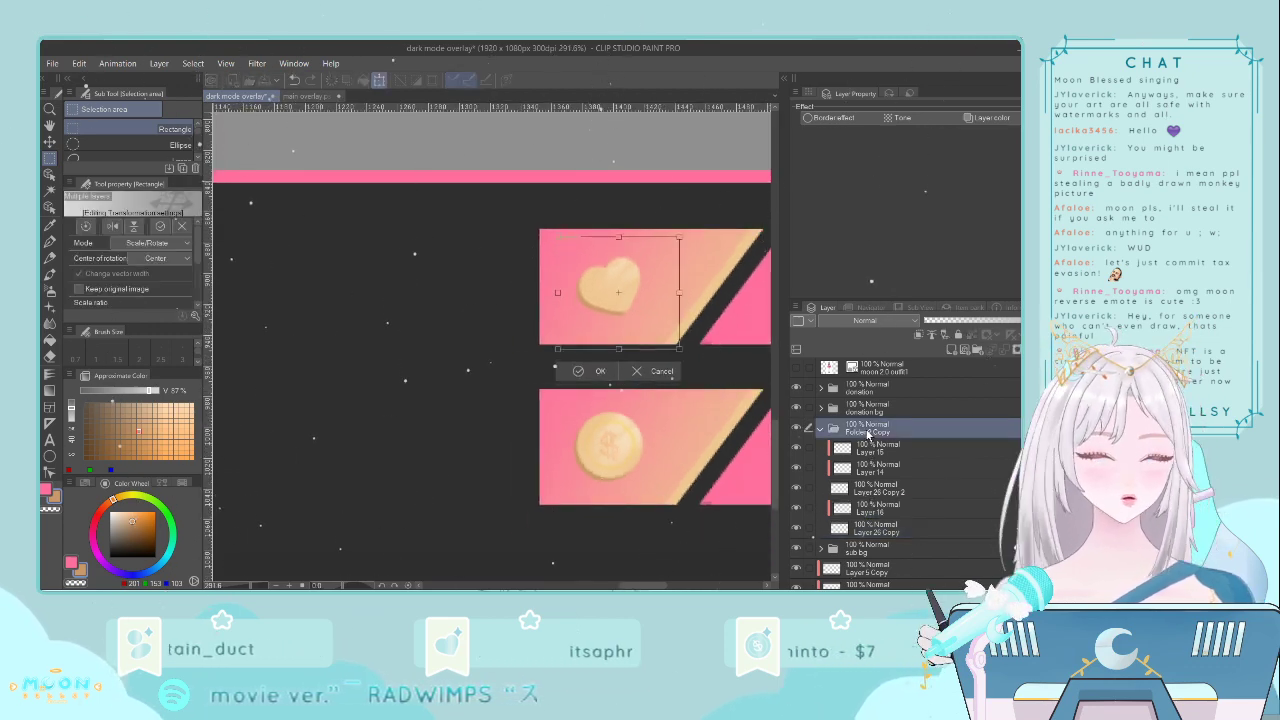
scroll(660, 366, "down", 3)
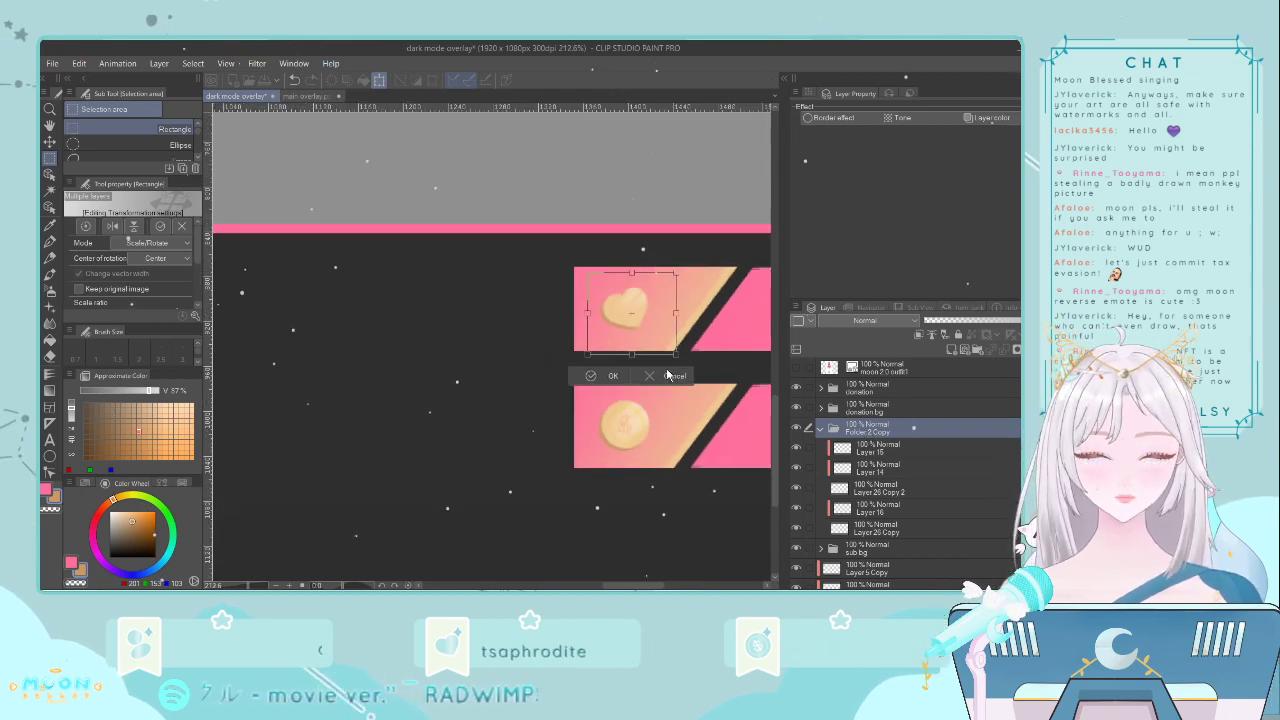
left_click(608, 377)
scroll(665, 365, "down", 5)
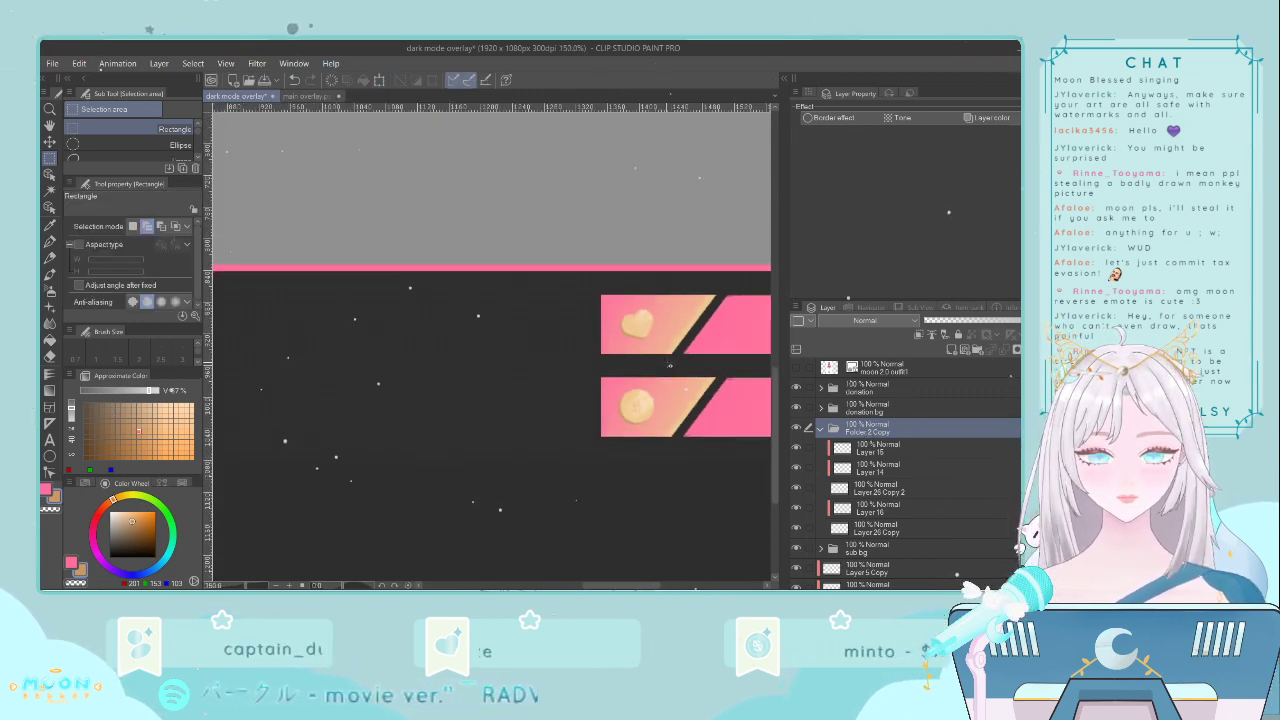
left_click_drag(627, 582, 642, 580)
key("ctrl+t")
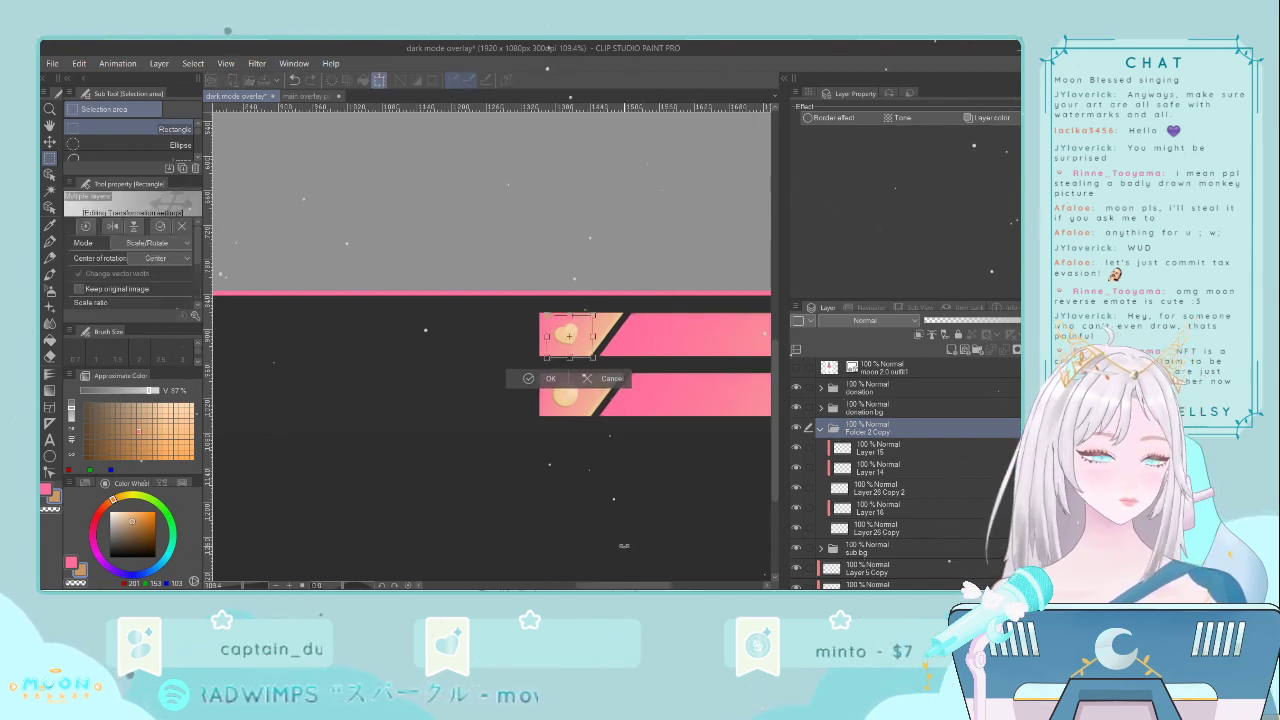
key("Return")
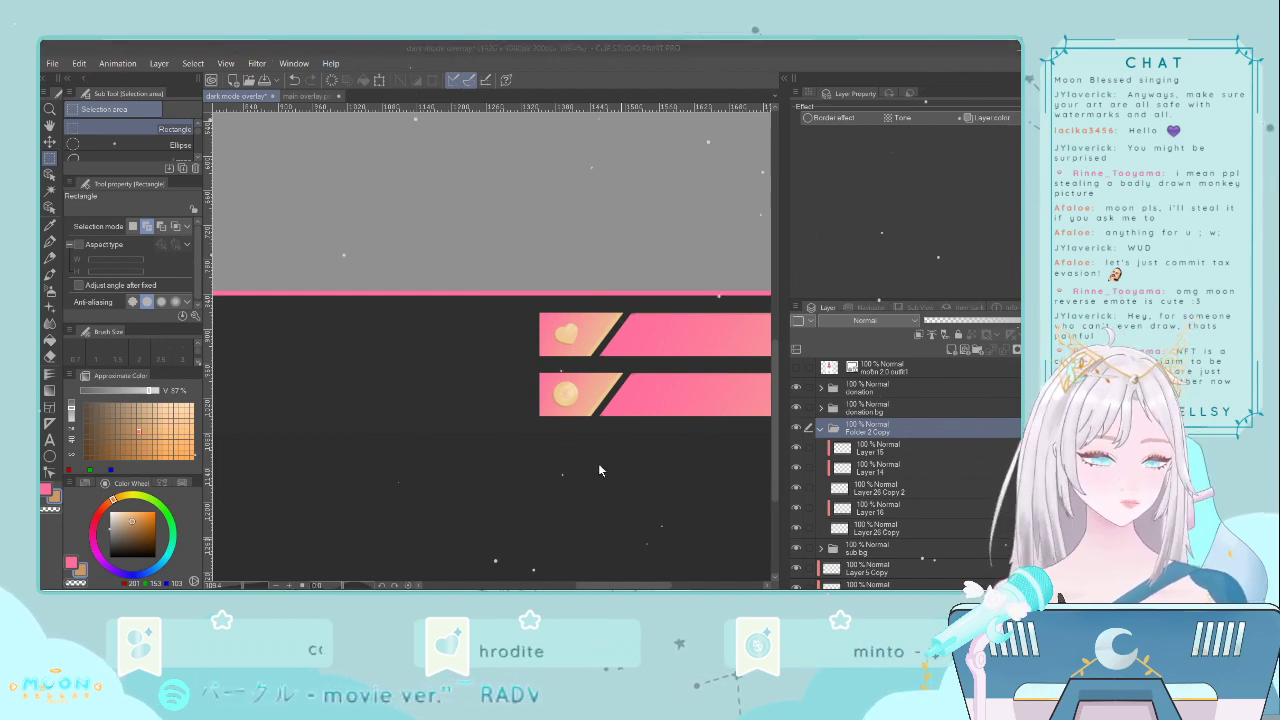
- Fine-tune the heart folder's placement in line with the coin below, and check both banners against the whole overlay
left_click(598, 463)
scroll(598, 463, "up", 2)
scroll(603, 467, "up", 3)
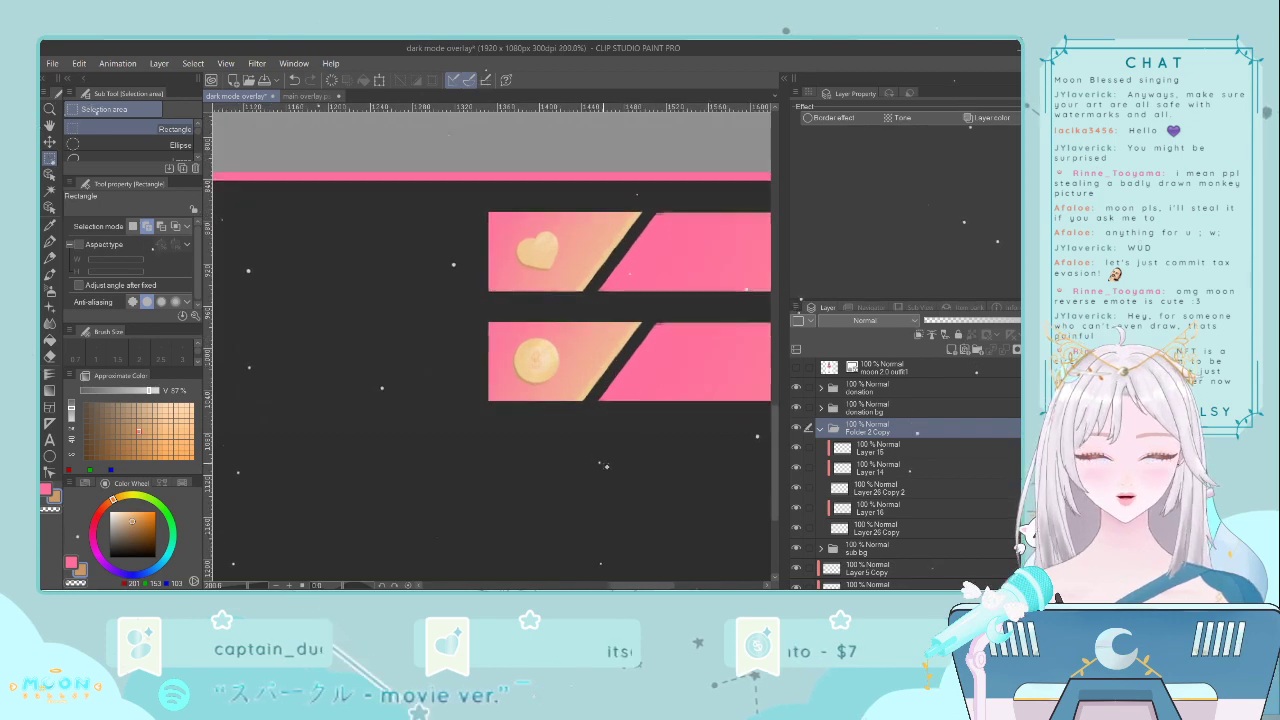
key("ctrl+t")
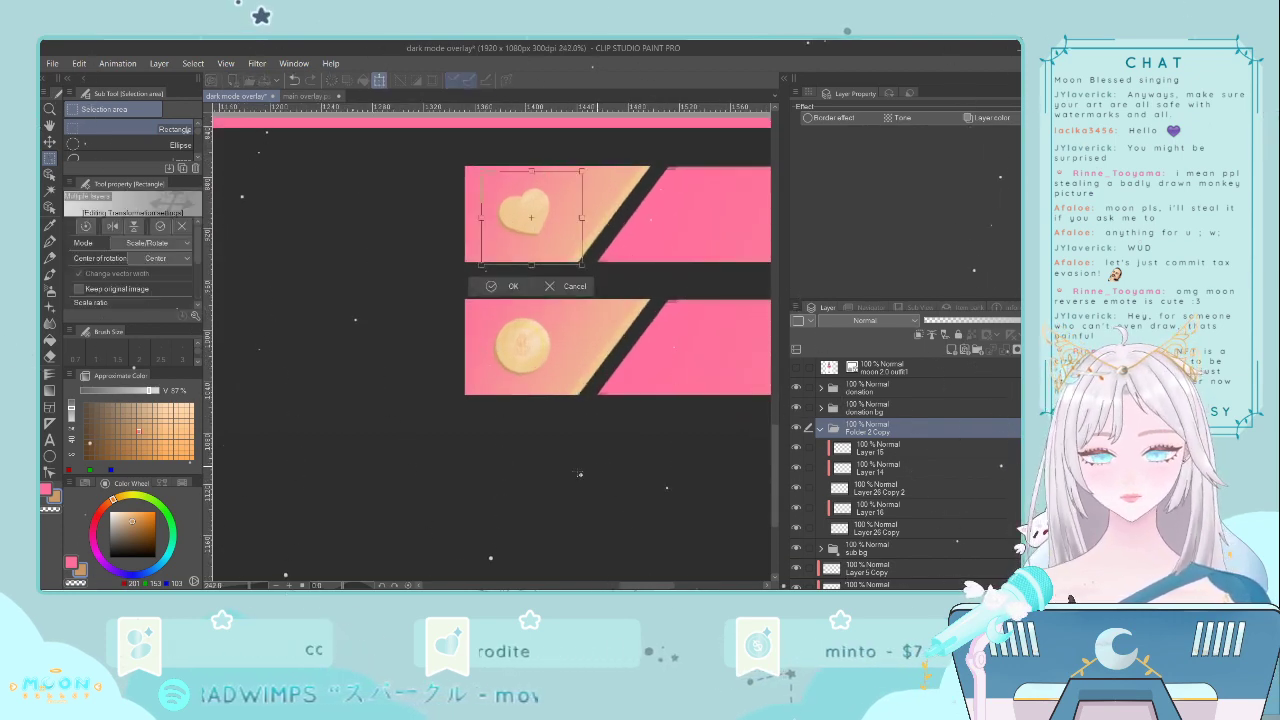
key("Return")
scroll(590, 468, "down", 5)
scroll(575, 471, "down", 2)
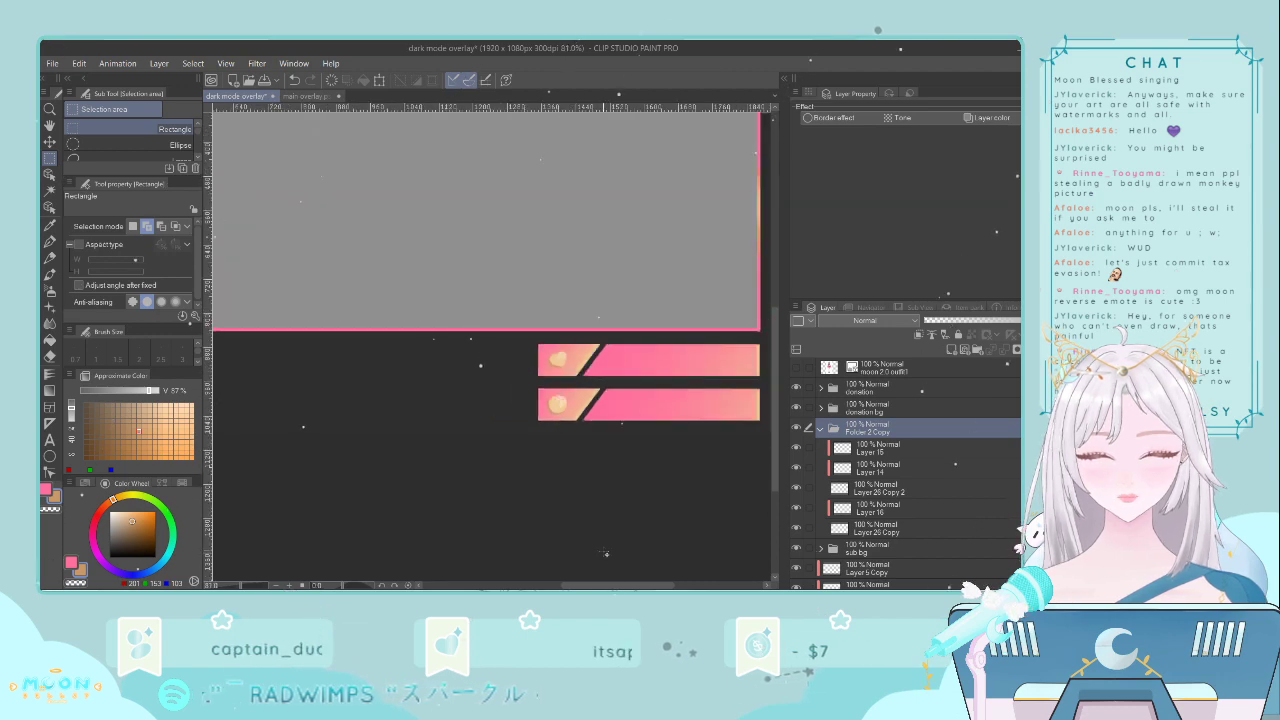
left_click_drag(592, 586, 597, 586)
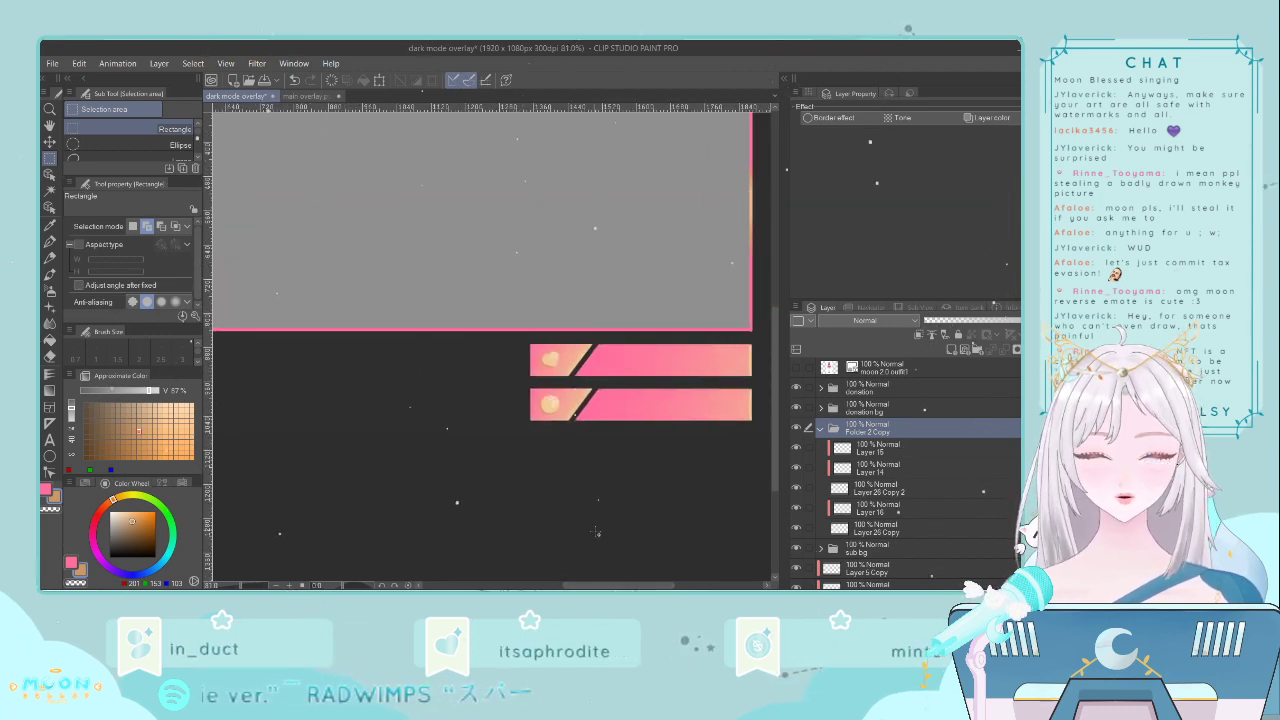
scroll(594, 503, "down", 2)
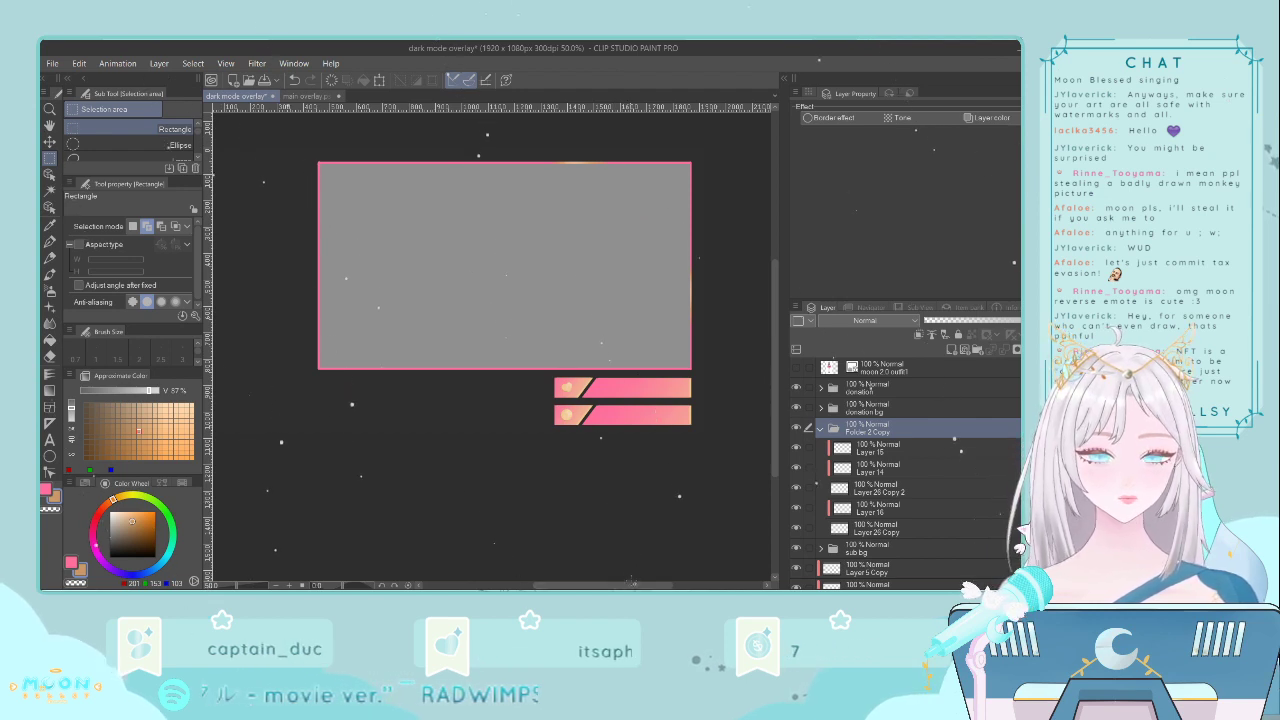
- Collapse the heart icon's folder, Folder 2 Copy, and rename it "sub"
left_click_drag(631, 586, 602, 582)
scroll(593, 430, "up", 1)
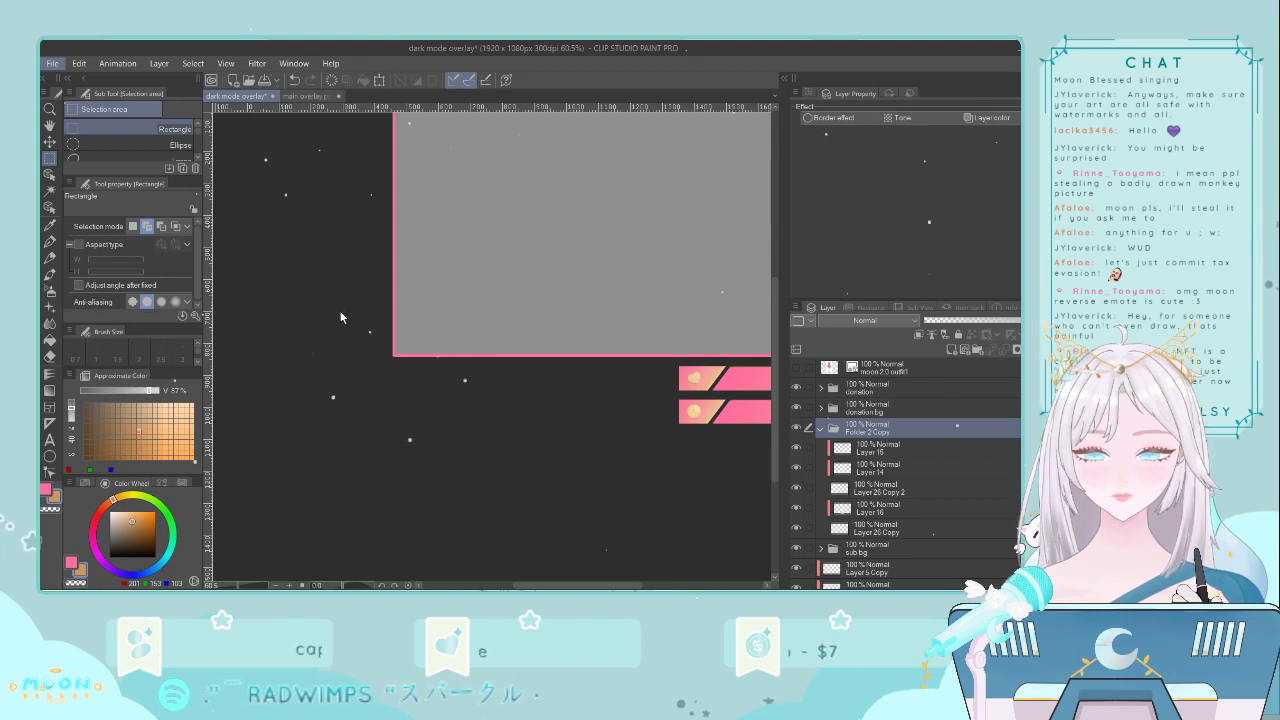
left_click(822, 427)
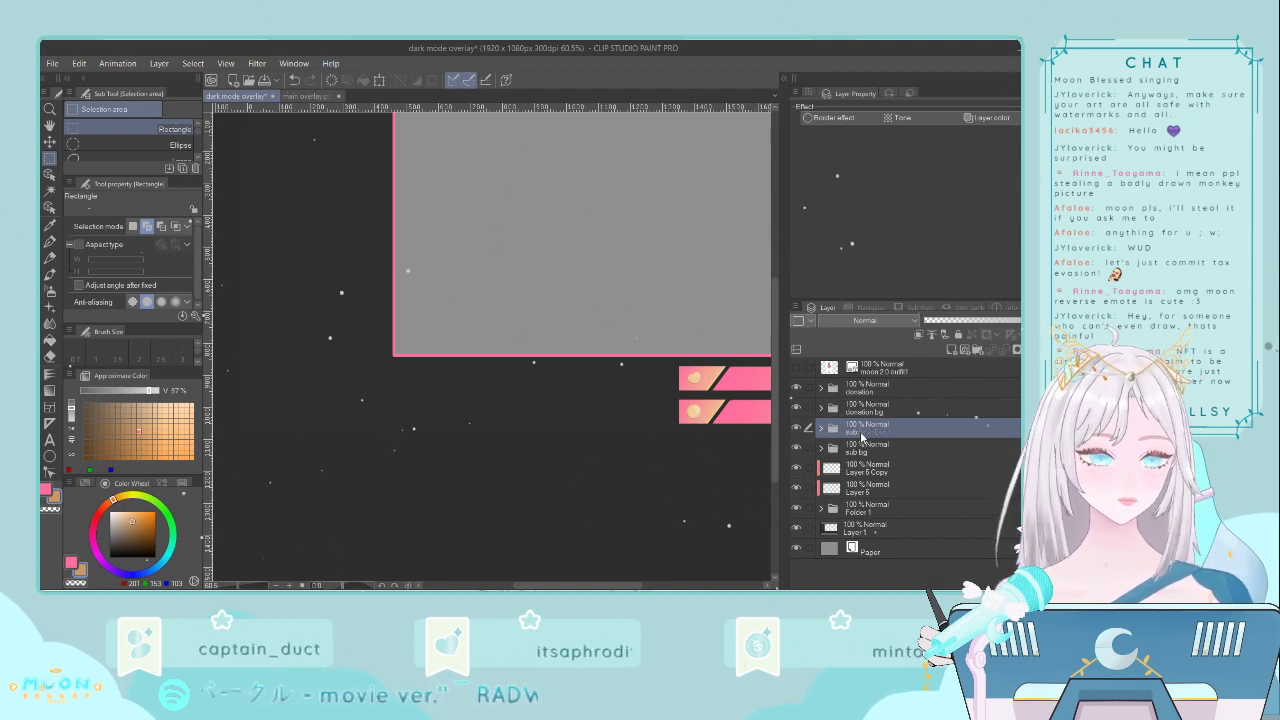
- Import the image "logo moon without cat" as a new layer above the topmost layer, moon 2.0 outfit
left_click(913, 372)
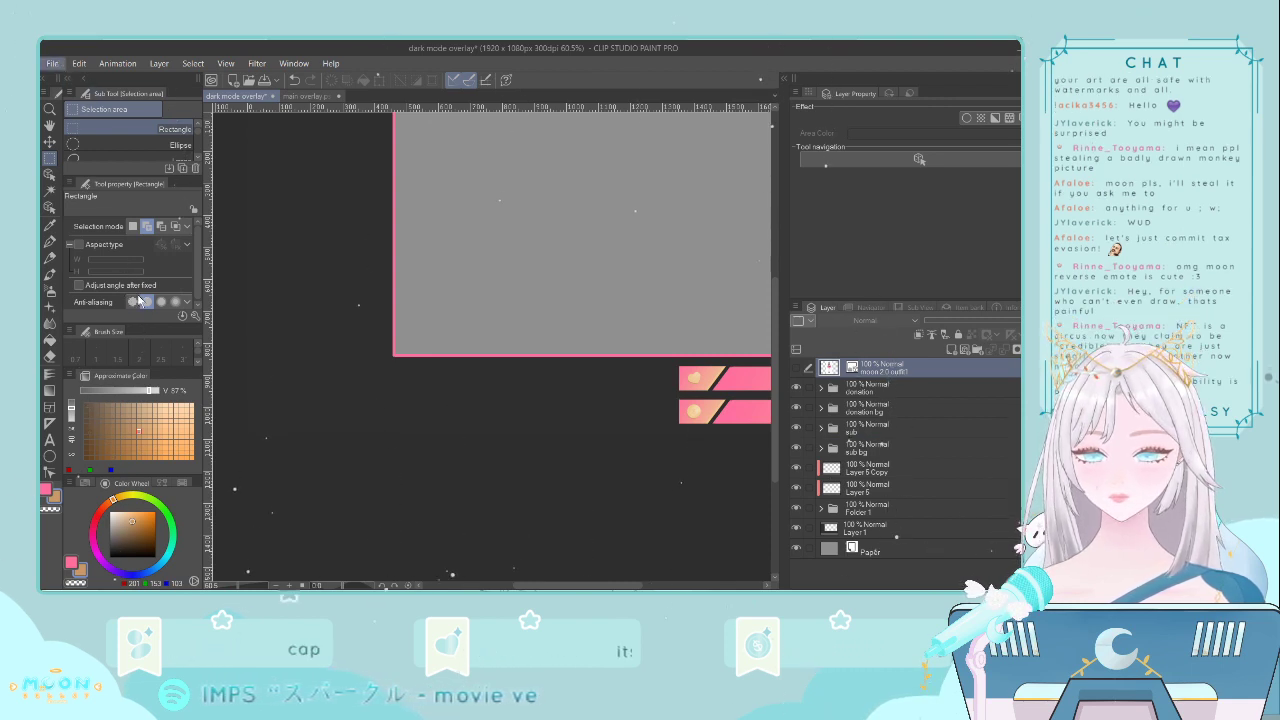
left_click(310, 308)
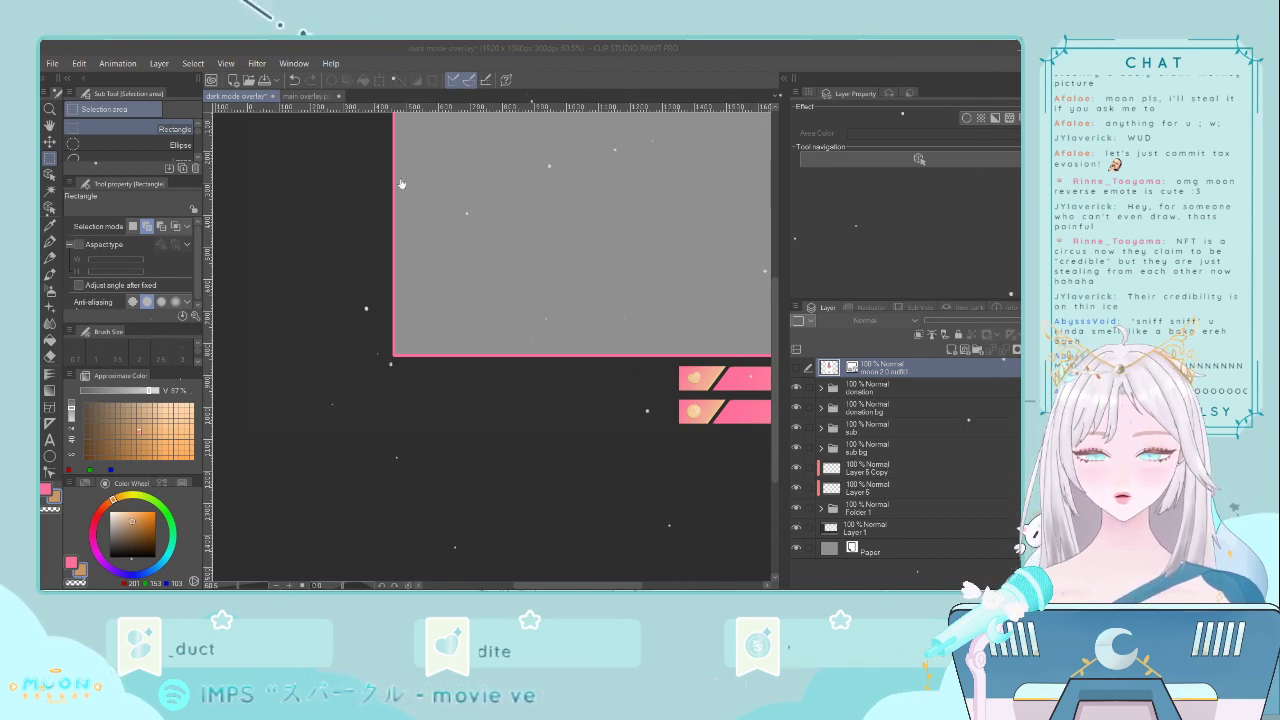
key("ctrl+v")
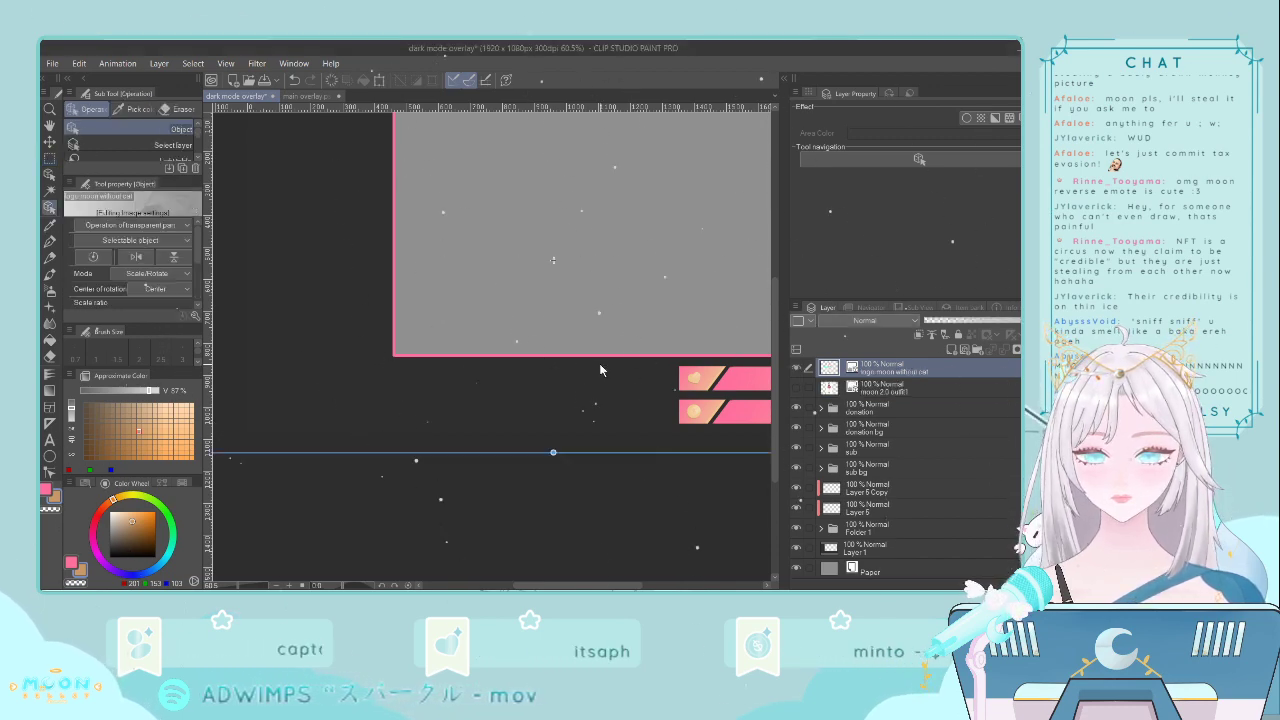
- Scale the imported logo down until it fits below the gray frame, just beside the two pink banners
scroll(600, 365, "down", 3)
scroll(601, 370, "down", 2)
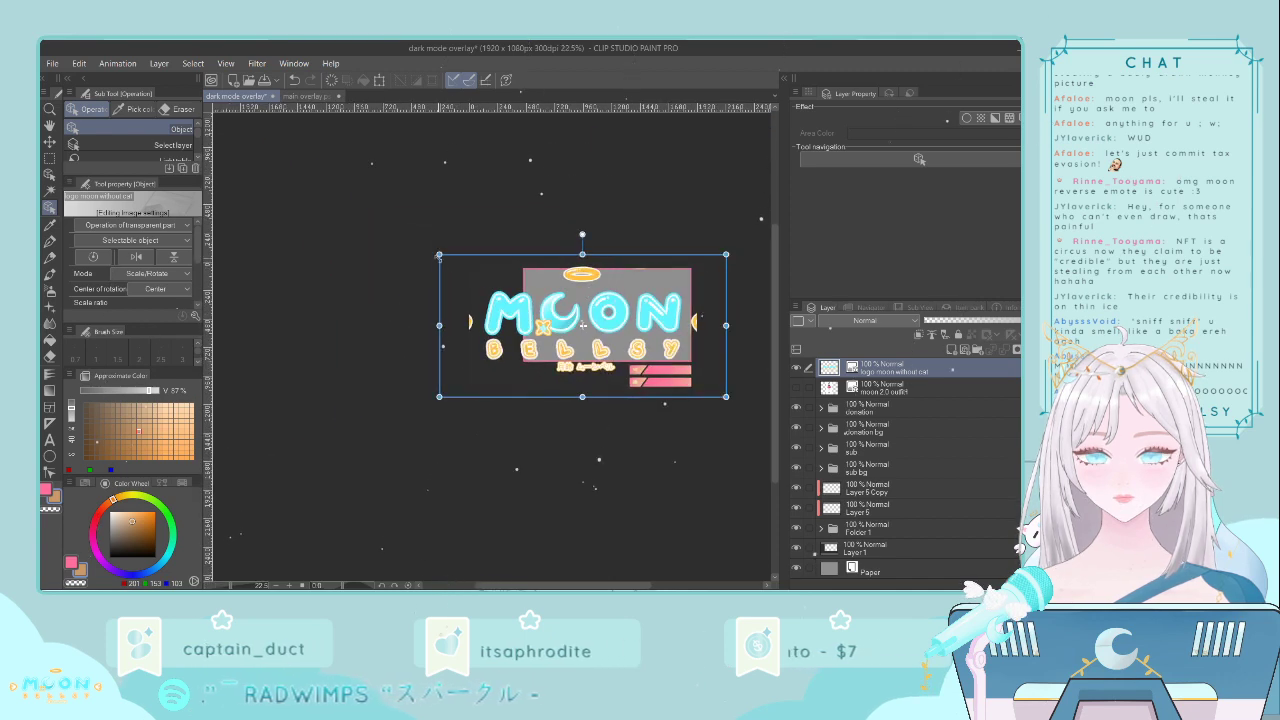
left_click_drag(439, 256, 568, 319)
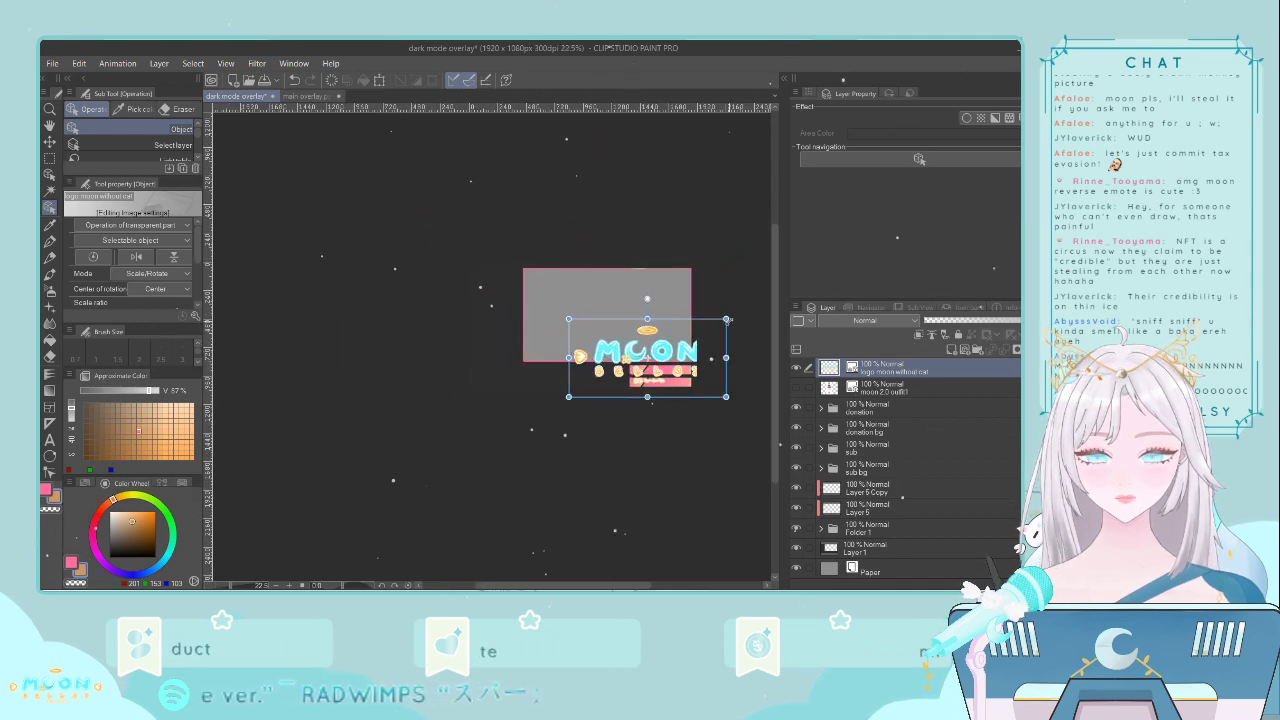
left_click_drag(728, 319, 623, 363)
scroll(623, 363, "up", 3)
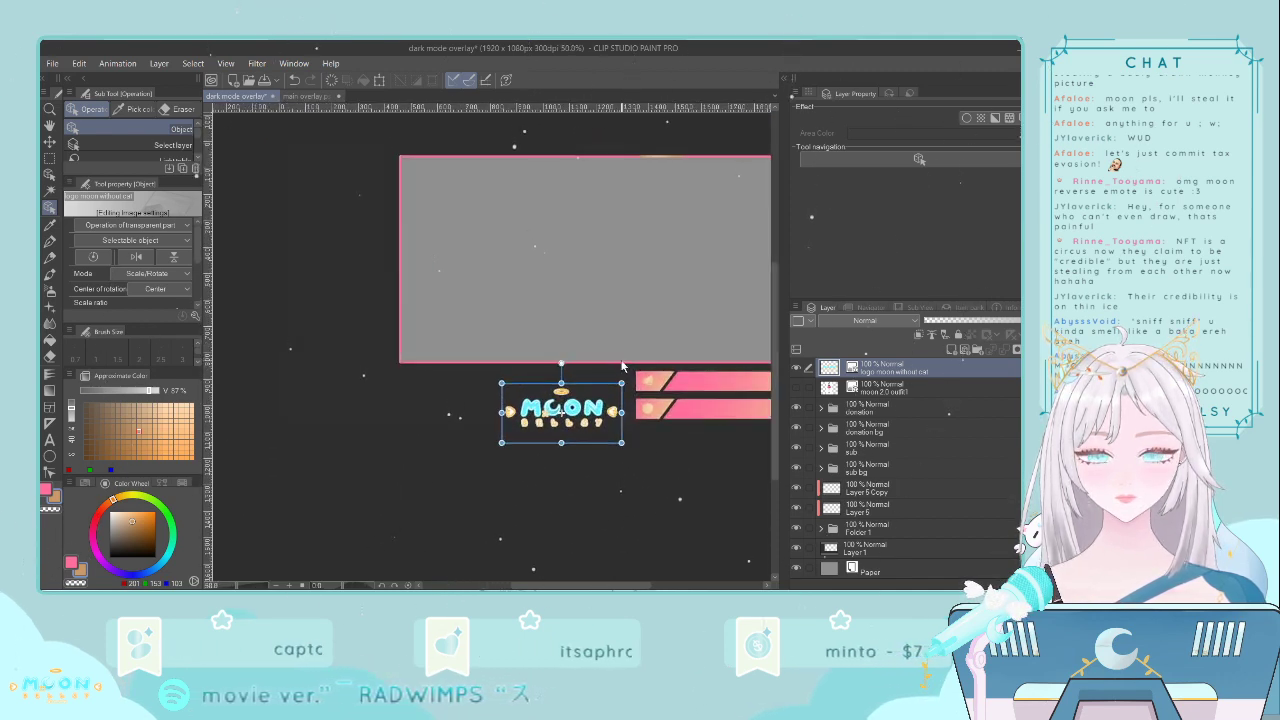
- Select the logo layer and transform it to move the logo slightly up and right, level with the banners
scroll(621, 366, "up", 1)
left_click(866, 548)
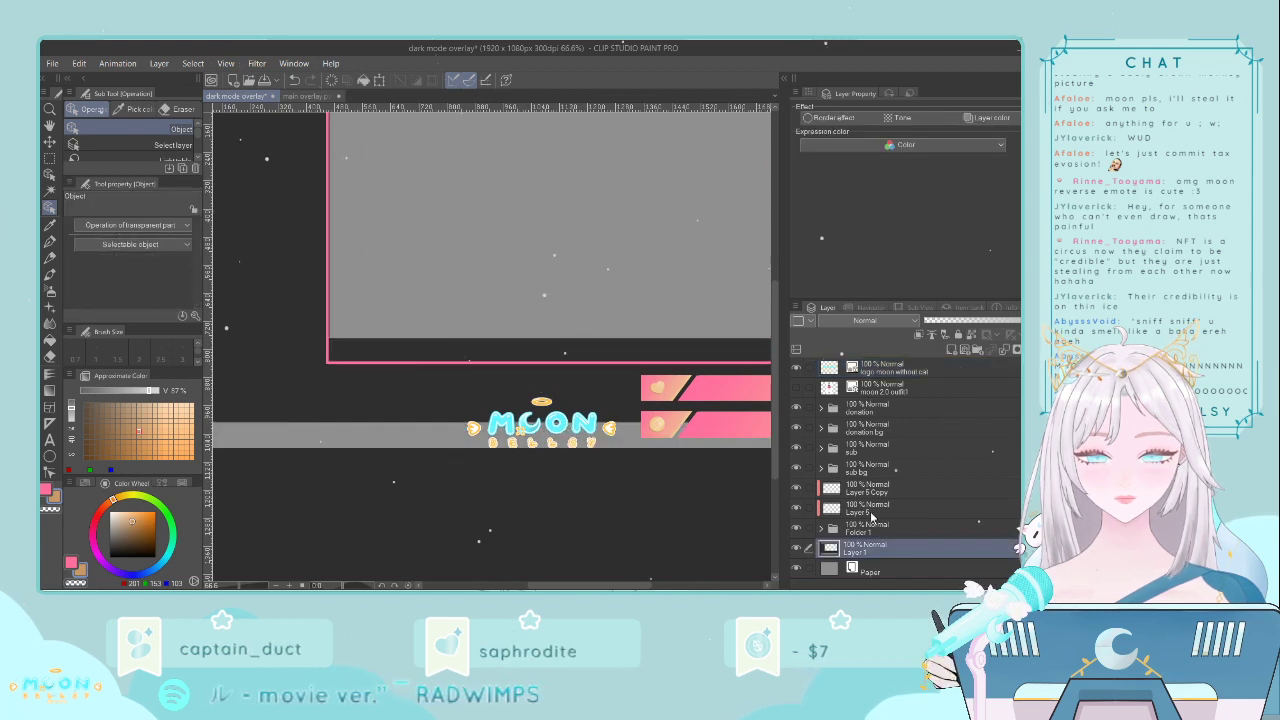
key("ctrl+z")
left_click(866, 524)
left_click(868, 410)
left_click(846, 390)
left_click(832, 372)
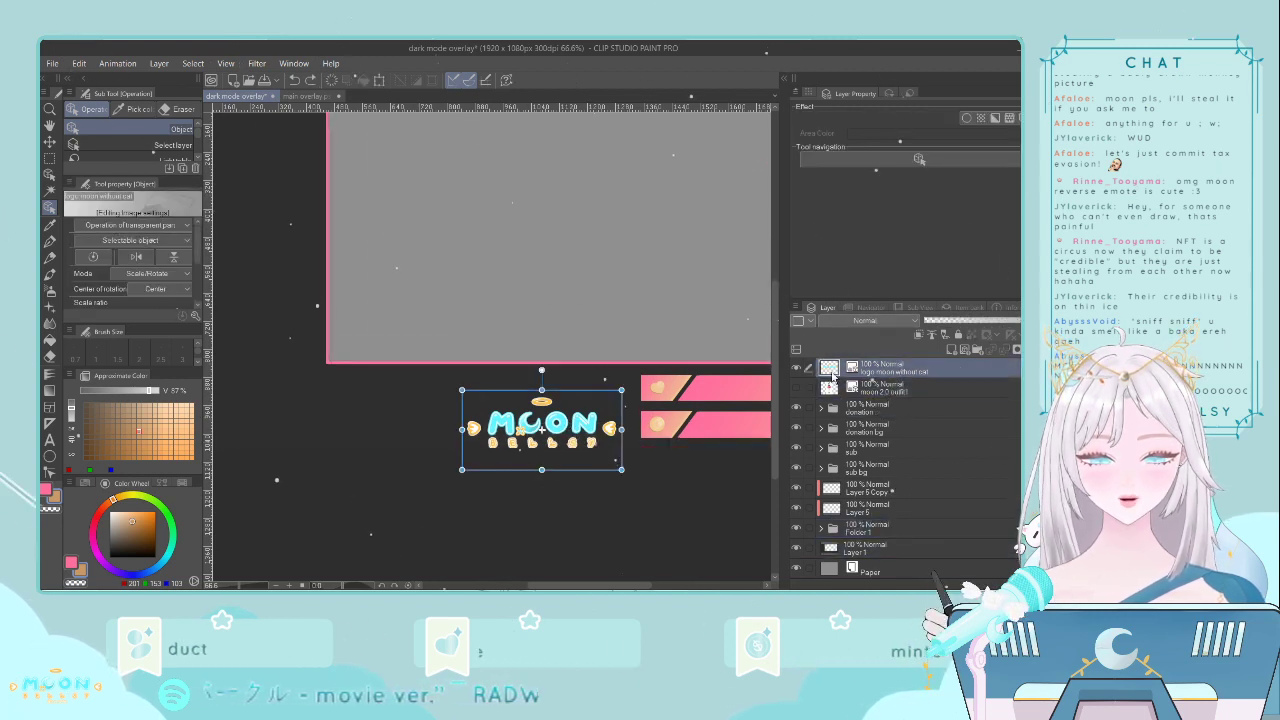
key("ctrl+t")
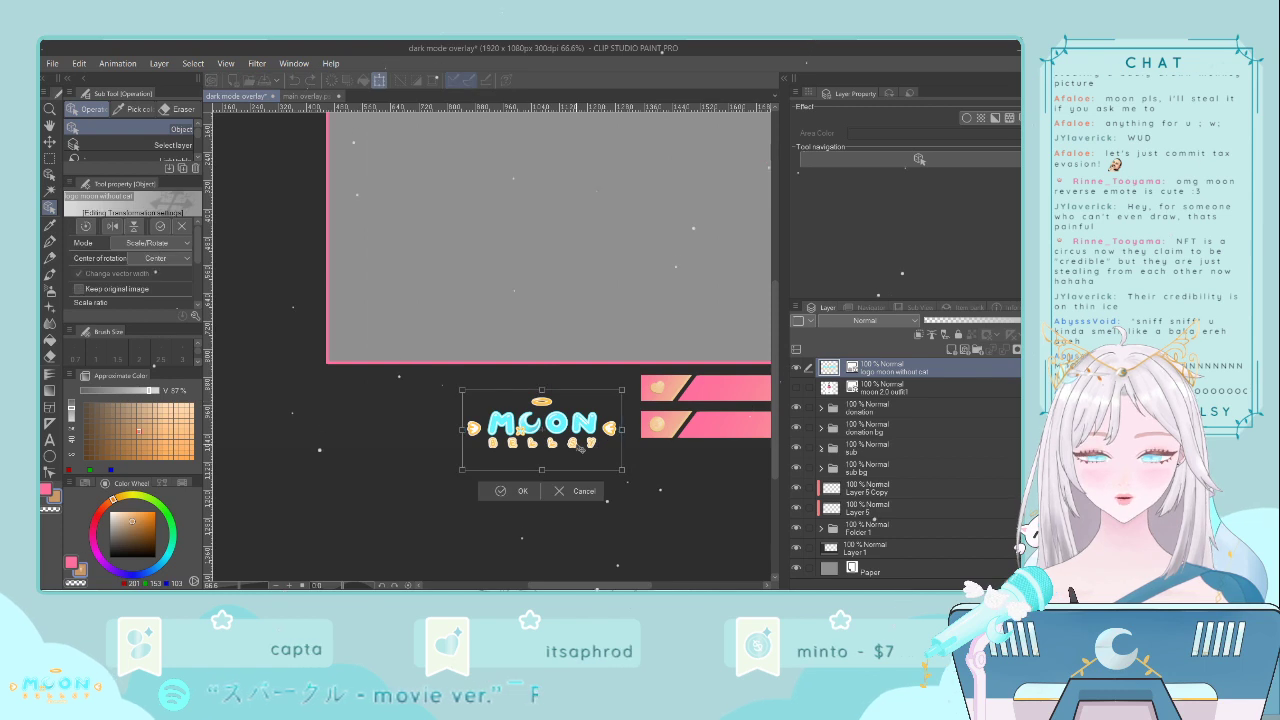
left_click_drag(579, 447, 586, 421)
key("Return")
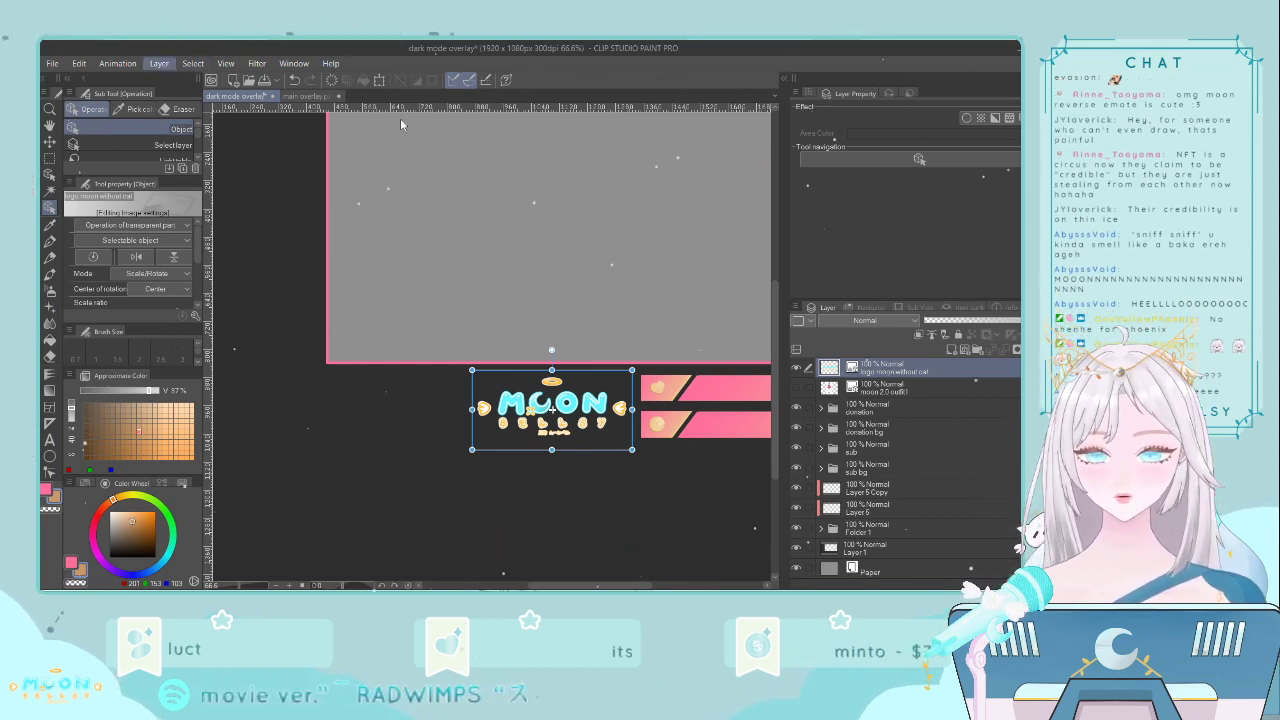
- Add a Hue/Saturation/Luminosity correction layer clipped to the logo, shifting the hue to pink lettering with light blue accents
left_click(566, 135)
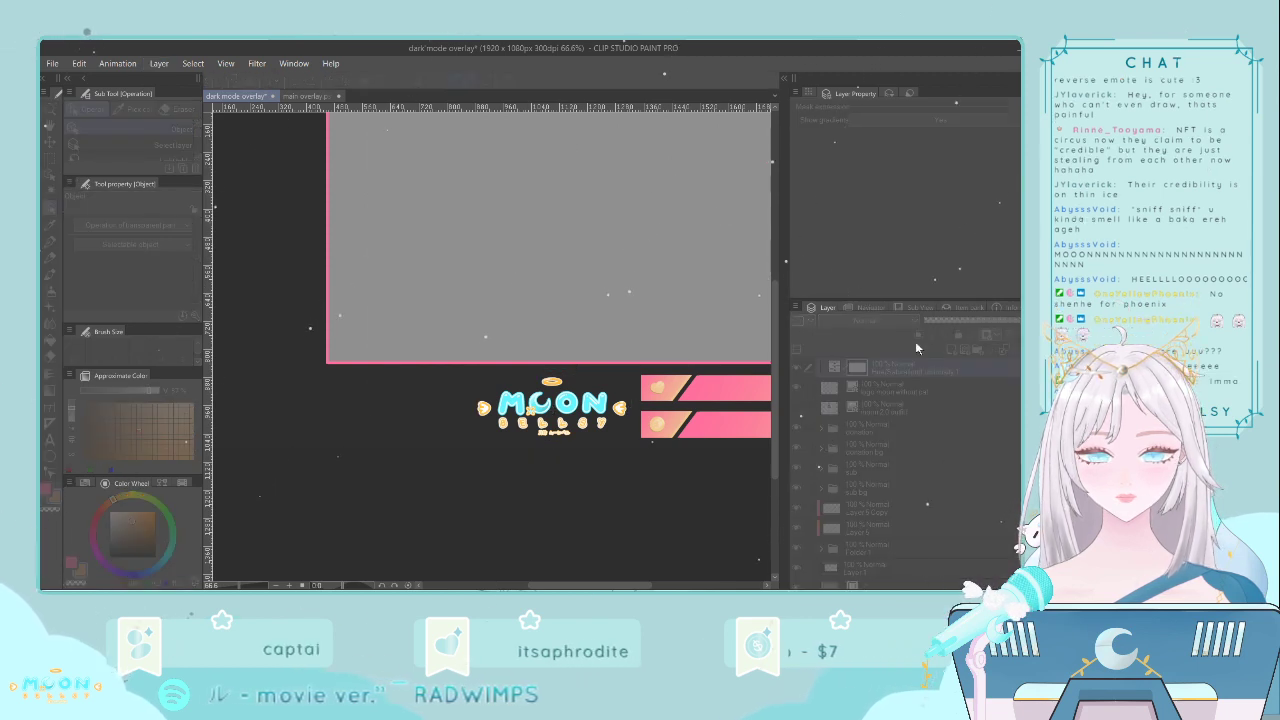
left_click_drag(831, 334, 739, 332)
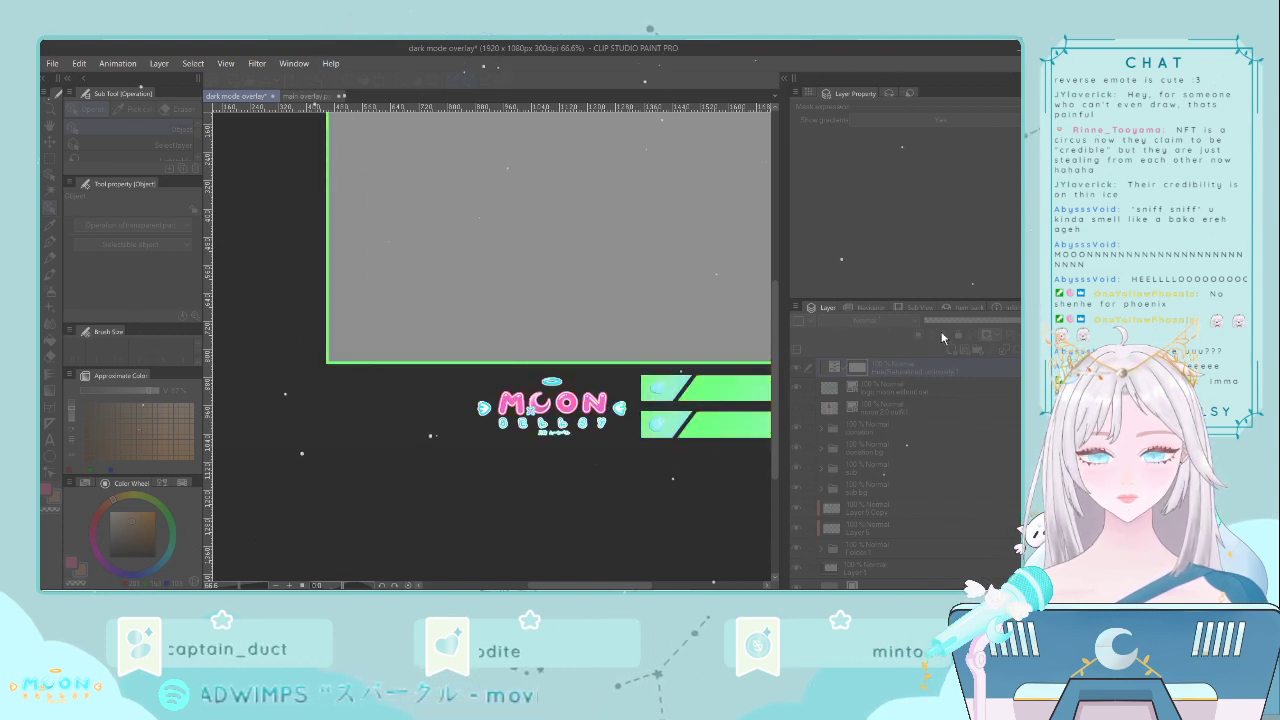
left_click(983, 313)
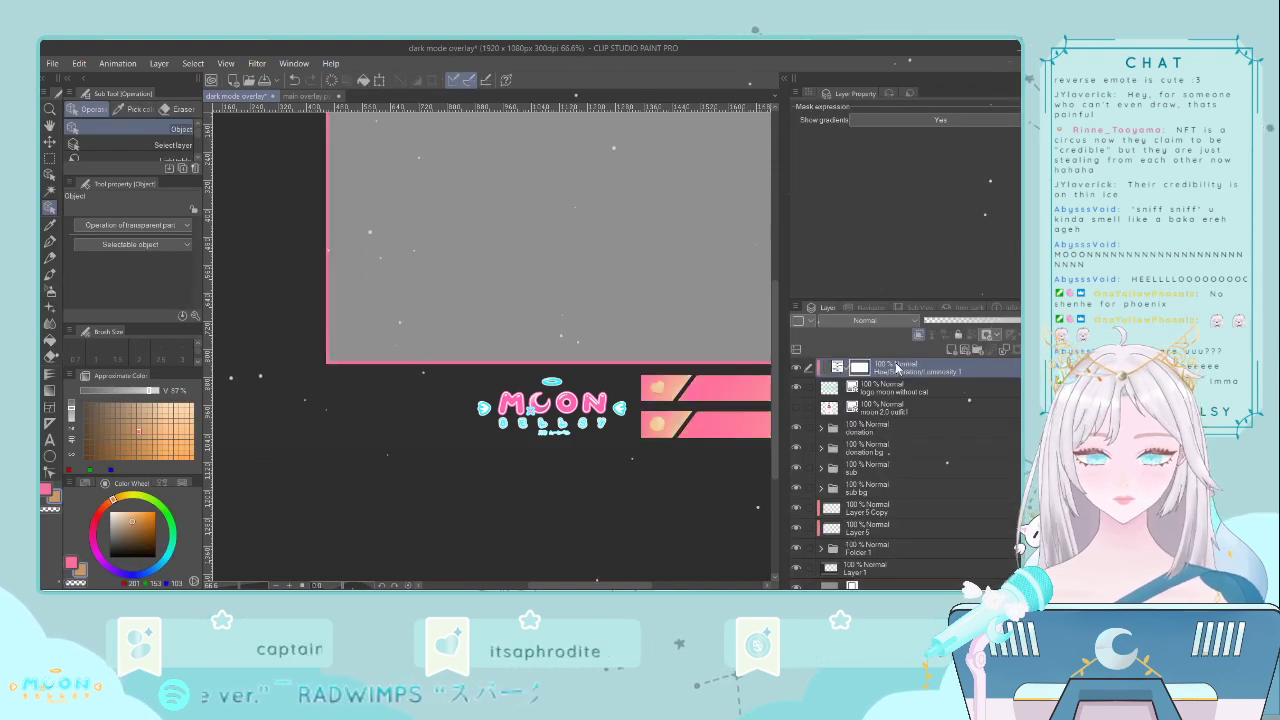
- Add a new layer clipped above the logo's hue correction and try a Tone Curve correction layer over it
scroll(593, 380, "up", 4)
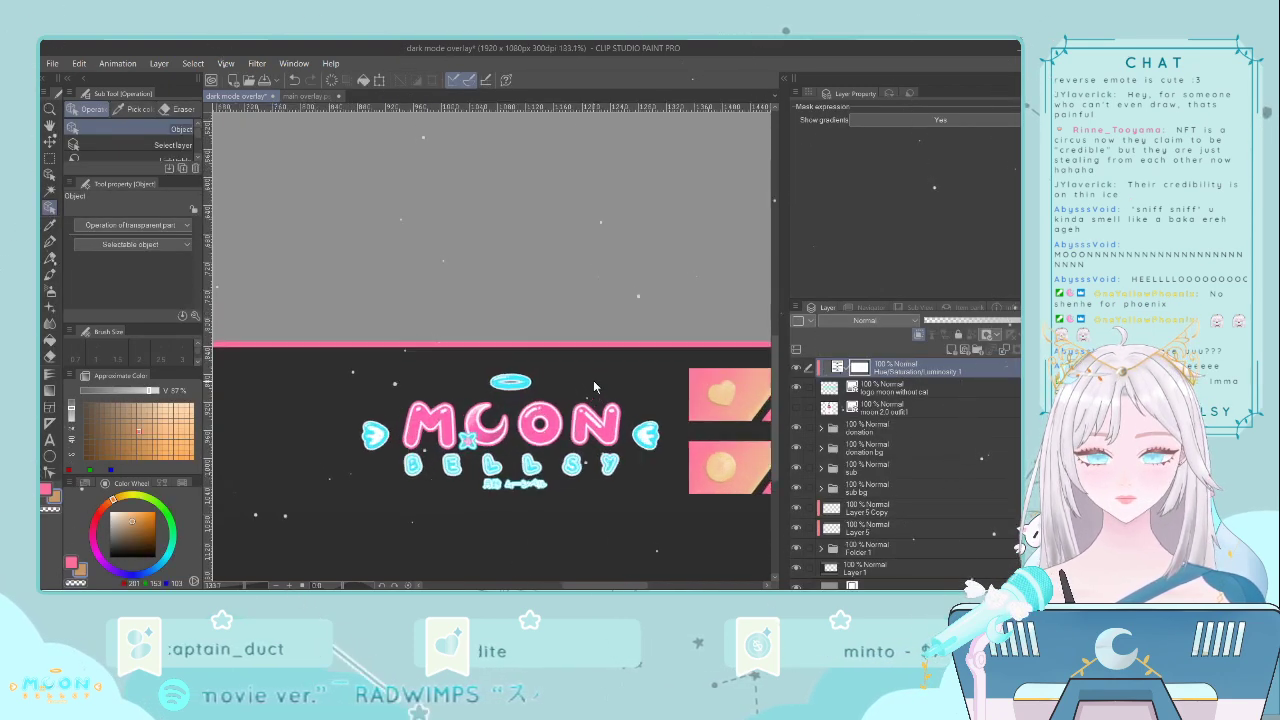
left_click(952, 348)
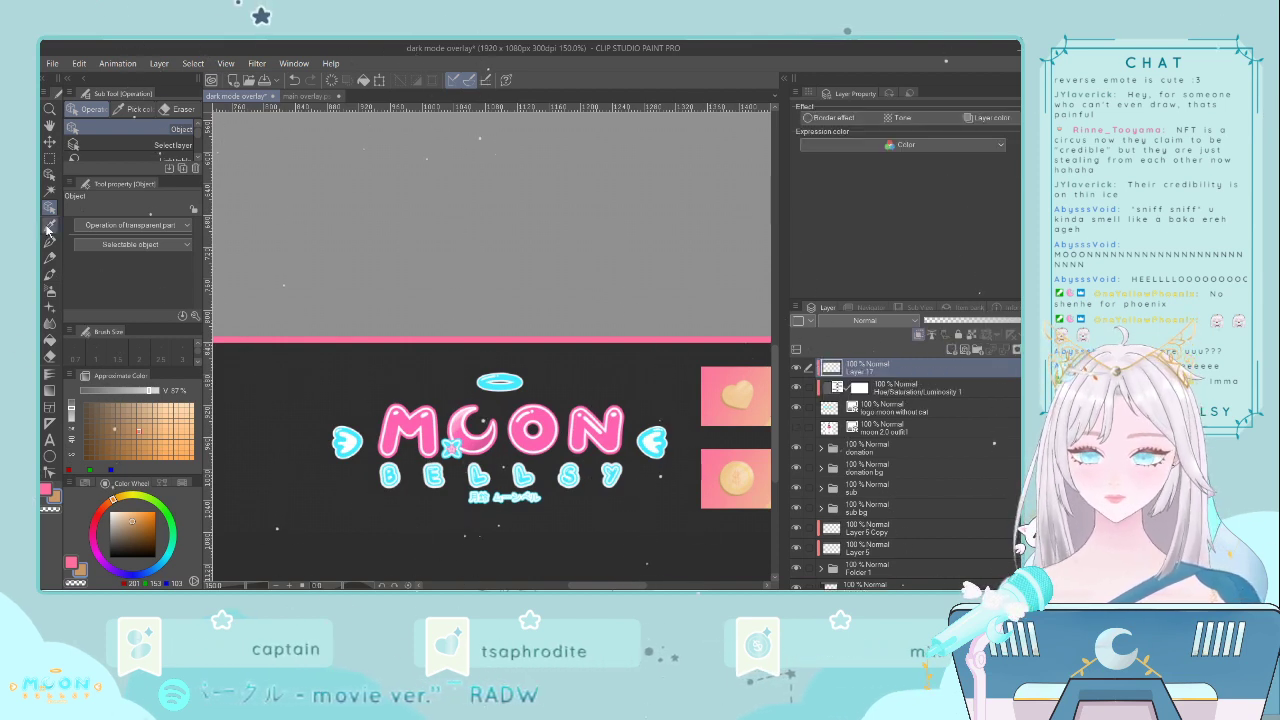
left_click(49, 224)
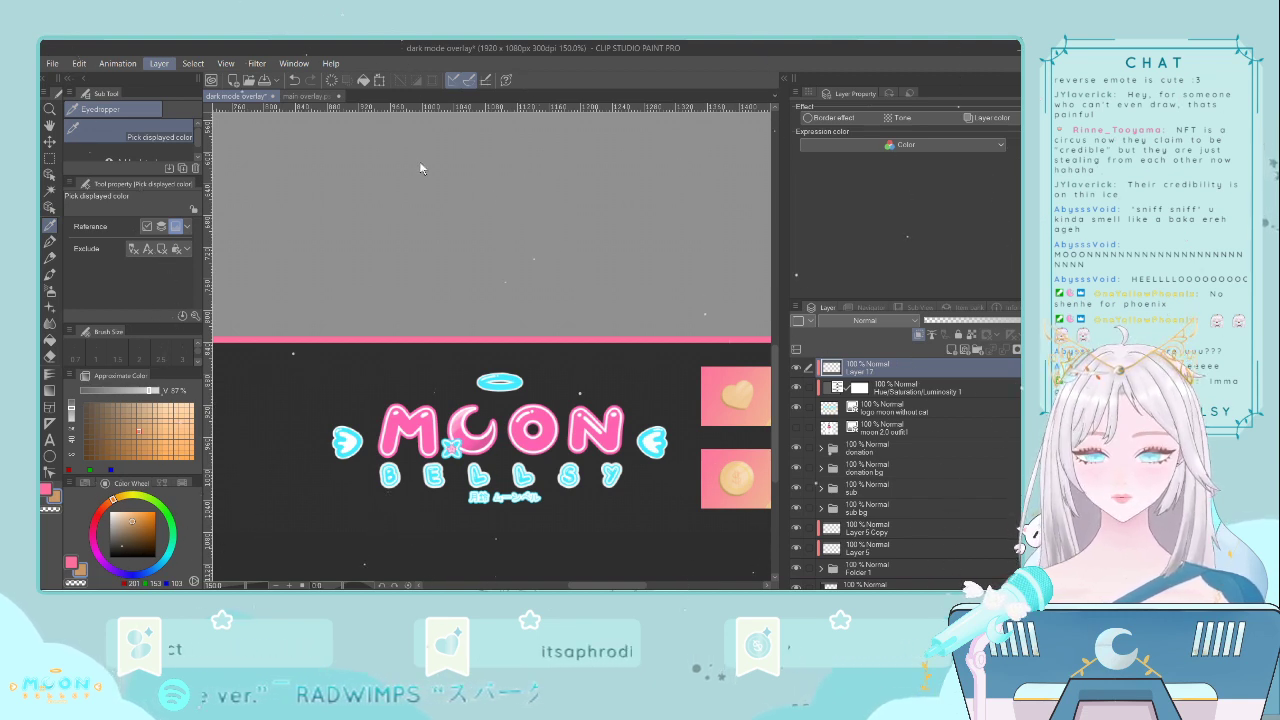
left_click(463, 173)
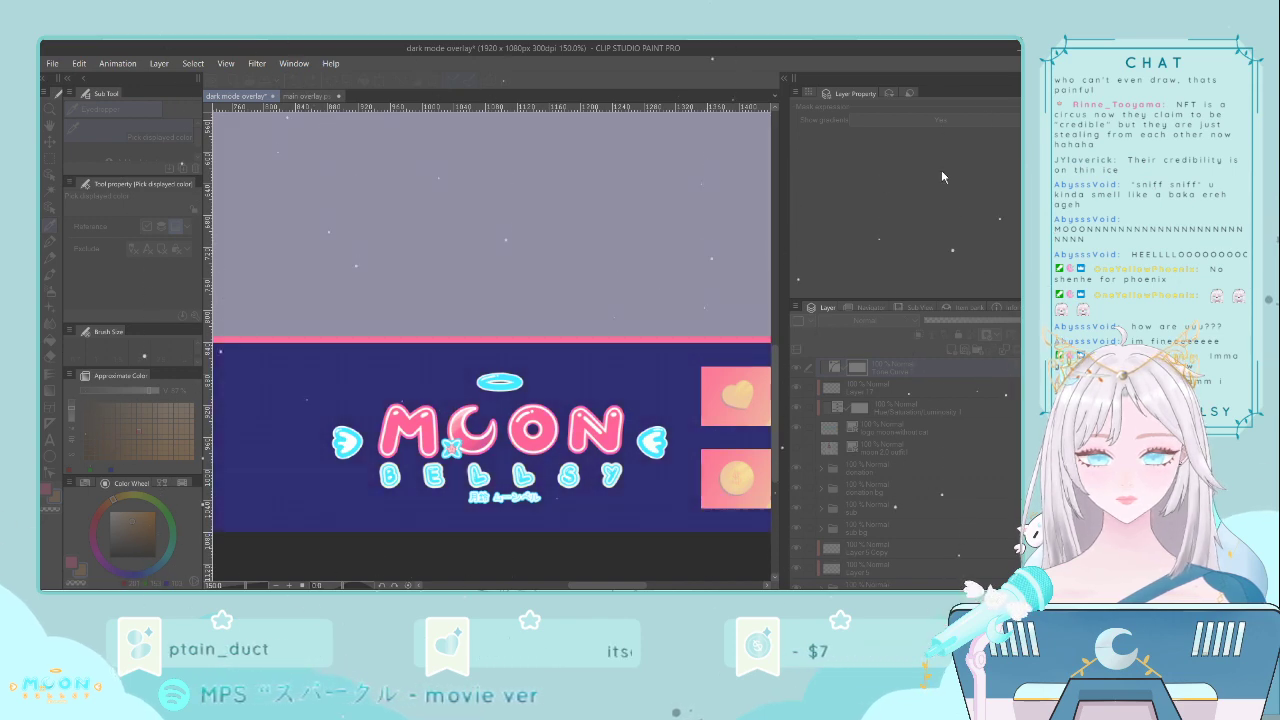
left_click(941, 169)
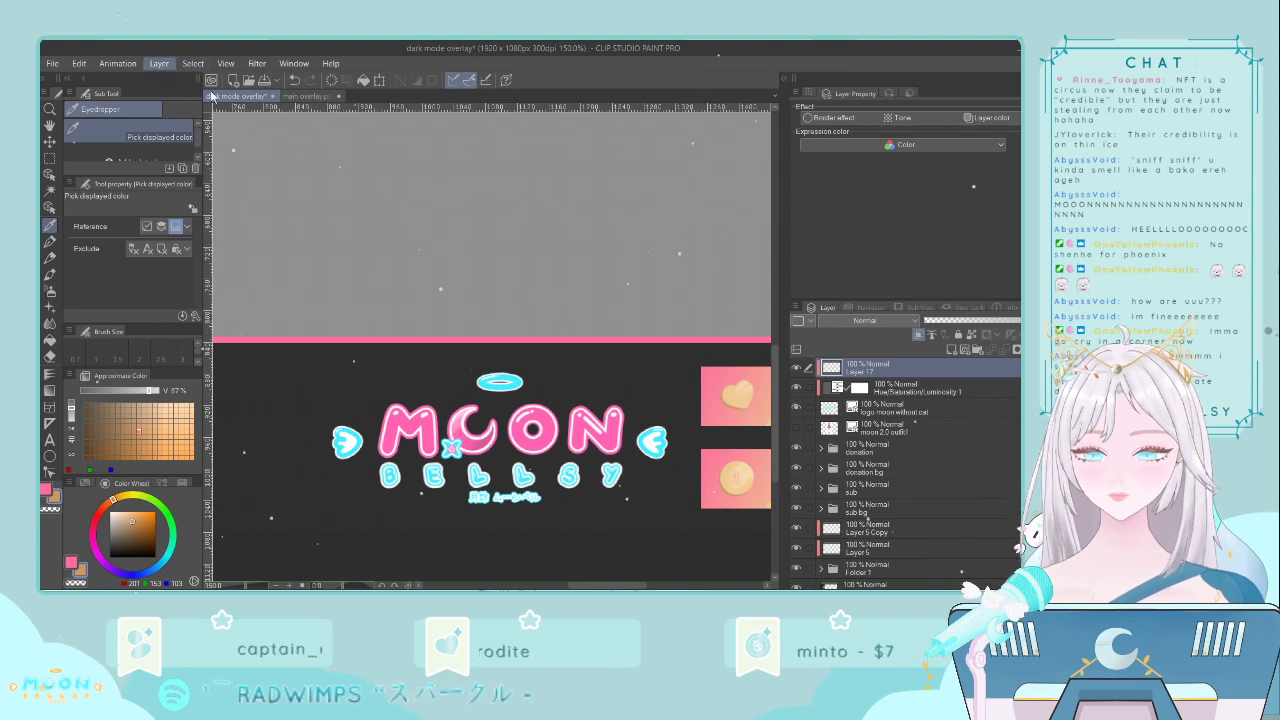
- Try recoloring the logo with a clipped Tone Curve correction layer, then undo that layer
left_click(431, 190)
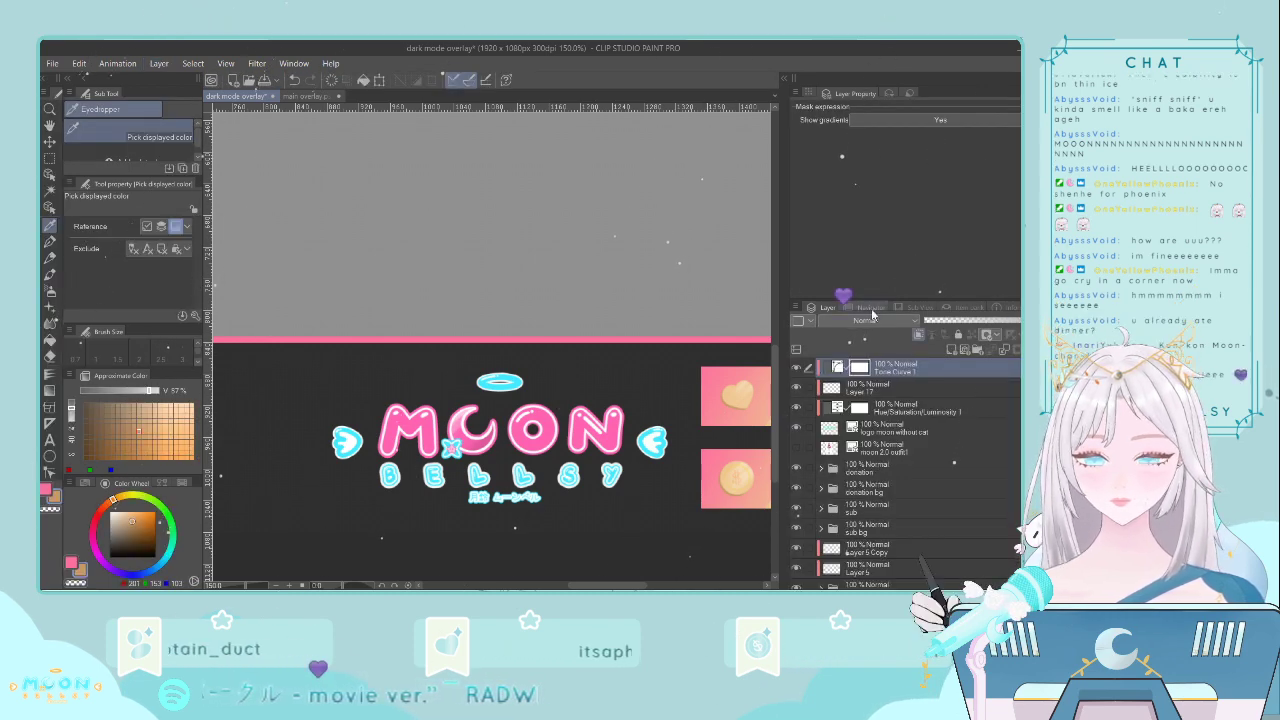
double_click(836, 367)
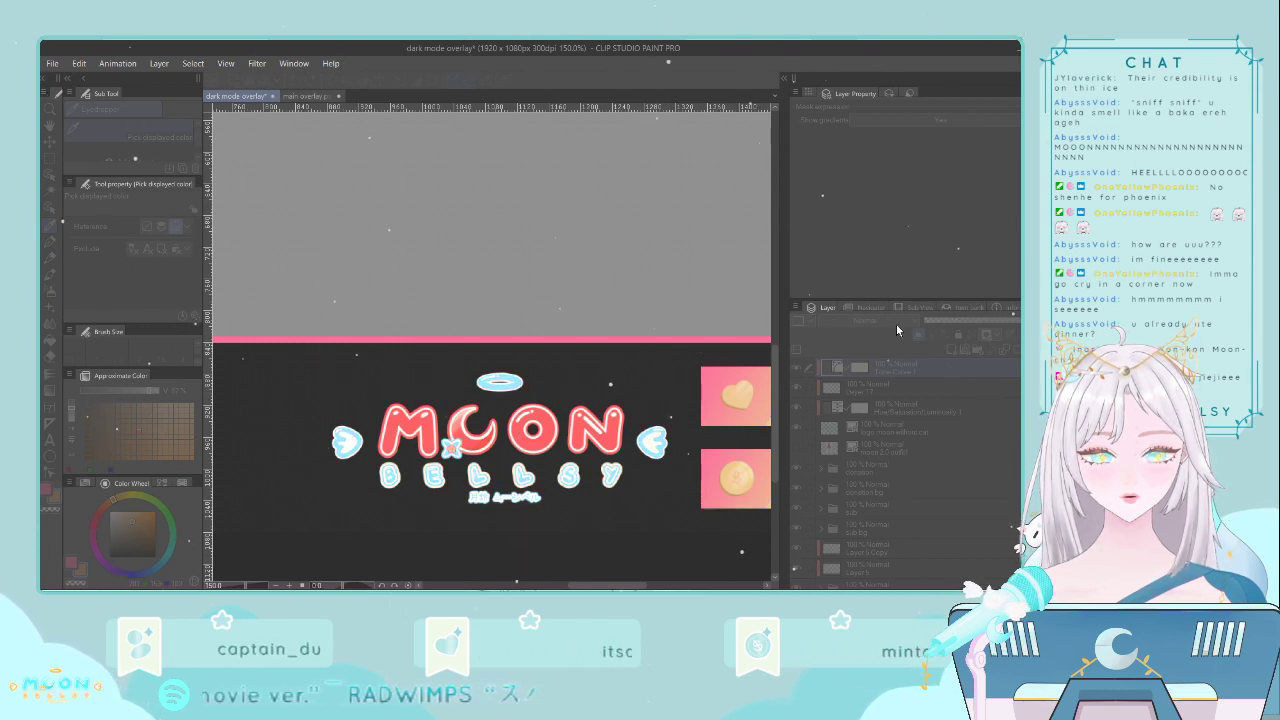
left_click_drag(896, 324, 890, 308)
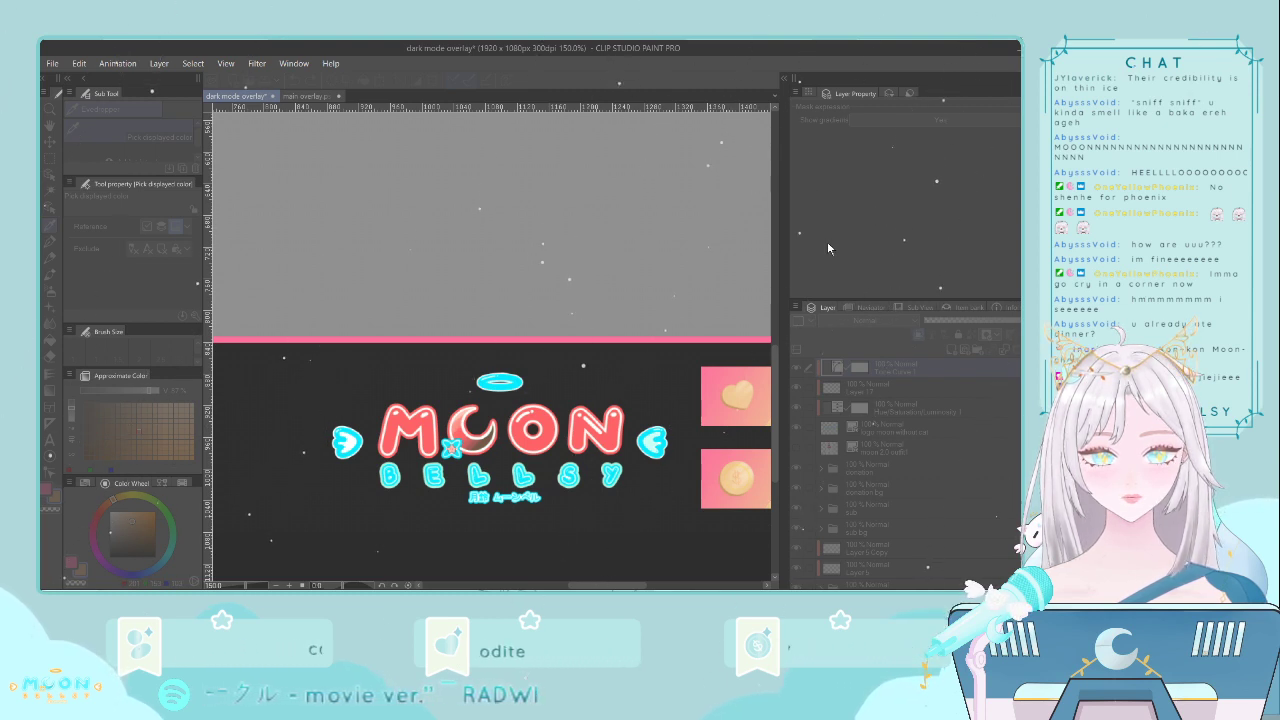
key("ctrl+z")
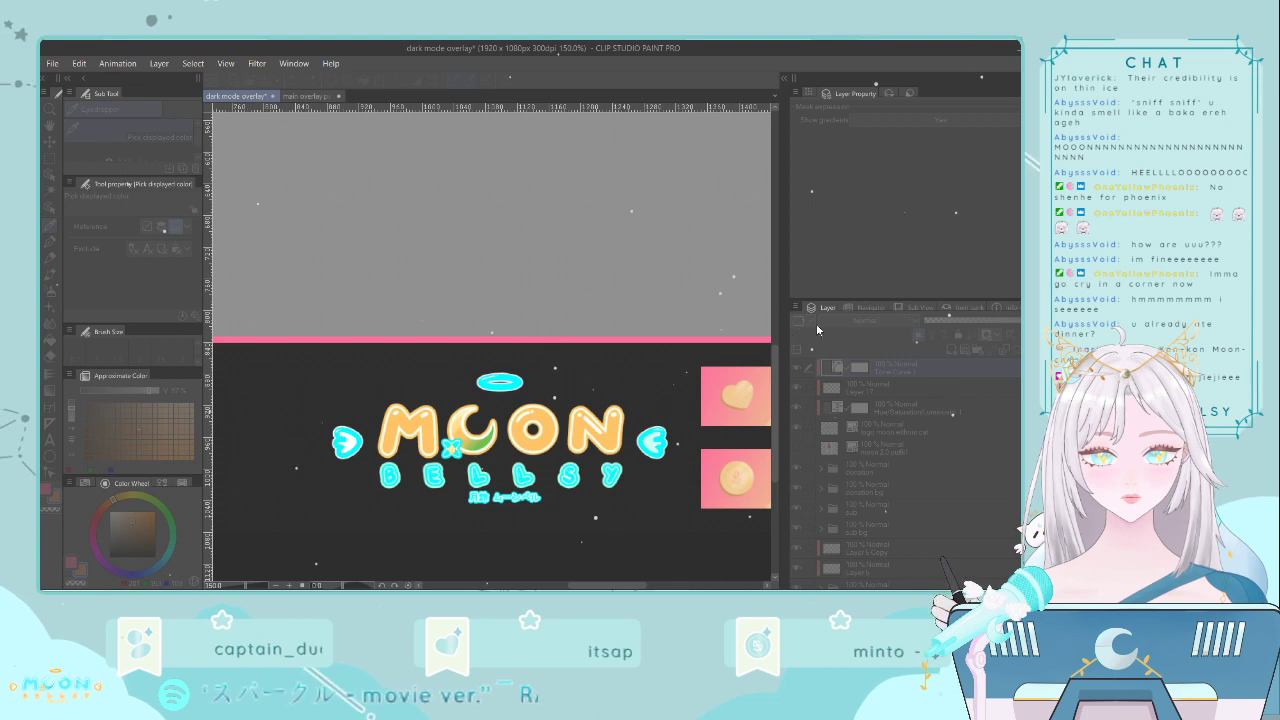
key("ctrl+y")
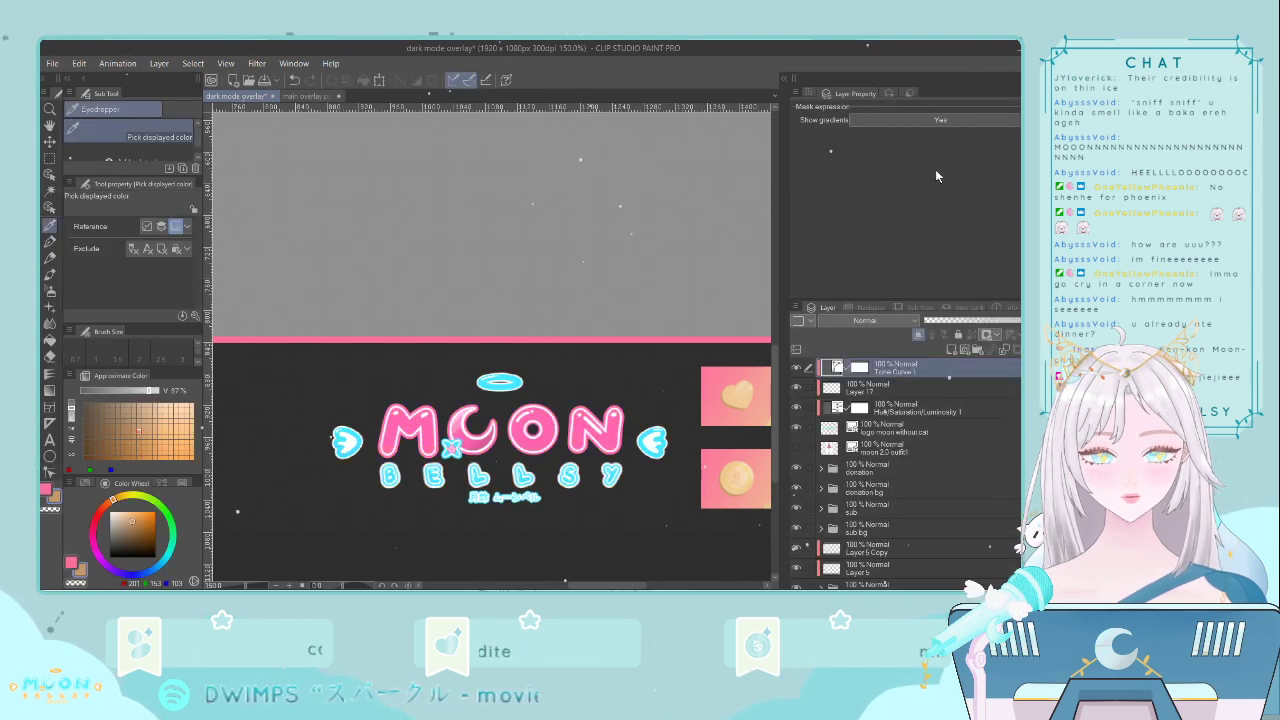
key("ctrl+z")
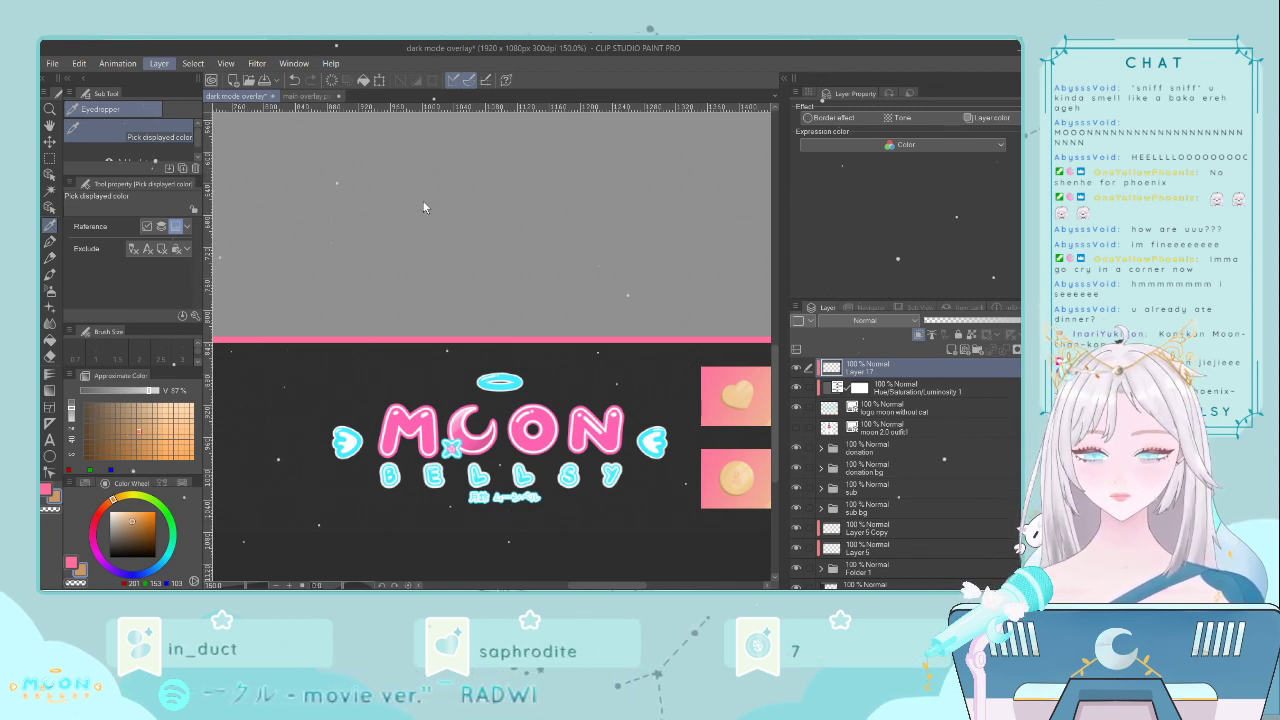
- Try a Color Balance correction layer clipped over the logo, and delete it together with the empty layer beneath it
left_click(471, 220)
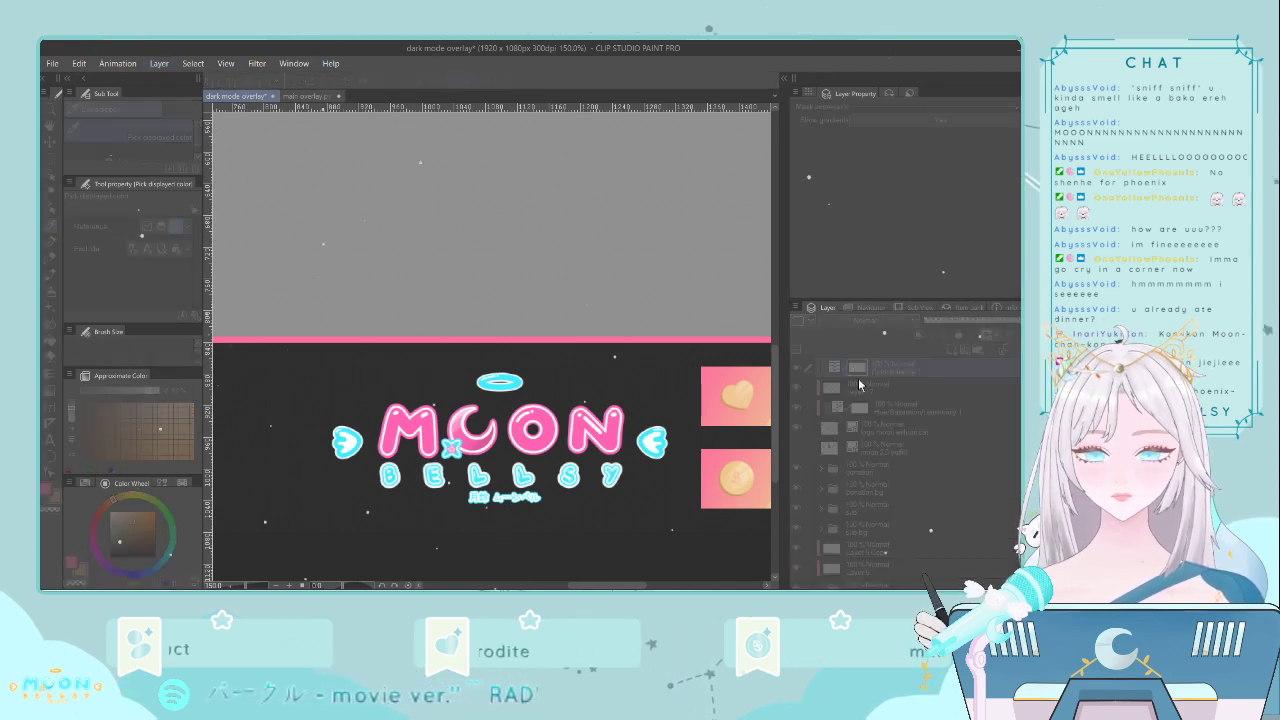
left_click(950, 280)
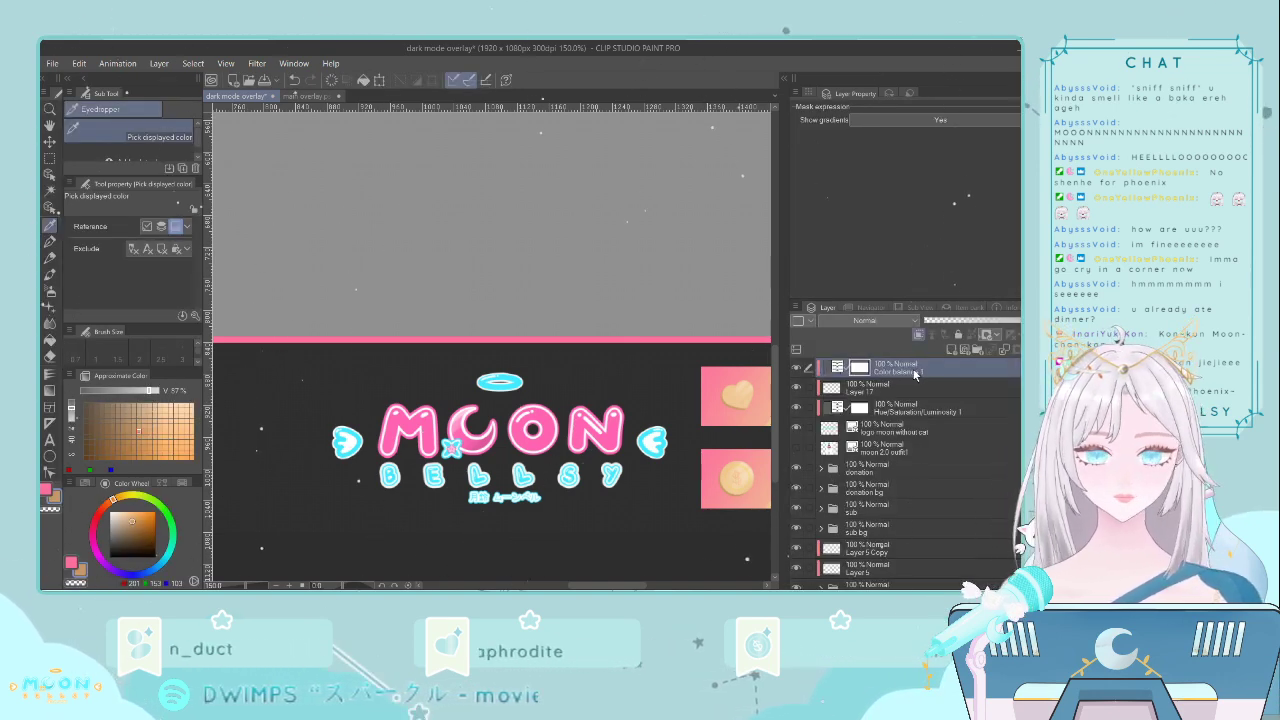
double_click(825, 369)
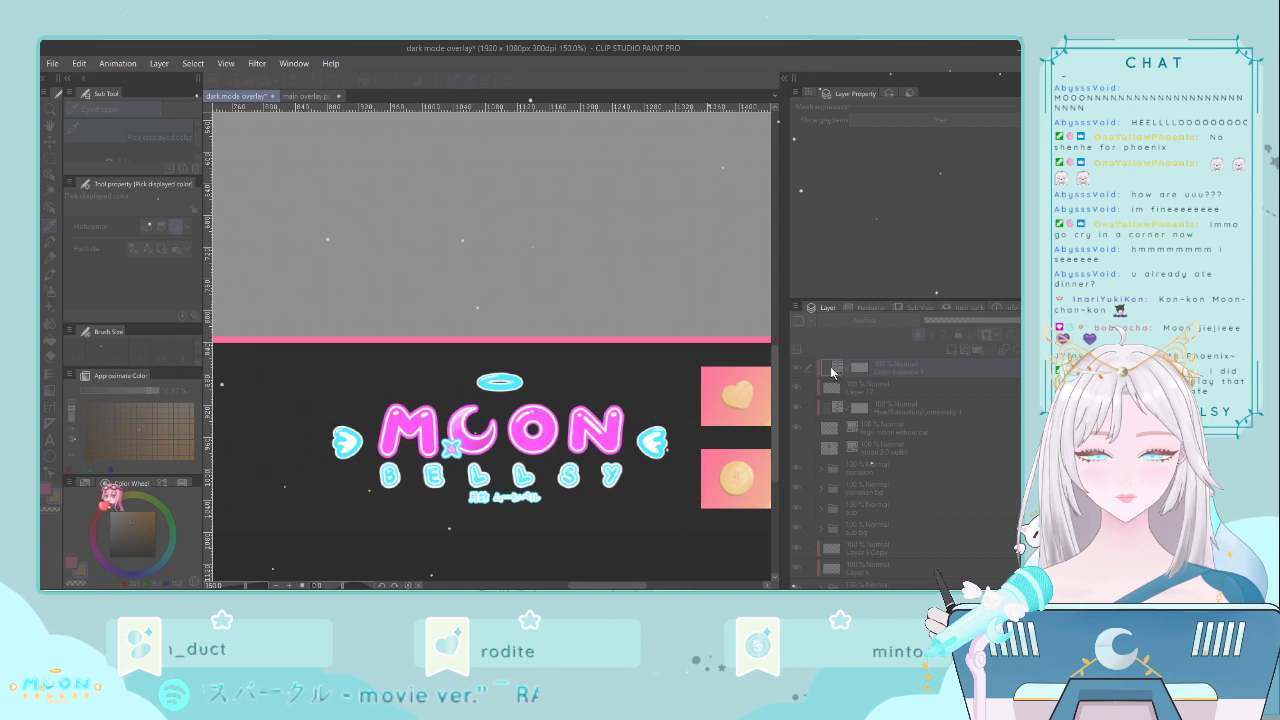
left_click(684, 367)
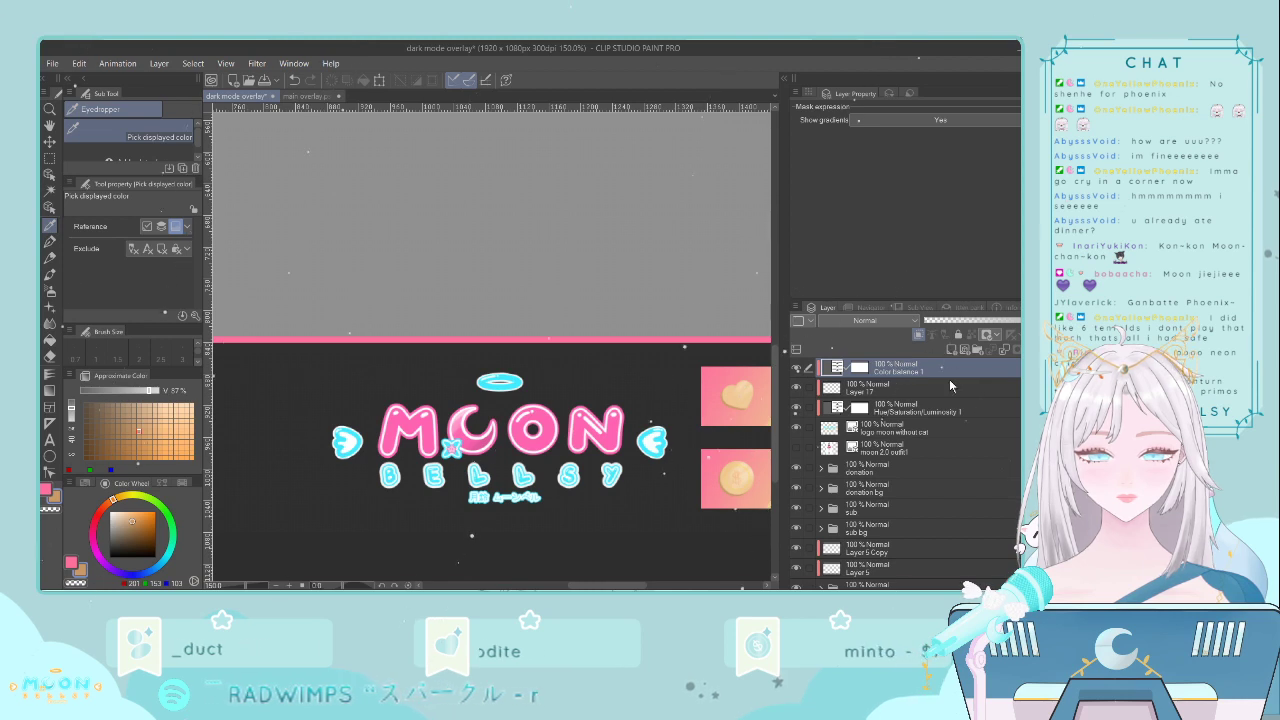
key("Delete")
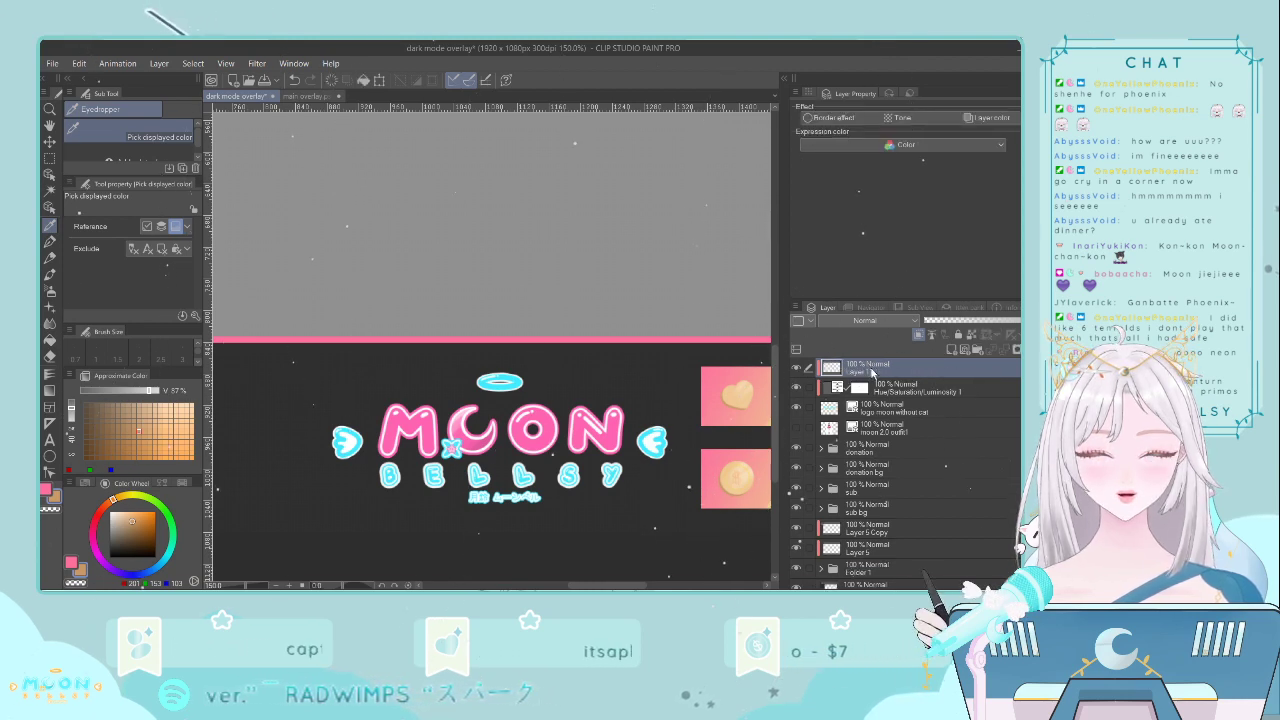
key("Delete")
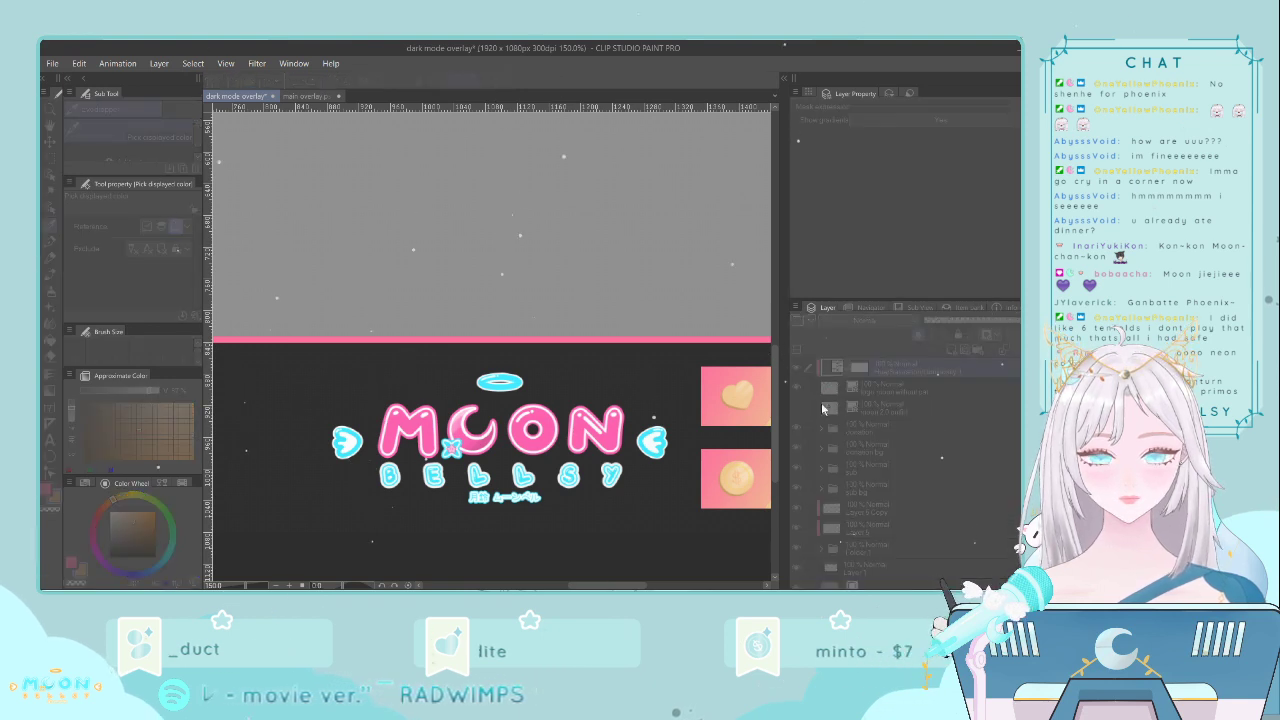
- Desaturate the logo to gray through its Hue/Saturation/Luminosity layer and add a new clipped layer above it
left_click_drag(822, 404, 650, 370)
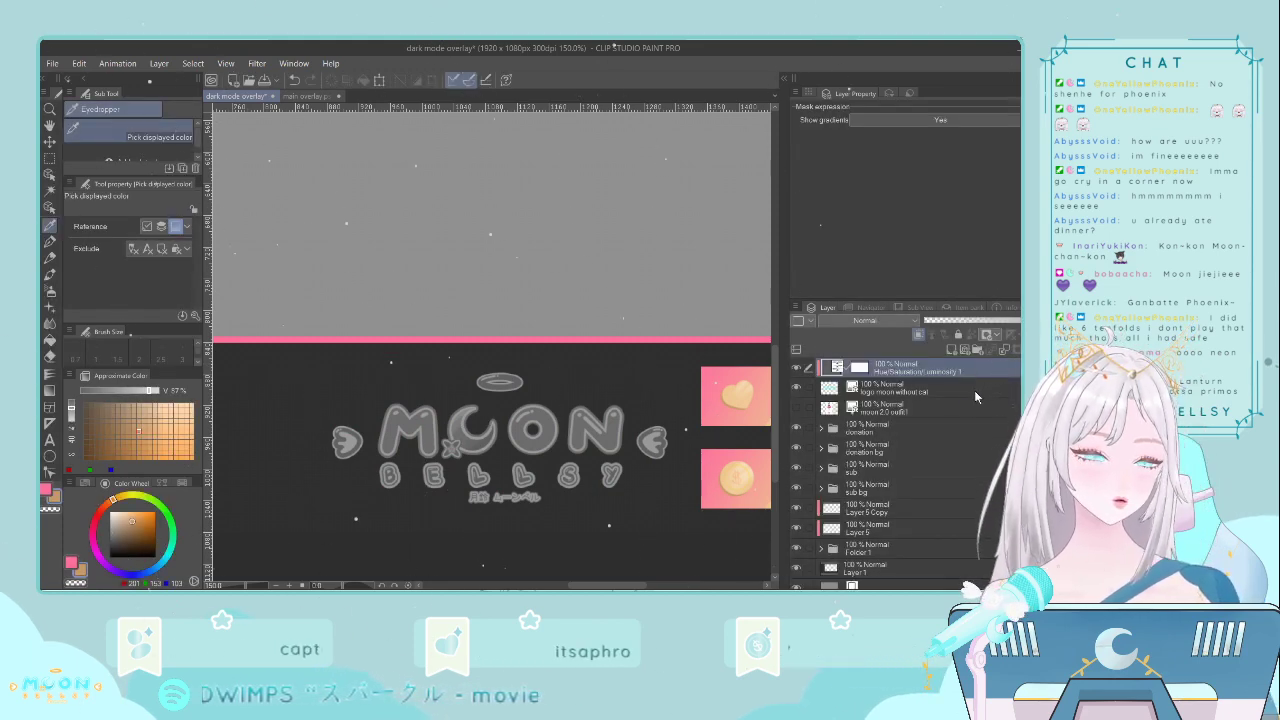
left_click(950, 350)
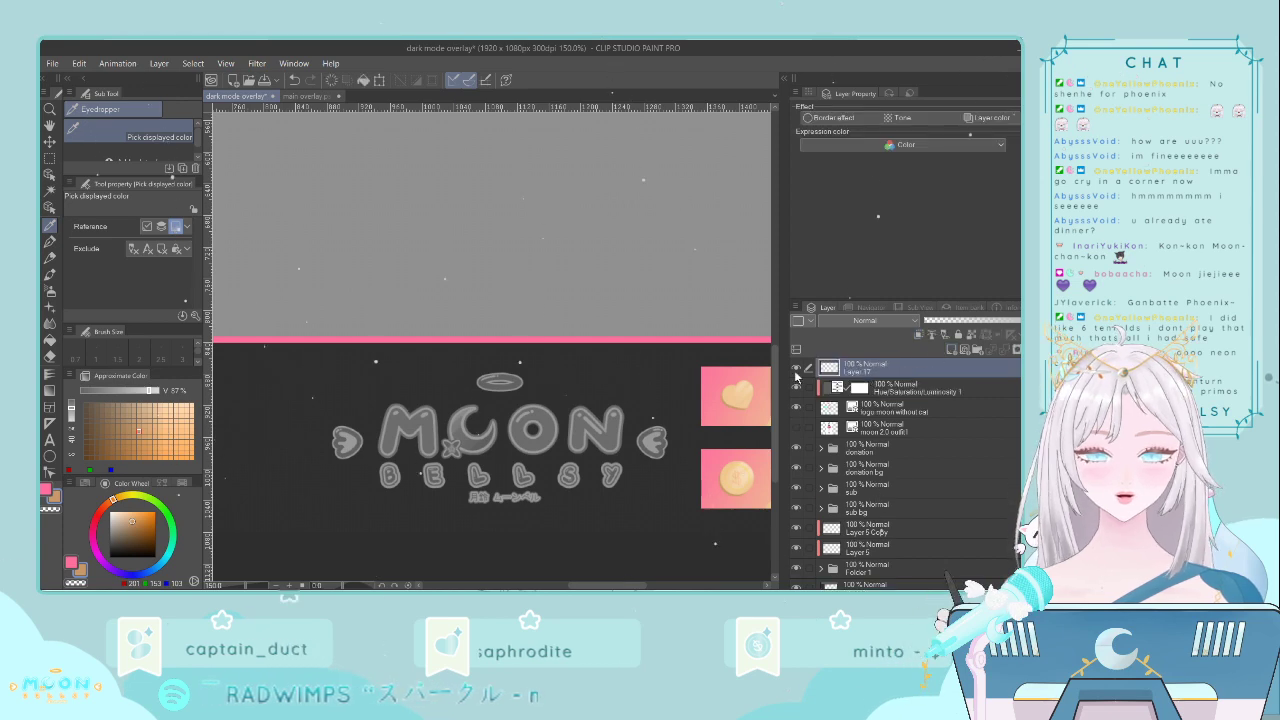
scroll(558, 437, "up", 2)
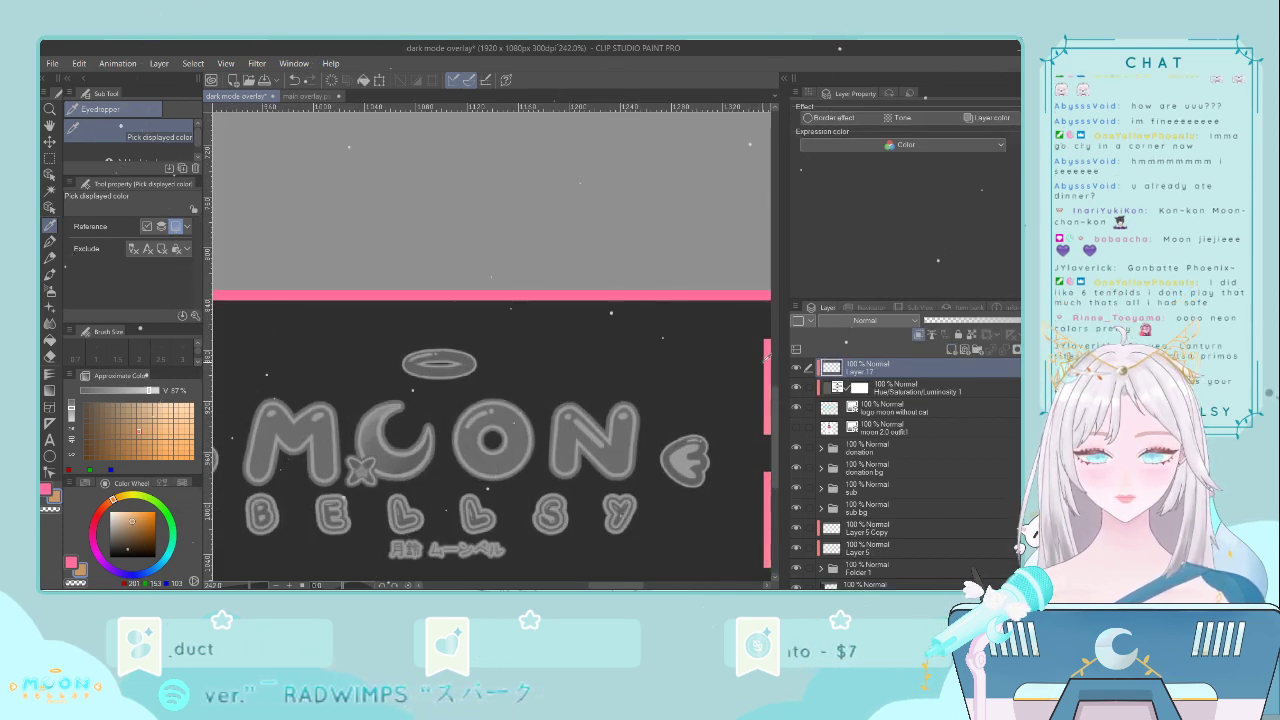
- Fill the clipped layer with a diagonal pink-to-orange foreground-to-background gradient across the logo and set its blending mode to Lighten
scroll(720, 365, "down", 3)
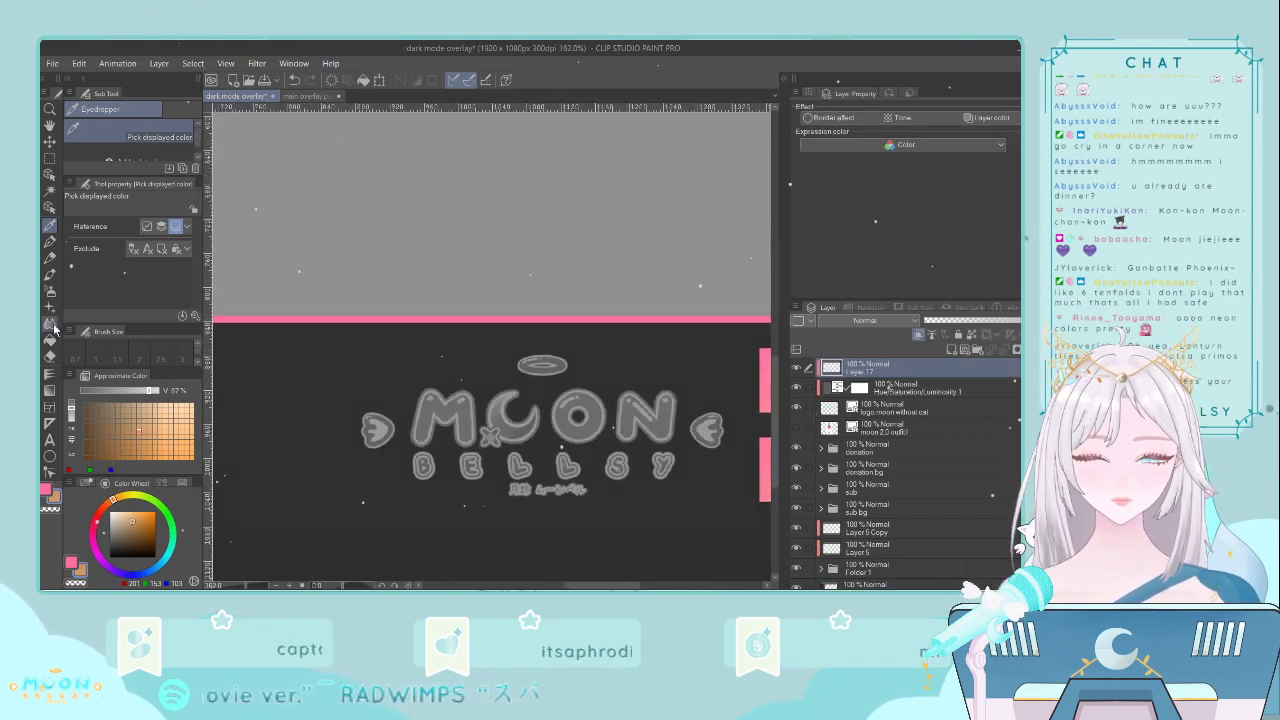
left_click(50, 390)
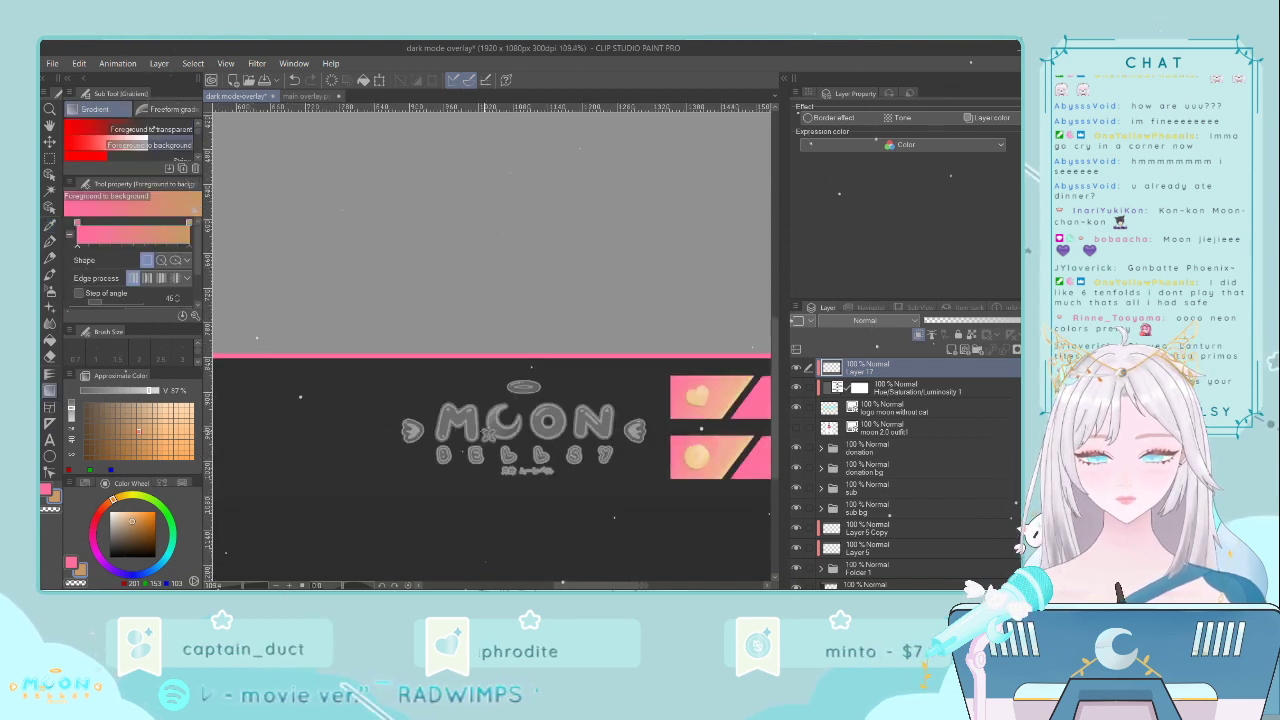
scroll(484, 430, "down", 2)
left_click_drag(387, 373, 665, 502)
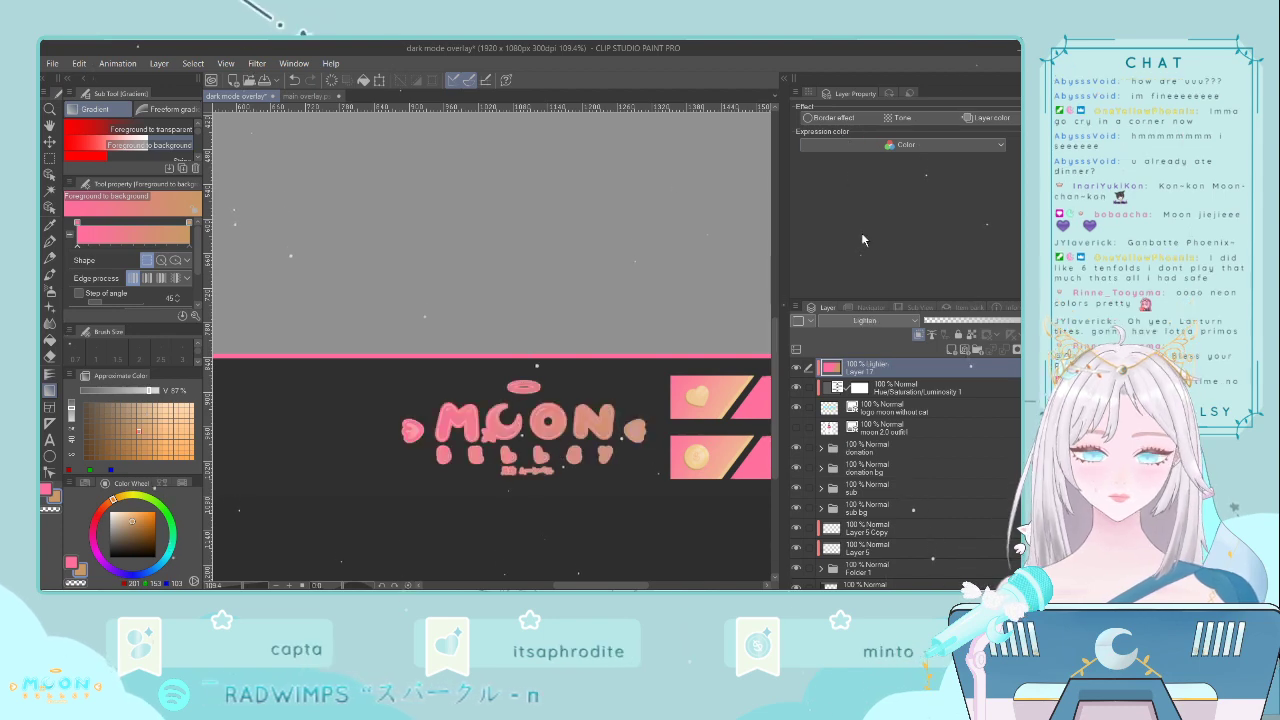
scroll(588, 361, "down", 4)
scroll(586, 360, "up", 1)
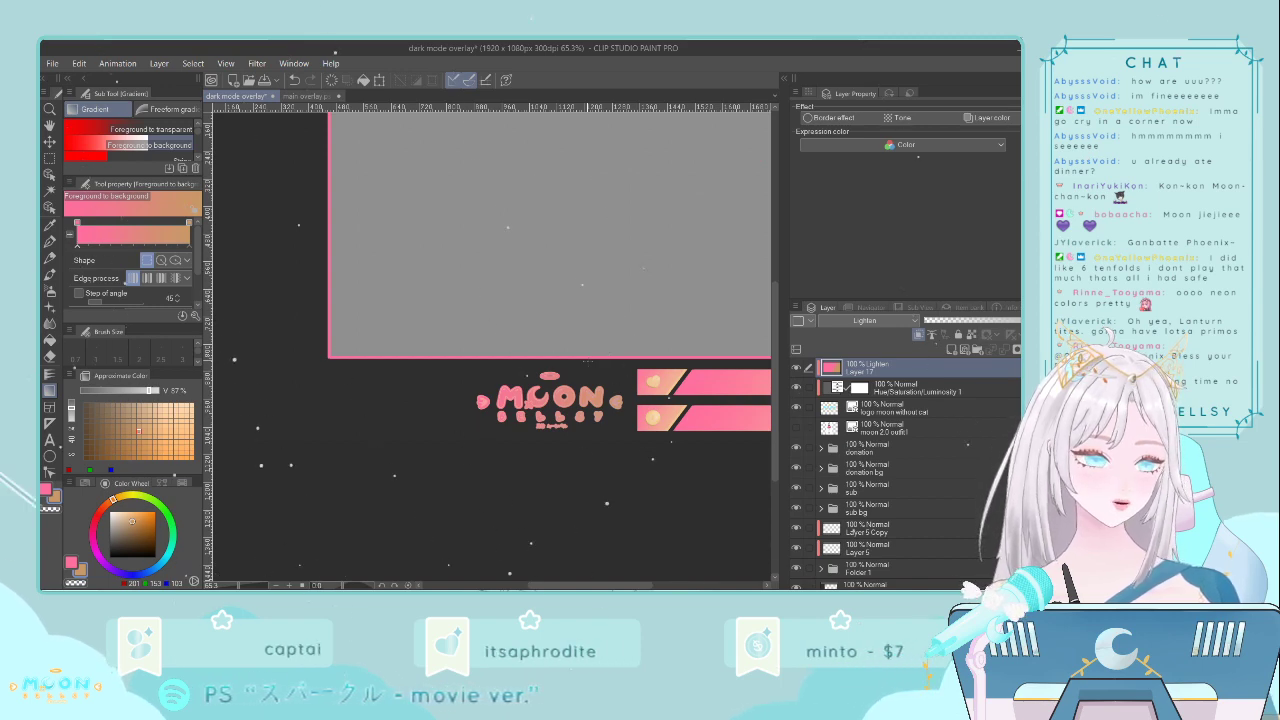
scroll(498, 277, "down", 6)
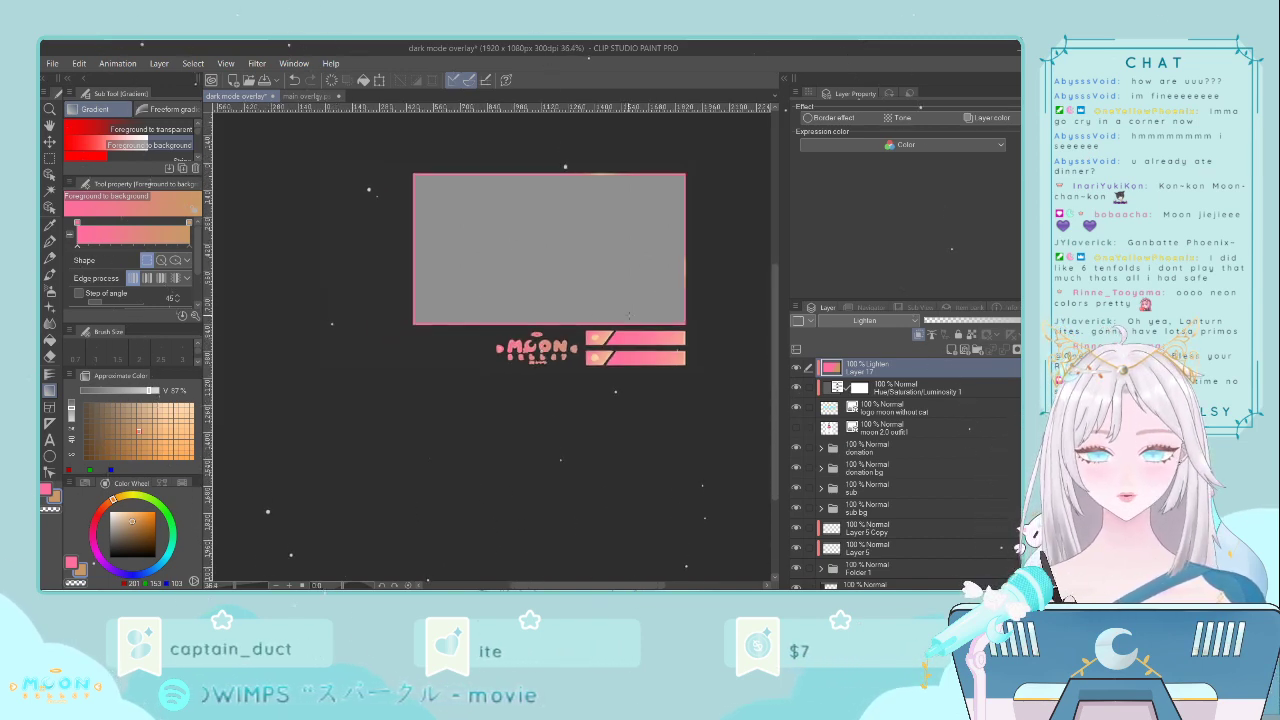
scroll(628, 330, "up", 2)
scroll(626, 330, "down", 1)
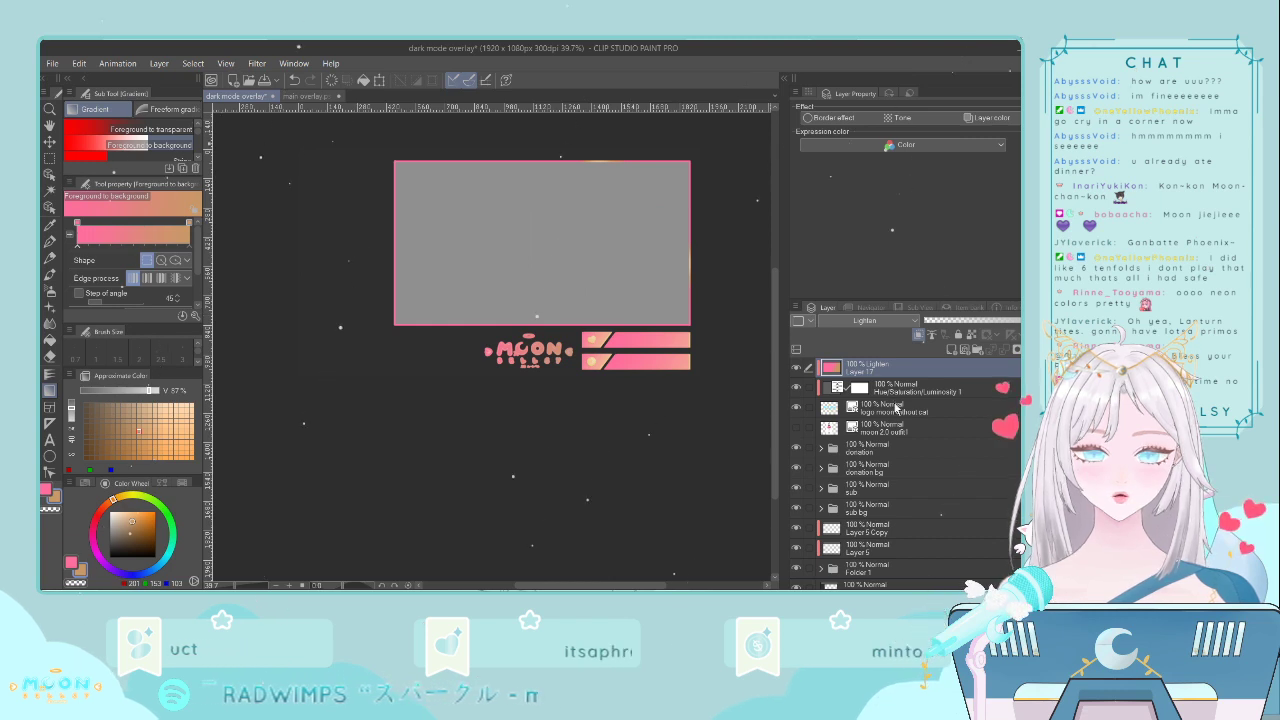
- Create a new layer folder, move the gradient, Hue/Saturation/Luminosity and logo layers into it, and collapse the folder
left_click(976, 350)
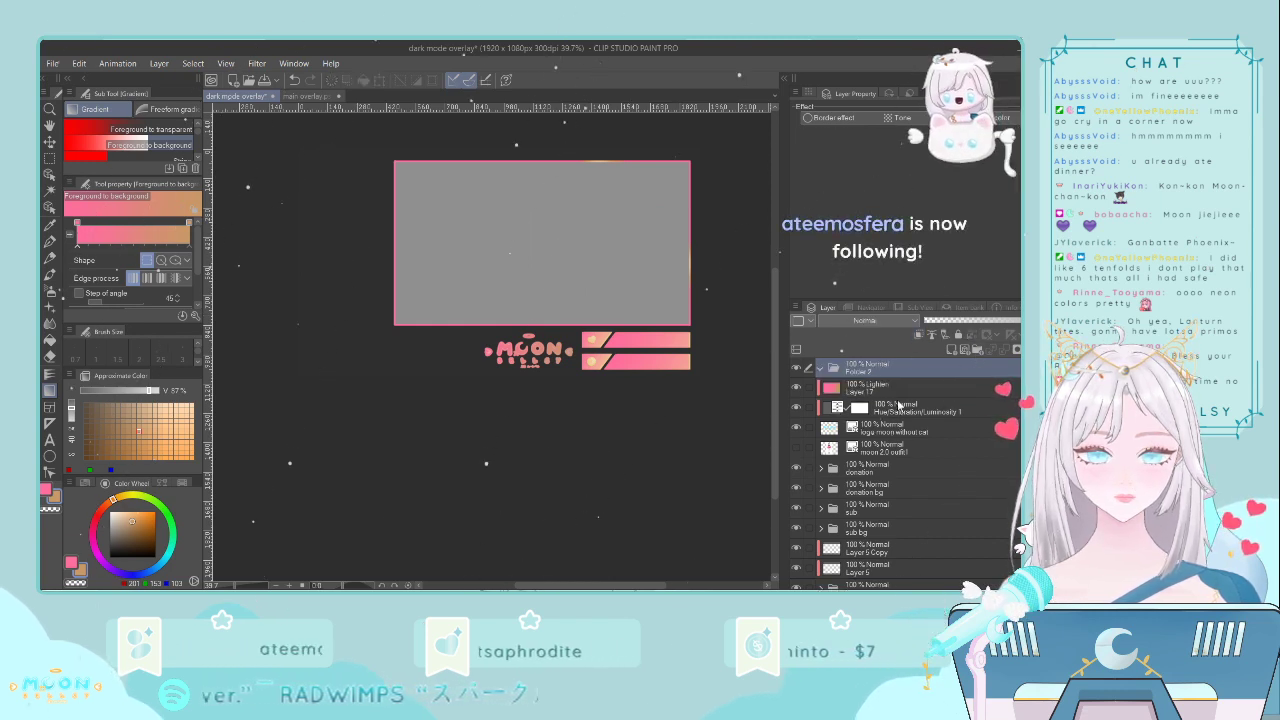
left_click(897, 390)
left_click(889, 428, "shift")
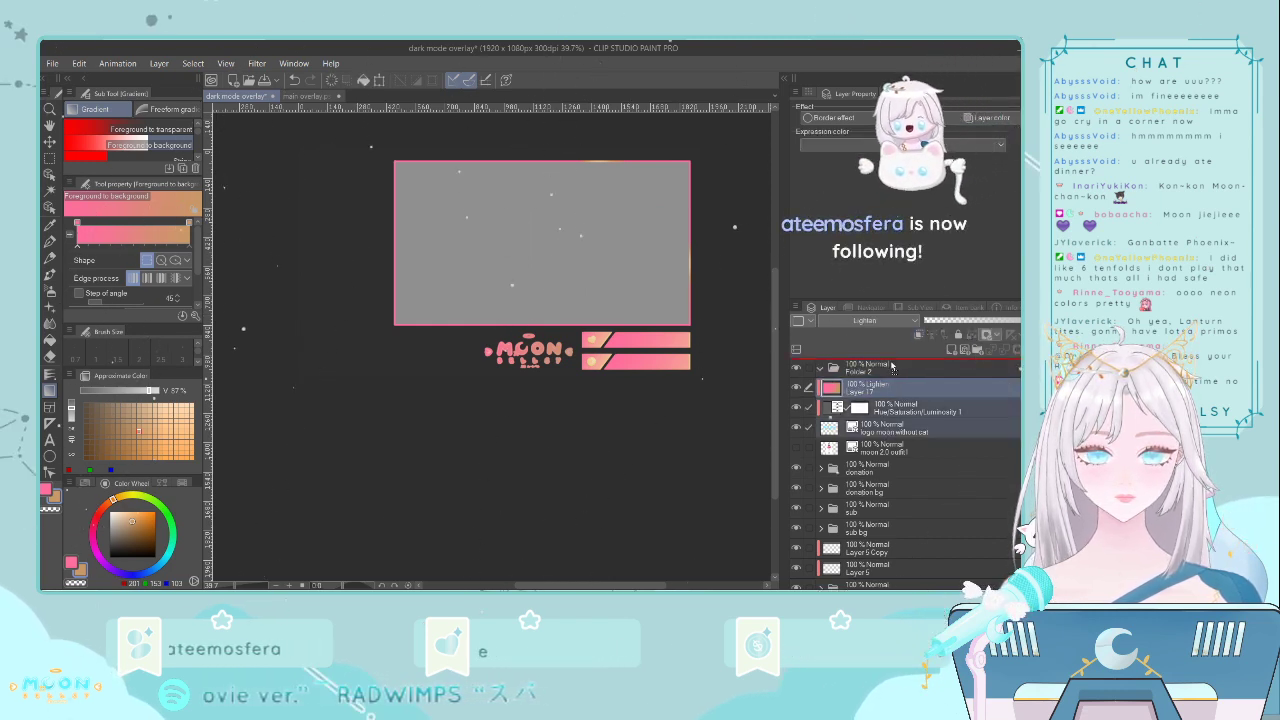
left_click_drag(893, 390, 879, 368)
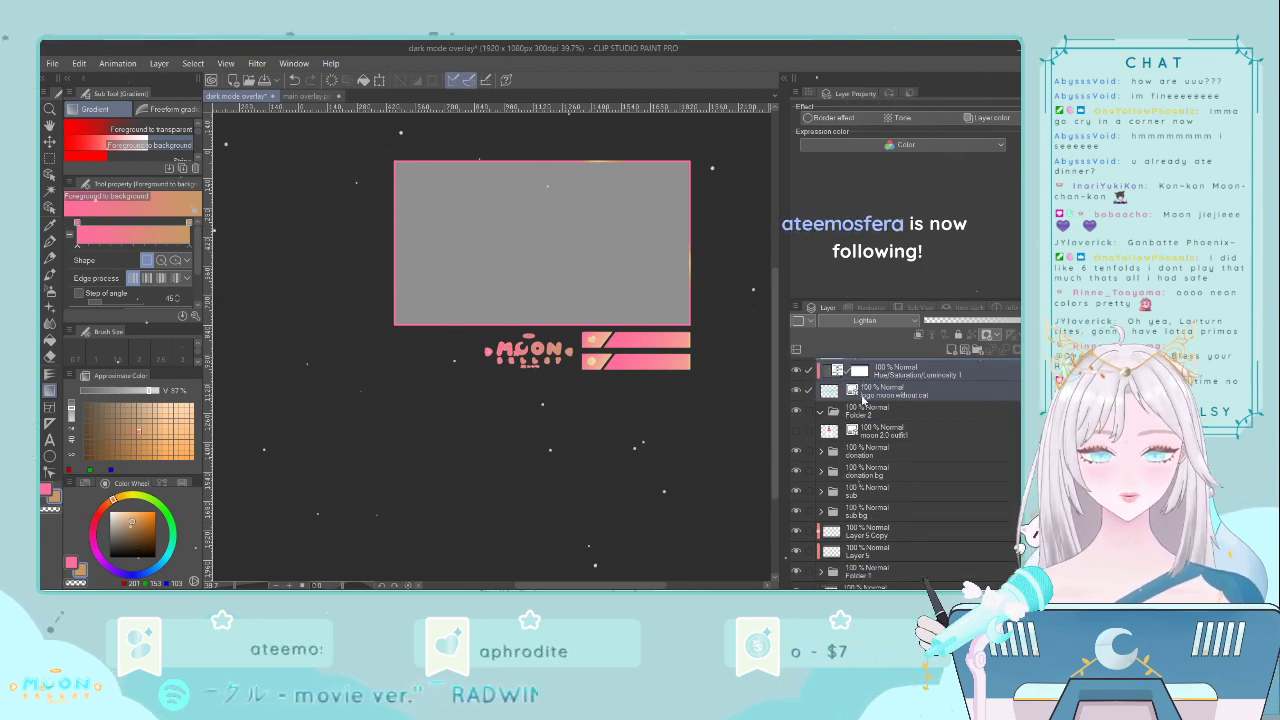
left_click_drag(873, 381, 871, 427)
left_click(828, 371)
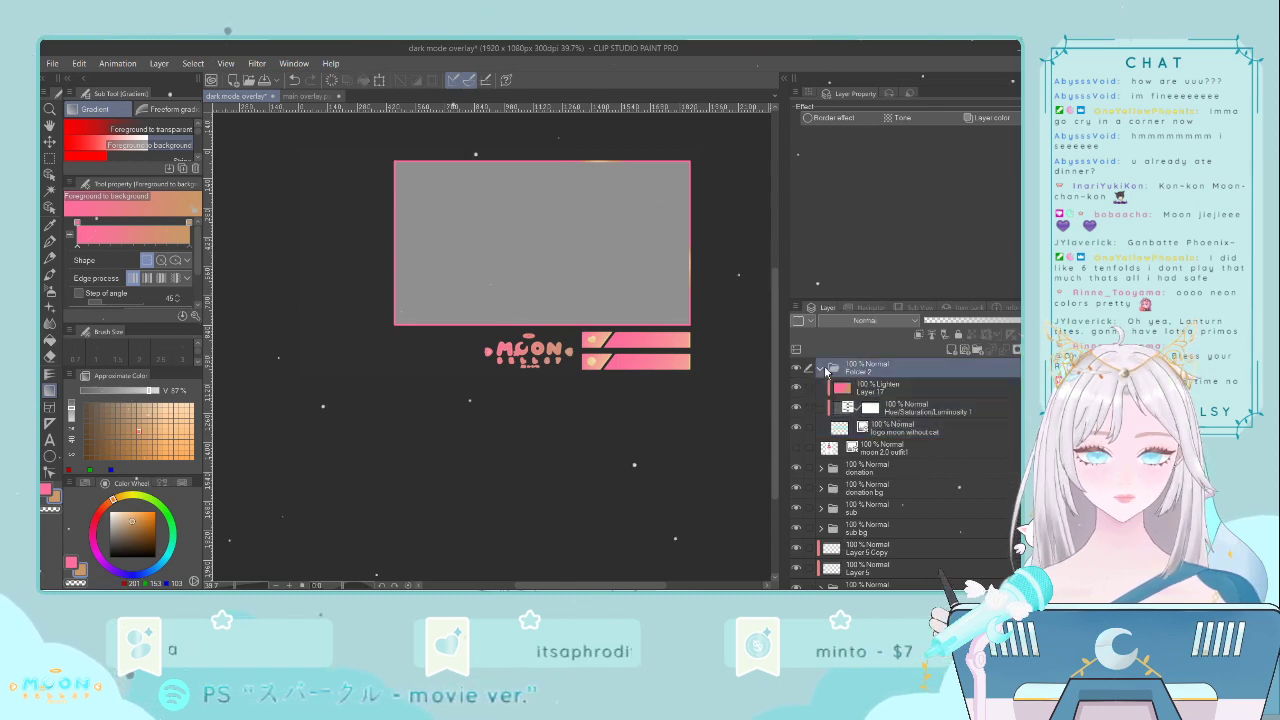
left_click(821, 368)
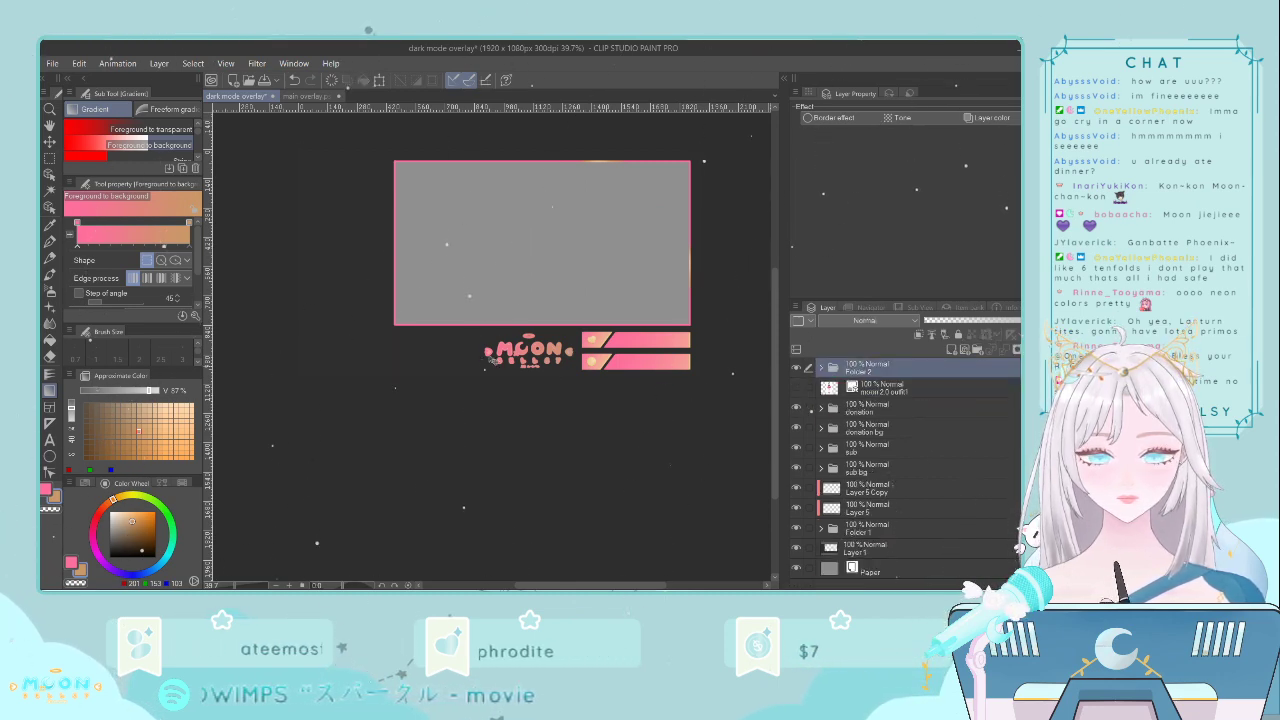
key("ctrl+t")
scroll(489, 361, "up", 2)
scroll(459, 318, "down", 4)
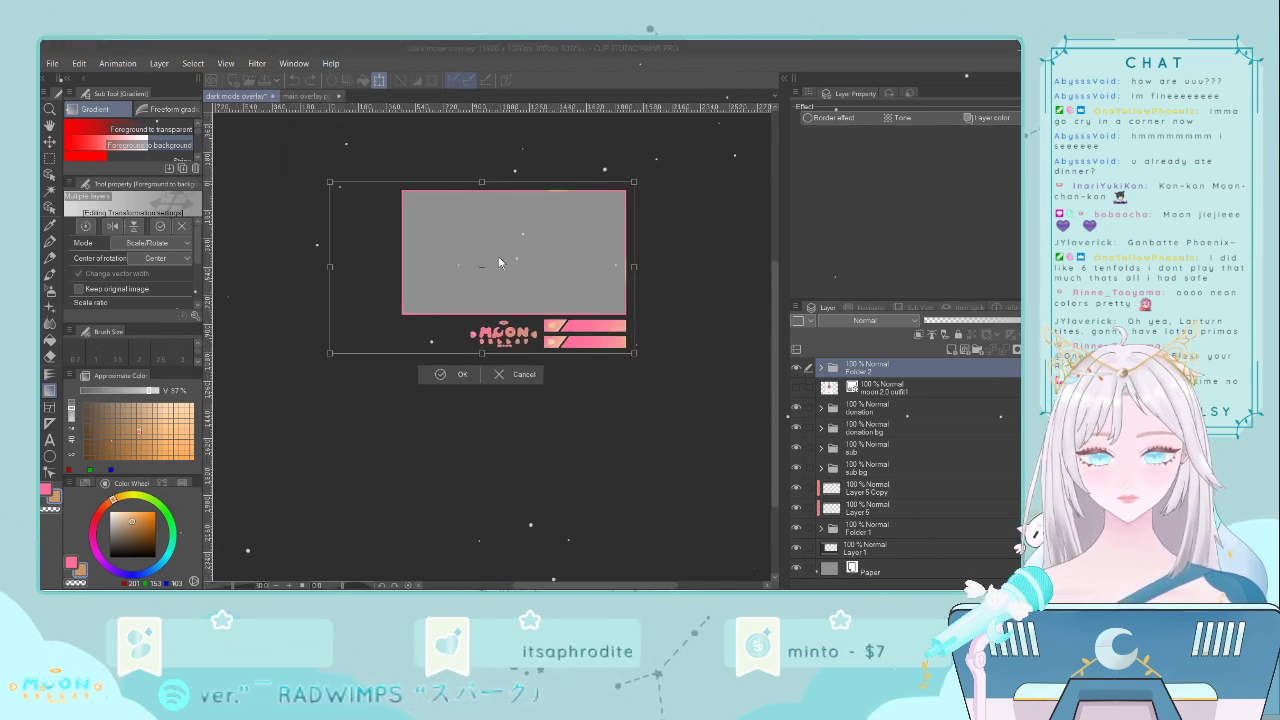
key("Return")
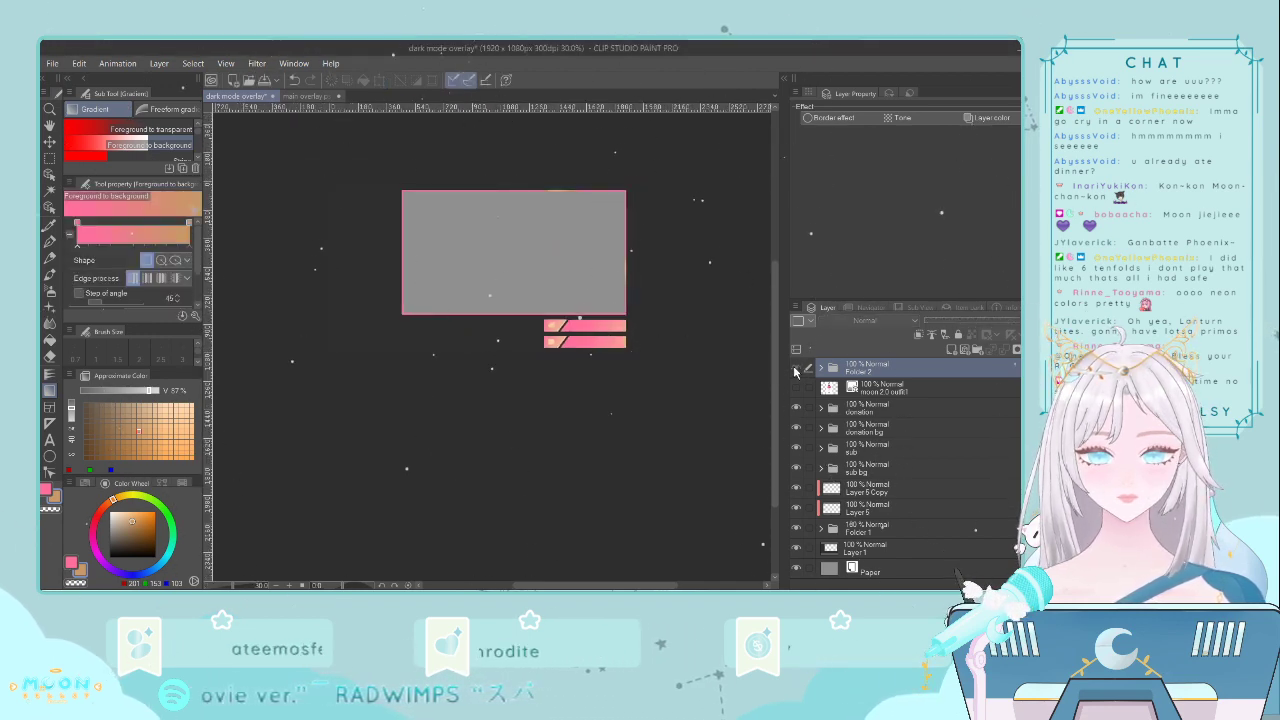
- Scale the logo folder down and position the logo just left of the two banners
key("ctrl+t")
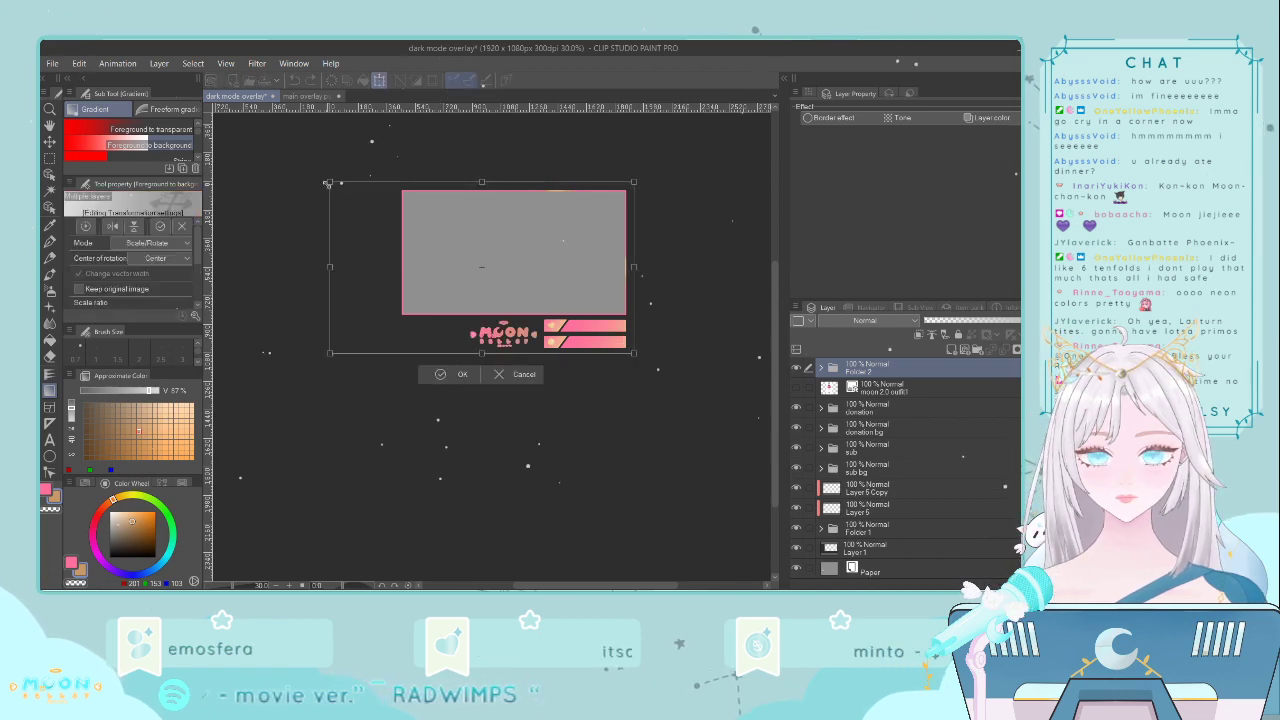
left_click_drag(342, 204, 500, 292)
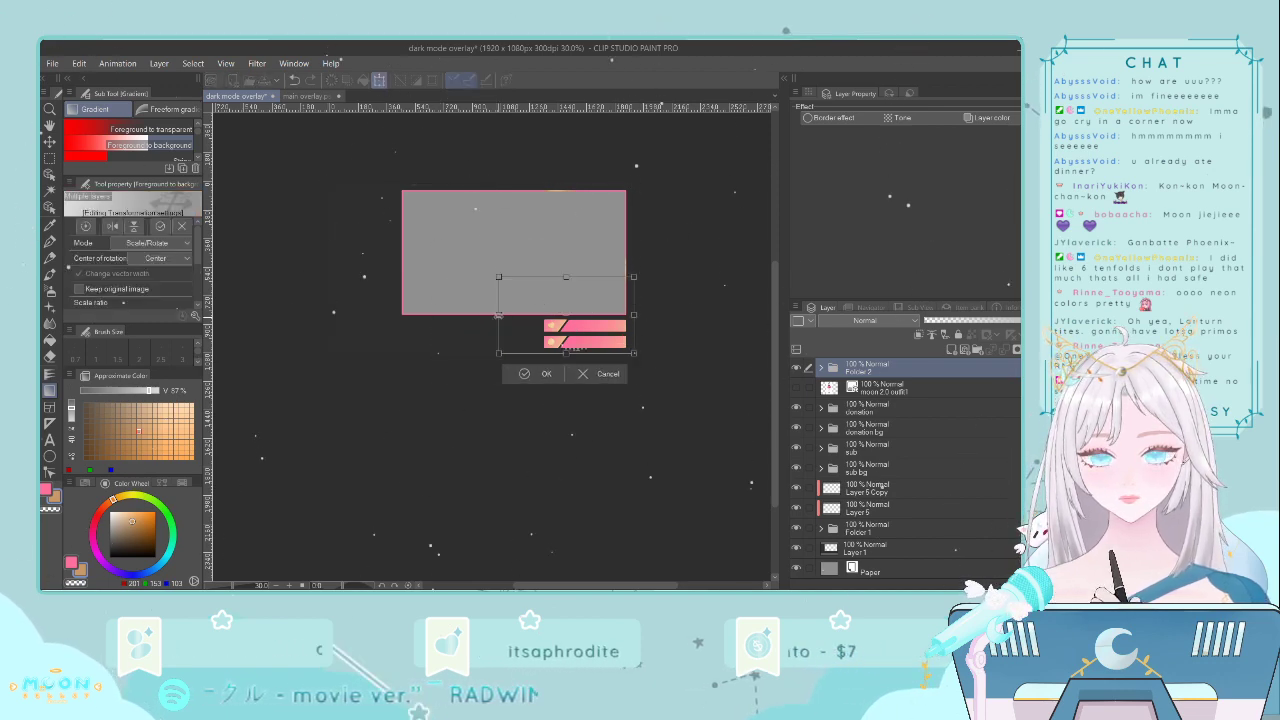
scroll(560, 352, "up", 4)
left_click_drag(556, 362, 374, 343)
scroll(478, 344, "down", 3)
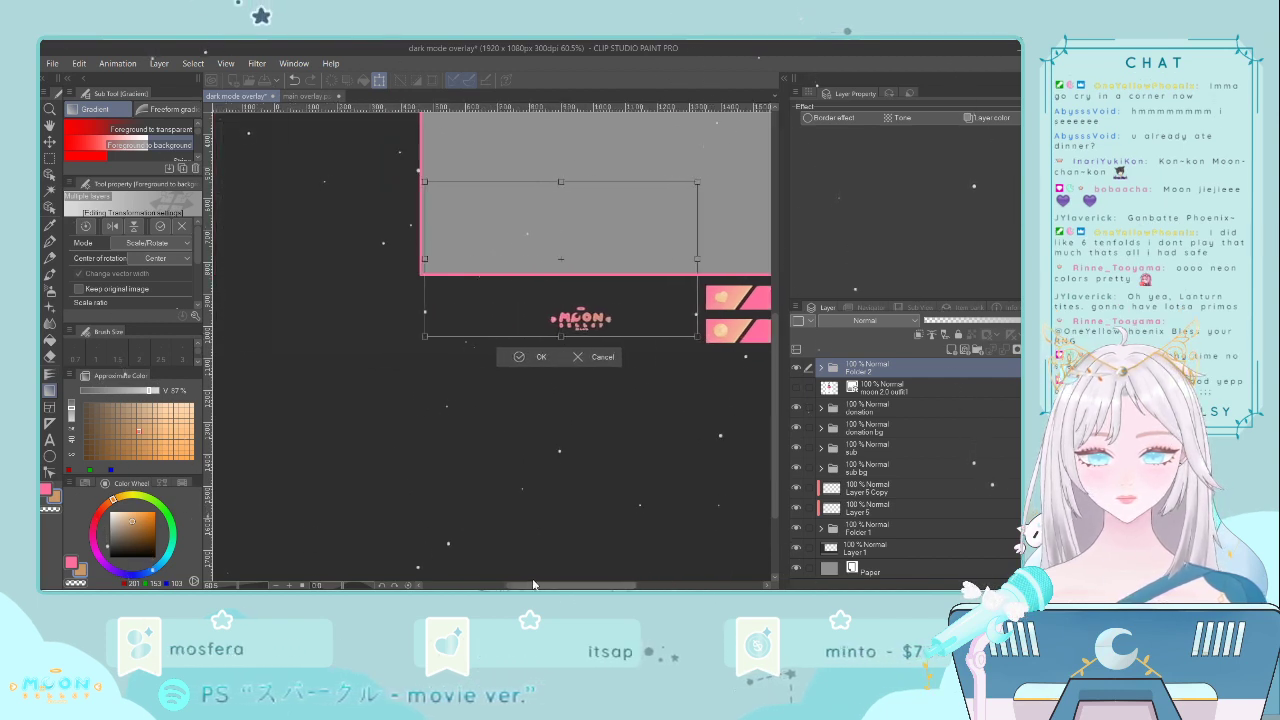
left_click_drag(458, 342, 430, 357)
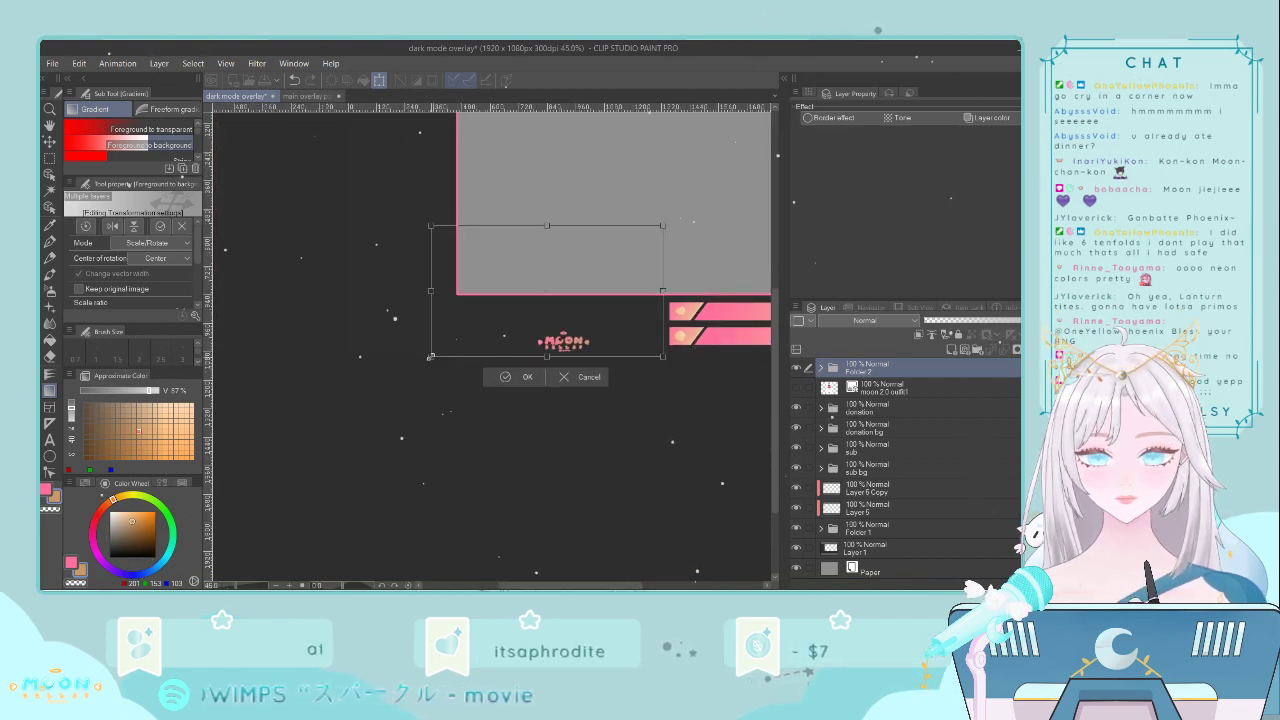
left_click_drag(566, 346, 635, 340)
key("Return")
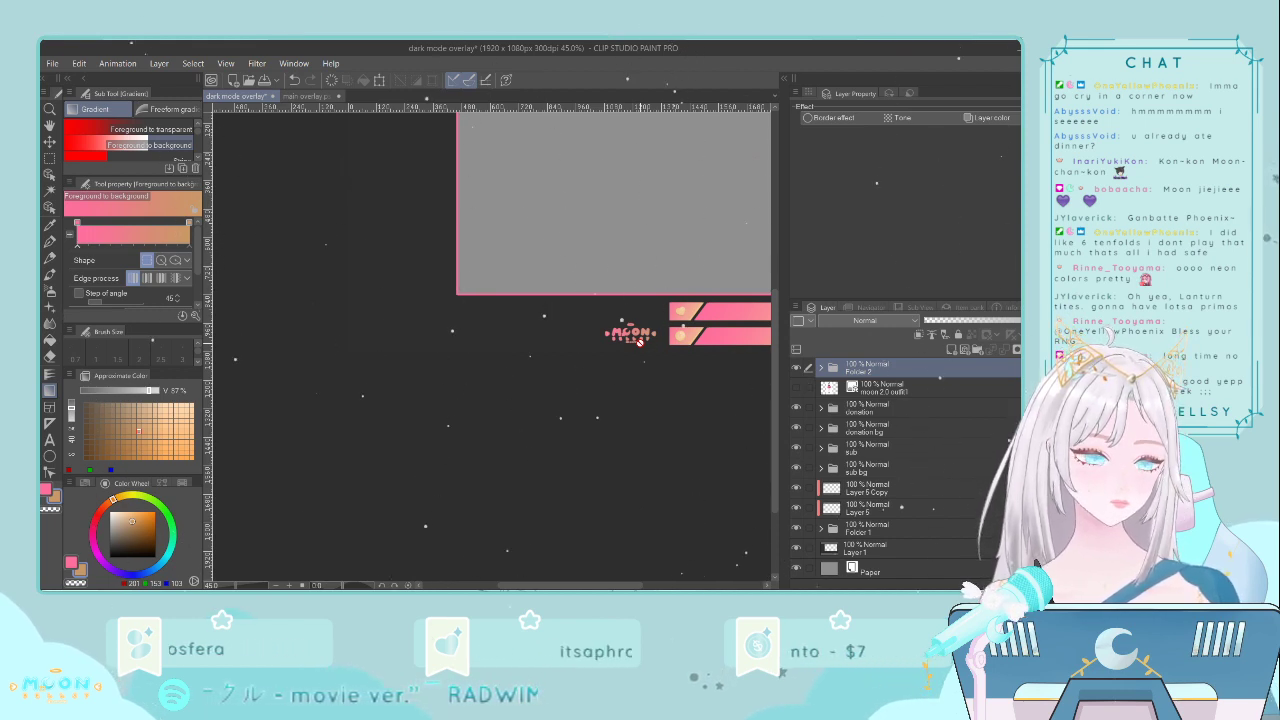
- Enlarge the logo folder so the logo's height better matches the two banners, keeping it beside them below the gray screen area
scroll(628, 345, "up", 3)
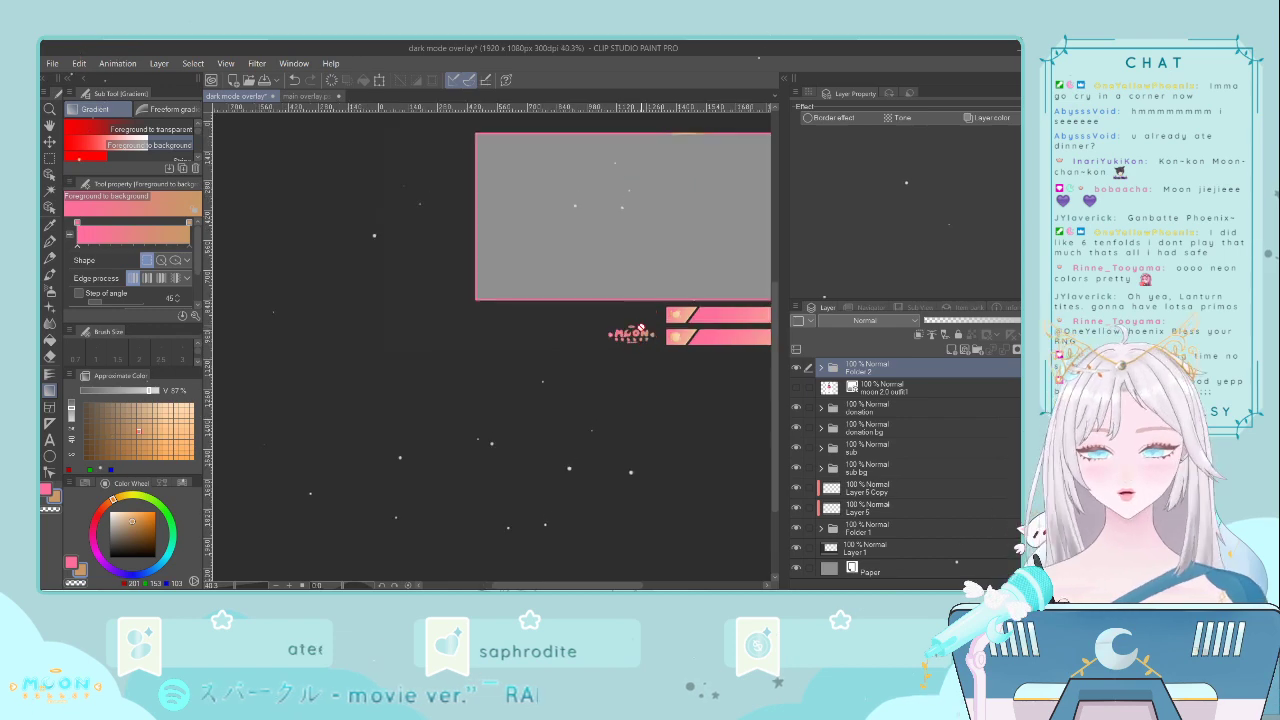
key("ctrl+t")
left_click_drag(663, 338, 619, 319)
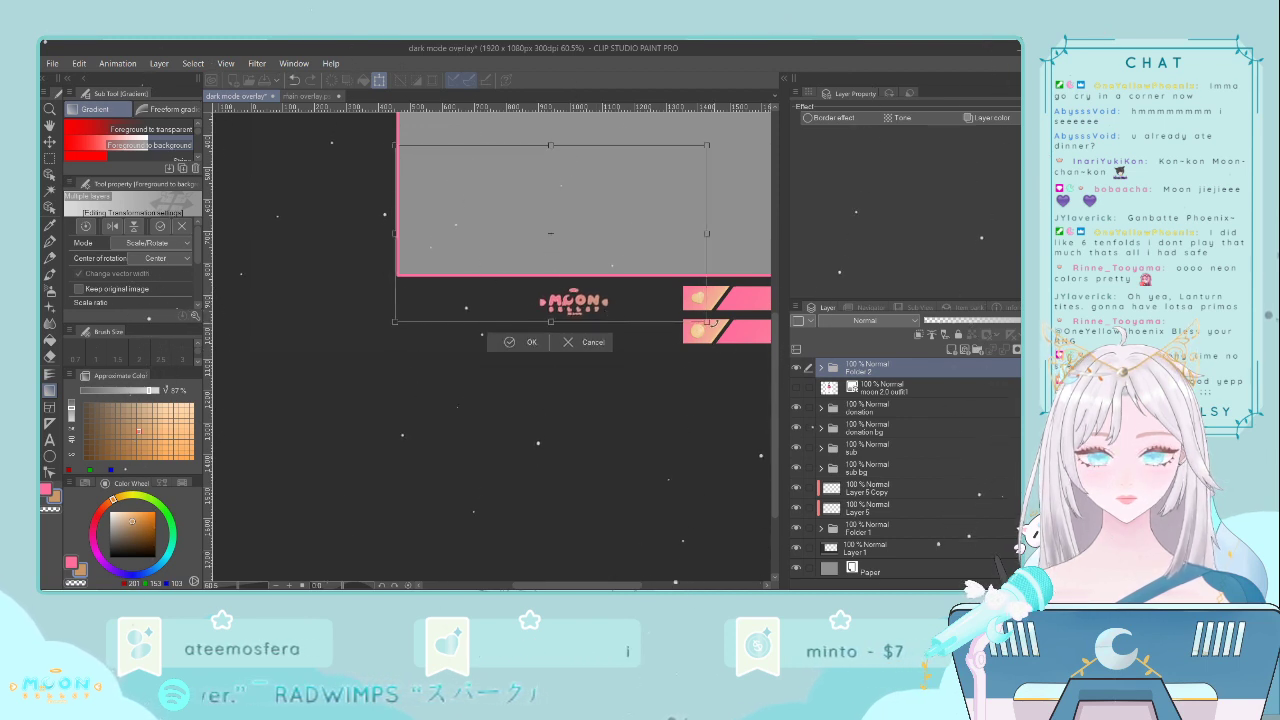
left_click_drag(709, 322, 760, 349)
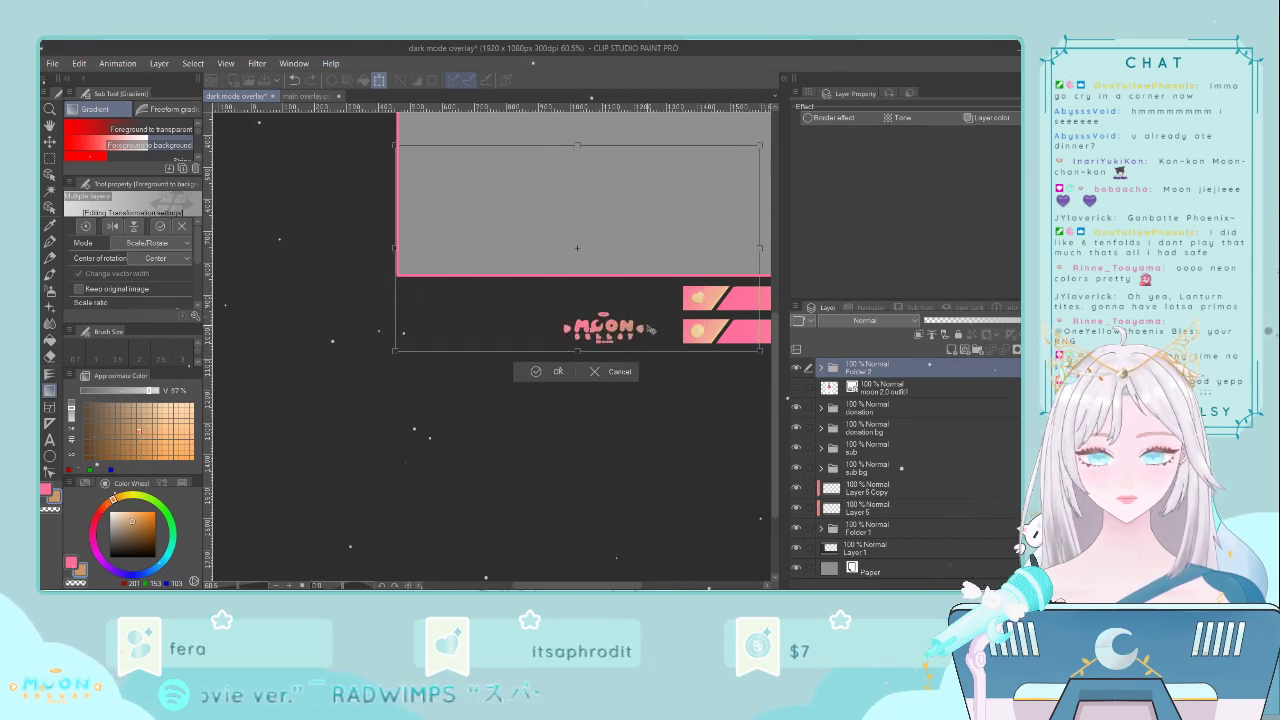
left_click_drag(650, 329, 665, 313)
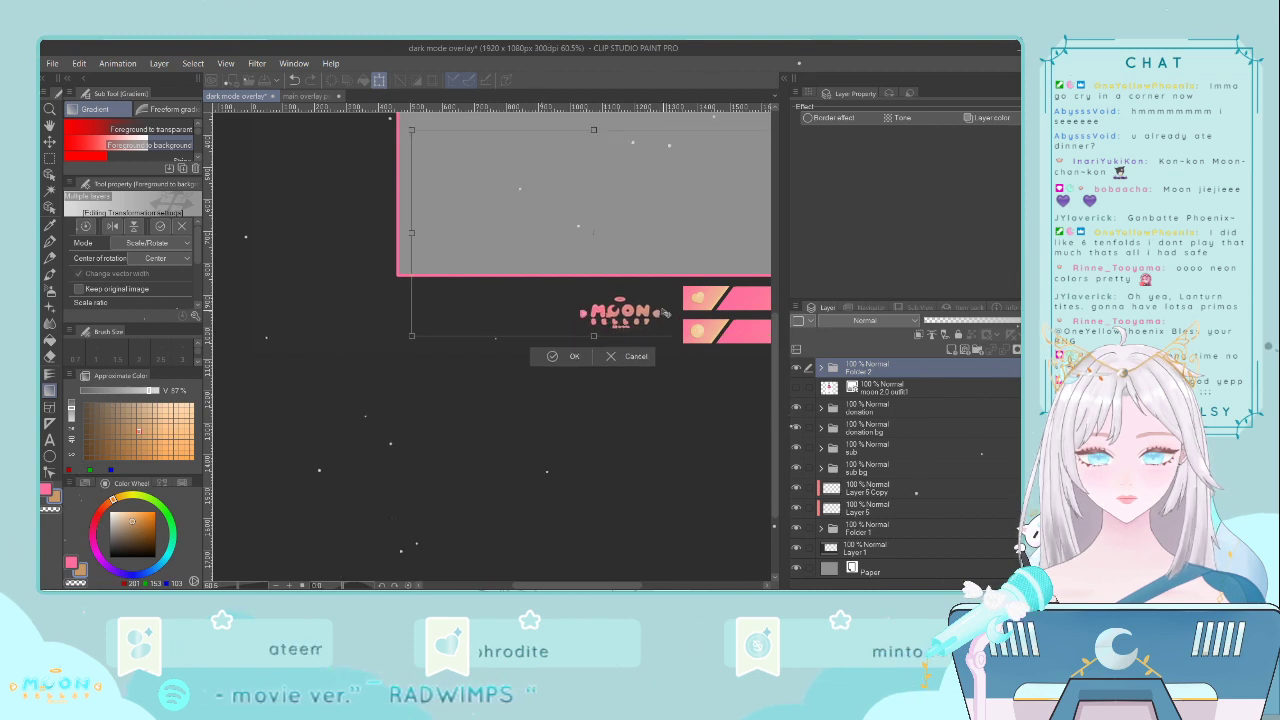
scroll(665, 313, "down", 3)
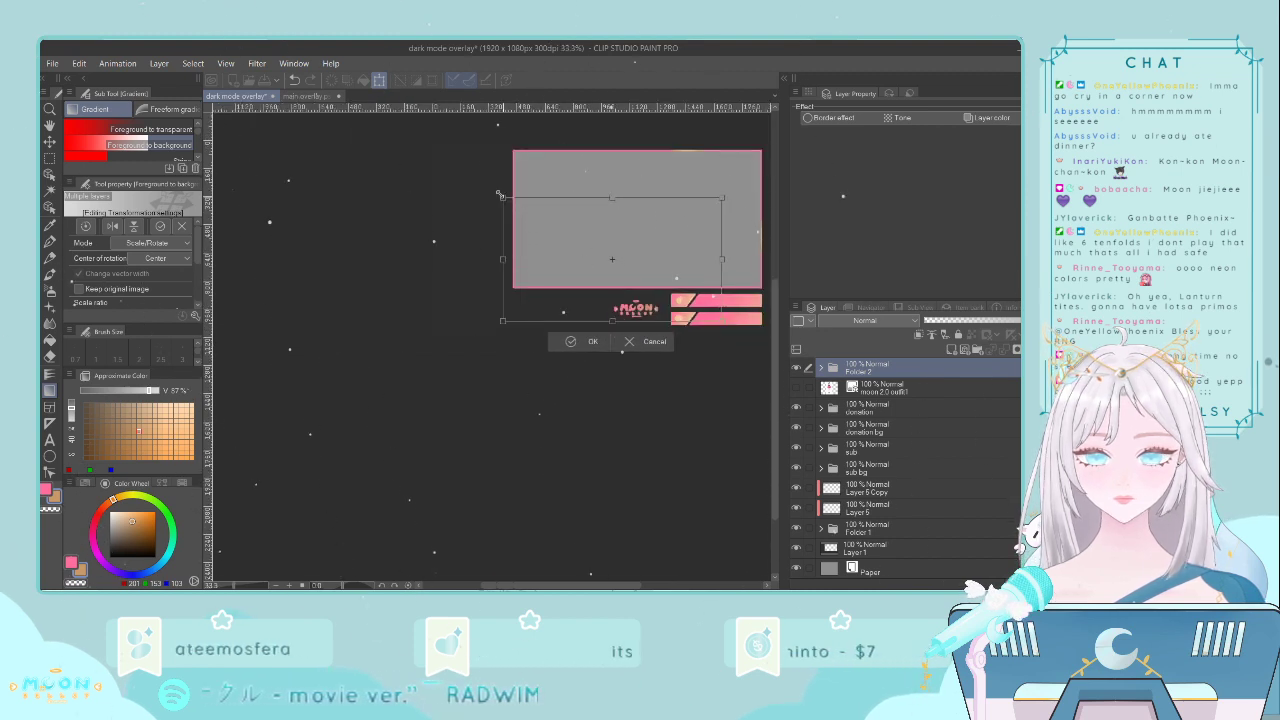
left_click_drag(500, 195, 474, 162)
left_click_drag(703, 319, 733, 328)
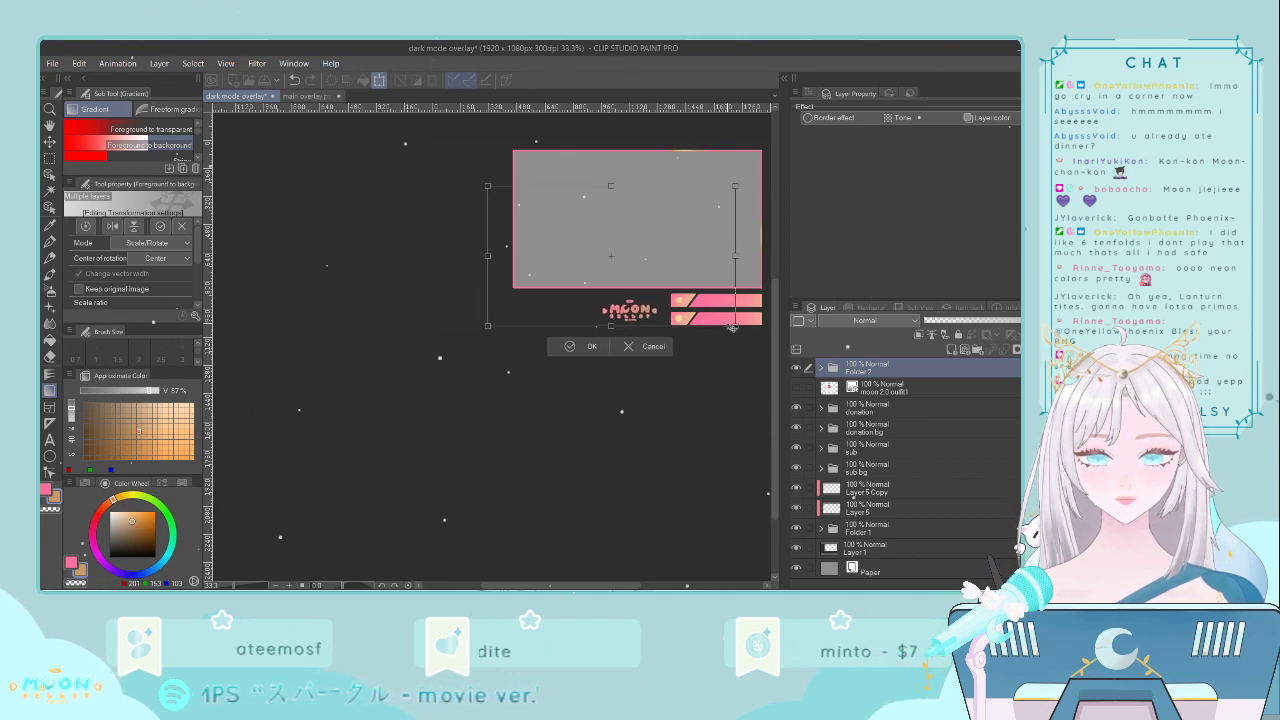
left_click(585, 346)
- Nudge the logo folder slightly upward to line the logo up with the two banners
scroll(585, 346, "up", 4)
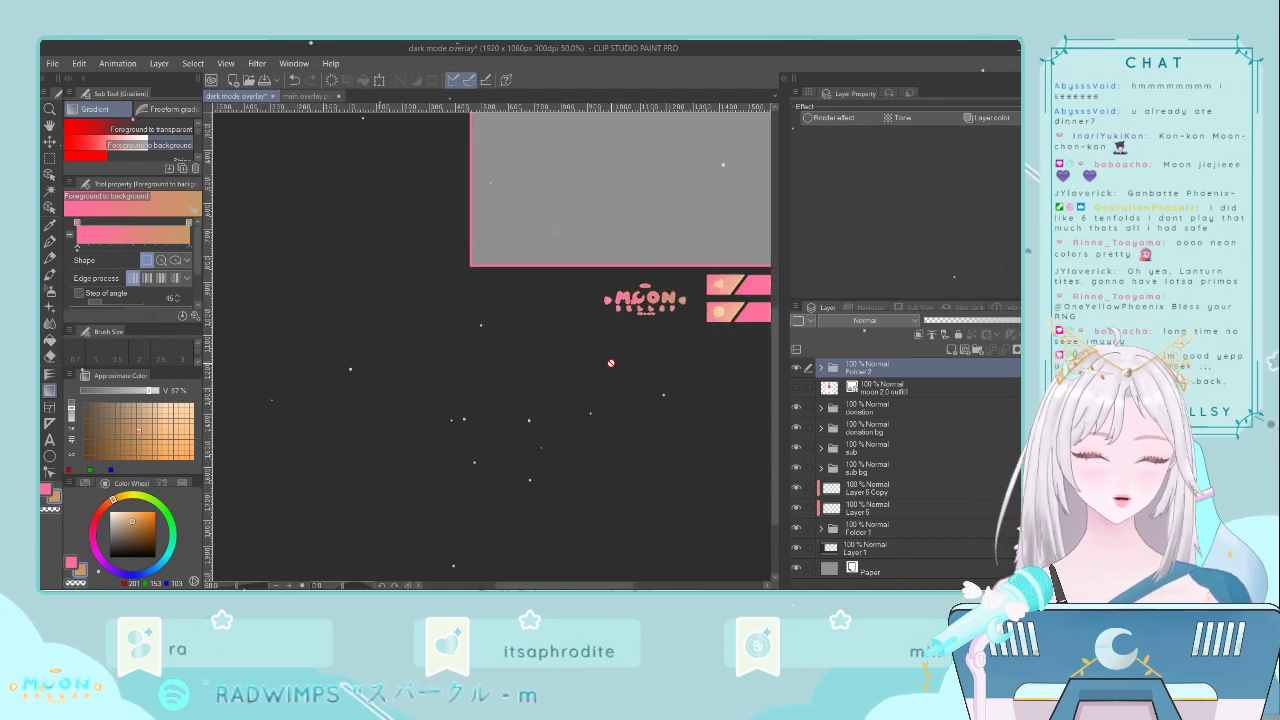
key("ctrl+t")
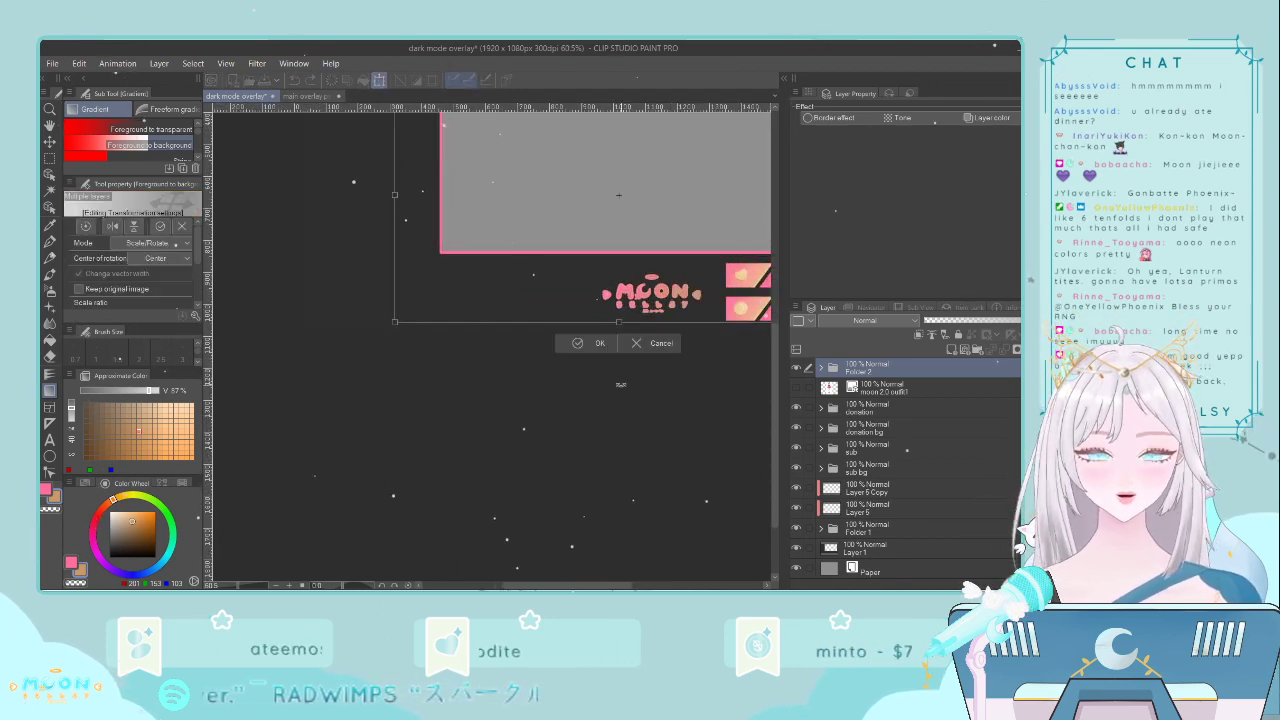
left_click_drag(640, 298, 641, 295)
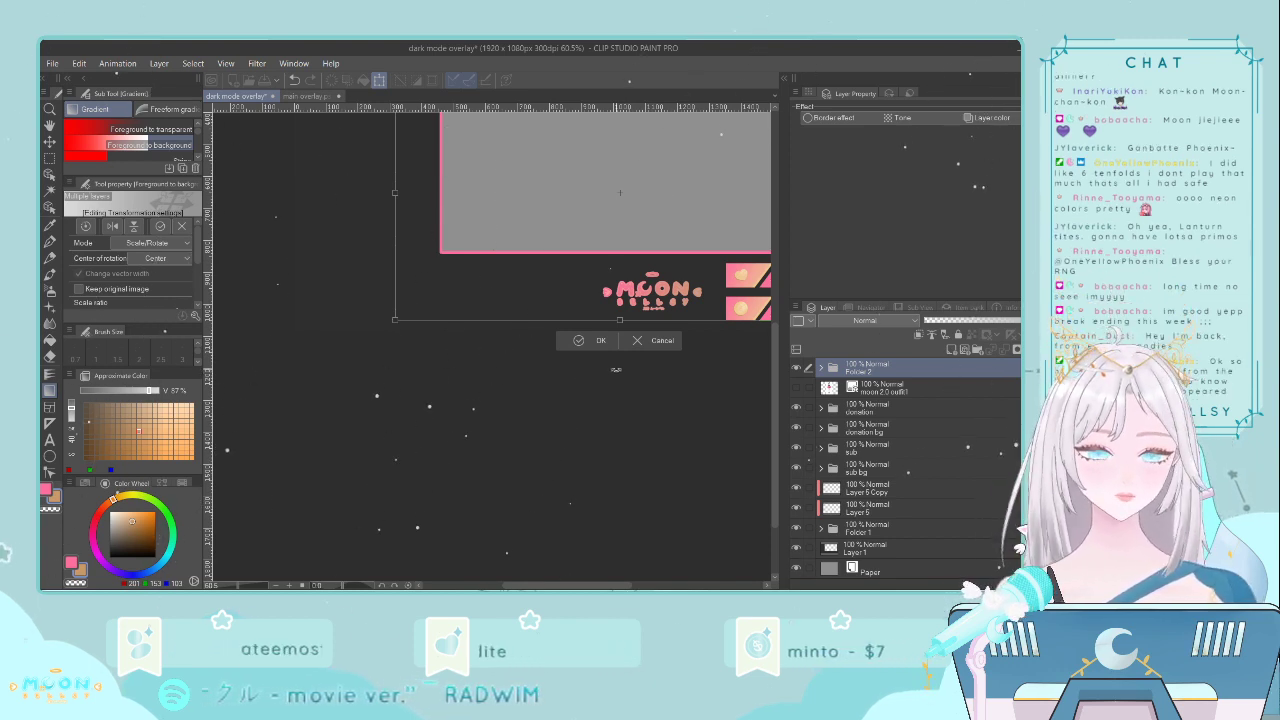
key("Return")
left_click_drag(576, 585, 595, 586)
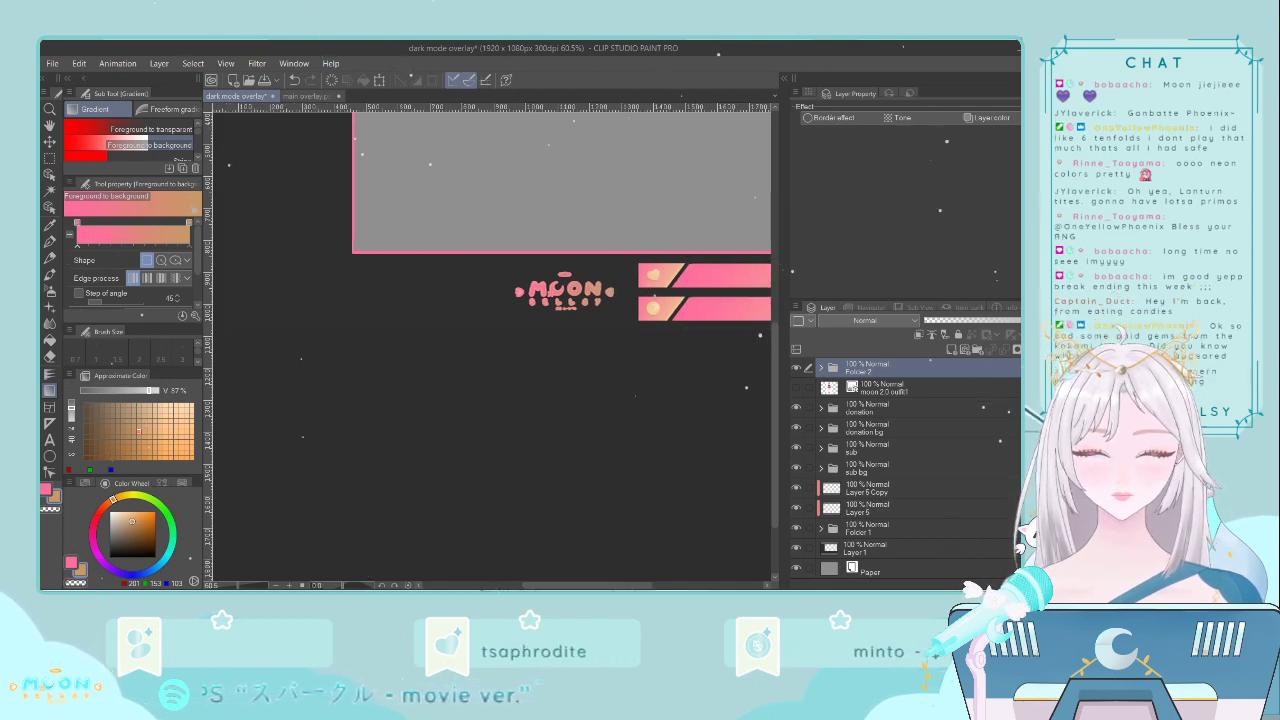
key("ctrl+t")
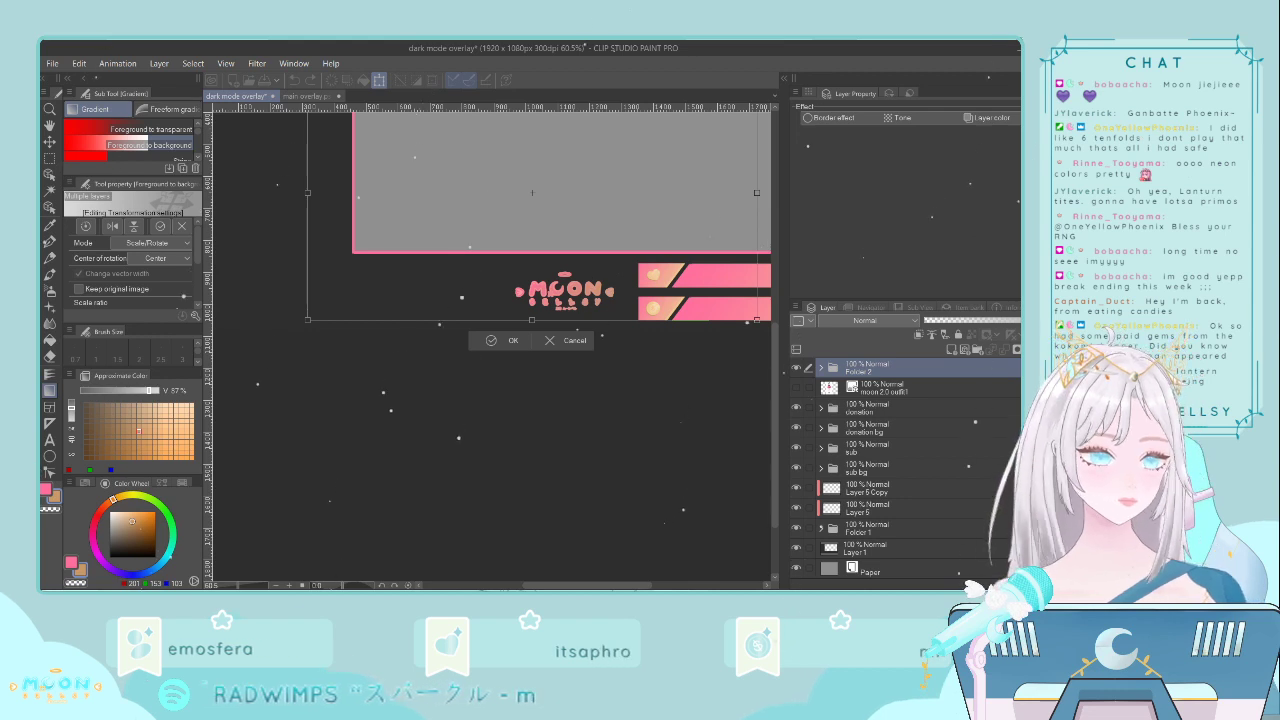
key("Return")
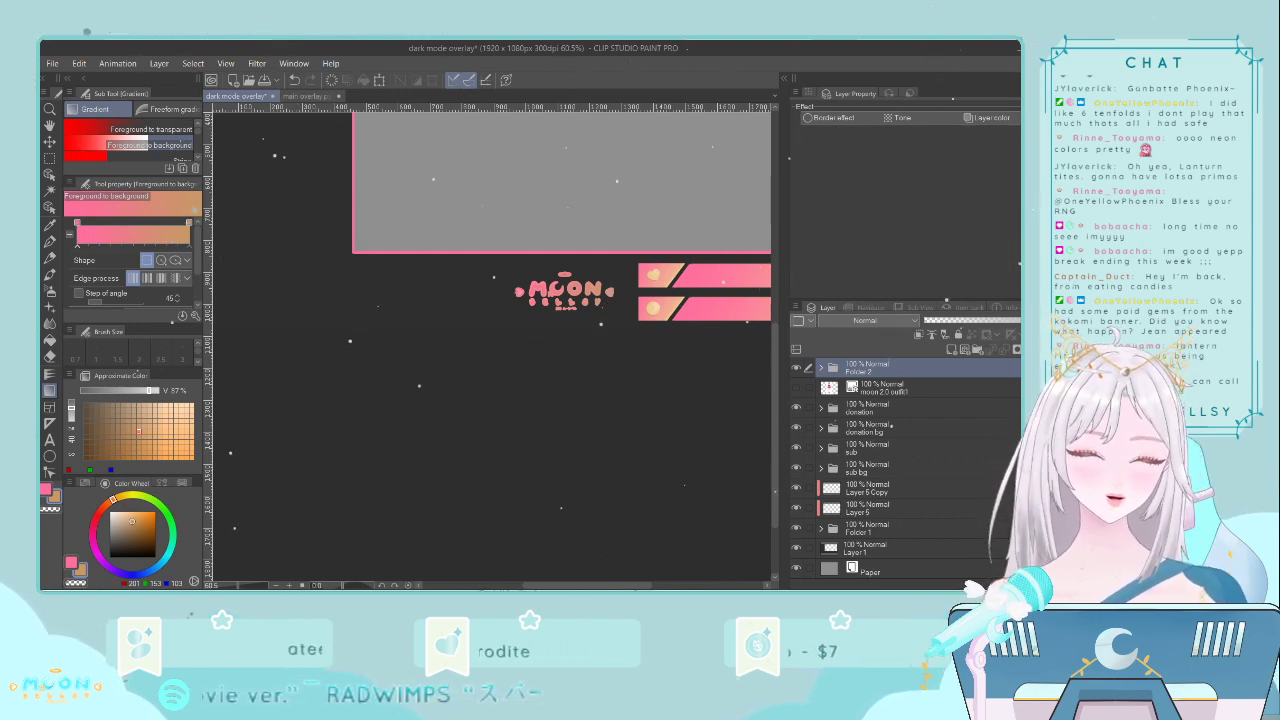
- Move the logo folder slightly up and to the right, closer to the two banners
scroll(555, 285, "up", 2)
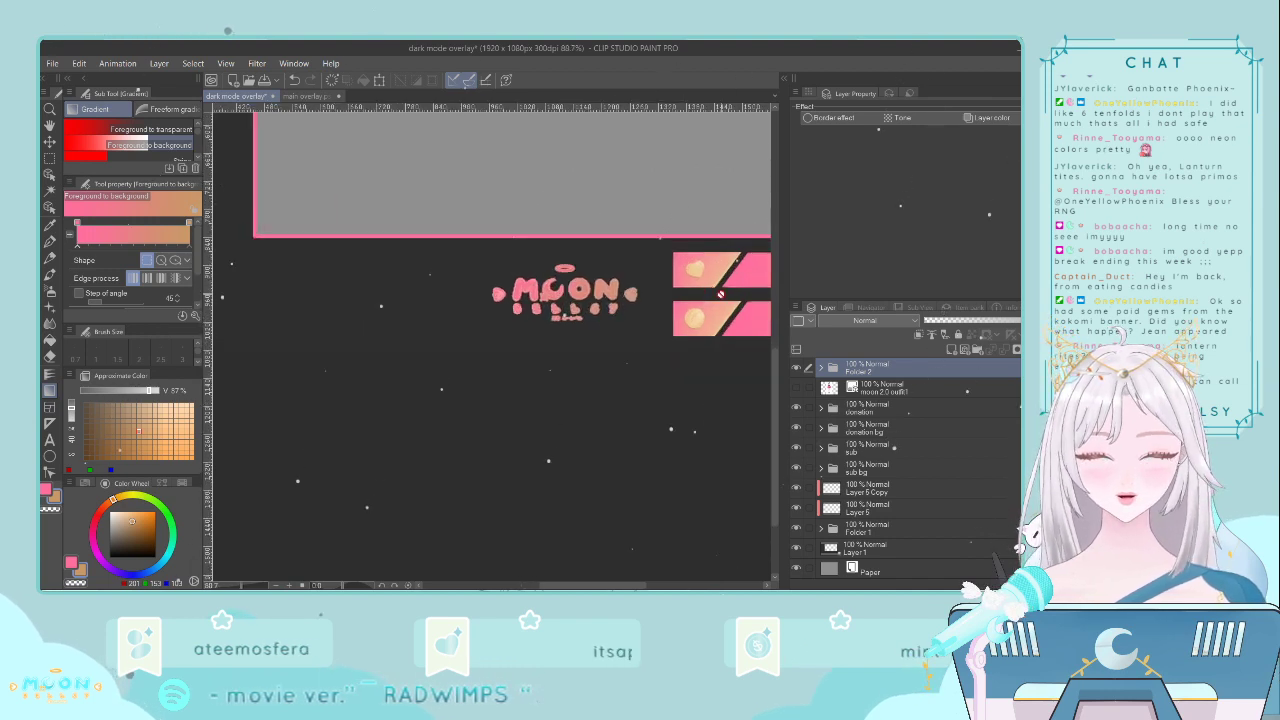
key("ctrl+t")
left_click_drag(595, 321, 601, 316)
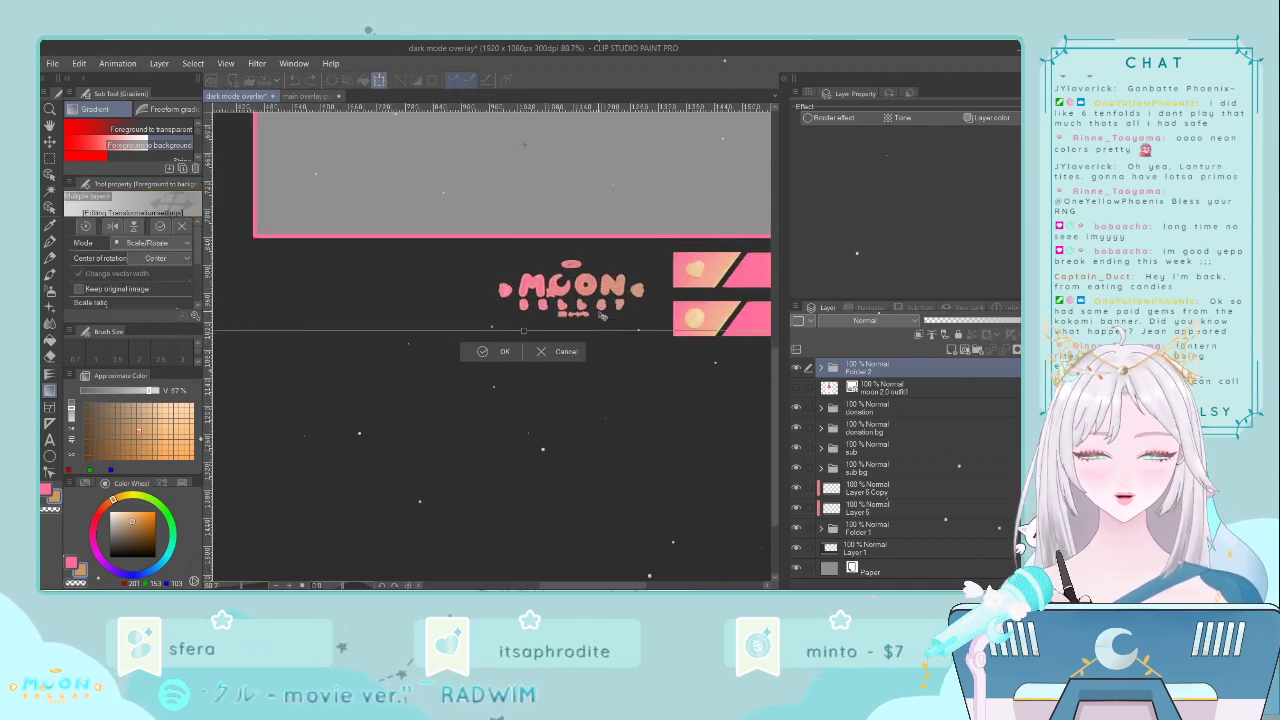
key("Return")
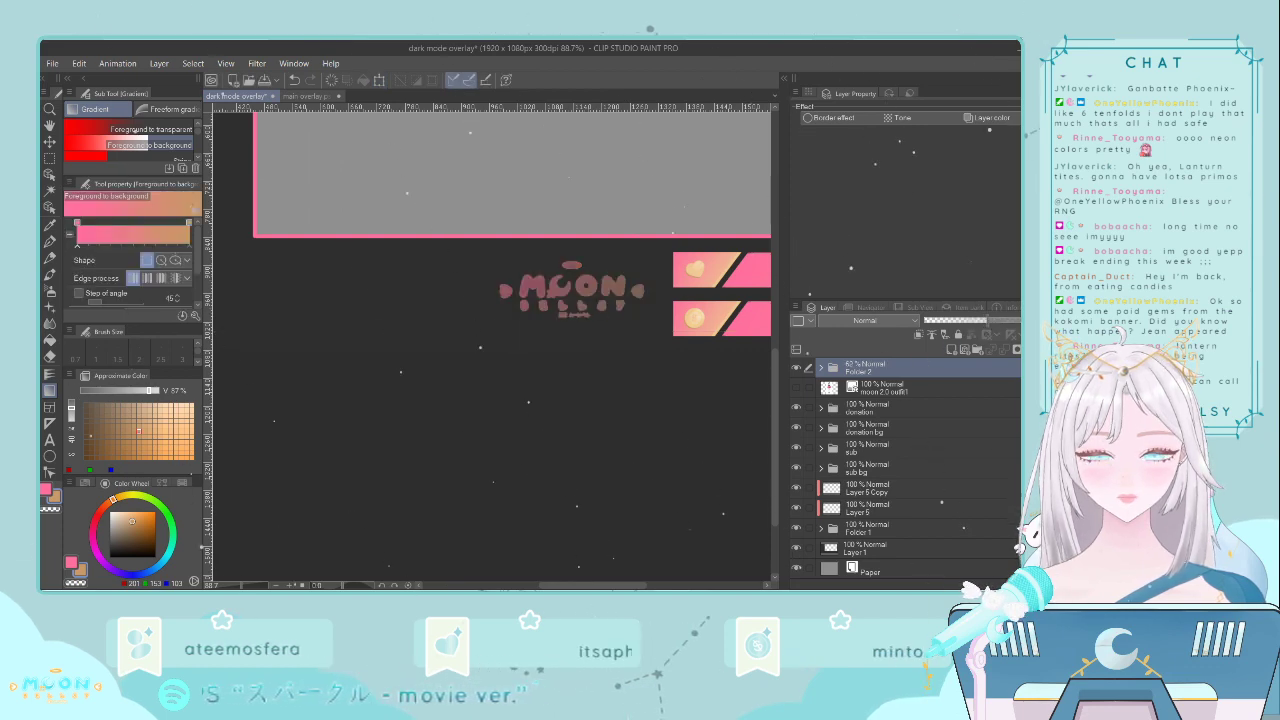
scroll(680, 328, "down", 2)
scroll(680, 328, "down", 3)
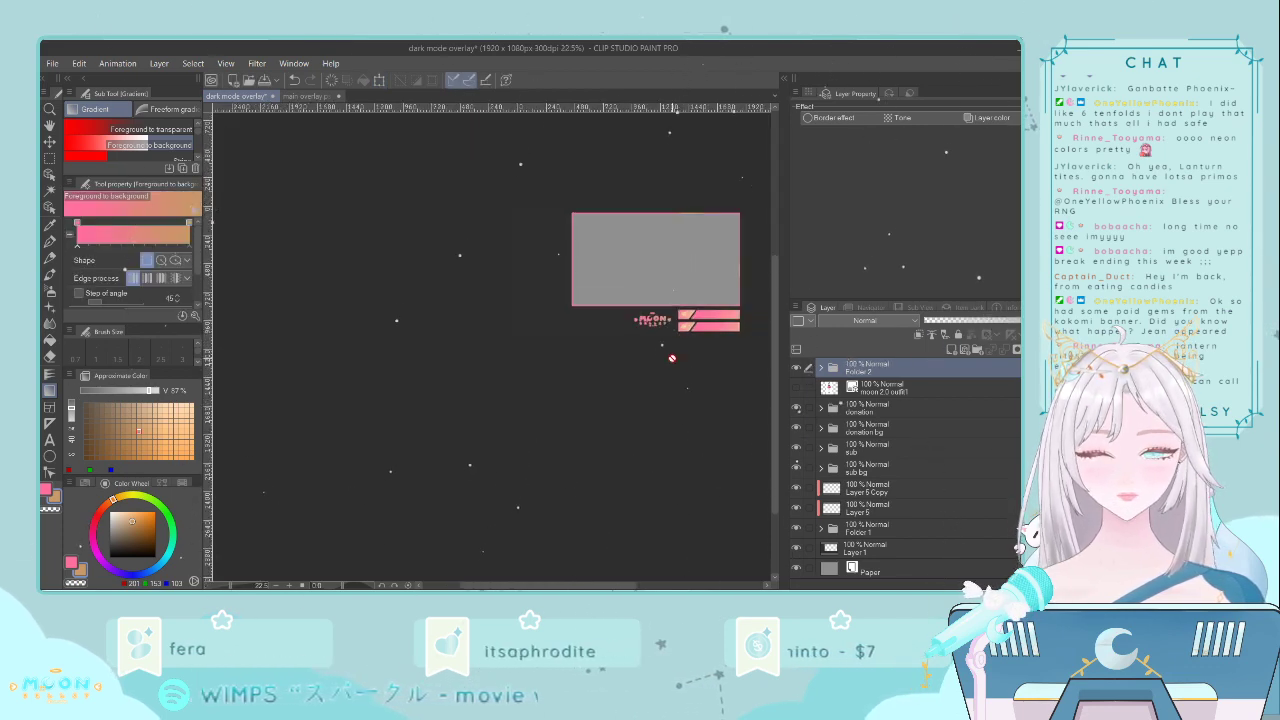
scroll(671, 357, "up", 2)
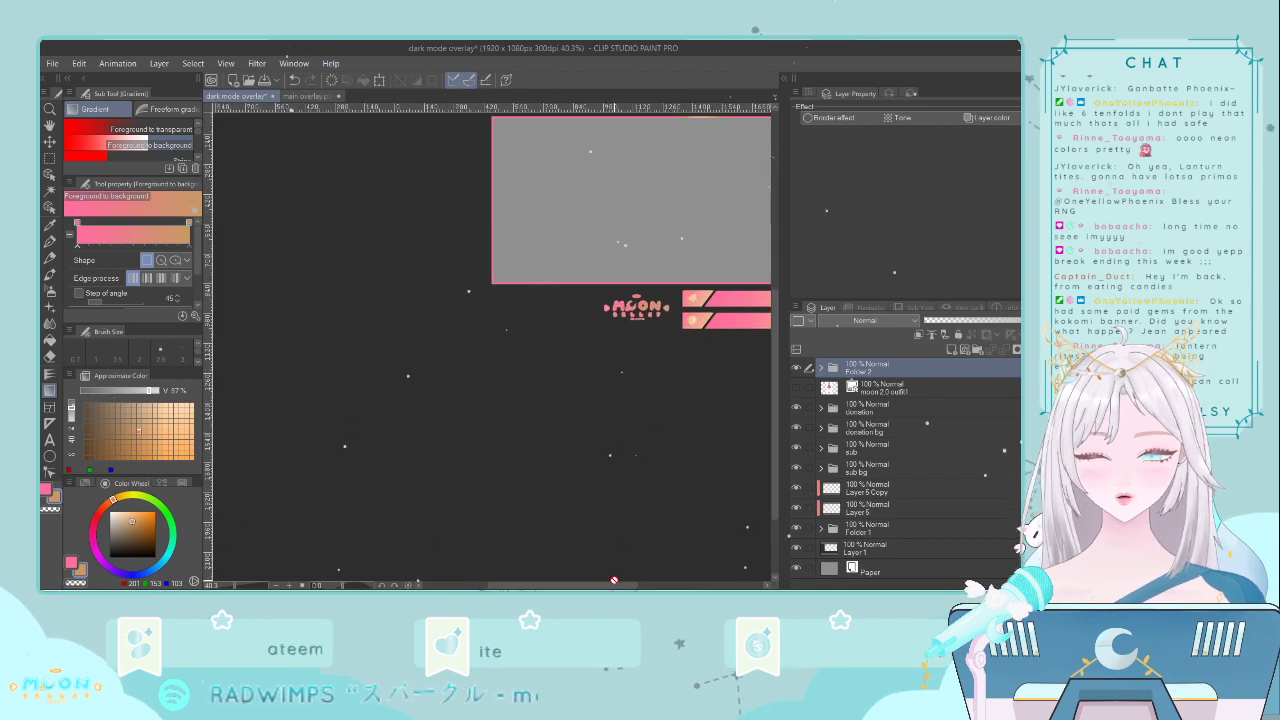
- Rename the logo folder to LOGO and add a new layer above it
left_click_drag(617, 586, 653, 584)
scroll(521, 345, "down", 2)
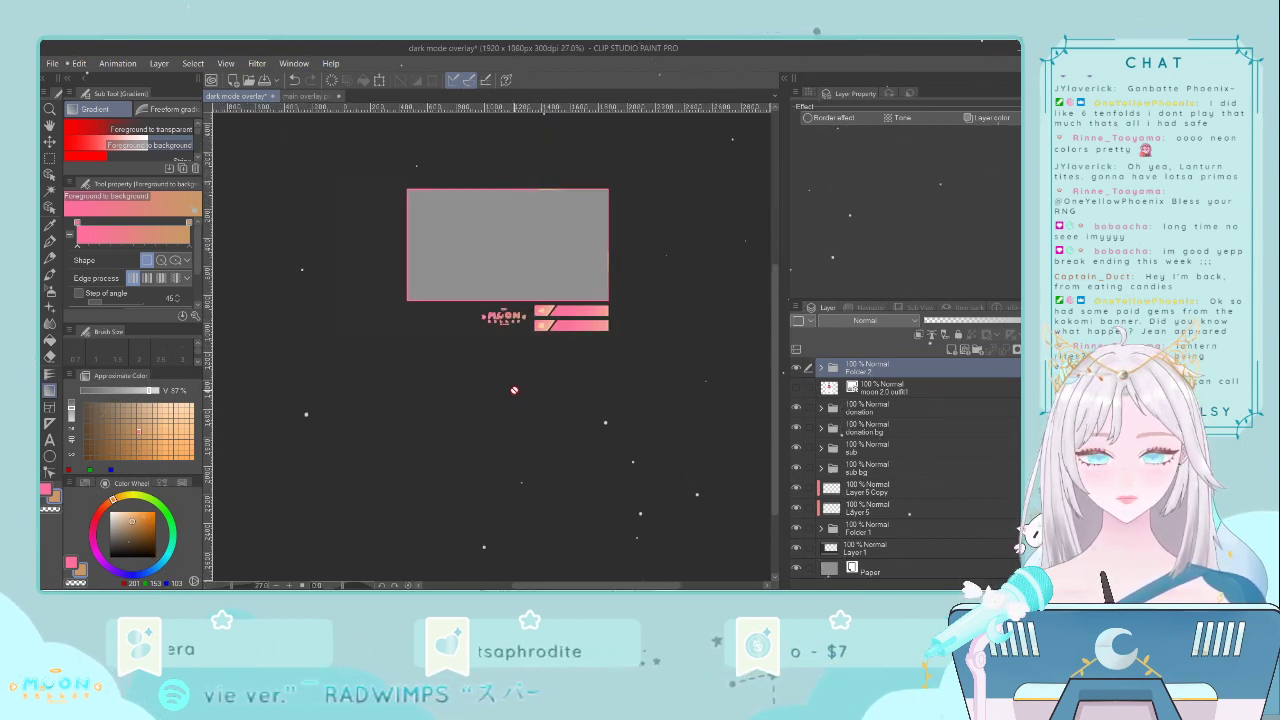
scroll(515, 375, "up", 1)
left_click_drag(568, 578, 538, 582)
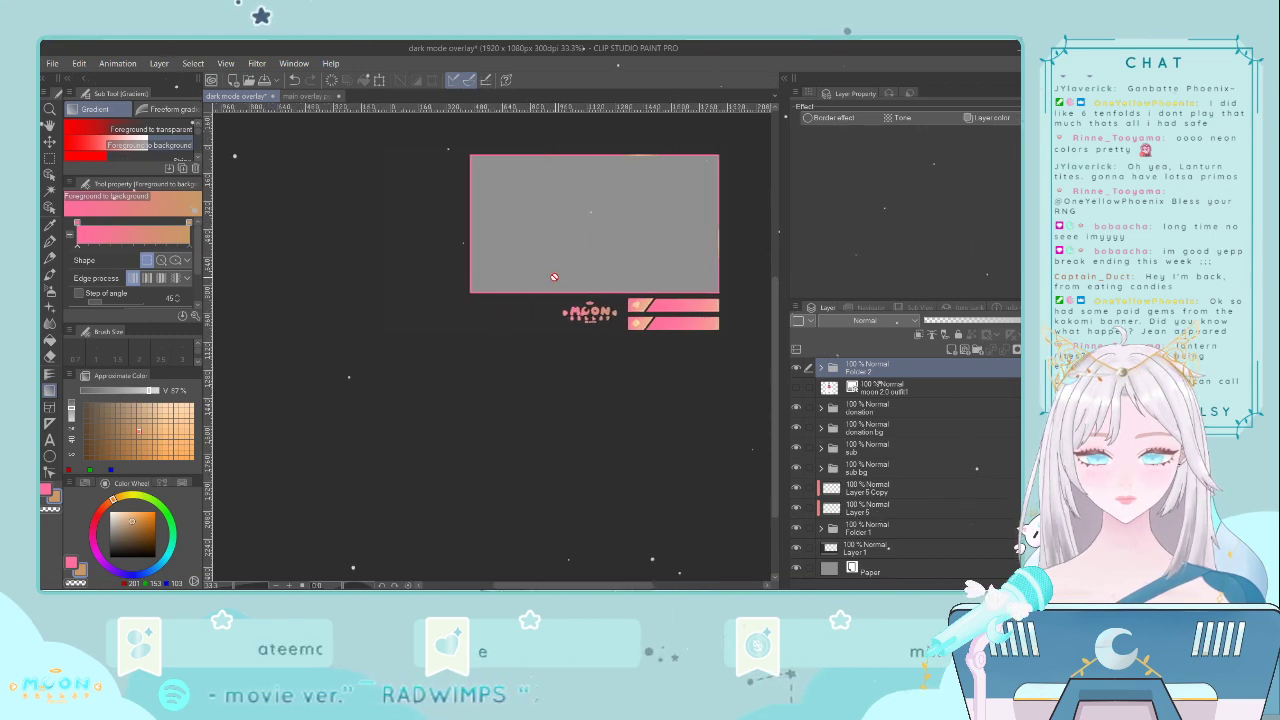
left_click_drag(775, 334, 775, 317)
scroll(389, 290, "up", 3)
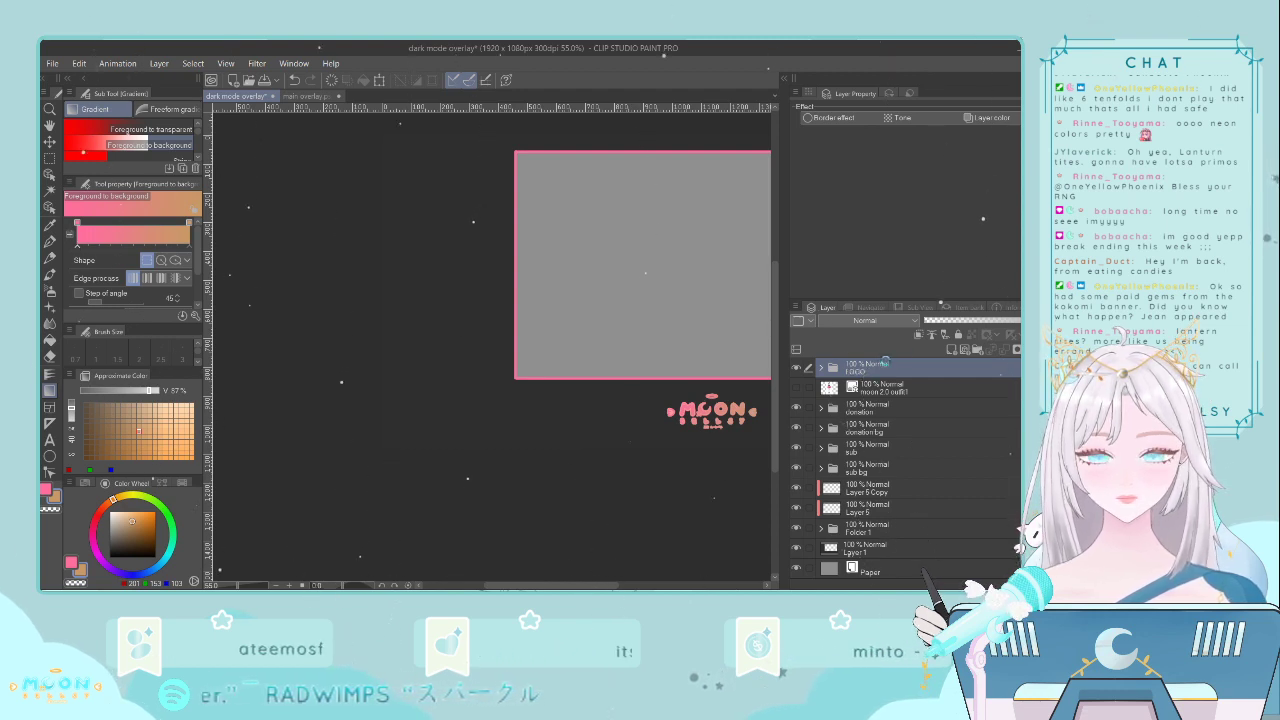
left_click(962, 347)
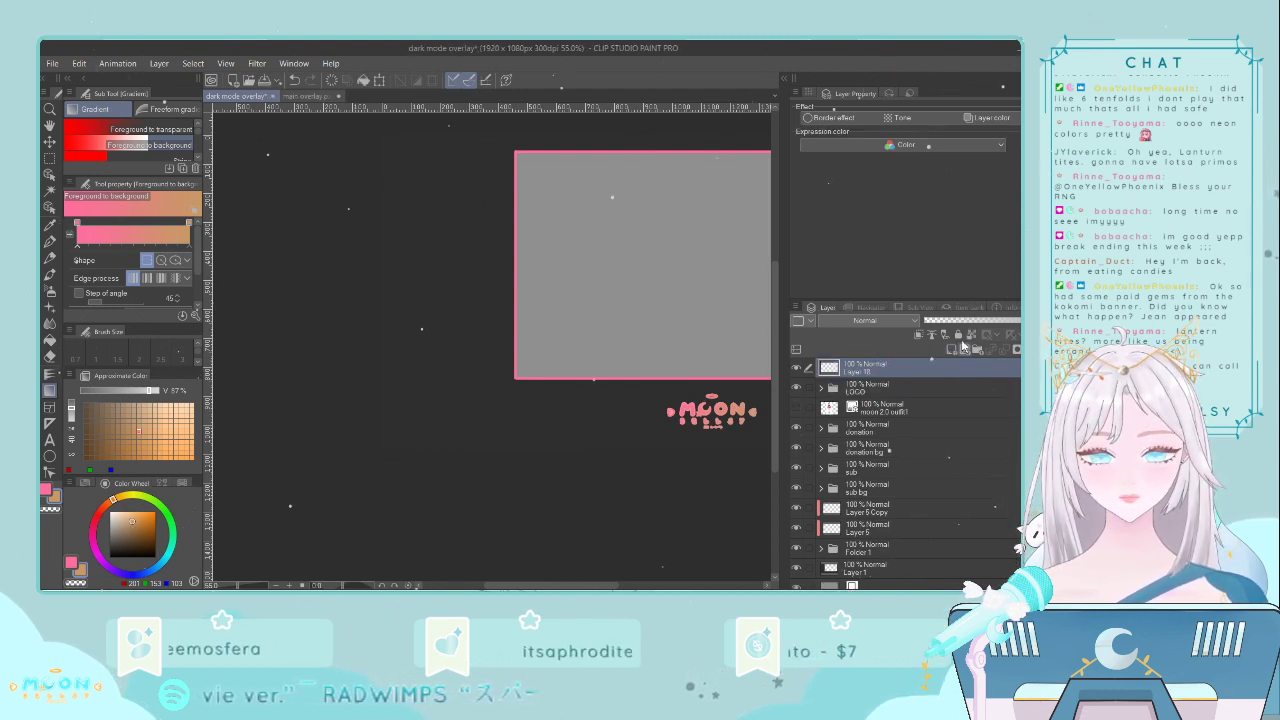
- Set the Rectangle selection tool to make selections with a fixed, specified width and height
left_click(49, 158)
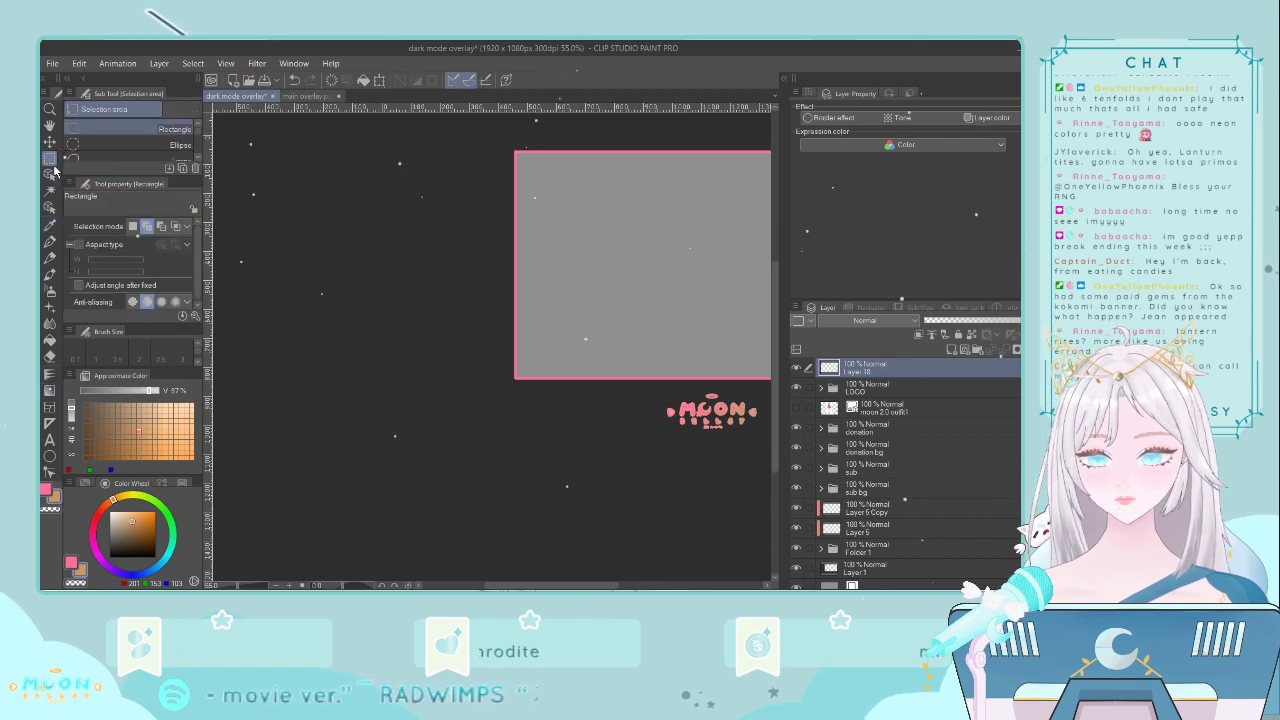
left_click(79, 245)
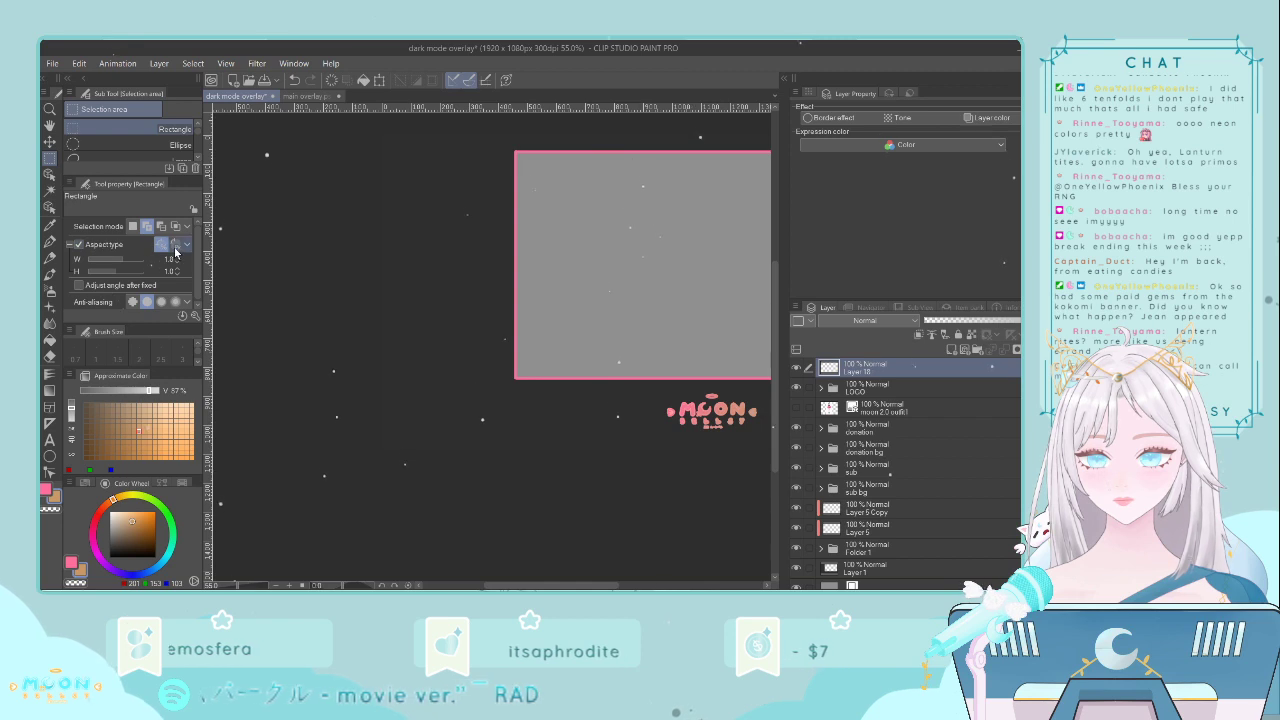
left_click(175, 247)
left_click_drag(404, 170, 610, 309)
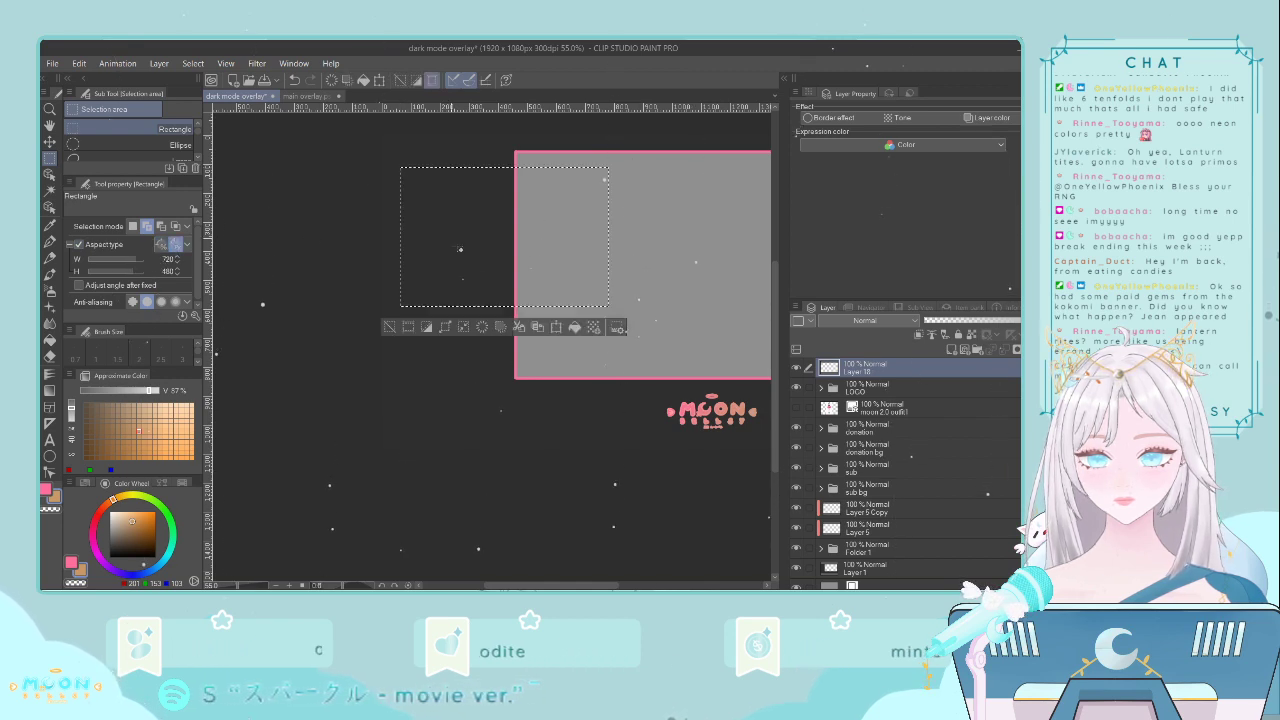
key("ctrl+d")
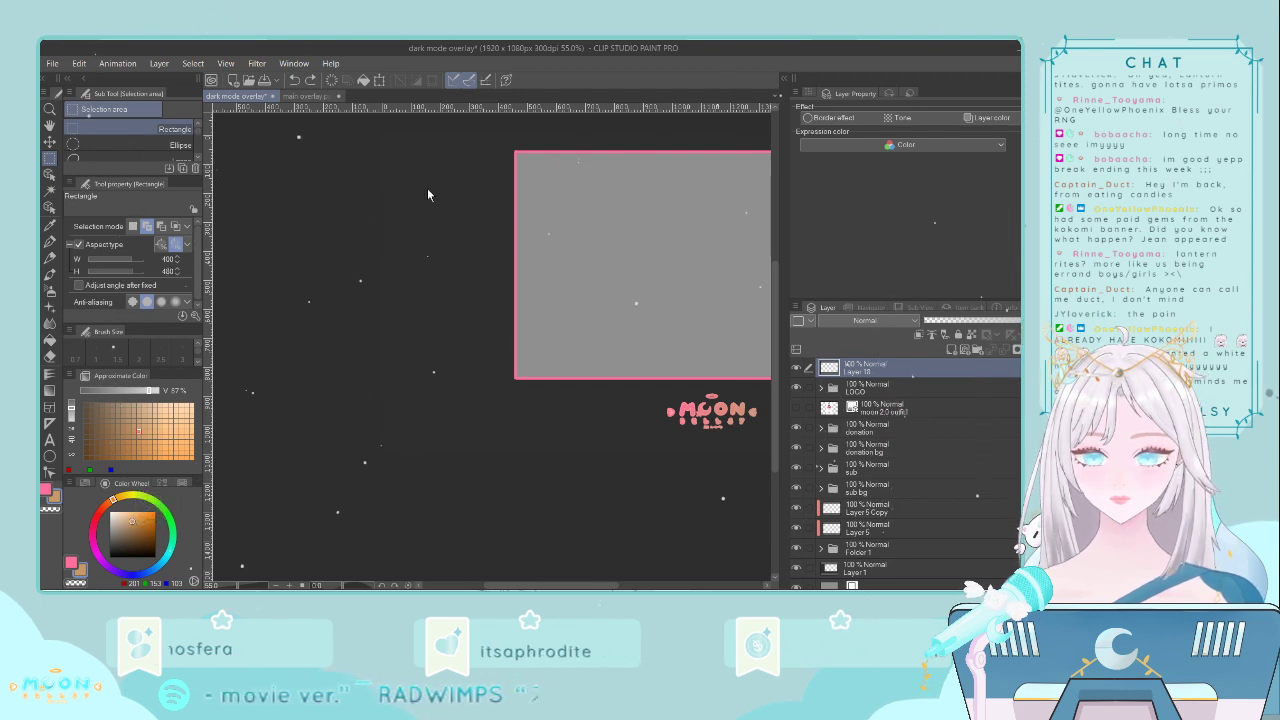
left_click_drag(404, 160, 520, 245)
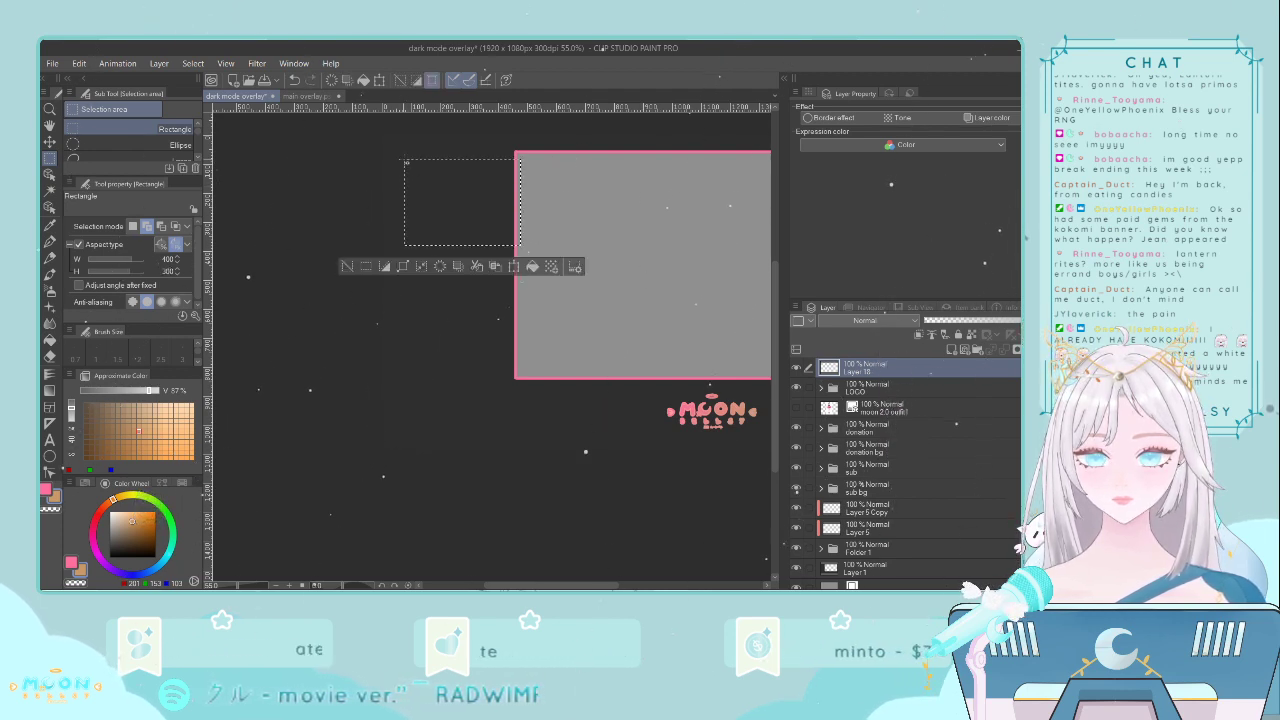
left_click(346, 267)
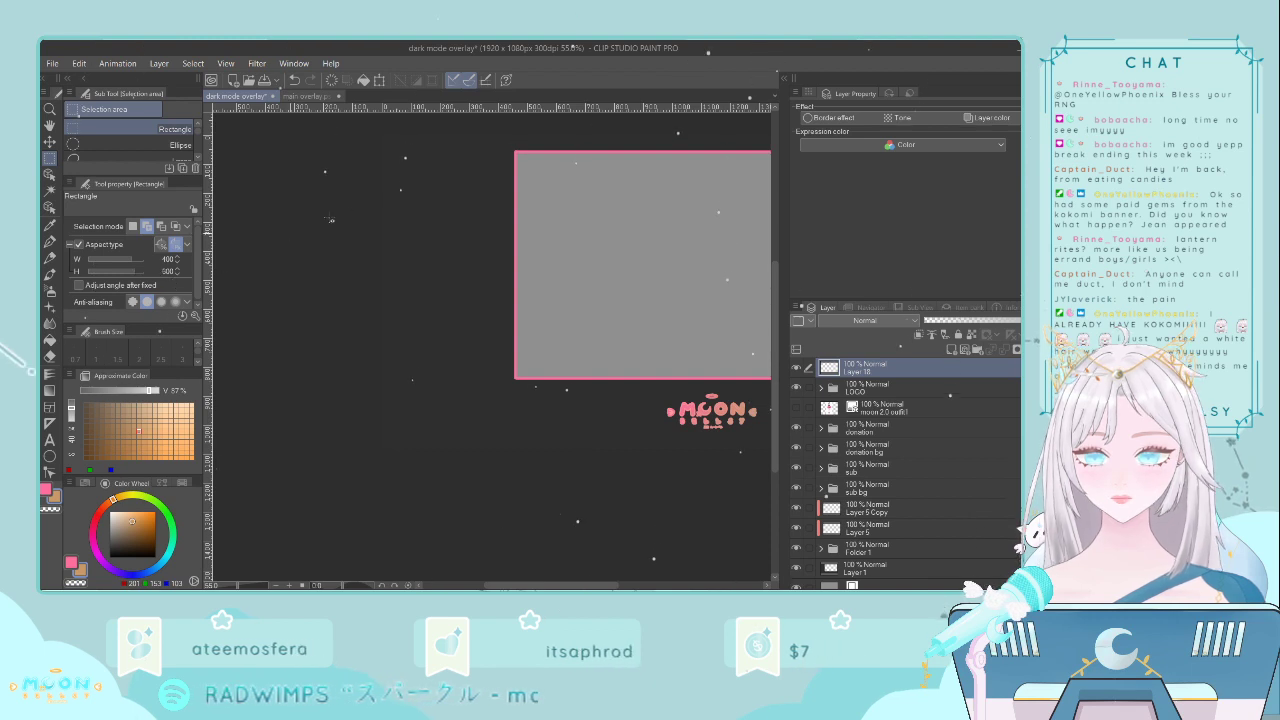
left_click_drag(507, 331, 392, 158)
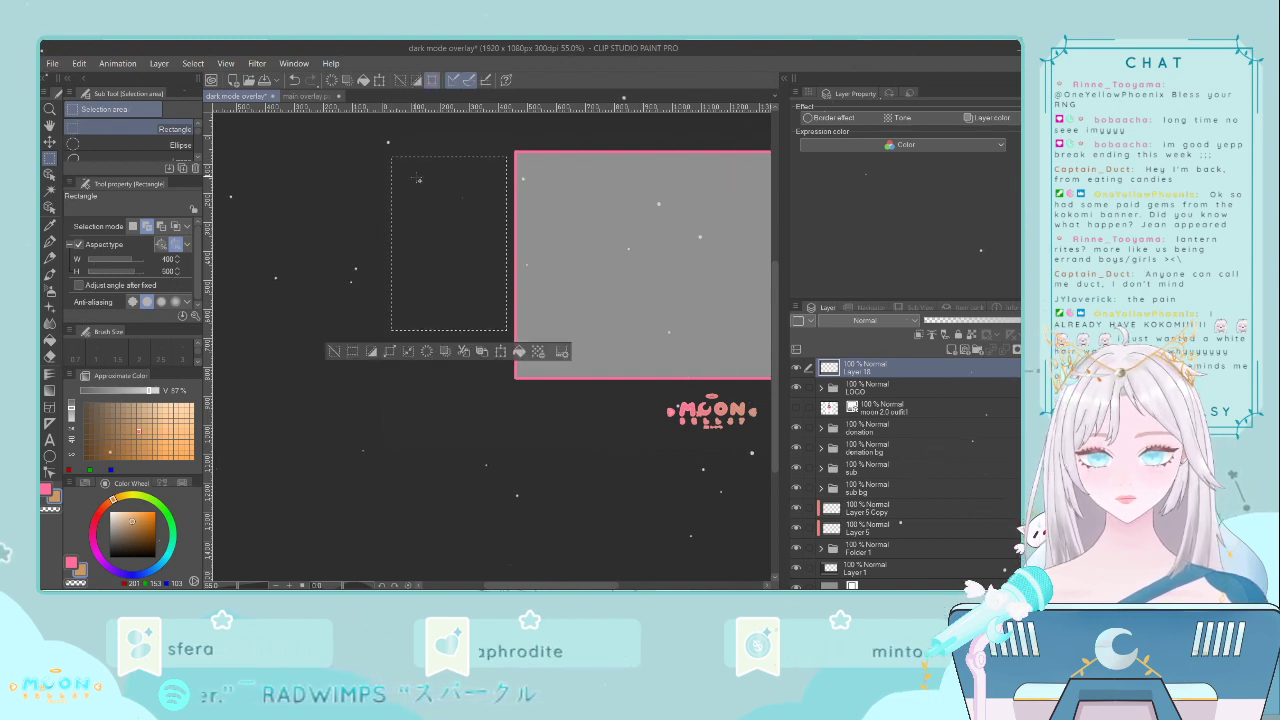
left_click(401, 167)
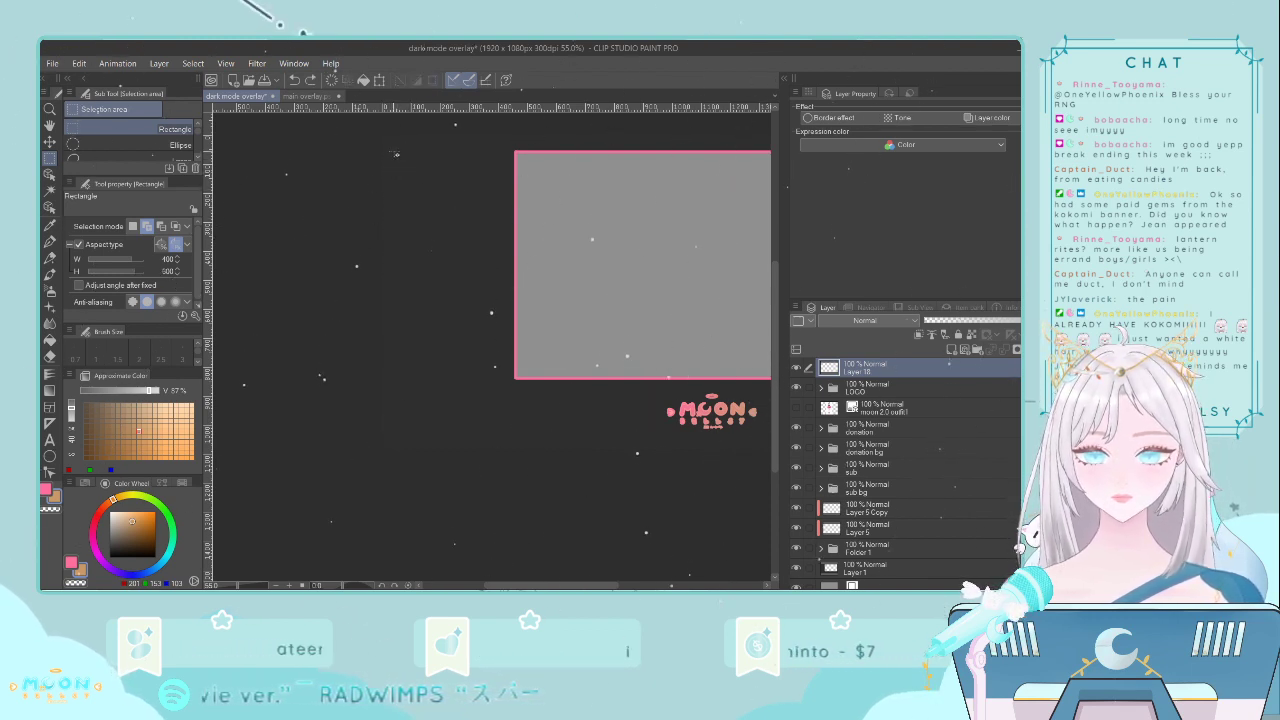
- Select a 400 × 600 px rectangle beside the gray screen area, level with its upper edge, and fill it with the banners' pink
left_click_drag(505, 325, 391, 152)
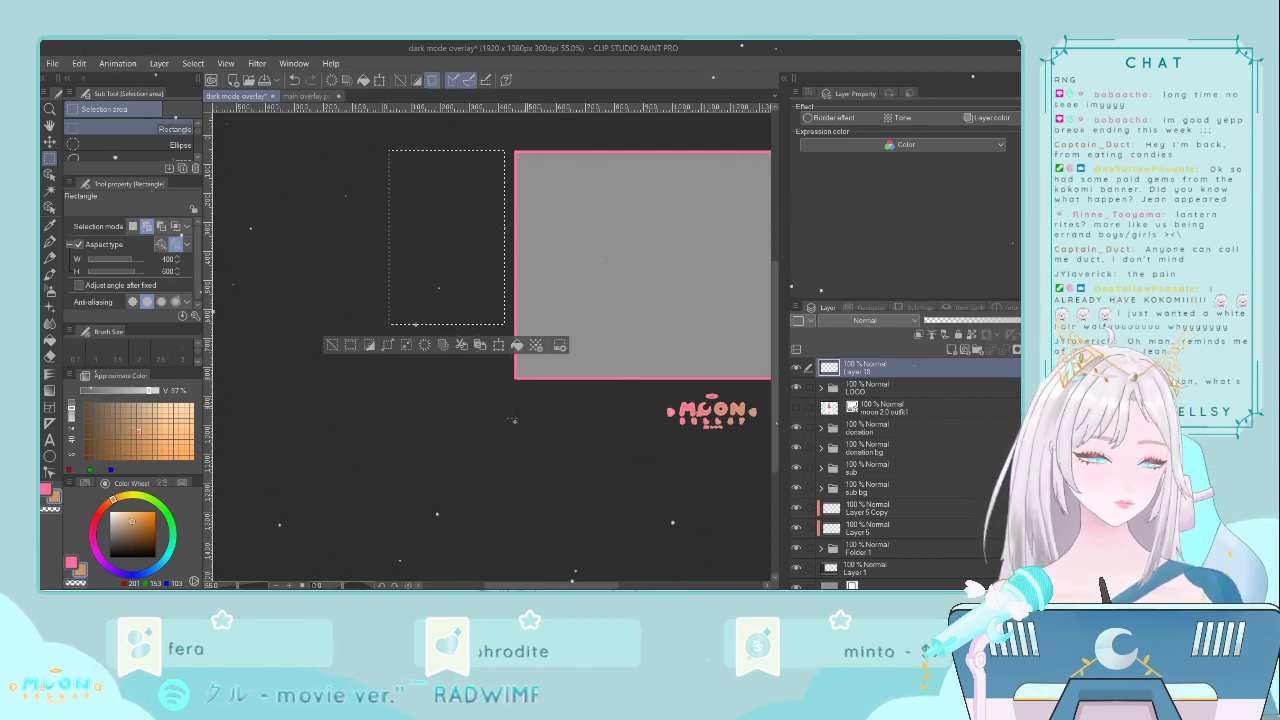
scroll(392, 463, "down", 1)
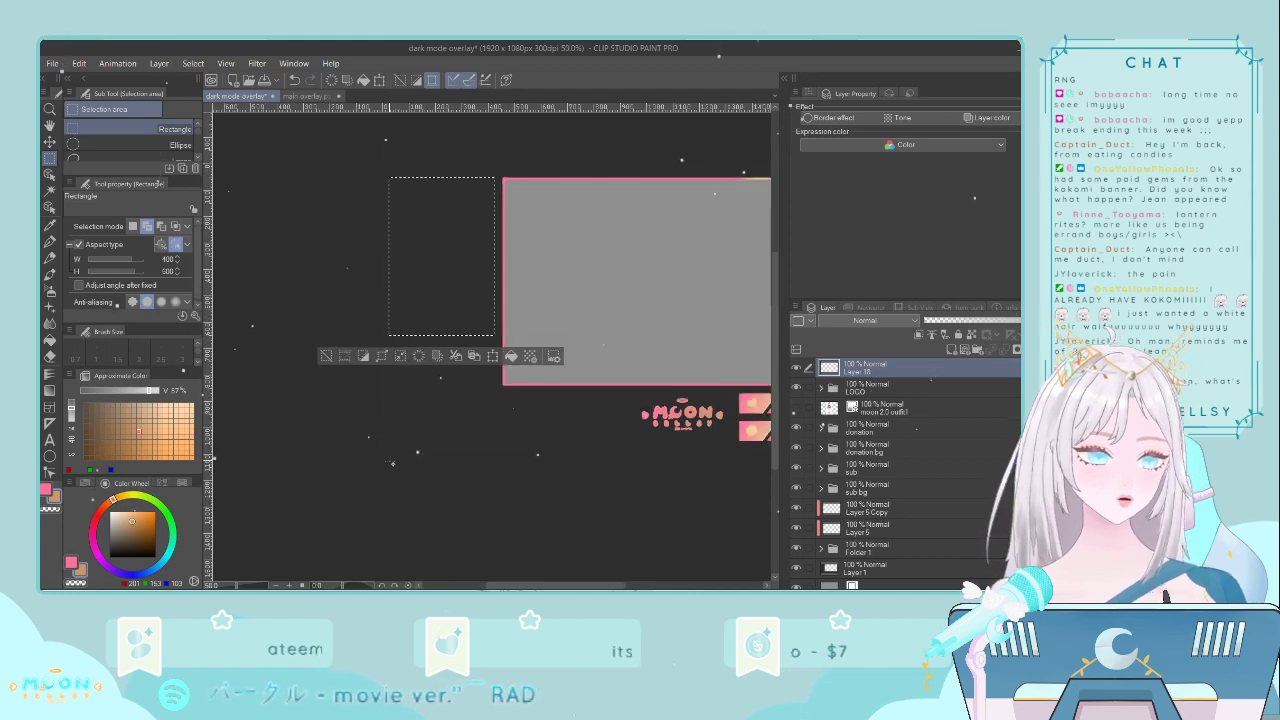
scroll(579, 548, "down", 1)
left_click_drag(570, 588, 598, 588)
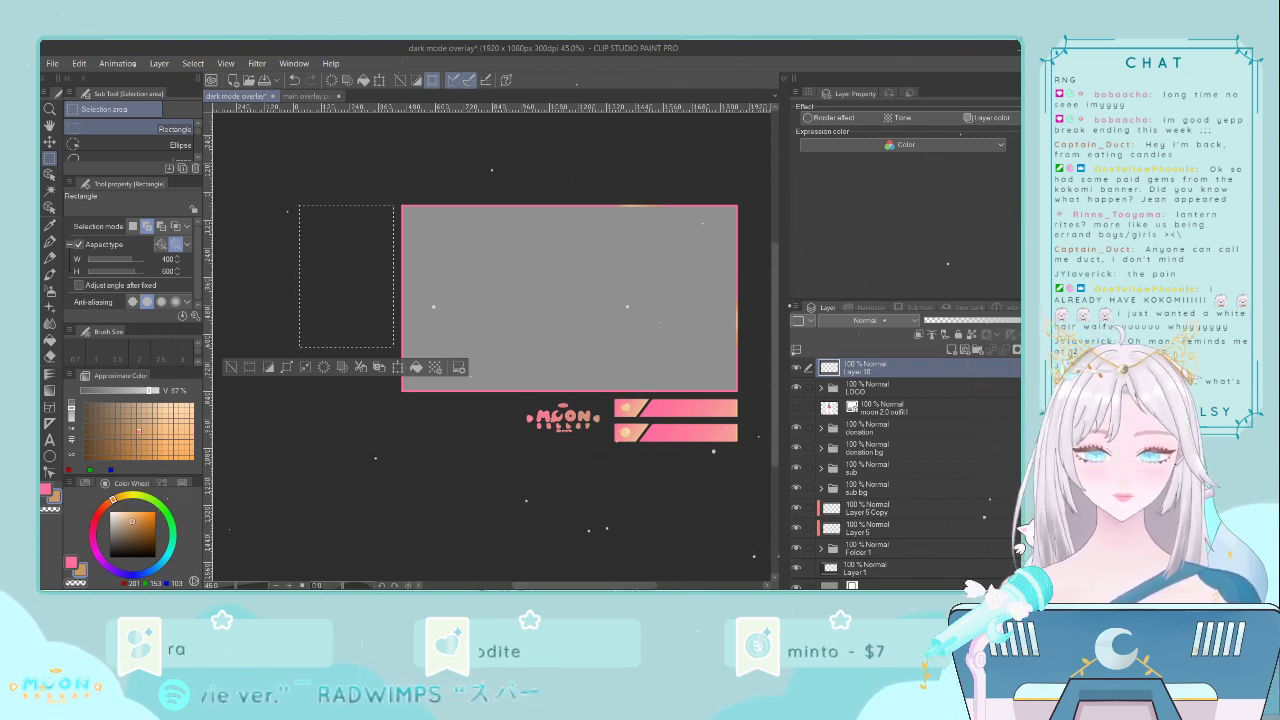
left_click(50, 225)
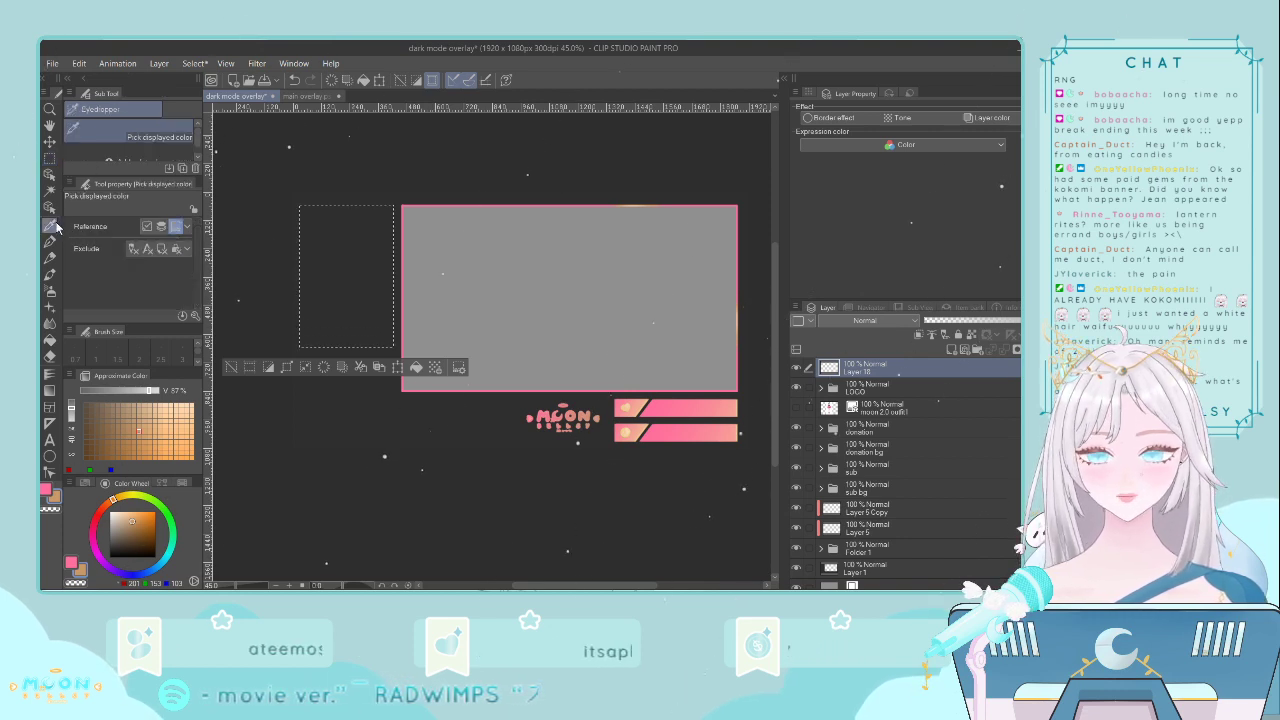
left_click(670, 403)
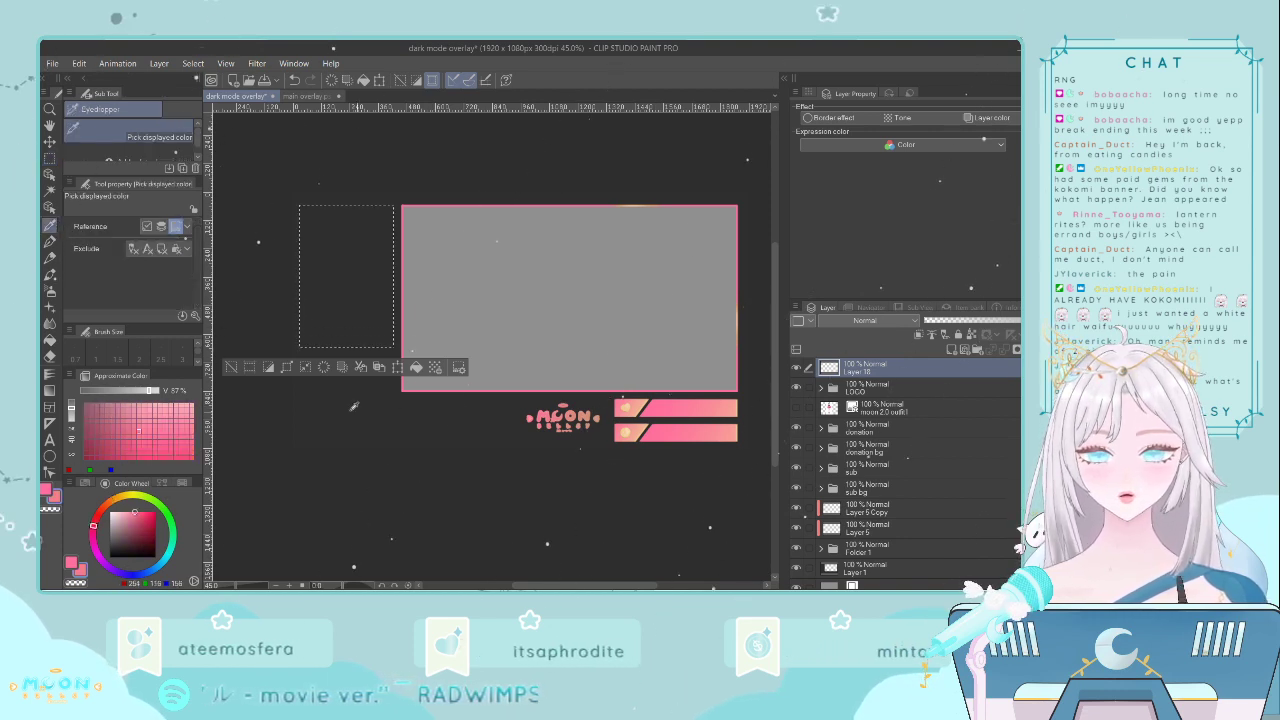
left_click(50, 340)
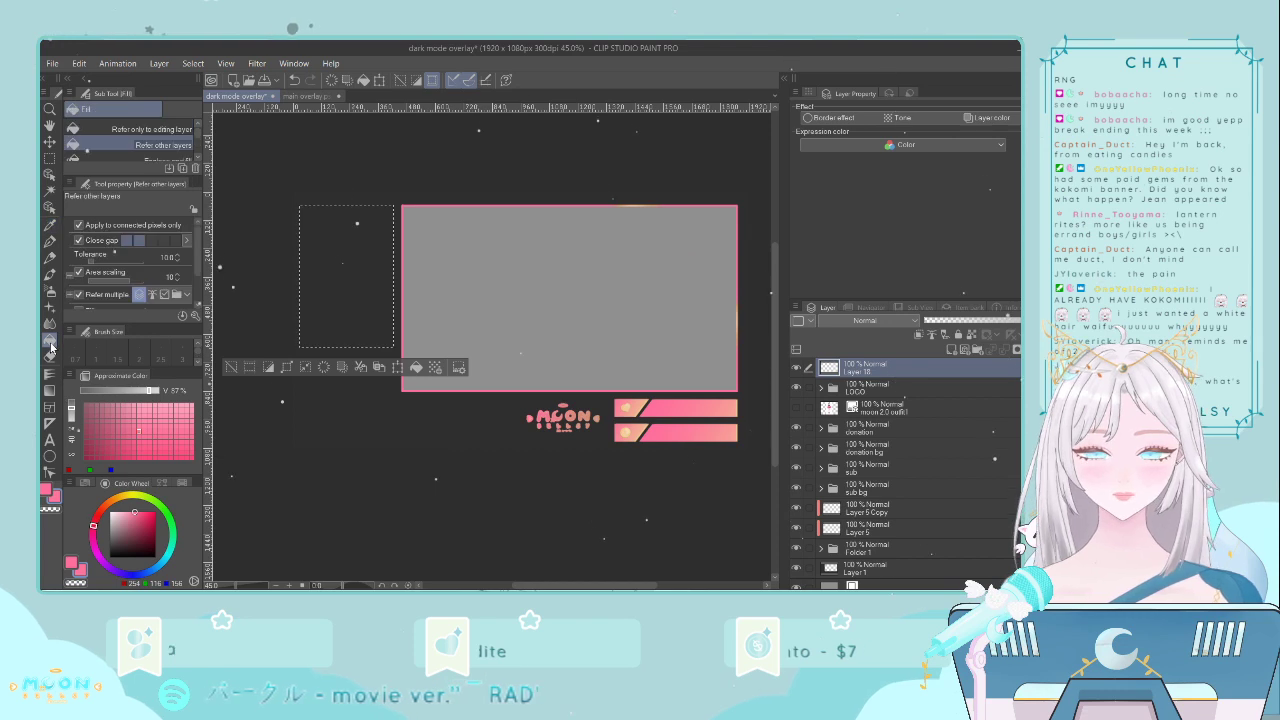
left_click(416, 367)
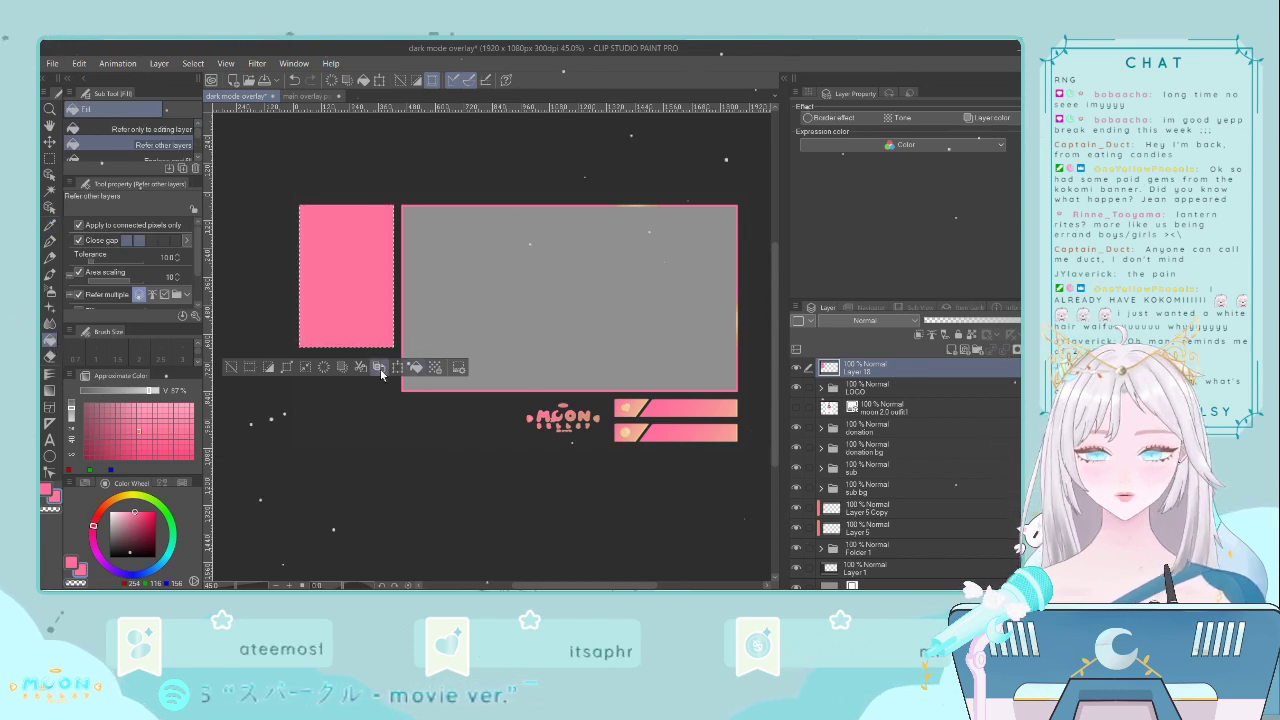
left_click(233, 366)
- Examine the pink rectangle's edges and its alignment with the gray screen area in Scale/Rotate mode
scroll(325, 318, "up", 1)
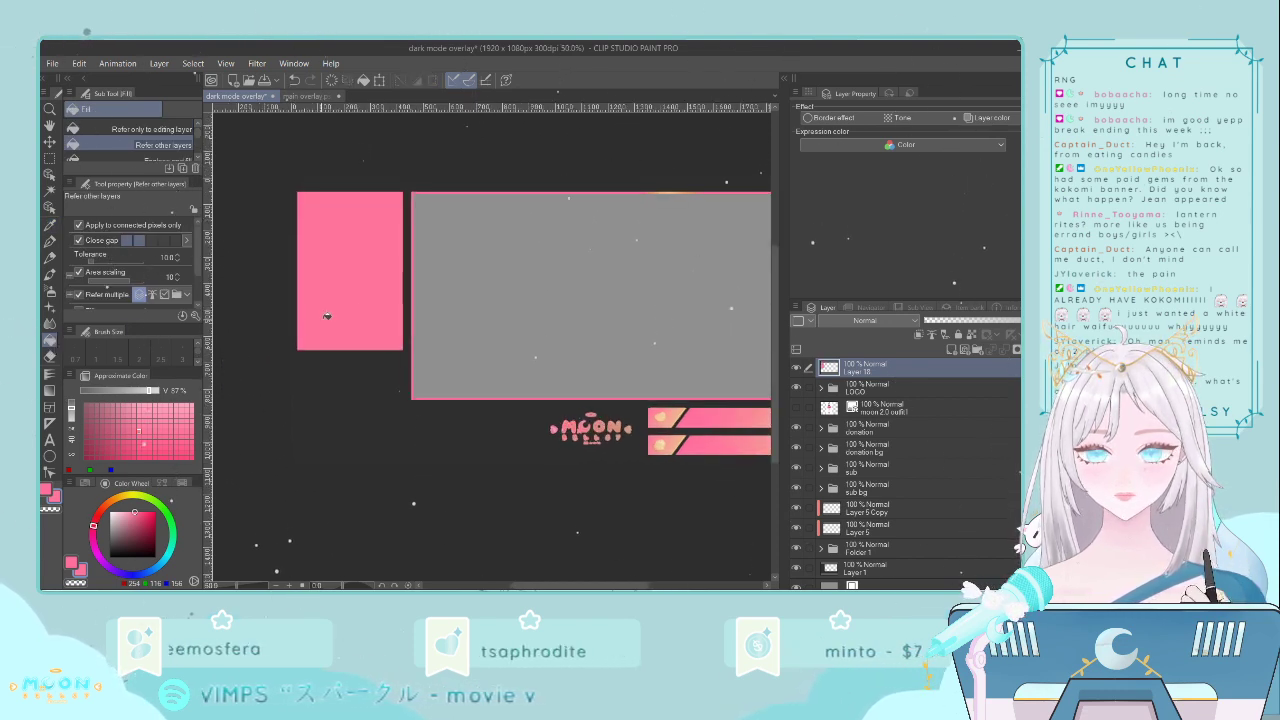
key("ctrl+t")
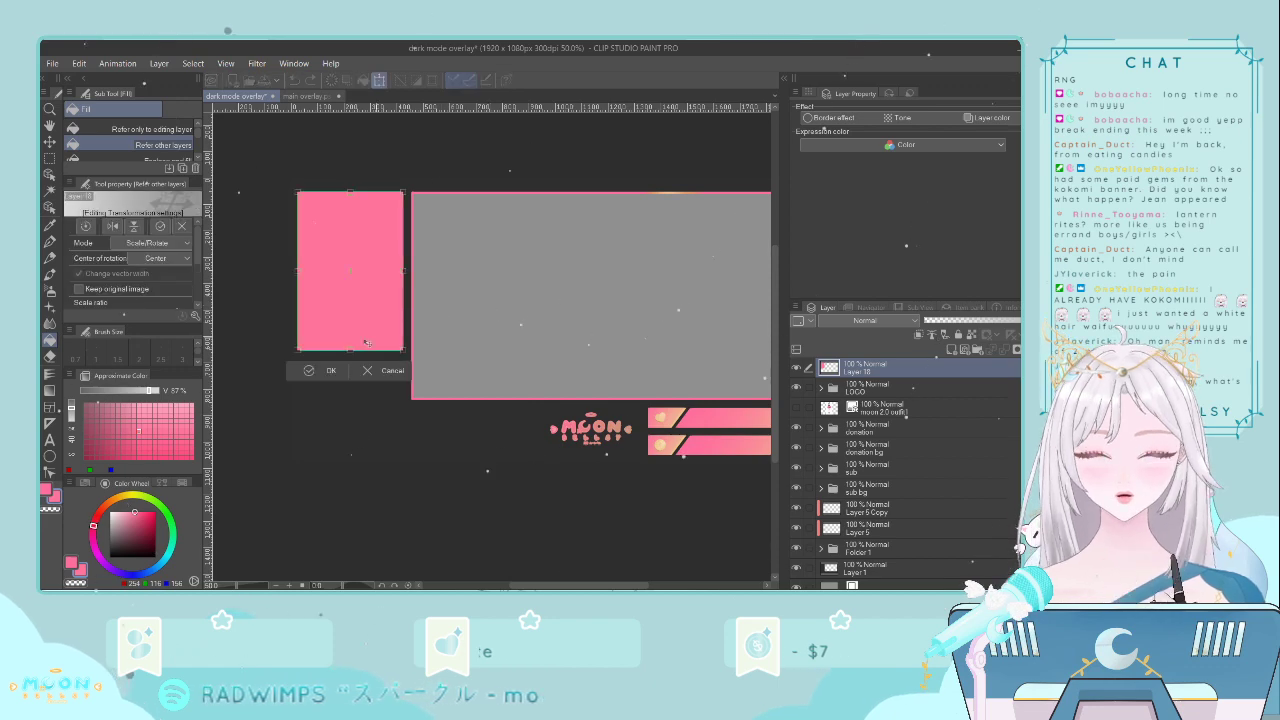
scroll(310, 293, "up", 1)
scroll(312, 275, "up", 1)
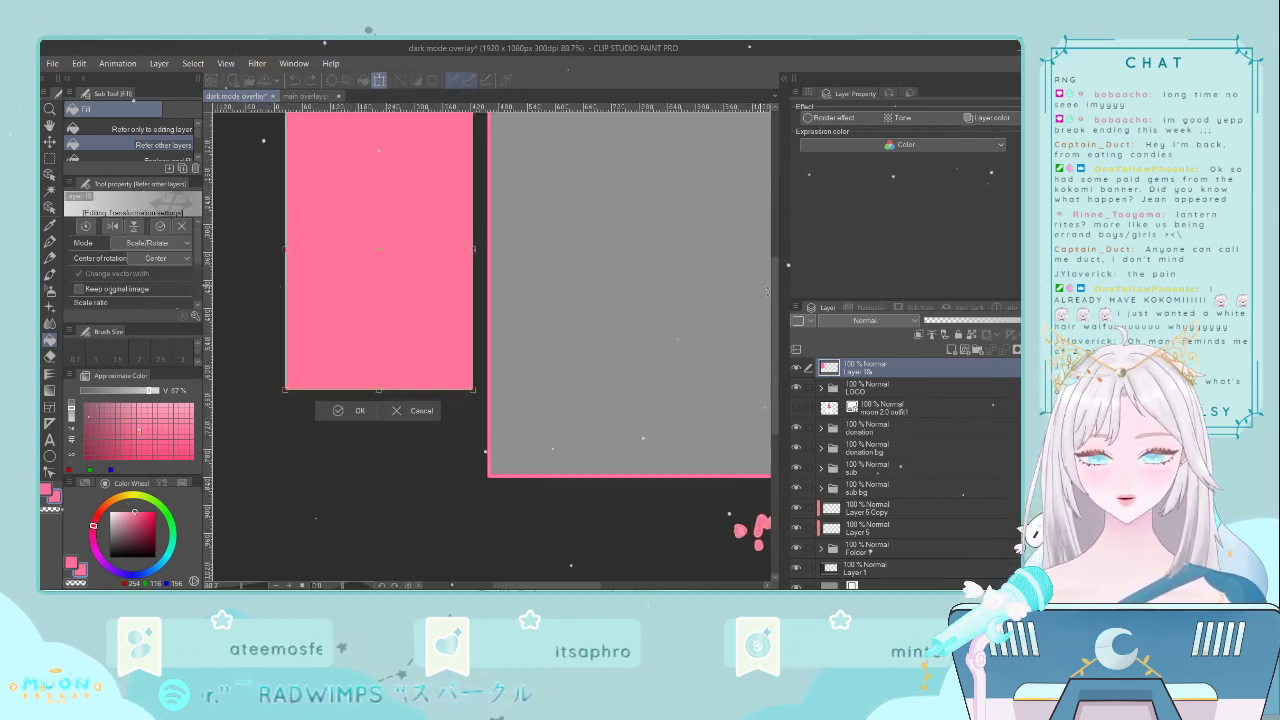
left_click_drag(778, 318, 776, 297)
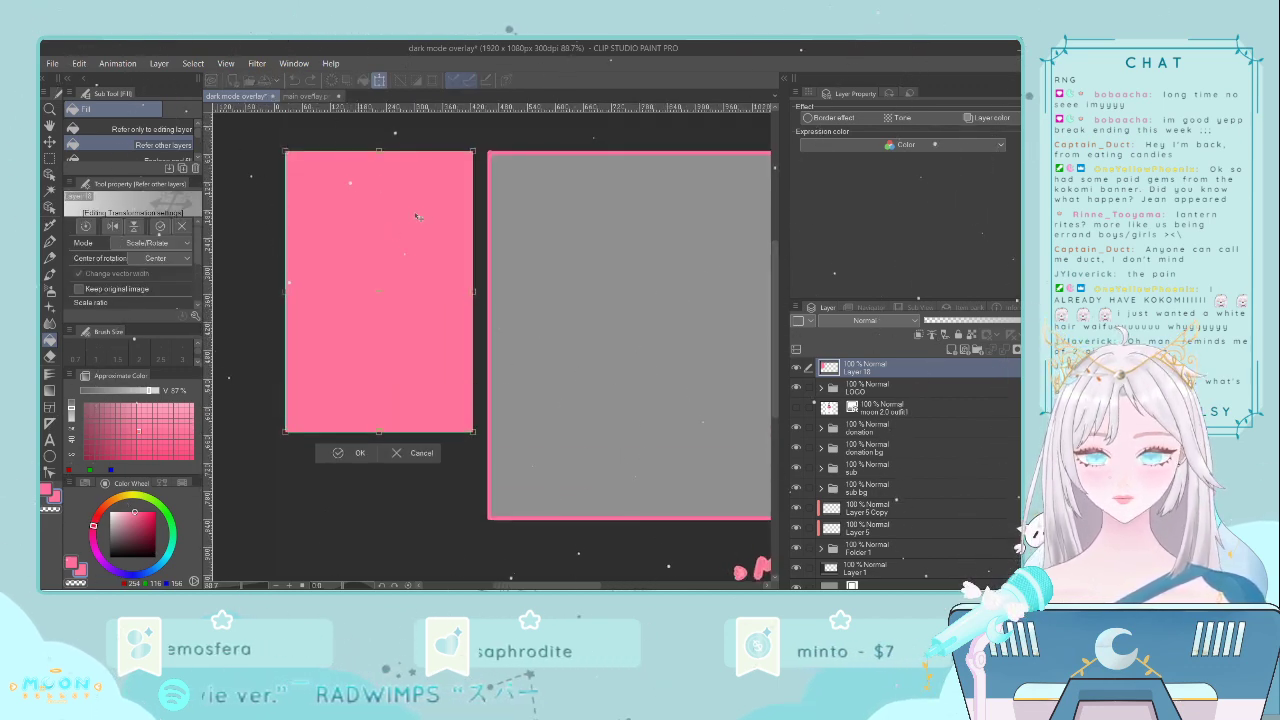
left_click(355, 453)
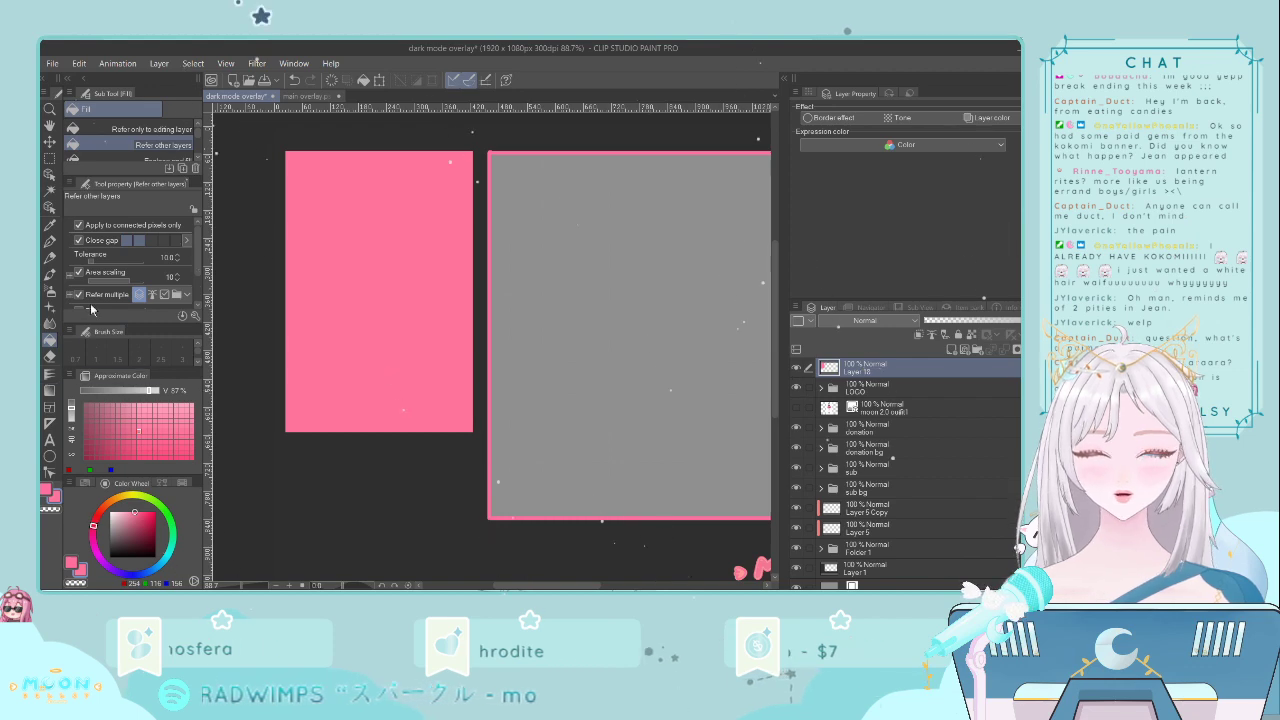
scroll(323, 326, "down", 3)
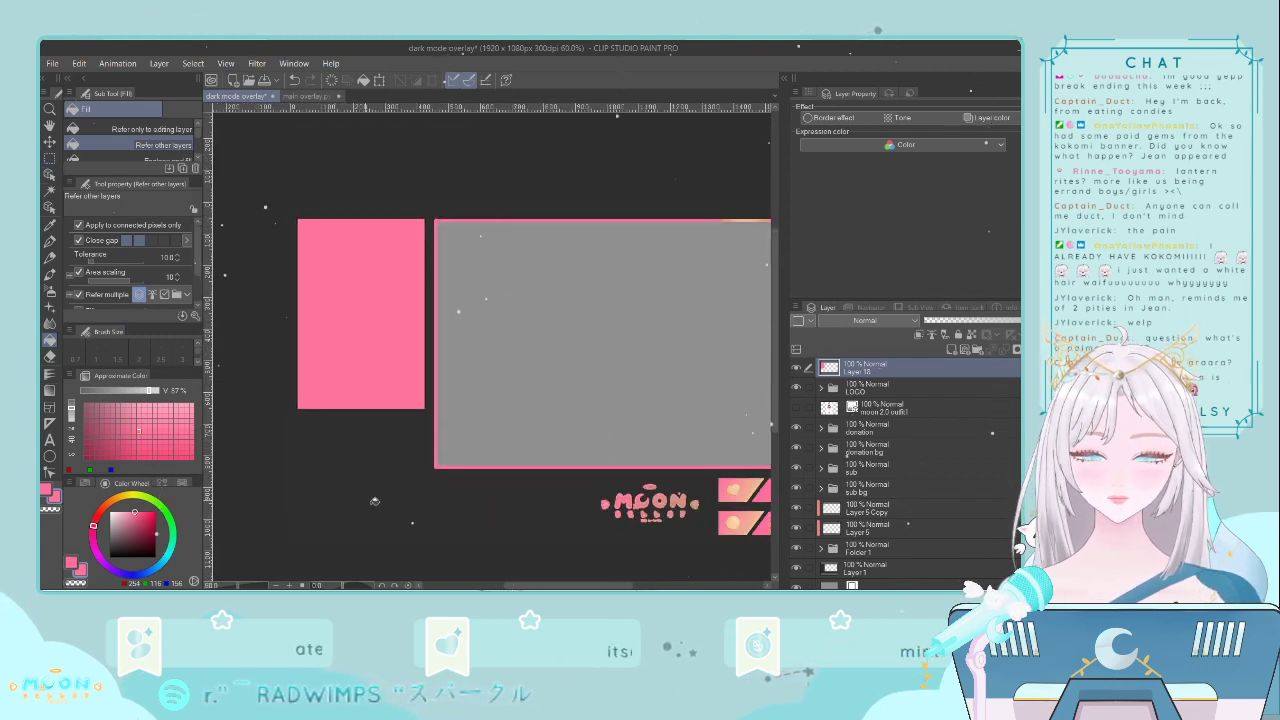
scroll(535, 500, "down", 2)
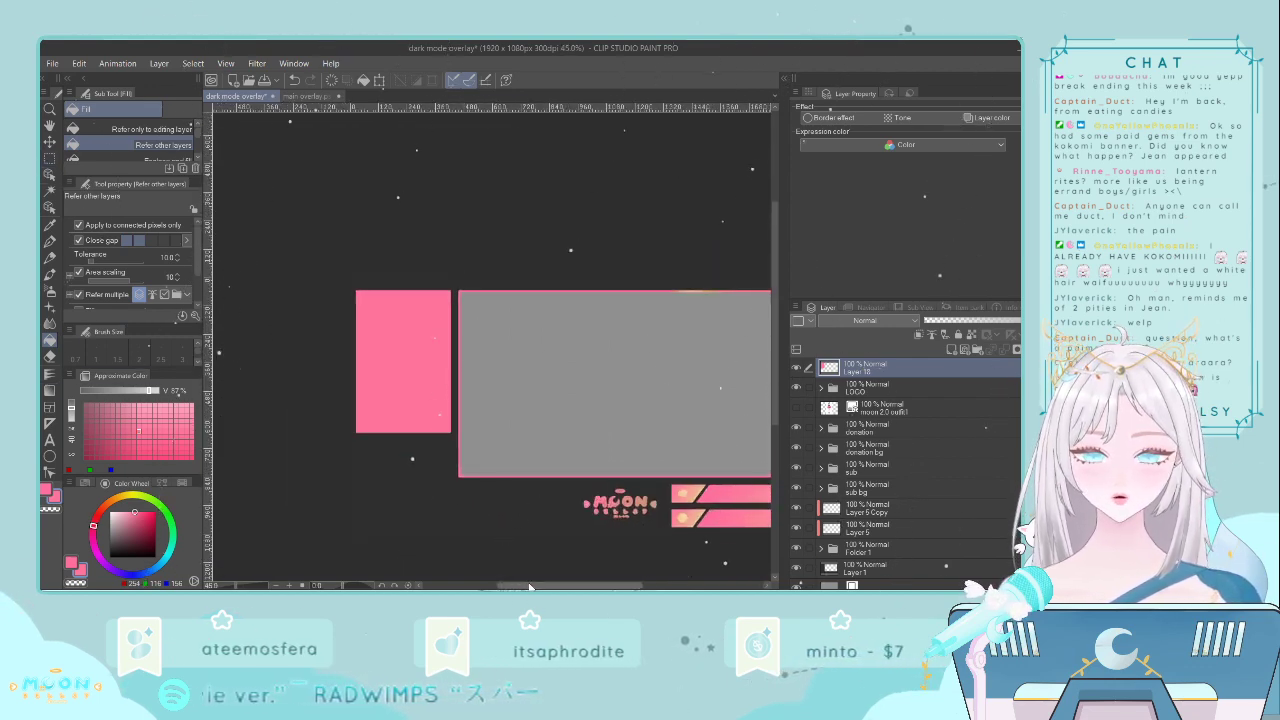
left_click_drag(529, 585, 551, 585)
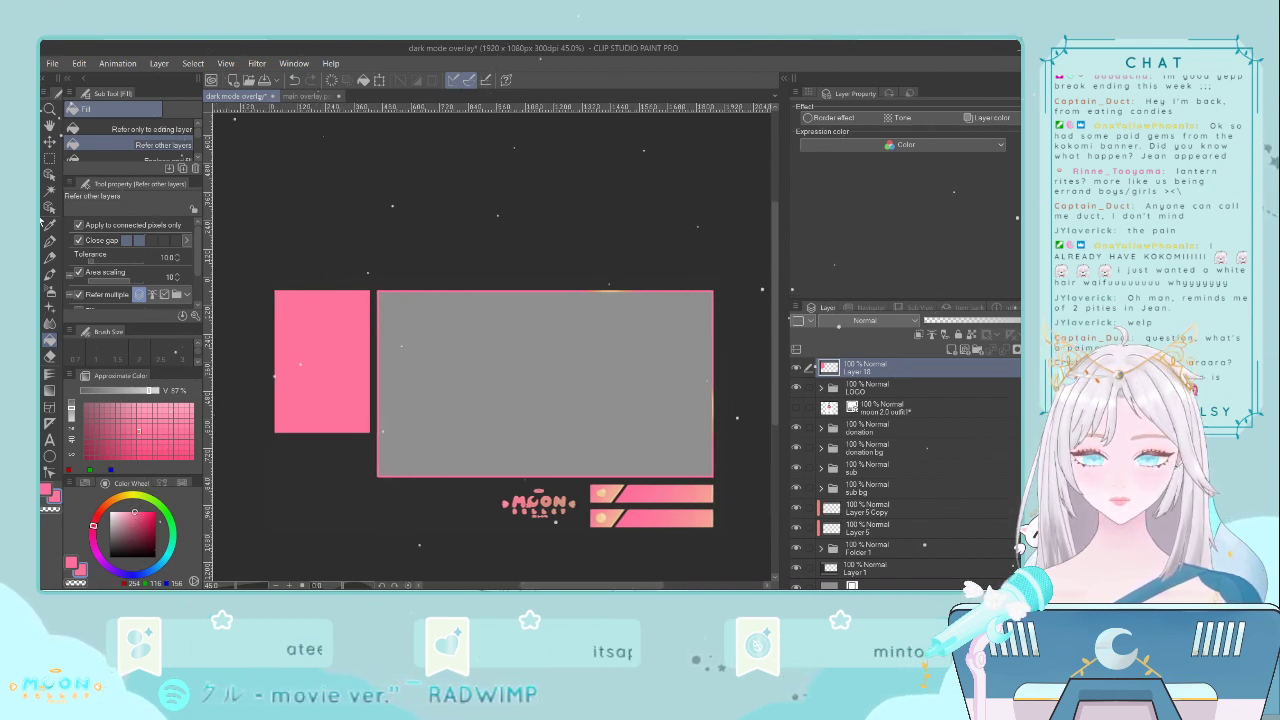
key("w")
left_click(320, 316)
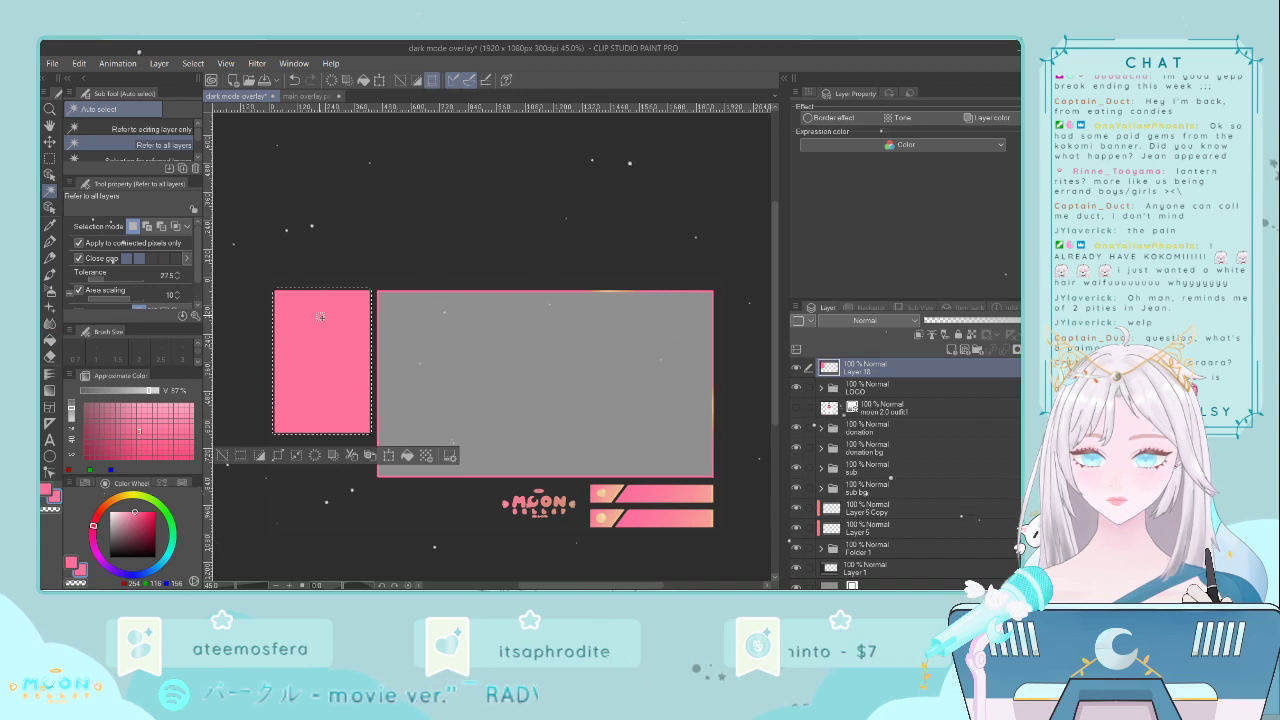
left_click(221, 456)
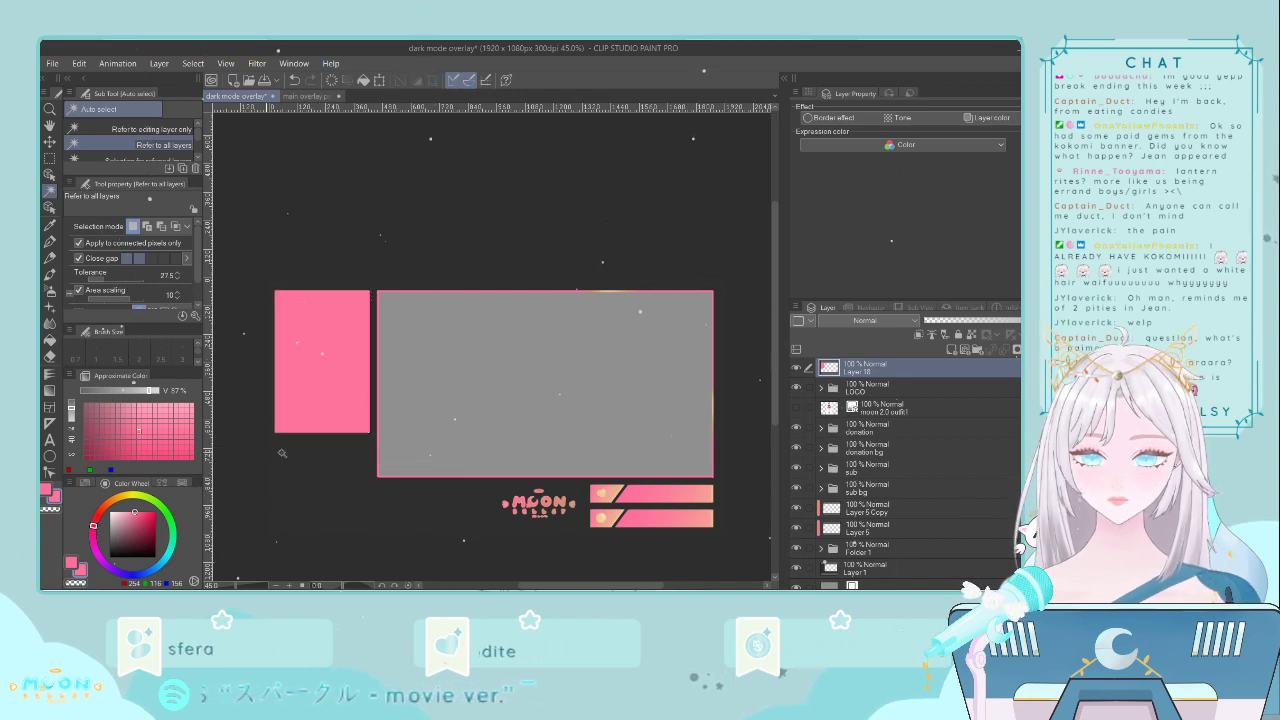
key("ctrl+z")
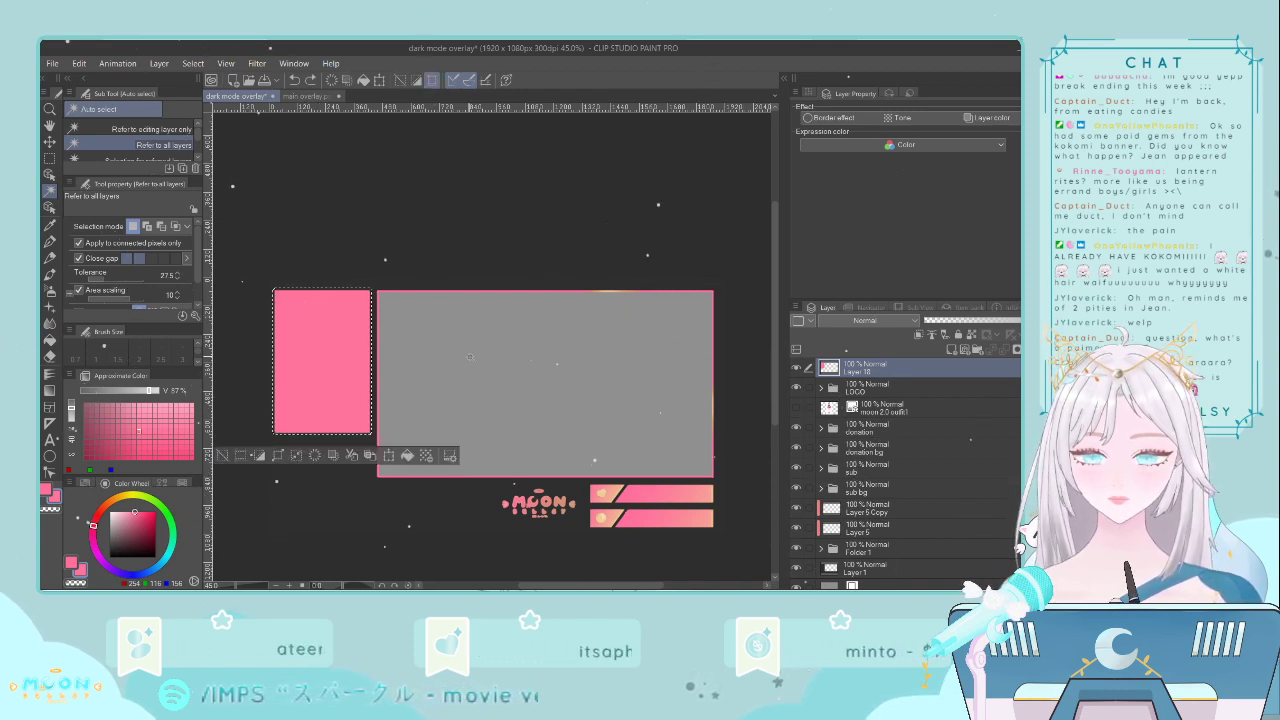
key("ctrl+z")
- Select exactly the pink rectangle's area again and fill it with a near-black color
left_click(339, 362)
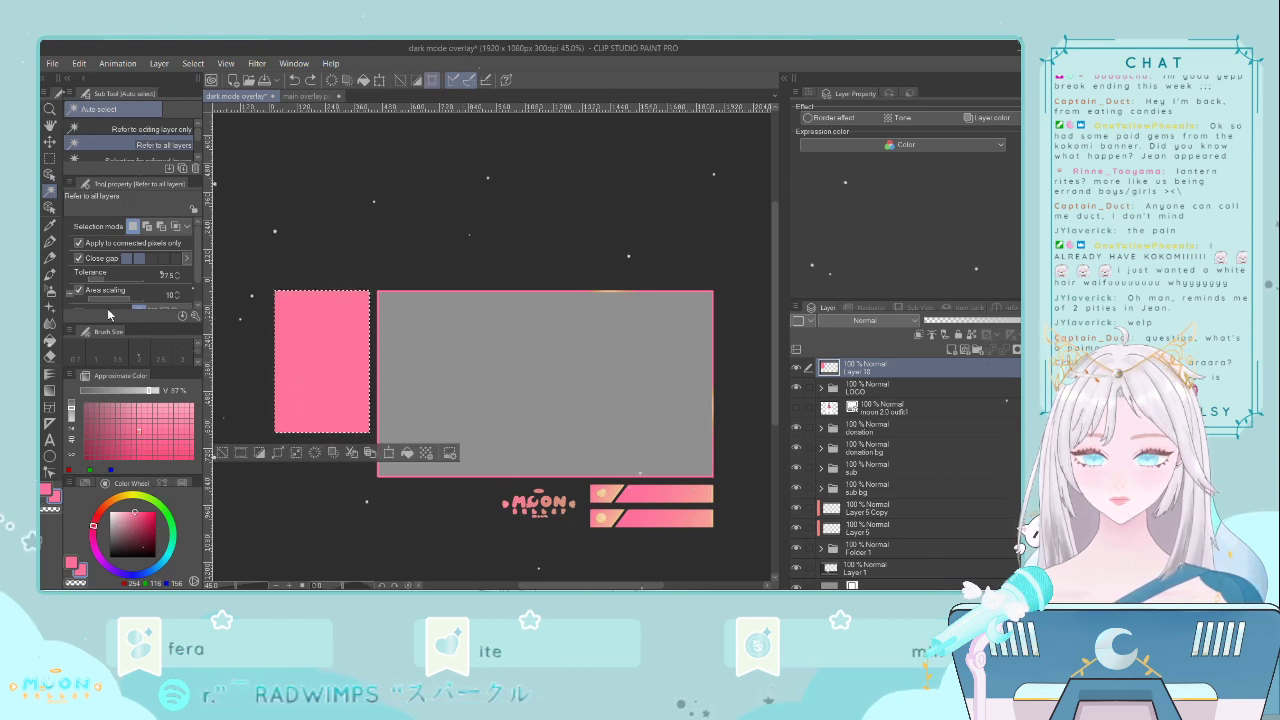
left_click(49, 225)
left_click(307, 284)
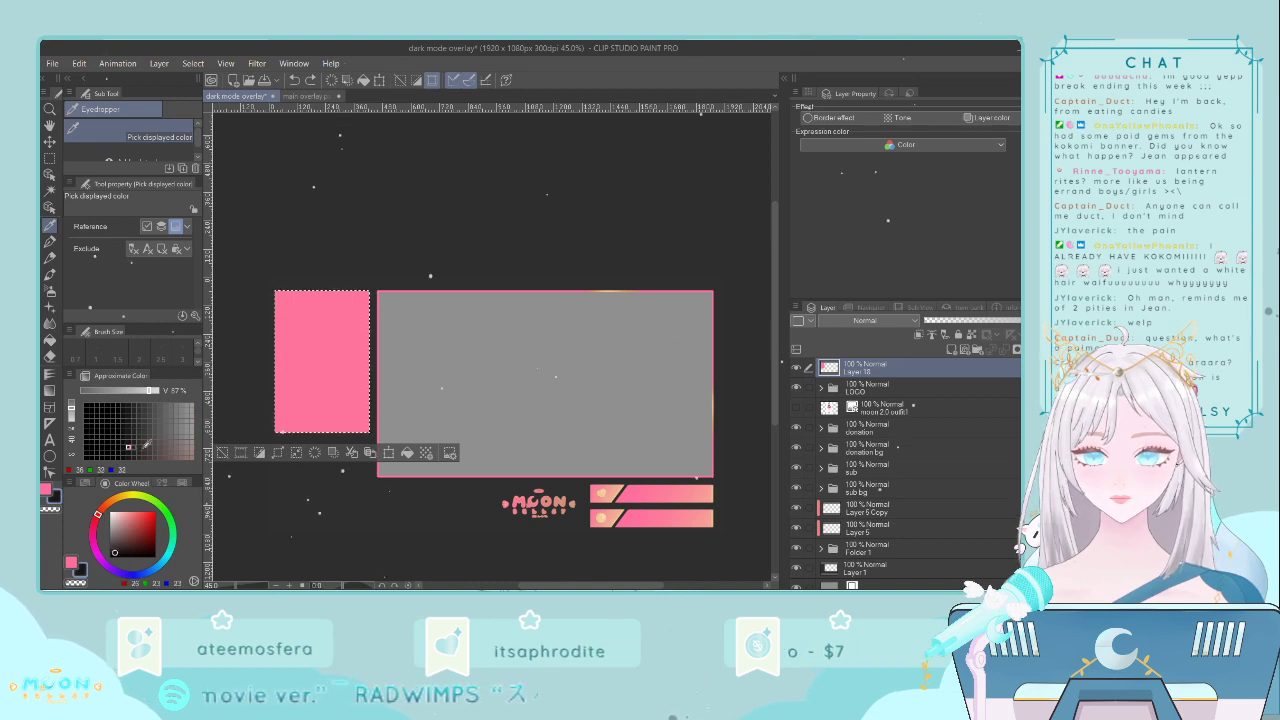
left_click(407, 453)
- Refill the selected rectangle with a slightly lighter dark gray and clear the selection
scroll(310, 376, "up", 2)
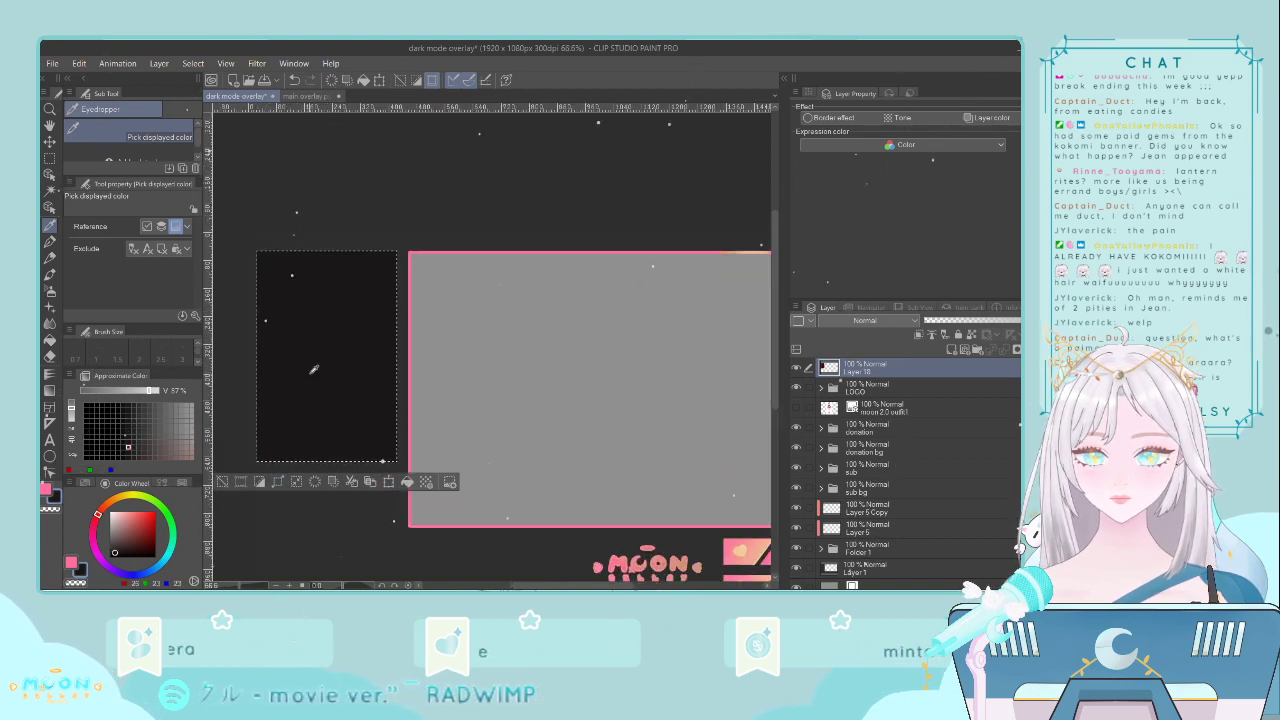
left_click(134, 434)
left_click(407, 482)
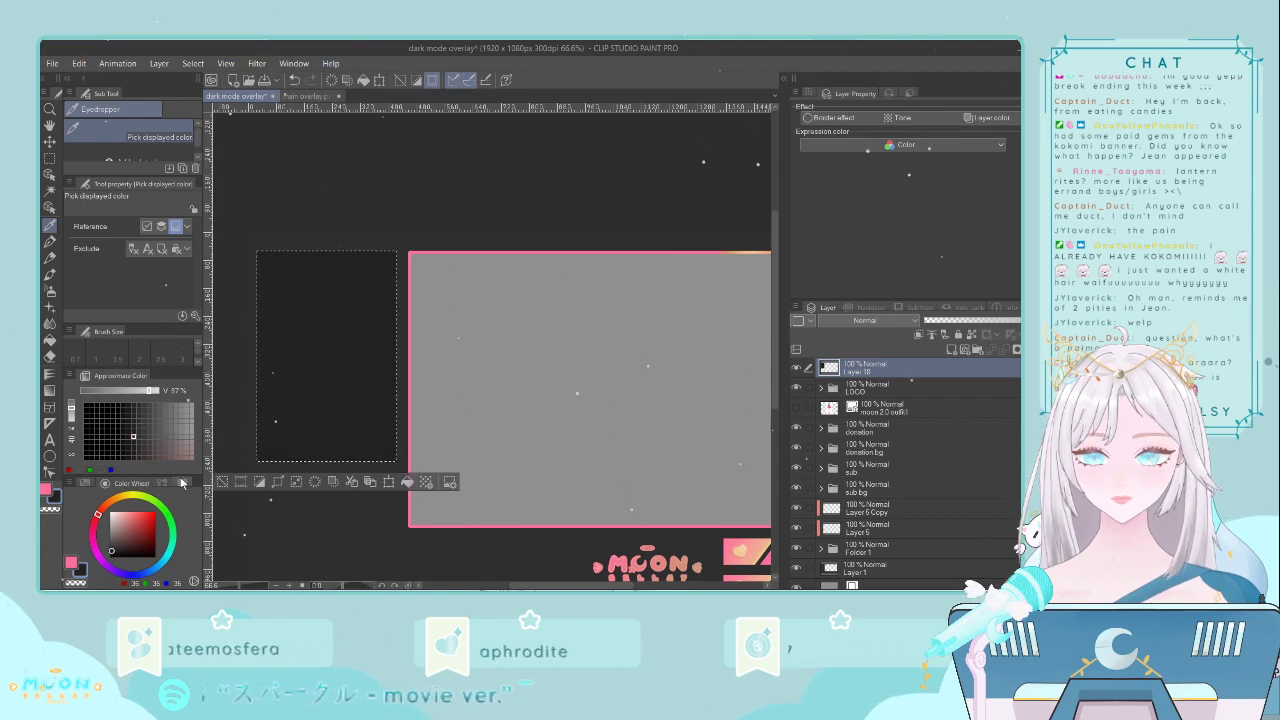
key("ctrl+d")
scroll(290, 424, "down", 2)
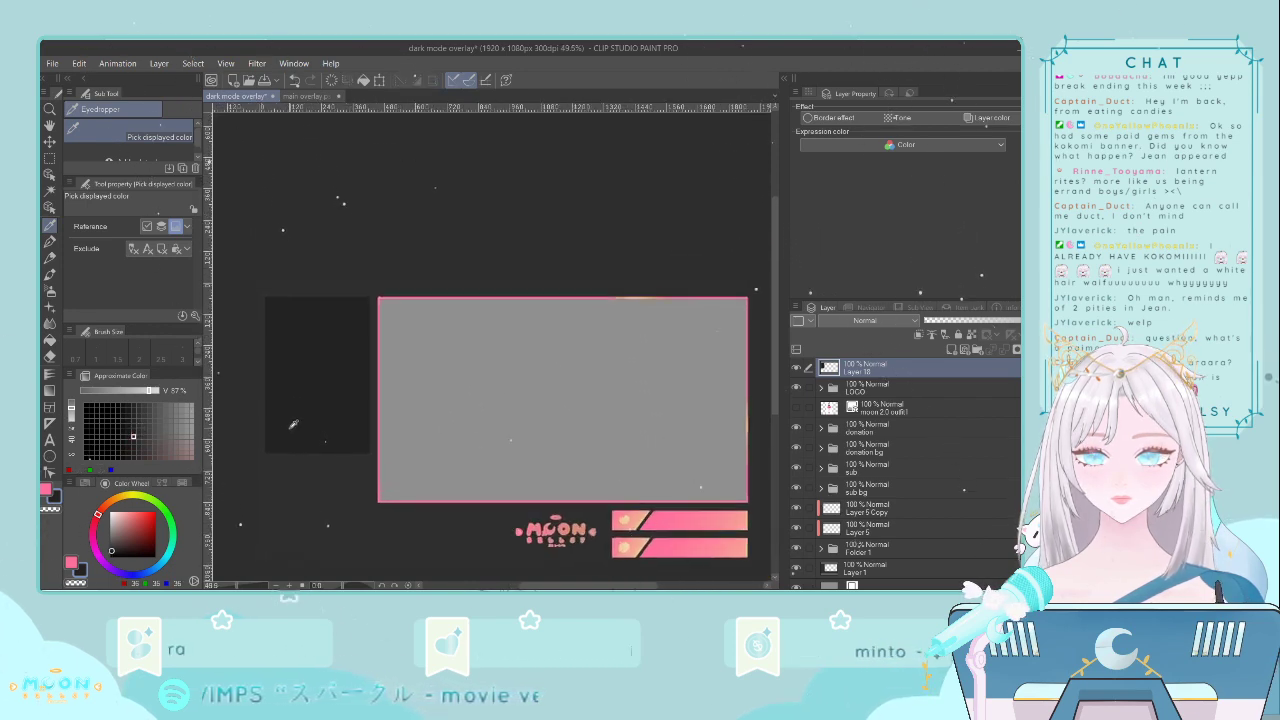
- Add a new vector layer above the dark panel's layer and sample the pink of the gray screen area's border
scroll(293, 424, "up", 3)
scroll(295, 426, "down", 2)
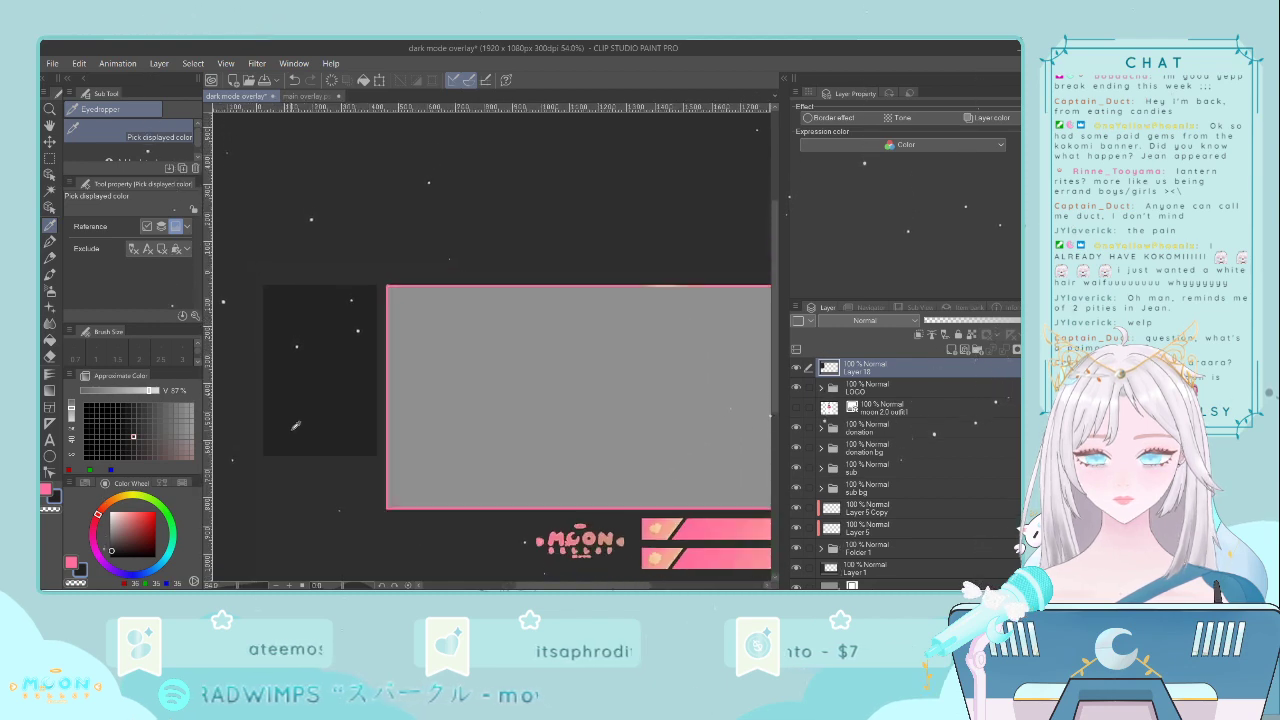
scroll(295, 426, "down", 1)
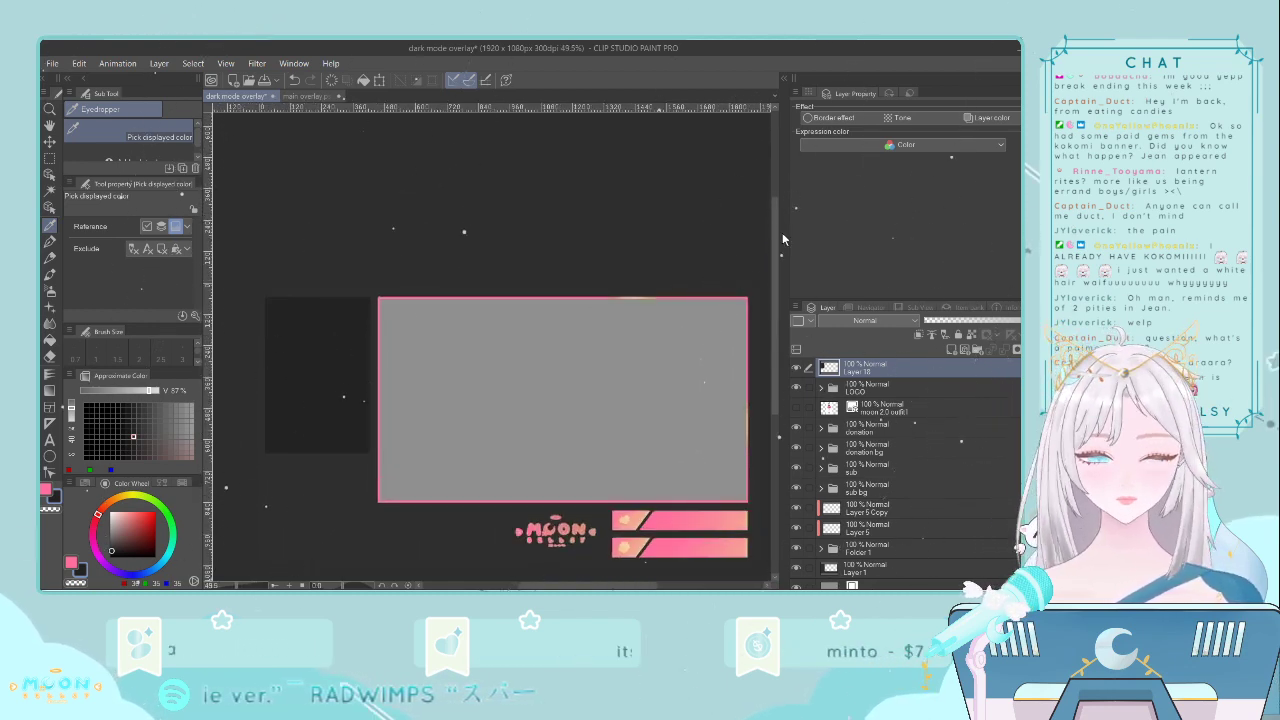
scroll(778, 236, "down", 3)
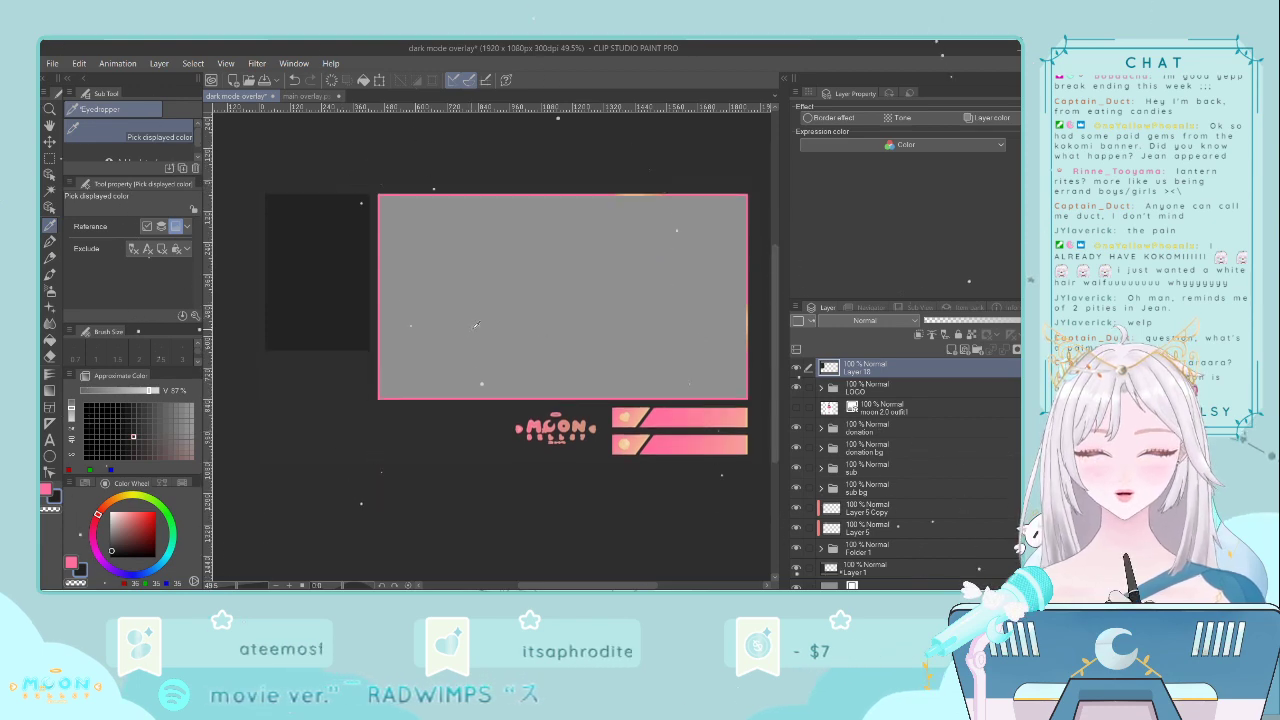
scroll(476, 325, "up", 2)
scroll(476, 325, "down", 1)
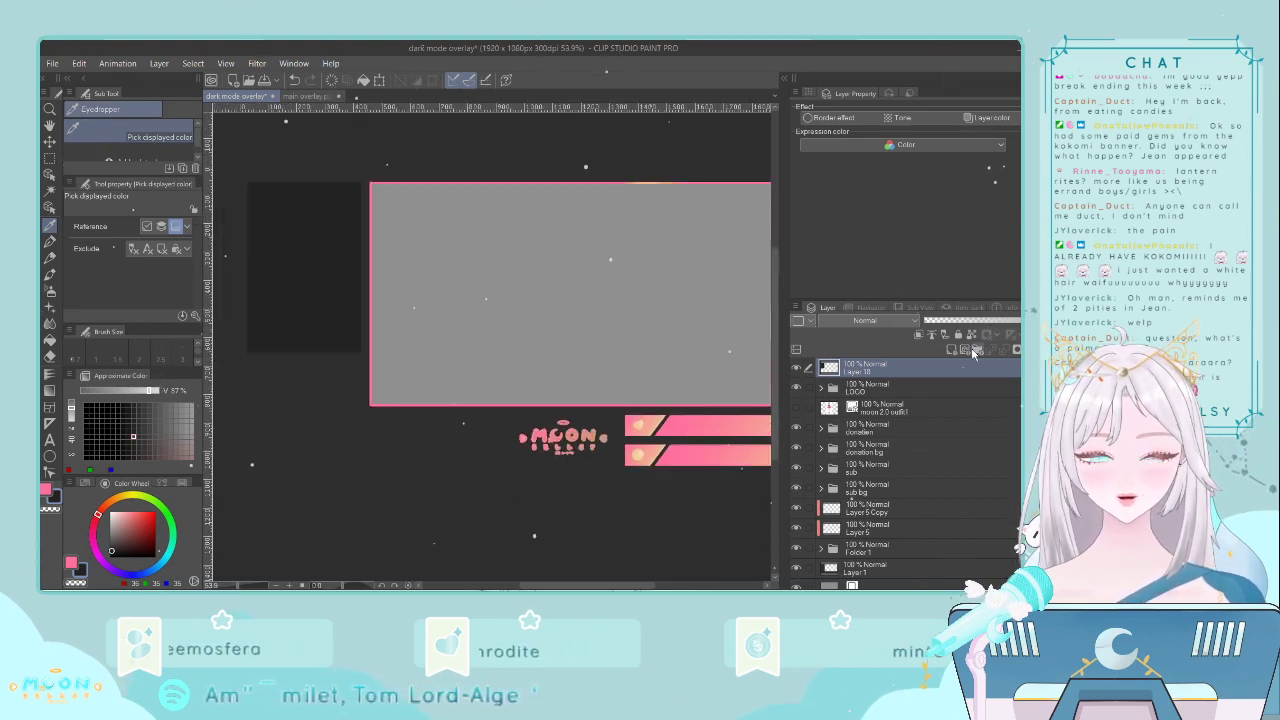
left_click(967, 349)
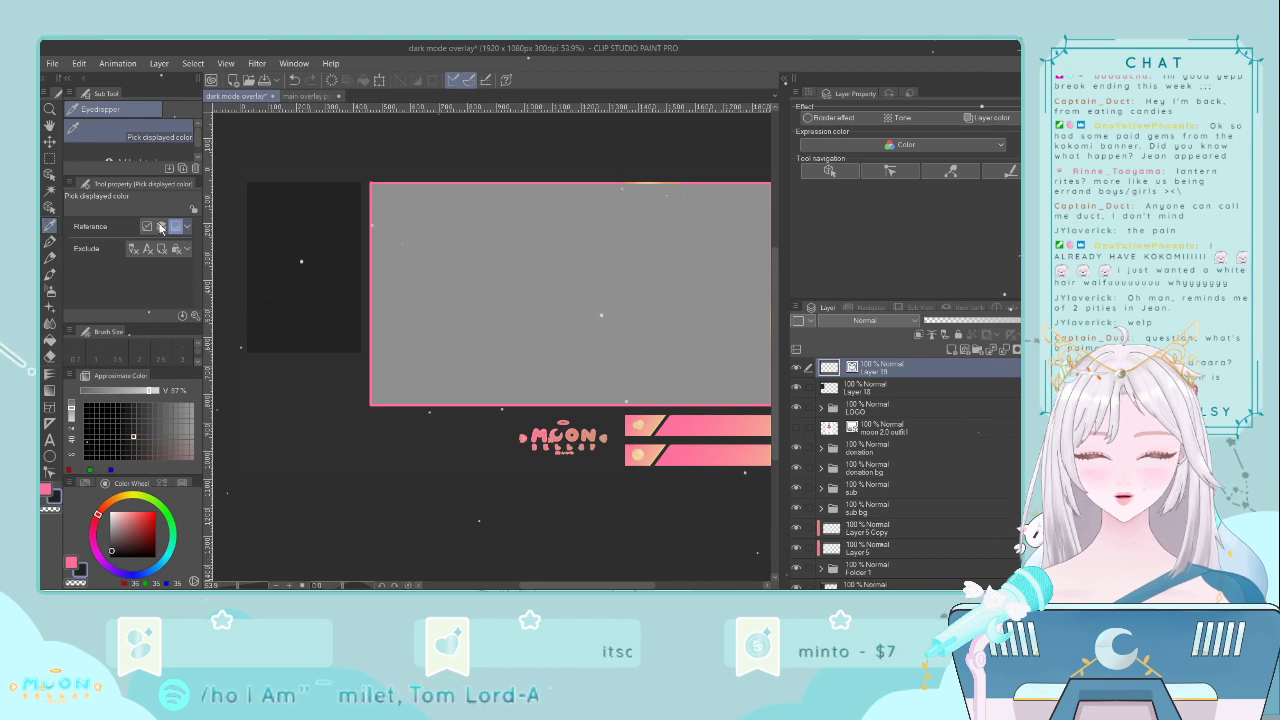
left_click(396, 180)
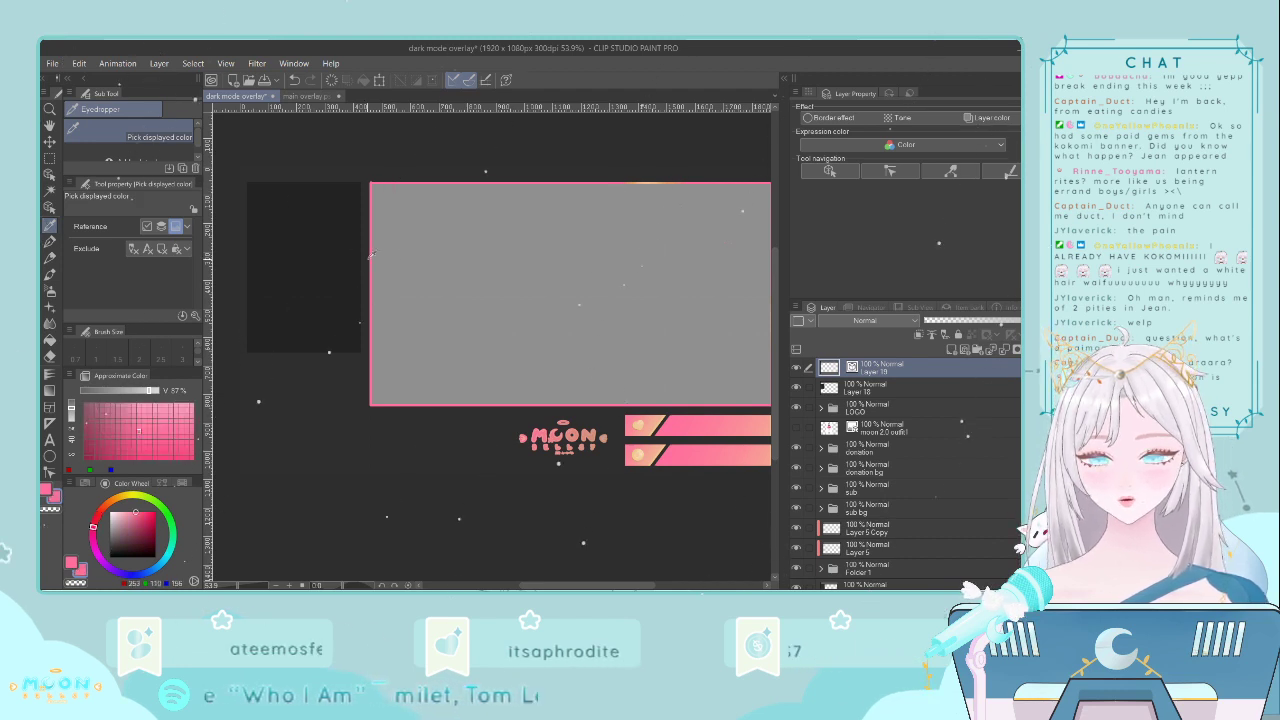
- Try to draw a straight pink line along the dark panel's upper edge with the G-pen at size 4
scroll(228, 204, "up", 2)
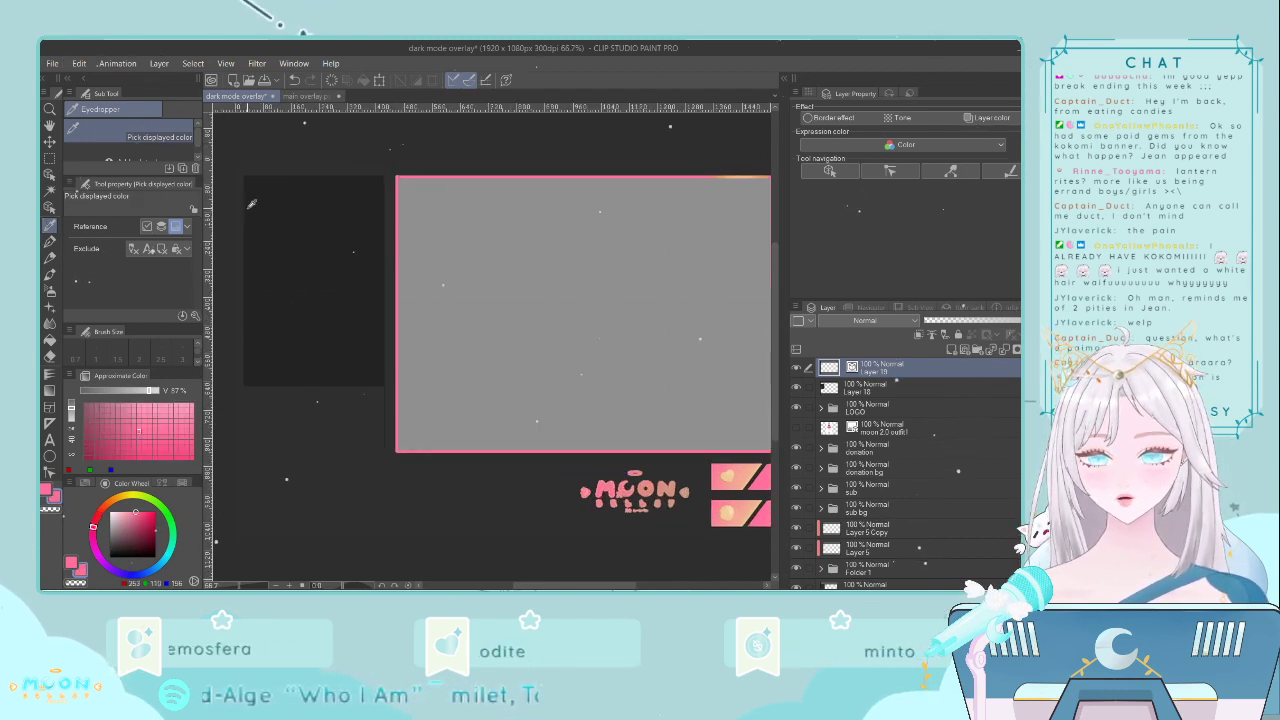
left_click(47, 250)
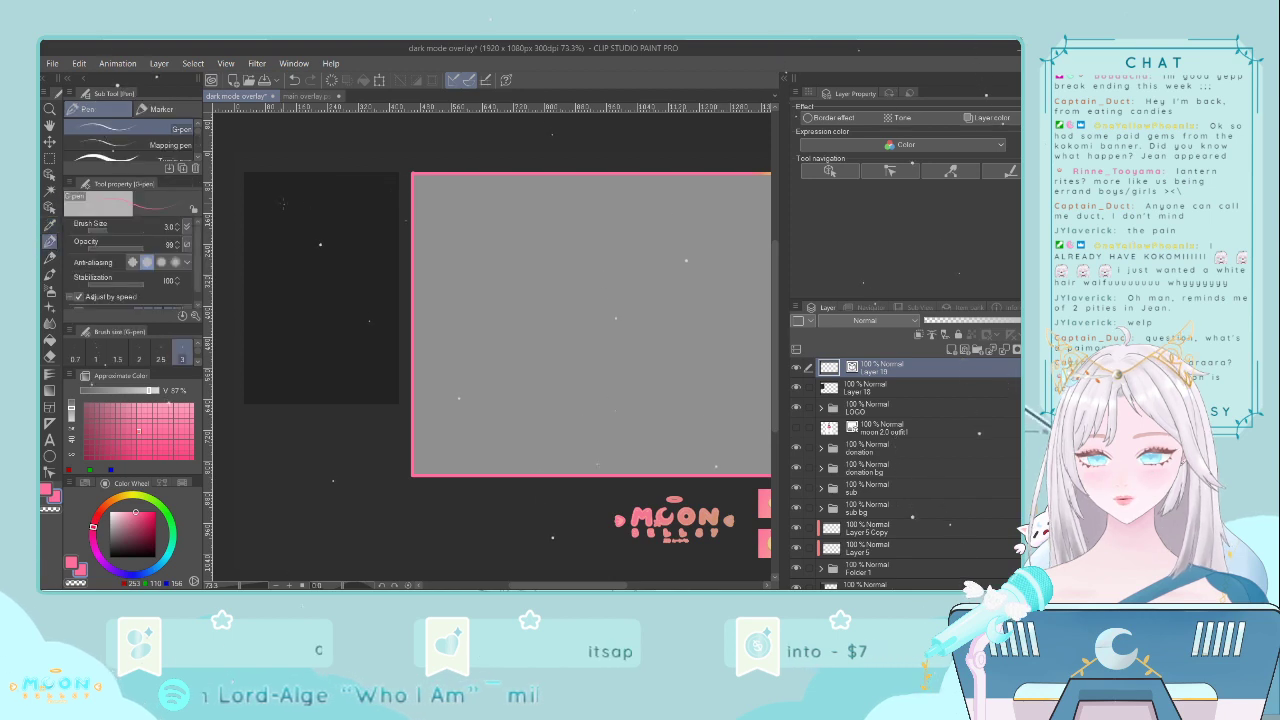
scroll(279, 203, "up", 2)
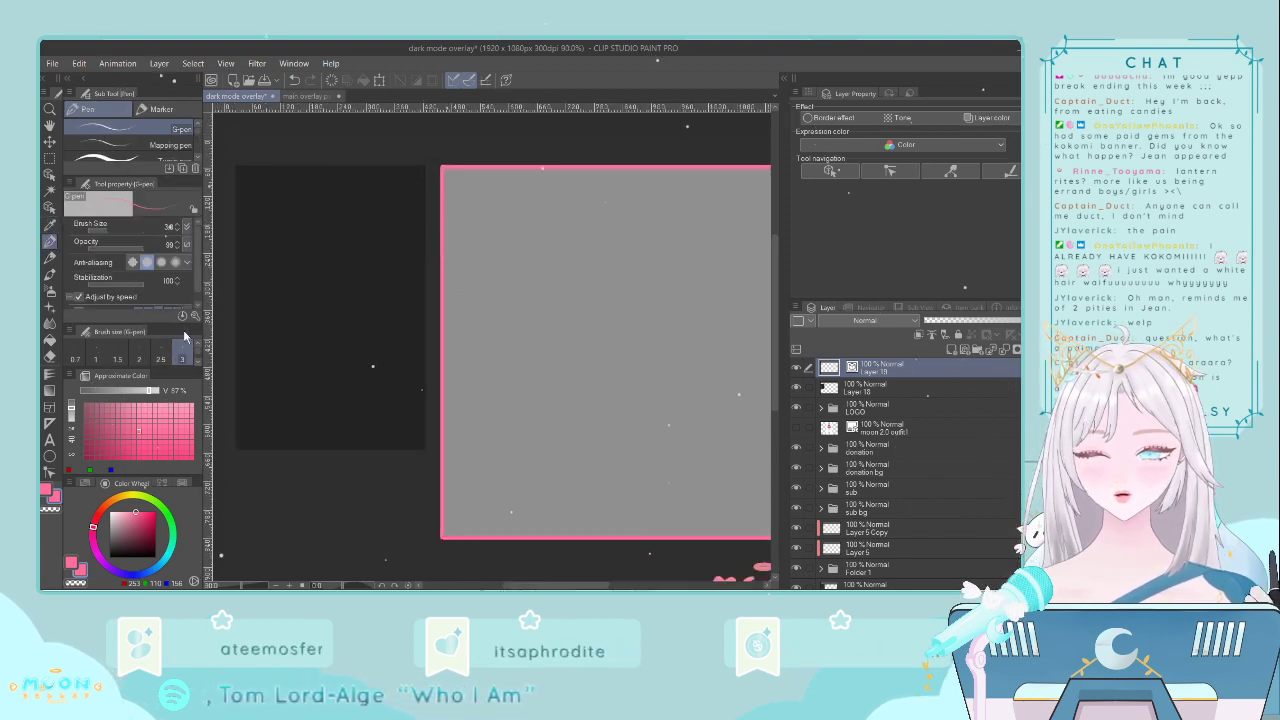
scroll(195, 365, "down", 1)
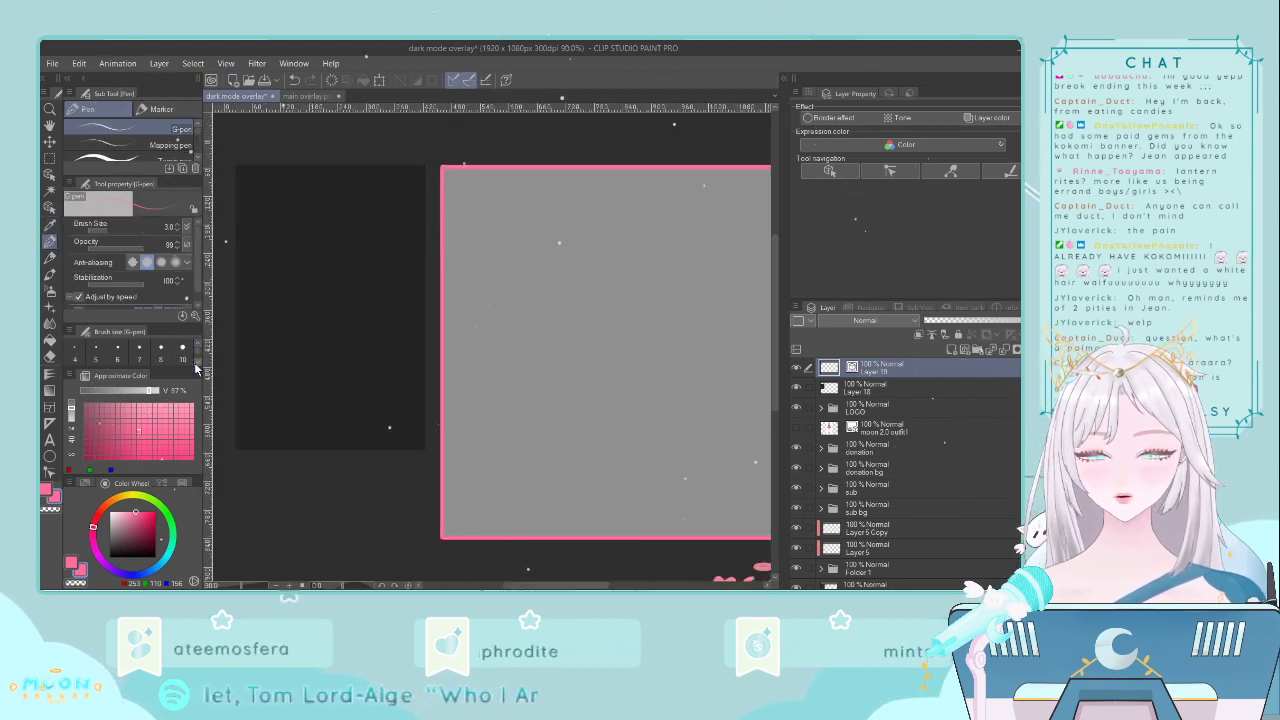
left_click(74, 350)
scroll(289, 171, "down", 1)
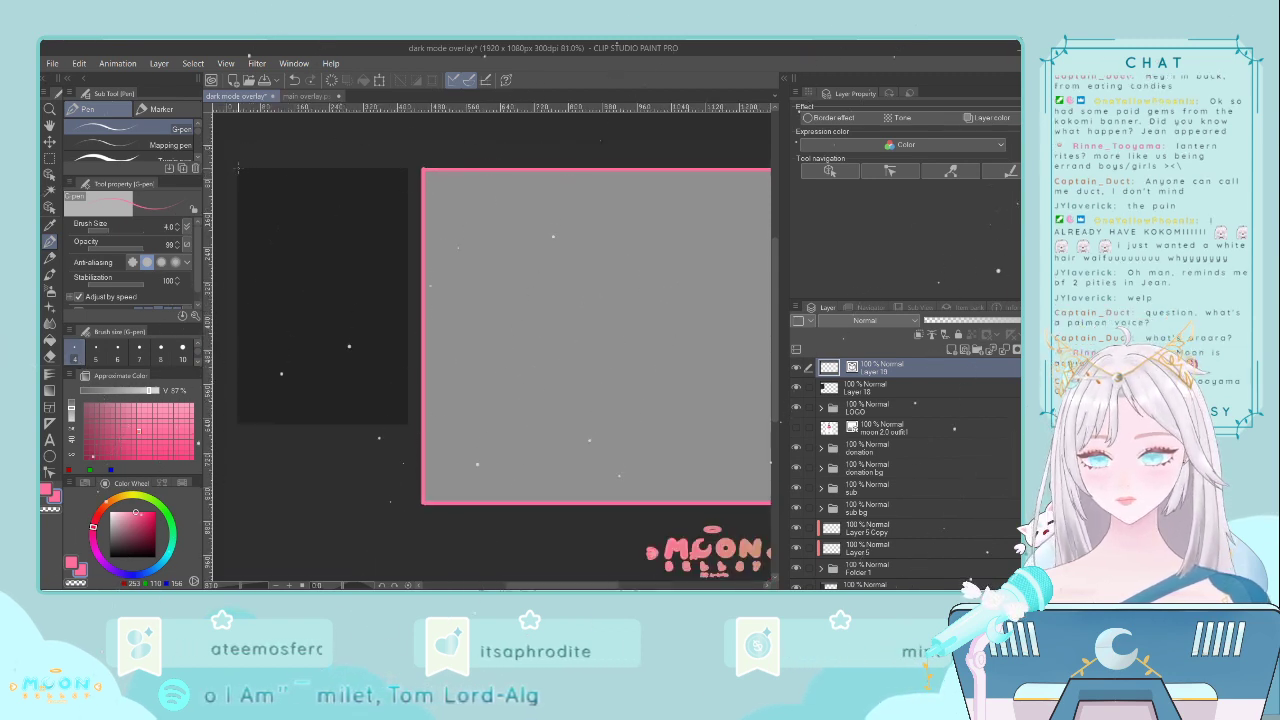
left_click_drag(296, 155, 405, 168)
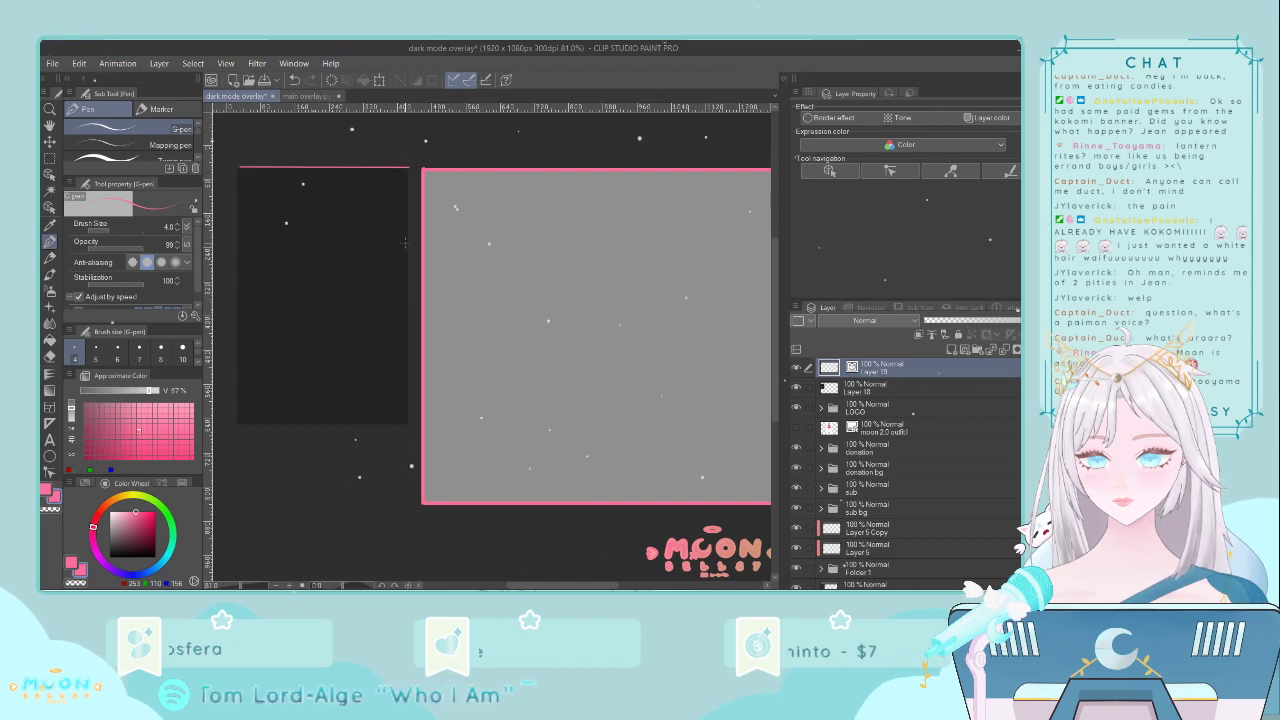
key("ctrl+z")
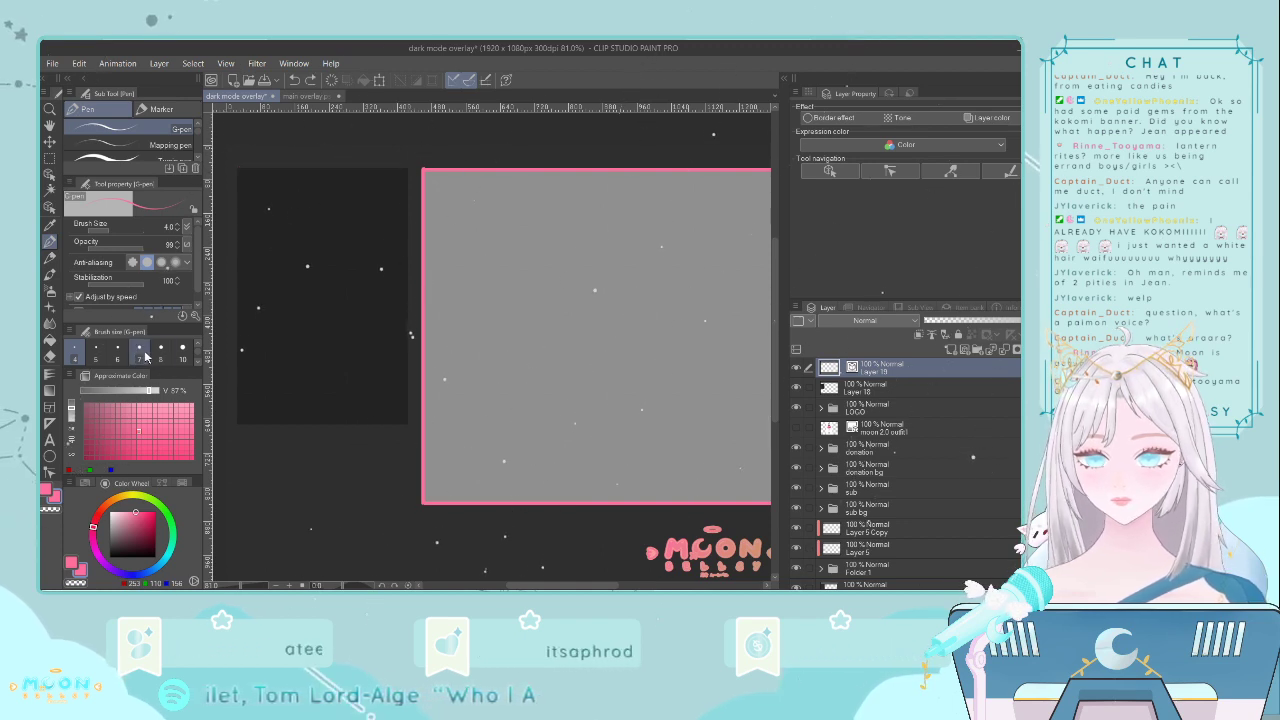
- Draw a straight pink G-pen line of size 7 along the dark panel's upper edge and extend its end to the panel's corner
left_click(139, 352)
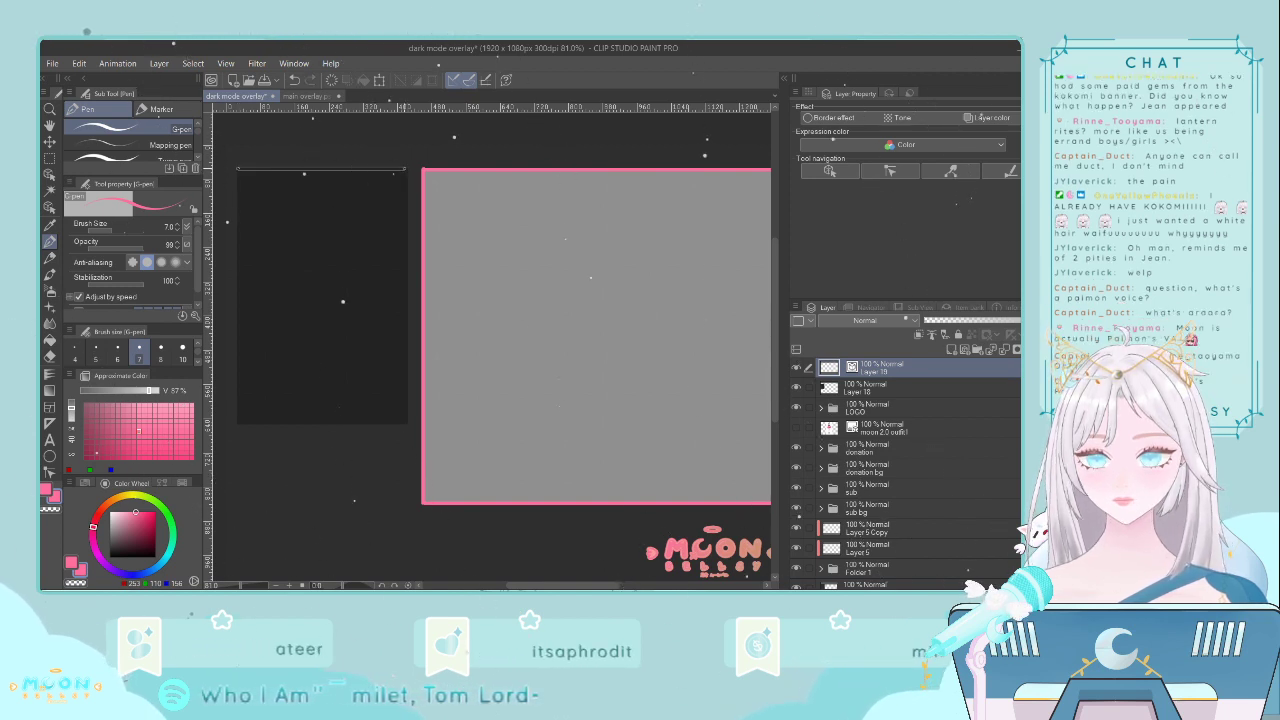
left_click(405, 168, "shift")
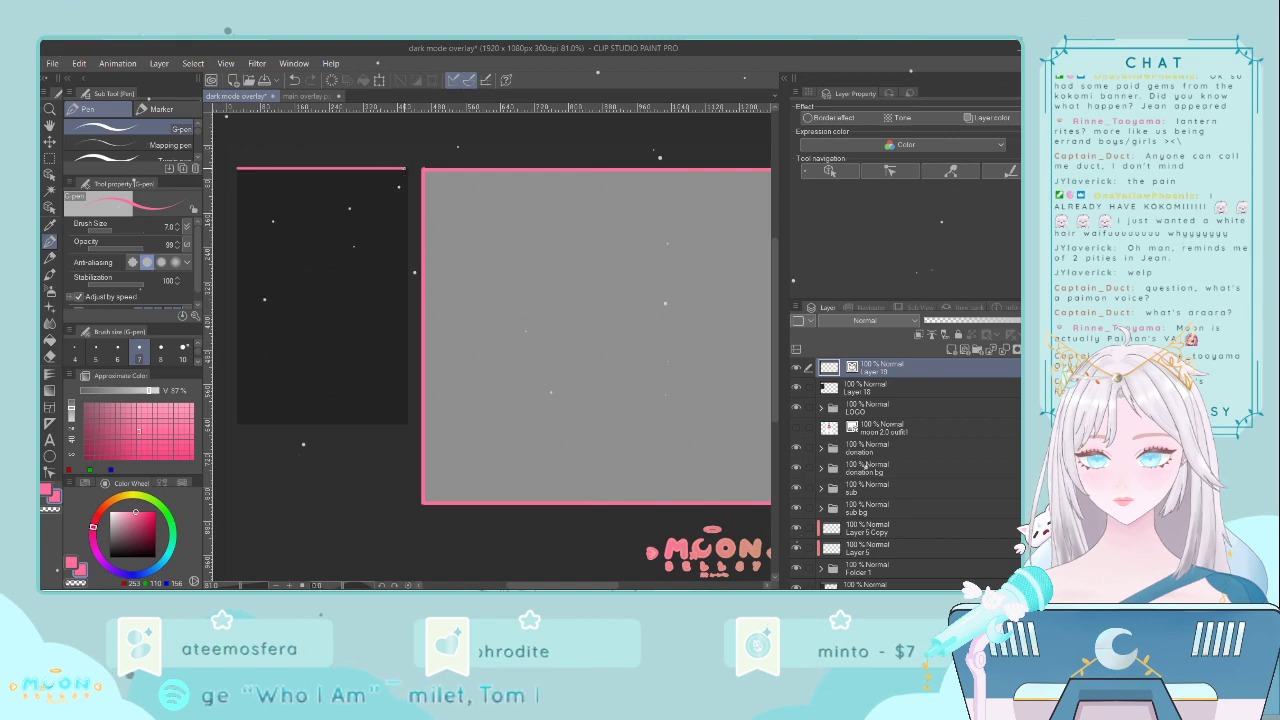
left_click(47, 192)
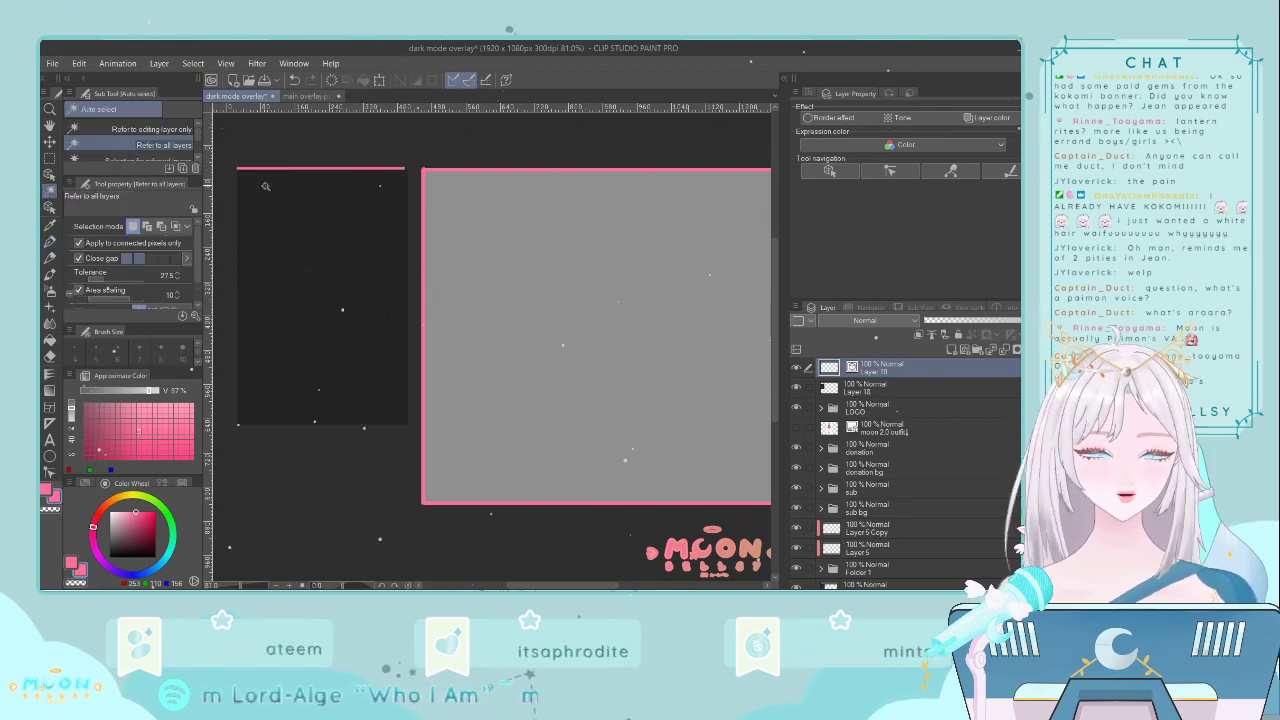
left_click(49, 173)
left_click(398, 172)
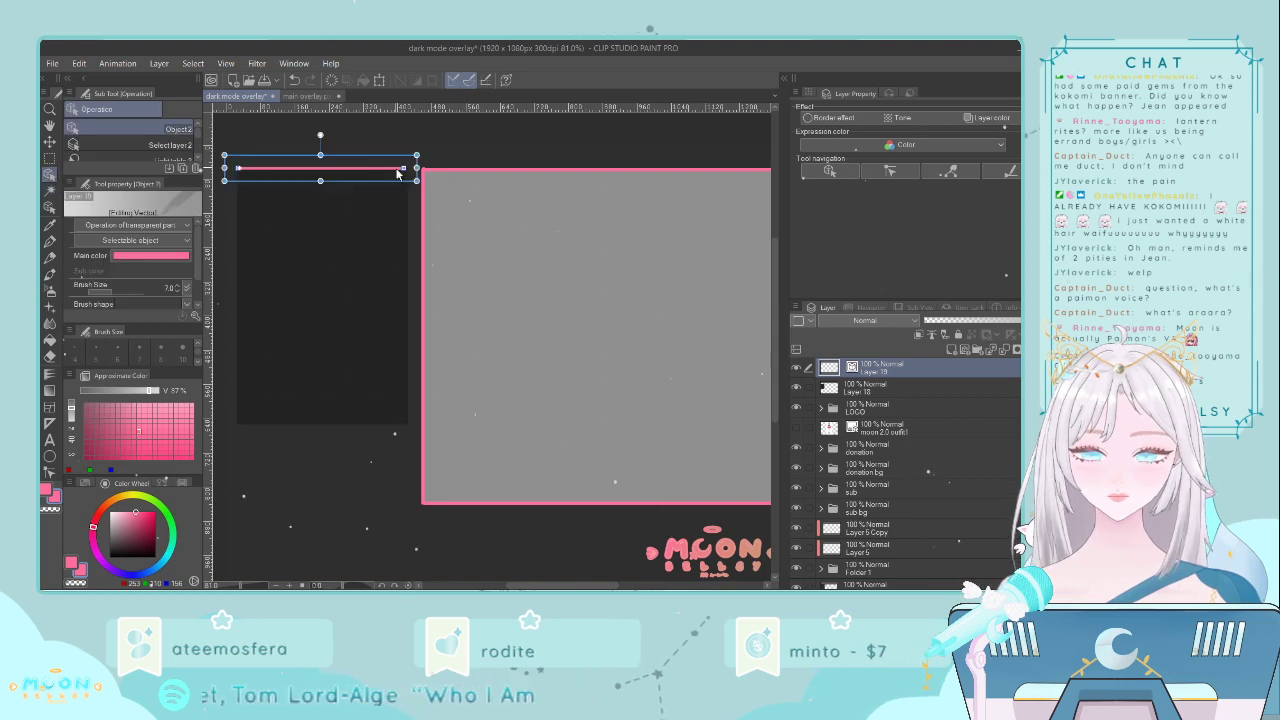
scroll(397, 174, "up", 3)
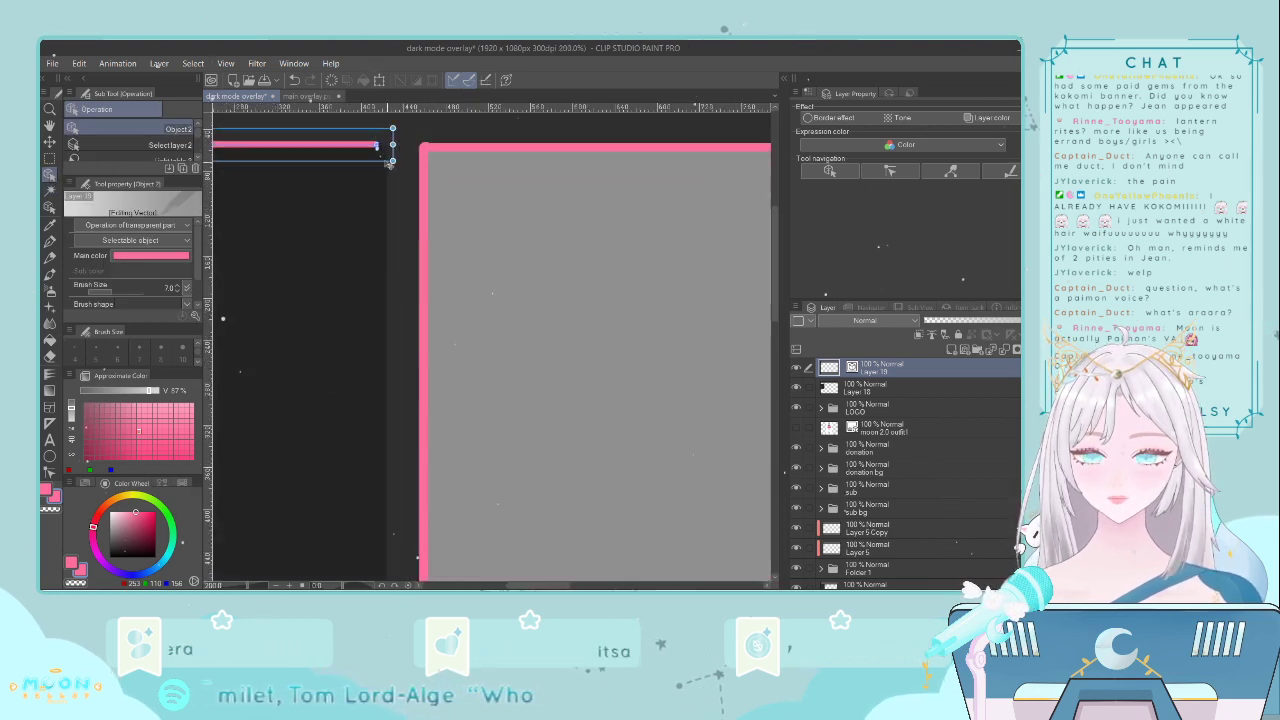
left_click_drag(376, 145, 402, 146)
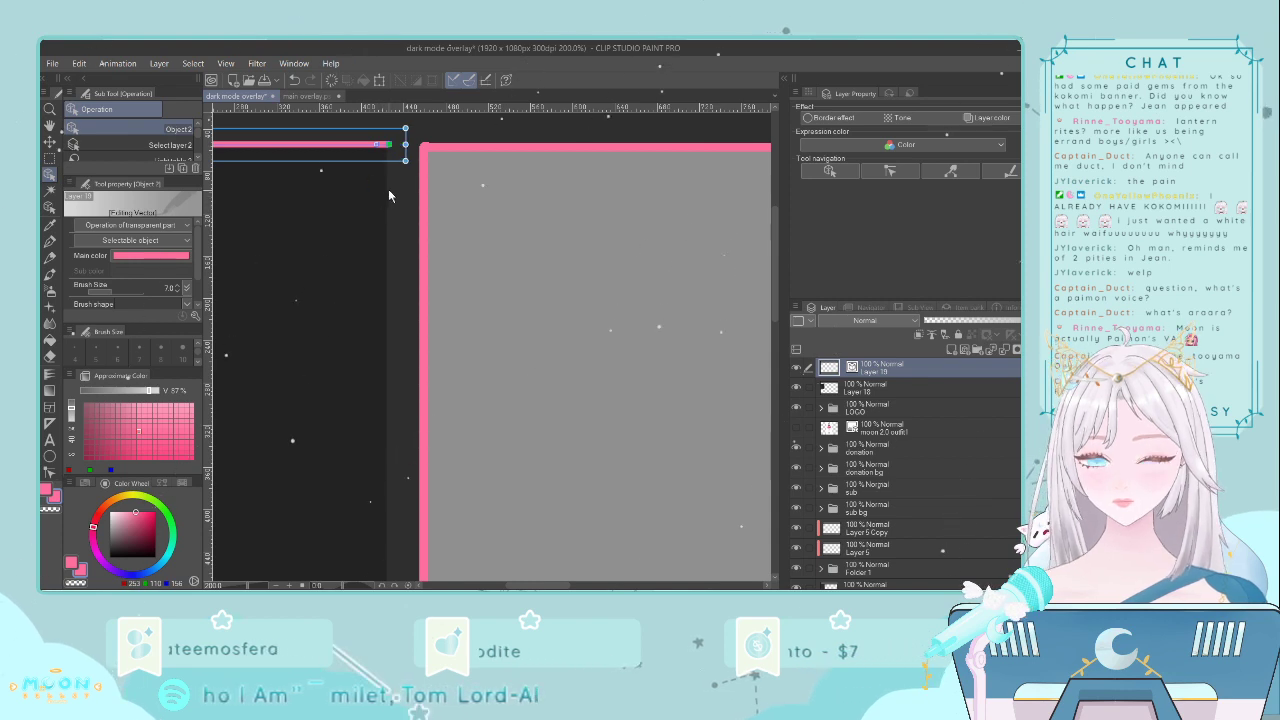
scroll(388, 190, "down", 4)
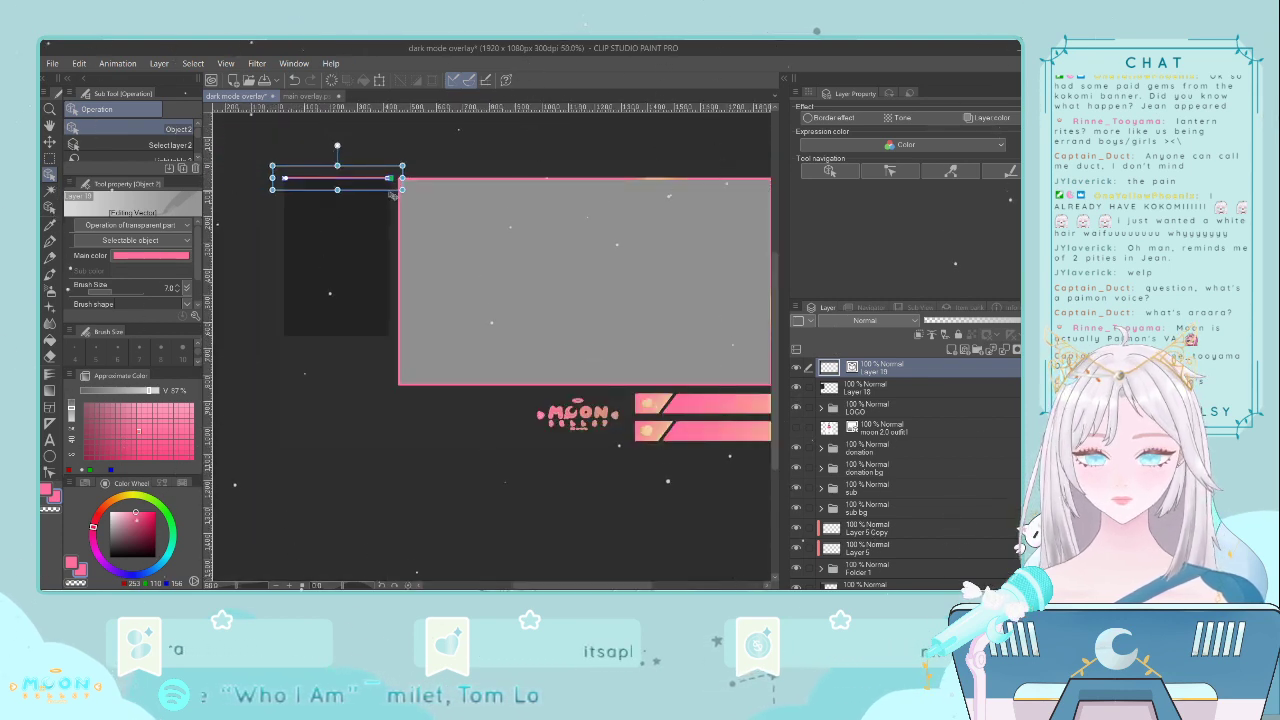
- Duplicate the pink line's vector layer and move the copy straight down over the dark panel
left_click(314, 263)
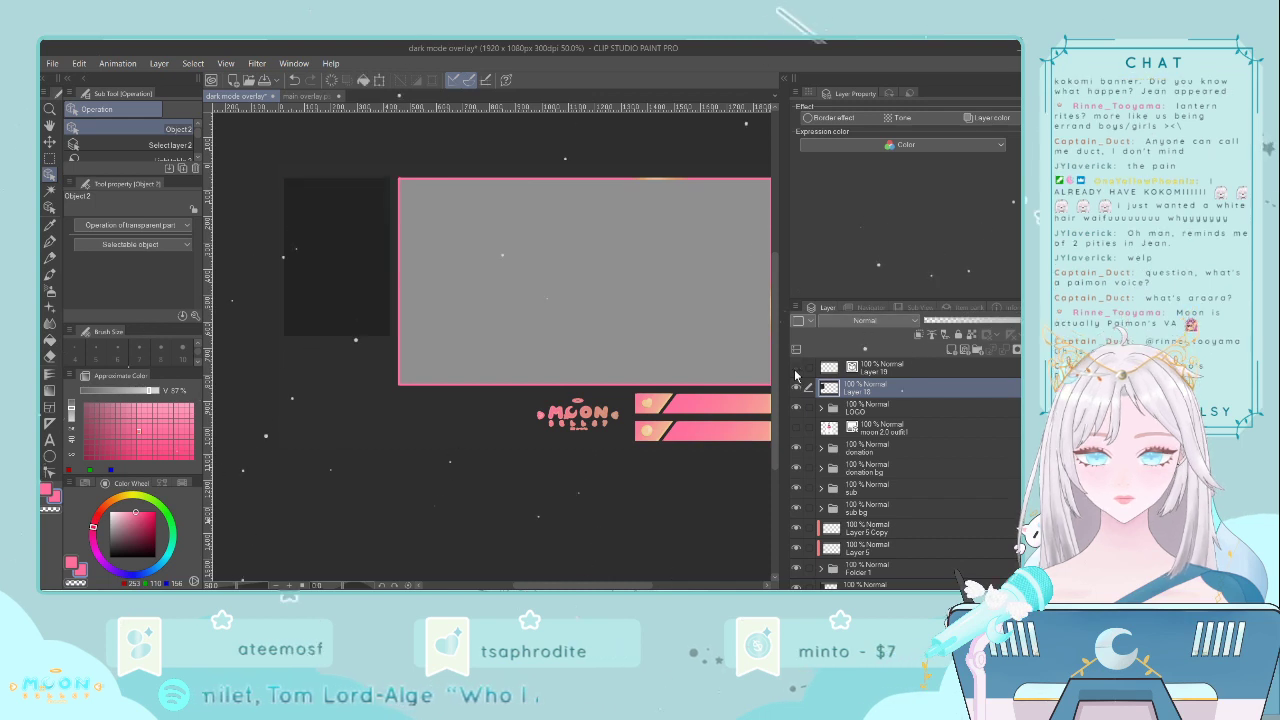
left_click(886, 371)
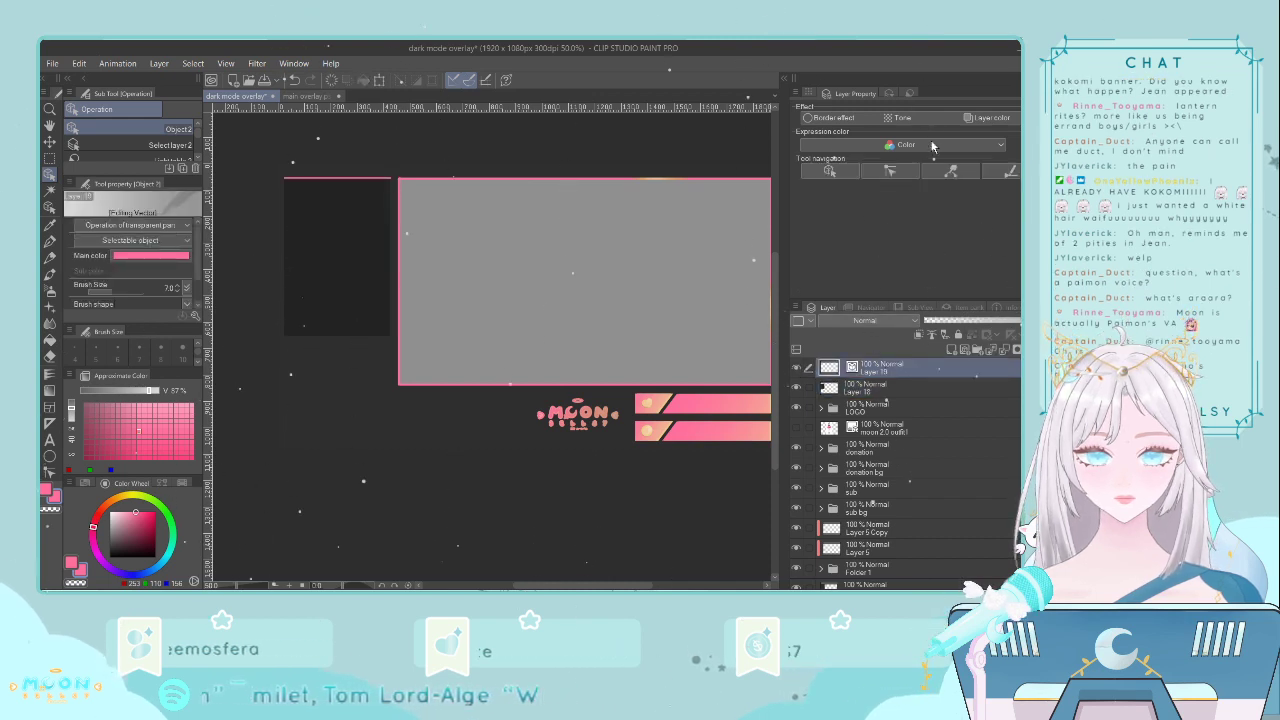
key("ctrl+c")
key("ctrl+v")
key("ctrl+t")
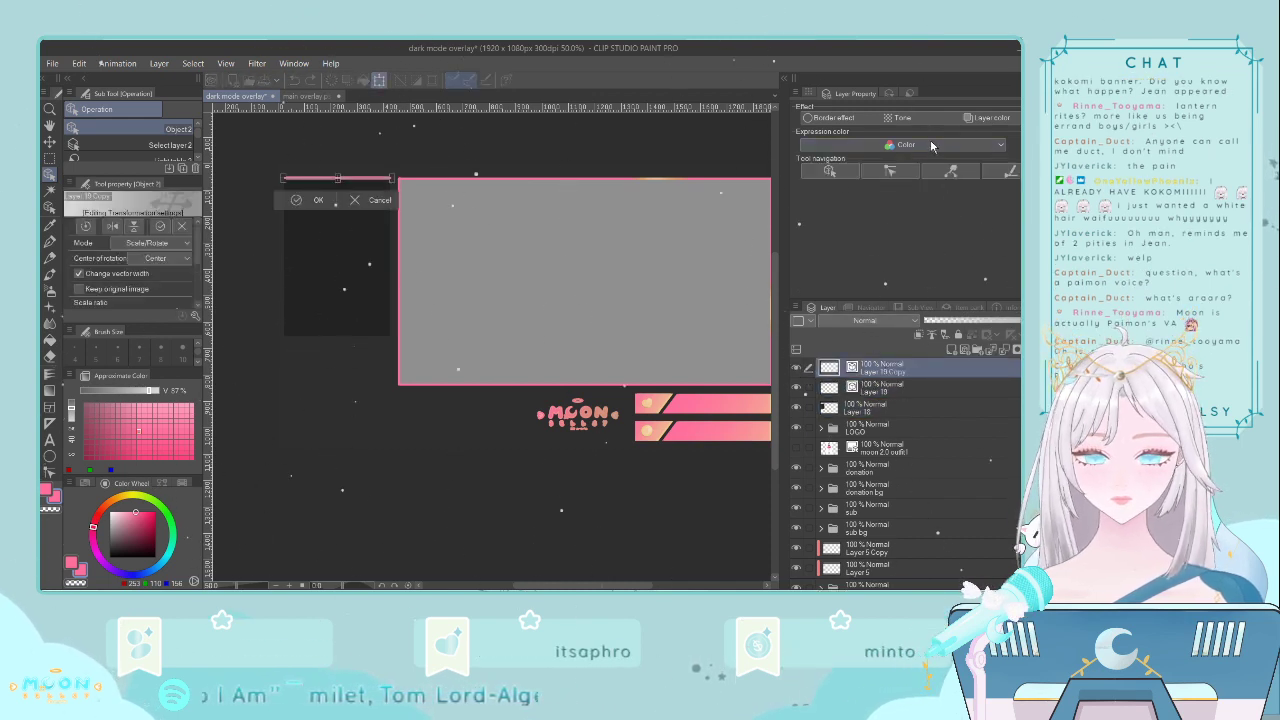
key("Down")
key("Down")
key("Down")
key("Down")
key("Down")
key("Down")
key("Down")
key("Down")
key("Down")
key("Down")
key("Down")
key("Down")
key("Down")
key("Down")
key("Down")
key("Down")
key("Down")
key("Down")
key("Down")
key("Down")
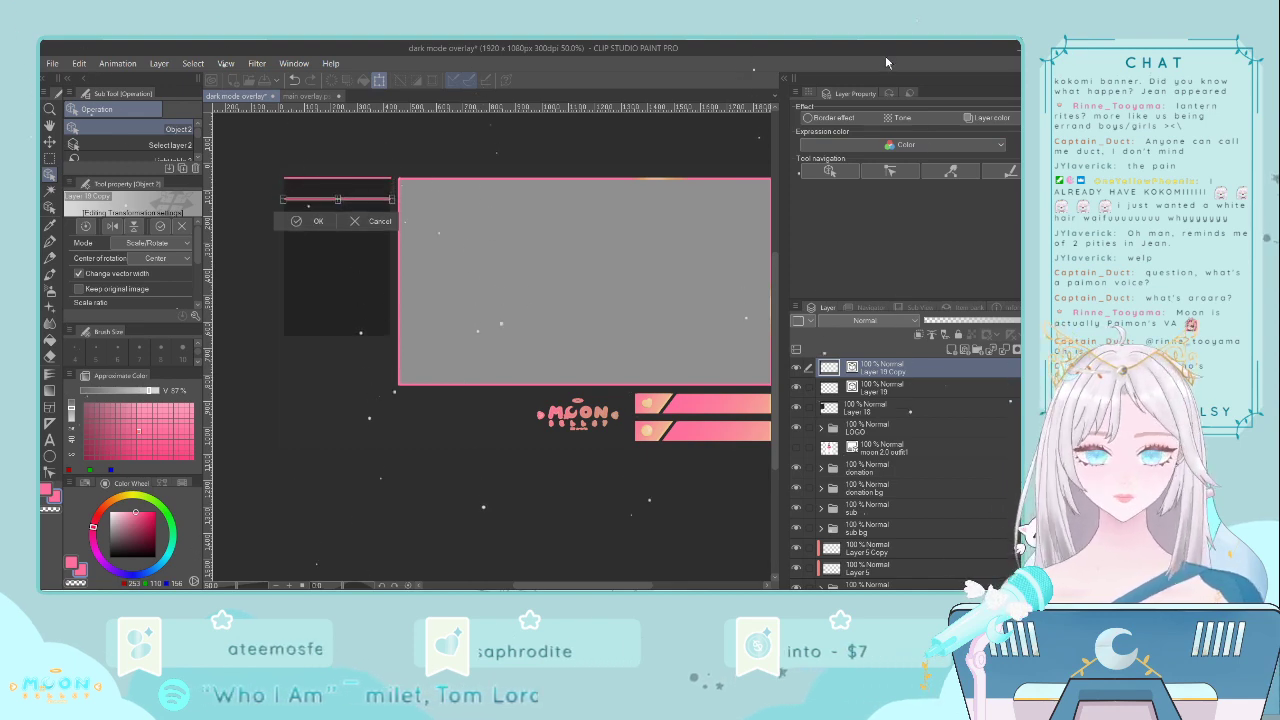
- Move the copied horizontal pink line straight down onto the bottom edge of the dark chat panel and apply the transform
key("Down")
key("Down")
key("Down")
key("Down")
key("Down")
key("Down")
key("Down")
key("Down")
key("Down")
key("Down")
key("Down")
key("Down")
key("Down")
key("Down")
key("Down")
key("Down")
key("Down")
key("Down")
key("Down")
key("Down")
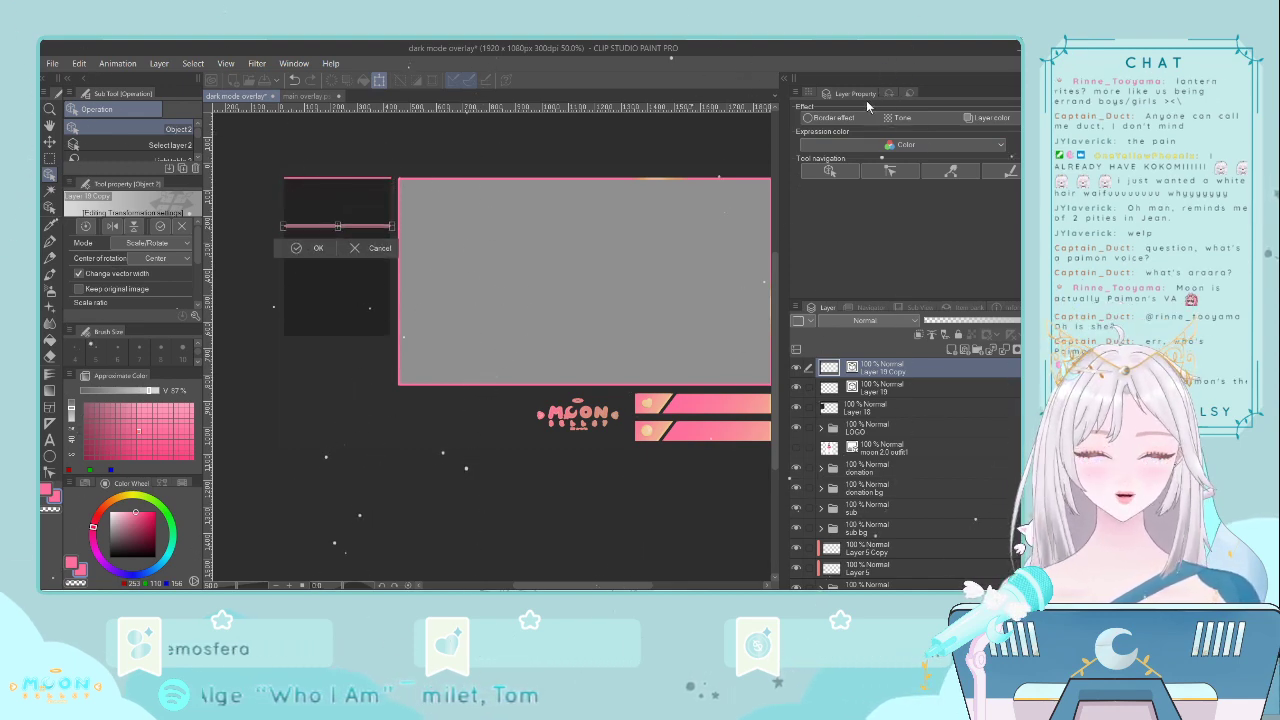
key("Down")
key("Down")
key("Down")
key("Down")
key("Down")
key("Down")
key("Down")
key("Down")
key("Down")
key("Down")
key("Down")
key("Down")
key("Down")
key("Down")
key("Down")
key("Down")
key("Down")
key("Down")
key("Down")
key("Down")
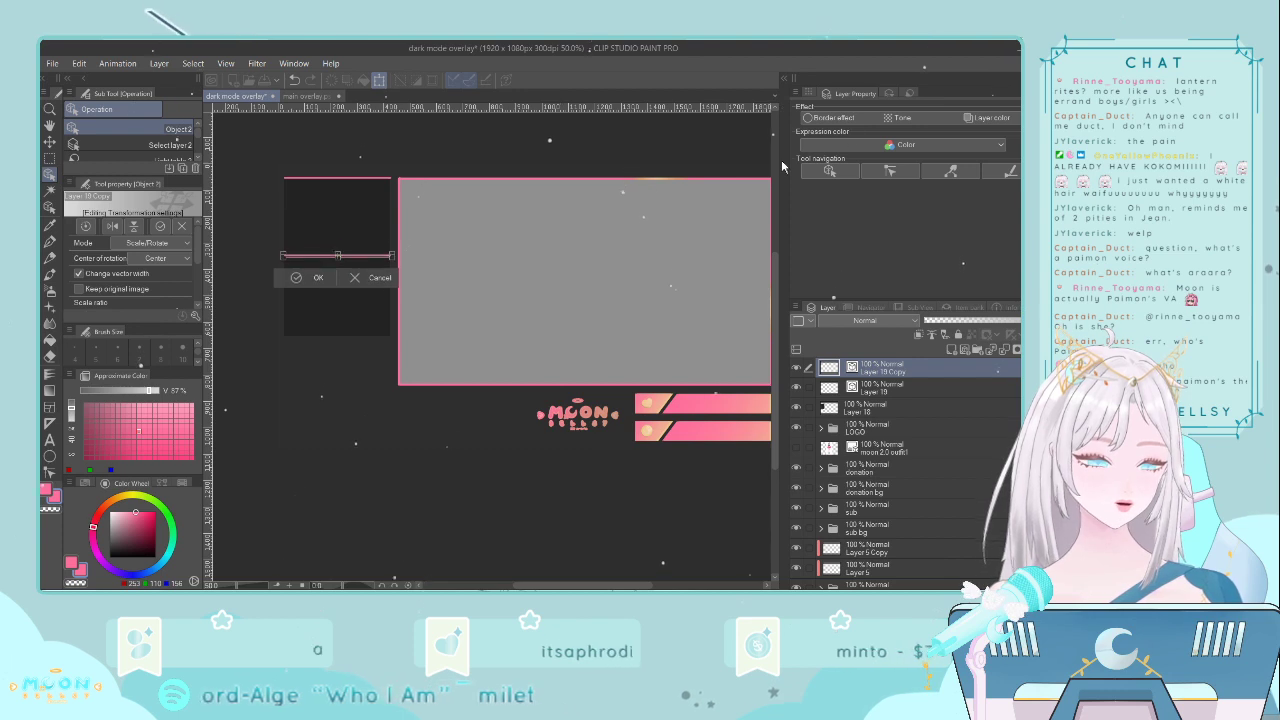
key("Down")
key("Down")
key("Down")
key("Down")
key("Down")
key("Down")
key("Down")
key("Down")
key("Down")
key("Down")
key("Down")
key("Down")
key("Down")
key("Down")
key("Down")
key("Down")
key("Down")
key("Down")
key("Down")
key("Down")
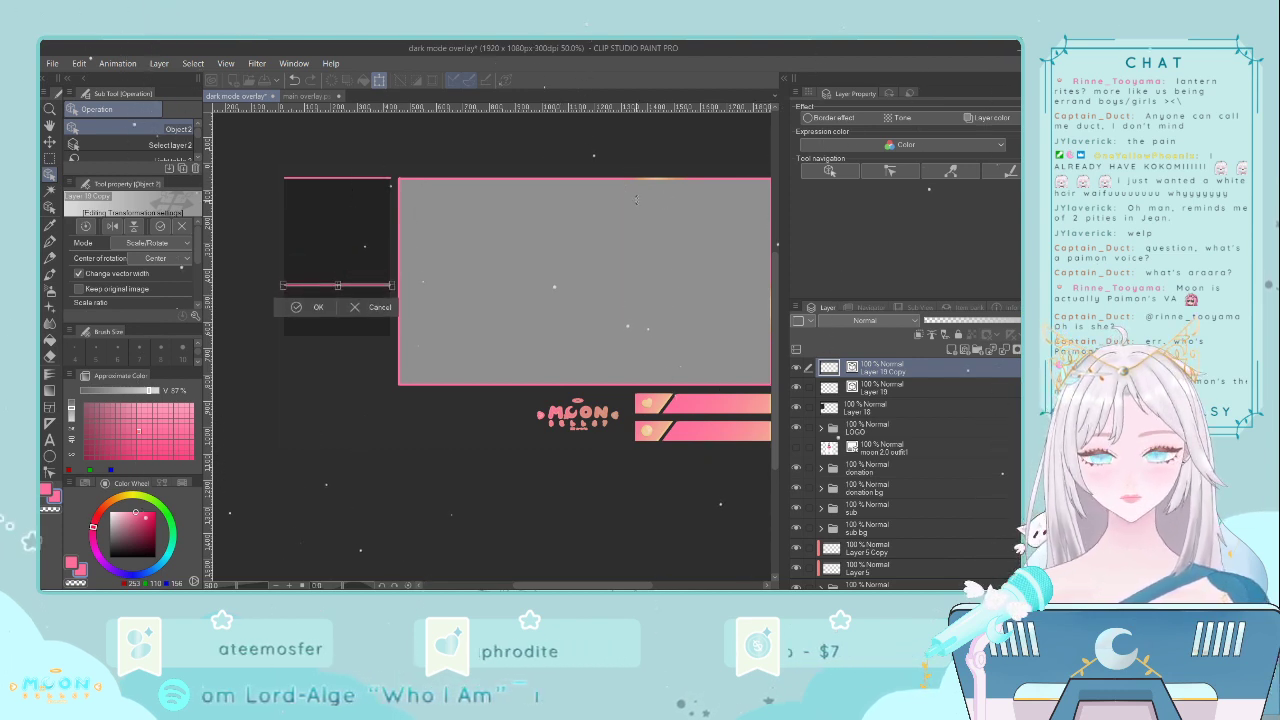
key("Down")
key("Down")
key("Down")
key("Down")
key("Down")
key("Down")
key("Down")
key("Down")
key("Down")
key("Down")
key("Down")
key("Down")
key("Down")
key("Down")
key("Down")
key("Down")
key("Down")
key("Down")
key("Down")
key("Down")
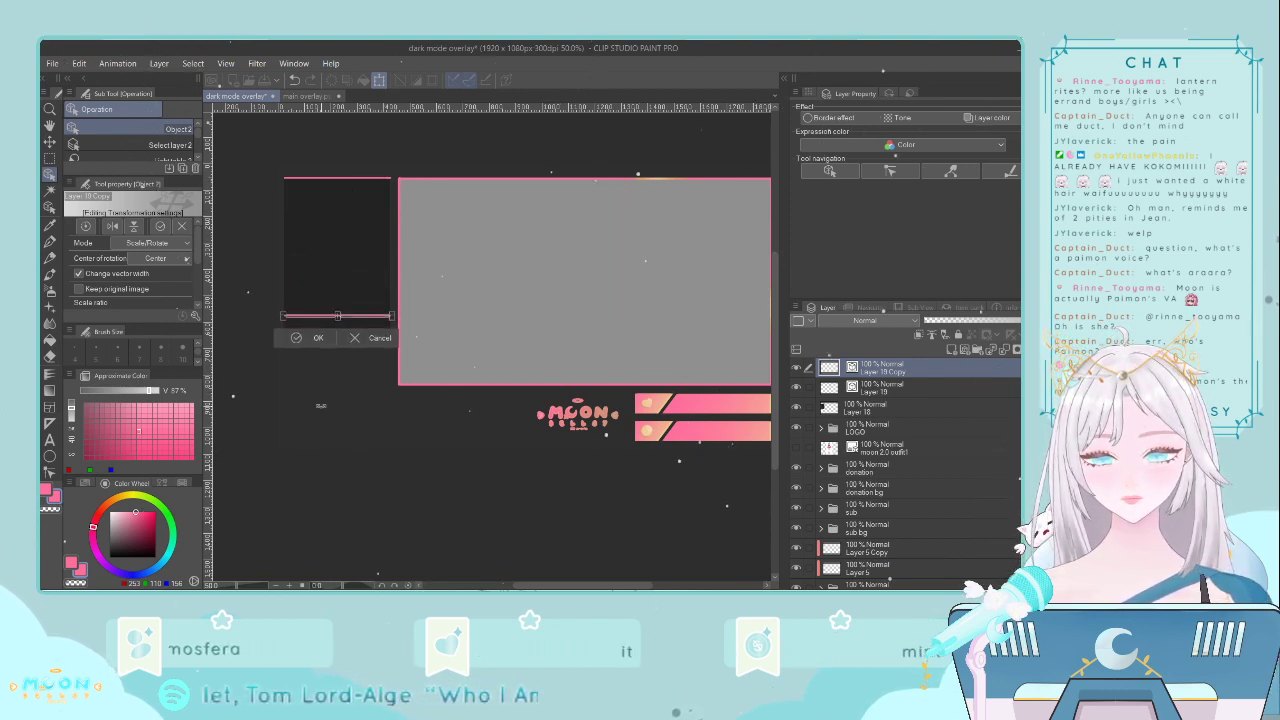
key("Down")
key("Down")
key("Down")
key("Down")
key("Down")
key("Down")
key("Down")
key("Down")
key("Down")
key("Down")
key("Down")
key("Down")
key("Down")
key("Down")
key("Down")
key("Down")
key("Down")
key("Down")
key("Down")
key("Down")
scroll(321, 406, "up", 1)
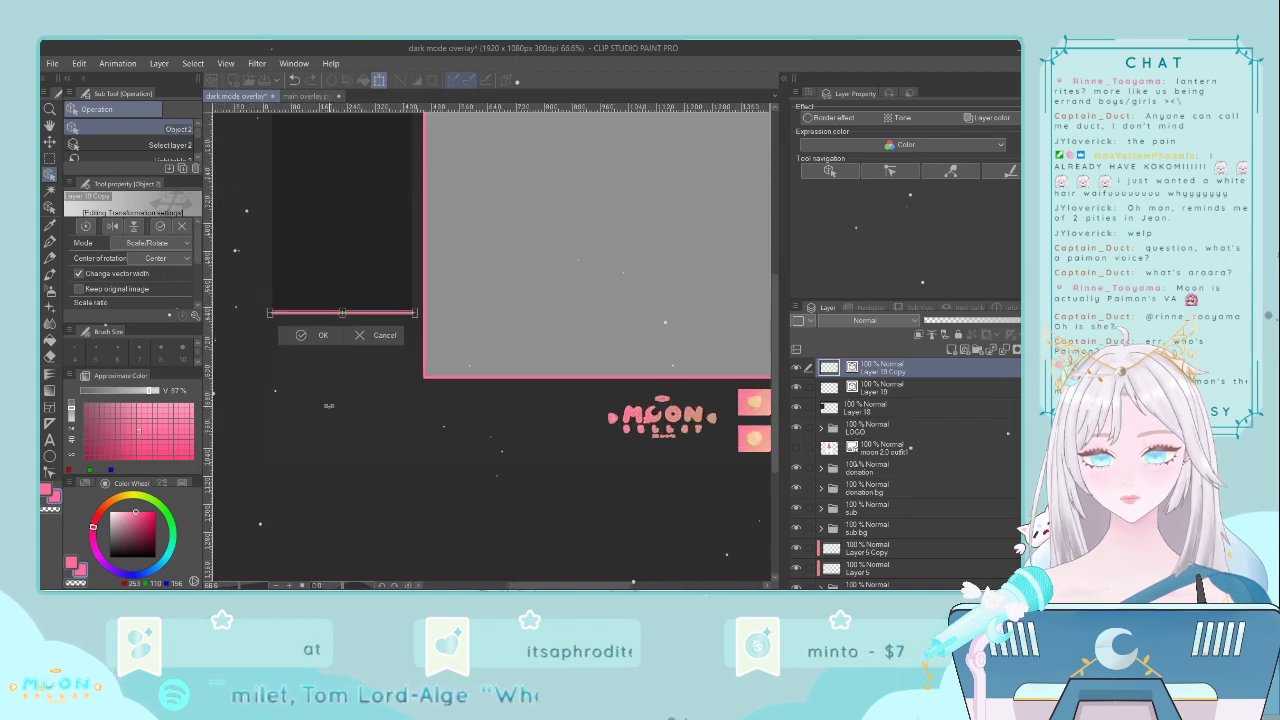
scroll(329, 406, "up", 2)
key("Down")
key("Down")
key("Down")
key("Down")
key("Down")
key("Down")
key("Down")
key("Down")
key("Down")
key("Down")
key("Down")
key("Down")
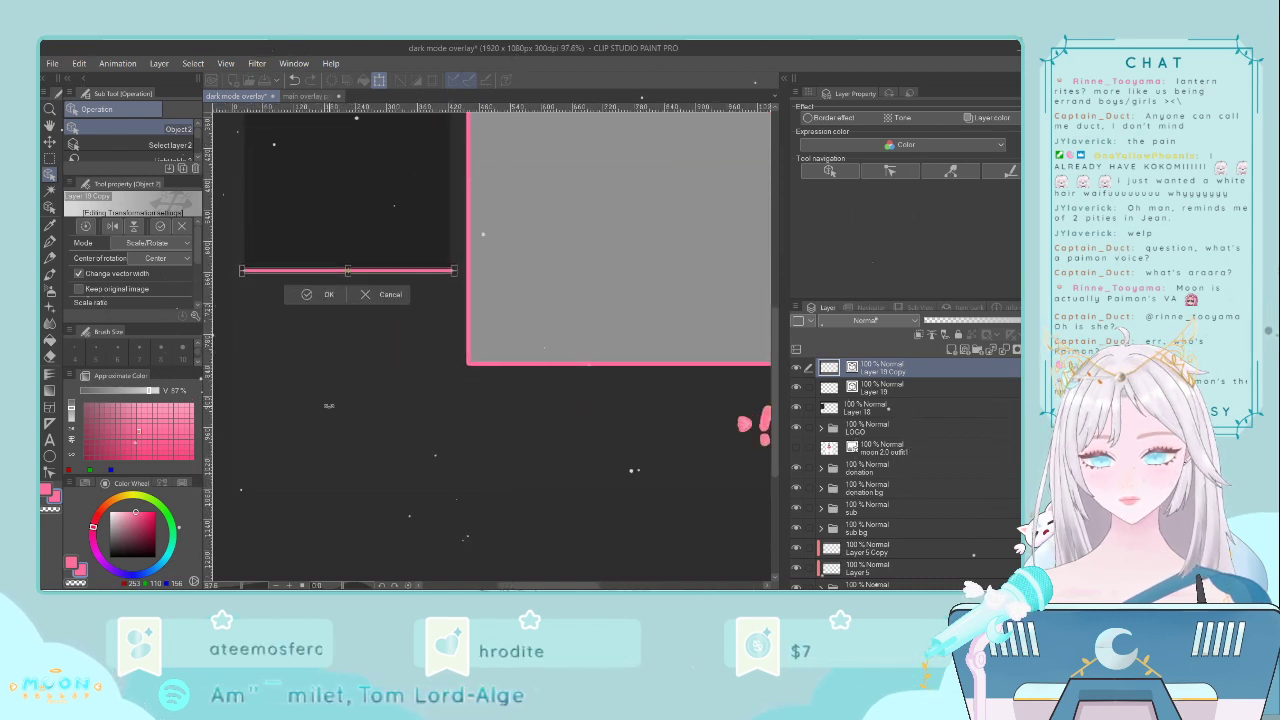
key("Up")
key("Up")
key("Up")
key("Up")
key("Up")
key("Up")
key("Up")
key("Up")
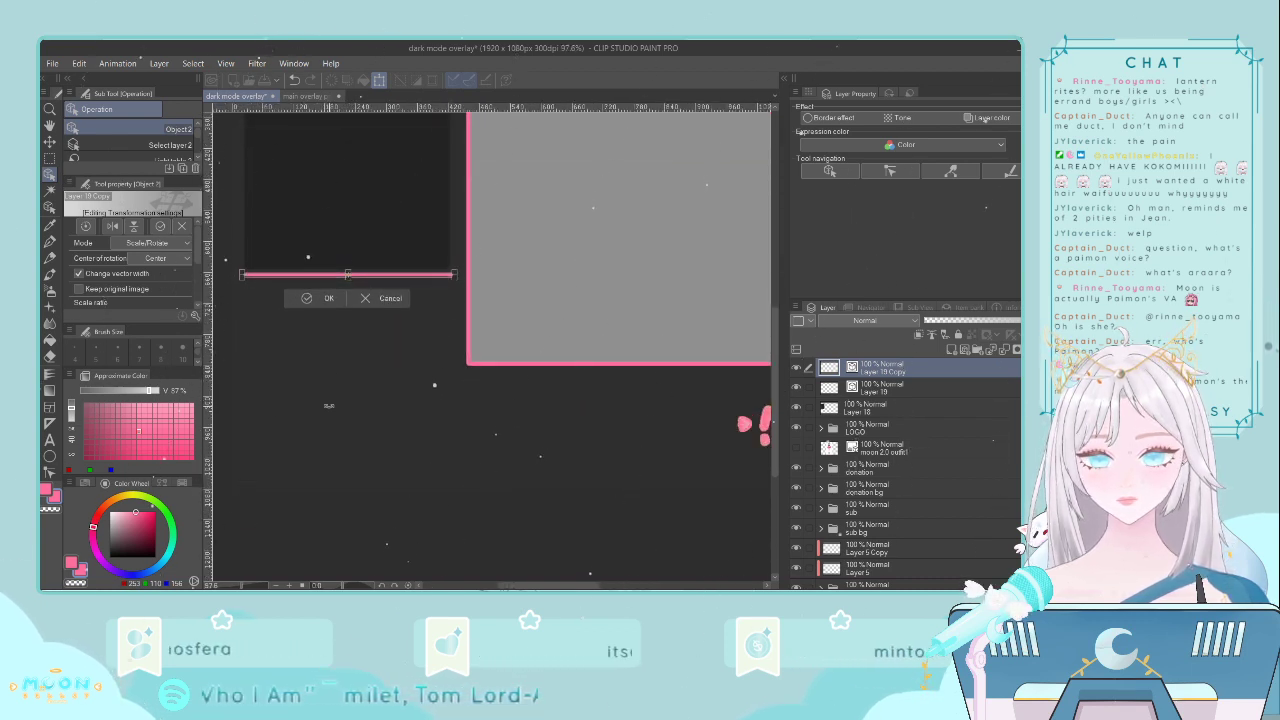
key("Up")
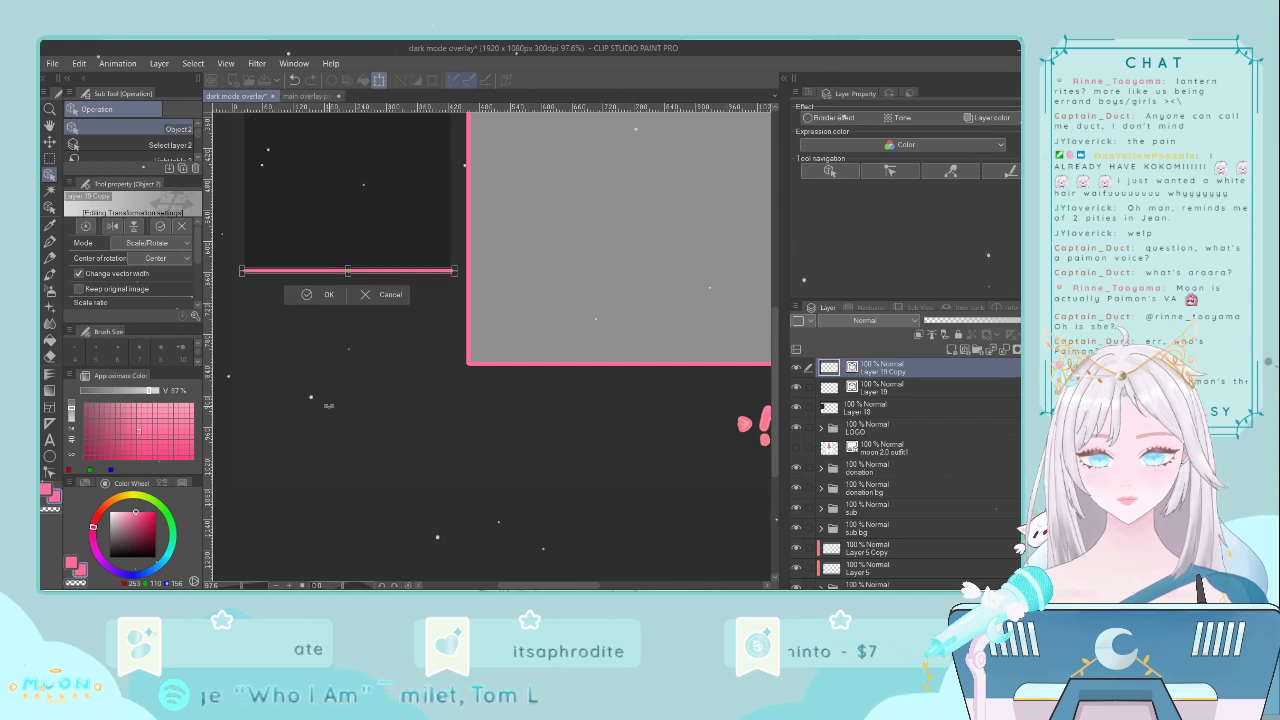
key("Return")
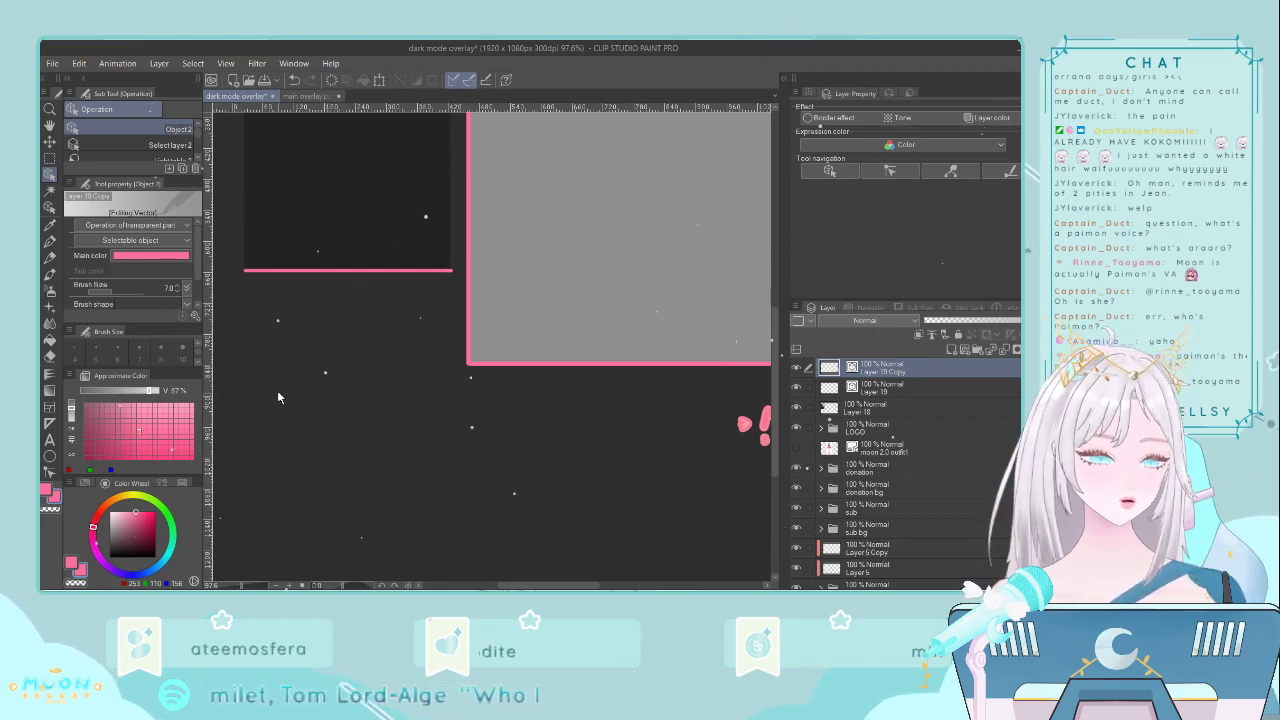
- Draw a pink G-pen line at size 7 down the dark panel's left edge on a new vector layer, joining both horizontal lines
scroll(333, 324, "down", 2)
scroll(298, 317, "up", 1)
scroll(443, 307, "down", 2)
scroll(443, 307, "down", 1)
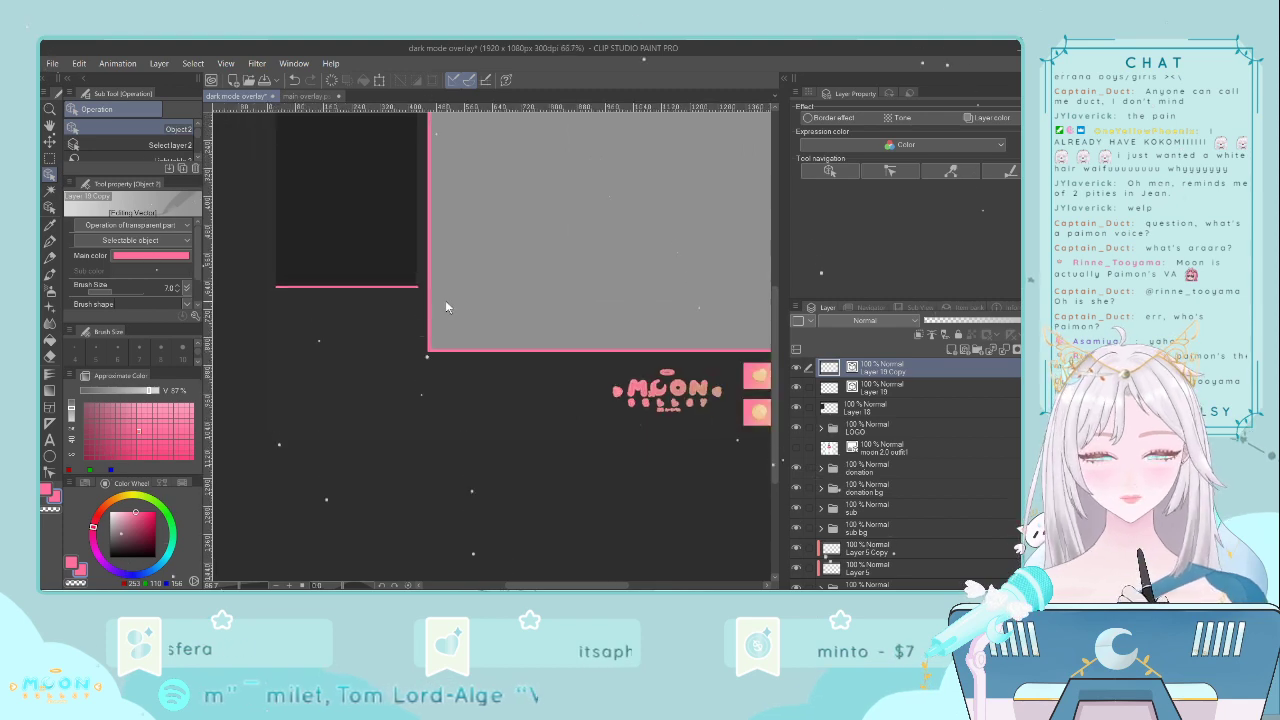
left_click_drag(775, 313, 777, 246)
left_click(967, 351)
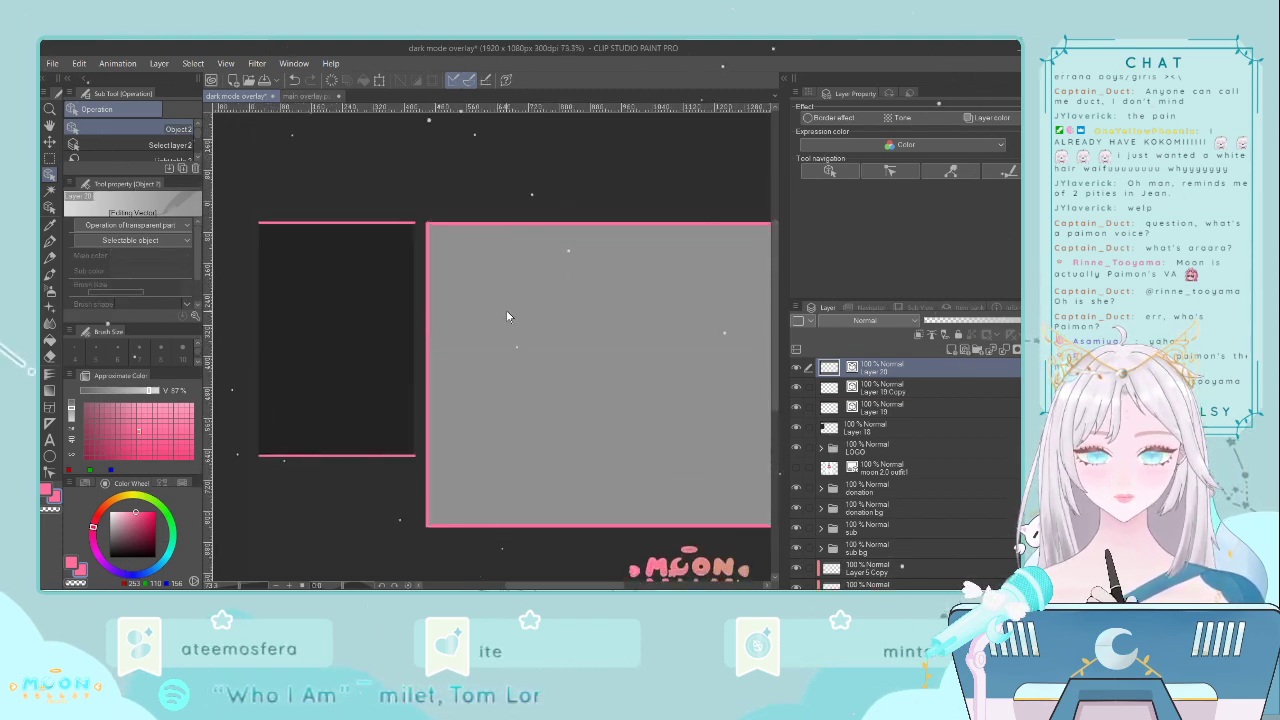
left_click(48, 243)
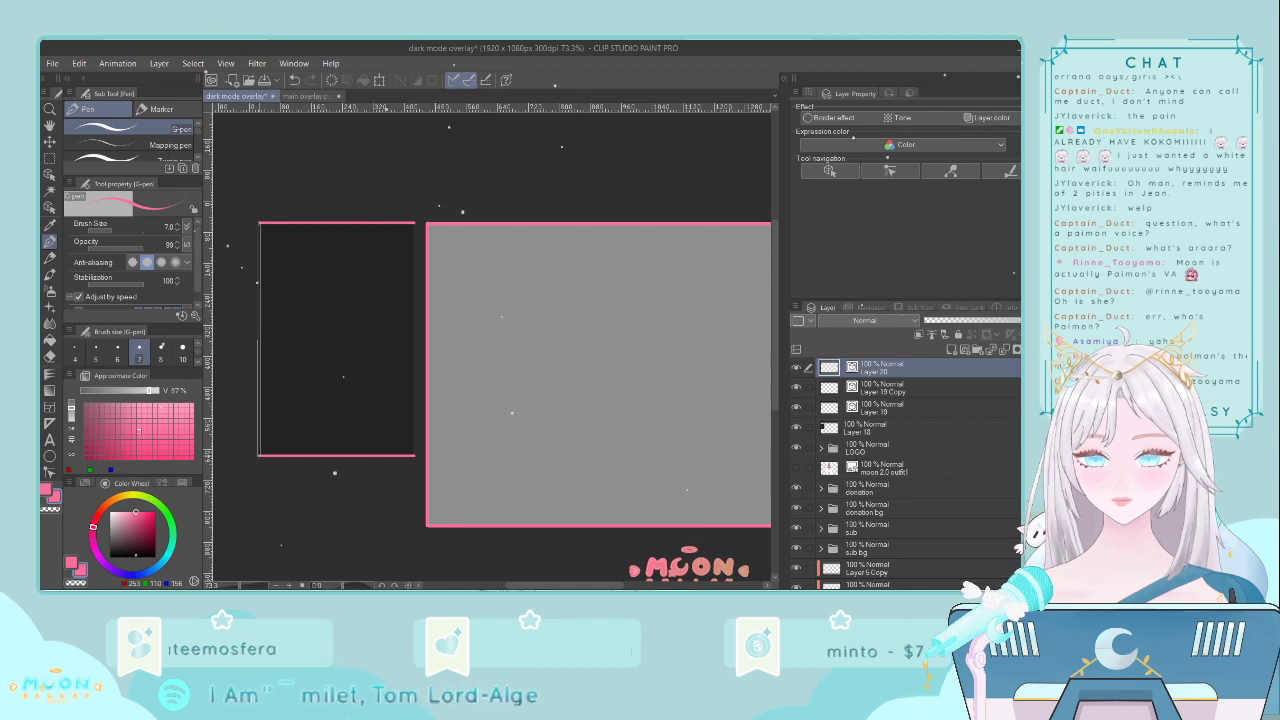
left_click(259, 455, "shift")
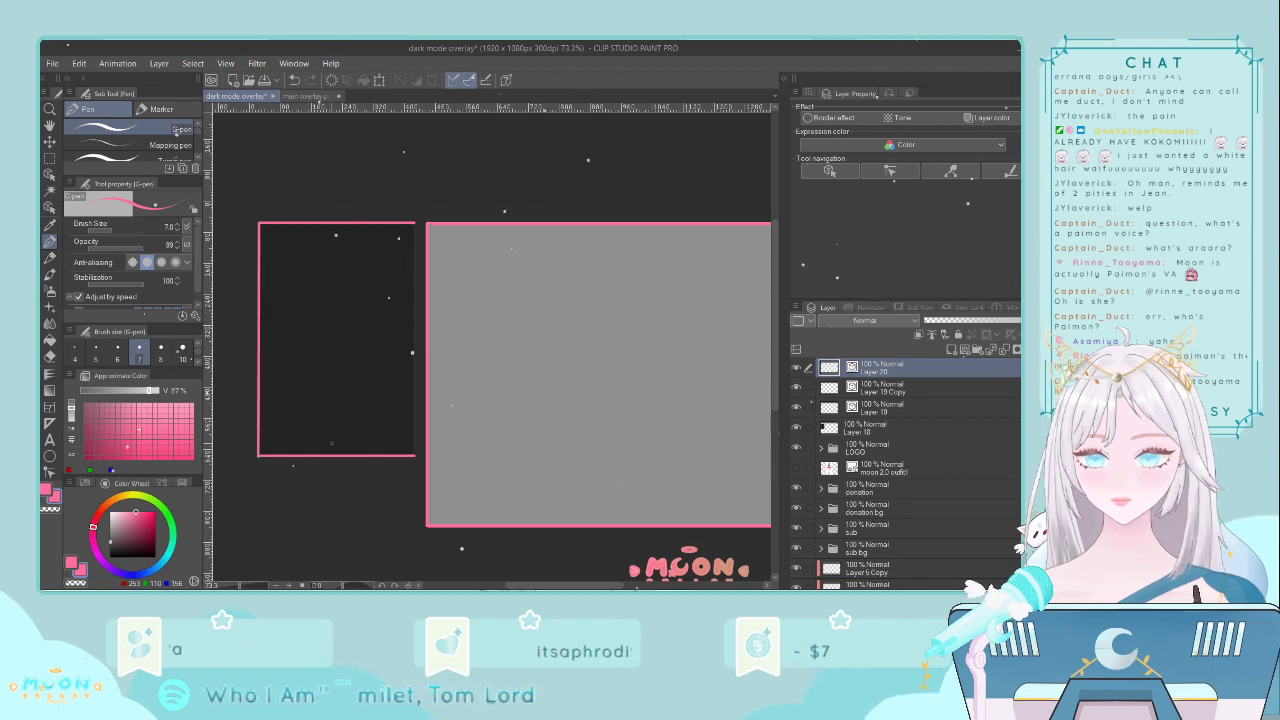
- Align the new vertical line with the dark panel's left corners using a Scale/Rotate transform and apply it
scroll(266, 450, "up", 2)
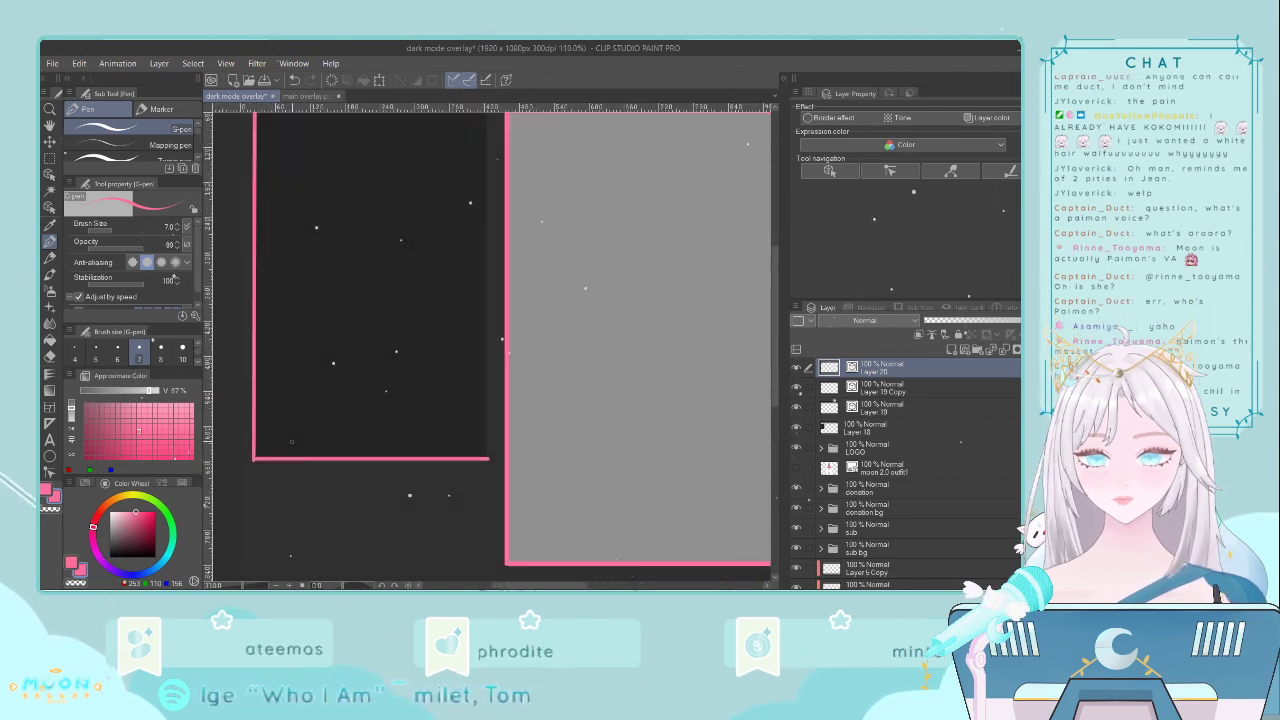
scroll(312, 436, "down", 1)
key("o")
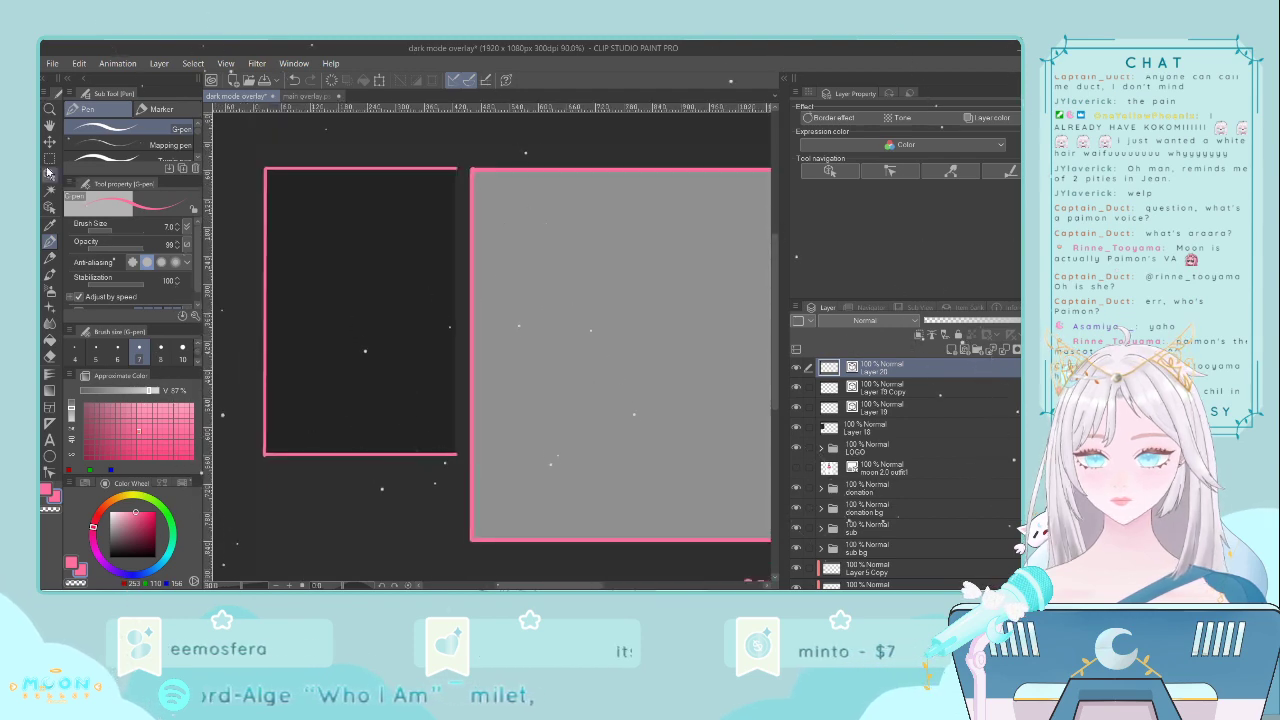
key("ctrl+t")
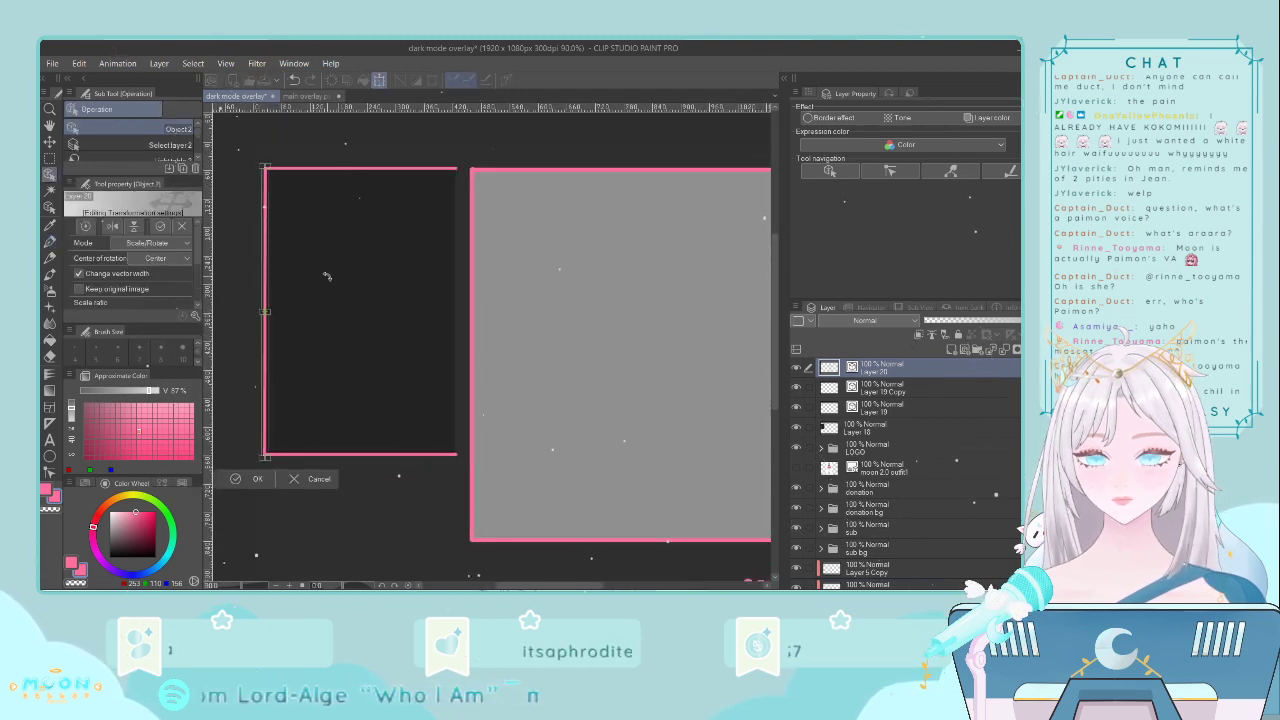
left_click(259, 479)
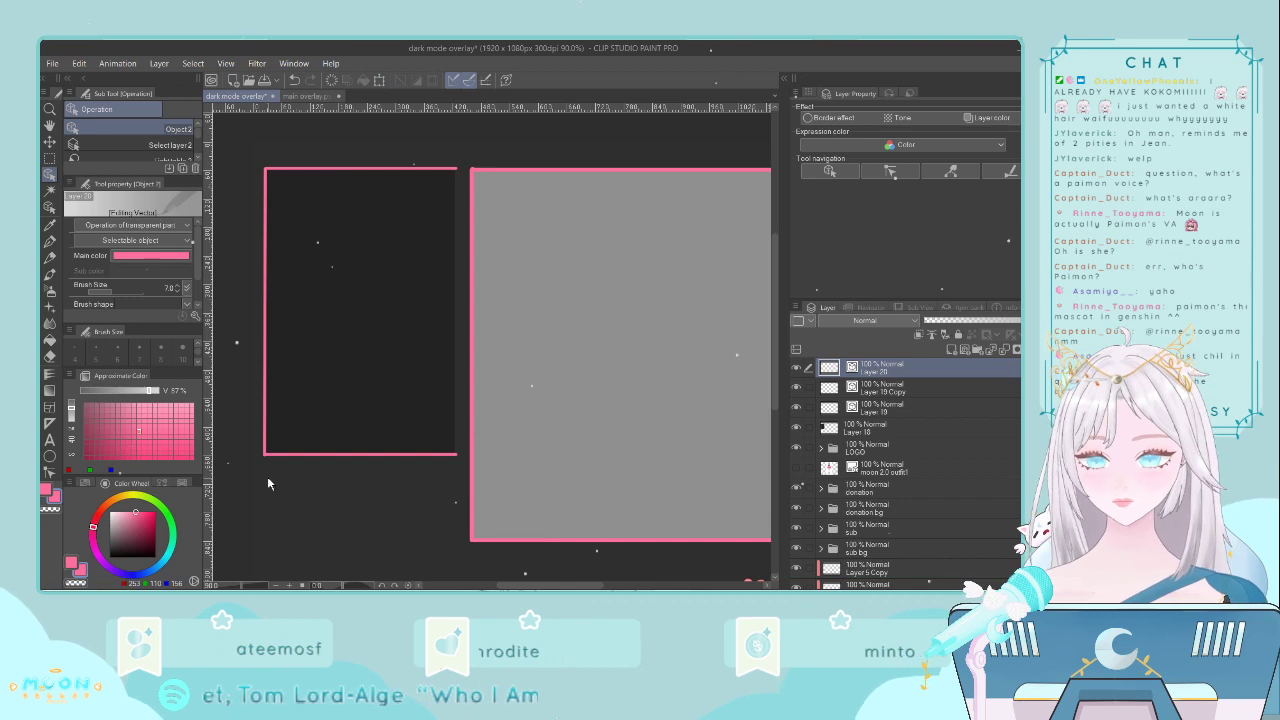
- Duplicate the vertical pink line layer, move the copy straight right onto the dark panel's right edge, and apply the transform
scroll(271, 472, "down", 1)
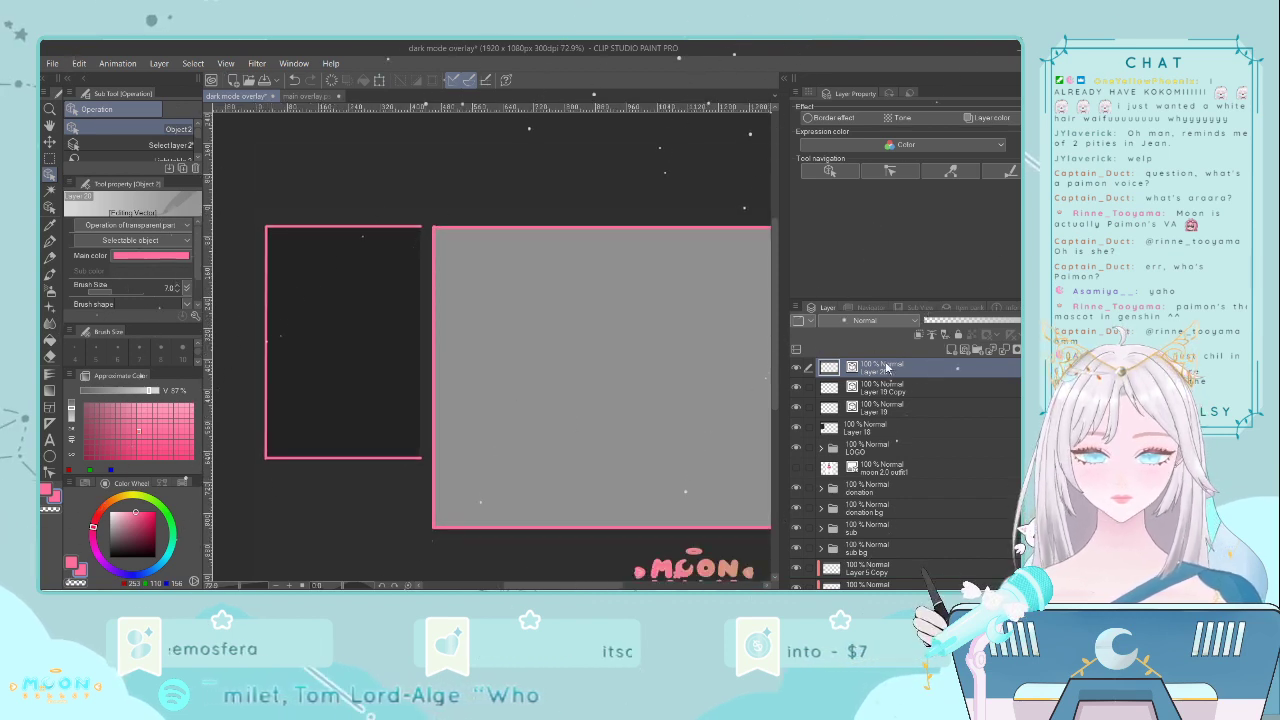
key("ctrl+c")
key("ctrl+v")
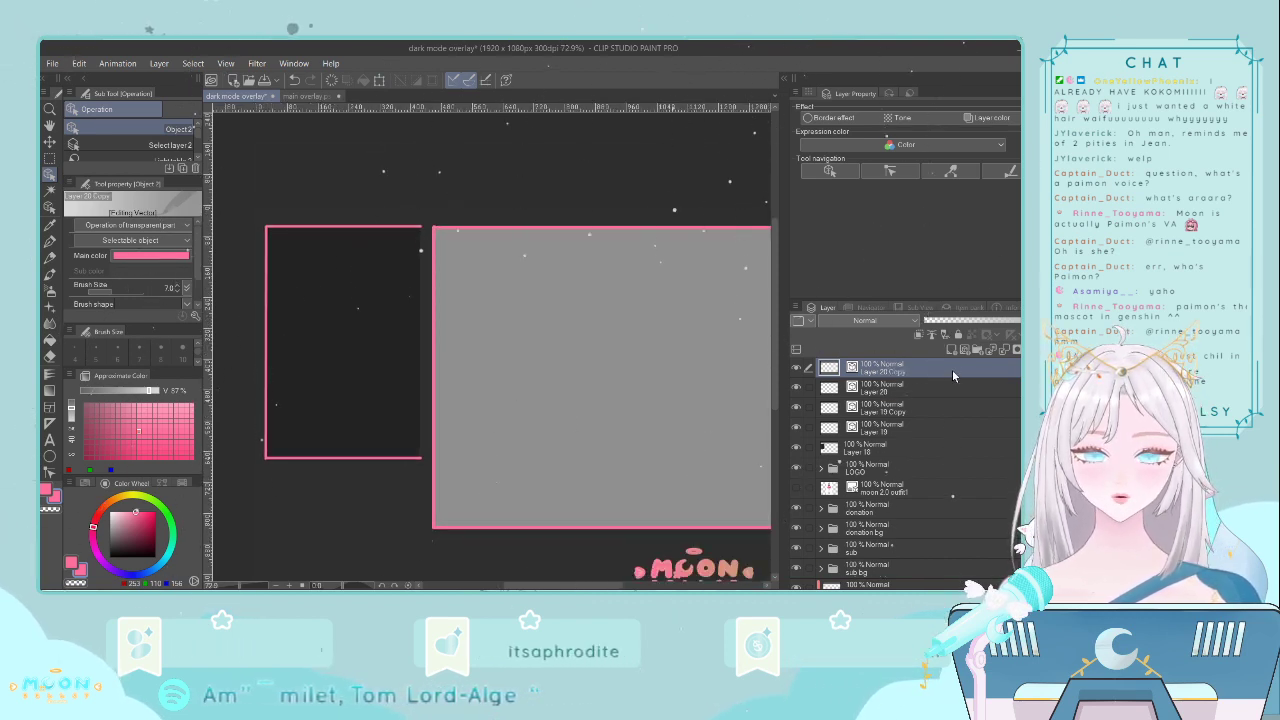
key("ctrl+t")
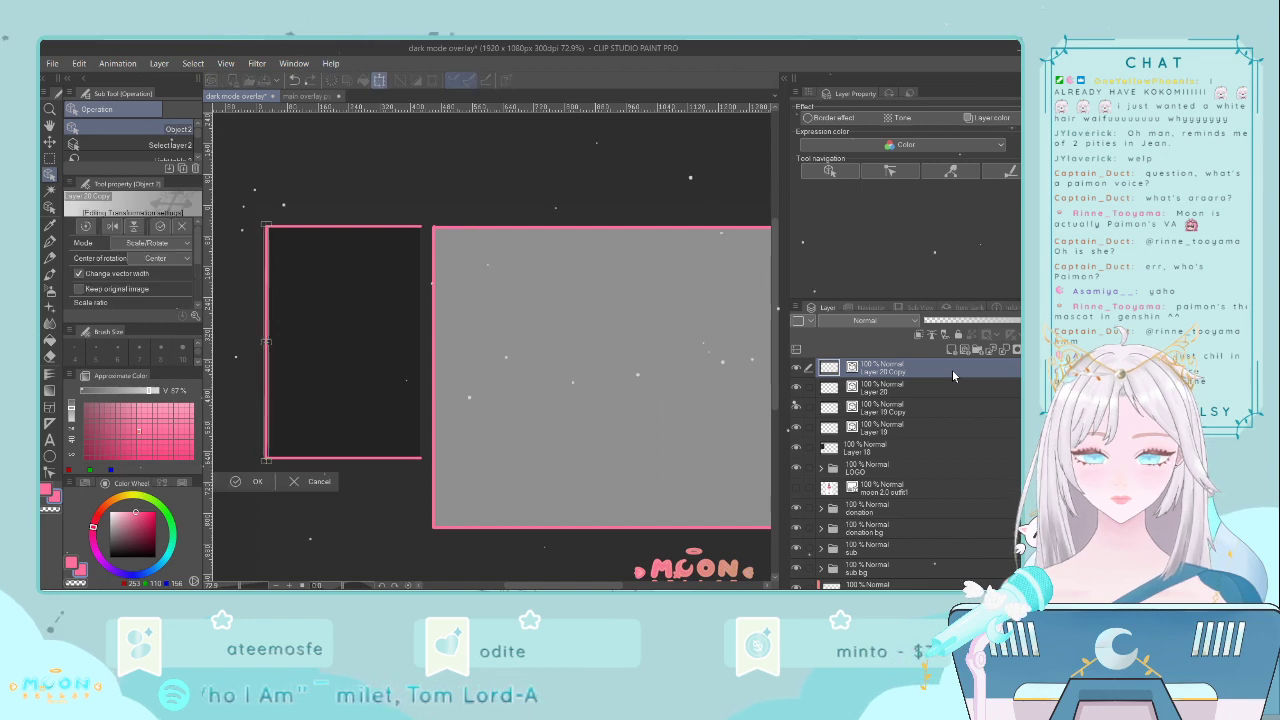
key("Right")
key("Right")
key("Right")
key("Right")
key("Right")
key("Right")
key("Right")
key("Right")
key("Right")
key("Right")
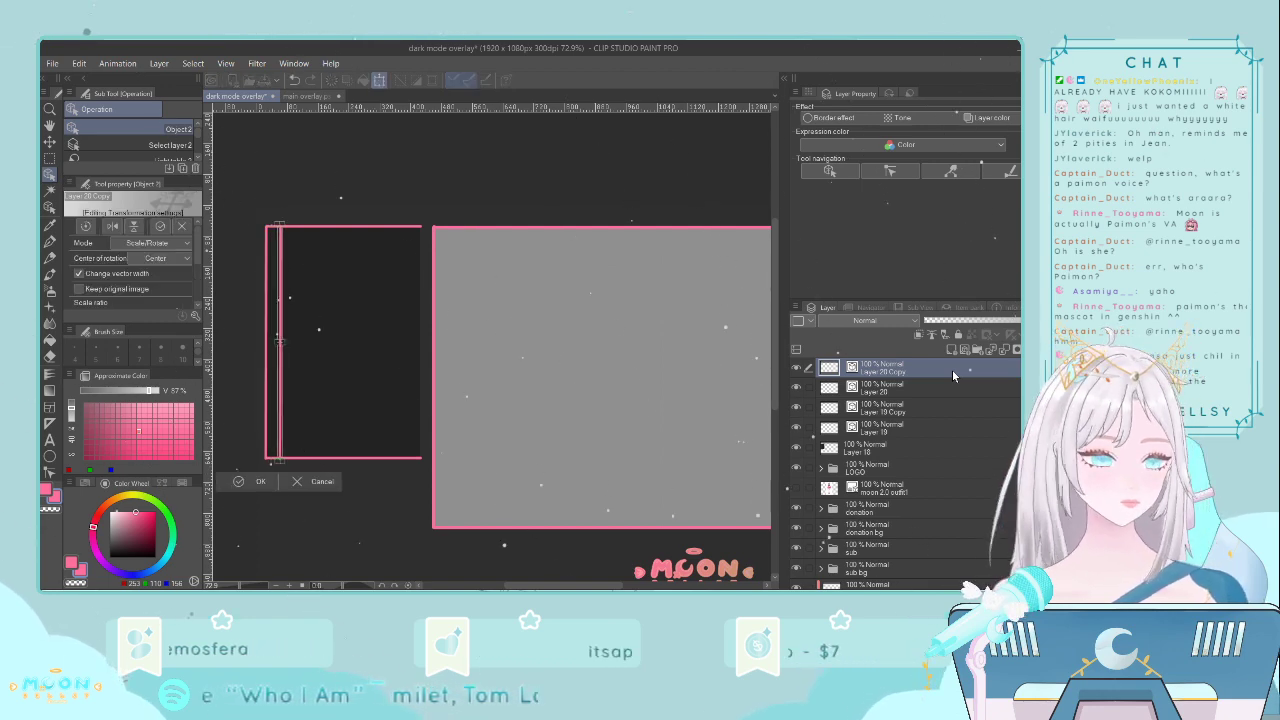
key("Right")
key("Right")
key("Right")
key("Right")
key("Right")
key("Right")
key("Right")
key("Right")
key("Right")
key("Right")
key("Right")
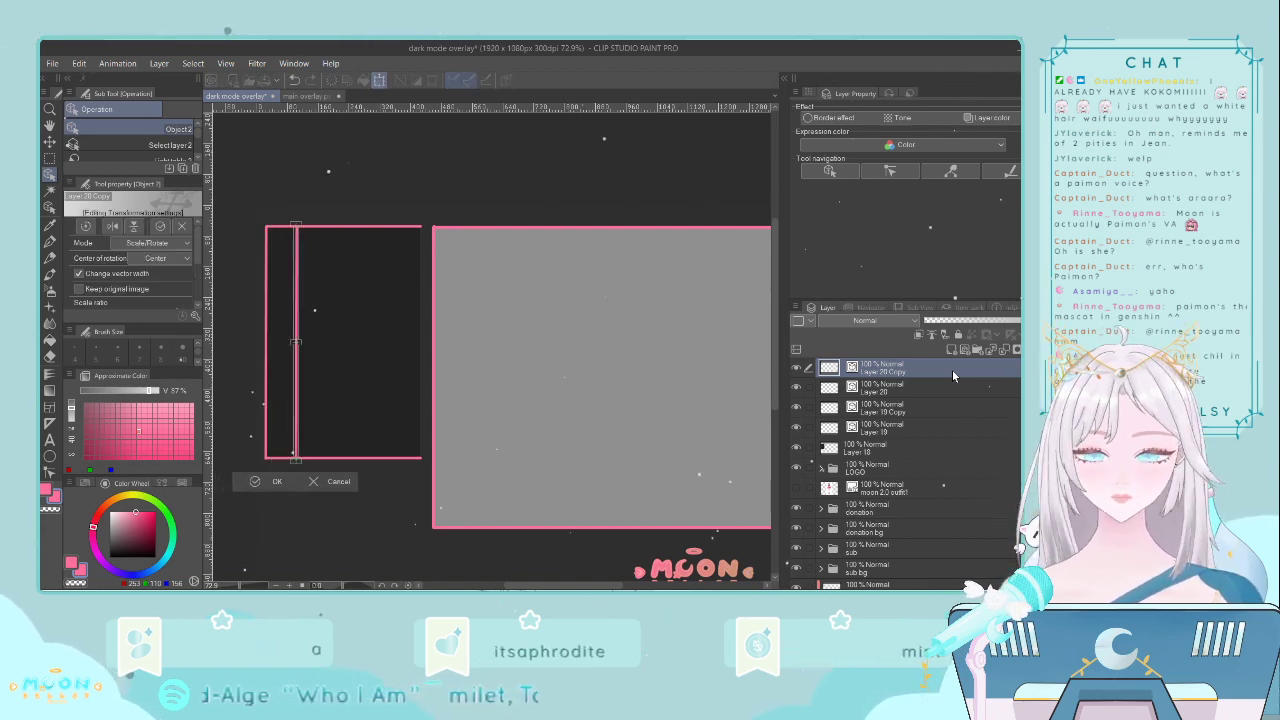
key("Right")
key("Right")
key("Right")
key("Right")
key("Right")
key("Right")
key("Right")
key("Right")
key("Right")
key("Right")
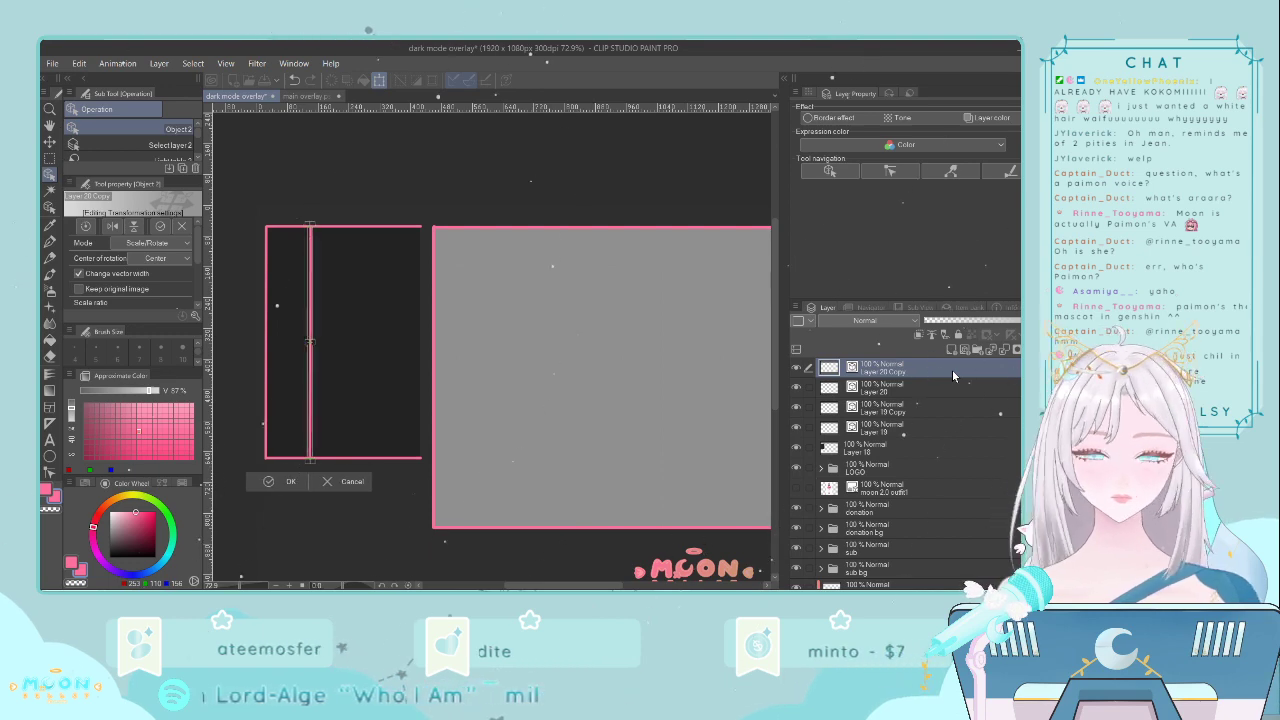
key("Right")
key("Right")
key("Right")
key("Right")
key("Right")
key("Right")
key("Right")
key("Right")
key("Right")
key("Right")
key("Right")
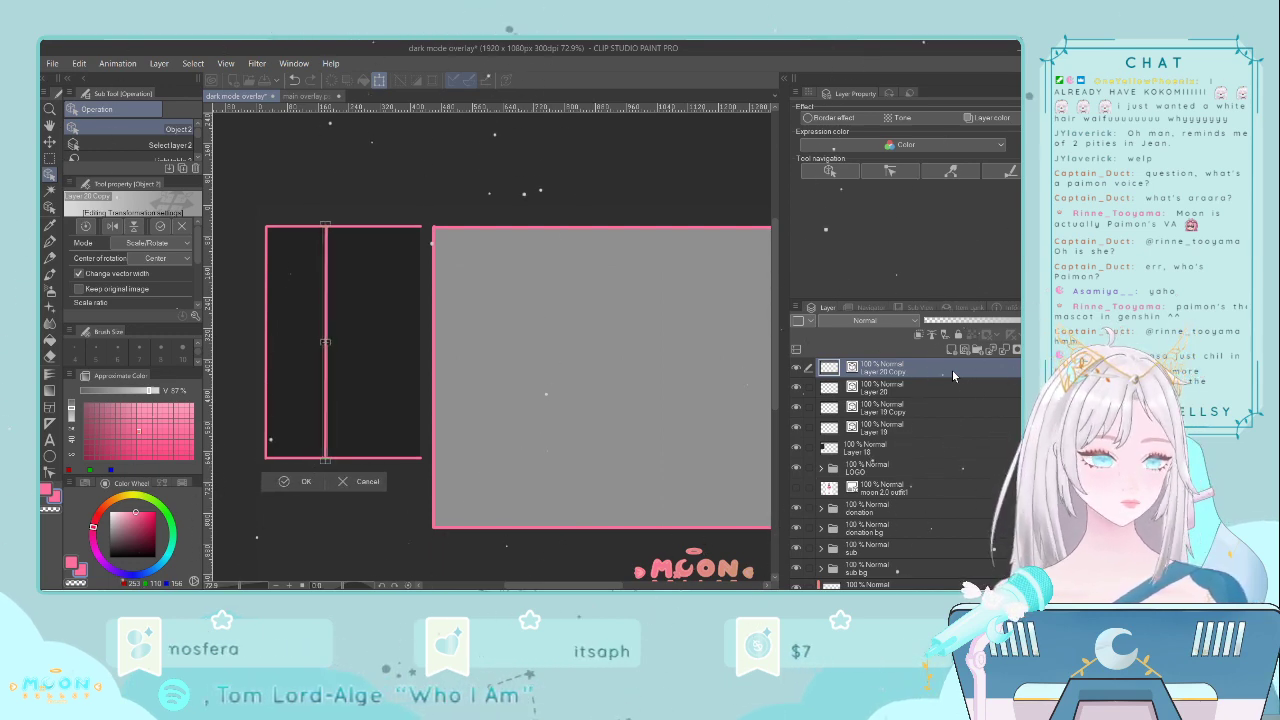
key("Right")
key("Right")
key("Right")
key("Right")
key("Right")
key("Right")
key("Right")
key("Right")
key("Right")
key("Right")
key("Right")
key("Right")
key("Right")
key("Right")
key("Right")
key("Right")
key("Right")
key("Right")
key("Right")
key("Right")
key("Right")
key("Right")
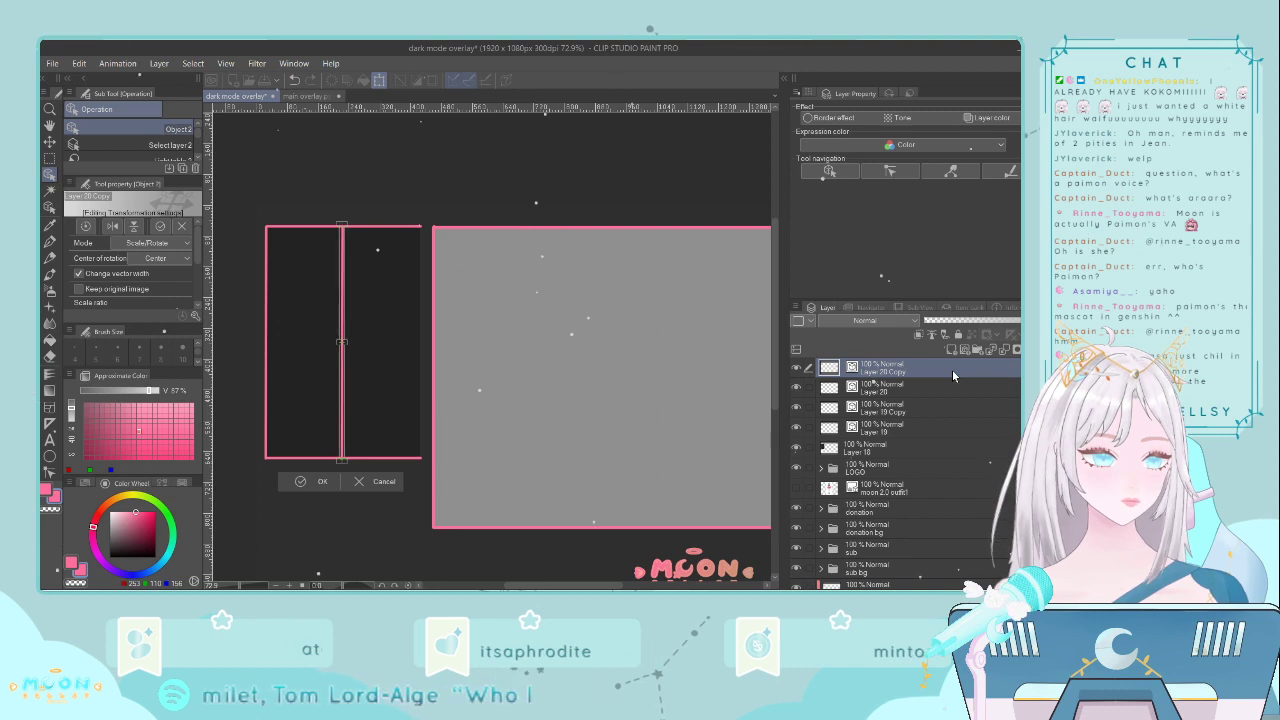
key("Right")
key("Right")
key("Right")
key("Right")
key("Right")
key("Right")
key("Right")
key("Right")
key("Right")
key("Right")
key("Right")
key("Right")
key("Right")
key("Right")
key("Right")
key("Right")
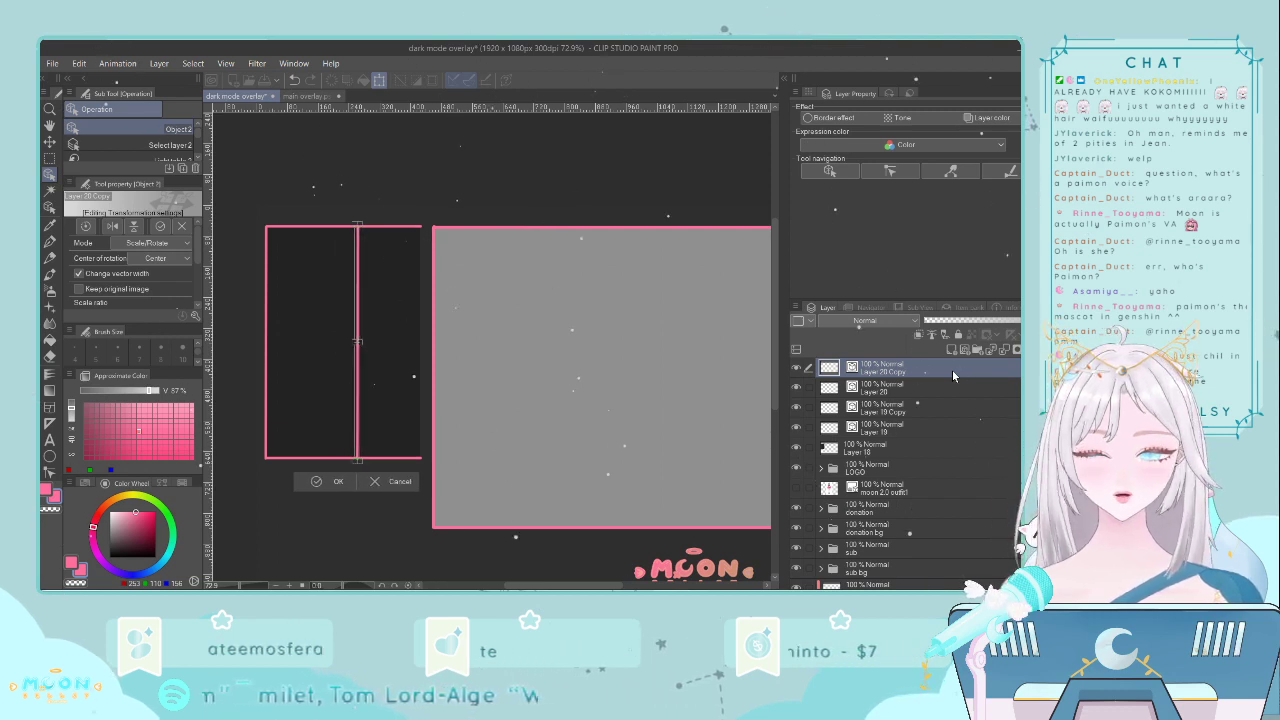
key("Right")
key("Right")
key("Right")
key("Right")
key("Right")
key("Right")
key("Right")
key("Right")
key("Right")
key("Right")
key("Right")
key("Right")
key("Right")
key("Right")
key("Right")
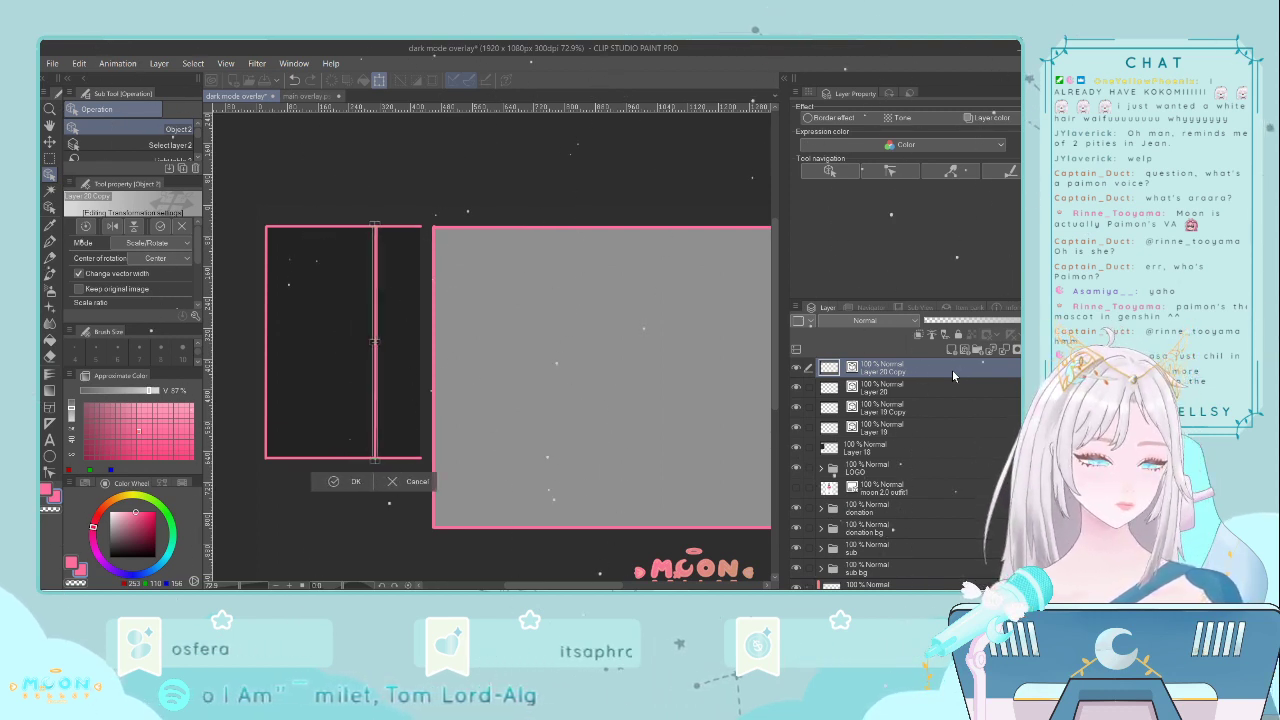
key("Right")
key("Right")
key("Right")
key("Right")
key("Right")
key("Right")
key("Right")
key("Right")
key("Right")
key("Right")
key("Right")
key("Right")
key("Right")
key("Right")
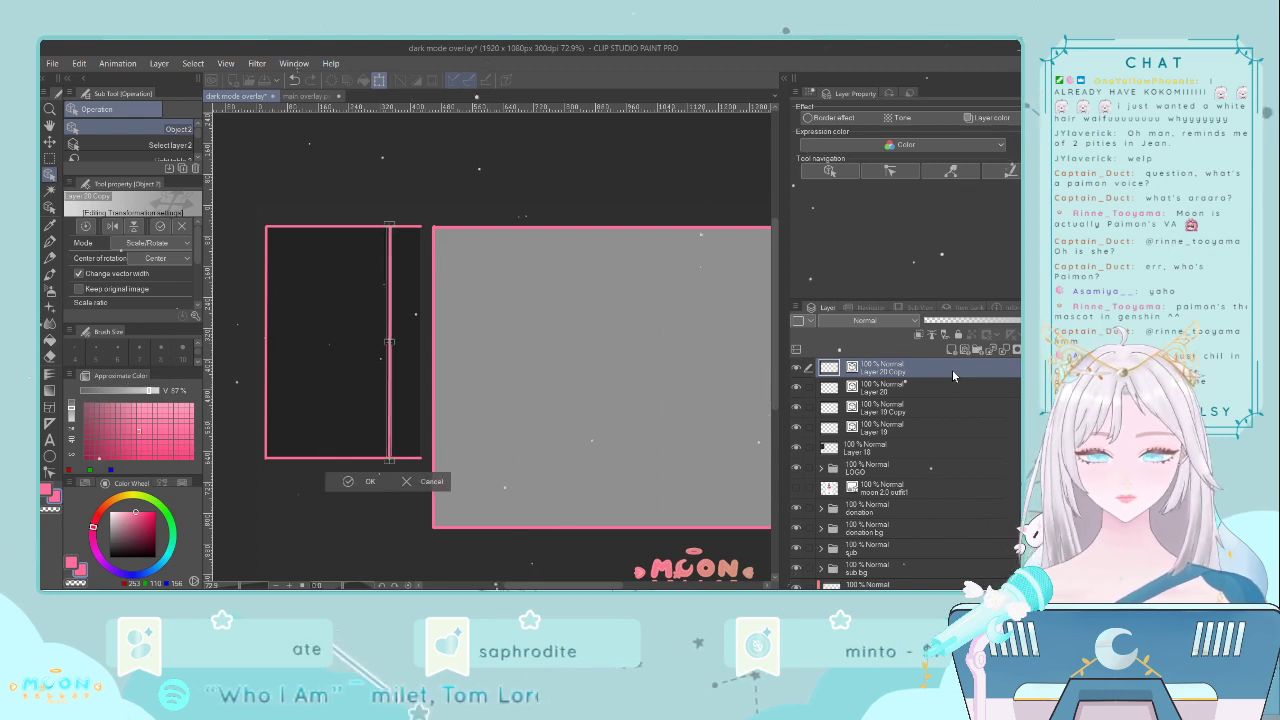
key("Right")
key("Right")
key("Right")
key("Right")
key("Right")
key("Right")
key("Right")
key("Right")
key("Right")
key("Right")
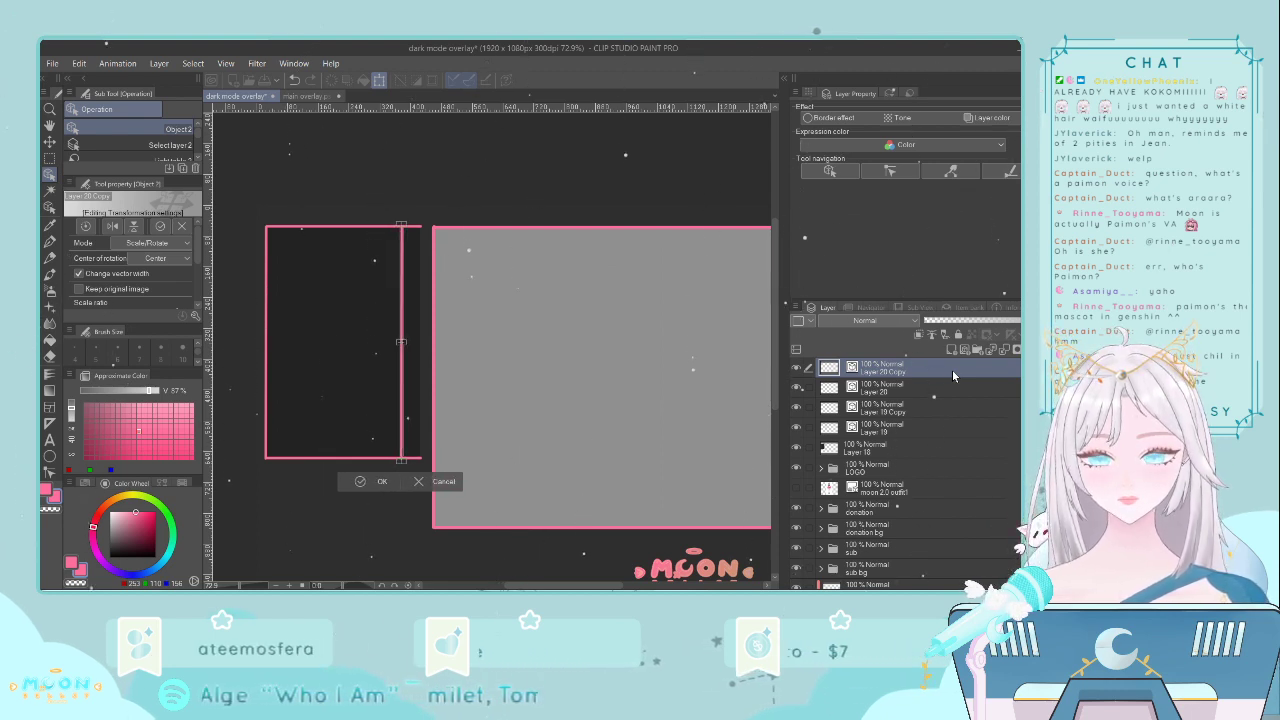
key("Right")
key("Right")
key("Right")
key("Right")
key("Right")
key("Right")
key("Right")
key("Right")
key("Right")
key("Right")
key("Right")
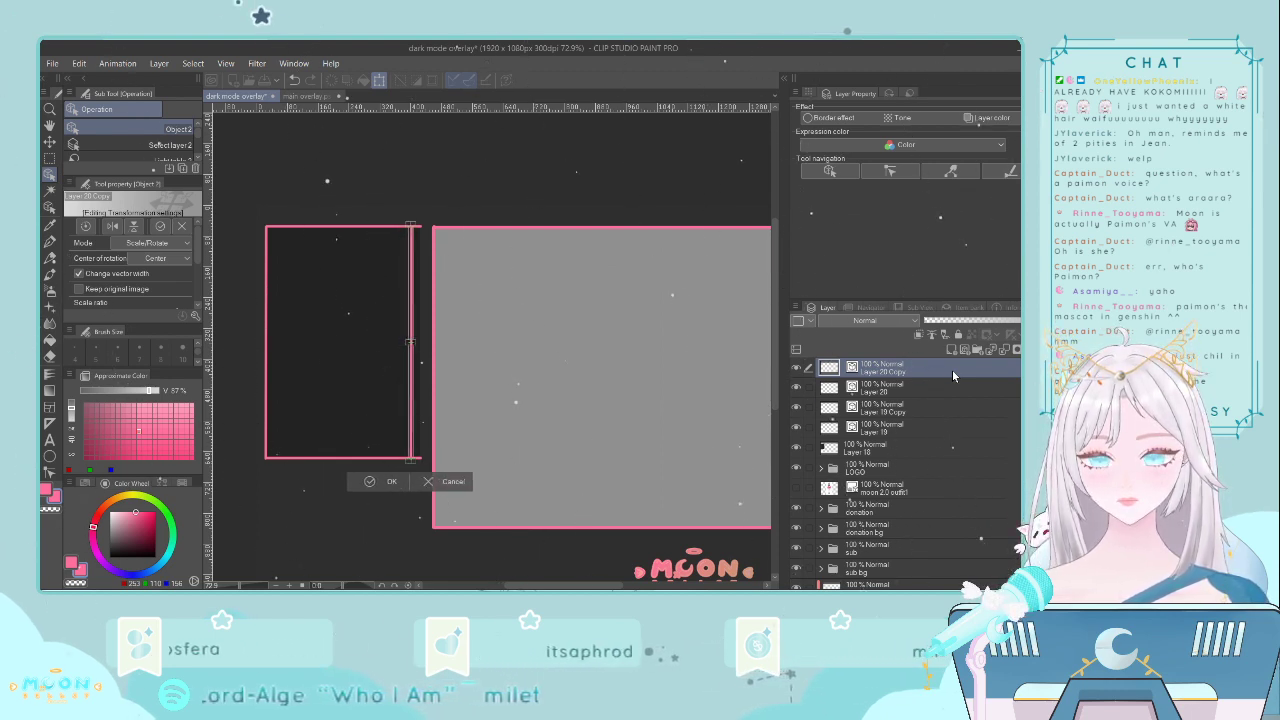
key("Right")
key("Right")
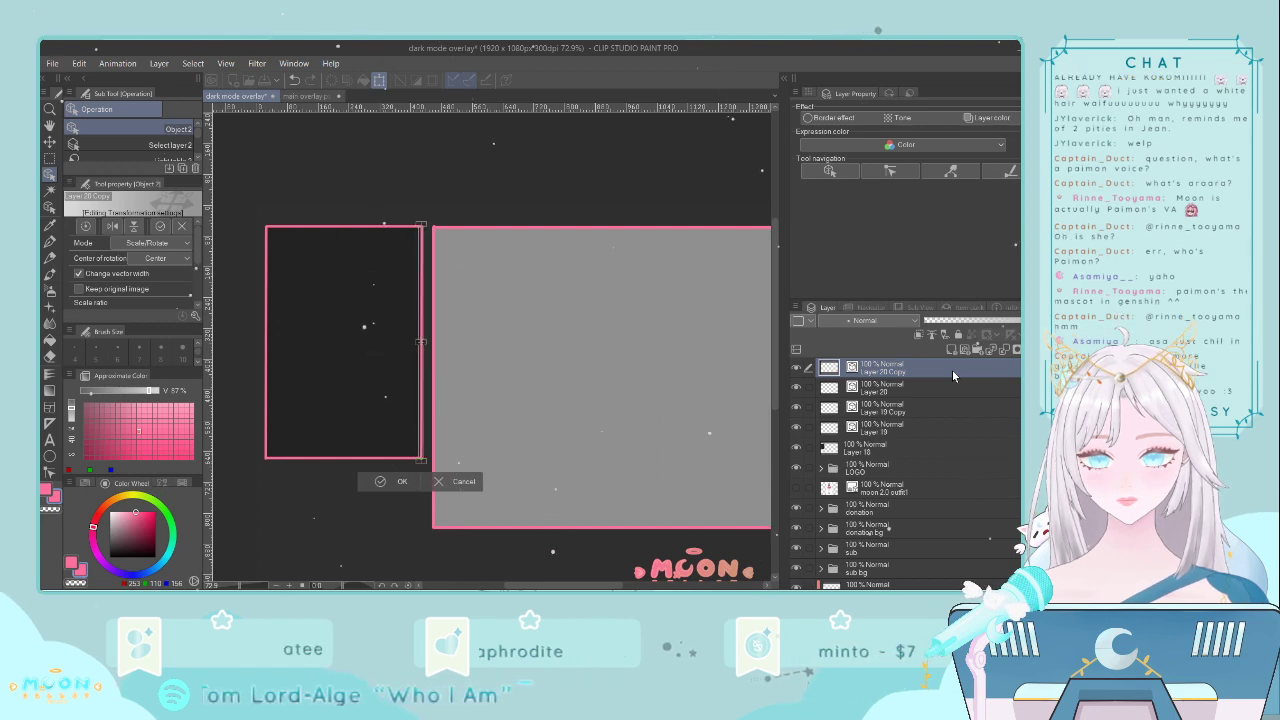
key("Return")
- Merge the four pink line layers of the dark panel's border into one layer
scroll(600, 455, "down", 3)
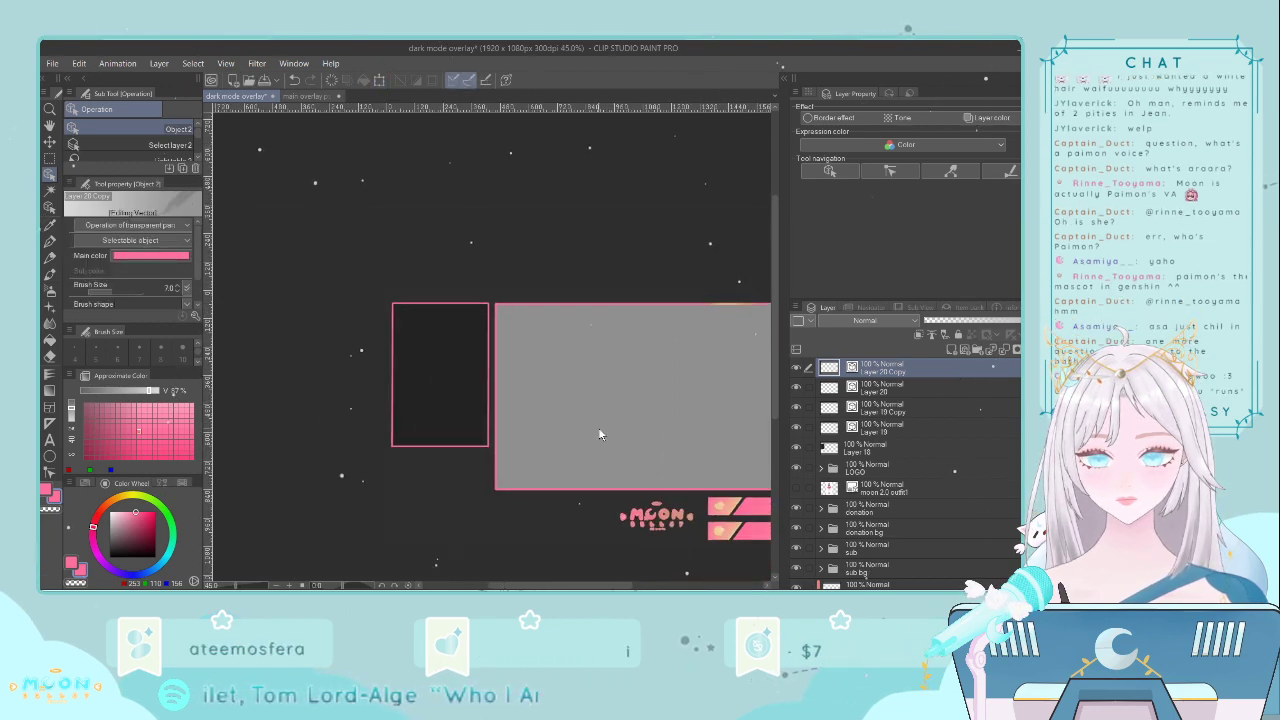
scroll(600, 460, "up", 1)
left_click_drag(560, 585, 598, 585)
scroll(490, 390, "left", 2)
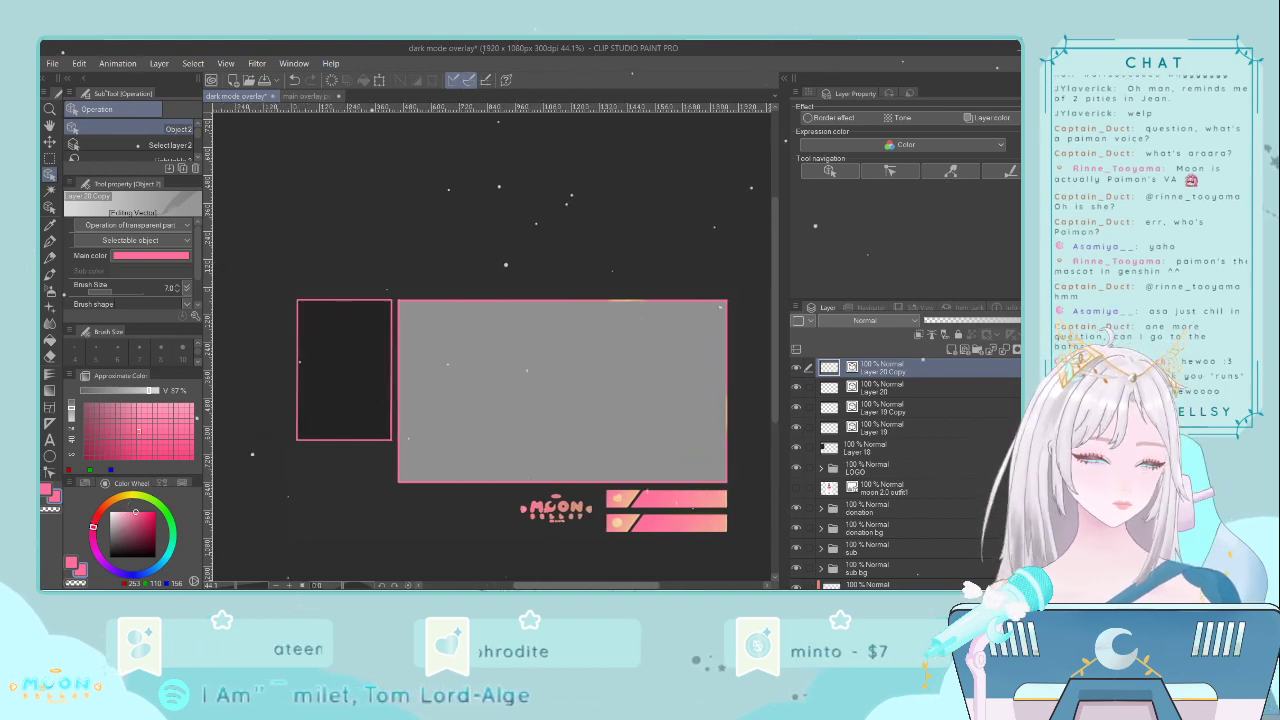
scroll(778, 360, "down", 1)
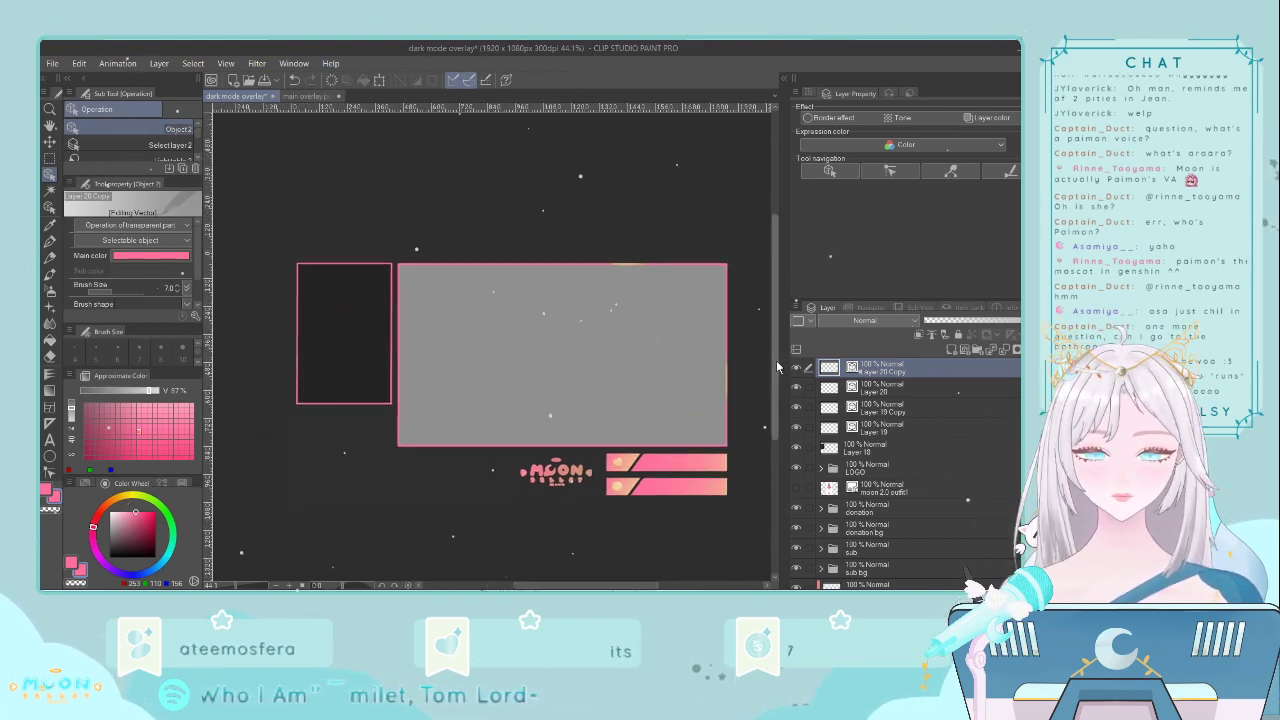
left_click(896, 432, "shift")
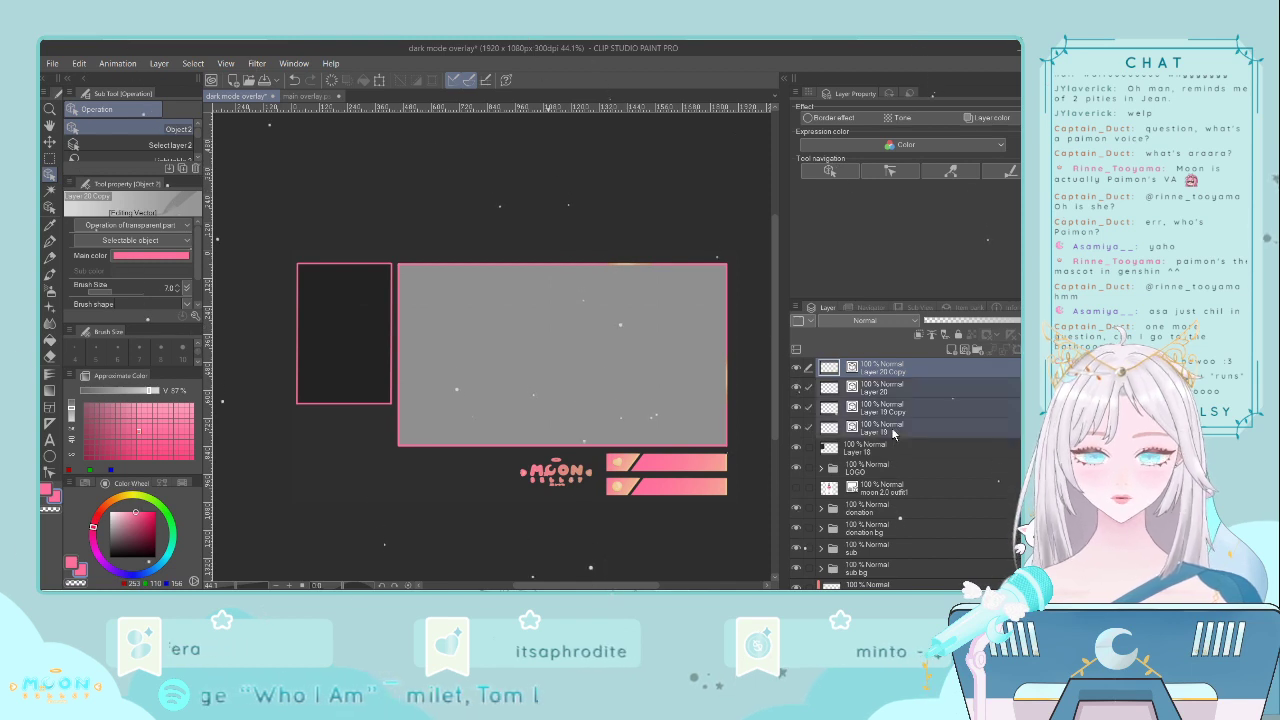
key("shift+alt+e")
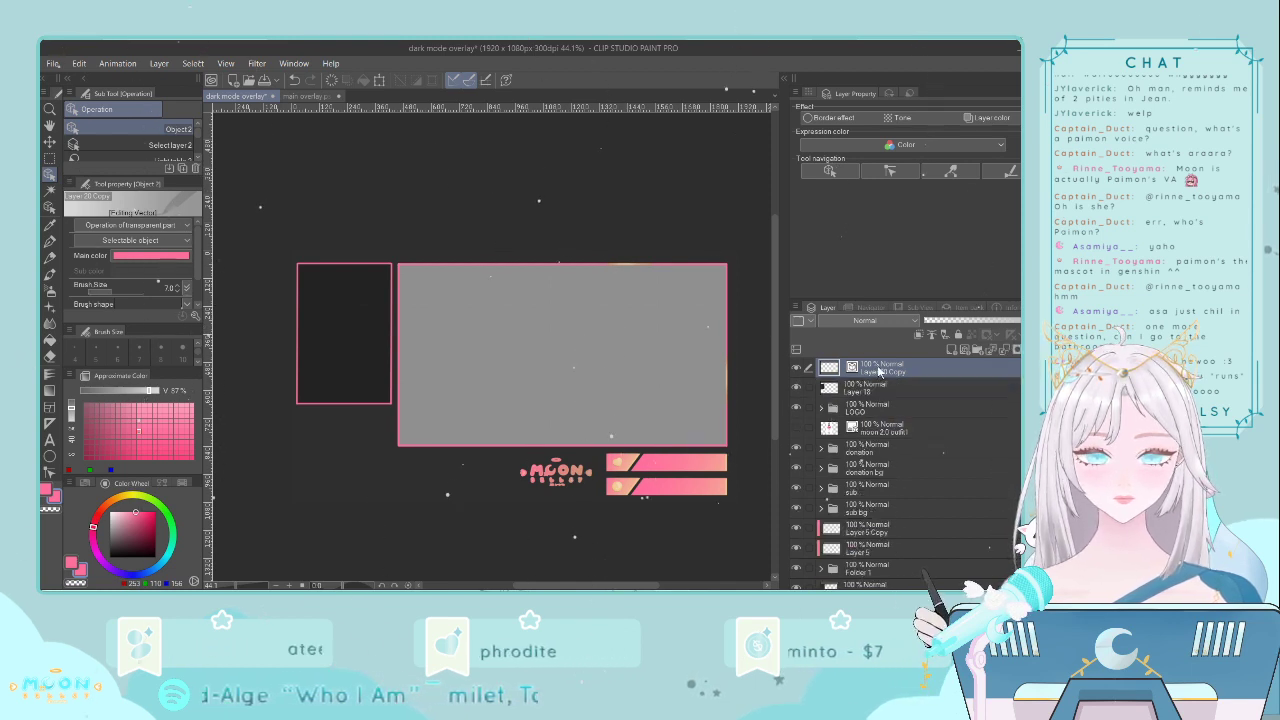
- Add a new raster layer clipped to the merged border and draw a foreground-to-background gradient diagonally across the dark panel
left_click(951, 350)
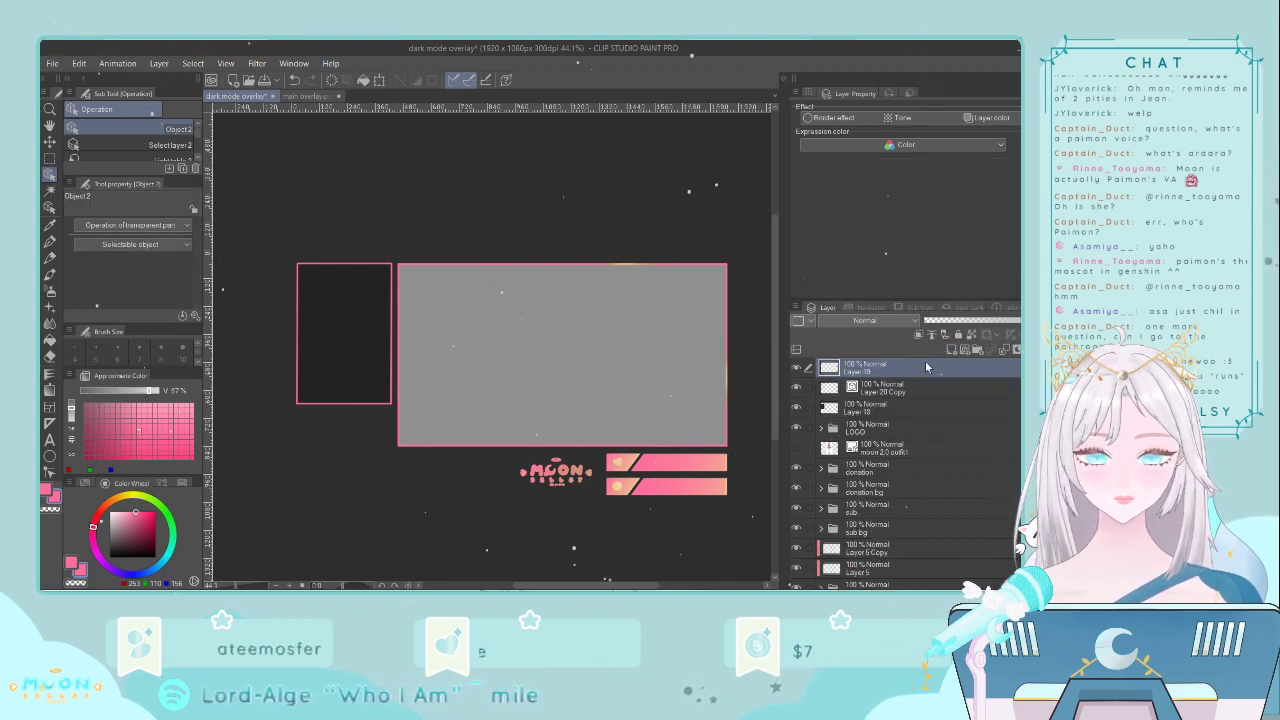
left_click(49, 390)
left_click_drag(288, 243, 399, 437)
scroll(353, 455, "up", 2)
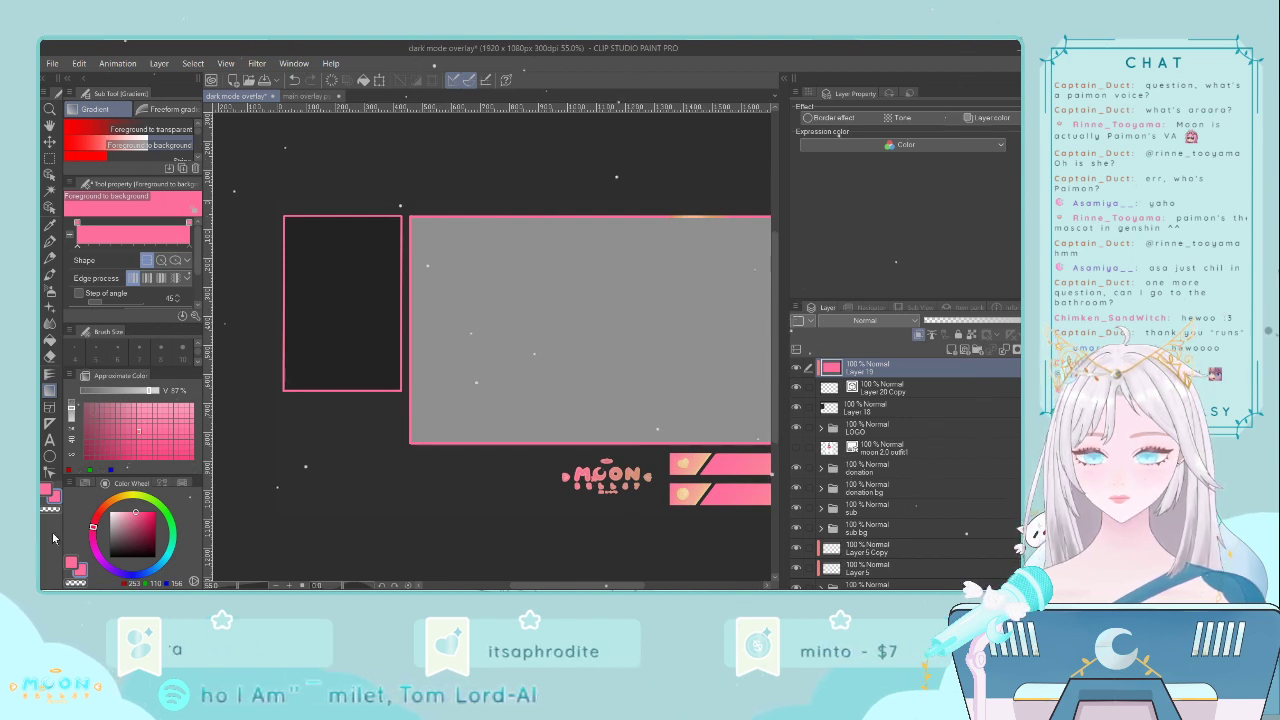
- Set the background colour to light orange and draw a pink-to-orange gradient diagonally across the dark panel's border
double_click(57, 500)
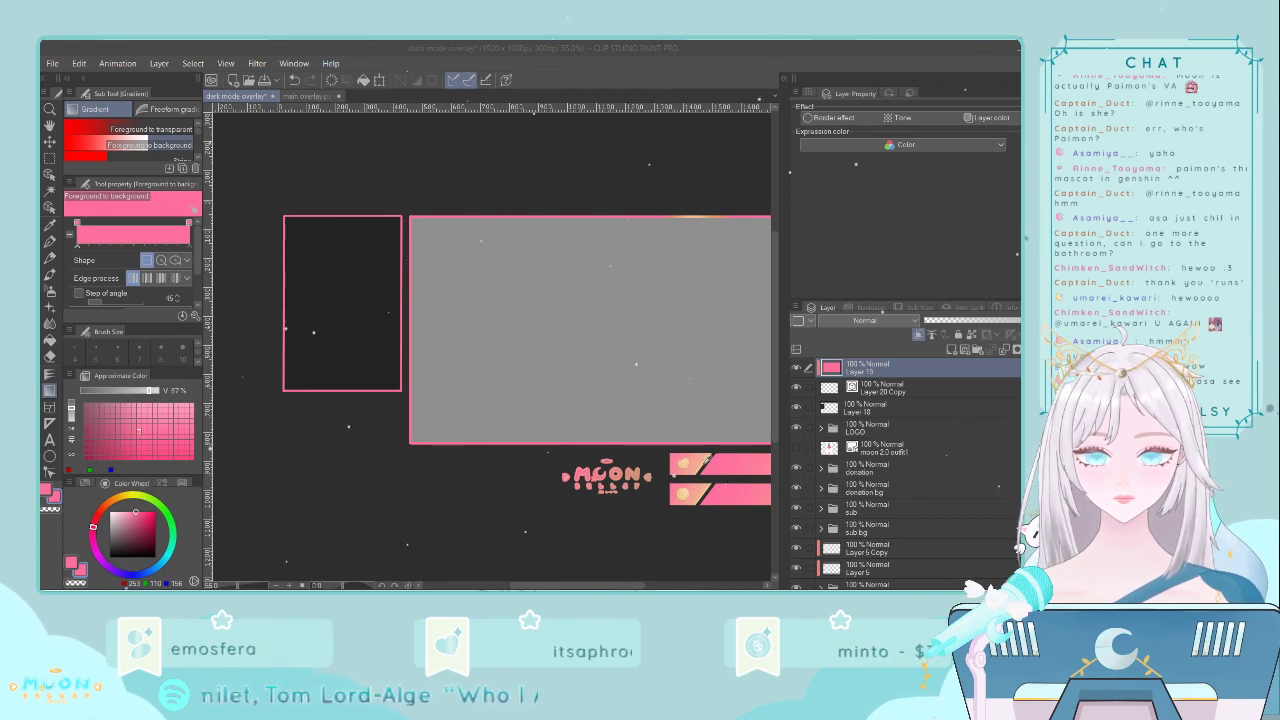
left_click(211, 286)
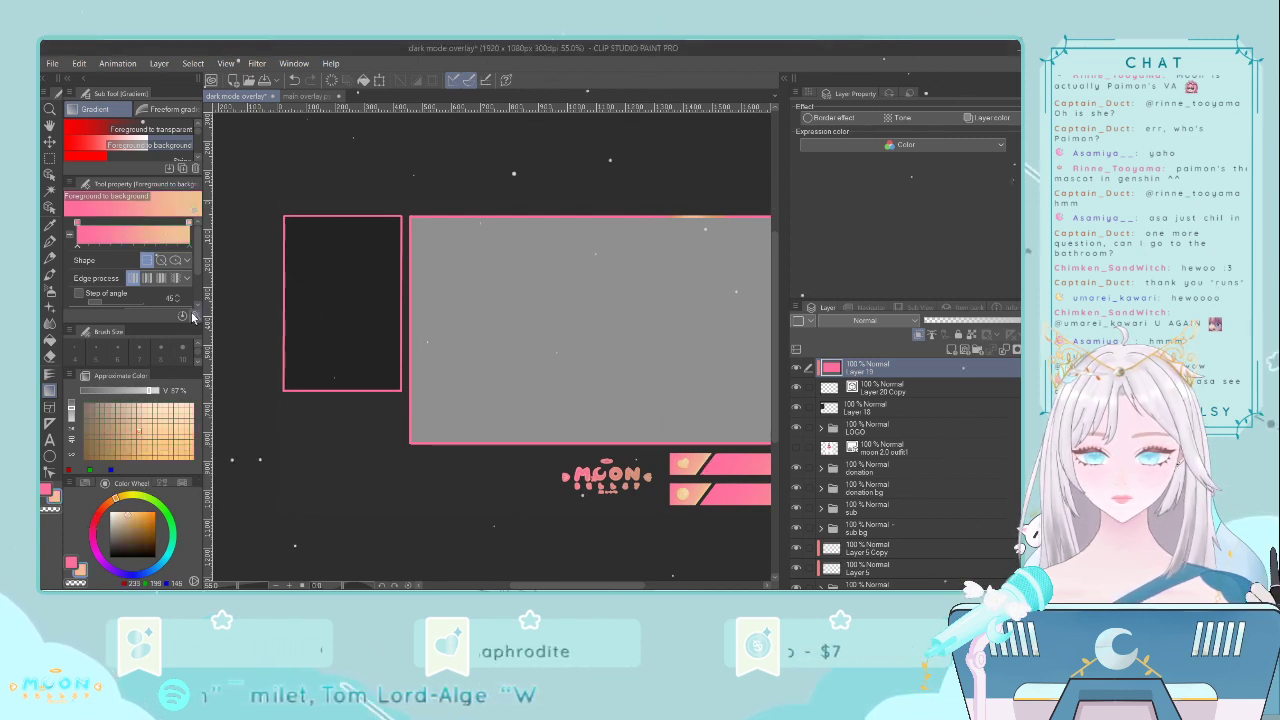
left_click_drag(265, 204, 419, 418)
scroll(419, 418, "down", 2)
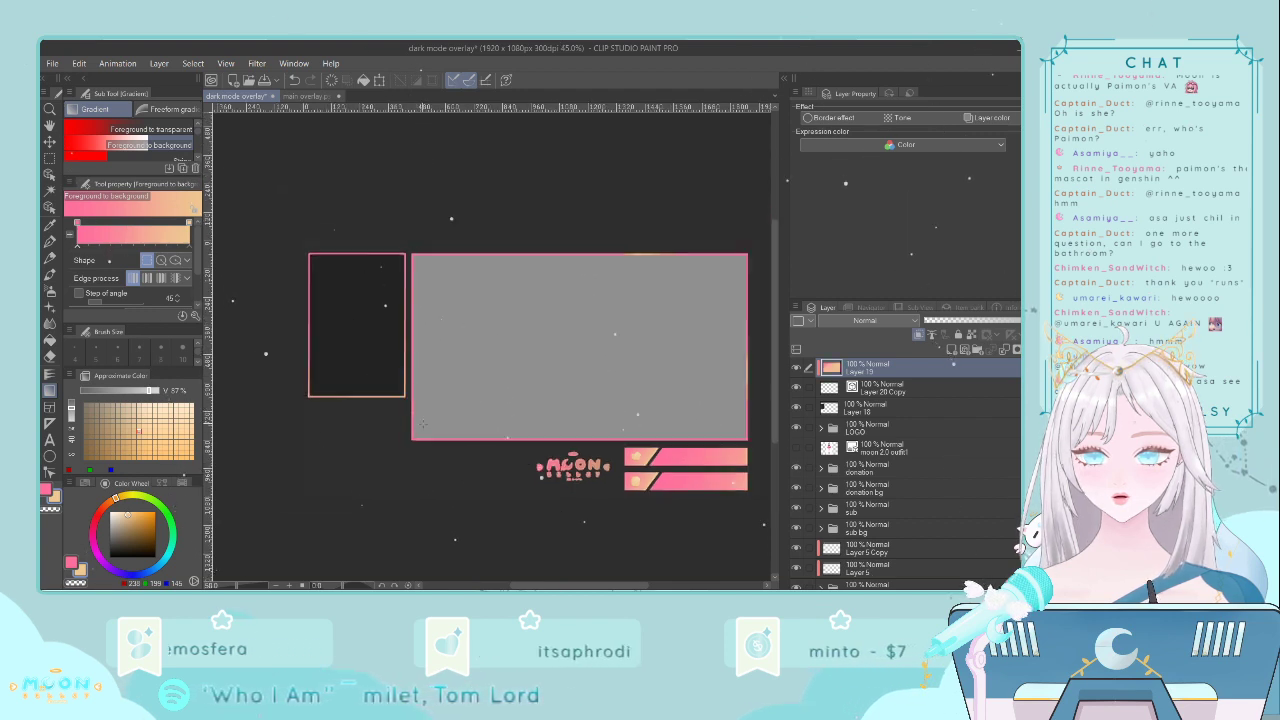
- Redraw the border gradient as a longer diagonal from the dark panel's top-left corner to well beyond its bottom-right corner
left_click_drag(604, 586, 620, 586)
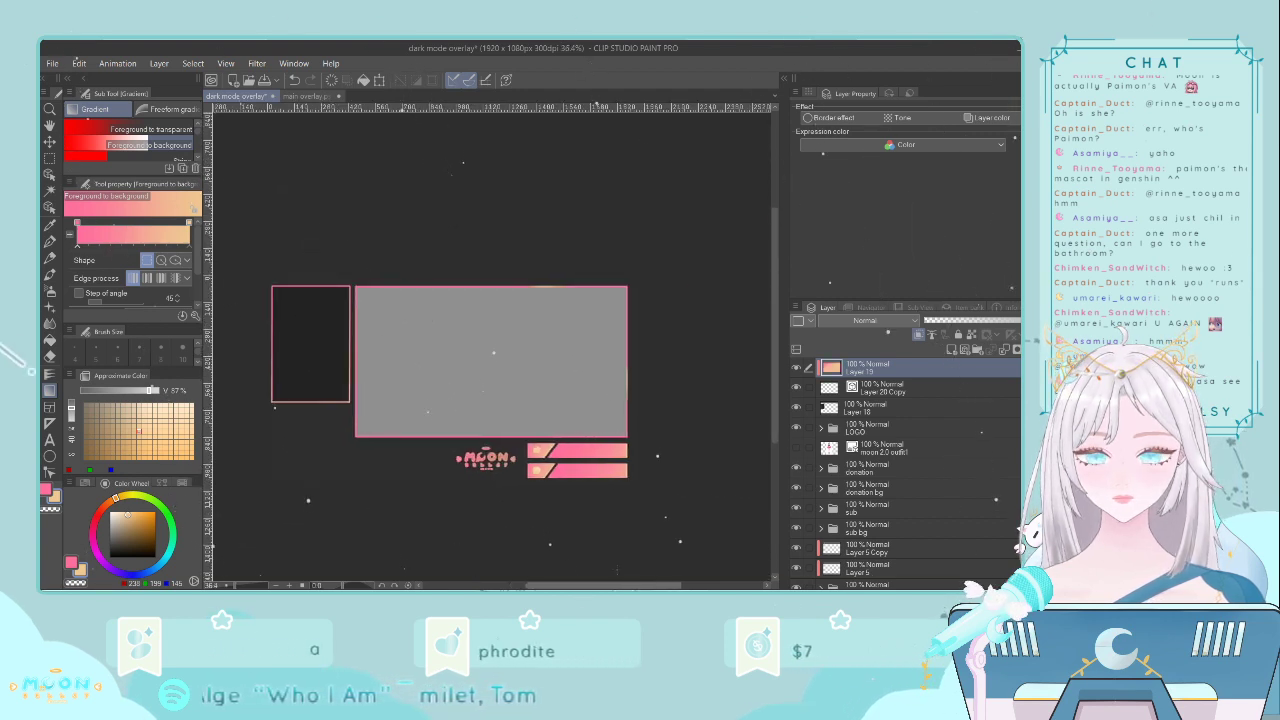
scroll(560, 514, "down", 1)
left_click_drag(280, 298, 535, 541)
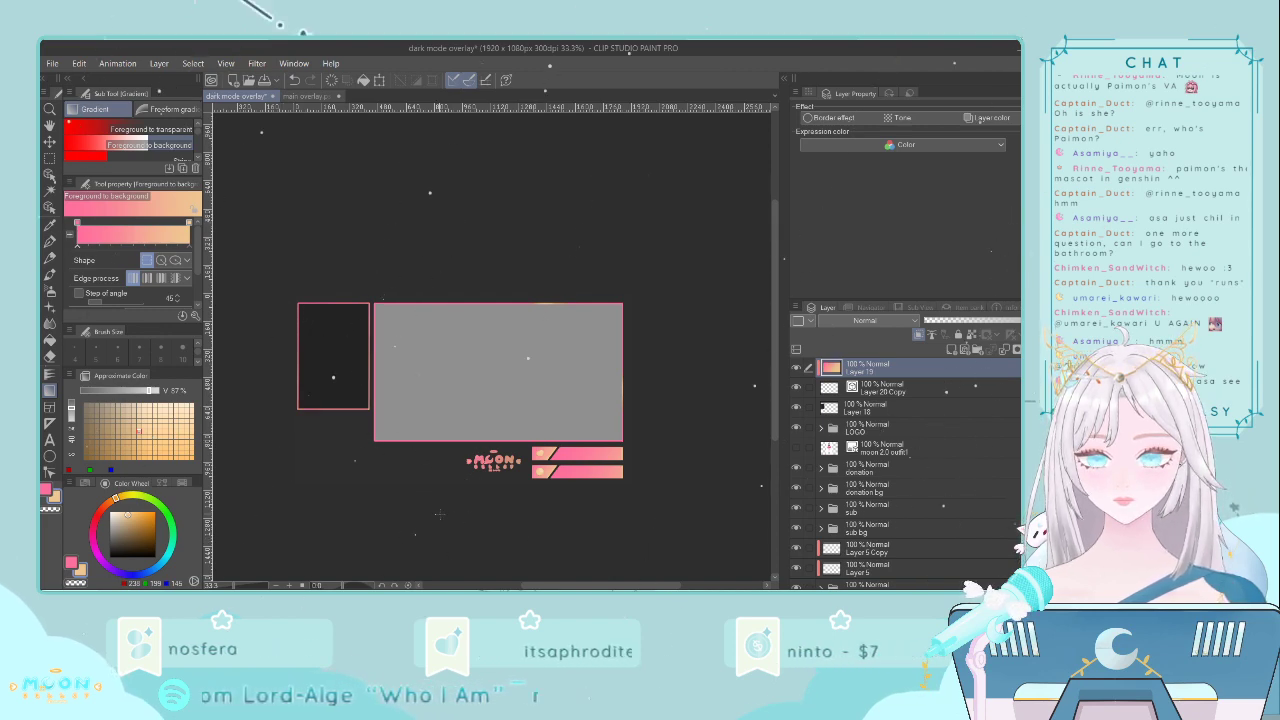
scroll(439, 514, "up", 3)
scroll(439, 514, "down", 2)
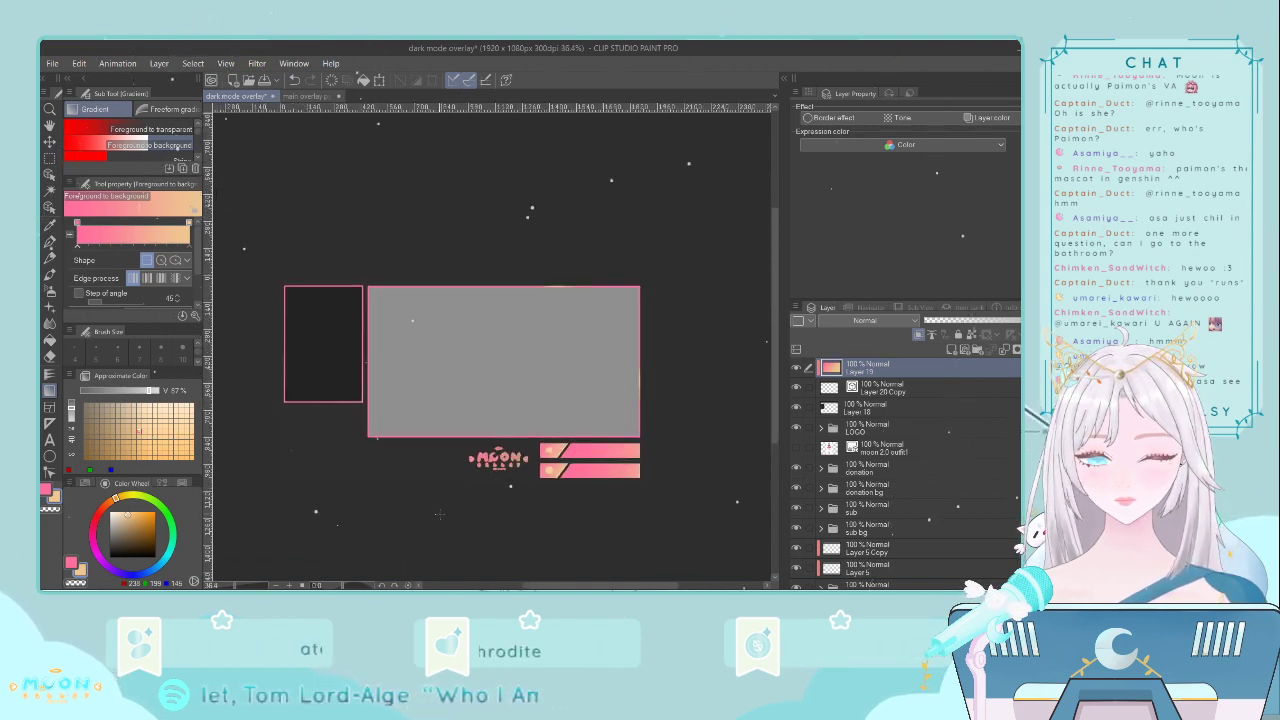
mouse_move(598, 586)
left_mouse_down()
mouse_move(583, 586)
mouse_move(596, 587)
left_mouse_up()
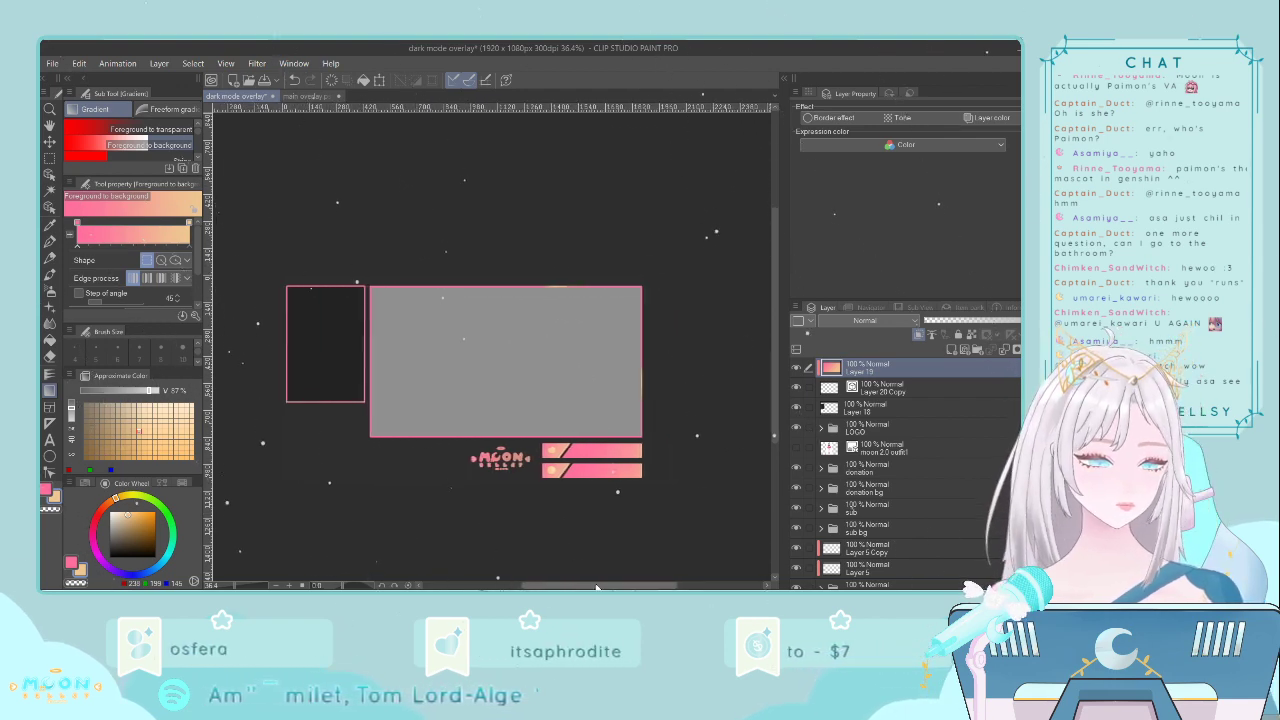
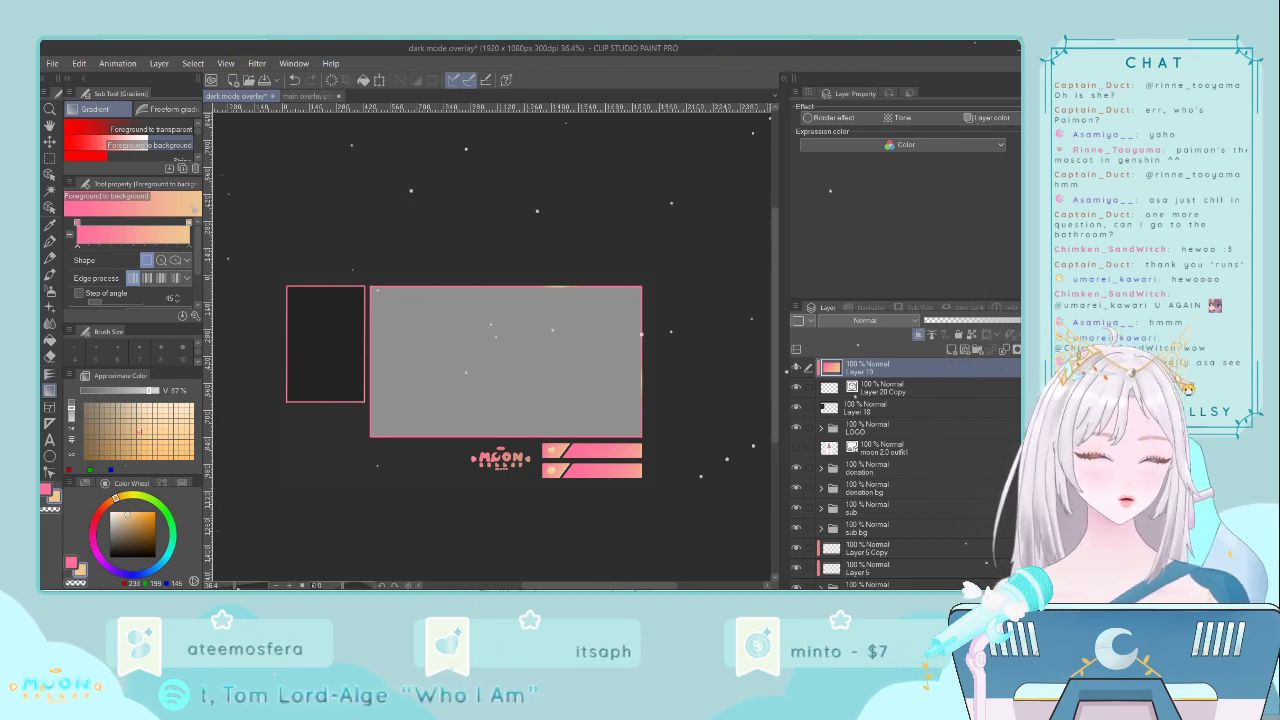
left_click_drag(599, 585, 568, 585)
scroll(456, 402, "up", 2)
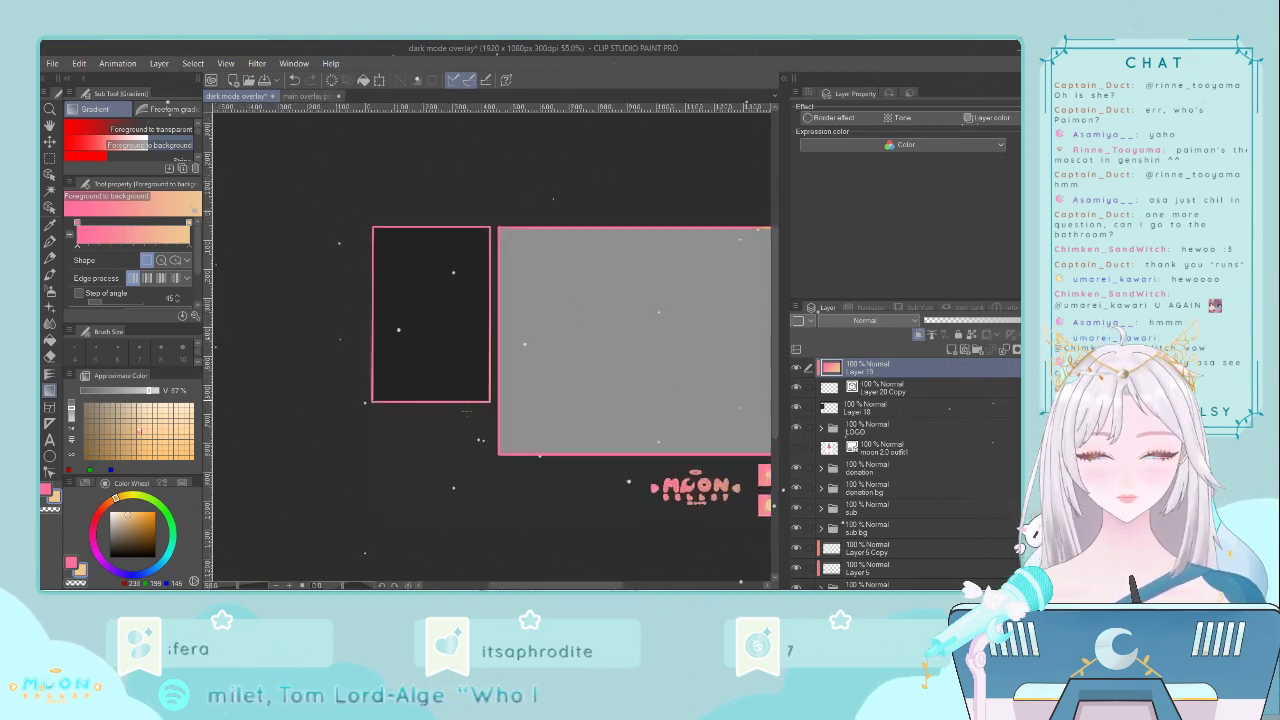
- Add a new raster layer directly above Layer 18, which holds the dark panel
scroll(466, 410, "up", 3)
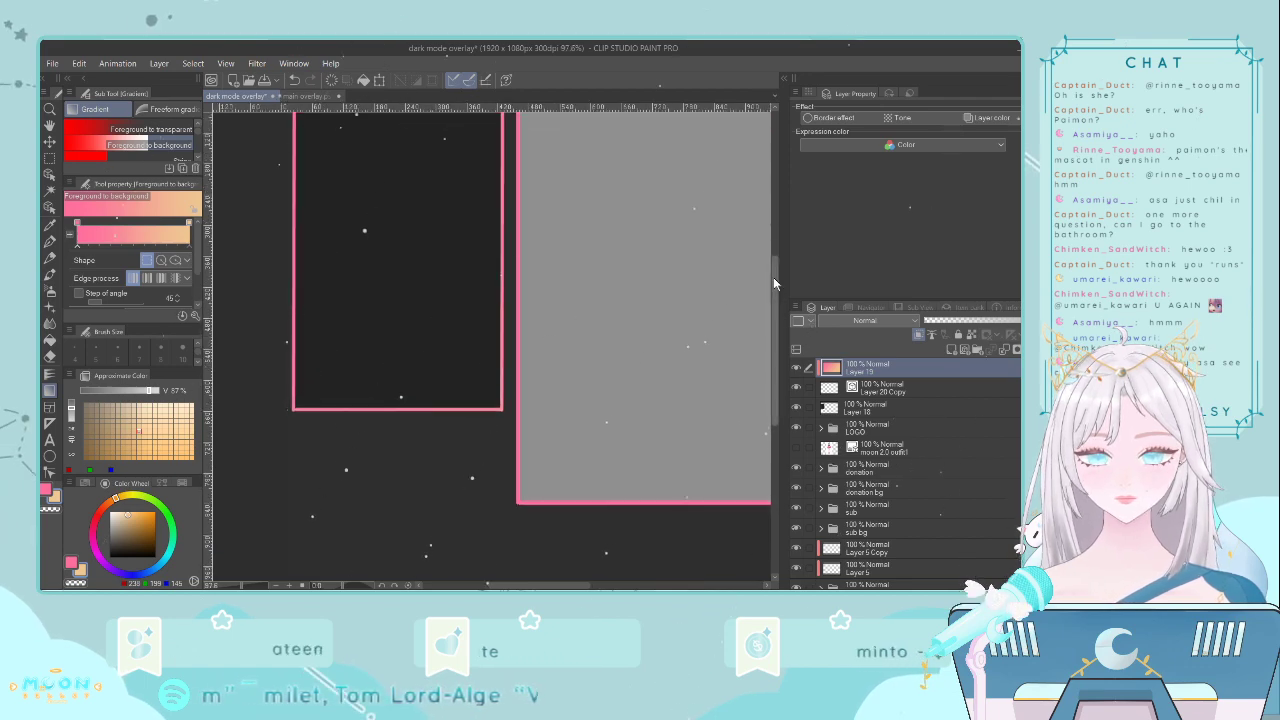
left_click_drag(774, 274, 775, 242)
scroll(297, 214, "up", 2)
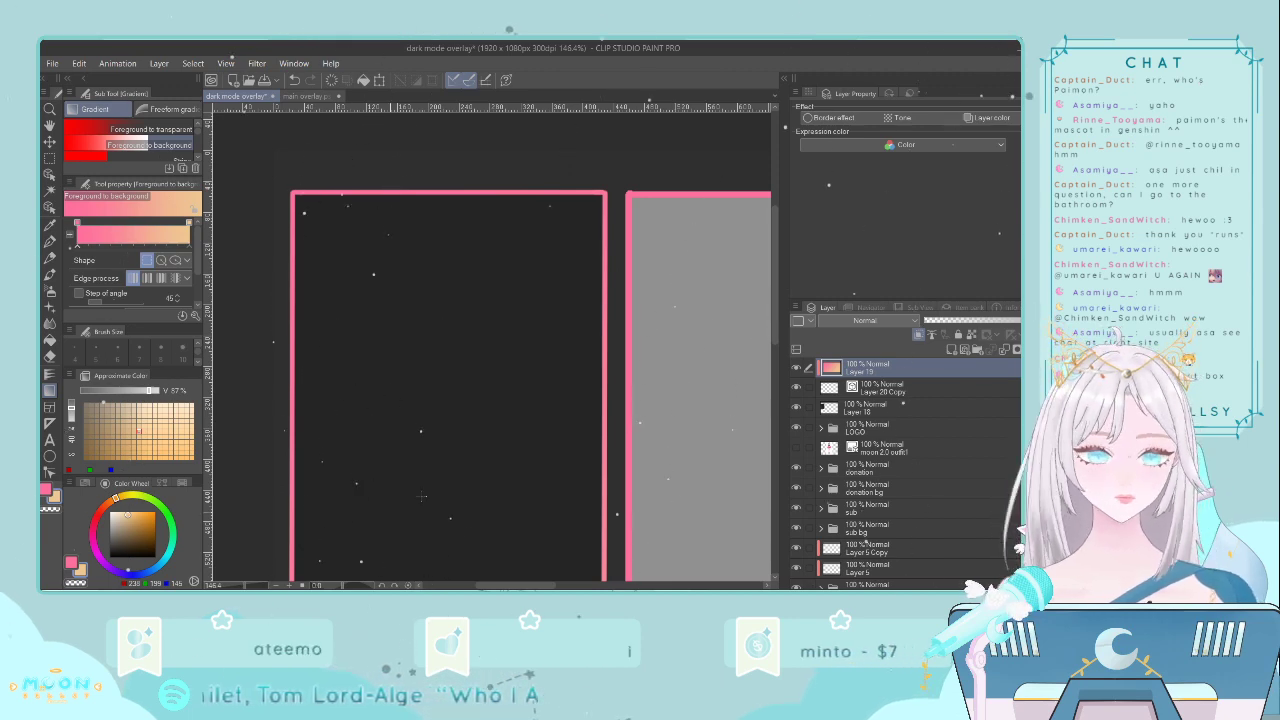
left_click_drag(539, 428, 600, 426)
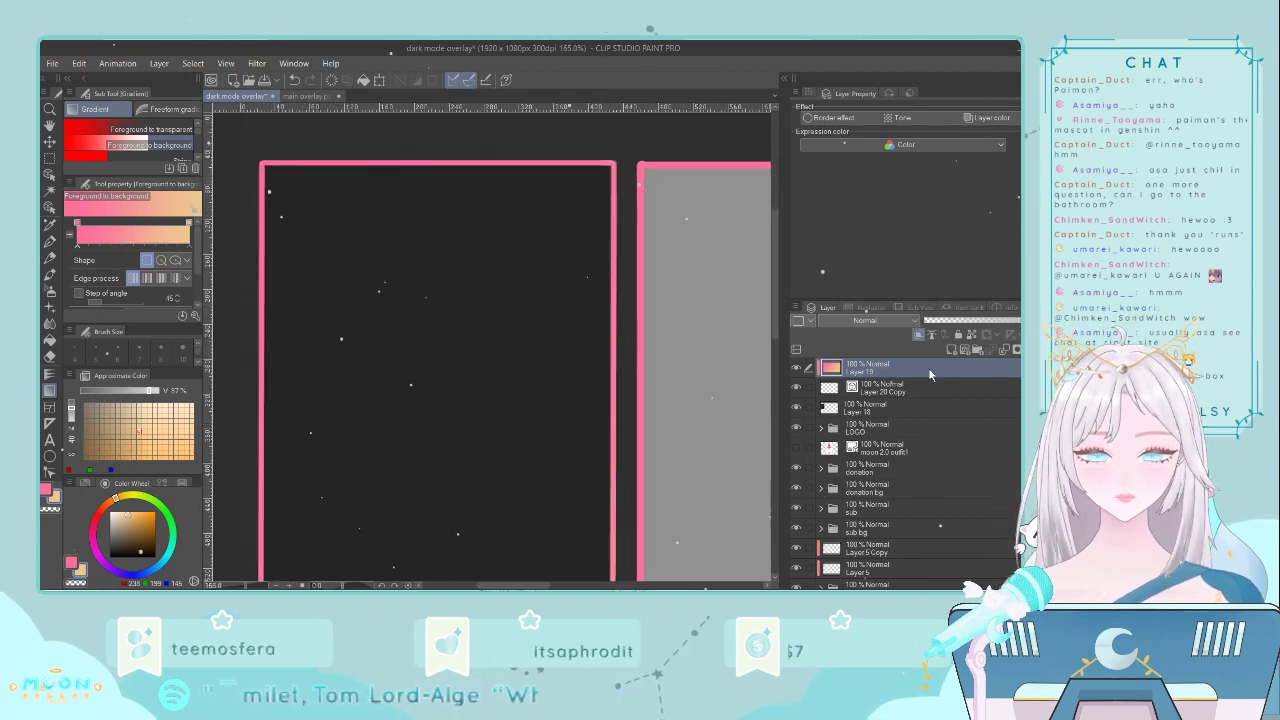
left_click(900, 410)
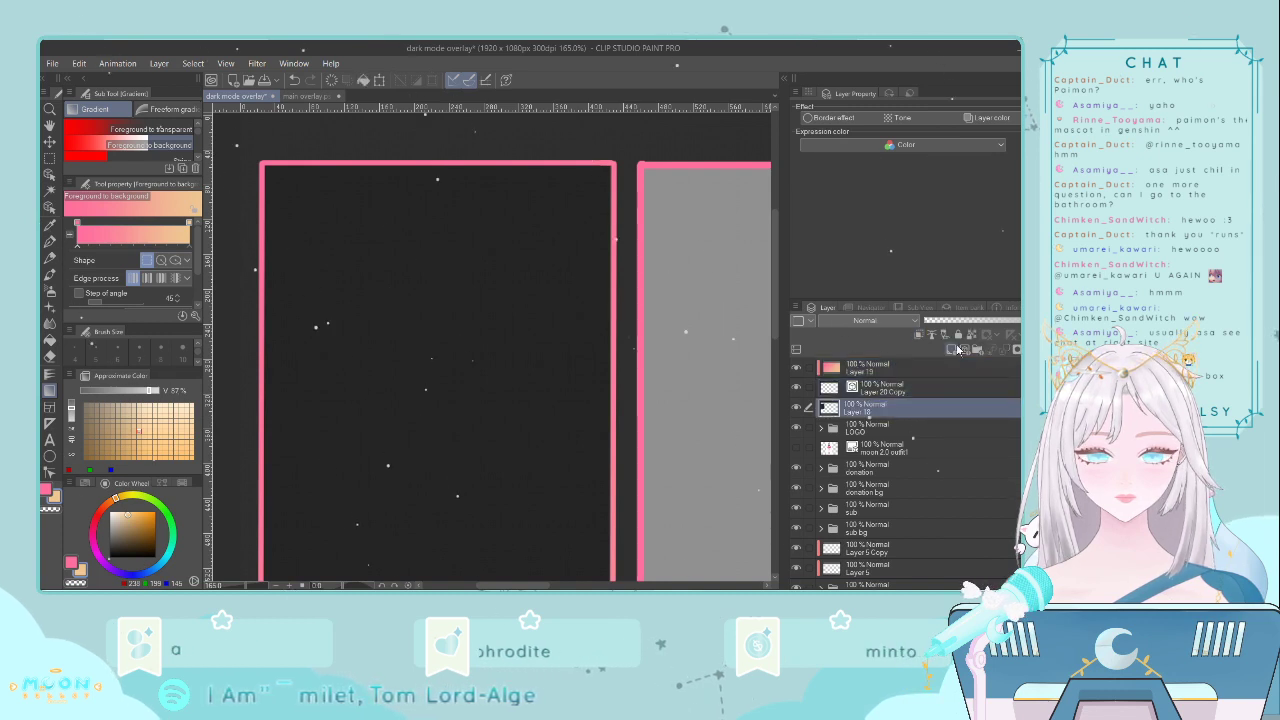
key("ctrl+shift+n")
- Turn off the fixed aspect ratio and fill a rectangular selection across the top of the dark panel with medium gray
left_click(49, 160)
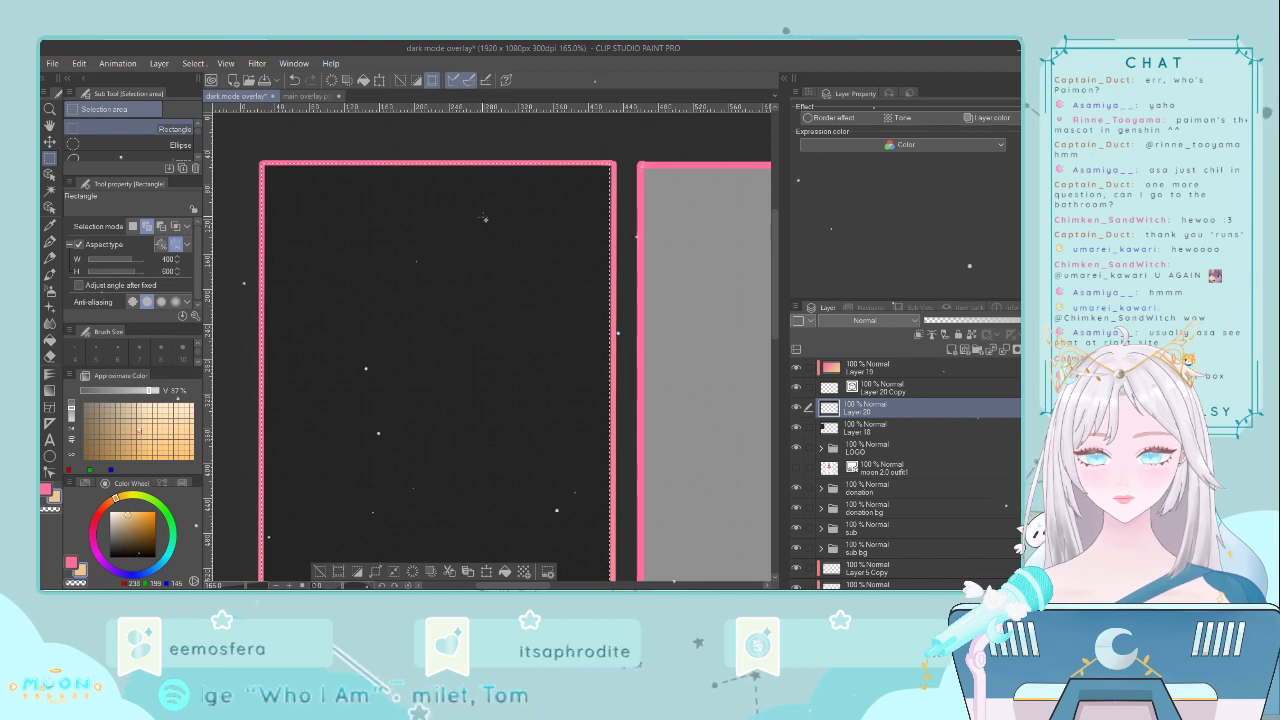
key("ctrl+d")
left_click(78, 245)
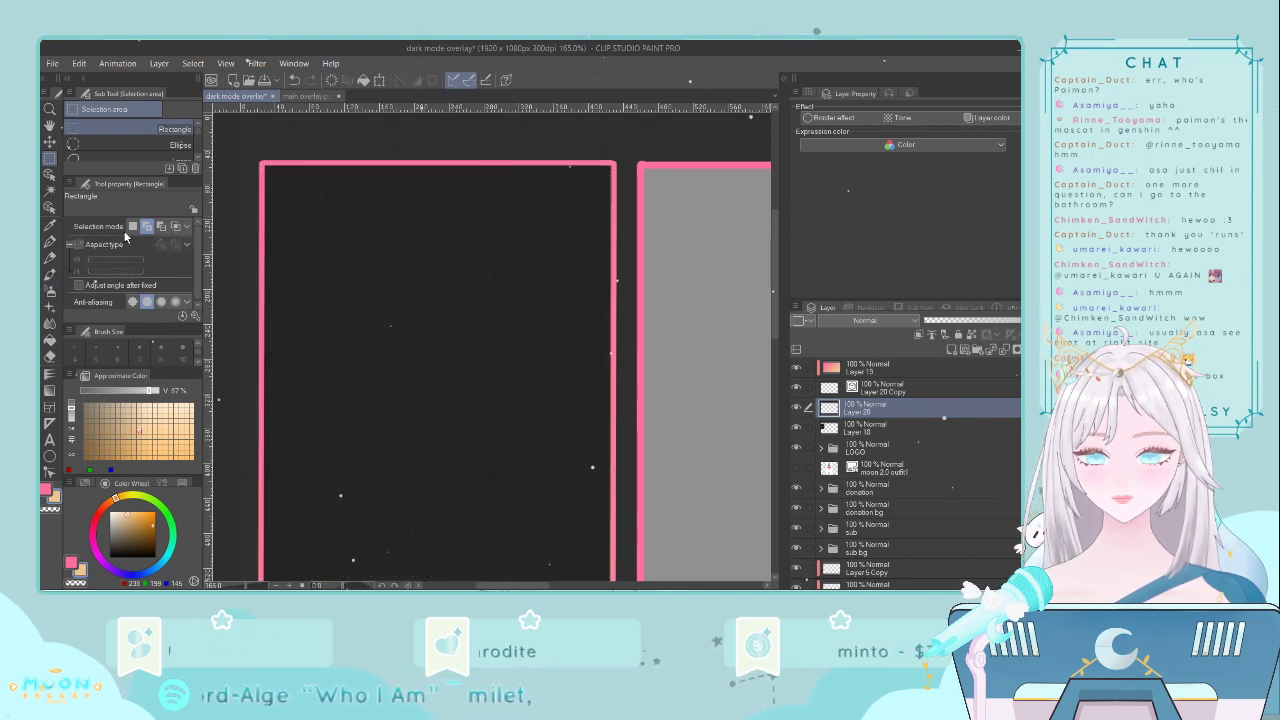
left_click_drag(285, 184, 610, 242)
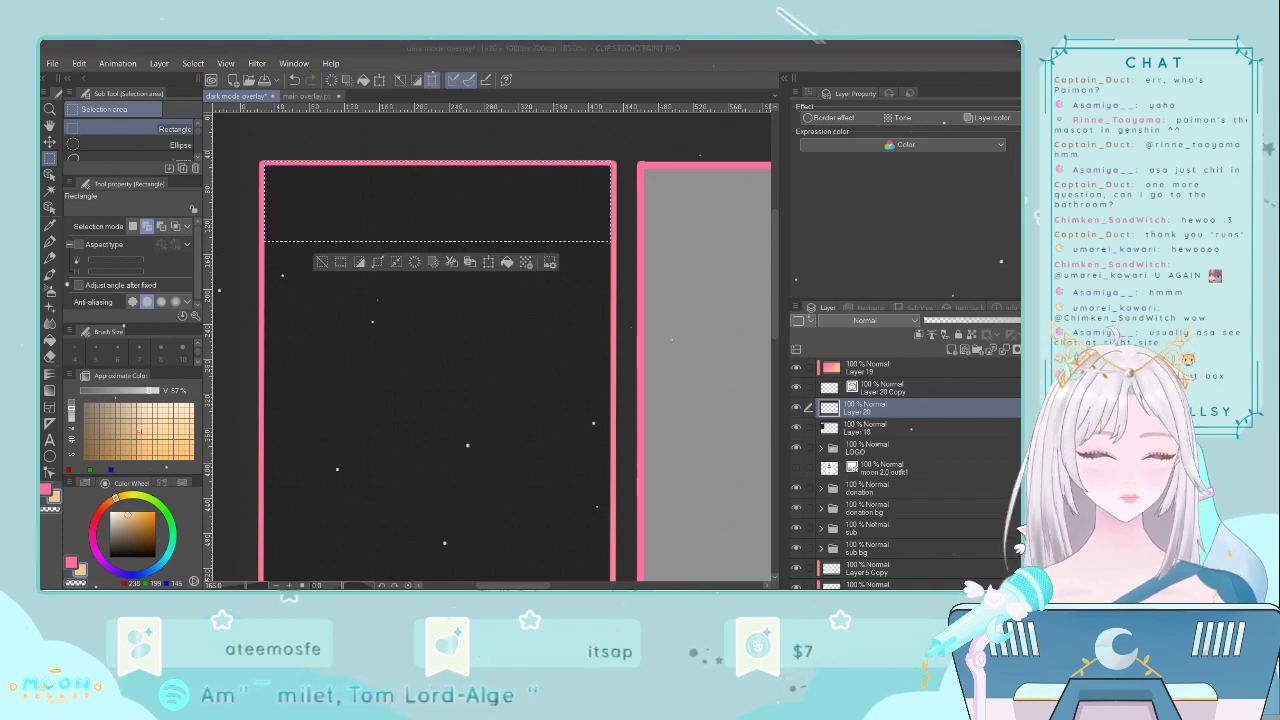
left_click(379, 367)
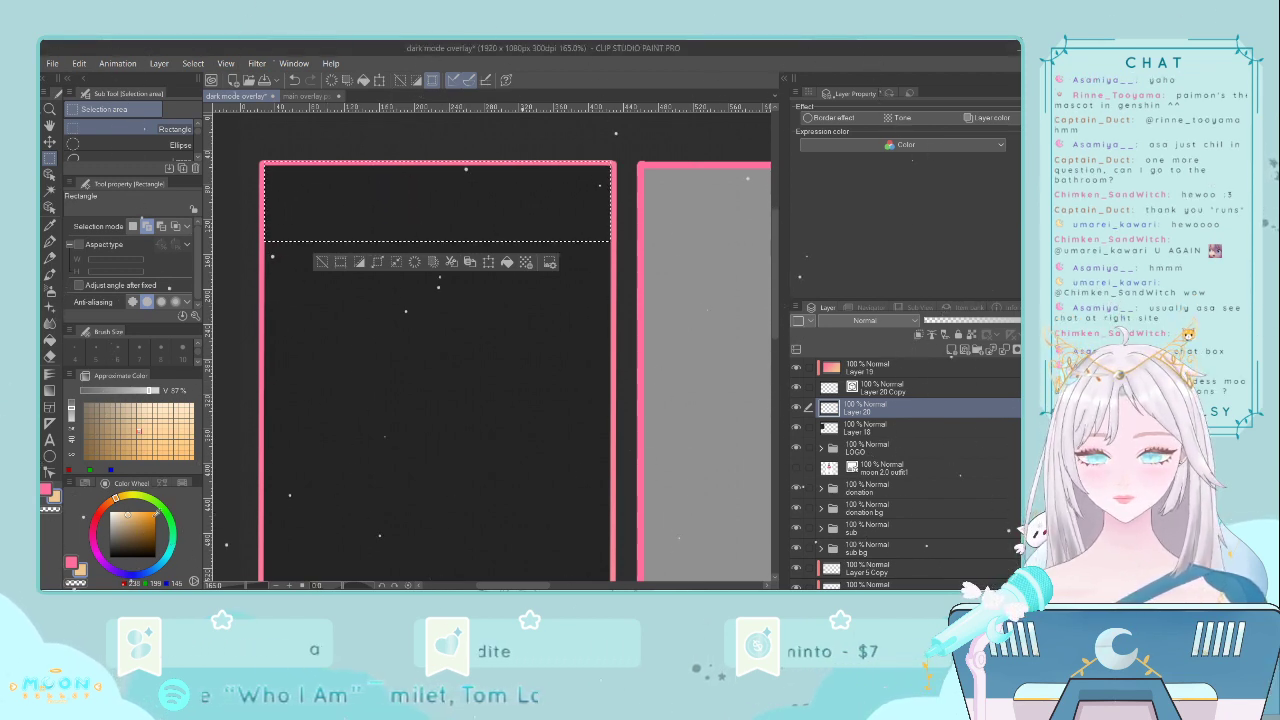
left_click(49, 226)
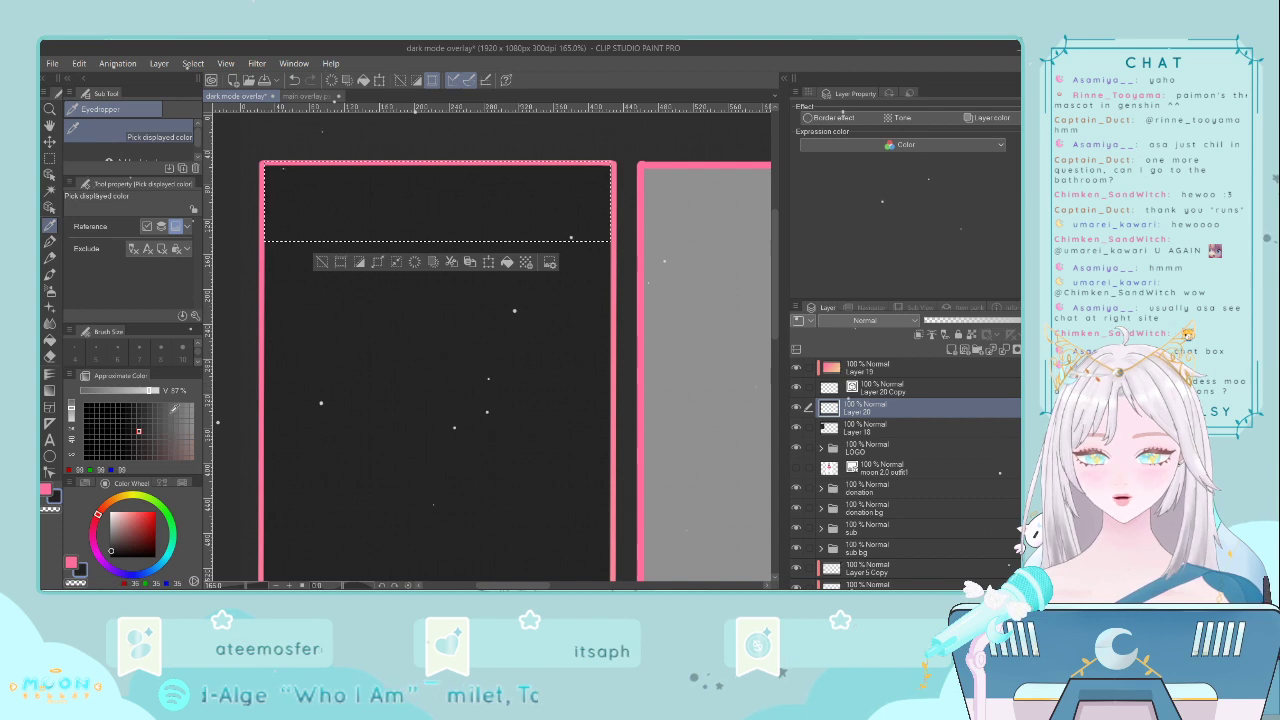
left_click(170, 410)
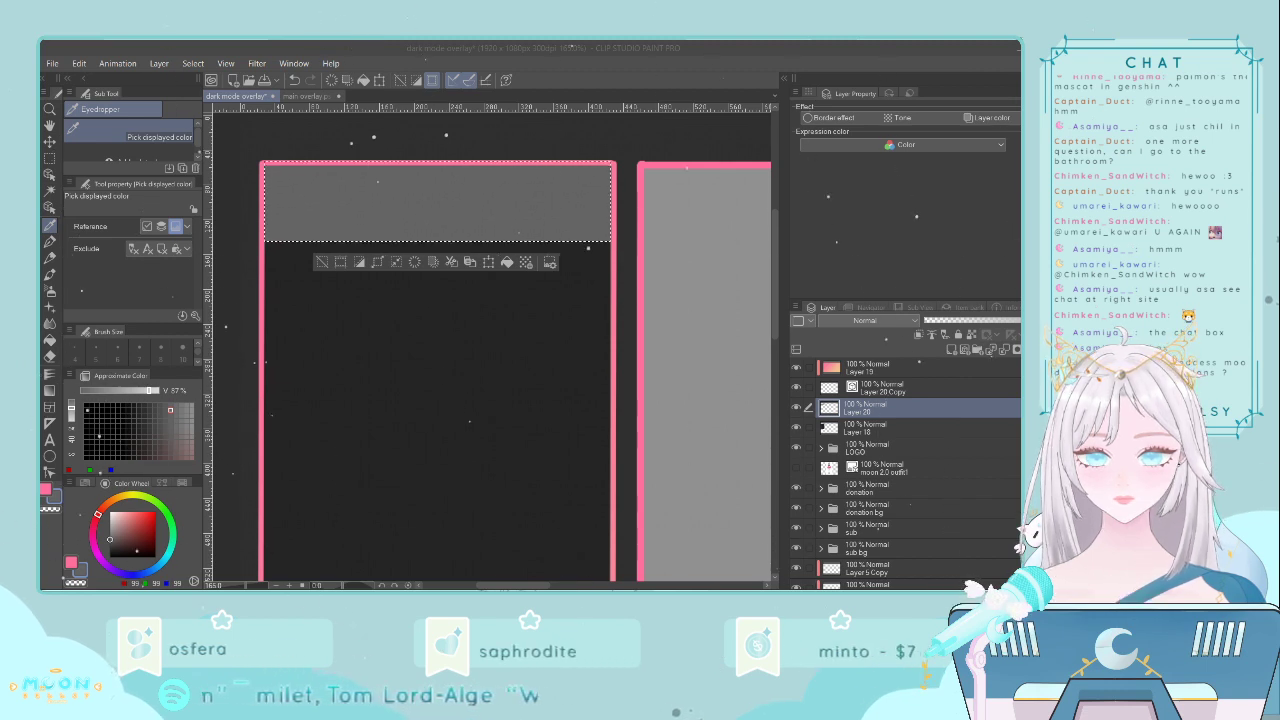
- Open the reference image chats_dark__4x.png and examine the header of the right-hand phone
key("alt+Tab")
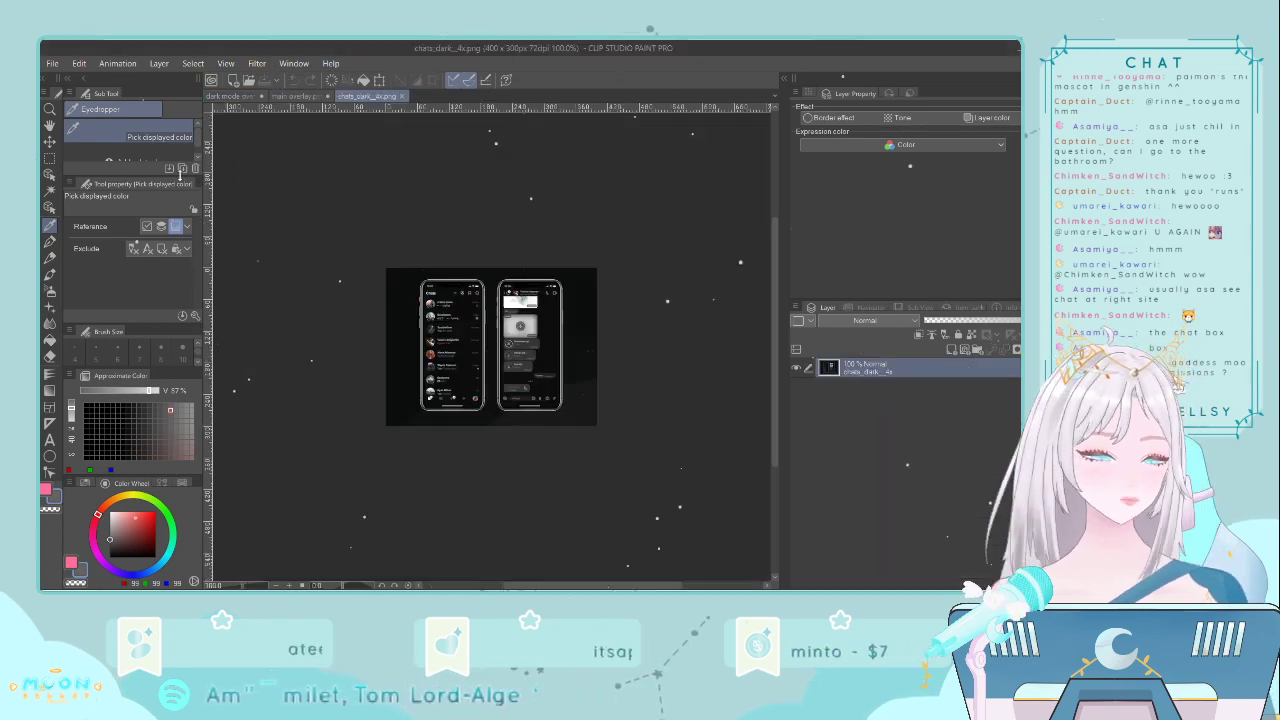
scroll(553, 287, "up", 2)
scroll(540, 307, "up", 4)
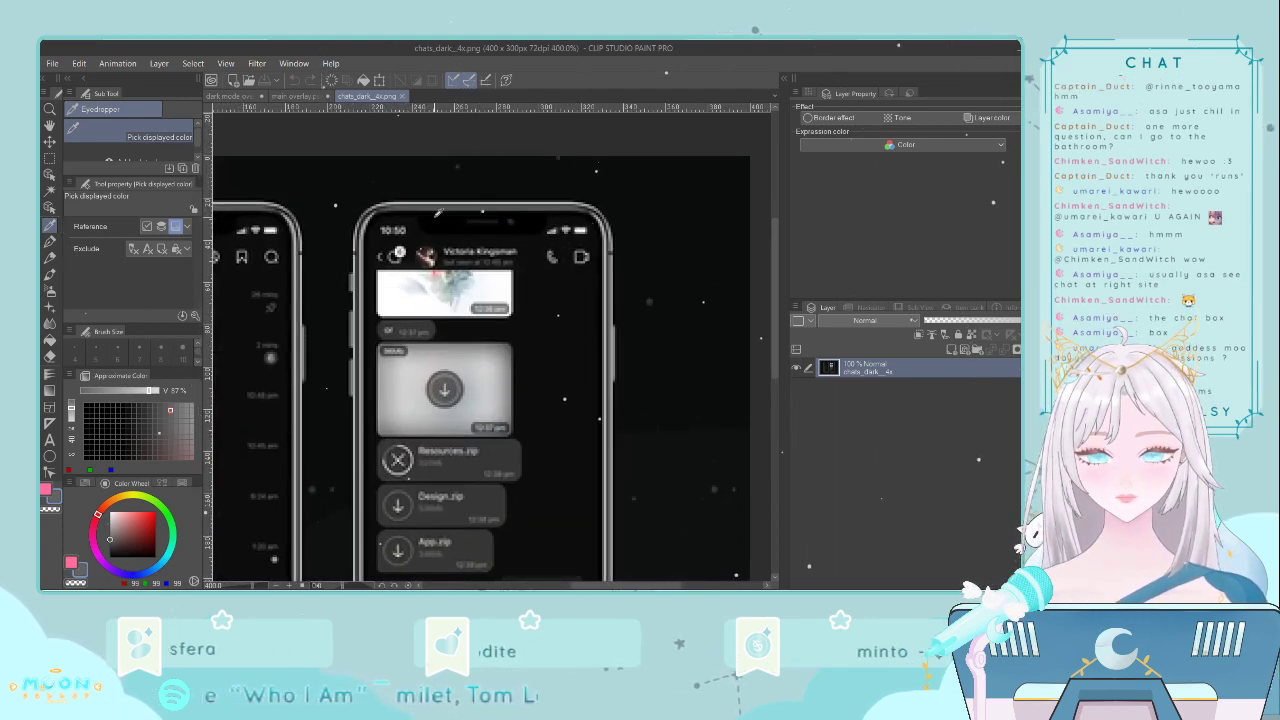
- Close the main overlay document, then clear the gray header strip and its selection in the dark mode overlay
left_click(293, 96)
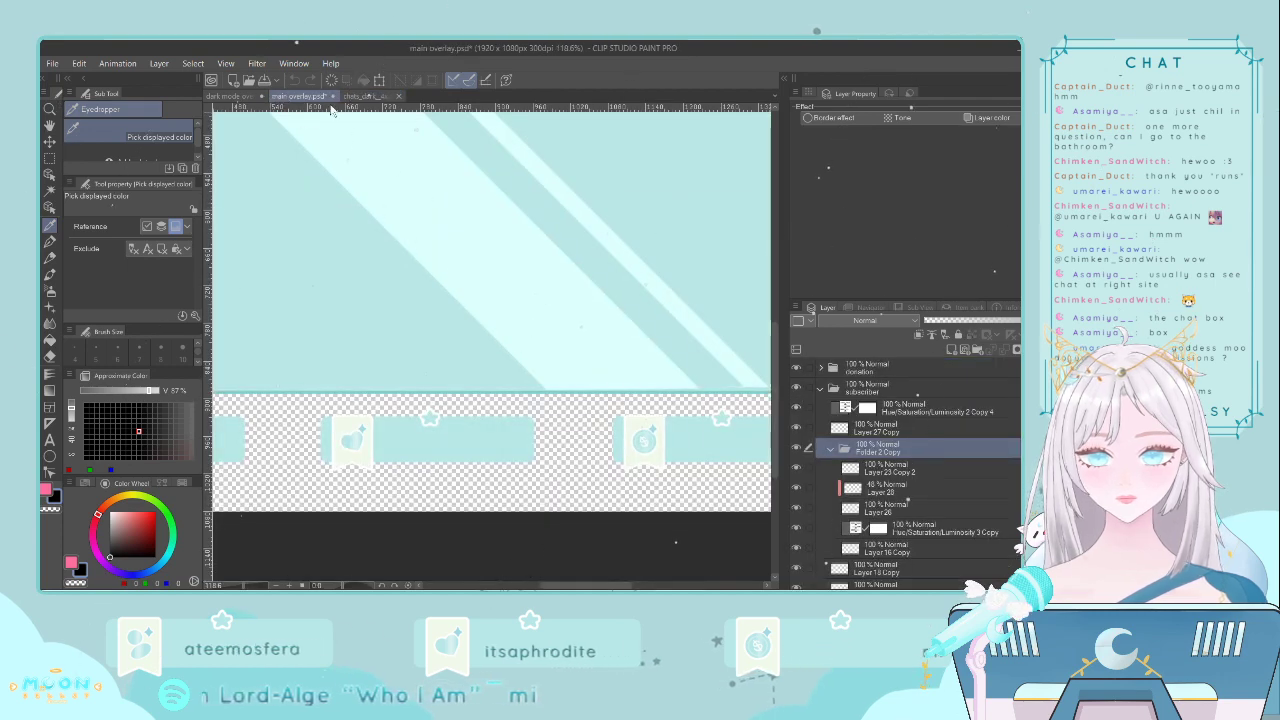
key("ctrl+w")
left_click(236, 97)
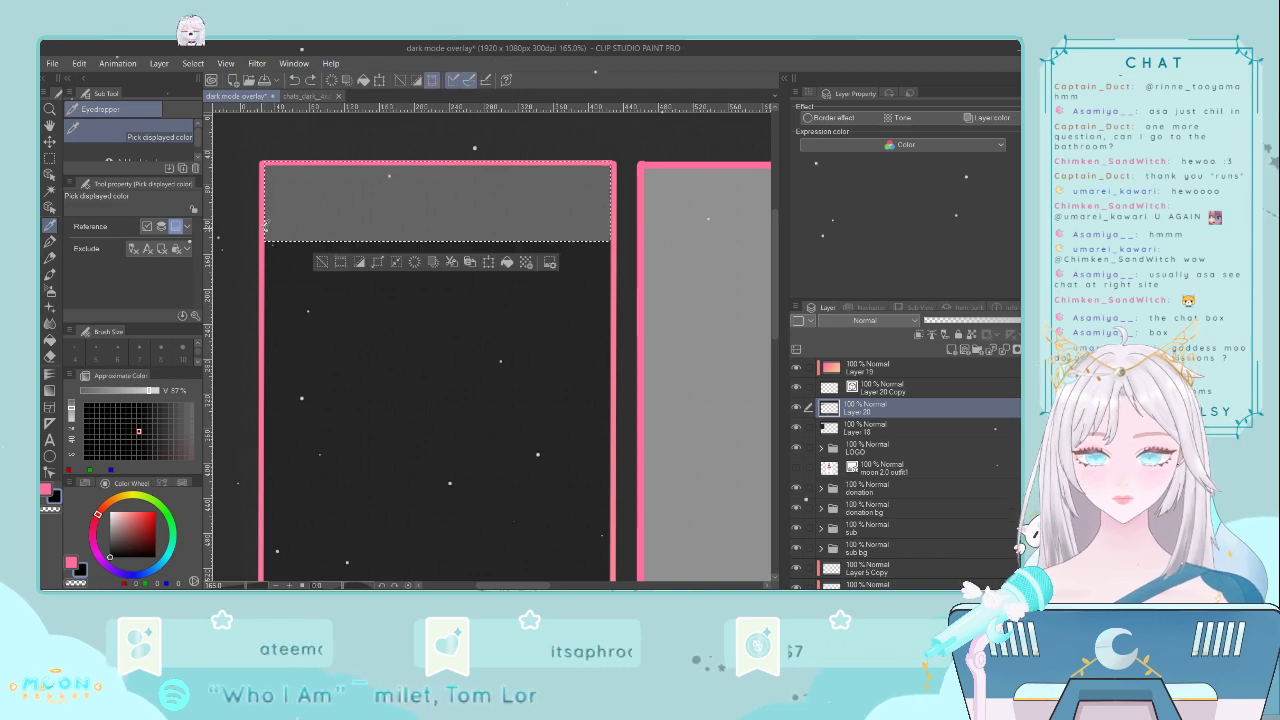
left_click(467, 263)
key("ctrl+d")
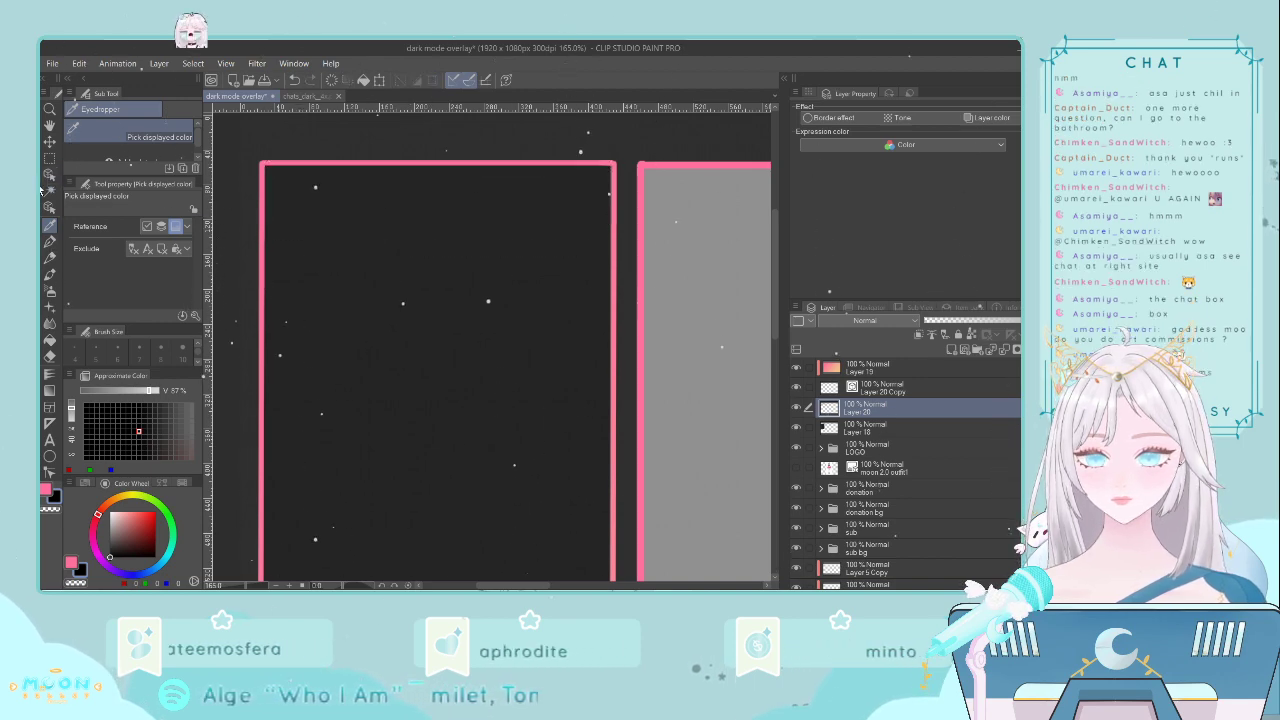
- Switch to the G-pen, undo the black test stroke, and set the brush size to 4
left_click(49, 241)
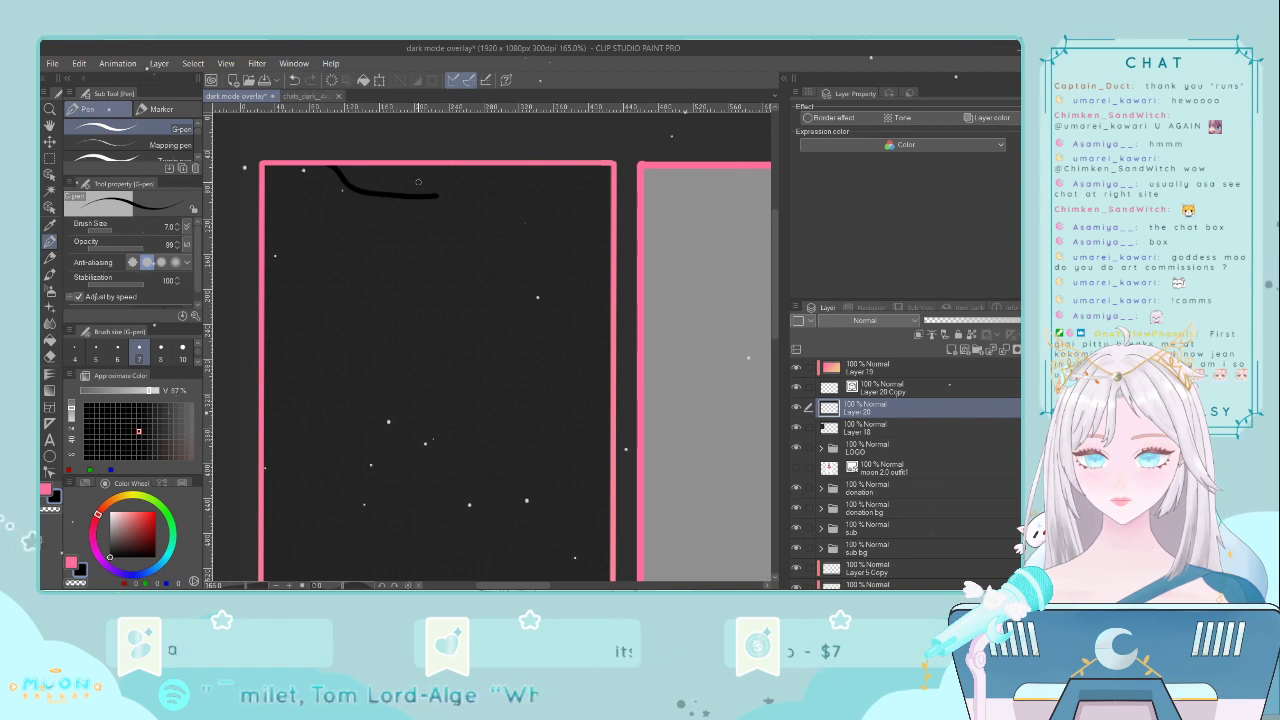
key("ctrl+z")
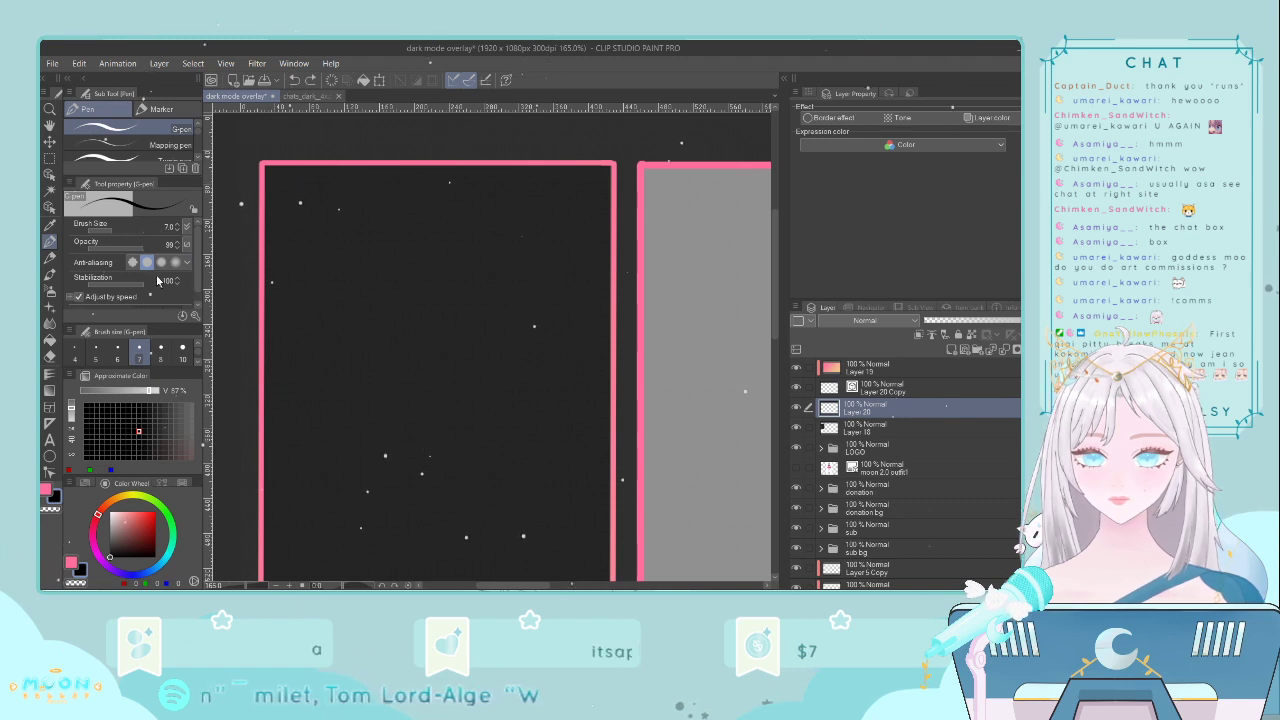
left_click(74, 347)
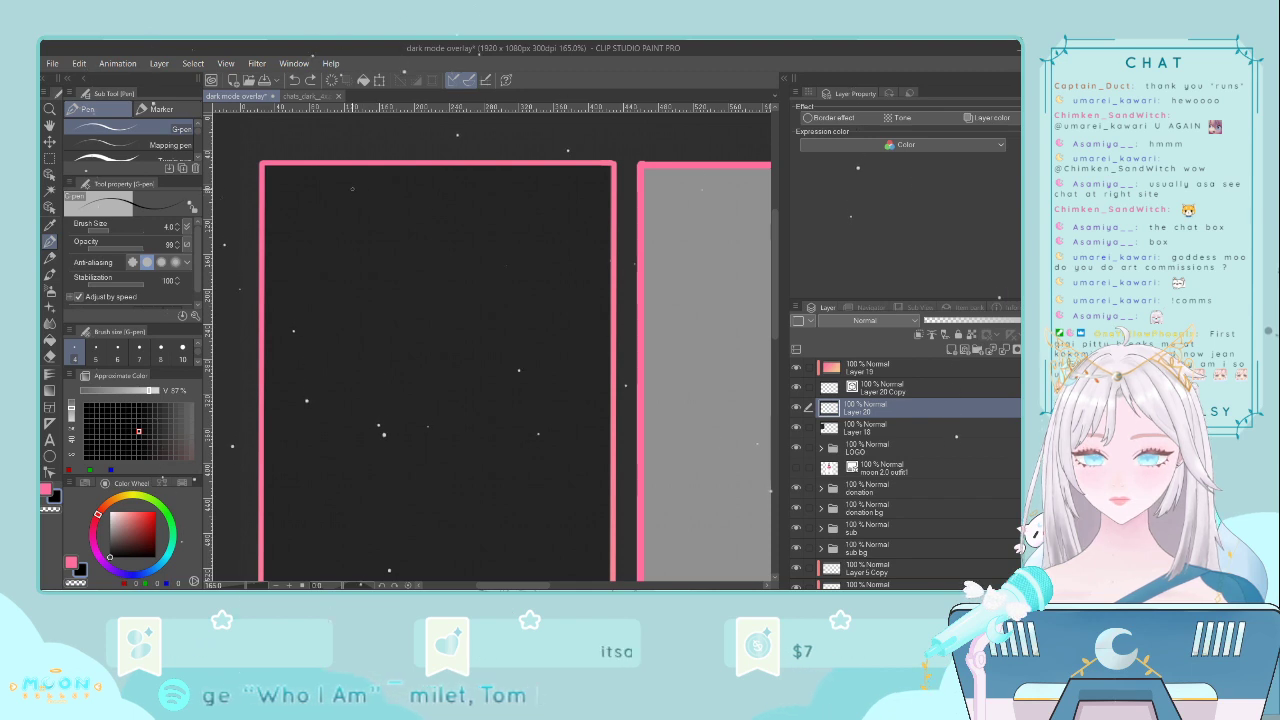
- Try a straight horizontal black line near the top of the dark panel on the raster layer and undo it
left_click_drag(352, 188, 500, 192)
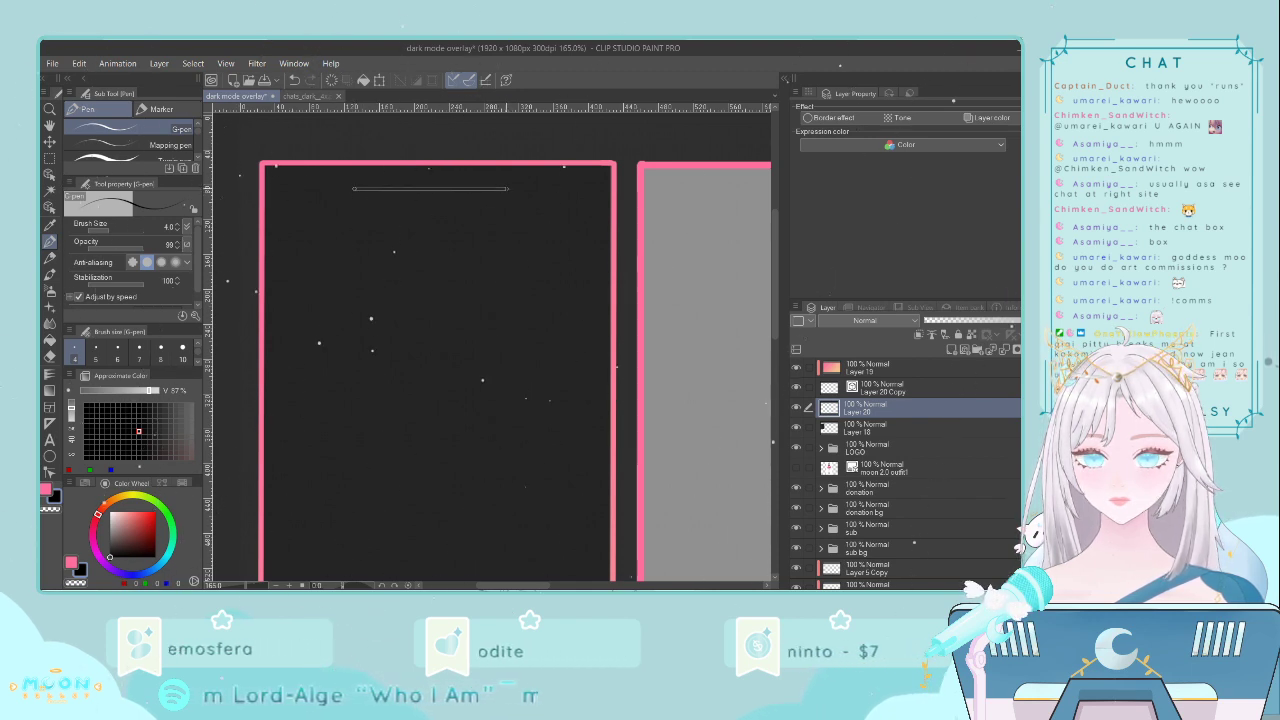
left_click(507, 189, "shift")
key("ctrl+z")
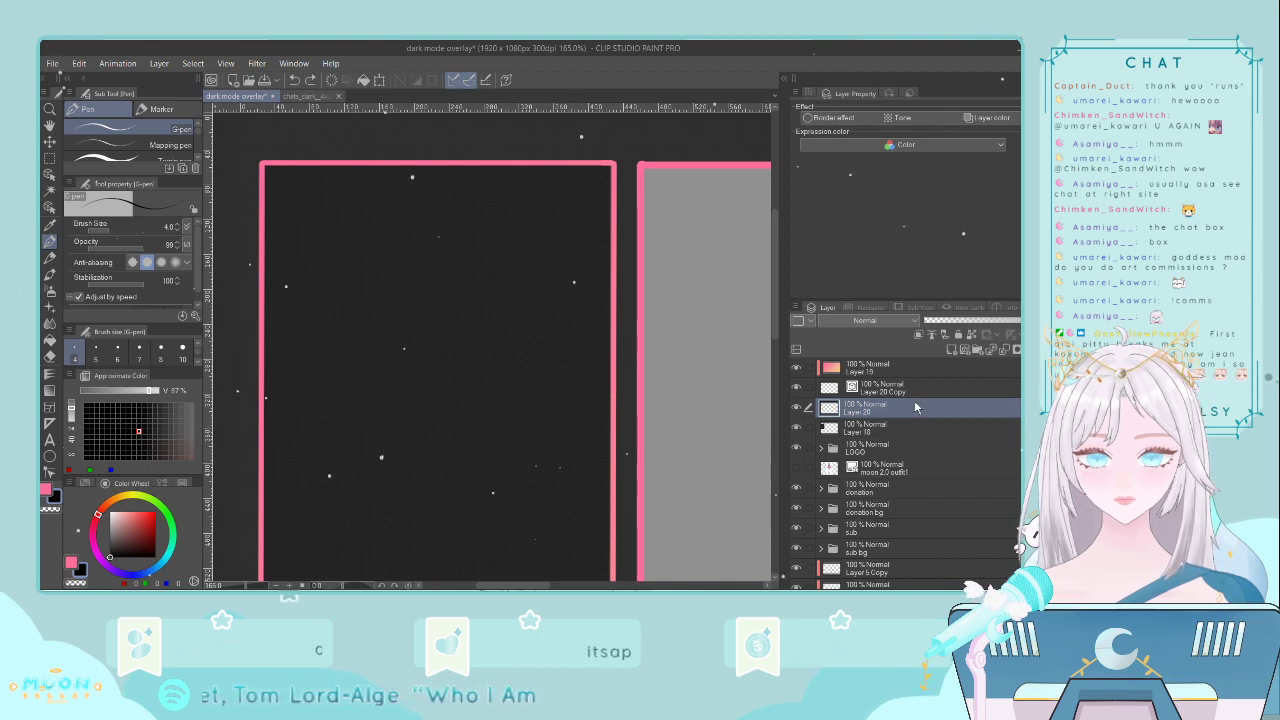
- Add a new vector layer and draw a straight horizontal black line centred just below the dark panel's top border
left_click(964, 349)
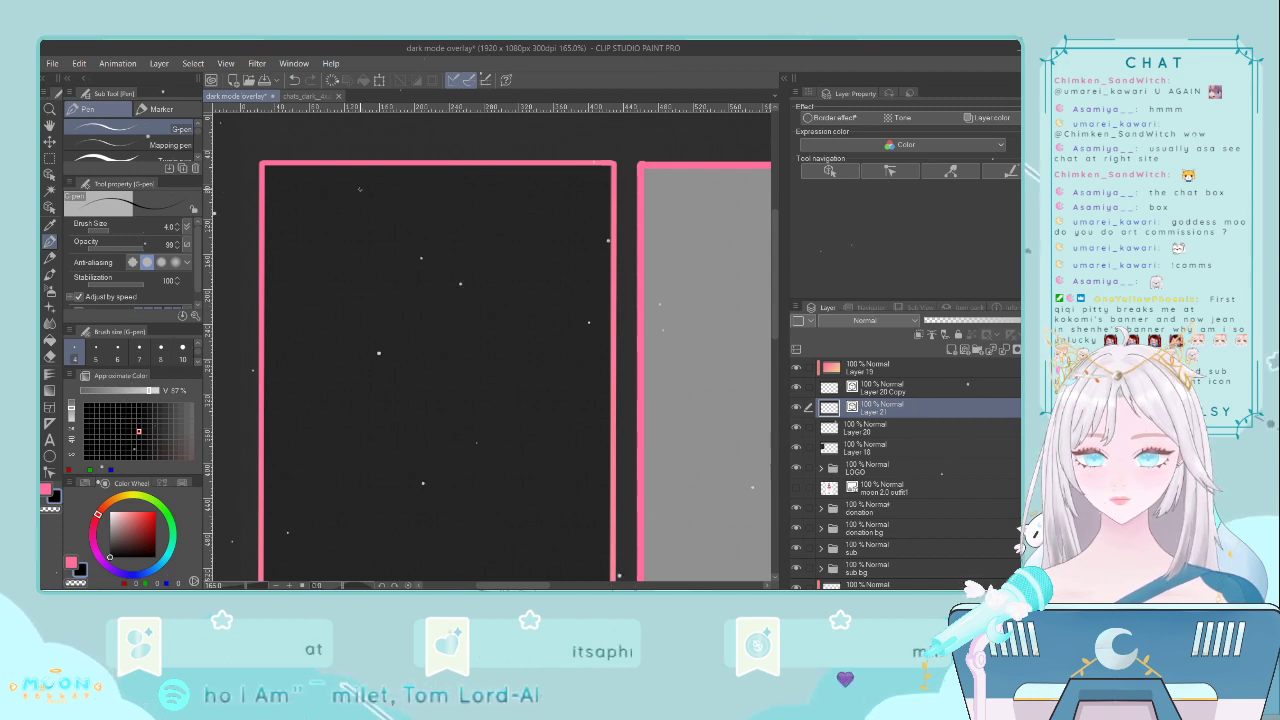
left_click_drag(359, 188, 500, 189)
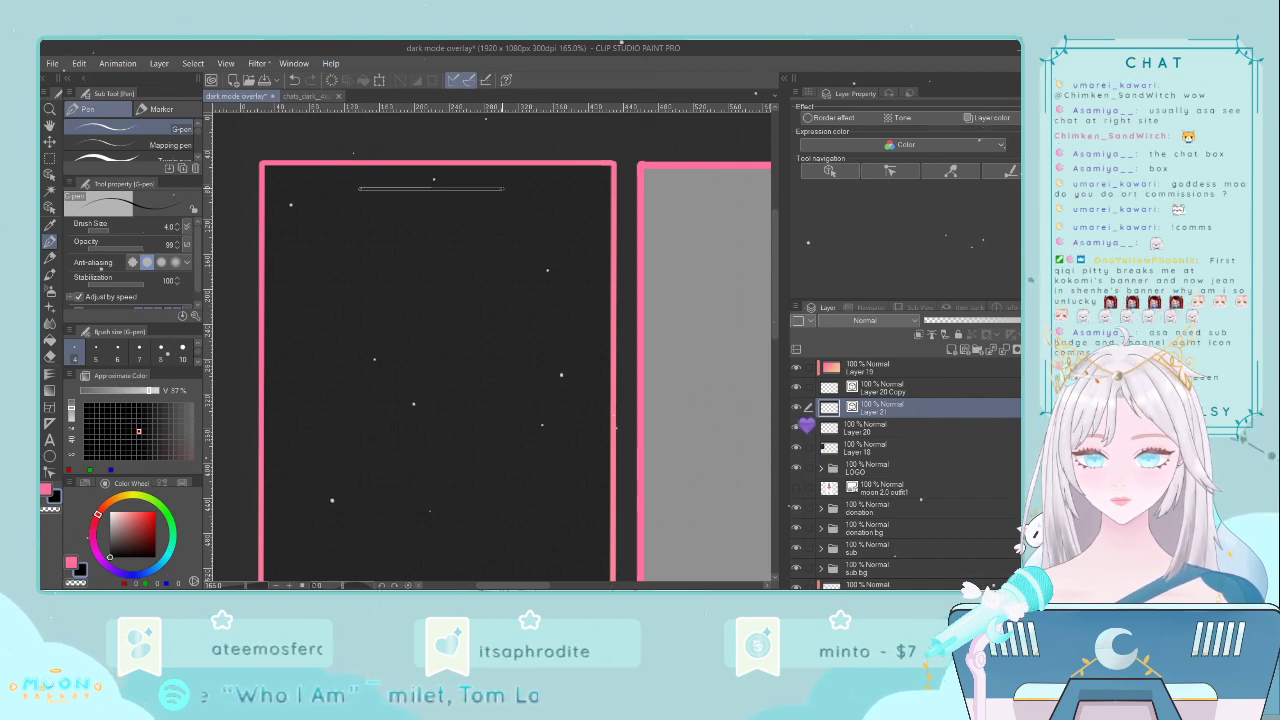
left_click(501, 189, "shift")
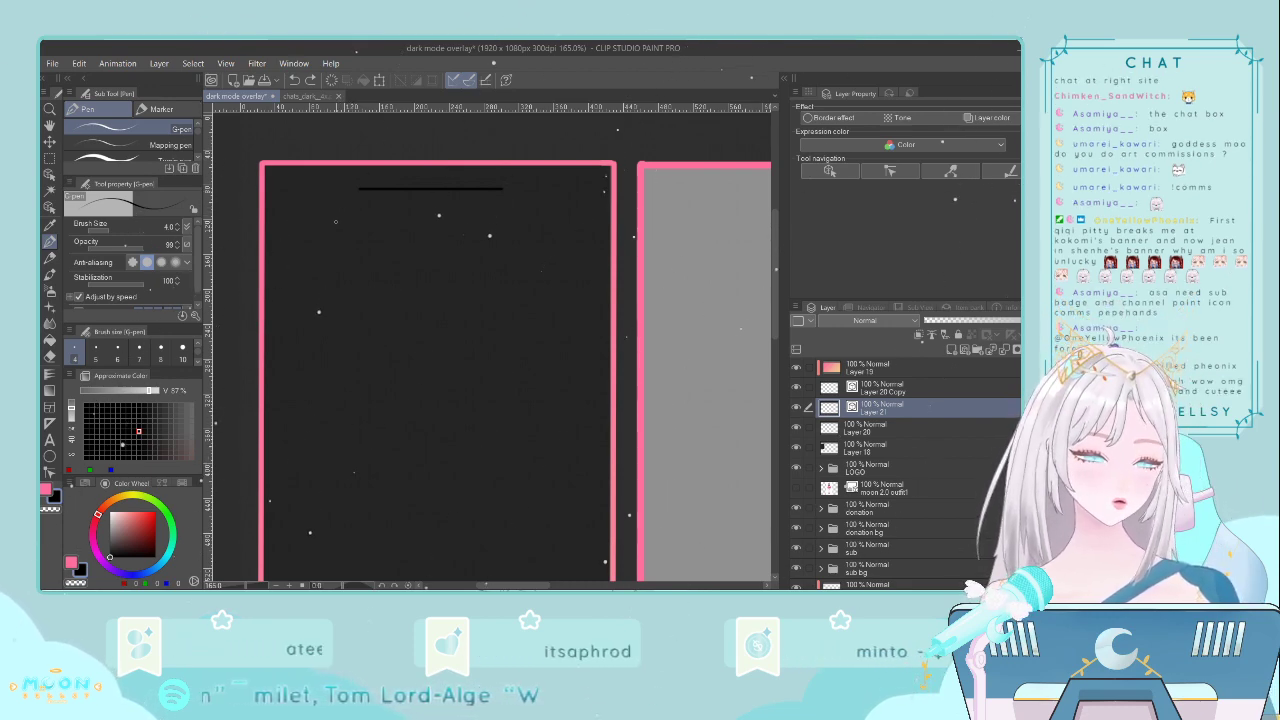
- Check the phone reference and draw a curved black stroke joining the line's left end to the pink top border
scroll(334, 222, "up", 1)
scroll(342, 211, "up", 2)
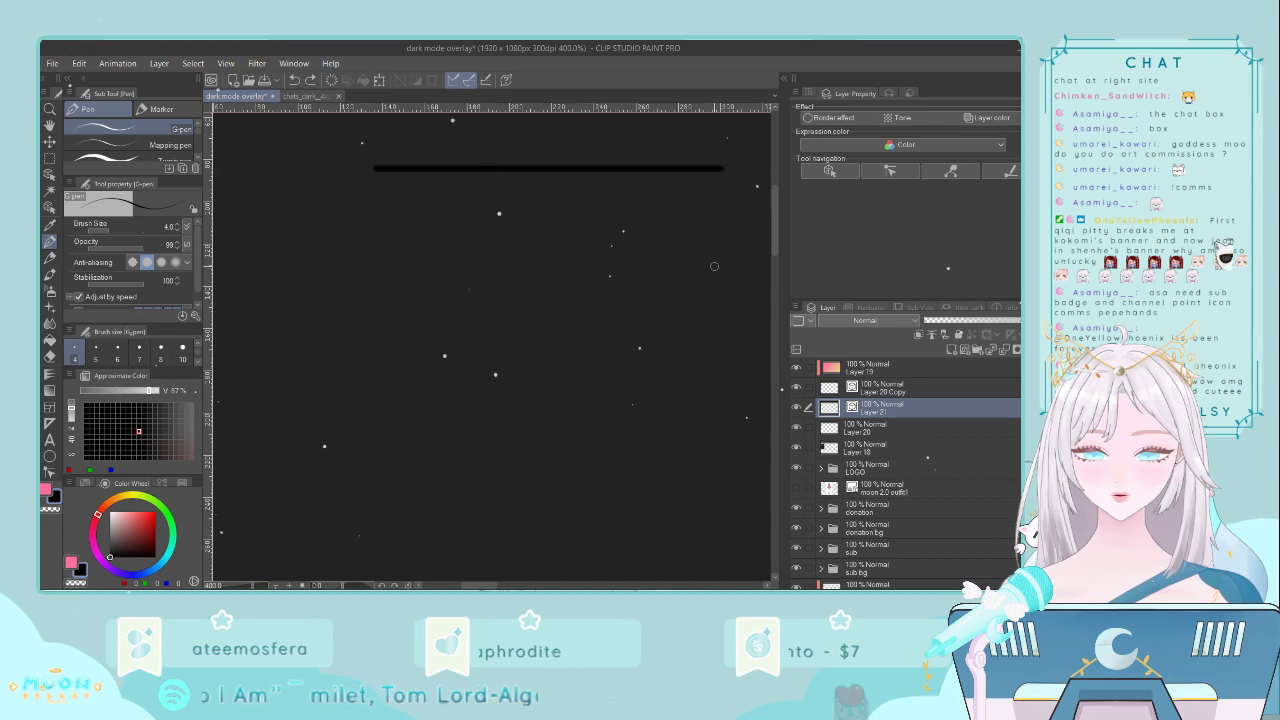
left_click_drag(775, 231, 765, 216)
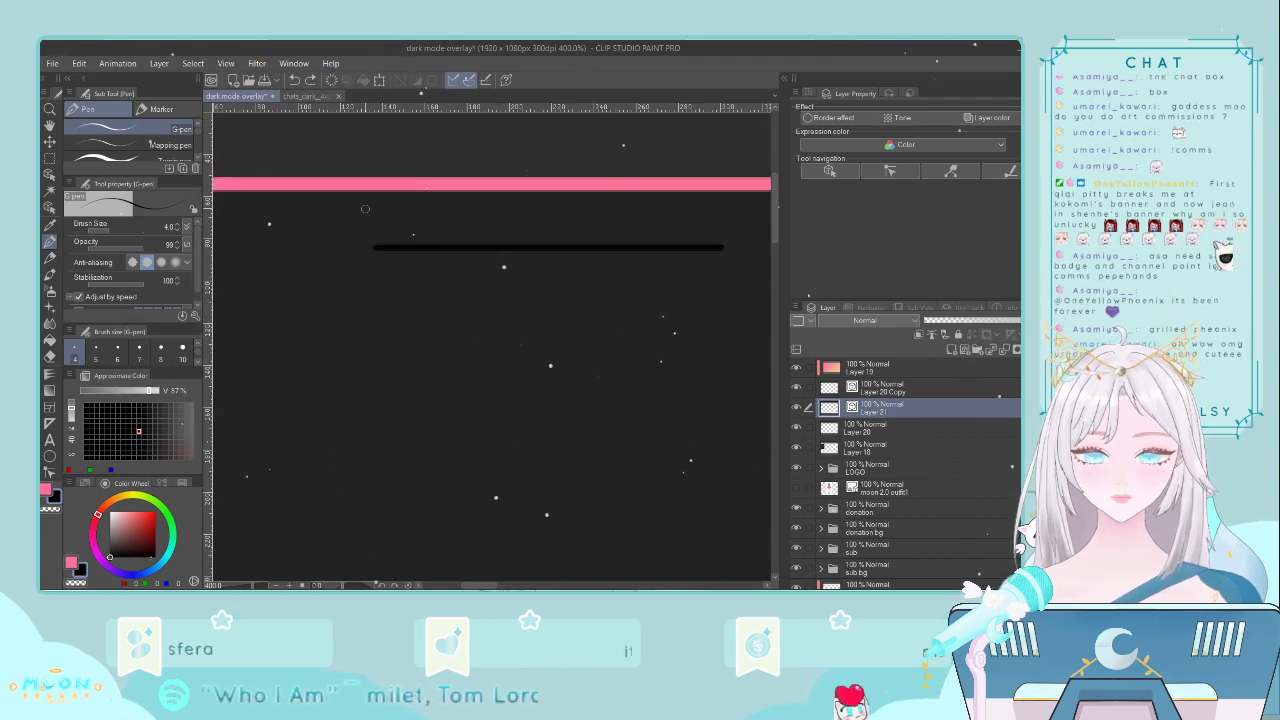
left_click(301, 97)
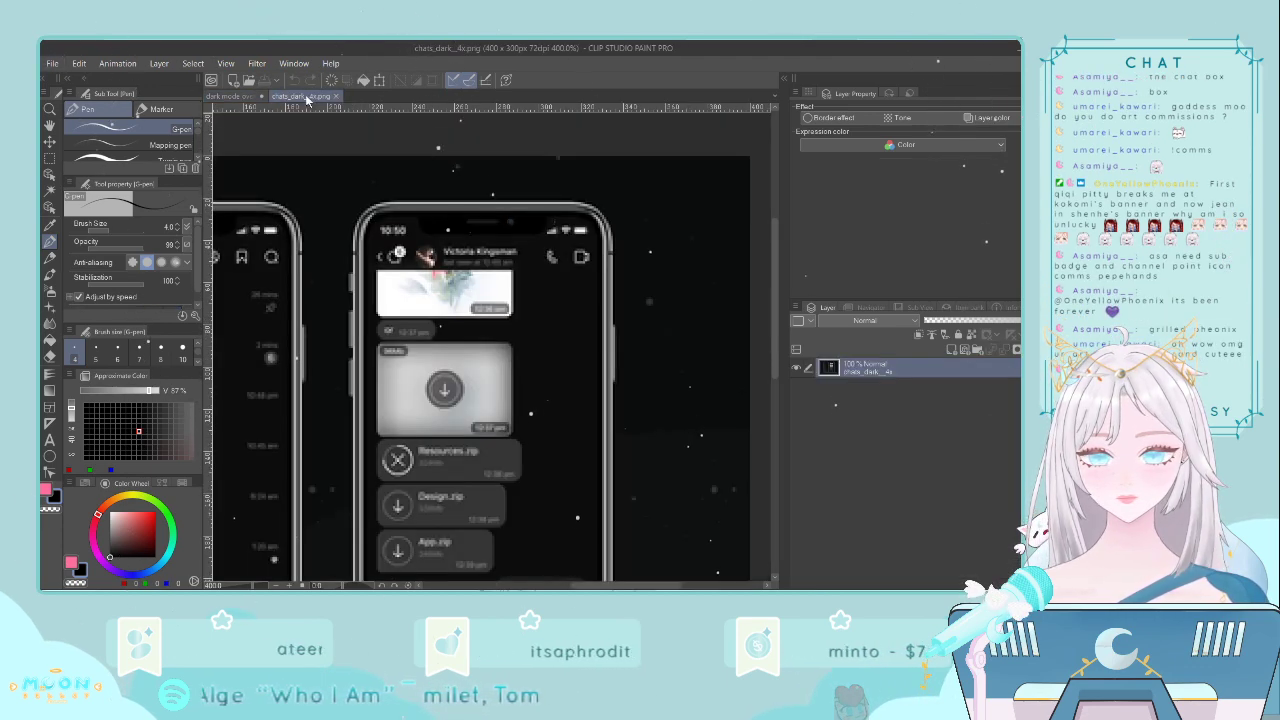
left_click(231, 97)
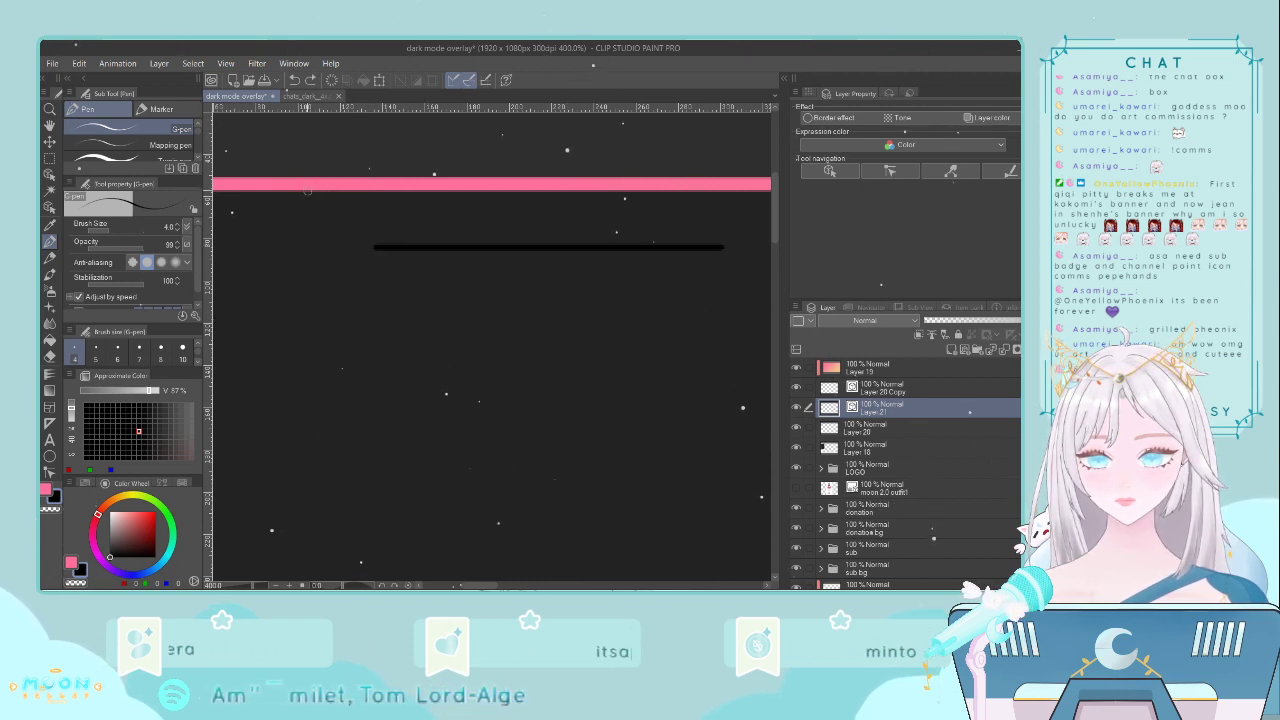
left_click_drag(300, 190, 370, 247)
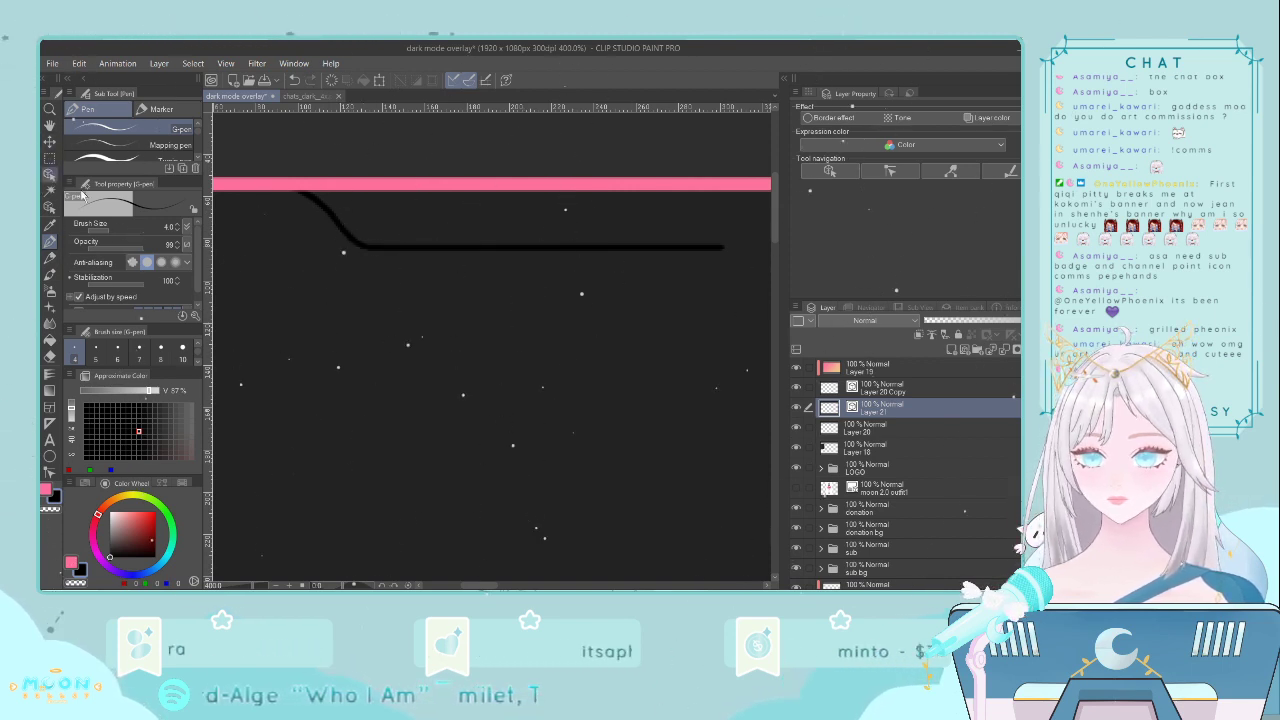
- Select the curved notch outline as an object and duplicate its vector layer
key("o")
left_click(337, 230)
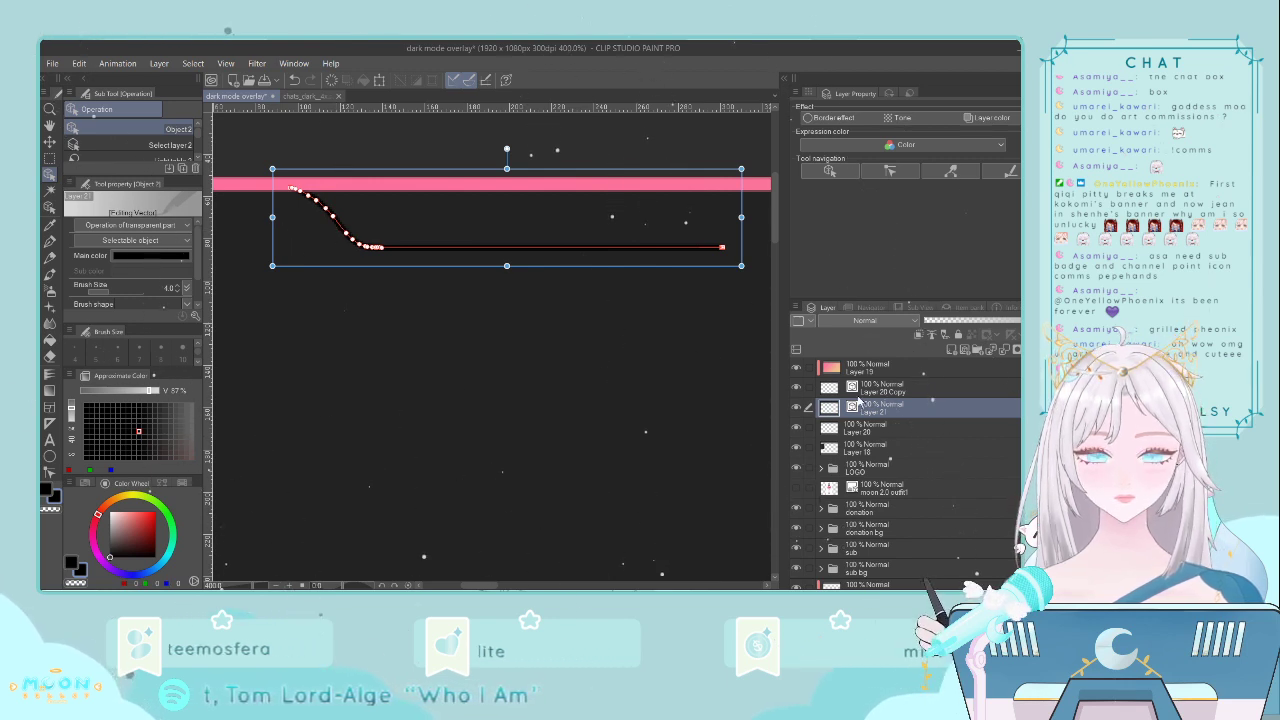
key("ctrl+c")
key("ctrl+v")
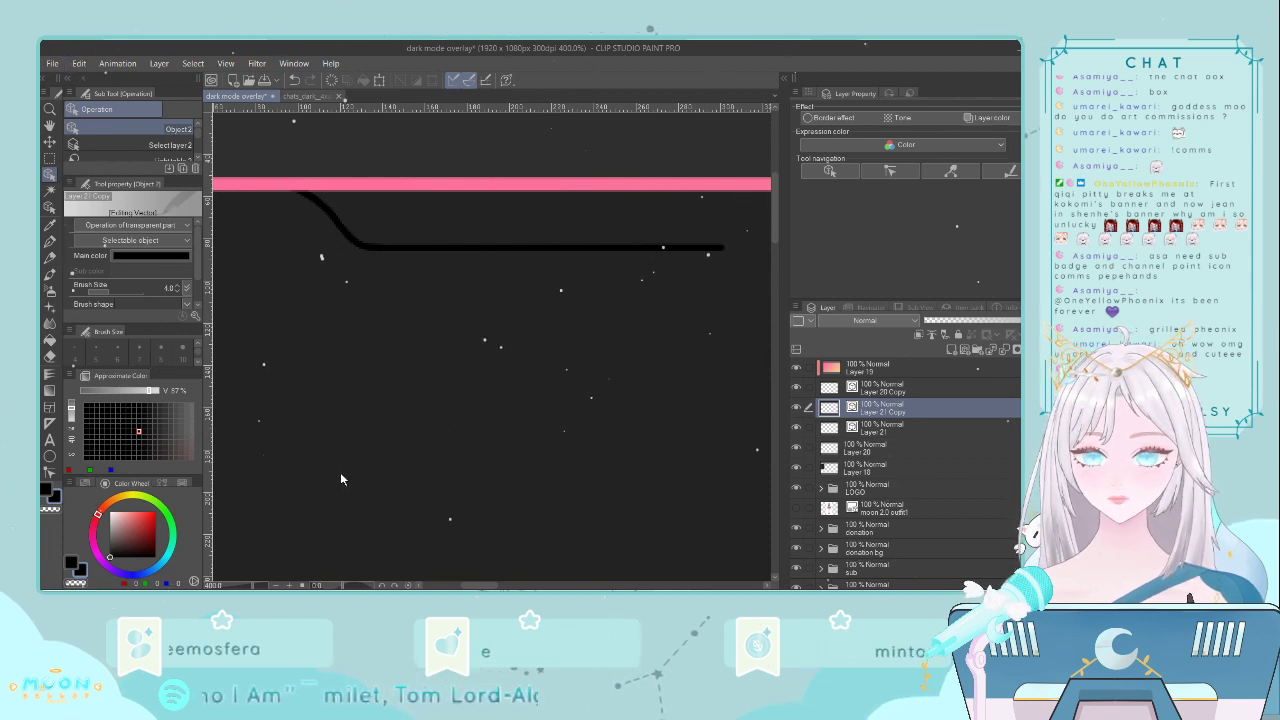
- Flip the duplicated outline horizontally and move it right until both halves form one symmetrical notch under the top border
key("ctrl+t")
key("Right")
key("Right")
key("Right")
key("Right")
key("Right")
key("Right")
key("Right")
key("Right")
key("Right")
key("Right")
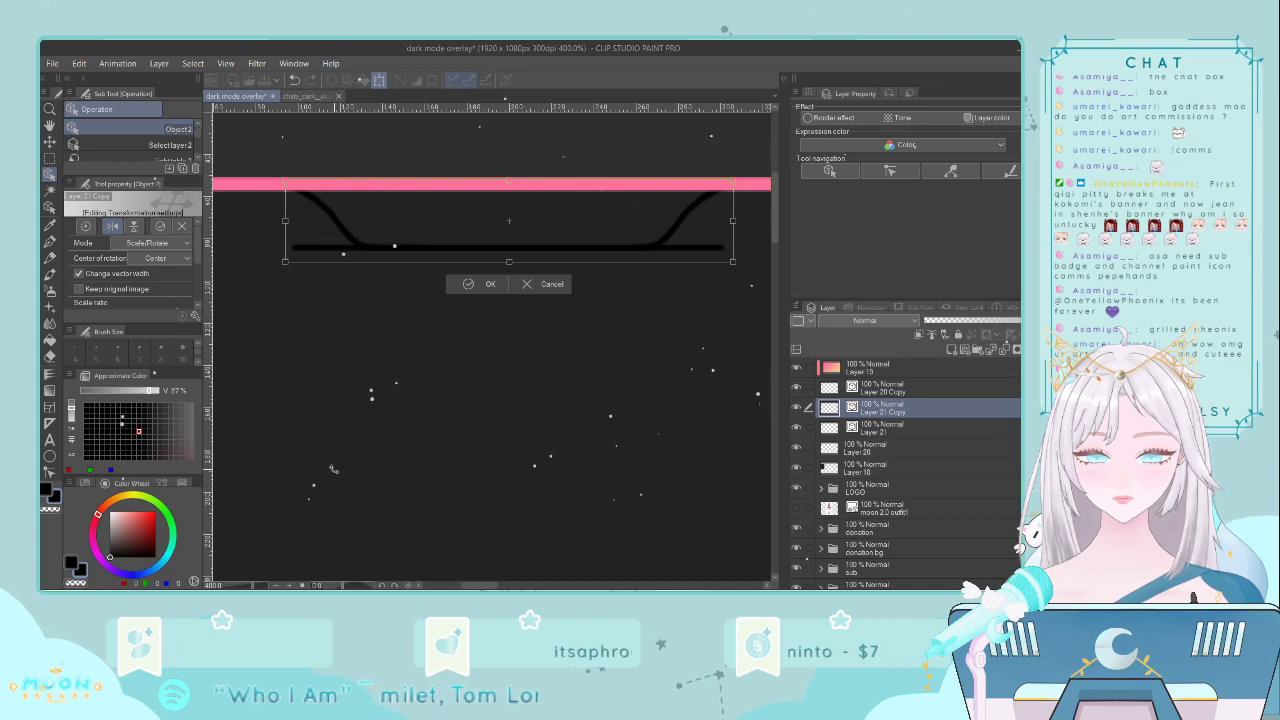
key("Right")
key("Right")
key("Right")
key("Right")
key("Right")
key("Right")
key("Right")
key("Right")
key("Right")
key("Right")
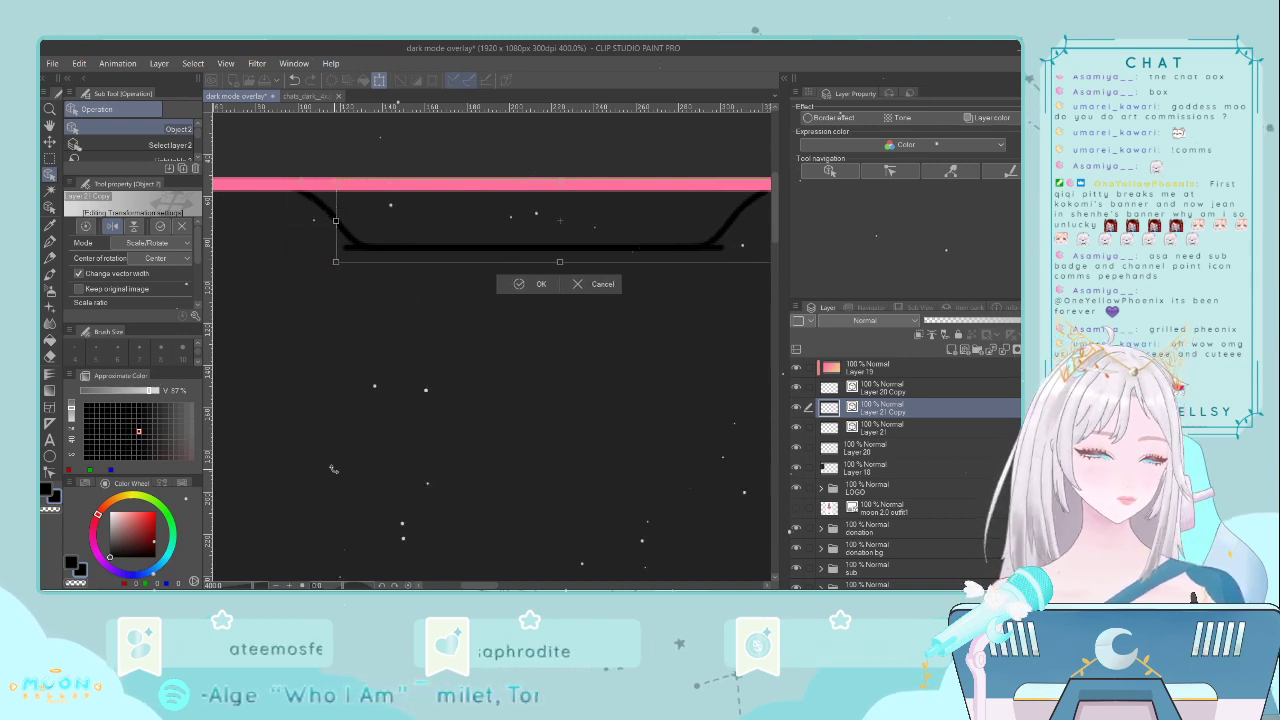
key("Right")
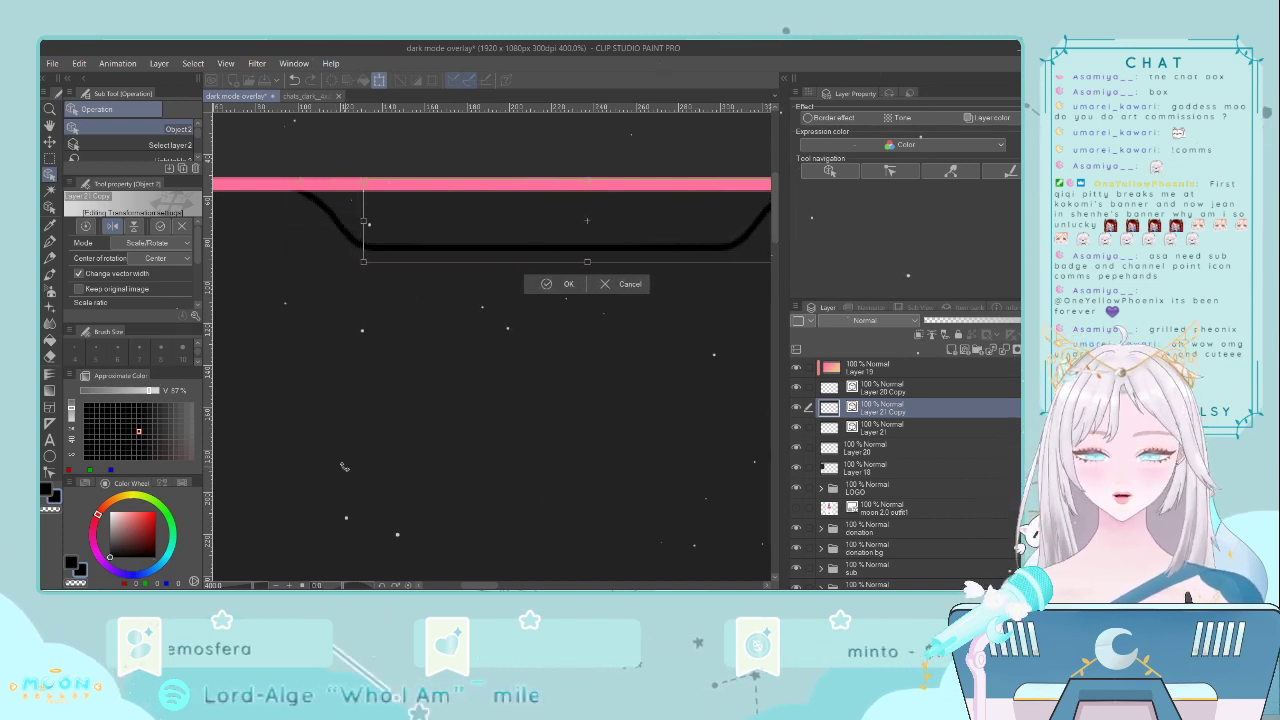
key("Right")
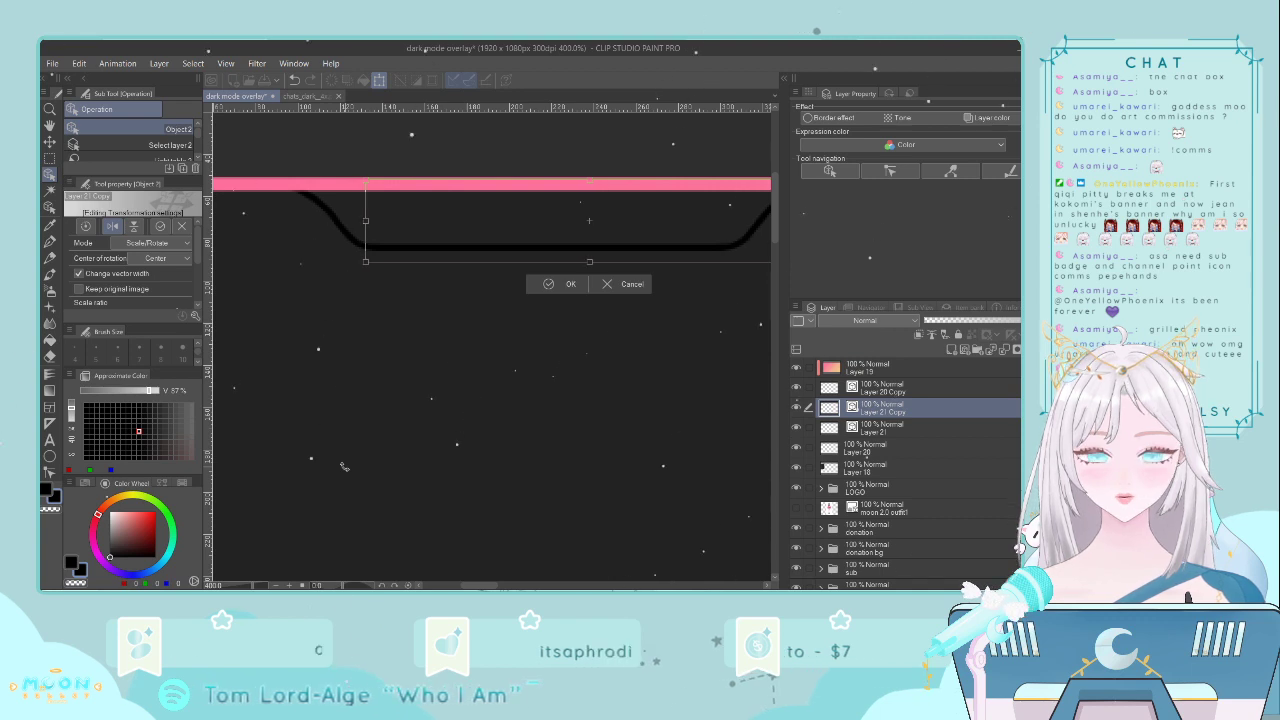
key("Return")
scroll(410, 454, "down", 2)
scroll(565, 453, "down", 2)
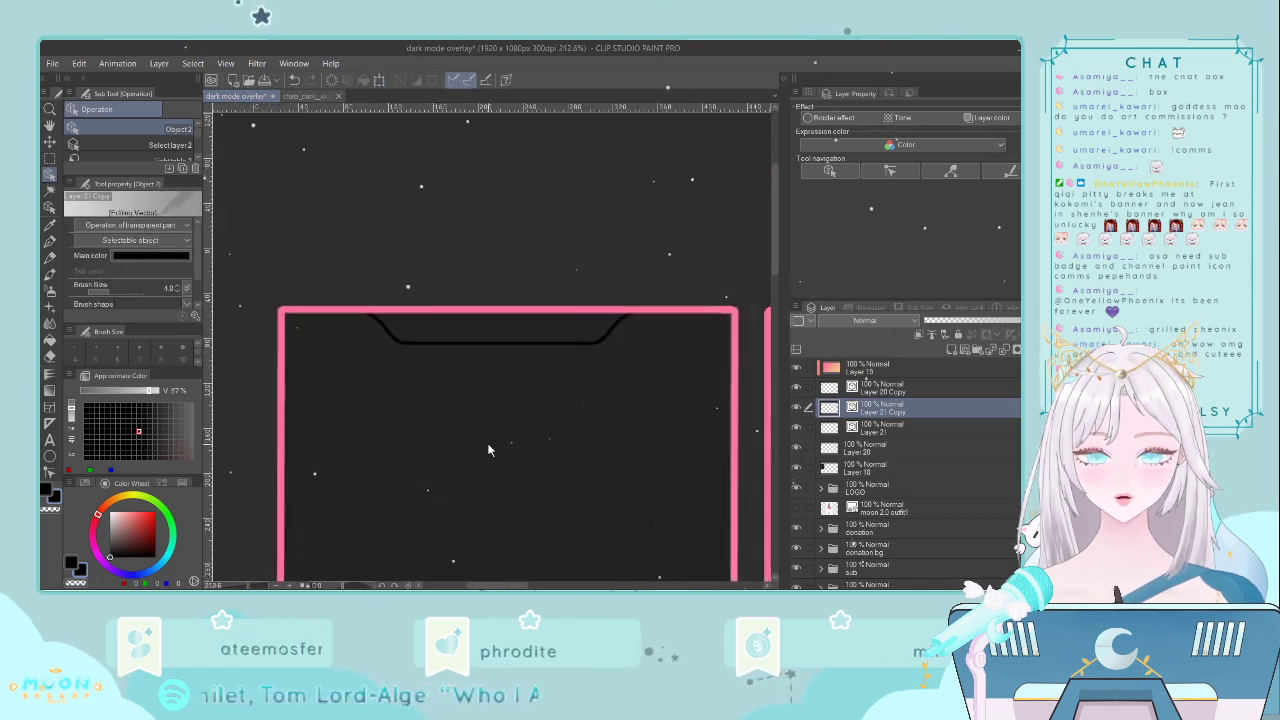
- Merge the two vector layers that hold the left and right halves of the notch outline
scroll(489, 449, "up", 2)
left_click(901, 427, "ctrl")
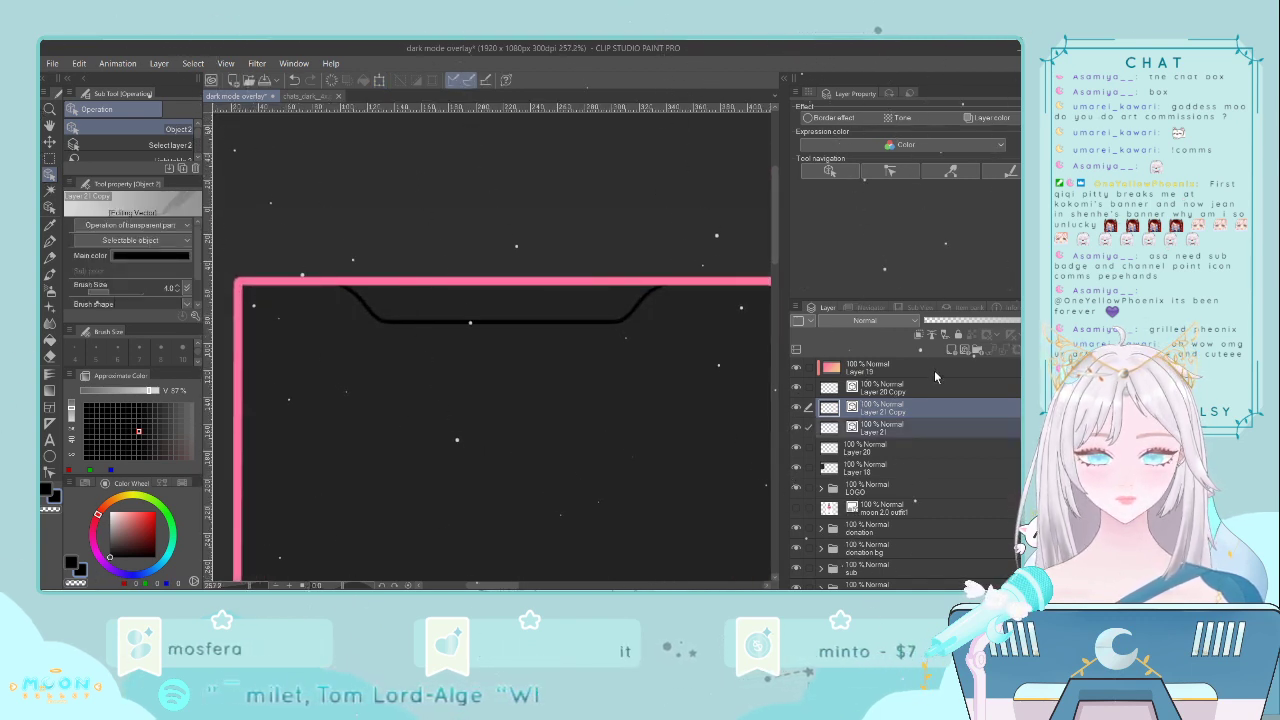
key("shift+alt+e")
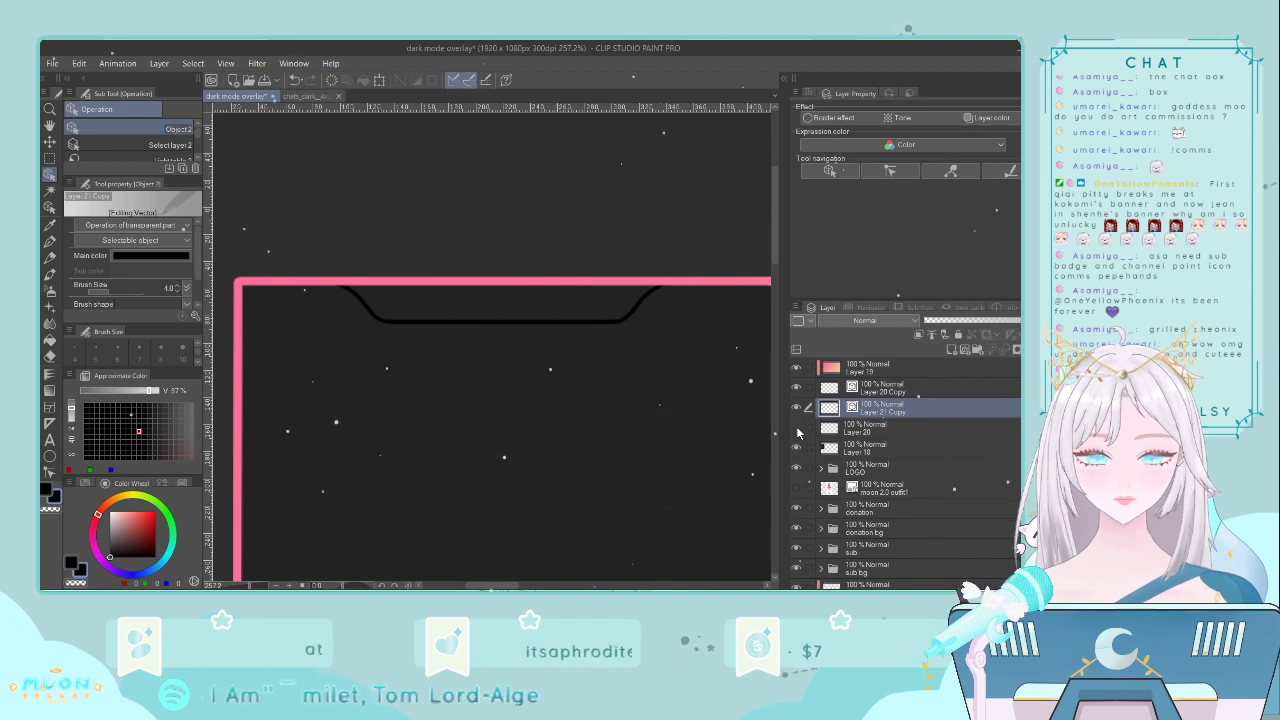
- Fill the inside of the notch outline with solid black on the raster layer beneath it, referring to other layers
left_click(818, 430)
key("g")
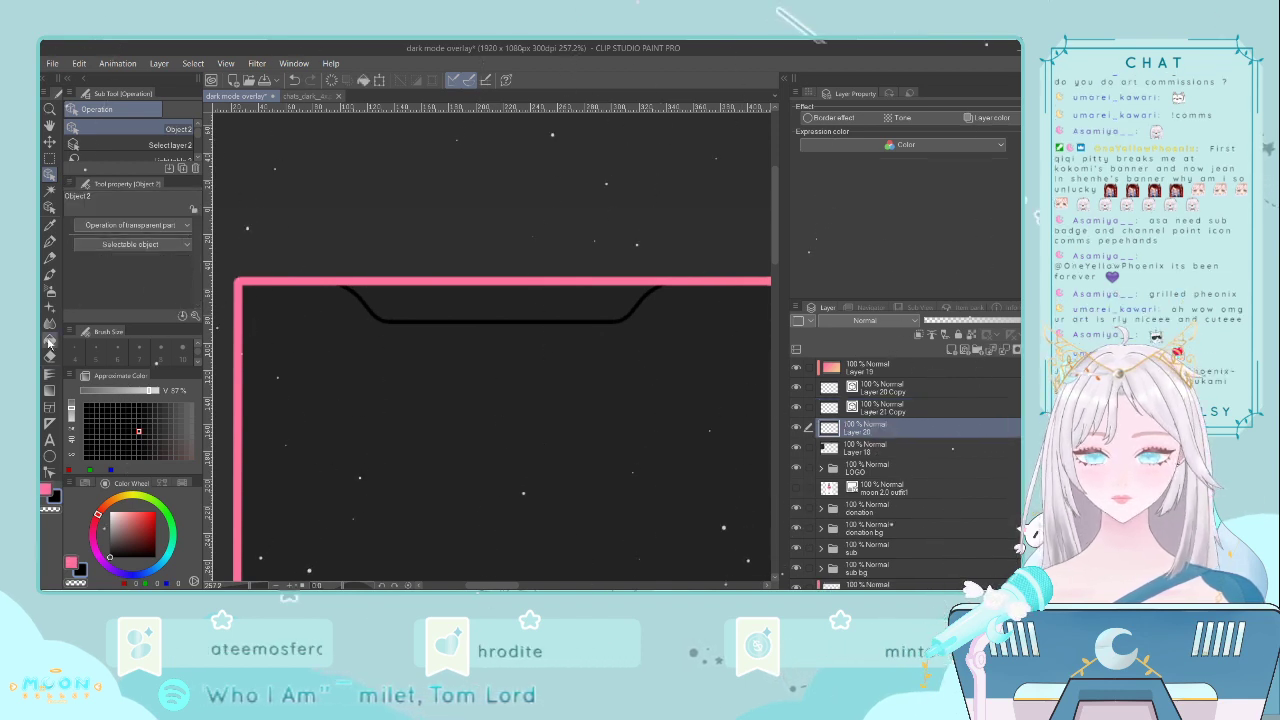
left_click(502, 304)
scroll(505, 303, "down", 4)
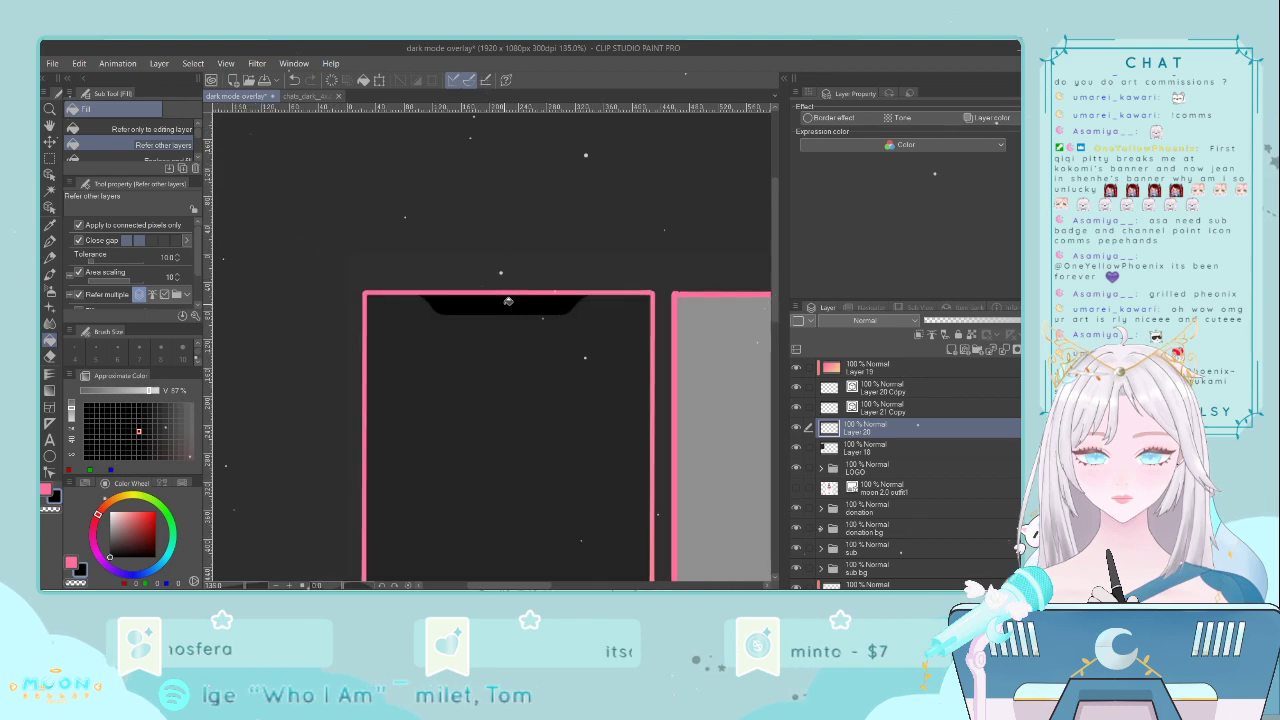
scroll(508, 301, "up", 2)
left_click(50, 155)
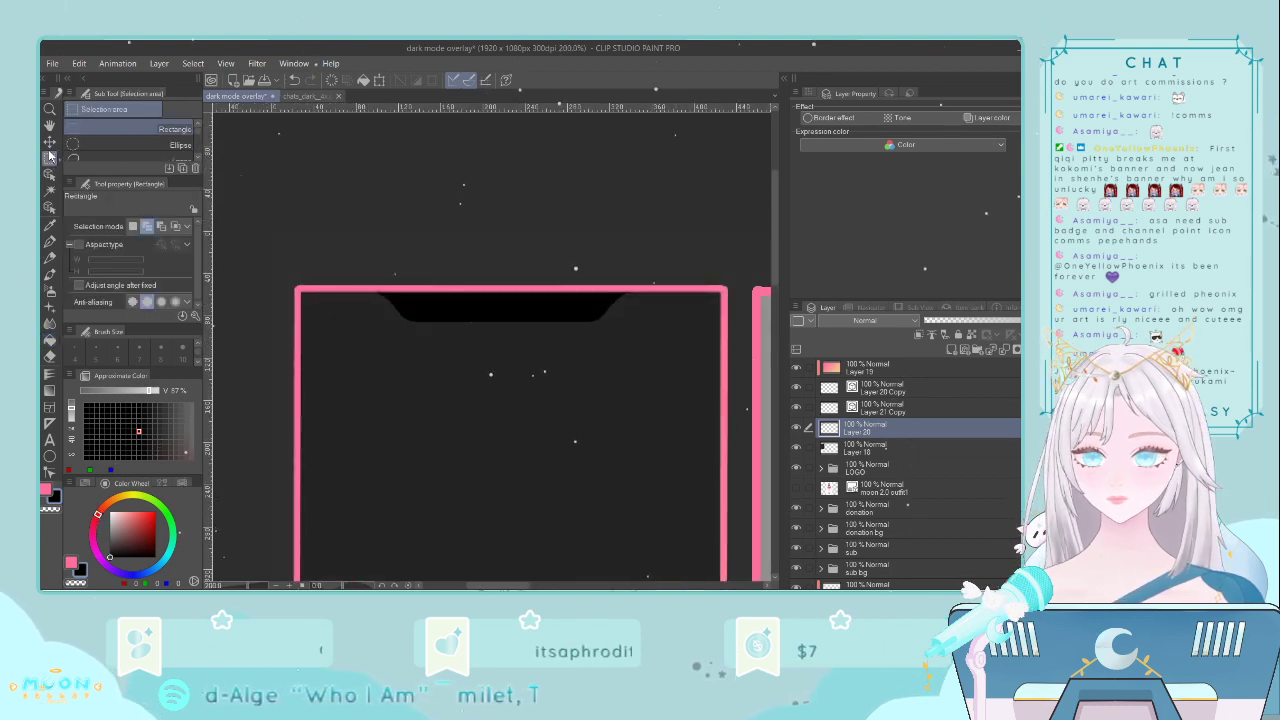
scroll(885, 407, "down", 1)
left_click(900, 376, "shift")
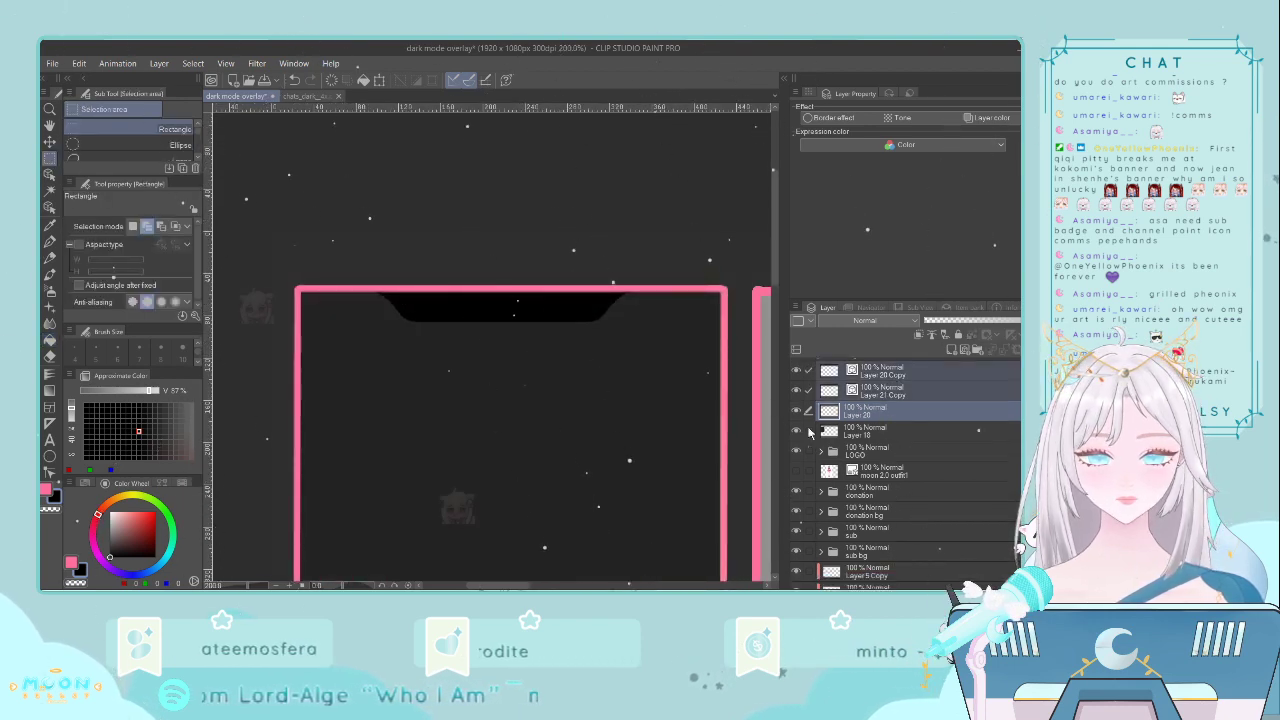
key("ctrl+t")
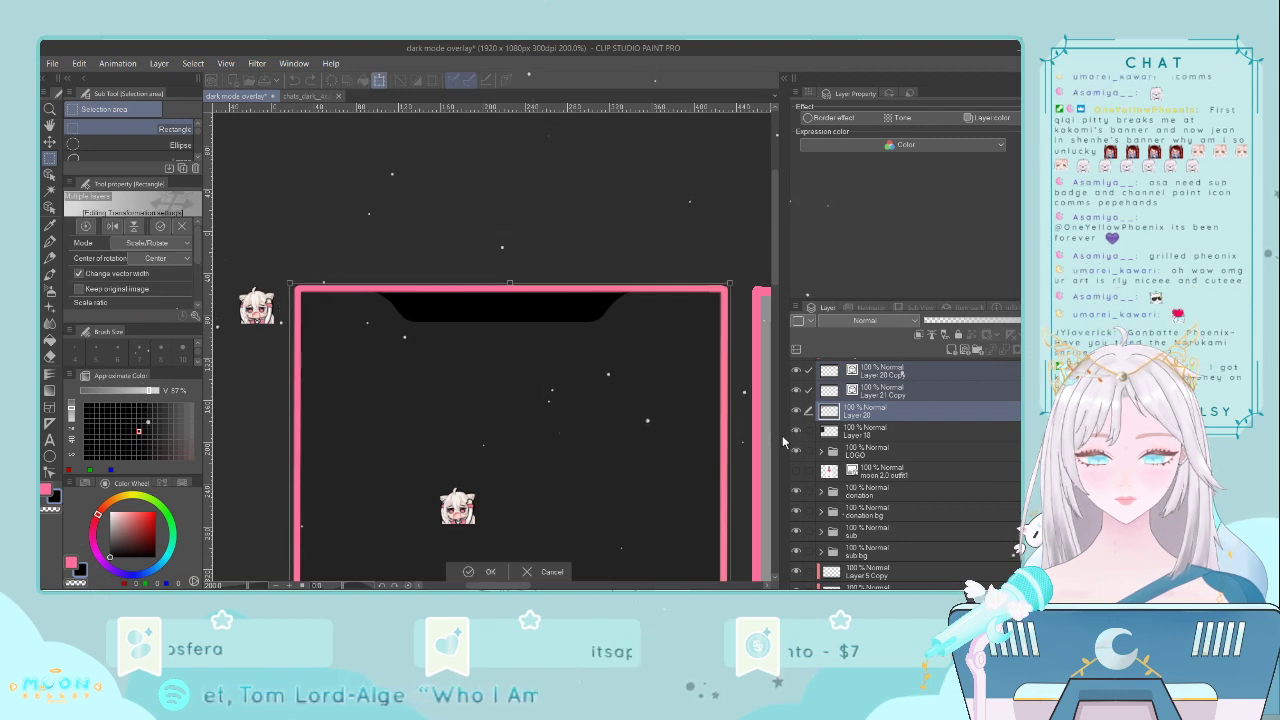
key("Right")
key("Right")
key("Right")
key("Right")
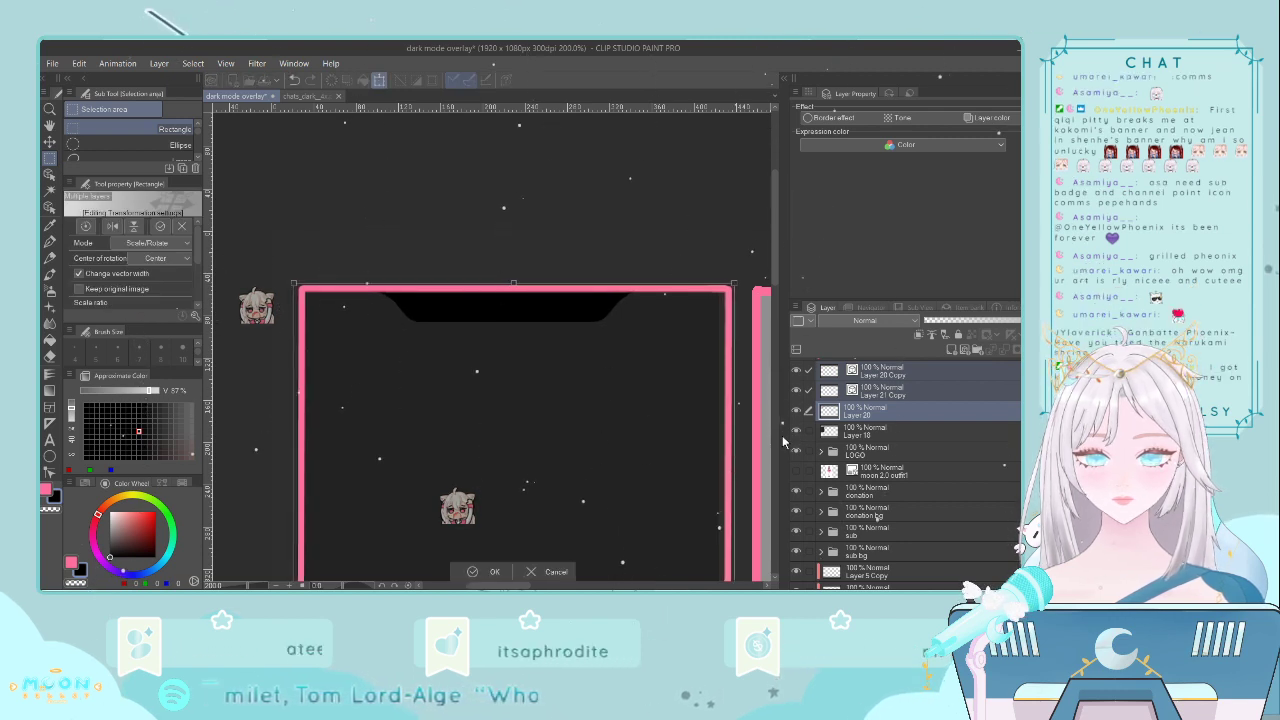
key("ctrl+z")
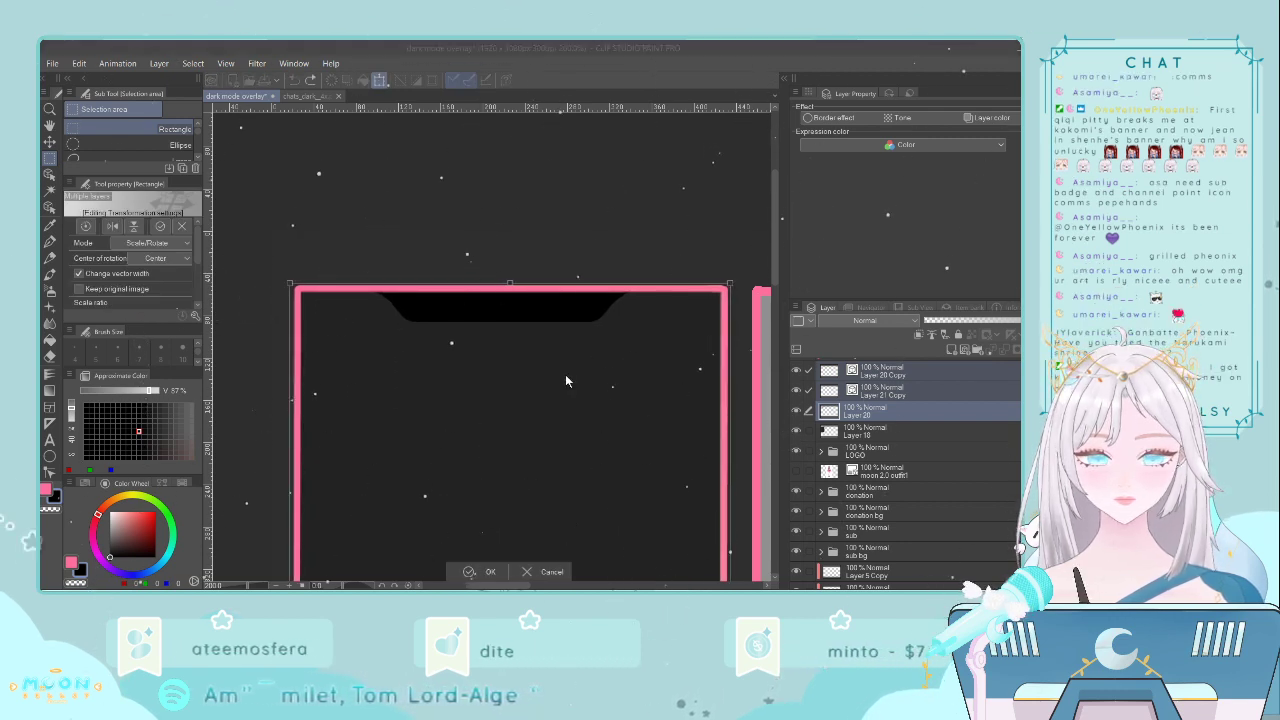
key("Return")
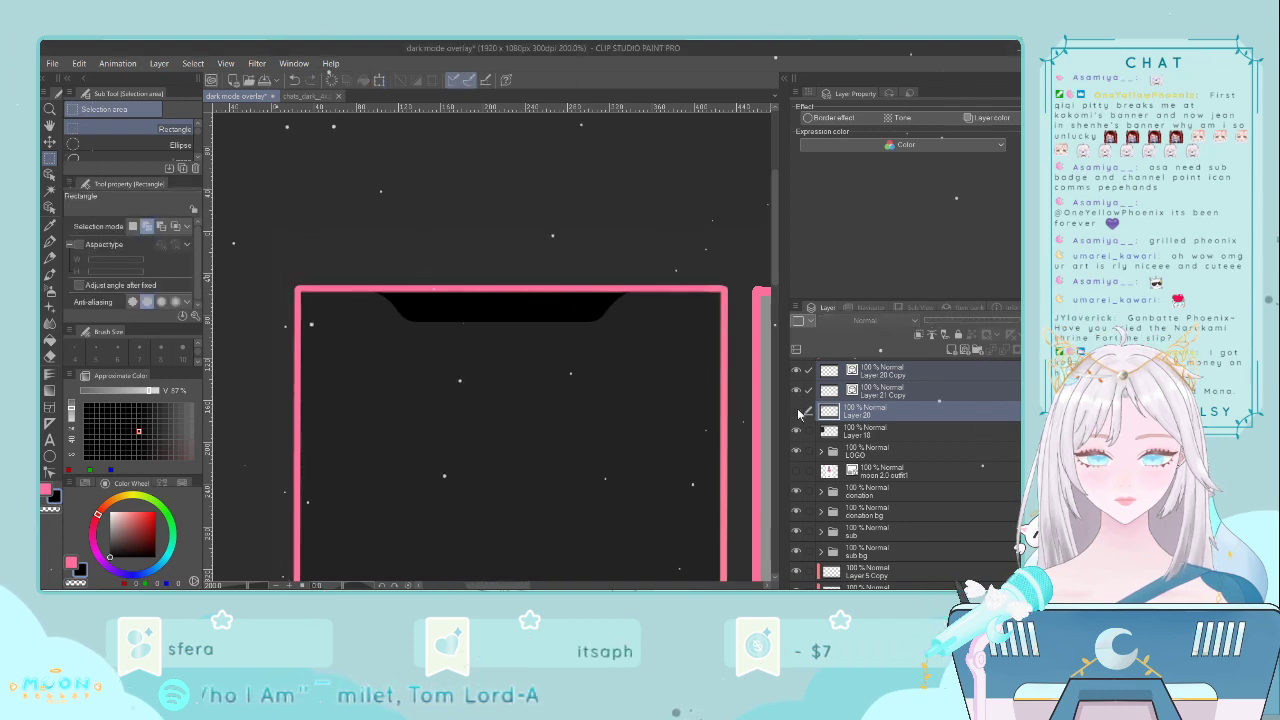
- Identify the notch's layers by toggling visibility, and nudge only its outline and black fill slightly right to centre them under the border
left_click(797, 410)
left_click(797, 410)
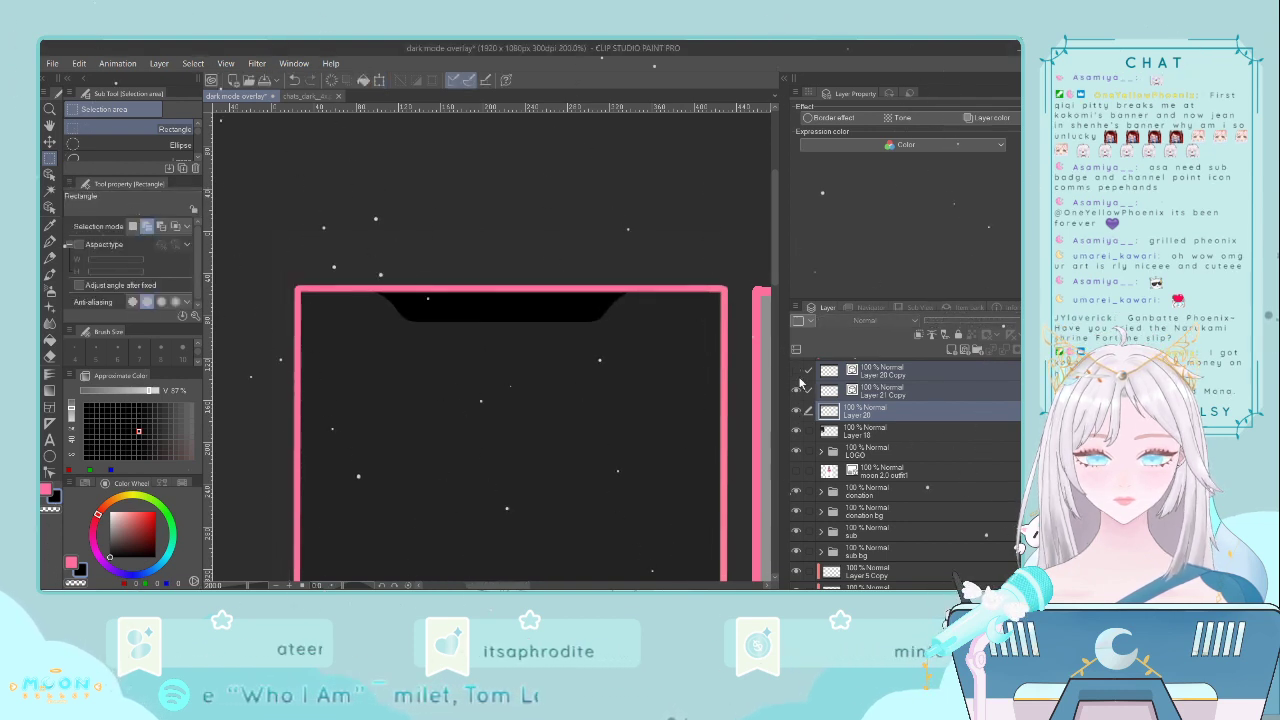
left_click(798, 386)
left_click(799, 386)
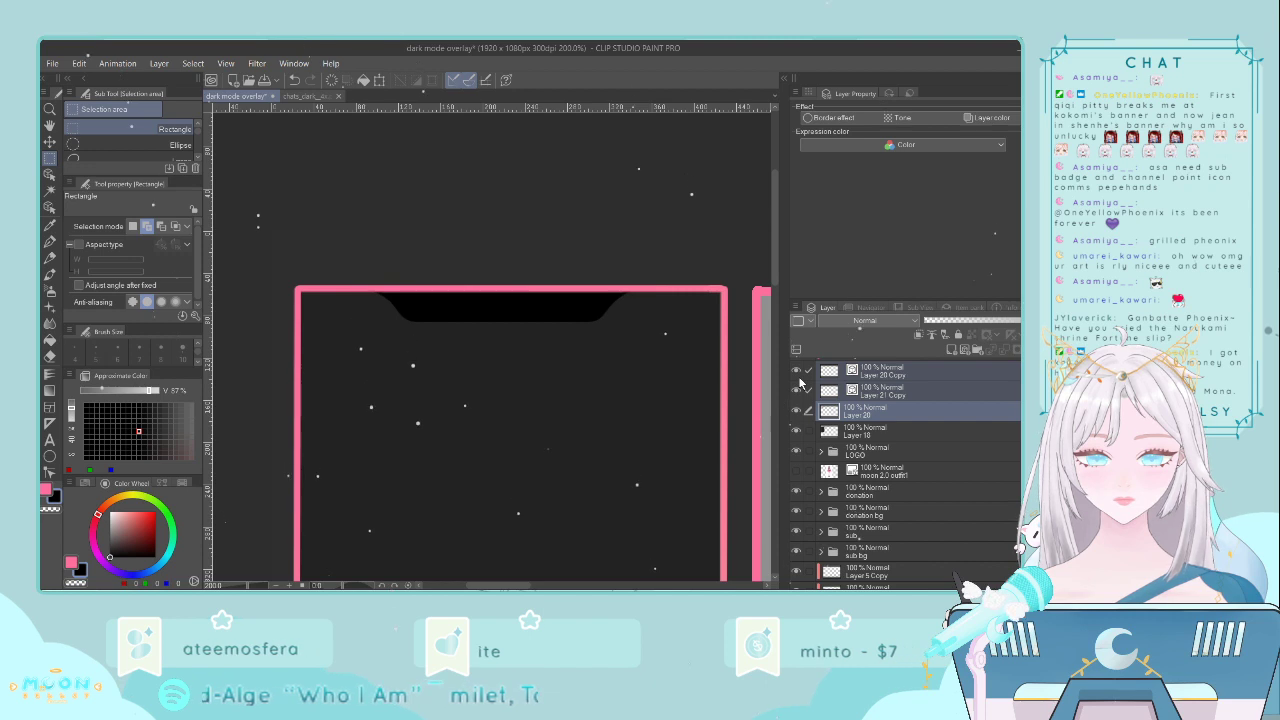
left_click(799, 386)
left_click(799, 386)
left_click(891, 394)
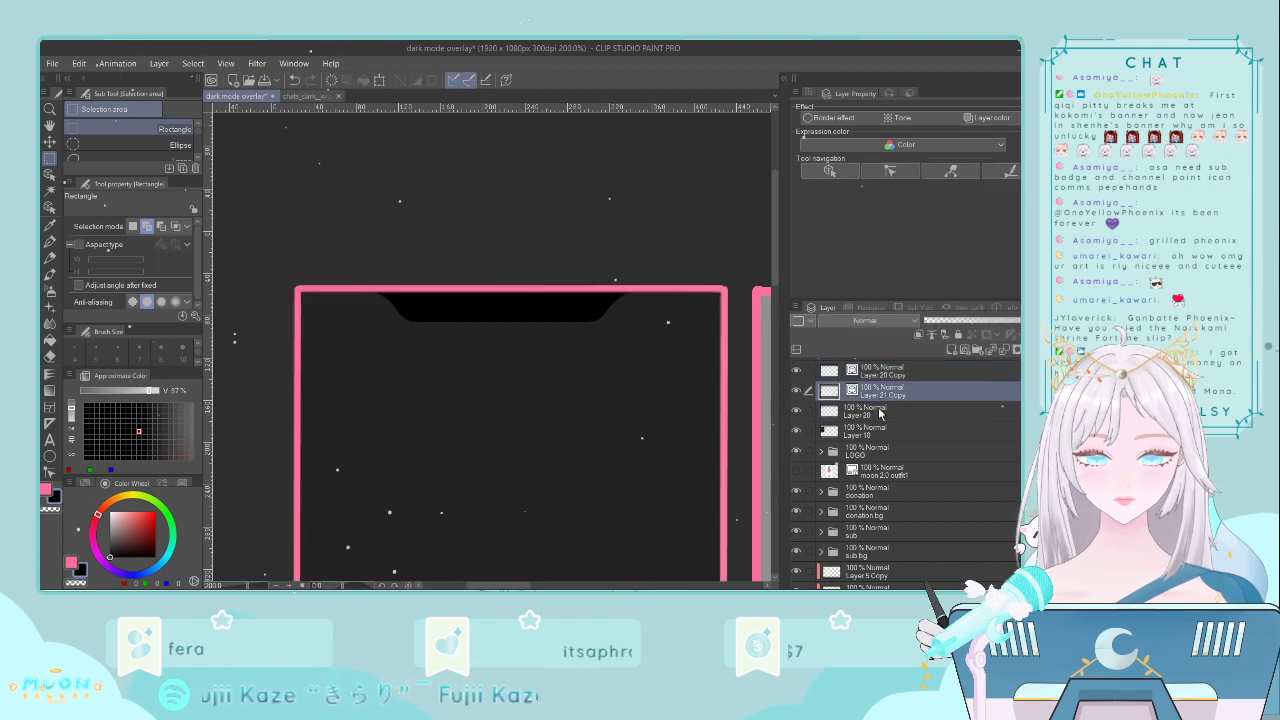
key("ctrl+t")
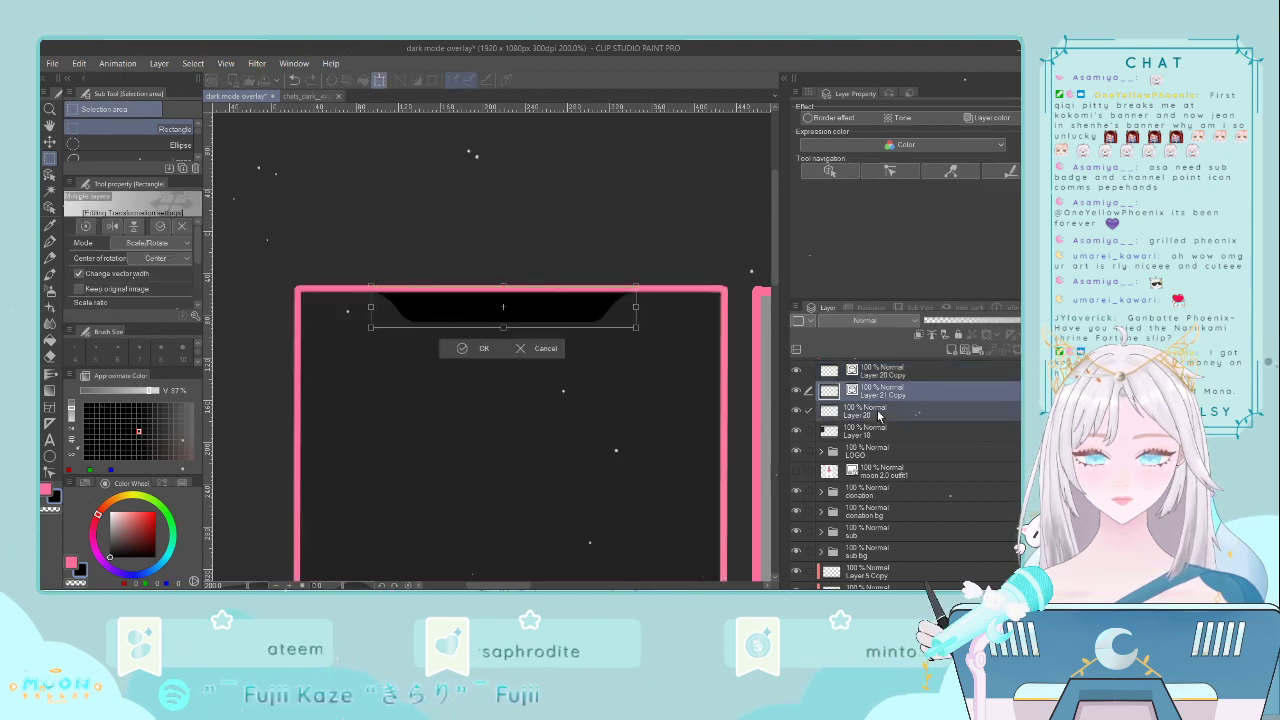
key("Right")
key("Right")
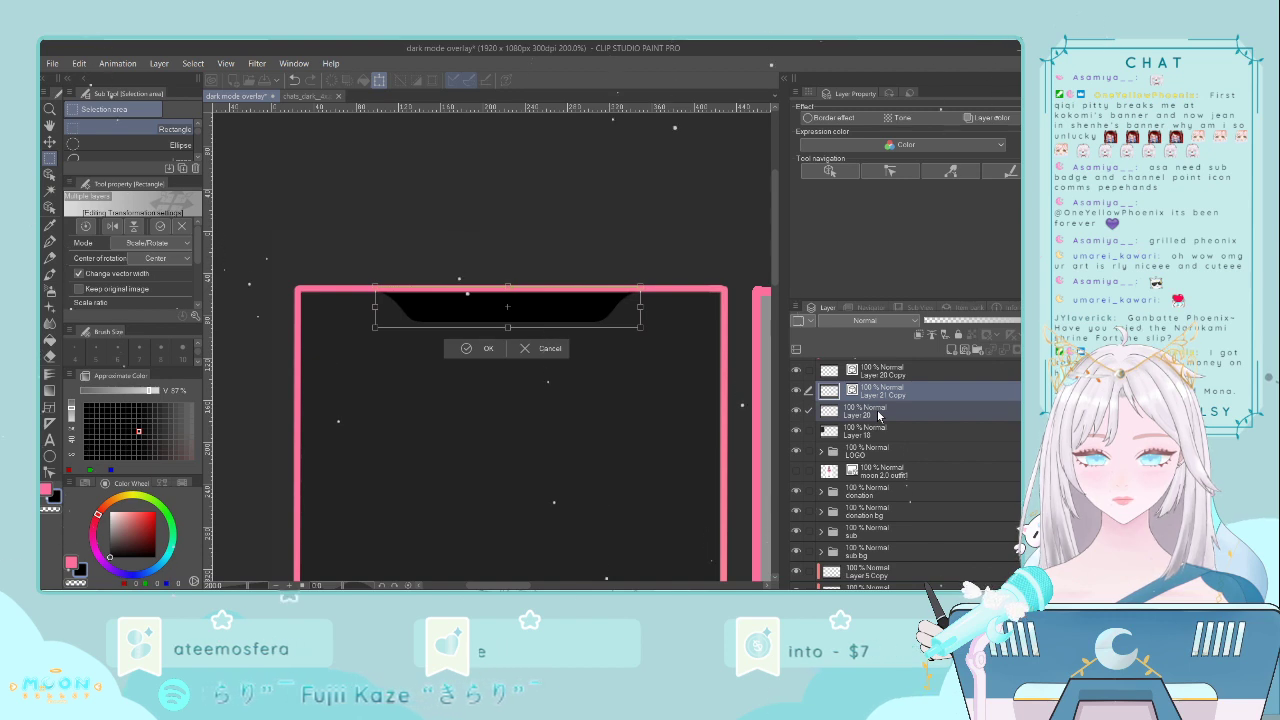
key("Return")
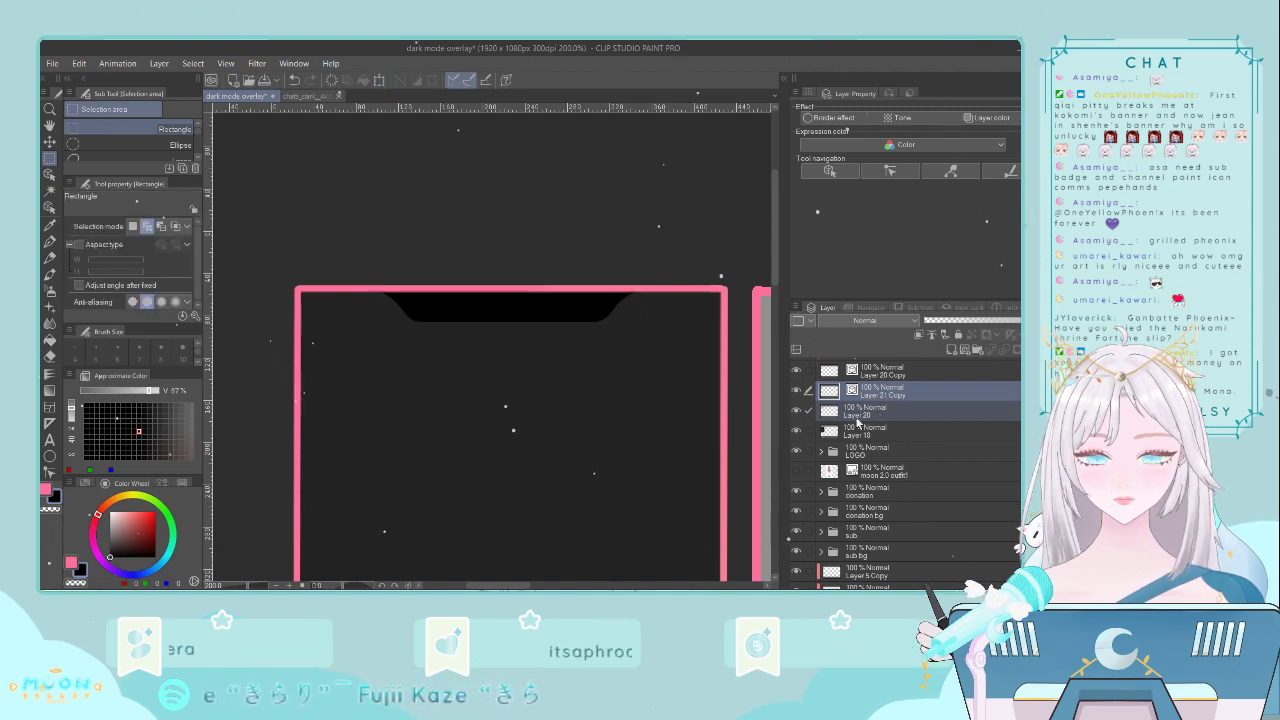
- Merge the notch outline and fill into one raster layer, and add a new raster layer clipped to it
scroll(714, 463, "down", 2)
scroll(714, 463, "down", 1)
left_click_drag(777, 309, 780, 389)
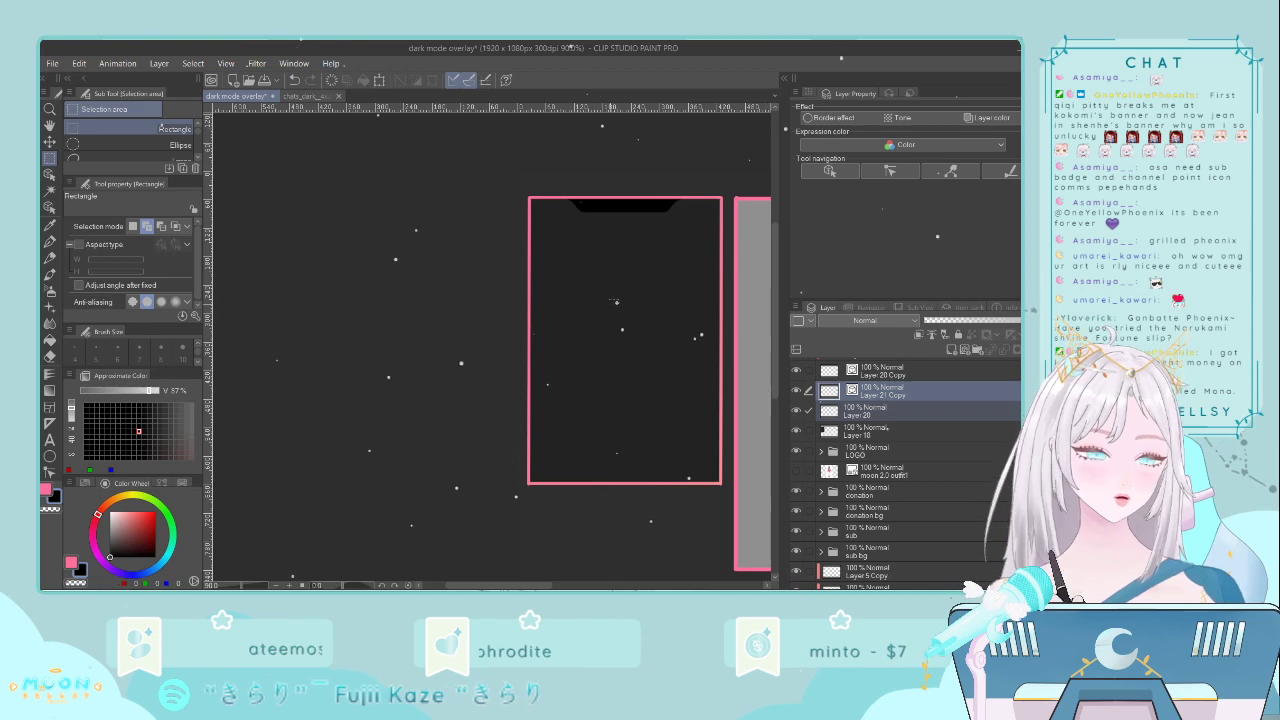
scroll(658, 220, "up", 1)
scroll(658, 220, "up", 1)
scroll(658, 220, "down", 3)
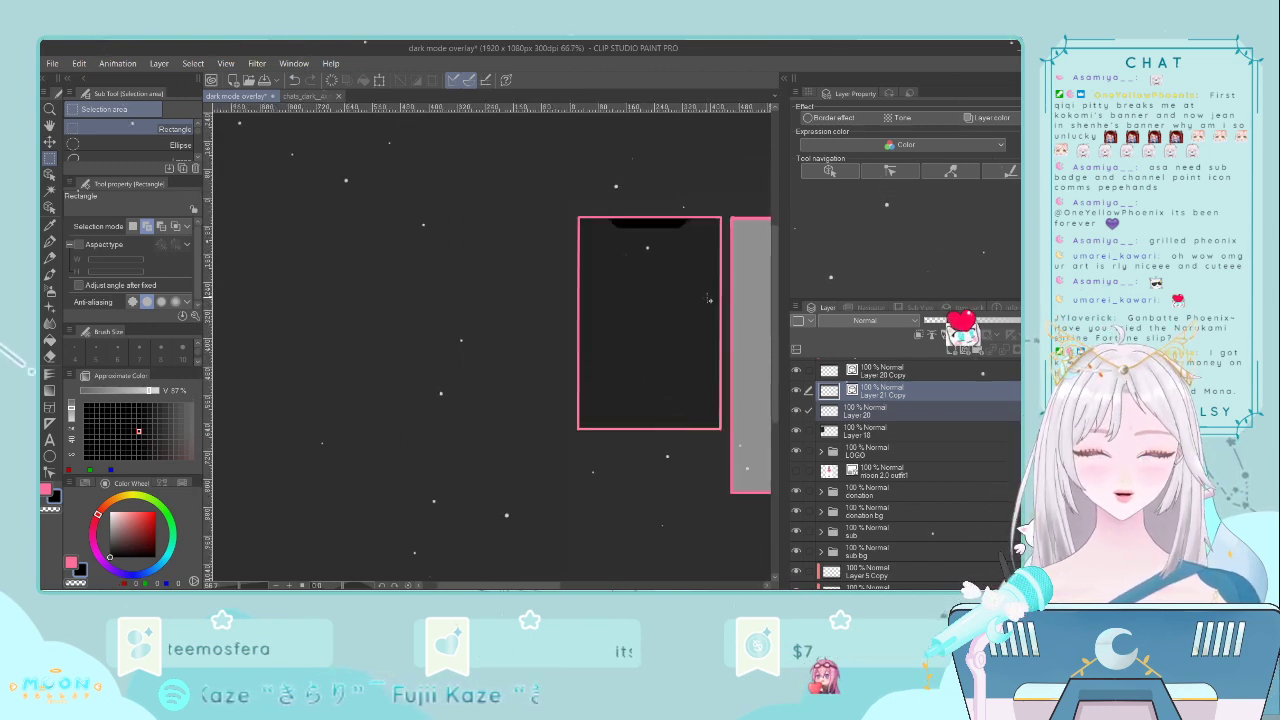
left_click_drag(508, 585, 516, 585)
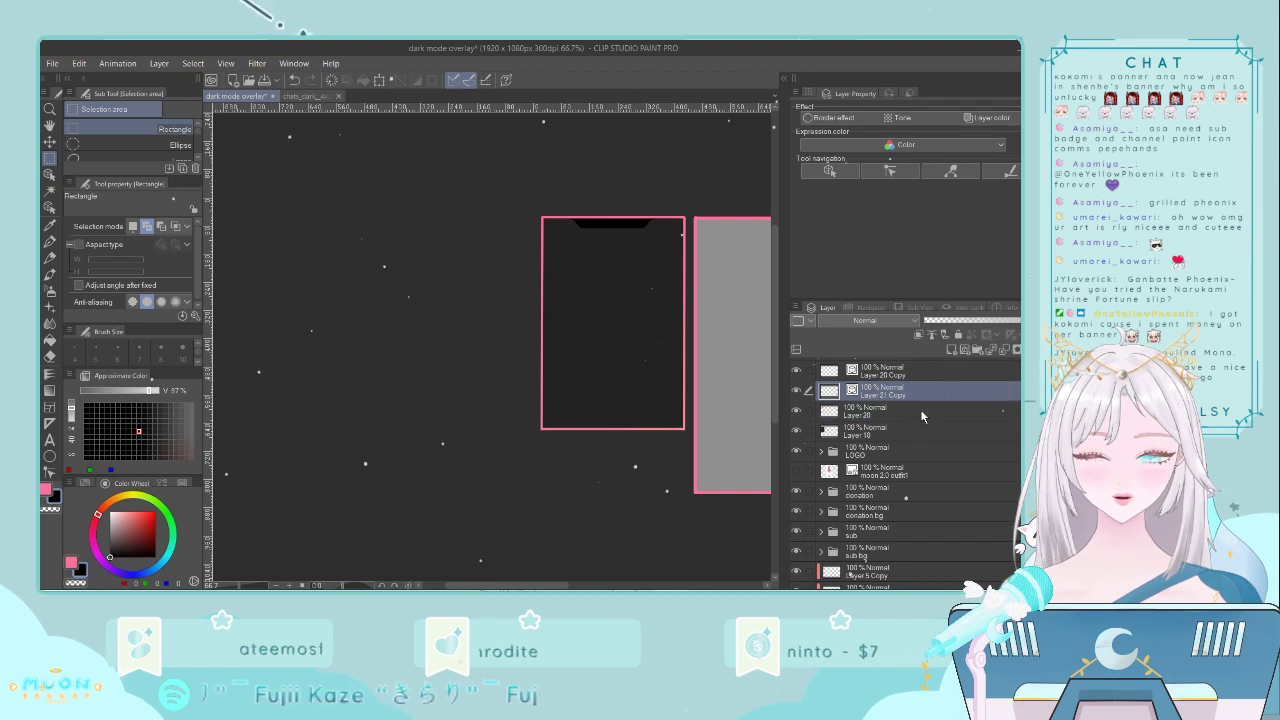
left_click(950, 350)
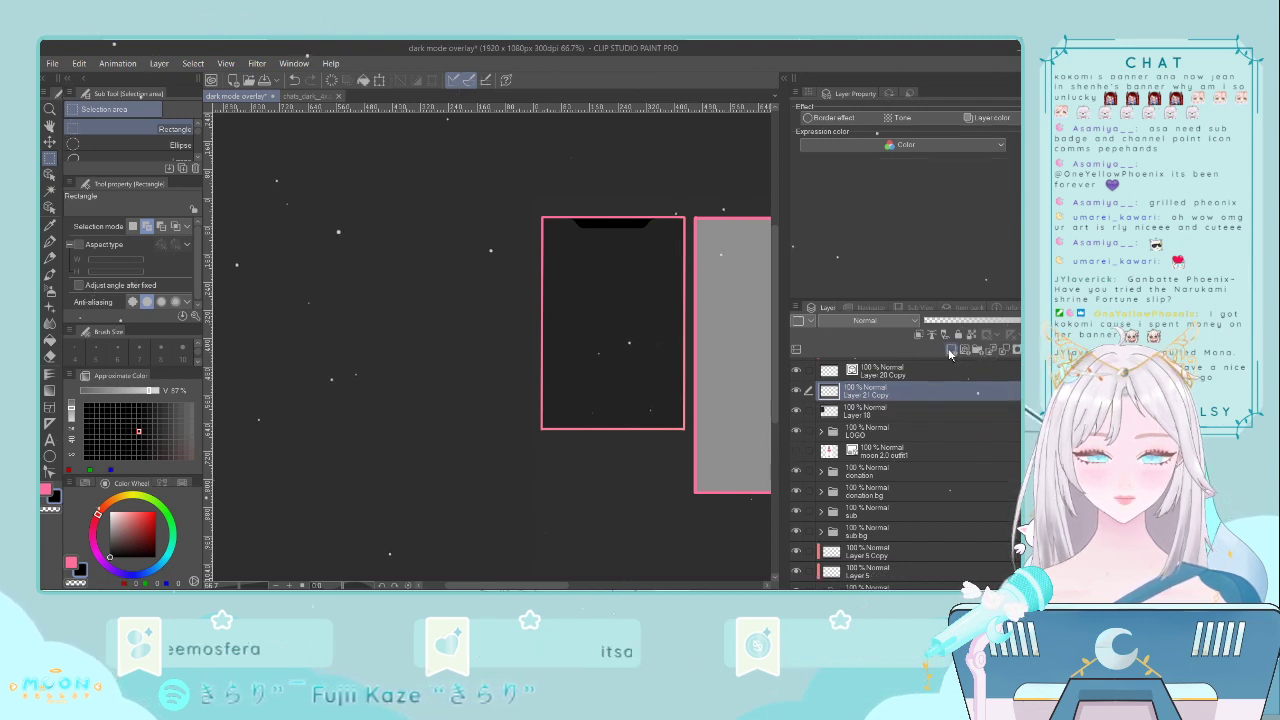
key("ctrl+alt+g")
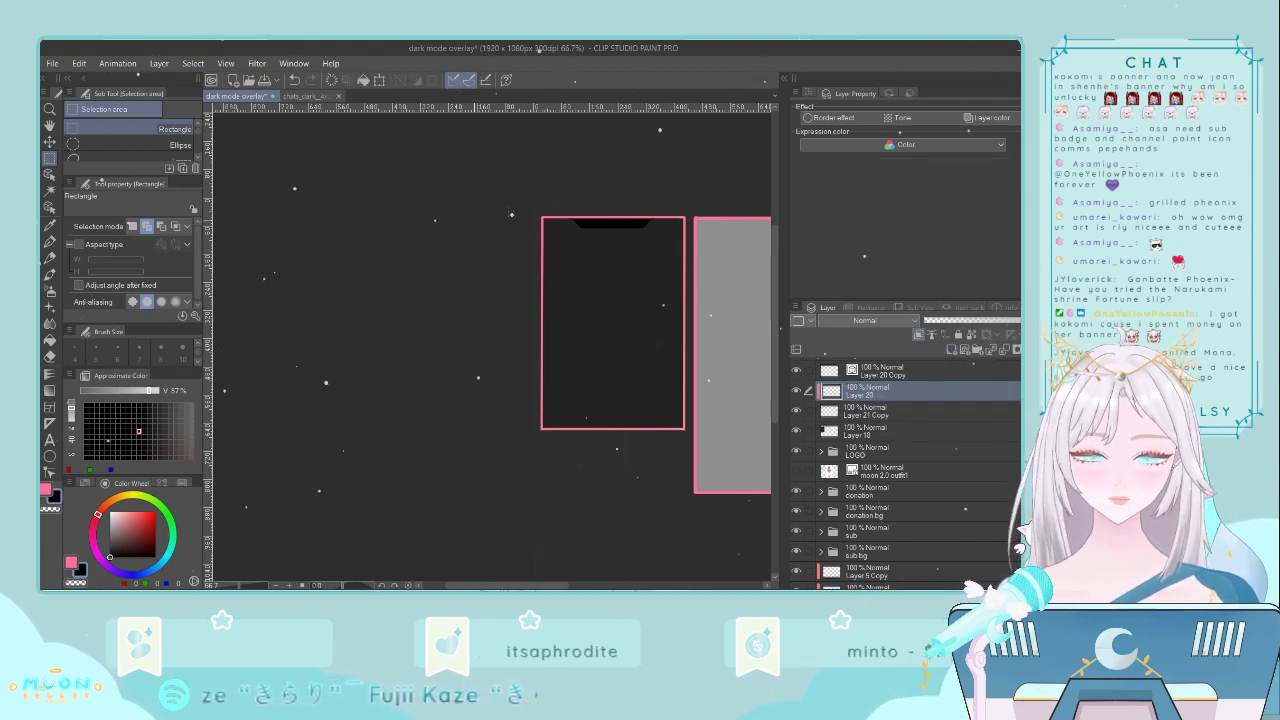
- Fill the notch on the clipped layer with pink sampled from the panel border, and nudge the notch up flush with that border
scroll(590, 199, "up", 3)
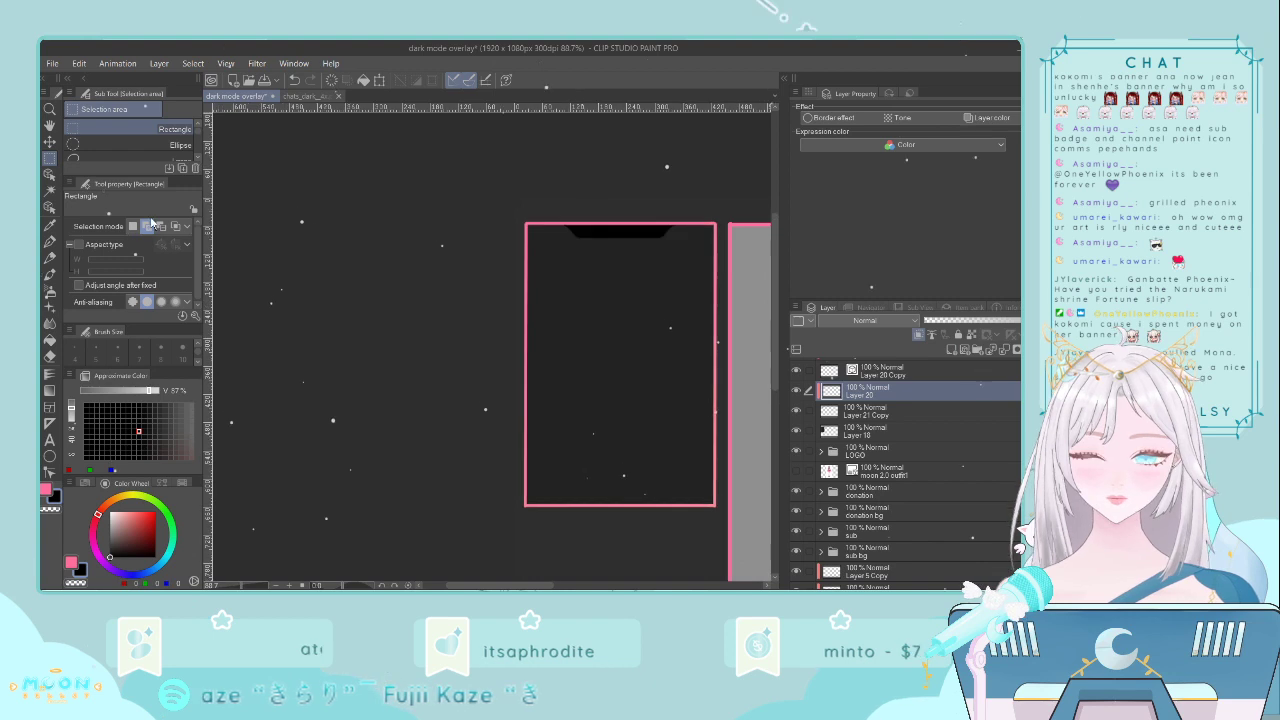
left_click(50, 224)
scroll(516, 221, "up", 4)
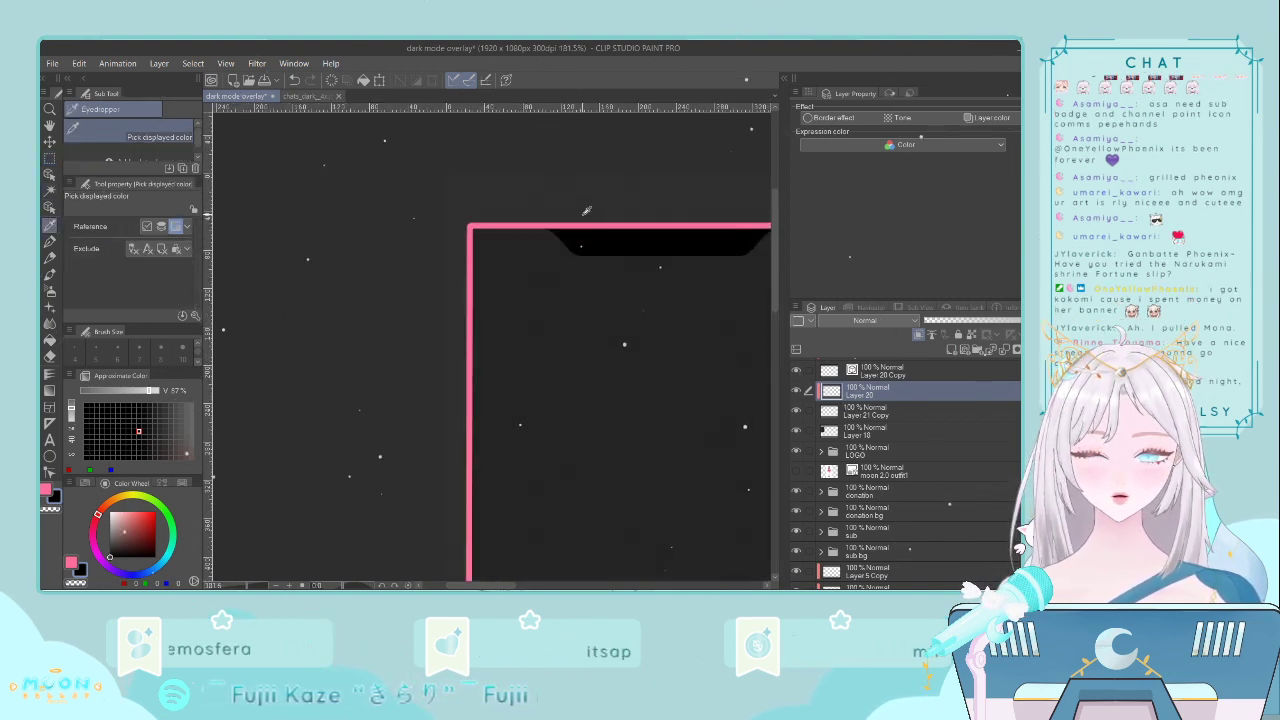
left_click(583, 222)
left_click(49, 158)
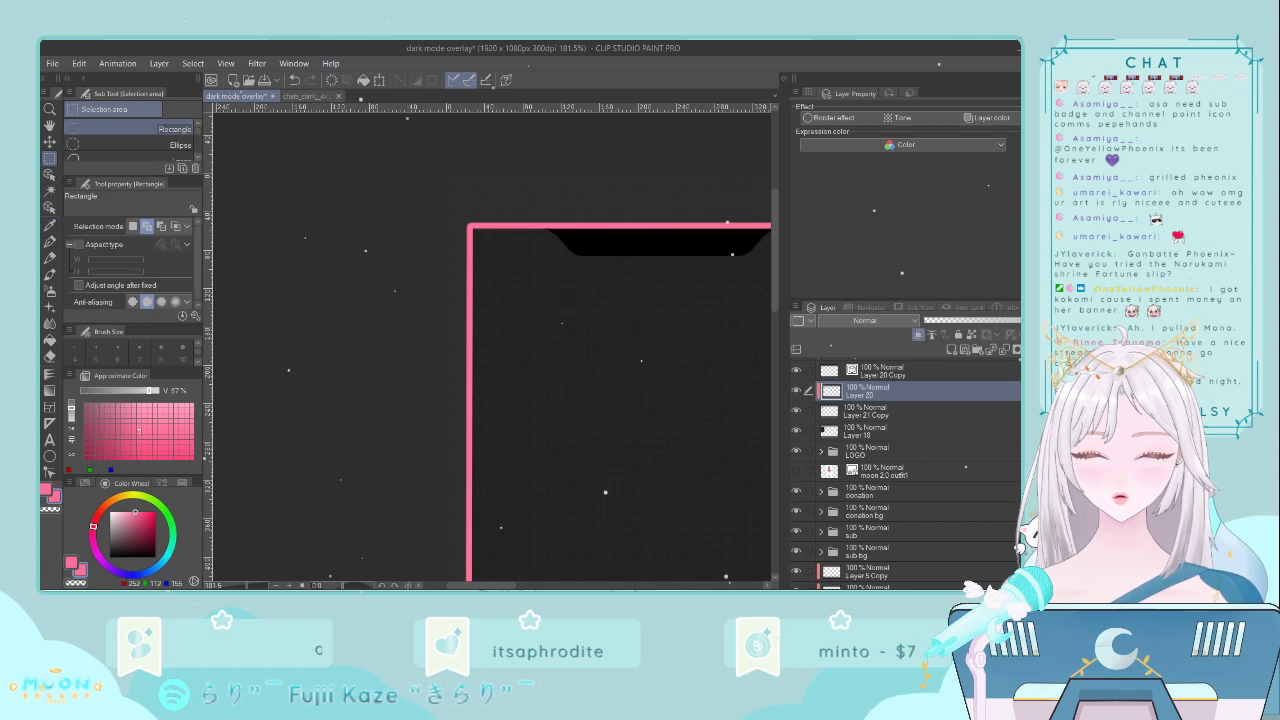
mouse_move(482, 585)
left_mouse_down()
mouse_move(518, 585)
mouse_move(500, 585)
left_mouse_up()
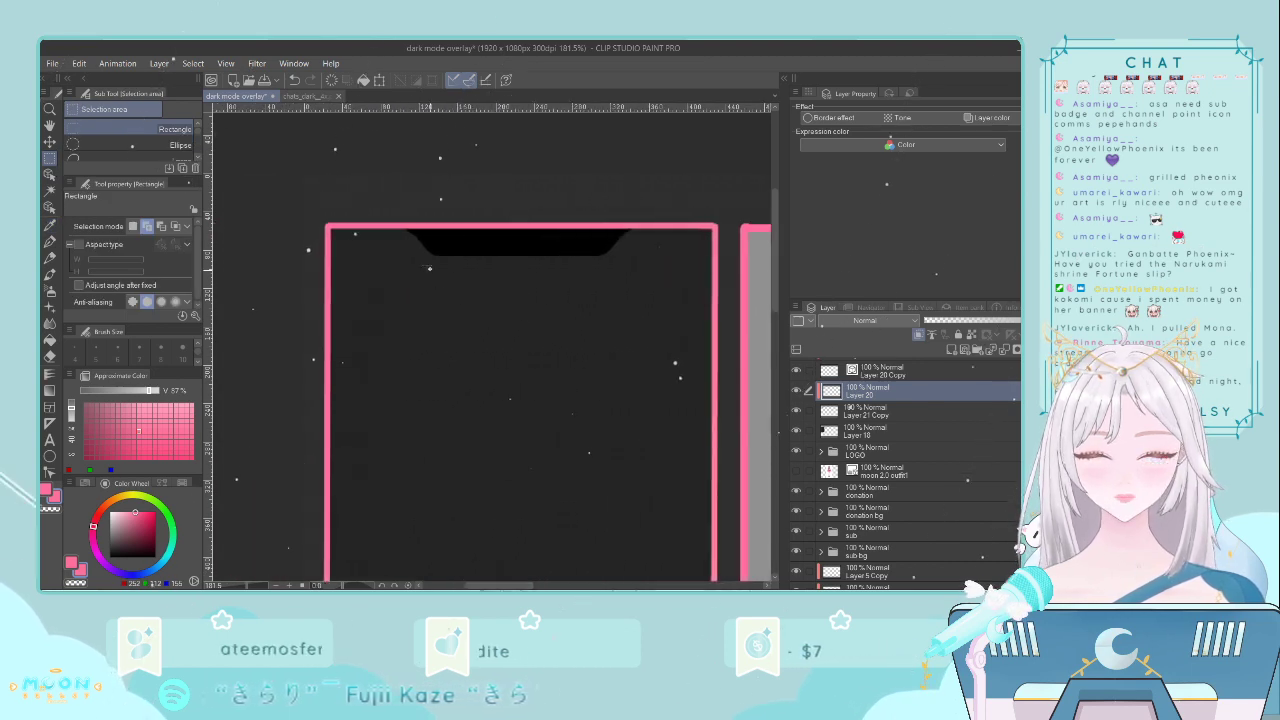
left_click_drag(381, 191, 667, 281)
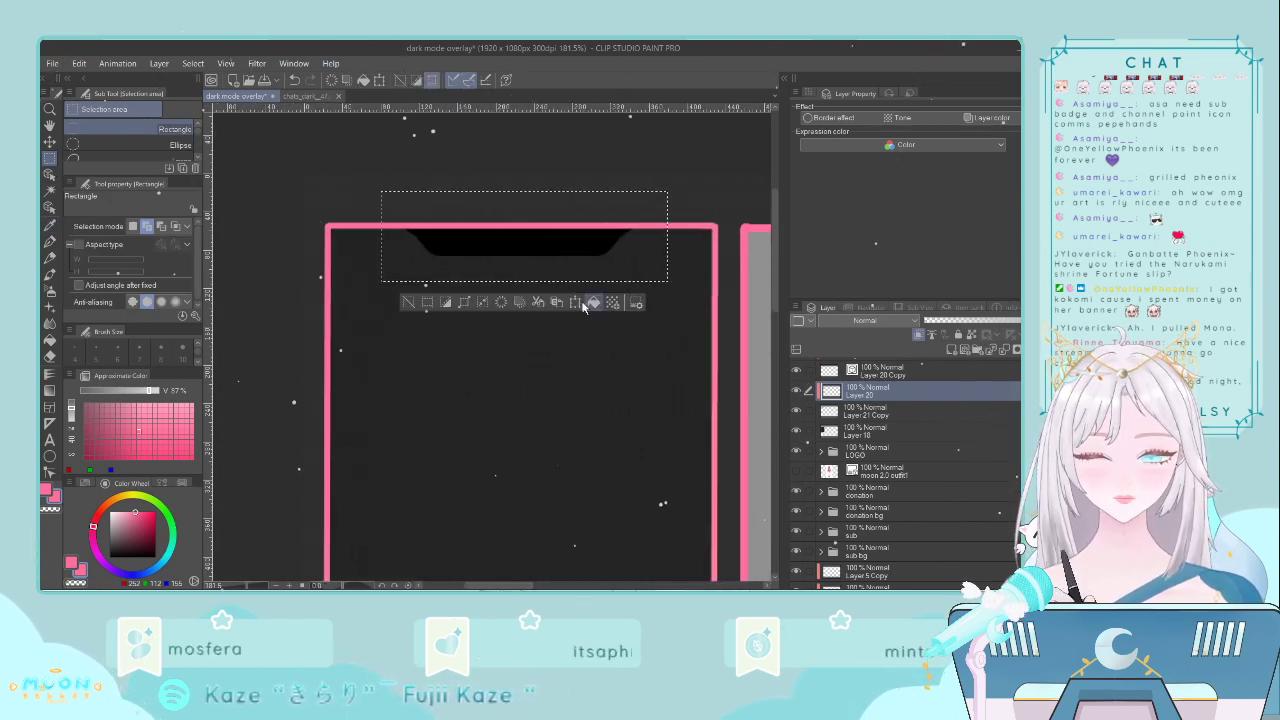
left_click(593, 302)
left_click(411, 302)
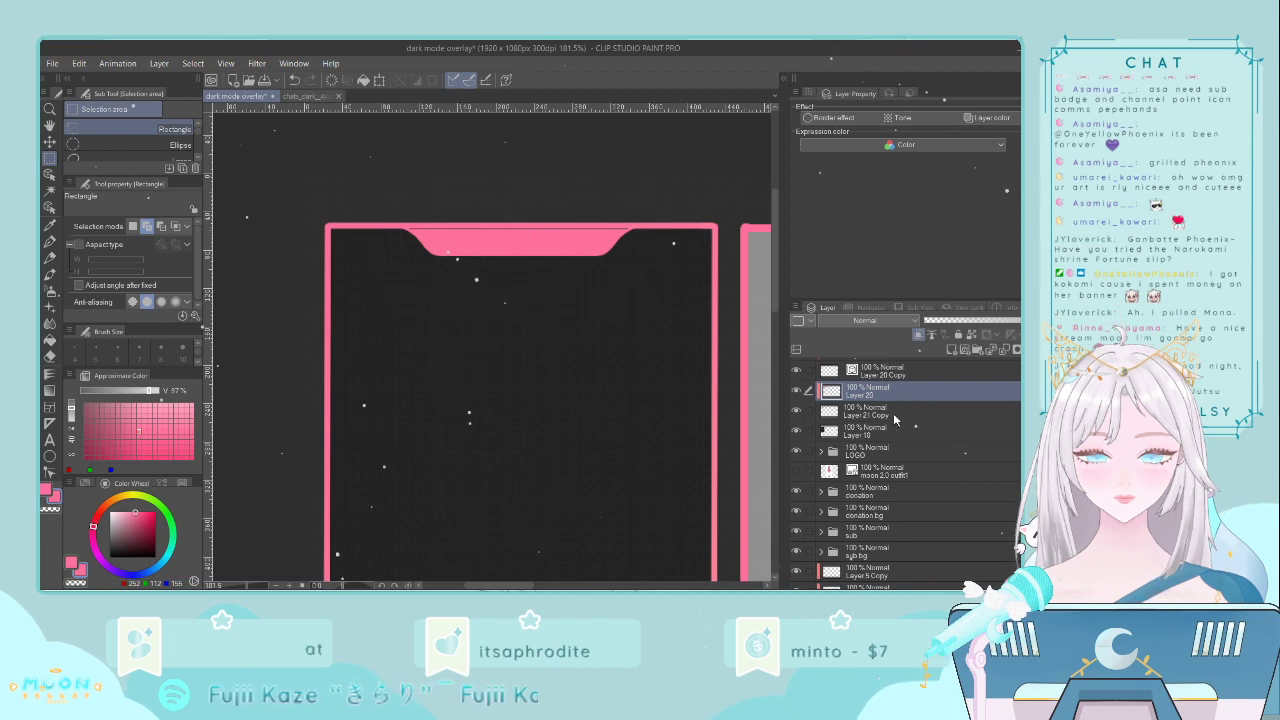
key("ctrl+t")
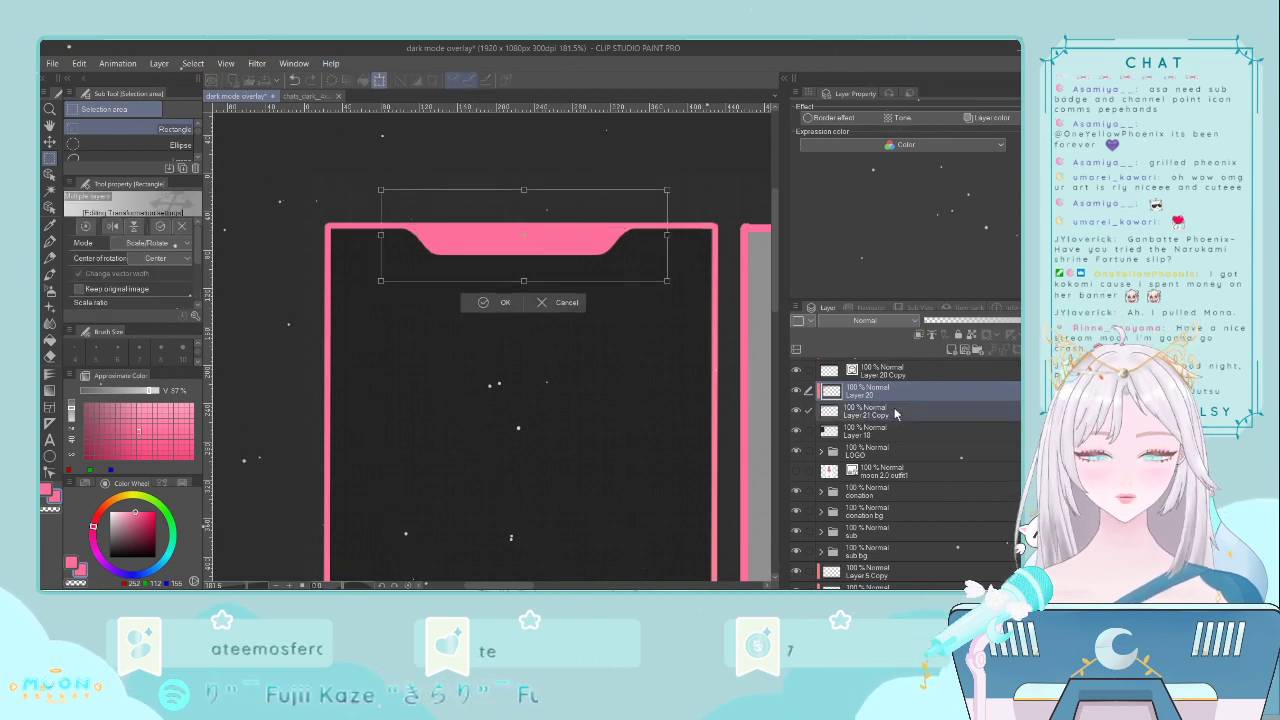
left_click(496, 304)
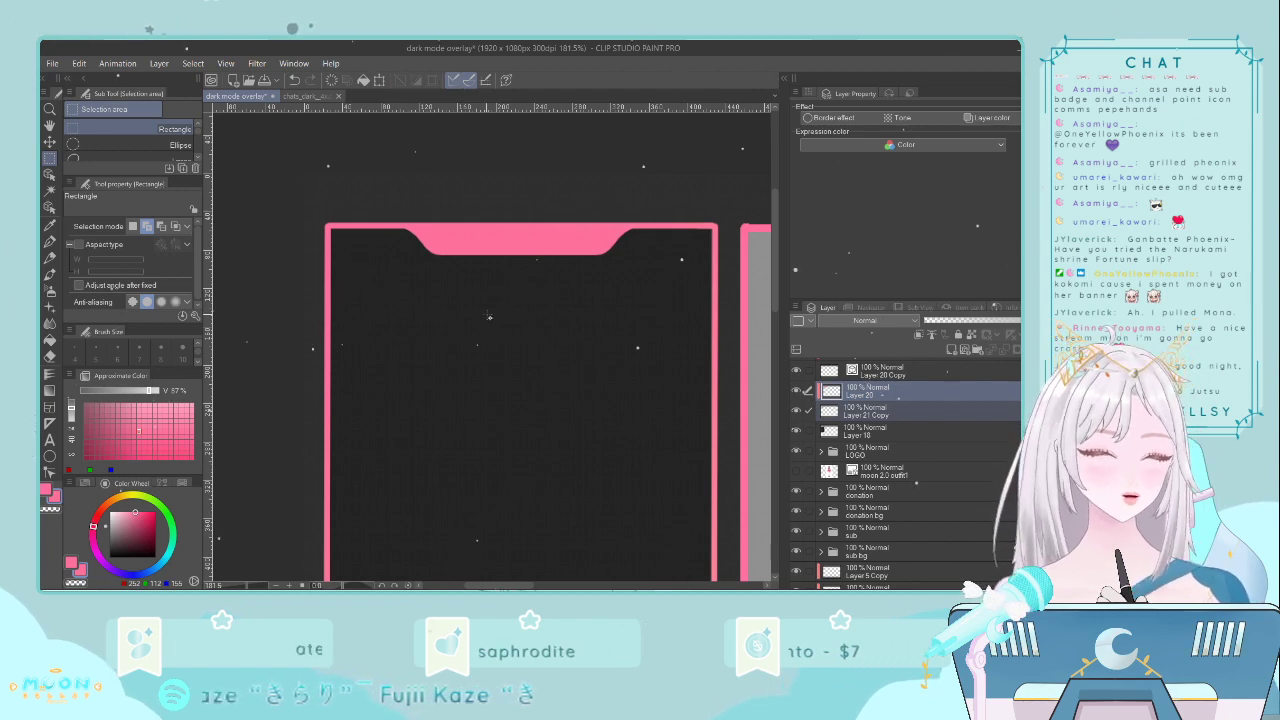
- Check the phone chat reference and add a new vector layer between the clipped pink fill and the panel border layer
left_click(303, 96)
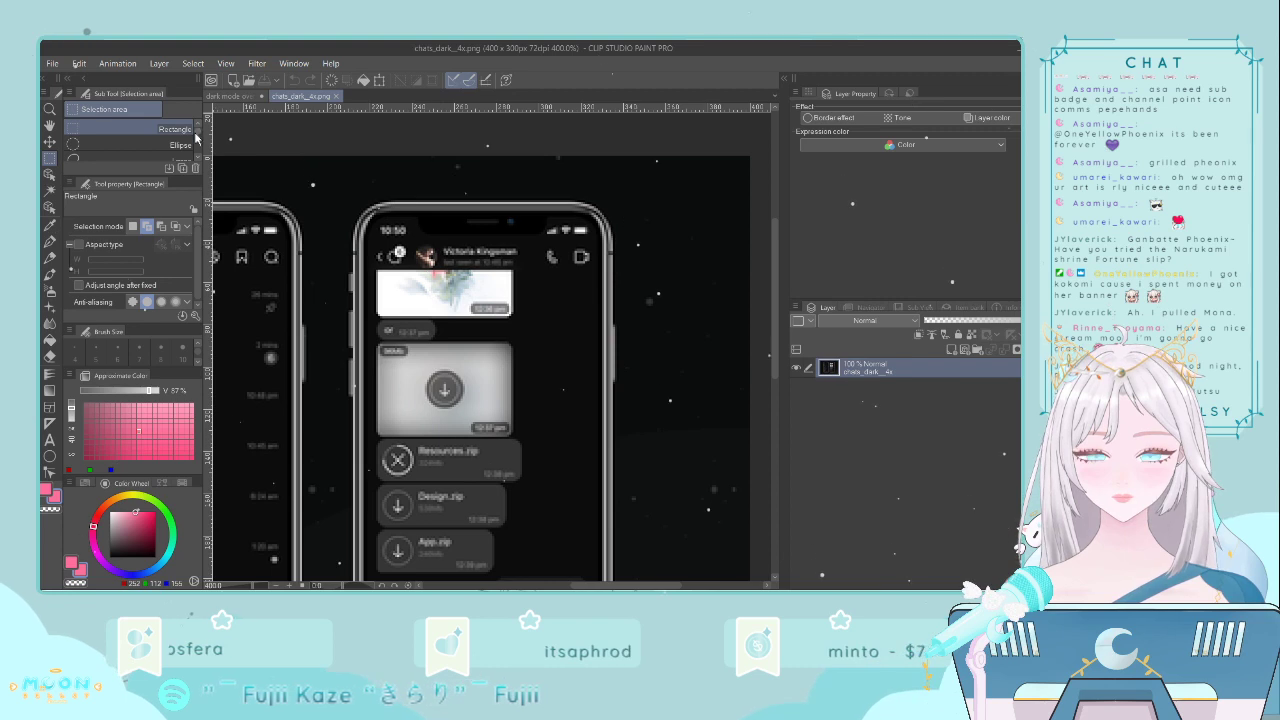
left_click(236, 96)
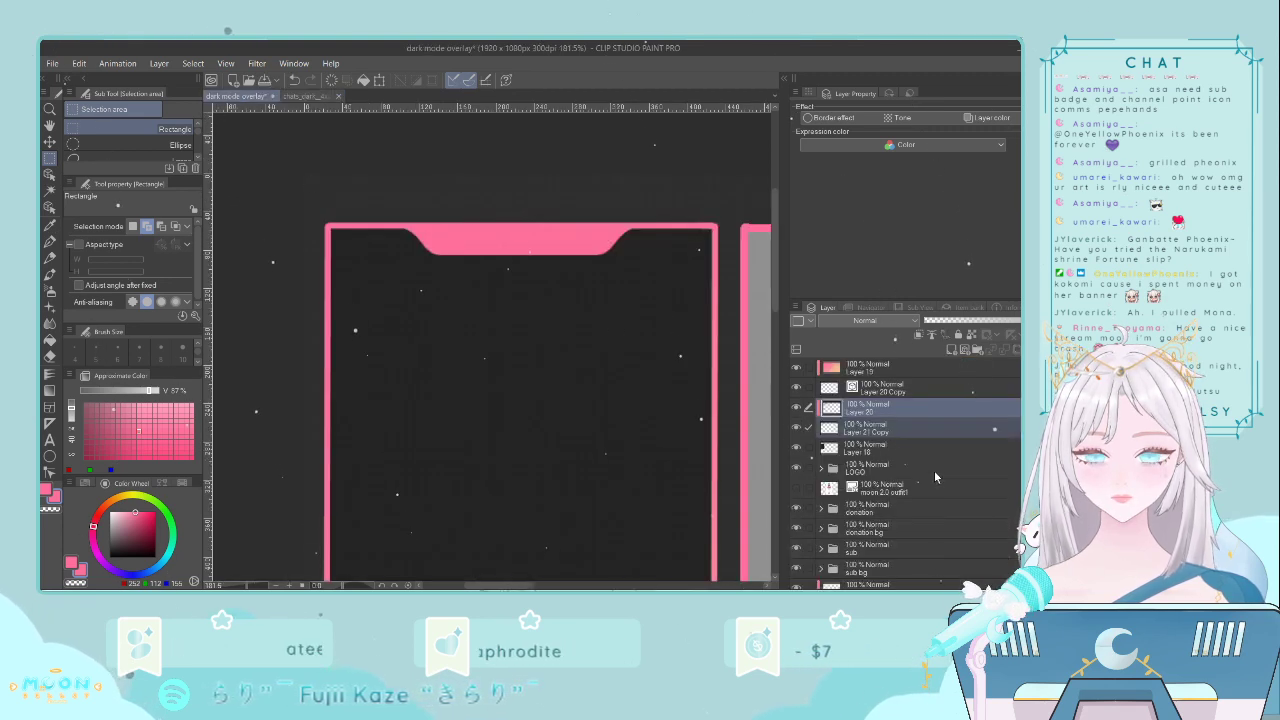
left_click(871, 426)
left_click(894, 410)
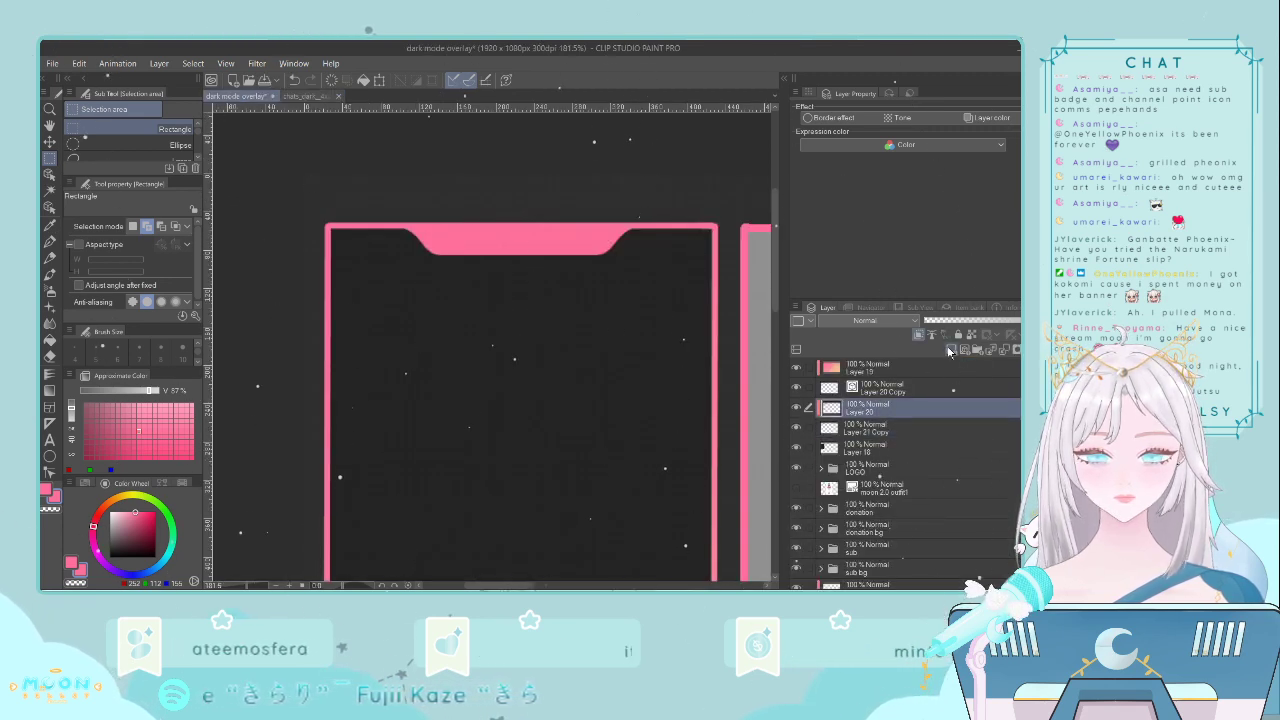
left_click(830, 390)
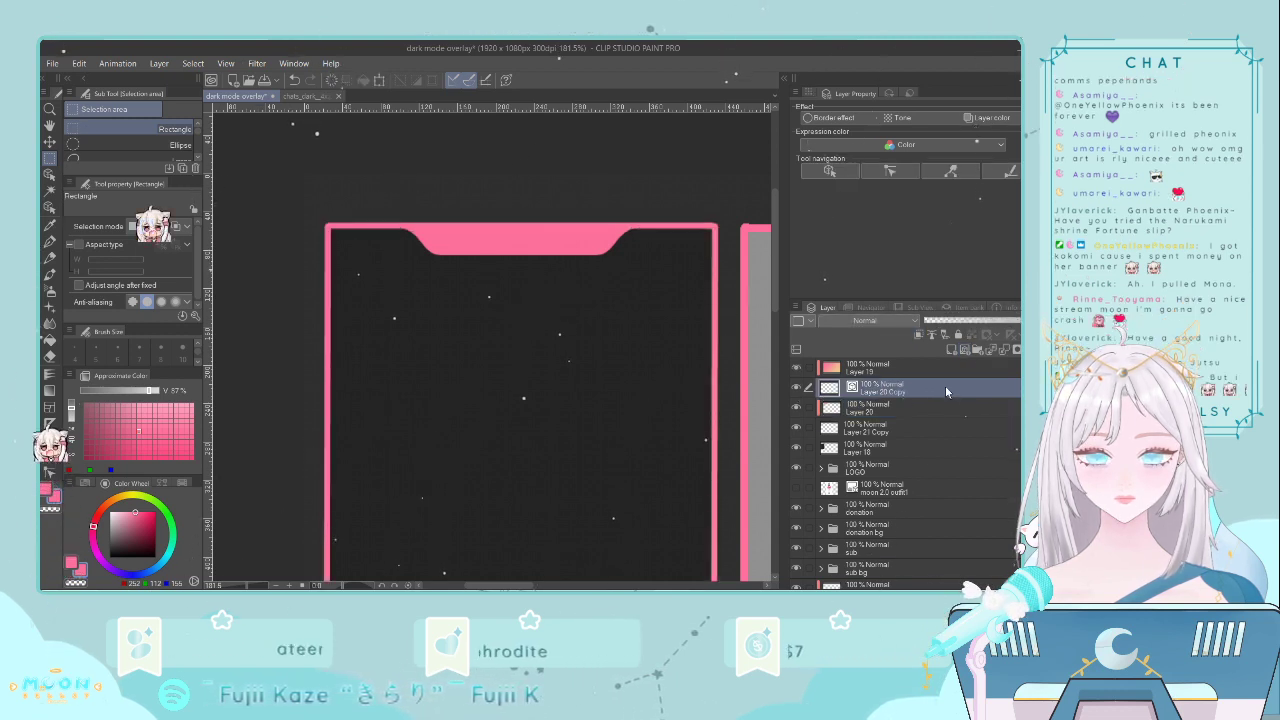
left_click(952, 349)
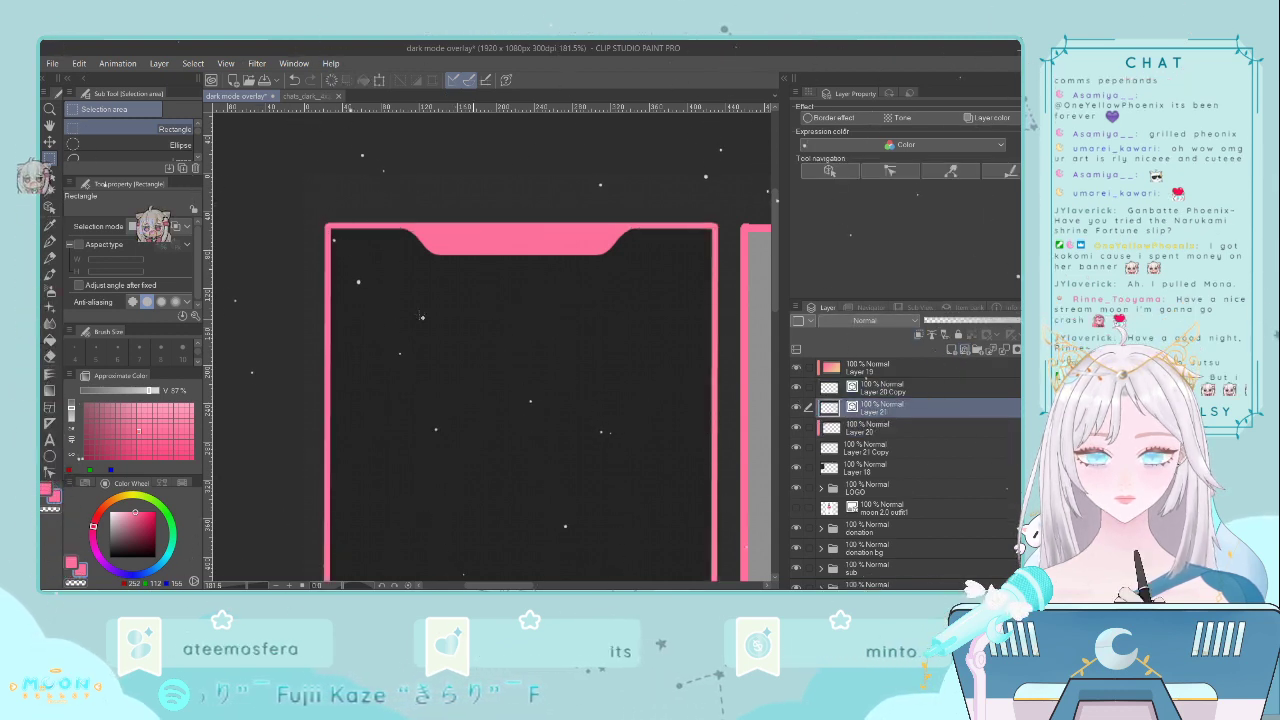
scroll(500, 410, "down", 4)
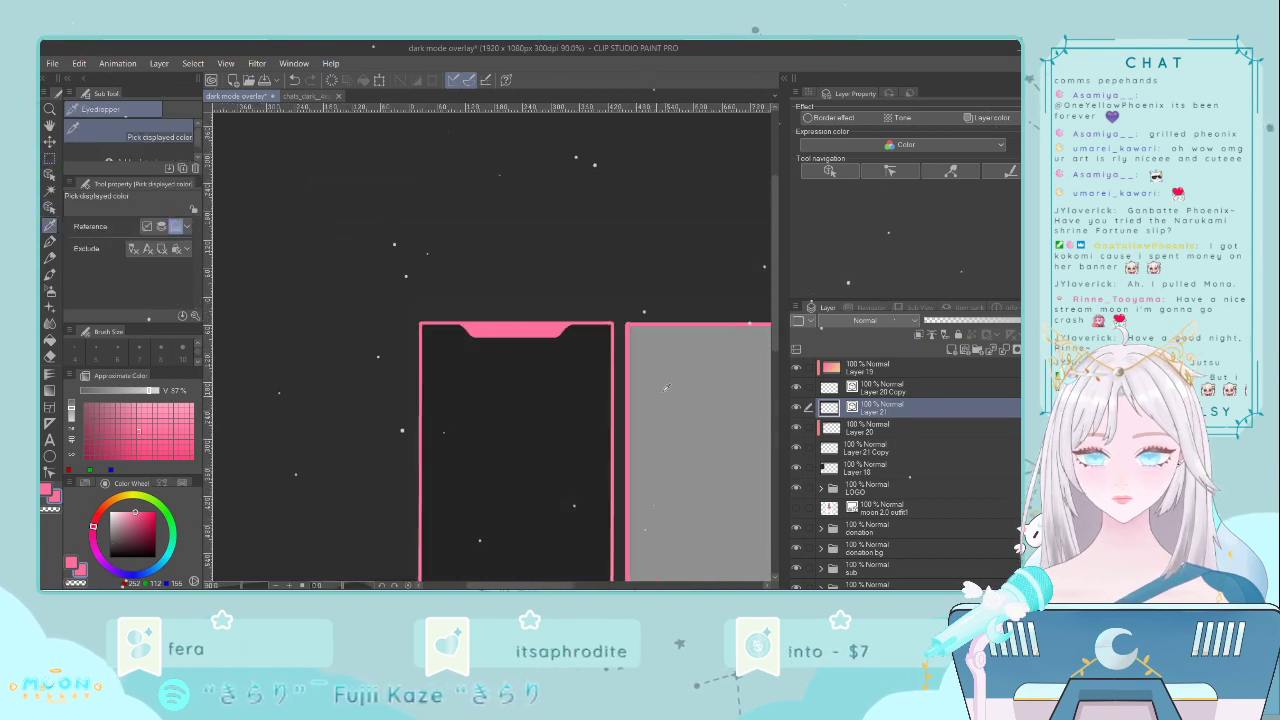
- Sample the light orange from the gold end of the upper pink alert bar below the grey frame
left_click_drag(775, 338, 768, 437)
left_click_drag(556, 586, 657, 586)
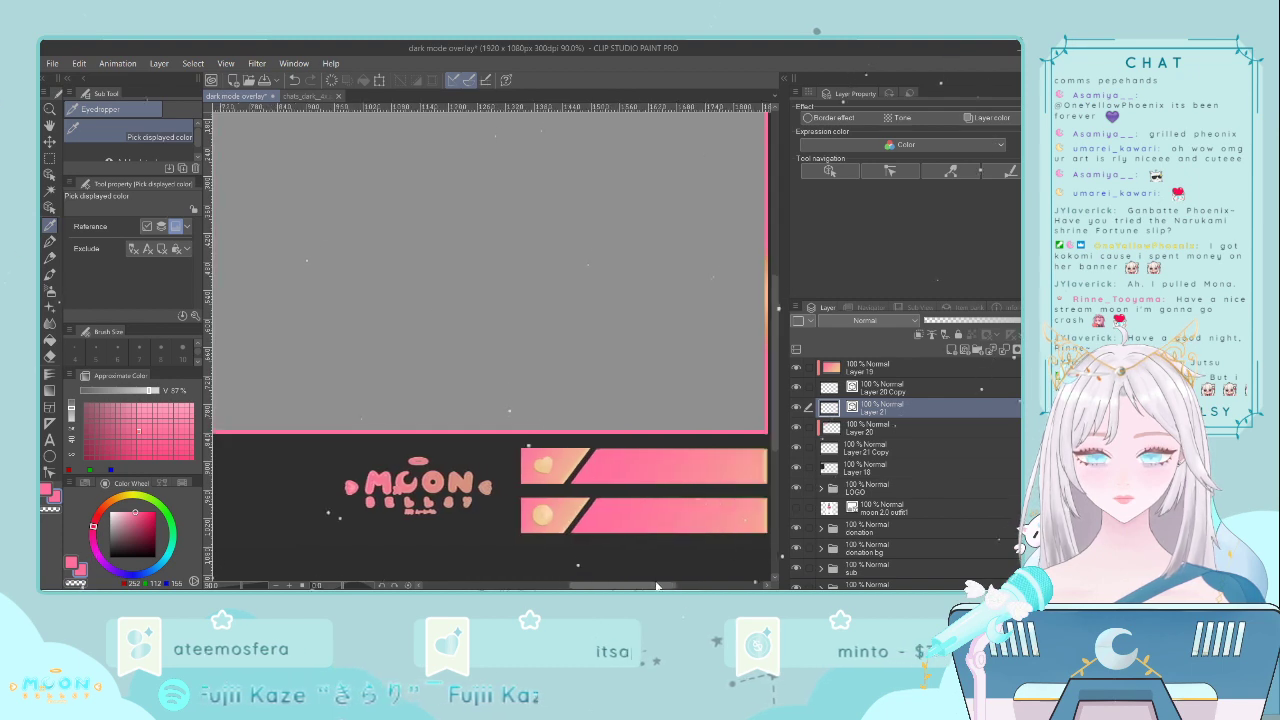
left_click(586, 455)
- Draw a short horizontal speaker line with a small camera dot beside it inside the pink notch, using the 4.0 G-pen
left_click_drag(578, 588, 480, 575)
left_click_drag(775, 368, 766, 289)
scroll(449, 251, "up", 4)
scroll(213, 297, "up", 1)
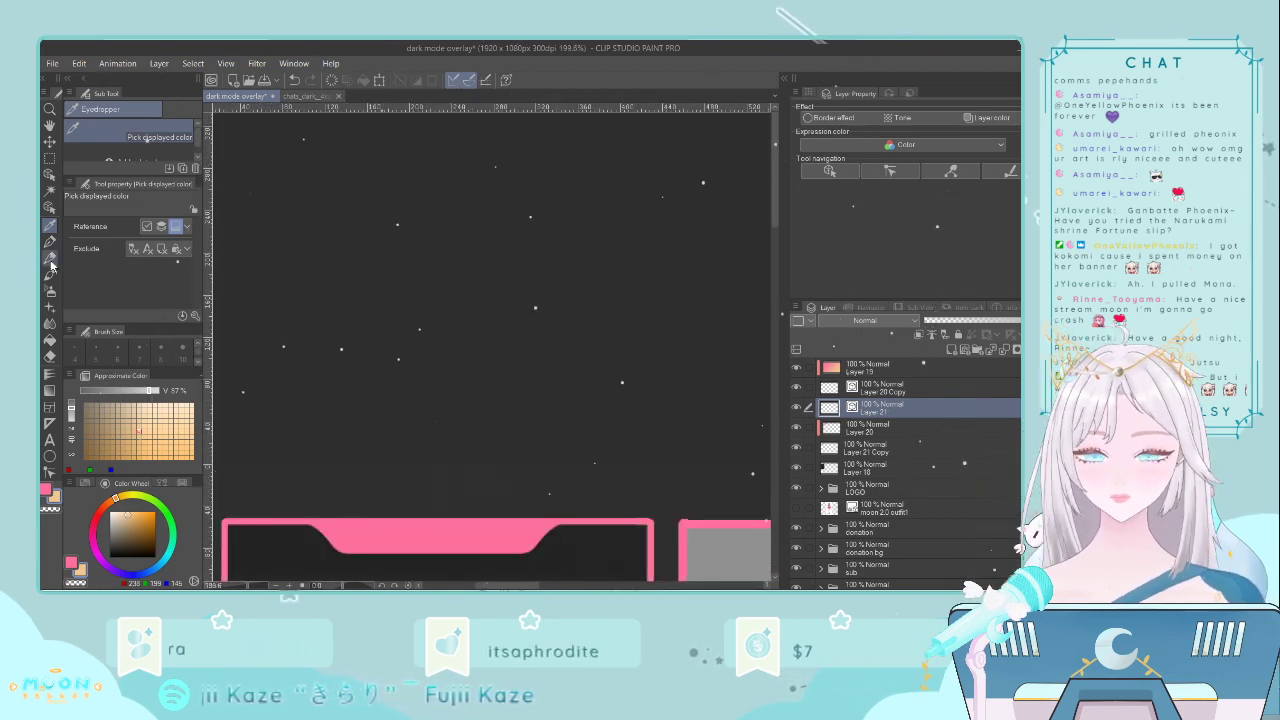
left_click(49, 242)
scroll(773, 248, "down", 5)
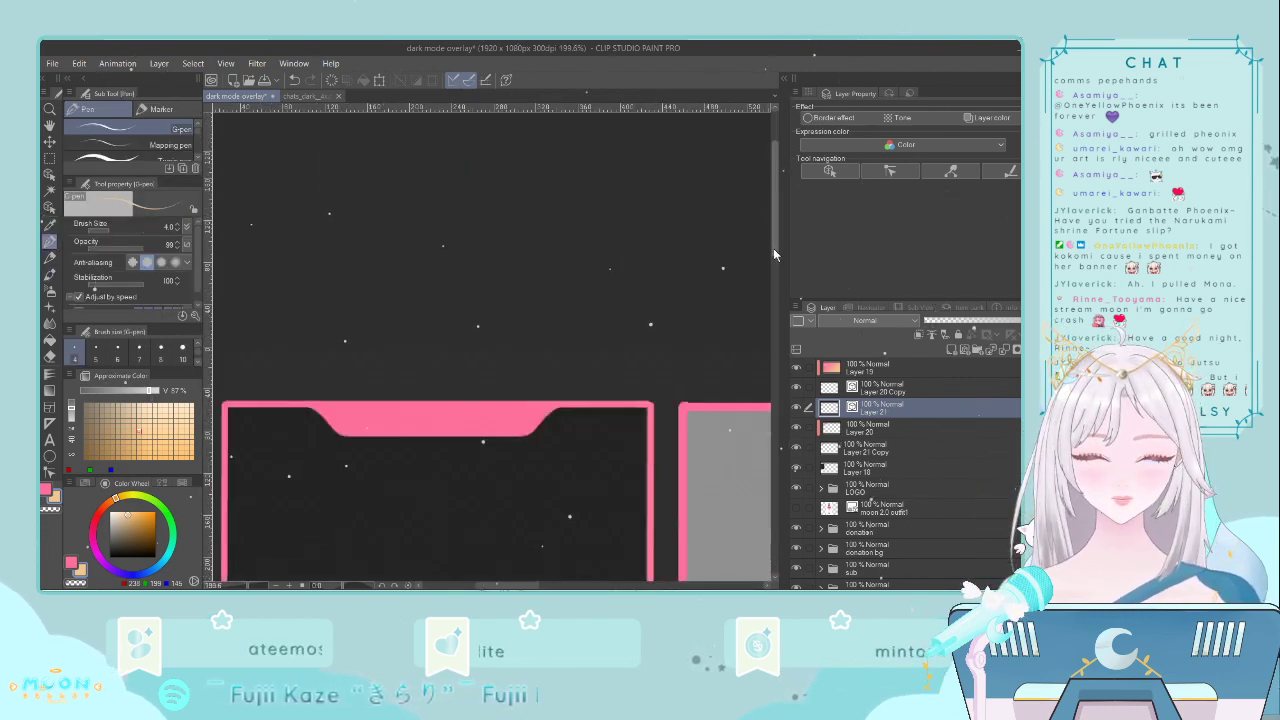
scroll(398, 320, "up", 3)
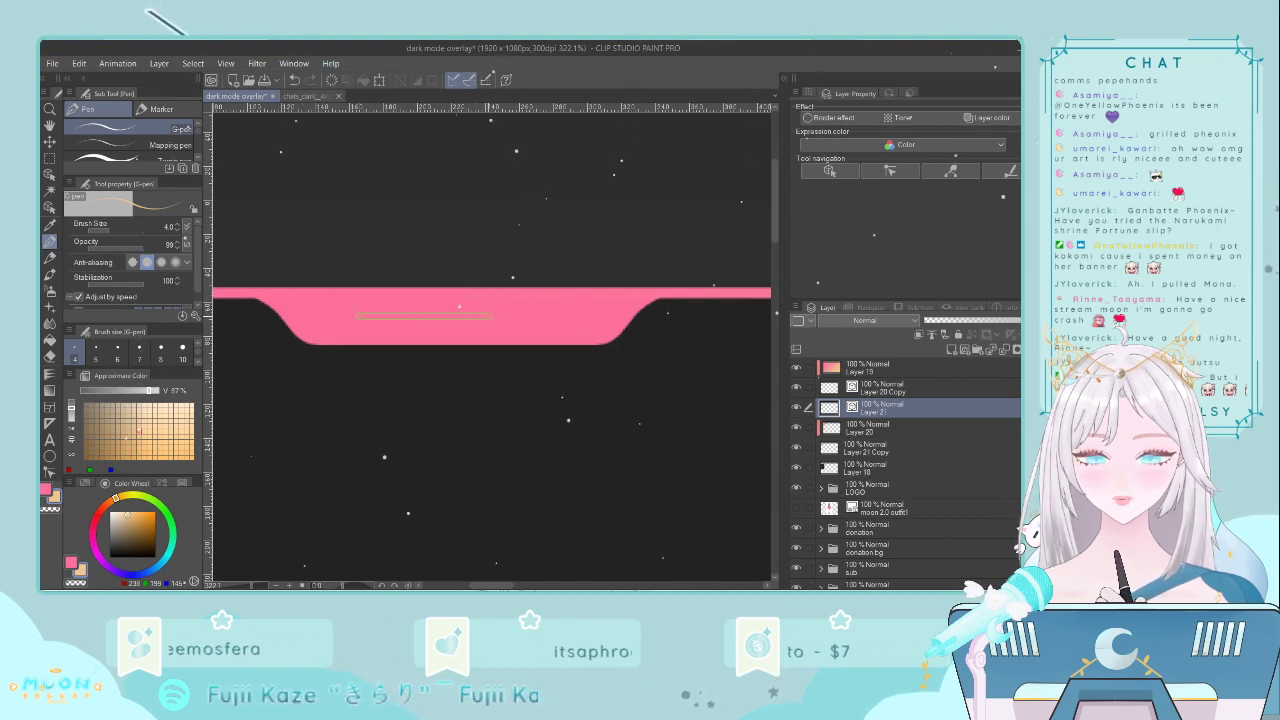
left_click(488, 316, "shift")
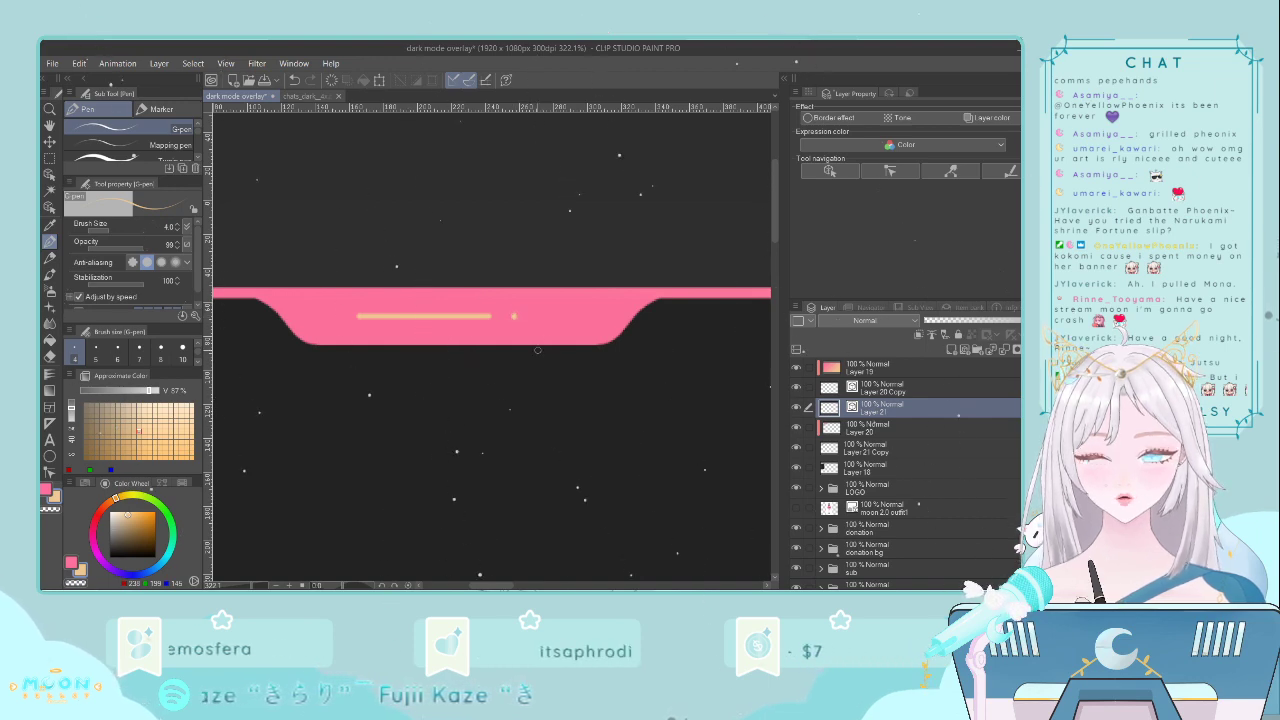
- Nudge the orange speaker line and dot right to centre them in the notch
scroll(531, 356, "down", 5)
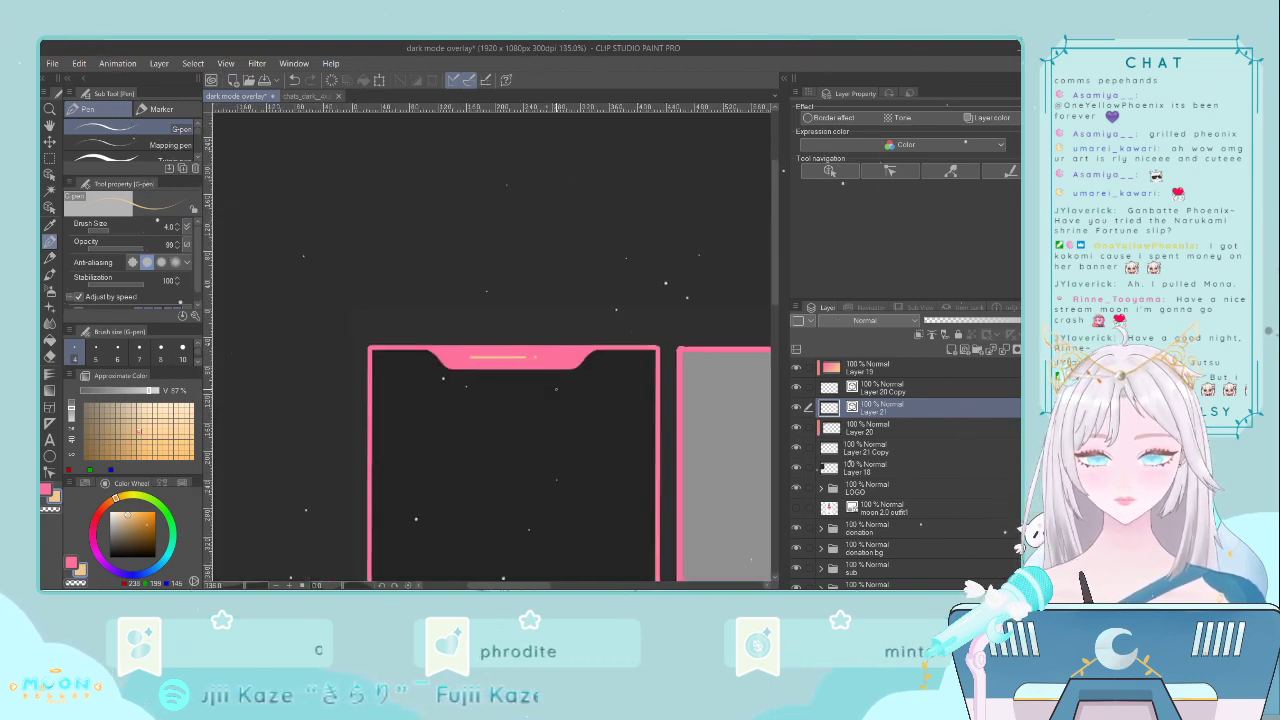
key("ctrl+t")
key("Right")
key("Right")
key("Right")
key("Right")
key("Right")
key("Right")
key("Right")
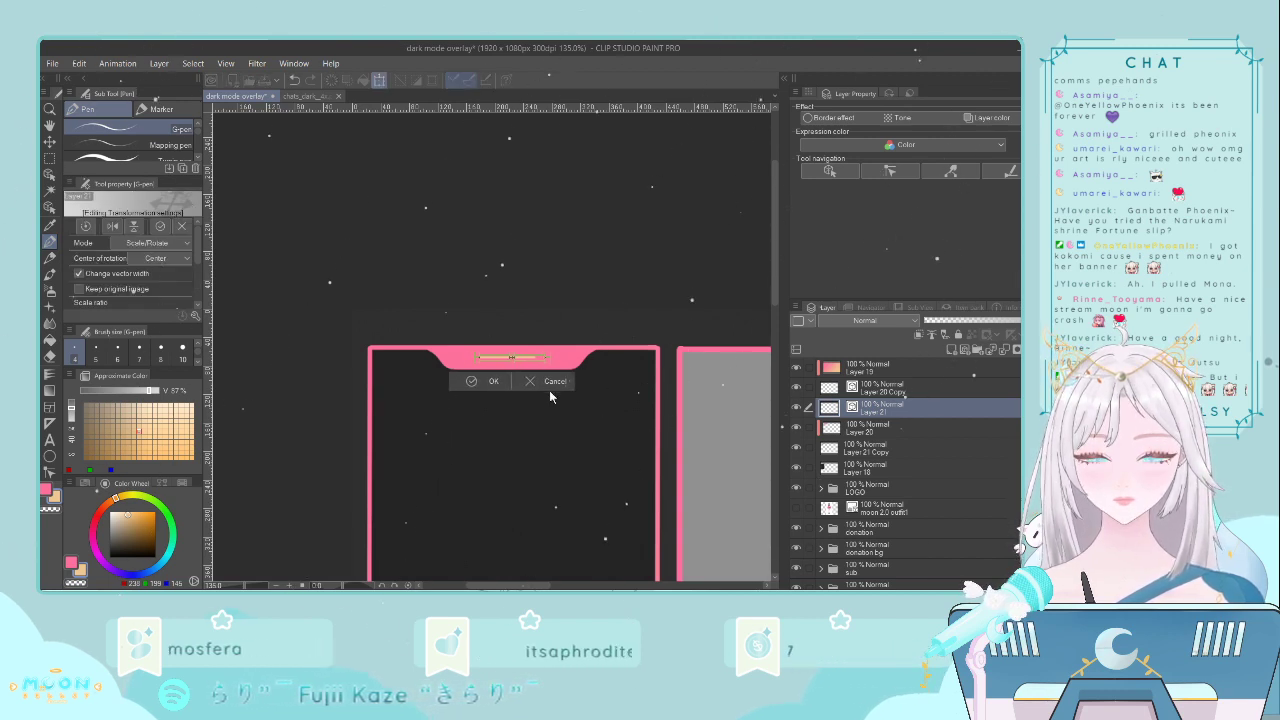
key("Return")
- Fine-tune the horizontal centring of the speaker line and dot within the notch, and save the file
scroll(549, 390, "down", 3)
scroll(547, 392, "up", 3)
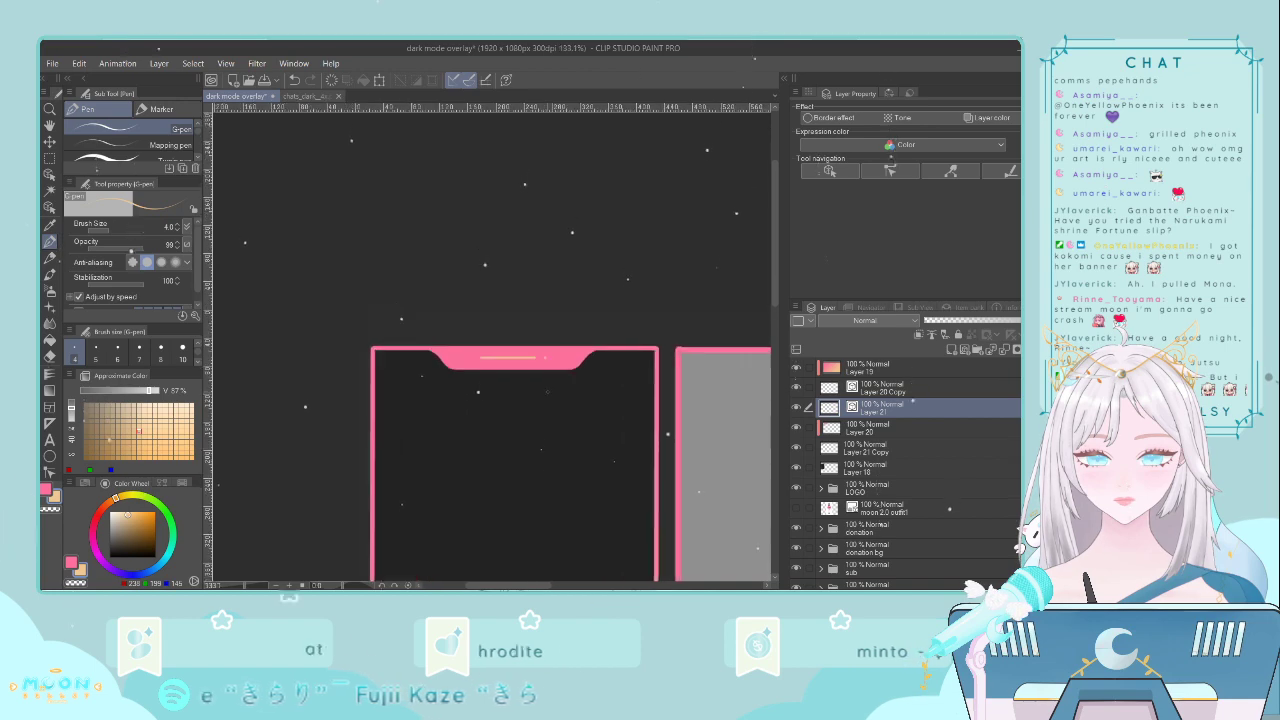
key("ctrl+t")
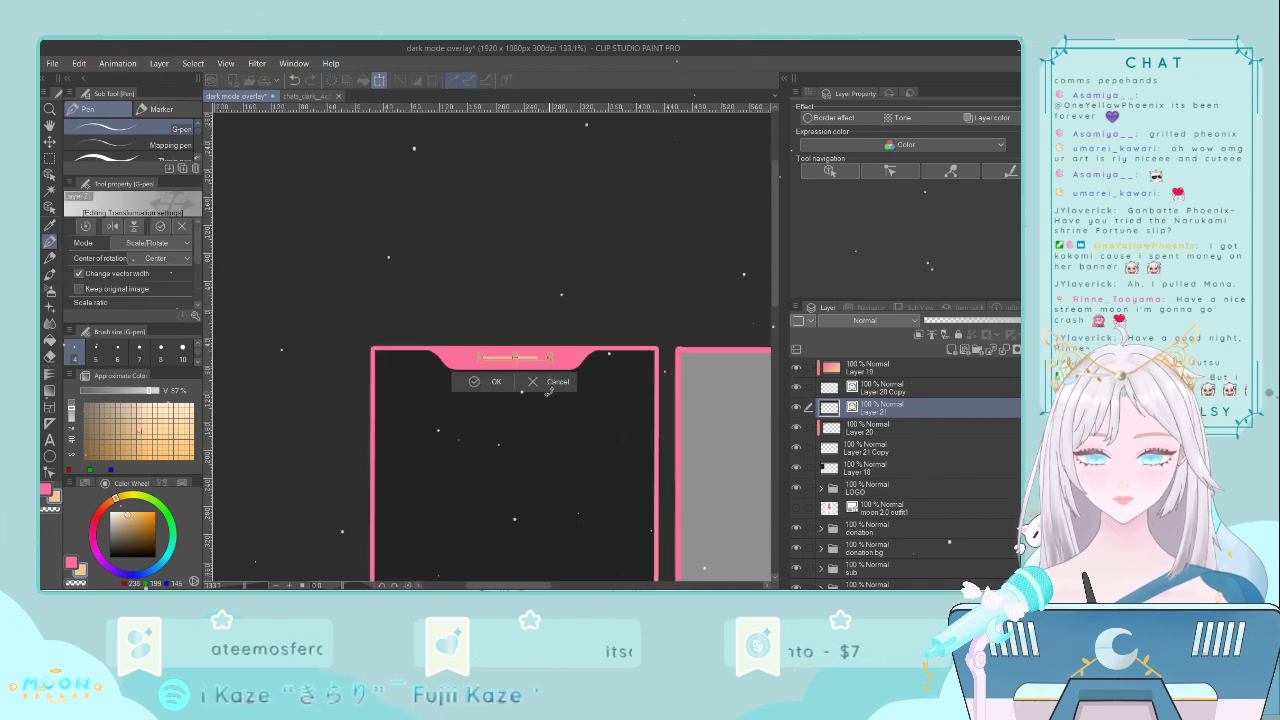
left_click(547, 388)
left_click_drag(774, 282, 776, 349)
key("ctrl+t")
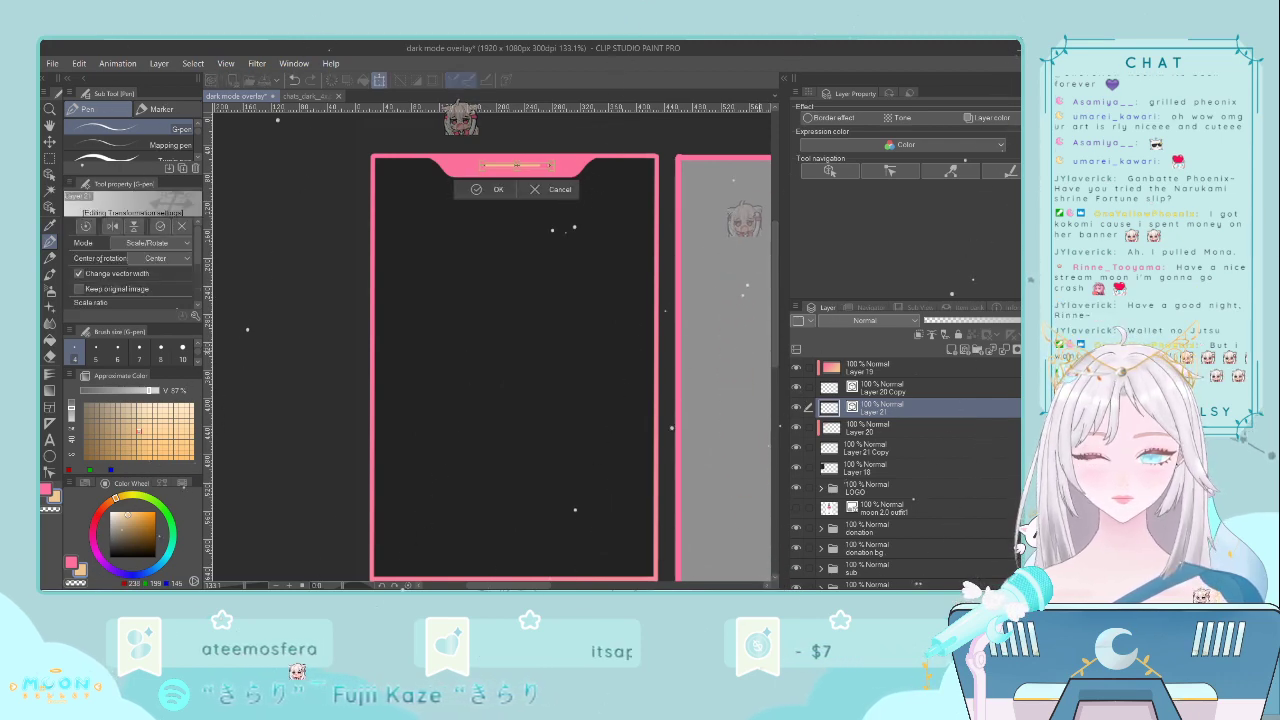
key("Return")
scroll(598, 248, "down", 2)
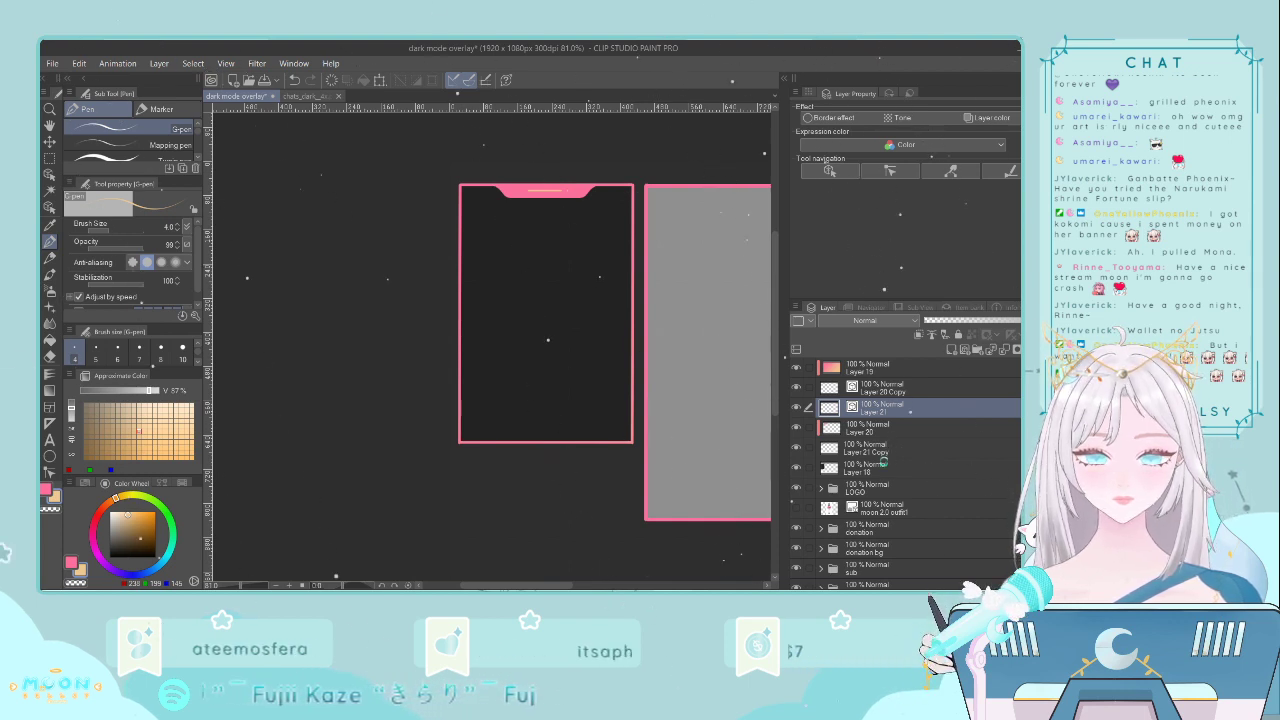
key("ctrl+s")
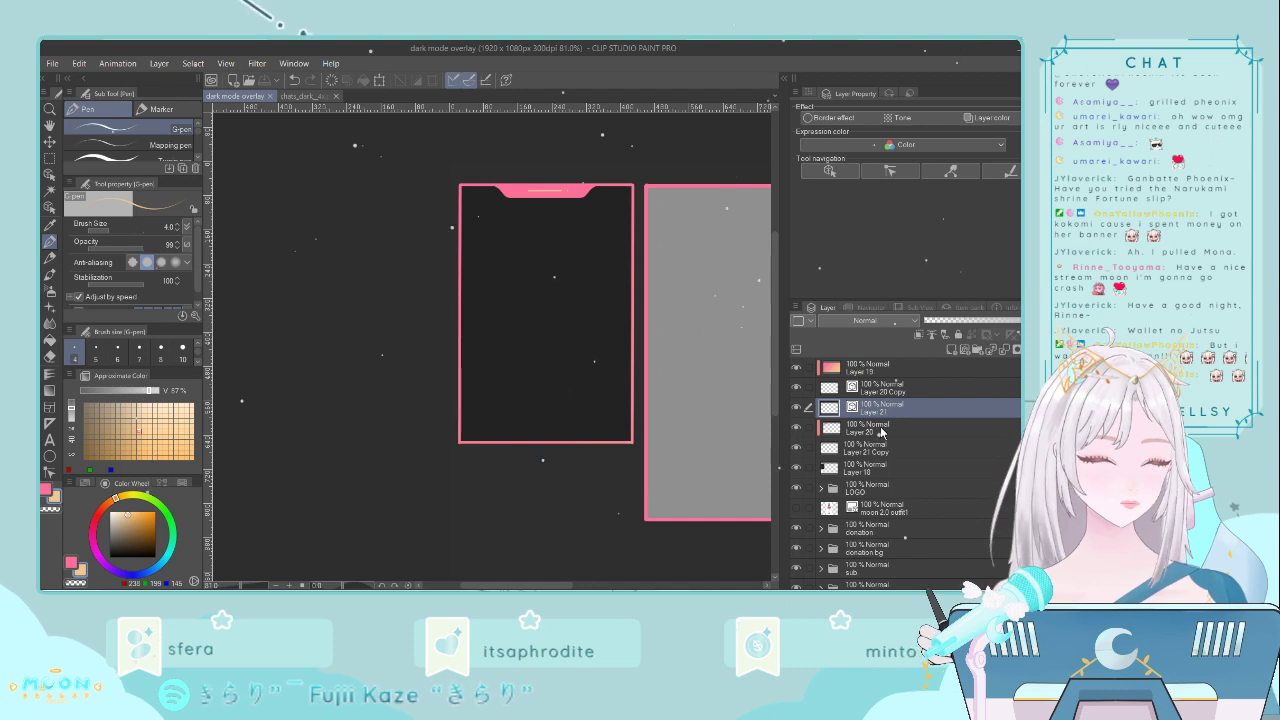
- Create a new layer folder and move all the chat box layers, from Layer 19 down to Layer 18, into it
left_click(891, 371)
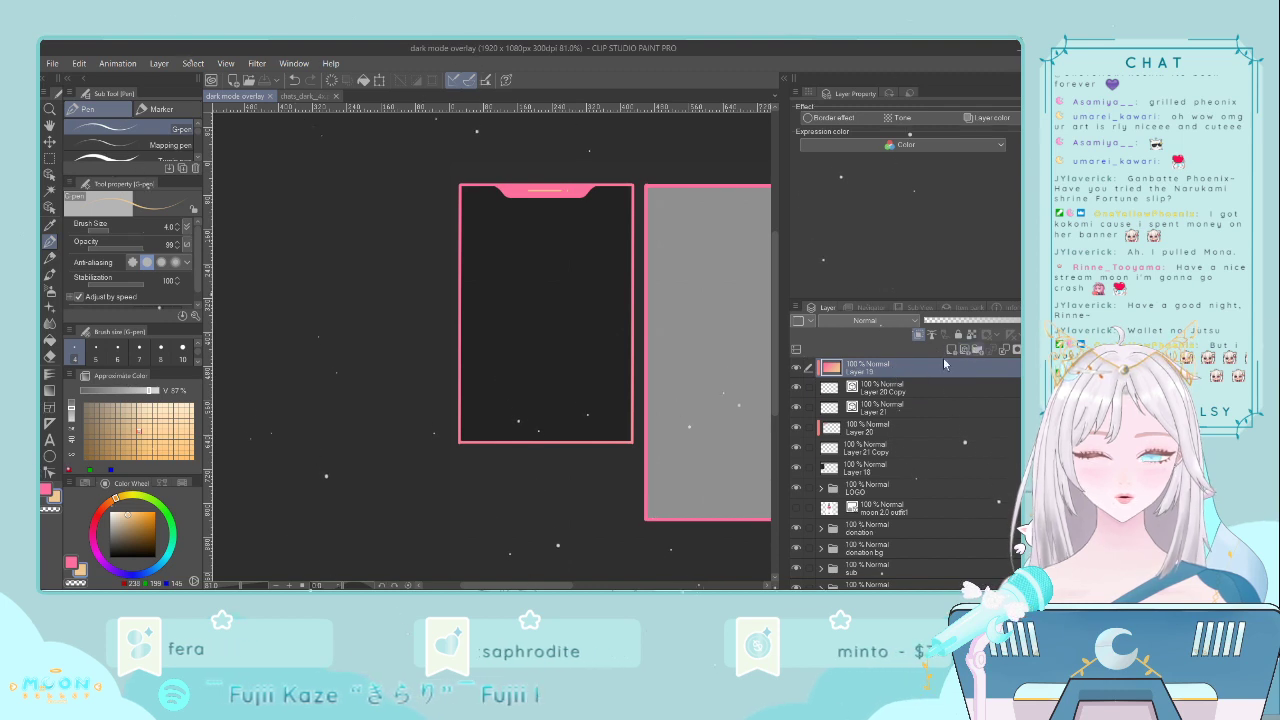
left_click(977, 349)
left_click(890, 388)
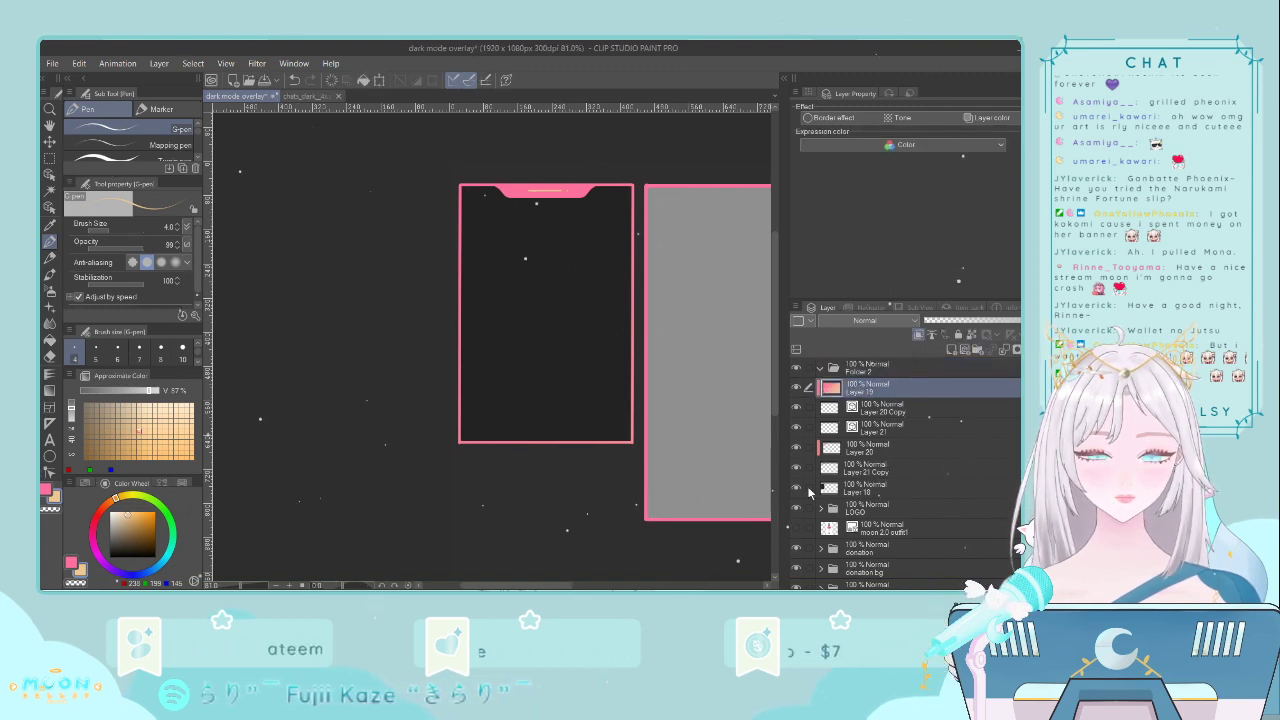
left_click(843, 490, "shift")
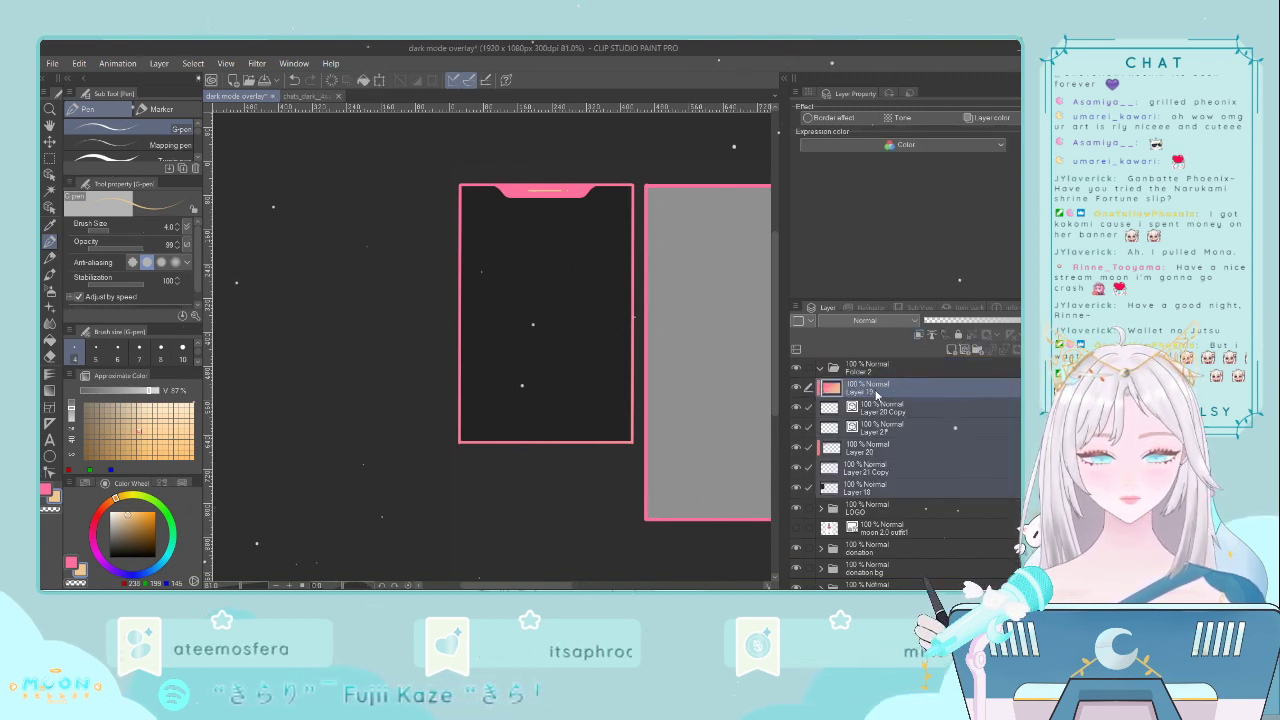
left_click_drag(875, 376, 875, 378)
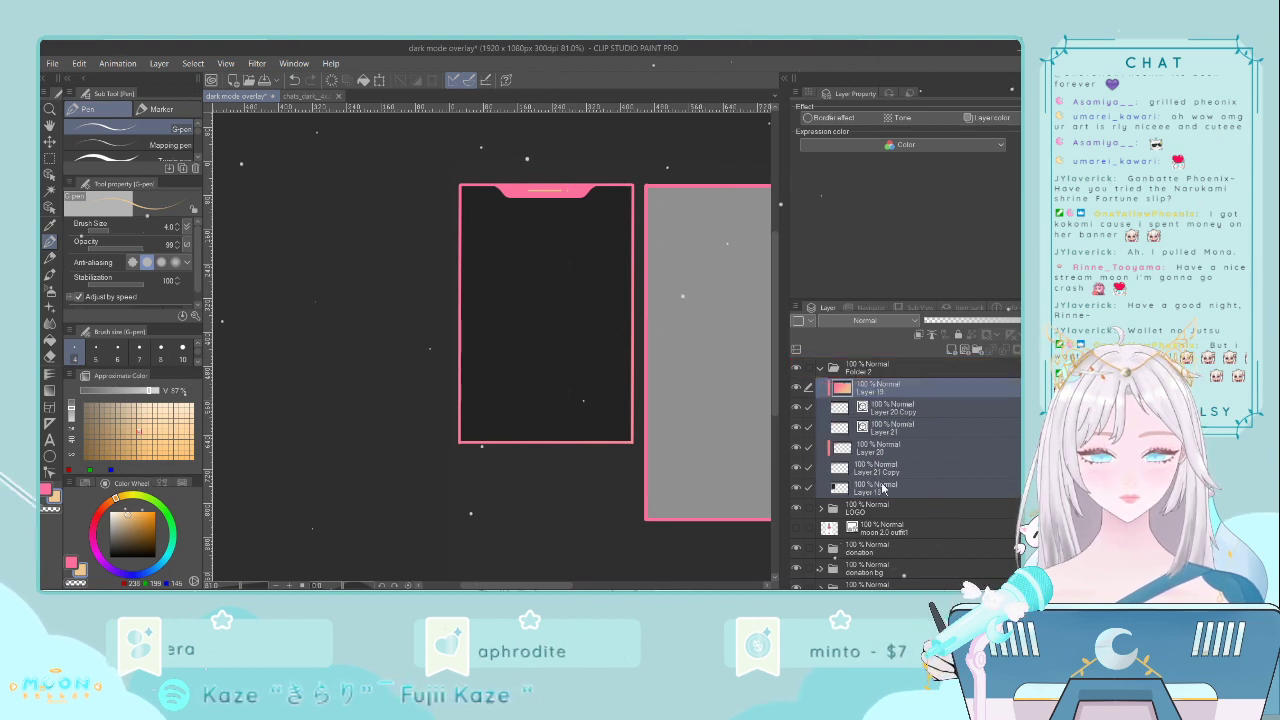
- Check what Layer 21 Copy contains by toggling its visibility, and add a new raster layer directly above Layer 18
left_click(885, 470)
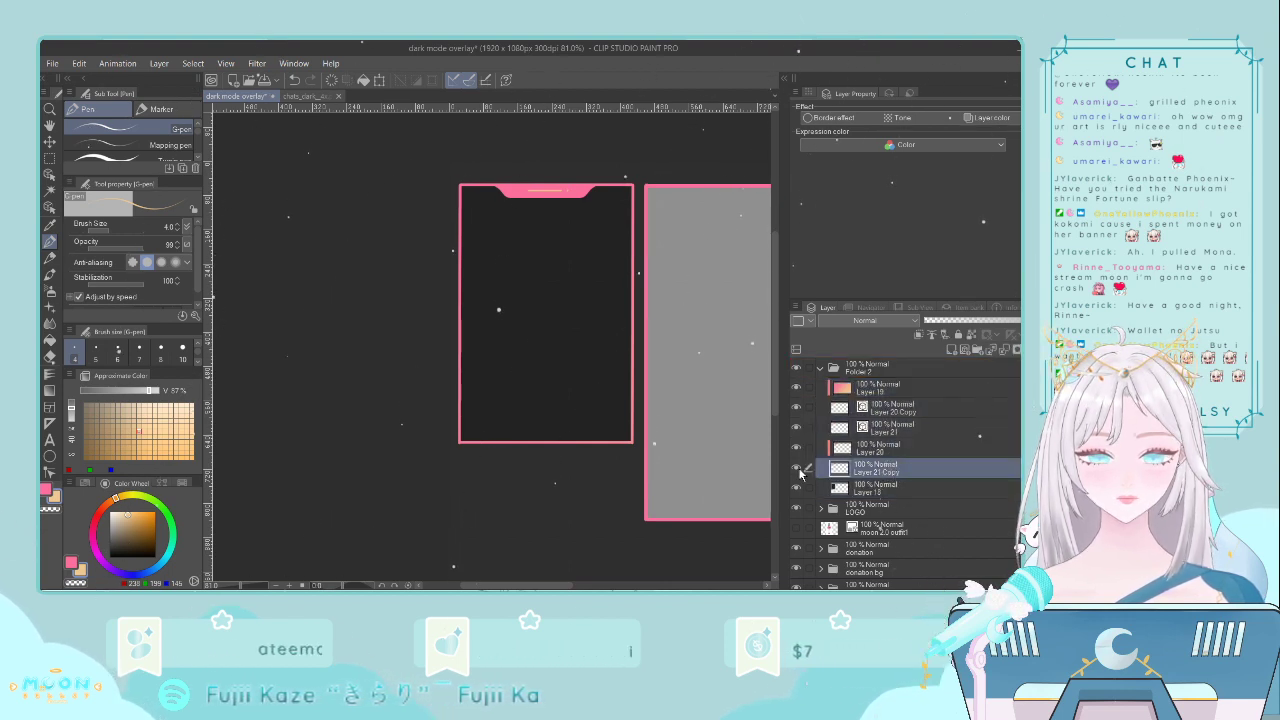
left_click(799, 470)
left_click(799, 470)
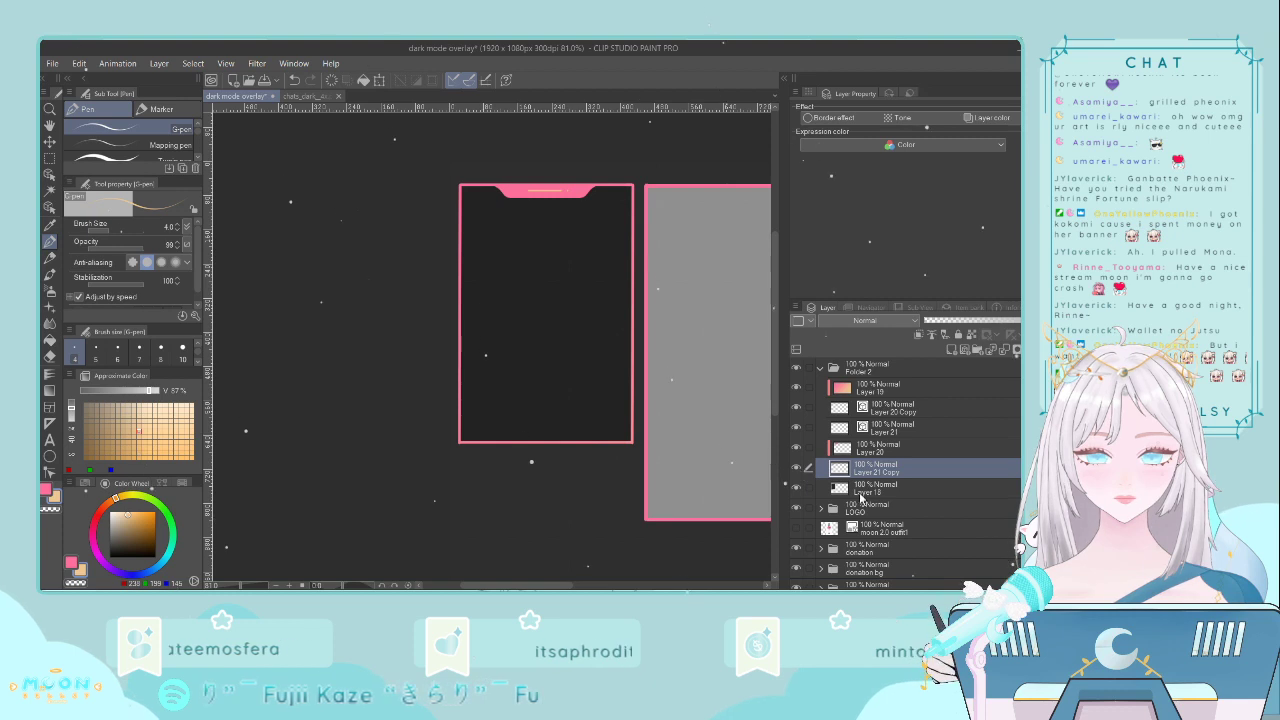
left_click(862, 490)
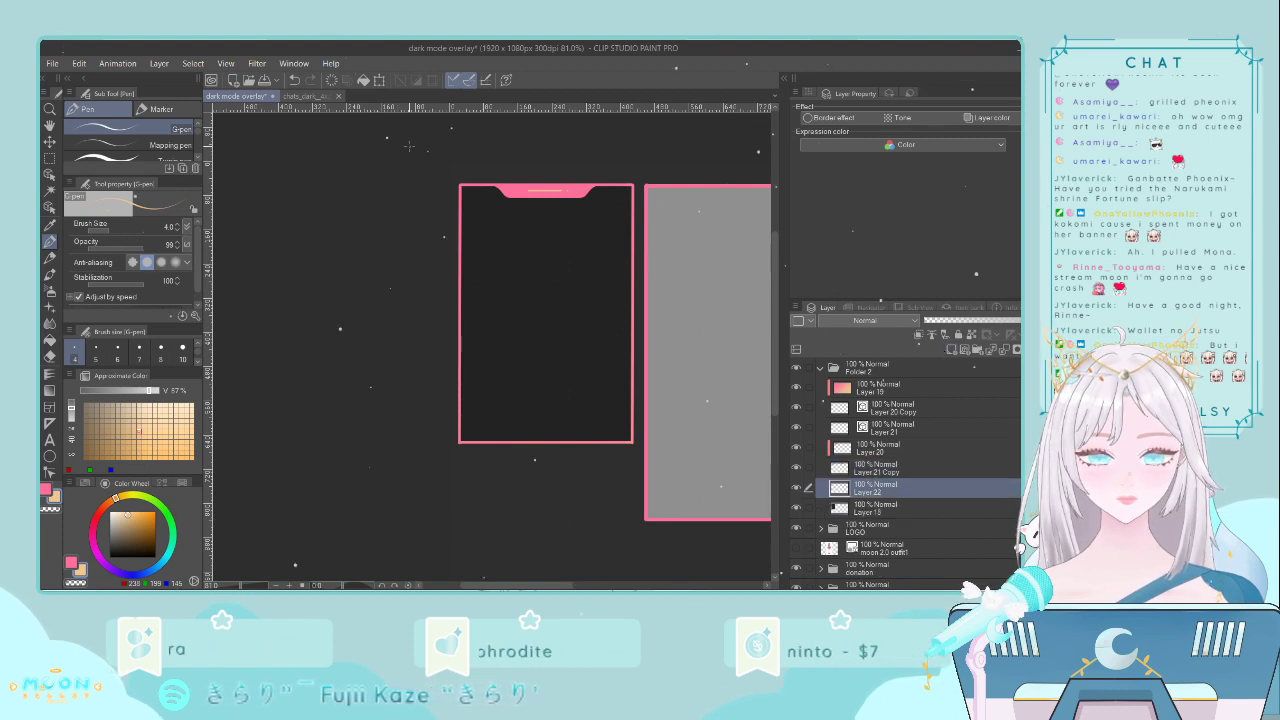
- Sample the near-black header colour from the phone chat reference and return to the overlay document
left_click(308, 96)
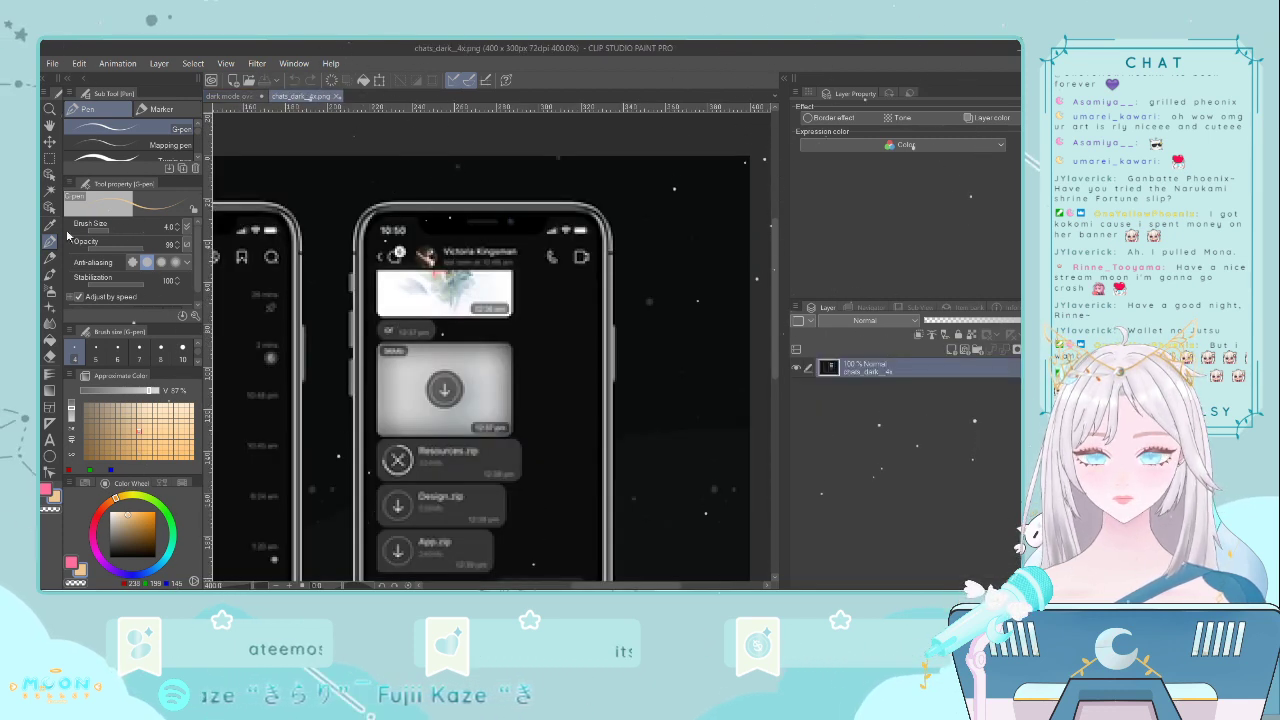
key("i")
left_click(538, 250)
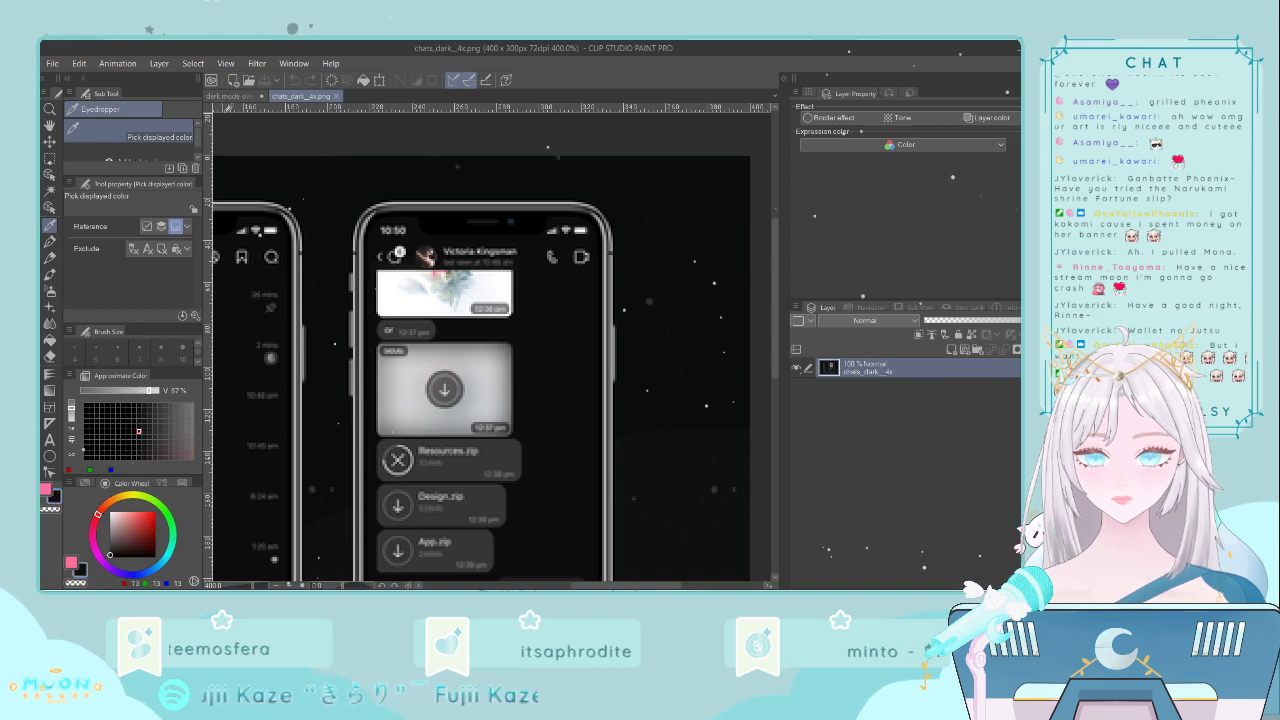
left_click(229, 96)
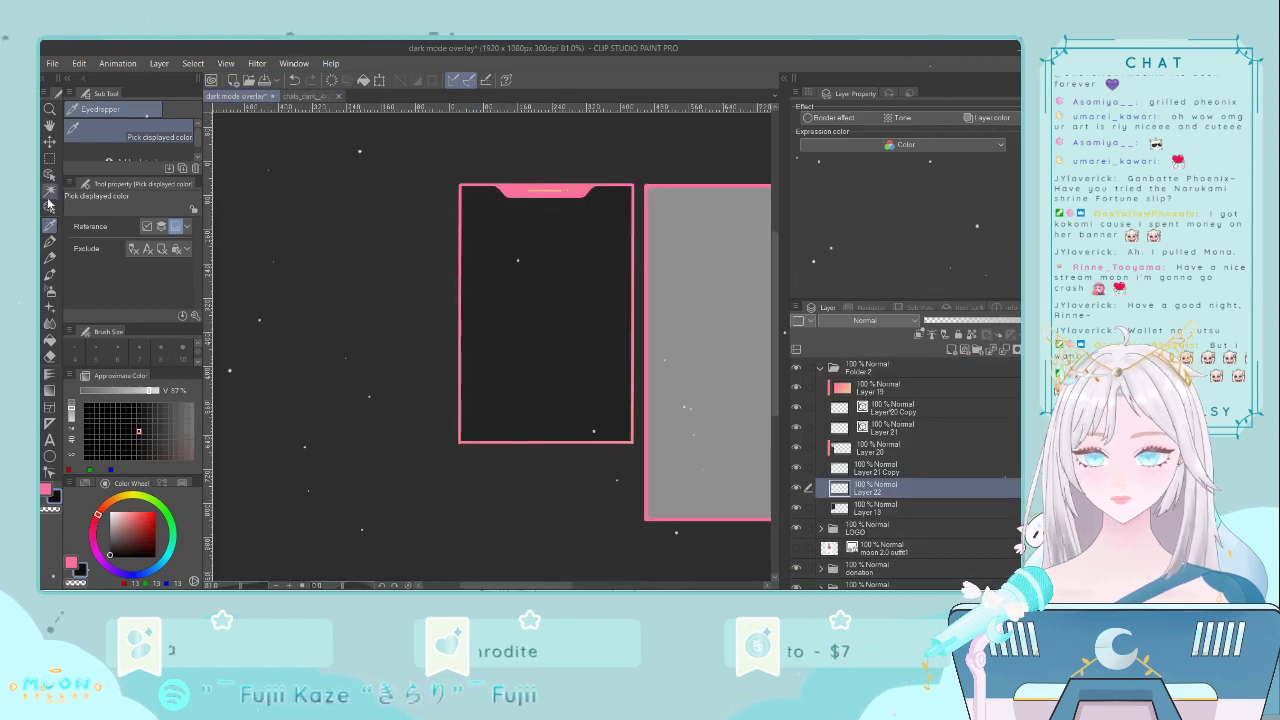
- Fill a rectangular header band across the panel's top, inside the pink border, with the sampled near-black, and deselect
left_click(49, 158)
scroll(453, 153, "up", 3)
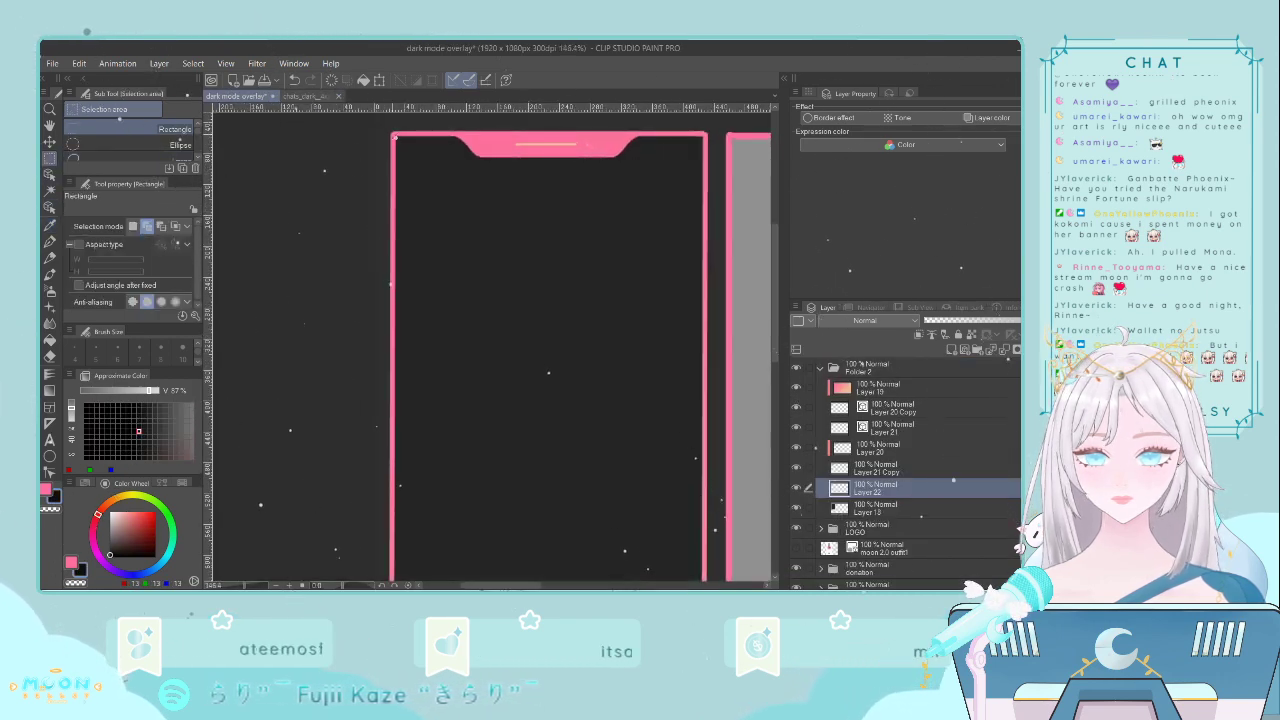
left_click_drag(397, 137, 706, 190)
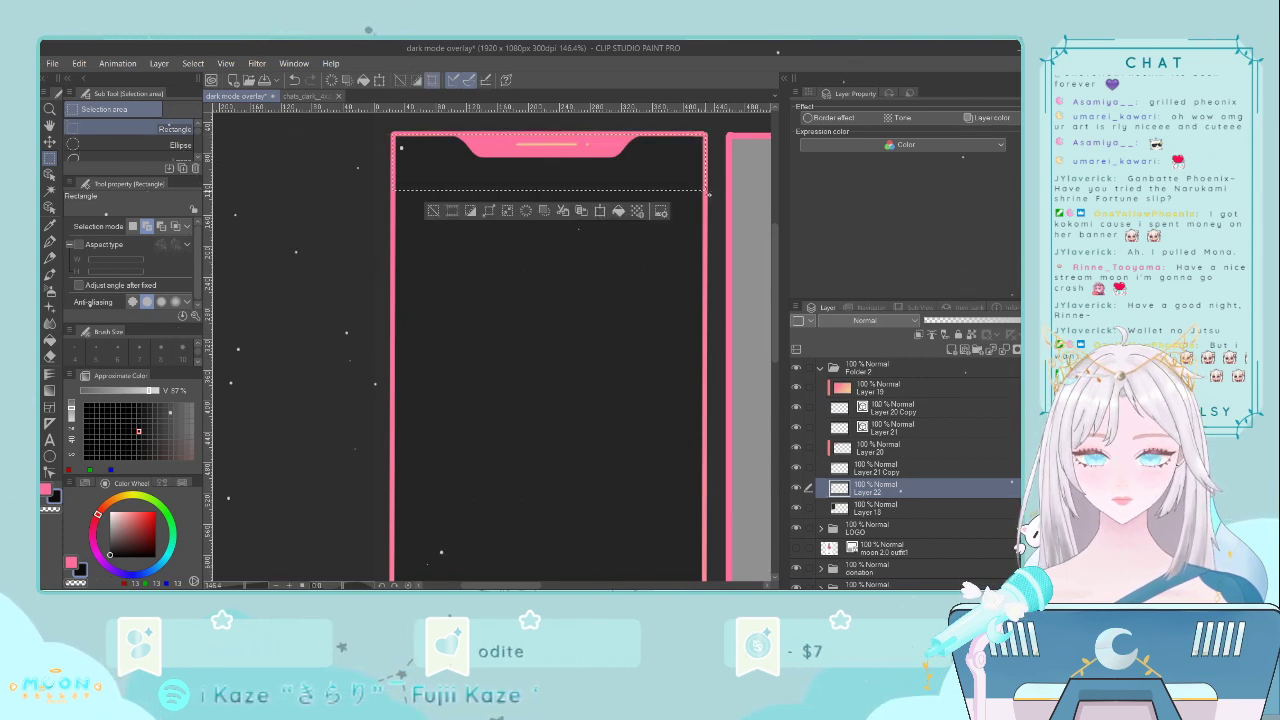
left_click(619, 211)
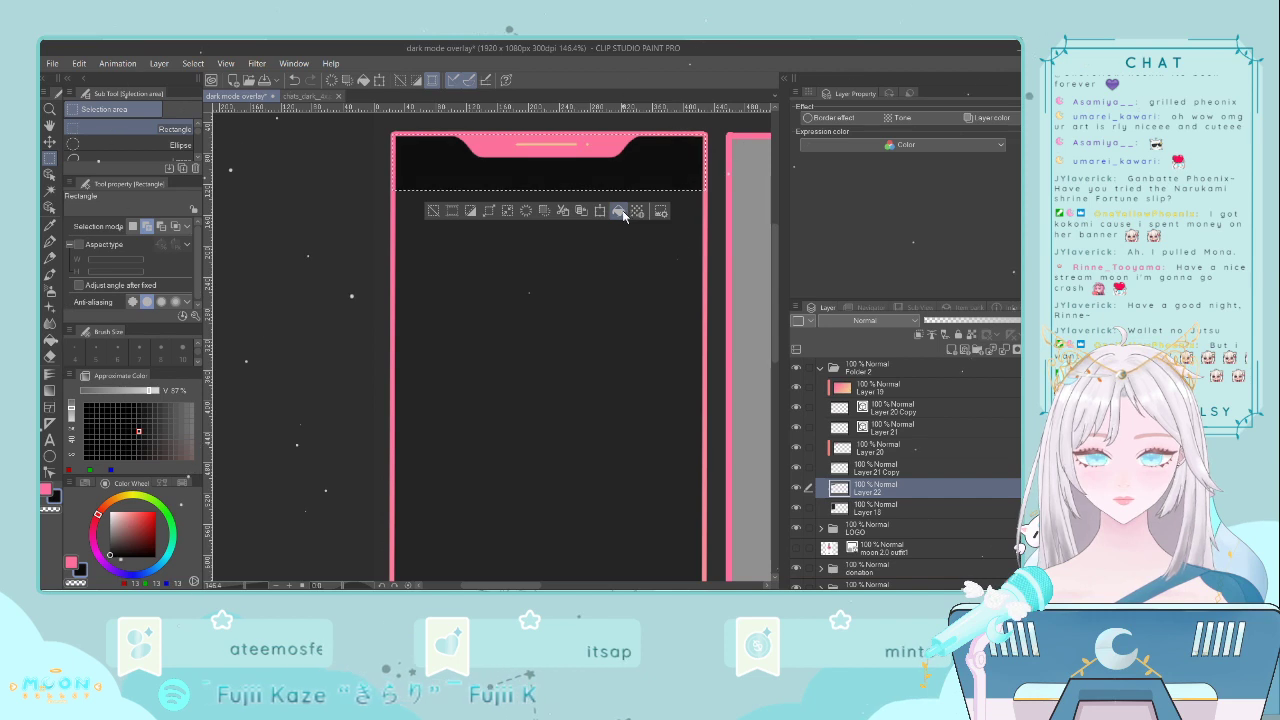
left_click(437, 211)
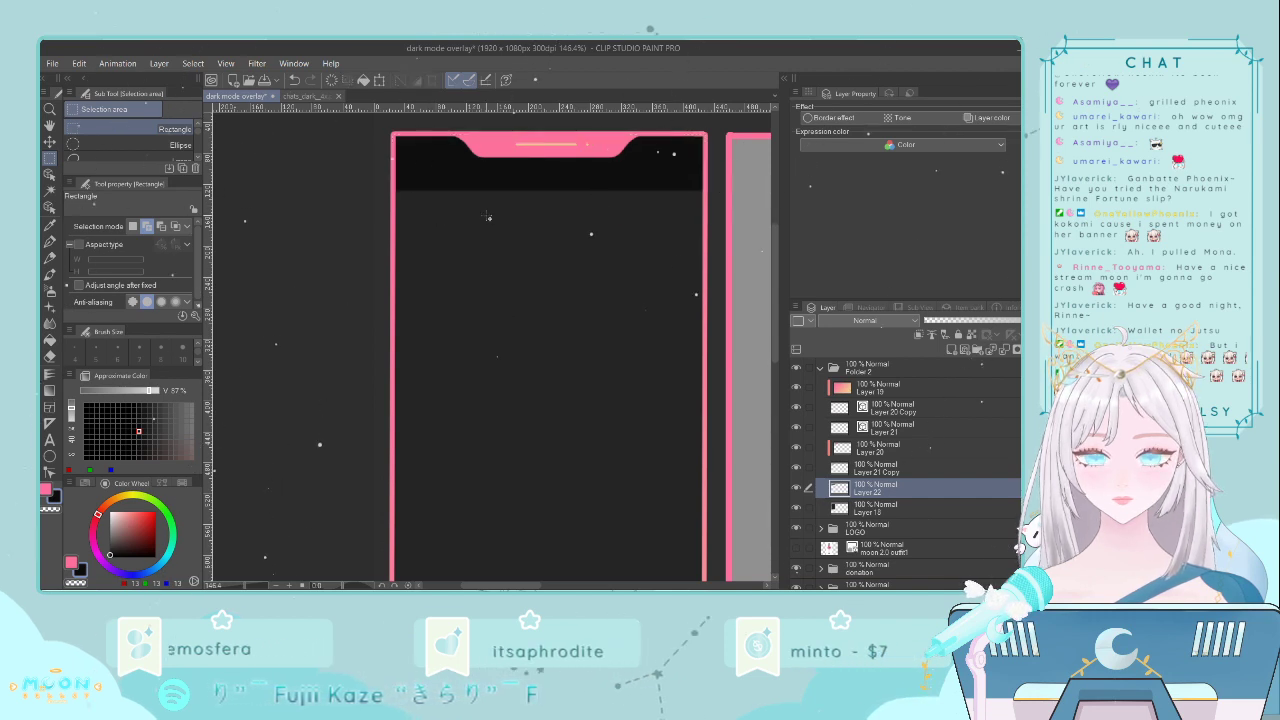
- Compare the chat box's header area with the header layout of the phone chat reference
scroll(488, 217, "up", 1)
left_click_drag(774, 323, 773, 282)
left_click(307, 96)
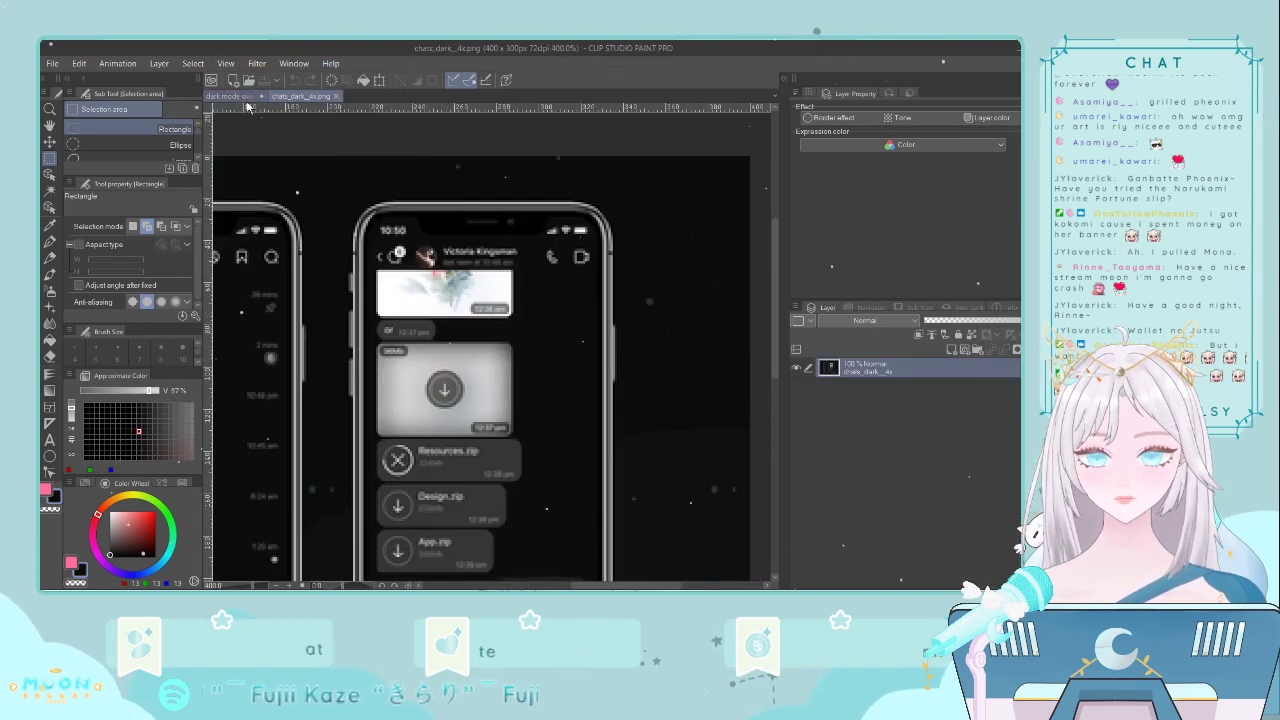
key("ctrl+Tab")
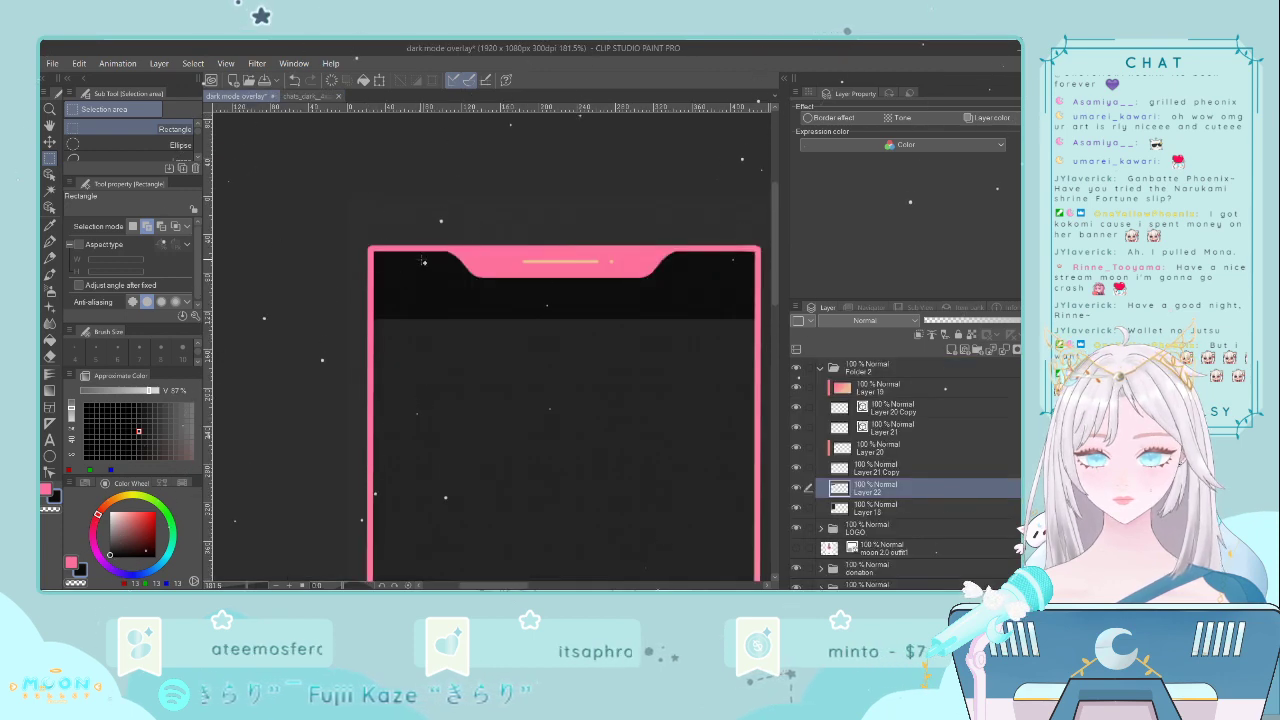
left_click(318, 97)
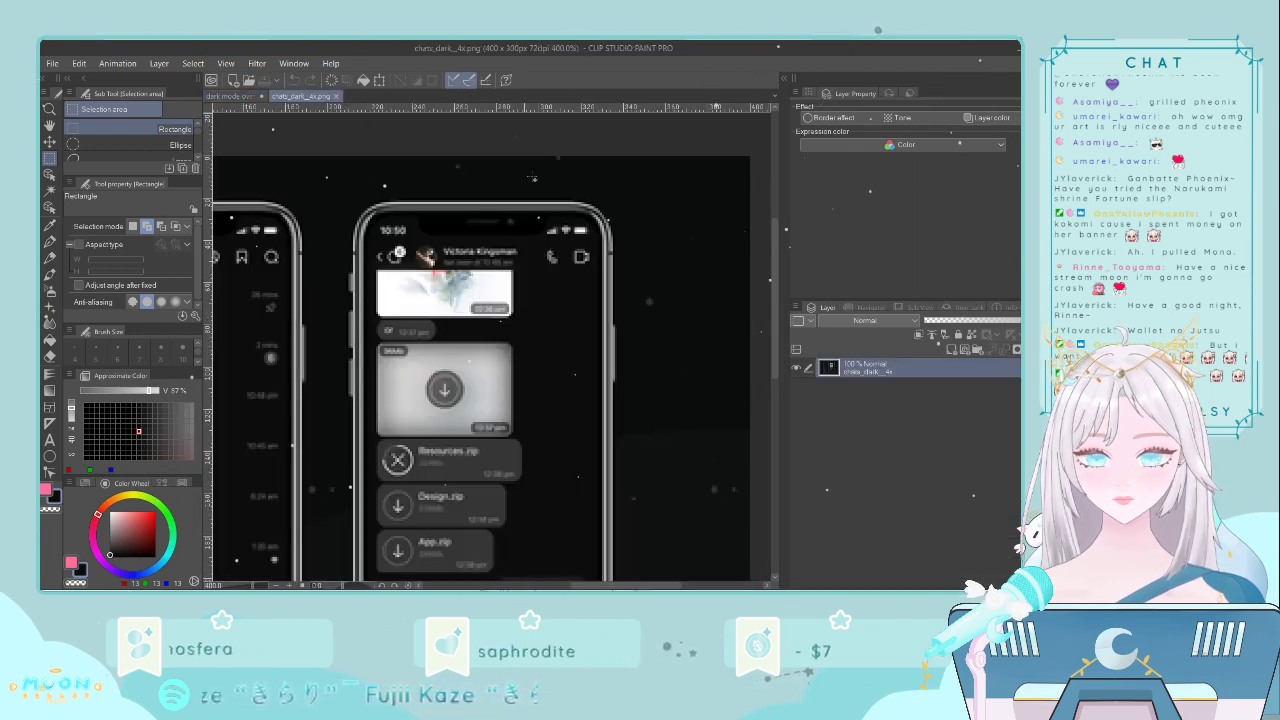
left_click(242, 96)
- Add a new vector layer directly above the header band's layer and sample the notch's pink as the drawing colour
scroll(643, 250, "up", 2)
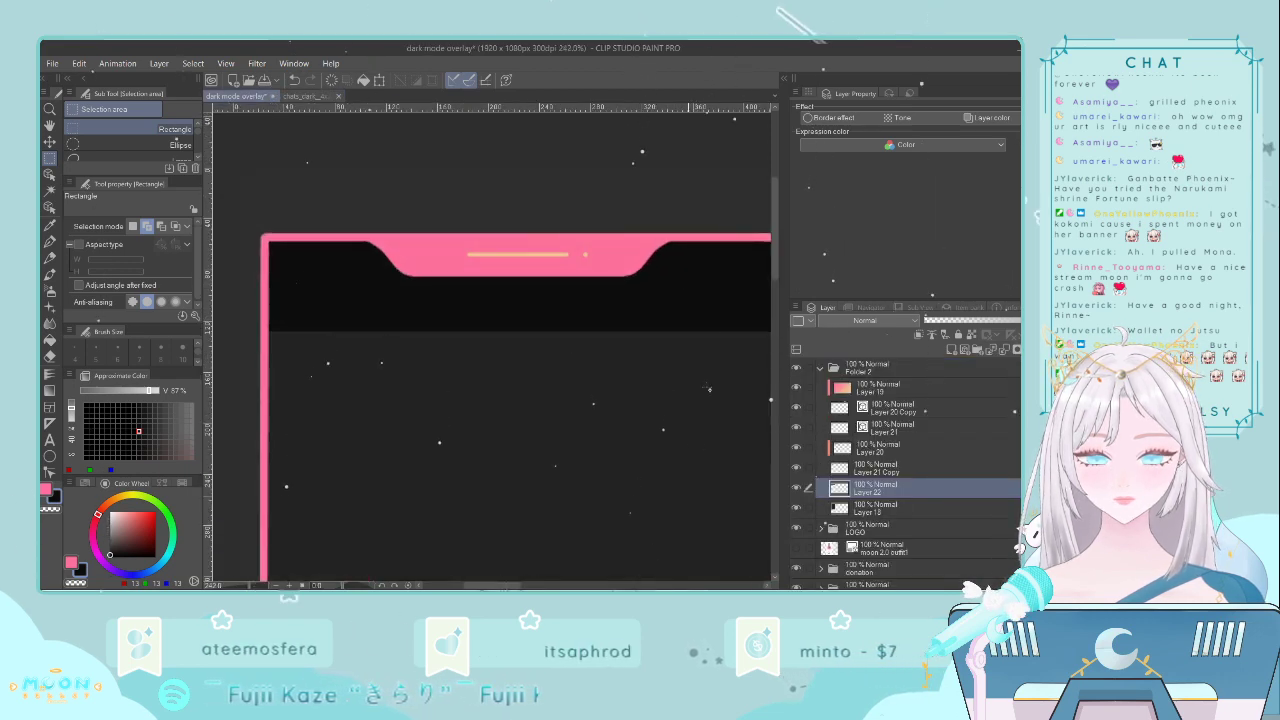
scroll(723, 328, "up", 1)
left_click_drag(775, 230, 775, 220)
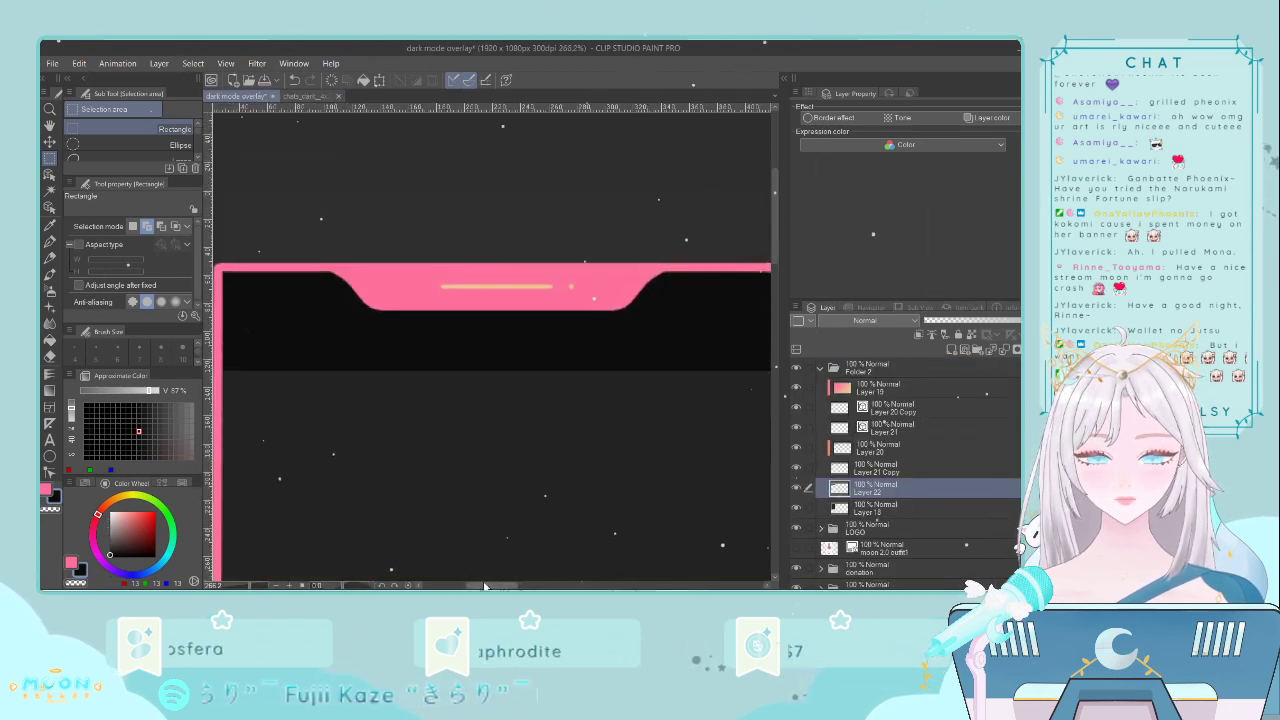
left_click_drag(486, 585, 497, 585)
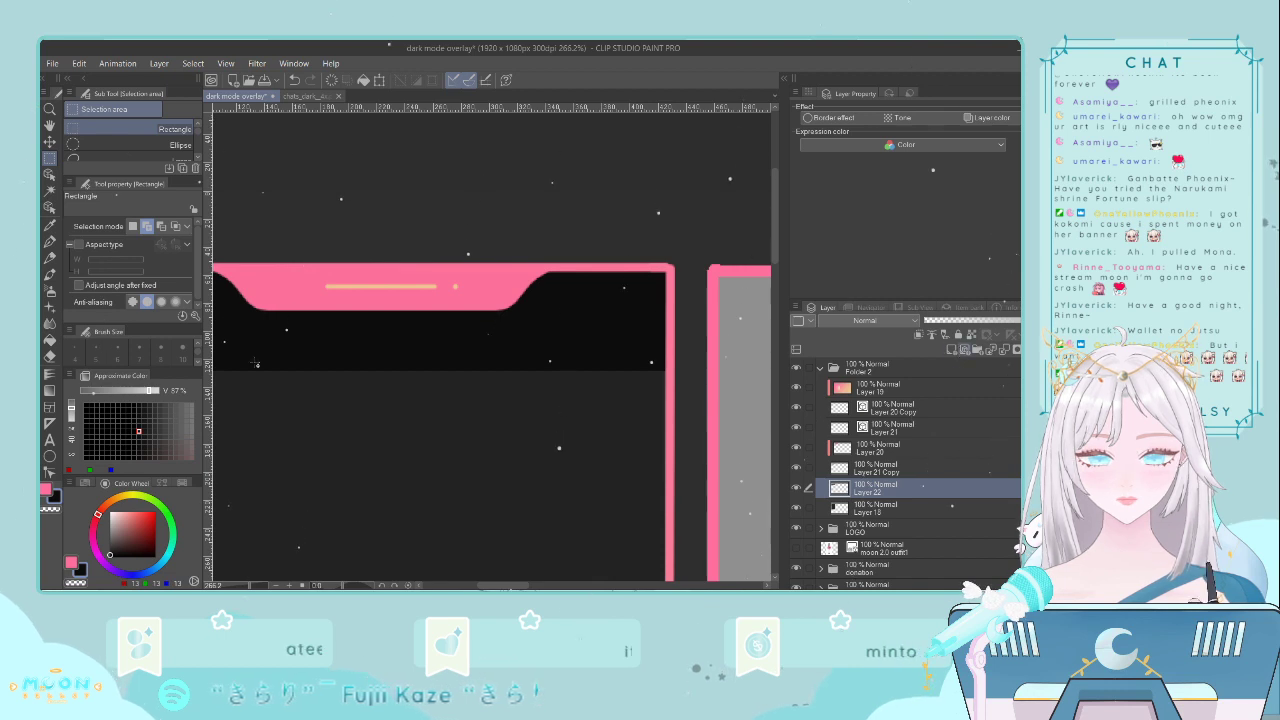
left_click(960, 350)
left_click(49, 226)
left_click(435, 279)
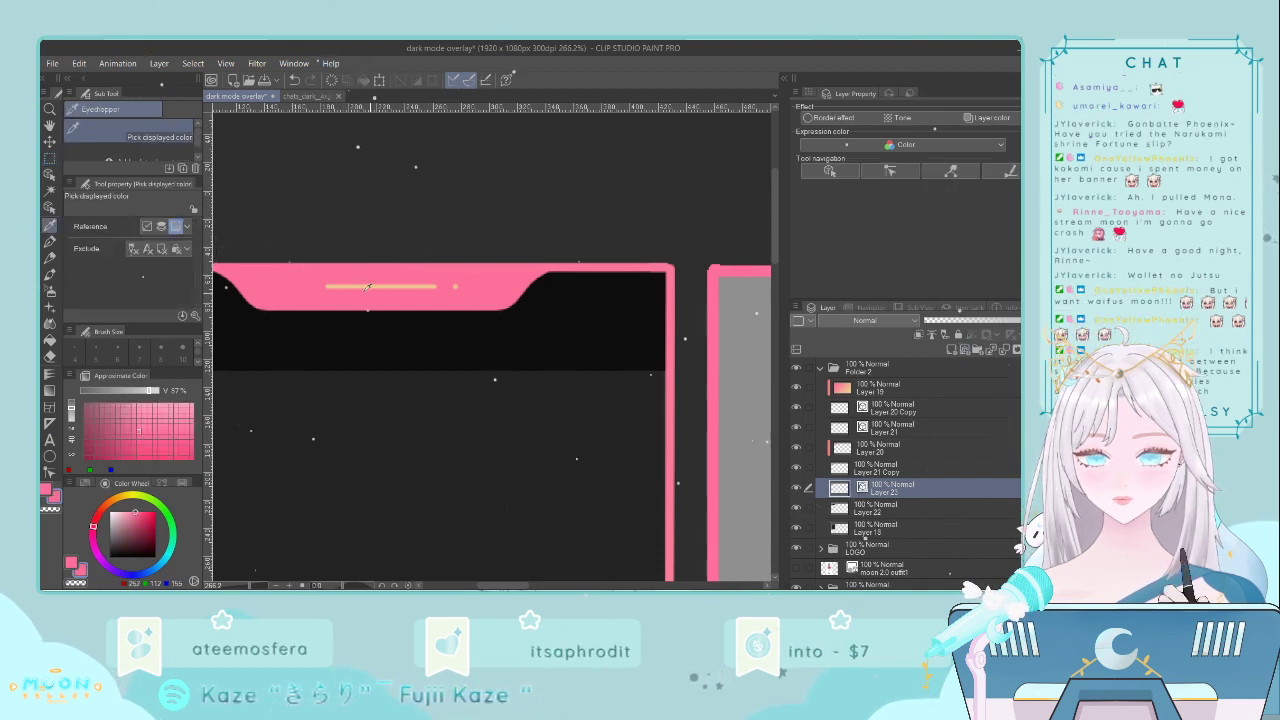
- Try to draw a mark freehand beside the notch's right edge with the G-pen at size 3
left_click(49, 242)
scroll(646, 351, "up", 2)
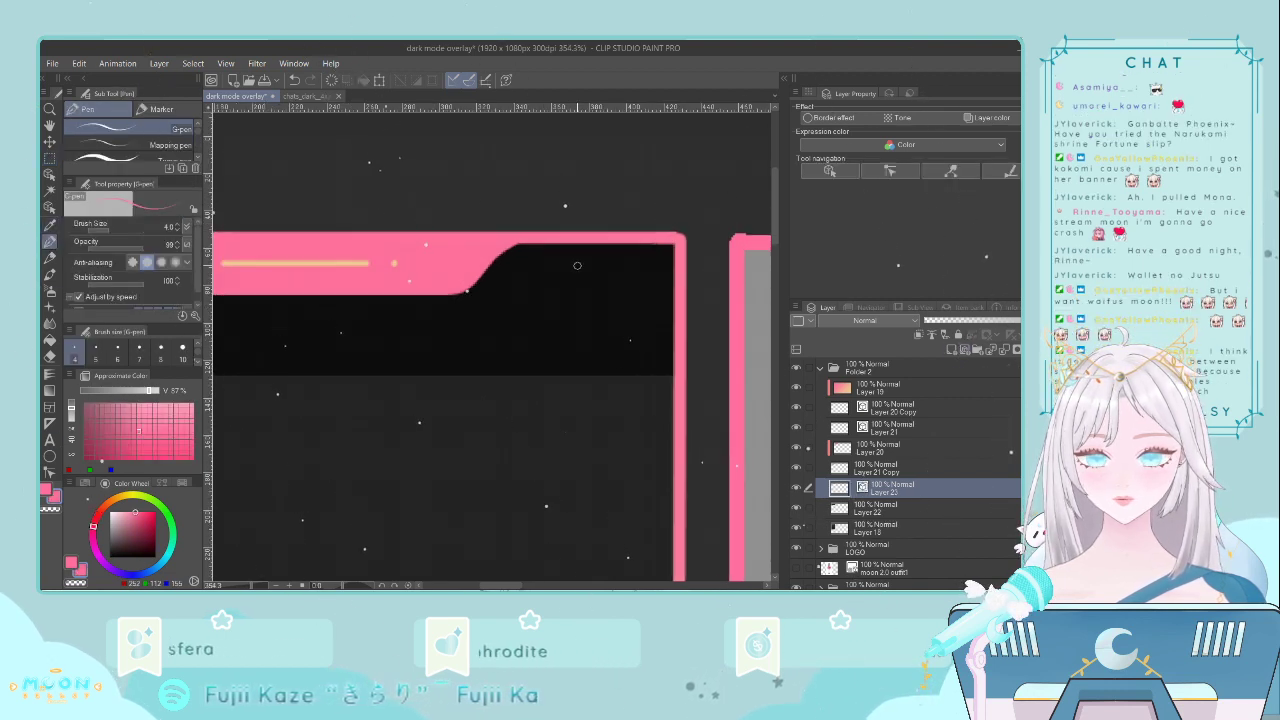
scroll(193, 343, "up", 2)
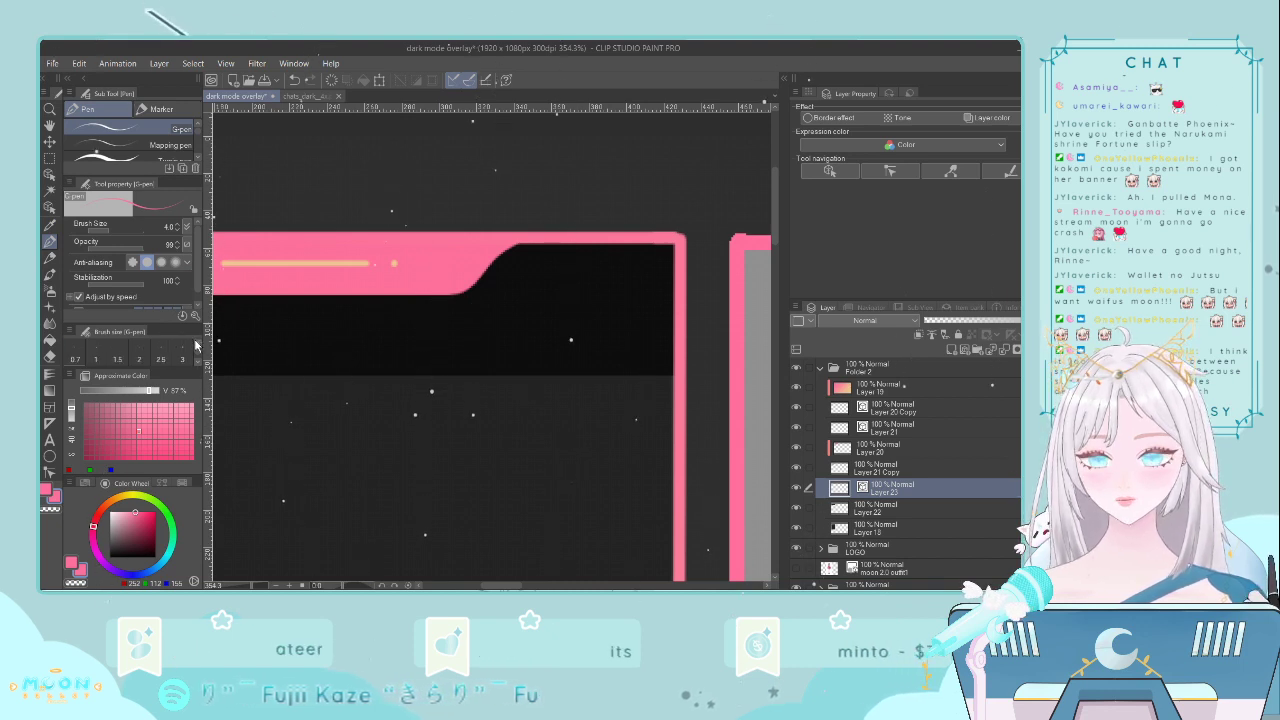
left_click(182, 352)
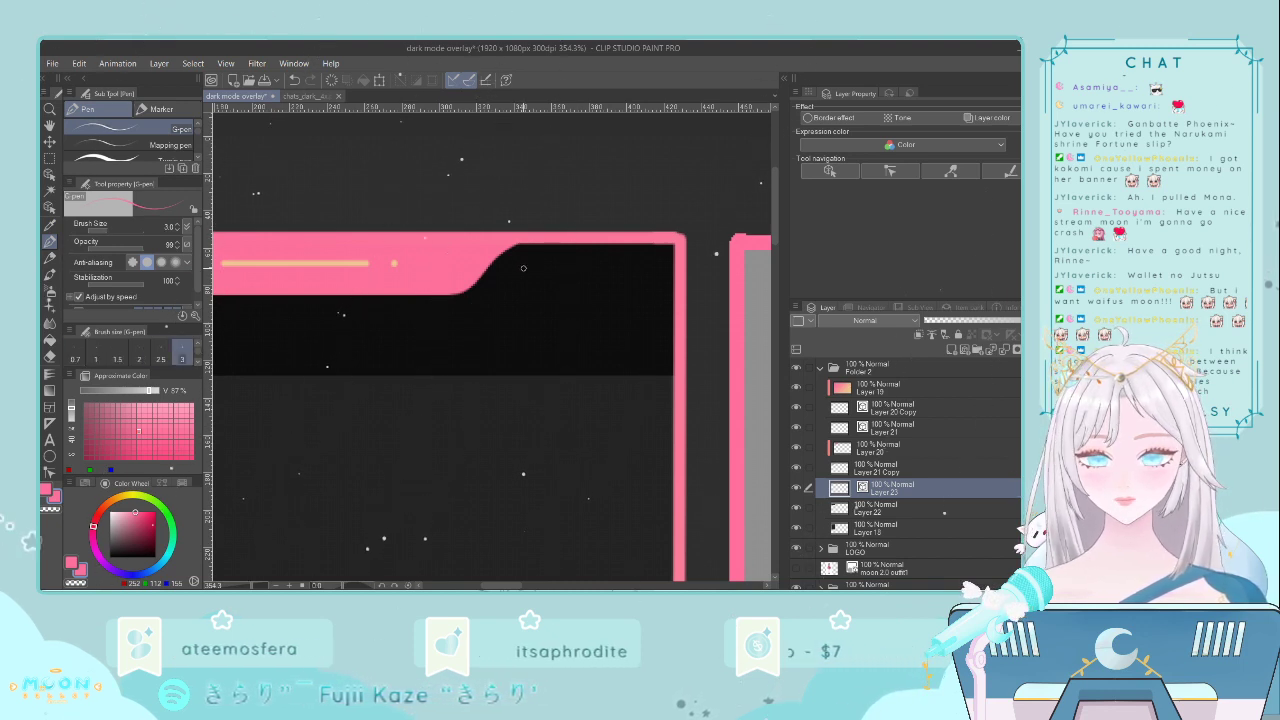
left_click_drag(484, 272, 523, 276)
key("ctrl+z")
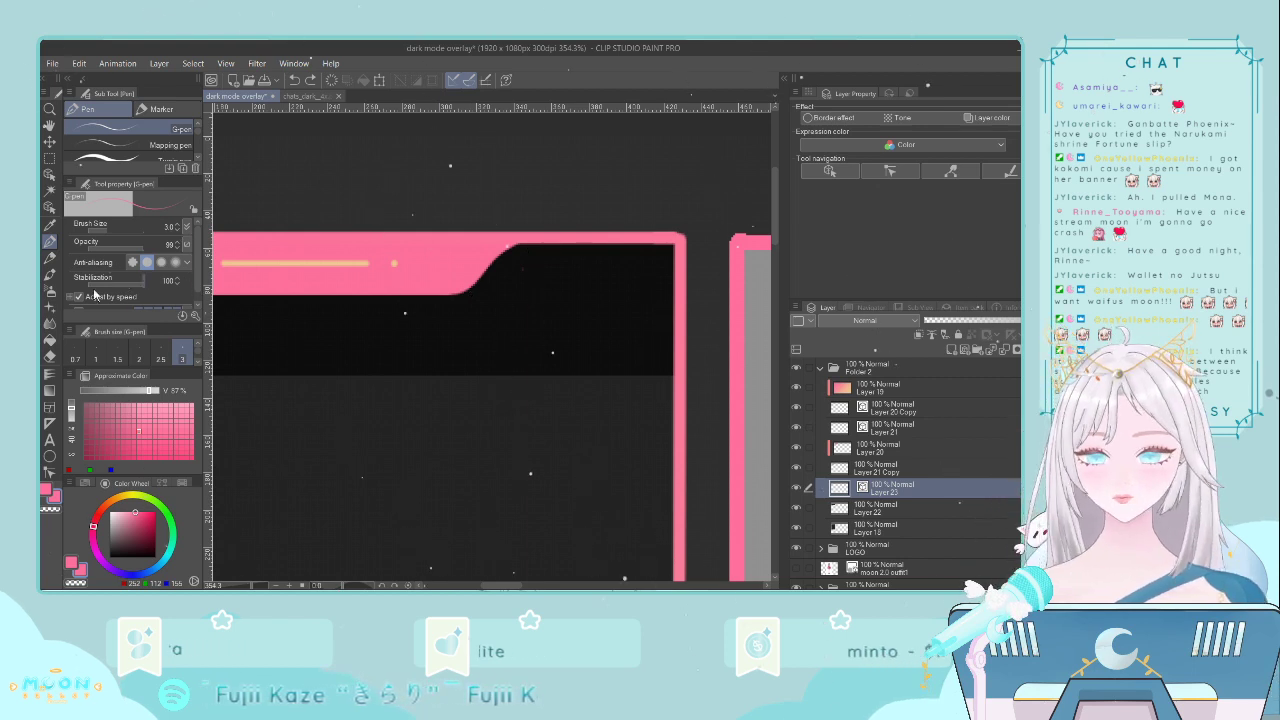
- Draw a small upright rounded rectangle outline in pink just right of the notch as the first signal bar
left_click(50, 456)
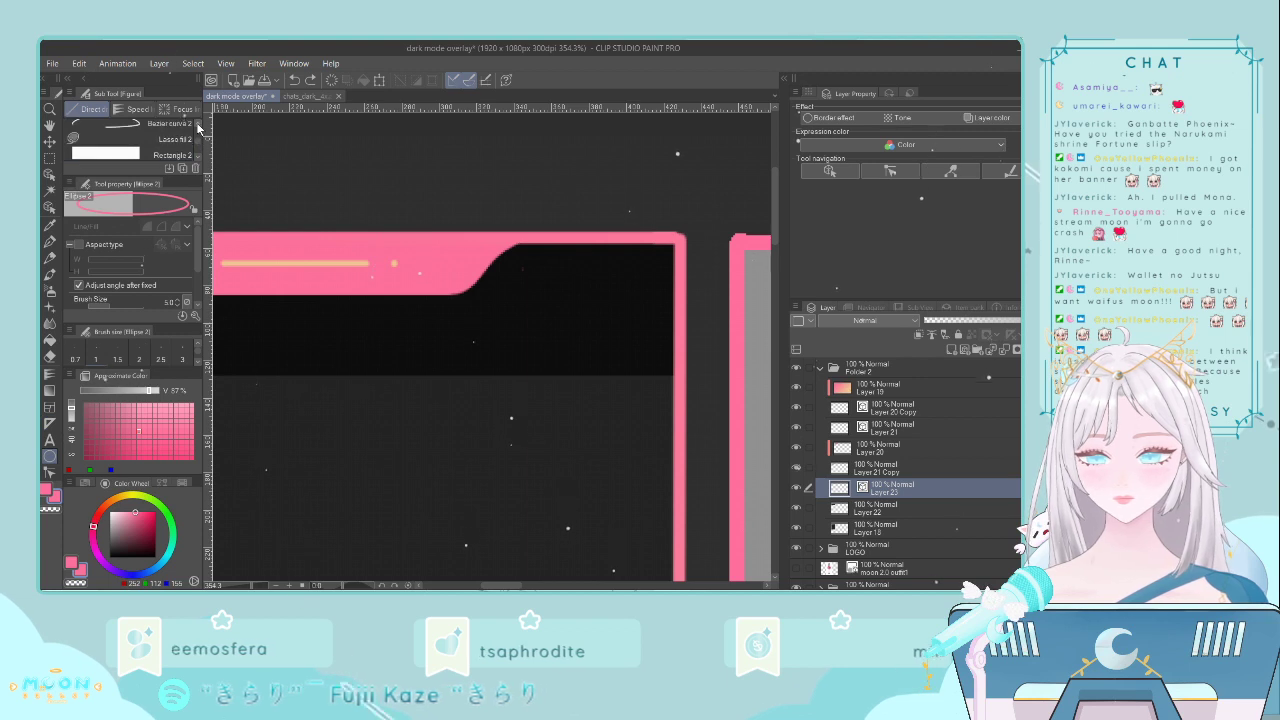
left_click(165, 155)
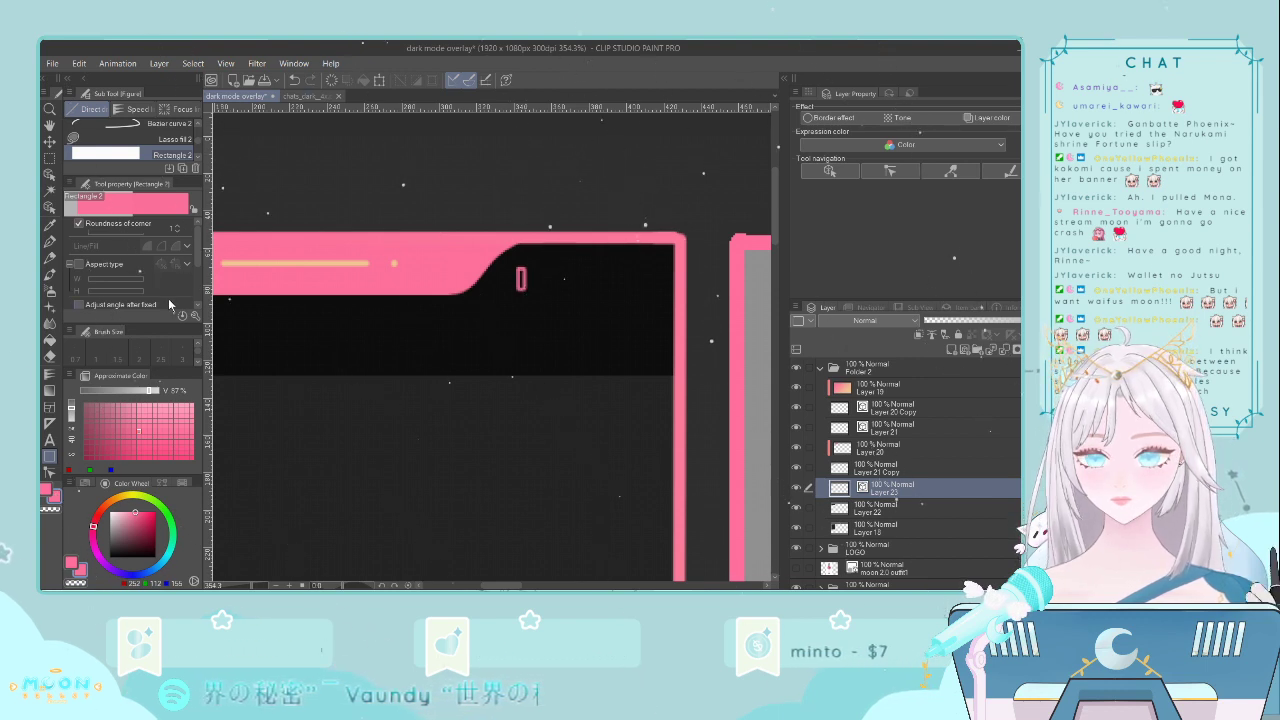
scroll(185, 306, "down", 3)
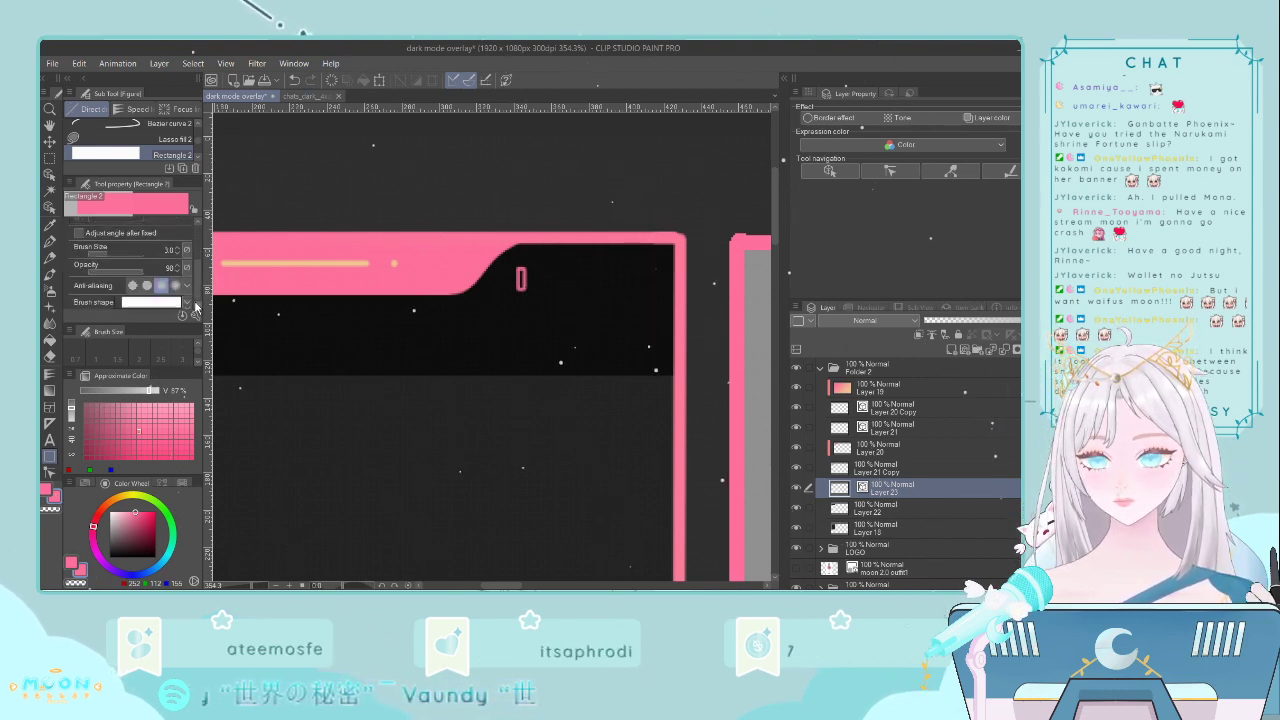
left_click_drag(200, 262, 203, 229)
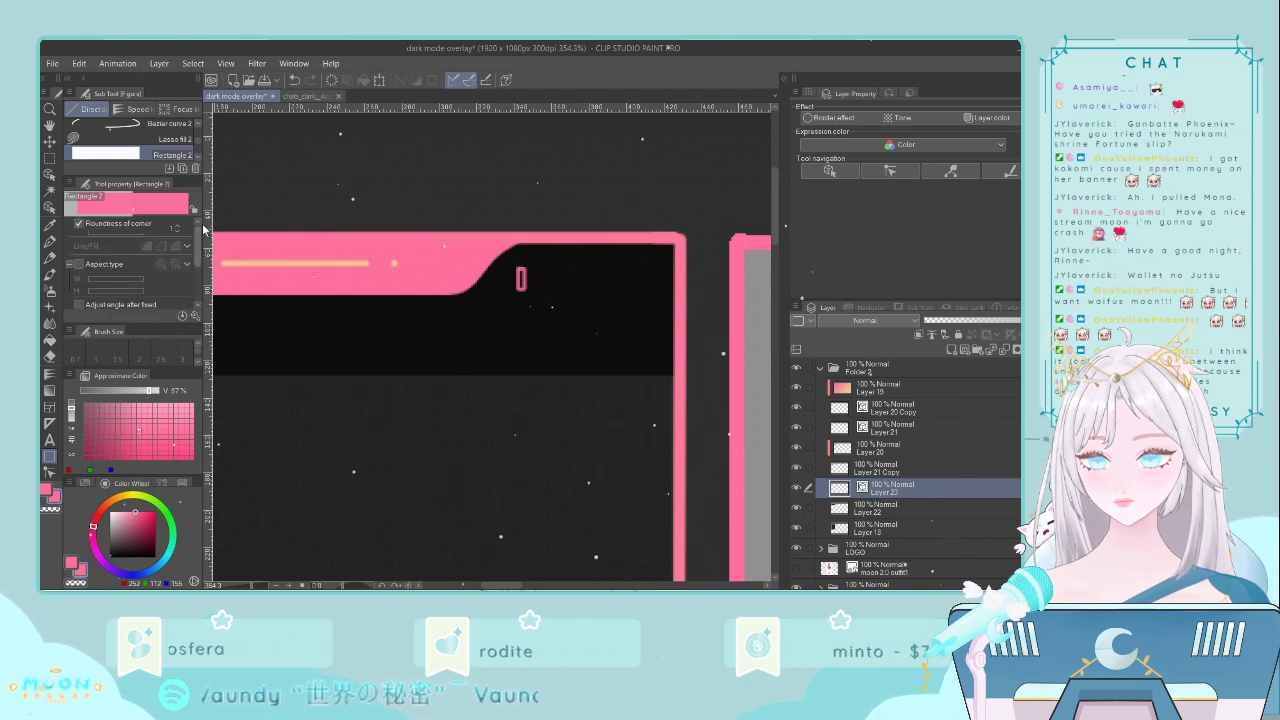
left_click(79, 224)
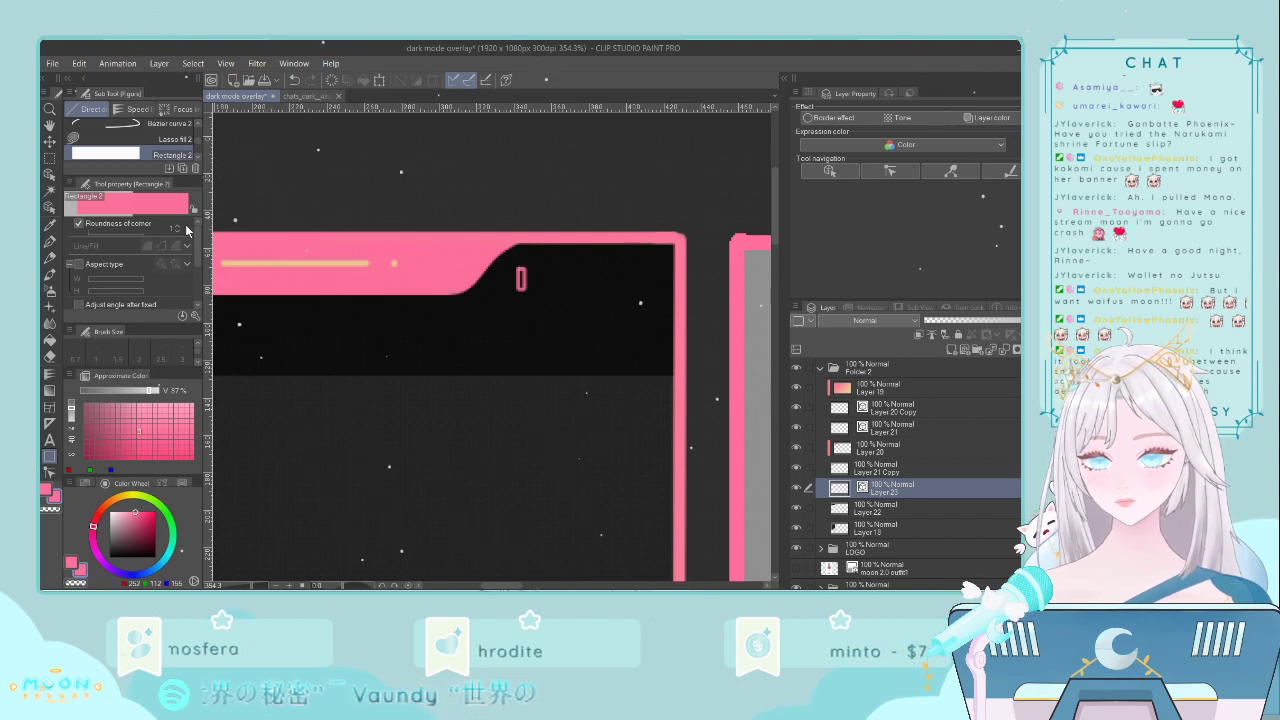
mouse_move(197, 241)
left_mouse_down()
mouse_move(197, 266)
mouse_move(204, 219)
left_mouse_up()
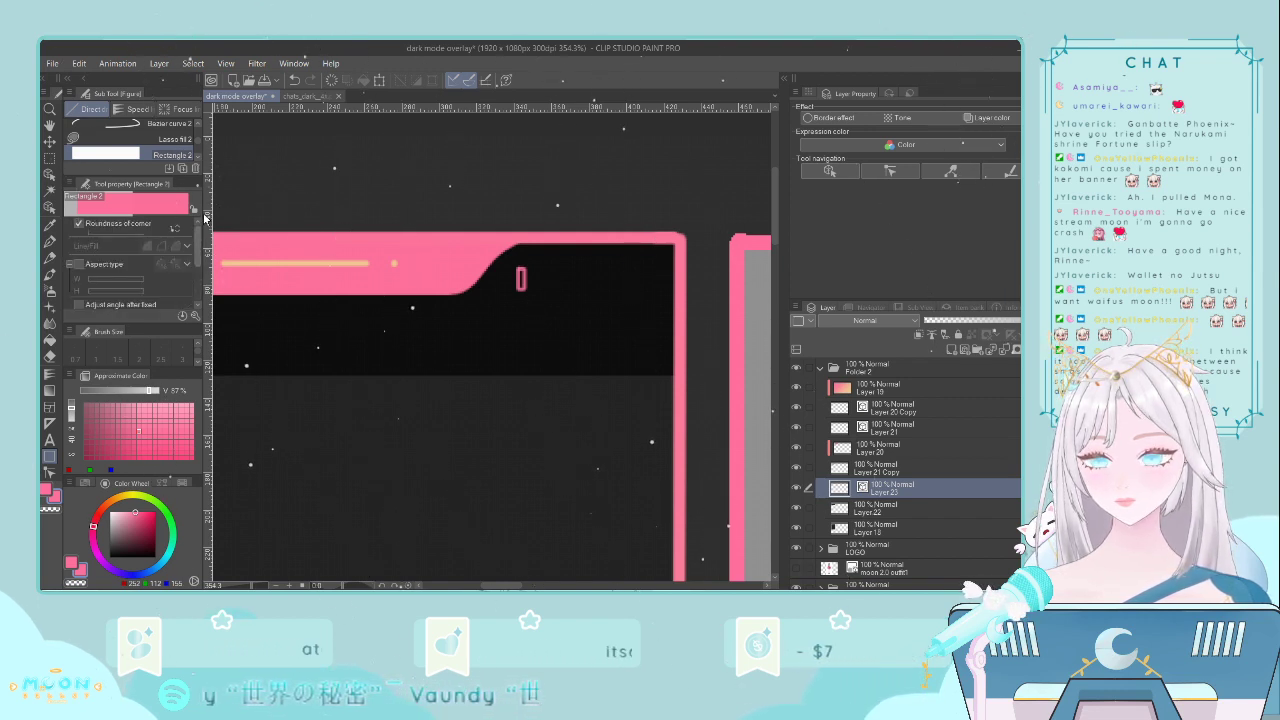
left_click(71, 266)
left_click(71, 266)
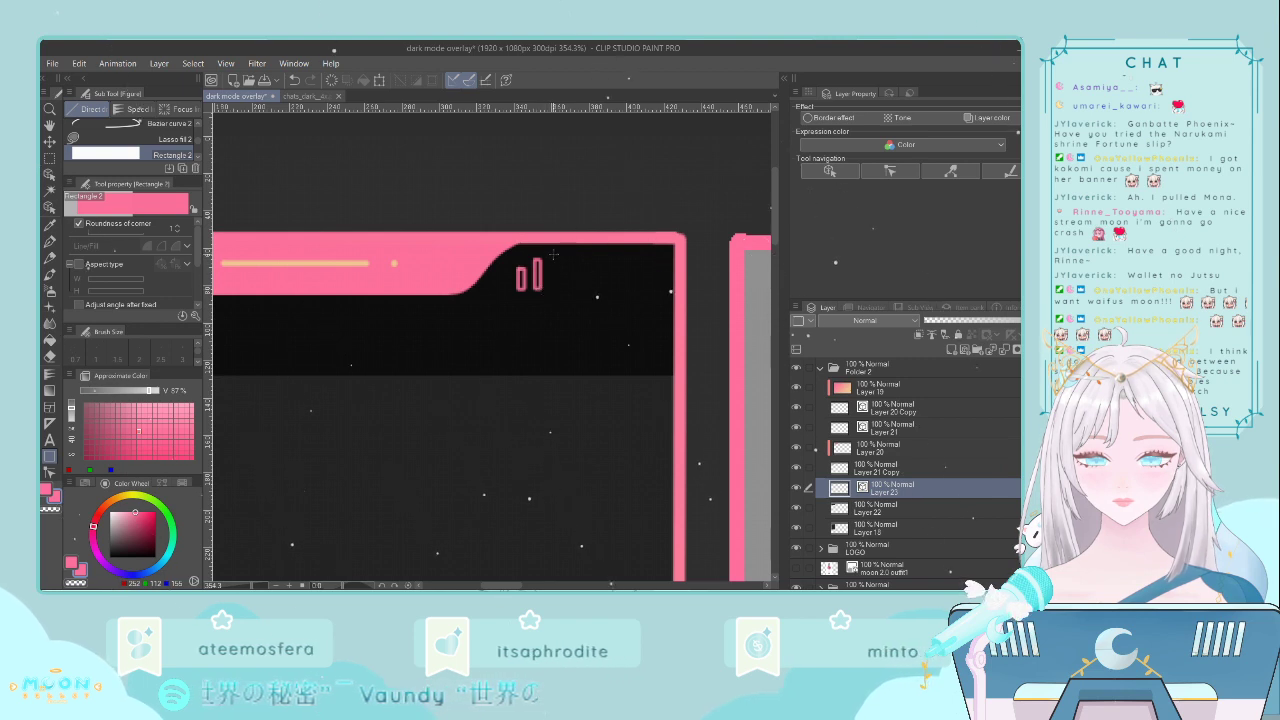
- Try adding two progressively taller outlined bars beside the first signal bar, and undo both
left_click_drag(557, 263, 557, 291)
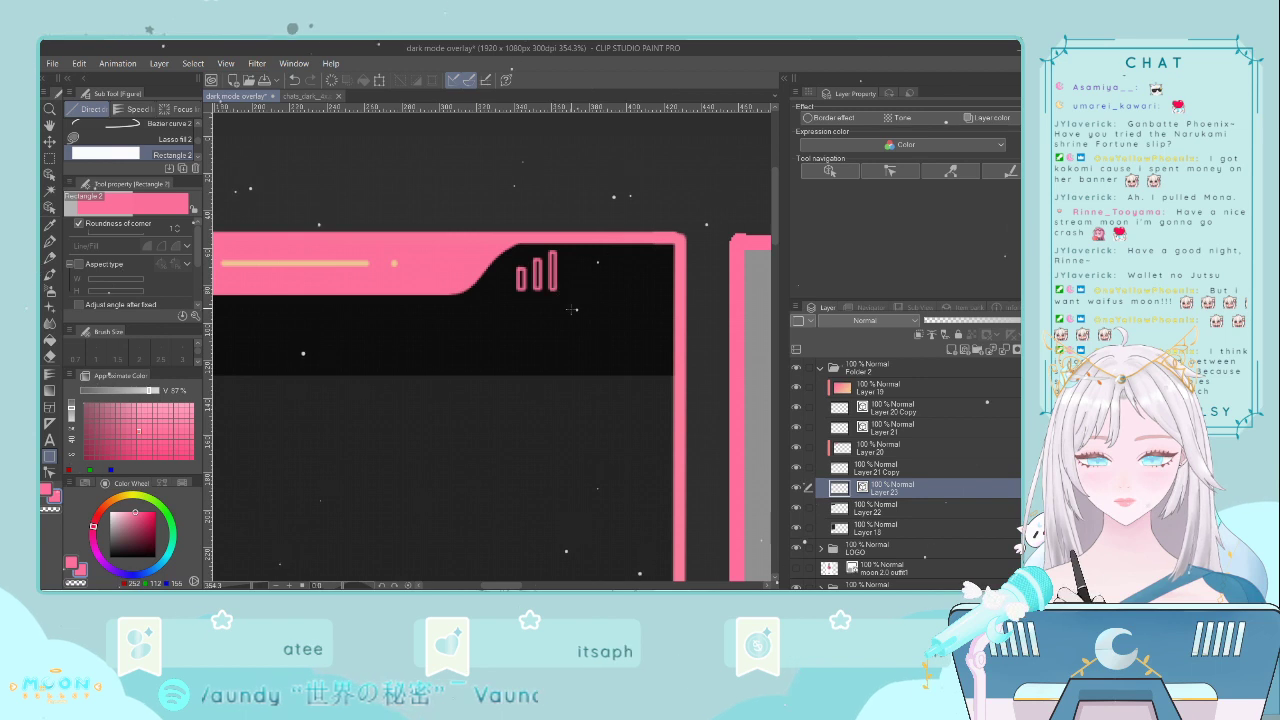
key("ctrl+z")
key("ctrl+z")
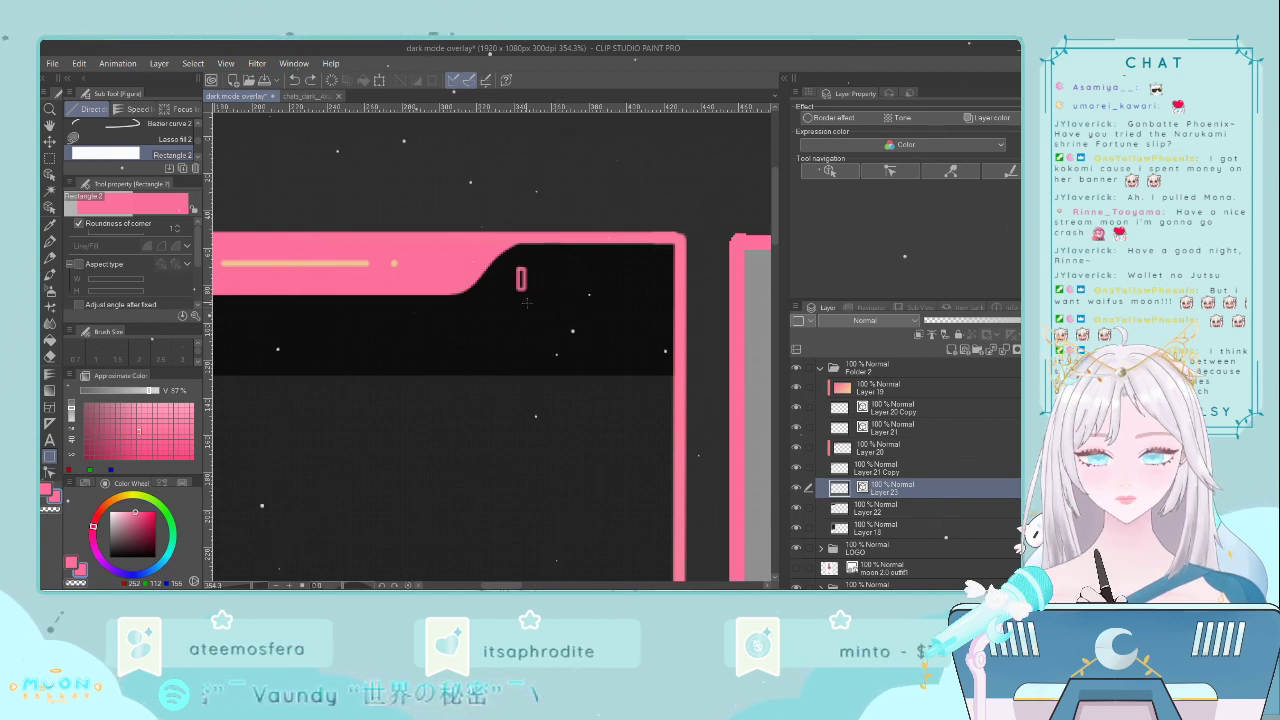
- Nudge the first signal bar slightly down and left with a transform
key("ctrl+t")
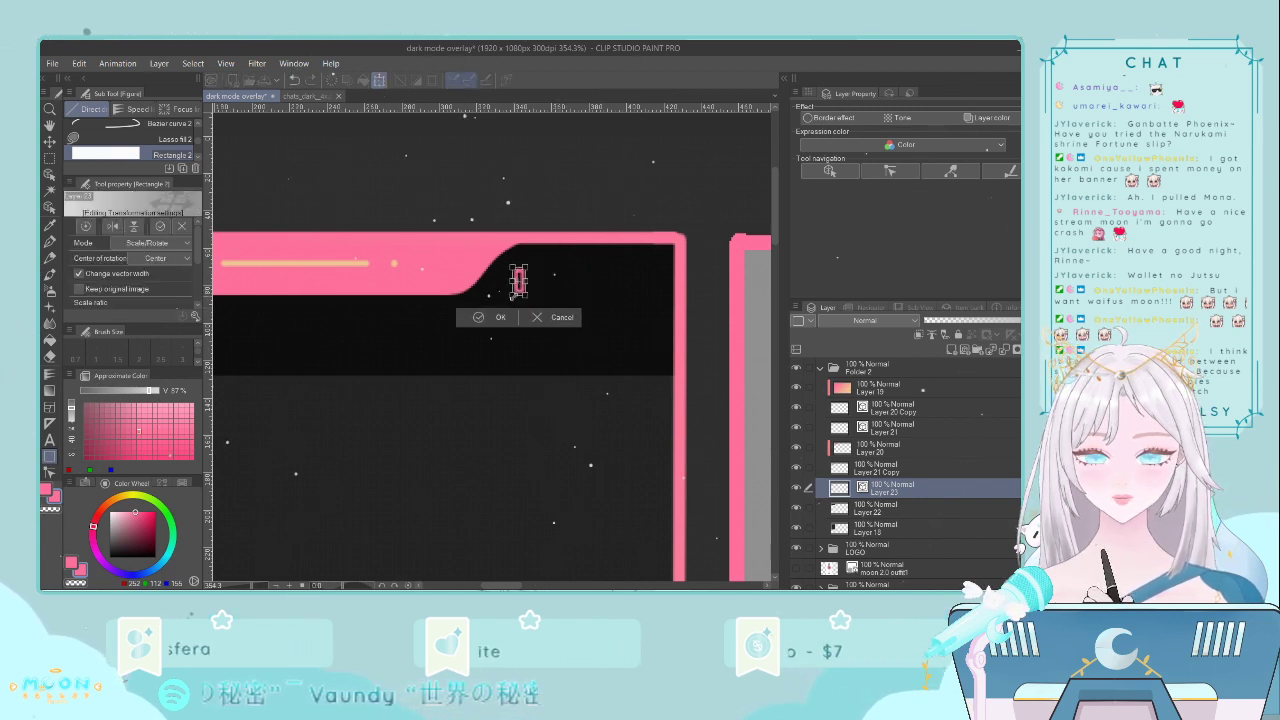
key("Return")
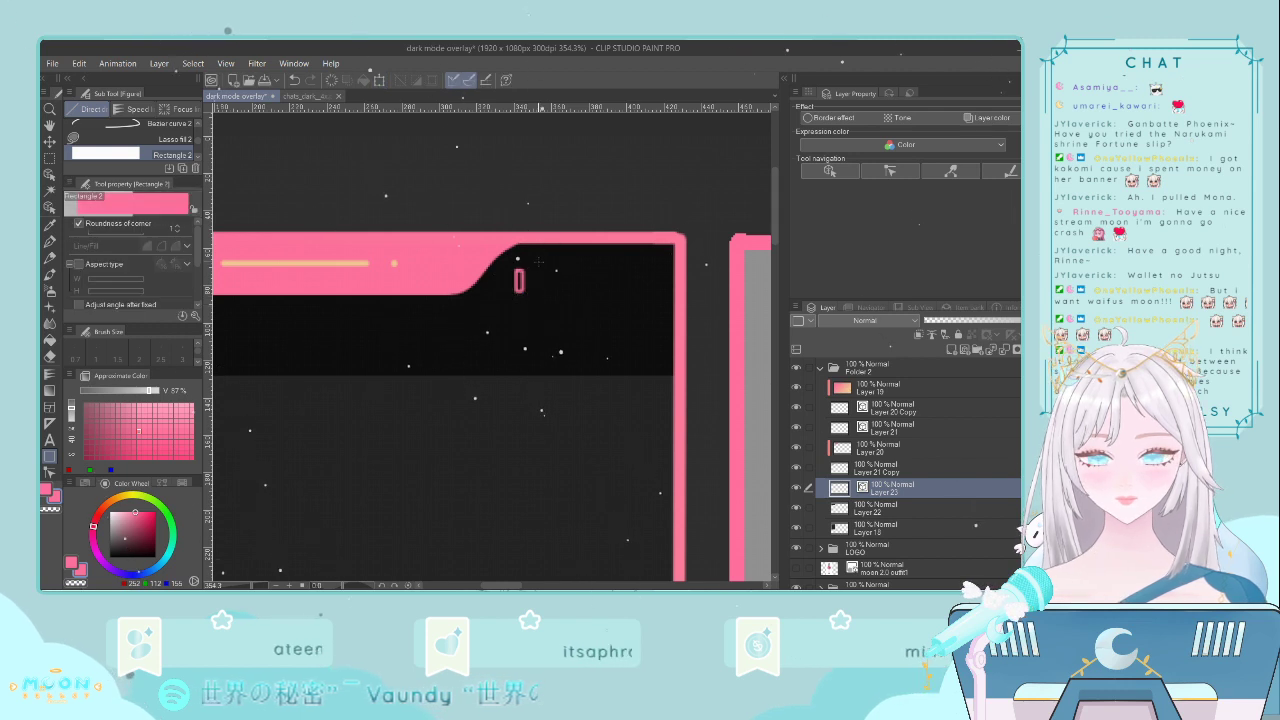
- Try narrow middle and tall signal bars beside the nudged first bar, undo them, and retry the middle bar
left_click_drag(533, 262, 543, 290)
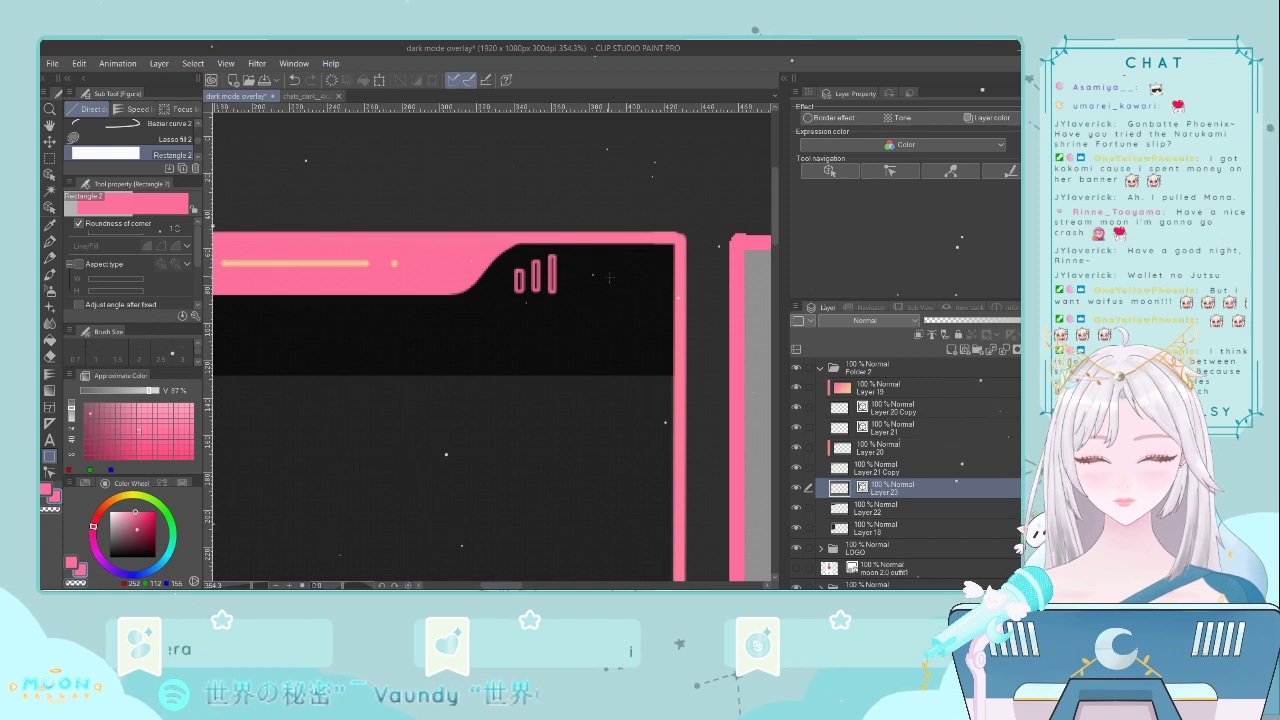
scroll(559, 262, "up", 5)
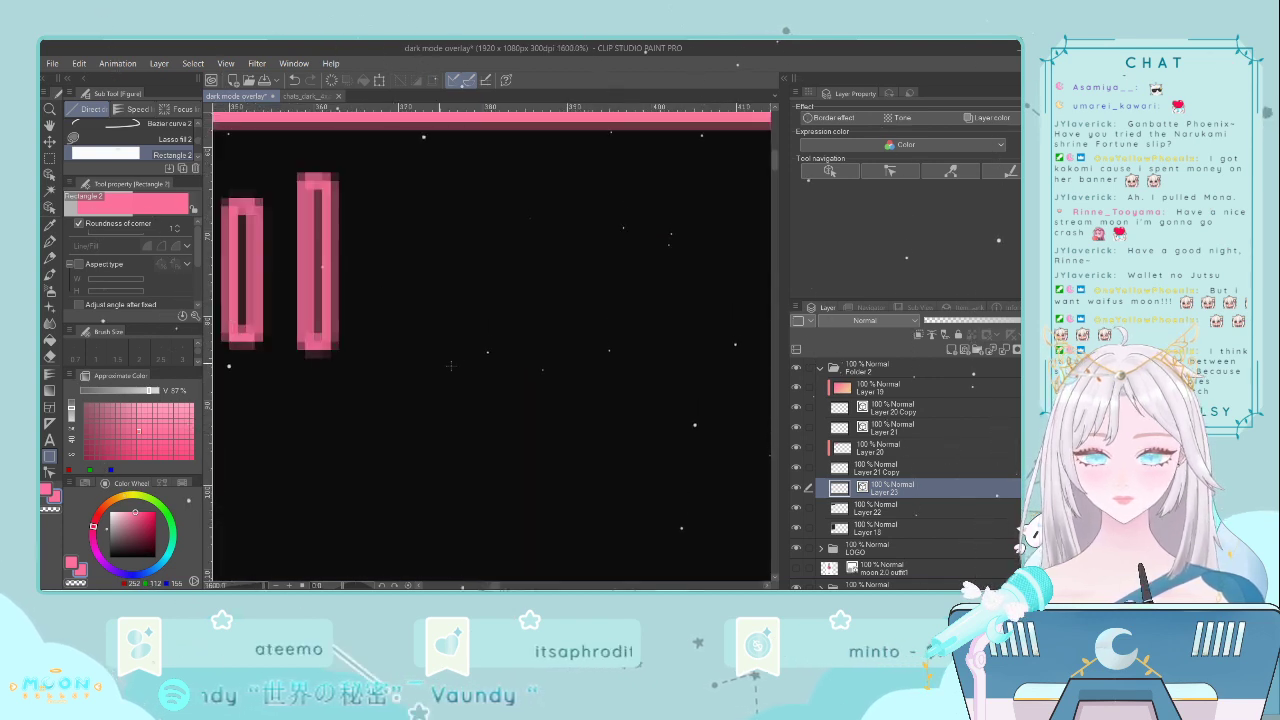
scroll(398, 447, "down", 1)
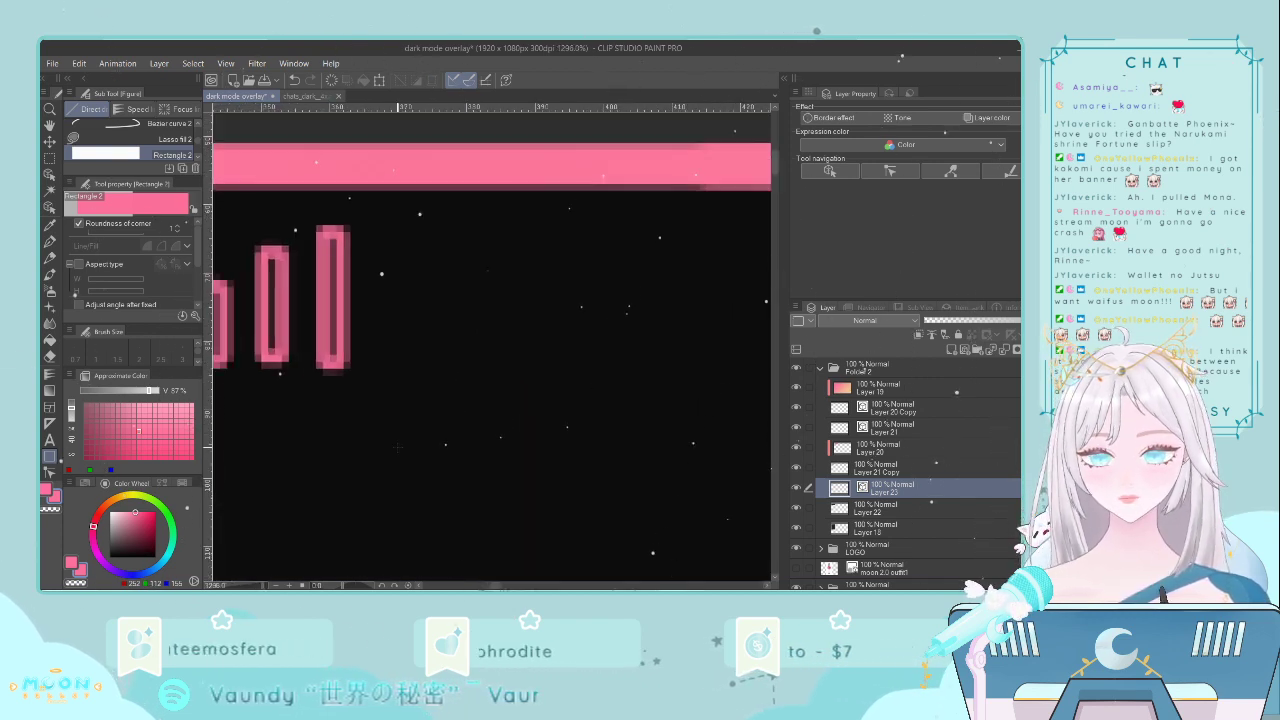
left_click_drag(497, 586, 491, 586)
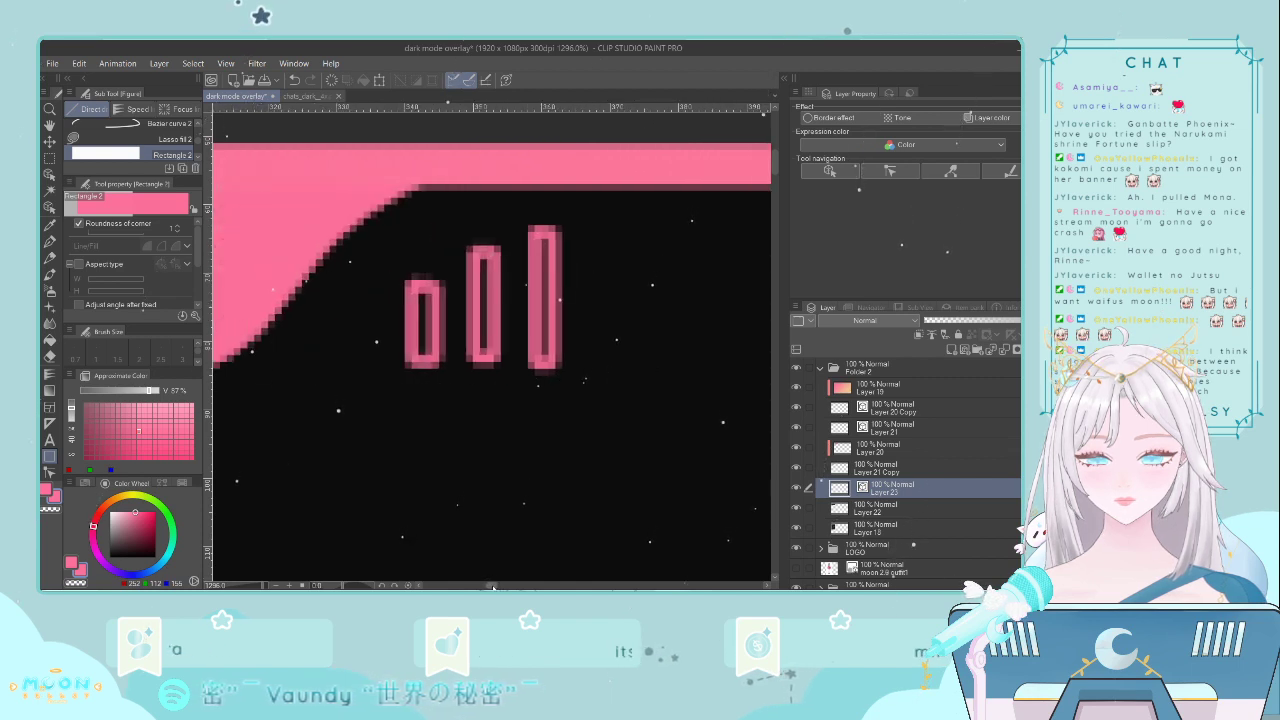
key("ctrl+z")
key("ctrl+z")
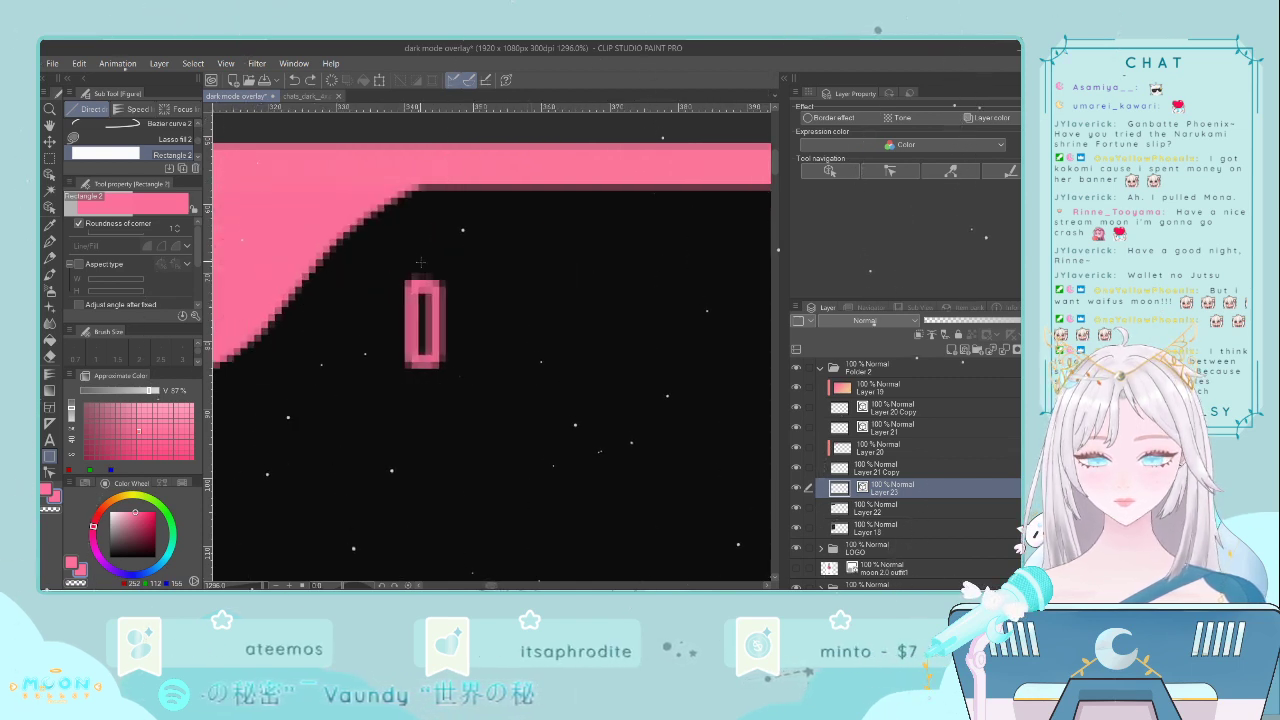
left_click_drag(472, 368, 521, 247)
key("ctrl+z")
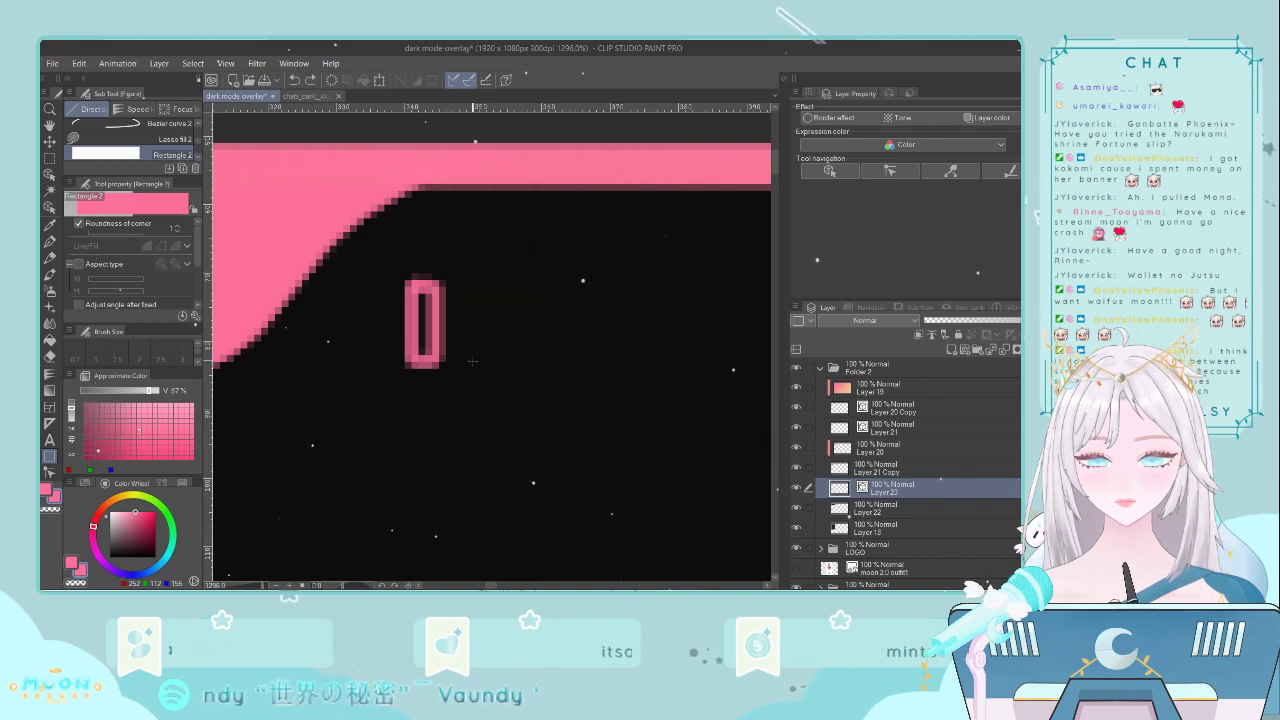
- Draw a taller middle bar and a tallest third bar as rounded outlines, base-aligned with the first signal bar
left_click_drag(467, 369, 505, 255)
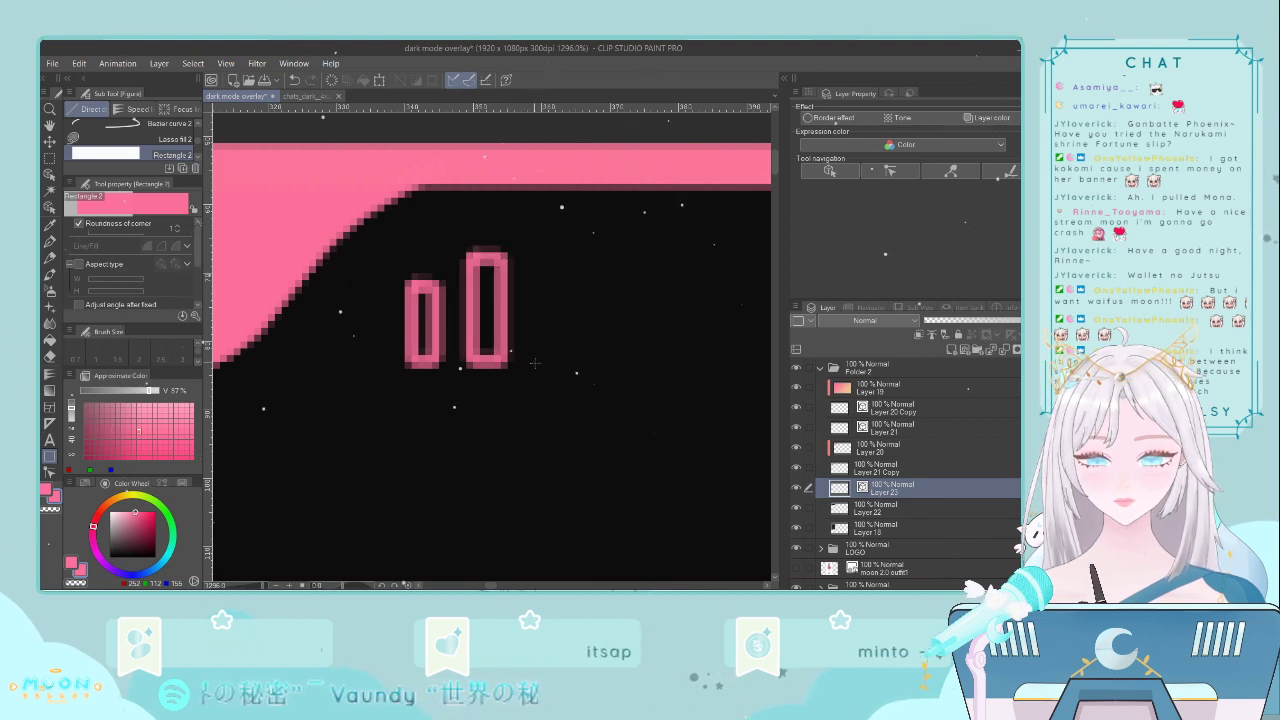
left_click_drag(520, 369, 582, 226)
key("ctrl+z")
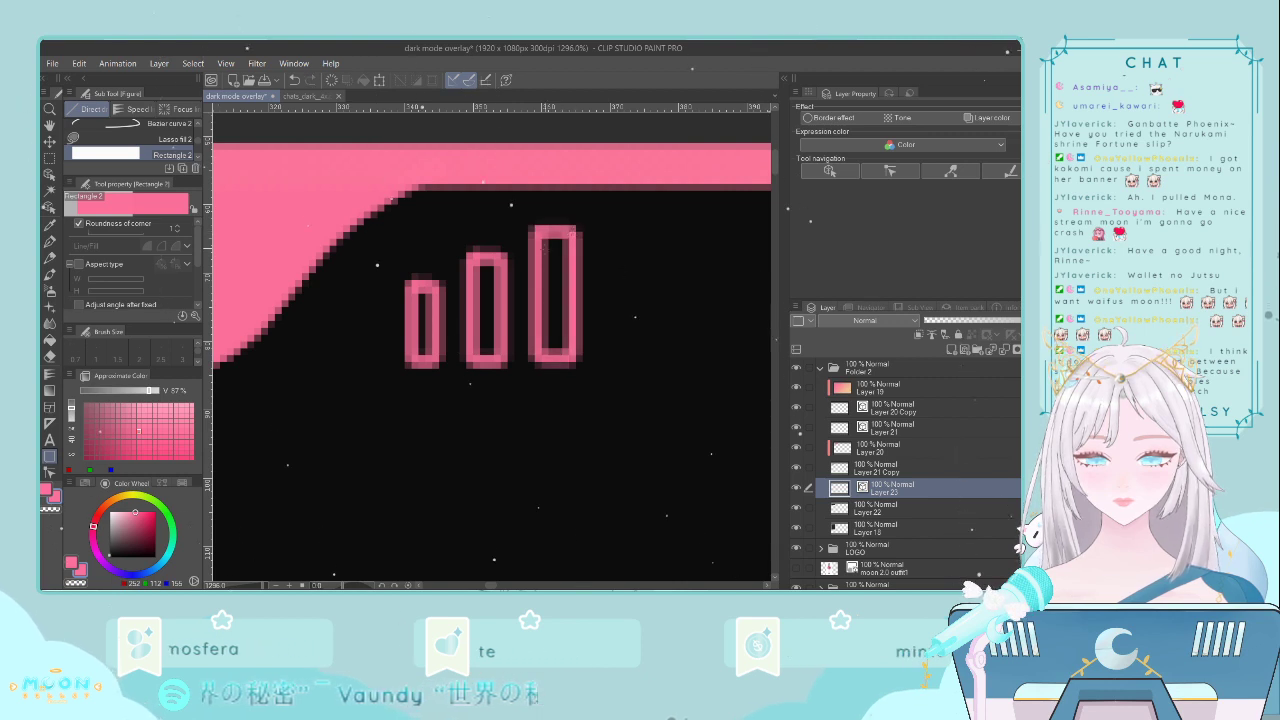
- Rasterize the signal bars' layer and fill the interiors of all three bars with pink
left_click(49, 340)
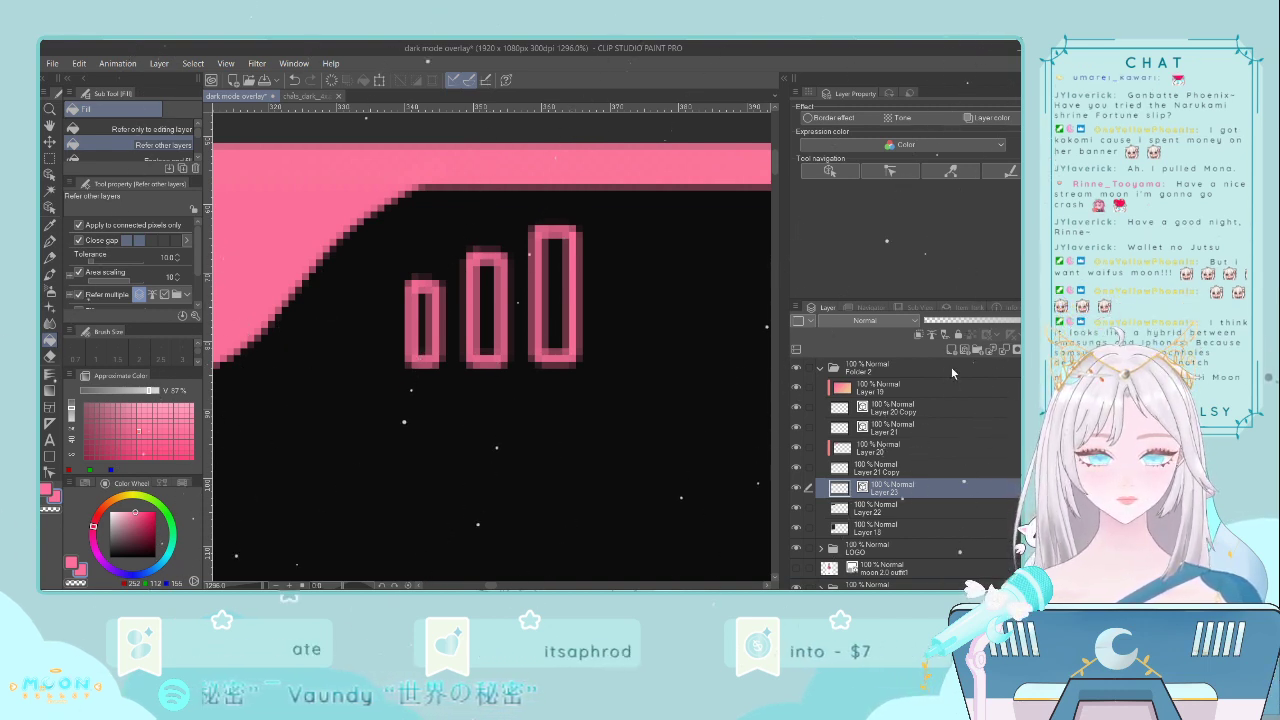
left_click(556, 295)
left_click(486, 305)
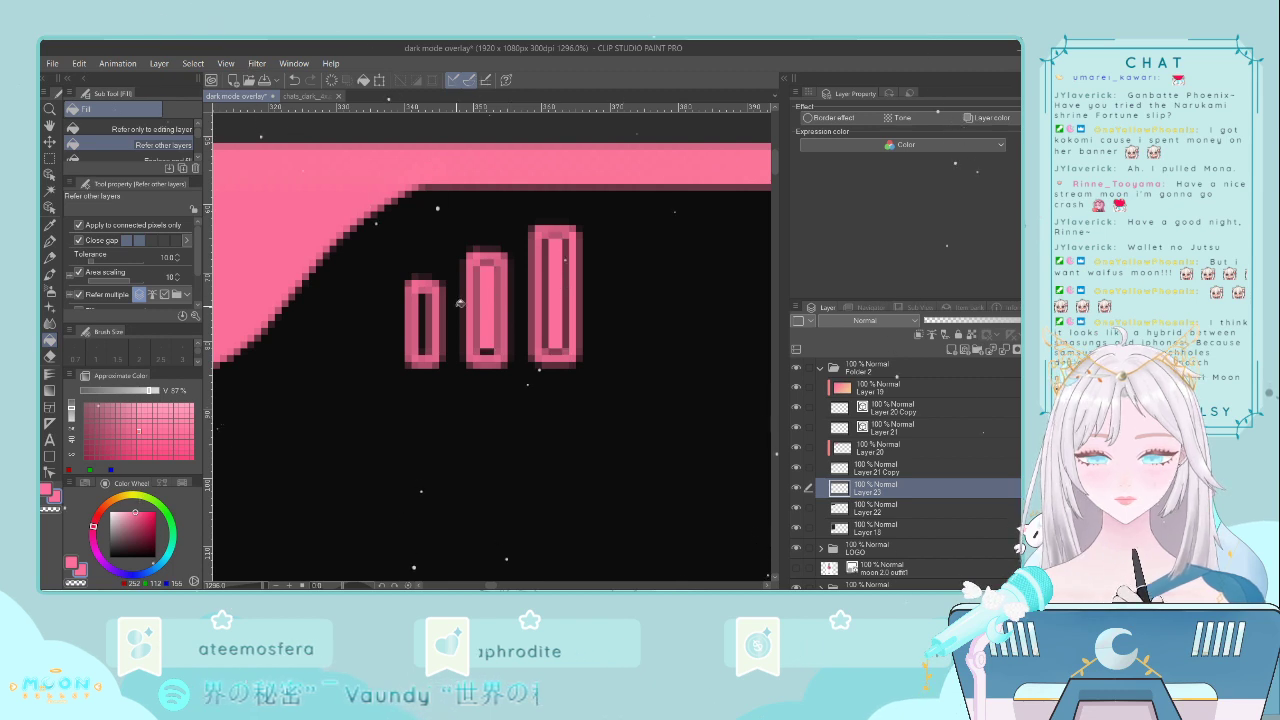
left_click(425, 320)
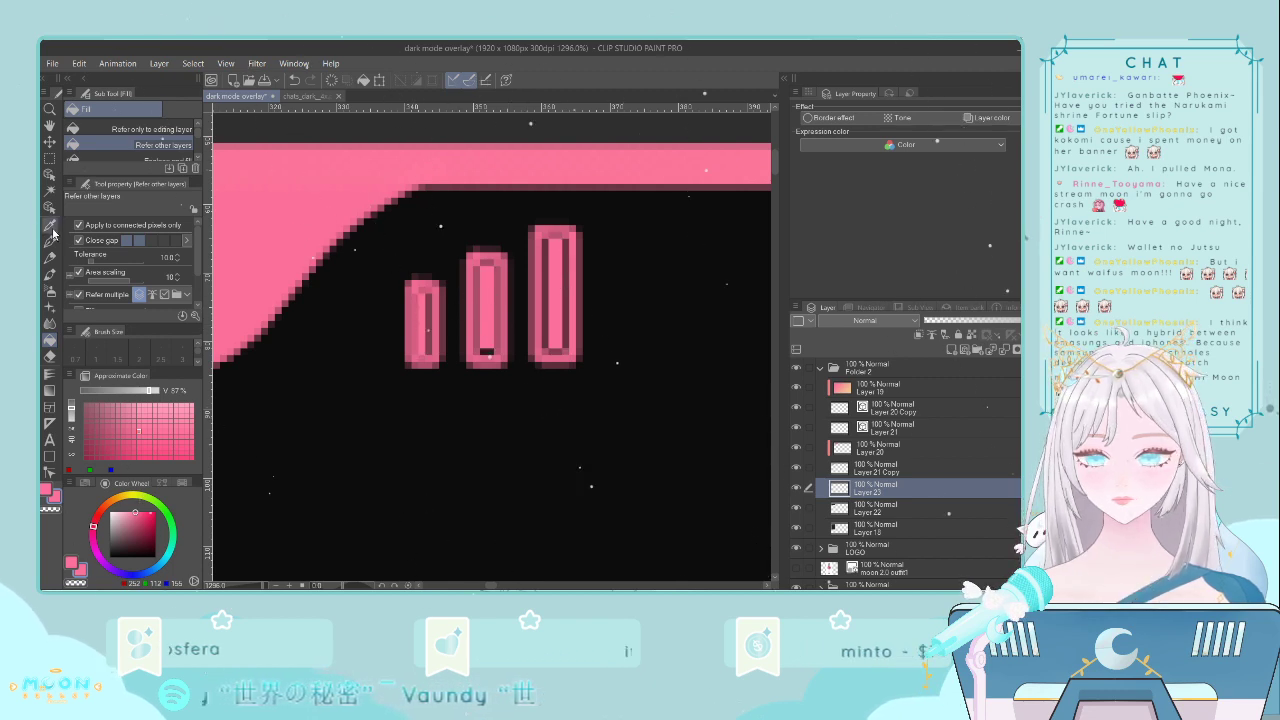
- Paint over the dark gaps inside and along the edges of all three signal bars in pink with the G-pen at brush size 1.5
left_click(50, 240)
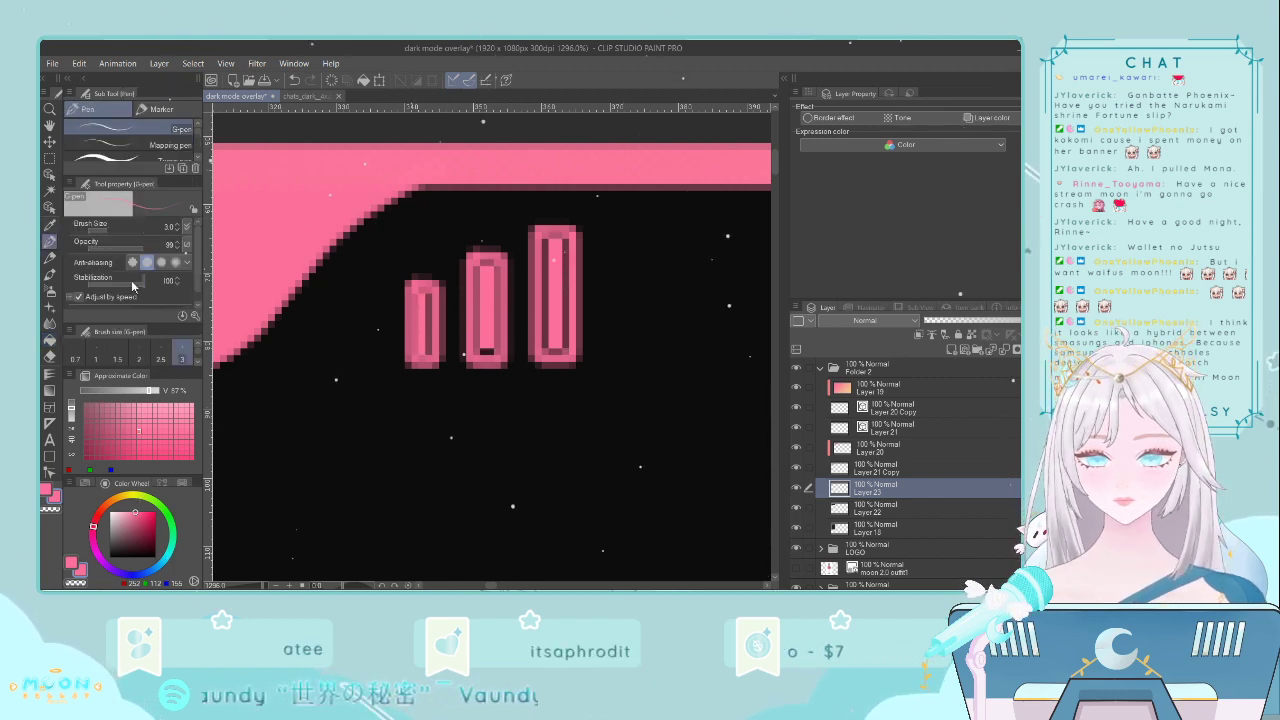
left_click(117, 358)
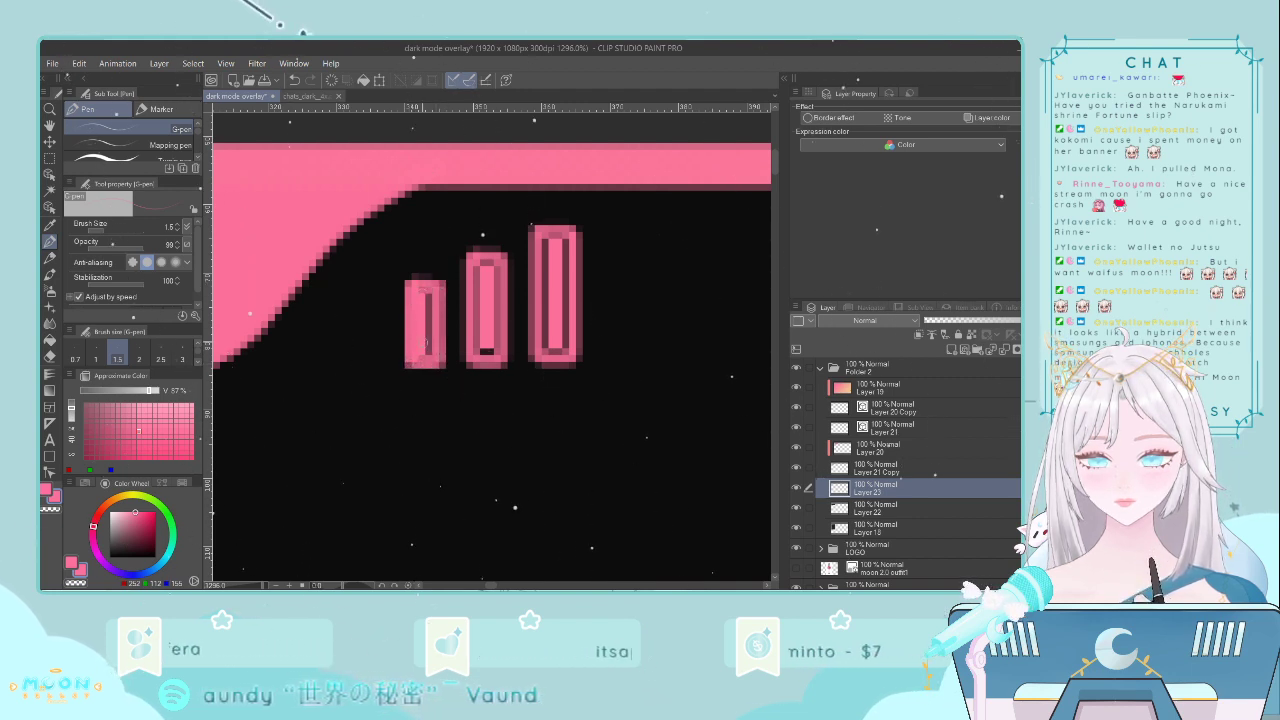
left_click_drag(428, 347, 428, 291)
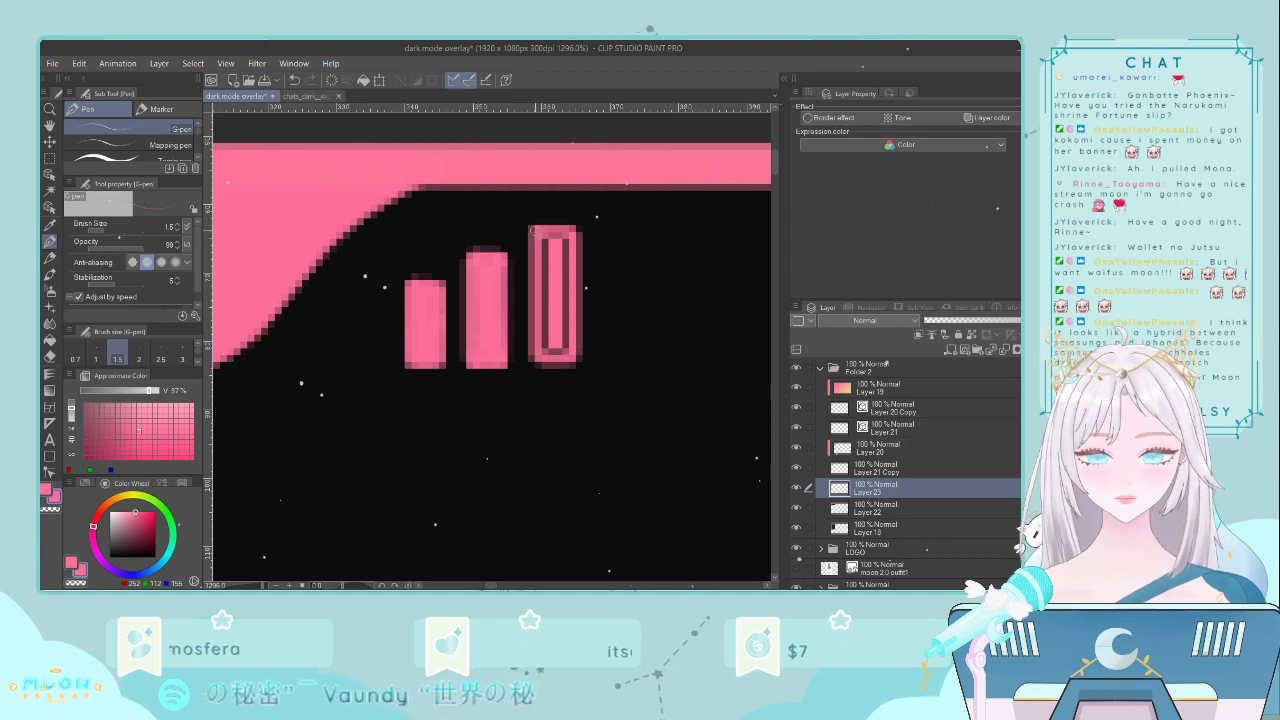
mouse_move(532, 230)
left_mouse_down()
mouse_move(535, 363)
mouse_move(569, 366)
mouse_move(580, 352)
left_mouse_up()
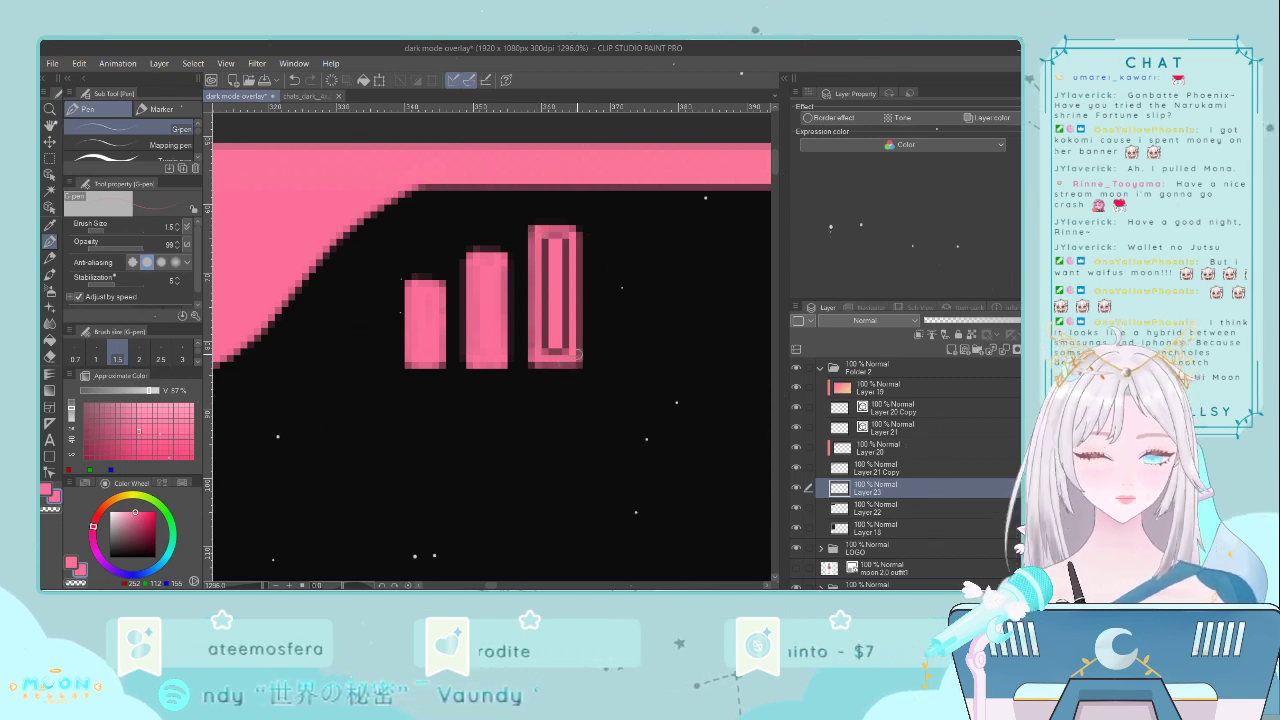
mouse_move(569, 300)
left_mouse_down()
mouse_move(564, 237)
mouse_move(564, 348)
mouse_move(565, 252)
mouse_move(566, 340)
left_mouse_up()
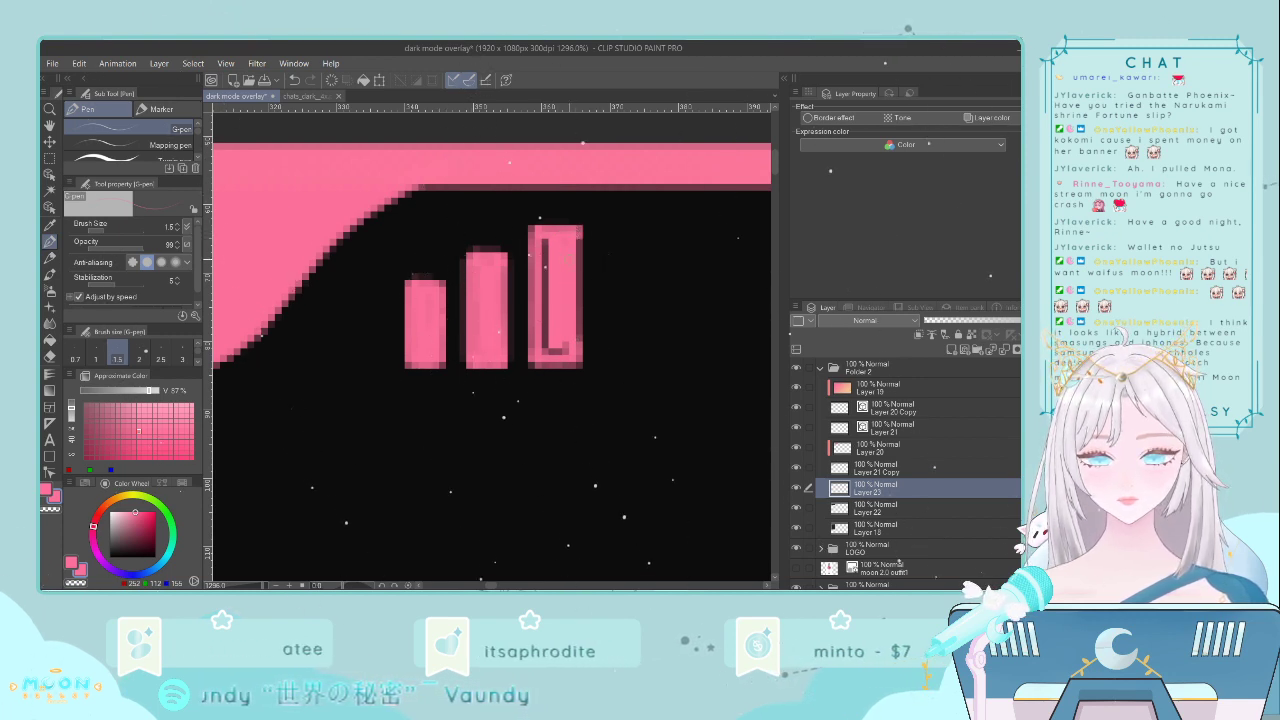
mouse_move(541, 283)
left_mouse_down()
mouse_move(545, 336)
mouse_move(541, 323)
mouse_move(563, 349)
left_mouse_up()
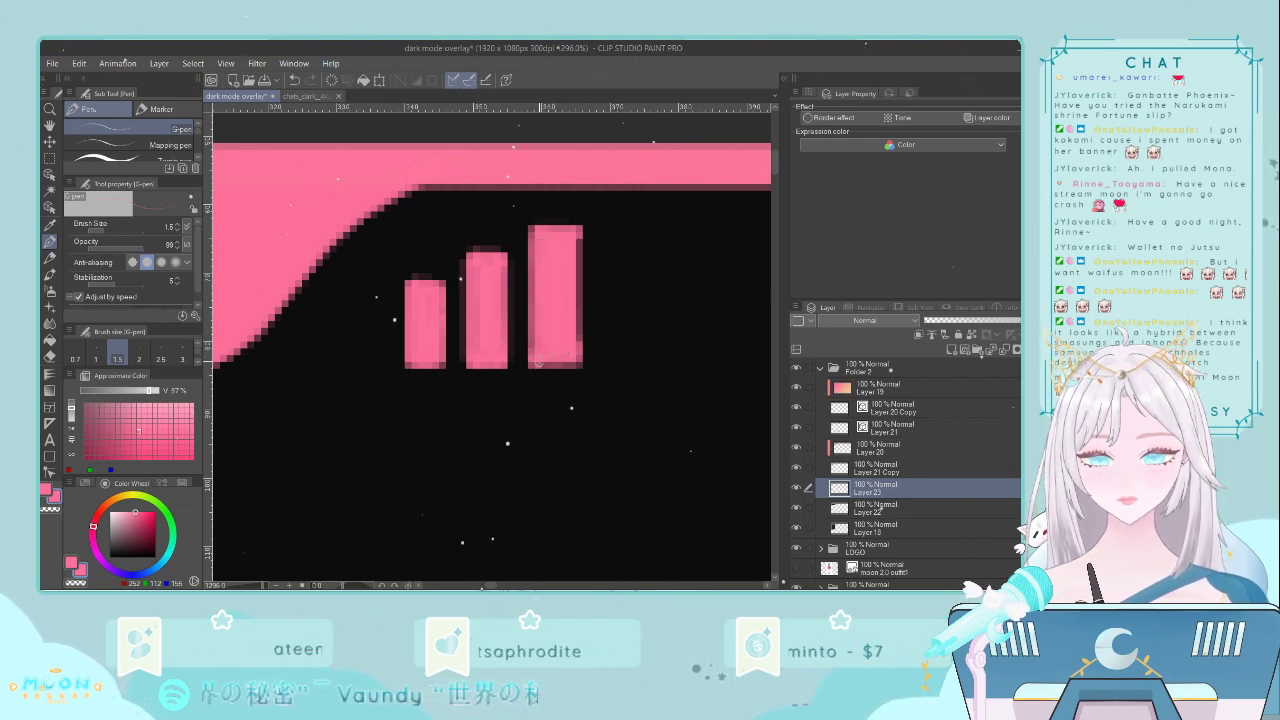
left_click_drag(580, 238, 577, 347)
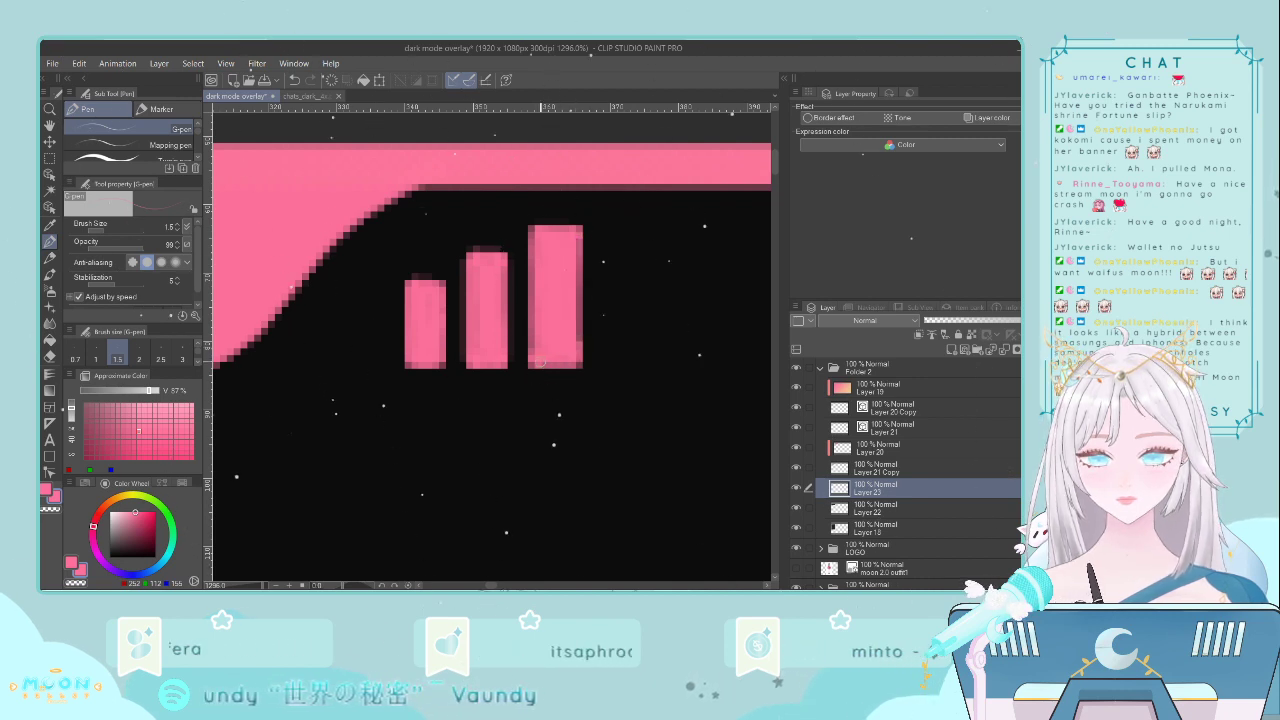
- Narrow the tallest signal bar by selecting and deleting thin rectangular strips along its right edge
scroll(541, 359, "down", 10)
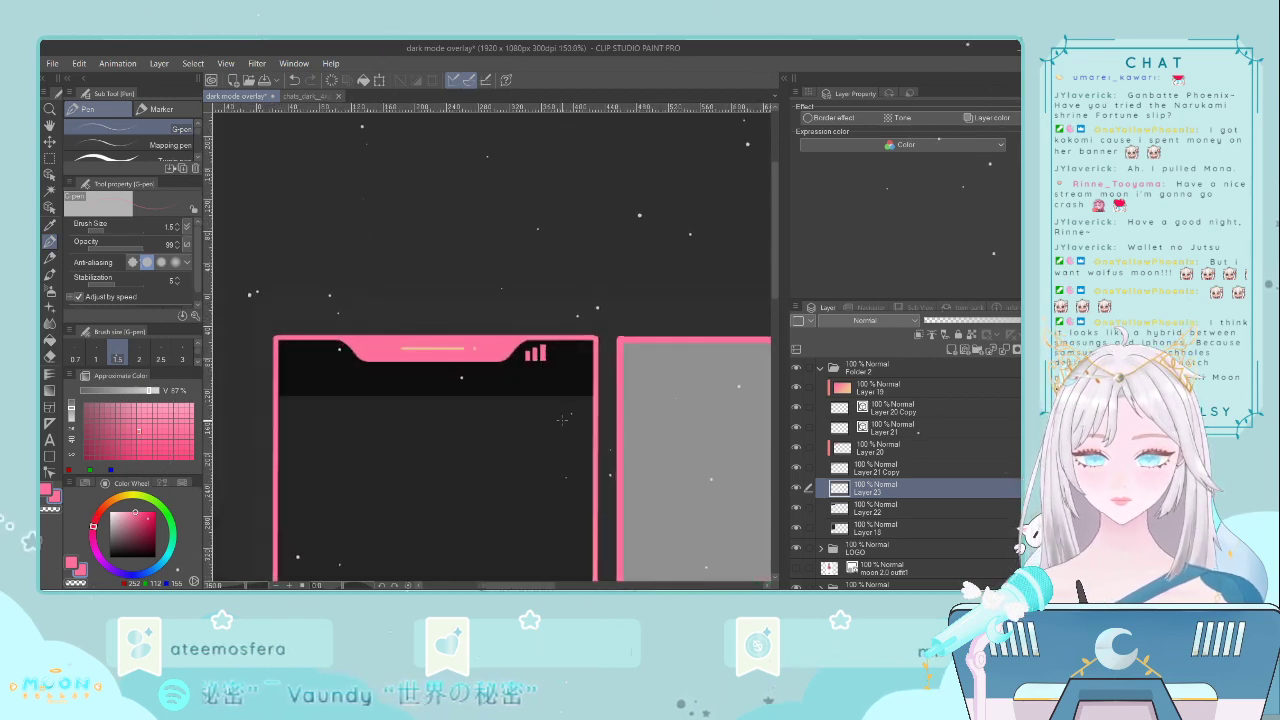
scroll(562, 408, "up", 6)
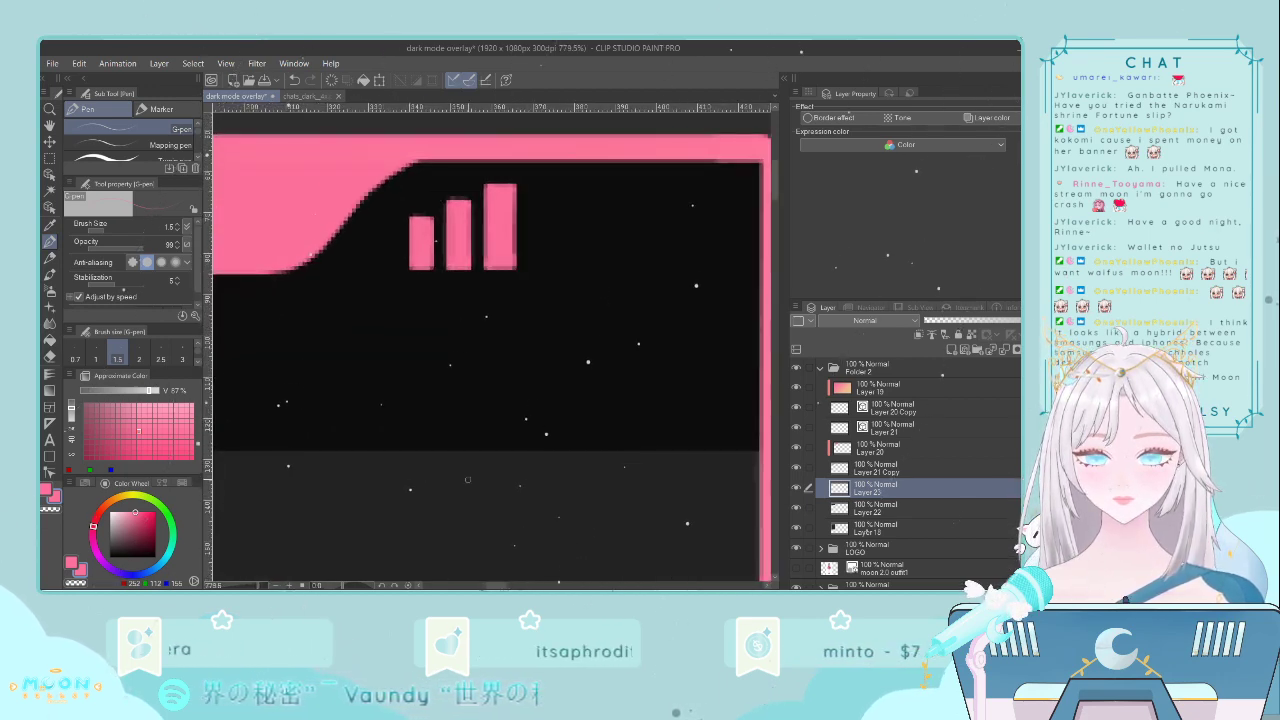
key("m")
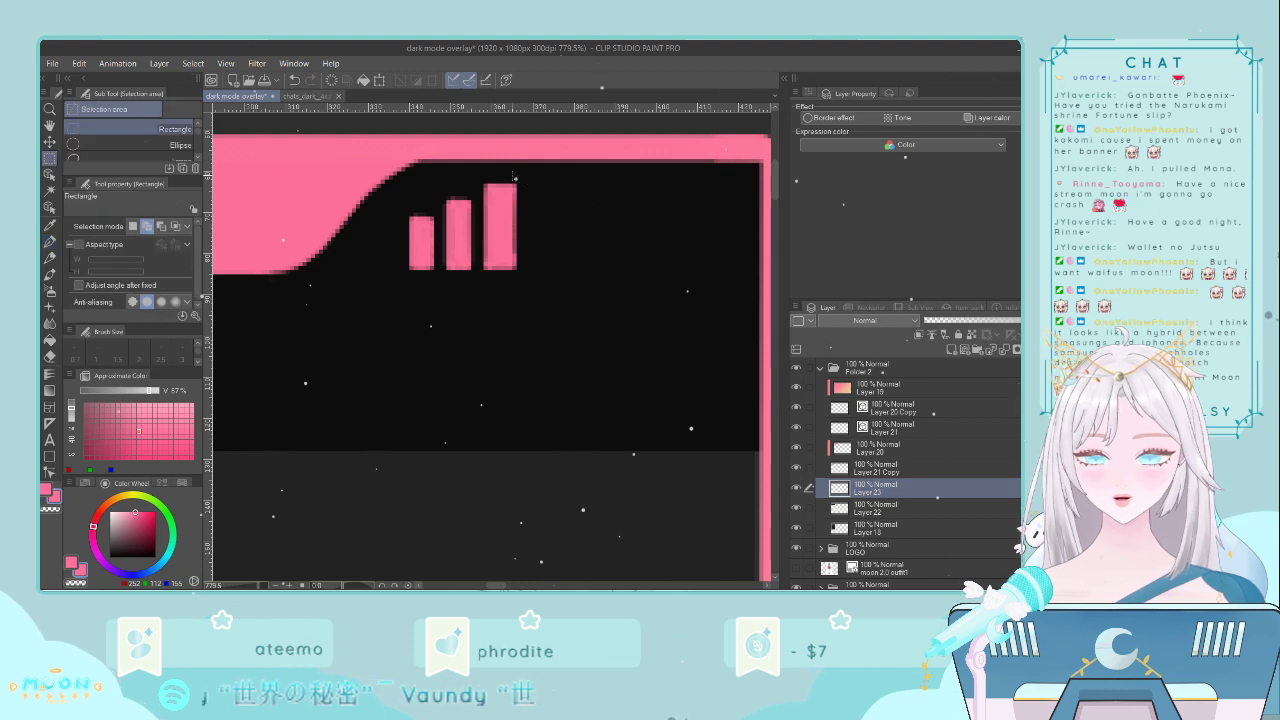
left_click_drag(513, 176, 542, 302)
key("Delete")
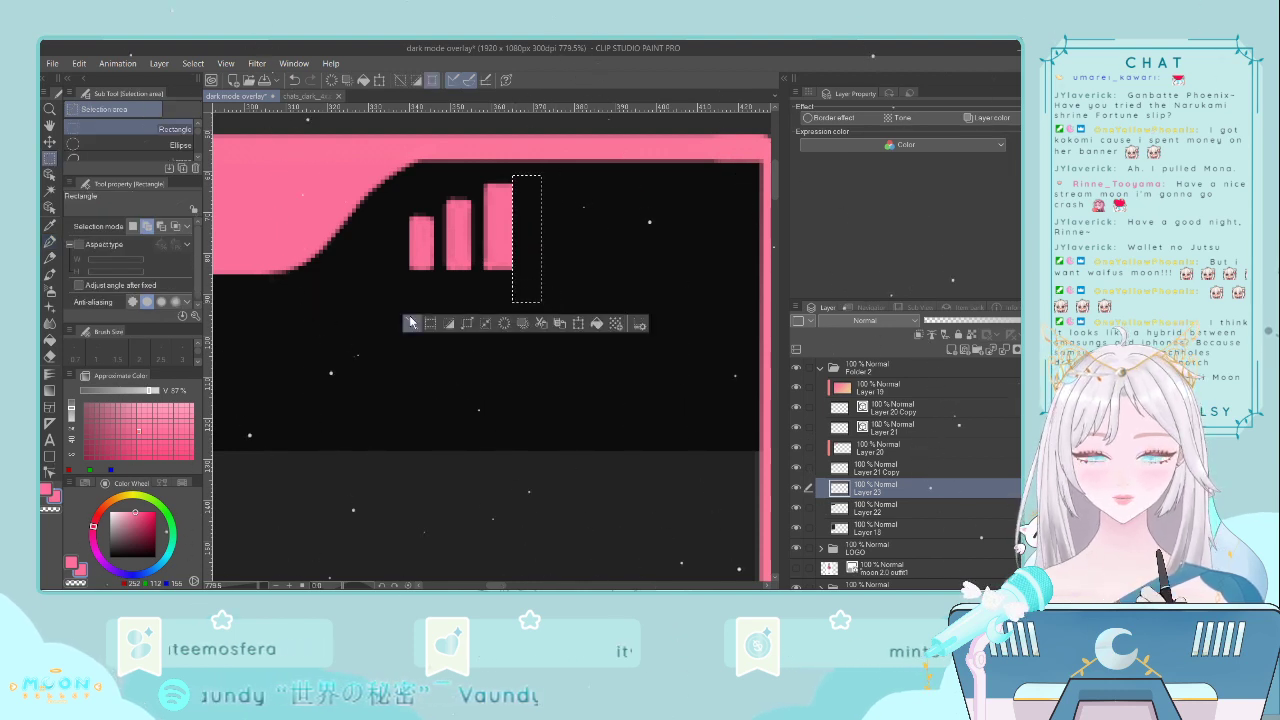
left_click(411, 323)
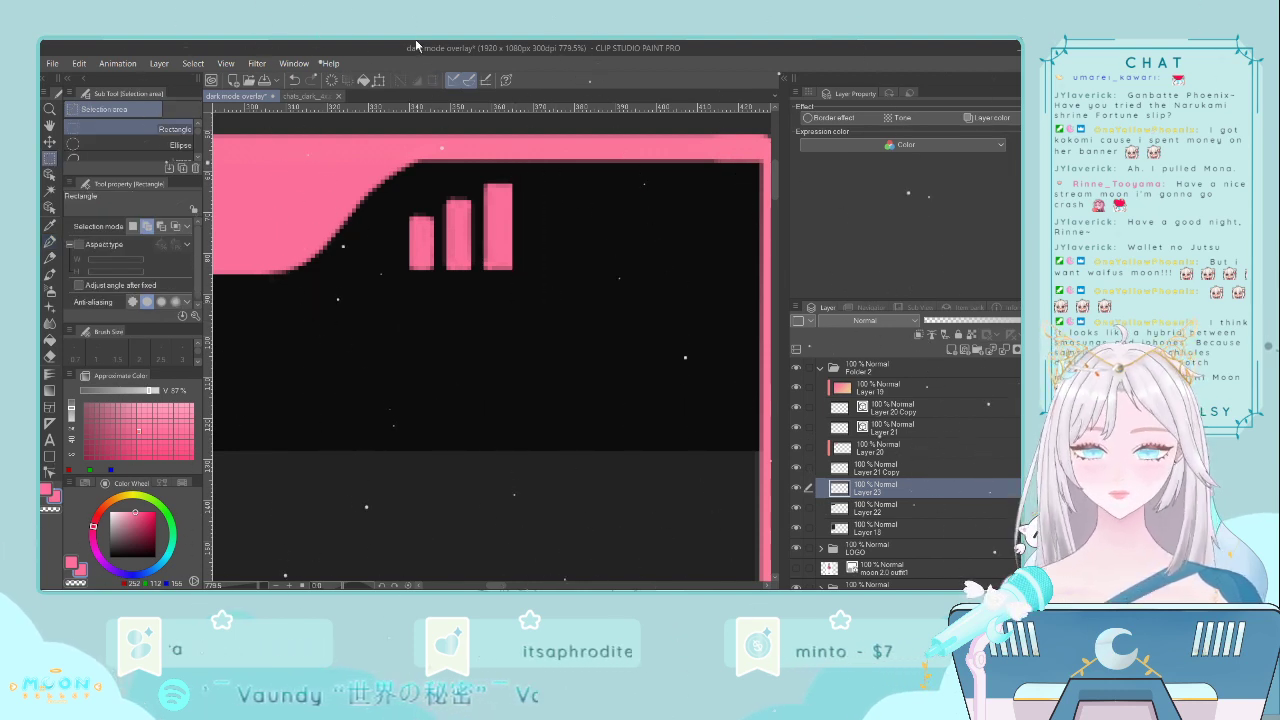
scroll(484, 384, "down", 10)
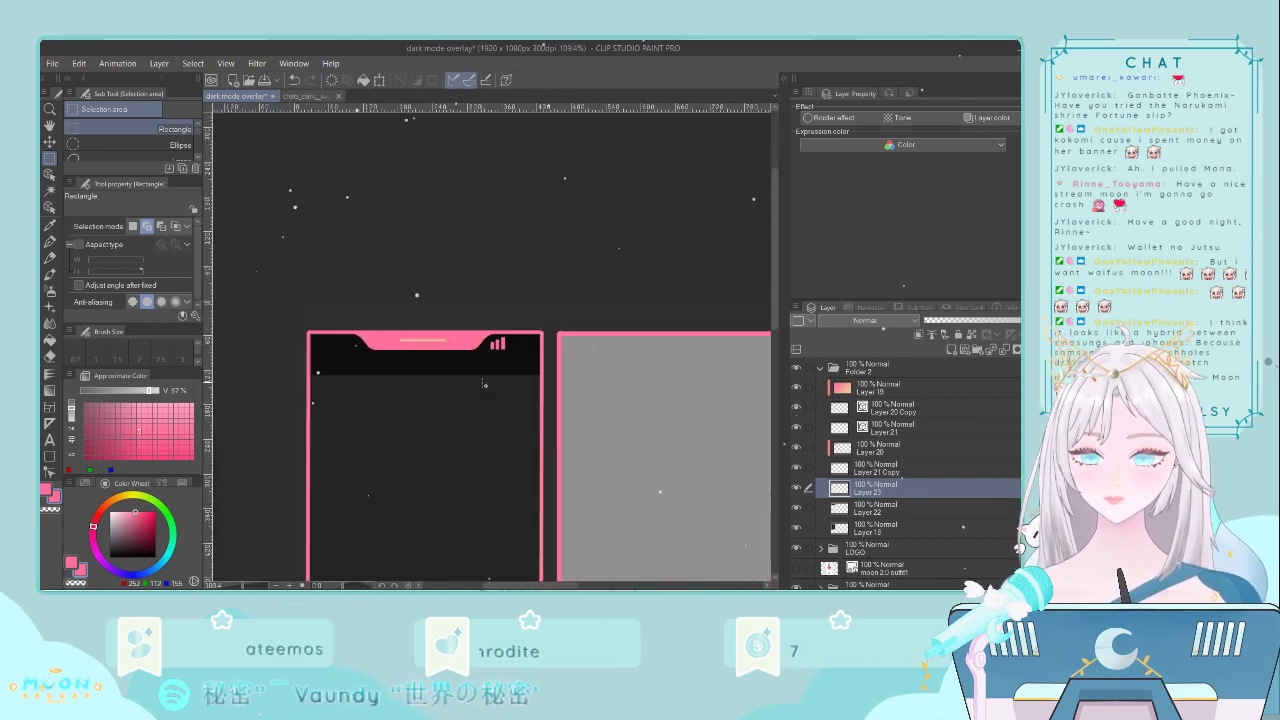
scroll(484, 384, "down", 2)
scroll(484, 384, "up", 10)
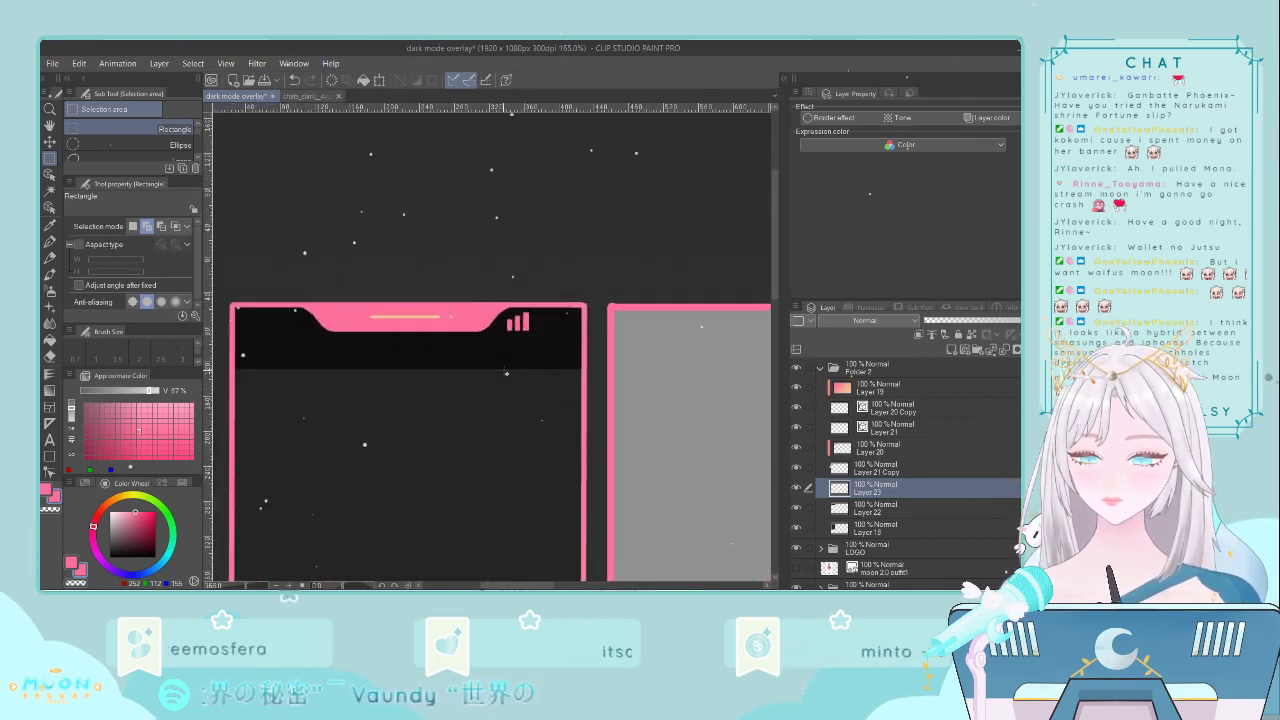
scroll(496, 309, "up", 2)
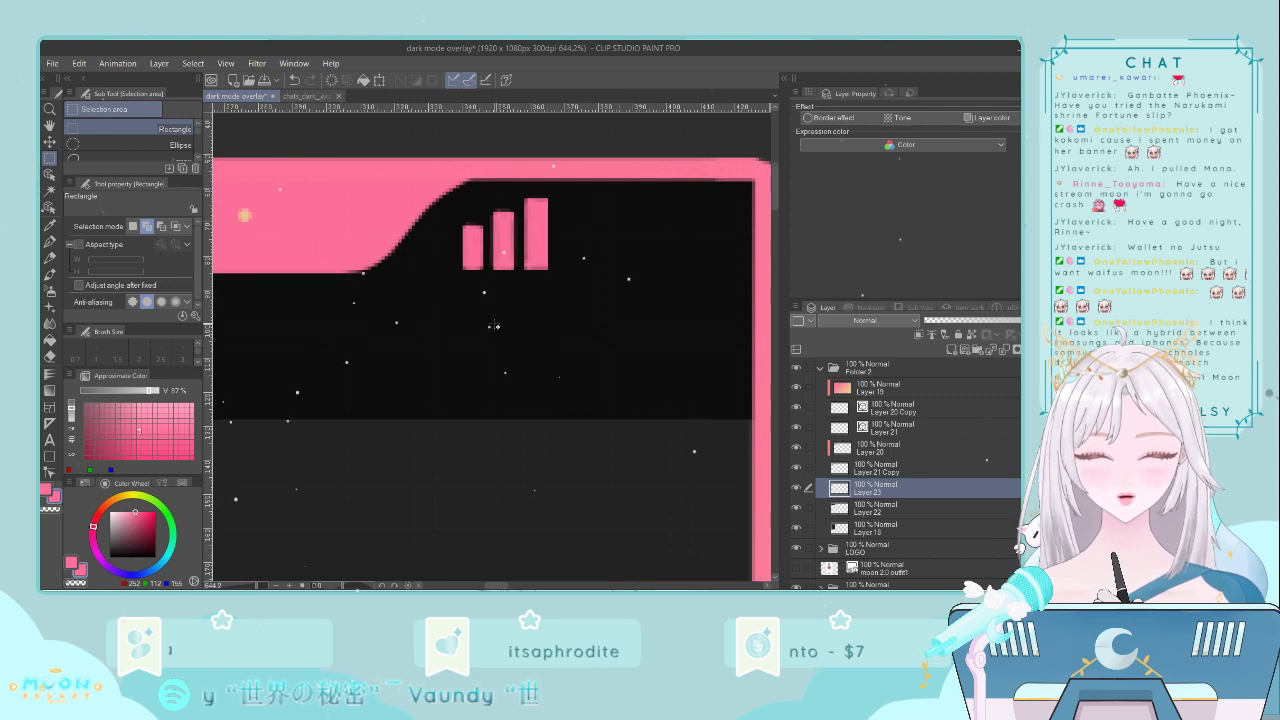
left_click_drag(545, 192, 564, 293)
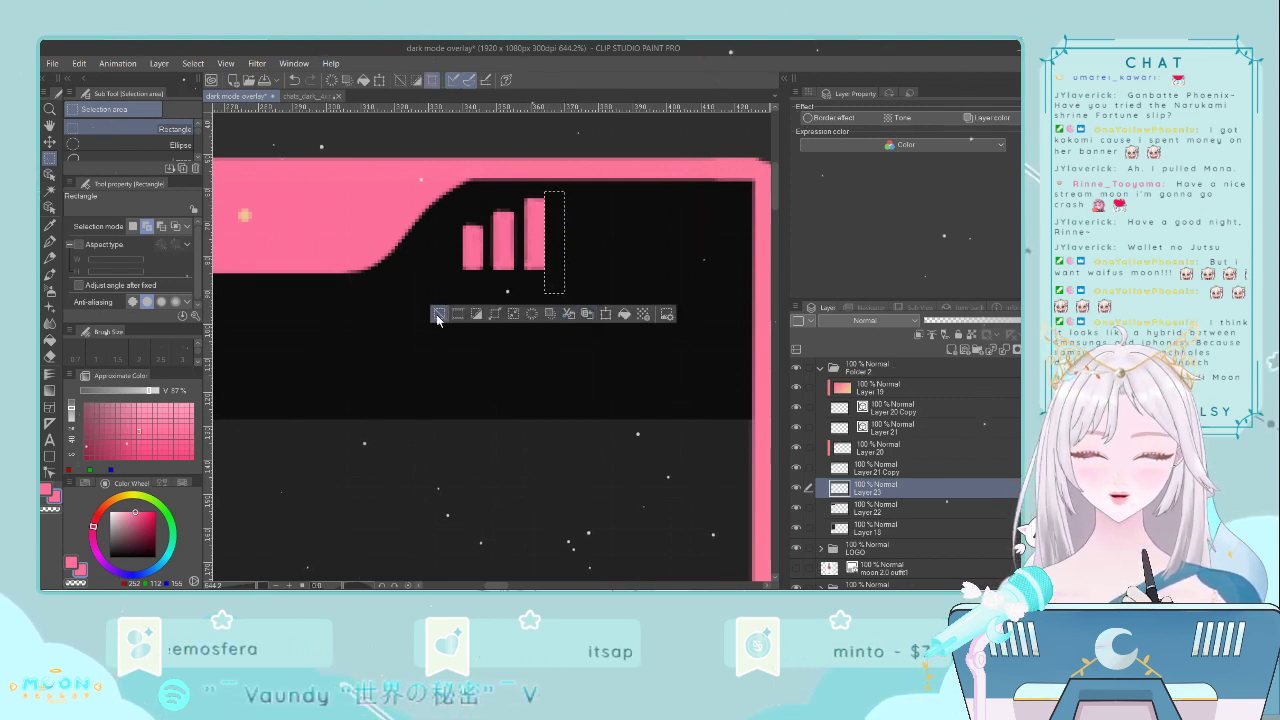
left_click(437, 314)
- Scale the three signal bars down slightly as a group, keeping their lower-left corner in place
key("ctrl+t")
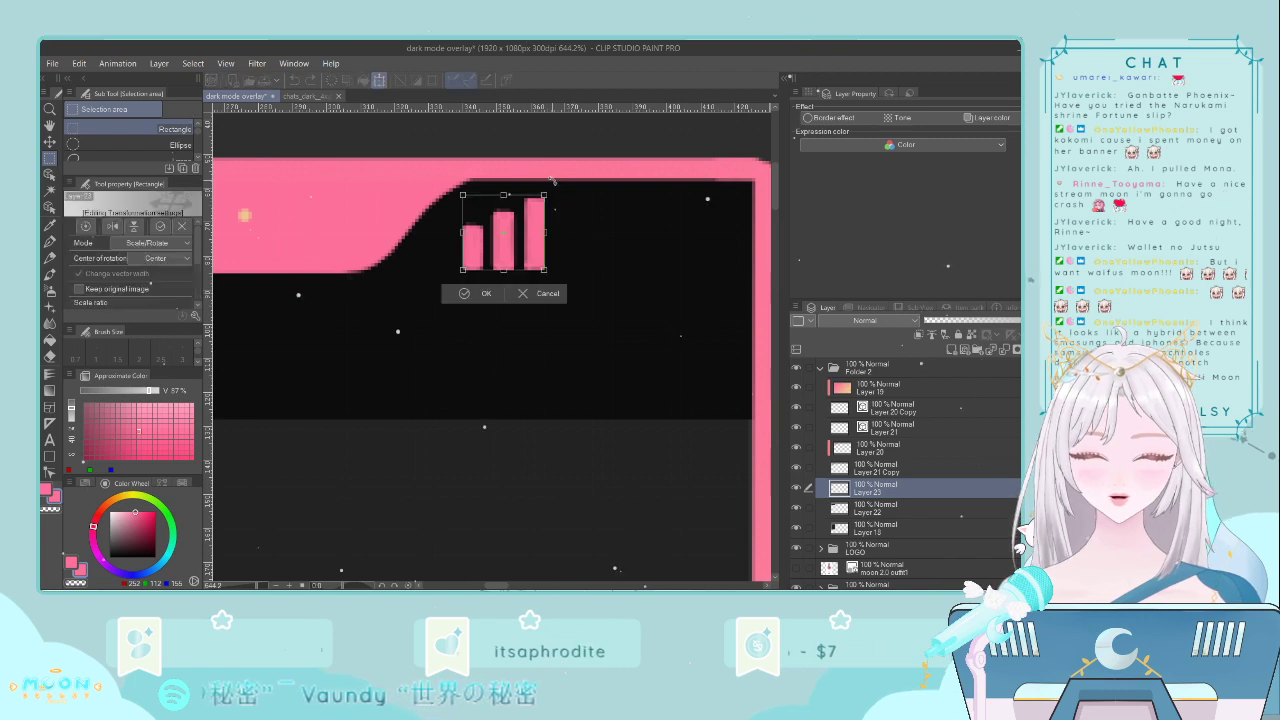
left_click_drag(545, 195, 531, 211)
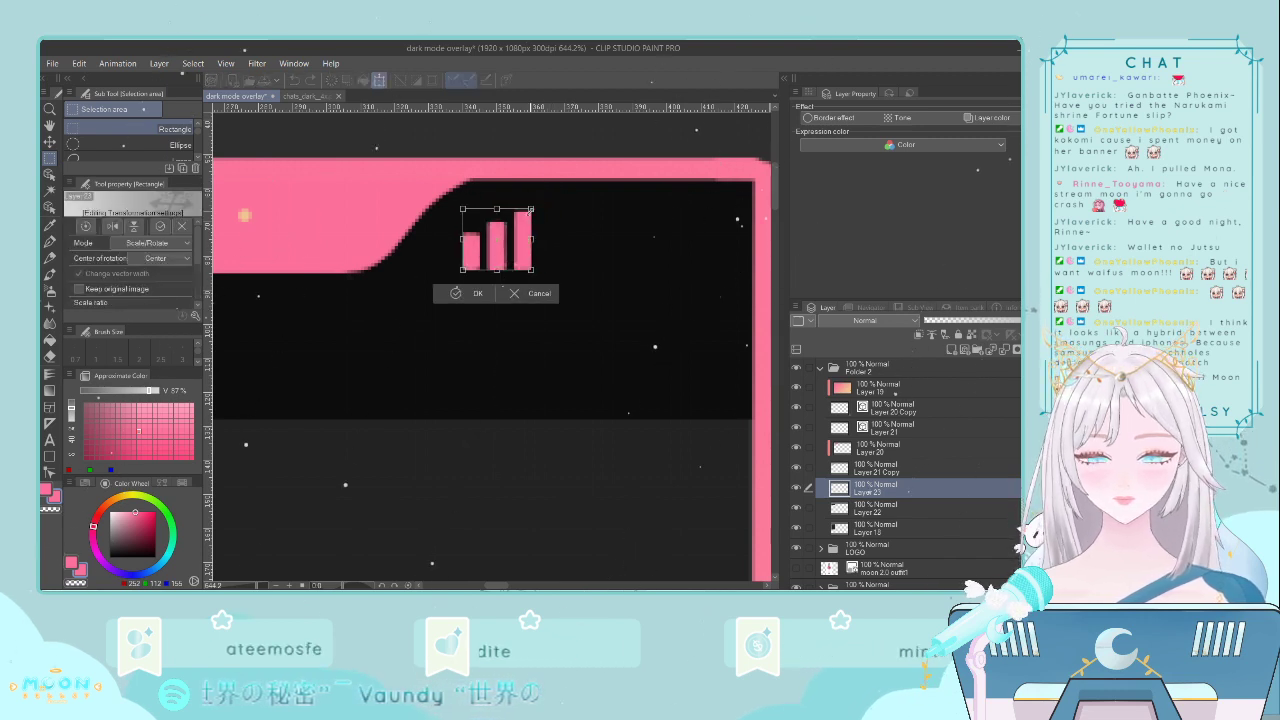
left_click(461, 294)
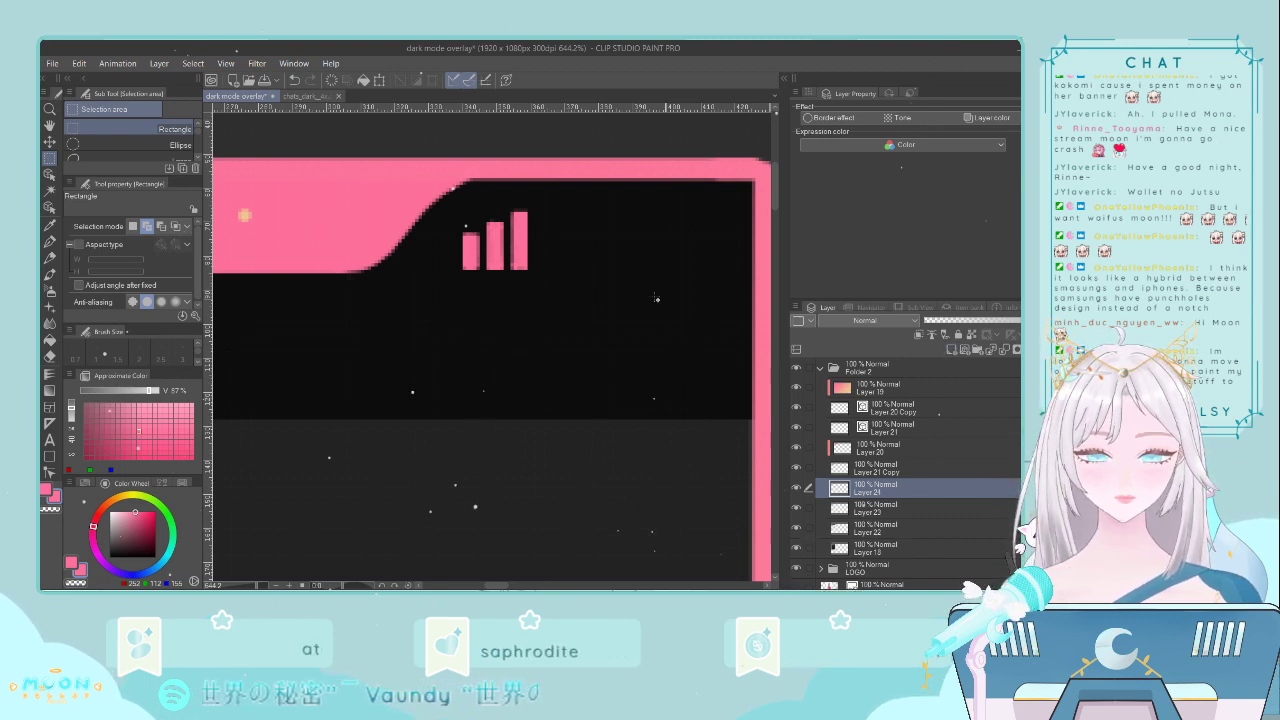
- Check the phone reference's status icons, bring the Wi-Fi icon image into the overlay and shrink it to roughly the signal bars' size
left_click(303, 96)
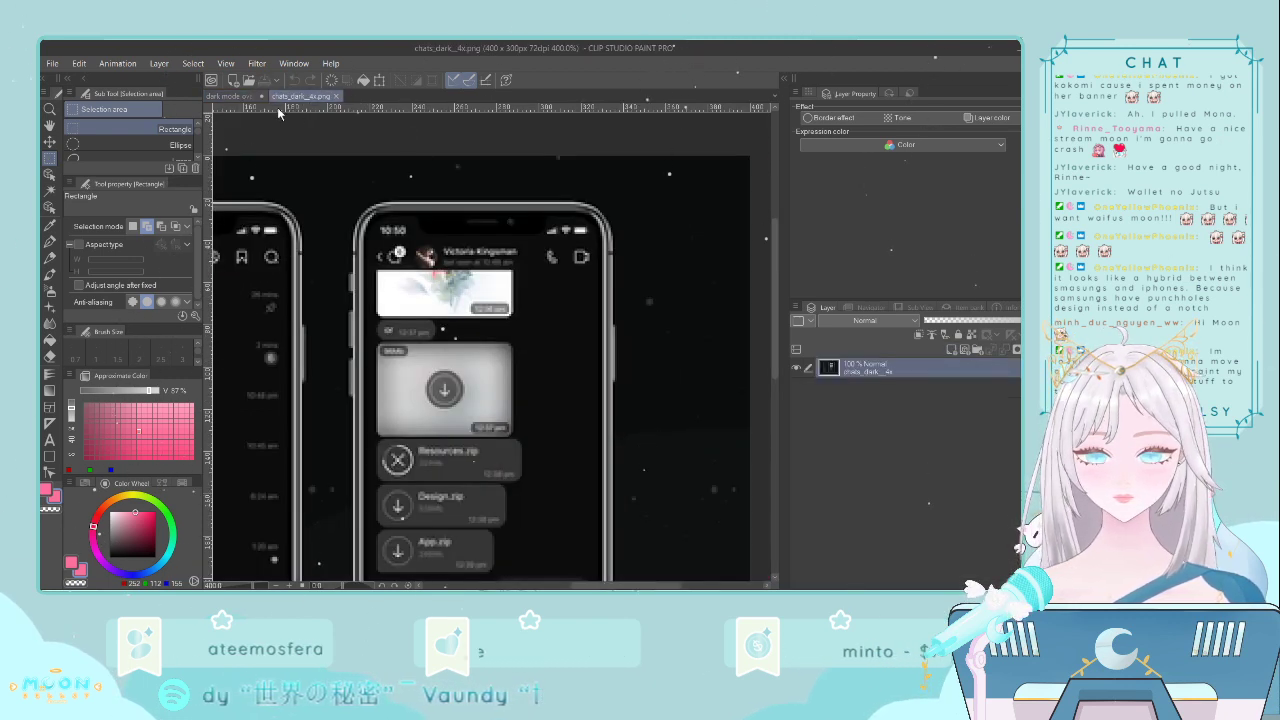
left_click(240, 96)
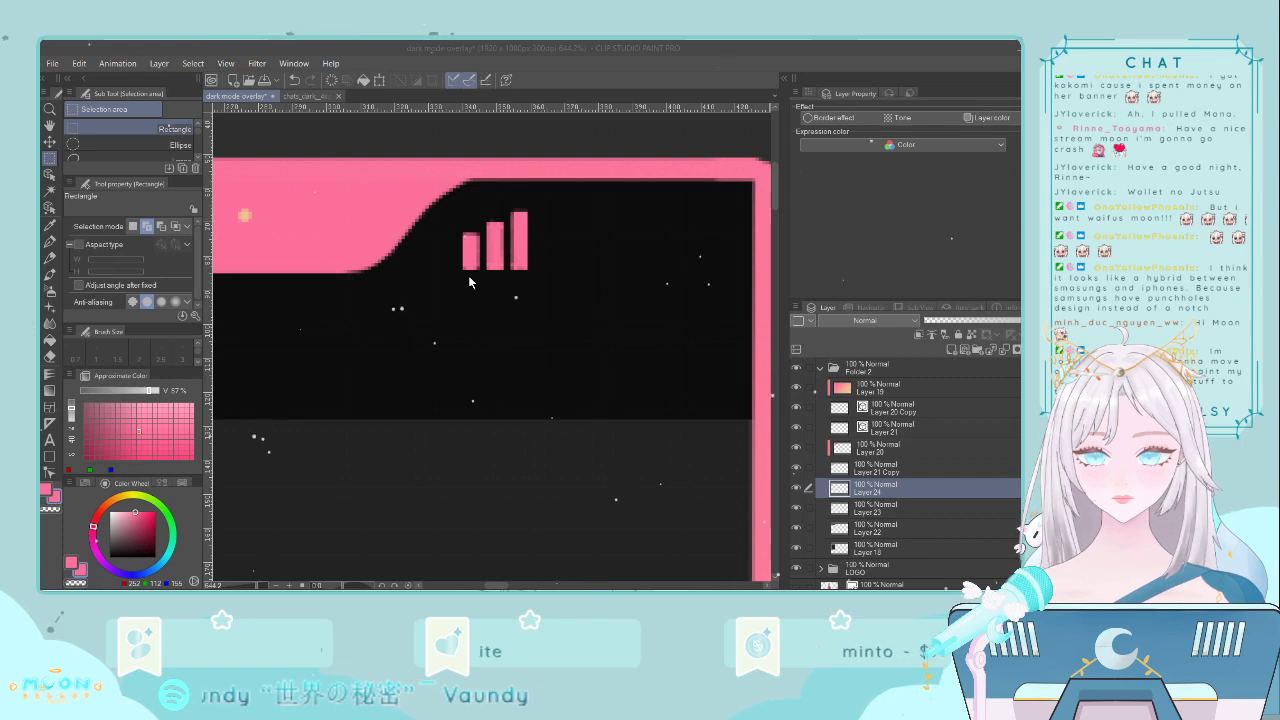
scroll(484, 276, "down", 7)
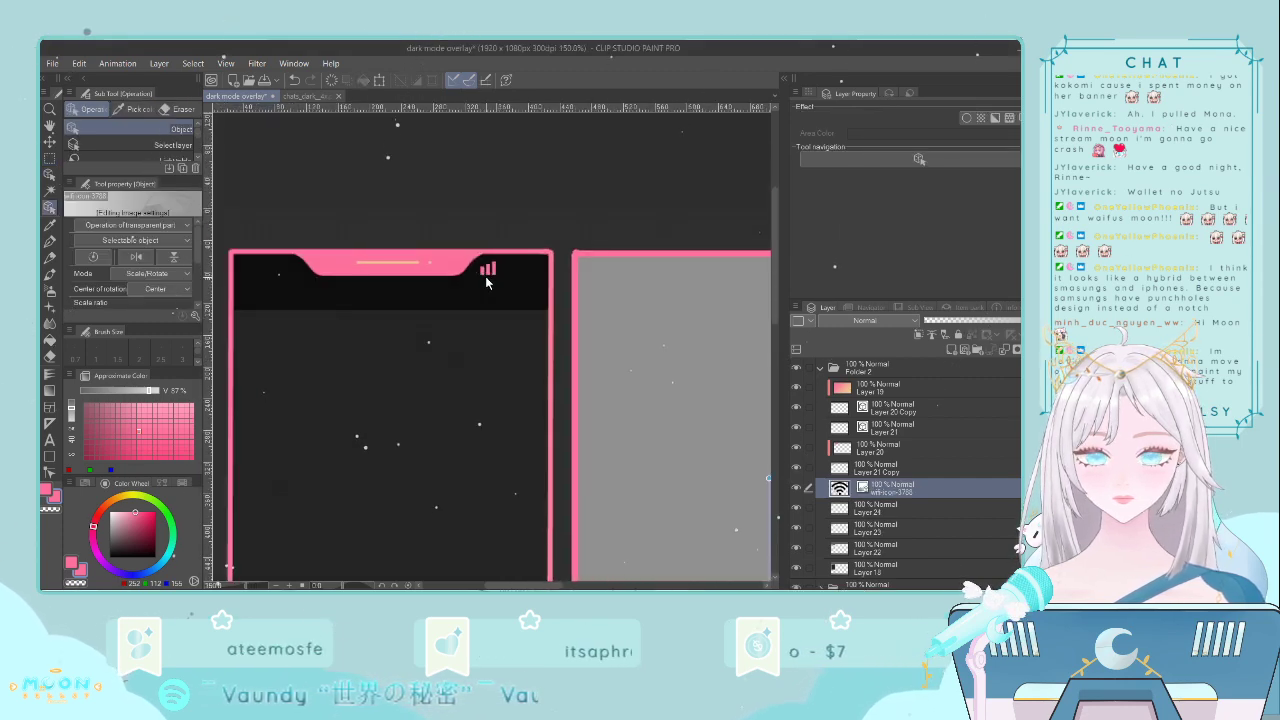
scroll(485, 282, "down", 6)
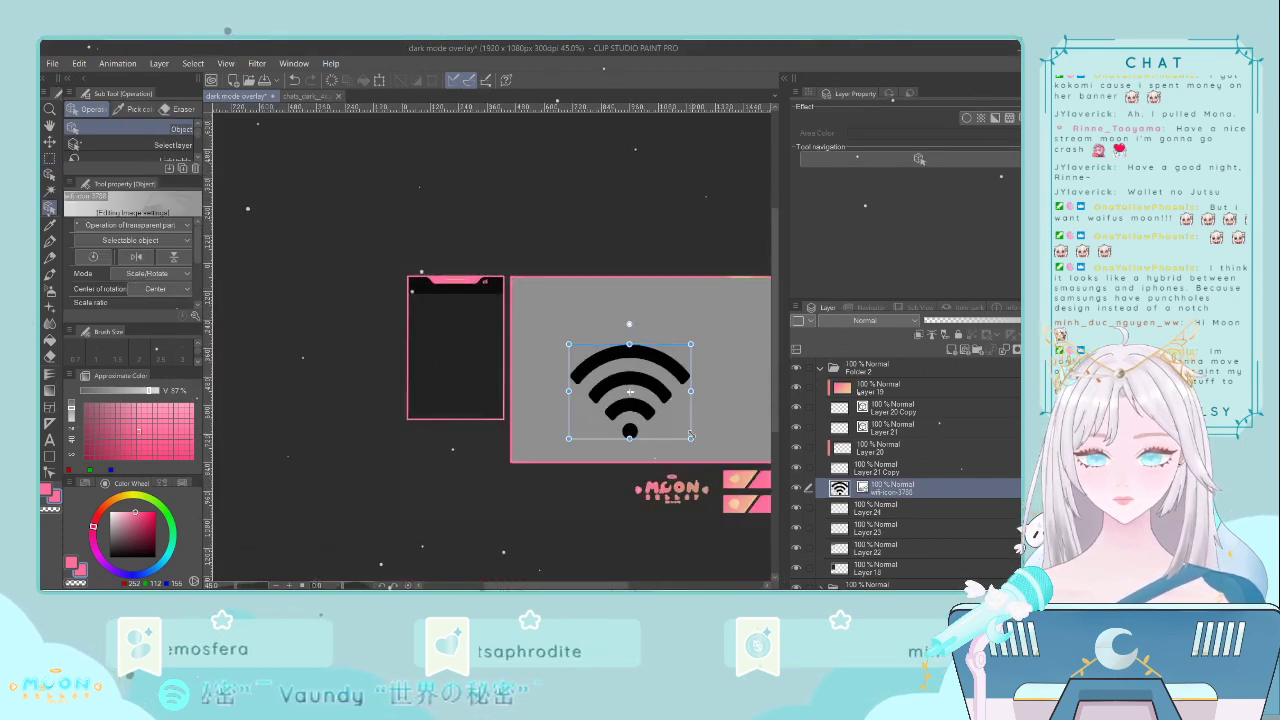
left_click_drag(690, 438, 503, 300)
scroll(495, 304, "up", 3)
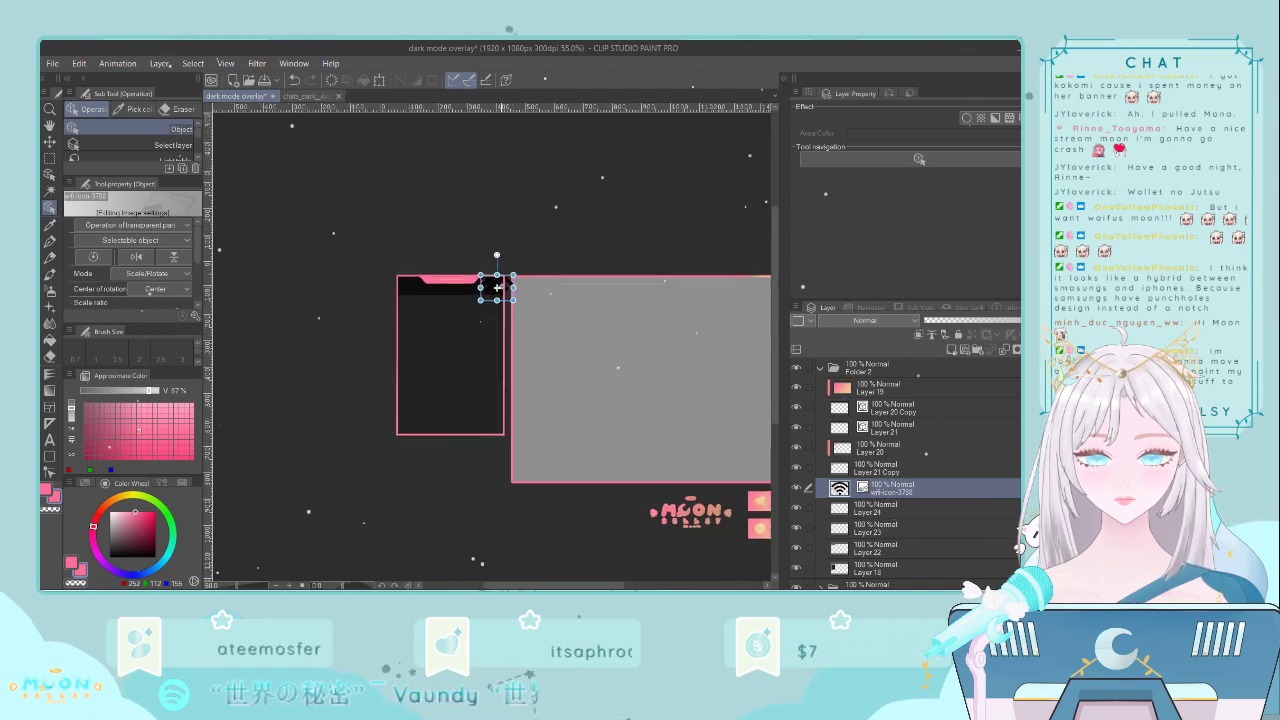
scroll(495, 304, "up", 4)
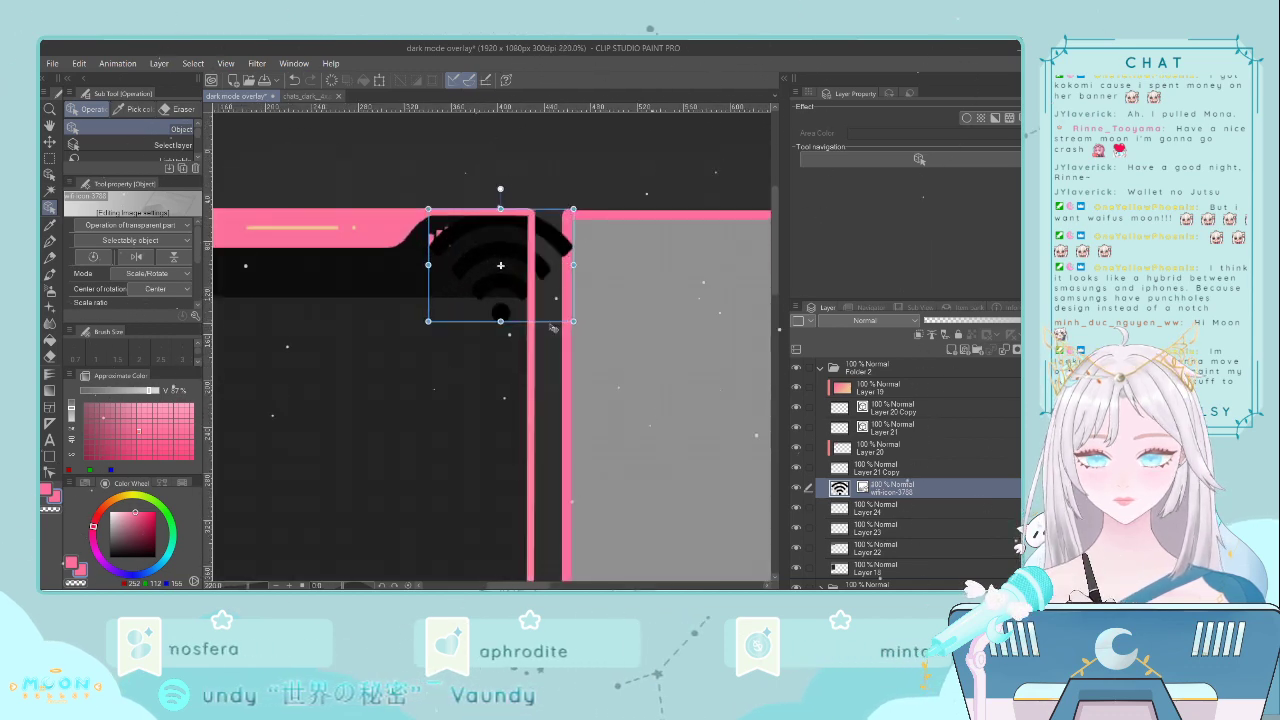
left_click_drag(572, 321, 468, 247)
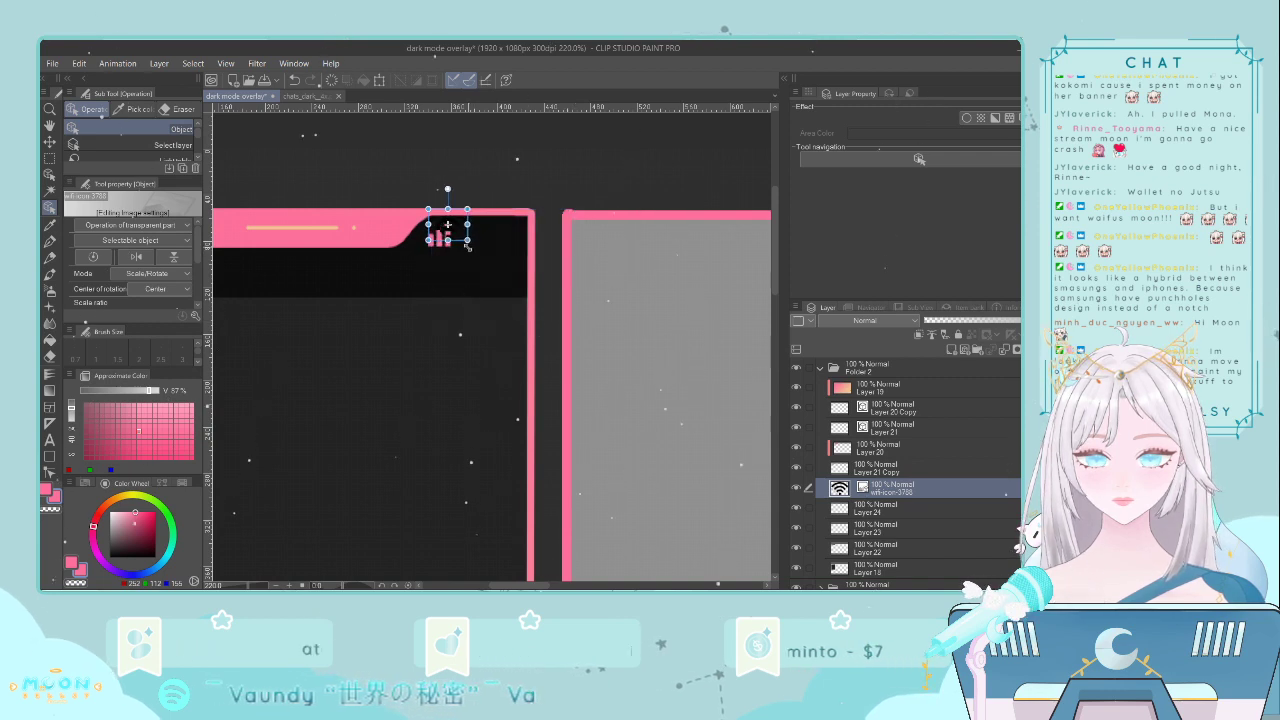
left_click(464, 249)
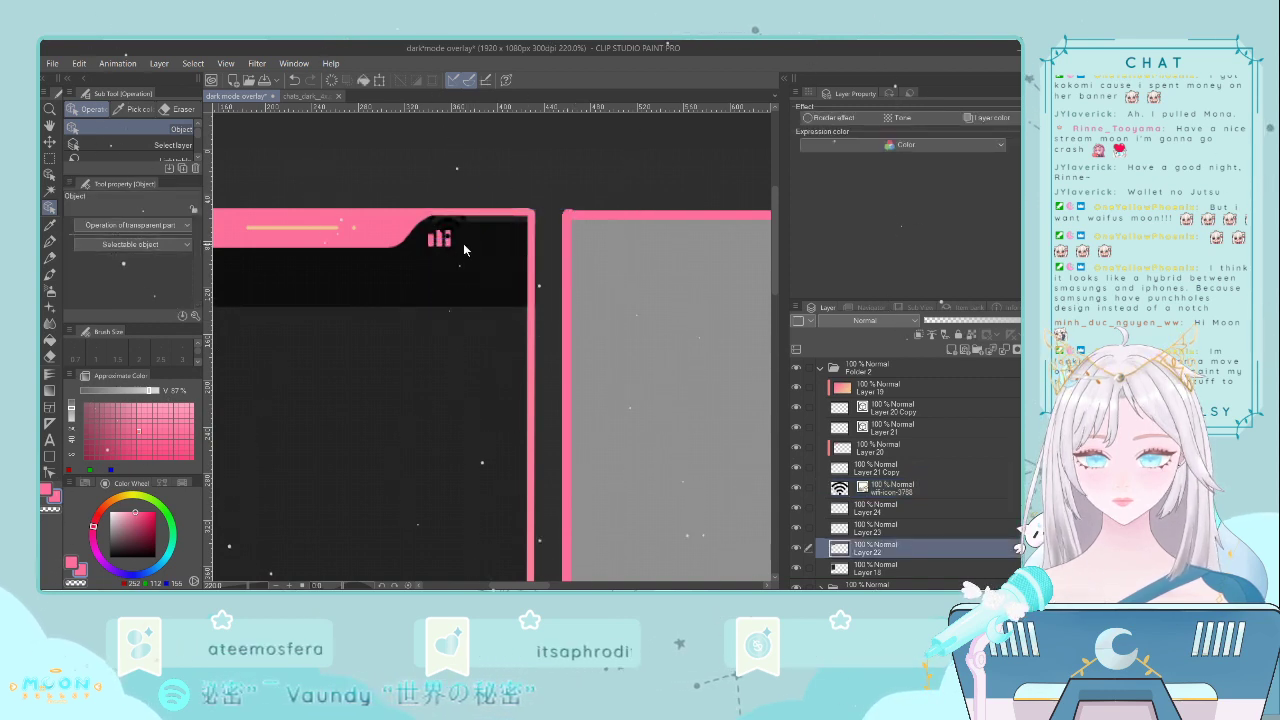
left_click(447, 226)
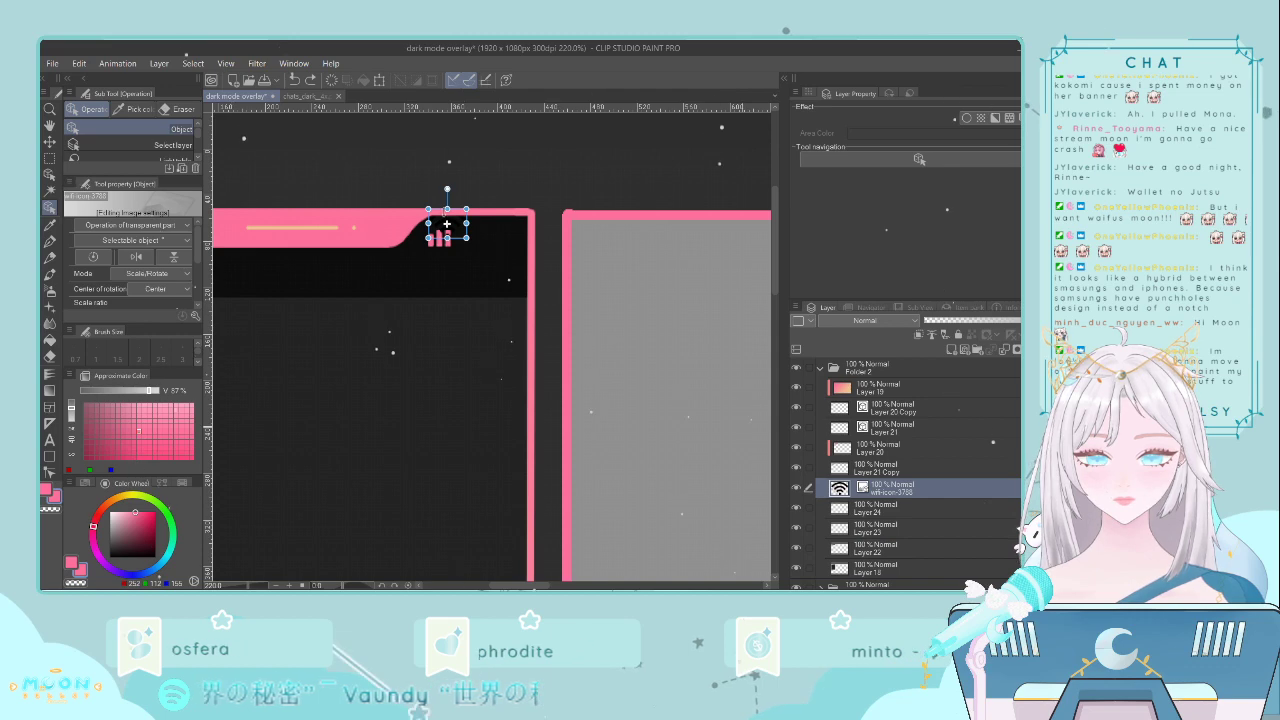
- Transform the Wi-Fi icon to sit just right of the signal bars, nudging it slightly left
key("ctrl+t")
scroll(449, 227, "up", 4)
left_click_drag(466, 236, 521, 267)
key("Left")
key("Left")
key("Left")
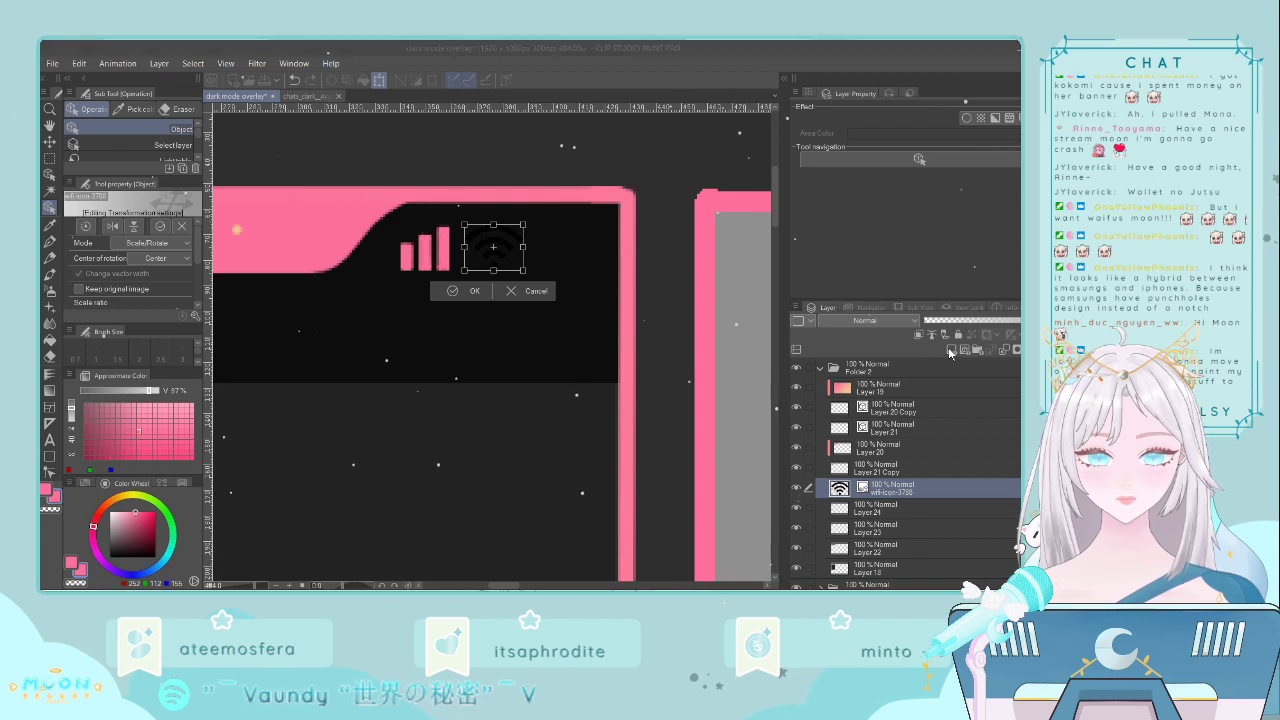
left_click(903, 346)
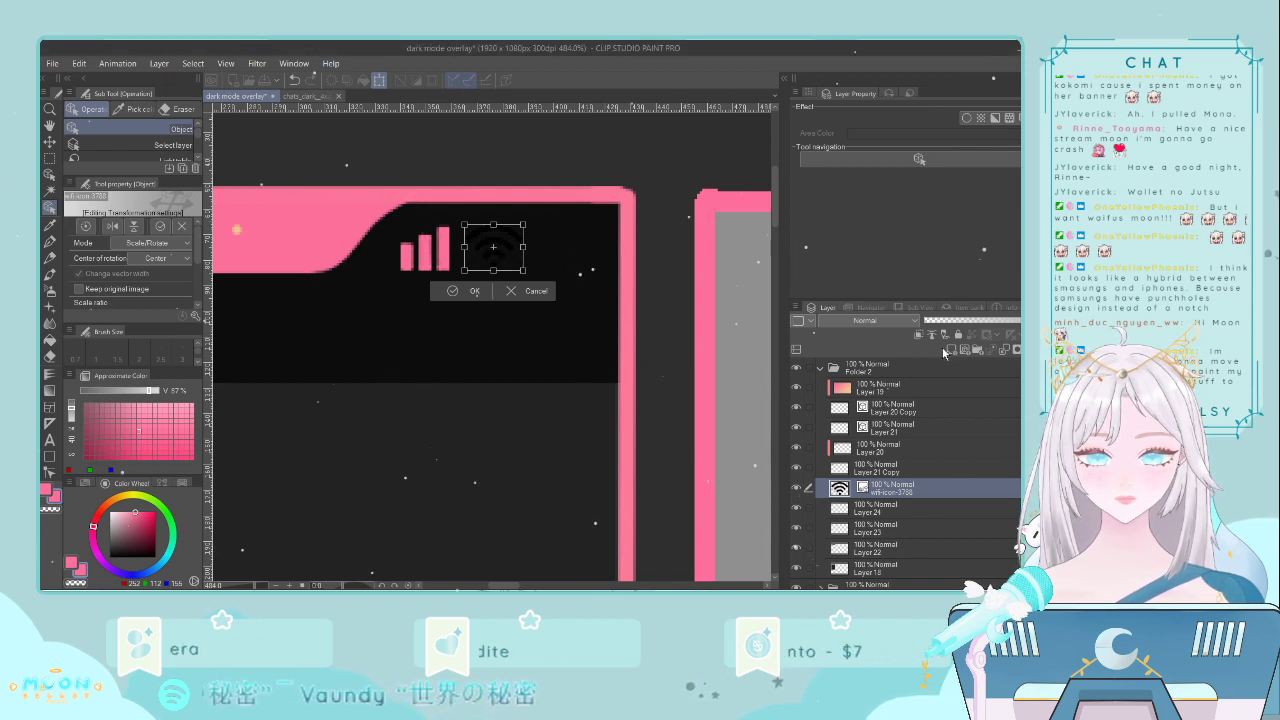
key("Return")
- Add a new layer clipped to the Wi-Fi icon and fill a rectangular selection around the icon with pink
left_click(953, 351)
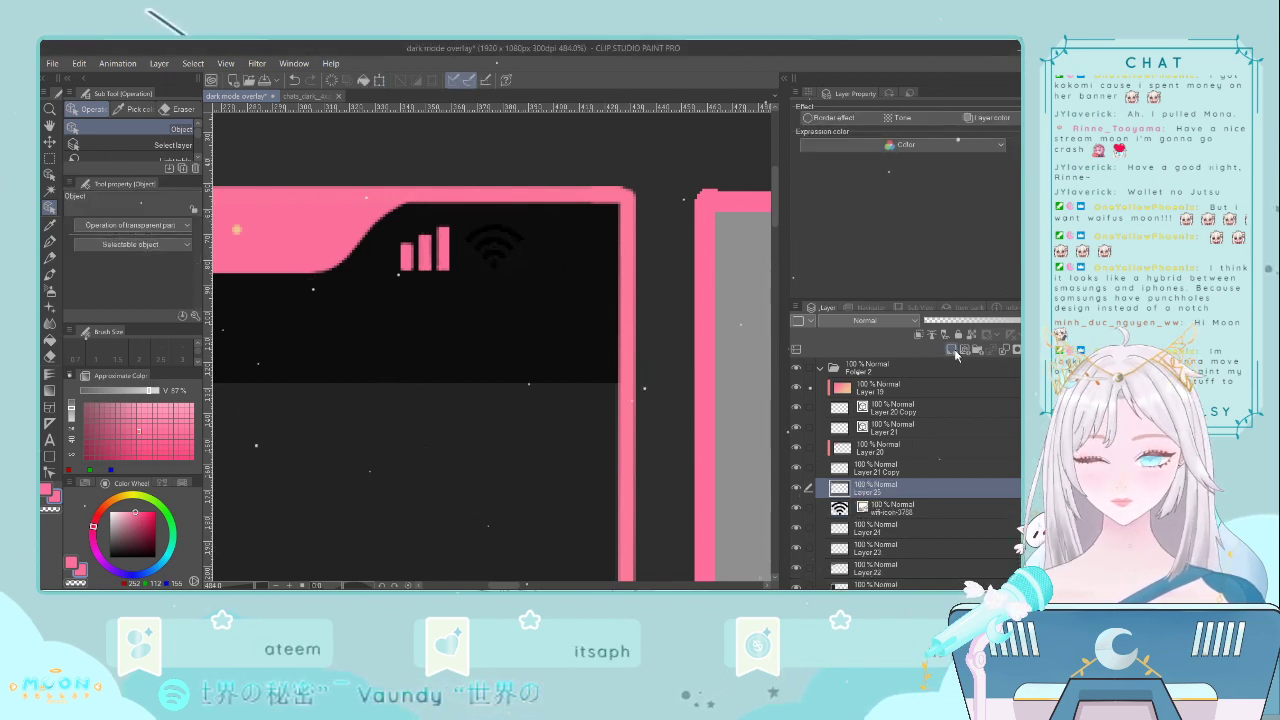
left_click(50, 158)
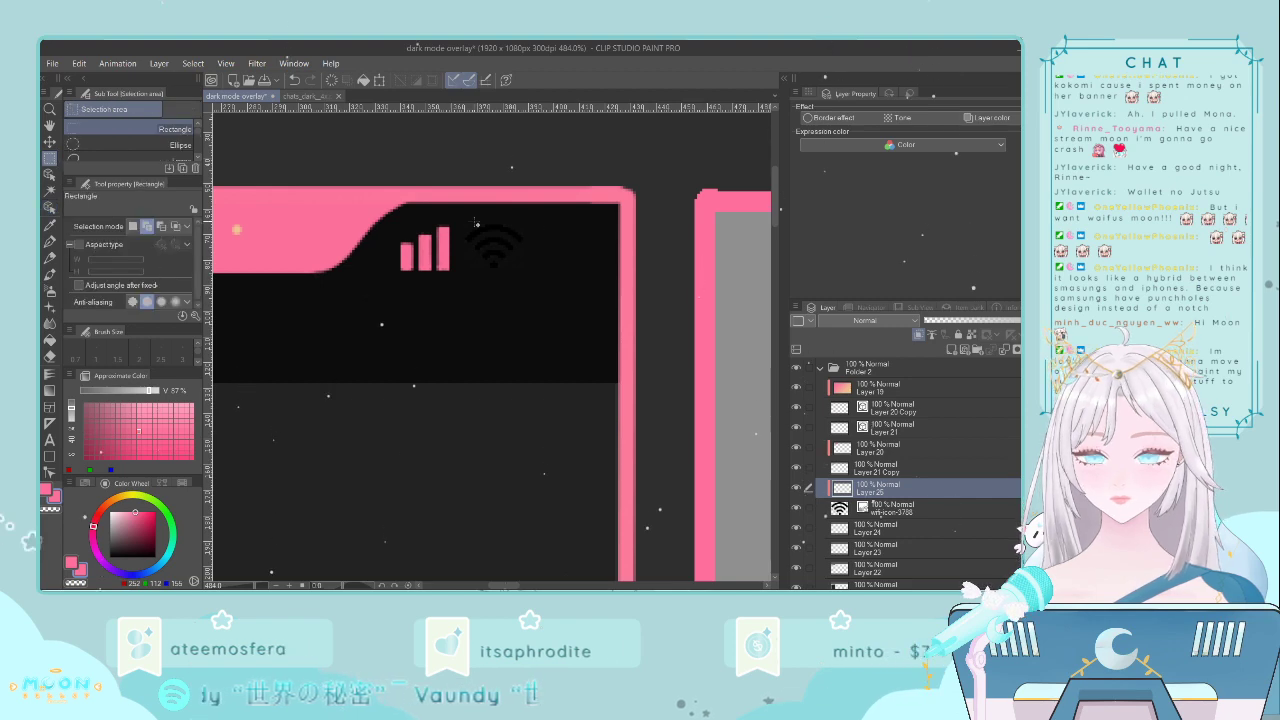
left_click_drag(457, 211, 545, 295)
left_click(443, 316)
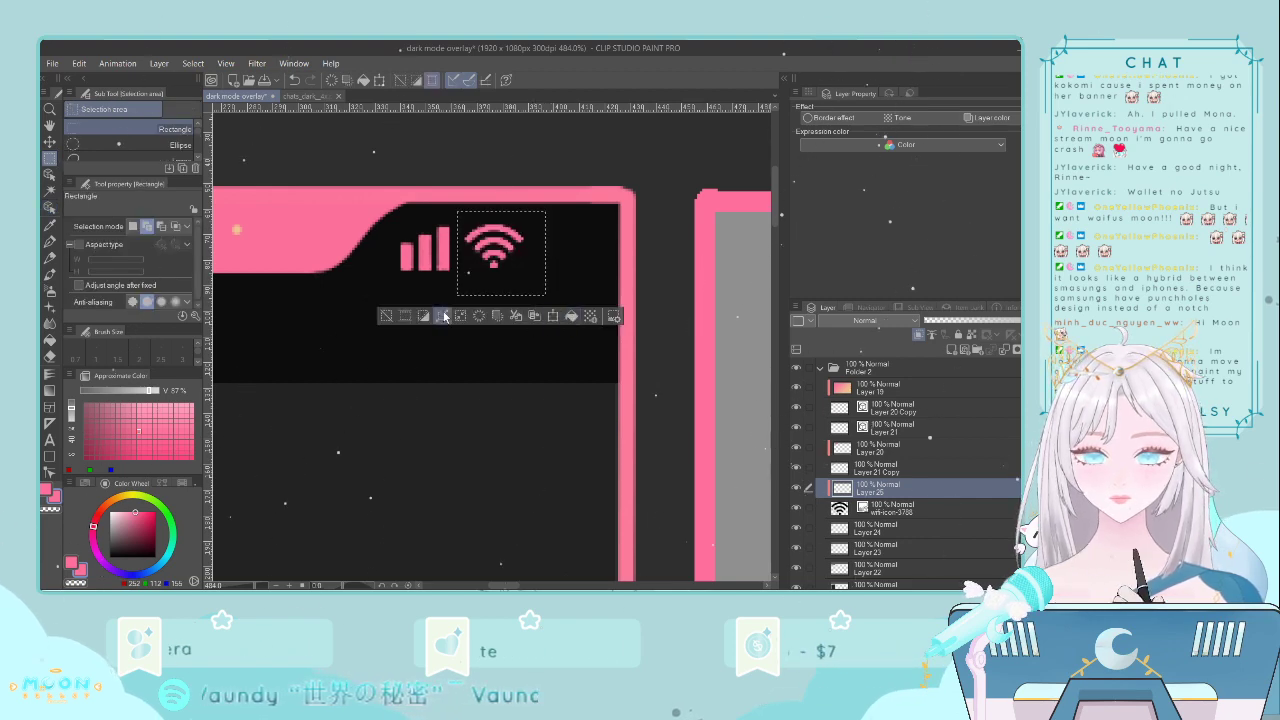
left_click(386, 316)
scroll(369, 314, "down", 5)
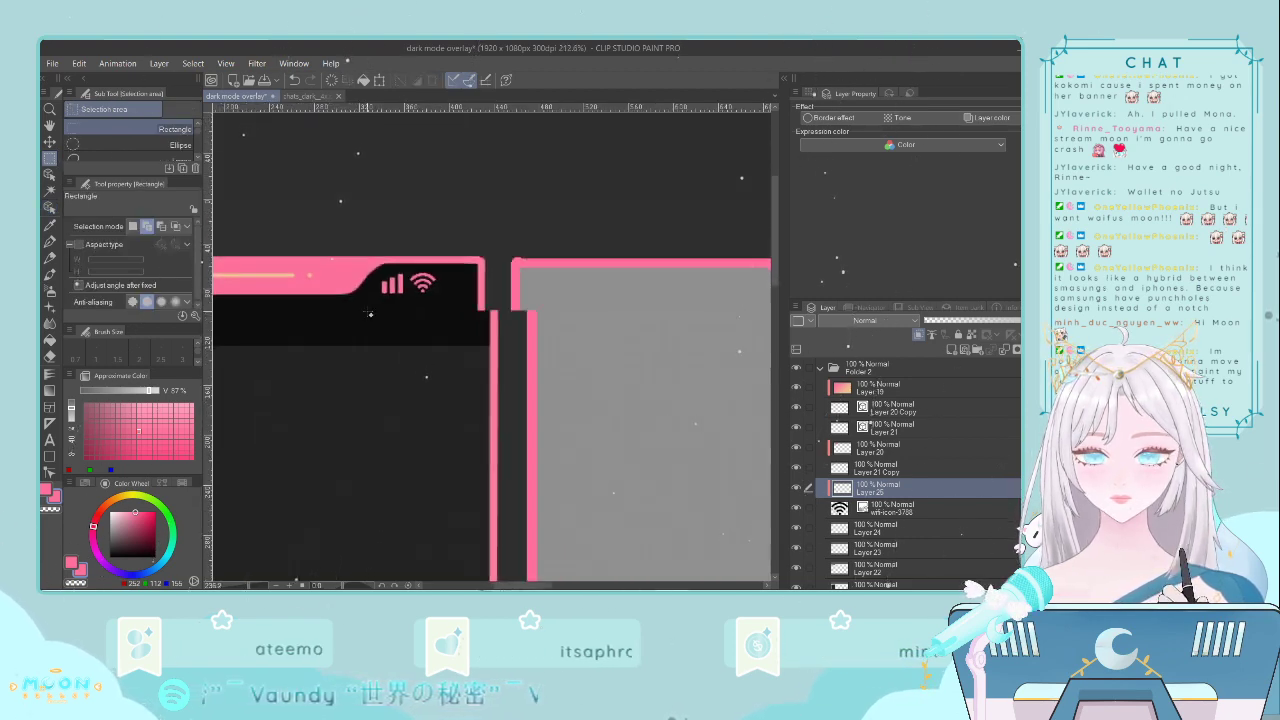
scroll(369, 314, "down", 2)
left_click_drag(542, 586, 523, 586)
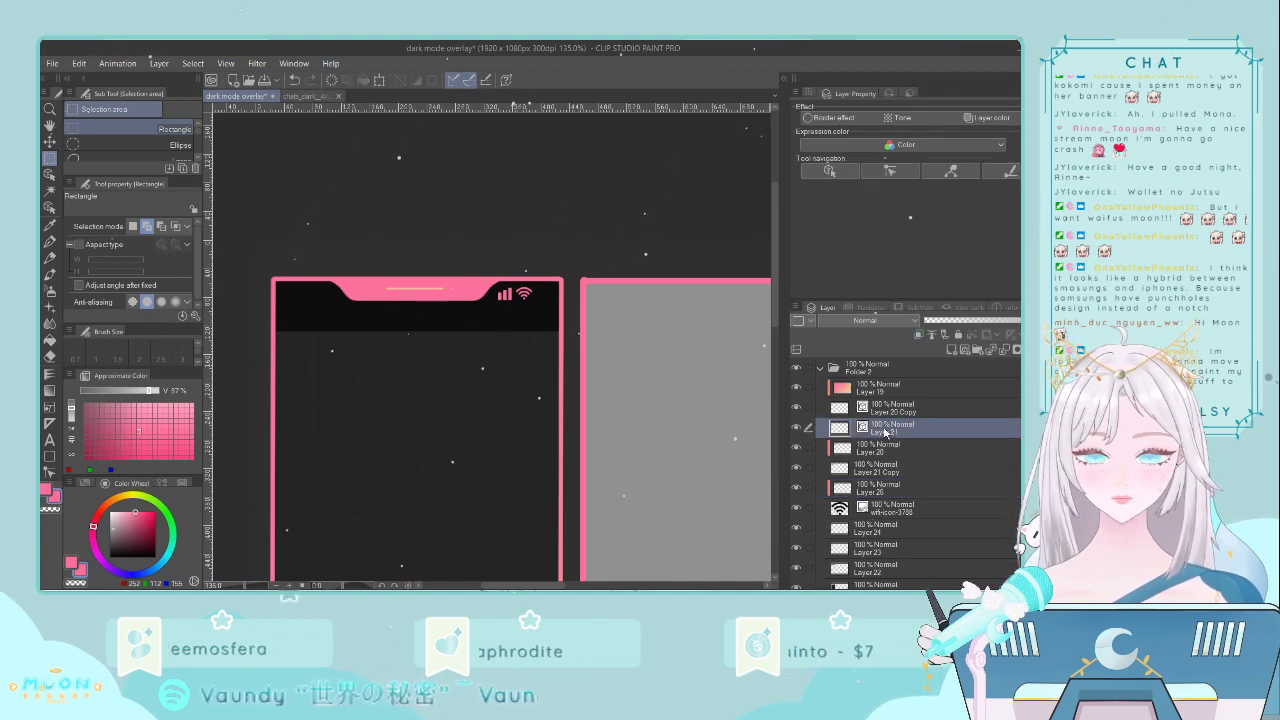
- Compare the overlay's status icons with those in the phone reference image
left_click(885, 432)
scroll(455, 340, "down", 1)
scroll(455, 340, "up", 2)
scroll(452, 341, "up", 1)
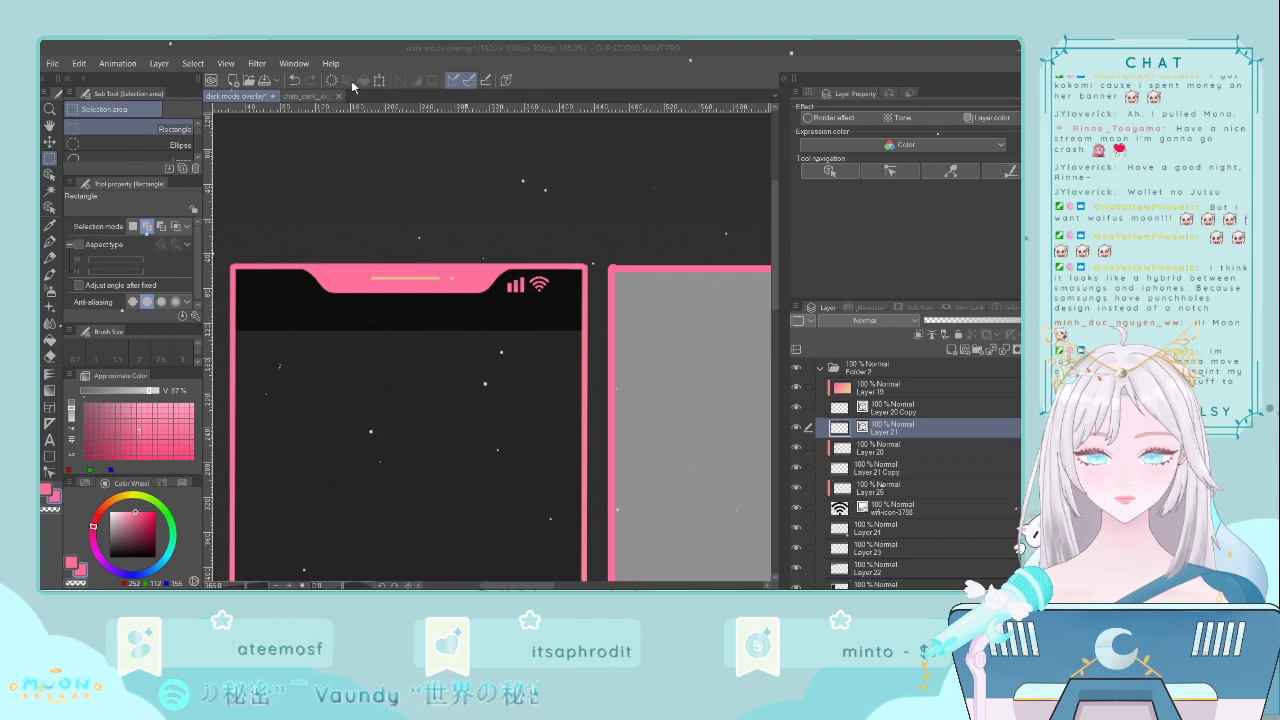
left_click(307, 96)
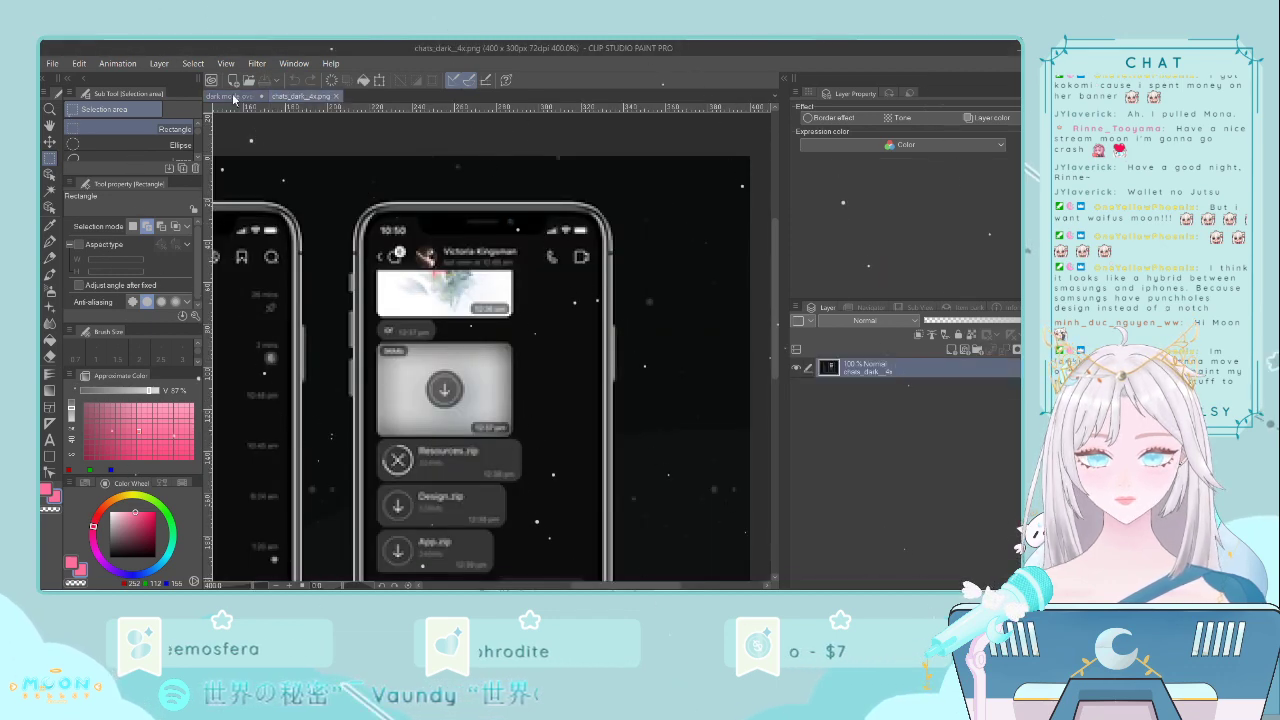
left_click(231, 96)
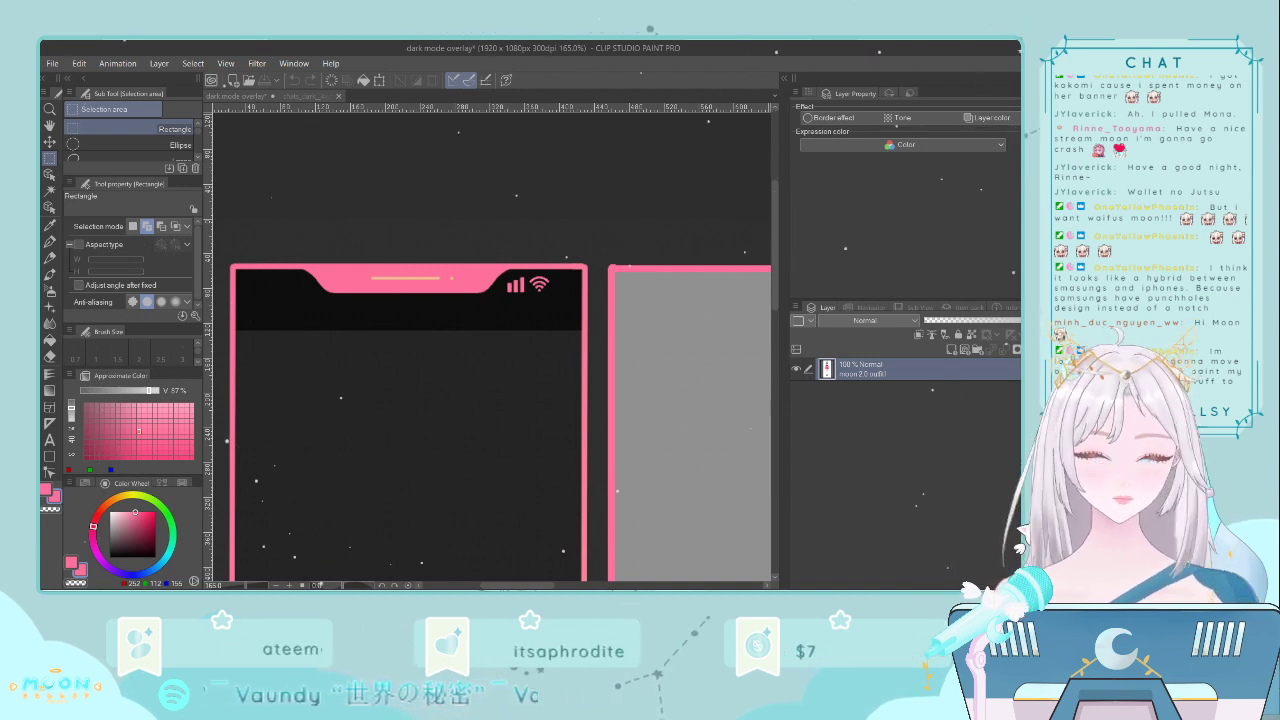
key("alt")
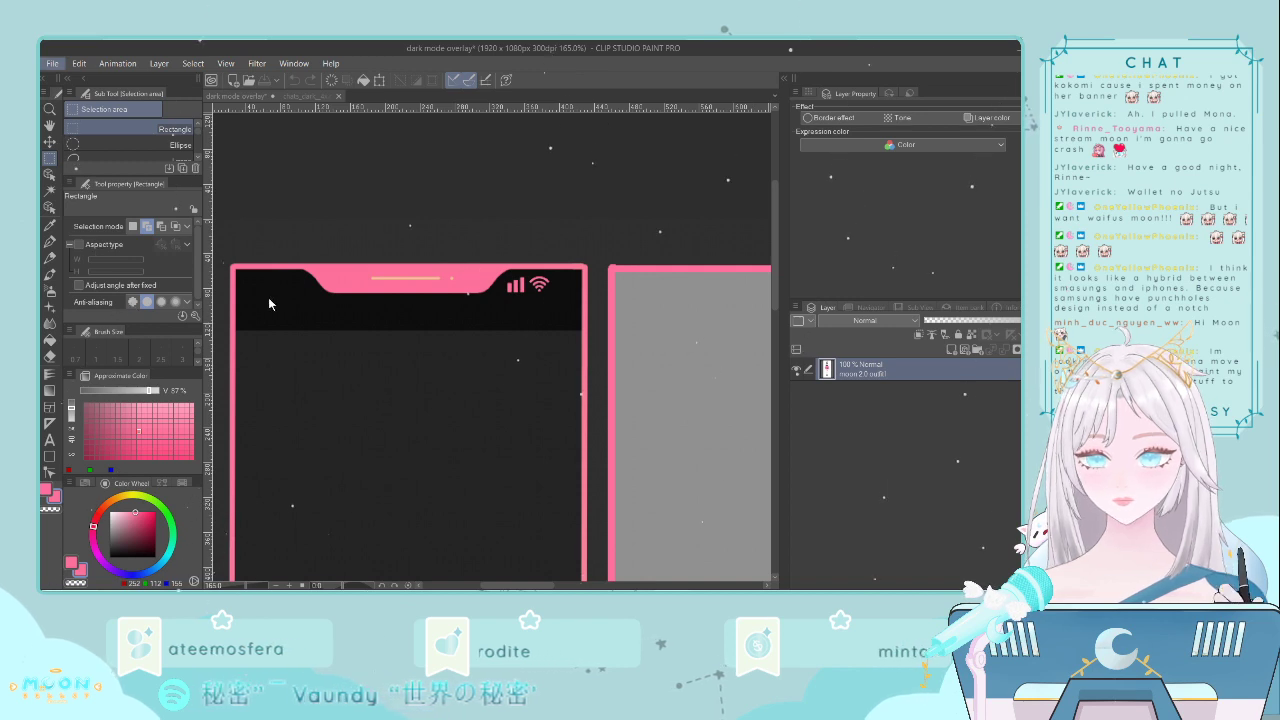
key("alt+Tab")
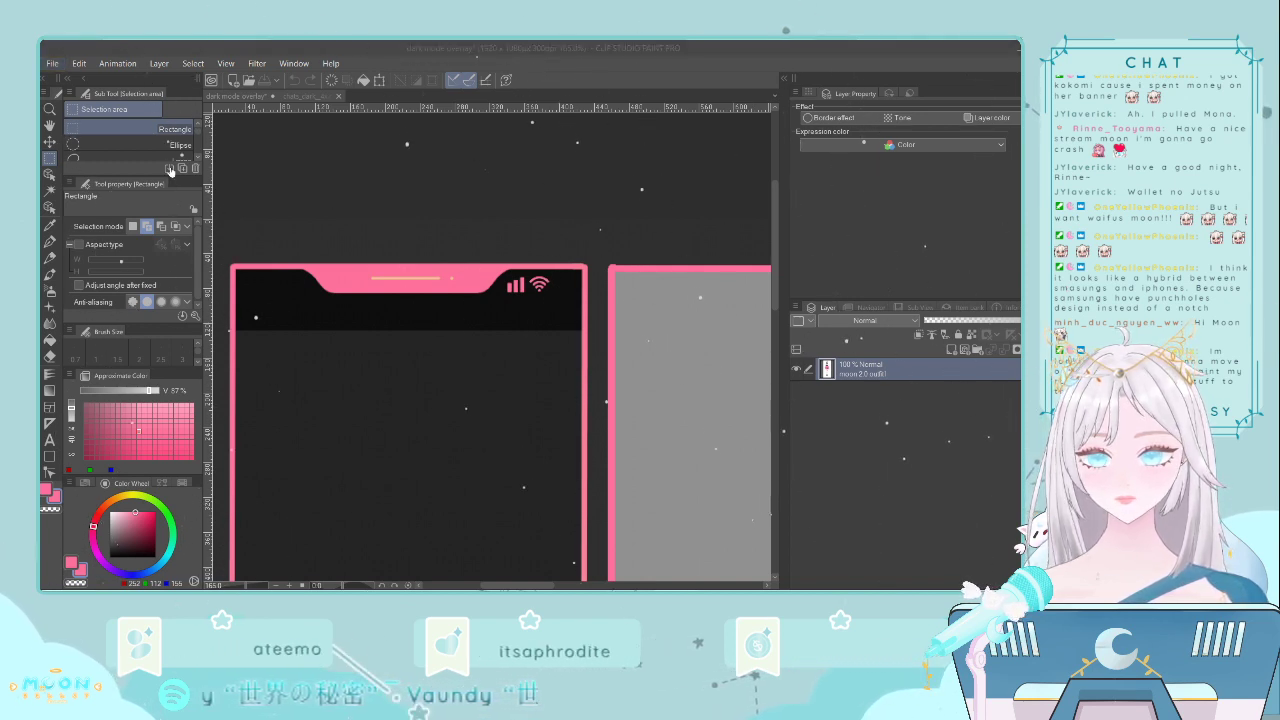
left_click_drag(748, 147, 843, 416)
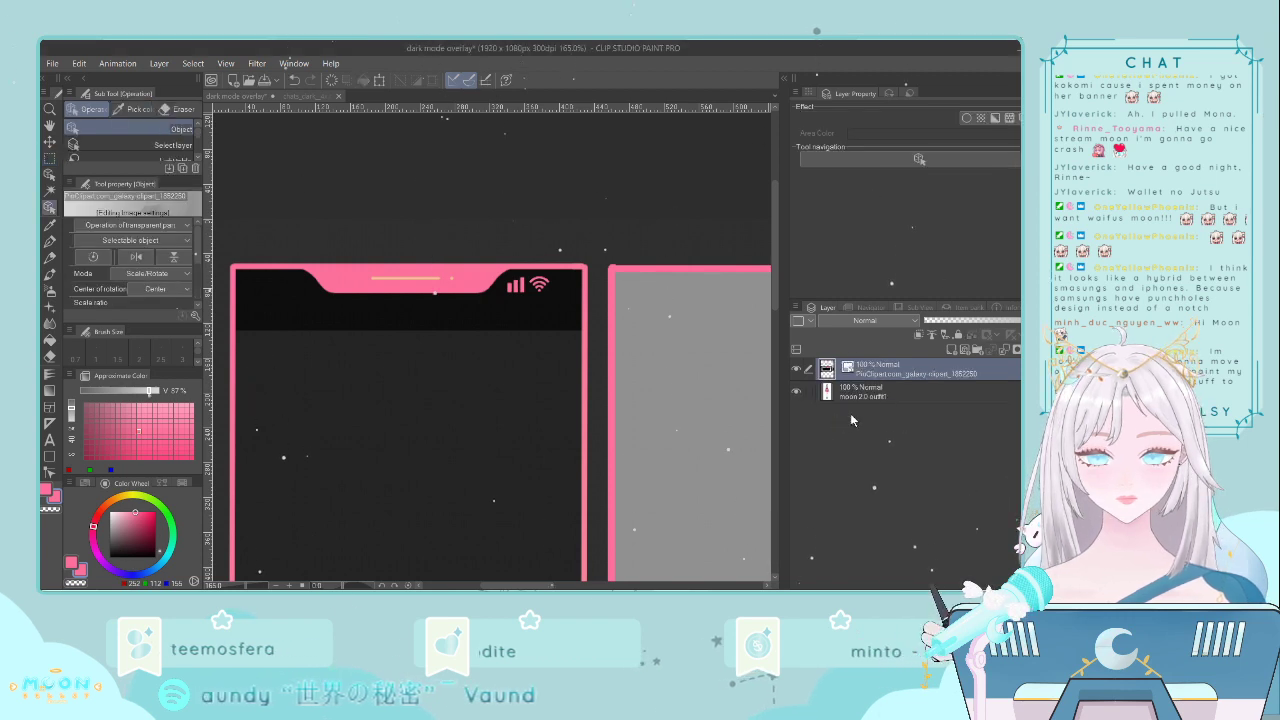
key("ctrl+z")
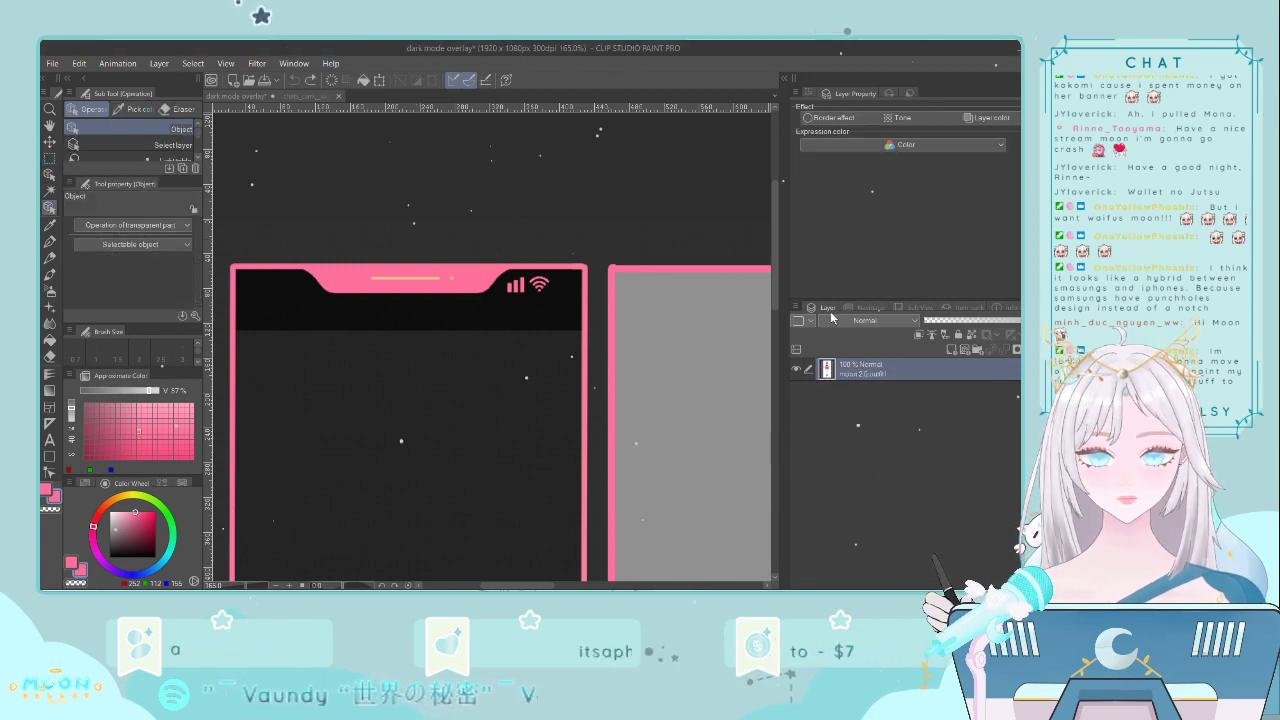
- Bring the battery icon image into the dark mode overlay and shrink it to roughly the size of the other status icons
left_click(737, 468)
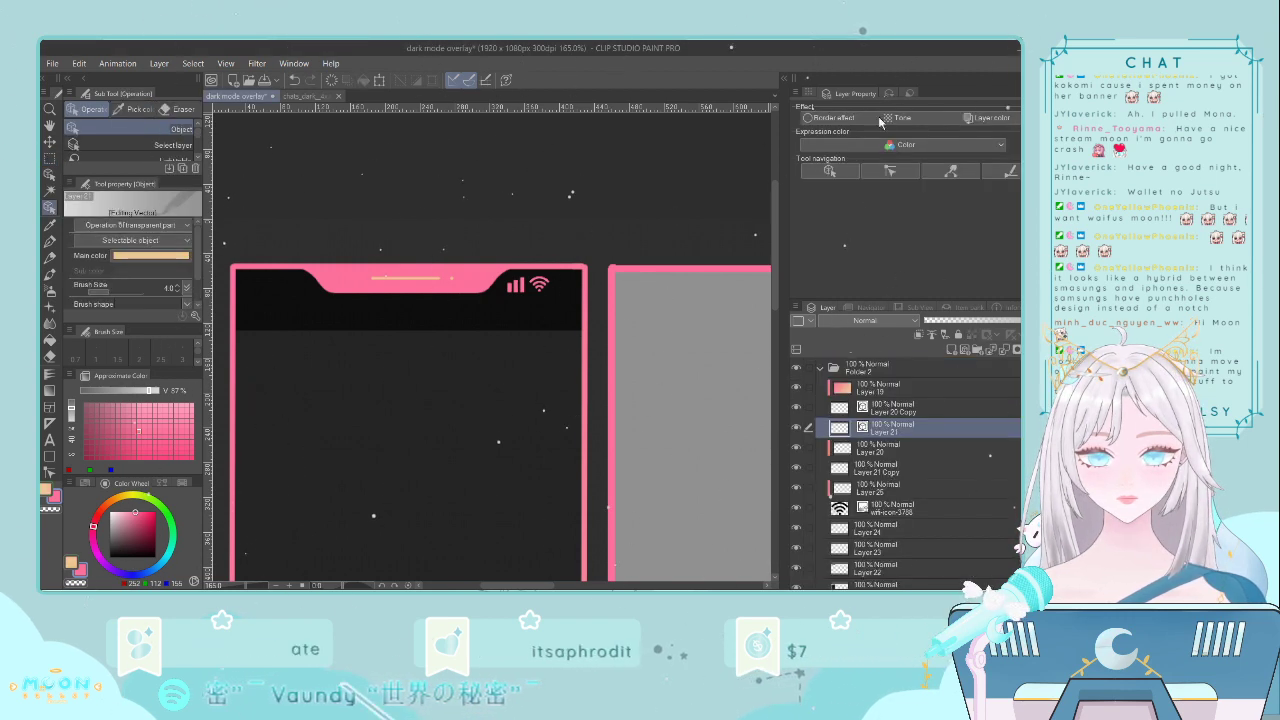
left_click(953, 71)
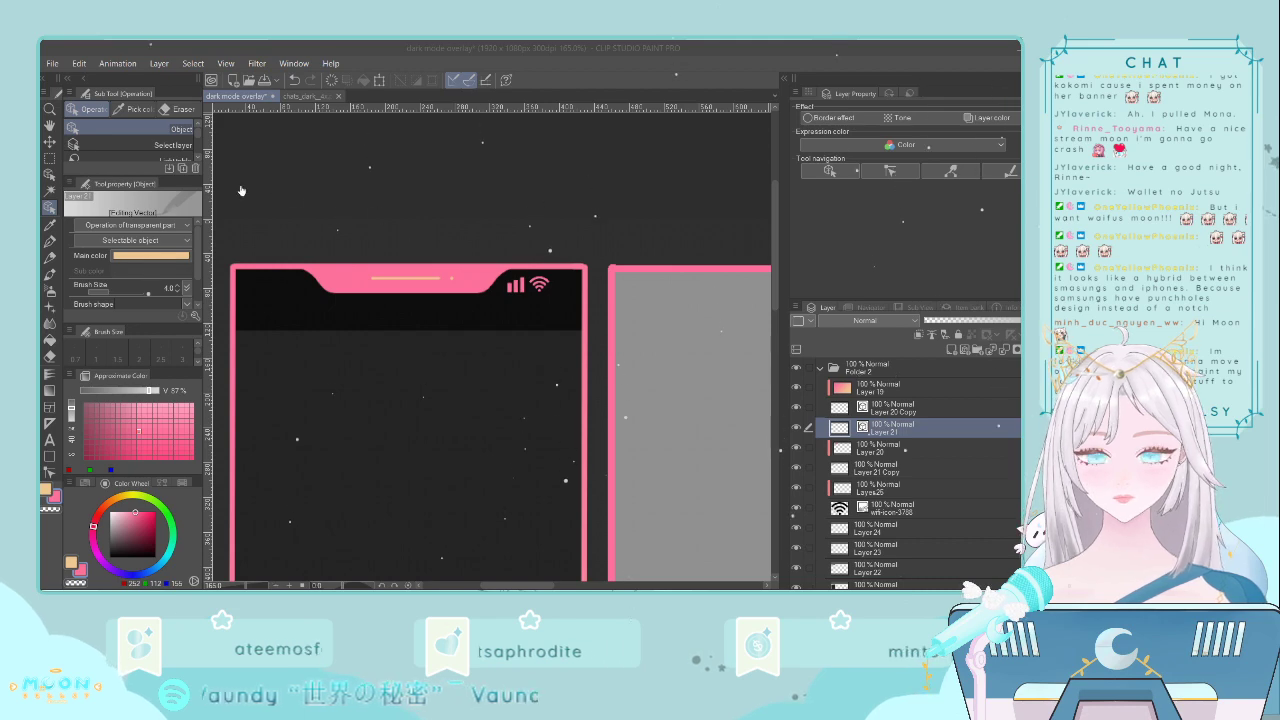
double_click(620, 355)
scroll(620, 355, "down", 5)
scroll(621, 355, "down", 1)
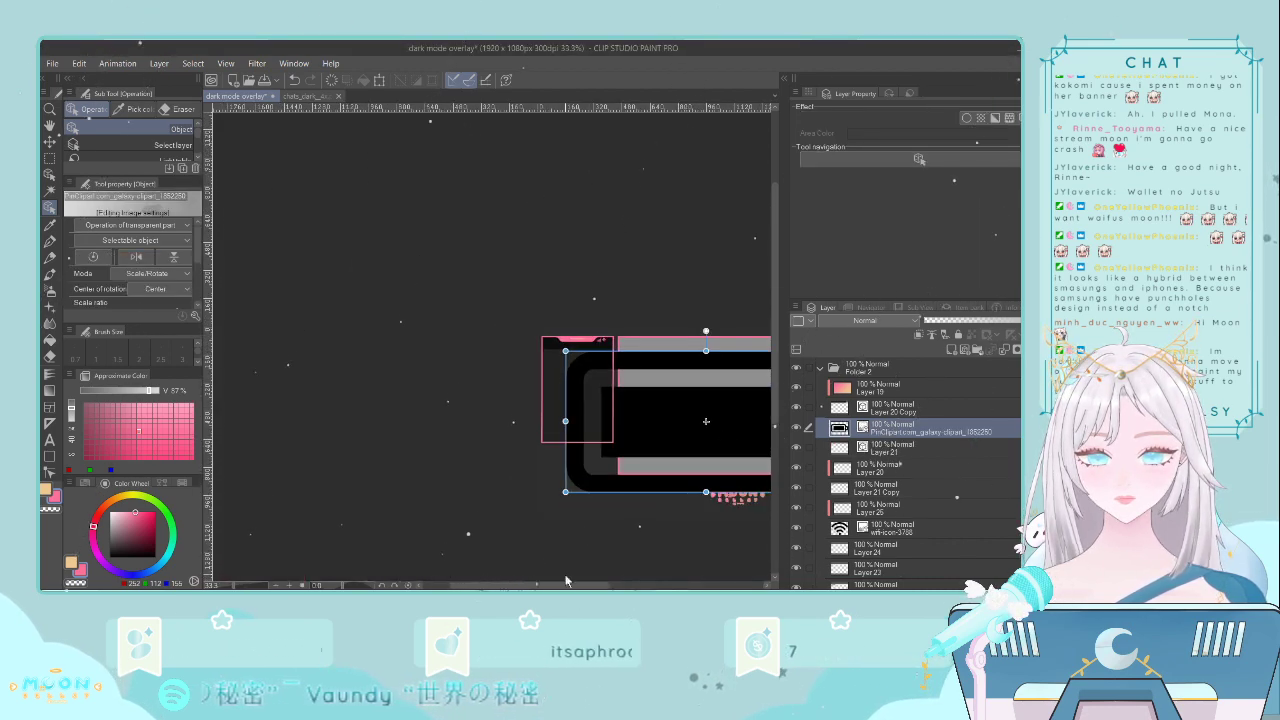
left_click_drag(583, 585, 638, 585)
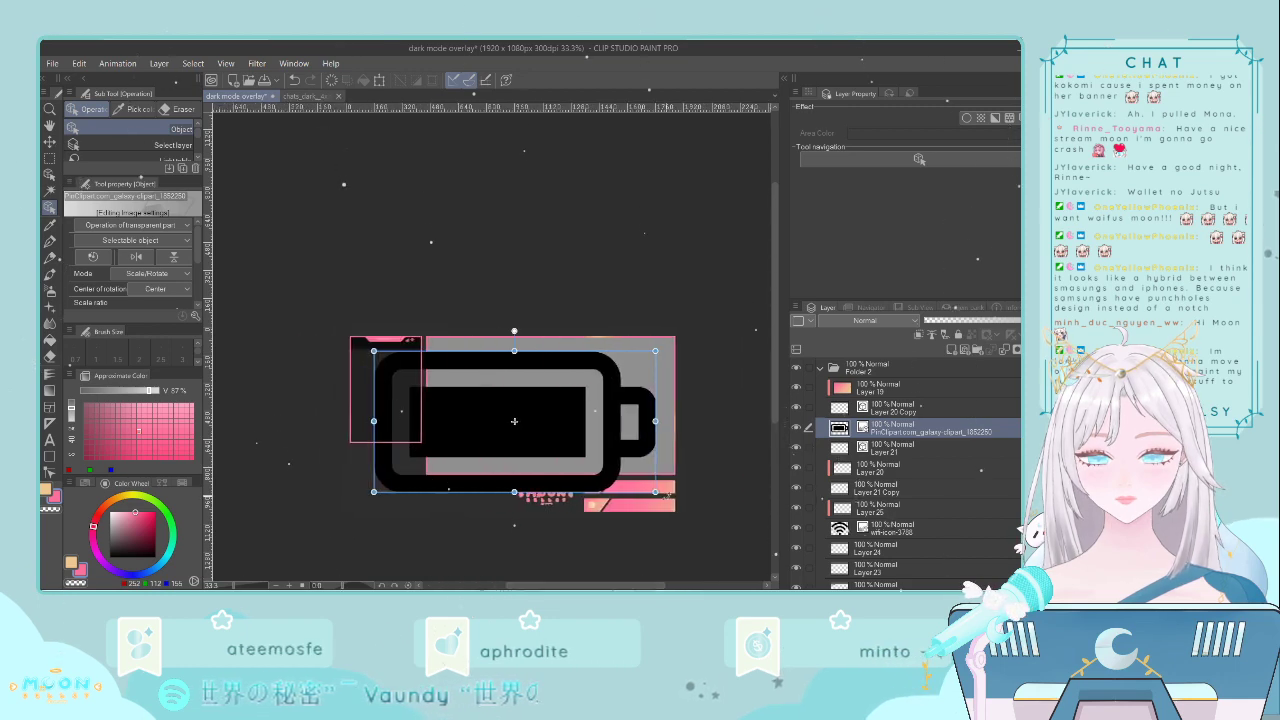
left_click_drag(656, 491, 388, 362)
scroll(387, 367, "up", 8)
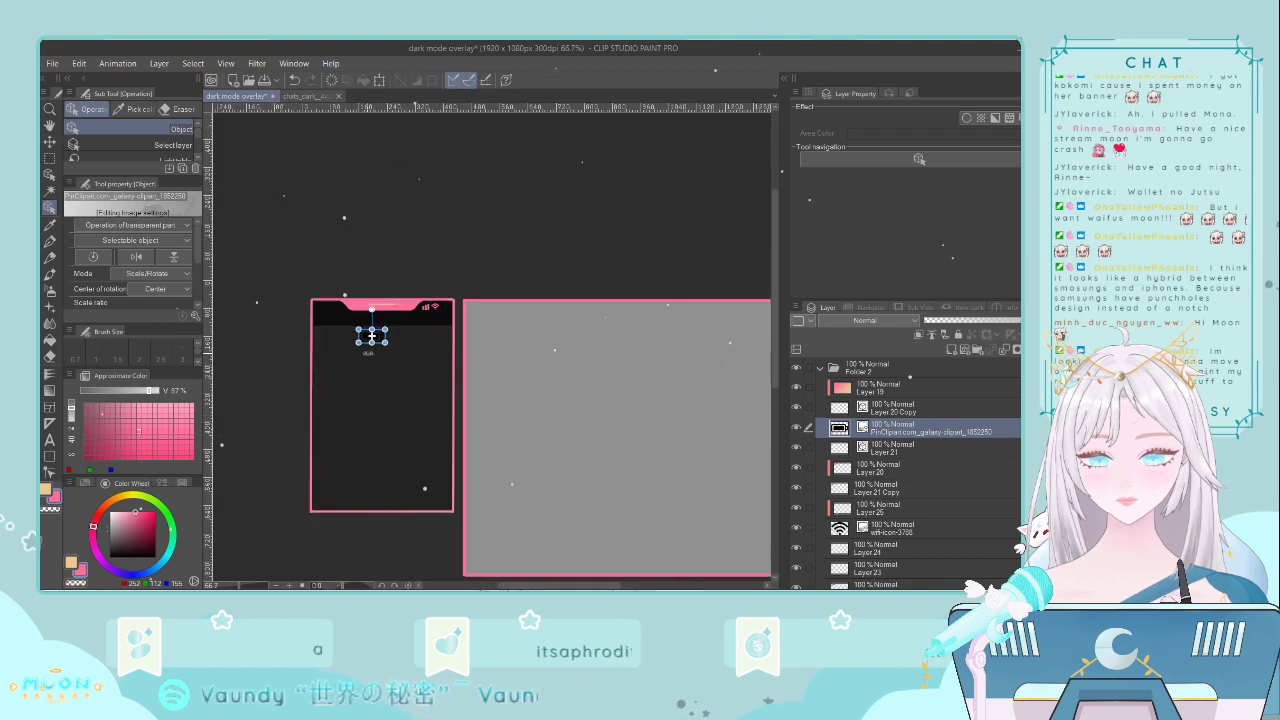
left_click_drag(400, 325, 353, 299)
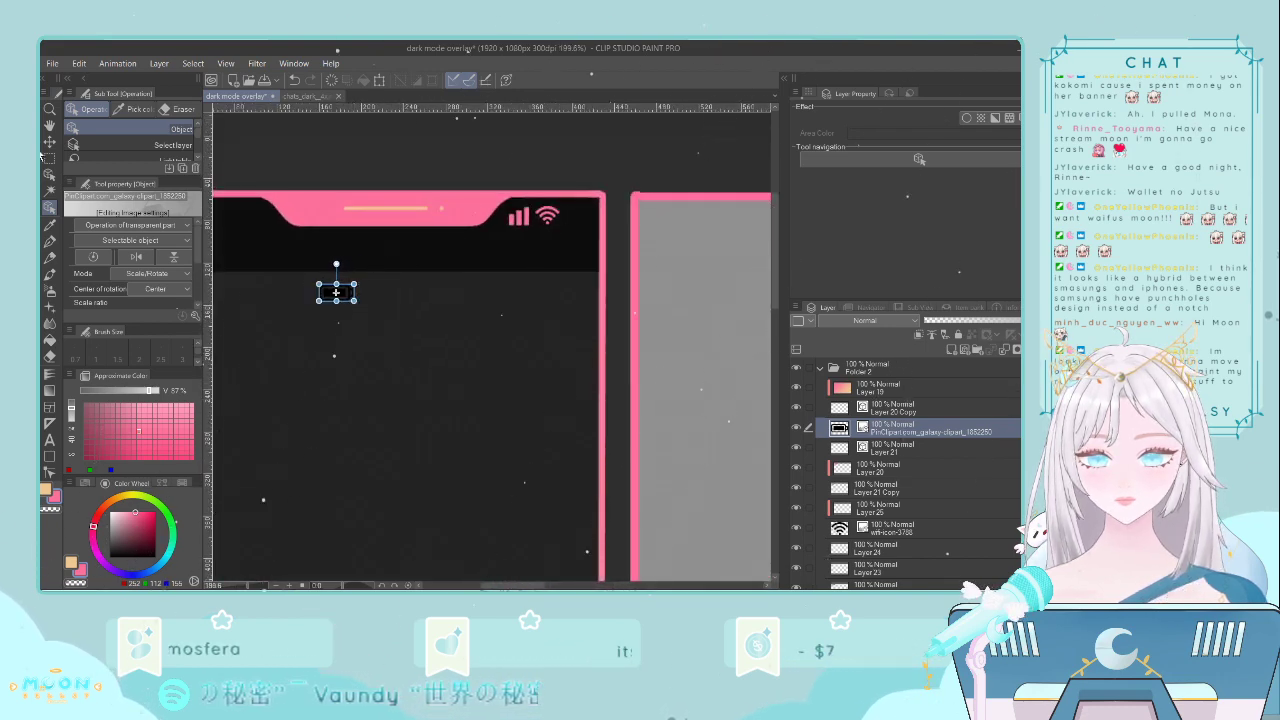
- Transform the battery icon to sit in the phone's upper-right corner, just right of the Wi-Fi icon
key("k")
key("ctrl+t")
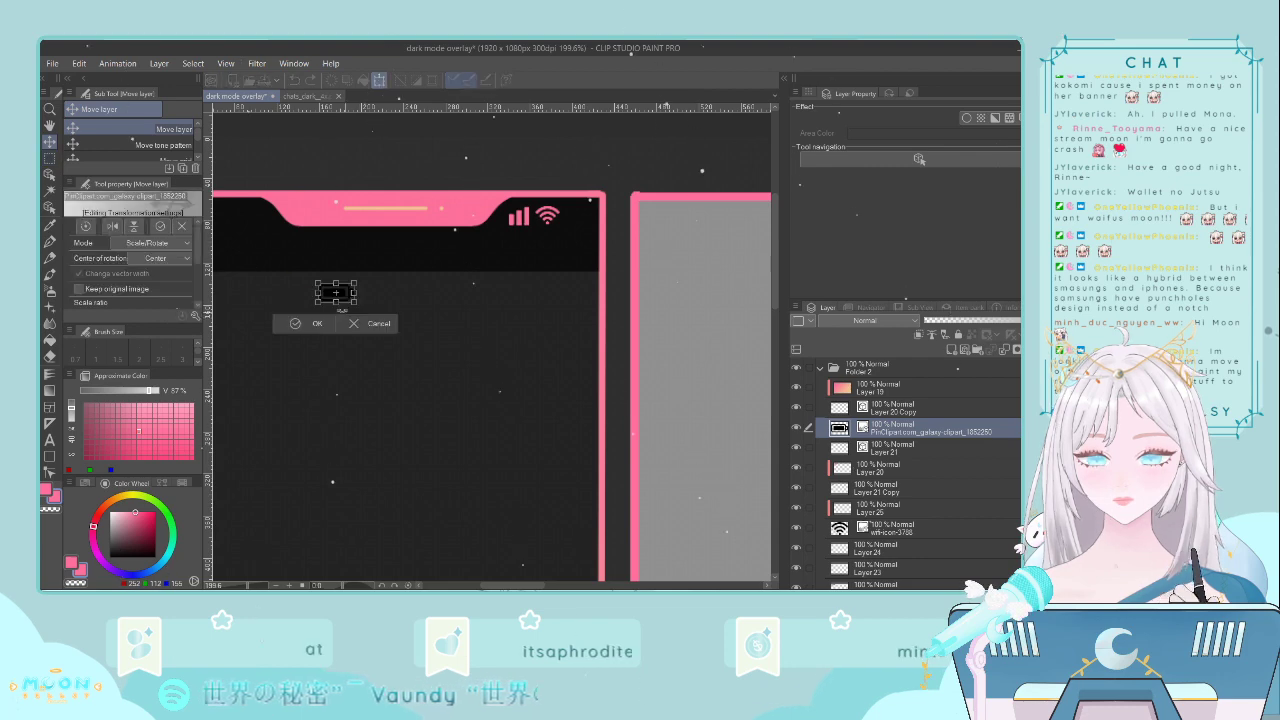
left_click_drag(352, 298, 597, 221)
scroll(594, 220, "up", 4)
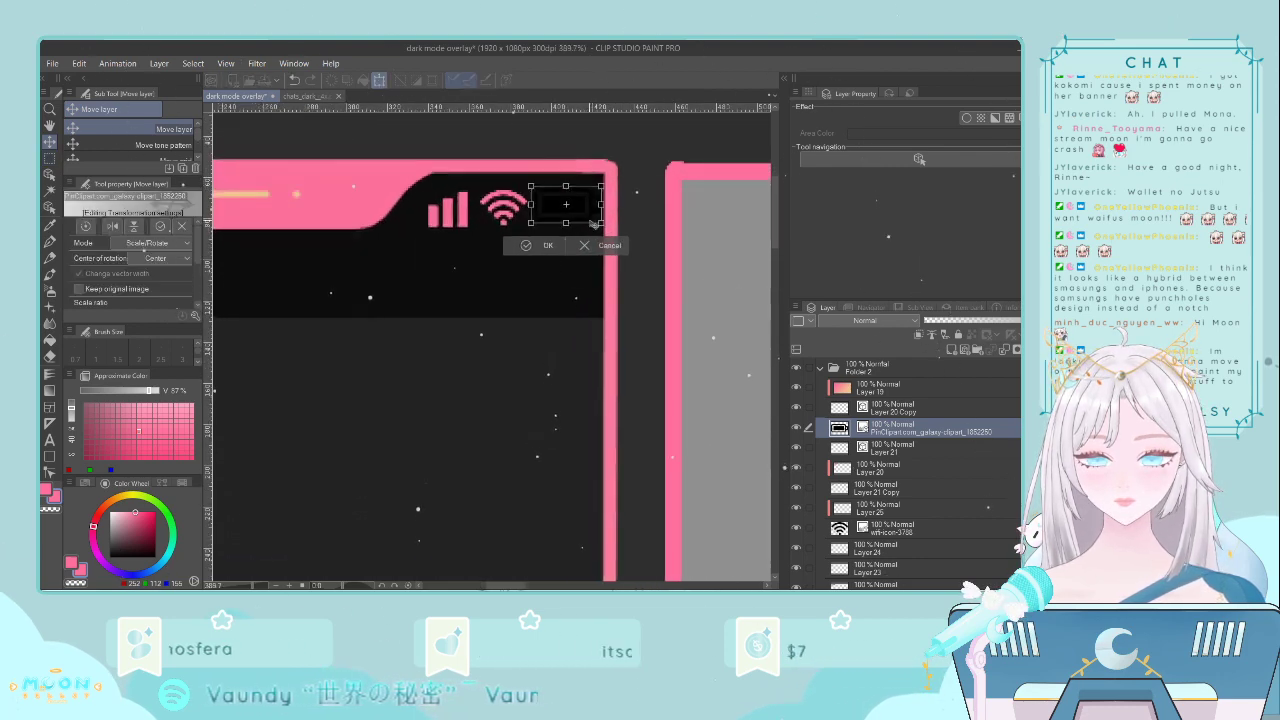
left_click_drag(590, 218, 590, 229)
key("Return")
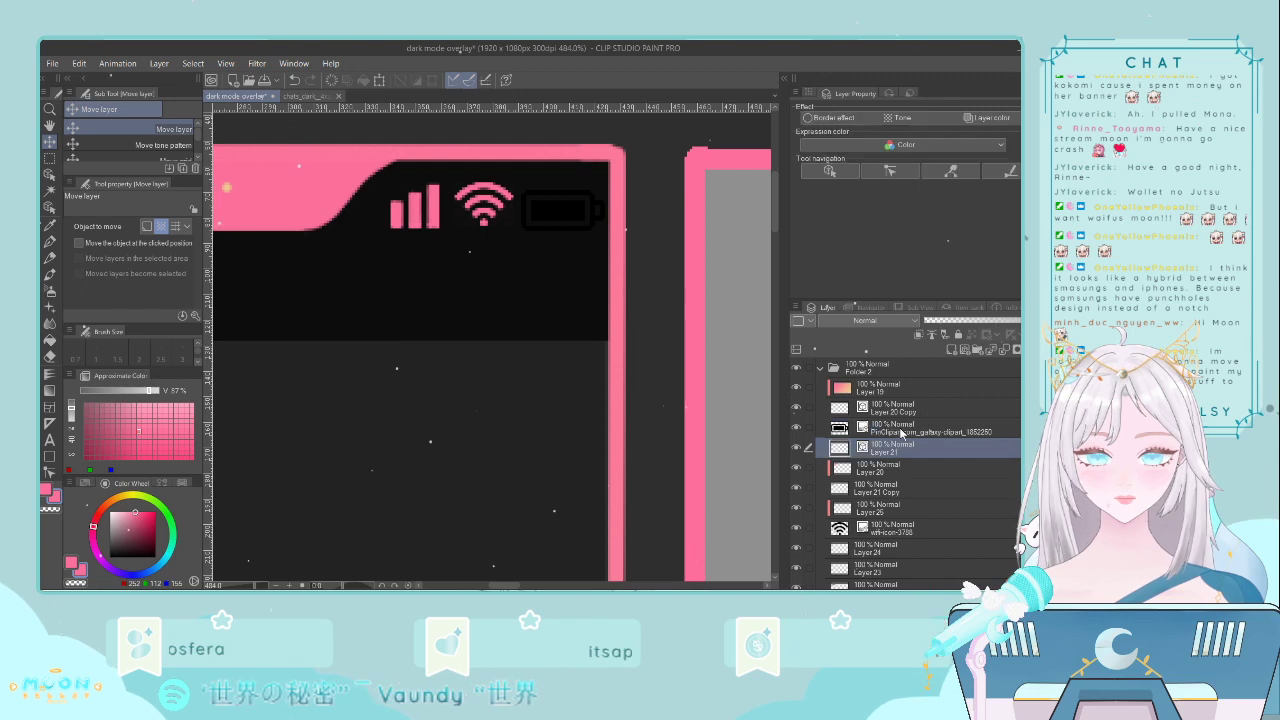
- Reorder the battery icon layer to sit directly below the Wi-Fi icon layer
left_click(795, 428)
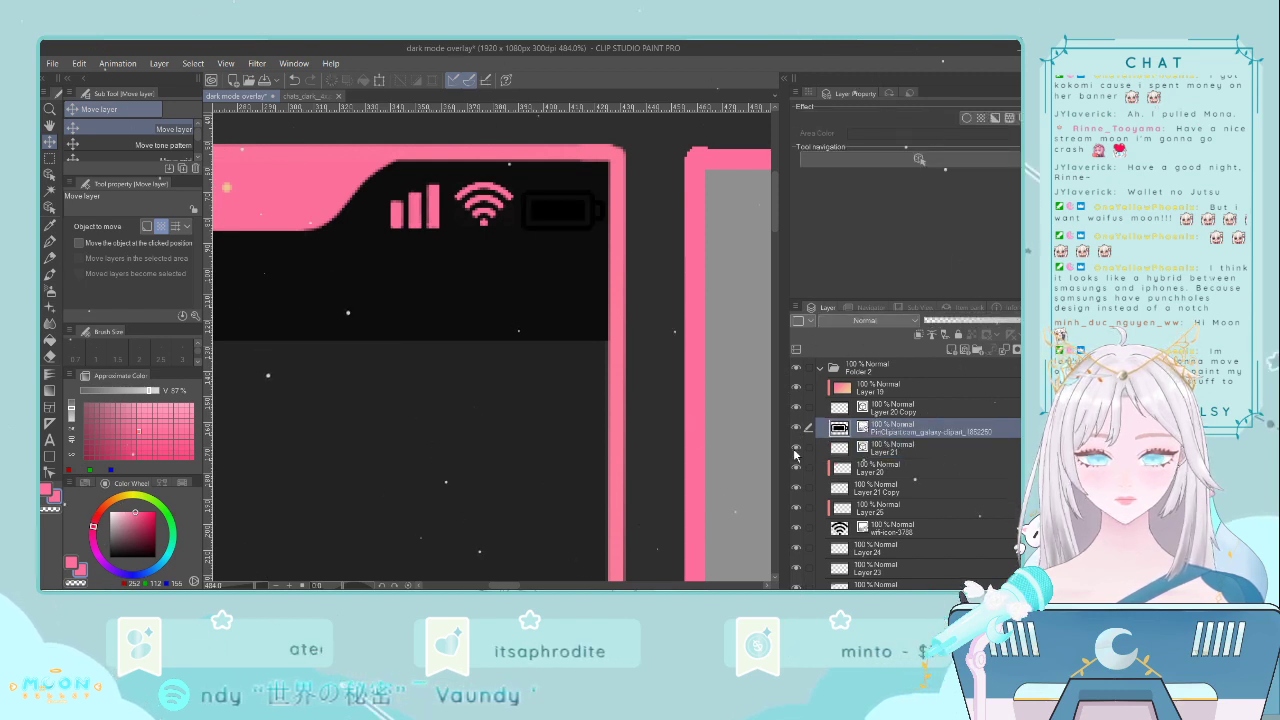
left_click(795, 449)
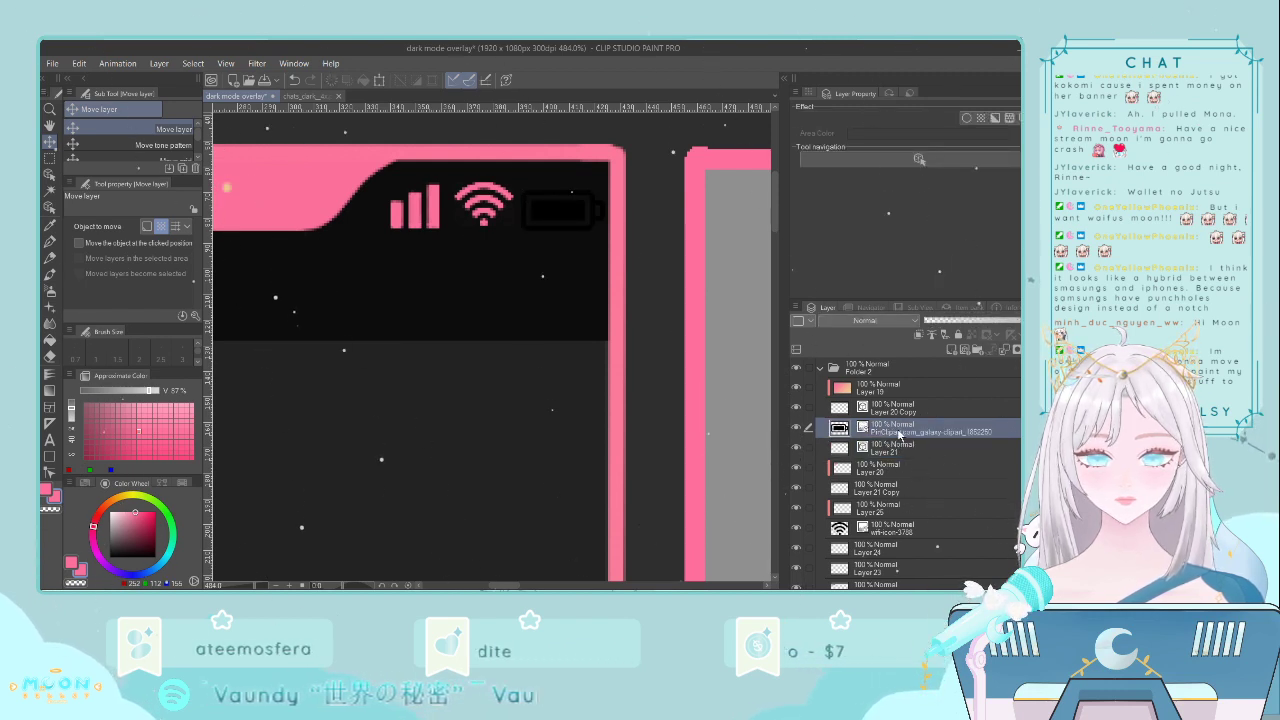
left_click_drag(891, 432, 893, 540)
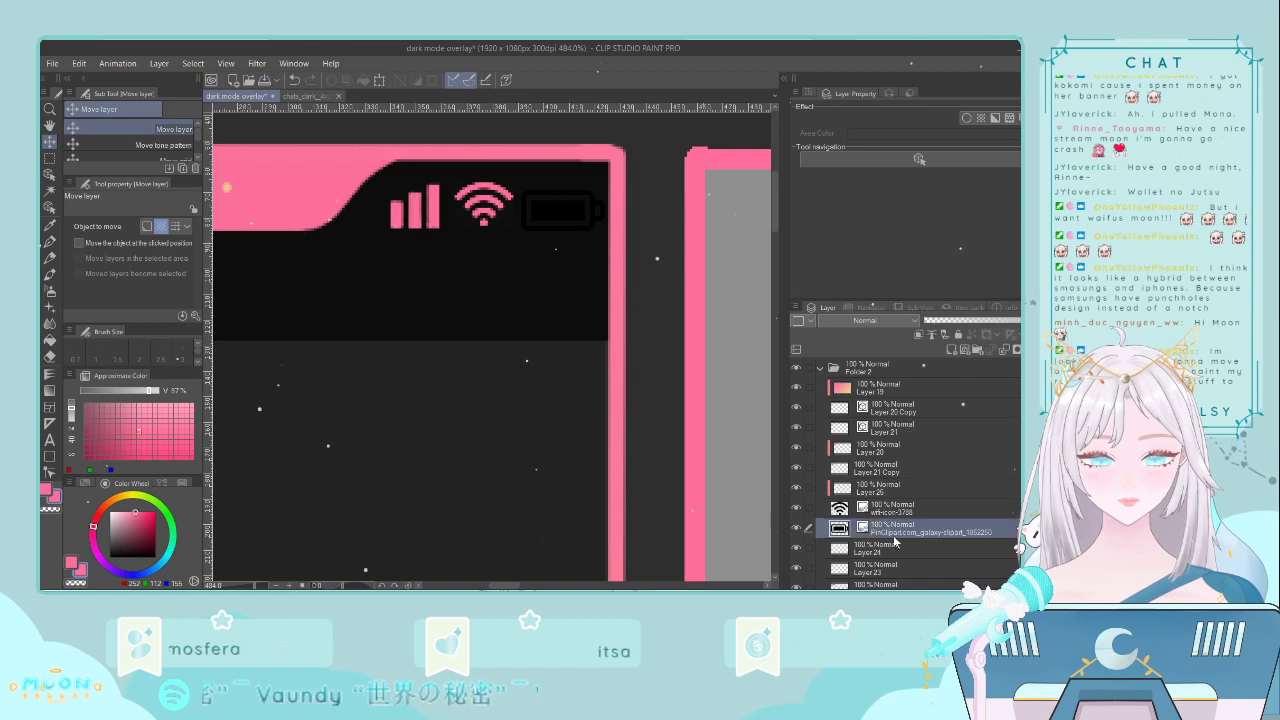
left_click(892, 453, "shift")
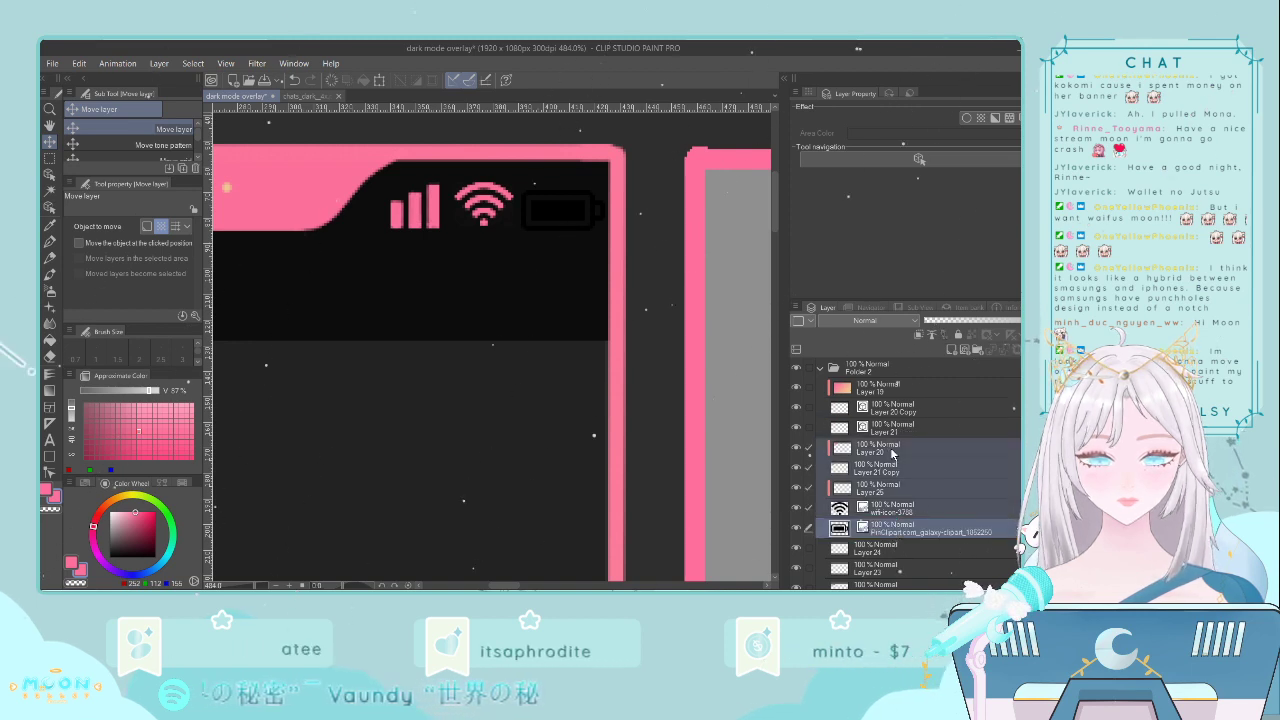
key("ctrl+t")
key("Left")
key("Left")
key("Left")
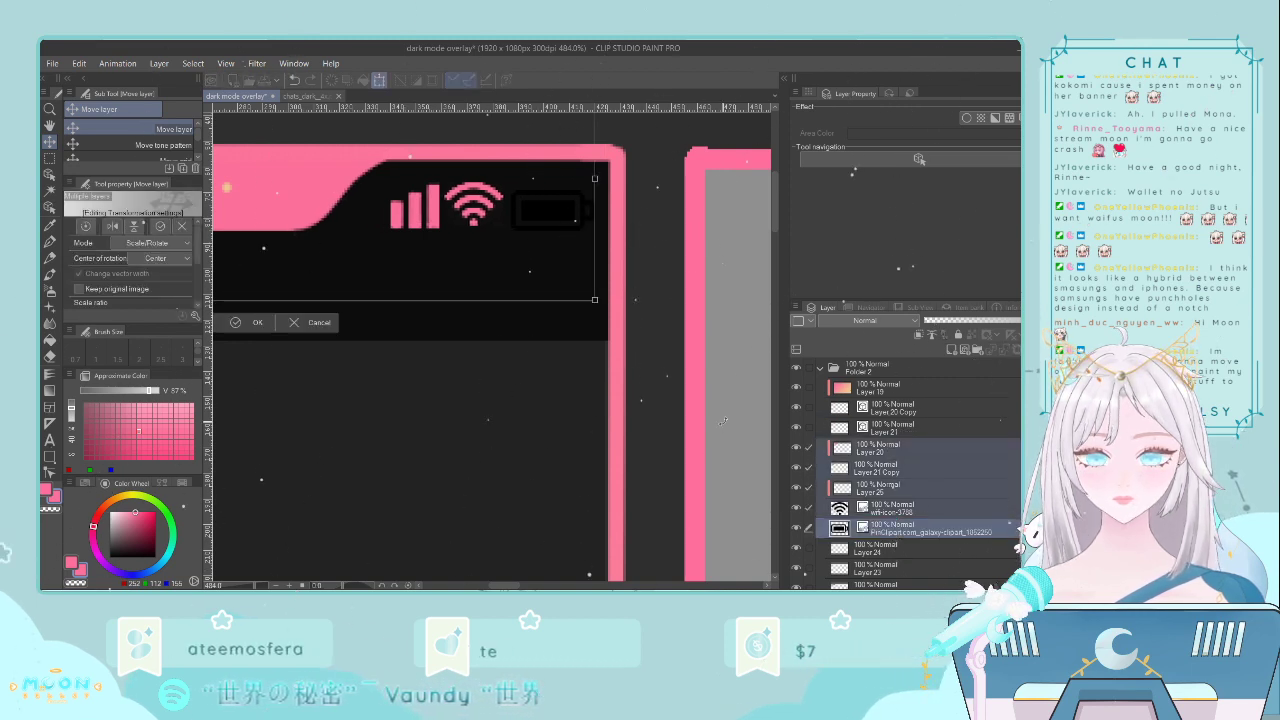
key("Right")
key("Right")
key("Right")
left_click(305, 323)
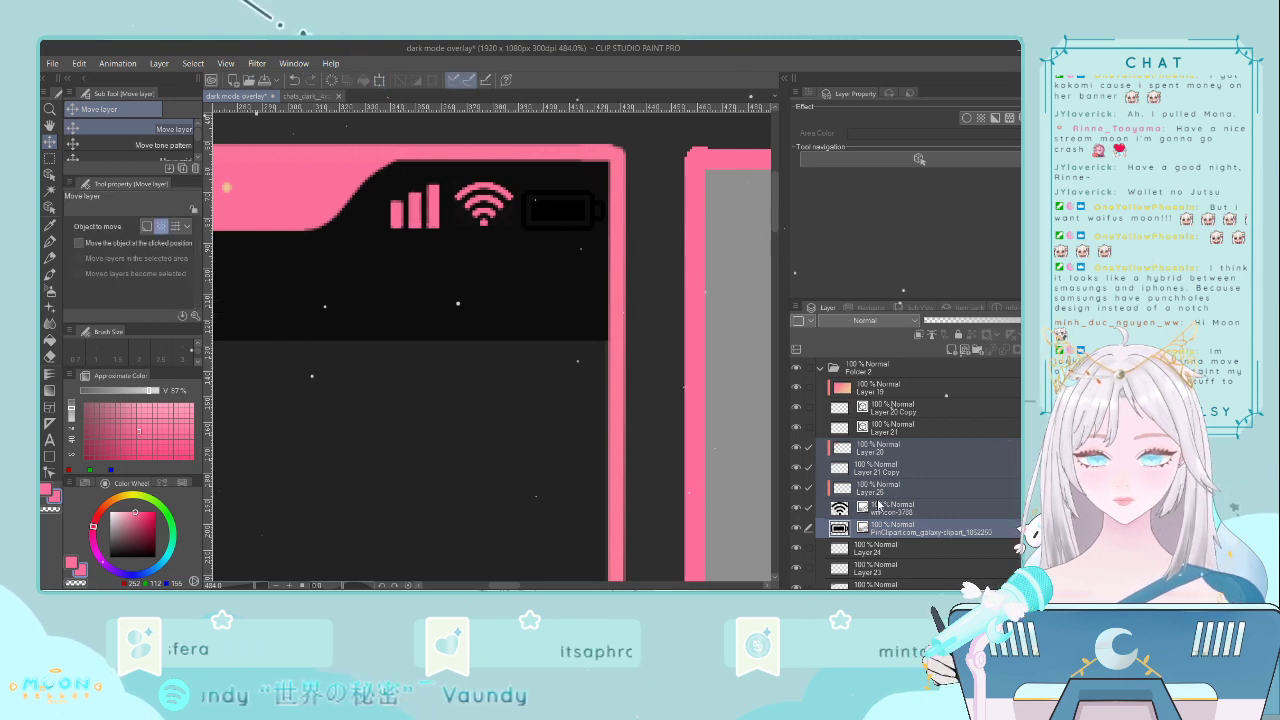
- Nudge the signal bars, the Wi-Fi icon with its pink fill layer and the battery icon slightly left together
scroll(804, 528, "down", 2)
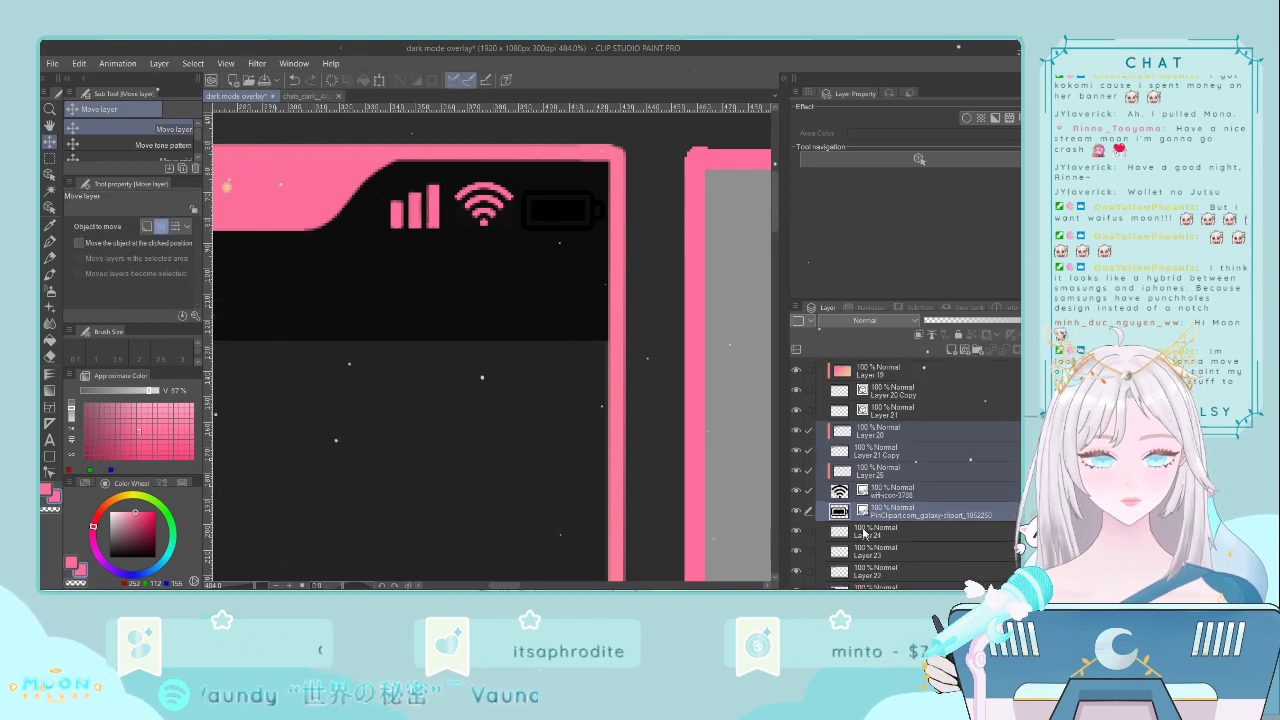
left_click(796, 533)
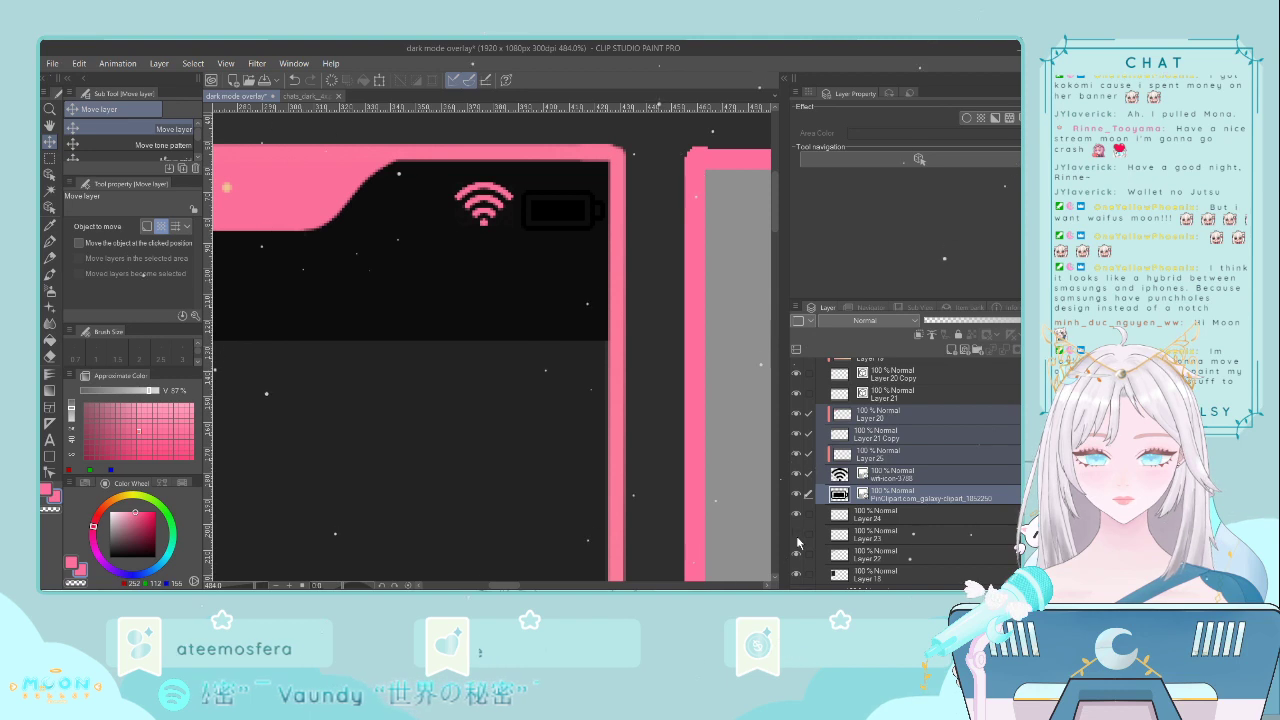
left_click(796, 533)
left_click(880, 535)
left_click(889, 495, "ctrl")
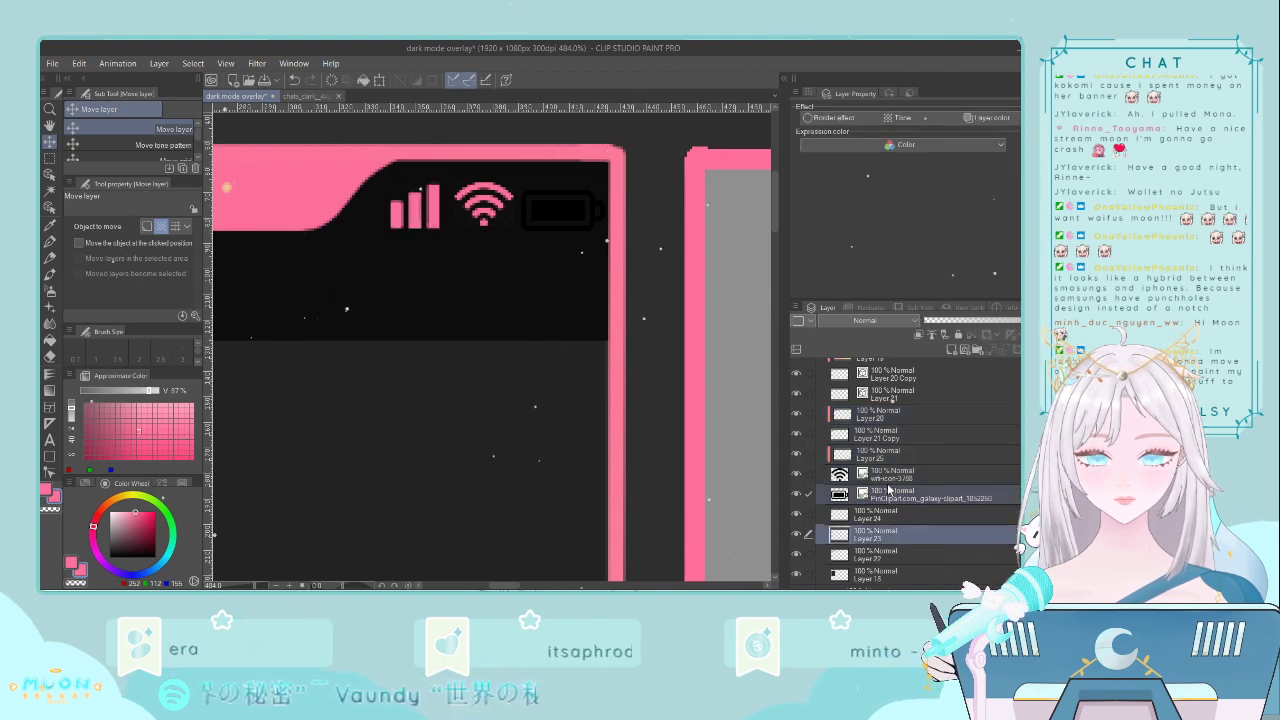
left_click(891, 475, "ctrl")
left_click(893, 455, "ctrl")
key("ctrl+t")
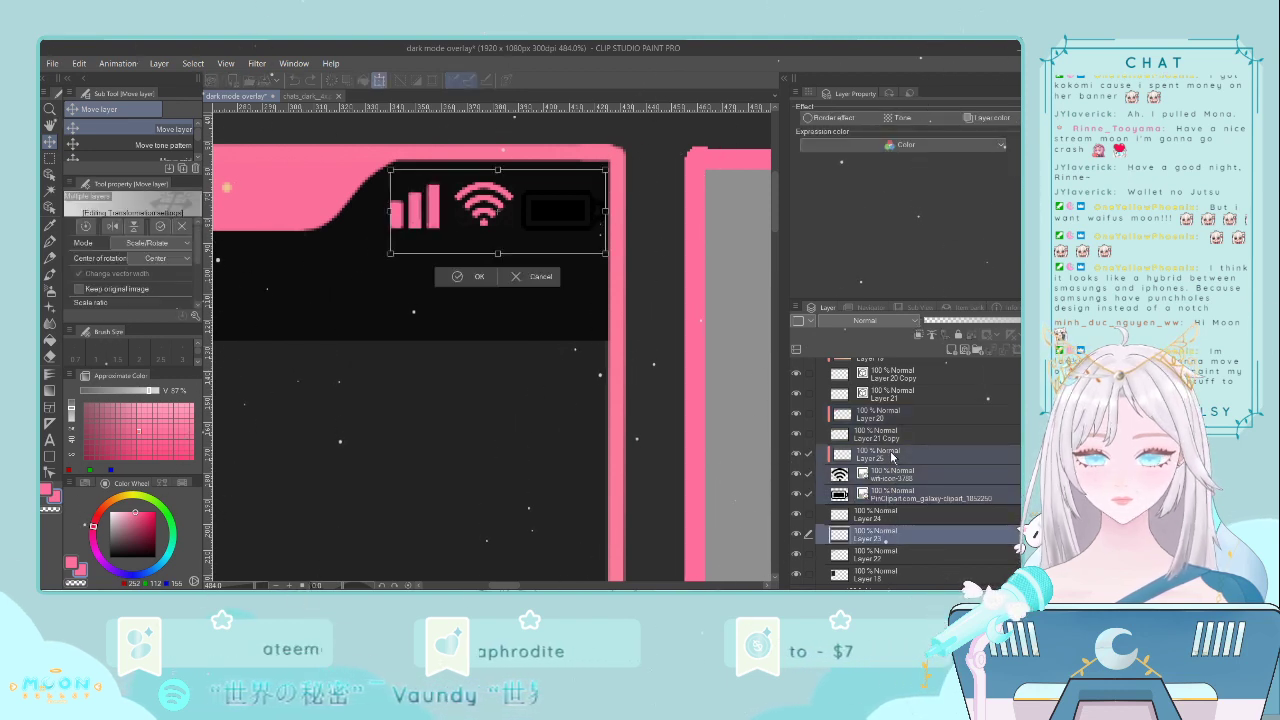
key("Left")
key("Left")
key("Left")
key("Left")
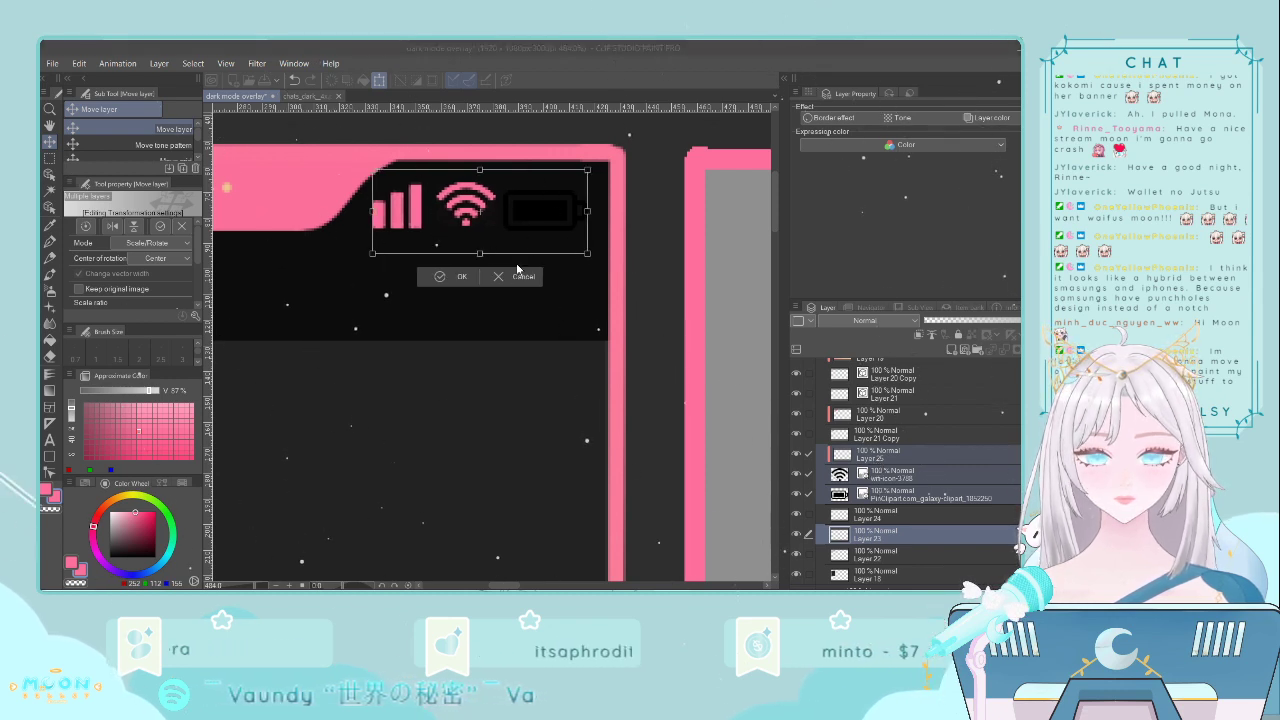
left_click(899, 509)
- Nudge the battery icon alone slightly right and up to even out its spacing from the Wi-Fi icon
left_click(901, 500)
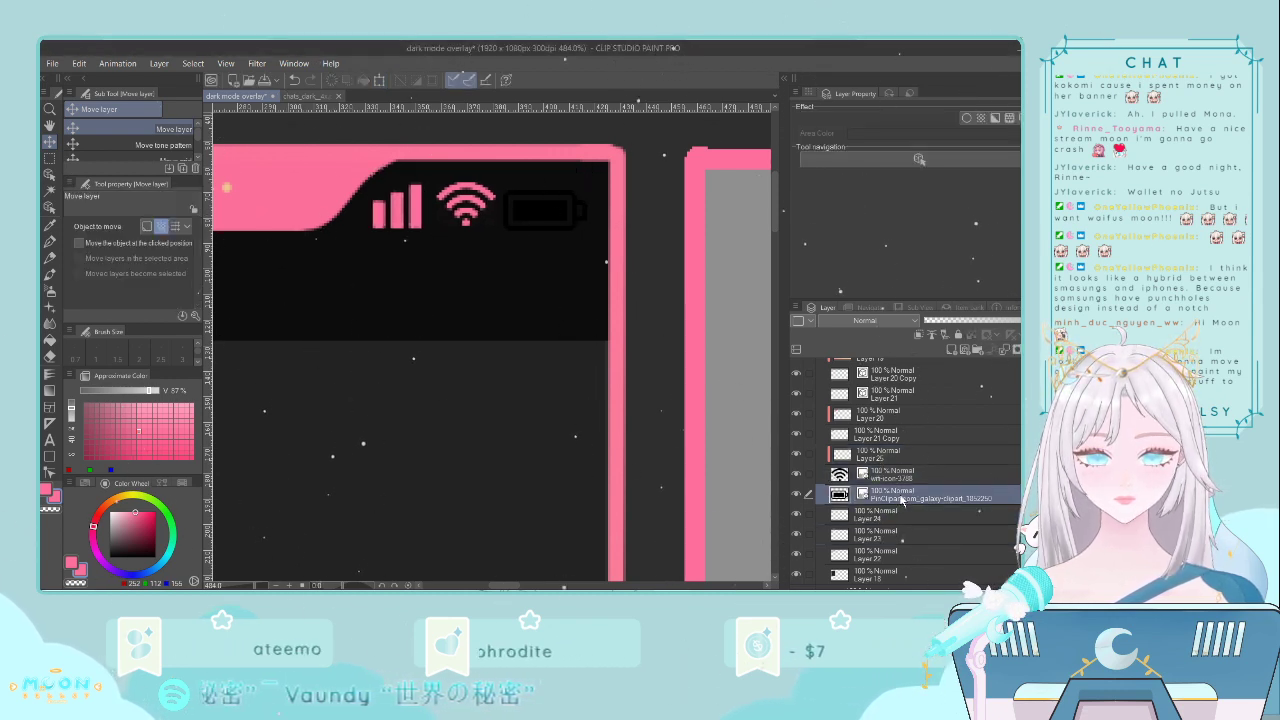
key("ctrl+t")
key("Right")
key("Right")
key("Up")
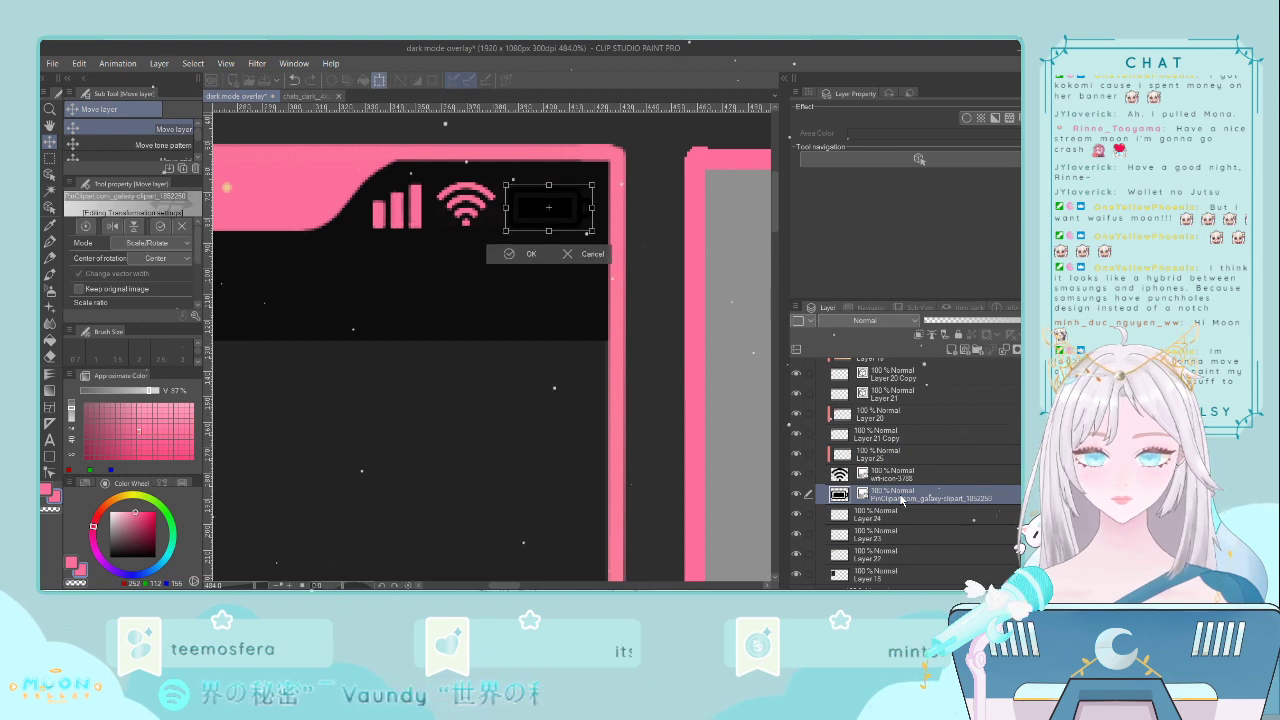
key("Right")
key("Left")
key("Right")
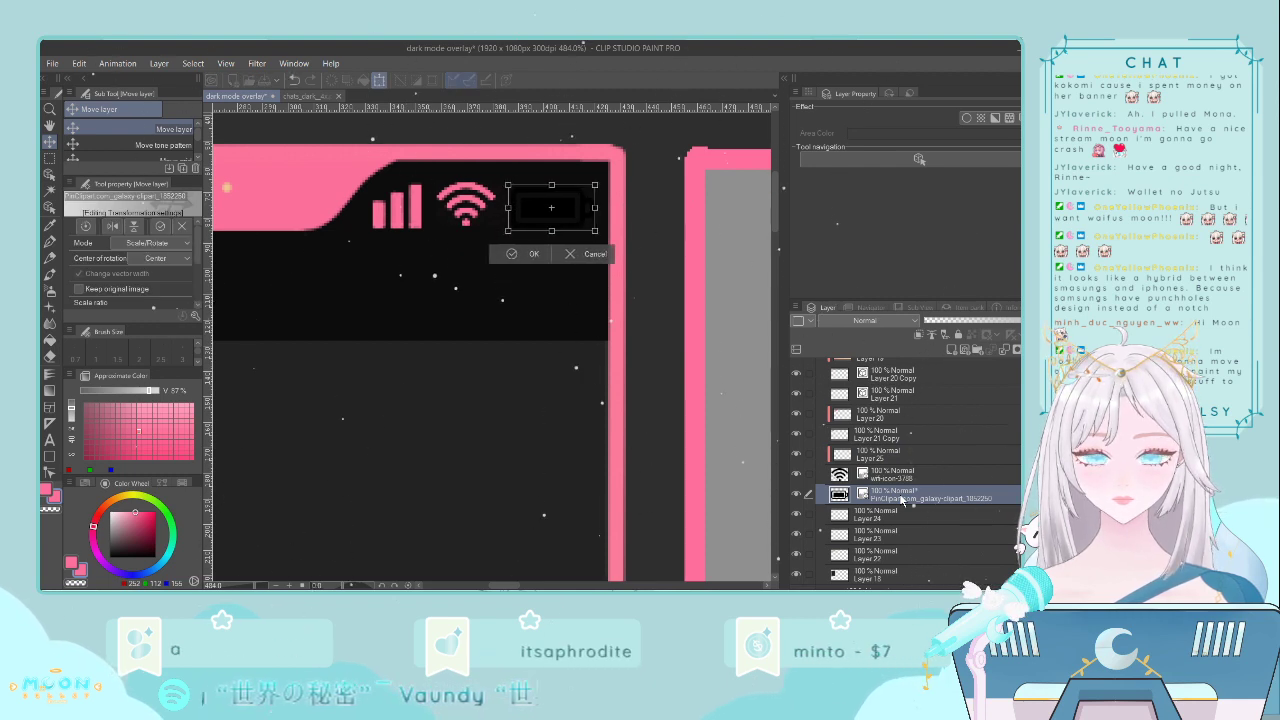
key("Return")
- Duplicate the Wi-Fi icon's pink clipping layer onto the battery icon layer and stretch it right to cover the whole battery
left_click(888, 455)
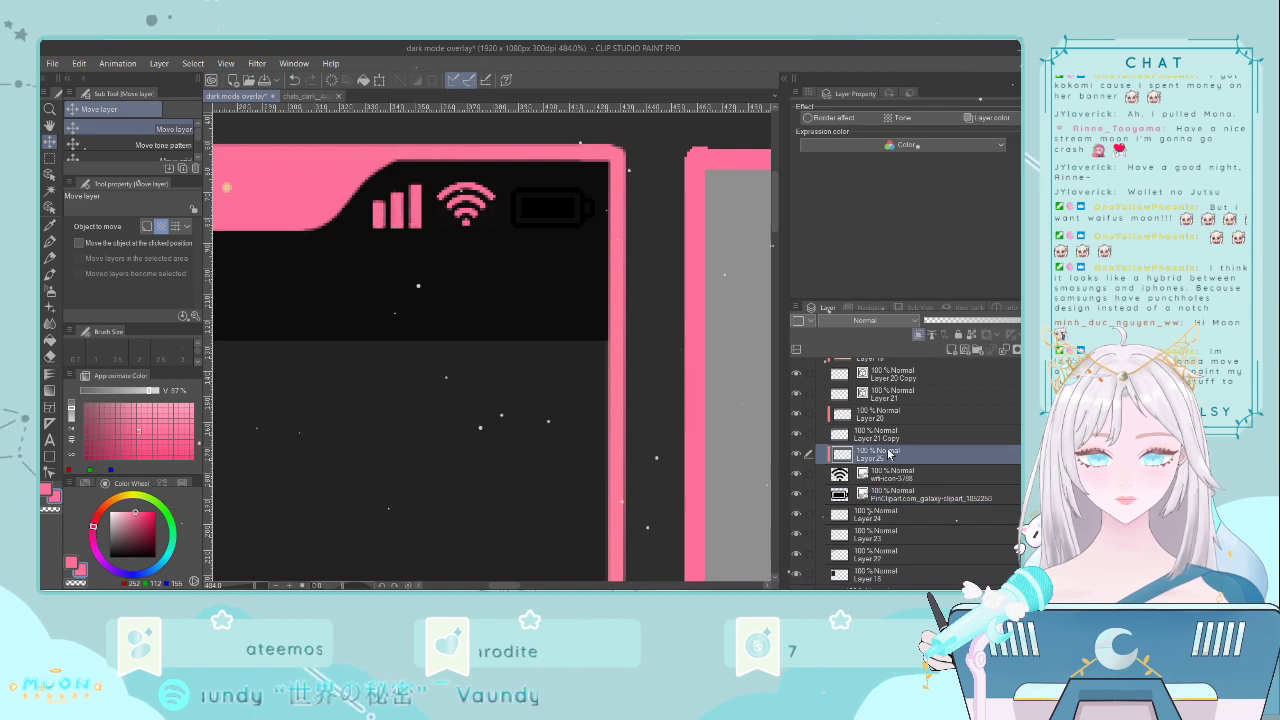
key("ctrl+c")
left_click(889, 494)
key("ctrl+v")
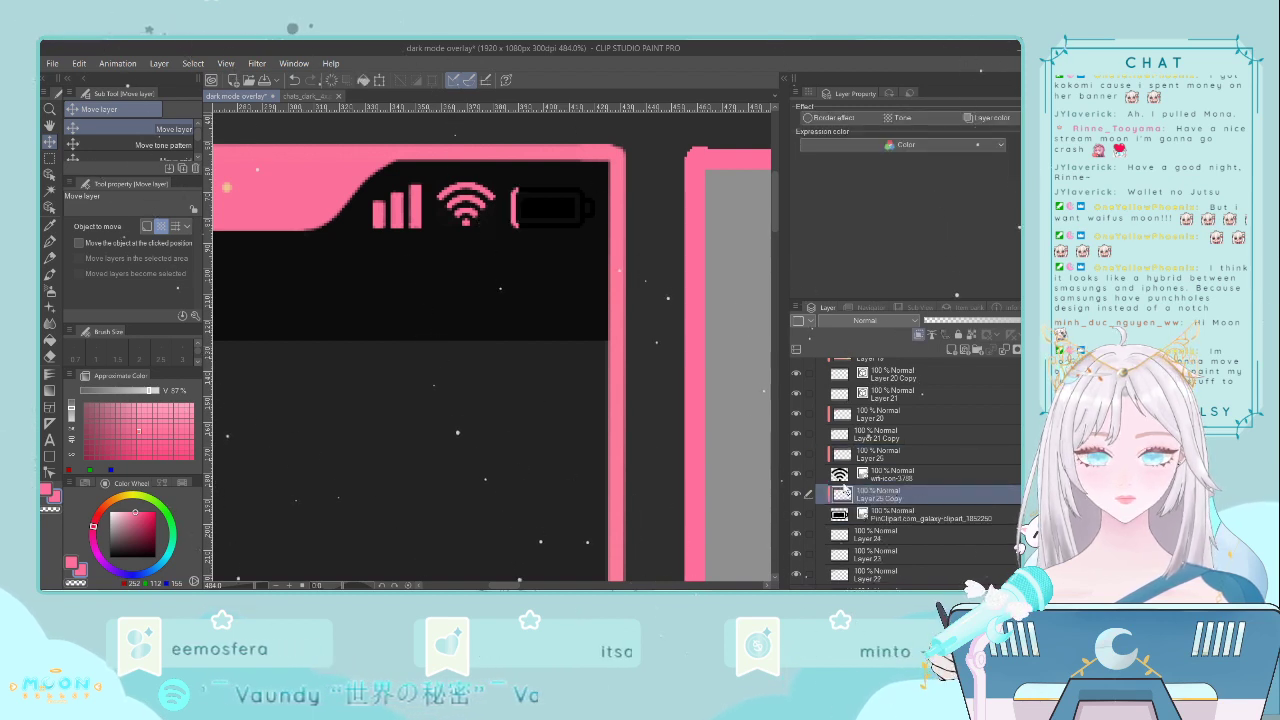
key("ctrl+t")
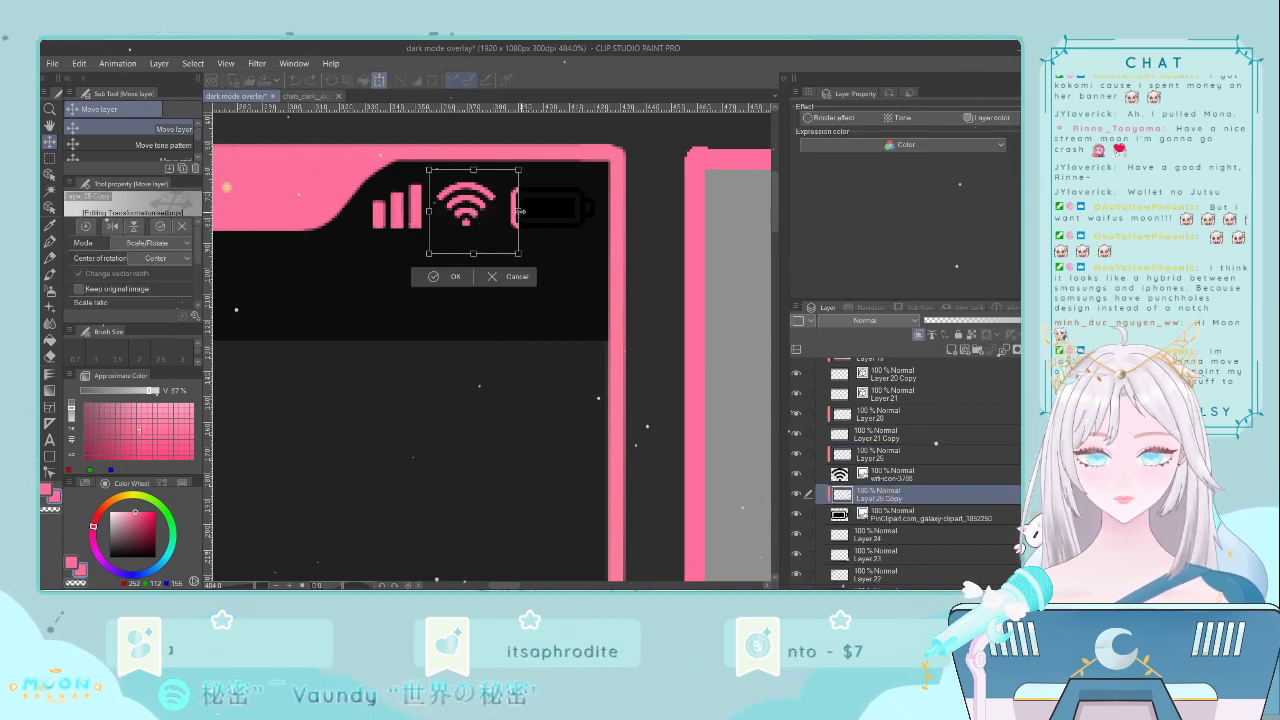
left_click_drag(519, 211, 593, 211)
key("Return")
scroll(508, 258, "down", 1)
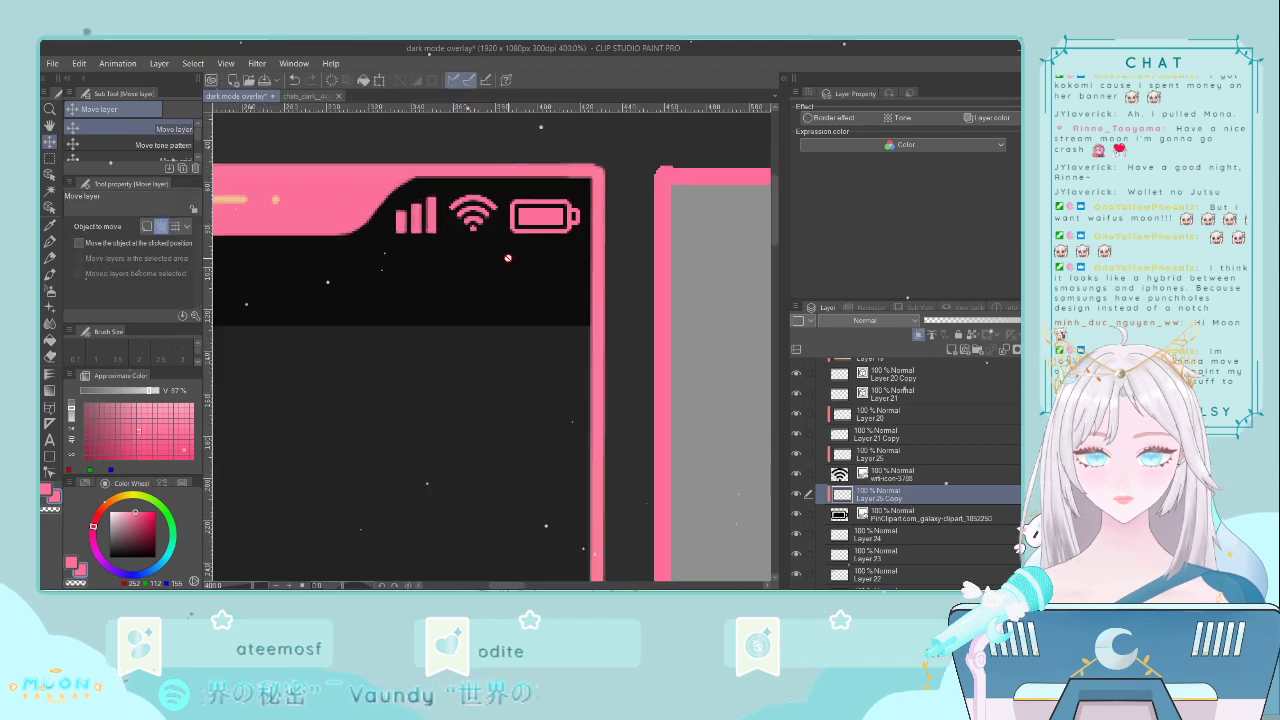
scroll(508, 258, "down", 8)
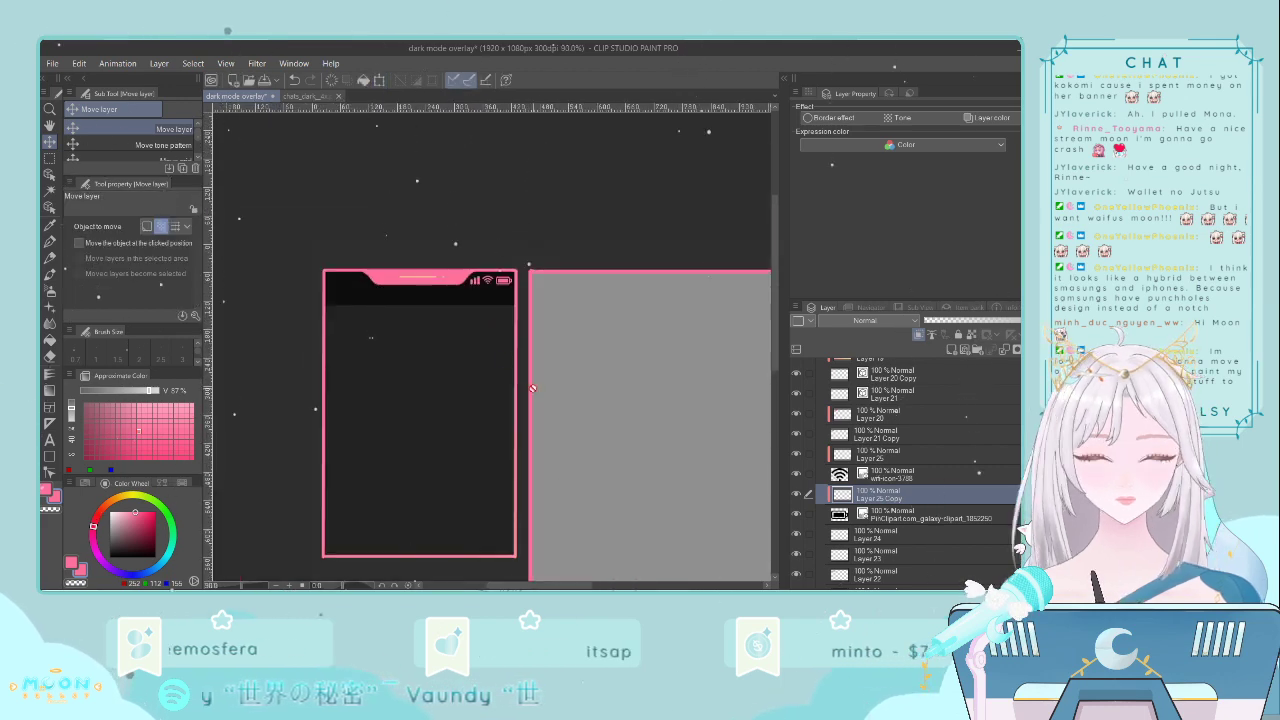
- Scale the battery icon in the phone's status bar down slightly so it fits beside the Wi-Fi icon
scroll(474, 241, "up", 1)
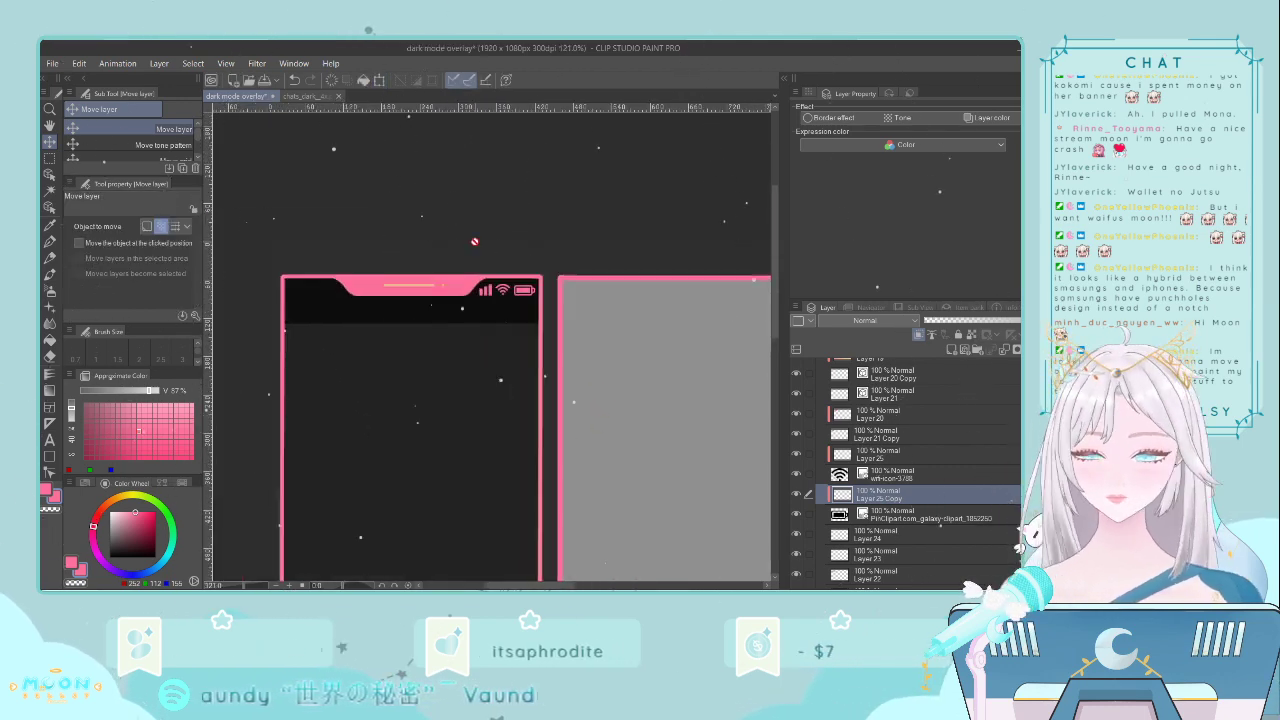
scroll(500, 268, "up", 5)
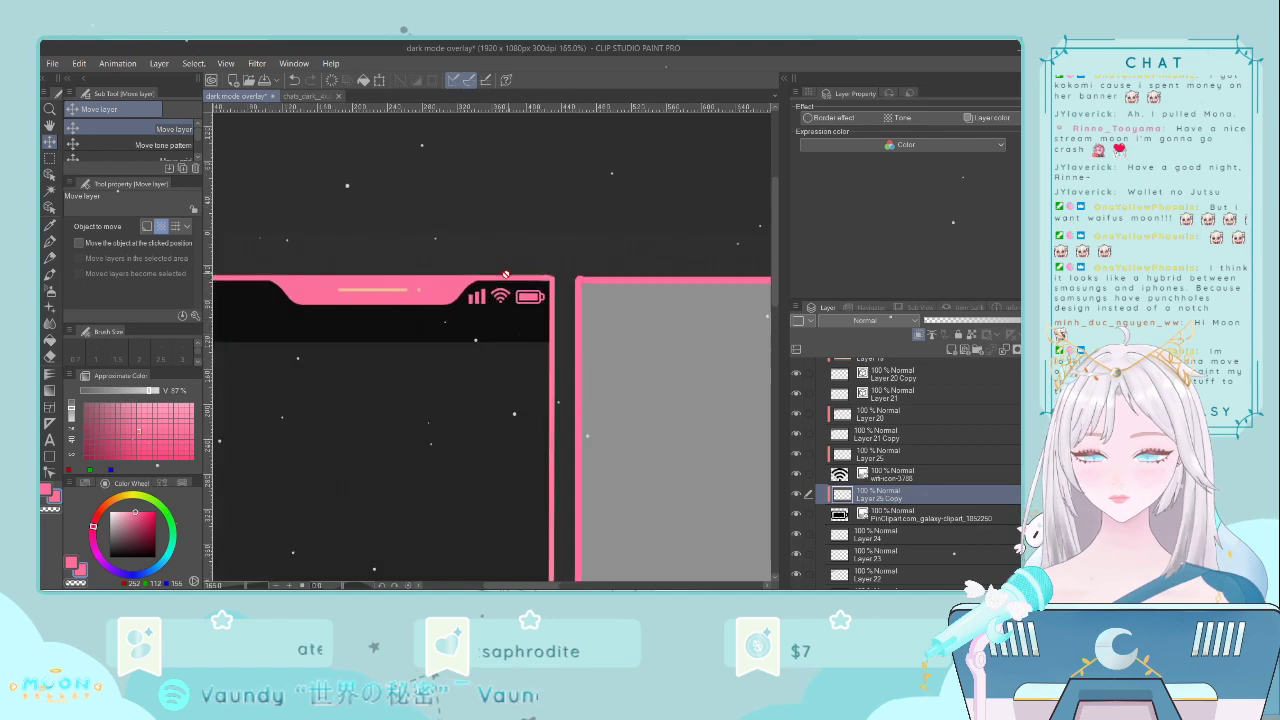
left_click(880, 516)
key("ctrl+t")
scroll(603, 343, "up", 1)
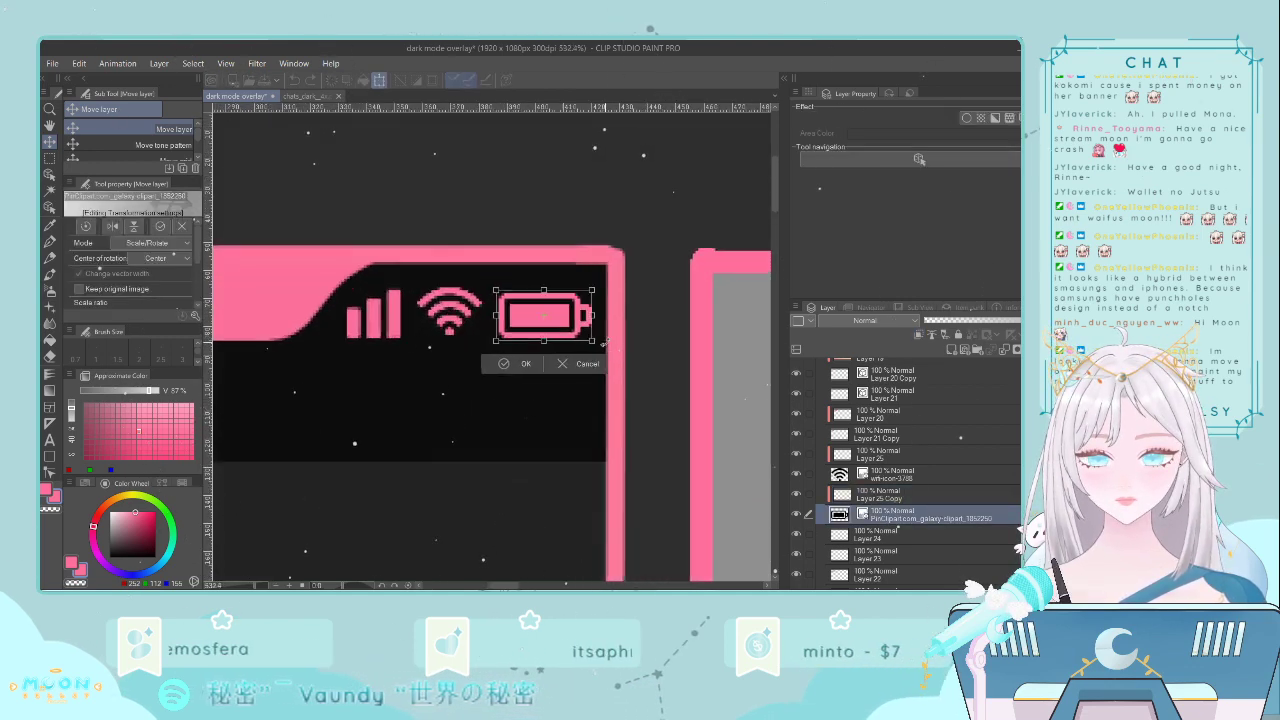
scroll(603, 343, "up", 1)
left_click_drag(589, 338, 567, 321)
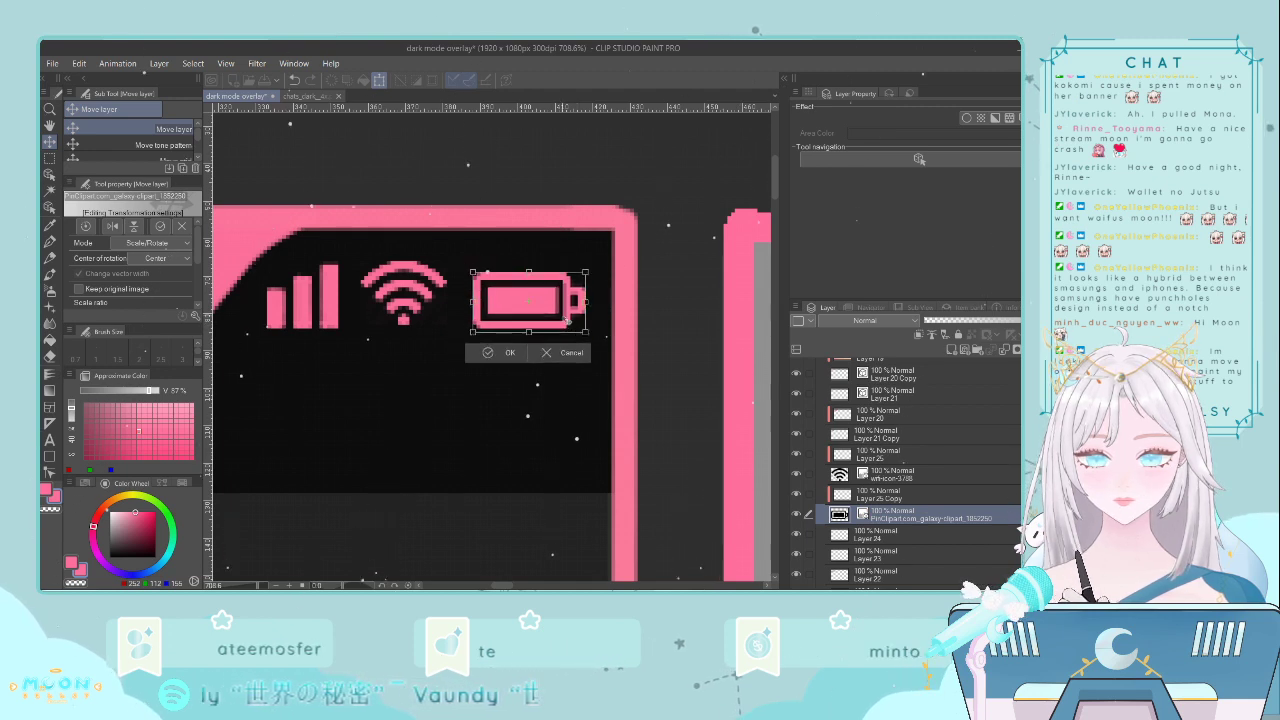
key("Return")
- Nudge the battery icon slightly up and left to line it up with the Wi-Fi icon
key("ctrl+t")
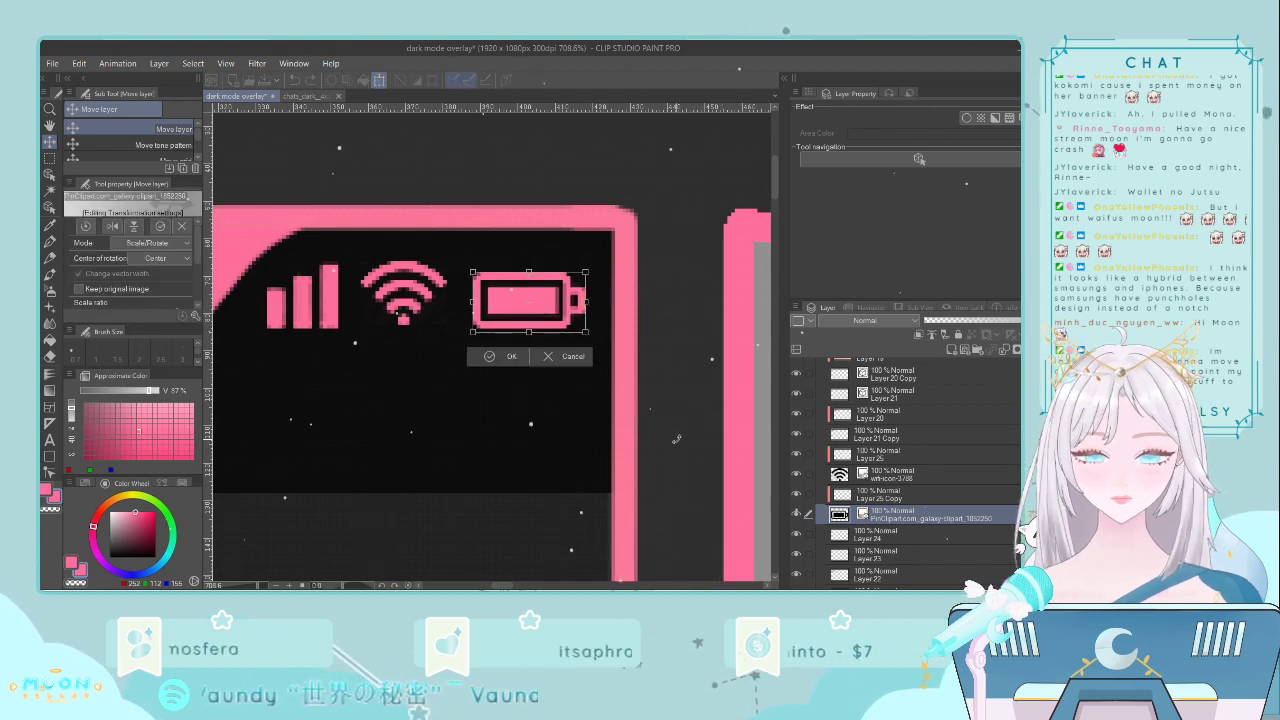
key("Up")
key("Left")
key("Right")
key("Left")
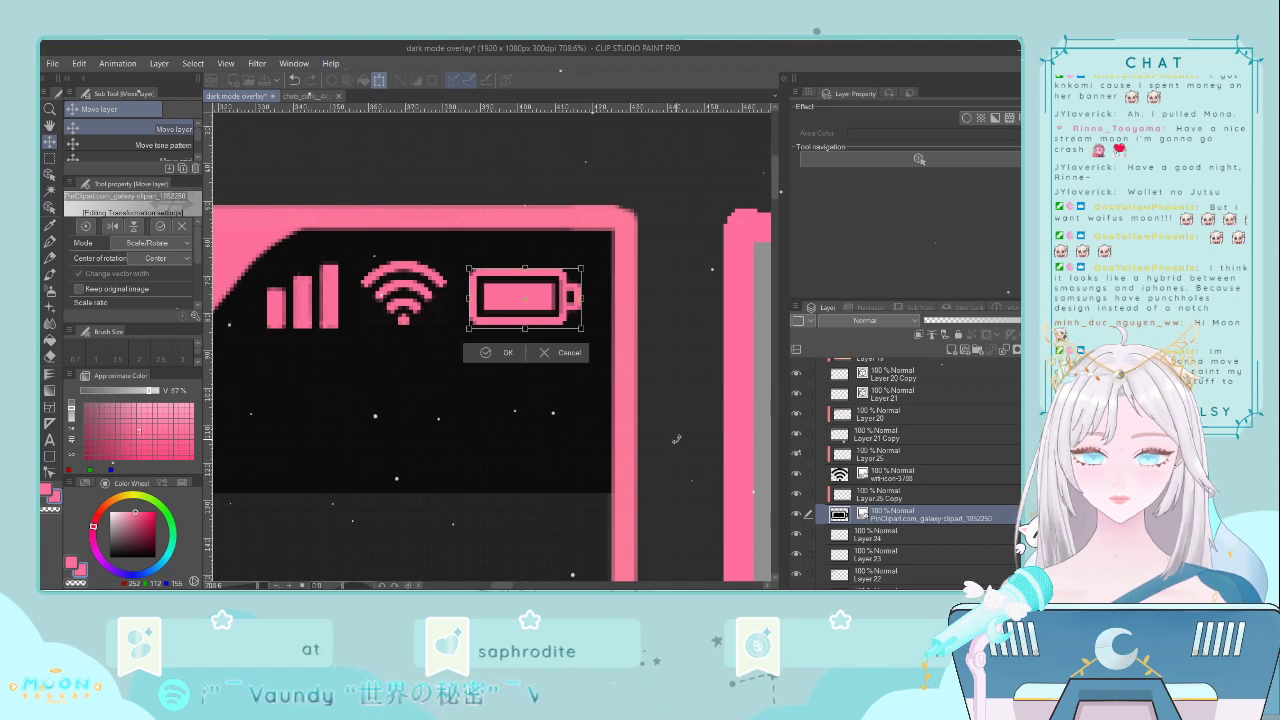
key("Return")
scroll(557, 444, "down", 10)
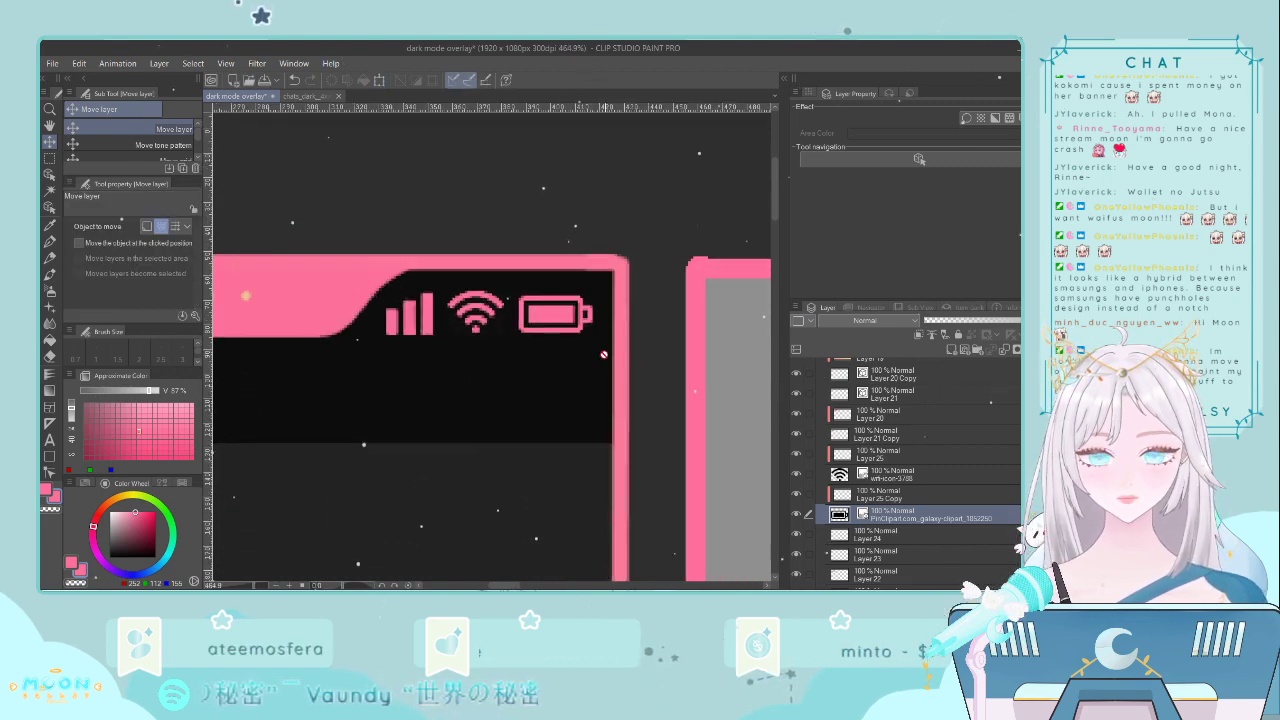
scroll(557, 444, "down", 1)
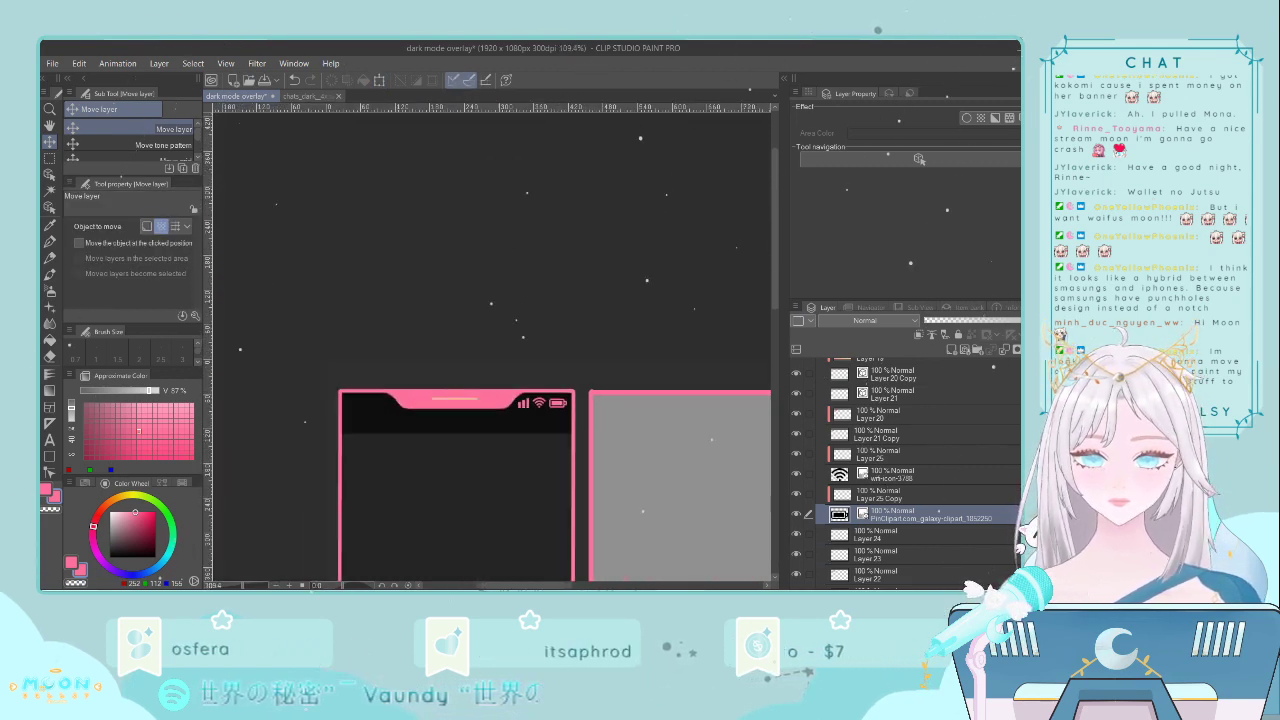
left_click_drag(523, 585, 505, 585)
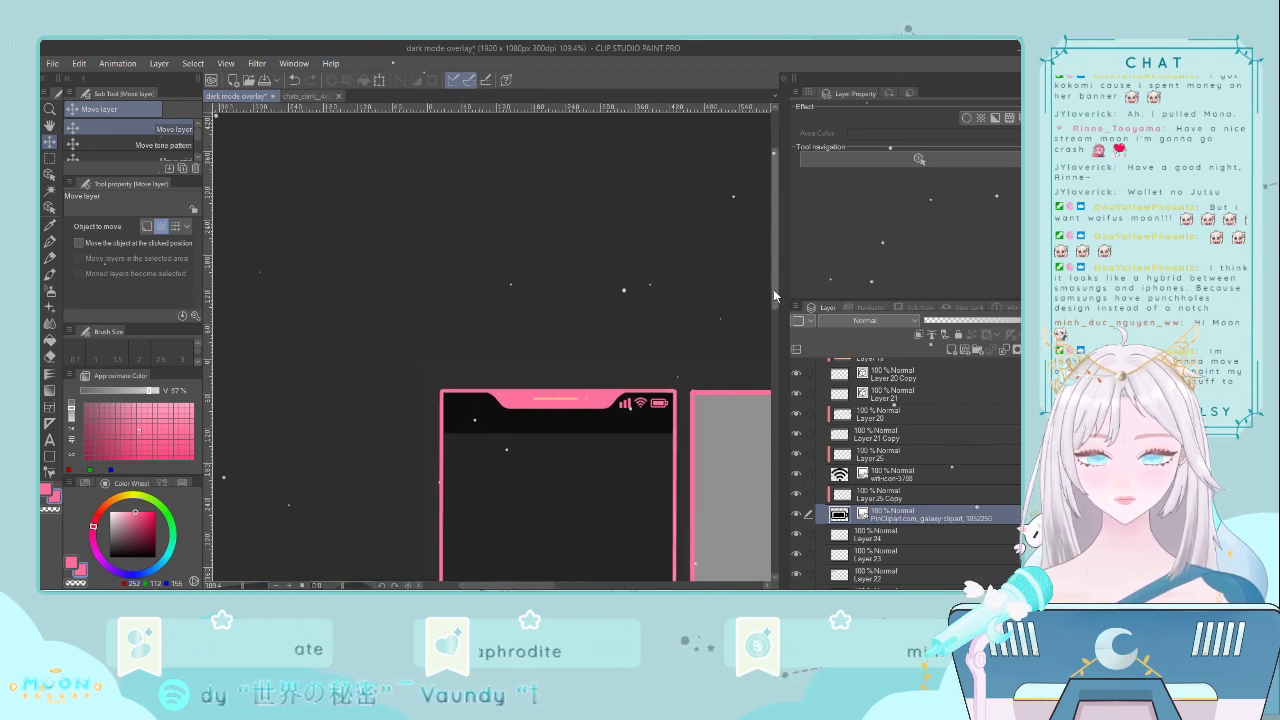
left_click_drag(775, 308, 770, 372)
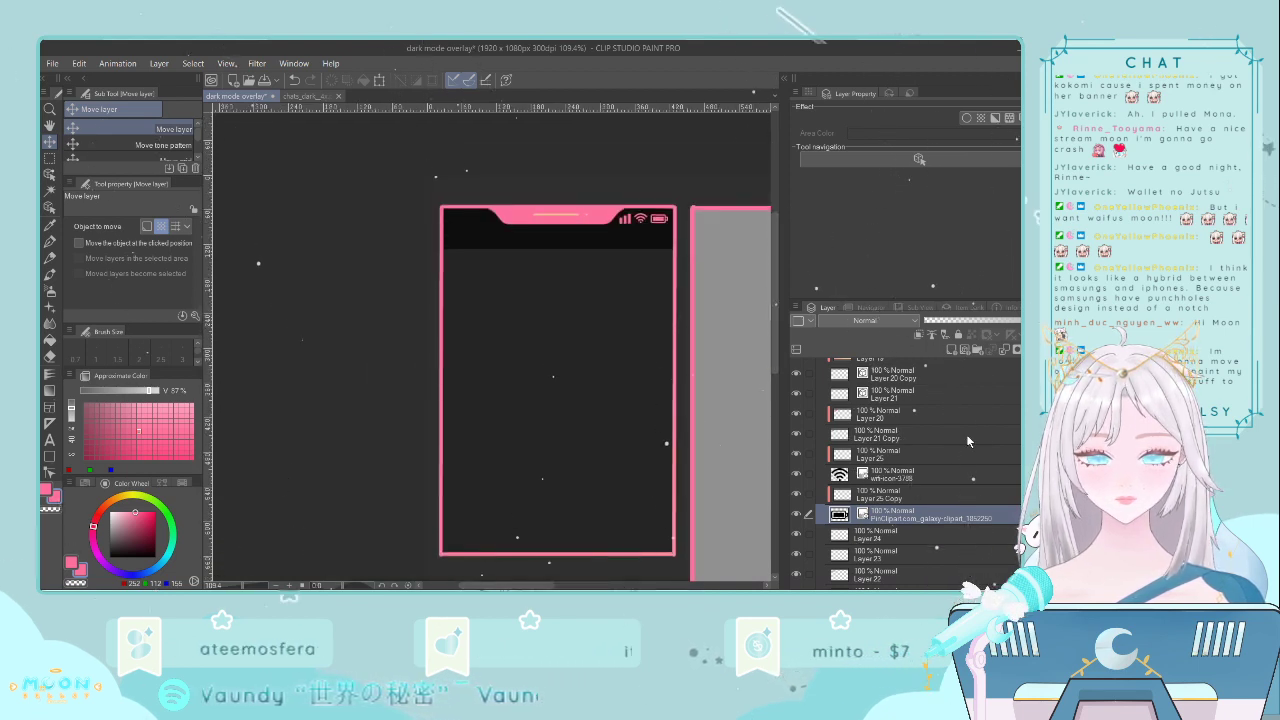
- Recolor the notch's speaker line and camera dot with the header's near-black, using a new layer clipped above Layer 21
scroll(932, 438, "up", 1)
left_click(900, 428)
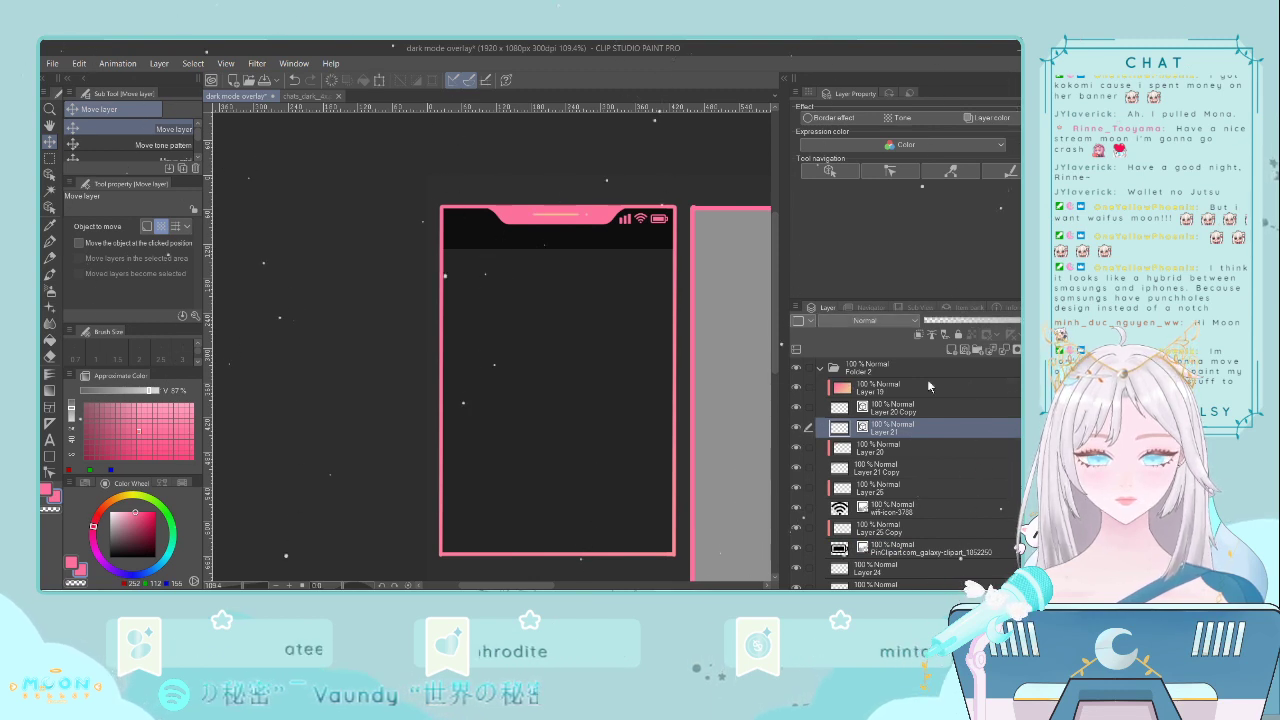
left_click(950, 350)
left_click(918, 334)
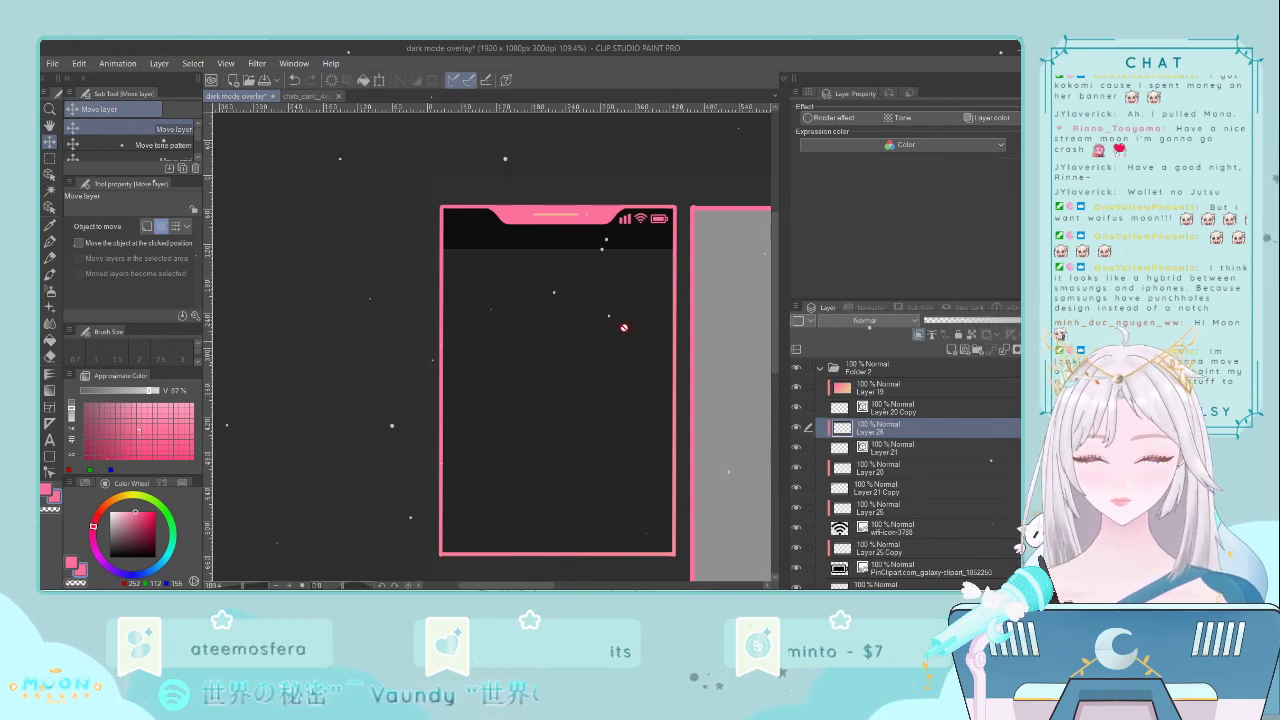
scroll(585, 281, "up", 2)
left_click(55, 228)
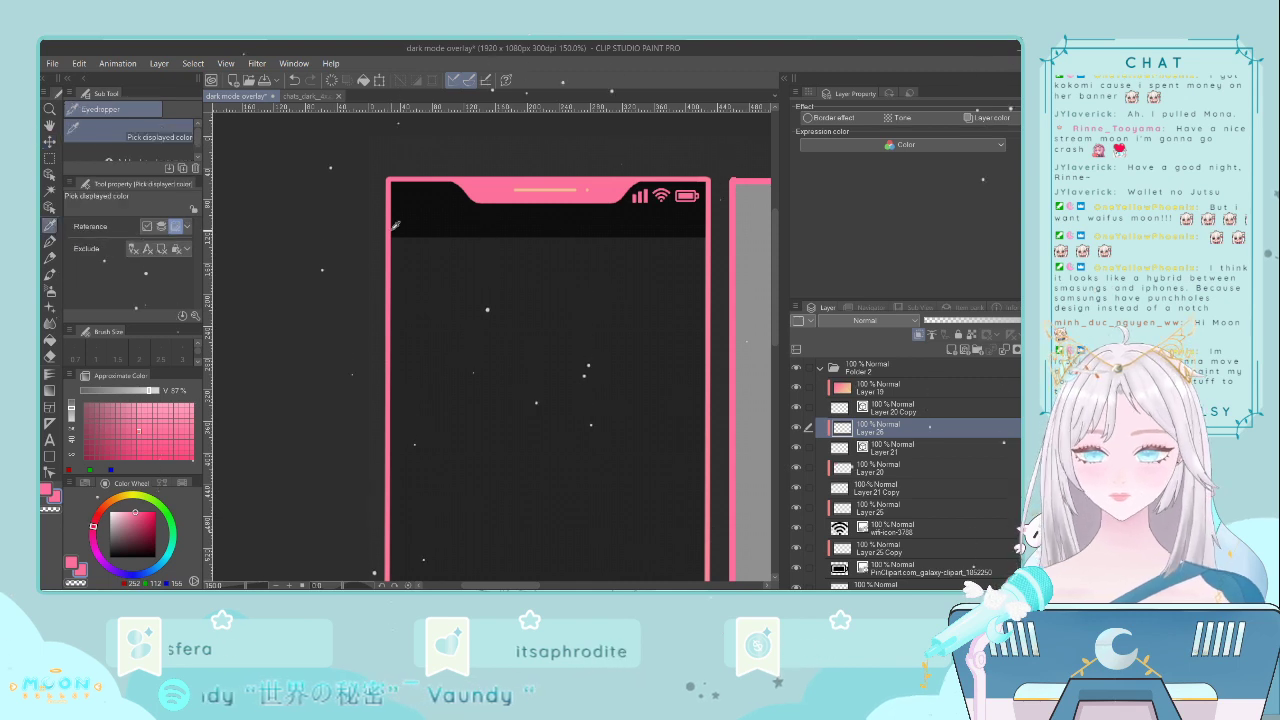
left_click(260, 207)
left_click(49, 158)
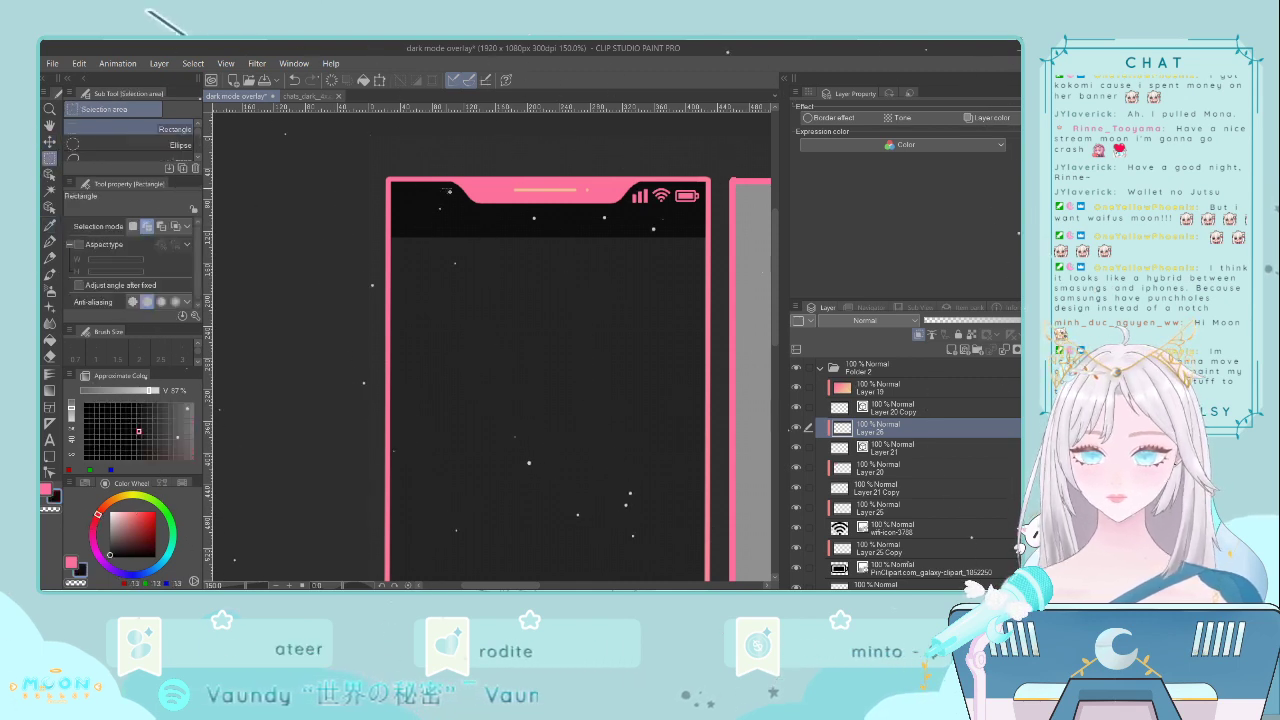
left_click_drag(480, 181, 651, 208)
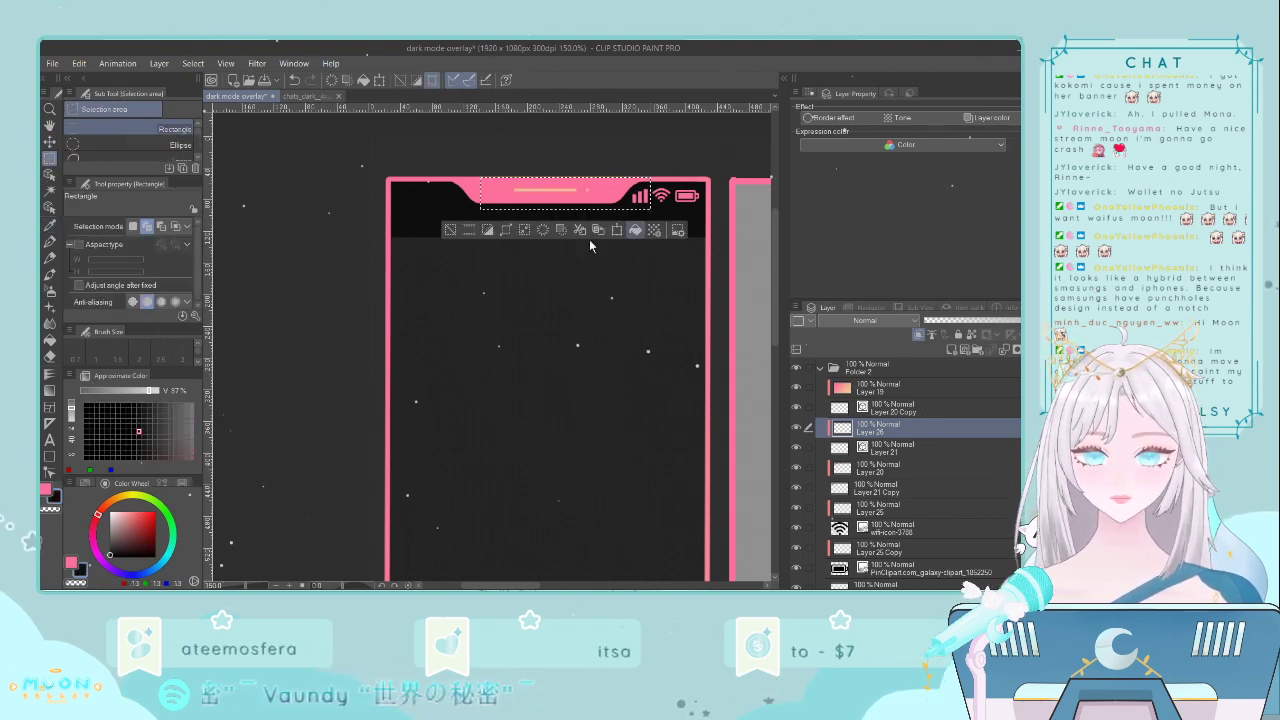
left_click(450, 229)
scroll(522, 245, "down", 2)
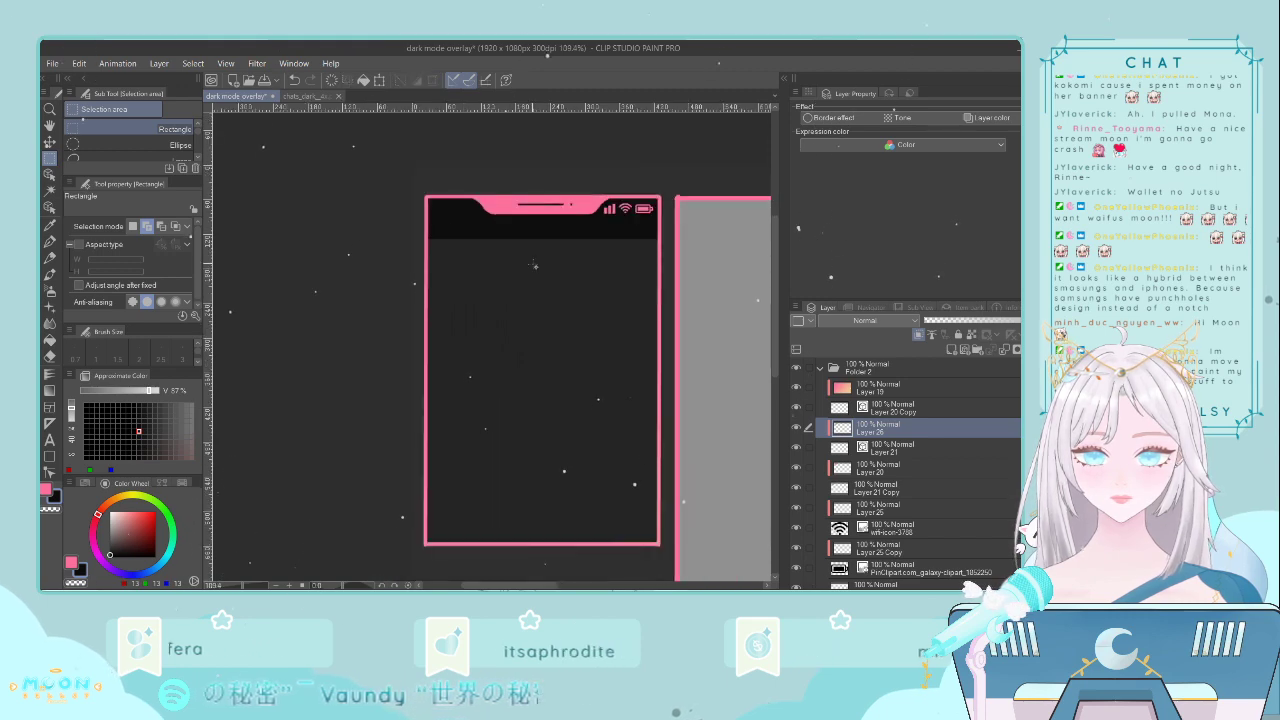
scroll(534, 265, "down", 5)
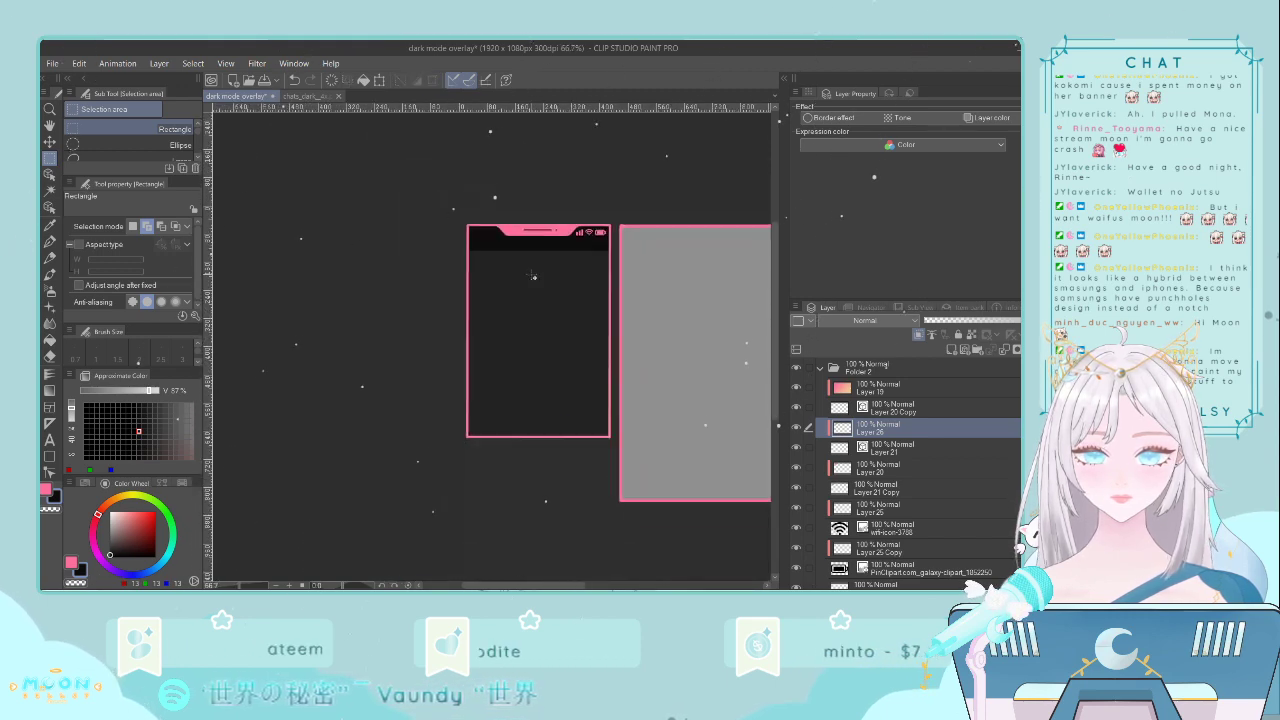
- Add a pink "<" back arrow as text in the phone's header bar, using the Quicksand Bold font
scroll(537, 283, "up", 6)
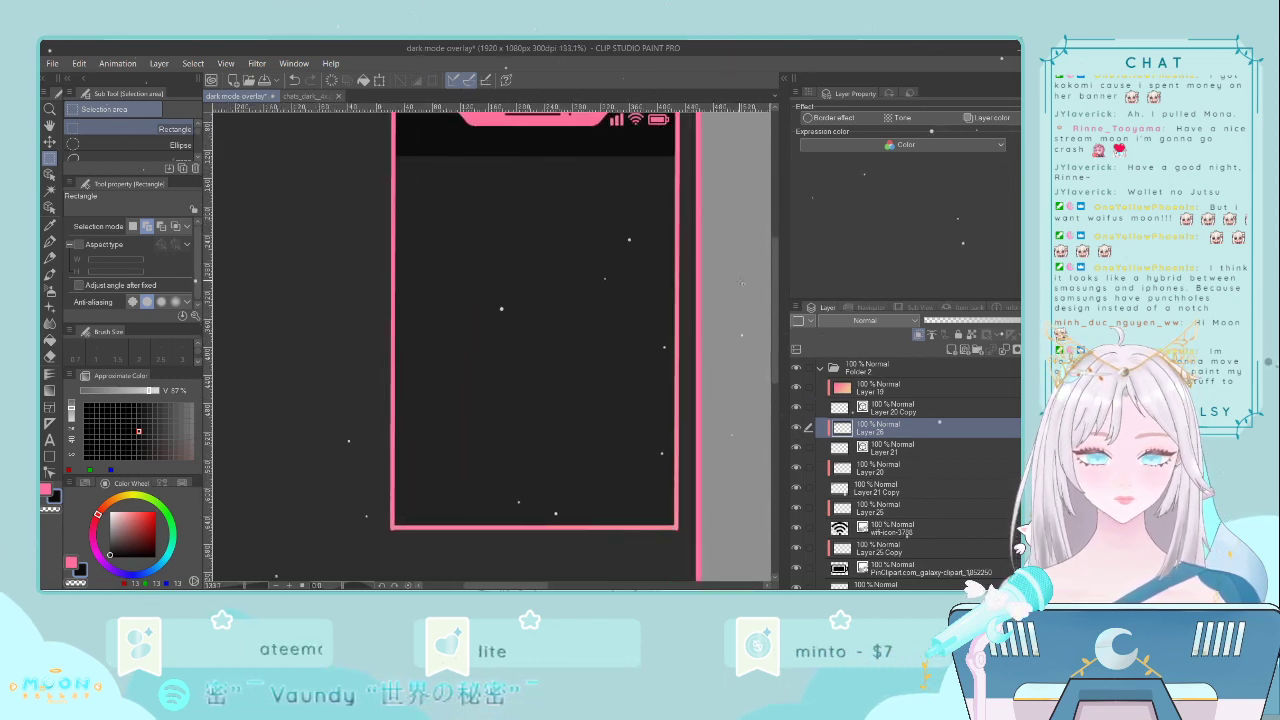
left_click(310, 96)
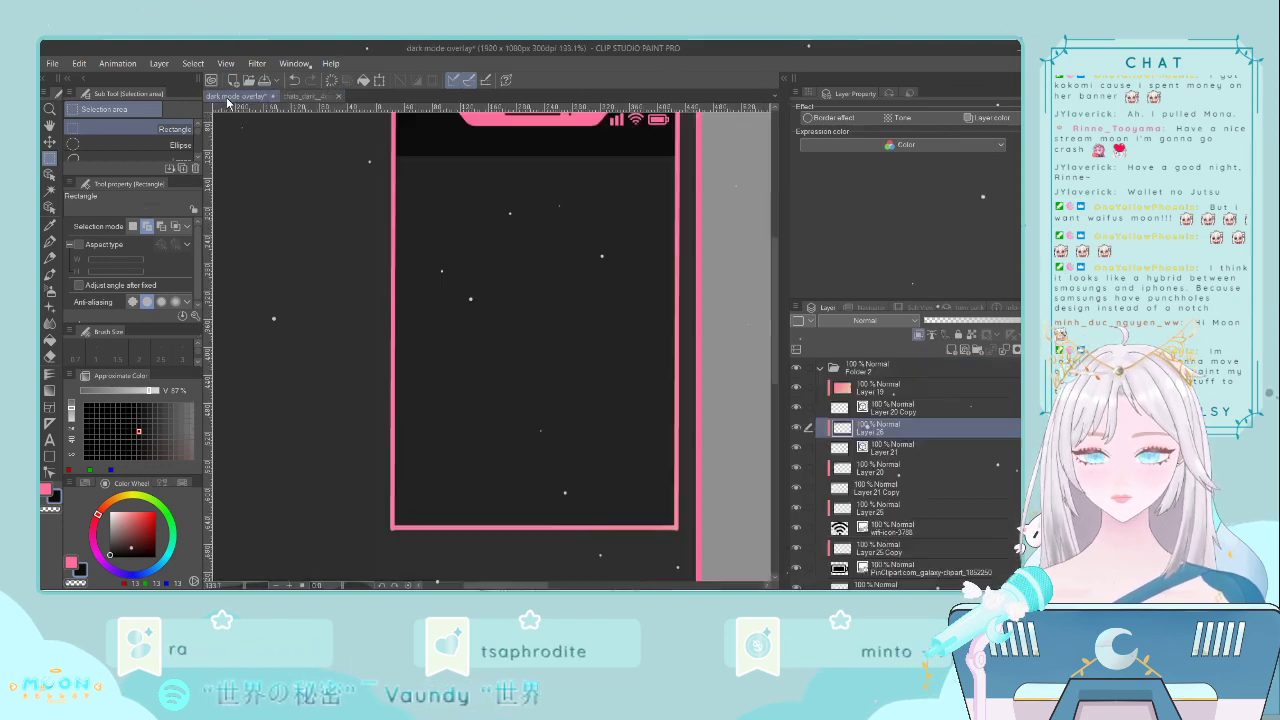
left_click(237, 96)
left_click_drag(773, 271, 774, 230)
scroll(556, 280, "up", 2)
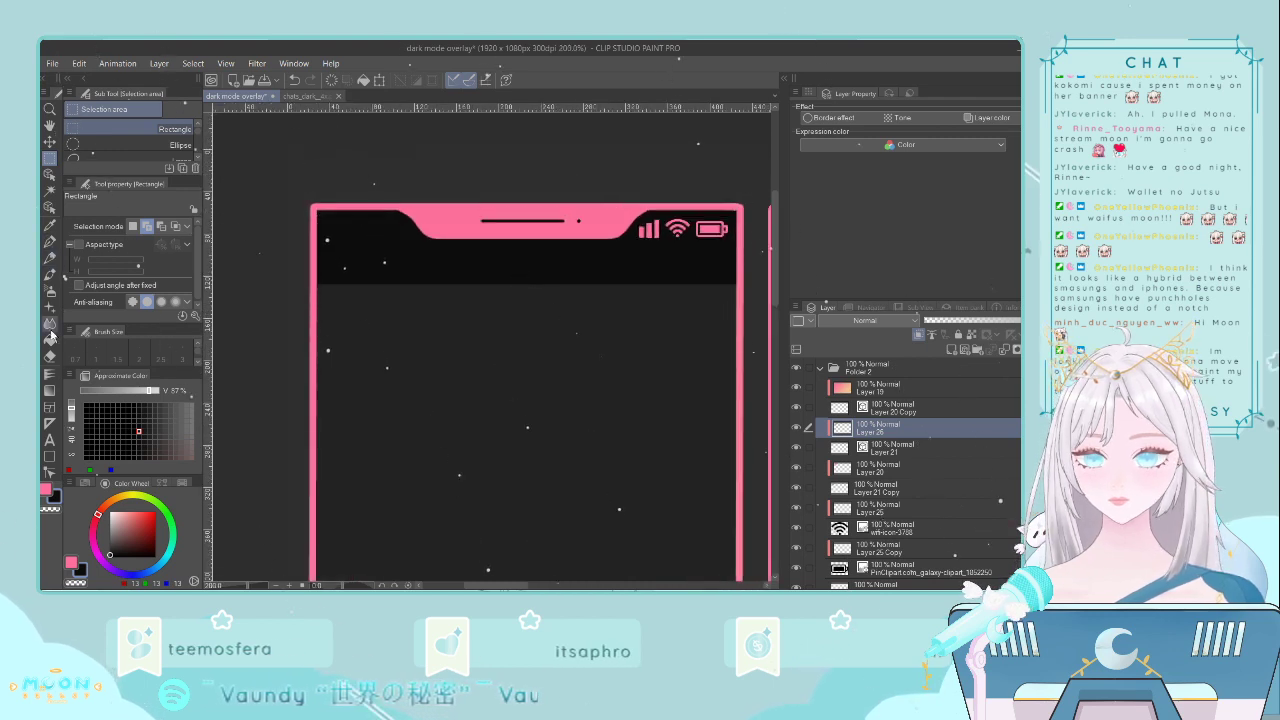
left_click(49, 438)
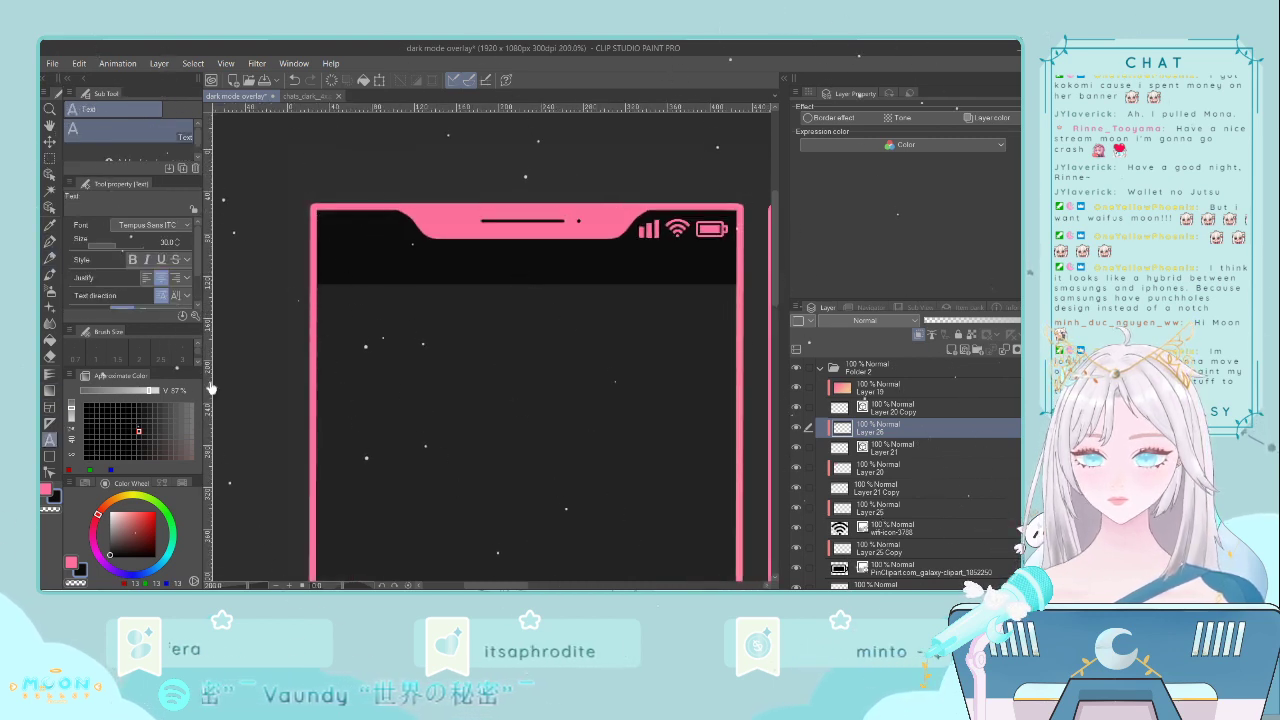
left_click(336, 273)
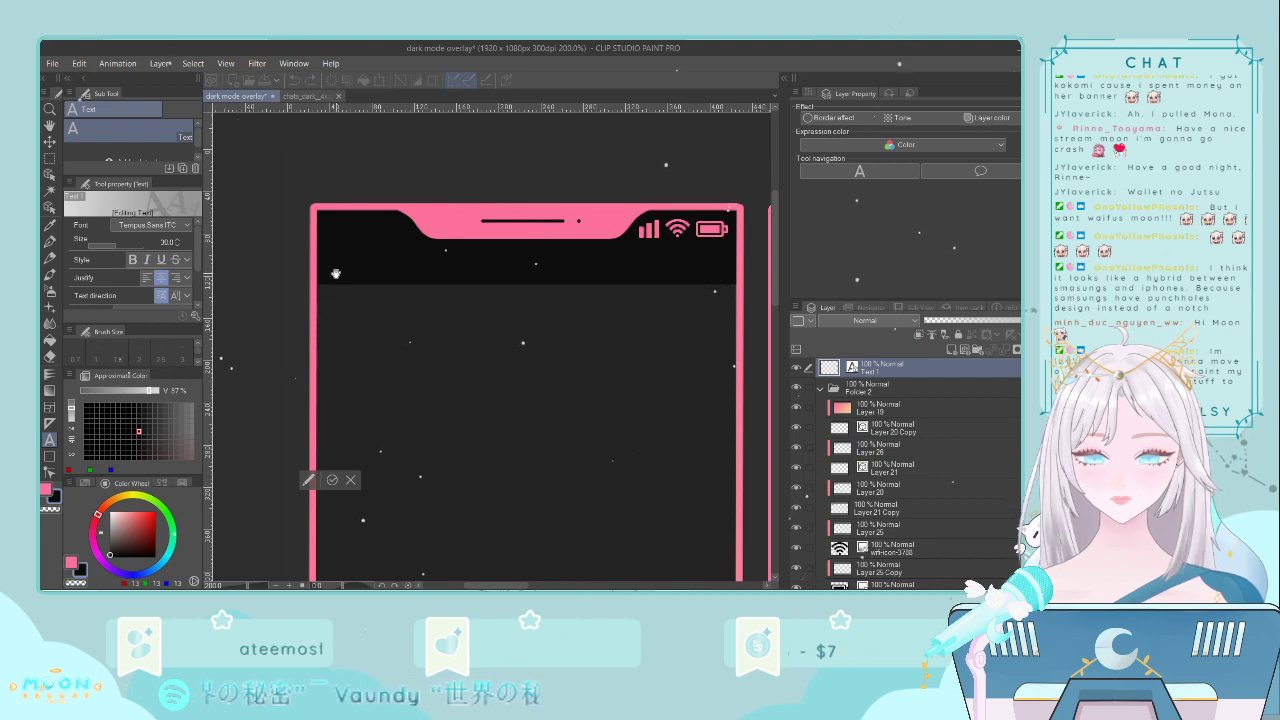
type("<")
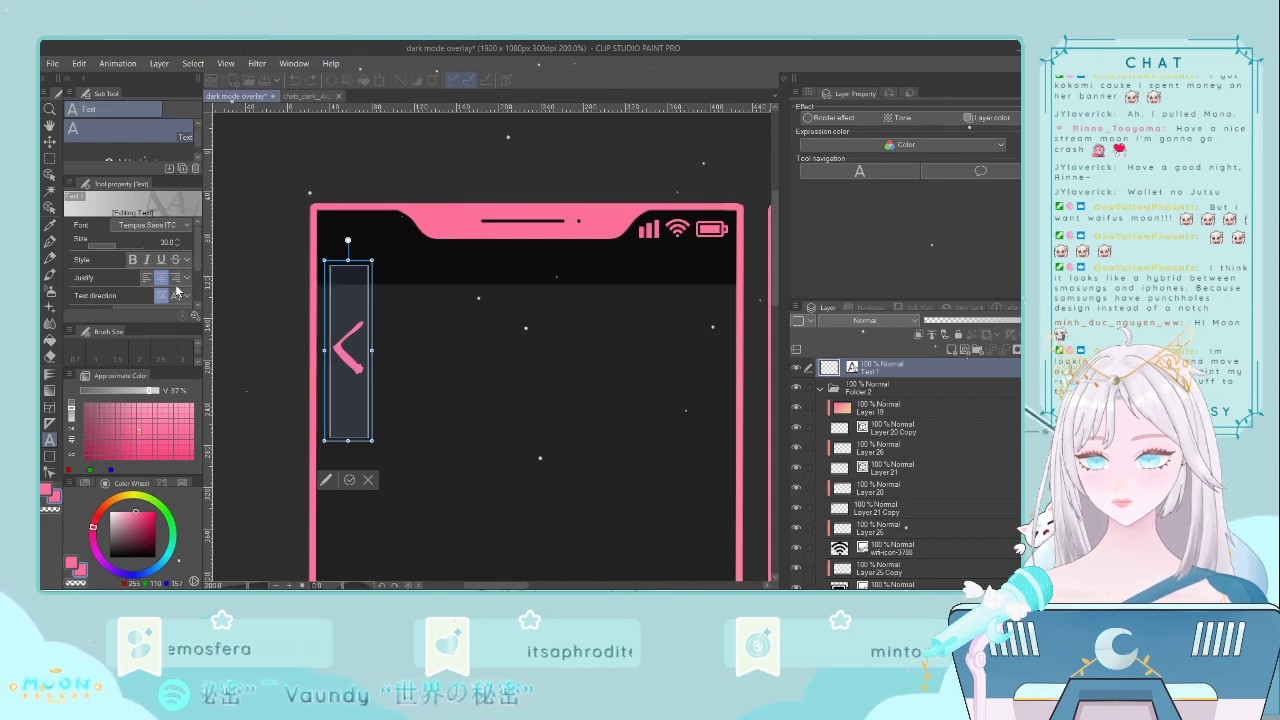
left_click(174, 351)
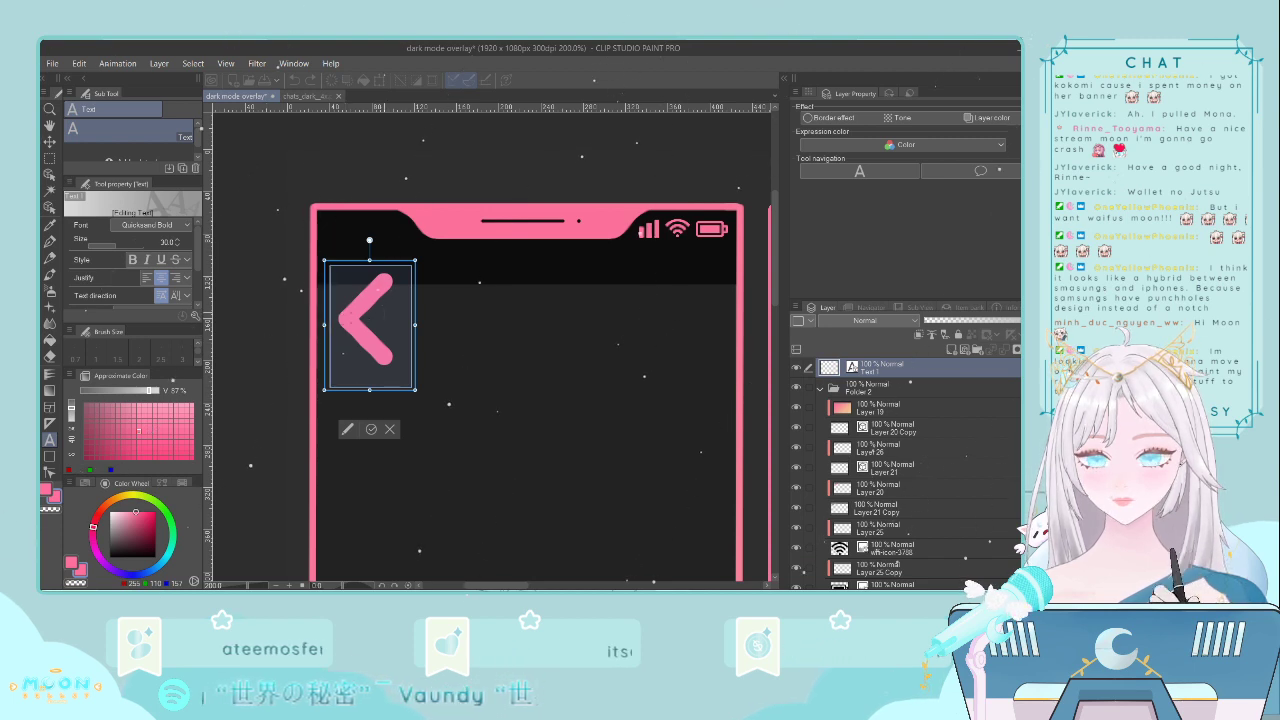
- Extend the header text after the back arrow so it reads "< CHATBOX"
left_click(402, 329)
type("C")
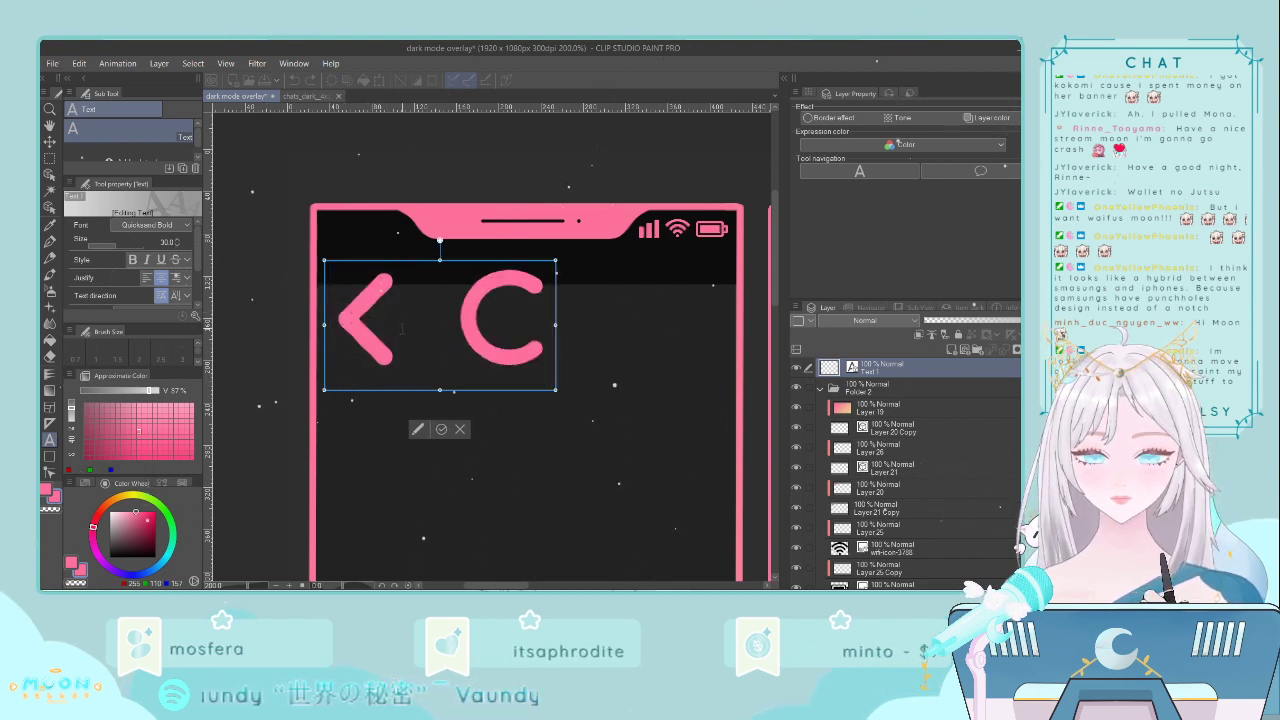
type("h")
key("BackSpace")
type("HATBOX")
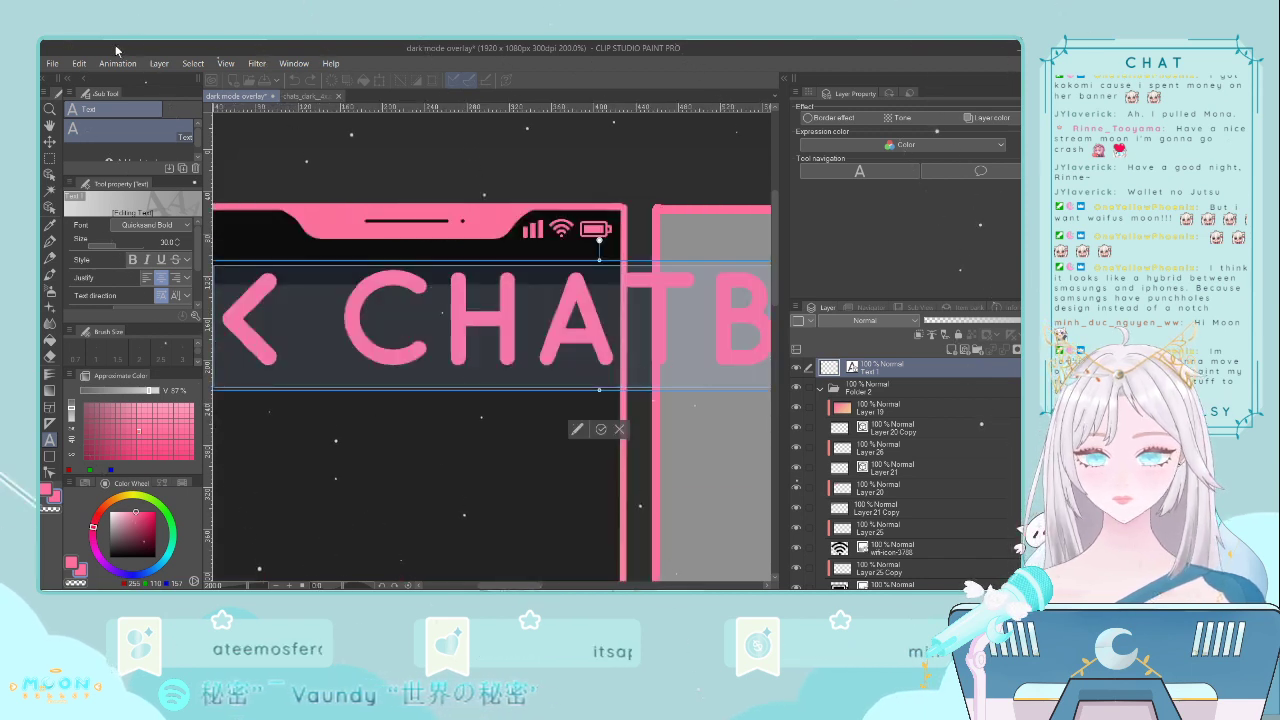
- Reduce the "< CHATBOX" text size to 5.0 so it fits the phone's header
left_click(178, 246)
left_click(178, 246)
left_click(178, 246)
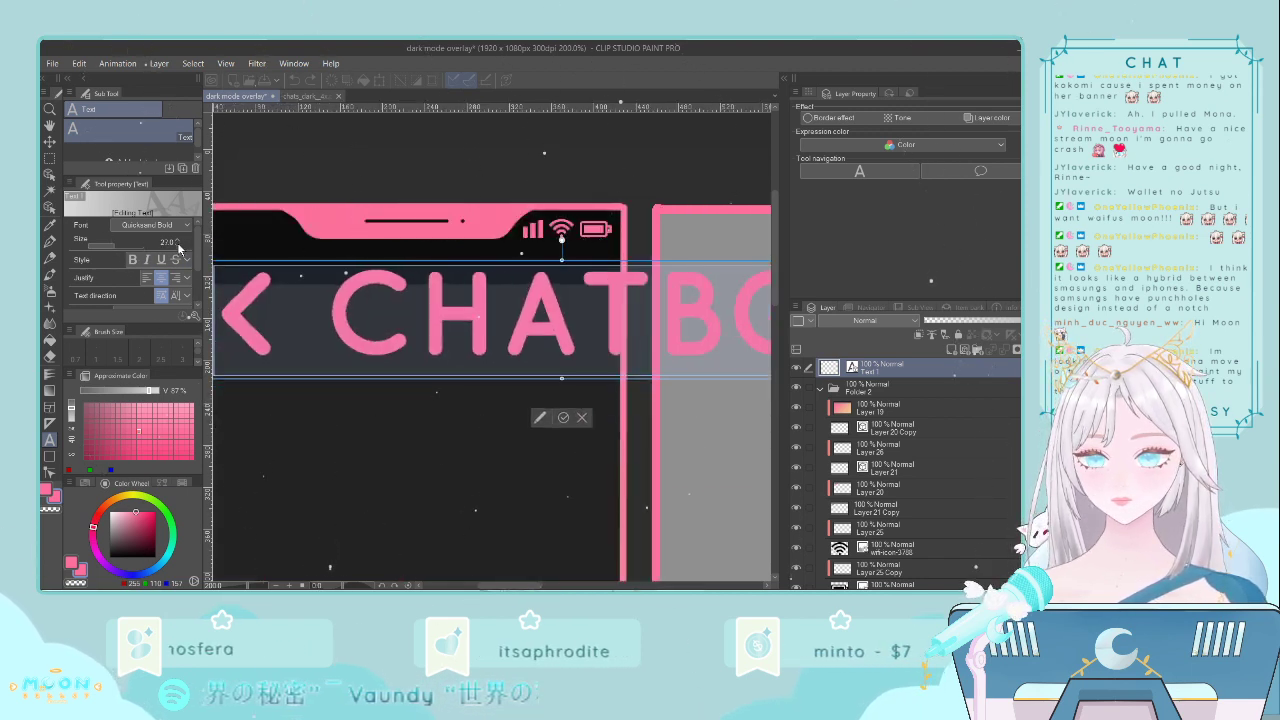
left_click(178, 246)
left_click(178, 246)
left_click(178, 246)
left_click(178, 246)
left_click(178, 246)
left_click(178, 246)
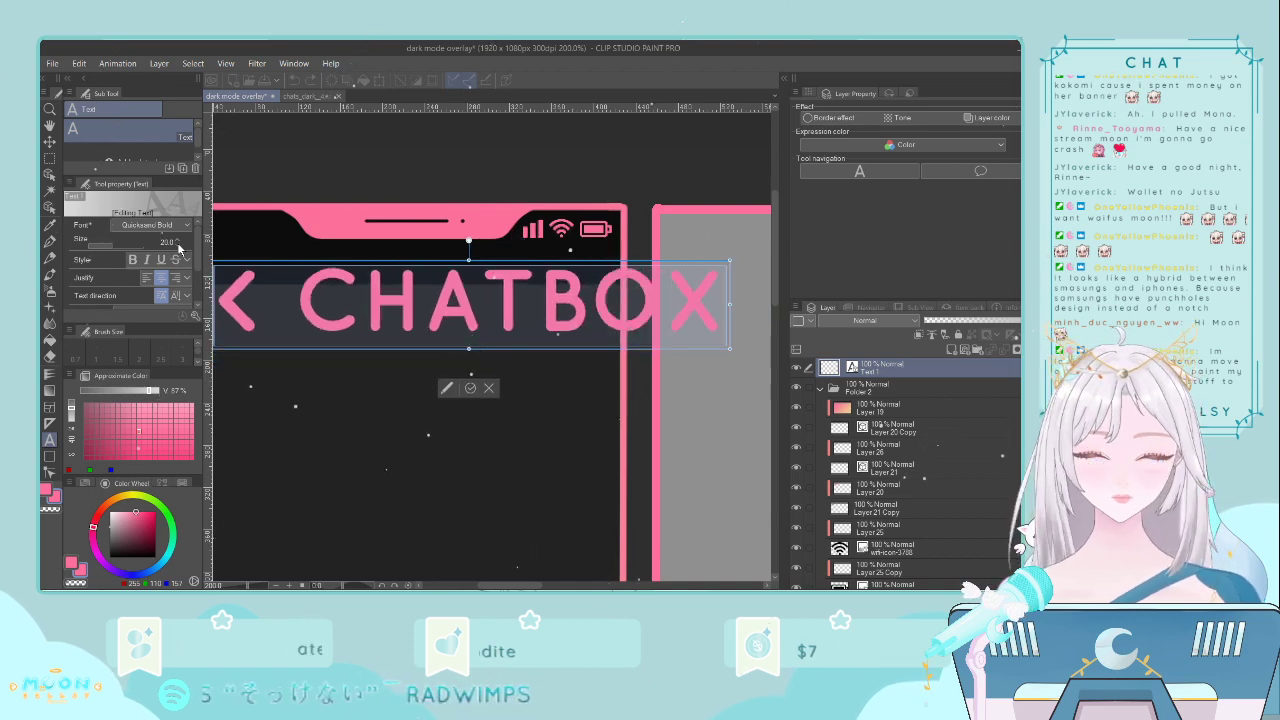
left_click(178, 246)
left_click(178, 246)
left_click(178, 246)
left_click(178, 246)
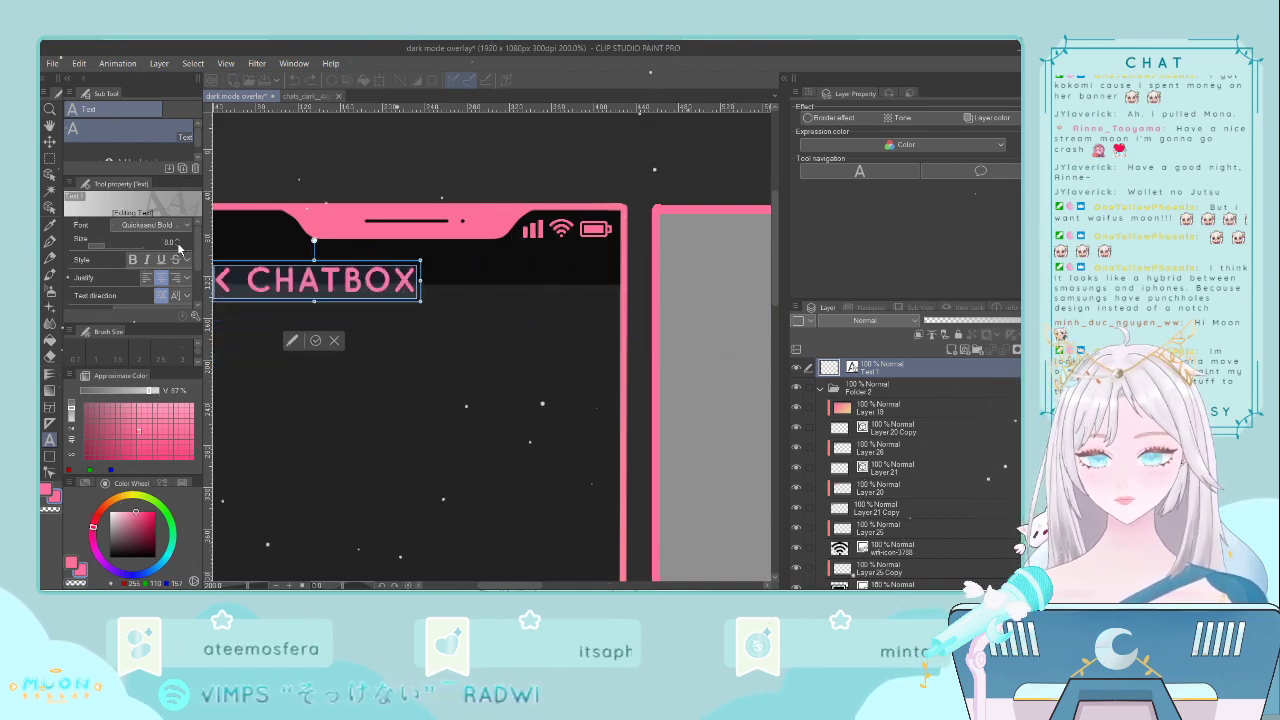
left_click(178, 246)
left_click(178, 246)
left_click(178, 246)
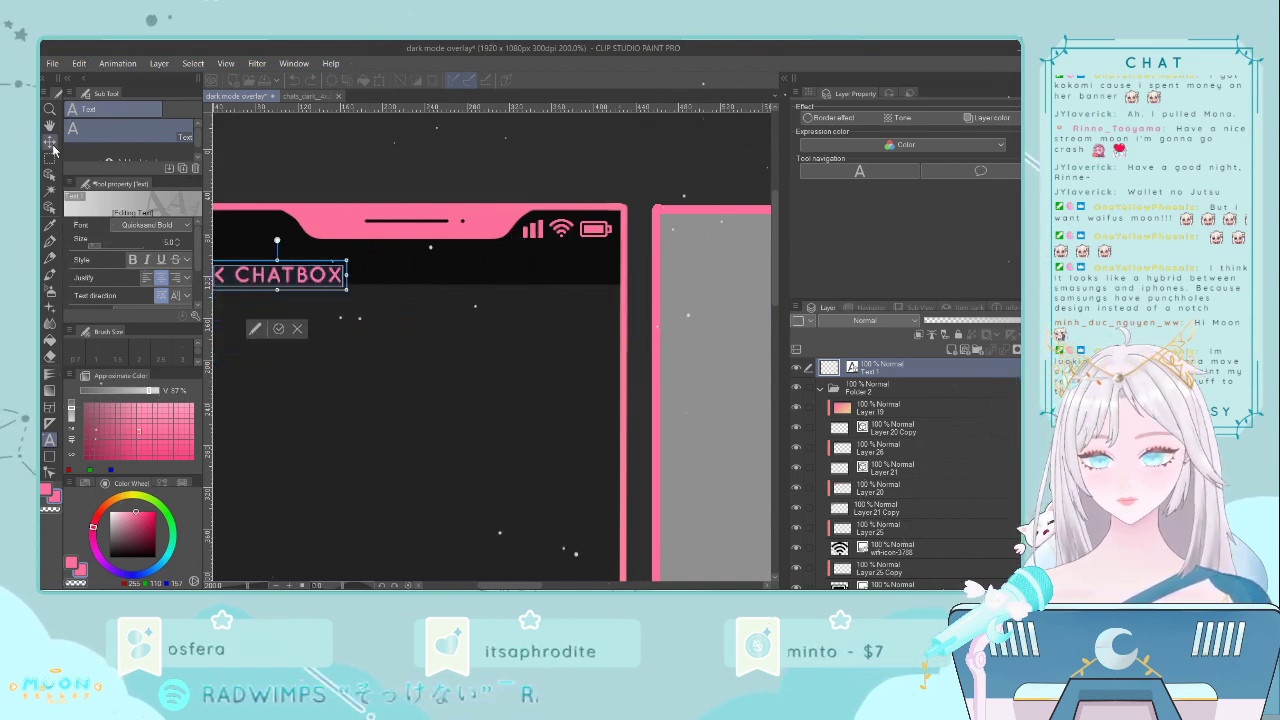
- Nudge the "< CHATBOX" text up so it sits inside the dark header bar below the notch
left_click(50, 143)
key("ctrl+t")
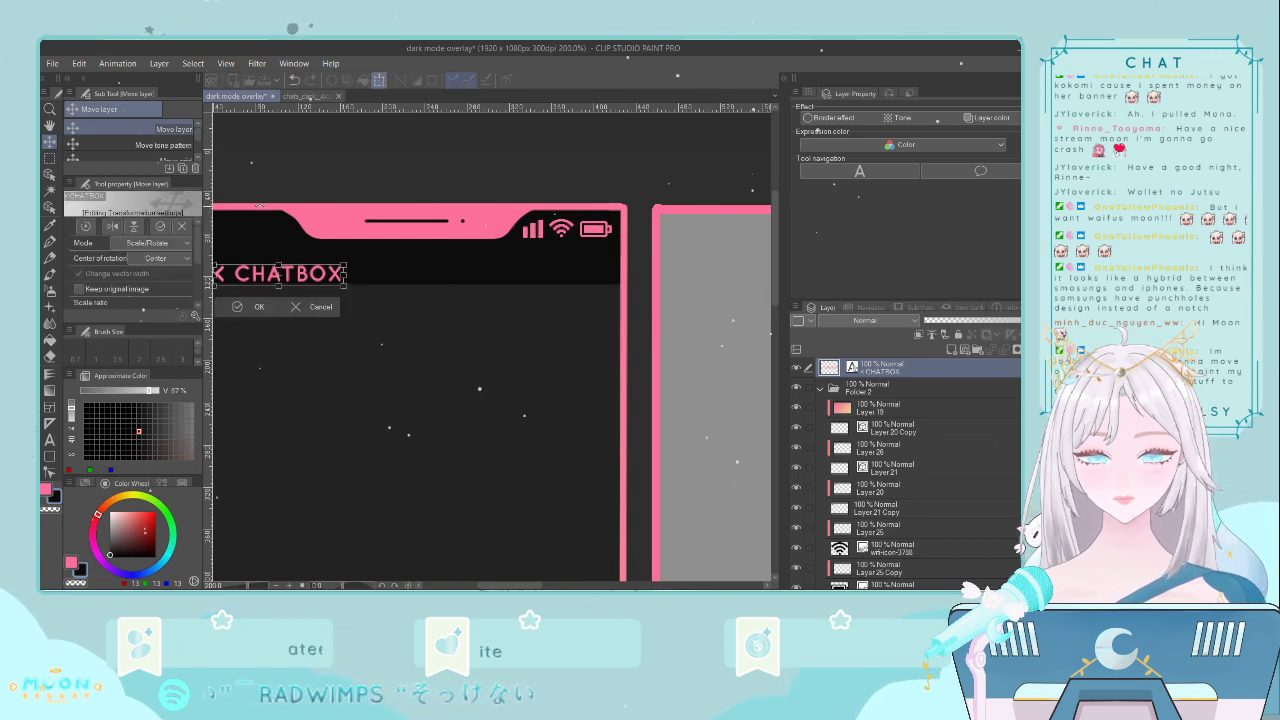
key("Up")
key("Up")
scroll(432, 331, "down", 4)
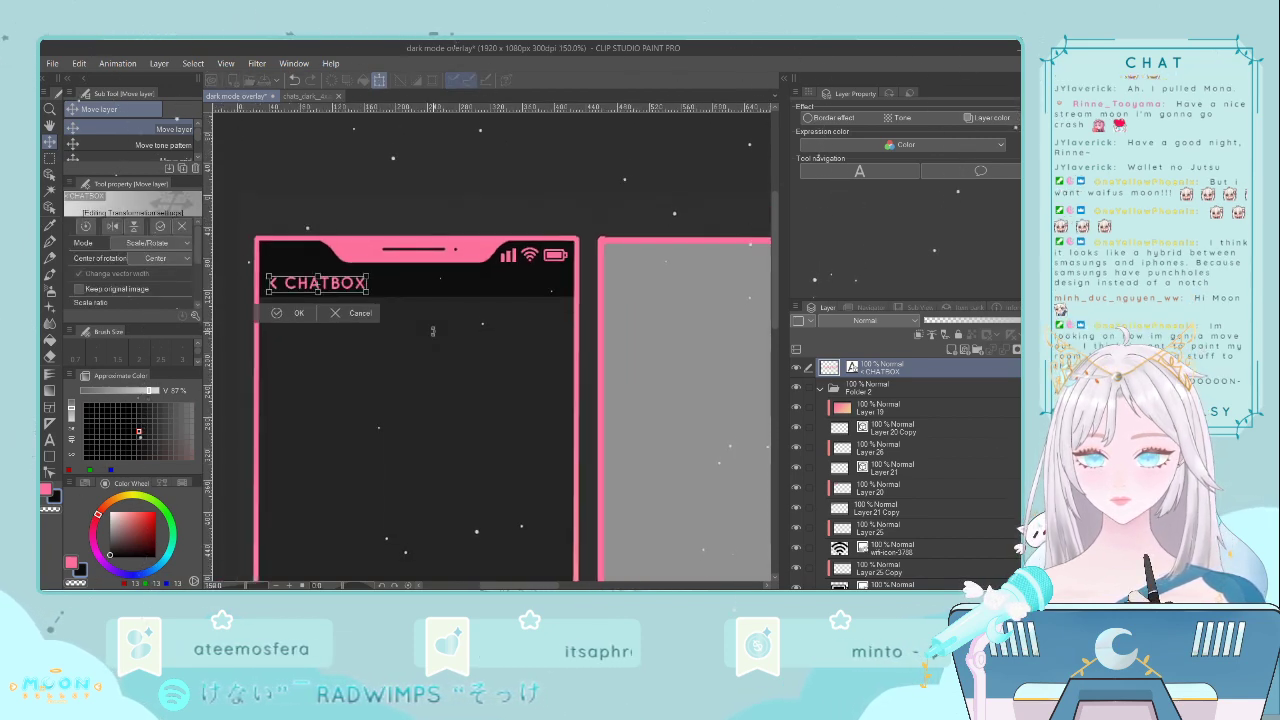
scroll(445, 392, "up", 1)
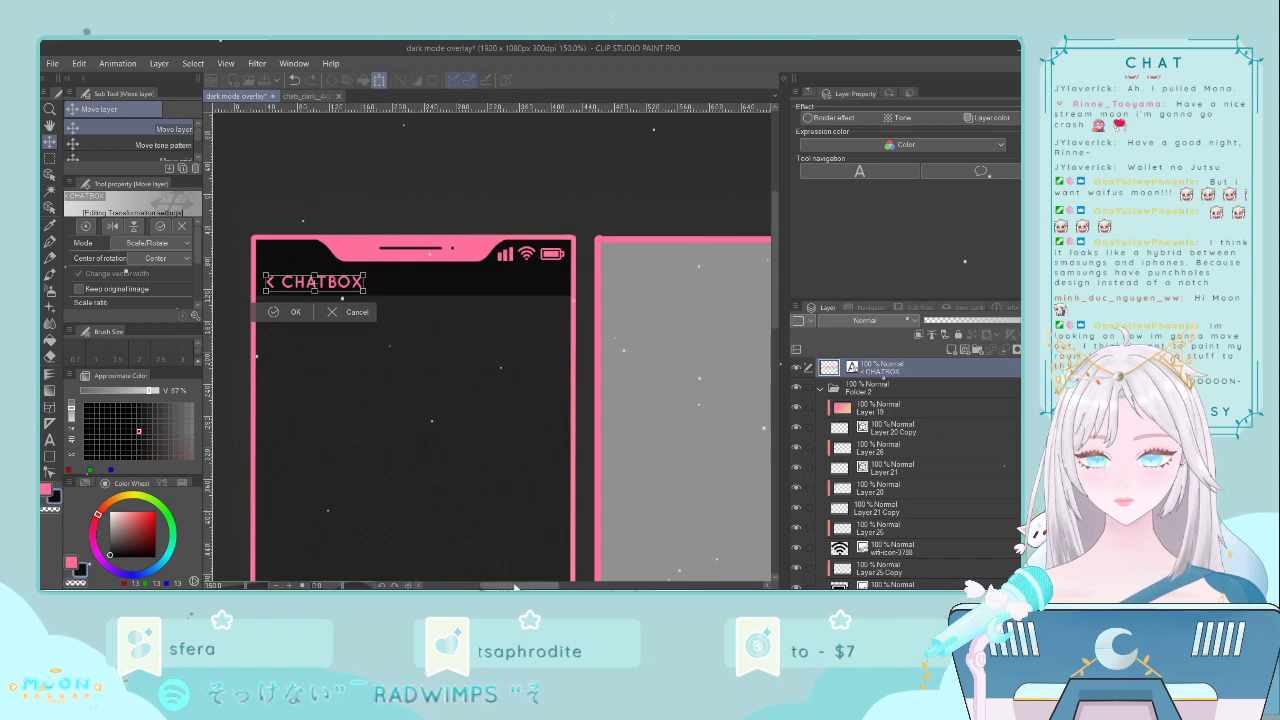
scroll(445, 392, "up", 1)
key("Up")
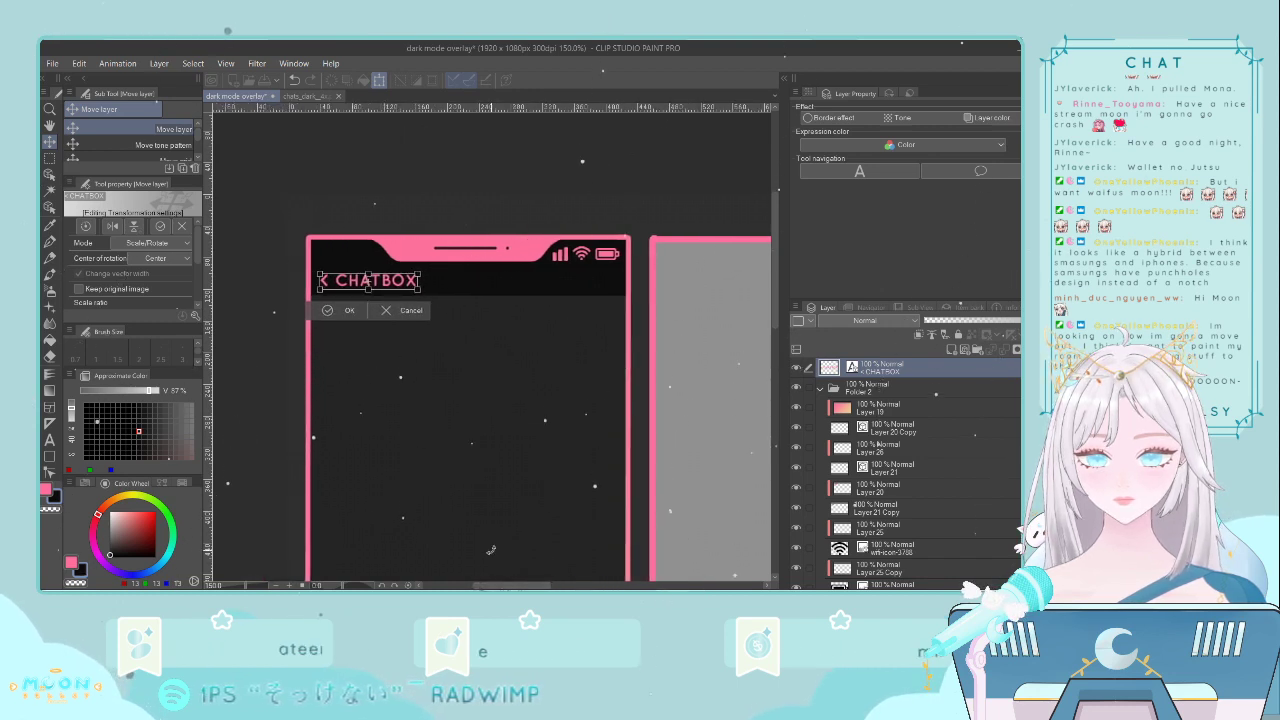
key("Return")
scroll(384, 322, "down", 2)
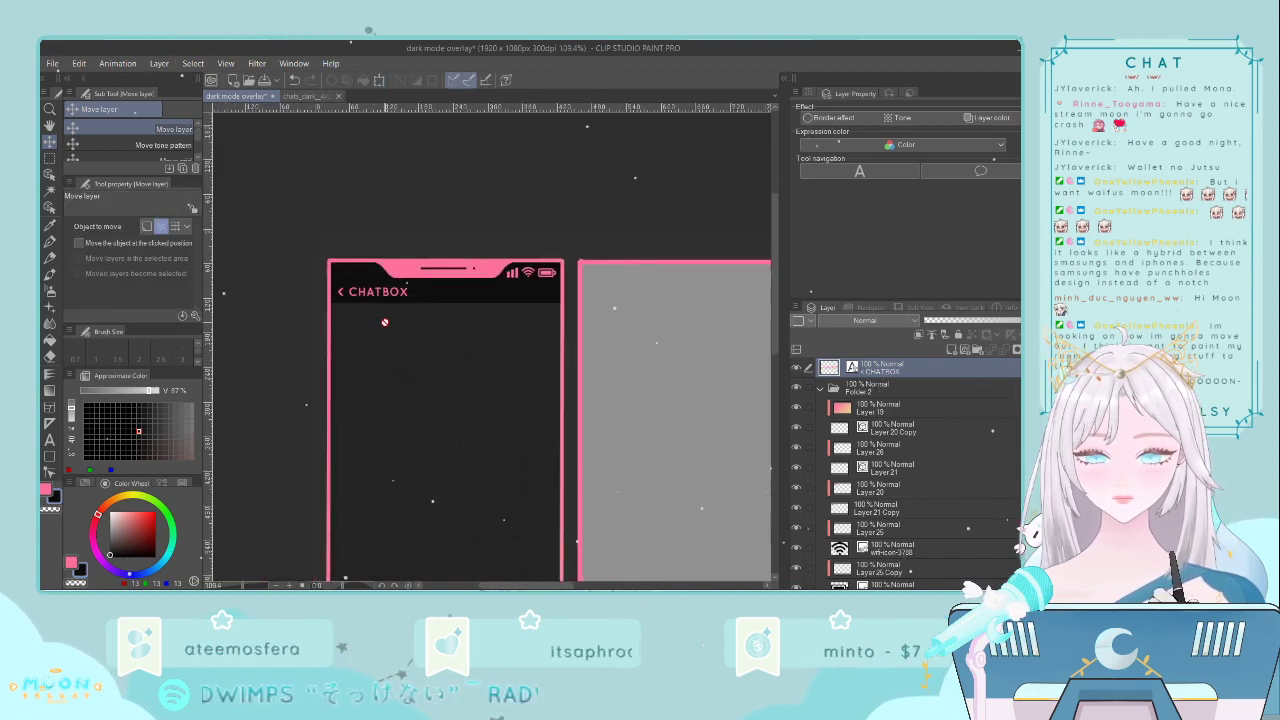
left_click_drag(774, 276, 775, 314)
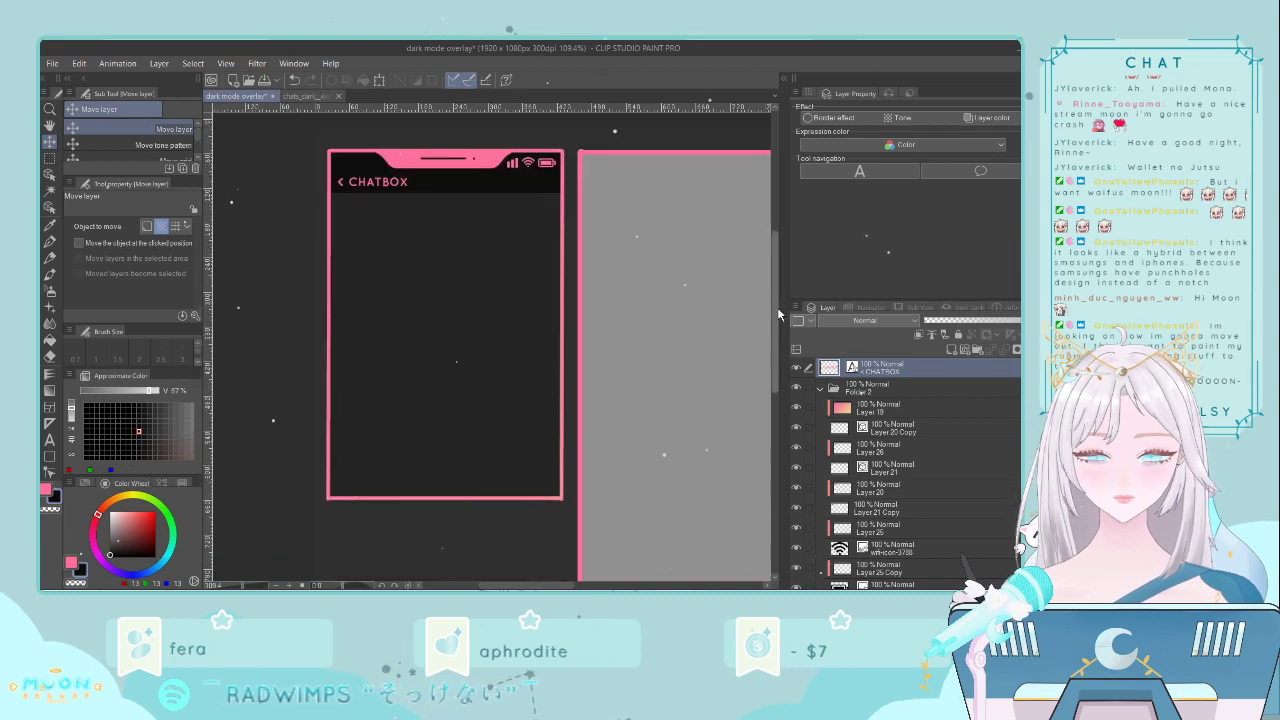
scroll(766, 317, "down", 2)
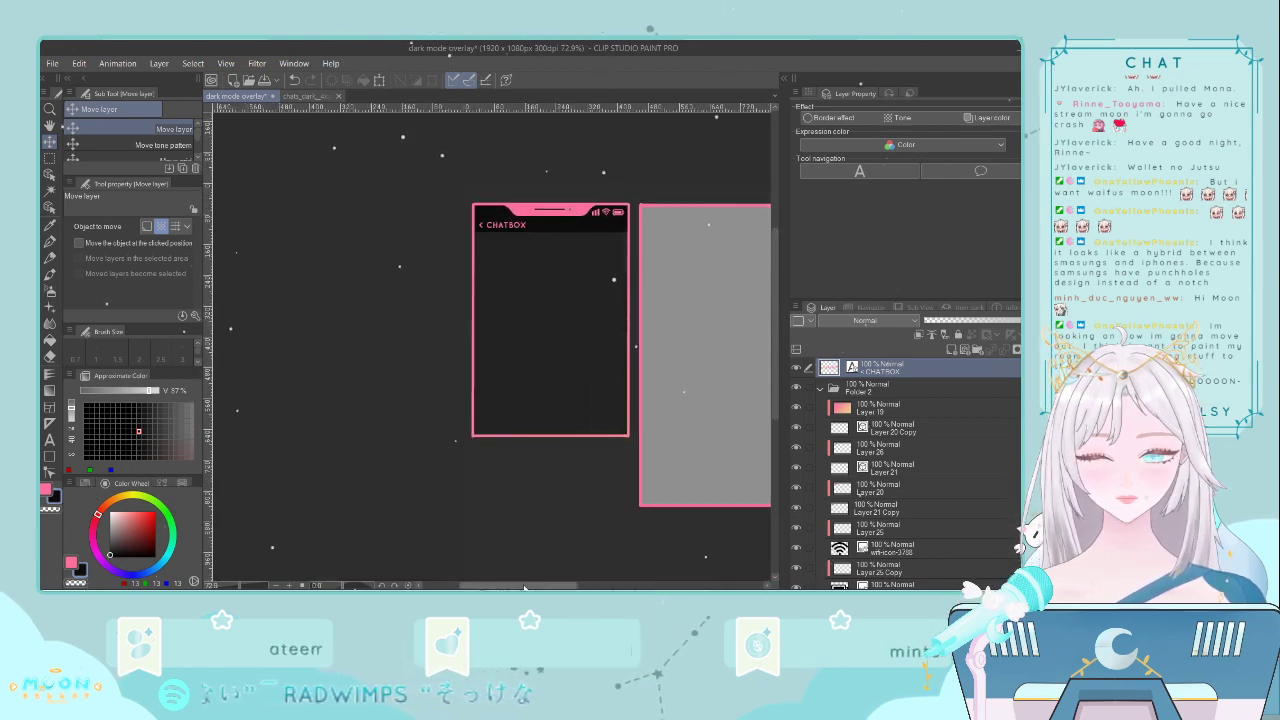
scroll(530, 495, "right", 2)
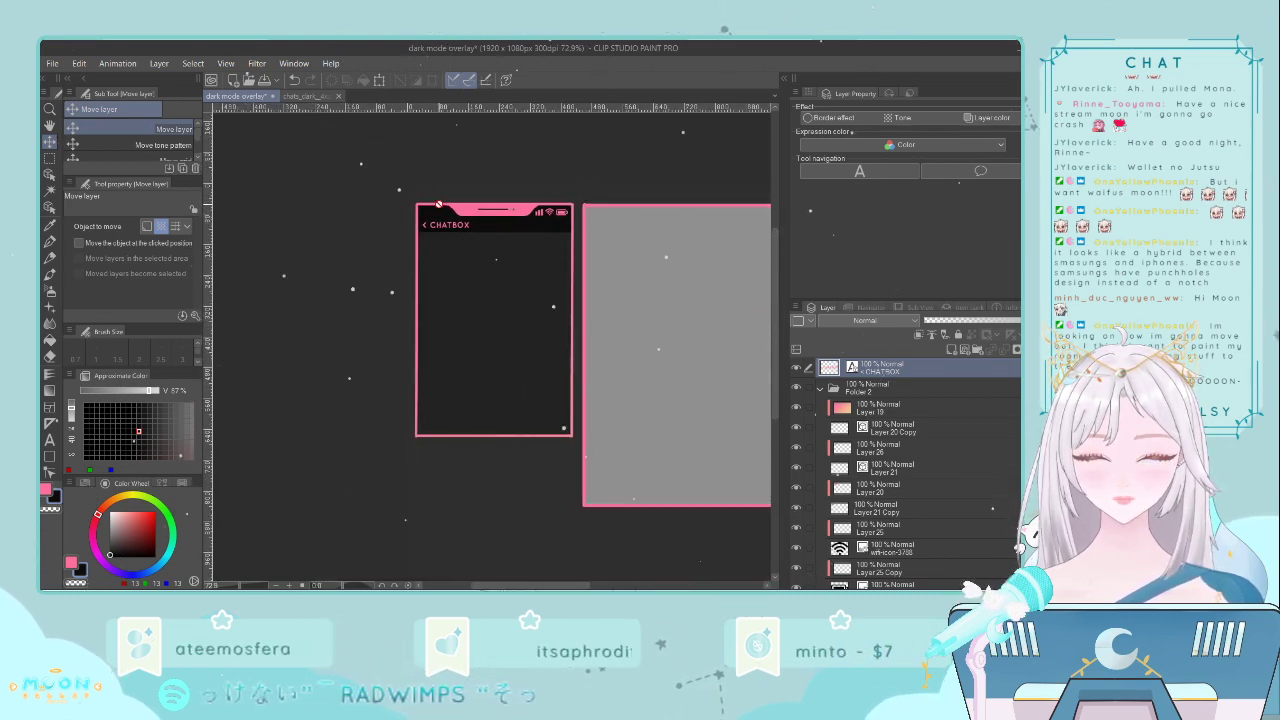
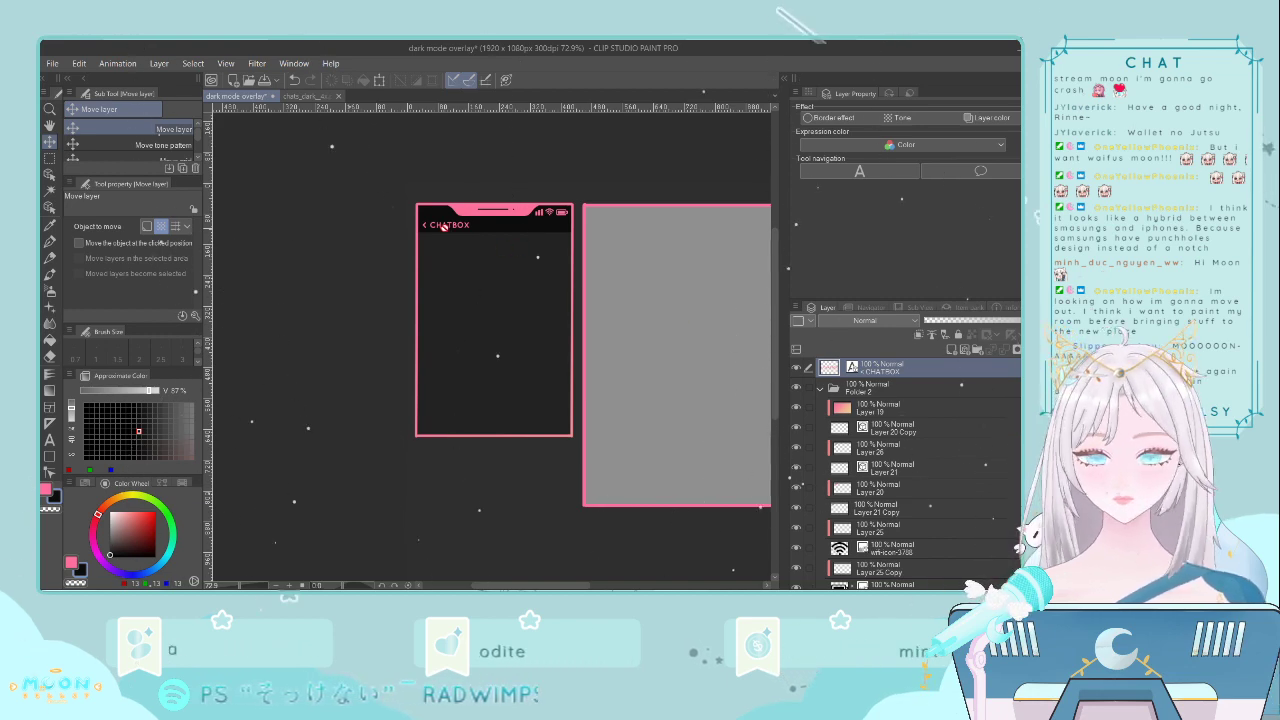
- Replace the word CHATBOX in the phone header text with "Chats", keeping the back arrow in front of it
scroll(466, 232, "up", 4)
scroll(466, 232, "up", 3)
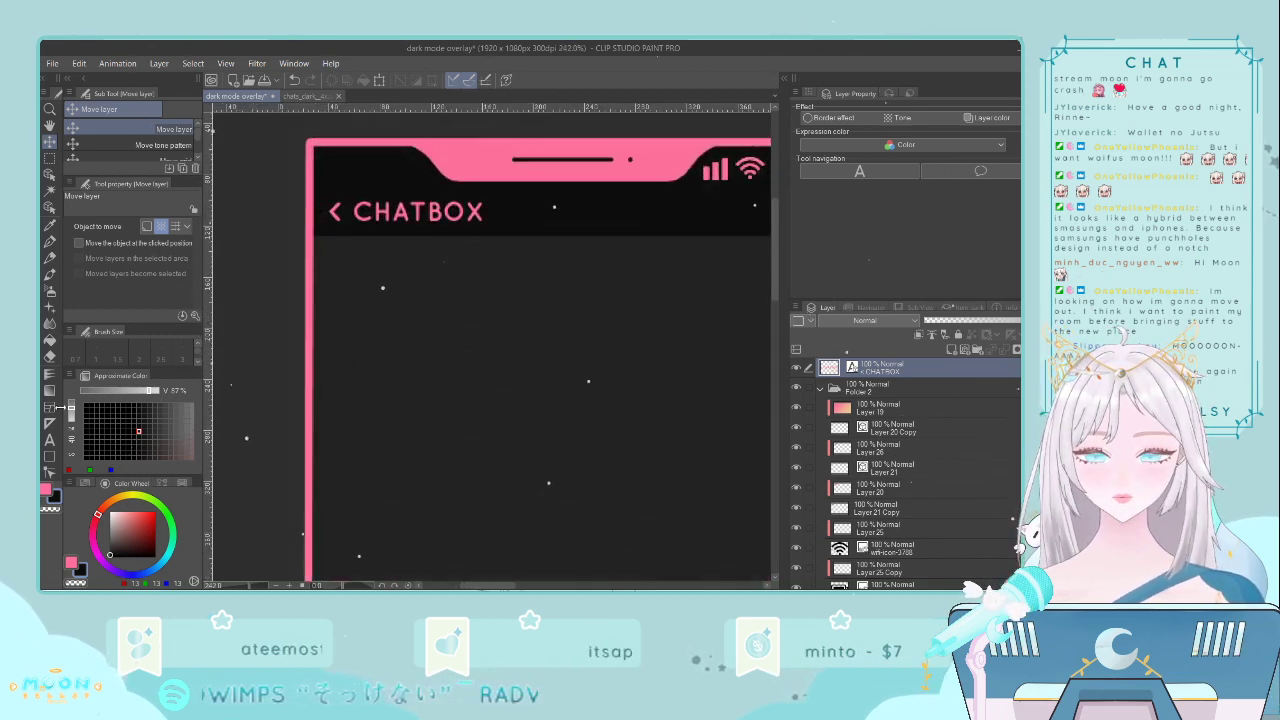
key("t")
left_click(409, 213)
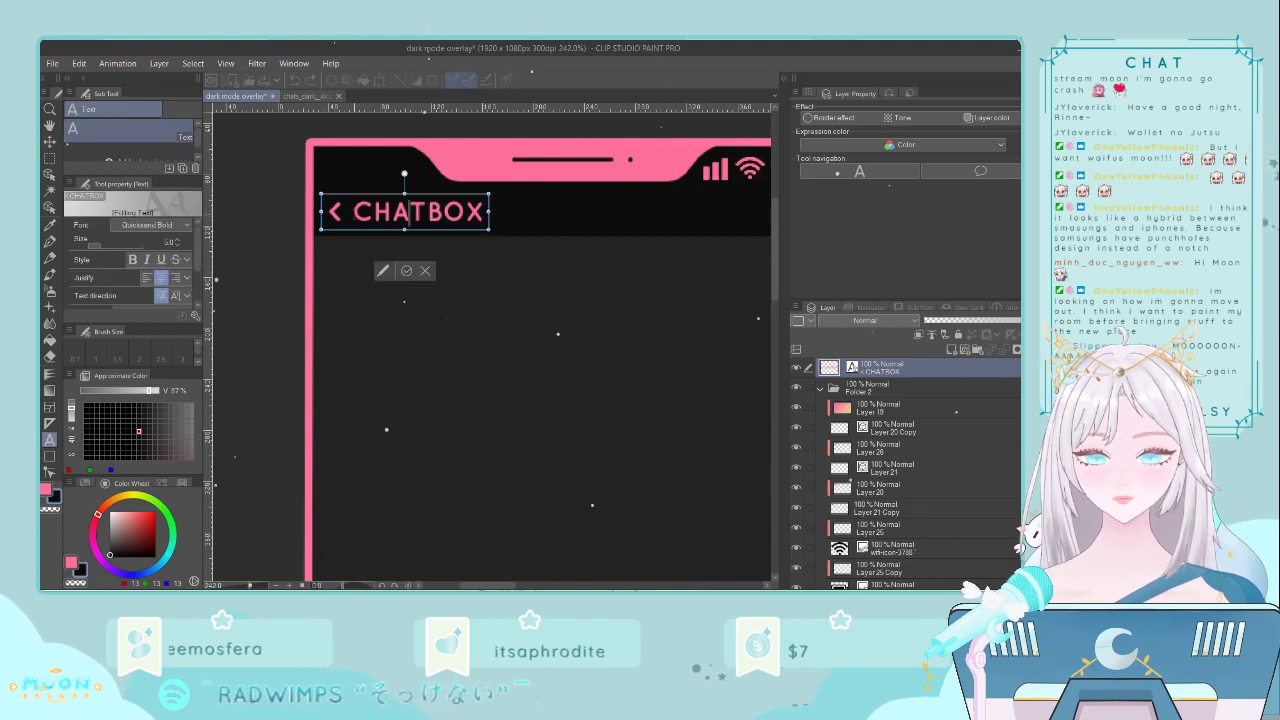
left_click_drag(351, 212, 492, 224)
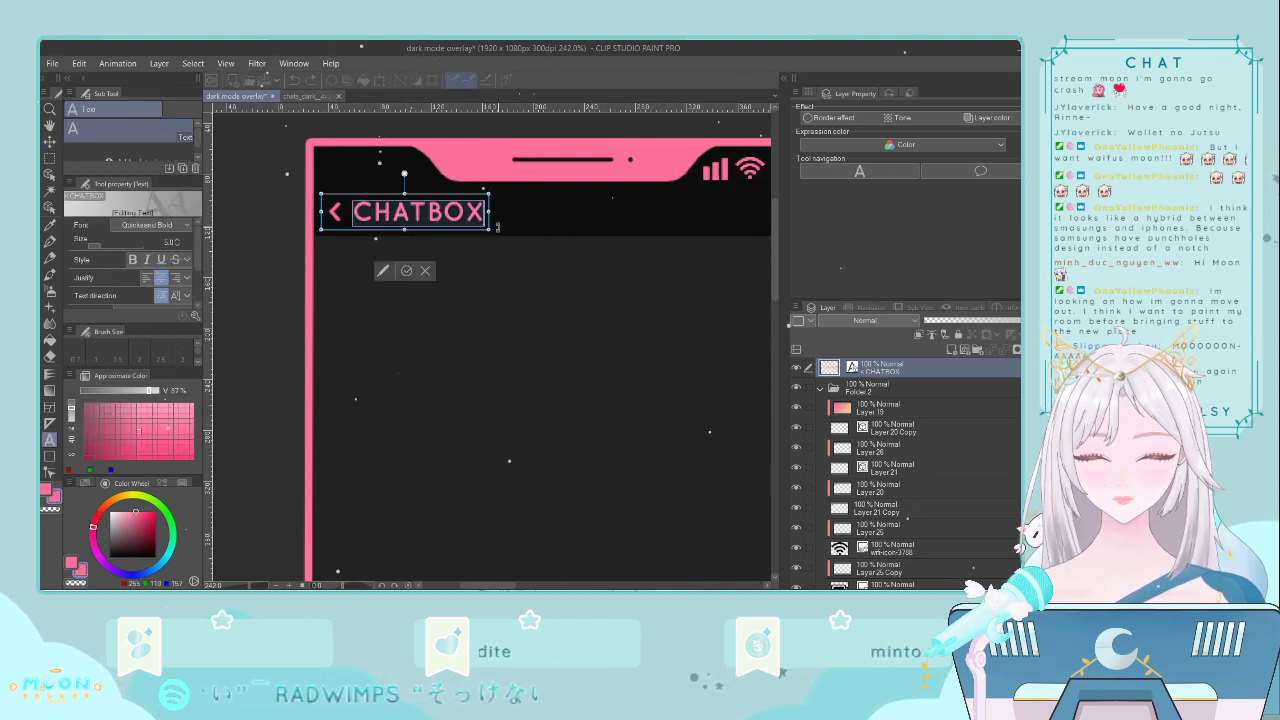
type("cha")
key("BackSpace")
key("BackSpace")
key("BackSpace")
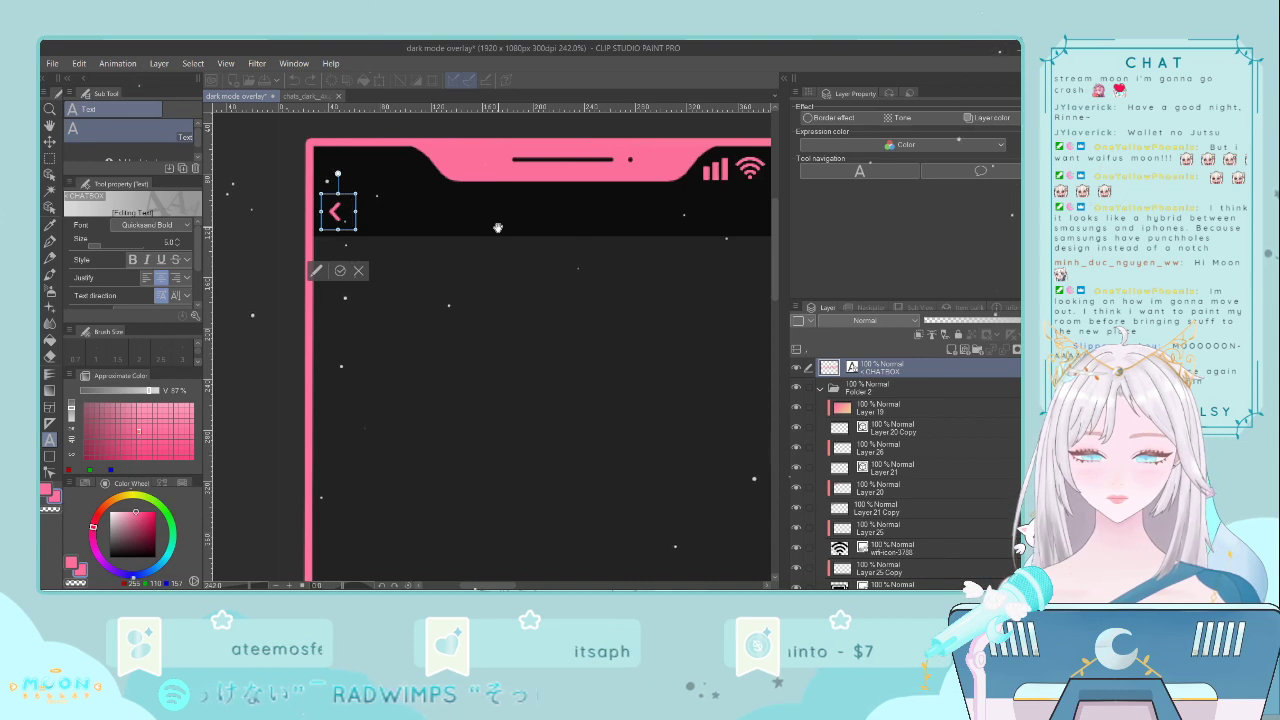
type("Chats")
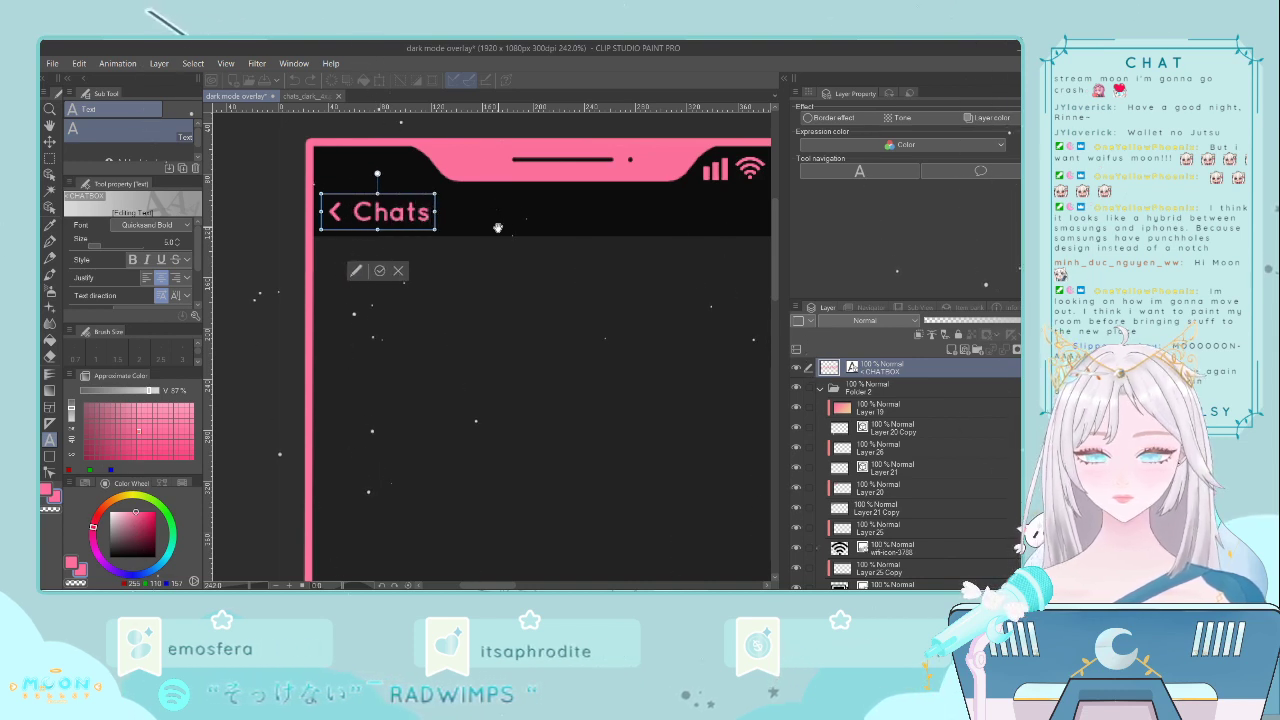
- Recolour the whole "< Chats" header text white and finish editing it
left_click_drag(128, 514, 110, 511)
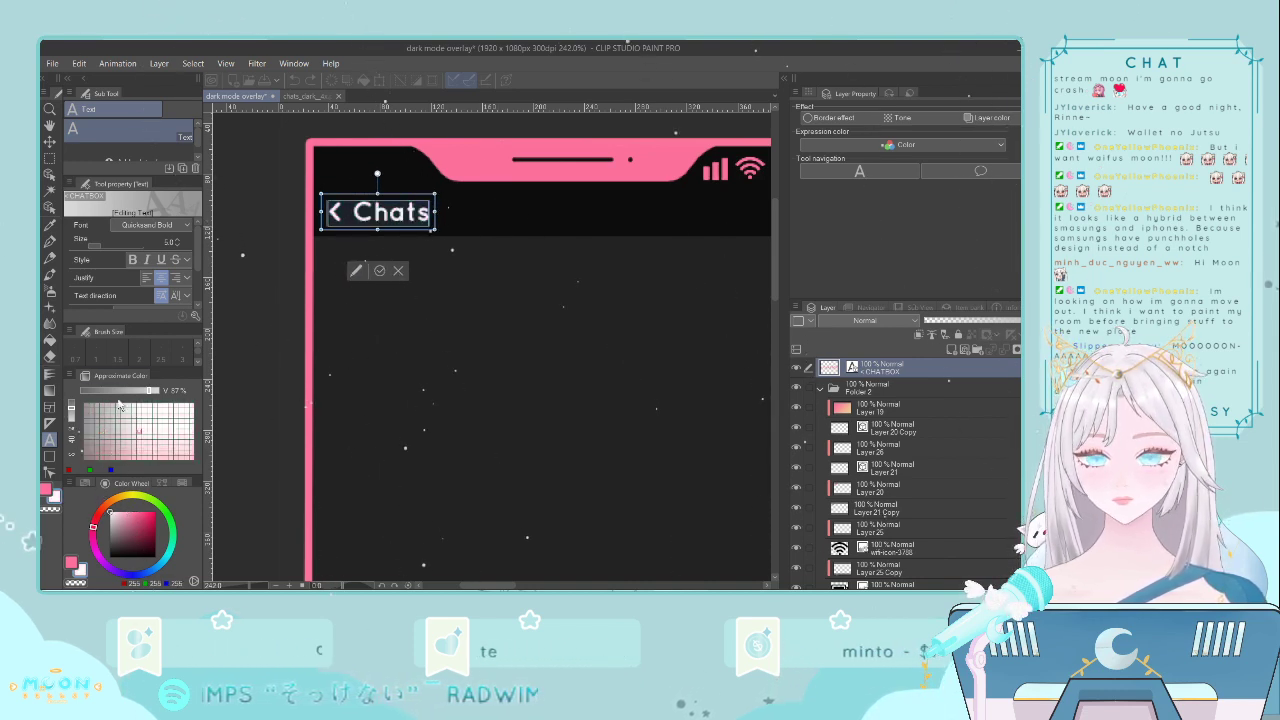
left_click(48, 158)
scroll(556, 259, "down", 2)
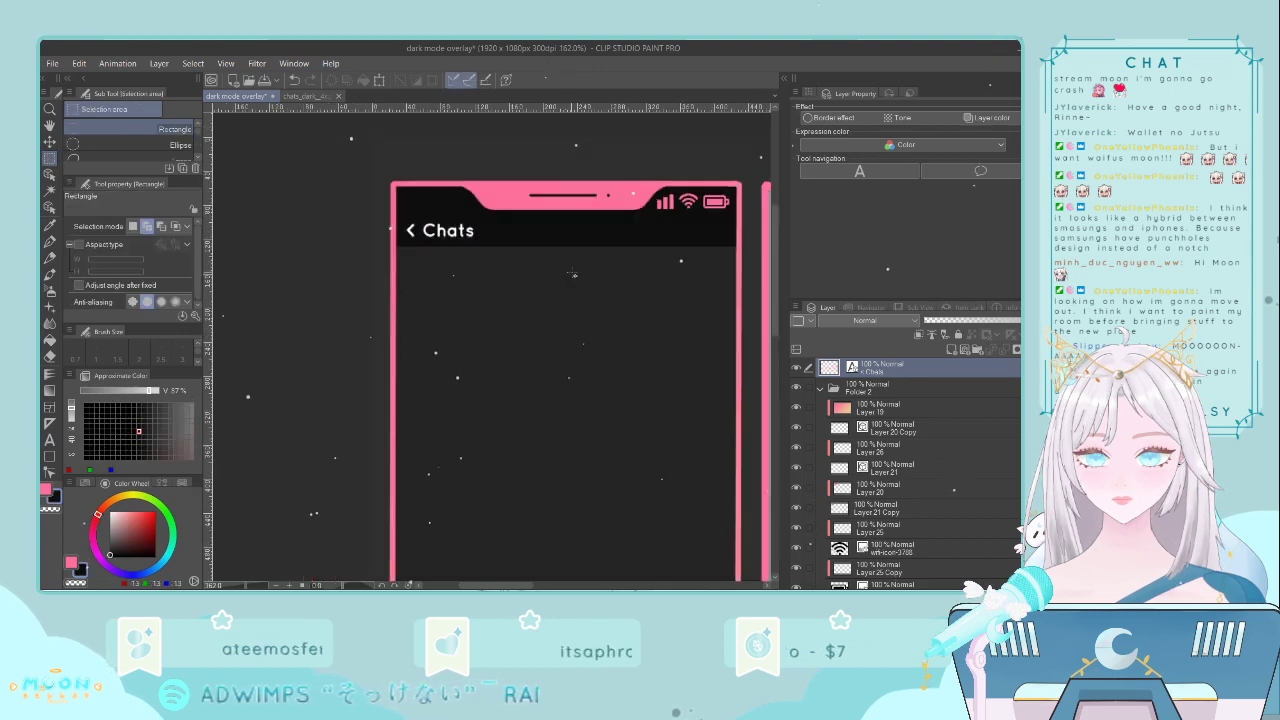
scroll(556, 259, "up", 1)
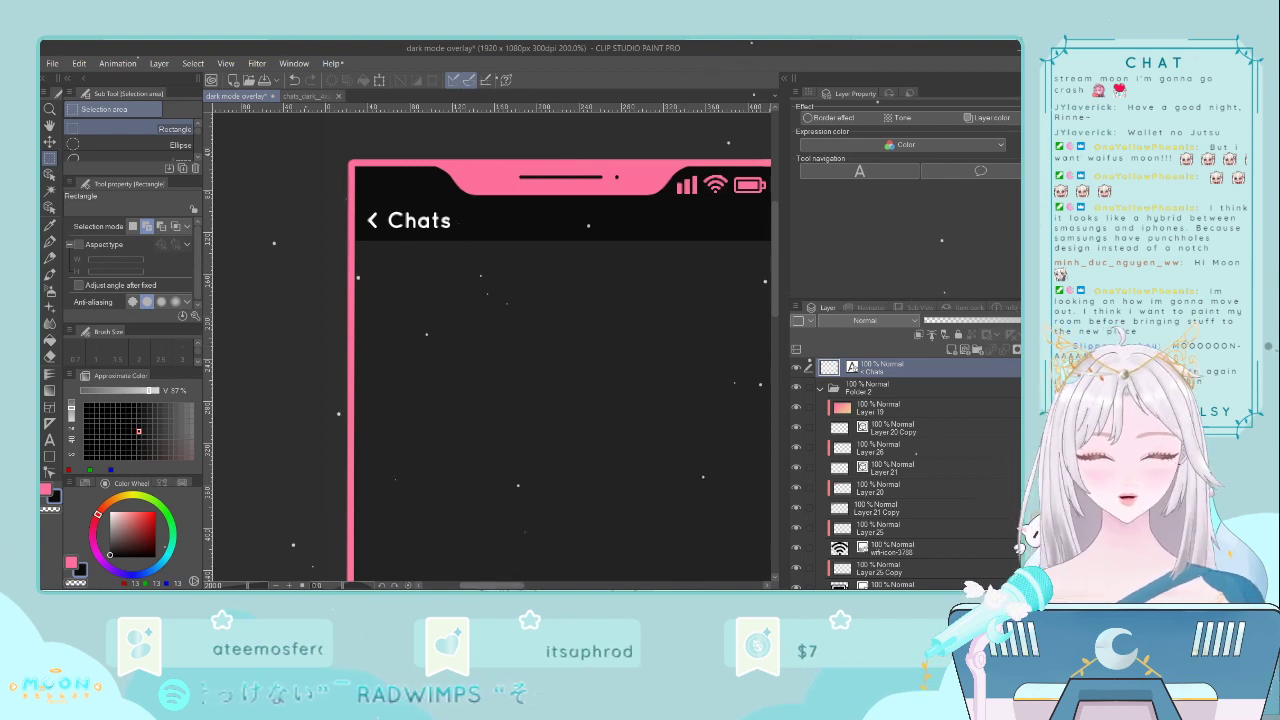
- Locate the dark header bar's layer, Layer 22, and add a new layer clipped to it
scroll(491, 346, "right", 2)
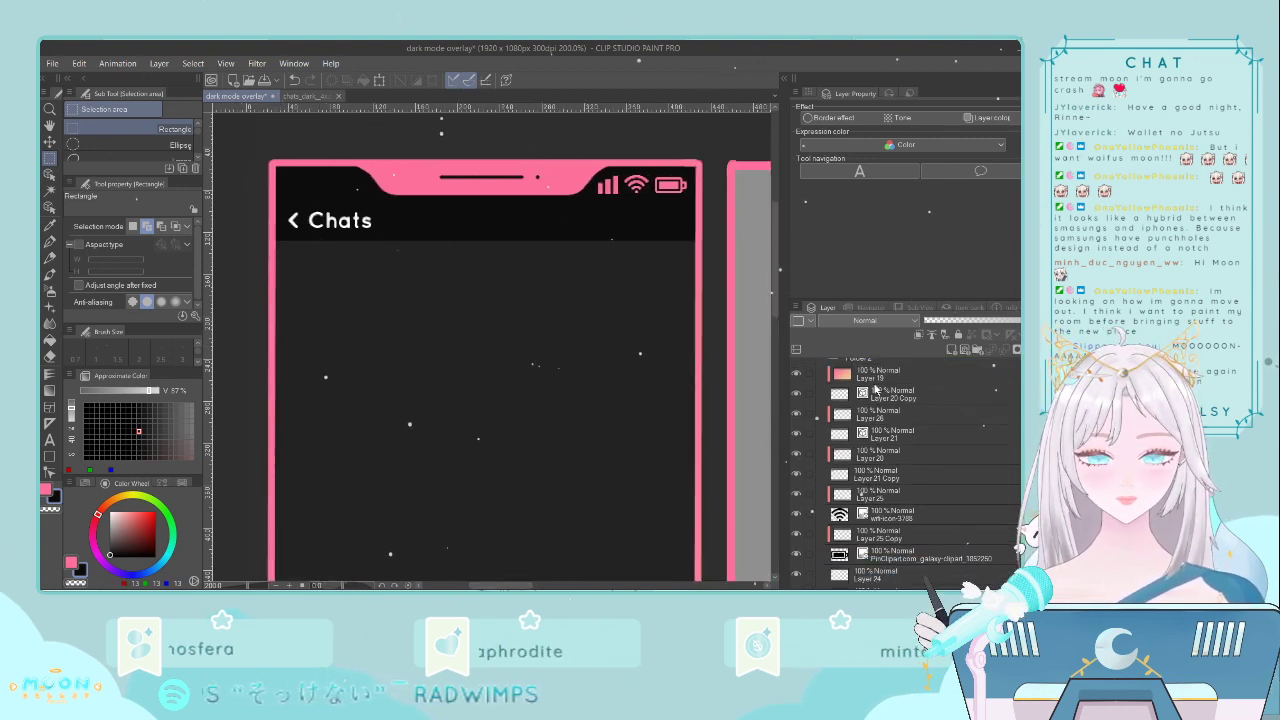
left_click(900, 406)
scroll(880, 430, "down", 2)
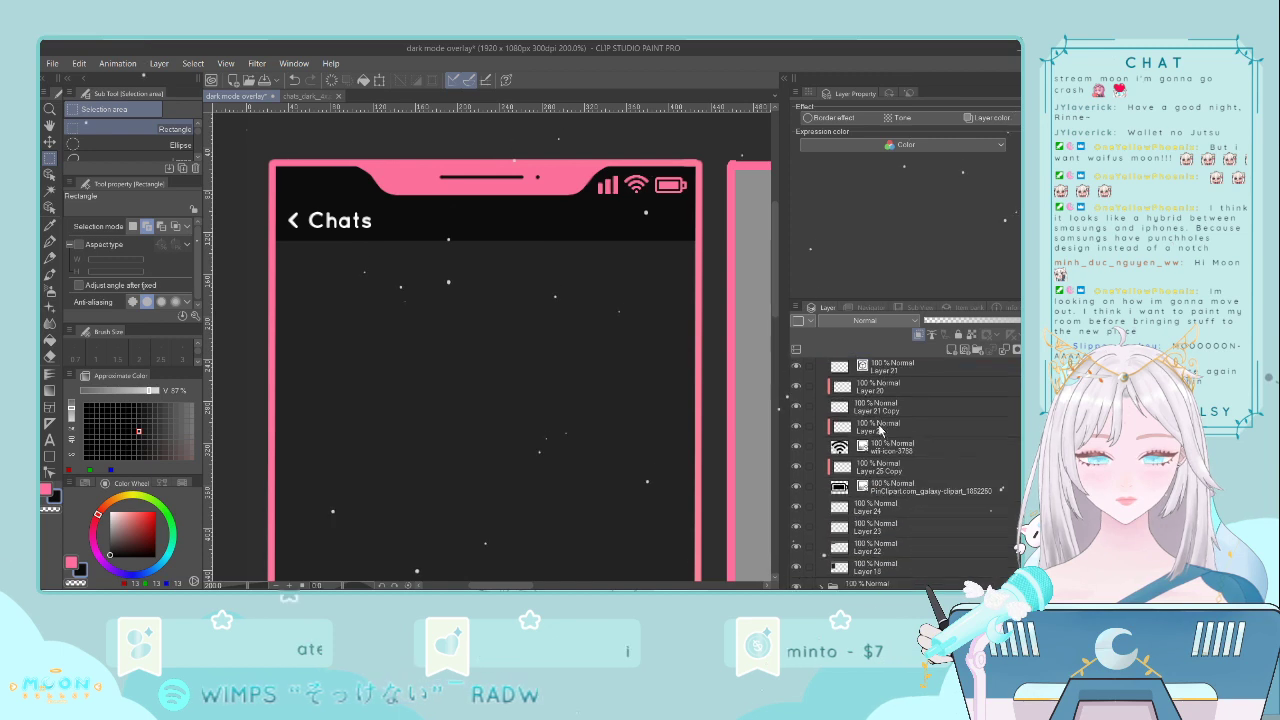
left_click(878, 447)
left_click(866, 482)
scroll(866, 482, "down", 1)
left_click(862, 500)
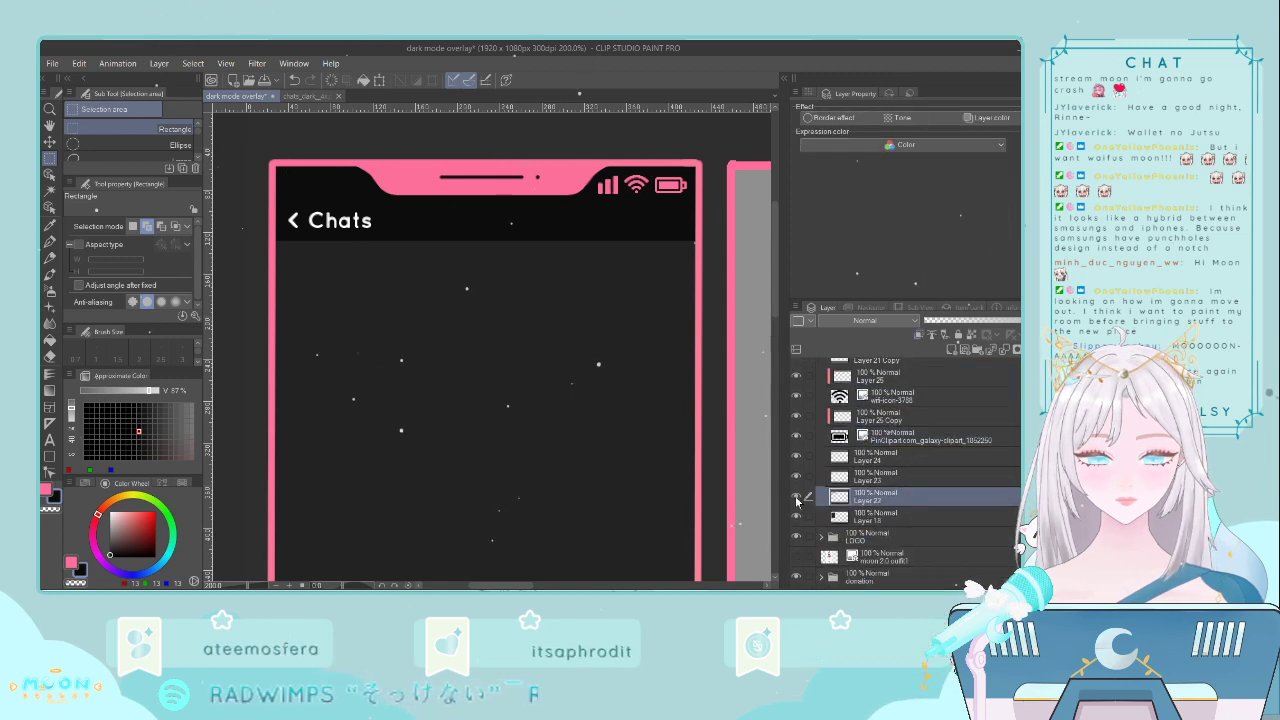
left_click(953, 349)
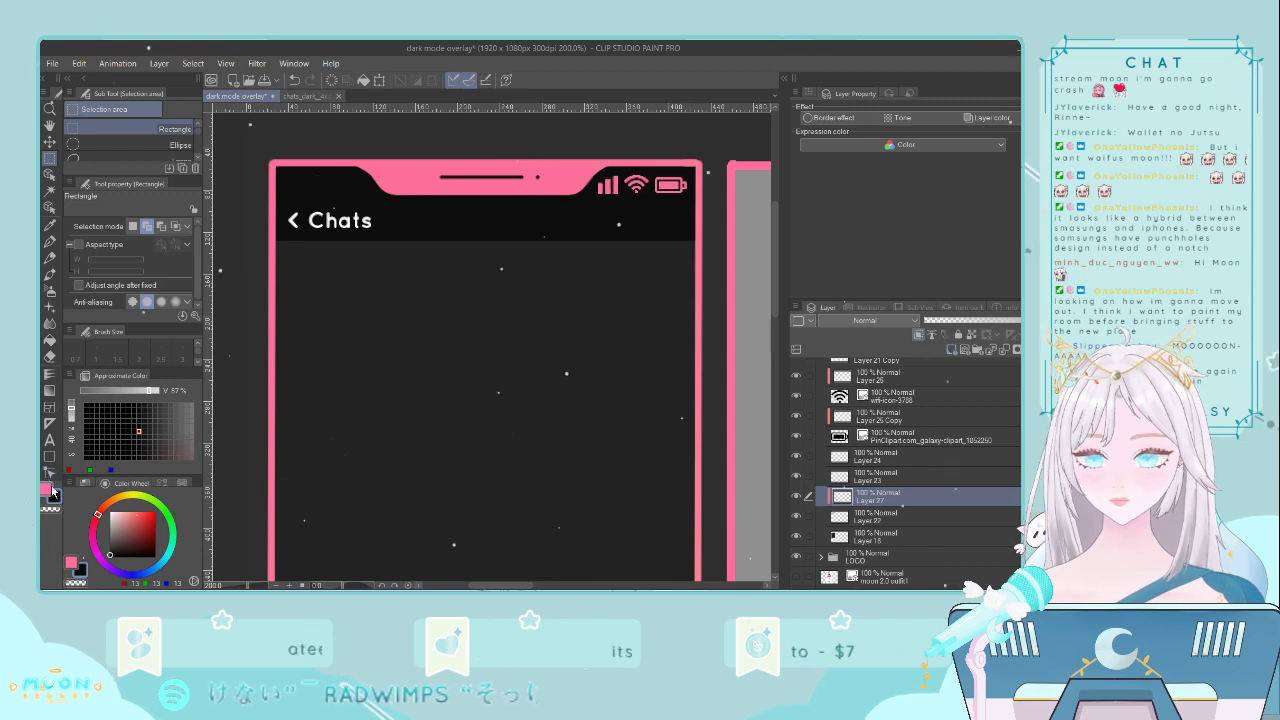
- Sample the peach-yellow of the heart icon on the upper pink bar beside the MOON logo as the second colour
scroll(350, 450, "down", 4)
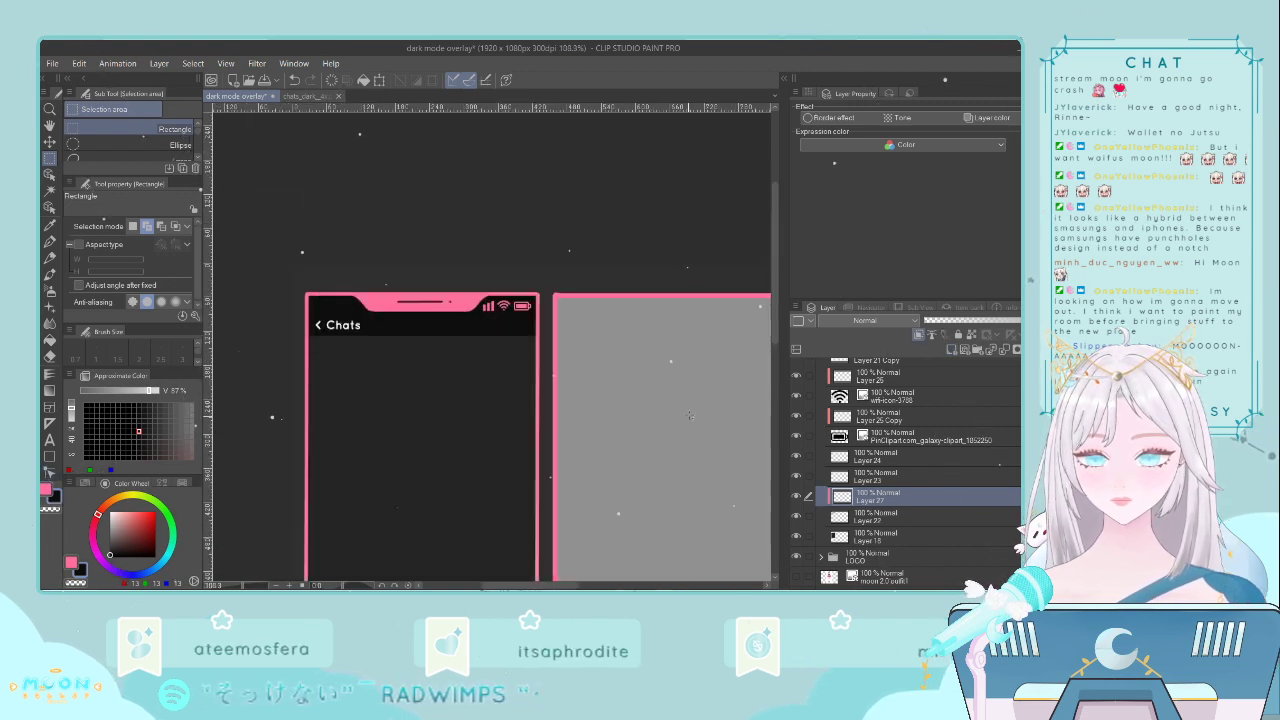
scroll(739, 341, "down", 5)
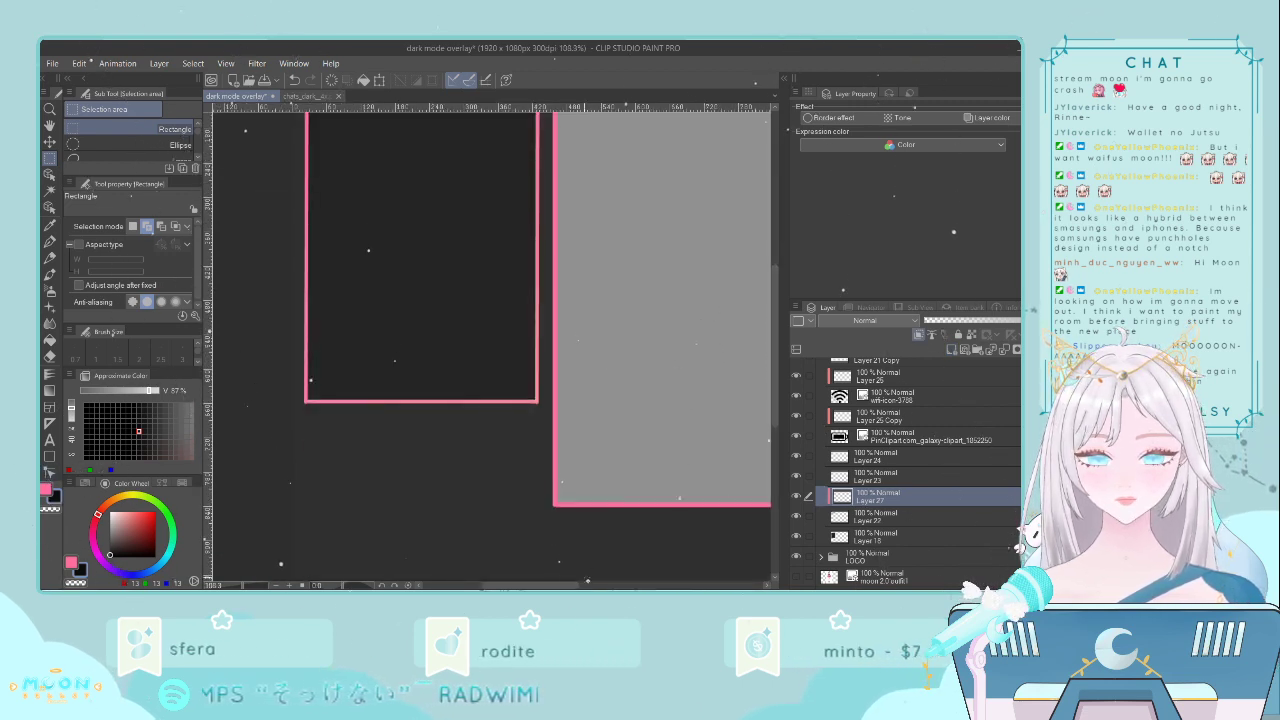
scroll(739, 341, "right", 3)
scroll(490, 345, "right", 5)
left_click(49, 226)
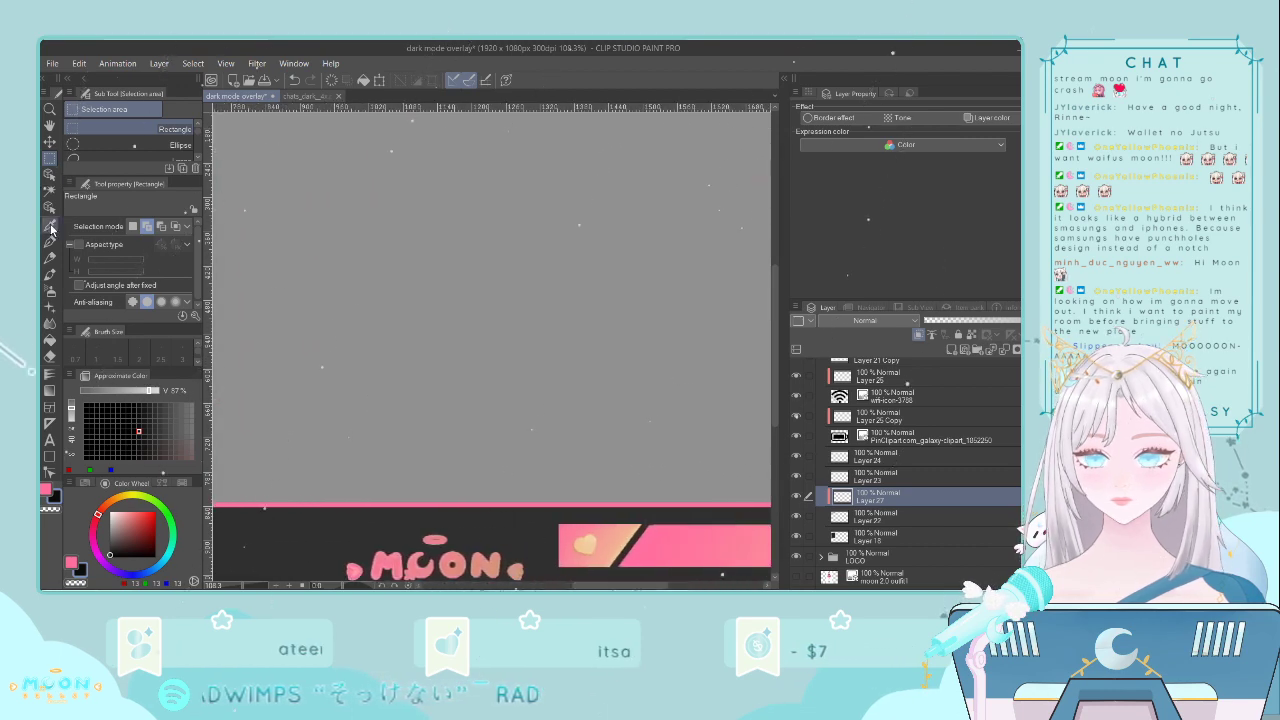
left_click(585, 545)
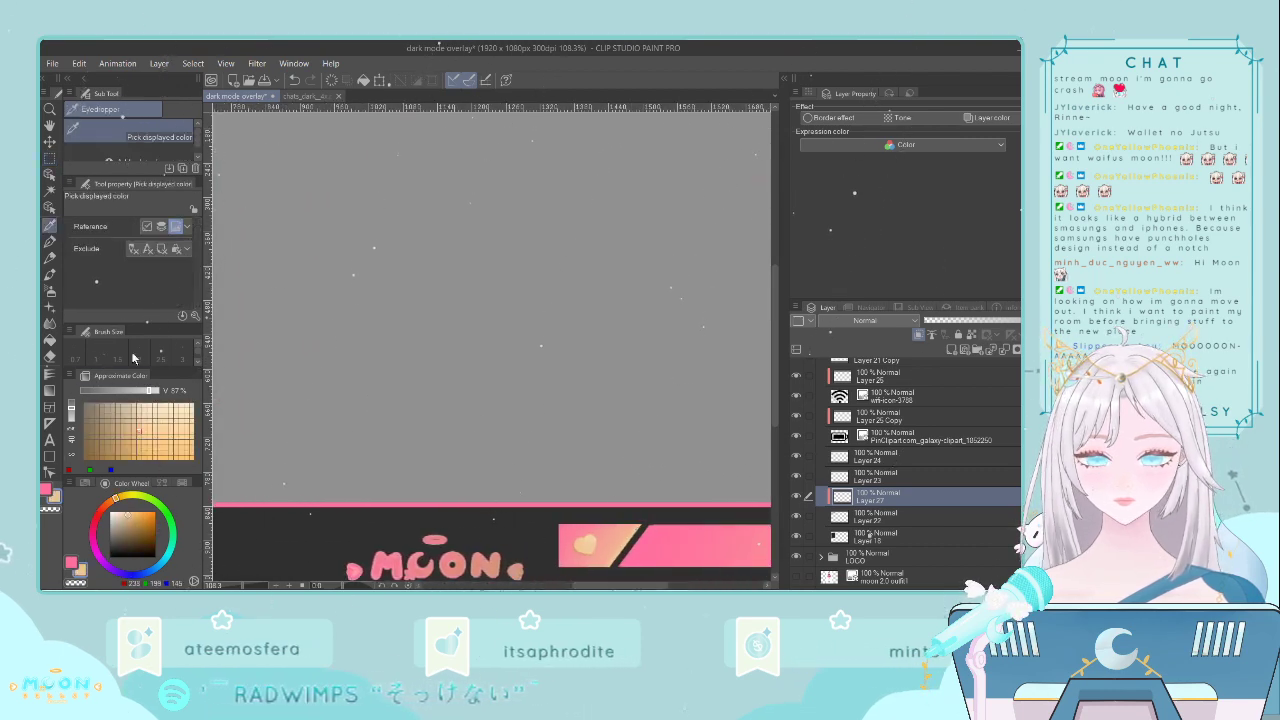
- Apply a horizontal foreground-to-background gradient from pink to peach-yellow across the phone's header bar
scroll(606, 391, "down", 3)
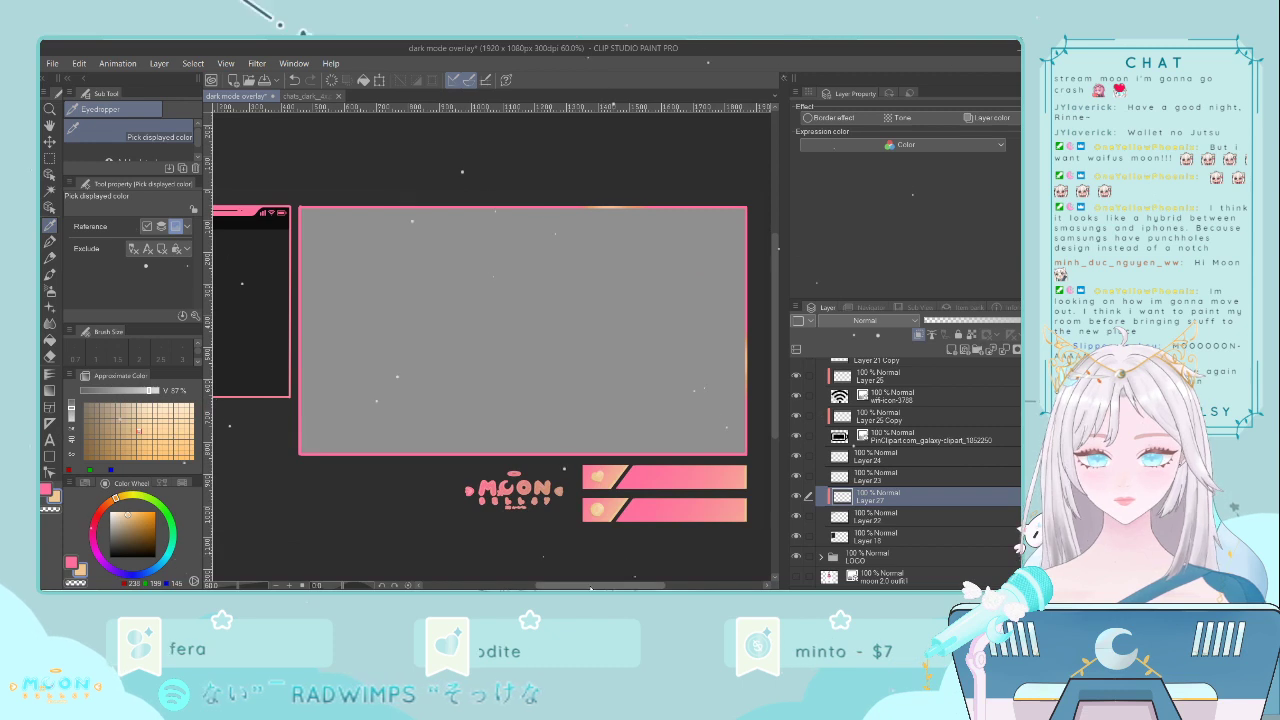
left_click_drag(590, 585, 538, 585)
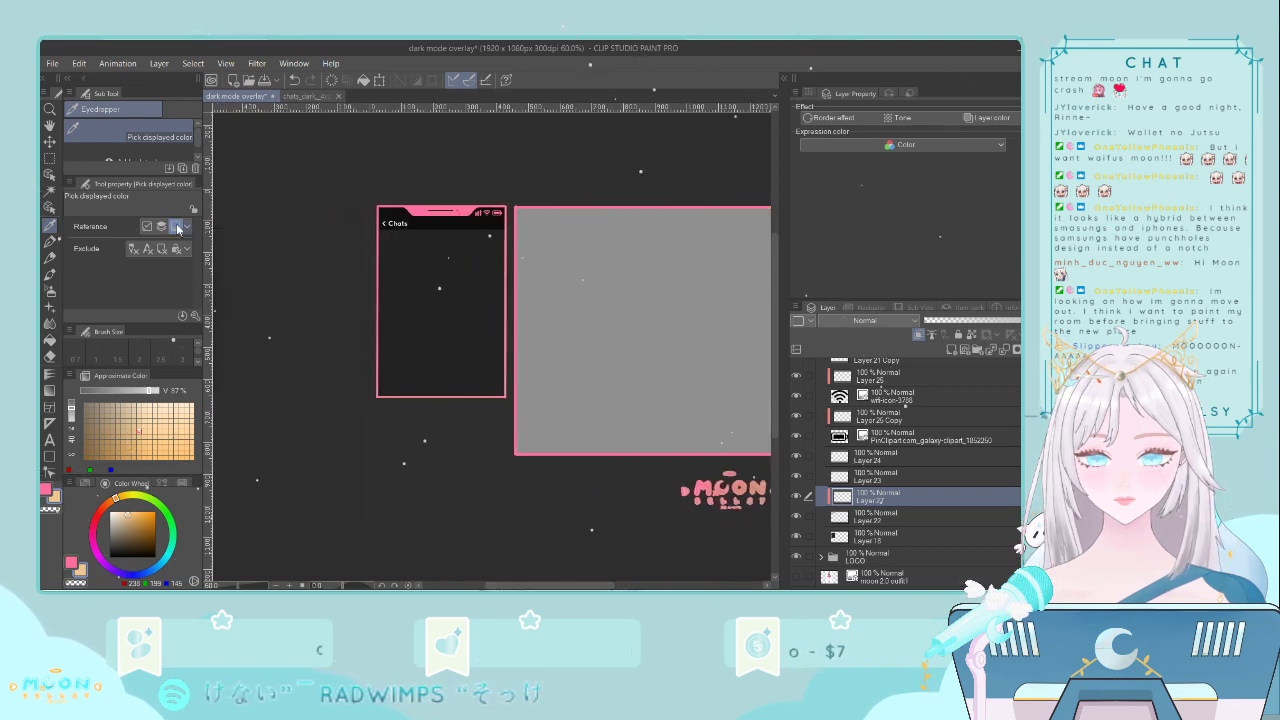
left_click(49, 241)
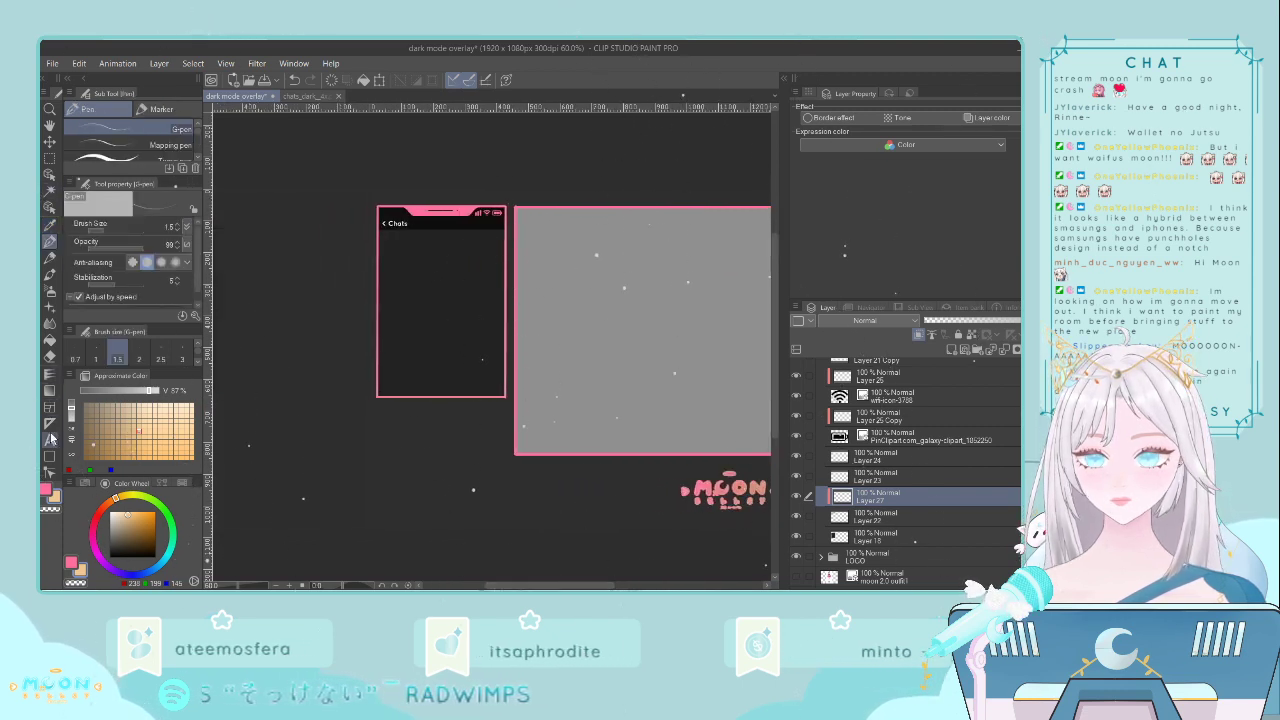
left_click(49, 390)
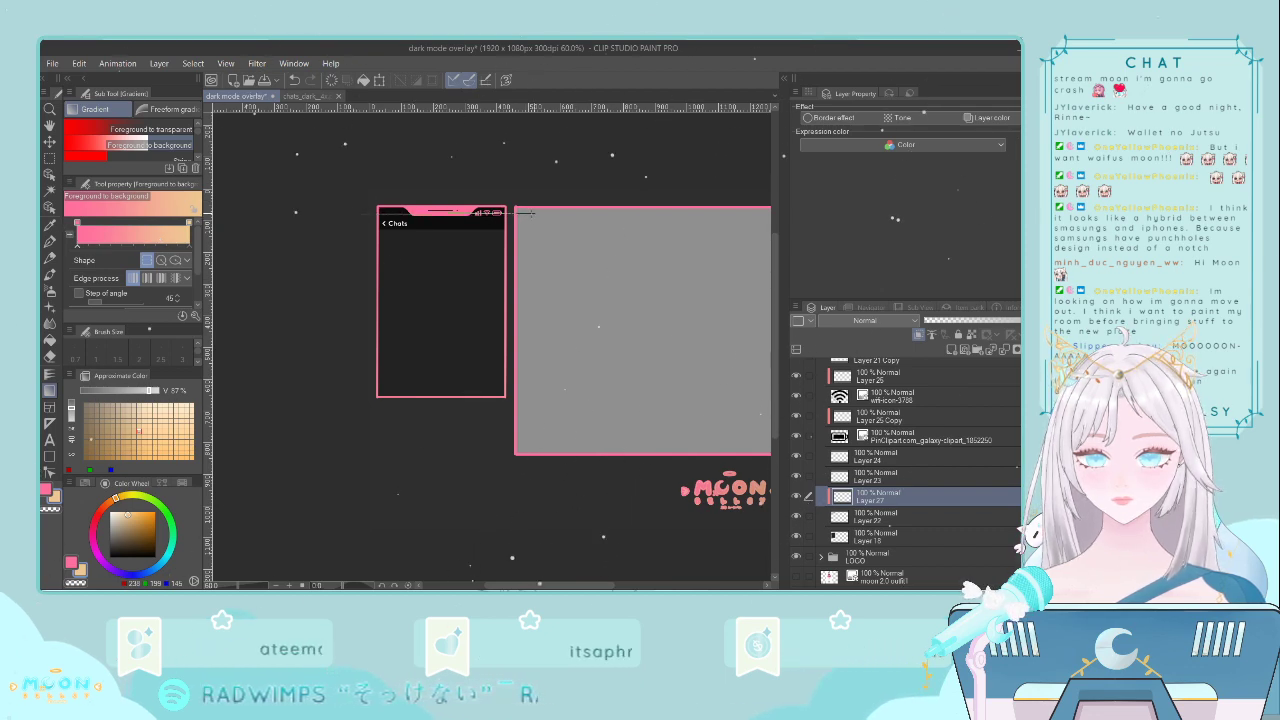
left_click_drag(532, 212, 530, 213)
scroll(440, 215, "up", 5)
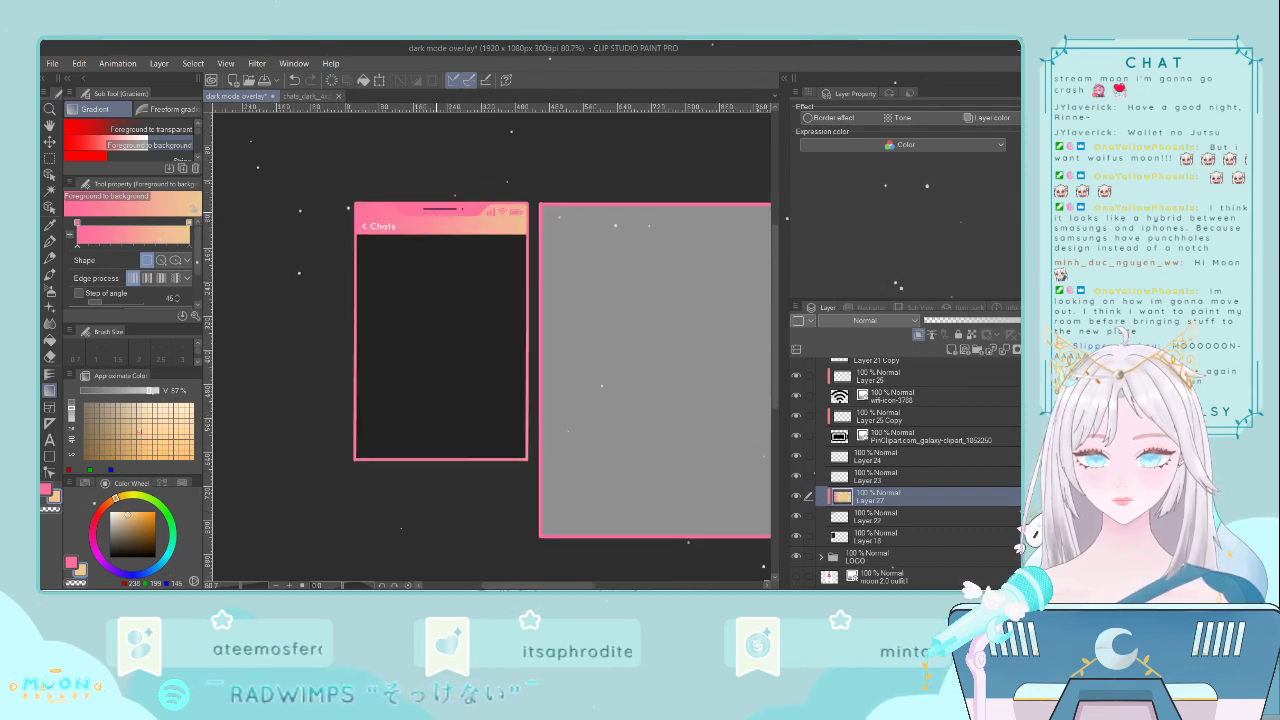
- Examine which layer holds the phone's notch shape by toggling the visibility of Layer 21 Copy
left_click(870, 476)
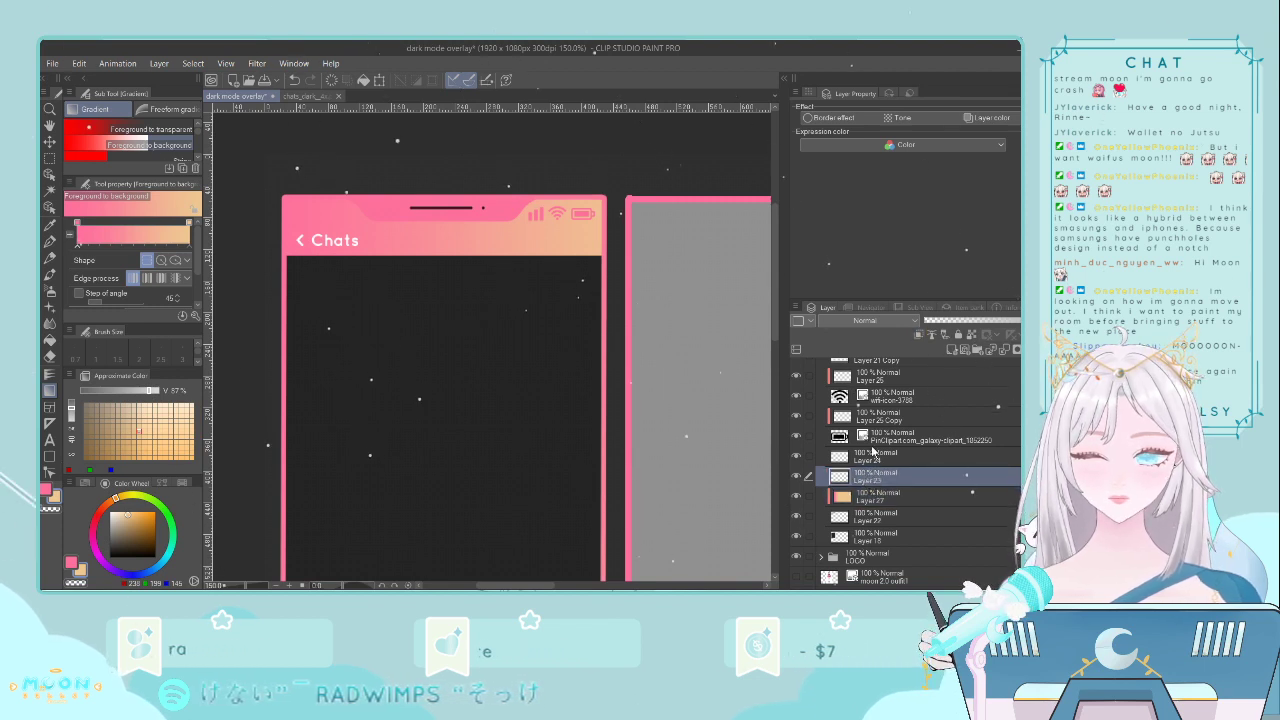
scroll(872, 450, "up", 2)
left_click(870, 446)
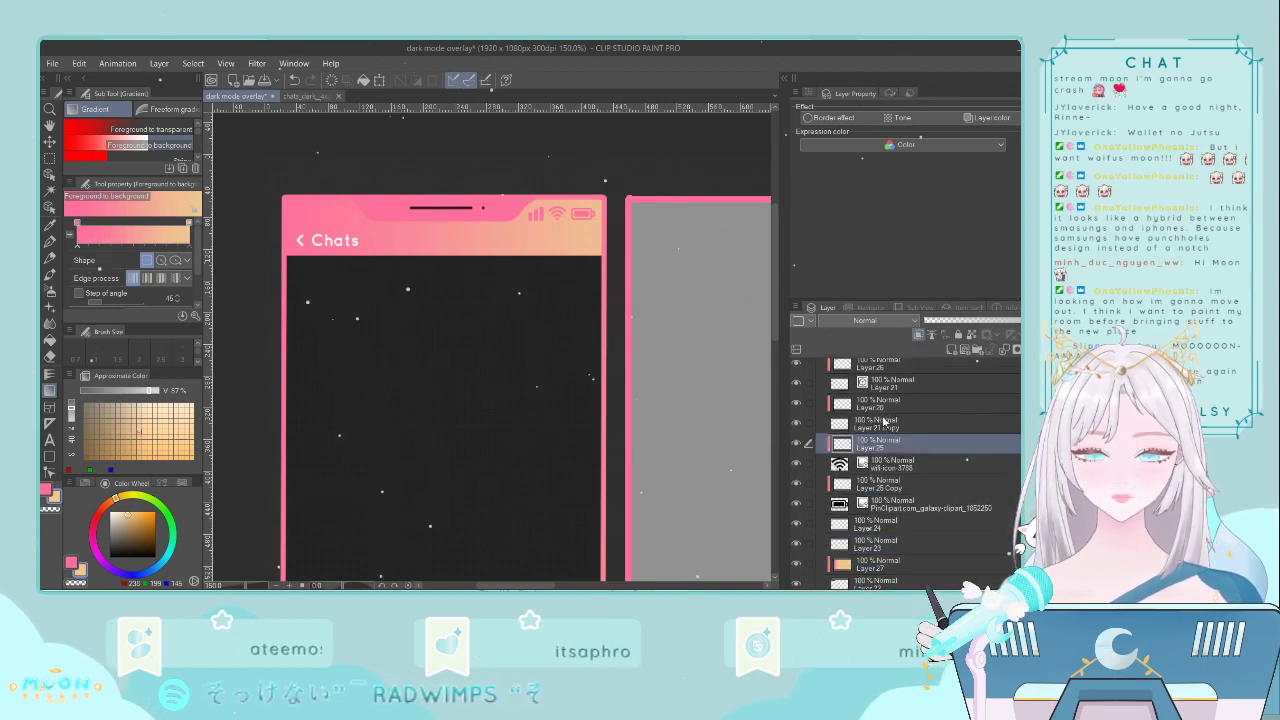
left_click(885, 423)
left_click(799, 423)
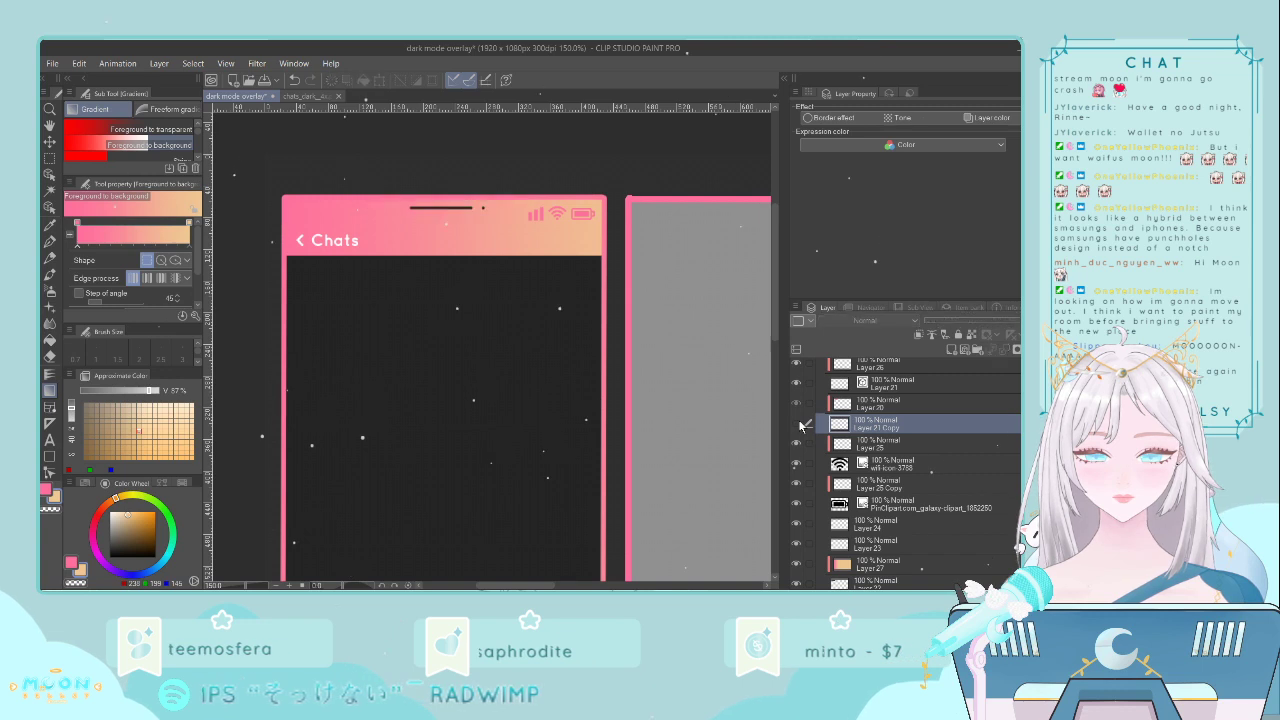
left_click(799, 423)
left_click(799, 423)
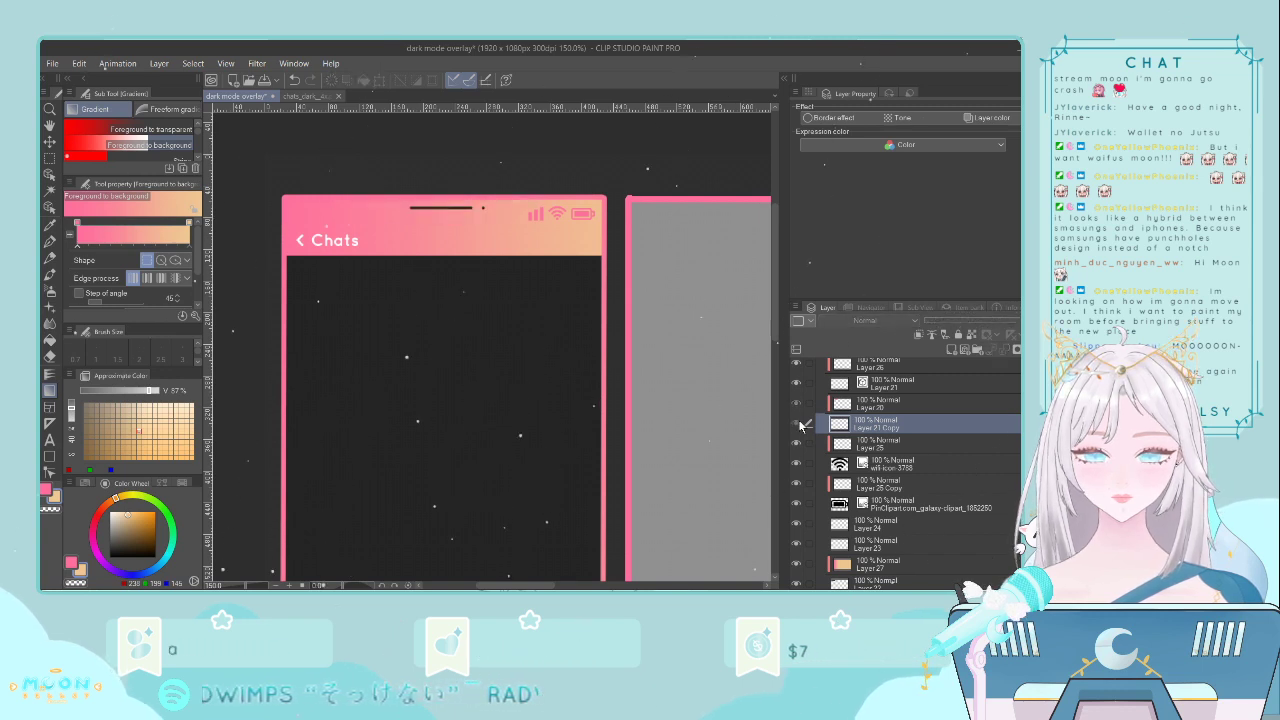
left_click(799, 423)
- Fill the notch area on Layer 20 with dark grey sampled from the artwork, using a rectangular selection around the notch, and deselect
left_click(850, 403)
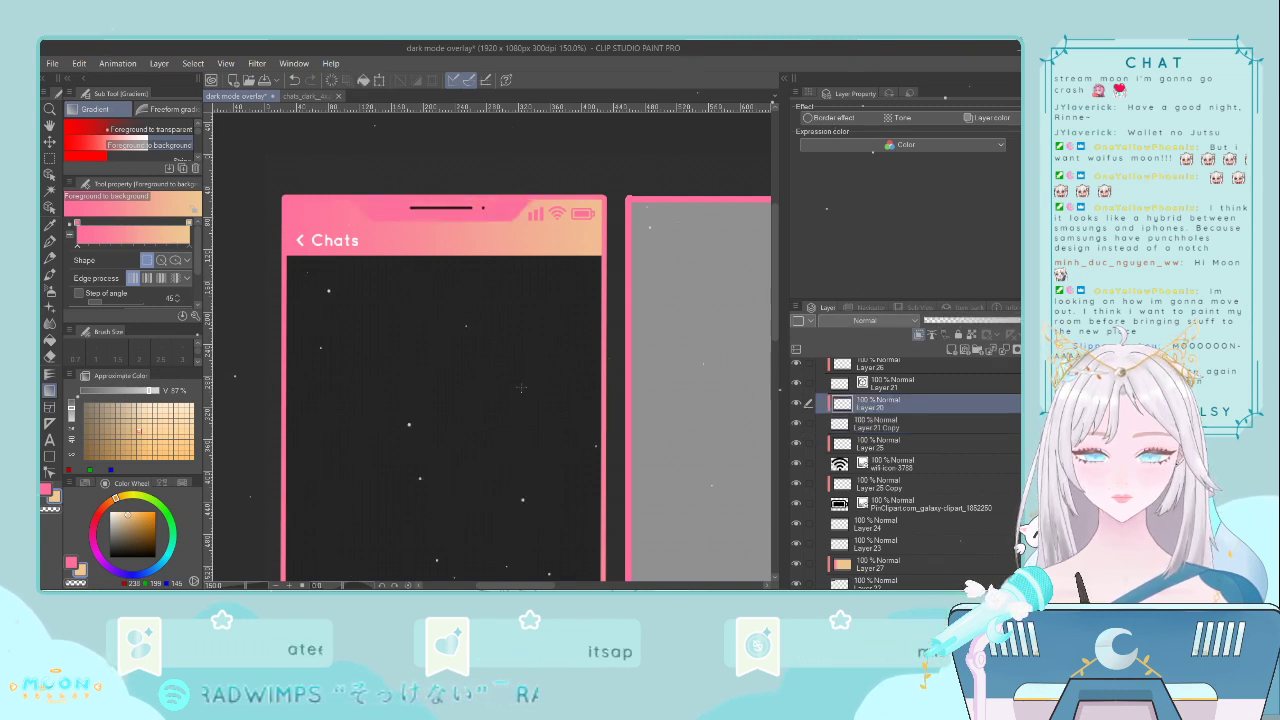
left_click(50, 226)
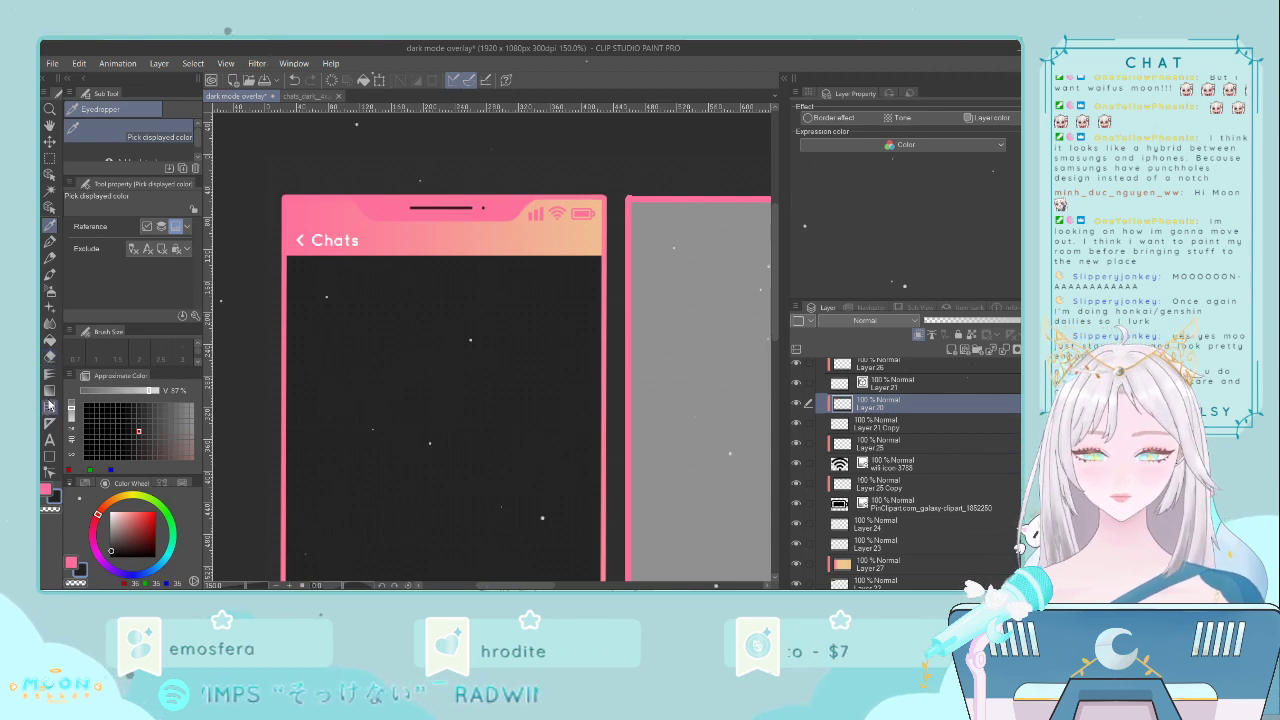
left_click(49, 158)
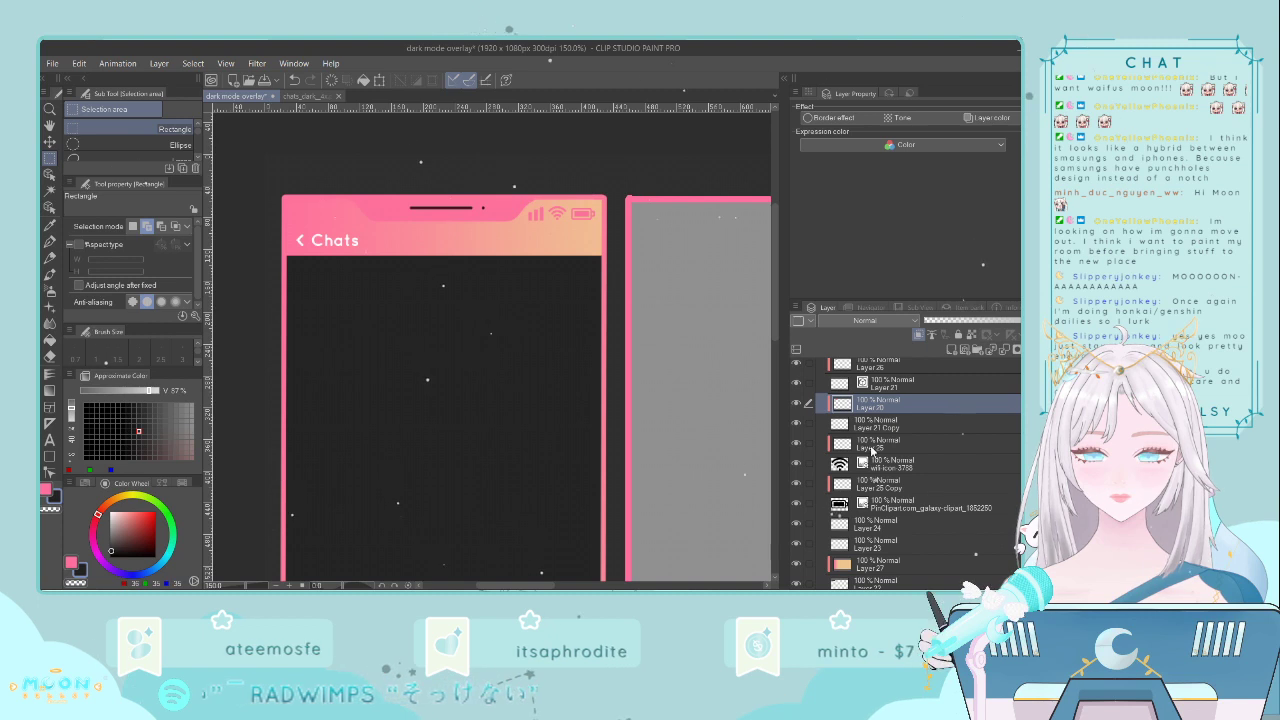
left_click(799, 404)
left_click(797, 404)
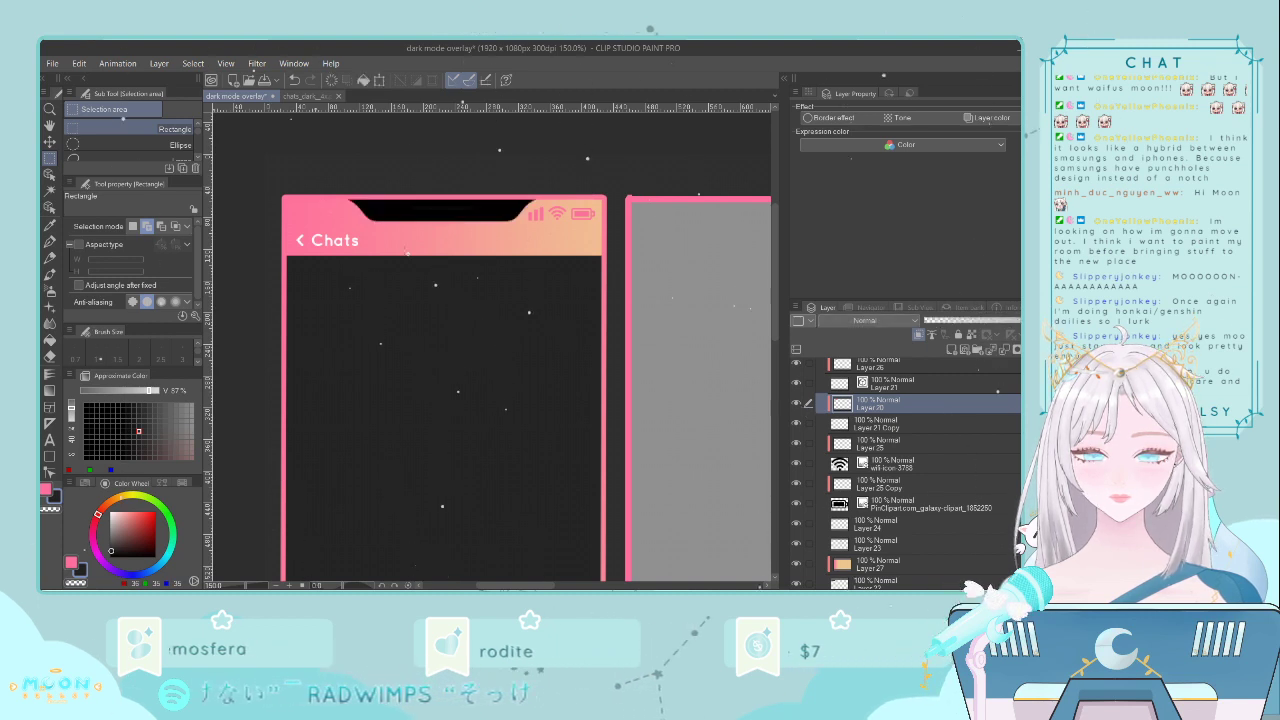
left_click_drag(328, 180, 565, 266)
left_click(518, 288)
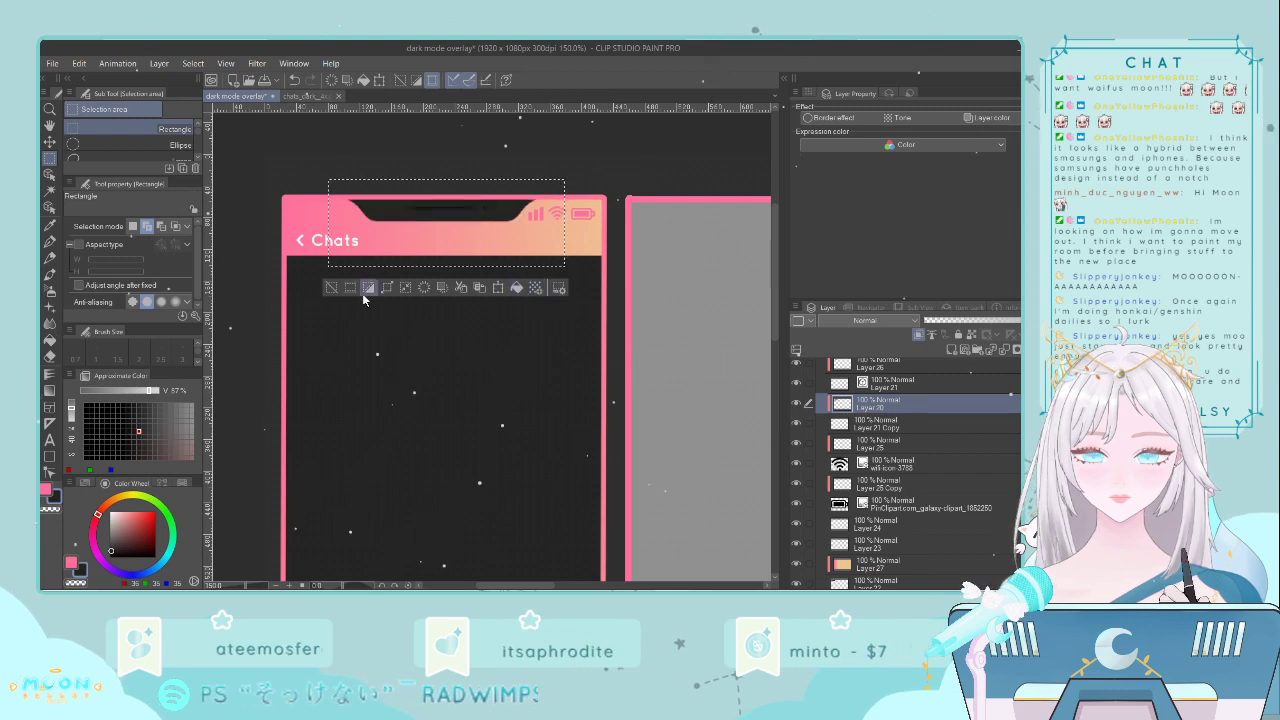
left_click(331, 288)
scroll(590, 380, "down", 3)
scroll(930, 460, "up", 2)
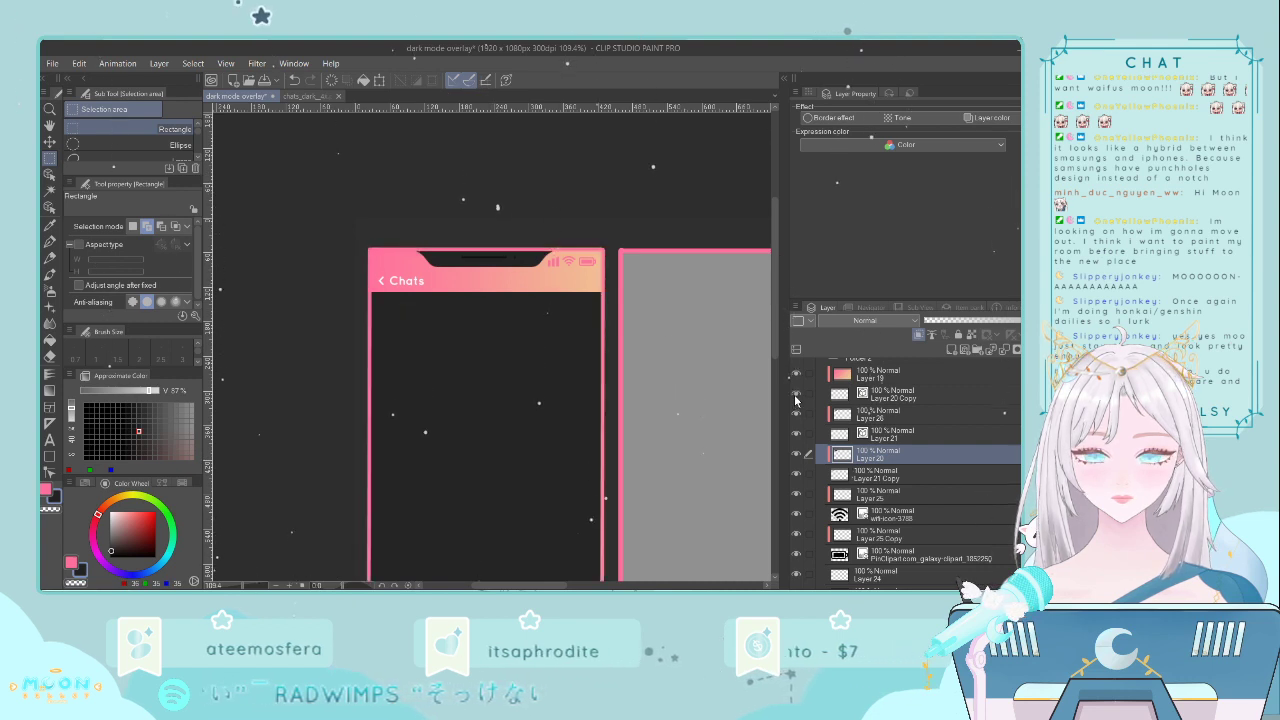
- Fill the phone's pink frame on Layer 19 with dark grey using a rectangular selection around the whole phone, and deselect
left_click(845, 374)
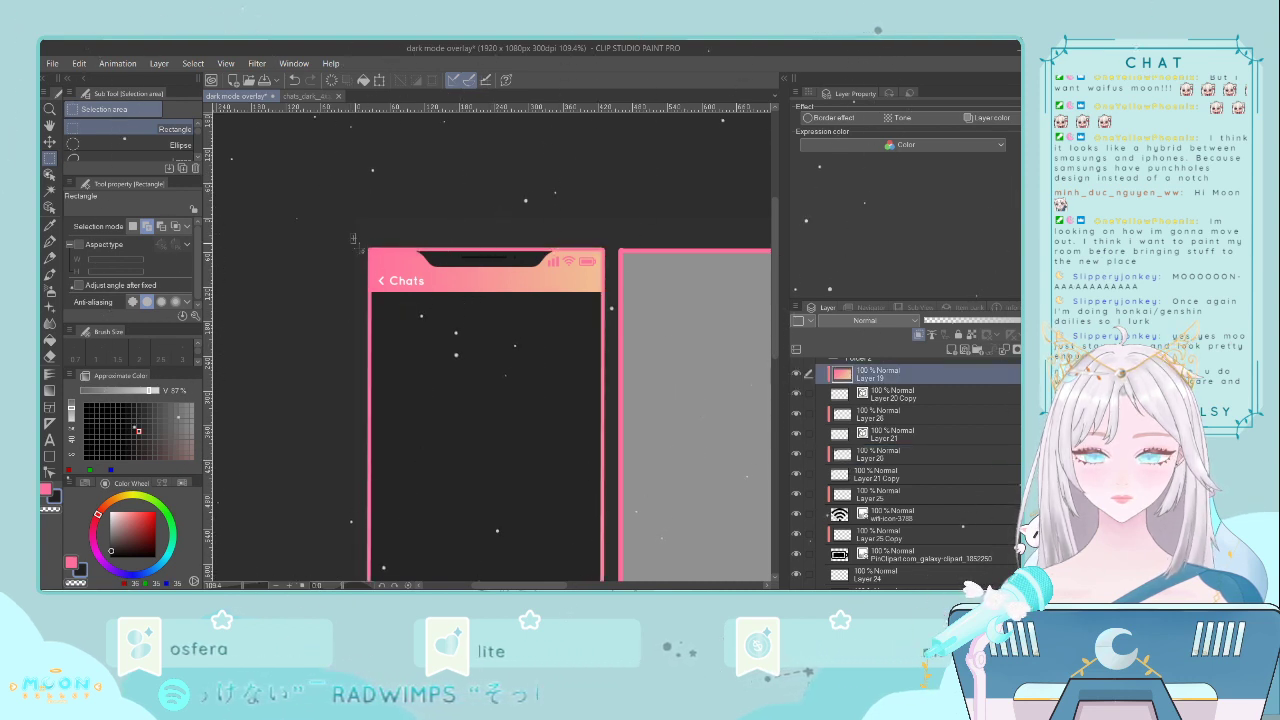
left_click_drag(353, 240, 606, 498)
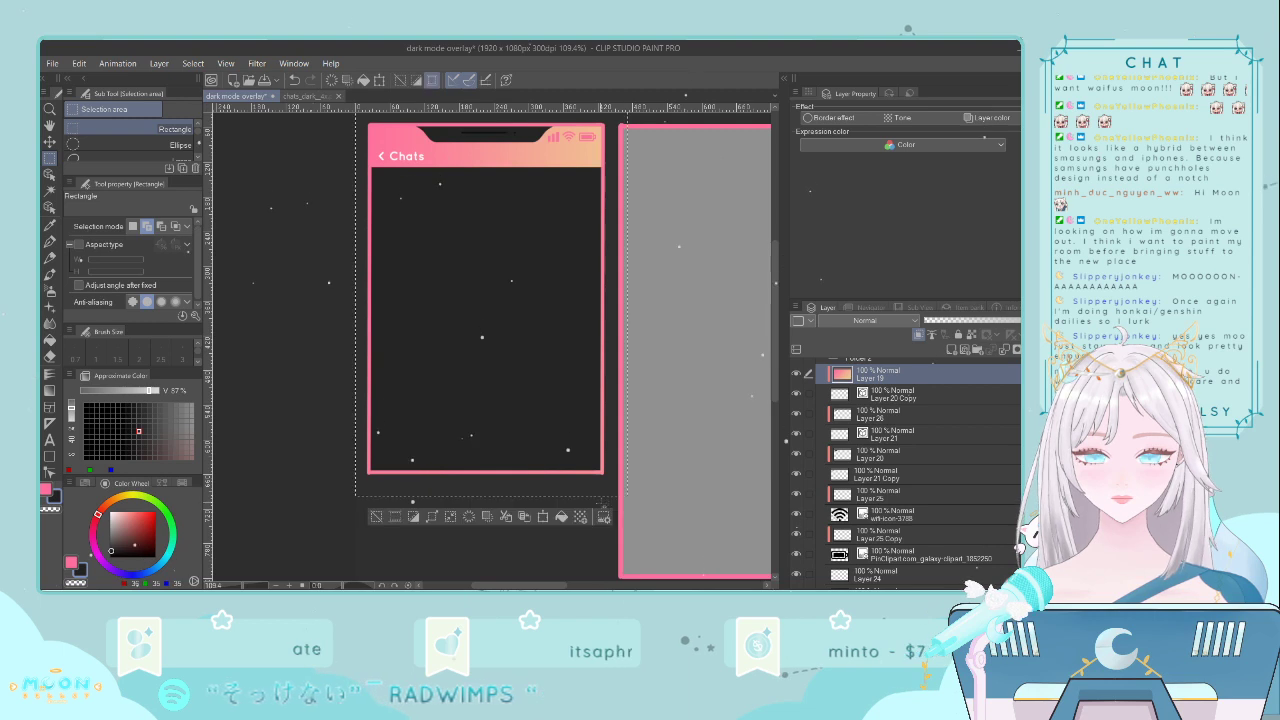
left_click(561, 518)
left_click(376, 516)
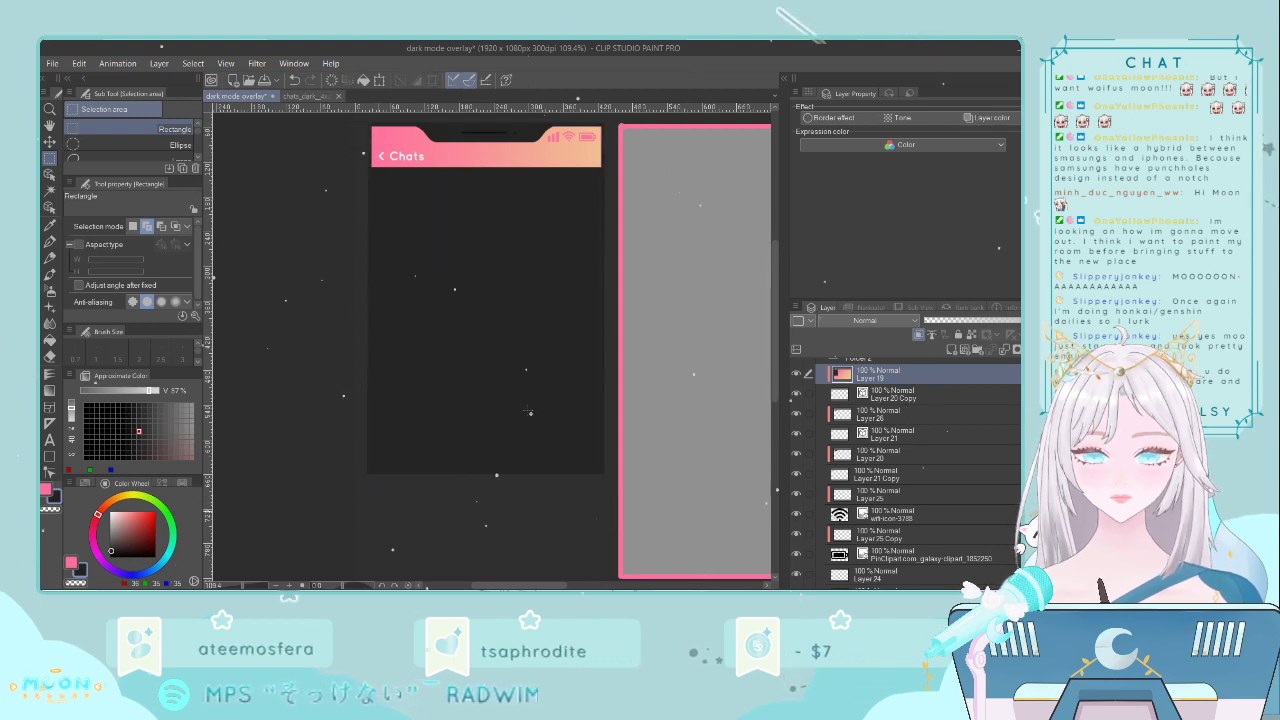
- Fill the Wi-Fi and battery icons dark grey on Layer 25 and Layer 25 Copy, using a rectangular selection around the status icons
scroll(544, 392, "down", 1)
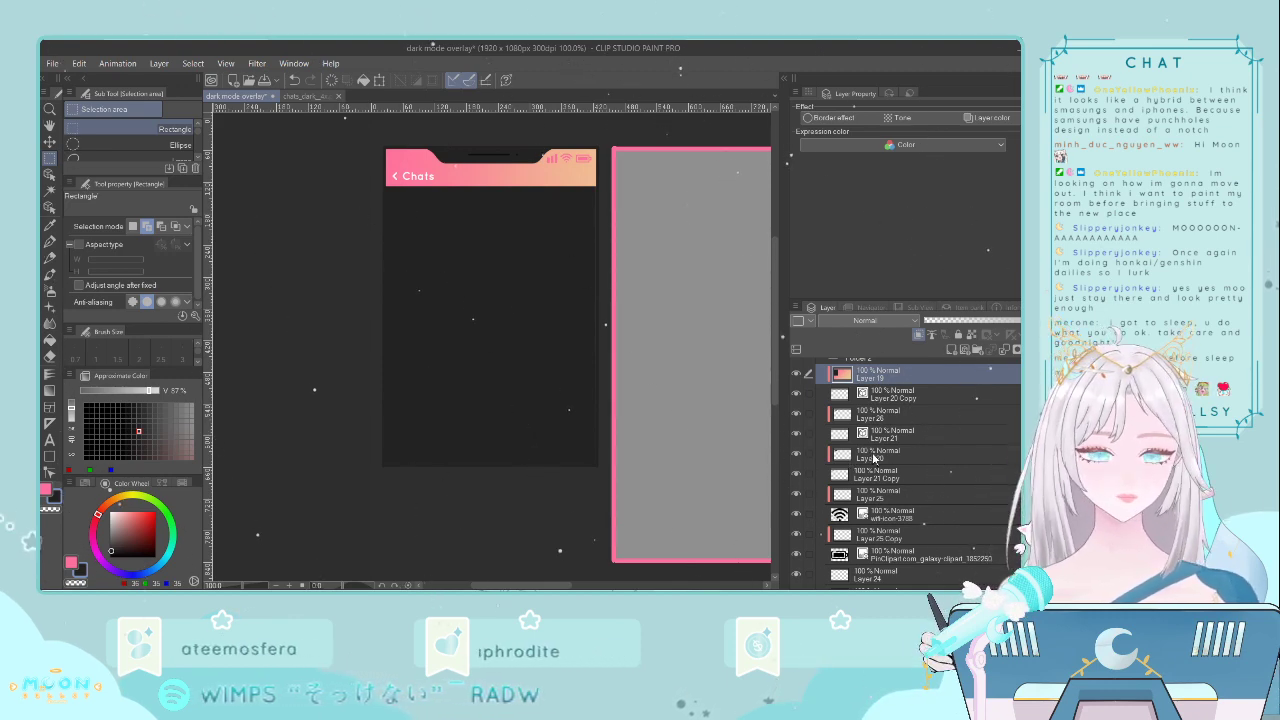
scroll(900, 462, "up", 1)
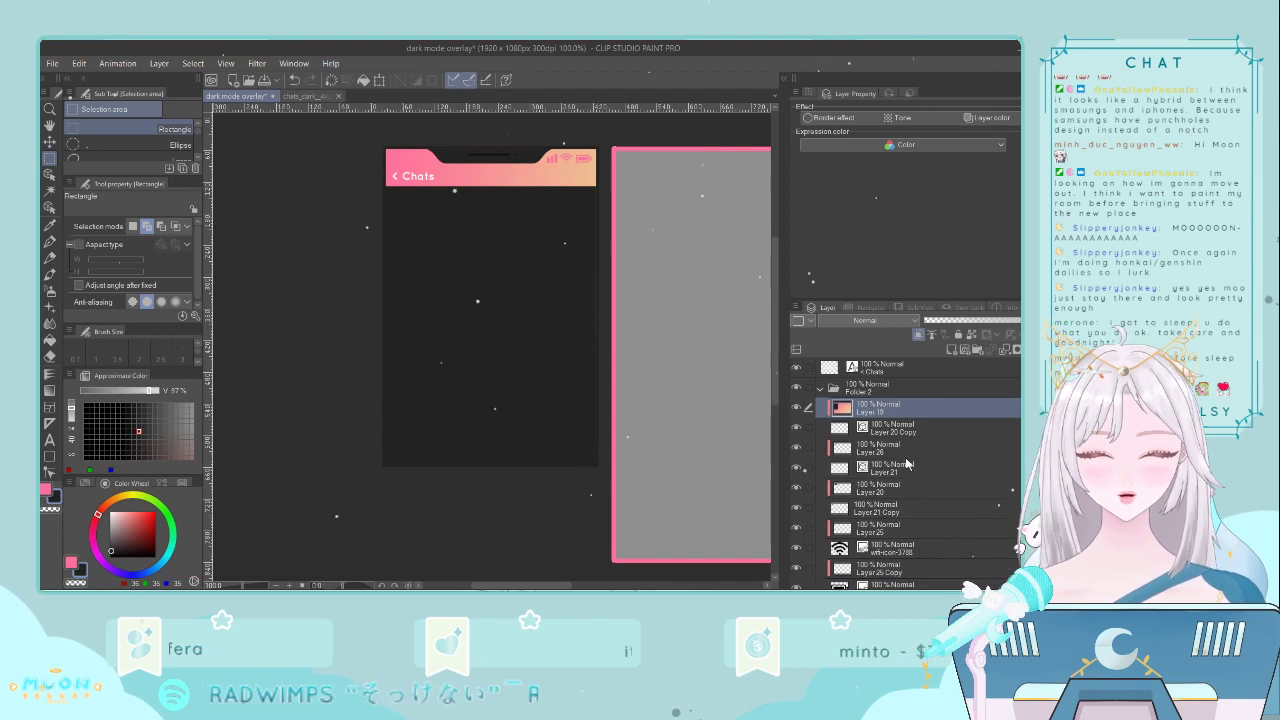
scroll(906, 463, "down", 5)
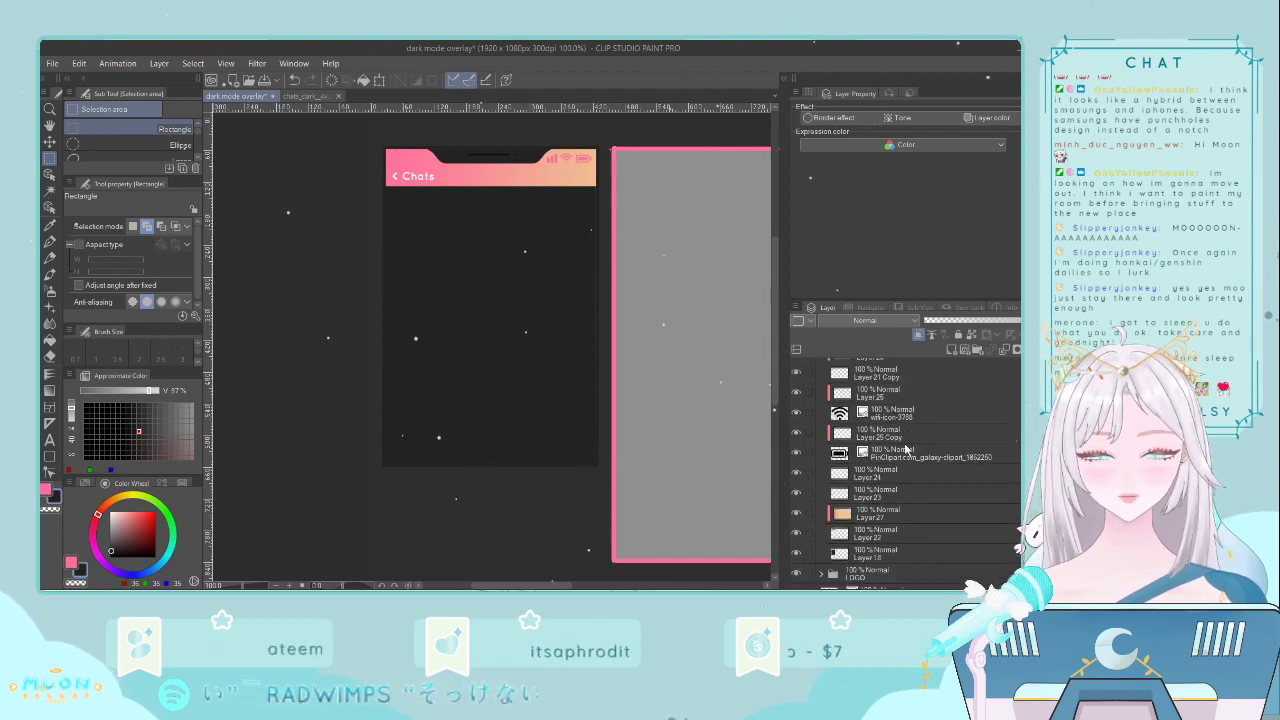
left_click(876, 394)
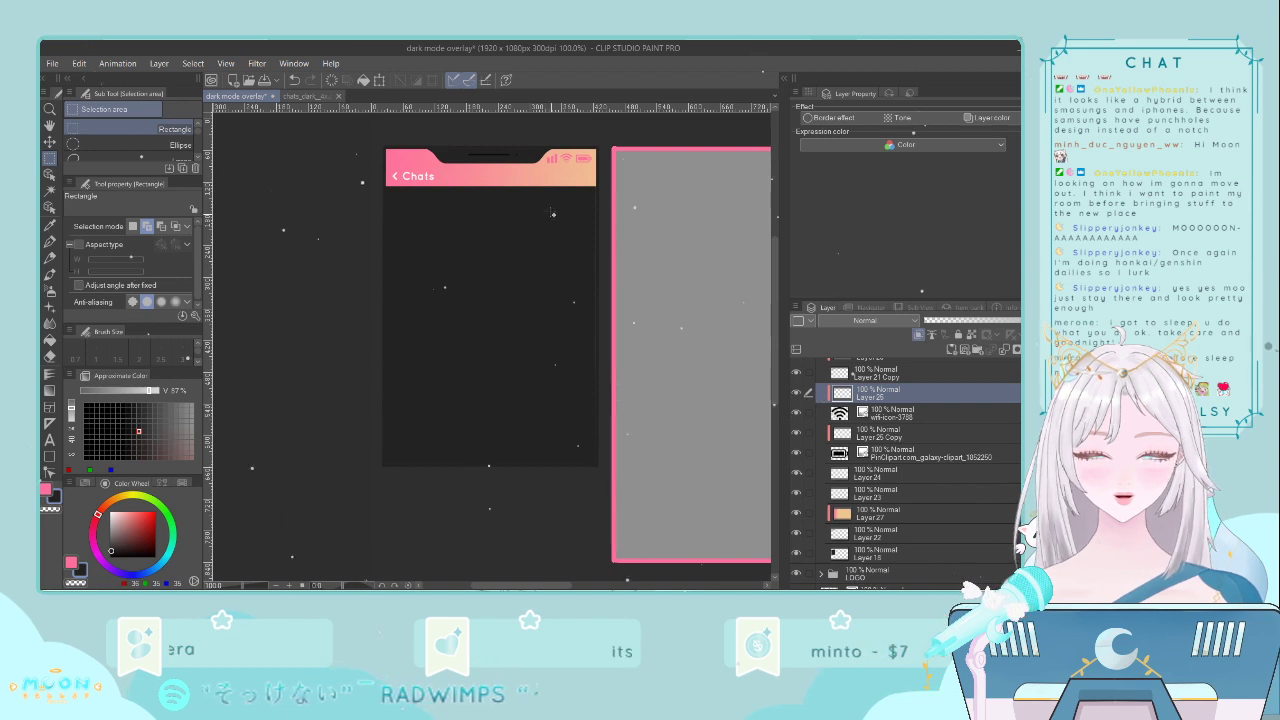
left_click_drag(606, 201, 604, 199)
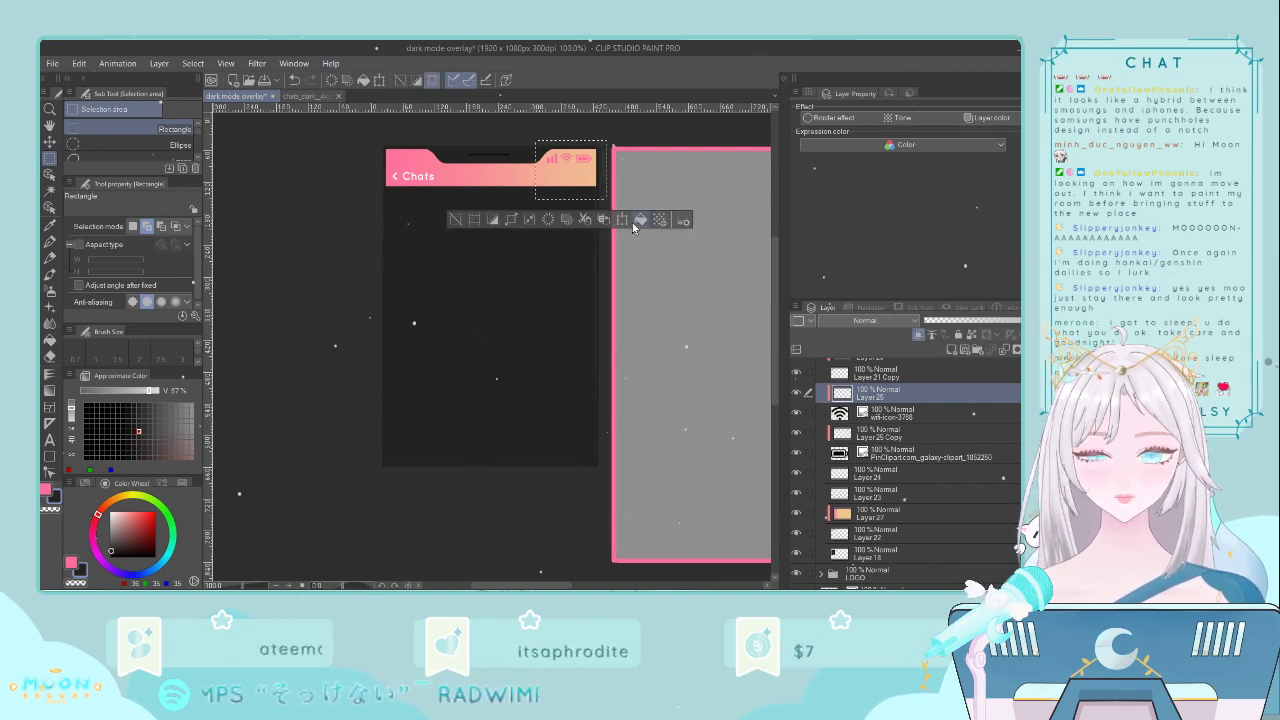
left_click(880, 457)
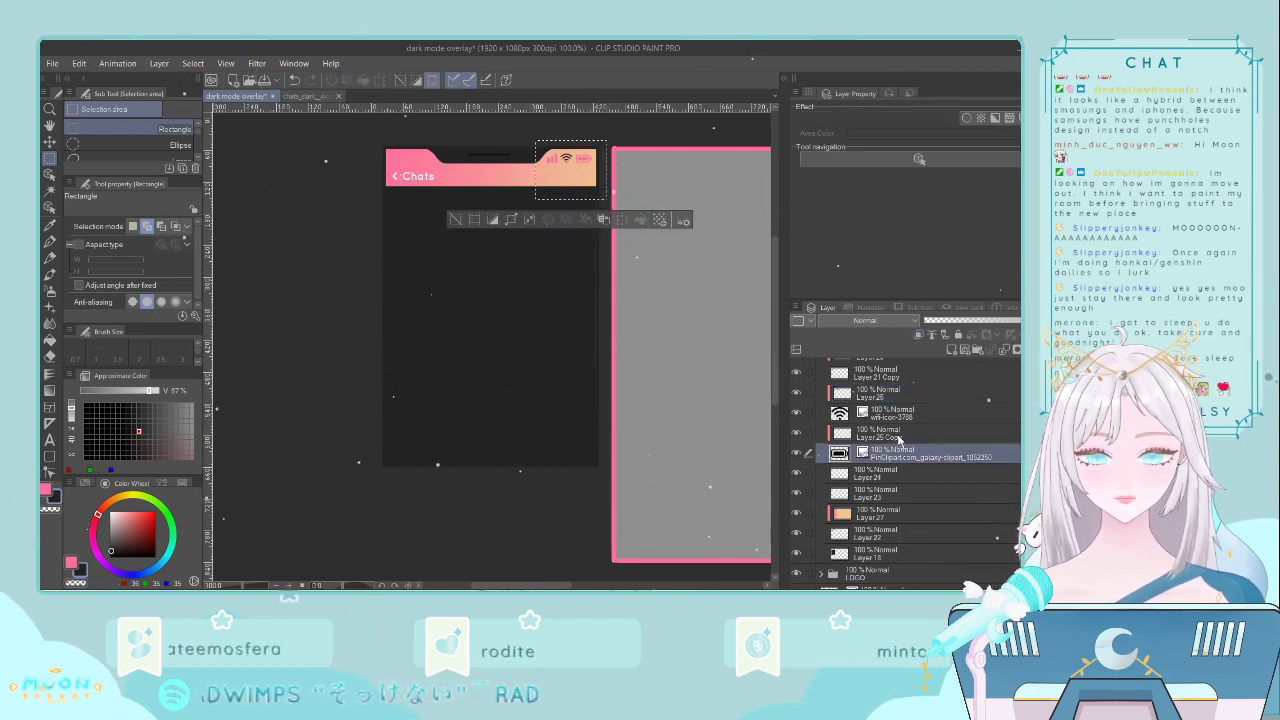
left_click(894, 436)
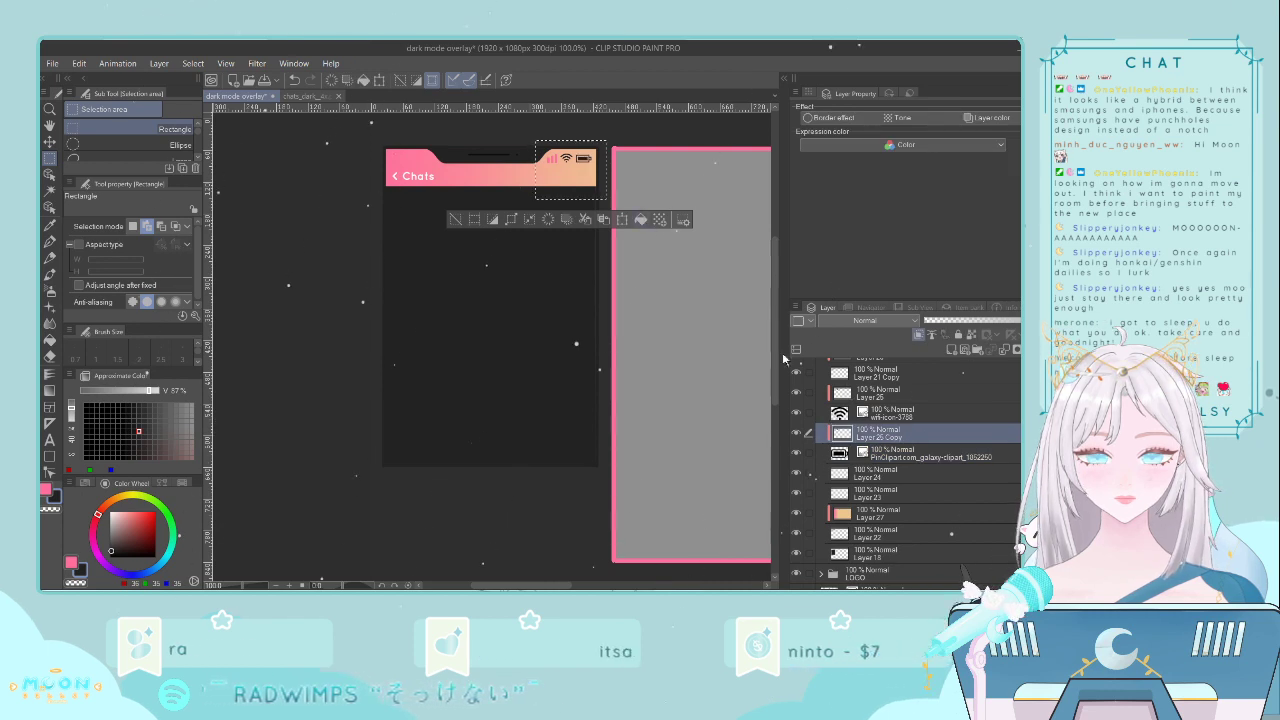
- Darken the signal bars by filling the selected area on a new layer clipped to Layer 23 with dark grey, and deselect
scroll(837, 406, "up", 1)
left_click(837, 405)
left_click(797, 407)
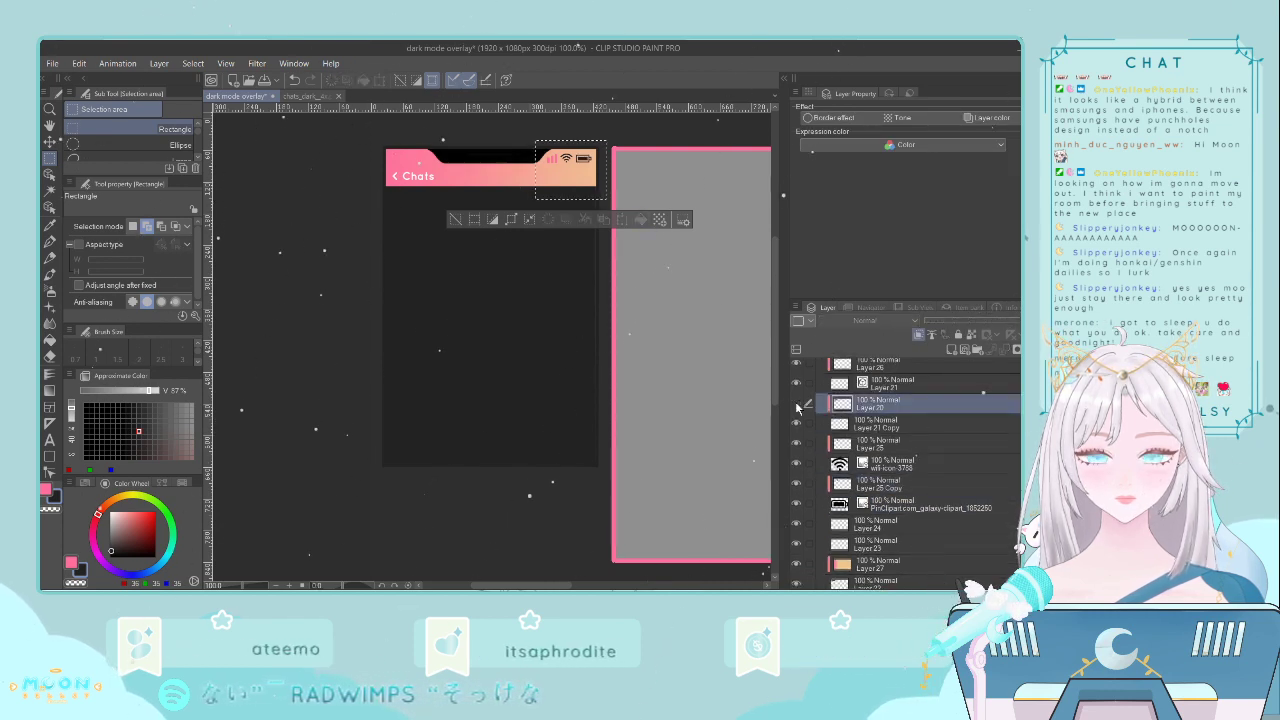
left_click(797, 405)
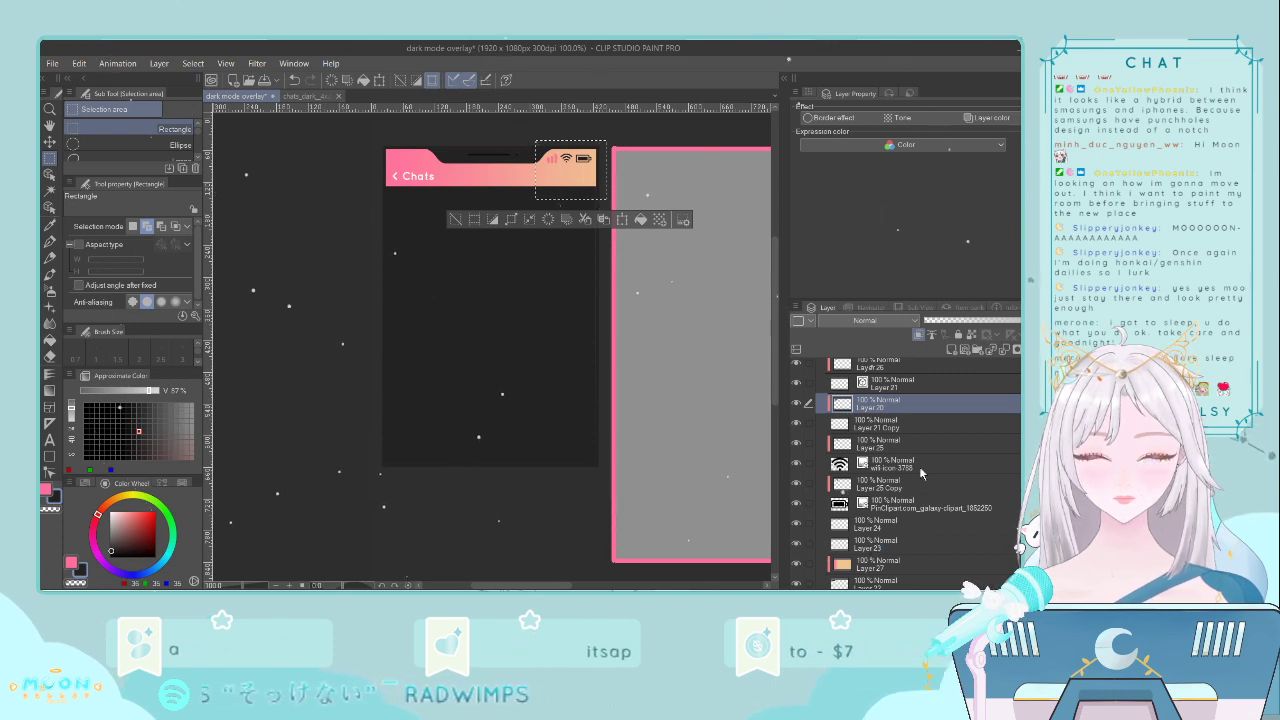
left_click(845, 543)
left_click(951, 350)
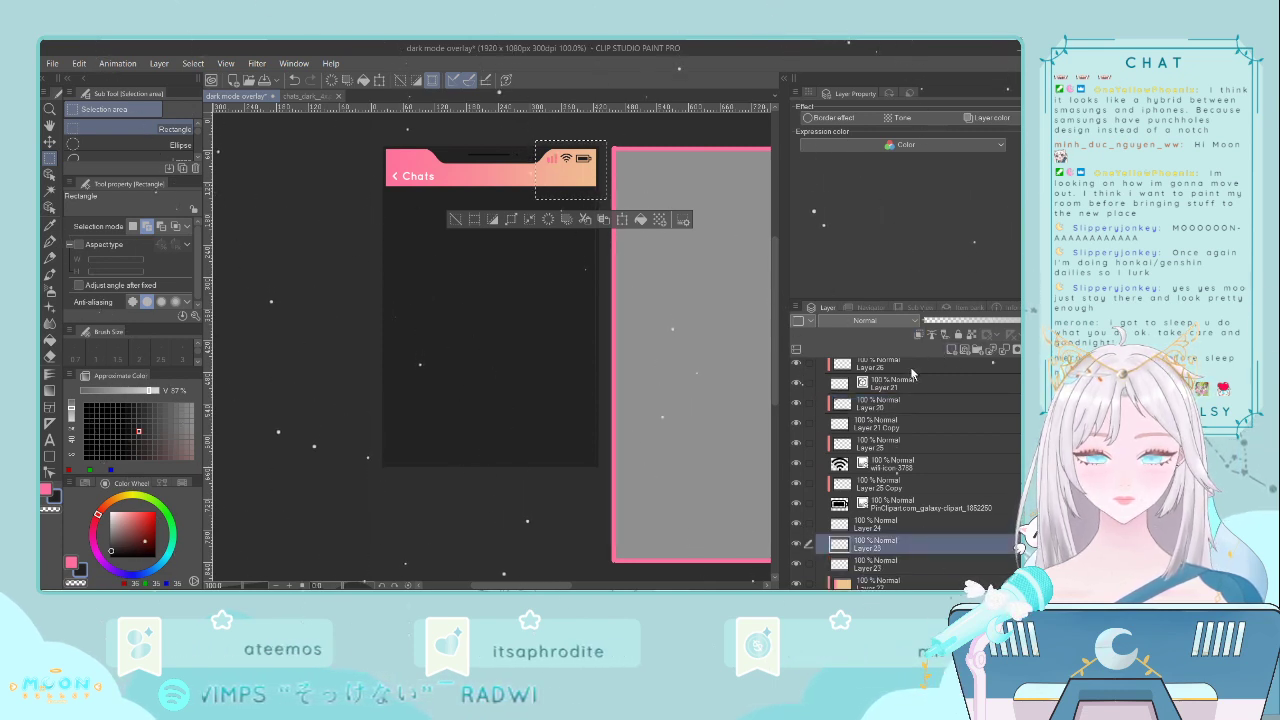
left_click(640, 219)
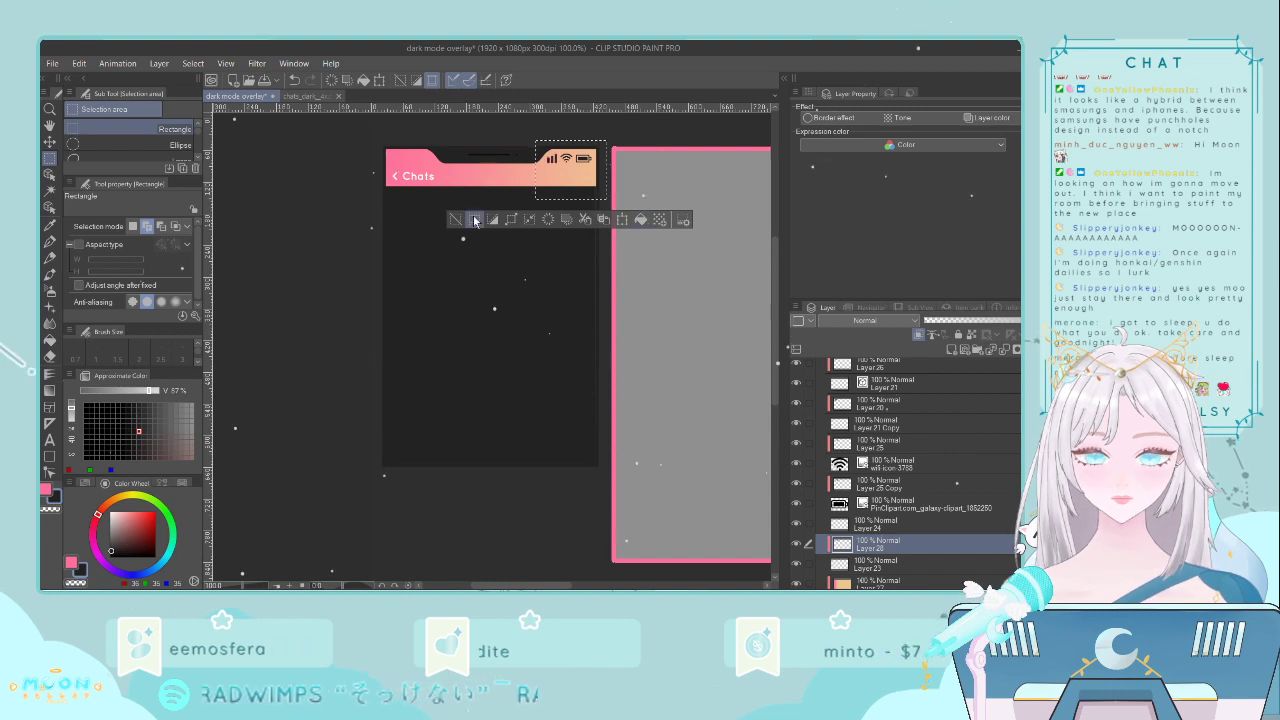
left_click(455, 219)
- Set the "< Chats" header text size to 4.0 and shift it slightly down within the header bar
scroll(460, 207, "up", 3)
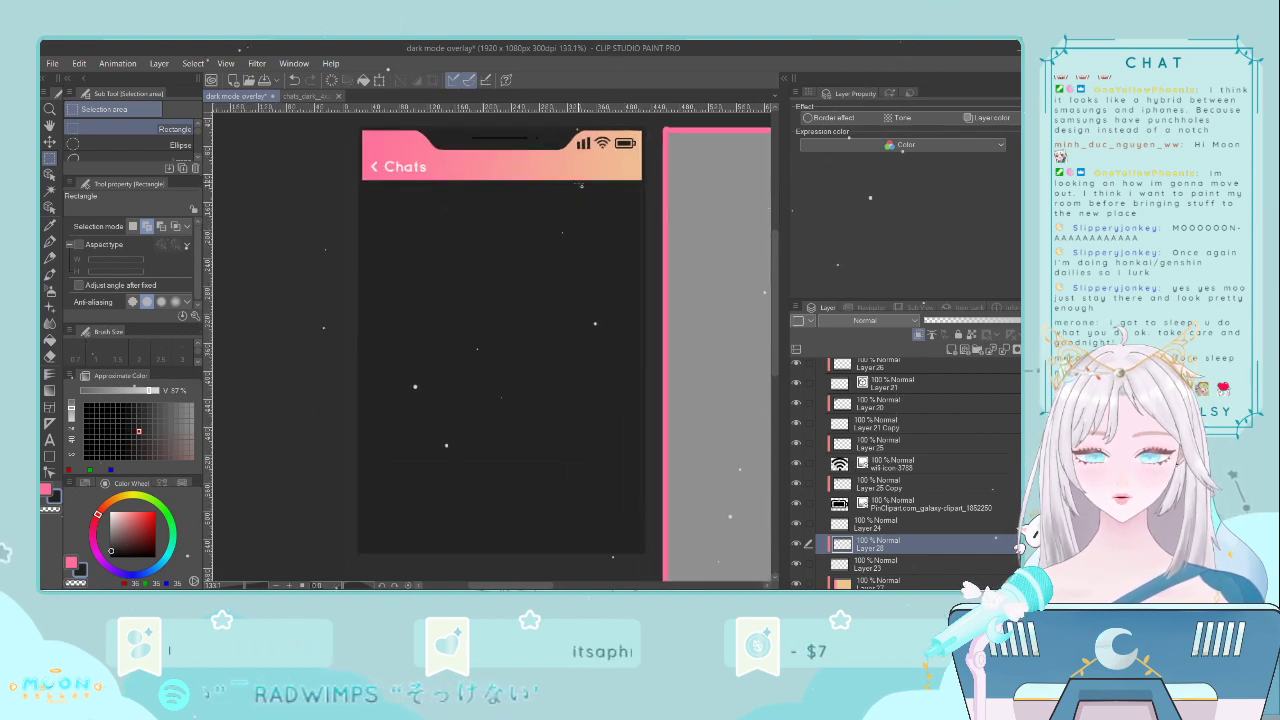
scroll(581, 186, "down", 3)
scroll(592, 232, "up", 1)
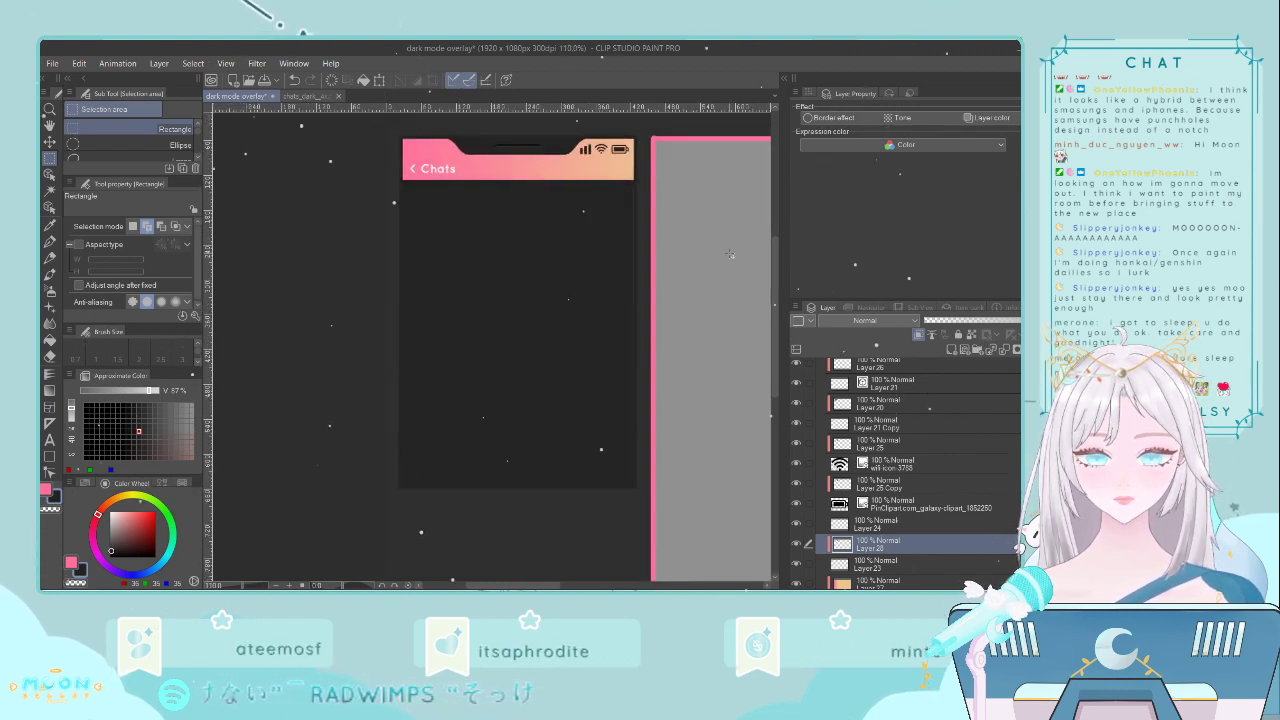
scroll(773, 258, "up", 1)
scroll(453, 307, "up", 3)
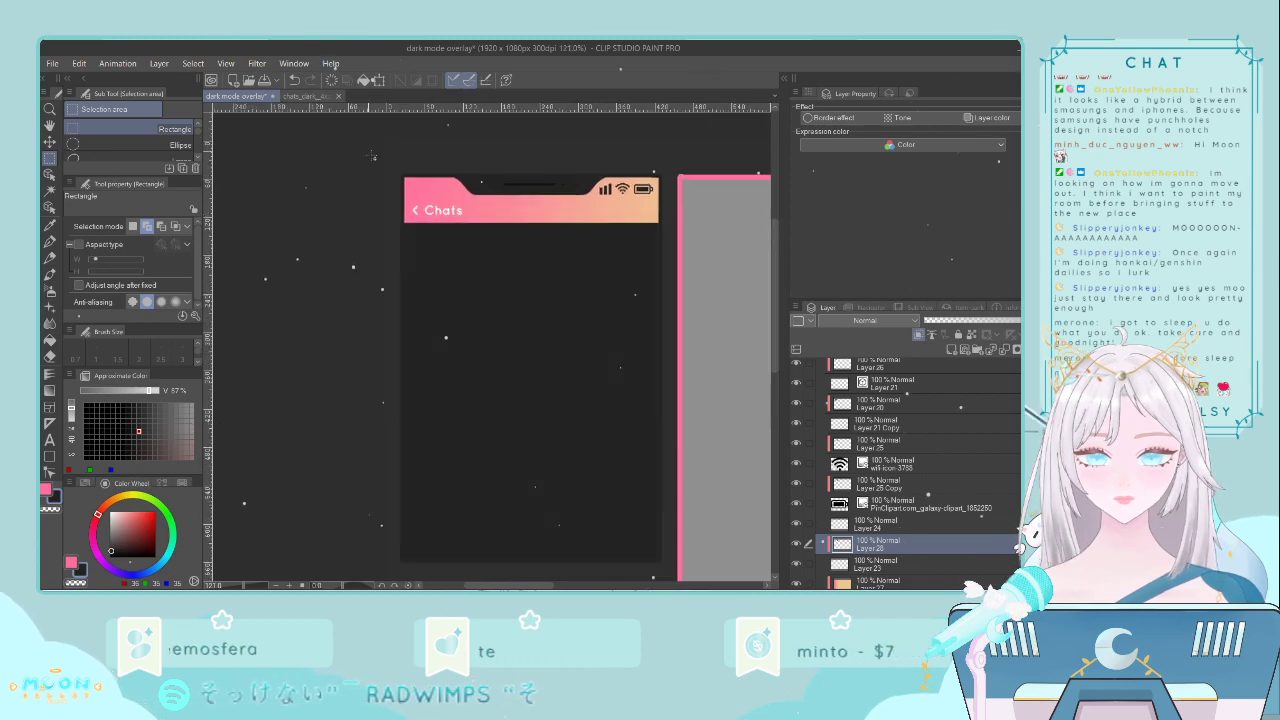
left_click(50, 436)
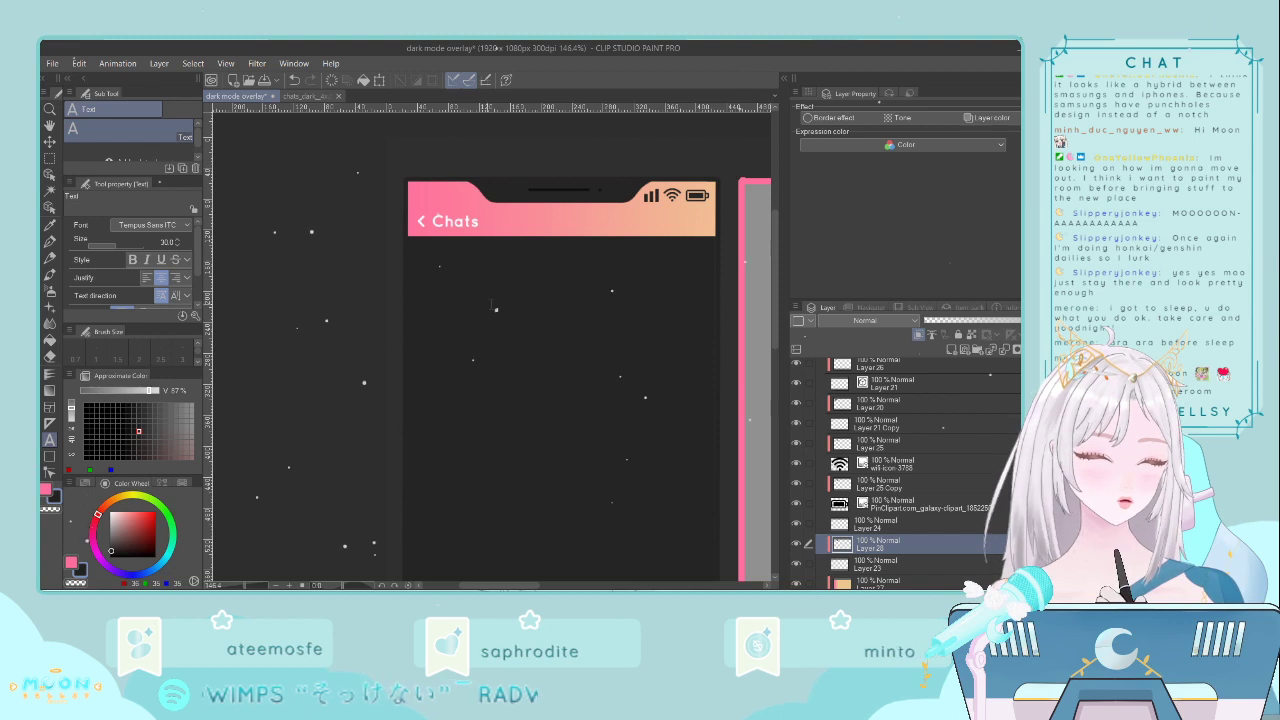
scroll(433, 321, "up", 1)
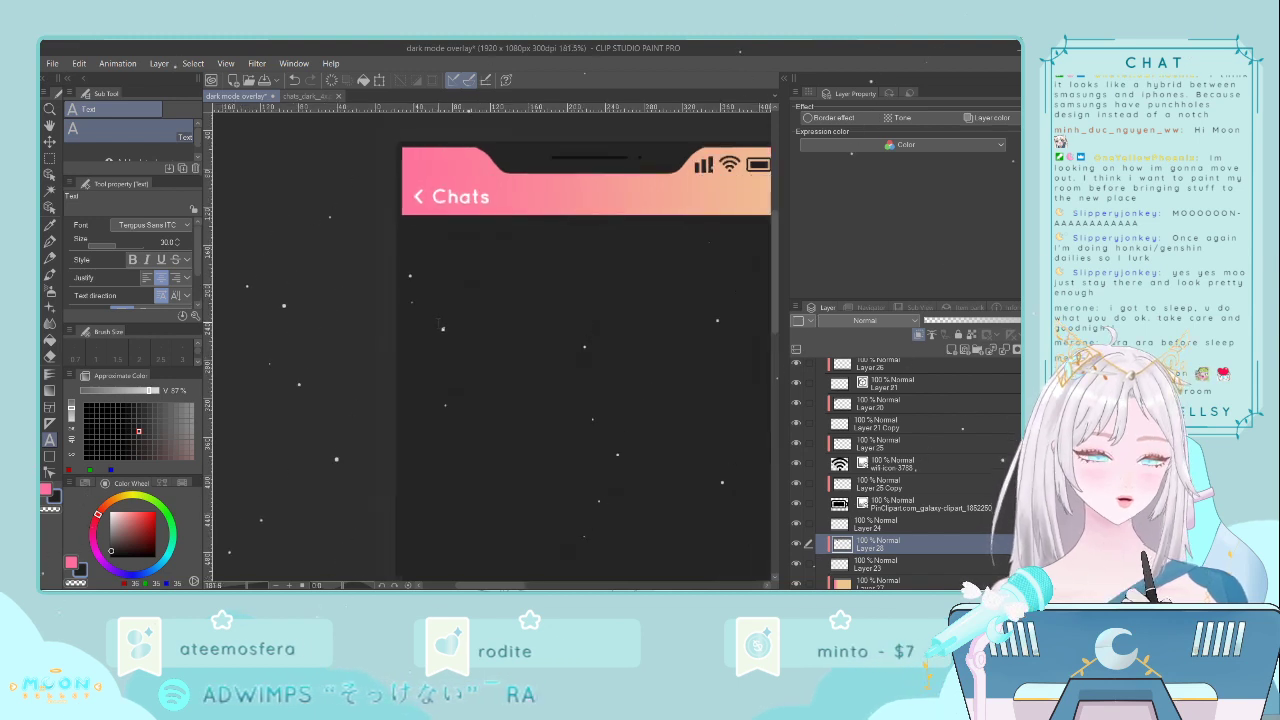
left_click(450, 196)
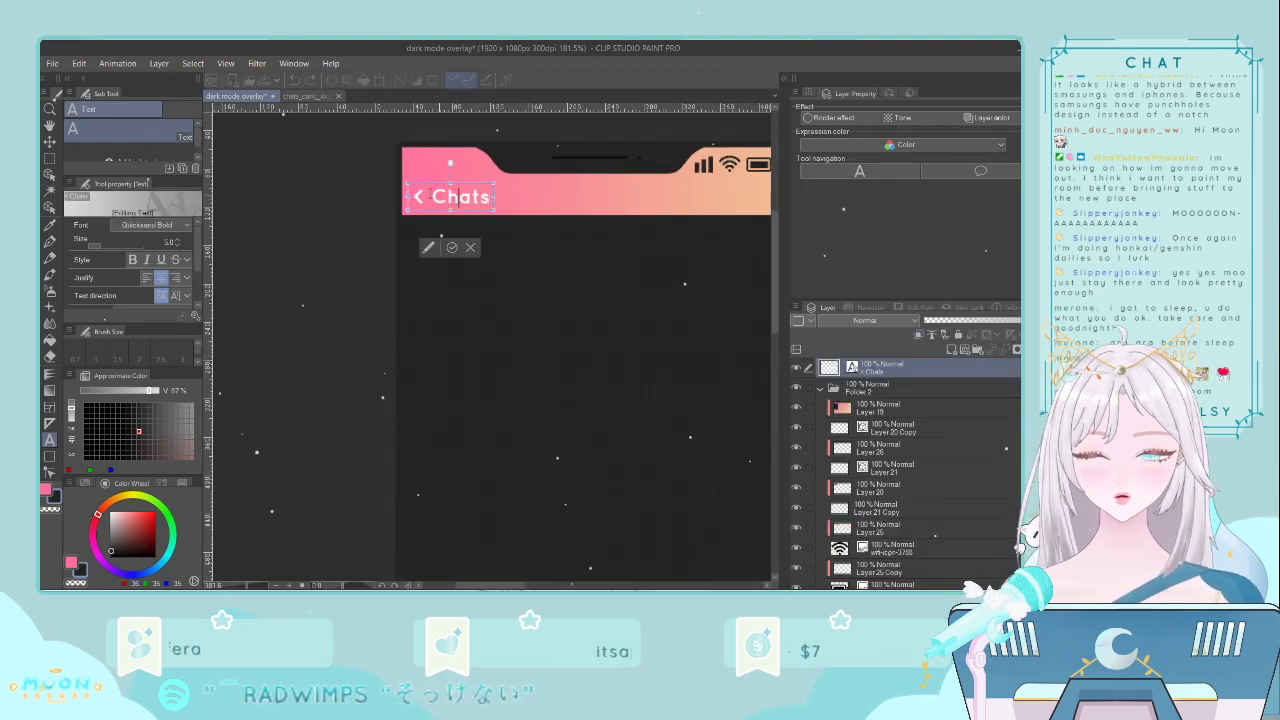
left_click(175, 247)
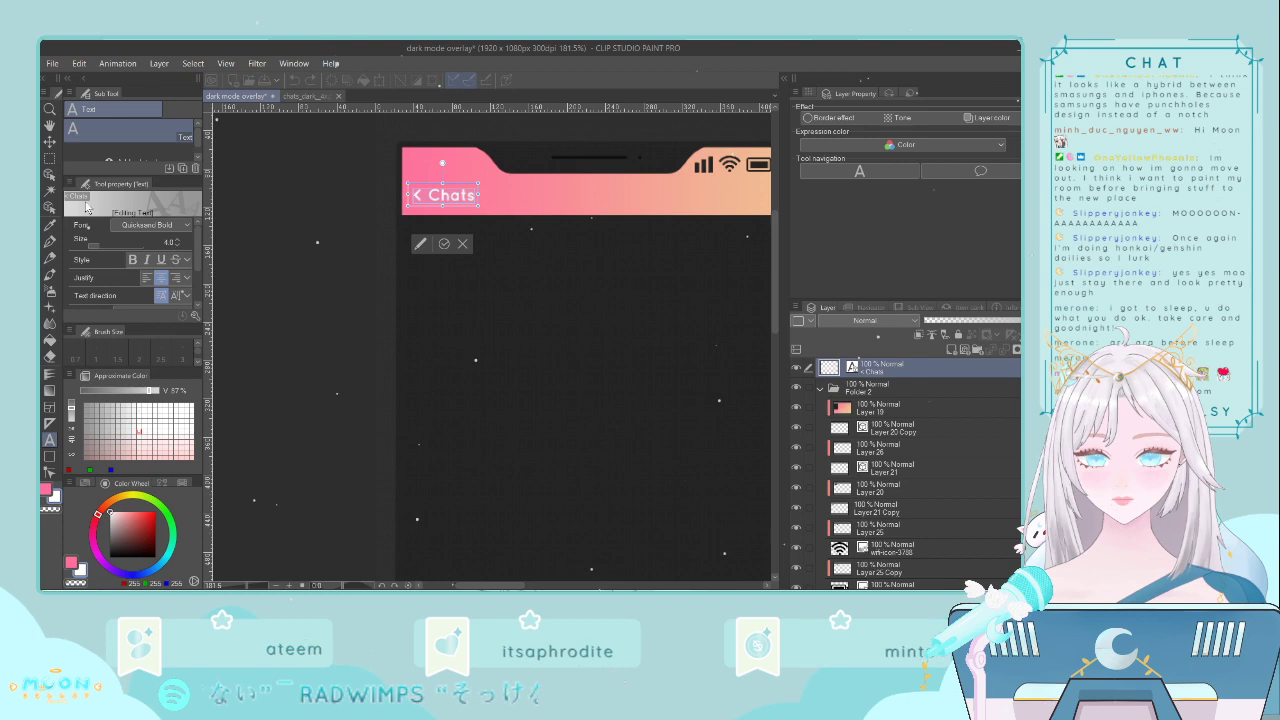
left_click(50, 142)
key("ctrl+t")
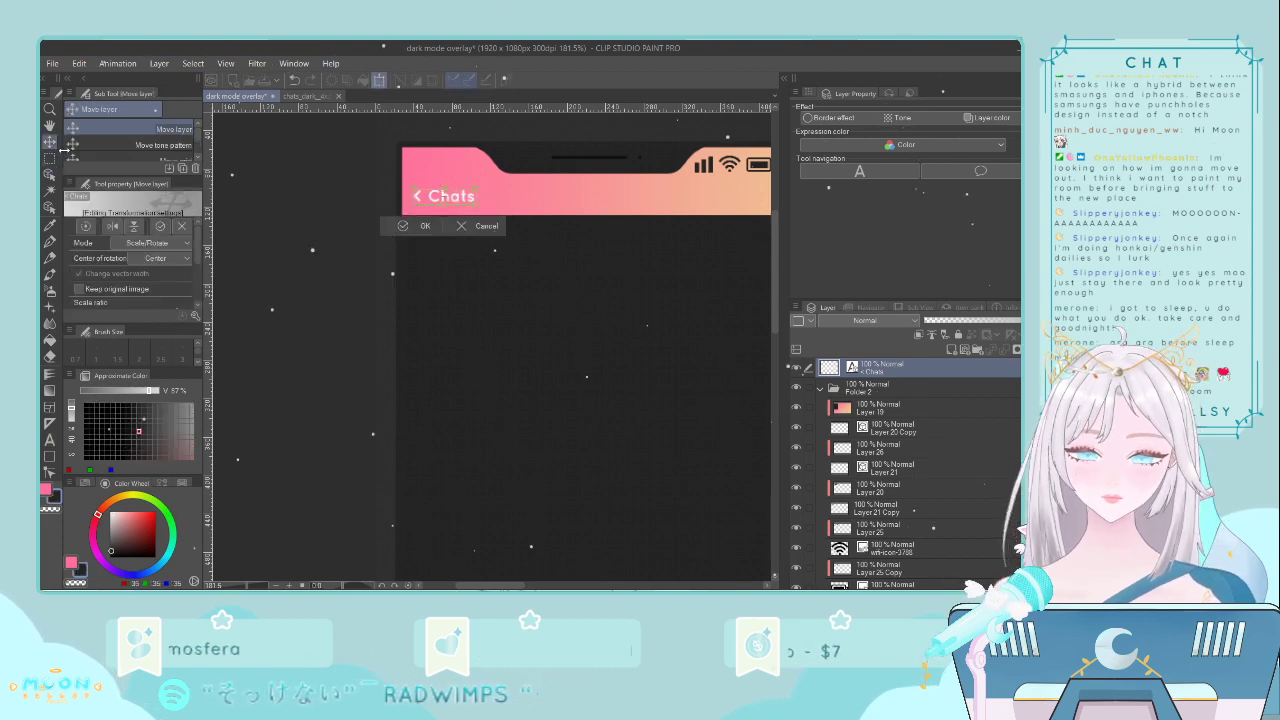
key("Return")
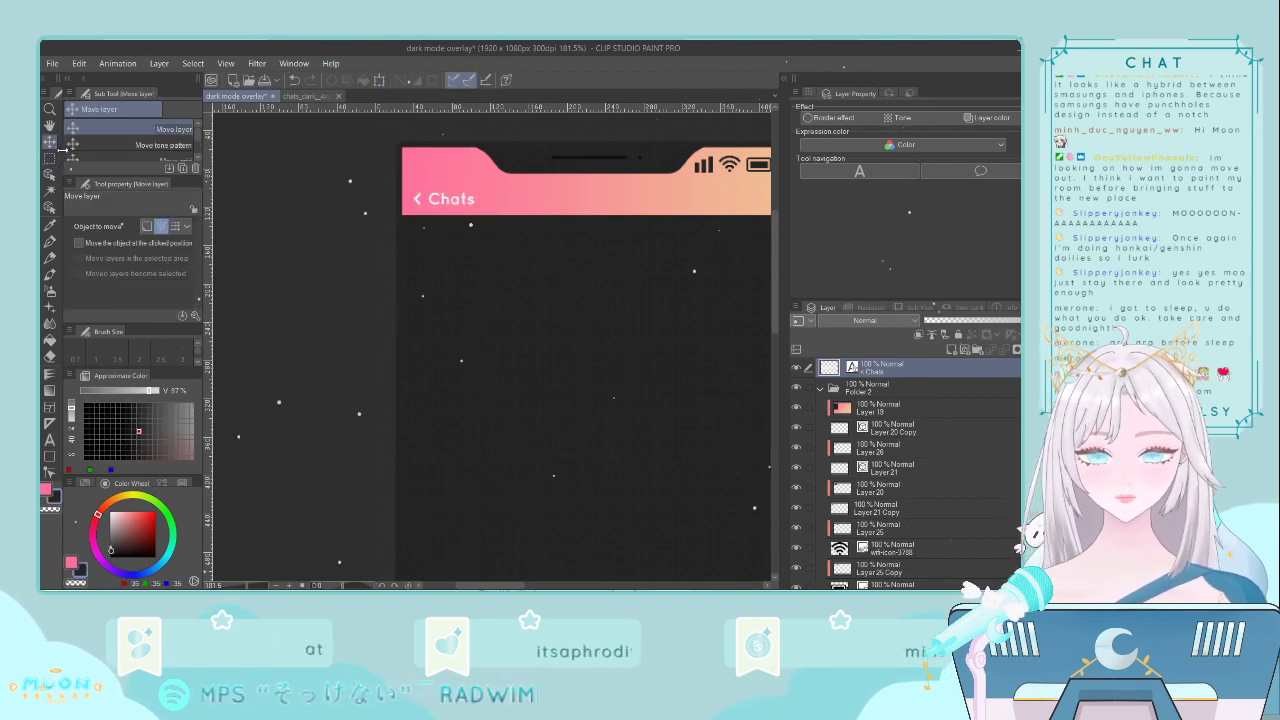
- Move the "< Chats" text layer into Folder 2 above Layer 19 and duplicate it
left_click_drag(872, 371, 888, 400)
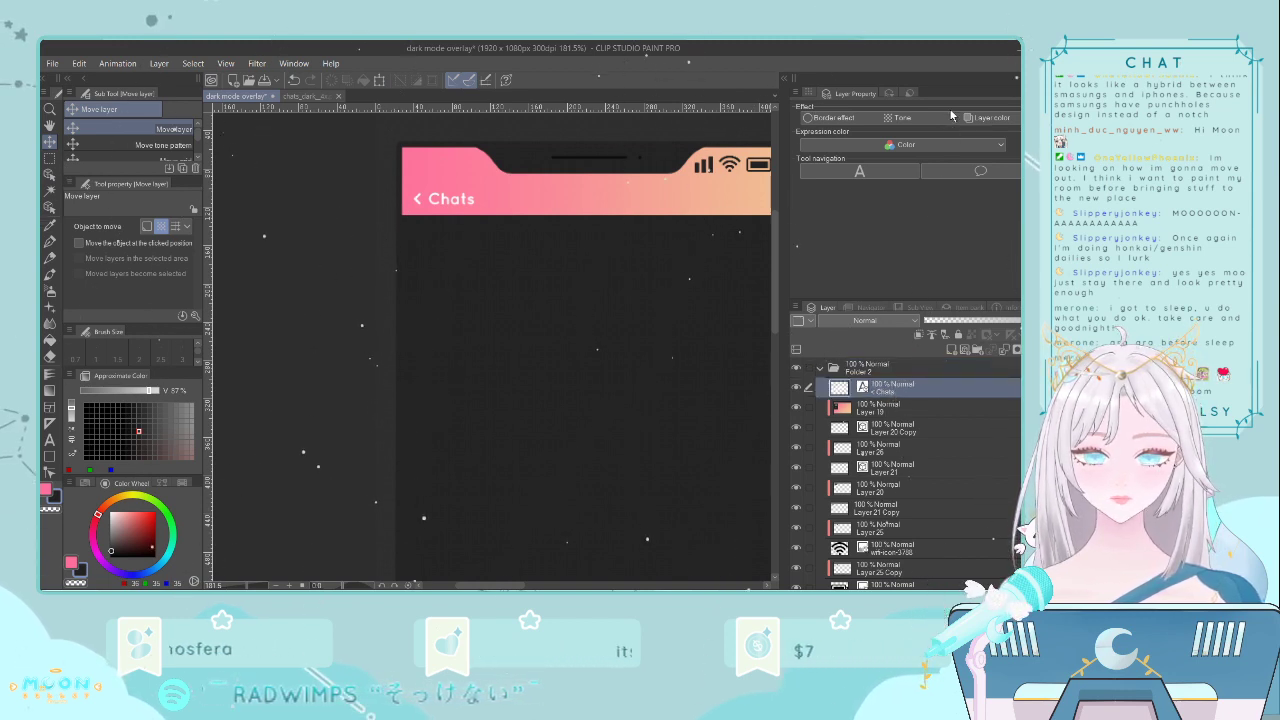
key("ctrl+c")
key("ctrl+v")
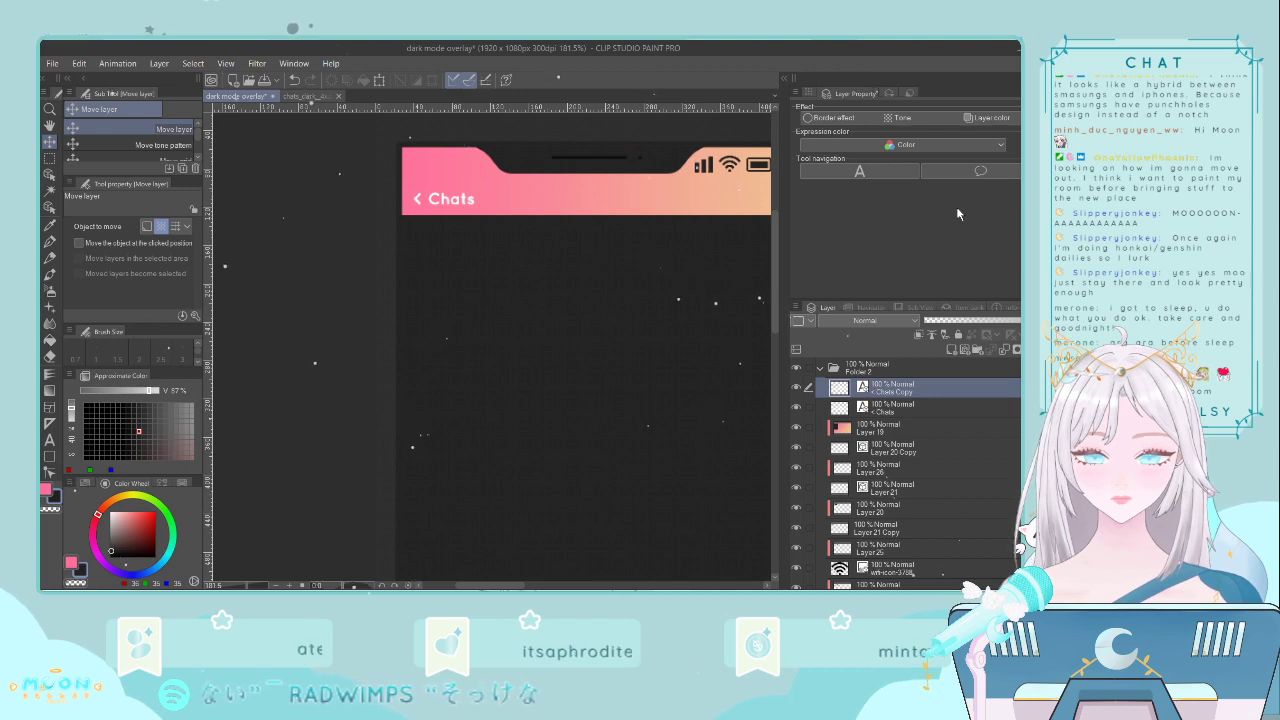
- Move the duplicated "< Chats" text horizontally to the middle of the header bar, below the notch
key("ctrl+t")
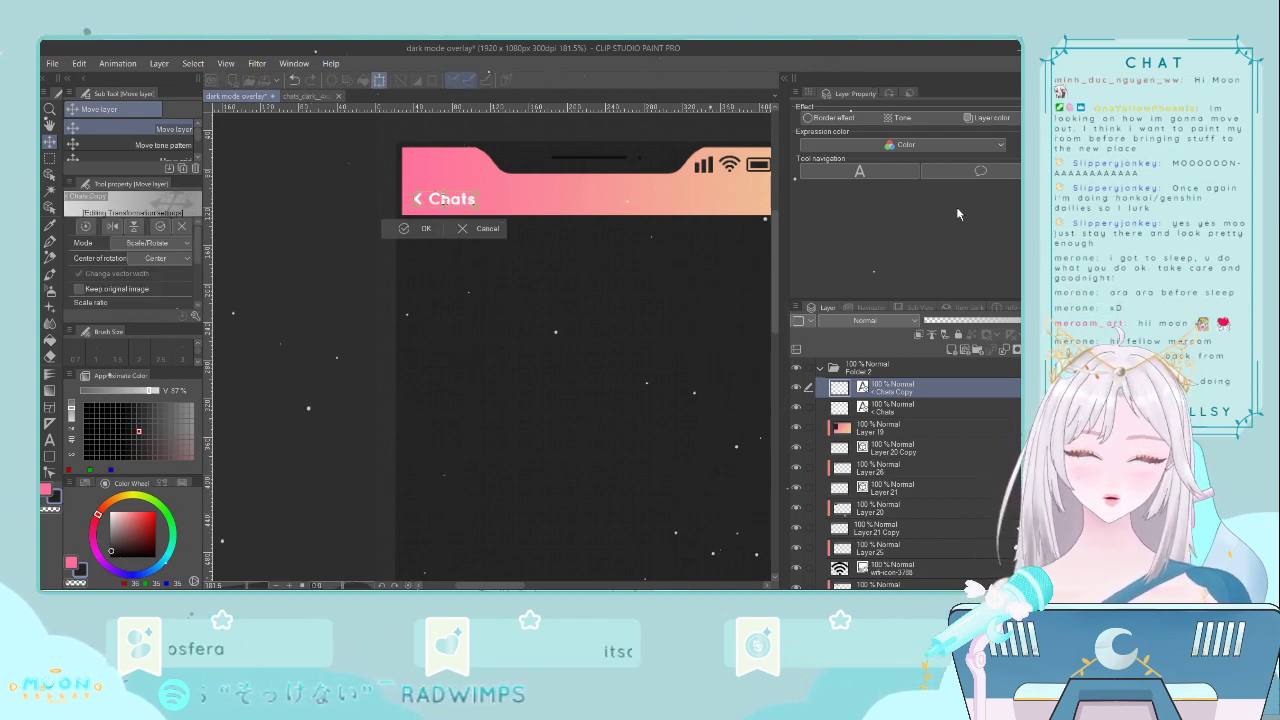
key("shift+Right")
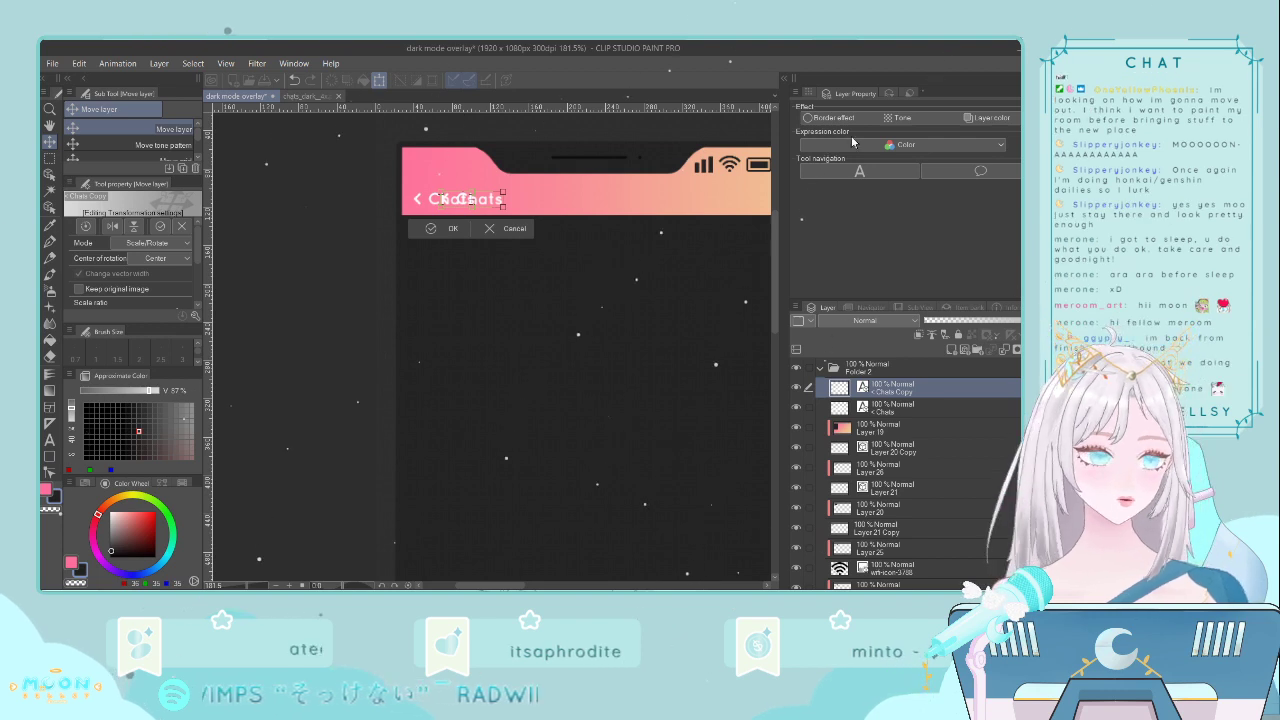
key("Right")
key("Right")
key("Right")
key("Right")
key("Right")
key("Right")
key("Right")
key("Right")
key("Right")
key("Right")
key("Right")
key("Right")
key("Right")
key("Right")
key("Right")
key("Right")
key("Right")
key("Right")
key("Right")
key("Right")
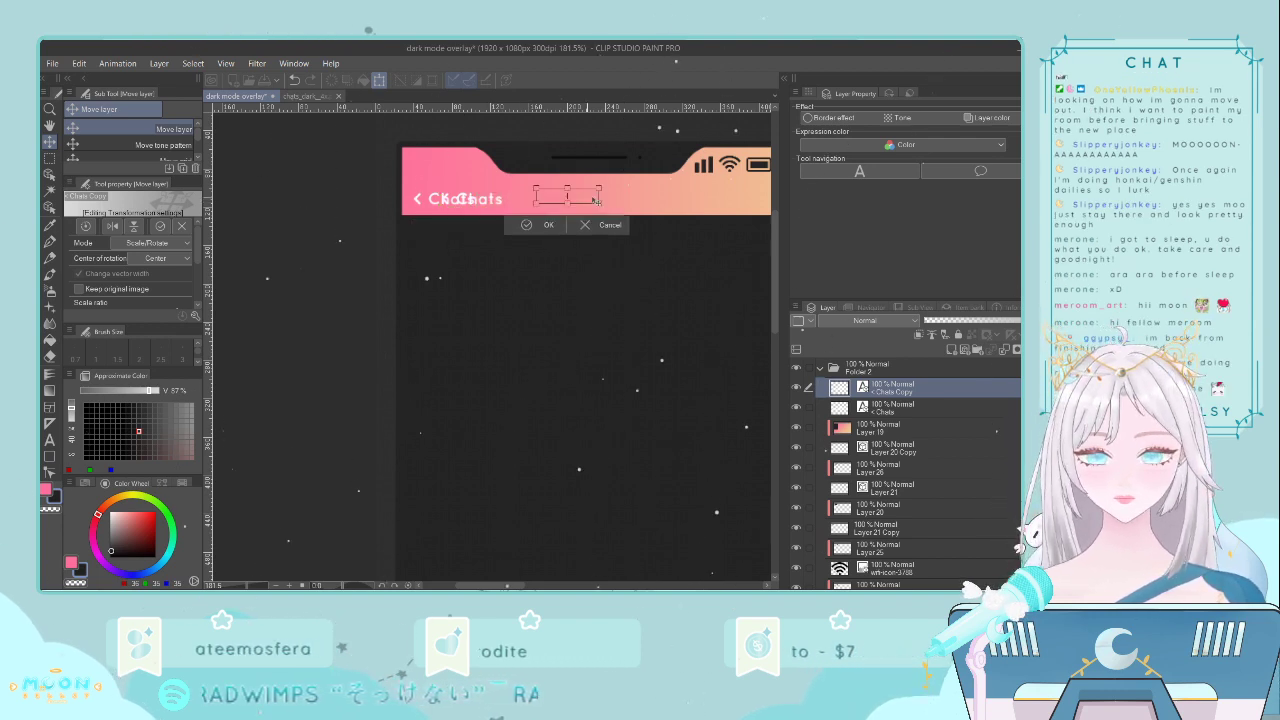
left_click_drag(608, 202, 606, 205)
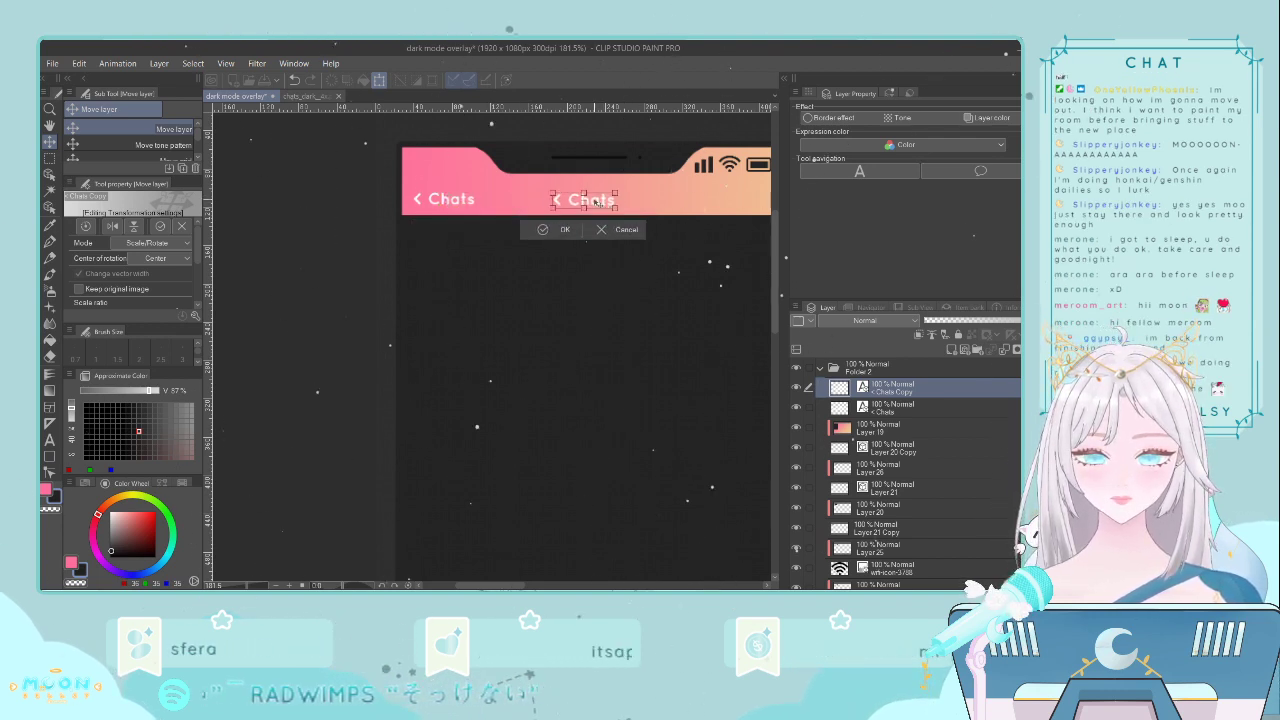
left_click(557, 226)
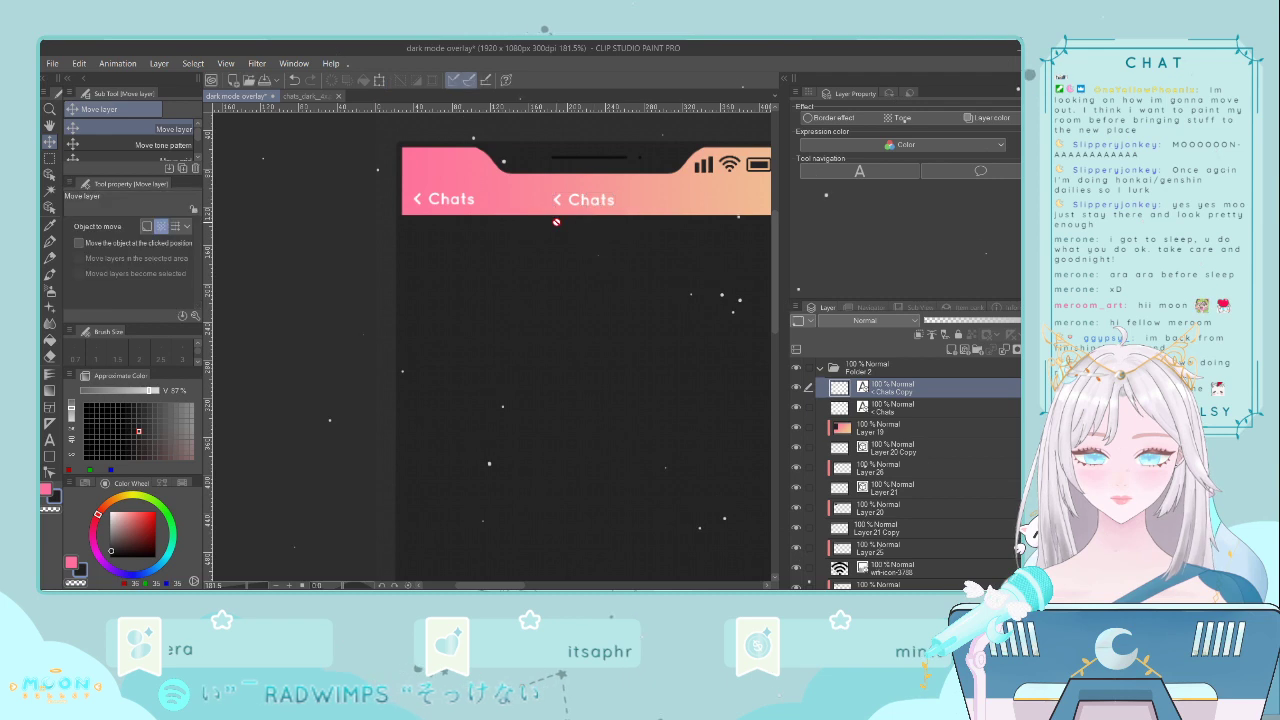
- Replace the duplicated text with "Moon" and a second line "online", setting the second line to size 2.0 in italic
left_click(49, 440)
left_click(584, 256)
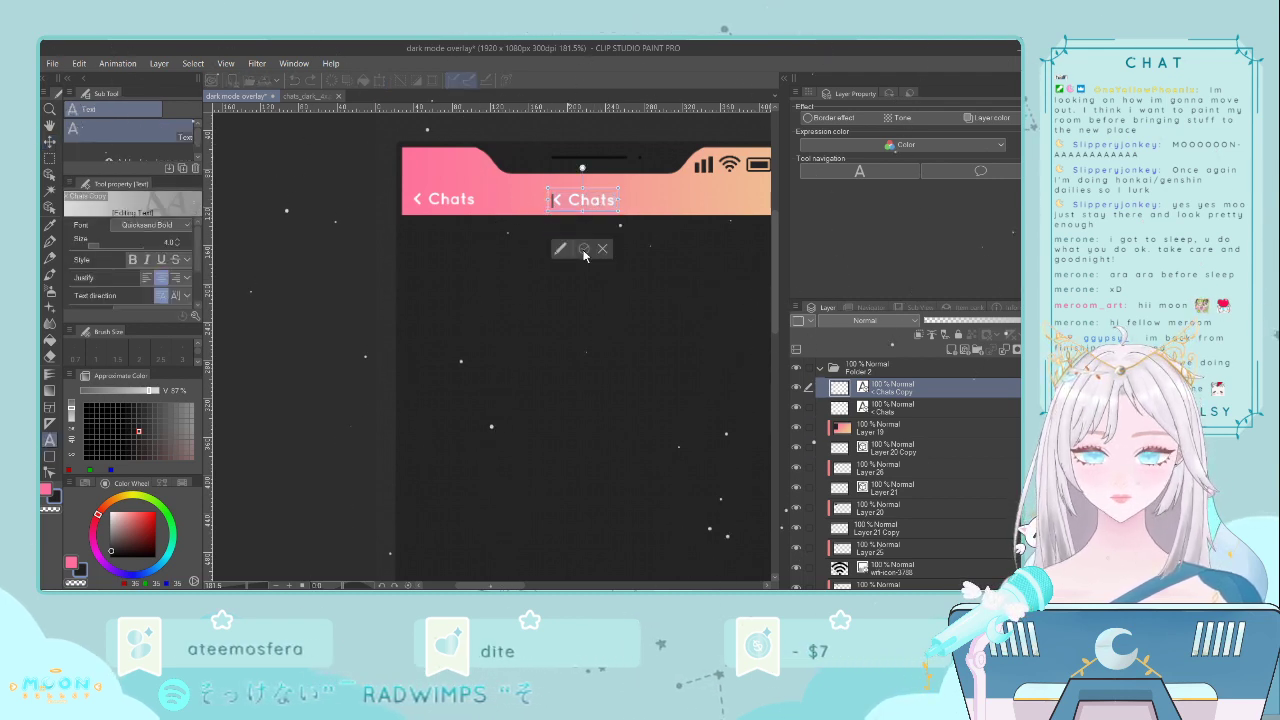
key("ctrl+a")
type("Moon")
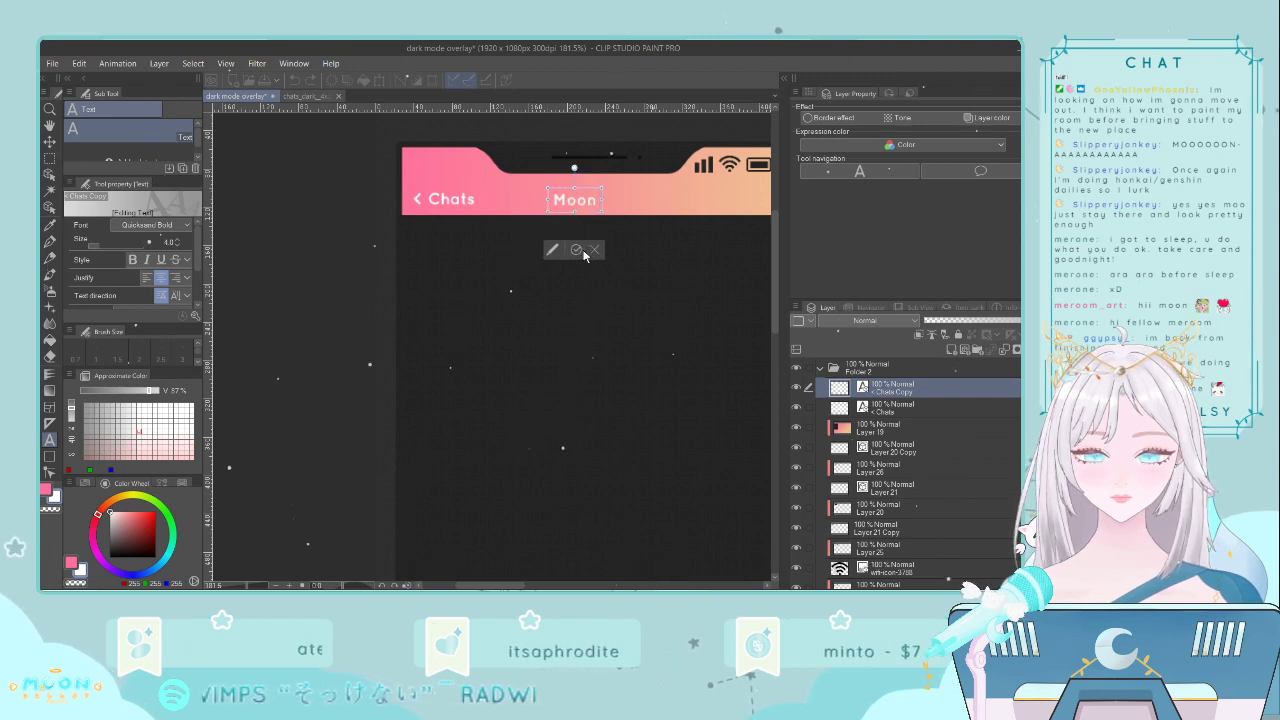
key("Return")
type("online")
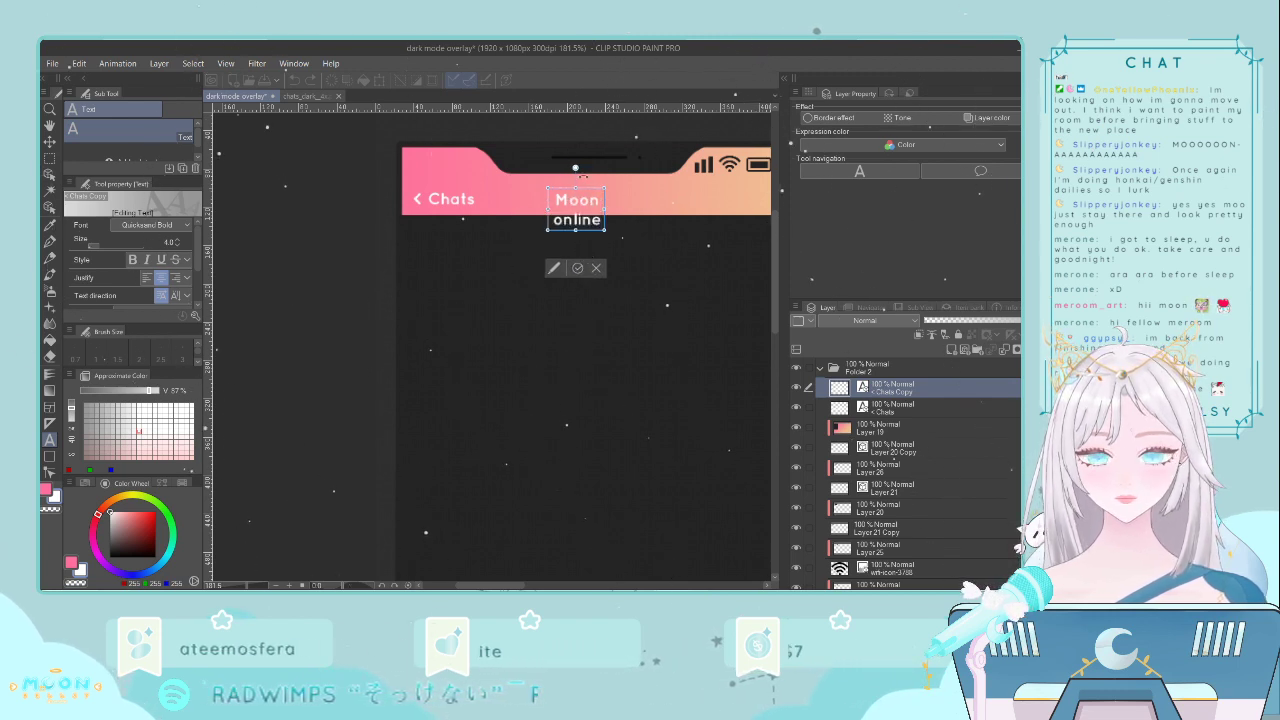
left_click(176, 246)
left_click(176, 246)
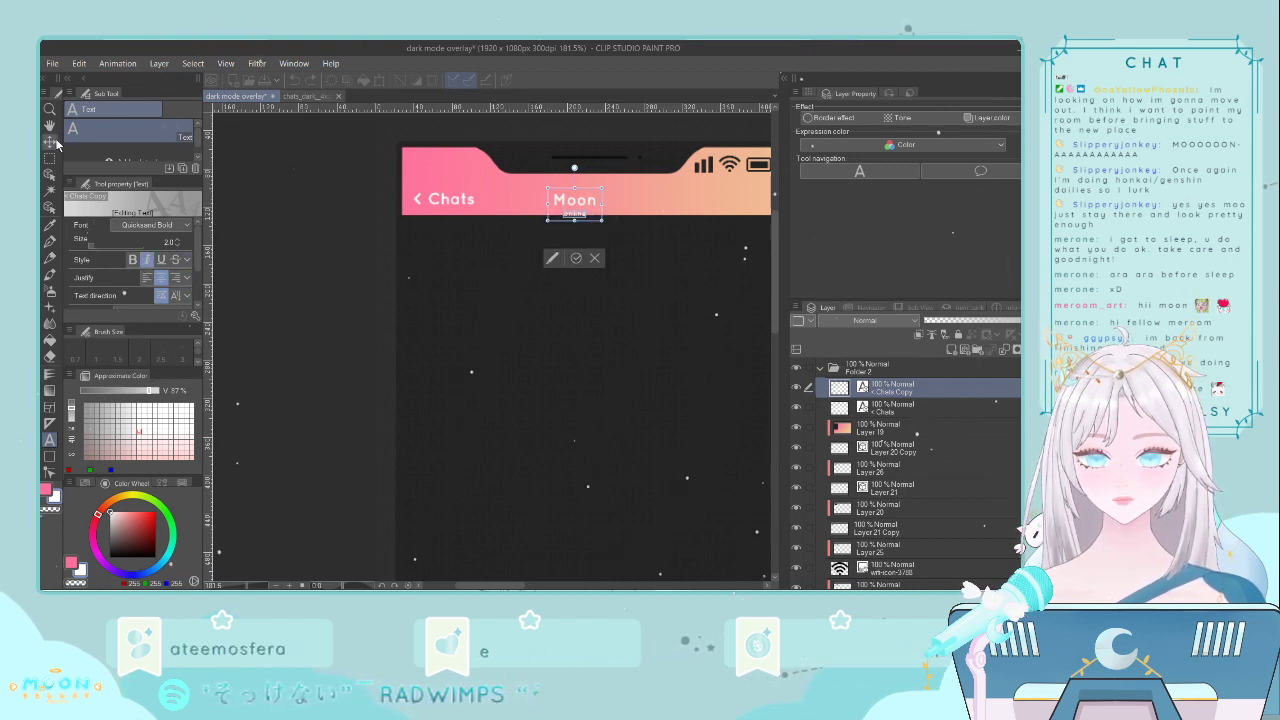
- Nudge the "Moon online" text up and to the right so it sits centred beneath the phone's notch
left_click(50, 141)
key("ctrl+t")
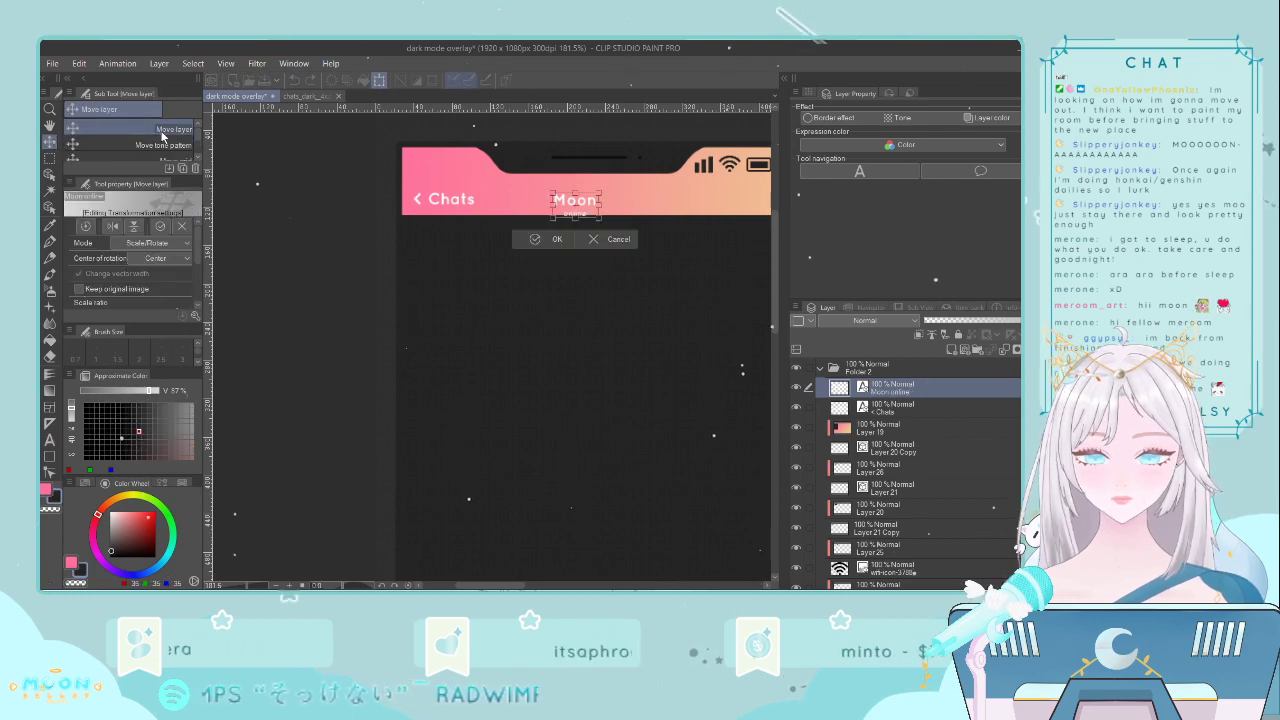
key("Up")
key("Up")
key("Up")
key("Up")
key("Up")
key("Up")
key("Up")
key("Up")
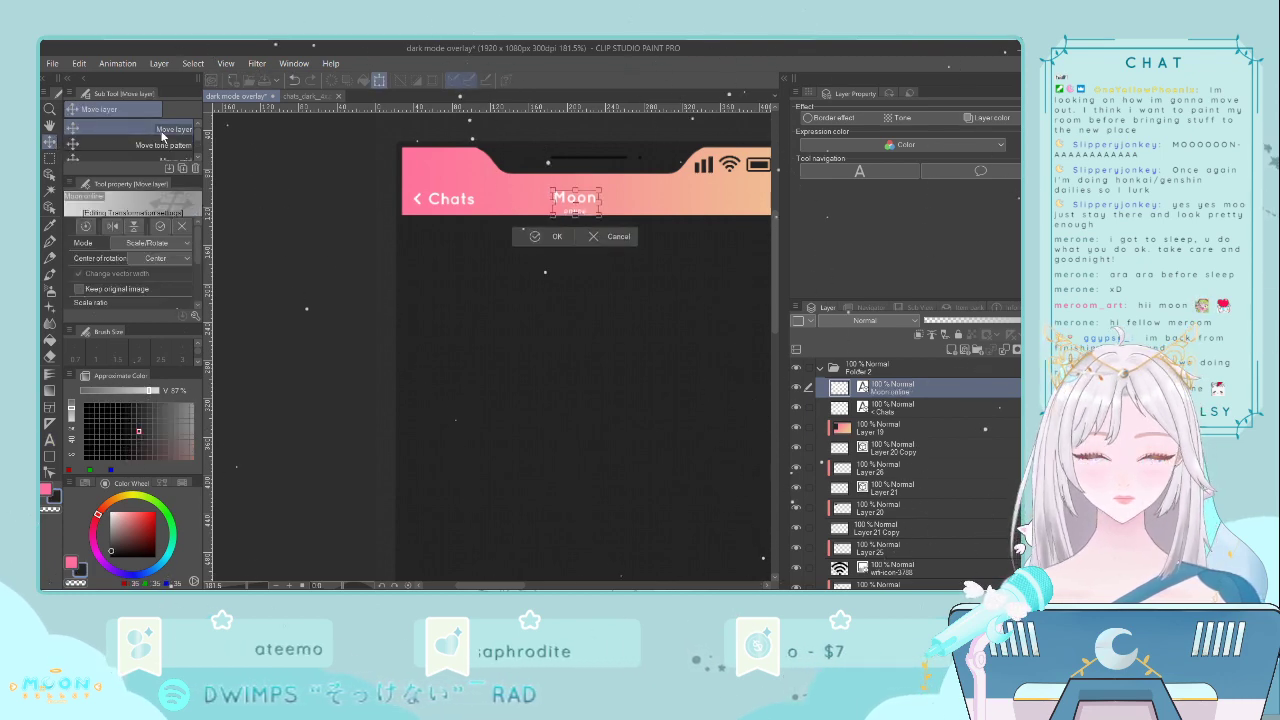
key("Right")
key("Right")
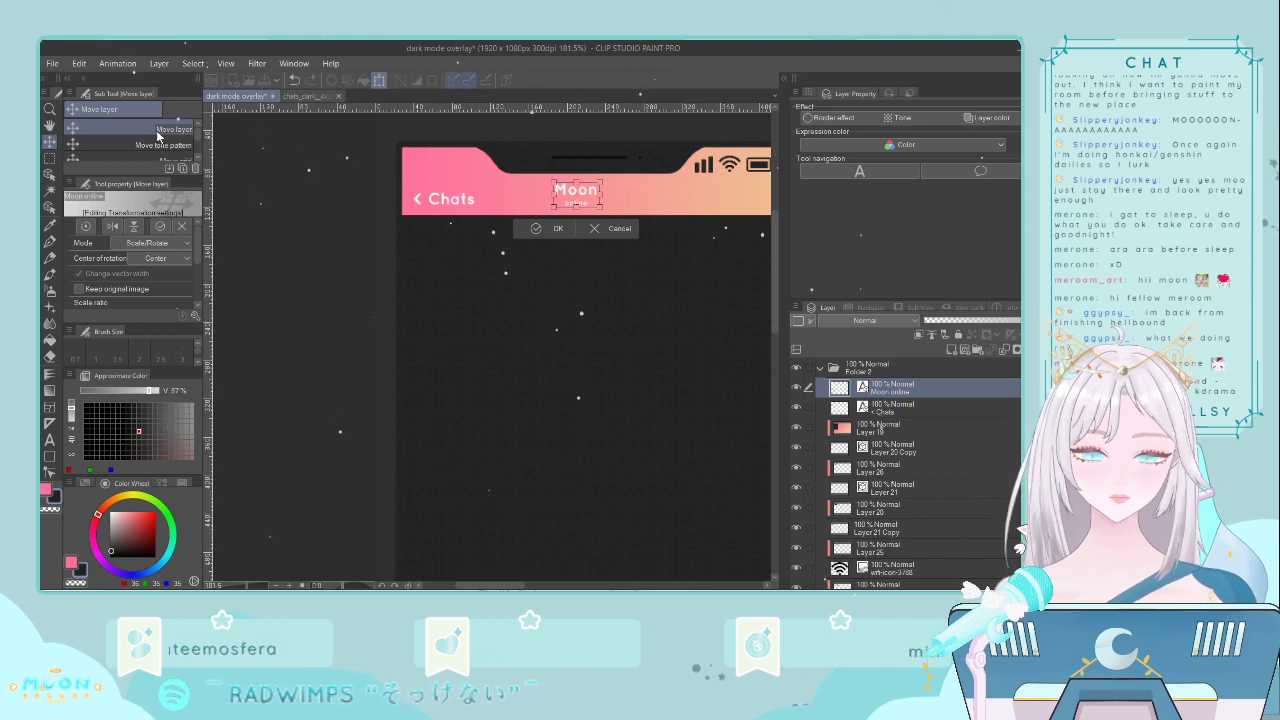
key("Right")
key("Right")
key("Right")
key("Right")
key("Right")
key("Right")
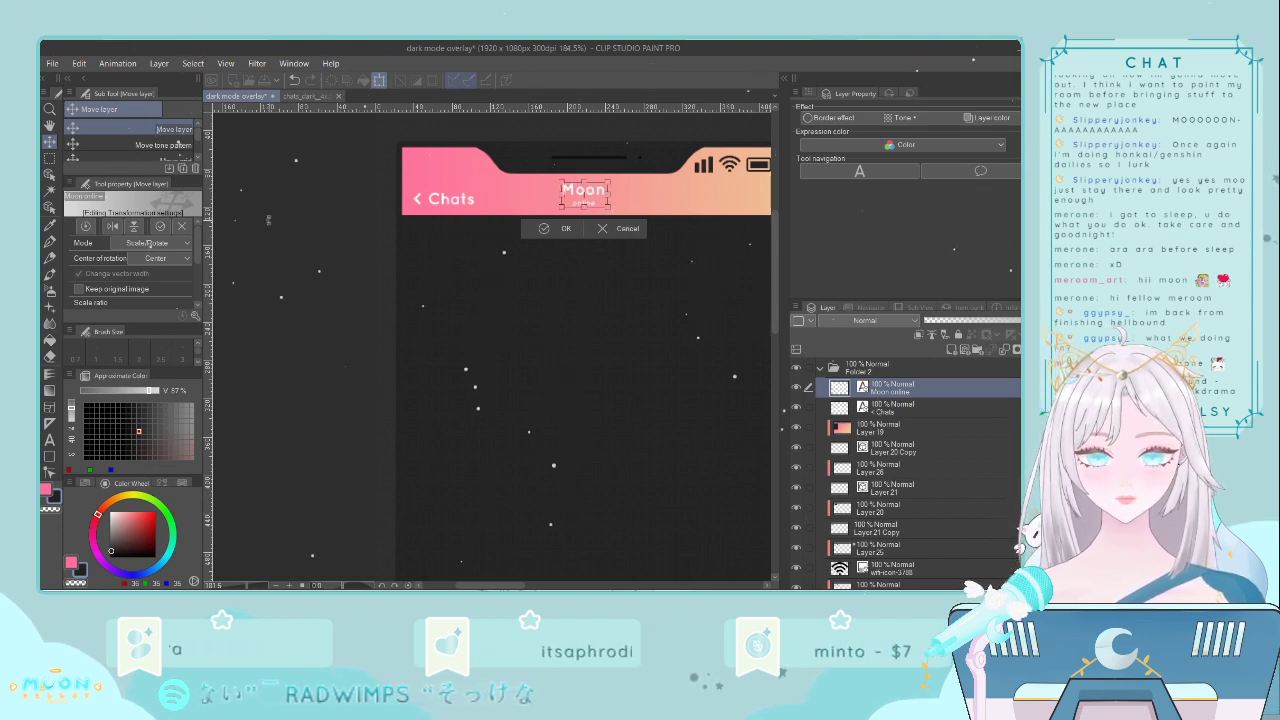
key("Right")
key("Right")
key("Right")
key("Right")
key("Right")
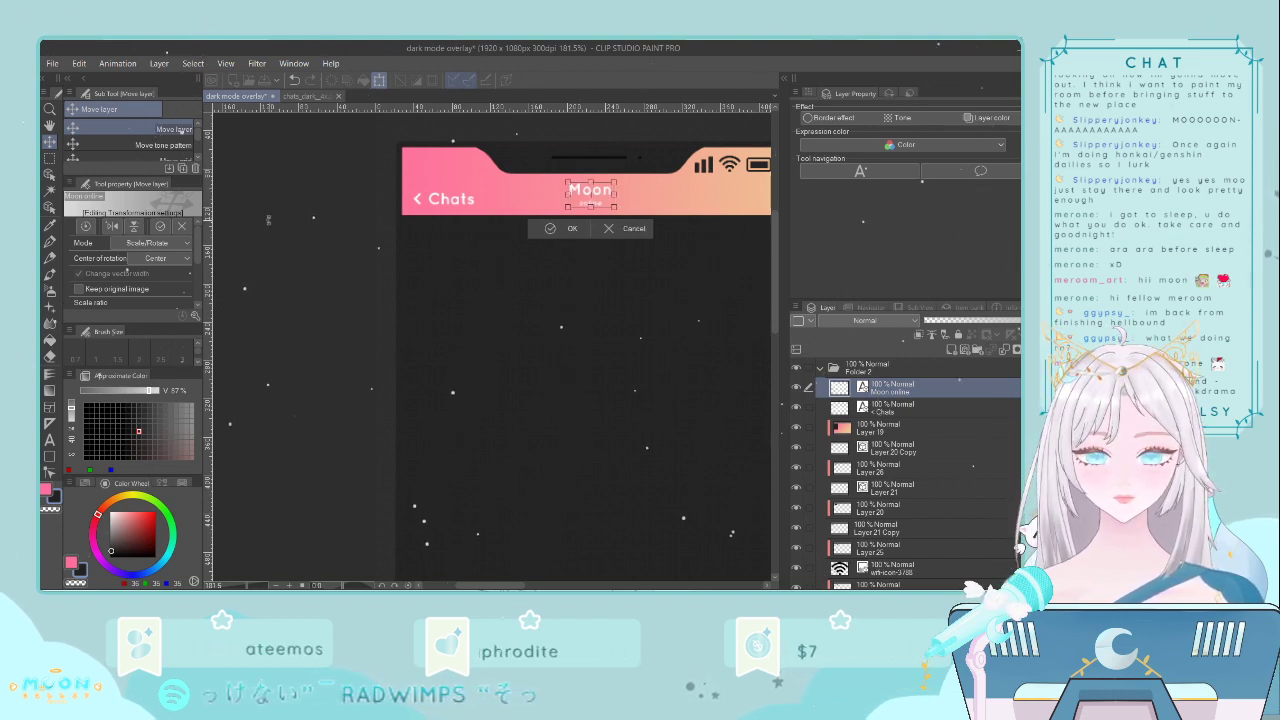
- Nudge the Moon online text slightly down in the phone header and apply the transformation
key("Down")
key("Down")
key("Down")
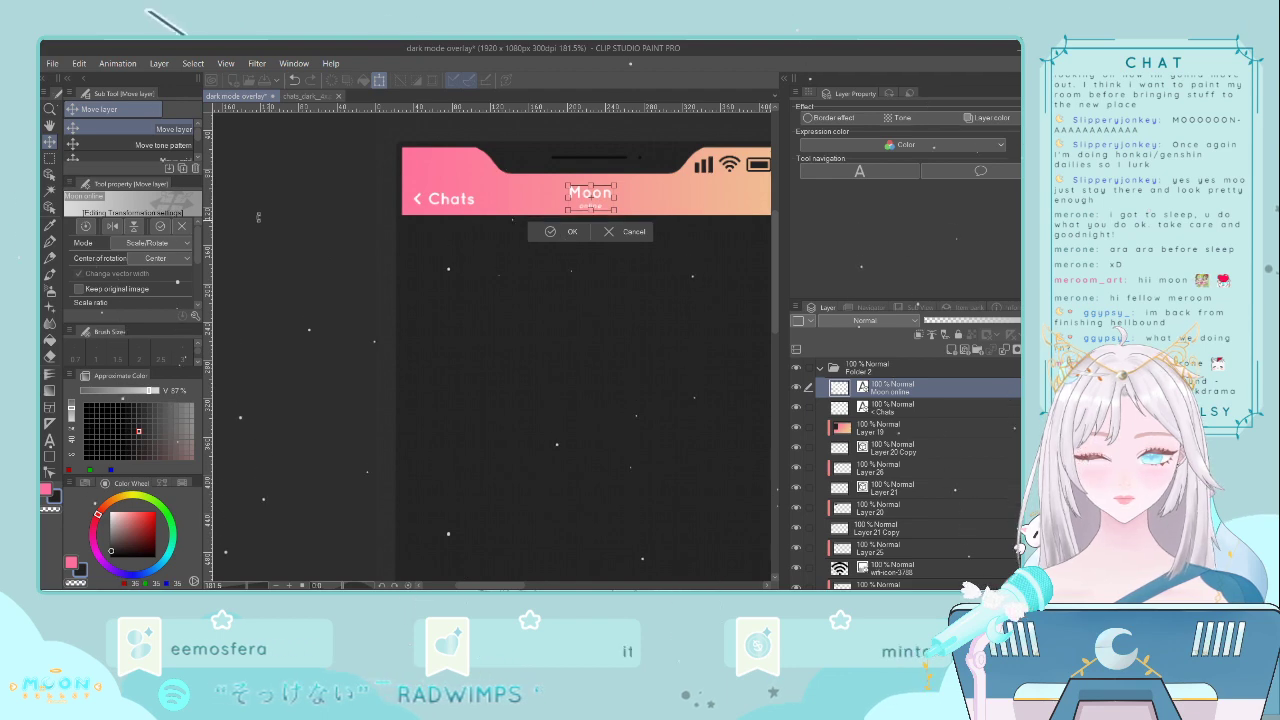
key("Return")
scroll(579, 320, "down", 3)
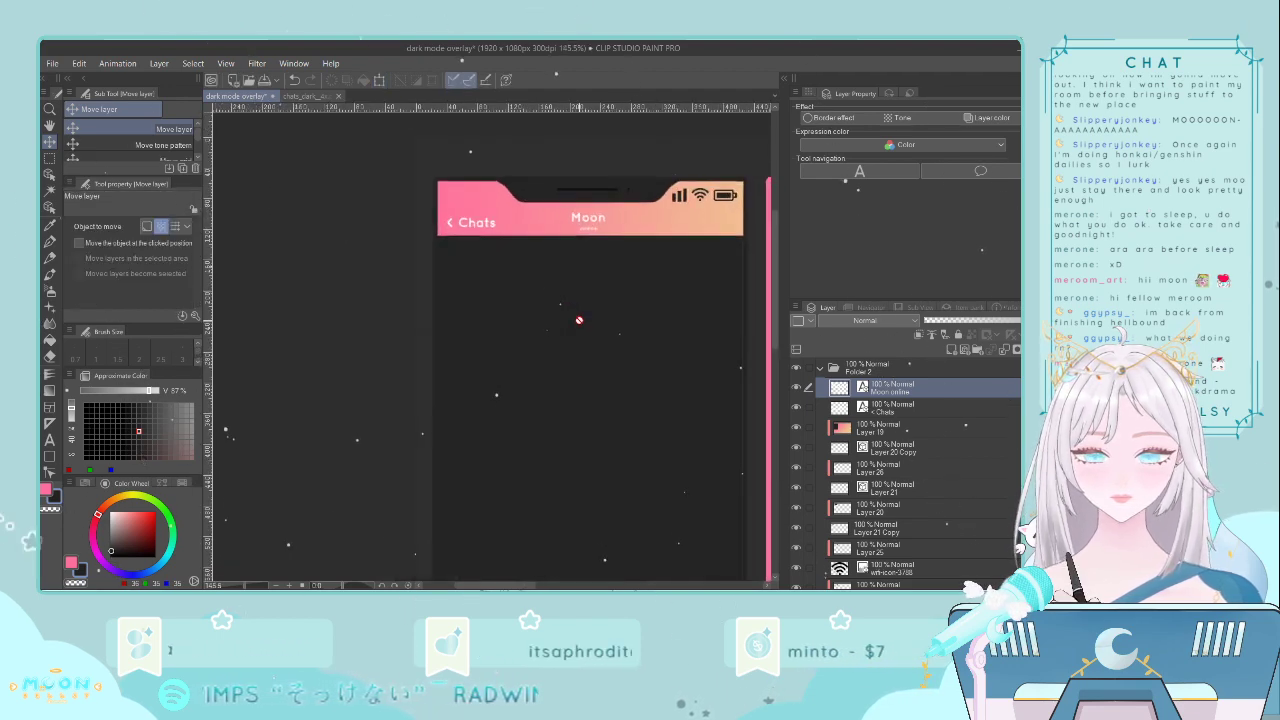
- Nudge the Moon online text slightly back up to fine-tune its placement in the header
key("ctrl+t")
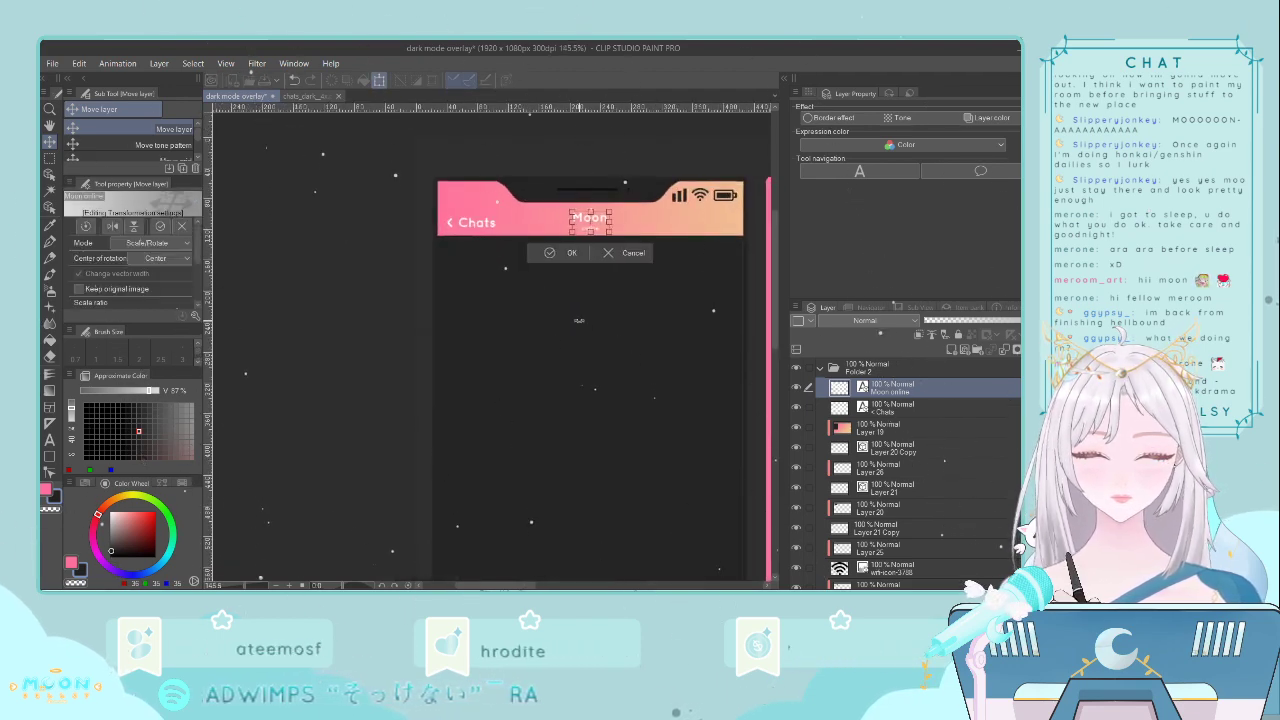
key("Up")
key("Up")
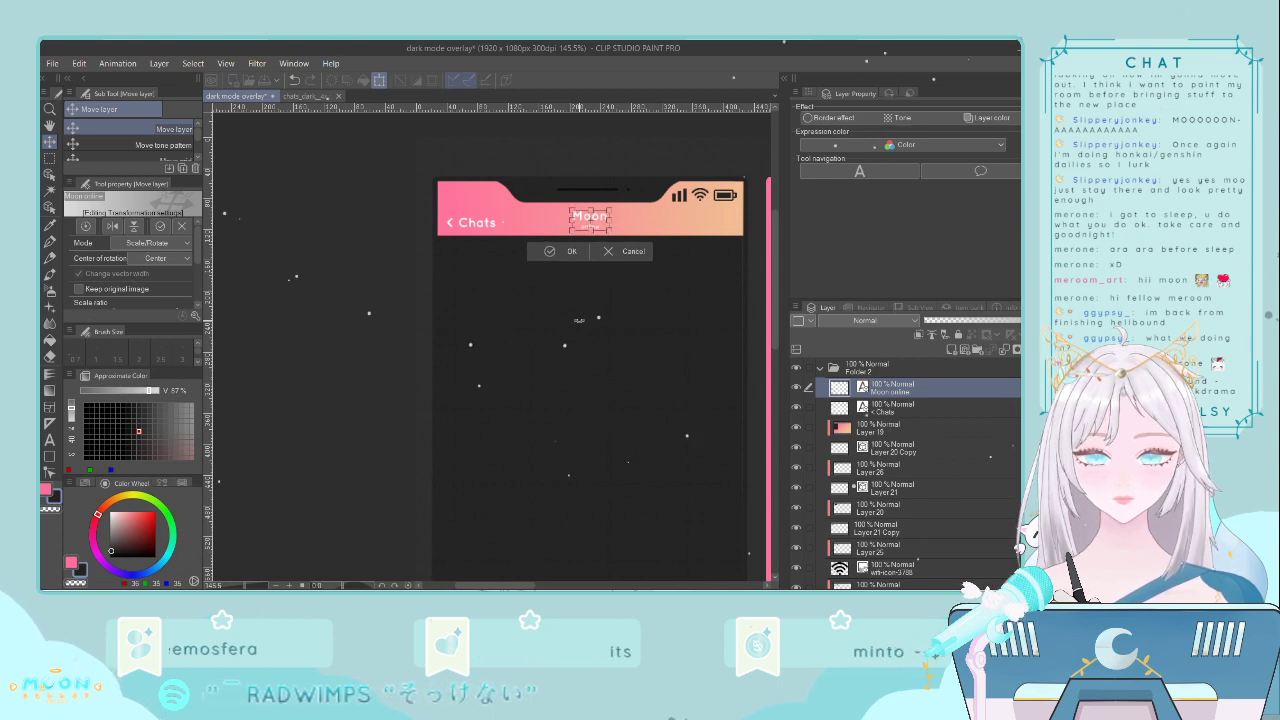
key("Return")
scroll(576, 320, "down", 1)
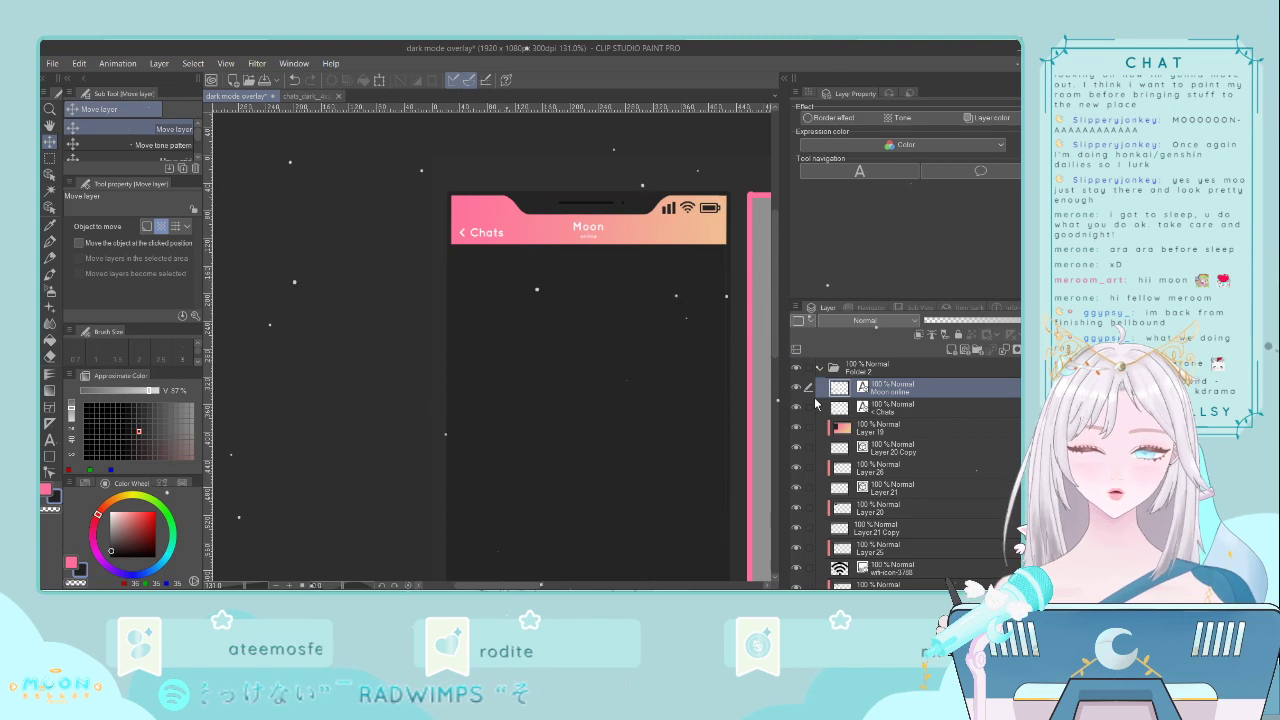
key("ctrl+t")
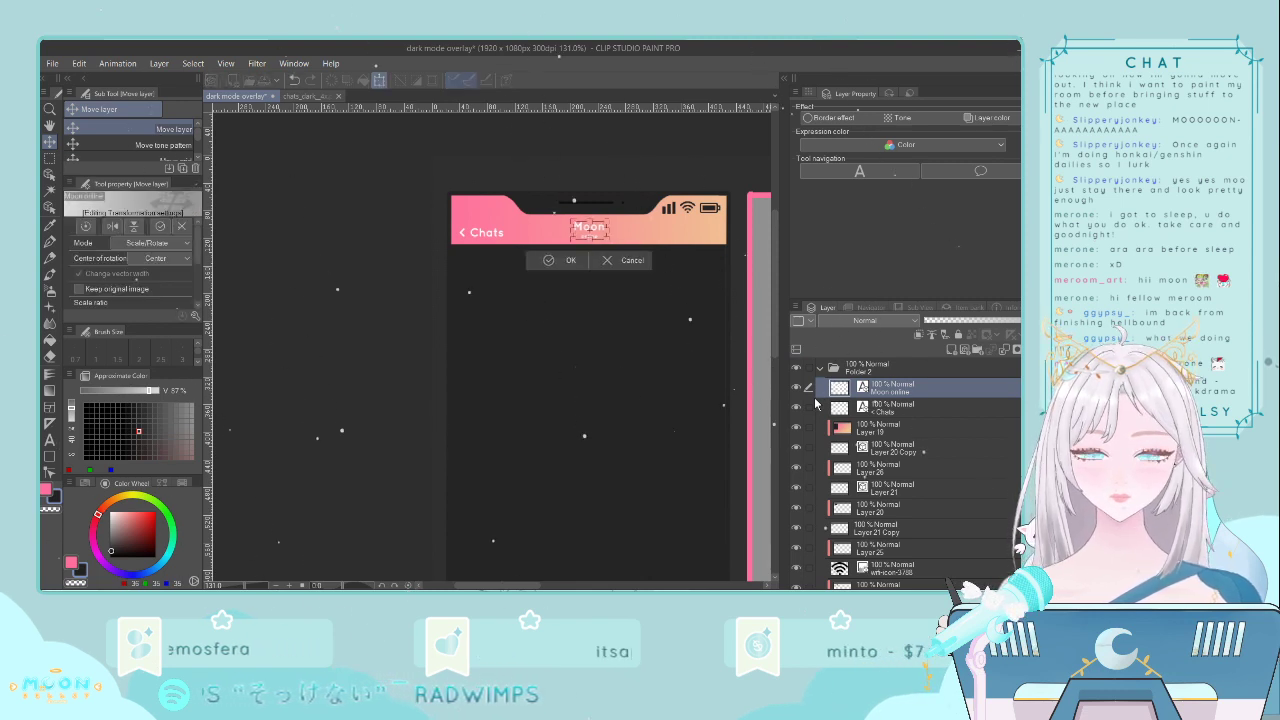
key("Return")
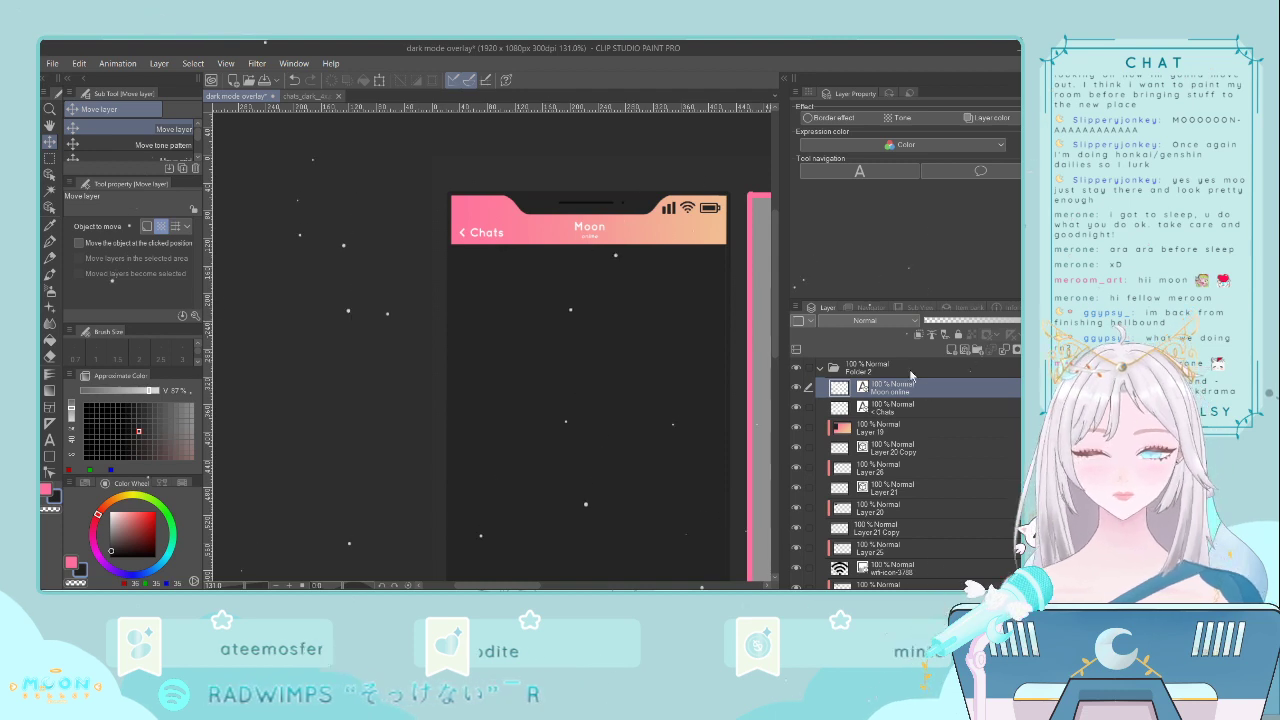
- Enlarge the list of figure sub tools and choose Ellipse 2
left_click(49, 456)
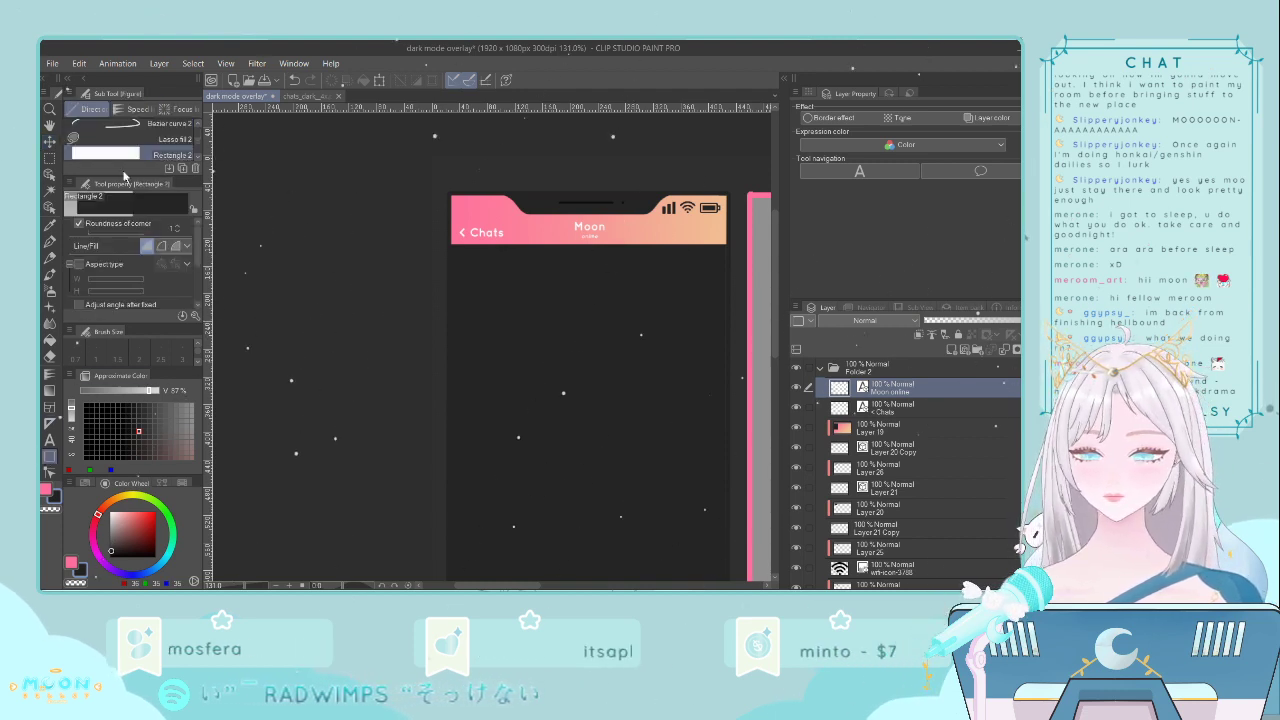
scroll(135, 133, "down", 3)
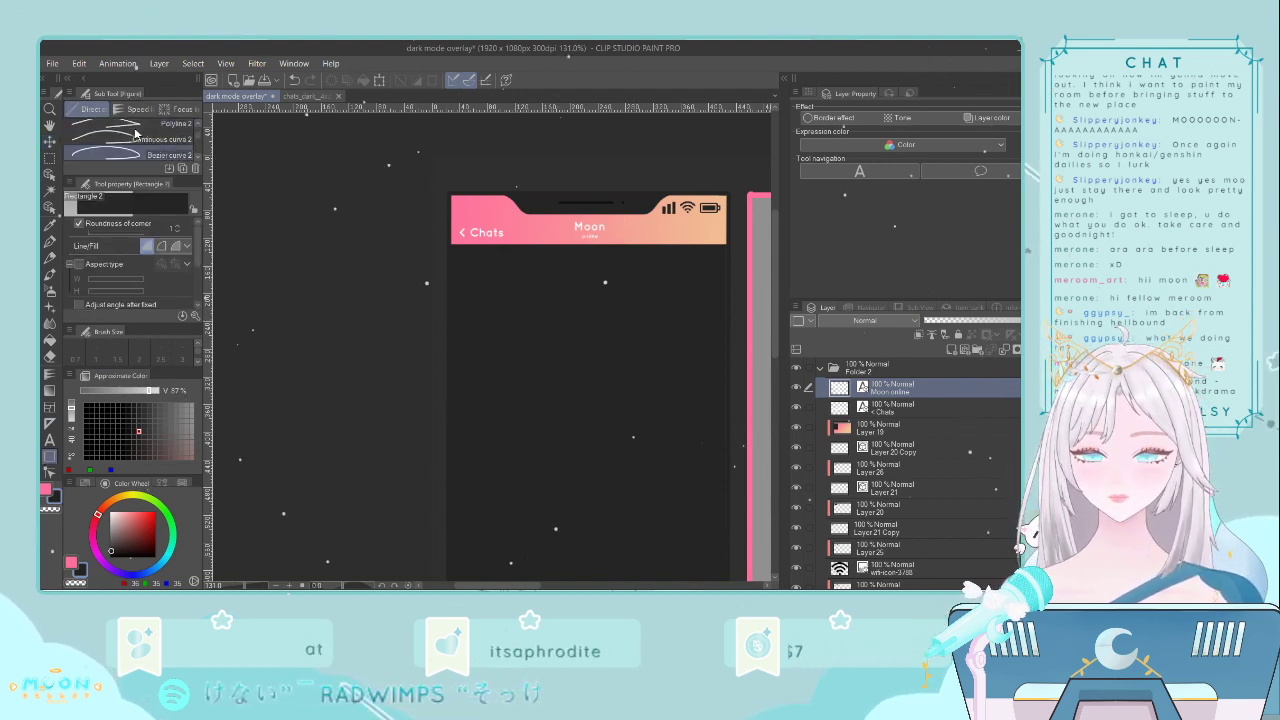
left_click(152, 126)
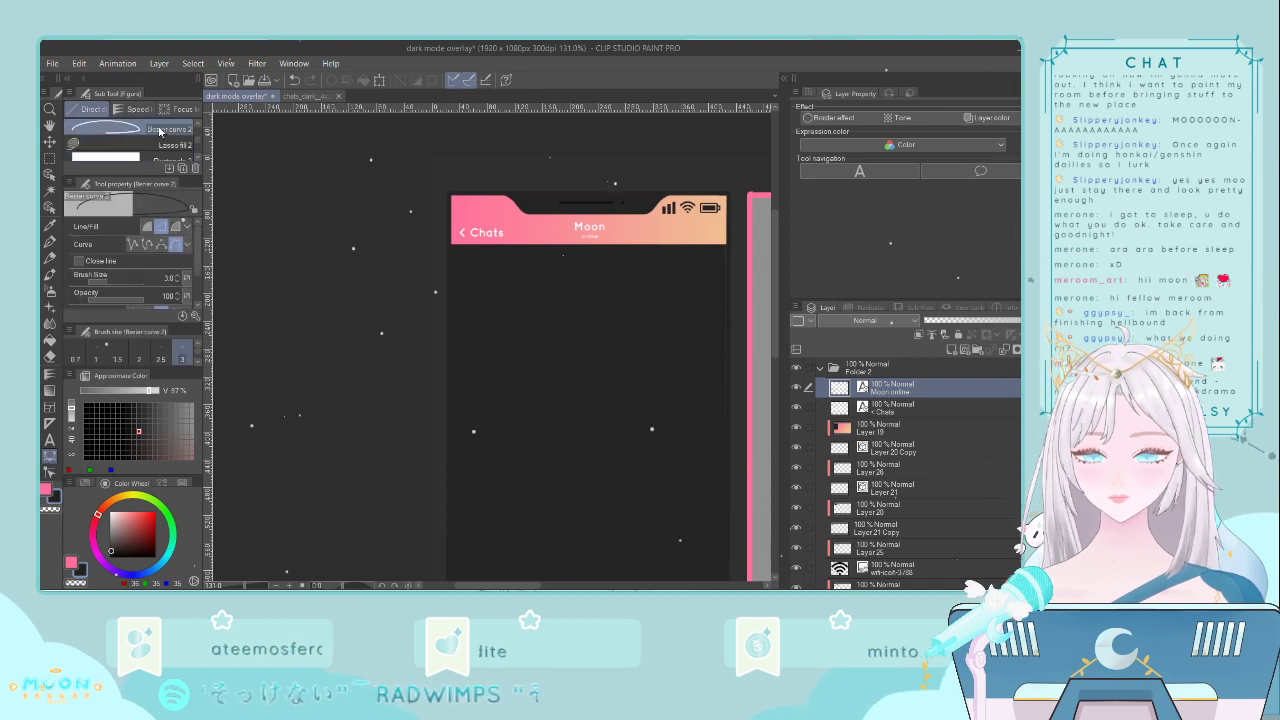
scroll(152, 130, "up", 2)
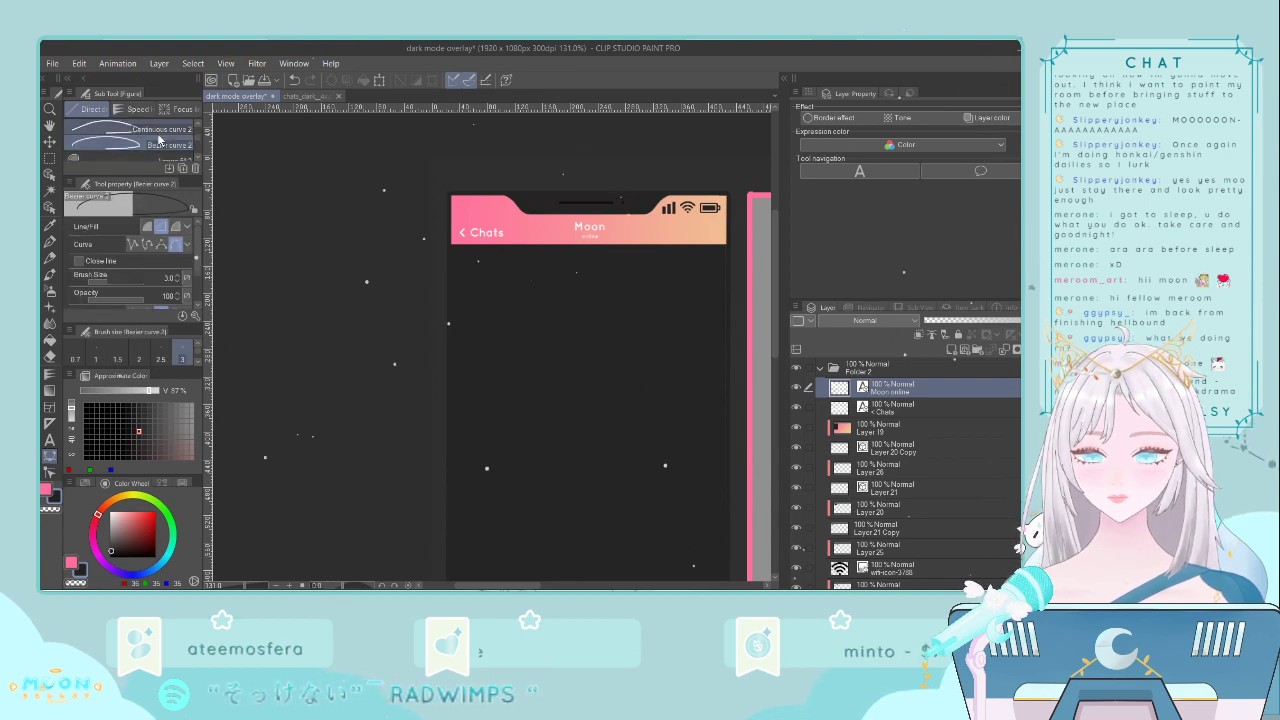
scroll(125, 140, "up", 1)
left_click(122, 145)
scroll(125, 142, "down", 4)
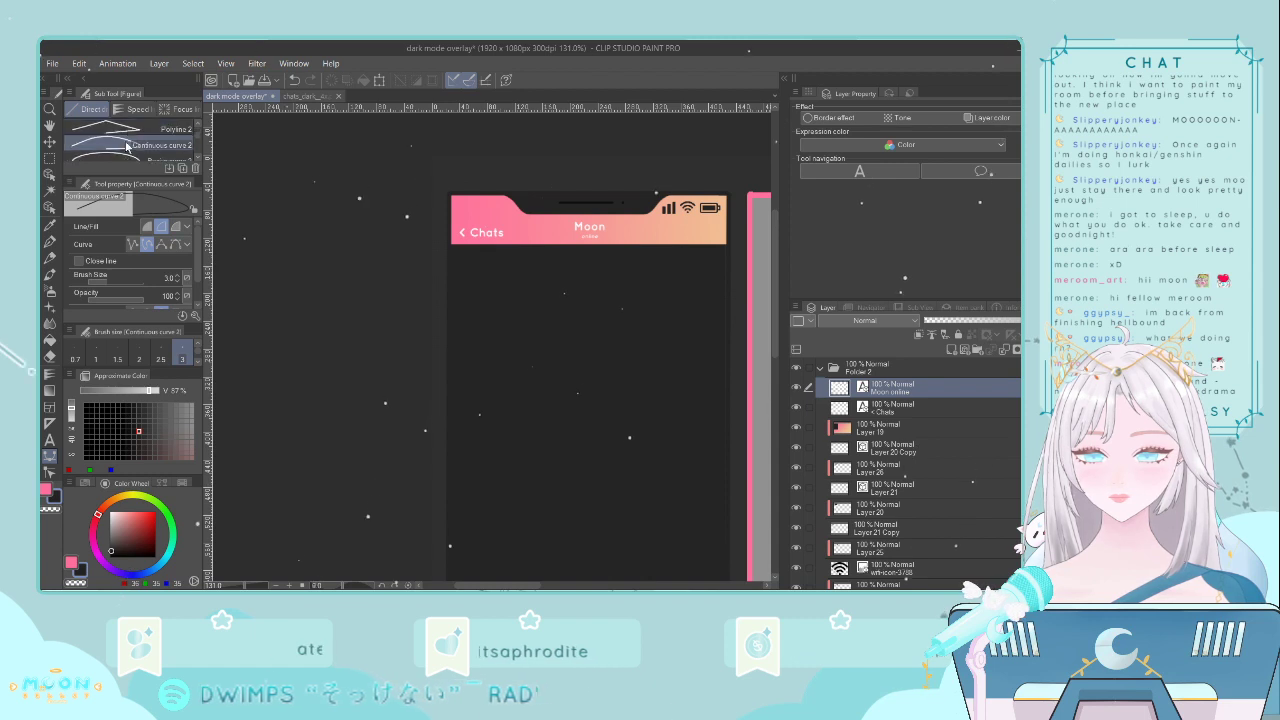
left_click(149, 134)
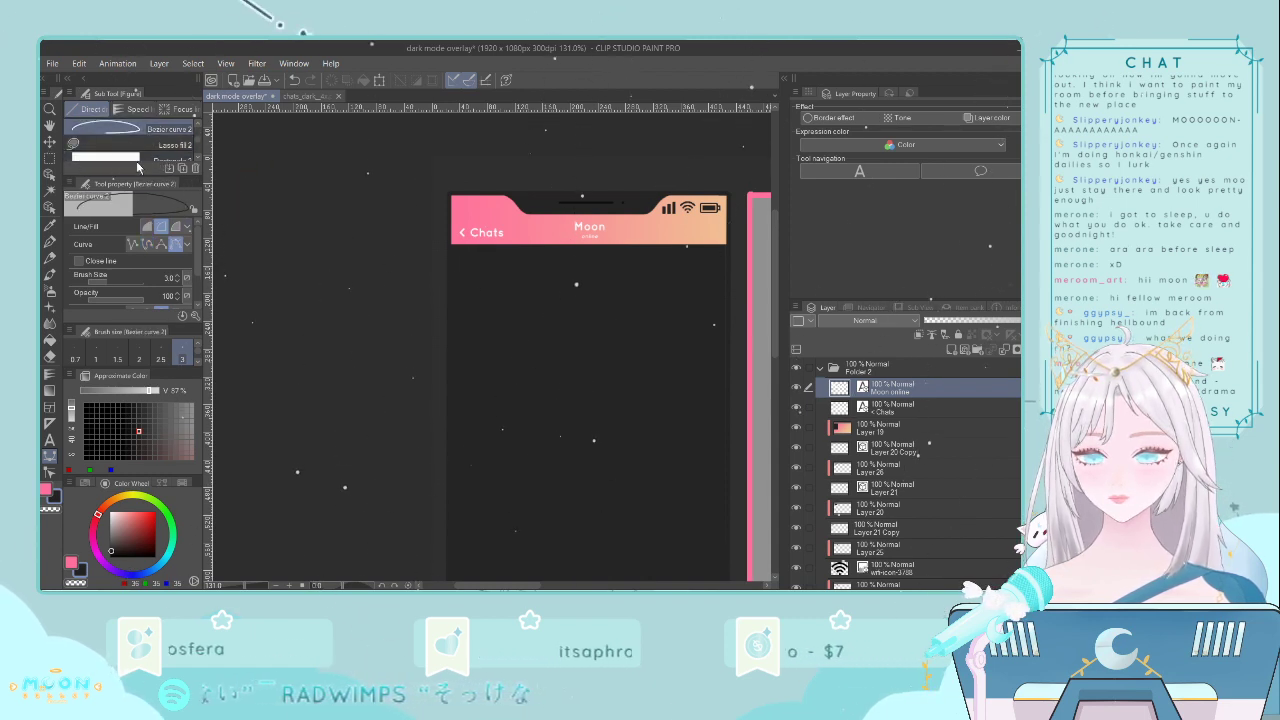
left_click_drag(130, 178, 126, 239)
left_click(134, 190)
- Add a new vector layer and draw a small dark circle outline in the header below the battery icon
scroll(673, 237, "up", 3)
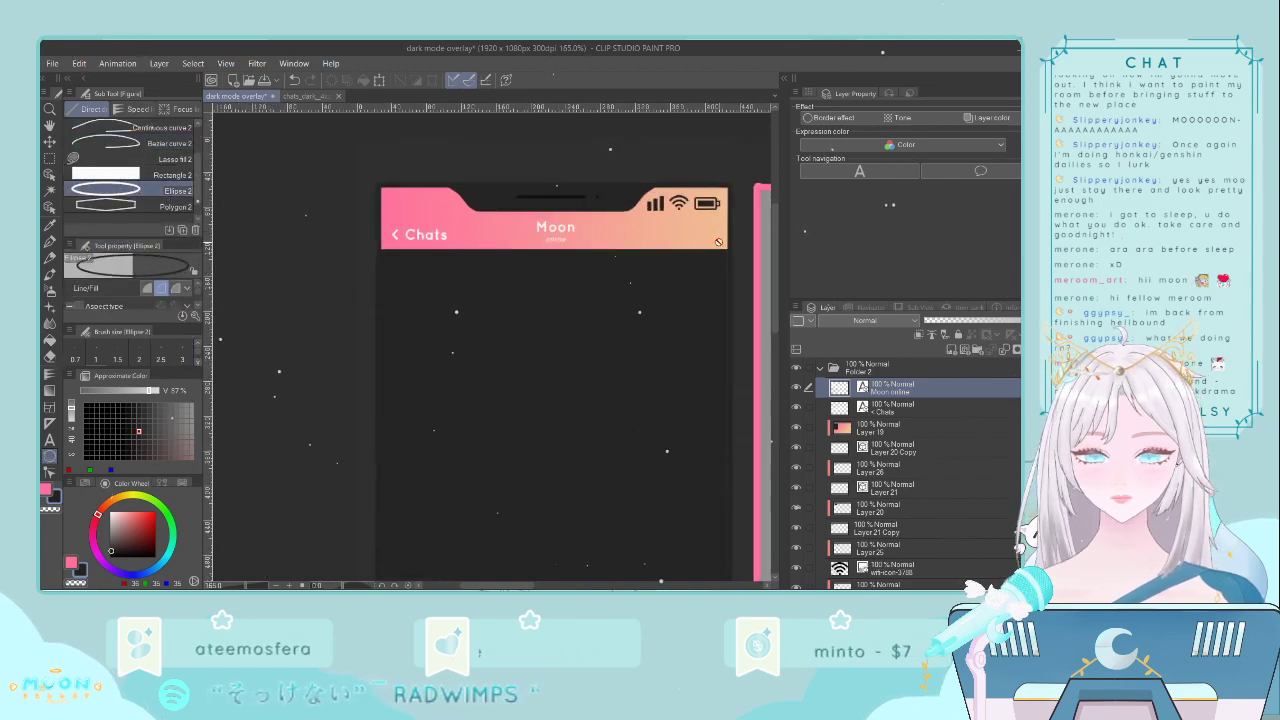
scroll(664, 208, "up", 1)
key("ctrl+shift+n")
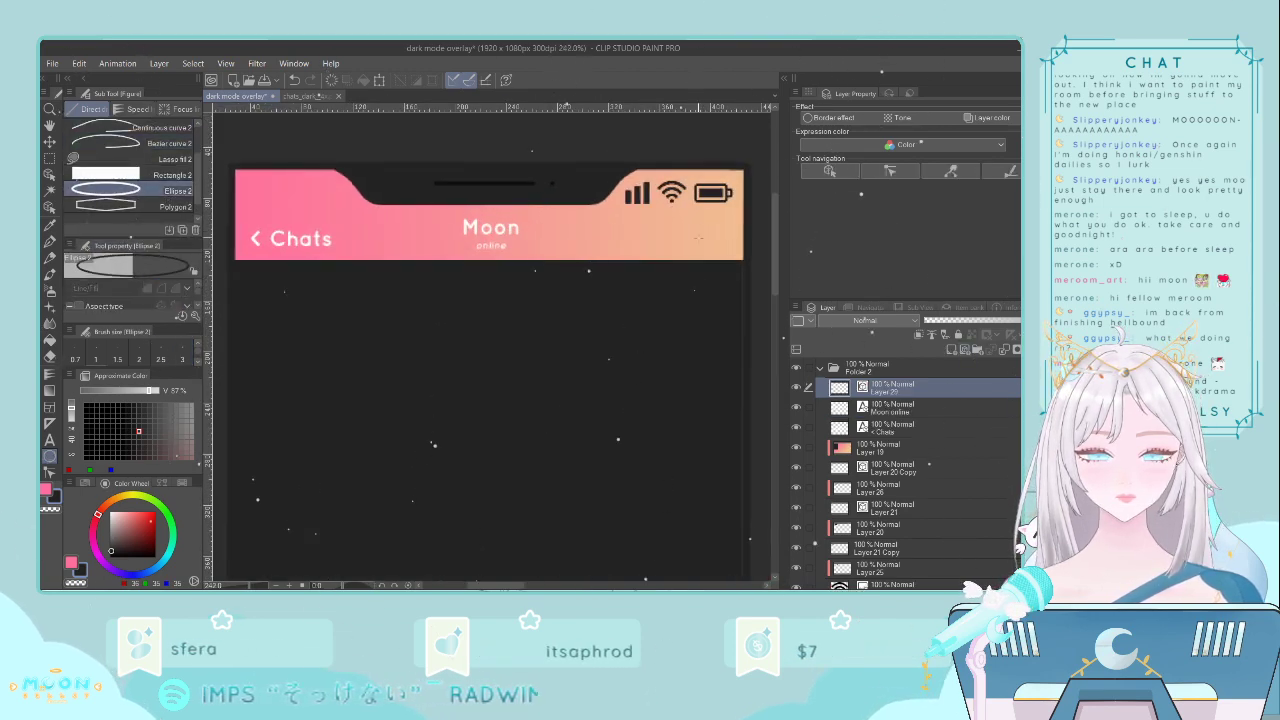
mouse_move(716, 241)
left_mouse_down()
mouse_move(730, 258)
mouse_move(746, 252)
left_mouse_up()
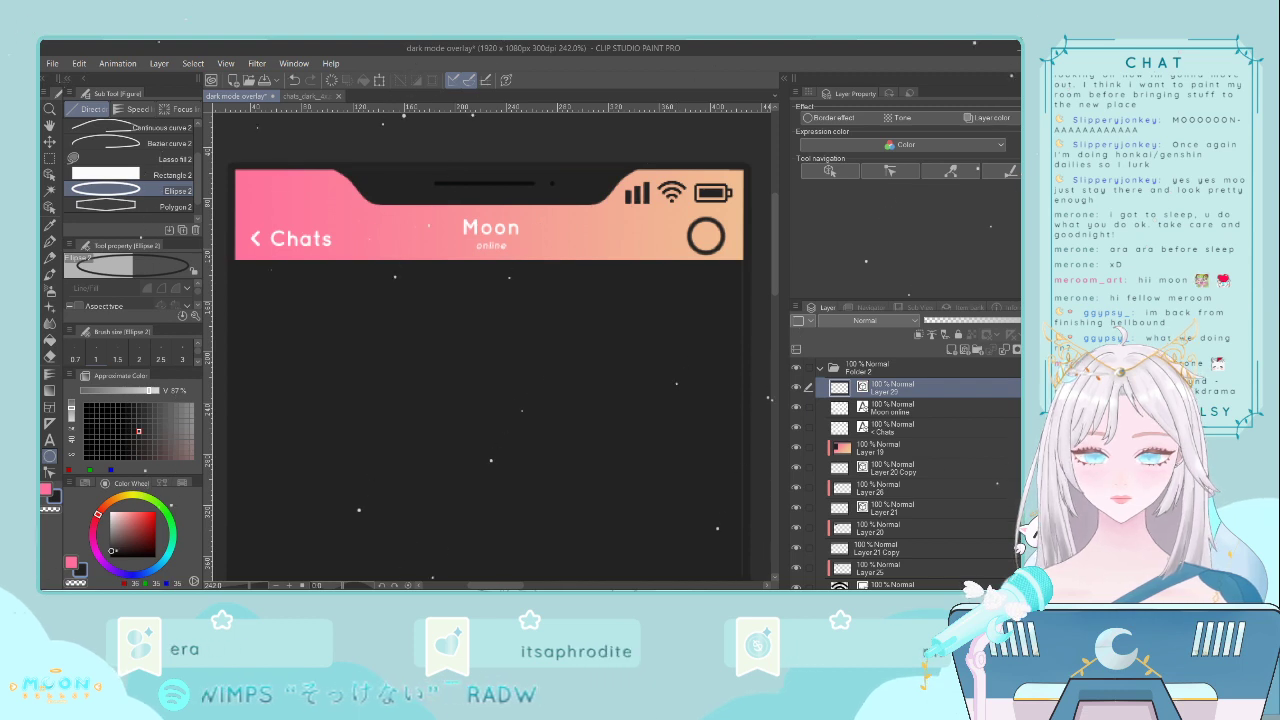
- Nudge the circle outline slightly right and up under the battery icon and apply the transformation
scroll(635, 215, "down", 2)
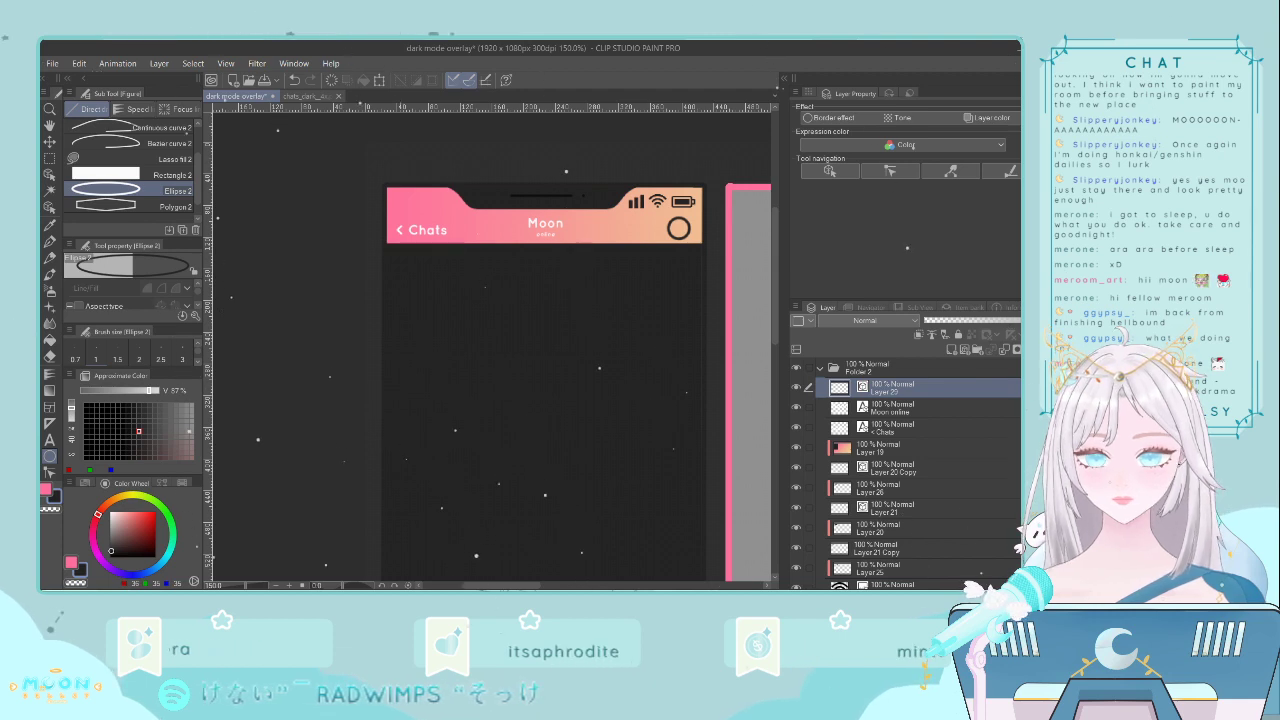
left_click(51, 143)
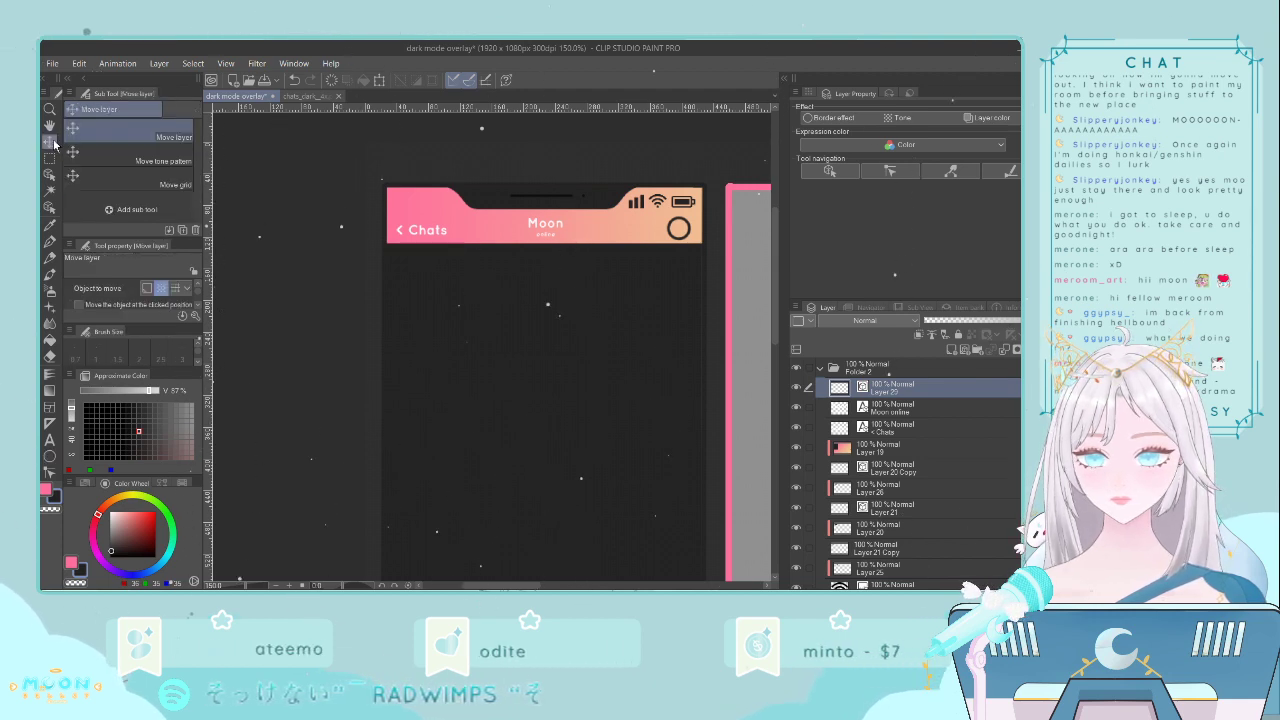
key("ctrl+t")
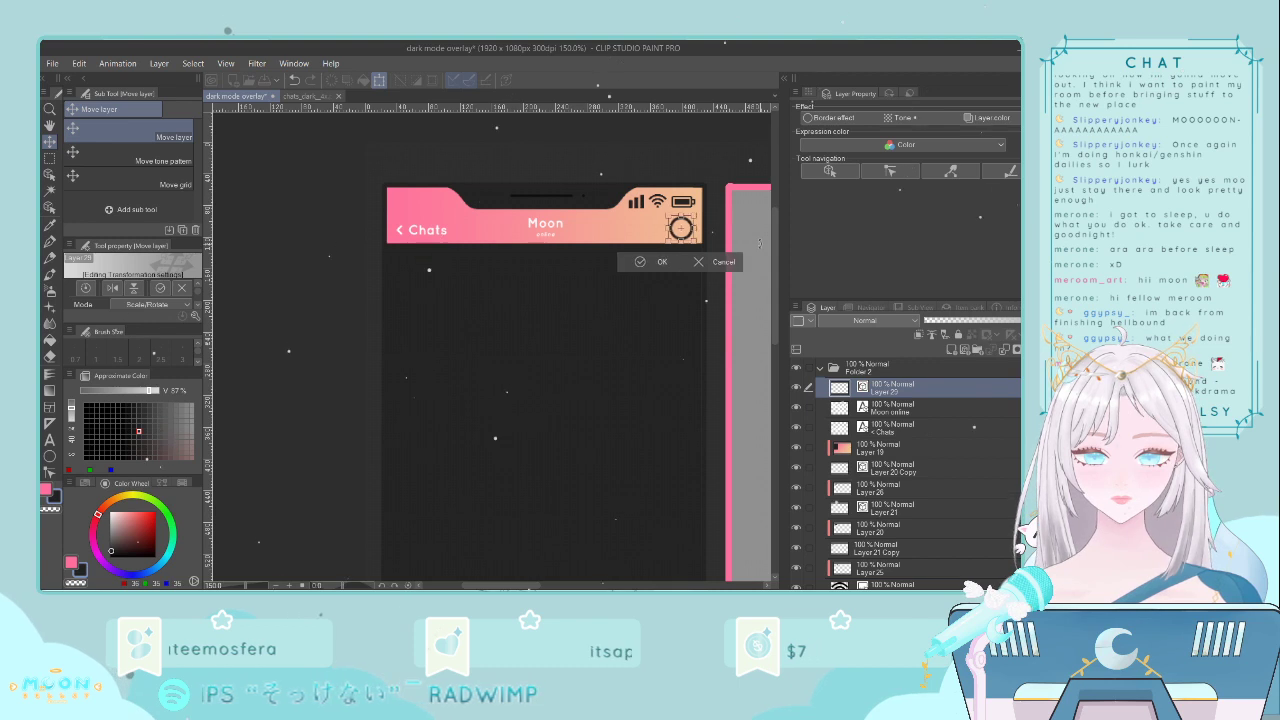
key("Right")
key("Up")
key("Right")
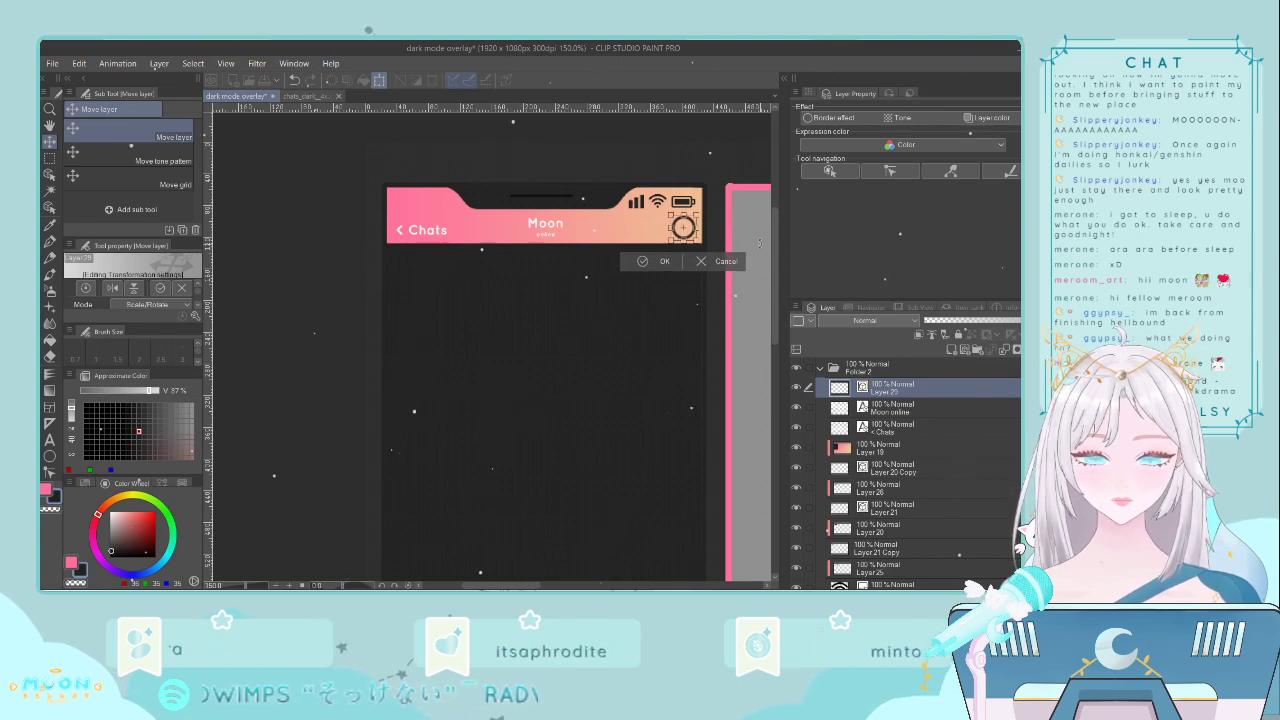
key("Return")
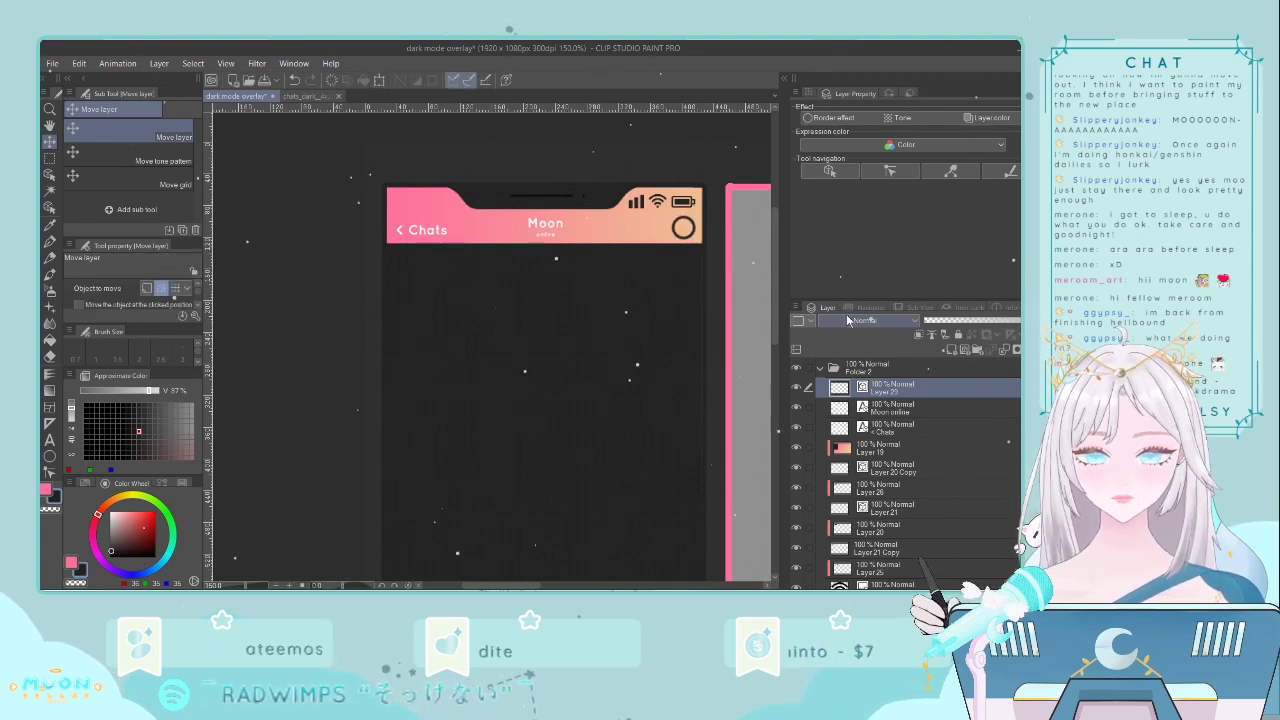
- Rasterize the circle's layer and fill the inside of the circle with the dark colour
scroll(740, 270, "up", 3)
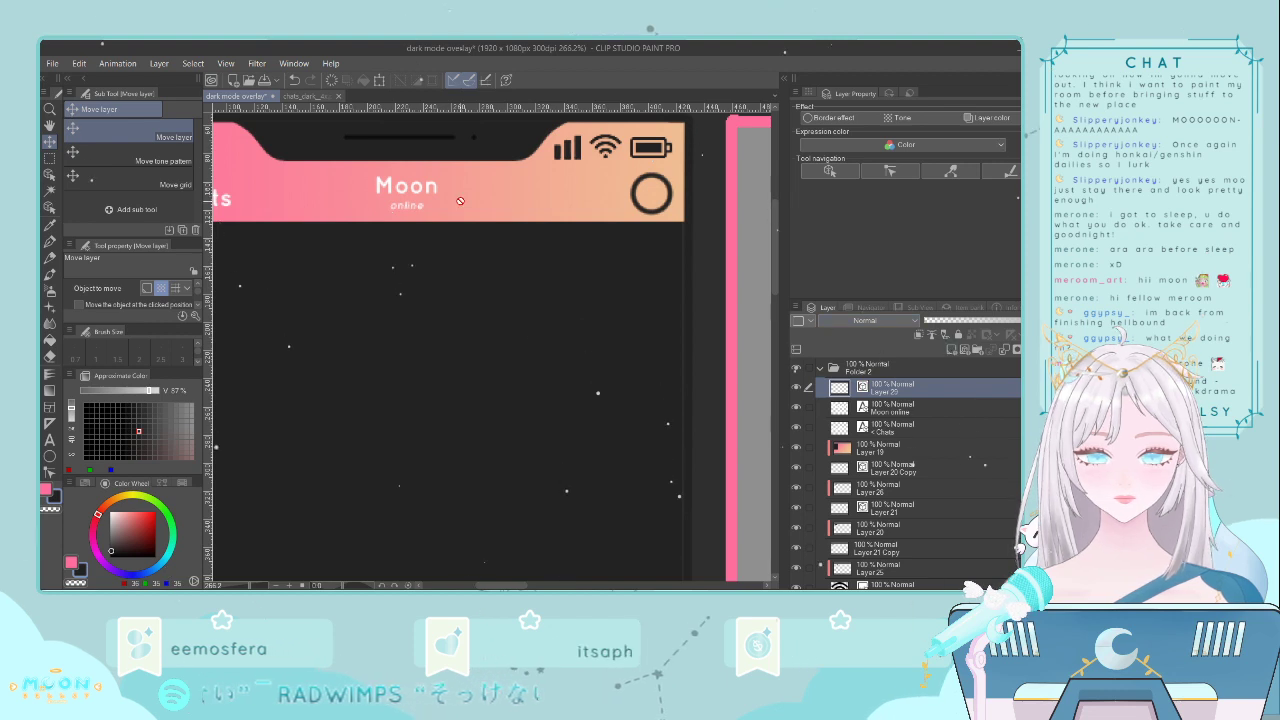
key("g")
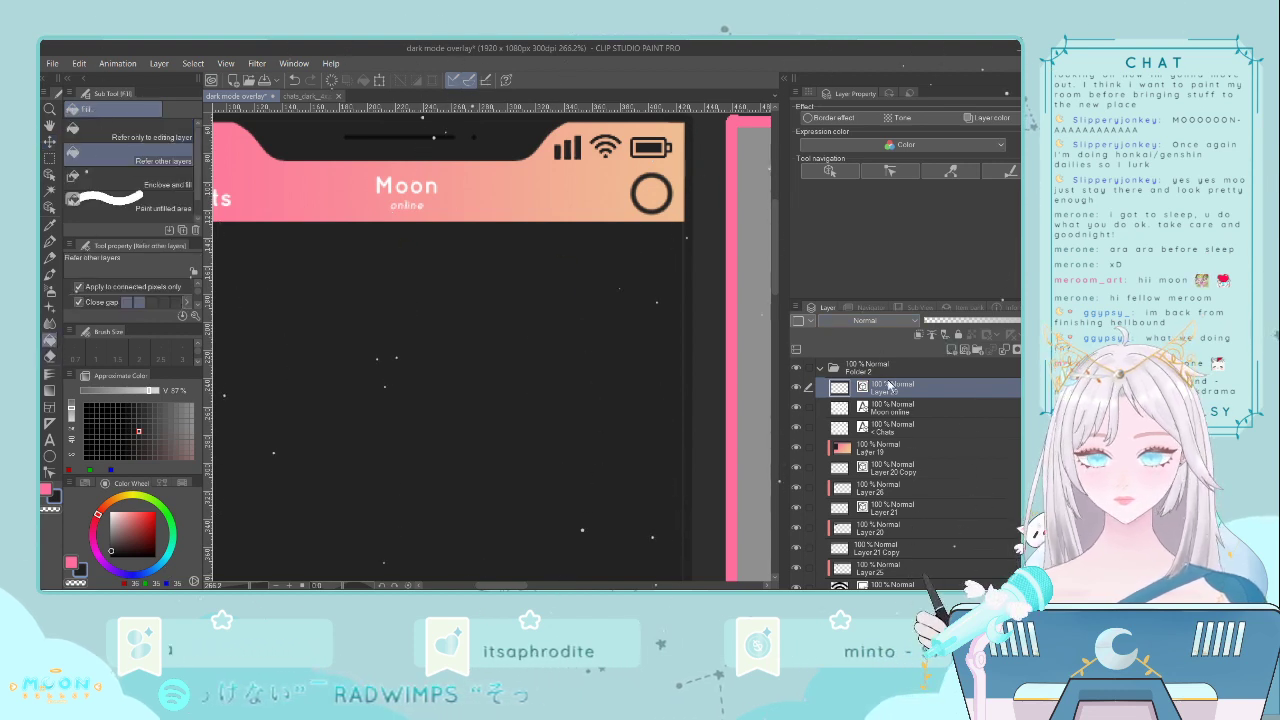
left_click(957, 349)
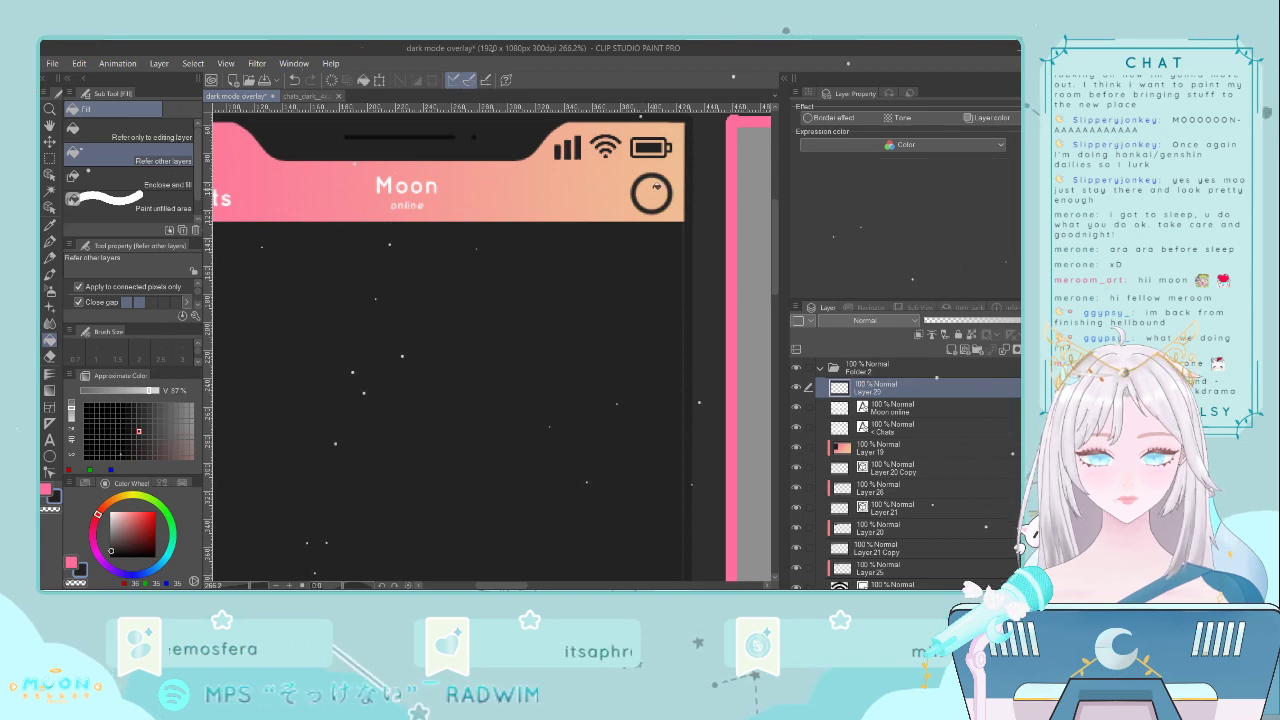
left_click(652, 194)
scroll(655, 194, "up", 2)
scroll(656, 194, "down", 5)
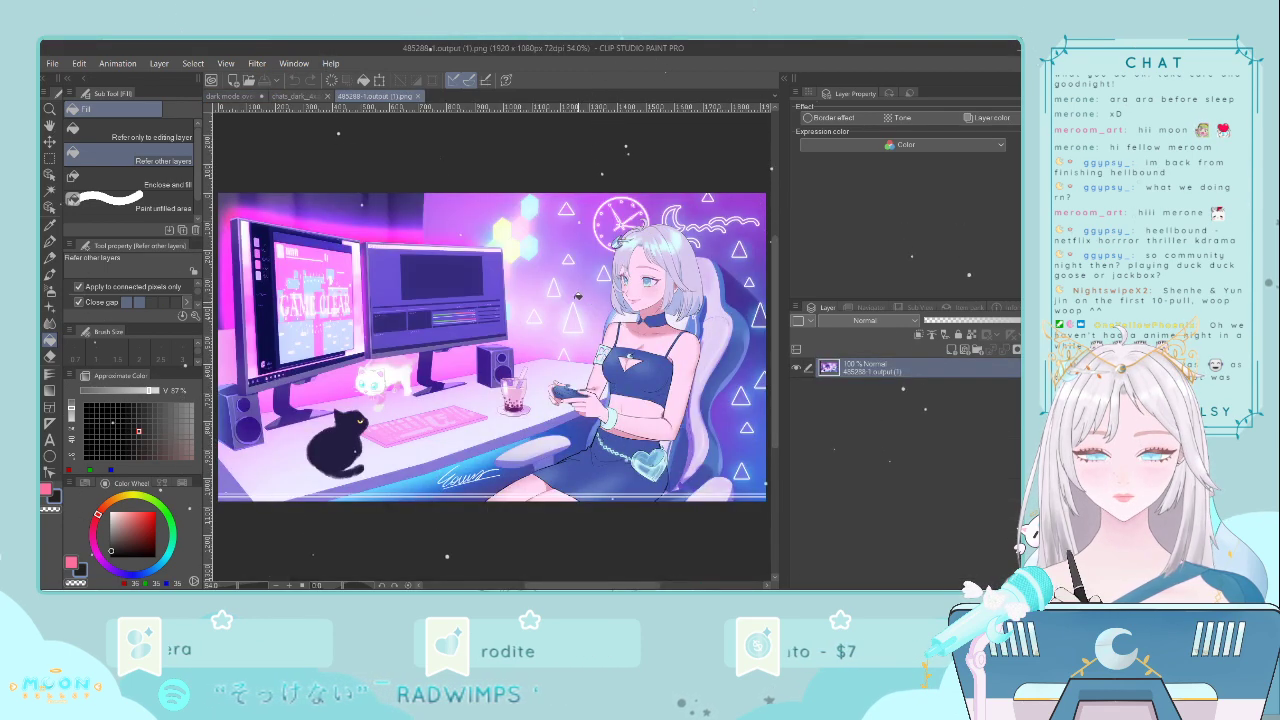
- Close the artwork PNG and place the artwork as a new layer above the filled circle in the dark mode overlay
left_click(420, 97)
left_click(237, 96)
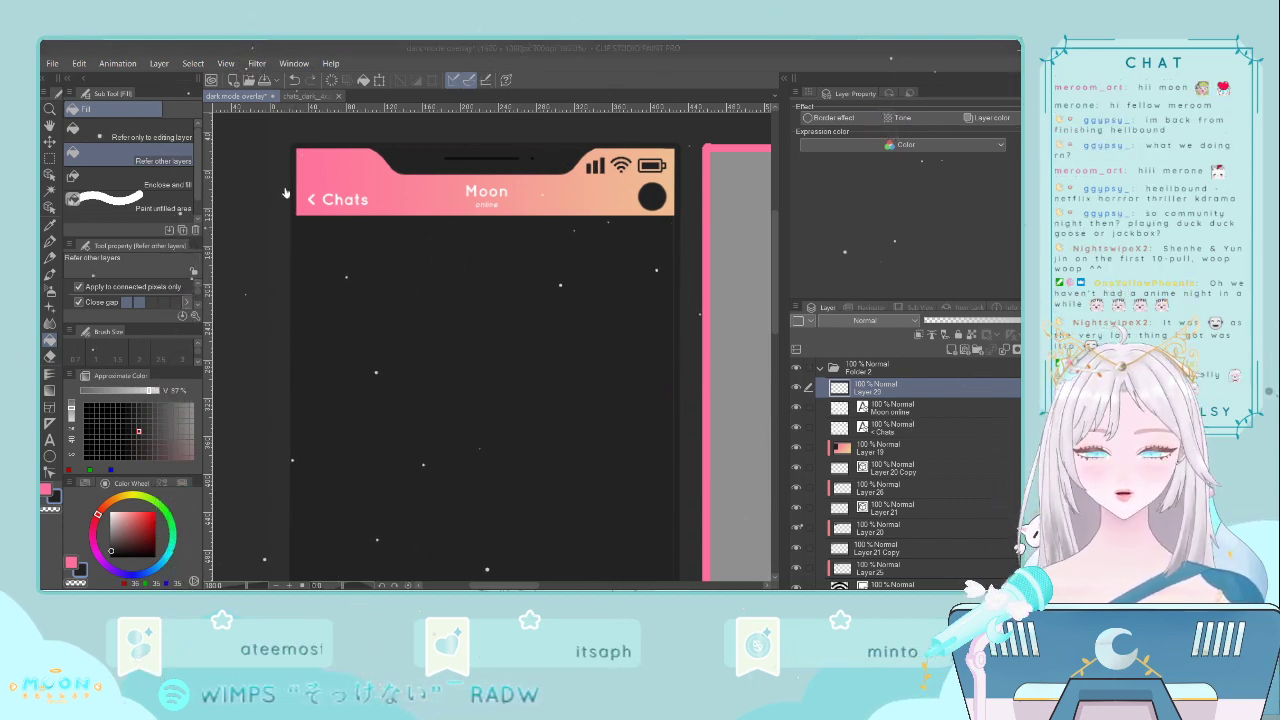
double_click(560, 304)
scroll(561, 309, "down", 8)
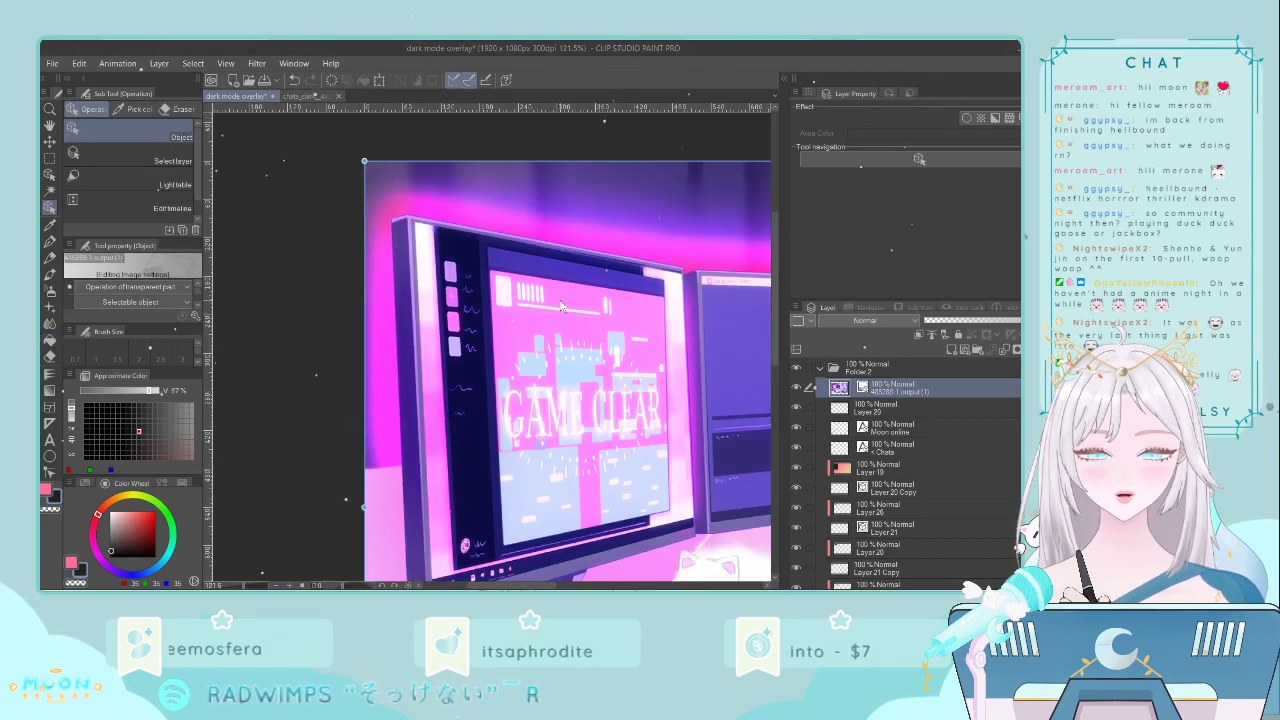
- Scale the pasted artwork down to less than half its size and clip it to the circle's layer below
scroll(562, 313, "down", 2)
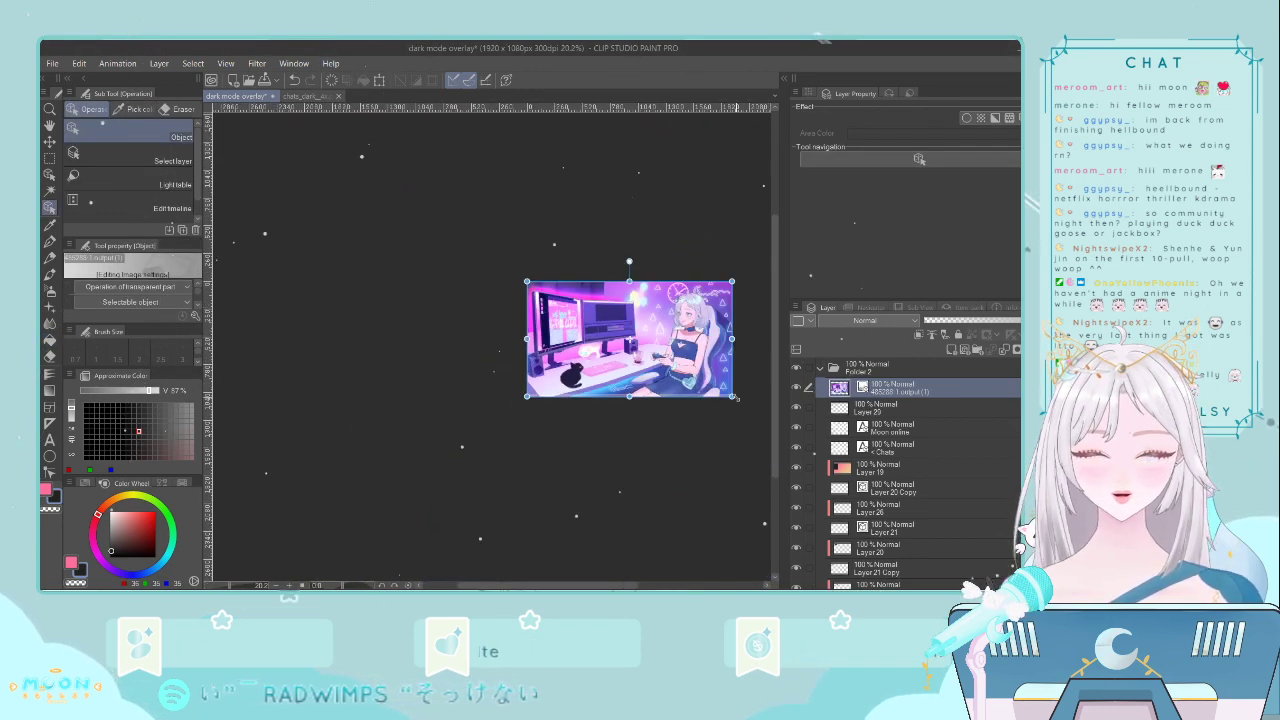
left_click_drag(735, 399, 617, 334)
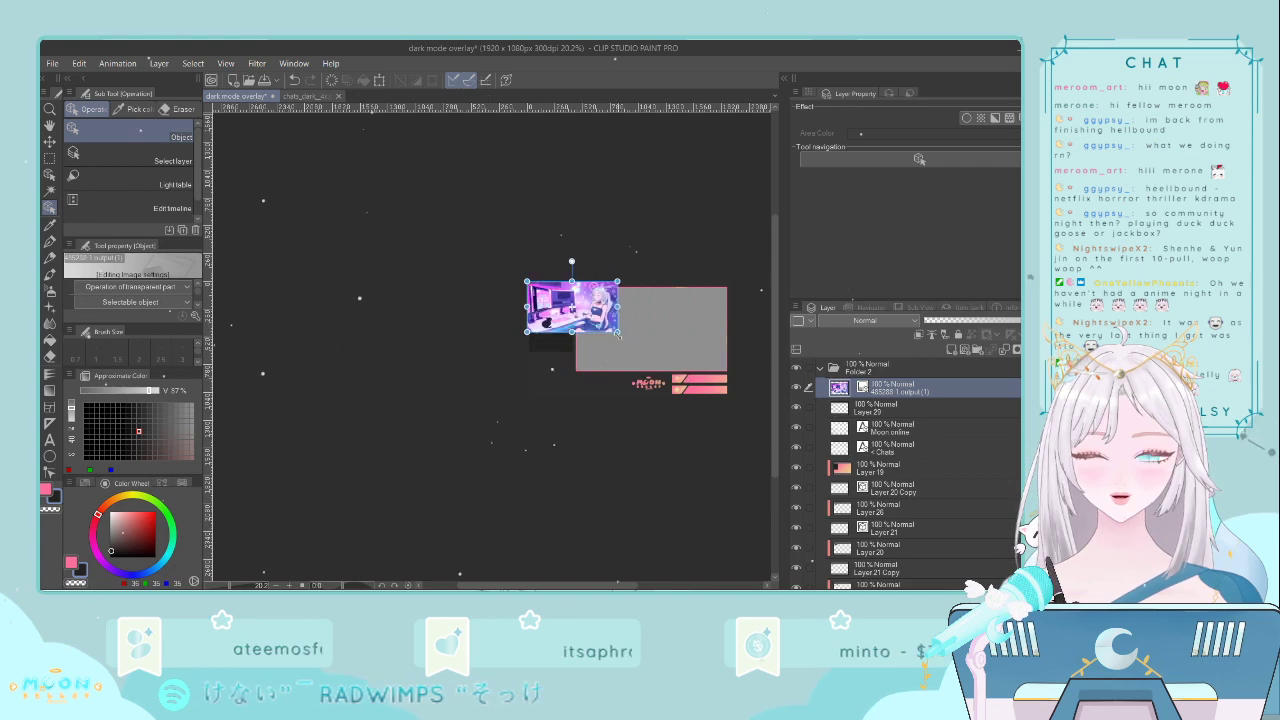
scroll(617, 334, "up", 7)
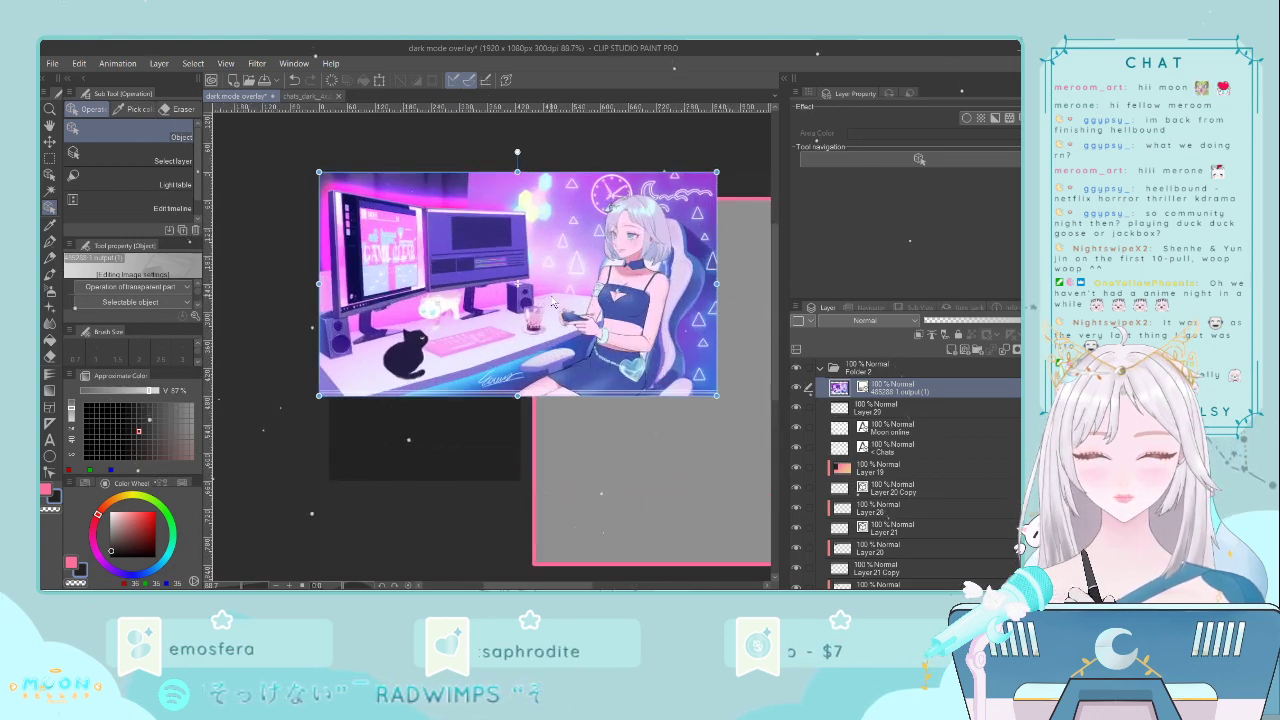
scroll(553, 304, "up", 1)
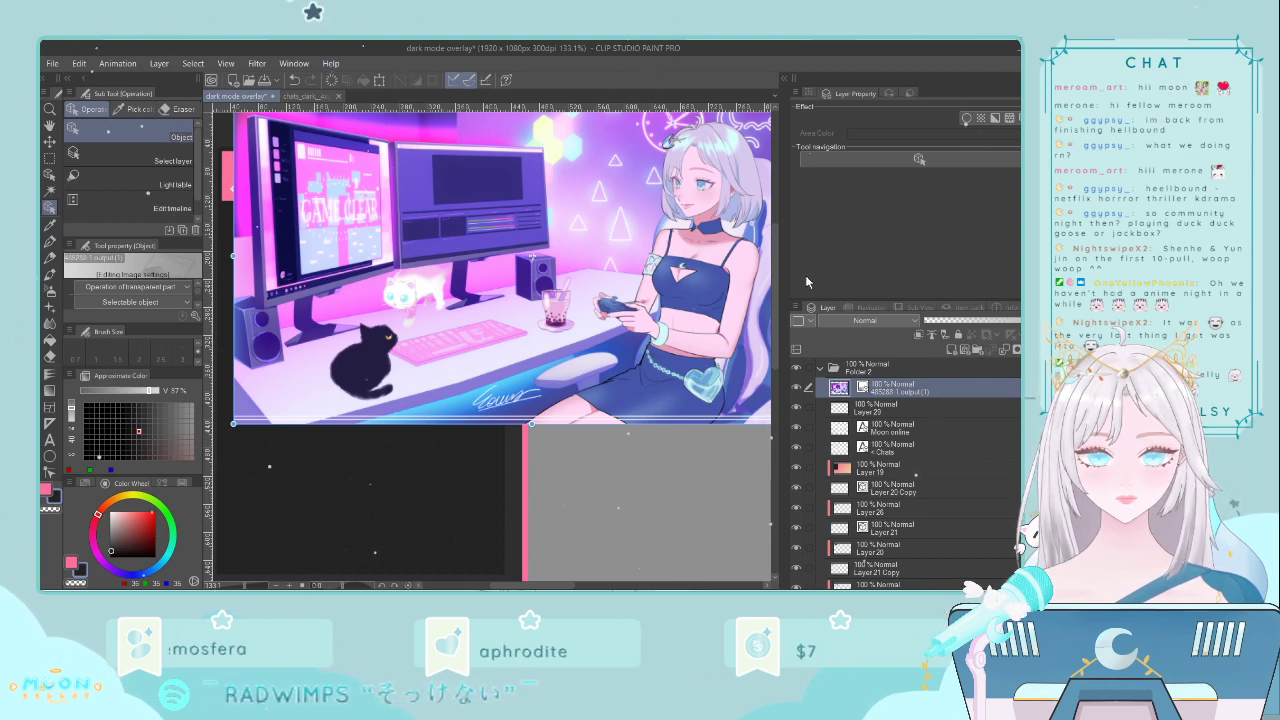
key("ctrl+alt+g")
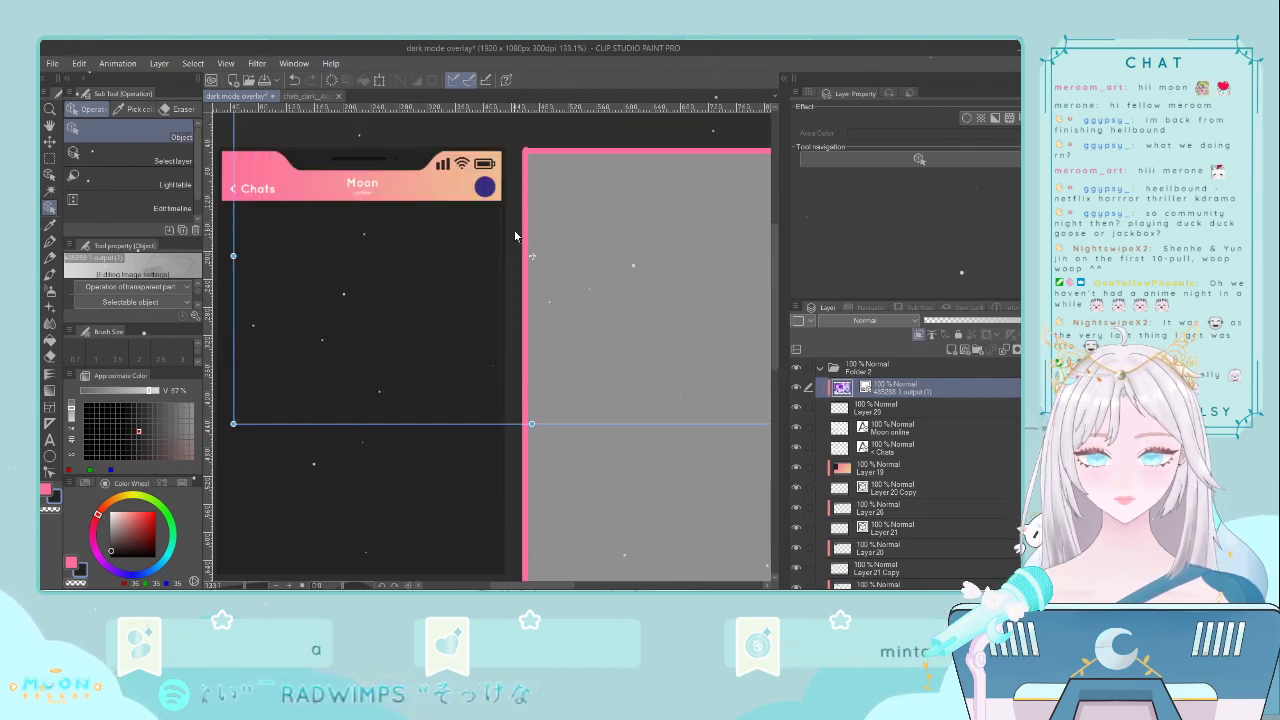
- Shrink the placed artwork to about half its size and move it over the header's profile circle
left_click_drag(233, 423, 526, 258)
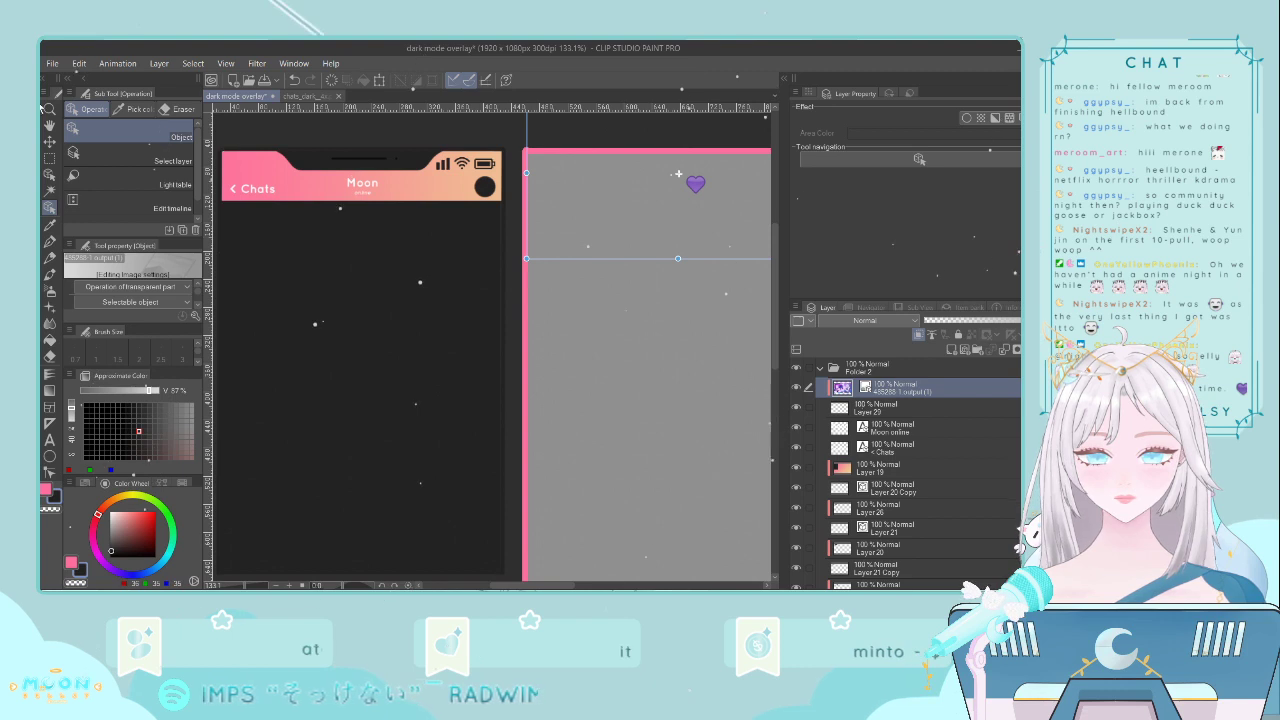
left_click(47, 141)
key("ctrl+t")
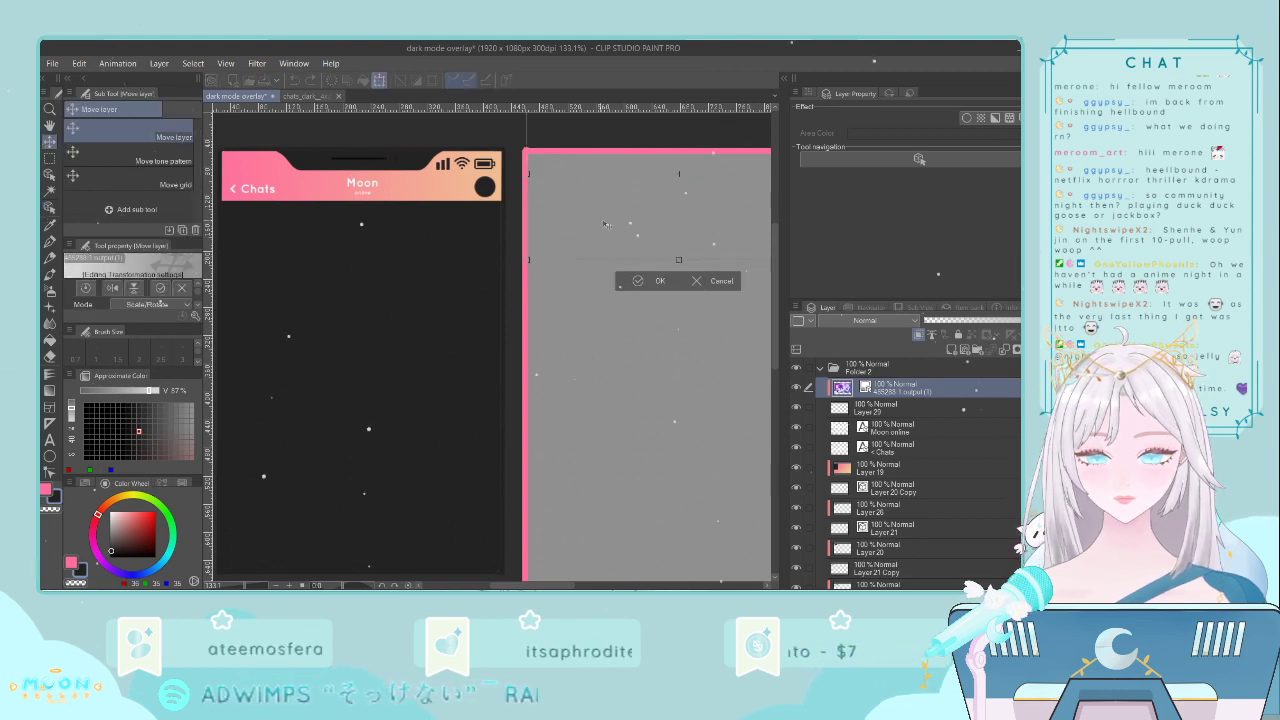
left_click_drag(634, 237, 511, 228)
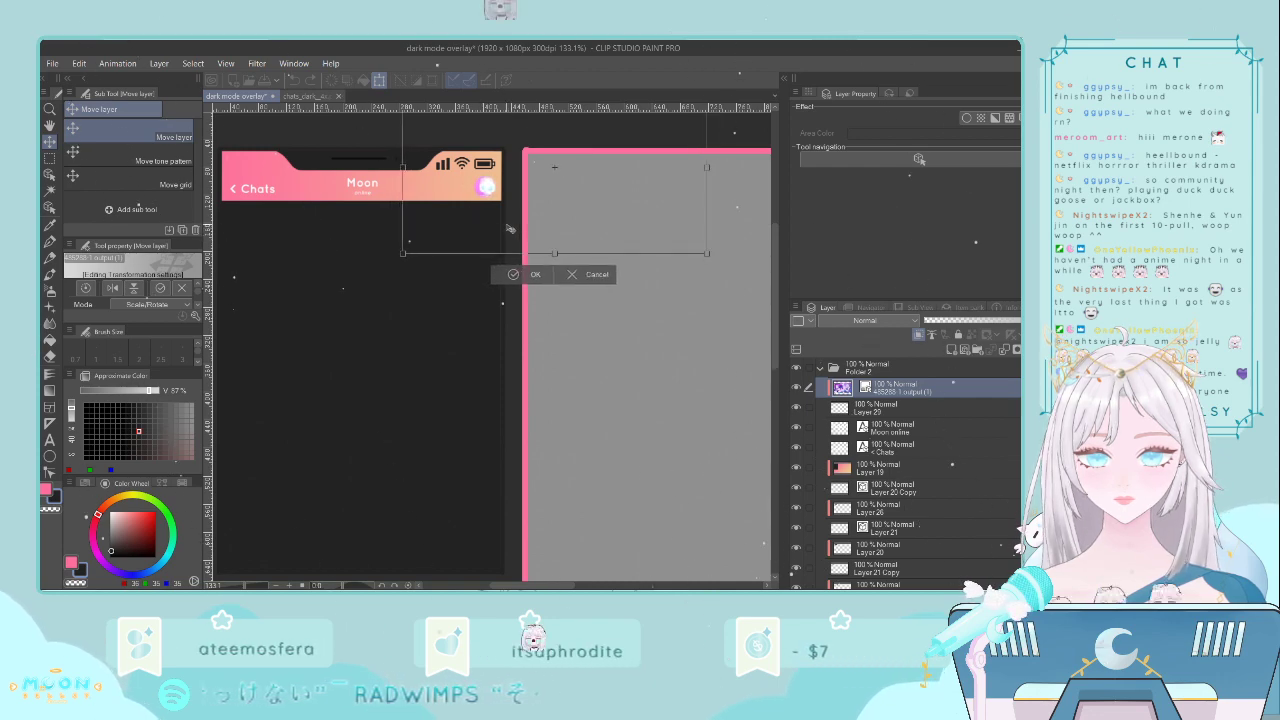
- Scale the artwork down further and position it so the character's face fills the profile circle, and apply the transformation
scroll(497, 221, "up", 2)
scroll(497, 221, "up", 4)
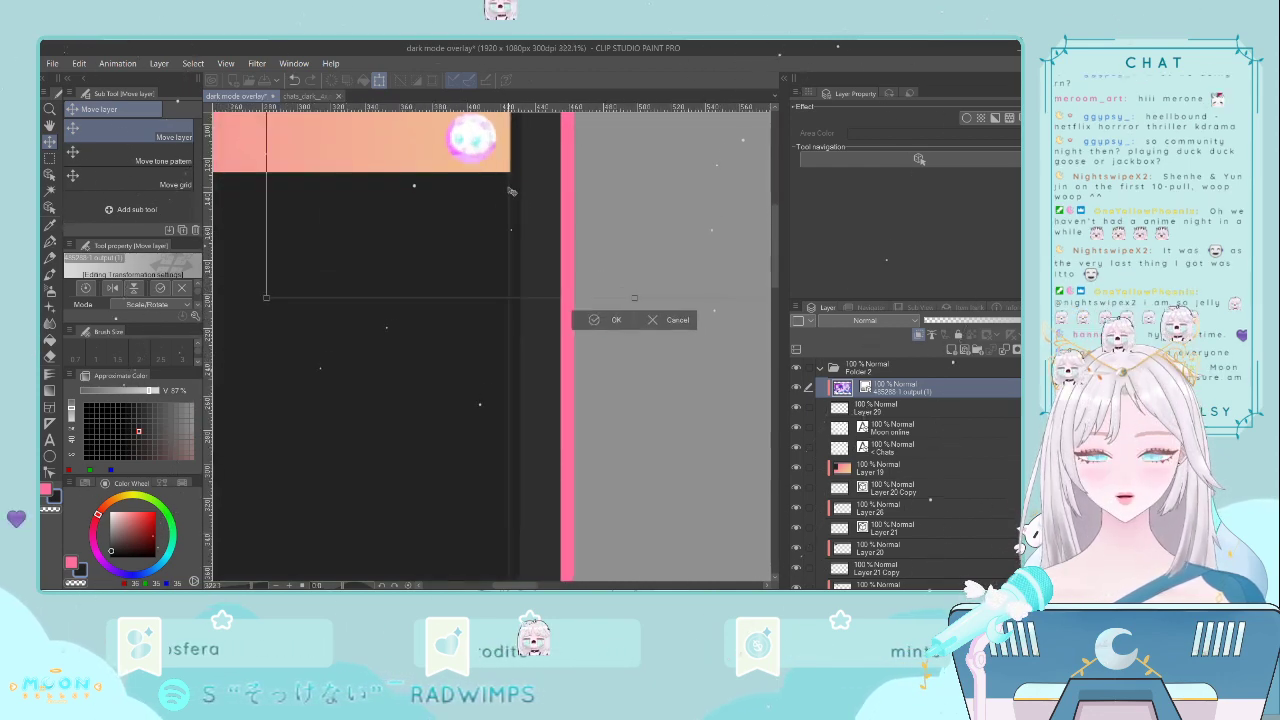
left_click_drag(511, 191, 338, 277)
left_click_drag(673, 462, 397, 304)
left_click_drag(337, 175, 497, 263)
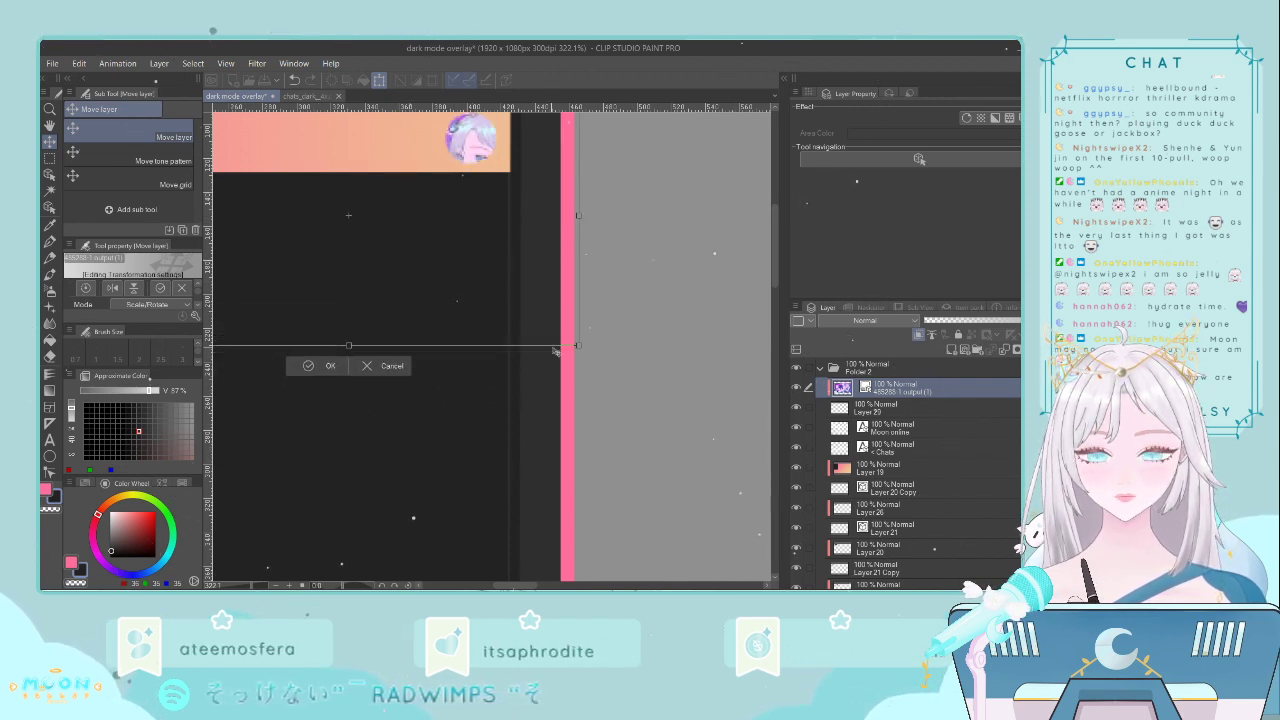
left_click_drag(578, 344, 344, 212)
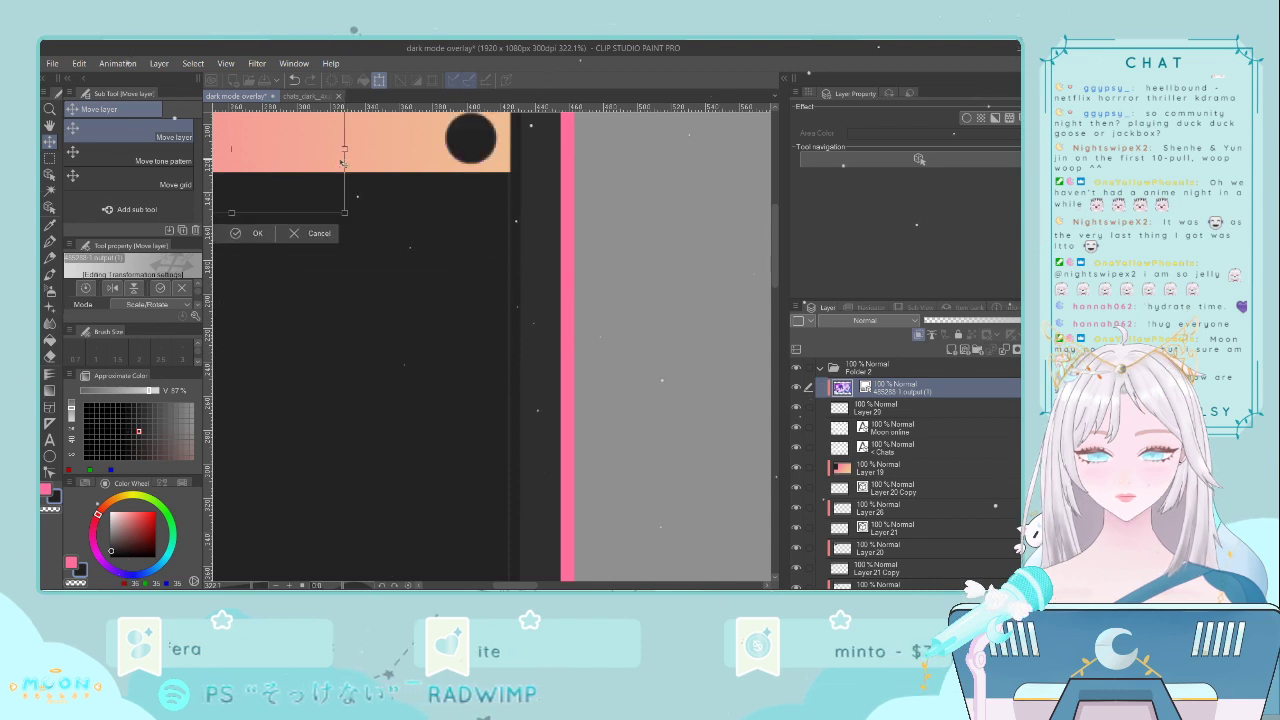
left_click_drag(324, 170, 487, 182)
key("Down")
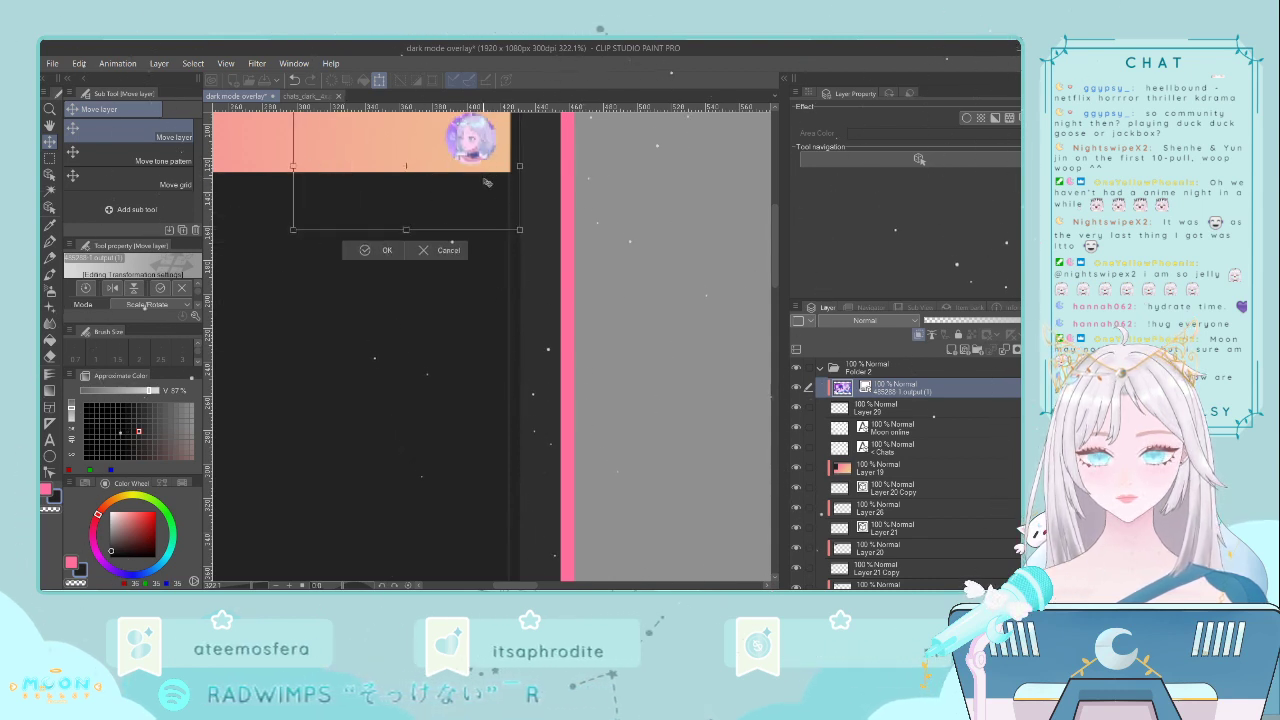
left_click(386, 251)
- Apply a transformation to the header's Moon title text, leaving it in place, and save the overlay file
scroll(448, 229, "down", 8)
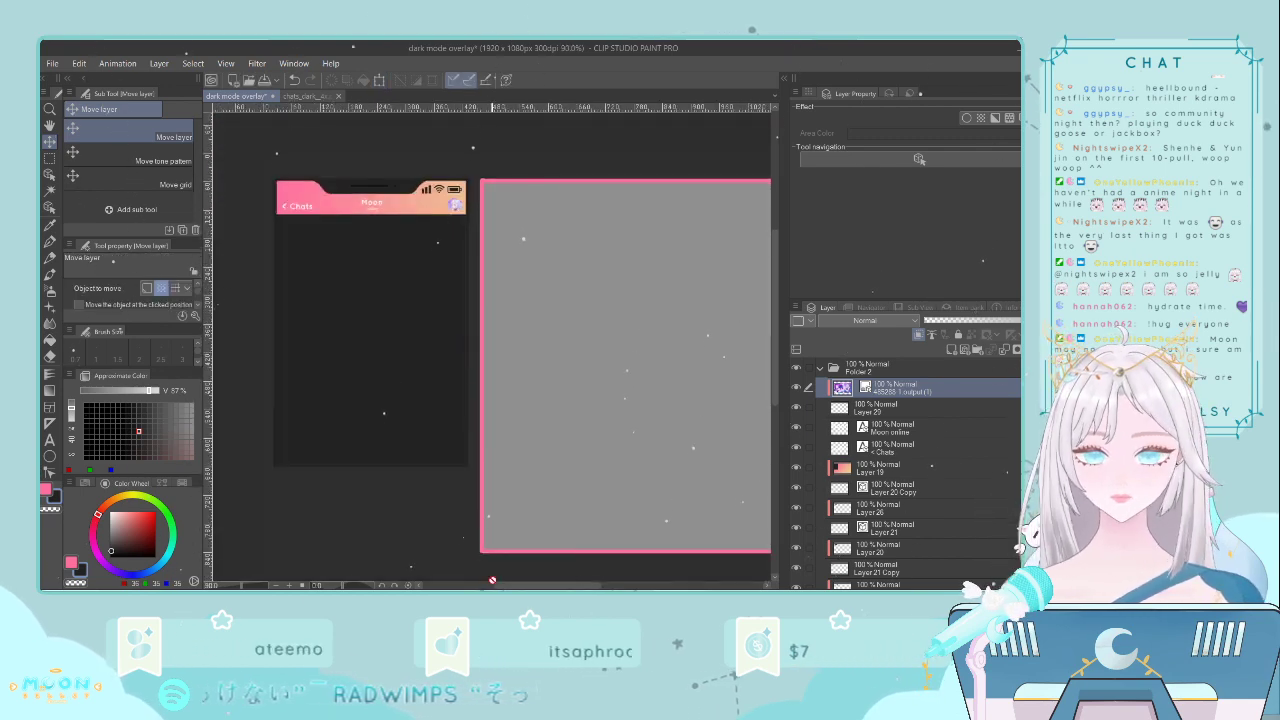
mouse_move(513, 585)
left_mouse_down()
mouse_move(482, 585)
mouse_move(507, 589)
left_mouse_up()
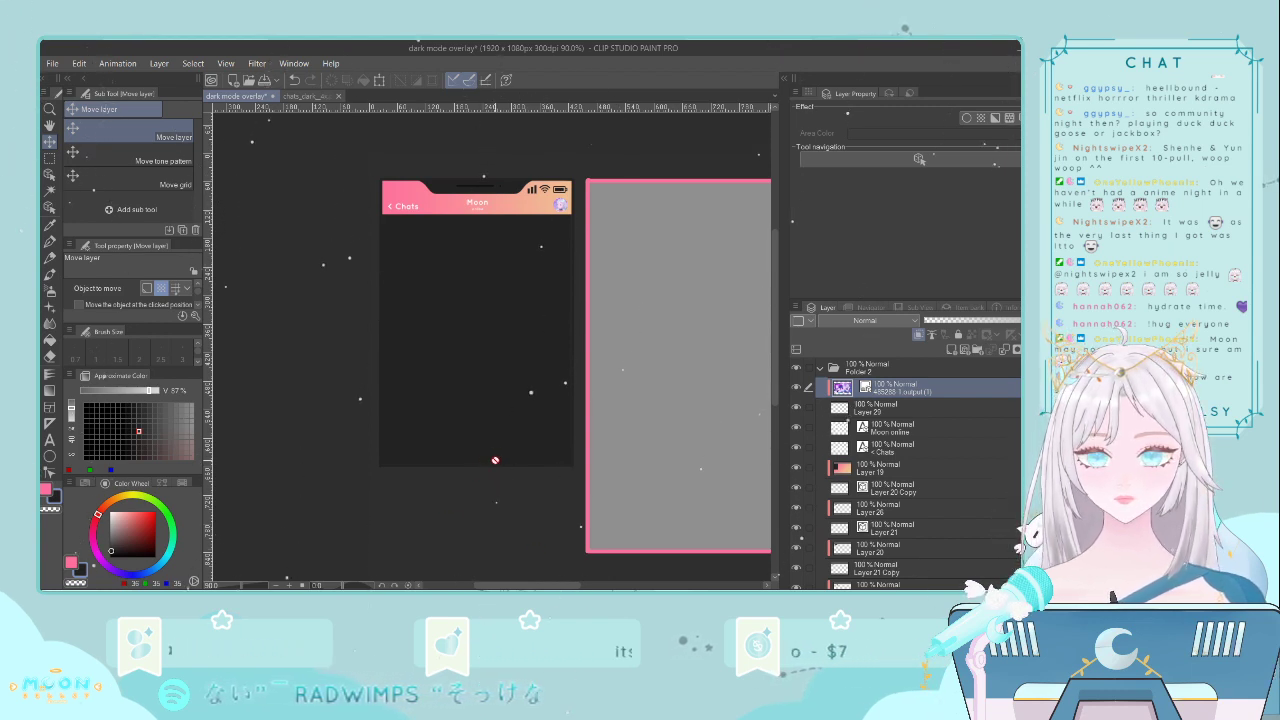
left_click(914, 436)
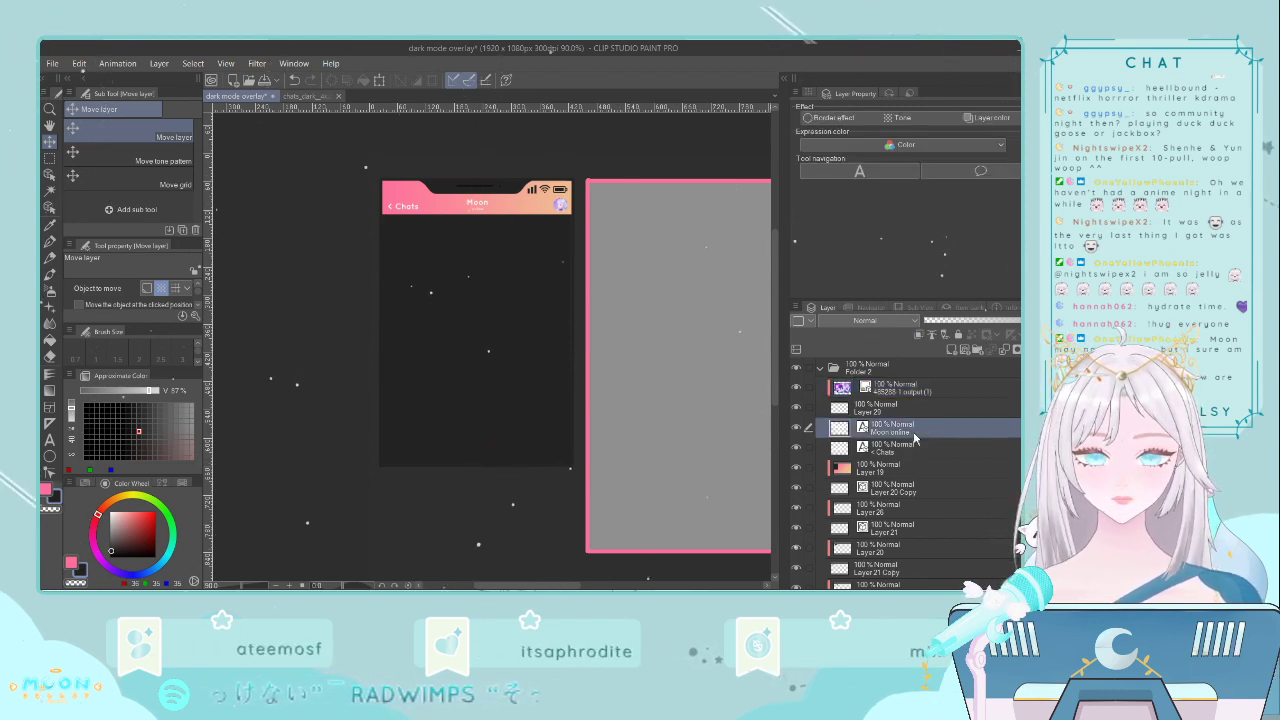
scroll(487, 305, "up", 4)
key("ctrl+t")
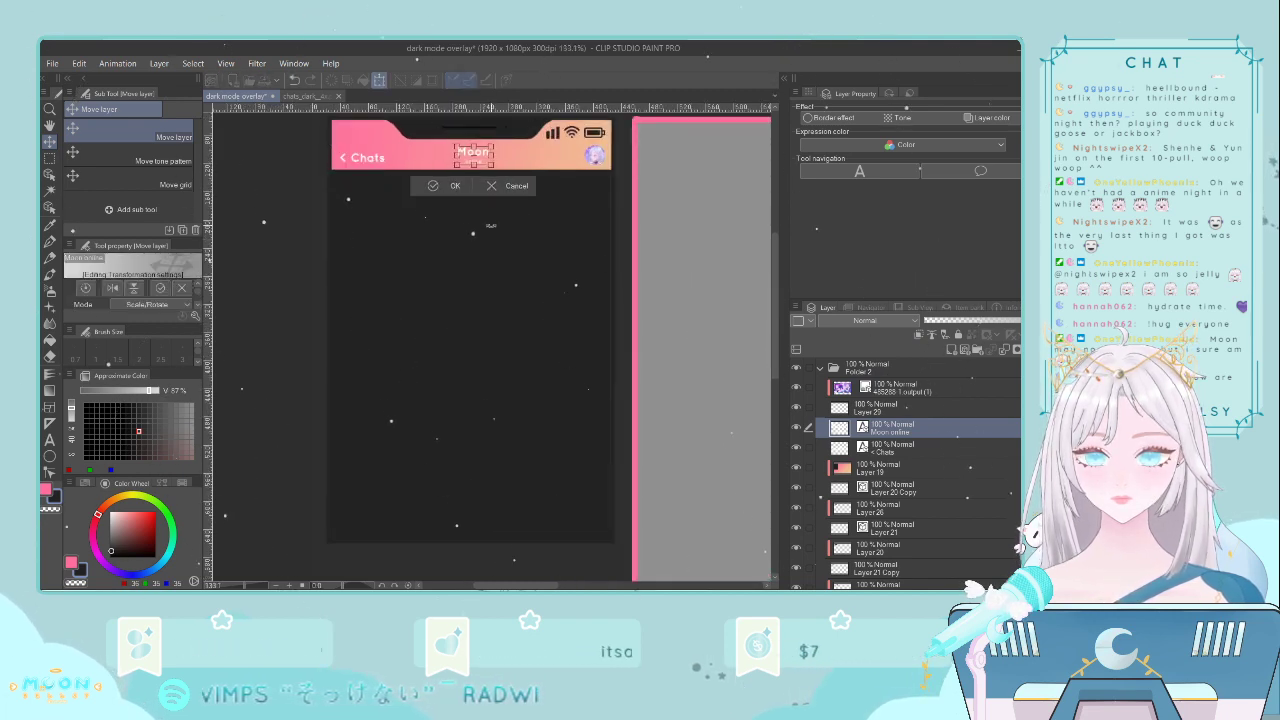
key("Return")
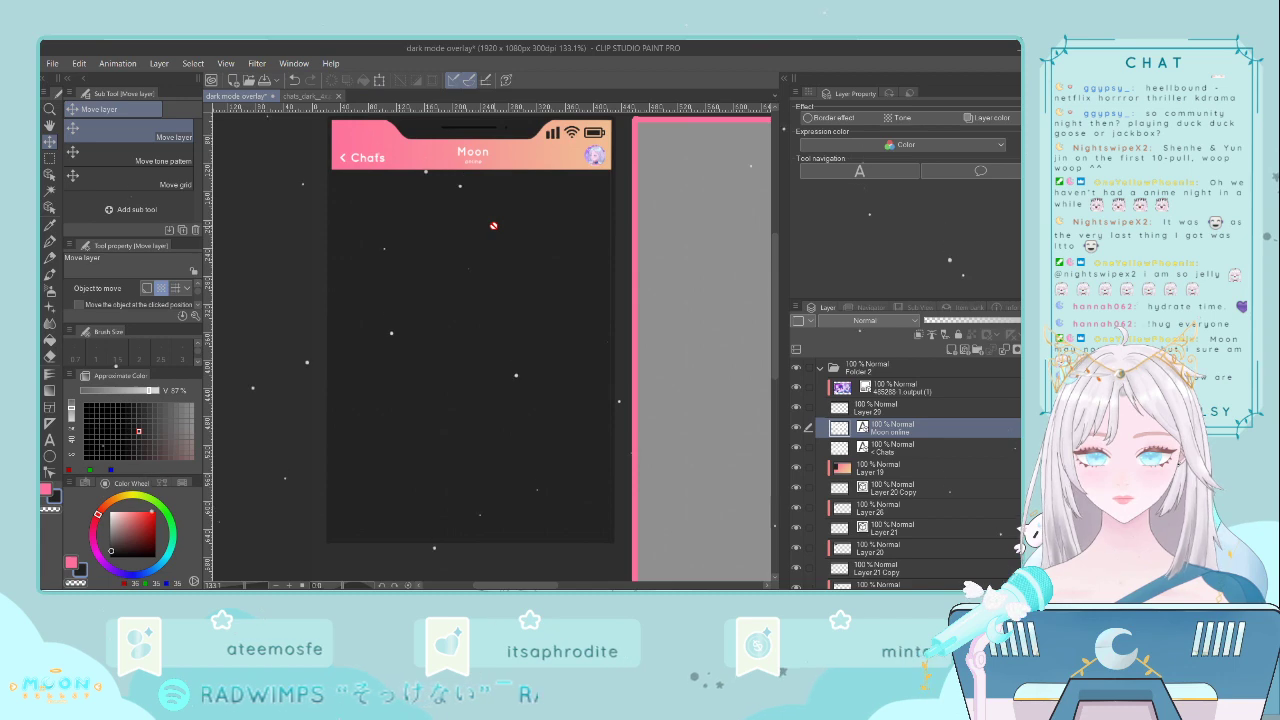
scroll(493, 225, "down", 4)
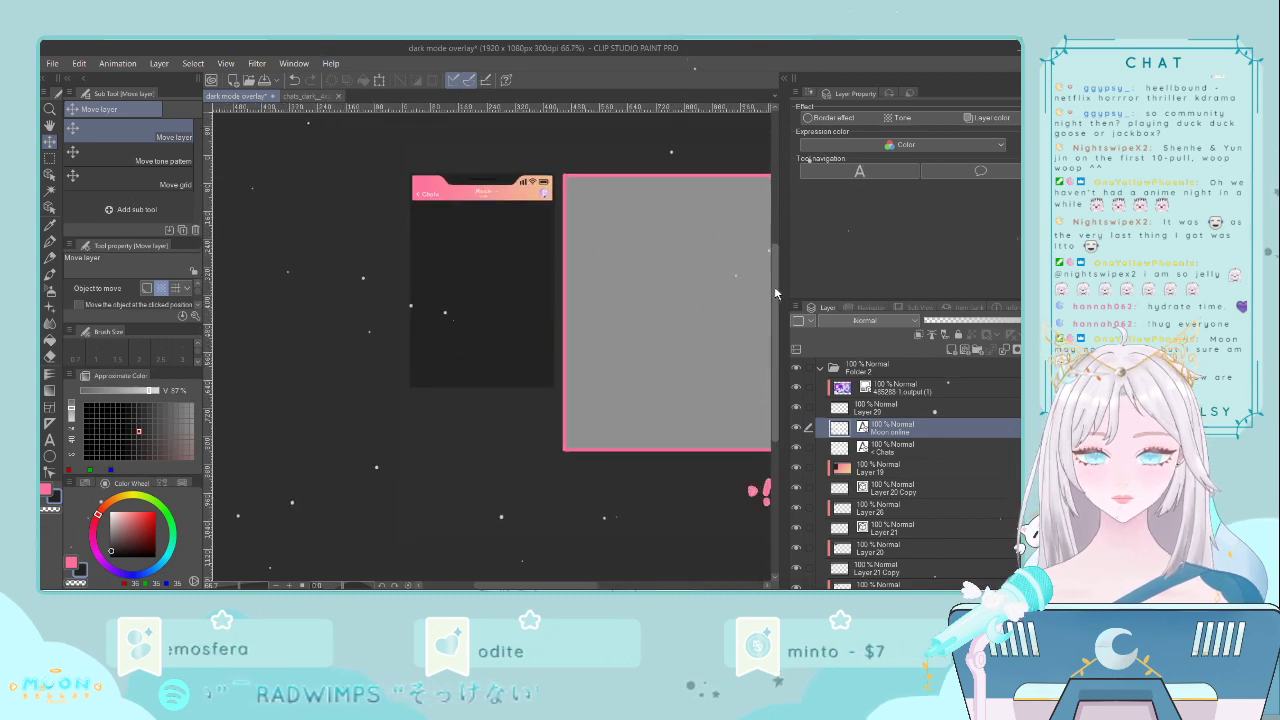
mouse_move(775, 288)
left_mouse_down()
mouse_move(776, 307)
mouse_move(775, 294)
left_mouse_up()
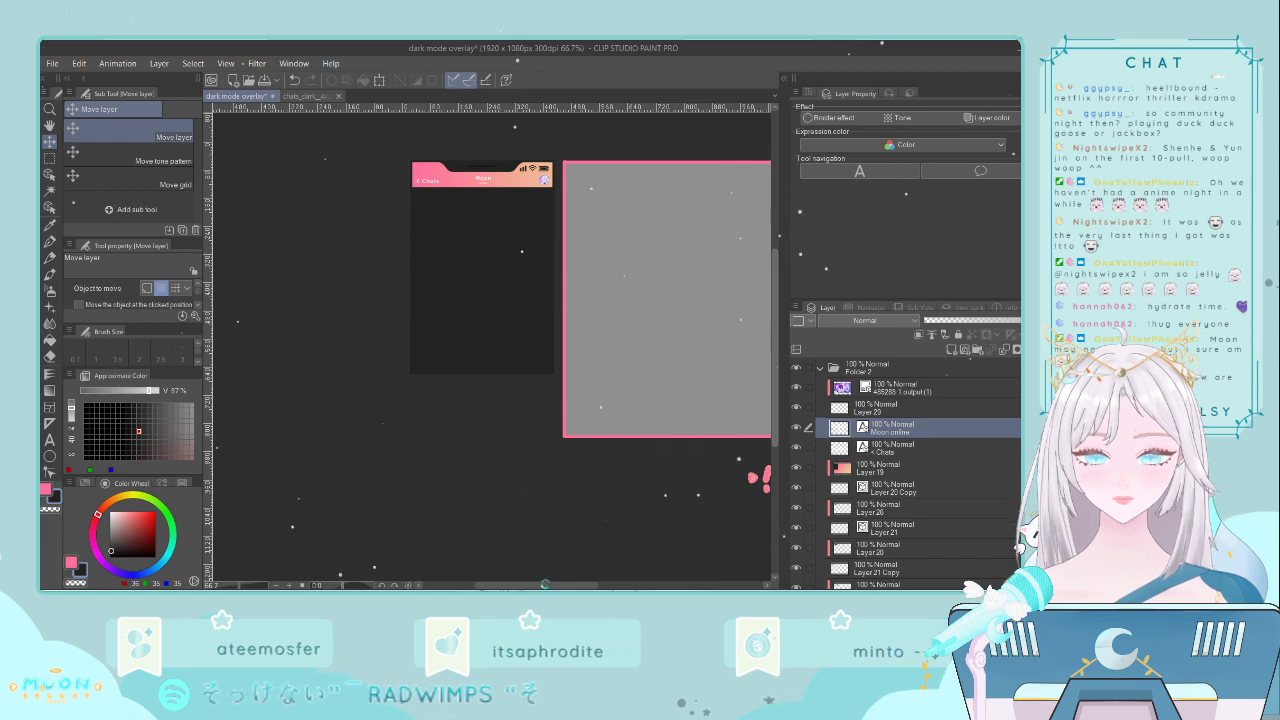
left_click_drag(561, 586, 601, 586)
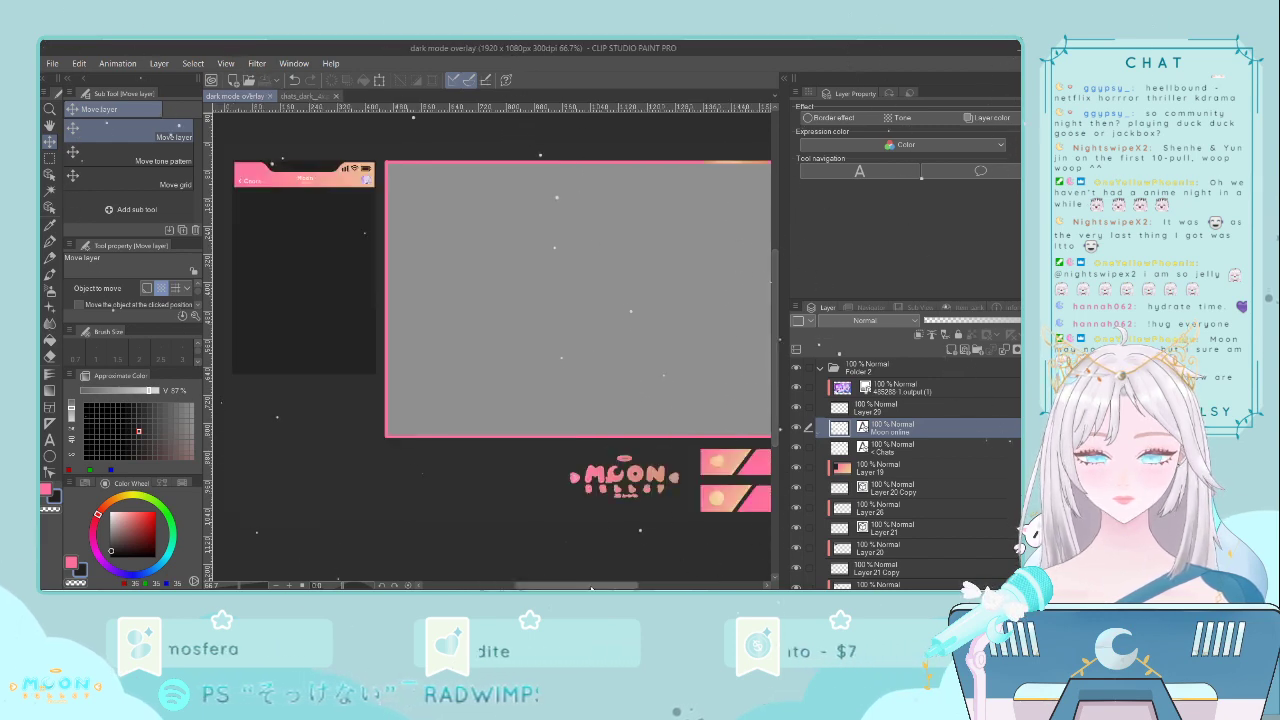
scroll(595, 563, "down", 4)
key("ctrl+s")
scroll(595, 565, "up", 1)
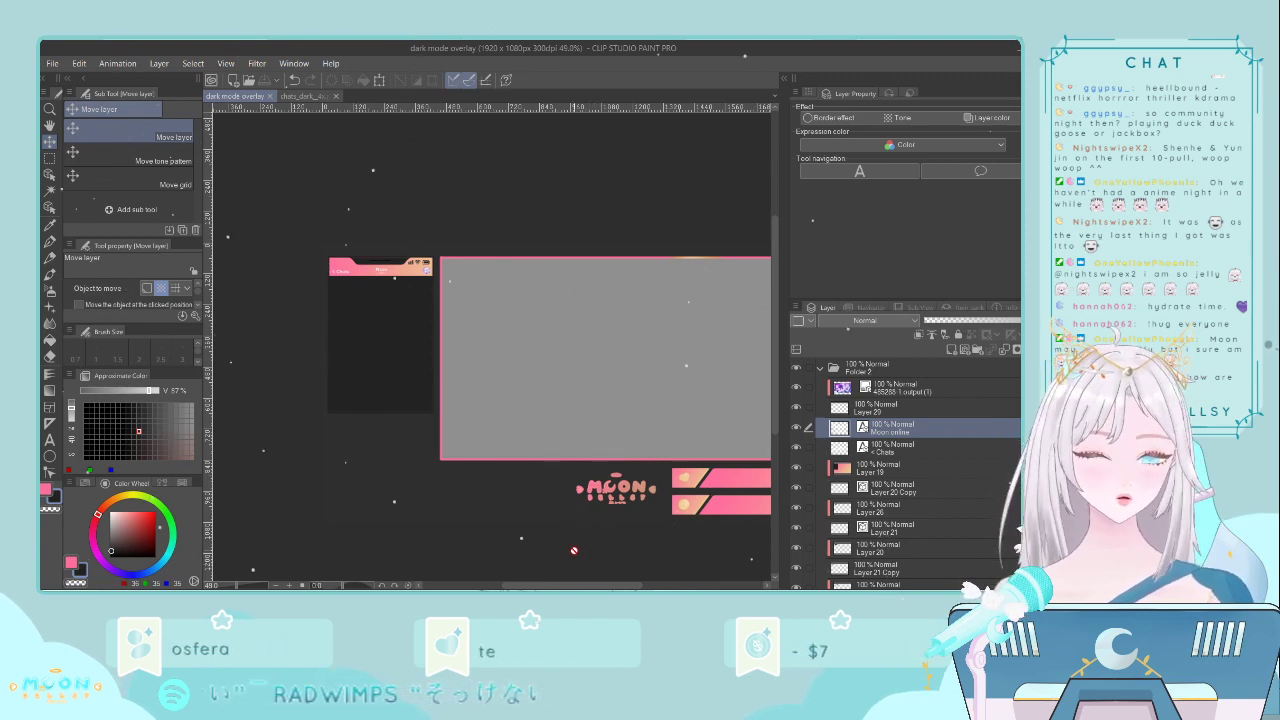
scroll(440, 476, "up", 4)
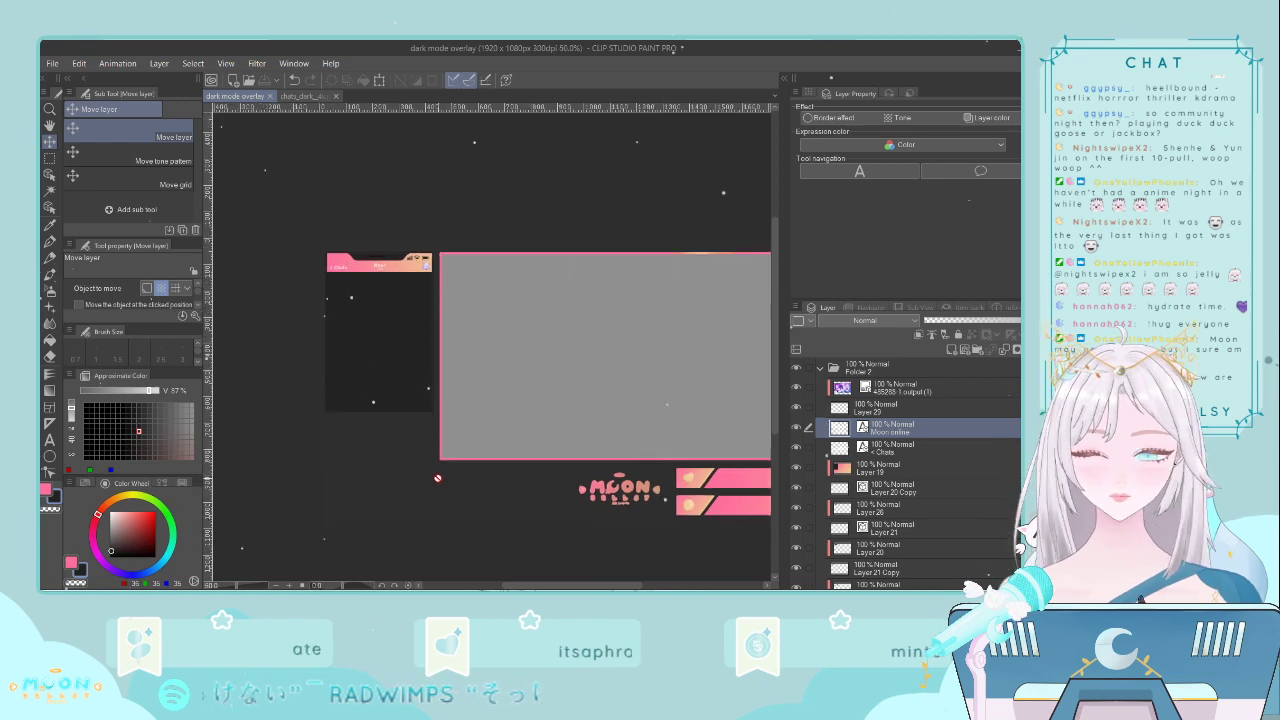
scroll(480, 560, "left", 2)
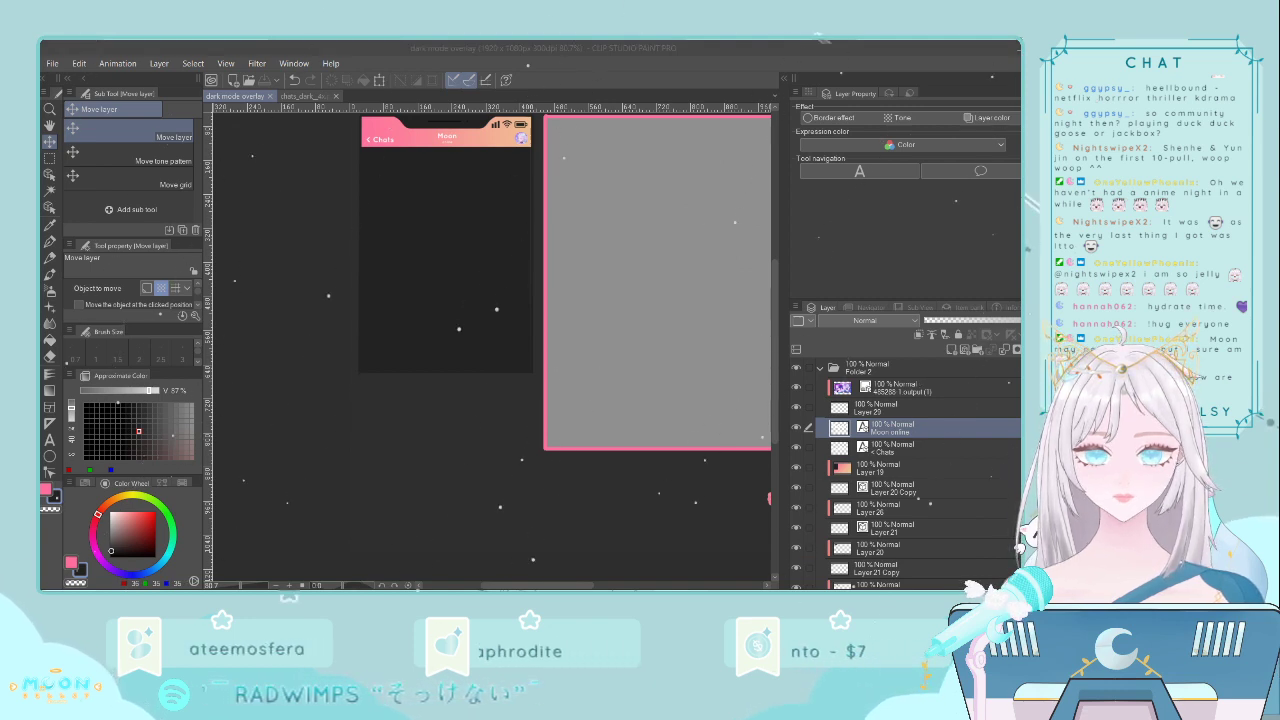
key("alt+Tab")
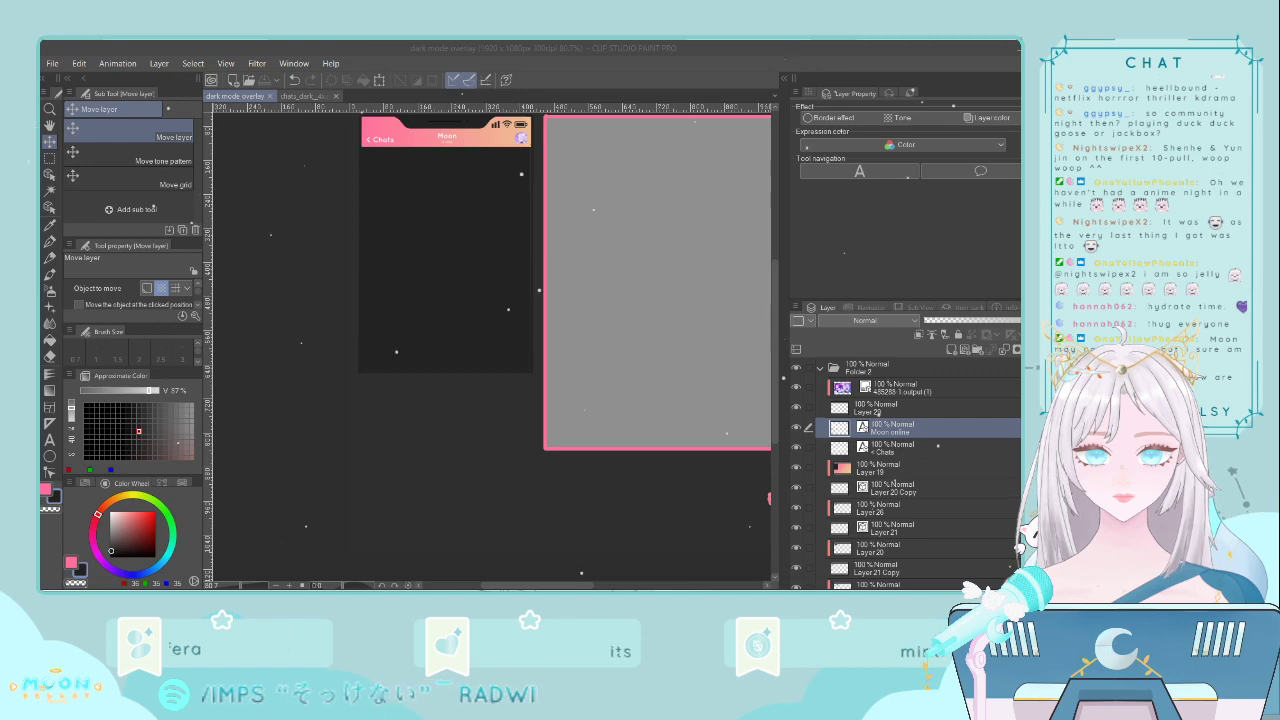
key("alt+Tab")
scroll(474, 344, "up", 3)
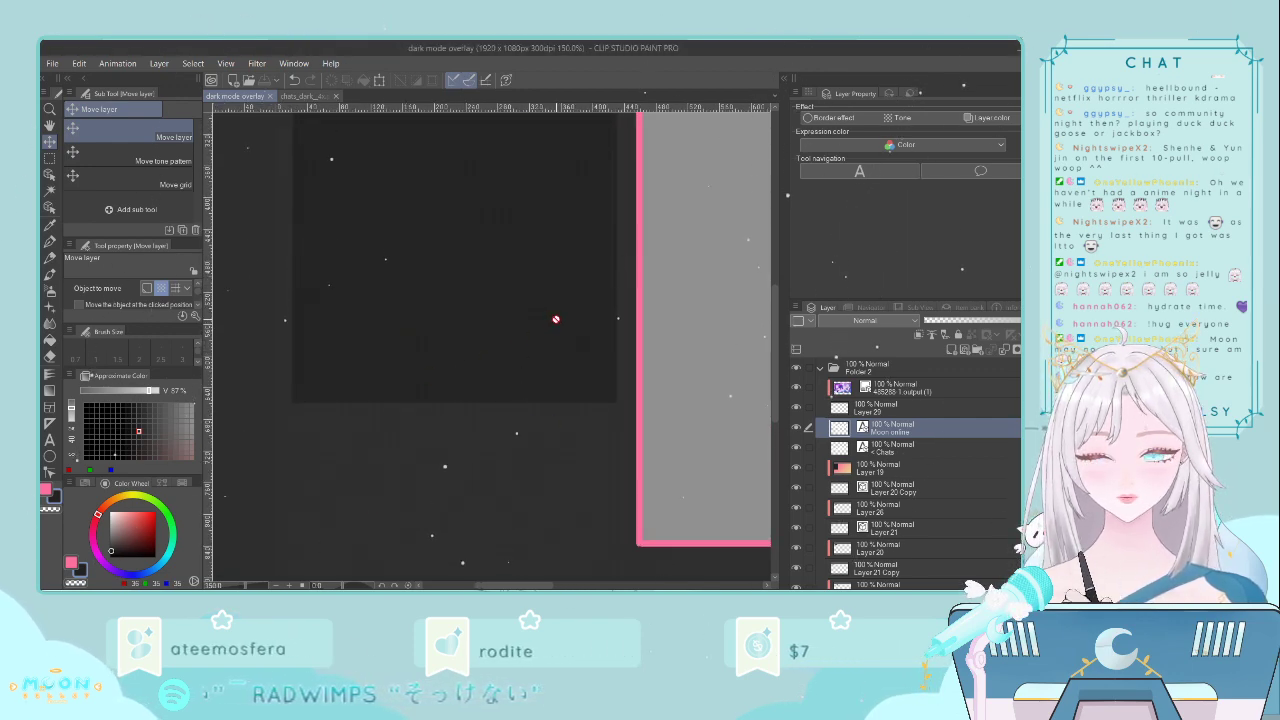
scroll(556, 319, "down", 3)
scroll(780, 285, "up", 1)
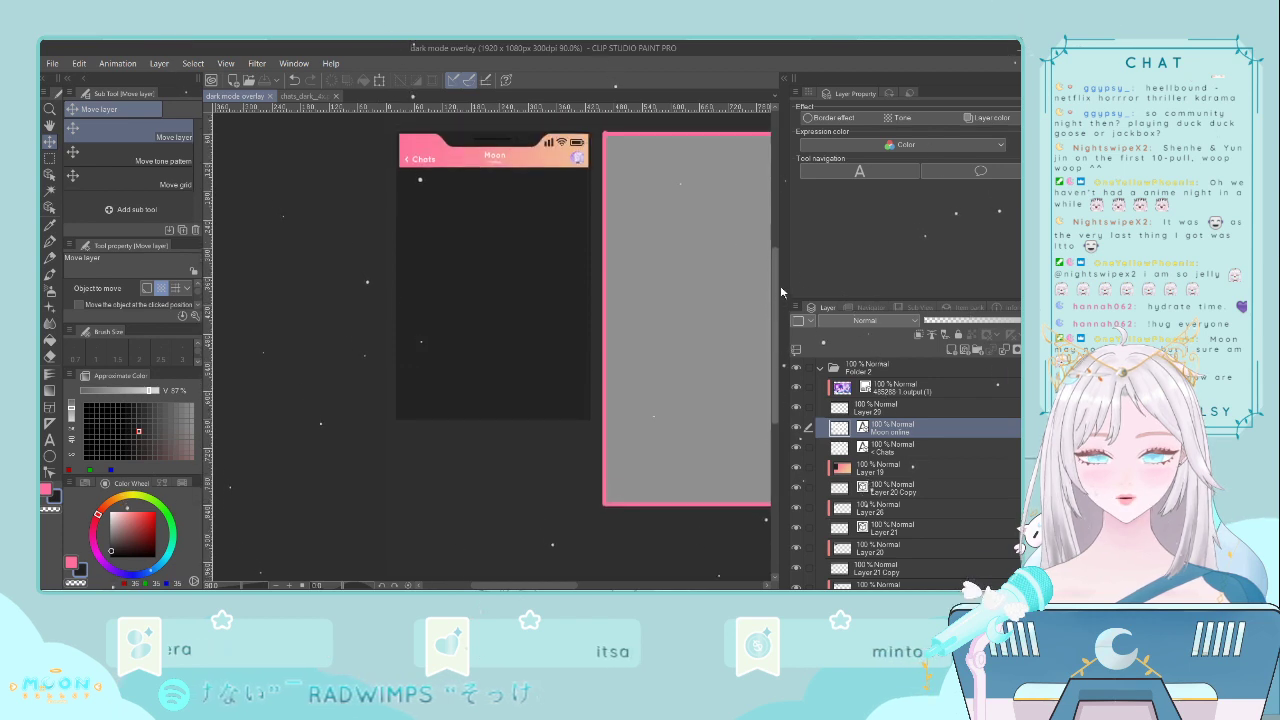
left_click_drag(780, 286, 789, 252)
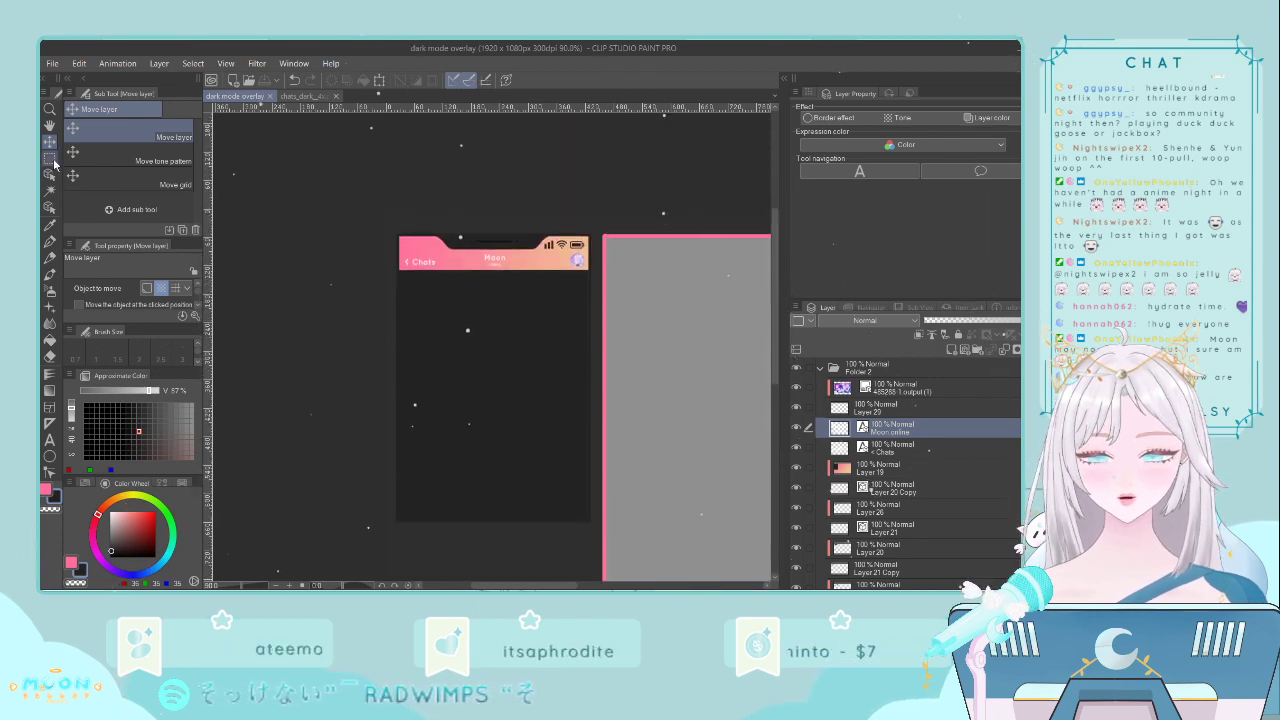
- Identify the header's base shape by toggling layer visibility, duplicate Layer 22, and place the copy directly below the original layer
scroll(886, 478, "down", 3)
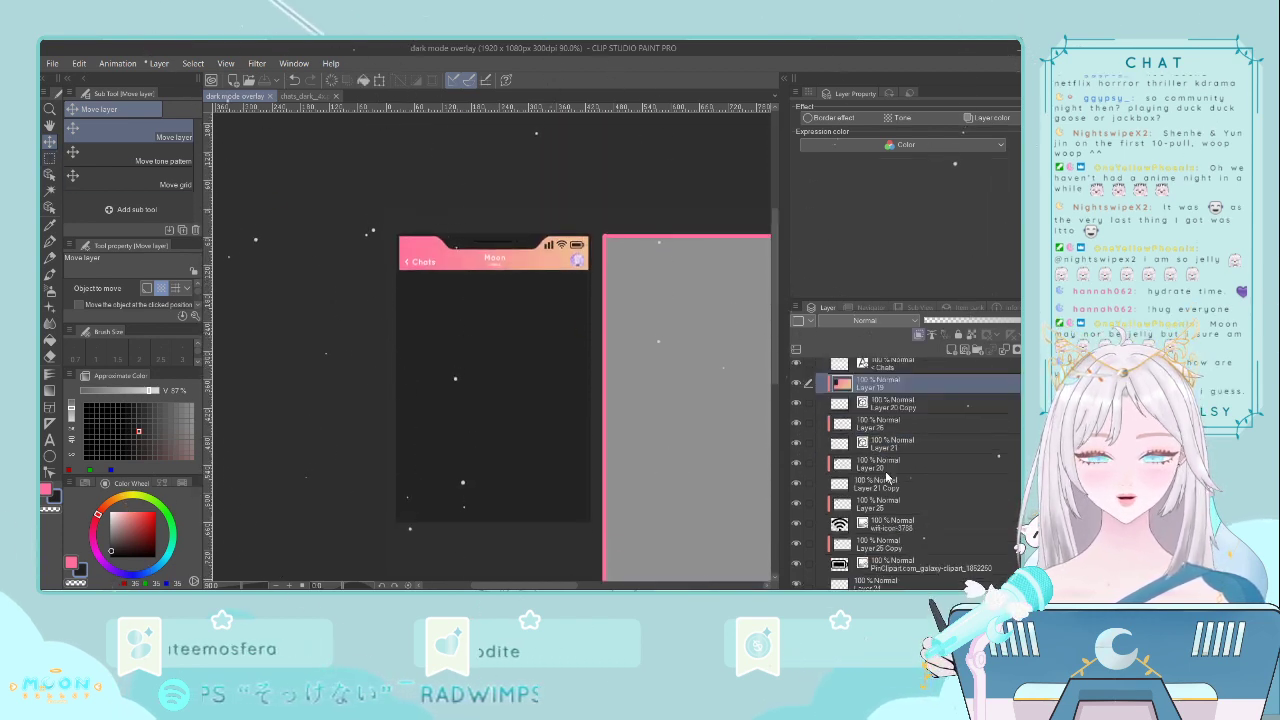
scroll(886, 478, "down", 3)
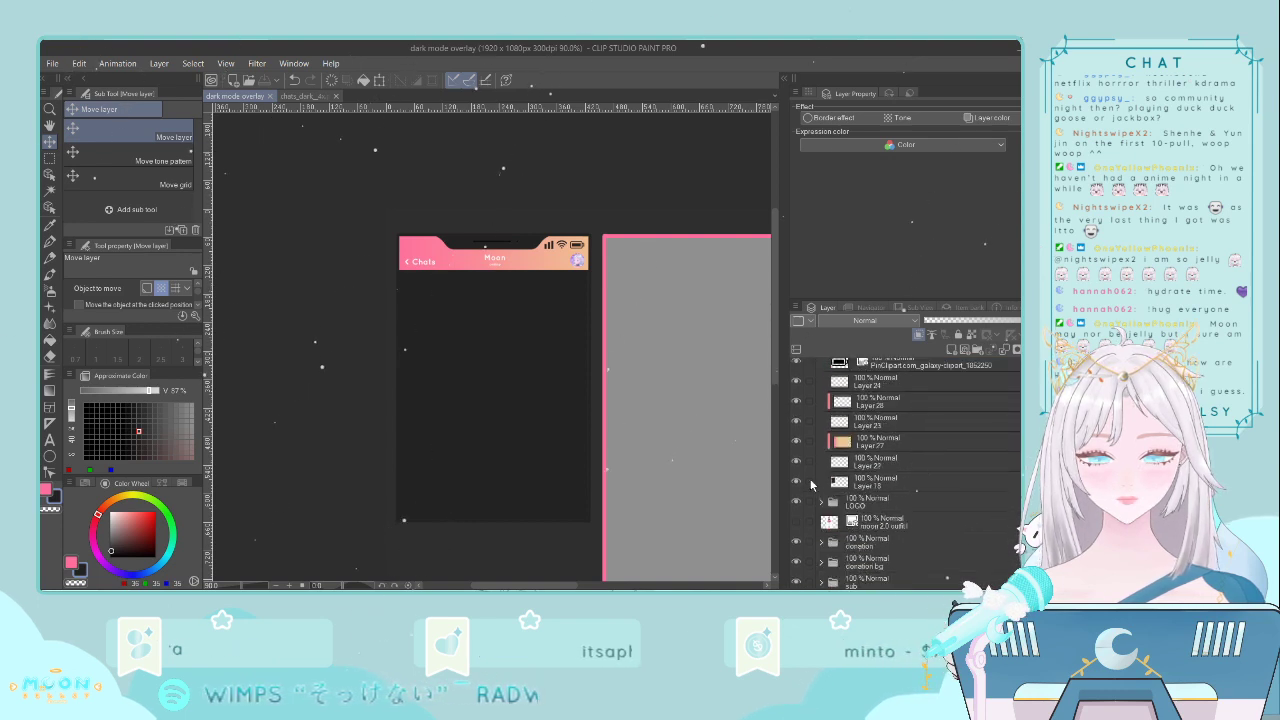
left_click(800, 484)
left_click(800, 484)
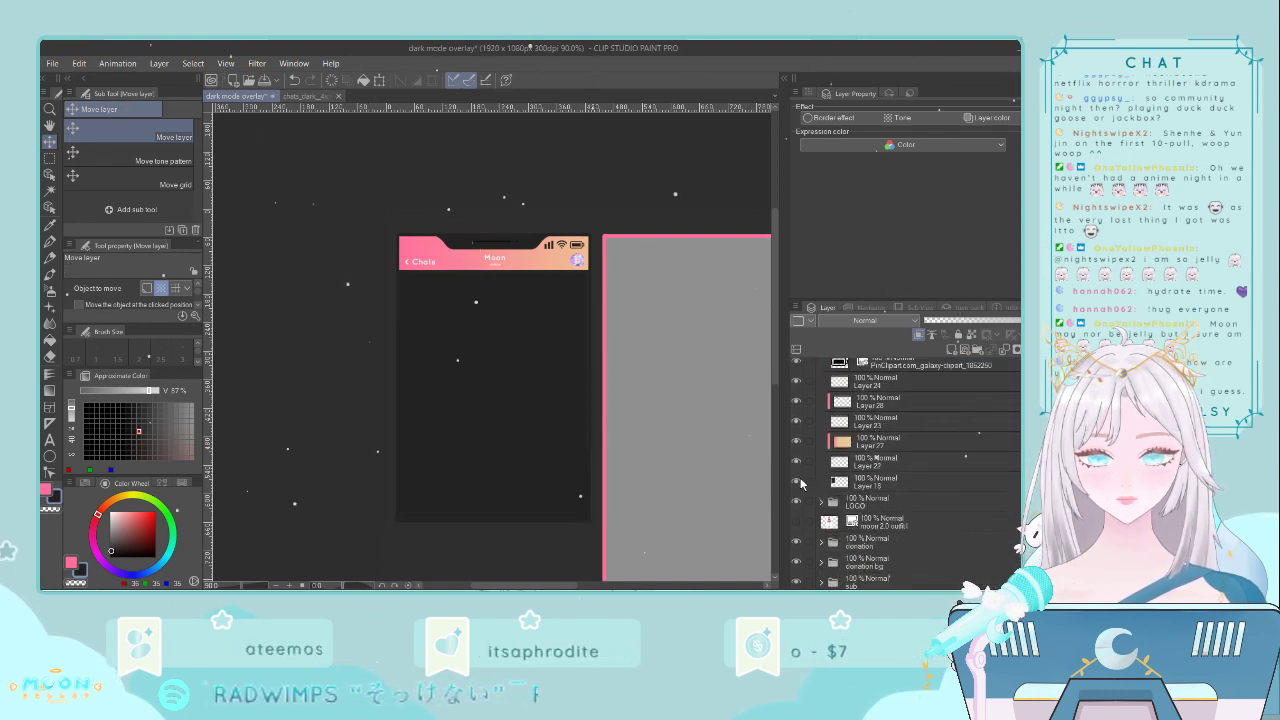
left_click(795, 464)
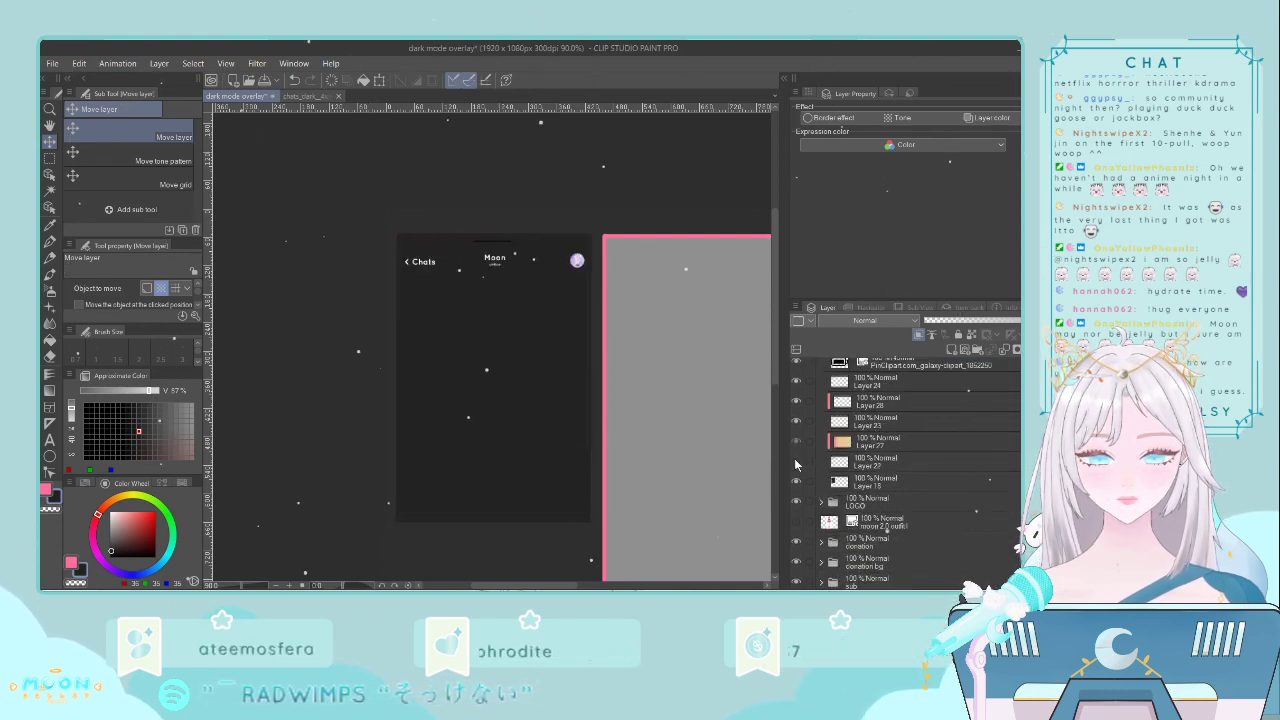
left_click(931, 455)
key("ctrl+v")
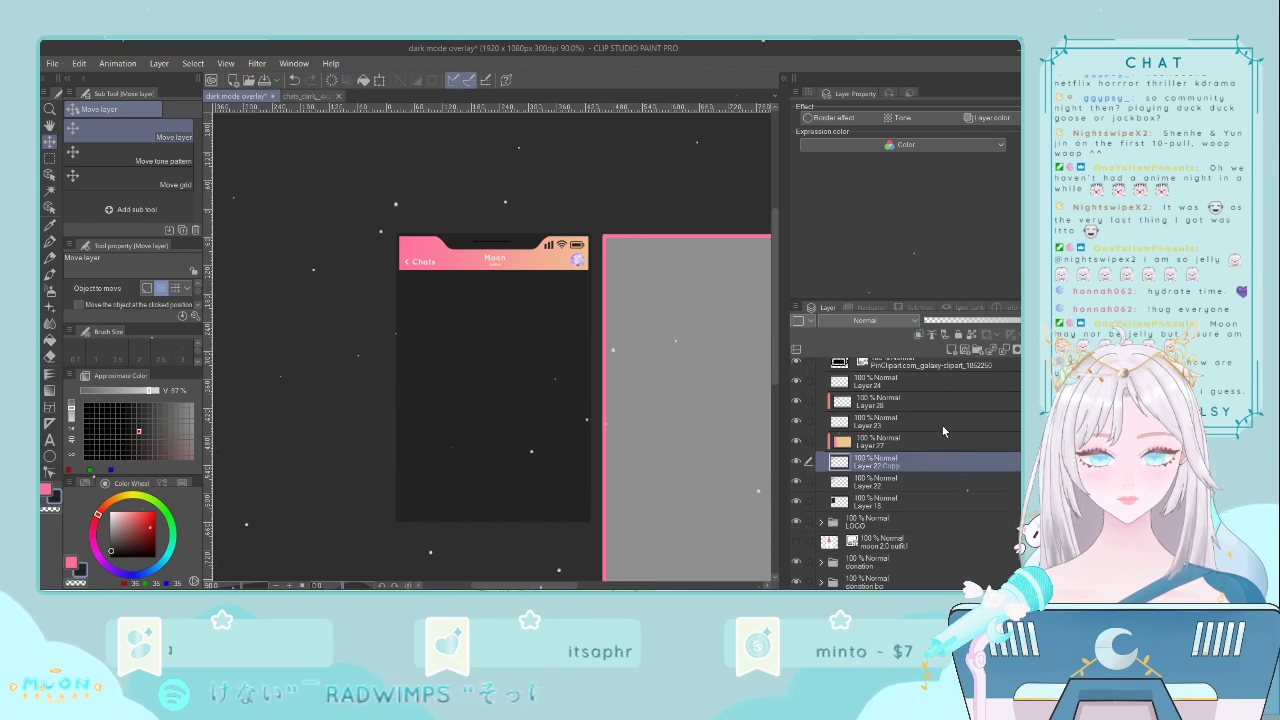
scroll(897, 467, "down", 1)
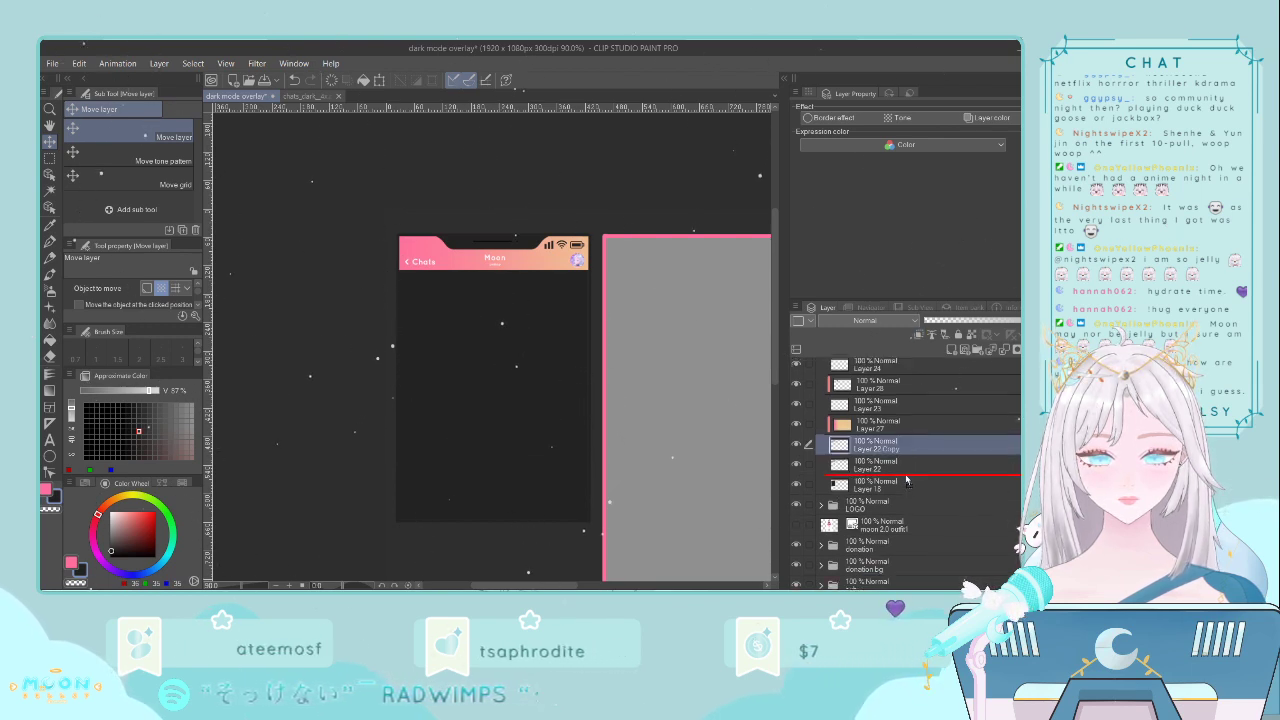
left_click_drag(906, 481, 907, 482)
- Transform the Layer 22 copy and move it straight down from the header toward the lower part of the phone screen
key("ctrl+t")
key("Down")
key("Down")
key("Down")
key("Down")
key("Down")
key("Down")
key("Down")
key("Down")
key("Down")
key("Down")
key("Down")
key("Down")
key("Down")
key("Down")
key("Down")
key("Down")
key("Down")
key("Down")
key("Down")
key("Down")
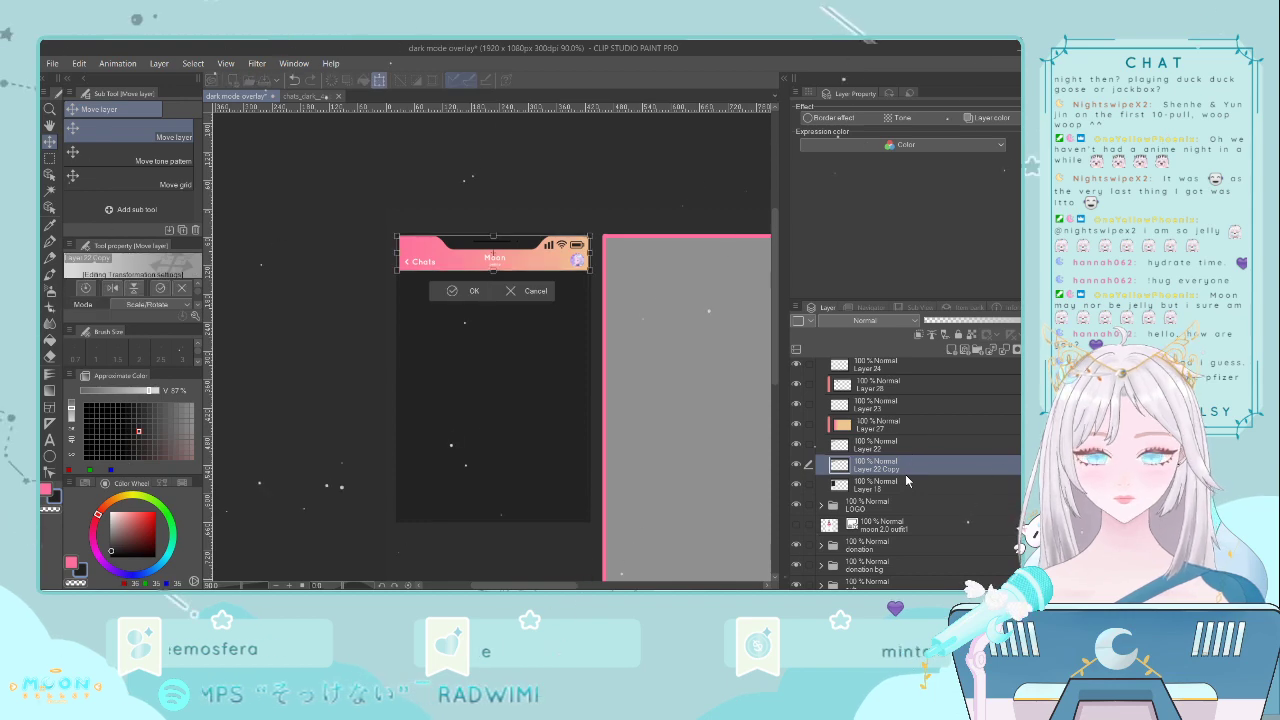
key("Down")
key("Down")
key("Down")
key("Down")
key("Down")
key("Down")
key("Down")
key("Down")
key("Down")
key("Down")
key("Down")
key("Down")
key("Down")
key("Down")
key("Down")
key("Down")
key("Down")
key("Down")
key("Down")
key("Down")
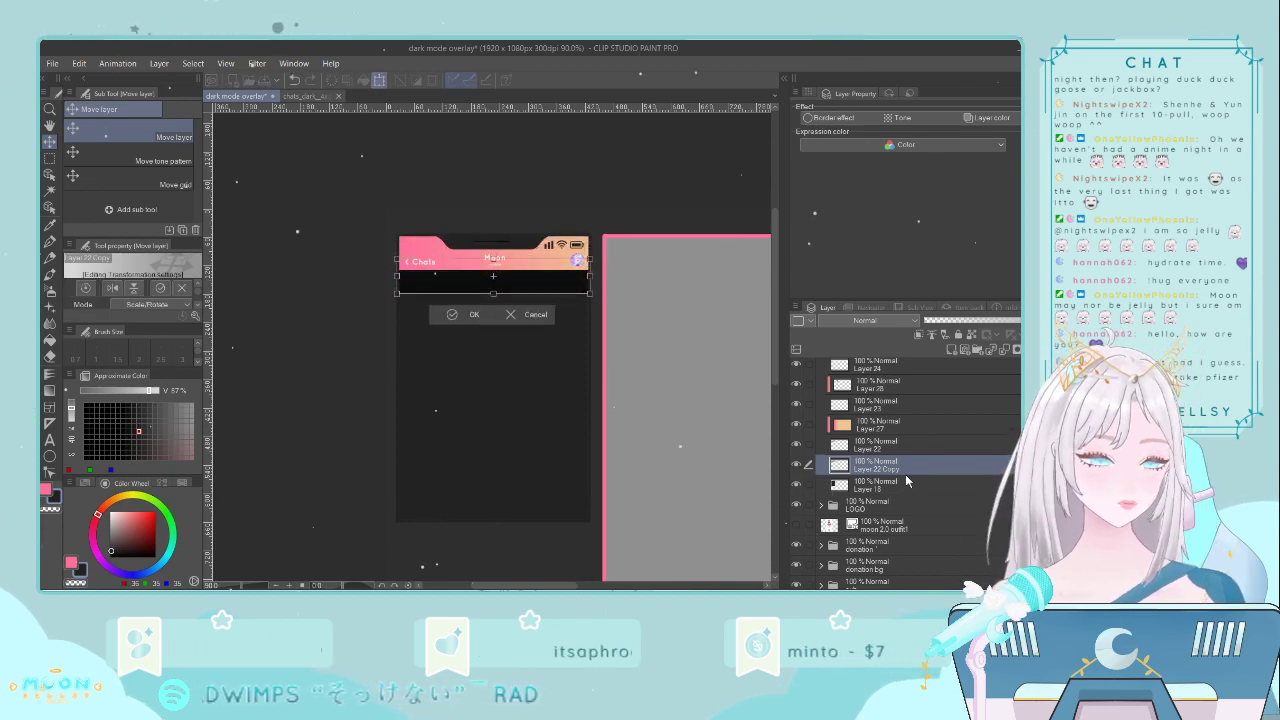
key("Down")
key("Down")
key("Down")
key("Down")
key("Down")
key("Down")
key("Down")
key("Down")
key("Down")
key("Down")
key("Down")
key("Down")
key("Down")
key("Down")
key("Down")
key("Down")
key("Down")
key("Down")
key("Down")
key("Down")
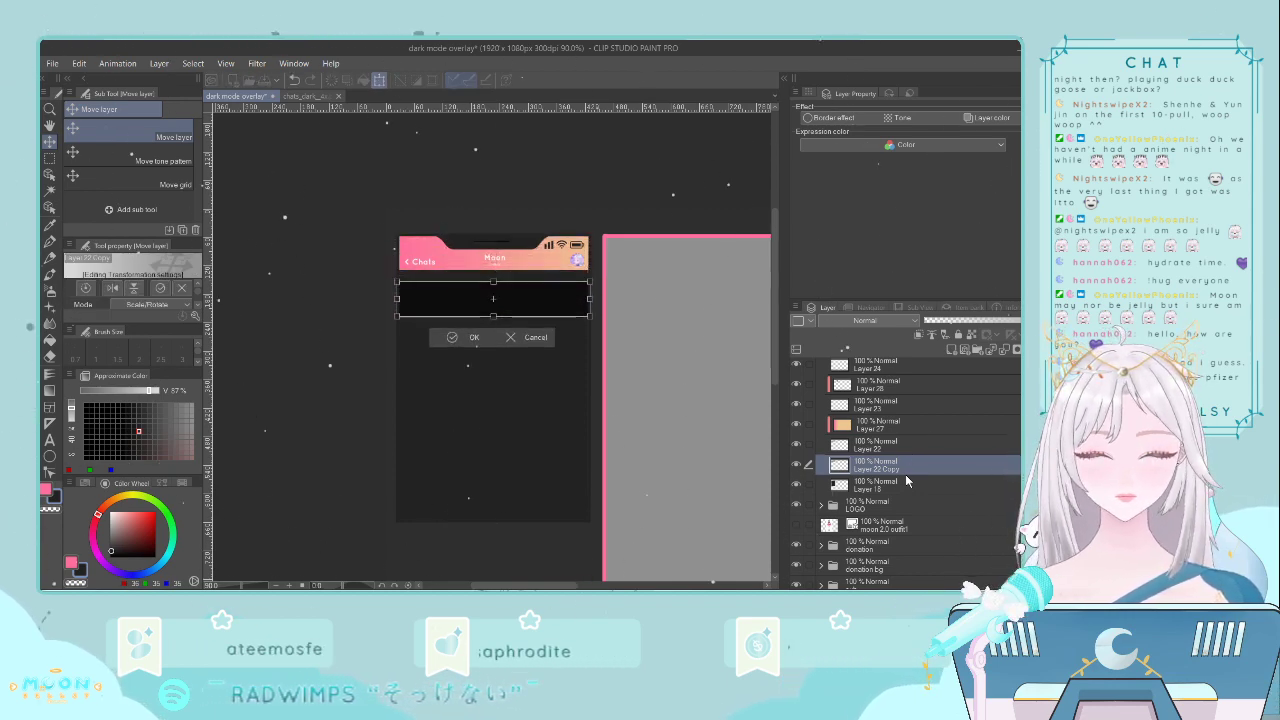
key("Down")
key("Down")
key("Down")
key("Down")
key("Down")
key("Down")
key("Down")
key("Down")
key("Down")
key("Down")
key("Down")
key("Down")
key("Down")
key("Down")
key("Down")
key("Down")
key("Down")
key("Down")
key("Down")
key("Down")
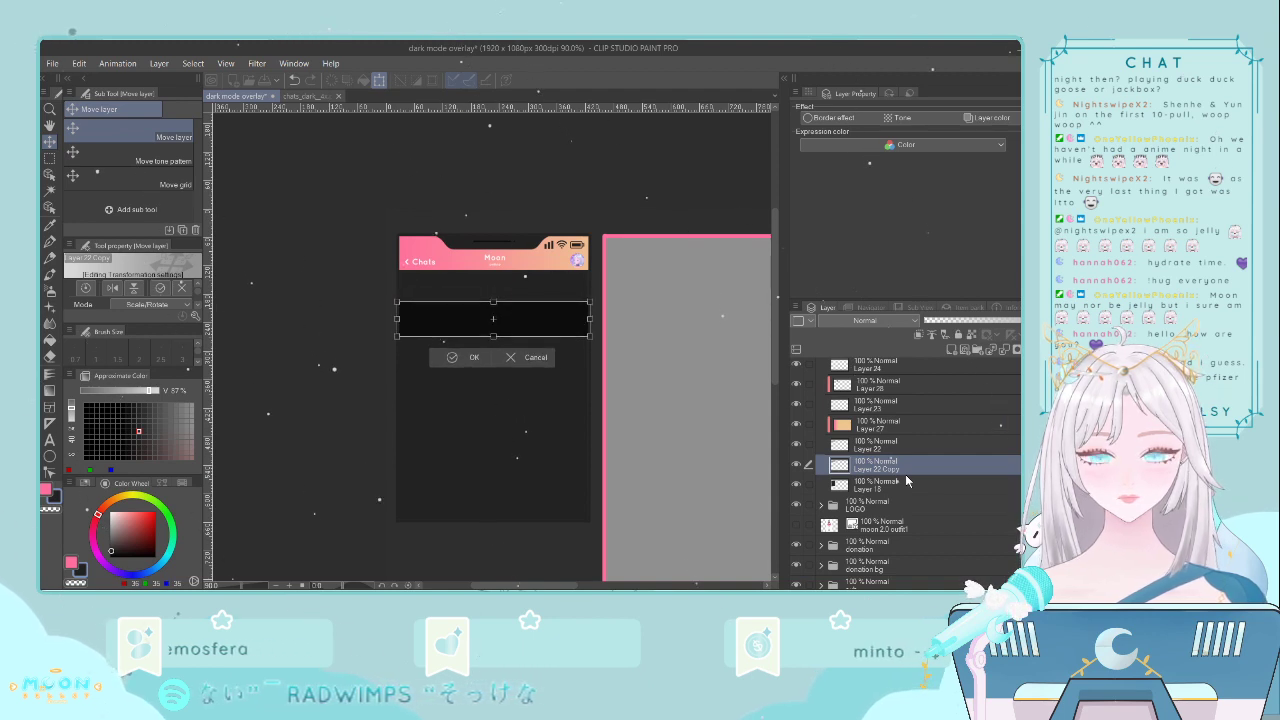
key("Down")
key("Down")
key("Down")
key("Down")
key("Down")
key("Down")
key("Down")
key("Down")
key("Down")
key("Down")
key("Down")
key("Down")
key("Down")
key("Down")
key("Down")
key("Down")
key("Down")
key("Down")
key("Down")
key("Down")
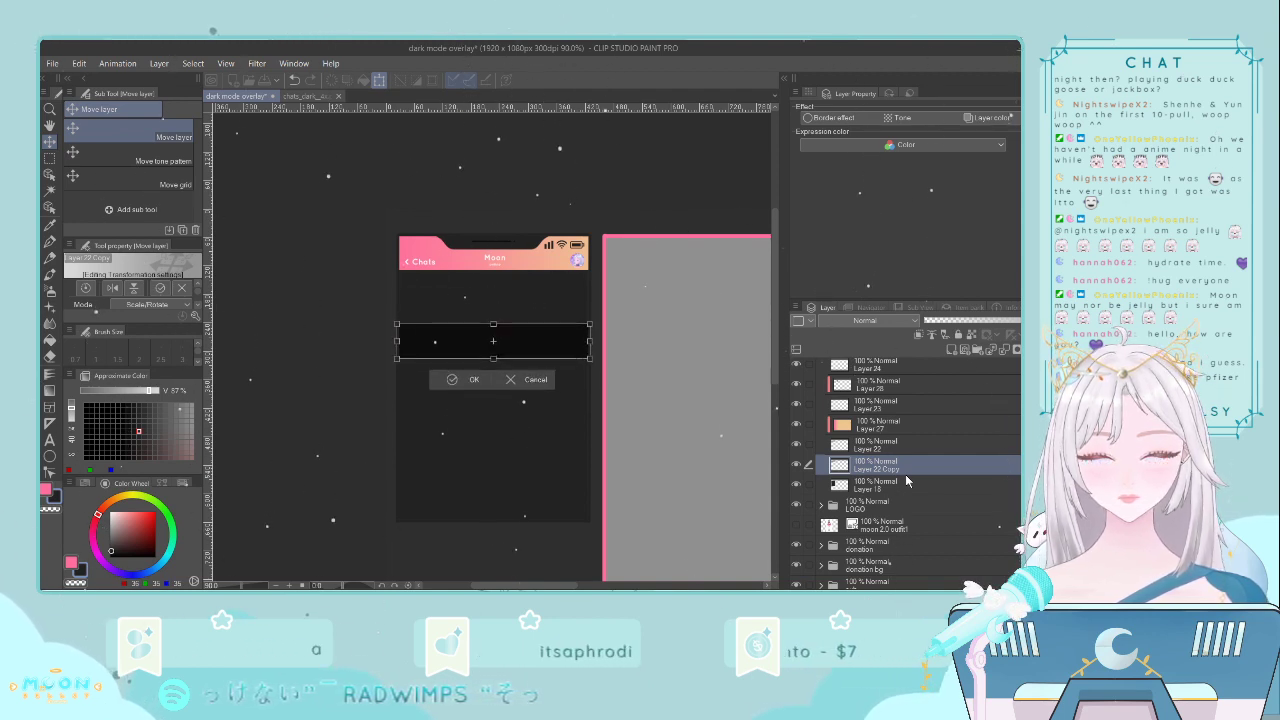
key("Down")
key("Down")
key("Down")
key("Down")
key("Down")
key("Down")
key("Down")
key("Down")
key("Down")
key("Down")
key("Down")
key("Down")
key("Down")
key("Down")
key("Down")
key("Down")
key("Down")
key("Down")
key("Down")
key("Down")
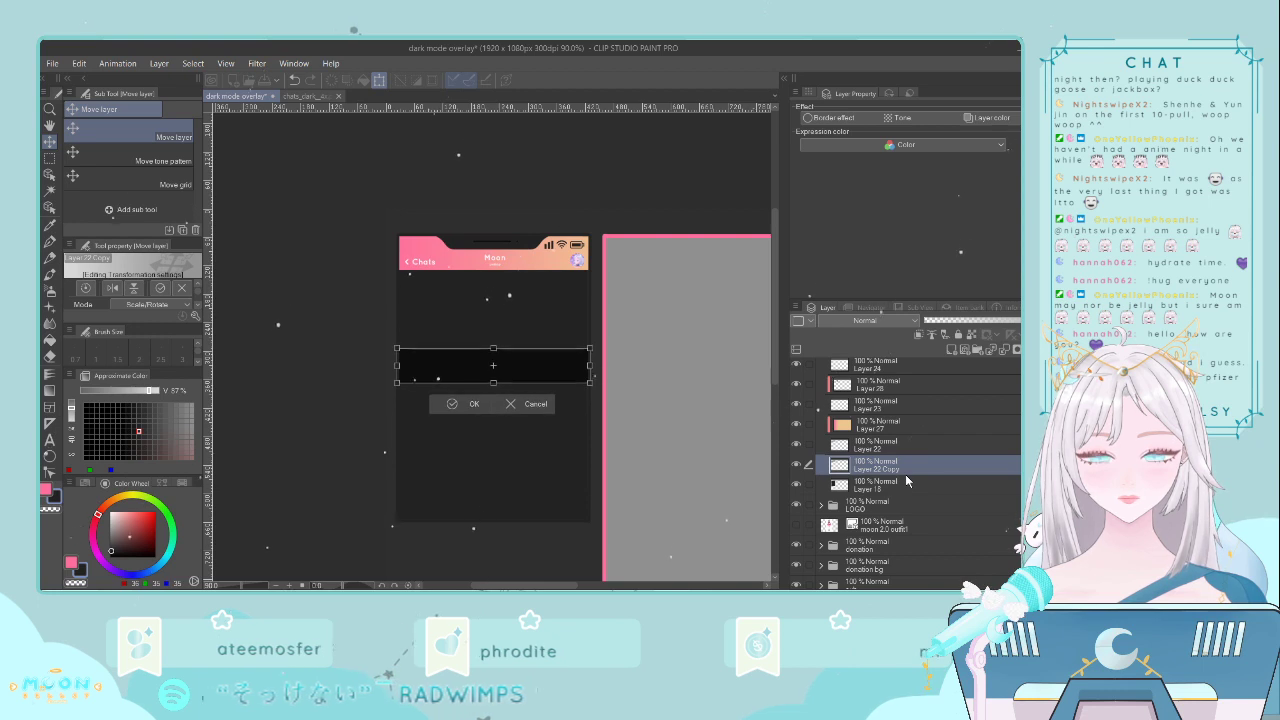
key("Down")
key("Down")
key("Down")
key("Down")
key("Down")
key("Down")
key("Down")
key("Down")
key("Down")
key("Down")
key("Down")
key("Down")
key("Down")
key("Down")
key("Down")
key("Down")
key("Down")
key("Down")
key("Down")
key("Down")
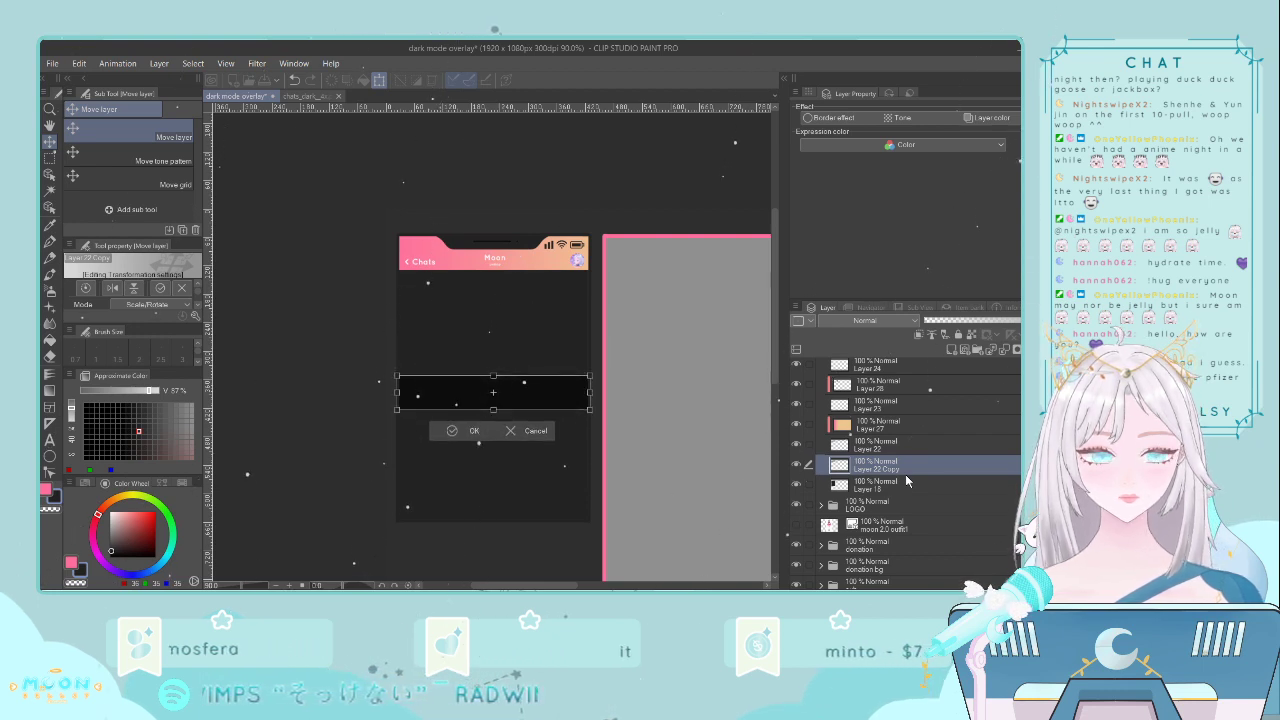
- Move the Layer 22 copy straight down until it sits at the phone screen's bottom edge, and apply the transformation
key("Down")
key("Down")
key("Down")
key("Down")
key("Down")
key("Down")
key("Down")
key("Down")
key("Down")
key("Down")
key("Down")
key("Down")
key("Down")
key("Down")
key("Down")
key("Down")
key("Down")
key("Down")
key("Down")
key("Down")
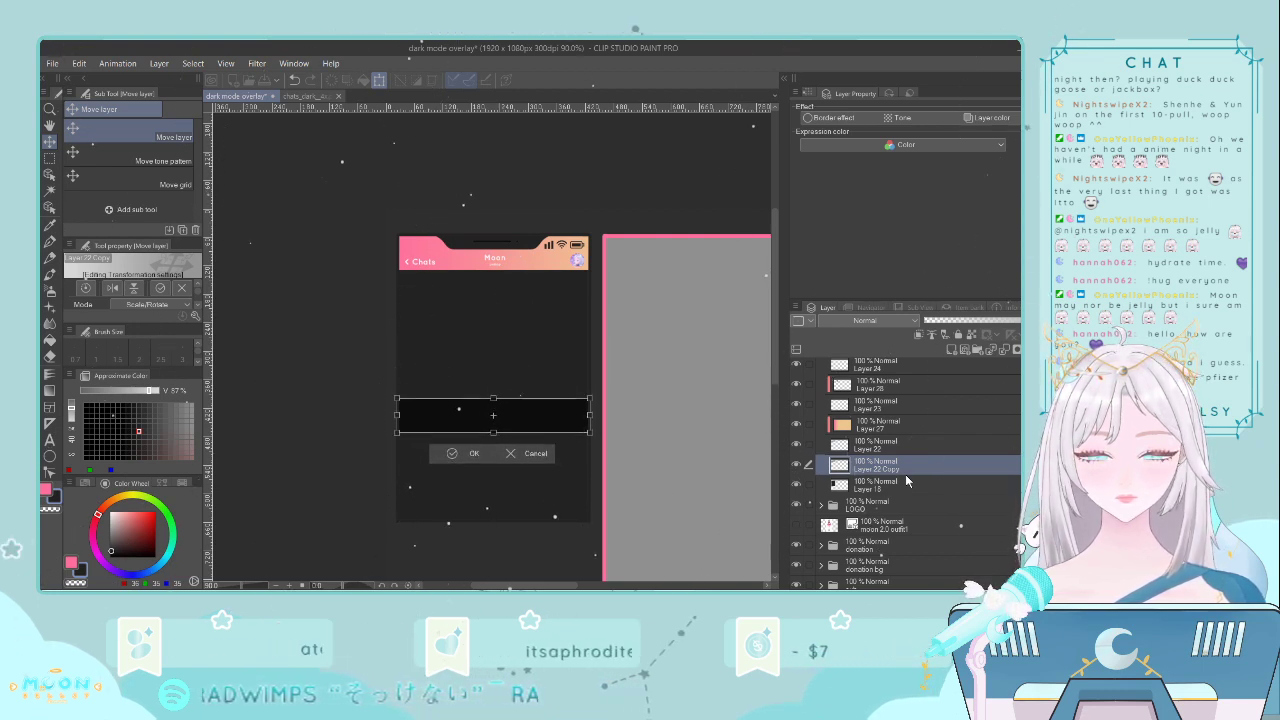
key("Down")
key("Down")
key("Down")
key("Down")
key("Down")
key("Down")
key("Down")
key("Down")
key("Down")
key("Down")
key("Down")
key("Down")
key("Down")
key("Down")
key("Down")
key("Down")
key("Down")
key("Down")
key("Down")
key("Down")
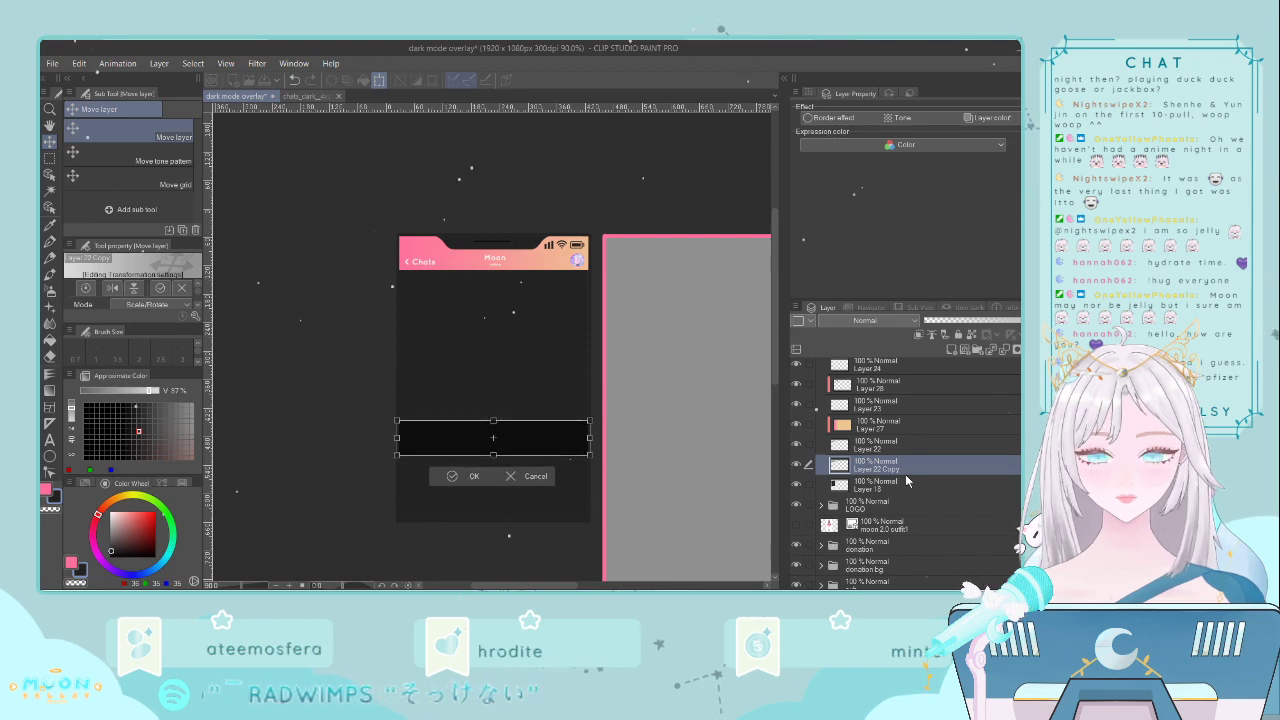
key("Down")
key("Down")
key("Down")
key("Down")
key("Down")
key("Down")
key("Down")
key("Down")
key("Down")
key("Down")
key("Down")
key("Down")
key("Down")
key("Down")
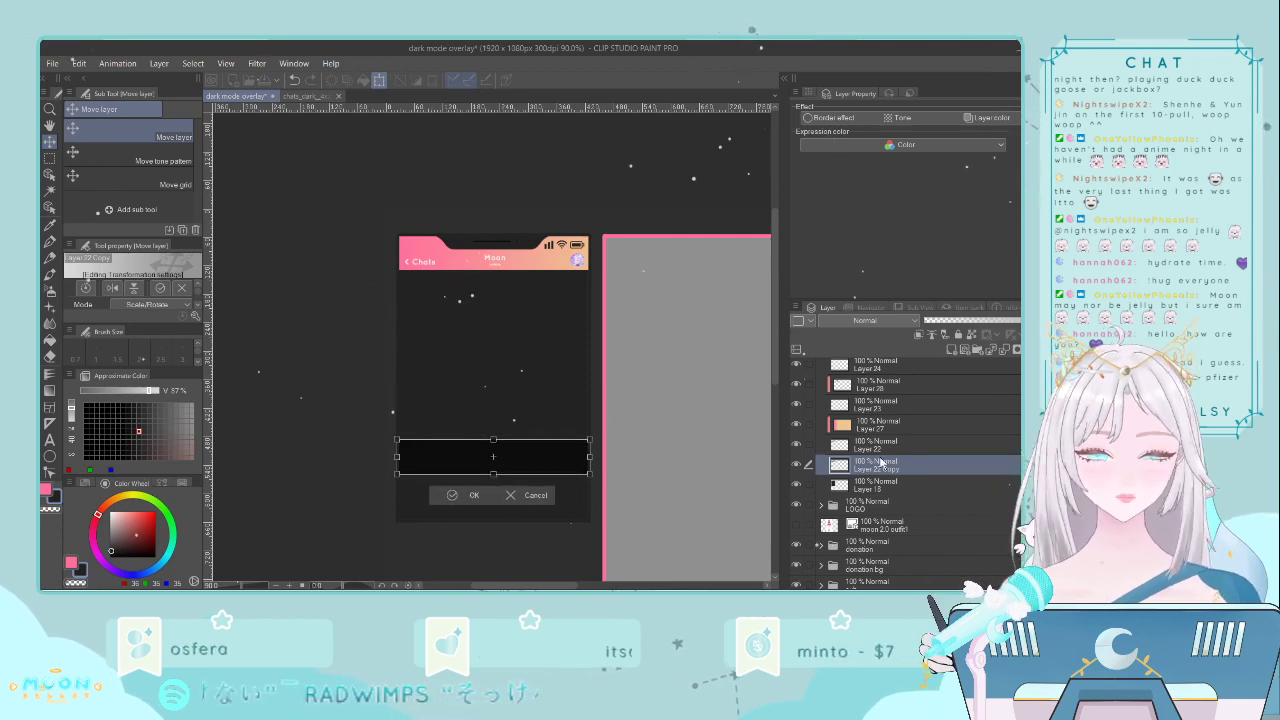
left_click_drag(776, 365, 776, 426)
scroll(597, 398, "up", 3)
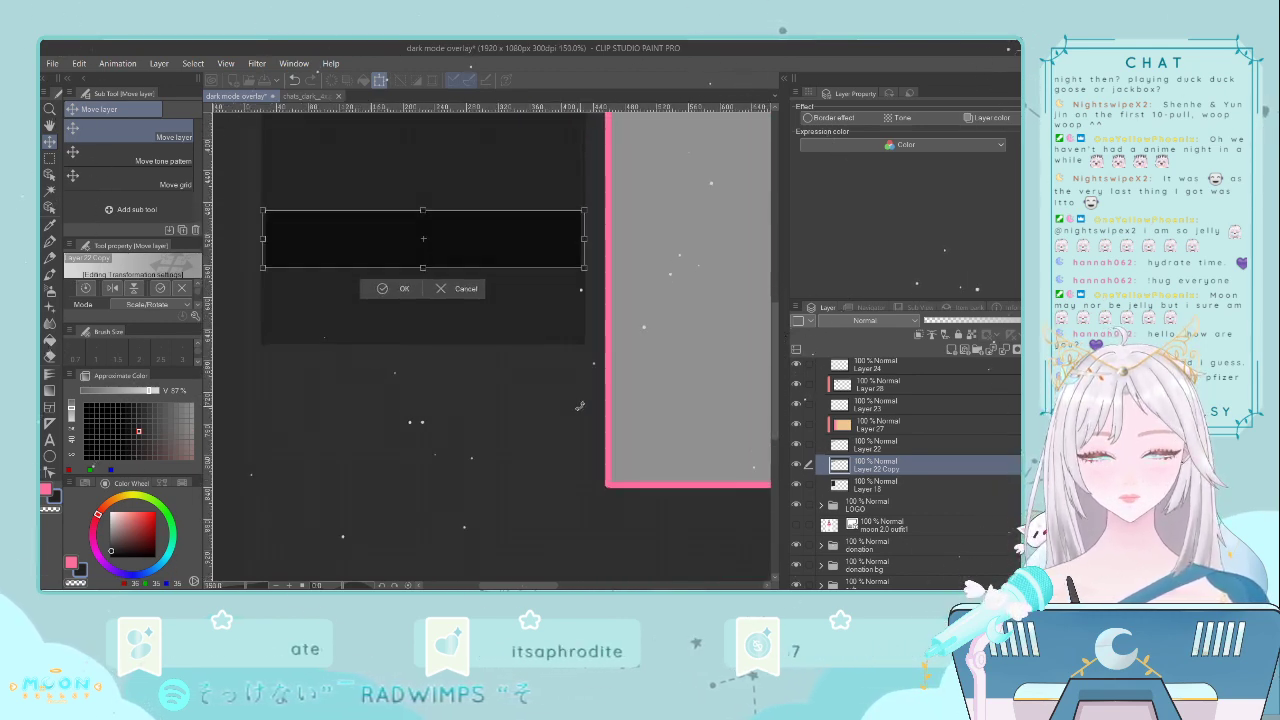
key("Down")
key("Down")
key("Down")
key("Down")
key("Down")
key("Down")
key("Down")
key("Down")
key("Down")
key("Down")
key("Down")
key("Down")
key("Down")
key("Down")
key("Down")
key("Down")
key("Down")
key("Down")
key("Down")
key("Down")
key("Down")
key("Down")
key("Down")
key("Down")
key("Down")
key("Down")
key("Down")
key("Down")
key("Down")
key("Down")
key("Down")
key("Down")
key("Down")
key("Down")
key("Down")
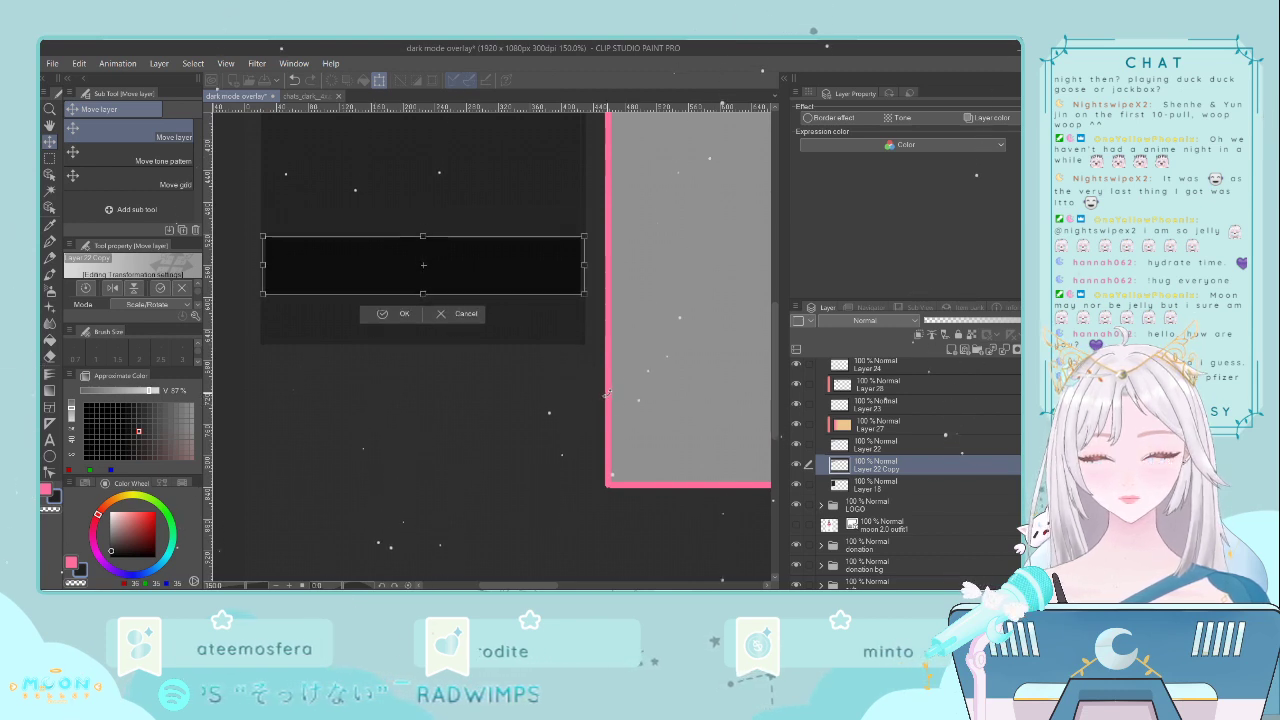
key("Down")
key("Down")
key("Down")
key("Down")
key("Down")
key("Down")
key("Down")
key("Down")
key("Down")
key("Down")
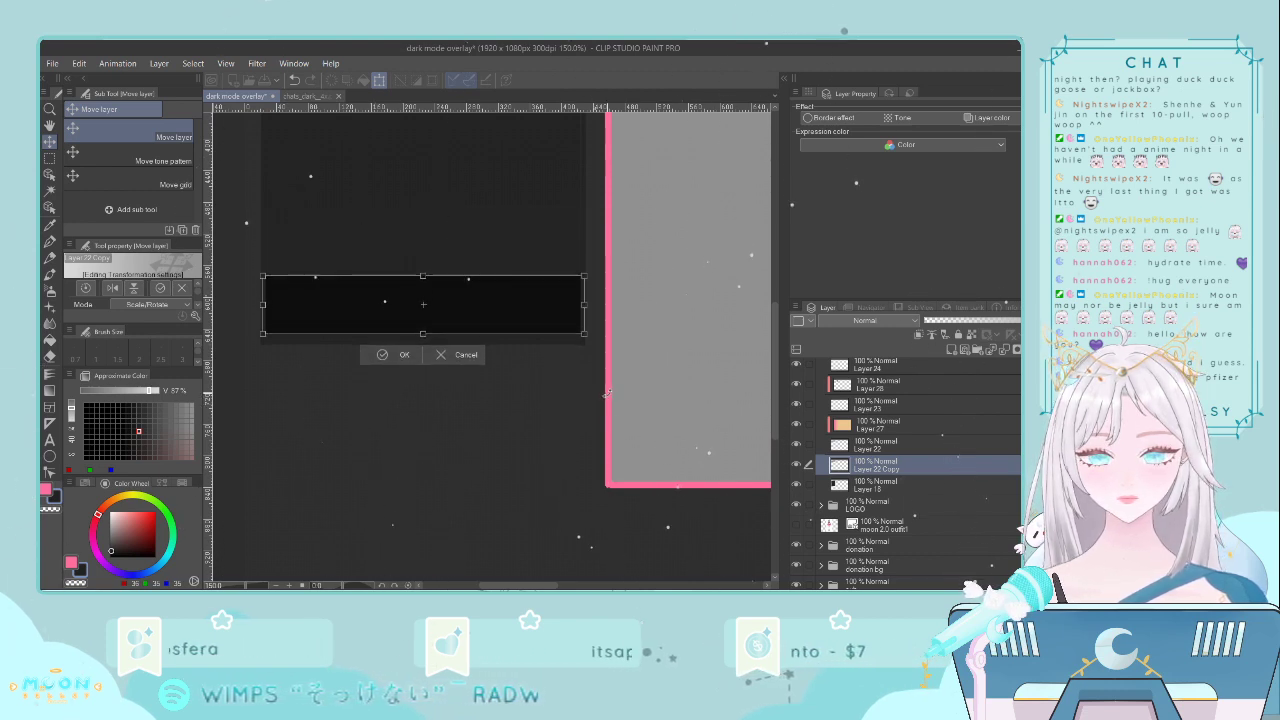
key("Return")
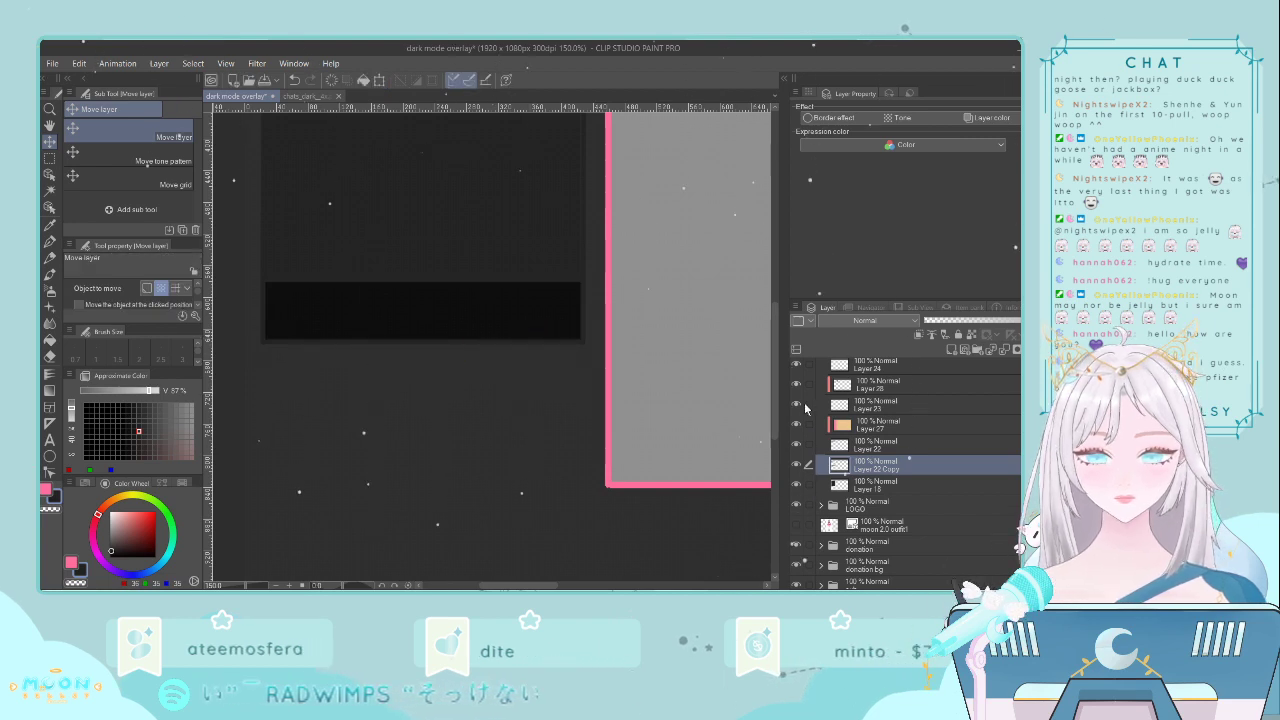
- Reduce the height of the black bottom bar by lowering its upper edge, keeping the lower edge in place, and apply the transformation
key("ctrl+t")
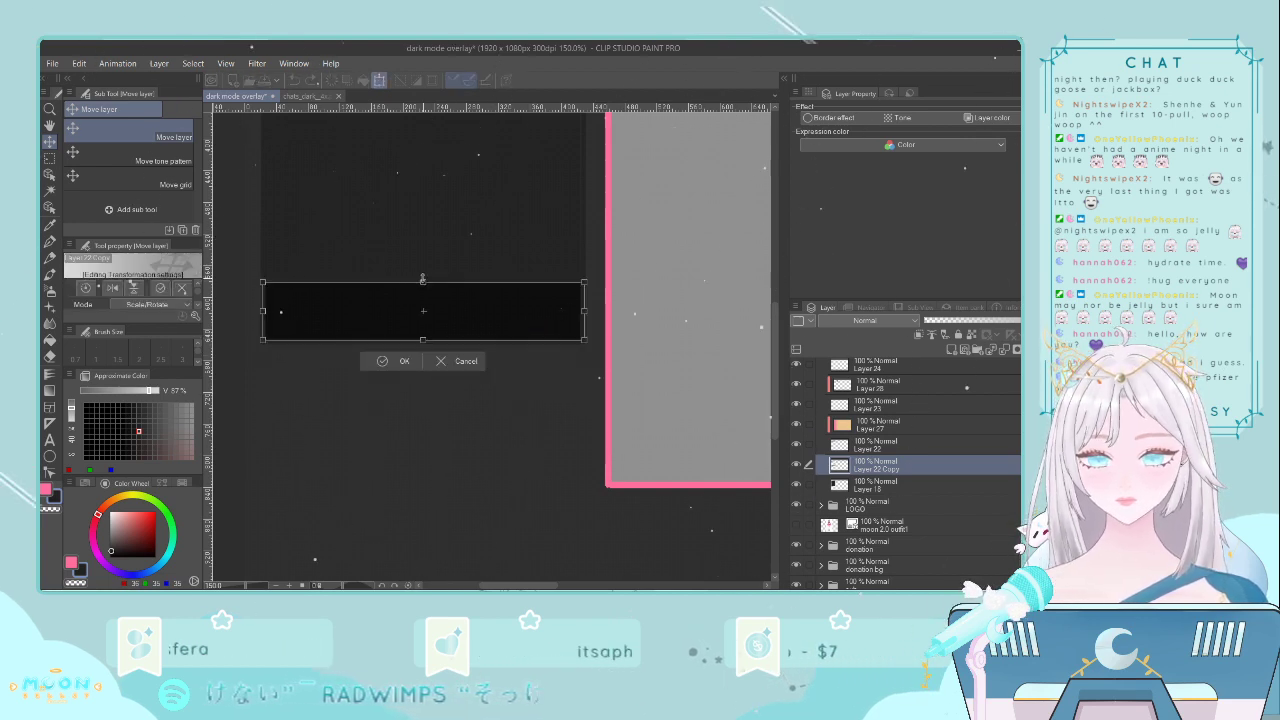
left_click_drag(421, 279, 423, 301)
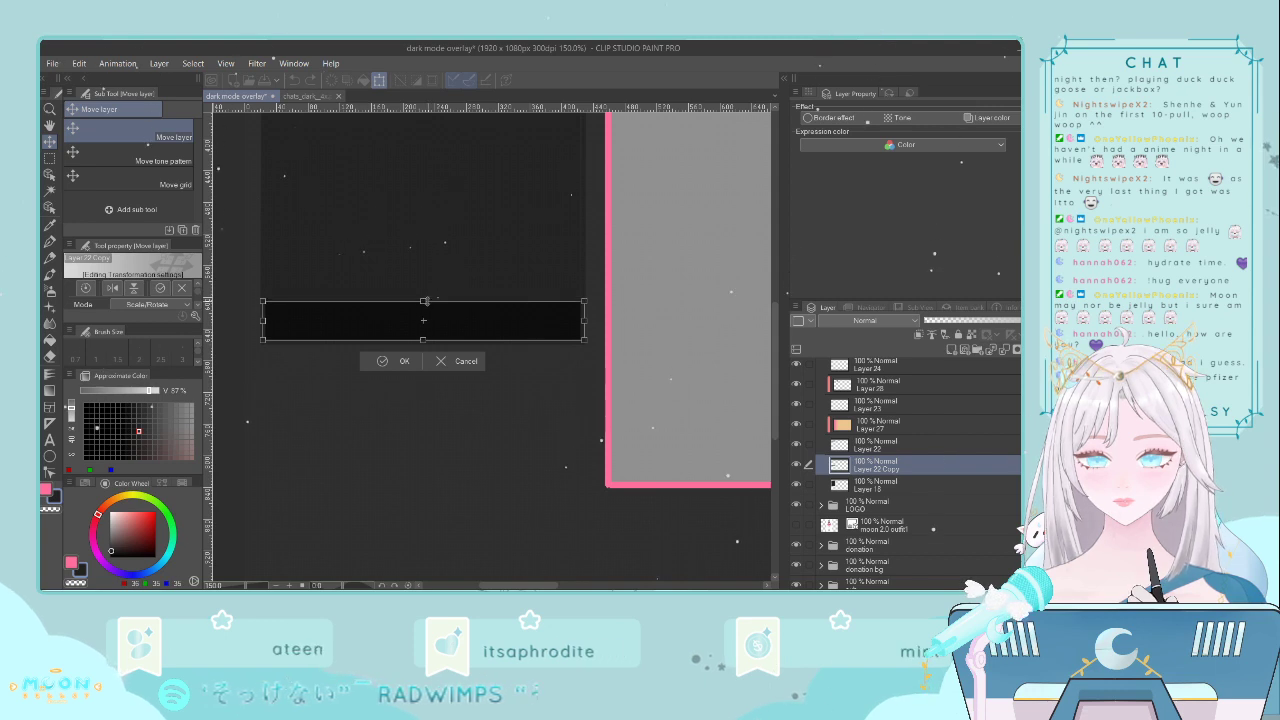
left_click(391, 361)
- Duplicate the gradient Layer 27 and place the copy directly above Layer 22 Copy so the pink-to-orange gradient clips to the bottom bar
left_click(902, 426)
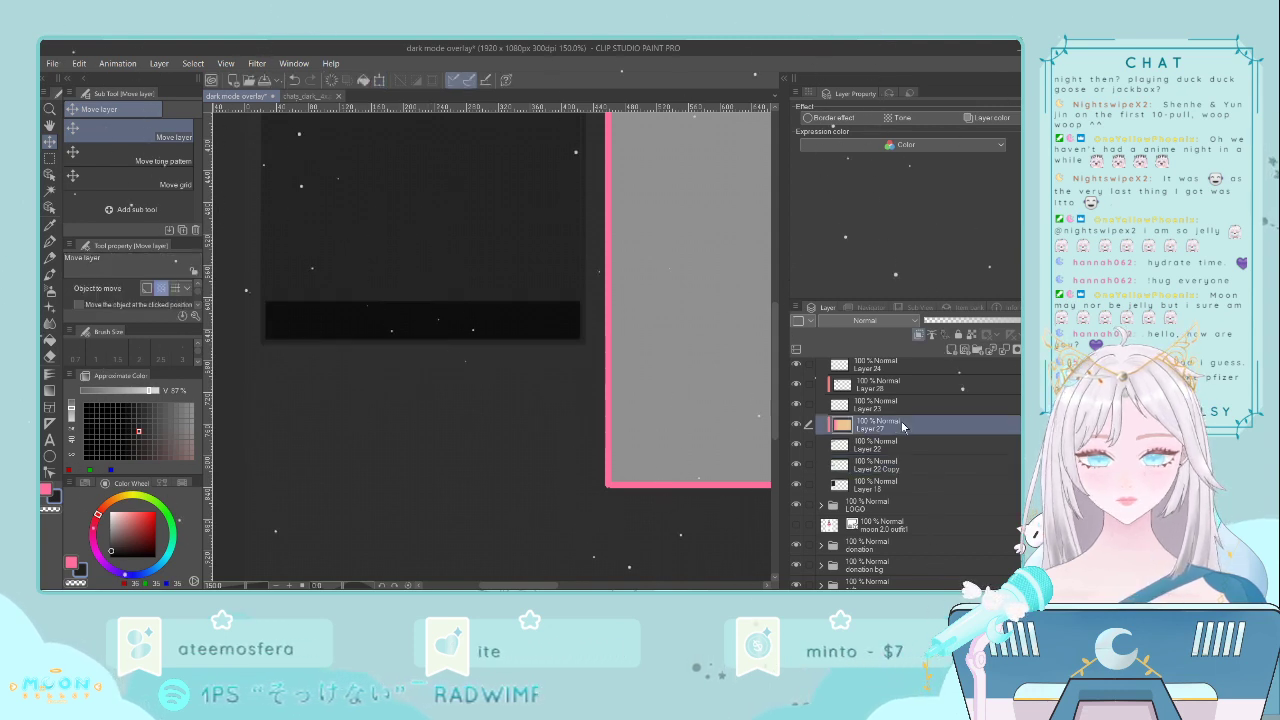
key("ctrl+c")
key("ctrl+v")
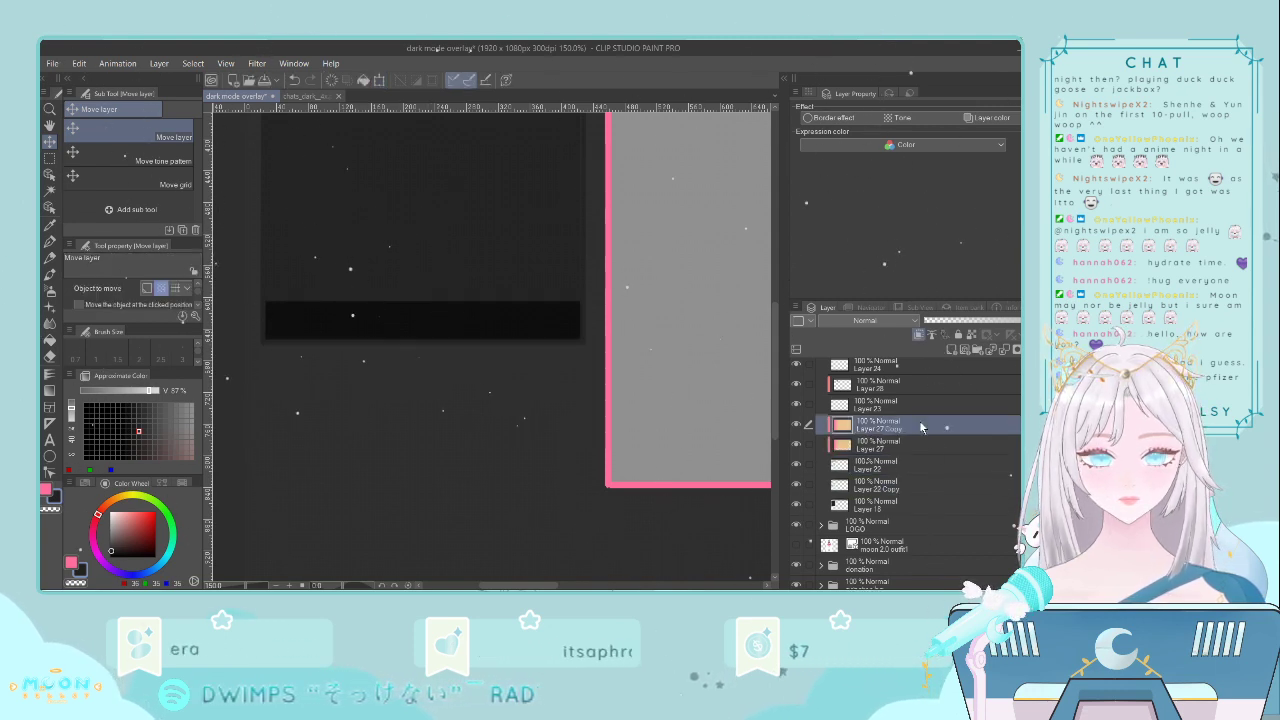
left_click_drag(920, 426, 913, 484)
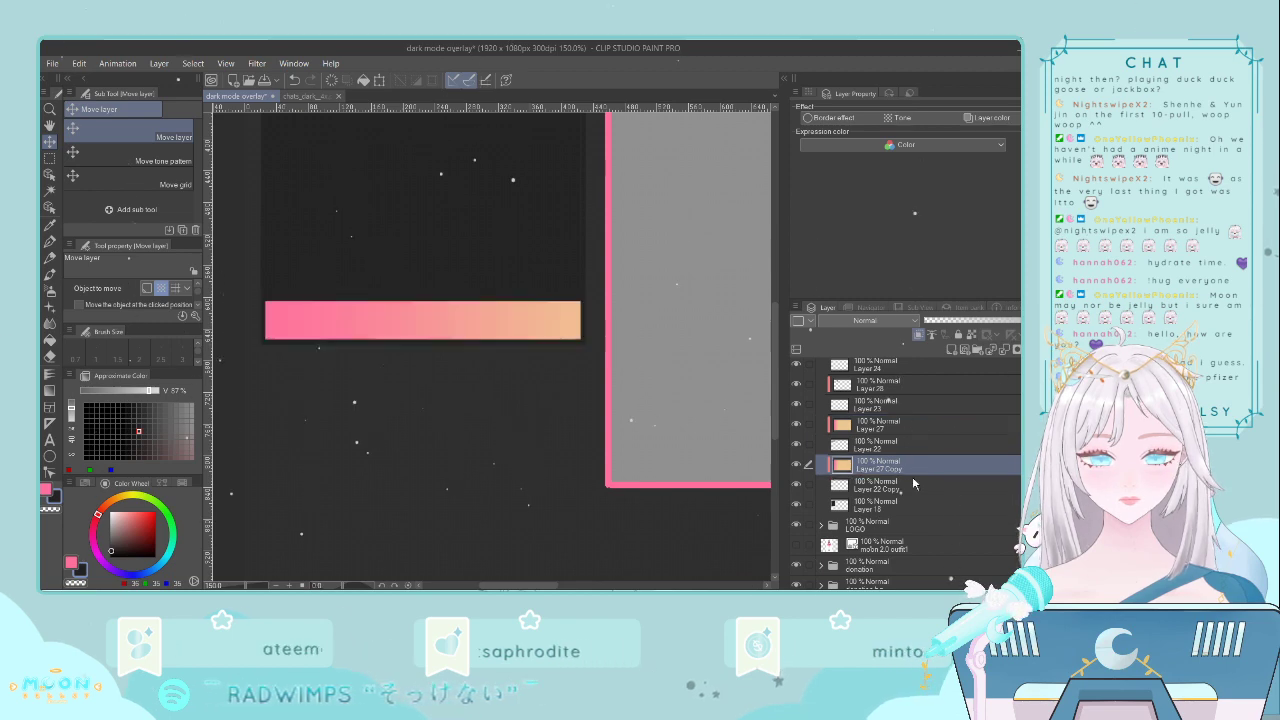
scroll(561, 360, "down", 5)
scroll(562, 358, "up", 1)
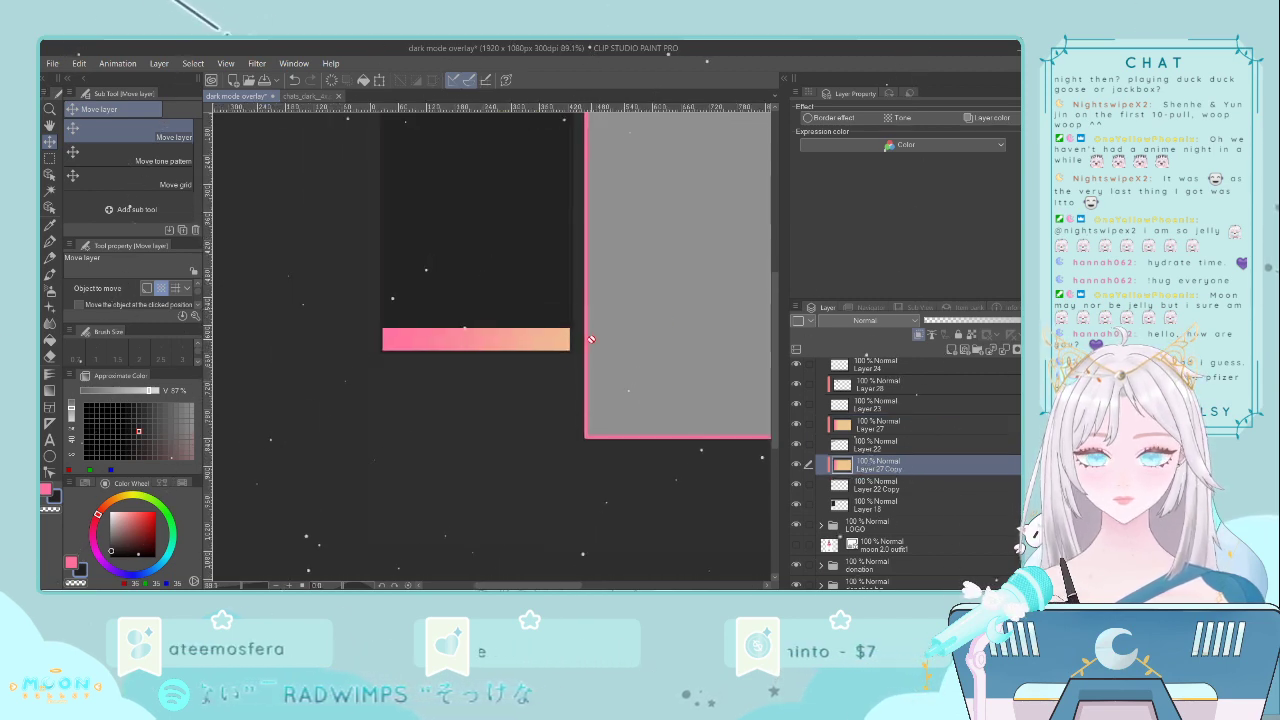
left_click_drag(773, 341, 773, 318)
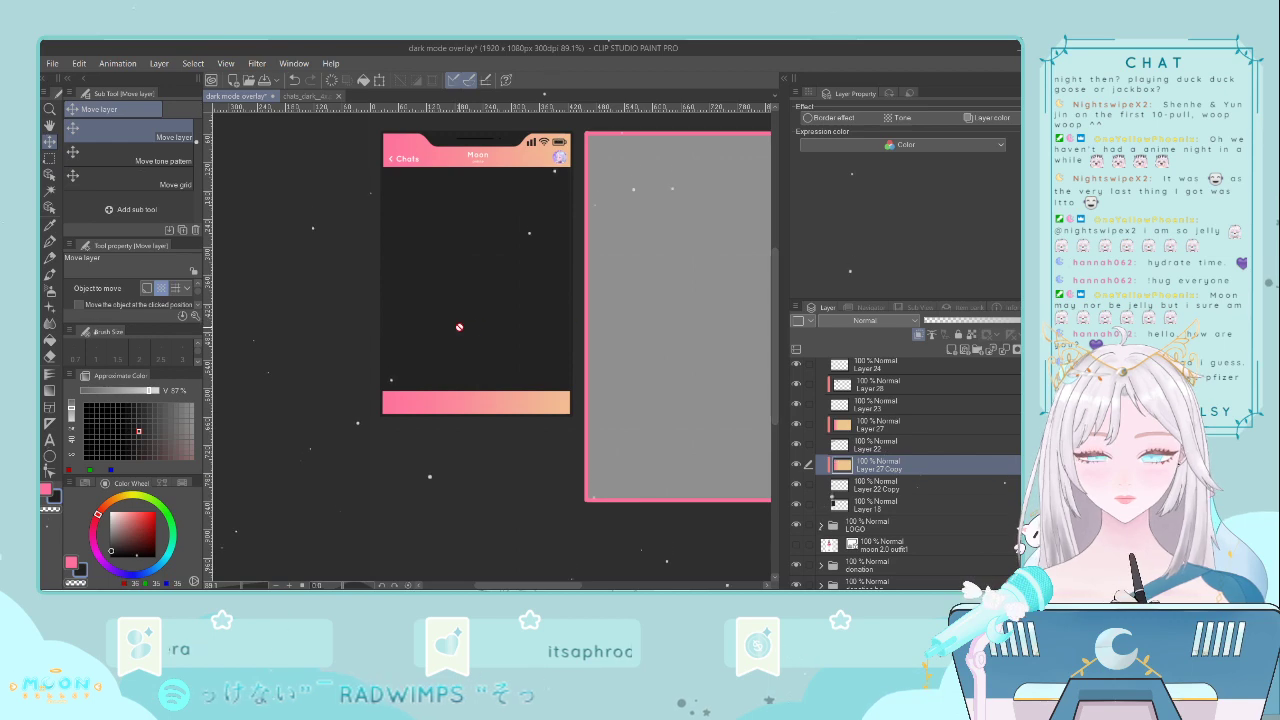
scroll(460, 325, "up", 1)
scroll(460, 321, "up", 2)
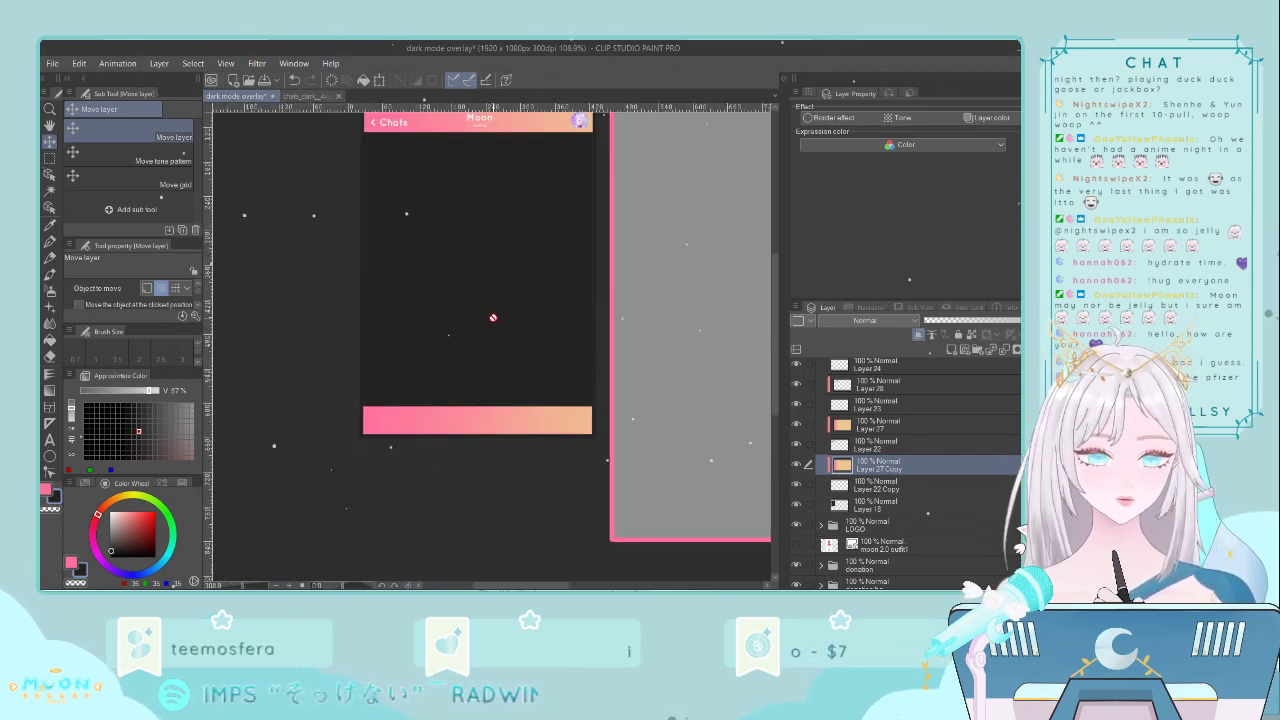
scroll(437, 395, "up", 4)
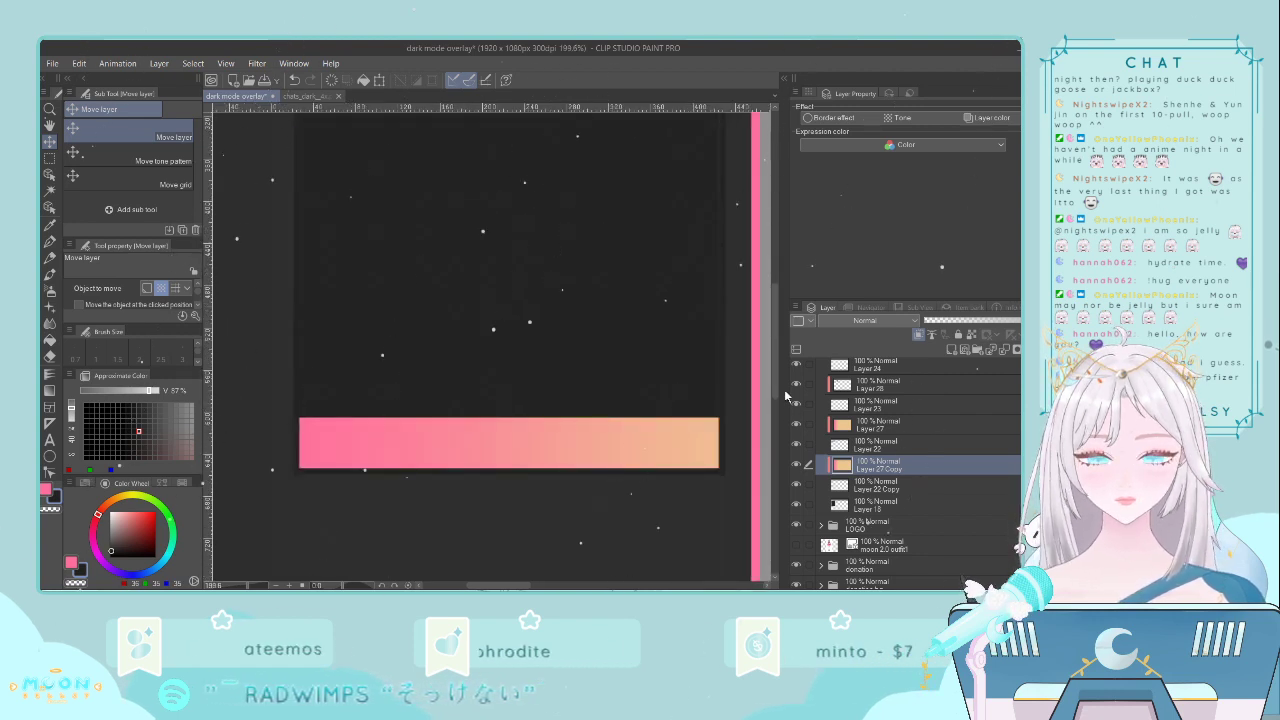
left_click_drag(776, 382, 777, 391)
key("ctrl+Tab")
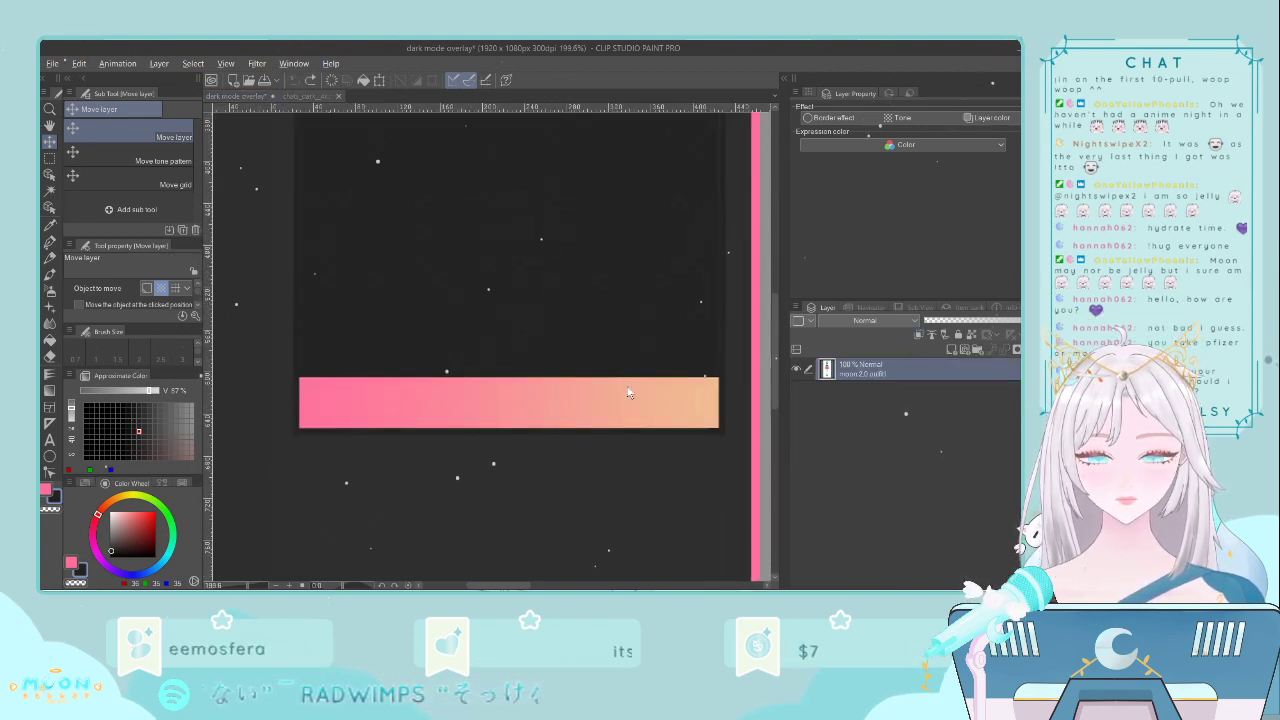
key("alt+Tab")
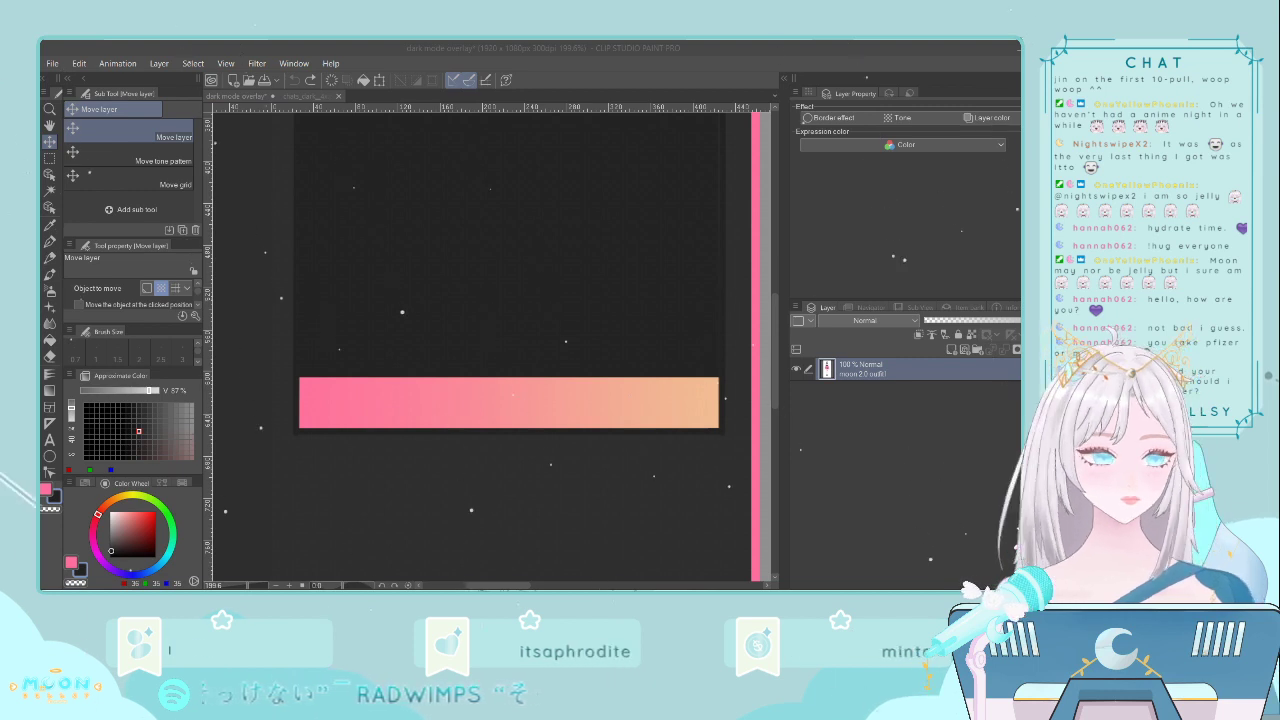
left_click(344, 375)
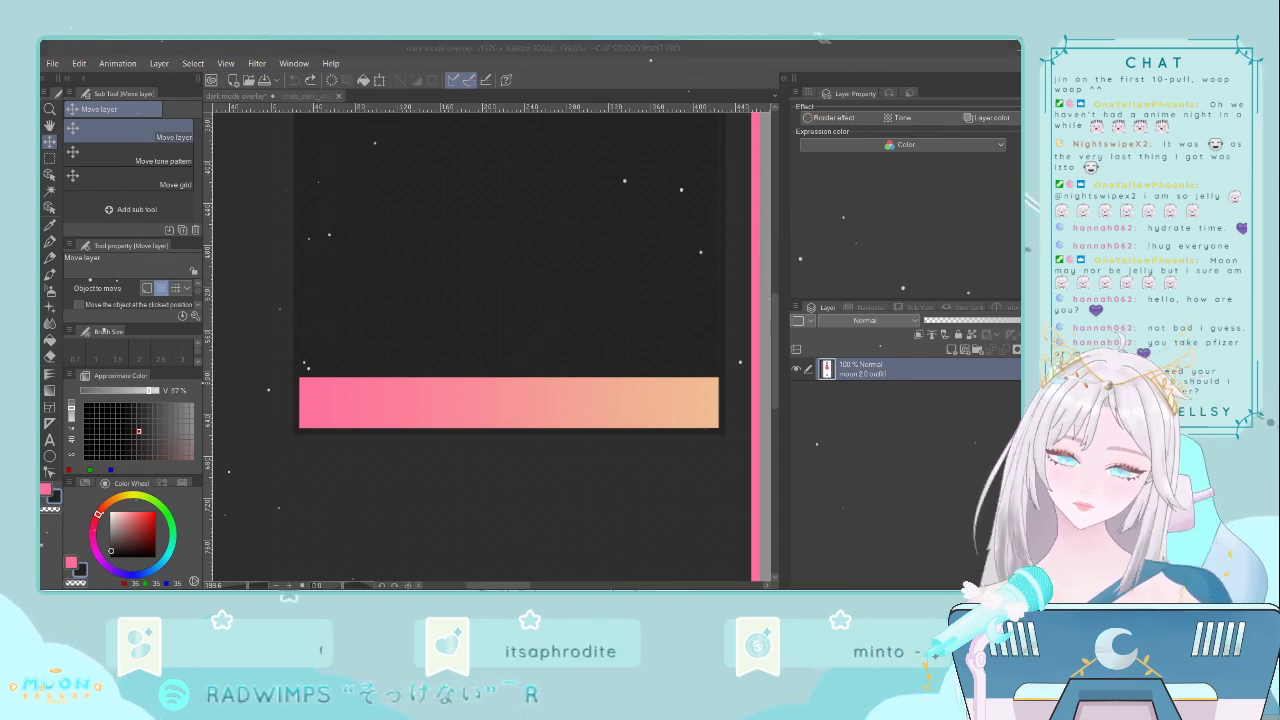
left_click(742, 495)
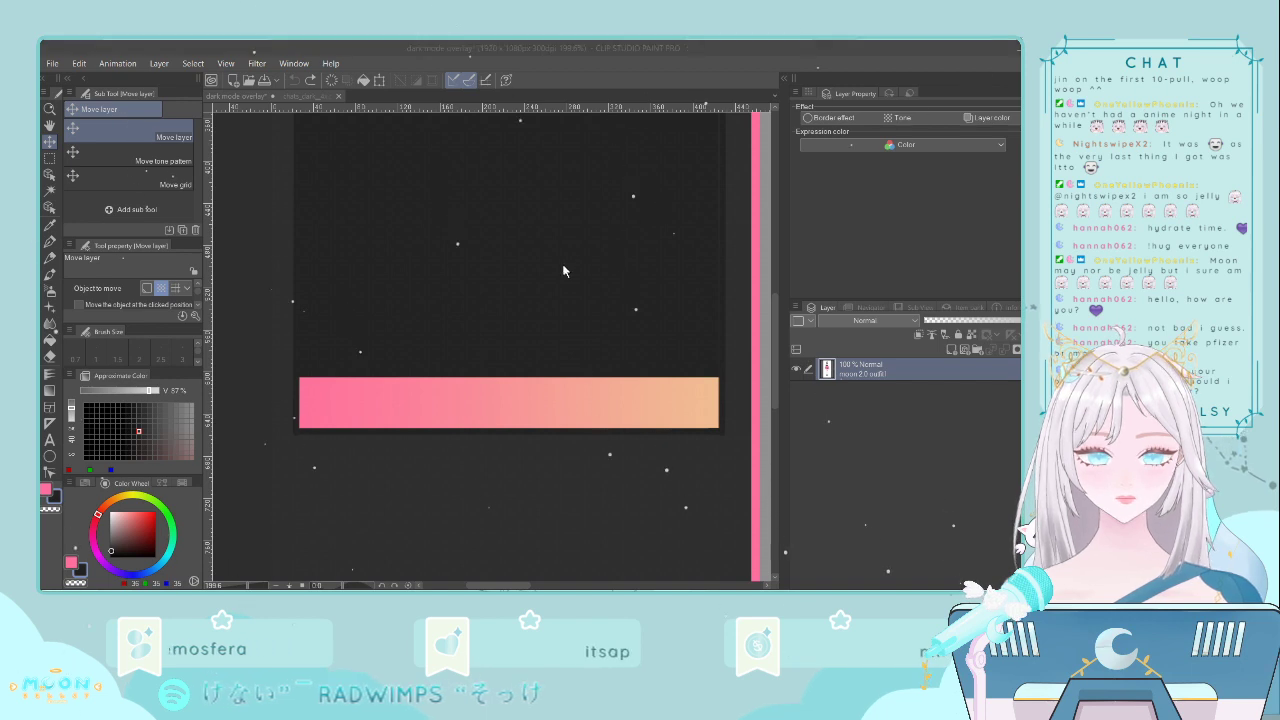
left_click(600, 293)
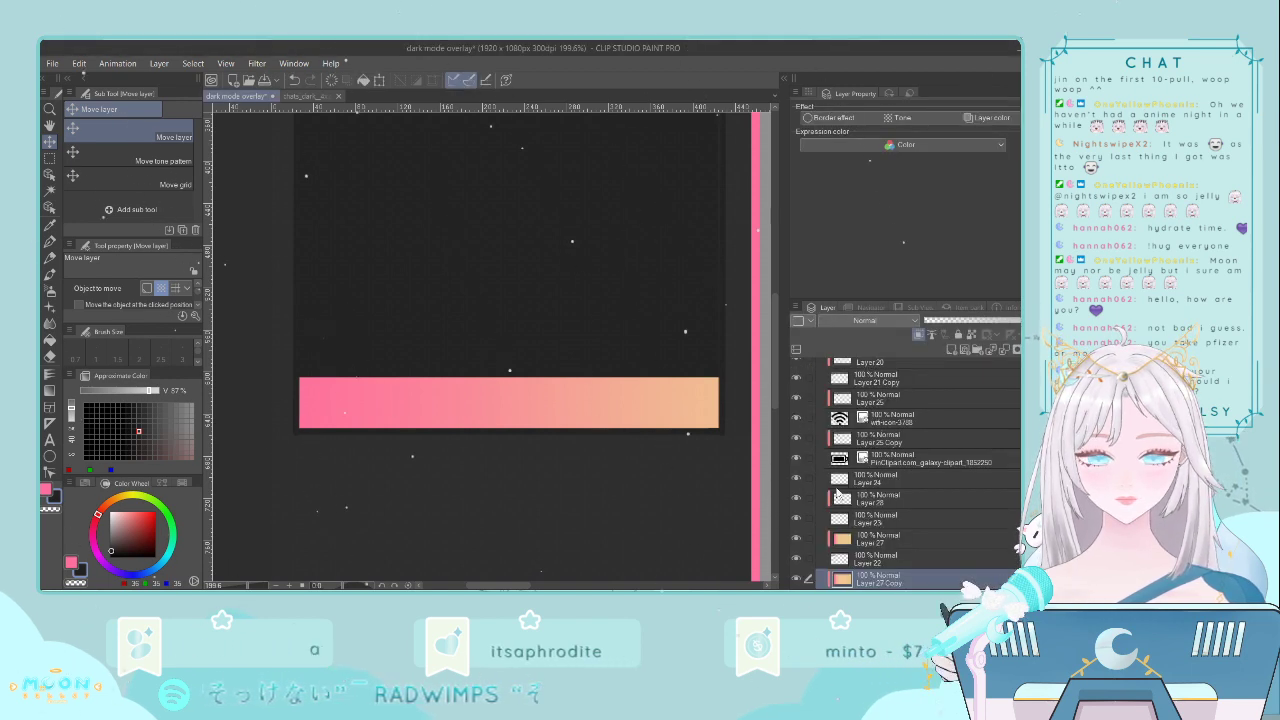
- Add a new layer above Layer 27 Copy and draw a small dark circle outline near the left end of the gradient bar
scroll(870, 520, "down", 3)
left_click(884, 509)
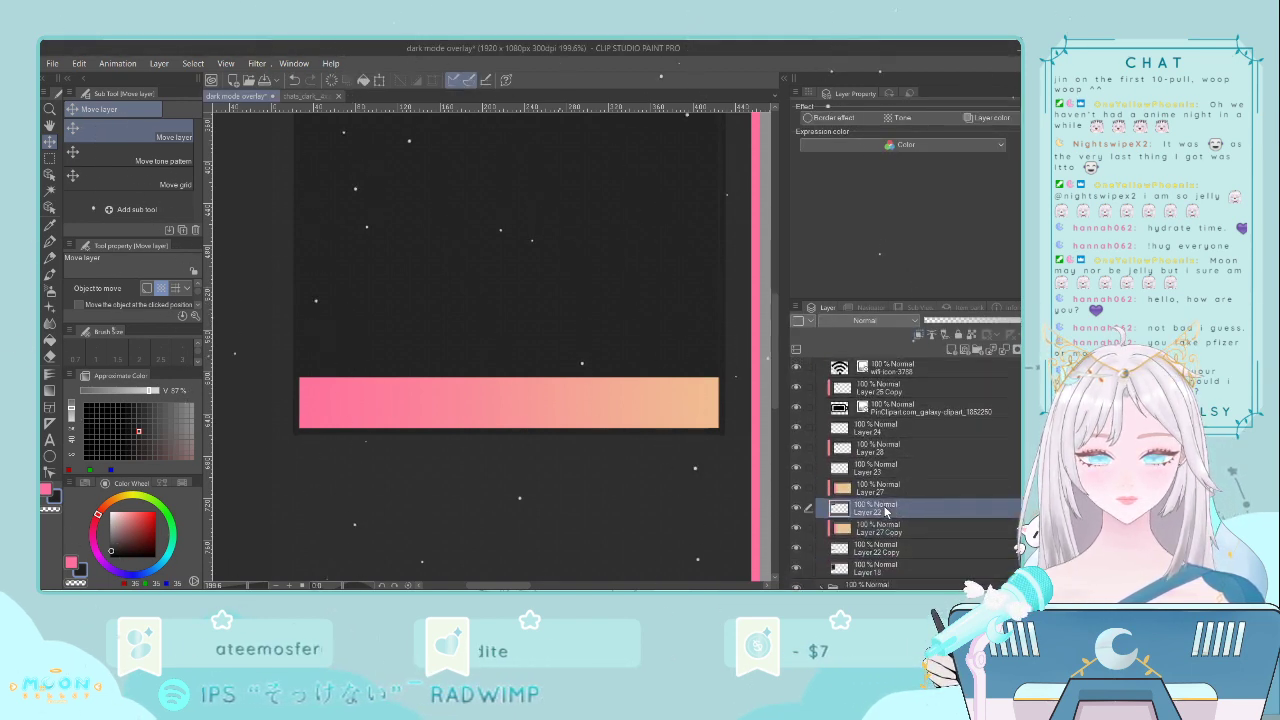
left_click(878, 528)
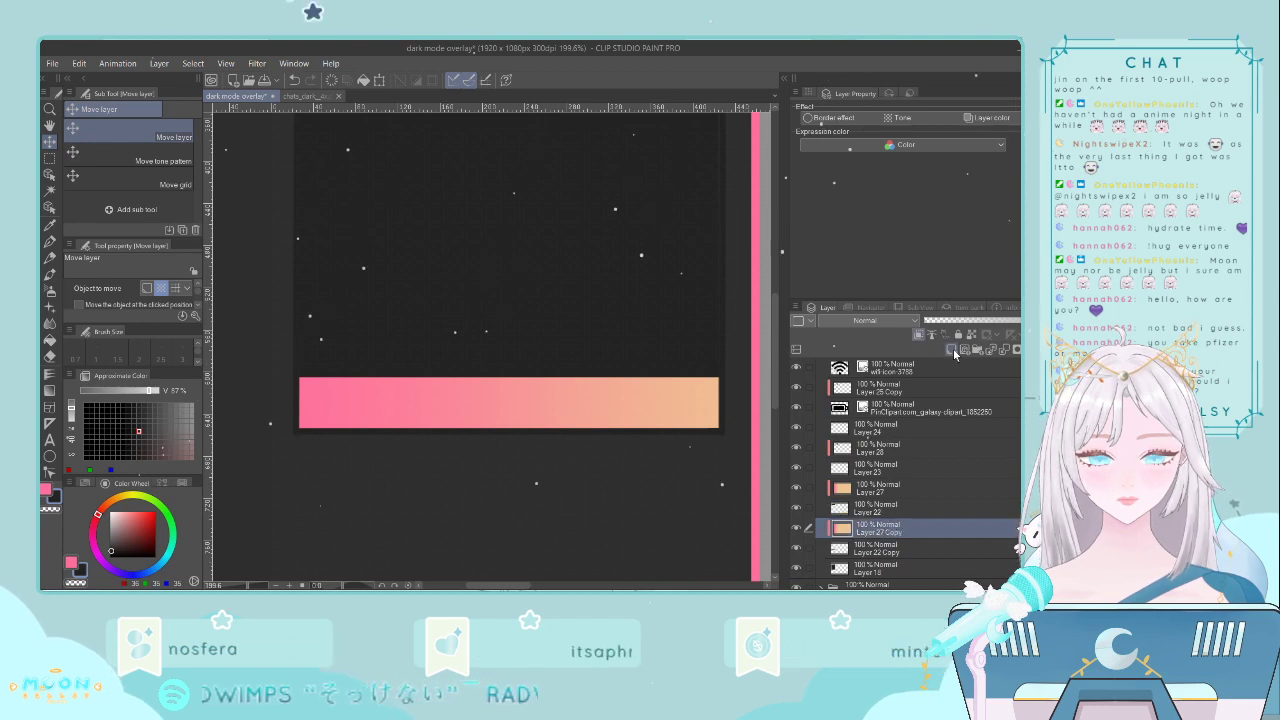
left_click(953, 349)
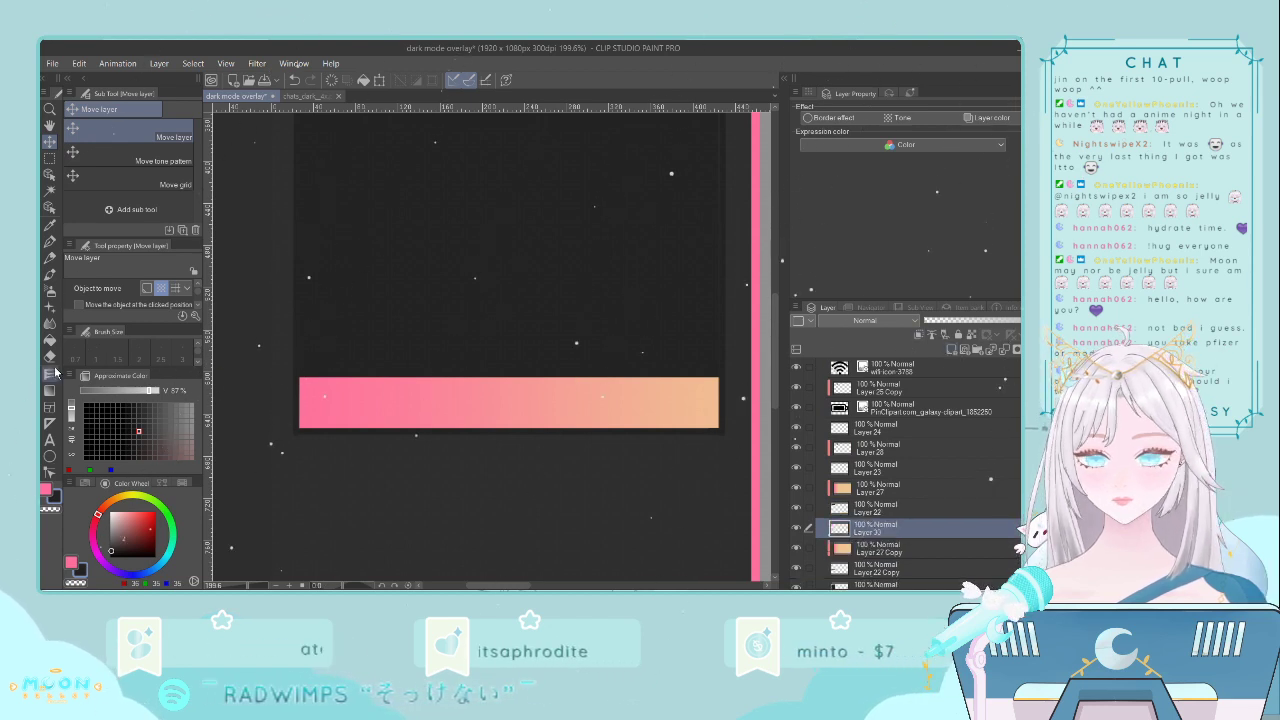
left_click(49, 455)
scroll(226, 352, "up", 3)
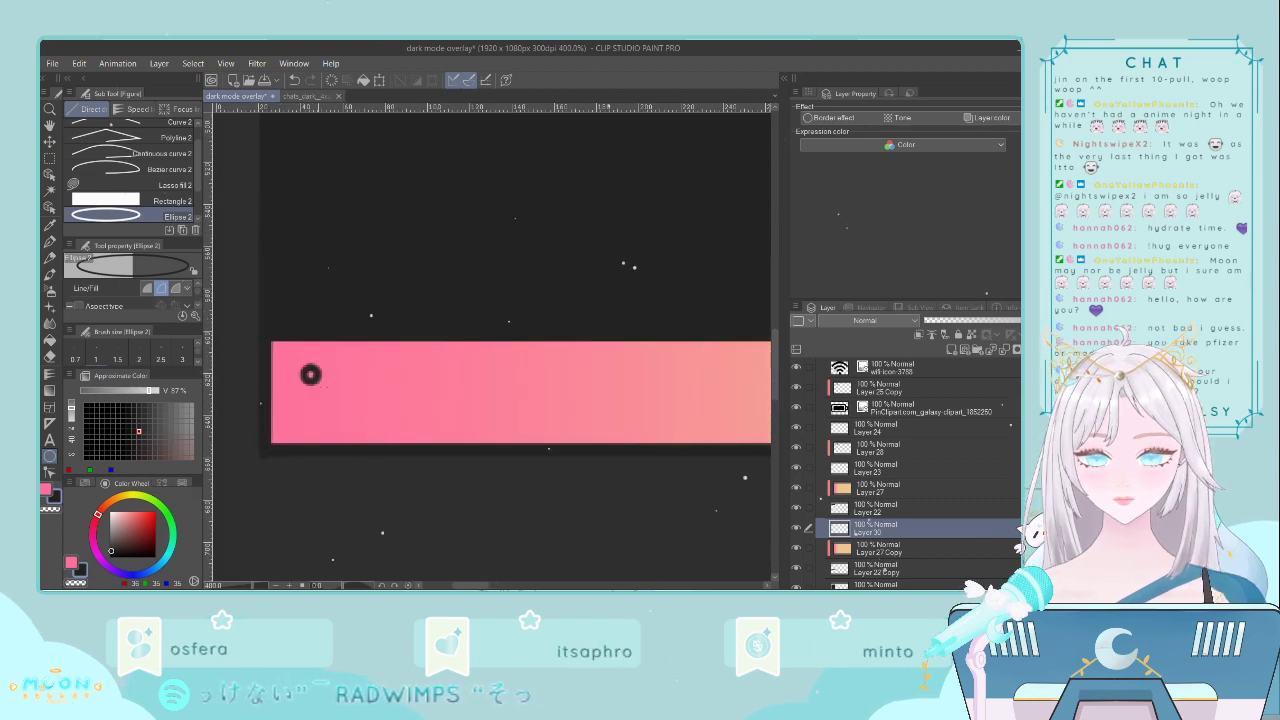
left_click_drag(310, 374, 392, 425)
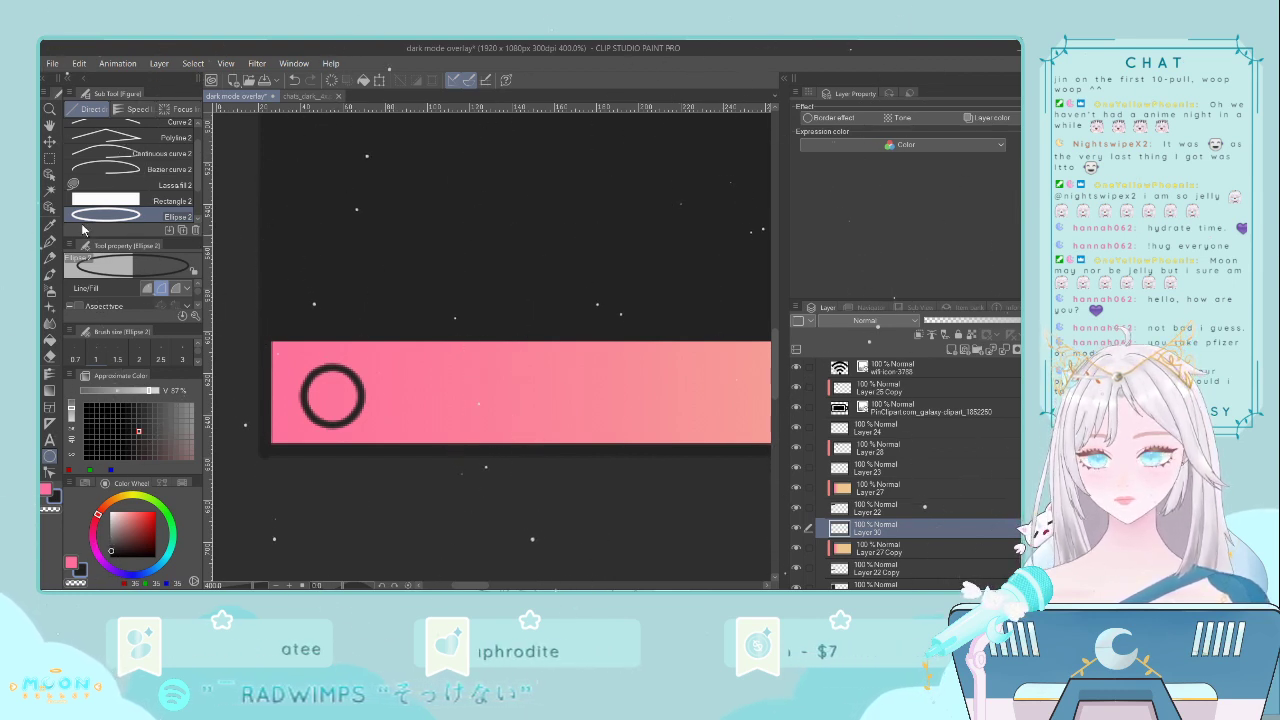
- Nudge the circle outline slightly up and left within the bar, apply the transformation, and fill its inside with the dark colour
left_click(49, 144)
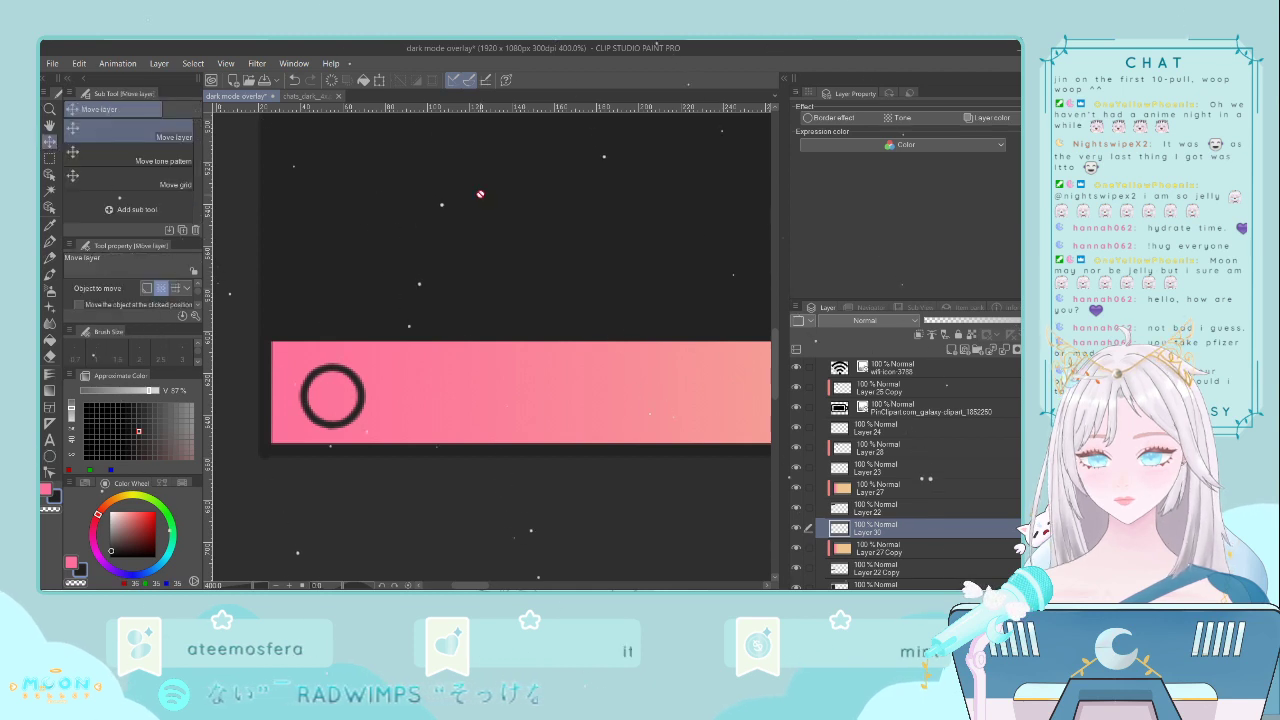
key("ctrl+t")
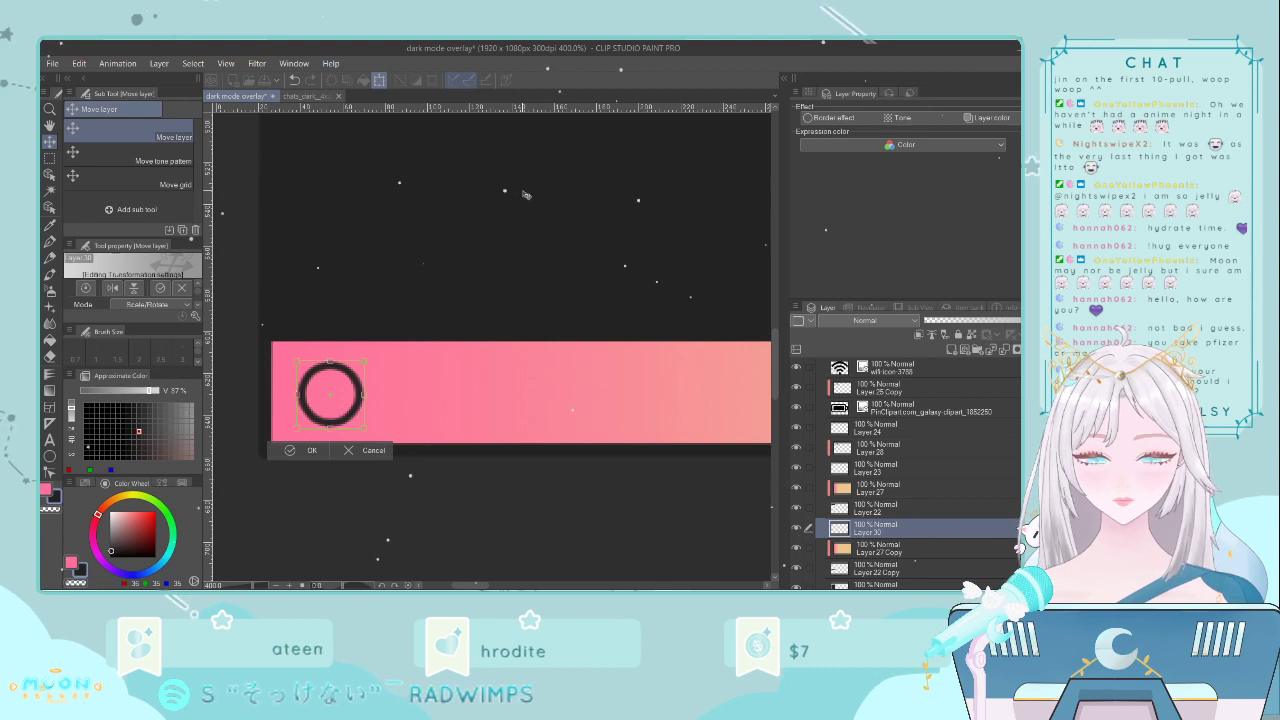
key("Return")
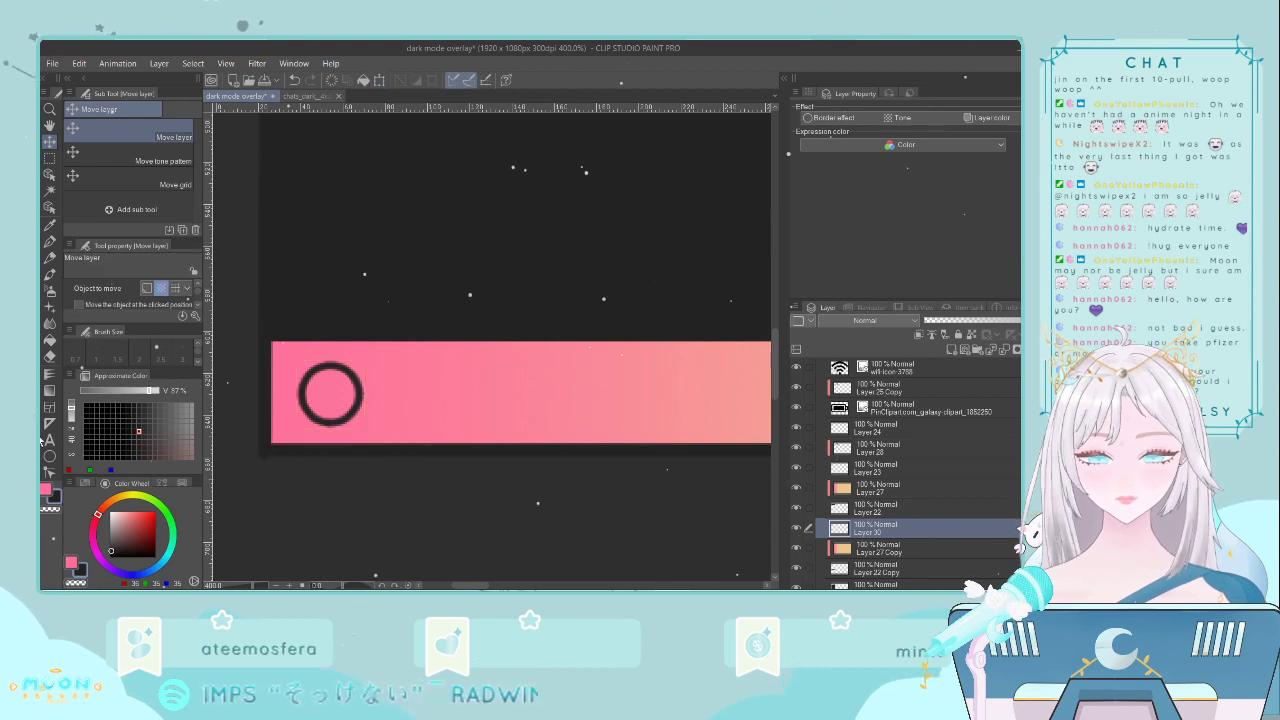
left_click(49, 340)
left_click(330, 390)
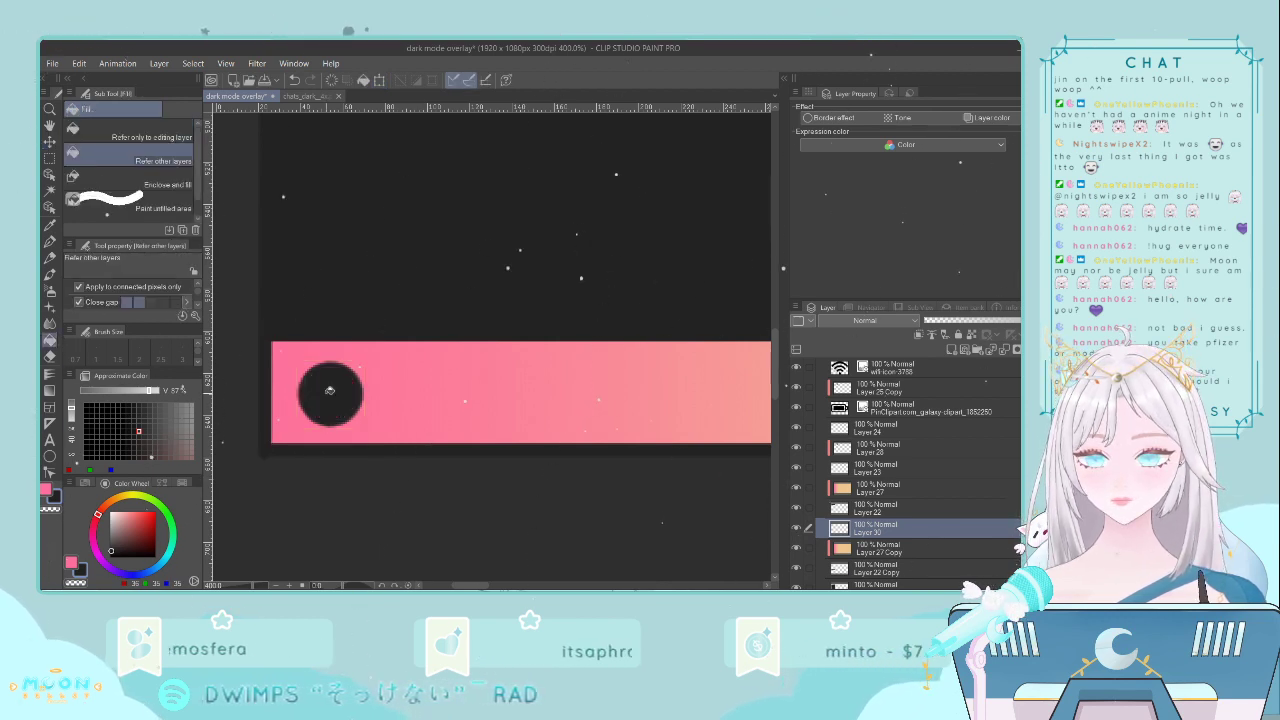
- Recolour the circle white by filling a rectangular selection around it on a new clipped layer, and clear the selection
left_click(49, 158)
left_click(953, 349)
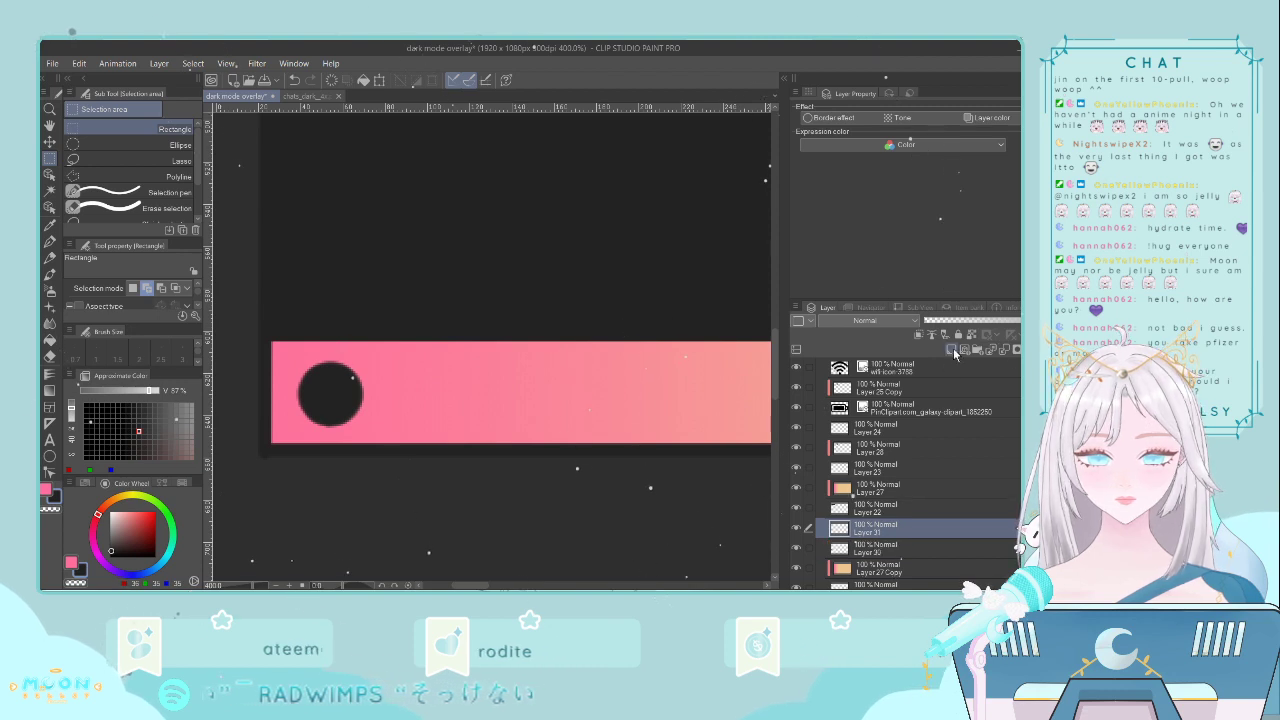
left_click(918, 334)
left_click_drag(118, 535, 108, 510)
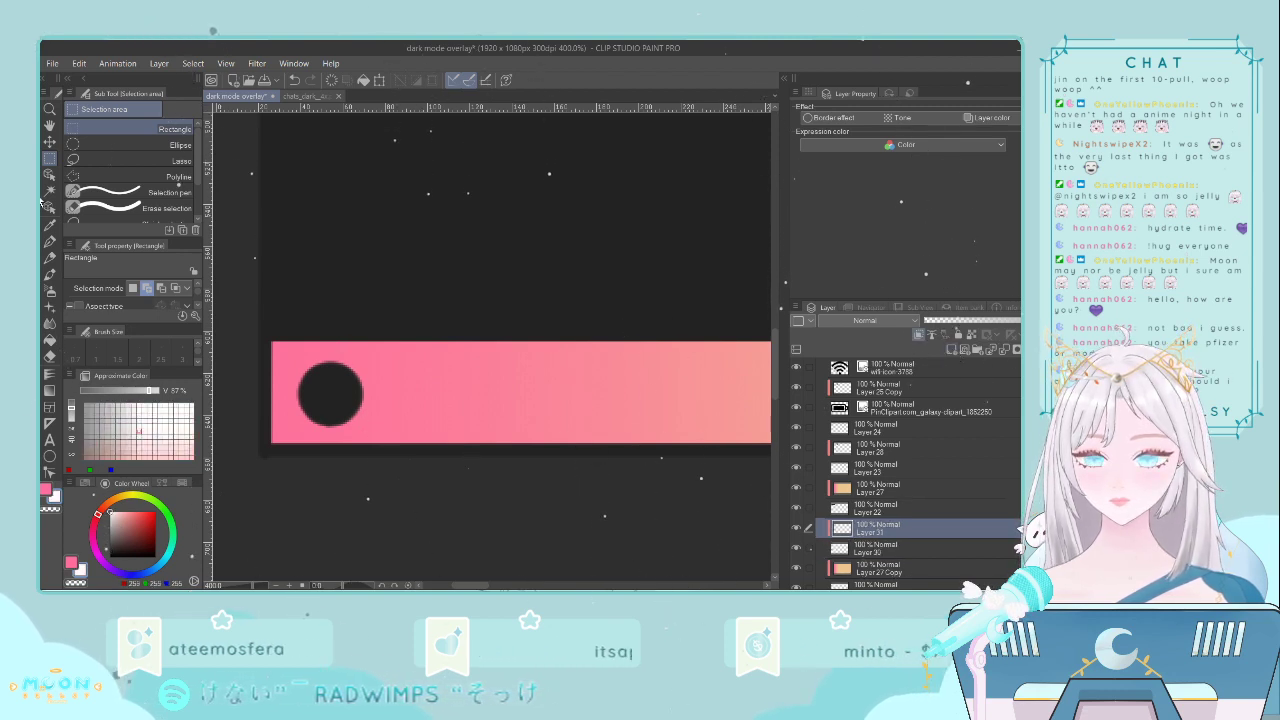
left_click_drag(289, 349, 404, 455)
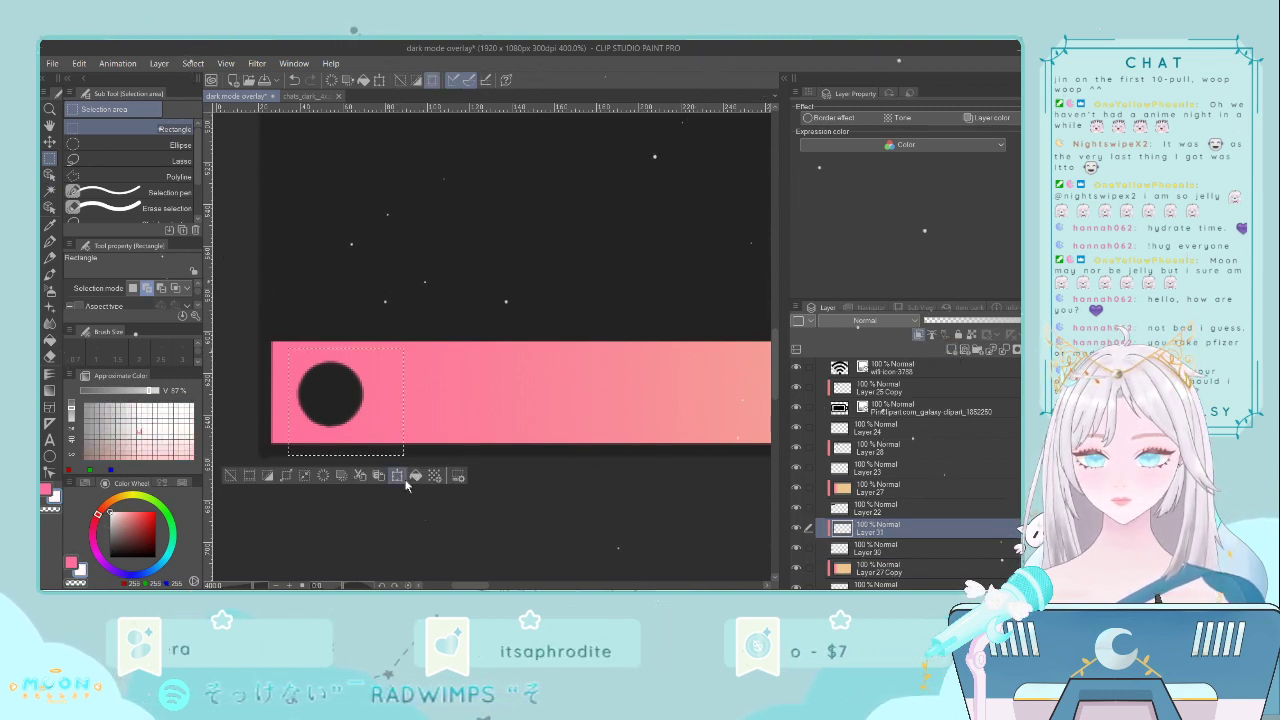
left_click(416, 476)
left_click(249, 476)
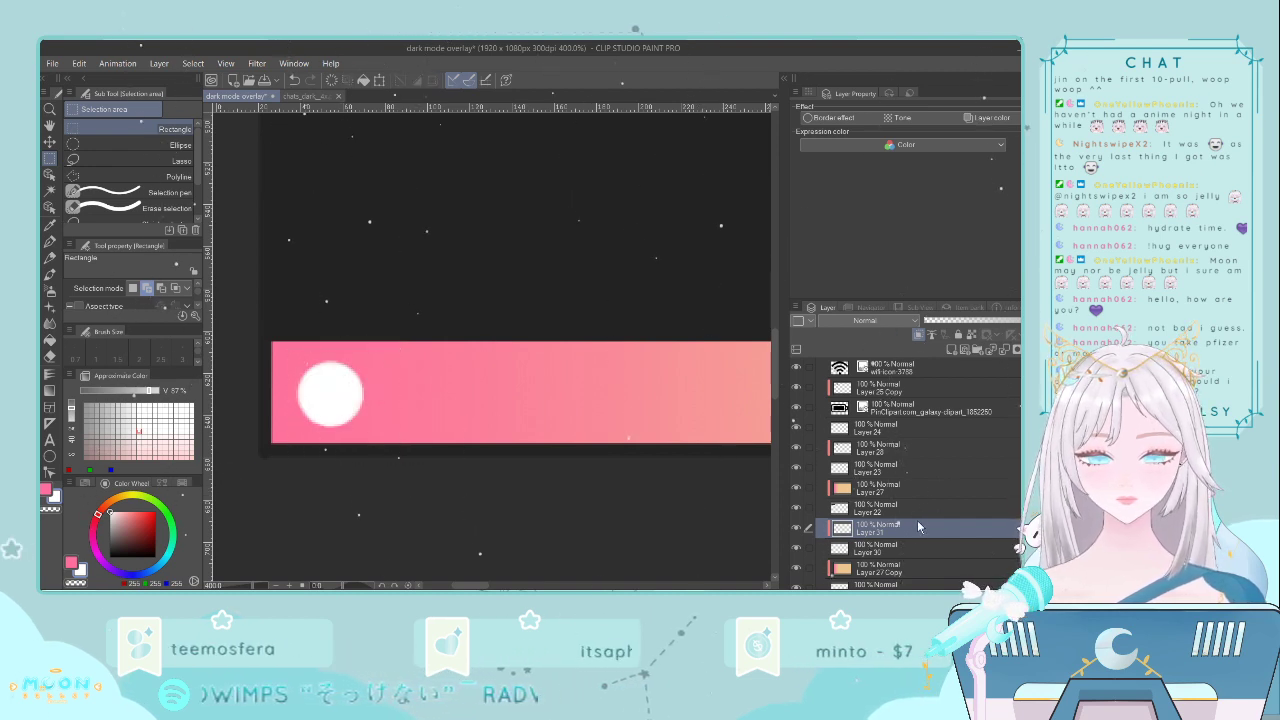
- Add a new vector layer and draw a plus sign inside the white circle with the G-pen, using the bar's pink
left_click(953, 348)
left_click(49, 240)
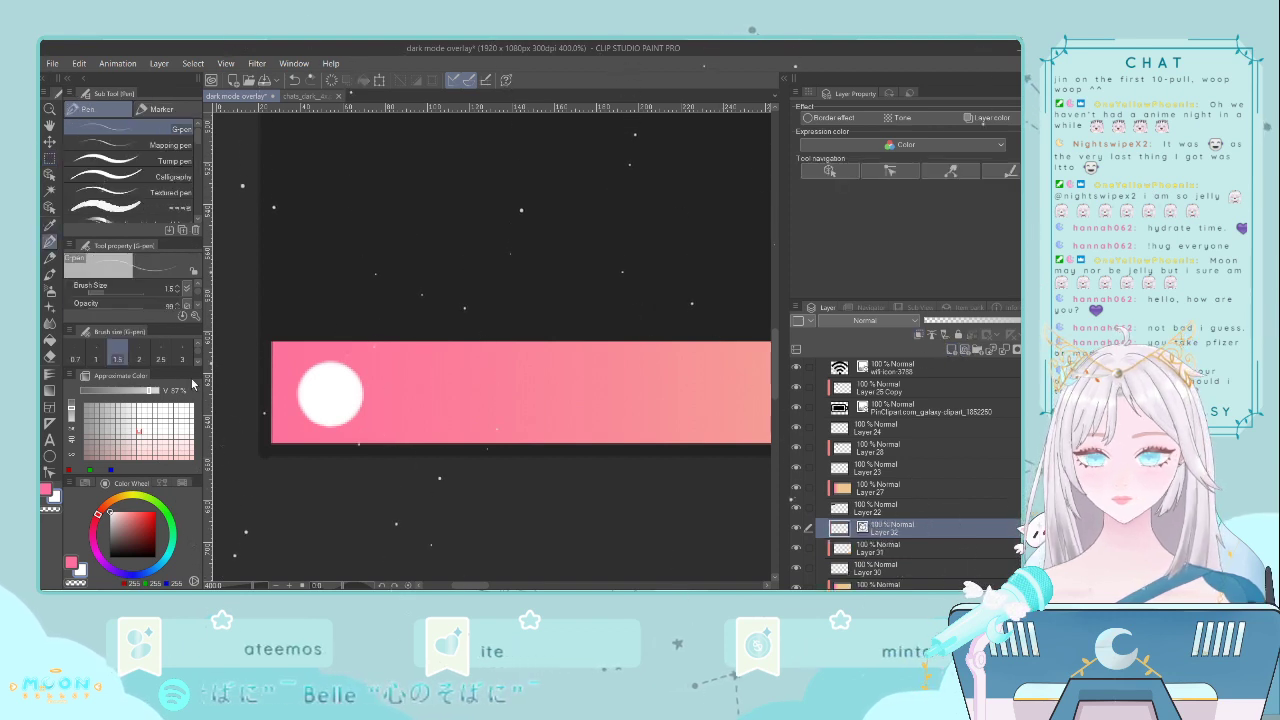
scroll(297, 406, "up", 4)
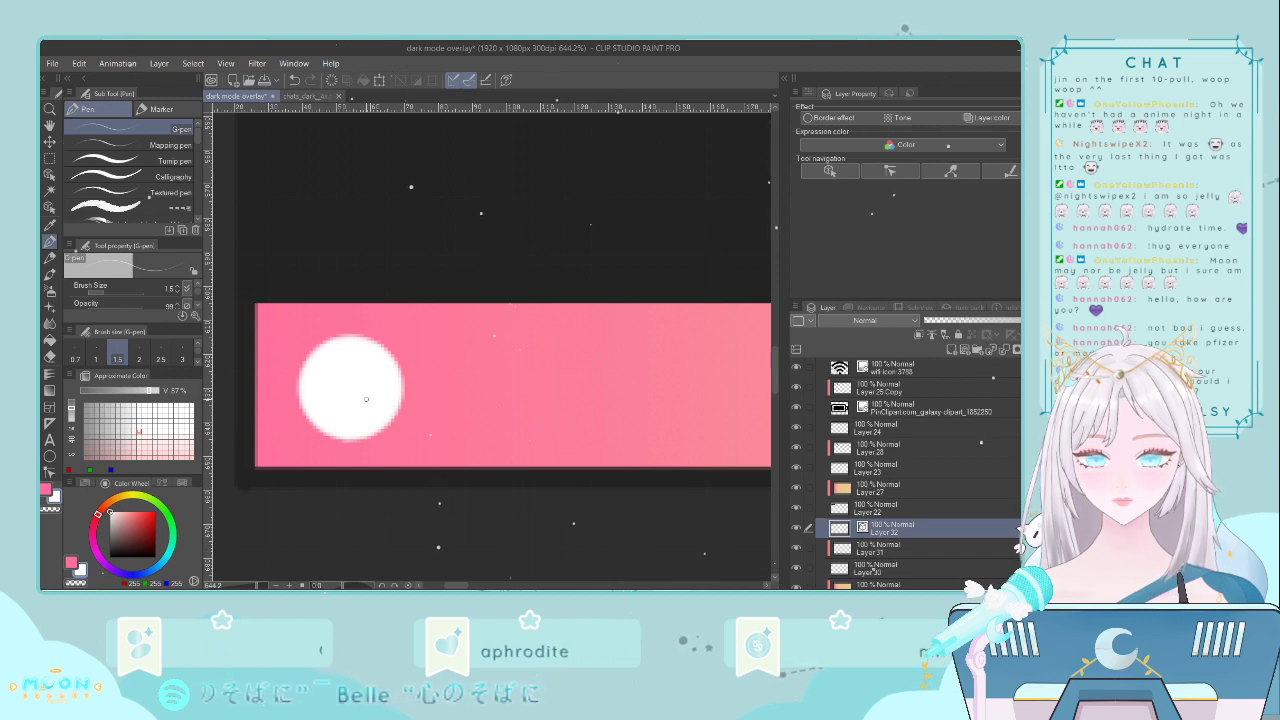
left_click(48, 228)
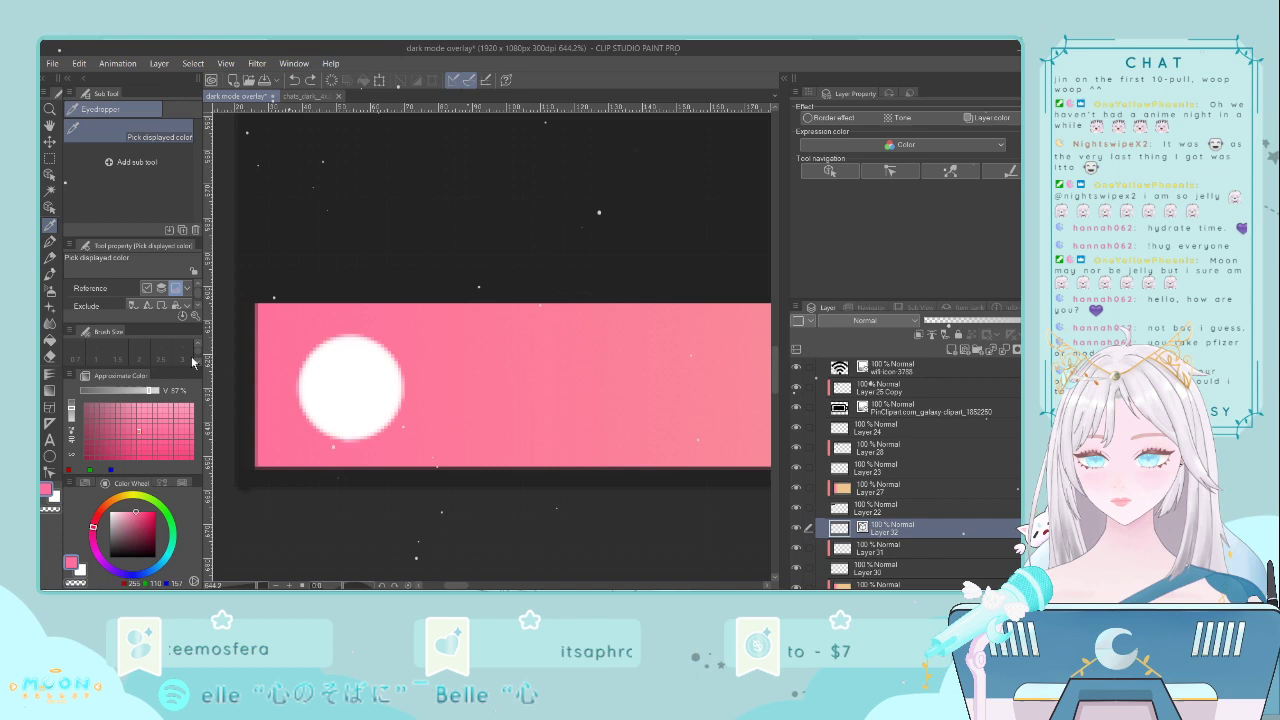
left_click(50, 245)
left_click(50, 241)
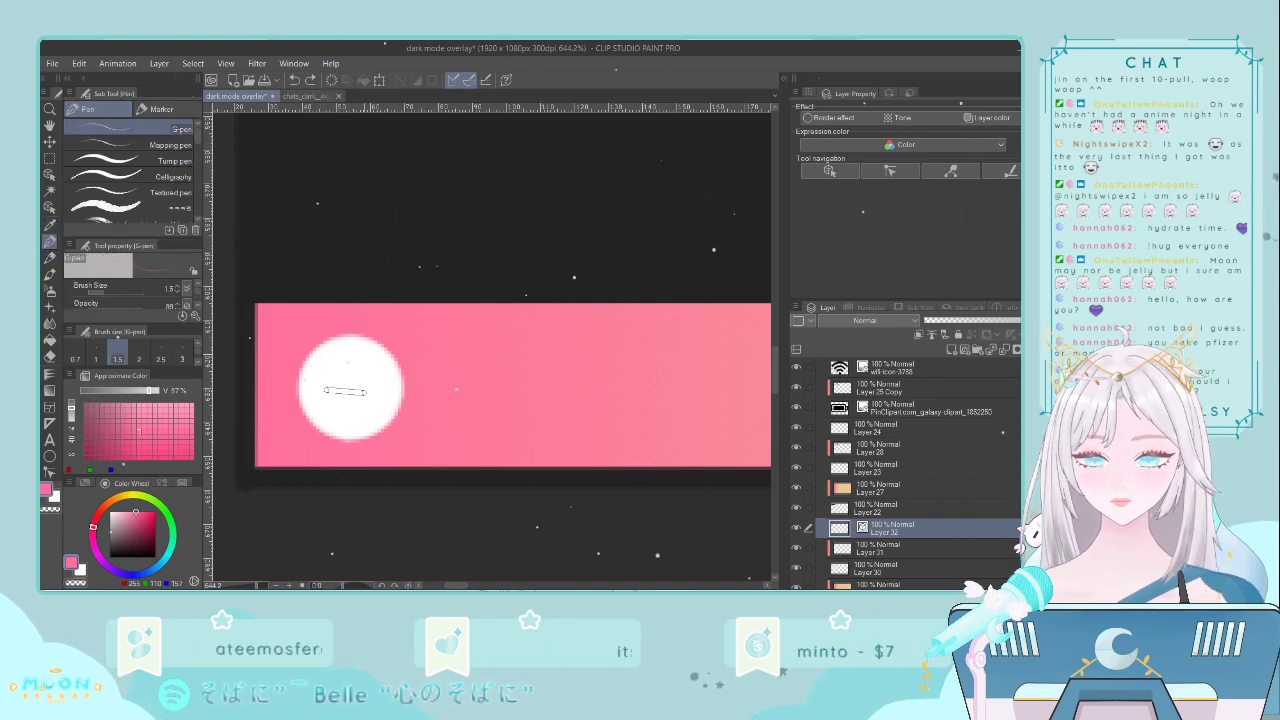
left_click_drag(366, 391, 383, 390)
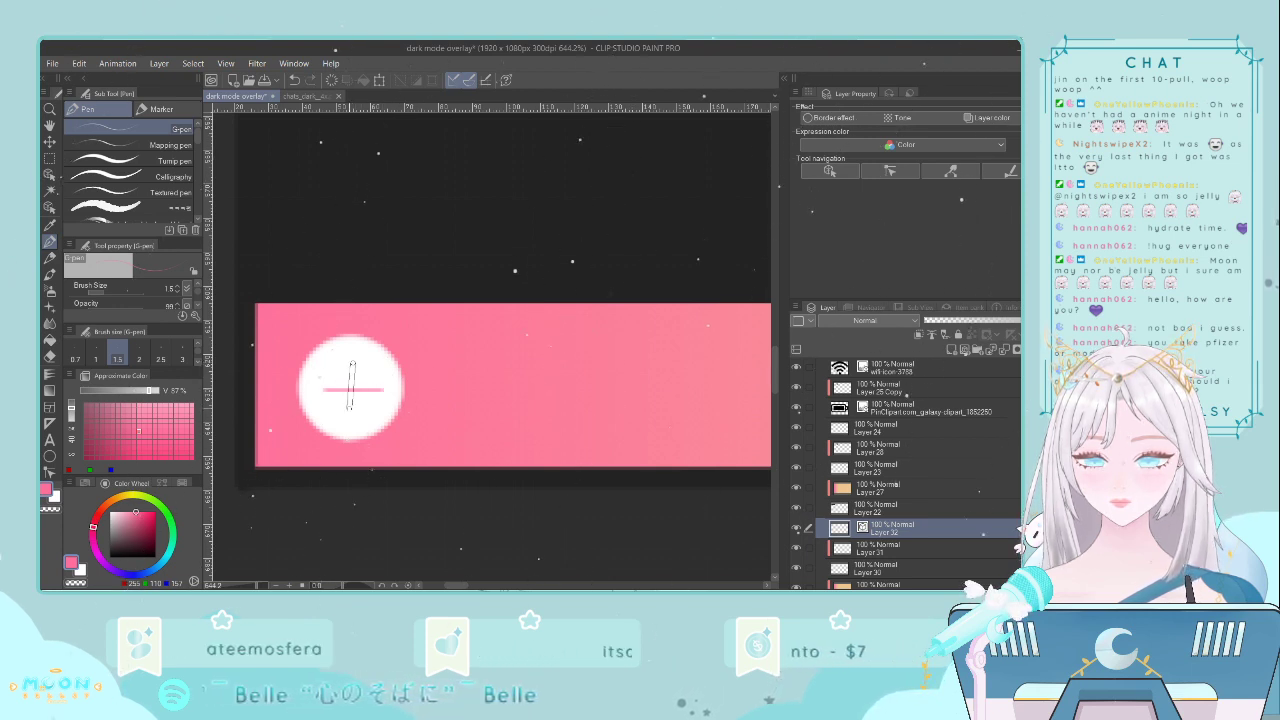
left_click_drag(349, 407, 351, 420)
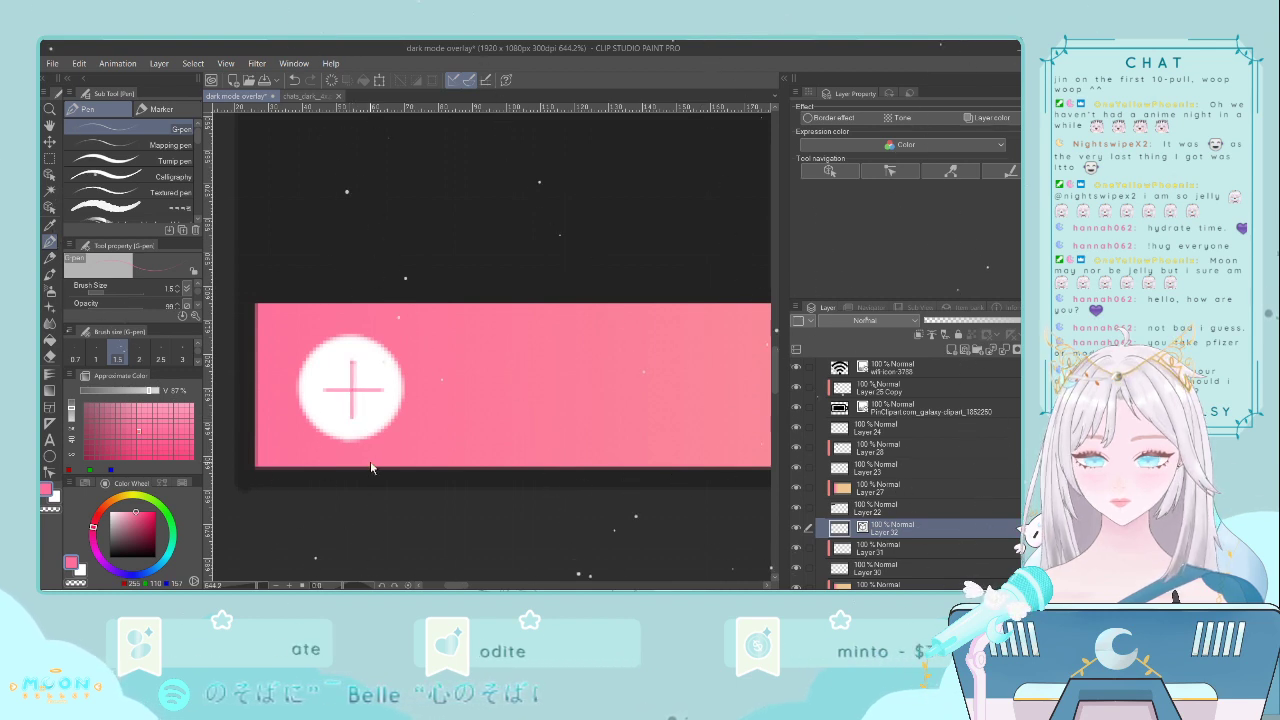
- Nudge the pink plus sign slightly left within the white circle and apply the transformation
key("ctrl+t")
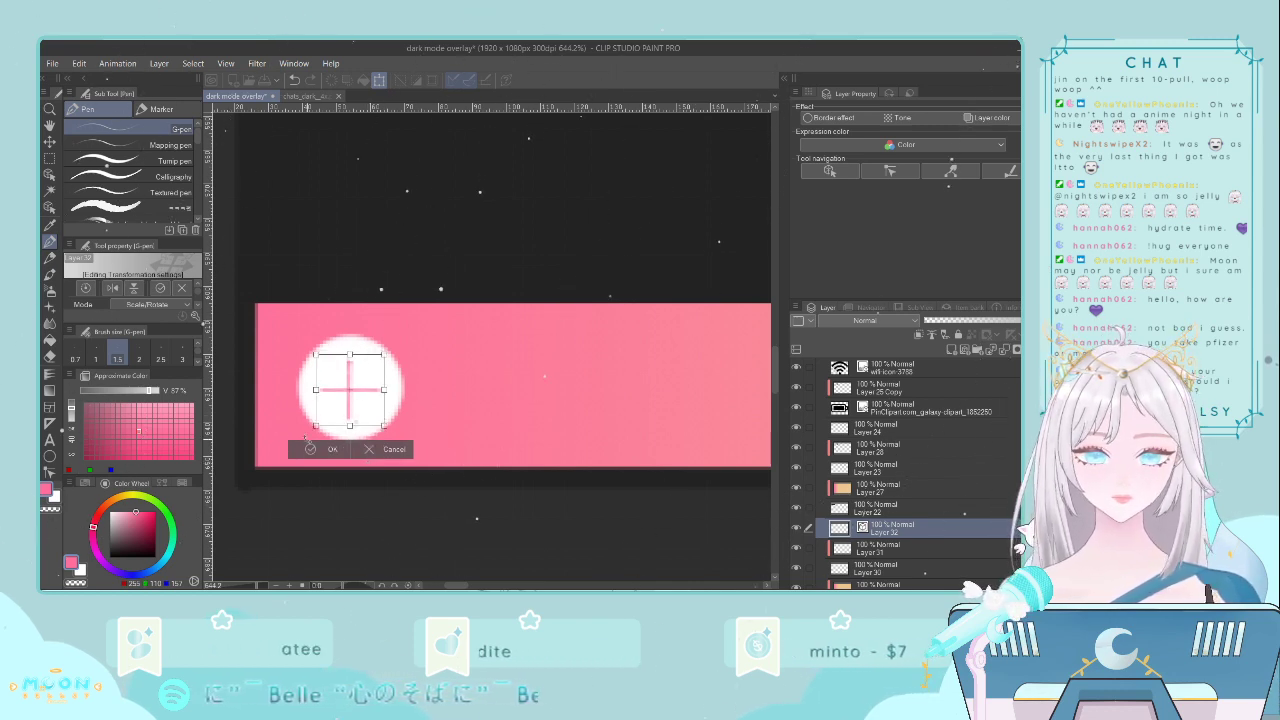
left_click(326, 449)
scroll(374, 441, "down", 10)
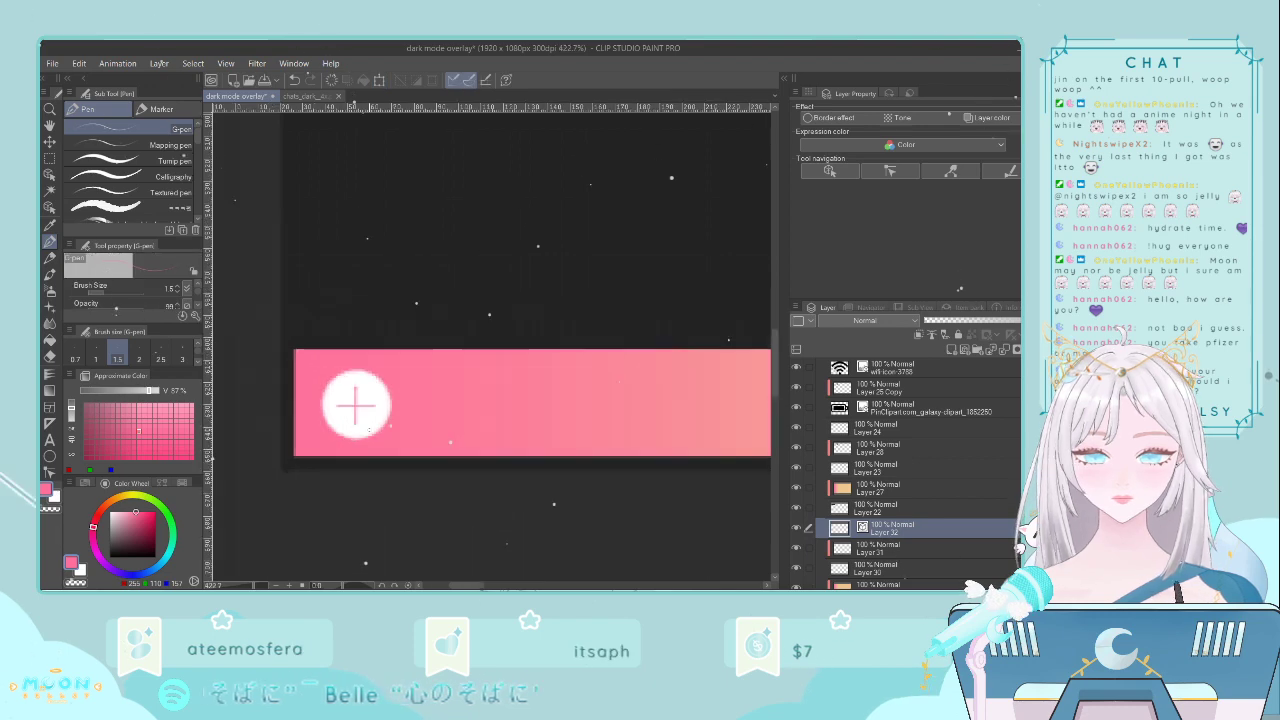
key("ctrl+t")
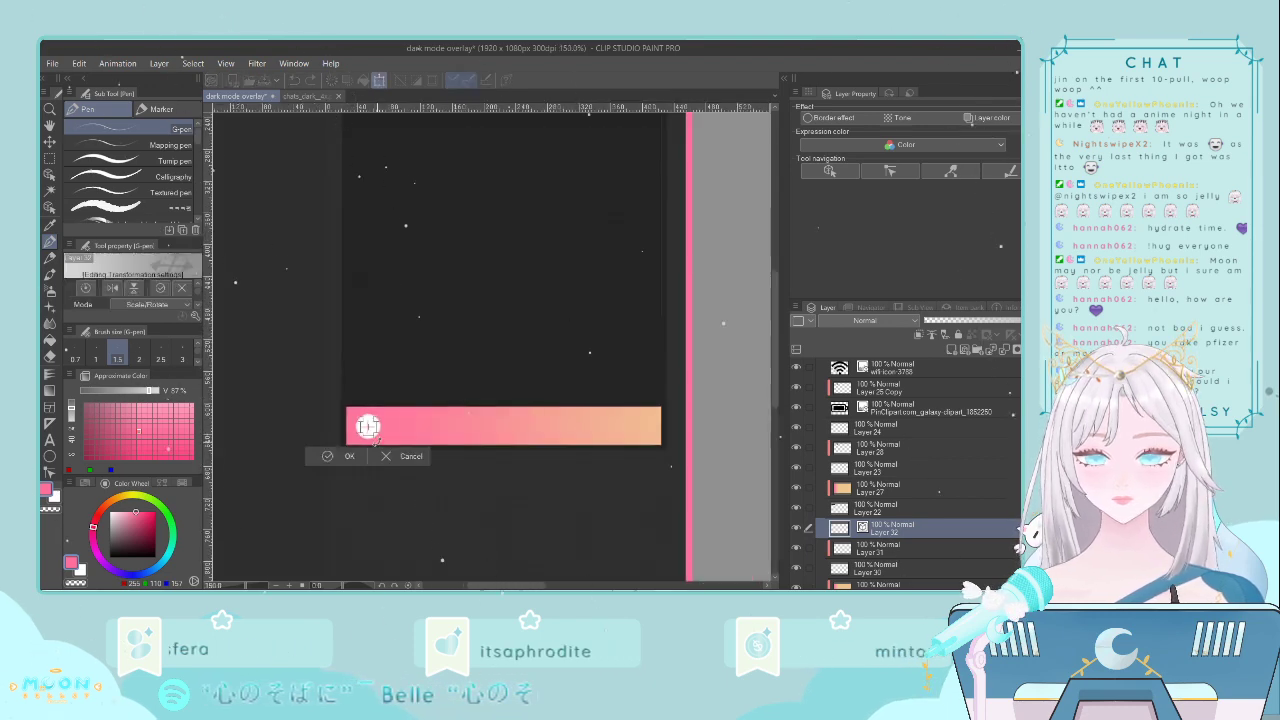
scroll(374, 441, "up", 8)
scroll(370, 450, "up", 3)
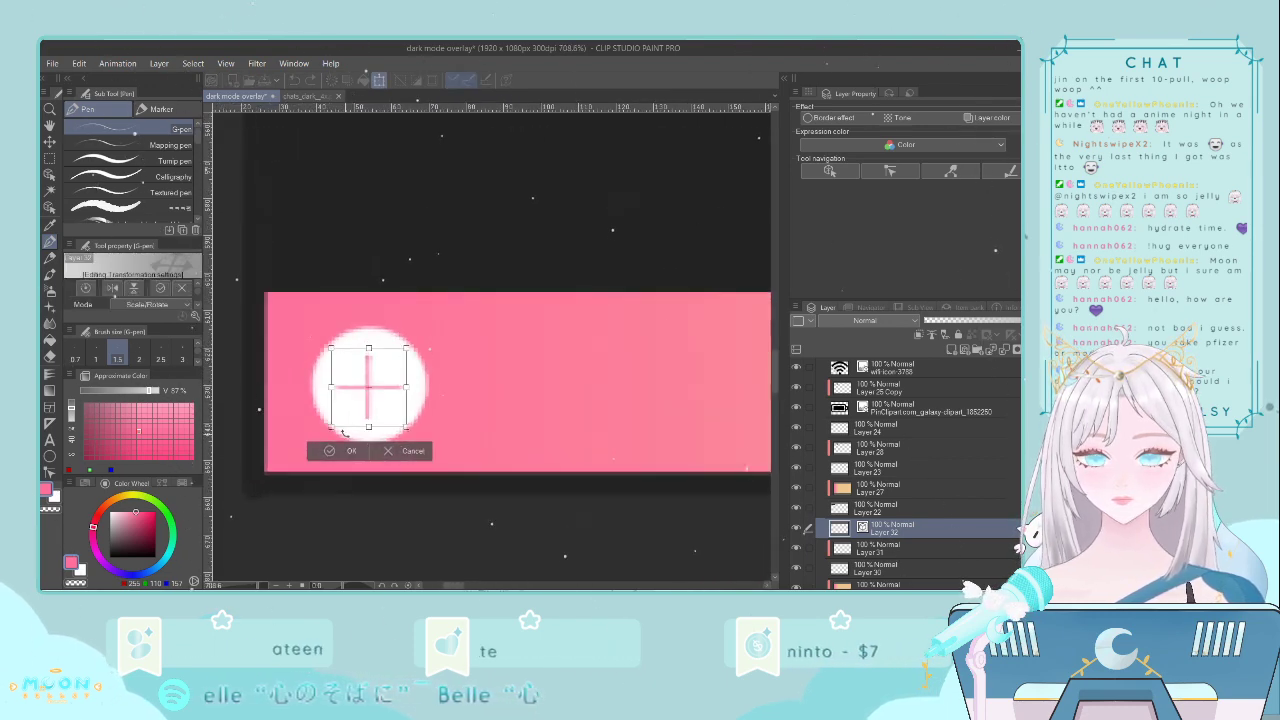
left_click_drag(332, 426, 404, 428)
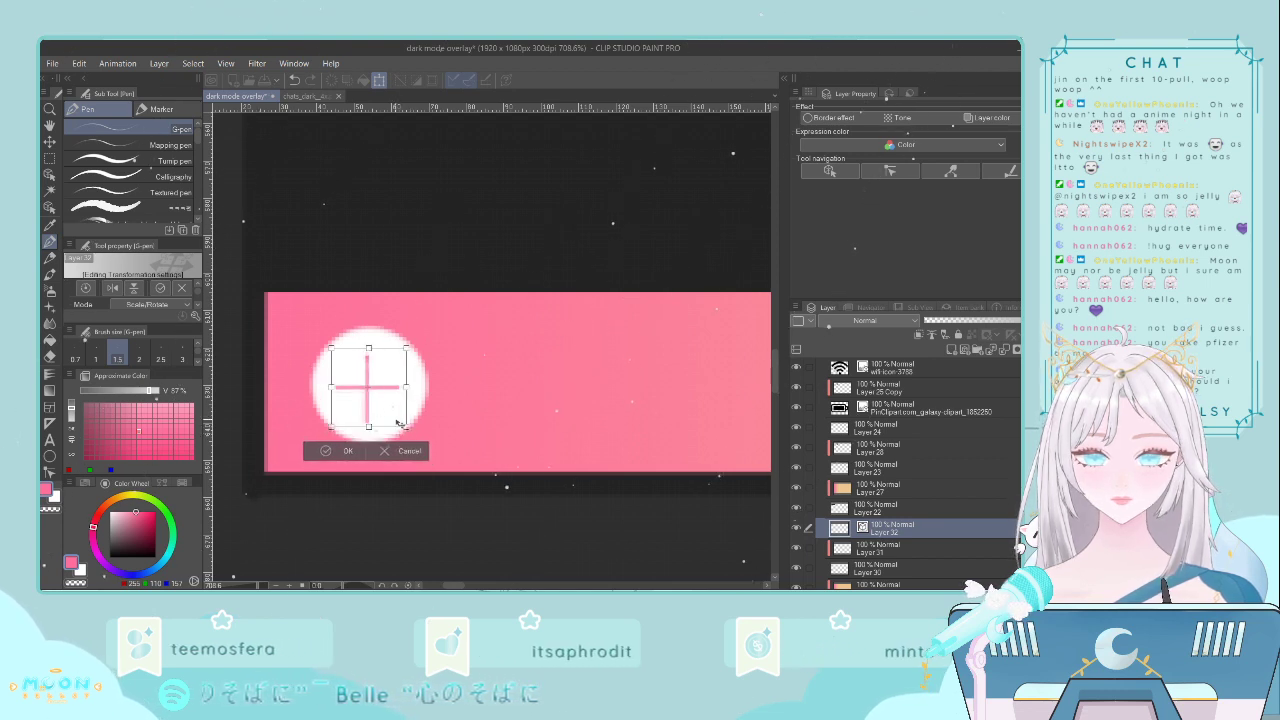
key("Return")
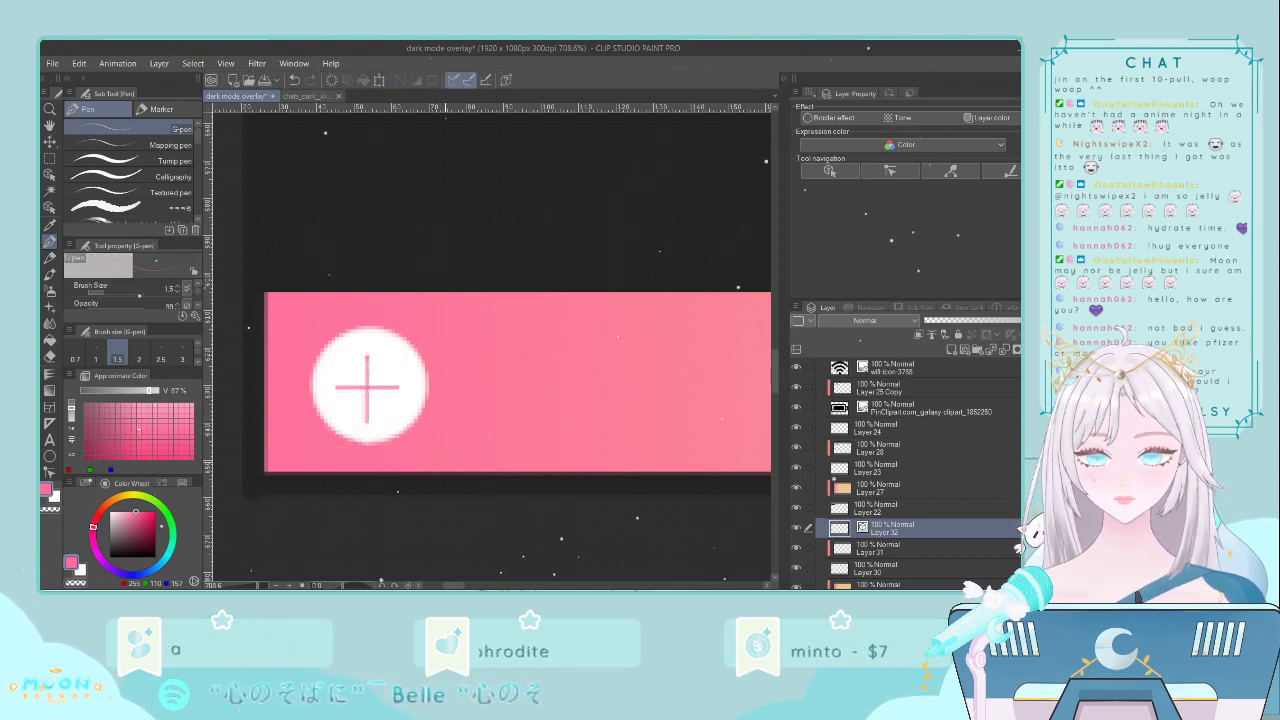
- Move the plus sign up and scale it down slightly so it is centred in the white circle, and apply the transformation
key("ctrl+t")
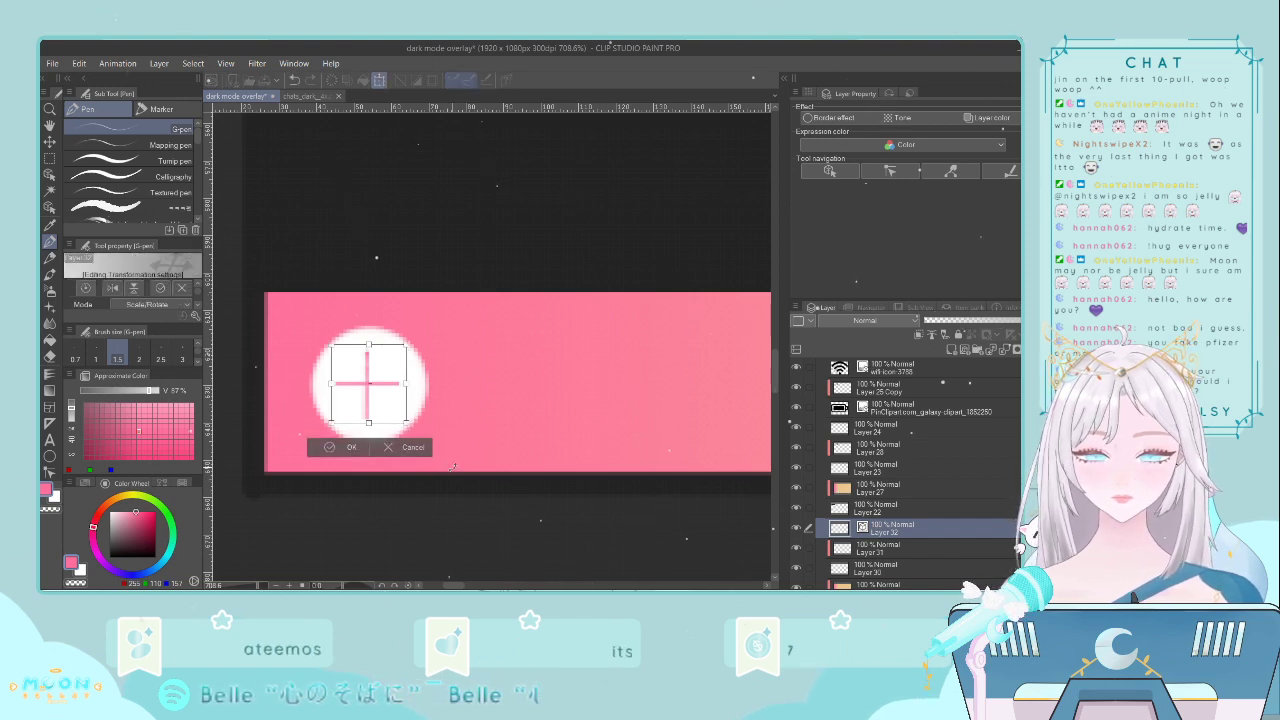
key("Left")
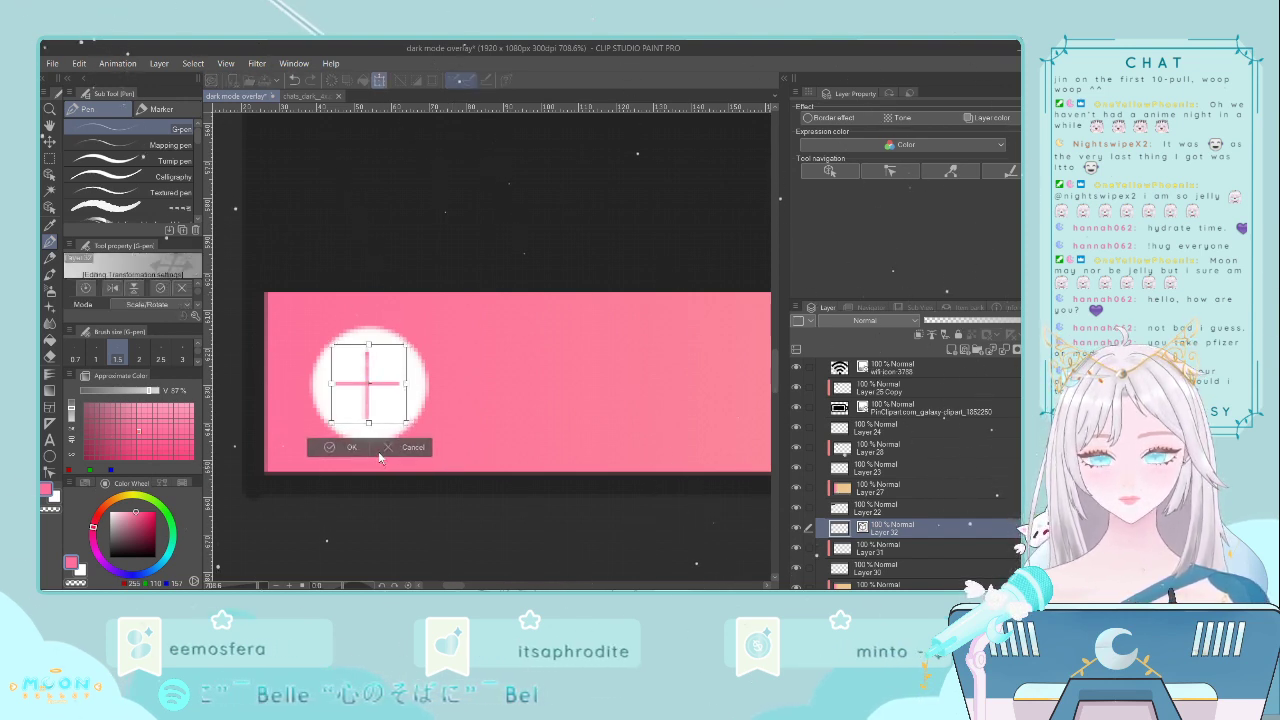
left_click_drag(333, 422, 377, 414)
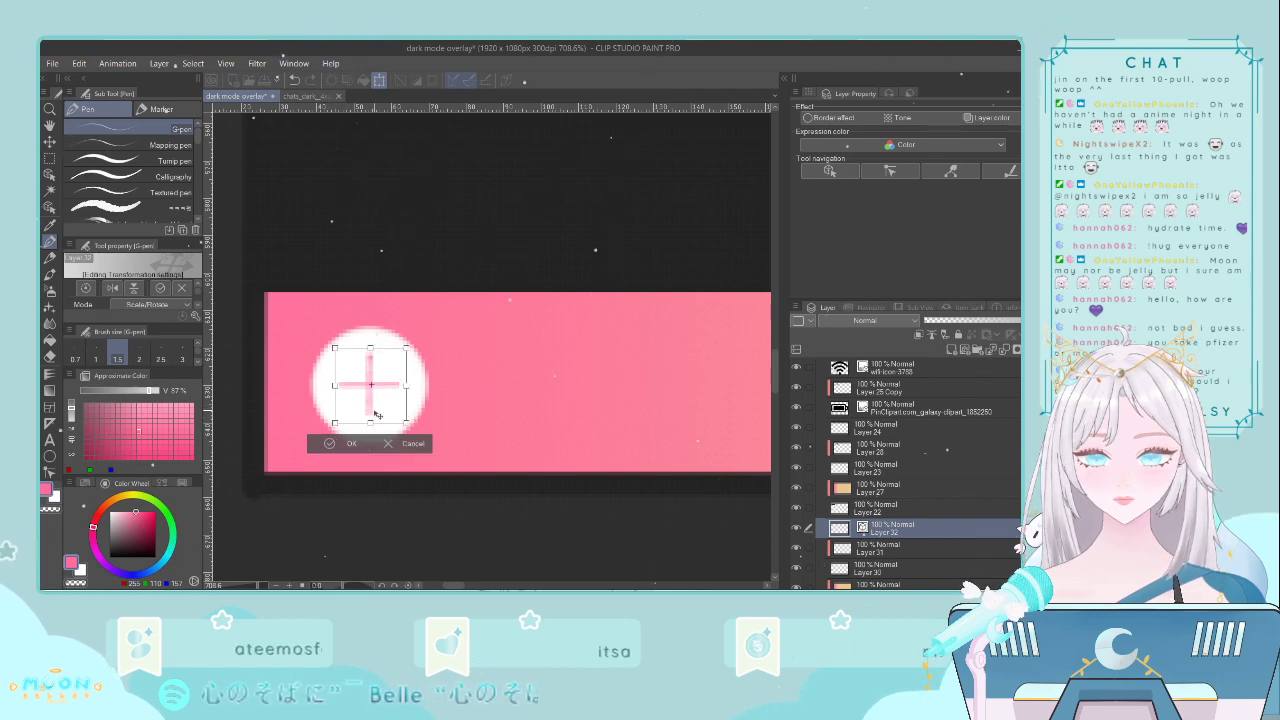
key("Return")
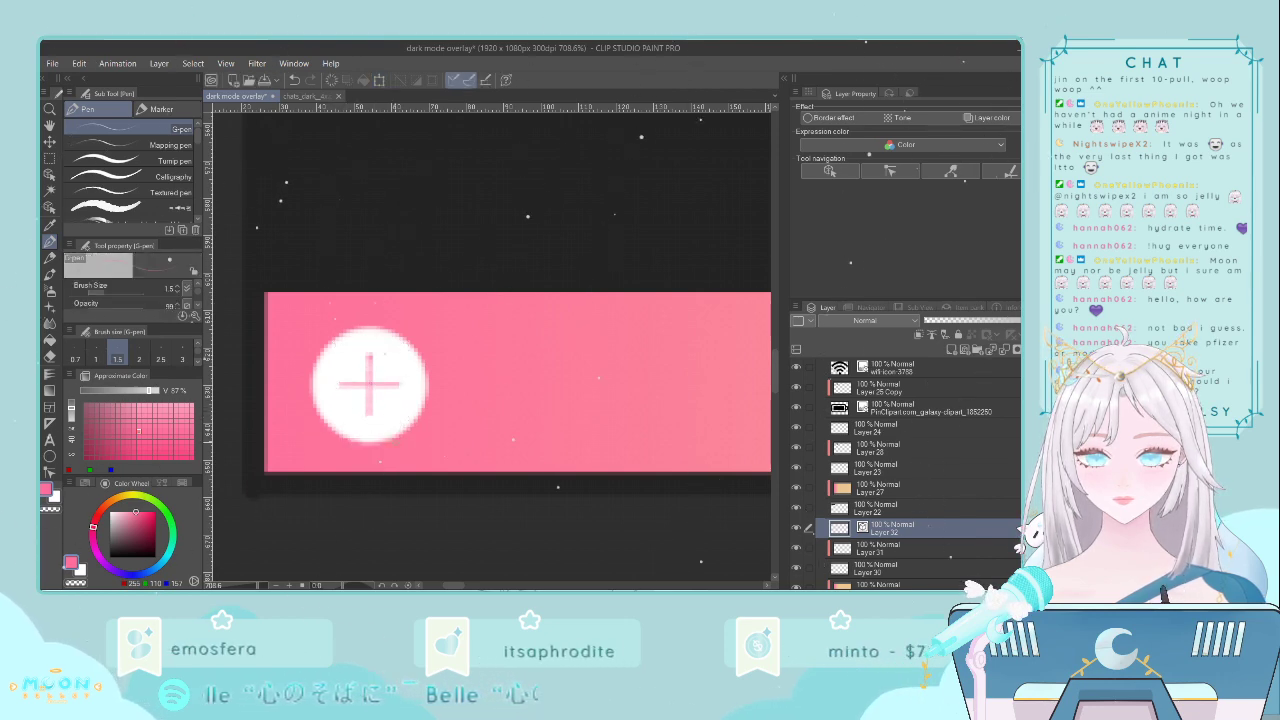
scroll(393, 441, "down", 8)
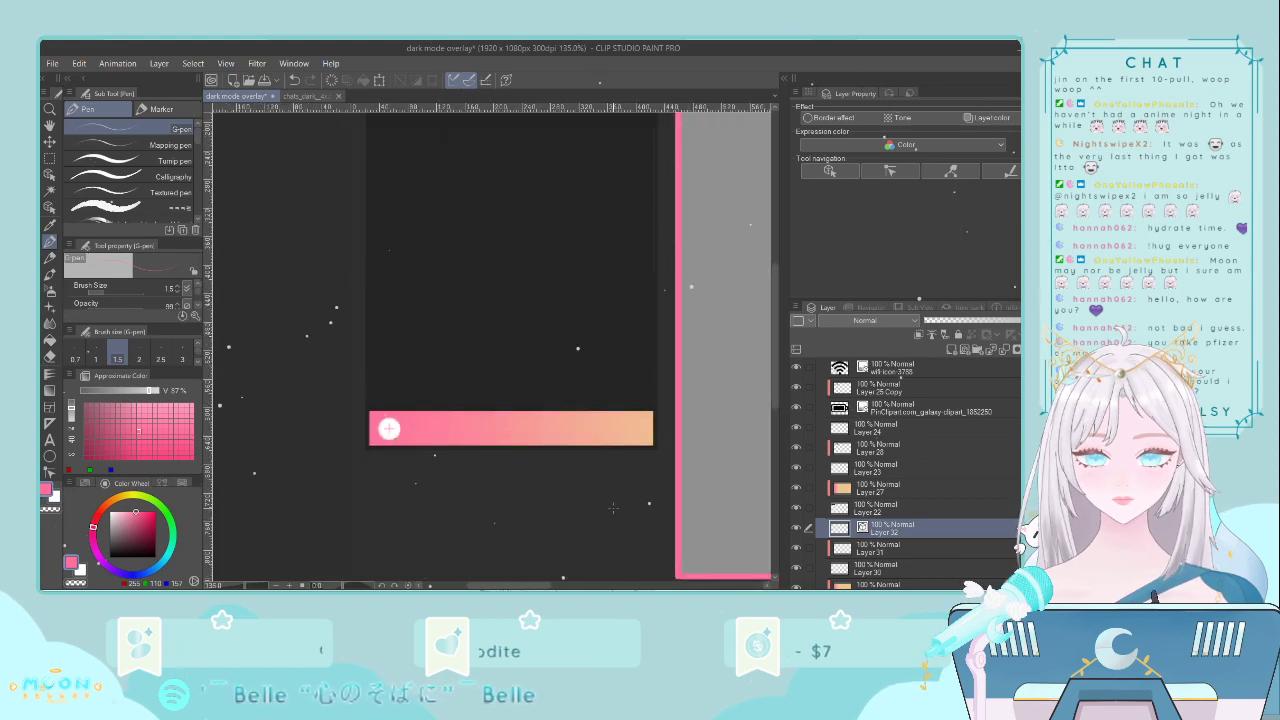
scroll(404, 455, "down", 1)
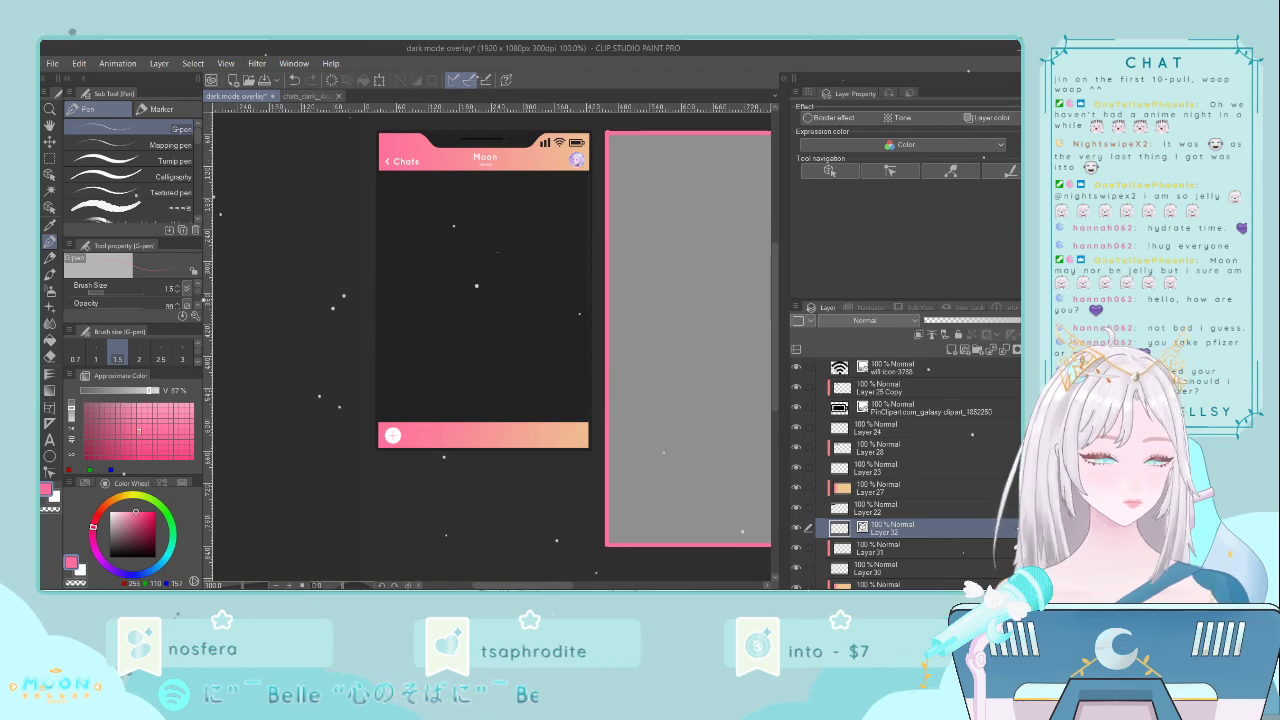
- Bring the photo-camera-interface-symbol-for-button image in from another window as a new layer above the plus sign's layer
key("alt+Tab")
key("alt+Tab")
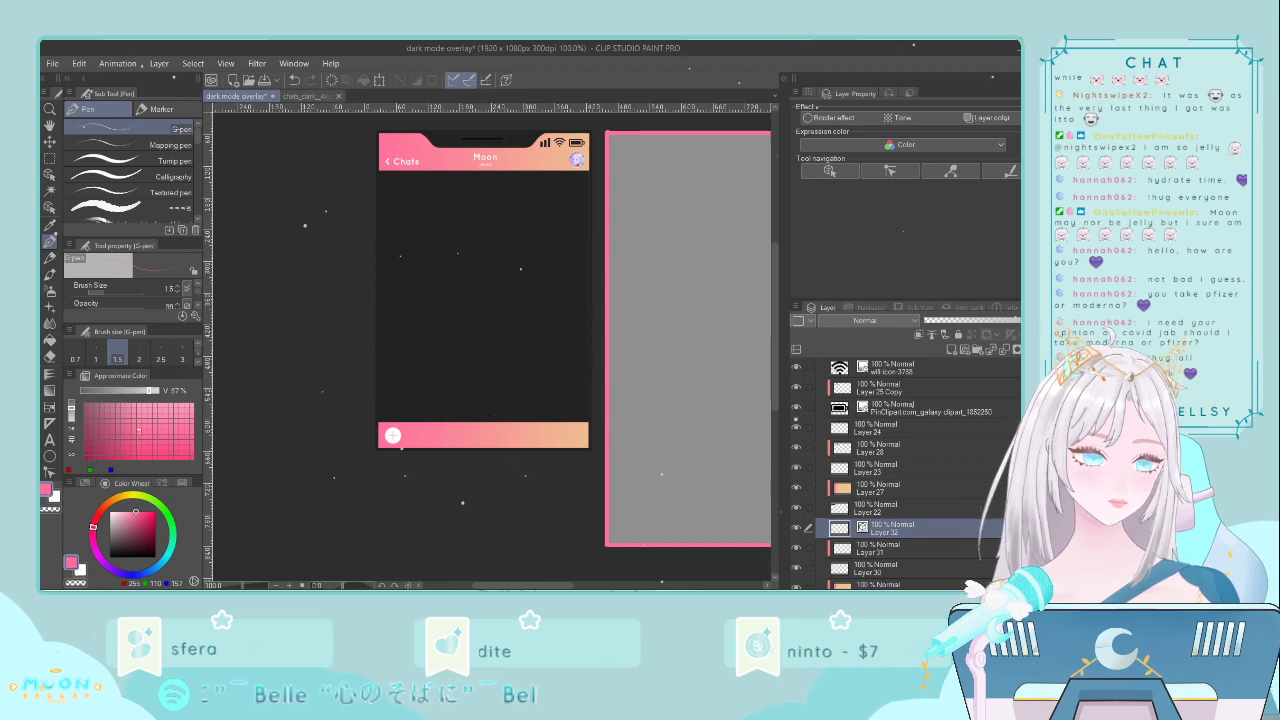
scroll(427, 380, "up", 4)
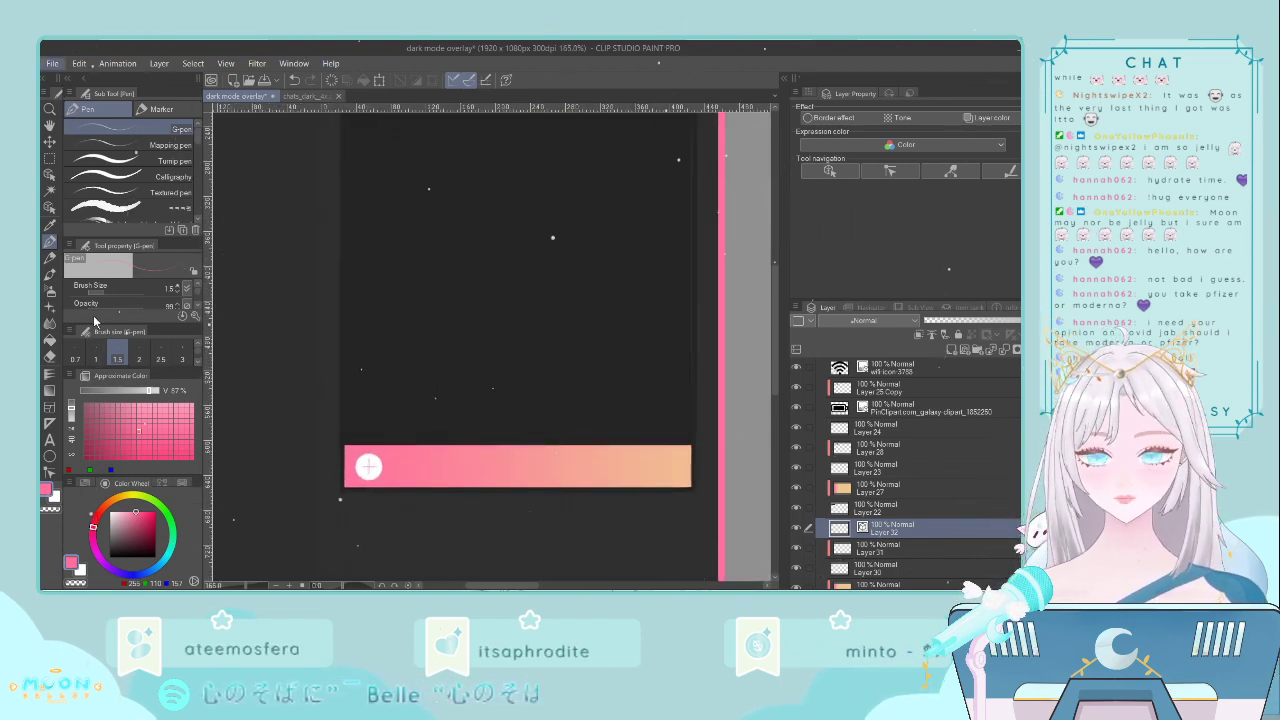
key("alt+Tab")
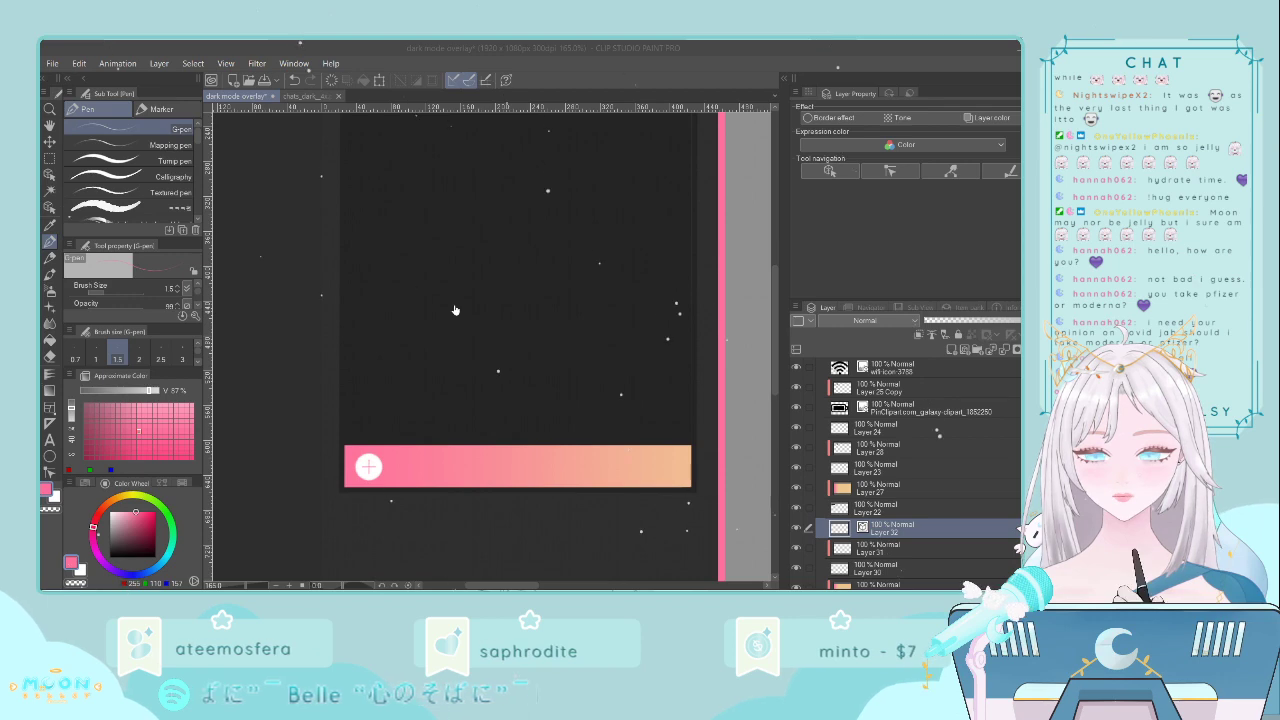
key("o")
scroll(459, 304, "down", 7)
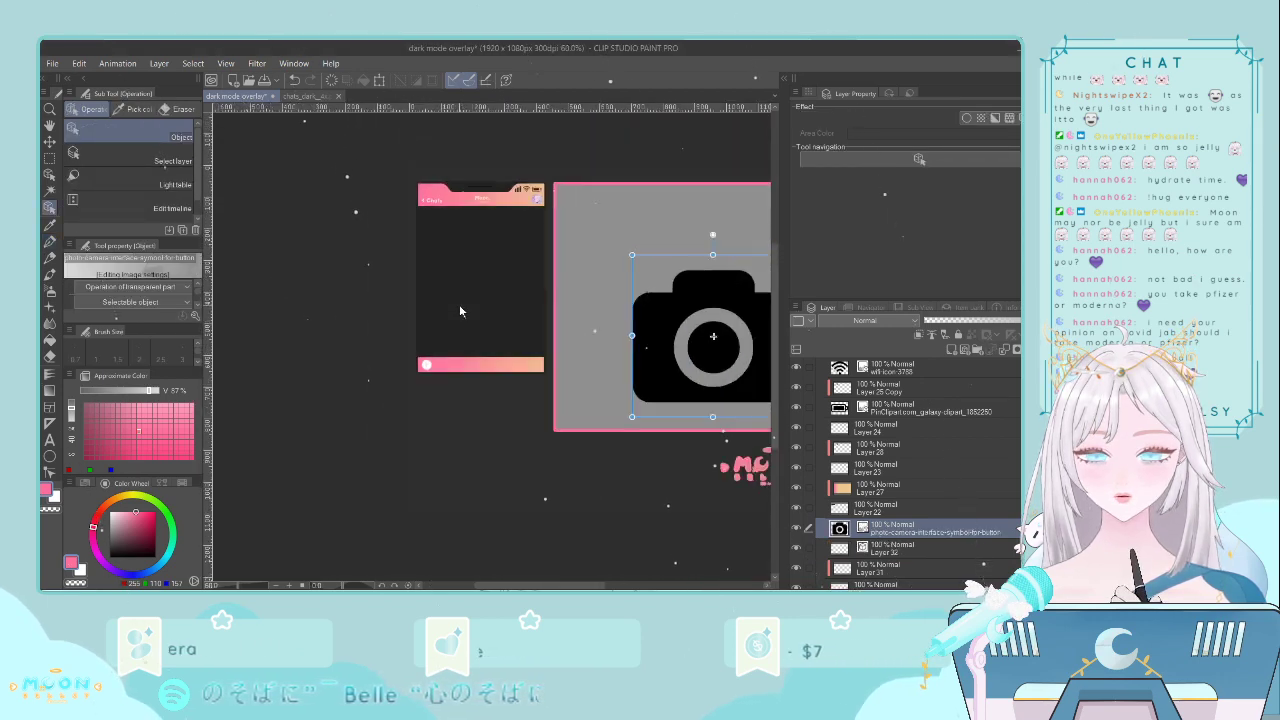
- Scale the camera icon down to icon size and place it on the gradient bar directly beside the round plus button
left_click_drag(574, 313, 474, 306)
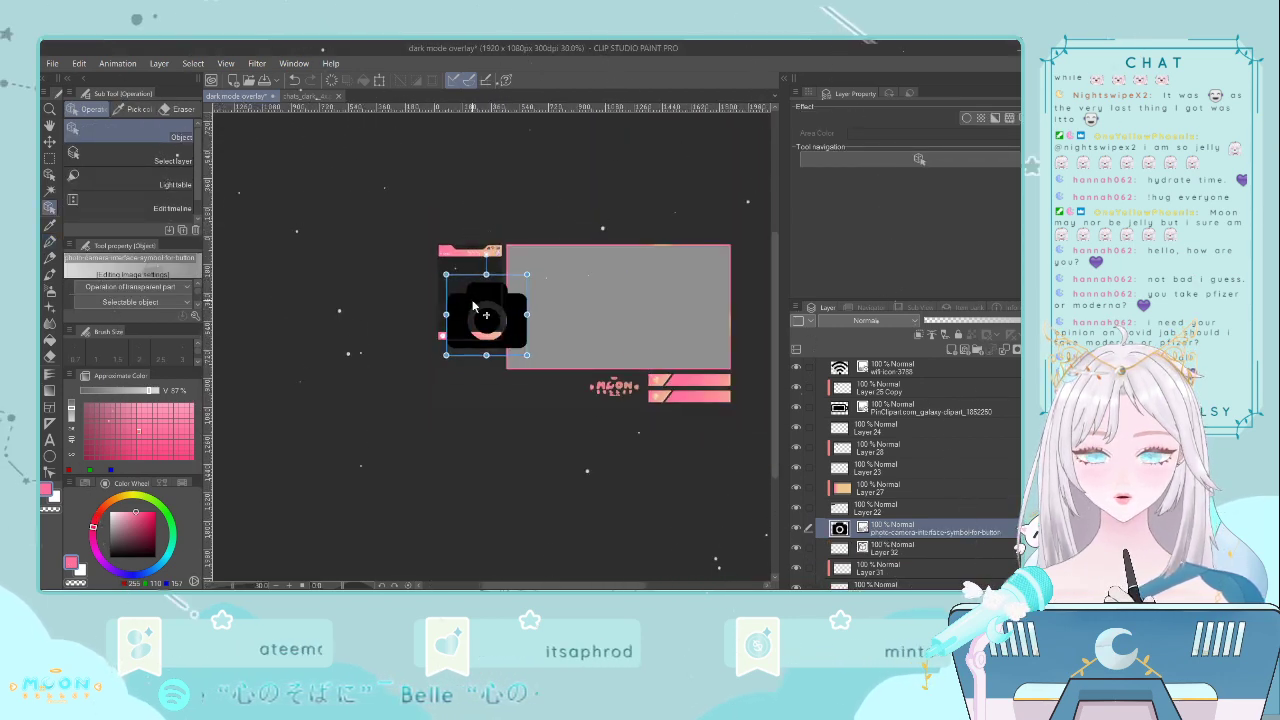
scroll(474, 306, "up", 4)
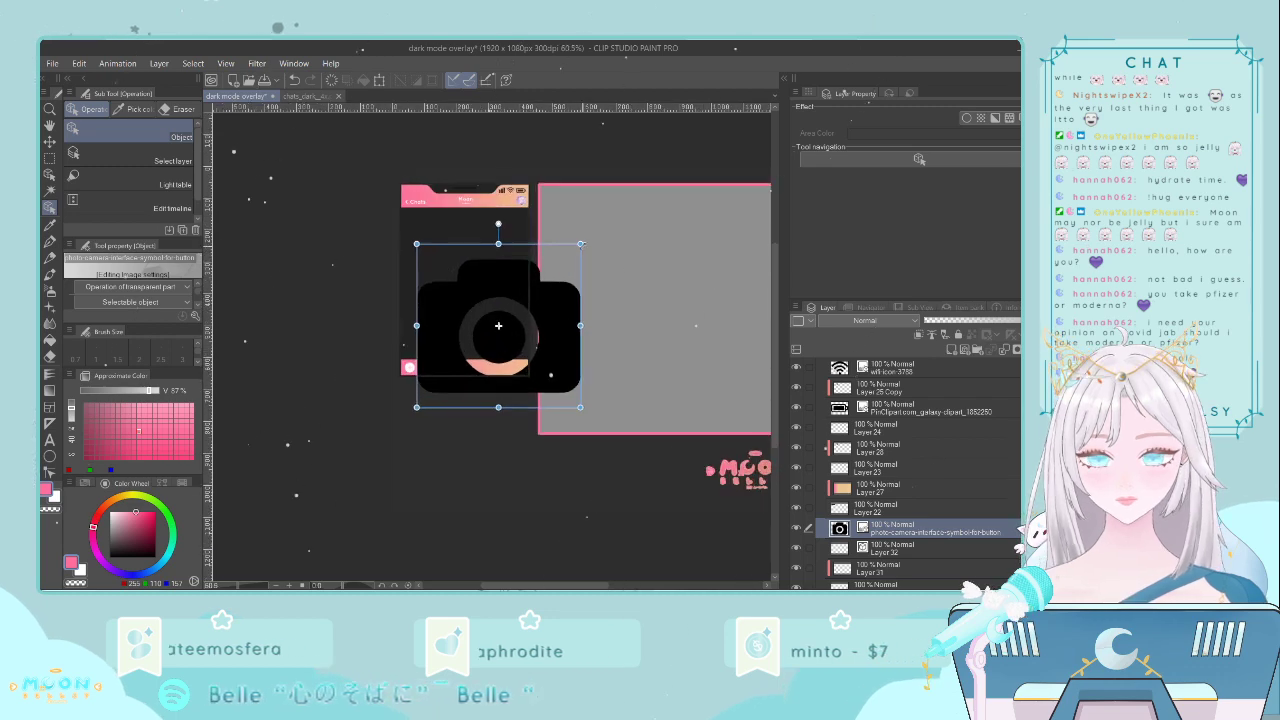
left_click_drag(492, 323, 434, 389)
scroll(426, 399, "up", 6)
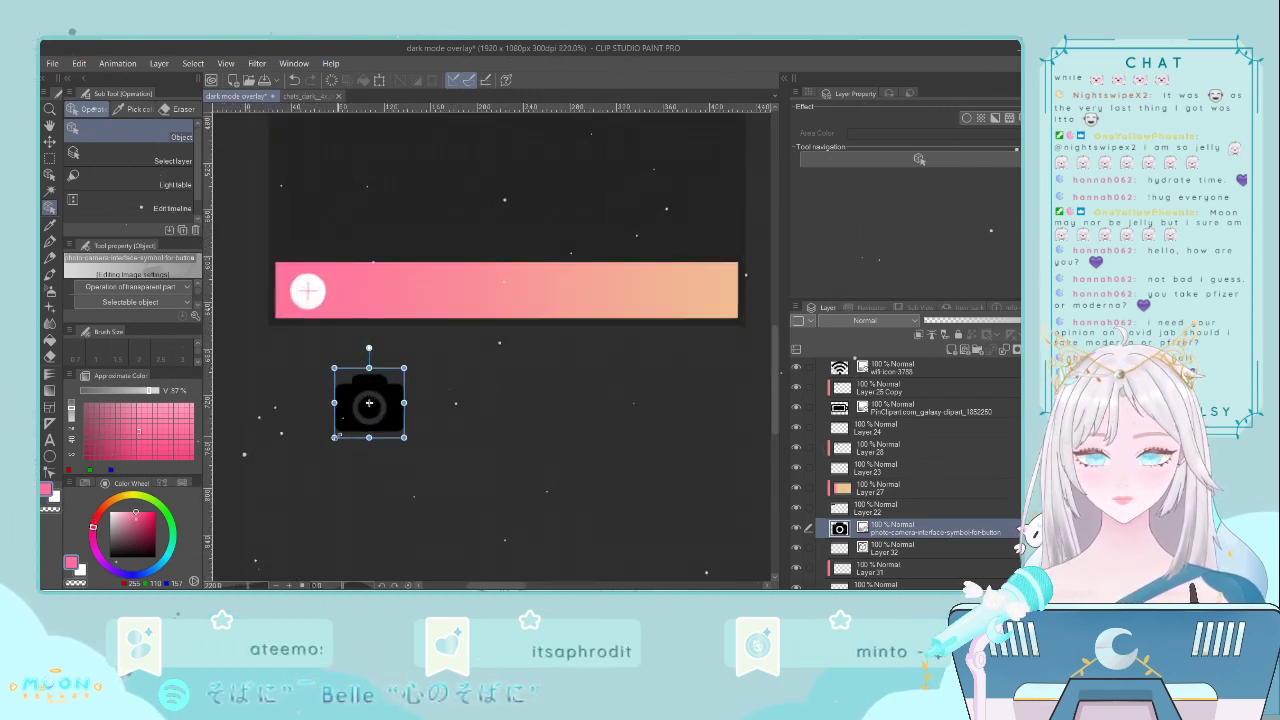
left_click_drag(380, 411, 372, 278)
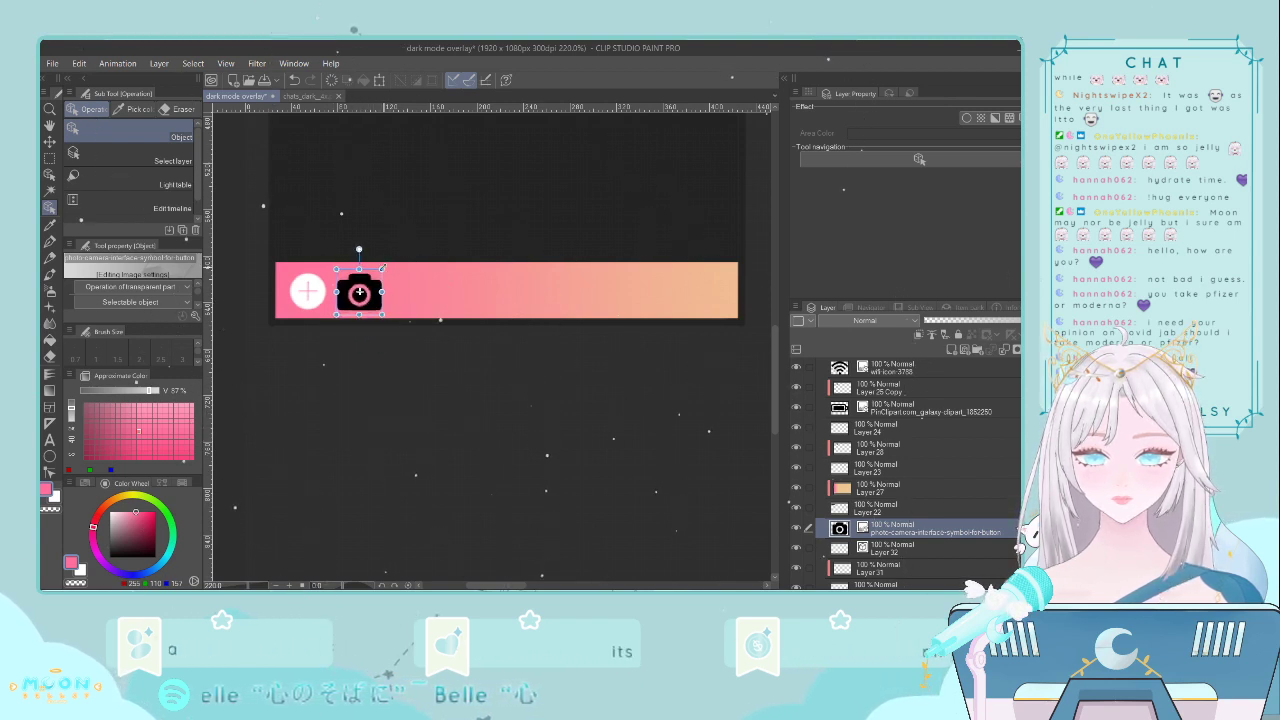
- Fine-tune the camera icon's position beside the plus button with small nudges and apply the transformation
key("k")
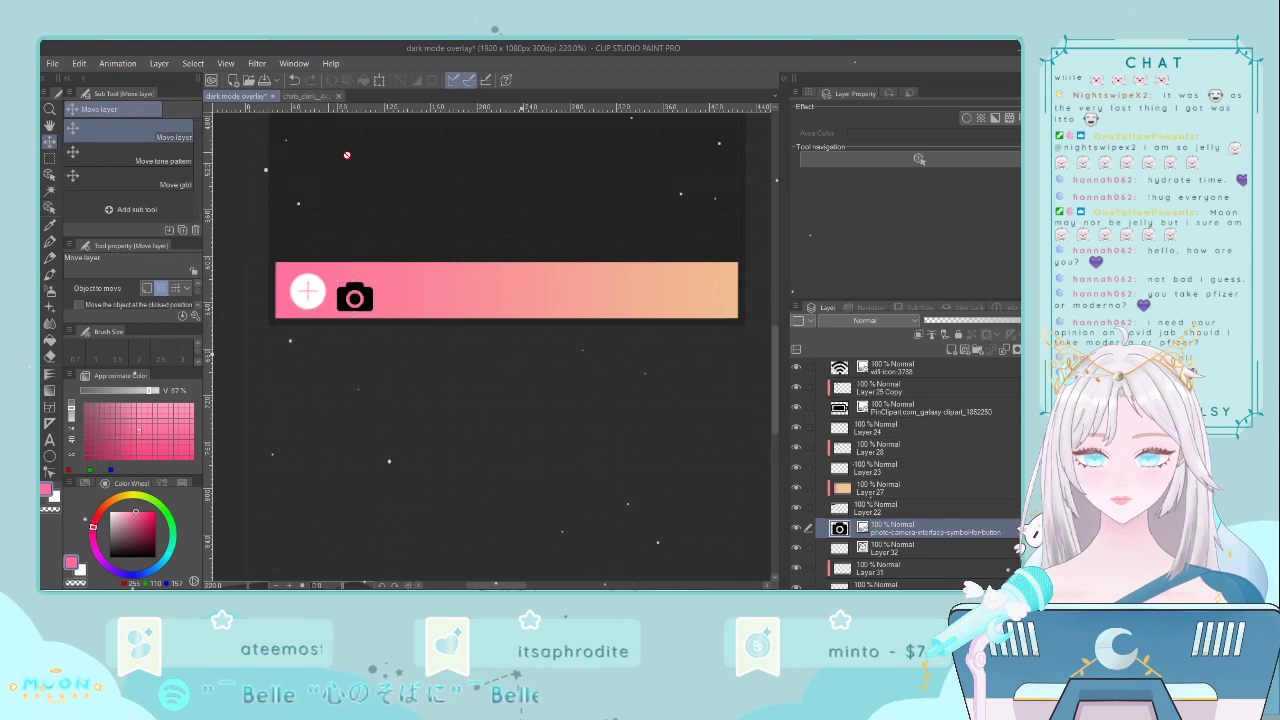
key("ctrl+t")
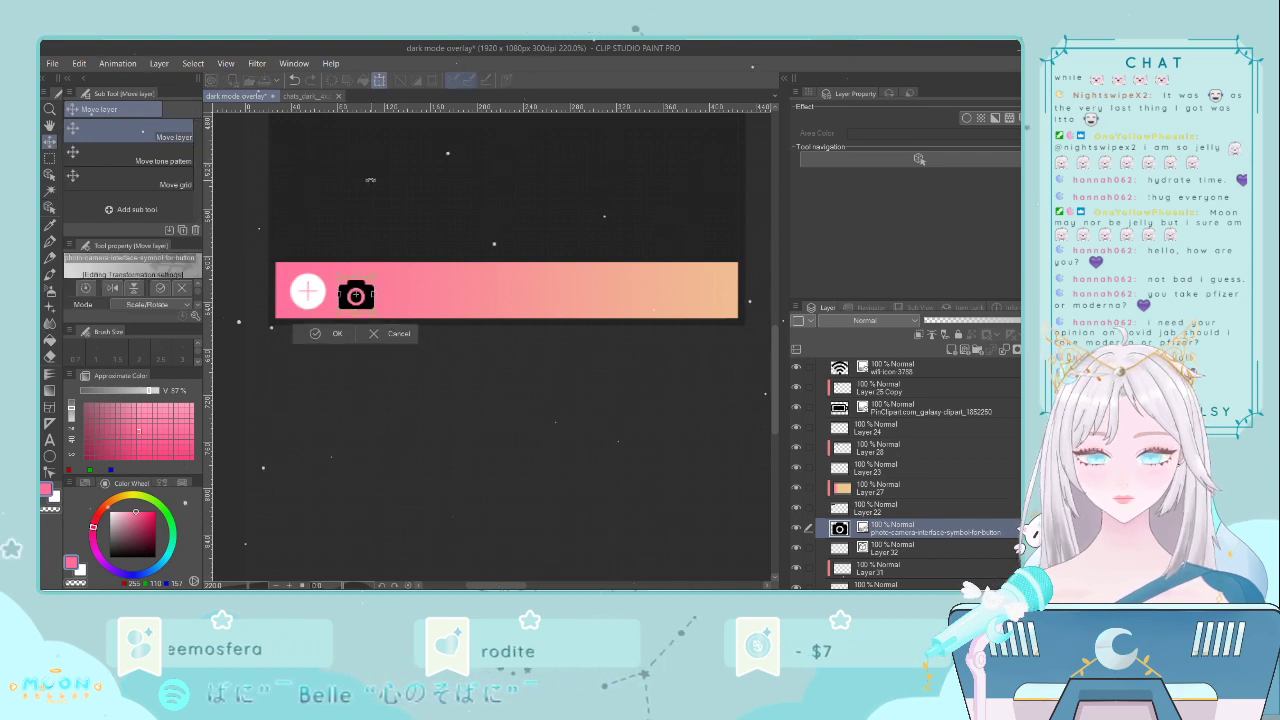
key("Down")
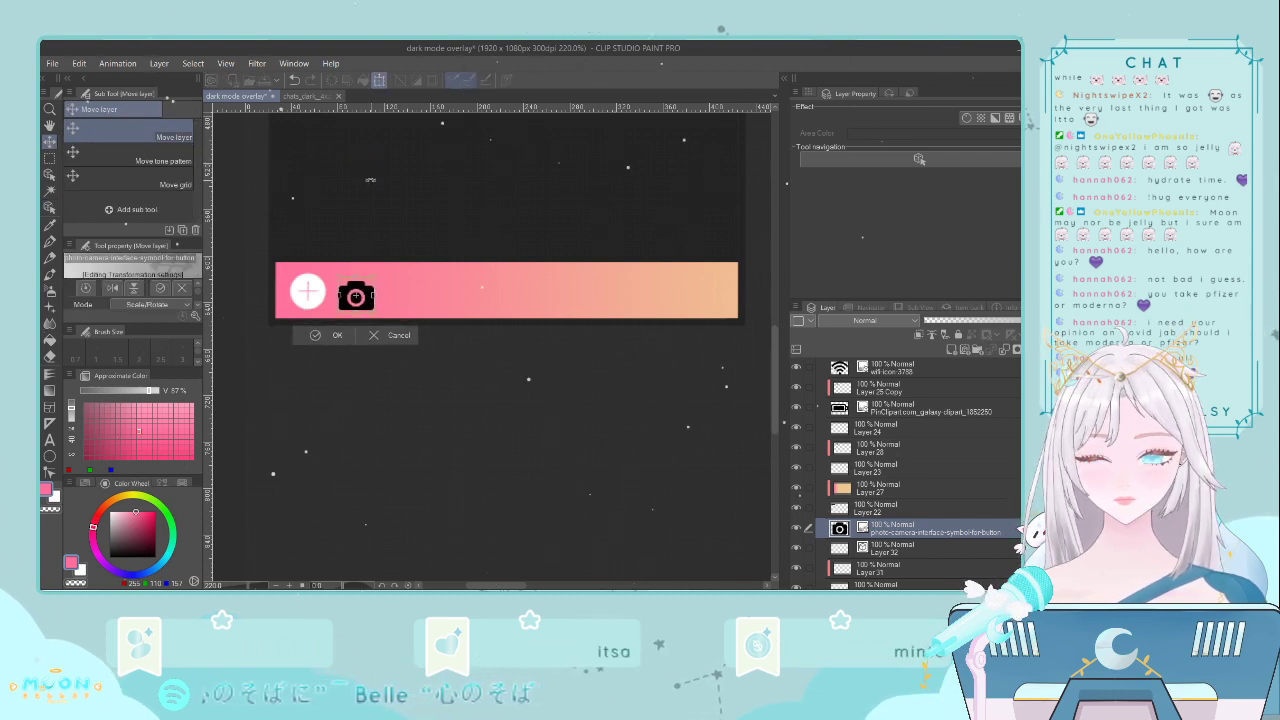
key("Return")
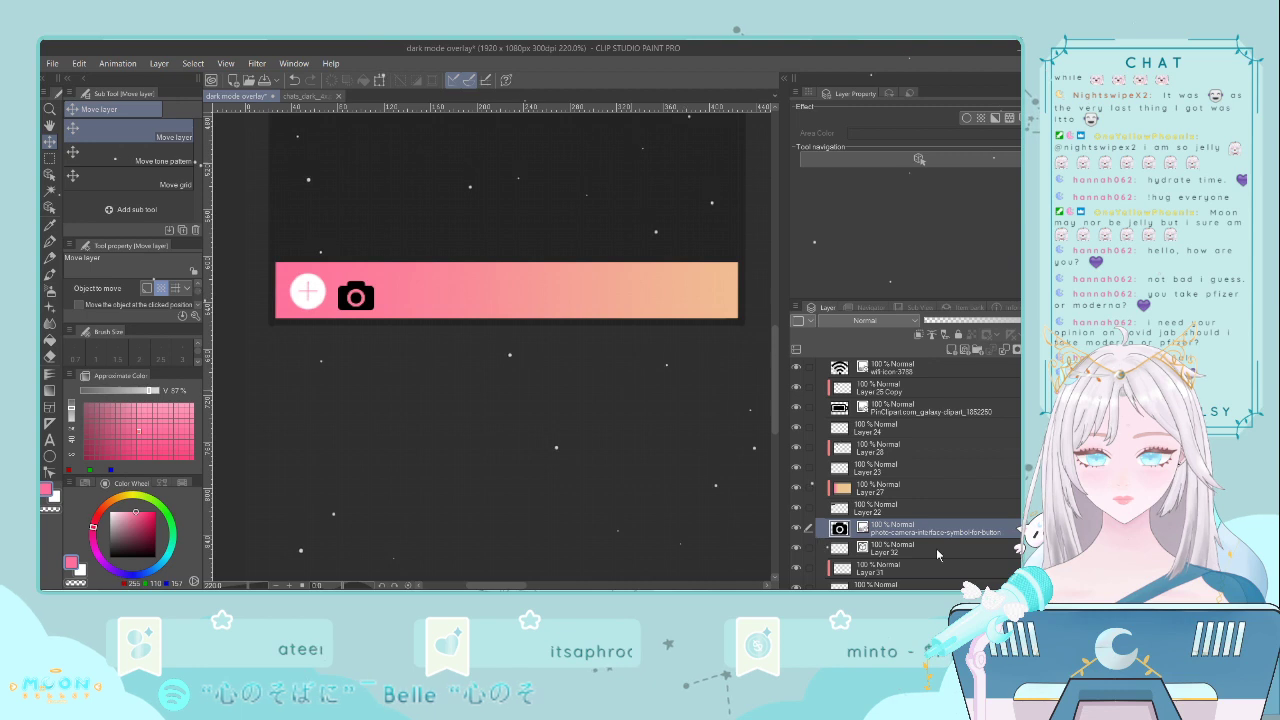
- Recolour the camera icon white by filling a rectangular selection around it on a new clipped layer, and clear the selection
left_click(951, 349)
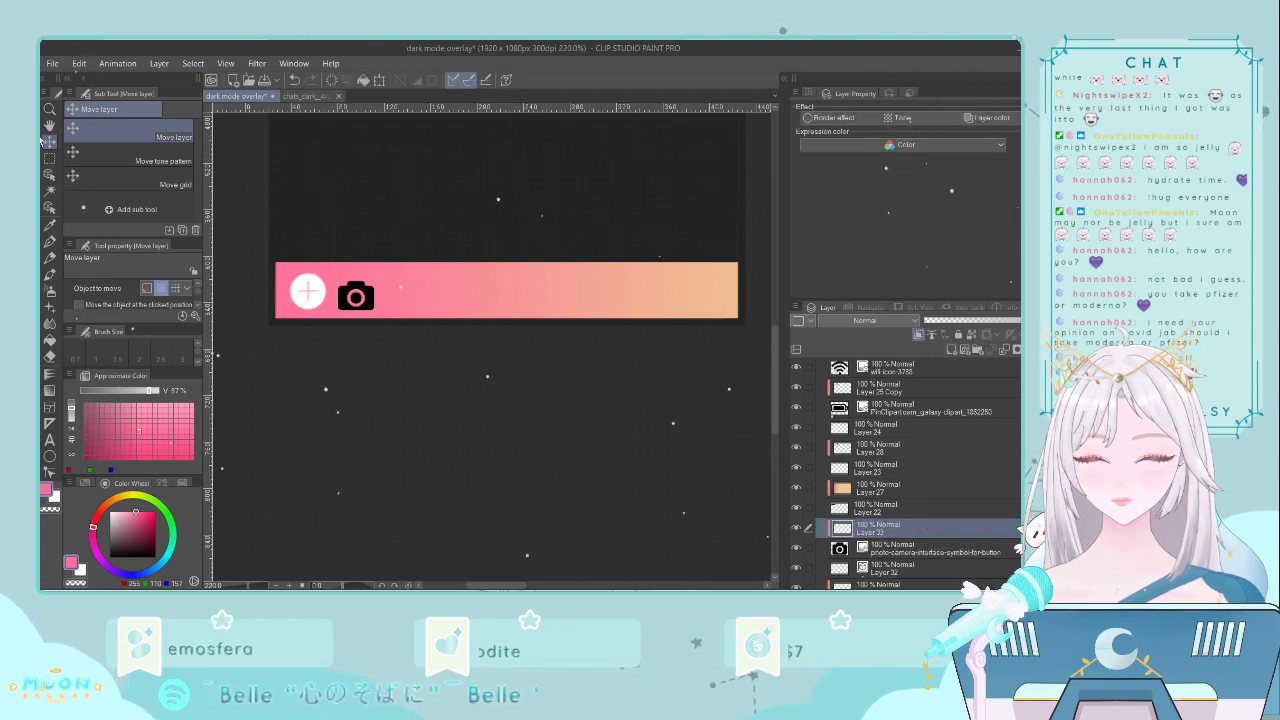
left_click(49, 157)
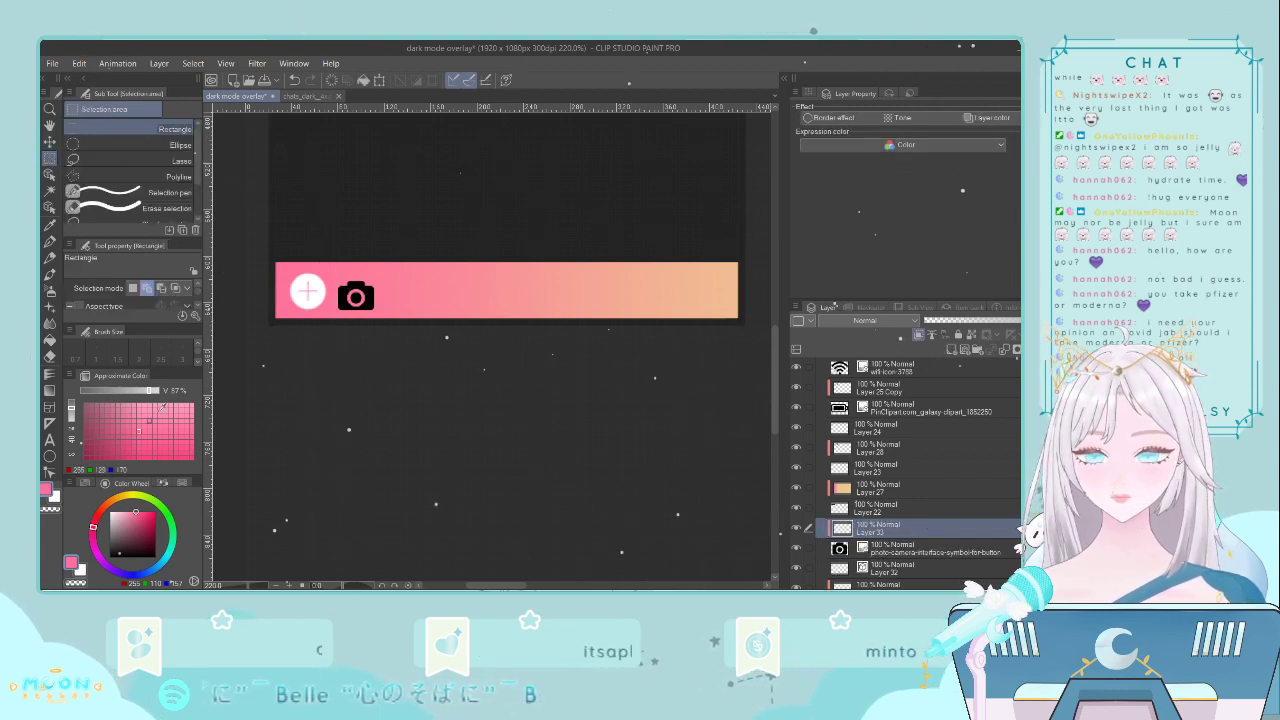
left_click(48, 224)
left_click(328, 288)
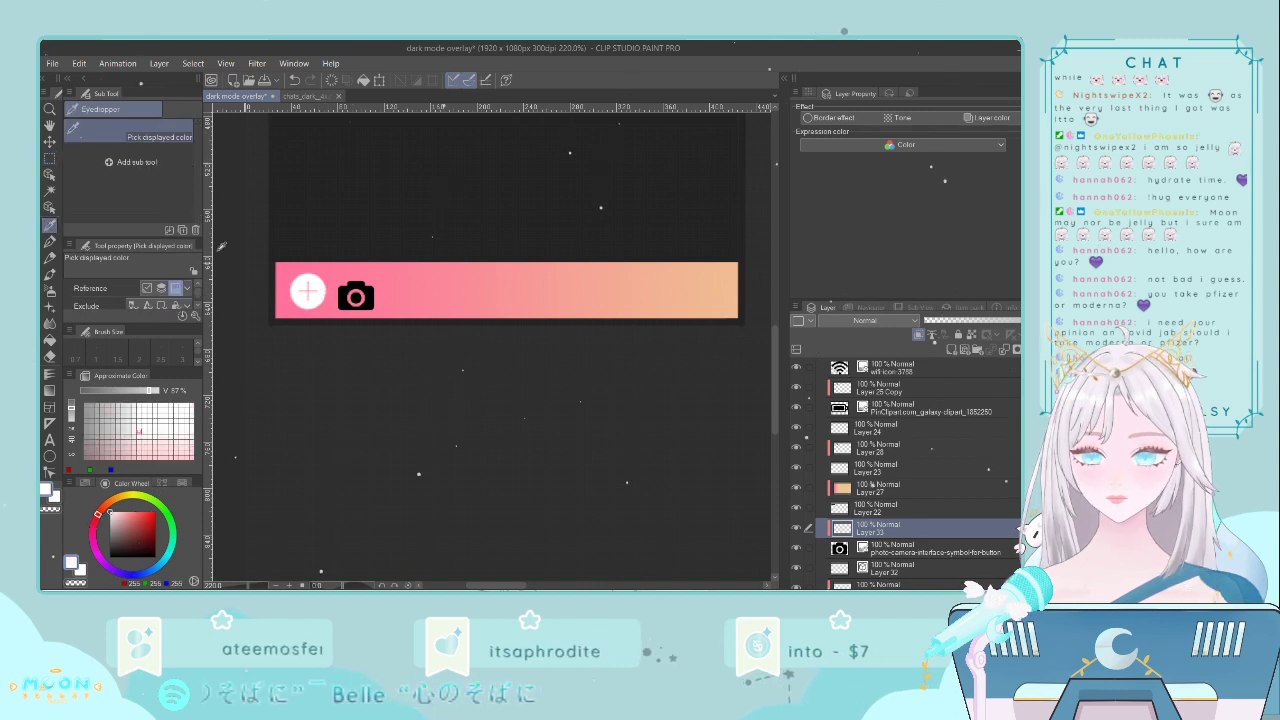
key("m")
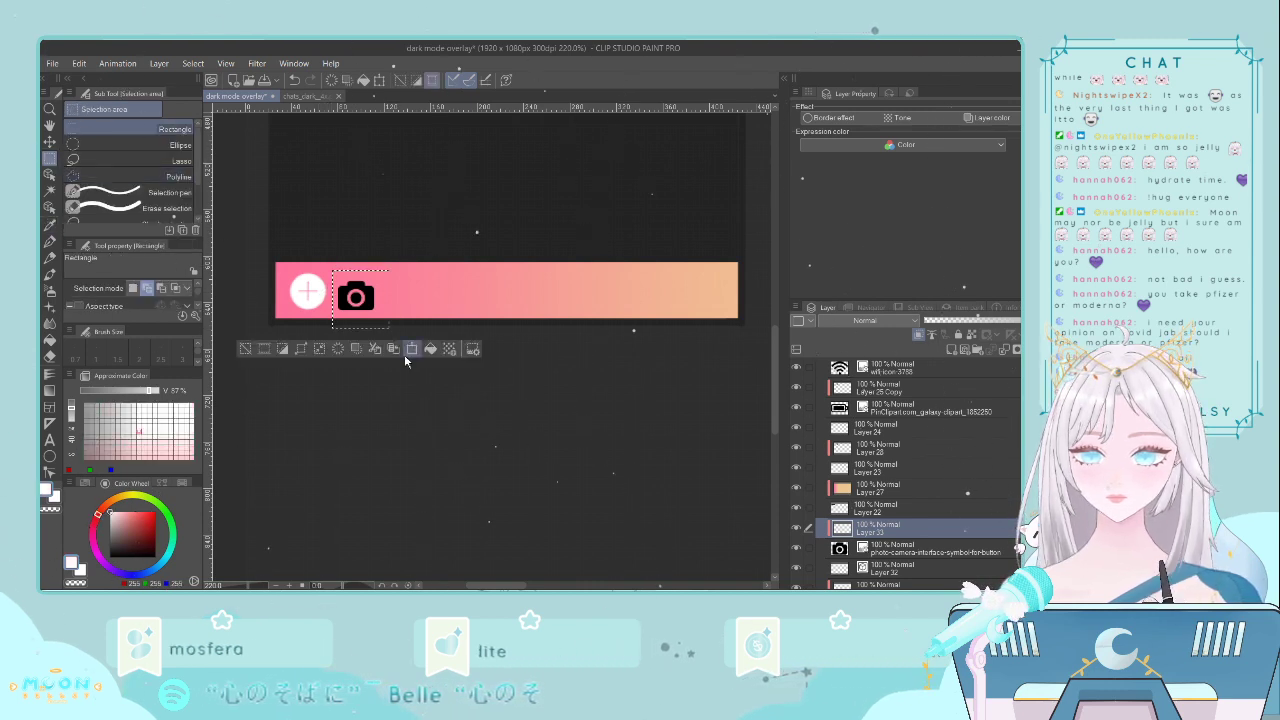
left_click(375, 352)
left_click(245, 352)
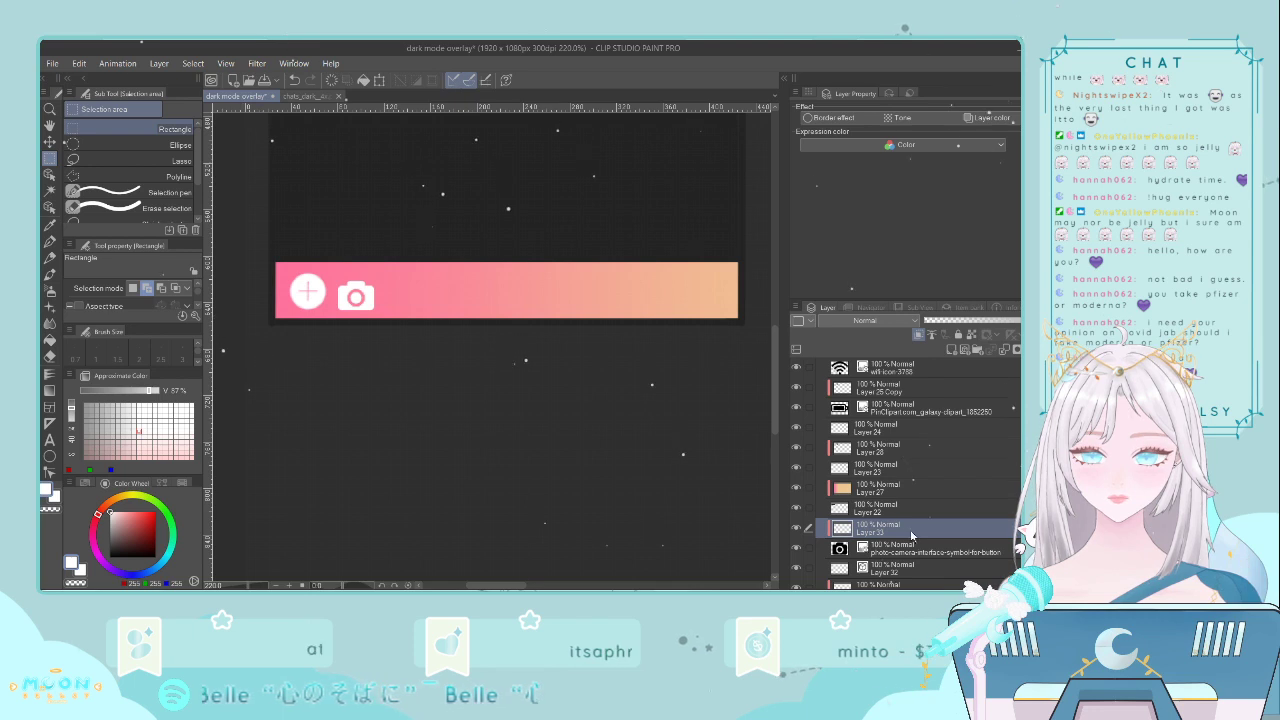
left_click(888, 553, "ctrl")
key("ctrl+t")
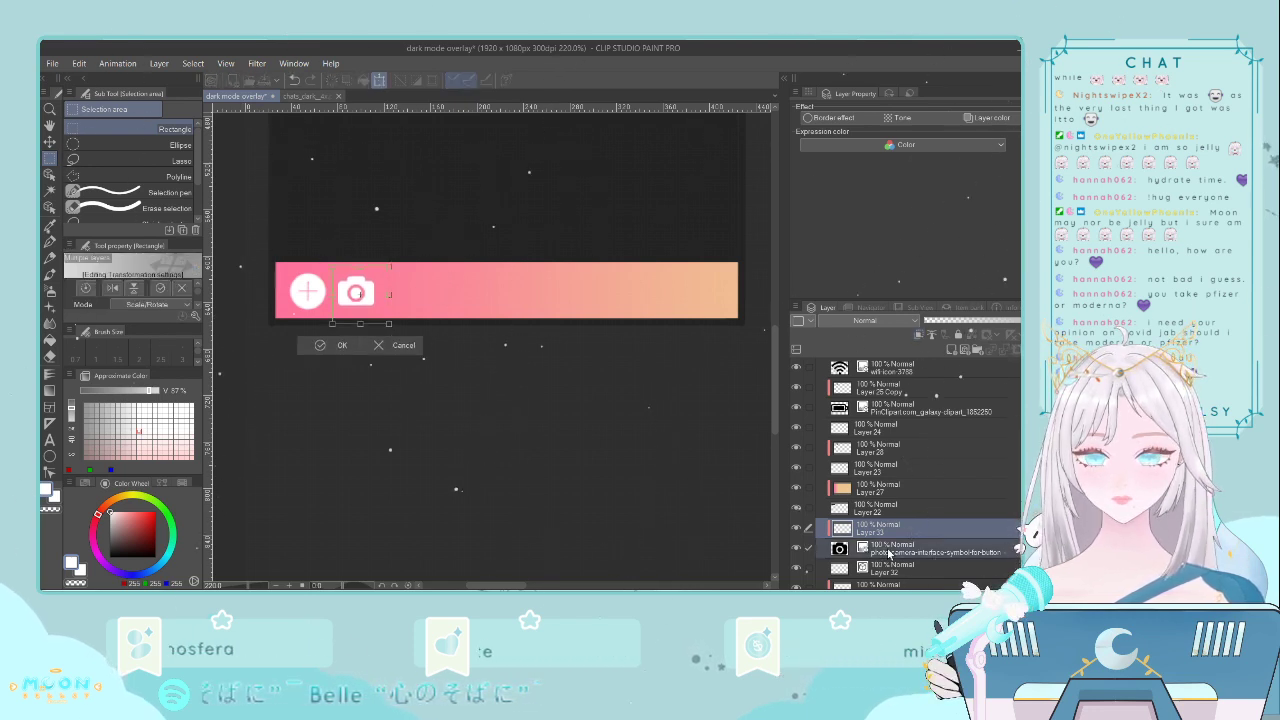
key("Return")
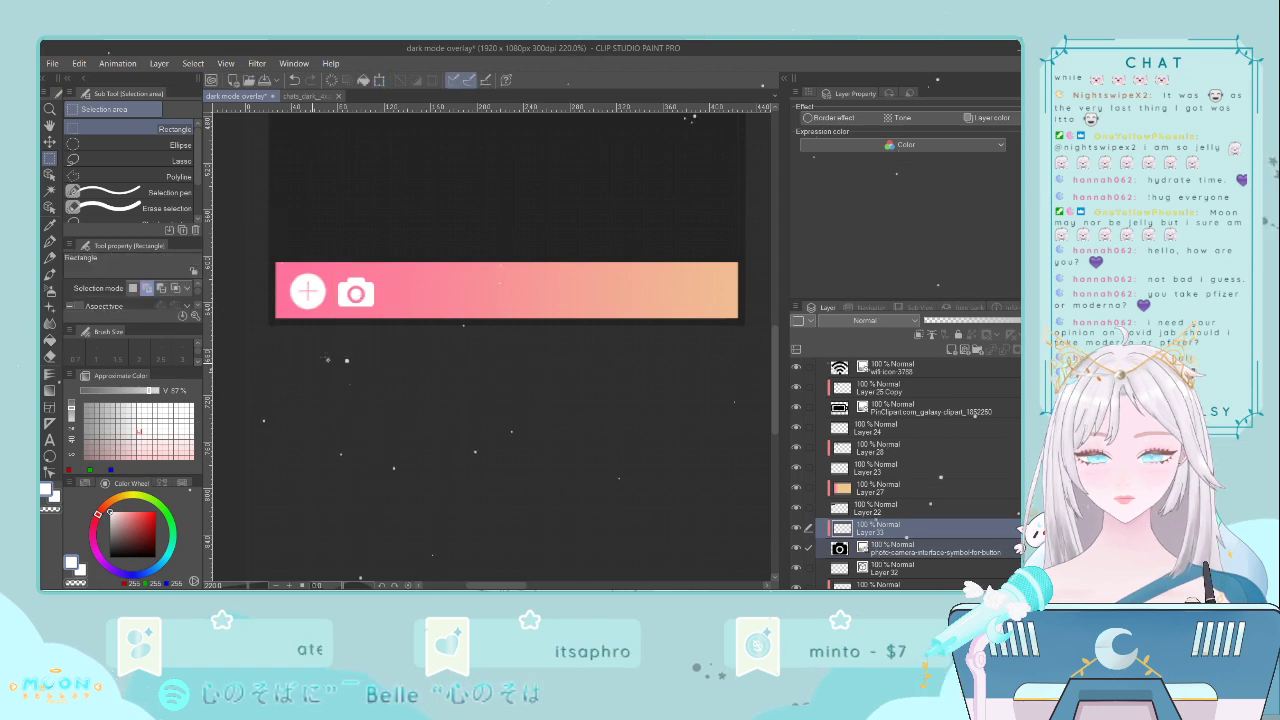
scroll(452, 357, "down", 7)
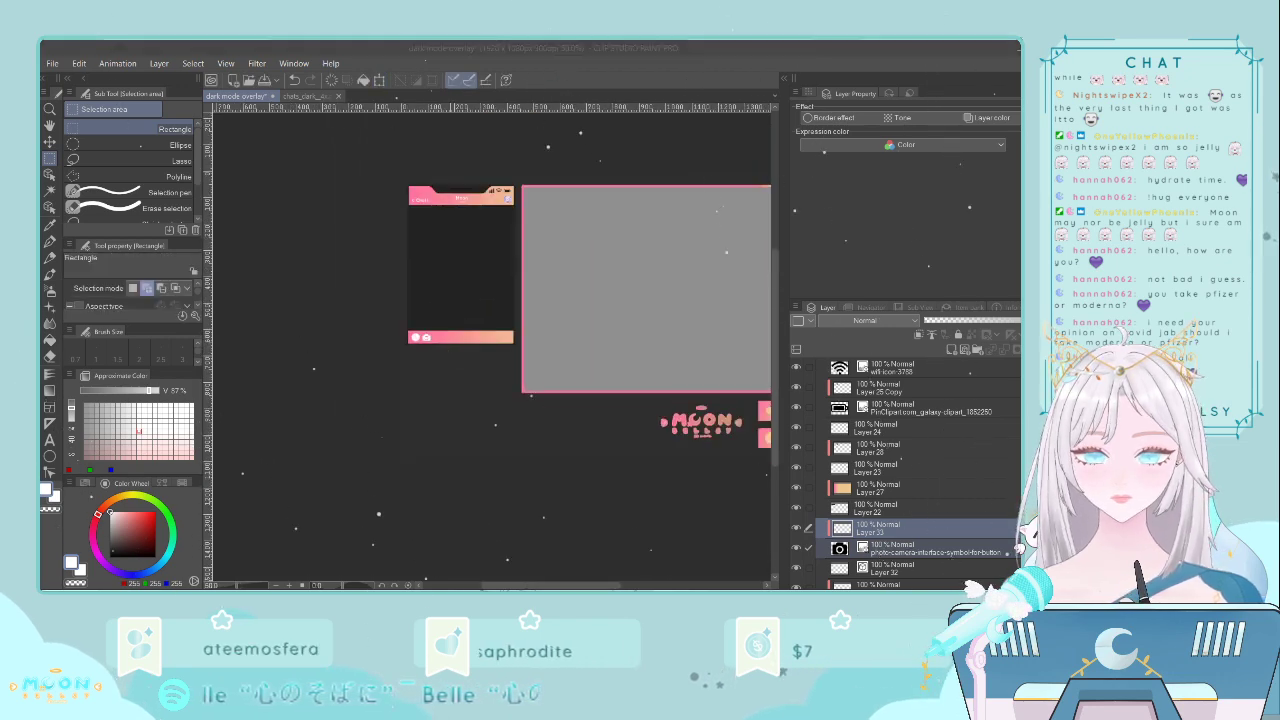
left_click(228, 63)
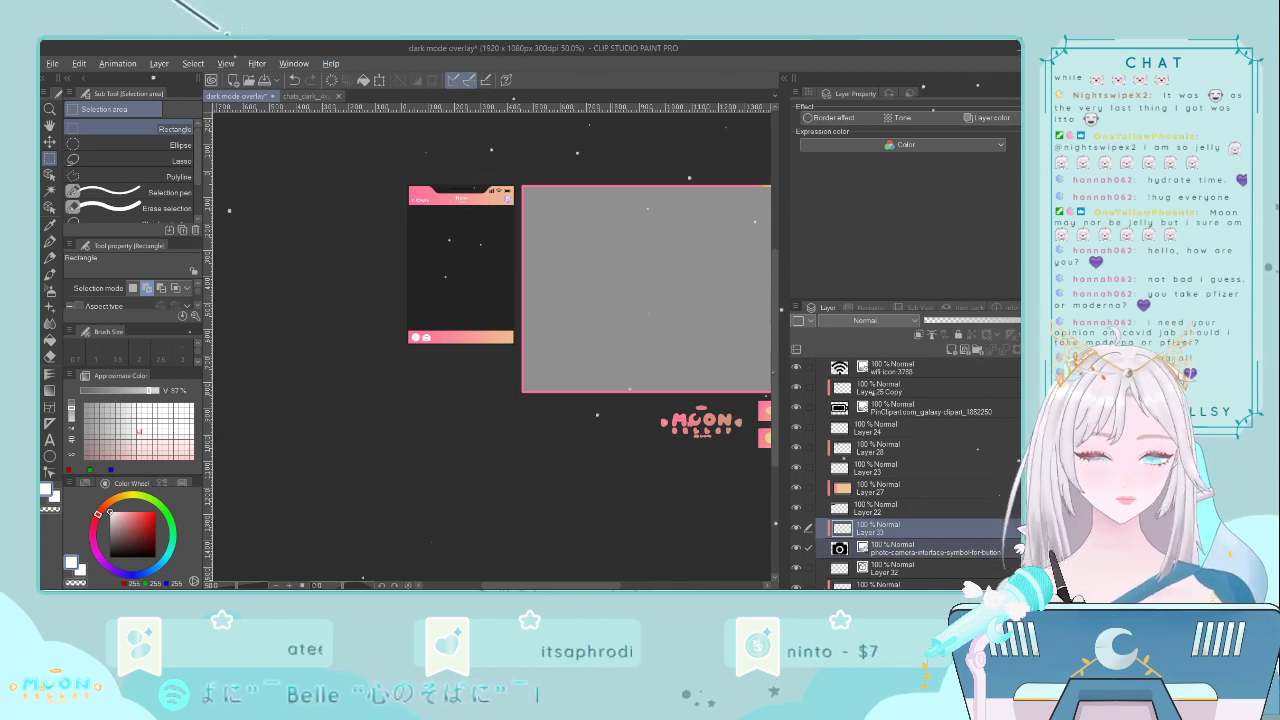
left_click(981, 119)
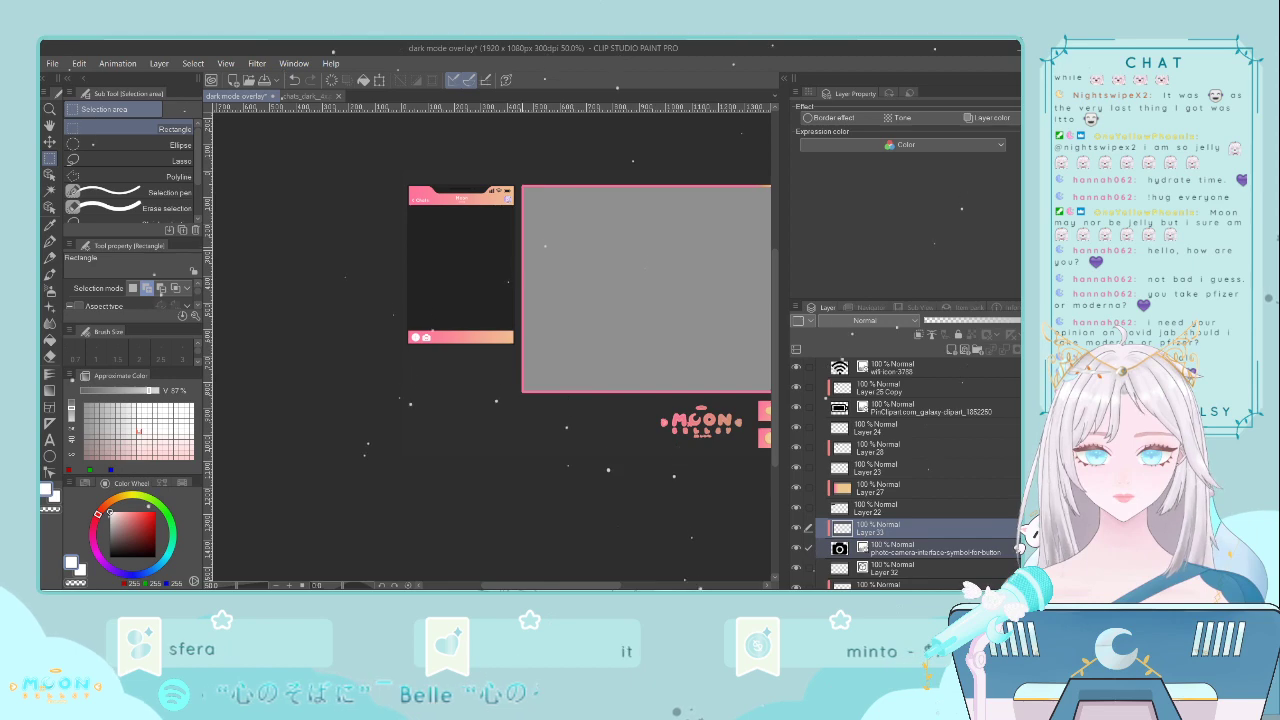
- Select the layers that make up the round plus button, Layer 32, Layer 31 and Layer 30, and scale the button down proportionally
scroll(446, 335, "up", 5)
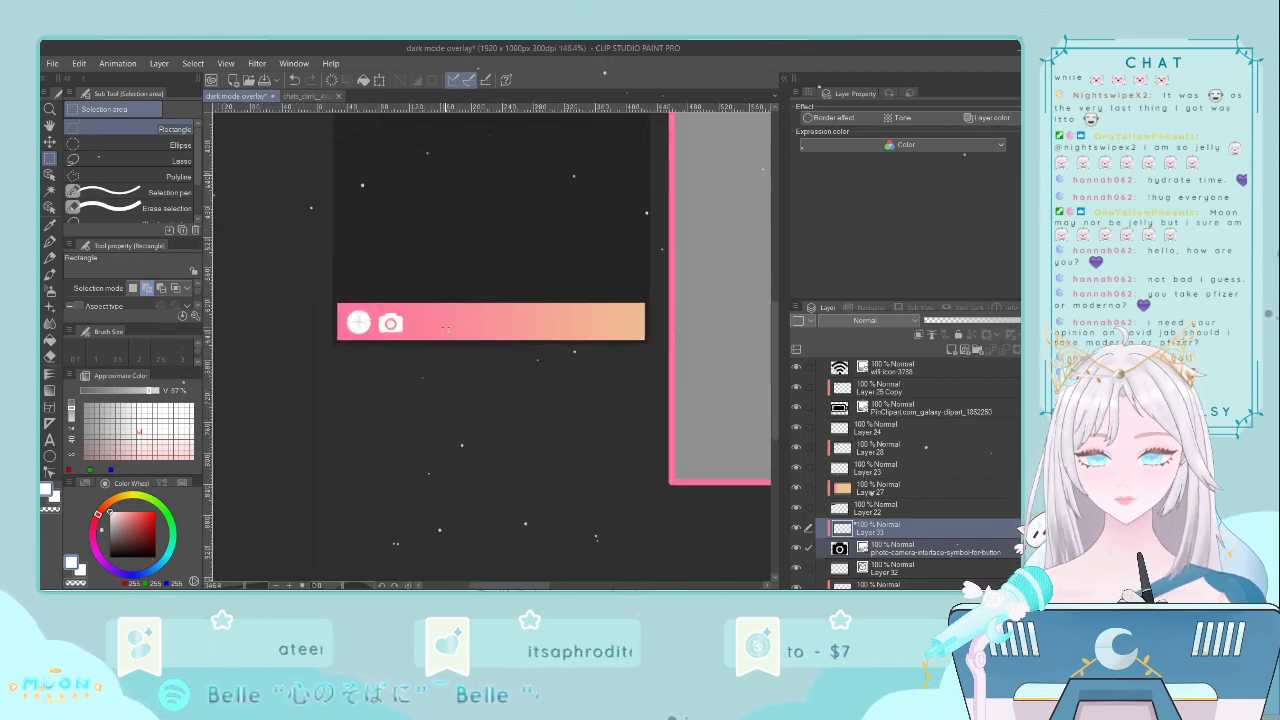
scroll(446, 328, "up", 1)
scroll(938, 518, "down", 4)
left_click(849, 488)
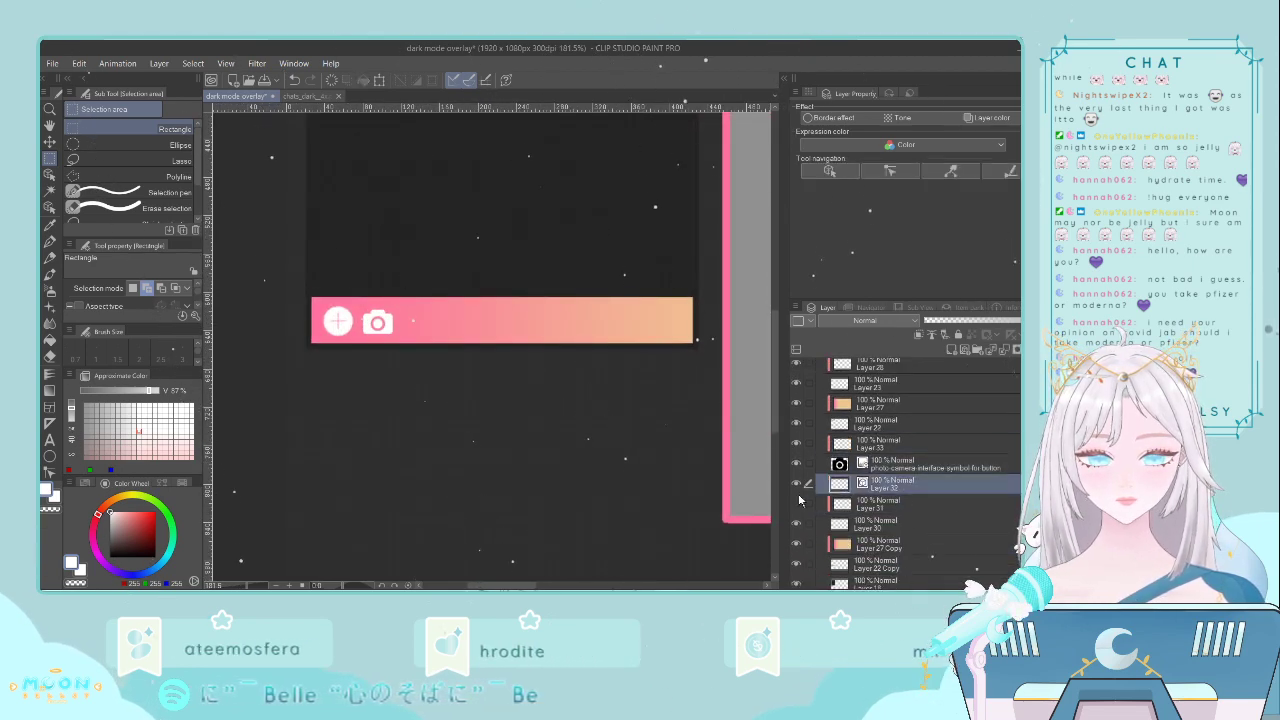
left_click(796, 503)
left_click(796, 503)
left_click(796, 483)
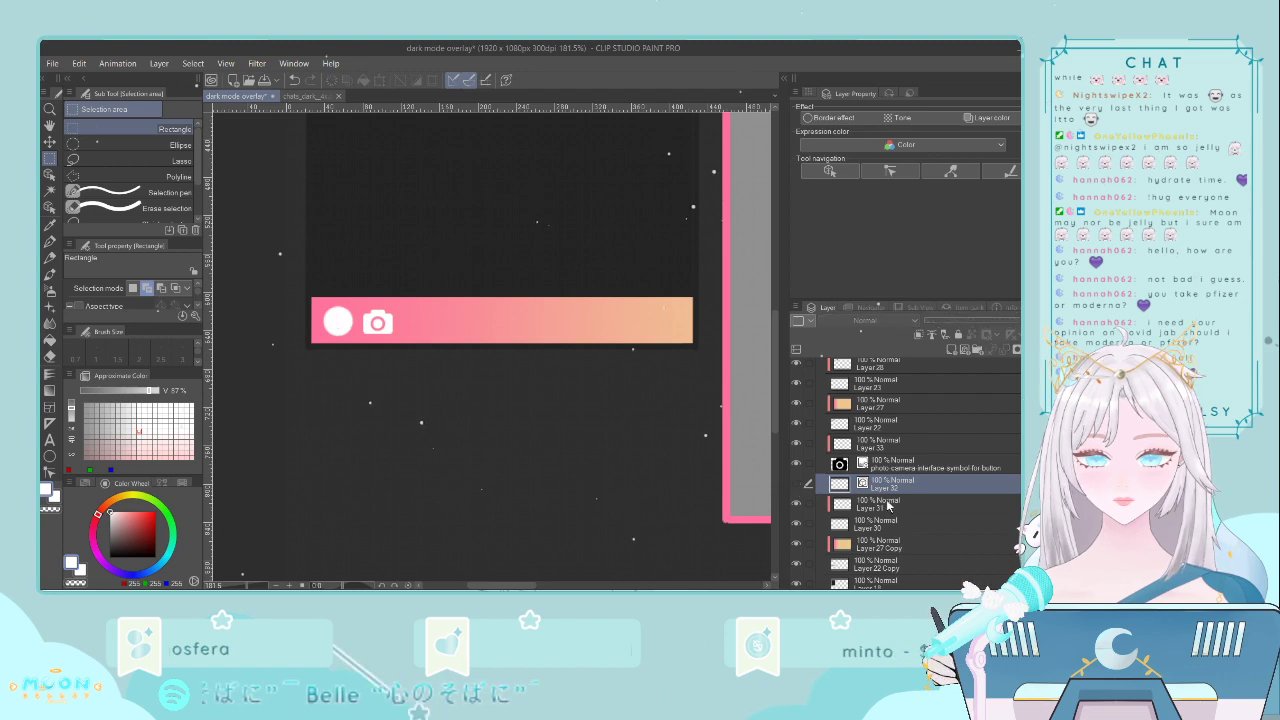
left_click(796, 484)
left_click(865, 525, "shift")
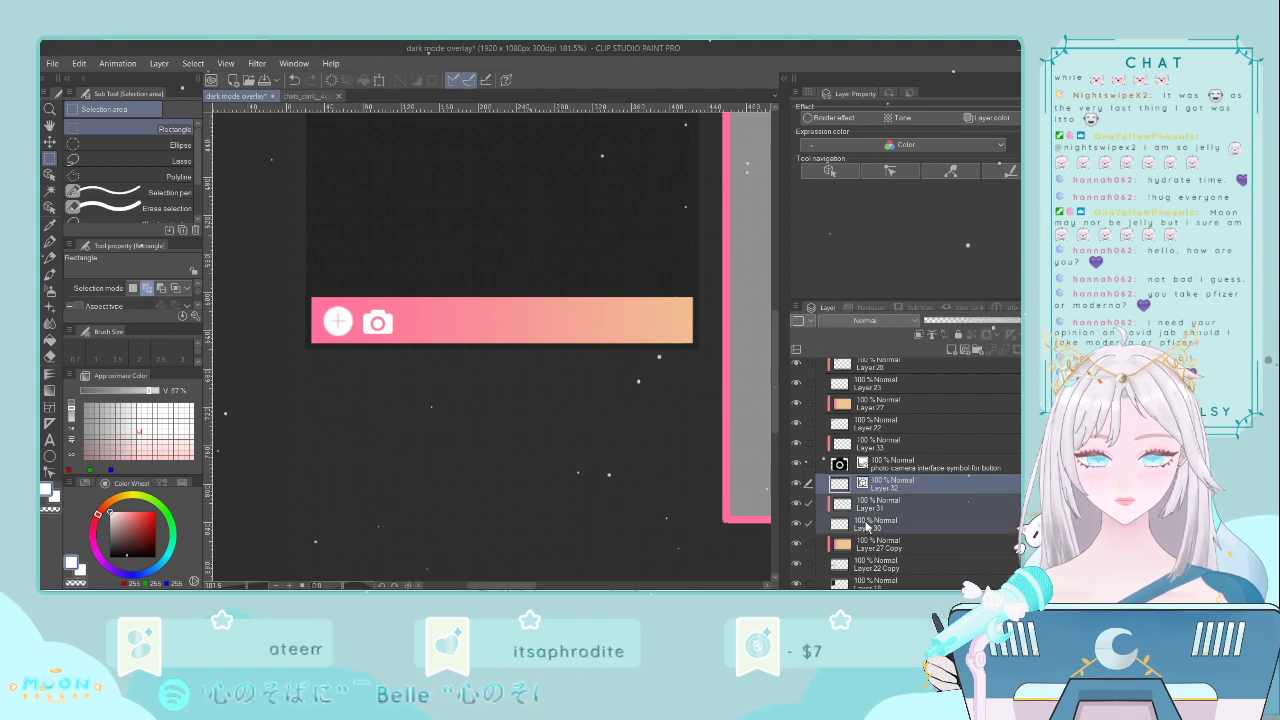
key("ctrl+t")
scroll(338, 310, "up", 4)
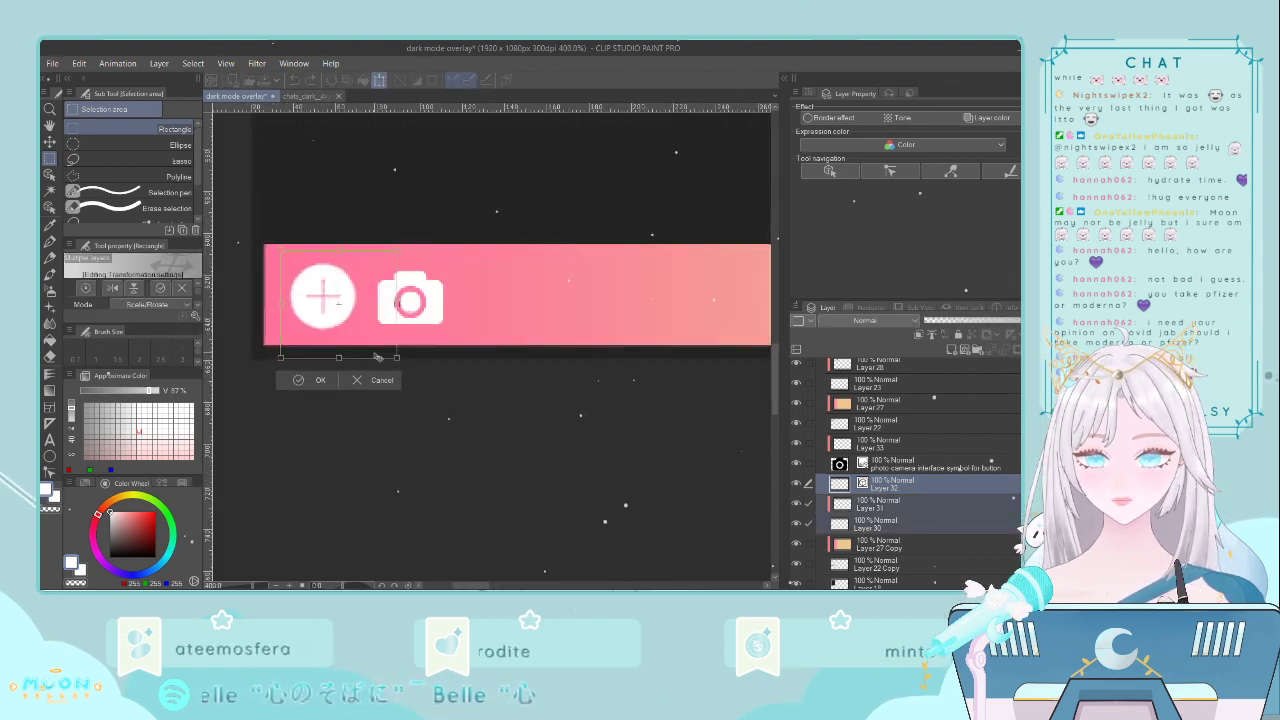
left_click_drag(398, 359, 360, 324)
key("Return")
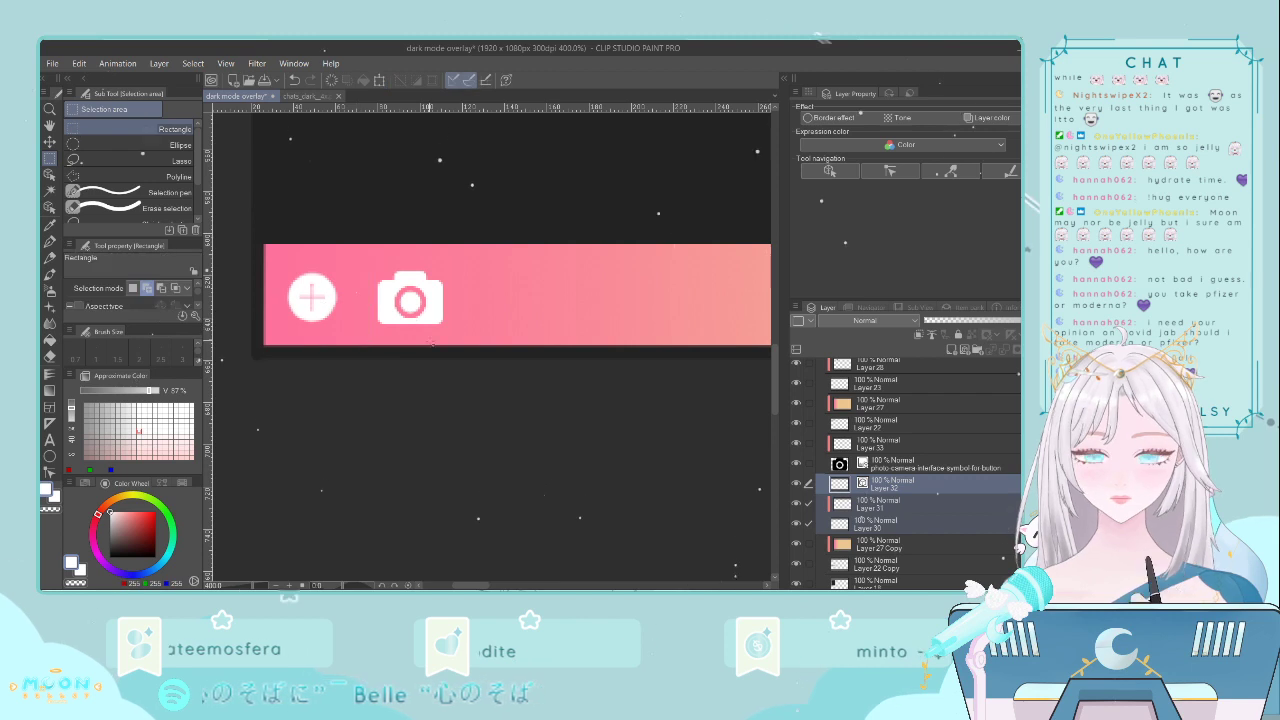
- Nudge the round plus button slightly upward on the gradient bar and apply the transformation
key("ctrl+t")
key("Up")
key("Up")
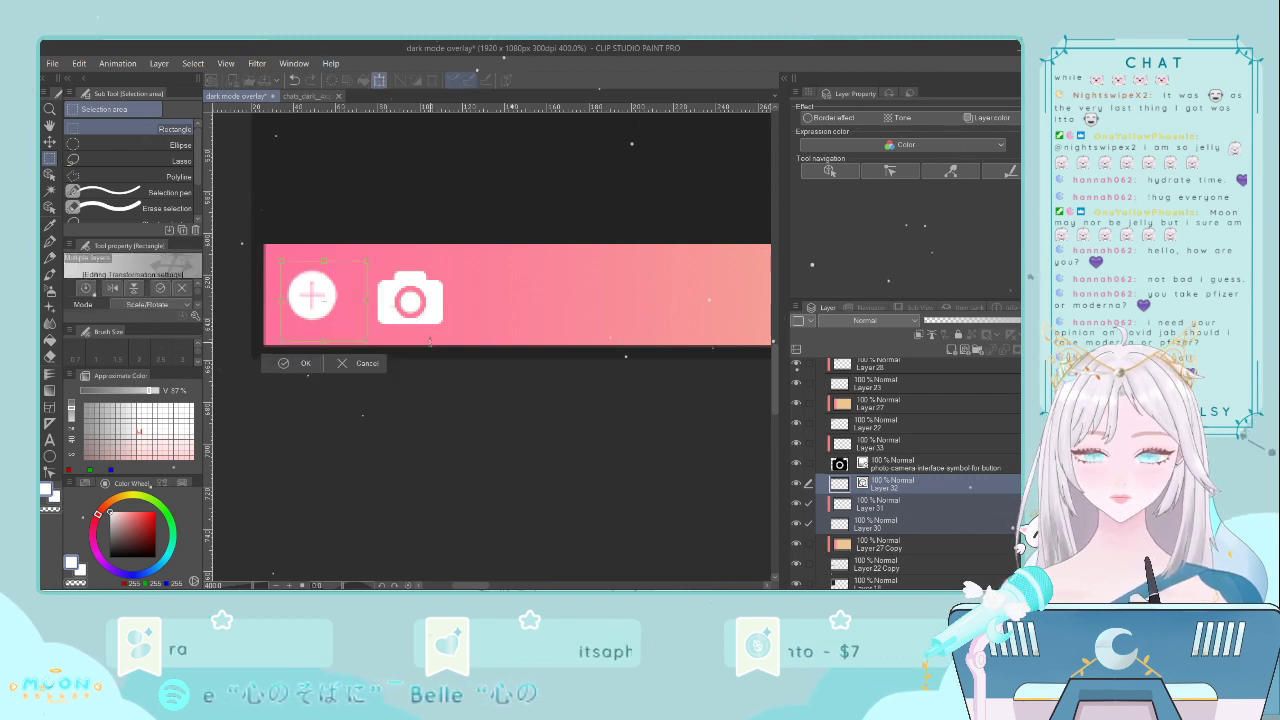
key("Down")
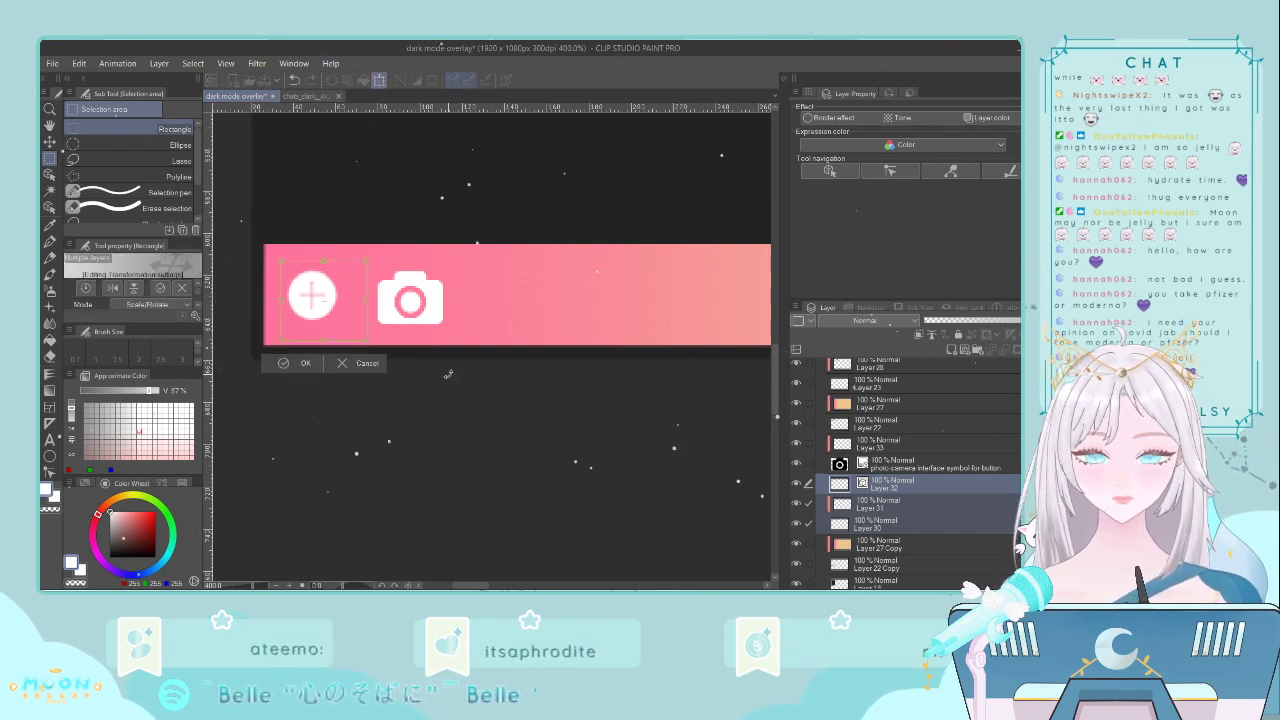
key("Return")
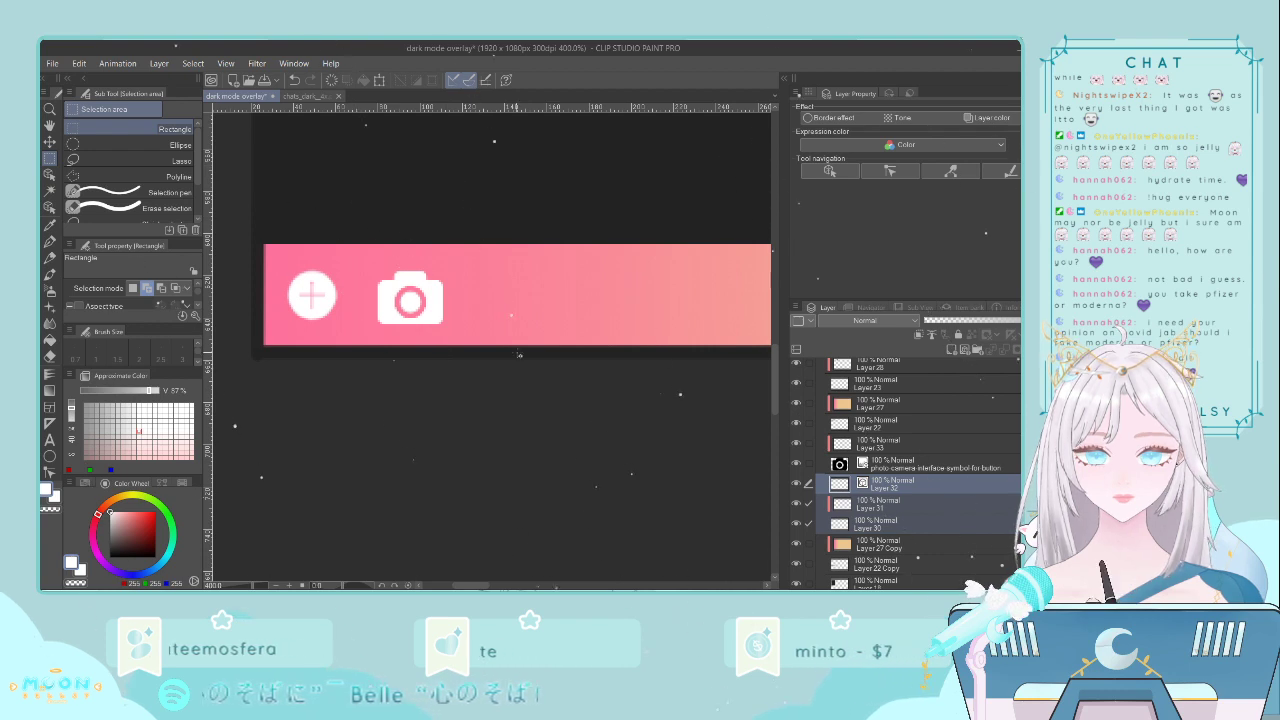
- Select the camera icon's layer with its white clipped Layer 33 and scale the icon down proportionally
left_click(888, 468)
left_click(900, 446, "shift")
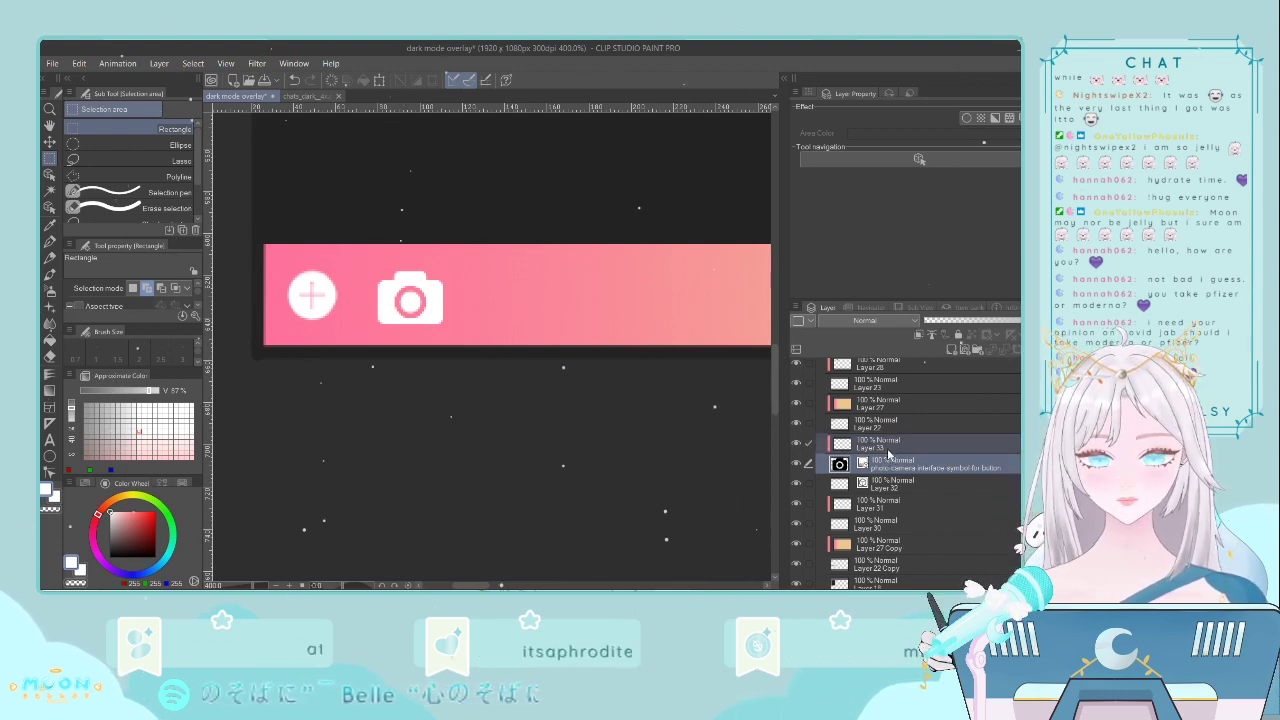
key("ctrl+t")
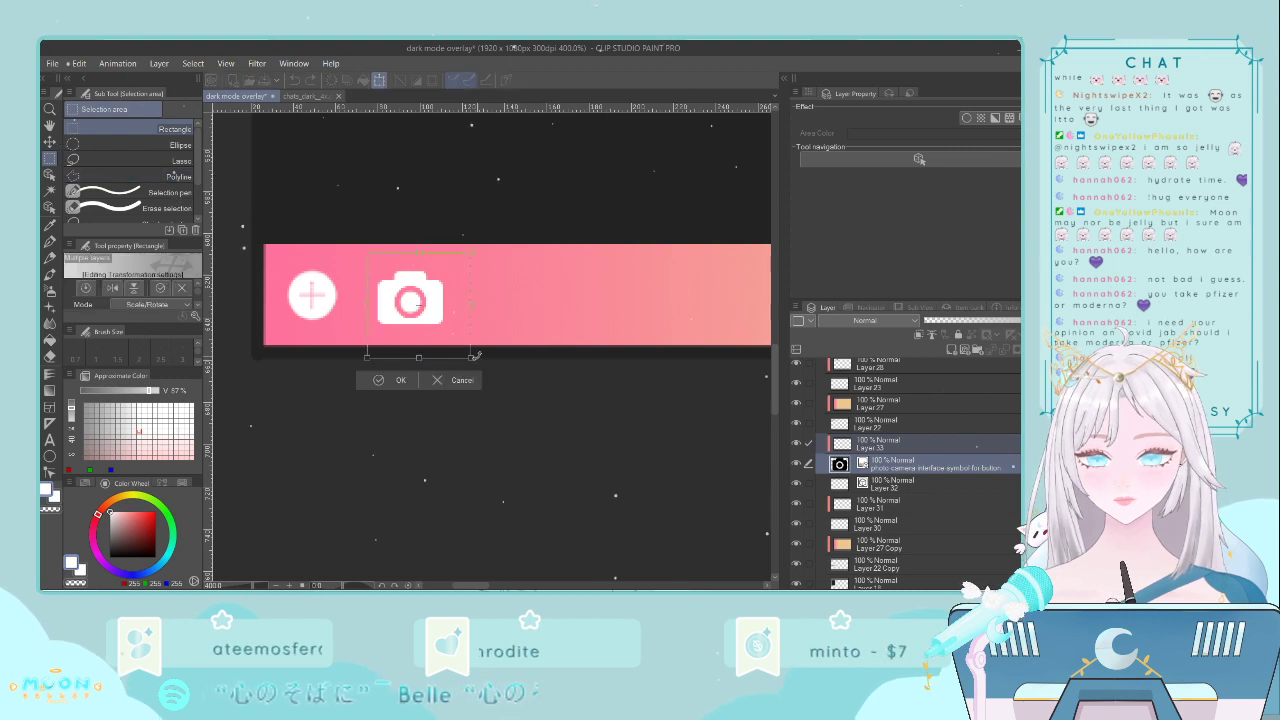
left_click_drag(475, 355, 434, 321)
key("Return")
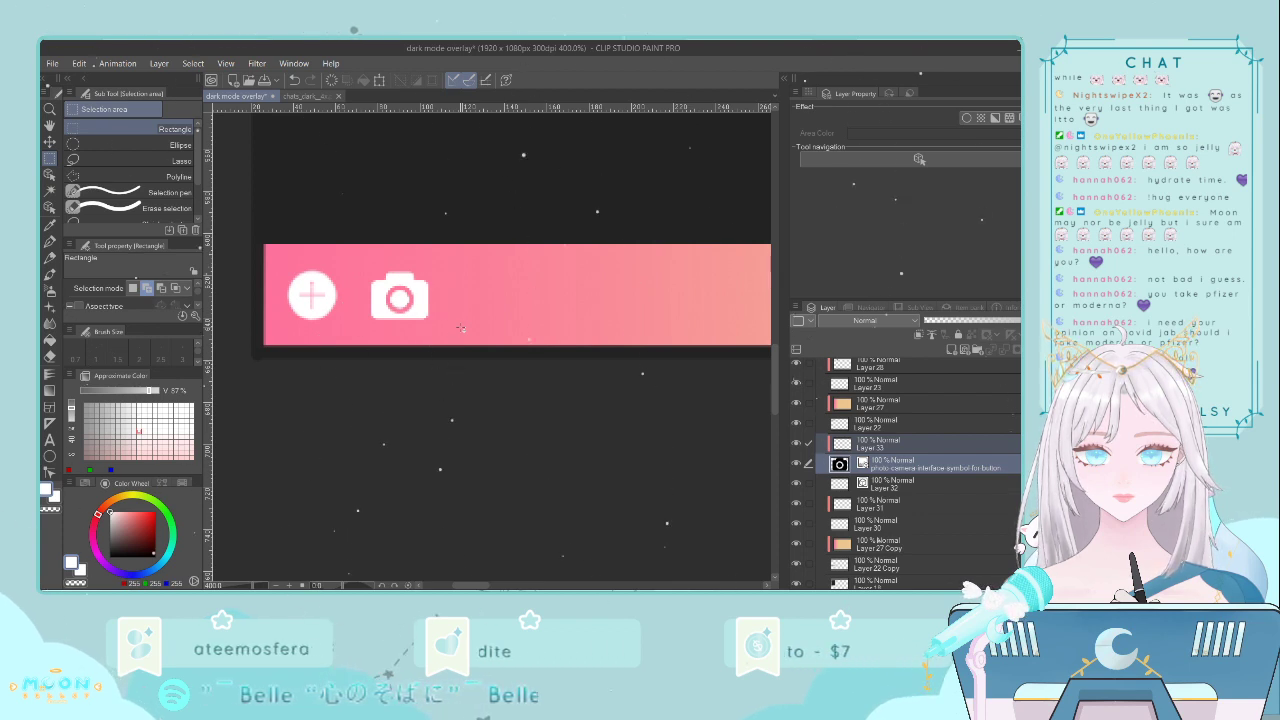
- Shrink the camera icon slightly further and nudge it into place beside the plus button
scroll(458, 327, "down", 3)
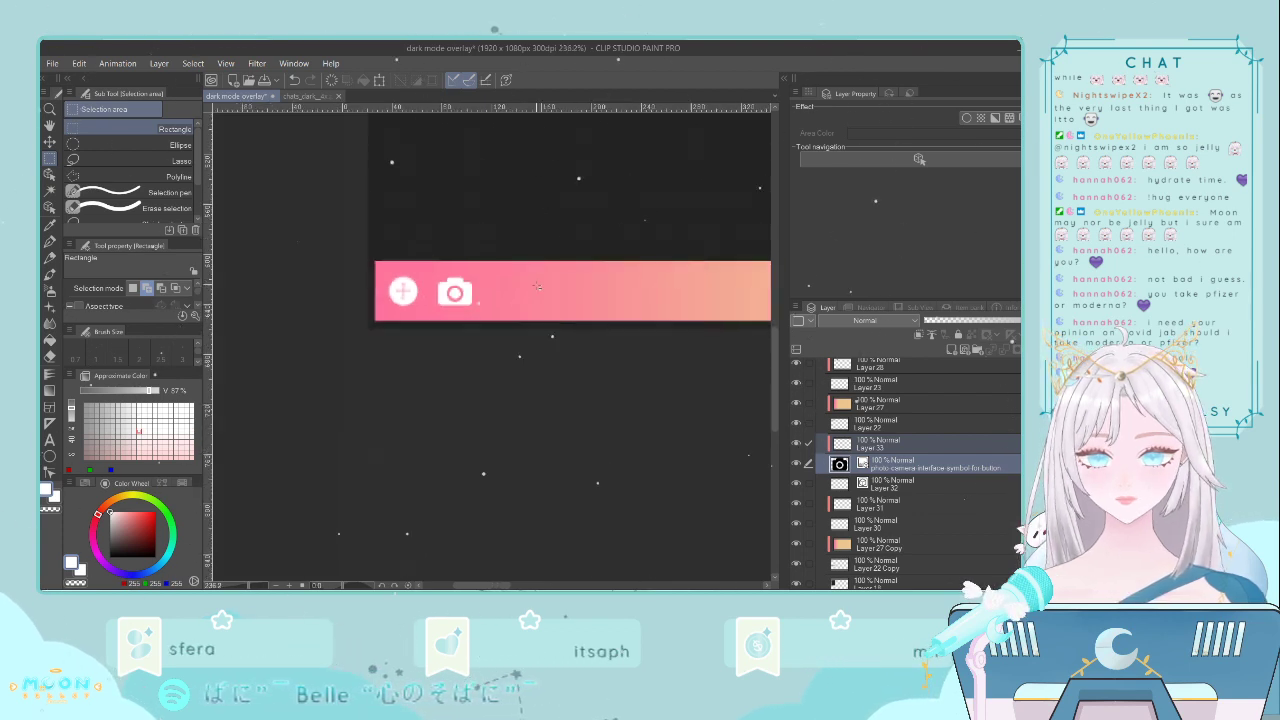
key("ctrl+t")
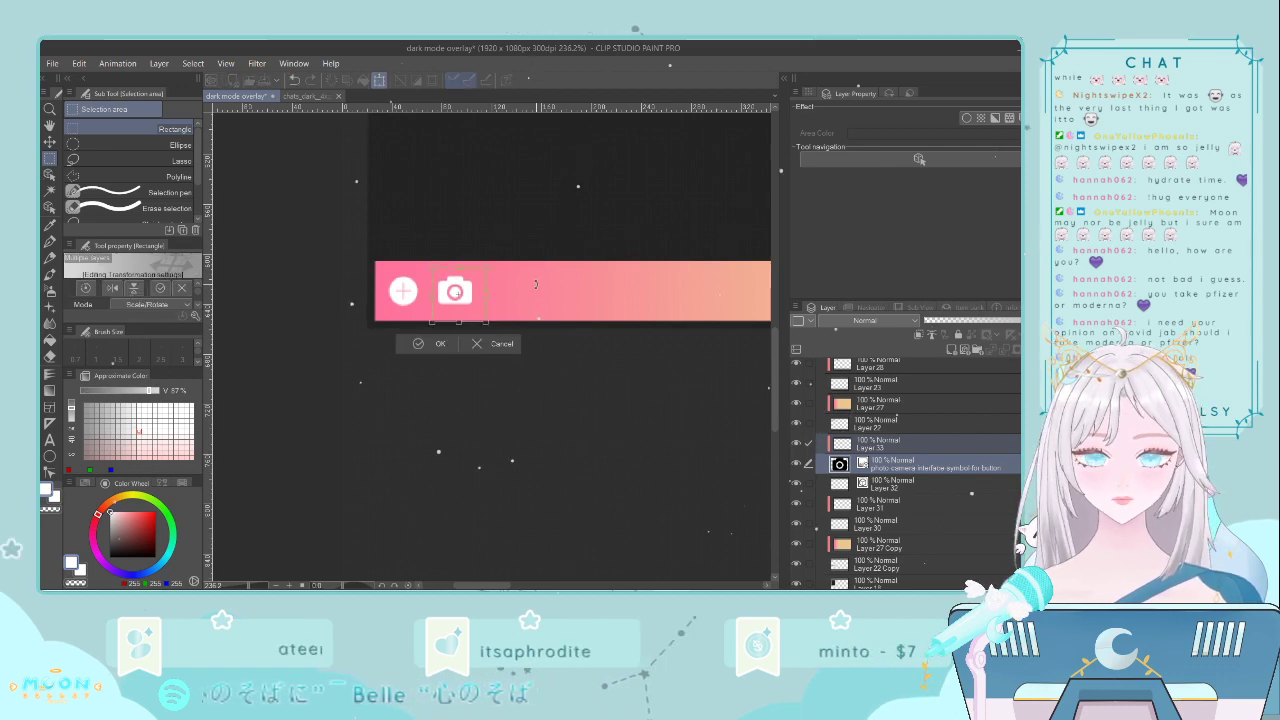
scroll(535, 284, "up", 4)
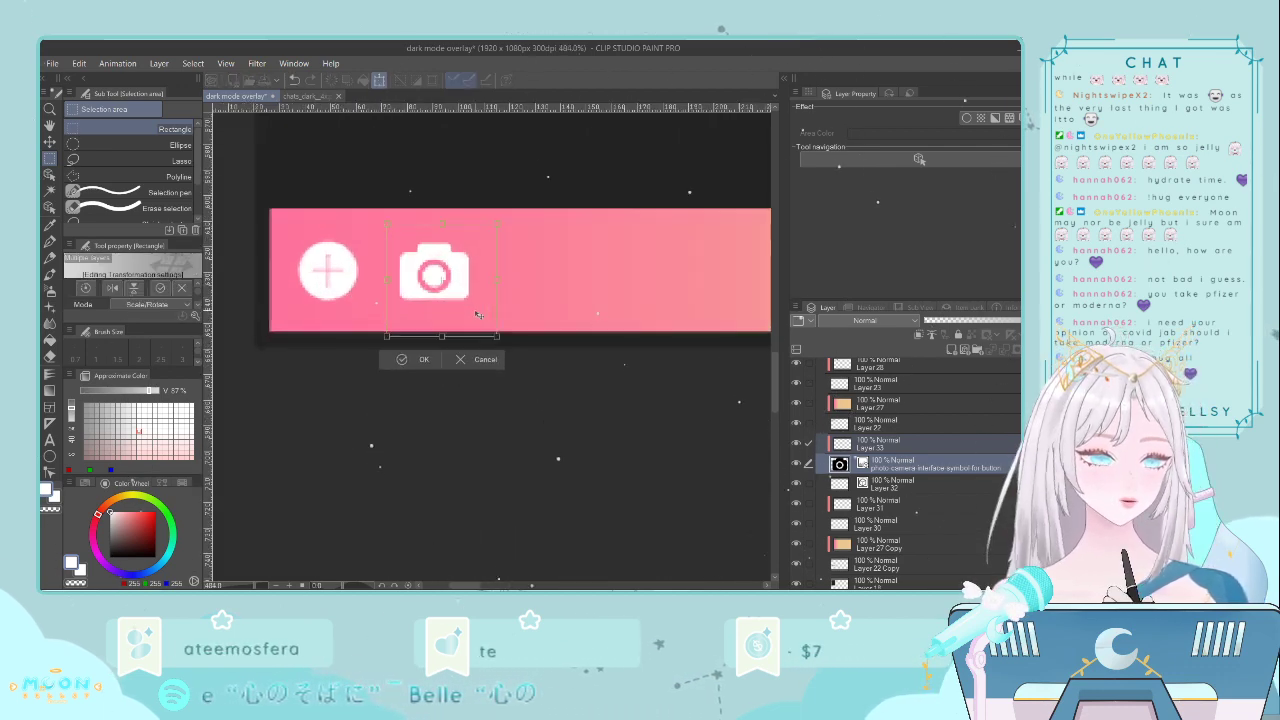
left_click_drag(497, 223, 484, 232)
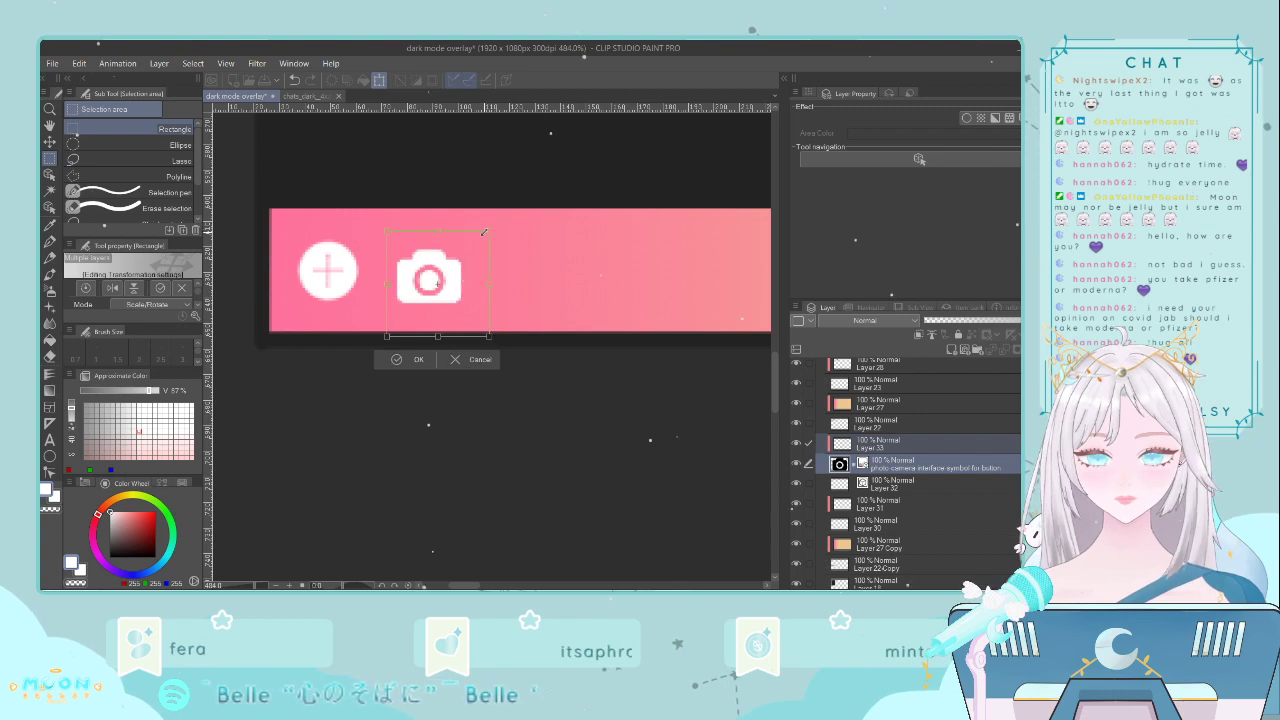
key("Return")
scroll(470, 260, "down", 2)
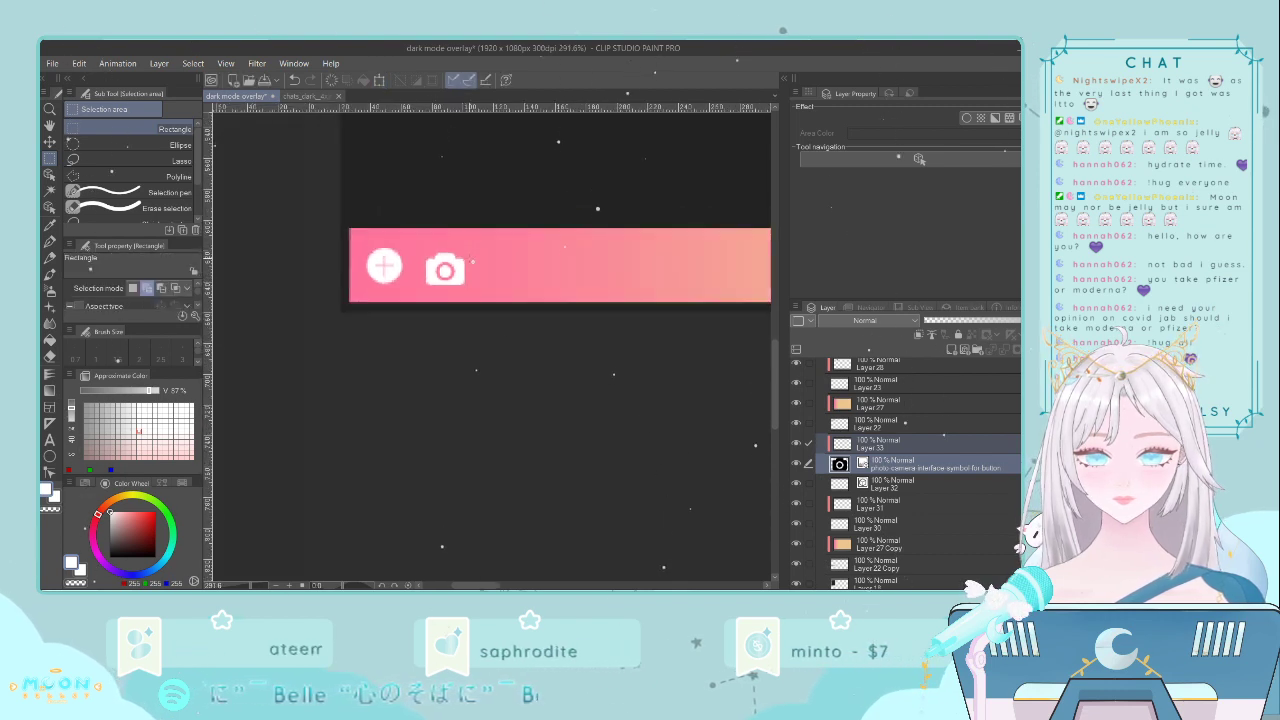
key("ctrl+t")
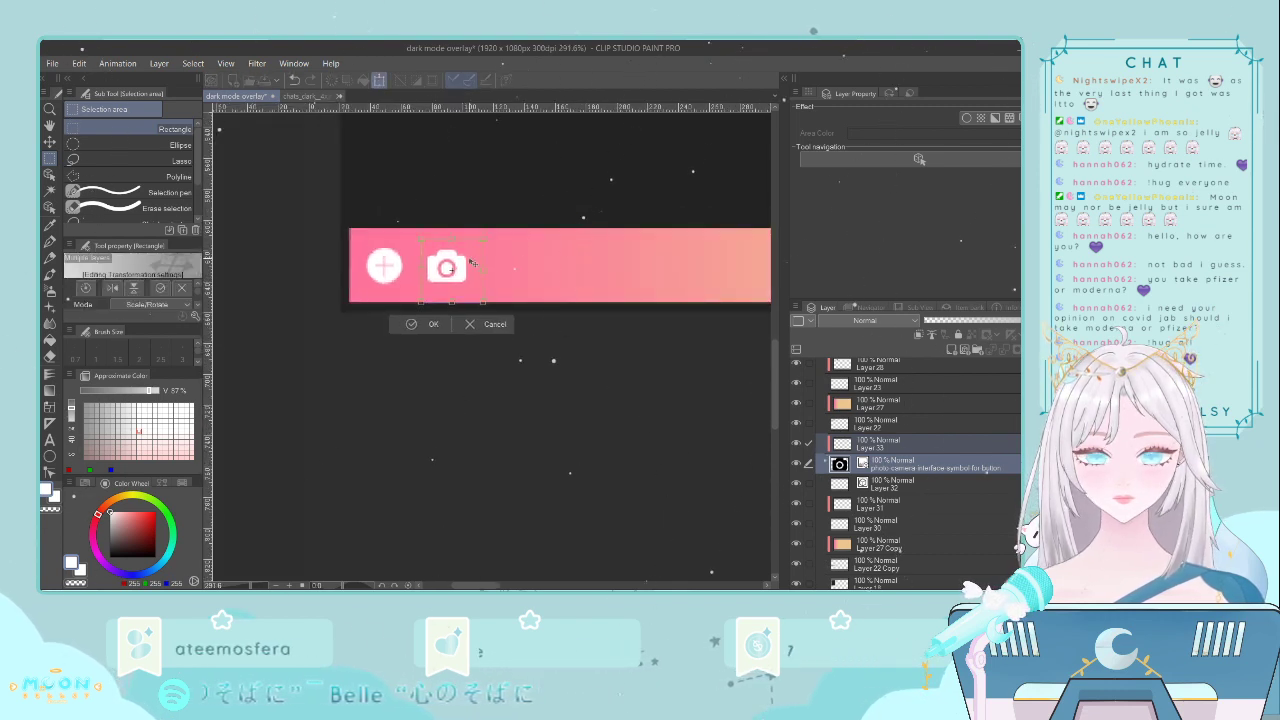
key("Left")
key("Return")
- Add a new vector layer above the camera icon's white clipped layer and choose the Rectangle figure tool
scroll(445, 268, "down", 6)
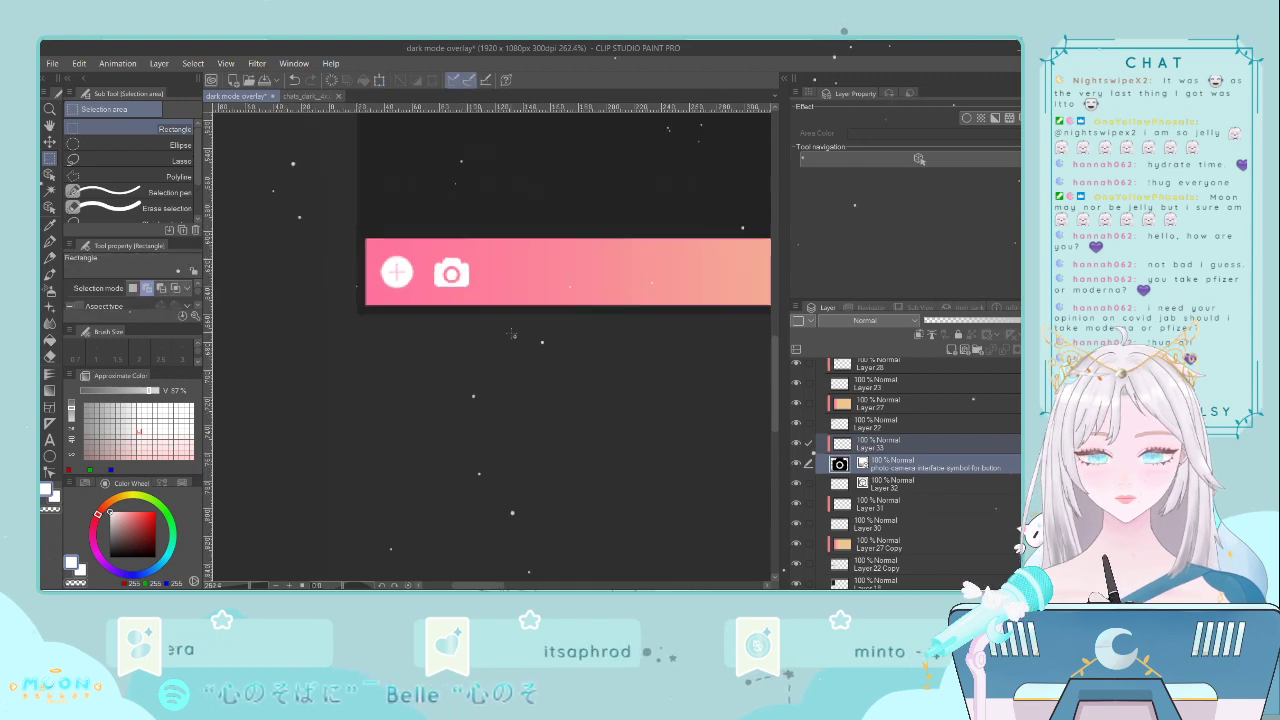
left_click_drag(533, 586, 573, 586)
scroll(540, 492, "down", 1)
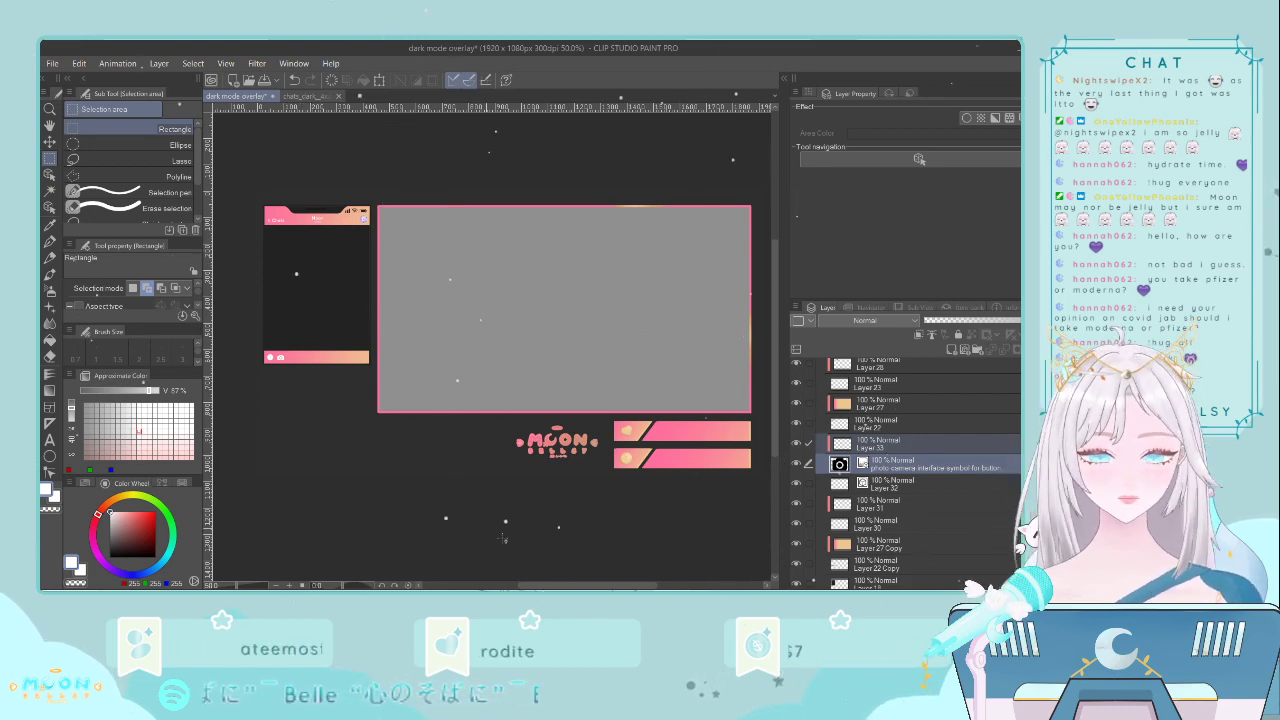
left_click_drag(531, 582, 480, 584)
scroll(547, 352, "up", 4)
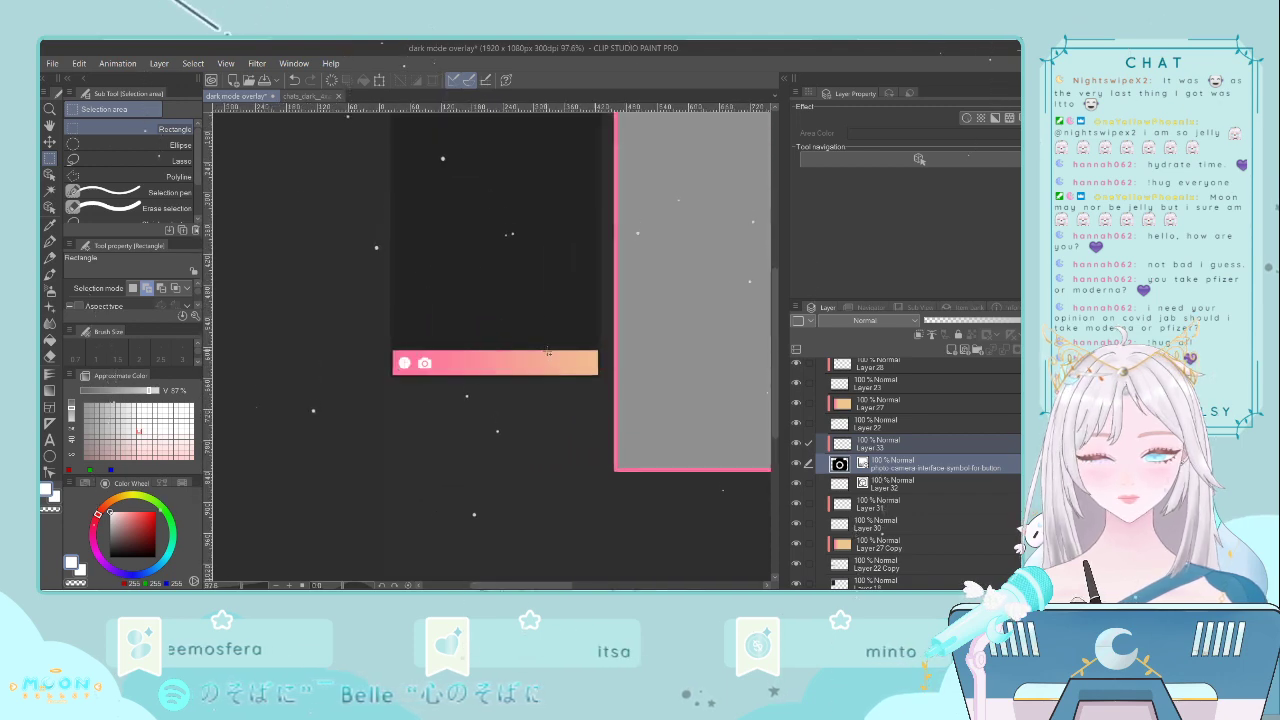
scroll(549, 350, "up", 2)
left_click(875, 443)
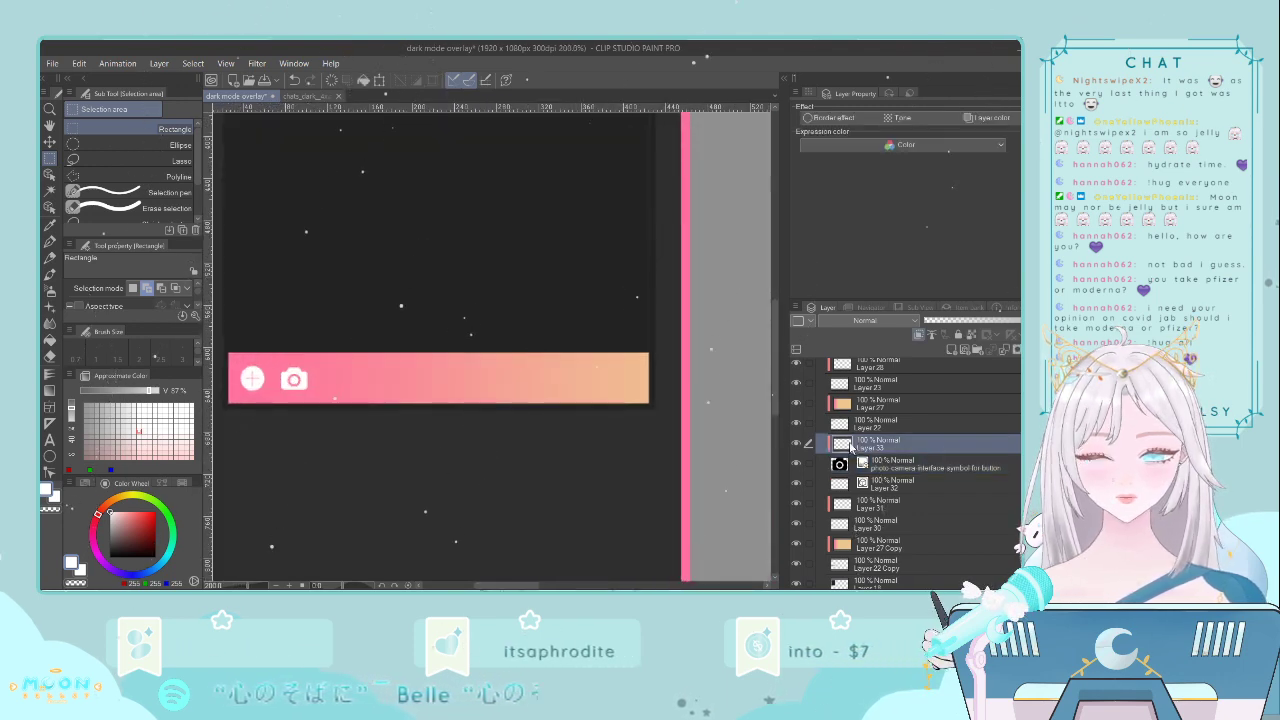
left_click(966, 350)
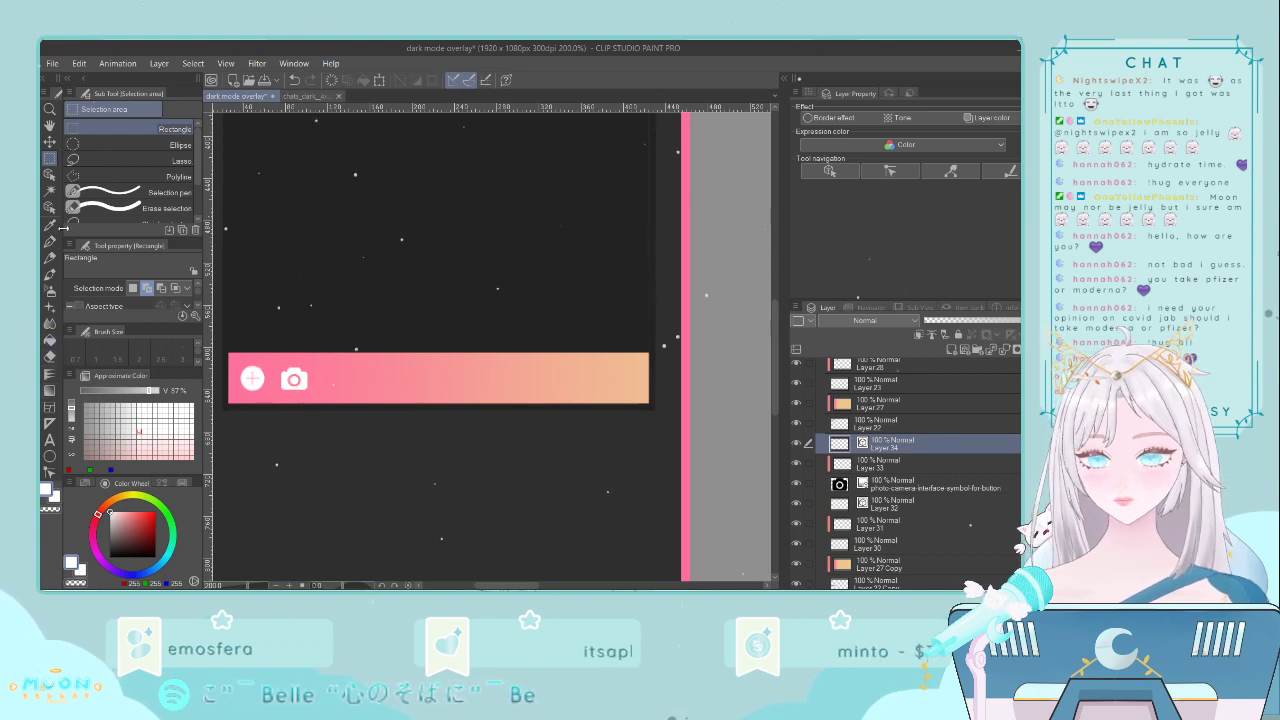
left_click(49, 457)
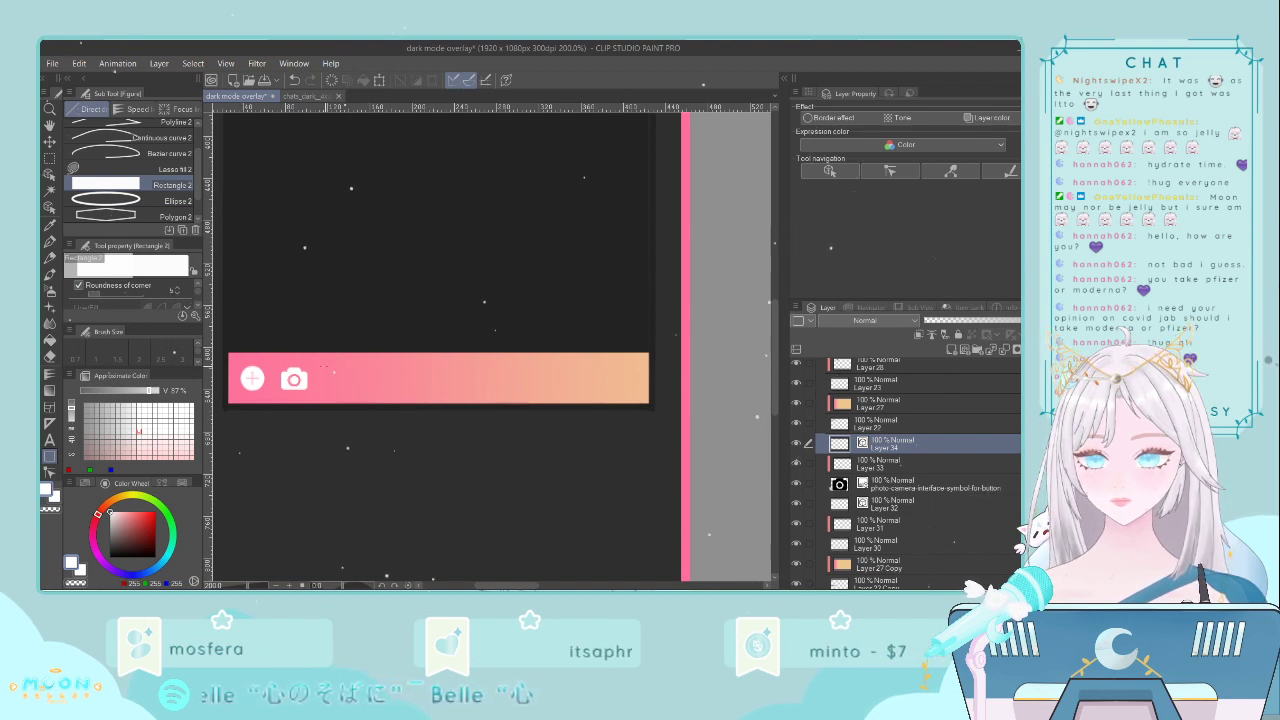
- Try out white rectangle outlines on the gradient bar beside the camera icon, undoing each one
left_click_drag(331, 369, 555, 393)
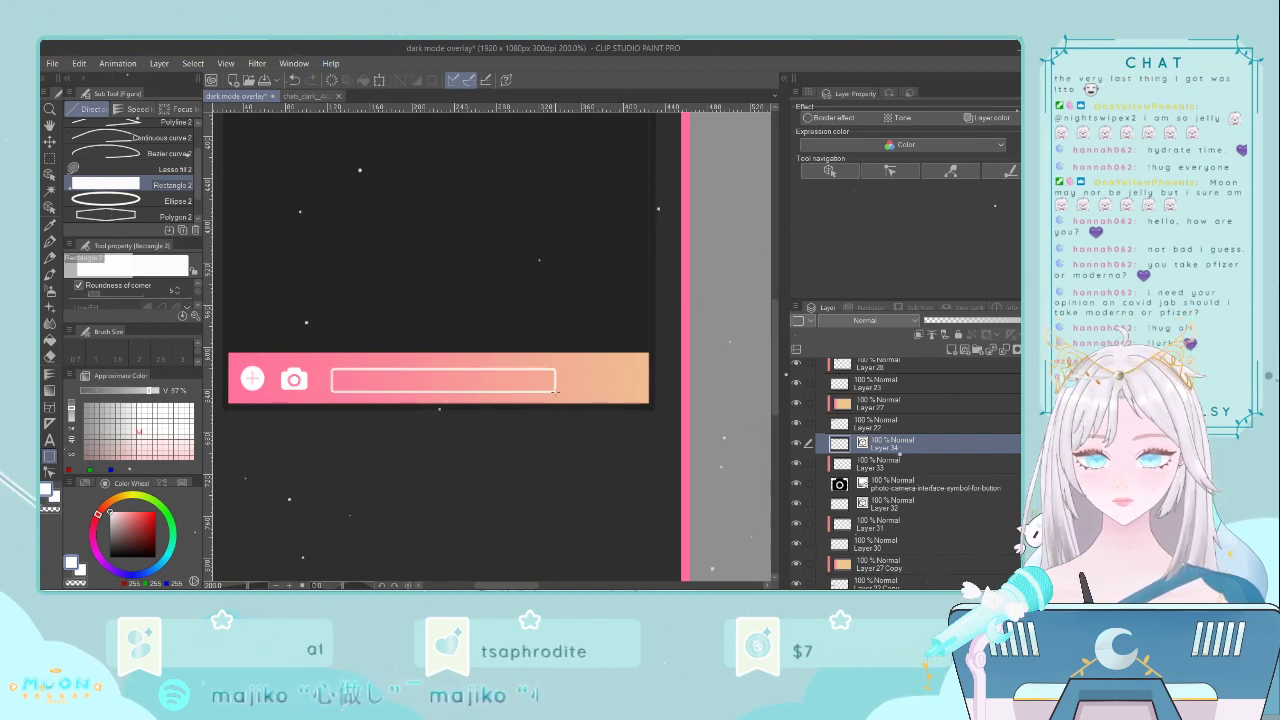
key("ctrl+z")
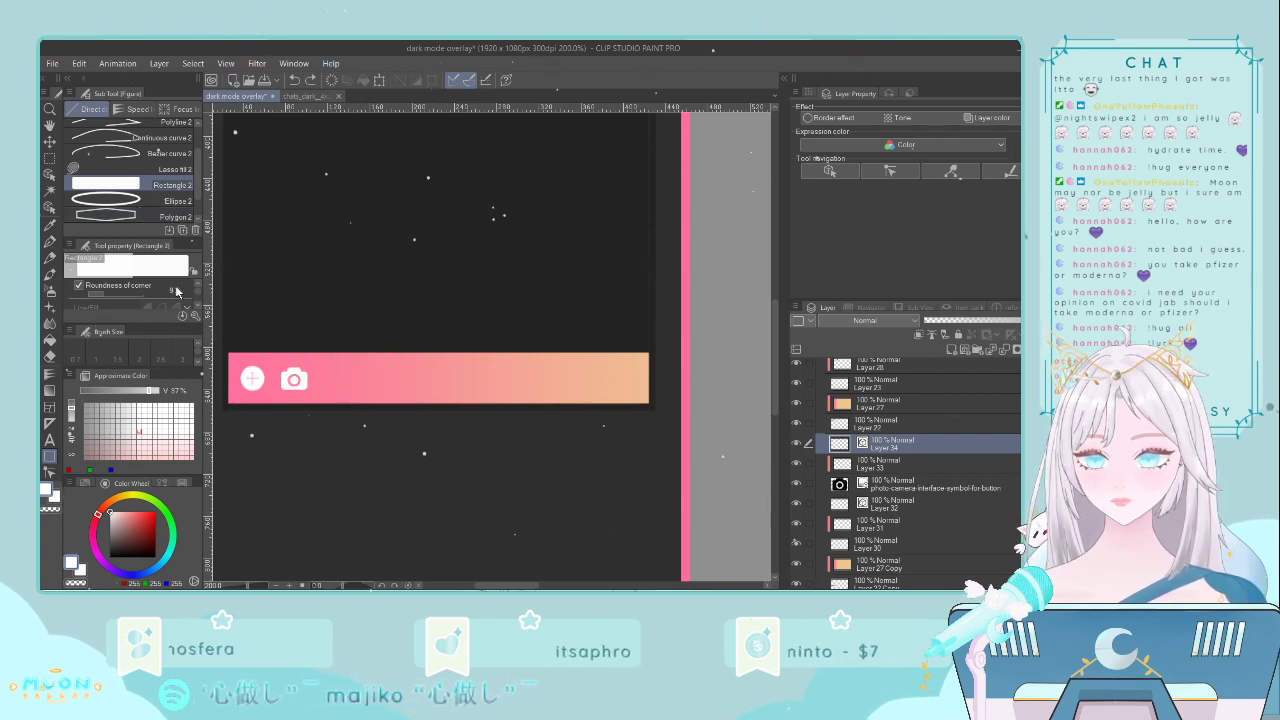
left_click_drag(328, 366, 497, 394)
key("ctrl+z")
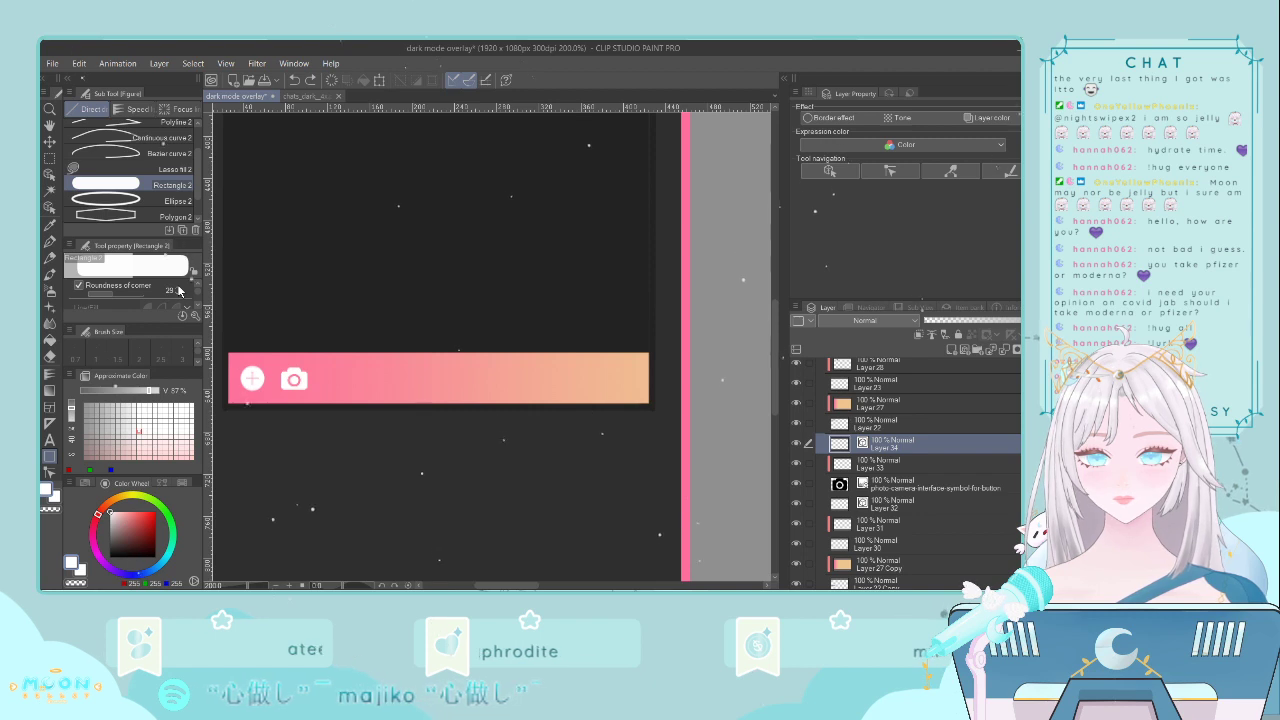
- Draw a long white rectangle outline with corner roundness 30 from beside the camera icon to near the bar's far end
left_click(178, 290)
left_click_drag(328, 366, 626, 391)
- Check the rounded message field outline's size and placement on the gradient bottom bar, leaving its transform unchanged
scroll(626, 391, "down", 6)
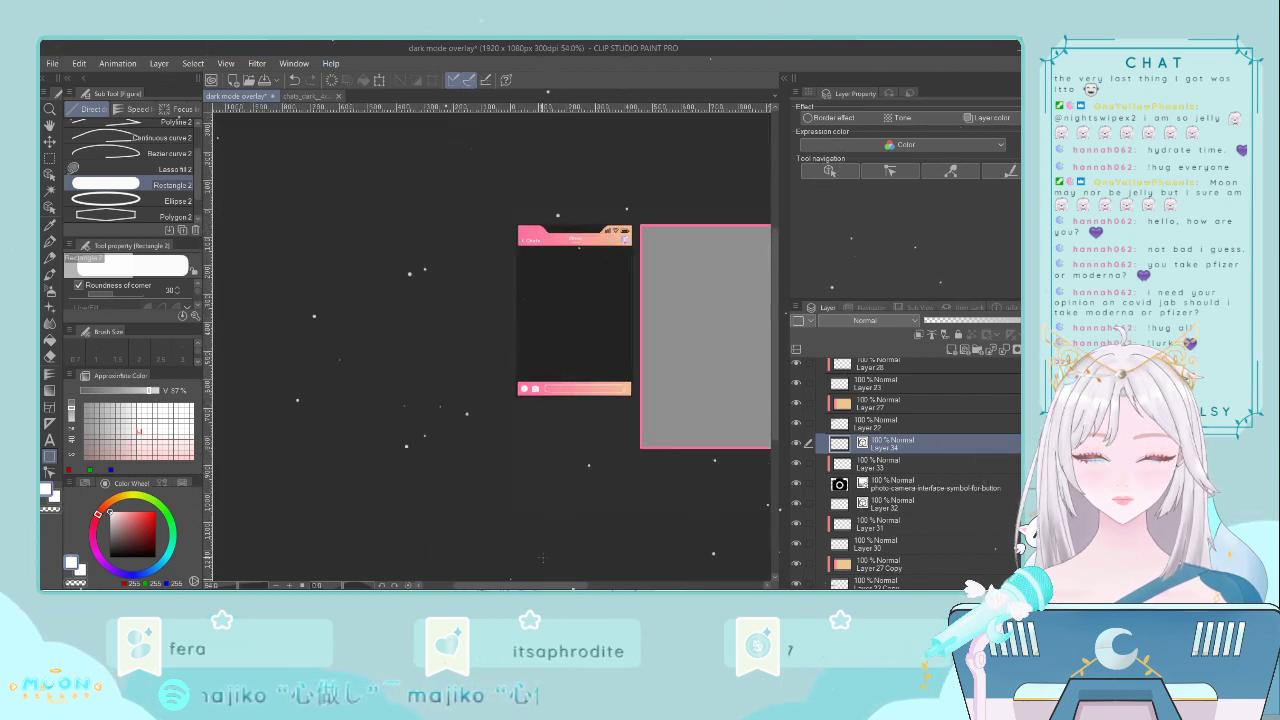
mouse_move(552, 586)
left_mouse_down()
mouse_move(630, 587)
mouse_move(537, 586)
mouse_move(529, 571)
mouse_move(567, 572)
mouse_move(523, 575)
mouse_move(574, 580)
mouse_move(531, 580)
left_mouse_up()
scroll(390, 425, "up", 2)
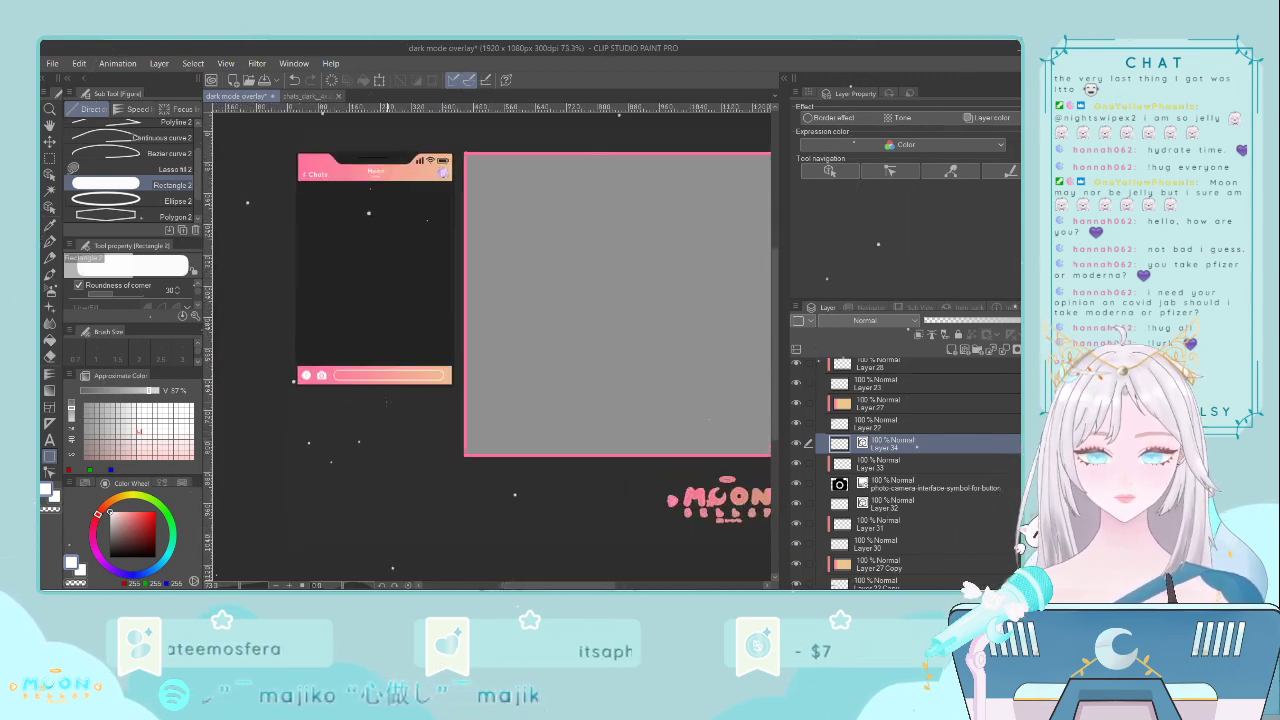
scroll(391, 389, "up", 4)
key("ctrl+t")
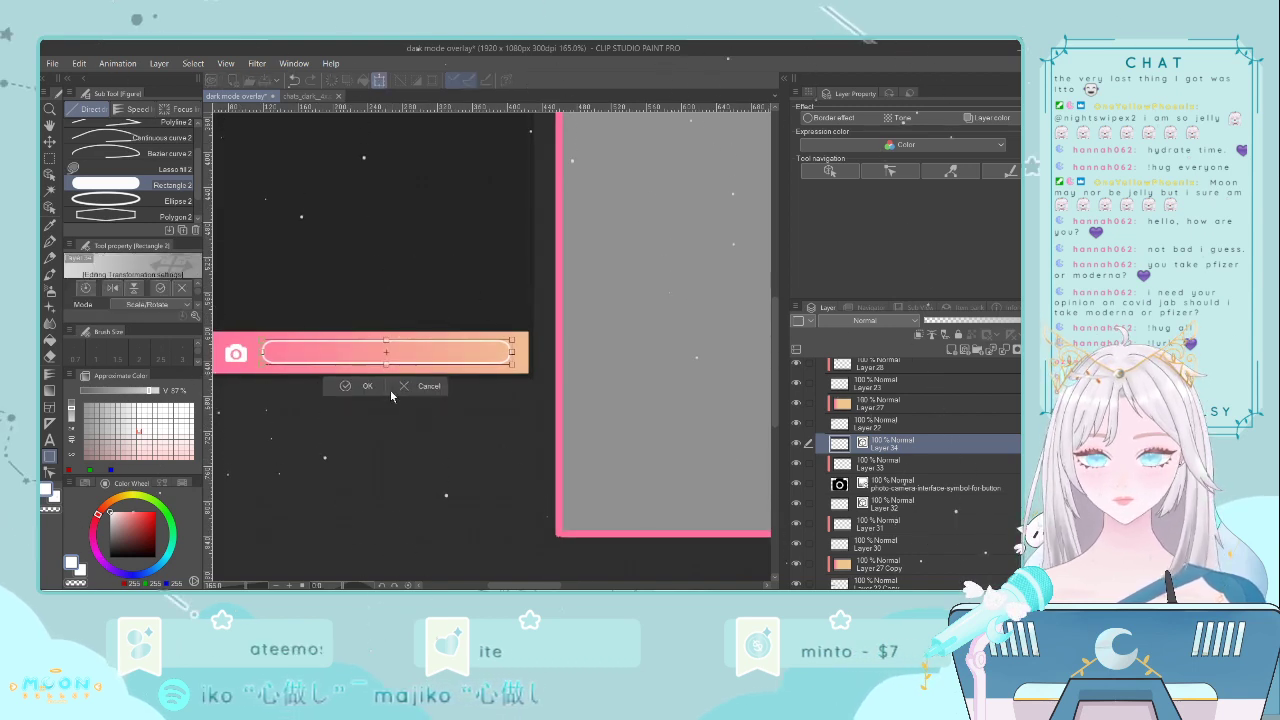
left_click(350, 389)
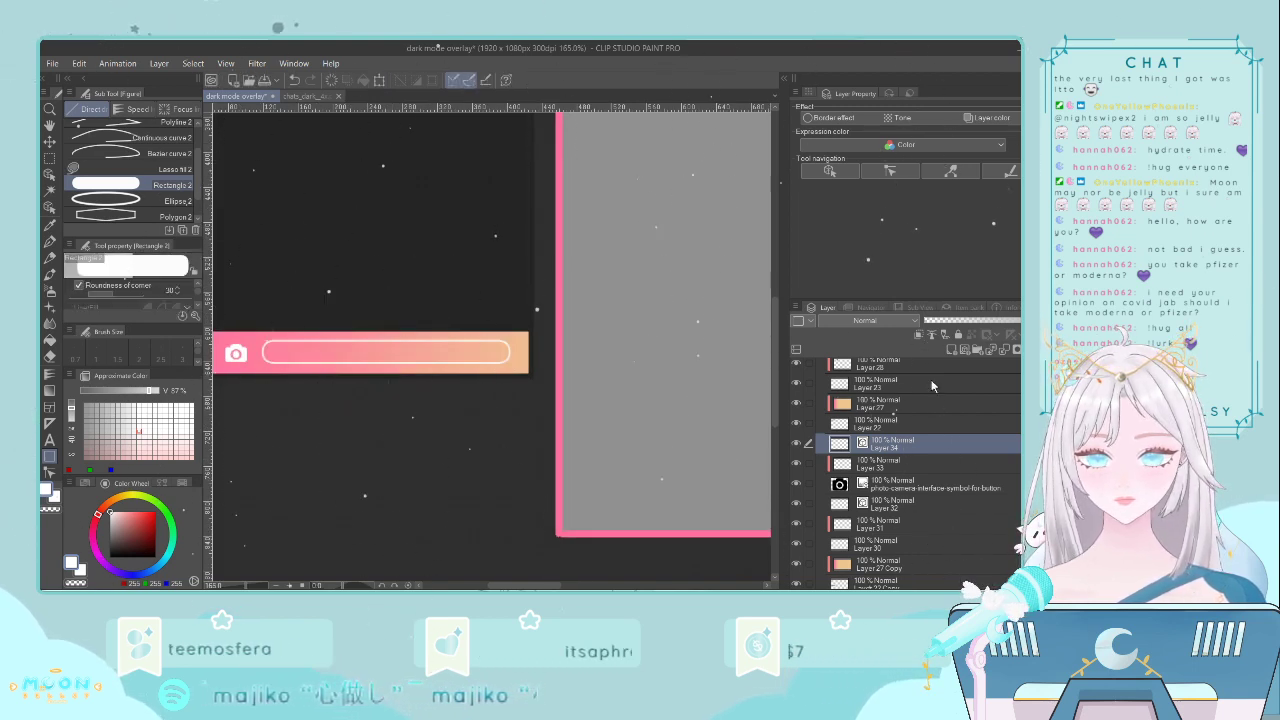
- Add a new layer above the rounded outline's vector layer and try filling the outline's interior with white
left_click(951, 350)
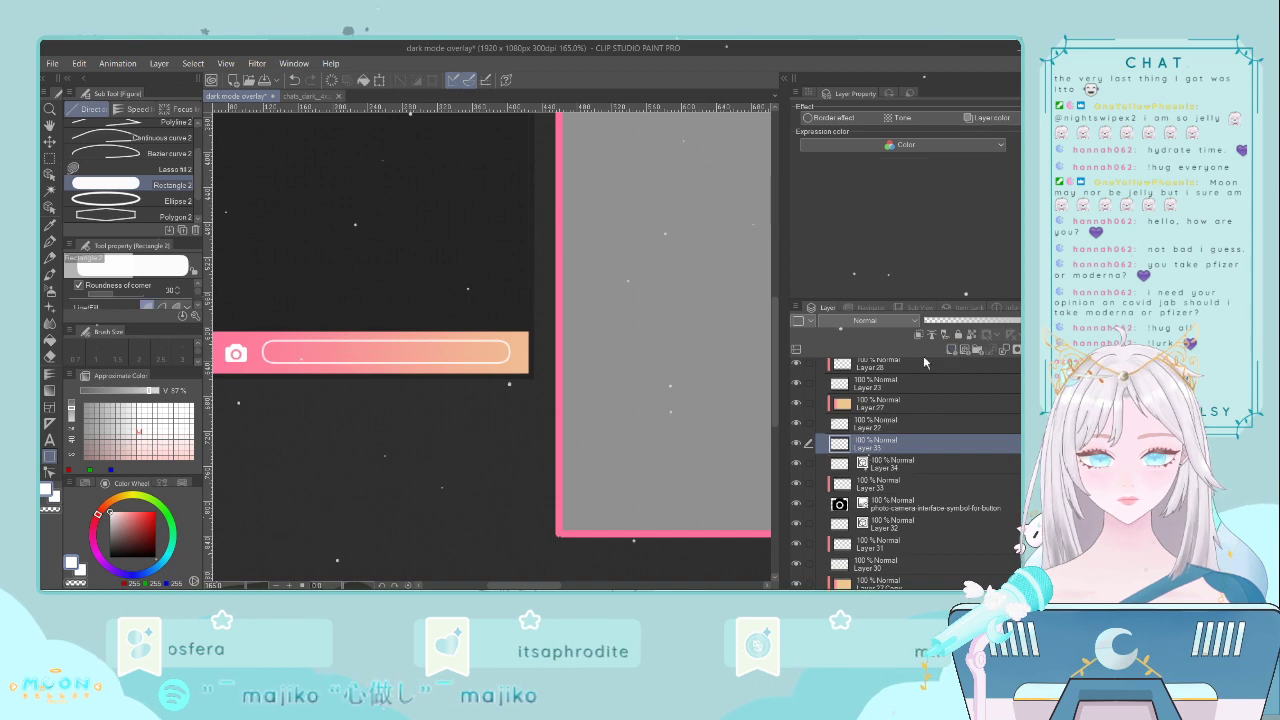
left_click(50, 340)
left_click(352, 353)
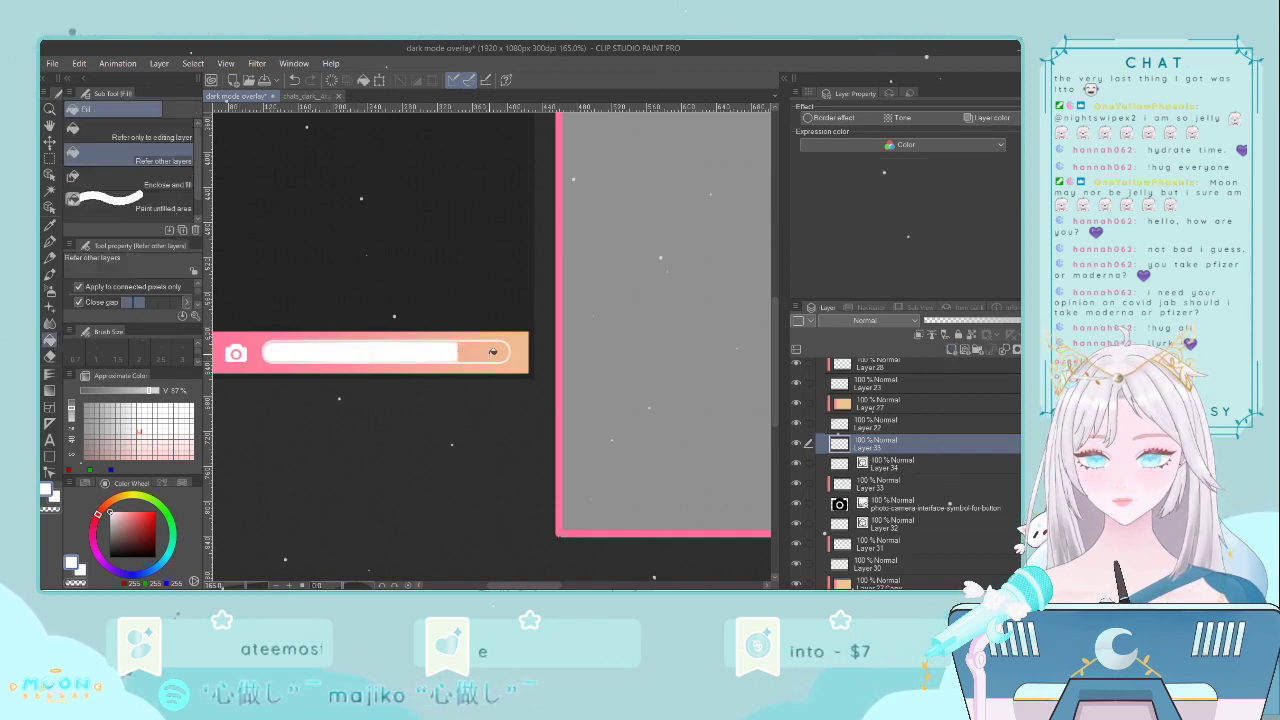
left_click(492, 352)
key("ctrl+z")
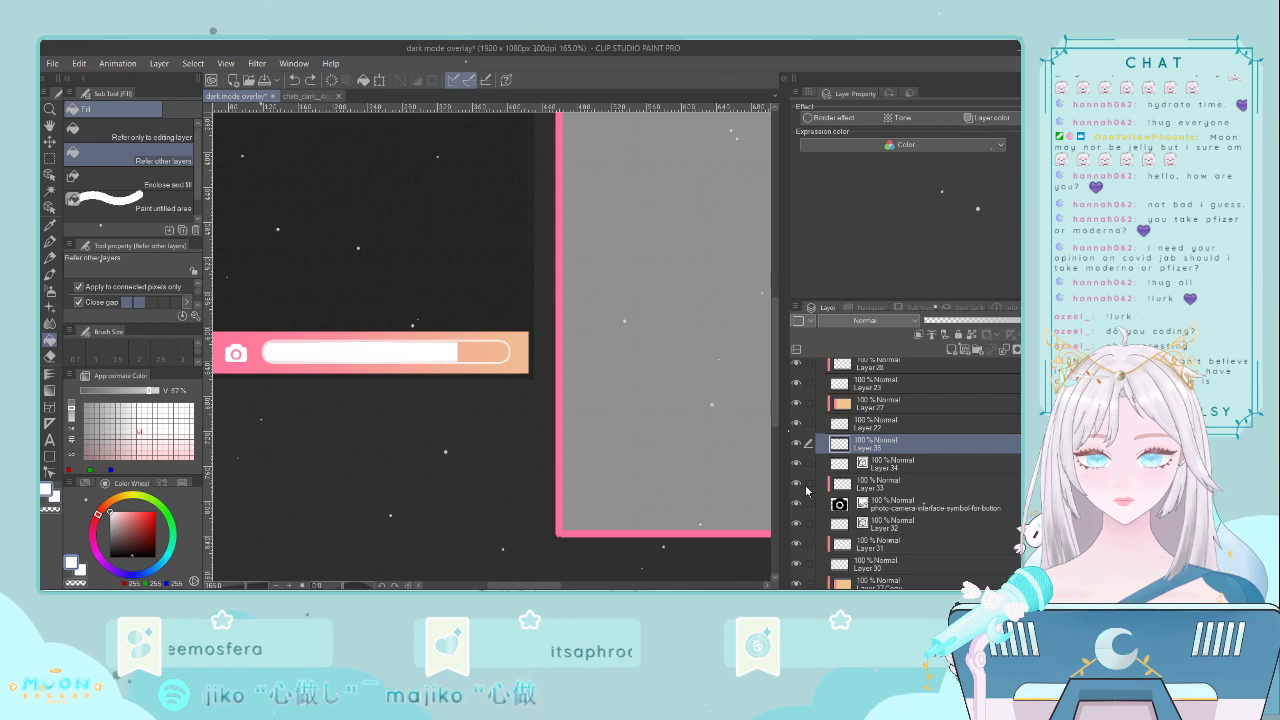
- Temporarily hide the bottom bar's gradient layer and fill the entire interior of the rounded outline with white
scroll(805, 553, "down", 1)
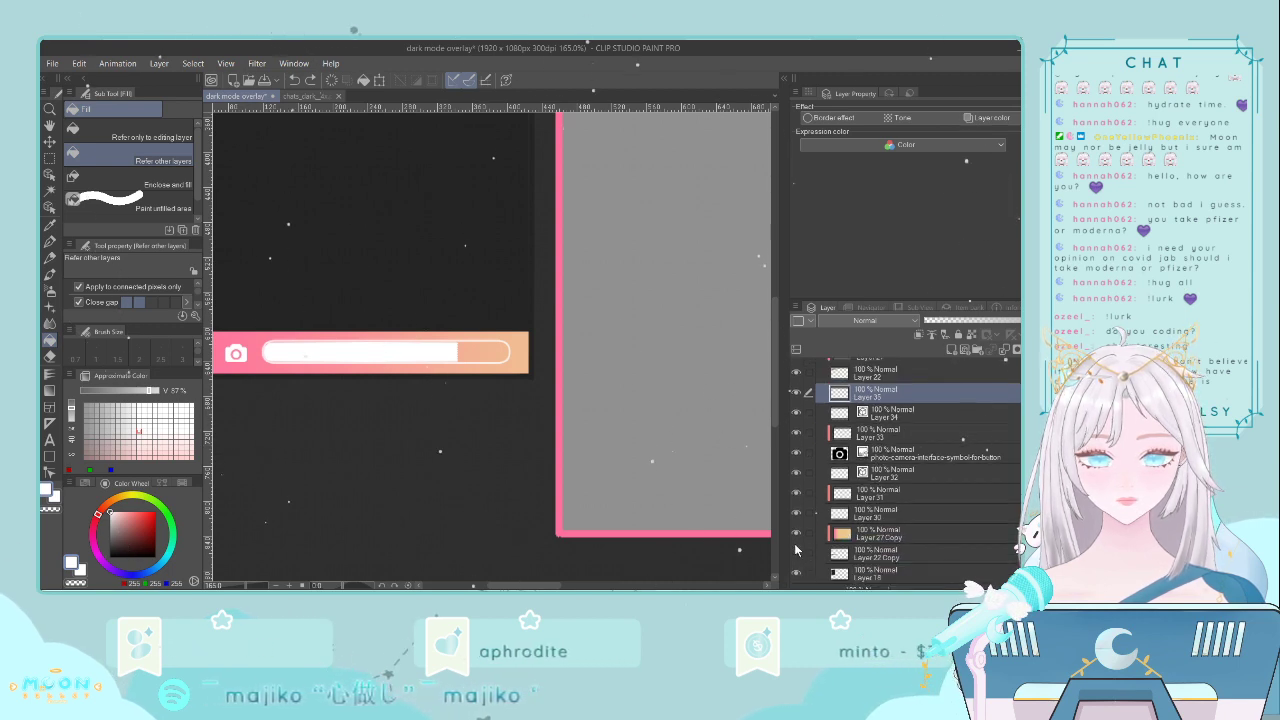
left_click(796, 534)
key("ctrl+z")
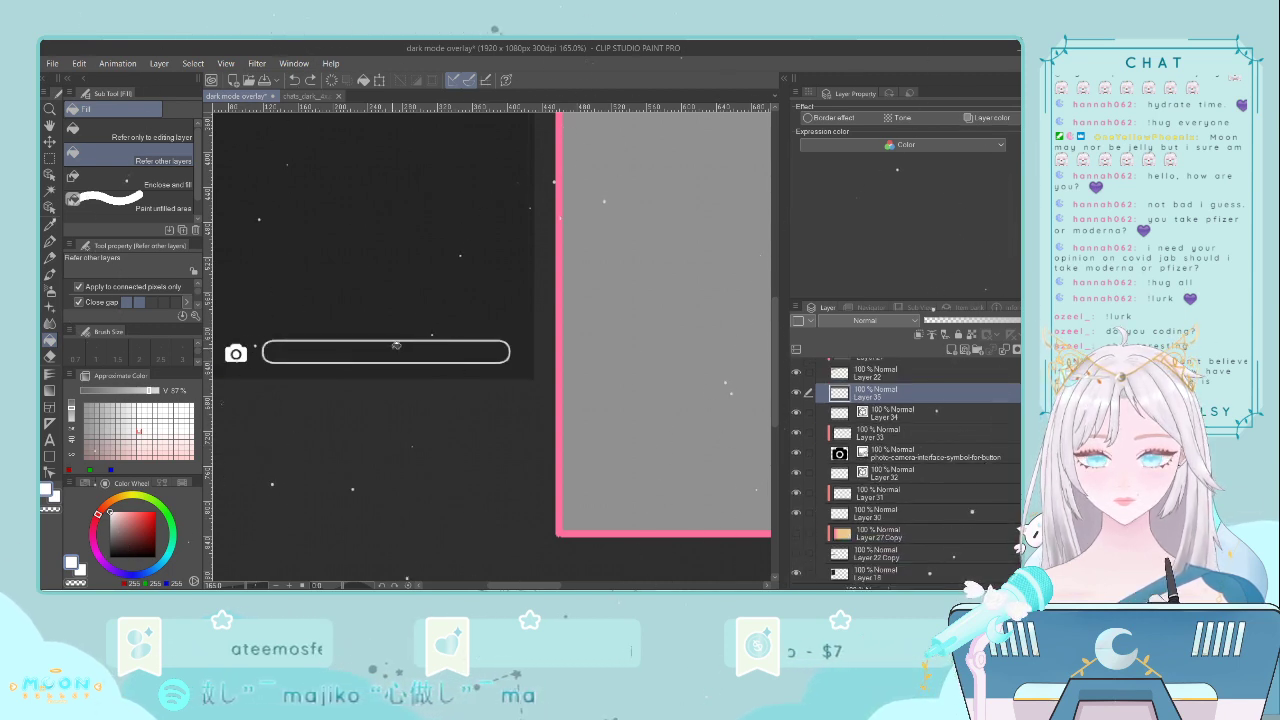
left_click(395, 350)
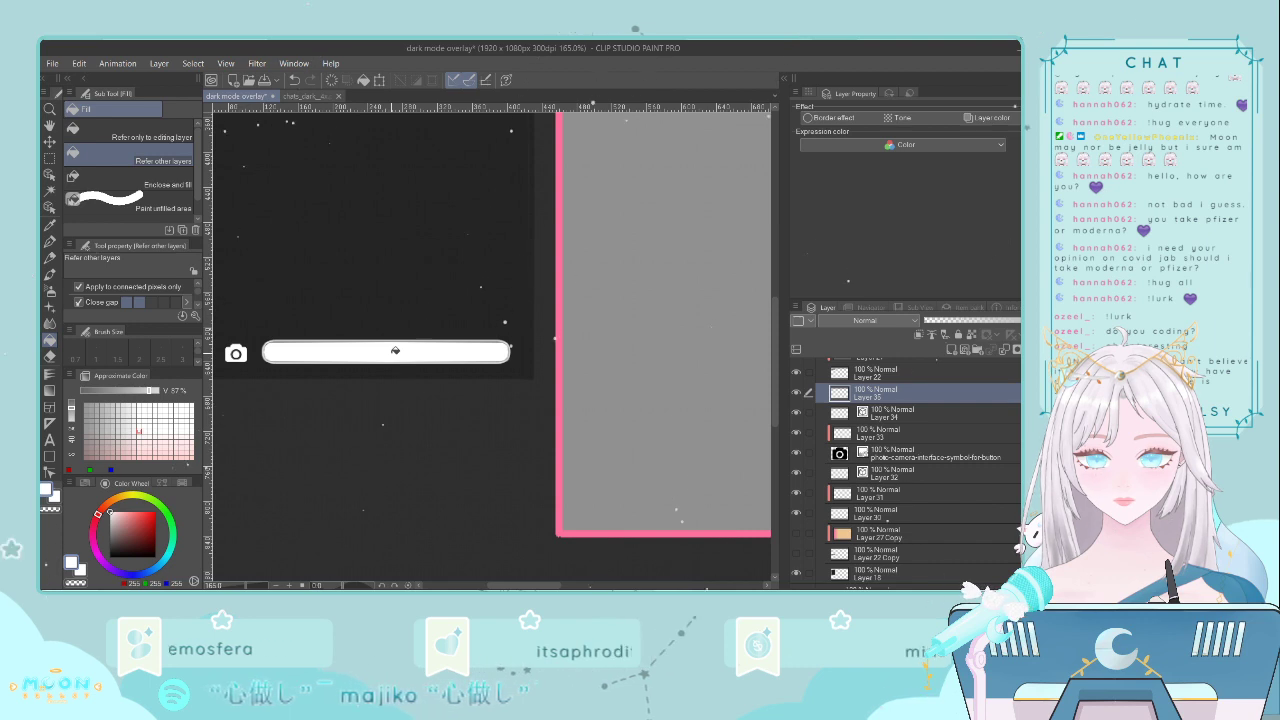
scroll(395, 350, "down", 1)
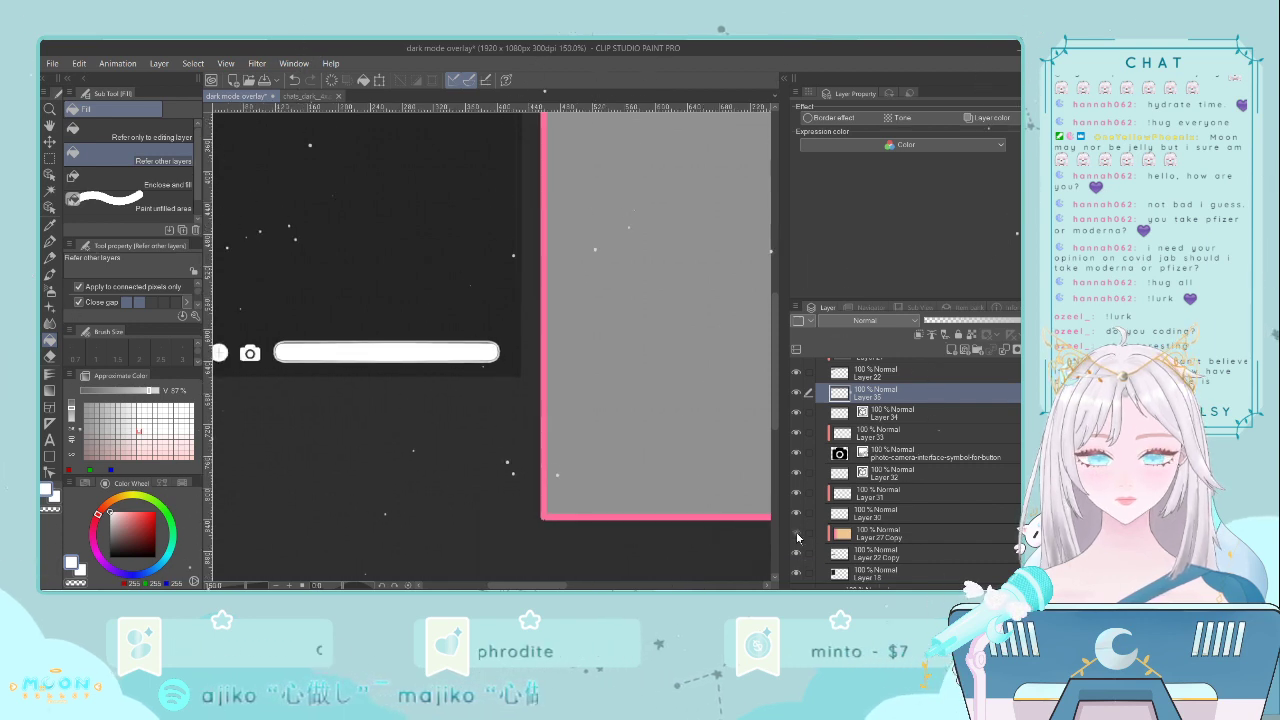
left_click(797, 537)
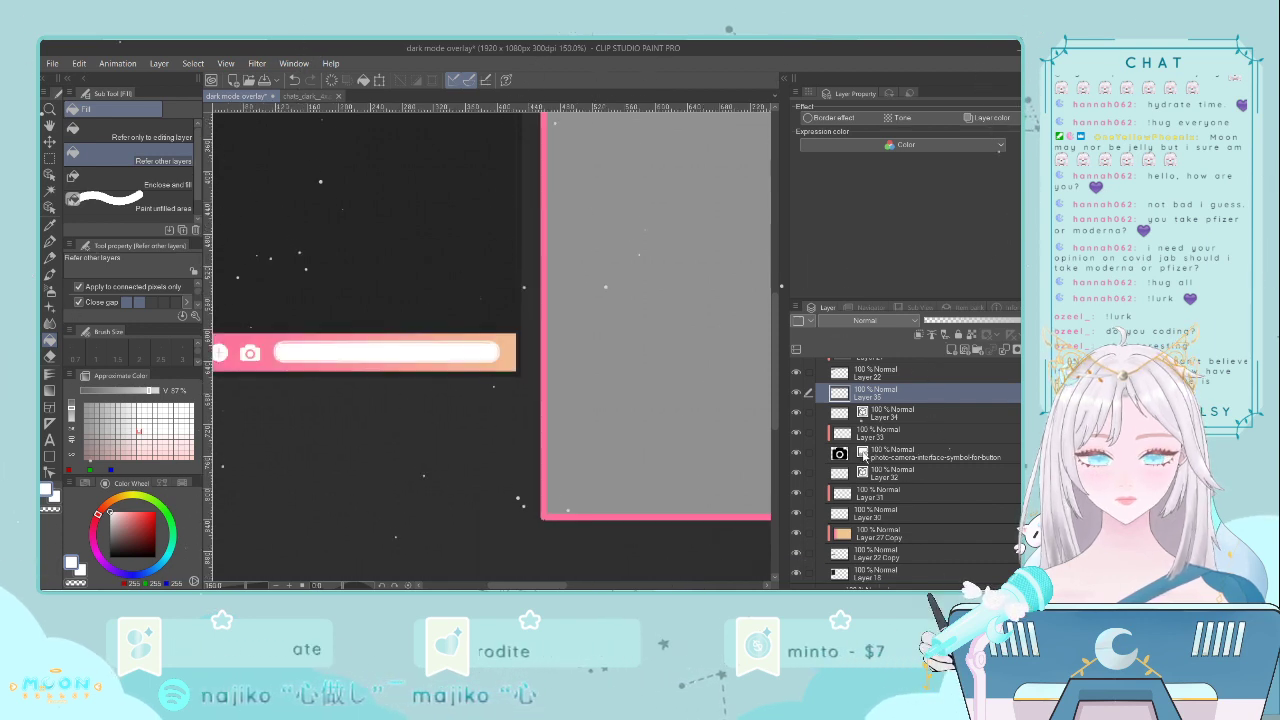
- Lower the white message field fill layer's opacity to 59%
left_click(983, 322)
scroll(490, 385, "down", 4)
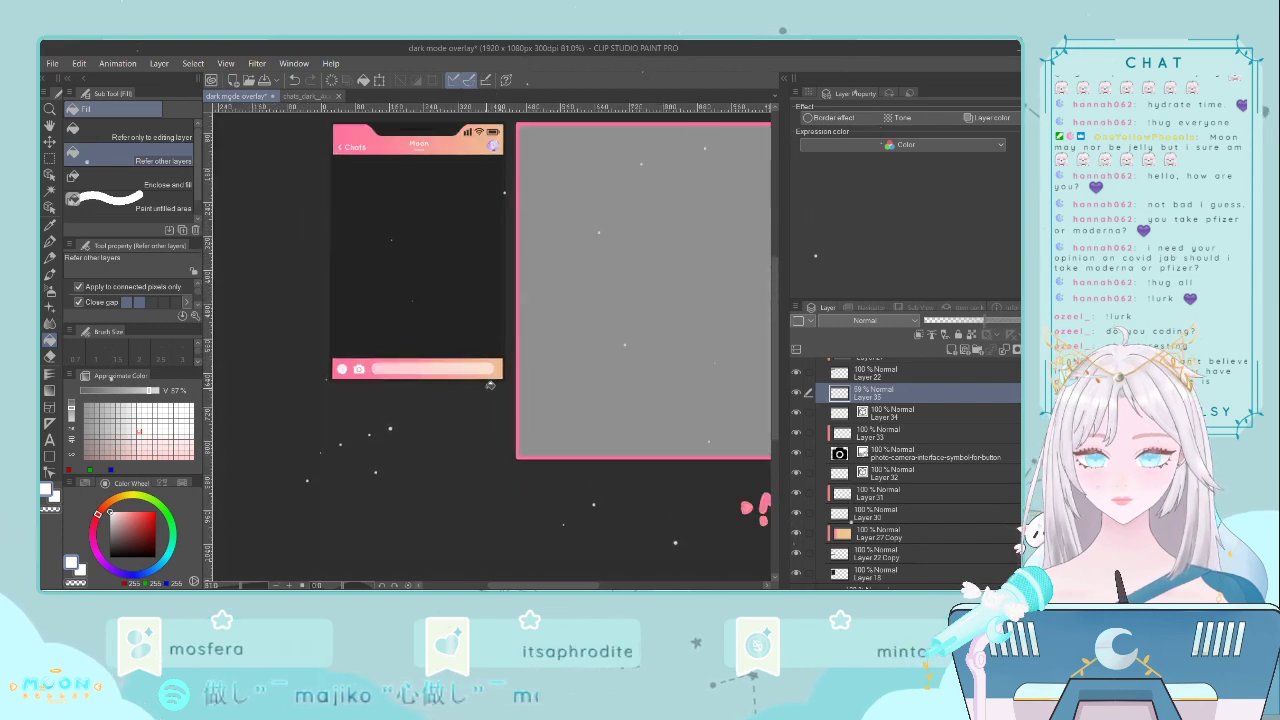
scroll(490, 385, "down", 1)
scroll(569, 389, "down", 1)
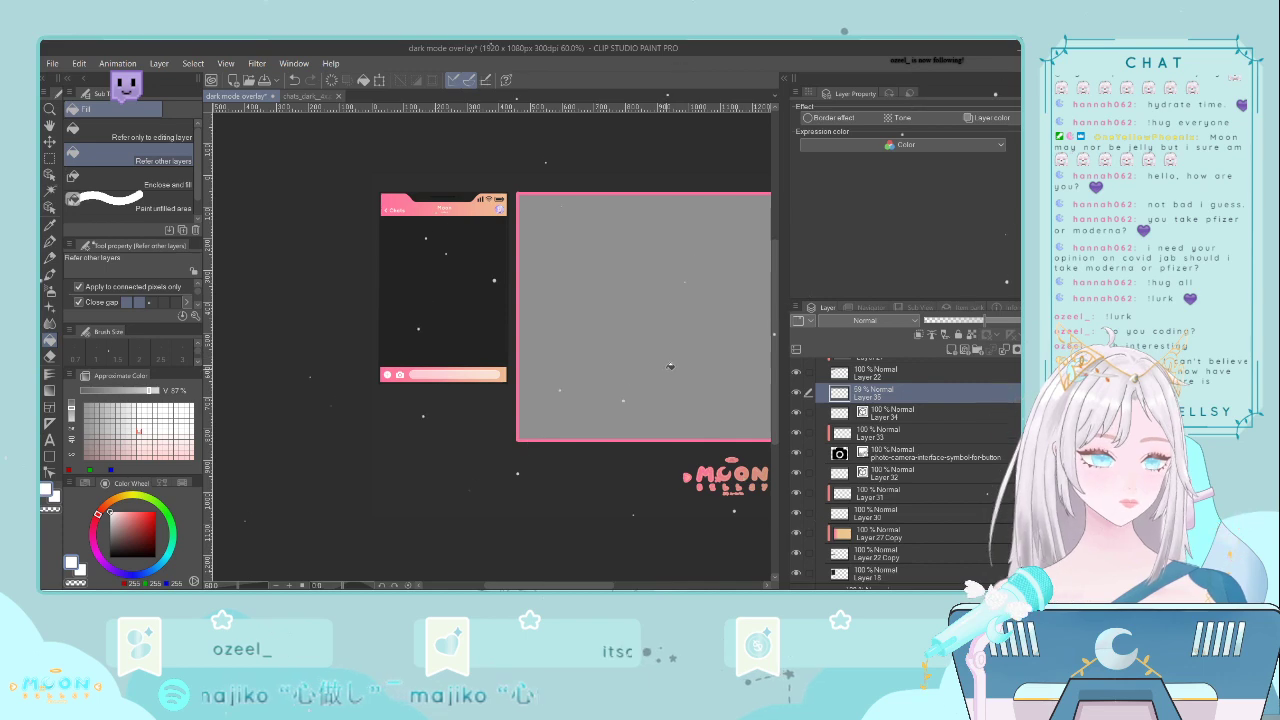
scroll(418, 355, "up", 3)
scroll(481, 340, "down", 2)
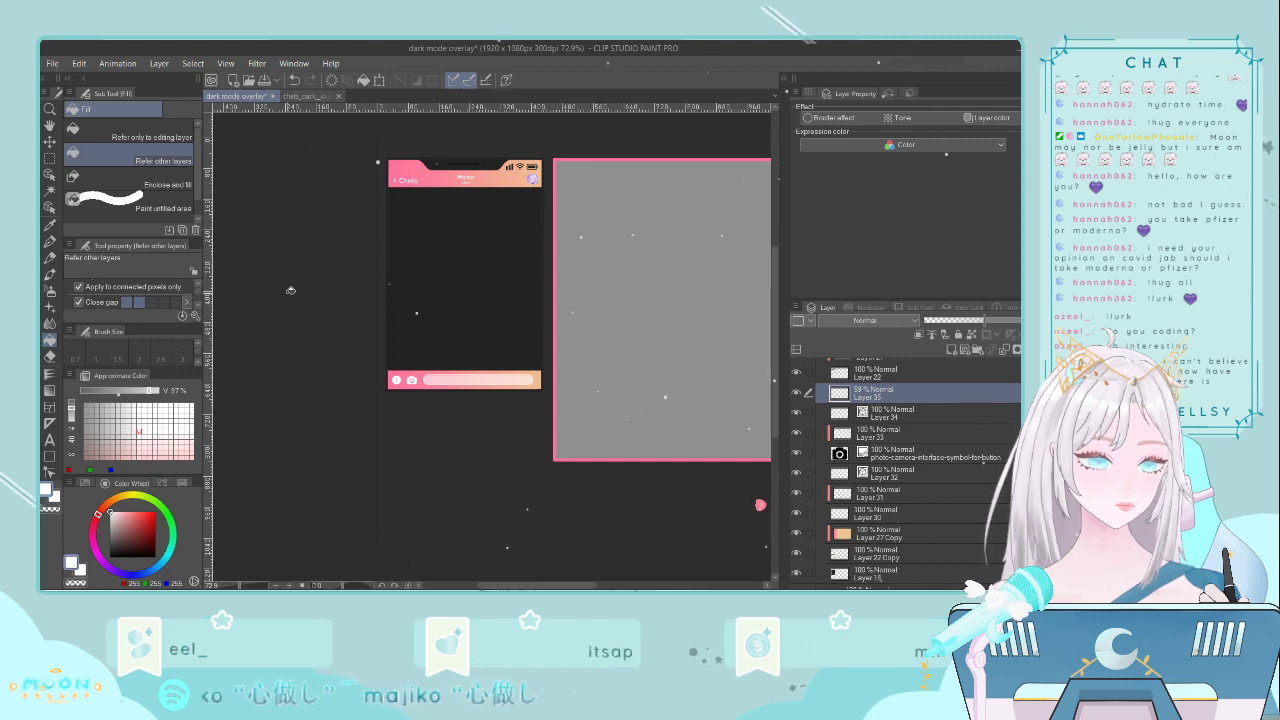
- Collapse the phone chat overlay's Folder 2 and switch its visibility off and on to check its contents
left_click(49, 141)
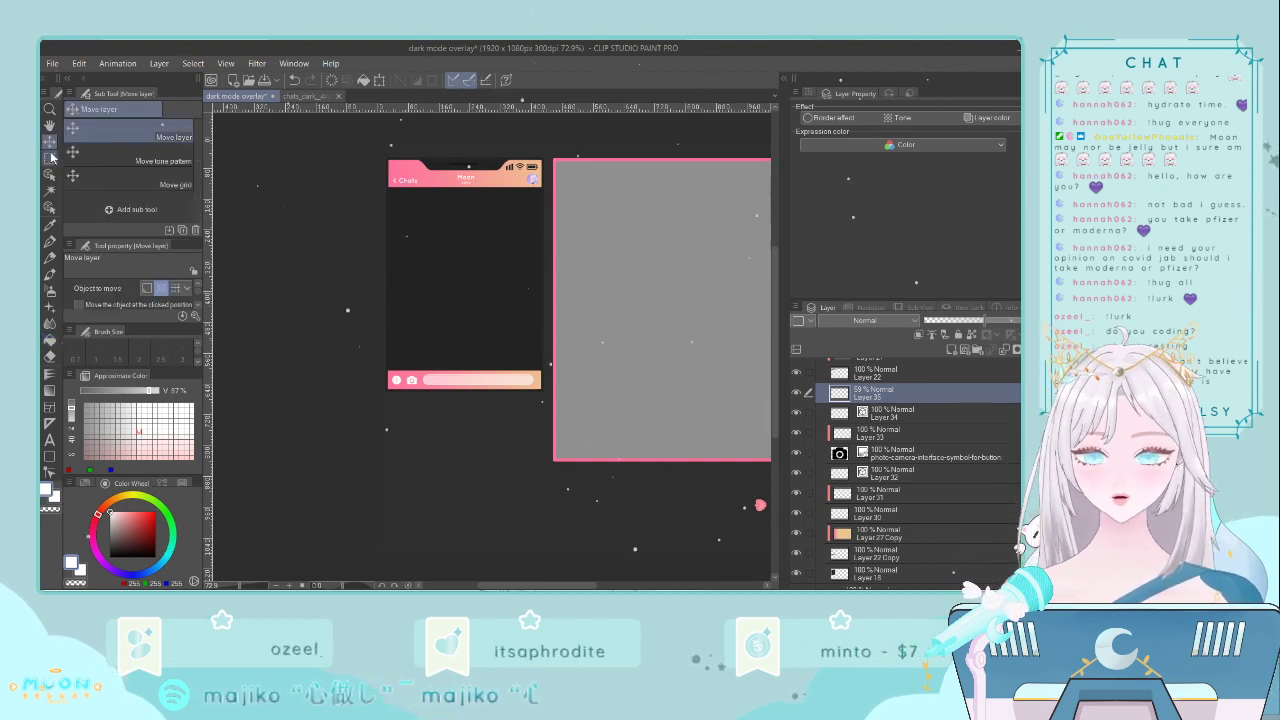
scroll(581, 549, "right", 5)
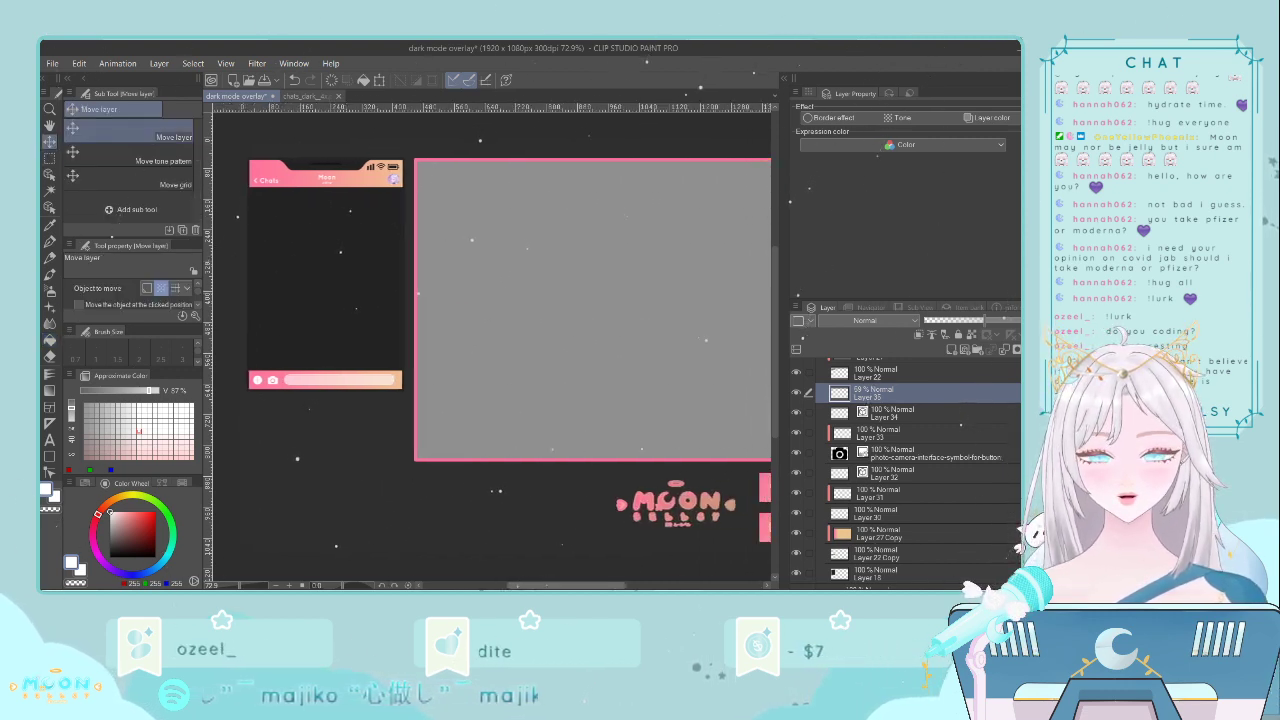
scroll(601, 567, "down", 2)
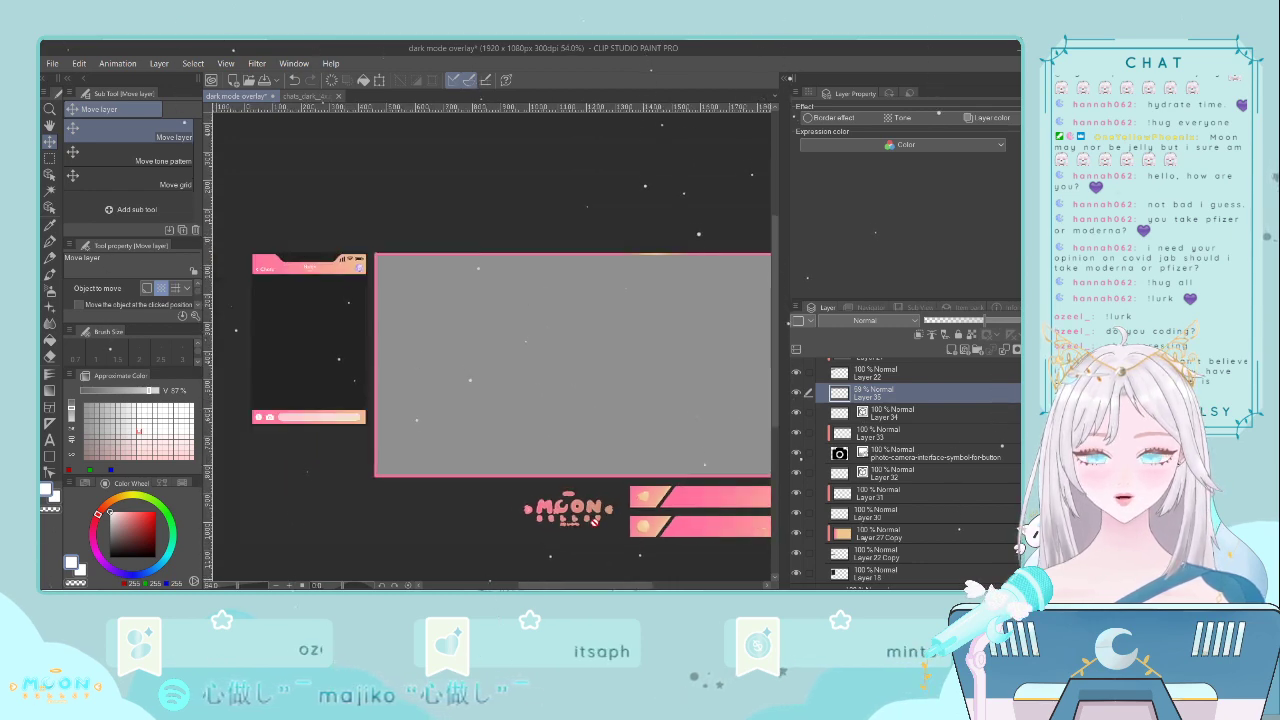
left_click_drag(567, 587, 533, 585)
scroll(950, 425, "up", 8)
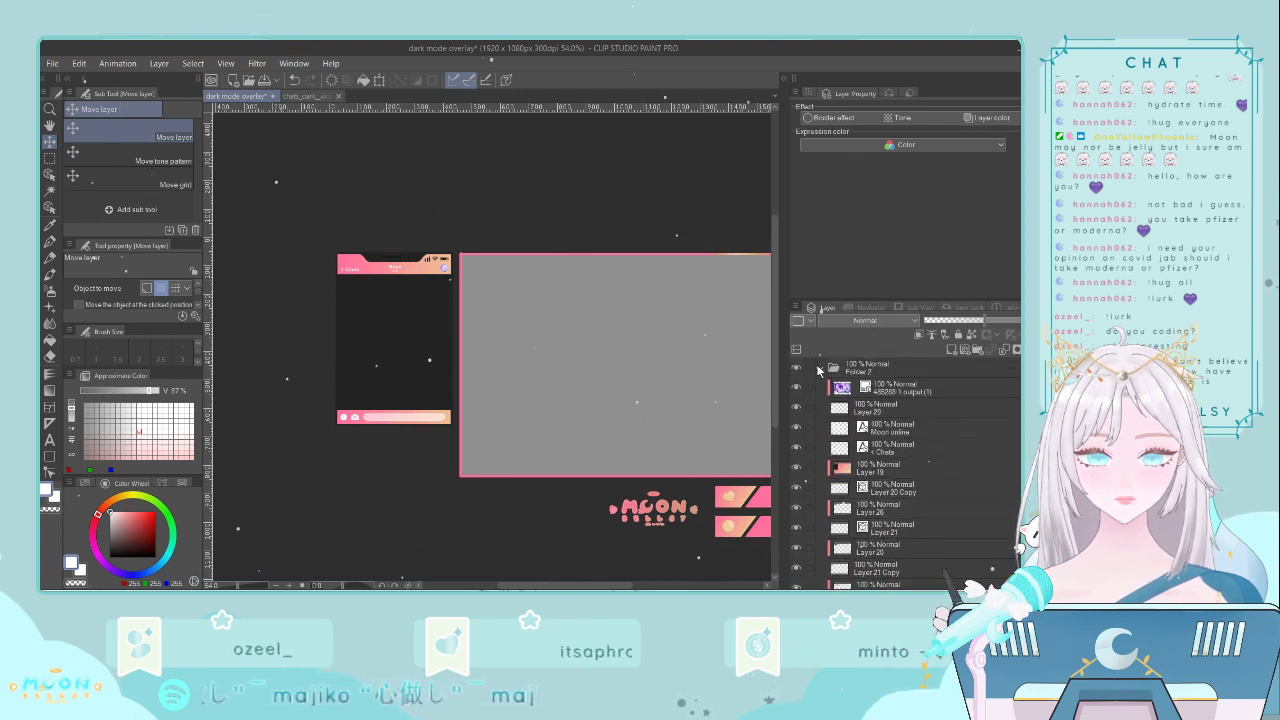
left_click(820, 368)
left_click(796, 368)
left_click(796, 368)
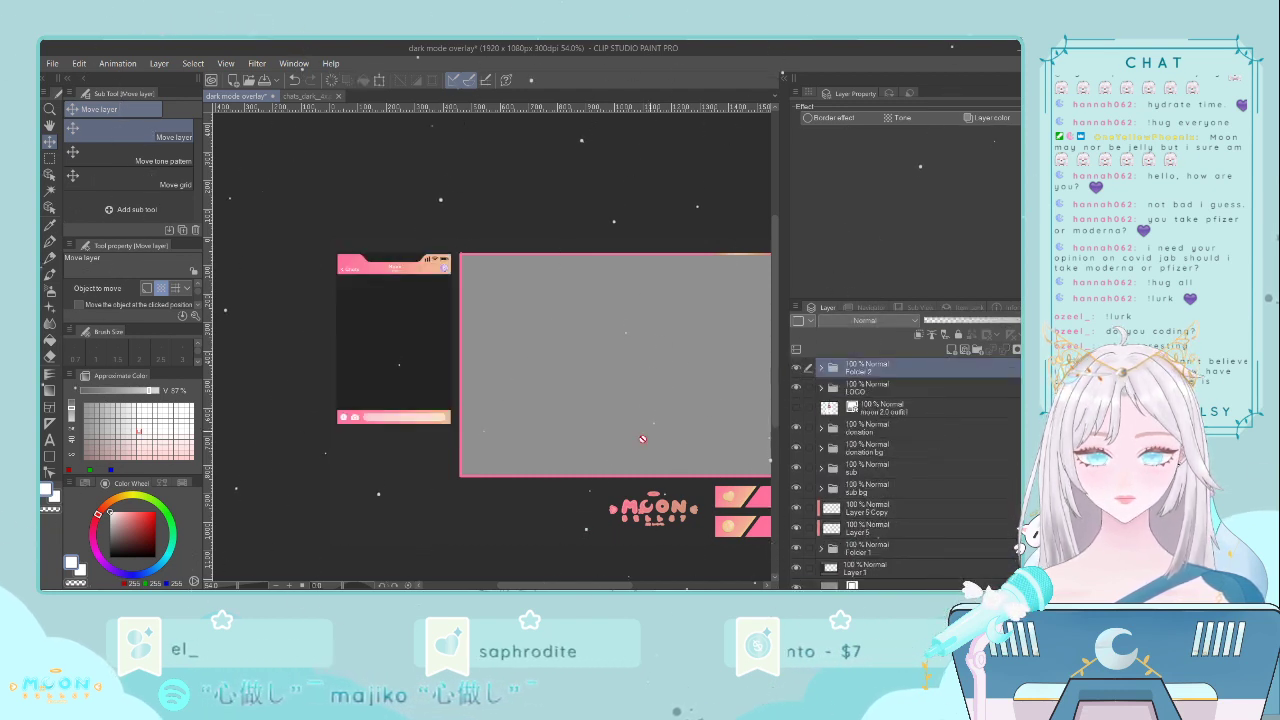
- Select the LOGO folder and look over the full overlay layout
left_click_drag(579, 588, 610, 588)
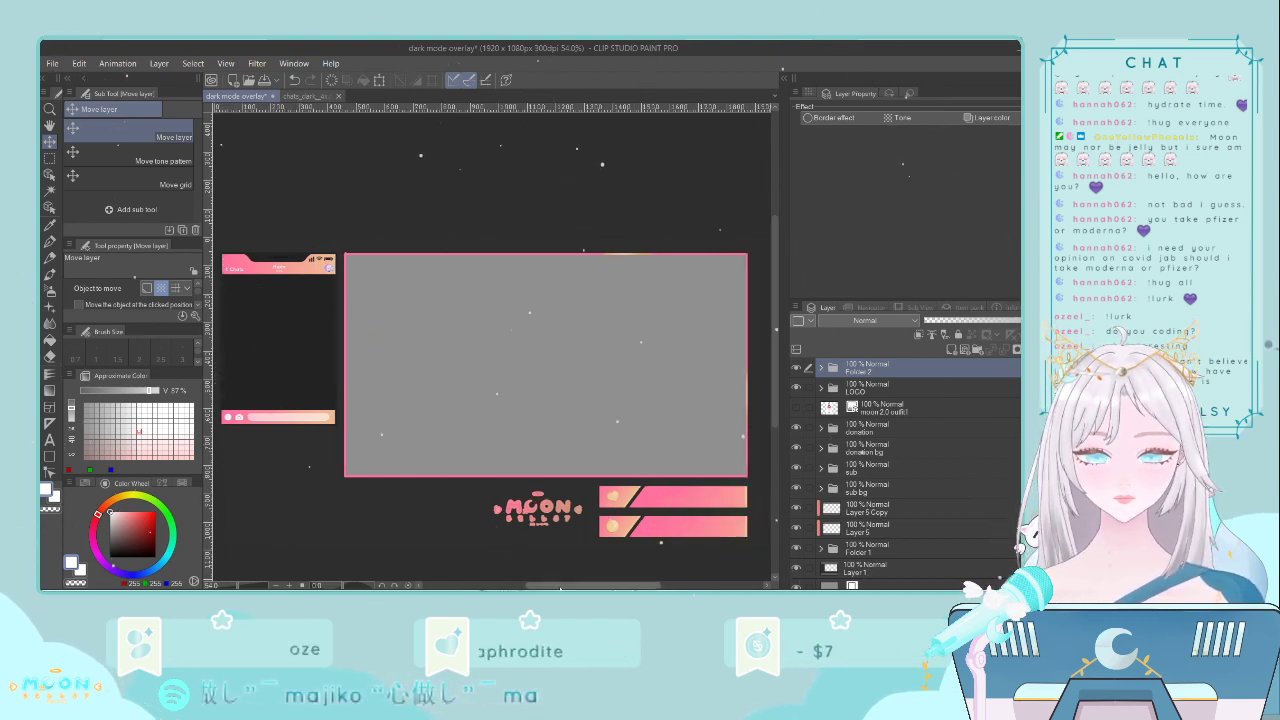
left_click_drag(560, 587, 547, 587)
scroll(857, 443, "down", 1)
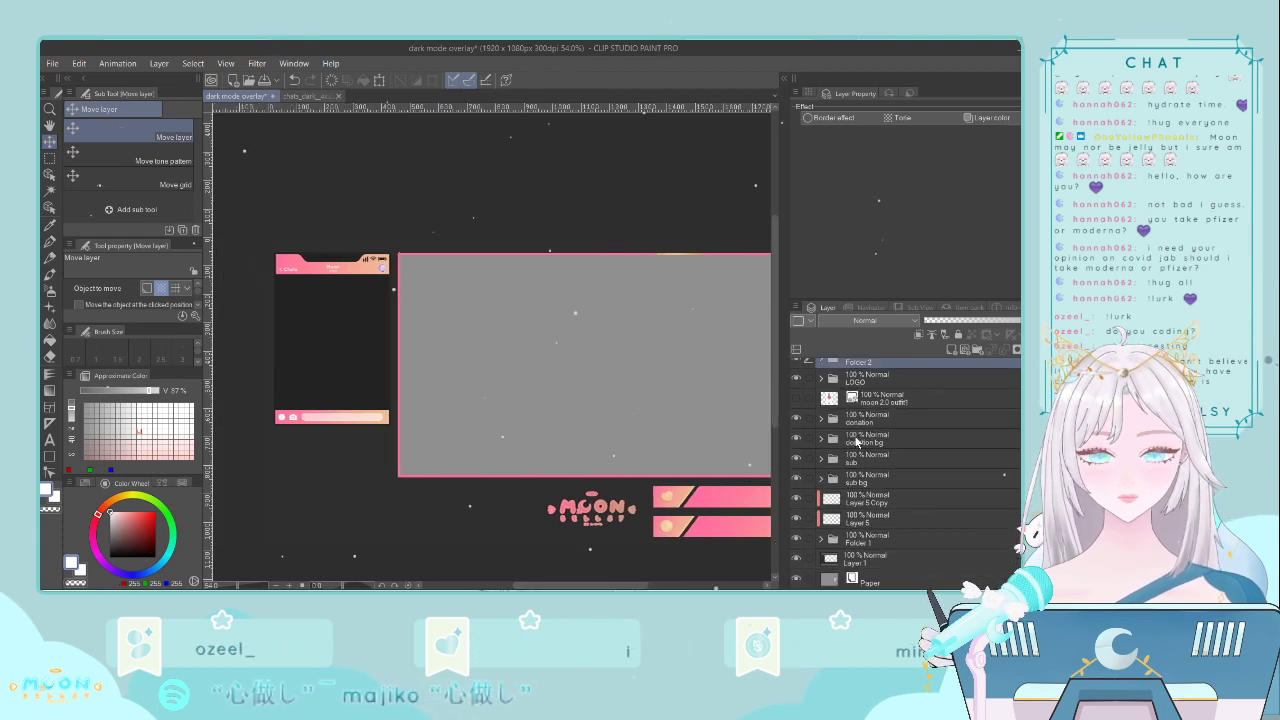
left_click(857, 441)
left_click(868, 420)
left_click(822, 401)
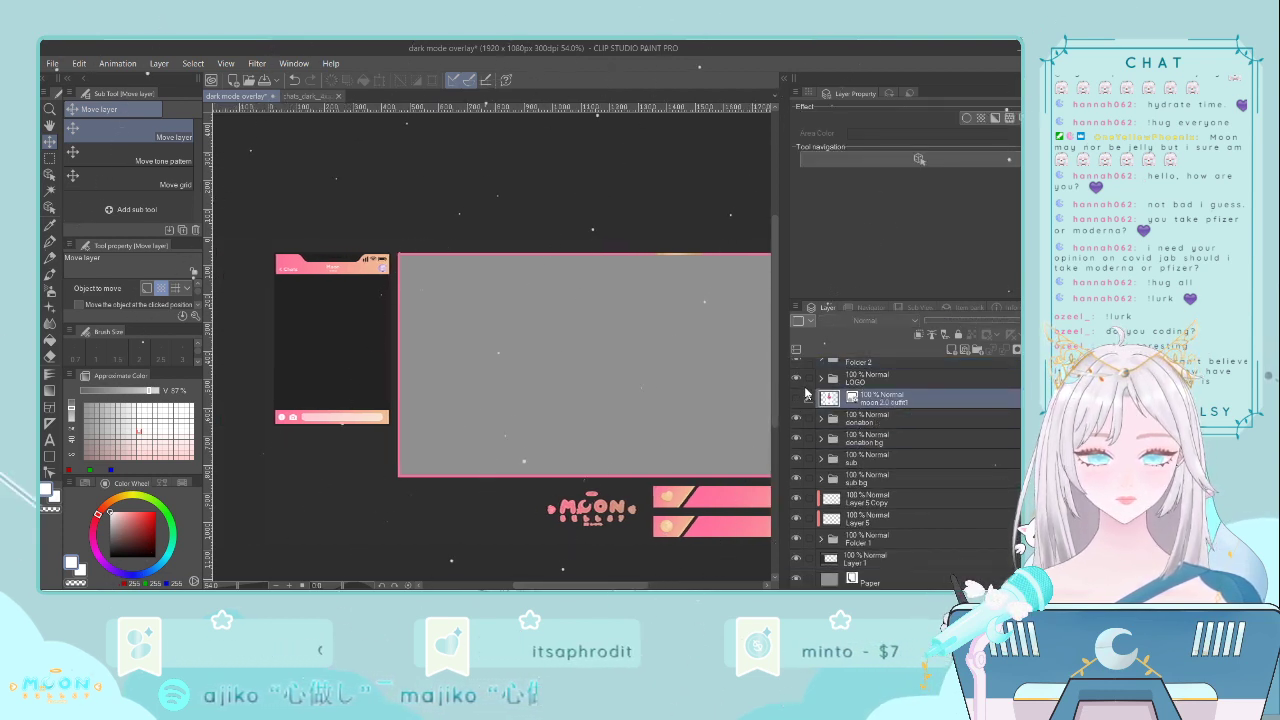
left_click(806, 379)
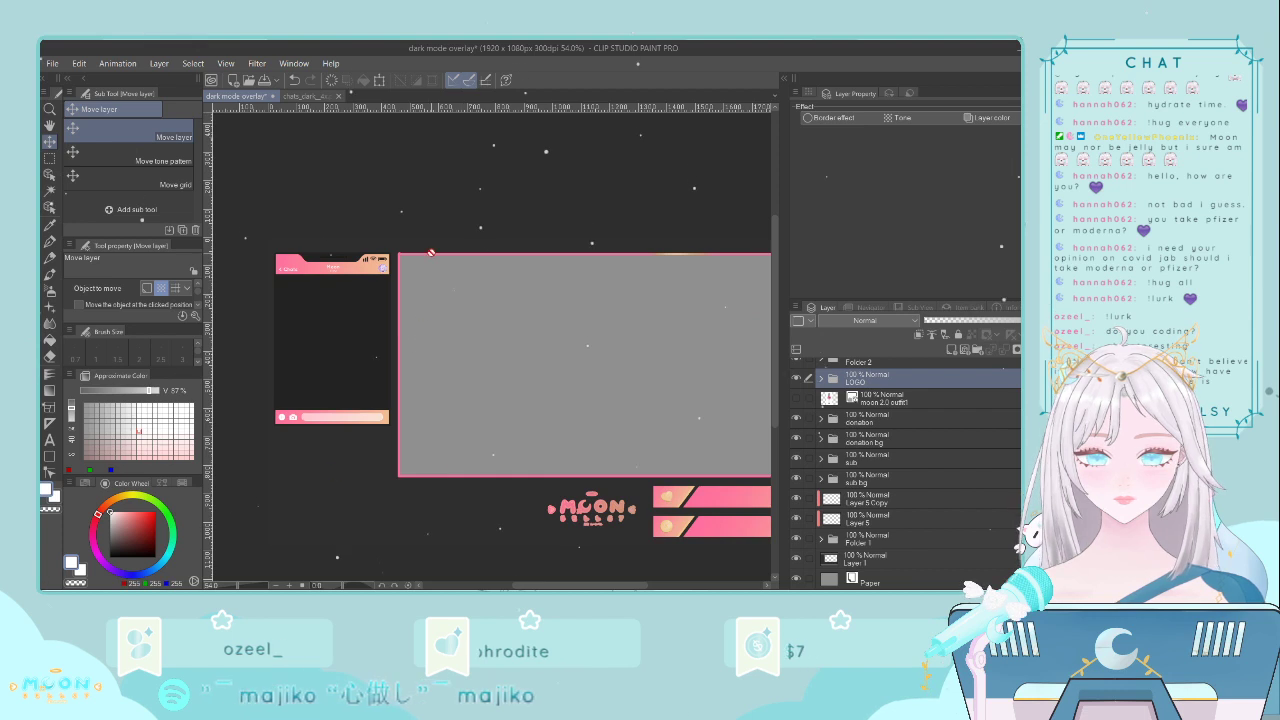
left_click_drag(566, 585, 568, 585)
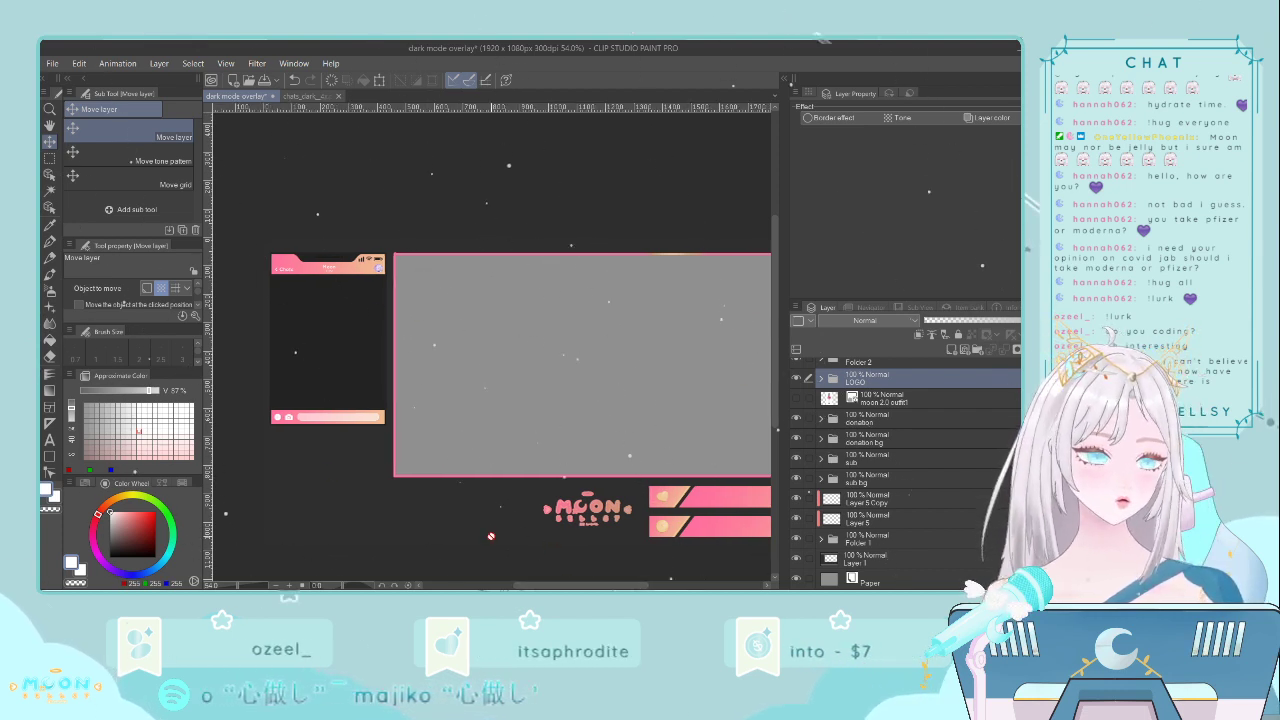
scroll(580, 578, "right", 2)
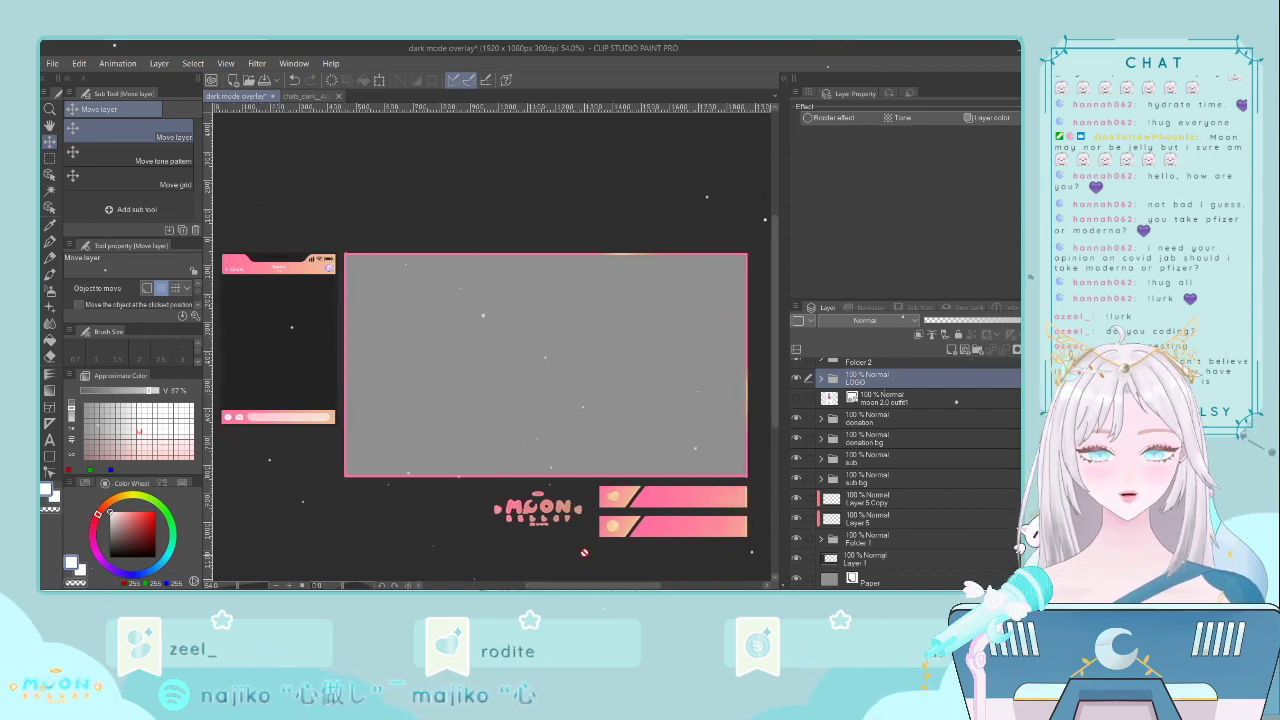
scroll(600, 580, "down", 1)
left_click_drag(638, 586, 637, 586)
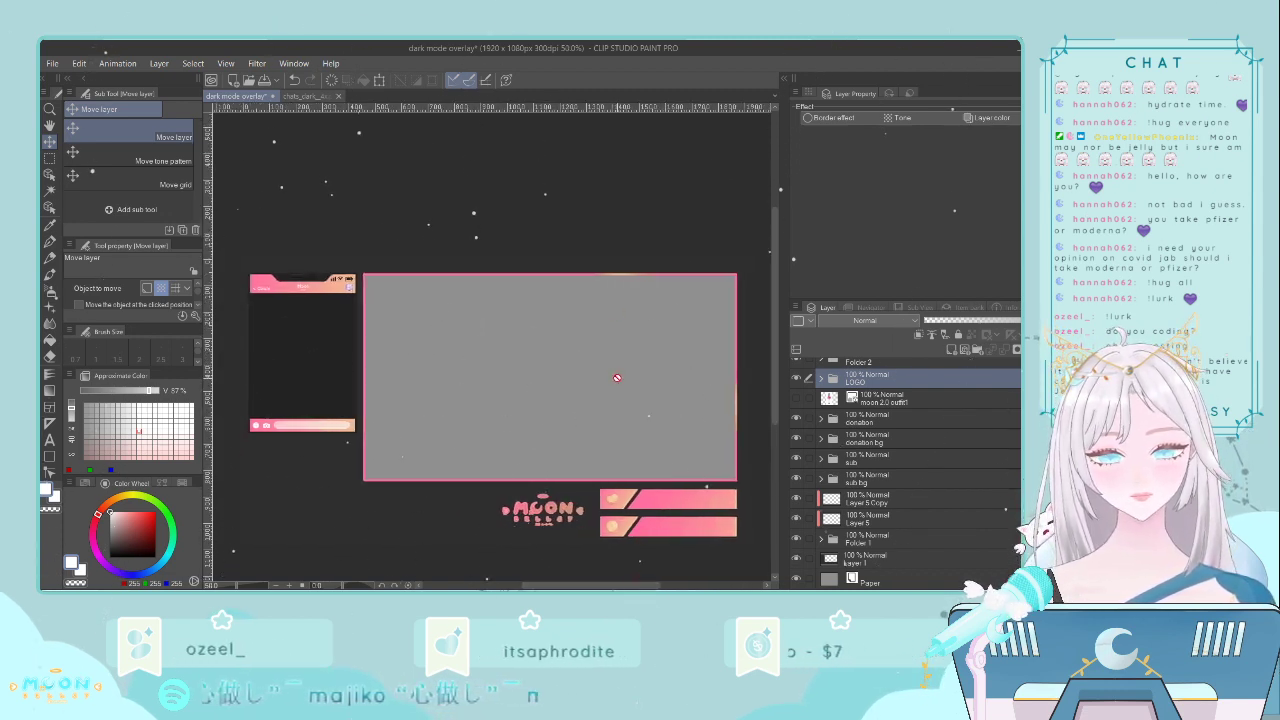
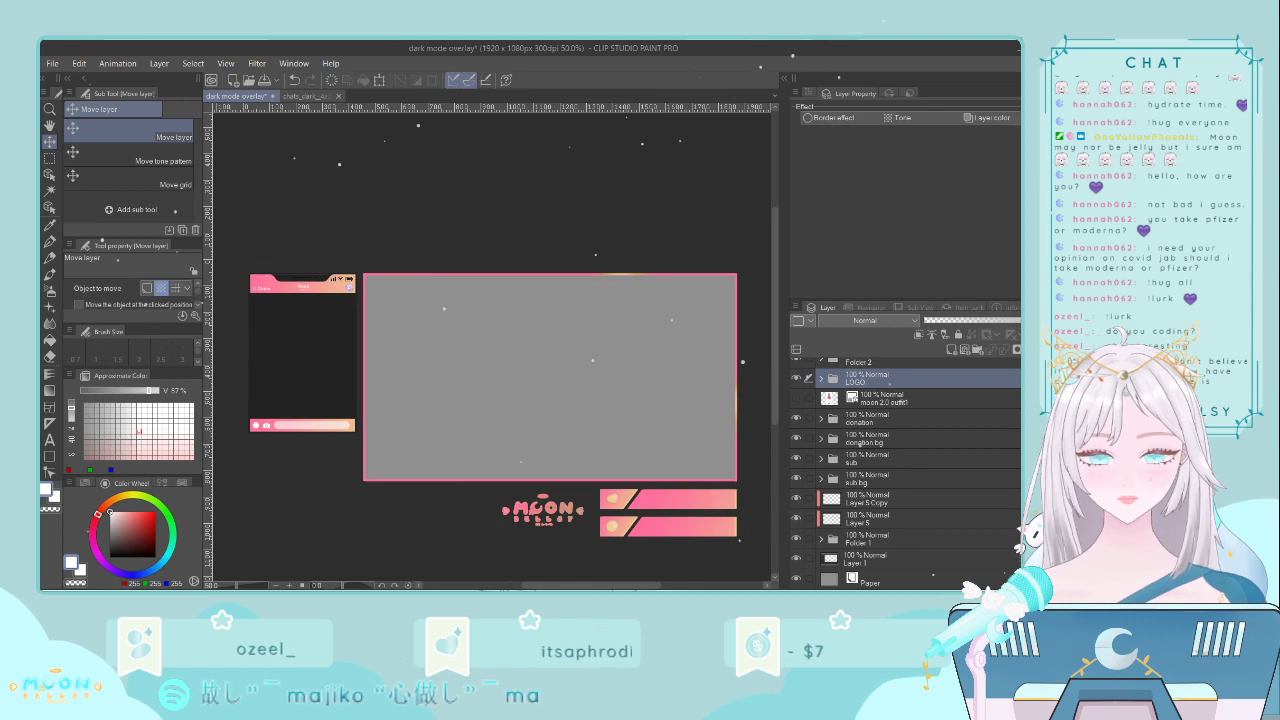
- Scale down the LOGO folder's artwork and place the logo just beside the lower donation and sub bars
left_click_drag(775, 324, 771, 383)
scroll(664, 425, "up", 4)
scroll(663, 429, "down", 2)
scroll(663, 429, "up", 3)
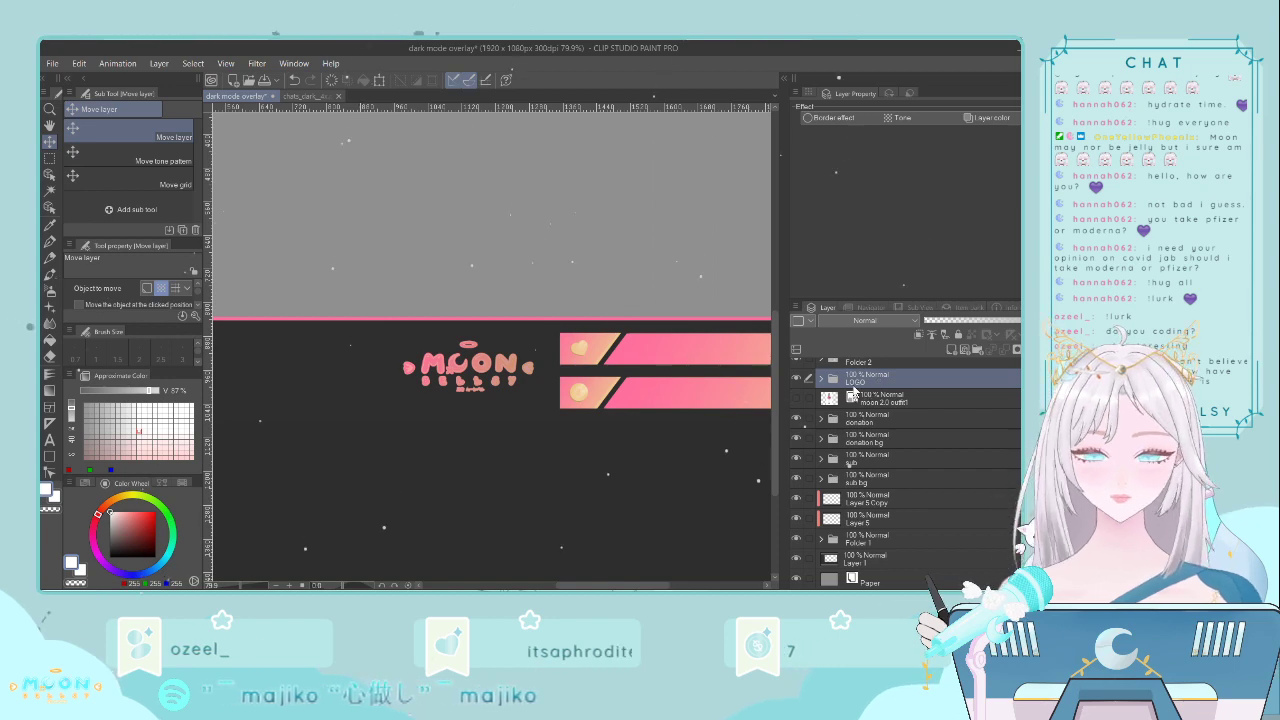
key("ctrl+t")
scroll(527, 414, "down", 3)
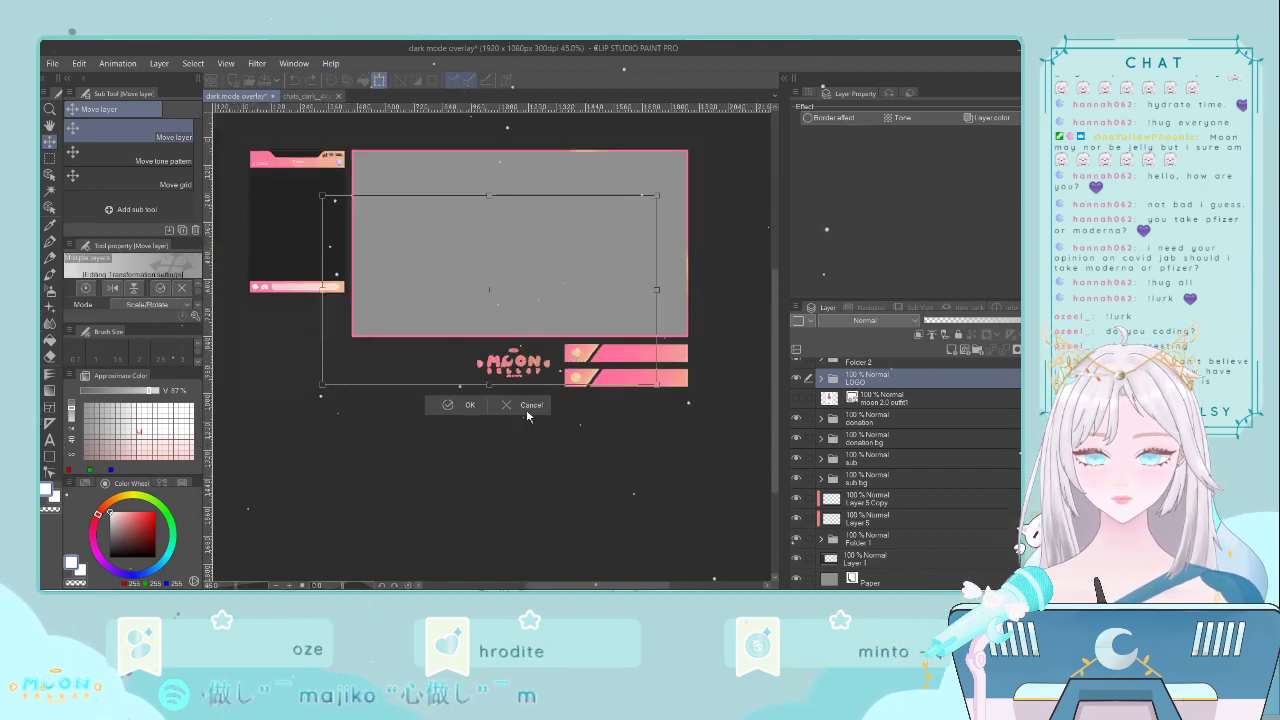
left_click_drag(319, 195, 423, 294)
scroll(555, 345, "up", 2)
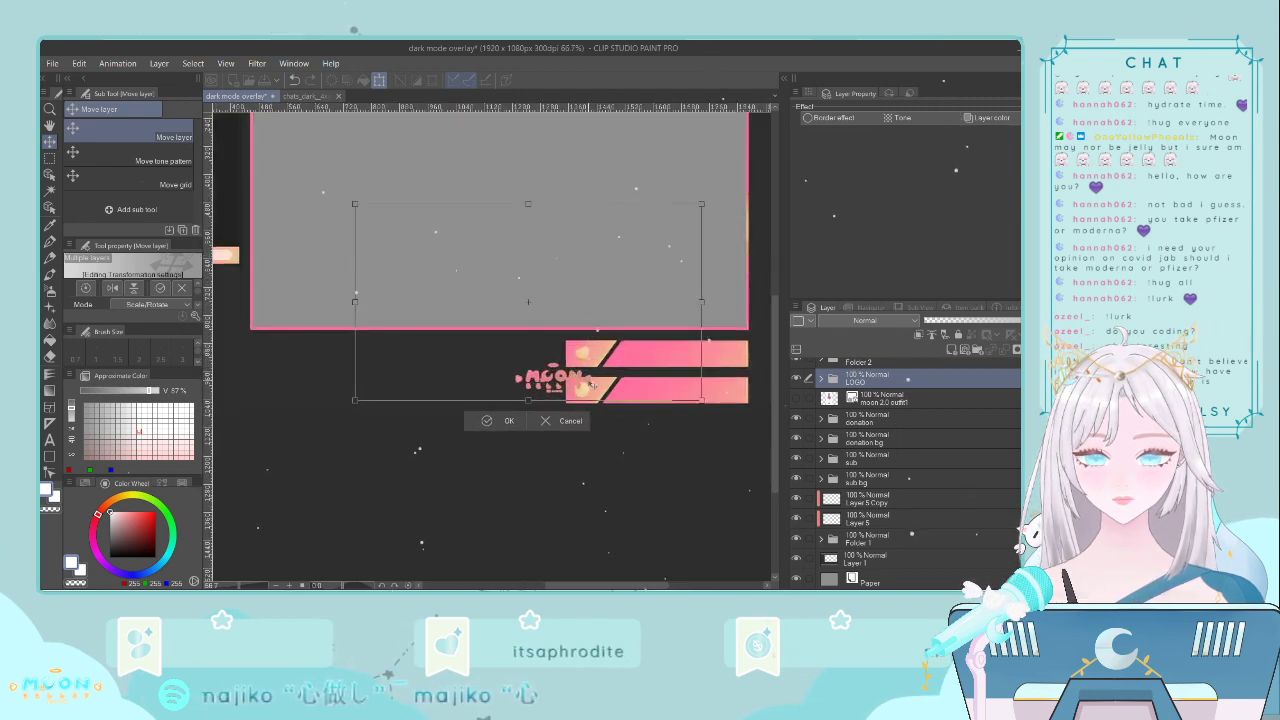
left_click_drag(592, 386, 545, 393)
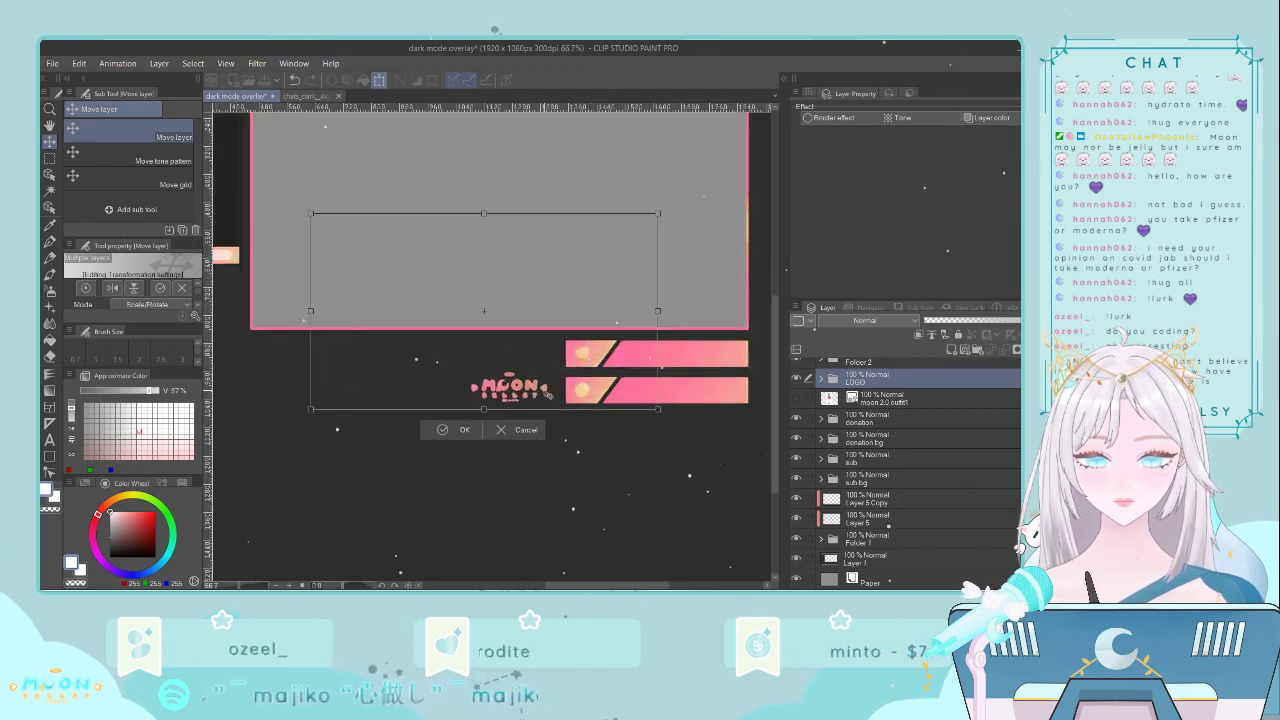
key("Return")
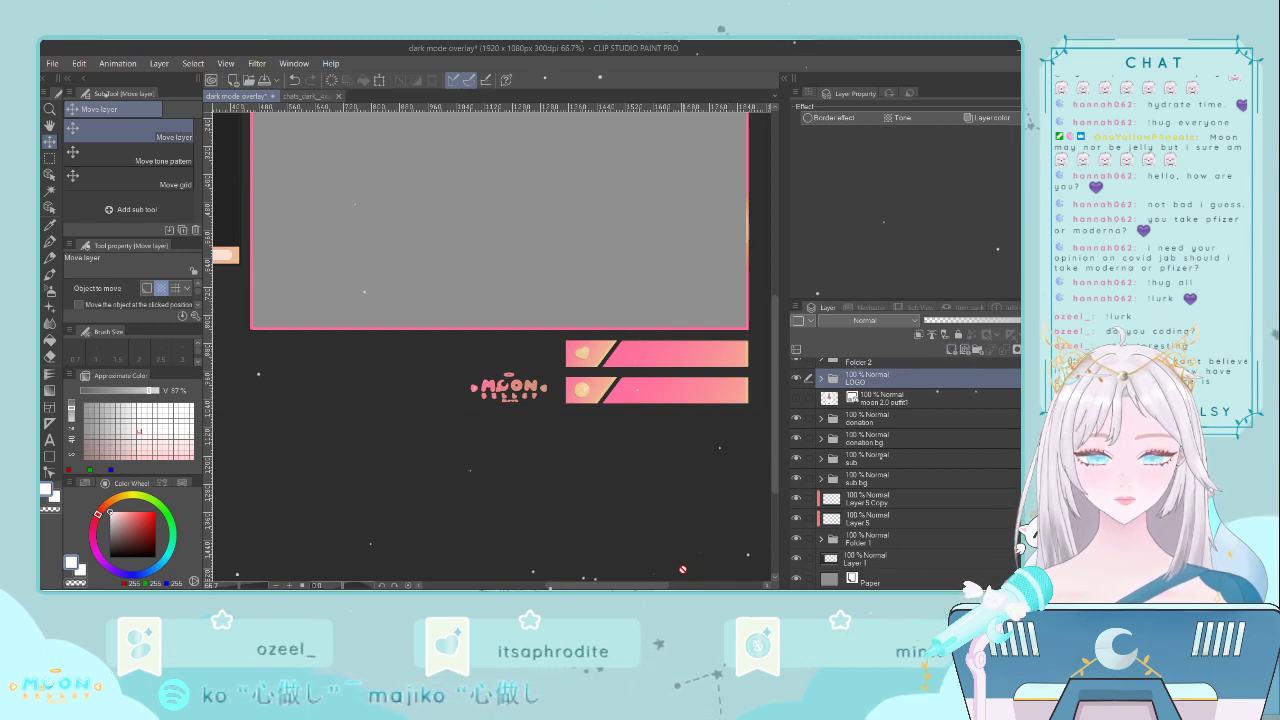
- Add the text "!discord" in the empty space below the gray screen area and set its font to Quicksand Bold
left_click_drag(606, 585, 588, 585)
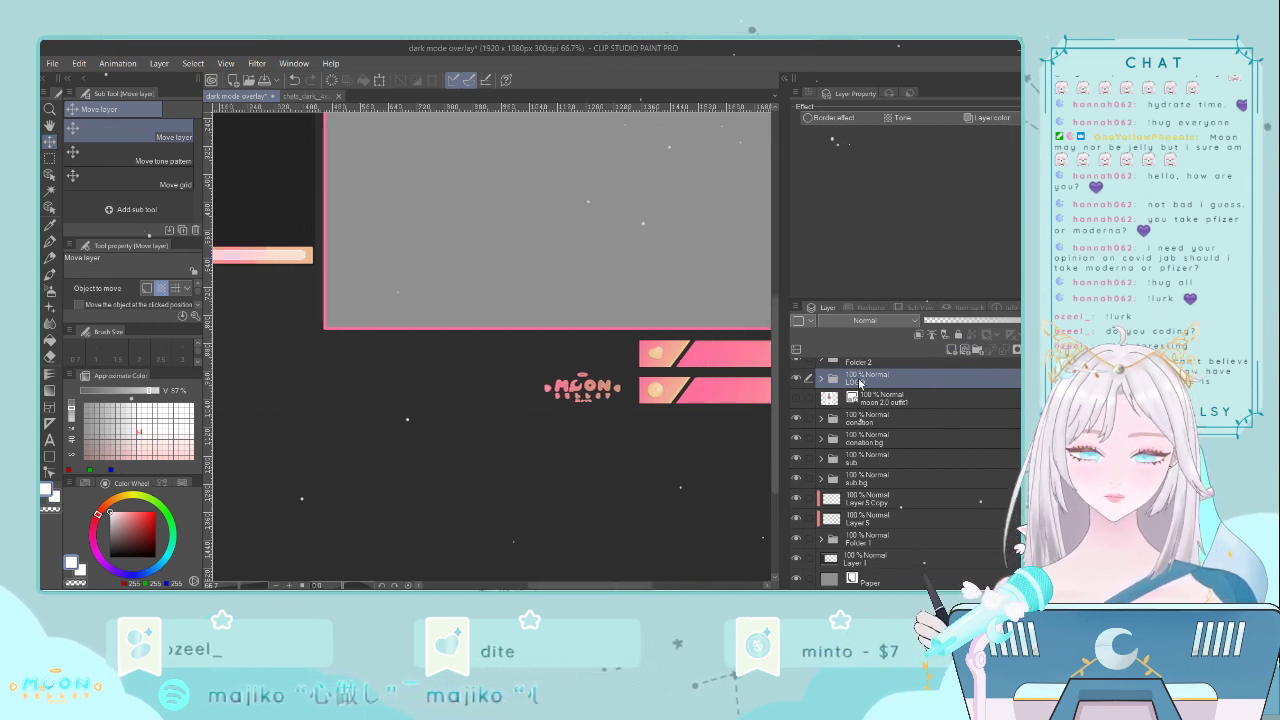
left_click(50, 440)
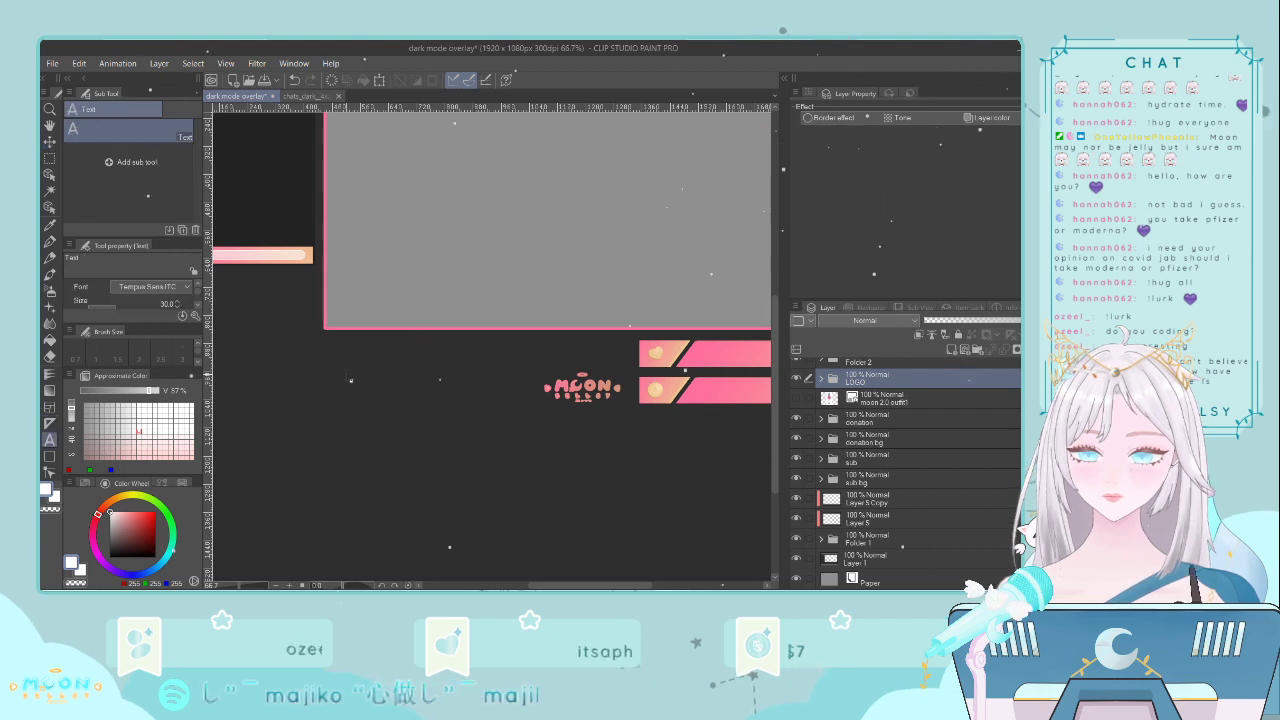
left_click(356, 360)
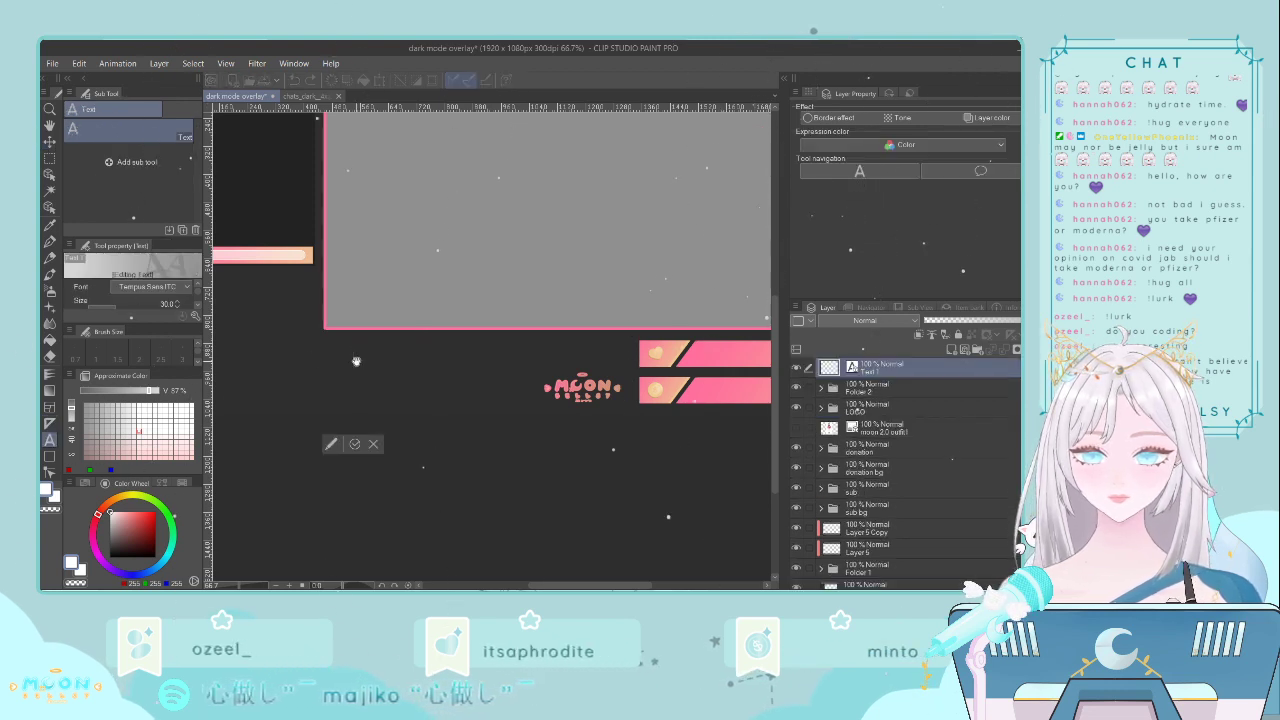
type("!discord")
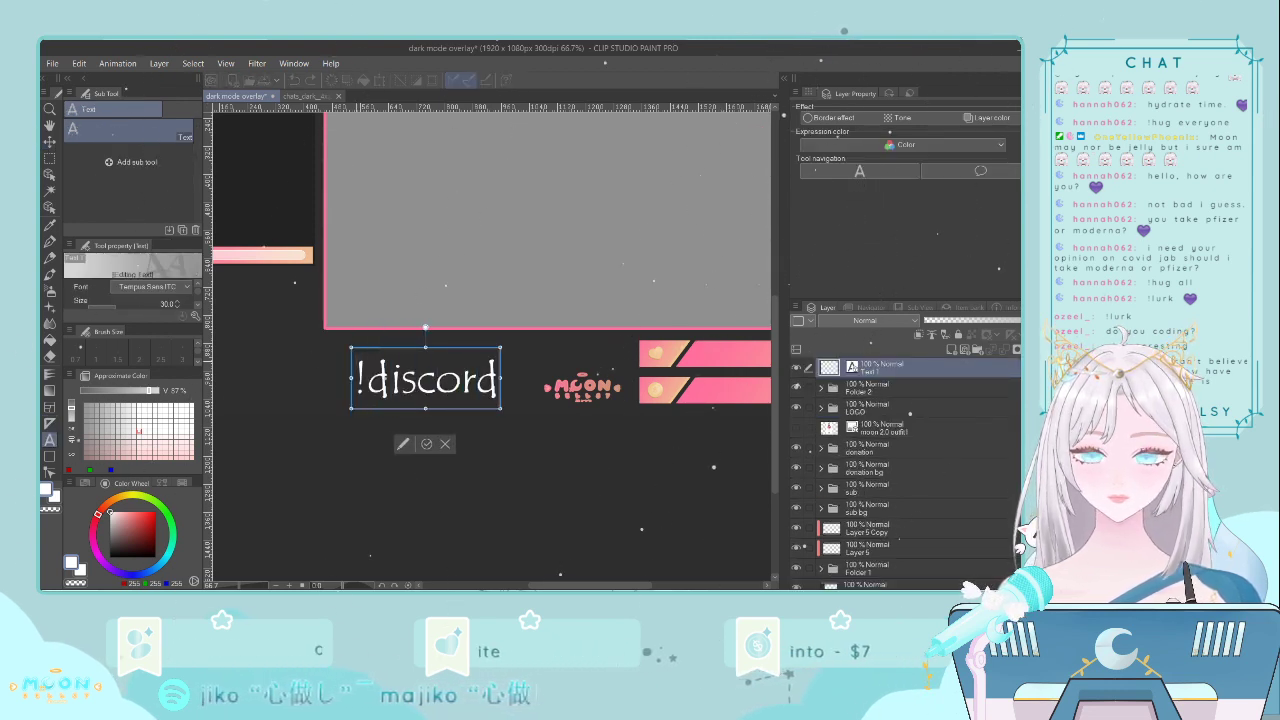
key("ctrl+a")
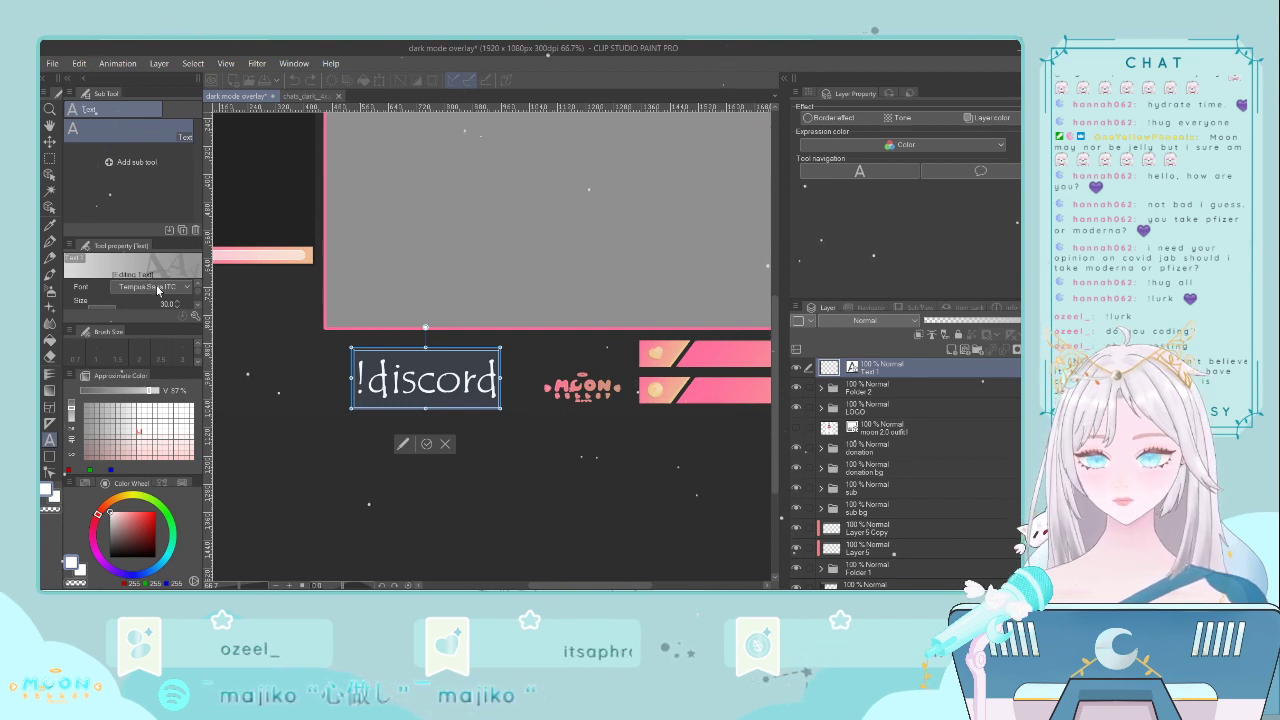
left_click(152, 406)
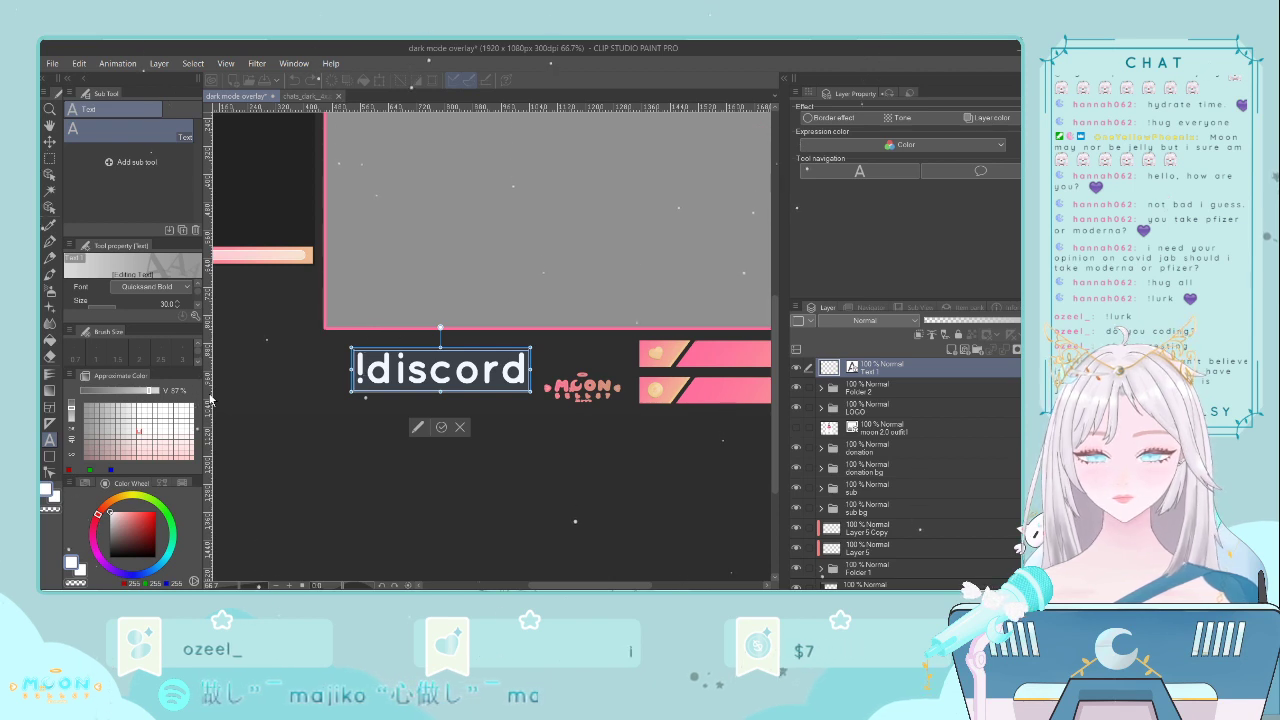
- Replace the new text's wording with the capitalized "! DISCORD"
key("ctrl+a")
key("BackSpace")
type("! DI")
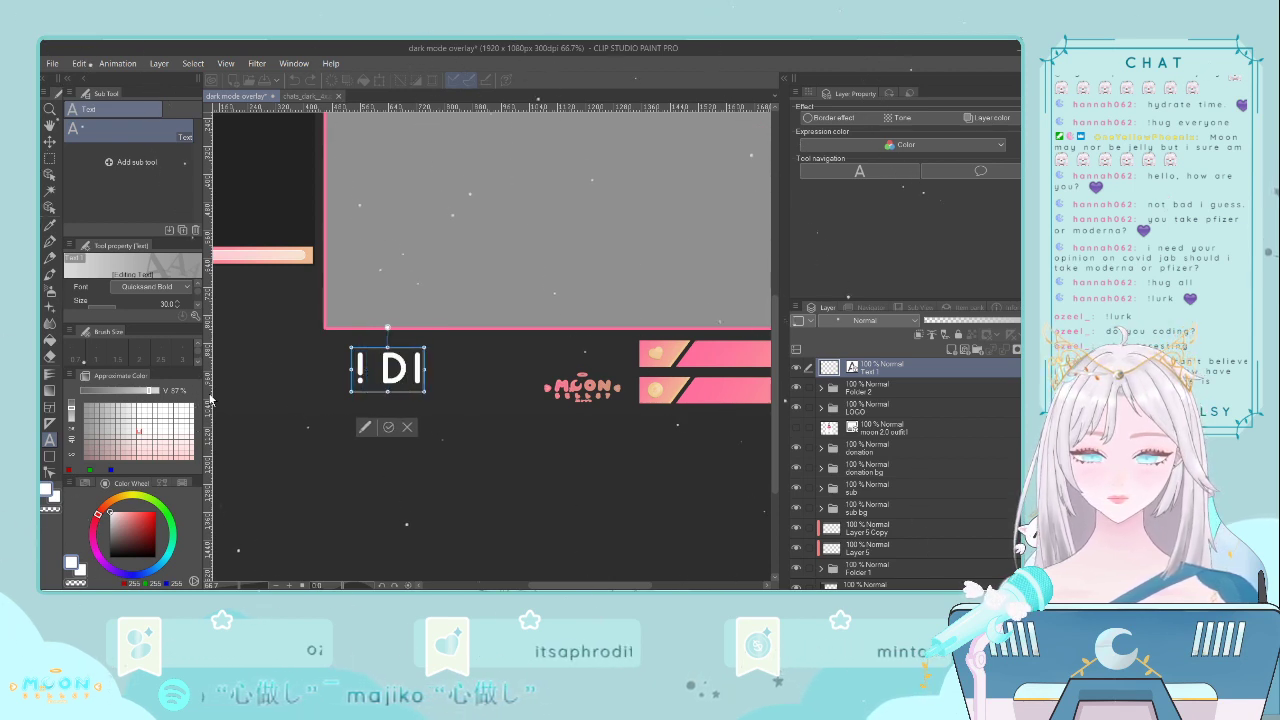
type("SCORD")
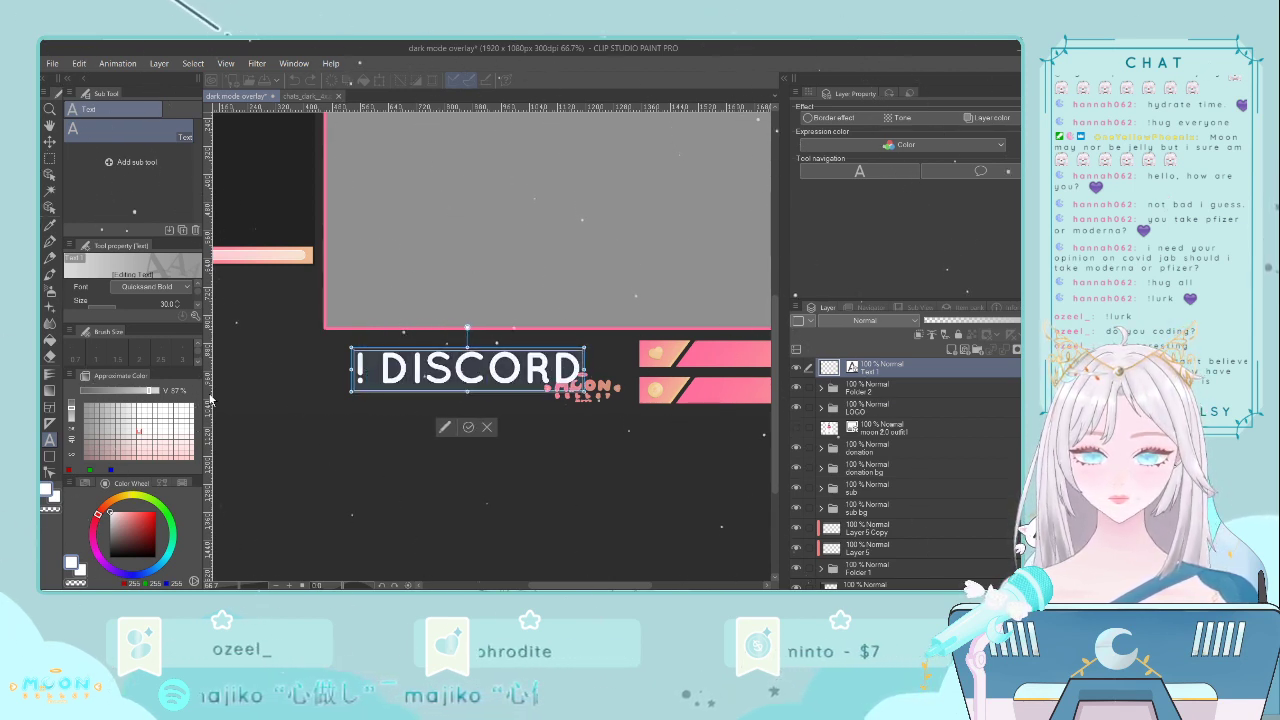
- Reduce the "! DISCORD" text to size 9
left_click(176, 307)
left_click(176, 307)
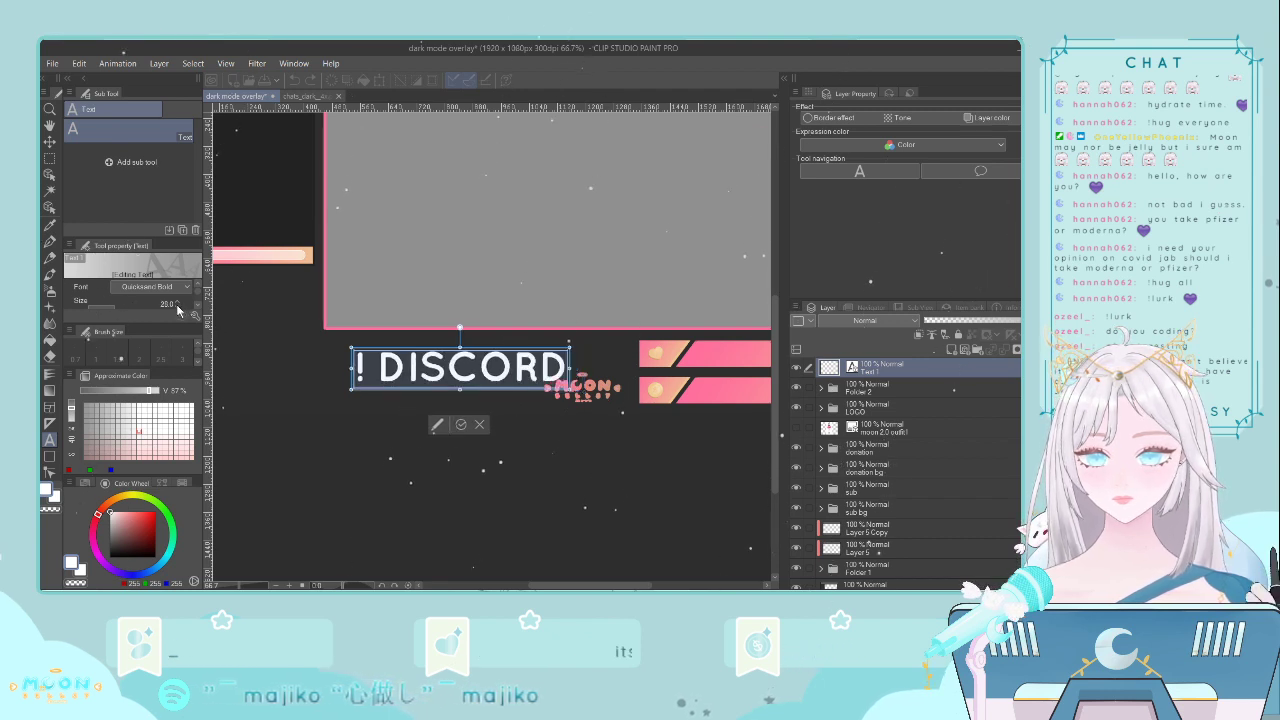
left_click(176, 307)
scroll(177, 311, "down", 12)
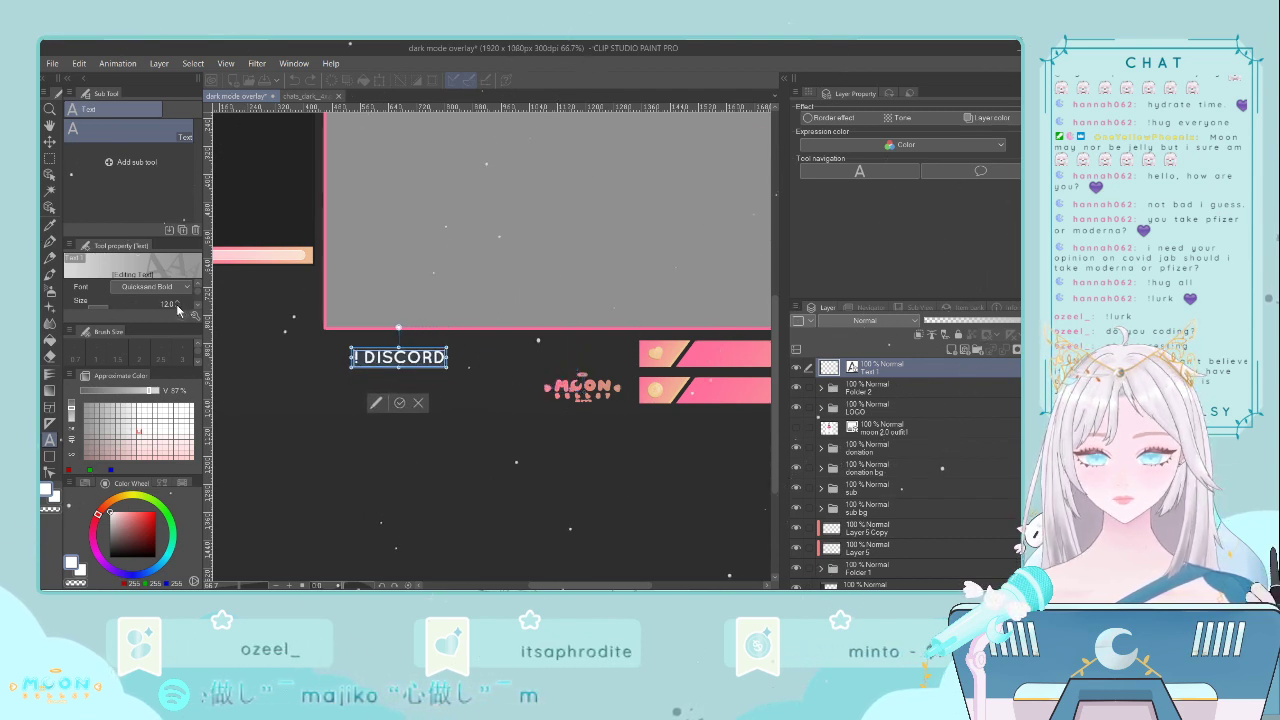
- Move the "! DISCORD" text to just above the logo, beside the heart alert bar
left_click(49, 141)
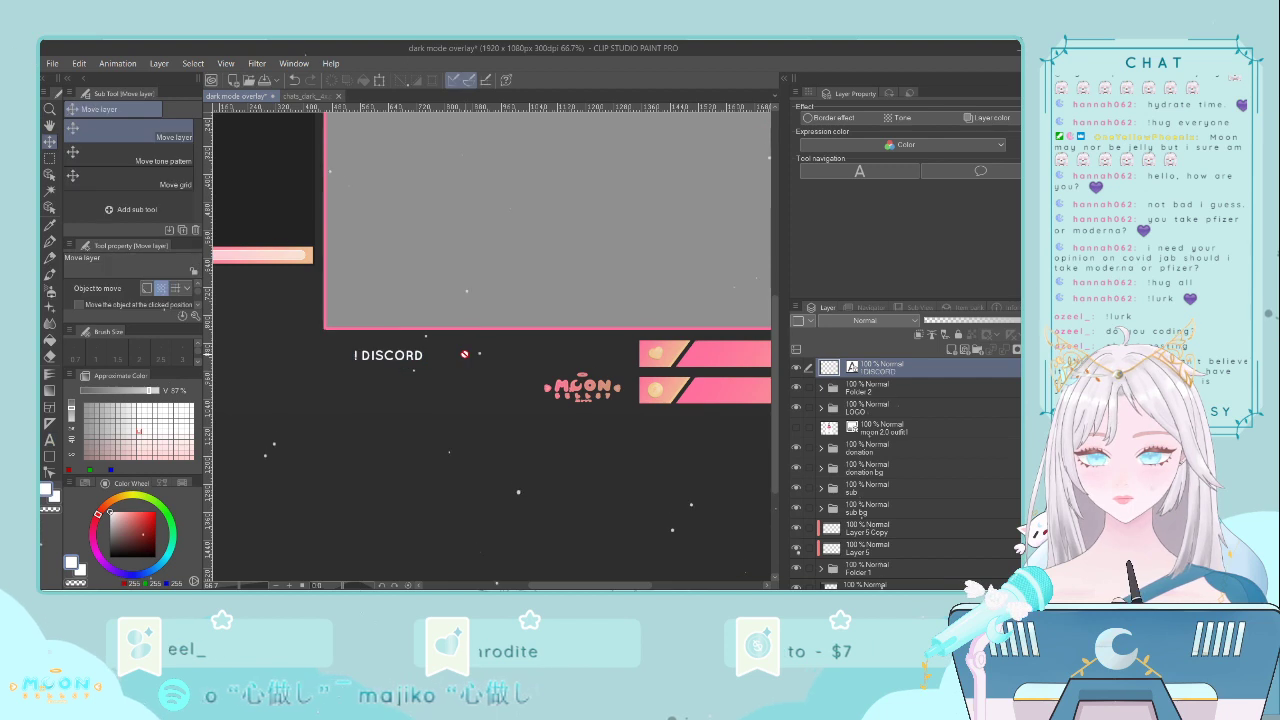
key("ctrl+t")
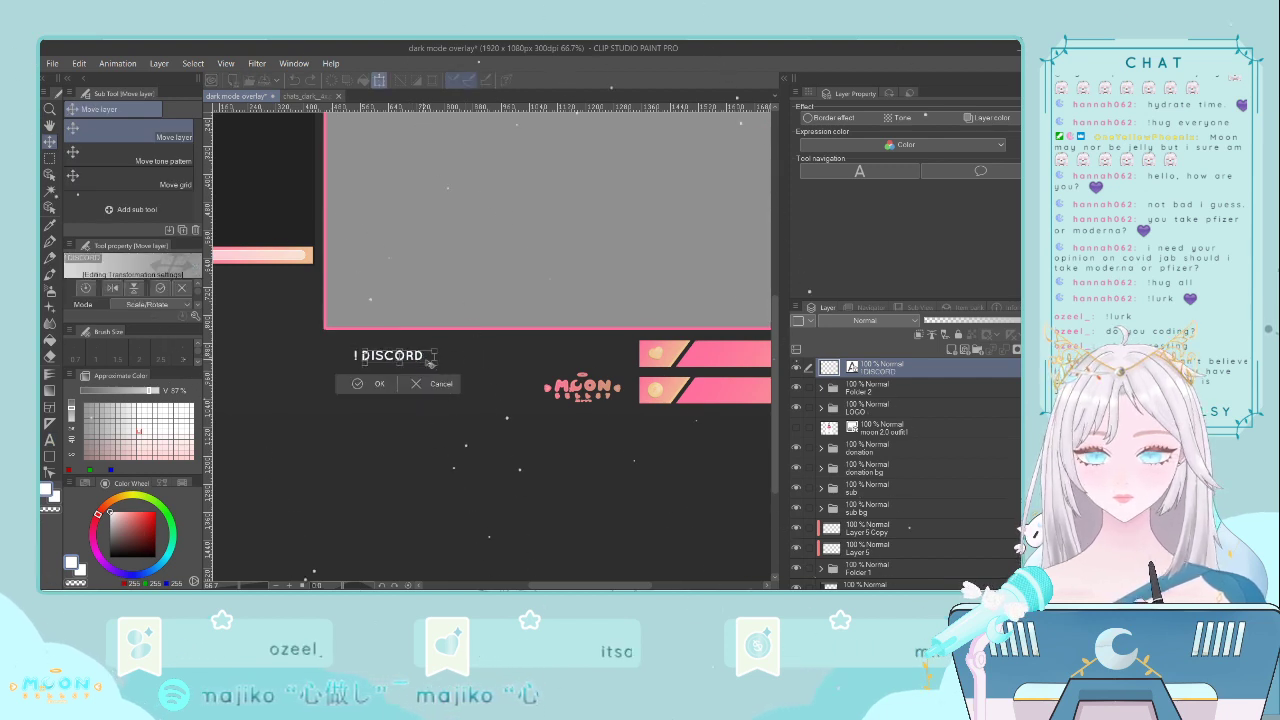
left_click_drag(415, 363, 605, 353)
scroll(605, 353, "down", 2)
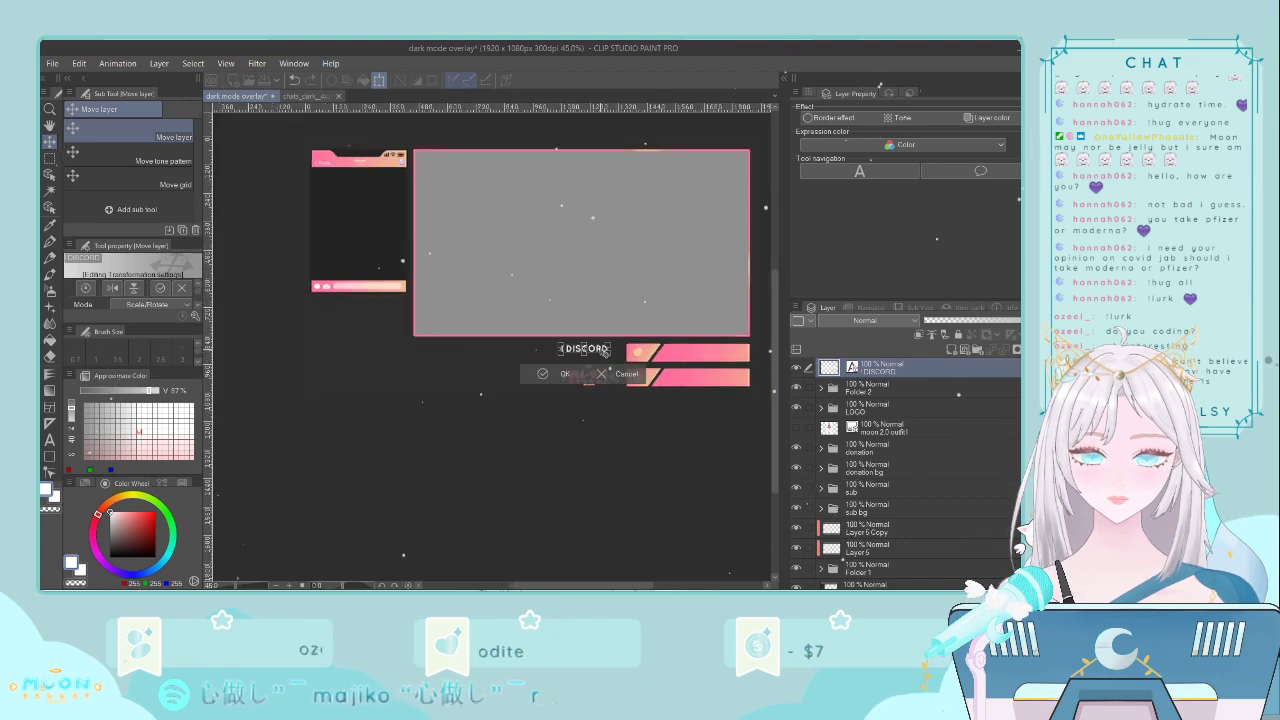
scroll(605, 353, "up", 2)
scroll(606, 351, "up", 1)
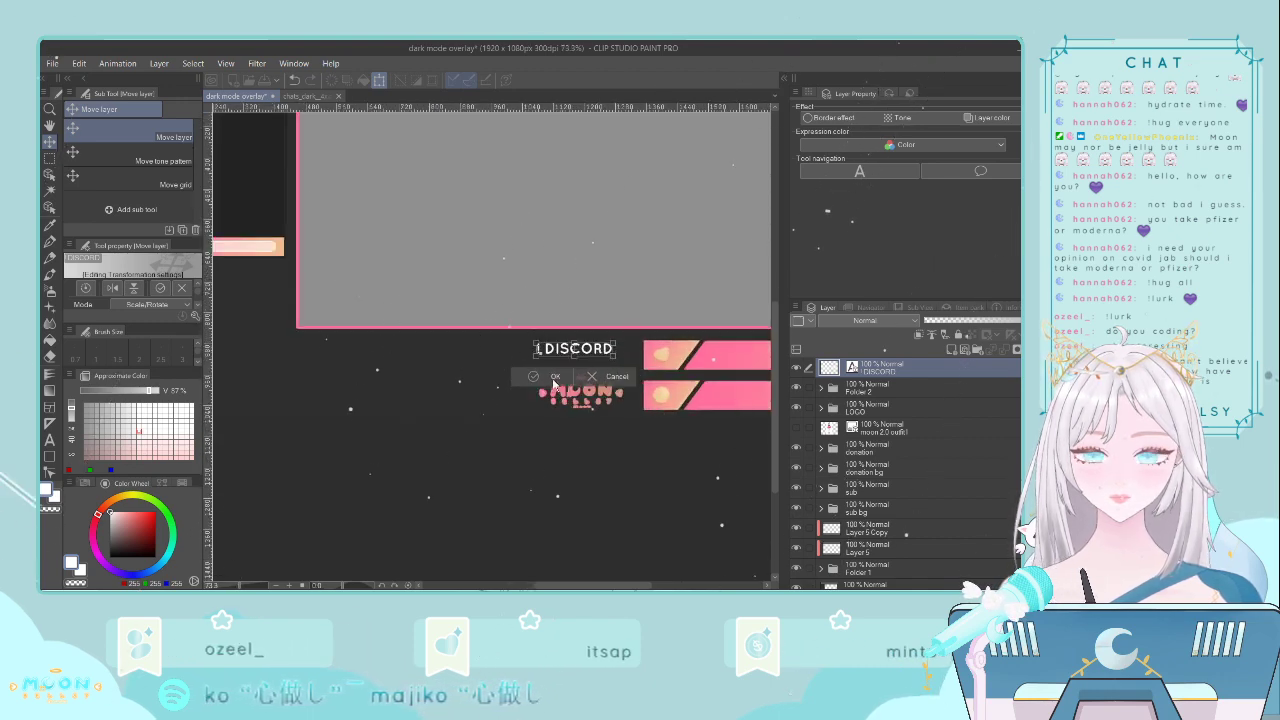
left_click(555, 377)
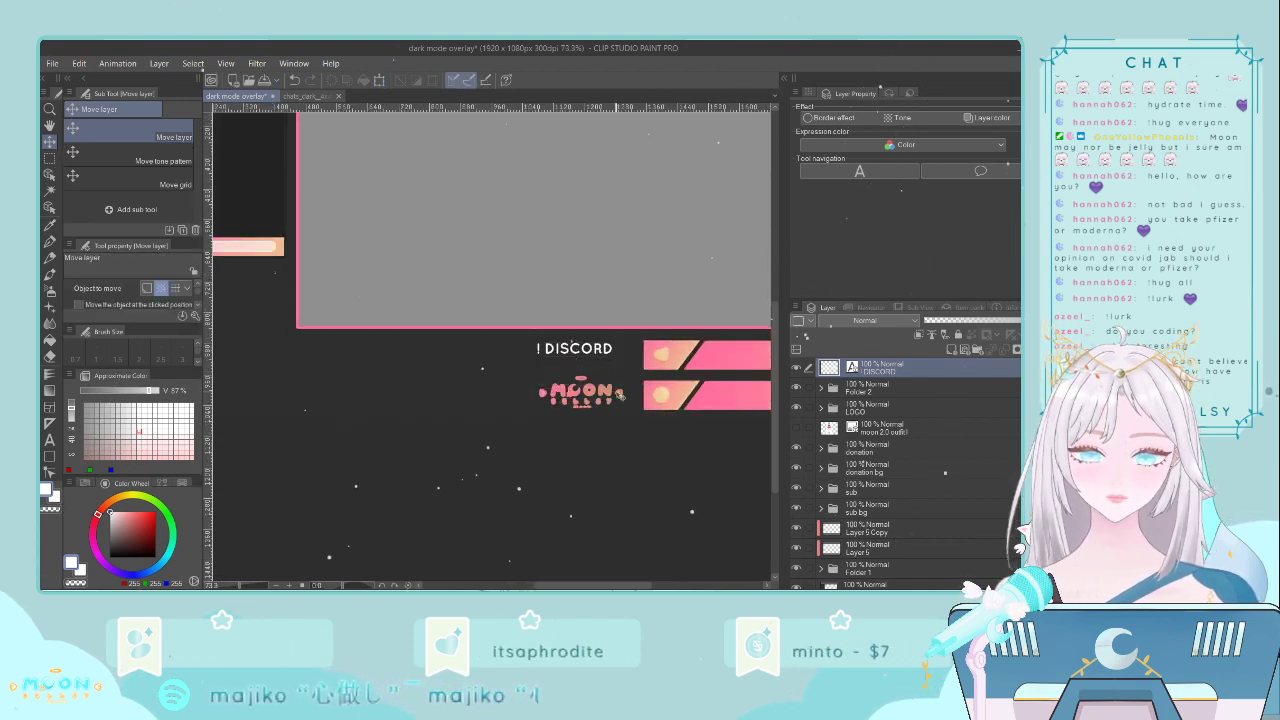
key("ctrl+t")
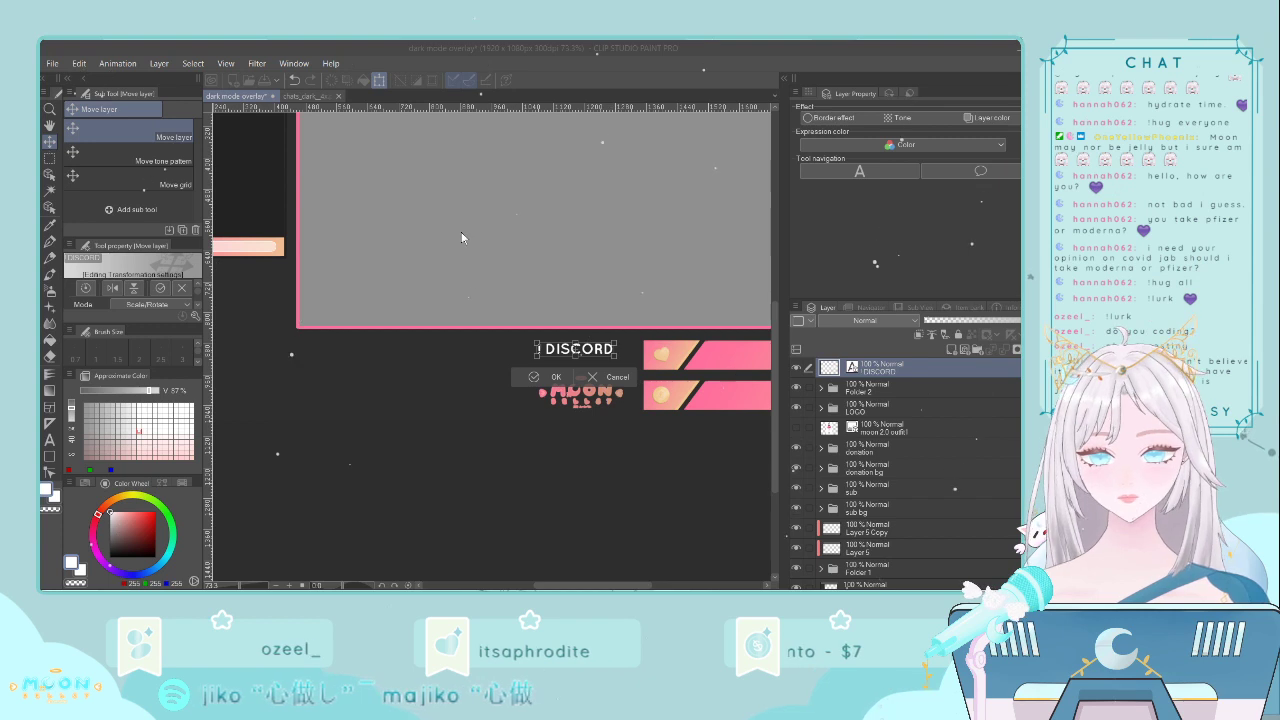
key("Return")
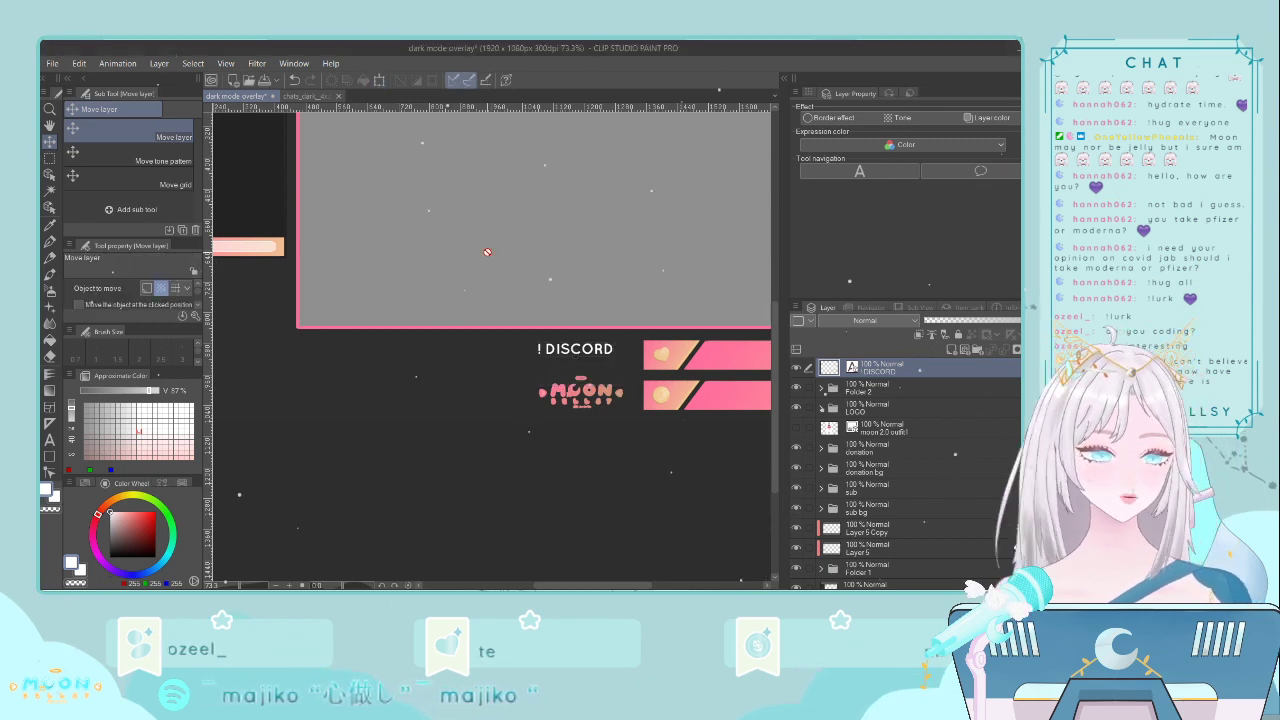
- Recolor the "! DISCORD" text with the pink of the screen area's border
left_click(48, 442)
left_click(568, 348)
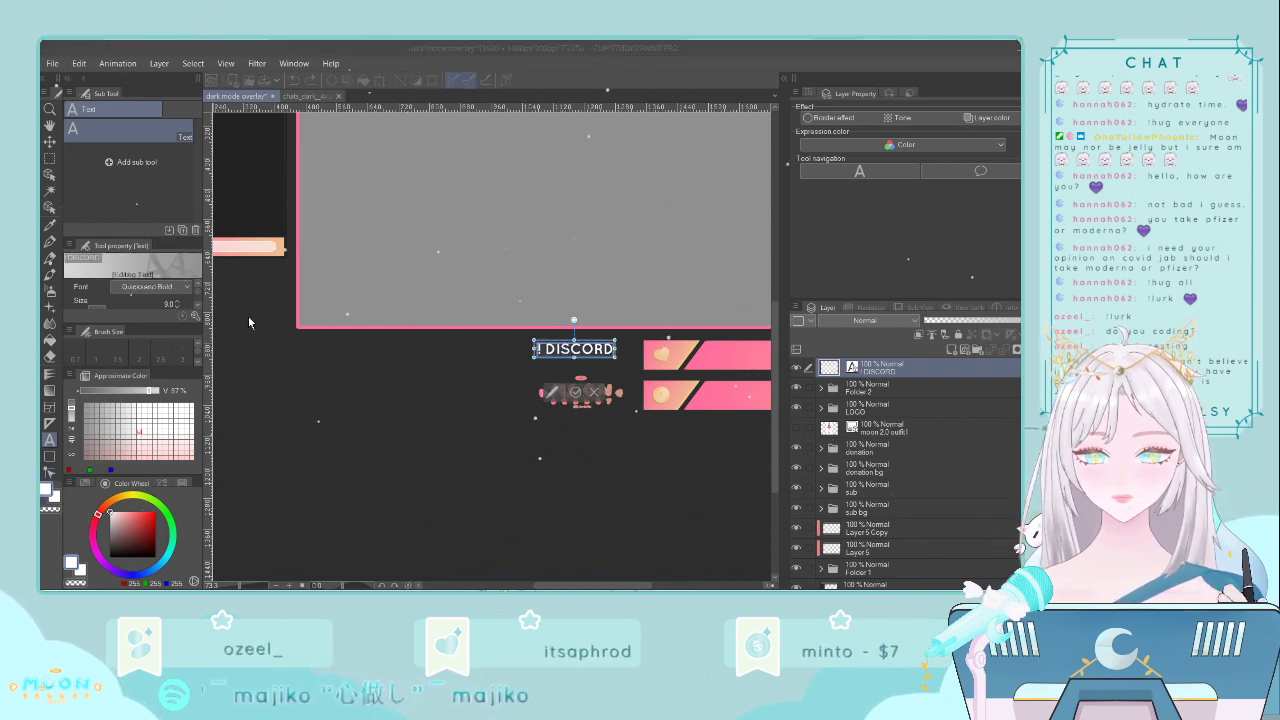
left_click(586, 336)
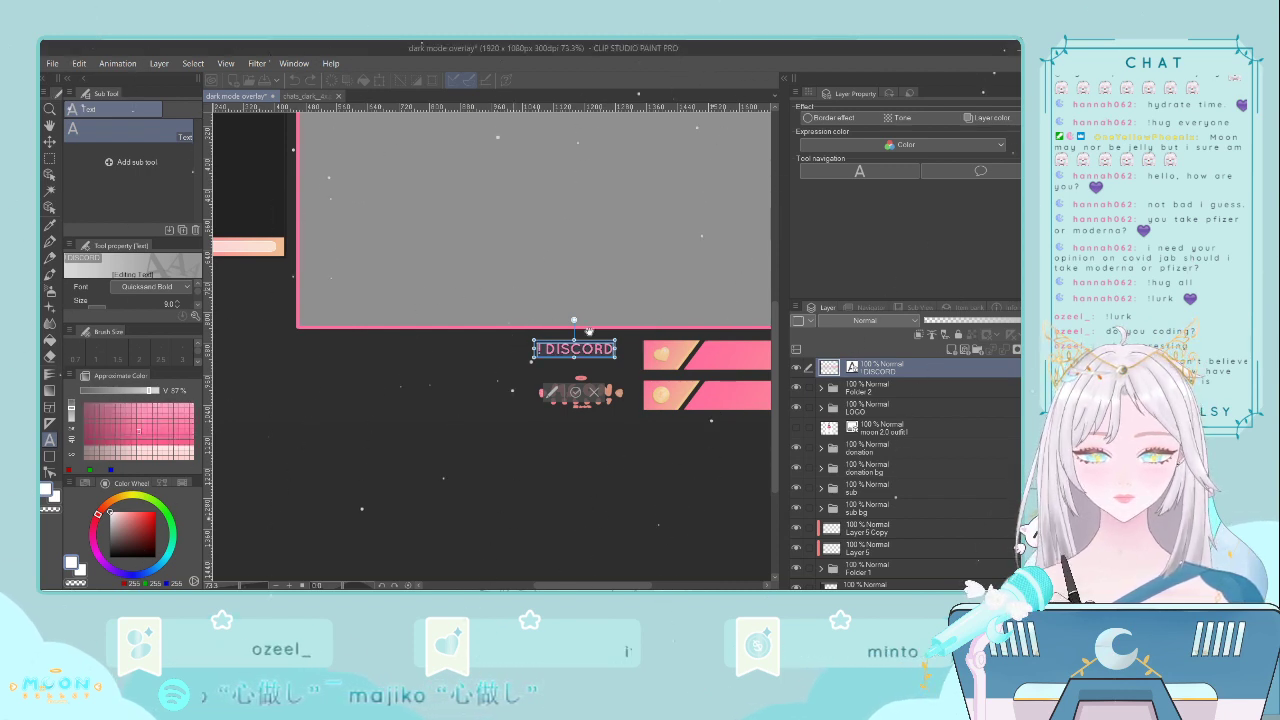
left_click(50, 143)
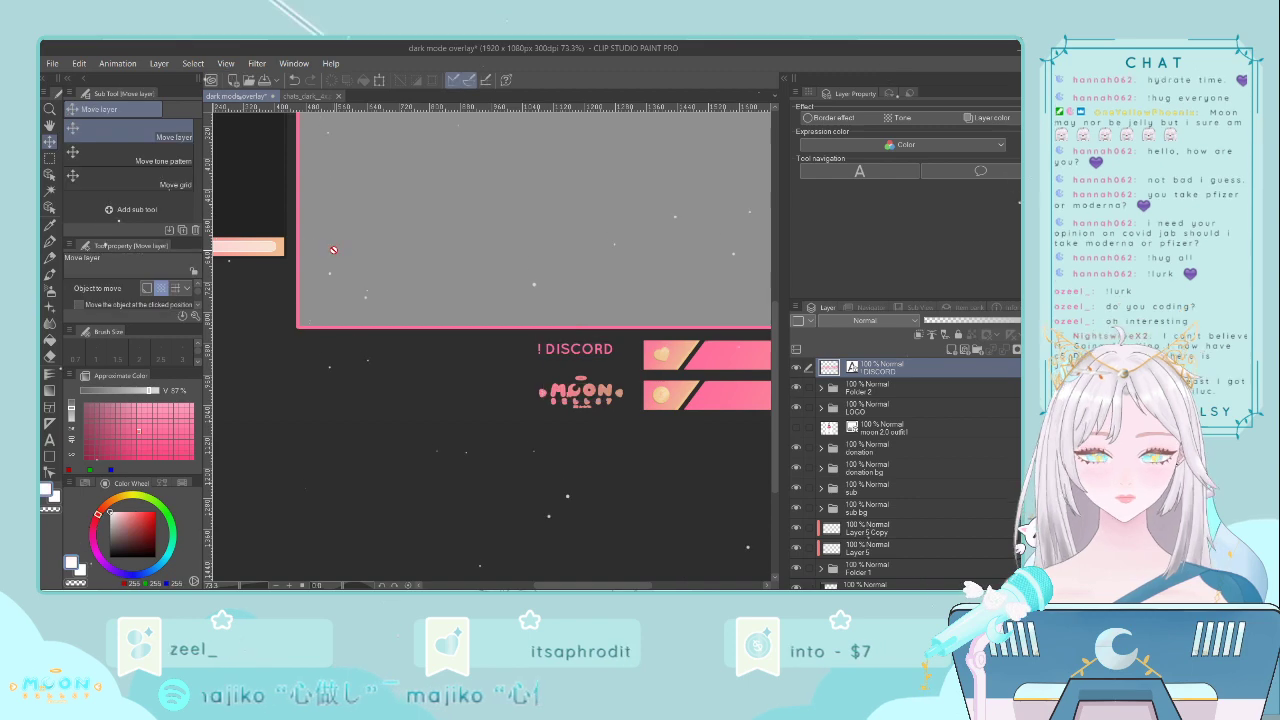
- Shift the "! DISCORD" text over the heart alert bar so its top edge lines up with the bar's top edge
scroll(384, 258, "down", 3)
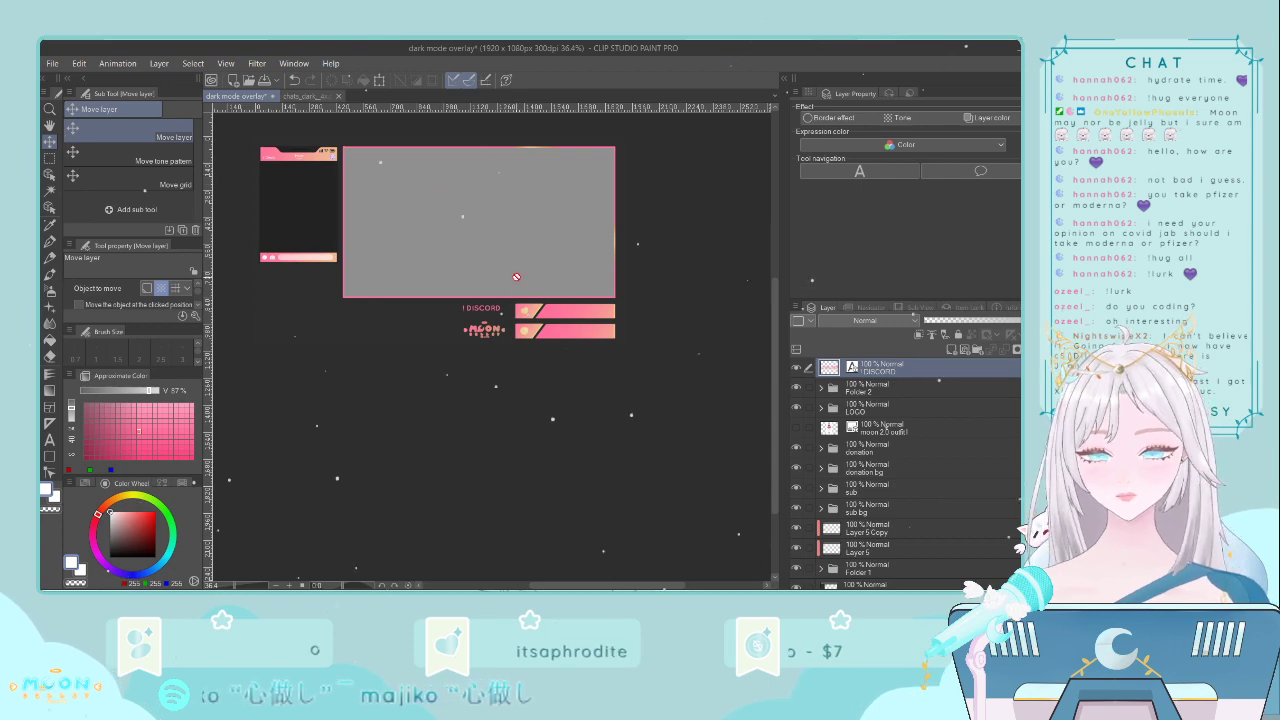
scroll(570, 332, "up", 3)
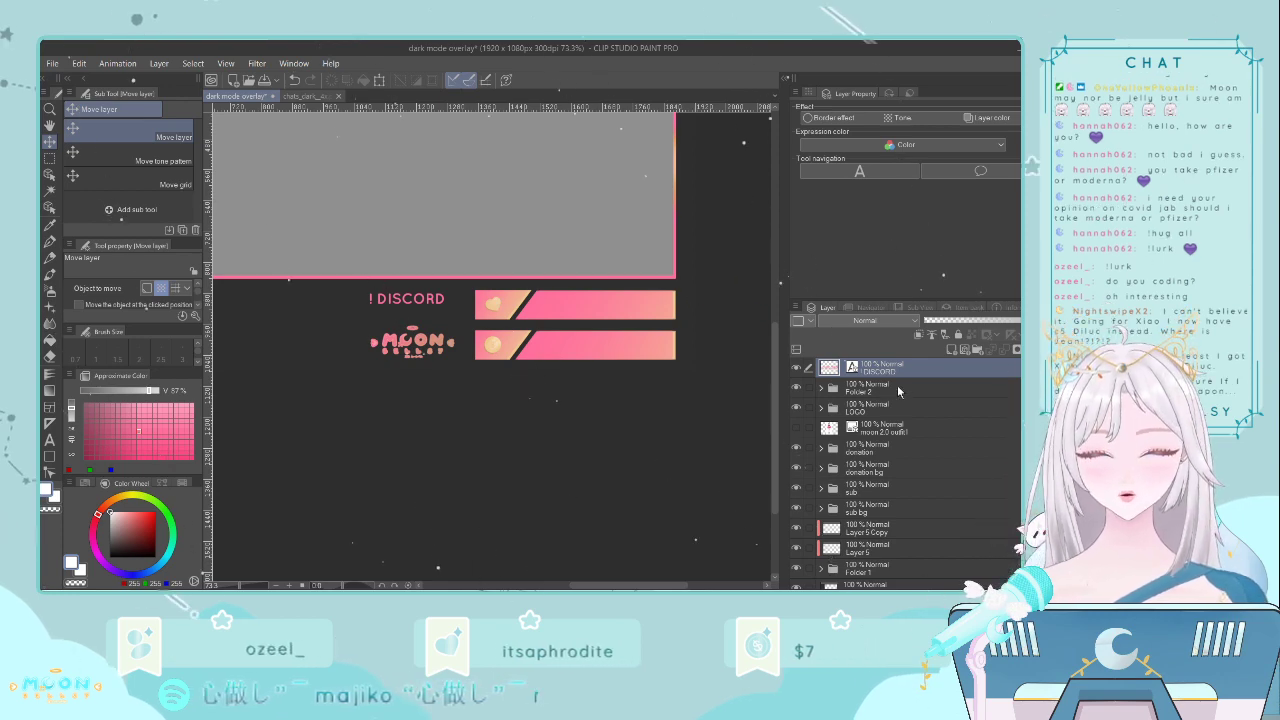
key("ctrl+t")
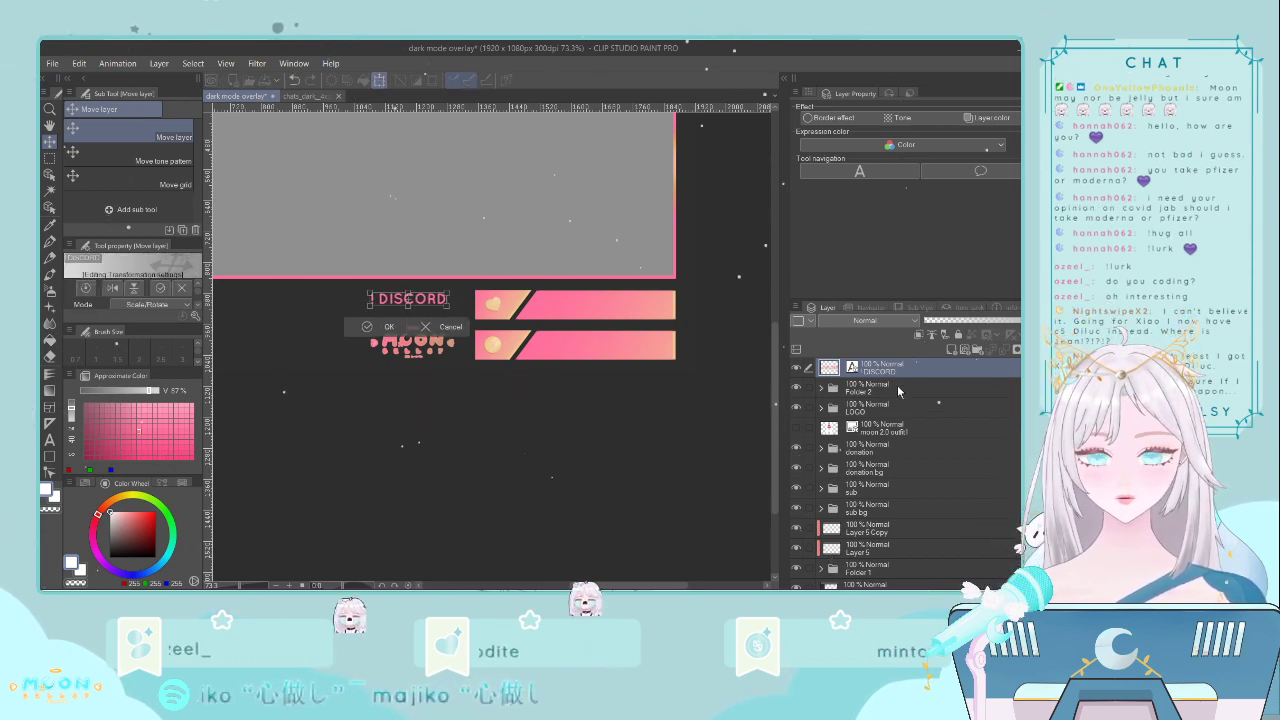
scroll(445, 268, "up", 1)
scroll(492, 300, "up", 2)
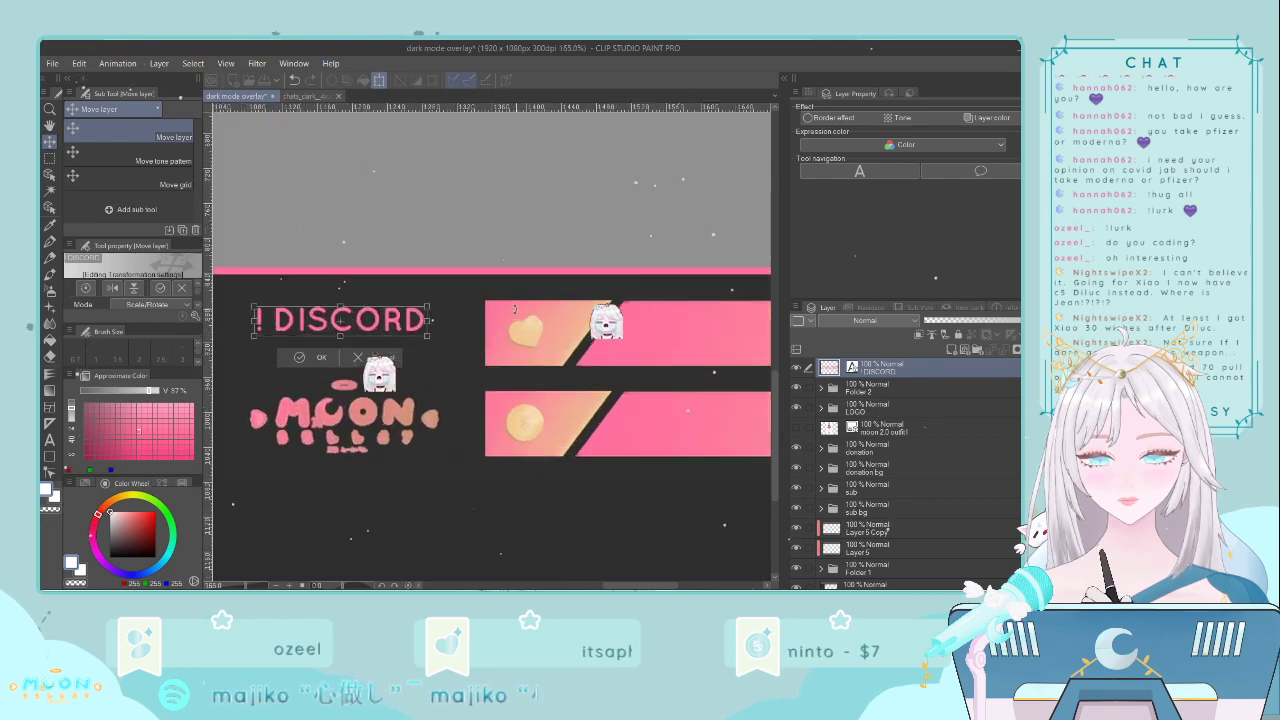
left_click_drag(393, 320, 624, 315)
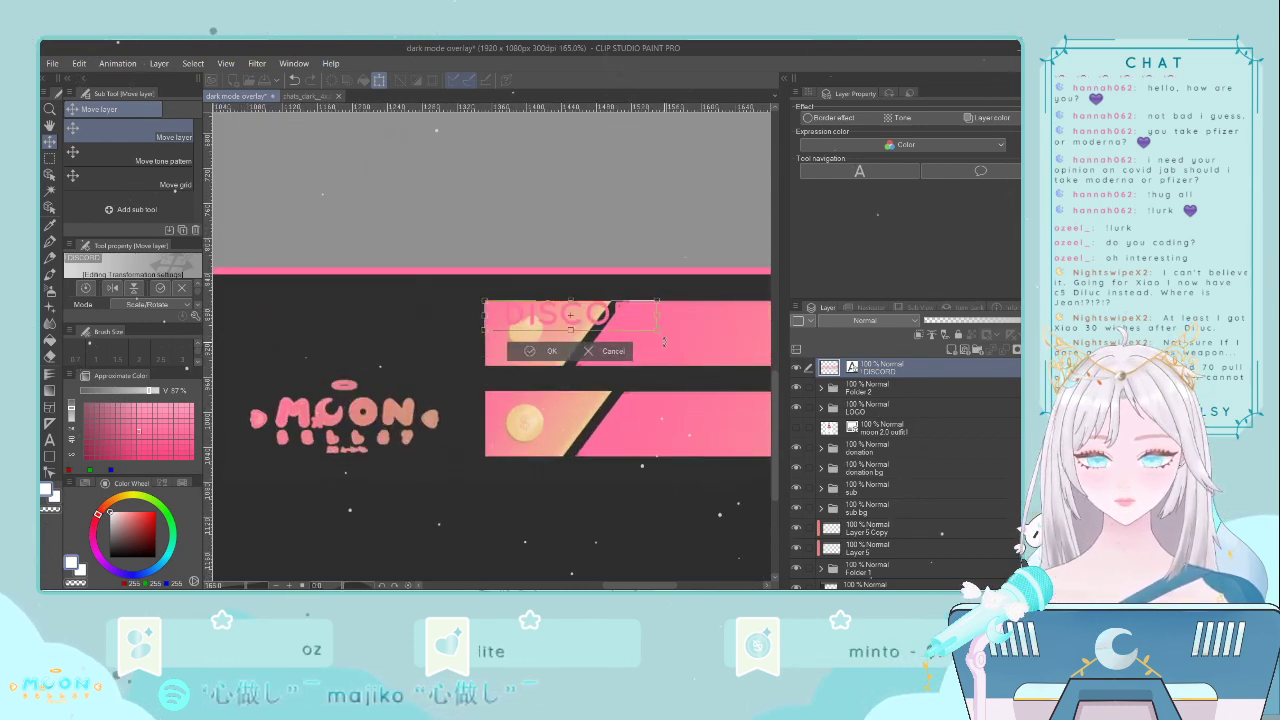
left_click_drag(663, 342, 655, 342)
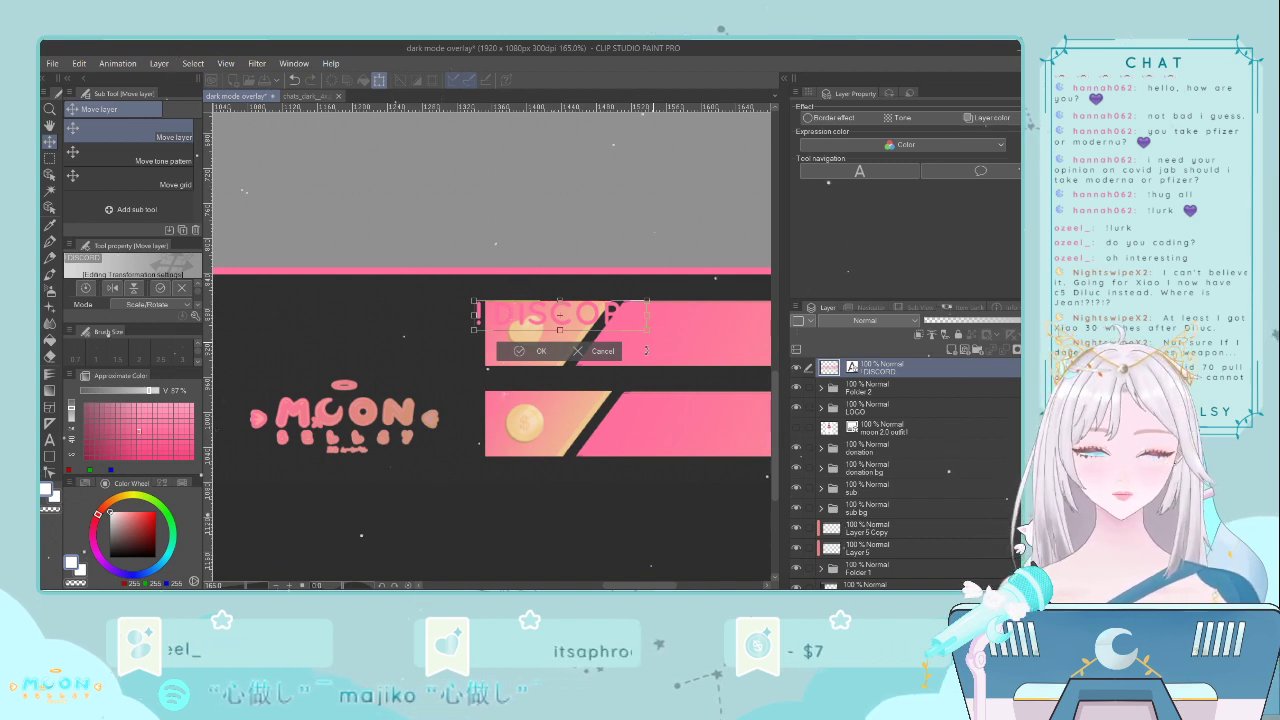
- Nudge the "! DISCORD" text horizontally off the heart alert bar until it sits above the logo, keeping its height
key("shift+Left")
key("shift+Left")
key("shift+Left")
key("Left")
key("Left")
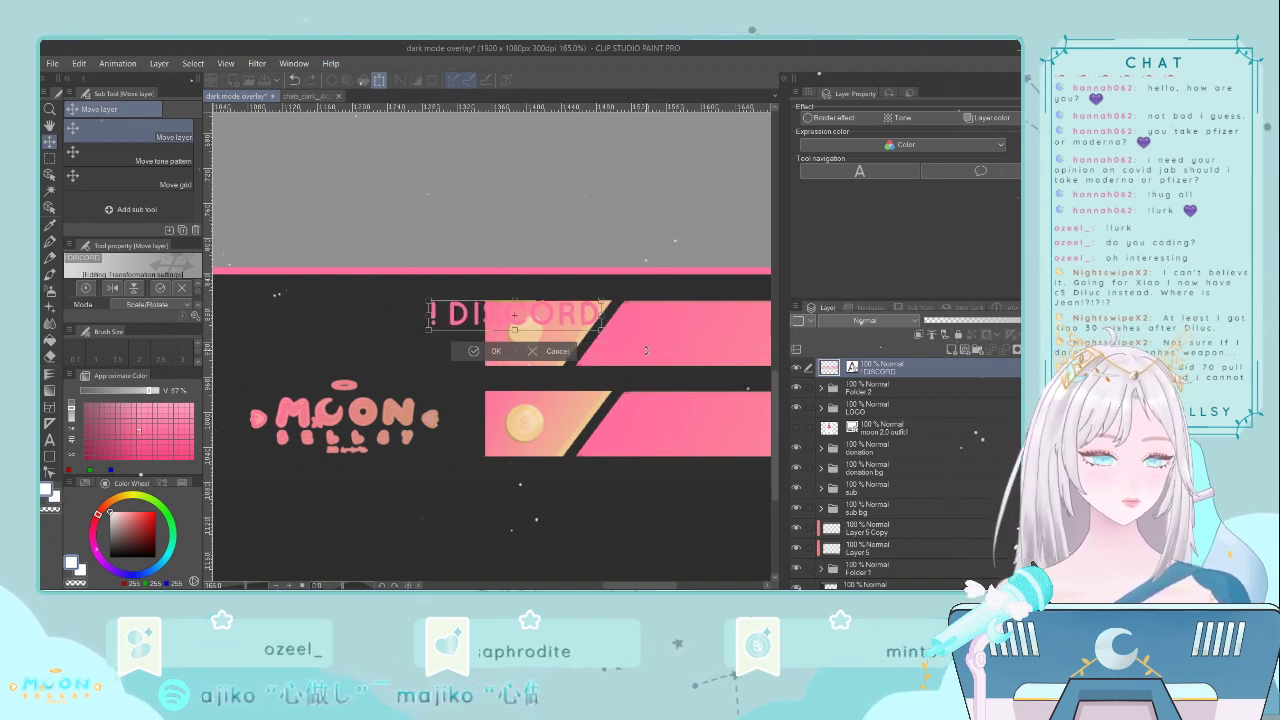
key("Left")
key("Left")
key("Left")
key("Left")
key("Left")
key("Left")
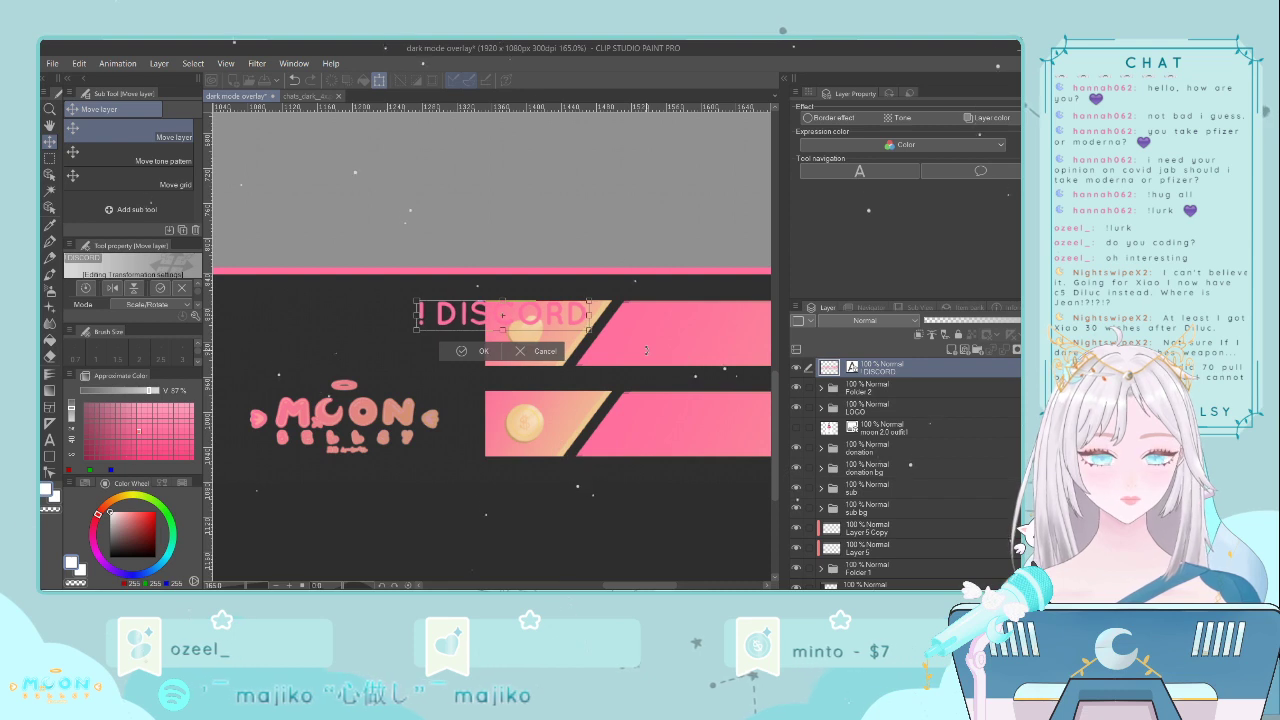
key("Left")
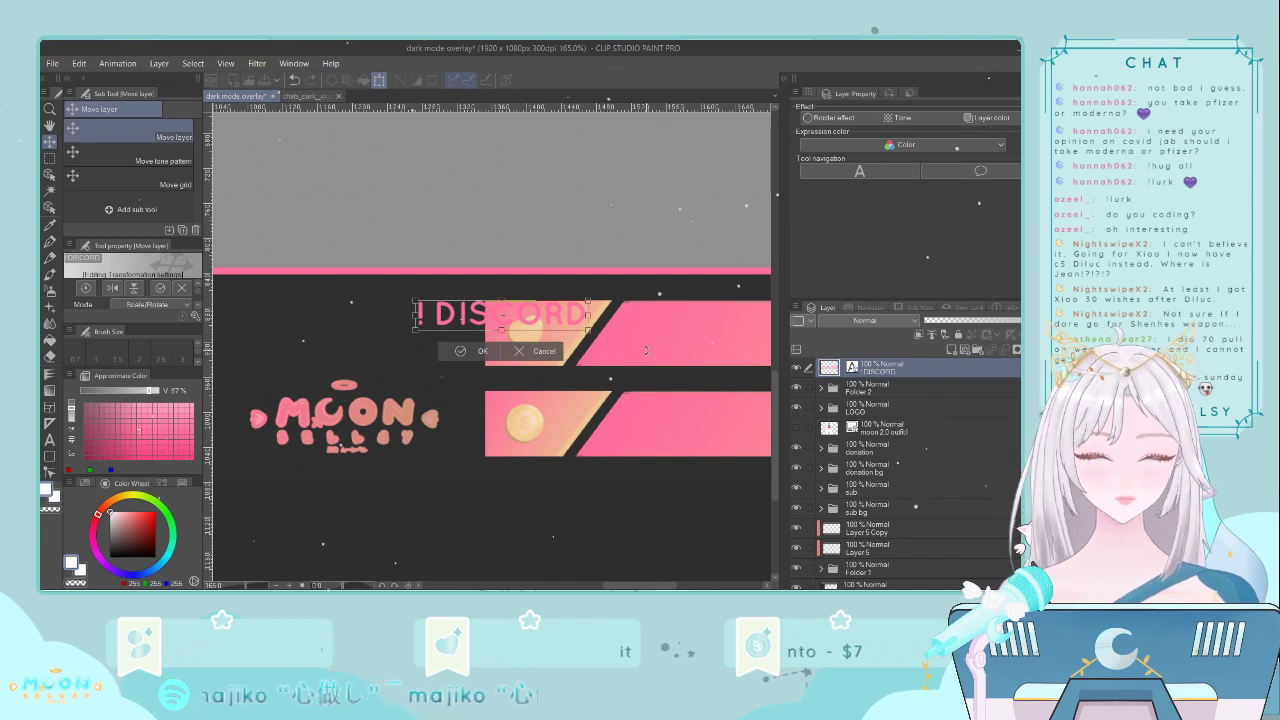
key("Left")
key("Left")
key("Left")
key("Left")
key("Left")
key("Left")
key("Left")
key("Left")
key("Left")
key("Left")
key("Left")
key("Left")
key("Left")
key("Left")
key("Left")
key("Left")
key("Left")
key("Left")
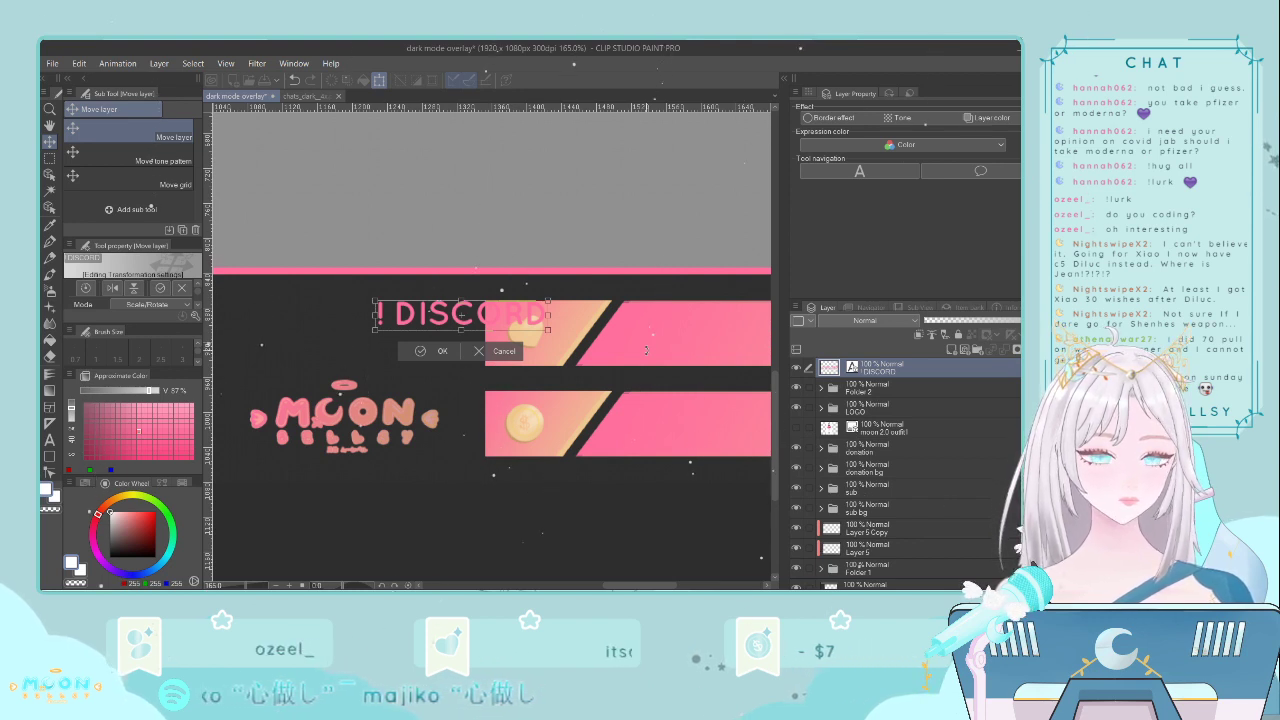
key("Left")
key("Left")
key("Left")
key("Left")
key("Left")
key("Left")
key("Left")
key("Left")
key("Left")
key("Left")
key("Left")
key("Left")
key("Left")
key("Left")
key("Left")
key("Left")
key("Left")
key("Left")
key("Left")
key("Left")
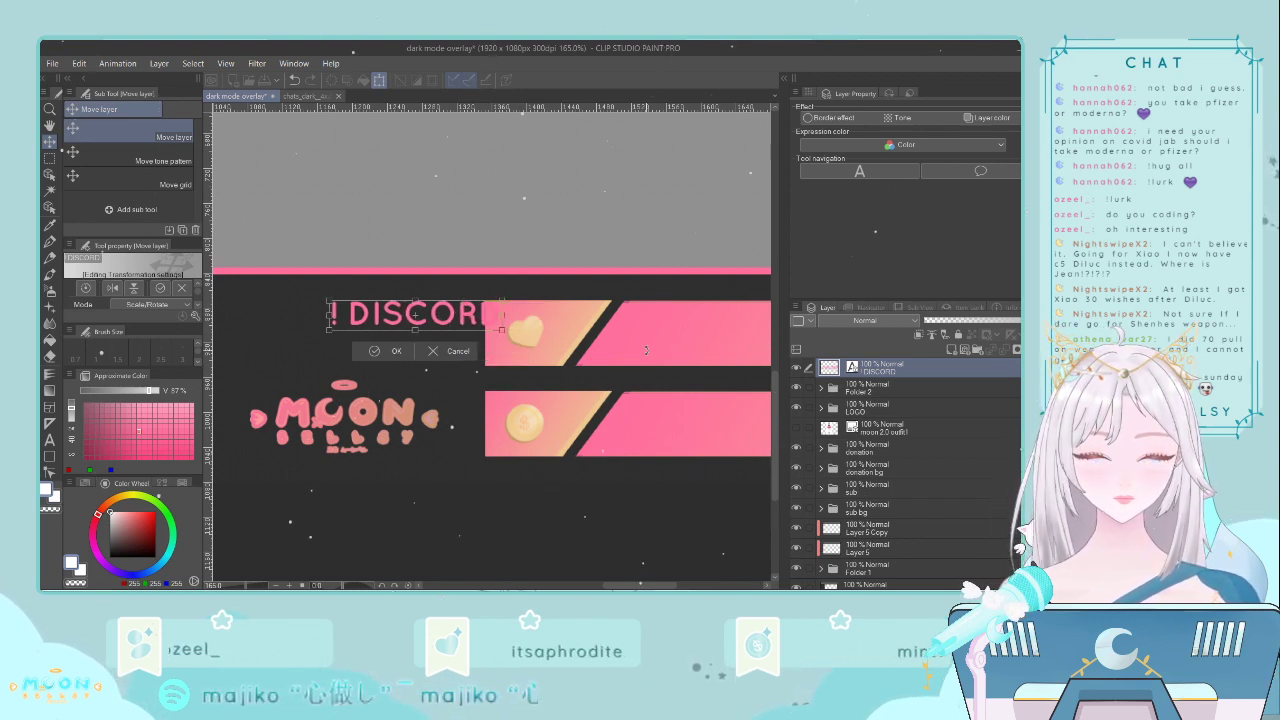
key("Left")
key("Left")
key("Left")
key("Left")
key("Left")
key("Left")
key("Left")
key("Left")
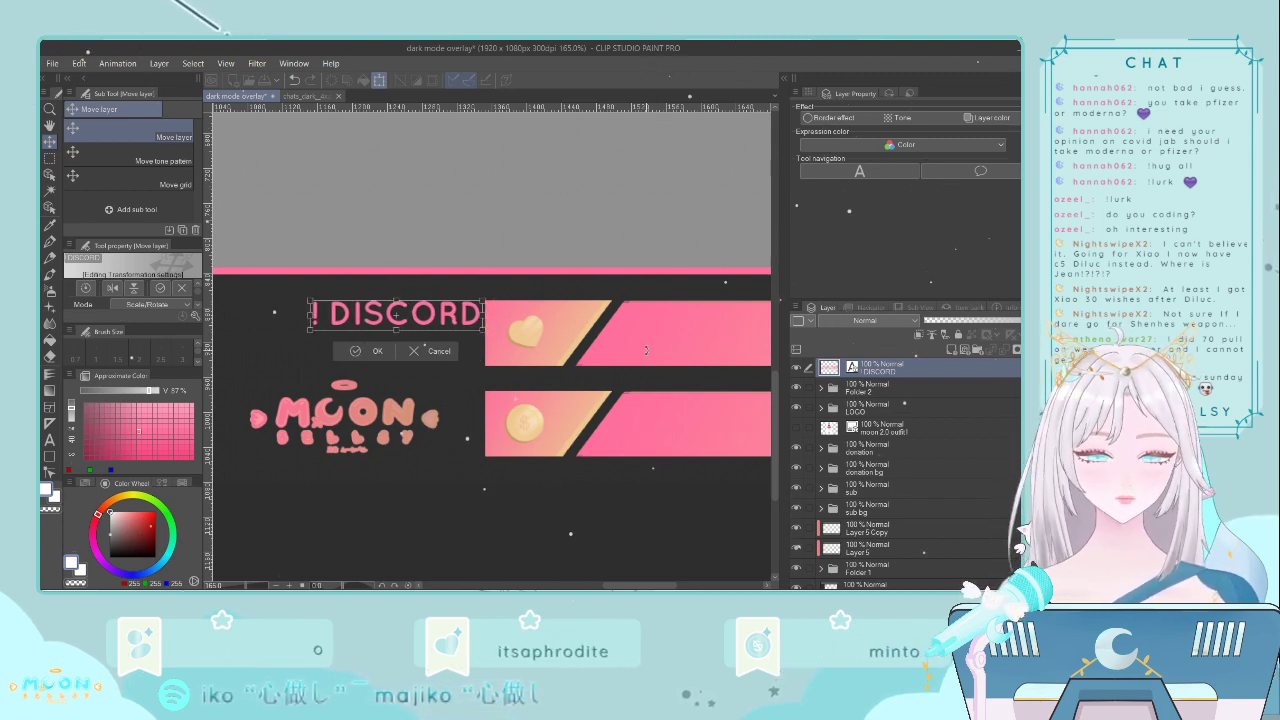
key("Left")
key("Left")
key("Left")
key("Left")
key("Left")
key("Left")
key("Left")
key("Left")
key("Left")
key("Left")
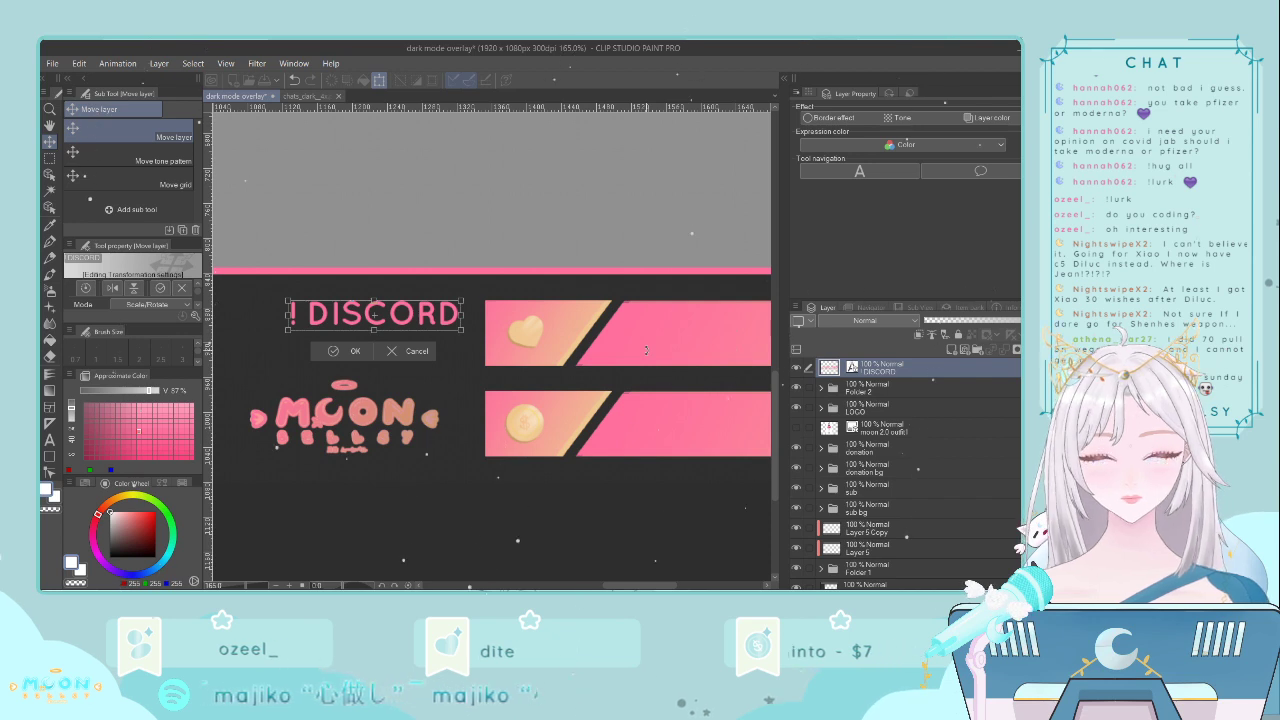
key("Left")
key("Left")
key("Left")
key("Left")
key("Left")
key("Left")
key("Left")
key("Left")
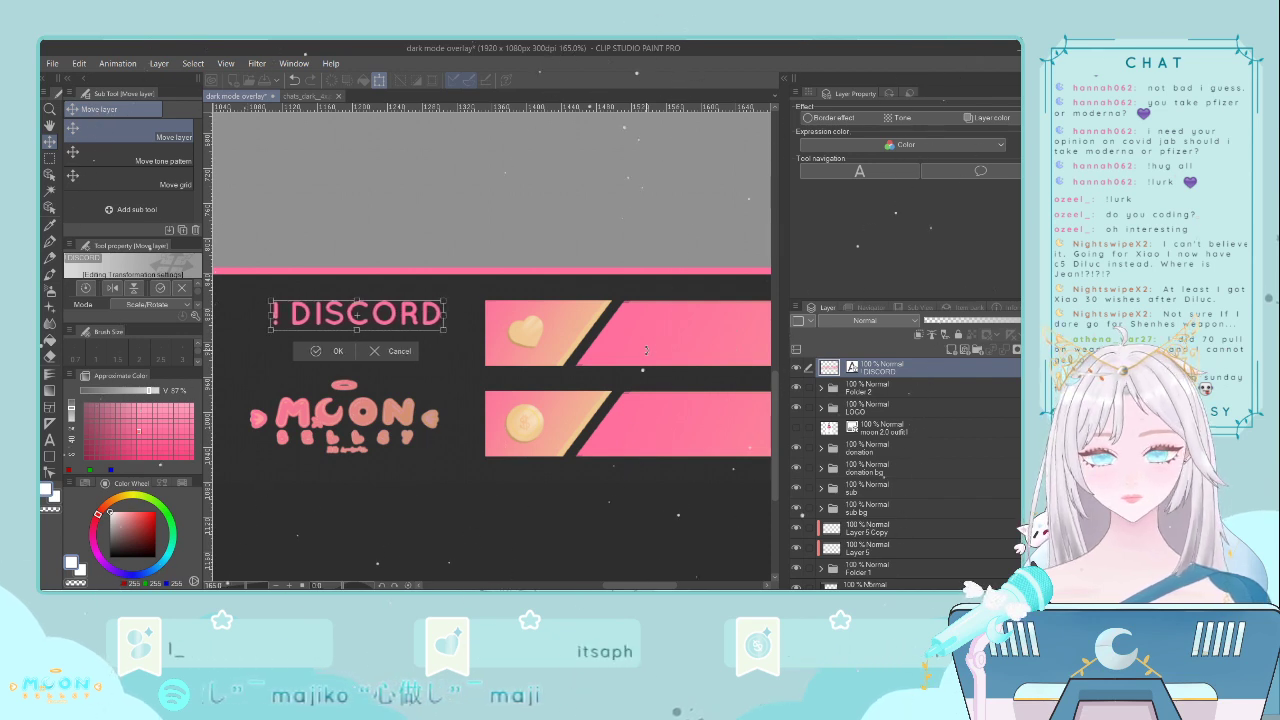
key("Left")
key("Left")
key("Return")
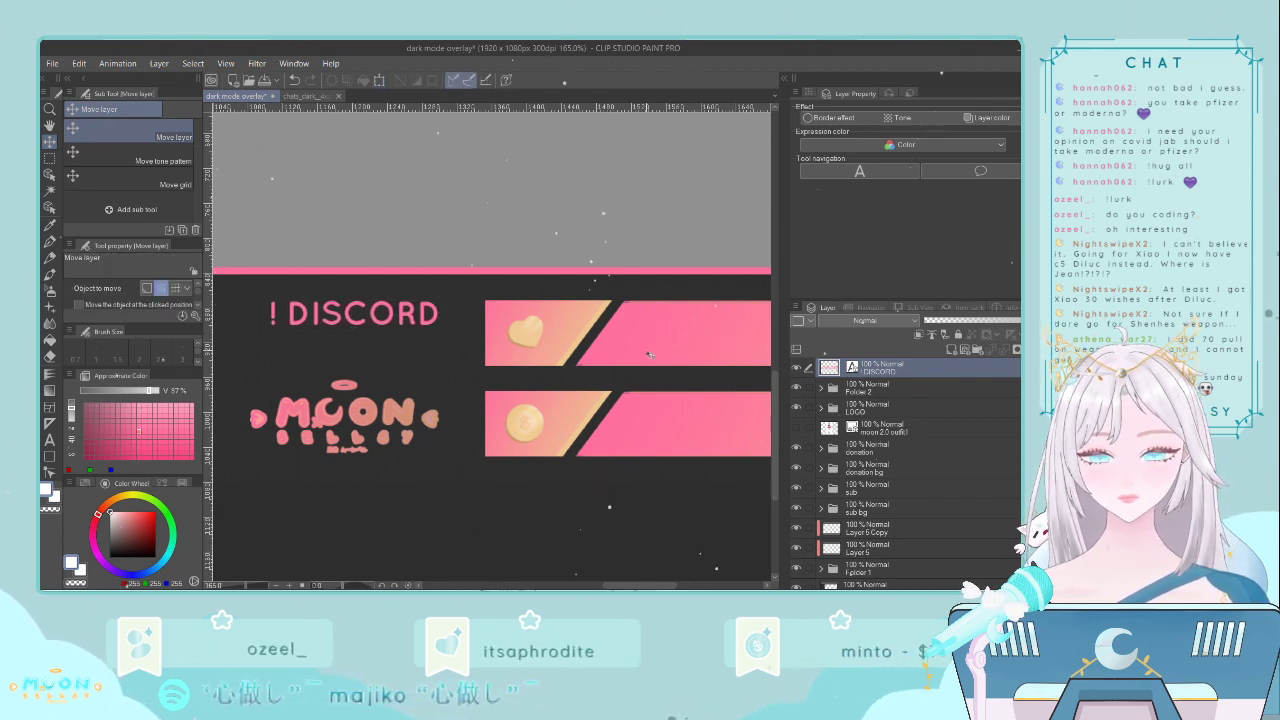
- Hide the "! DISCORD" text layer
scroll(666, 362, "down", 7)
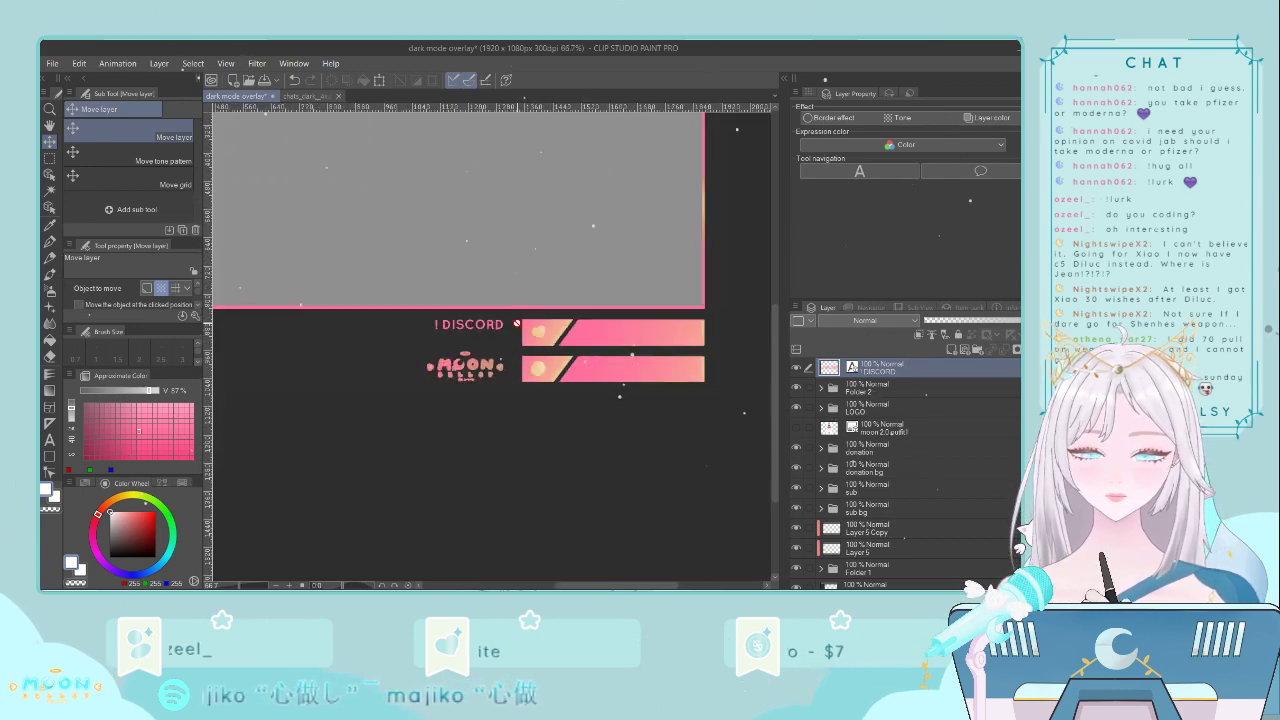
scroll(507, 330, "down", 1)
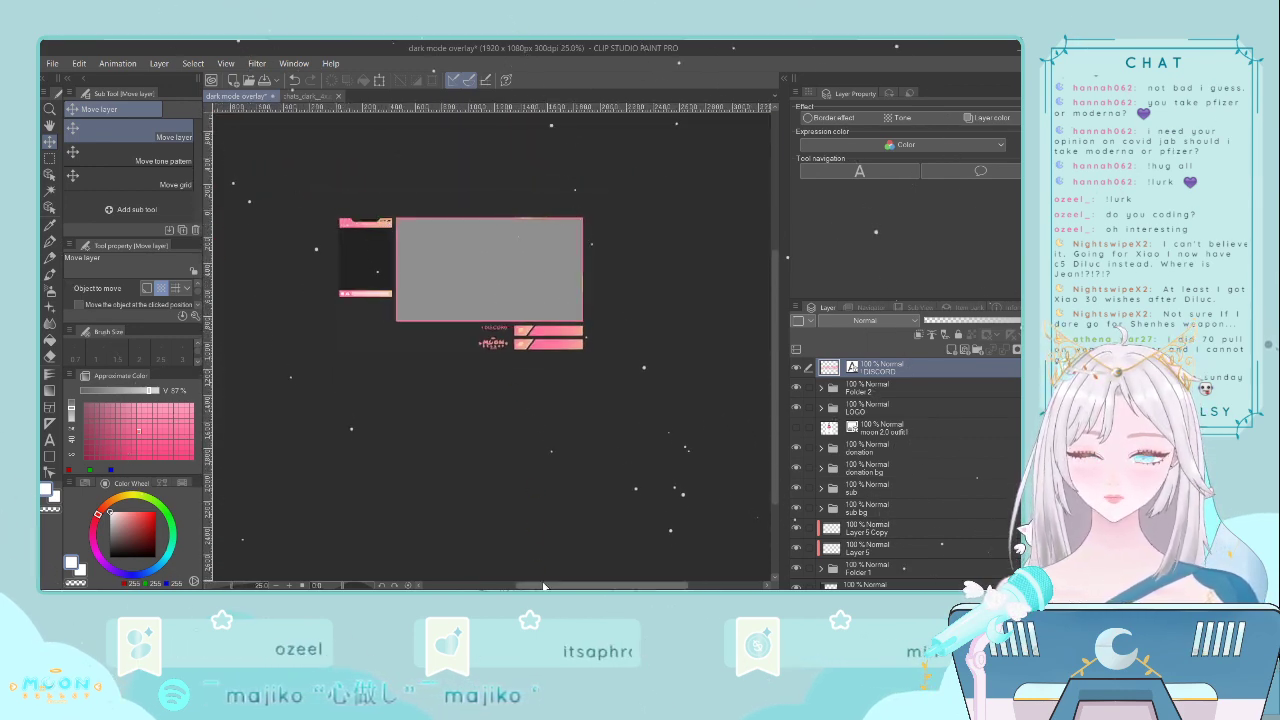
left_click_drag(545, 587, 525, 587)
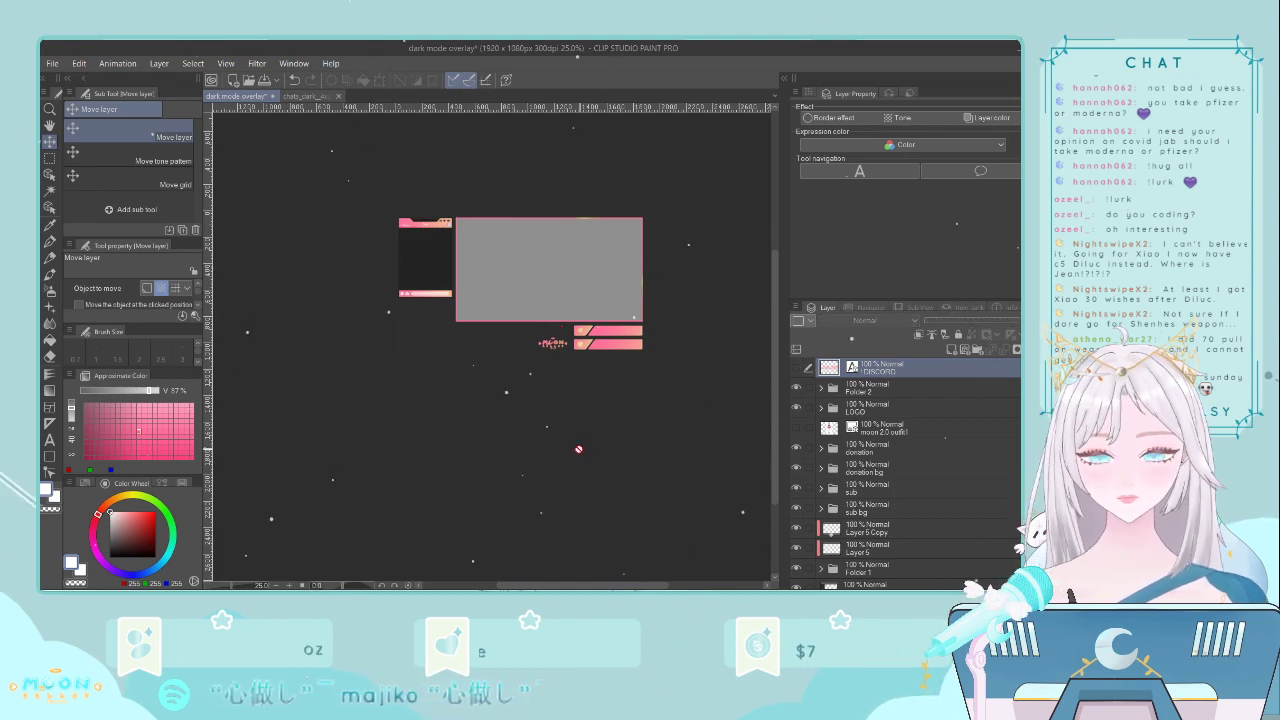
scroll(578, 449, "up", 1)
scroll(578, 449, "up", 4)
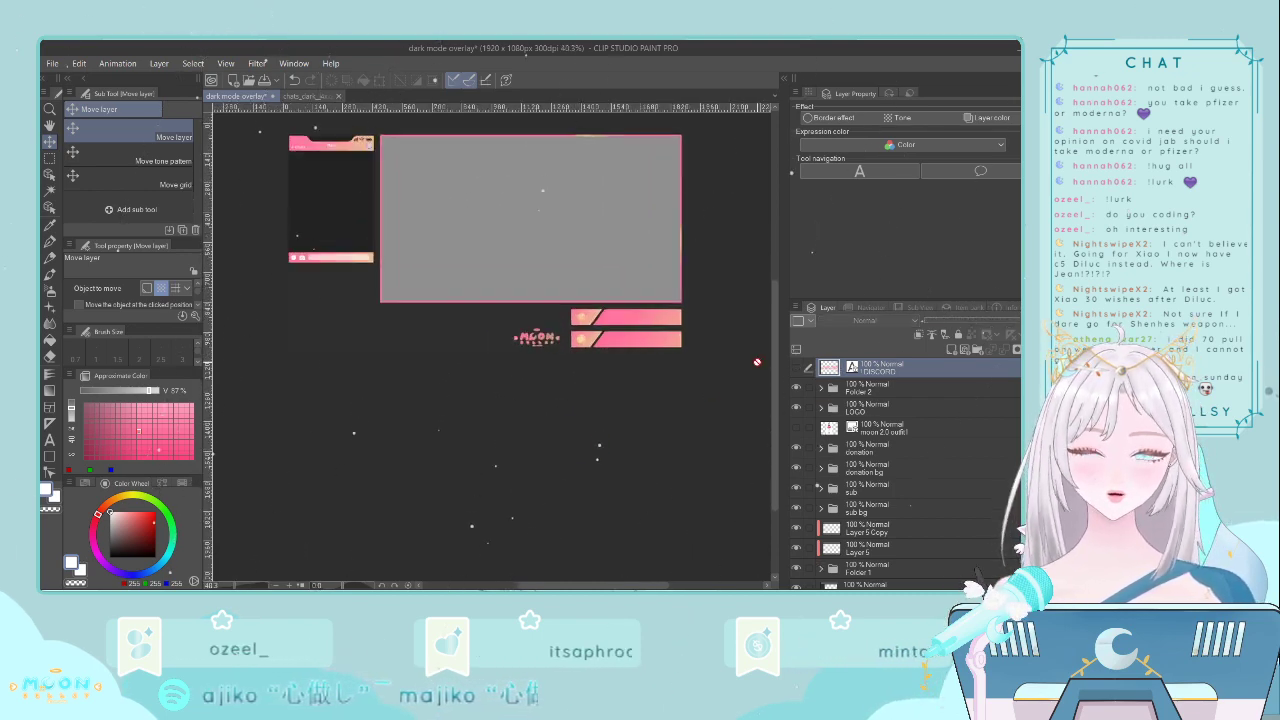
left_click_drag(773, 345, 773, 309)
scroll(690, 309, "up", 2)
scroll(697, 310, "down", 1)
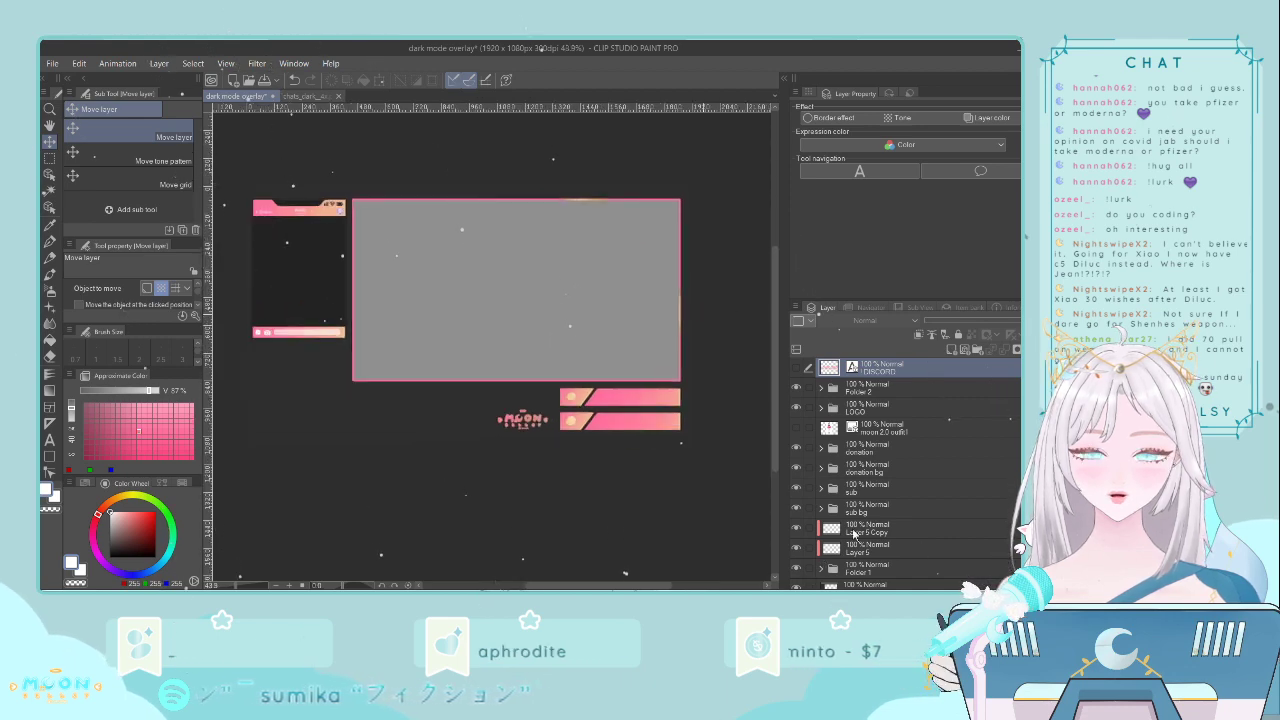
- Hide the grey Paper layer behind the overlay, keeping the dark background of Layer 1 visible
scroll(869, 550, "down", 1)
left_click(796, 579)
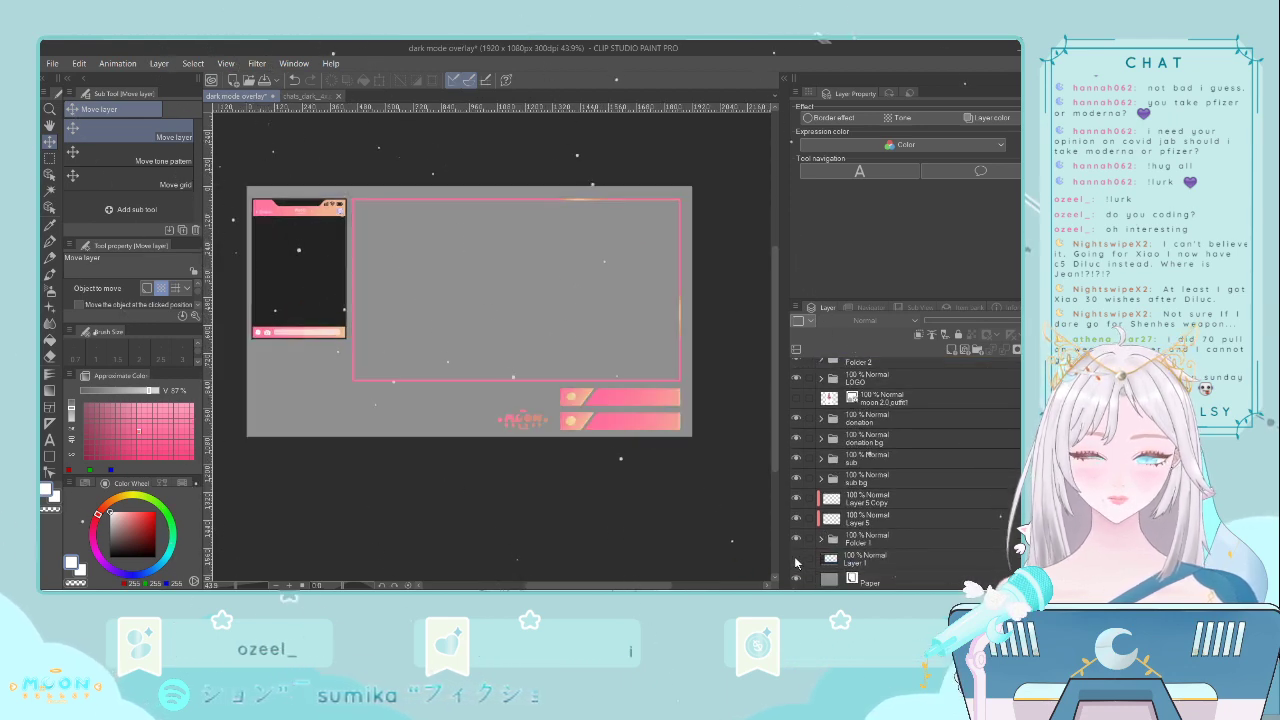
left_click(796, 579)
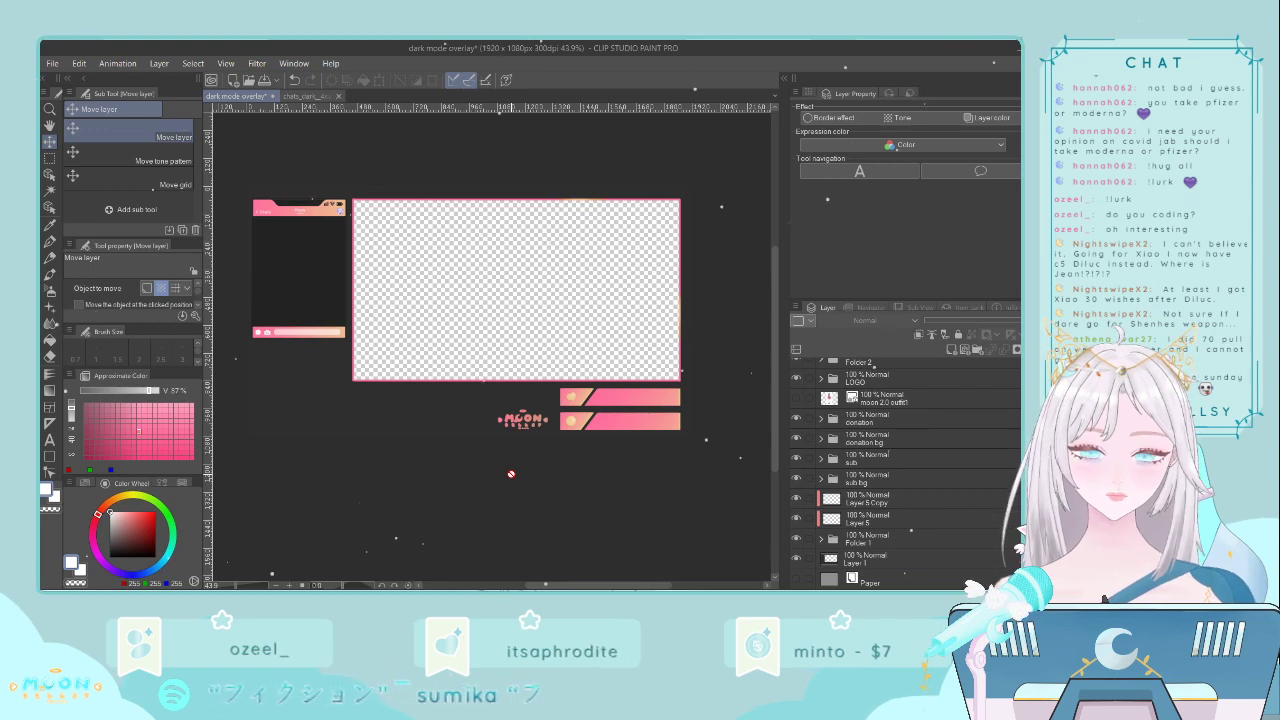
scroll(511, 474, "up", 1)
scroll(511, 474, "down", 1)
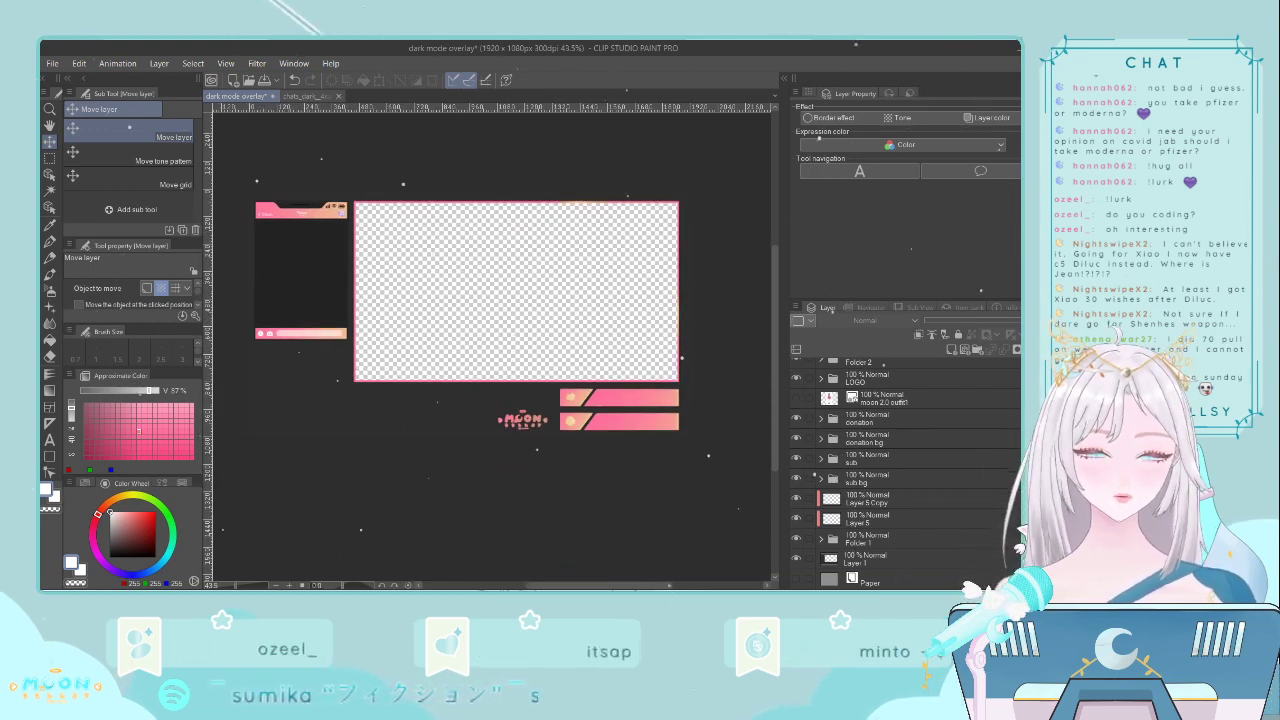
scroll(490, 340, "left", 2)
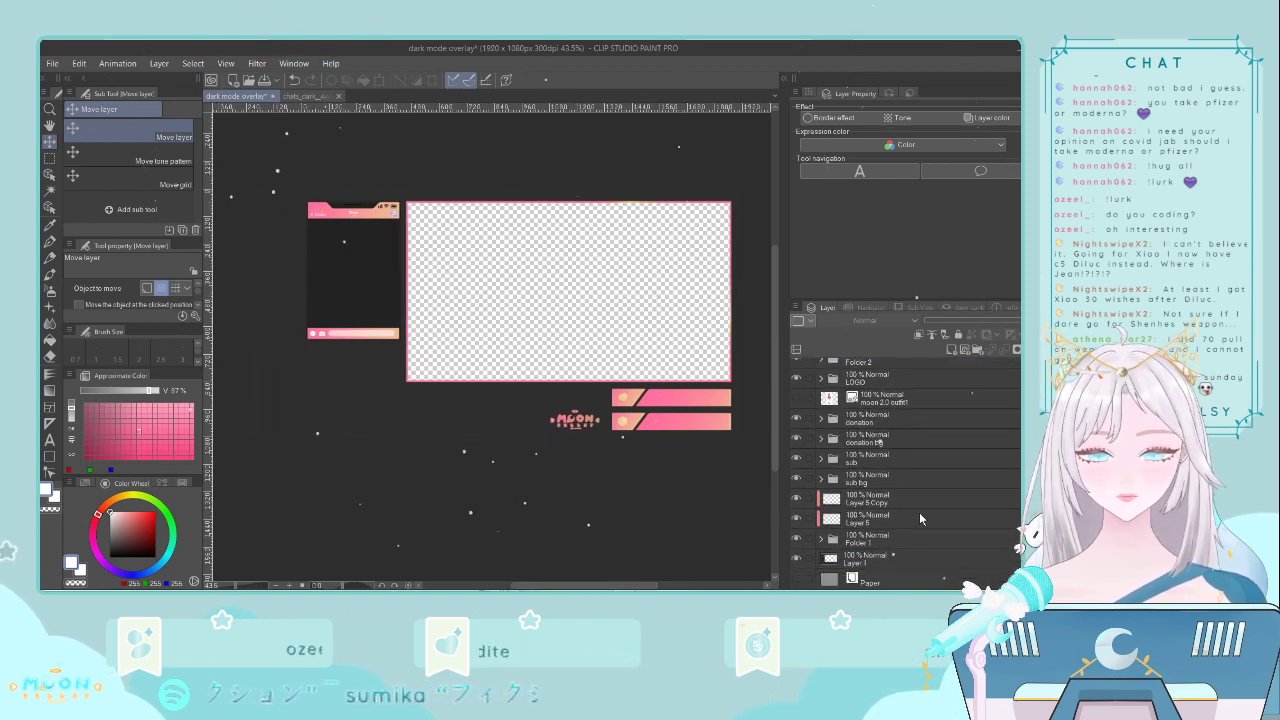
- Add a new layer clipped to Layer 1 and select a tall rectangle spanning the full overlay height, between the chat panel and logo
left_click(950, 350)
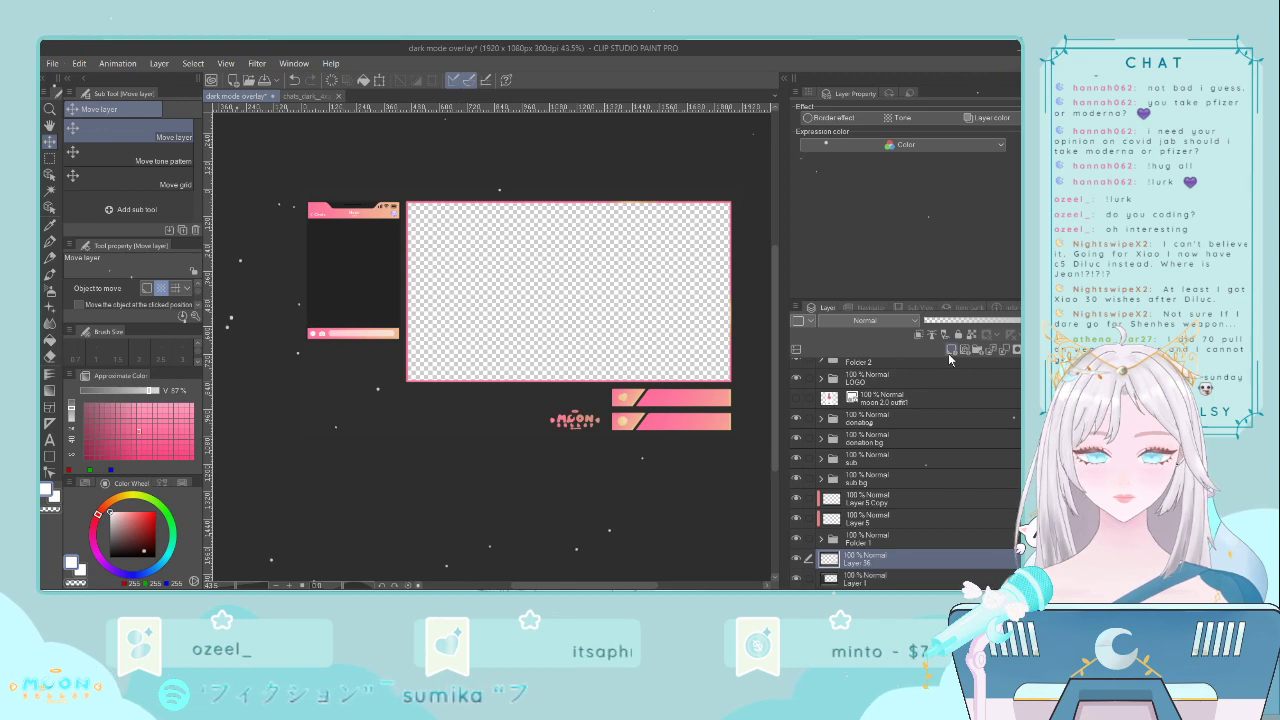
scroll(505, 454, "down", 2)
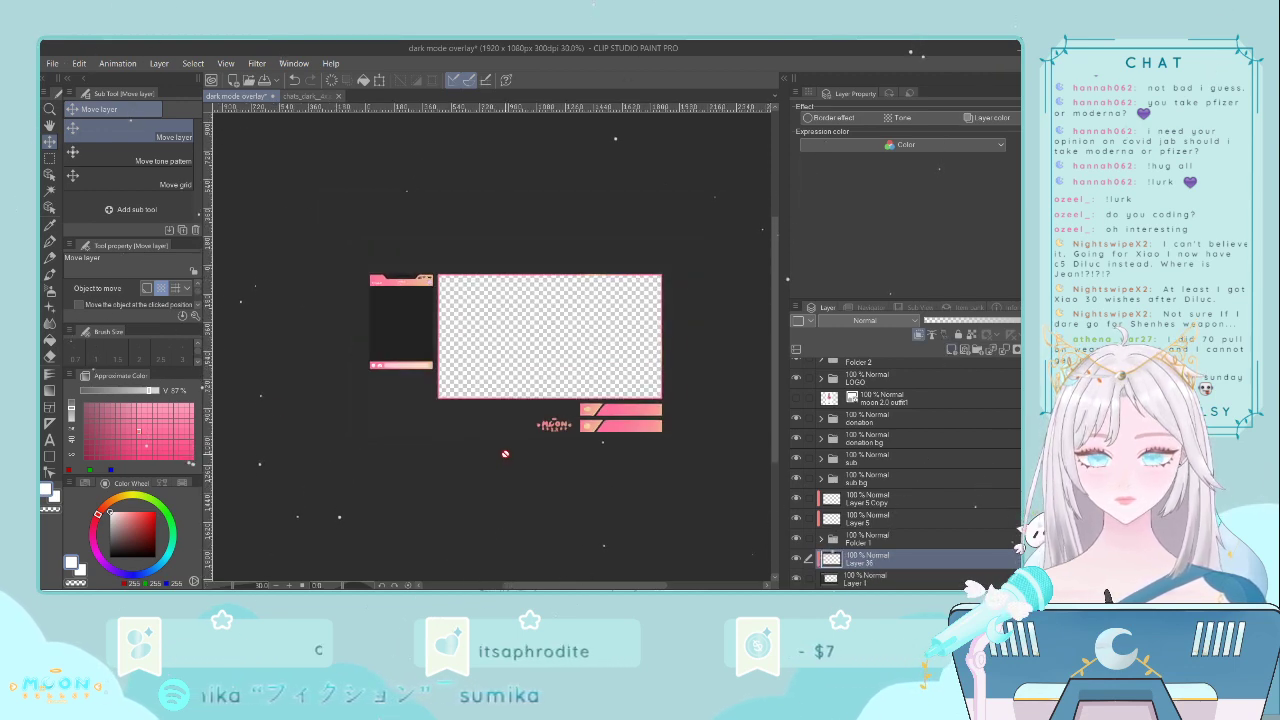
left_click(49, 158)
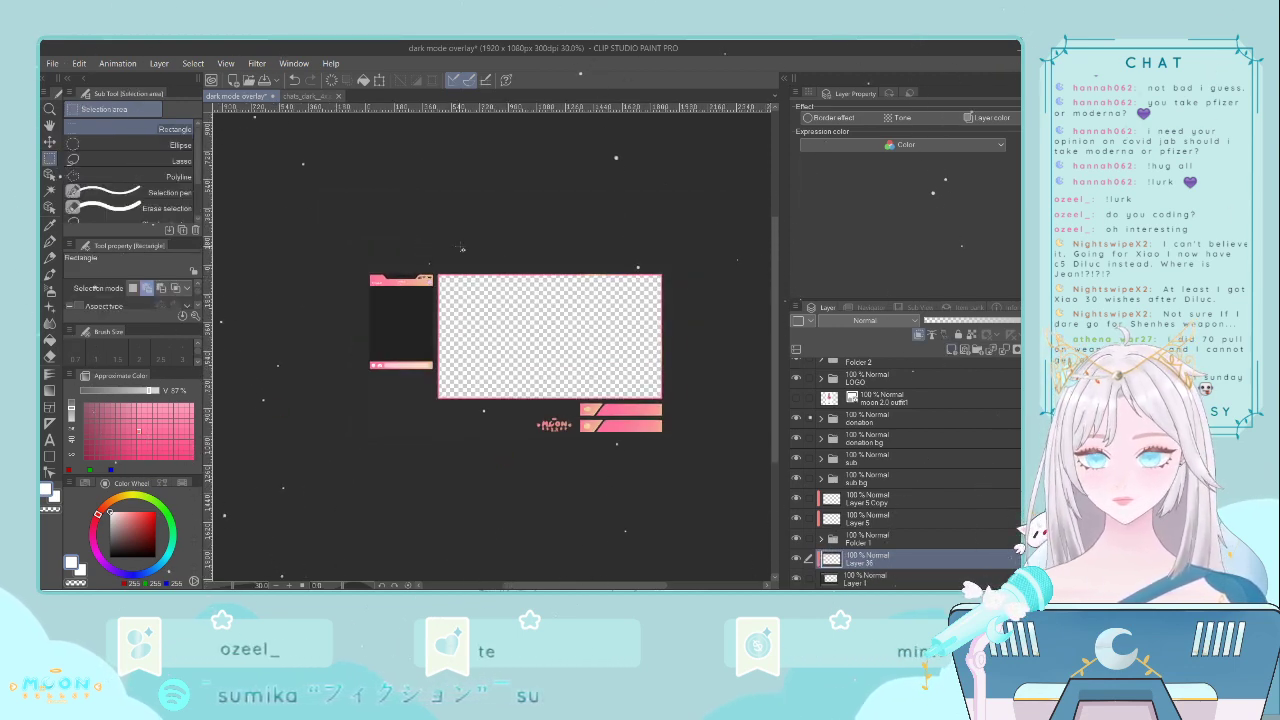
left_click_drag(459, 266, 530, 436)
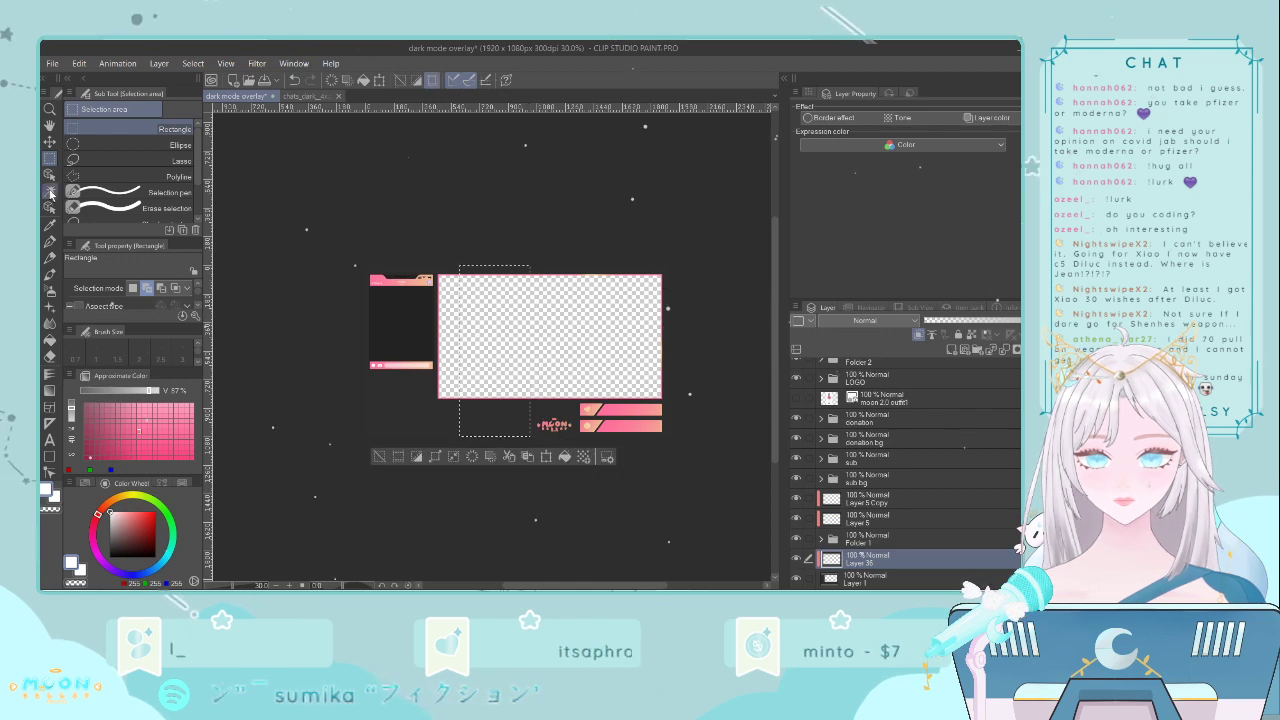
- Sample the dark background color, fill the selected rectangle with a darker shade of it, and clear the selection
left_click(49, 225)
left_click(449, 412)
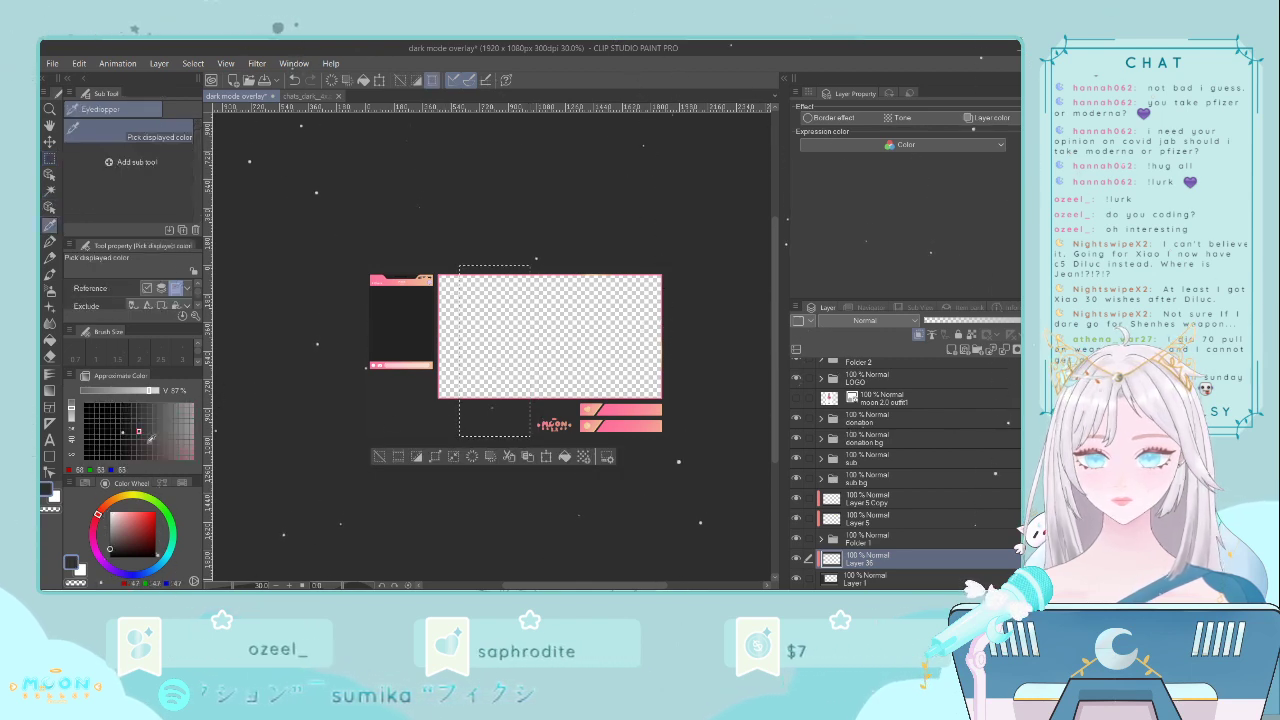
left_click(128, 447)
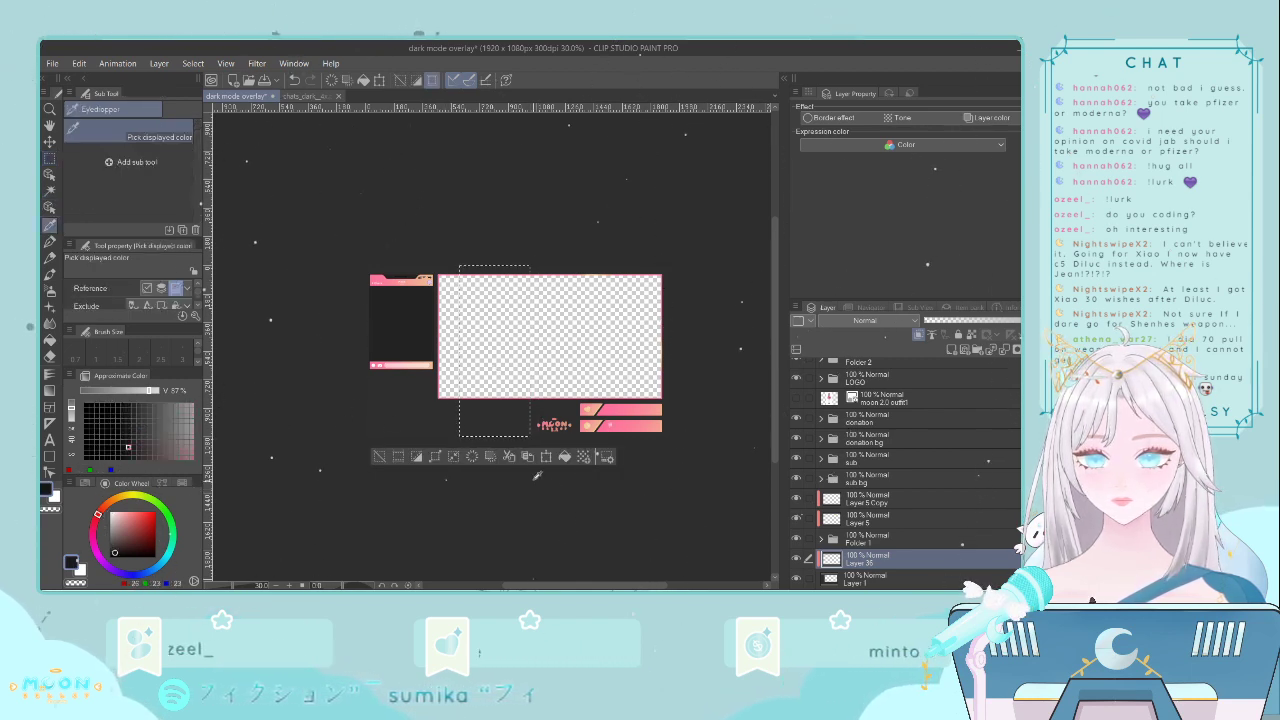
left_click(559, 459)
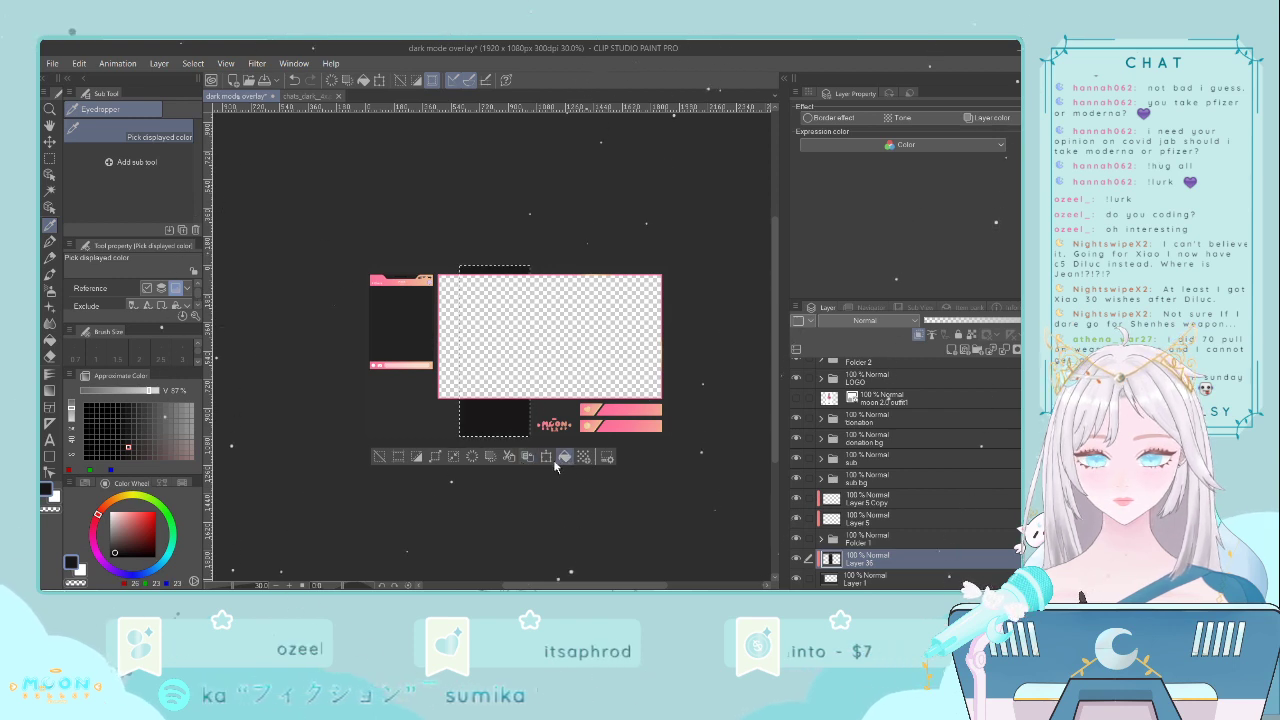
left_click(379, 456)
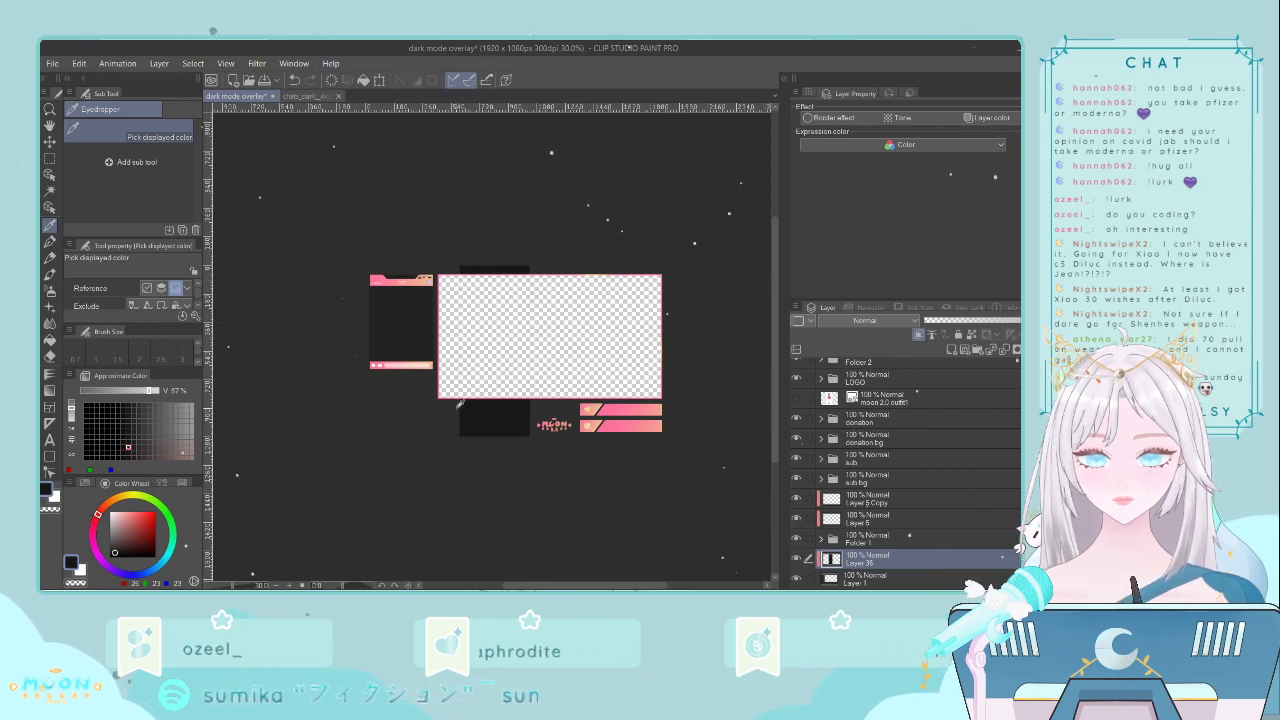
- Try to skew the dark band into a diagonal stripe leaning right
key("ctrl+t")
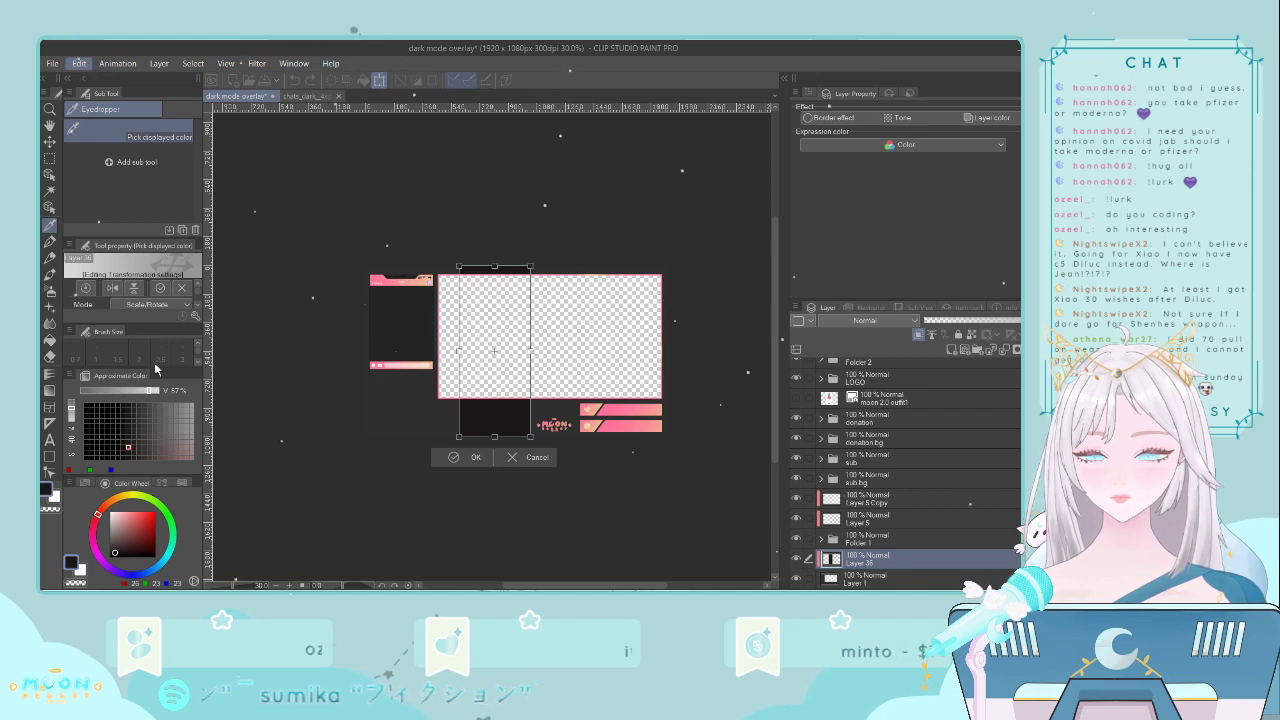
key("ctrl+shift")
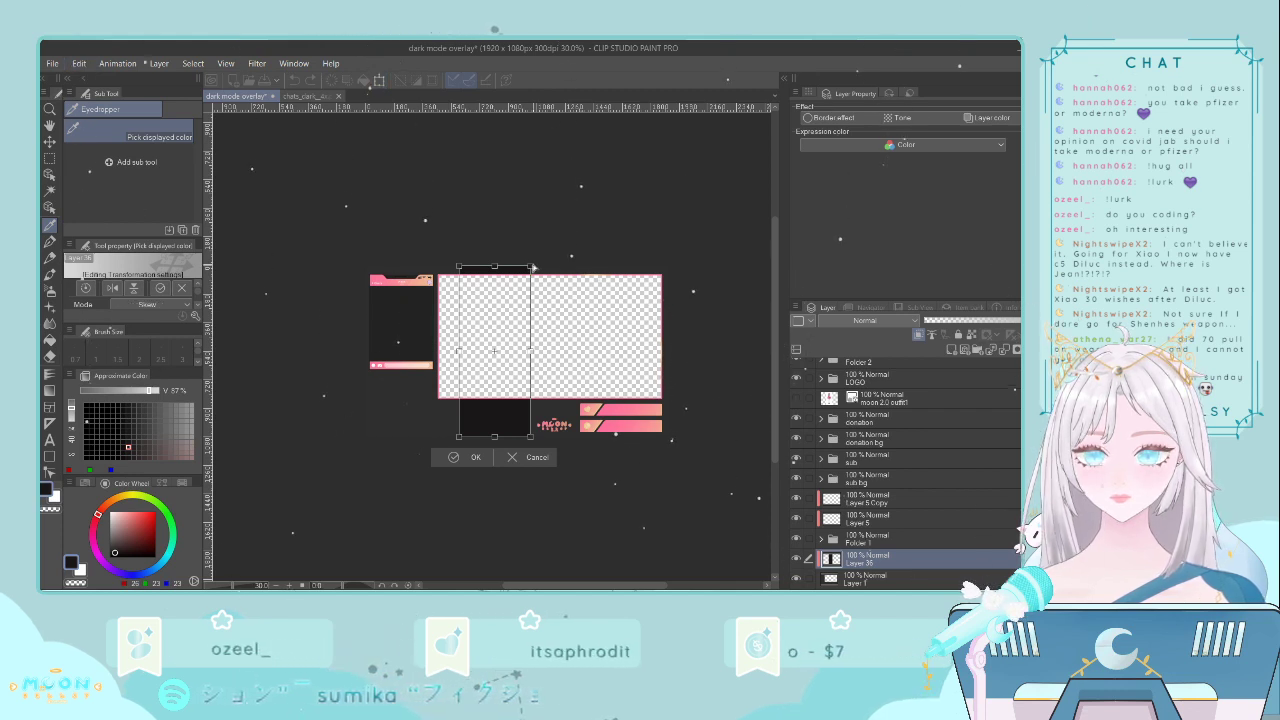
left_click_drag(533, 268, 583, 270)
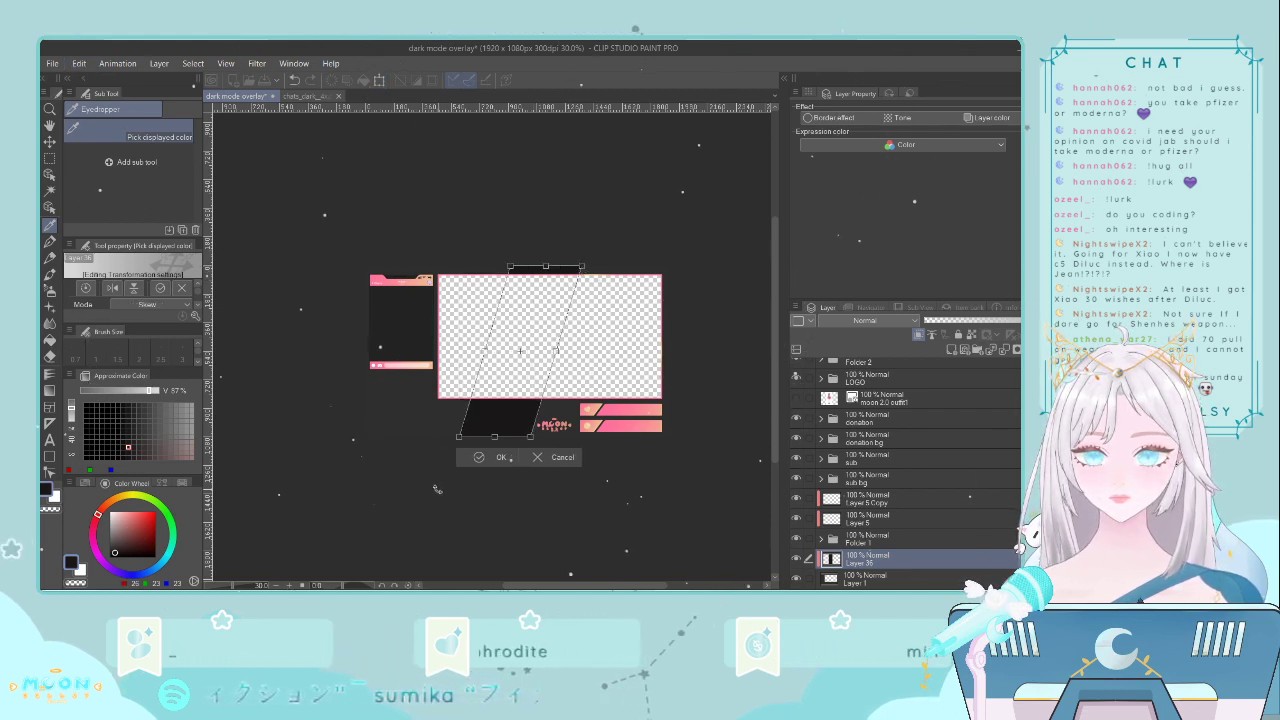
left_click(478, 456)
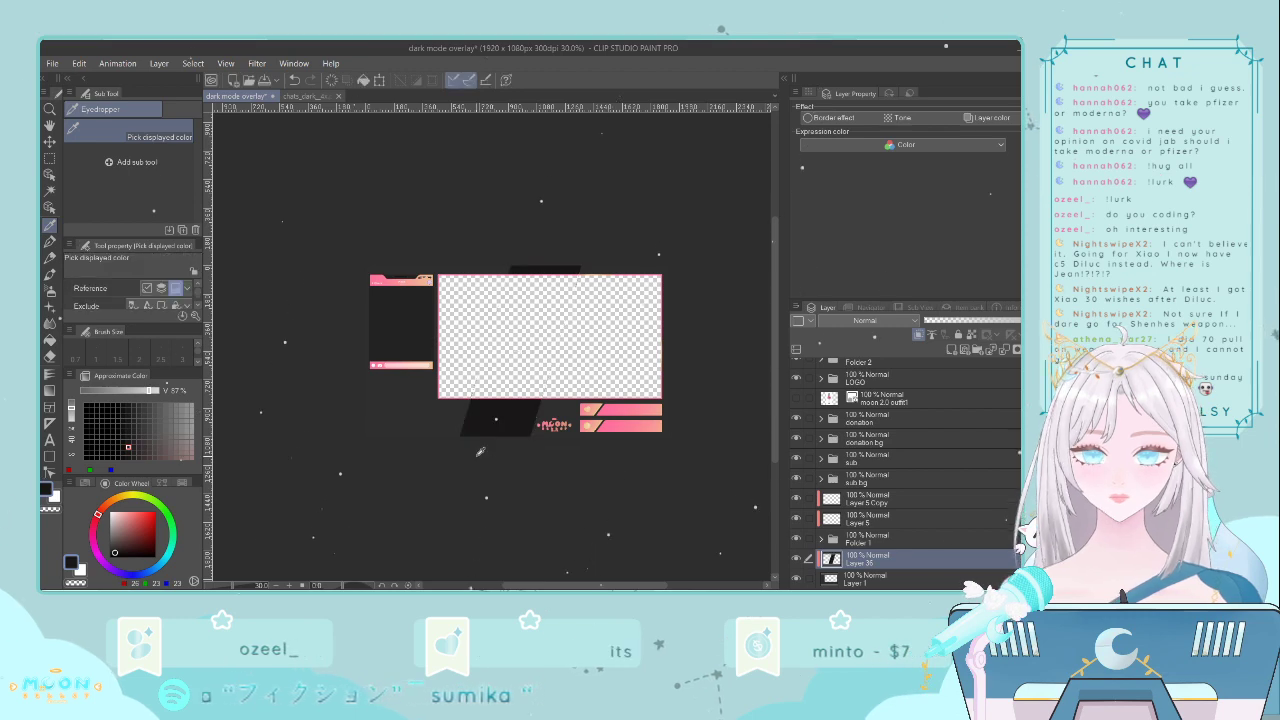
scroll(438, 452, "up", 1)
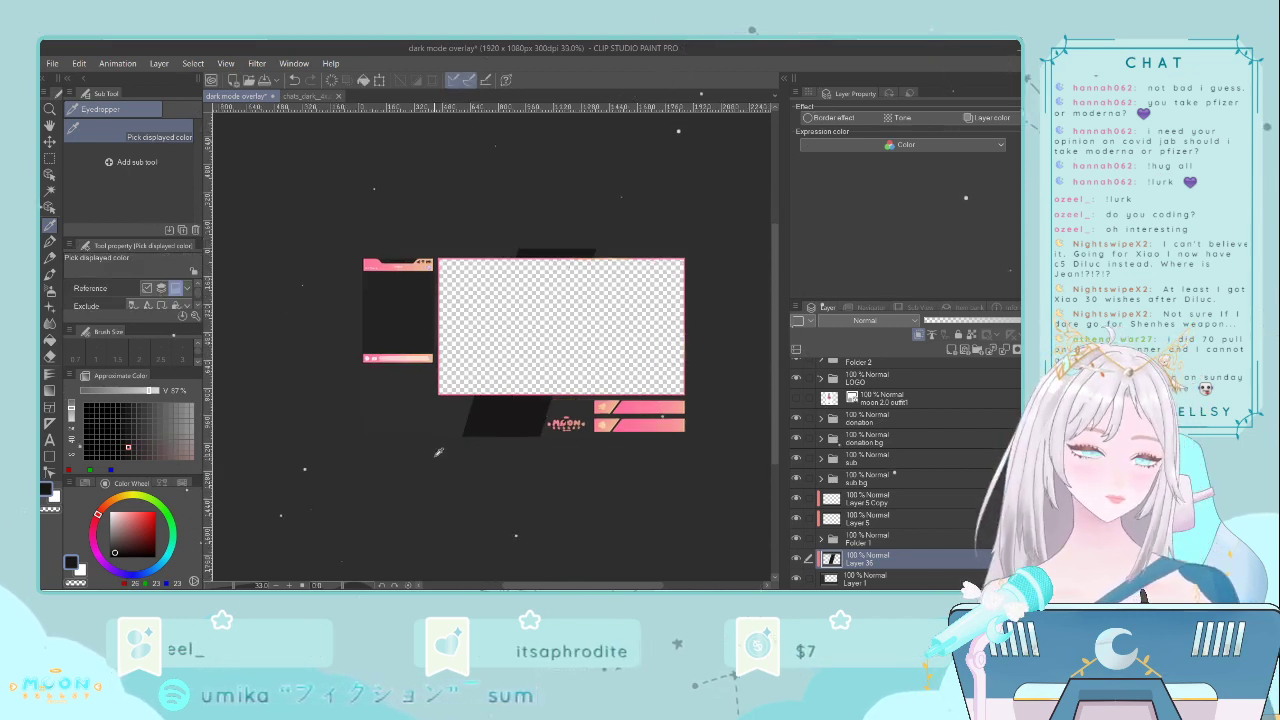
scroll(438, 452, "up", 2)
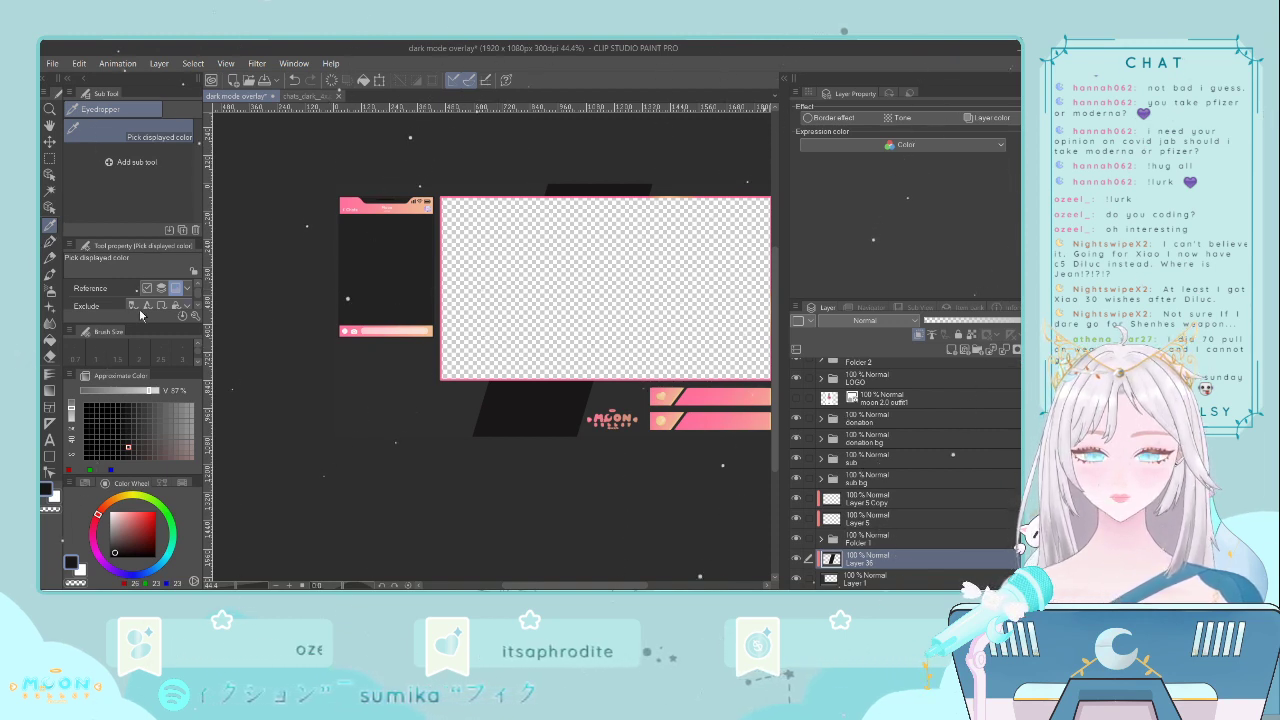
- Undo the skew and the deselection, refill the rectangle with a grey slightly lighter than the background, and clear the selection
key("ctrl+z")
key("ctrl+z")
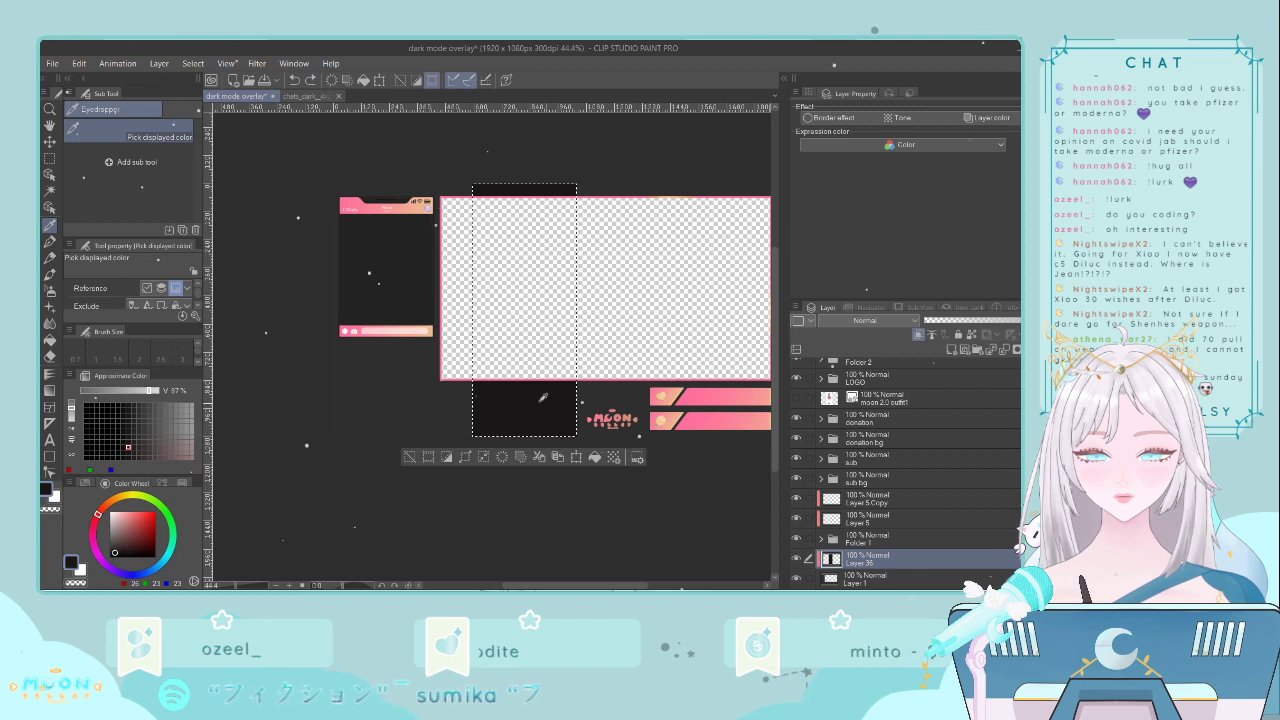
left_click(144, 436)
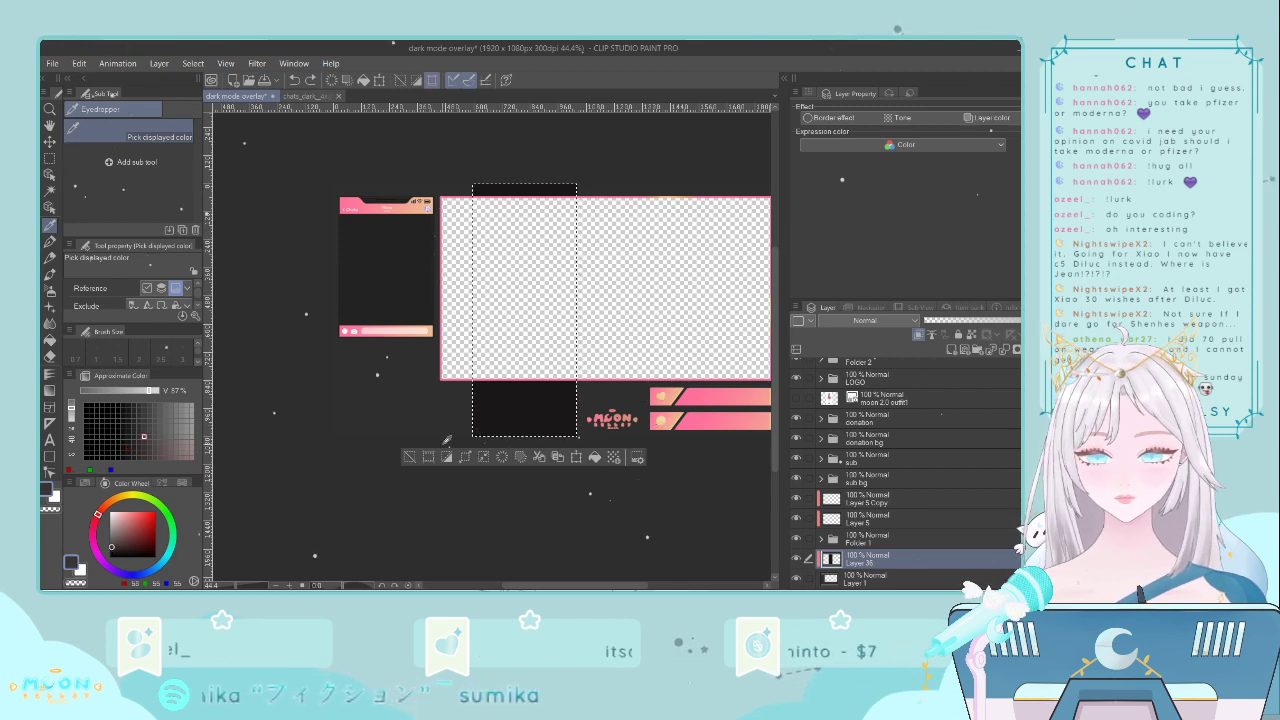
left_click(575, 457)
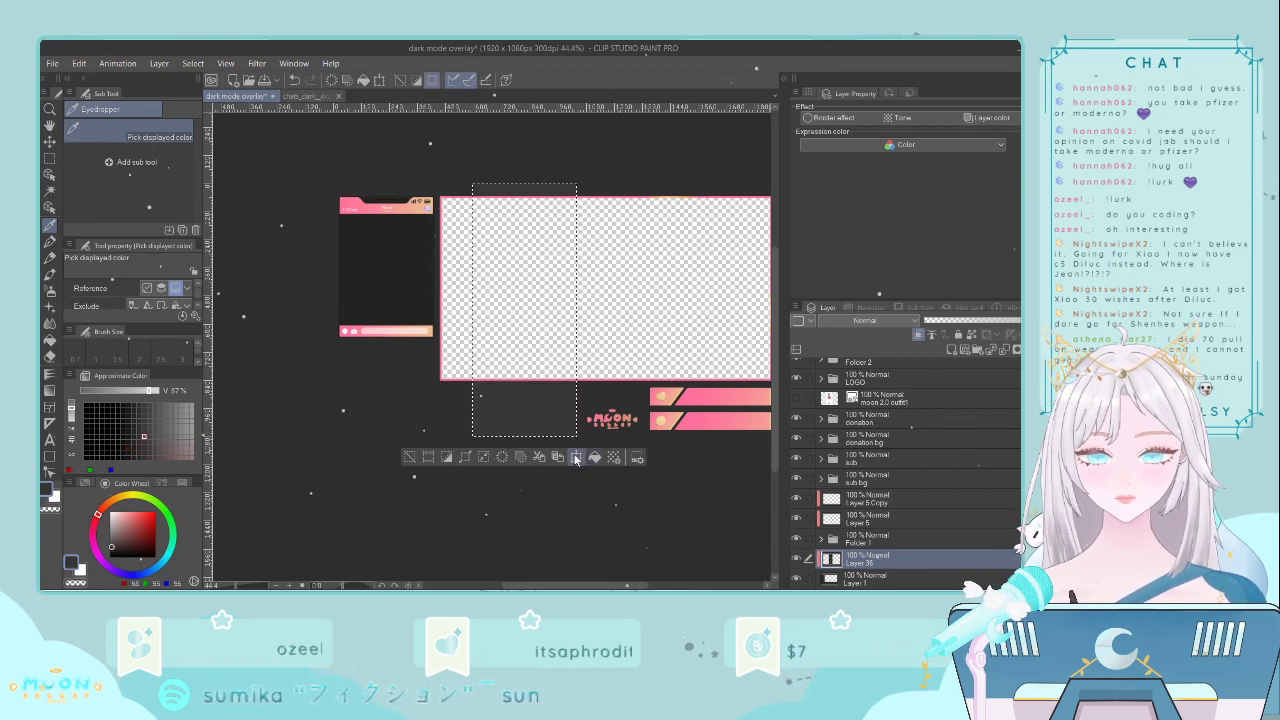
left_click(408, 460)
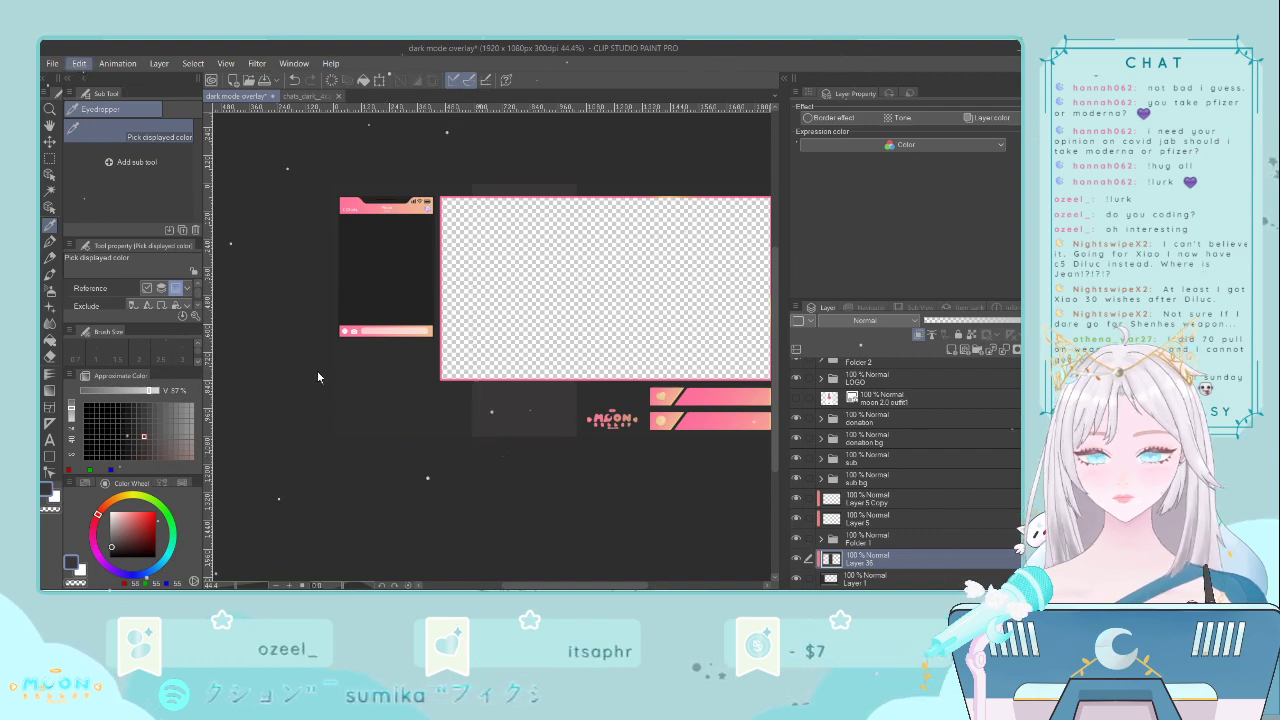
- Skew the lighter grey band by shifting its upper edge to the right, making a diagonal stripe
left_click(343, 436)
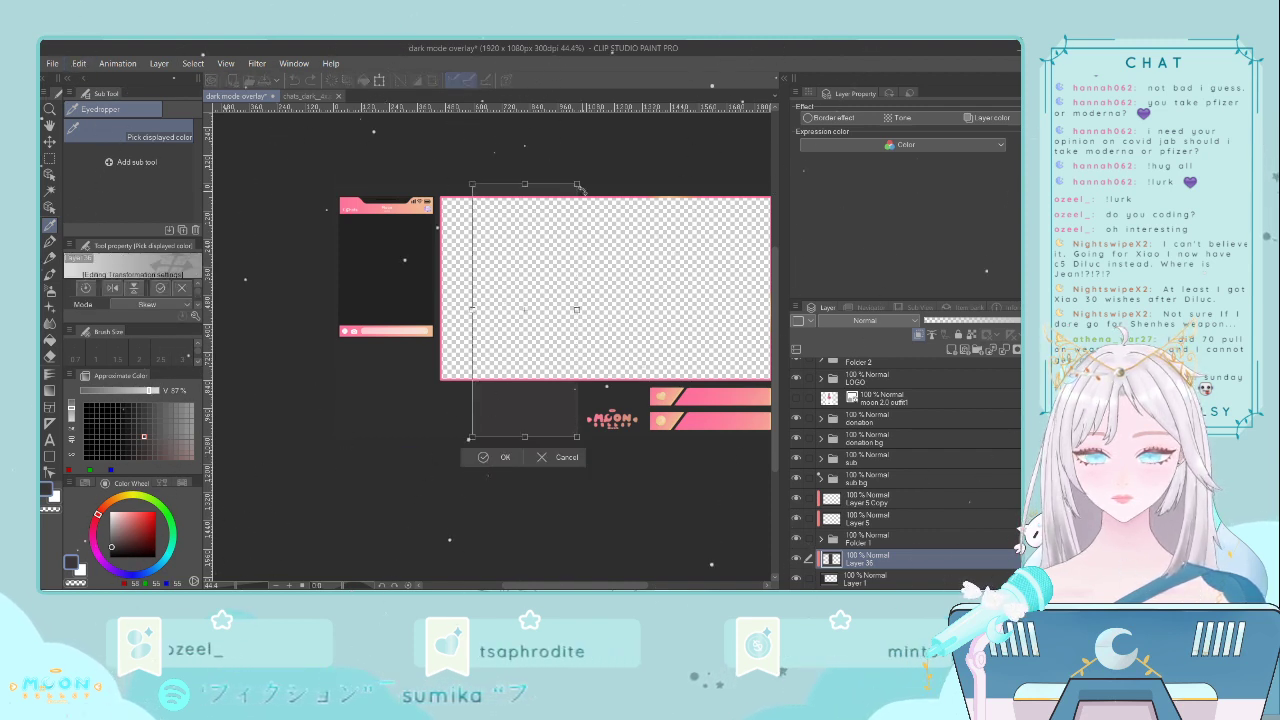
left_click_drag(578, 188, 649, 189)
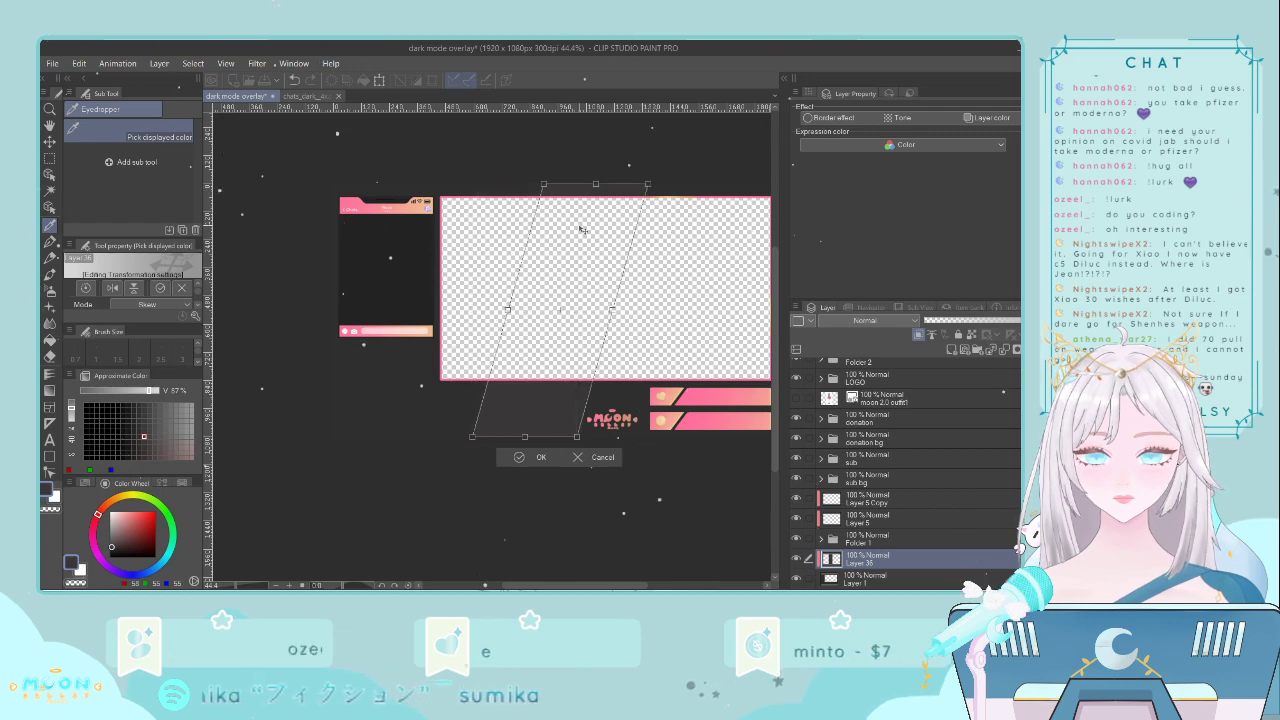
key("Return")
- Try to move the diagonal stripe across to behind the alert bars
scroll(645, 350, "down", 3)
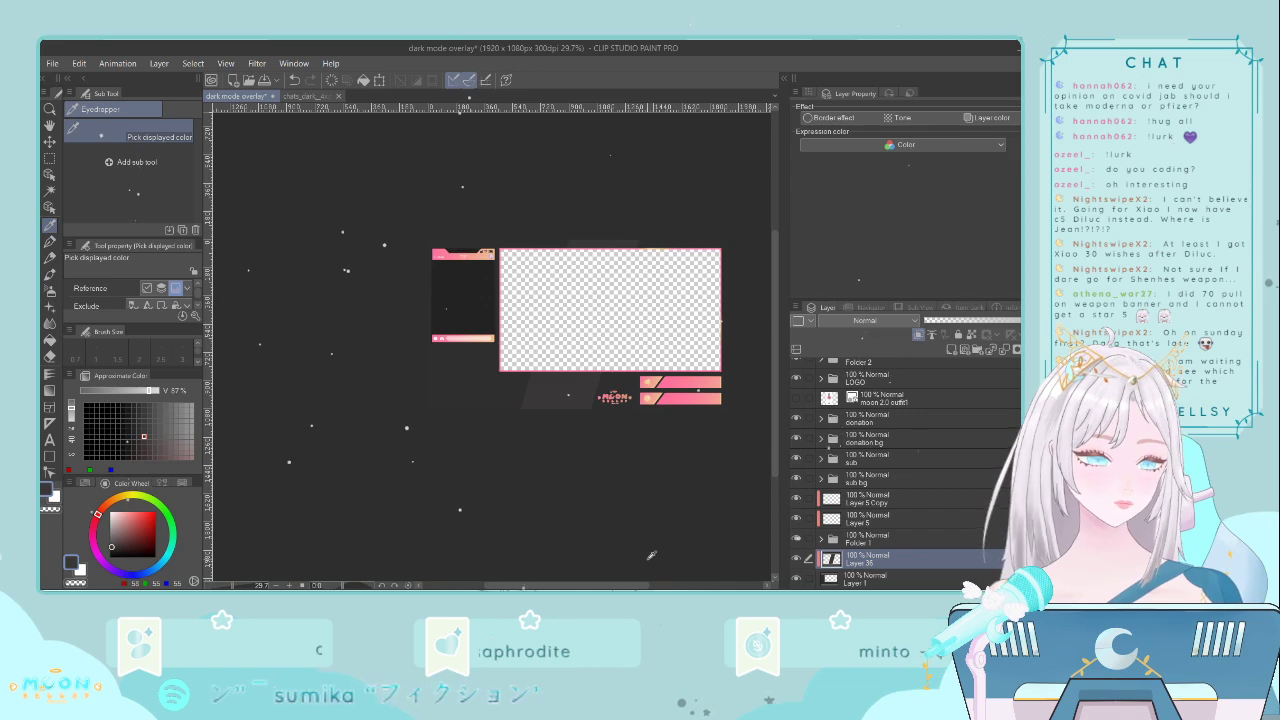
left_click_drag(621, 586, 644, 587)
key("ctrl+t")
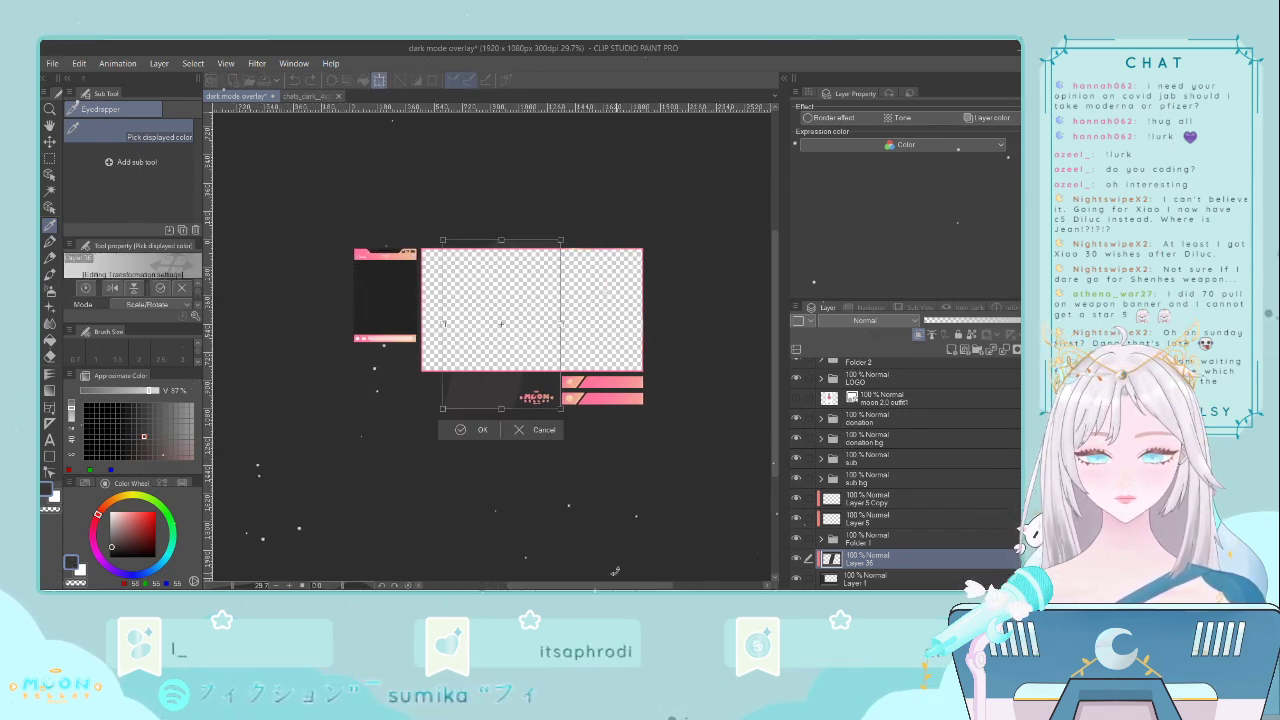
left_click_drag(535, 382, 634, 381)
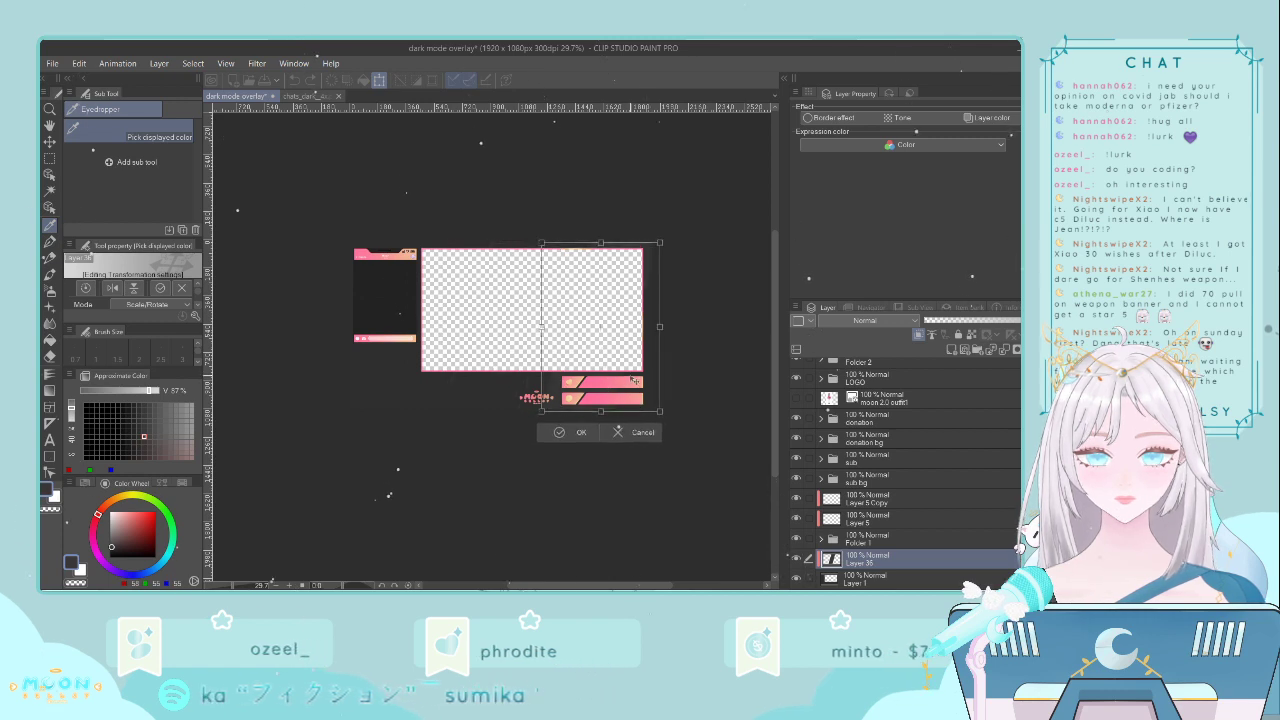
key("ctrl+z")
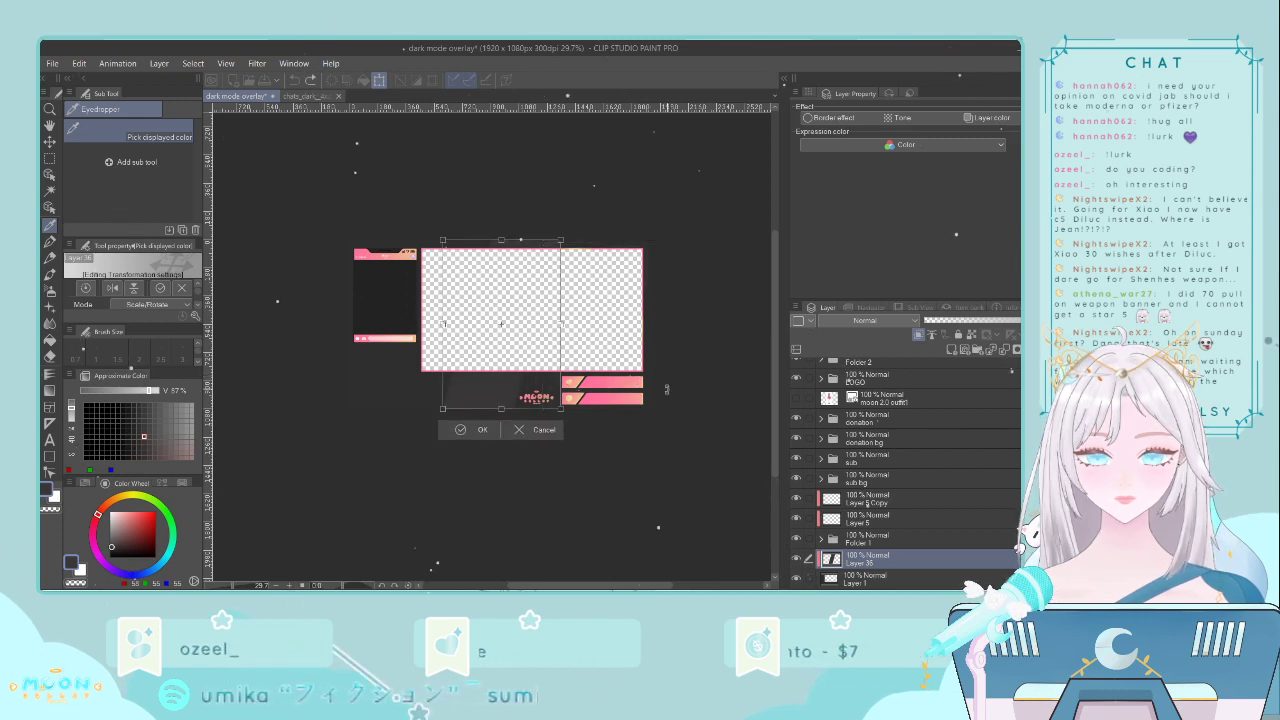
left_click(481, 430)
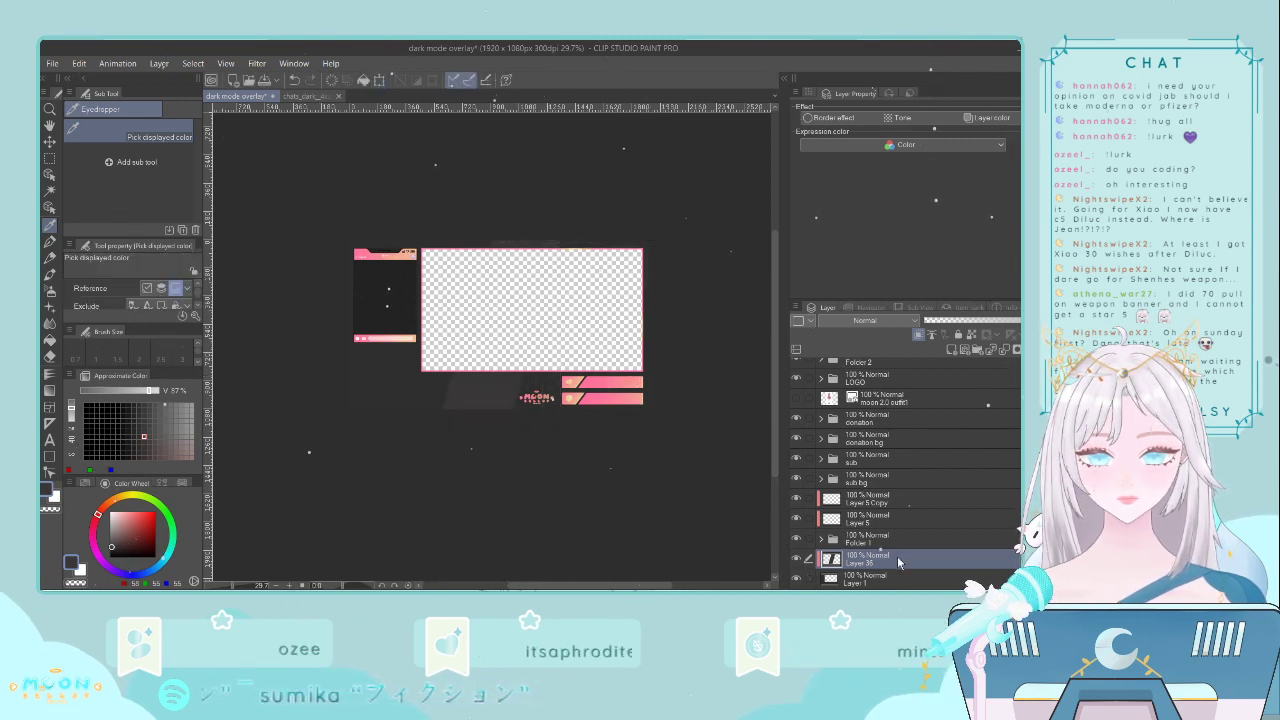
- Duplicate the diagonal stripe's layer
key("ctrl+c")
key("ctrl+v")
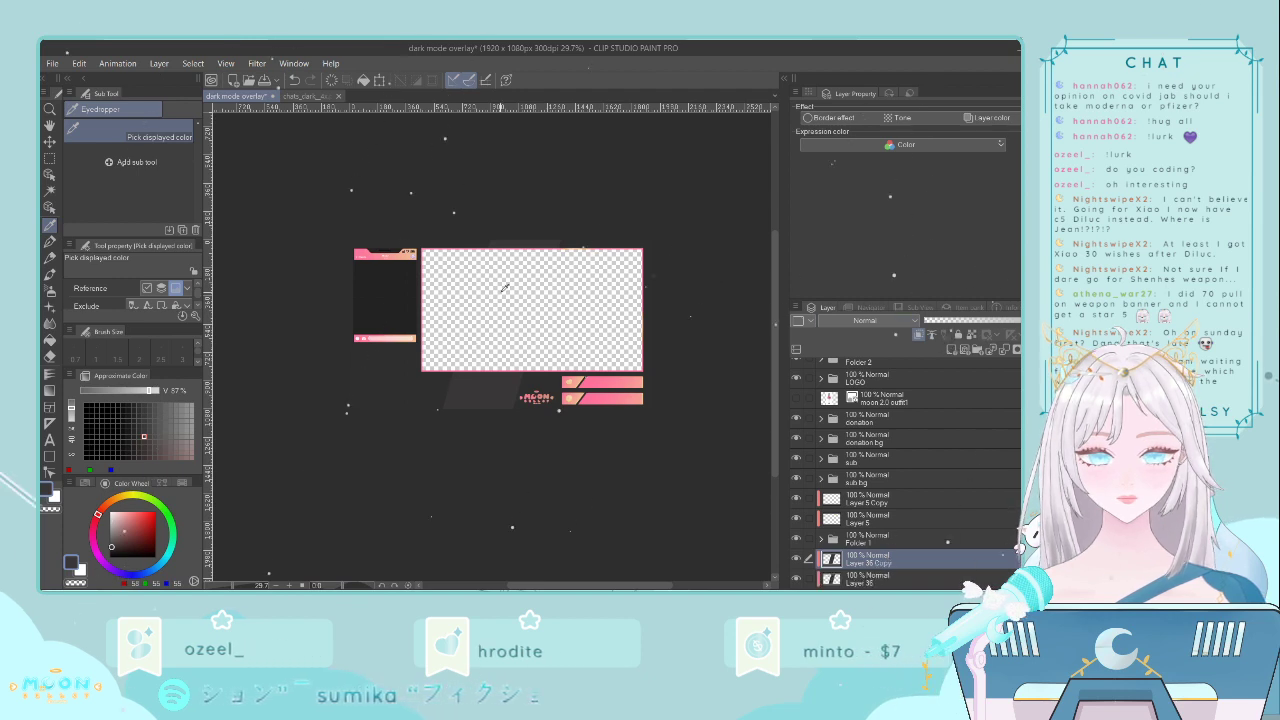
- Try to narrow the stripe copy behind the alert bars and merge it, and restore the separate copy
key("ctrl+t")
left_click_drag(500, 289, 598, 294)
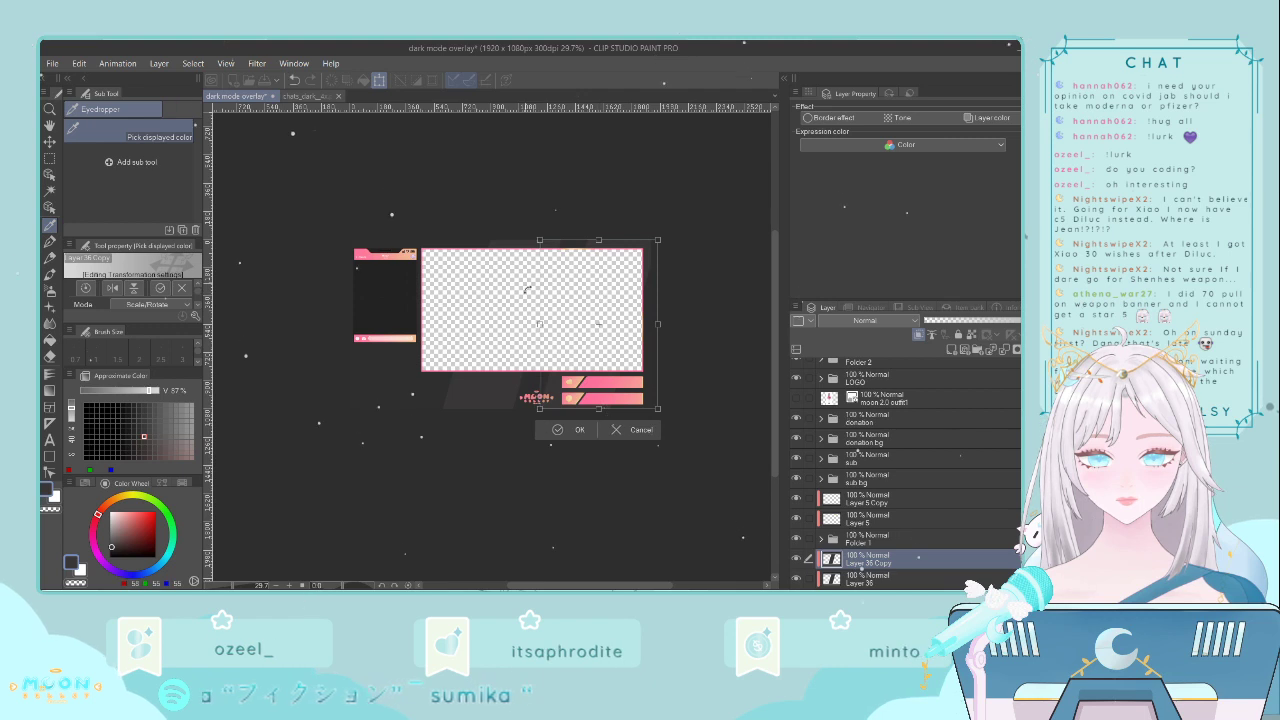
left_click_drag(539, 323, 609, 330)
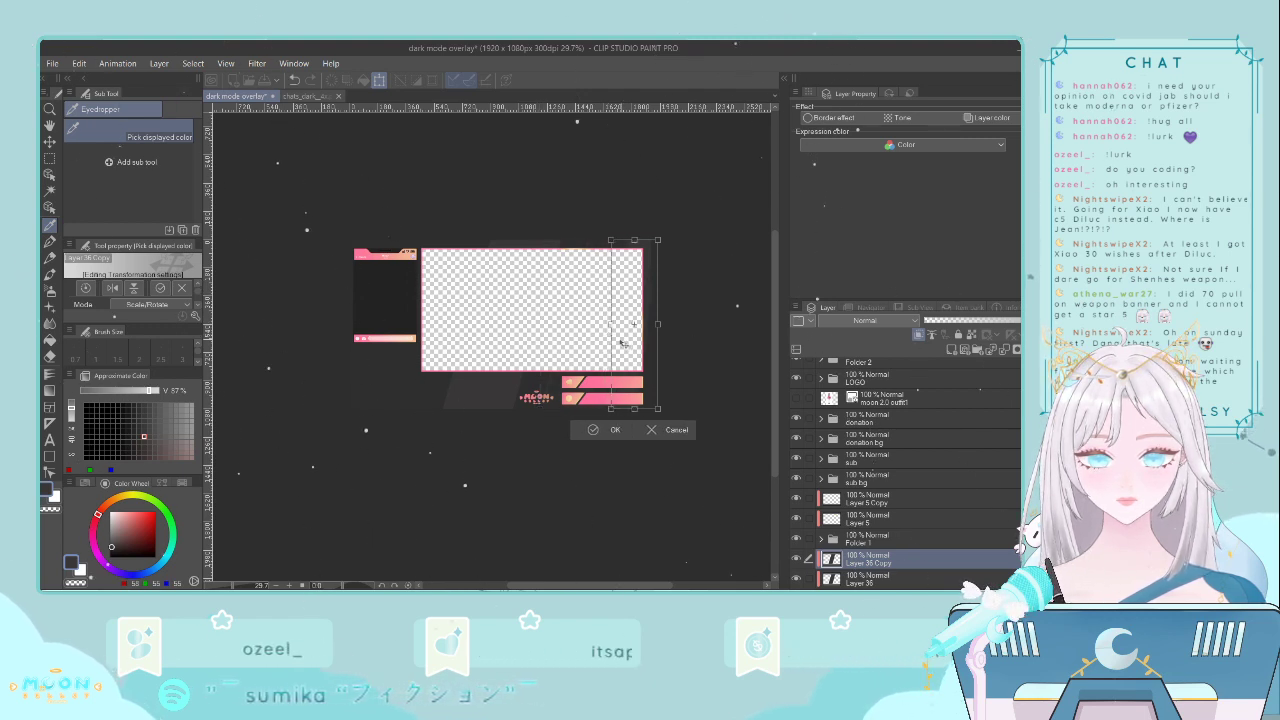
key("Return")
scroll(621, 342, "up", 2)
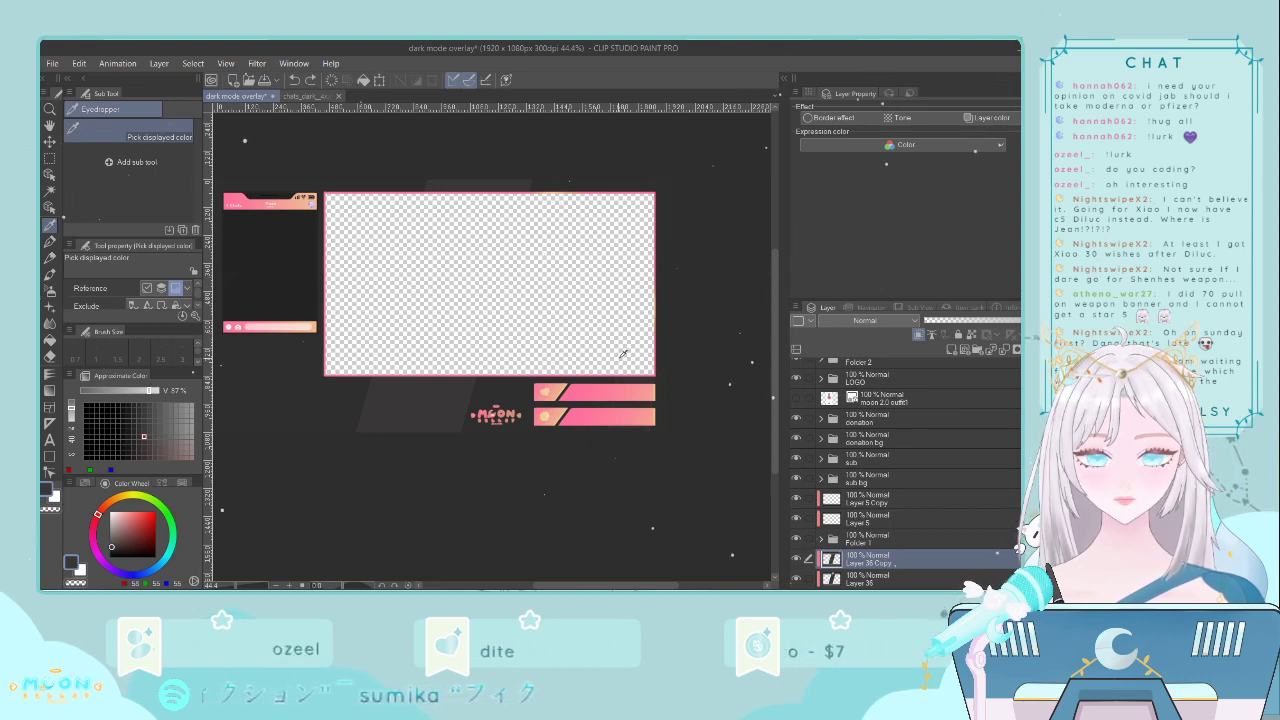
key("ctrl+e")
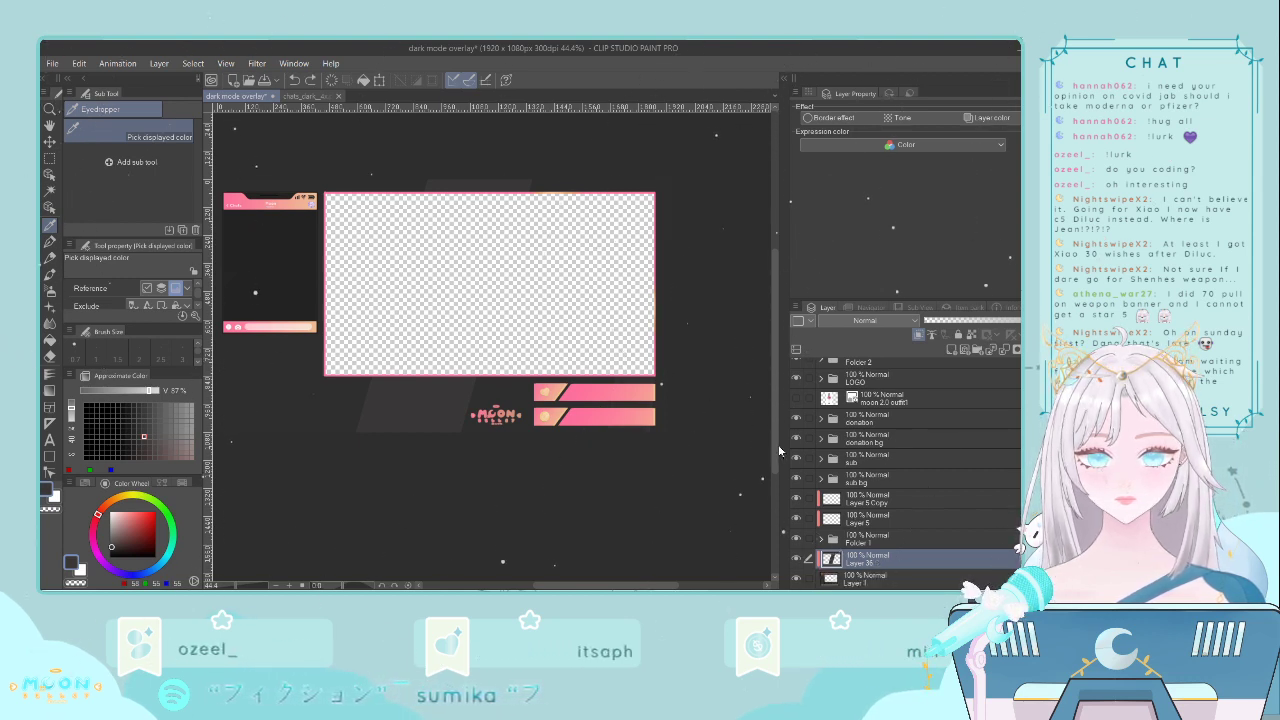
key("ctrl+v")
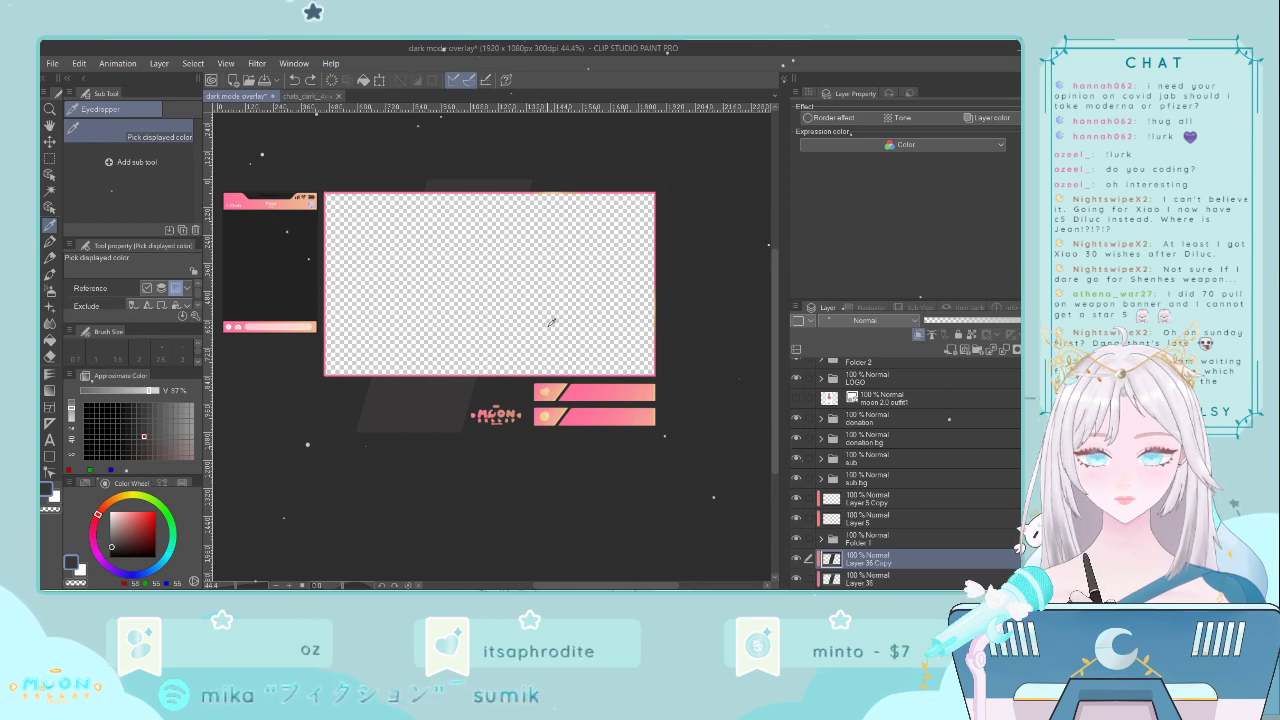
- Try to shift the unmodified stripe copy across towards the outer edge of the canvas
key("ctrl+t")
left_click_drag(490, 325, 663, 341)
key("Return")
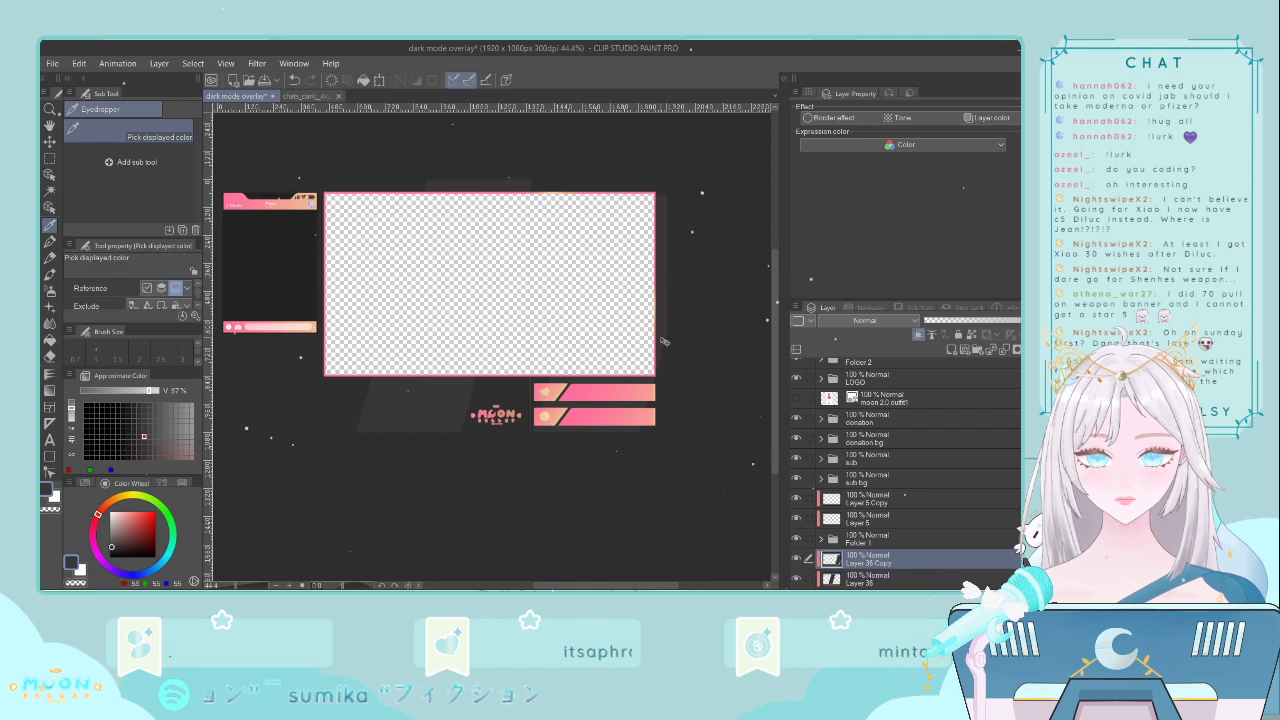
- Move the full-width stripe copy behind the alert bars so it runs past the canvas edge
key("ctrl+t")
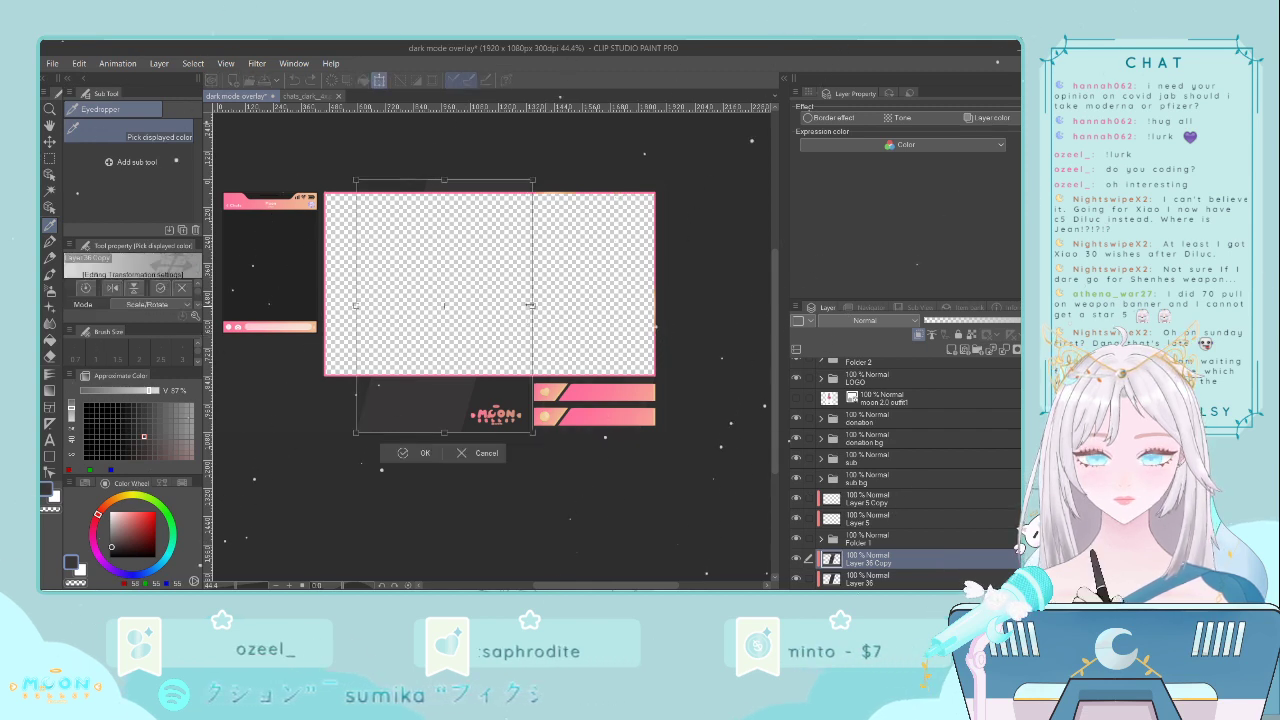
left_click_drag(597, 322, 660, 309)
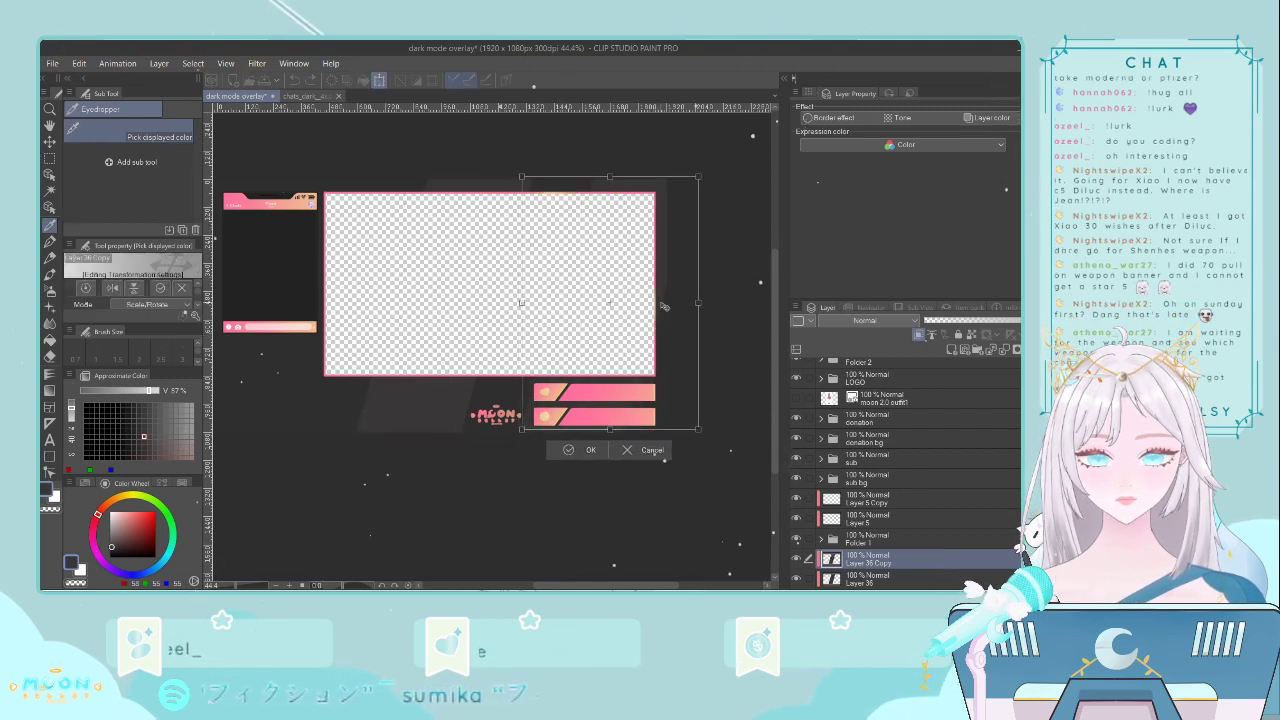
key("Return")
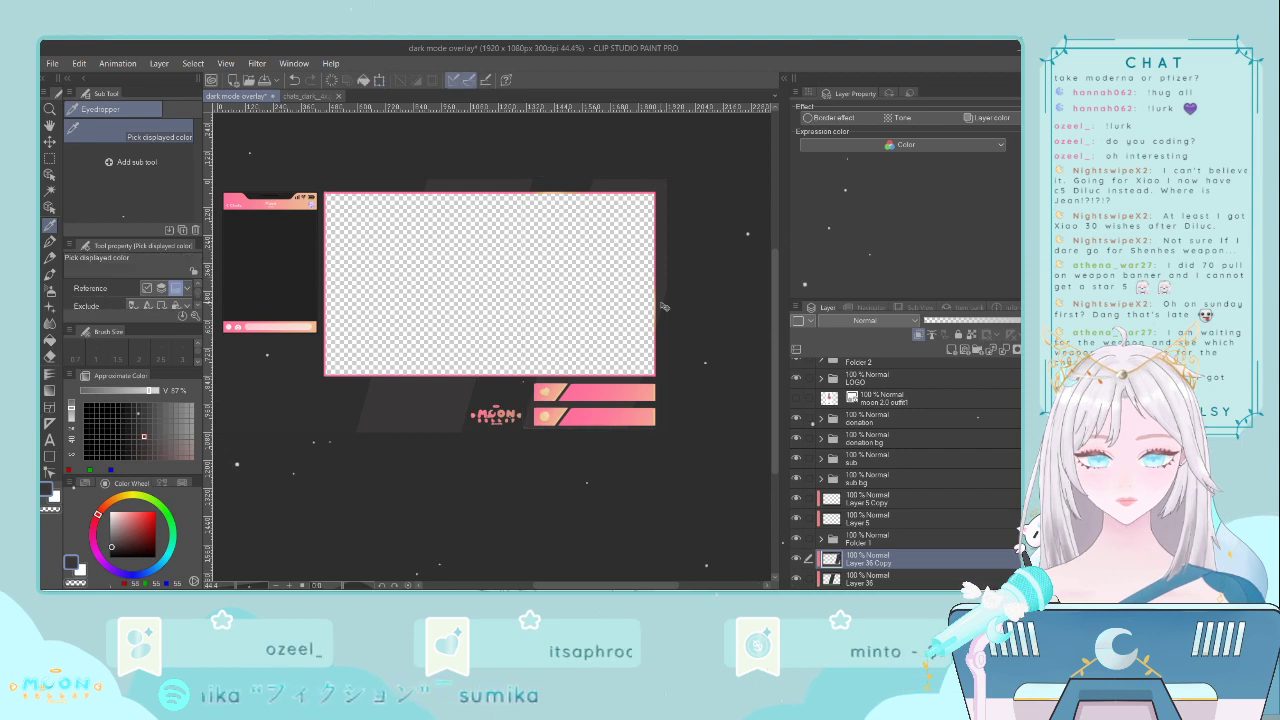
key("ctrl+t")
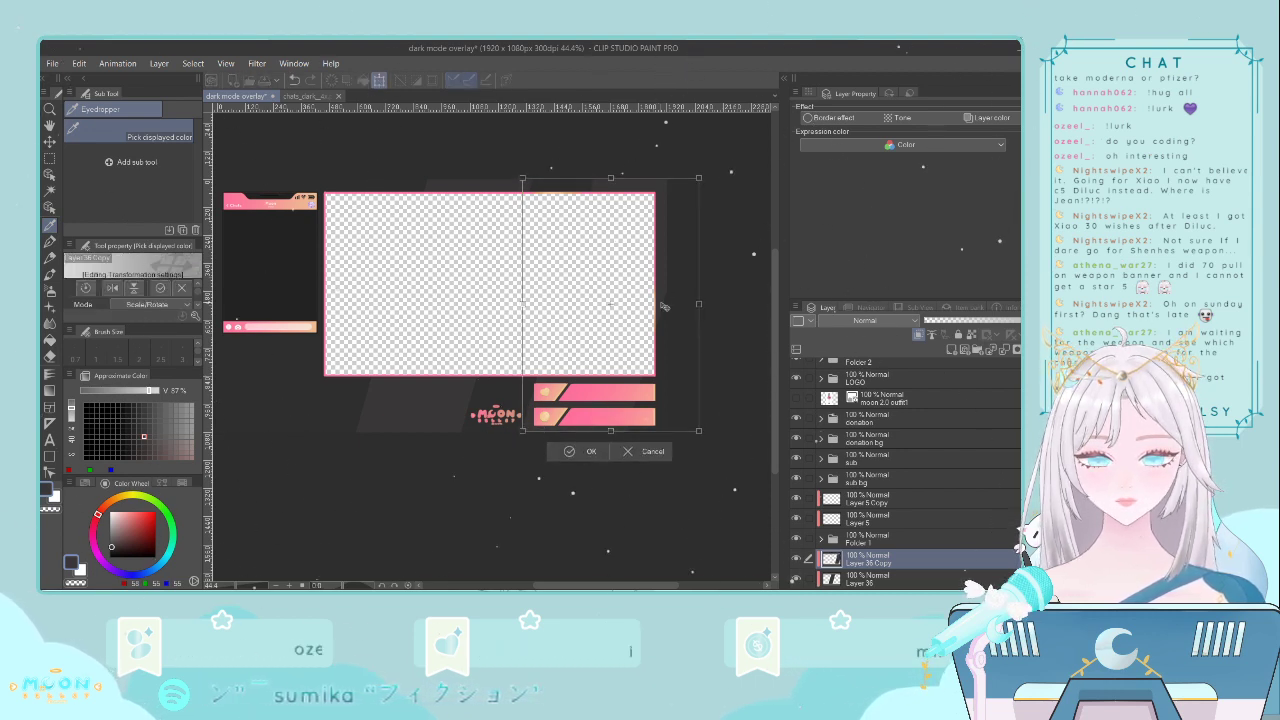
key("Return")
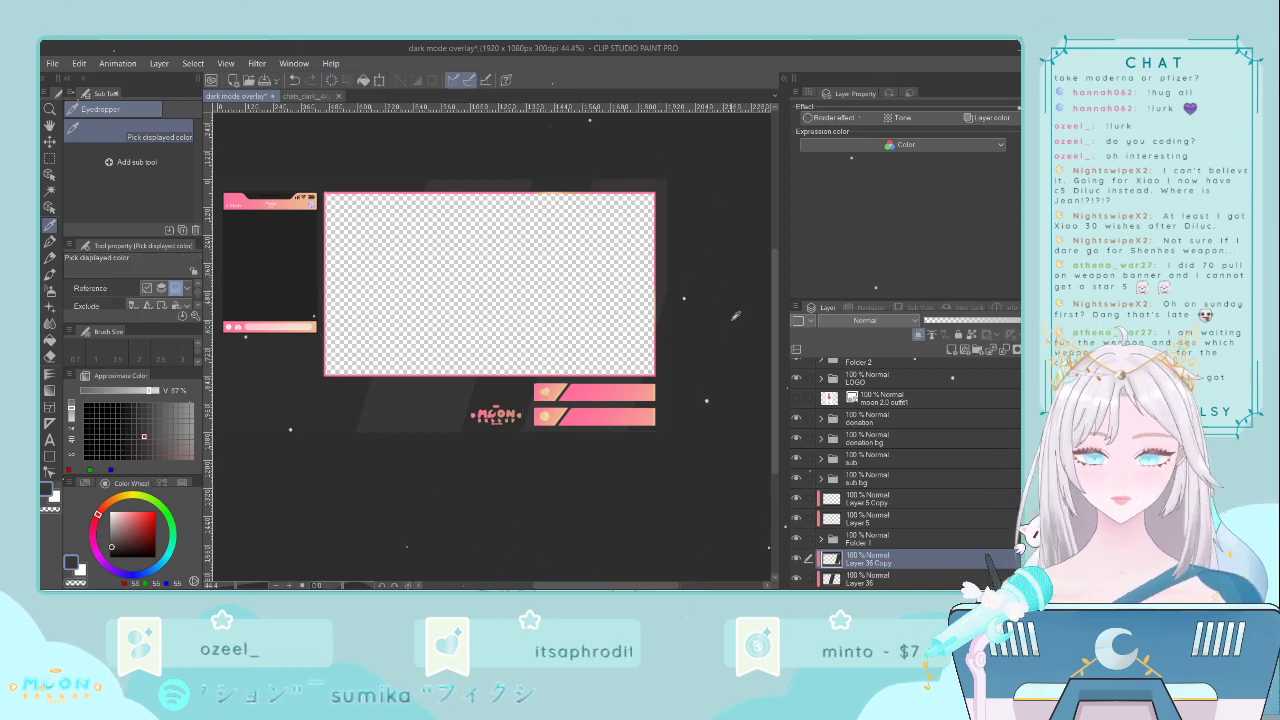
- Narrow the stripe copy by deleting its outer part with a diagonal polyline selection, and clear the selection
left_click(49, 158)
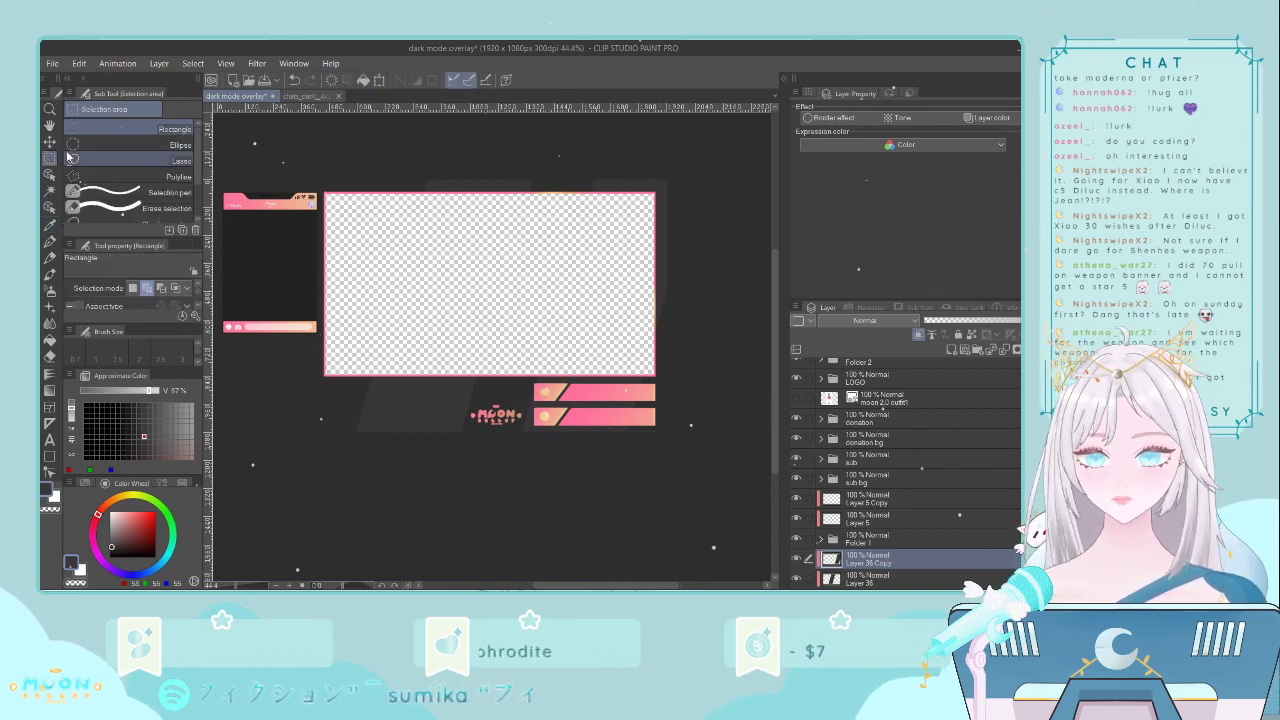
left_click(120, 176)
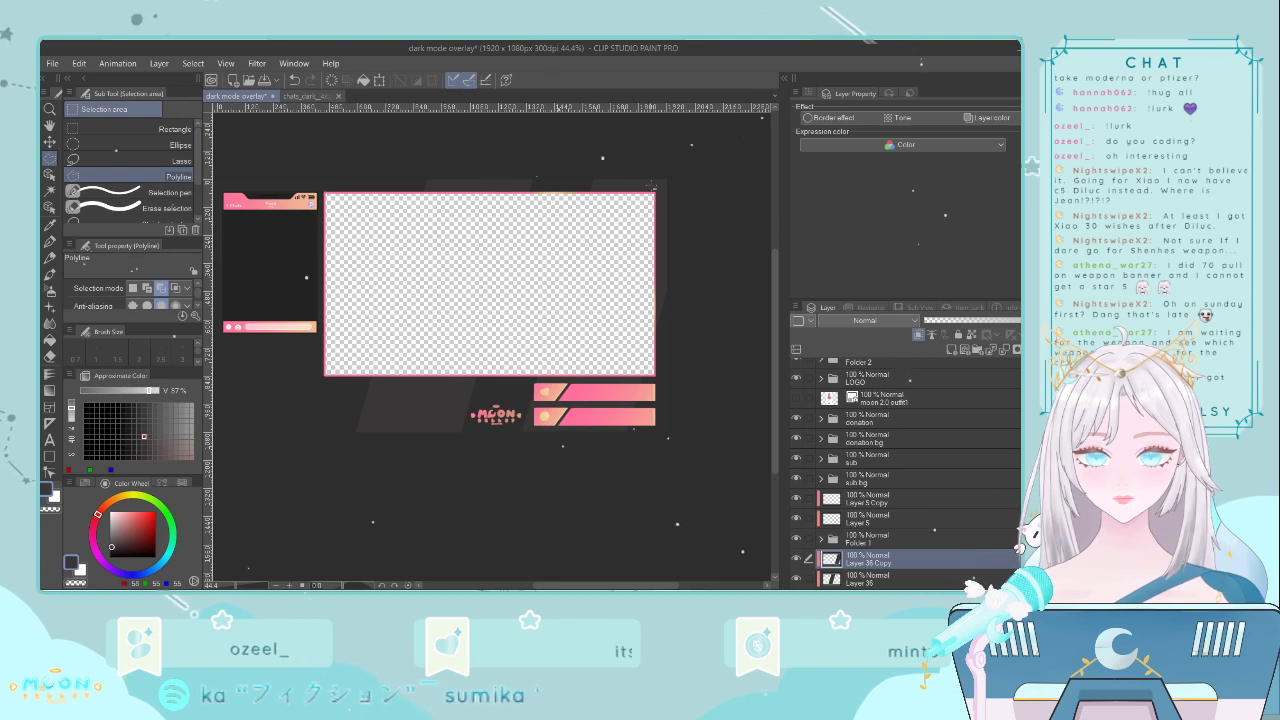
left_click(643, 171)
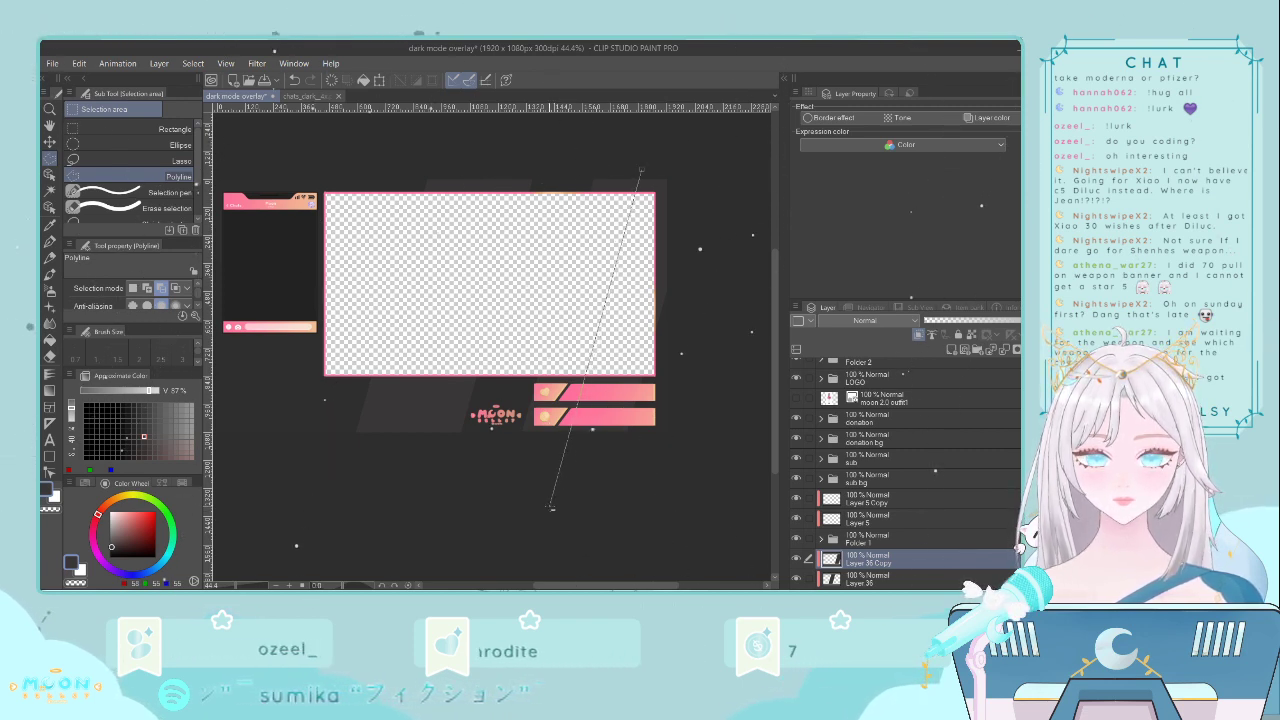
key("Escape")
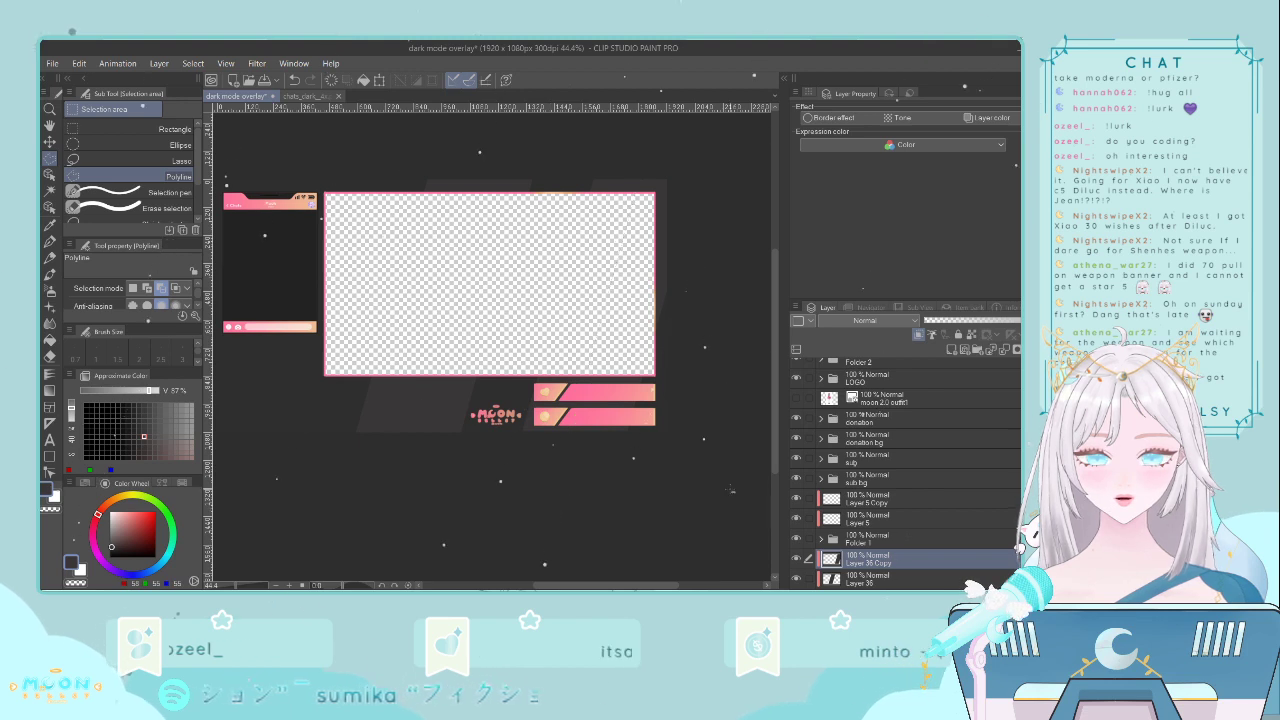
left_click(641, 158)
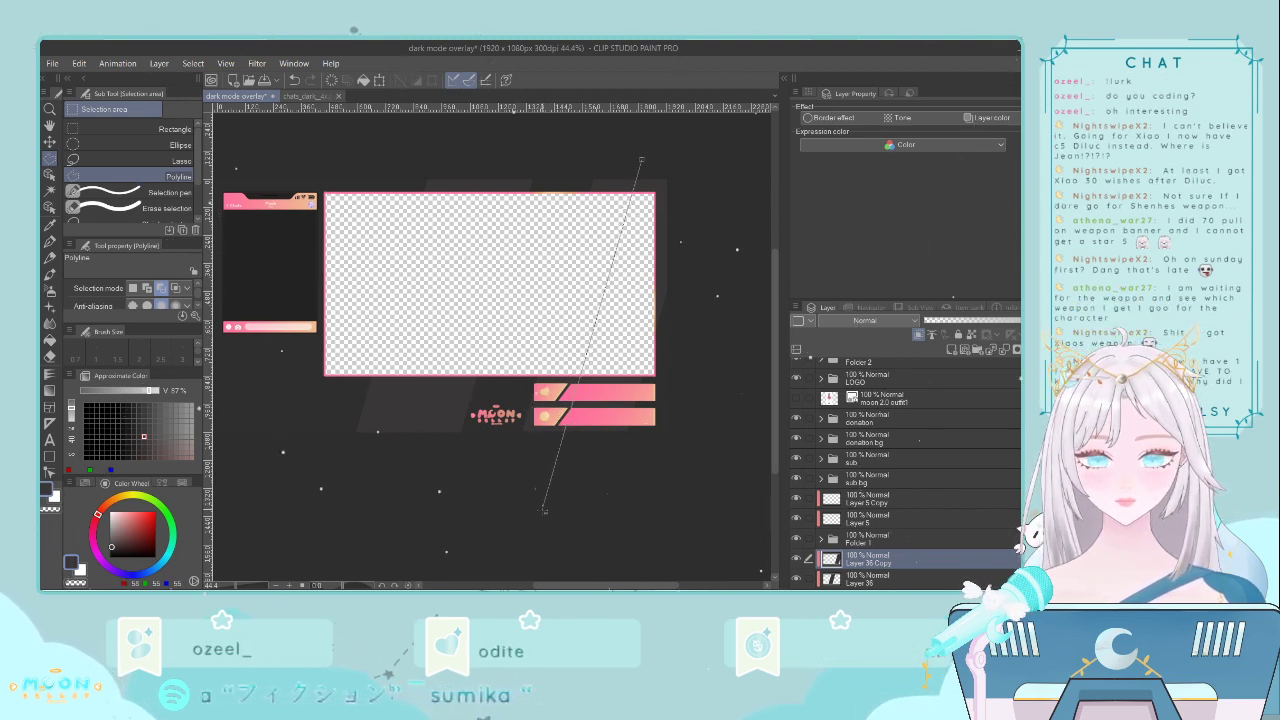
left_click(713, 438)
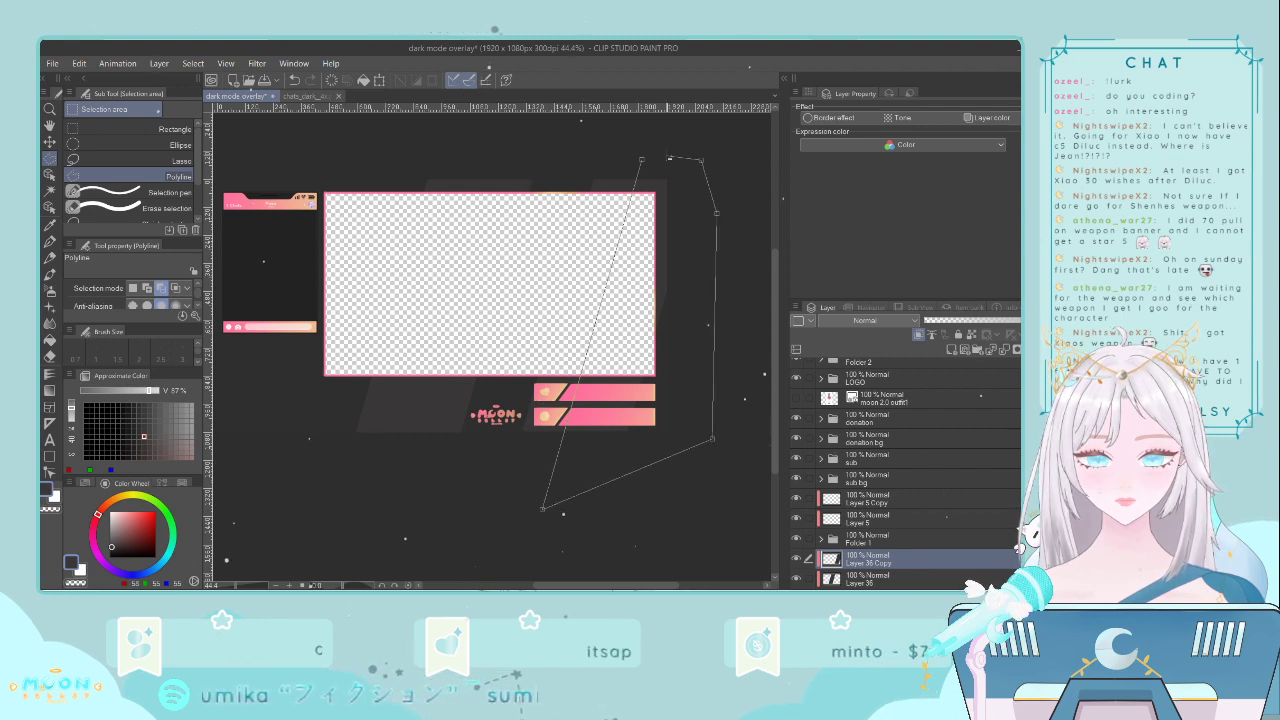
left_click(647, 161)
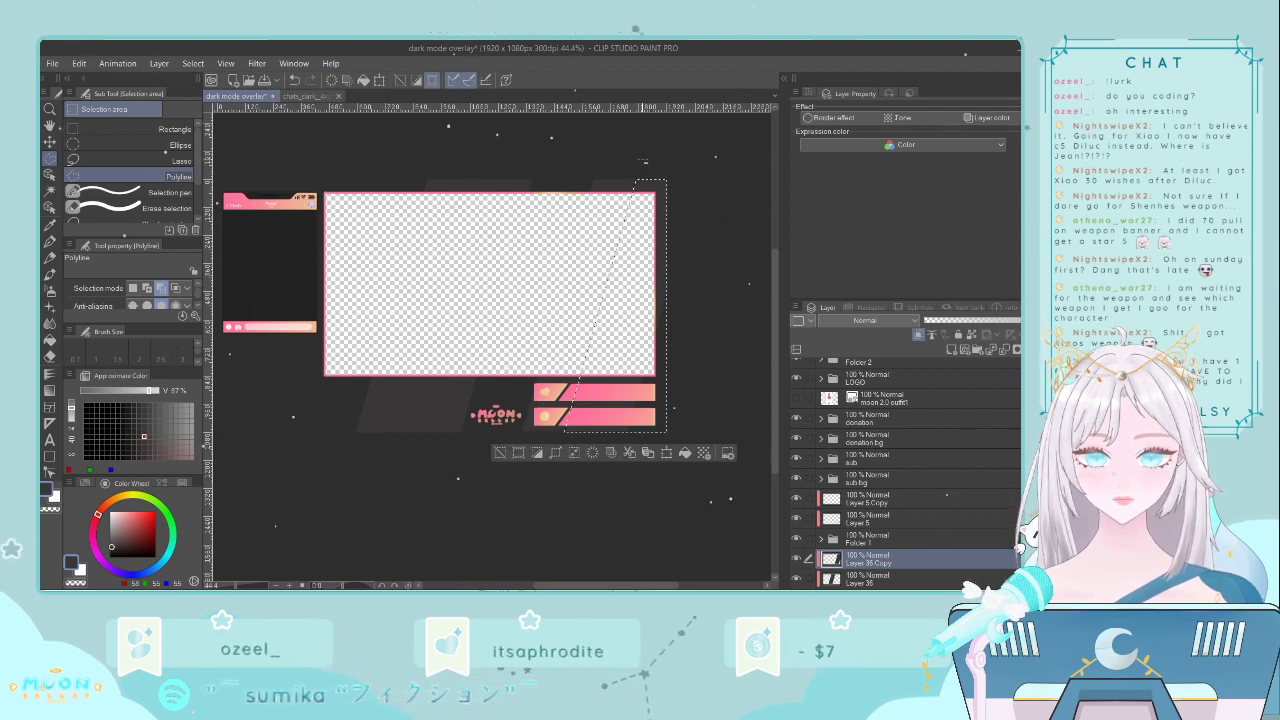
left_click(500, 453)
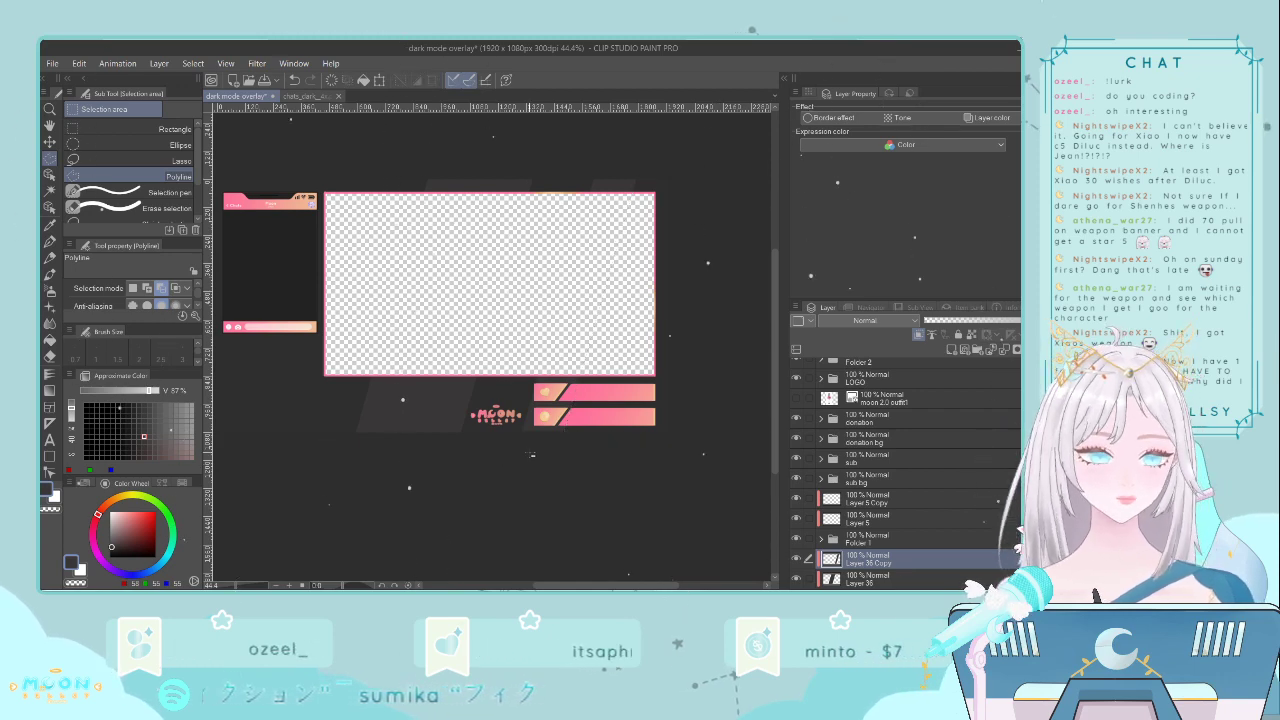
- Duplicate the layer of the trimmed stripe behind the alert bars
scroll(532, 455, "up", 2)
scroll(578, 458, "up", 1)
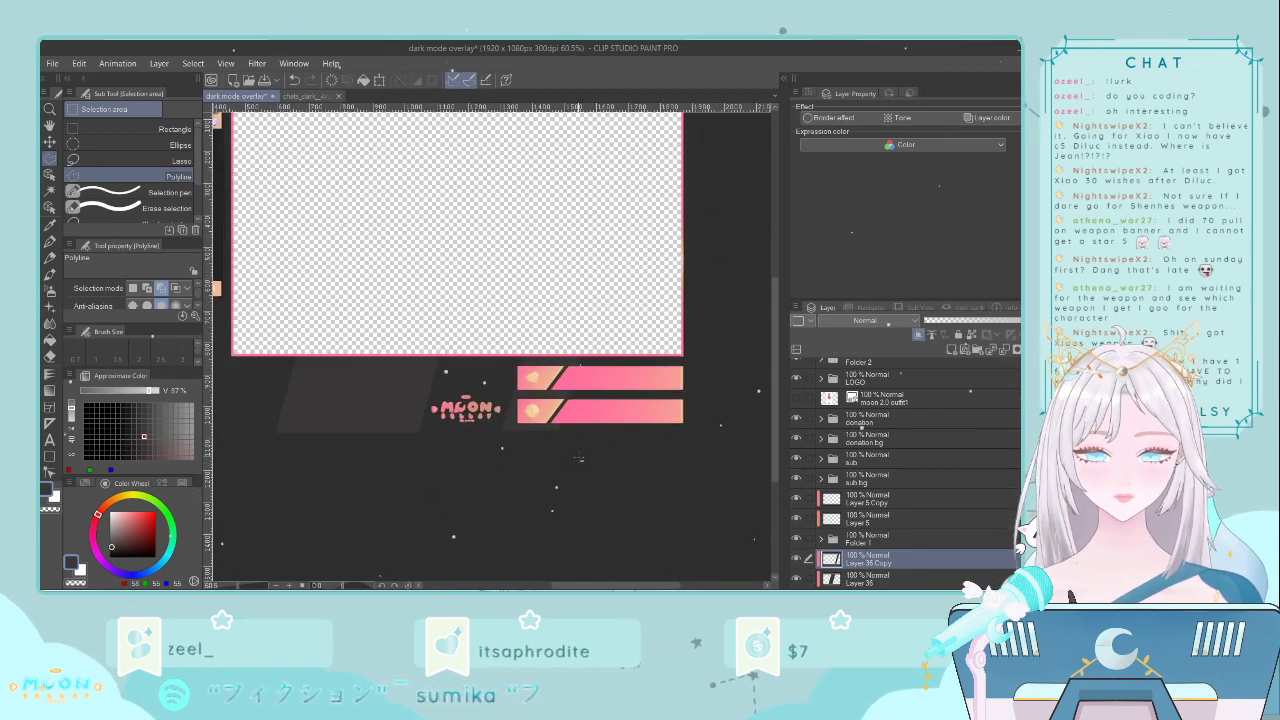
scroll(578, 458, "down", 5)
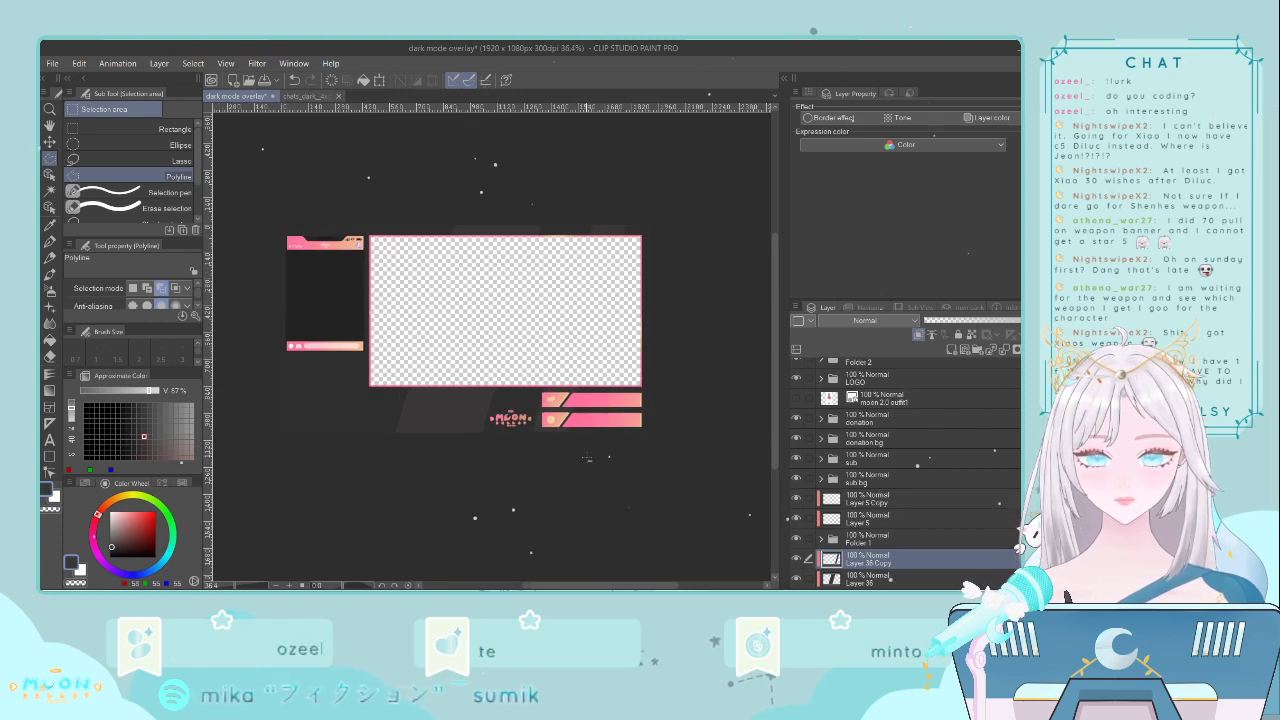
scroll(880, 550, "down", 2)
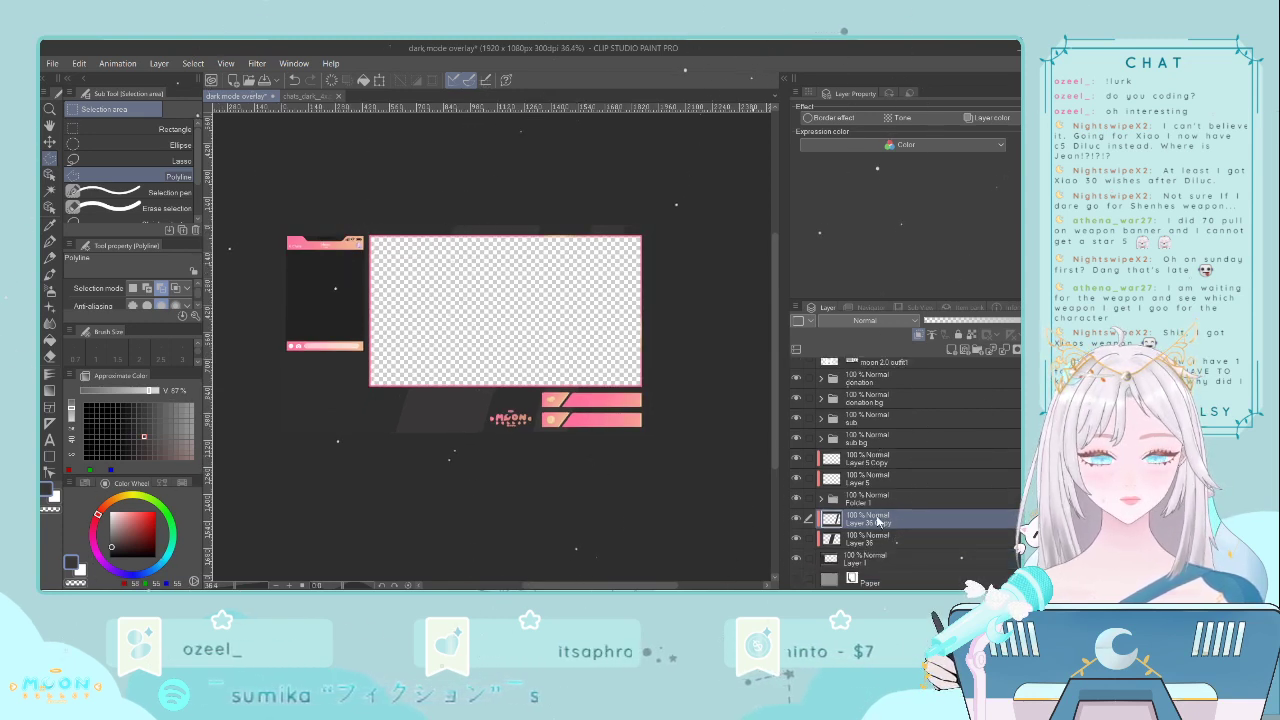
key("ctrl+c")
key("ctrl+v")
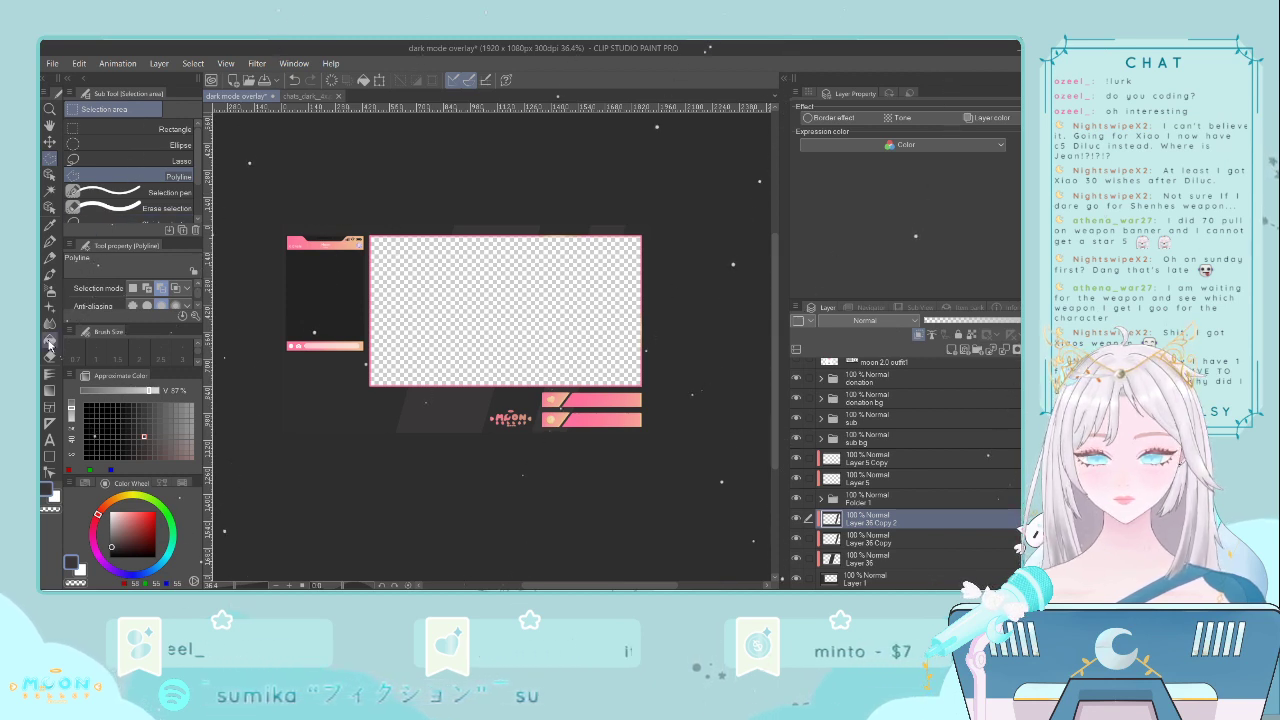
- Move the new stripe duplicate to the middle of the overlay, unclipped from the layer below and spanning the canvas height
key("ctrl+t")
left_click_drag(531, 362, 527, 398)
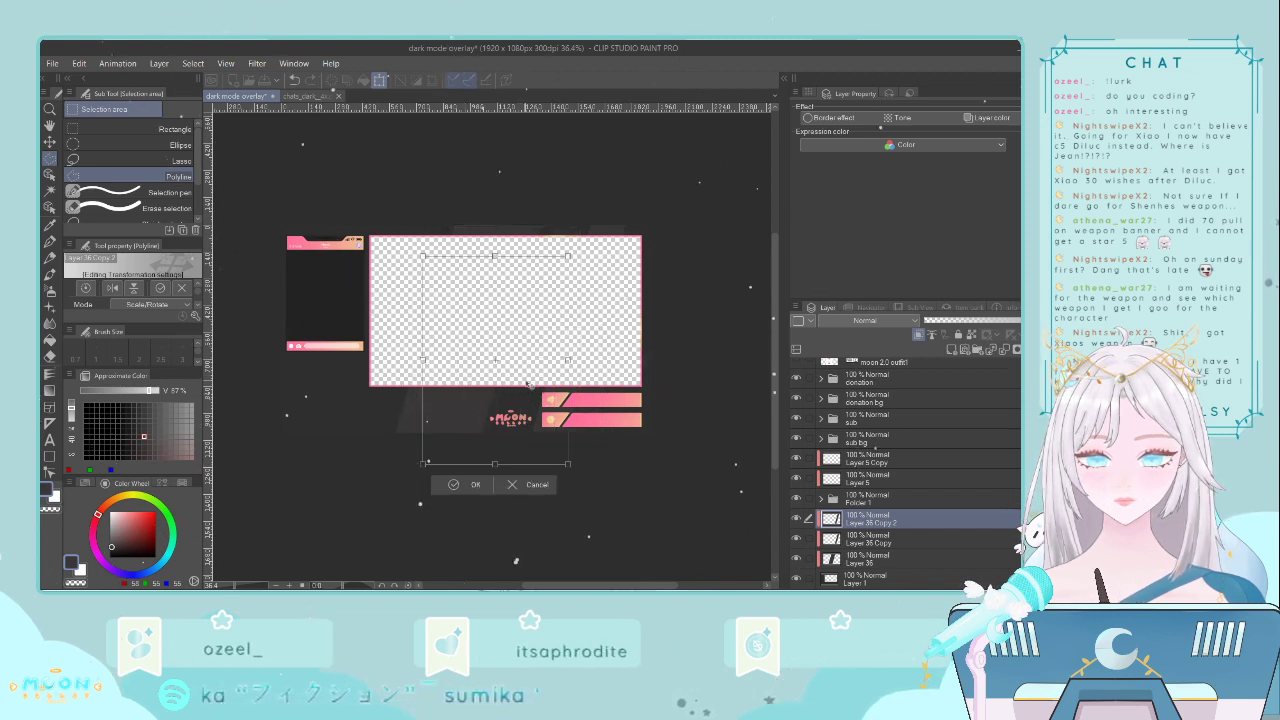
key("Return")
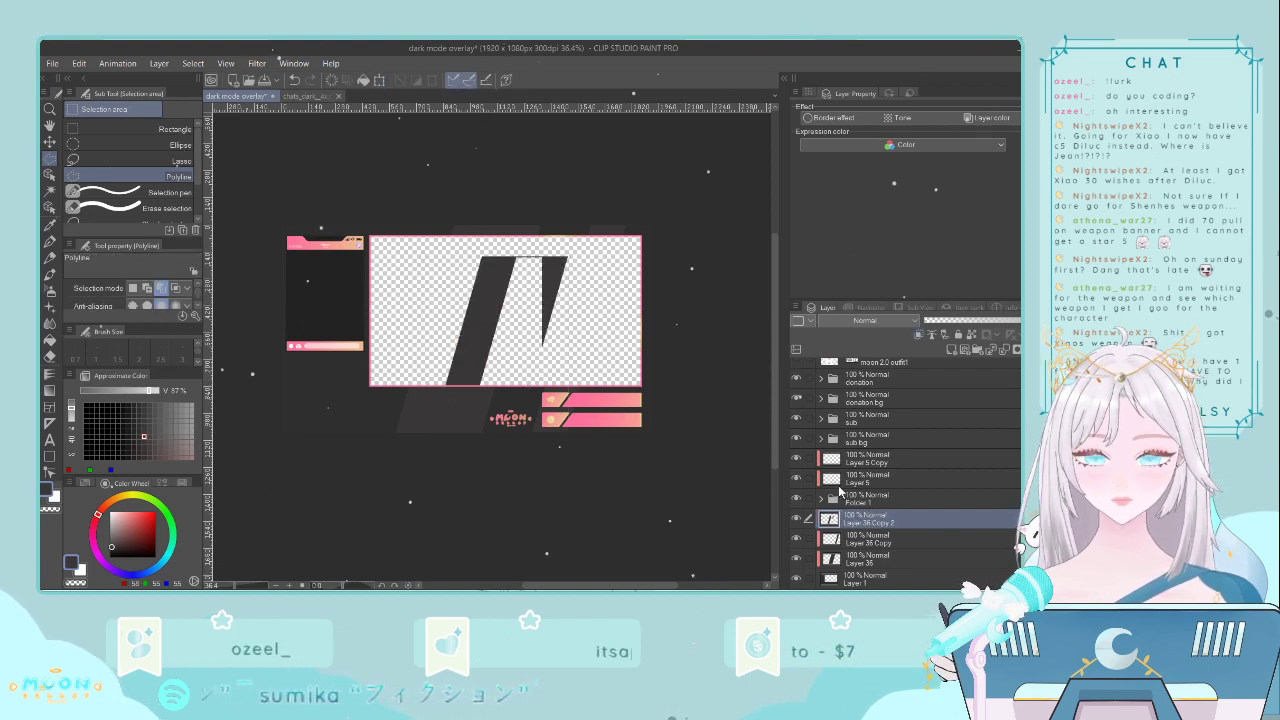
key("ctrl+t")
left_click_drag(546, 323, 543, 290)
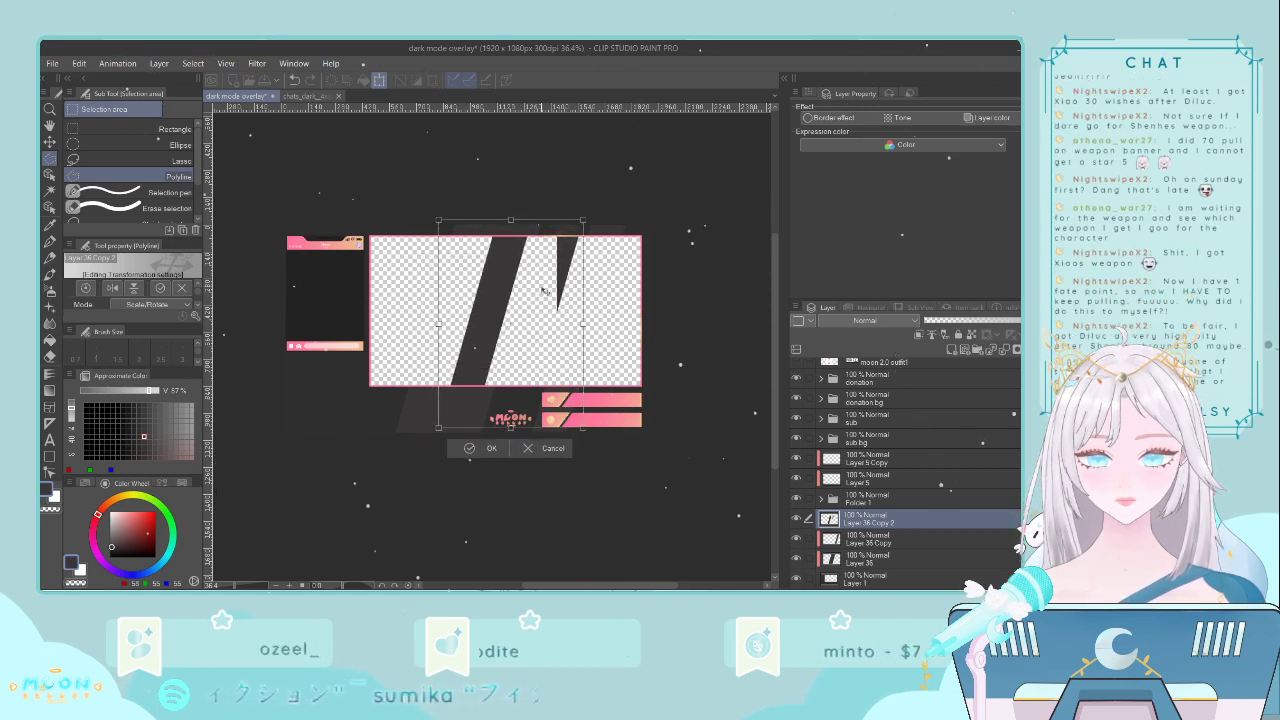
key("Return")
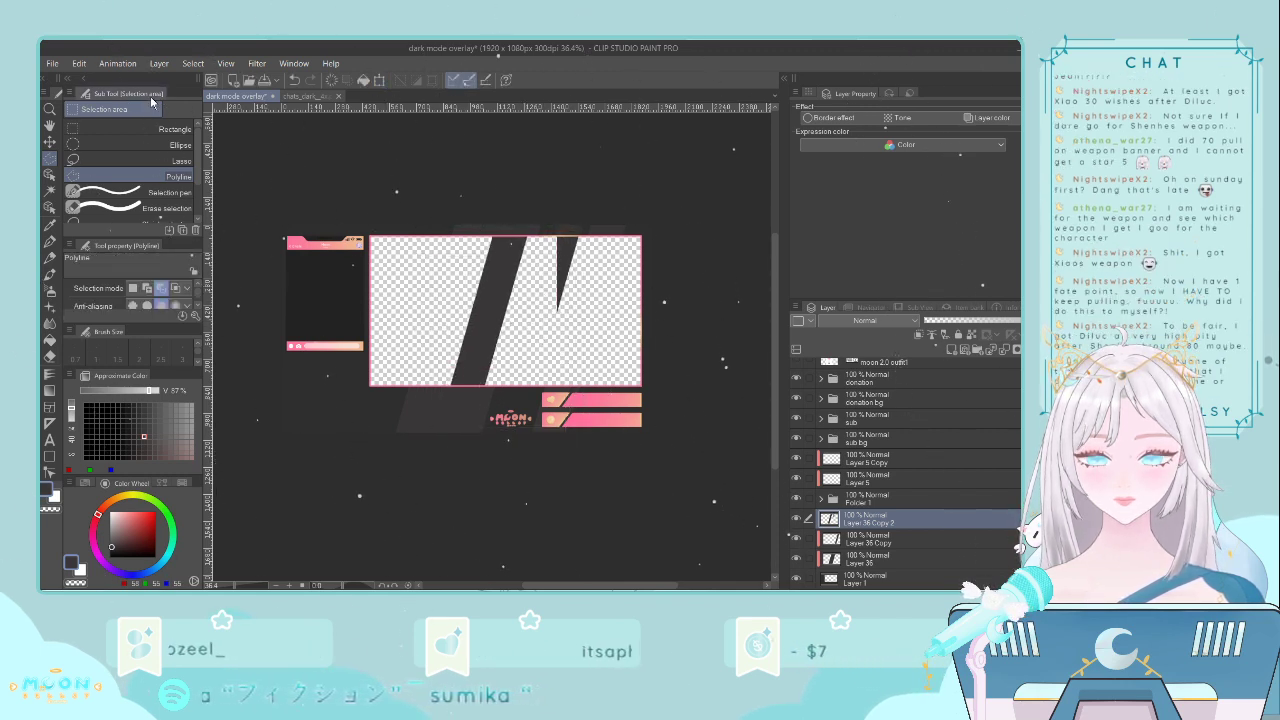
- Add a layer clipped to the middle stripe, fill a rectangle over it with a lighter grey, and clear the selection
left_click(951, 348)
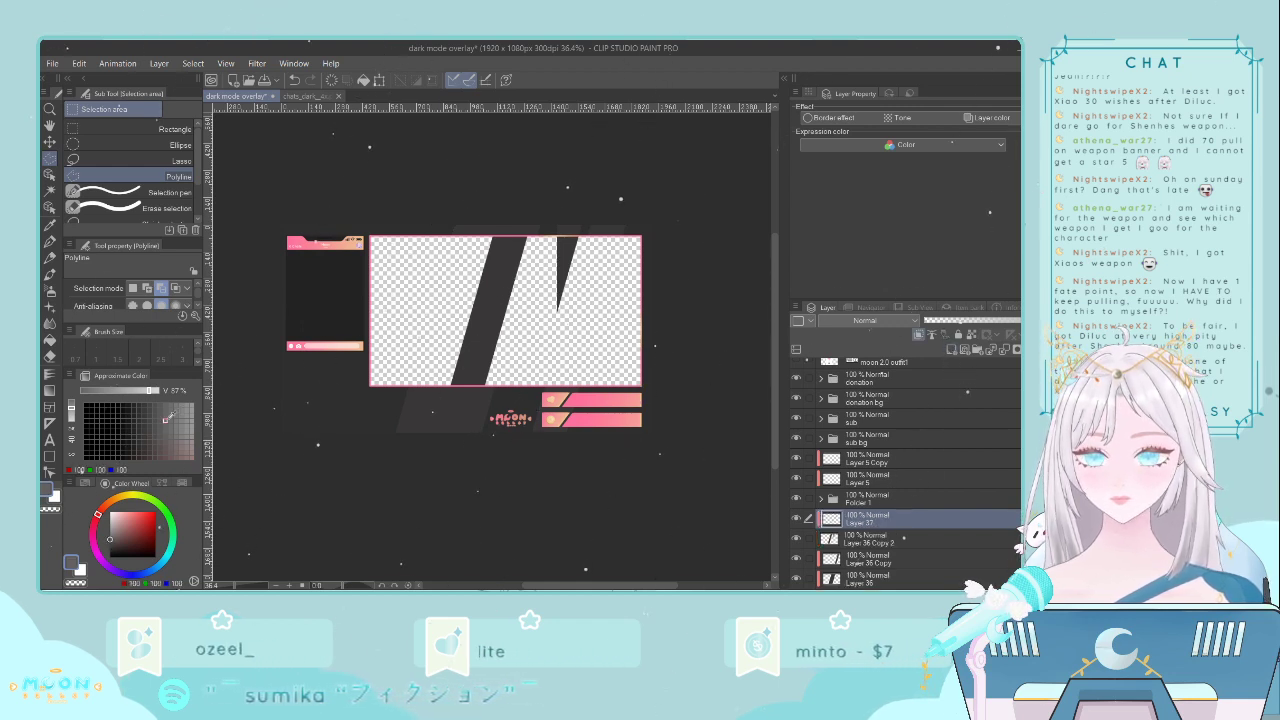
left_click(150, 129)
left_click_drag(425, 172, 654, 574)
left_click(609, 454)
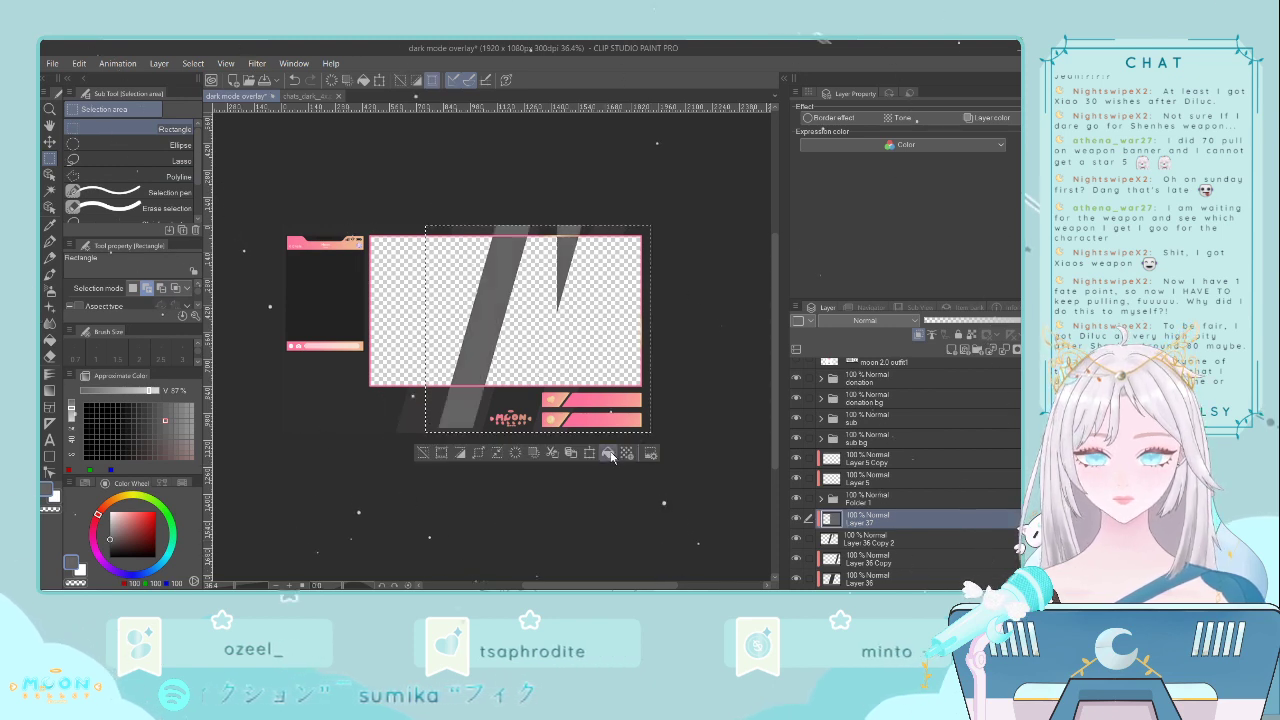
left_click(424, 453)
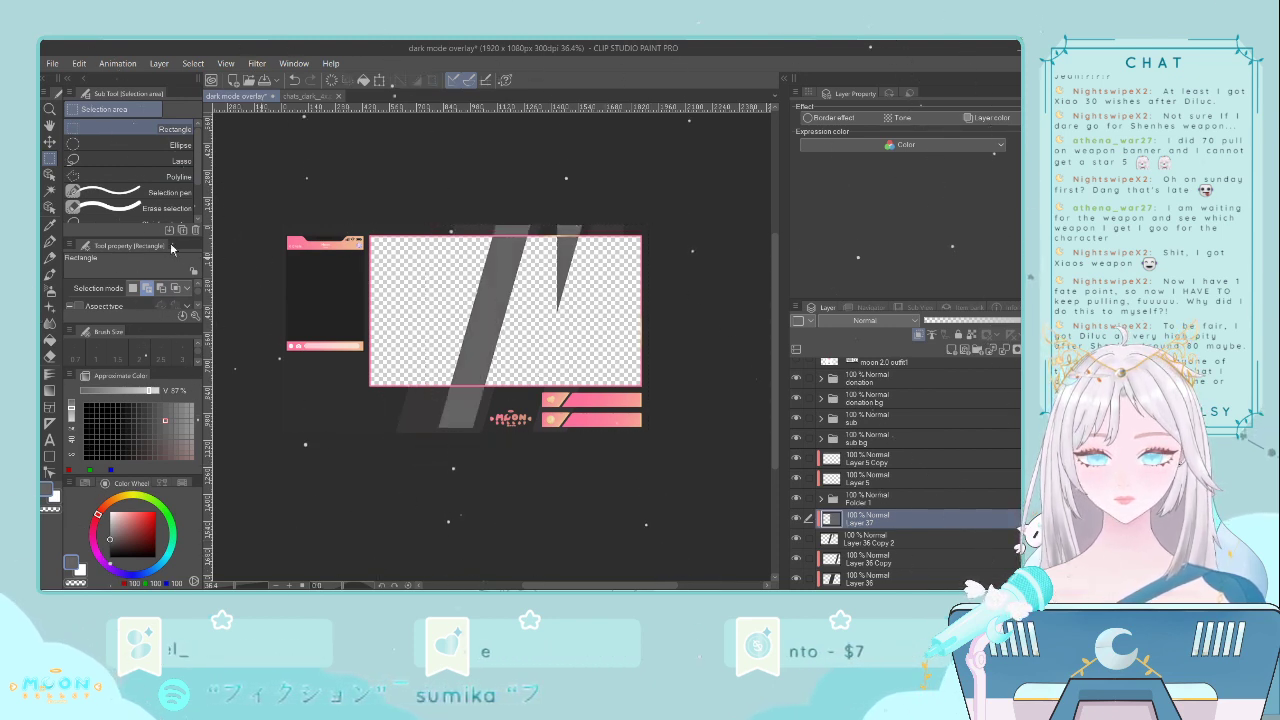
- Delete the leftover triangular piece beside the middle stripe from the stripe's layer, and clear the selection
left_click_drag(552, 188, 582, 274)
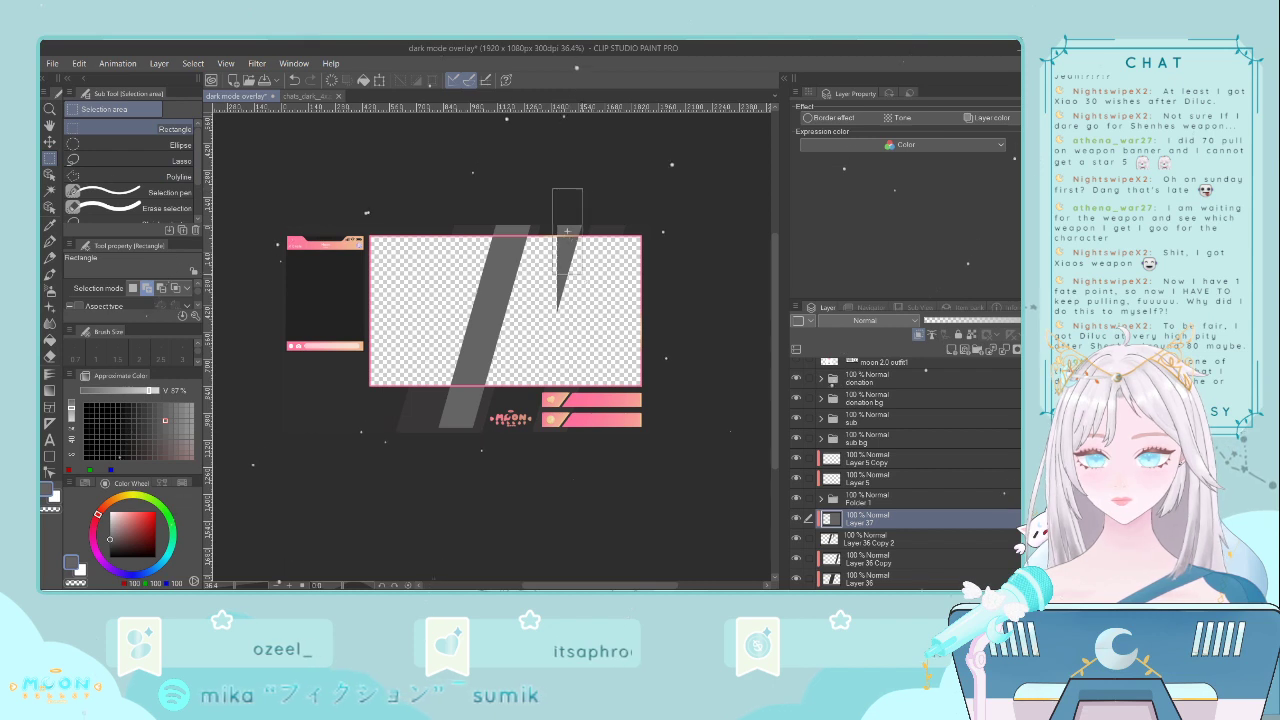
left_click_drag(567, 231, 600, 340)
left_click(870, 538)
key("Delete")
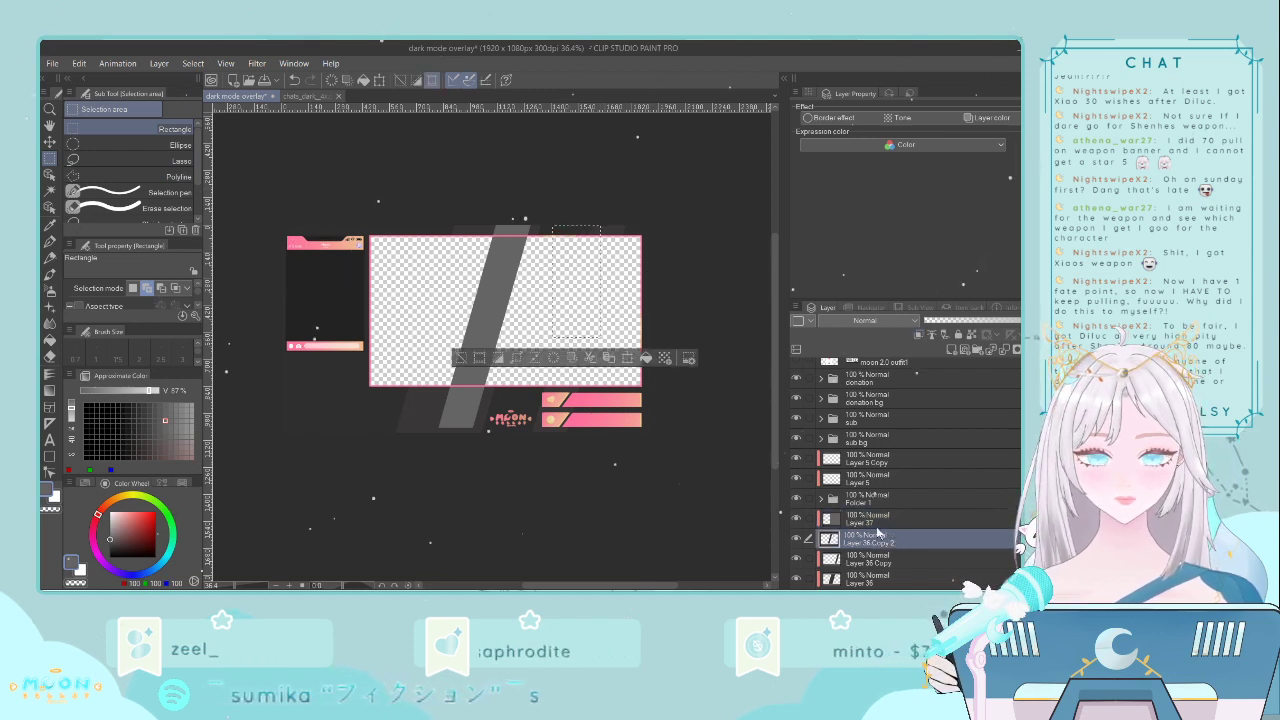
left_click(459, 359)
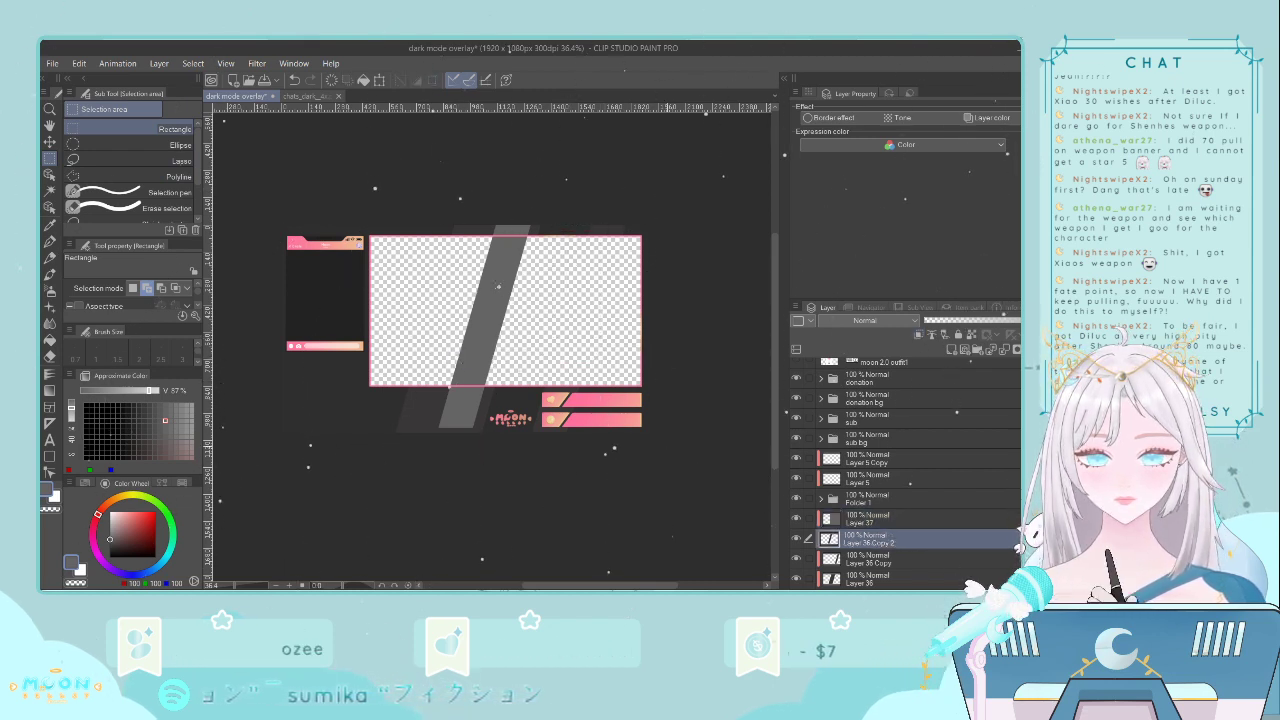
- Fill a rectangle over the middle stripe with the alert bars' pink on its clipped colour layer, and clear the selection
left_click_drag(509, 494, 529, 529)
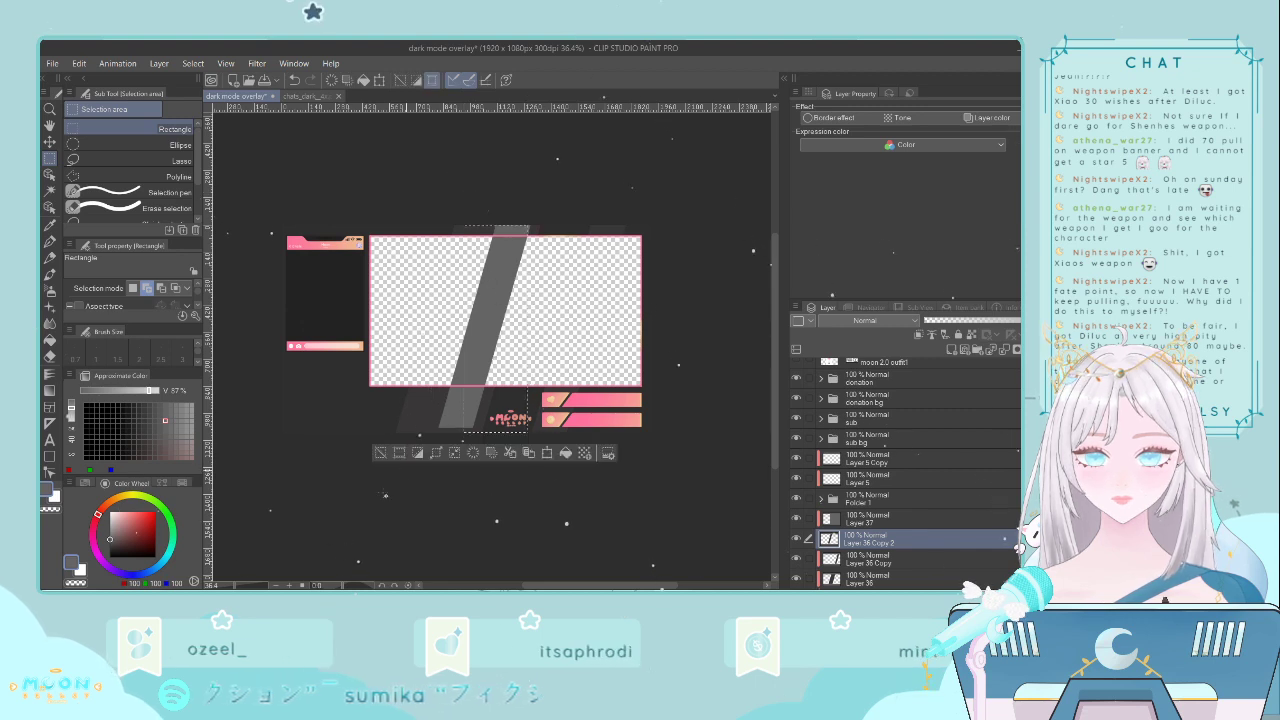
left_click(381, 455)
left_click_drag(411, 185, 576, 542)
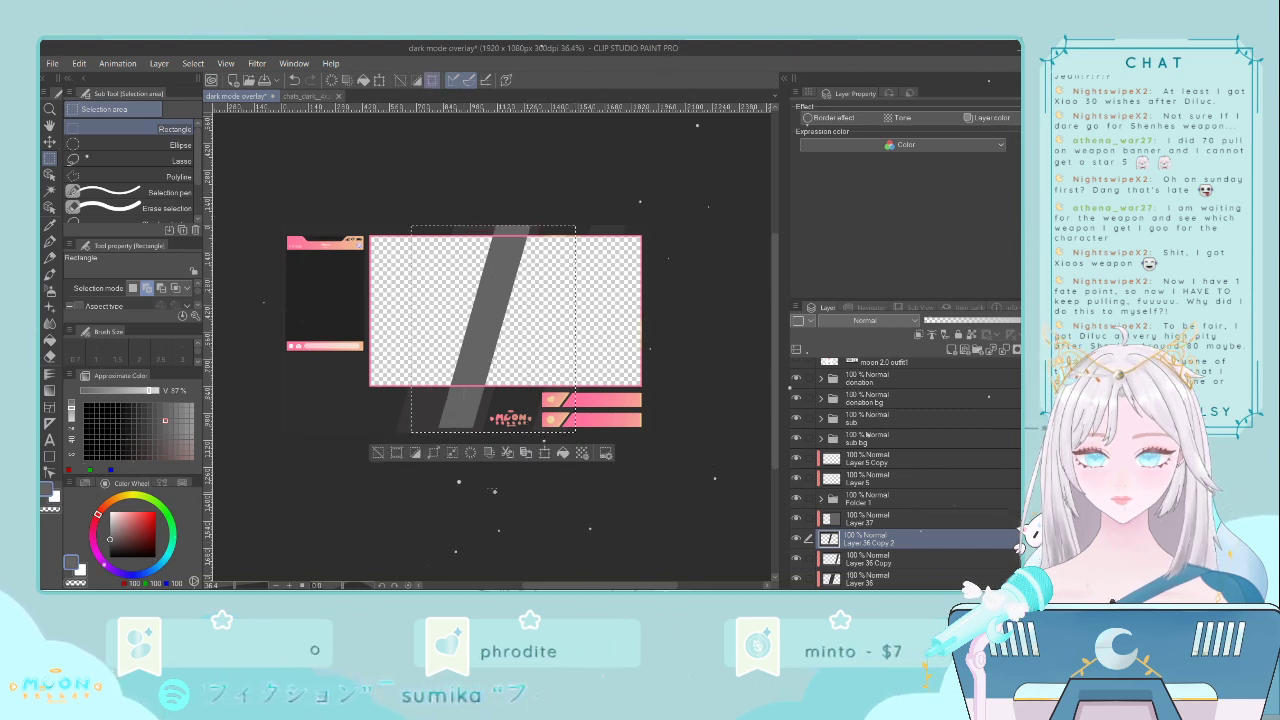
left_click(49, 224)
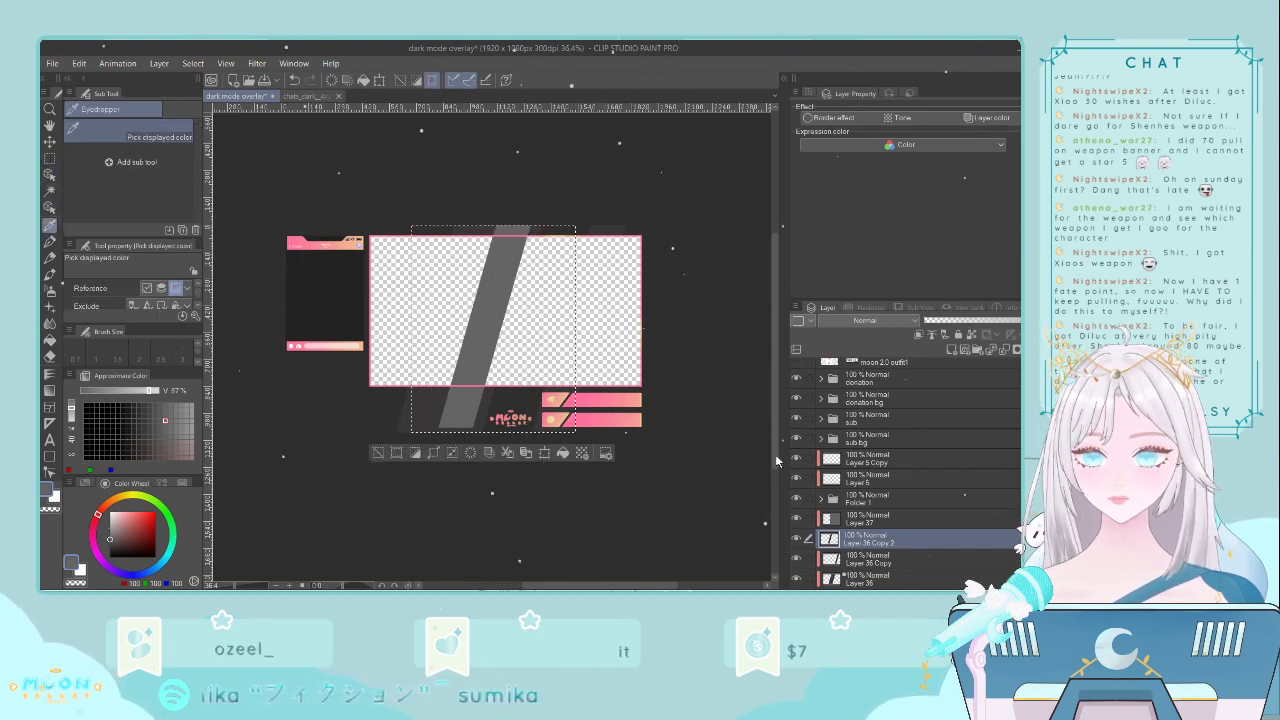
left_click(610, 399)
left_click(563, 453)
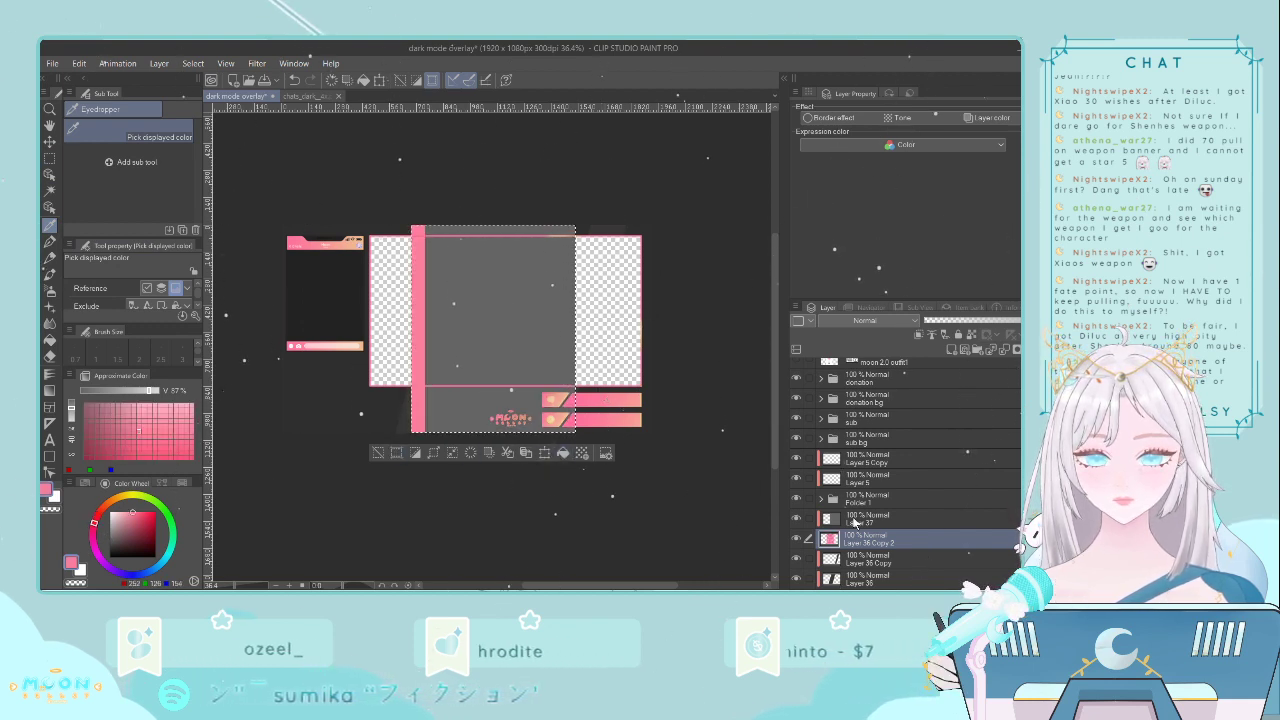
key("ctrl+z")
left_click(855, 521)
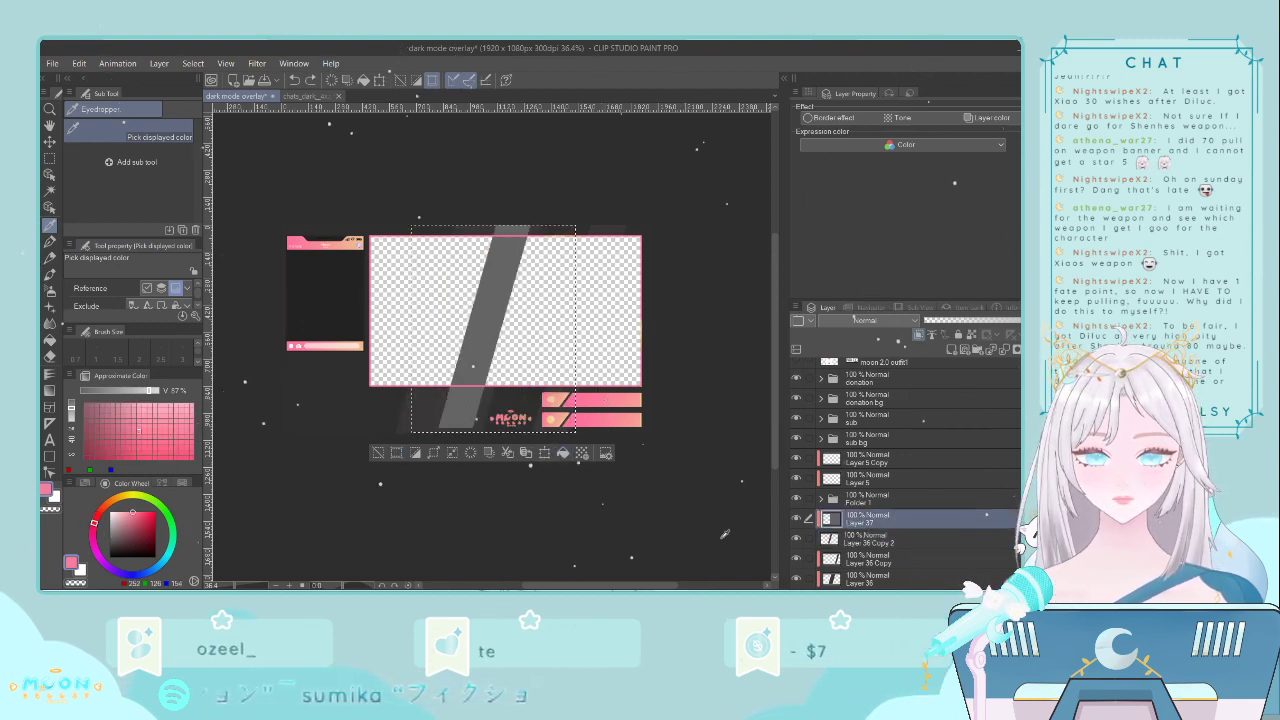
left_click(563, 453)
left_click(378, 452)
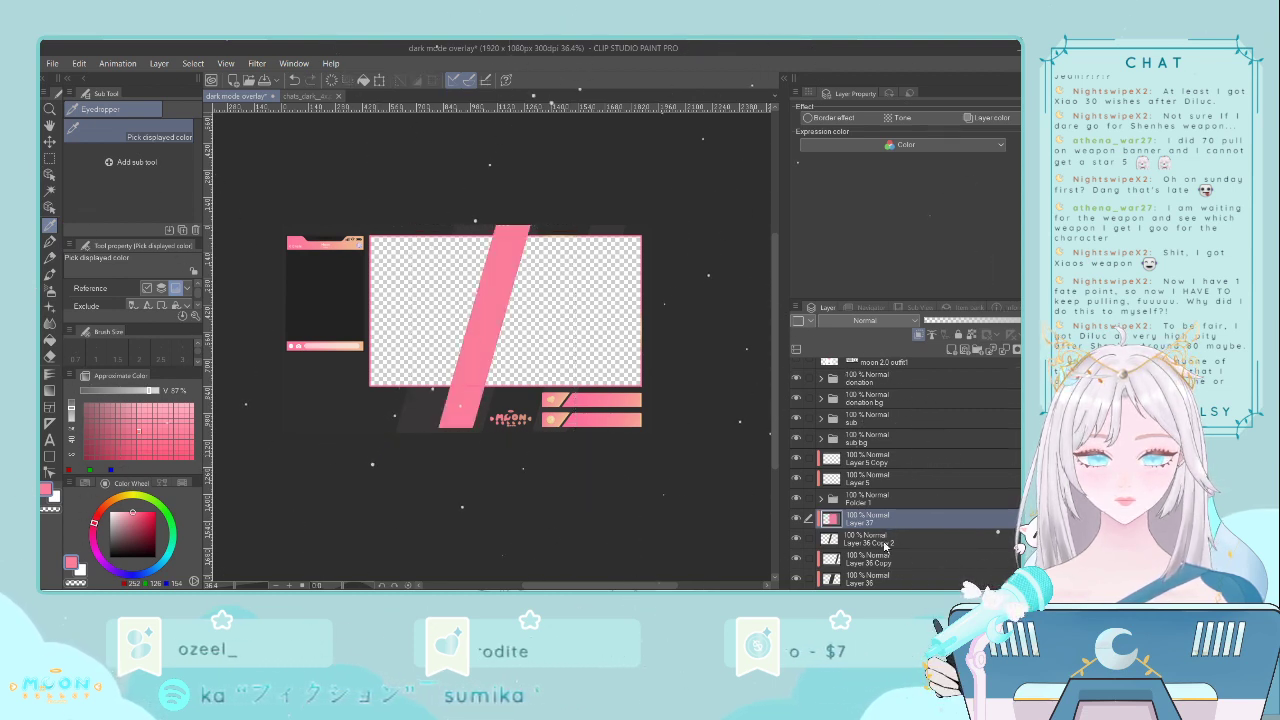
- Merge the pink colour layer with the middle stripe's layer and clip the result to the layer below
key("ctrl+e")
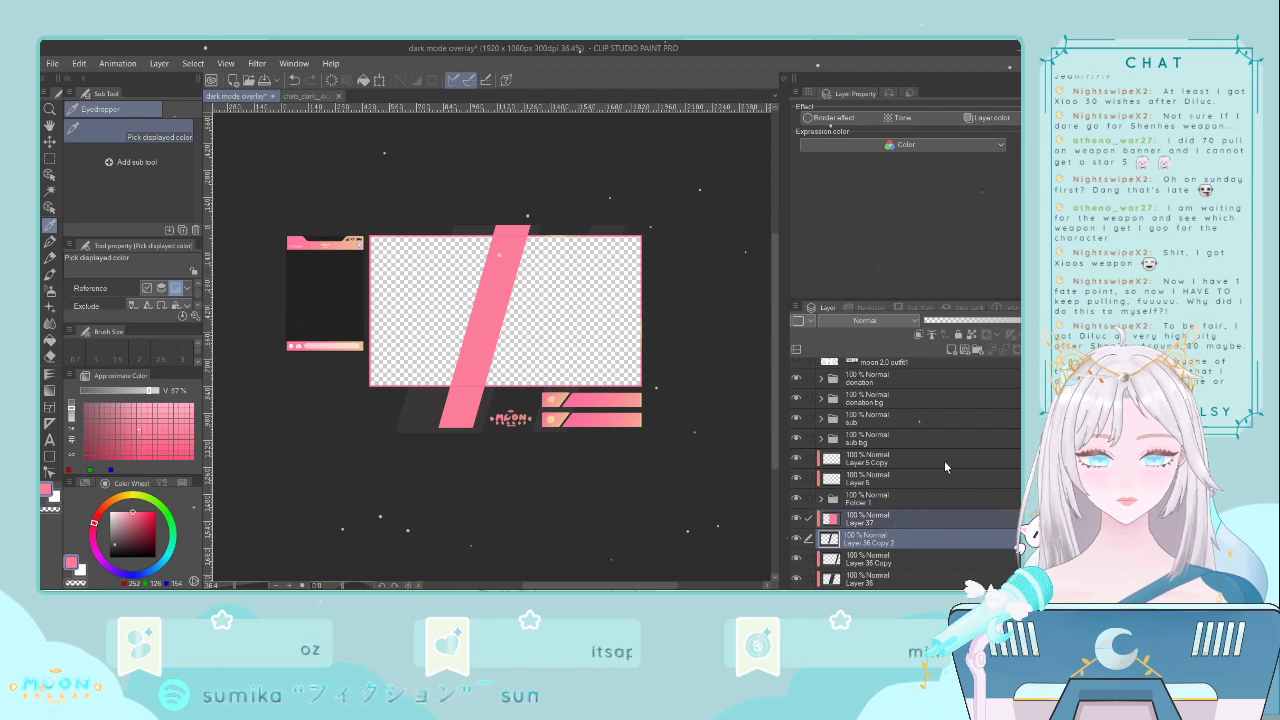
key("ctrl+alt+g")
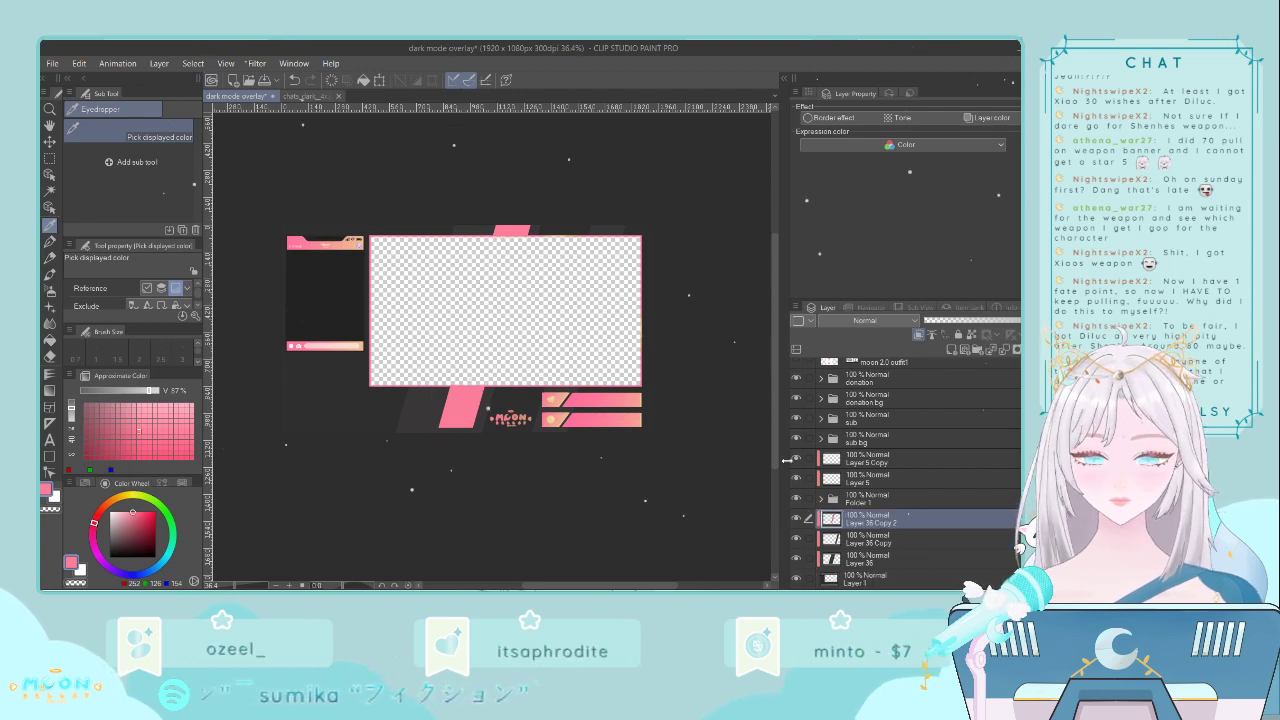
- Enlarge the pink stripe beyond the canvas's upper and lower edges and shift it right, partly behind the logo
key("ctrl+t")
key("Down")
key("Down")
key("Down")
key("Down")
key("Down")
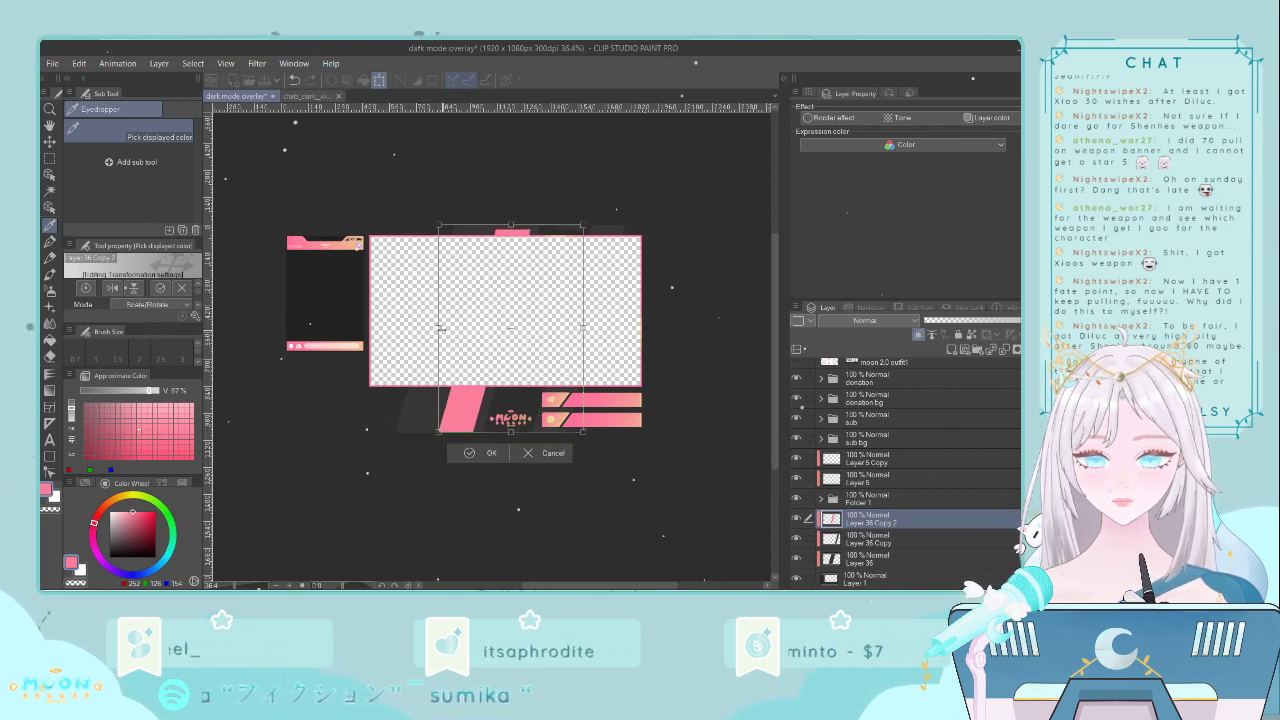
key("Down")
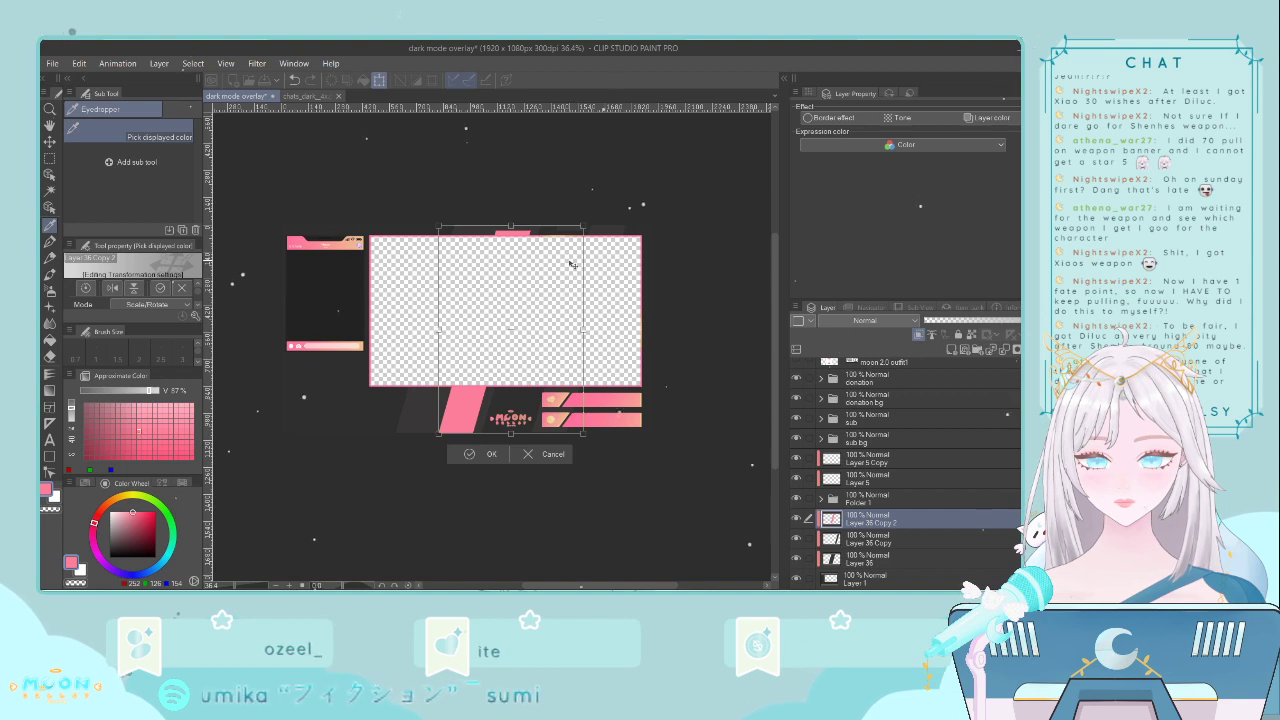
left_click_drag(583, 229, 600, 216)
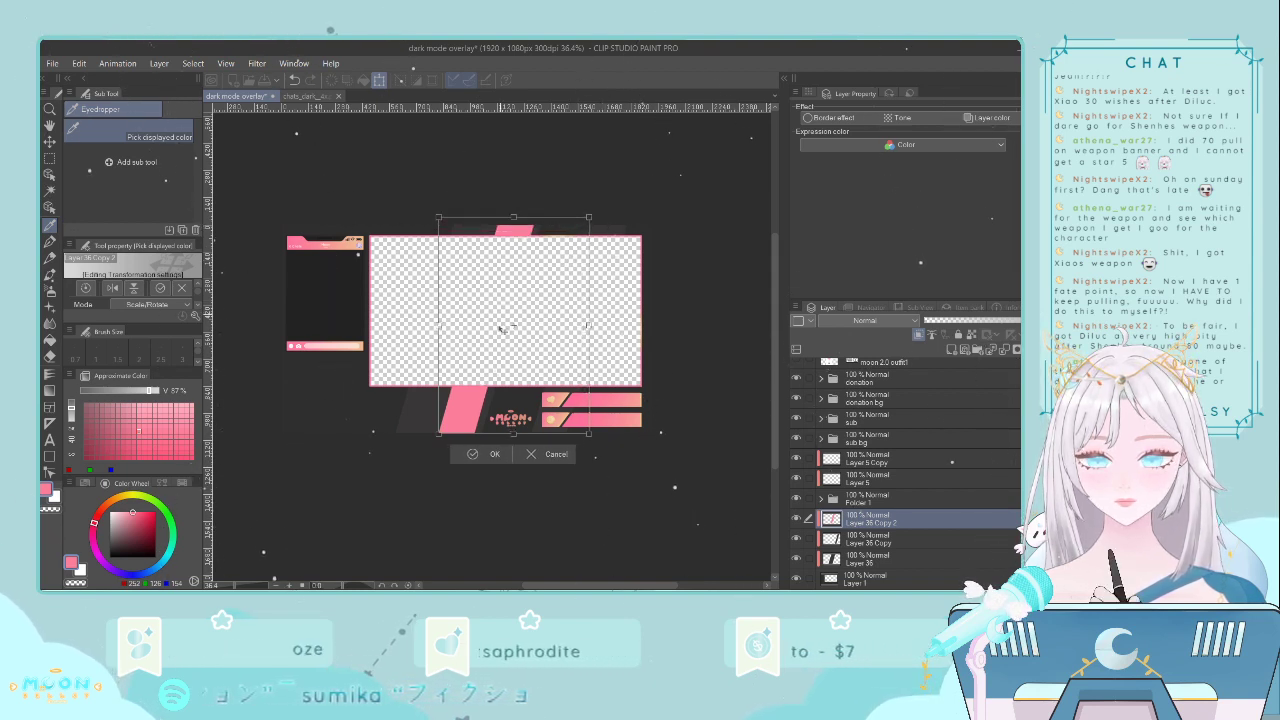
left_click_drag(435, 437, 415, 467)
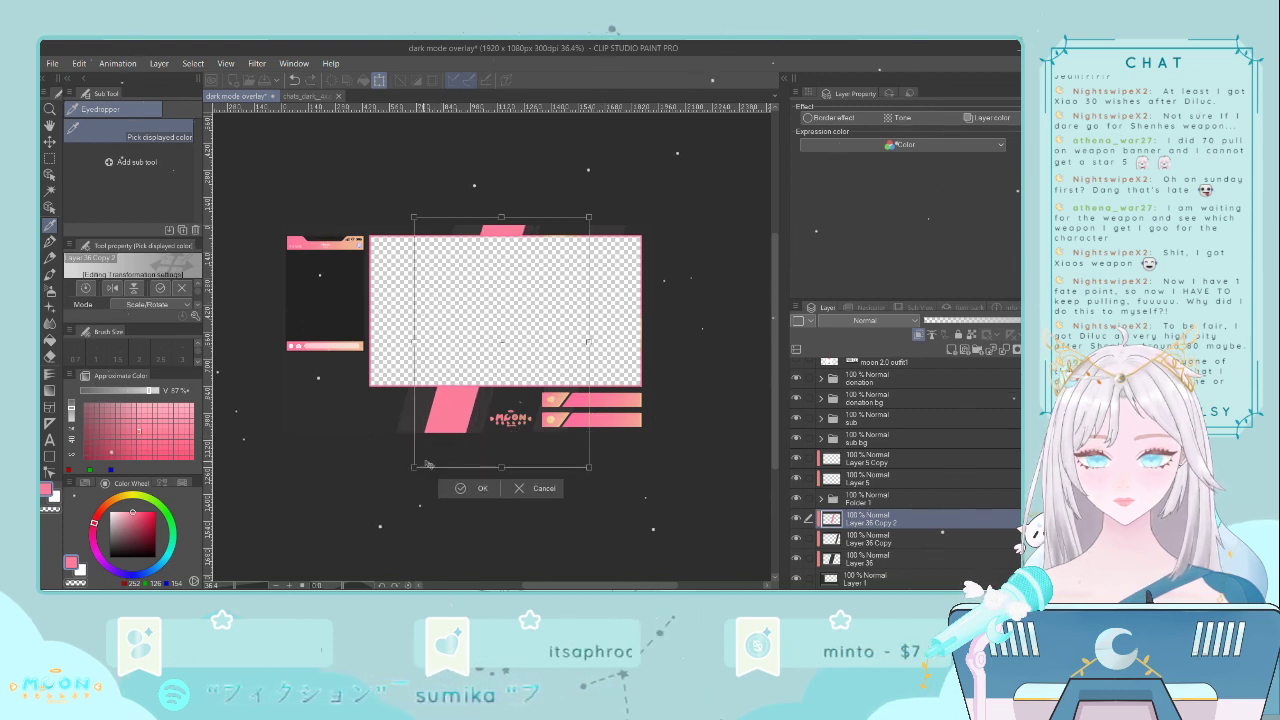
left_click_drag(472, 426, 506, 426)
key("Return")
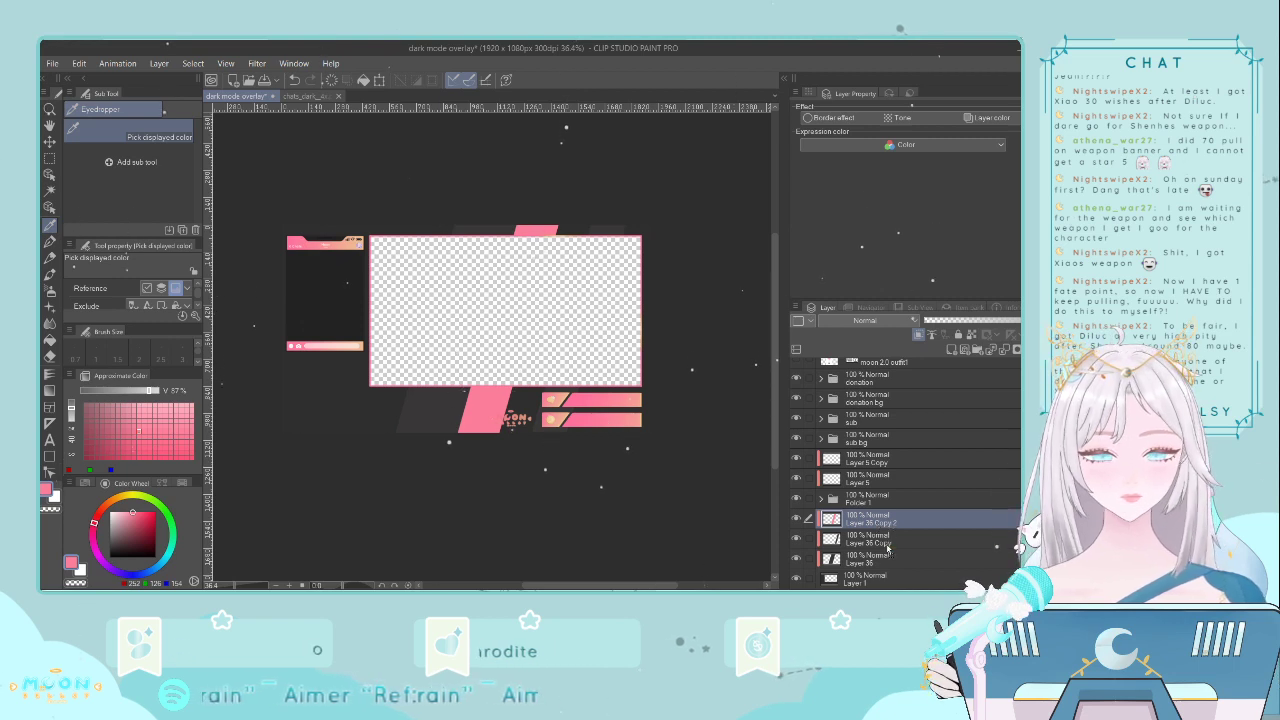
- Place the pink stripe's layer beneath the grey stripe layers and shift it left to leave a thin pink line along the grey stripe's right edge
left_click_drag(887, 549, 891, 573)
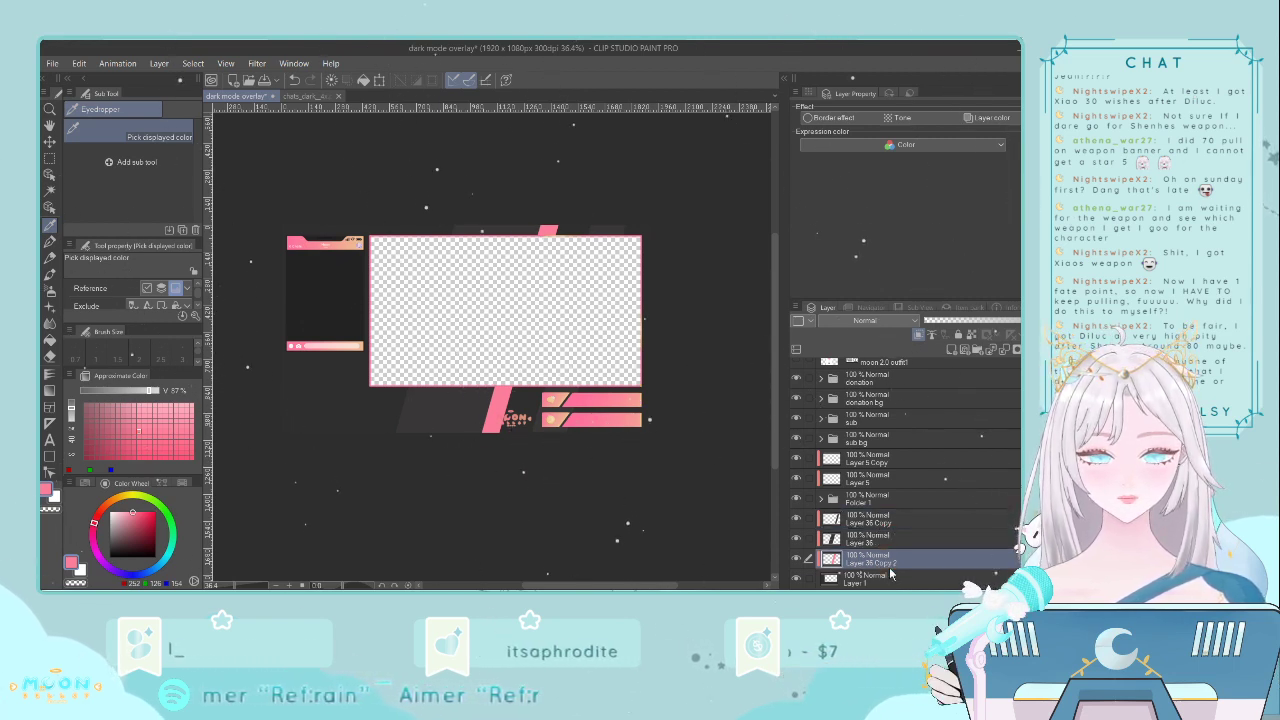
key("ctrl+t")
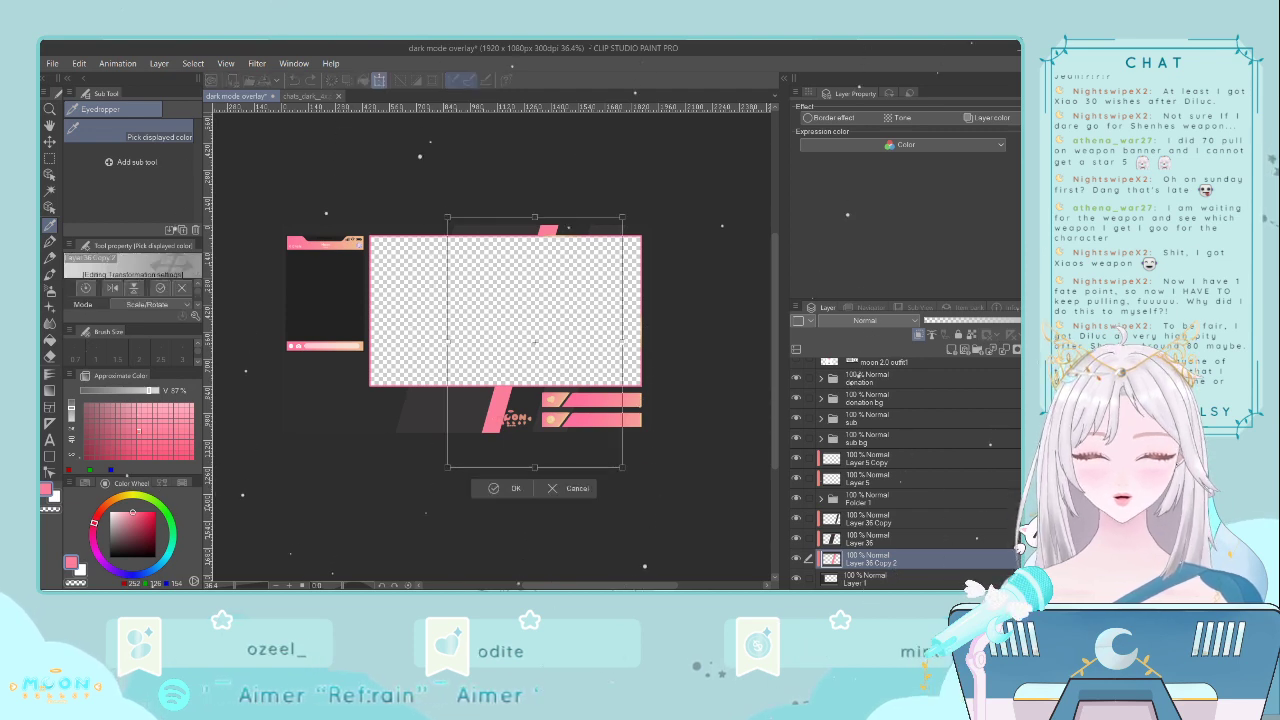
key("Left")
key("Left")
key("Left")
key("Left")
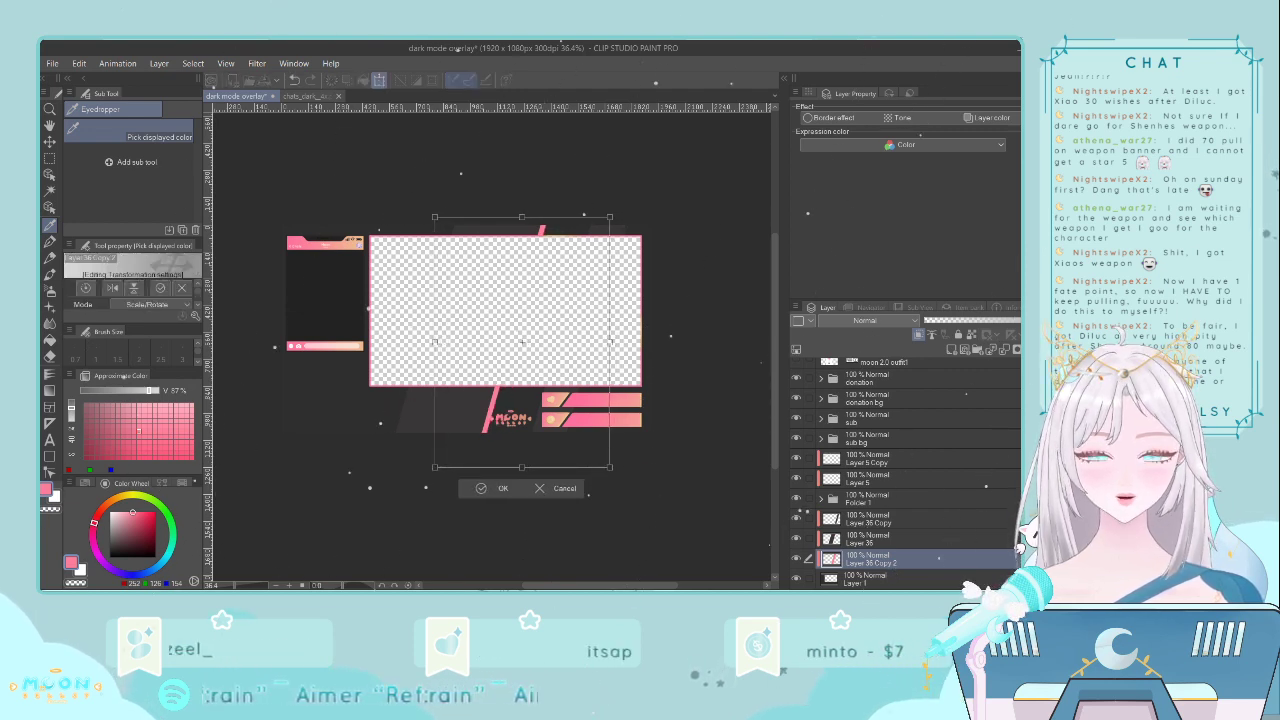
key("Right")
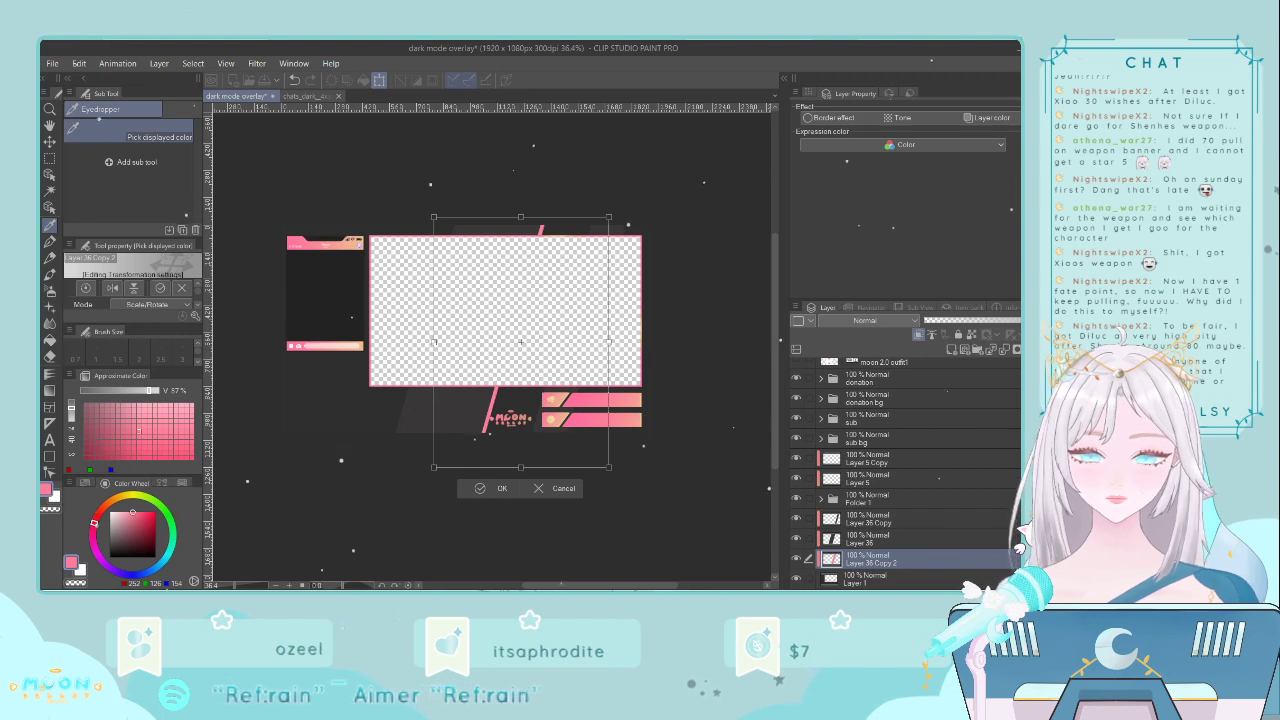
key("Return")
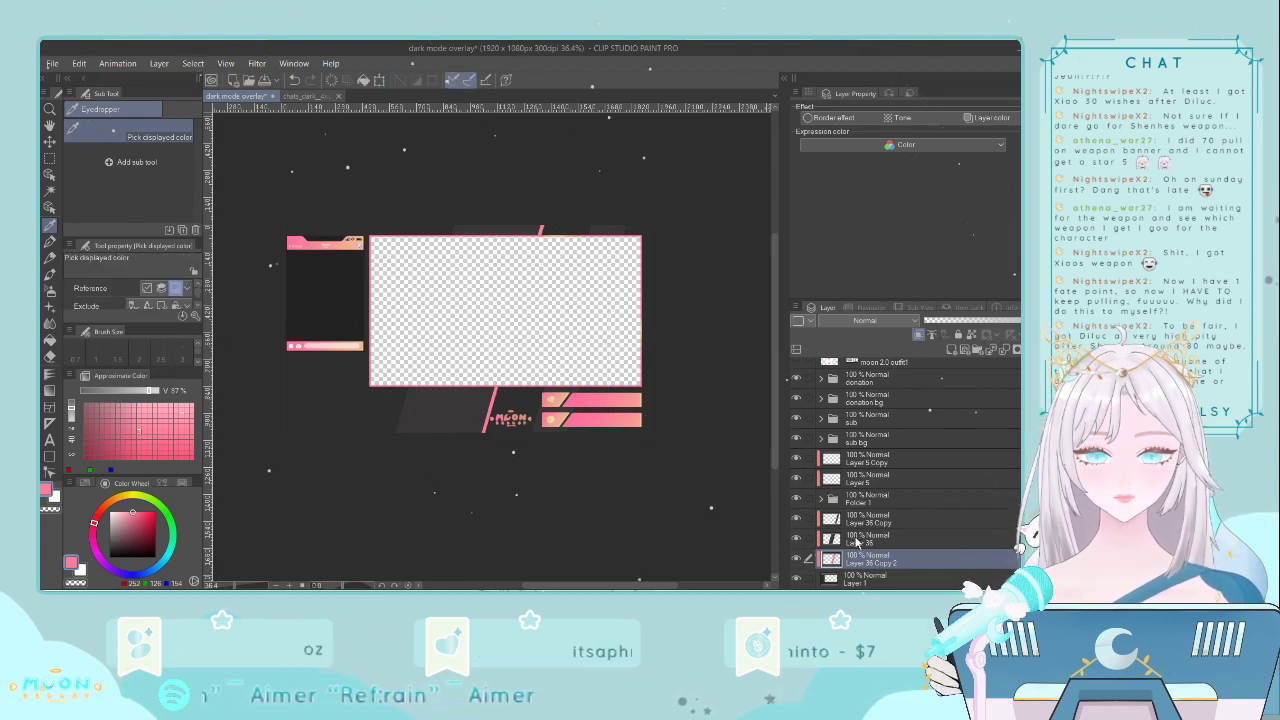
- Move the wide grey stripe and its pink edge line together to the left, clear of the logo
scroll(884, 520, "down", 1)
left_click(884, 517, "ctrl")
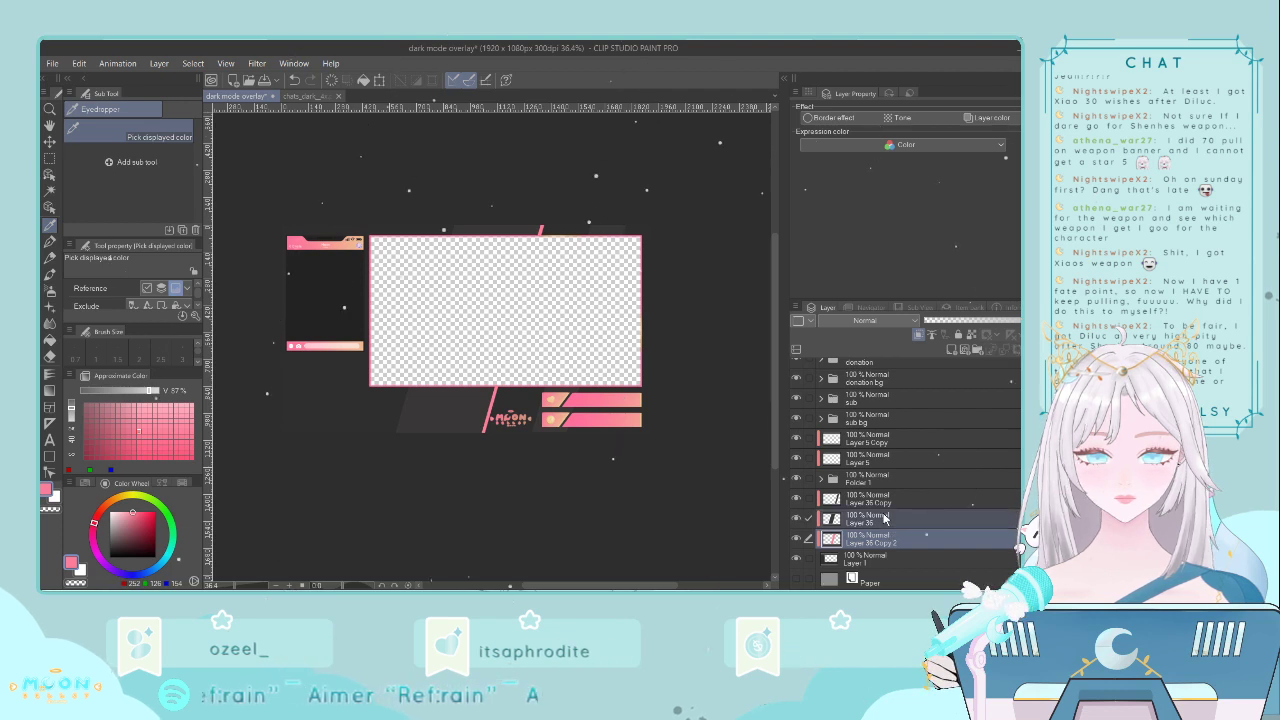
key("ctrl+t")
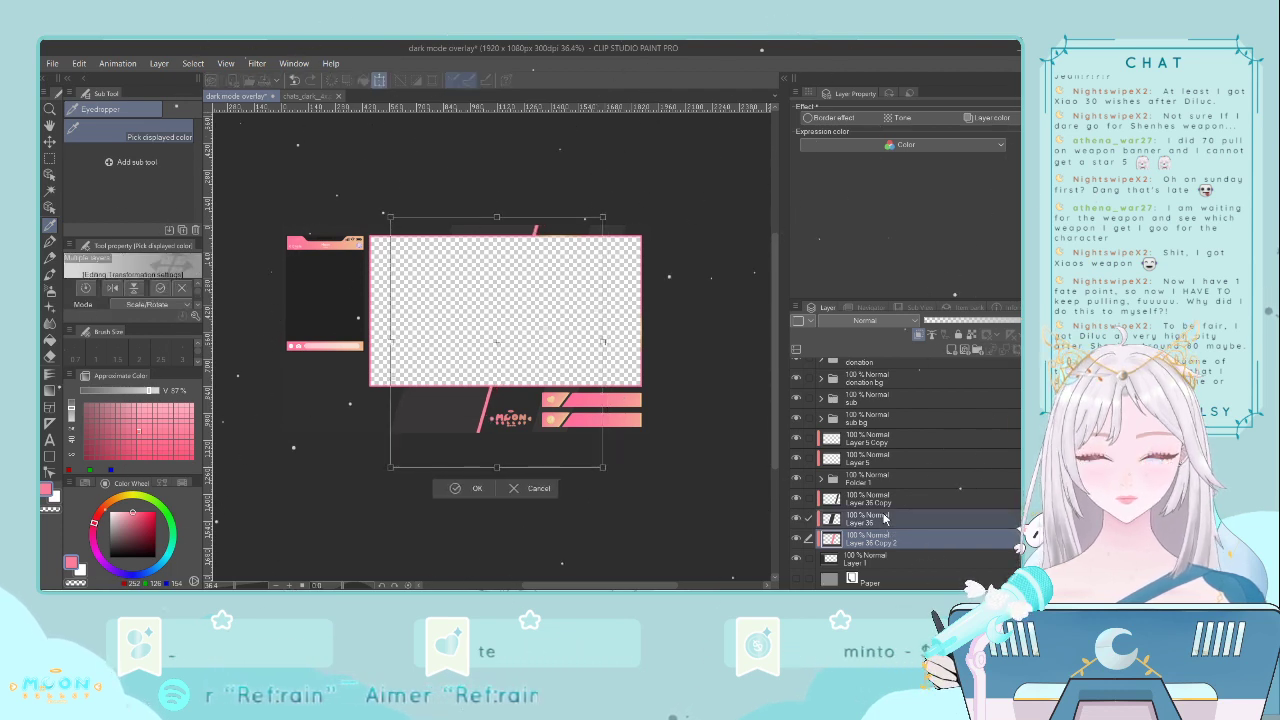
key("Left")
key("Left")
key("Left")
key("Left")
key("Left")
key("Left")
key("Left")
key("Left")
key("Left")
key("Left")
key("Left")
key("Left")
key("Left")
key("Left")
key("Left")
key("Left")
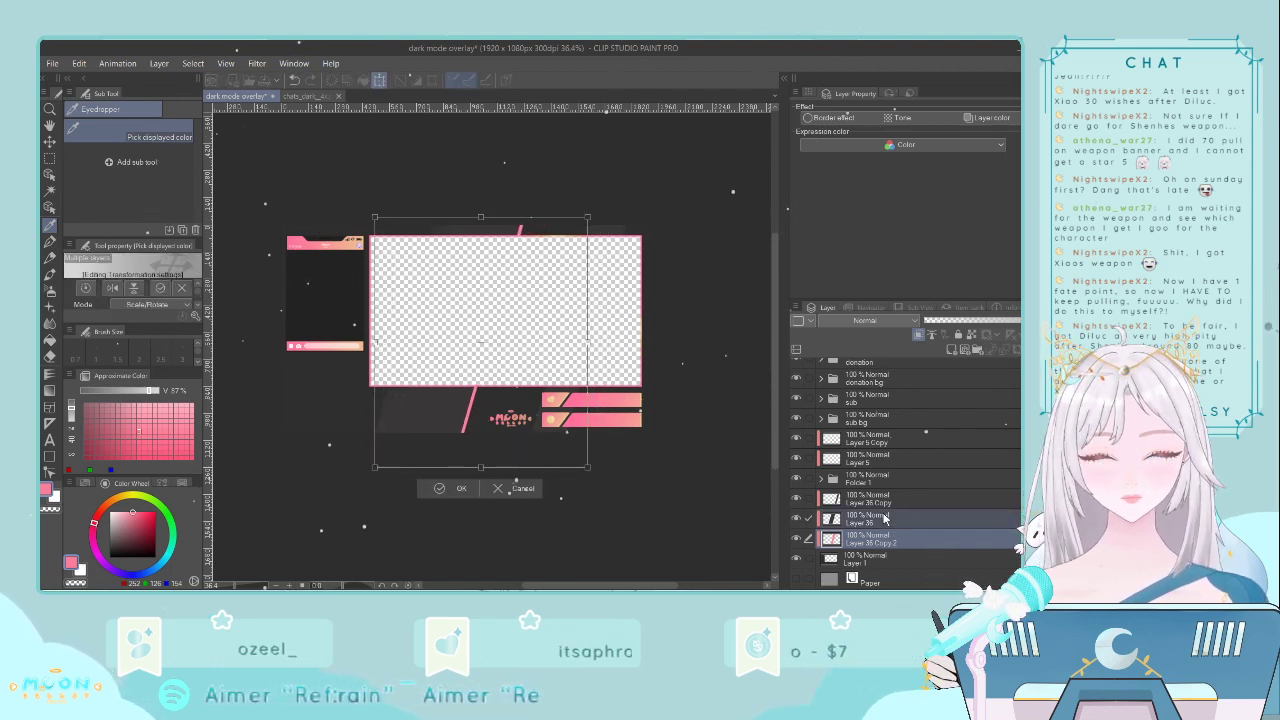
key("Return")
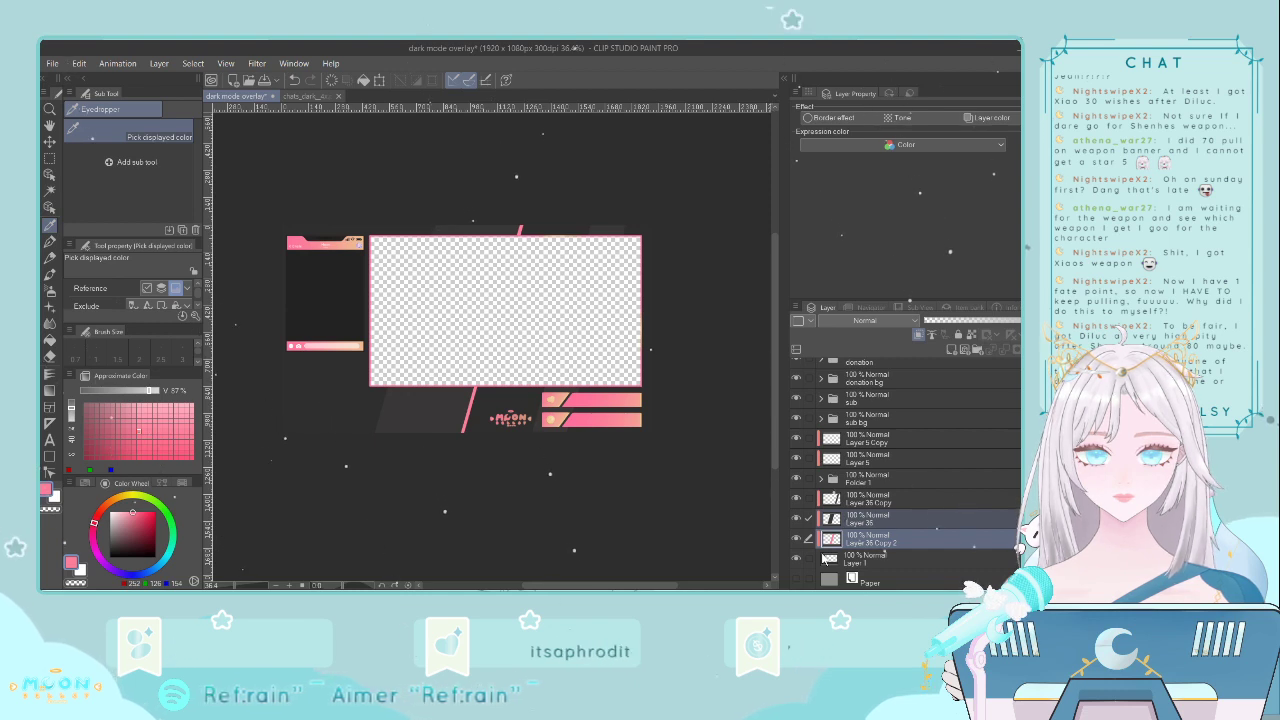
- Duplicate the pink stripe's layer and move the copy right towards the alert bars
left_click(878, 504)
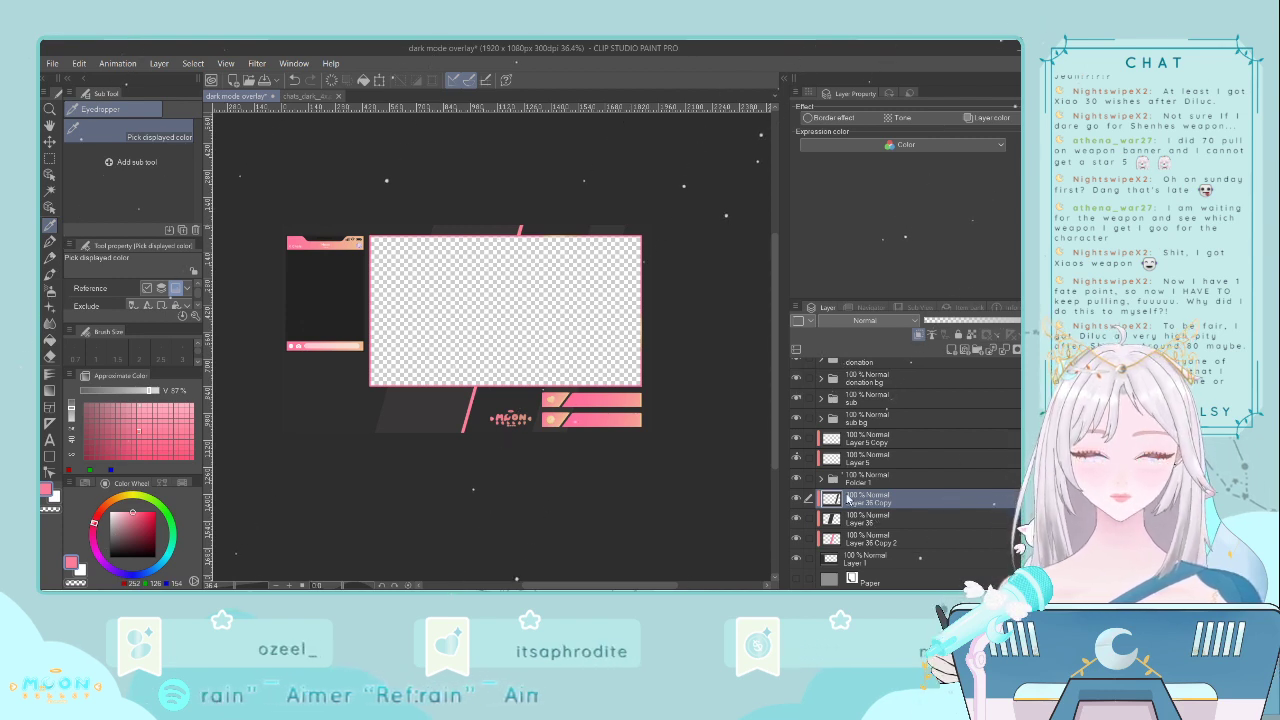
left_click(866, 546)
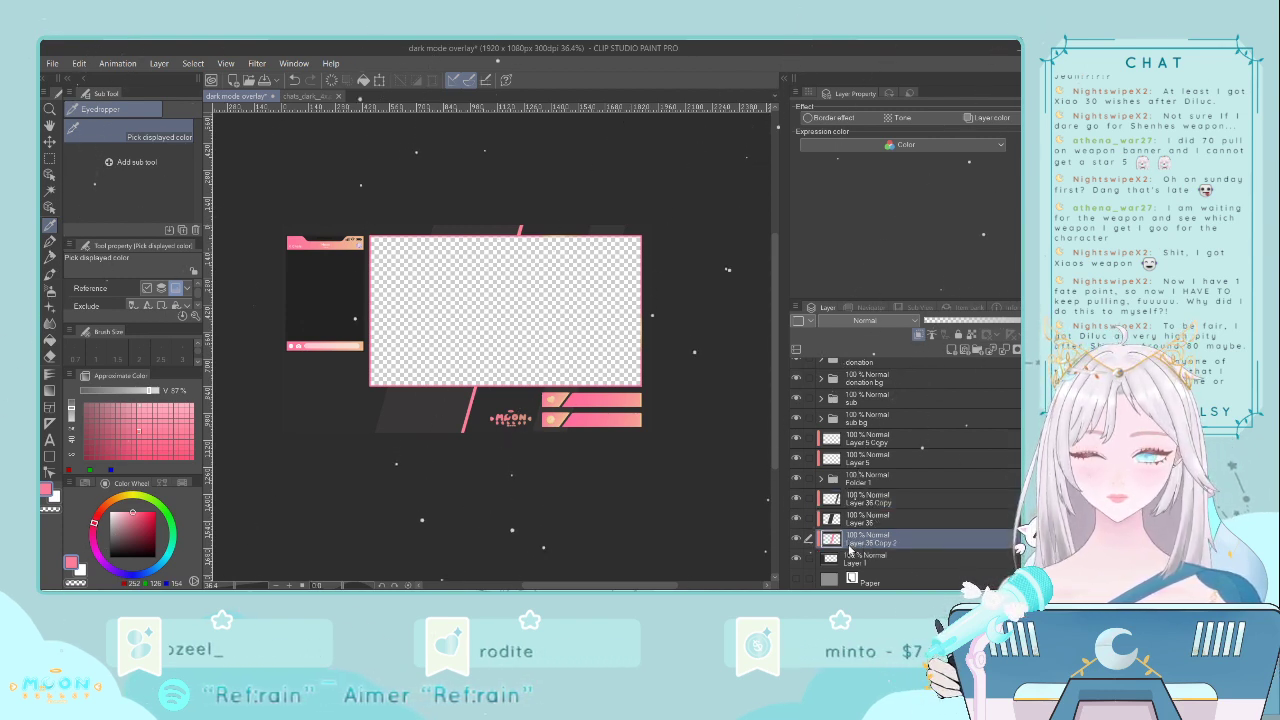
key("ctrl+v")
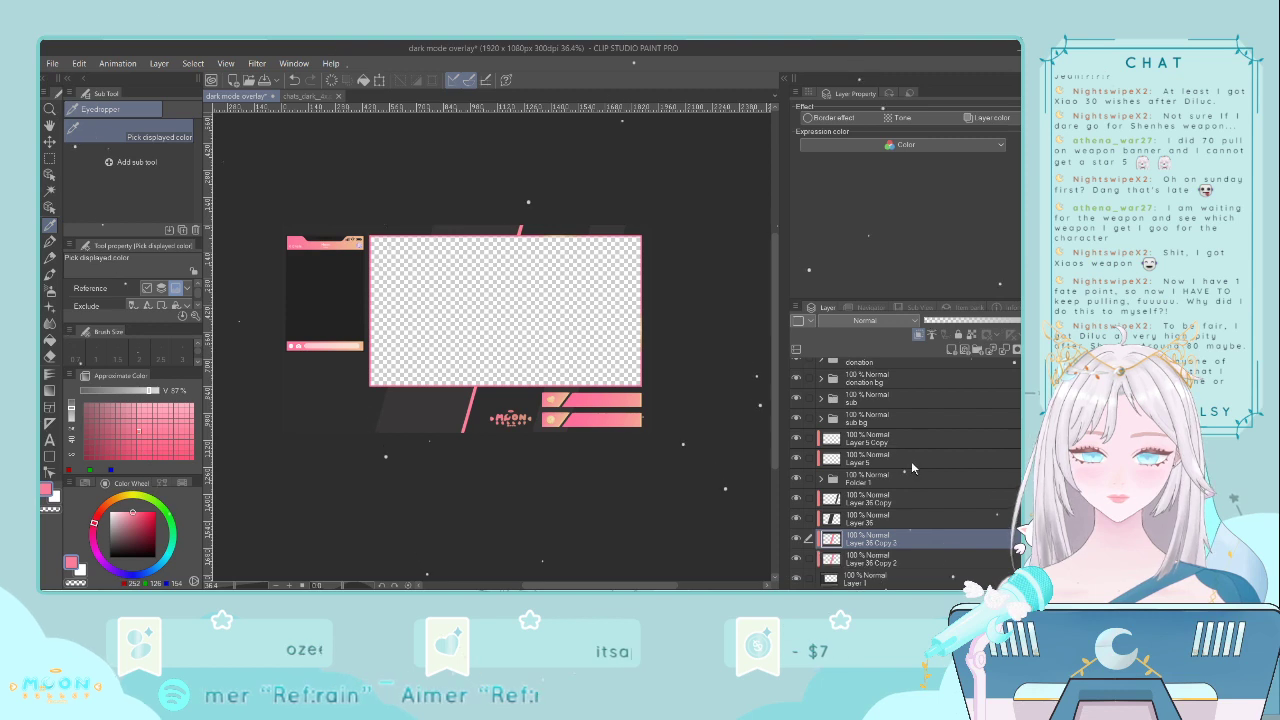
key("ctrl+t")
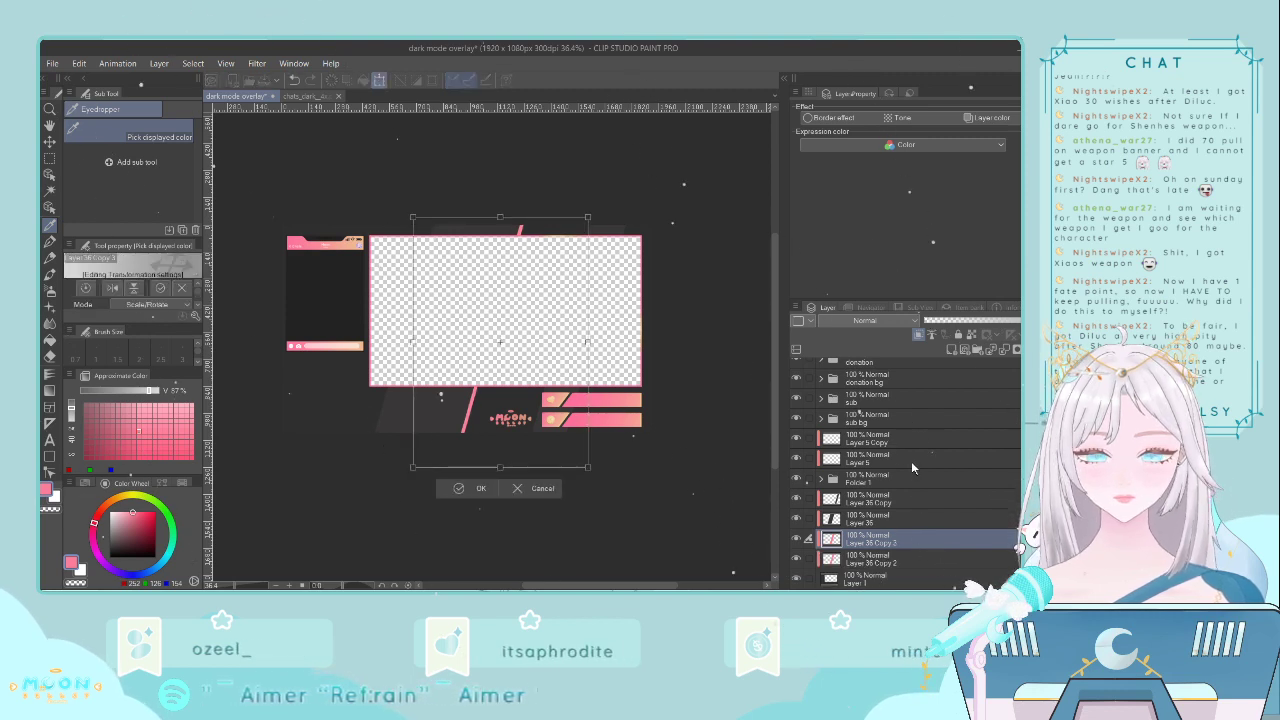
key("Right")
key("Right")
key("Right")
key("Right")
key("Right")
key("Right")
key("Right")
key("Right")
key("Right")
key("Right")
key("Right")
key("Right")
key("Right")
key("Right")
key("Right")
key("Right")
key("Right")
key("Right")
key("Right")
key("Right")
key("Right")
key("Right")
key("Right")
key("Right")
key("Right")
key("Right")
key("Right")
key("Right")
key("Right")
key("Right")
key("Right")
key("Right")
key("Right")
key("Right")
key("Right")
key("Right")
key("Right")
key("Right")
key("Right")
key("Right")
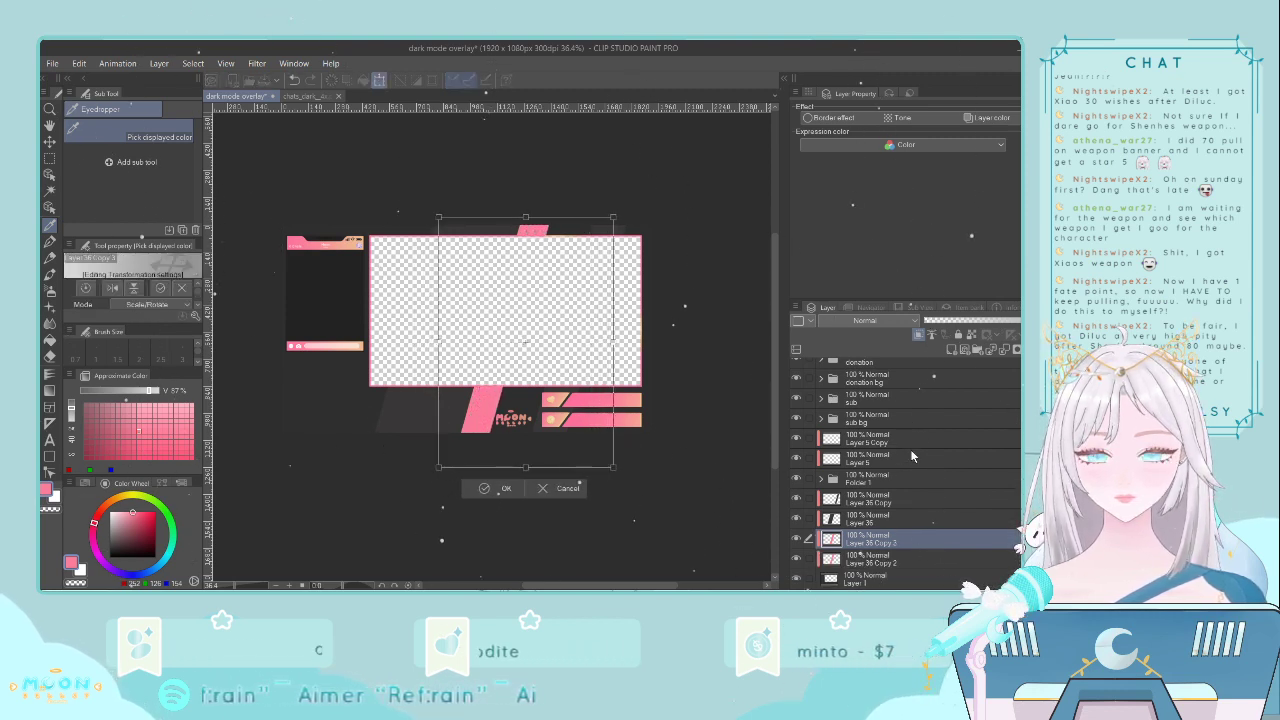
key("Right")
key("Right")
key("Right")
key("Right")
key("Right")
key("Right")
key("Right")
key("Right")
key("Right")
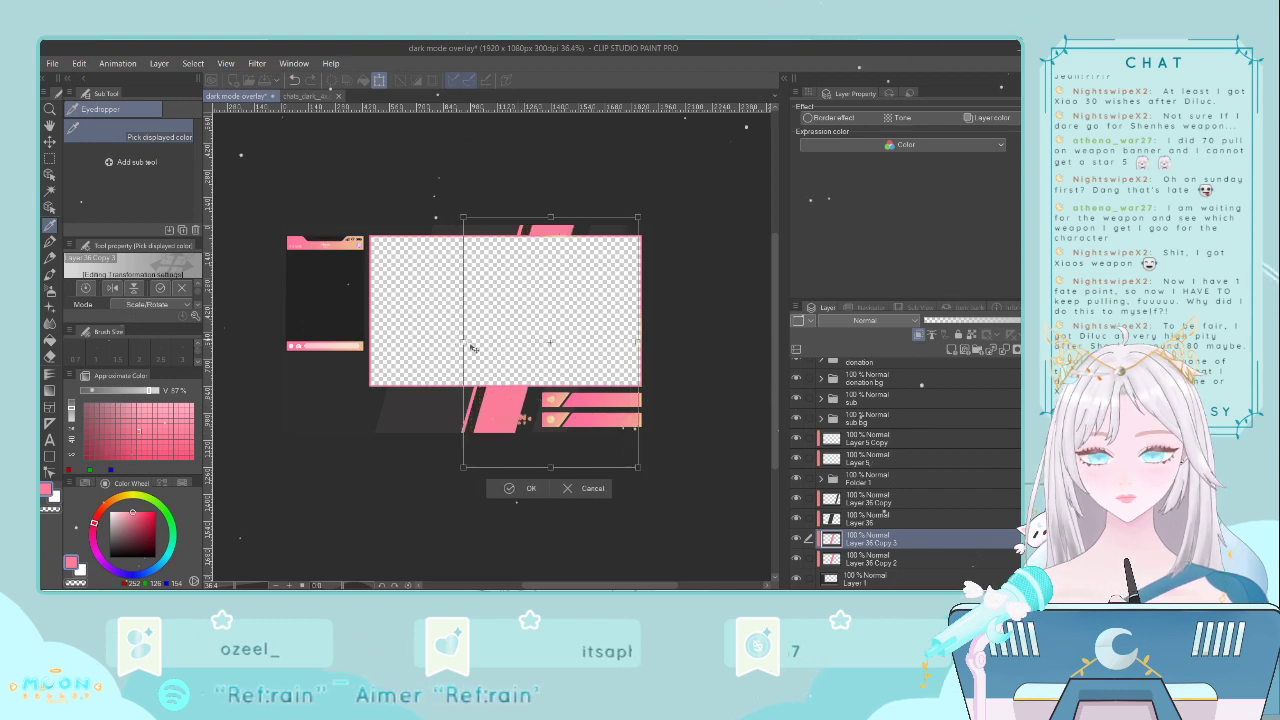
- Narrow the pink copy, rotate it slightly clockwise and position it along the left edge of the stripe behind the alert bars
left_click_drag(467, 342, 523, 349)
left_click_drag(662, 200, 673, 210)
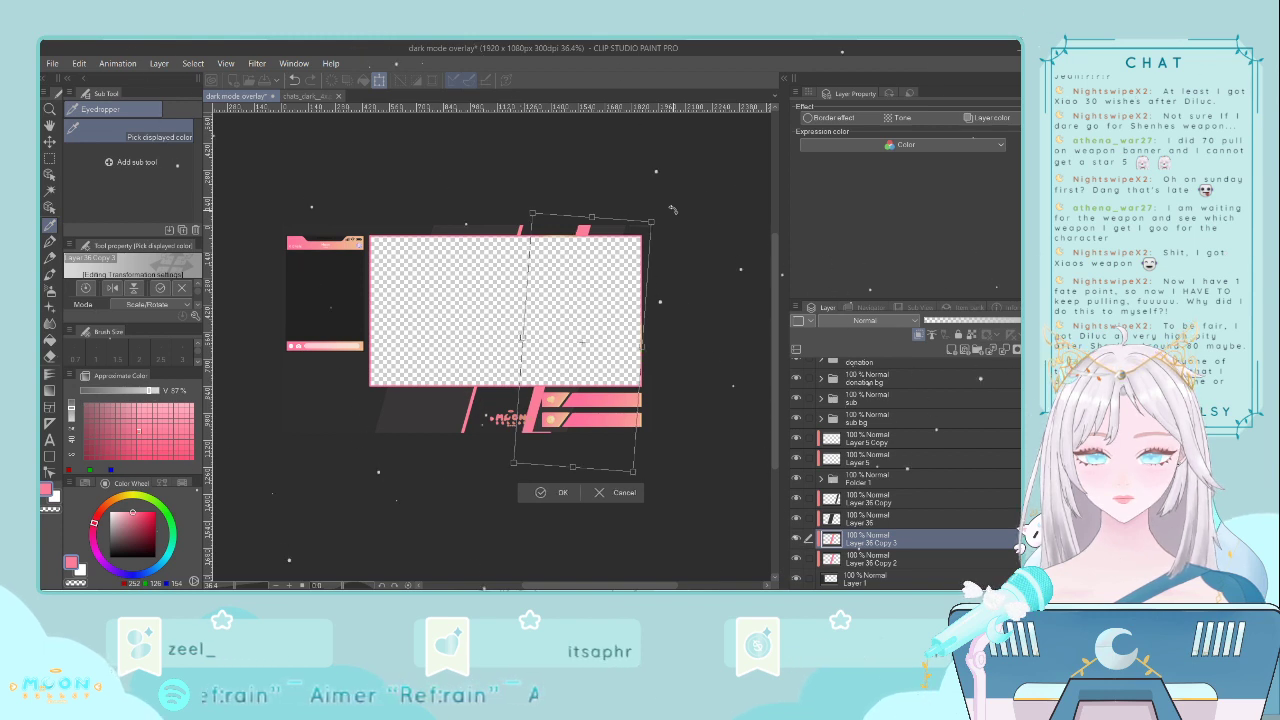
left_click_drag(602, 236, 607, 235)
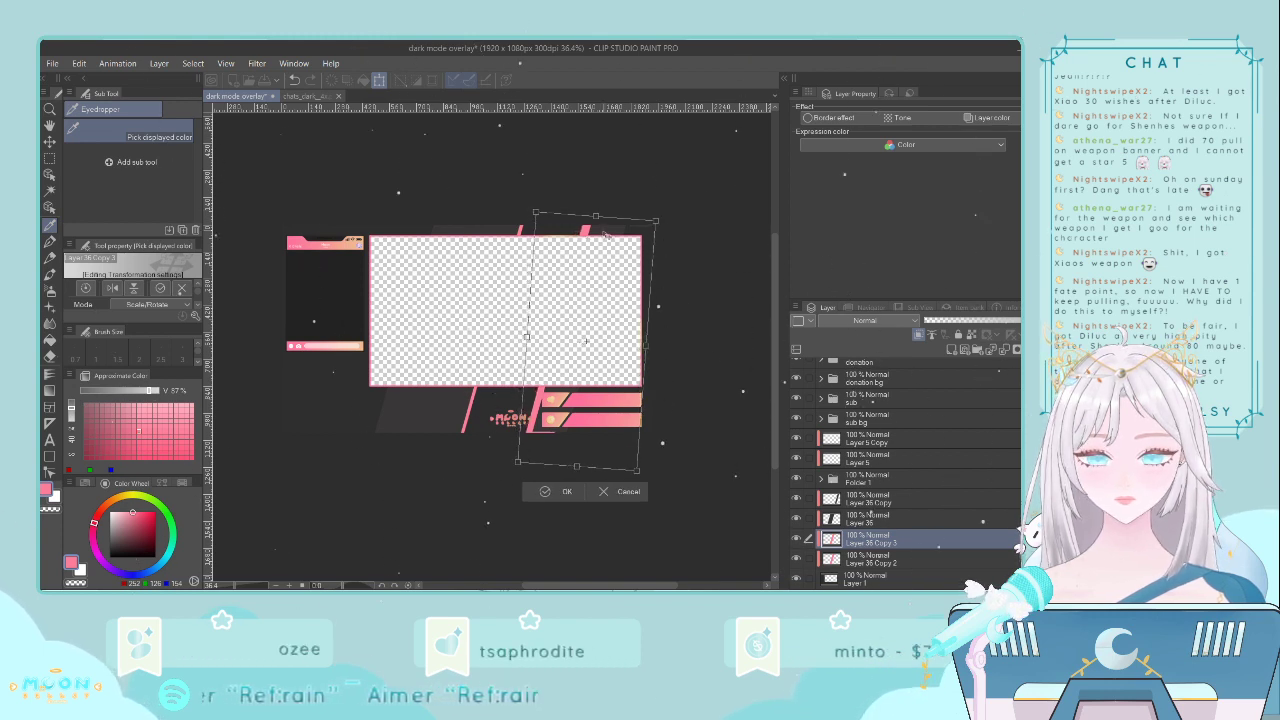
key("Return")
left_click(599, 226)
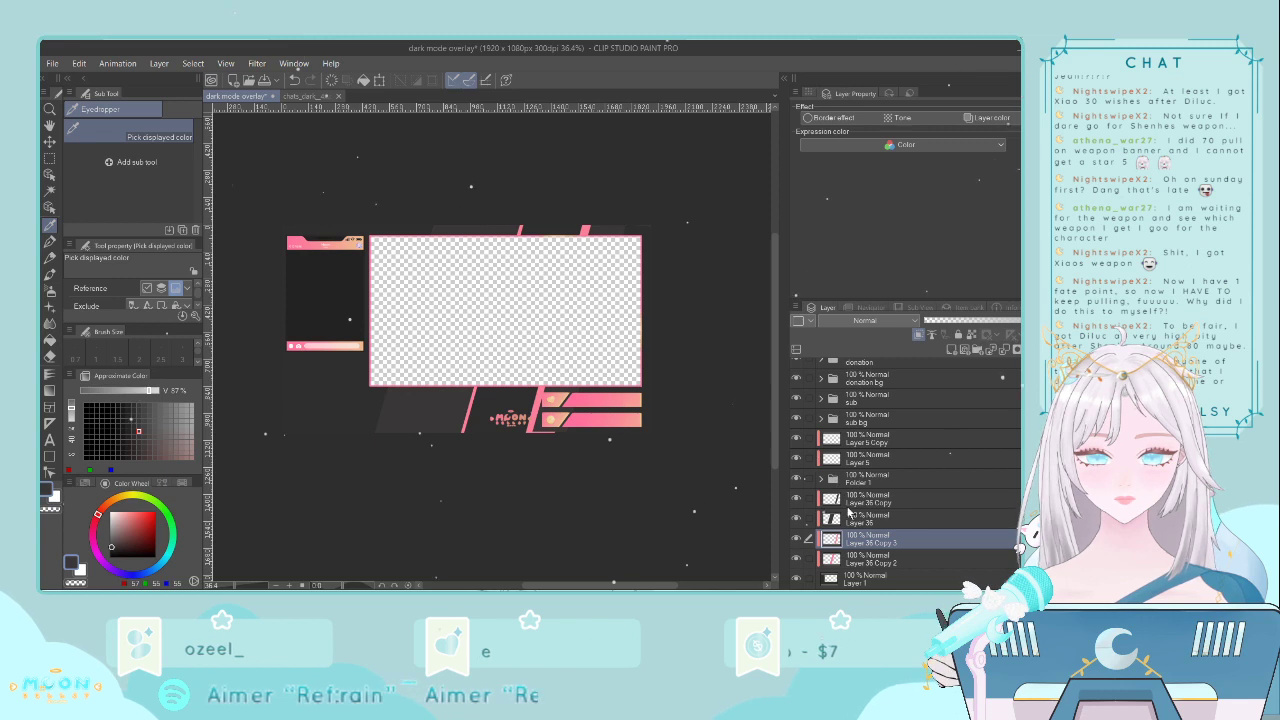
- Enlarge the grey stripe behind the alert bars slightly so that it extends past the canvas's upper edge
left_click(866, 504)
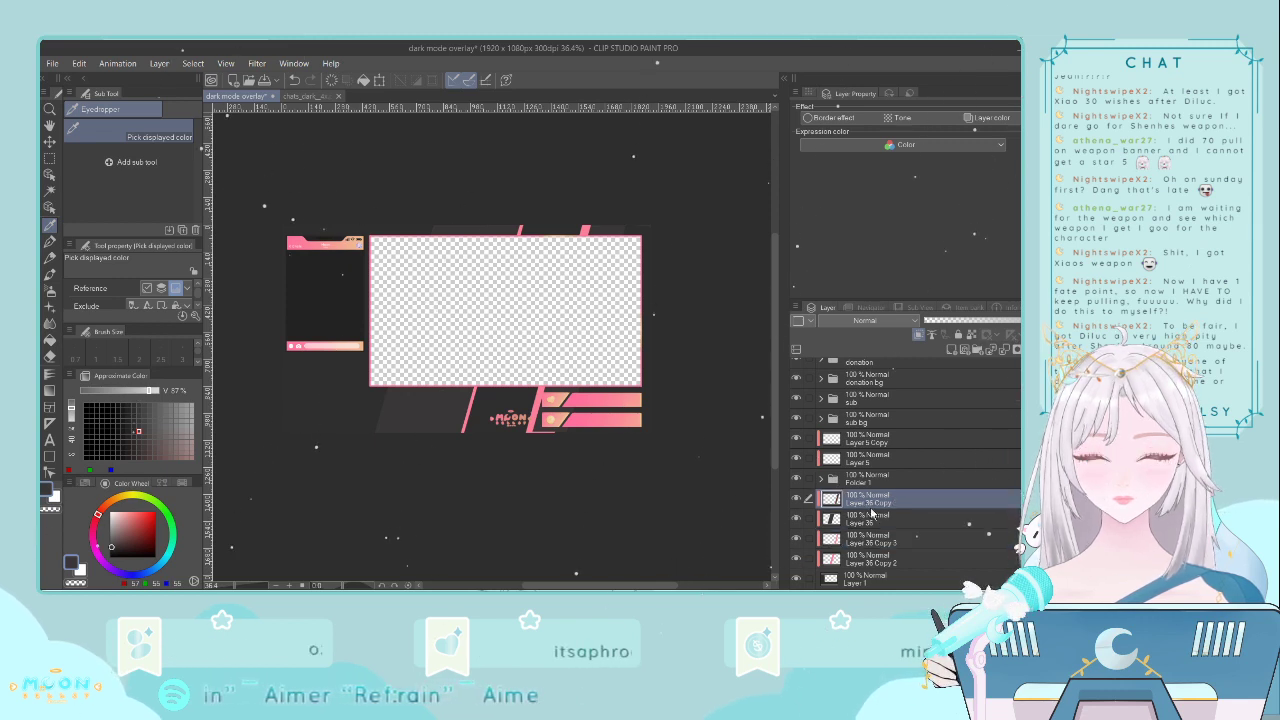
key("ctrl+t")
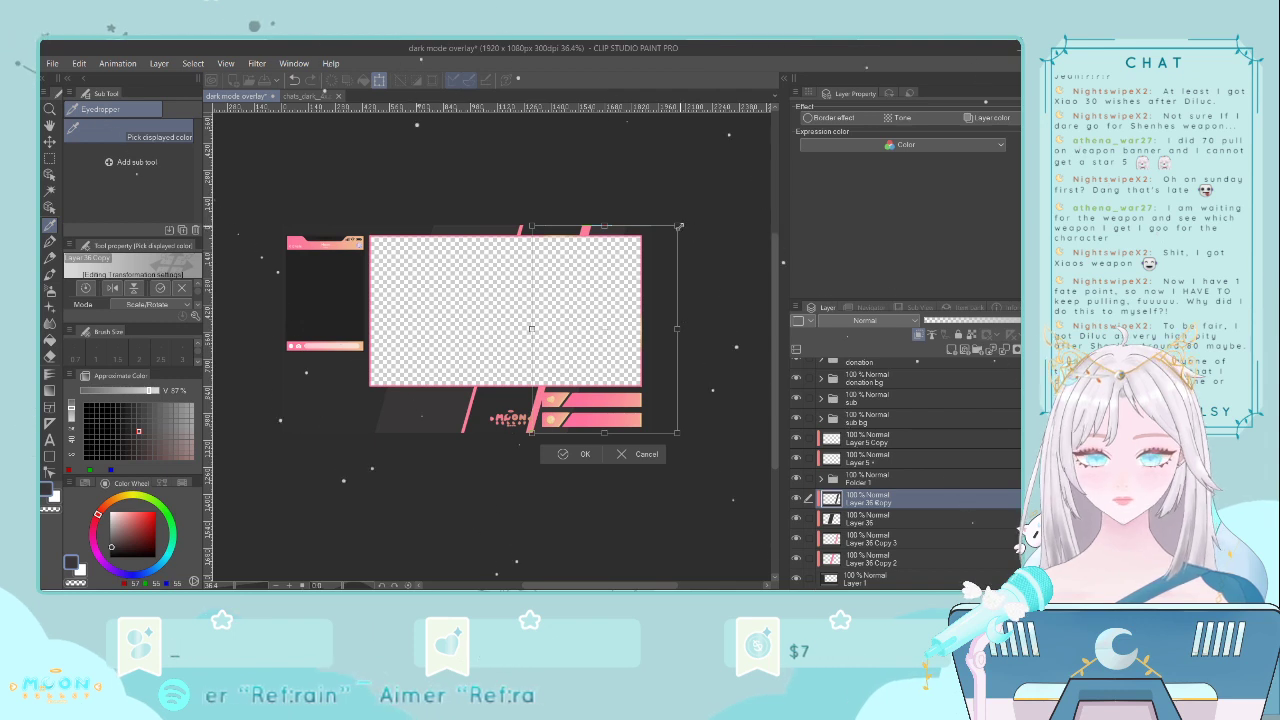
left_click_drag(679, 227, 684, 223)
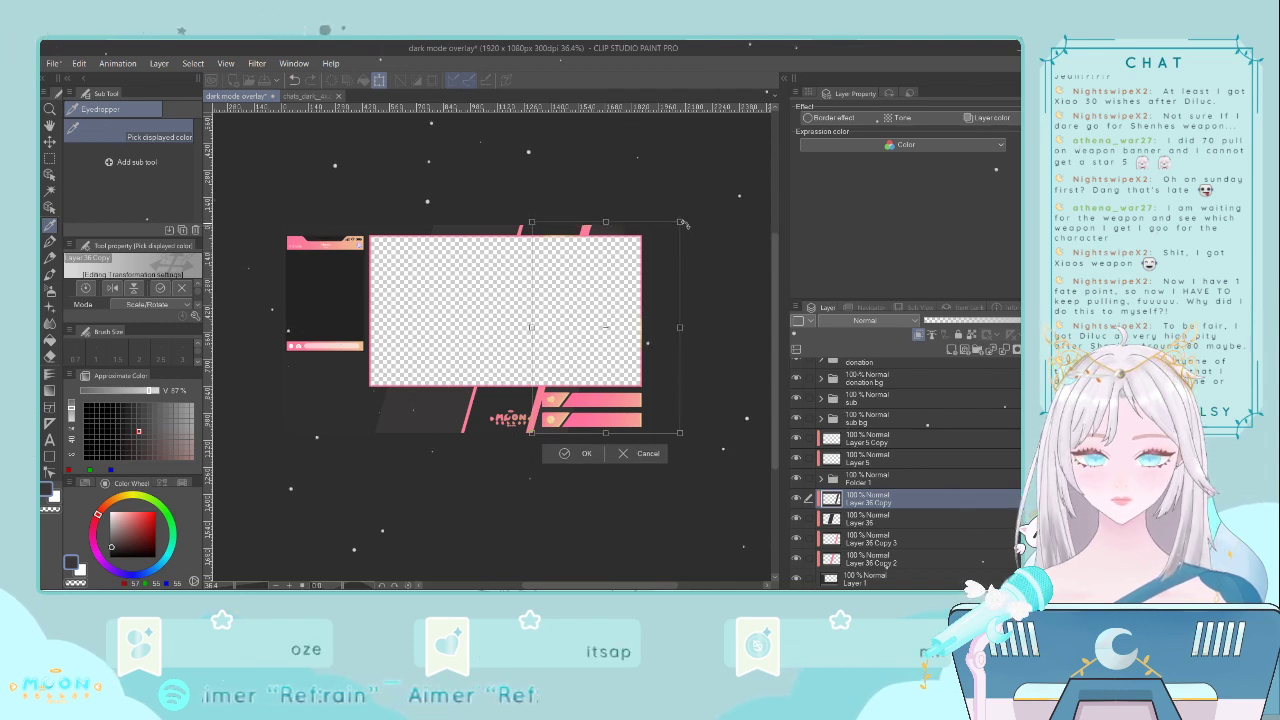
left_click(566, 455)
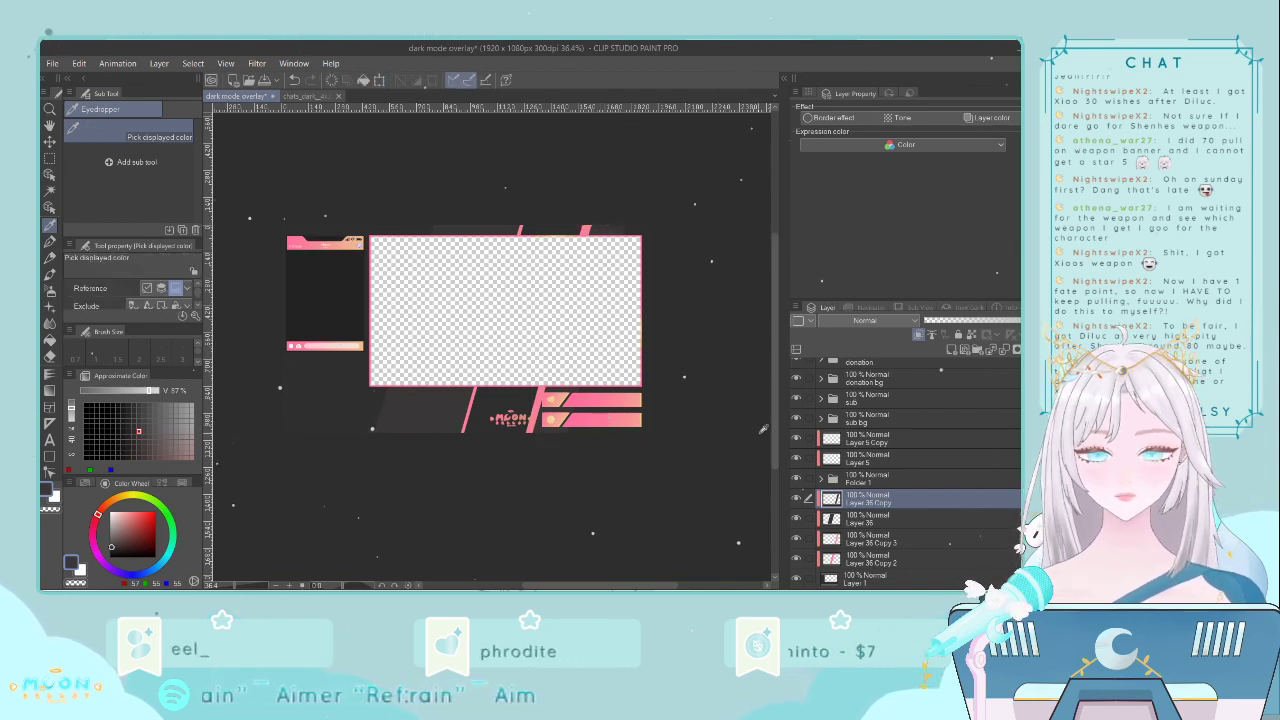
- Try nudging the pink stripe copy right so that only a thin edge shows left of the grey stripe behind the alert bars
left_click(870, 518)
left_click(870, 538)
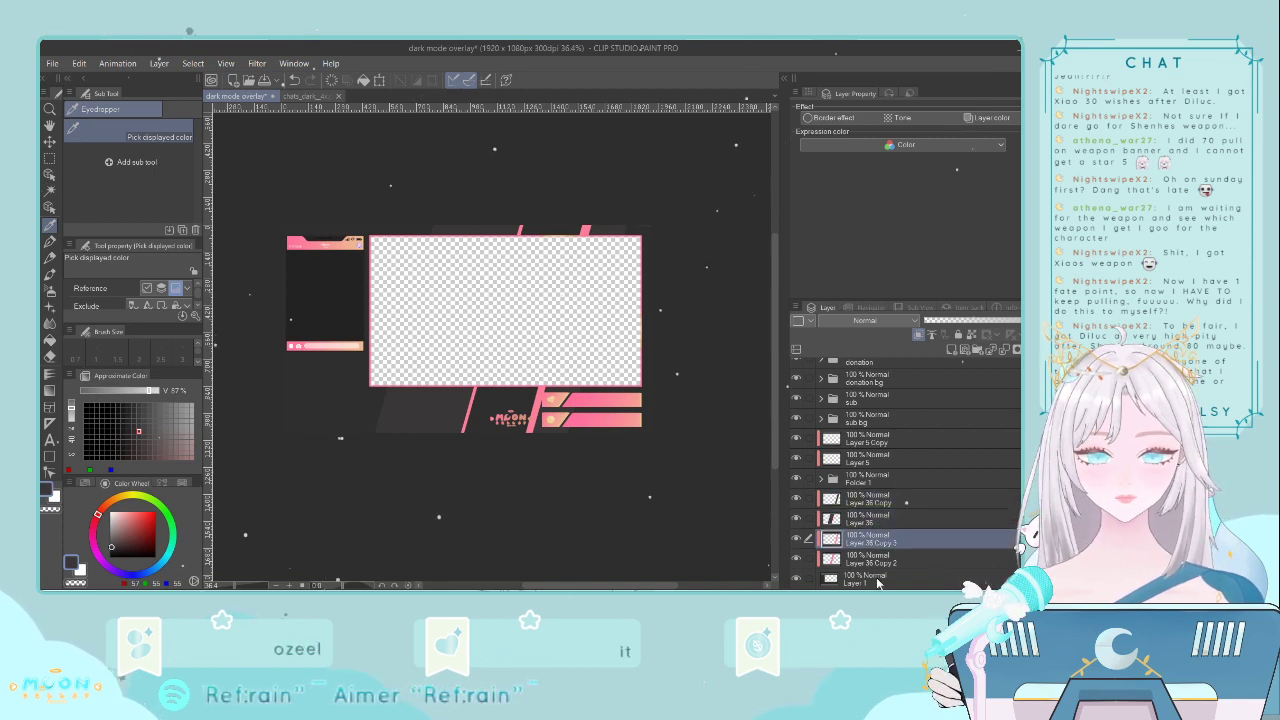
key("ctrl+t")
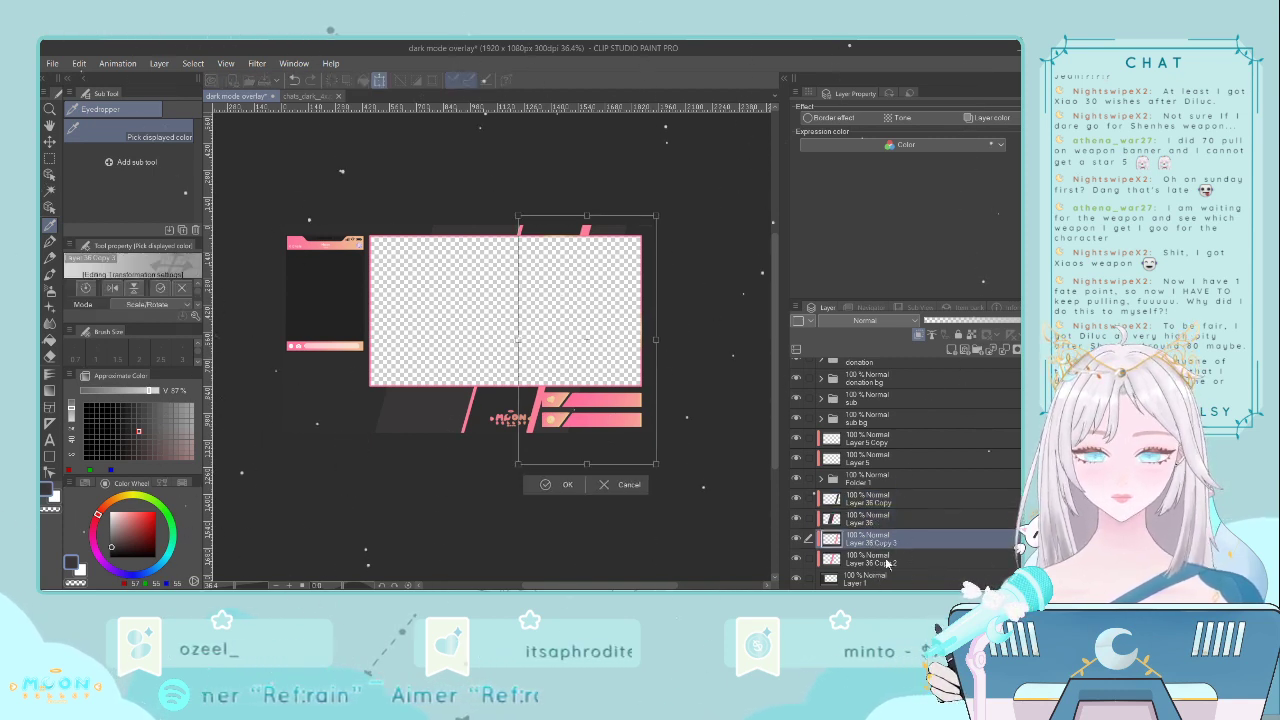
key("Right")
key("Right")
key("Right")
key("Right")
key("Left")
key("Left")
key("Left")
key("Right")
key("Right")
key("Left")
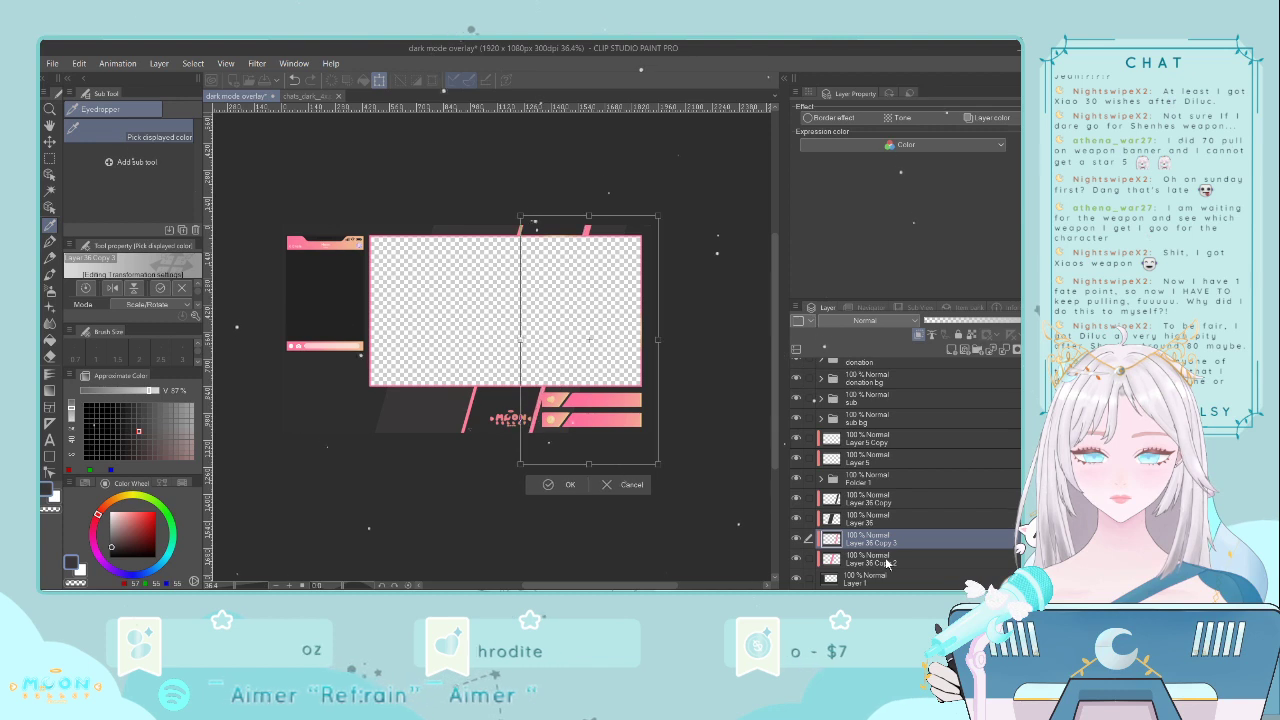
key("Right")
key("Right")
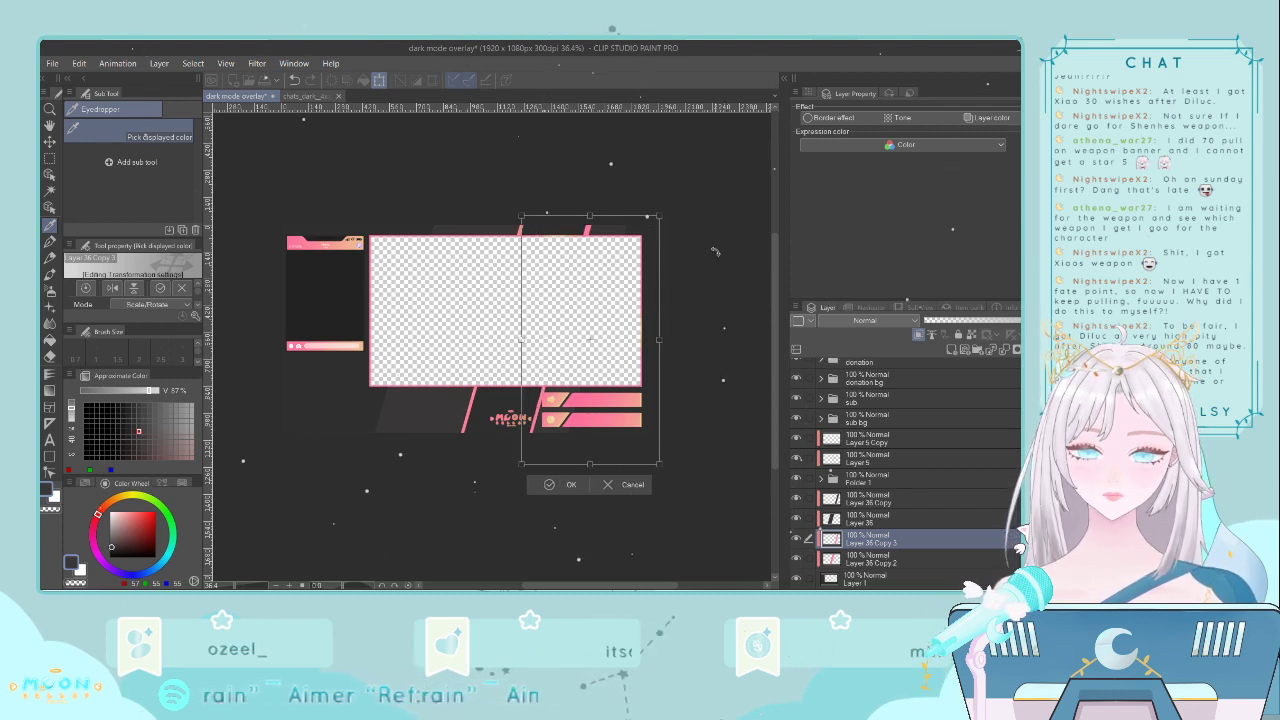
- Try rotating the pink stripe copy slightly clockwise and nudging it right to align with the grey stripe's left edge
mouse_move(694, 208)
left_mouse_down()
mouse_move(703, 216)
mouse_move(699, 204)
left_mouse_up()
key("Right")
key("Right")
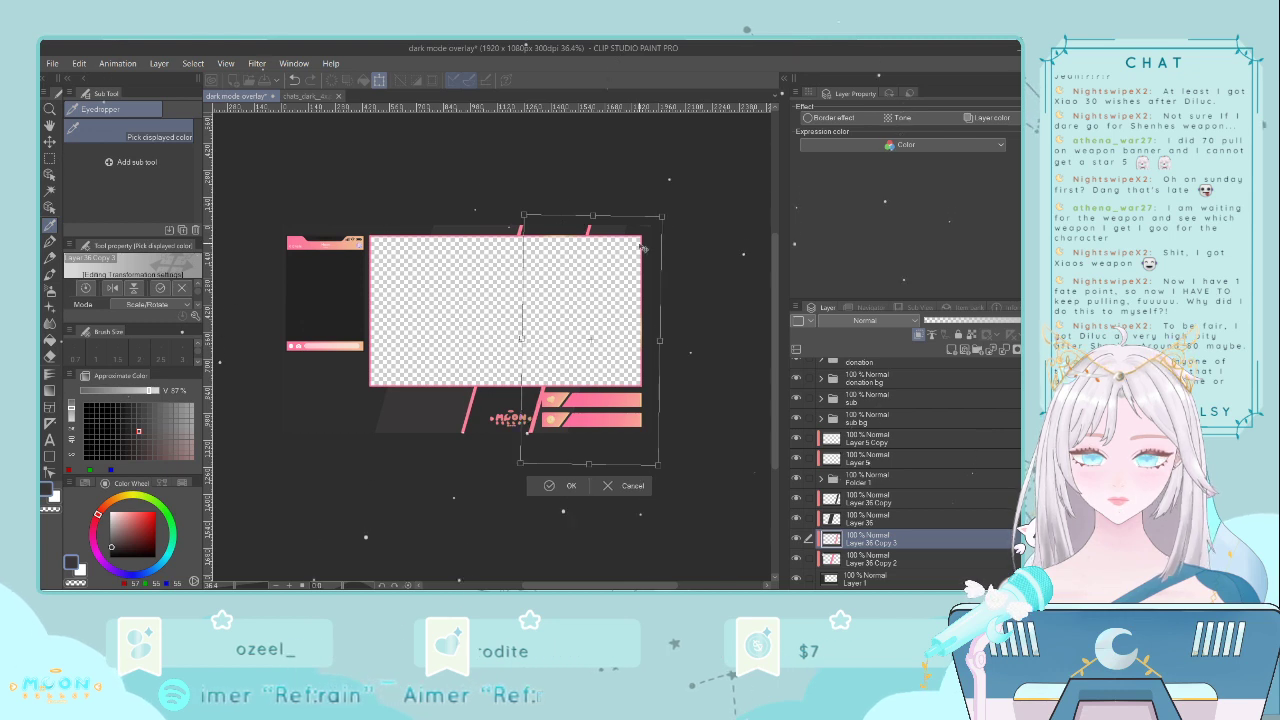
key("Right")
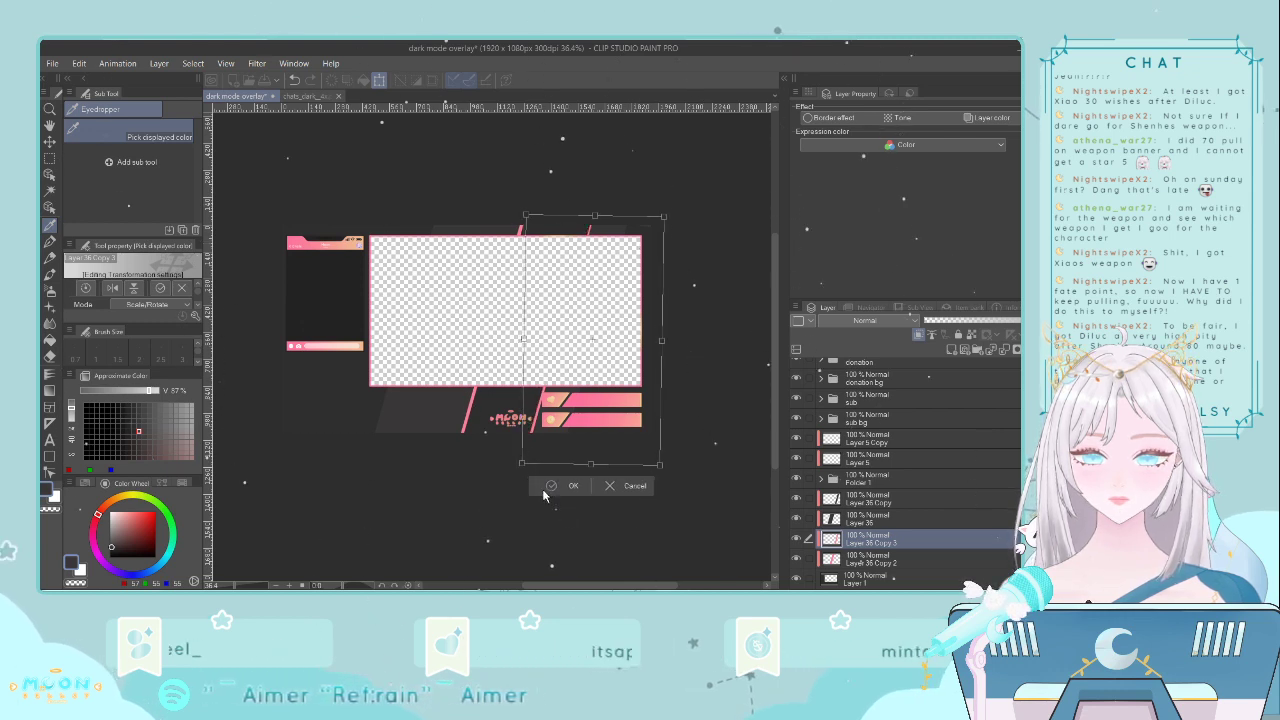
key("Return")
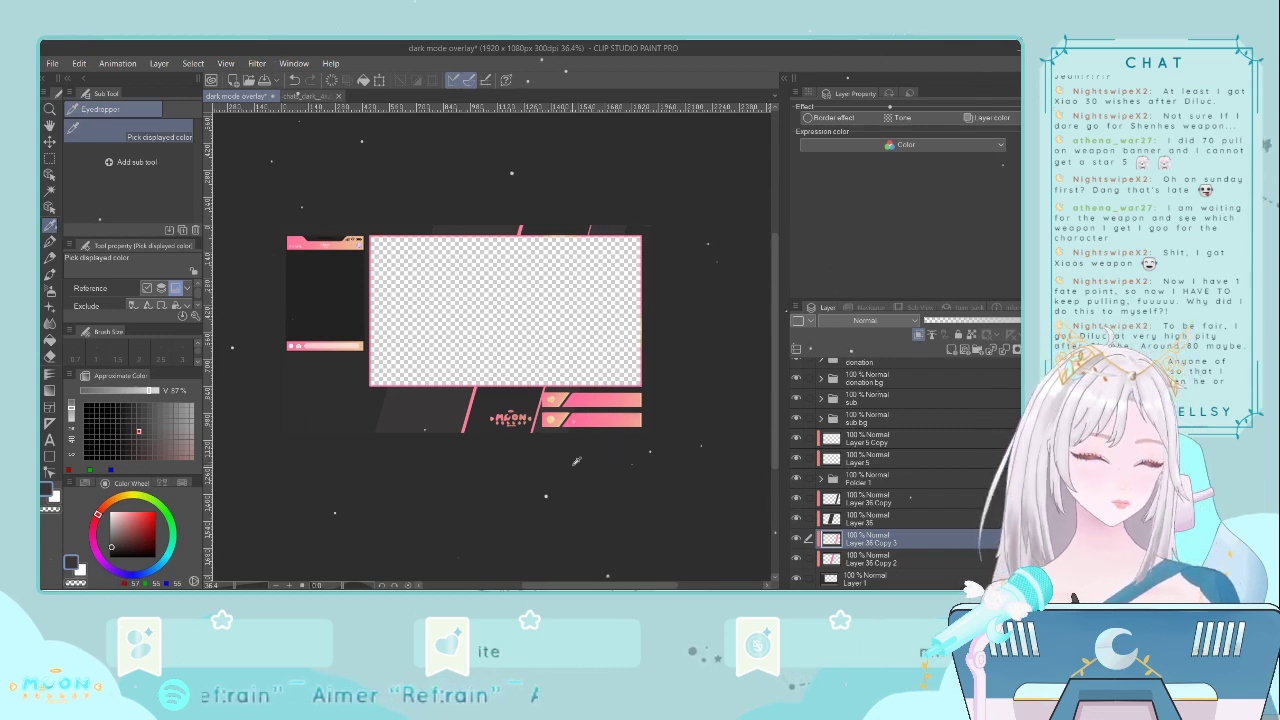
scroll(576, 461, "up", 5)
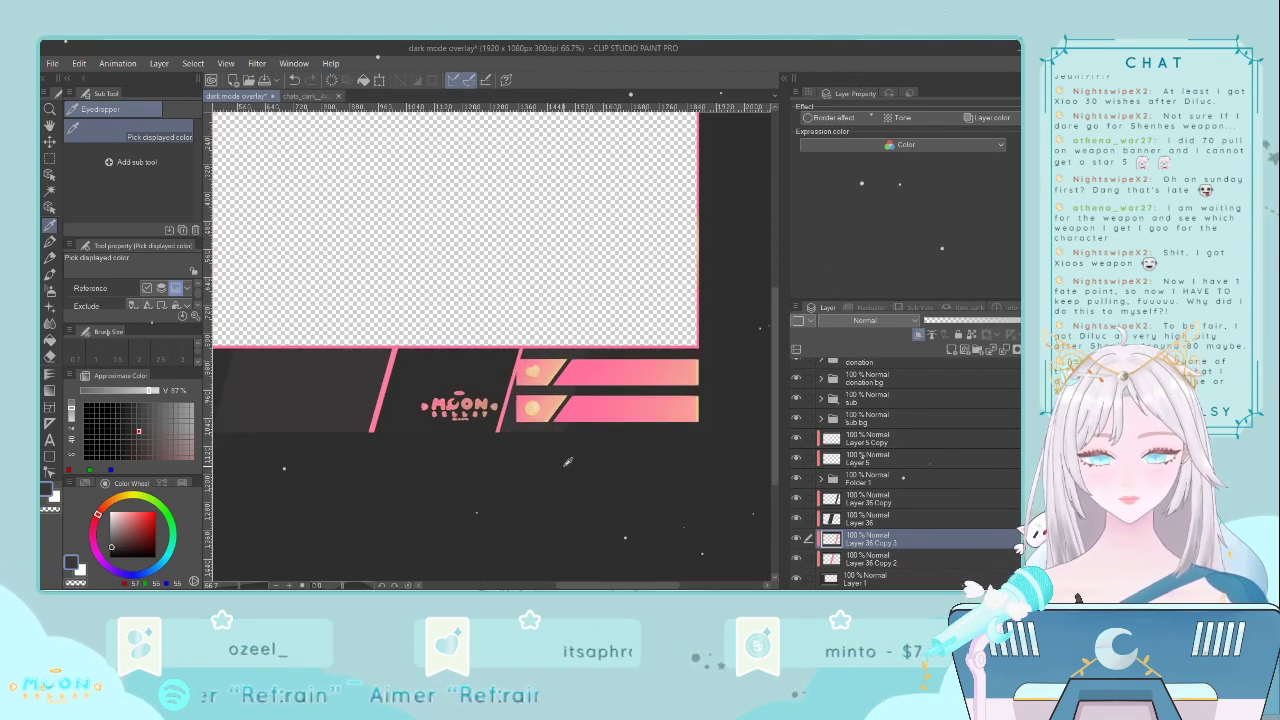
scroll(567, 461, "down", 6)
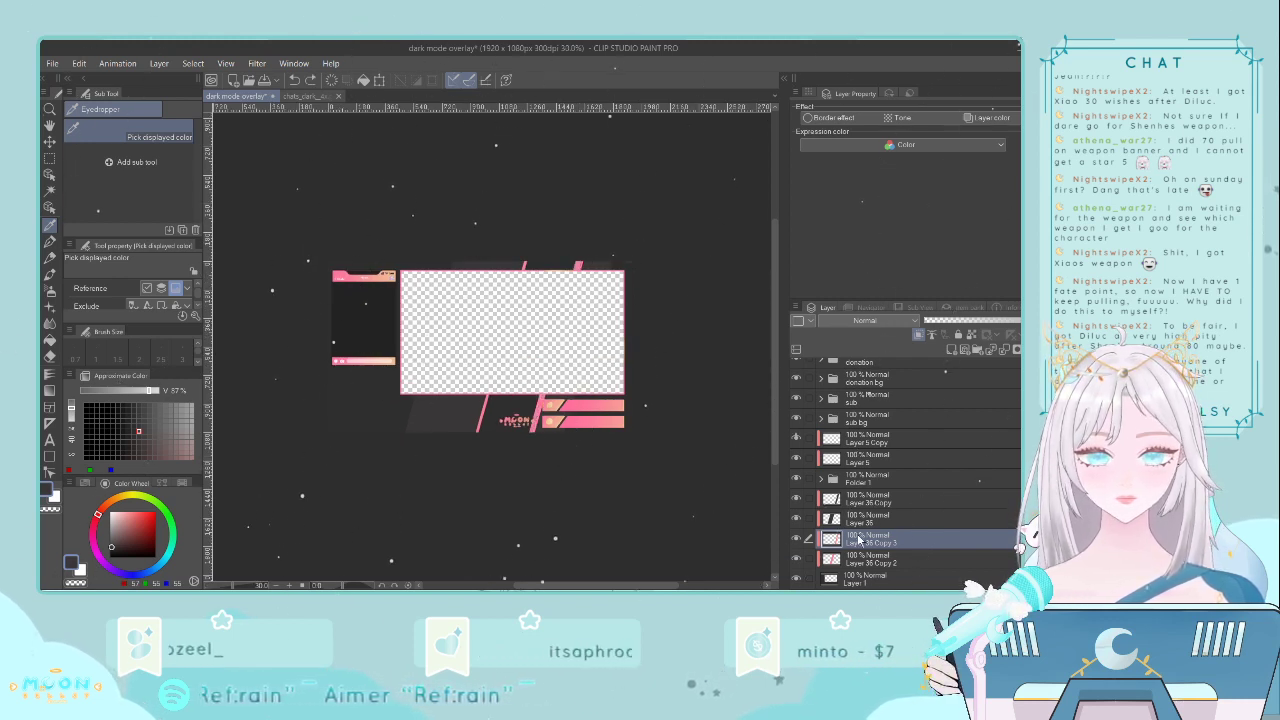
- Move the pink stripe copy right so it forms a thin line along the right edge of the grey stripe behind the alert bars
key("ctrl+t")
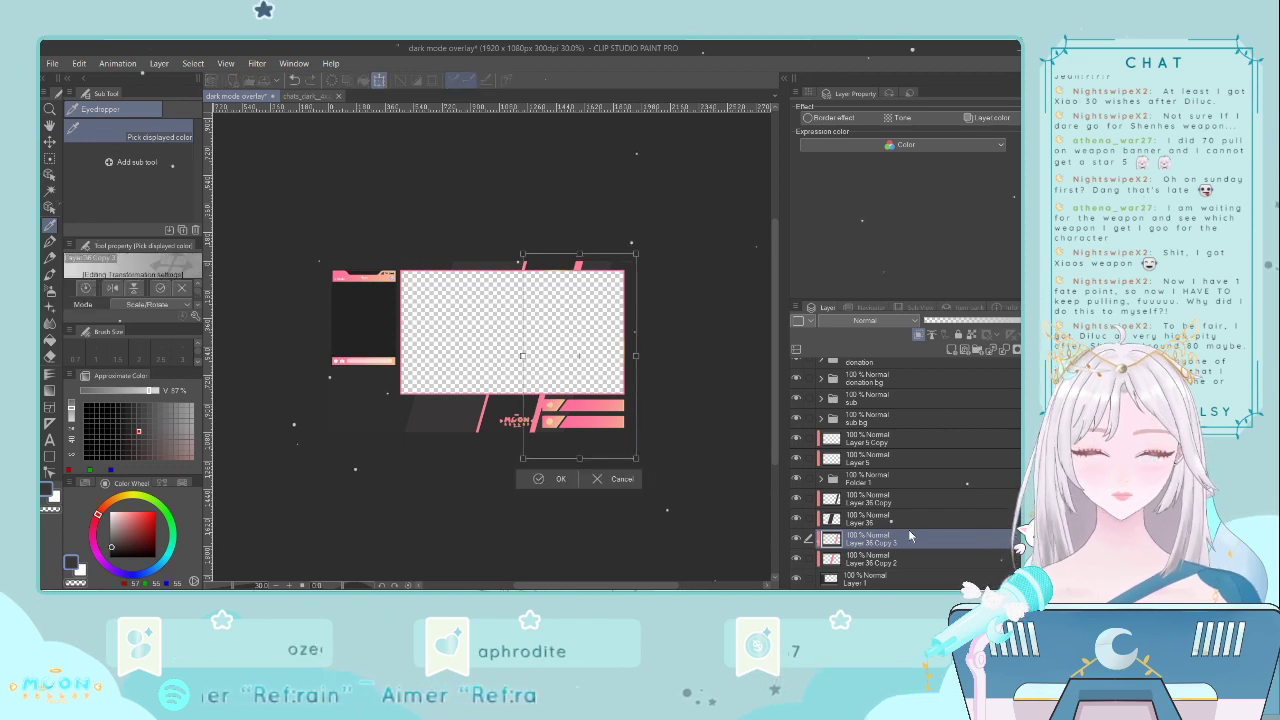
key("Right")
key("Right")
key("Right")
key("Right")
key("Right")
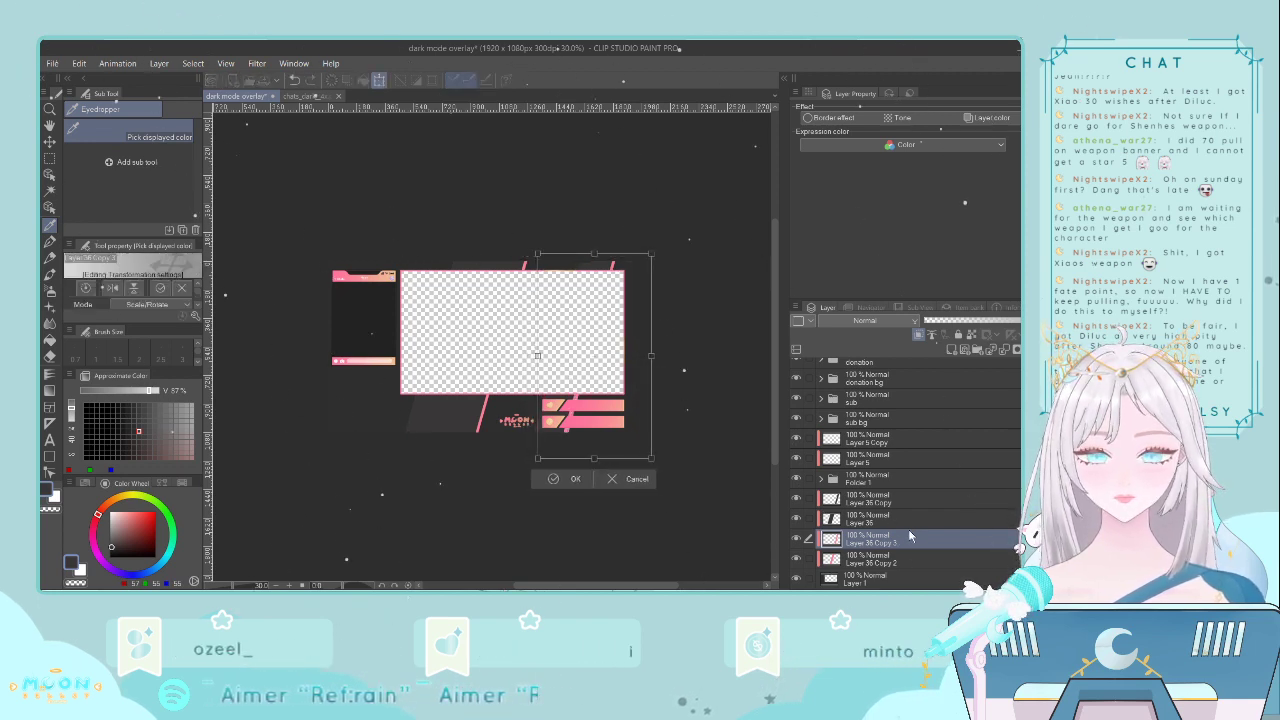
key("Left")
key("Left")
key("Left")
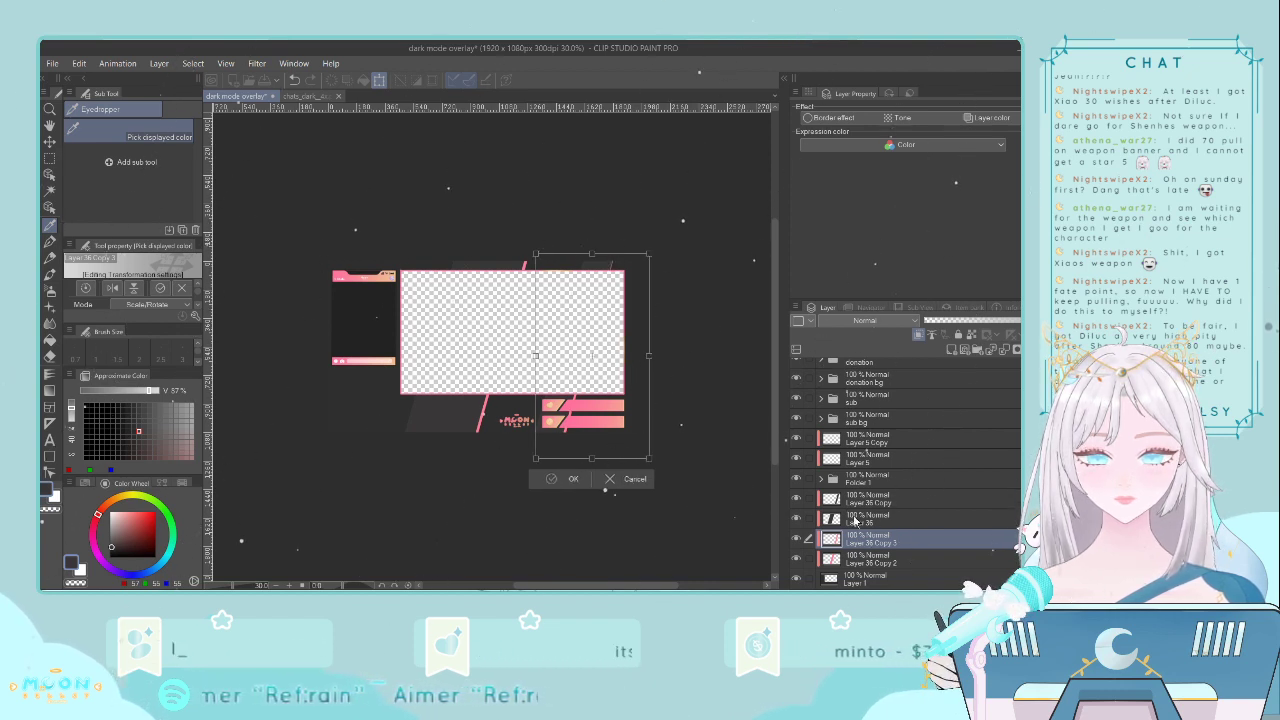
left_click(572, 478)
- Examine the pink-edged stripes around the logo and alert bars across the overlay at different magnifications
left_click(859, 520)
left_click(838, 500)
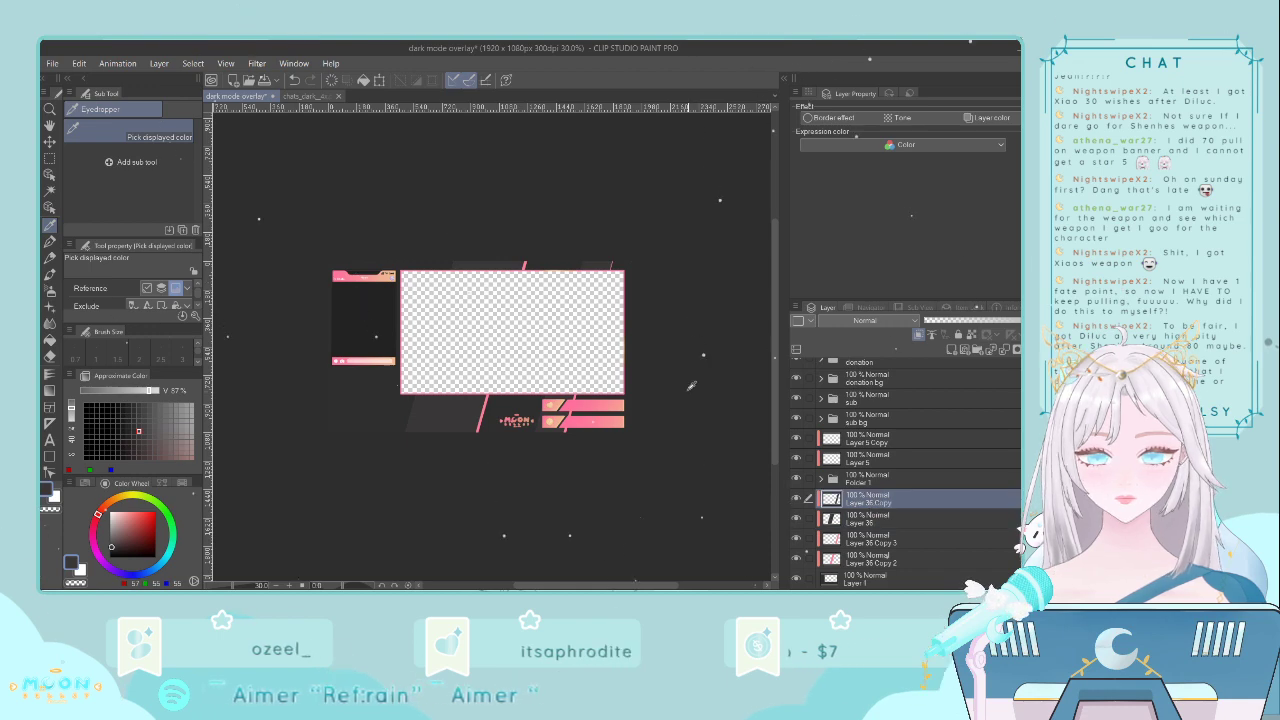
key("ctrl+r")
key("r")
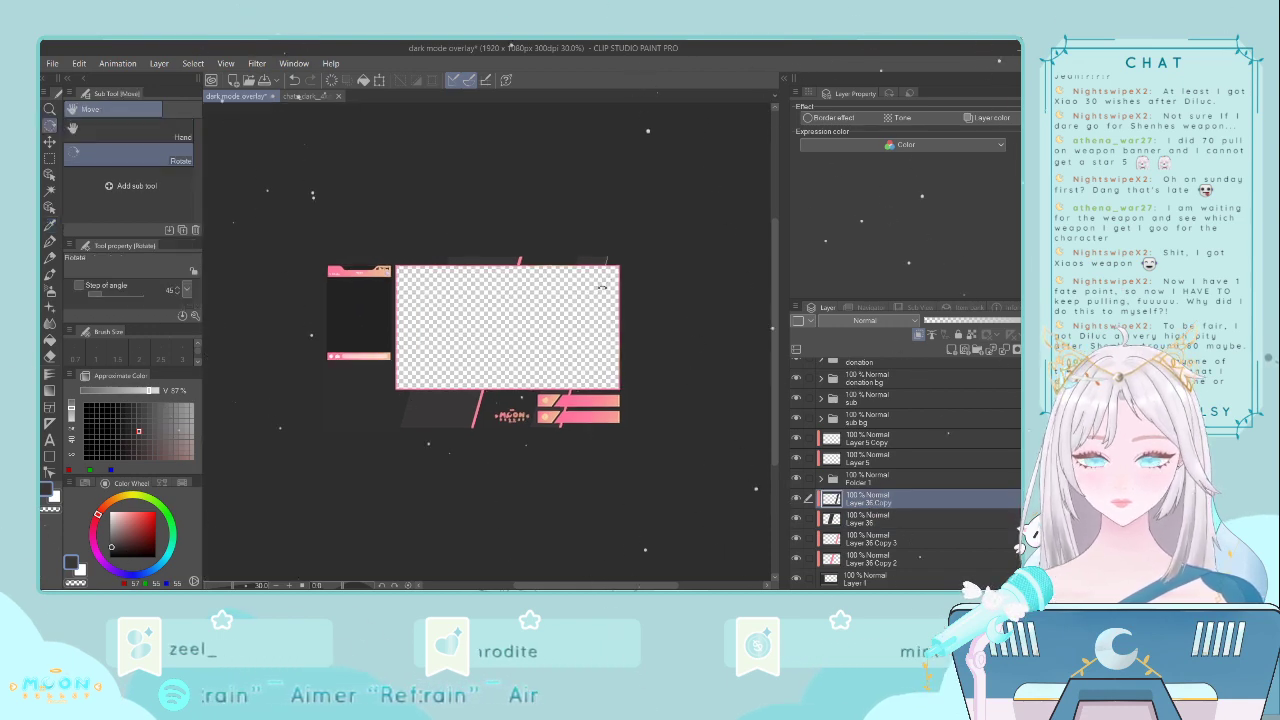
scroll(601, 287, "up", 4)
scroll(590, 300, "down", 2)
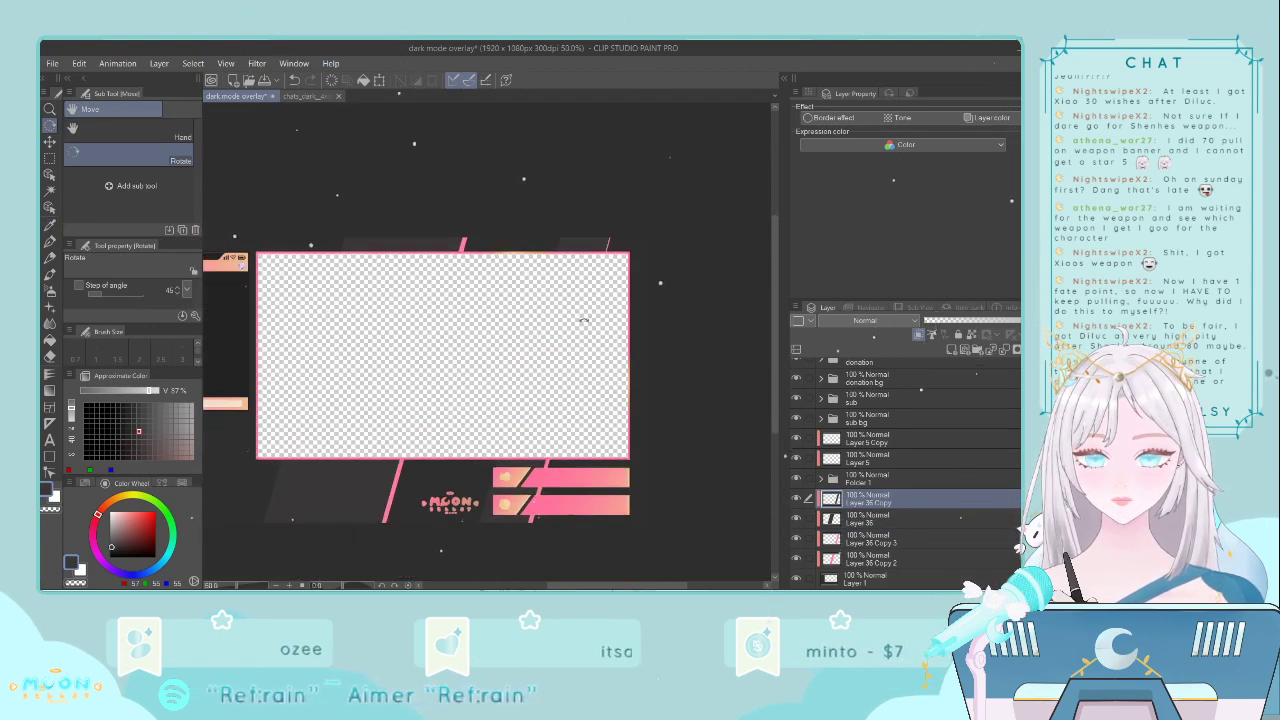
key("Tab")
key("Tab")
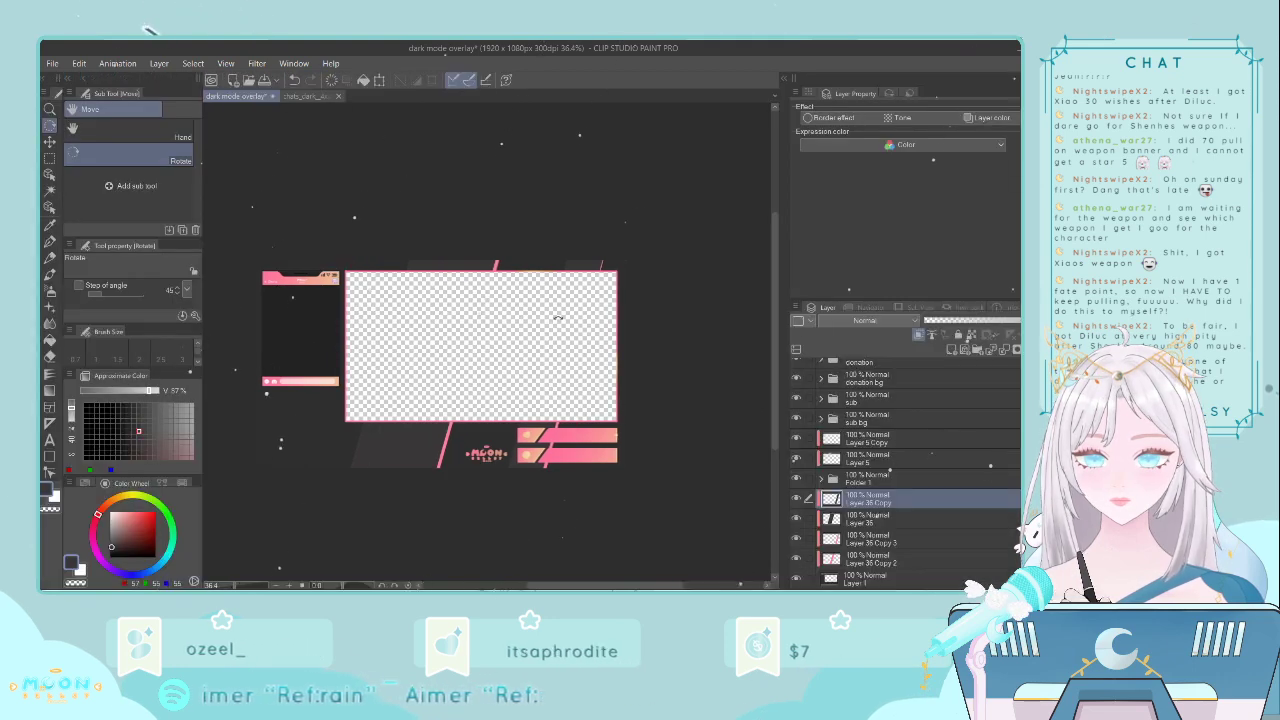
scroll(657, 276, "up", 1)
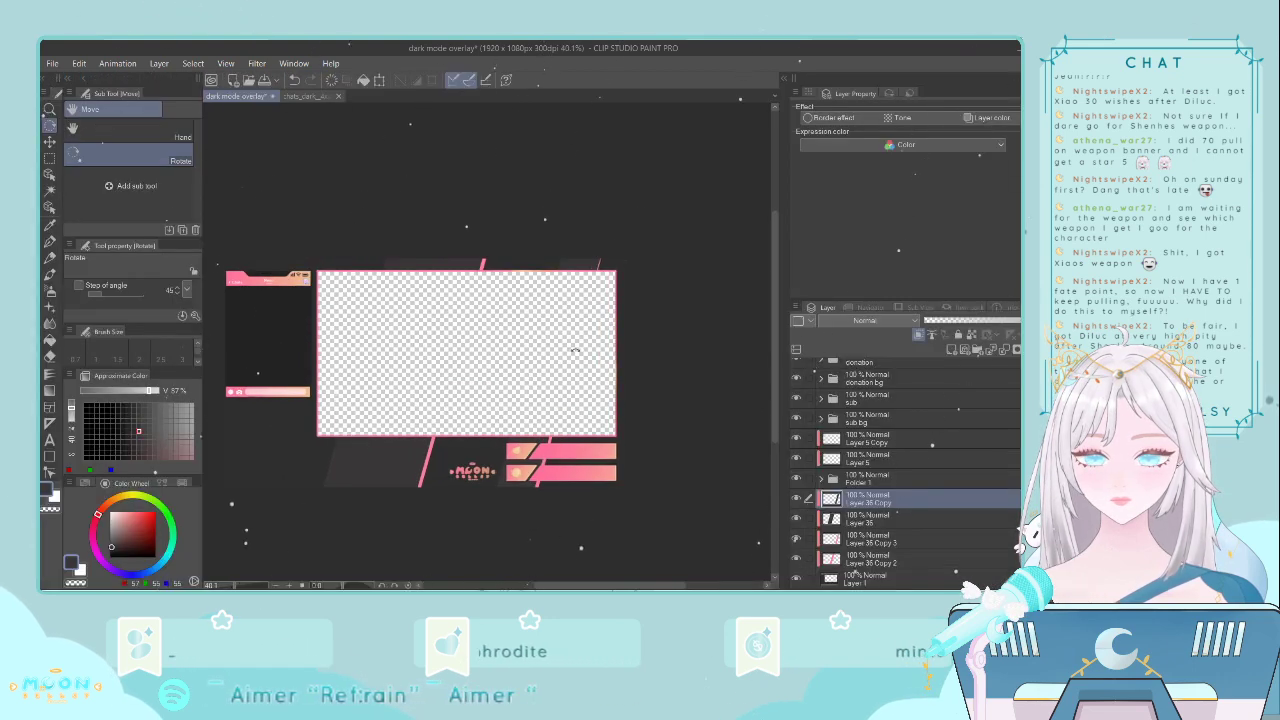
- Rotate the dark slanted stripe on Layer 36 Copy slightly counterclockwise and apply the transformation
left_click(49, 142)
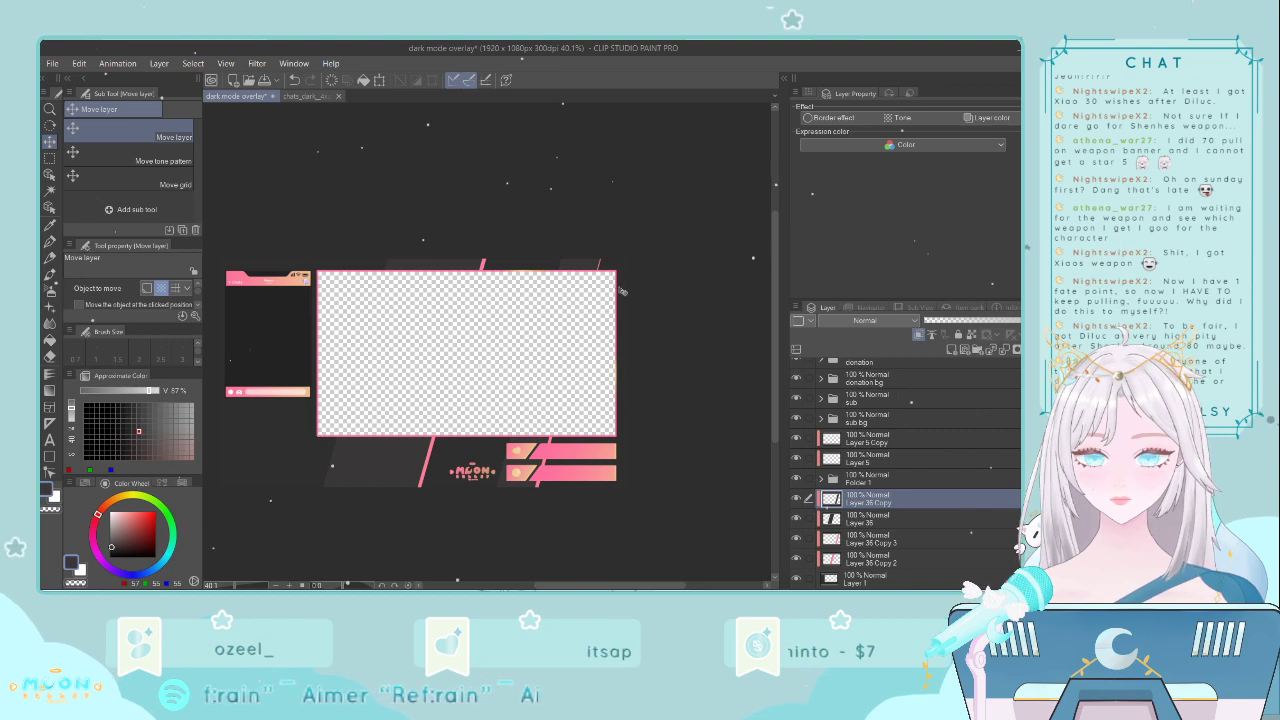
key("ctrl+t")
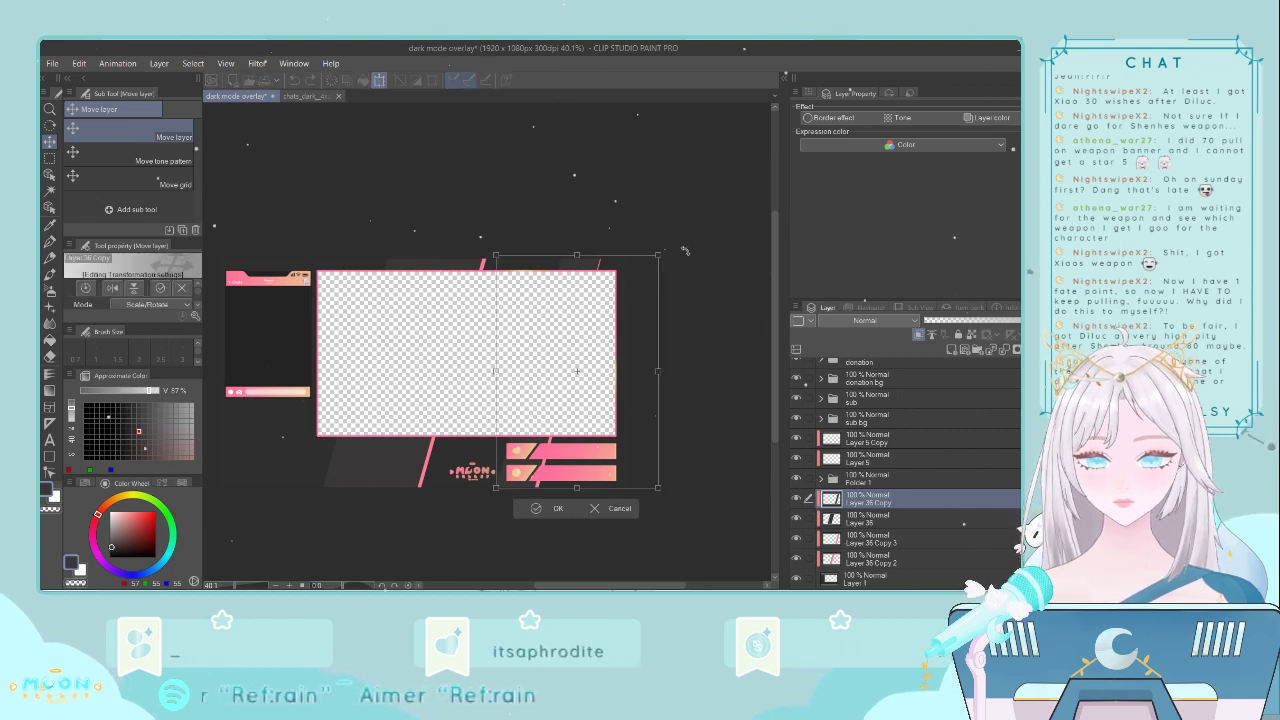
left_click_drag(699, 252, 701, 248)
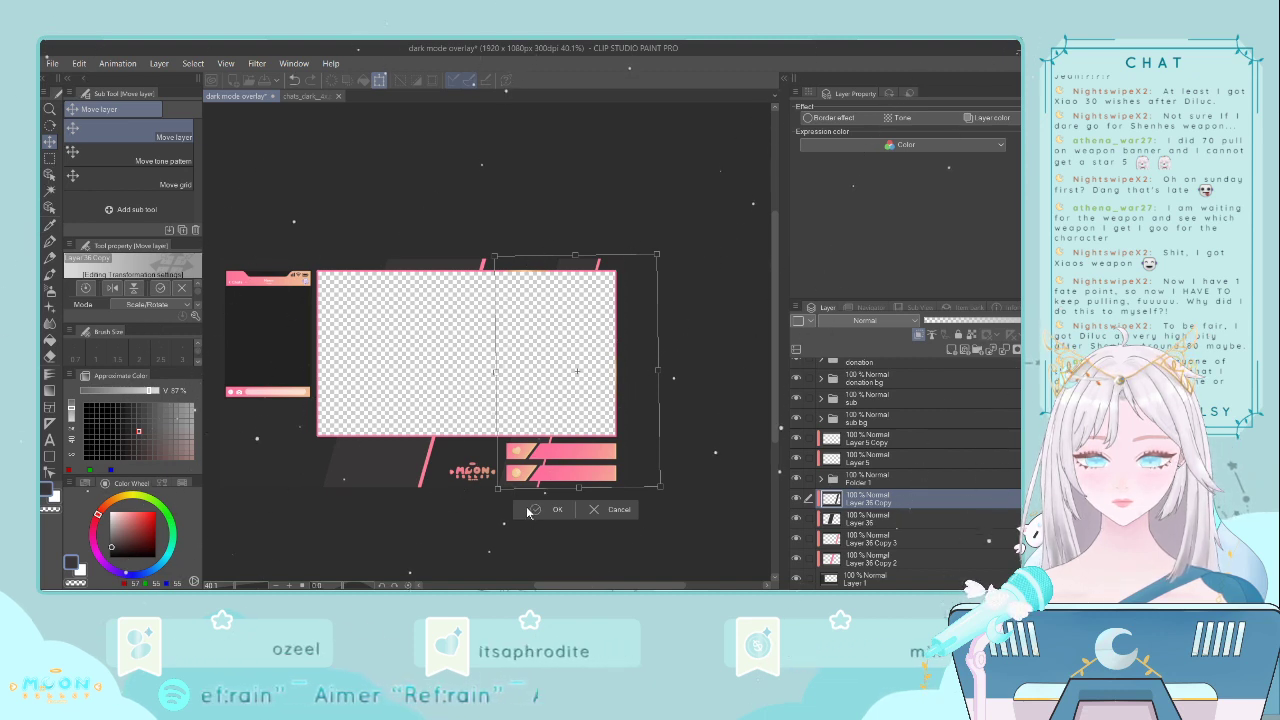
key("Return")
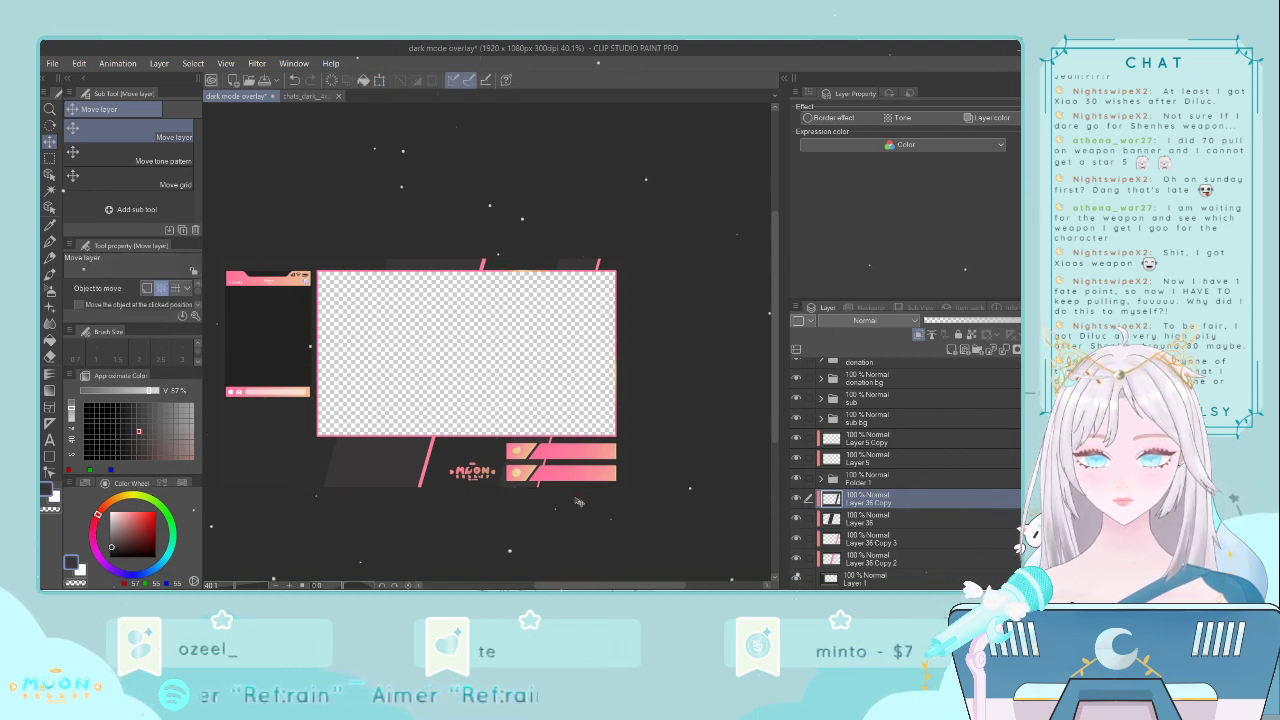
key("ctrl+t")
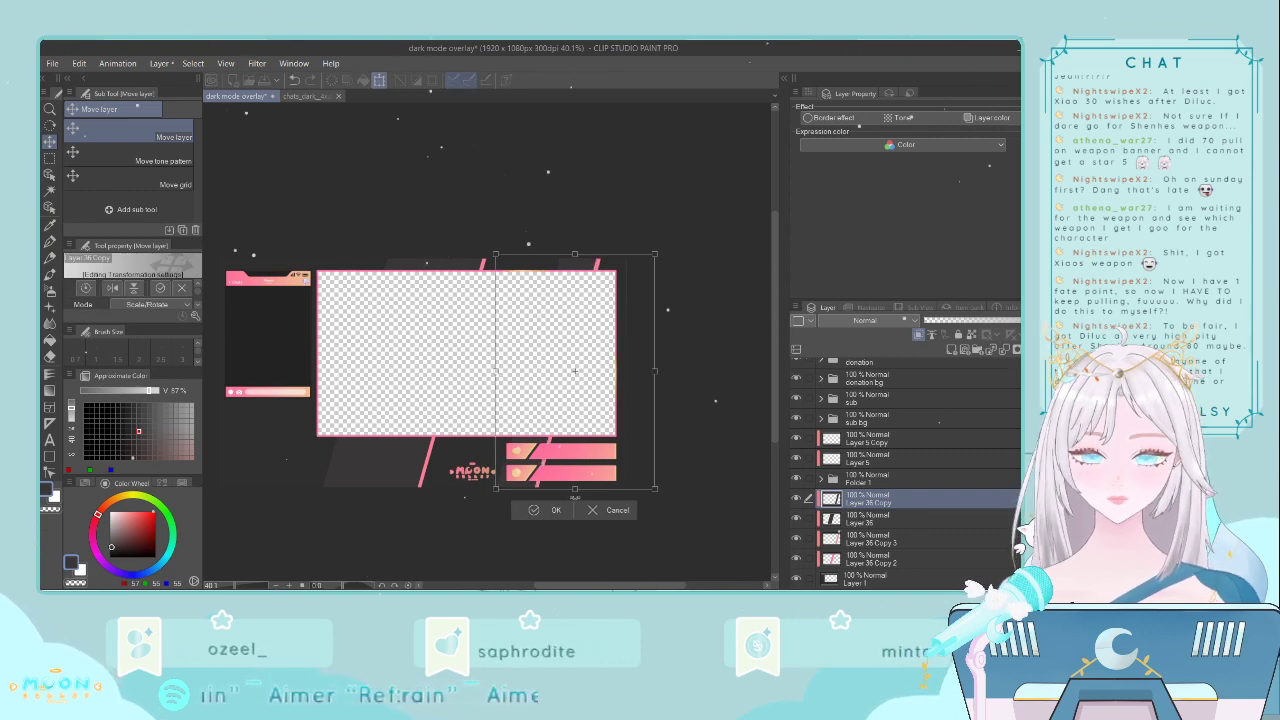
left_click(529, 502)
scroll(529, 502, "down", 3)
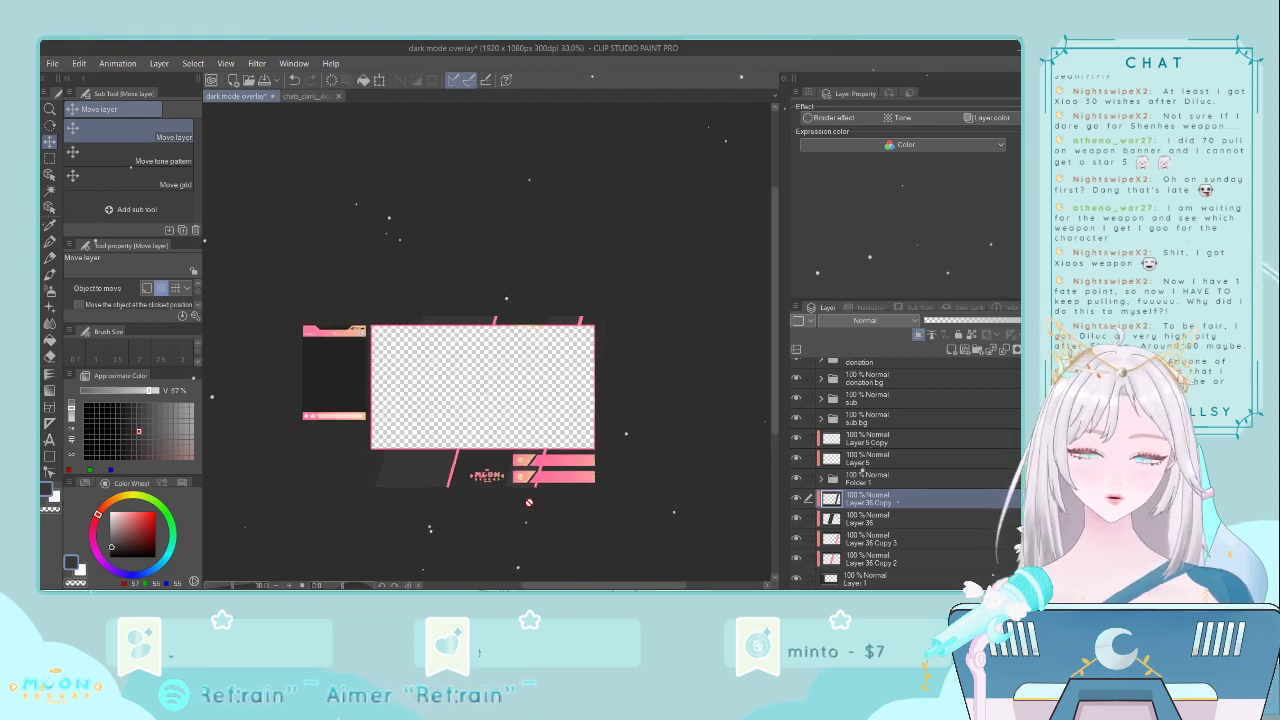
scroll(529, 502, "up", 2)
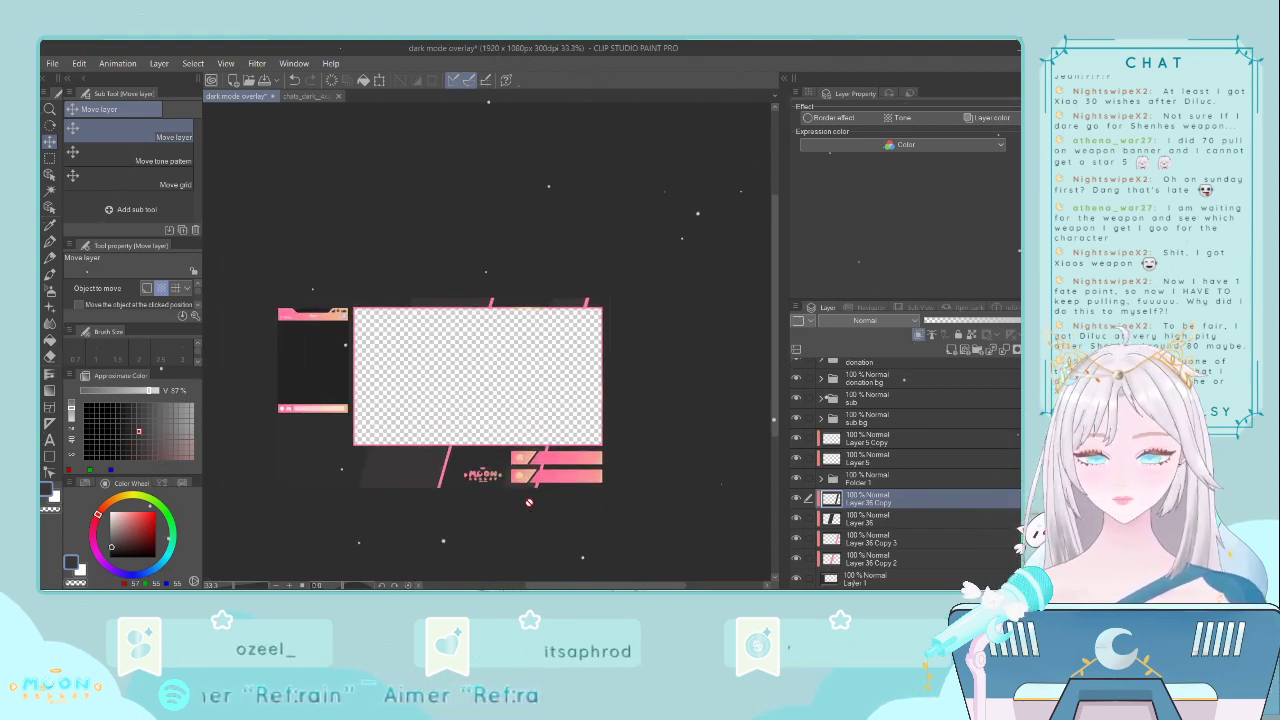
- Select Layer 36 Copy 3 together with Layer 36 Copy and rotate both stripes slightly clockwise
left_click(877, 543, "ctrl")
key("ctrl+t")
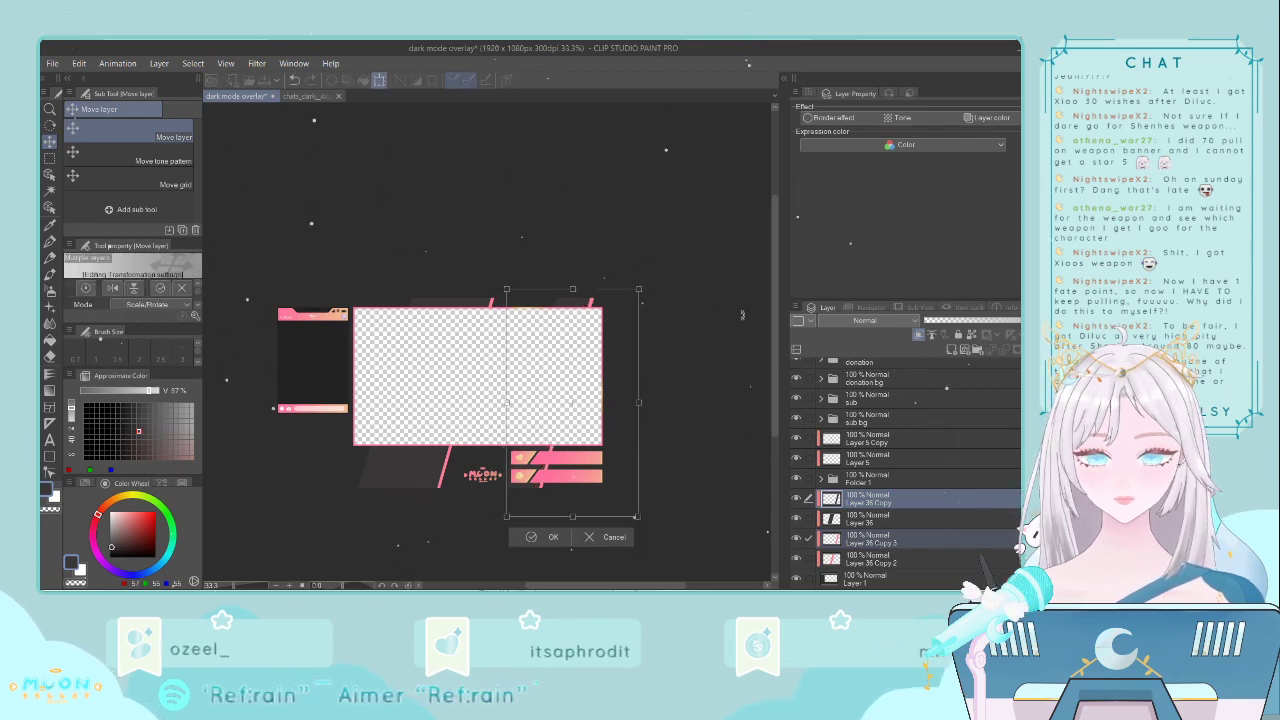
scroll(598, 304, "up", 1)
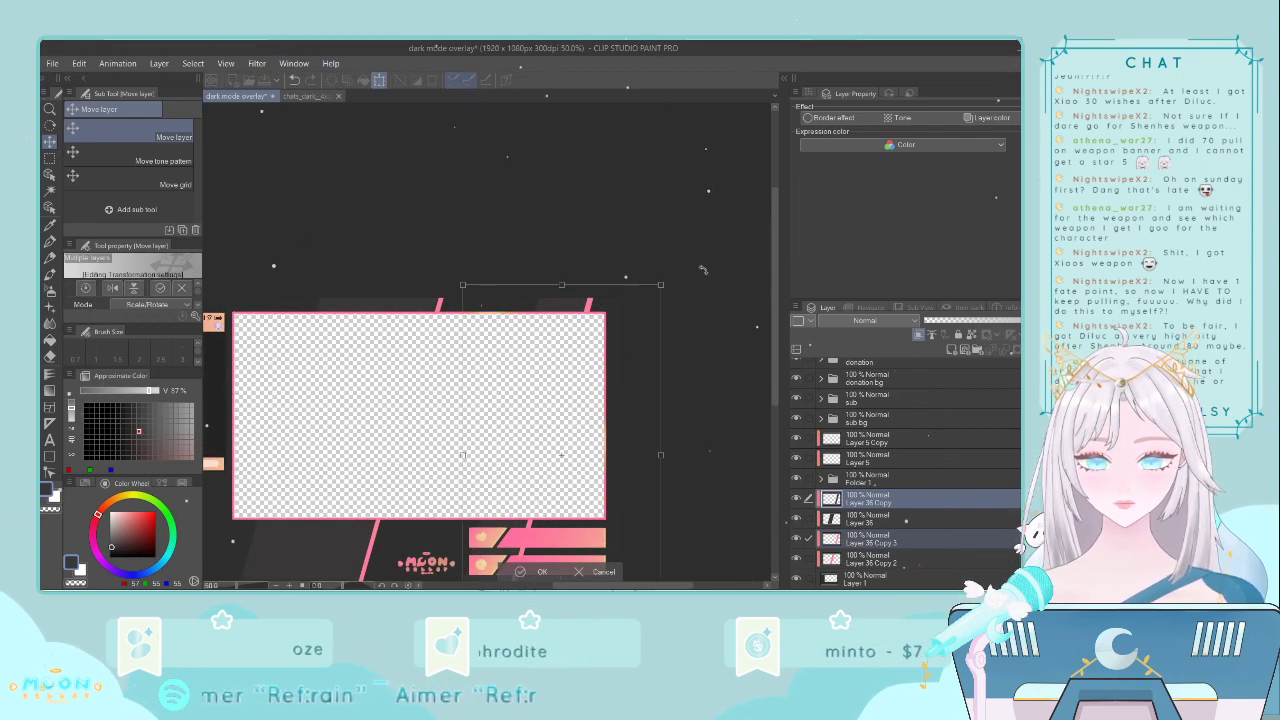
left_click_drag(703, 270, 712, 273)
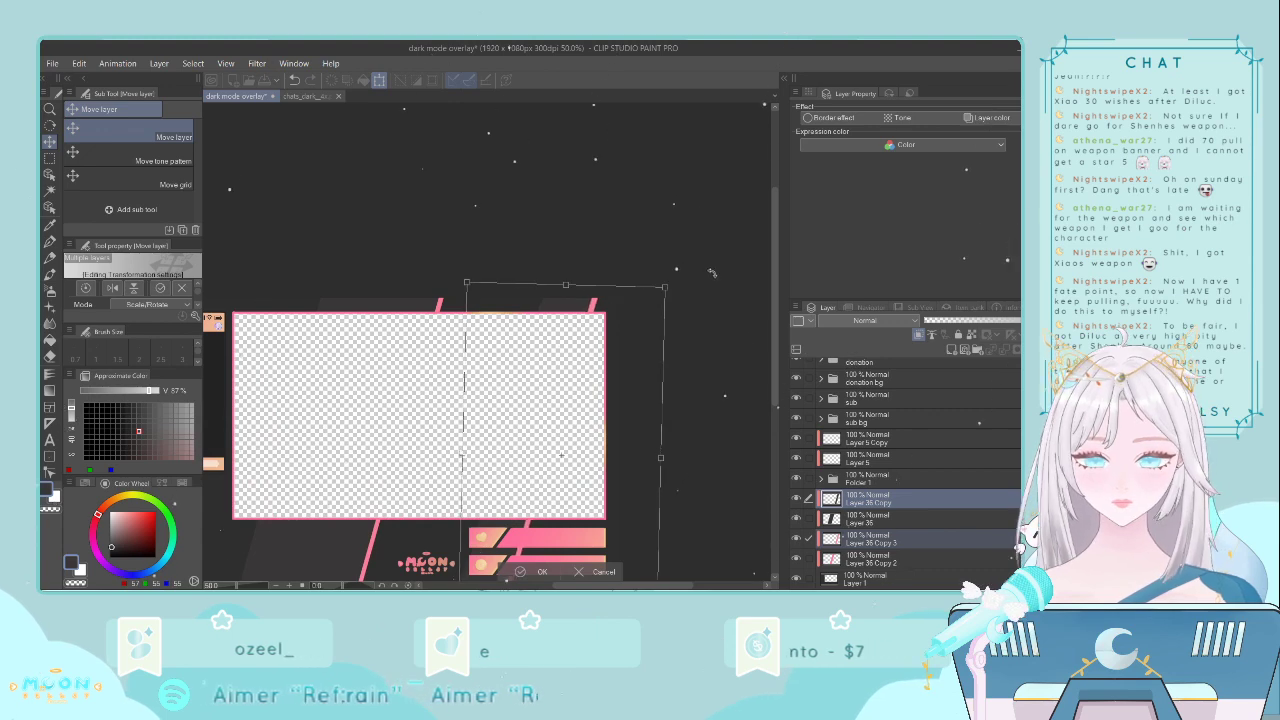
scroll(690, 325, "down", 1)
left_click_drag(768, 303, 770, 340)
scroll(617, 354, "up", 1)
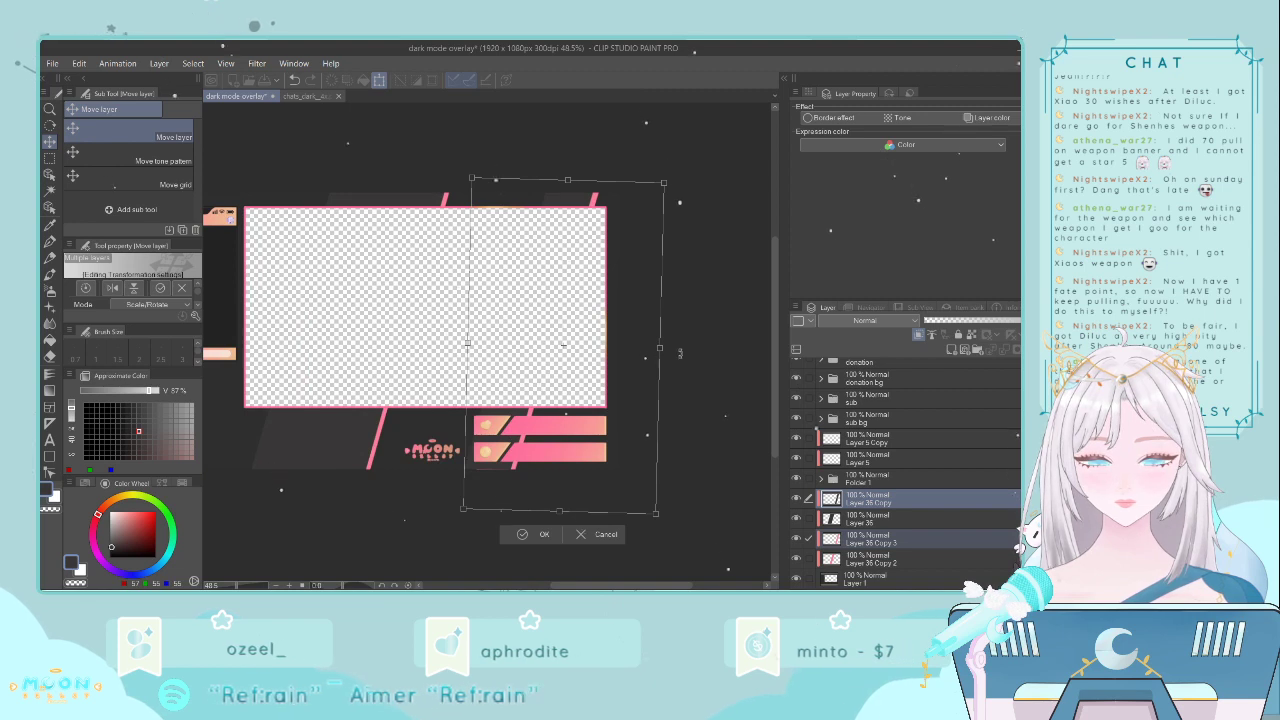
- Nudge the two rotated stripes right and down, shift them further right past the frame's right edge, and apply the transformation
key("Right")
key("Right")
key("Right")
key("Right")
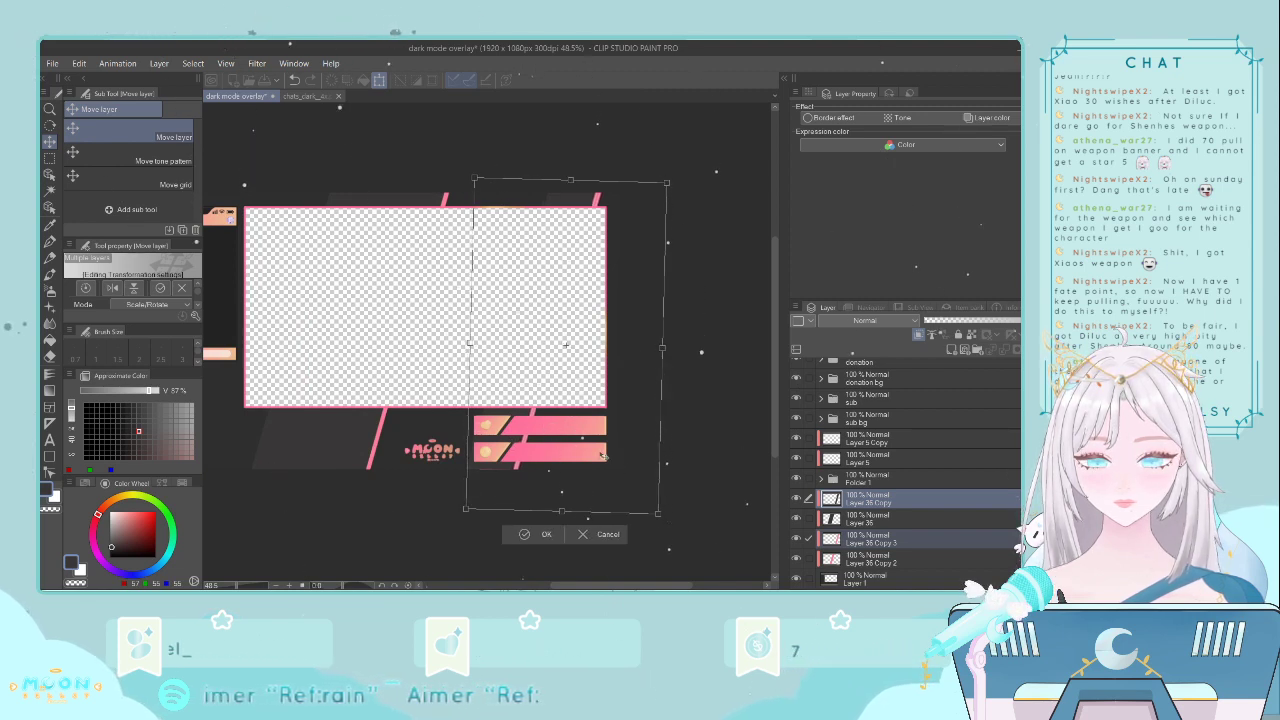
key("Down")
key("Down")
key("Down")
key("Down")
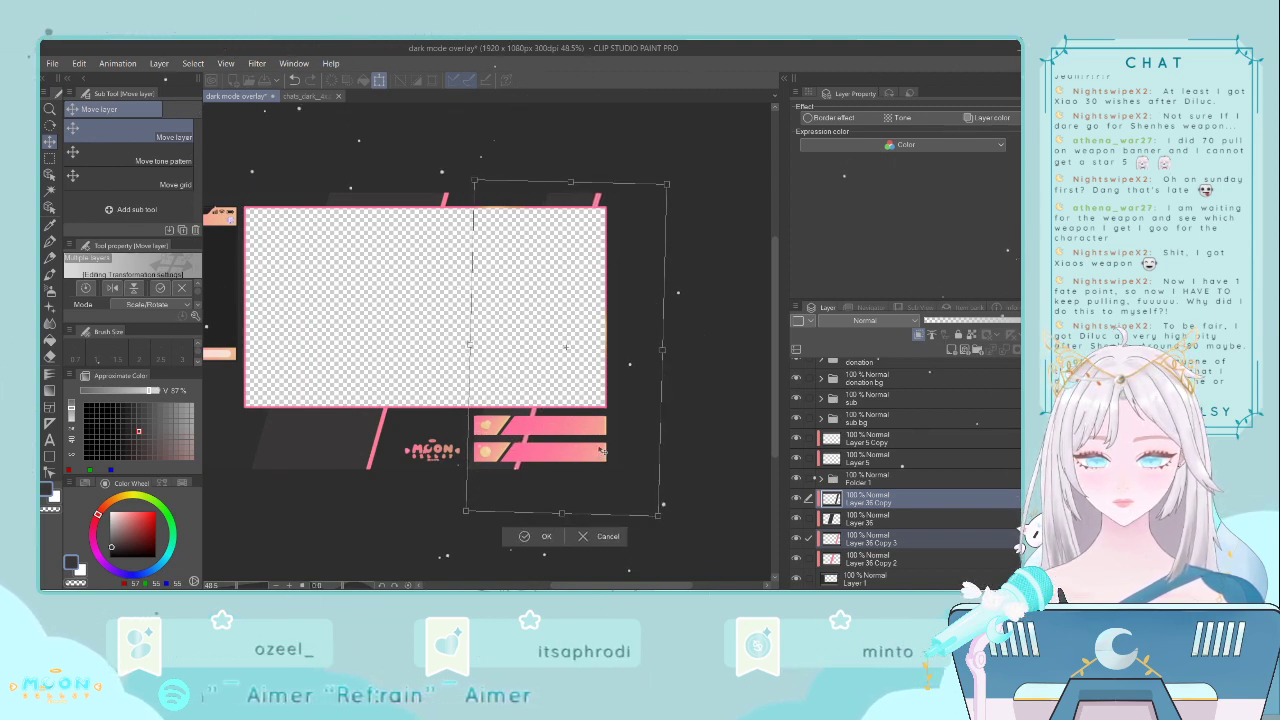
left_click_drag(601, 452, 655, 398)
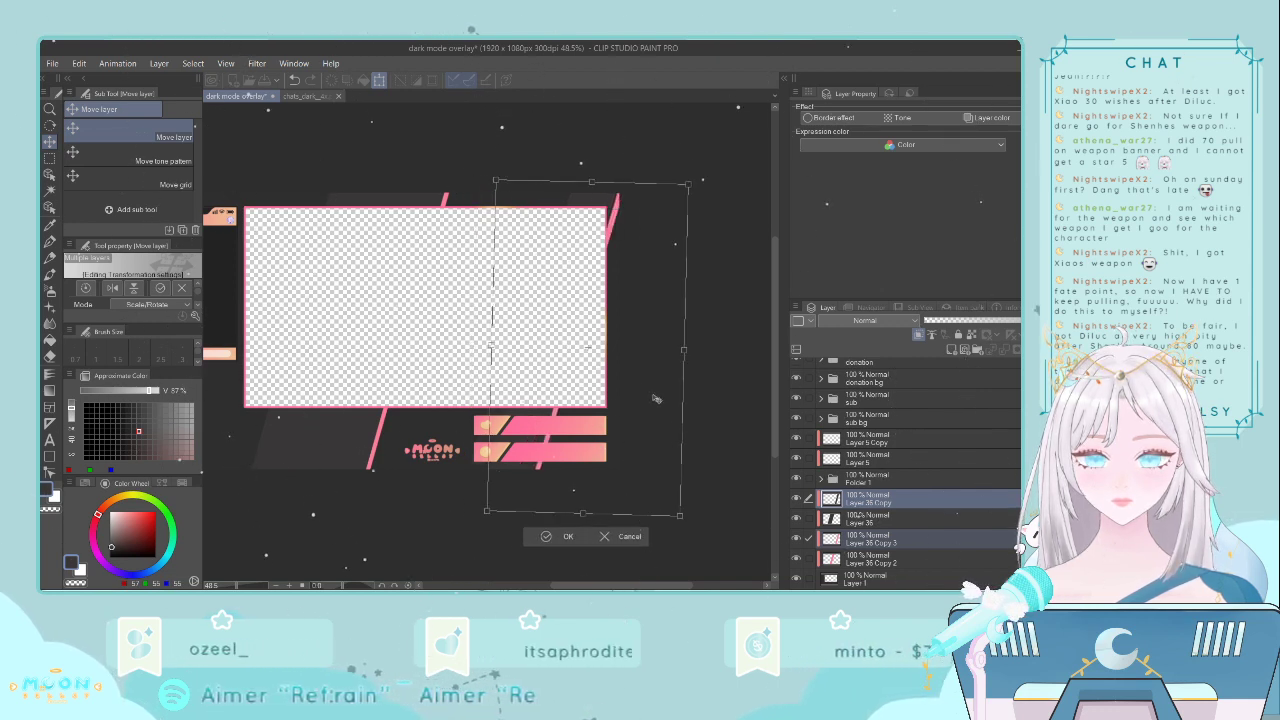
key("Return")
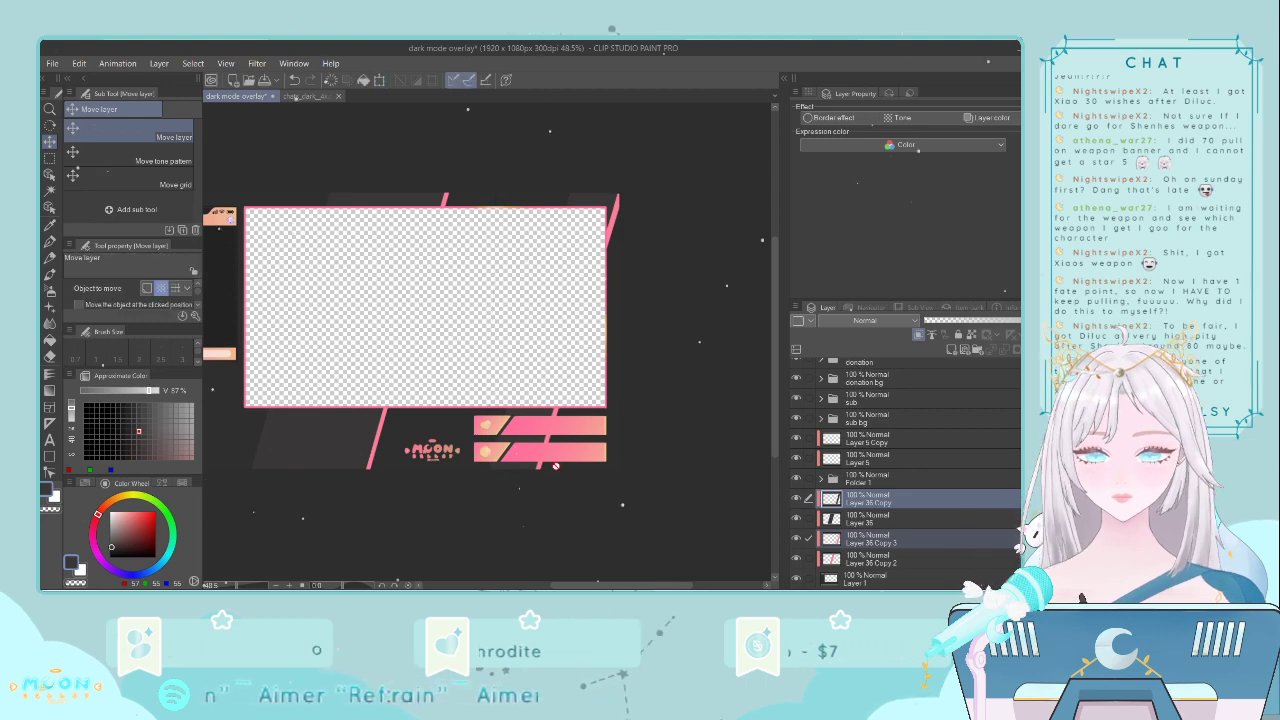
scroll(556, 466, "down", 3)
scroll(556, 466, "up", 3)
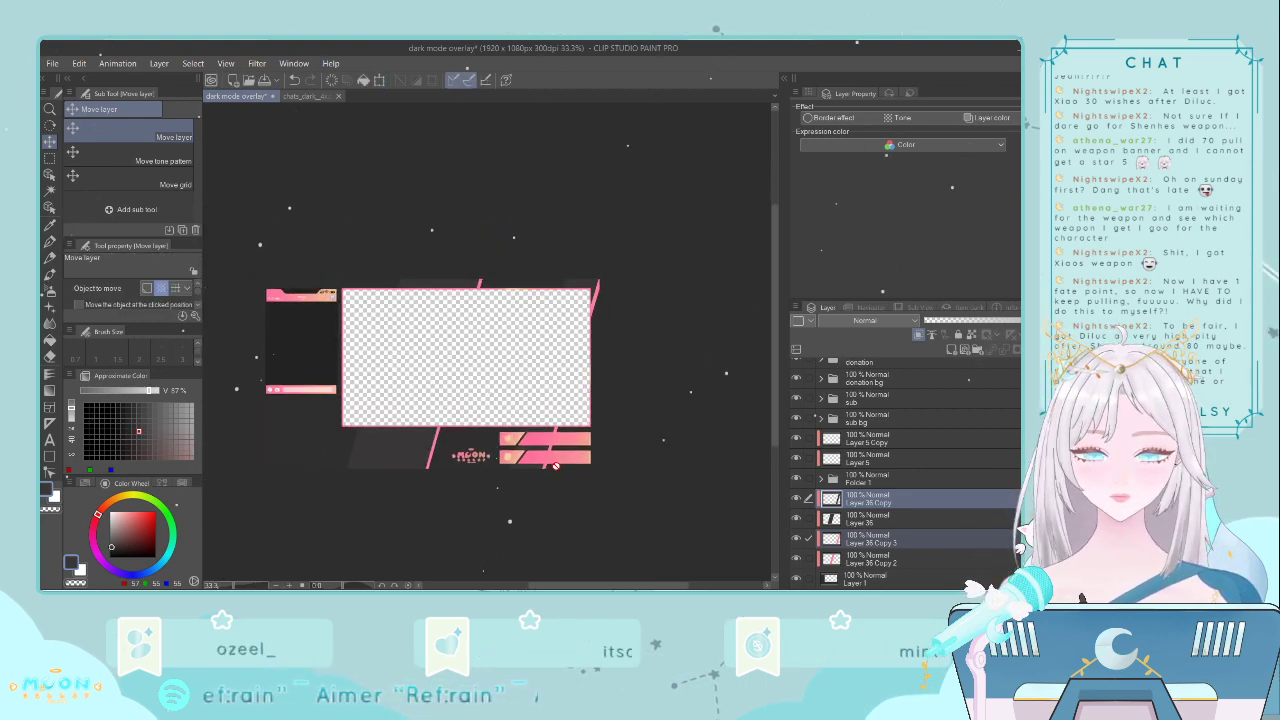
- Hide the pink stripe layers Layer 36 Copy 3 and Layer 36 Copy 2, and make Layer 36 Copy the active layer
left_click(888, 537)
scroll(613, 467, "down", 2)
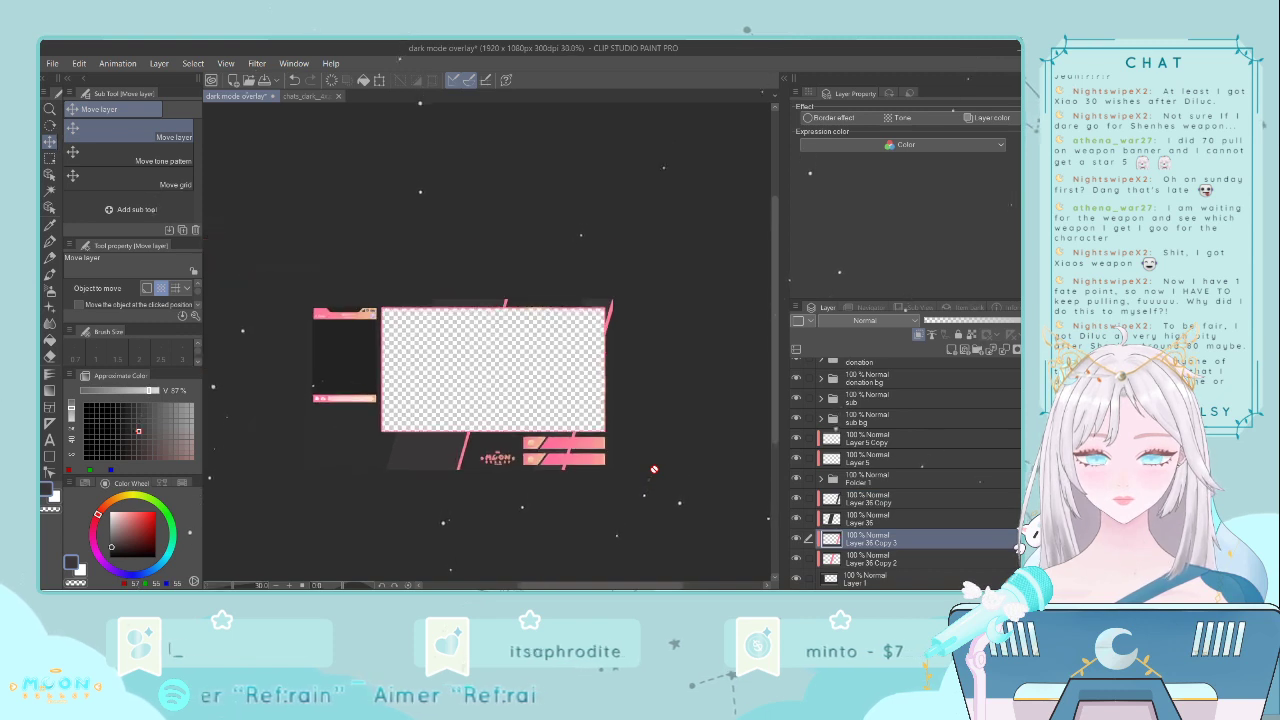
left_click_drag(601, 585, 591, 585)
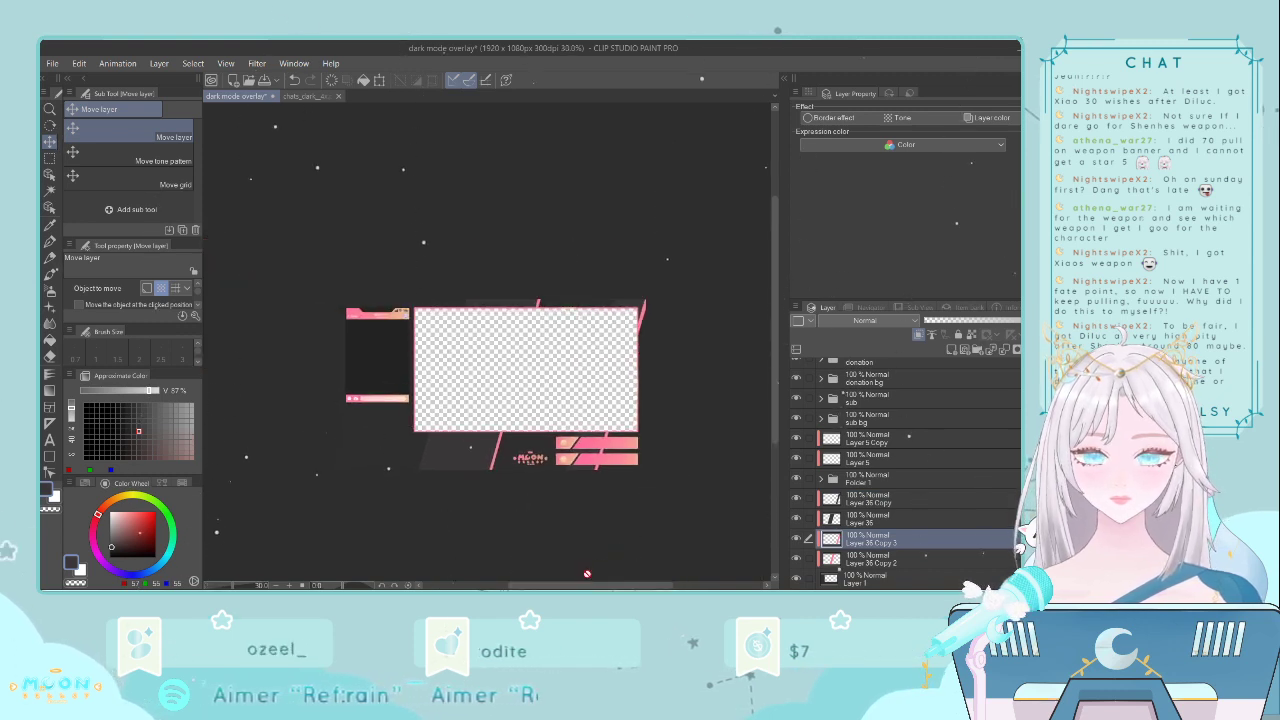
left_click(798, 539)
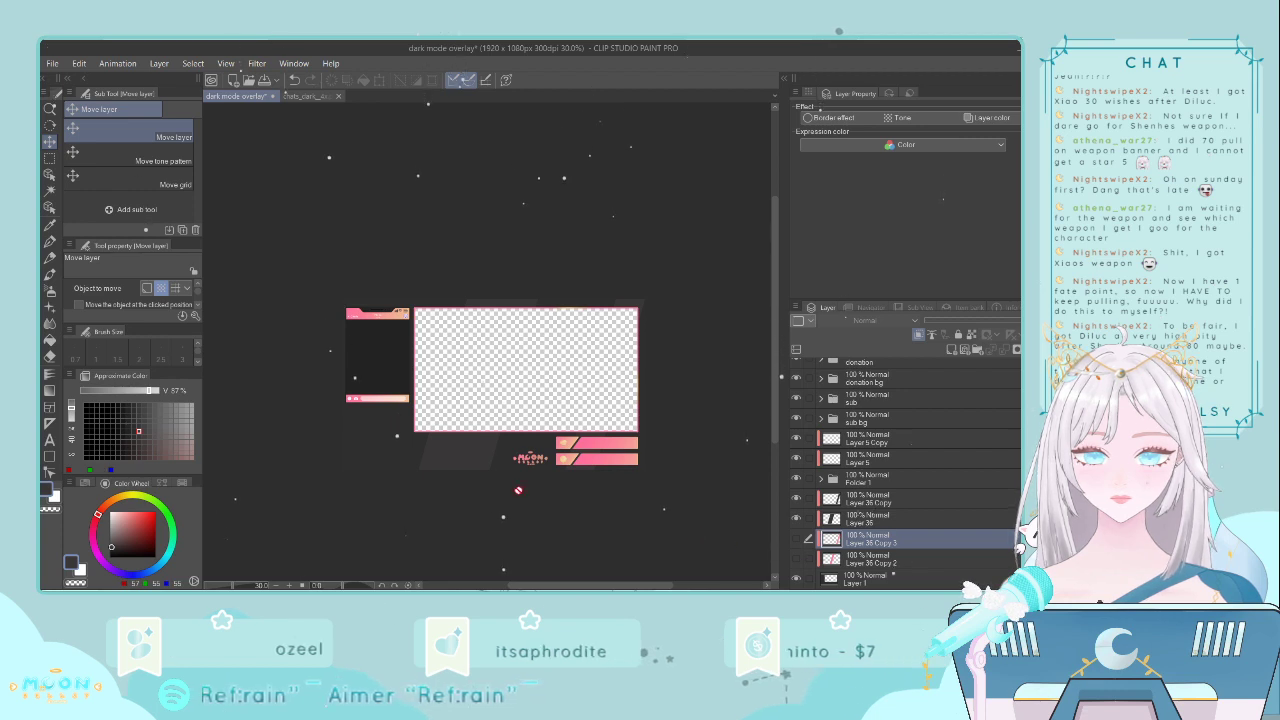
scroll(518, 490, "up", 3)
scroll(516, 500, "down", 2)
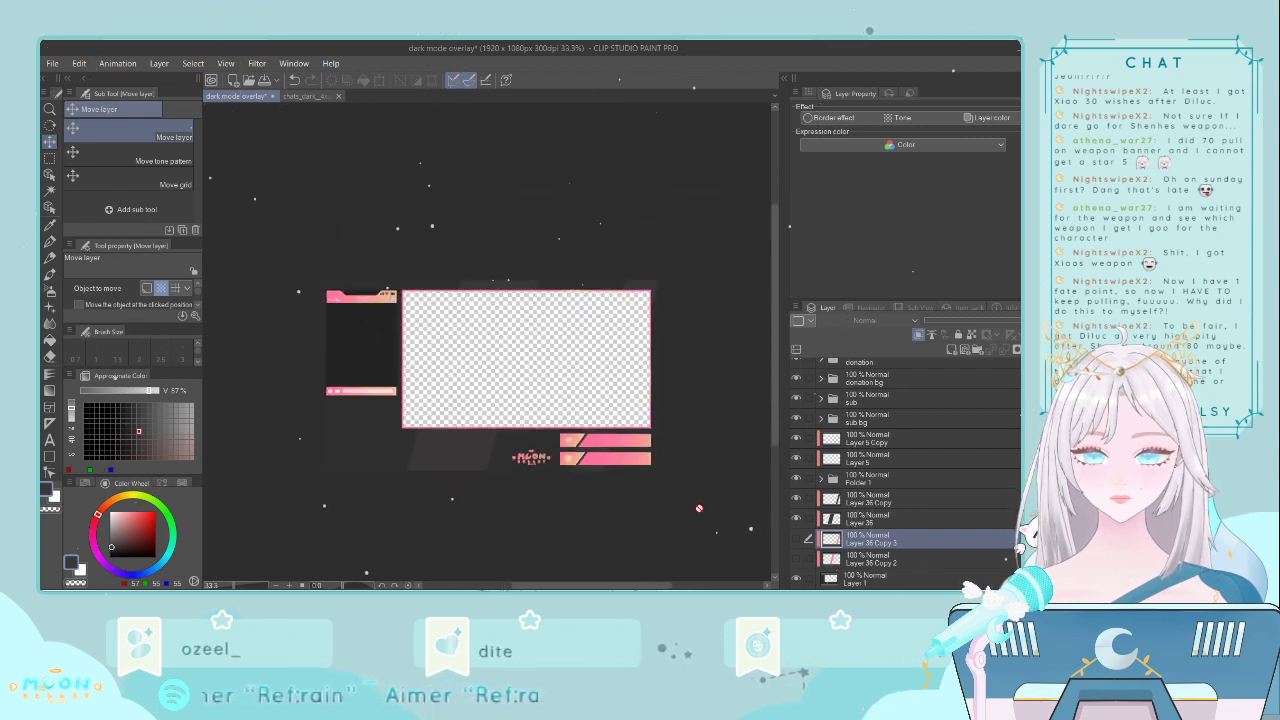
left_click(796, 542)
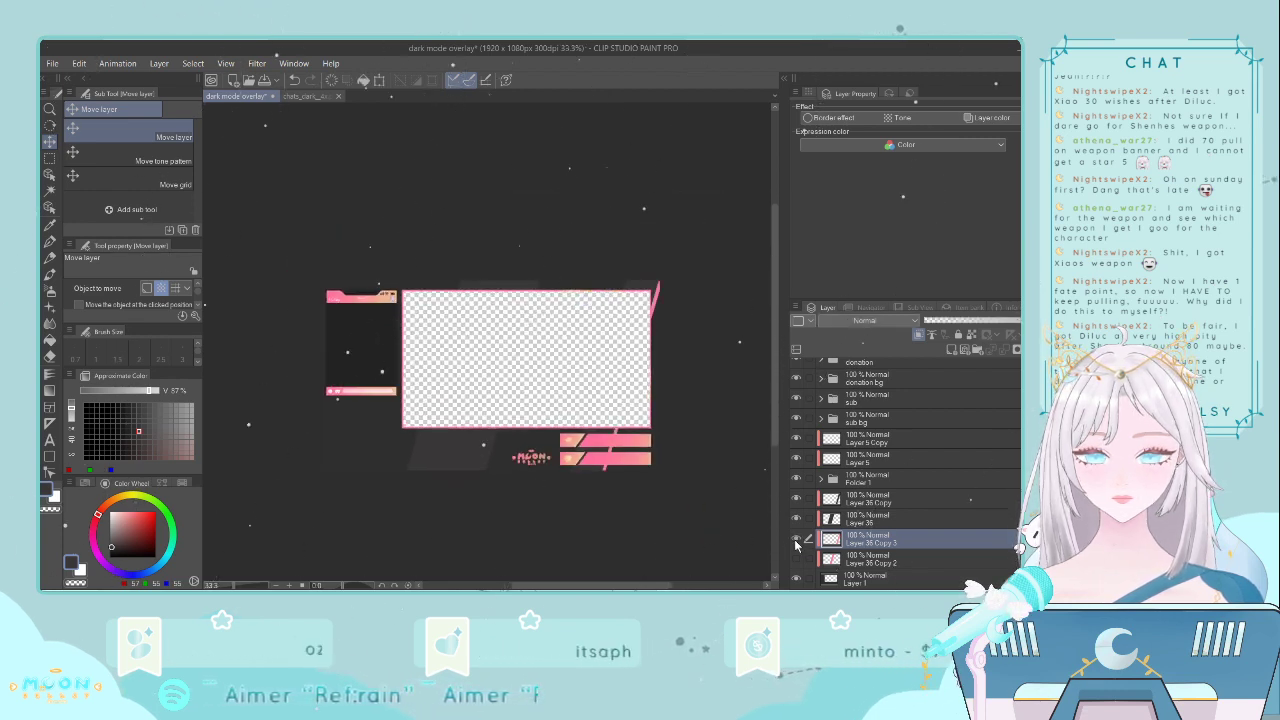
left_click(796, 542)
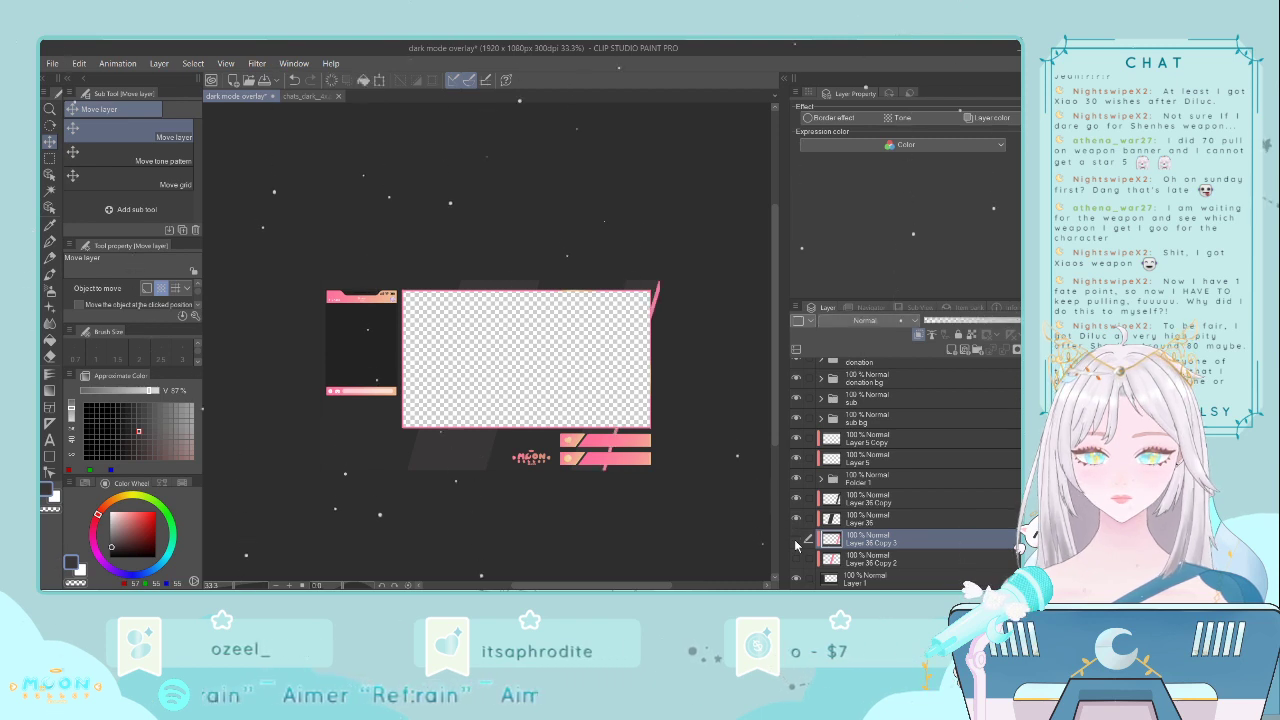
scroll(659, 507, "up", 1)
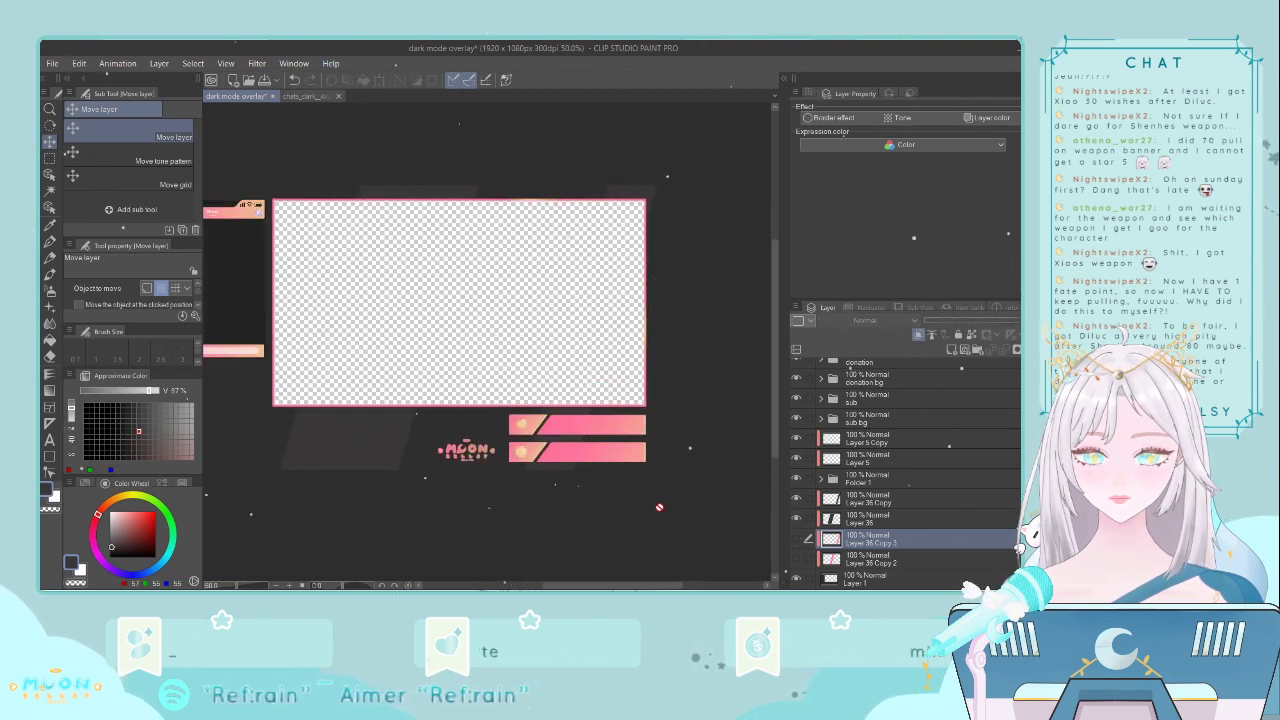
left_click(886, 501)
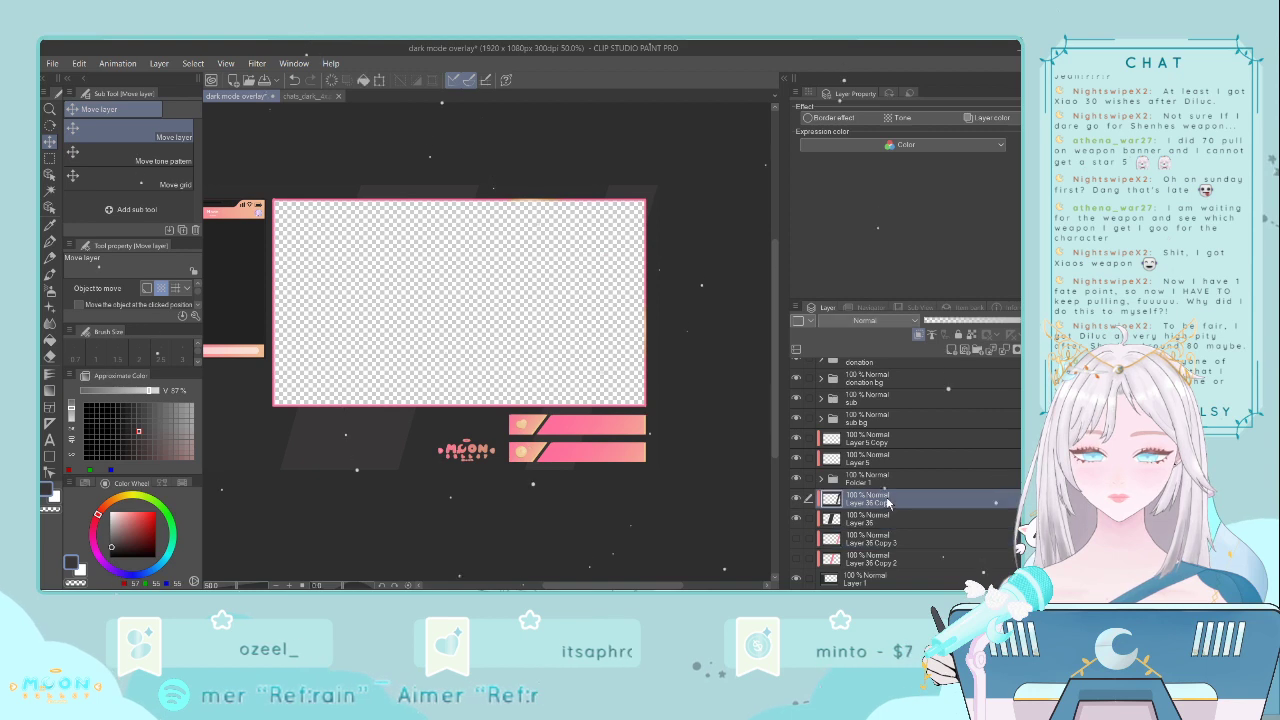
scroll(650, 514, "down", 1)
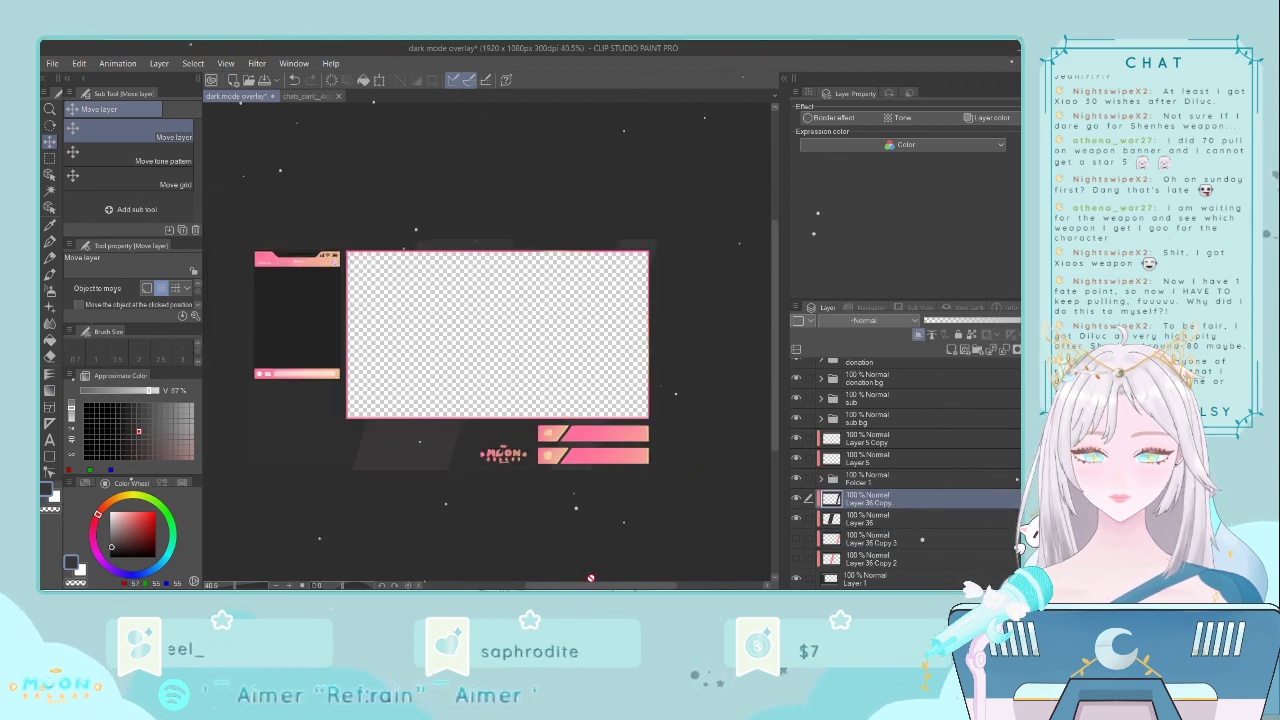
left_click_drag(591, 585, 585, 585)
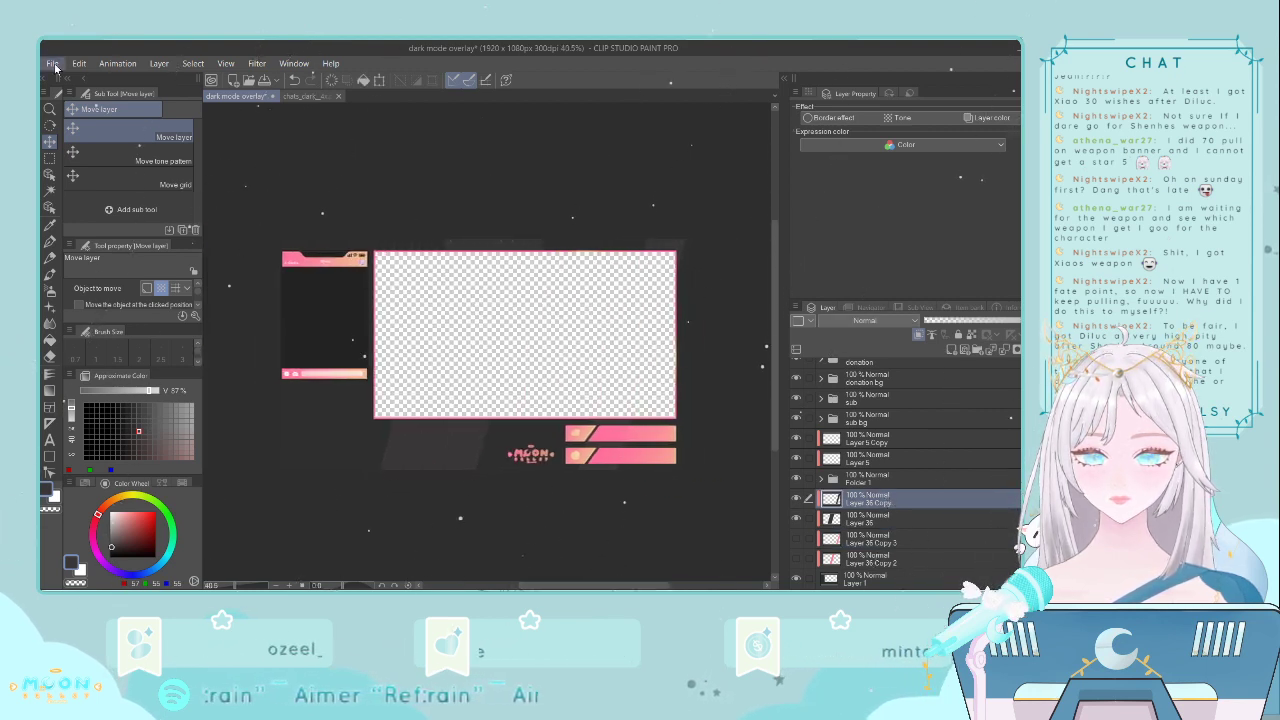
- Move the moon 2.0 outfit layer above Folder 2, showing it briefly over the overlay before hiding it again
scroll(810, 392, "up", 3)
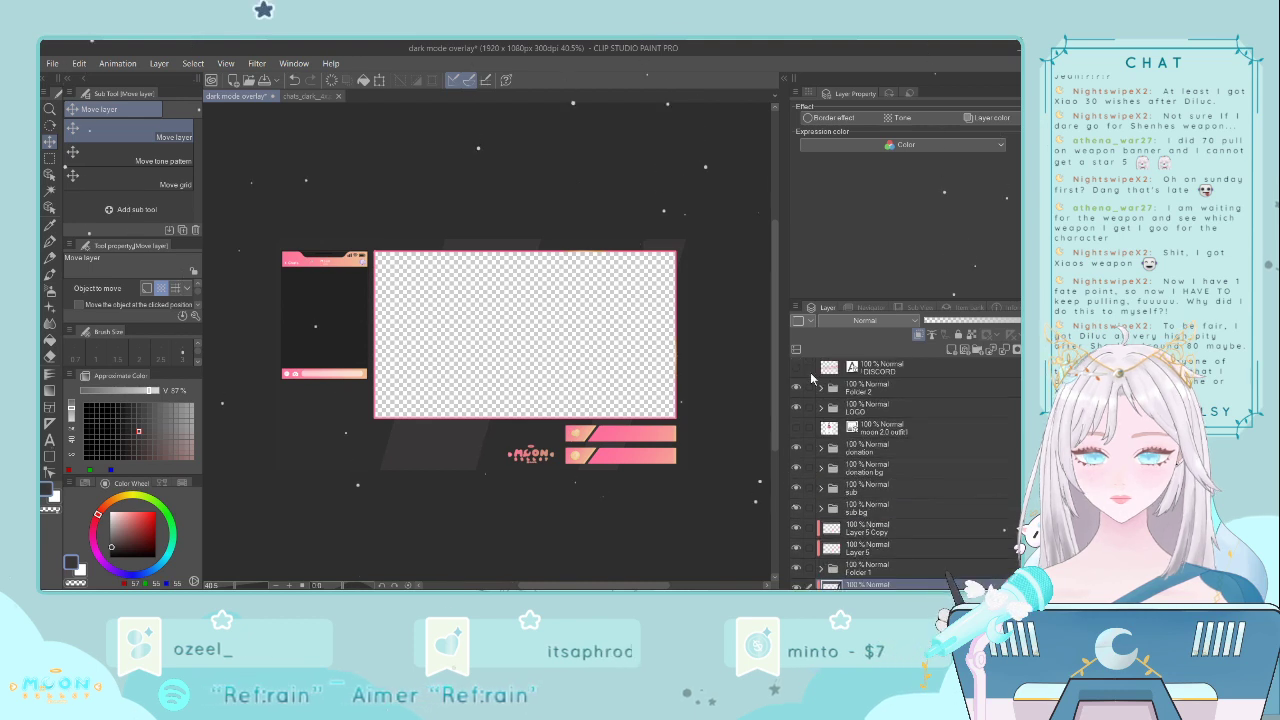
left_click(798, 428)
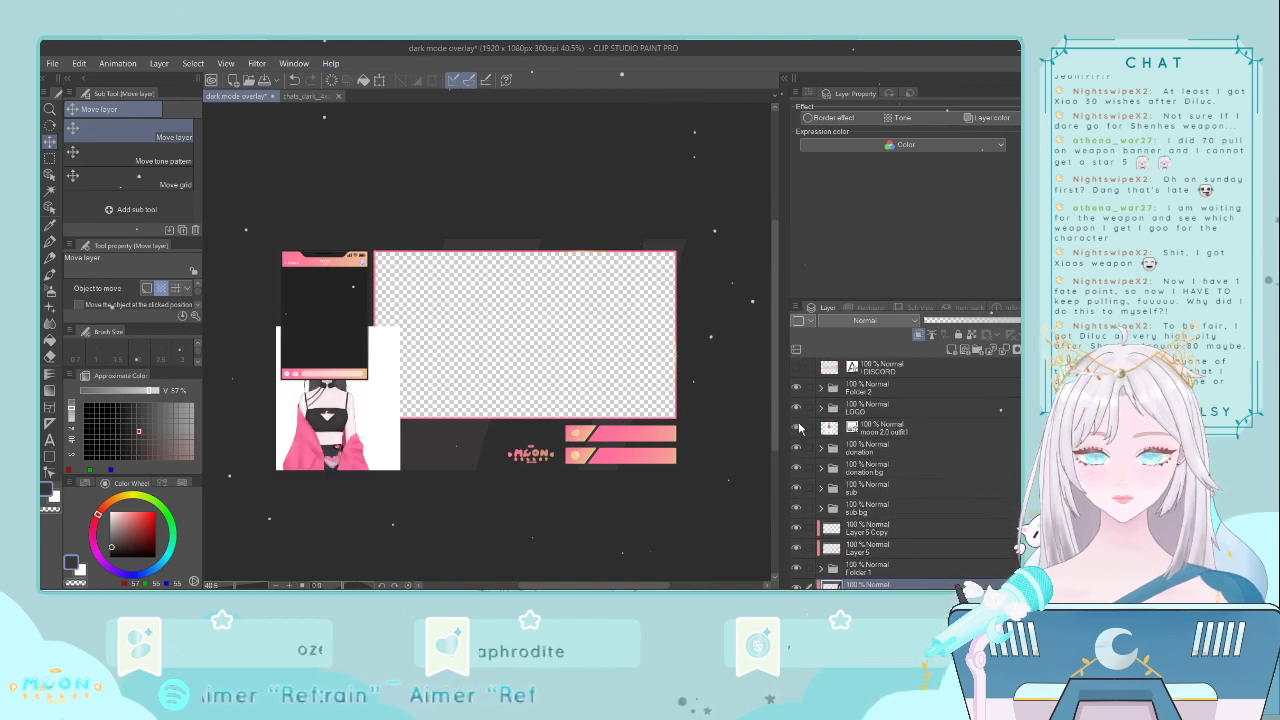
left_click_drag(900, 430, 892, 382)
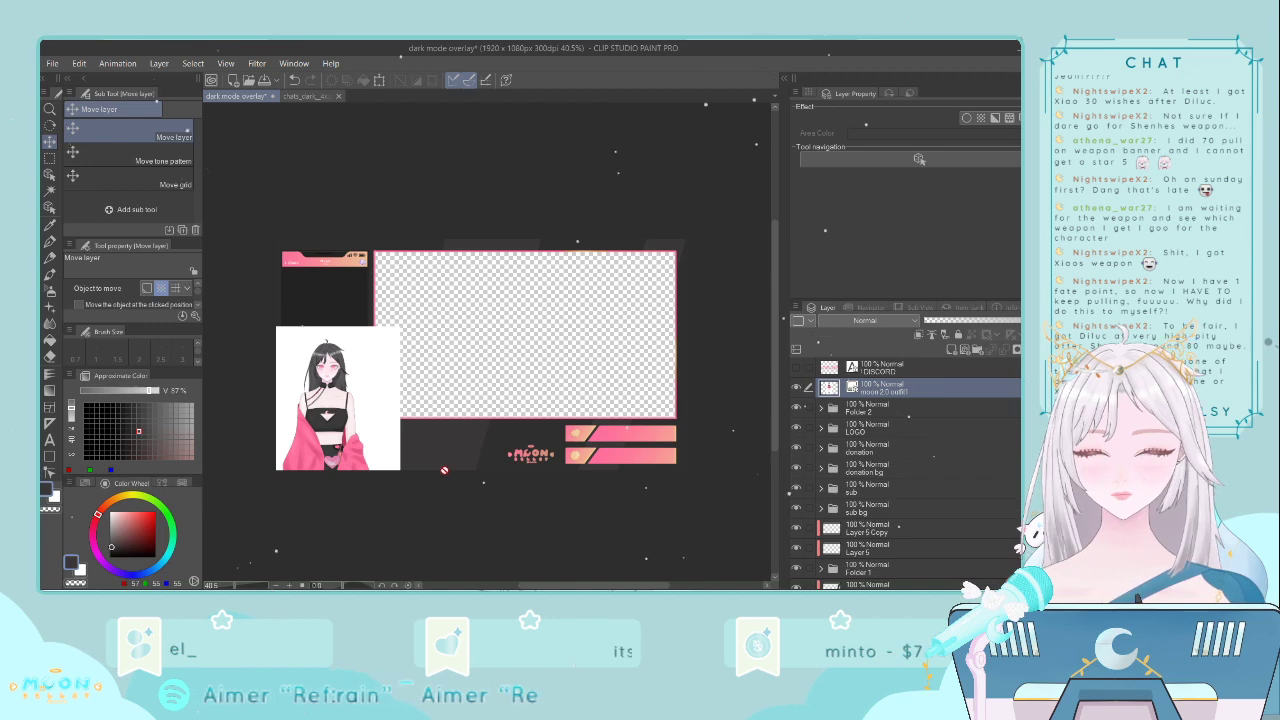
scroll(434, 463, "up", 5)
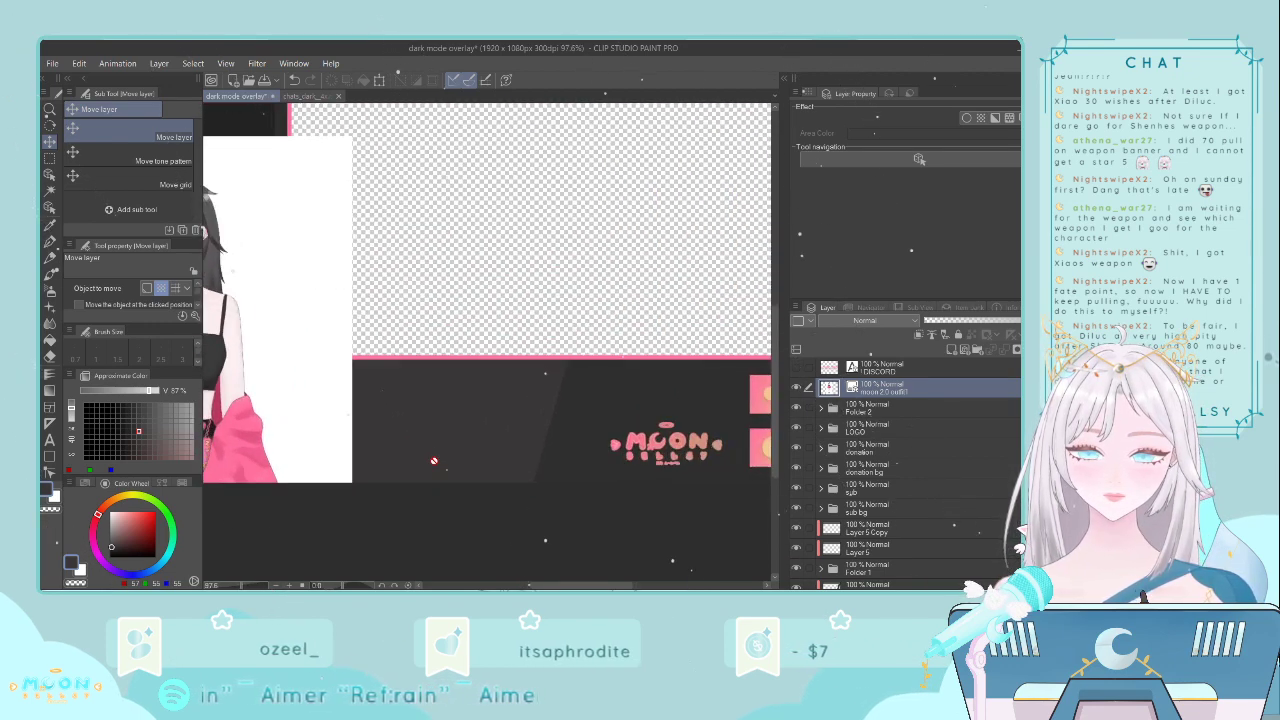
left_click_drag(600, 585, 610, 585)
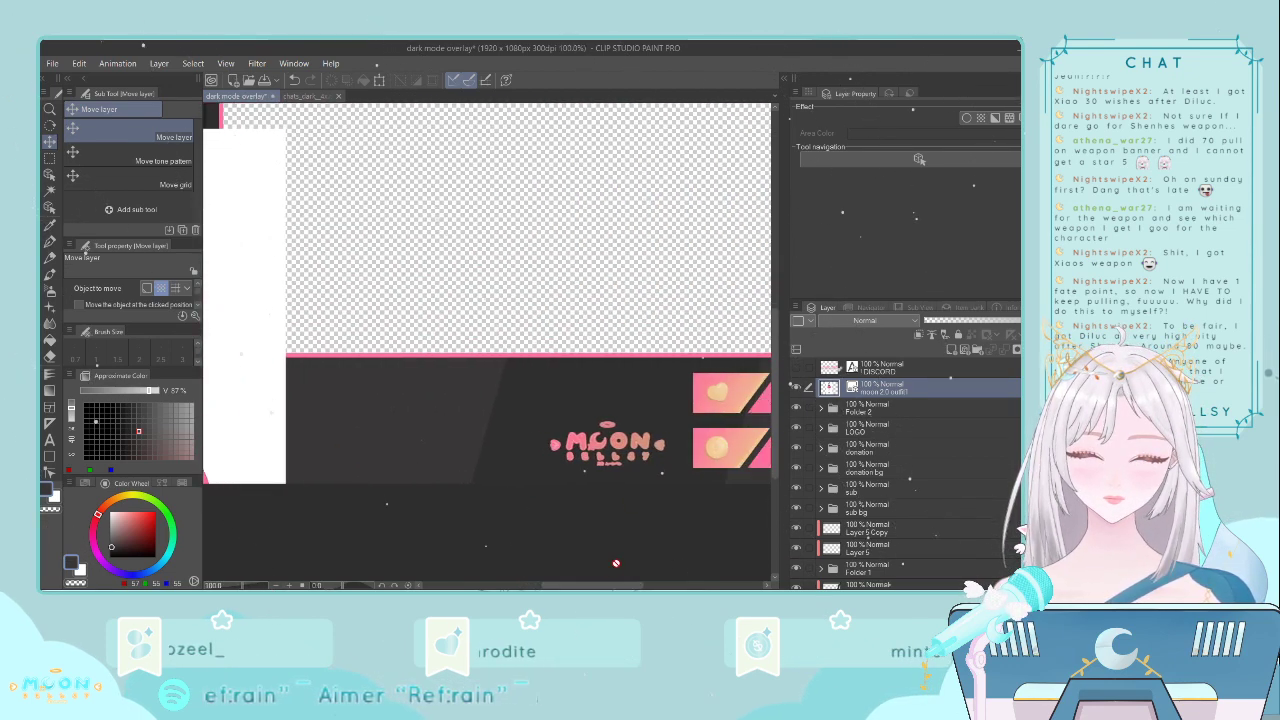
left_click(799, 389)
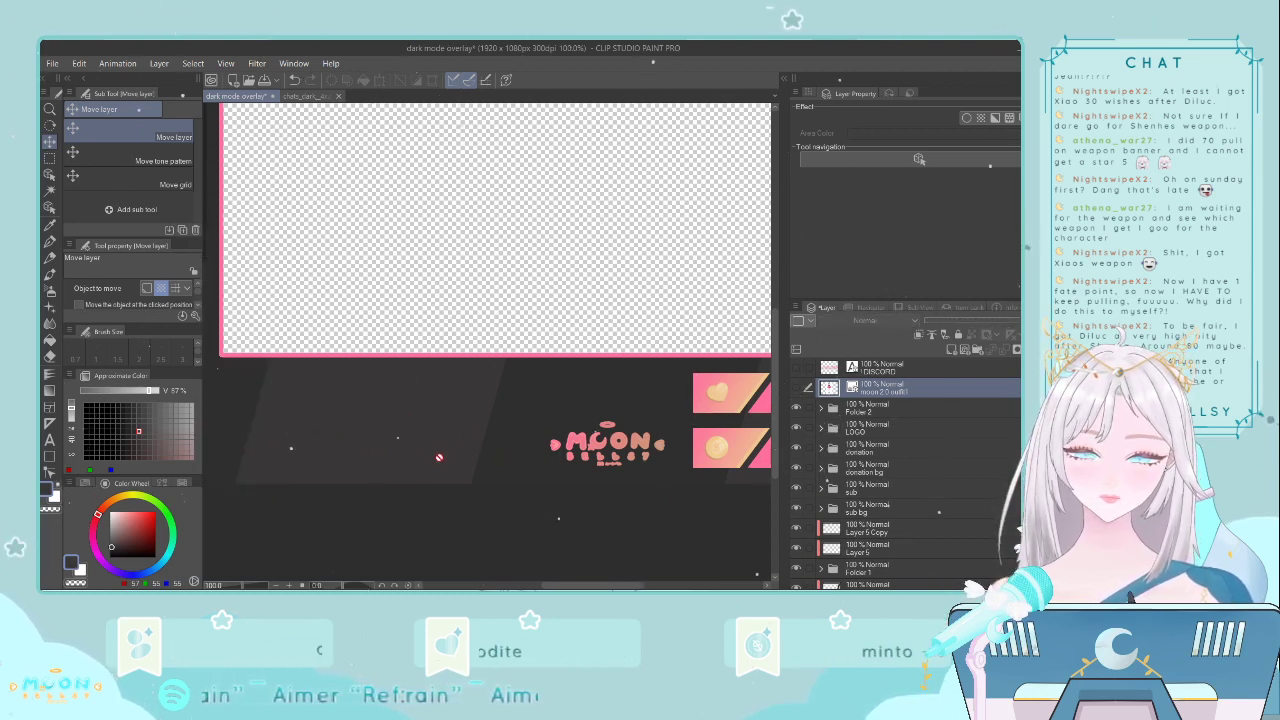
- Add a new vector layer directly above Folder 2 and pick the pink of the lower alert bar as the drawing colour
left_click(903, 407)
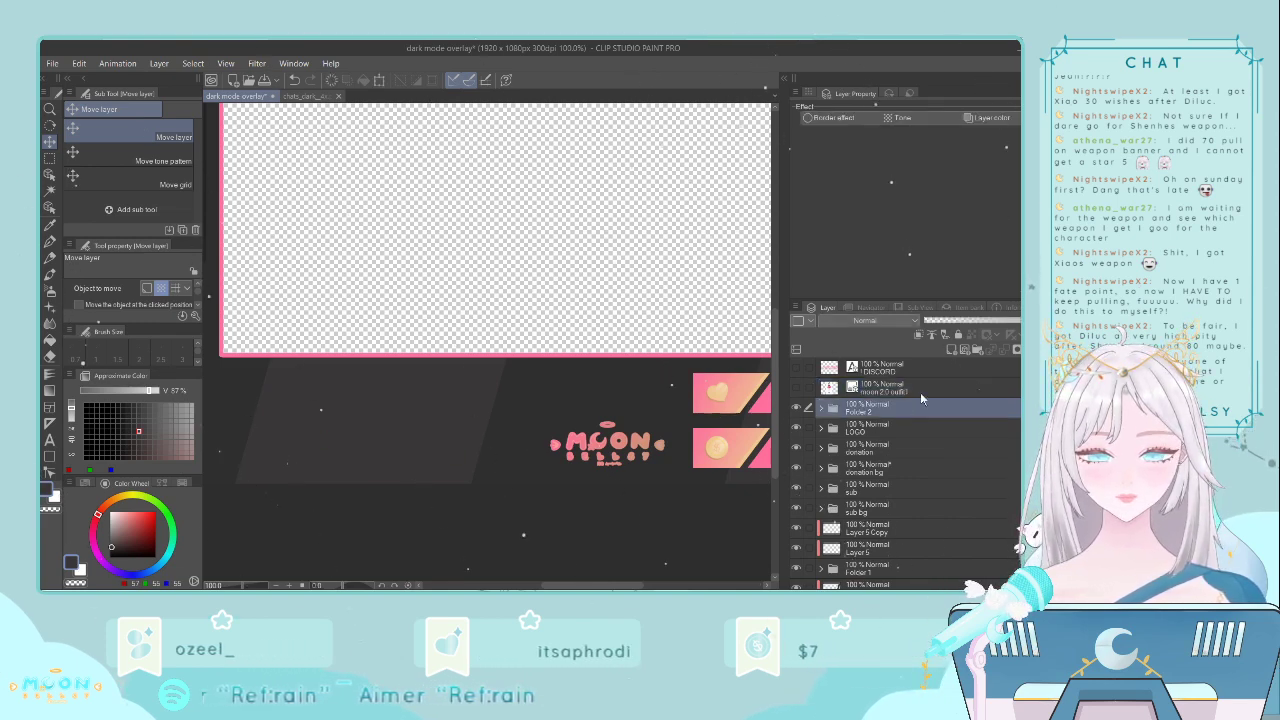
left_click(963, 350)
left_click(50, 224)
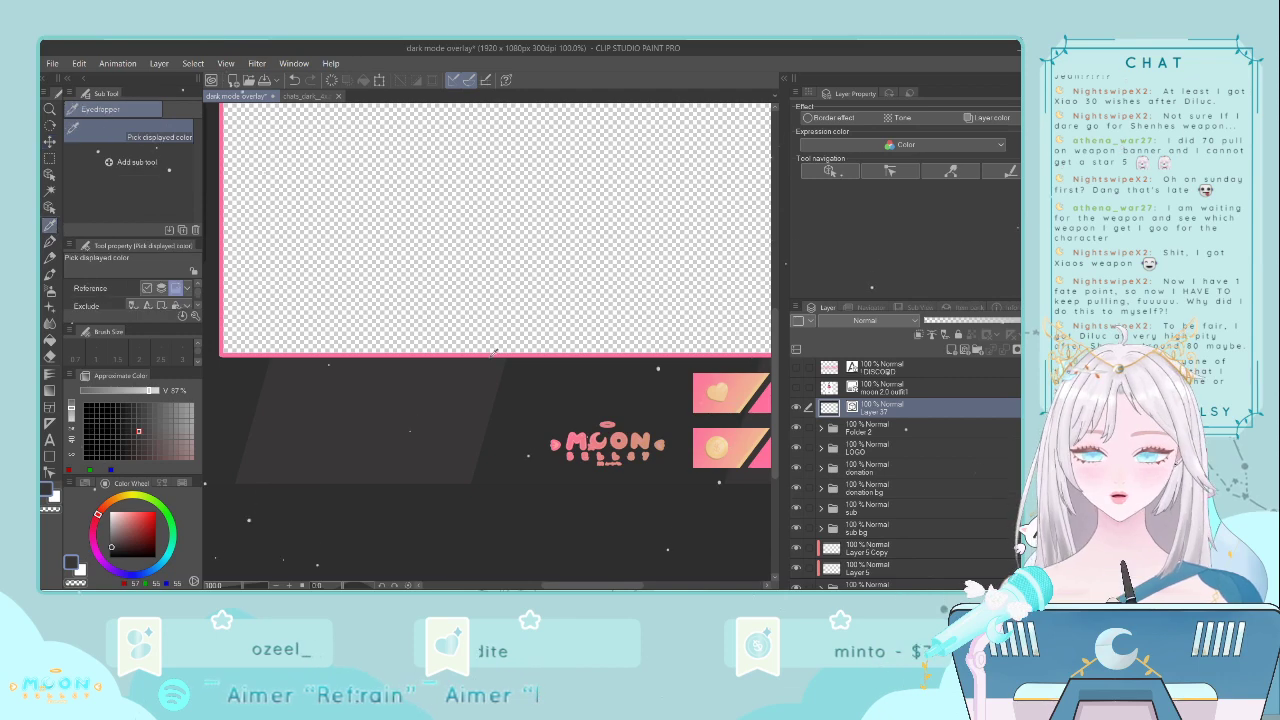
left_click(706, 429)
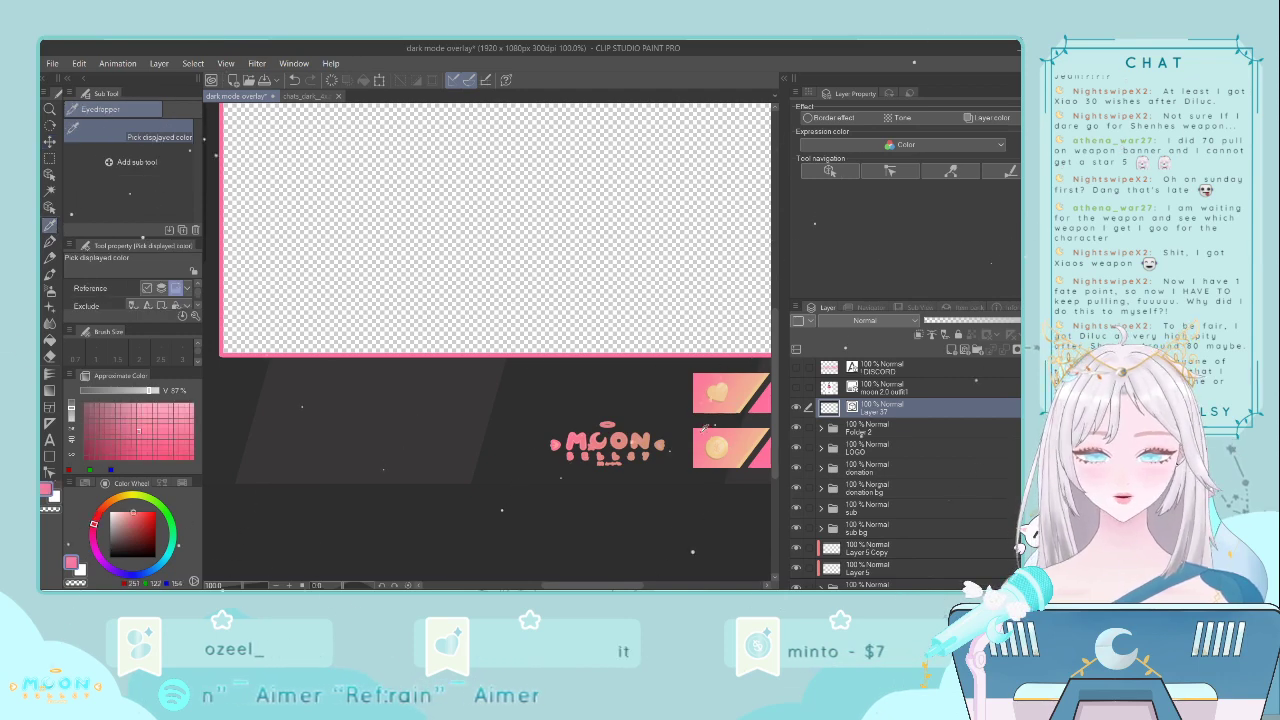
- Draw a straight horizontal pink line with the G-pen in the dark bottom area, just left of the Moon logo
left_click(49, 241)
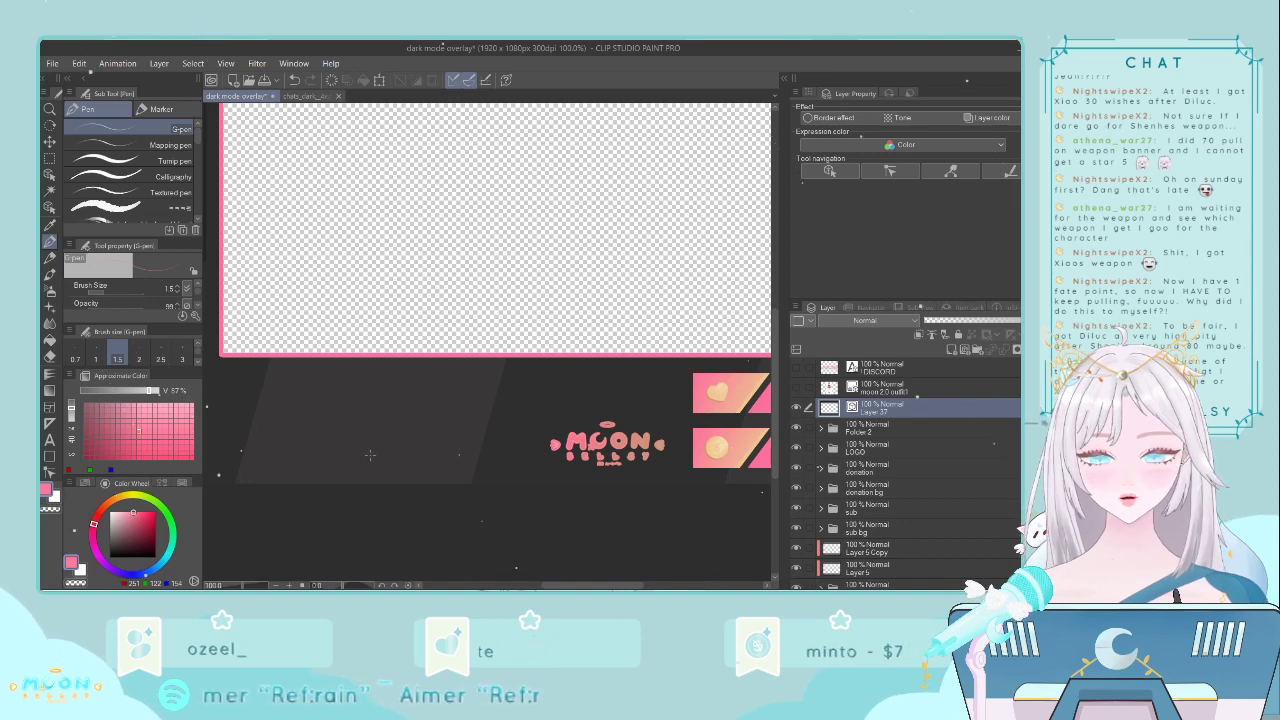
mouse_move(370, 455)
left_mouse_down()
mouse_move(479, 468)
mouse_move(525, 444)
left_mouse_up()
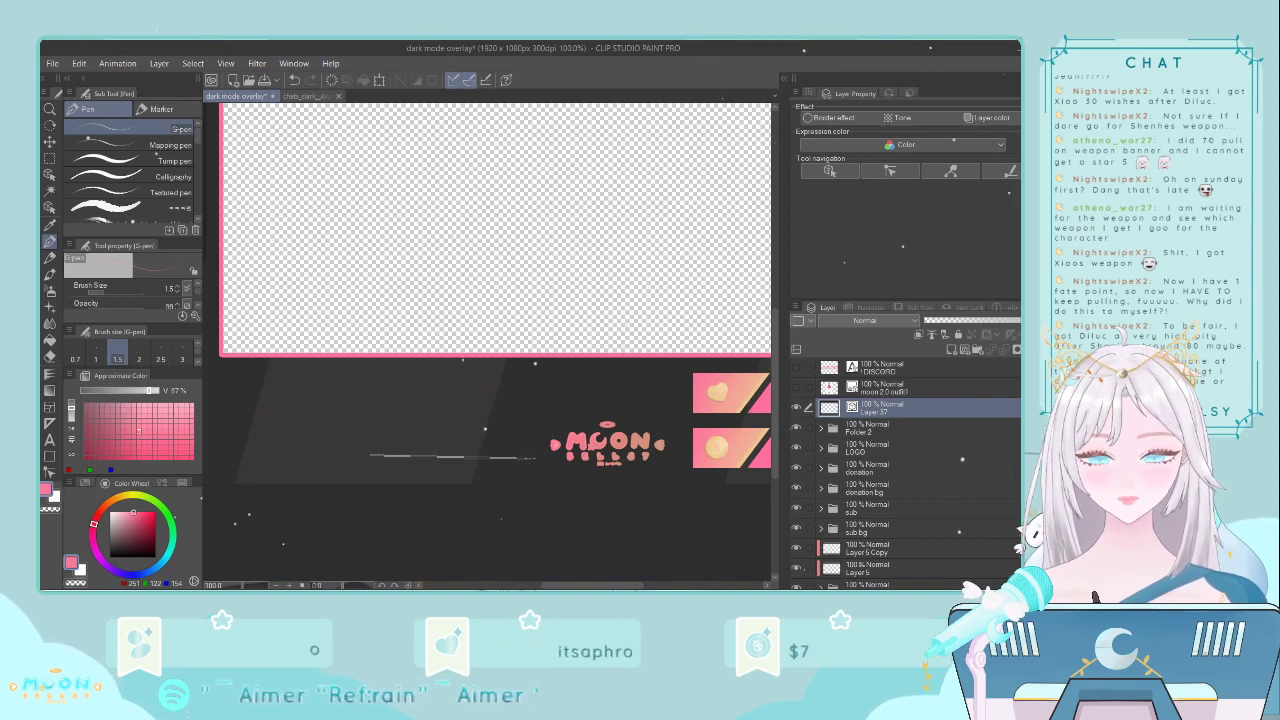
left_click(534, 455, "shift")
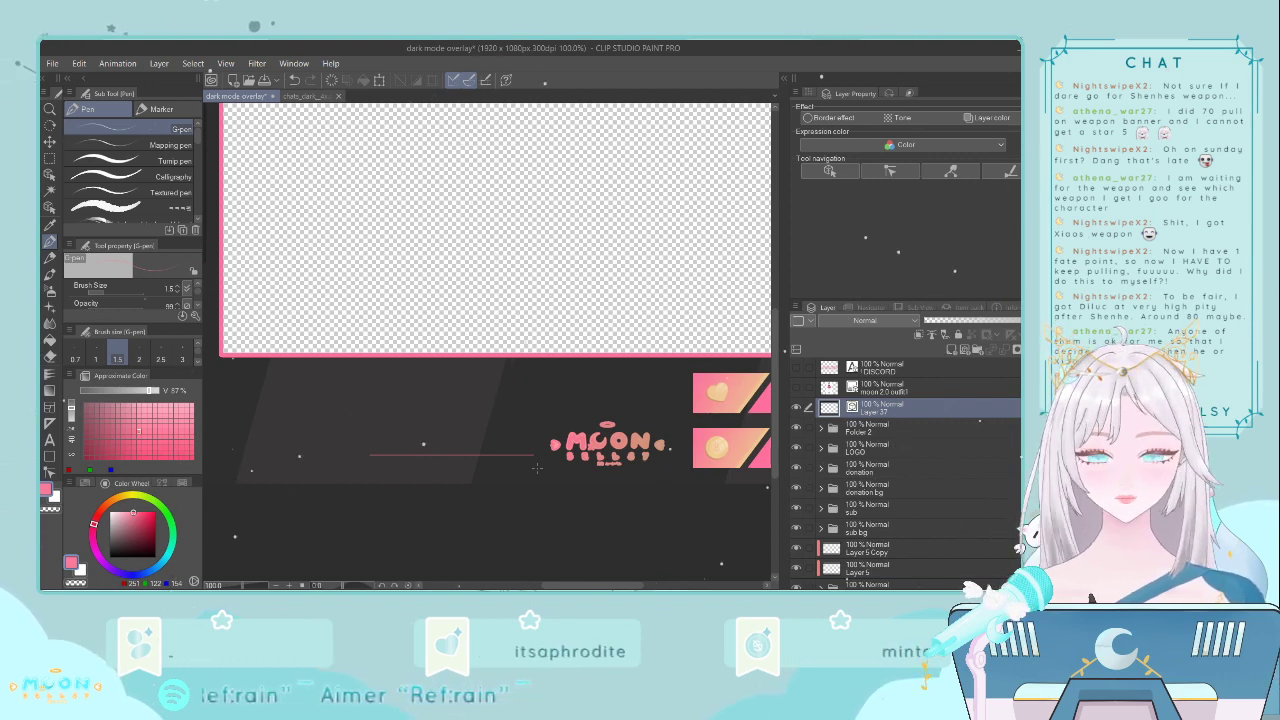
- Set the brush size of the drawn vector line to 3.0
left_click(49, 174)
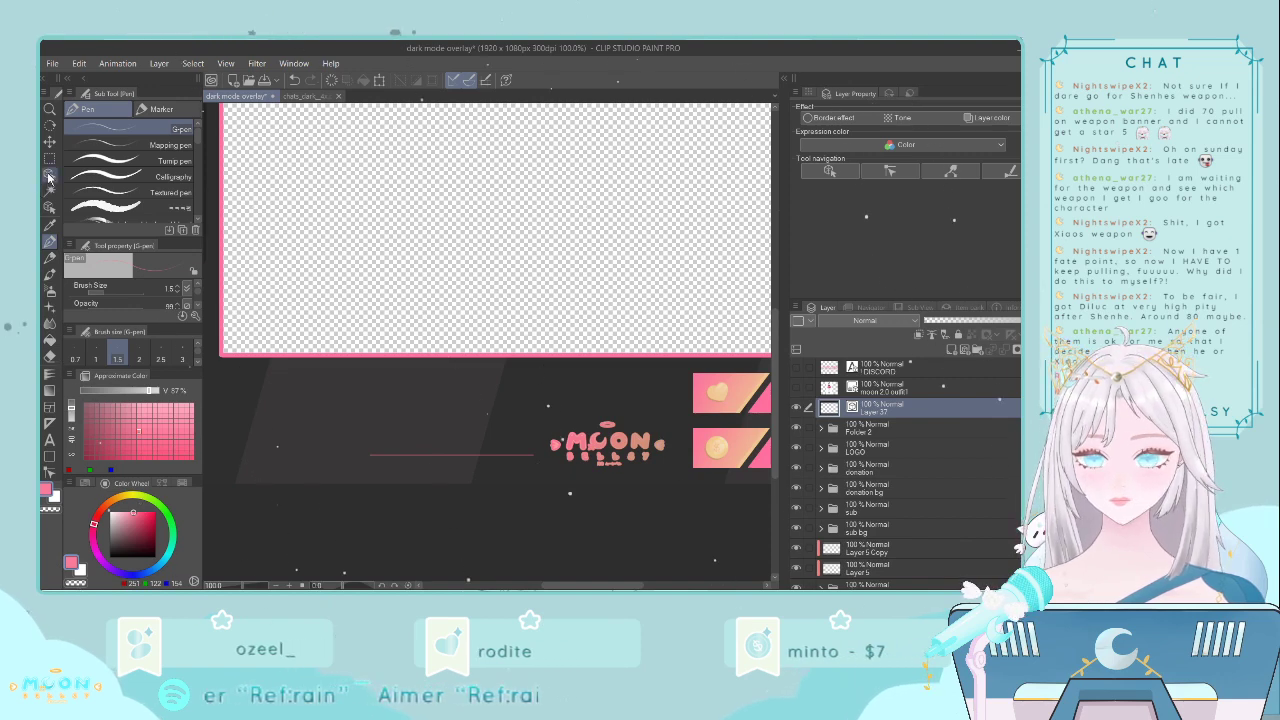
scroll(198, 313, "down", 2)
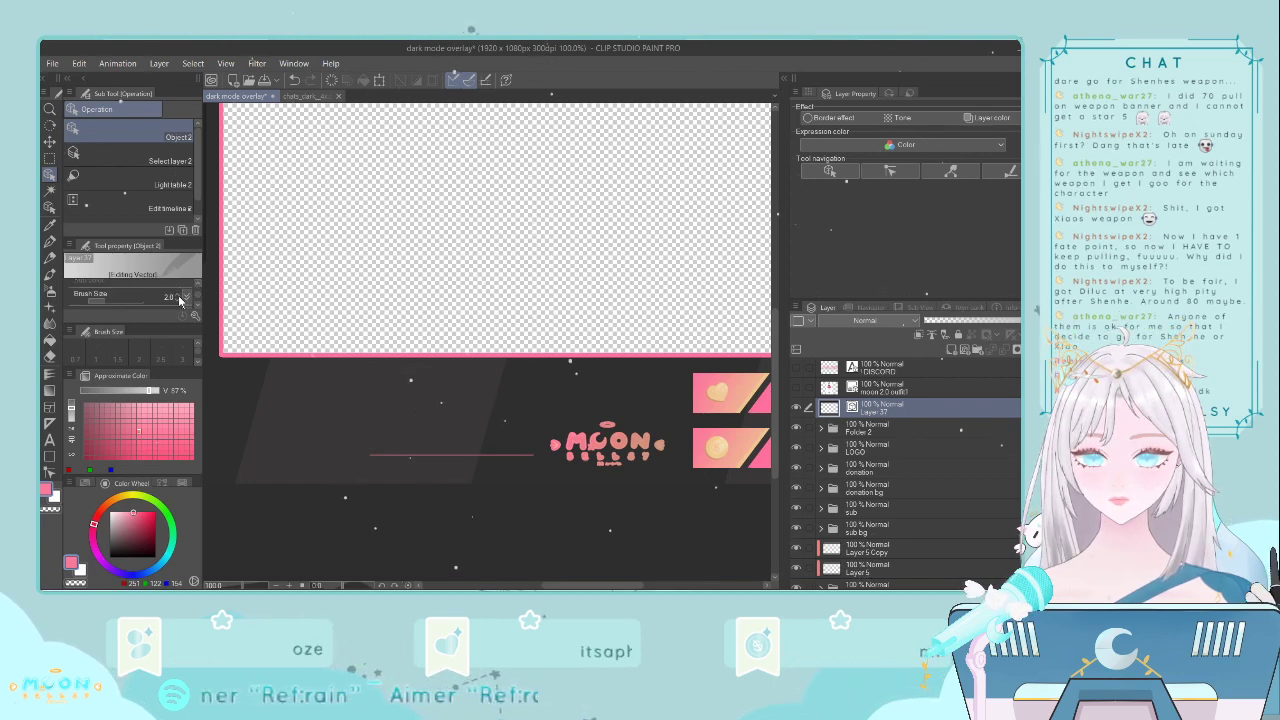
scroll(179, 298, "up", 4)
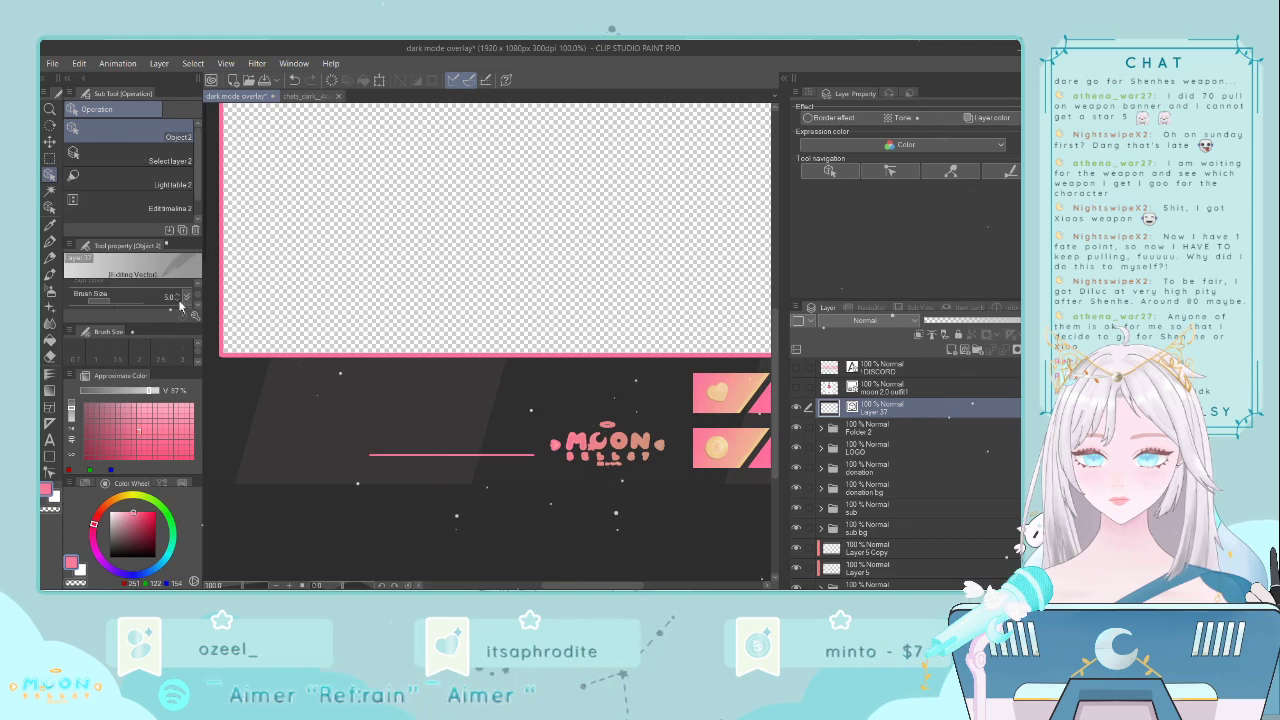
scroll(181, 306, "down", 2)
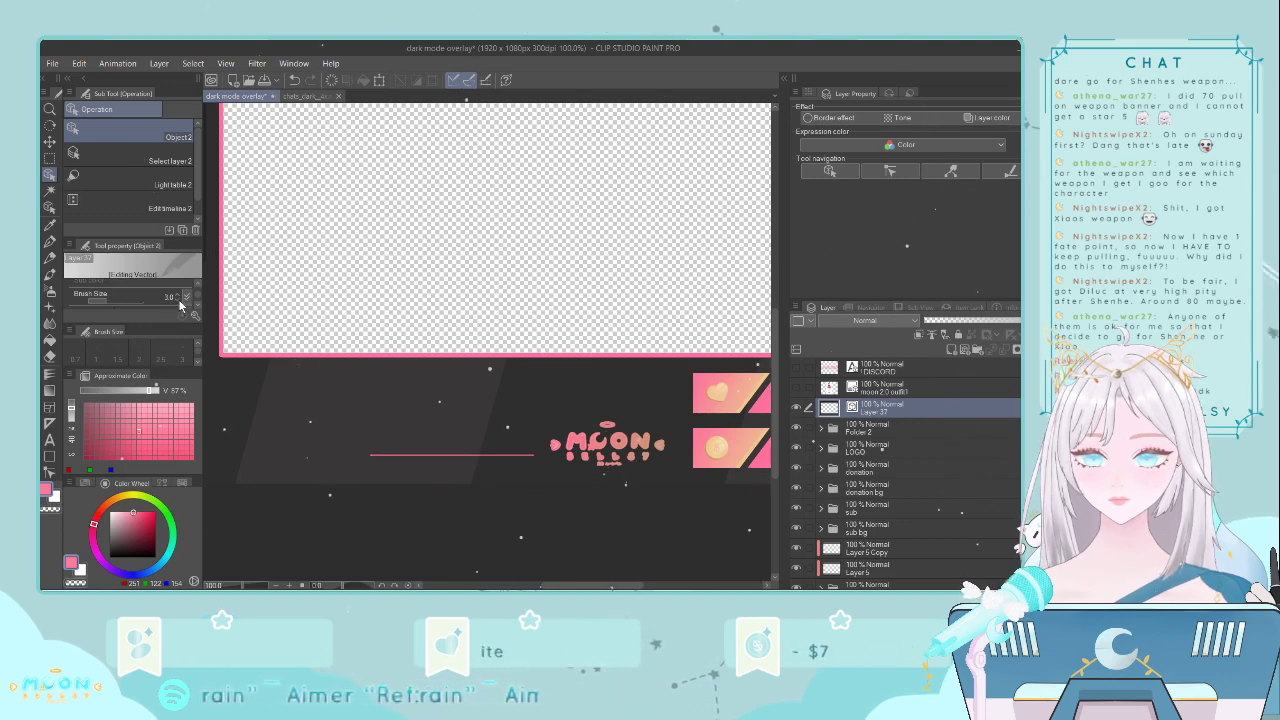
- Nudge the pink line down slightly and apply the transformation
key("ctrl+t")
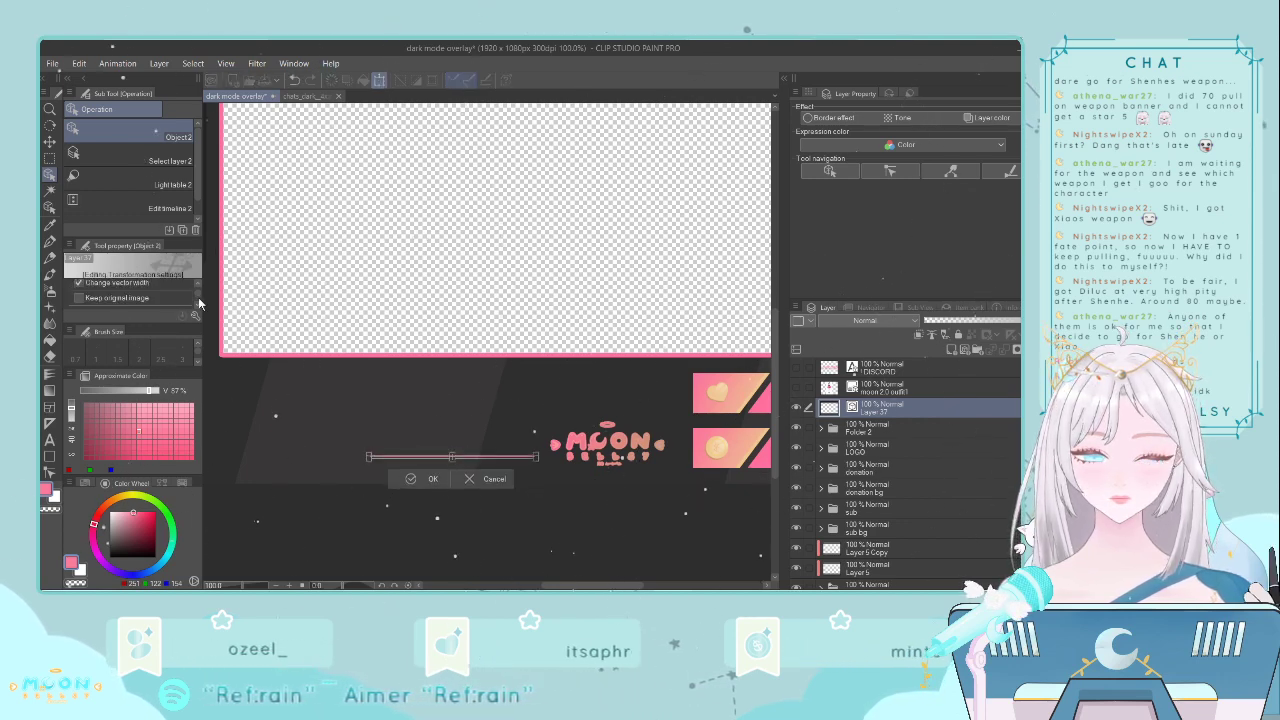
key("Down")
key("Down")
key("Down")
key("Down")
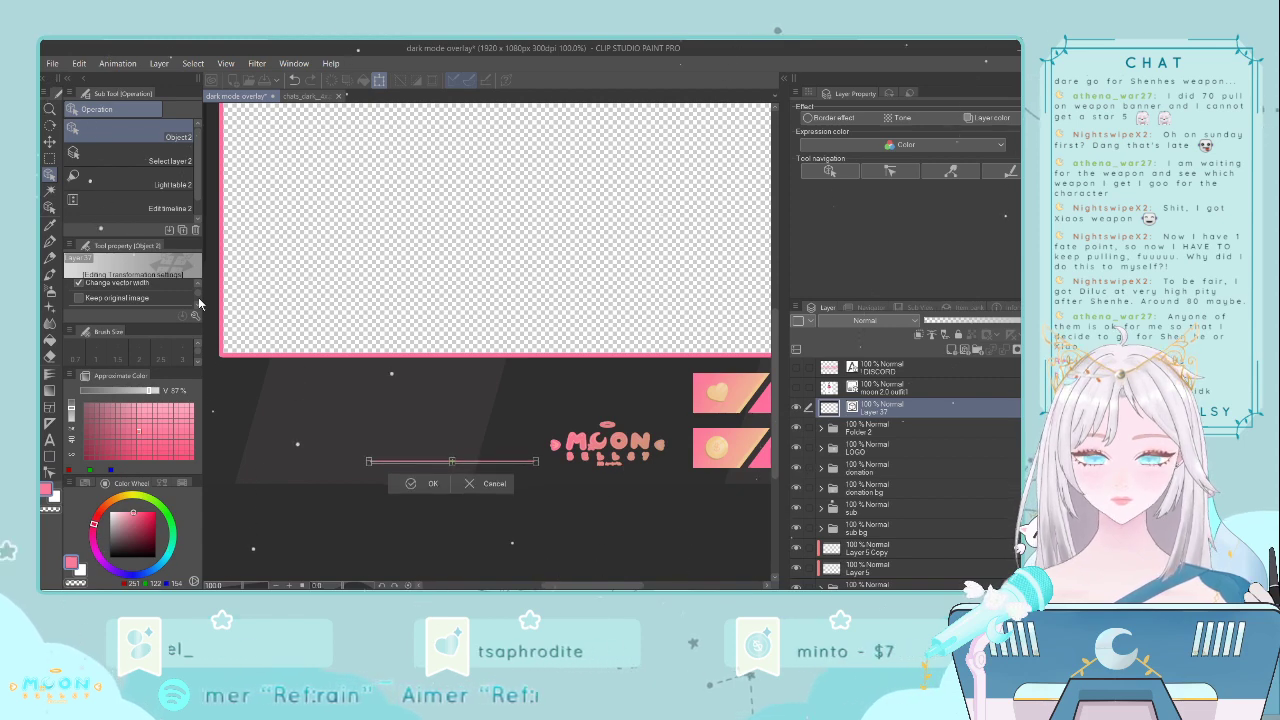
key("Return")
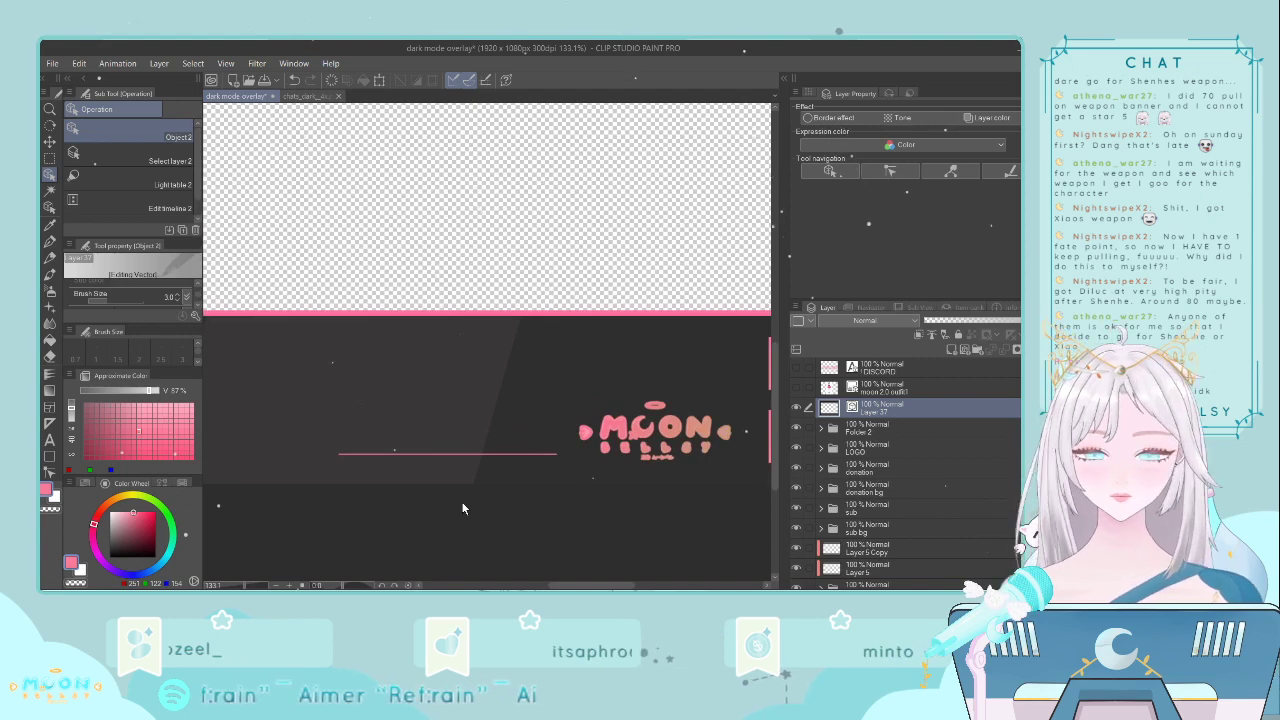
- Show the !DISCORD text layer and move the text onto the start of the pink line, left of the logo
scroll(463, 508, "down", 5)
scroll(462, 509, "up", 1)
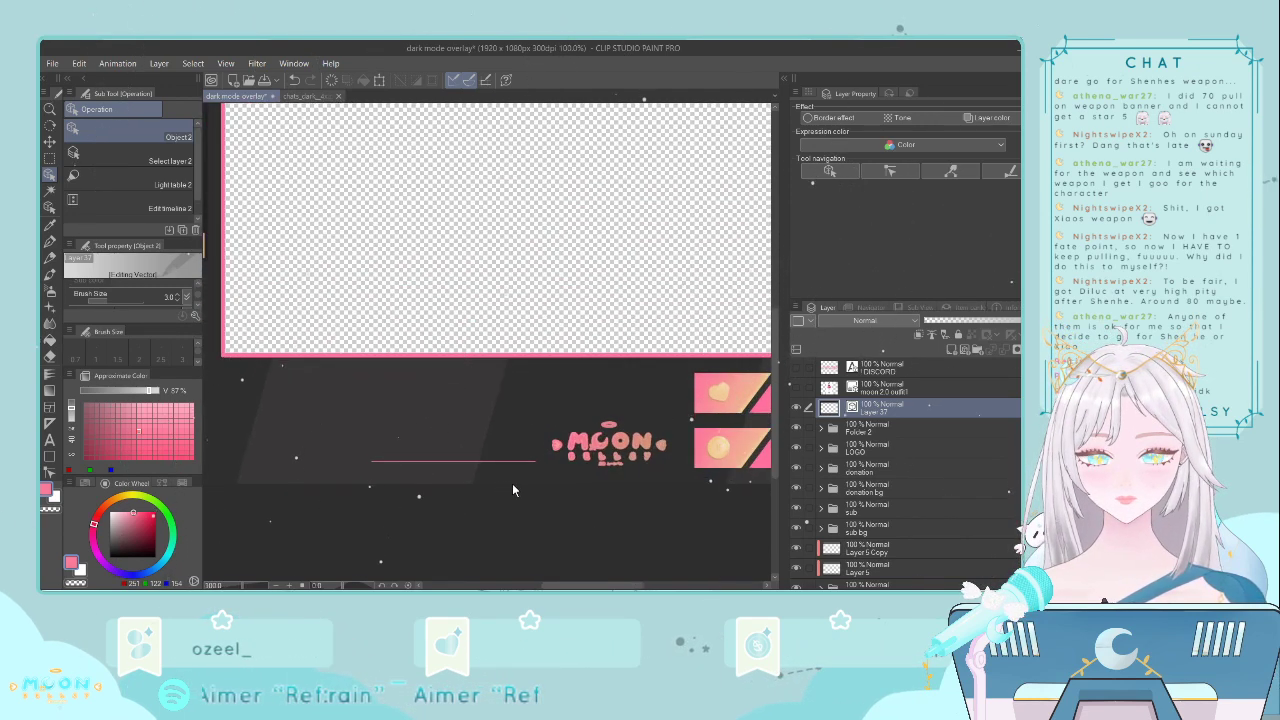
scroll(512, 490, "down", 5)
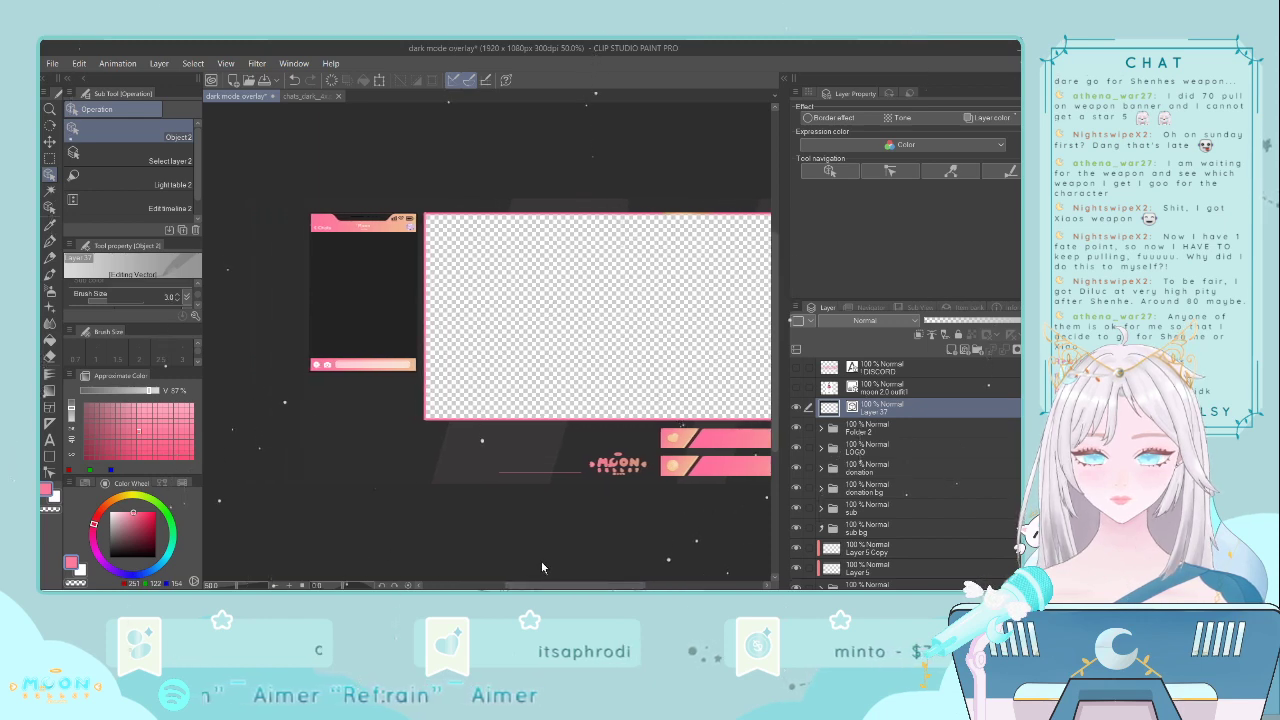
scroll(543, 560, "up", 1)
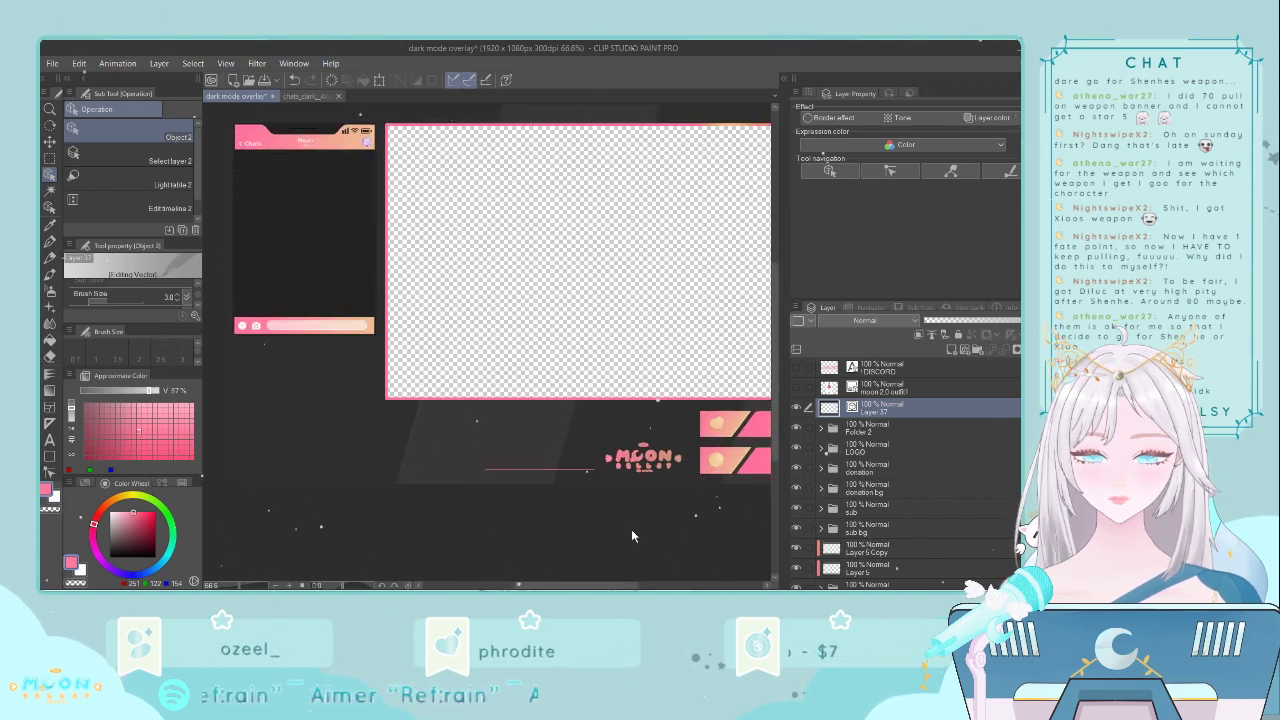
left_click(901, 370)
left_click(796, 367)
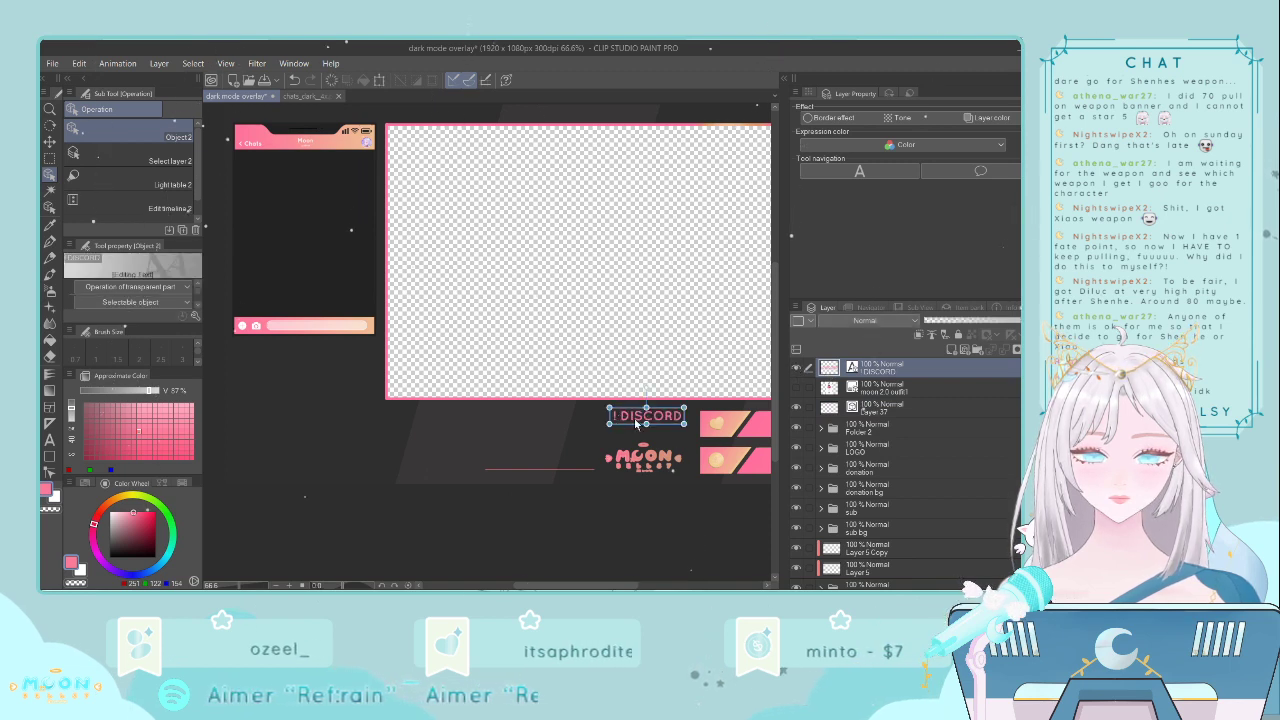
left_click_drag(636, 422, 546, 461)
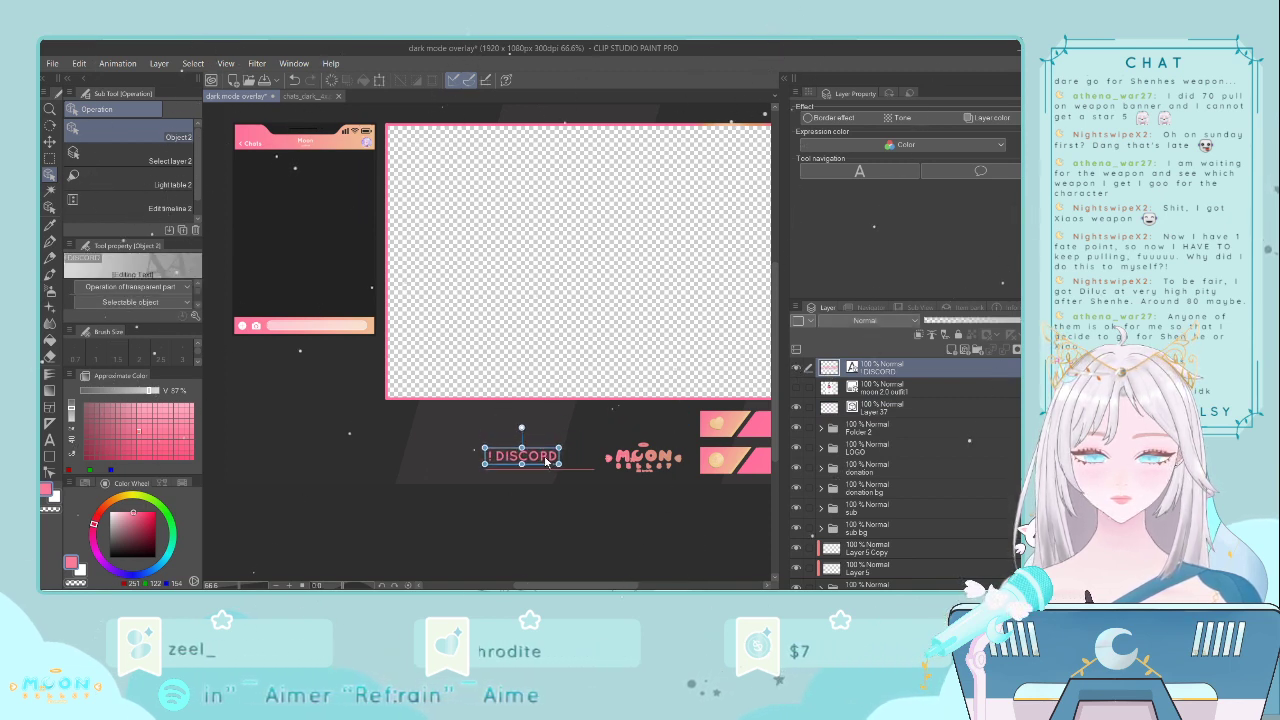
- Change the !DISCORD text's font to Quicksand Book
left_click(49, 439)
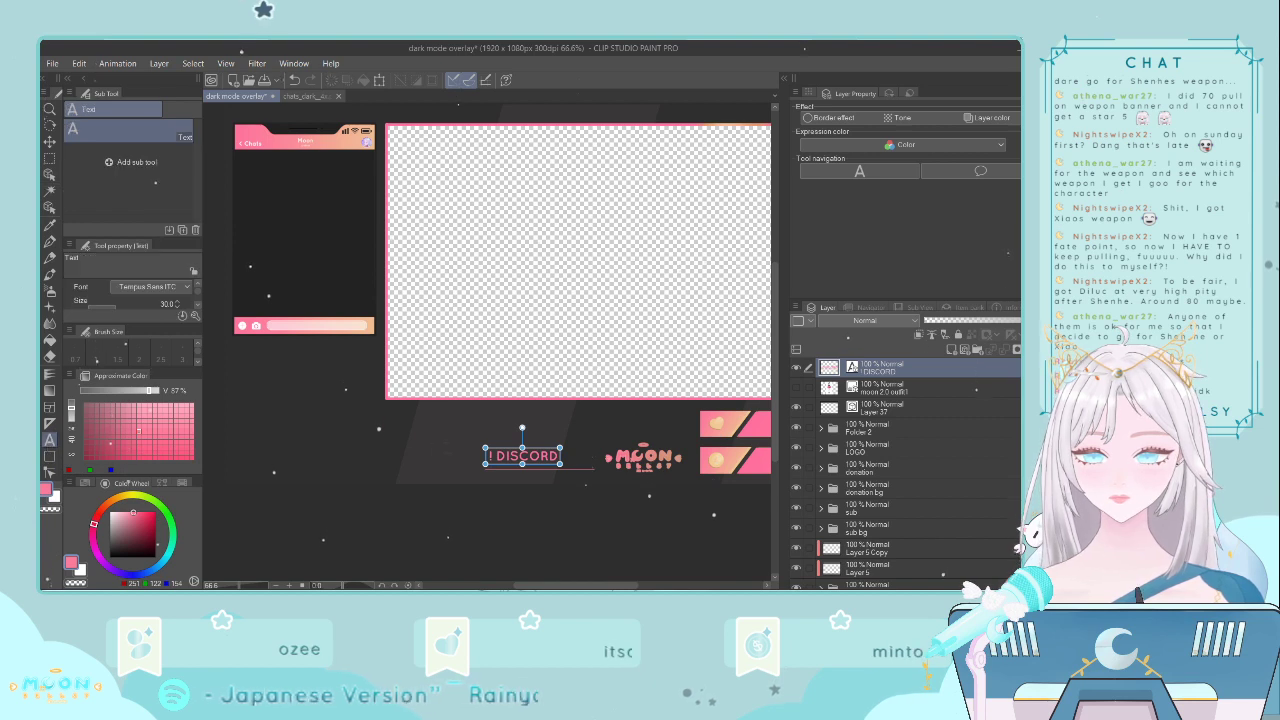
left_click(521, 456)
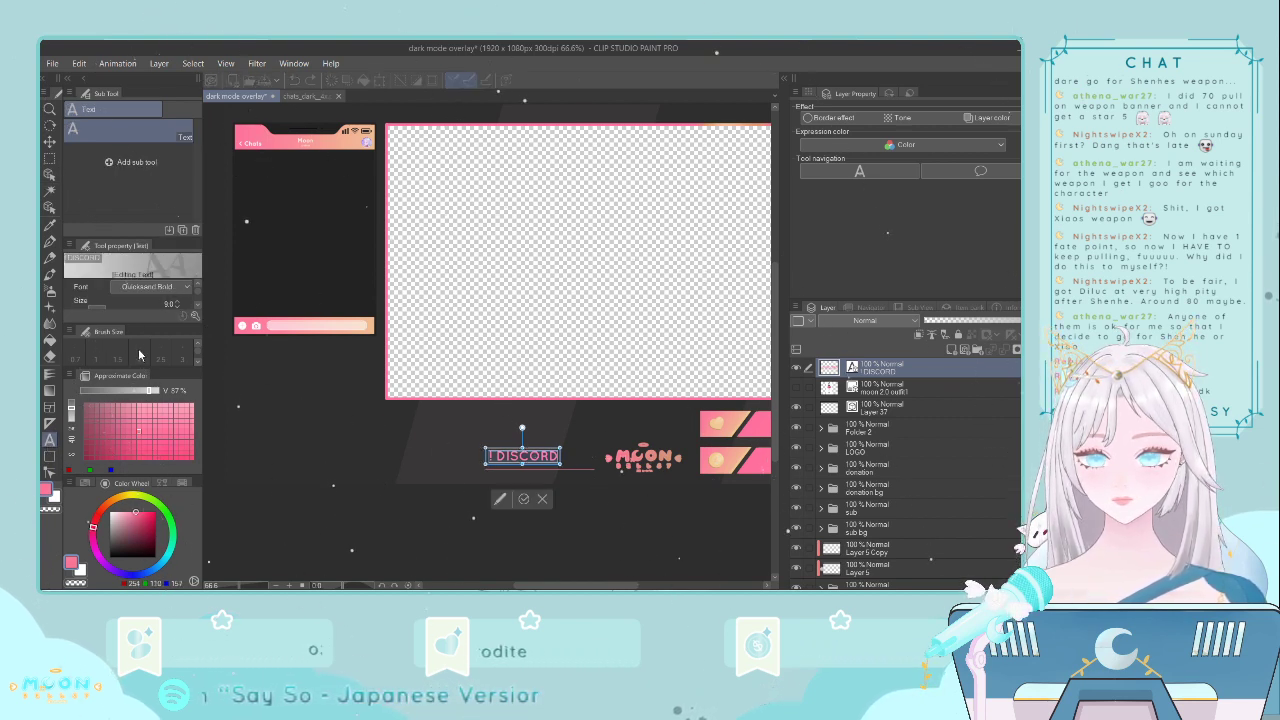
key("Down")
key("Down")
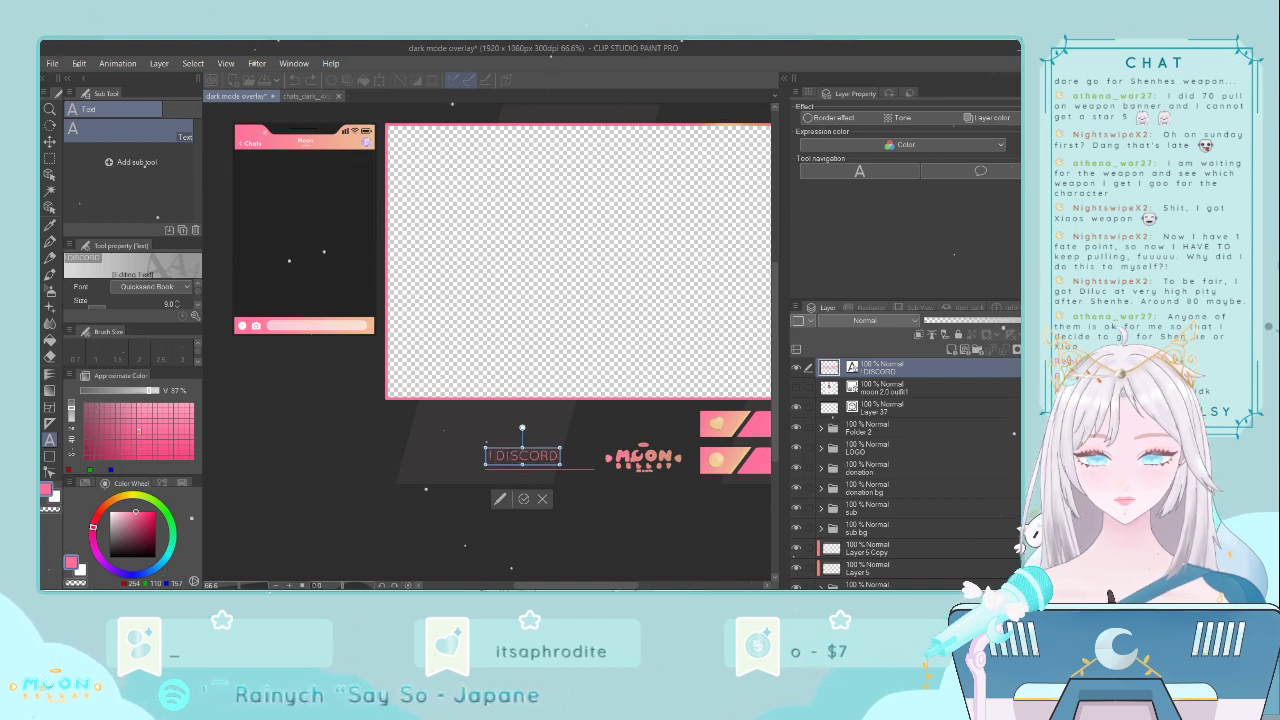
- Retype the label's text in lowercase as "!discord"
double_click(527, 456)
key("BackSpace")
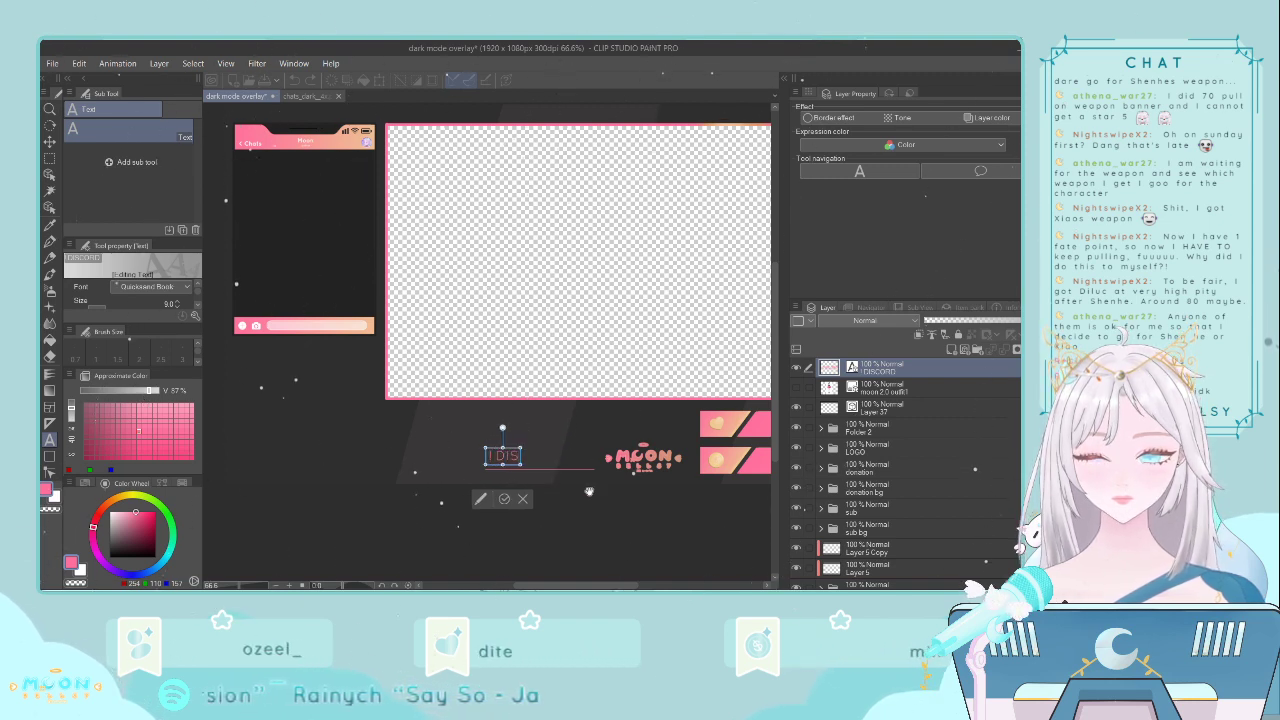
type("d")
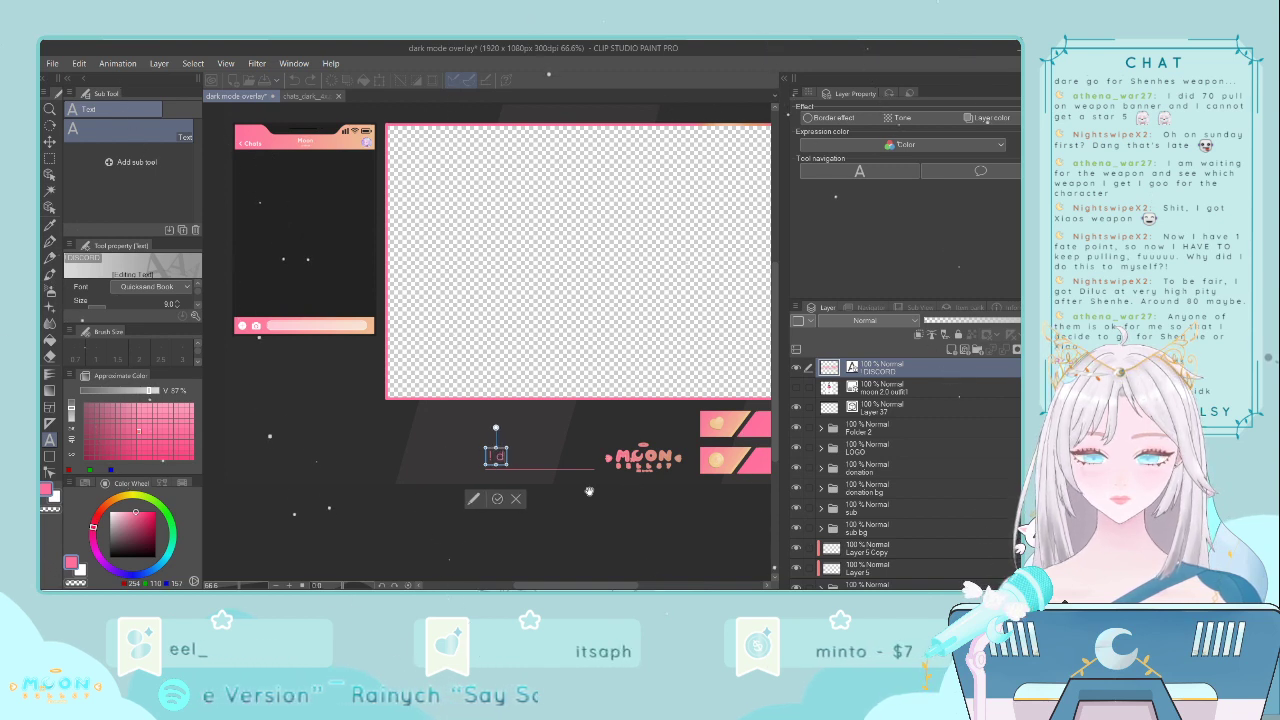
type("isc")
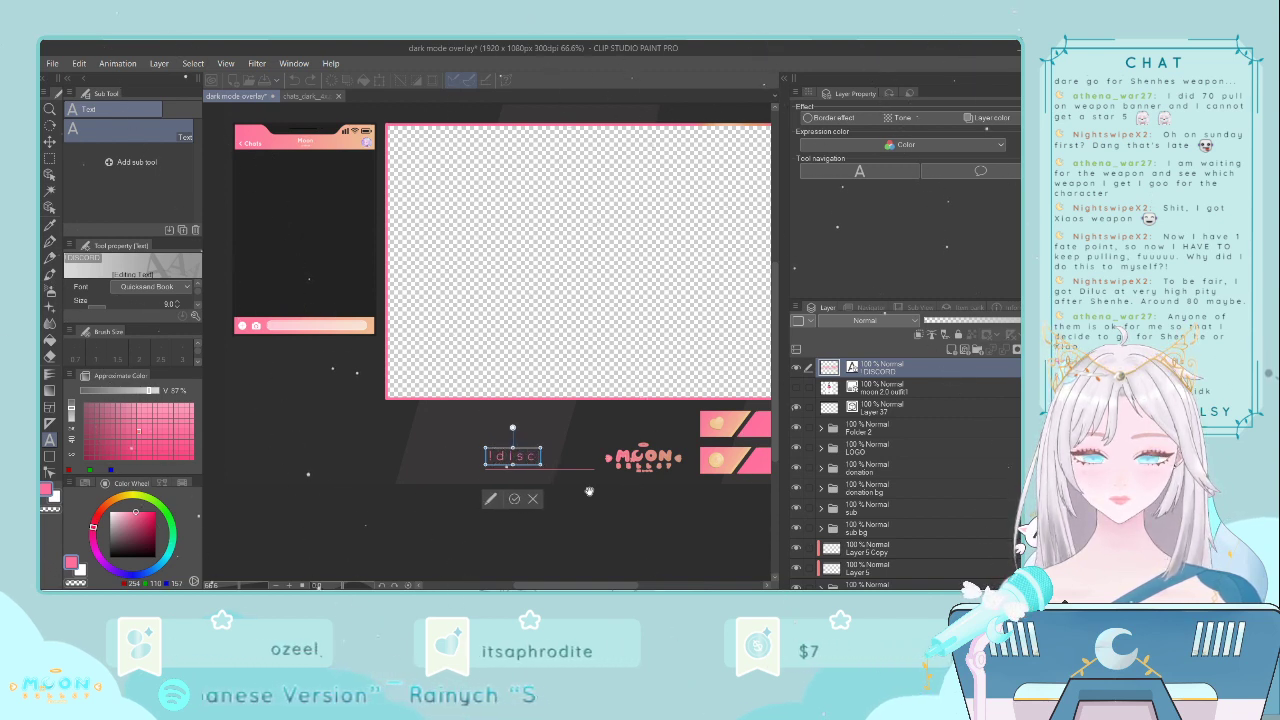
type("ord")
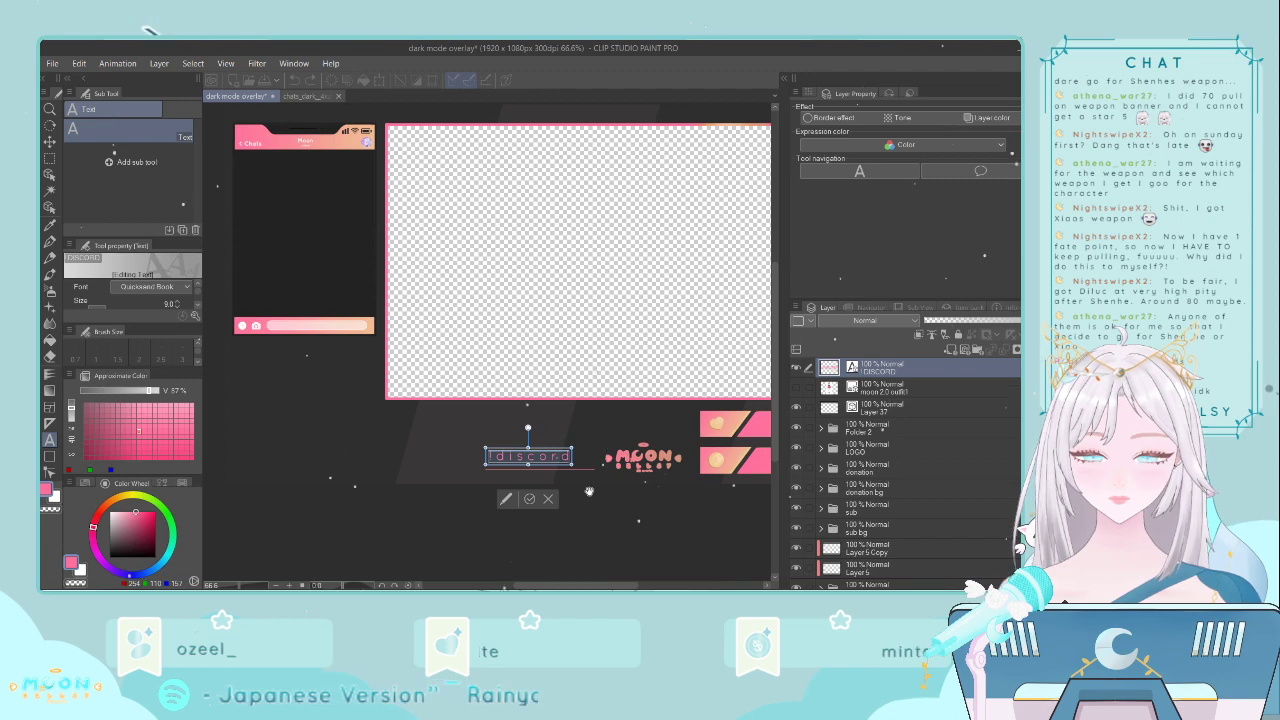
- Reduce the !discord text's size by three one-unit steps and leave text editing
left_click(176, 307)
left_click(176, 307)
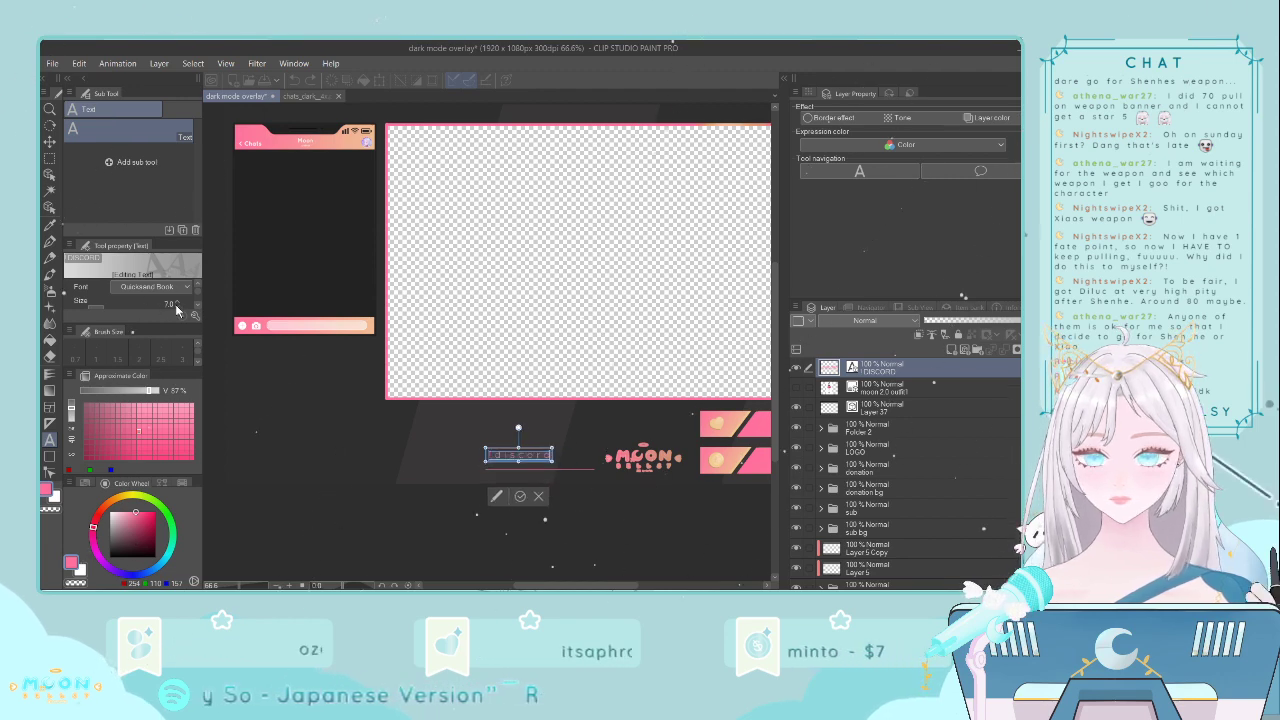
left_click(176, 307)
key("Escape")
- Nudge the !discord text down so it sits just above the pink line, and apply the transformation
key("k")
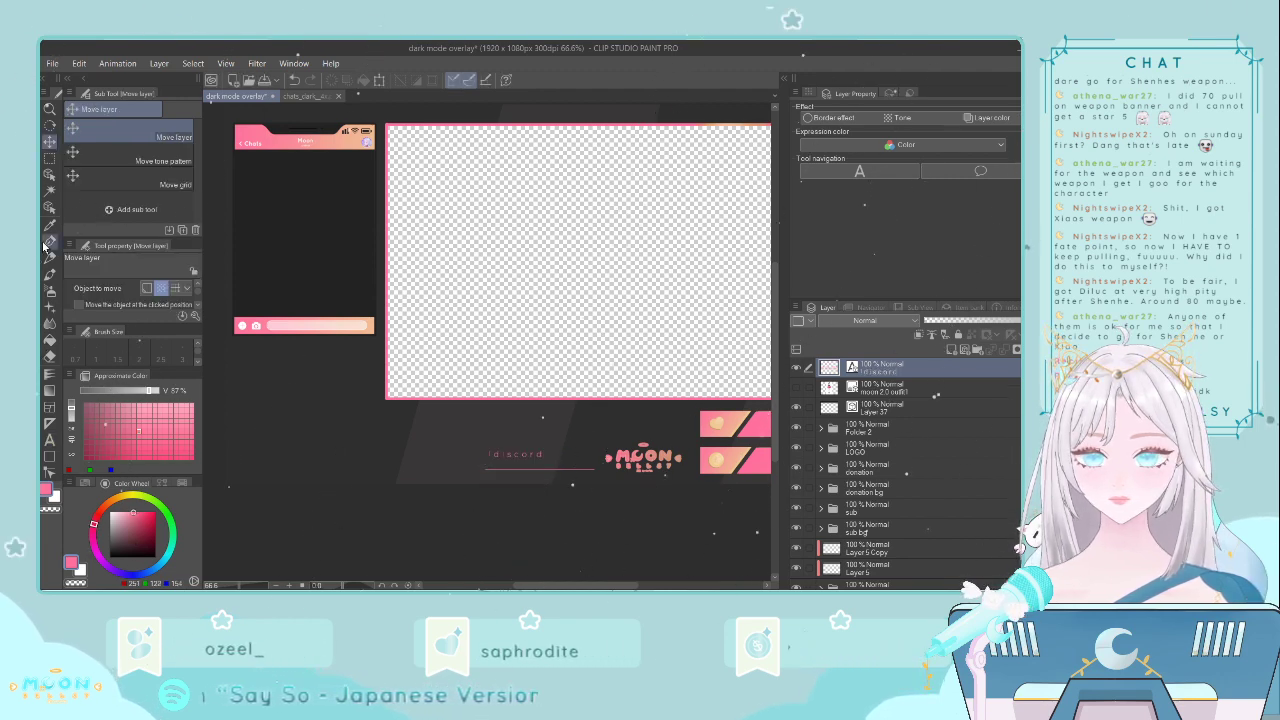
key("ctrl+t")
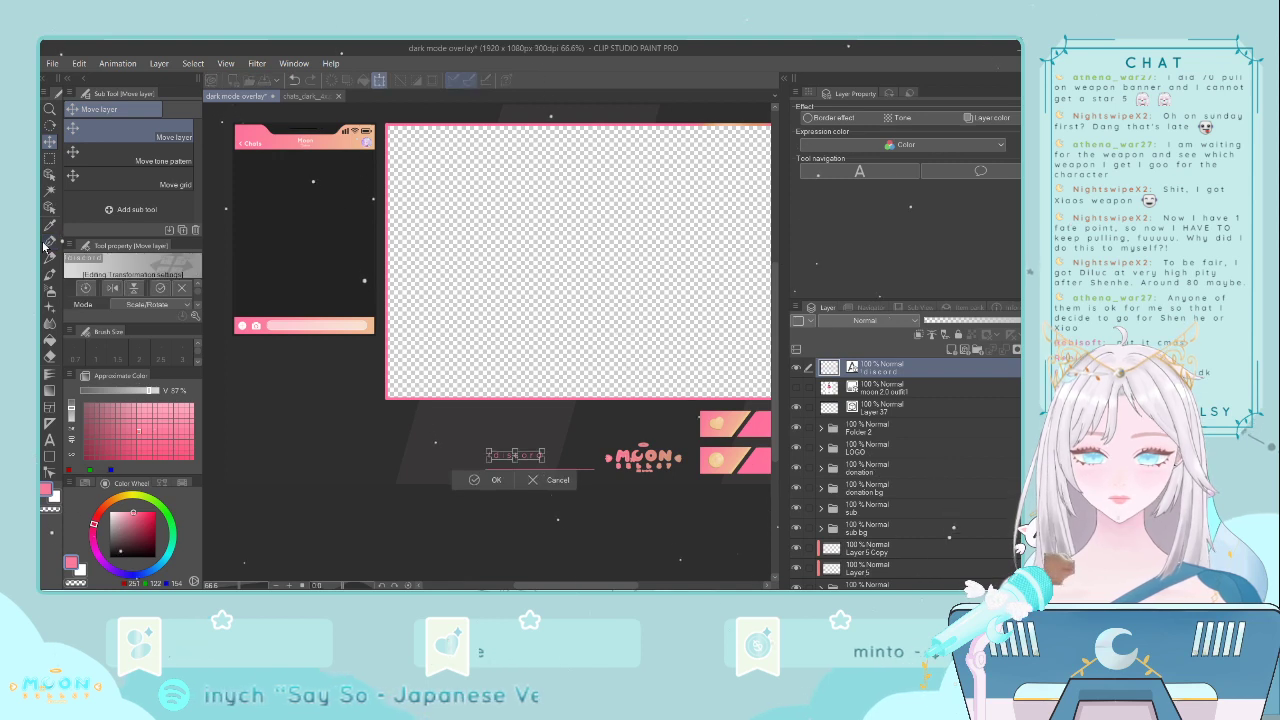
key("Down")
key("Down")
key("Down")
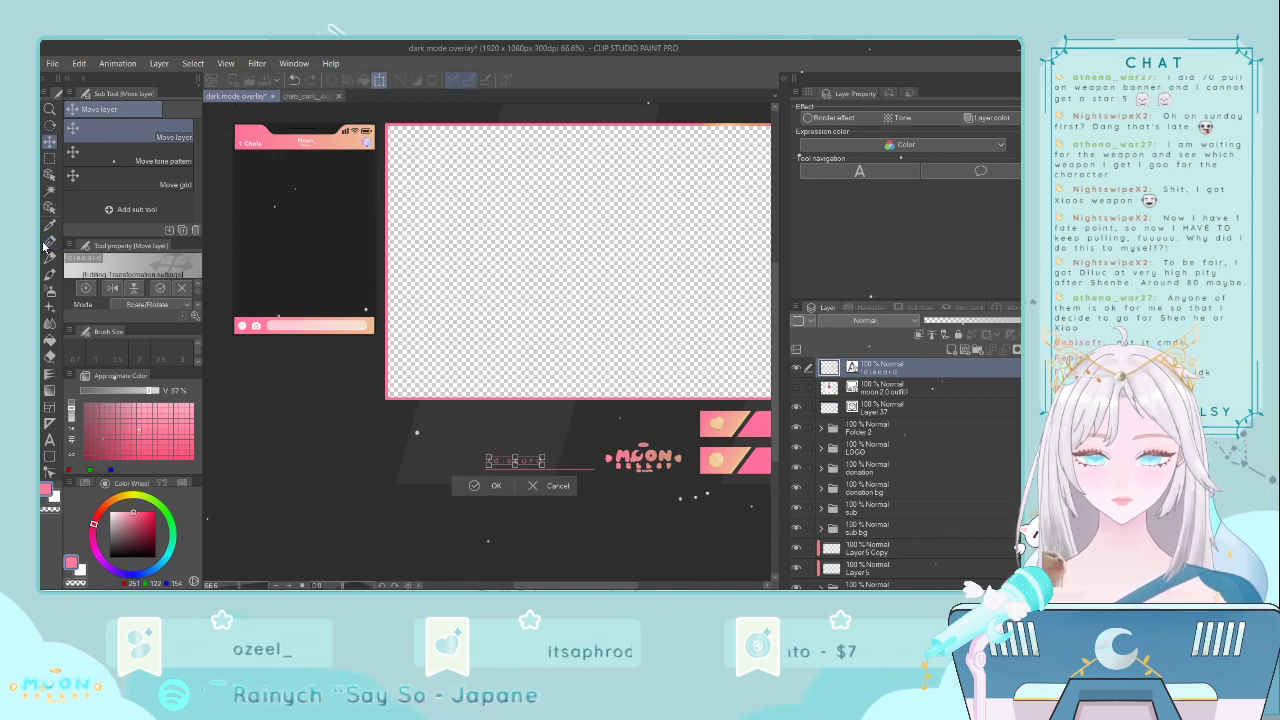
key("Return")
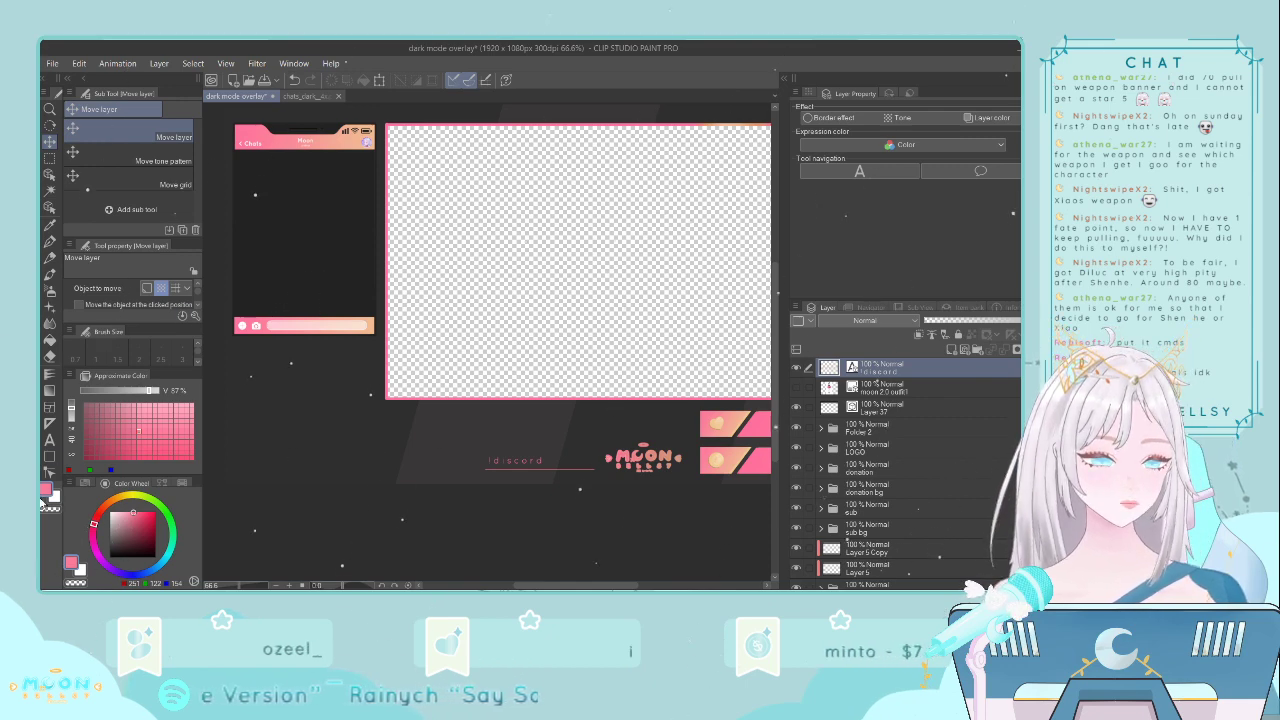
- Move the !discord text layer below the moon 2.0 outfit layer, directly above Layer 37
scroll(587, 484, "up", 5)
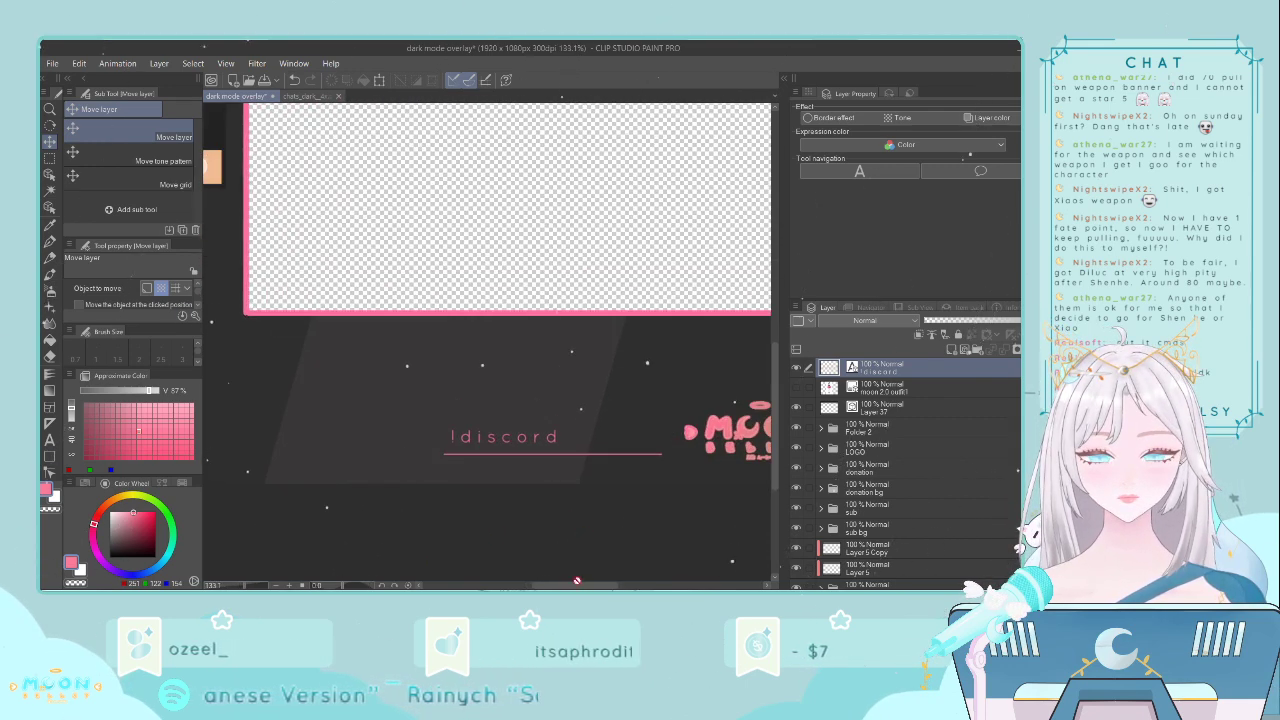
left_click_drag(596, 587, 598, 587)
scroll(877, 446, "down", 1)
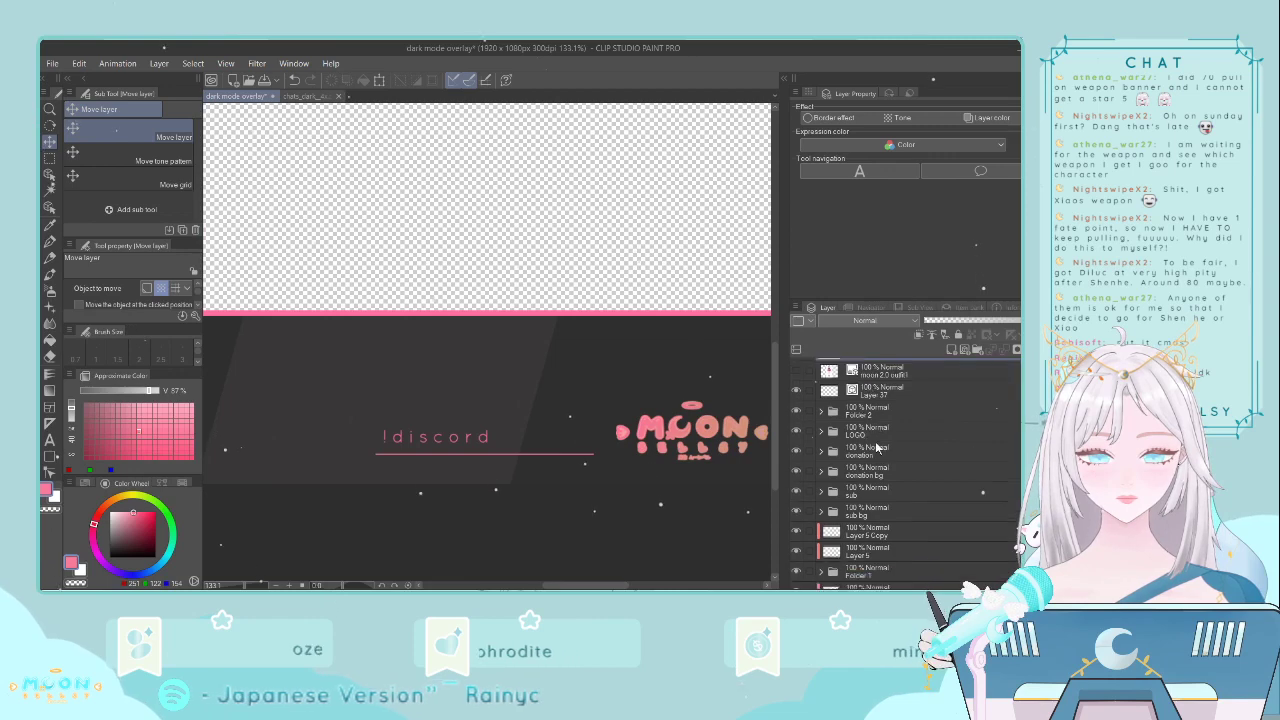
scroll(866, 446, "up", 2)
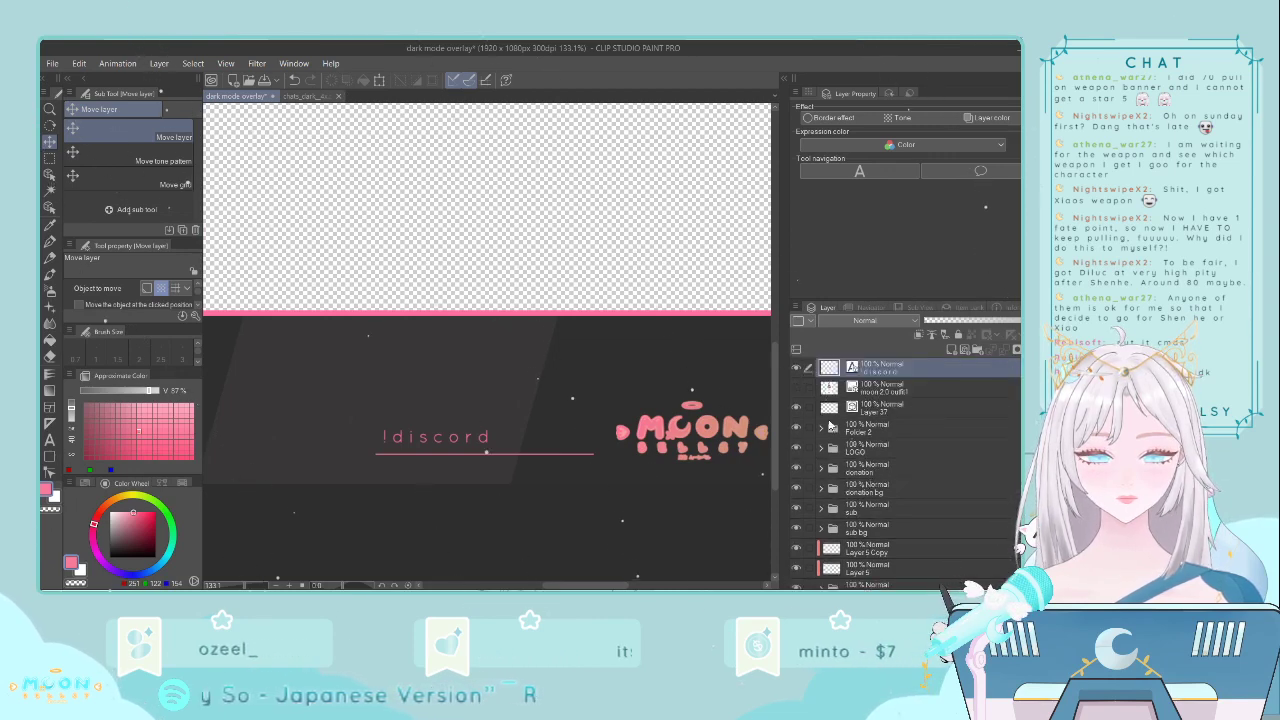
left_click(870, 405)
left_click_drag(894, 368, 888, 408)
- Duplicate the line layer Layer 37 and nudge the copy up slightly to form a second parallel line between the text and the original
left_click(886, 416)
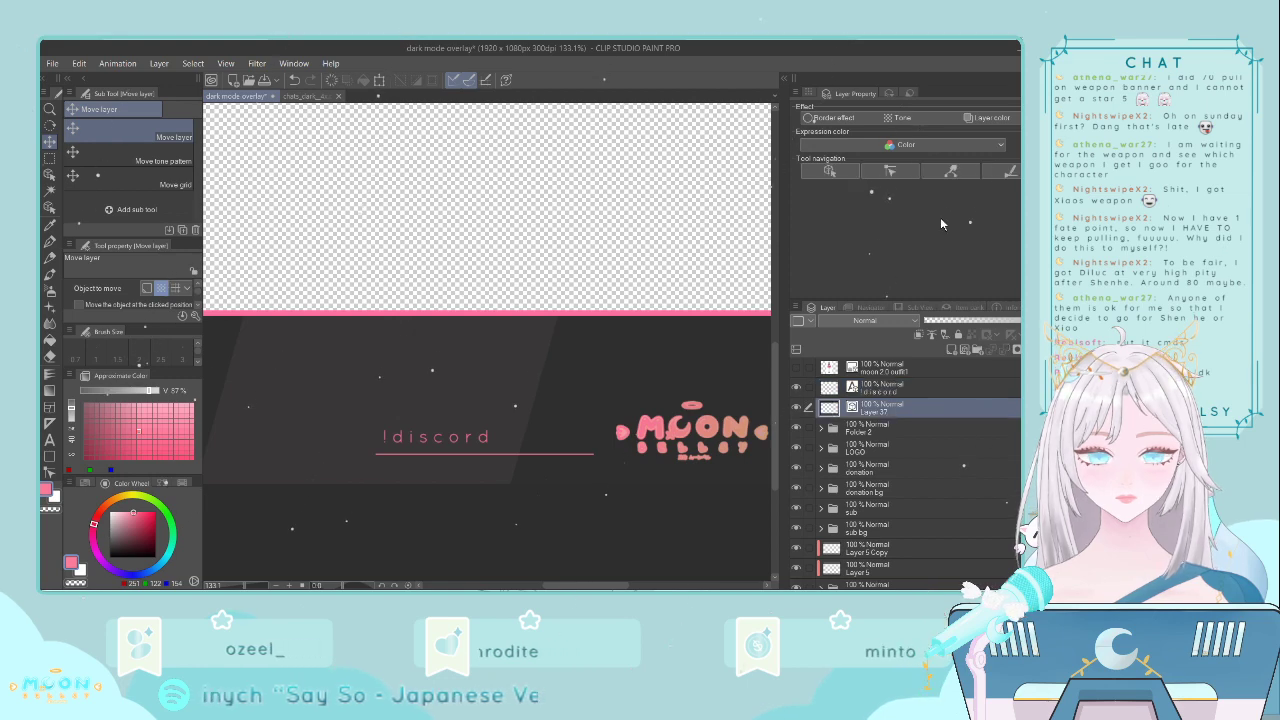
key("ctrl+v")
key("ctrl+t")
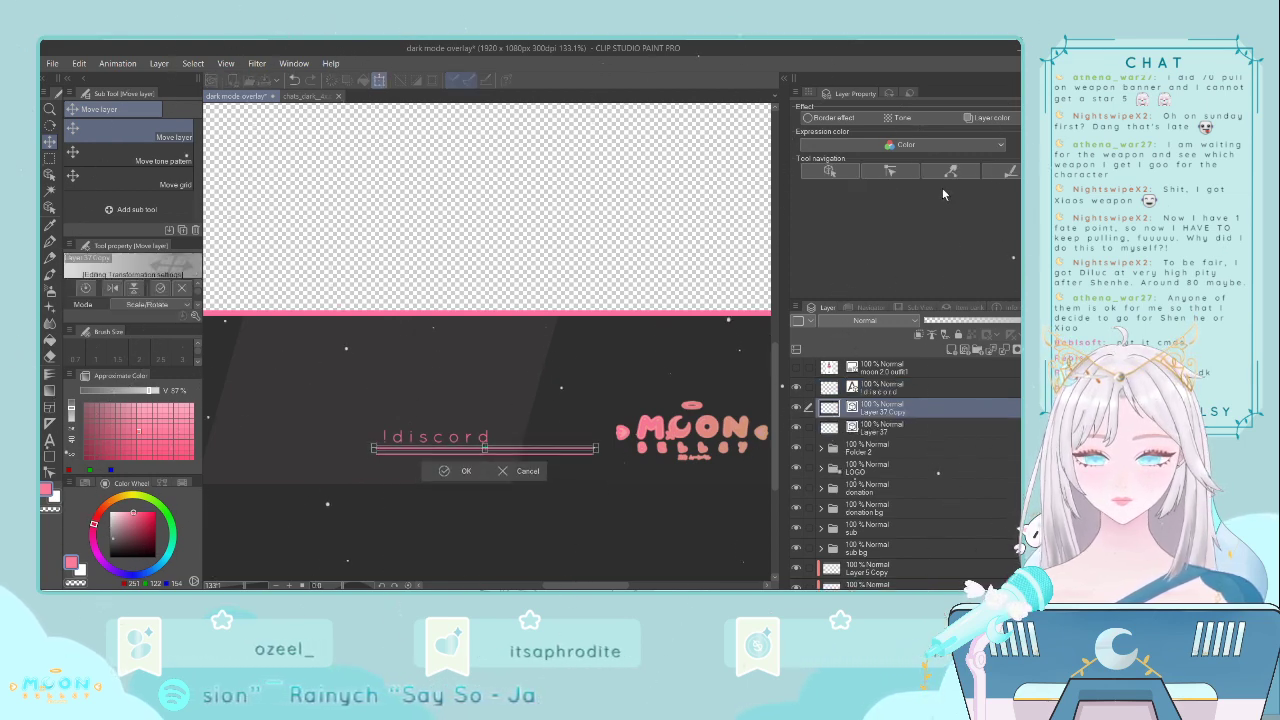
key("Up")
key("Up")
key("Up")
key("Up")
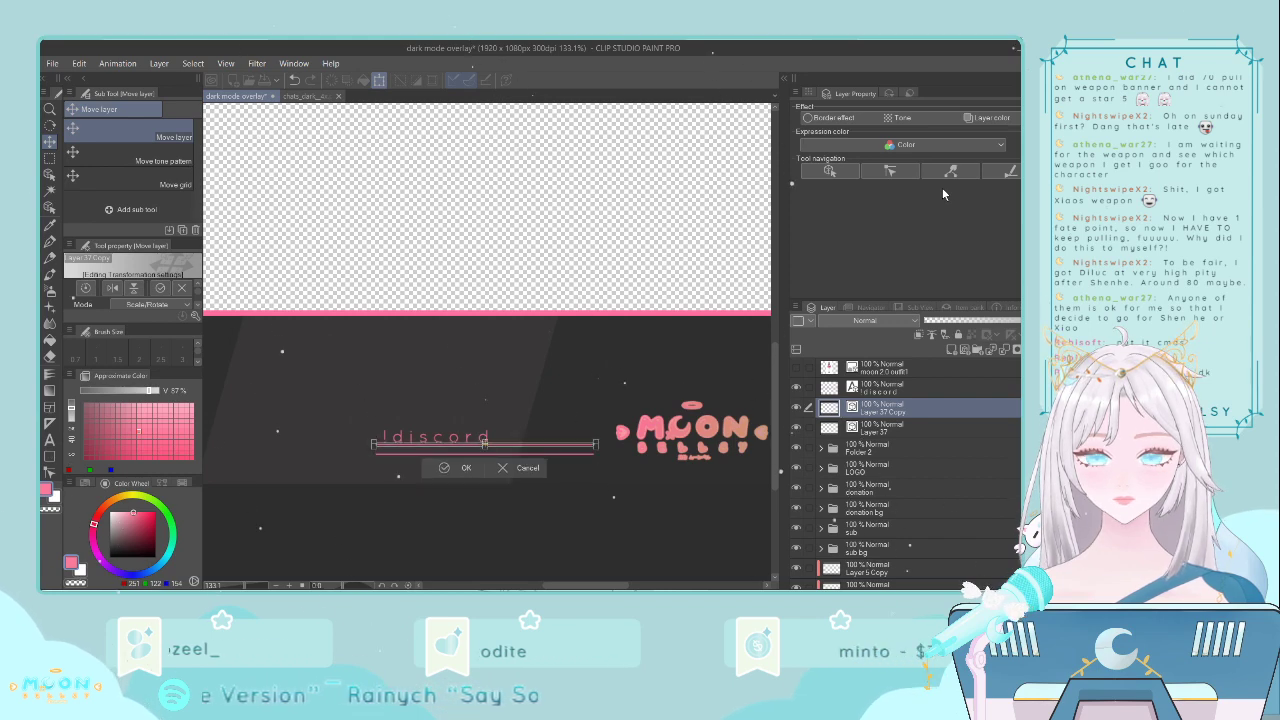
key("Down")
key("Down")
key("Down")
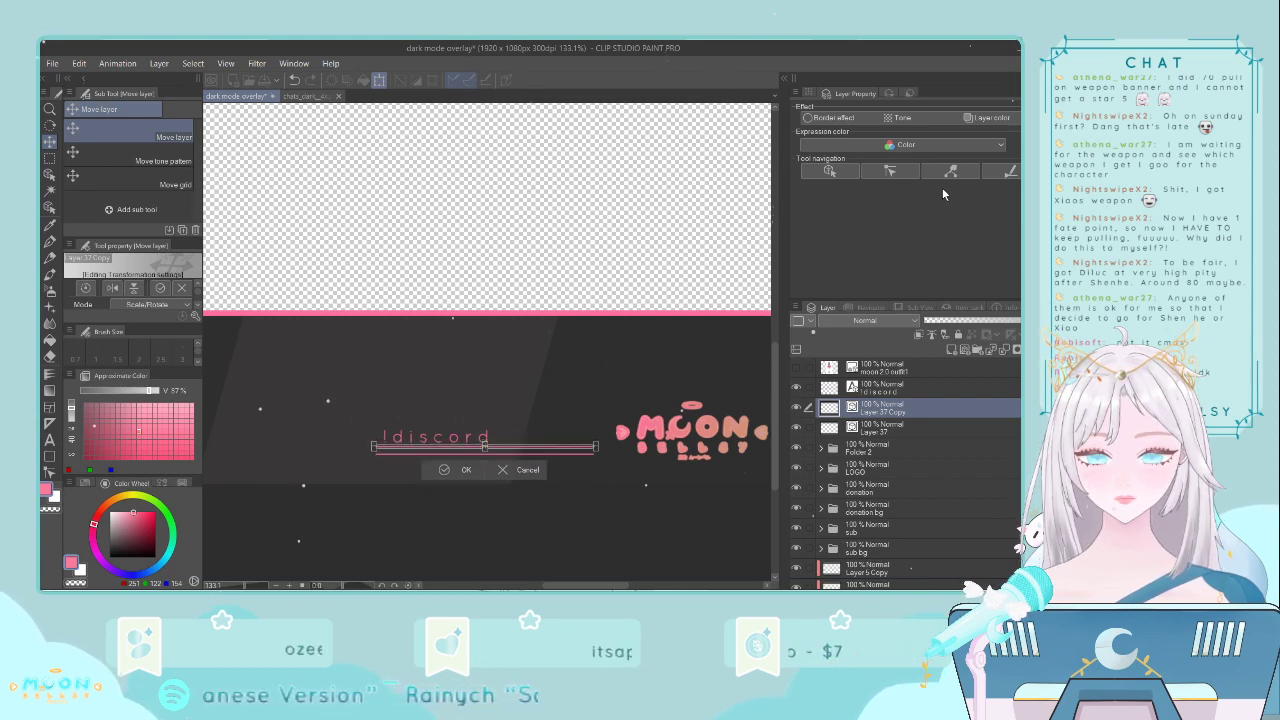
key("Return")
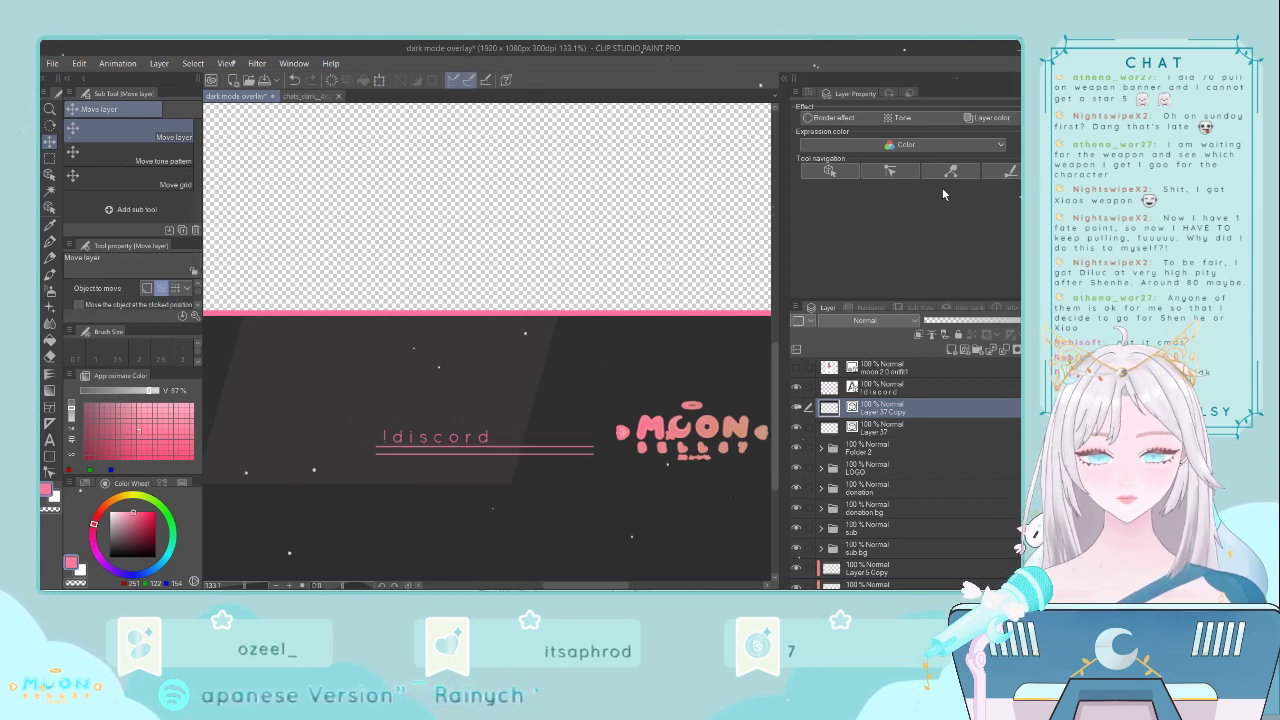
- Nudge the !discord text up to leave a clearer gap above the double pink line, and apply the transformation
left_click(926, 390)
key("ctrl+t")
key("Up")
key("Up")
key("Up")
key("Up")
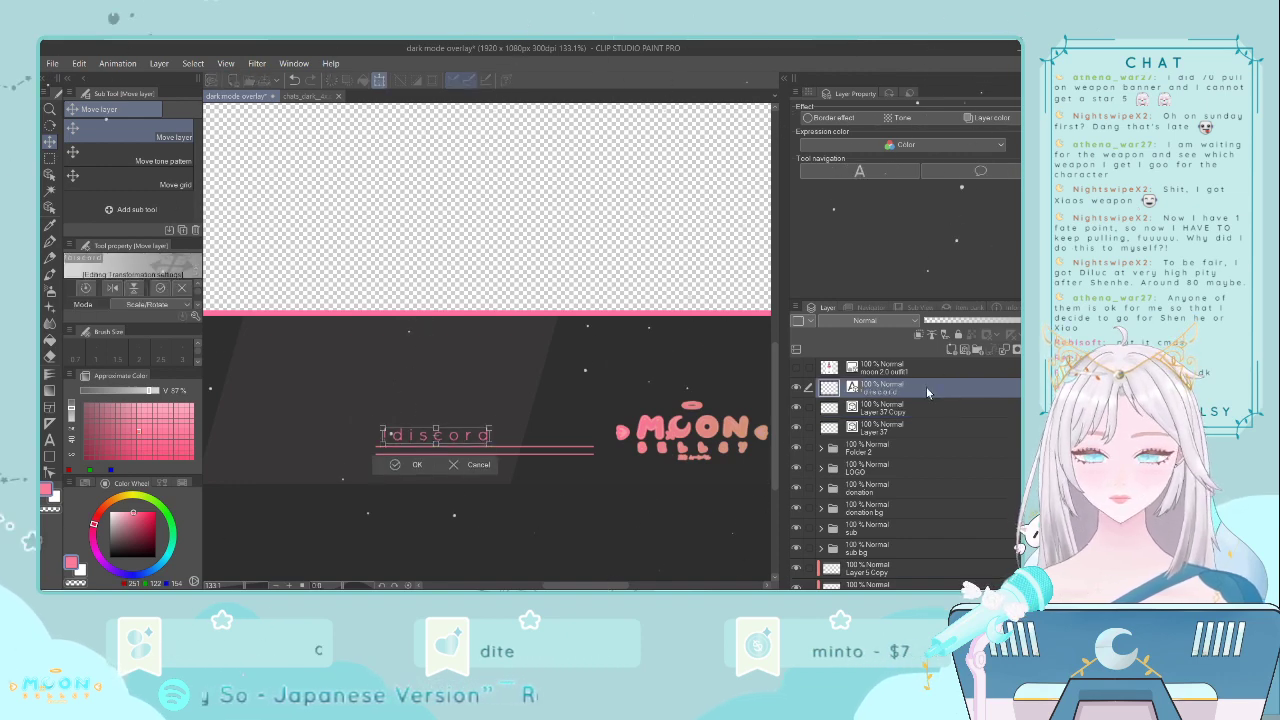
key("Up")
key("Up")
key("Up")
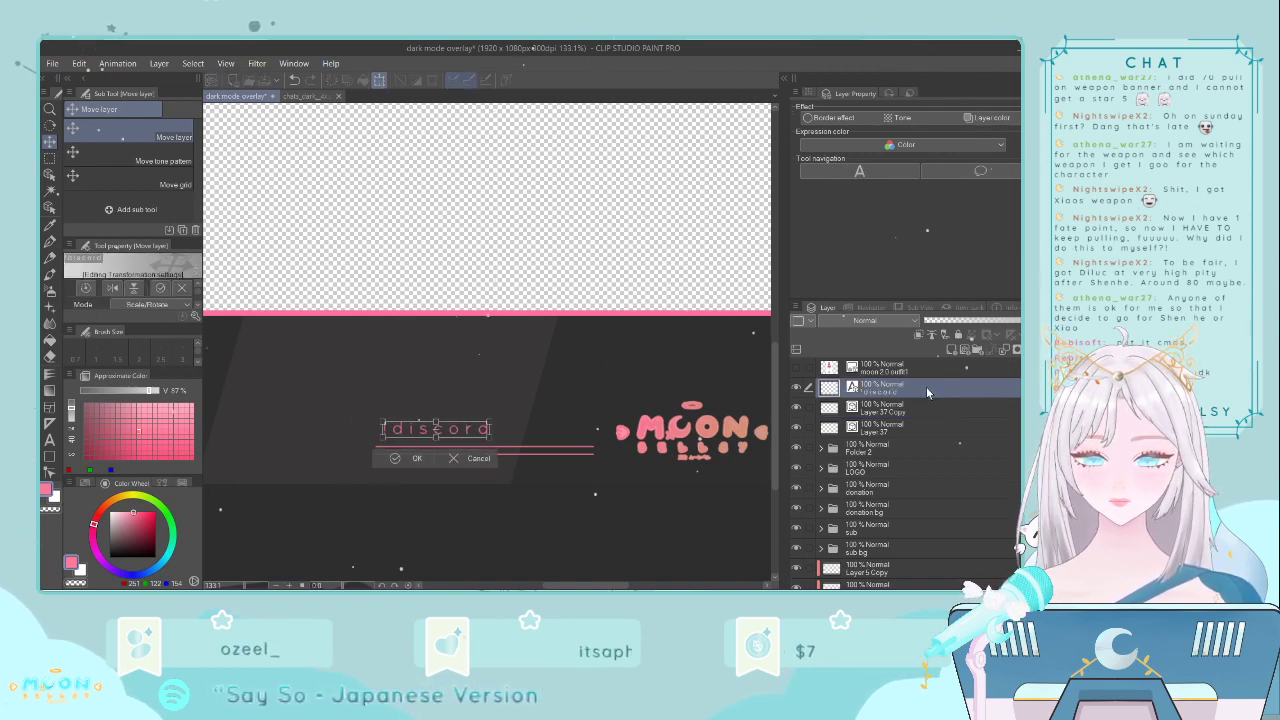
key("Return")
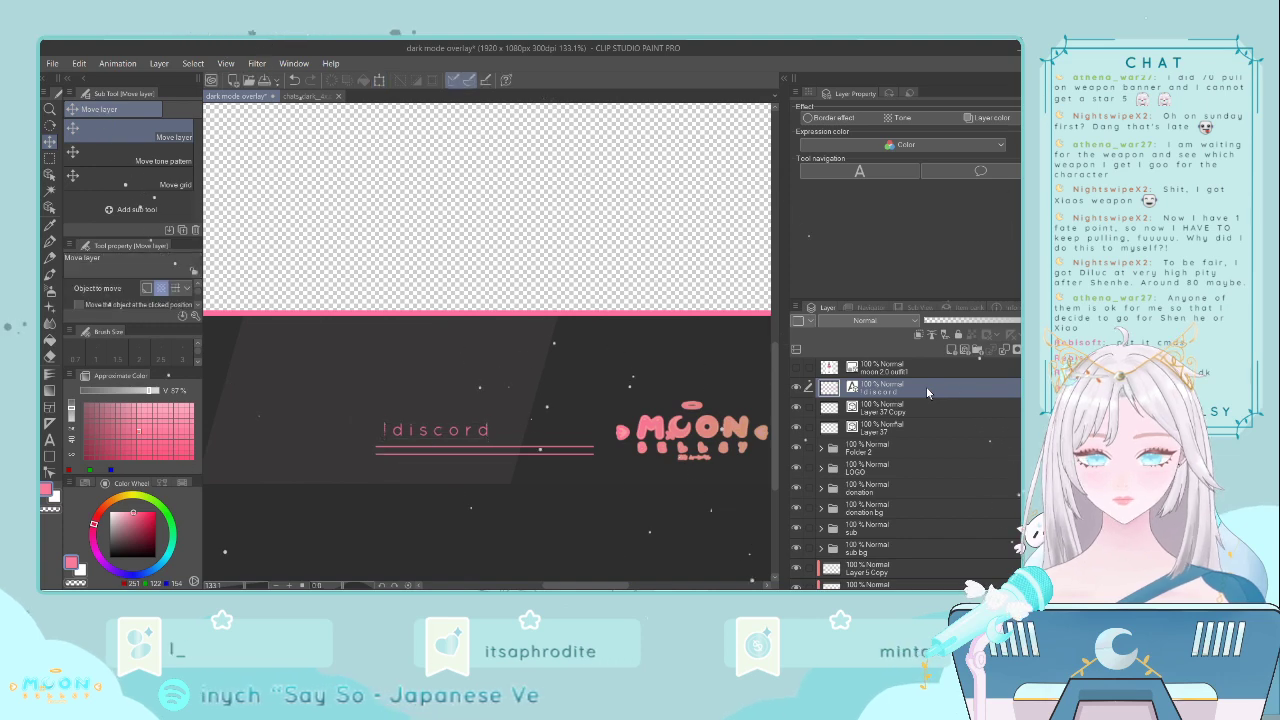
scroll(666, 437, "down", 3)
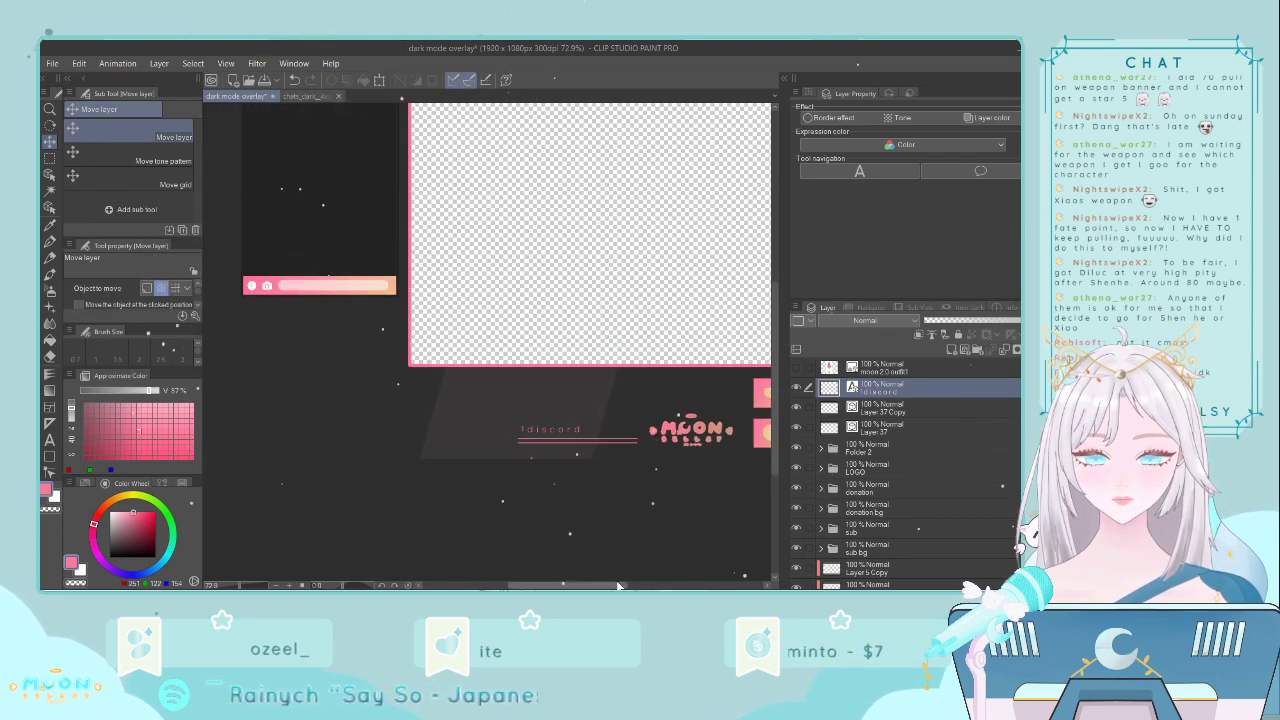
left_click_drag(617, 585, 640, 585)
scroll(898, 423, "down", 1)
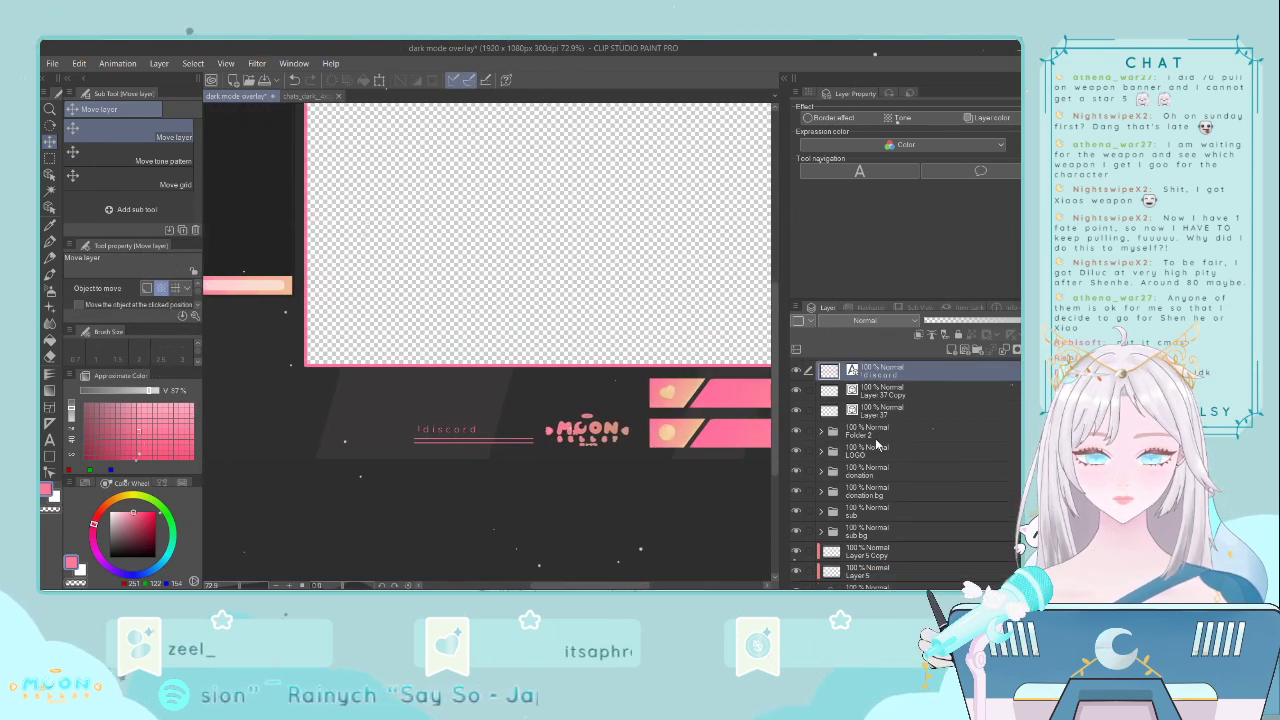
left_click(886, 411, "shift")
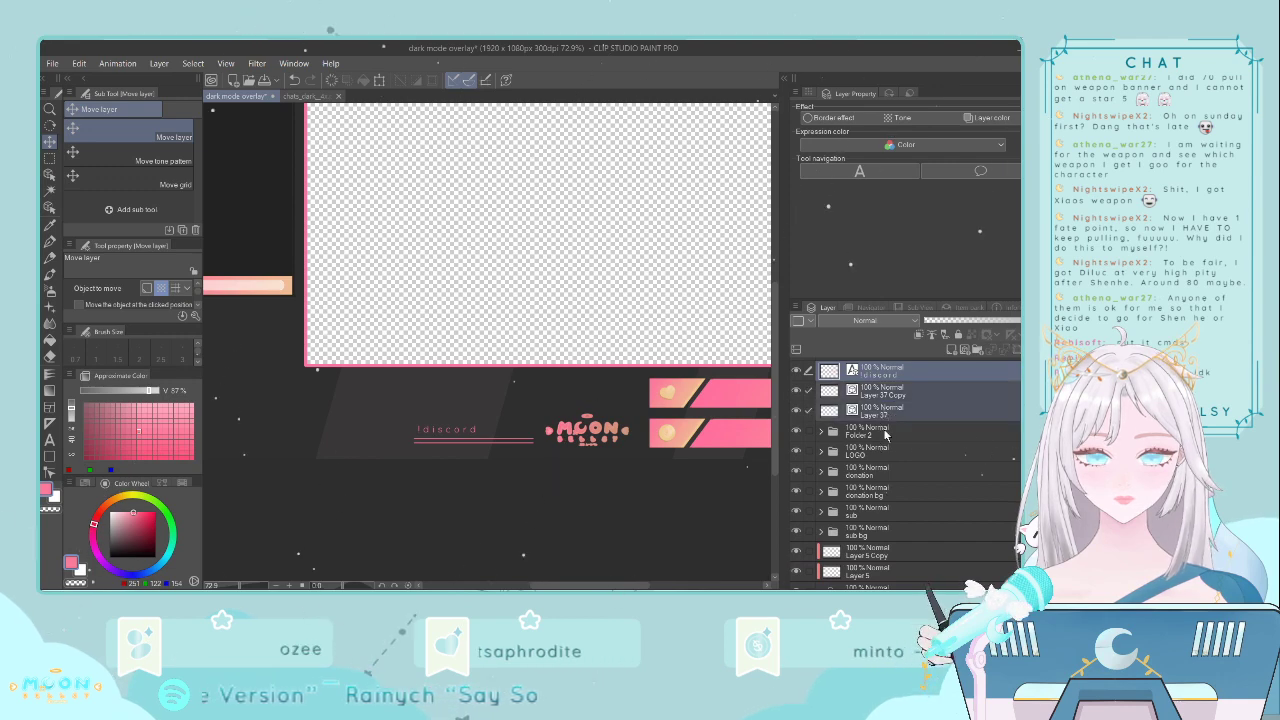
key("ctrl+t")
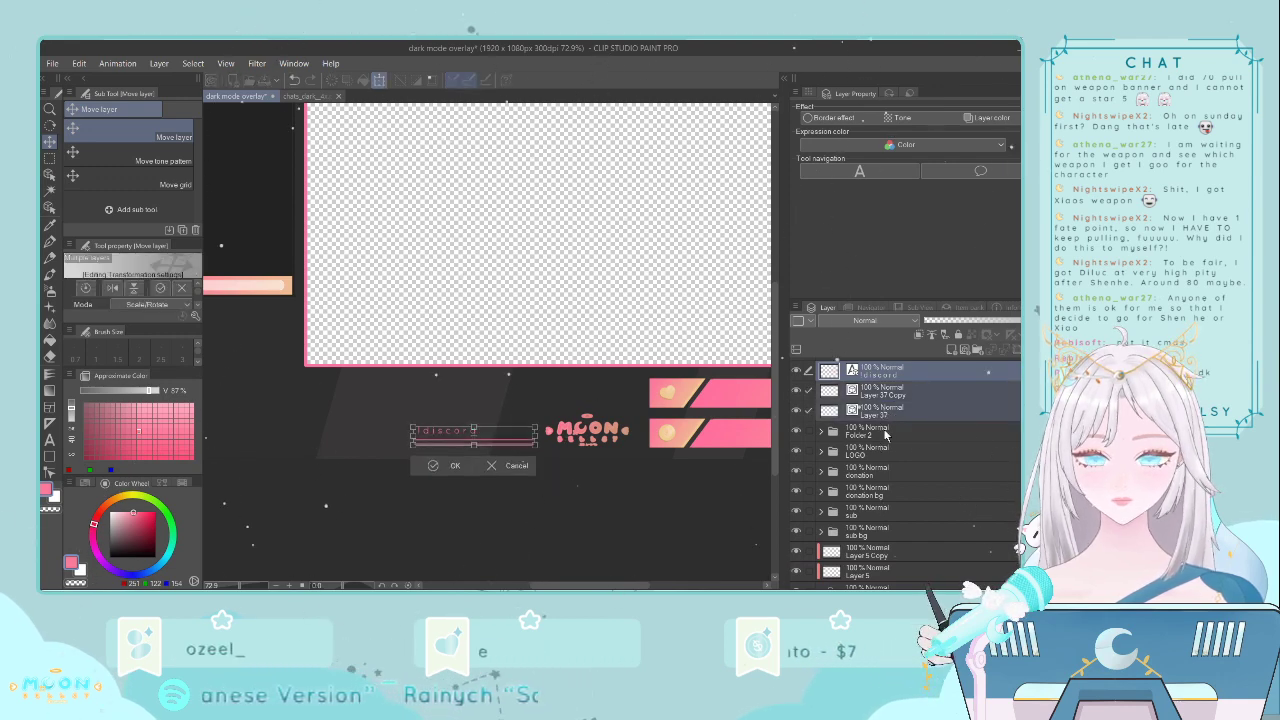
key("Return")
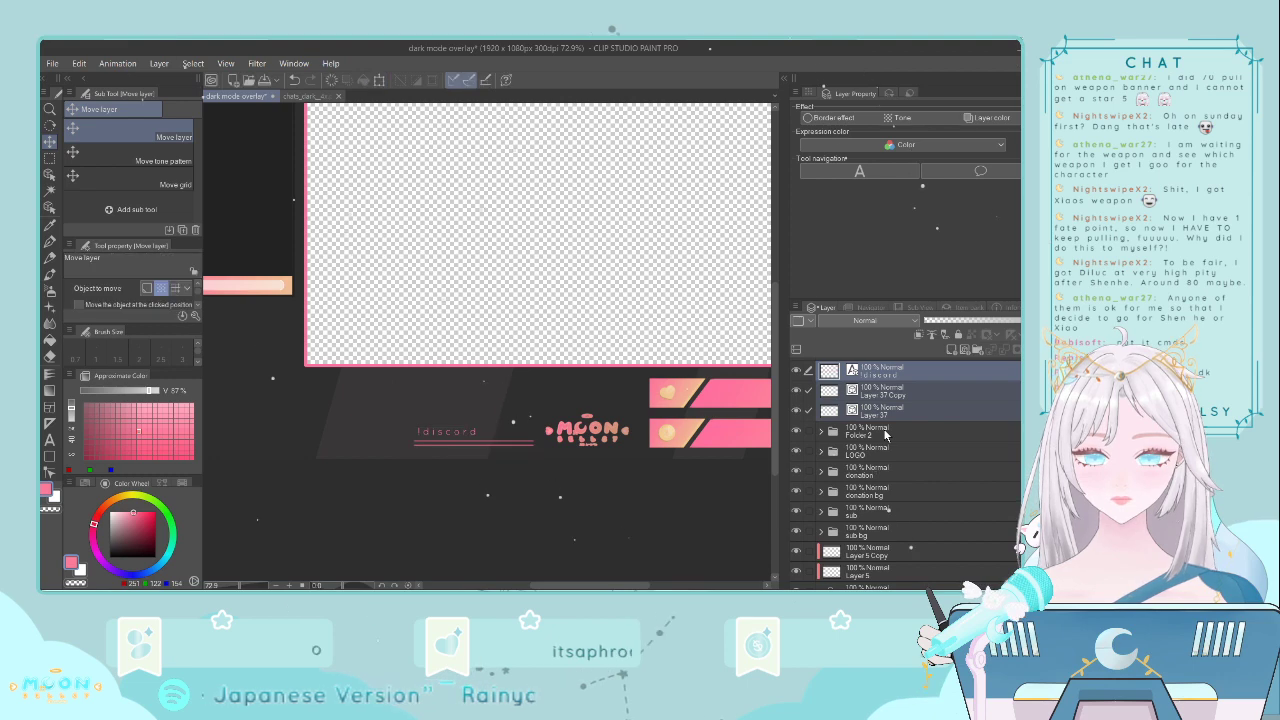
- Nudge the LOGO folder's Moon logo four steps to the right and apply the transformation
scroll(704, 458, "up", 6)
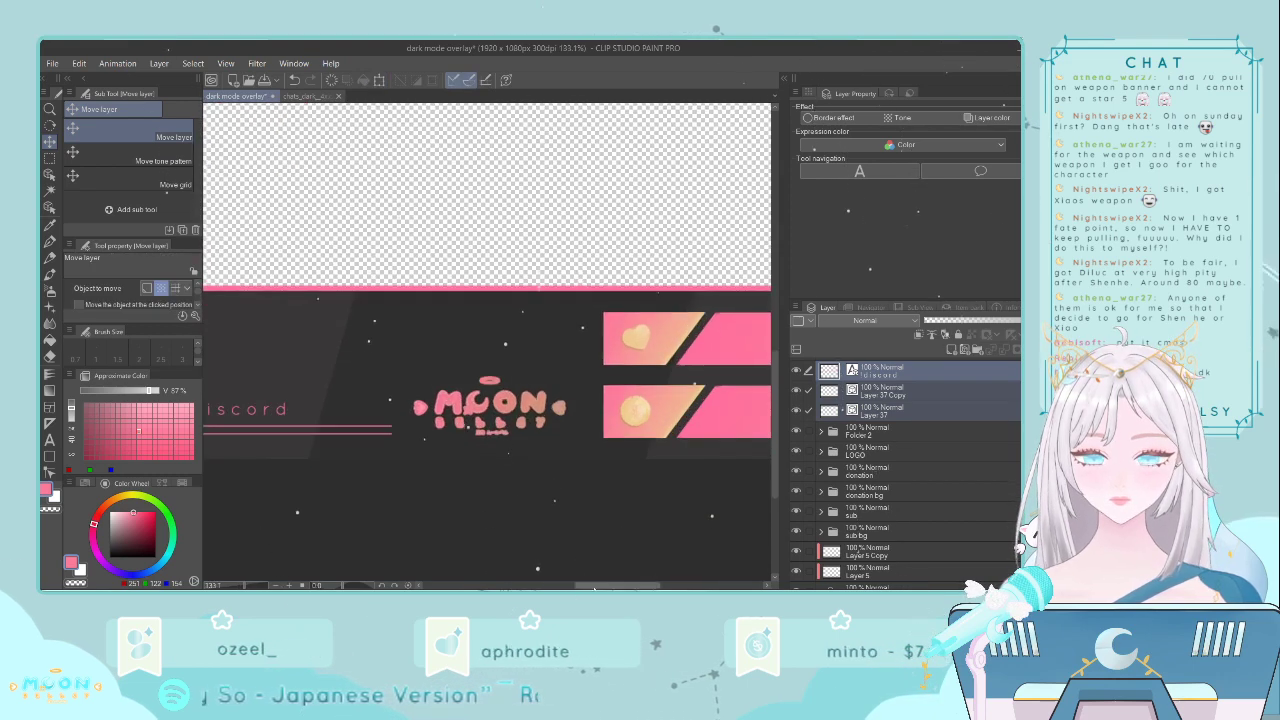
left_click_drag(605, 586, 586, 586)
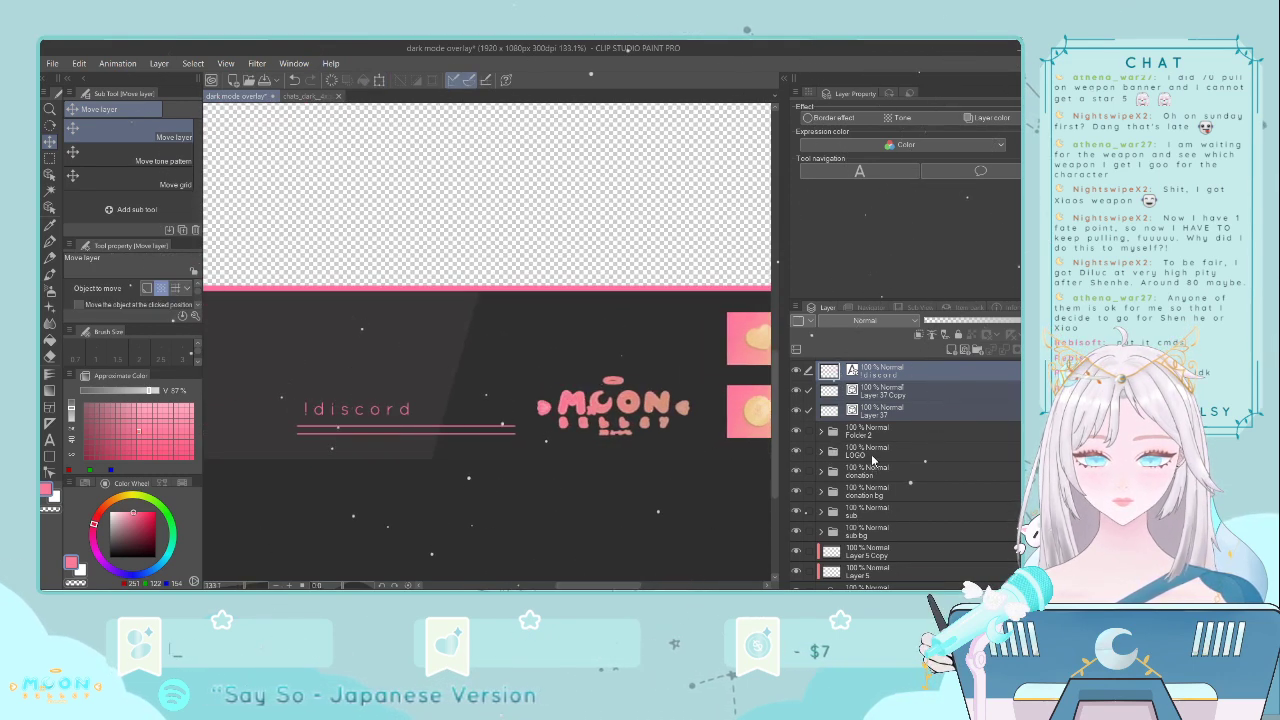
left_click(870, 456)
key("ctrl+t")
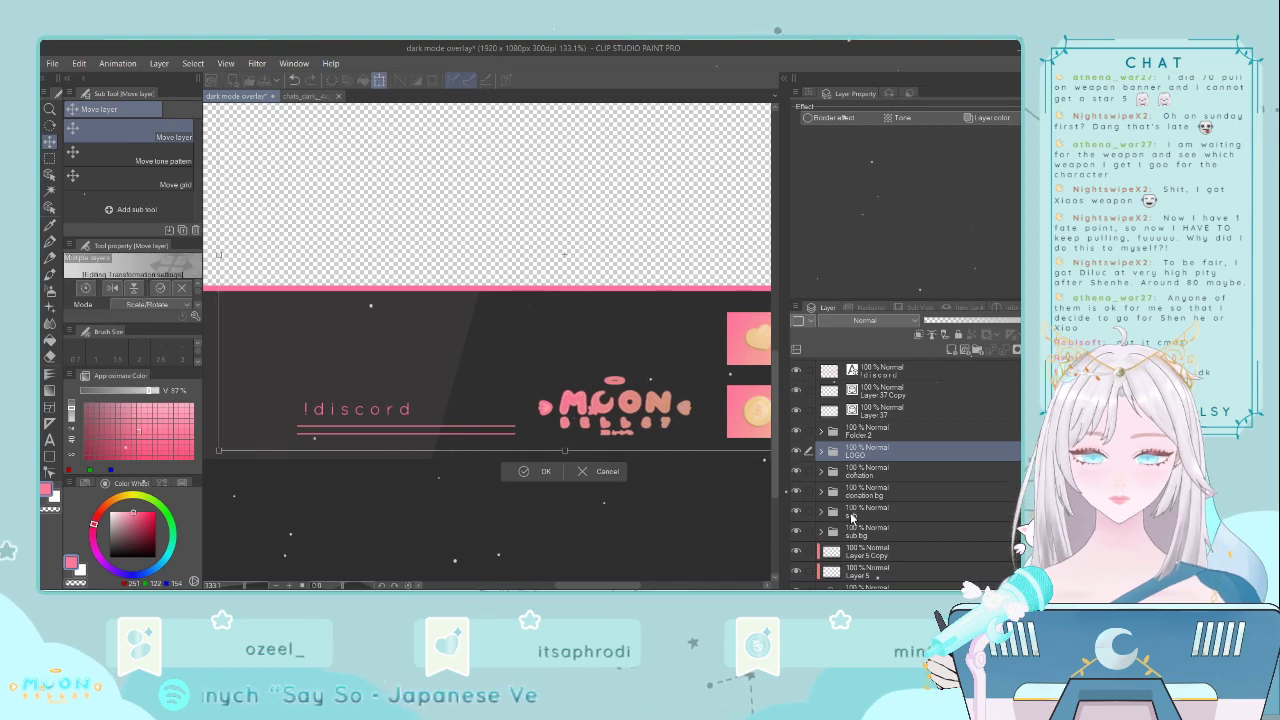
key("Right")
key("Right")
key("Right")
key("Right")
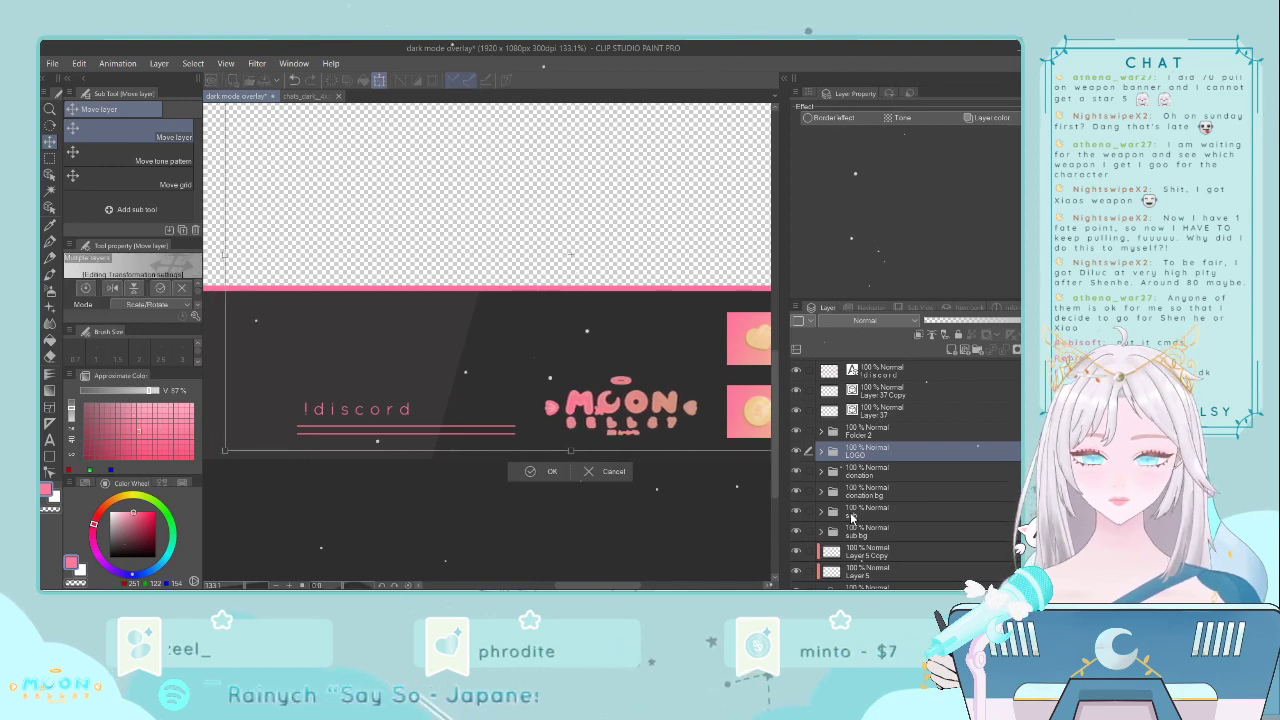
key("Return")
- Nudge the !discord text and both pink lines up together by one step, and apply the transformation
left_click(866, 413)
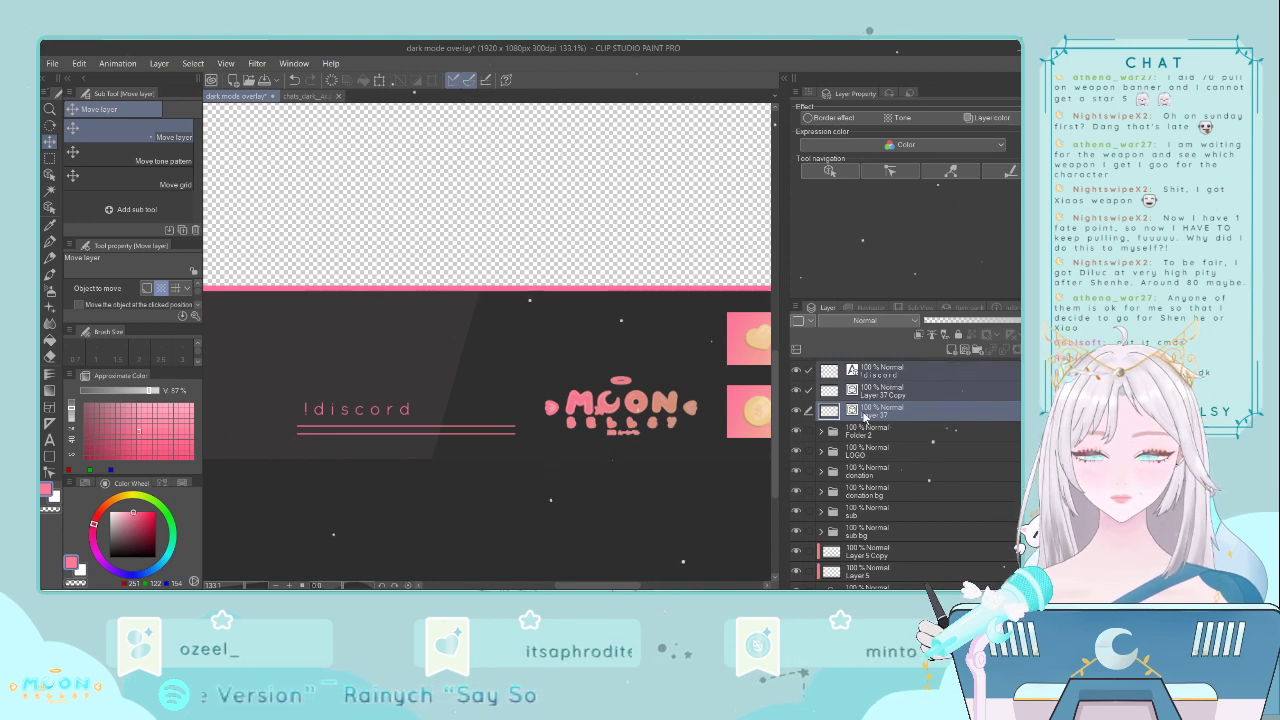
key("ctrl+t")
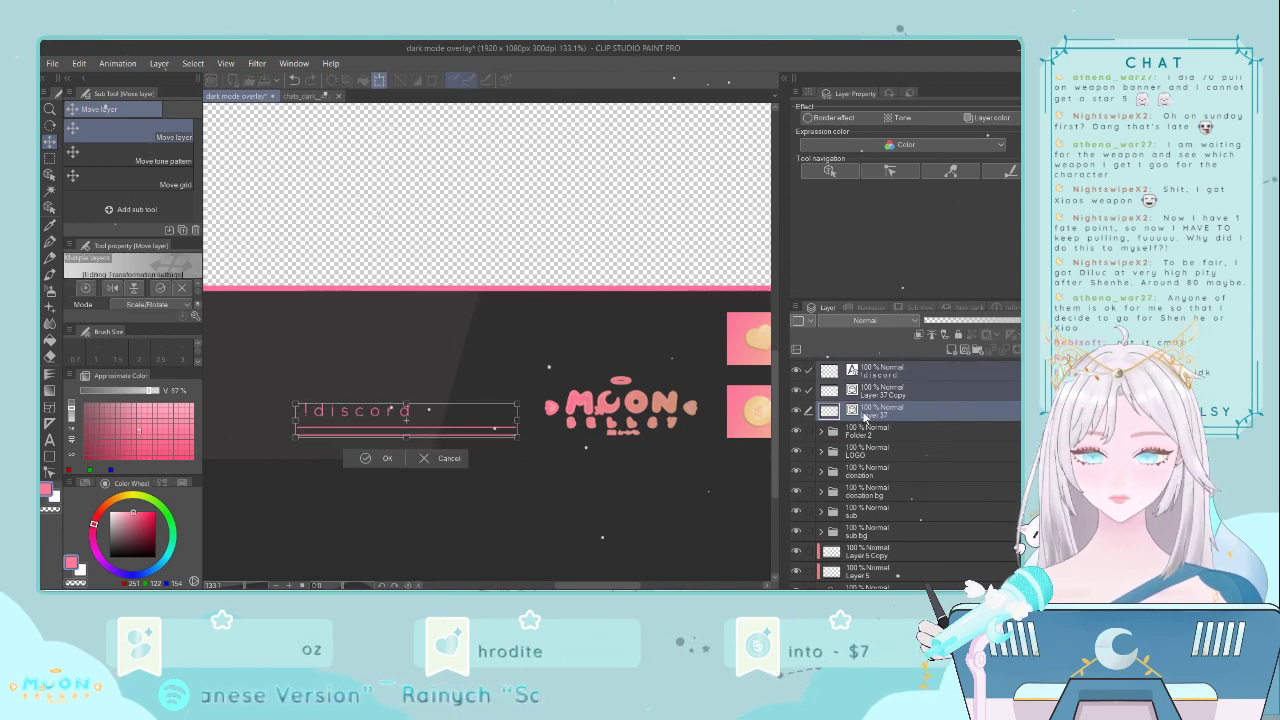
key("Up")
key("Return")
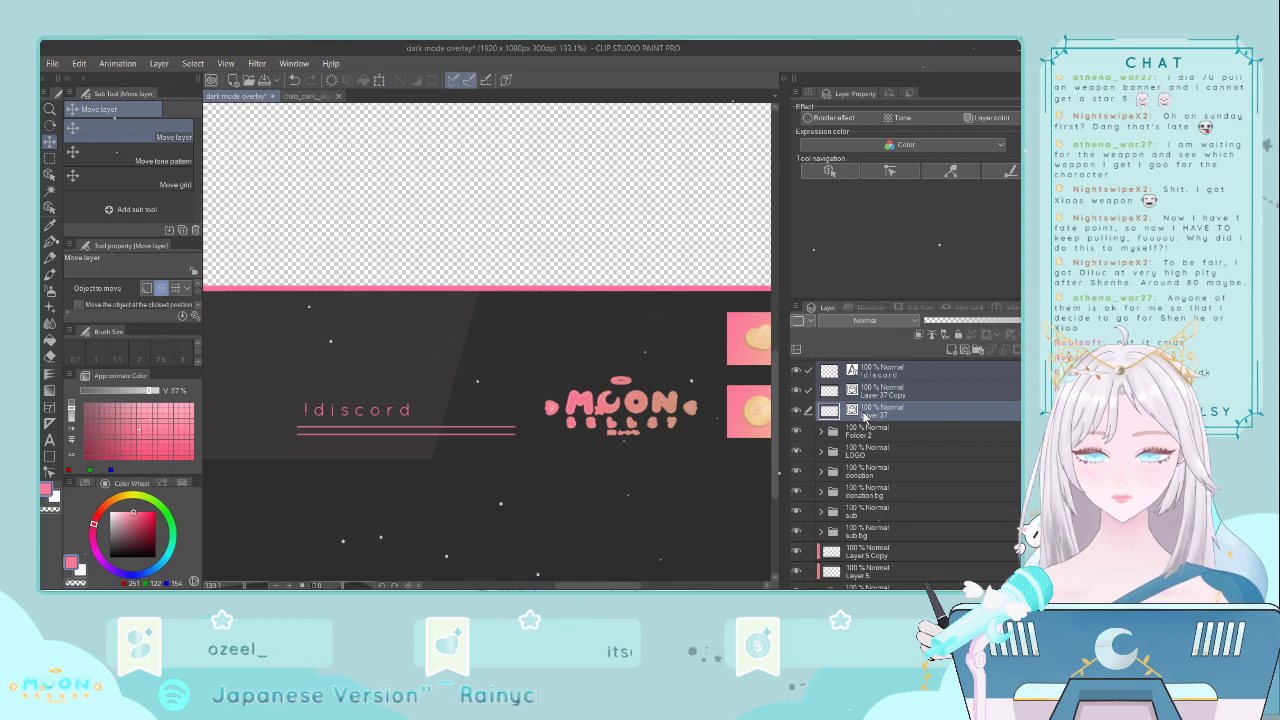
- Create a layer folder above the !discord layer and move the text layer and both line layers into it
left_click(886, 377)
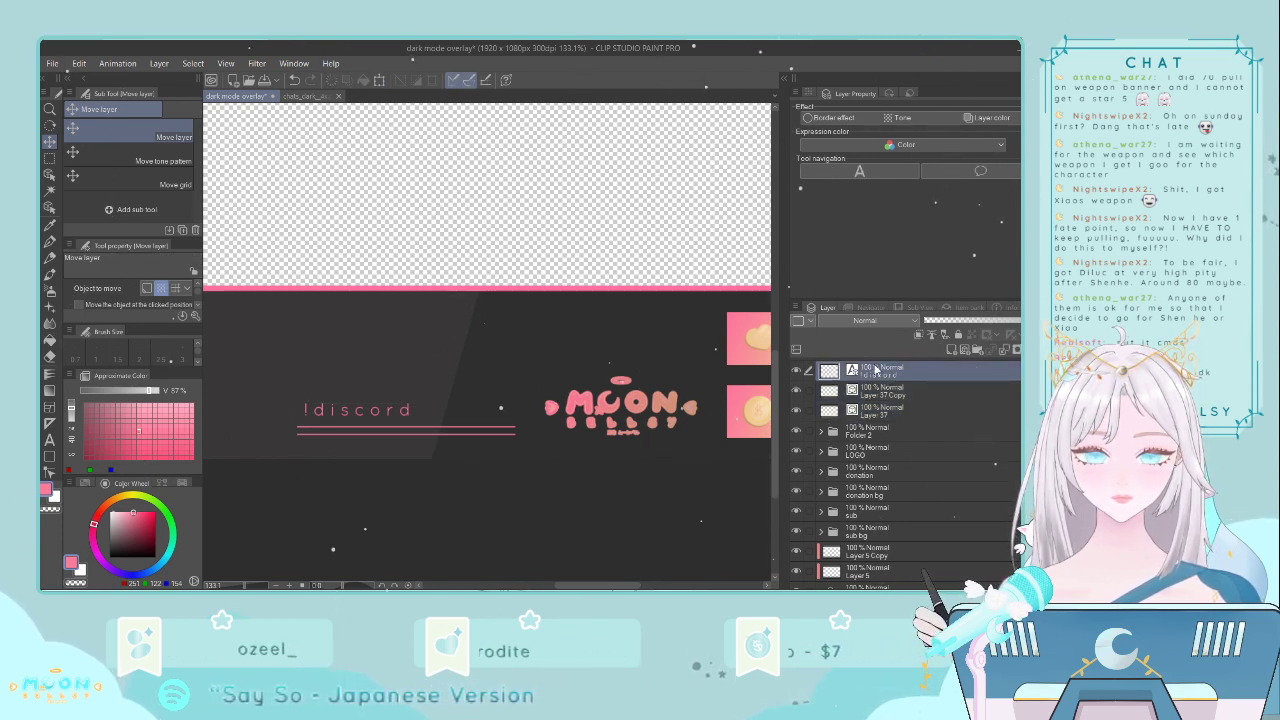
key("ctrl+t")
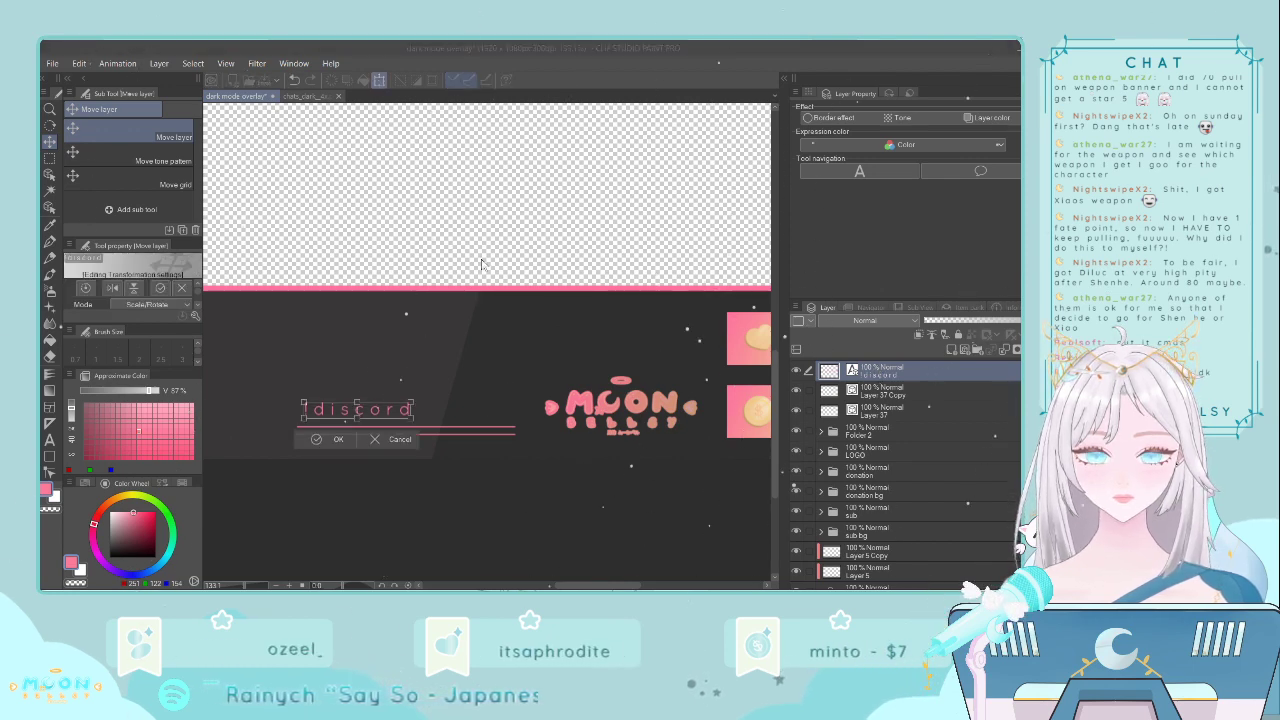
left_click(976, 351)
left_click(906, 392)
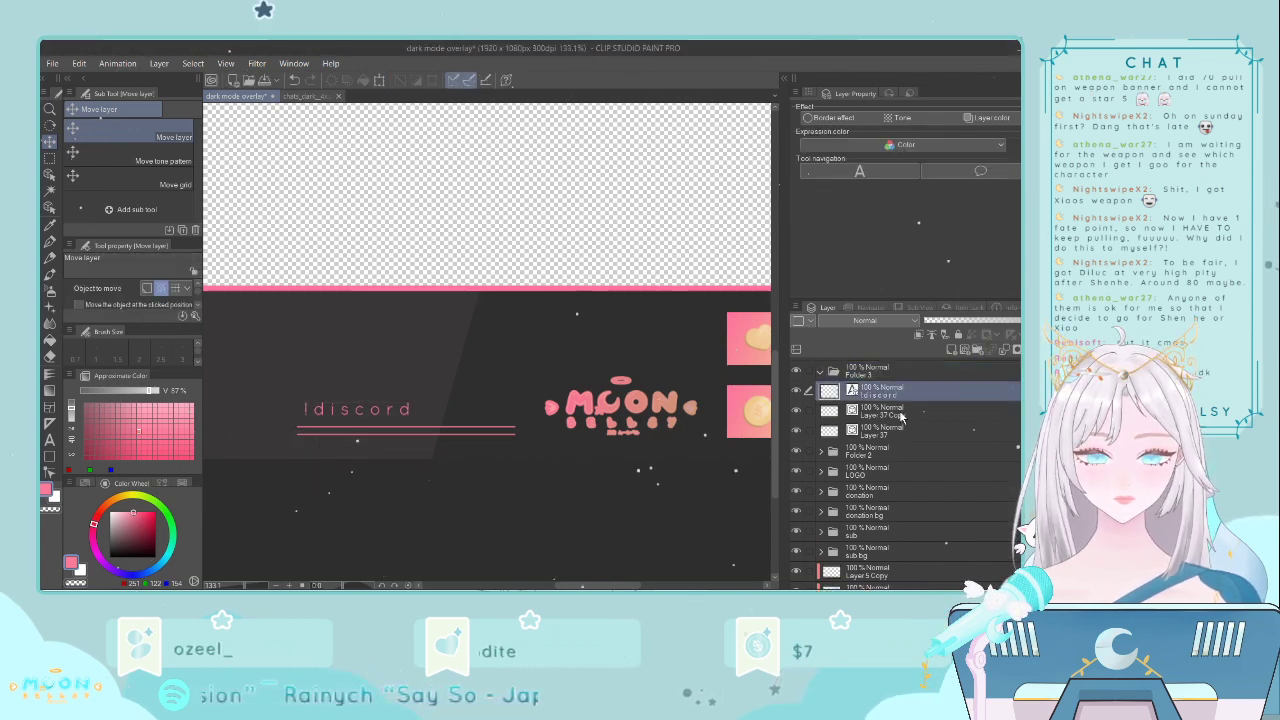
left_click(901, 413, "shift")
left_click_drag(895, 401, 889, 428)
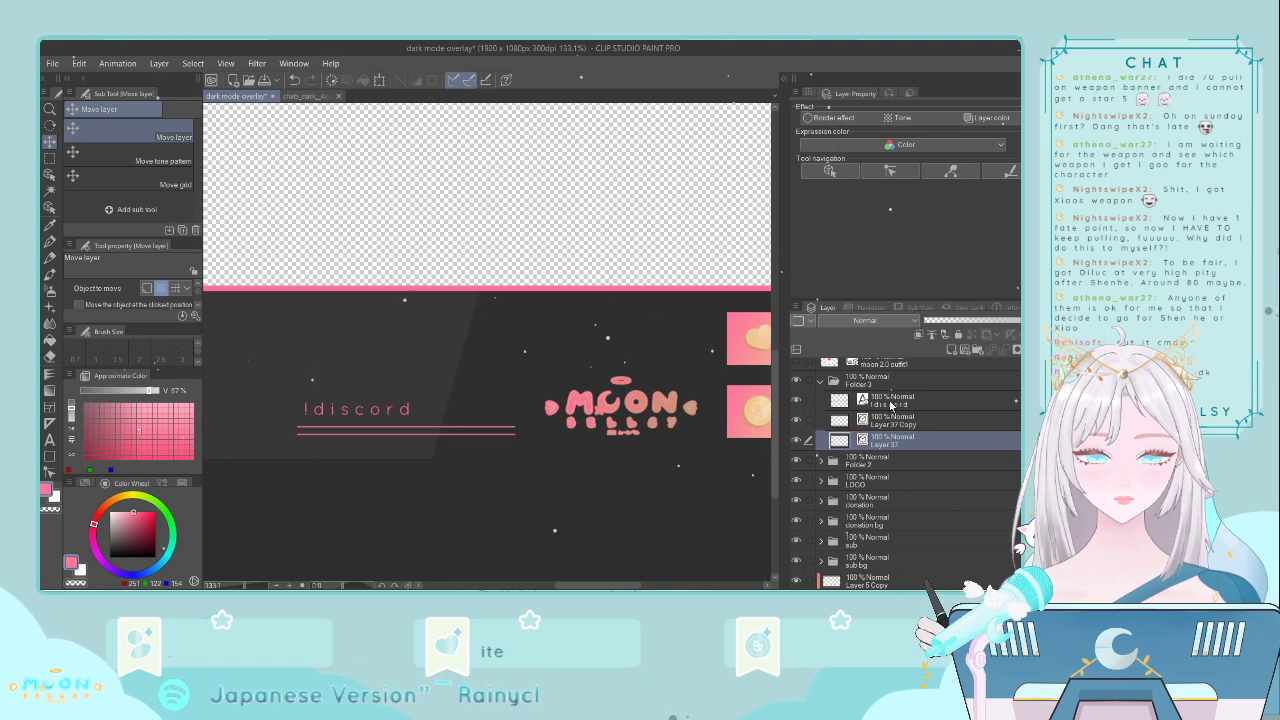
- Duplicate the !discord text layer and nudge the copy up to form a second text row above the original
left_click(893, 400)
key("ctrl+c")
key("ctrl+v")
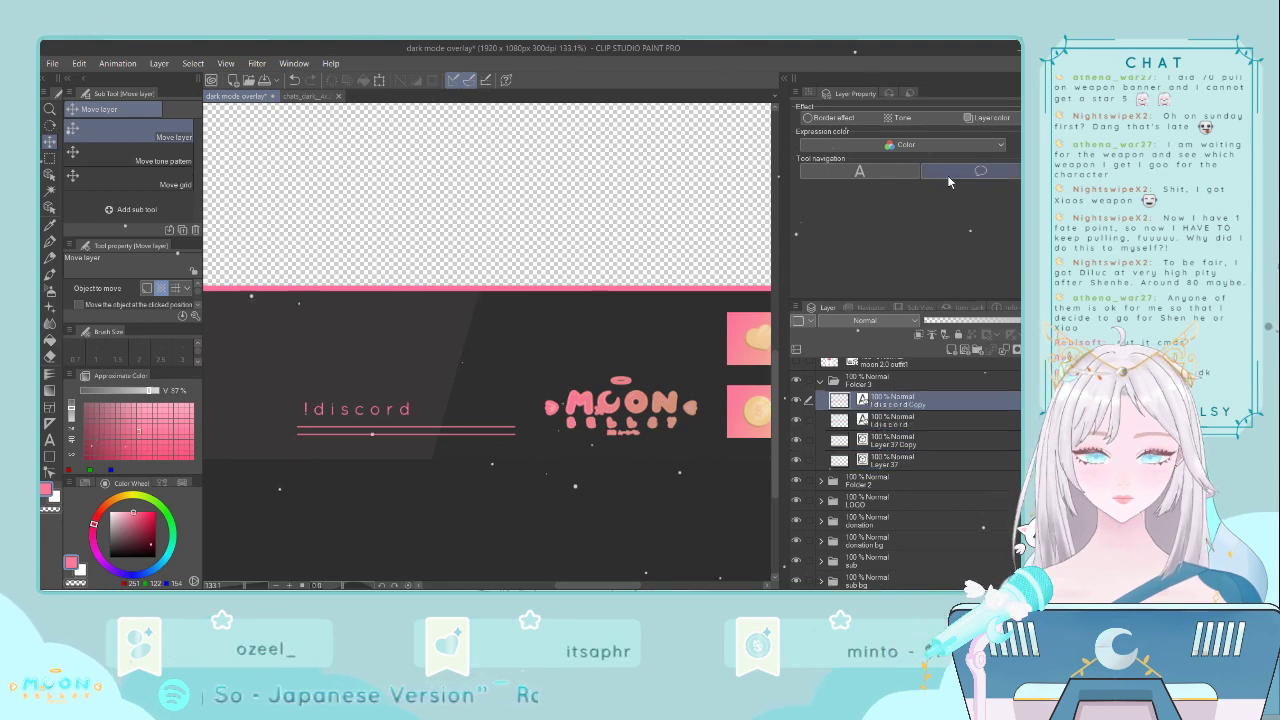
key("ctrl+t")
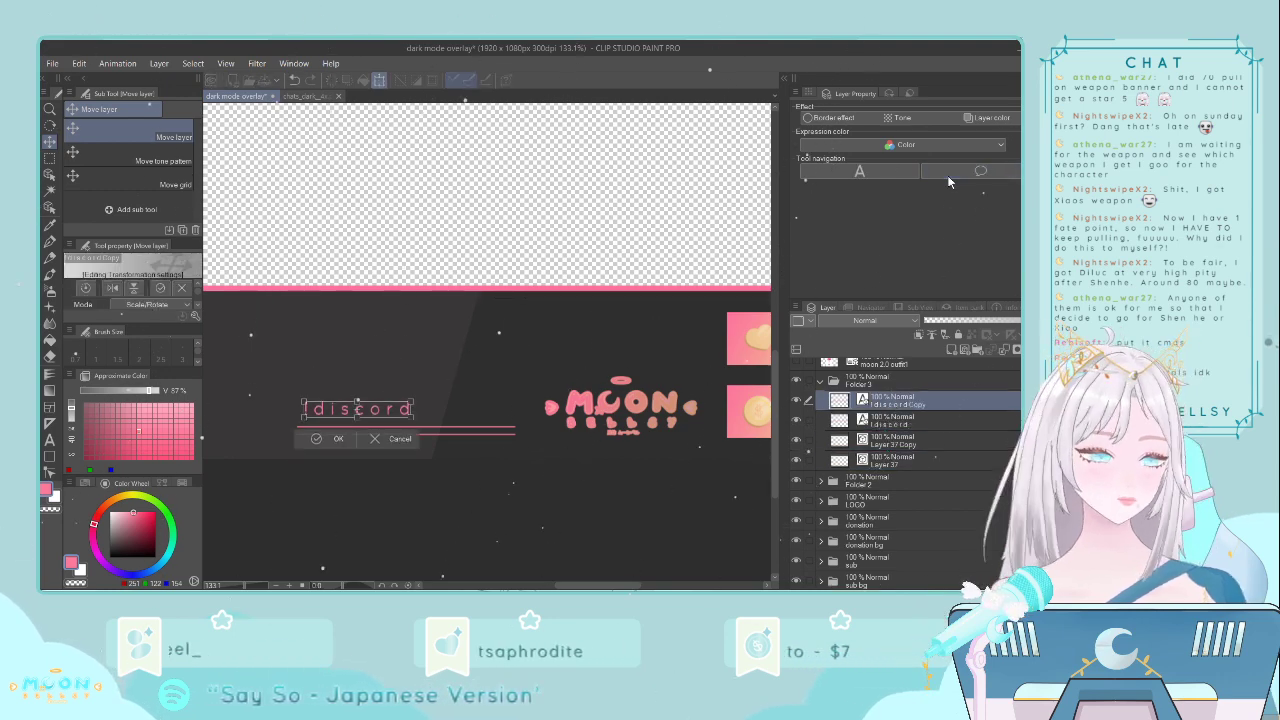
key("Up")
key("Up")
key("Up")
key("Up")
key("Up")
key("Up")
key("Up")
key("Up")
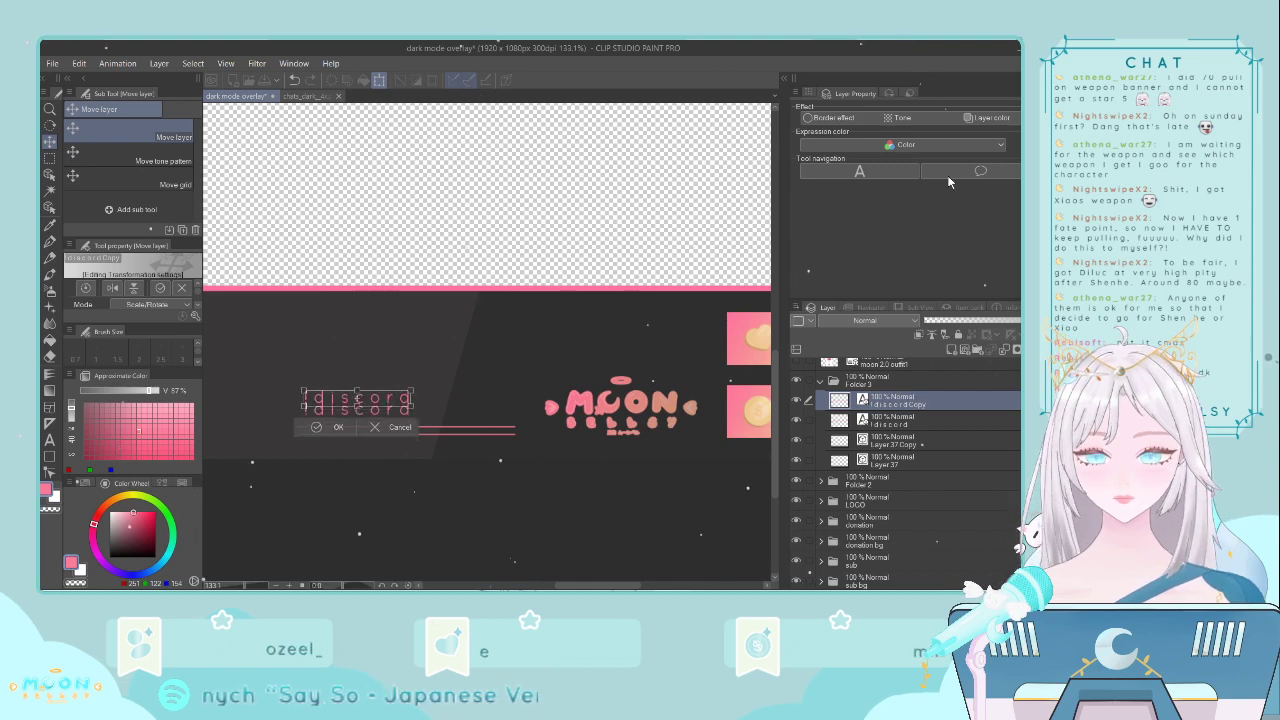
key("Up")
key("Up")
key("Up")
key("Up")
key("Up")
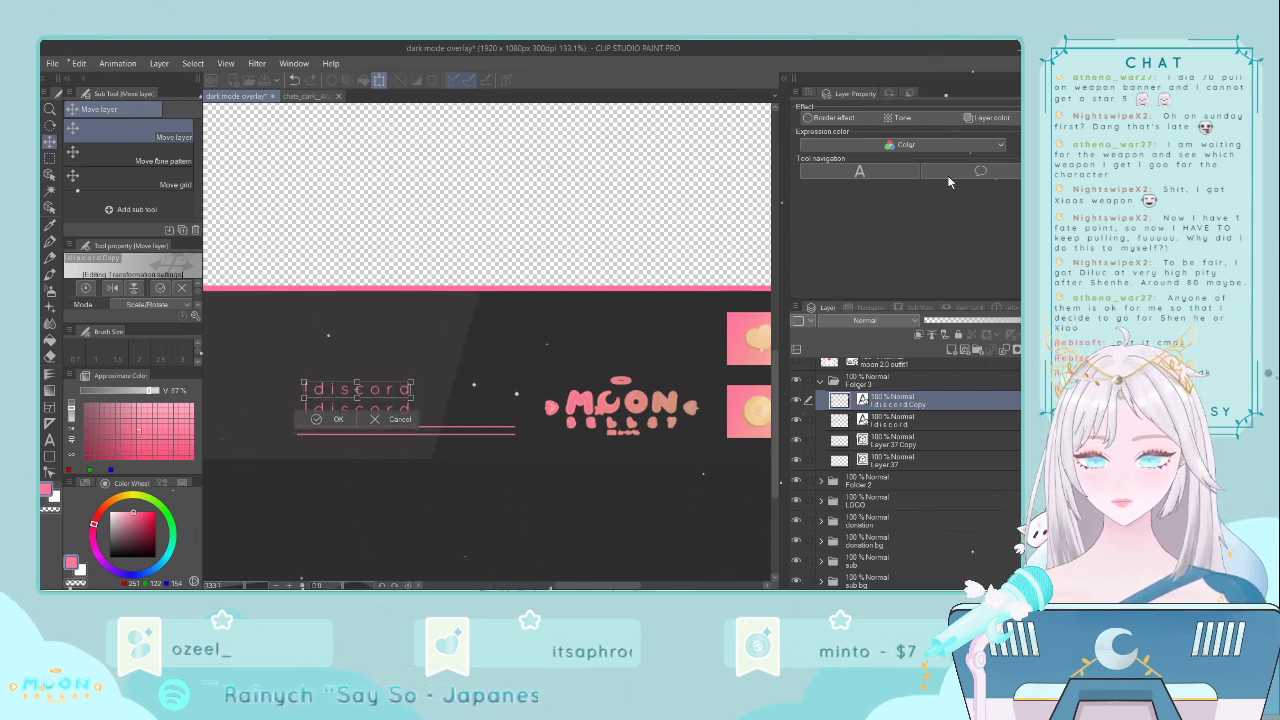
key("Return")
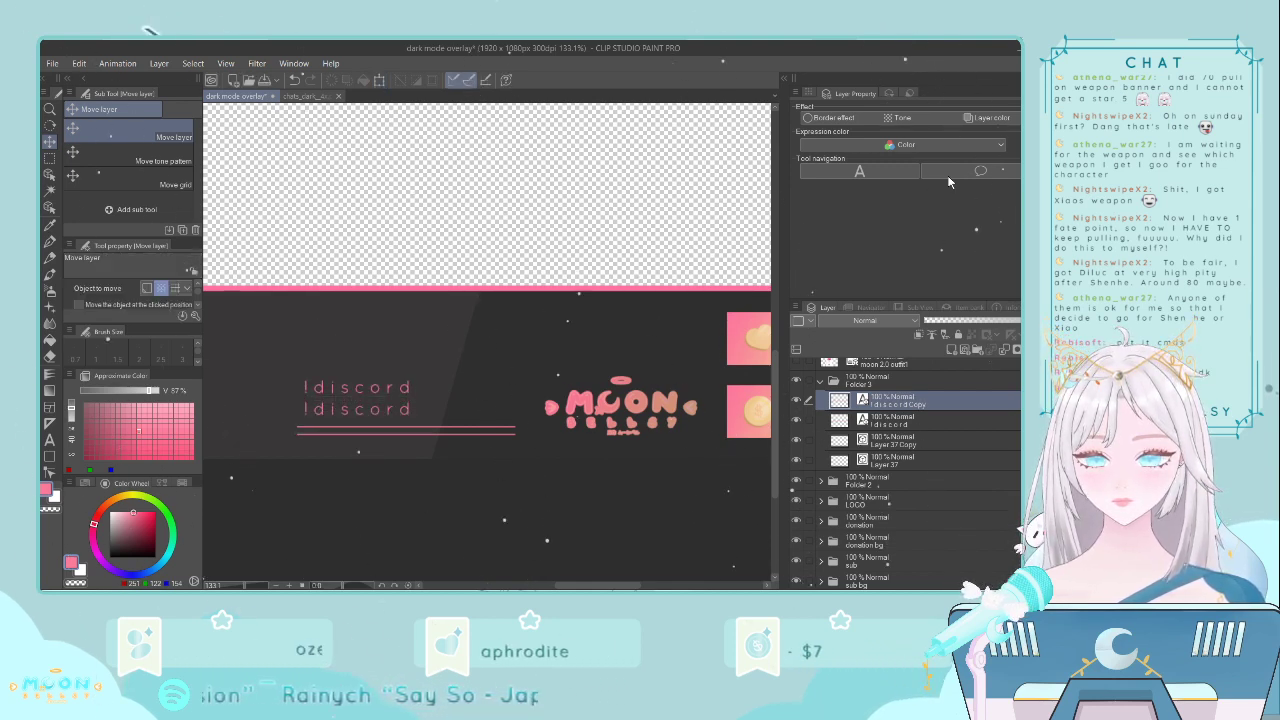
- Change the upper copy of the !discord text to "!socials" and leave text editing
left_click(50, 441)
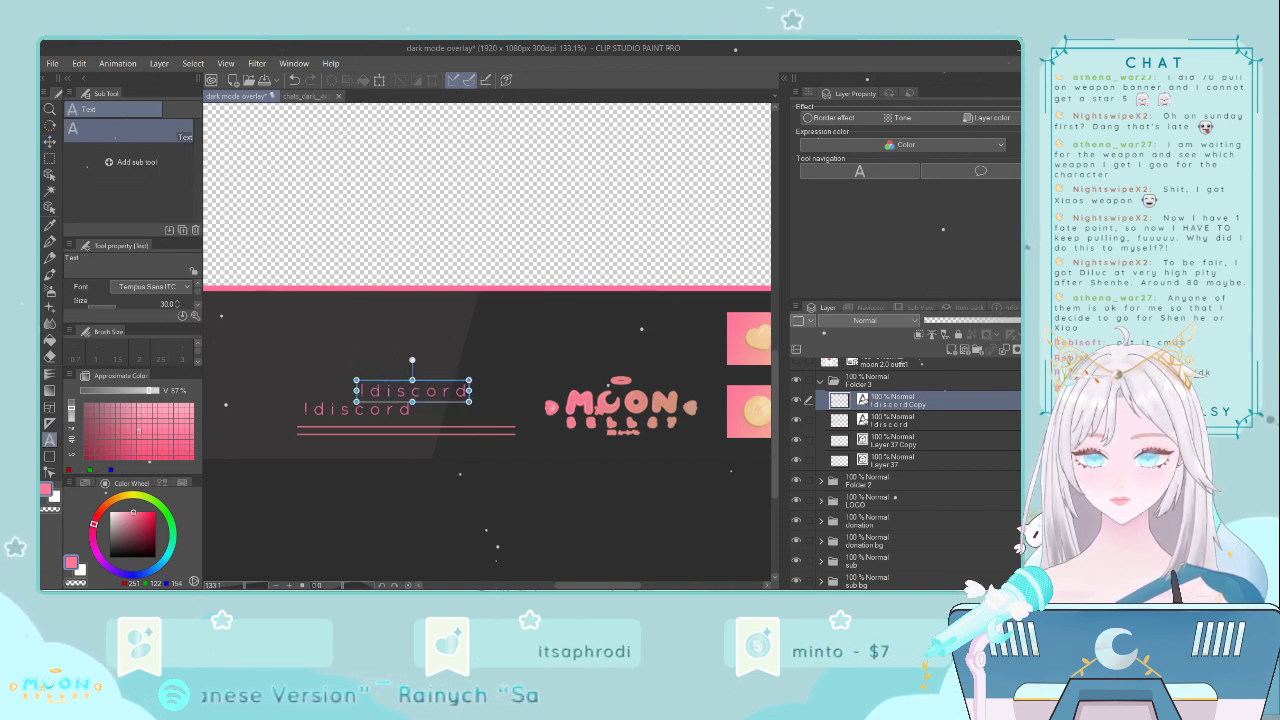
left_click(356, 387)
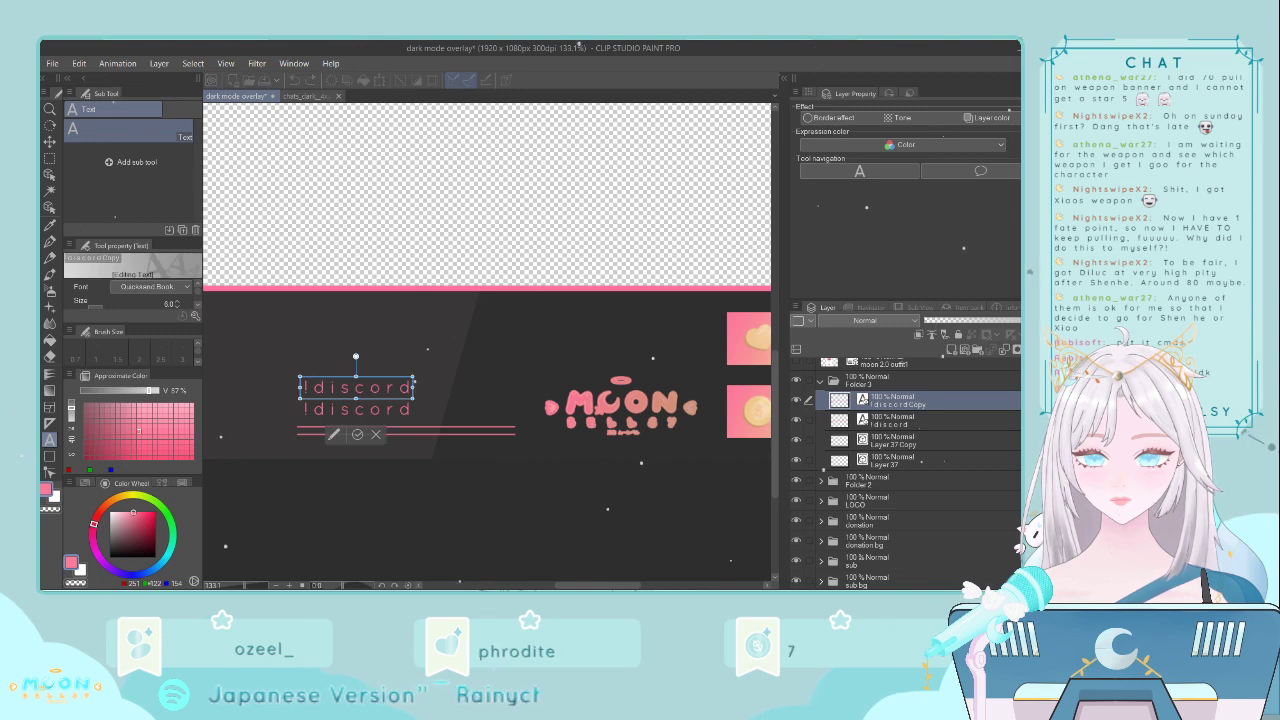
left_click_drag(324, 387, 394, 387)
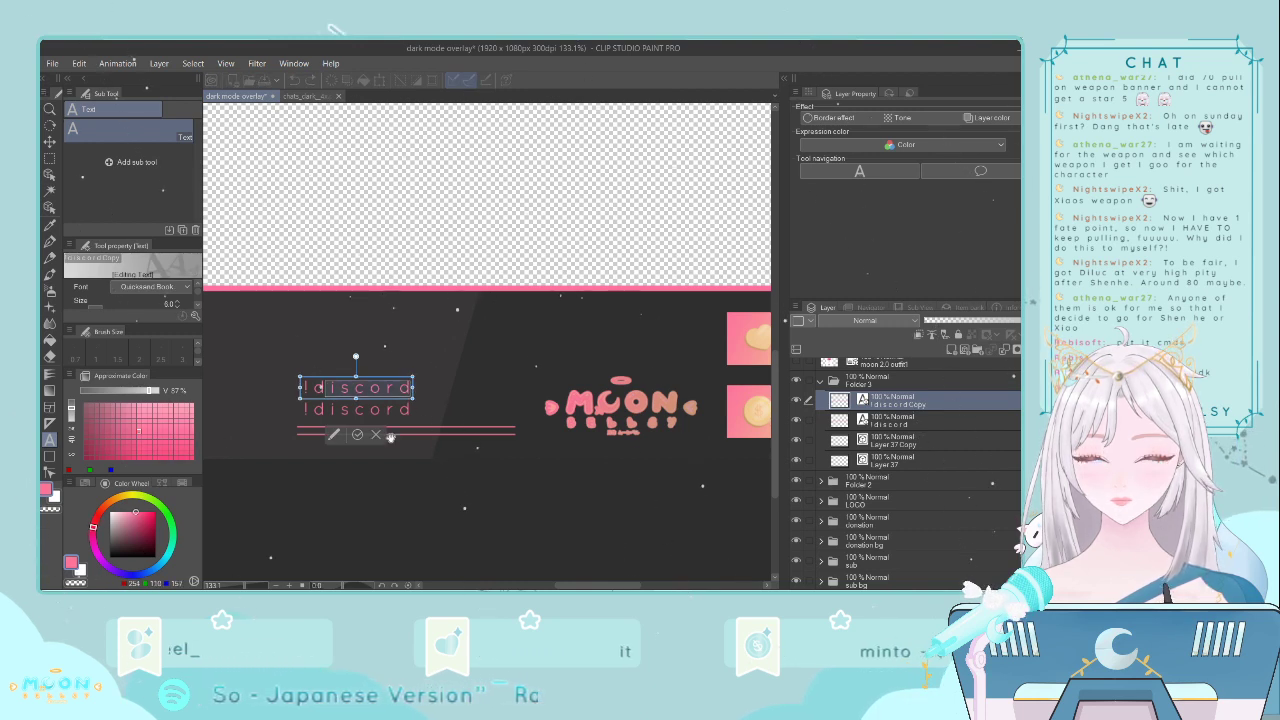
key("BackSpace")
key("BackSpace")
key("BackSpace")
type("!so")
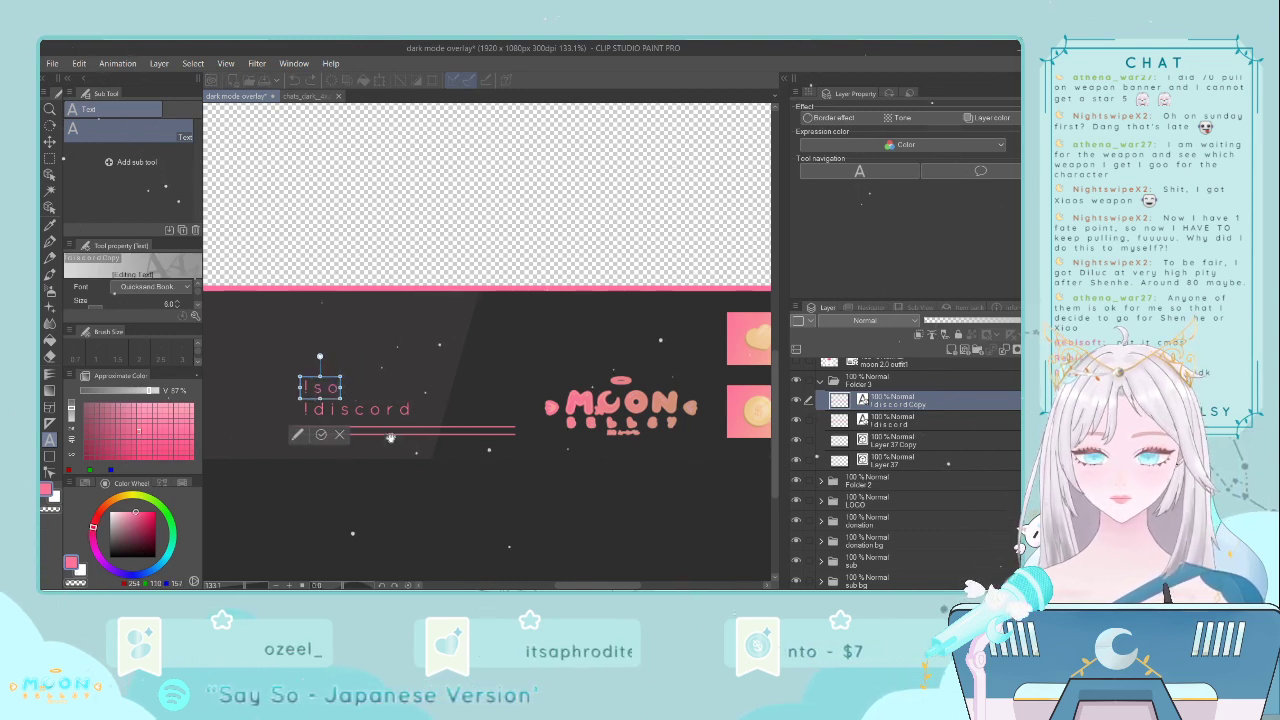
type("cials")
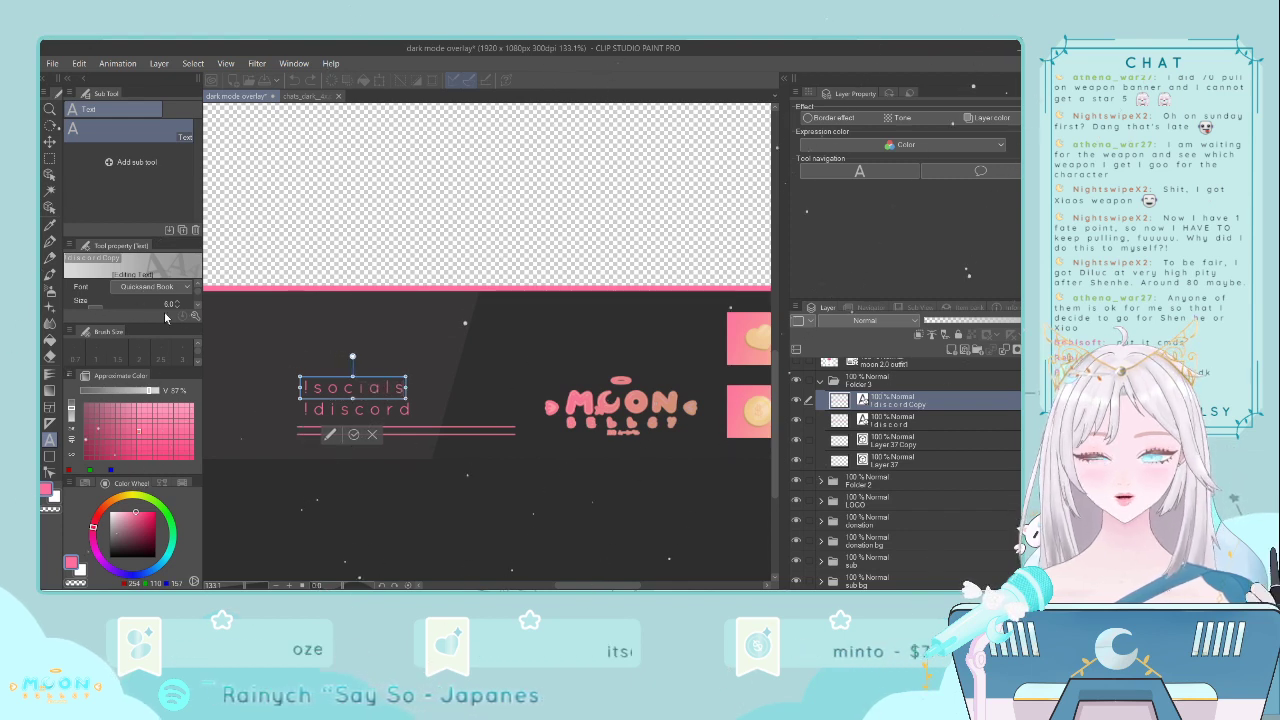
left_click(48, 142)
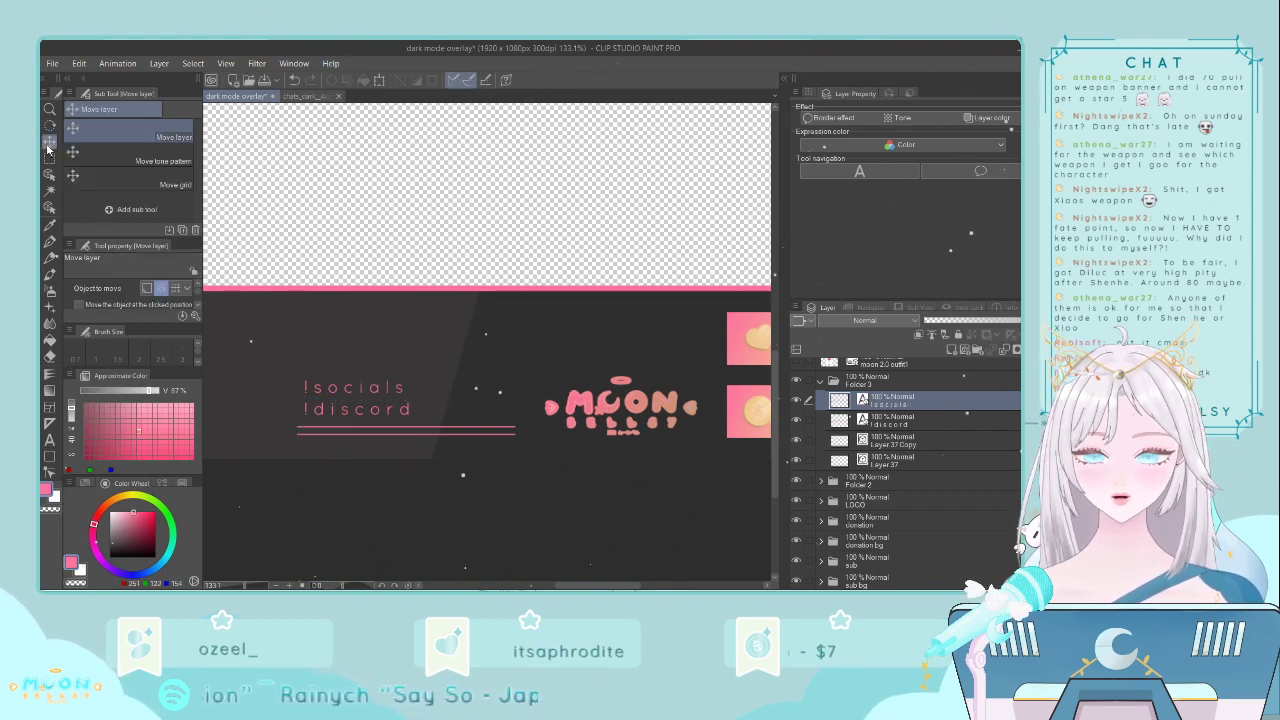
key("ctrl+t")
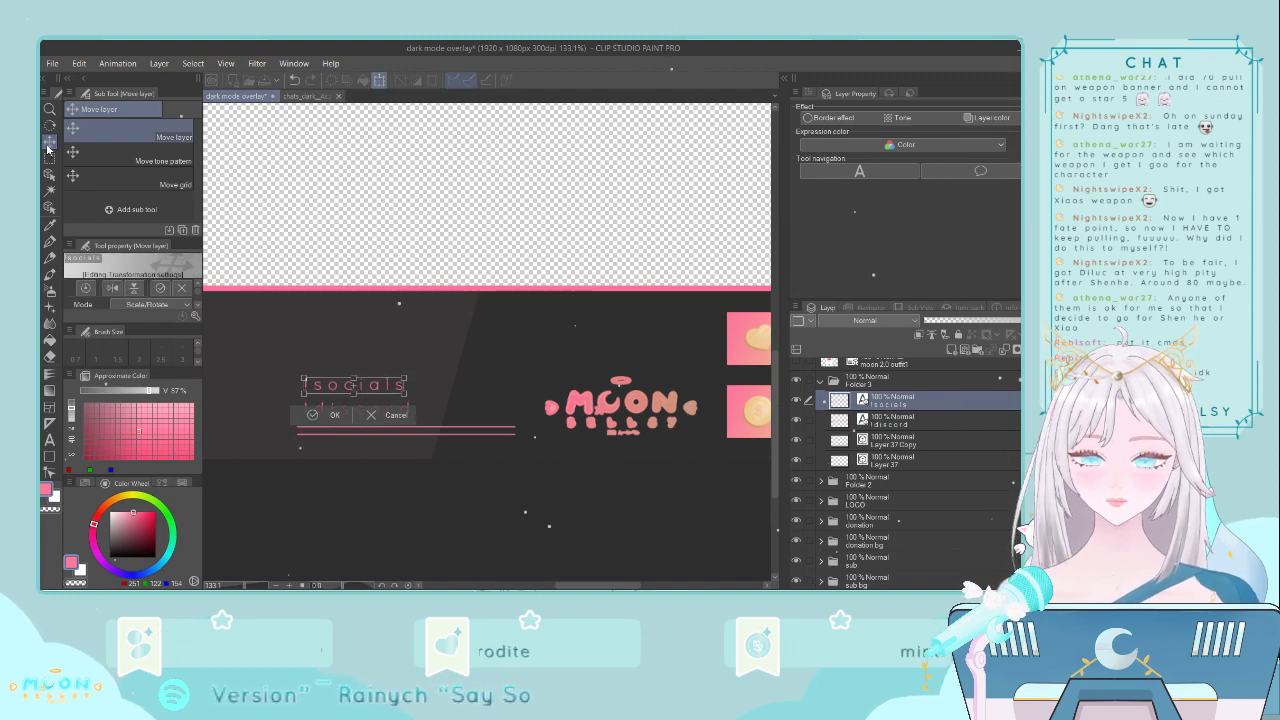
key("Return")
- Add a new raster layer directly above Folder 3
scroll(335, 310, "down", 5)
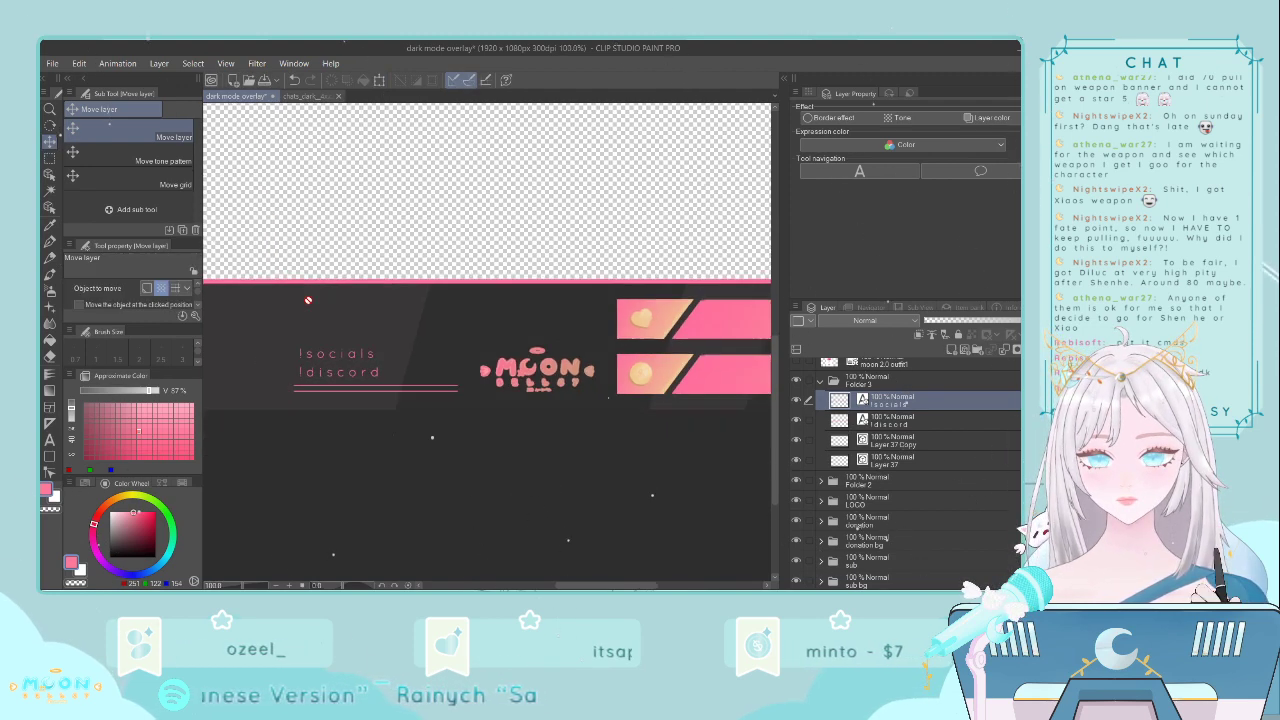
left_click_drag(568, 585, 558, 585)
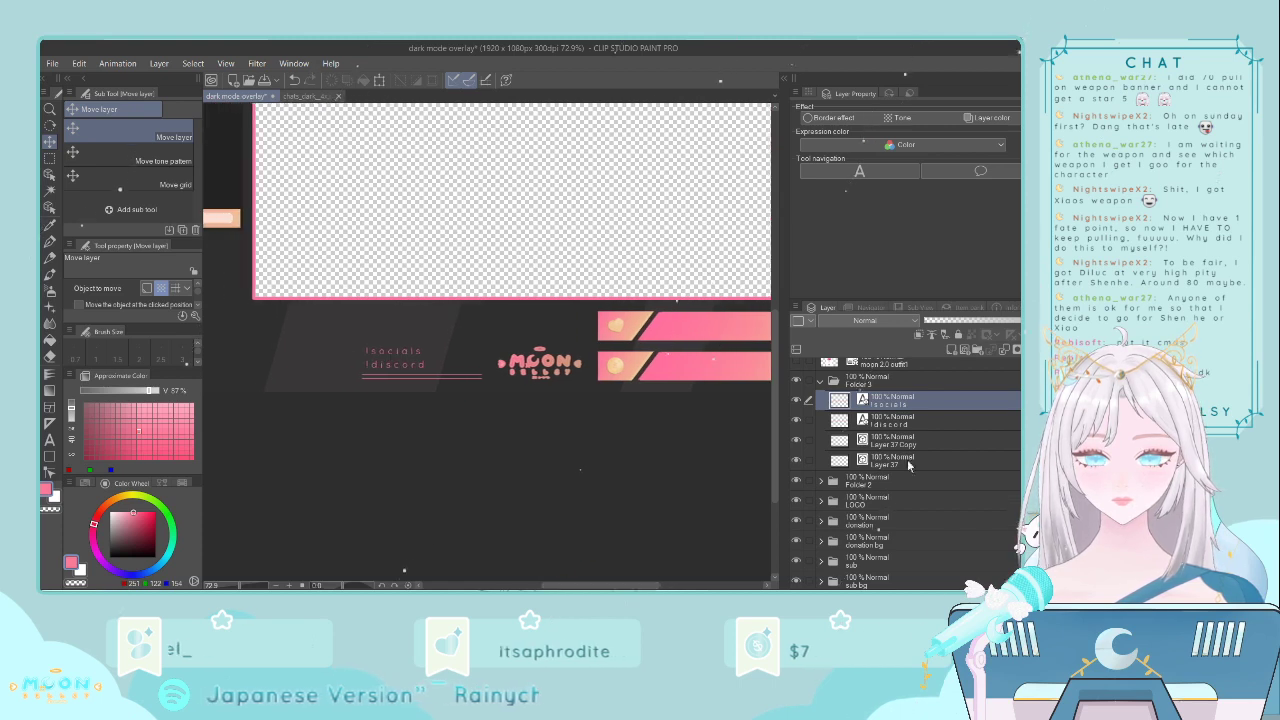
left_click(925, 378)
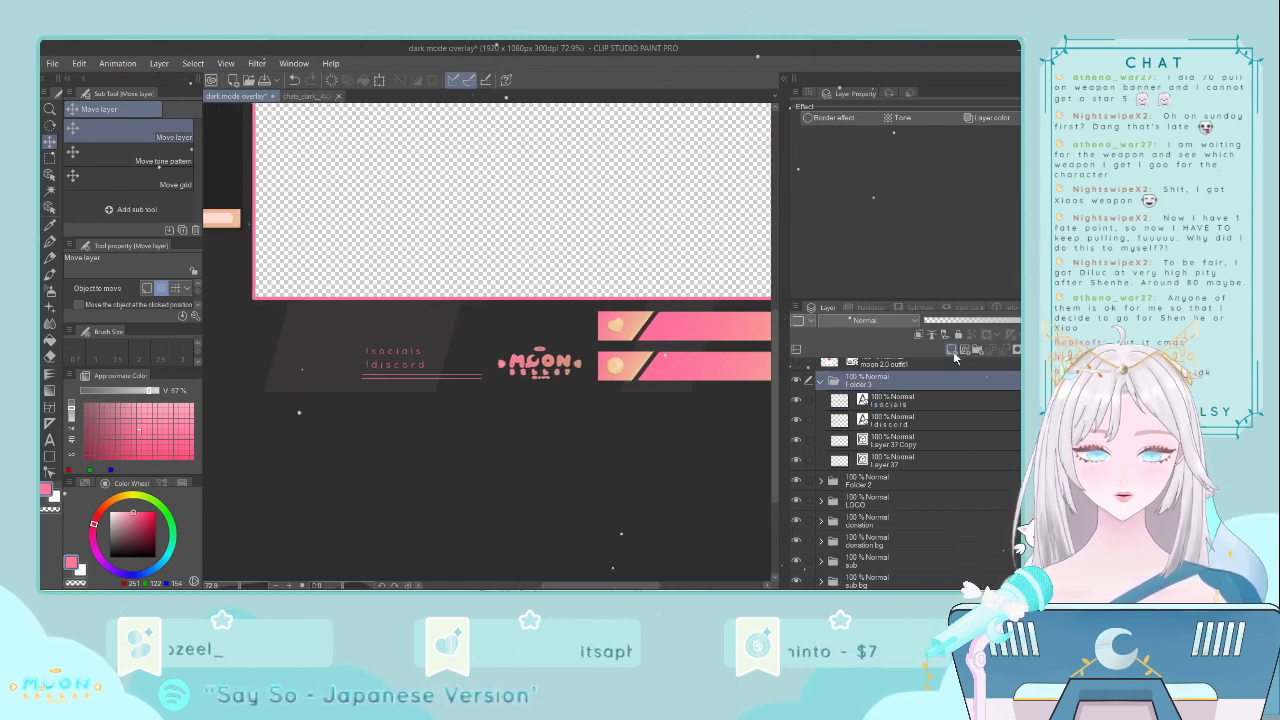
left_click(951, 350)
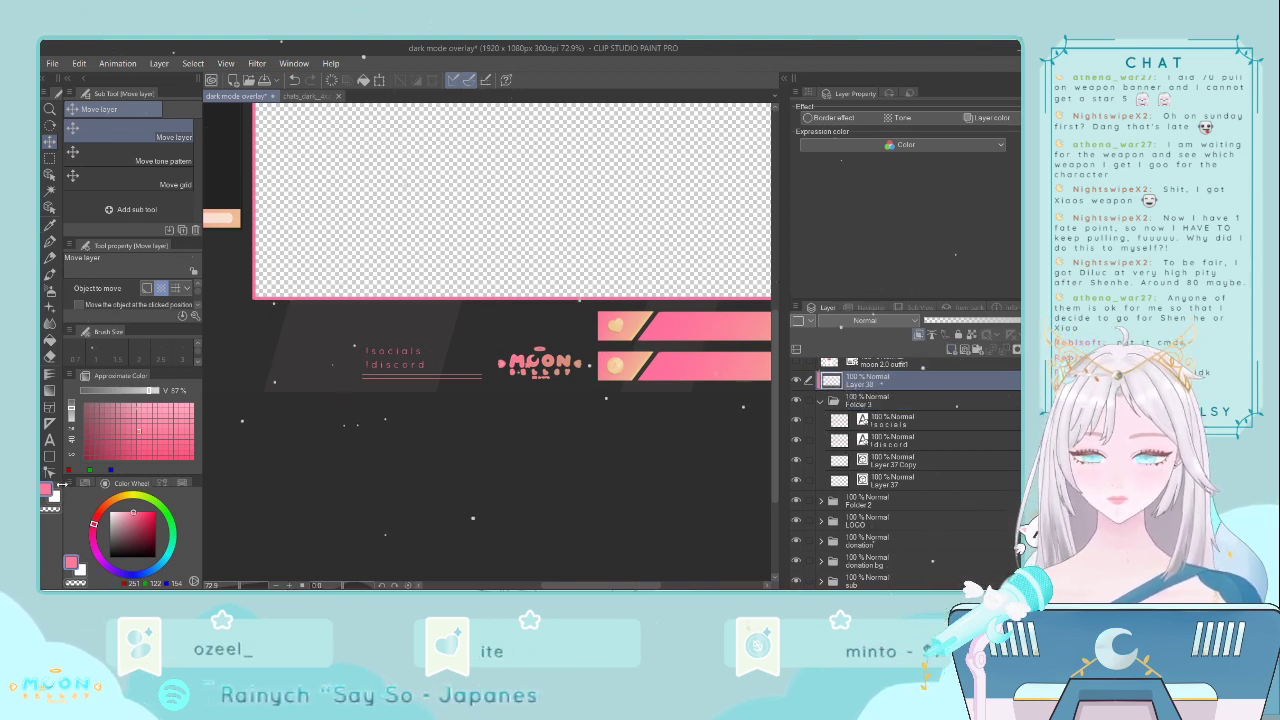
- Sample the banner's gold as the background colour and fill the clipped layer above Folder 3 with a pink-to-gold foreground-to-background gradient
left_click(55, 497)
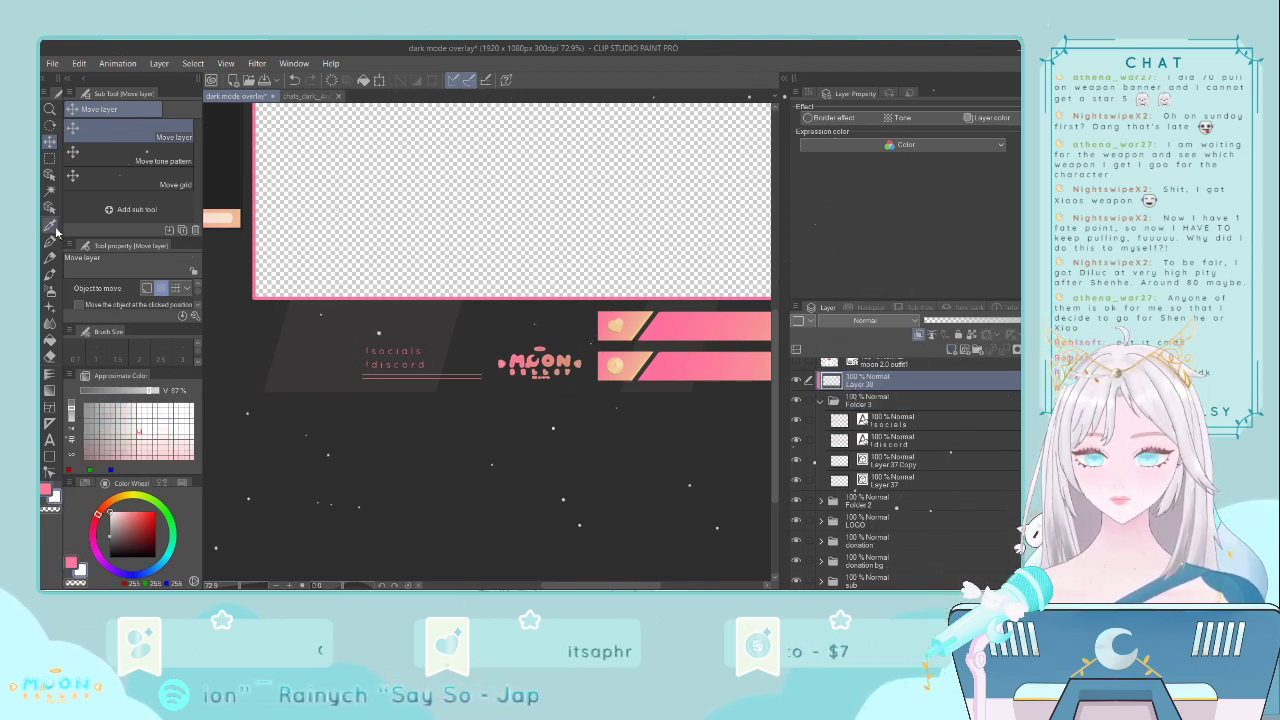
left_click(52, 227)
left_click(645, 321)
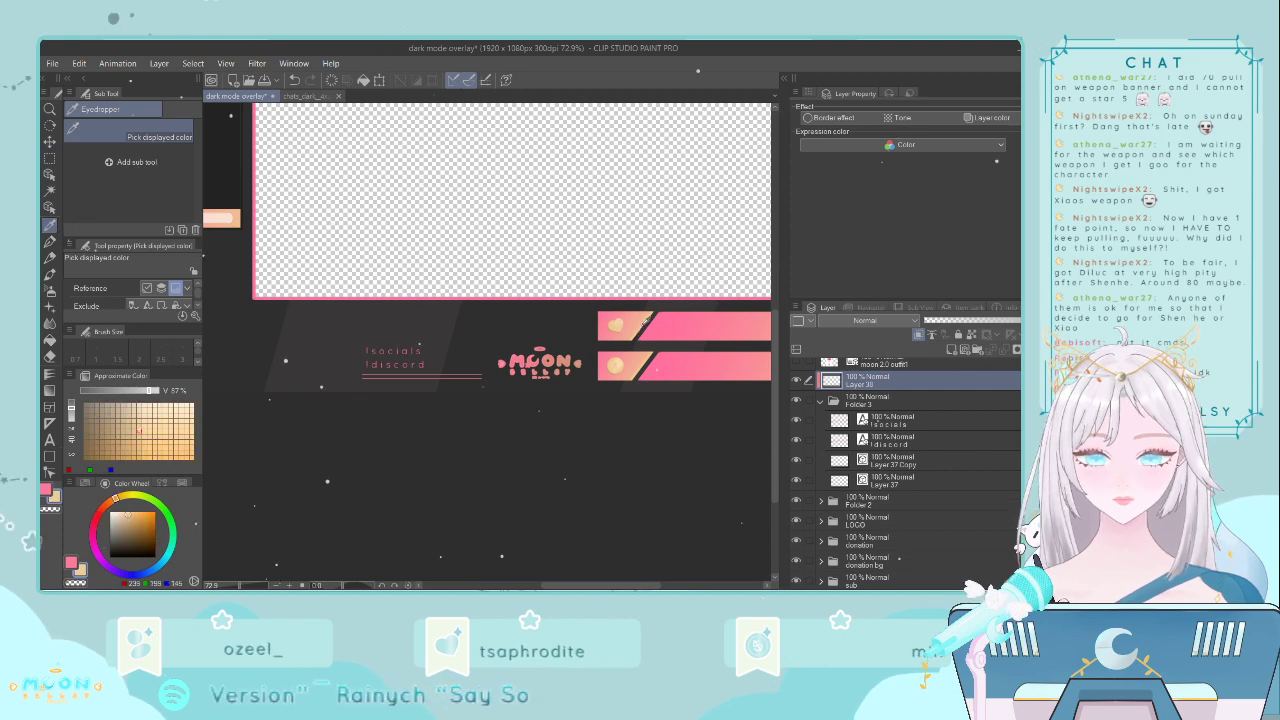
left_click(49, 390)
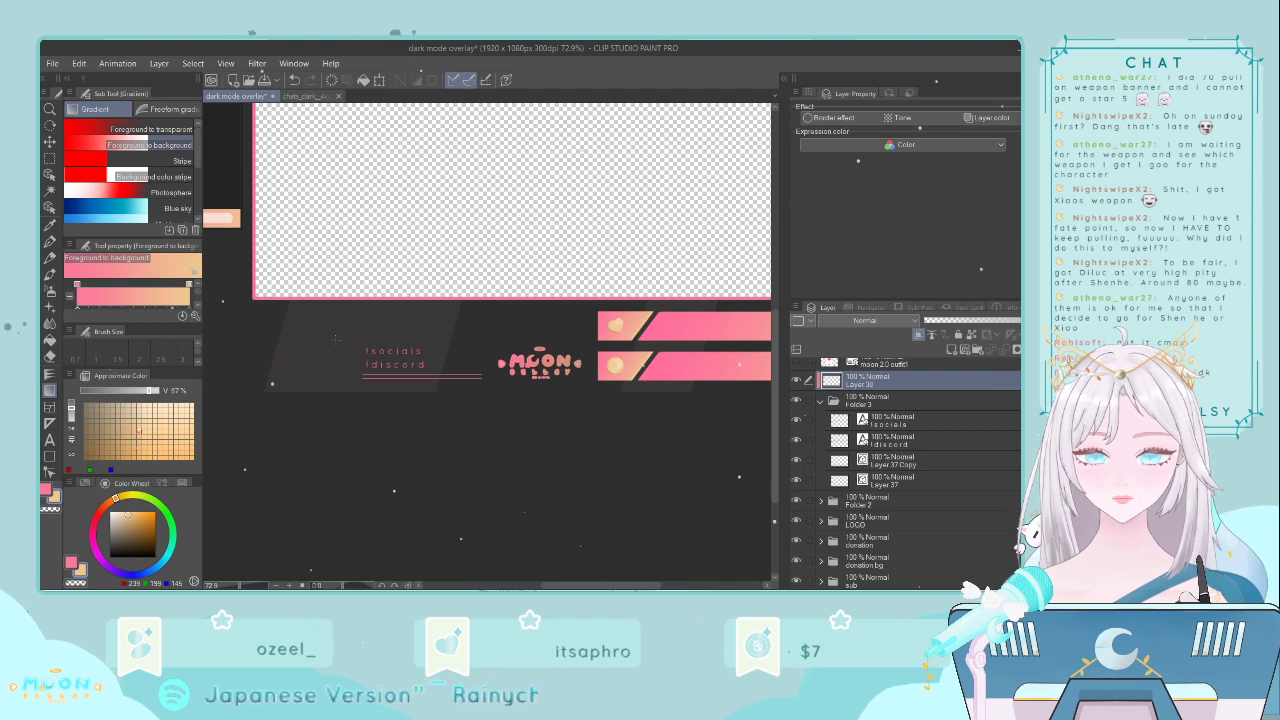
left_click_drag(527, 405, 531, 406)
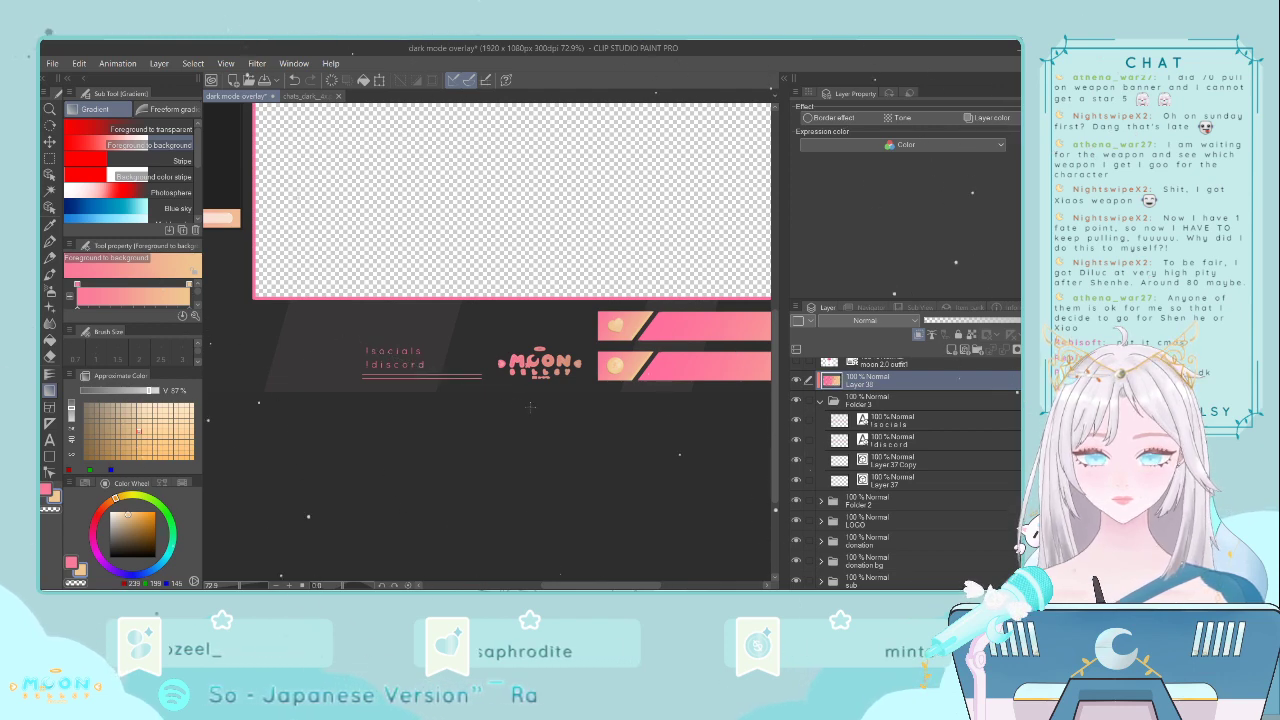
scroll(560, 483, "down", 3)
scroll(560, 483, "up", 5)
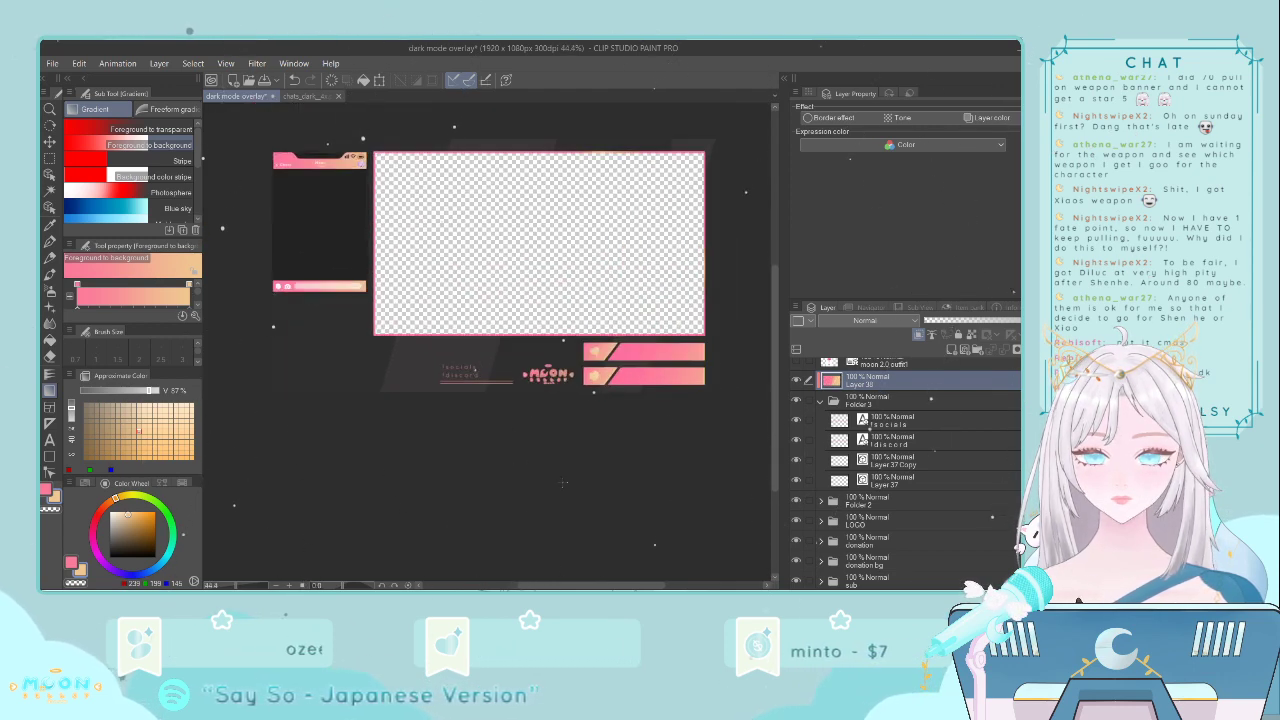
scroll(893, 428, "down", 2)
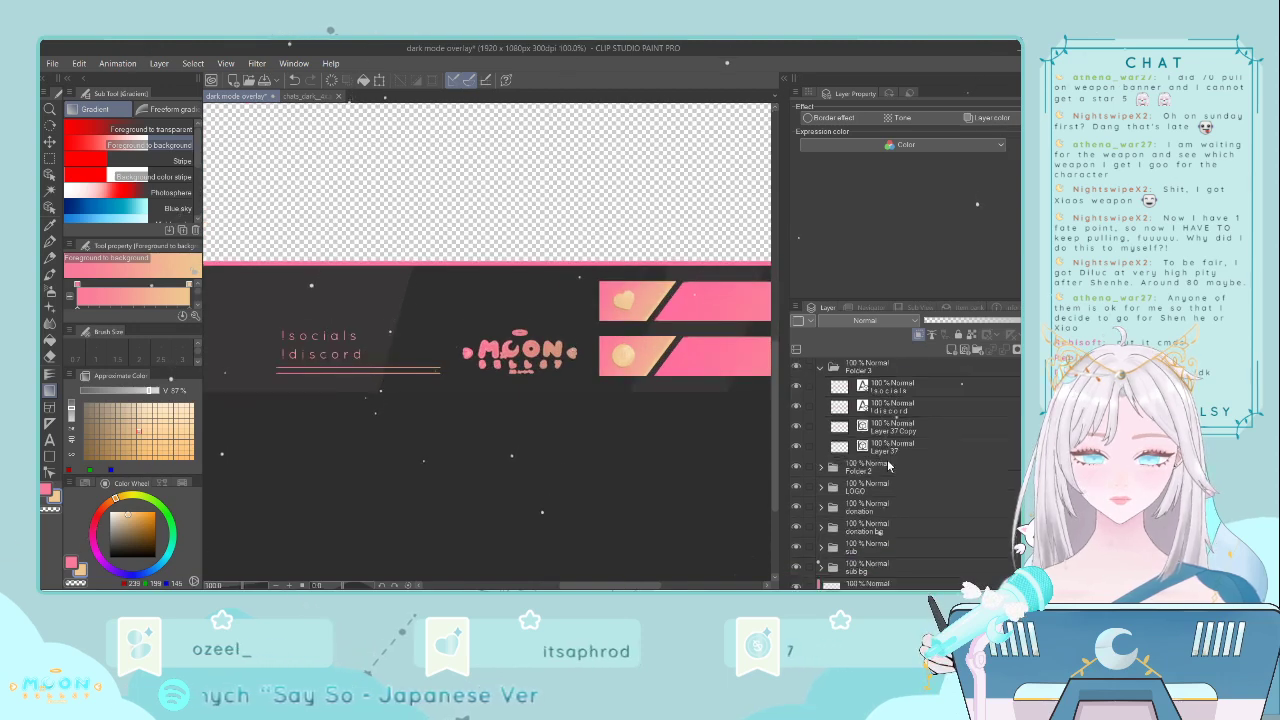
- Lower the opacity of the LOGO folder to 72%
left_click(891, 455)
key("ctrl+t")
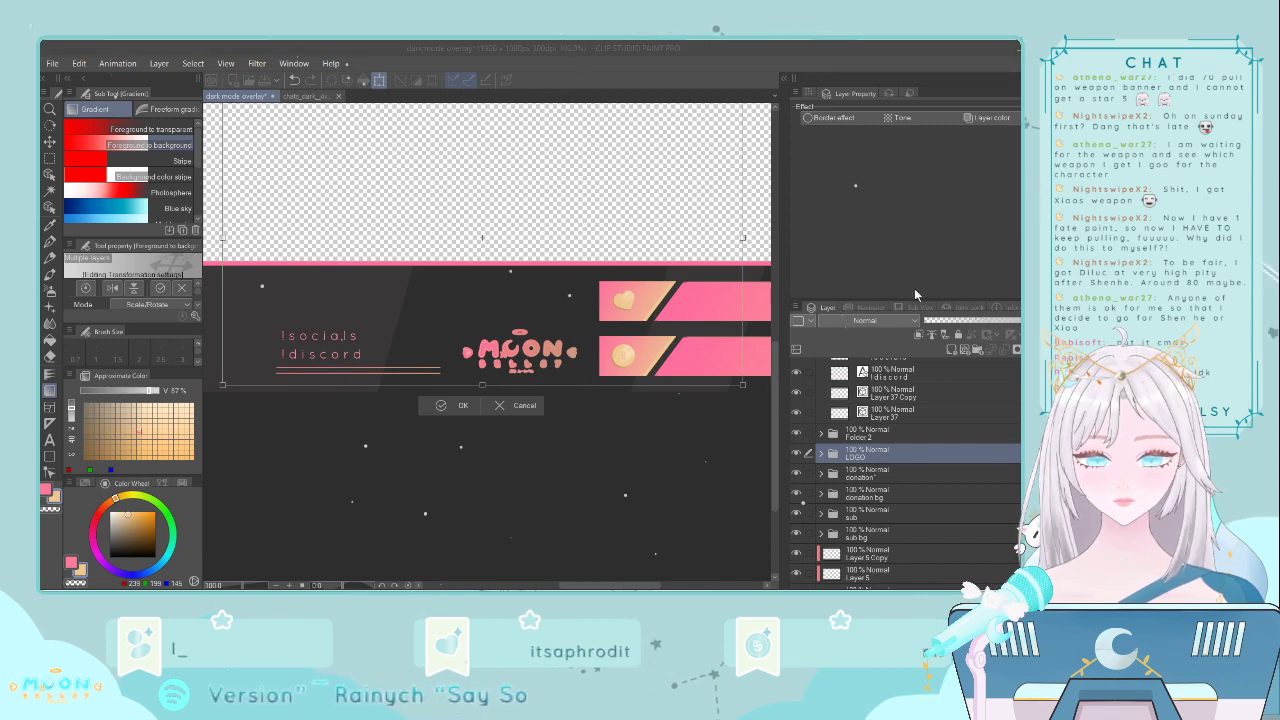
key("Return")
left_click_drag(978, 320, 997, 320)
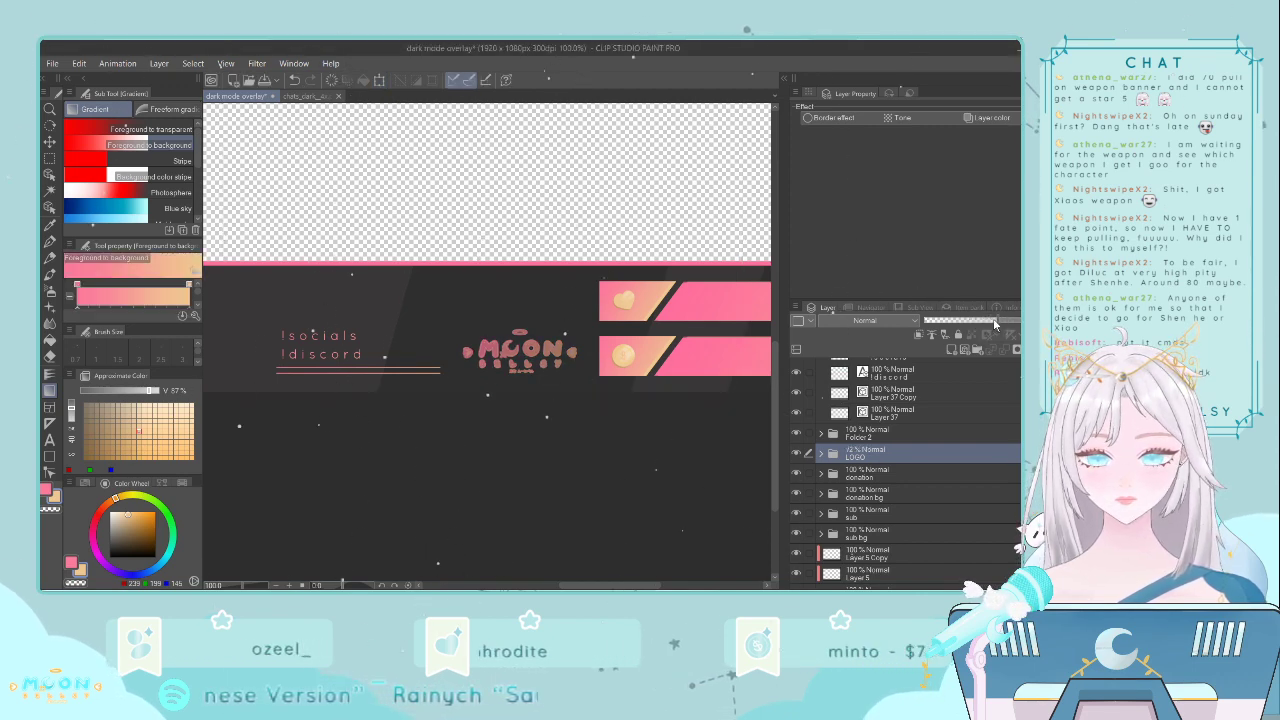
scroll(565, 452, "down", 3)
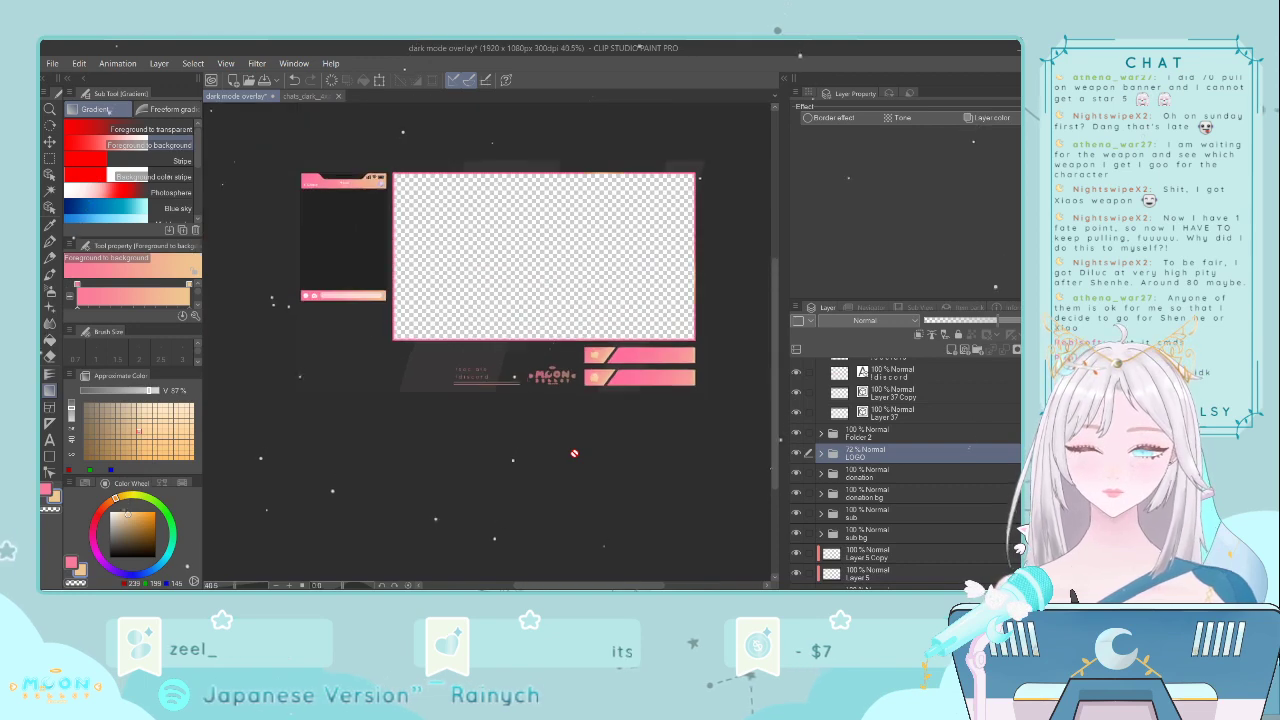
scroll(574, 453, "up", 3)
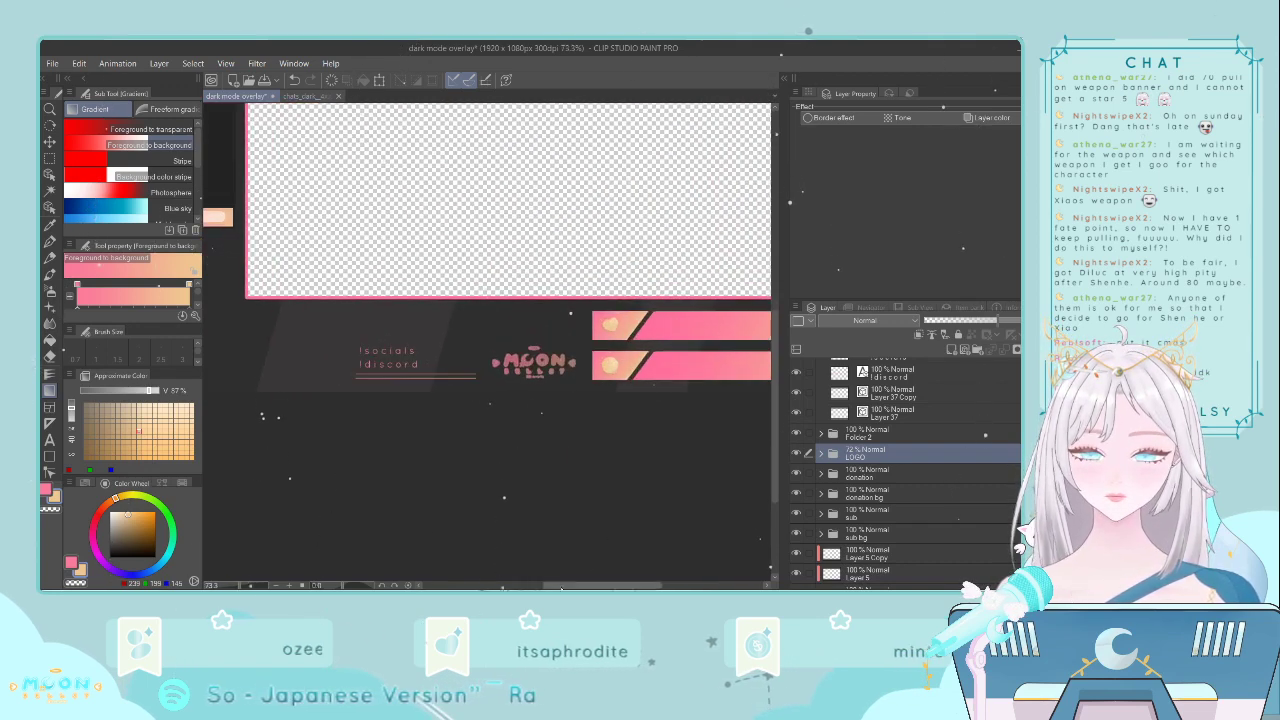
- Transform the LOGO folder and nudge the Moon logo up to clear space beneath it for a line
left_click_drag(590, 588, 571, 588)
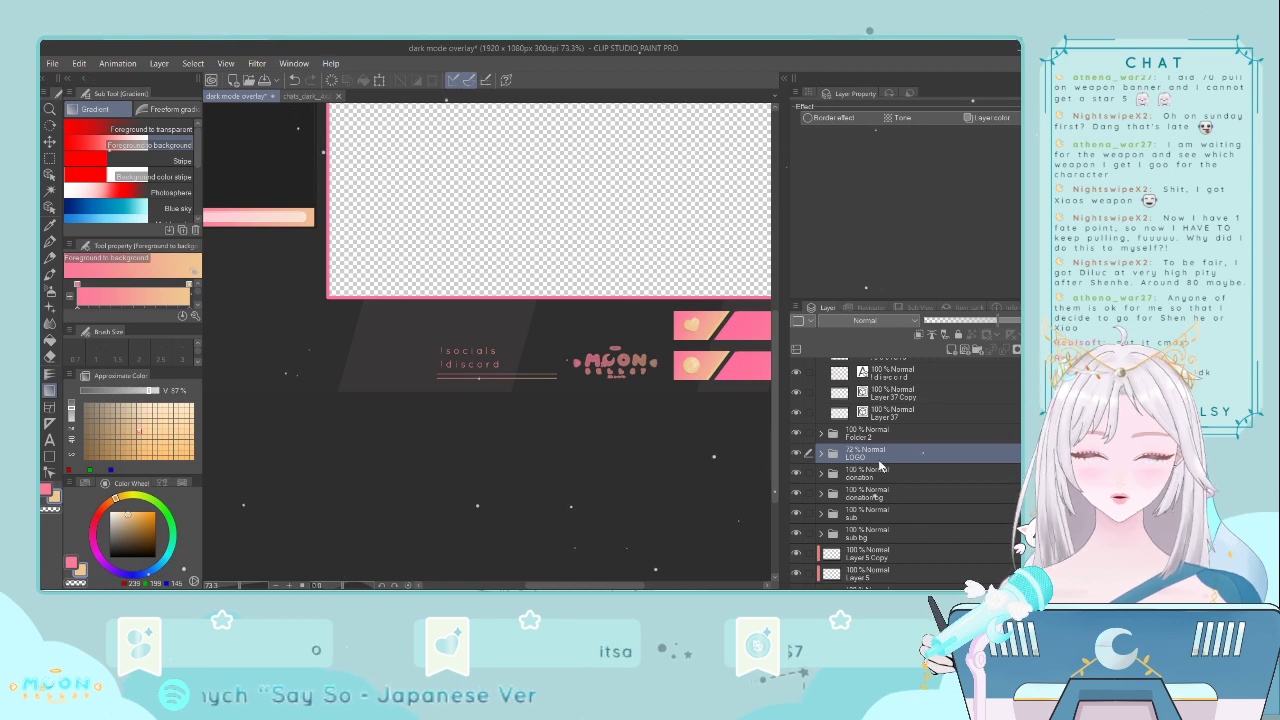
key("ctrl+t")
key("Up")
key("Up")
key("Up")
key("Up")
key("Up")
key("Up")
key("Up")
key("Up")
key("Up")
key("Up")
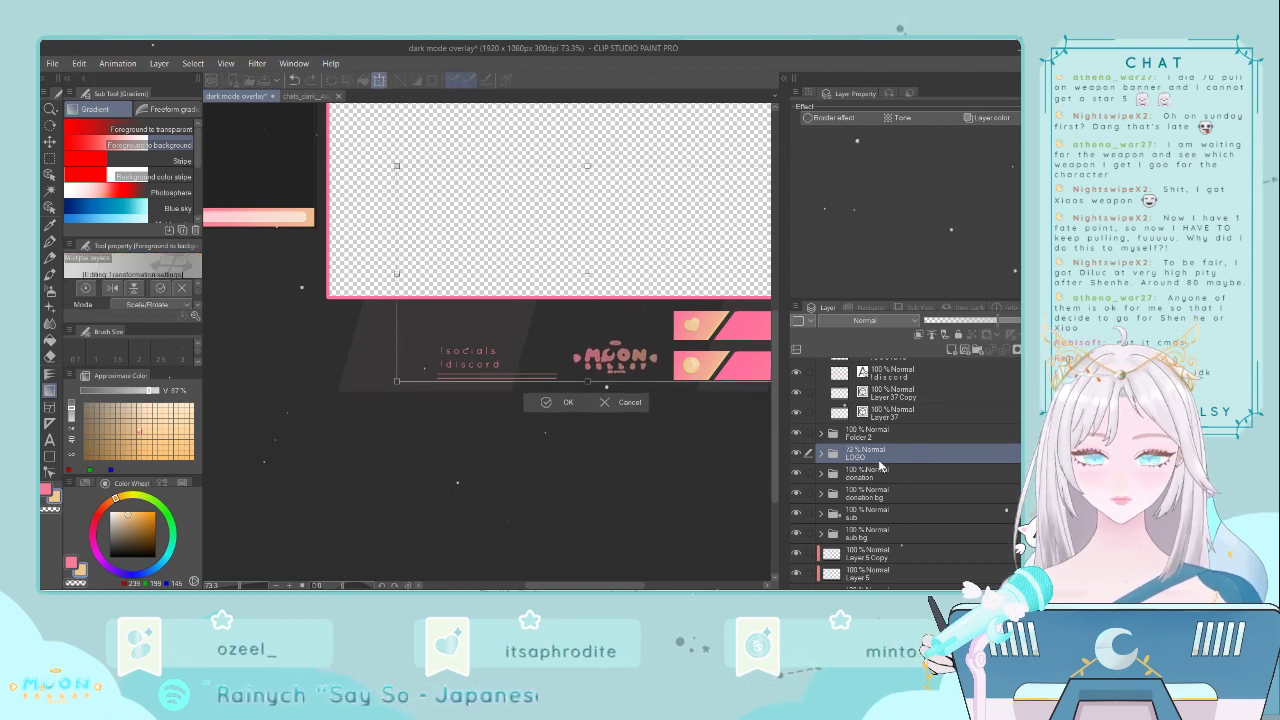
key("Up")
key("Up")
key("Up")
key("Up")
key("Up")
key("Up")
key("Up")
key("Up")
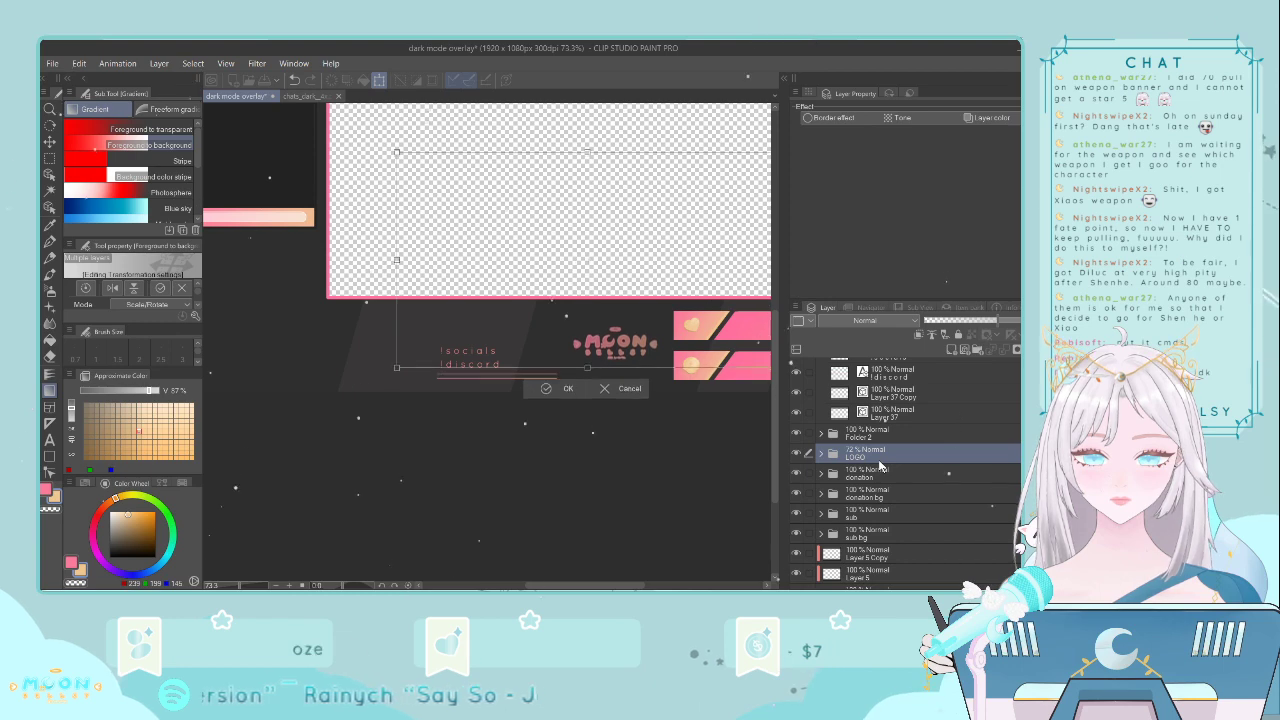
key("Return")
- Stretch the lower underline on Layer 37 horizontally so it runs beneath the Moon logo
left_click(889, 413)
key("ctrl+t")
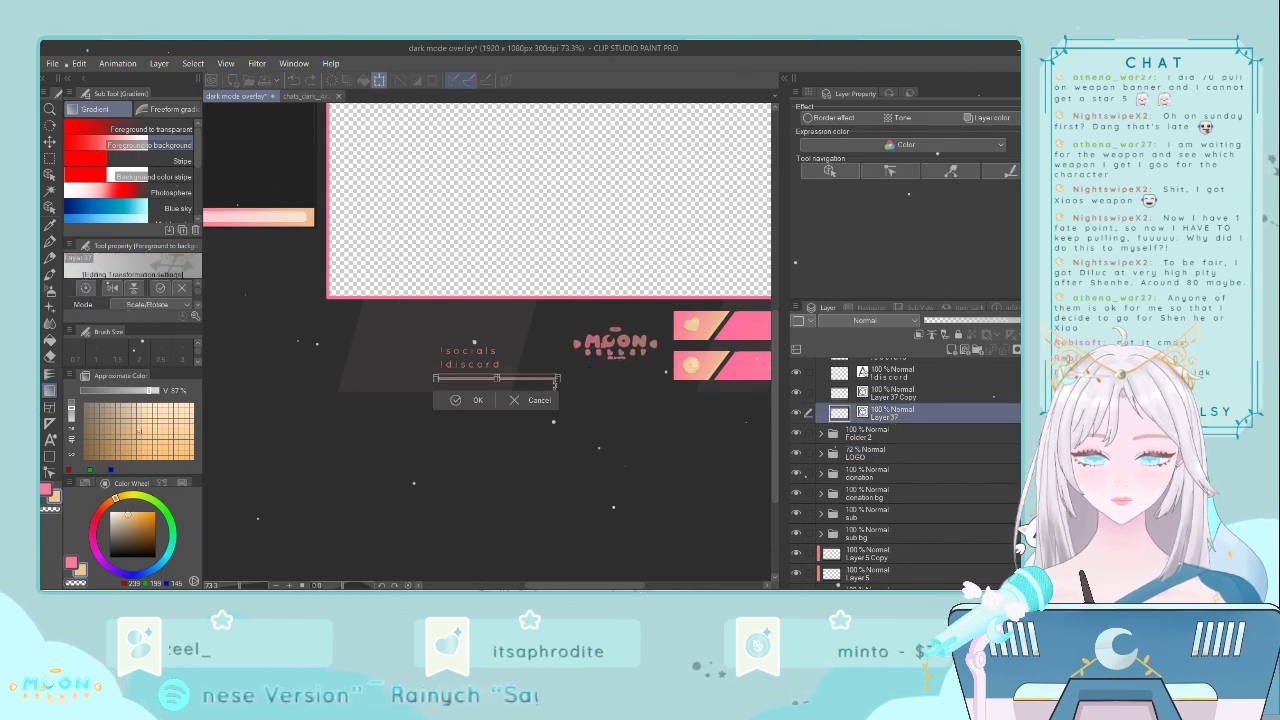
scroll(558, 380, "up", 5)
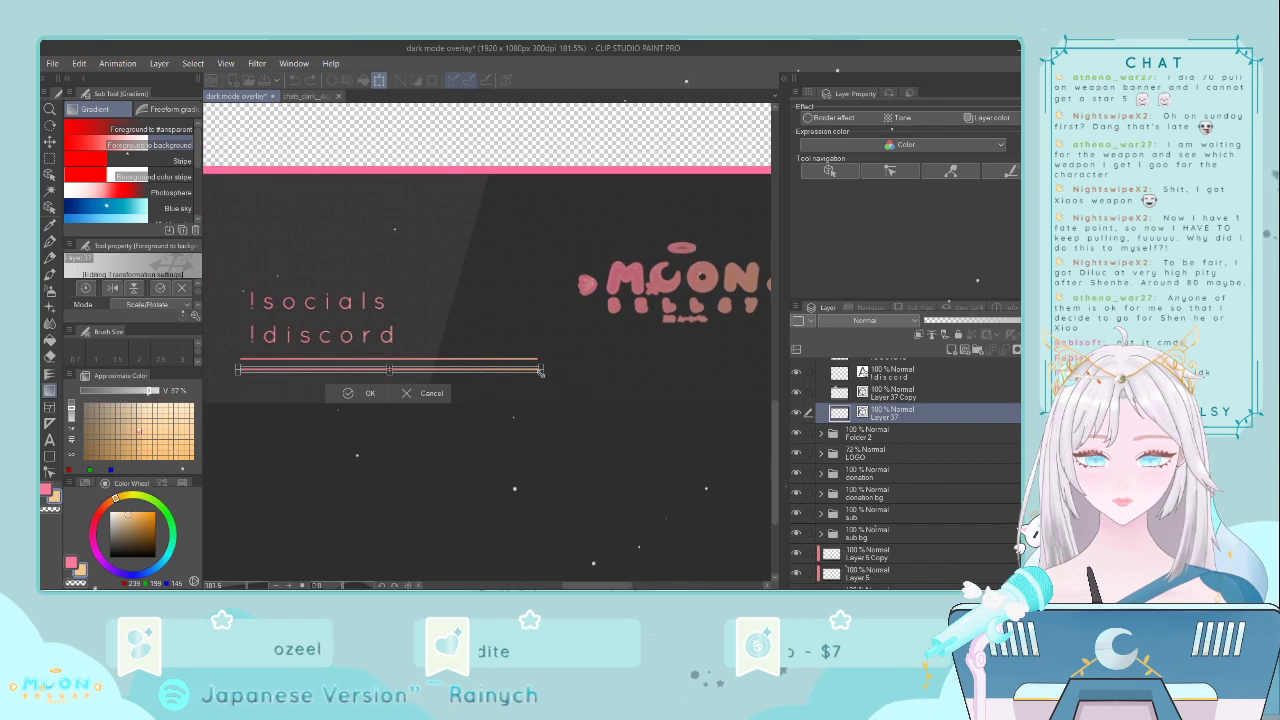
left_click_drag(541, 370, 803, 369)
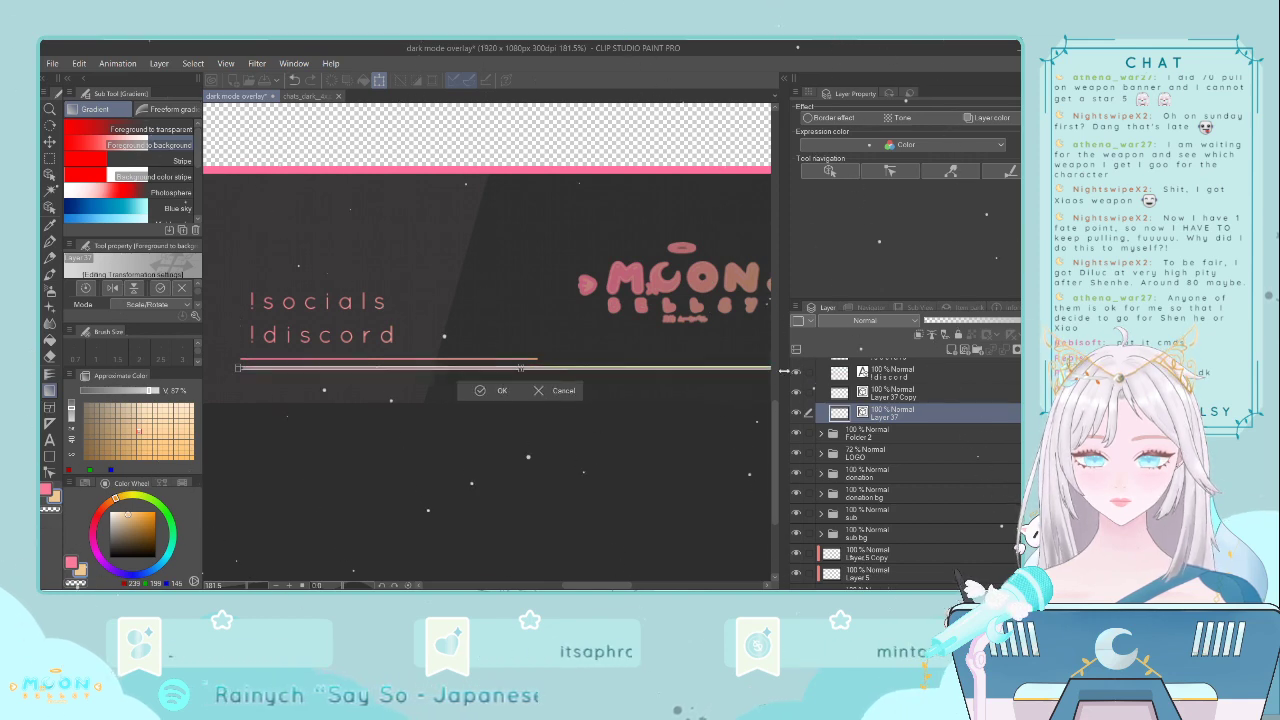
left_click(496, 390)
scroll(542, 431, "down", 5)
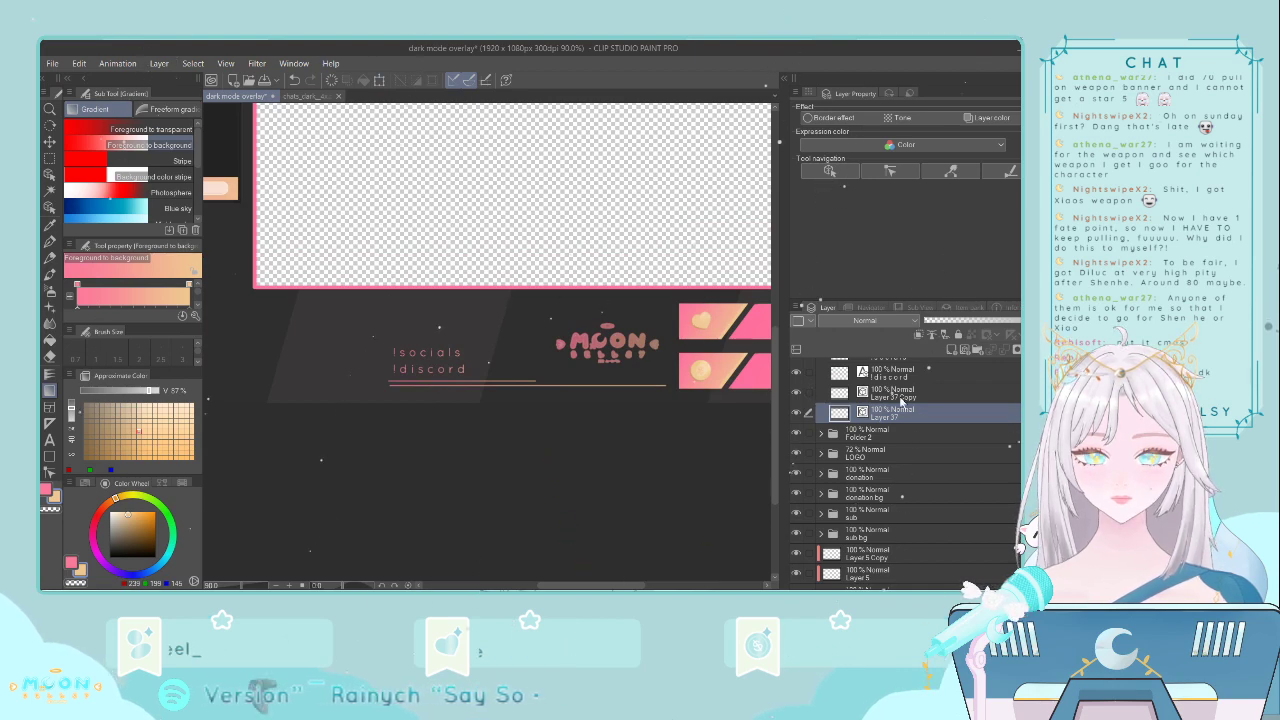
scroll(600, 478, "down", 2)
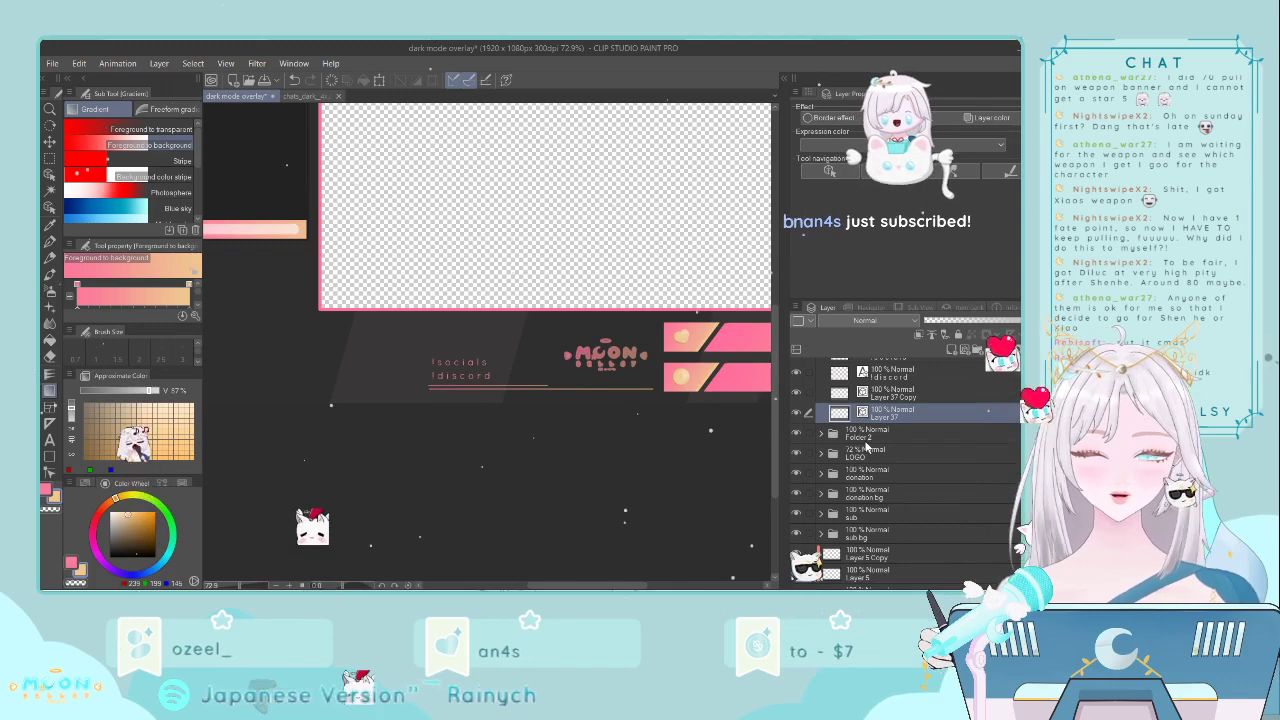
- Put the LOGO folder into transform mode and nudge the Moon logo down toward the extended line
left_click(870, 434)
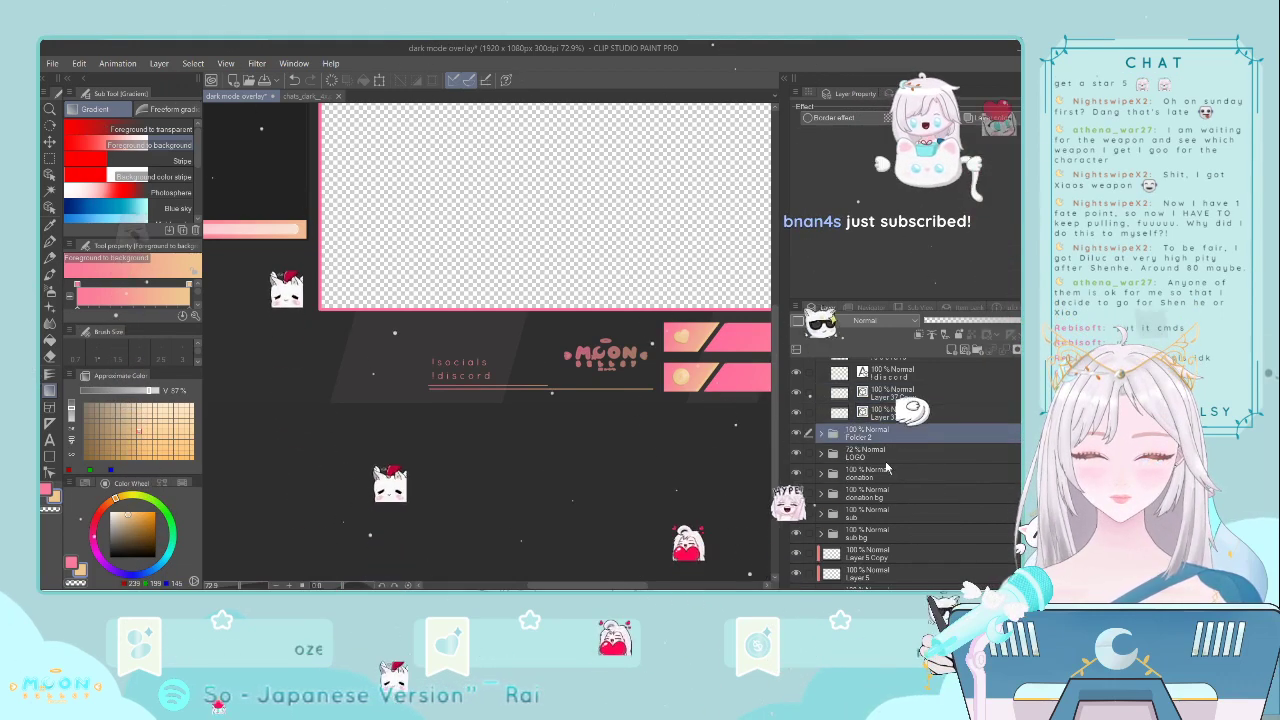
left_click(866, 453)
key("ctrl+t")
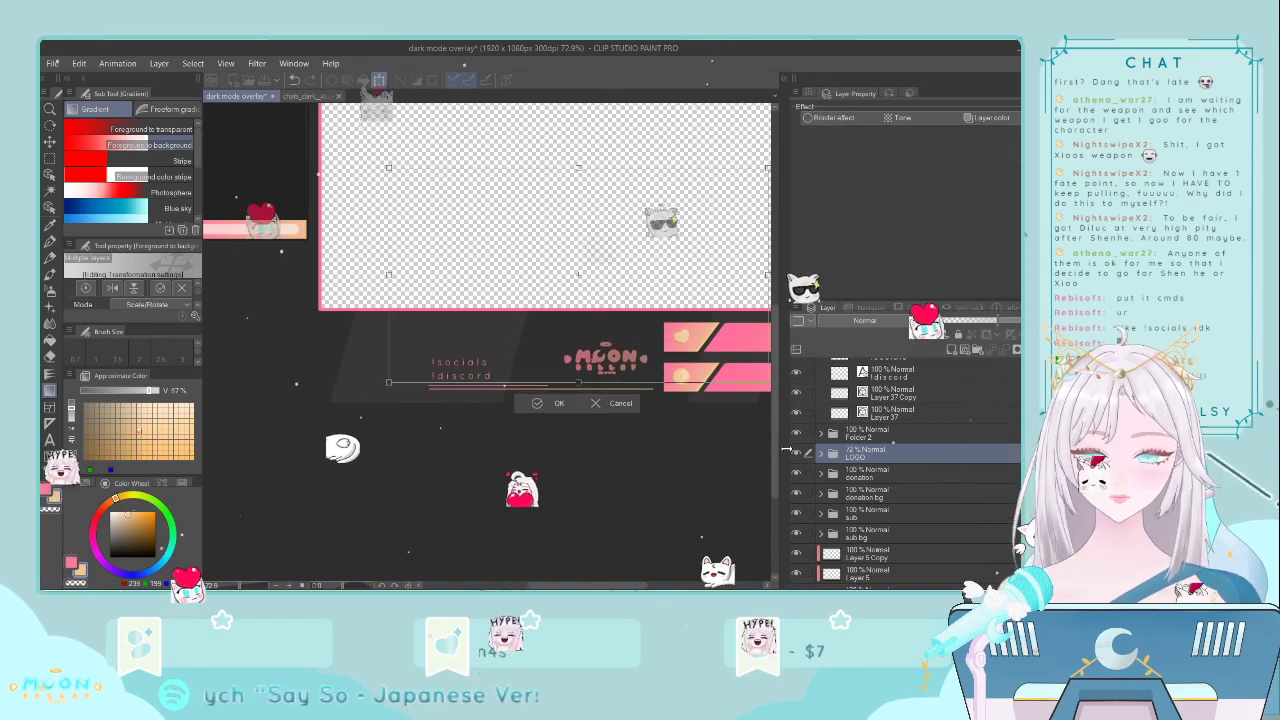
key("Down")
key("Down")
key("Down")
key("Down")
key("Down")
key("Down")
key("Down")
key("Down")
key("Down")
key("Down")
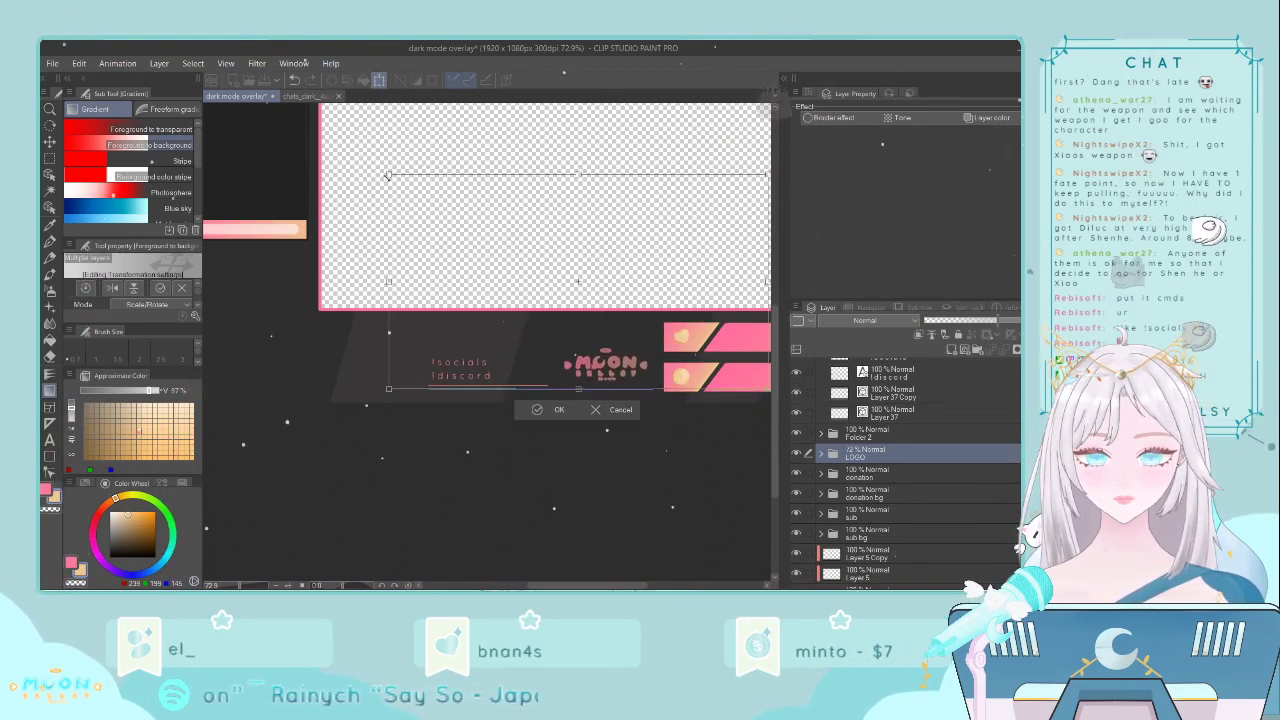
- Scale the Moon logo down slightly, nudge it left above the extended line, and apply the transform
left_click_drag(388, 176, 447, 232)
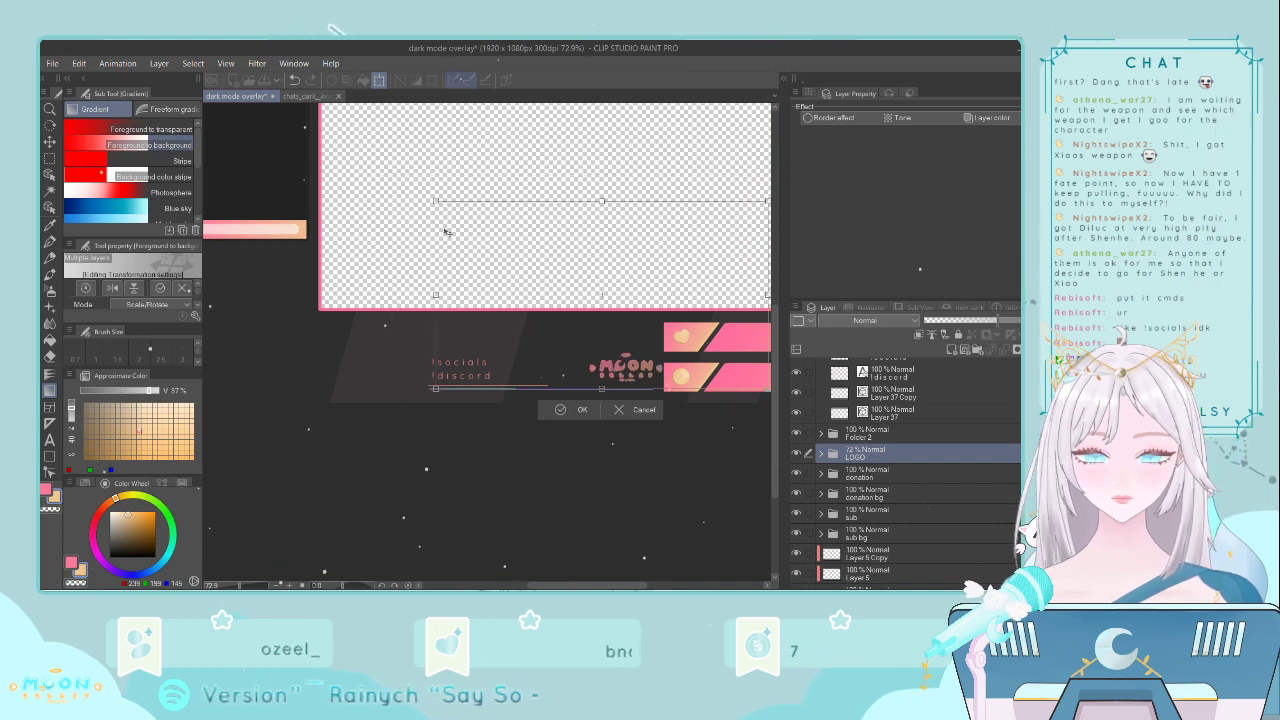
key("Left")
key("Left")
key("Left")
key("Left")
key("Left")
key("Left")
key("Left")
key("Left")
key("Left")
key("Left")
key("Left")
key("Left")
key("Left")
key("Left")
key("Left")
key("Left")
key("Left")
key("Left")
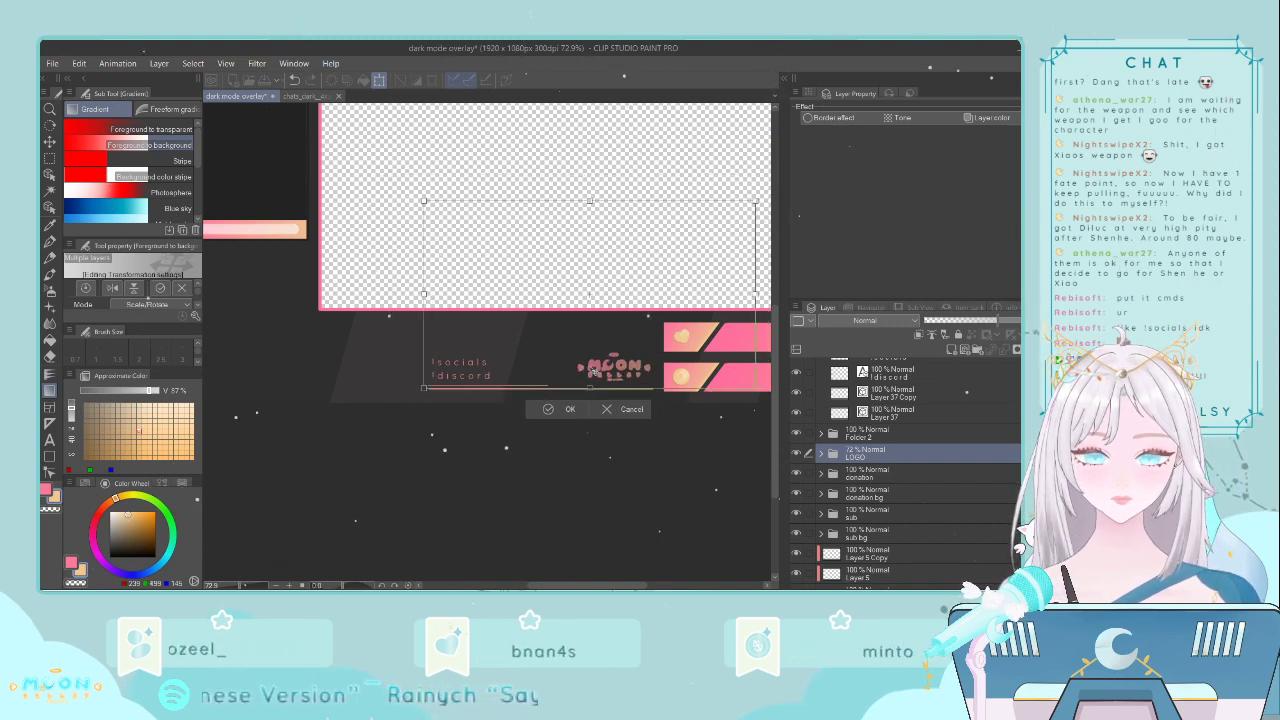
left_click(563, 410)
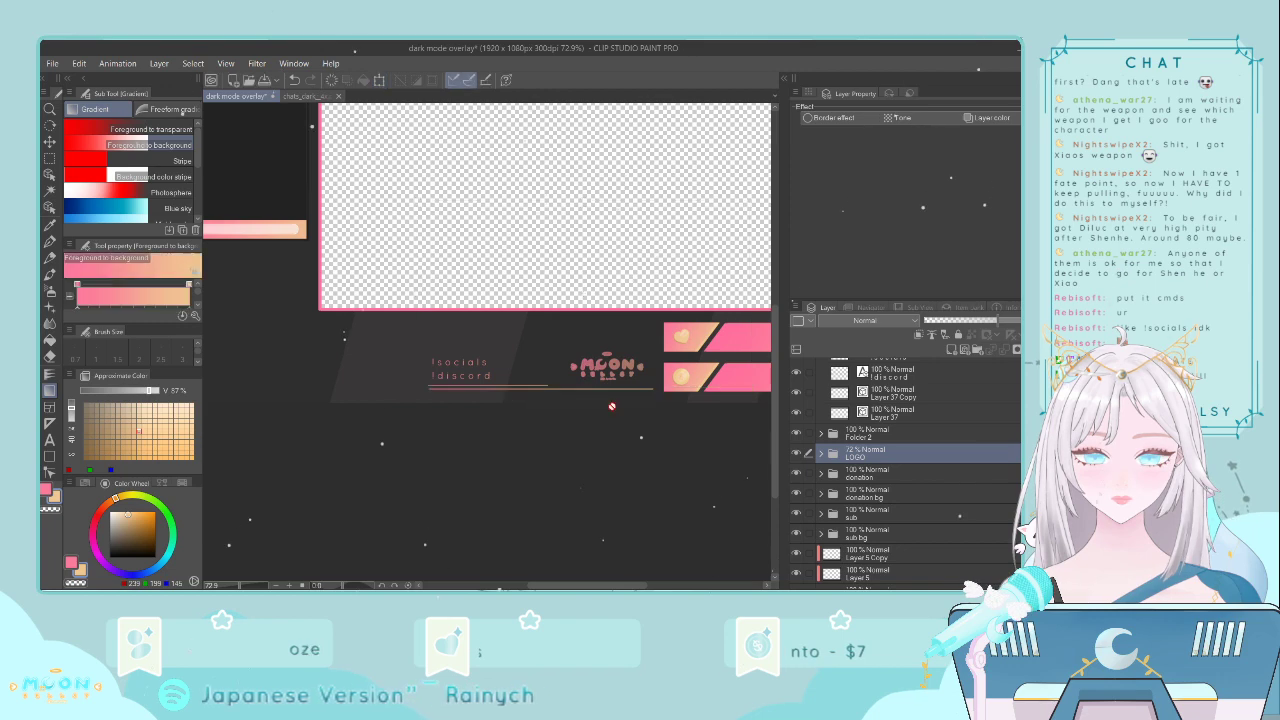
- Examine the logo and underline layout within the whole overlay, and inspect the phone-style chat panel up close
scroll(600, 470, "down", 4)
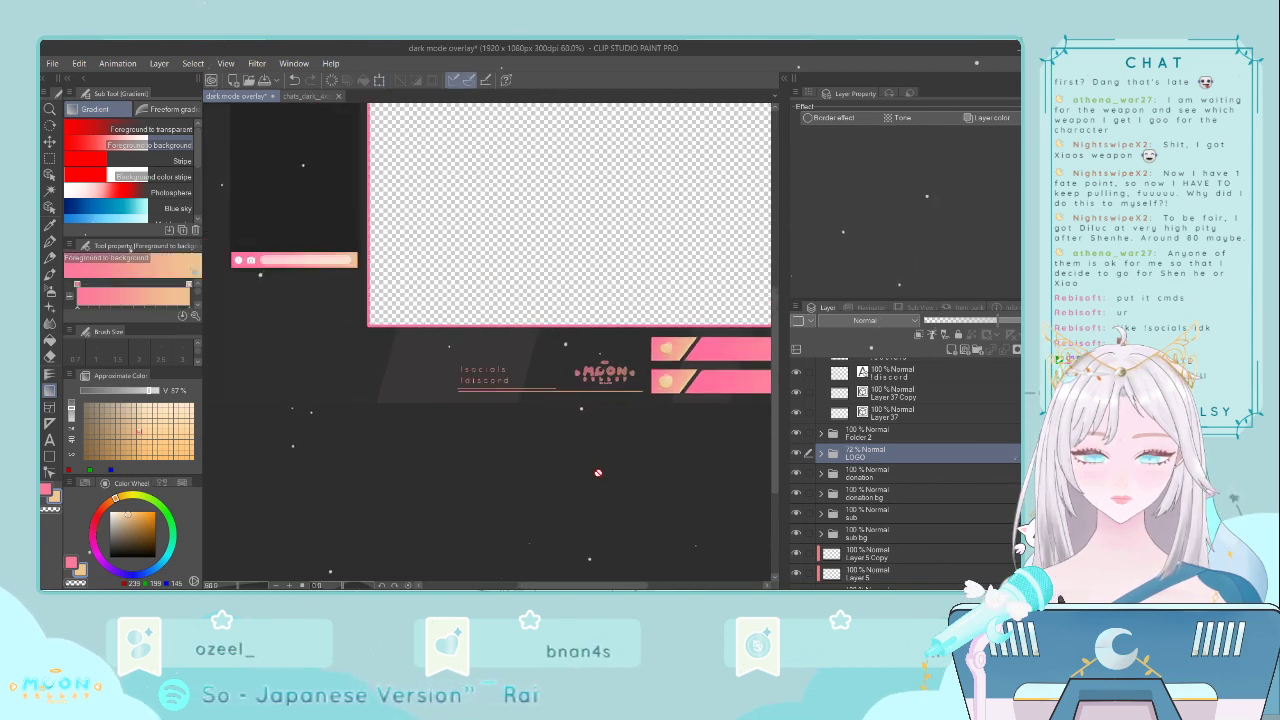
scroll(600, 470, "up", 11)
scroll(662, 455, "down", 1)
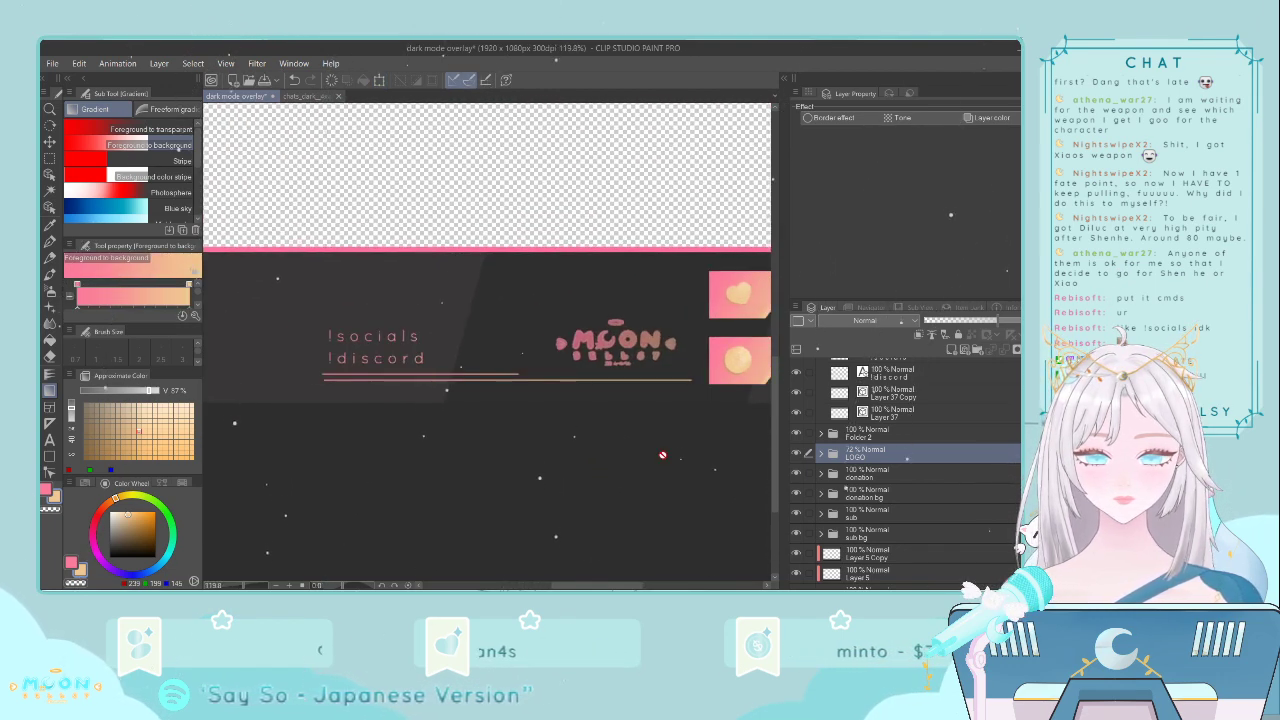
scroll(649, 453, "down", 6)
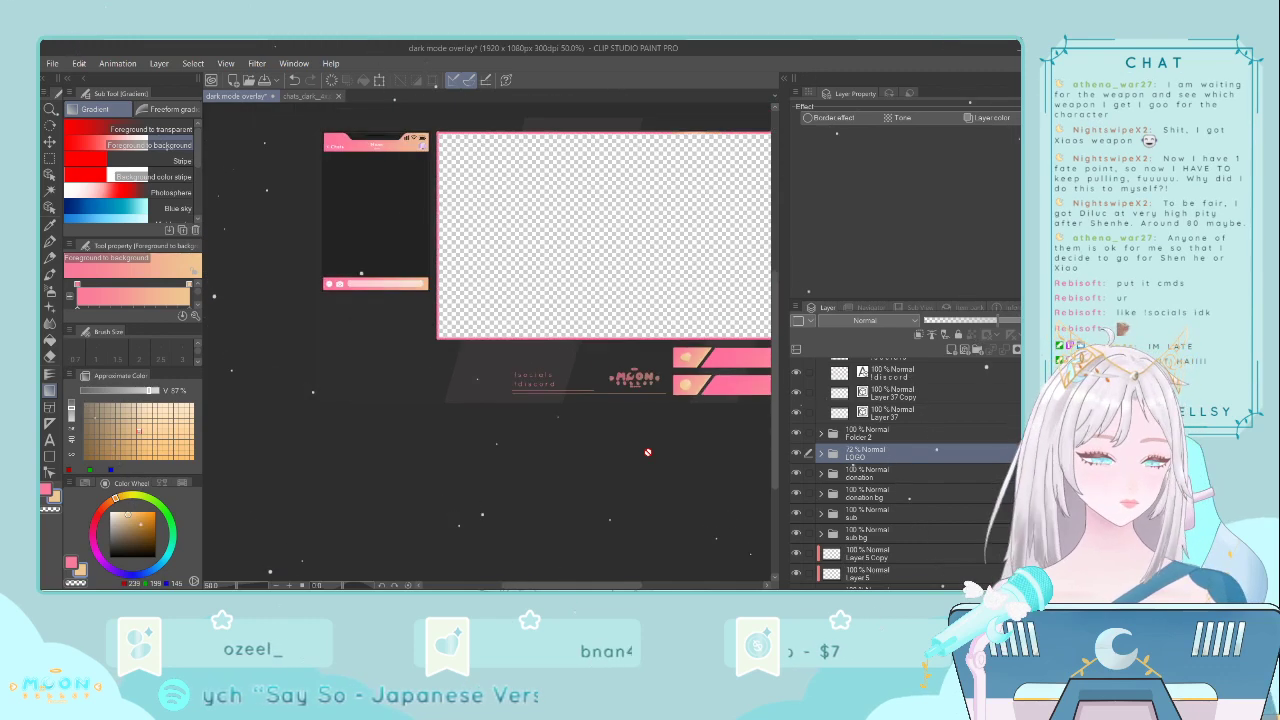
scroll(575, 486, "up", 3)
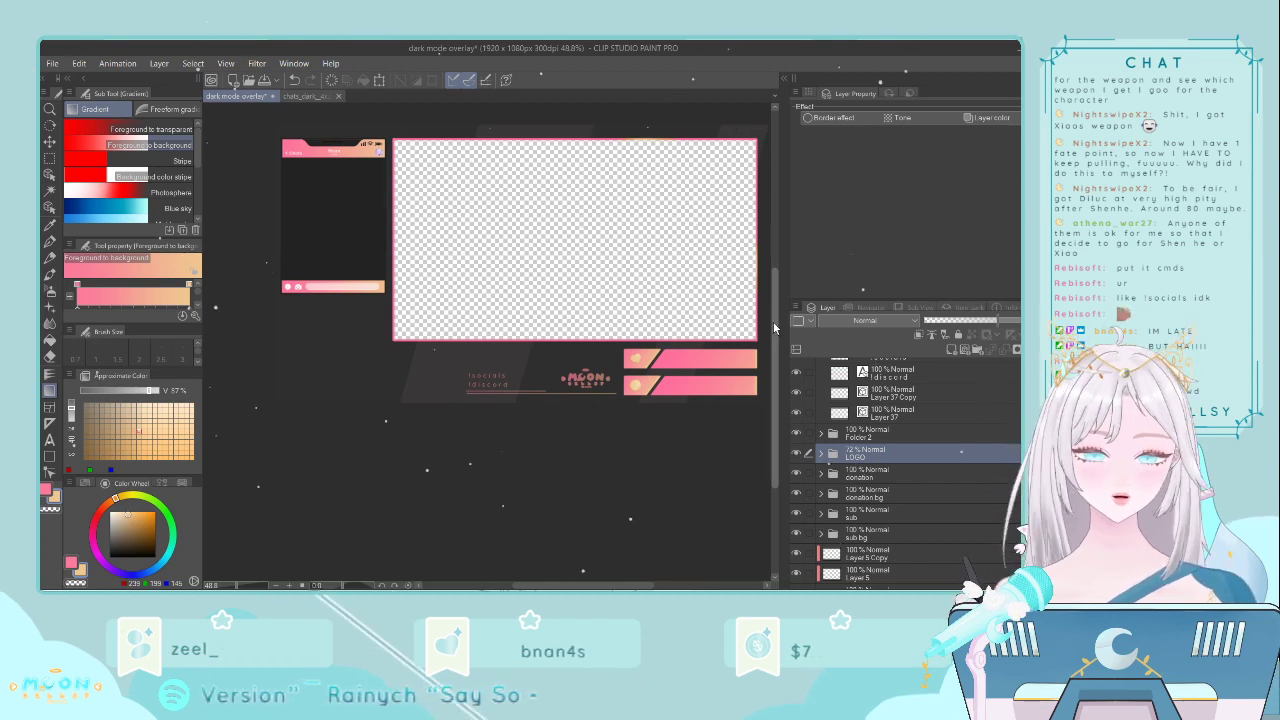
left_click_drag(776, 348, 776, 338)
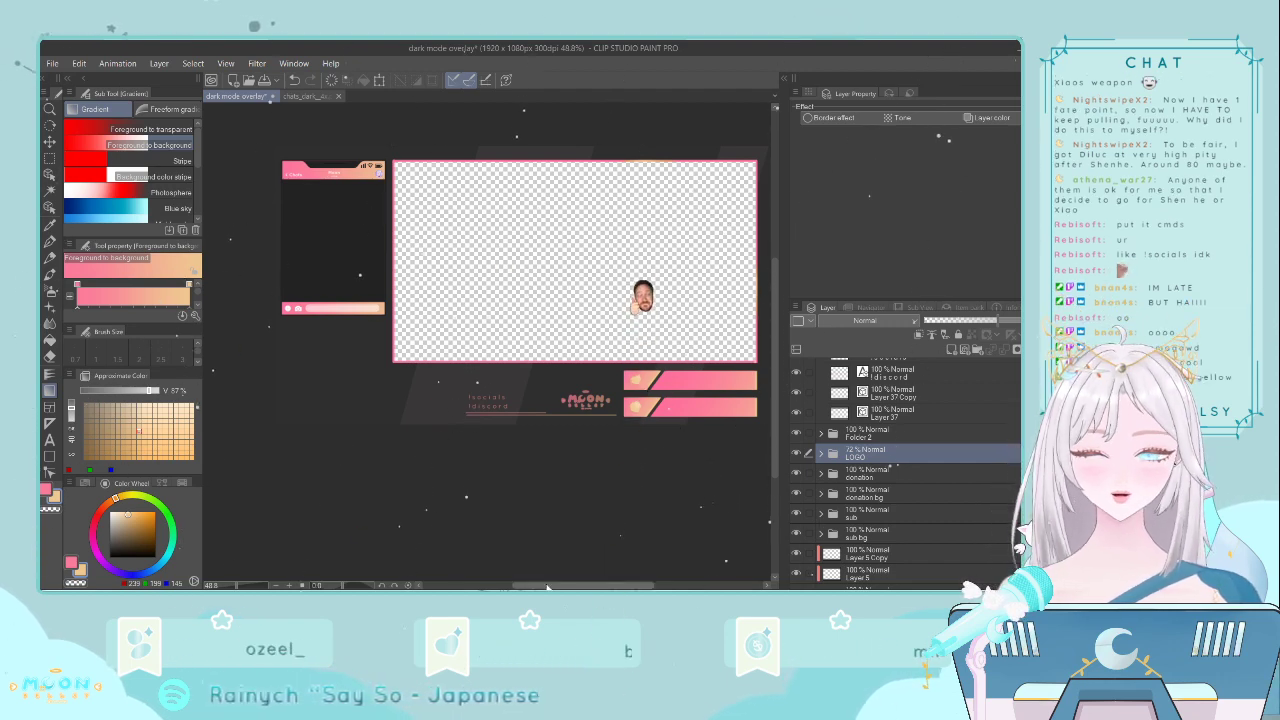
left_click_drag(547, 587, 496, 574)
scroll(556, 237, "up", 5)
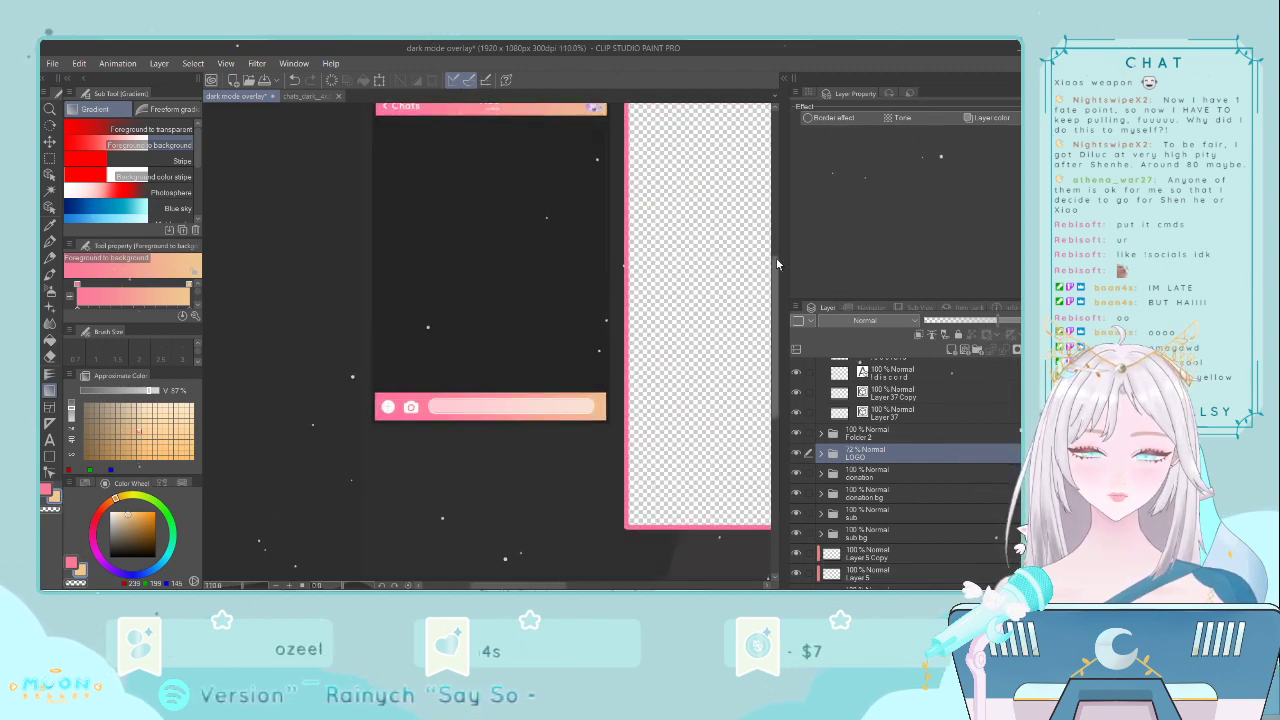
left_click_drag(775, 267, 775, 236)
scroll(674, 253, "up", 1)
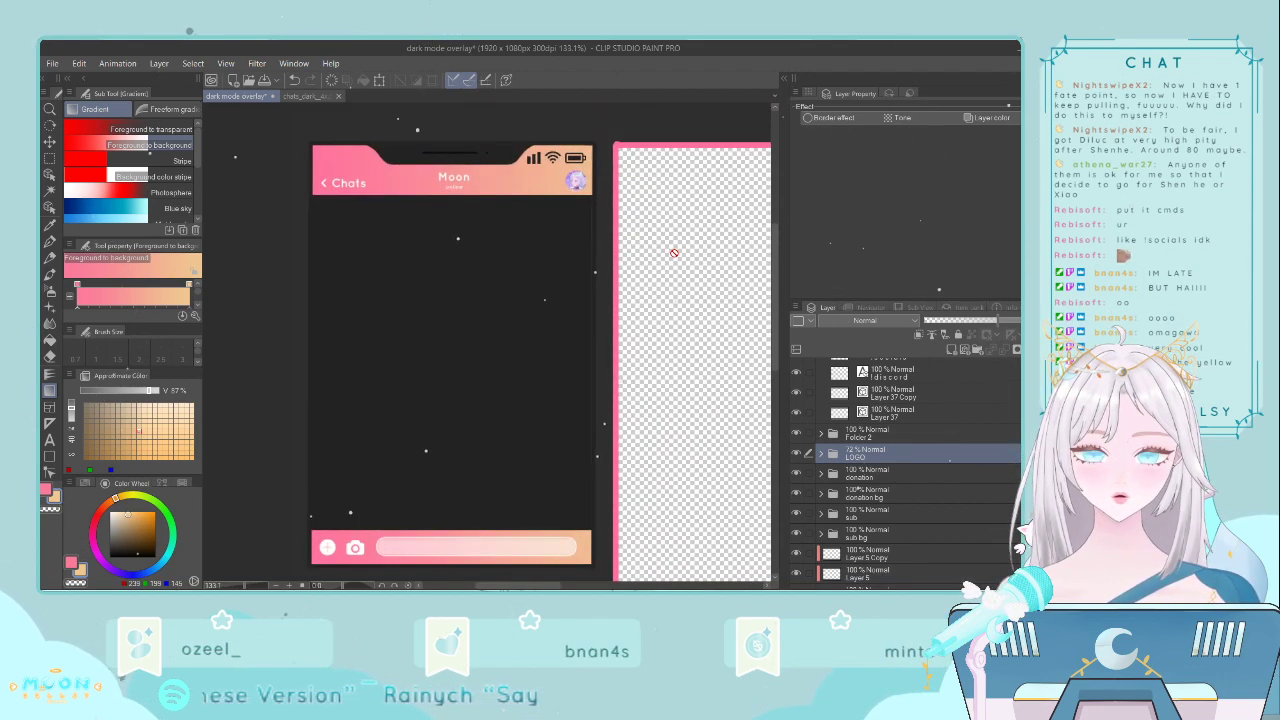
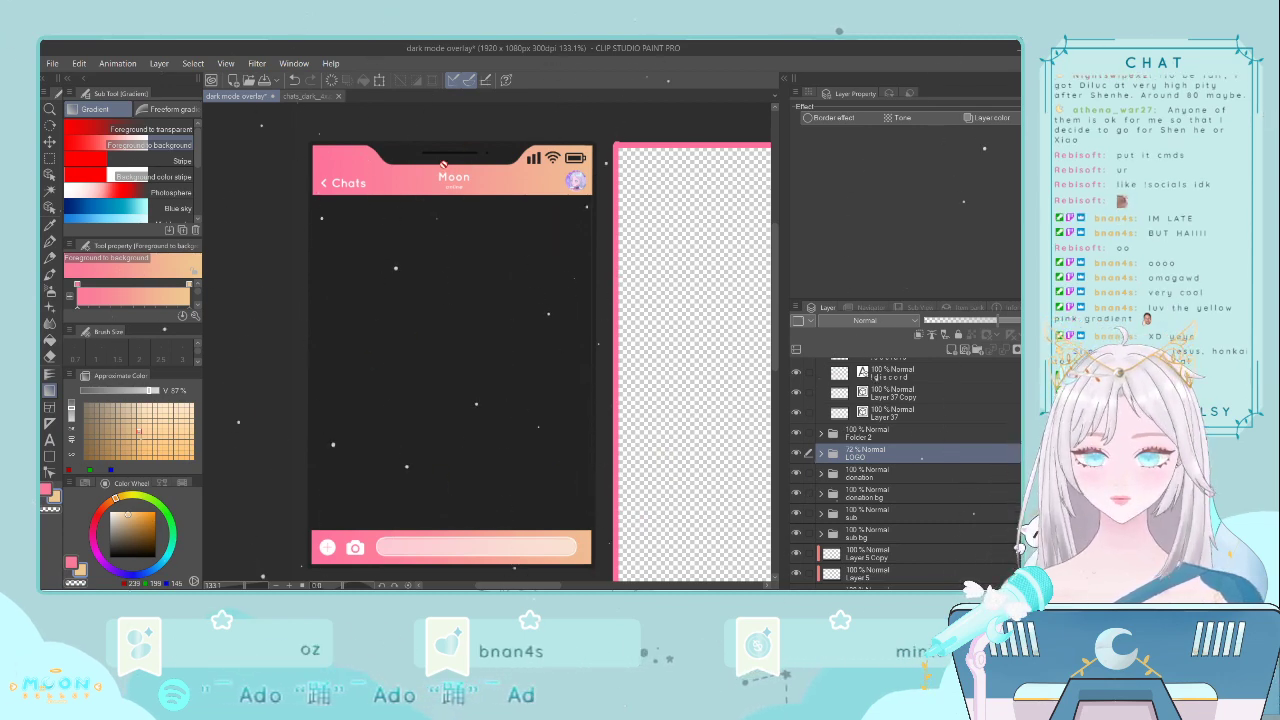
- Expand Folder 2 in the layer list to reach the layers of the phone-style chat panel
scroll(852, 460, "down", 1)
scroll(836, 460, "down", 2)
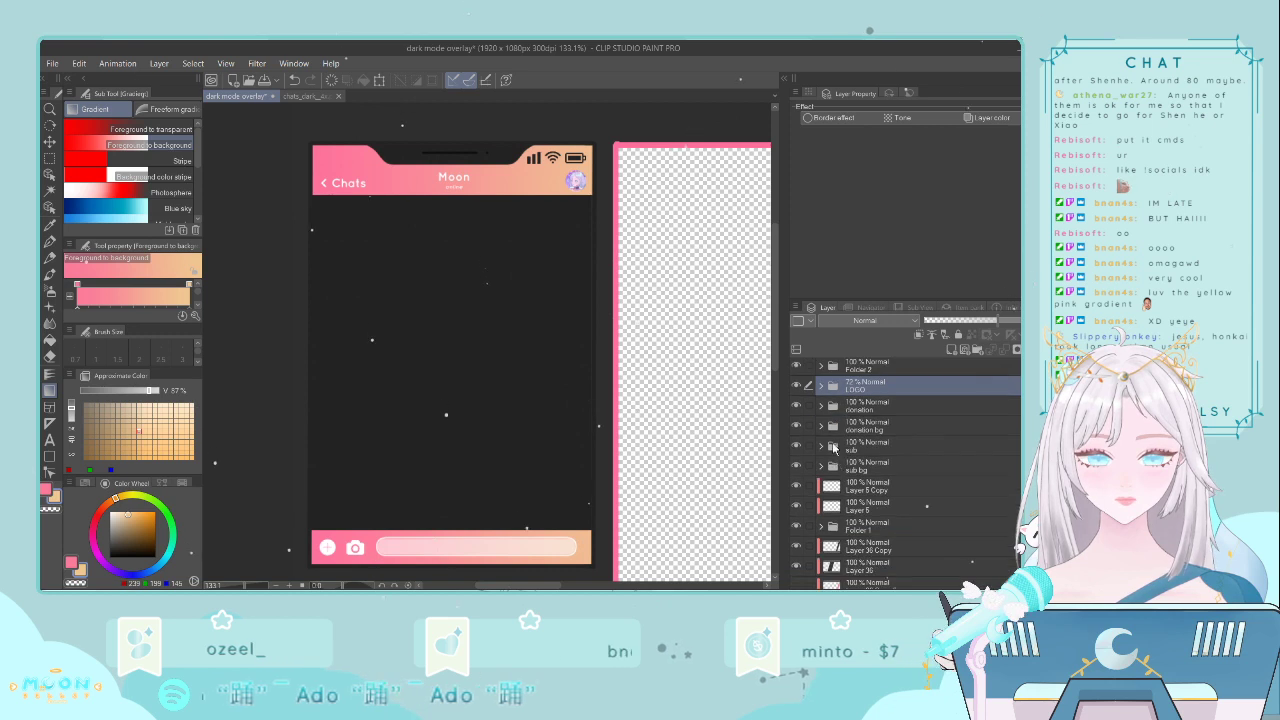
scroll(831, 456, "up", 2)
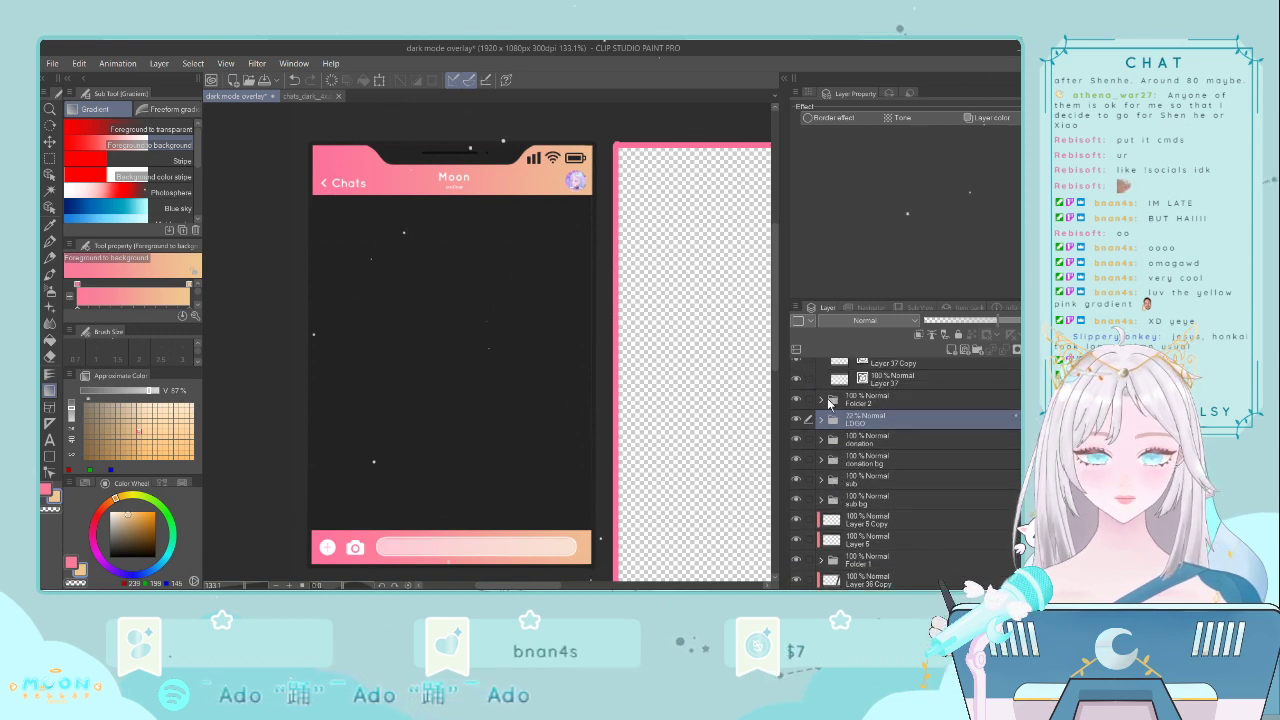
left_click(822, 400)
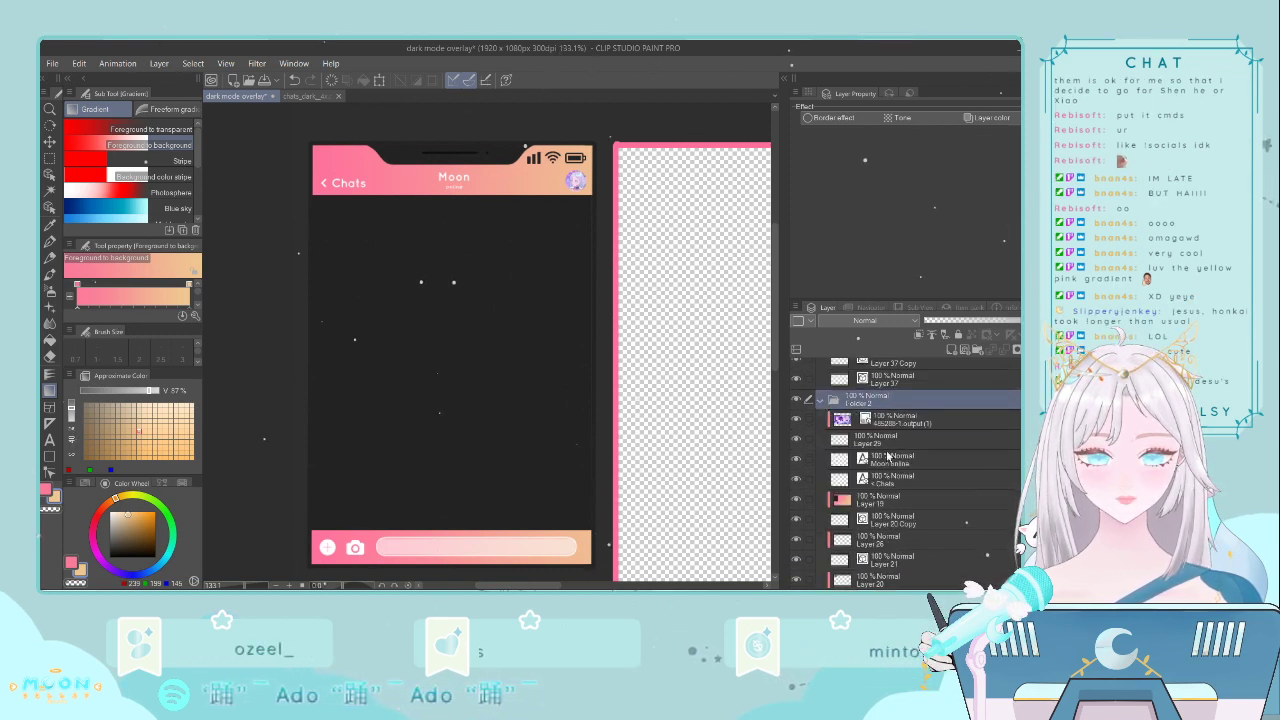
- Transform the Moon online text in the phone panel's header, nudging it slightly to the right, and apply the change
left_click(887, 456)
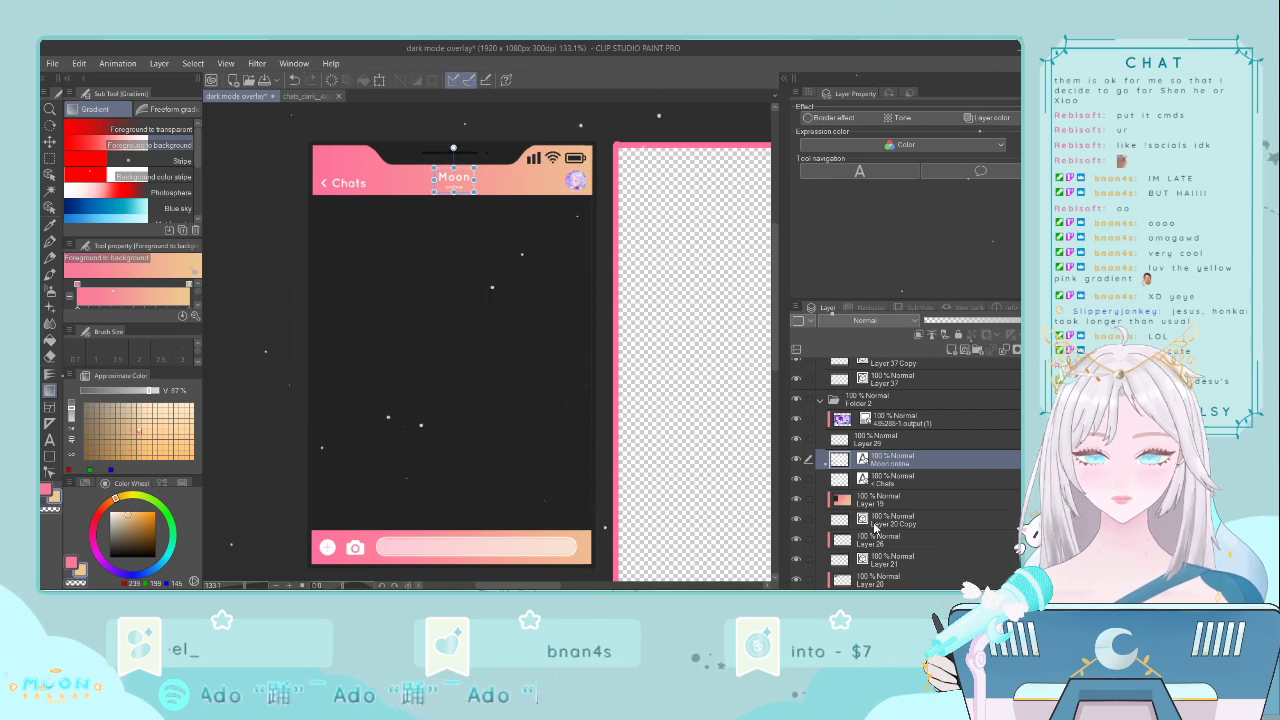
key("ctrl+t")
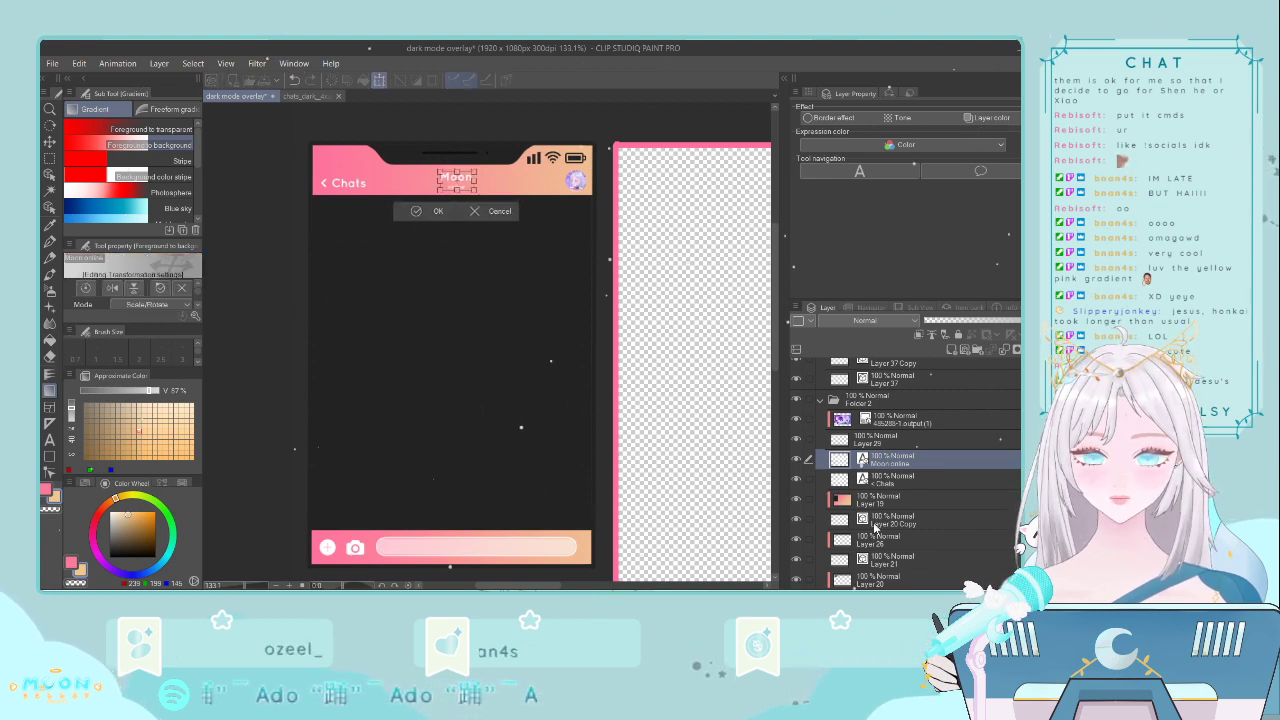
key("Return")
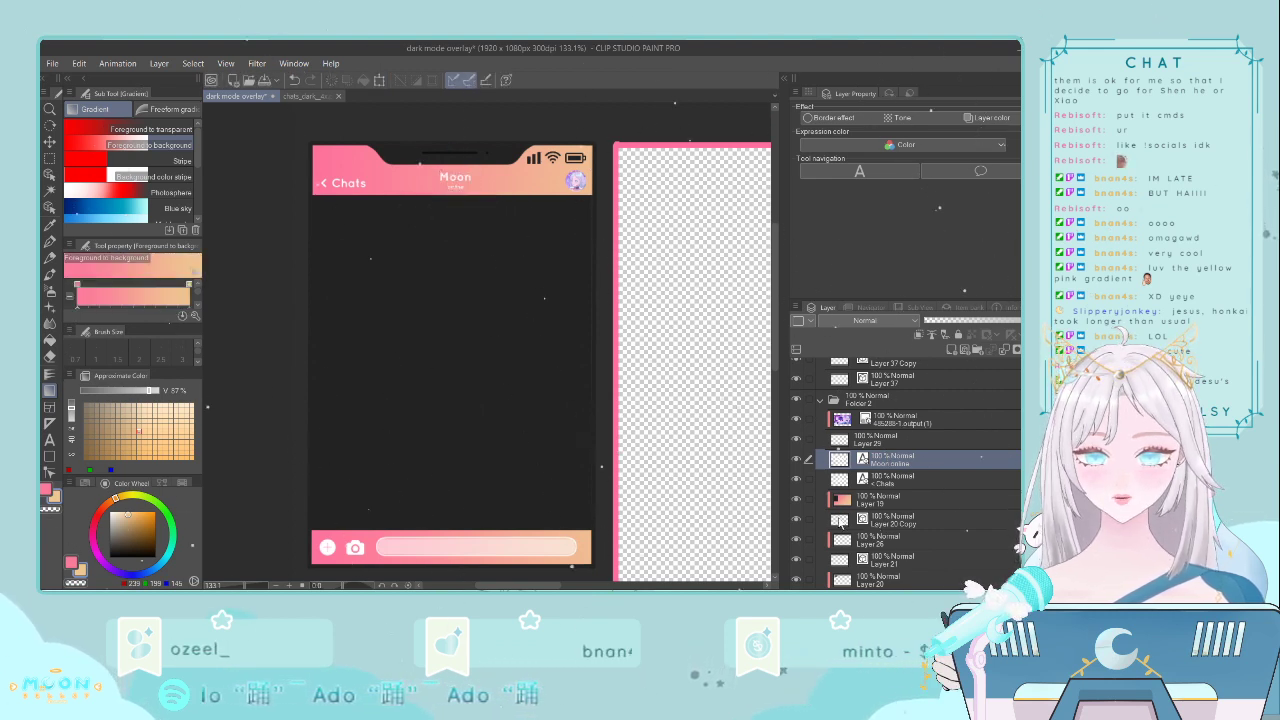
- Examine the phone-style chat panel against the main frame, the label and logo area, and the alert bars across the whole overlay
scroll(504, 251, "down", 1)
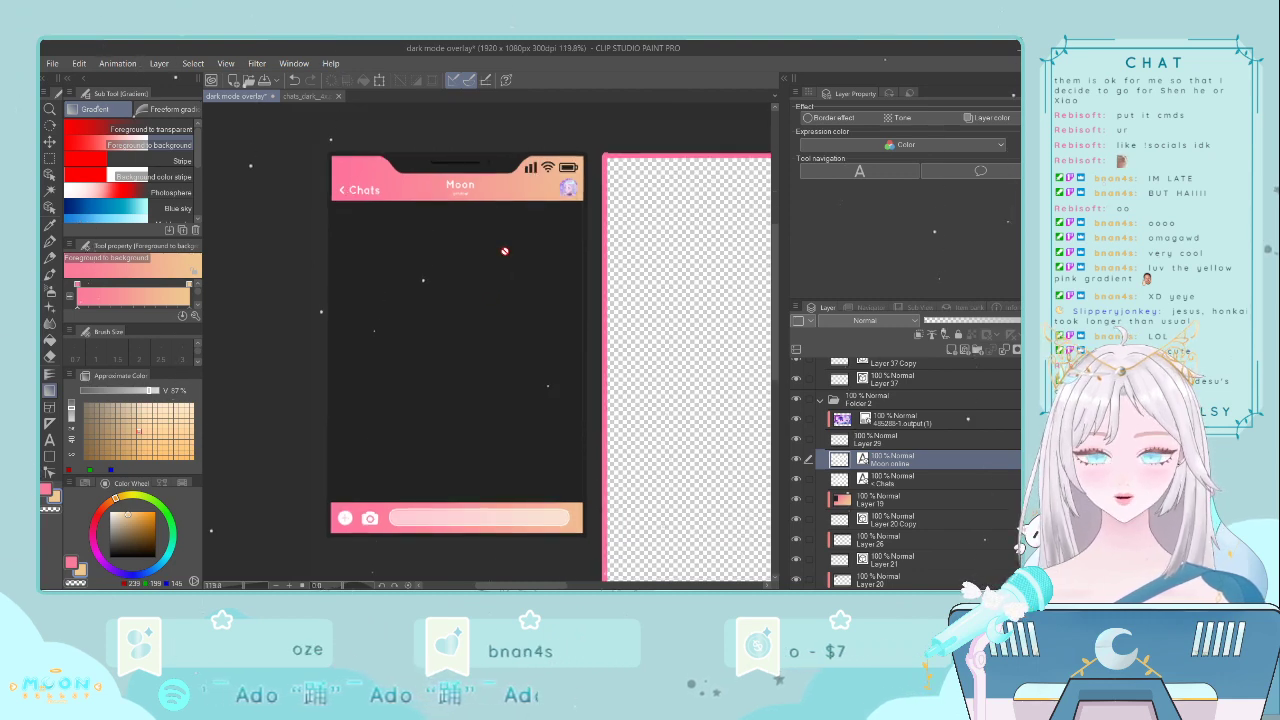
scroll(504, 251, "down", 2)
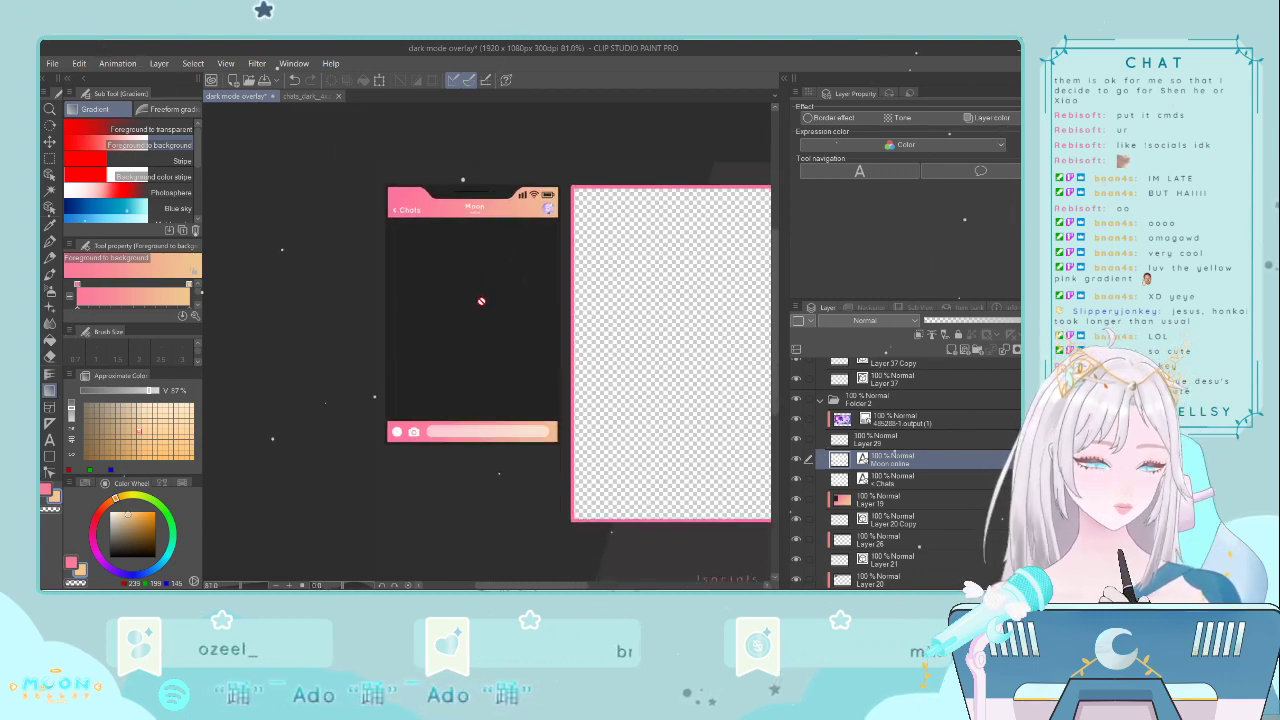
scroll(486, 459, "down", 2)
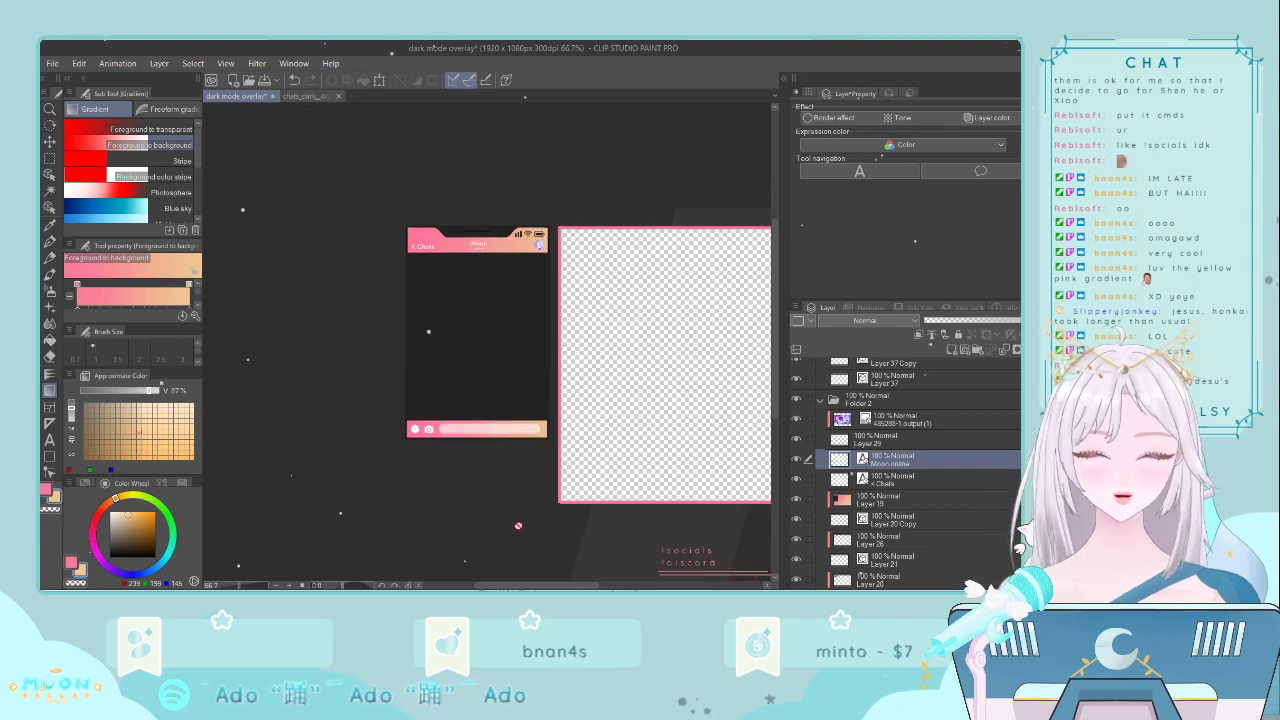
left_click_drag(520, 586, 564, 586)
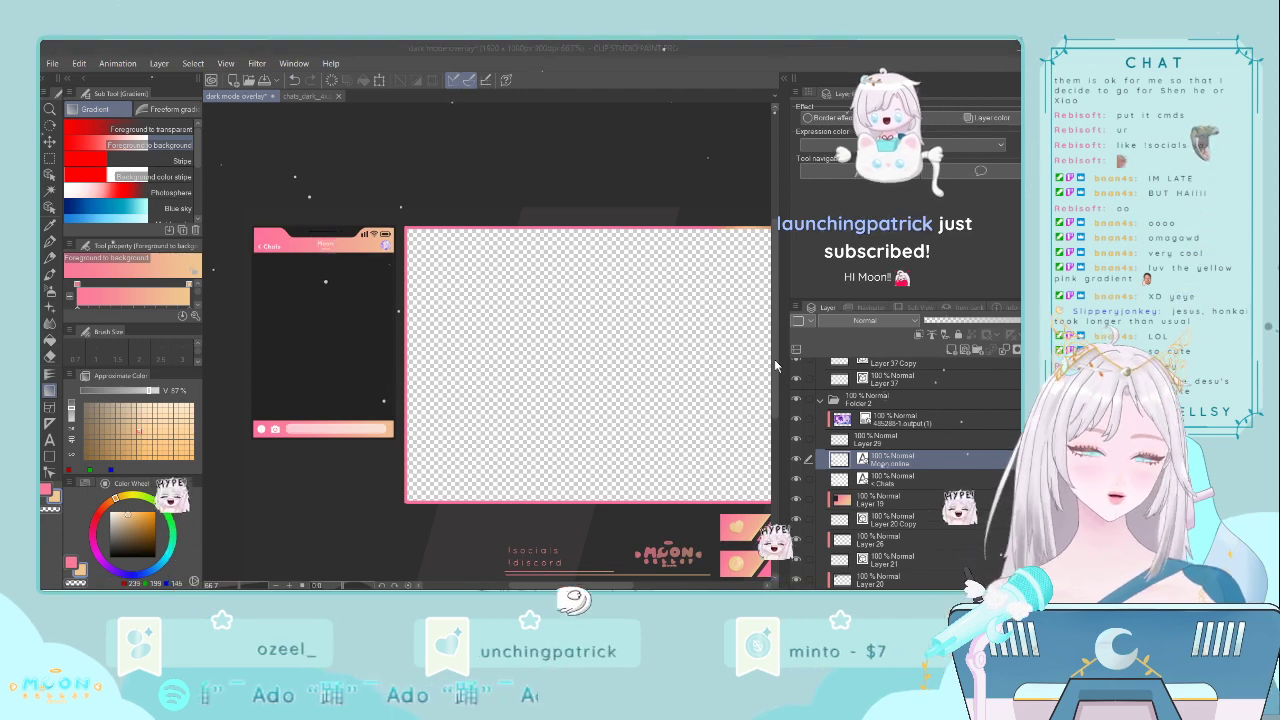
left_click_drag(775, 366, 758, 389)
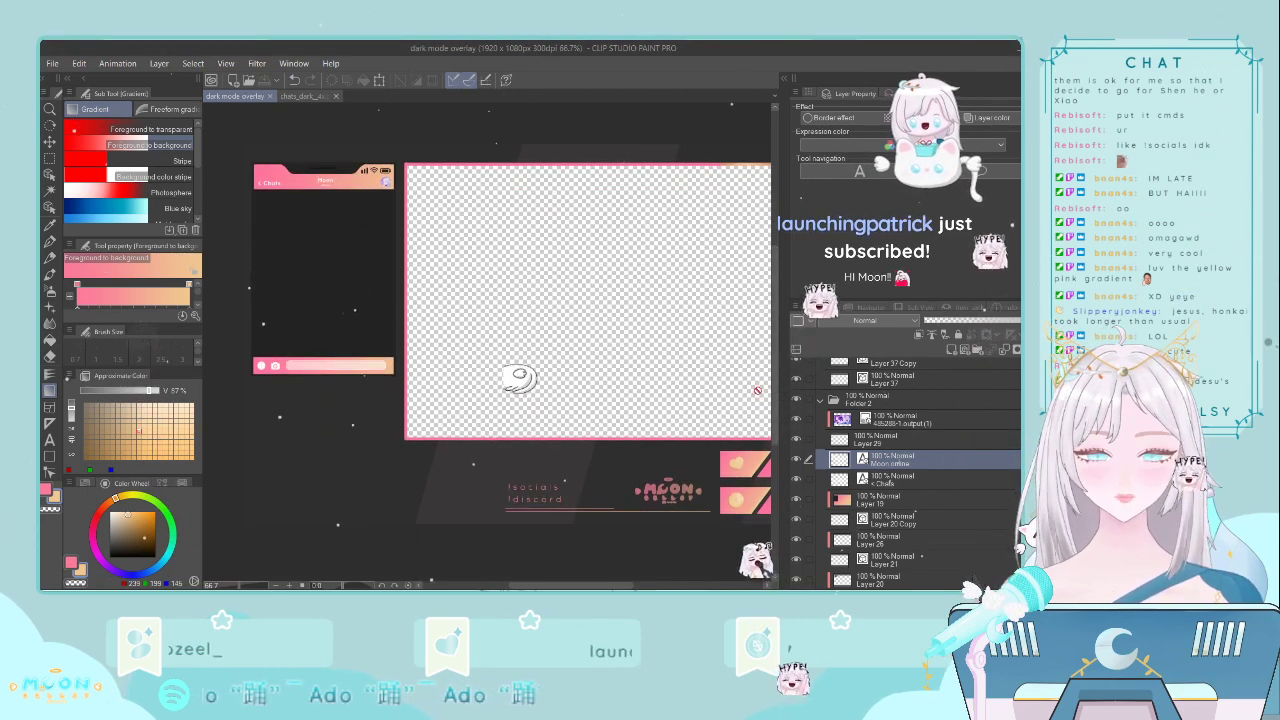
scroll(740, 402, "down", 1)
left_click_drag(588, 585, 612, 586)
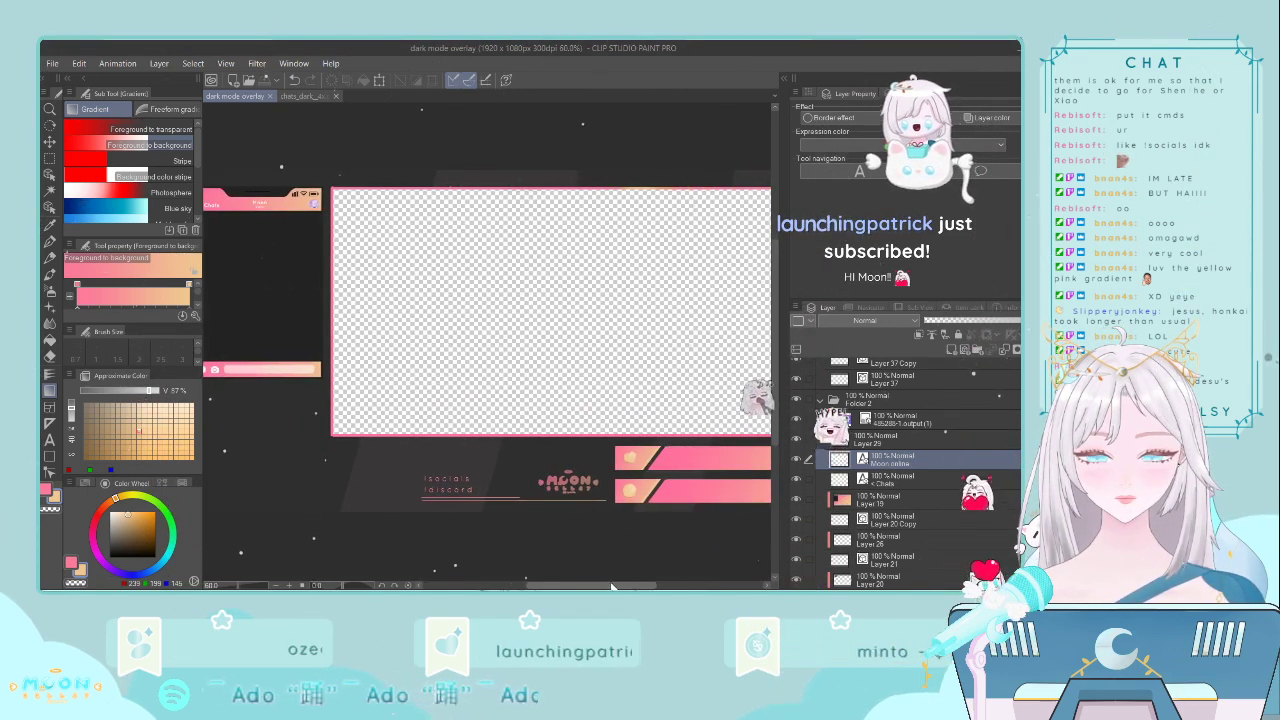
scroll(600, 577, "down", 1)
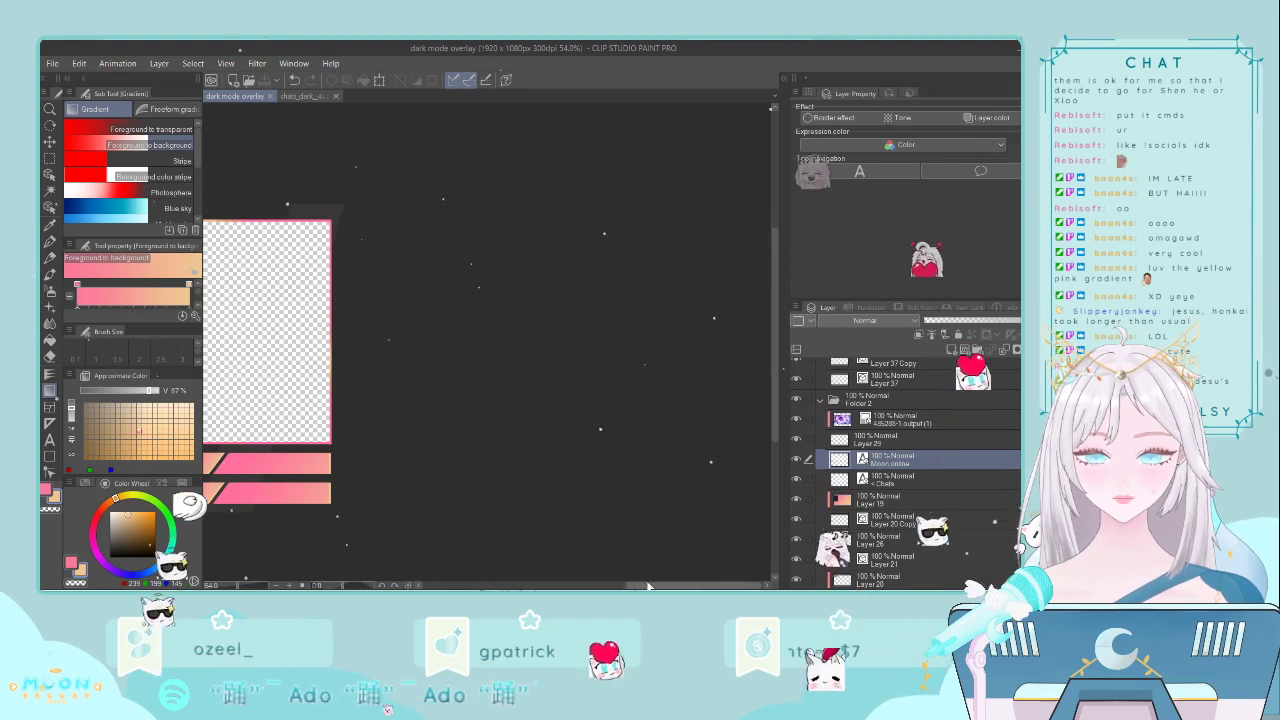
scroll(533, 589, "left", 3)
scroll(540, 588, "down", 2)
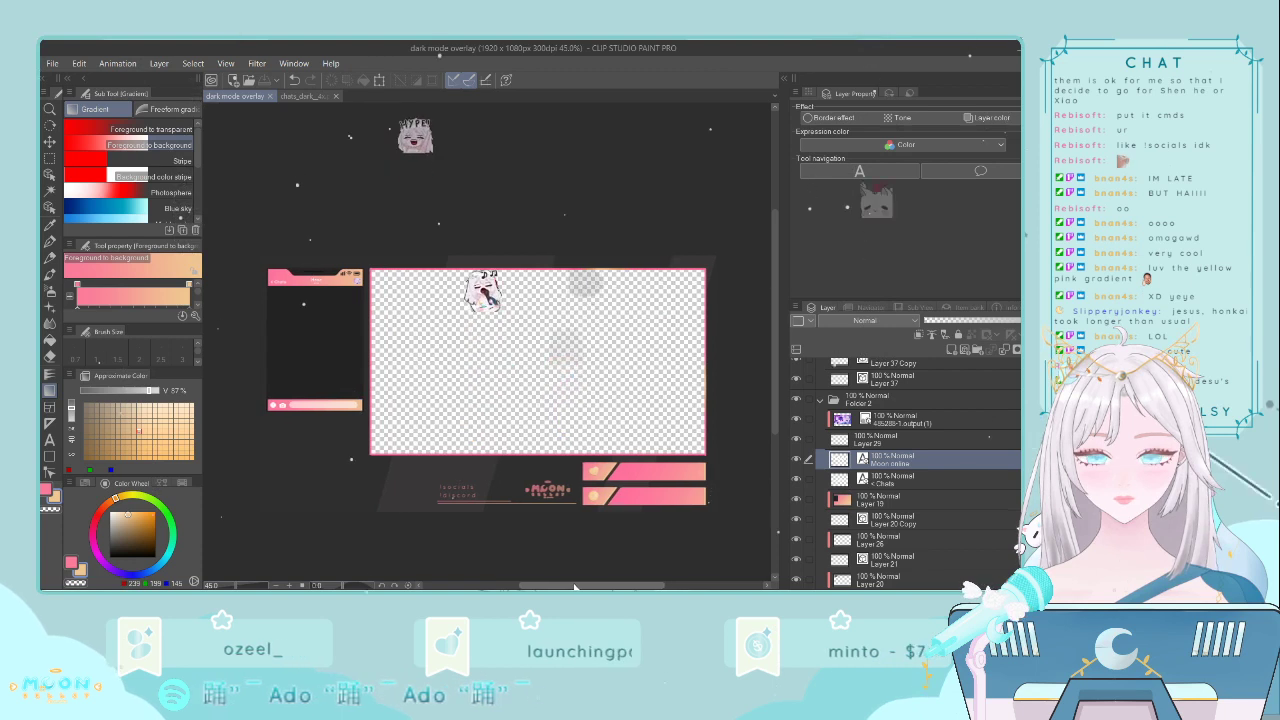
- Collapse the chat panel's Folder 2, rename it chat, and select Folder 3 containing the !socials and !discord labels
left_click(822, 401)
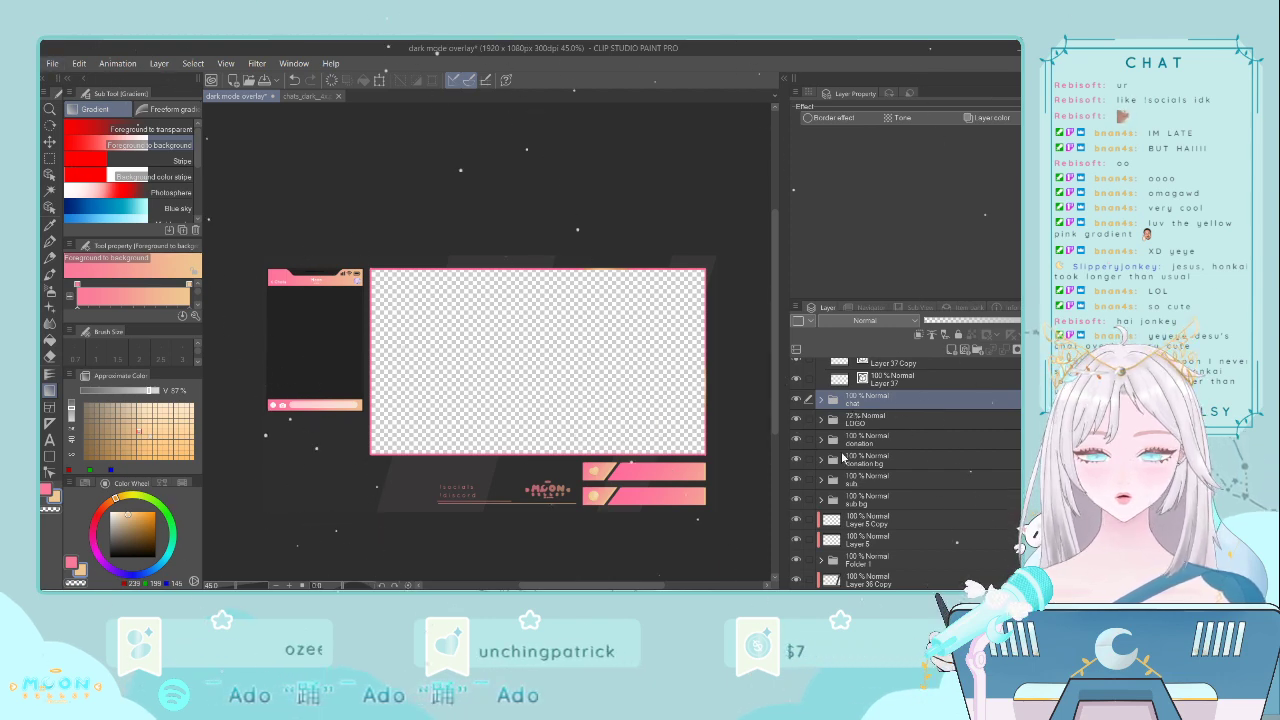
scroll(843, 457, "up", 3)
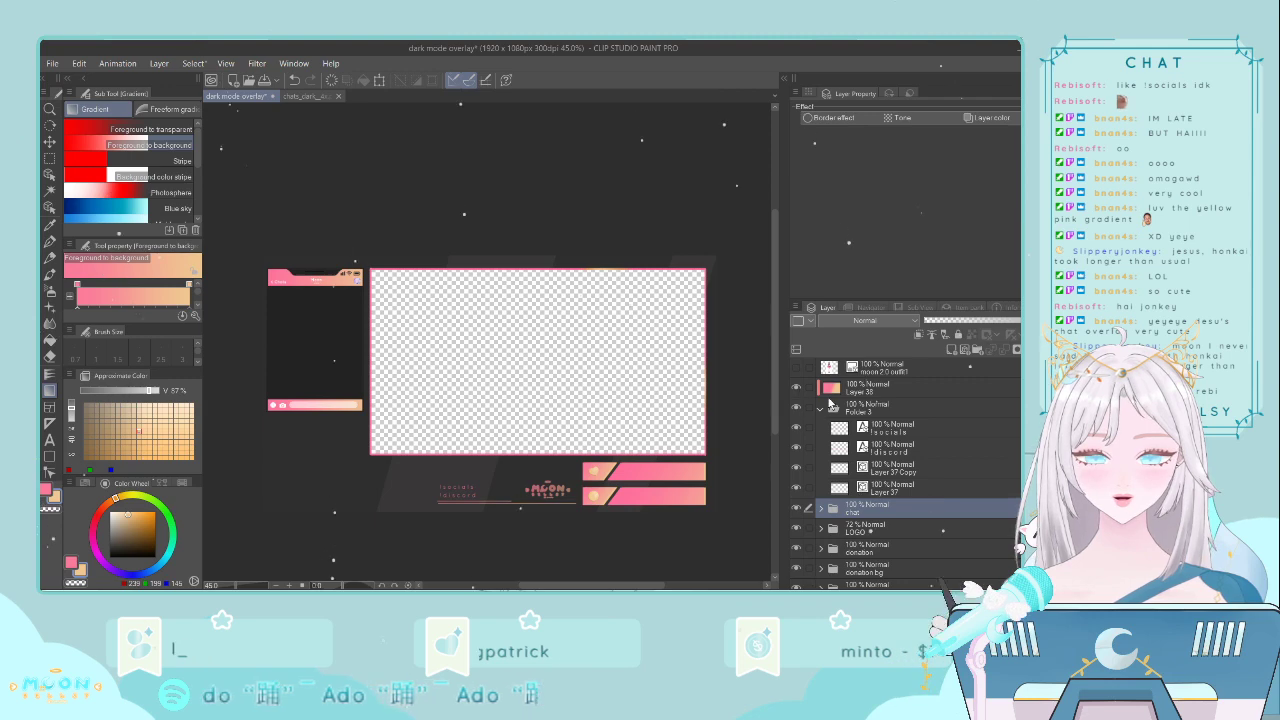
left_click(845, 408)
scroll(587, 509, "up", 2)
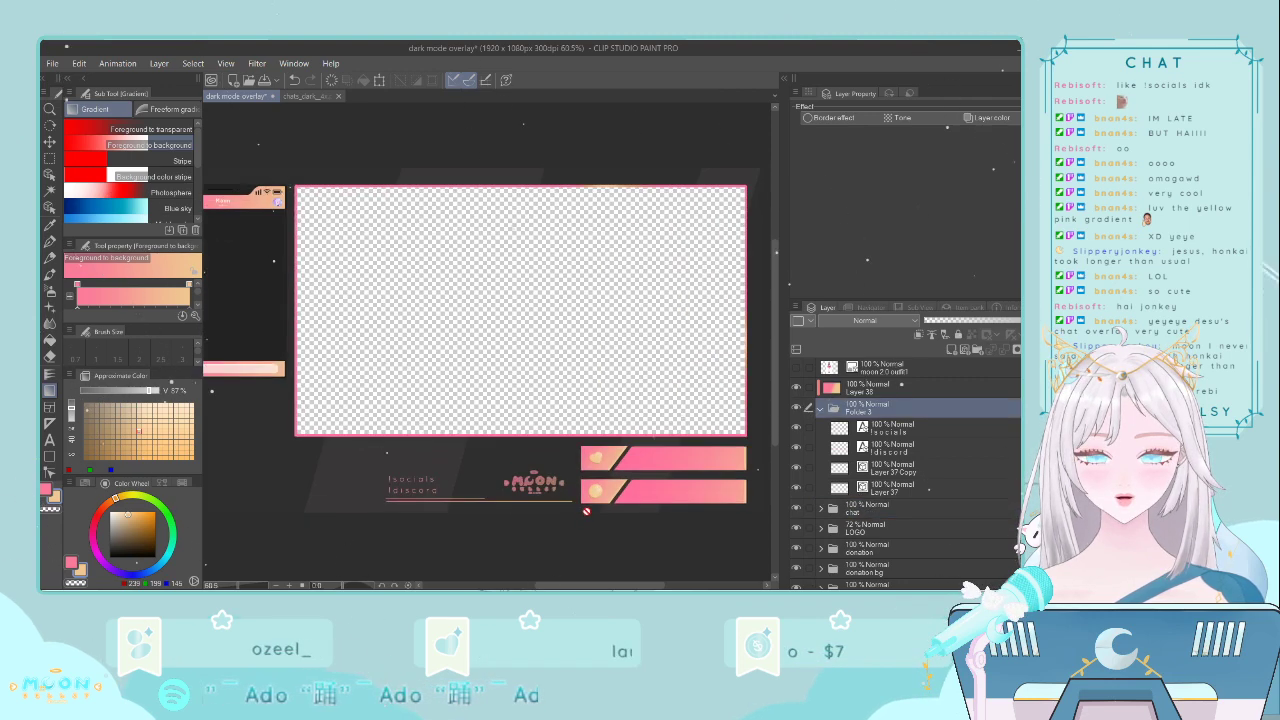
scroll(588, 520, "down", 3)
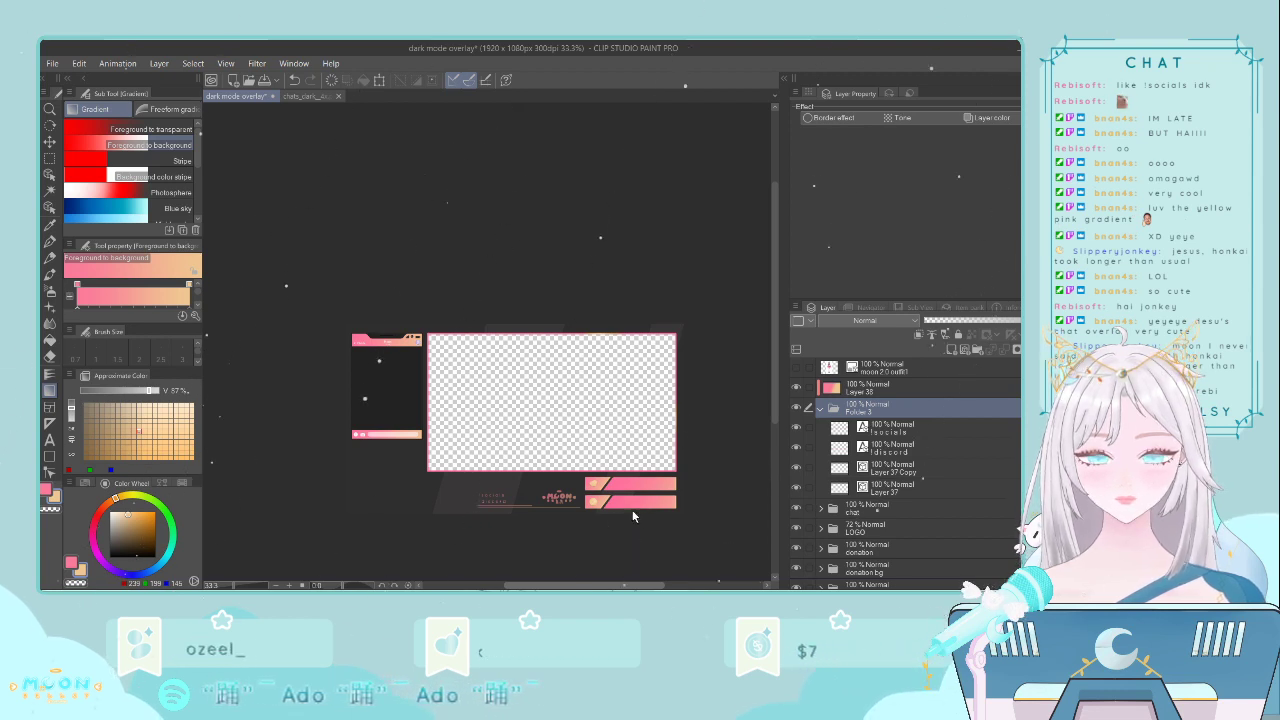
scroll(409, 403, "up", 3)
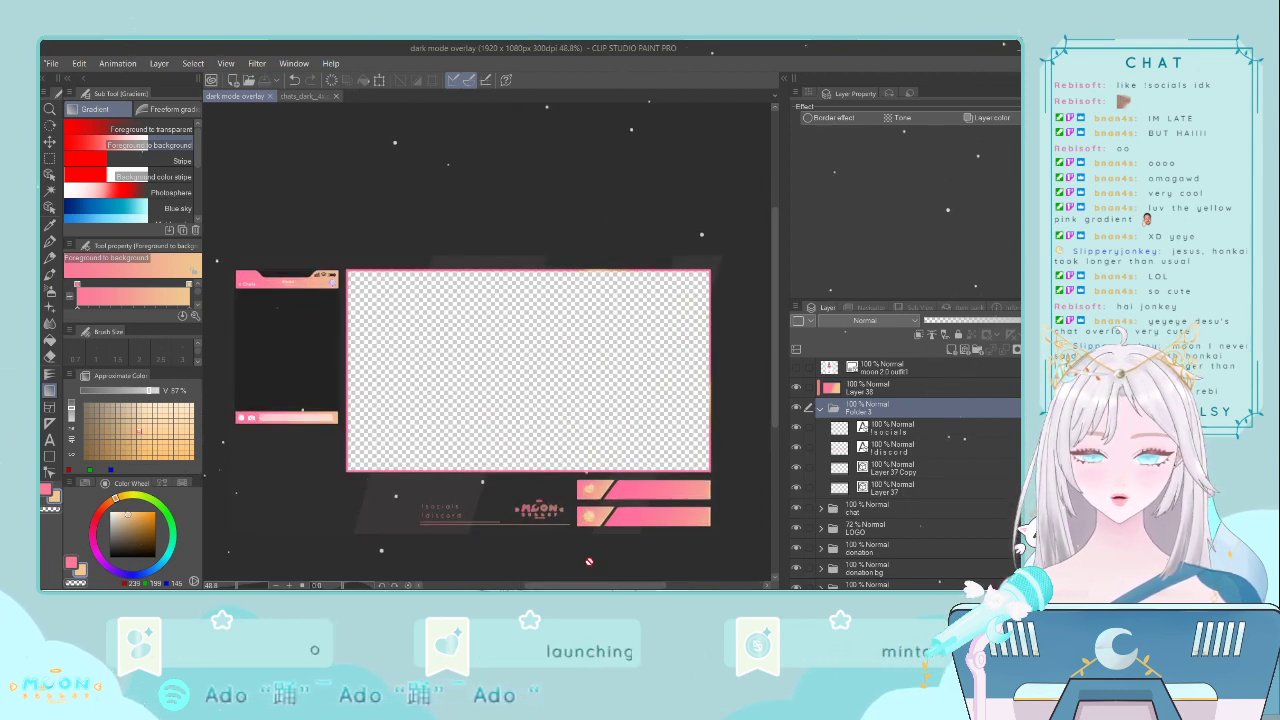
- Show the moon 2.0 outfit1 character layer, set its blending mode to Multiply, and hide the layer again
left_click(797, 368)
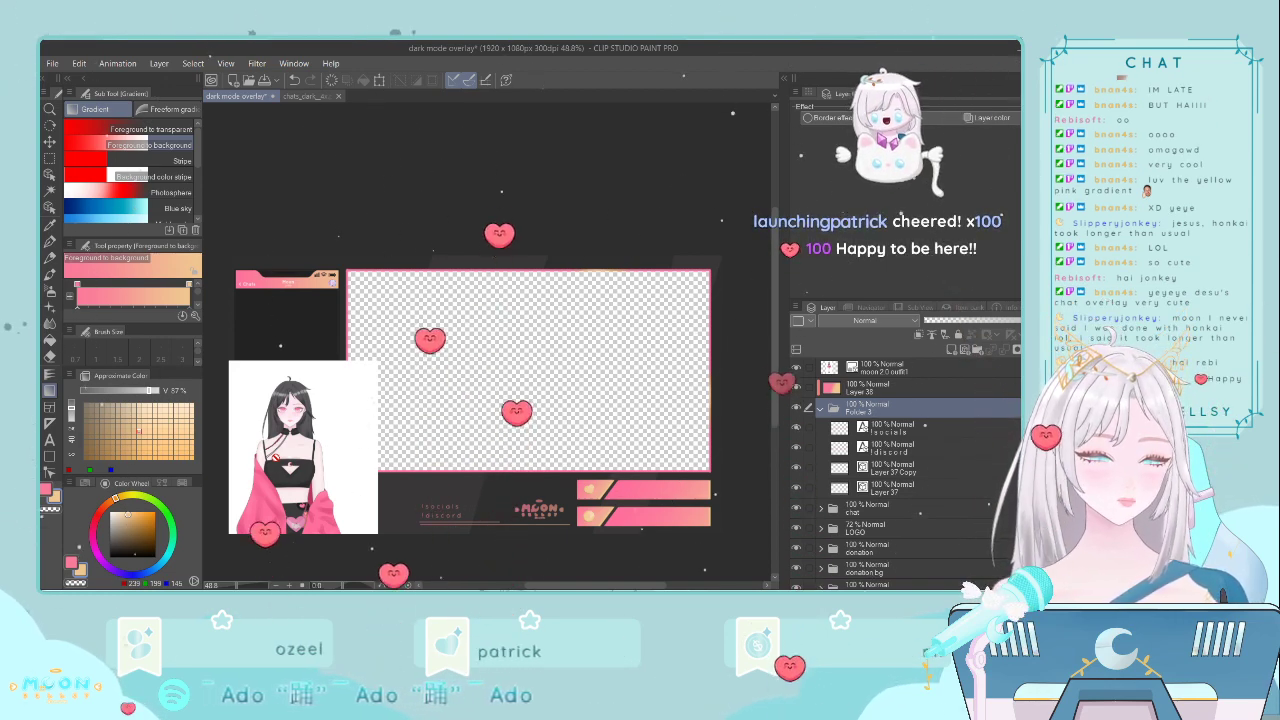
left_click(885, 367)
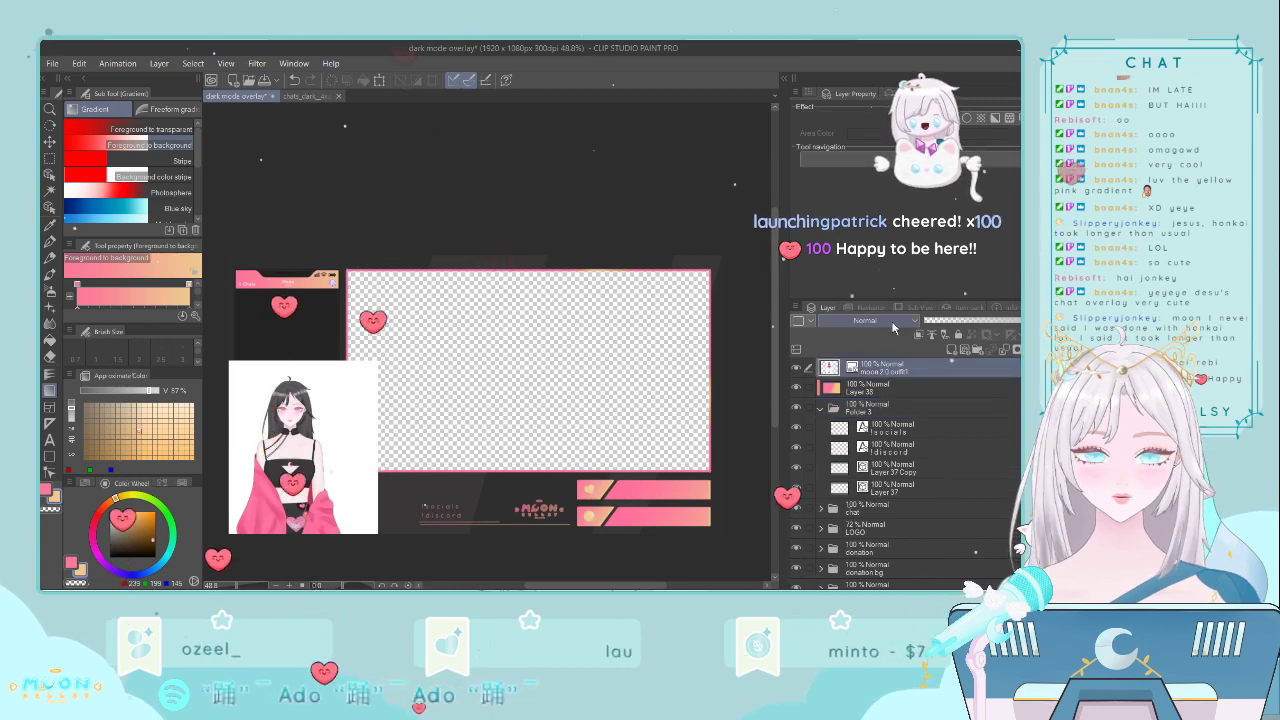
left_click(856, 87)
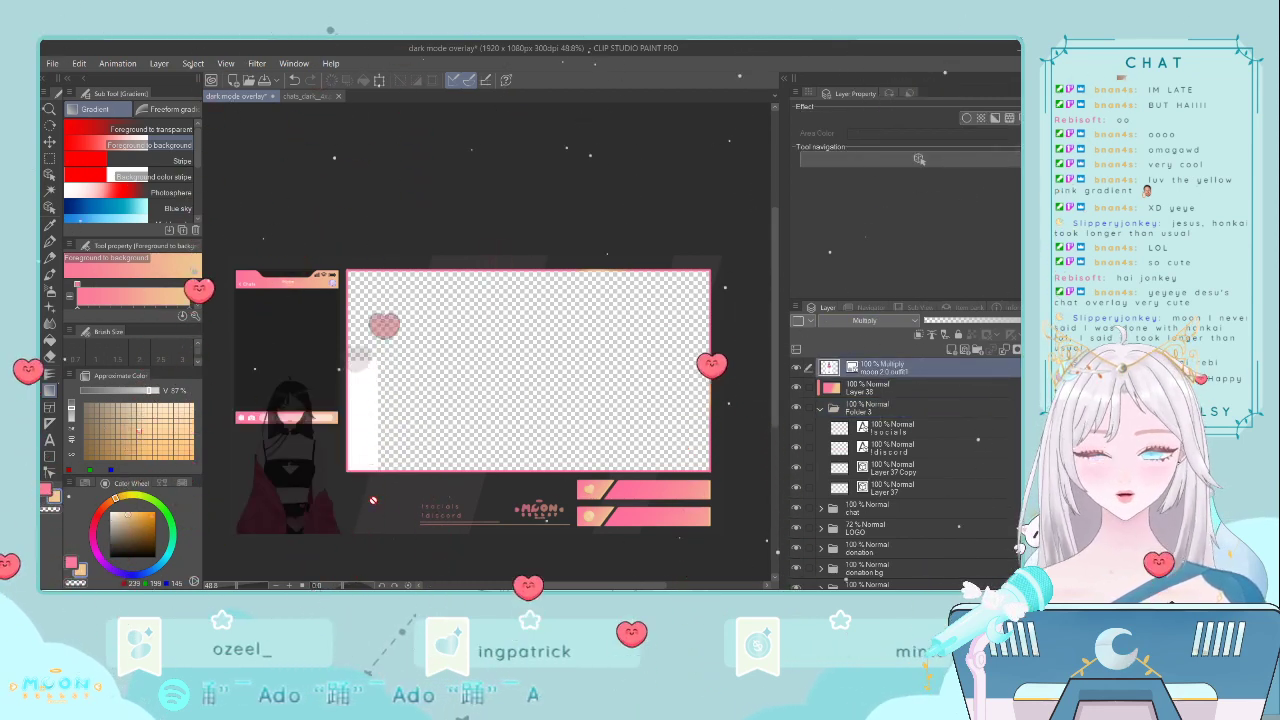
scroll(573, 449, "down", 1)
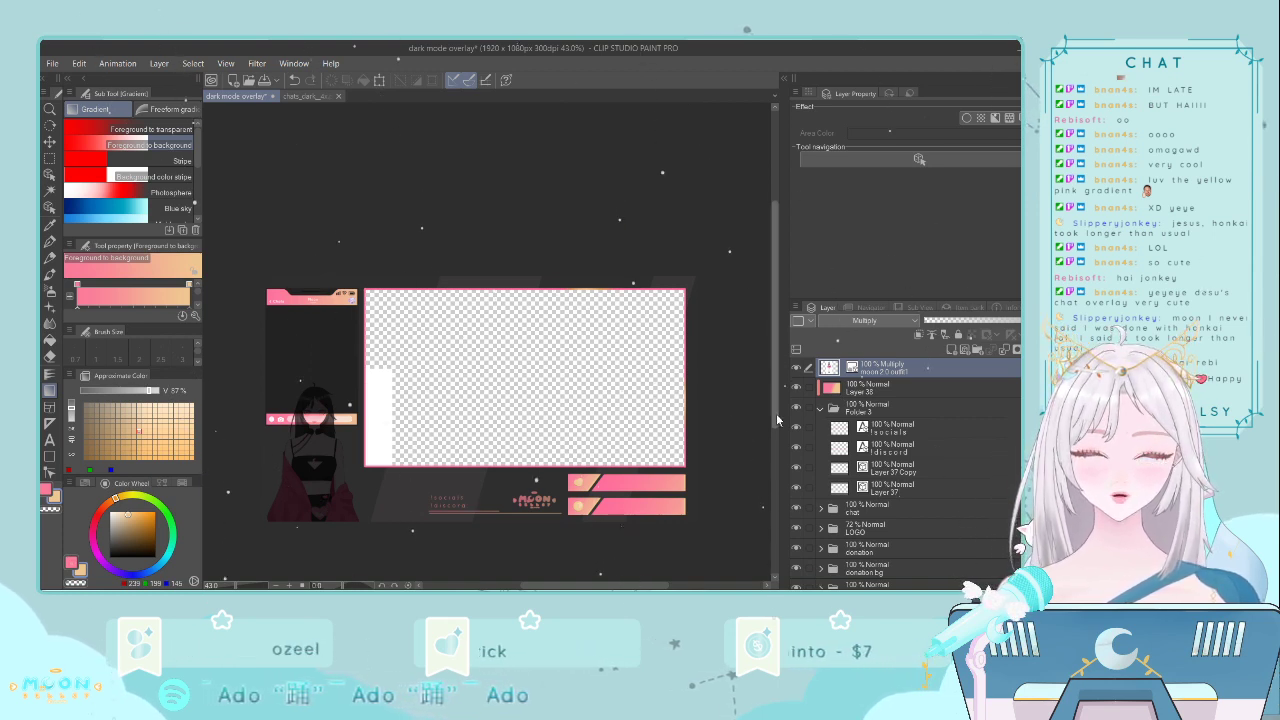
left_click(797, 368)
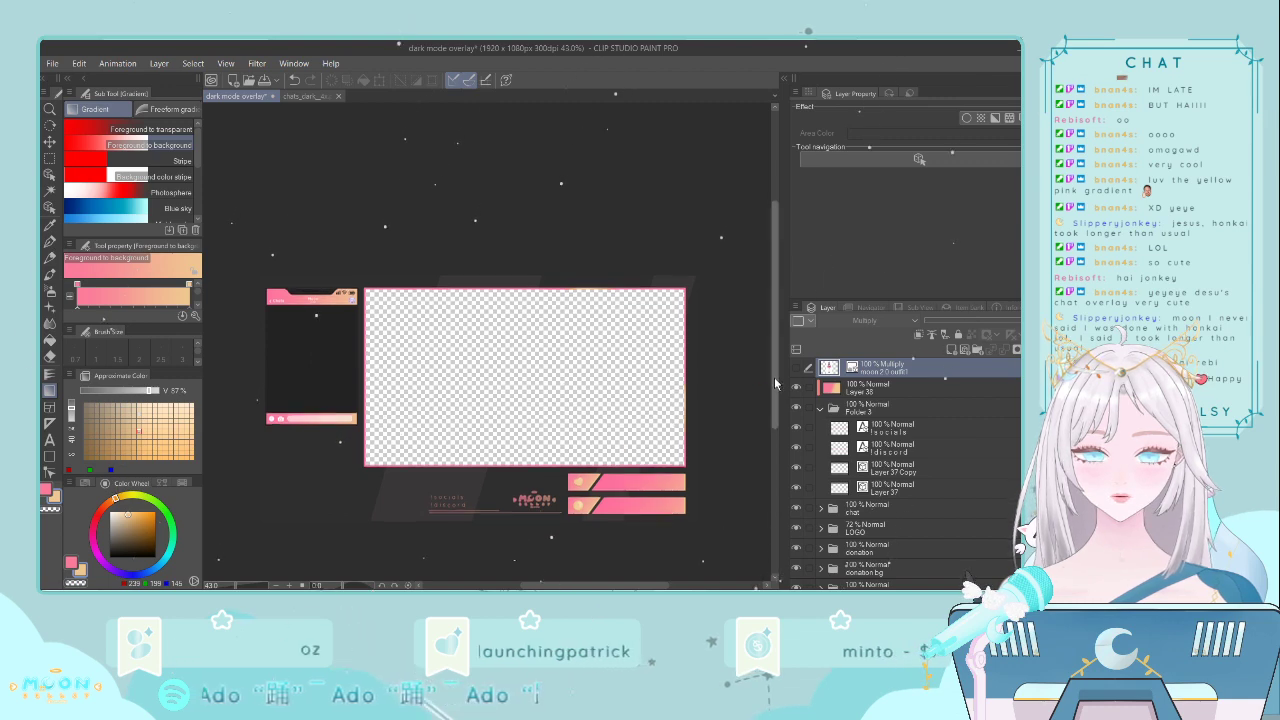
- Examine the overall overlay layout with the character artwork hidden
scroll(779, 400, "down", 2)
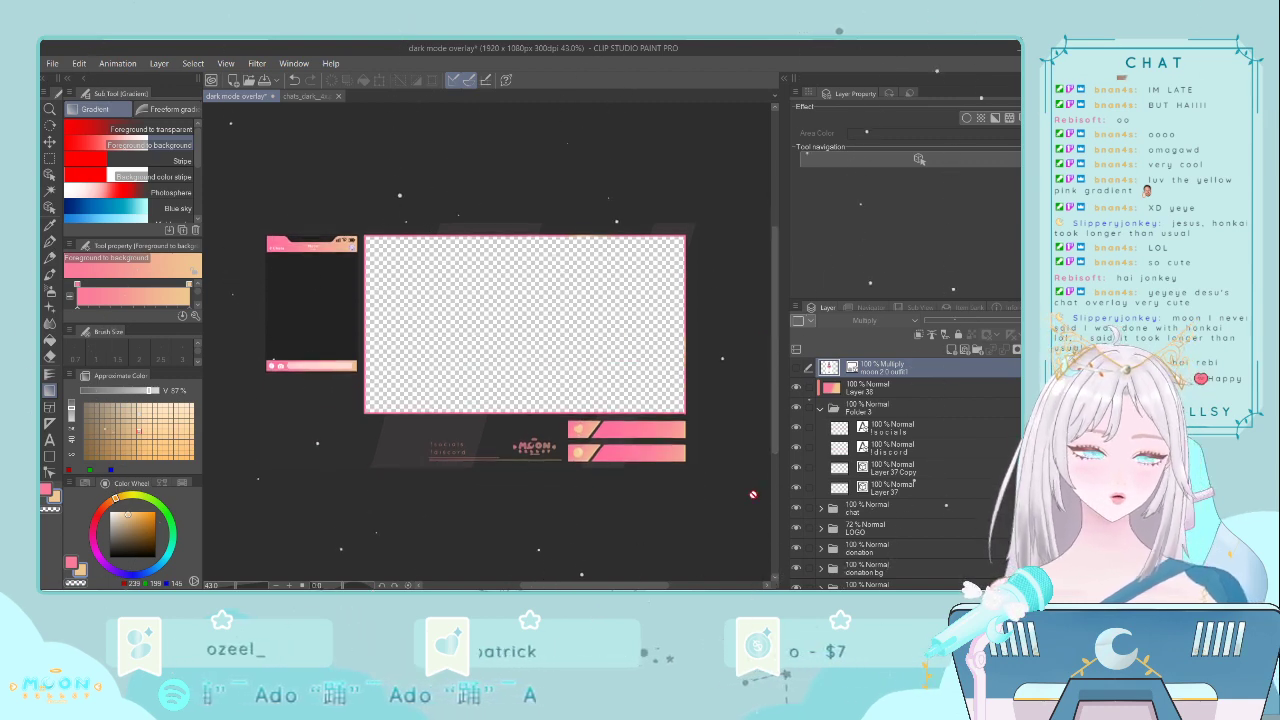
scroll(751, 494, "up", 1)
scroll(751, 494, "down", 1)
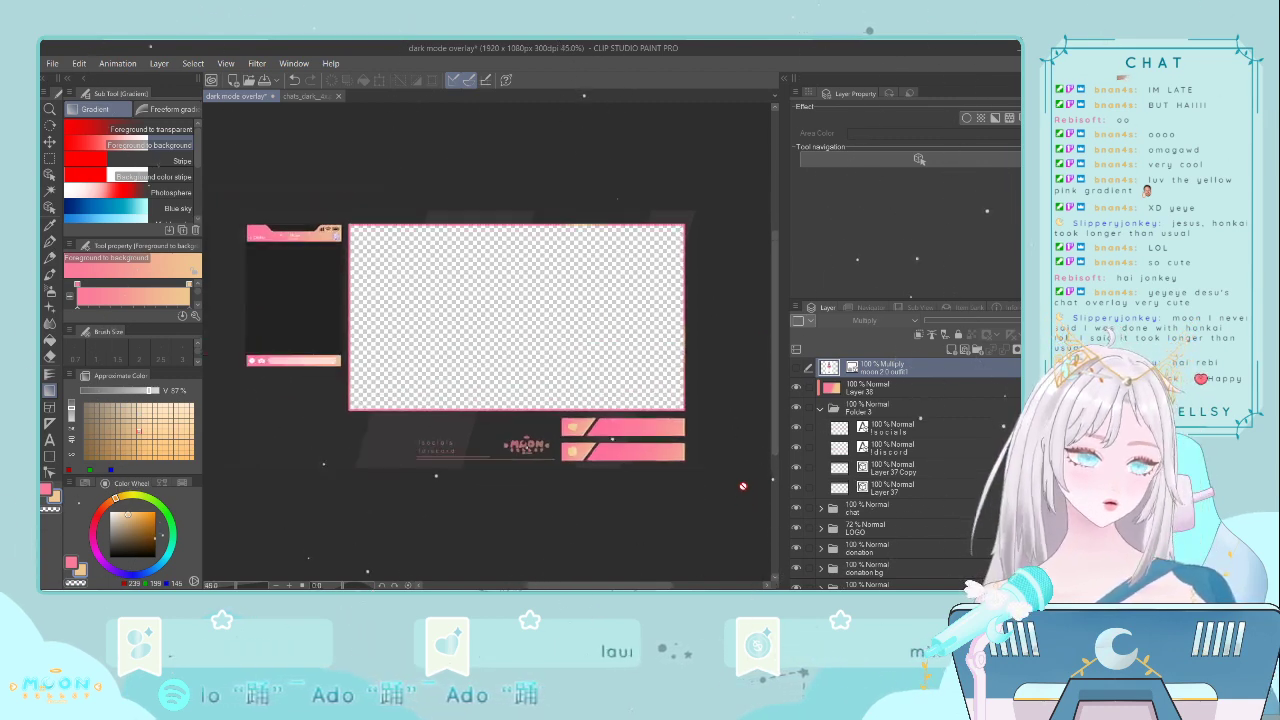
left_click_drag(603, 587, 589, 586)
scroll(593, 543, "up", 1)
scroll(595, 543, "down", 1)
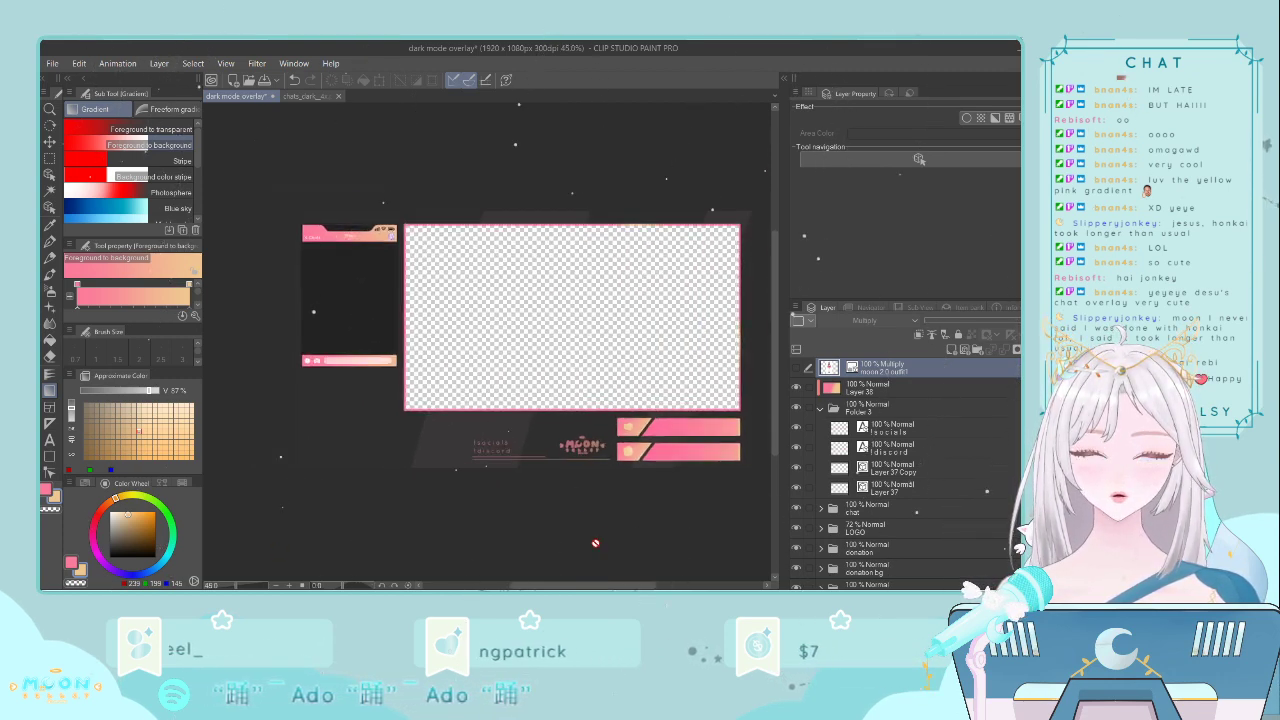
scroll(595, 543, "up", 1)
scroll(595, 543, "down", 1)
- Select the lower hidden Layer 35 copy above Layer 1 and save the document under the name dark mode overlay animate
scroll(935, 528, "down", 5)
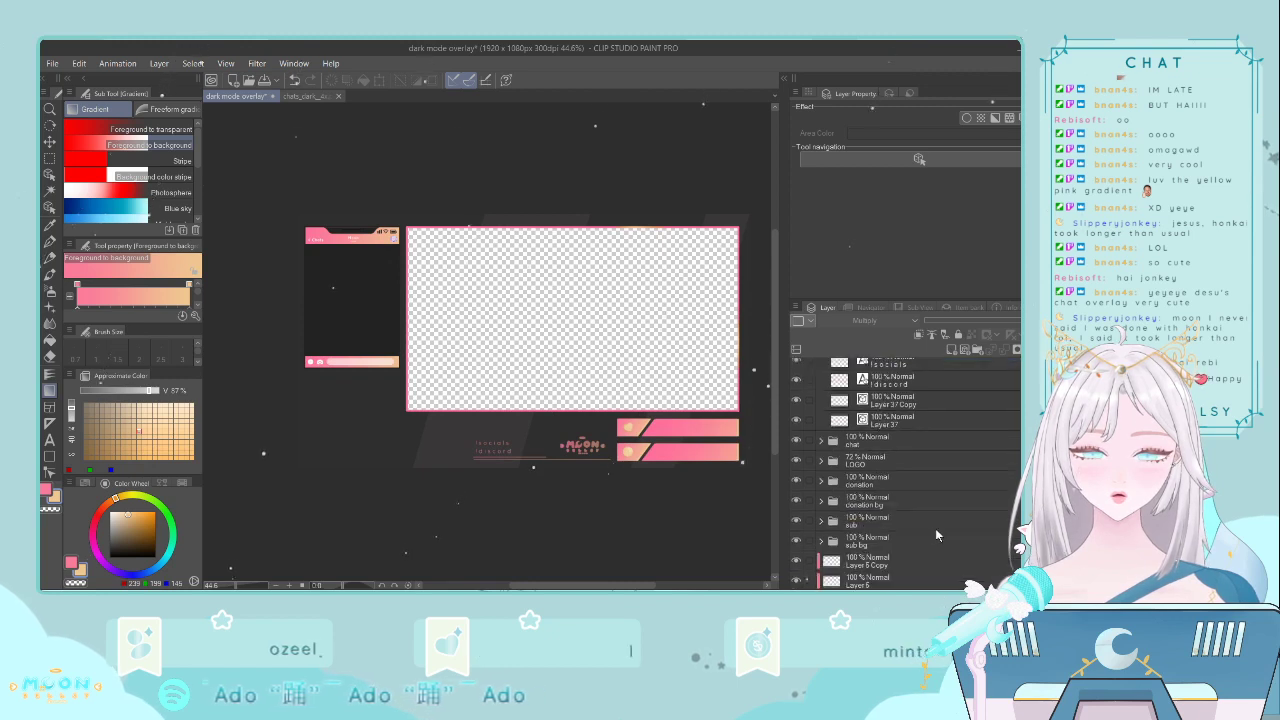
left_click(906, 546)
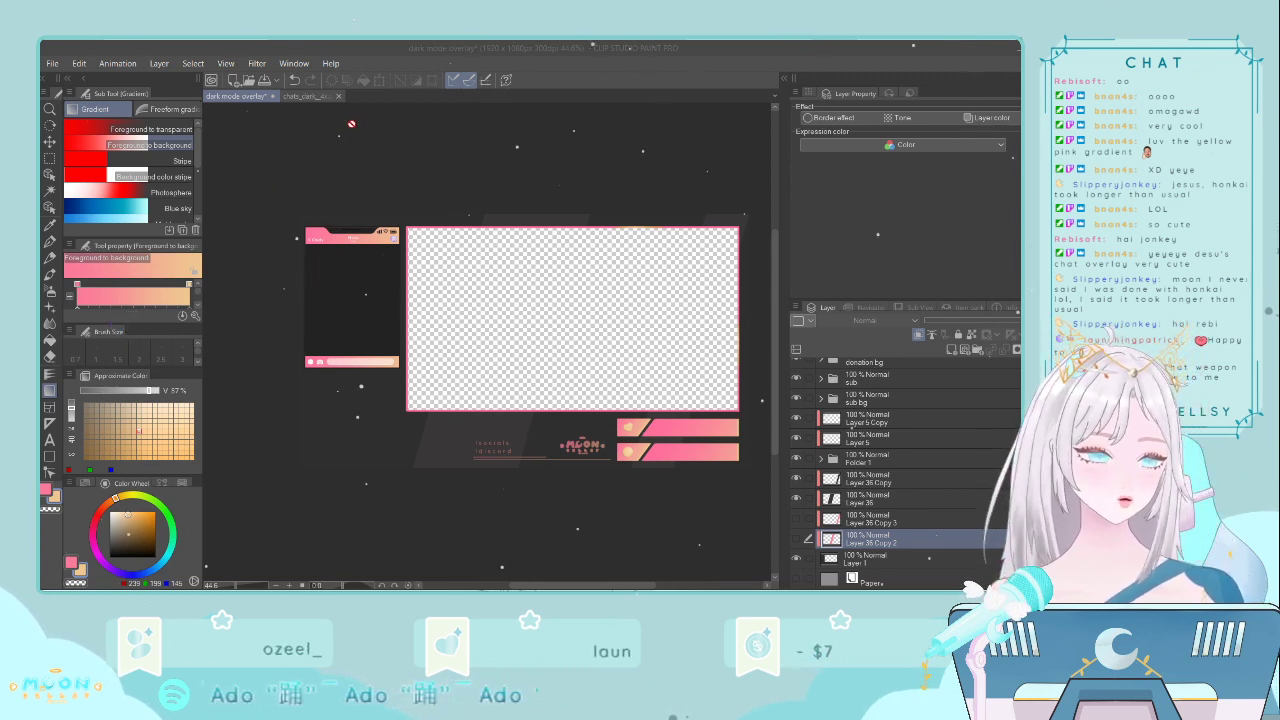
key("Return")
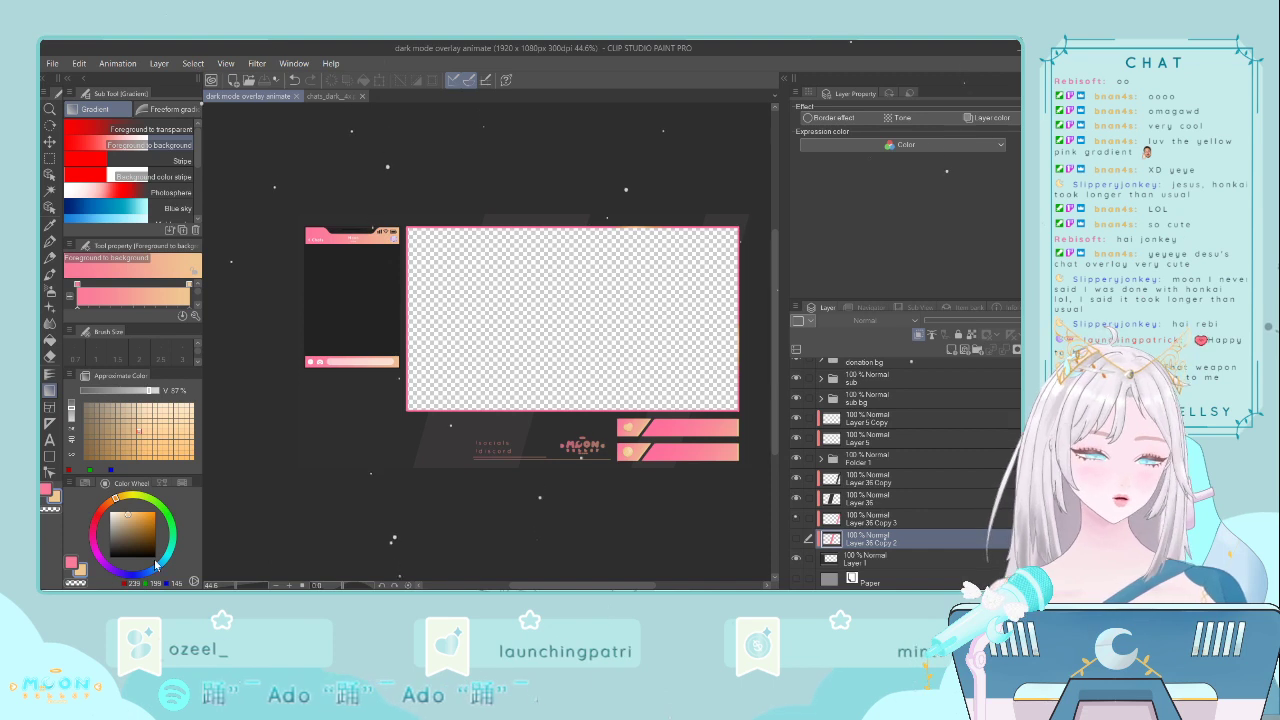
- Delete the two hidden Layer 35 copies, Copy 2 and Copy 3, located above Layer 1
scroll(555, 531, "up", 1)
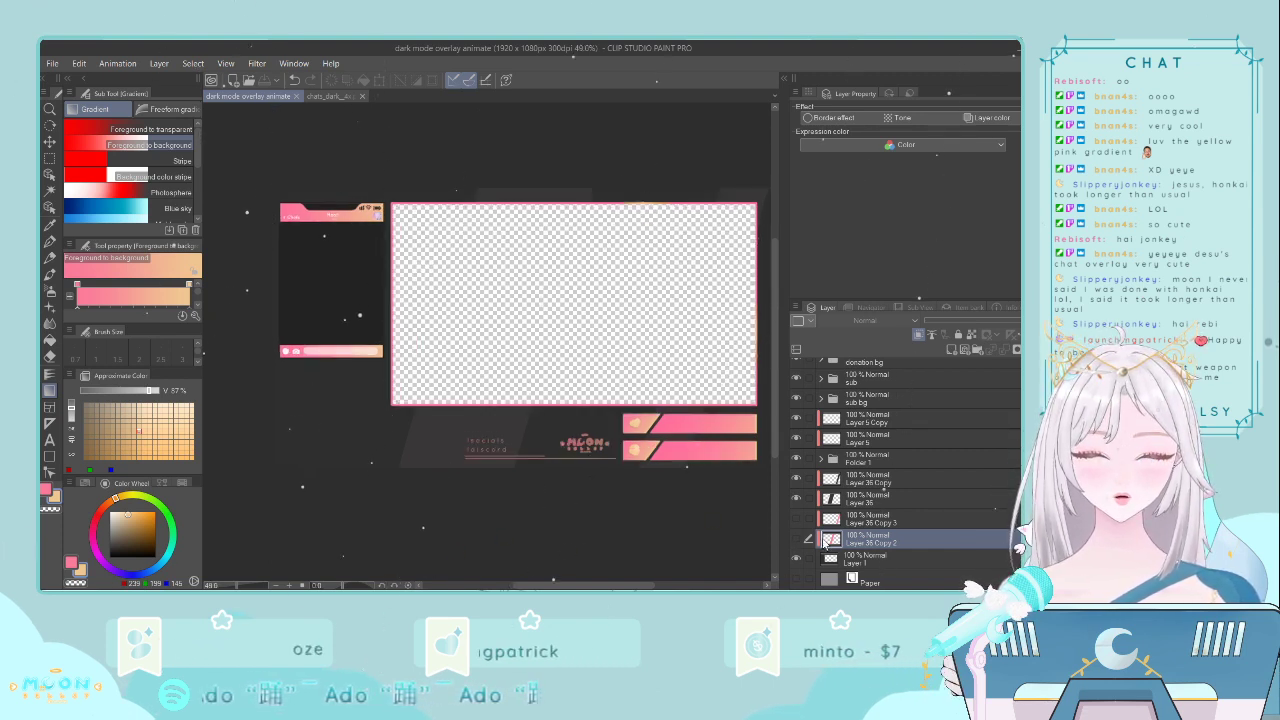
left_click(876, 522, "ctrl")
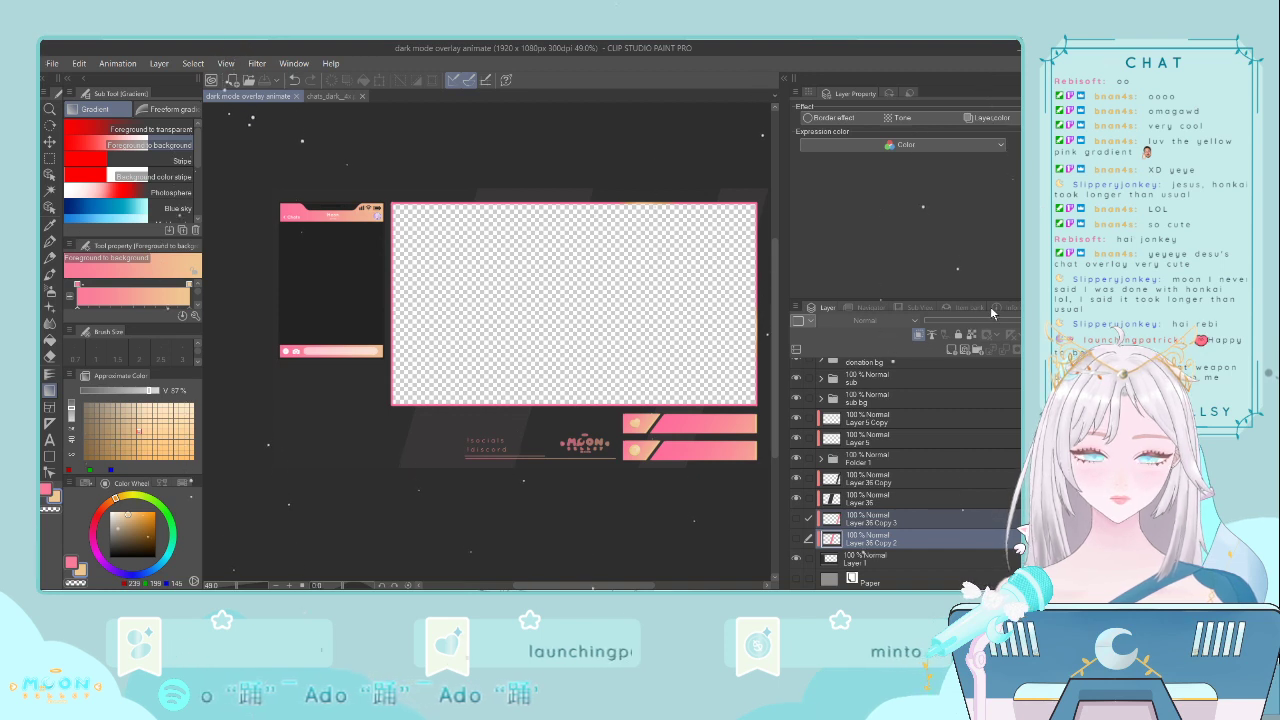
key("Delete")
- Try releasing the diagonal stripe layer above Layer 1 from its clipping, and clip it again
left_click(890, 539)
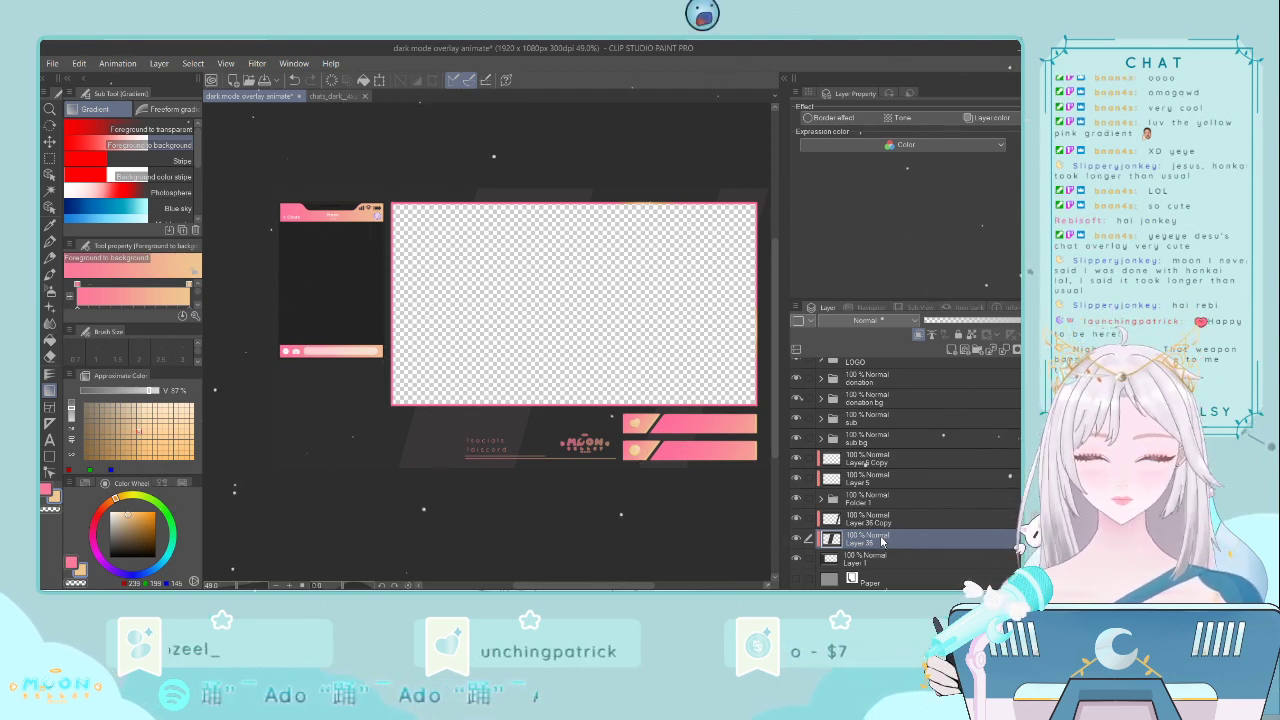
key("ctrl+alt+g")
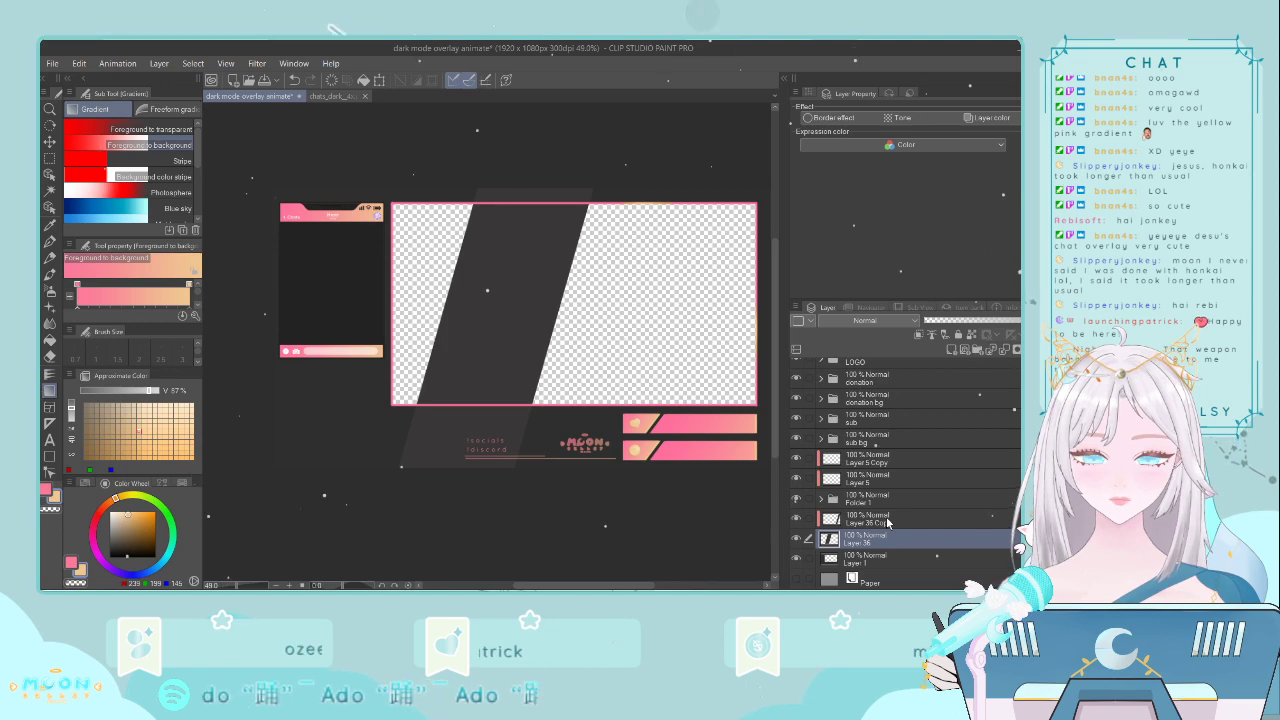
key("ctrl+alt+g")
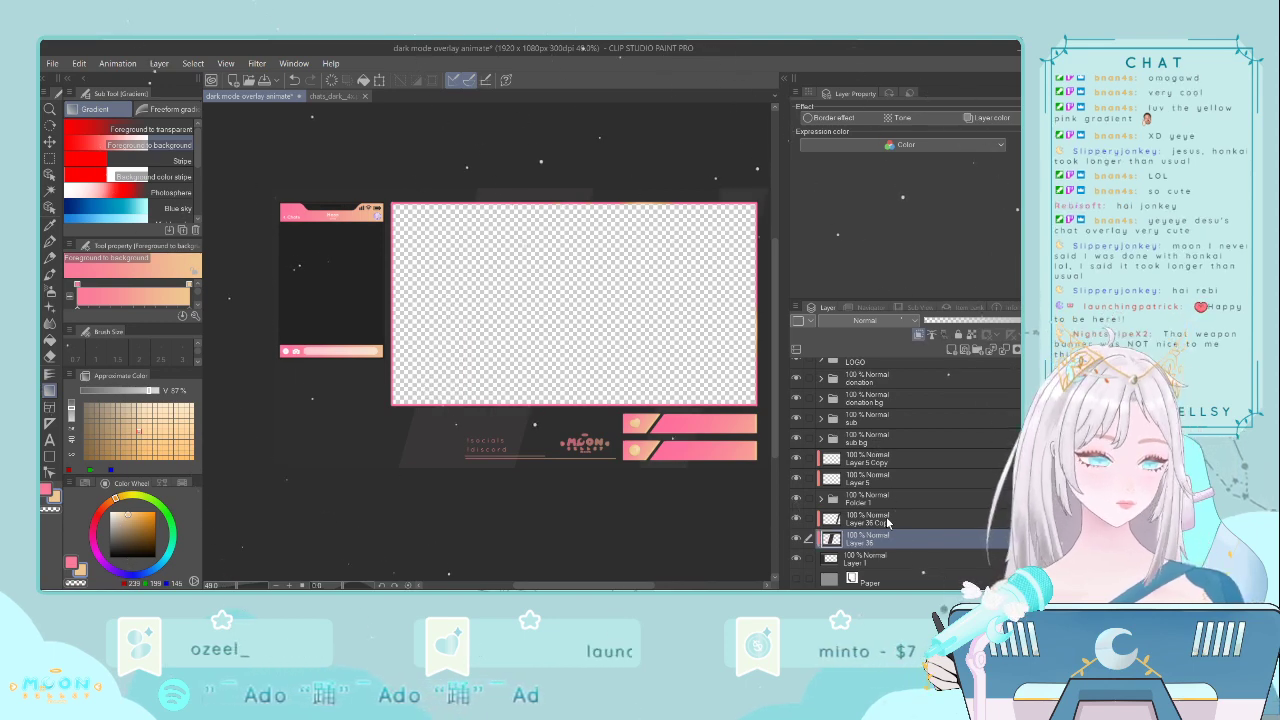
- Select Folder 1 and toggle its visibility off and on to check which part of the overlay it holds
left_click(877, 521)
scroll(877, 521, "up", 2)
left_click(803, 533)
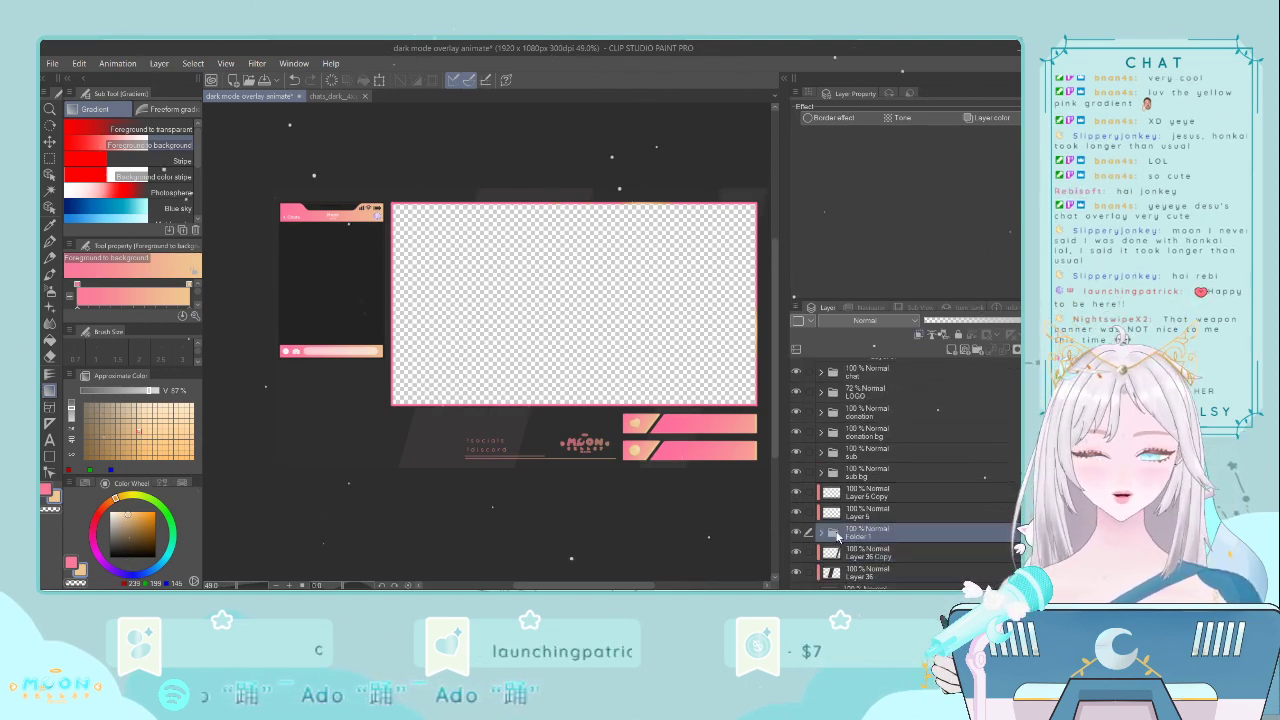
left_click(797, 533)
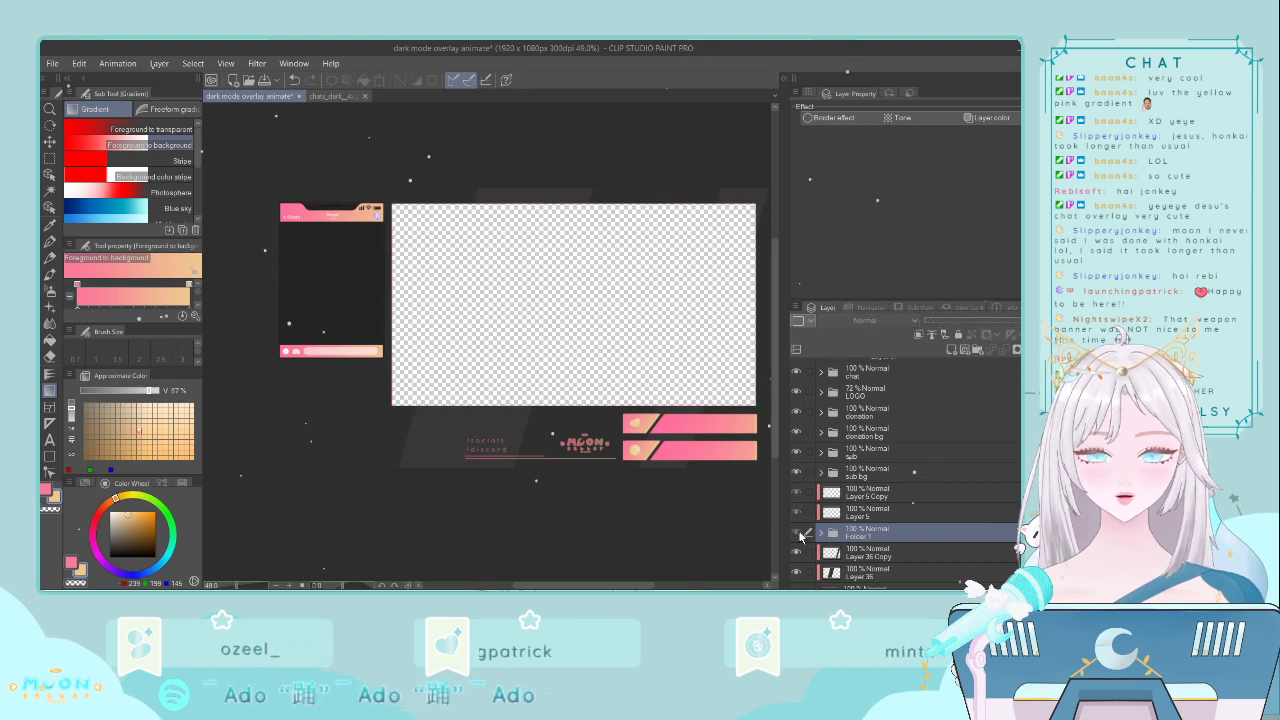
left_click(797, 533)
scroll(887, 533, "down", 1)
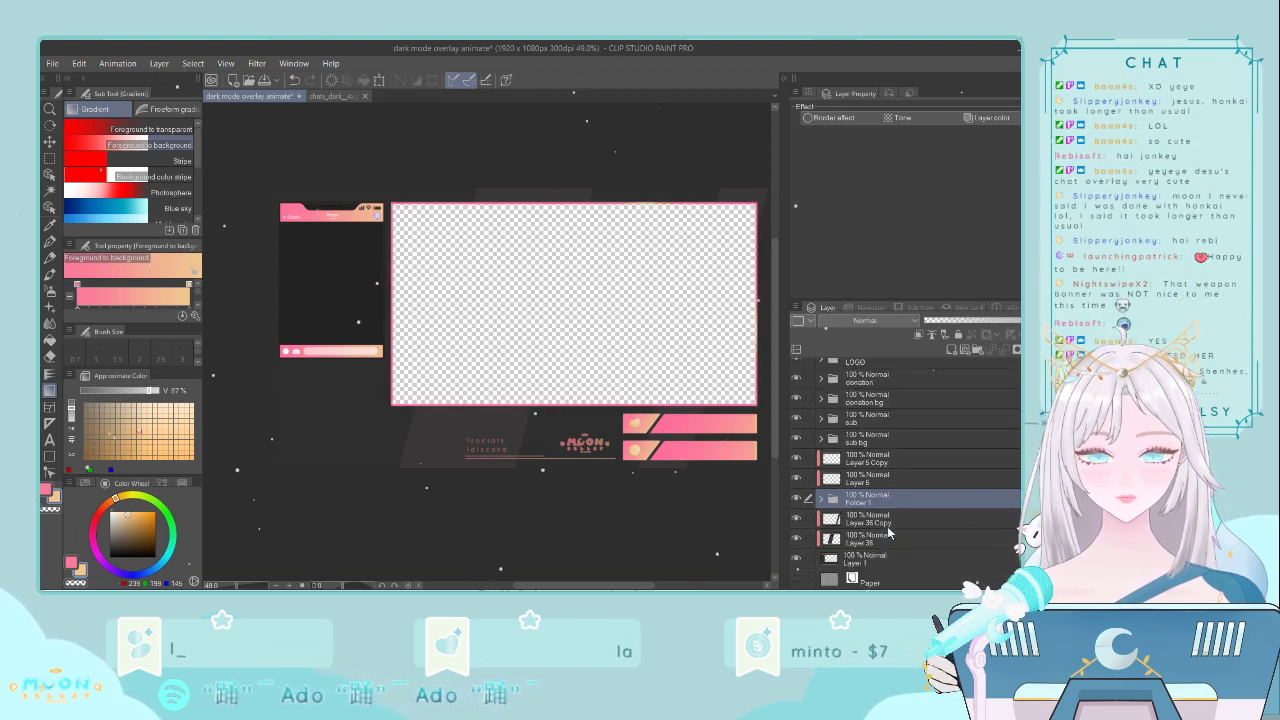
- Look inside Folder 1, collapse it and Folder 3, and toggle Folder 3's visibility to check what it holds
left_click(821, 498)
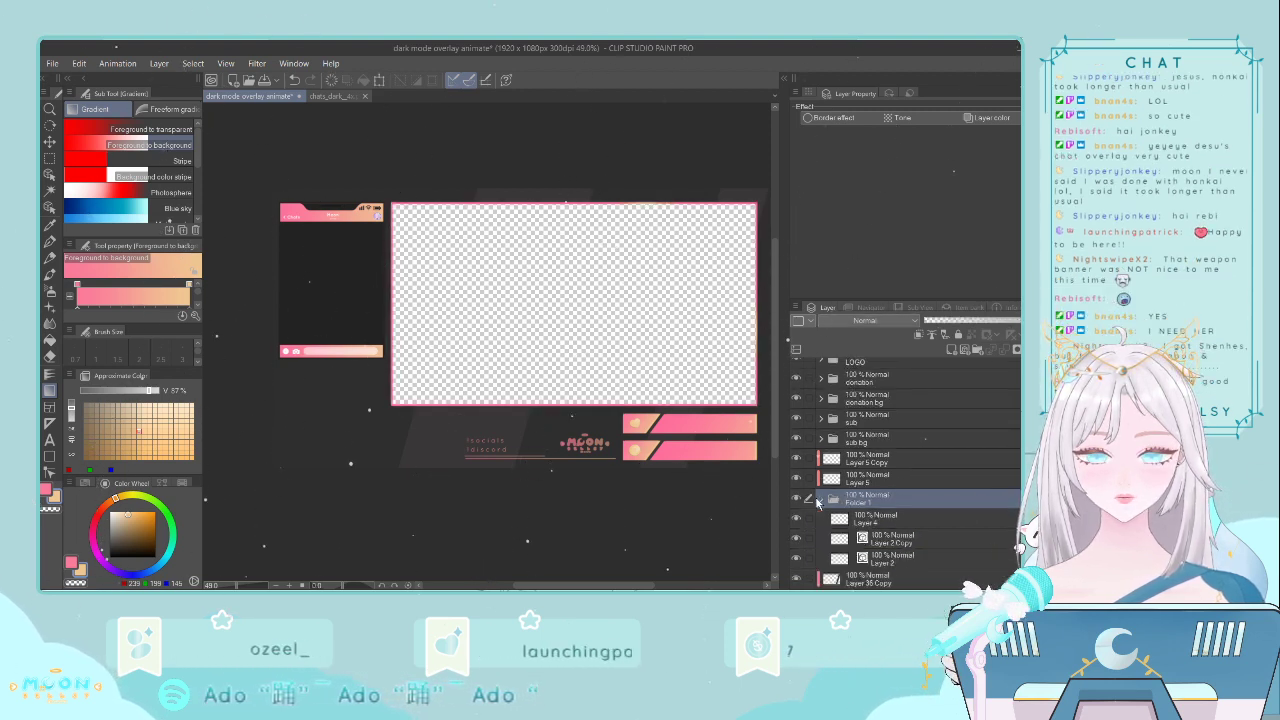
left_click(821, 498)
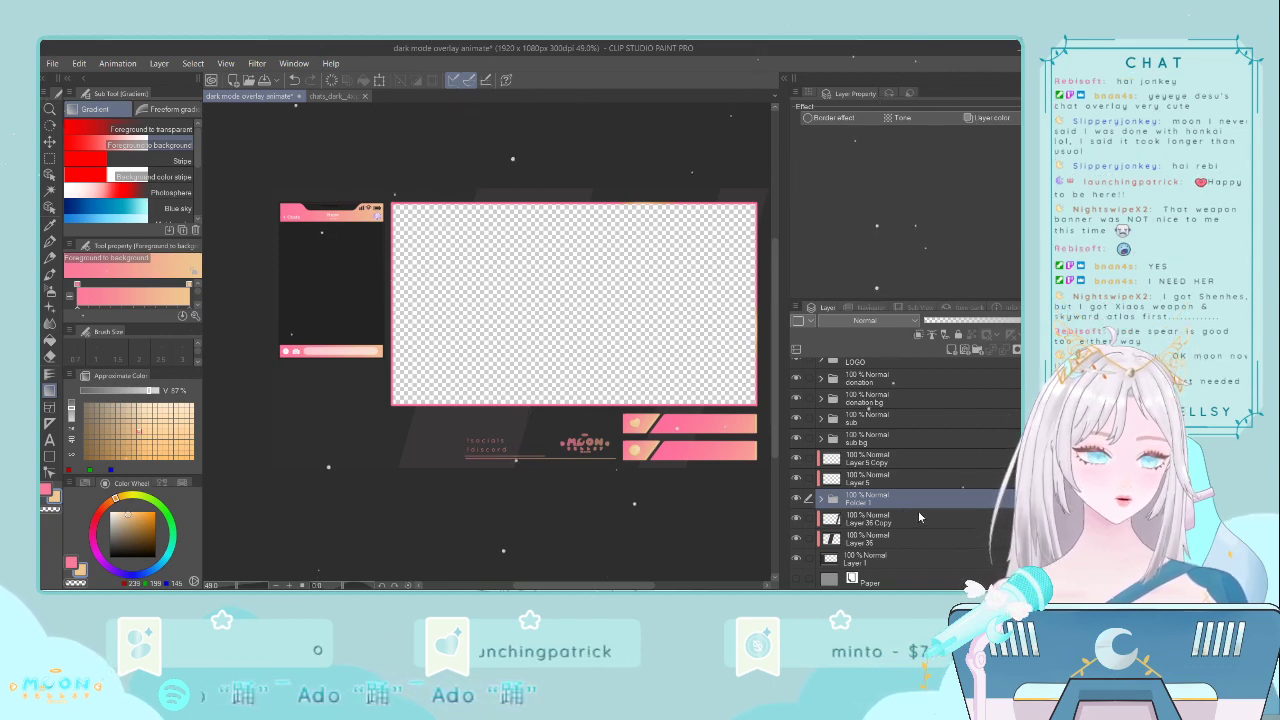
scroll(918, 511, "up", 5)
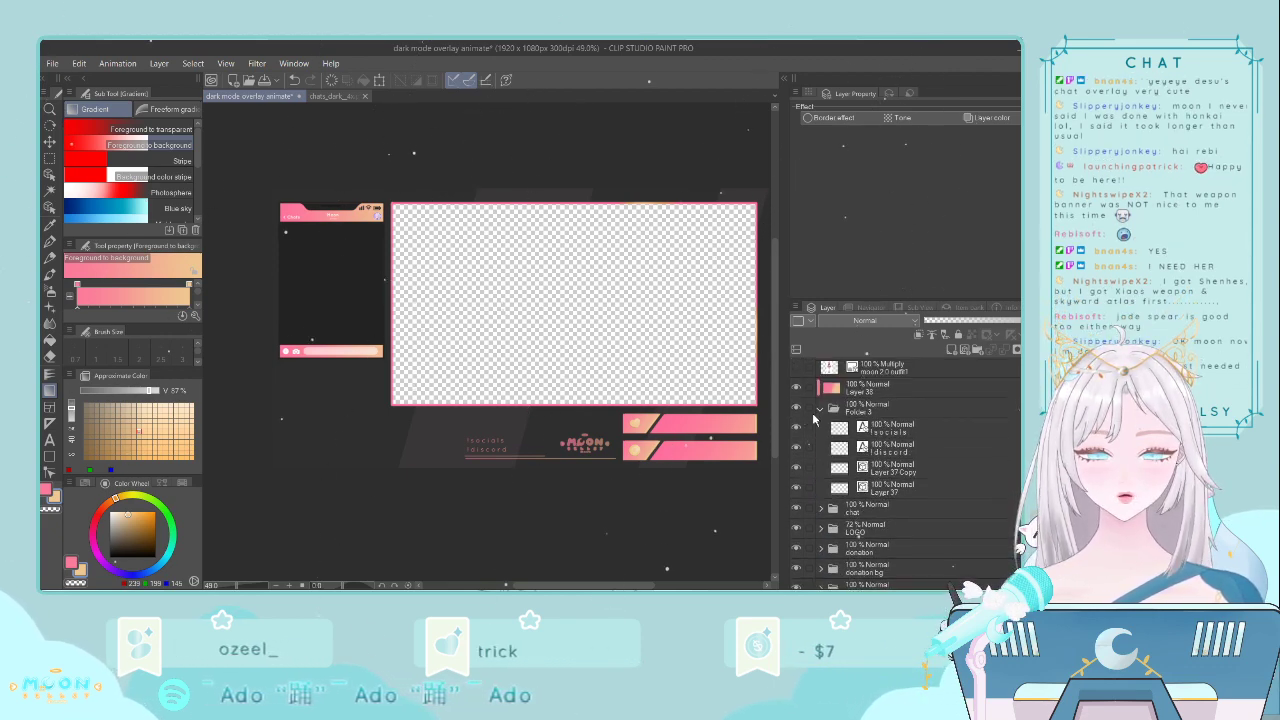
left_click(818, 409)
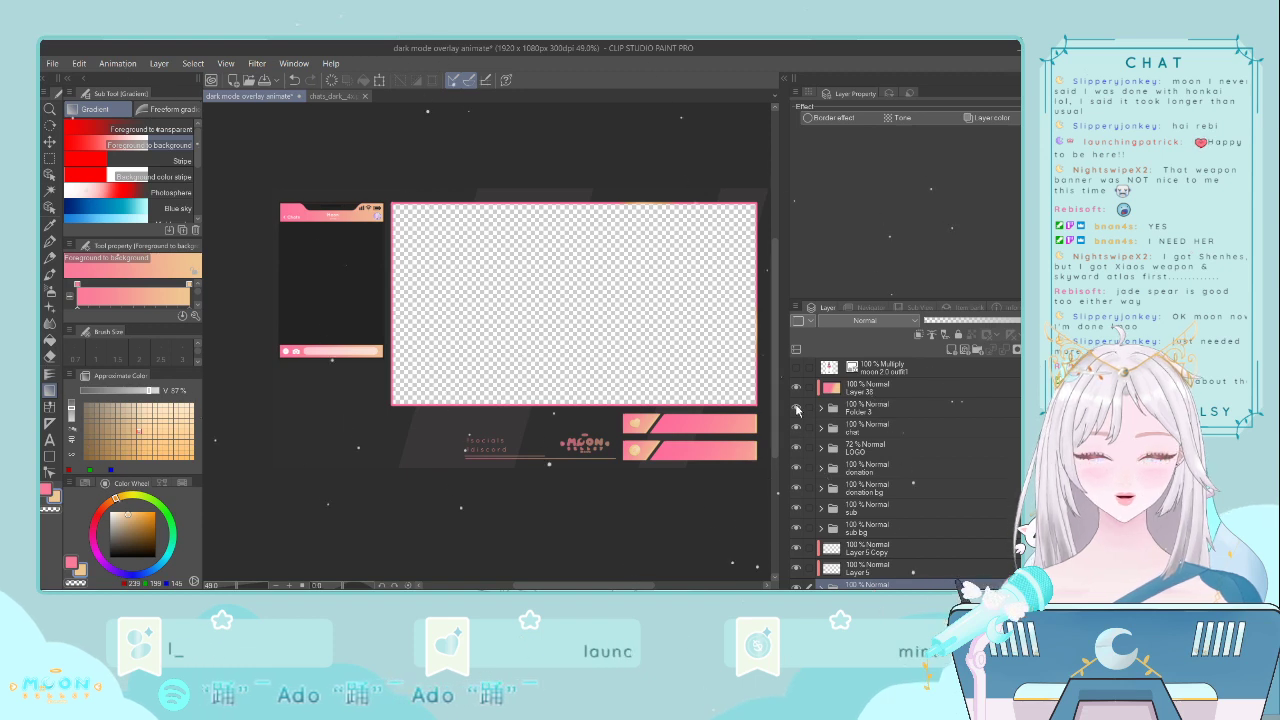
left_click(800, 410)
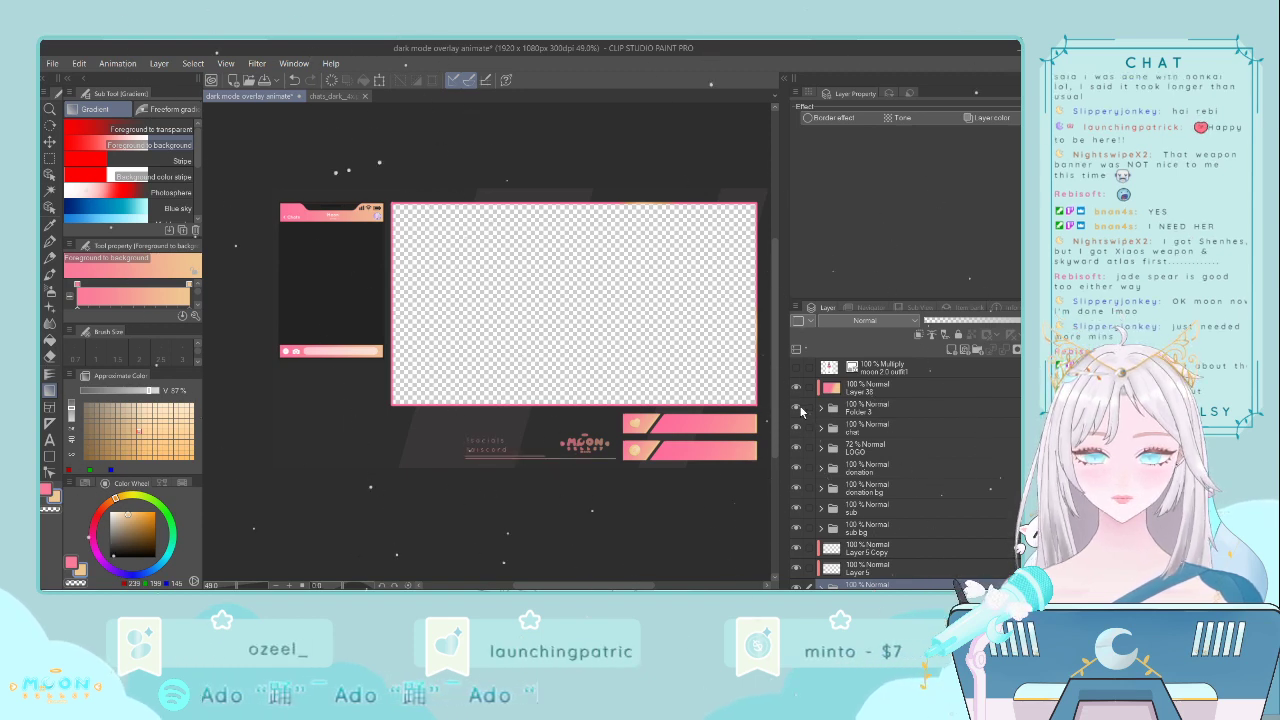
left_click(798, 409)
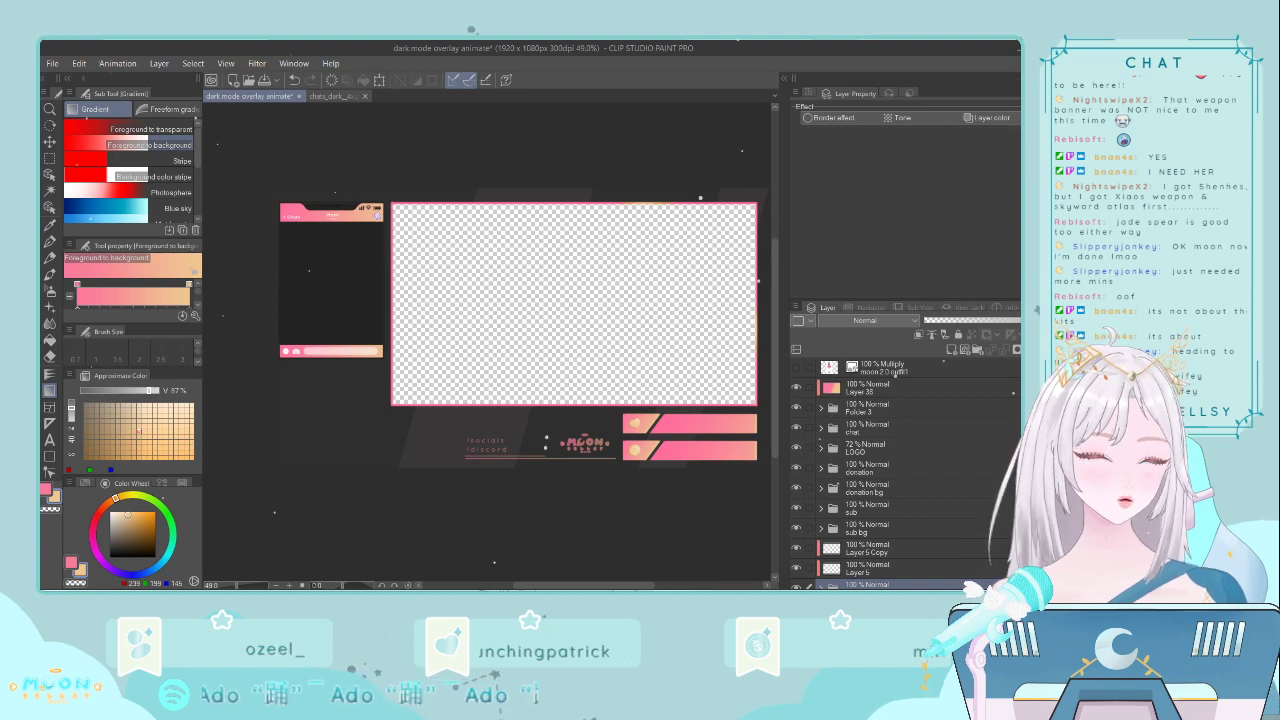
- Merge the donation, donation bg, sub and sub bg folders into a single layer
scroll(882, 531, "down", 3)
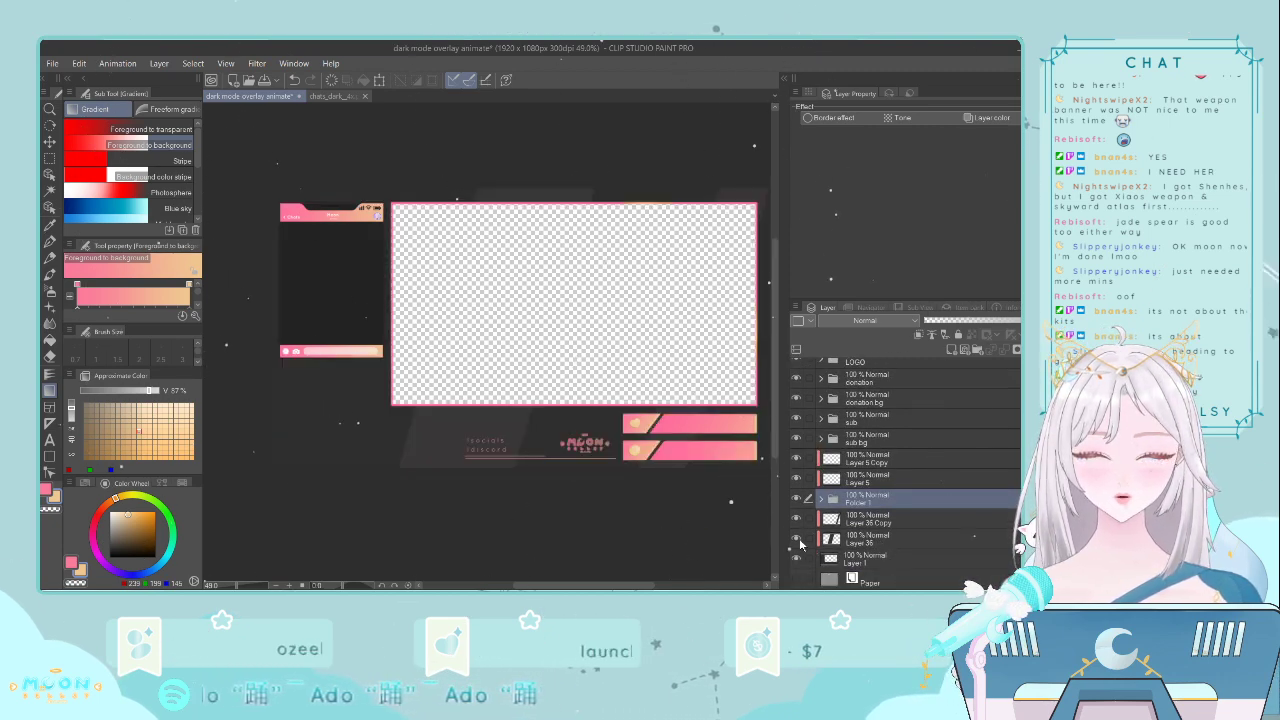
left_click(826, 438)
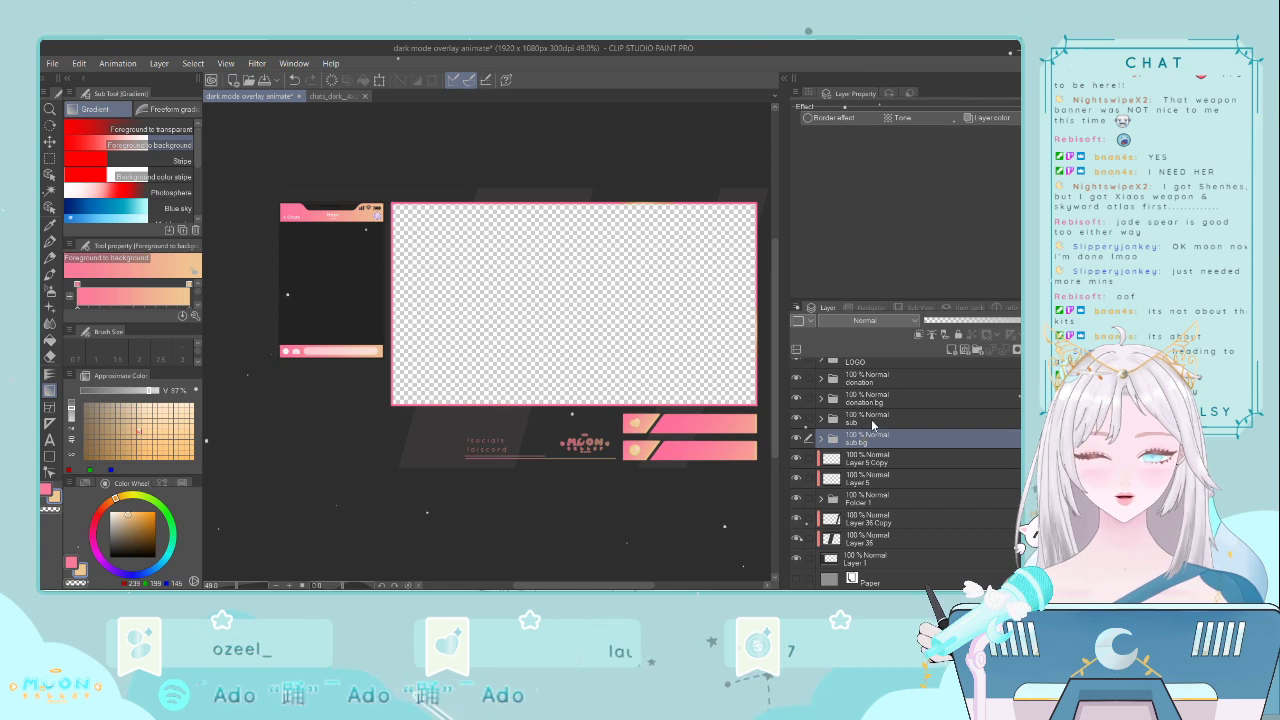
left_click(866, 418, "ctrl")
left_click(875, 395, "ctrl")
left_click(866, 378, "ctrl")
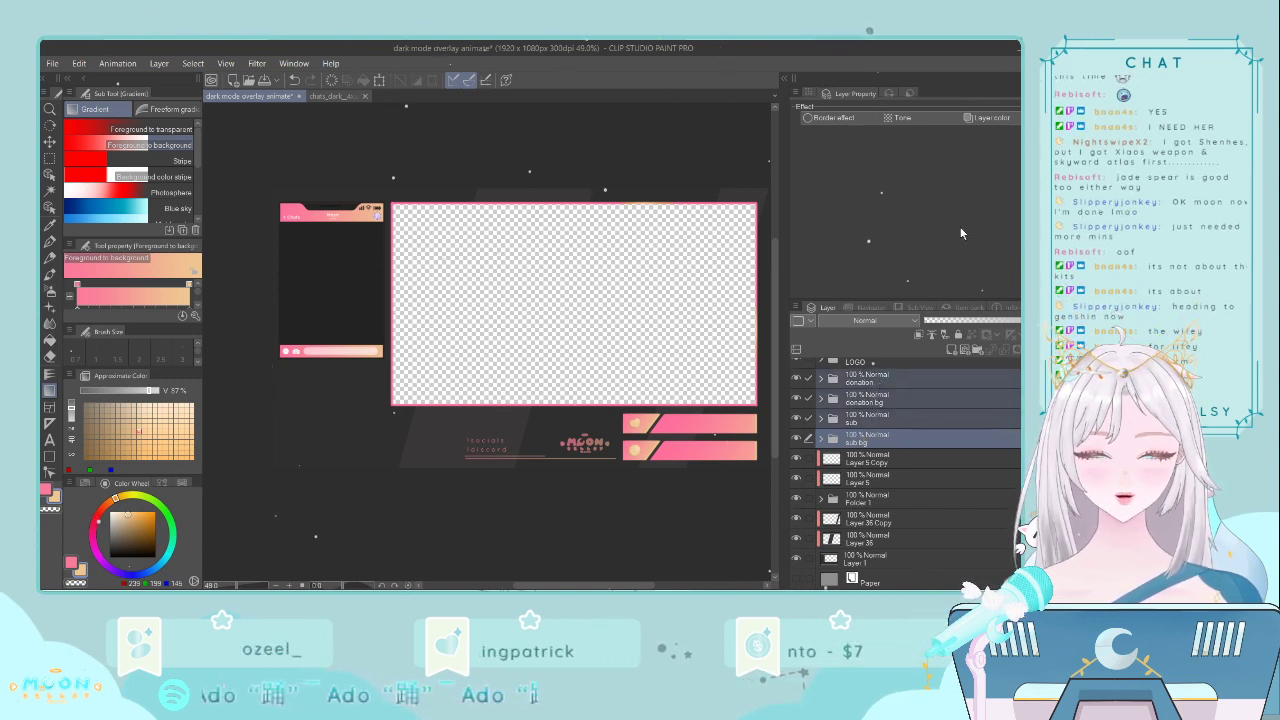
key("shift+alt+e")
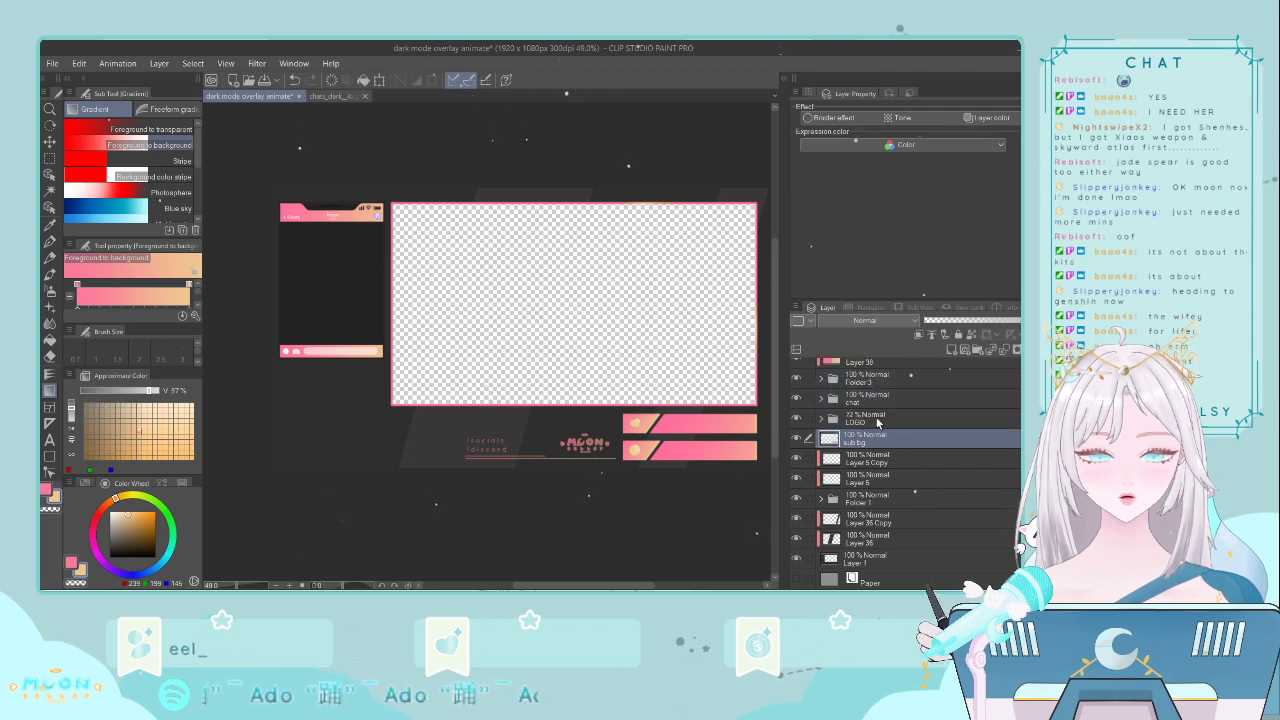
- Try merging the combined sub bg layer into Layer 1, undo that merge, and place the sub bg layer directly below Folder 1
left_click_drag(876, 436, 884, 552)
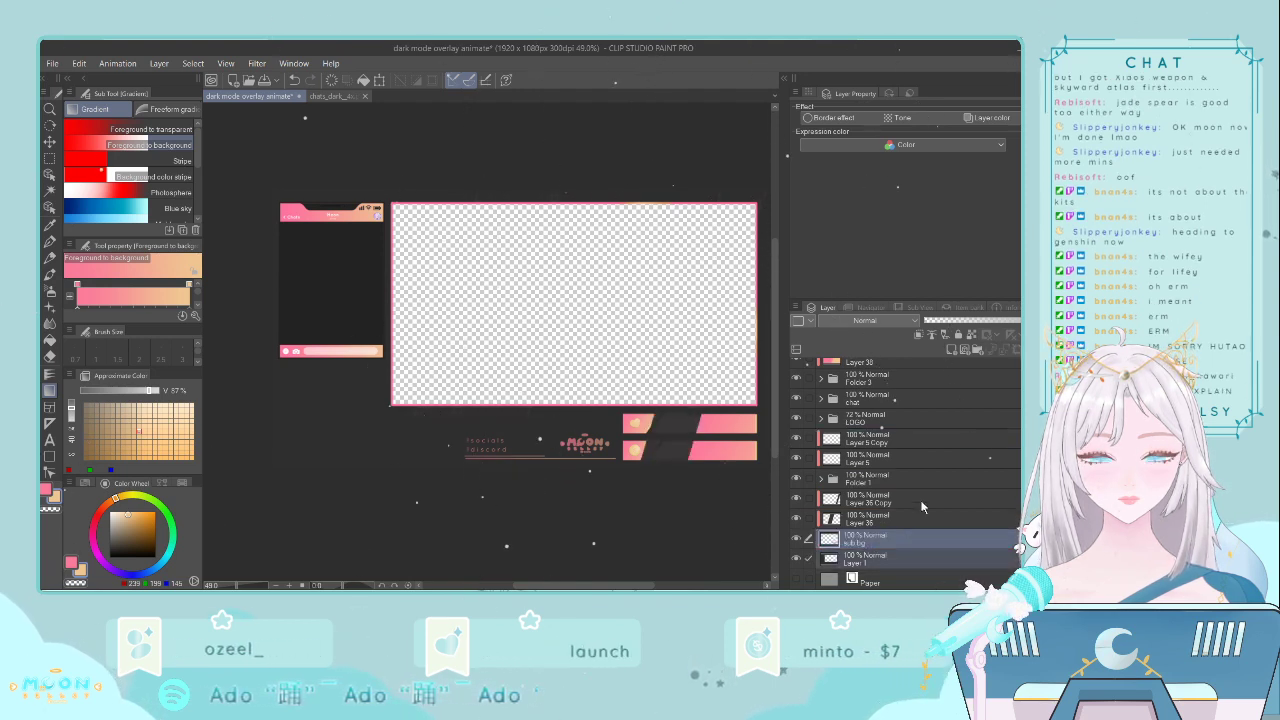
key("shift+alt+e")
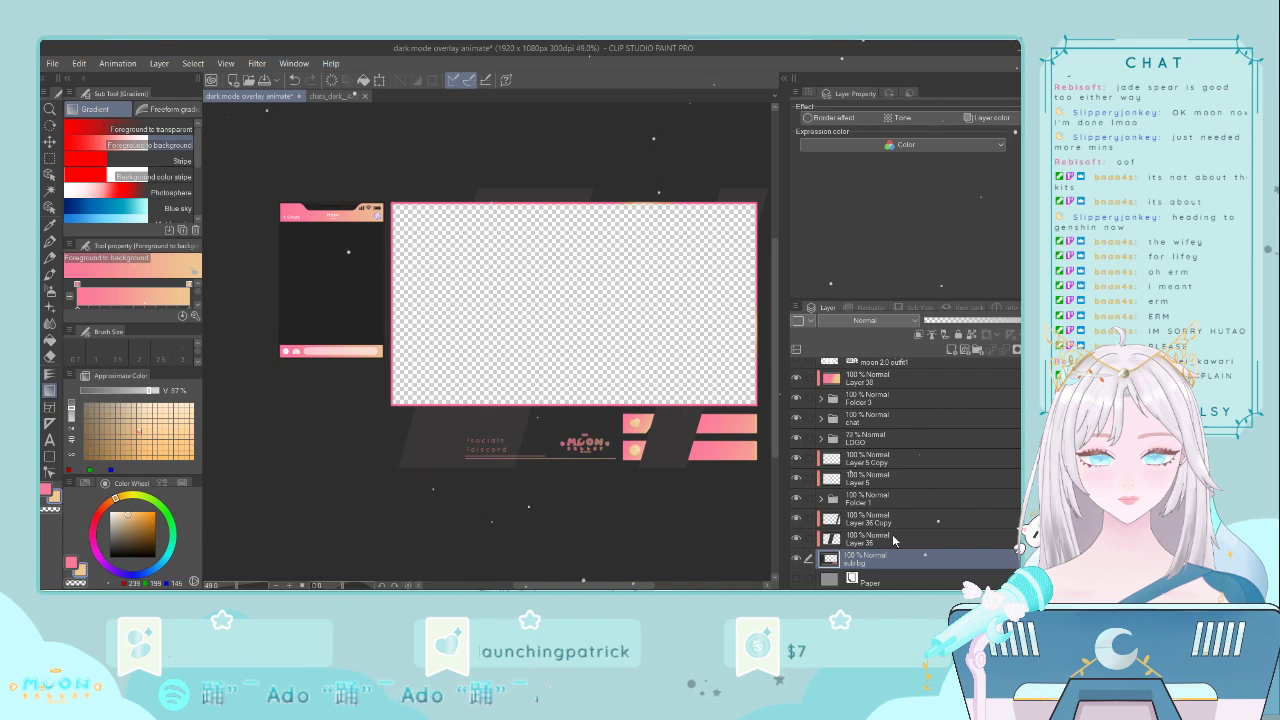
key("ctrl+z")
left_click_drag(878, 541, 881, 511)
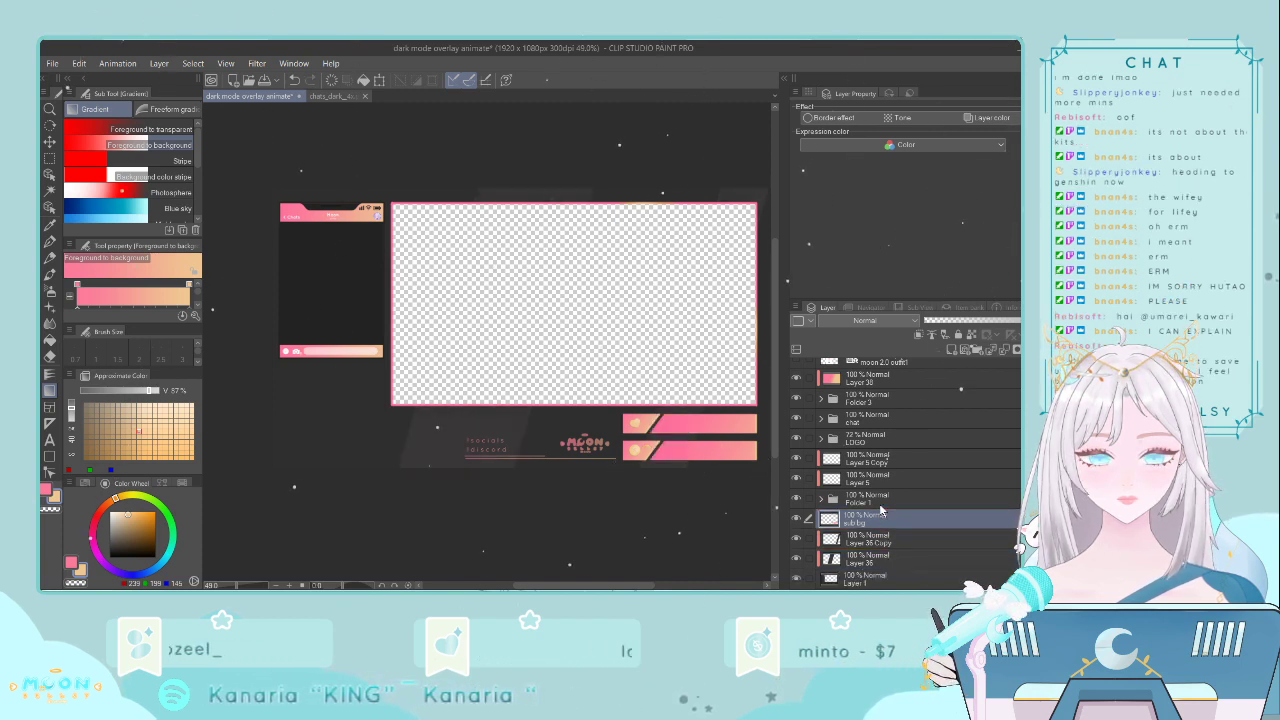
- Flatten the chat folder into one layer and merge it with the sub bg layer below Folder 1
left_click(870, 423)
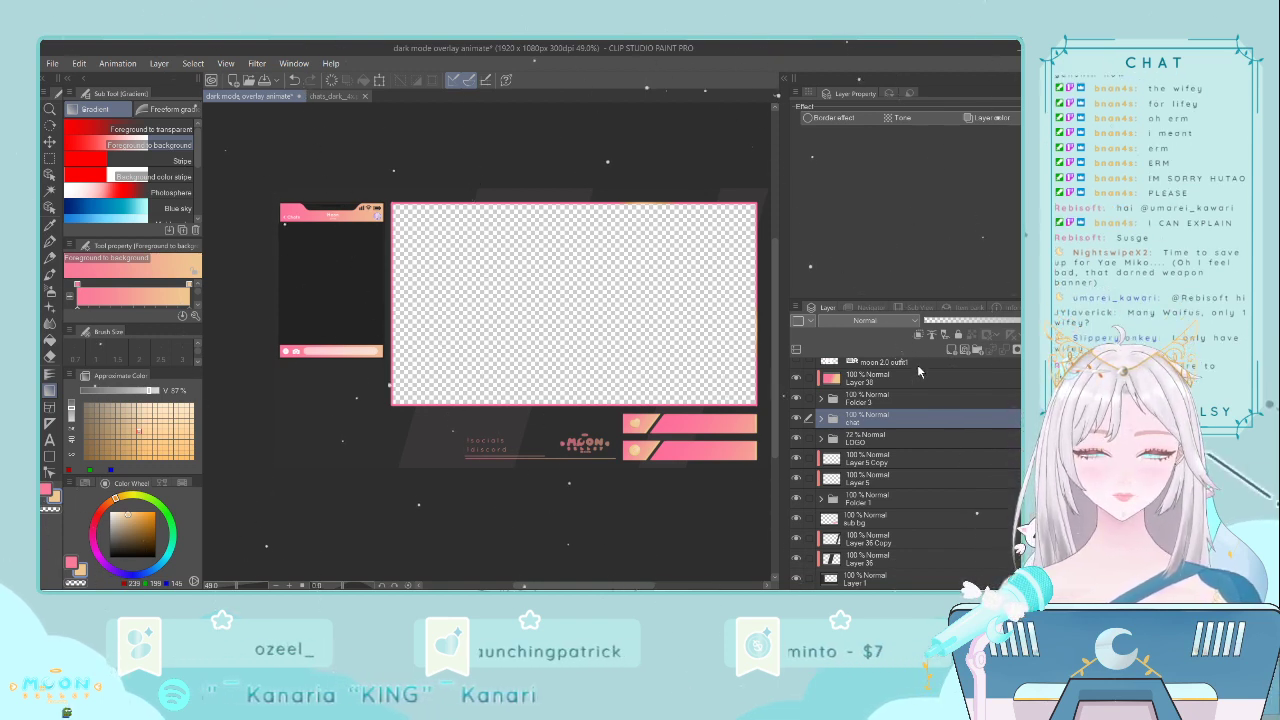
left_click(862, 424)
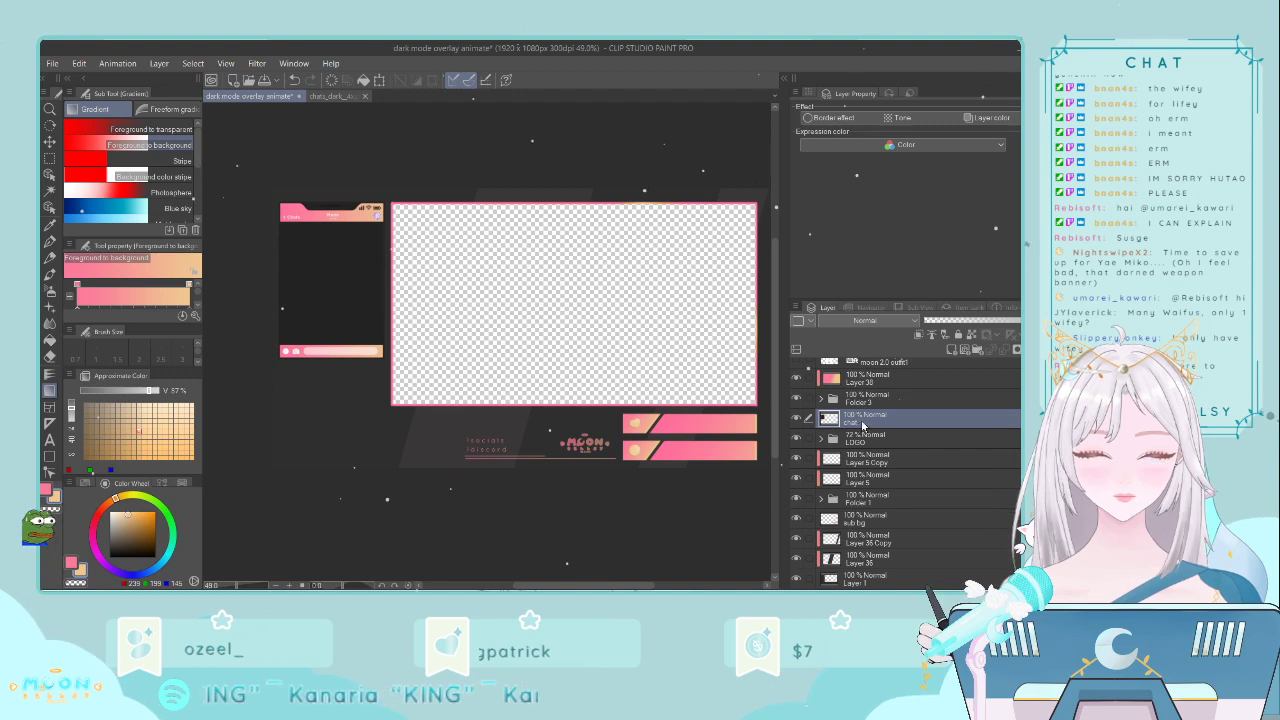
left_click(797, 420)
left_click(797, 420)
left_click_drag(880, 424, 876, 519)
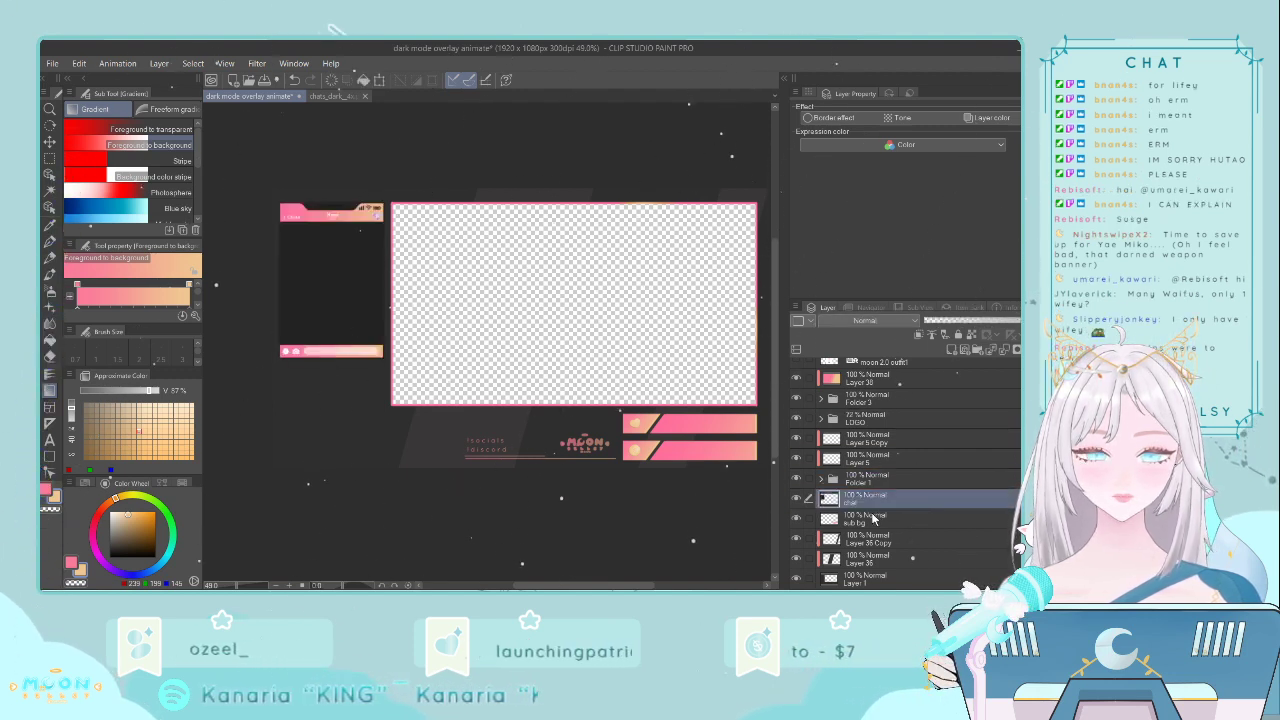
left_click(873, 517, "ctrl")
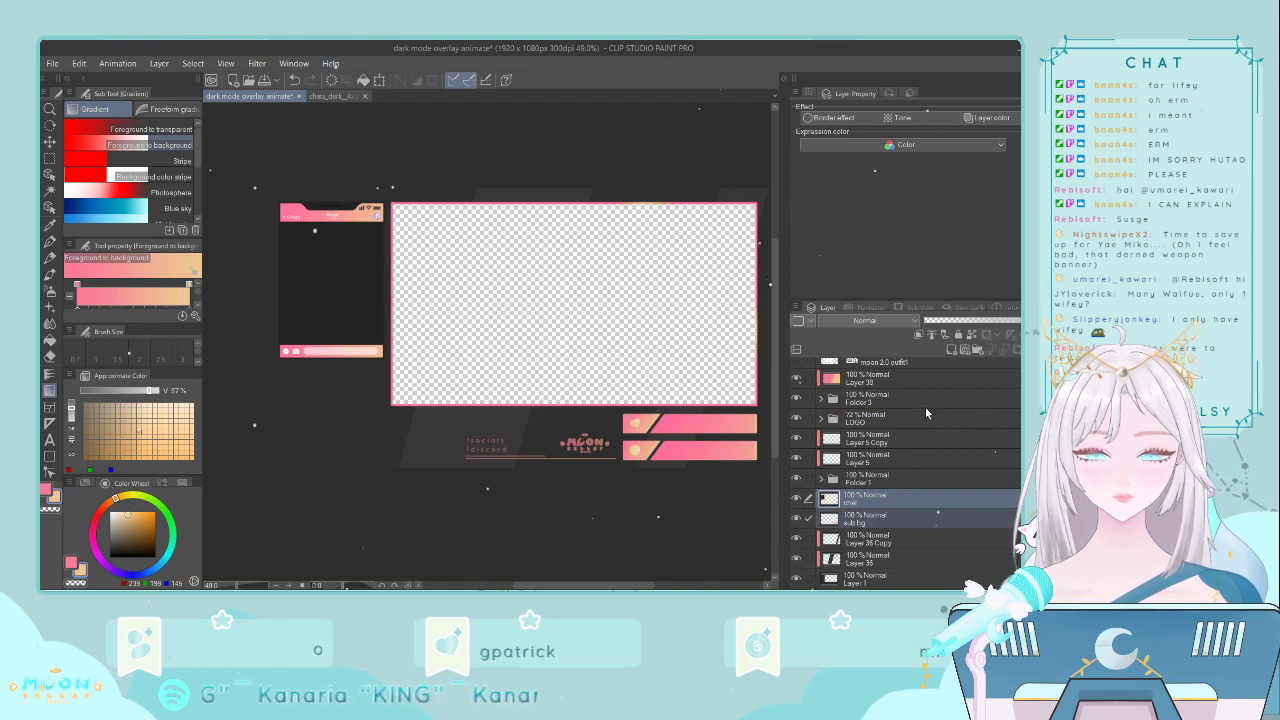
key("shift+alt+e")
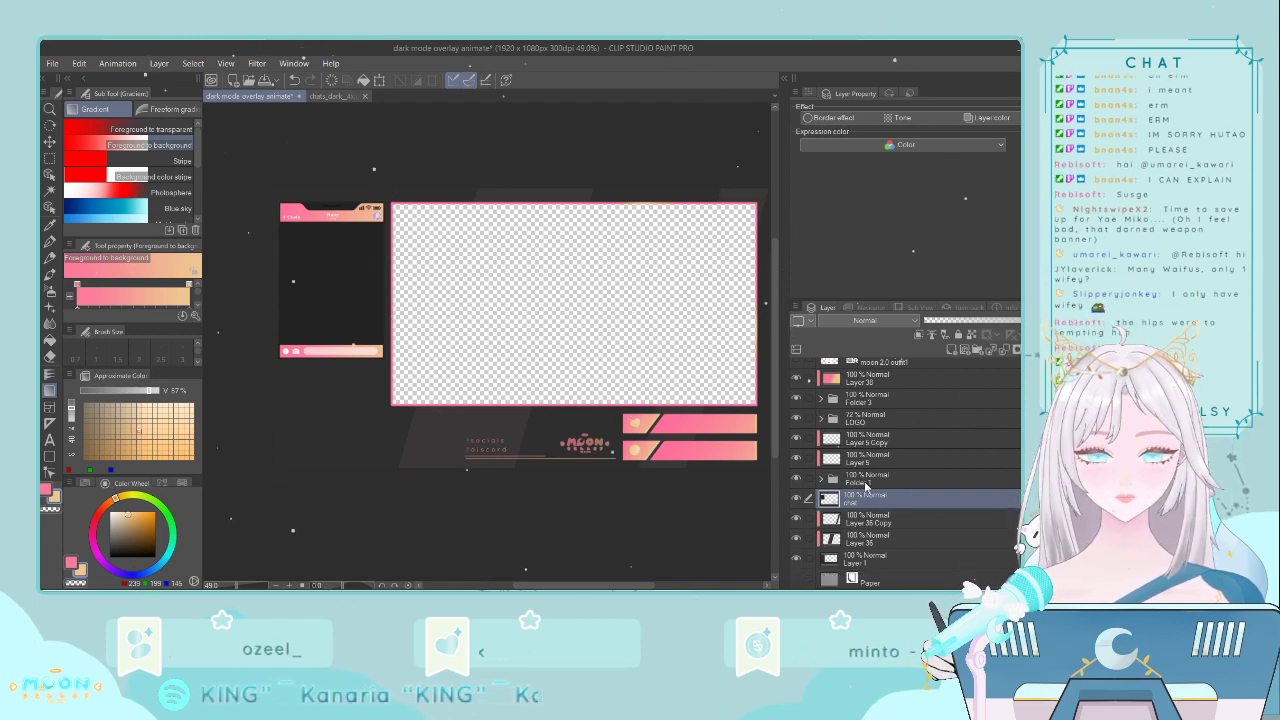
- Hide Folder 1 and show it again to check which part of the overlay it holds
left_click(805, 478)
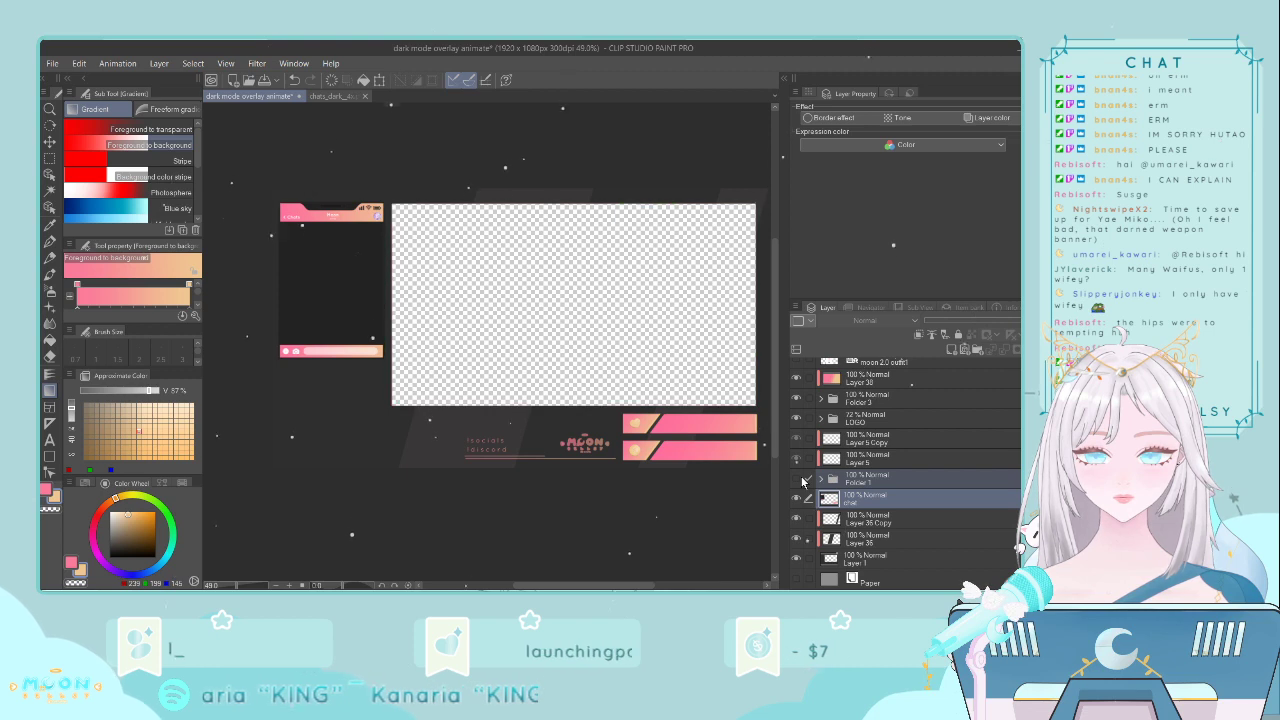
left_click(798, 480)
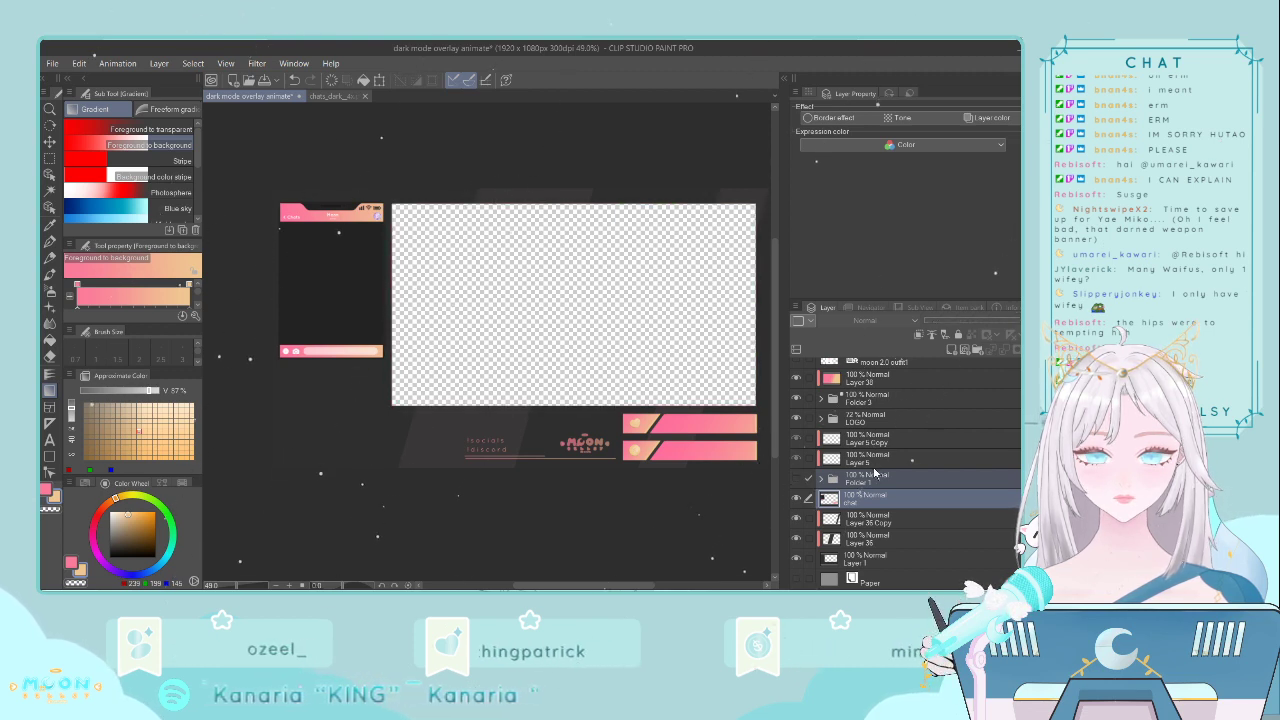
left_click(871, 481)
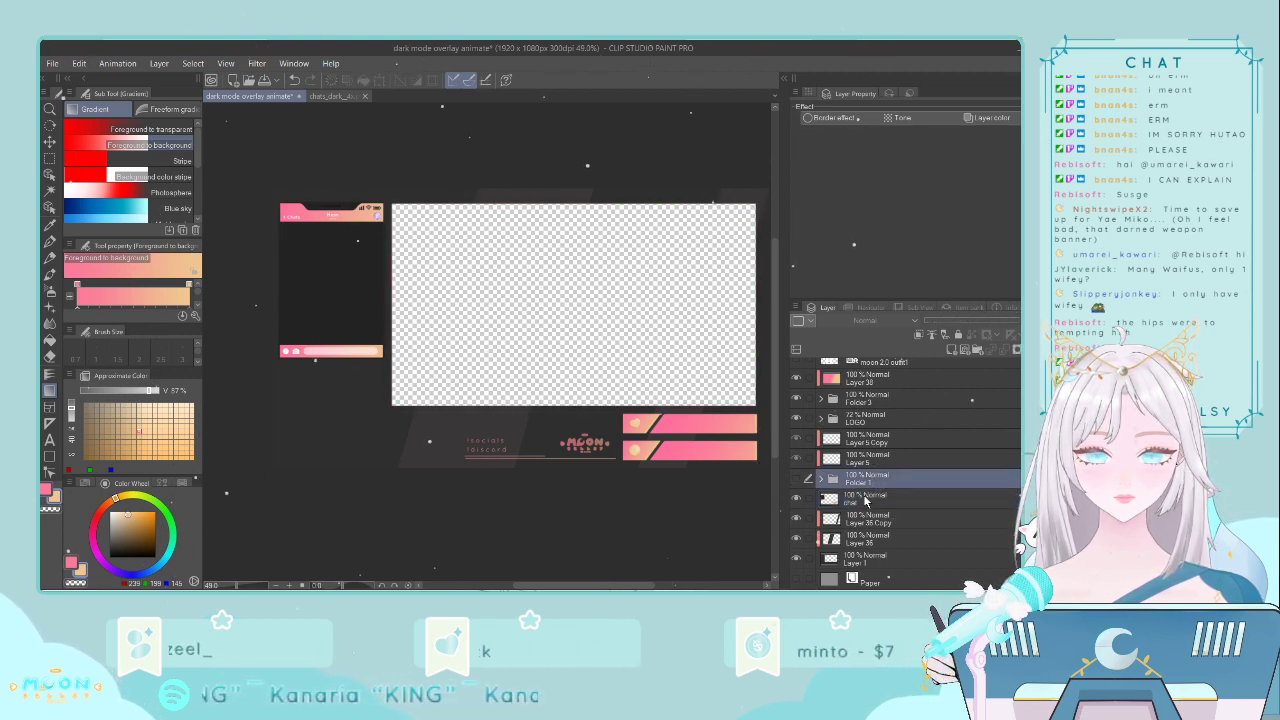
left_click(865, 500)
left_click(875, 480)
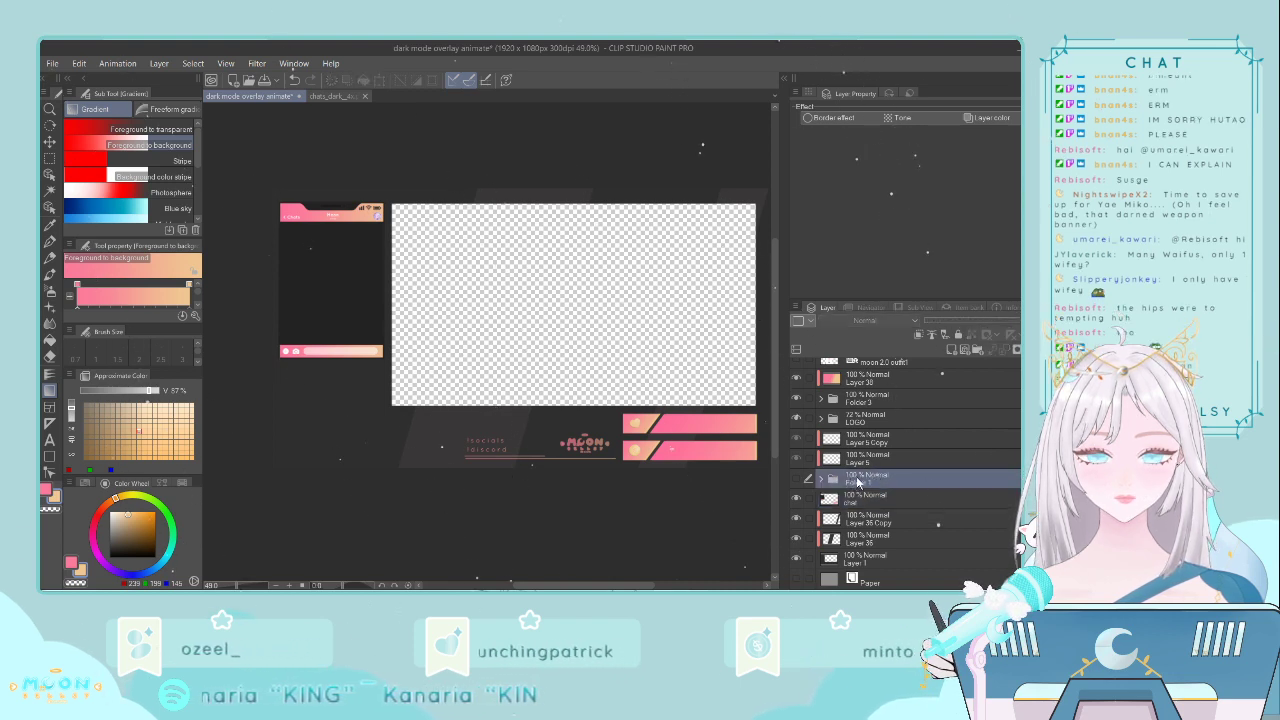
left_click(798, 480)
- Move the LOGO folder below Folder 1 and merge it with the chat layer
left_click(877, 436)
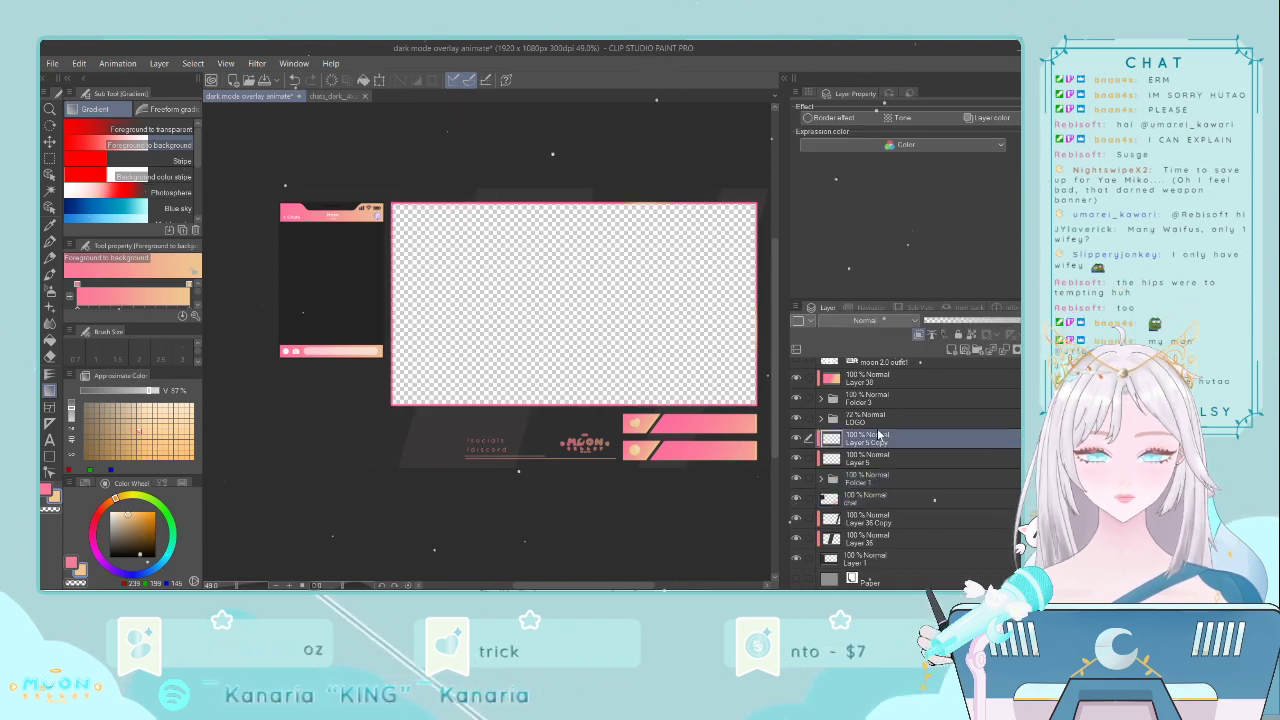
left_click(860, 419)
left_click_drag(800, 424, 862, 500)
left_click(858, 499, "ctrl")
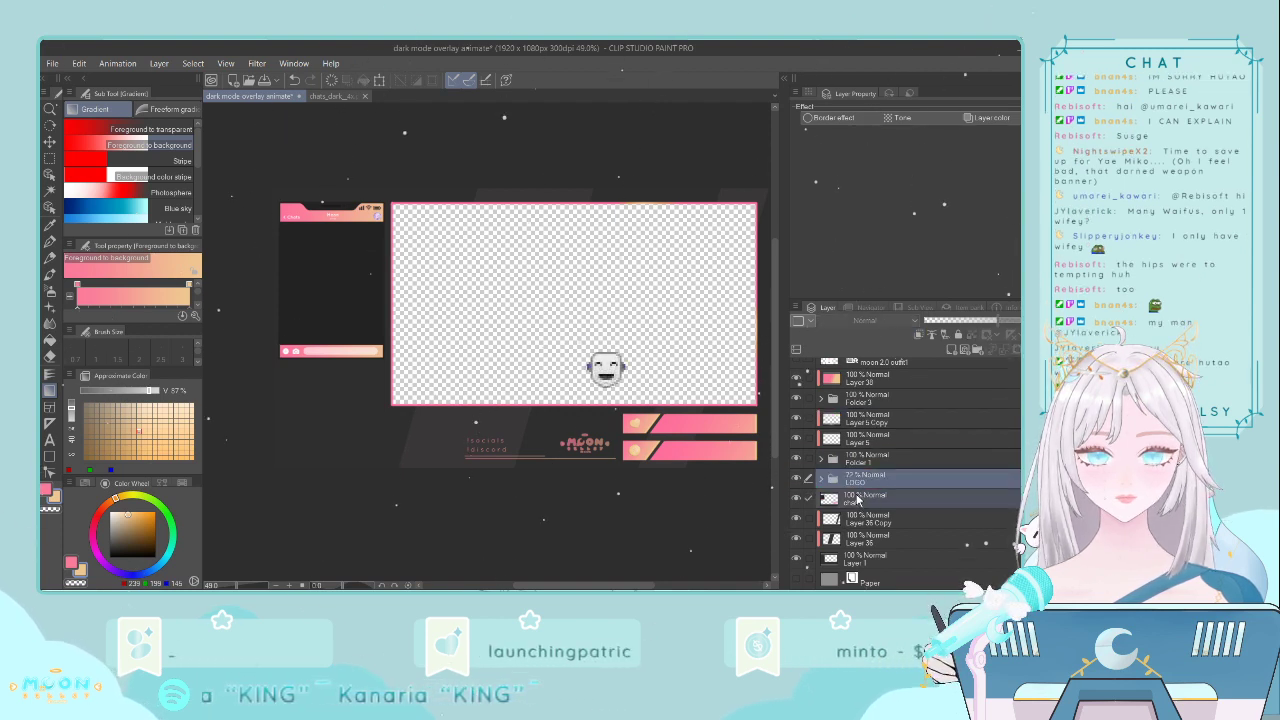
key("shift+alt+e")
- Check what Folder 3 shows and merge it with the clipped gradient Layer 38 above it
left_click(832, 406)
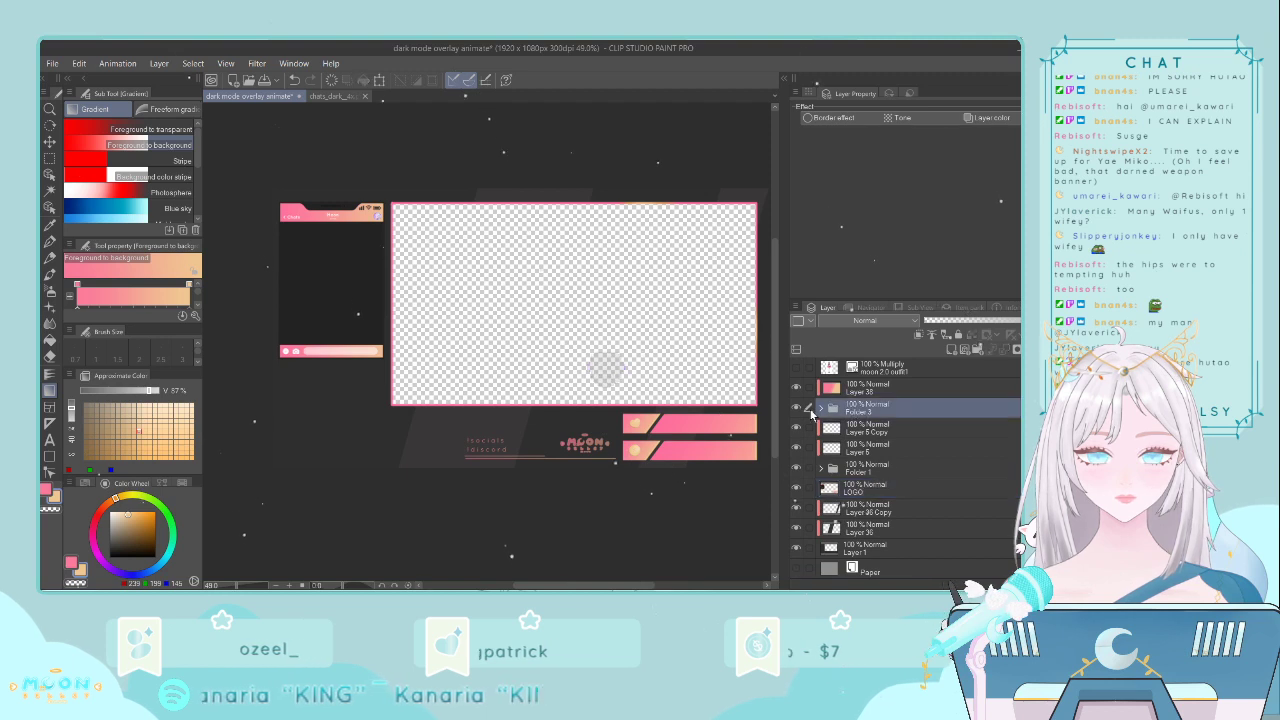
left_click(796, 408)
left_click(796, 409)
left_click(858, 392, "ctrl")
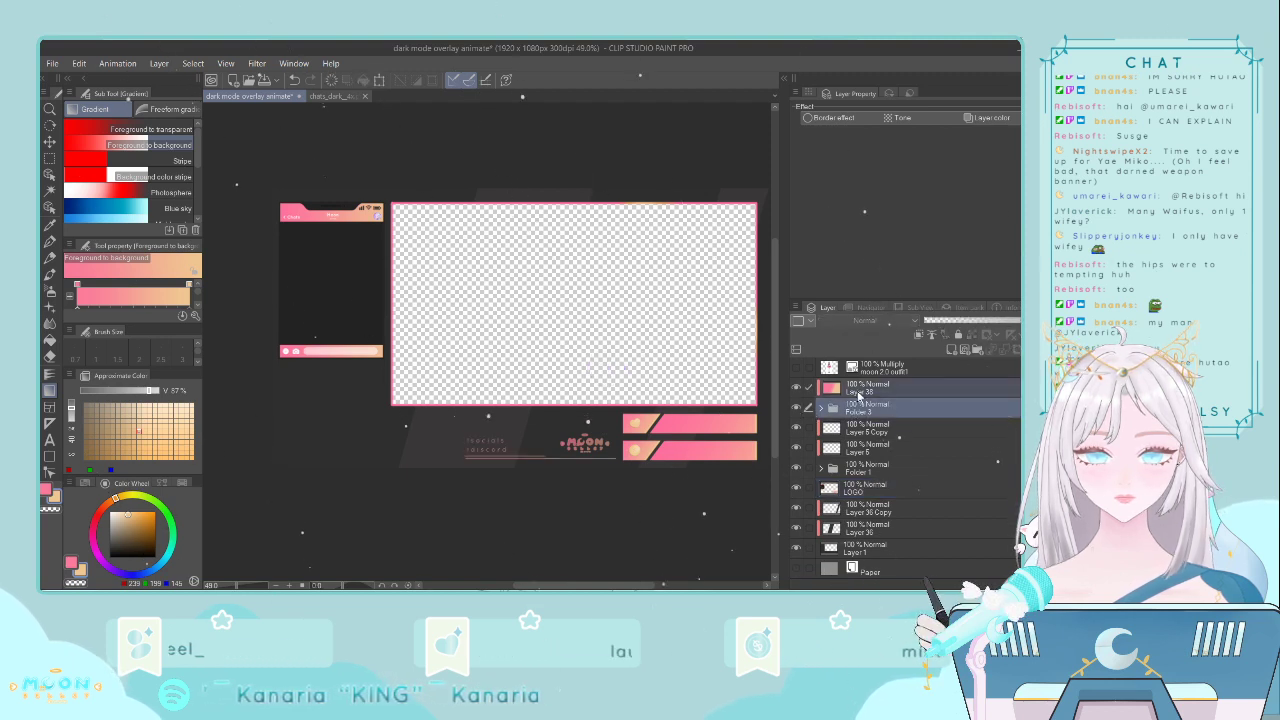
left_click(928, 337)
- Move the merged Folder 3 layer below Folder 1 and merge it with the LOGO layer
left_click_drag(898, 390, 890, 460)
left_click(870, 467, "ctrl")
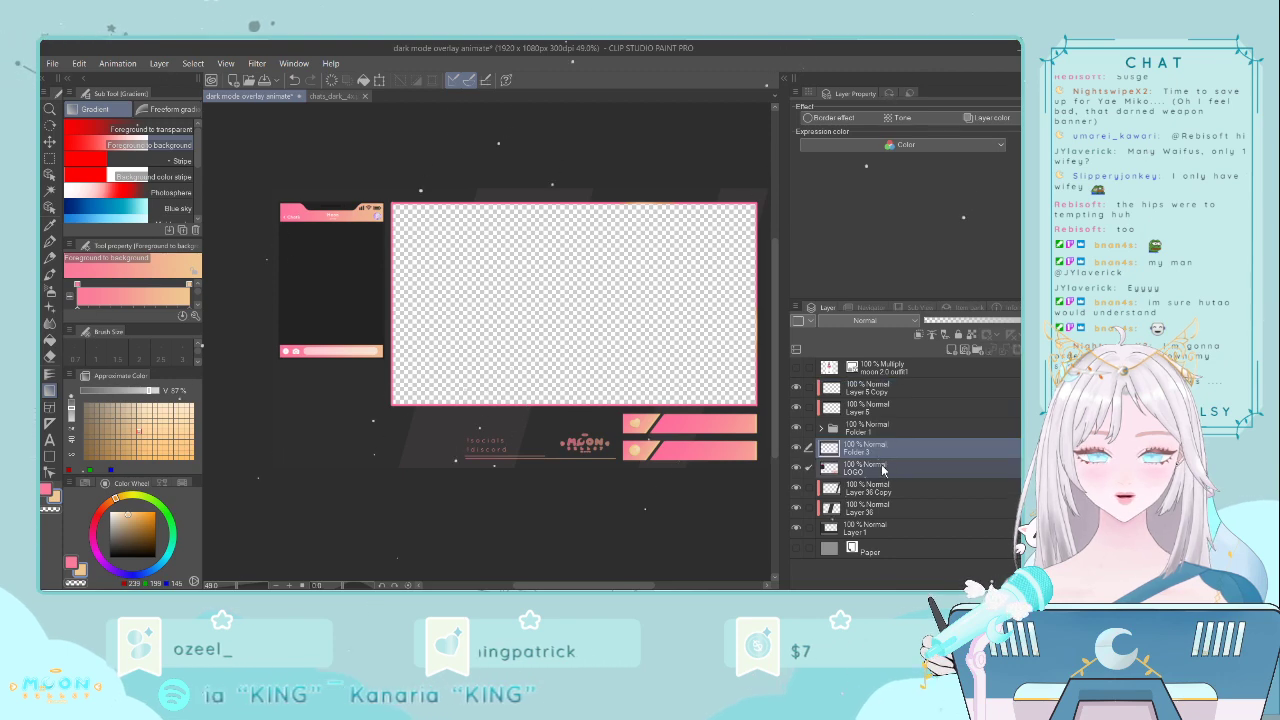
left_click(928, 337)
- Delete the hidden moon 2.0 outfit layer at the top of the layer stack
left_click(901, 368)
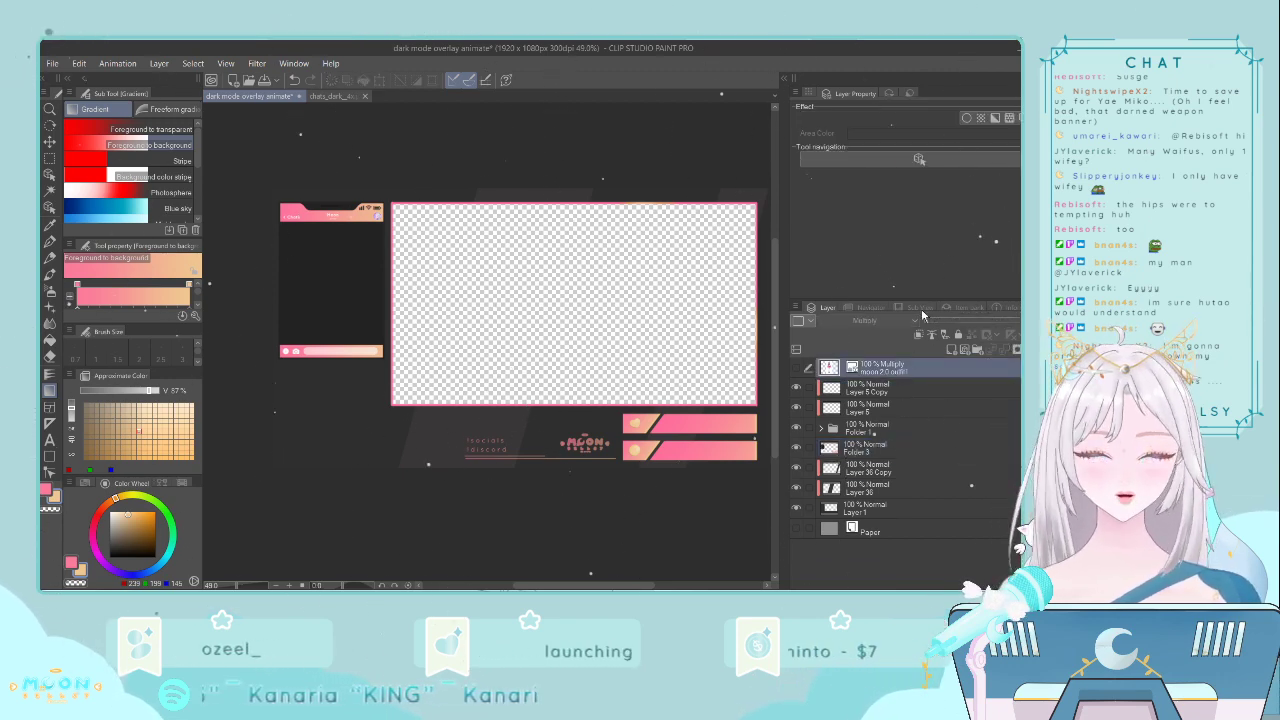
key("Delete")
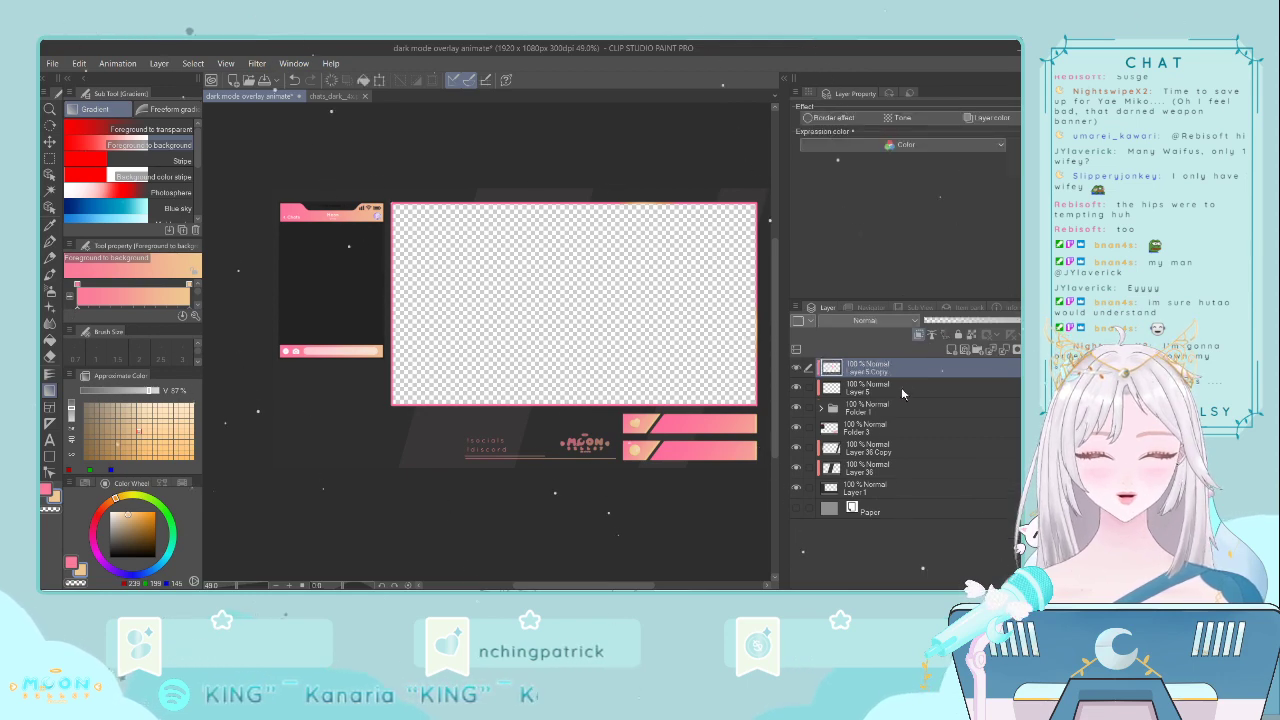
- Select the topmost Layer 5 Copy and toggle its visibility repeatedly to check what it contributes to the overlay
left_click(872, 424)
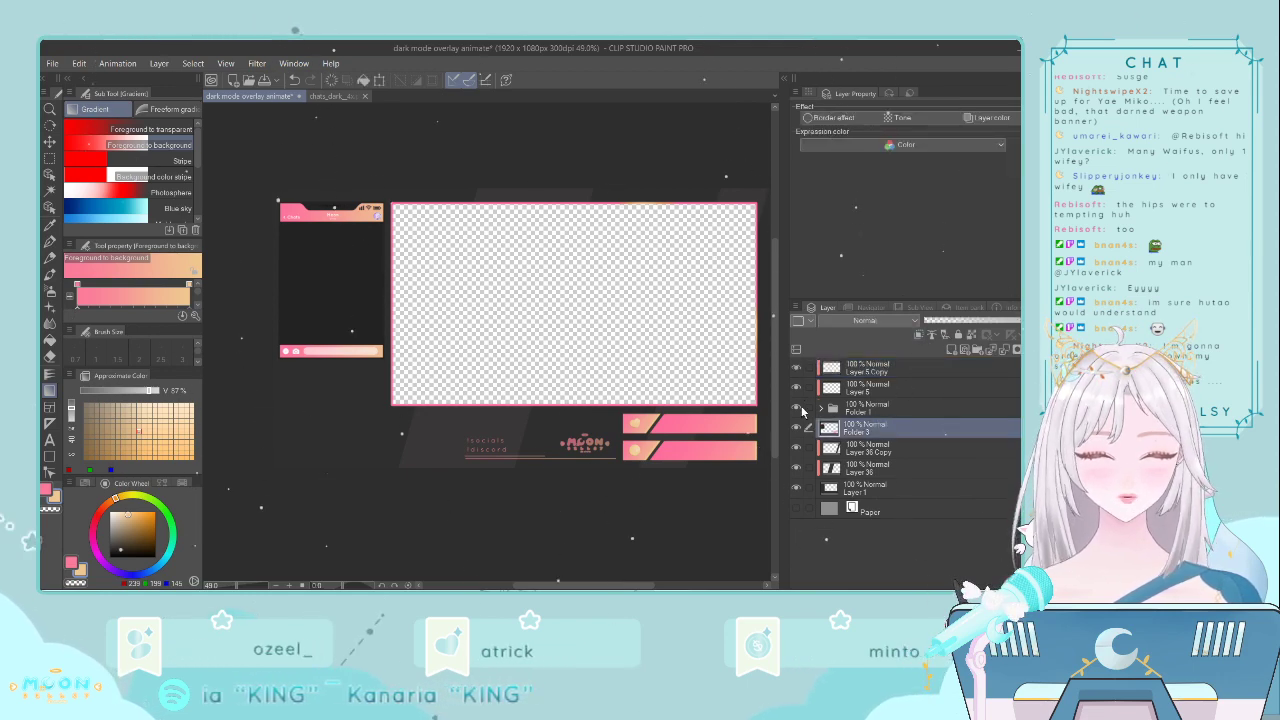
left_click(862, 388)
left_click(866, 372)
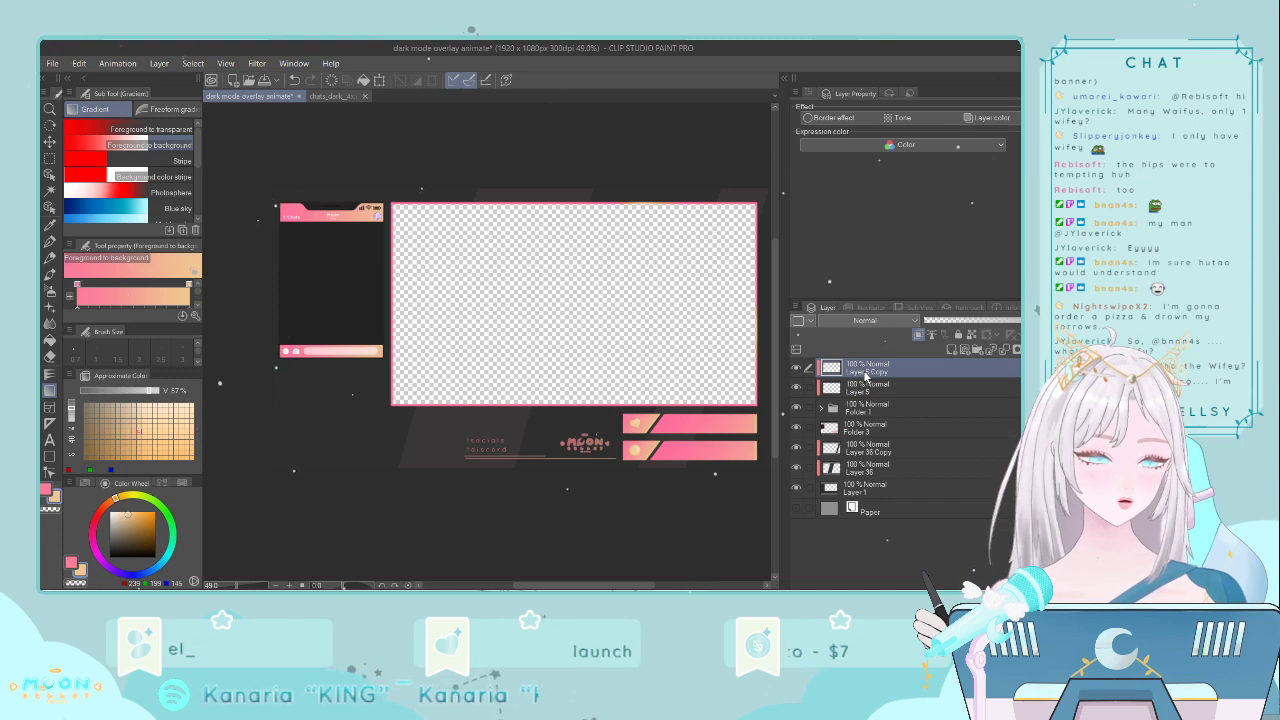
left_click(798, 368)
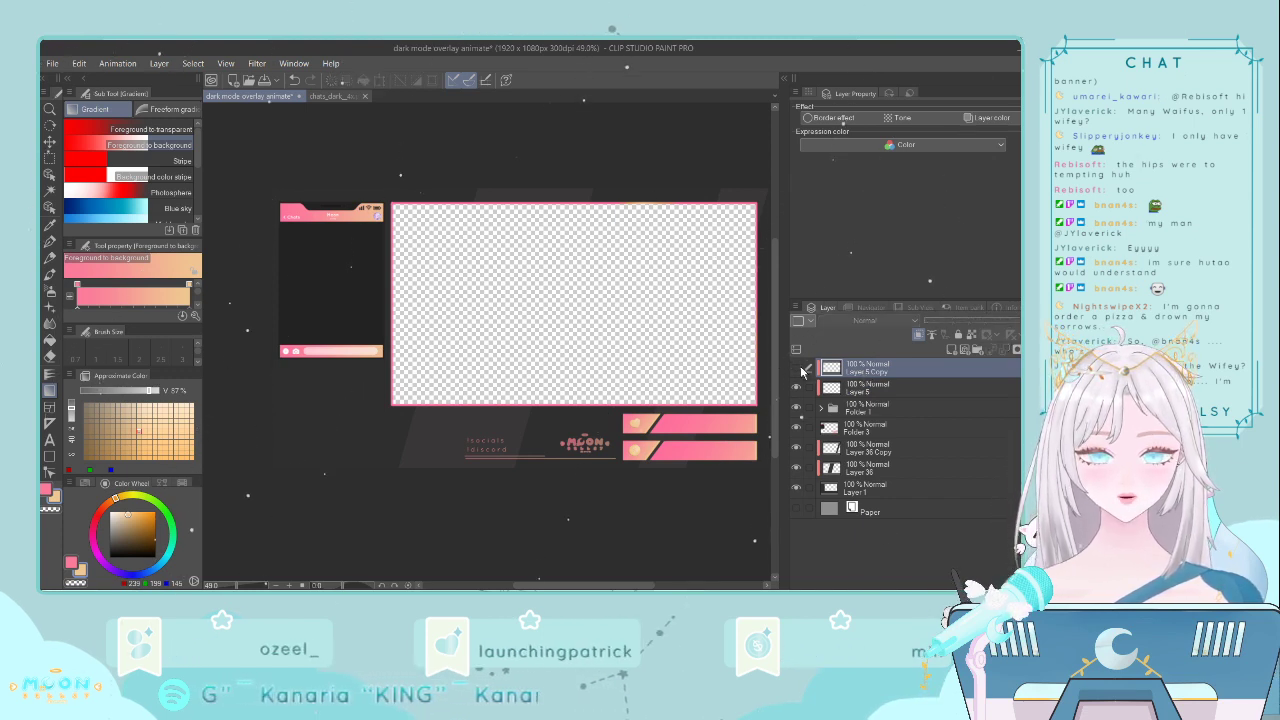
left_click(798, 368)
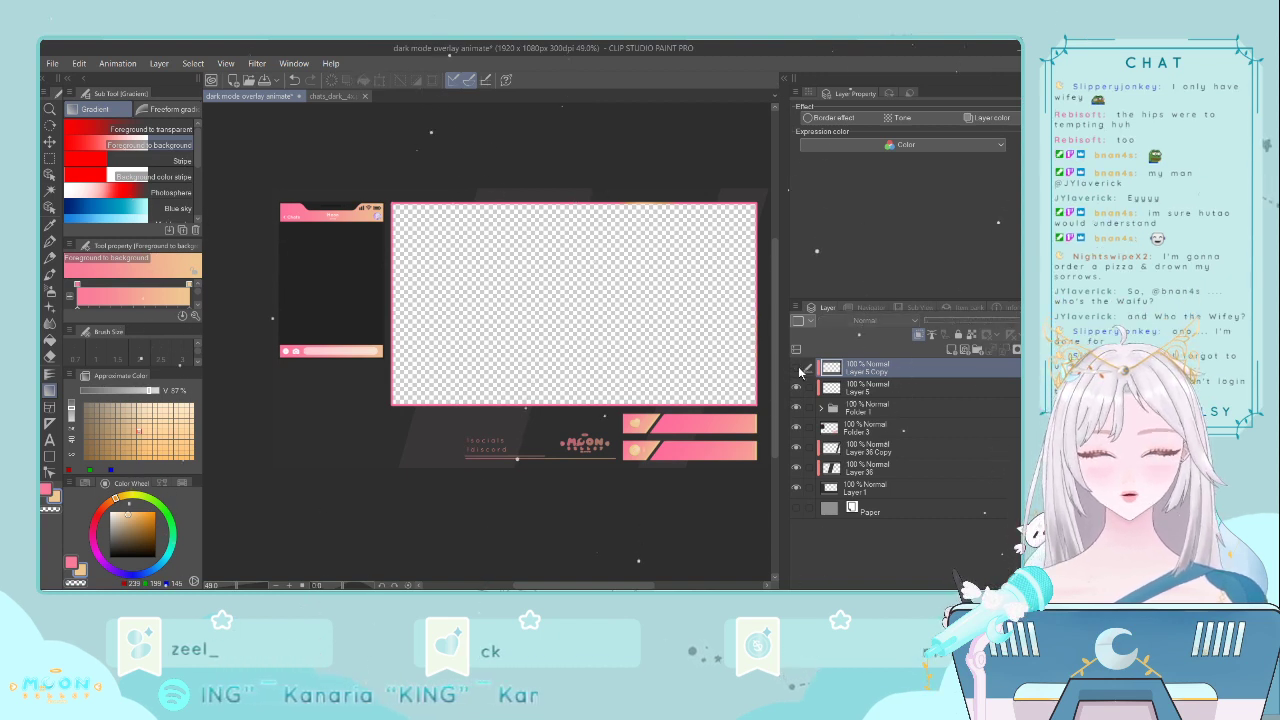
left_click(799, 372)
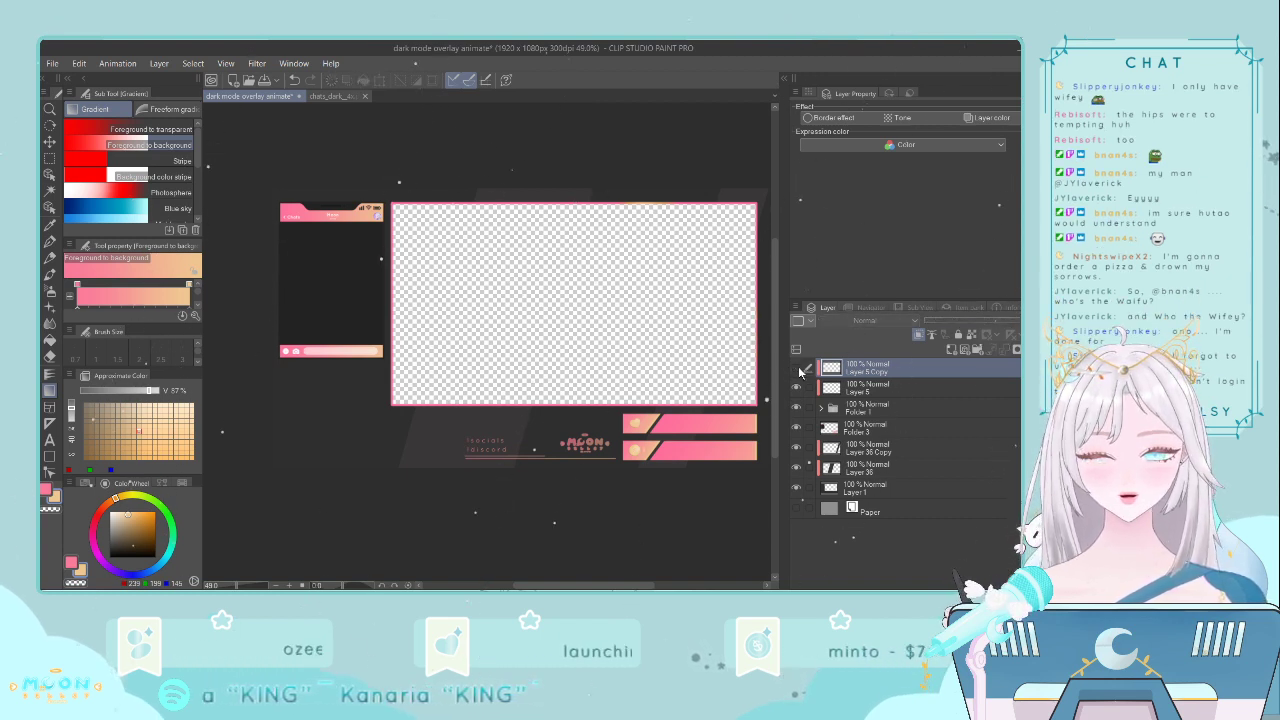
left_click(797, 368)
left_click(797, 368)
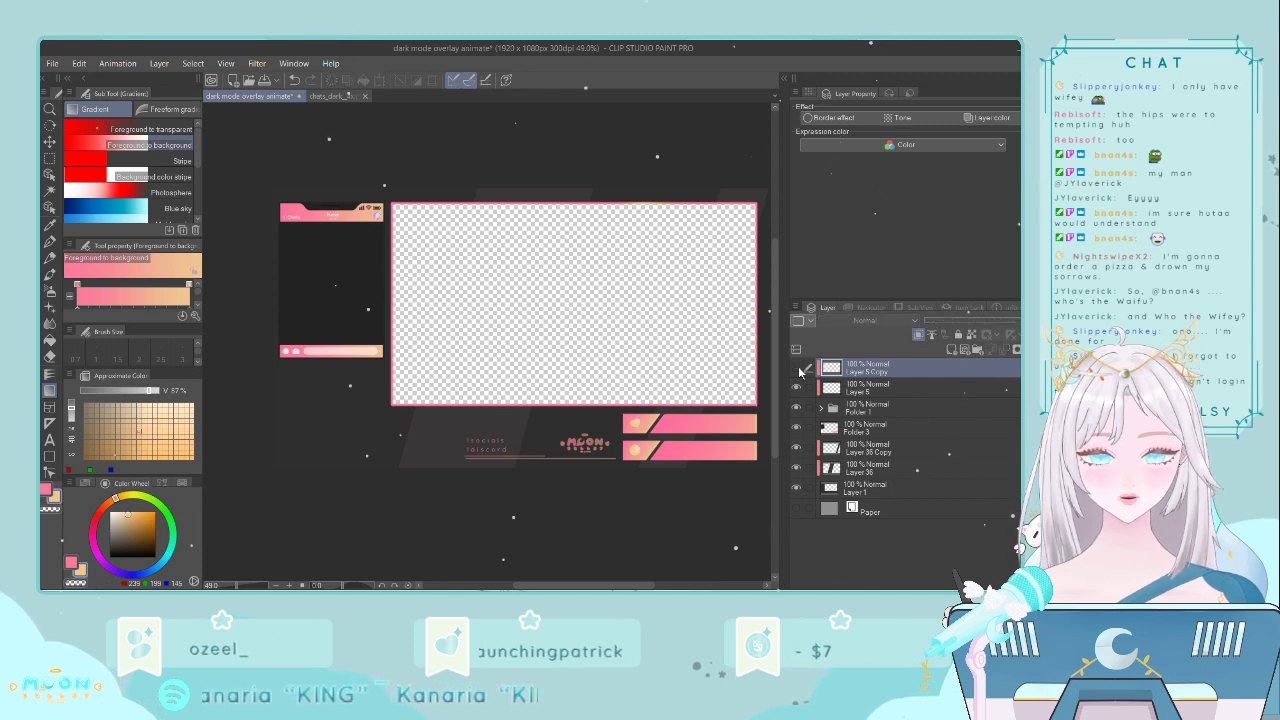
- Toggle the visibility of Layer 5 Copy, Layer 5, Folder 1 and Layer 36 to check what each contributes to the overlay
left_click(797, 368)
left_click(797, 368)
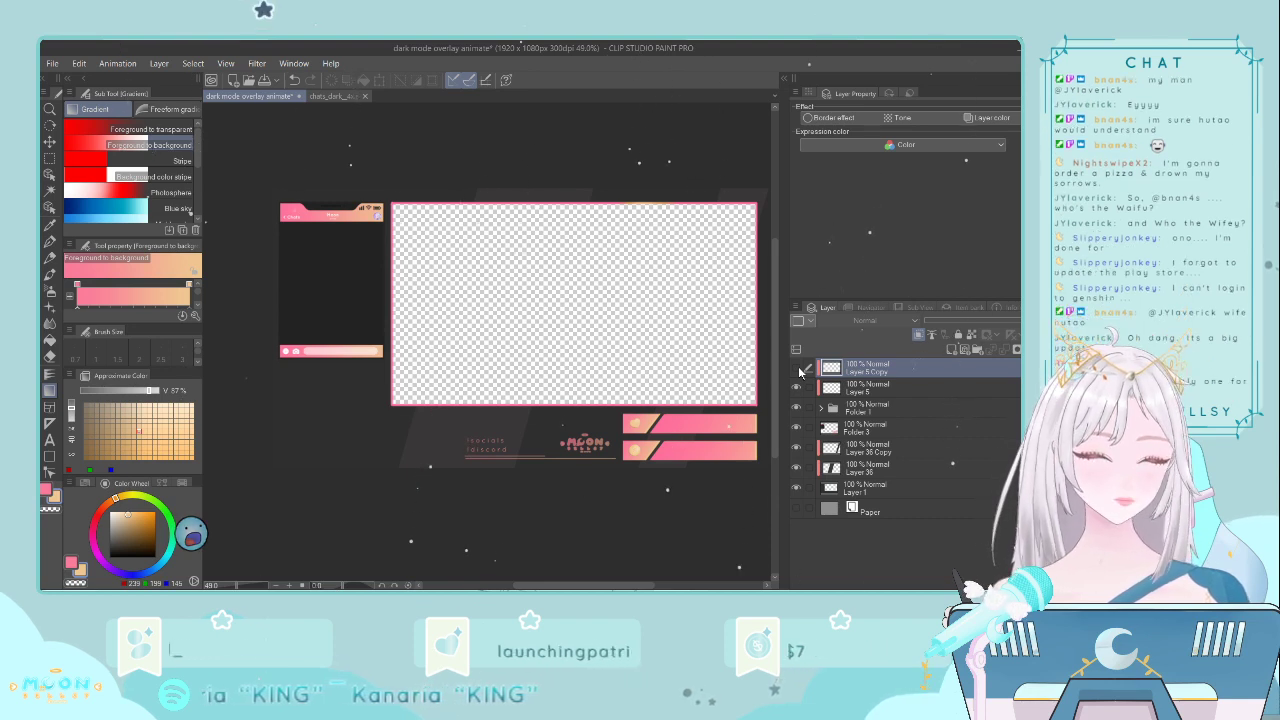
left_click(797, 387)
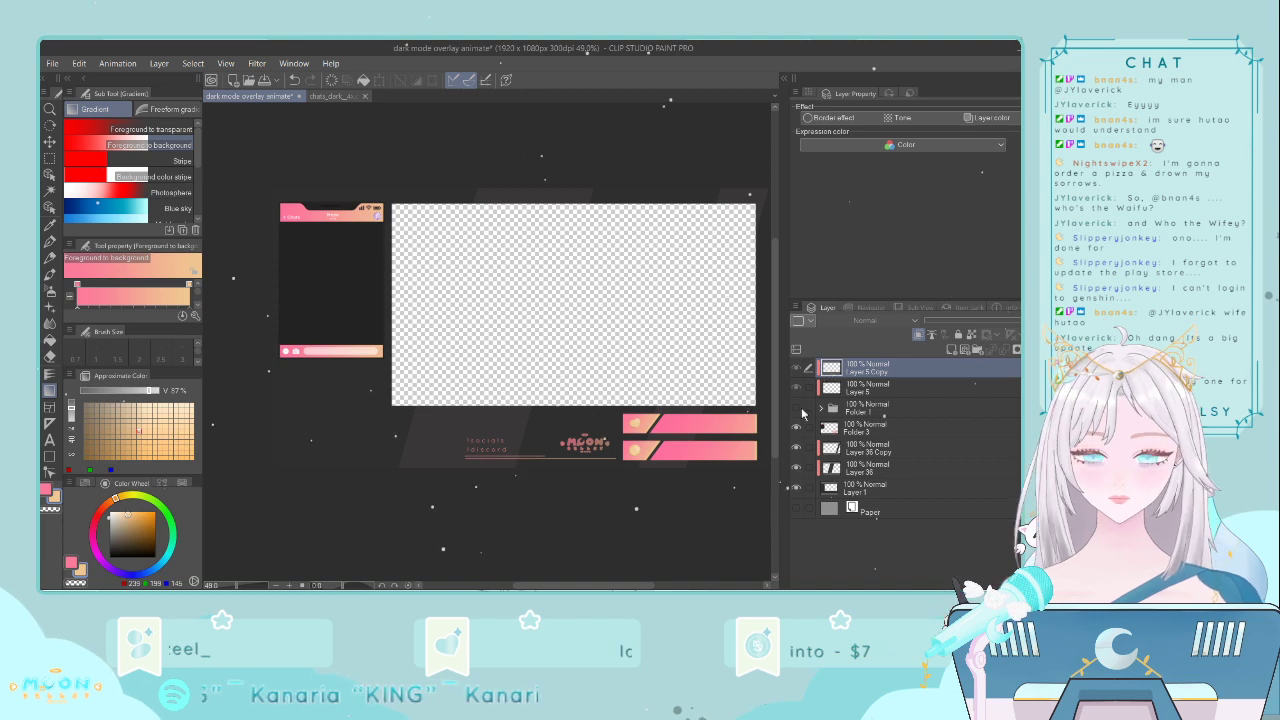
left_click(797, 410)
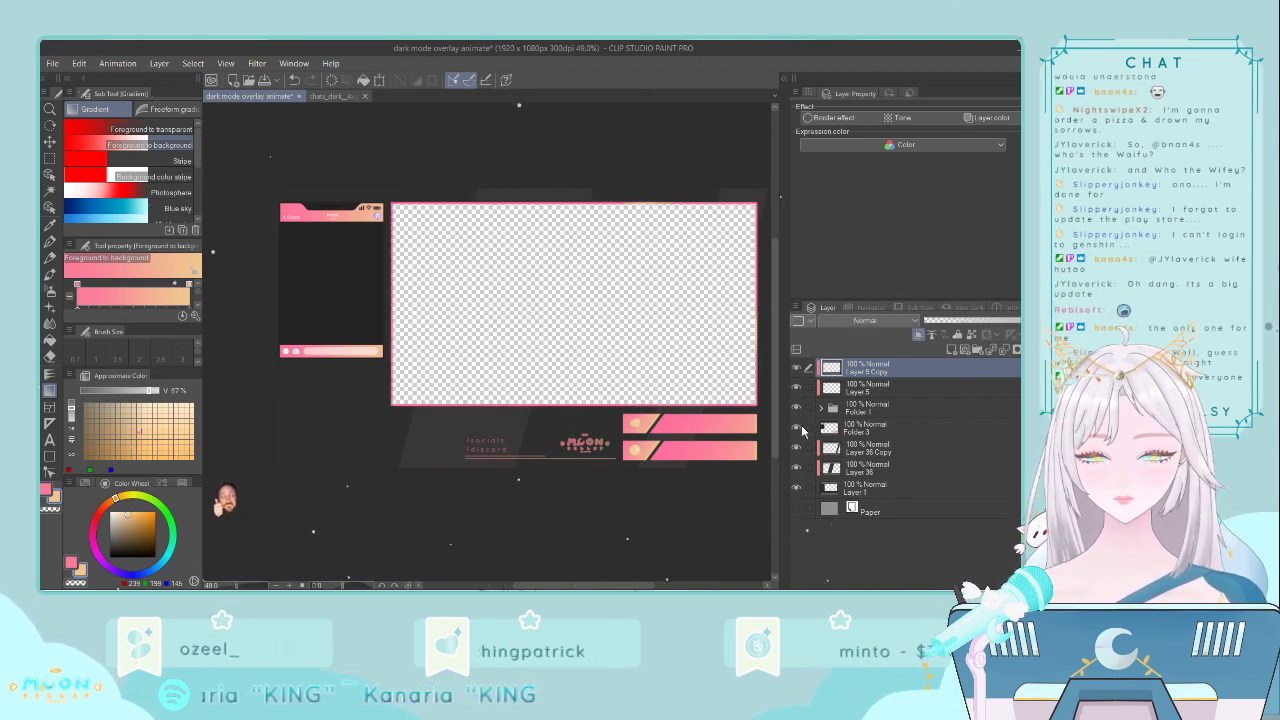
left_click(796, 468)
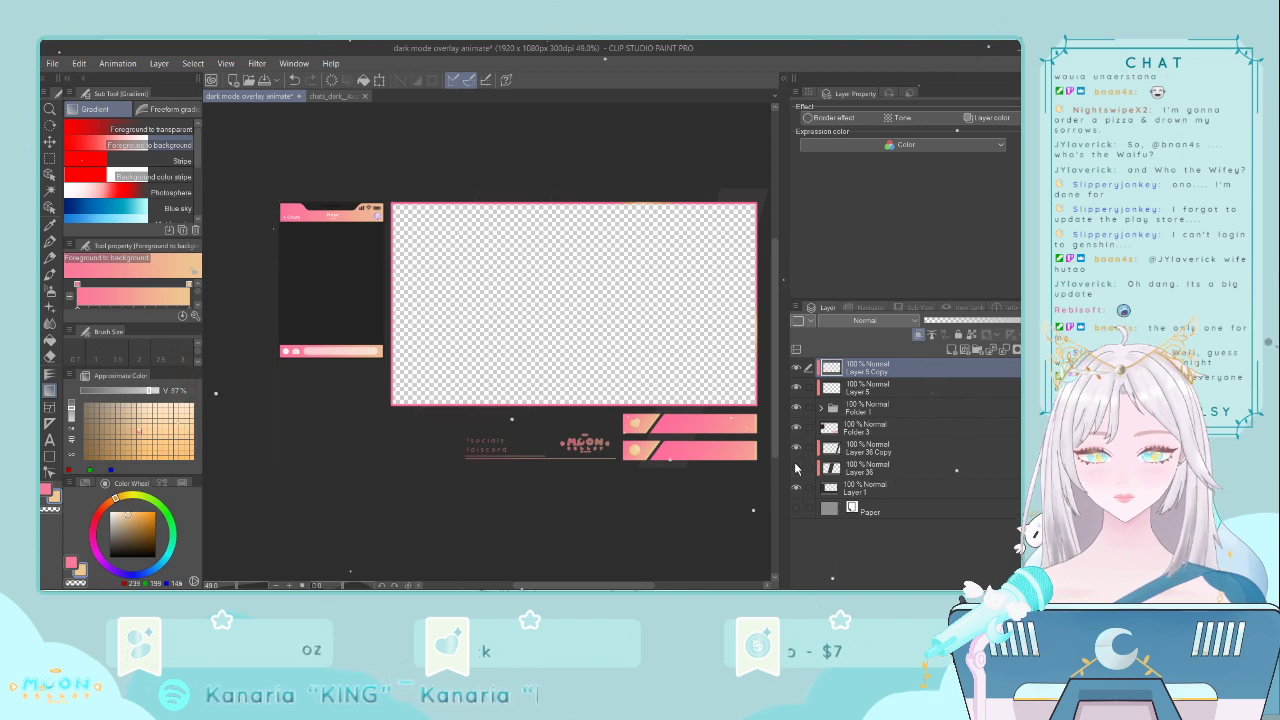
left_click(796, 468)
- Hide every layer except Layer 1, the dark background, and export it as its own image
left_click_drag(799, 427, 797, 382)
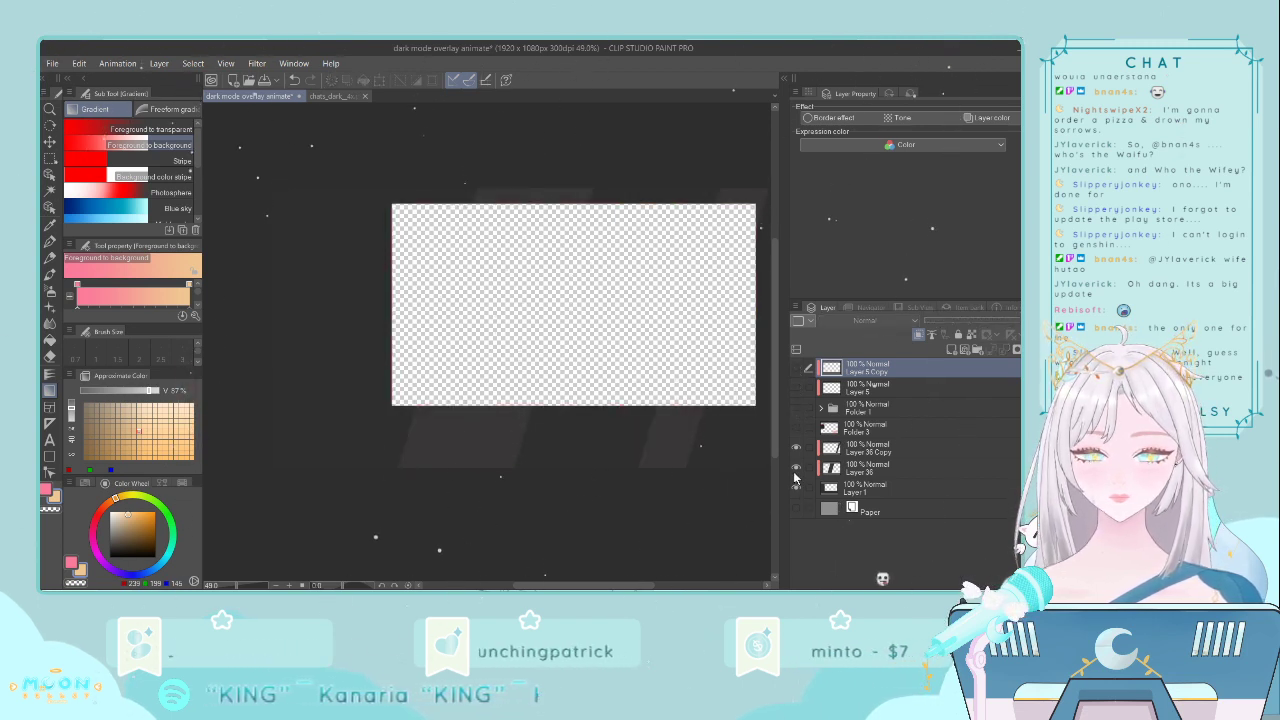
left_click(796, 467)
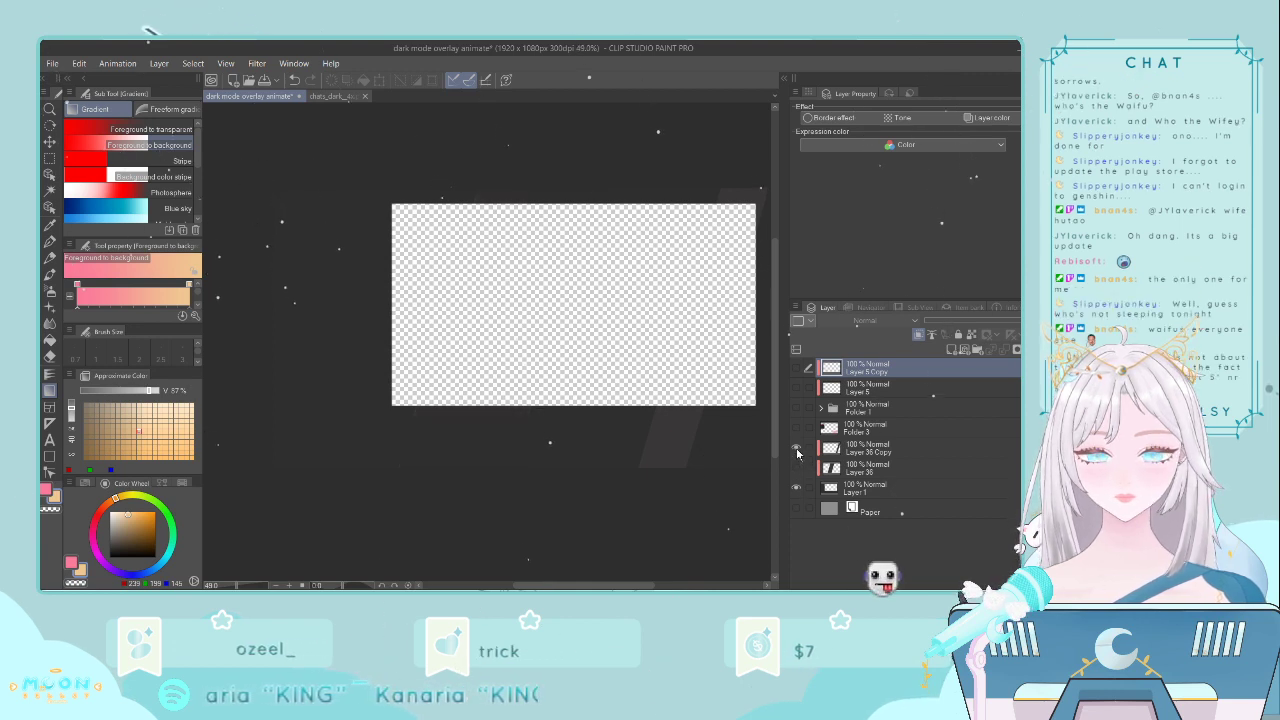
left_click(796, 451)
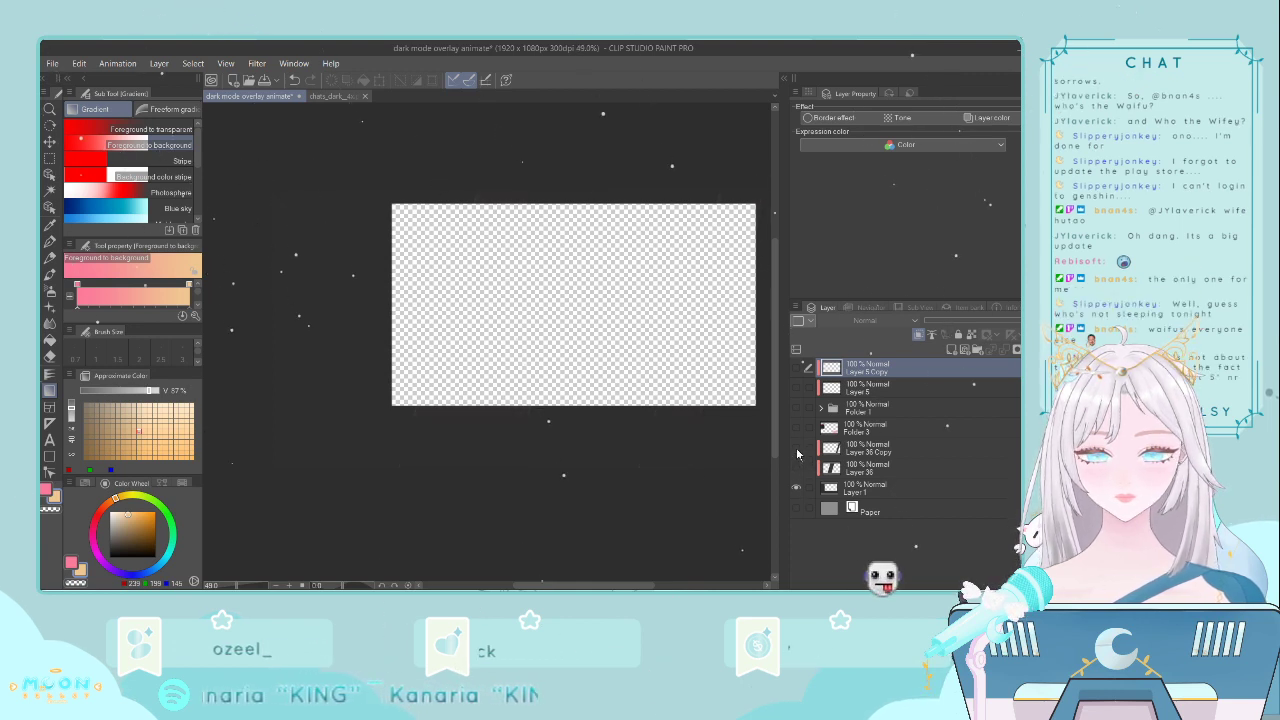
left_click(836, 485)
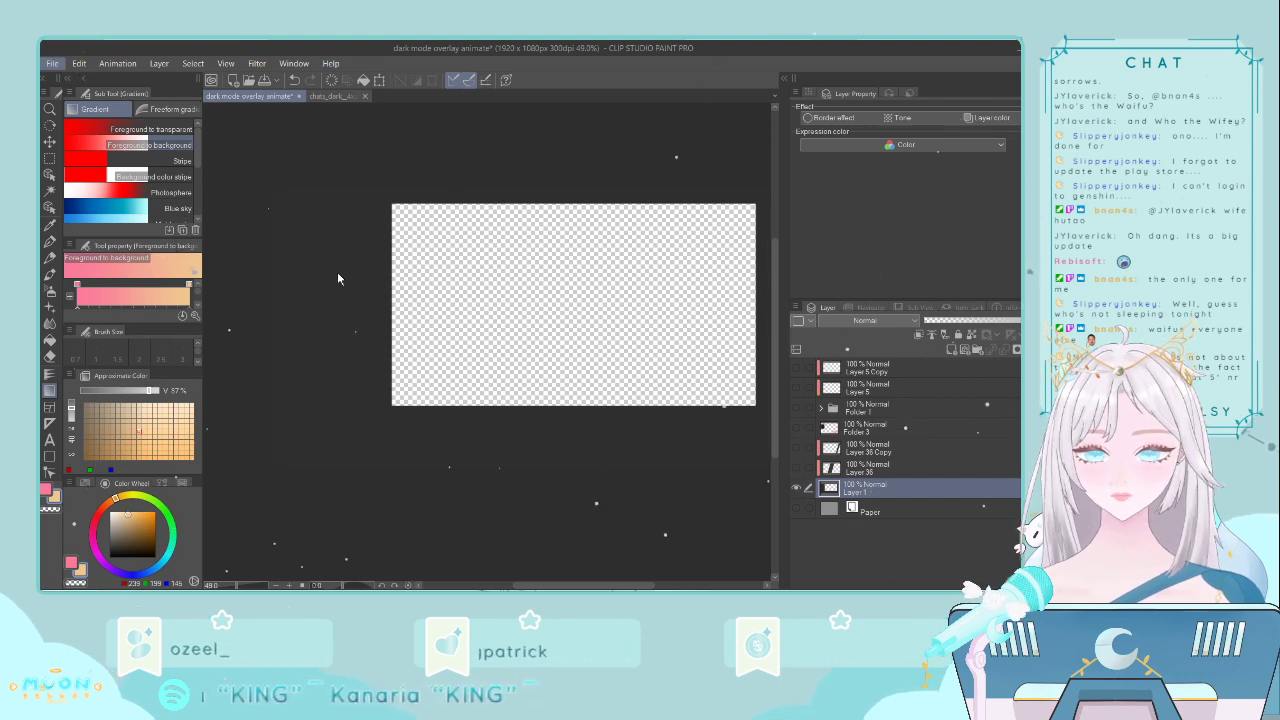
left_click(430, 315)
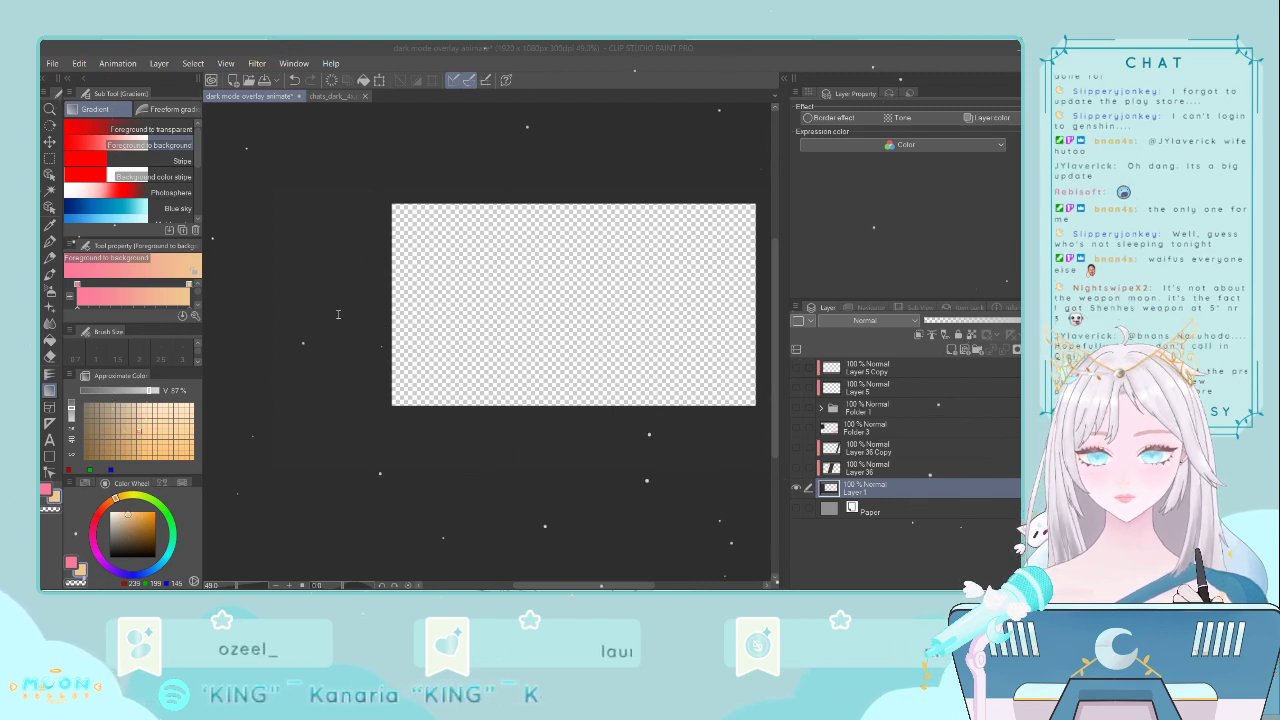
left_click(974, 440)
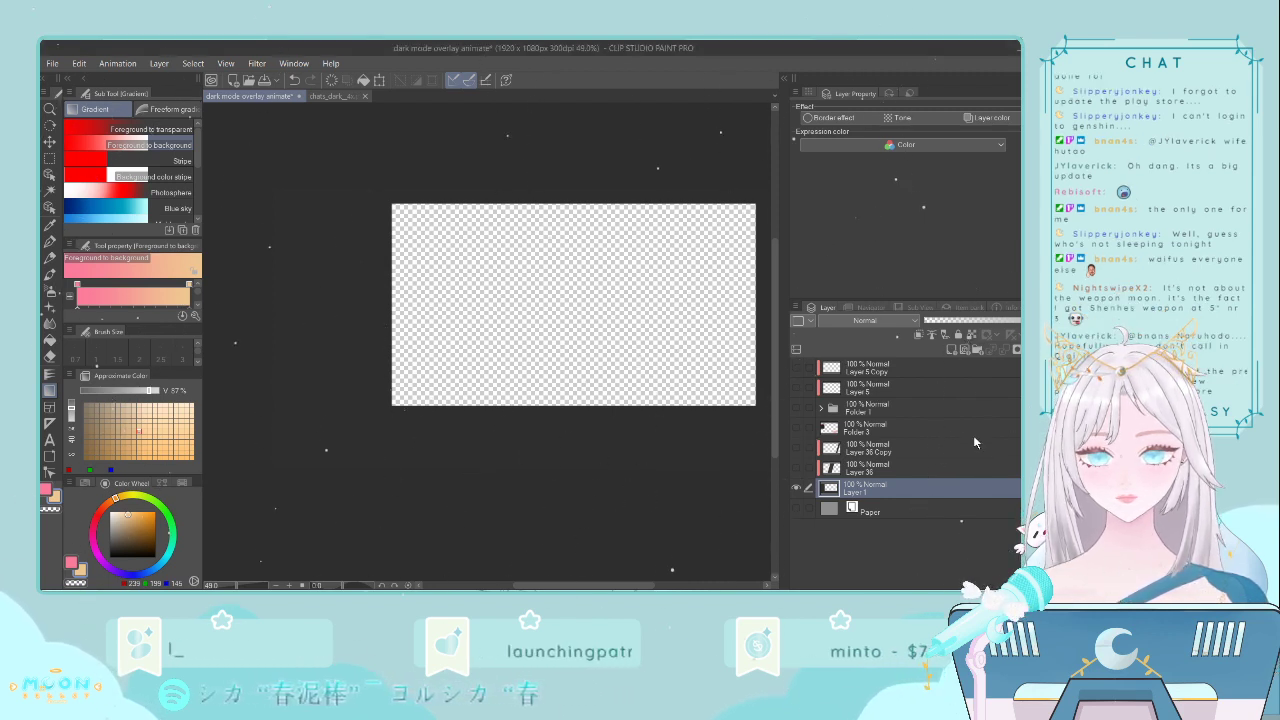
- Hide Layer 1, show only Layer 36 with its clipping released, and export the wide diagonal stripe as its own image
left_click(797, 486)
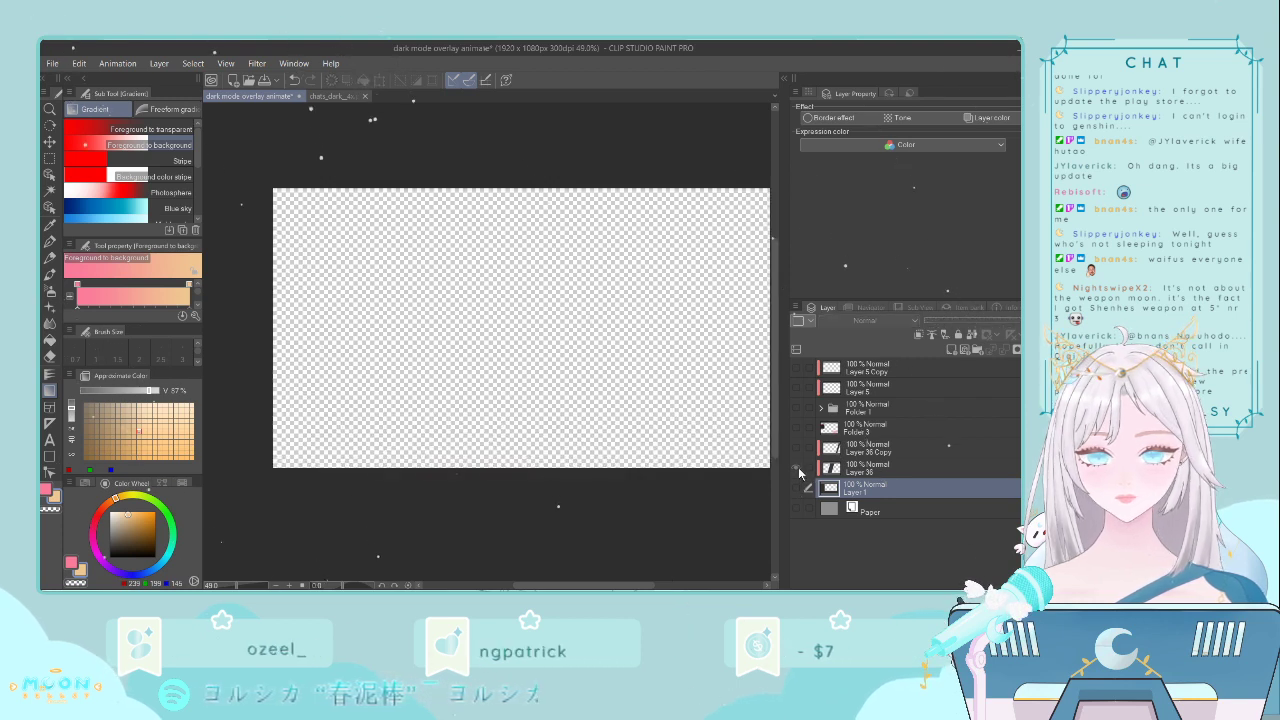
left_click(861, 469)
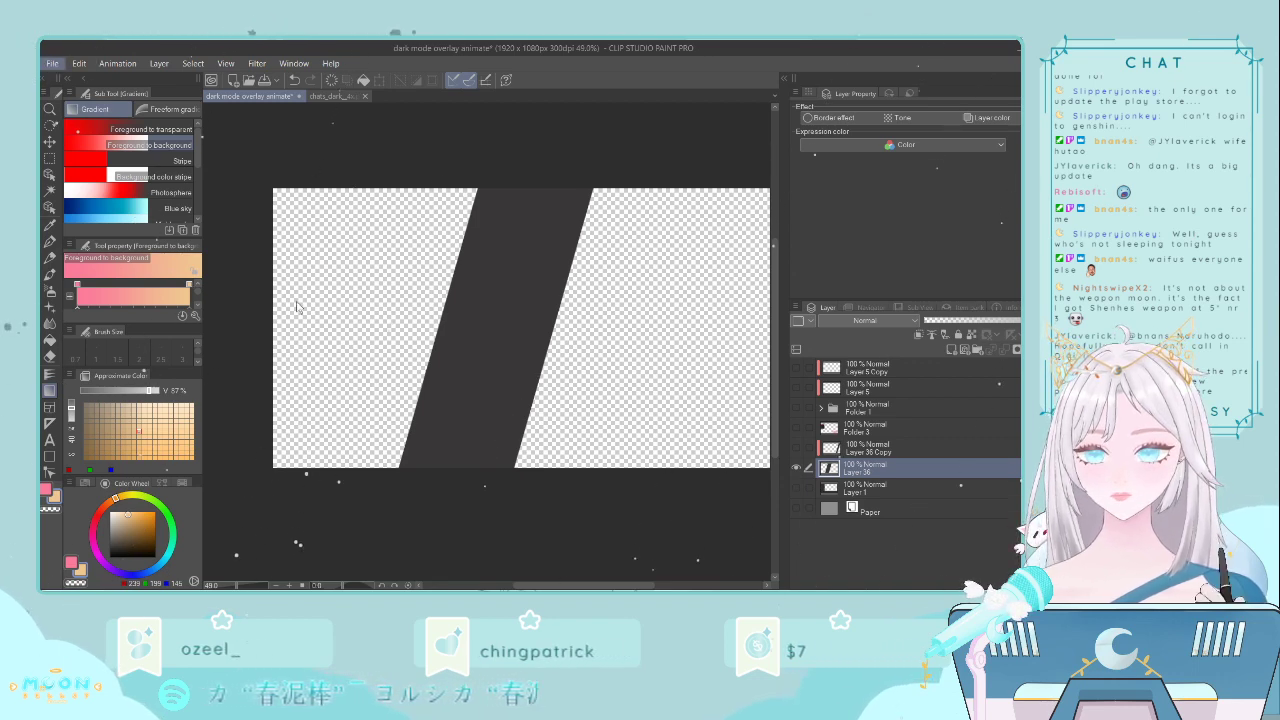
key("alt+Tab")
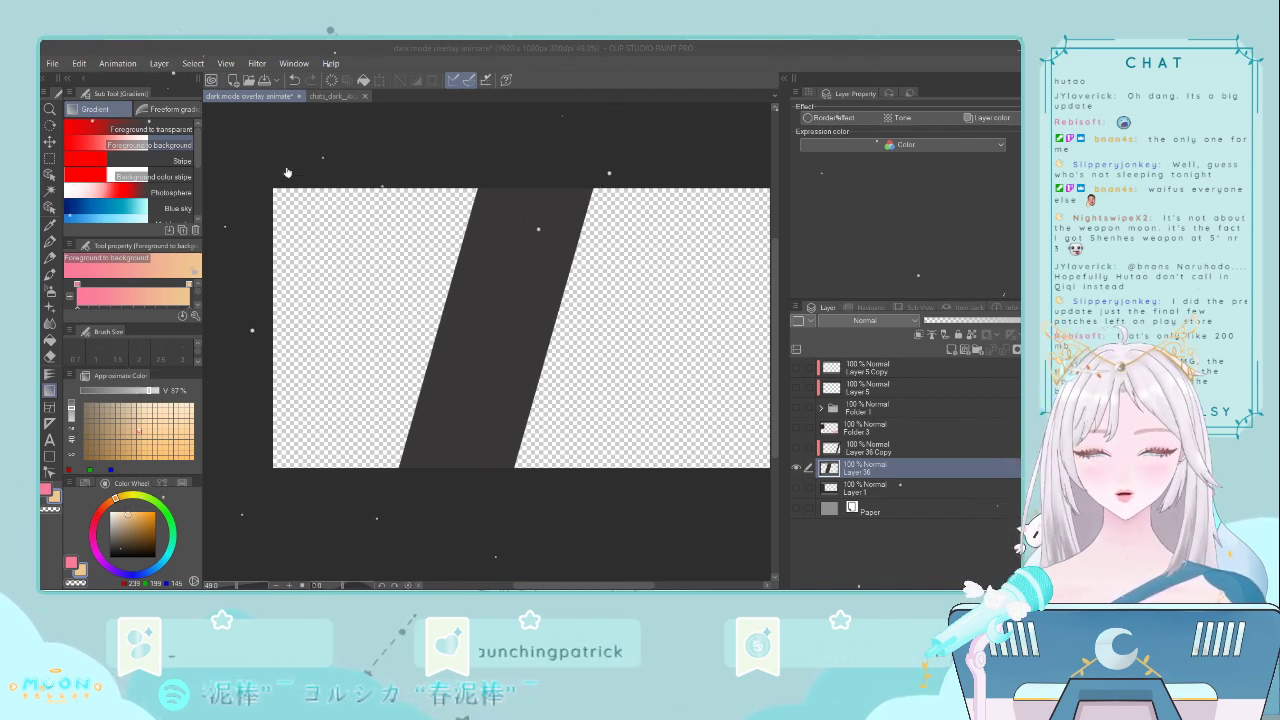
left_click(796, 469)
left_click(798, 471)
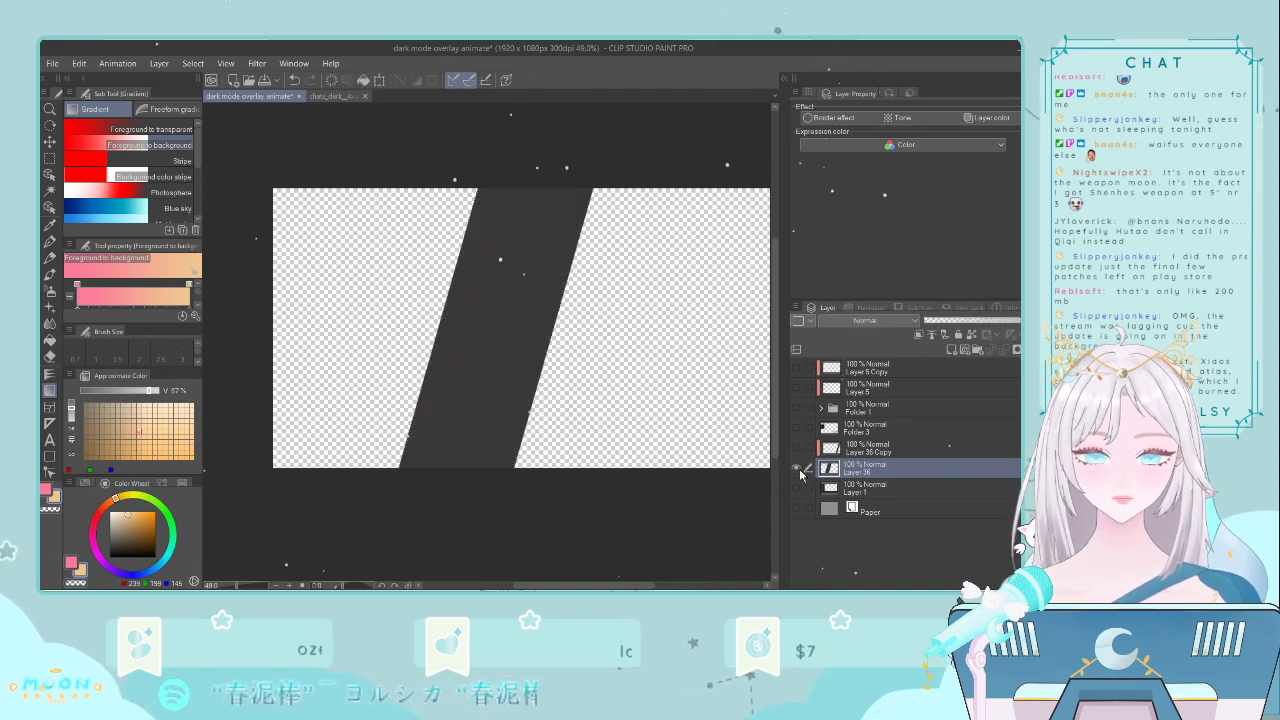
- Clip Layer 36 again, isolate Layer 36 Copy with its clipping released, and export the narrow diagonal stripe
left_click(797, 469)
left_click(797, 456)
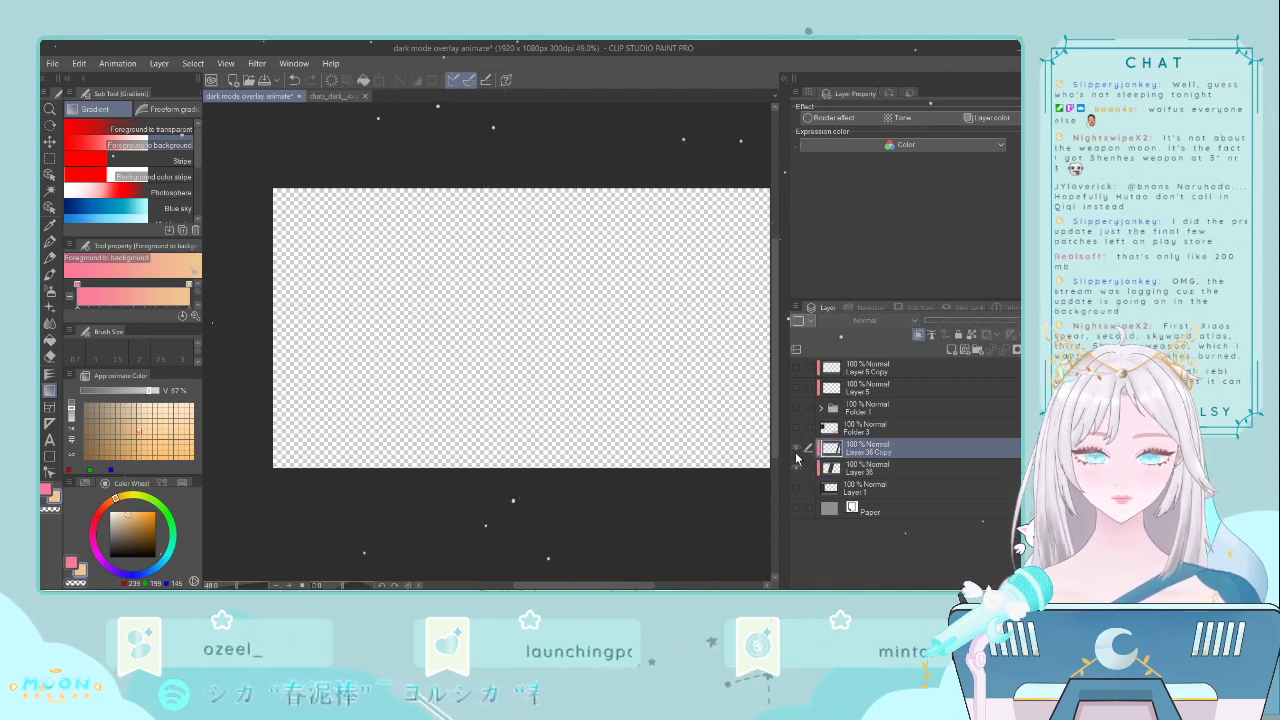
left_click(797, 467)
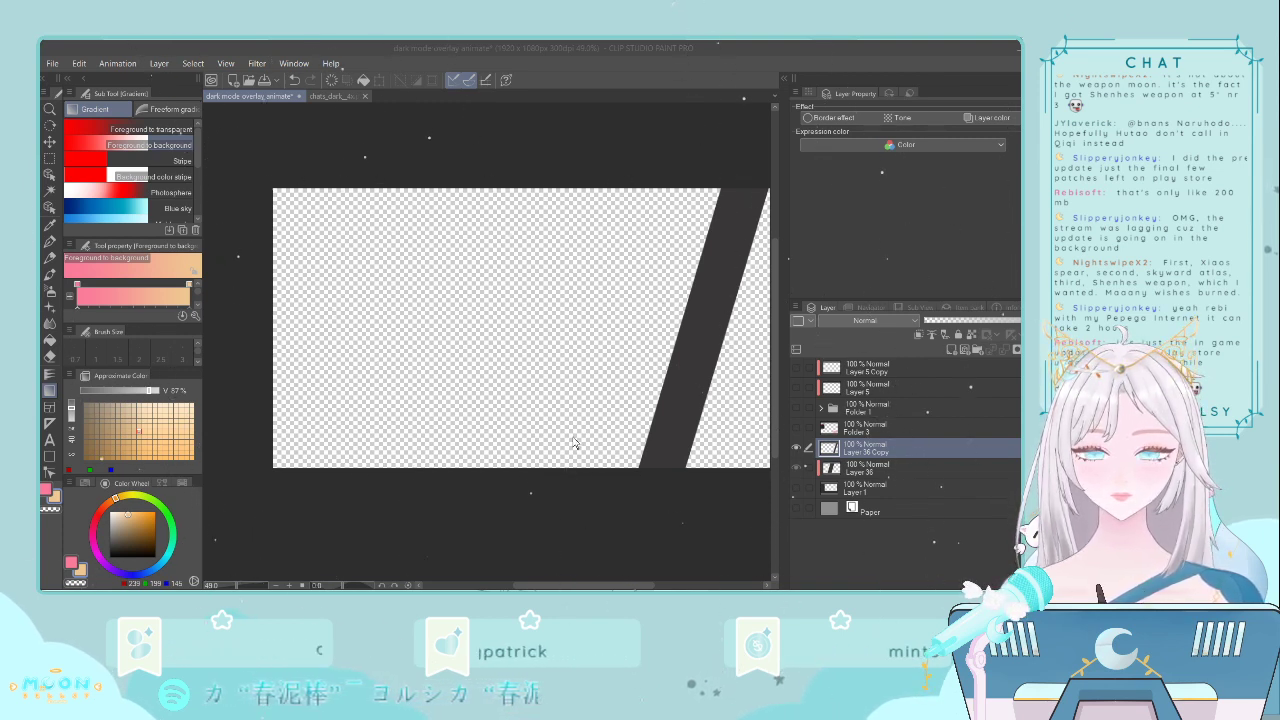
left_click(811, 448)
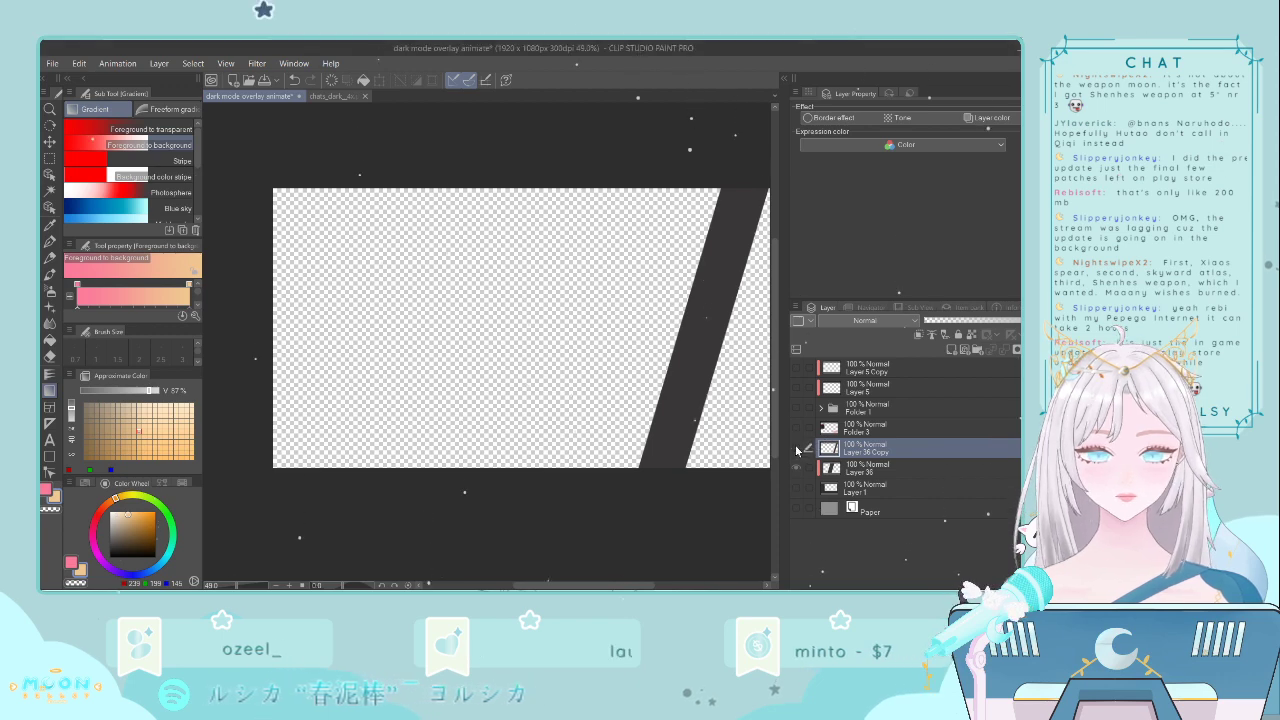
- Hide Layer 36 Copy, show only Folder 3 with the chat box, logo and banners, and export it
left_click(797, 448)
left_click(797, 428)
left_click(897, 432)
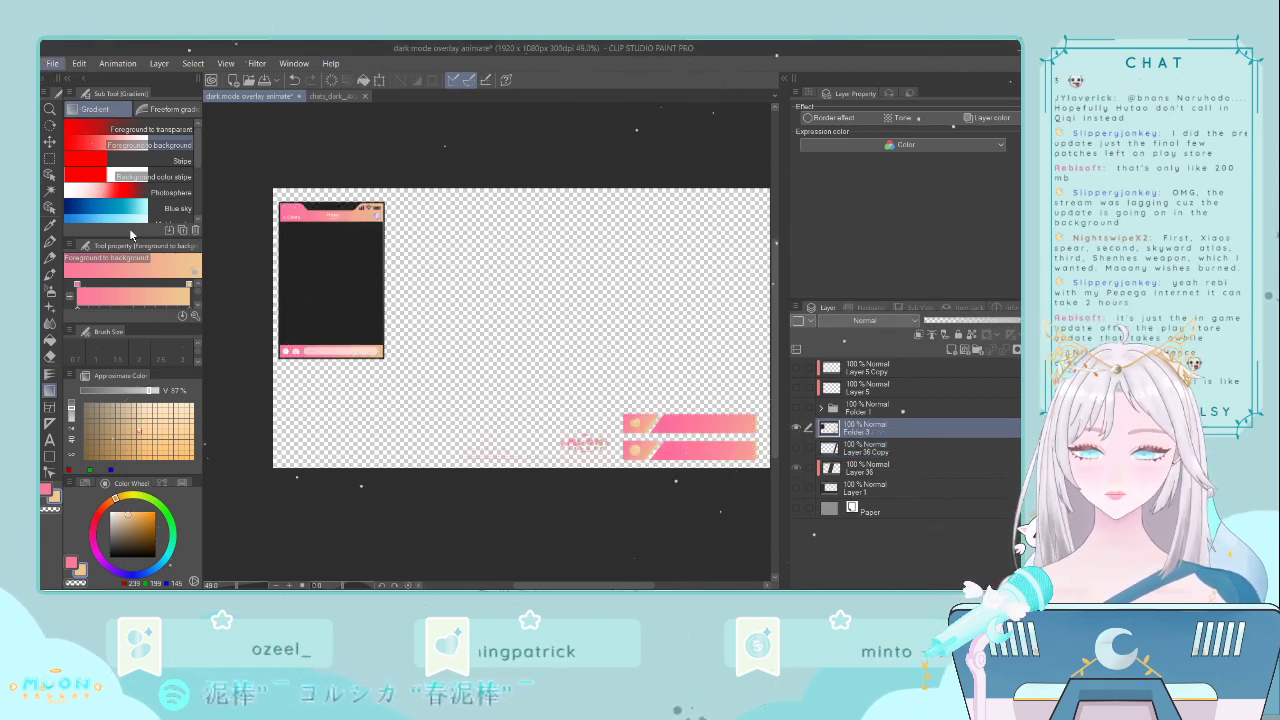
left_click(385, 263)
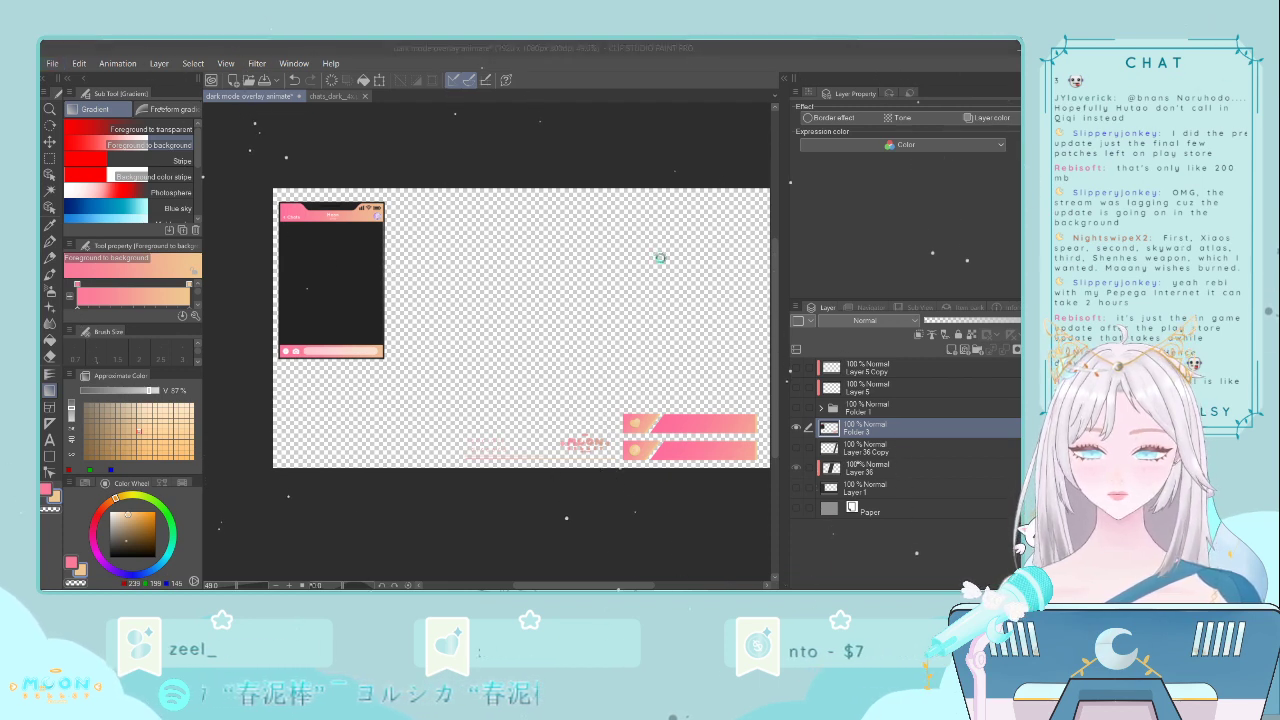
- Hide Folder 3, show only Folder 1 with the pink frame, and export it as its own image
left_click(797, 428)
left_click(797, 408)
left_click(845, 408)
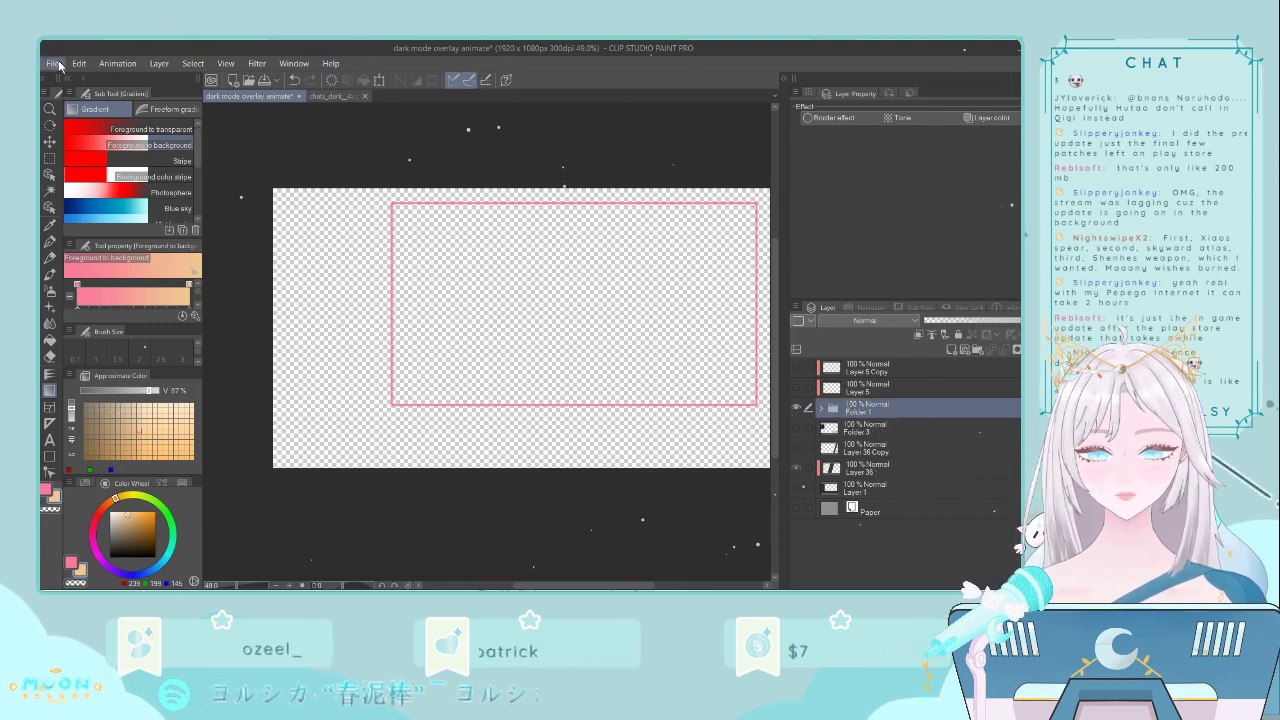
left_click(332, 259)
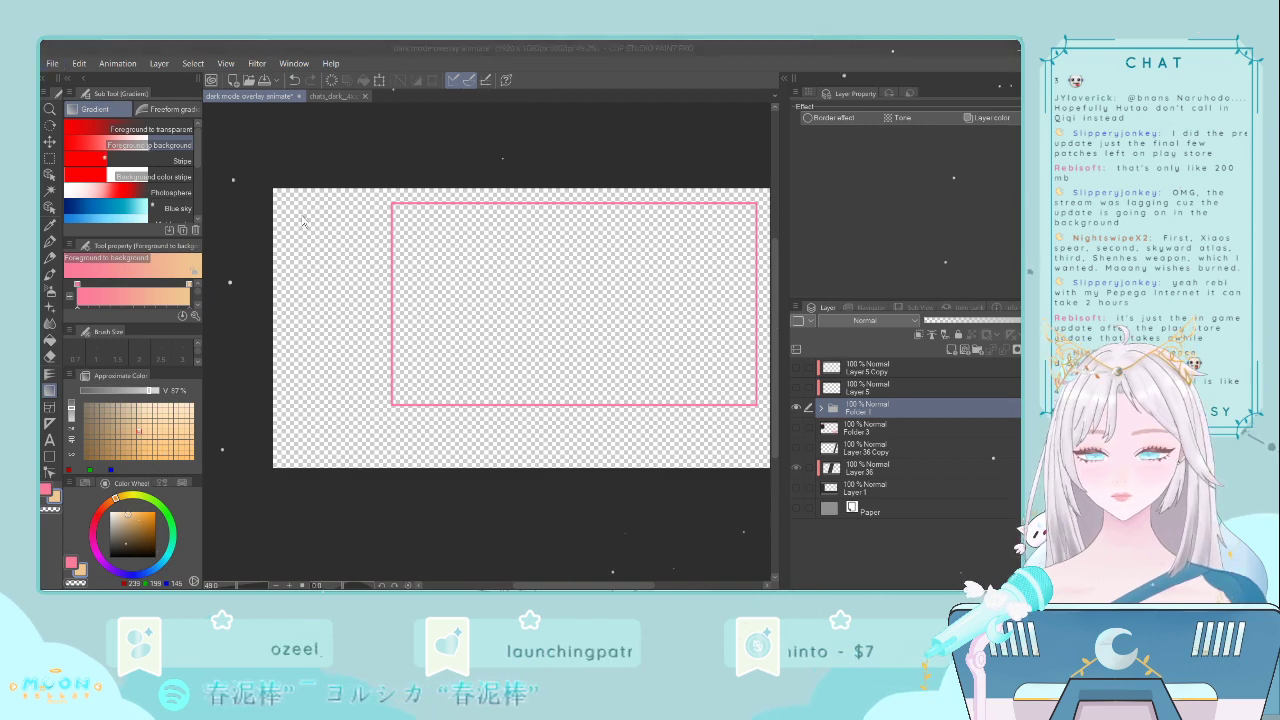
- Hide Folder 1, then isolate Layer 5 and Layer 5 Copy in turn, releasing their clipping and exporting each gold glow
left_click(797, 405)
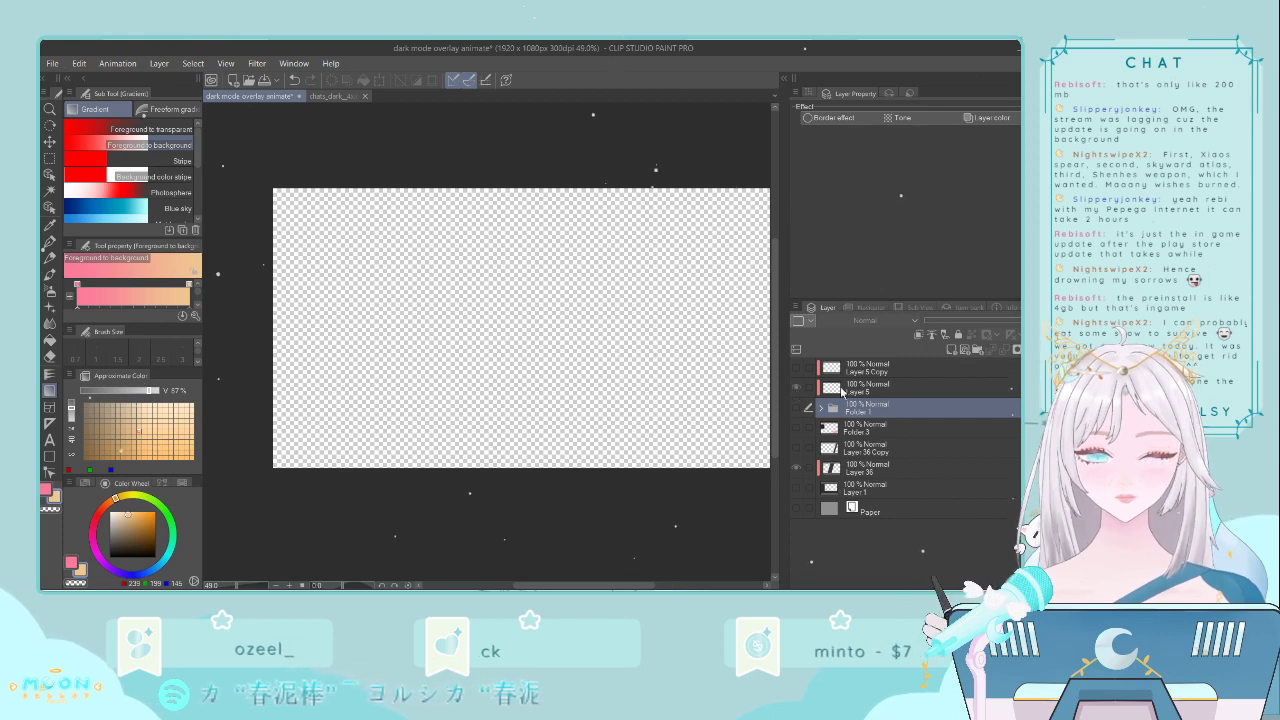
left_click(842, 391)
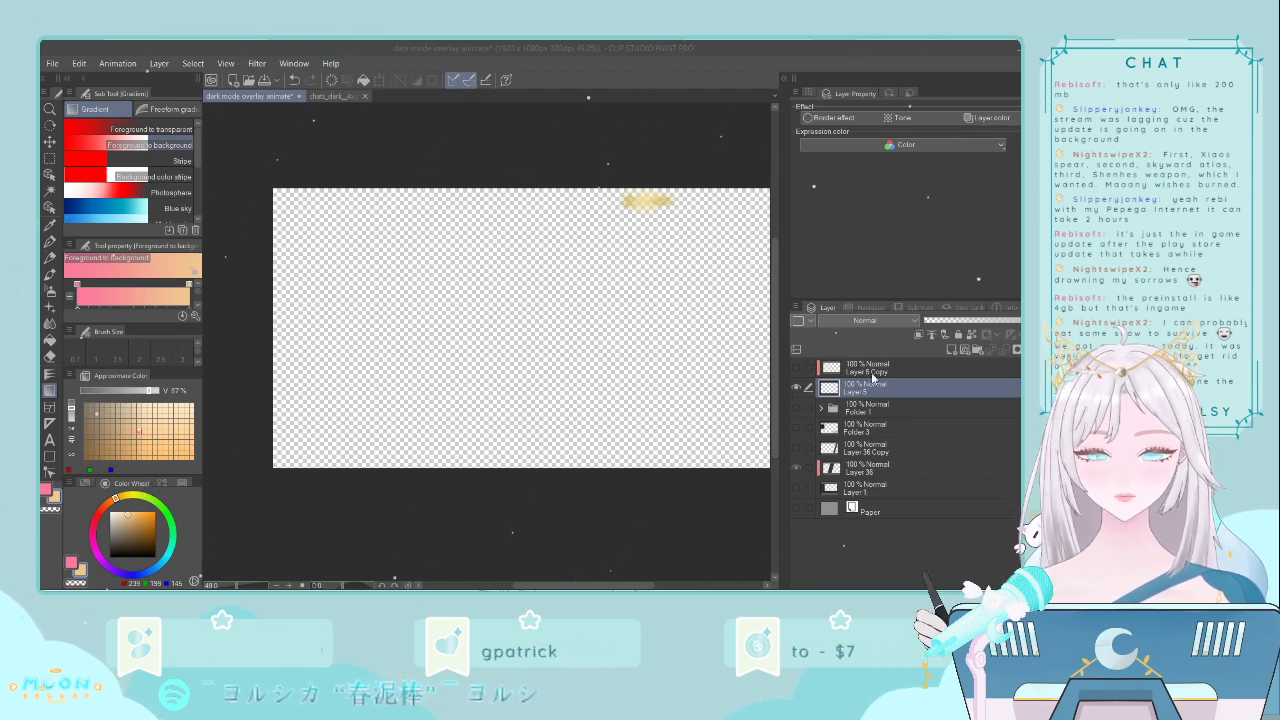
left_click(798, 388)
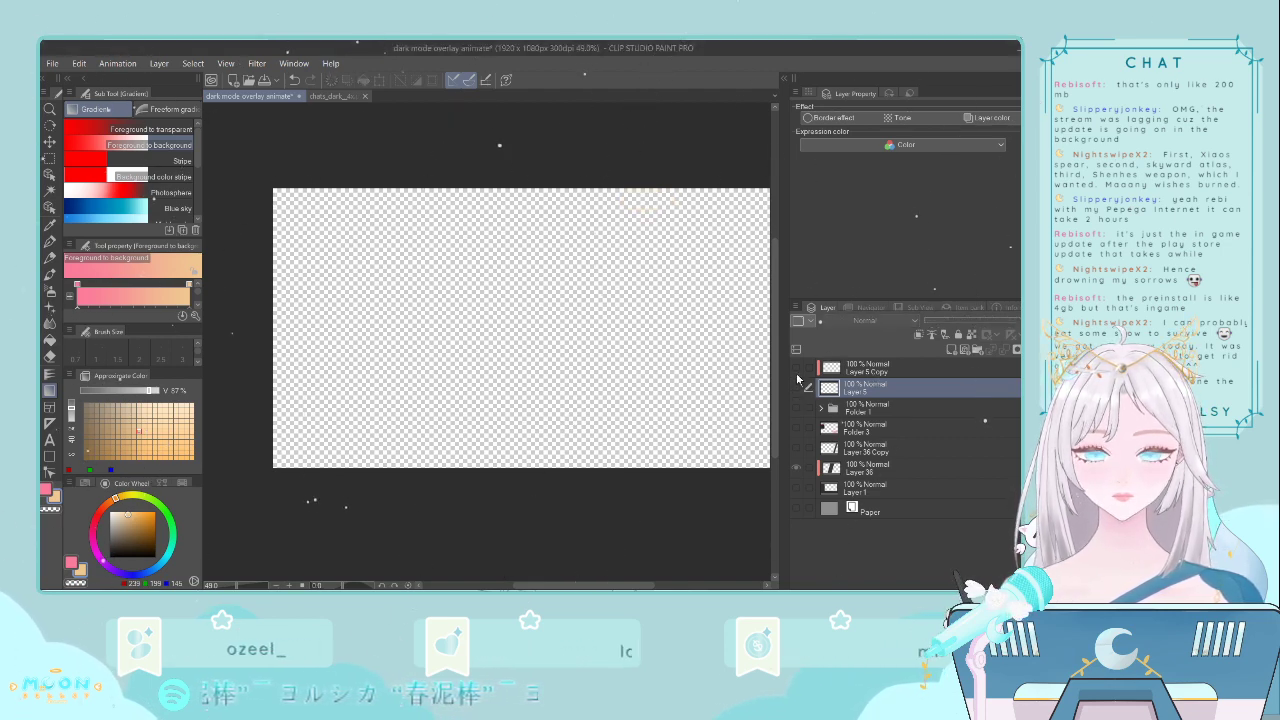
left_click(864, 368)
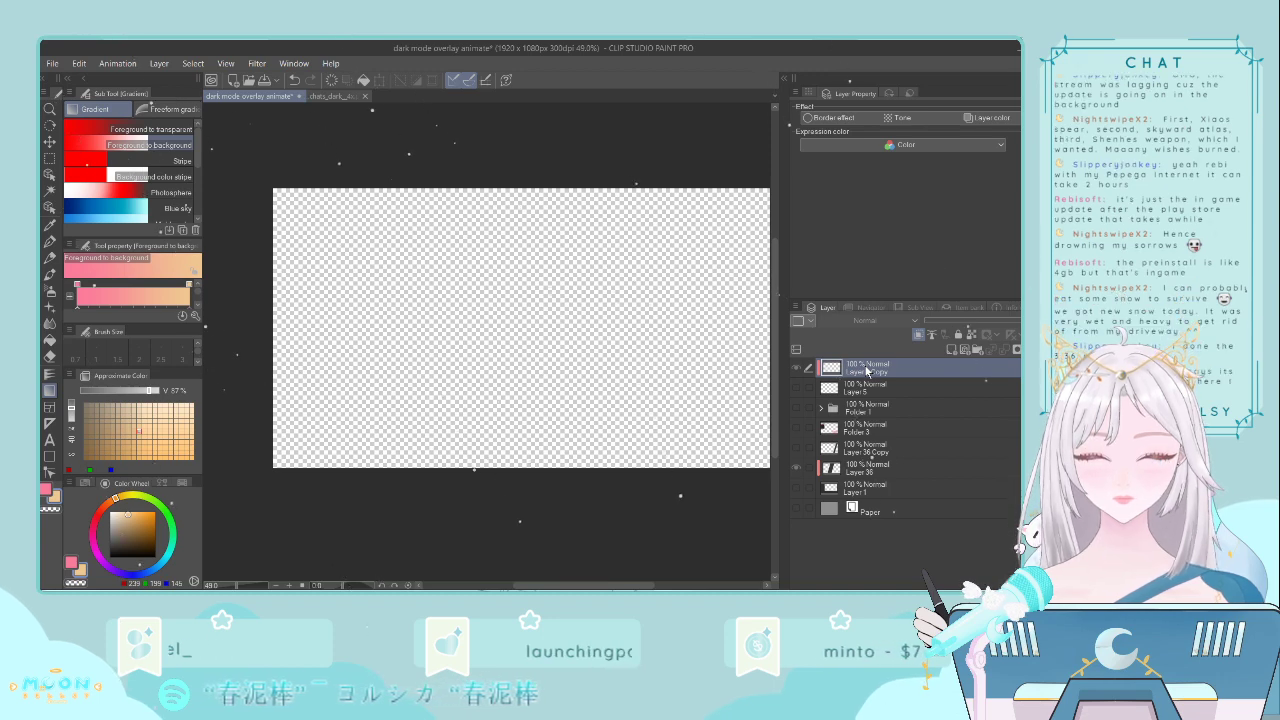
key("ctrl+plus")
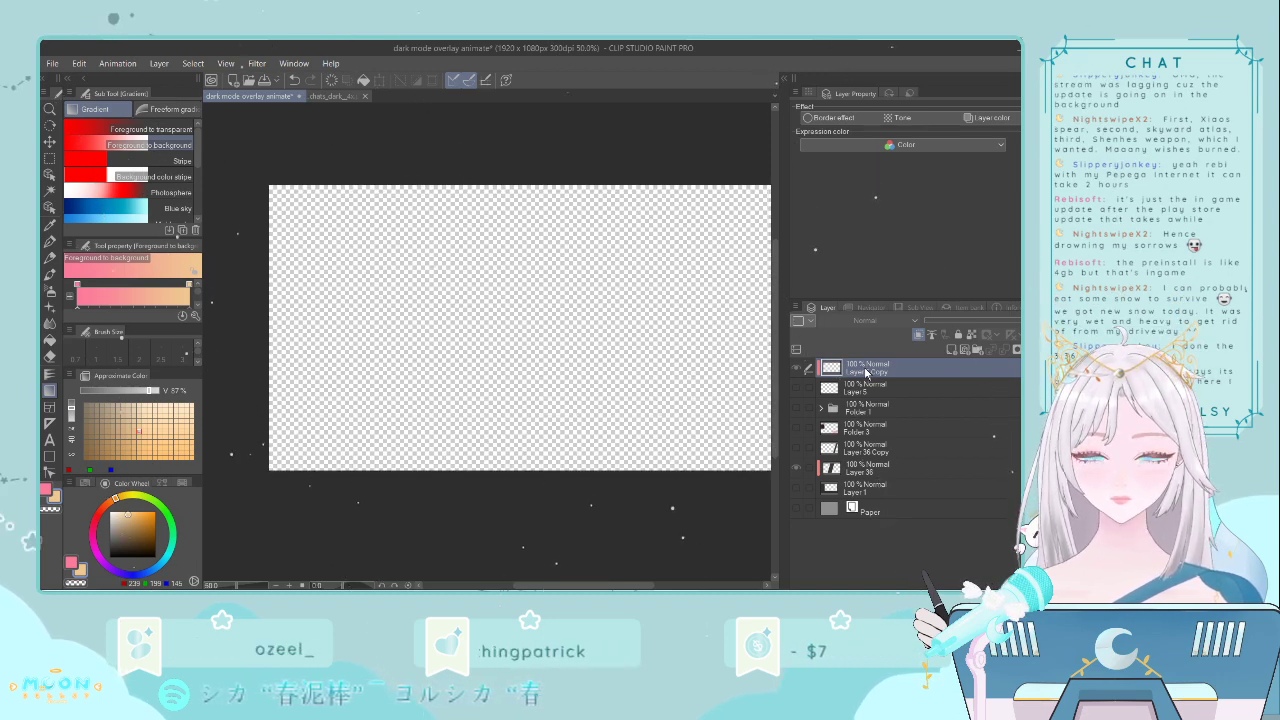
key("ctrl+alt+g")
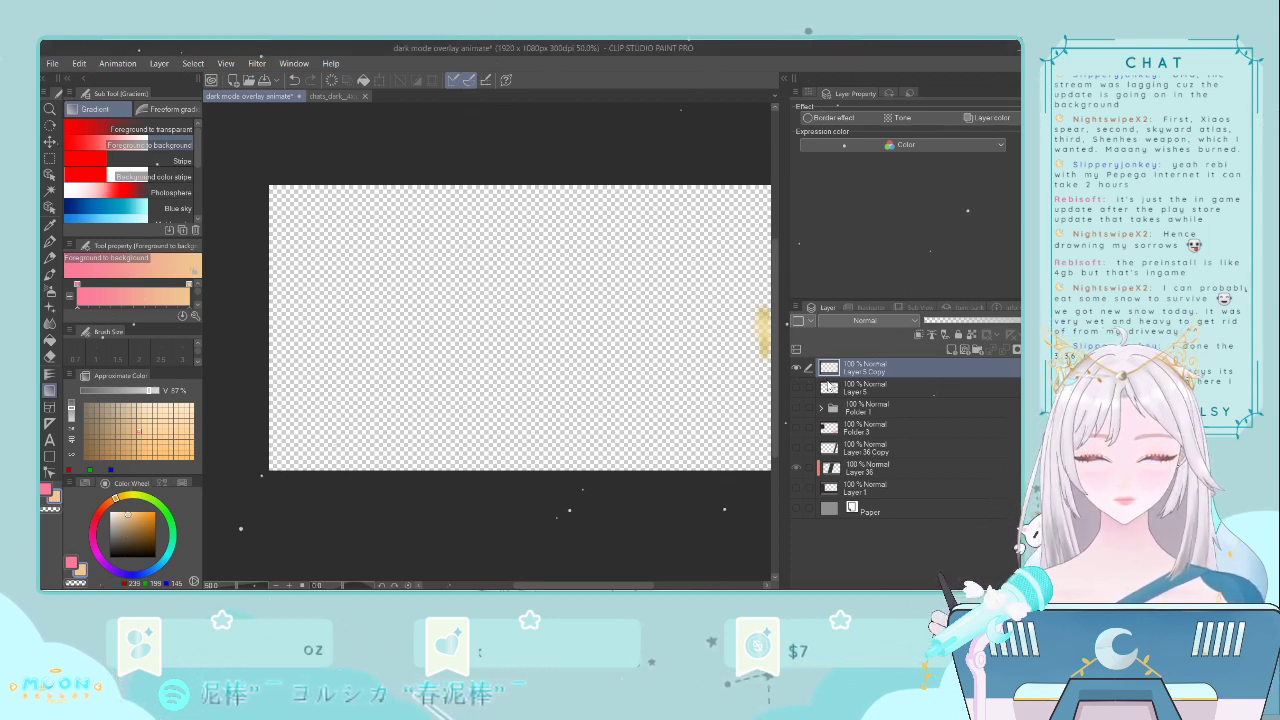
- Clip Layer 5 Copy and Layer 5 to the layer below again and make all the hidden overlay layers visible
key("ctrl+alt+g")
left_click(863, 389)
key("ctrl+alt+g")
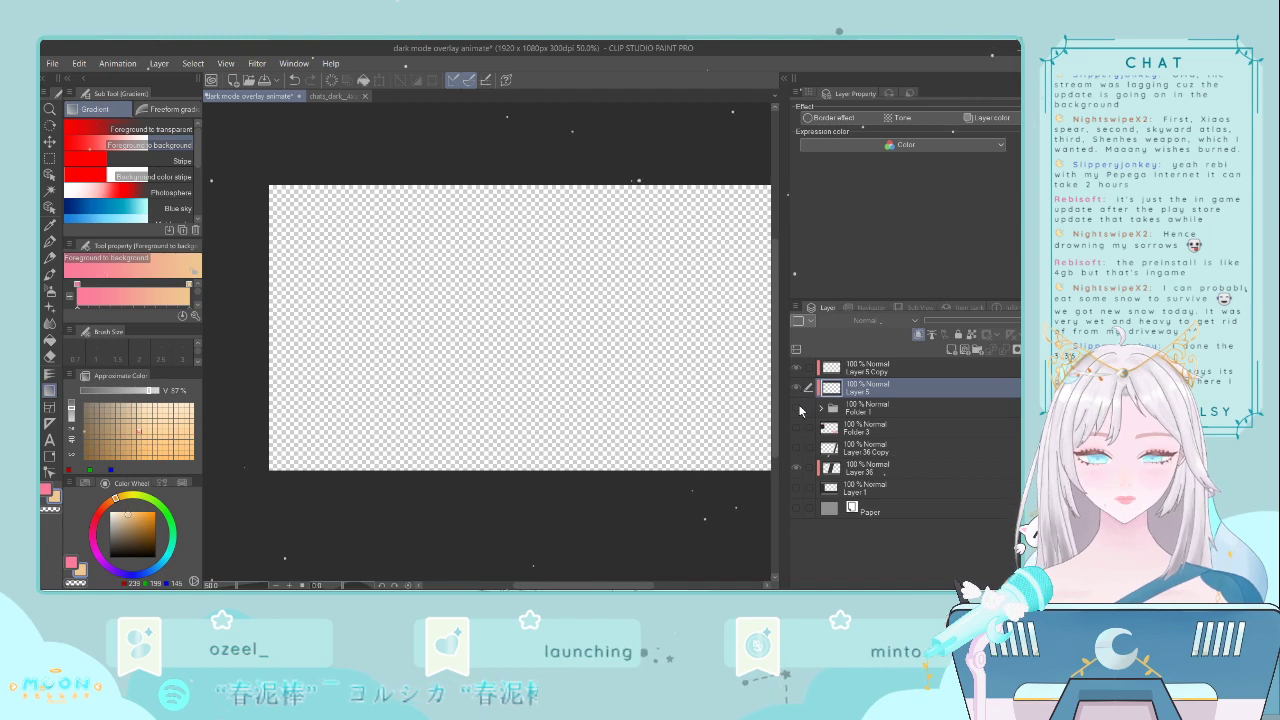
left_click_drag(797, 410, 790, 500)
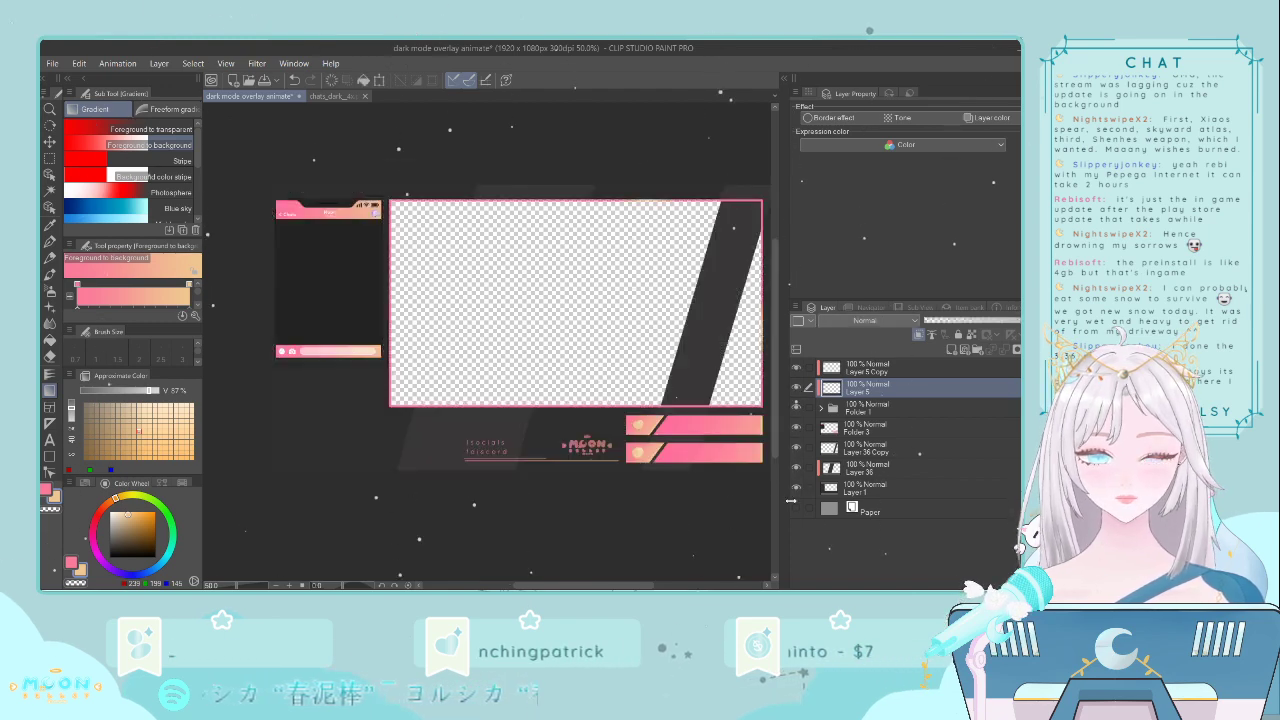
- Check the frame area against the gray Paper layer, clip Layer 36 Copy to the layer below, and hide Paper again
left_click(796, 510)
left_click(853, 490)
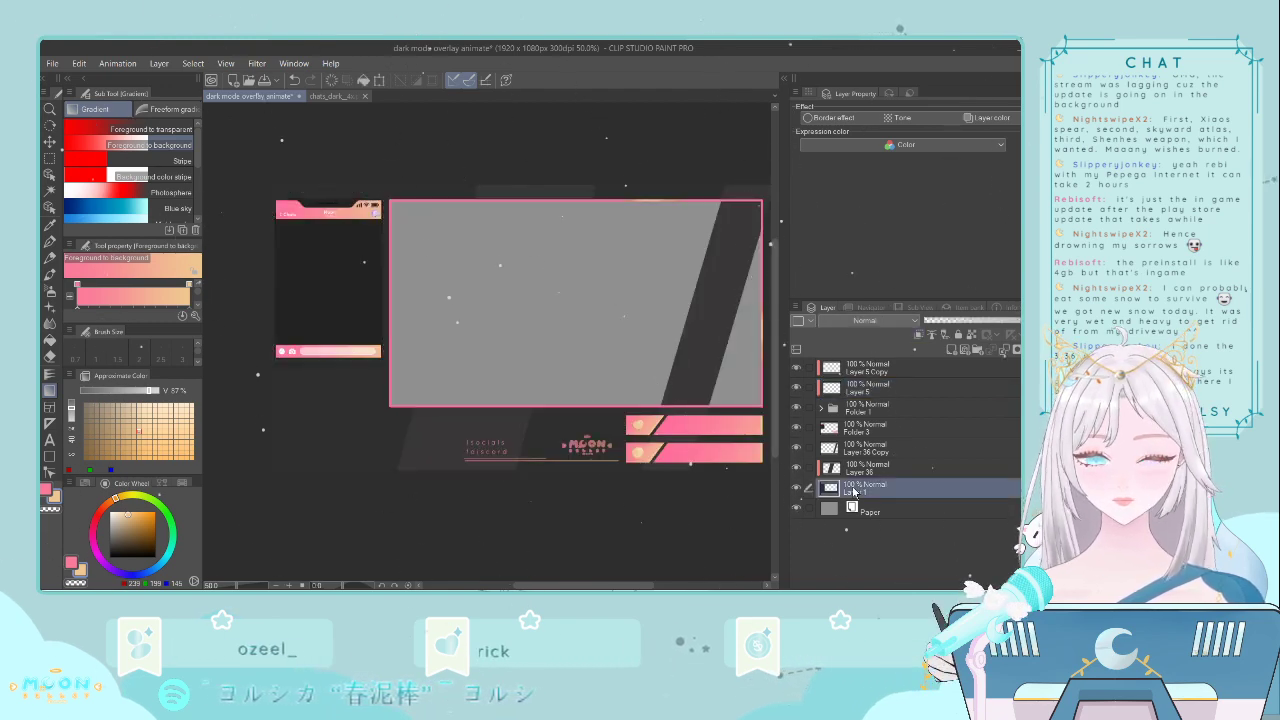
left_click(797, 510)
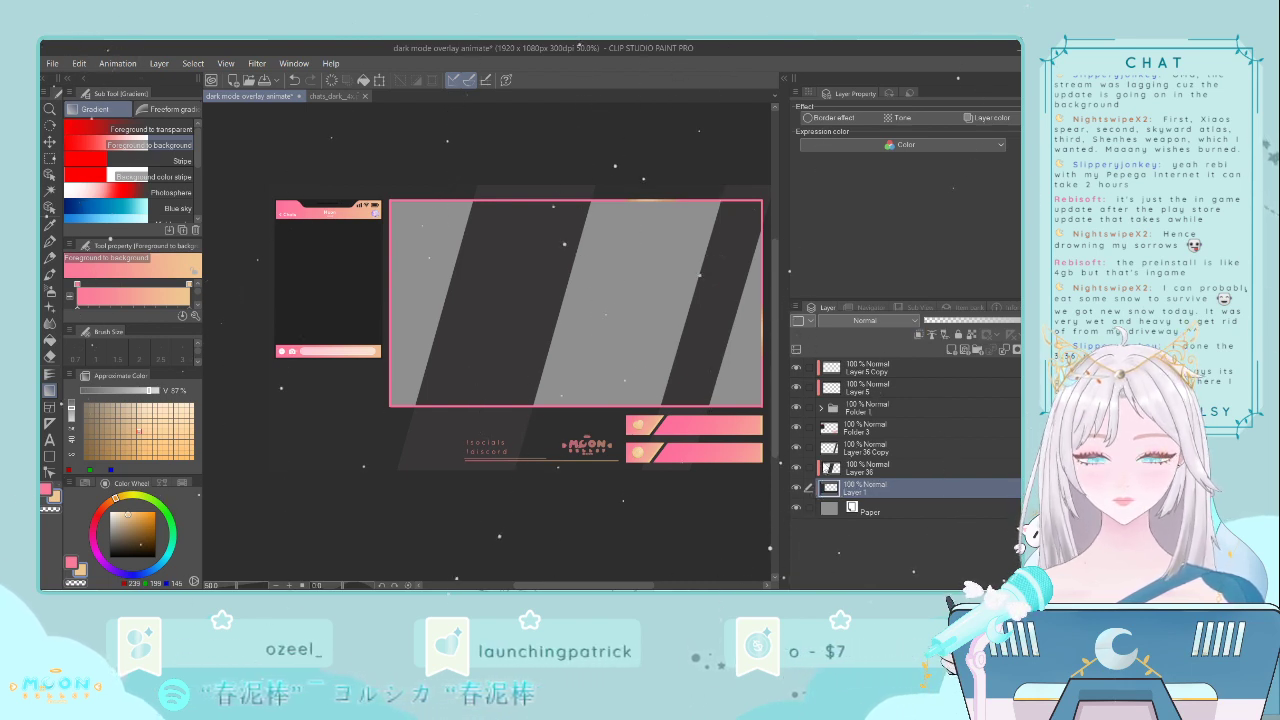
left_click(839, 449)
key("ctrl+alt+g")
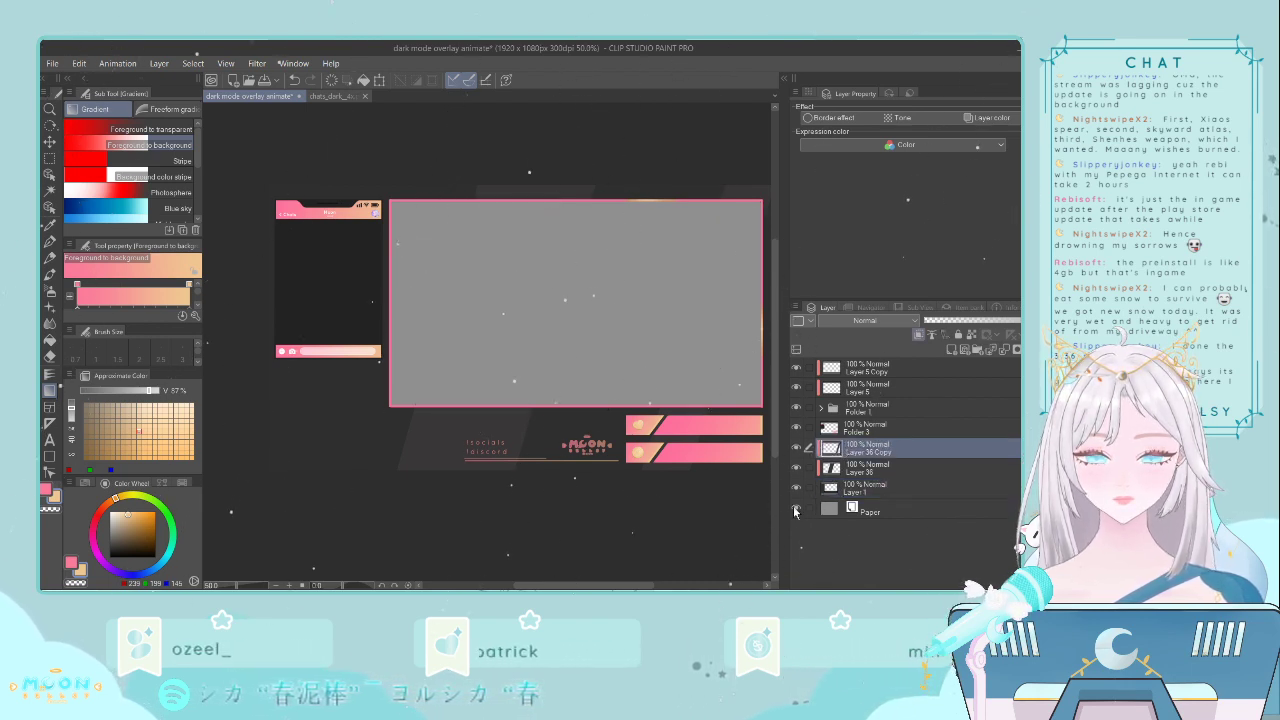
left_click(796, 510)
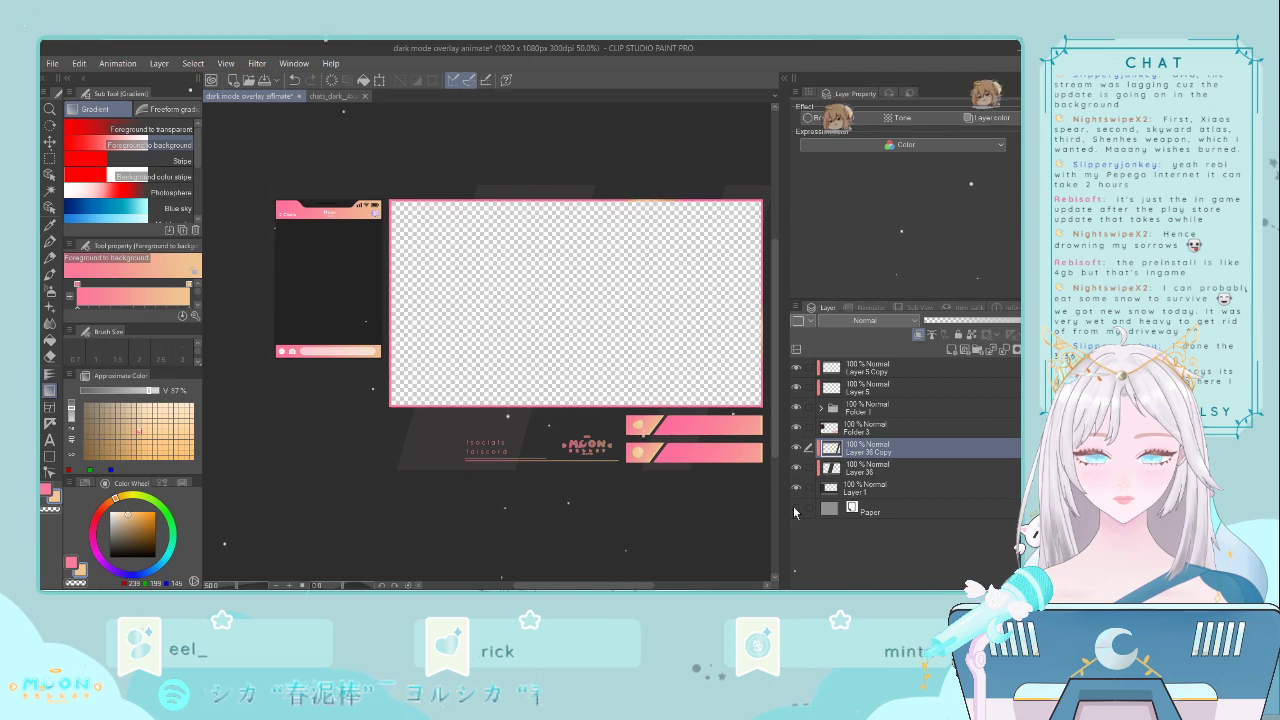
left_click(341, 213)
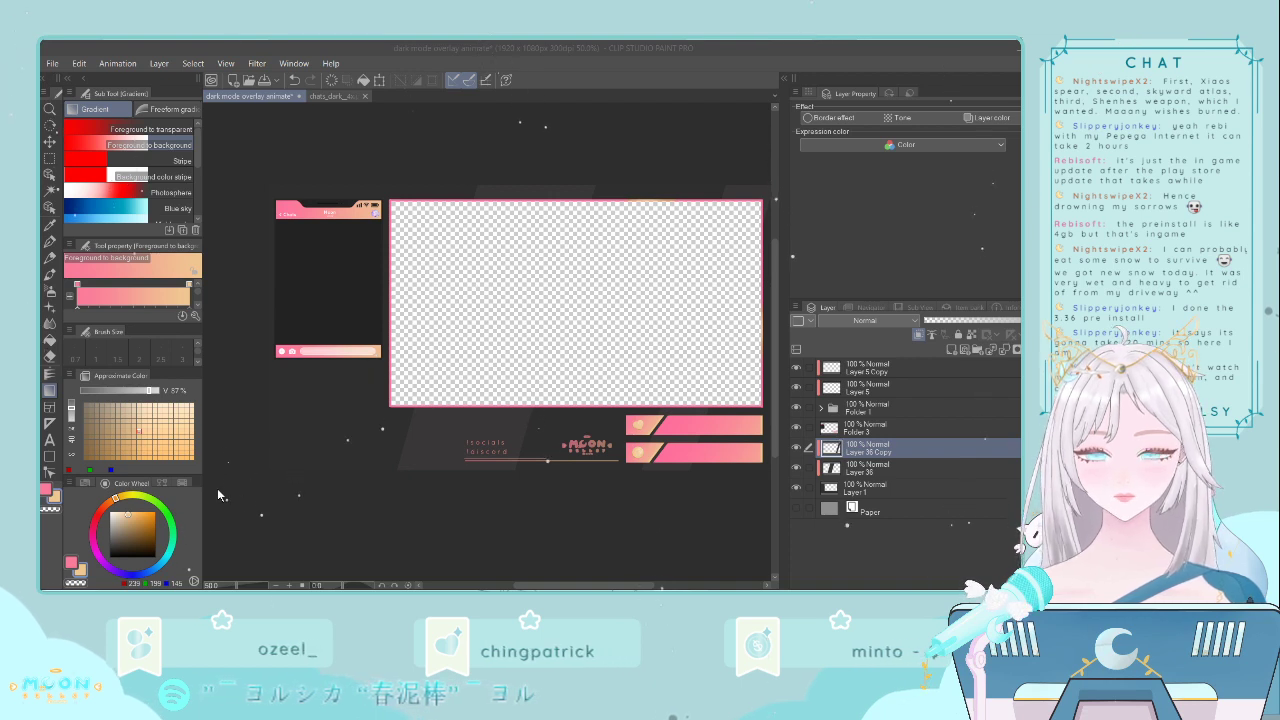
left_click(321, 486)
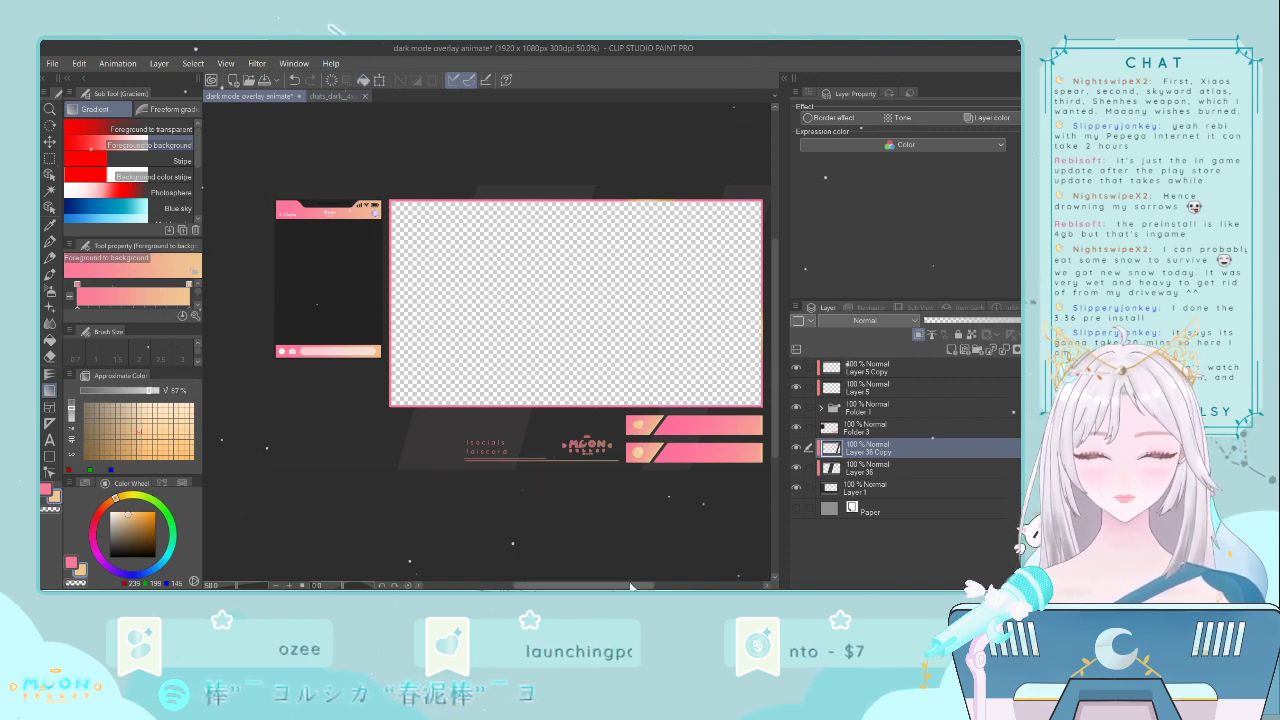
- Close the chats_dark document, leaving only the dark mode overlay animate document open
left_click_drag(630, 585, 631, 588)
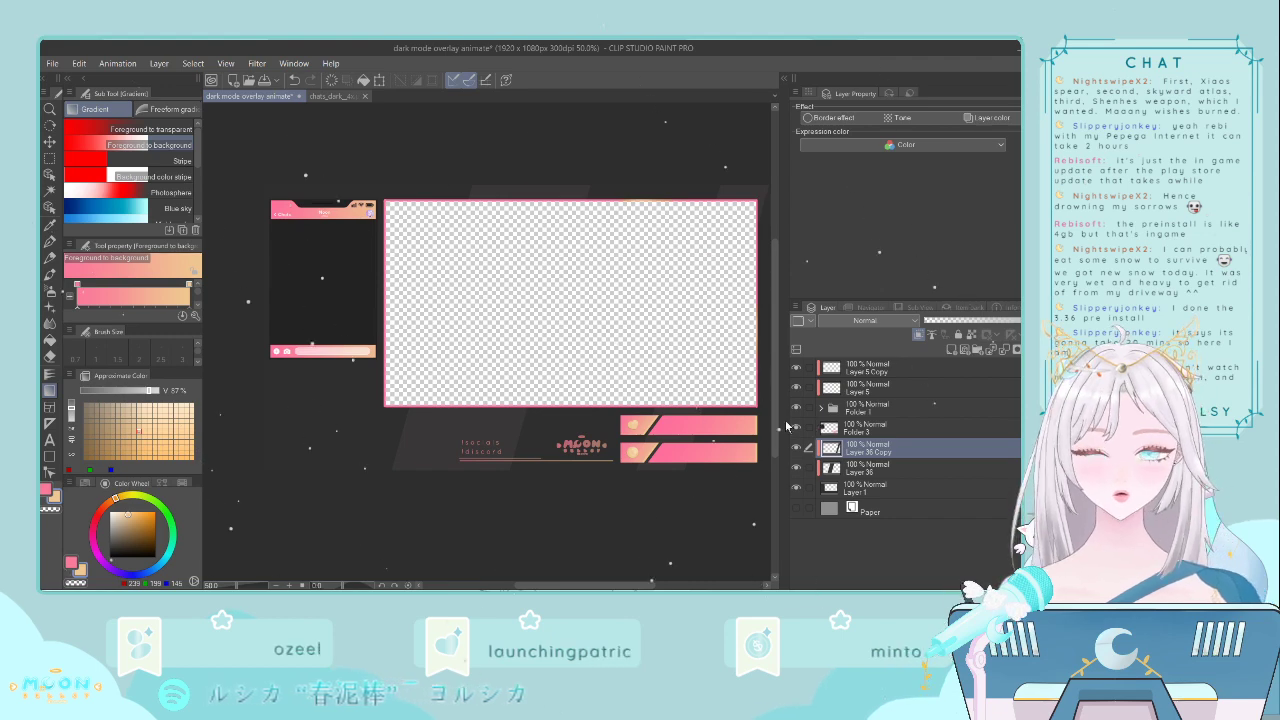
scroll(704, 438, "up", 2)
scroll(712, 438, "down", 3)
scroll(704, 438, "up", 1)
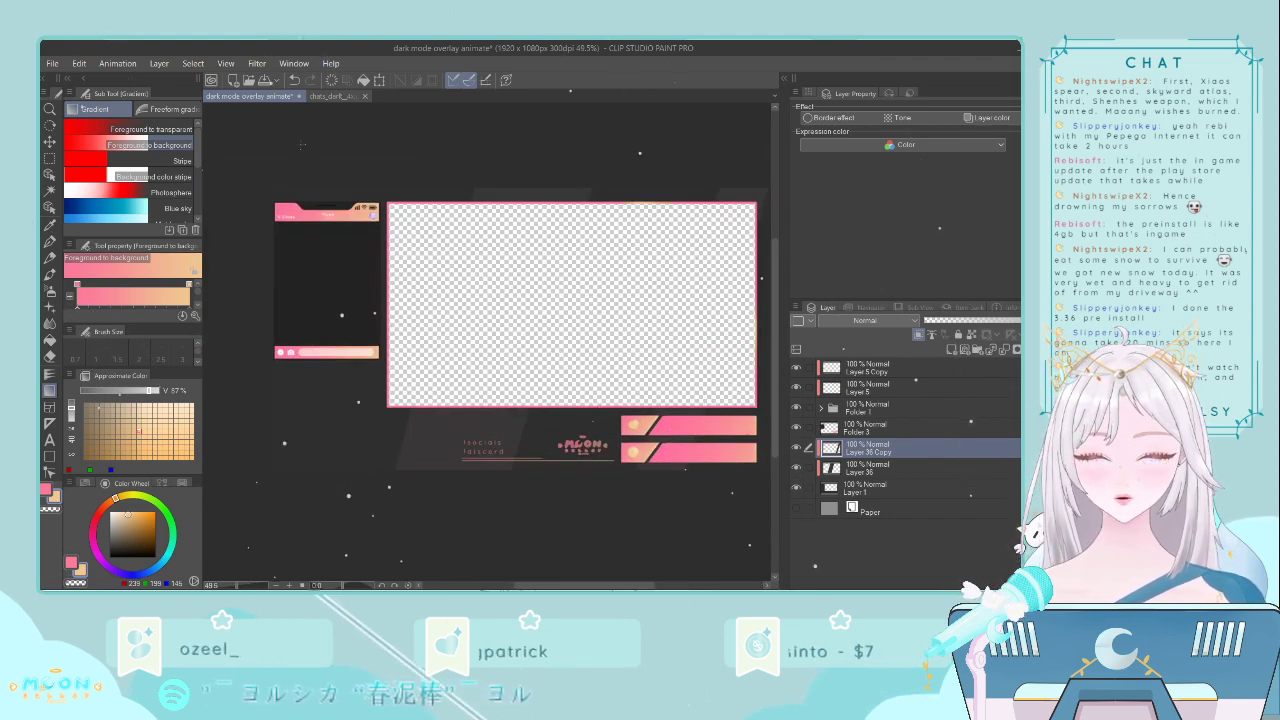
left_click(366, 96)
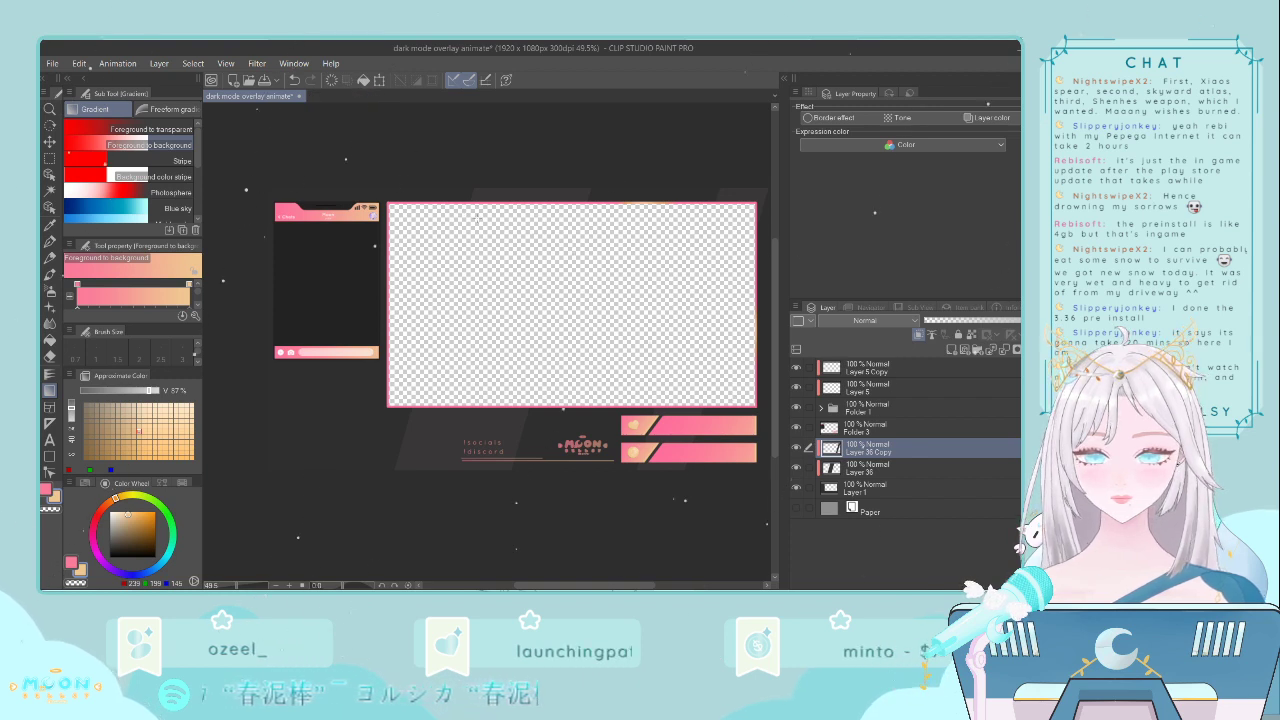
- Add a new layer directly above Paper, select the whole canvas with a rectangle, and fill it with gold
left_click(869, 507)
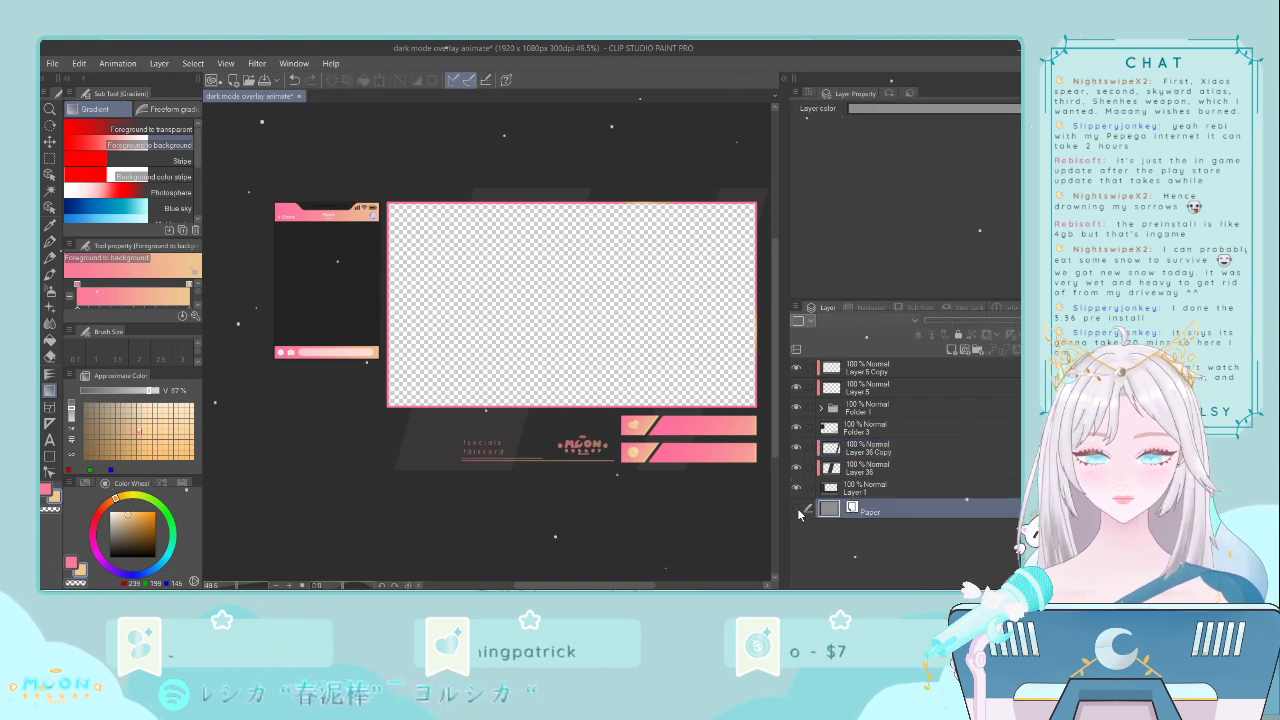
left_click(948, 350)
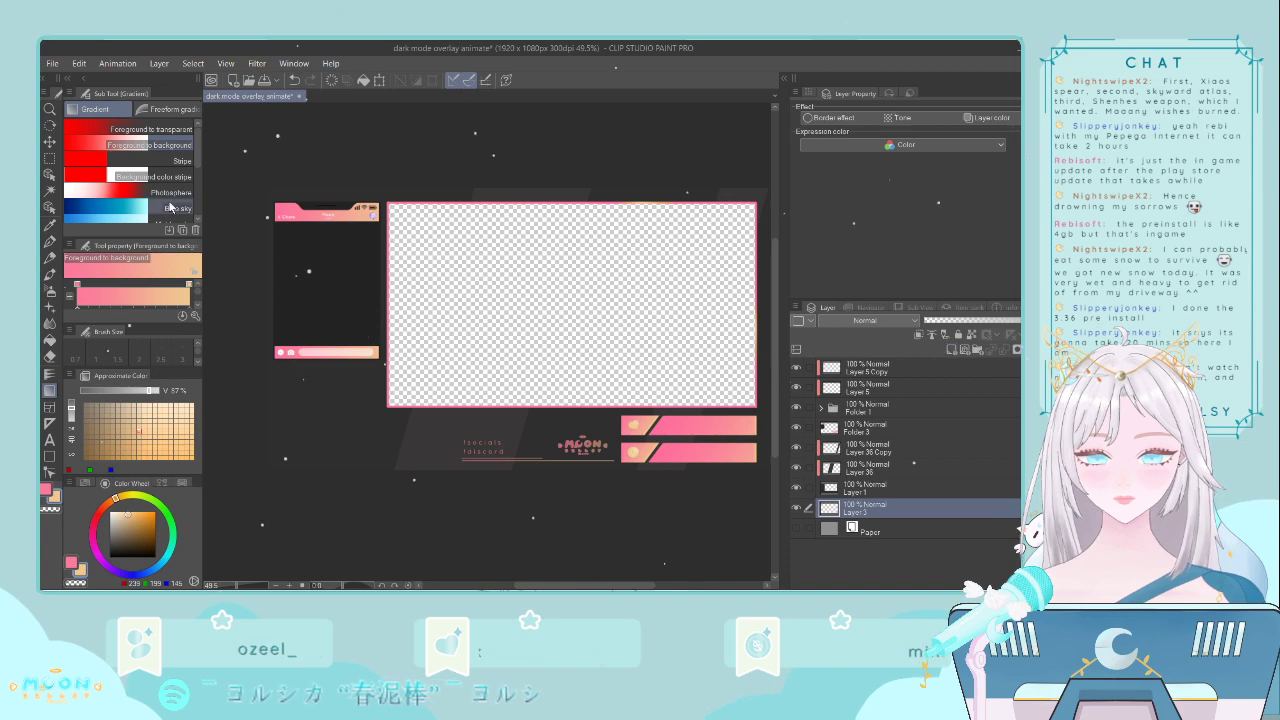
key("m")
left_click_drag(252, 178, 680, 506)
left_click(457, 490)
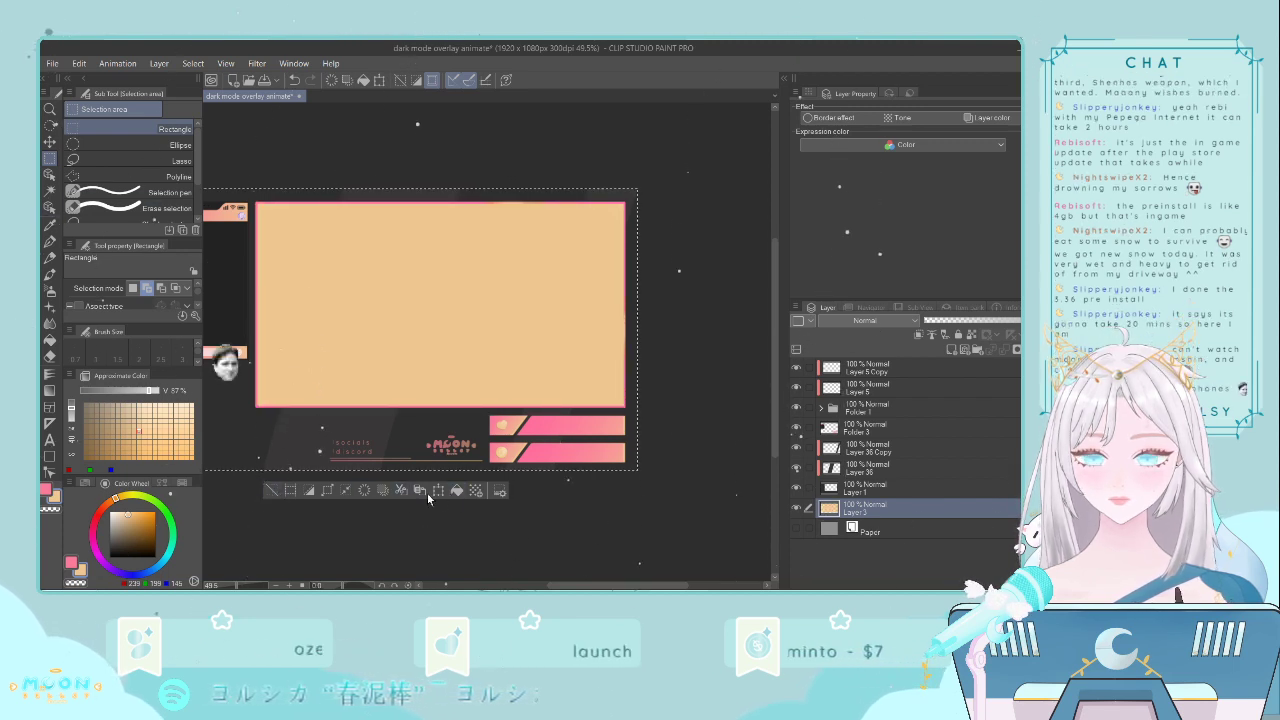
- Try filling the new backdrop layer with the frame's pink and with a darker pink
left_click_drag(648, 586, 632, 586)
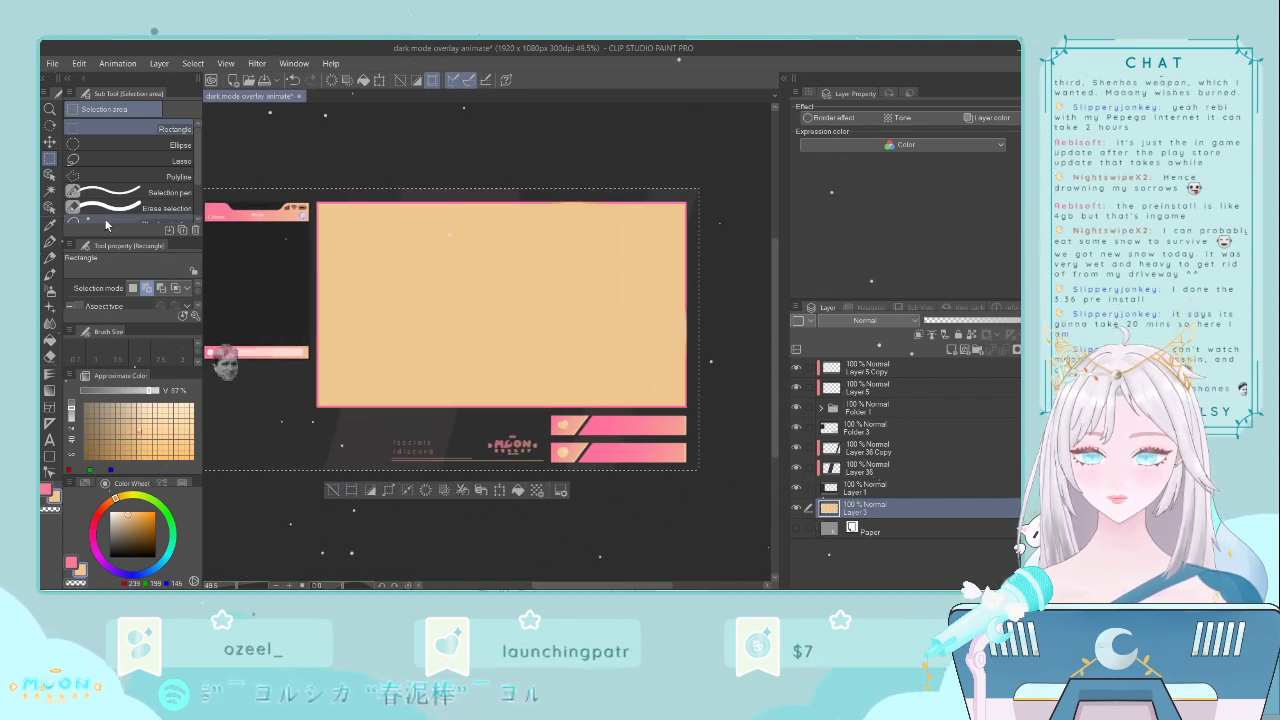
left_click(49, 225)
left_click(520, 406)
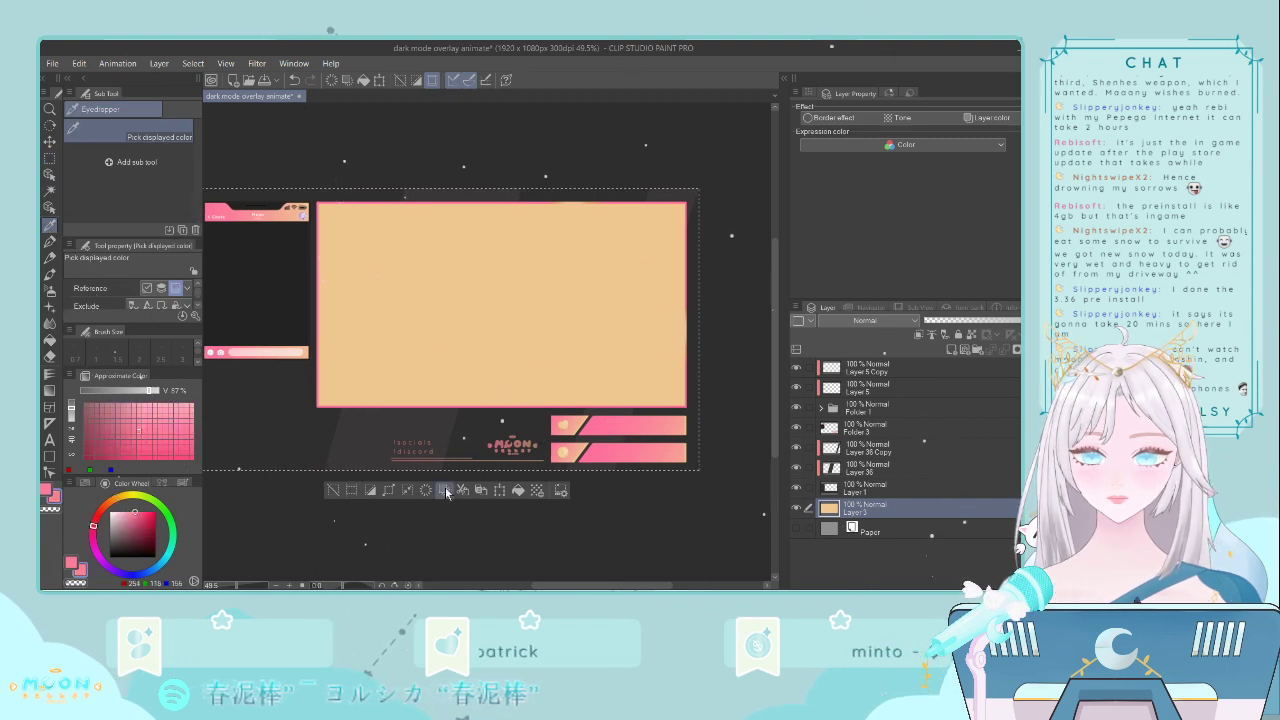
left_click(519, 491)
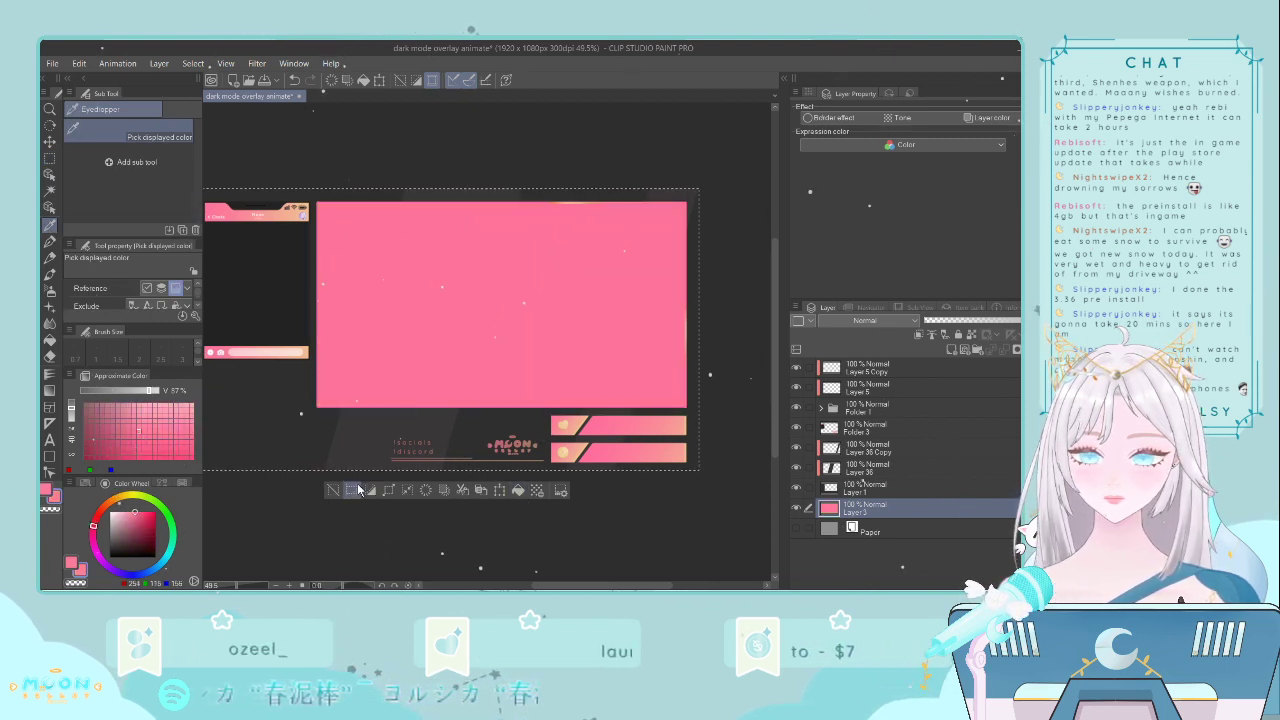
left_click(101, 447)
left_click(502, 490)
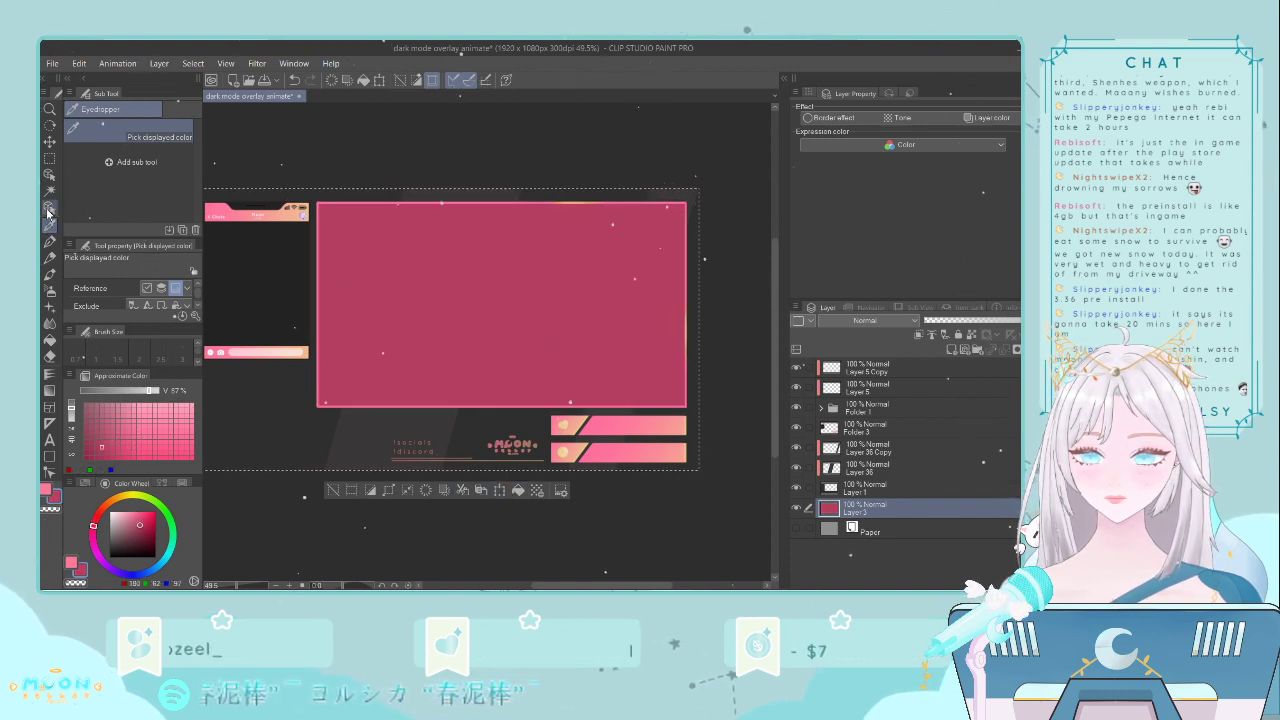
- Fill the backdrop layer with the dark gray sampled from the overlay background, and clear the selection
left_click(290, 420)
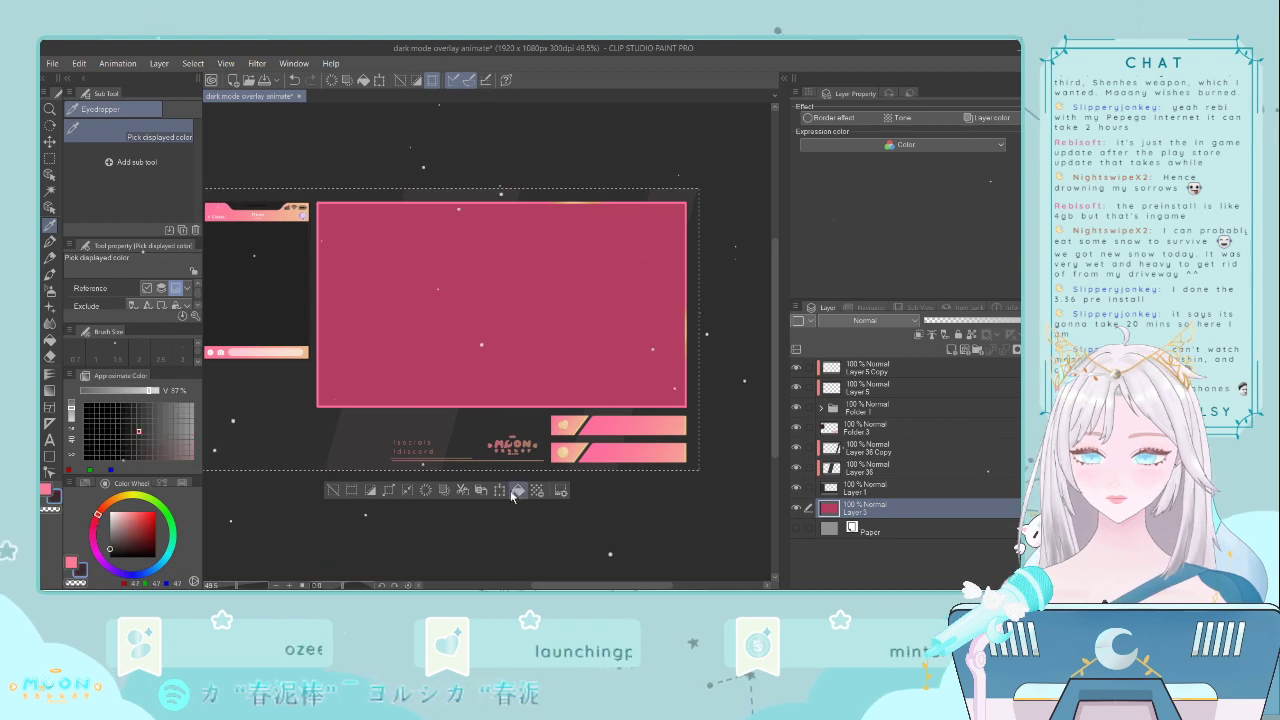
left_click(516, 490)
left_click(333, 490)
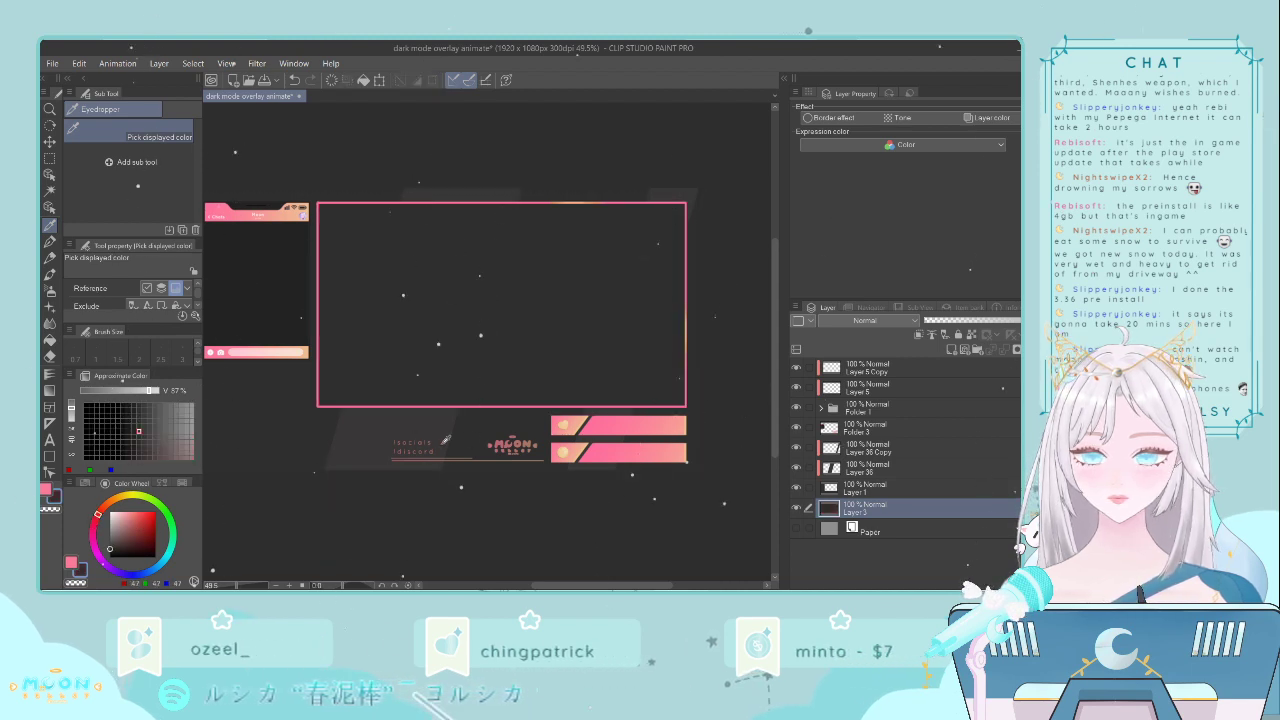
- Erase the stray pink specks inside the frame area on Layer 2 Copy in Folder 1 with the Hard eraser
scroll(646, 356, "up", 4)
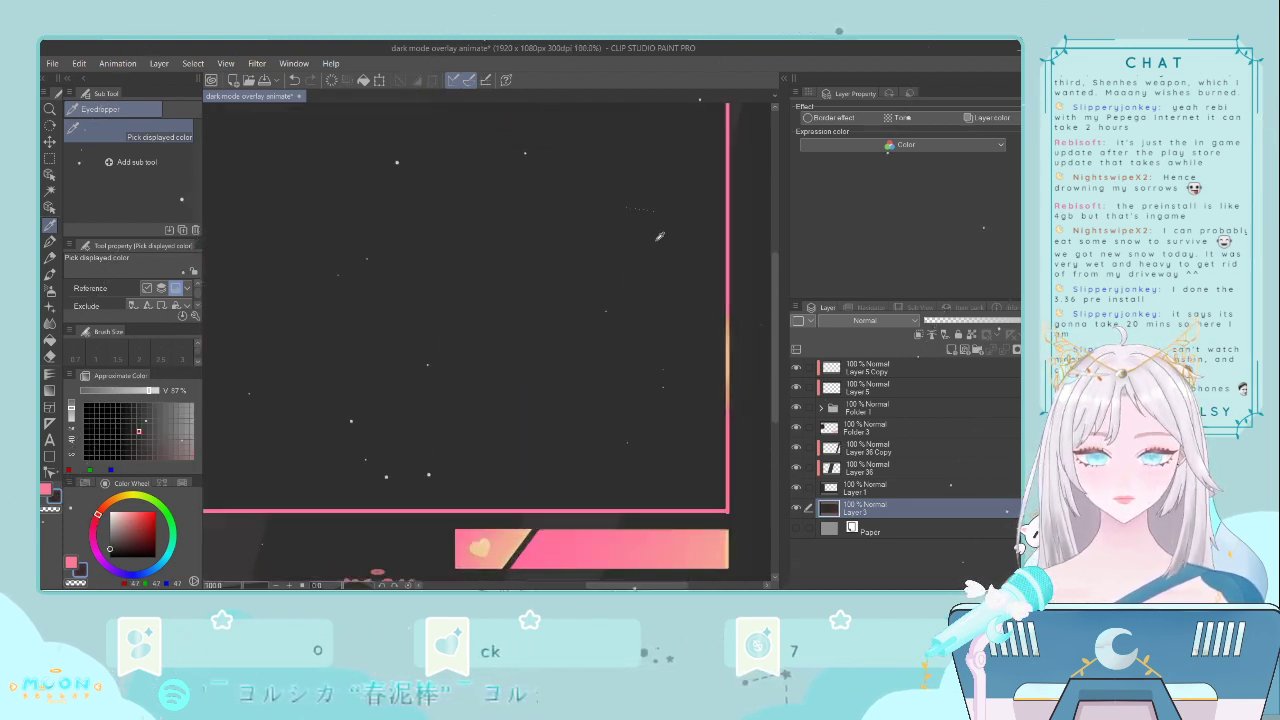
scroll(658, 200, "up", 3)
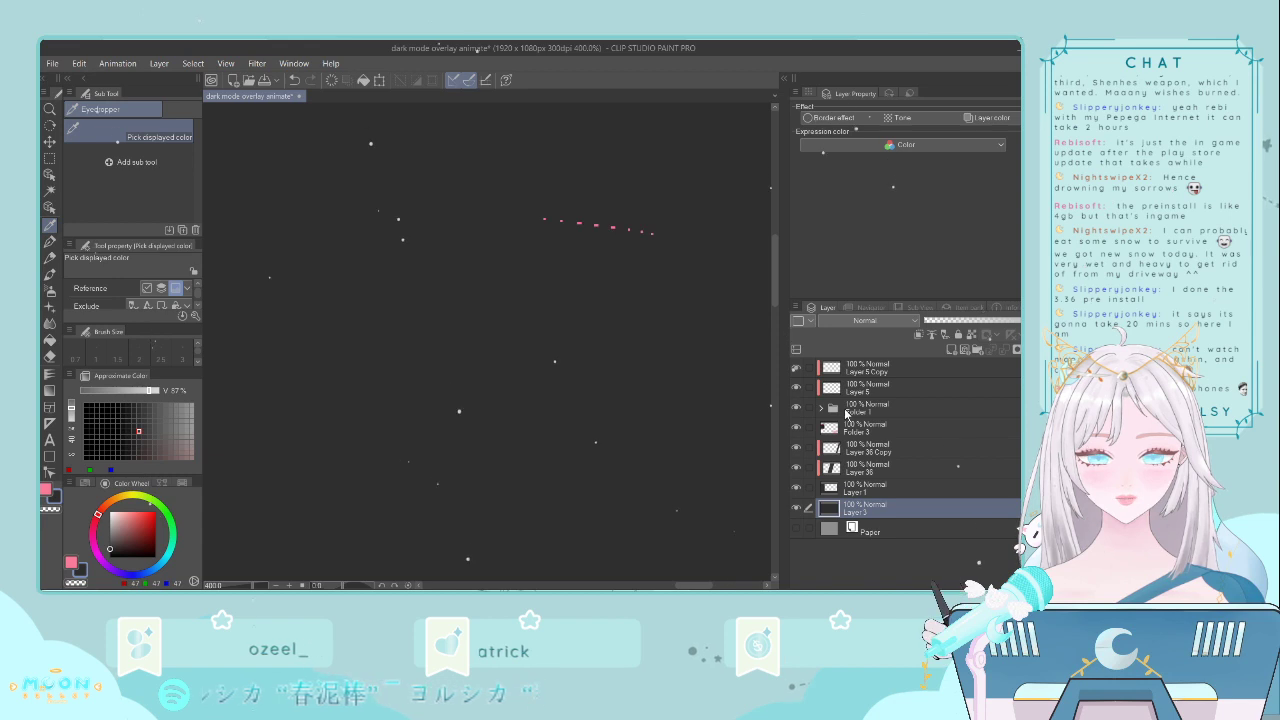
left_click(846, 410)
left_click(821, 409)
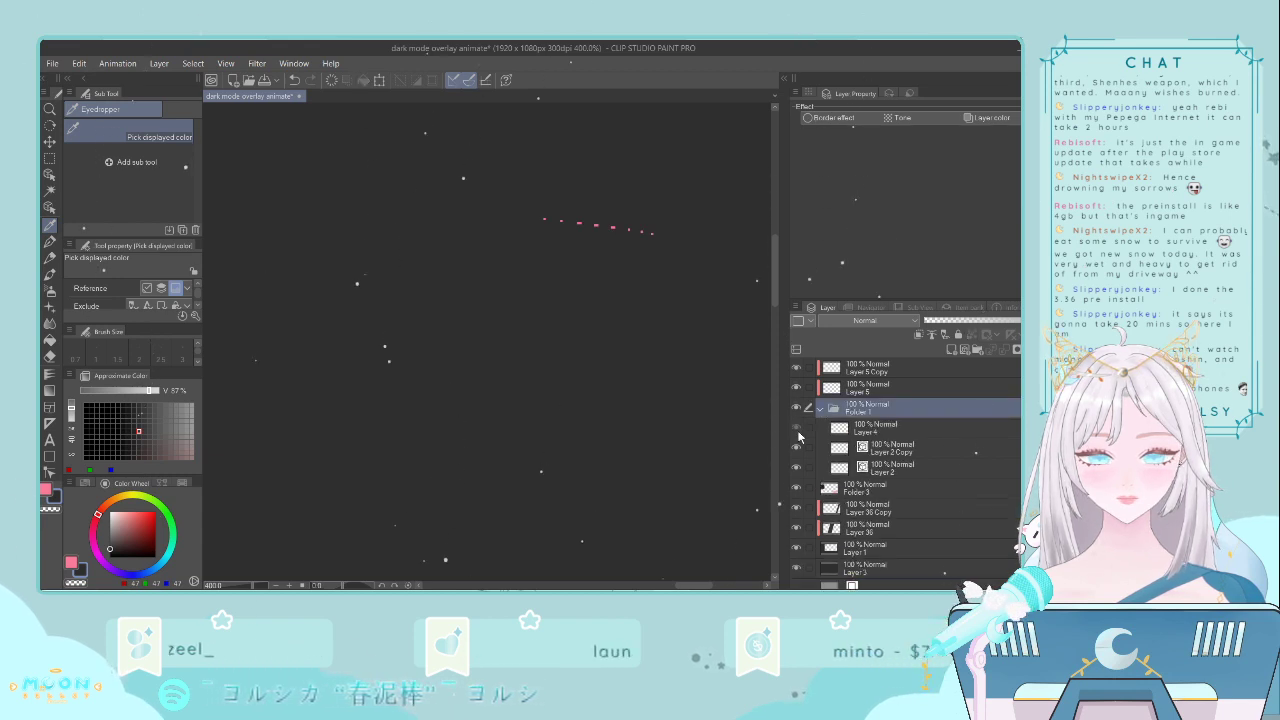
left_click(880, 448)
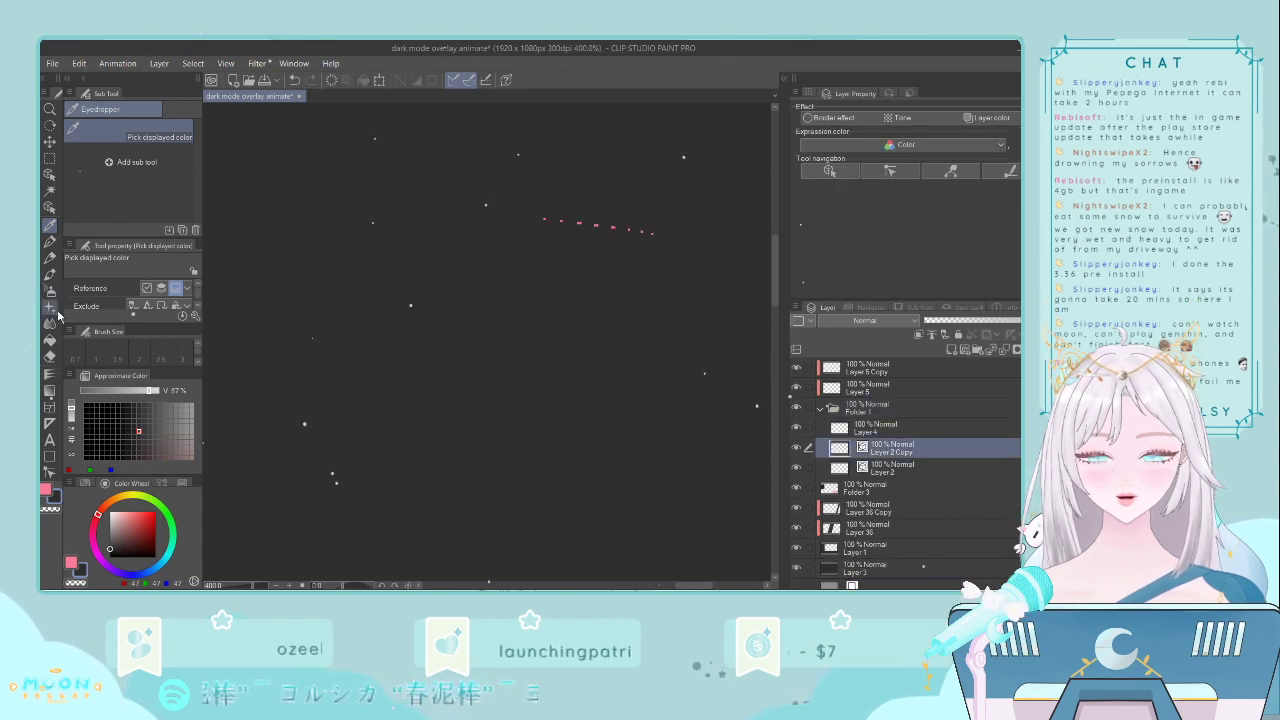
left_click(49, 355)
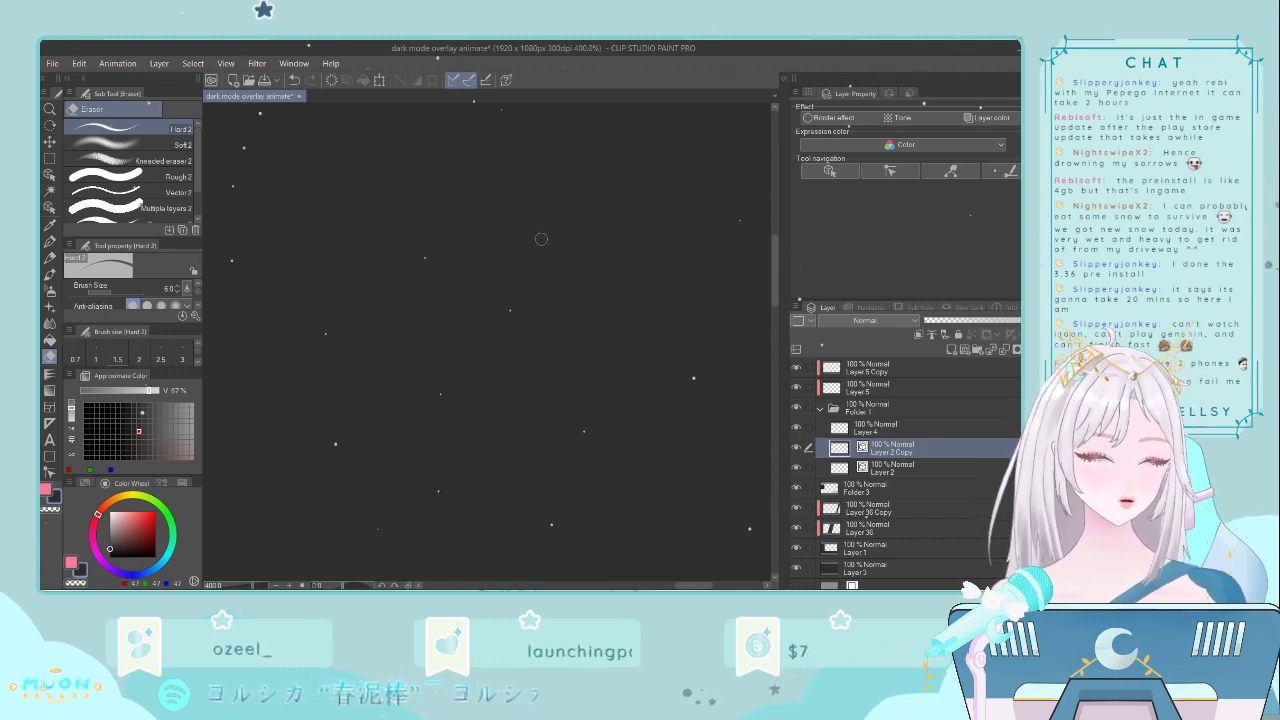
scroll(568, 235, "down", 3)
scroll(568, 236, "down", 3)
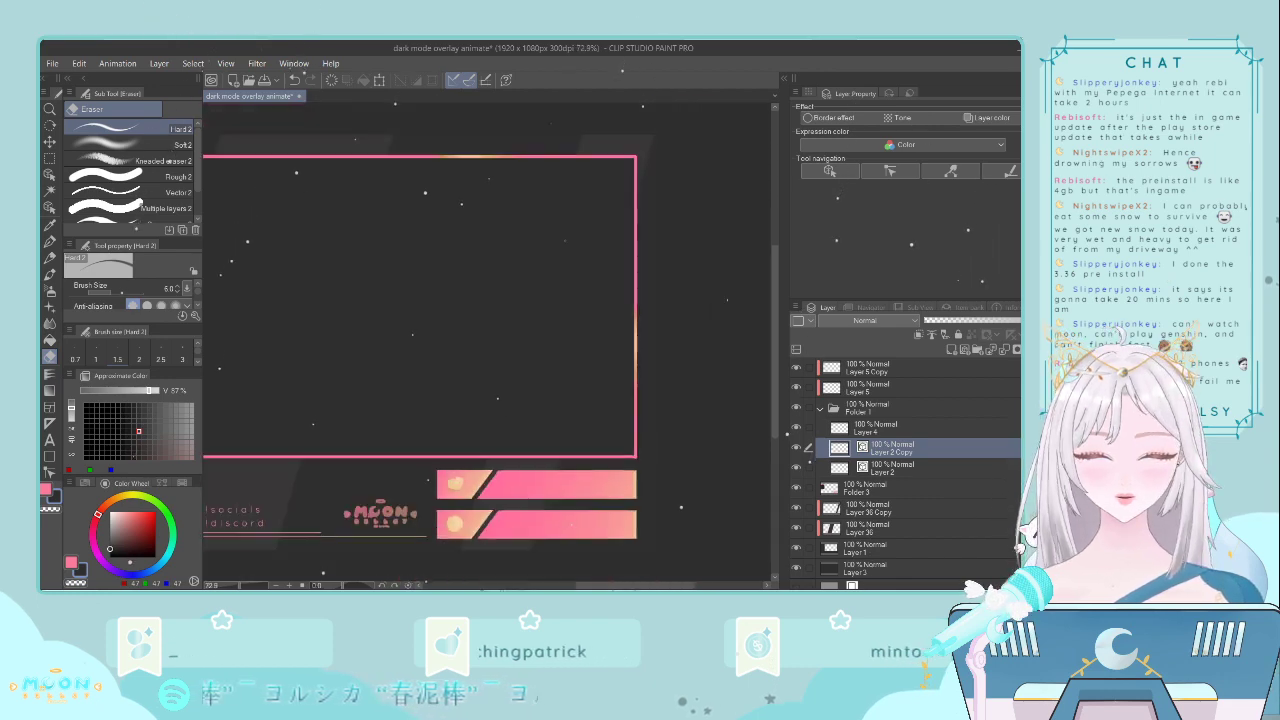
left_click_drag(568, 236, 618, 236)
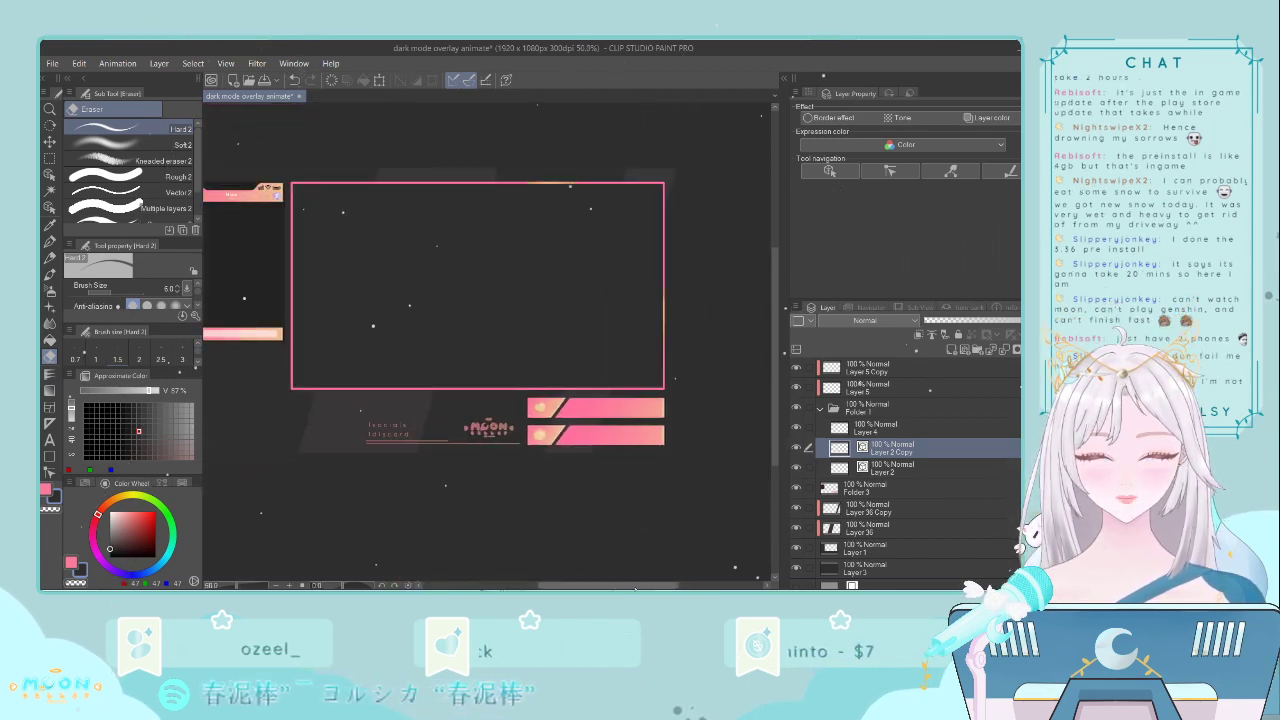
- Hide the dark gray backdrop layer to show the transparent frame area, and make the backdrop visible again
left_click(796, 568)
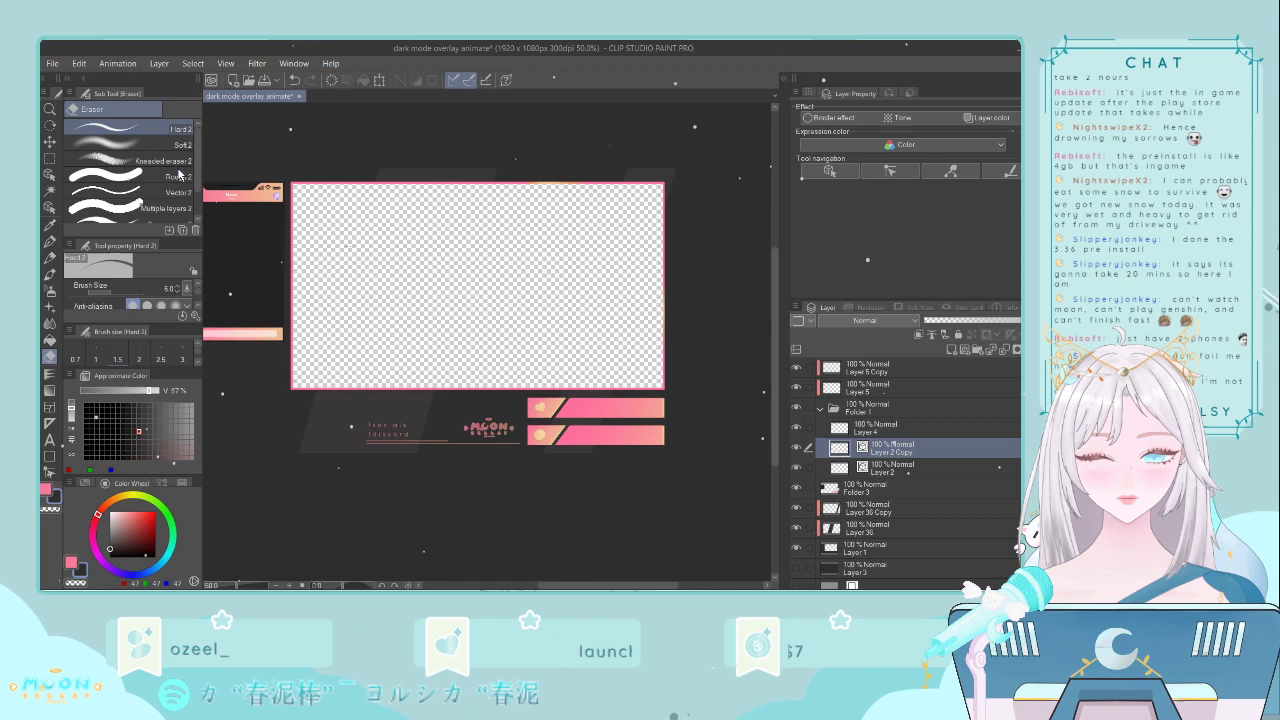
left_click(54, 63)
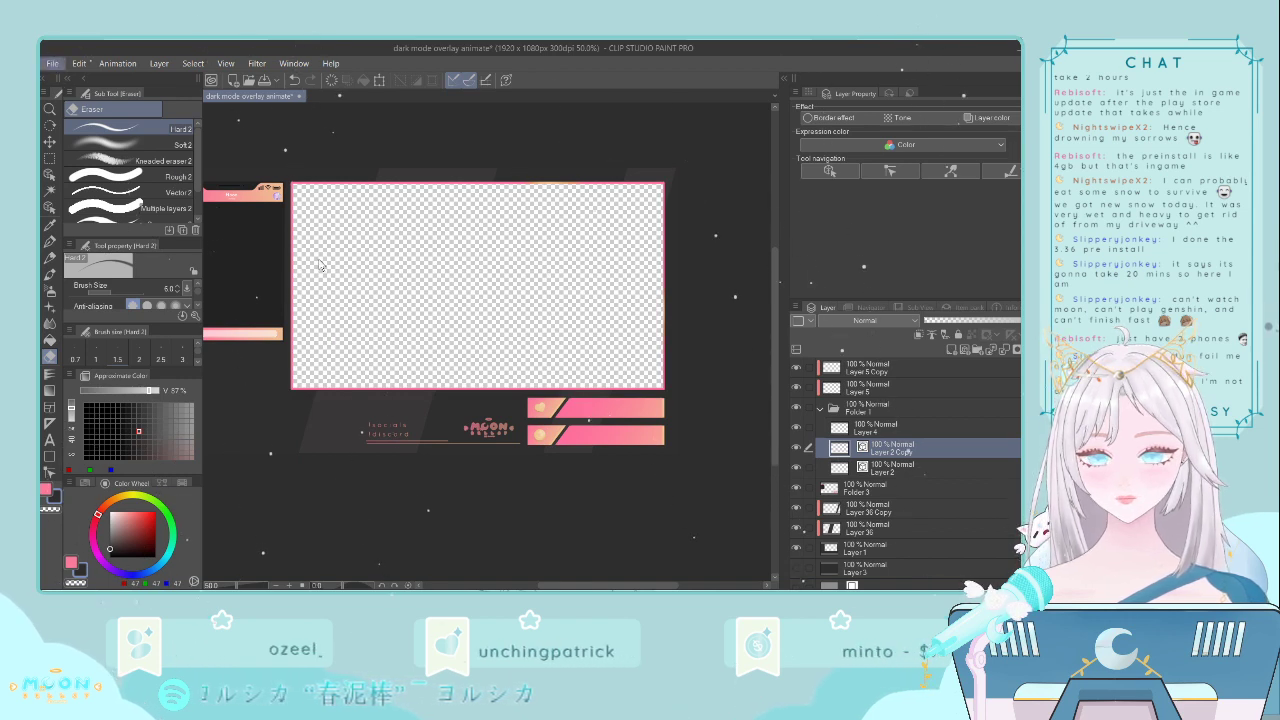
key("alt+Tab")
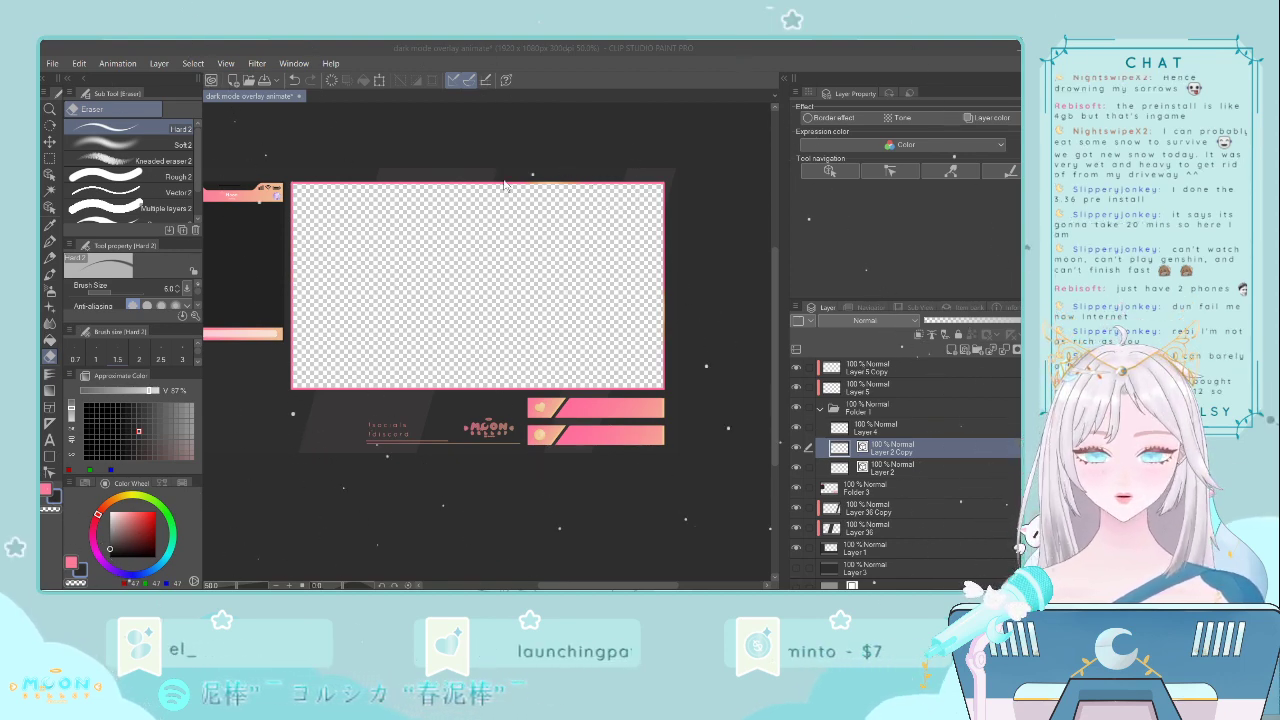
left_click(795, 567)
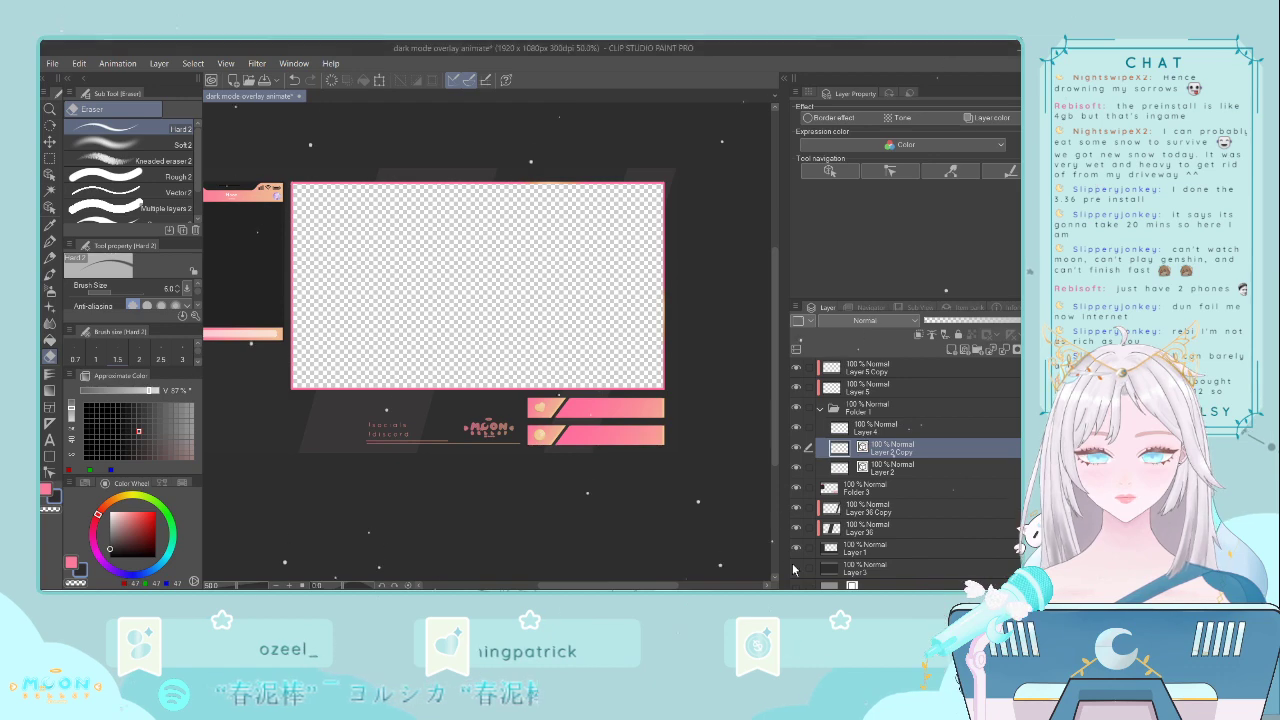
left_click(796, 568)
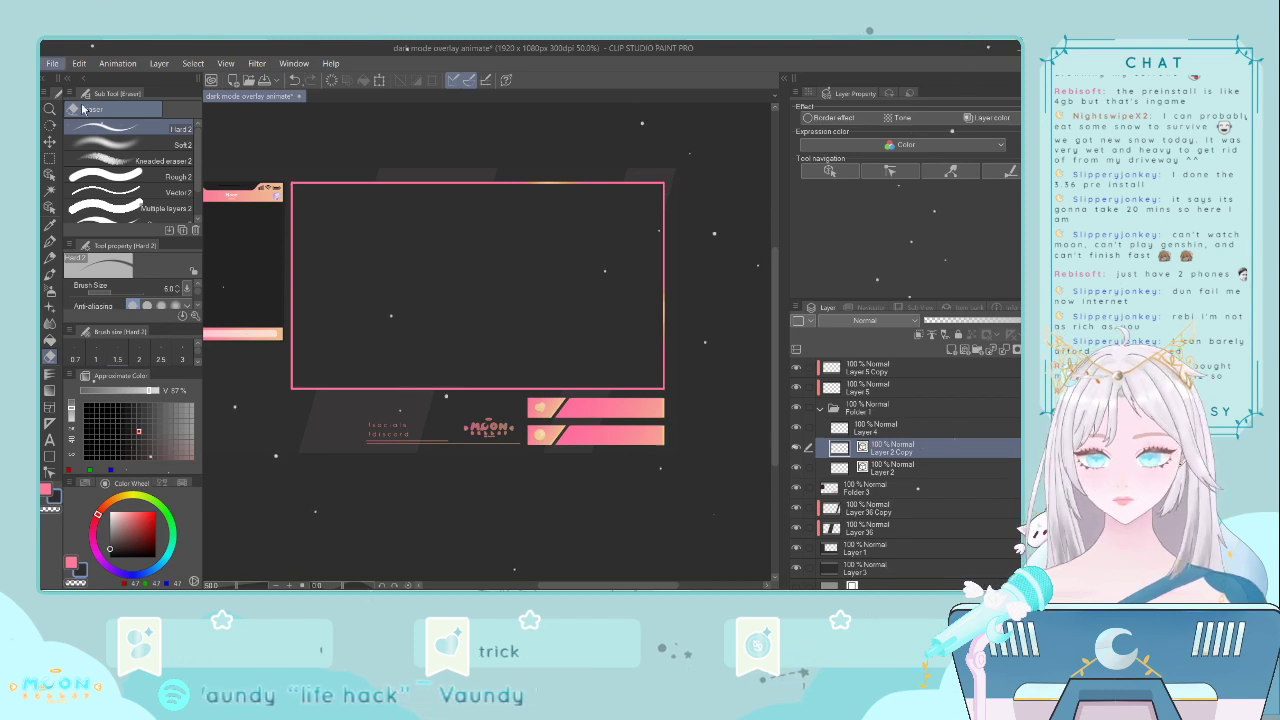
- Copy the character line art layer from moonbellsy (1).psd into the overlay document above Layer 2 Copy
left_click(306, 588)
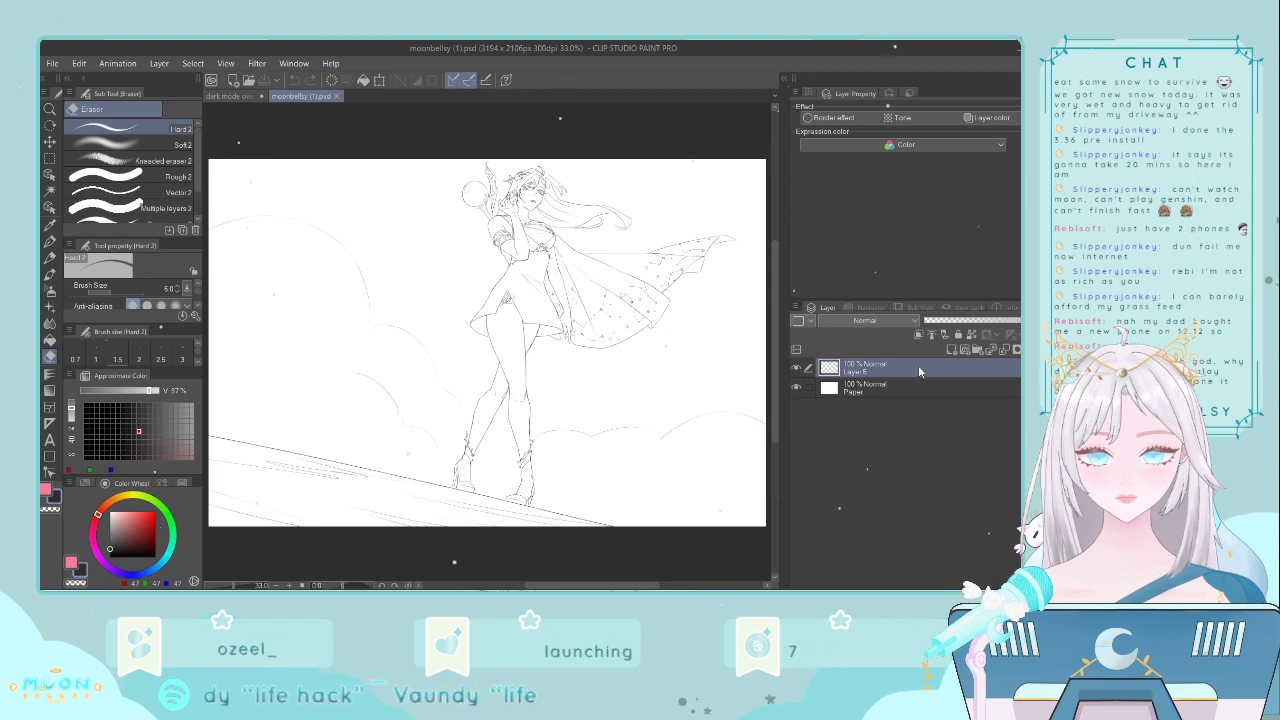
left_click(232, 97)
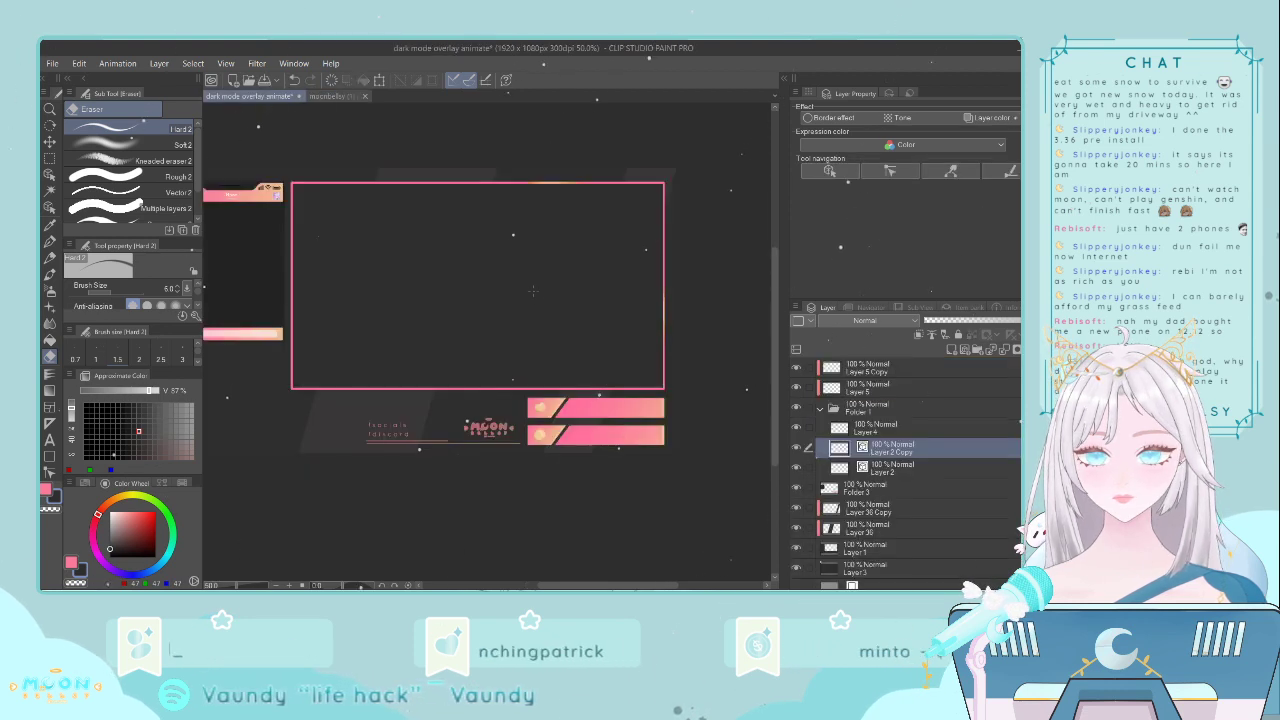
scroll(533, 290, "down", 3)
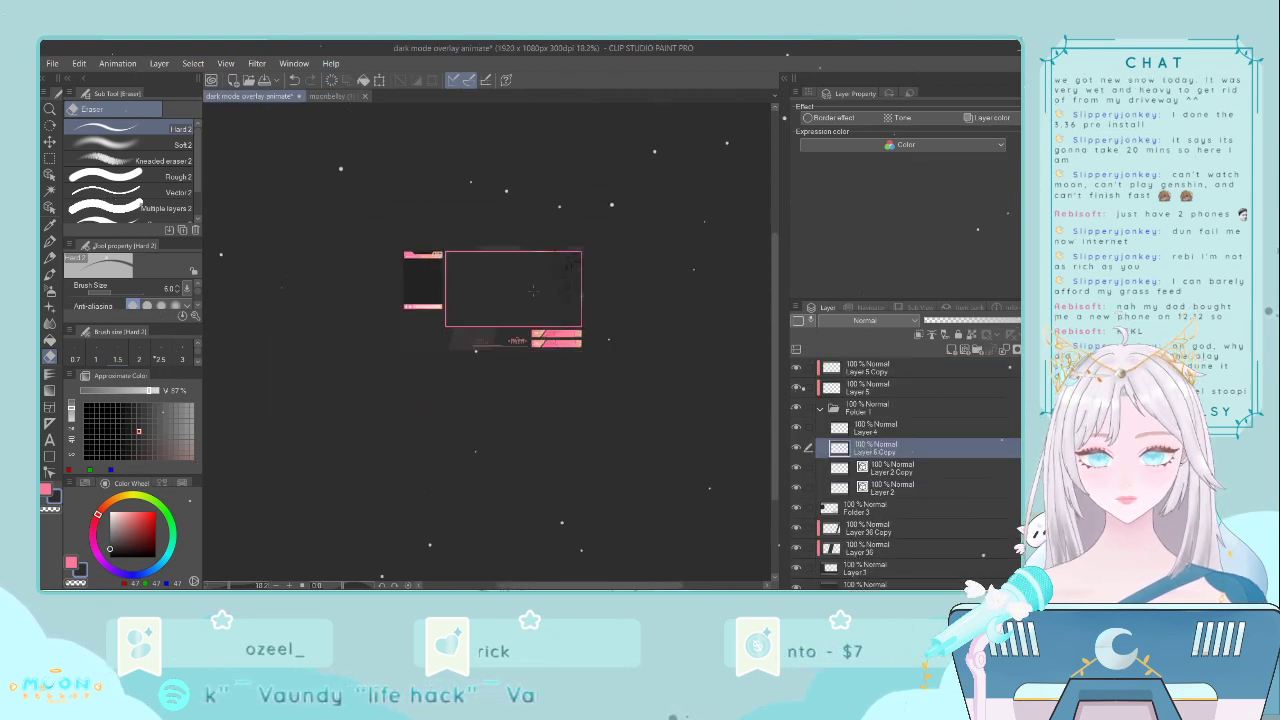
- Move the pasted line art with Transform so the character stands just right of the frame's center
key("ctrl+t")
left_click_drag(567, 306, 519, 326)
scroll(519, 326, "up", 5)
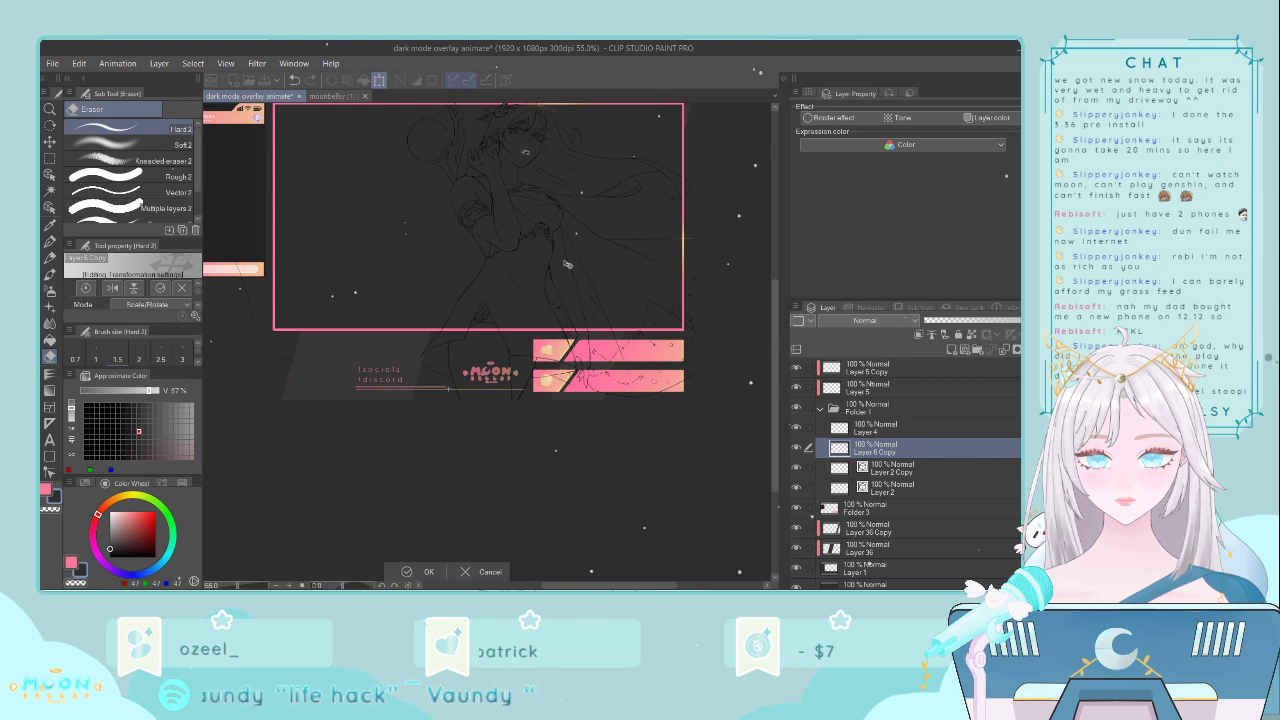
key("Return")
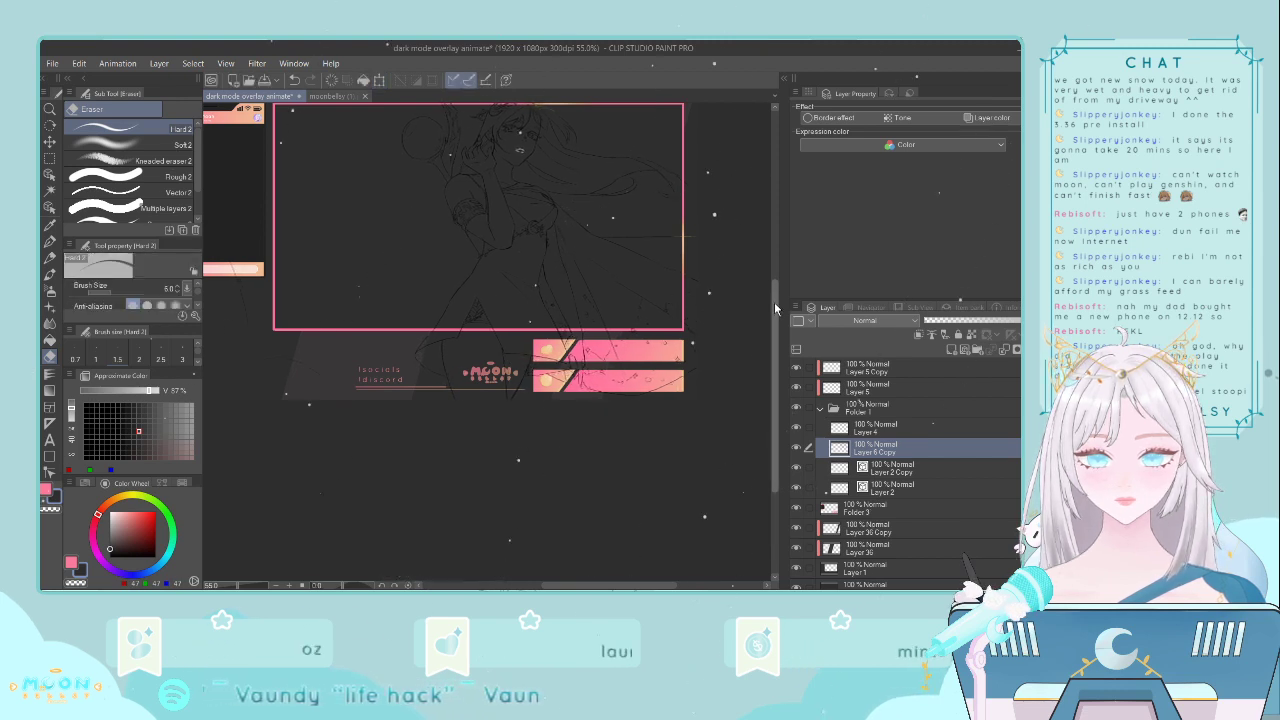
- Move the line art layer between Layer 1 and the dark gray backdrop, and add a new layer clipped to it
scroll(774, 302, "up", 2)
scroll(885, 463, "down", 1)
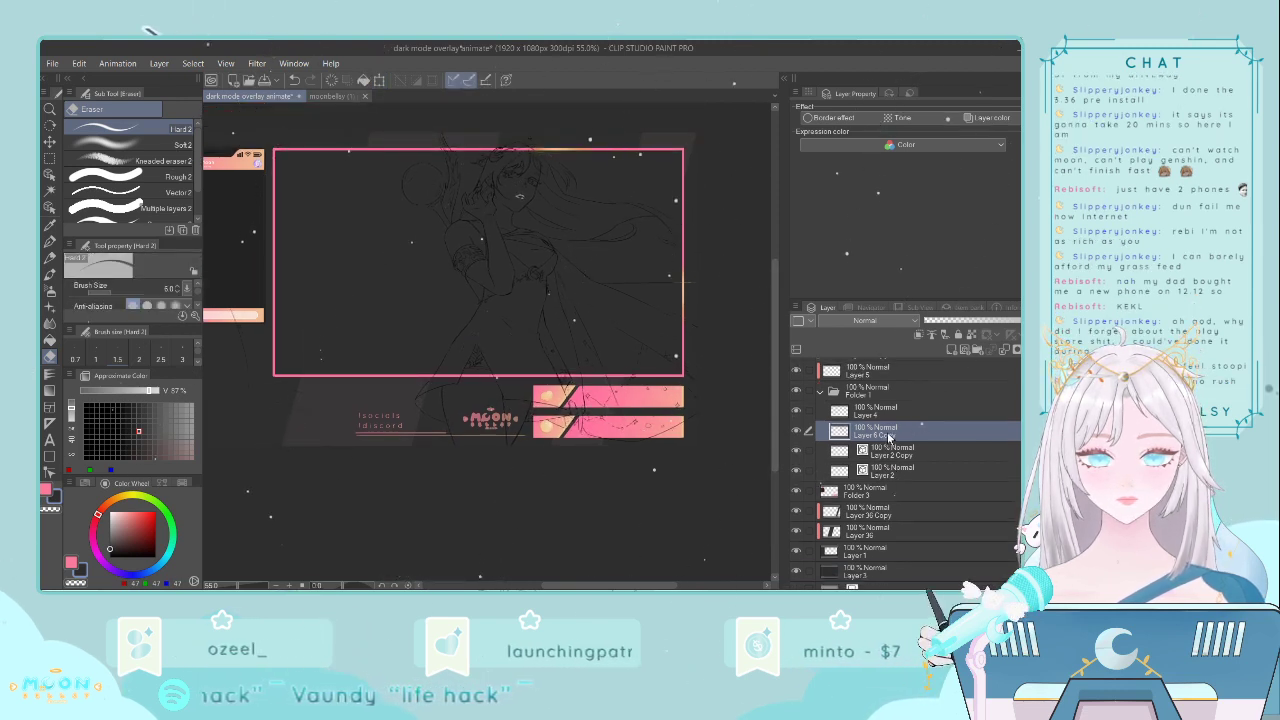
left_click_drag(888, 434, 883, 556)
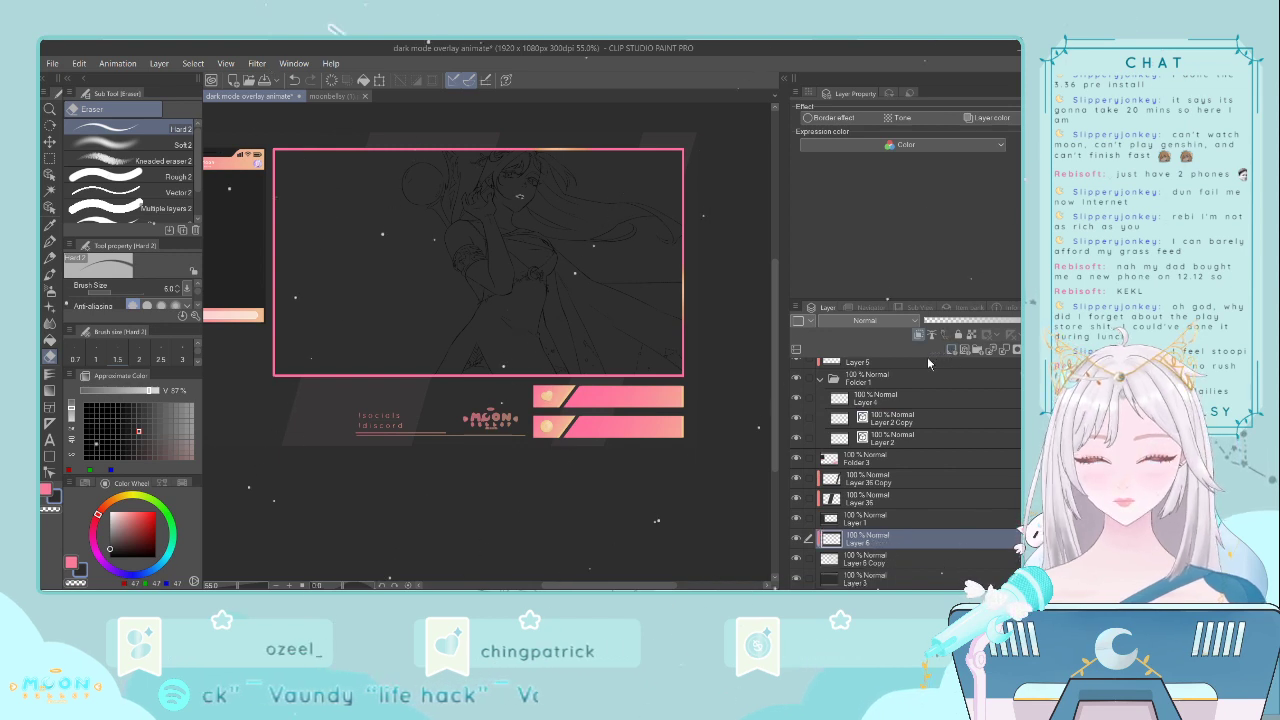
scroll(459, 381, "down", 1)
scroll(459, 381, "down", 2)
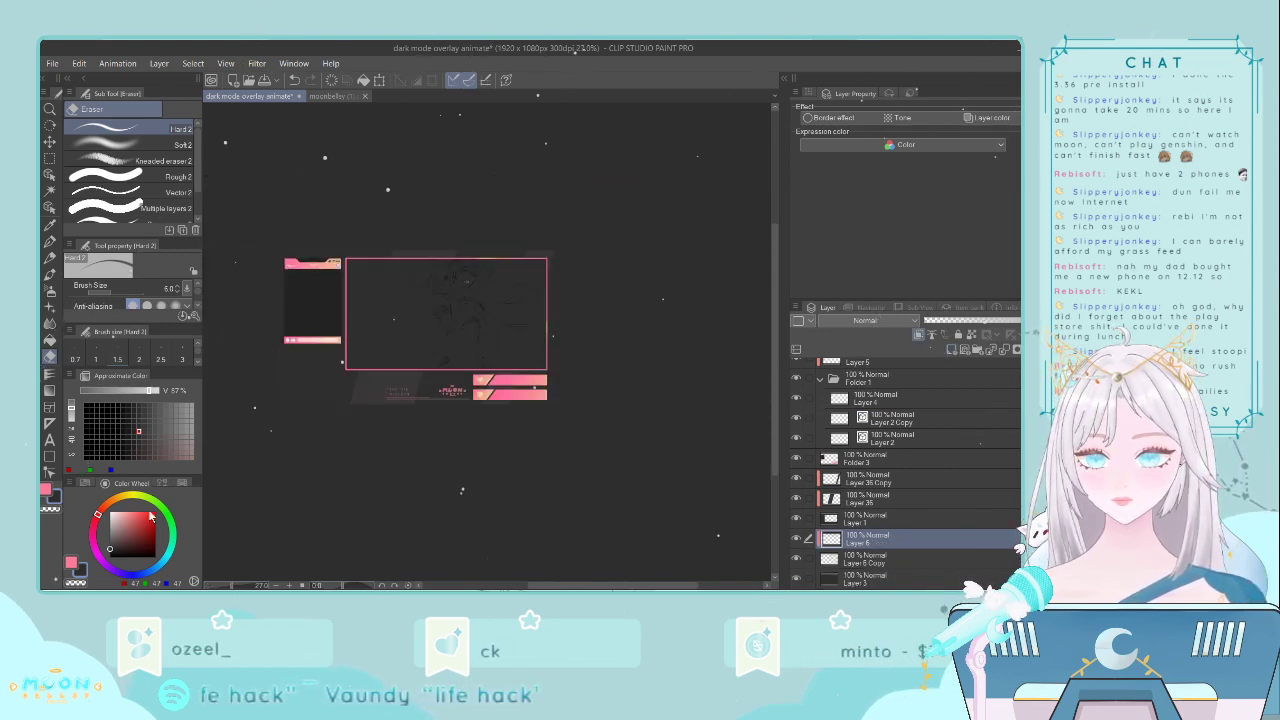
- Sample the gold from the alert bar and fill the clipped layer with a diagonal pink-to-gold foreground-to-background gradient
scroll(440, 404, "up", 3)
left_click(50, 225)
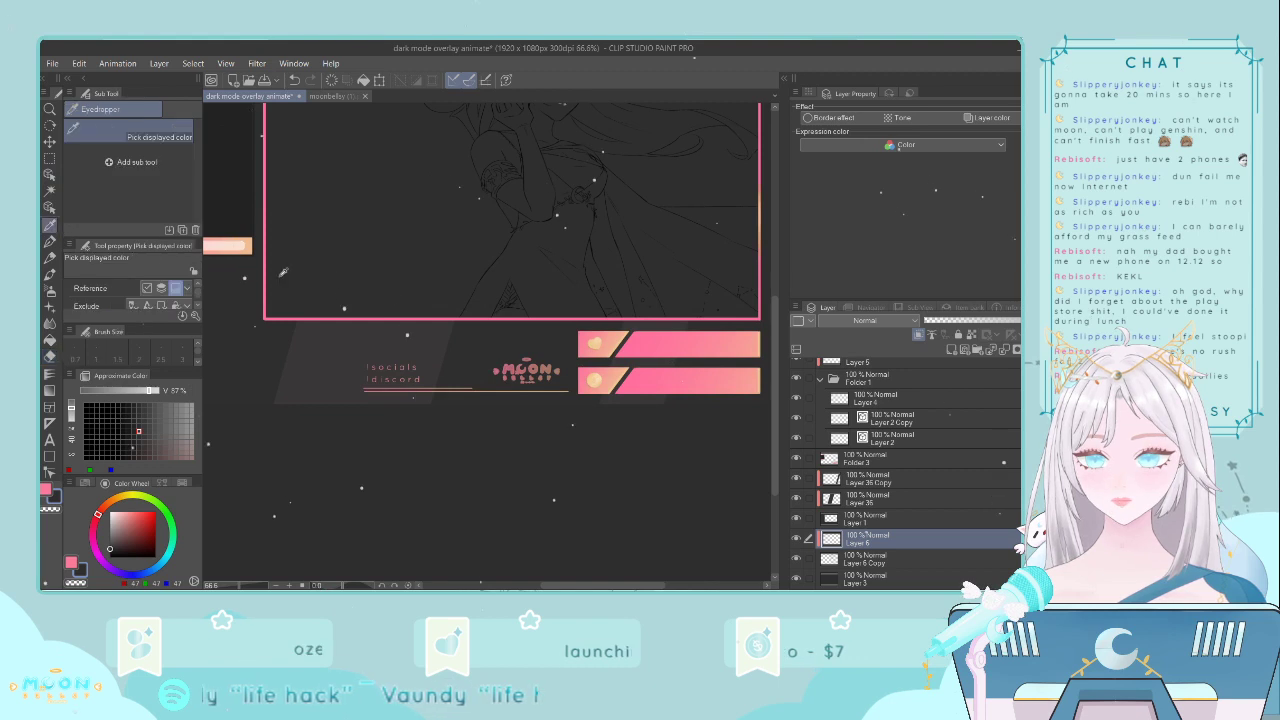
left_click(620, 340)
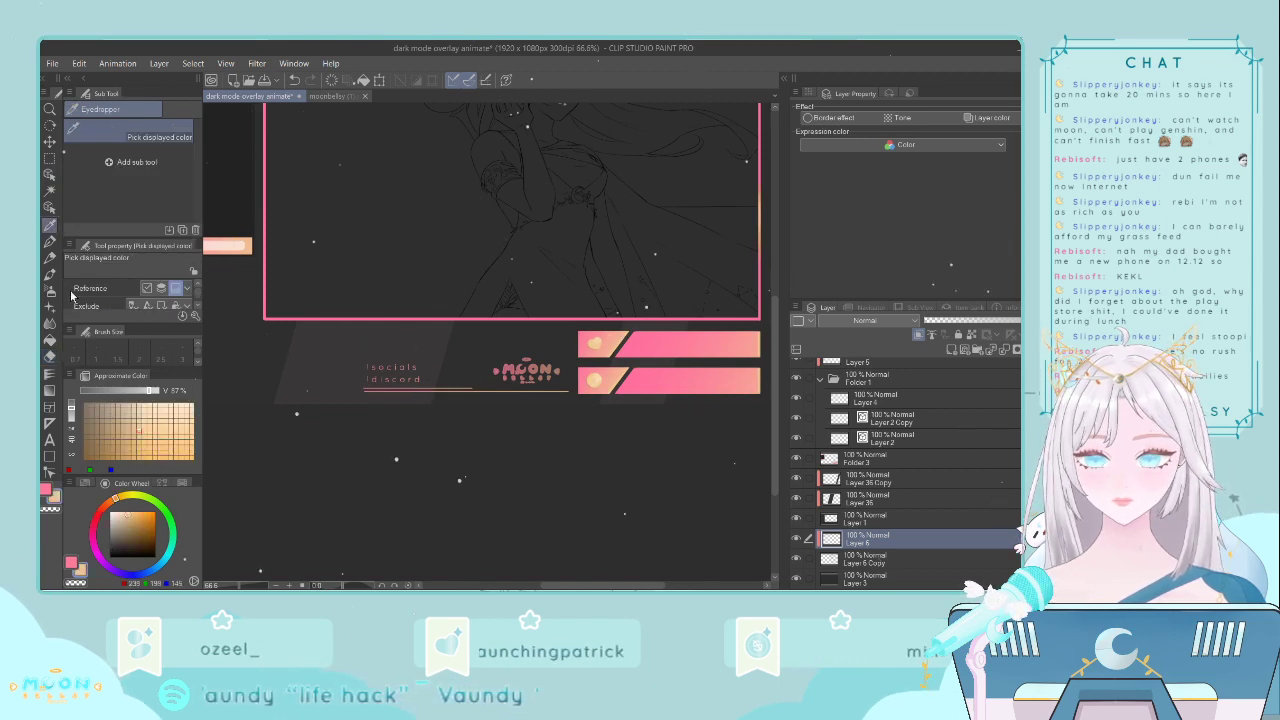
left_click(49, 440)
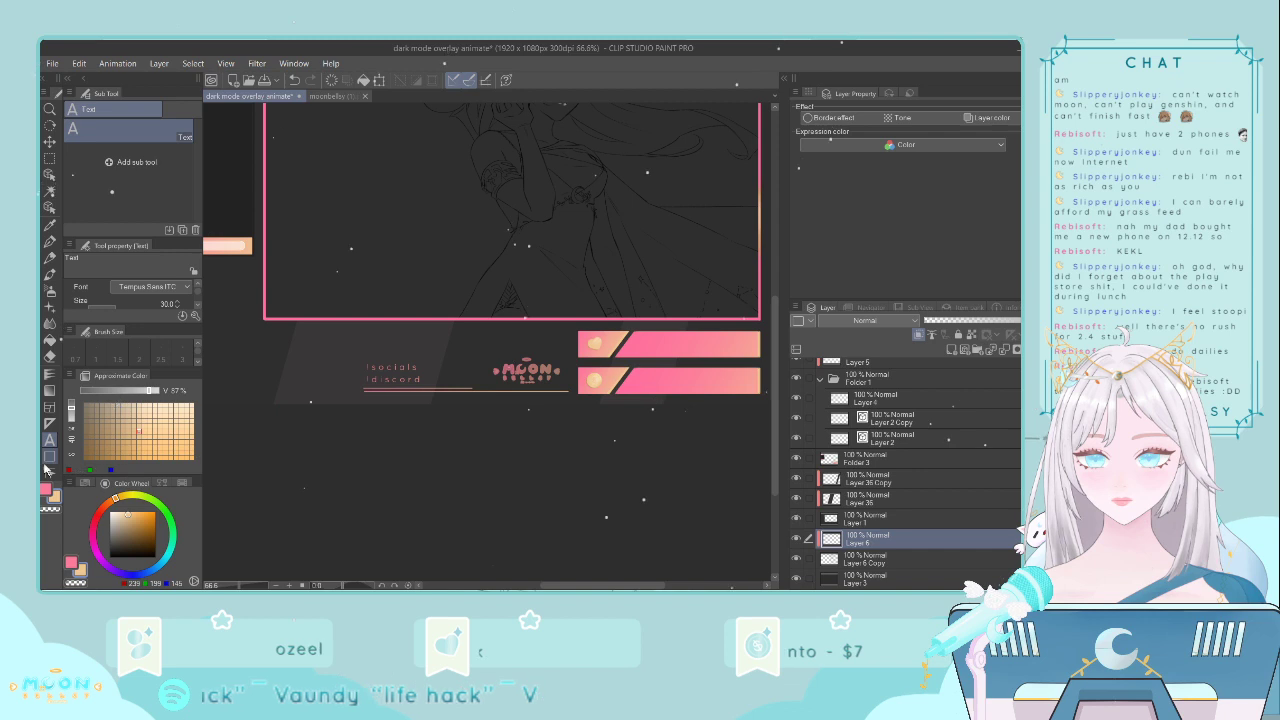
left_click(49, 390)
key("ctrl+minus")
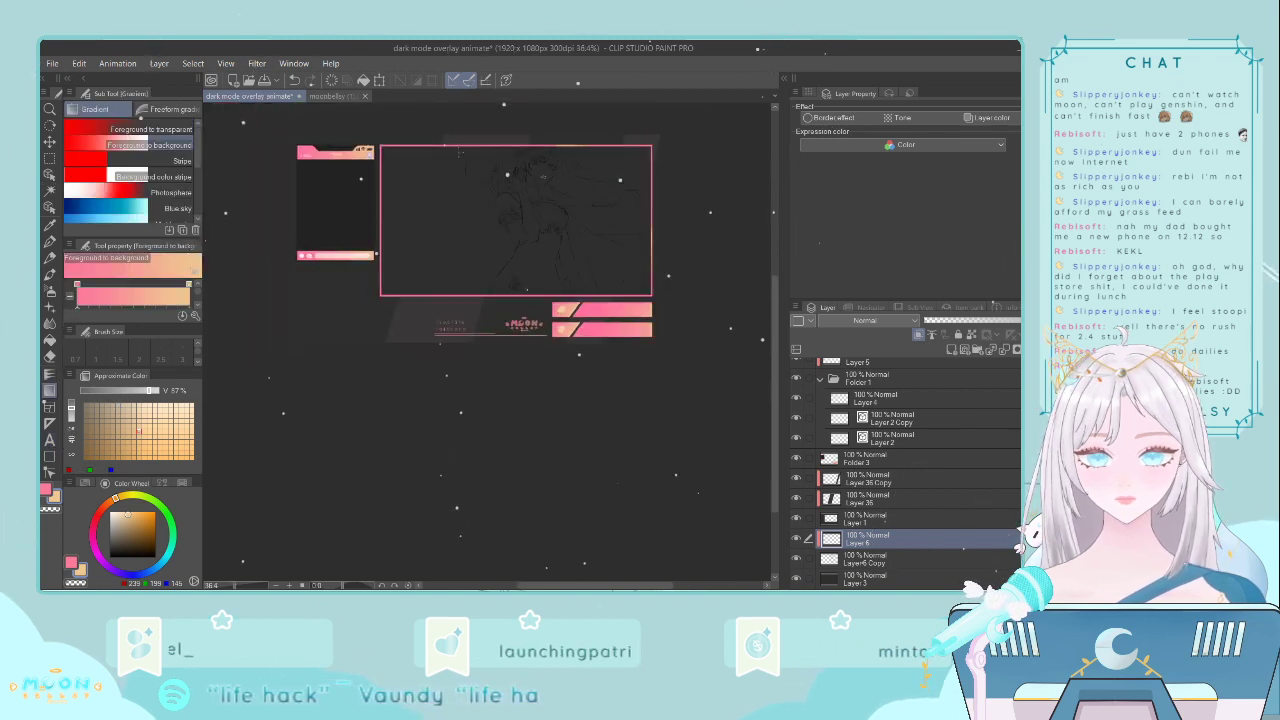
left_click_drag(548, 232, 710, 490)
scroll(520, 178, "up", 5)
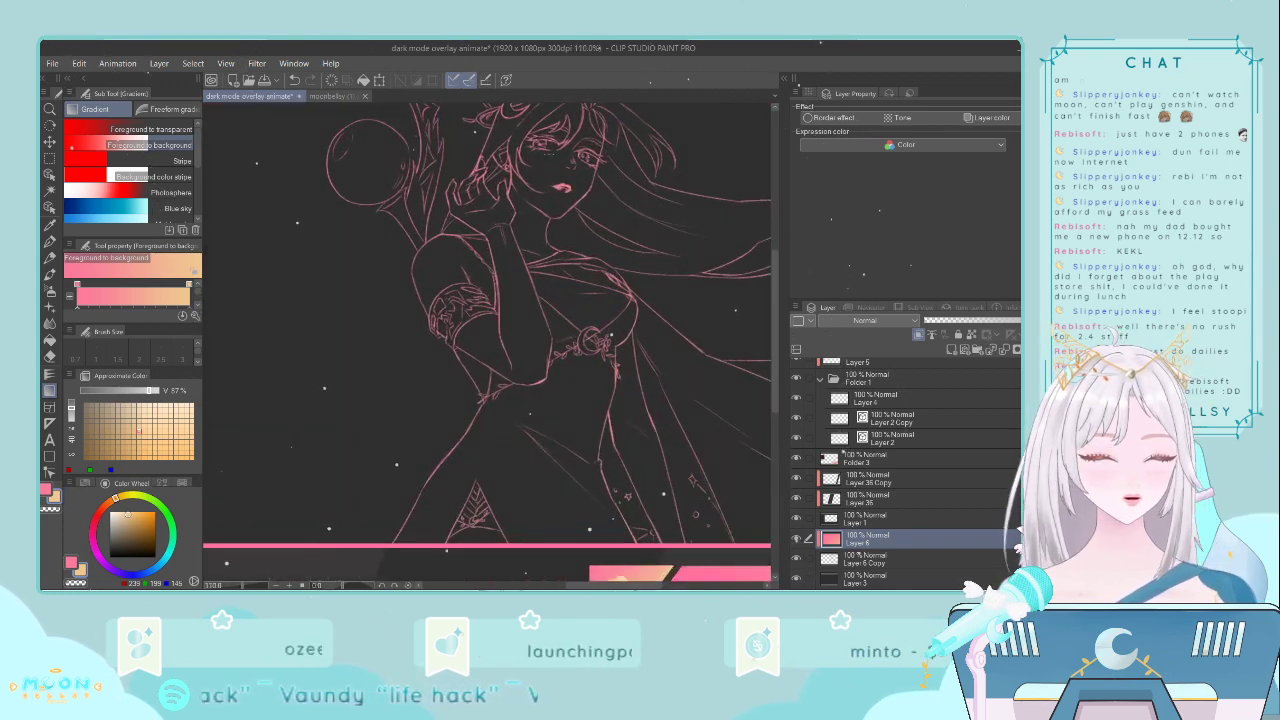
- Redraw the clipped layer's gradient across the frame so the line art runs from pink on its left side to gold on its right
scroll(540, 142, "down", 4)
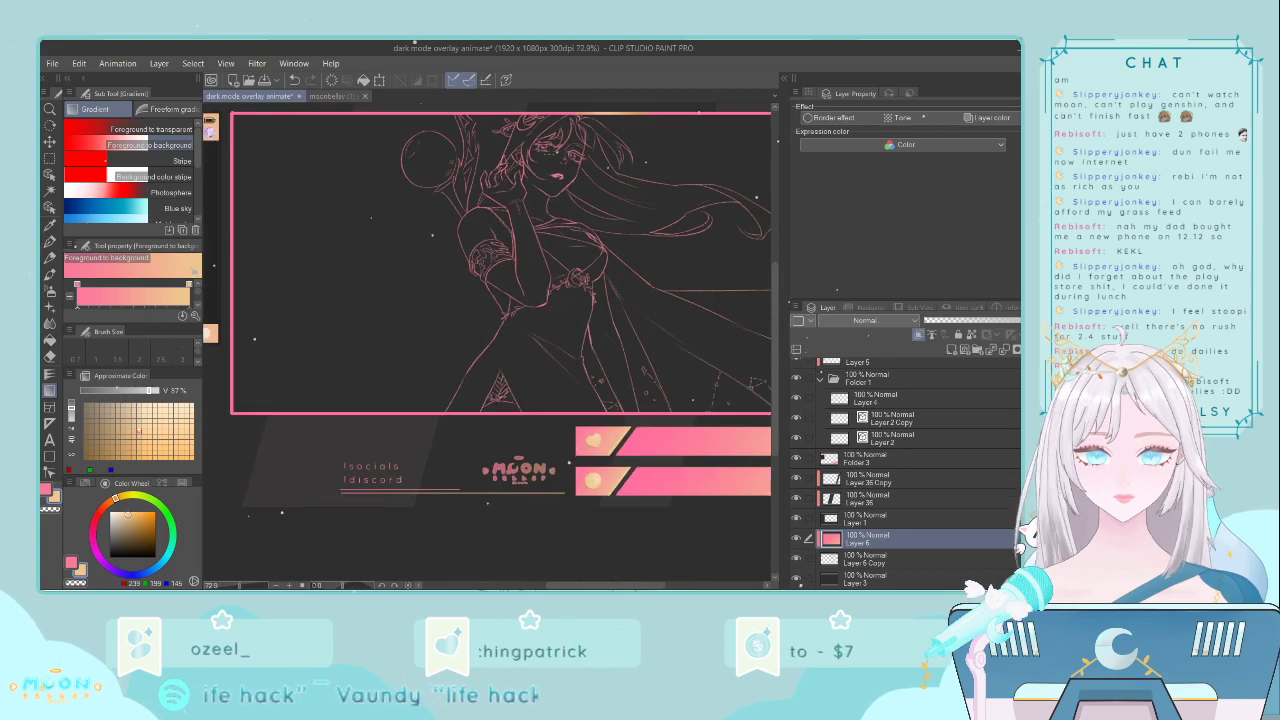
scroll(546, 158, "up", 1)
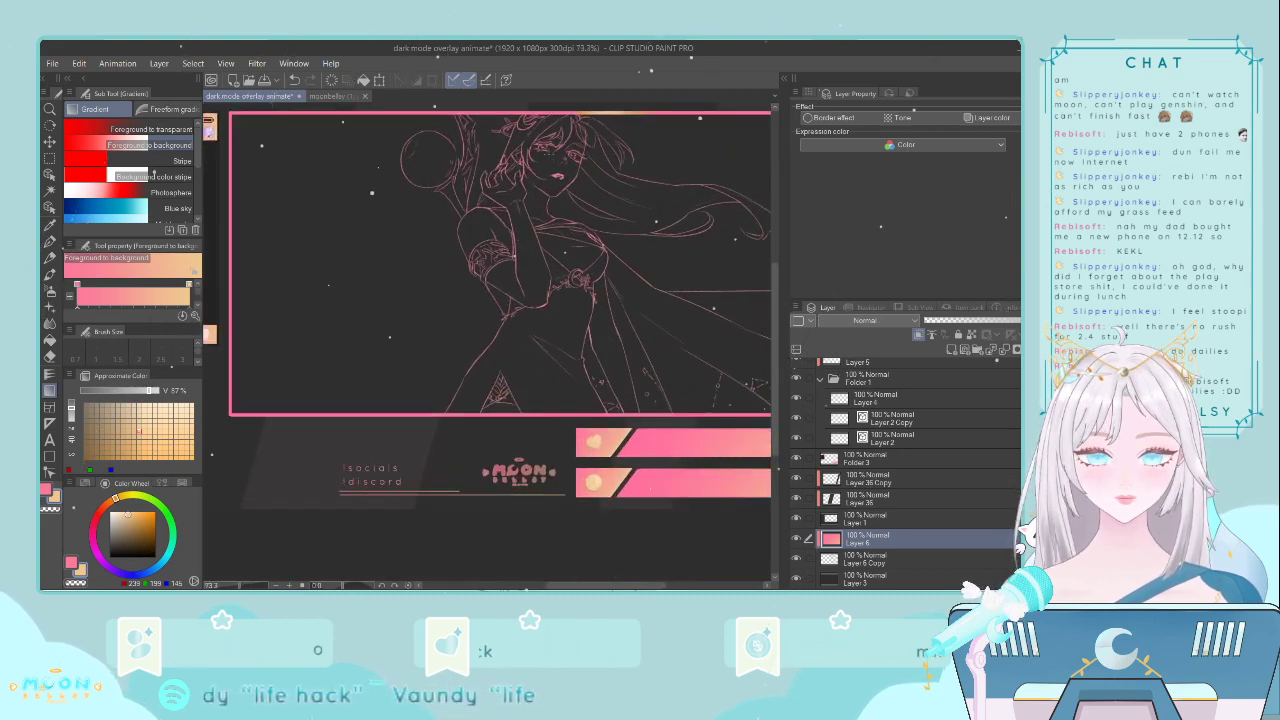
scroll(544, 156, "down", 2)
left_click_drag(460, 213, 714, 222)
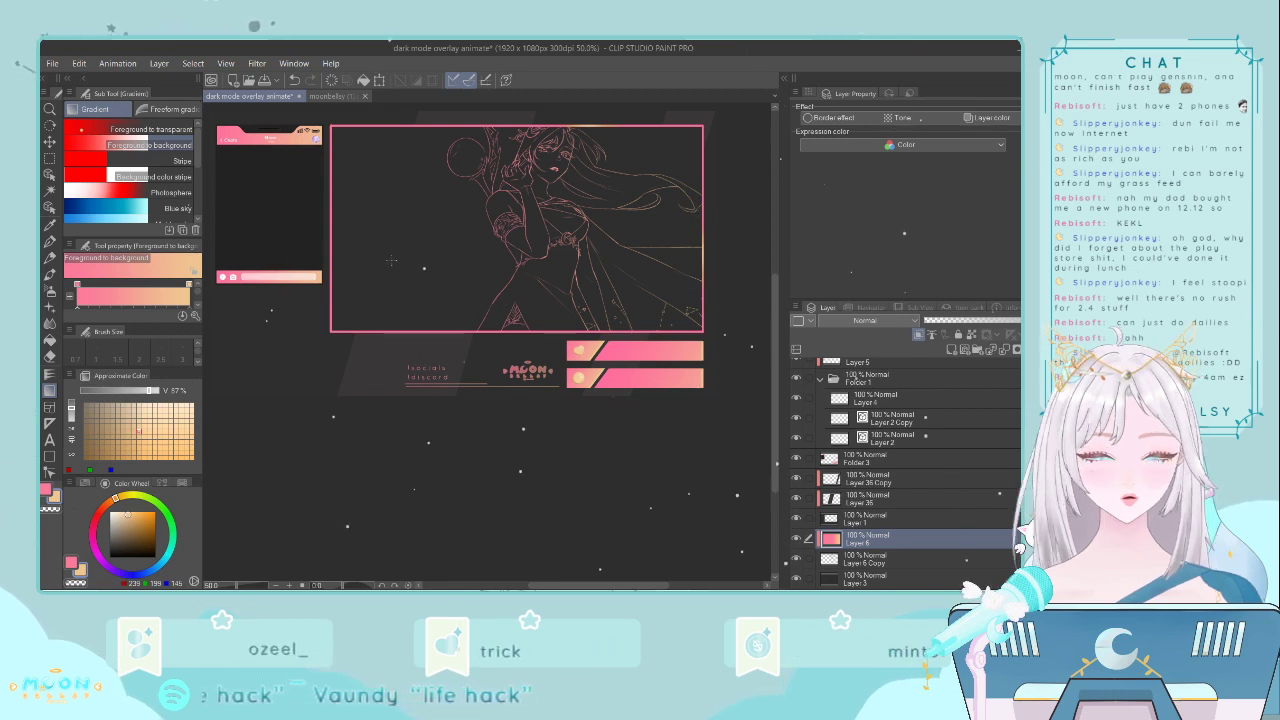
left_click_drag(352, 268, 703, 207)
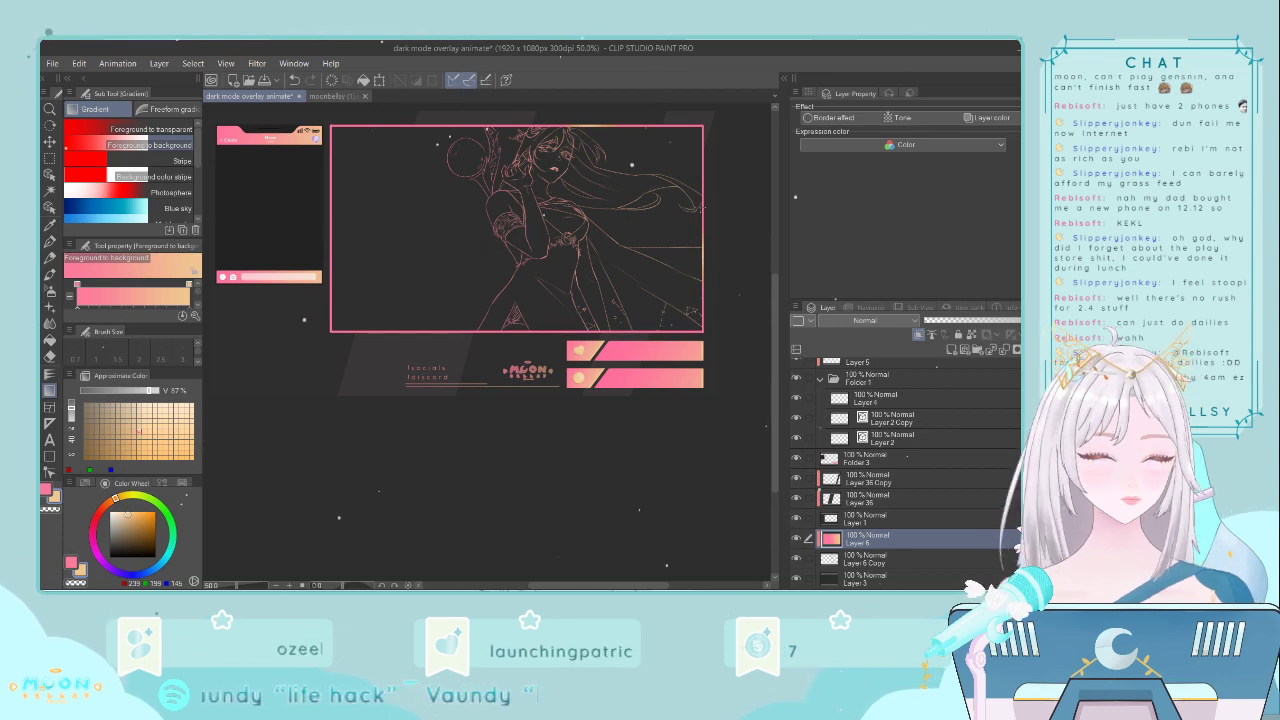
scroll(615, 195, "up", 2)
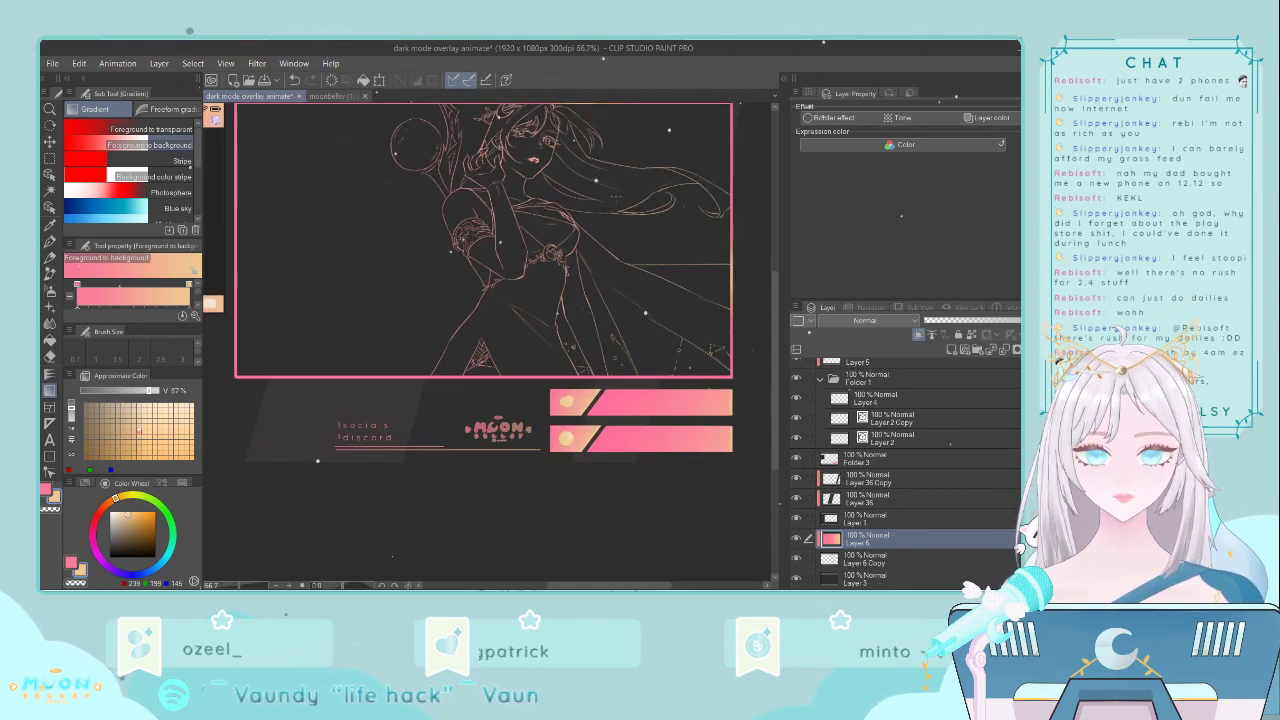
scroll(615, 195, "down", 4)
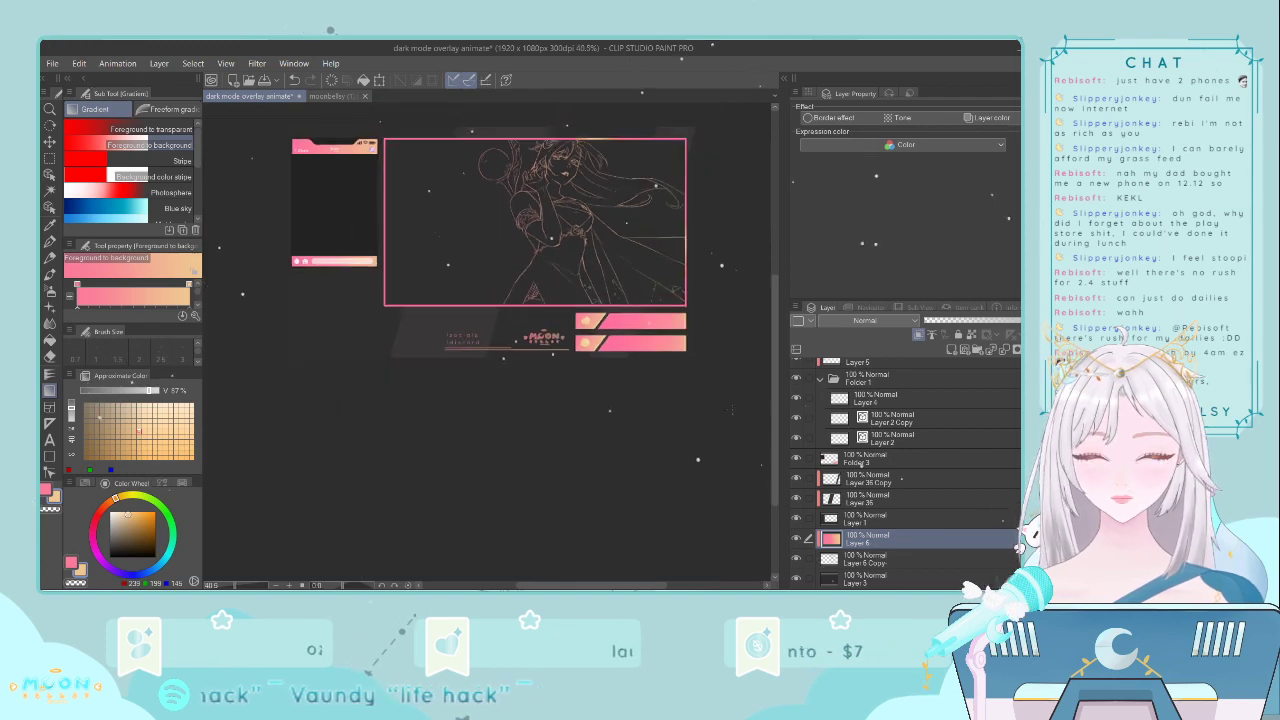
- Make a rectangular selection around the whole overlay canvas on the dark gray backdrop, Layer 3
left_click(855, 560)
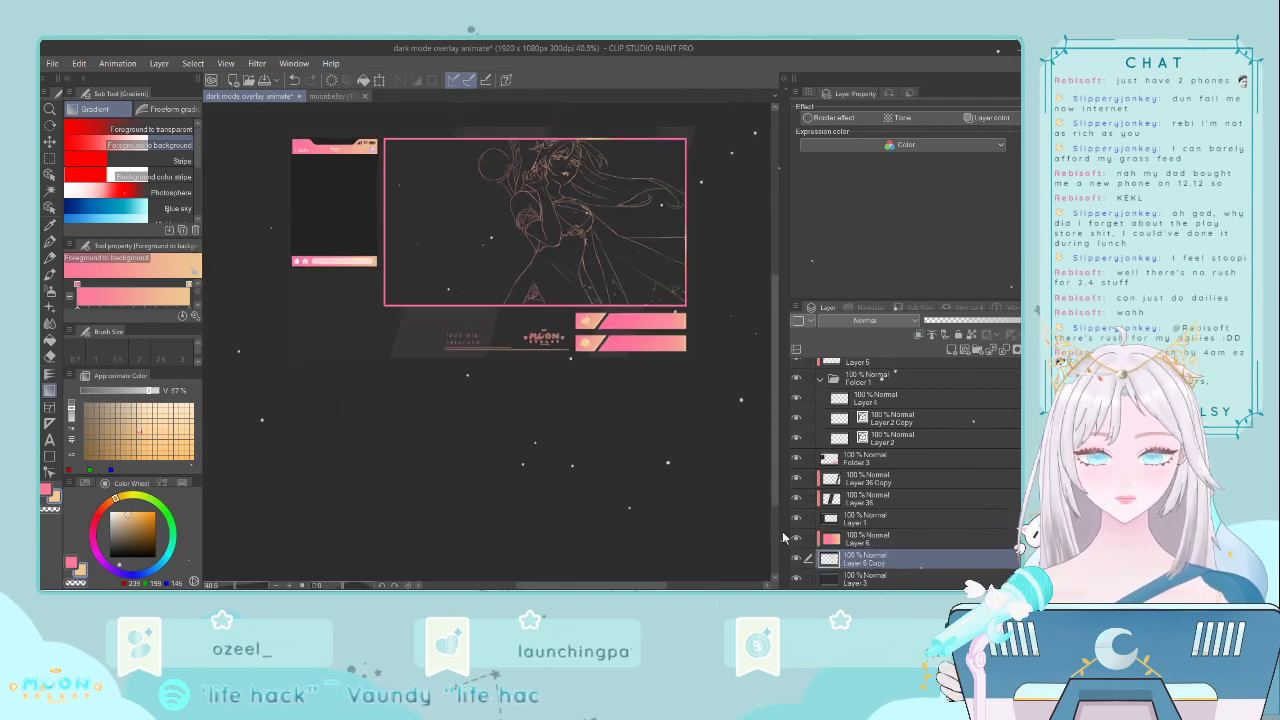
scroll(538, 358, "up", 2)
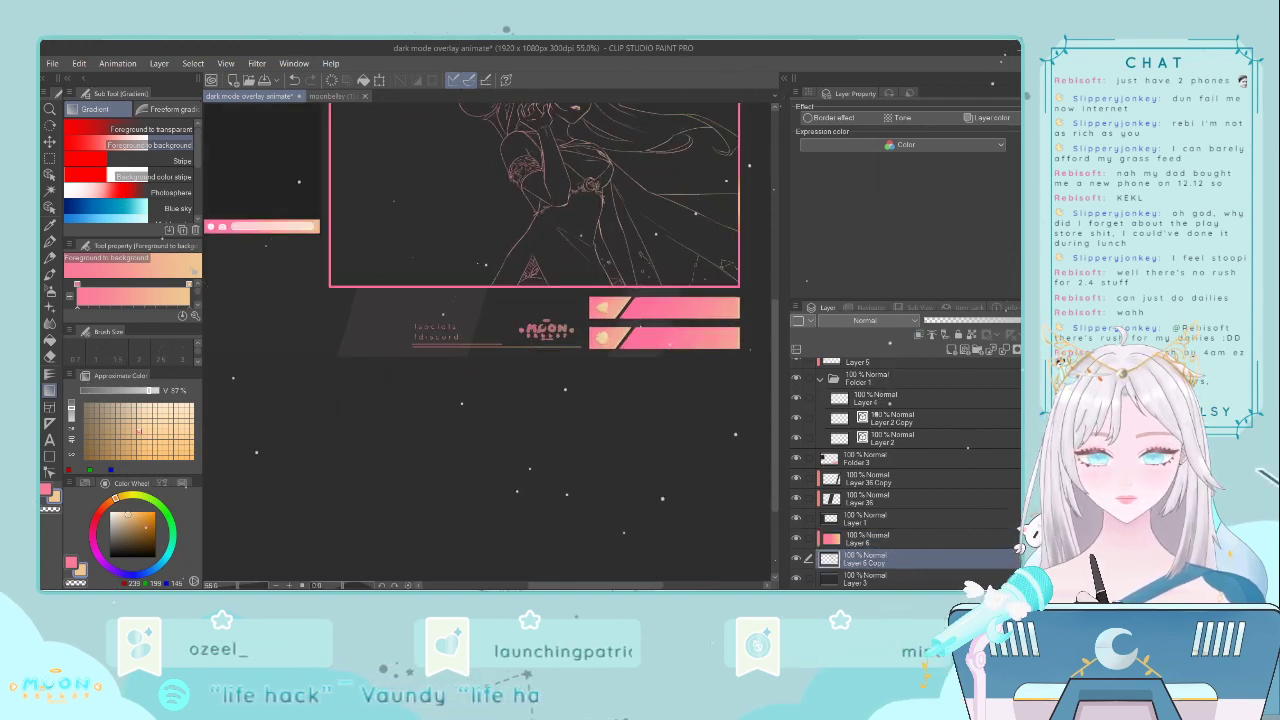
left_click(830, 578)
scroll(663, 352, "down", 2)
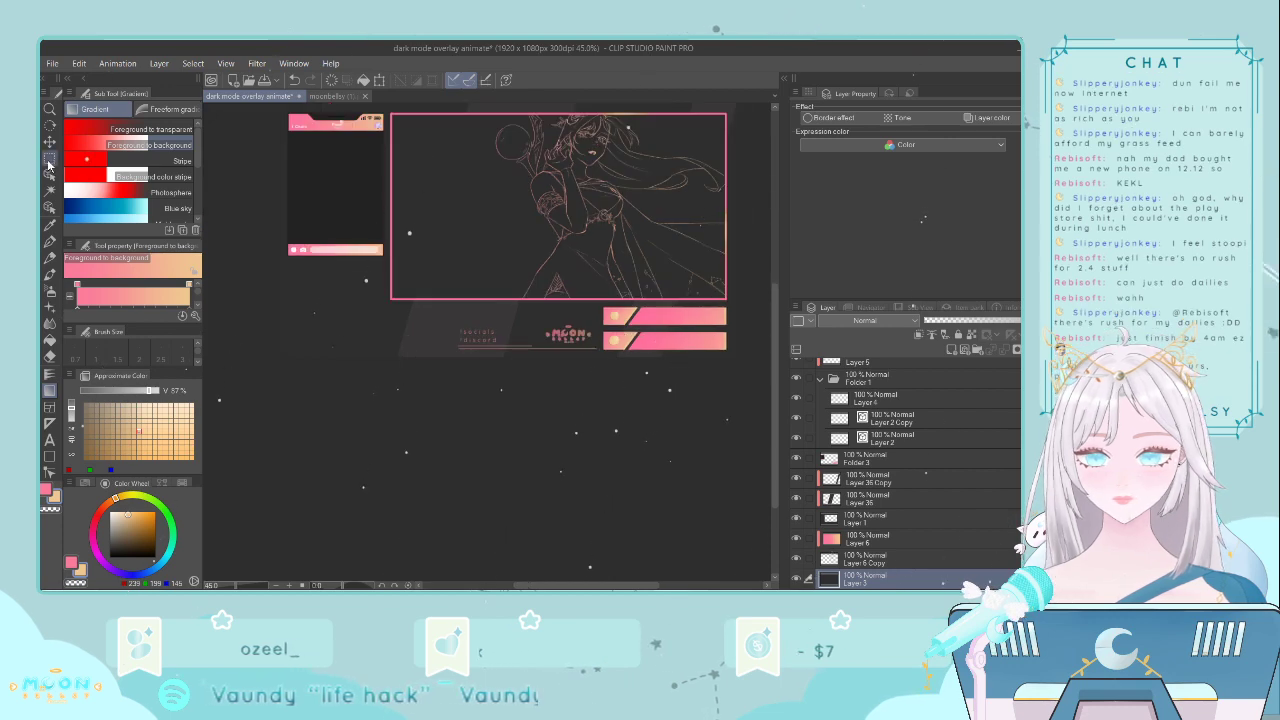
left_click(49, 158)
scroll(416, 231, "down", 2)
left_click_drag(309, 126, 677, 332)
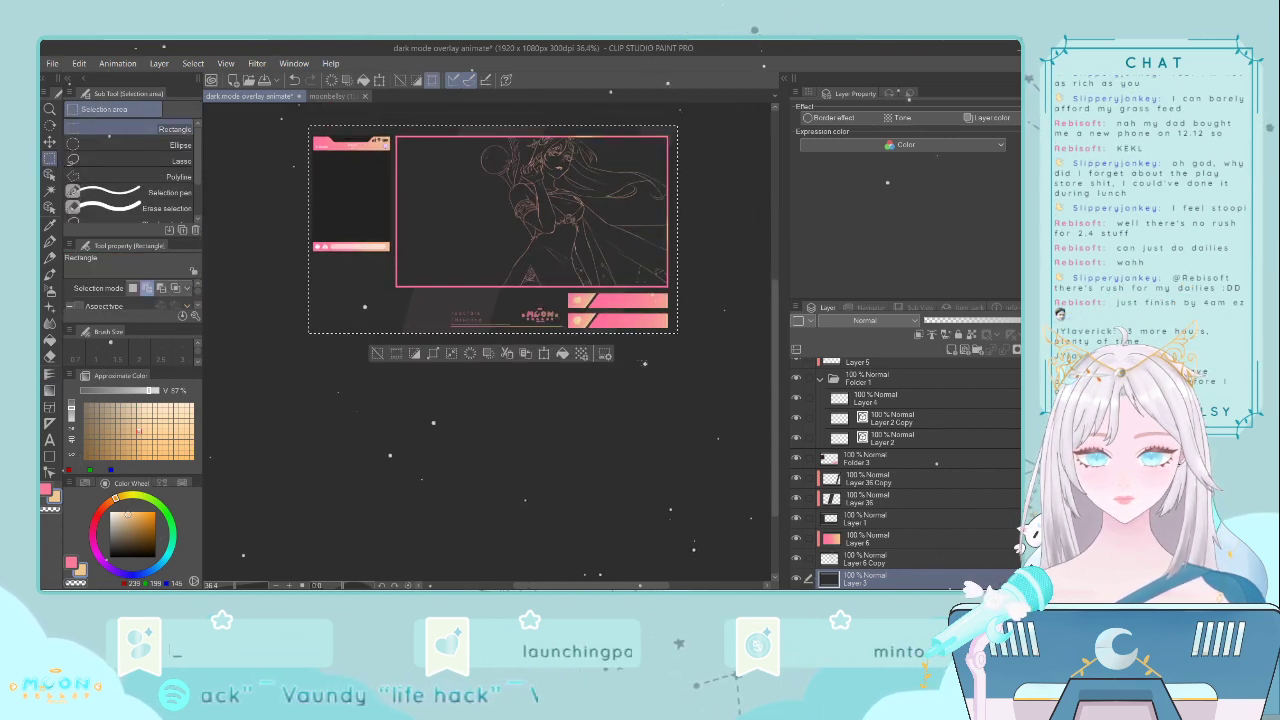
- Fill the selected backdrop with a left-to-right pink-to-gold gradient and clear the selection
left_click(562, 354)
key("ctrl+z")
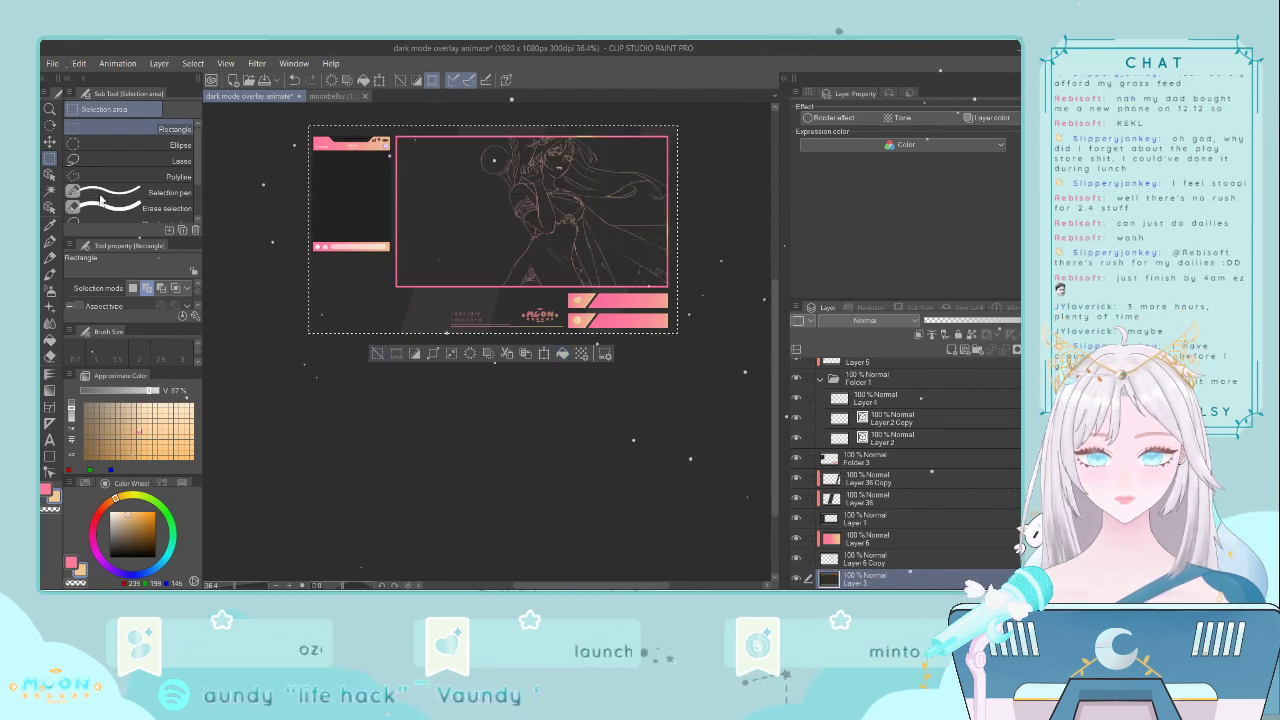
left_click(49, 390)
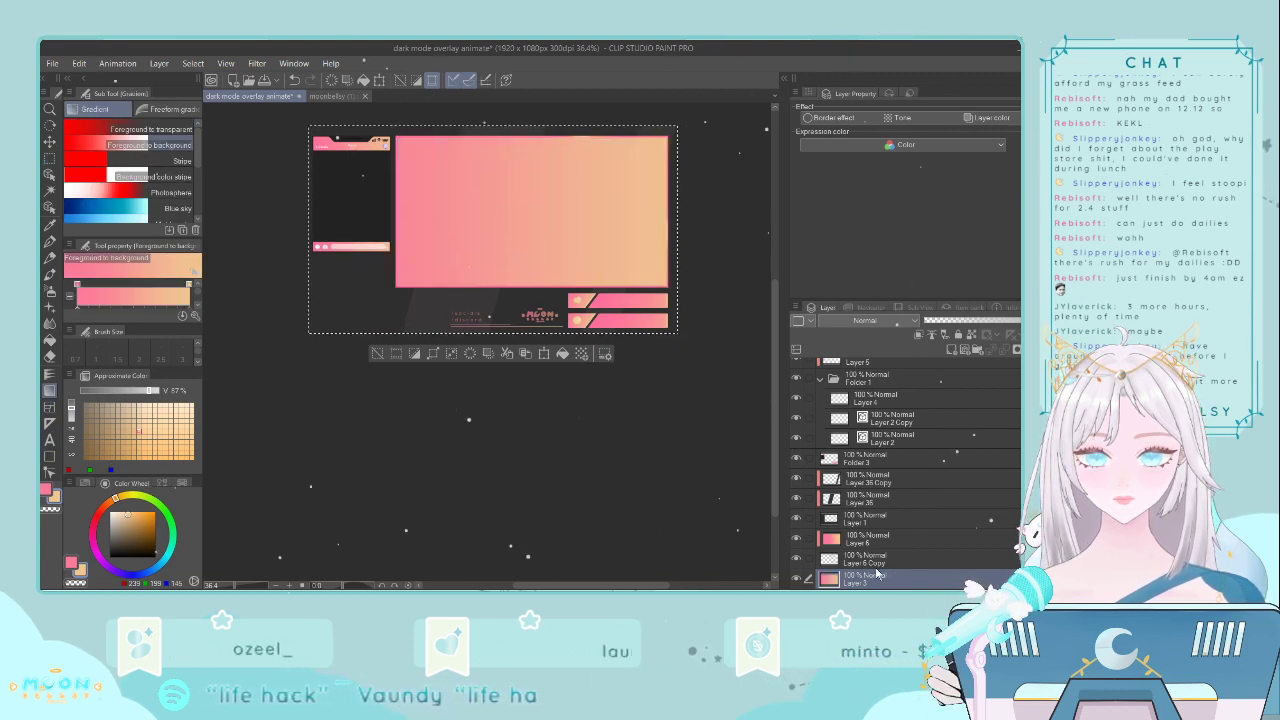
scroll(529, 332, "up", 3)
left_click(366, 353)
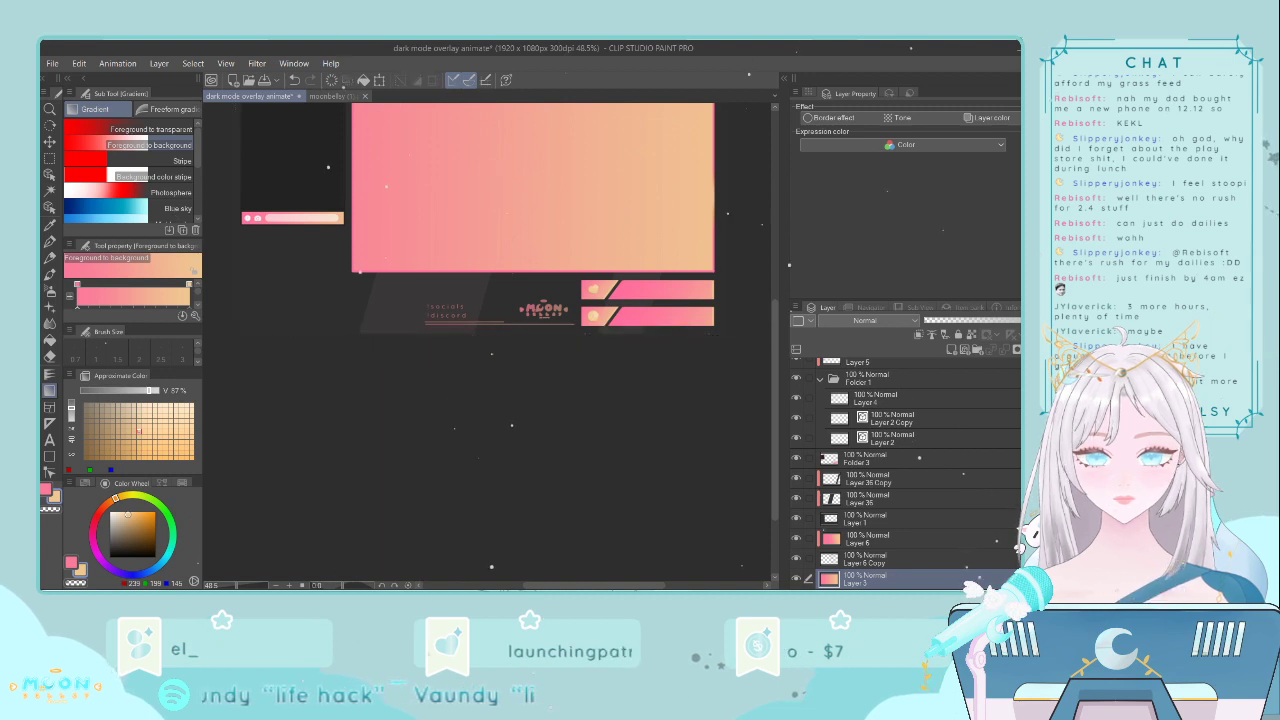
- Try the gradient backdrop at 50% opacity with the line art's gradient layer hidden, and restore the backdrop to 100%
left_click(871, 559)
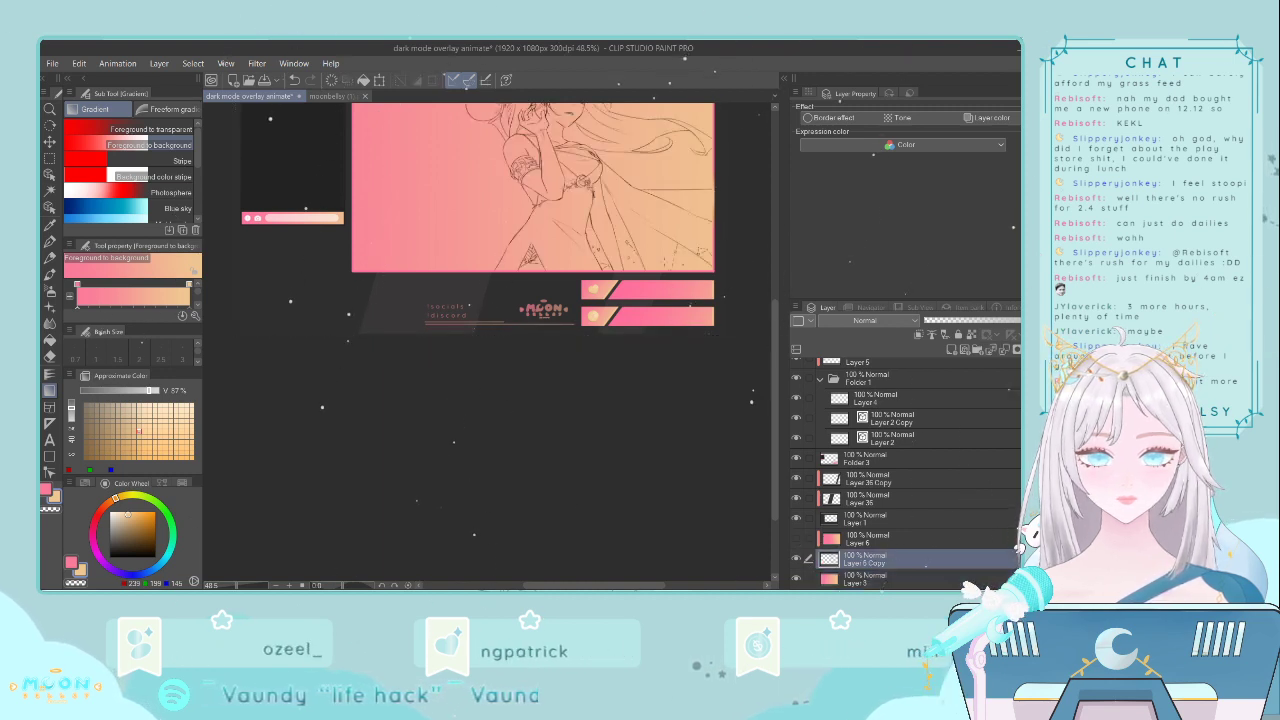
scroll(664, 260, "down", 2)
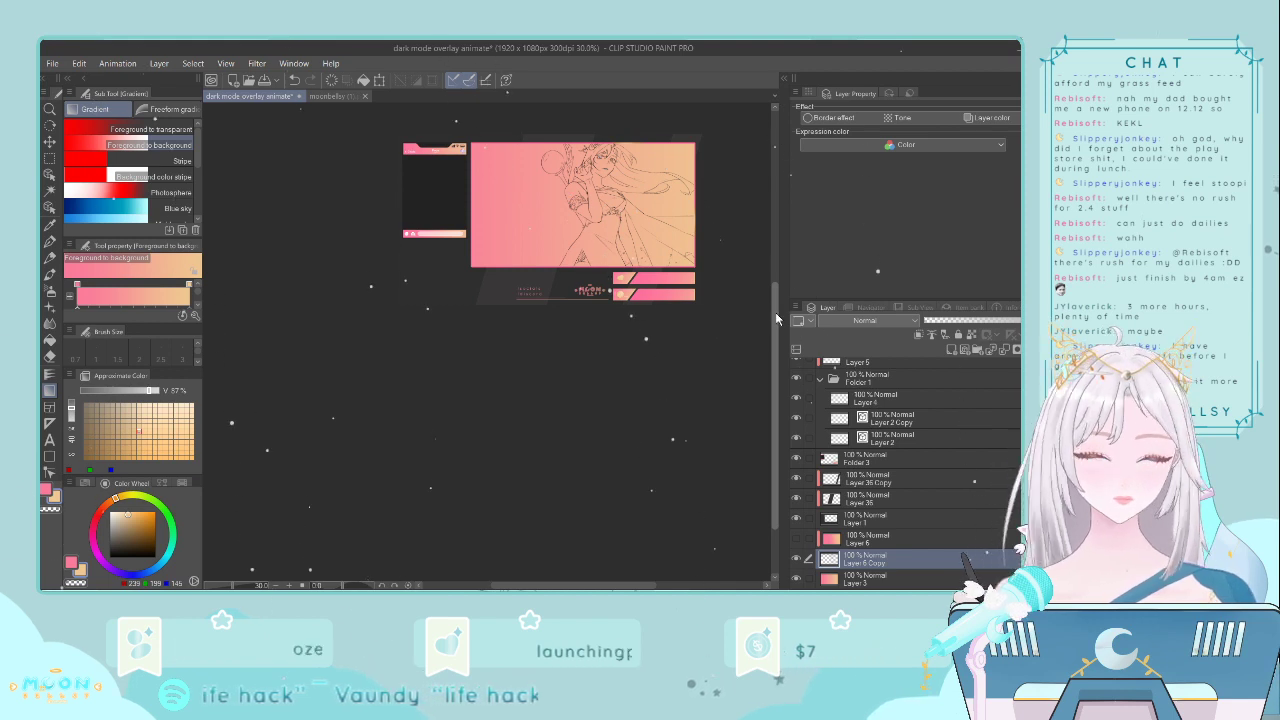
left_click_drag(774, 317, 774, 272)
left_click(830, 577)
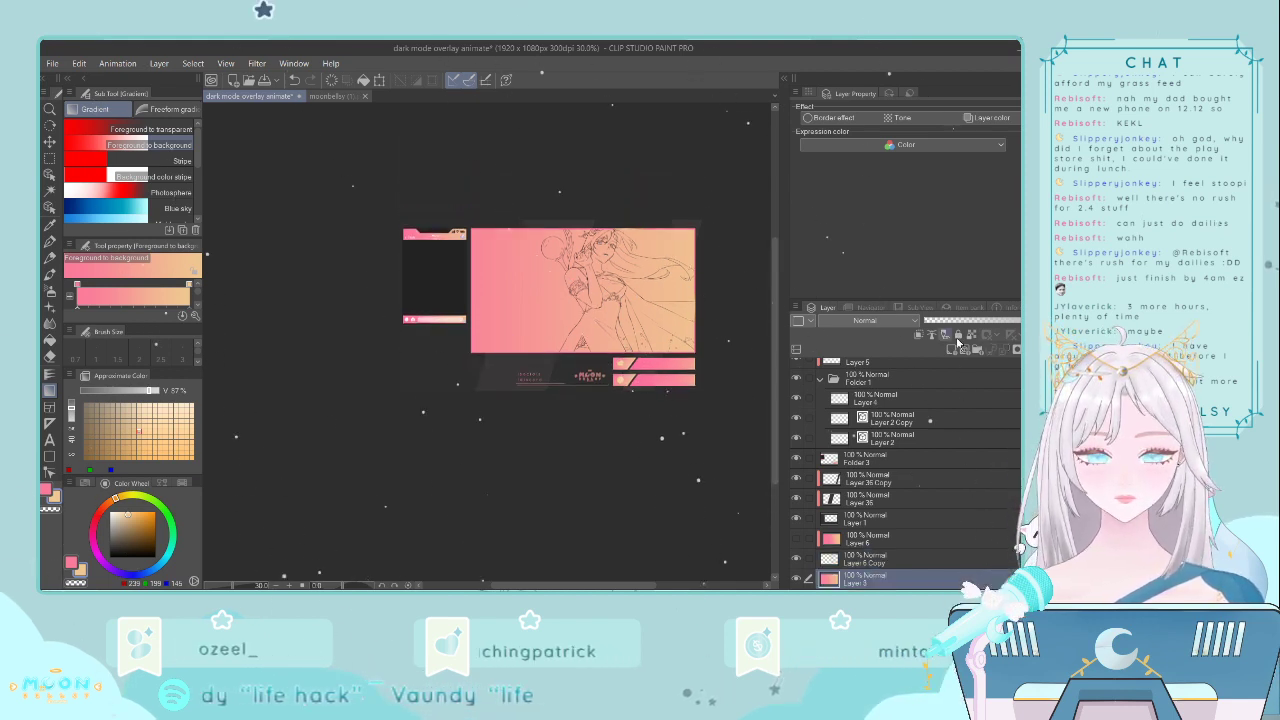
left_click(983, 322)
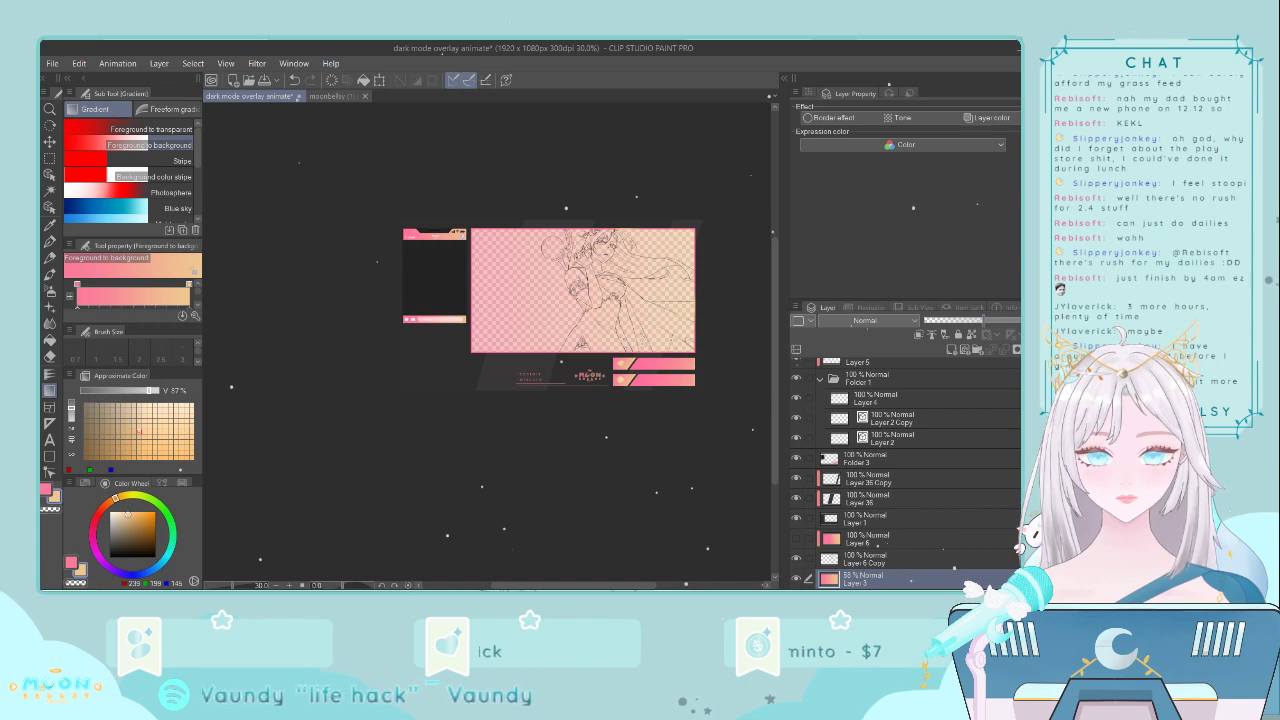
left_click_drag(983, 321, 1018, 321)
- Add a new layer between Paper and the gradient backdrop, and sample the overlay's dark gray as the drawing color
scroll(896, 519, "down", 1)
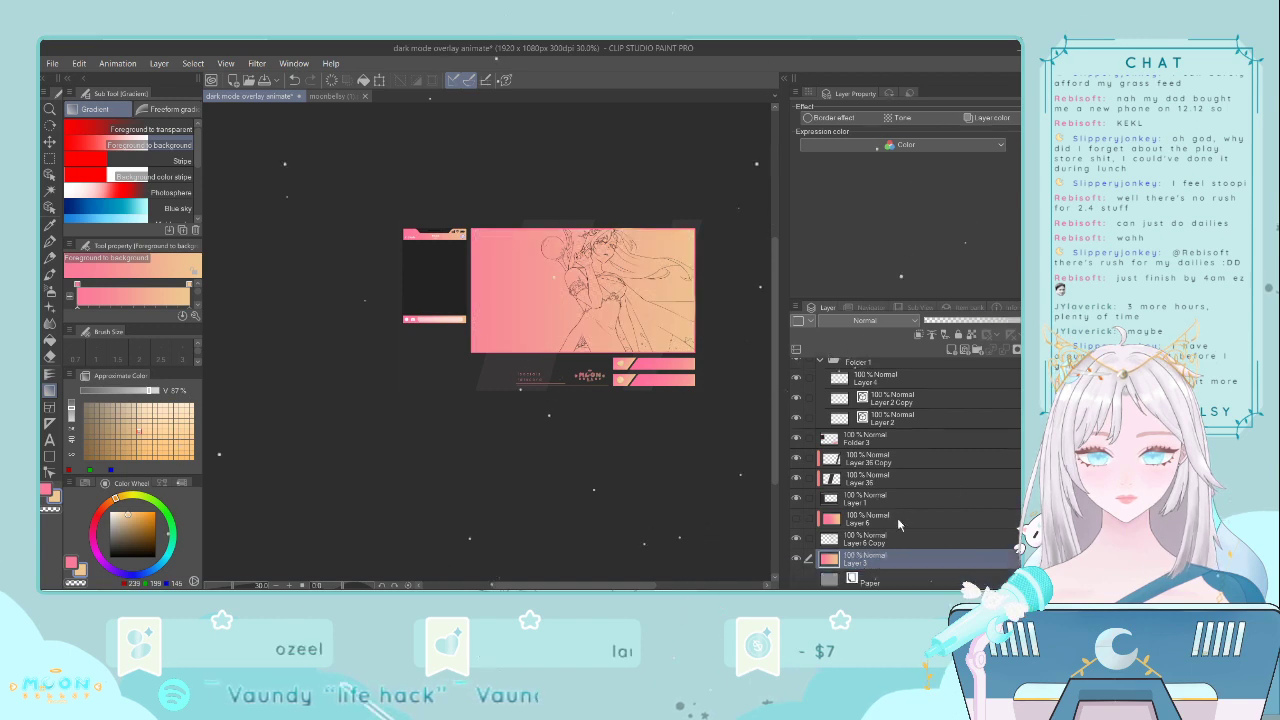
left_click(886, 580)
left_click(951, 349)
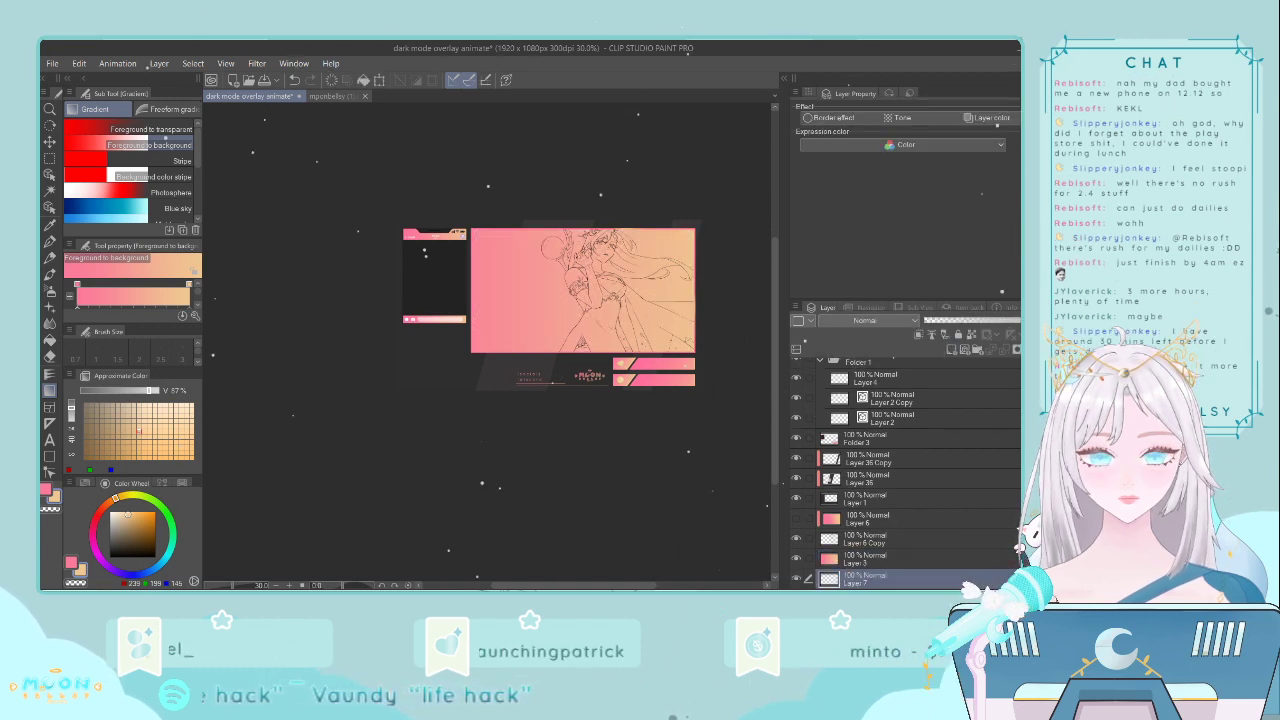
left_click(49, 224)
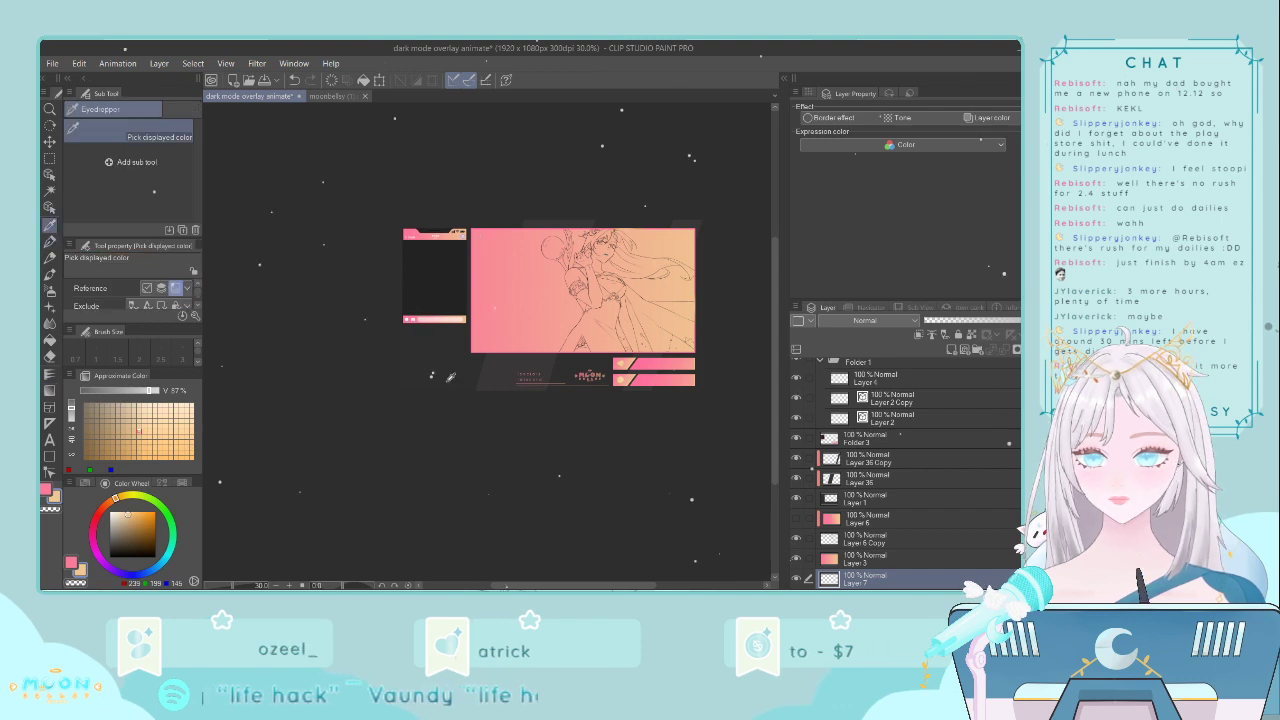
left_click(447, 380)
- Select the whole overlay canvas, fill the new bottom layer with the dark gray, and clear the selection
left_click(49, 158)
left_click_drag(342, 199, 743, 427)
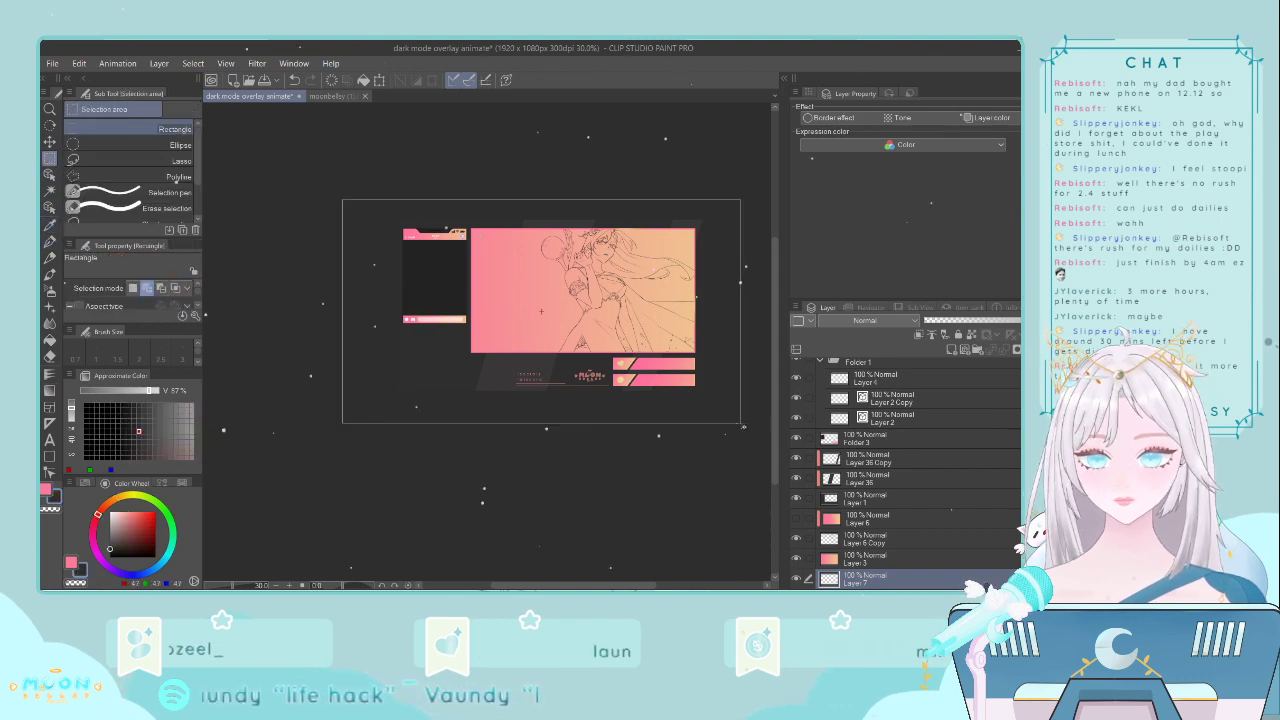
left_click_drag(399, 220, 703, 390)
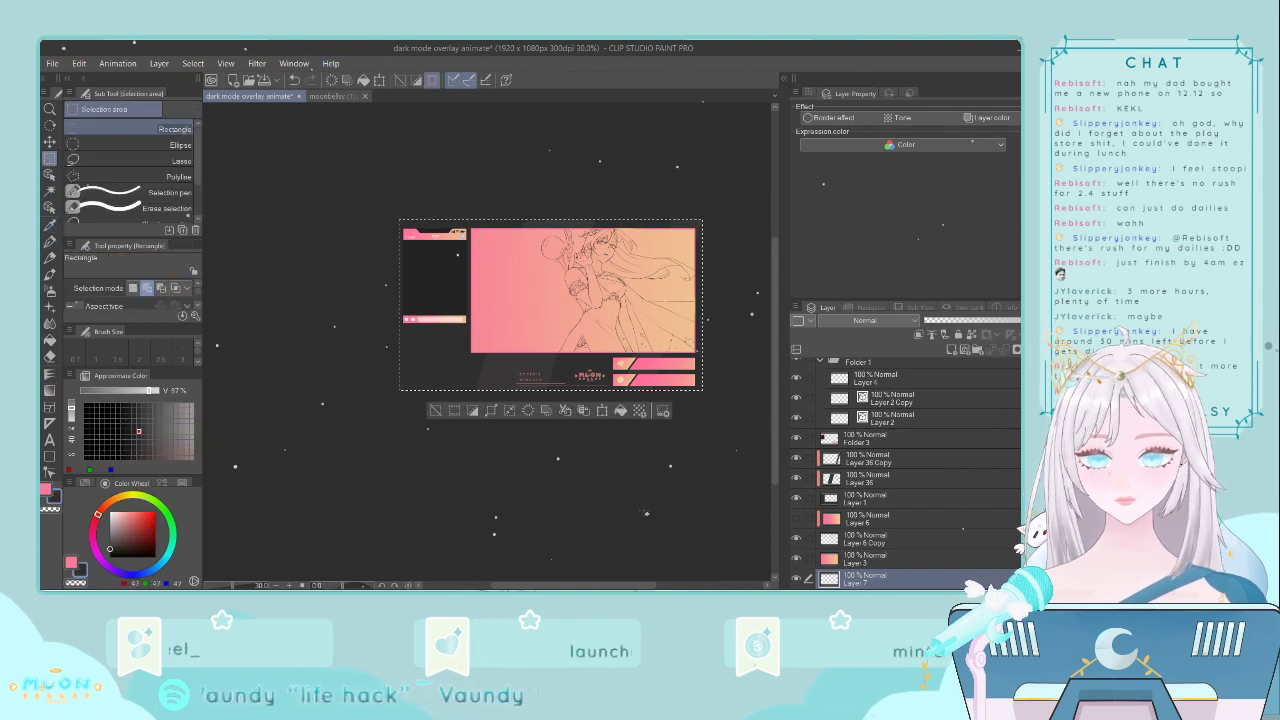
left_click(432, 412)
- Lower the gradient backdrop's opacity to about 35% and show the line art's gradient layer
left_click(965, 558)
left_click(965, 322)
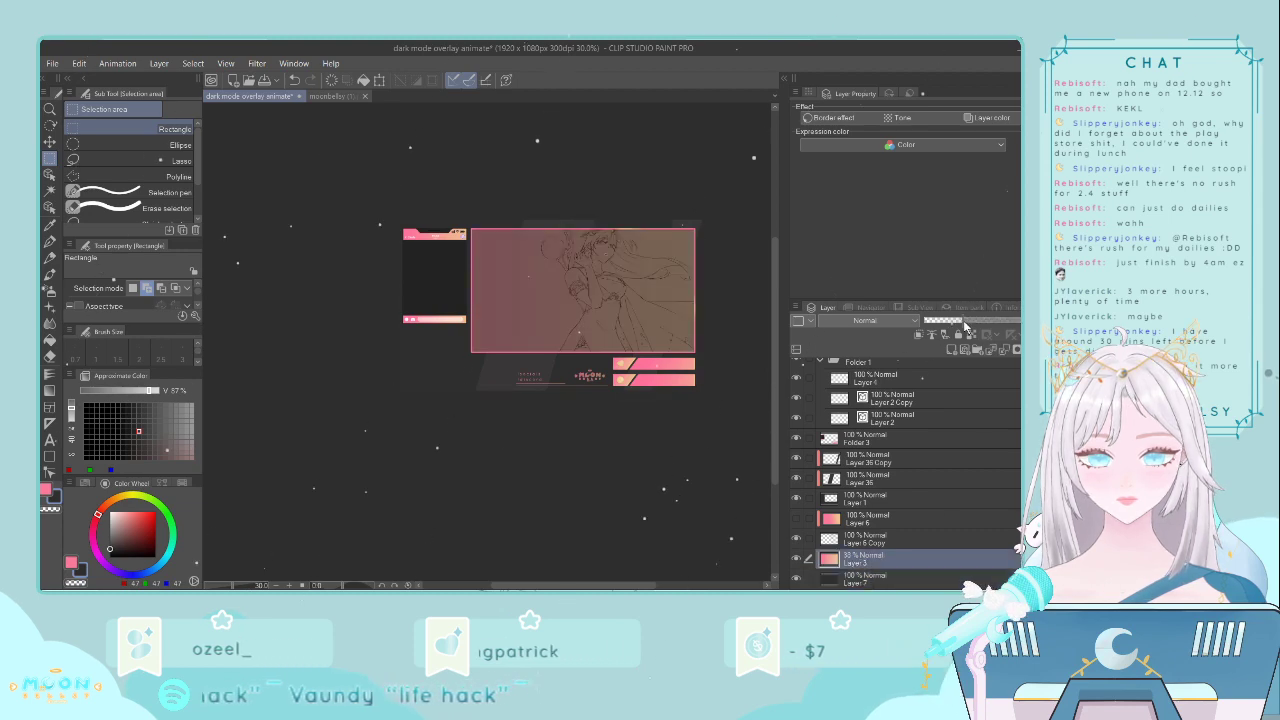
scroll(608, 271, "up", 5)
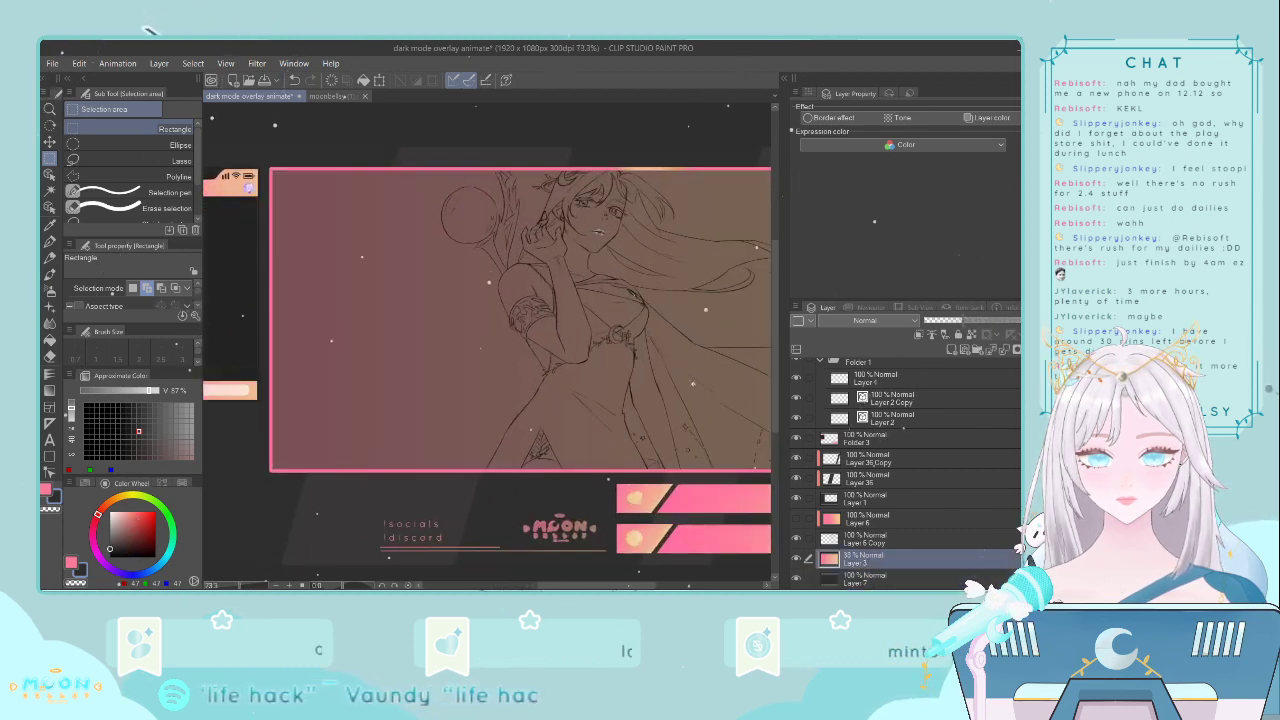
left_click(843, 520)
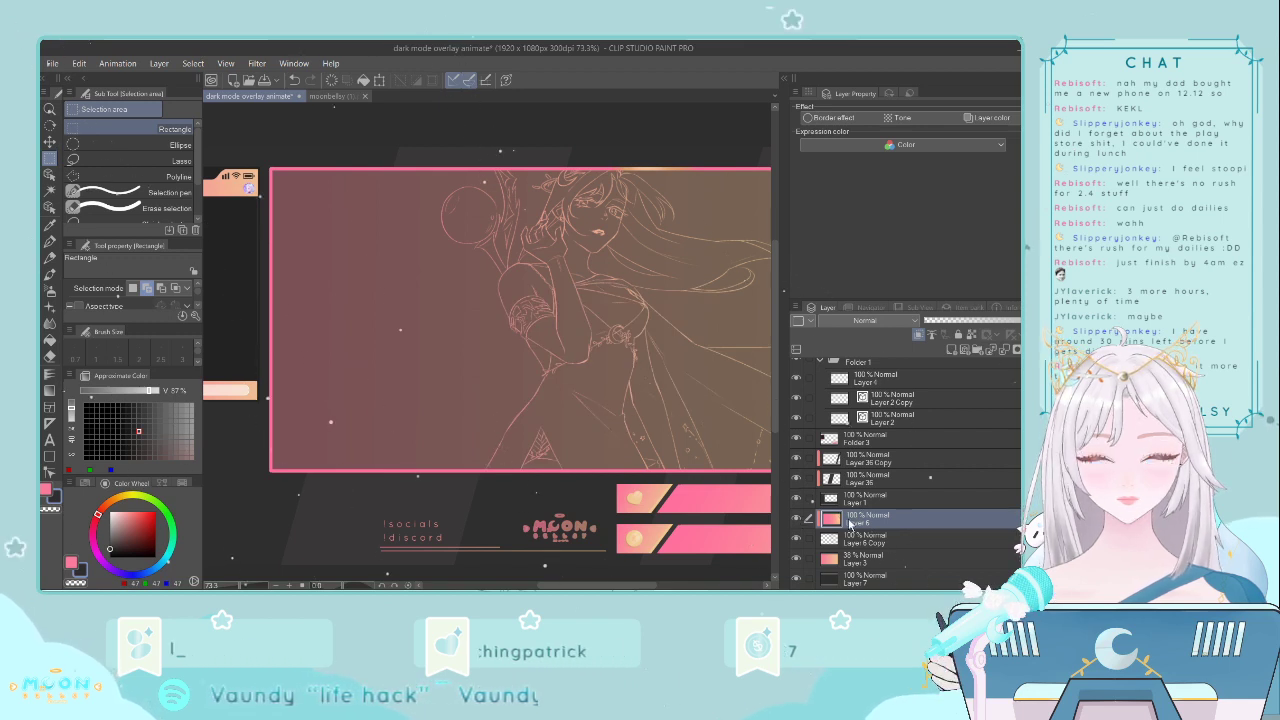
- Try about 50% opacity on the line art's gradient layer, undo it, and toggle that layer's visibility to compare the line colors
left_click(981, 322)
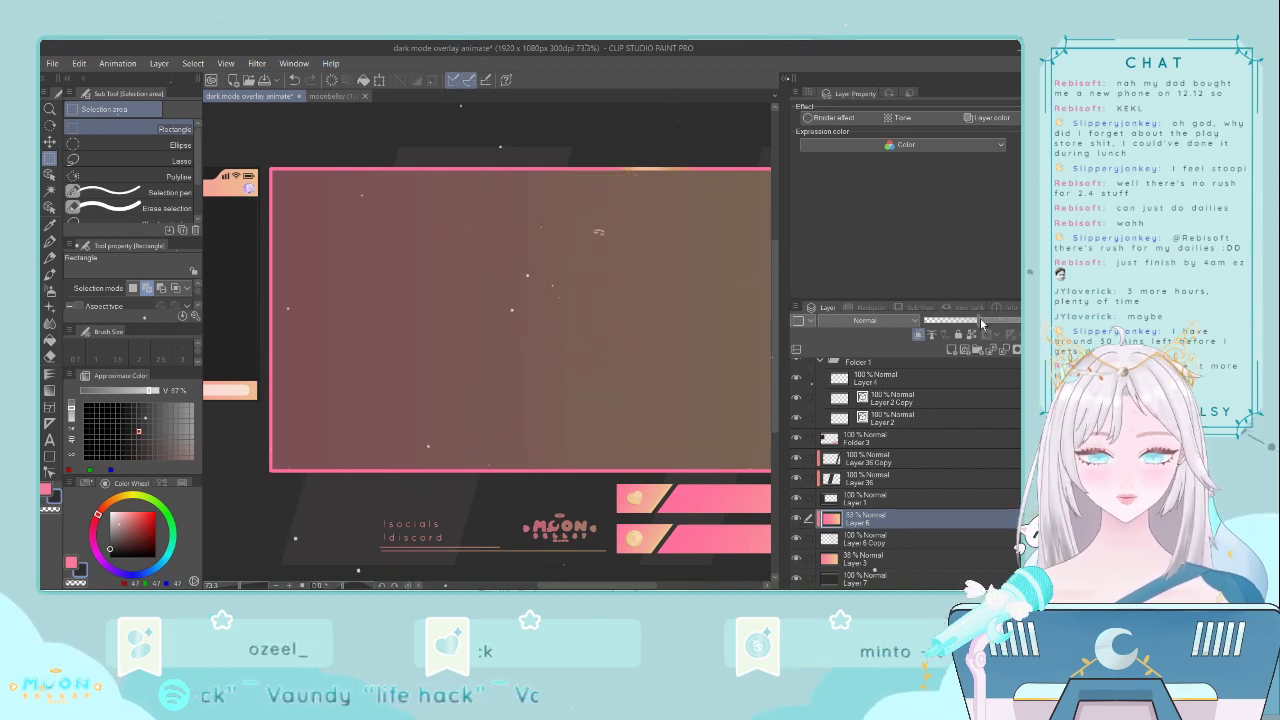
key("ctrl+z")
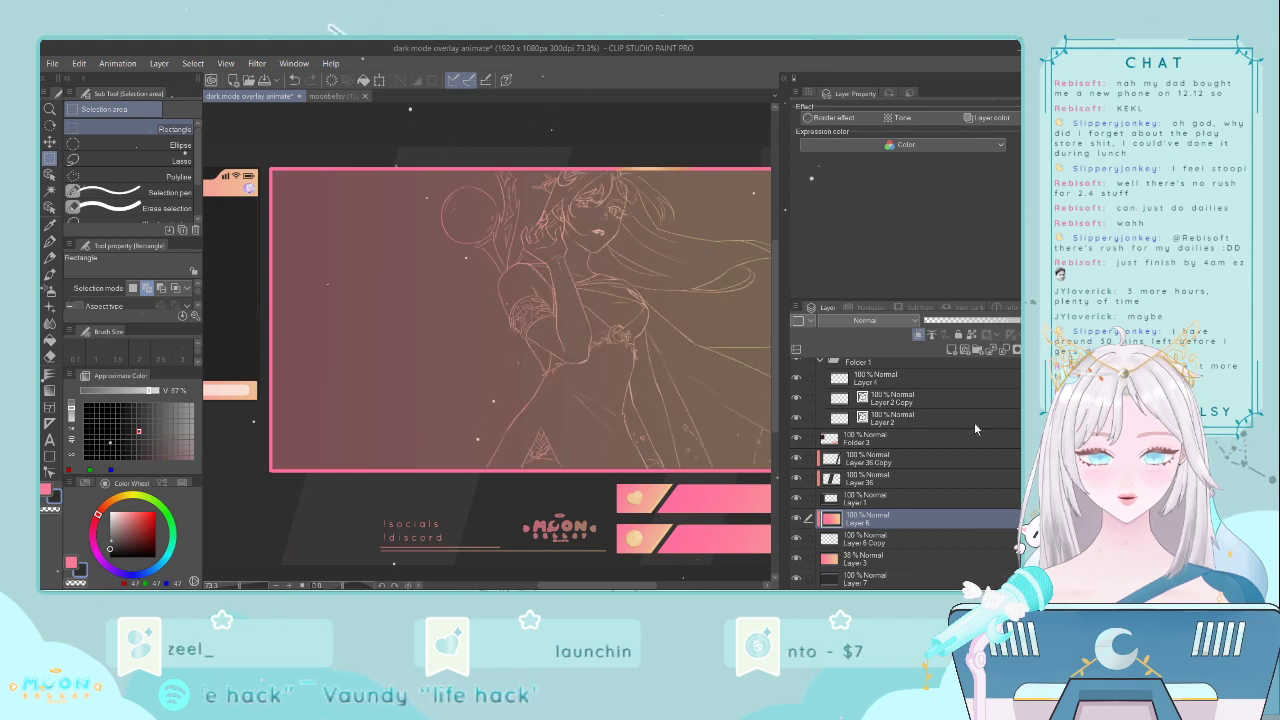
left_click(796, 518)
scroll(677, 410, "down", 3)
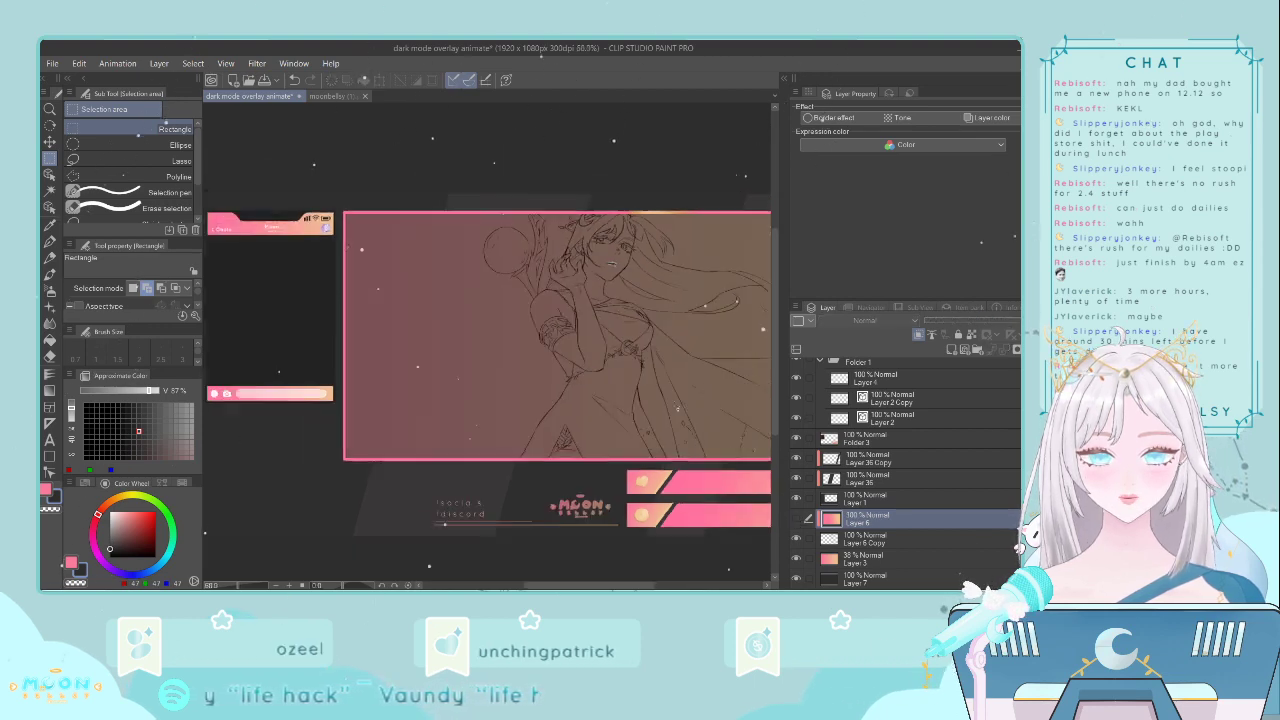
scroll(677, 410, "up", 2)
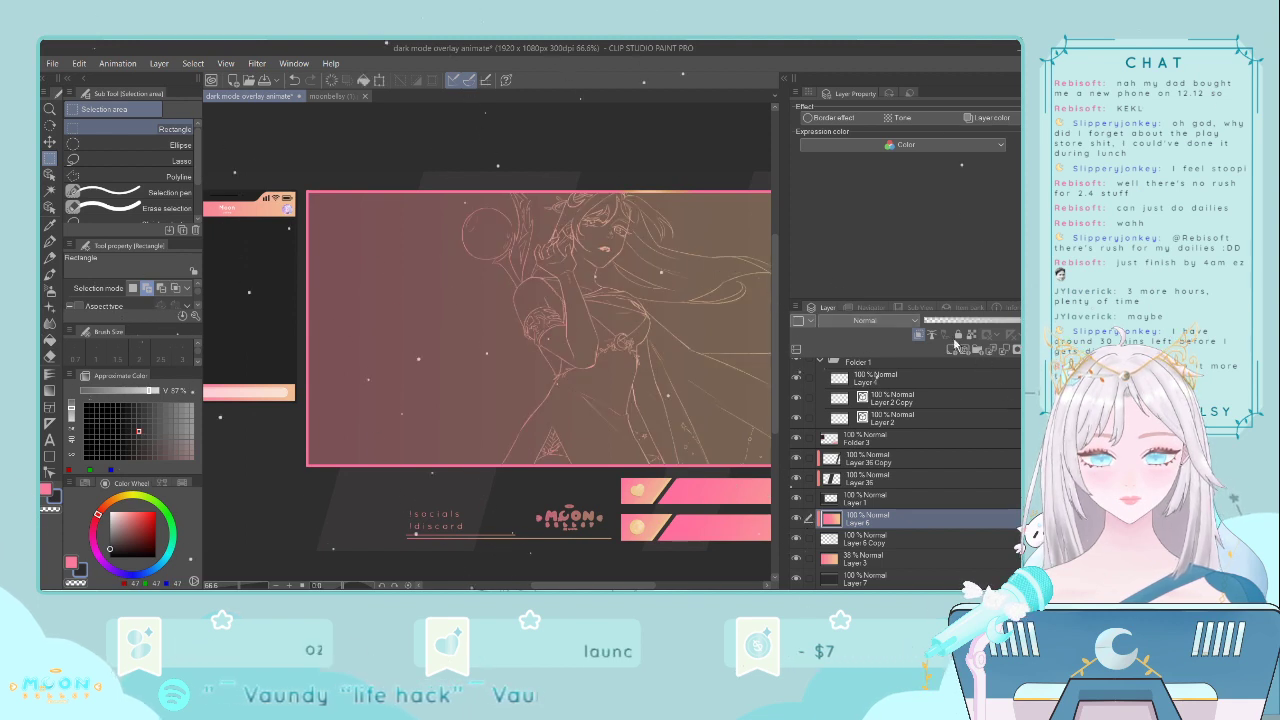
left_click(858, 537)
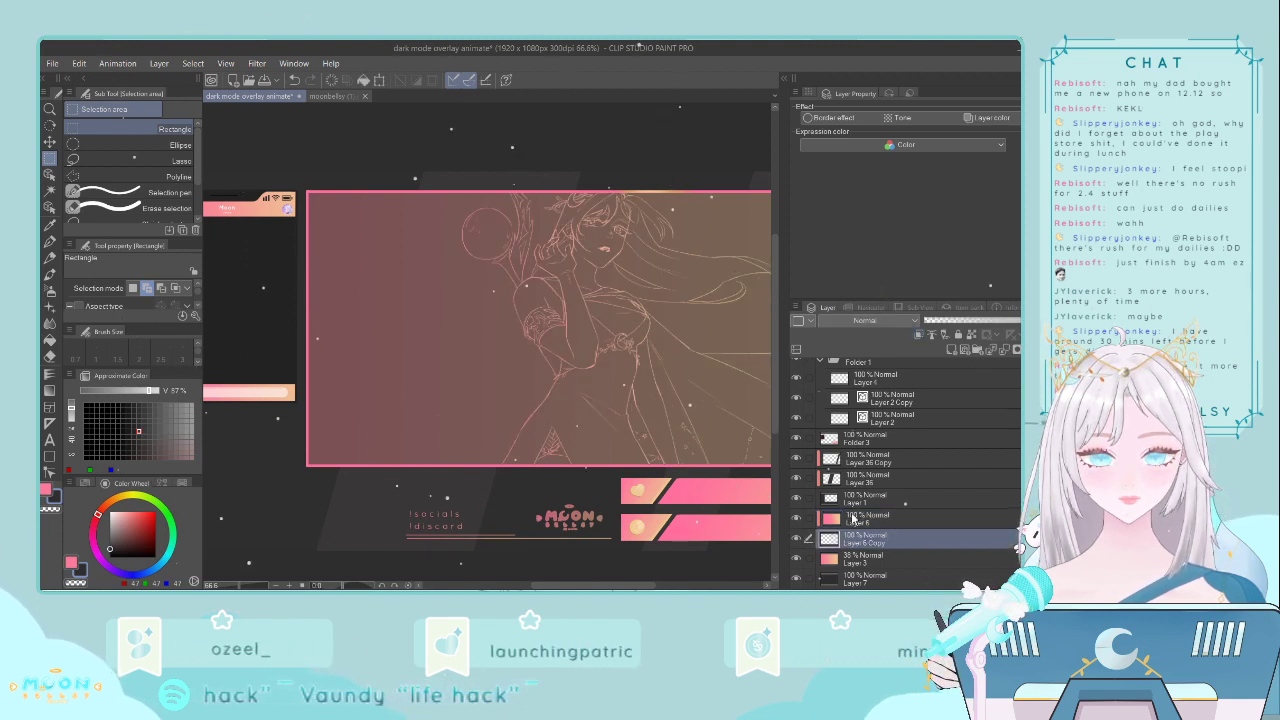
- Try the Overlay and Soft light blending modes on the gradient layer clipped to the line art
left_click(852, 519)
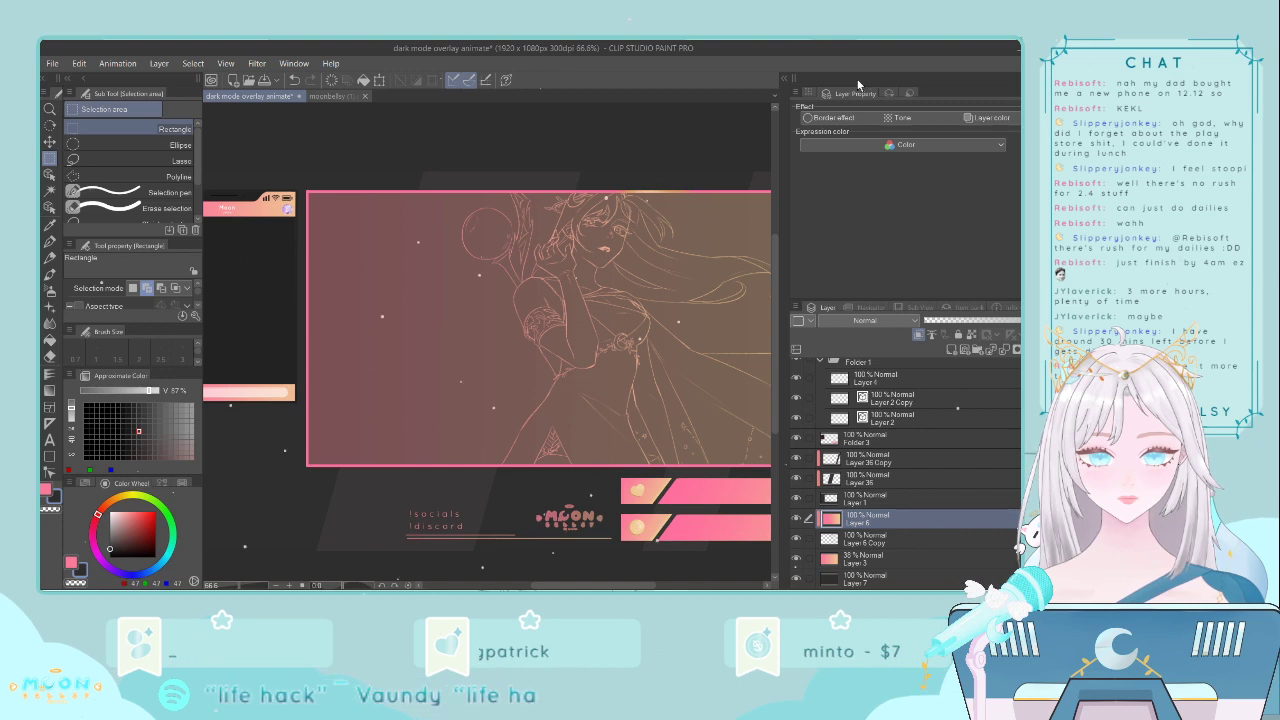
key("ctrl+z")
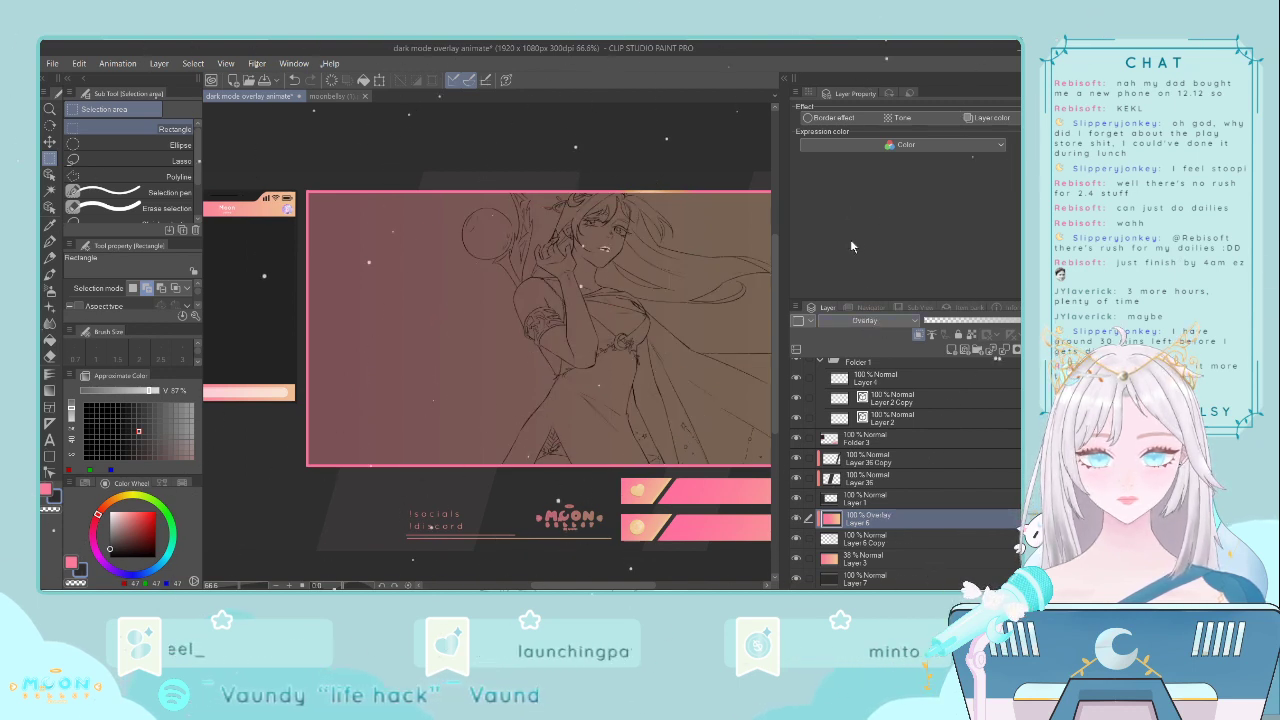
left_click(856, 219)
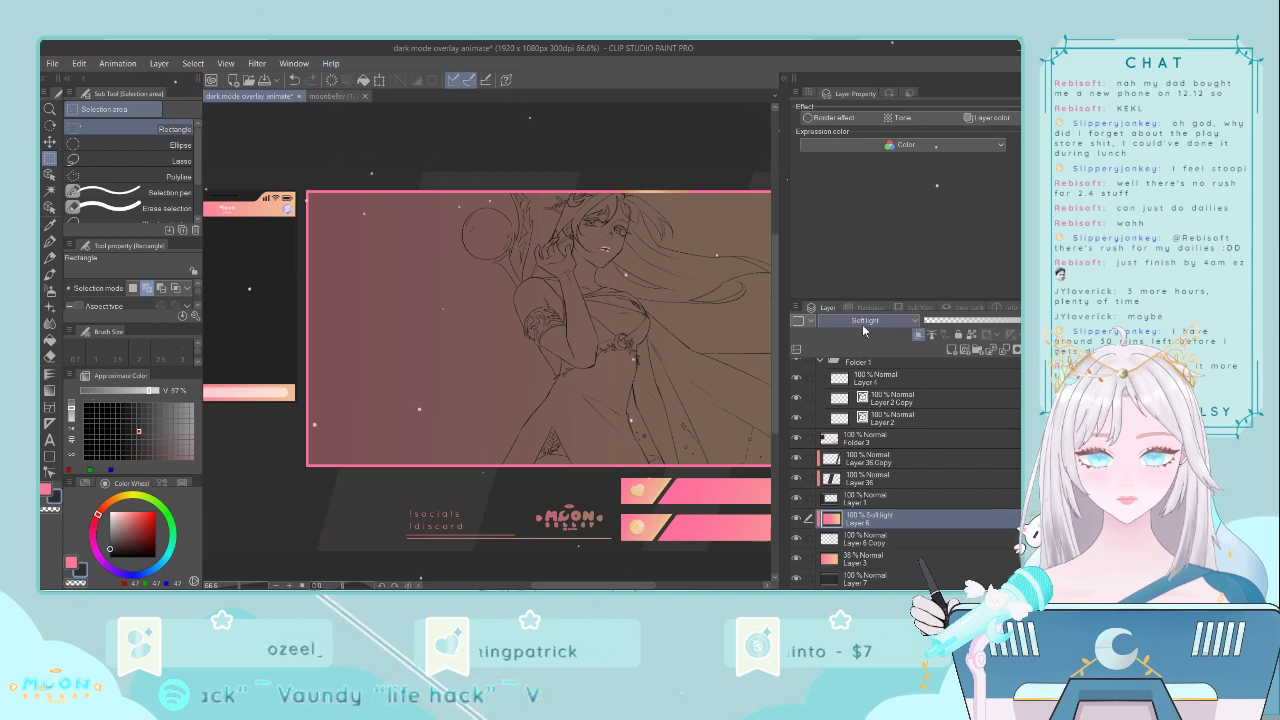
- Set the blending mode of the line art layer below the clipped gradient to Multiply
left_click(868, 540)
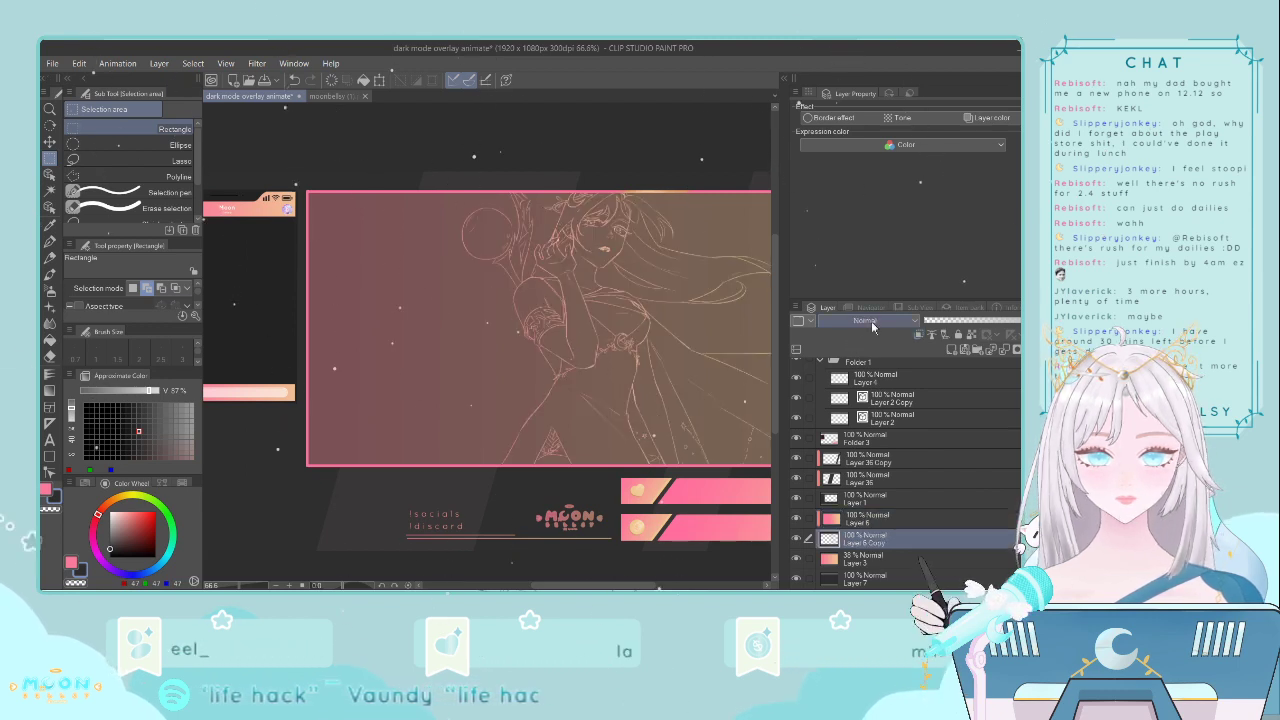
left_click(841, 73)
scroll(615, 295, "up", 2)
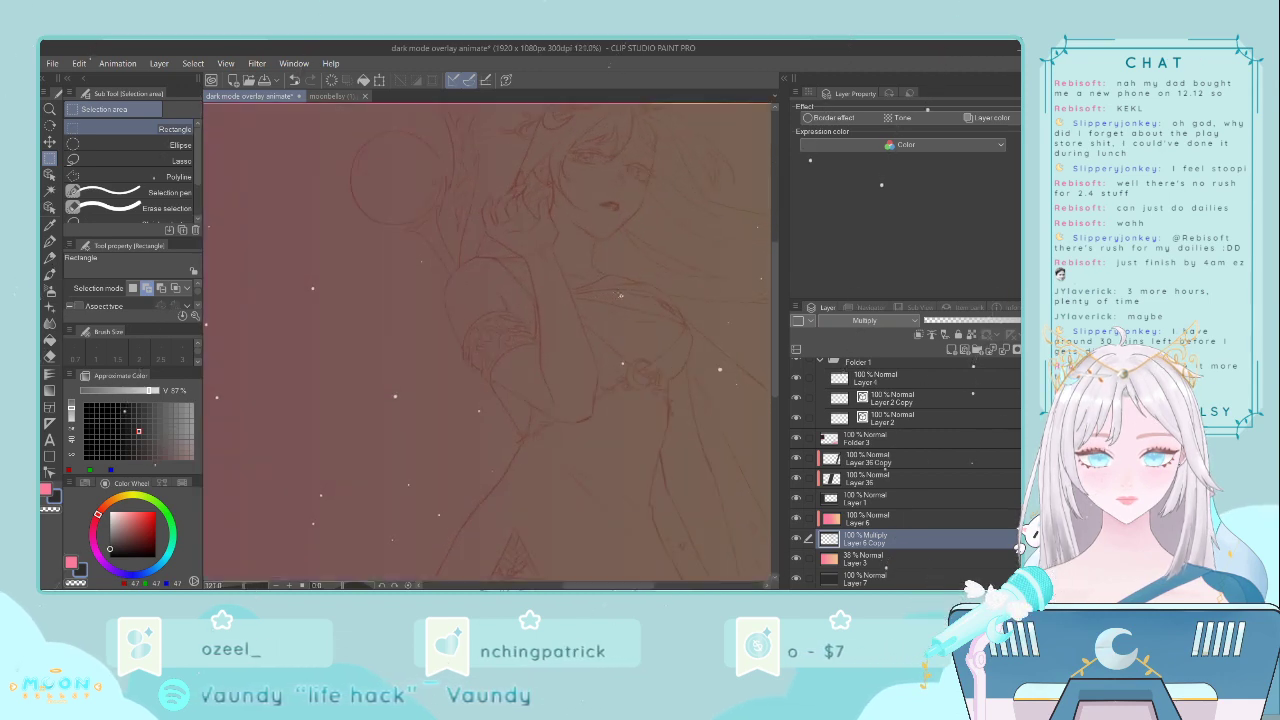
scroll(620, 295, "down", 3)
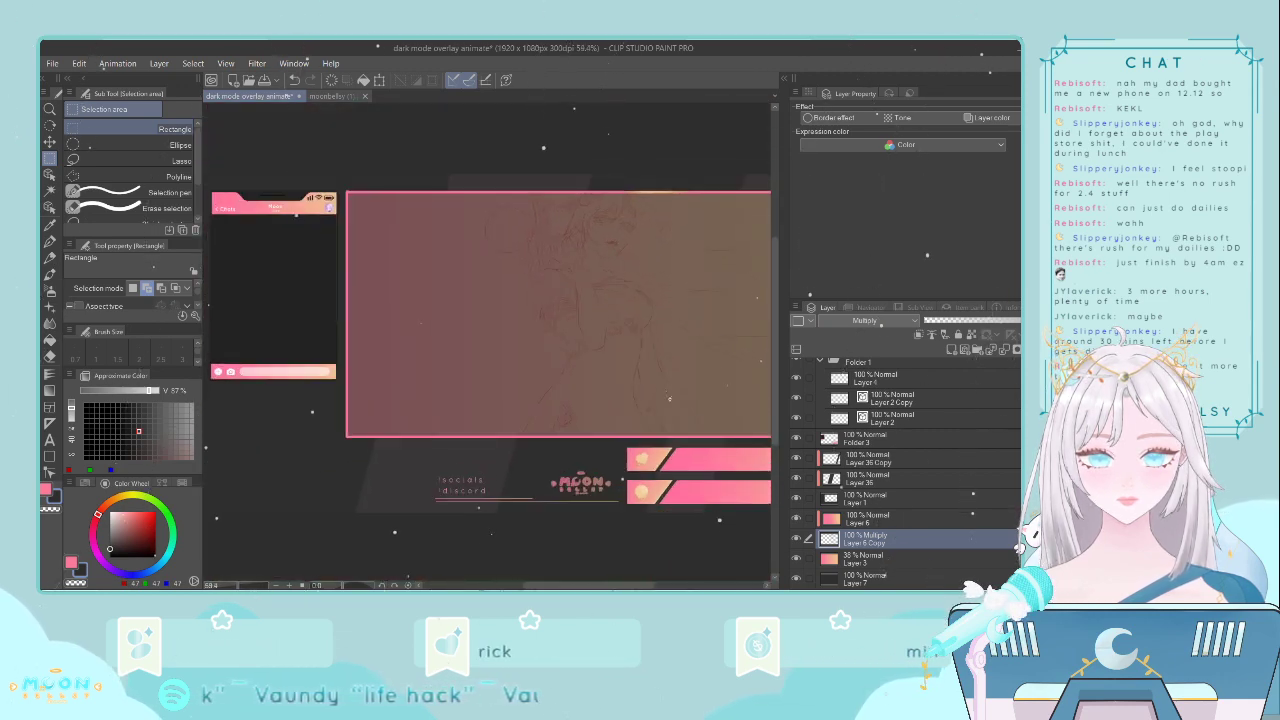
- Try several opacities on the gradient backdrop layer beneath the line art and set it to 67%
left_click(866, 558)
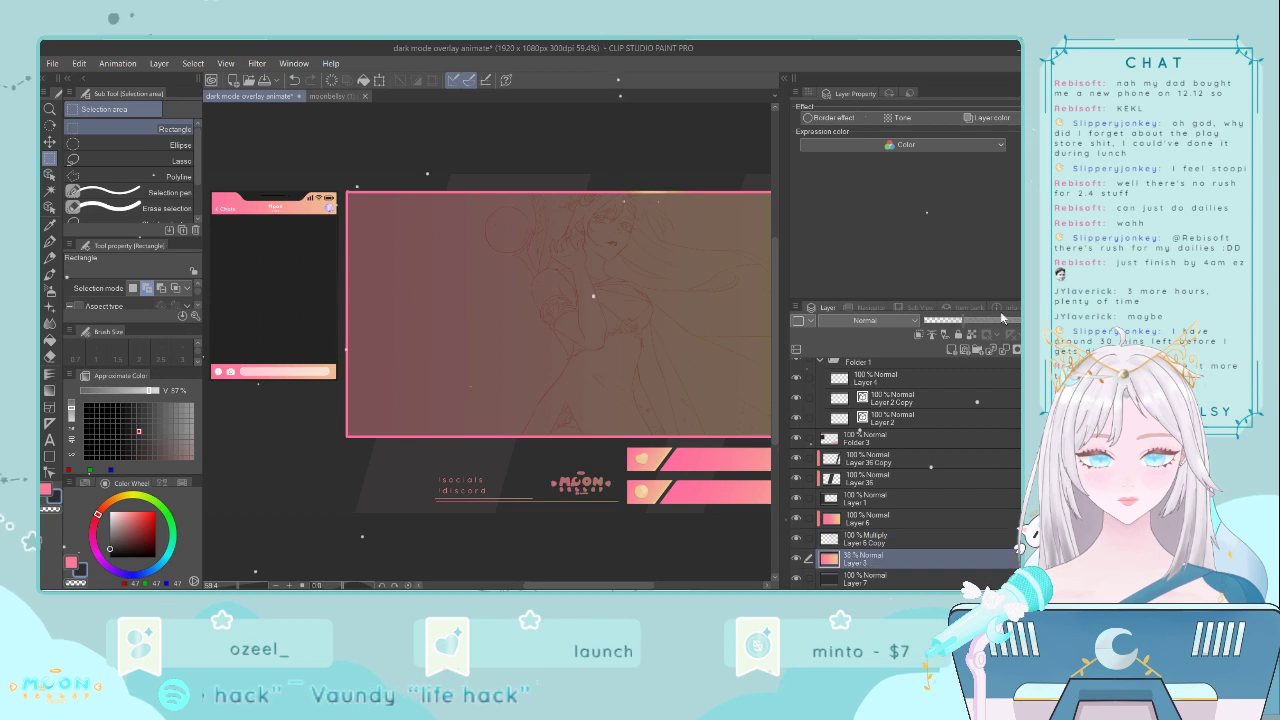
left_click(1004, 321)
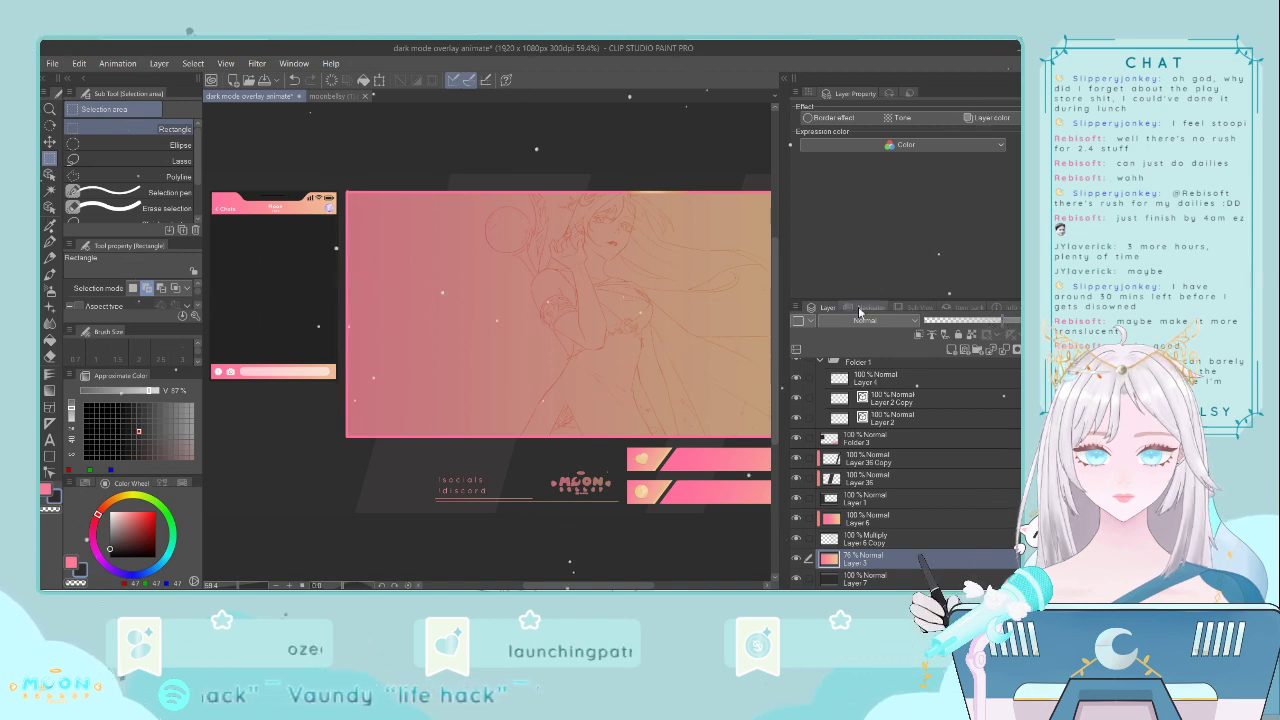
scroll(637, 298, "up", 3)
scroll(637, 298, "down", 3)
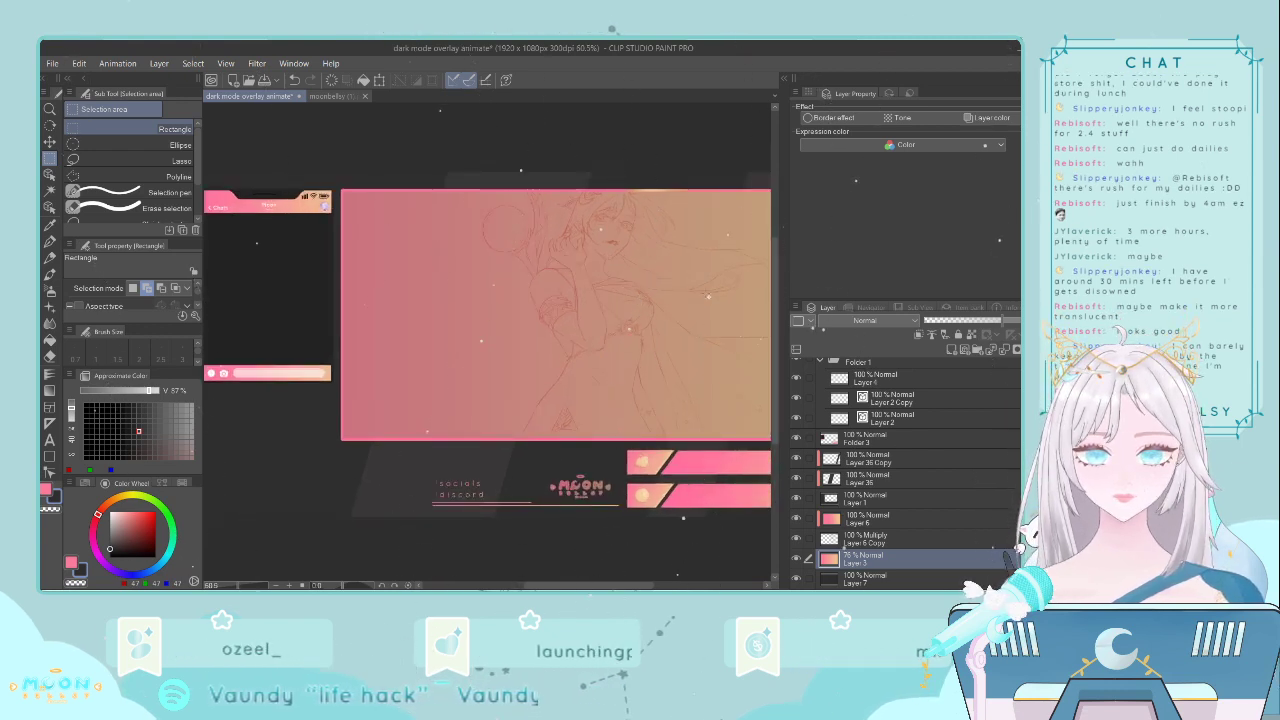
left_click(968, 321)
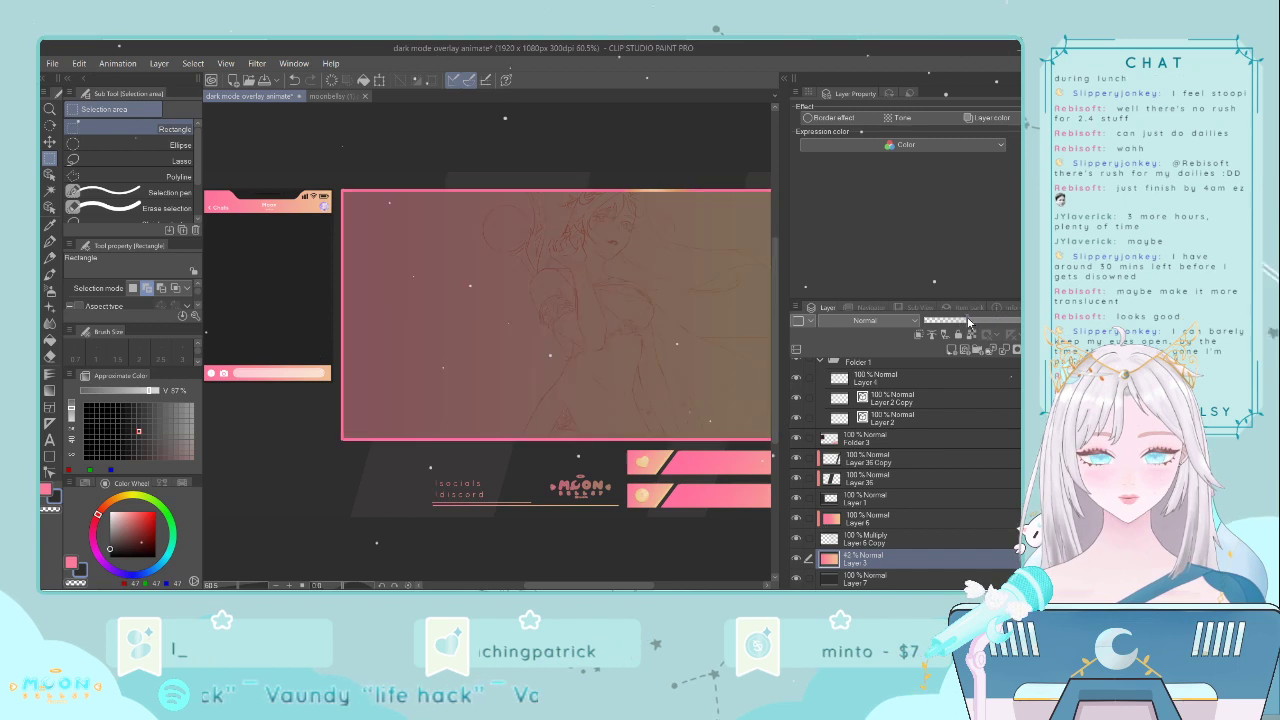
left_click_drag(968, 321, 1004, 321)
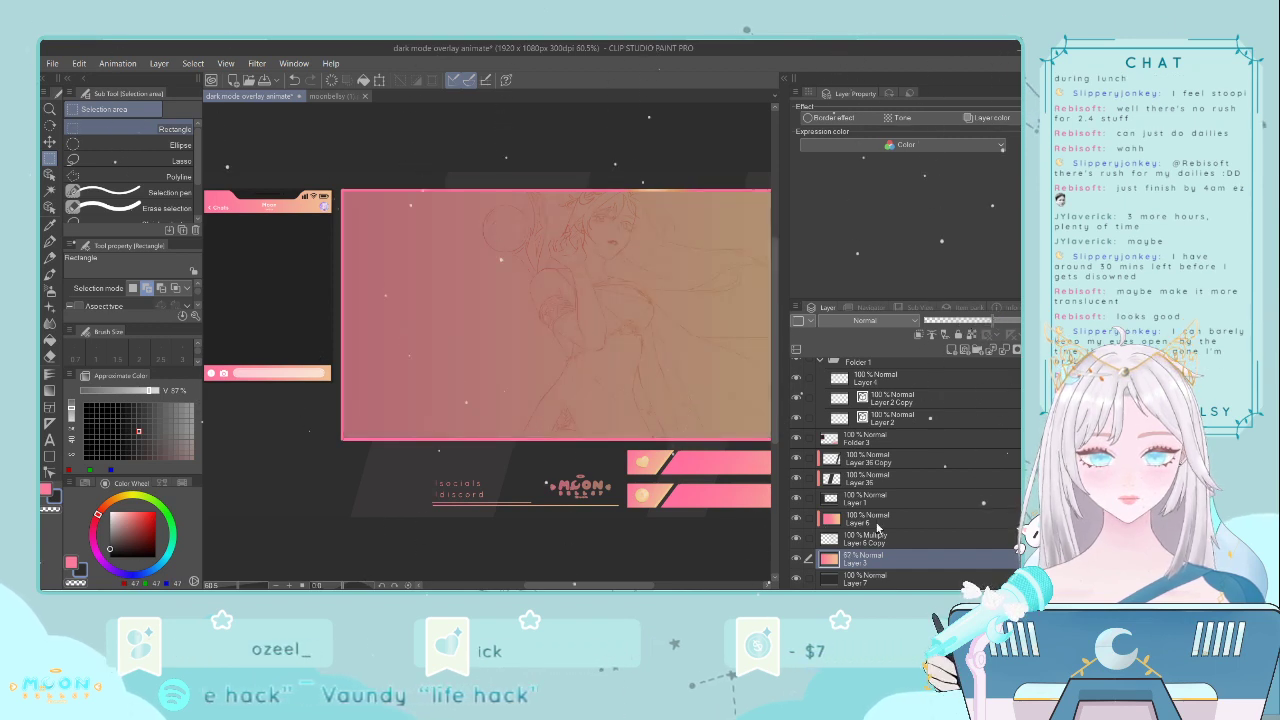
- Duplicate the line art layer together with its clipped gradient and arrange the copies as a pair above the originals
left_click(870, 519)
left_click(878, 541)
left_click(886, 521, "ctrl")
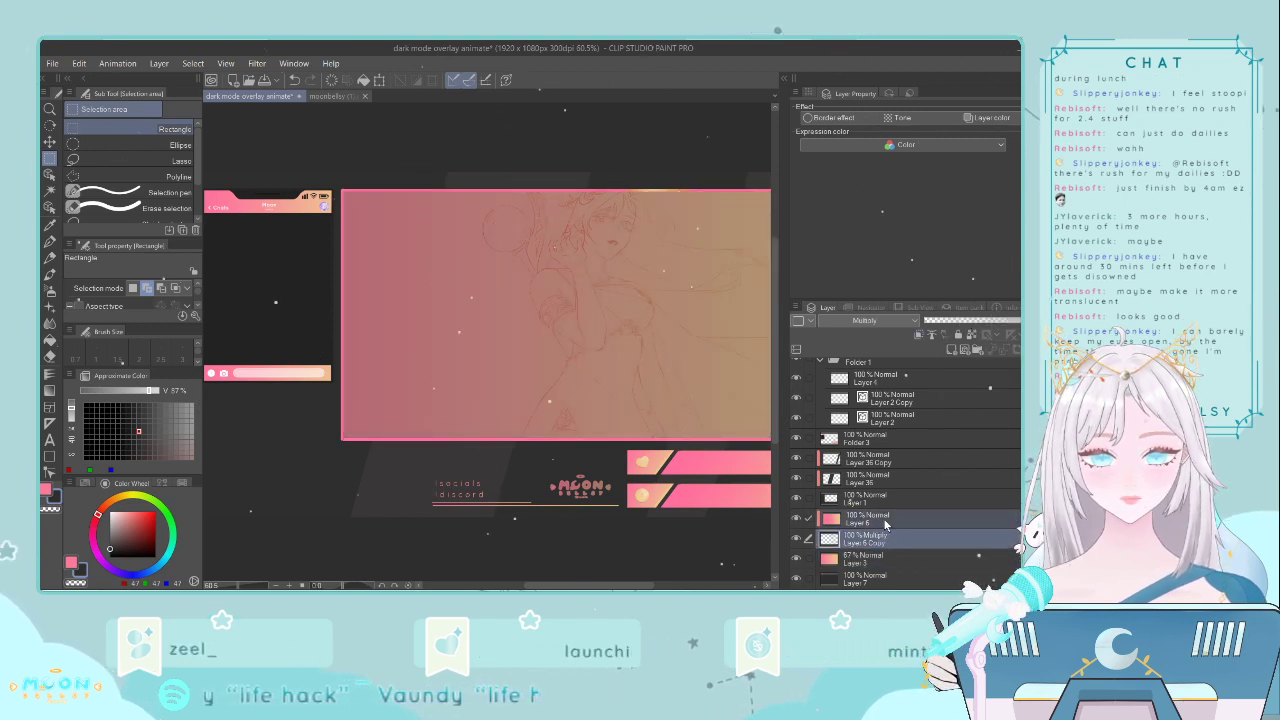
key("ctrl+c")
key("ctrl+v")
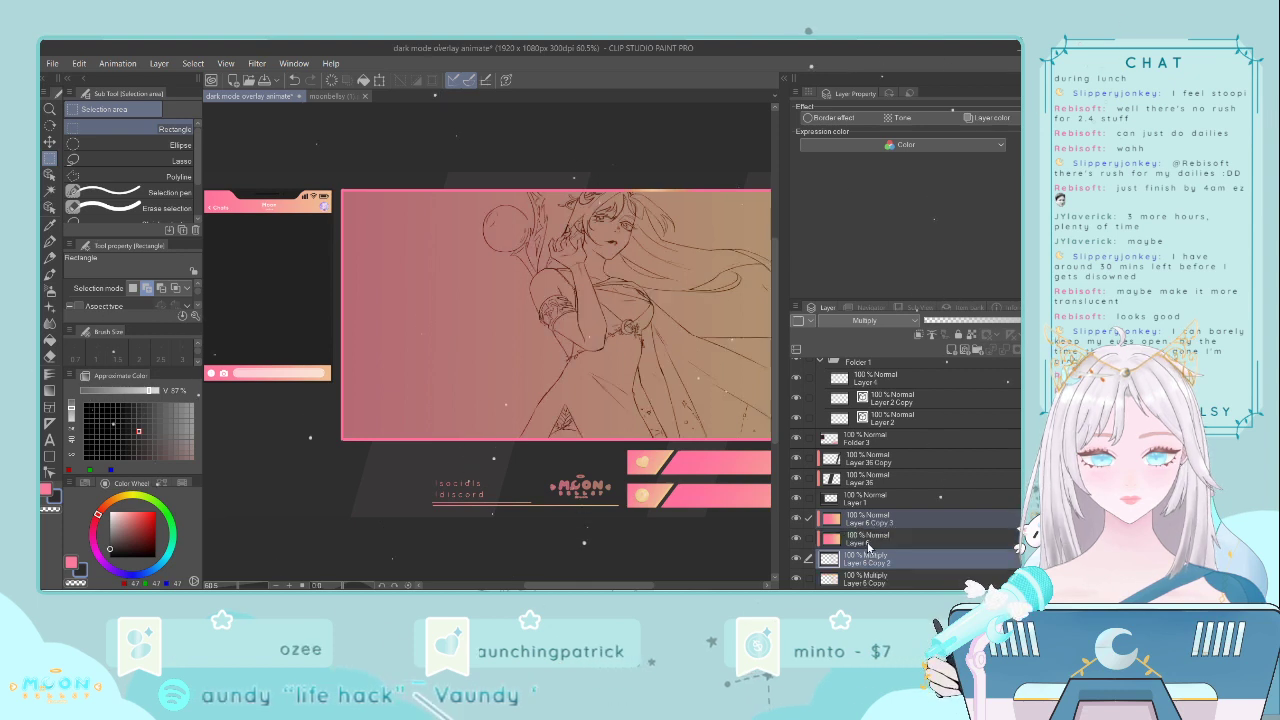
left_click_drag(868, 556, 872, 537)
left_click(877, 519)
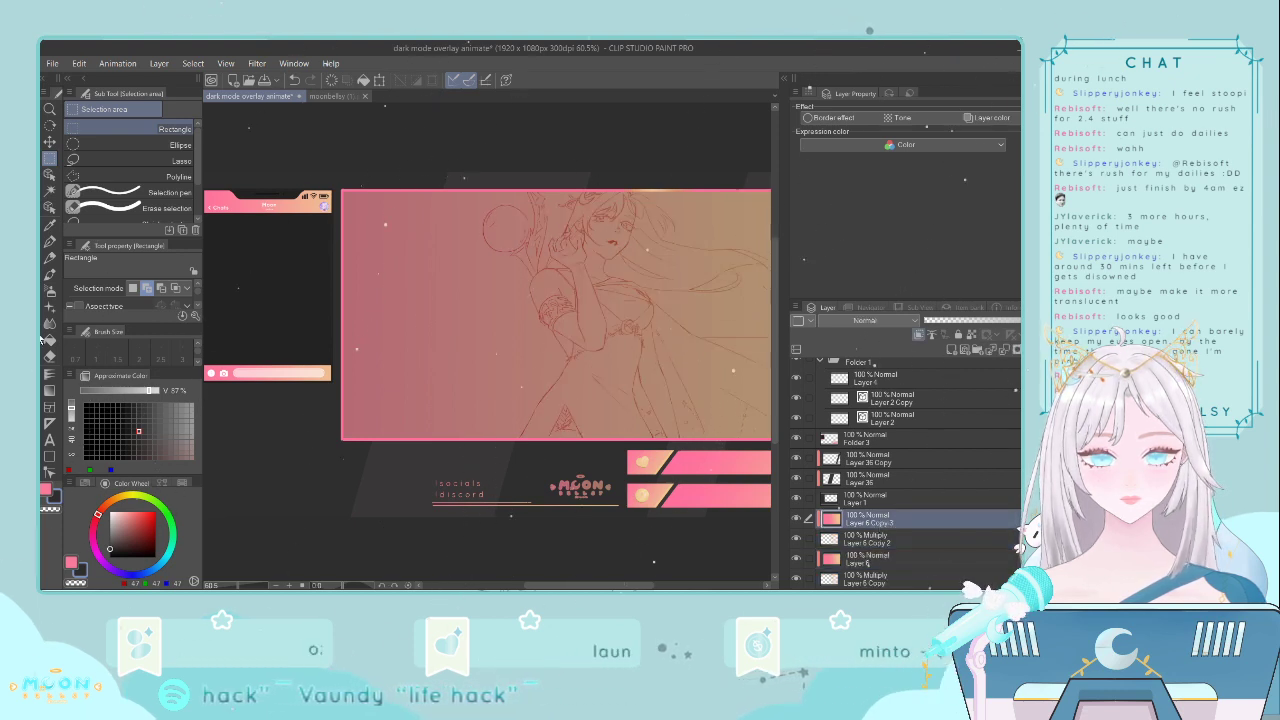
- Choose a light gray and fill a rectangle around the character with it on the duplicated gradient layer
left_click_drag(110, 548, 108, 521)
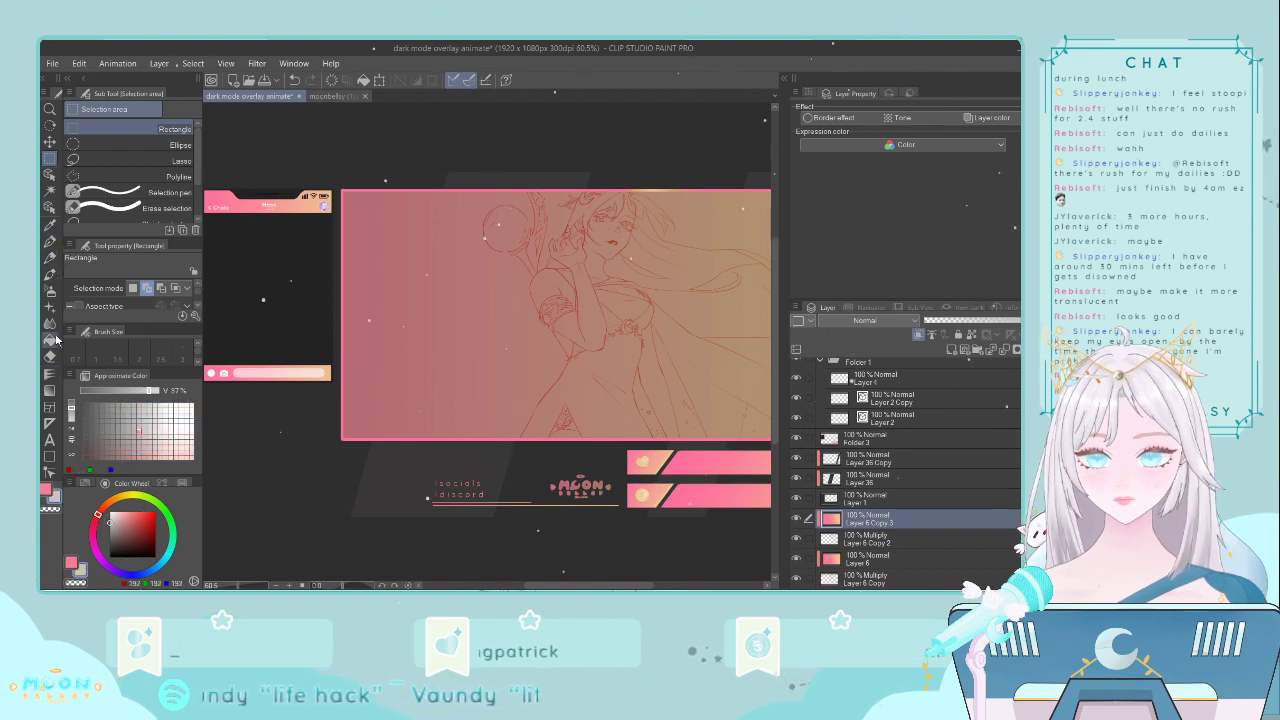
key("ctrl+minus")
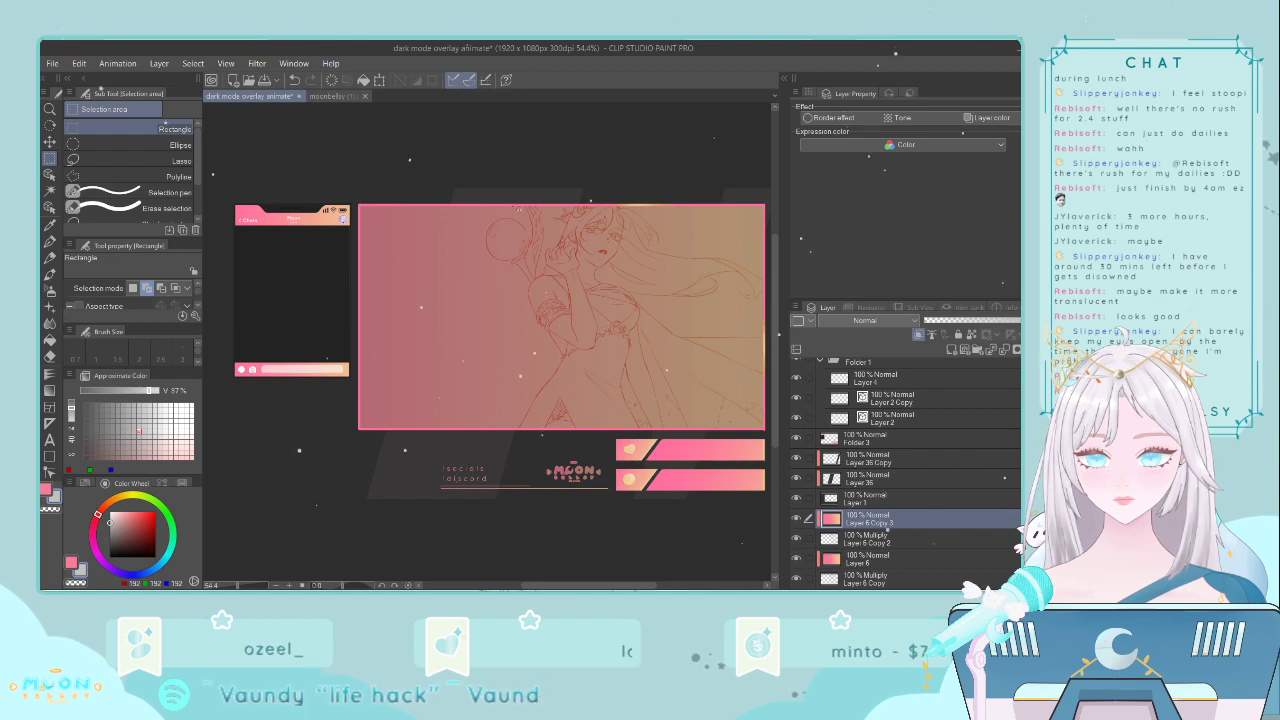
left_click_drag(463, 174, 753, 548)
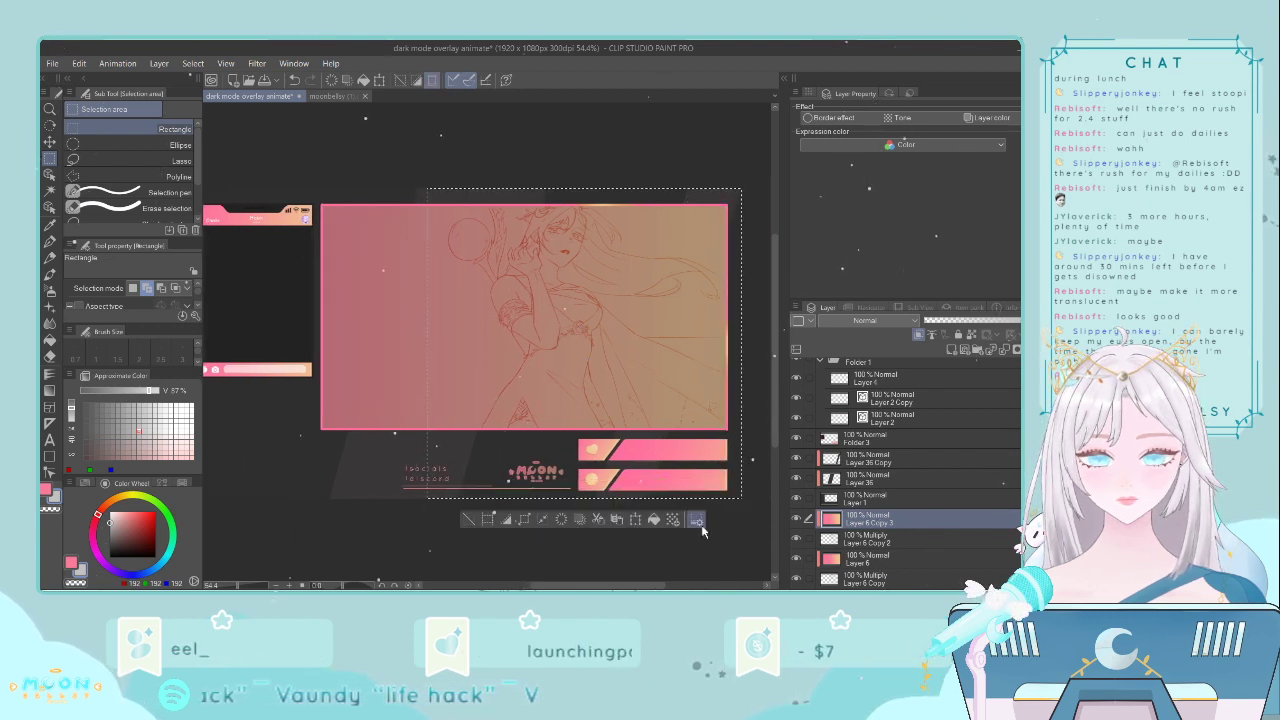
left_click(469, 521)
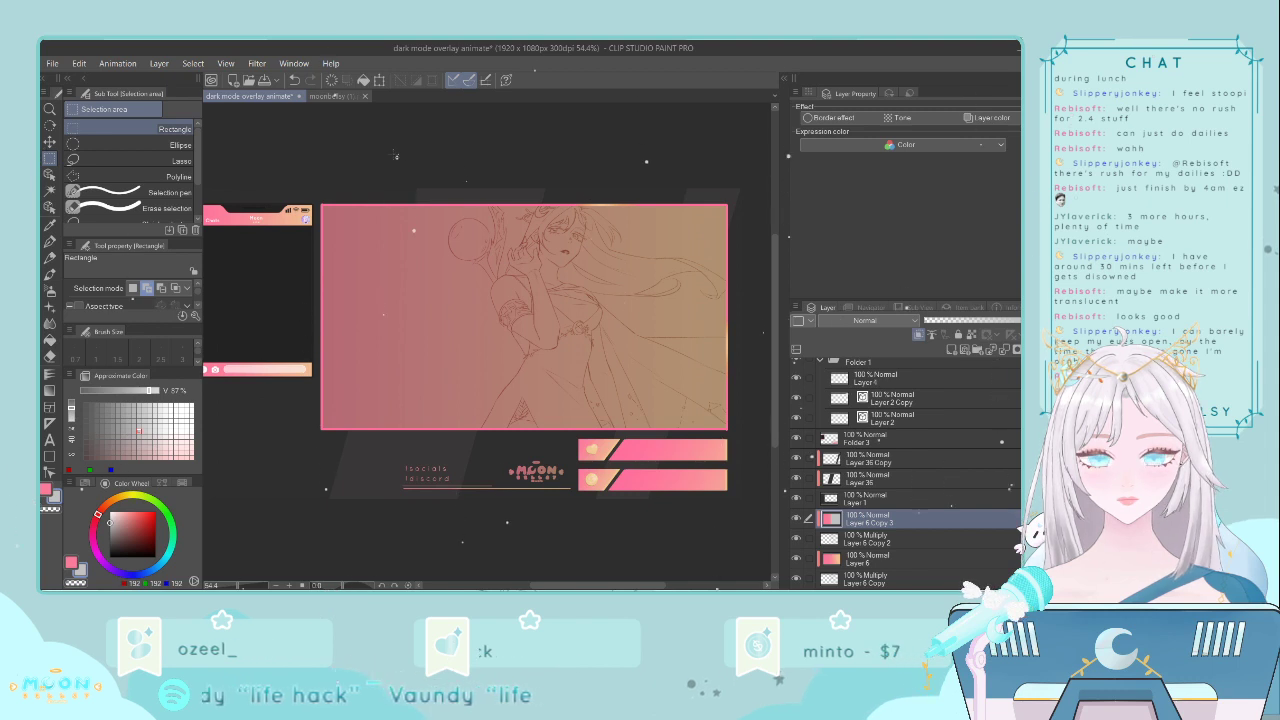
left_click_drag(394, 155, 752, 578)
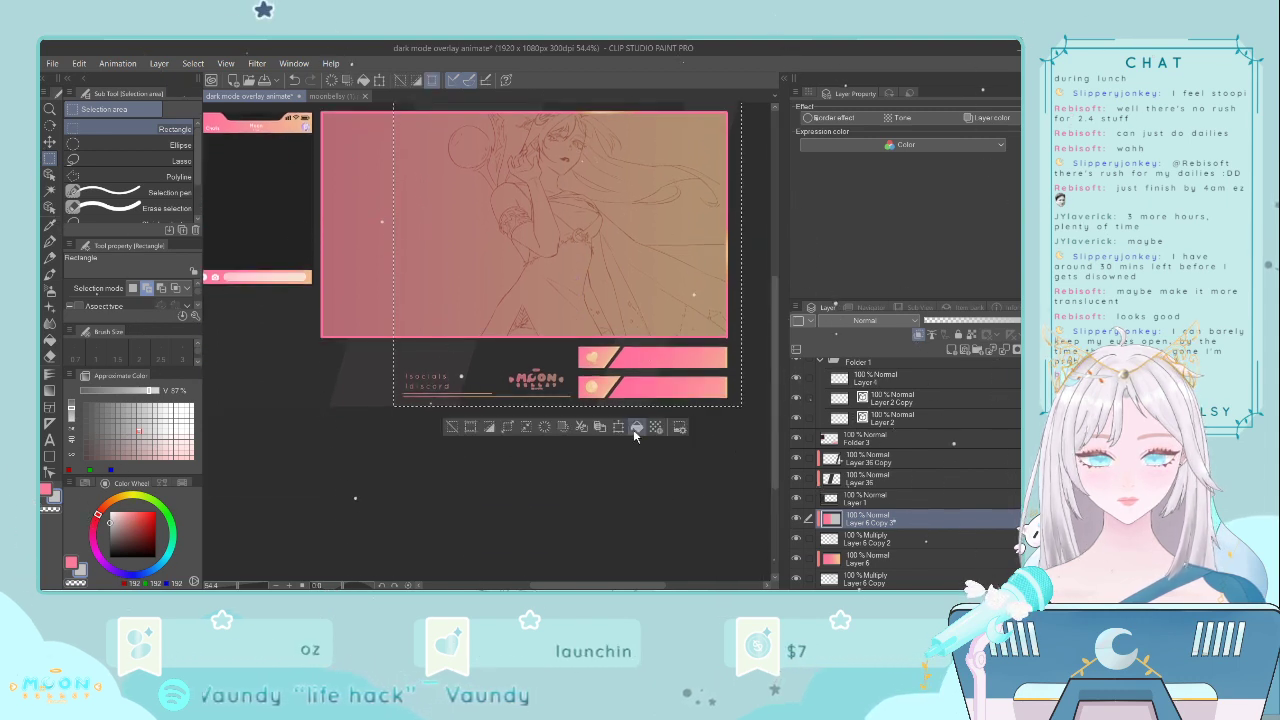
- Set the duplicated line art layer's blending mode to Normal and clear the selection
left_click(872, 540)
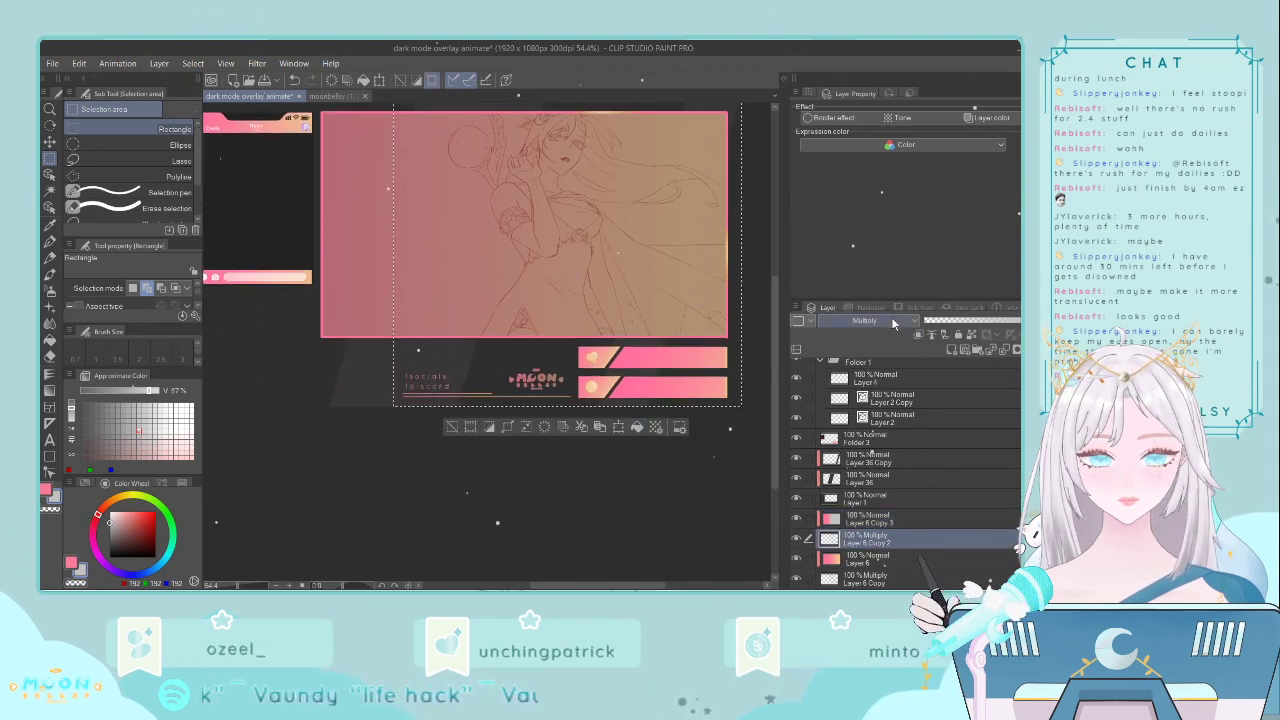
left_click(862, 58)
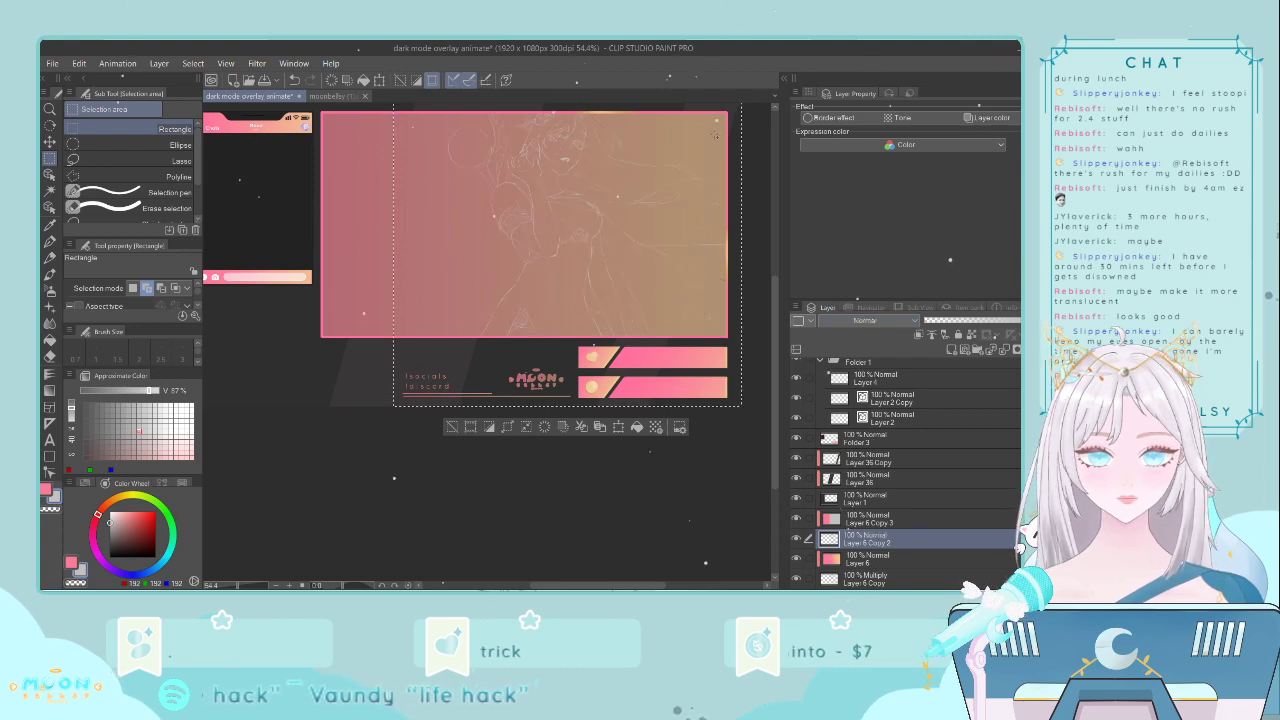
scroll(776, 308, "up", 3)
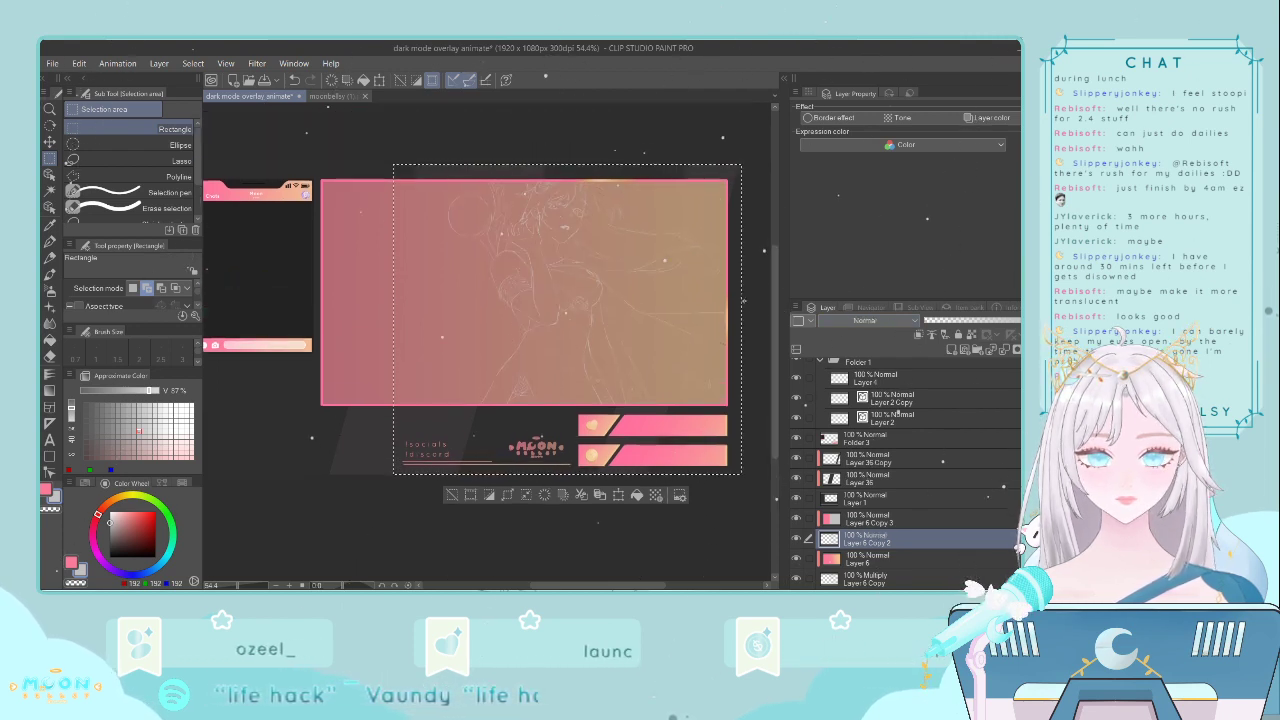
scroll(868, 505, "down", 2)
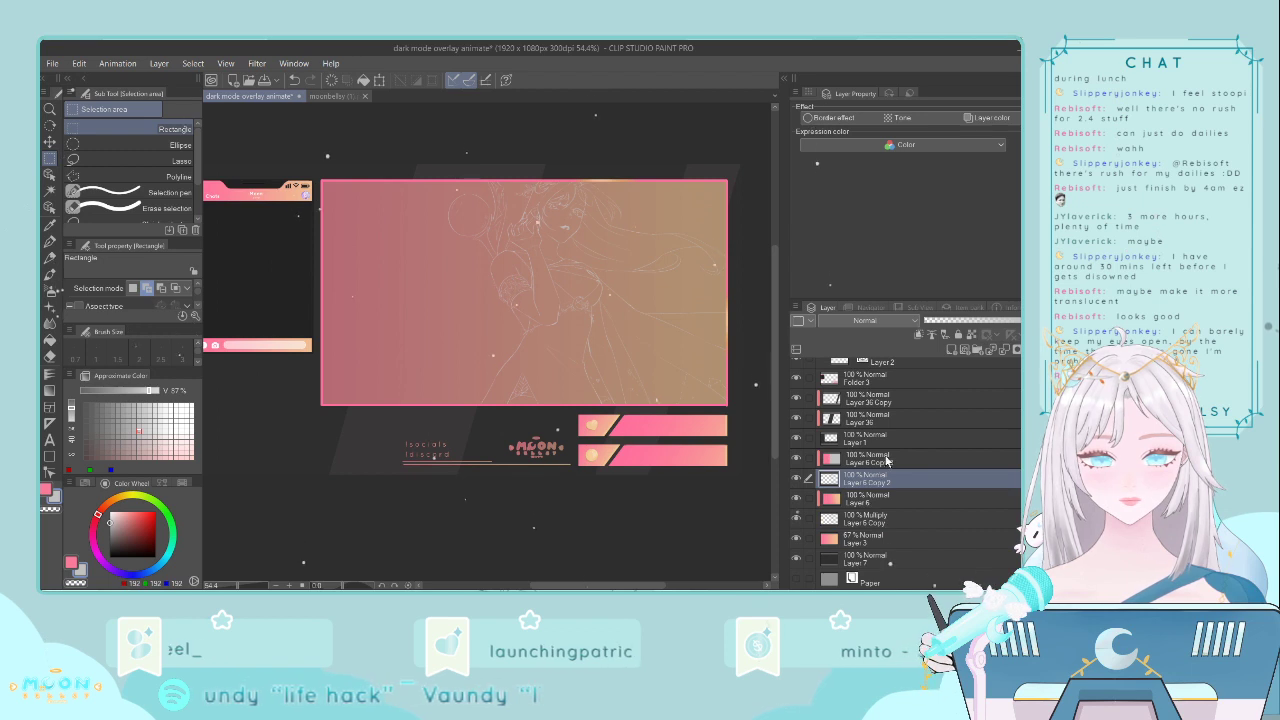
- Move the duplicated pair beneath the original line art layers and transform it to offset the light lines
left_click_drag(886, 460, 886, 524)
scroll(657, 319, "up", 2)
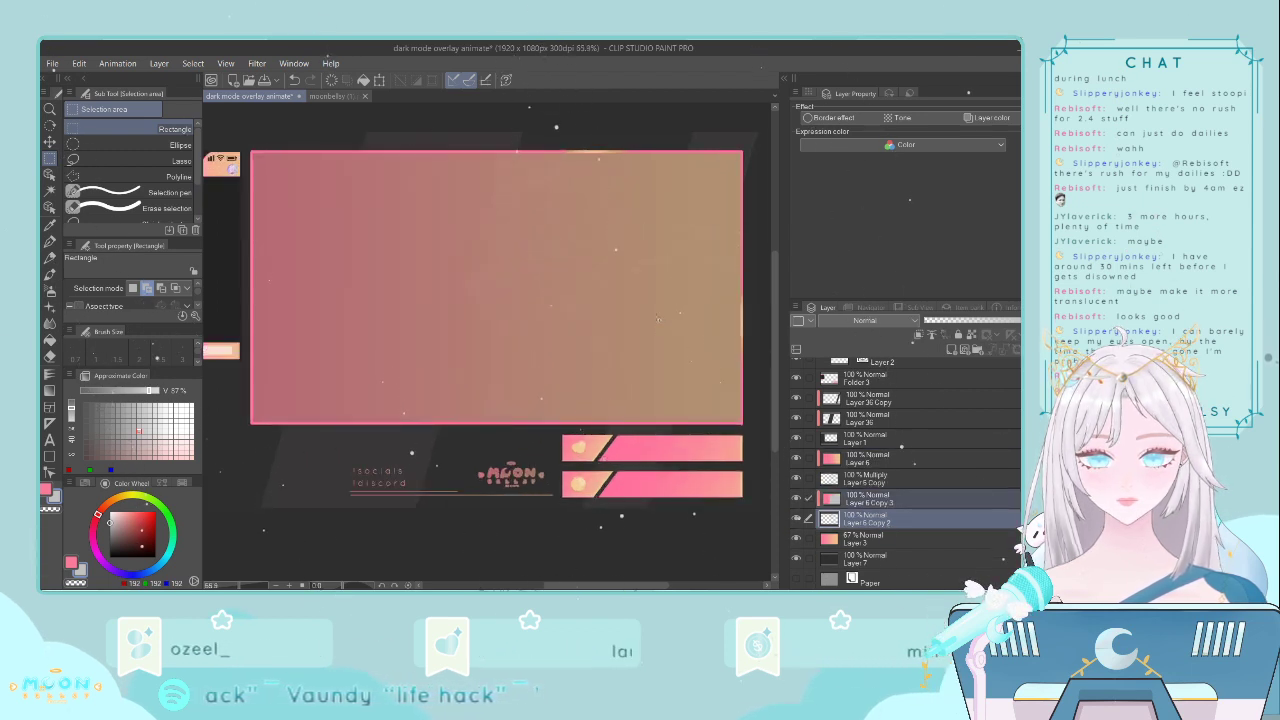
key("ctrl+t")
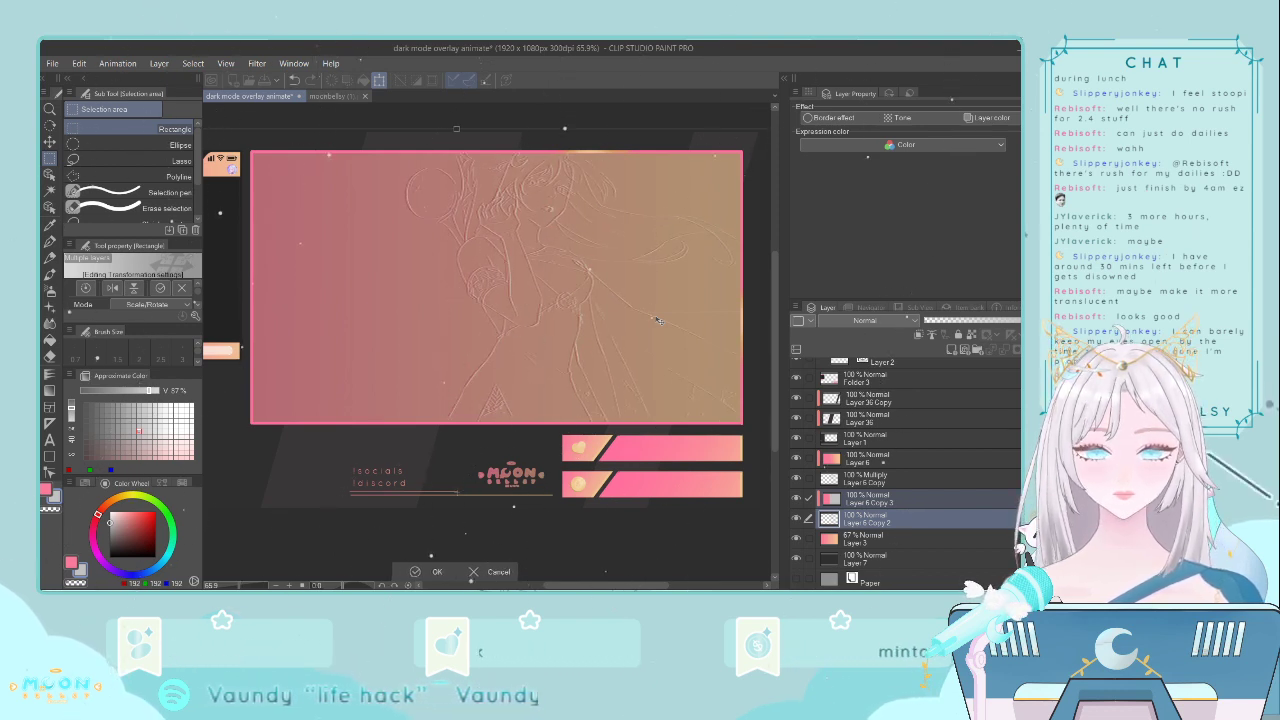
key("Return")
- Undo the transform, reordering, gray fill and duplication, back to the single line art layer with its clipped gradient
key("ctrl+z")
key("ctrl+z")
key("ctrl+z")
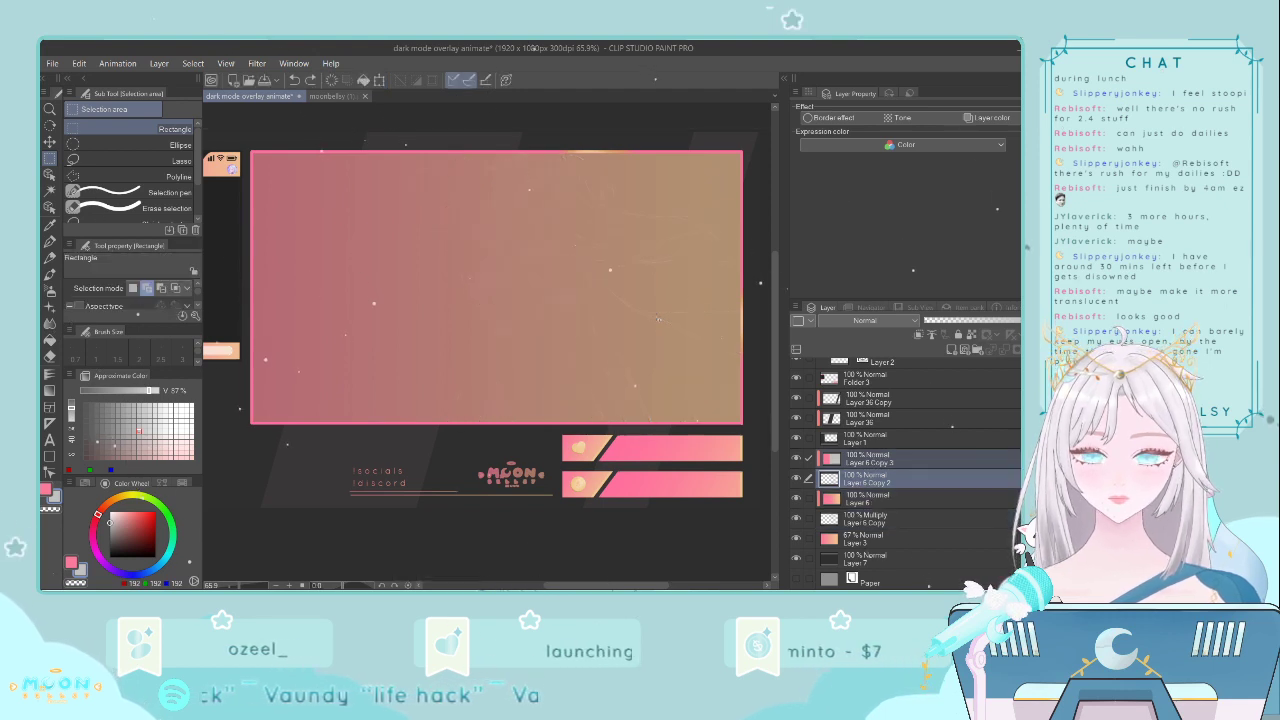
key("ctrl+z")
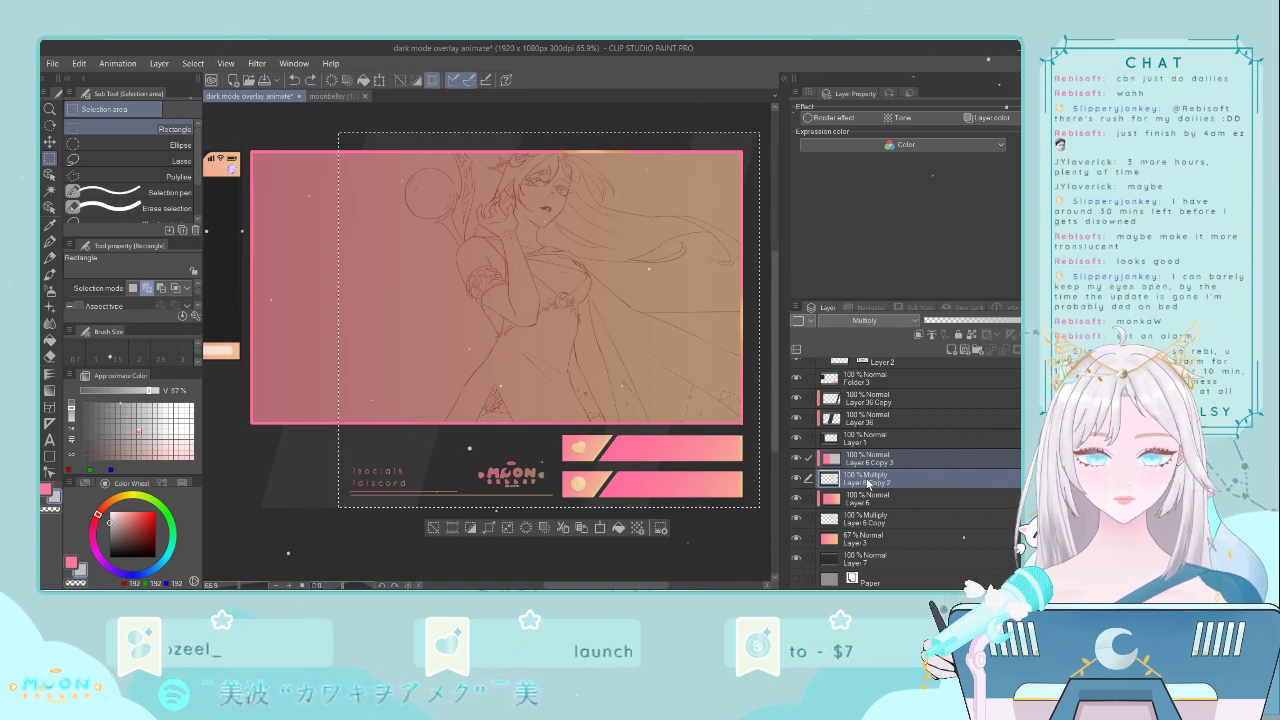
key("ctrl+z")
key("ctrl+z")
key("ctrl+z")
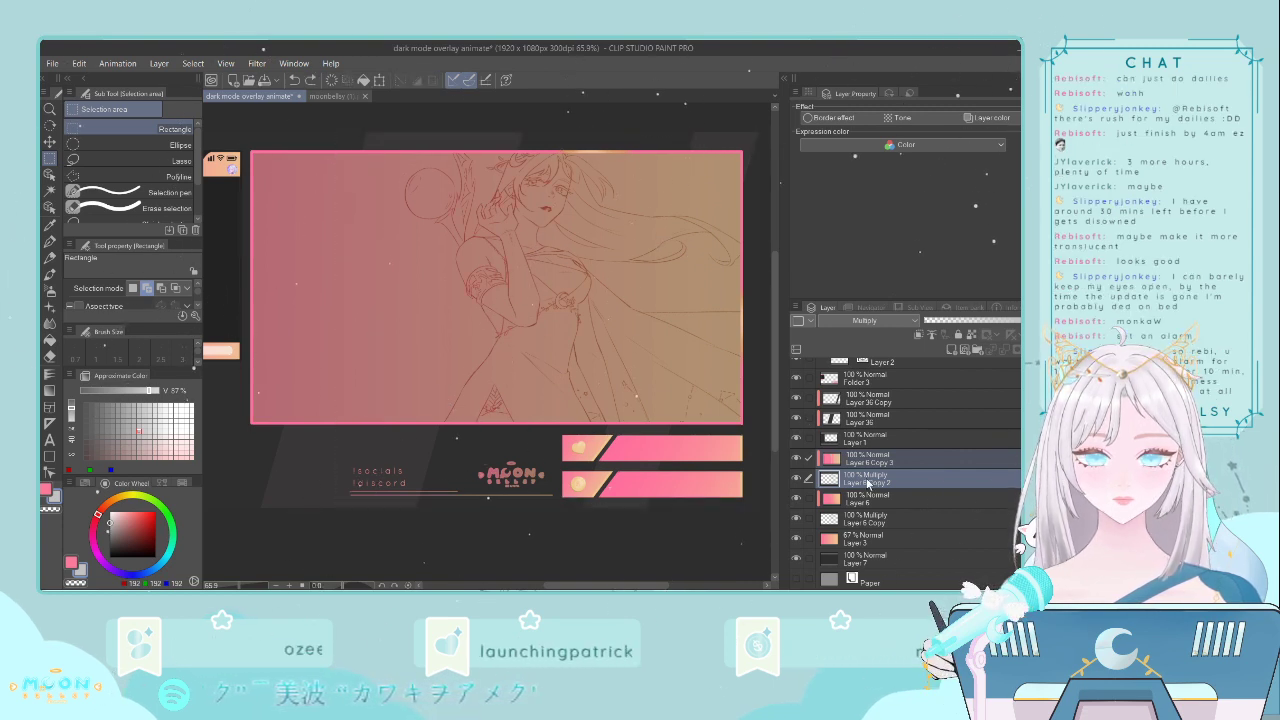
key("ctrl+z")
key("ctrl+z")
key("ctrl+z")
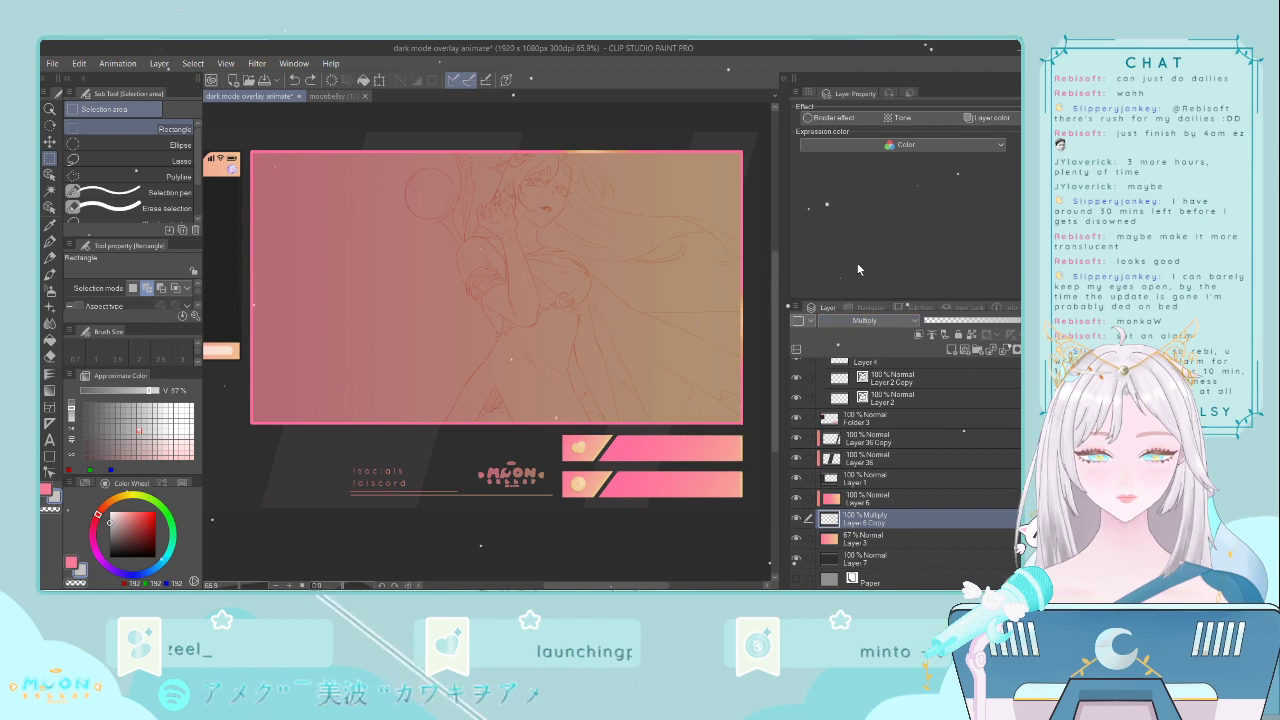
- Try Overlay, Soft light, Subtract and Multiply on the line art layer, and set its blending mode to Color burn
left_click(864, 204)
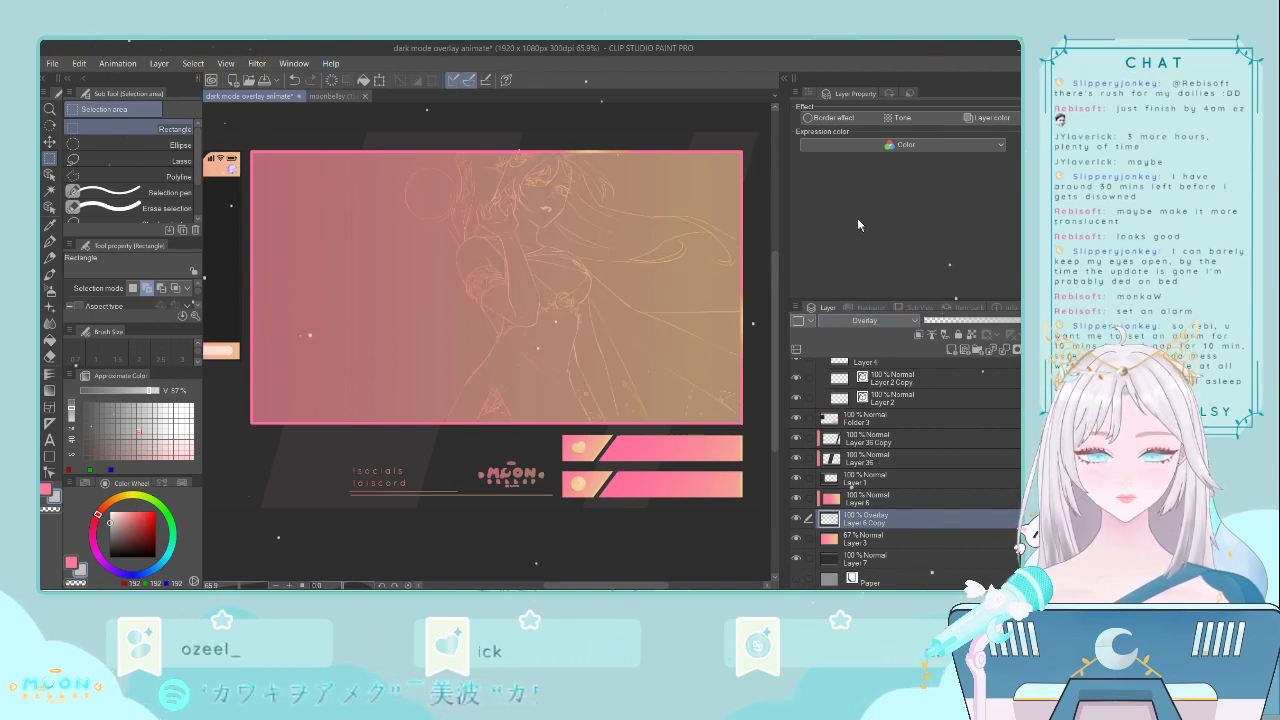
left_click(857, 218)
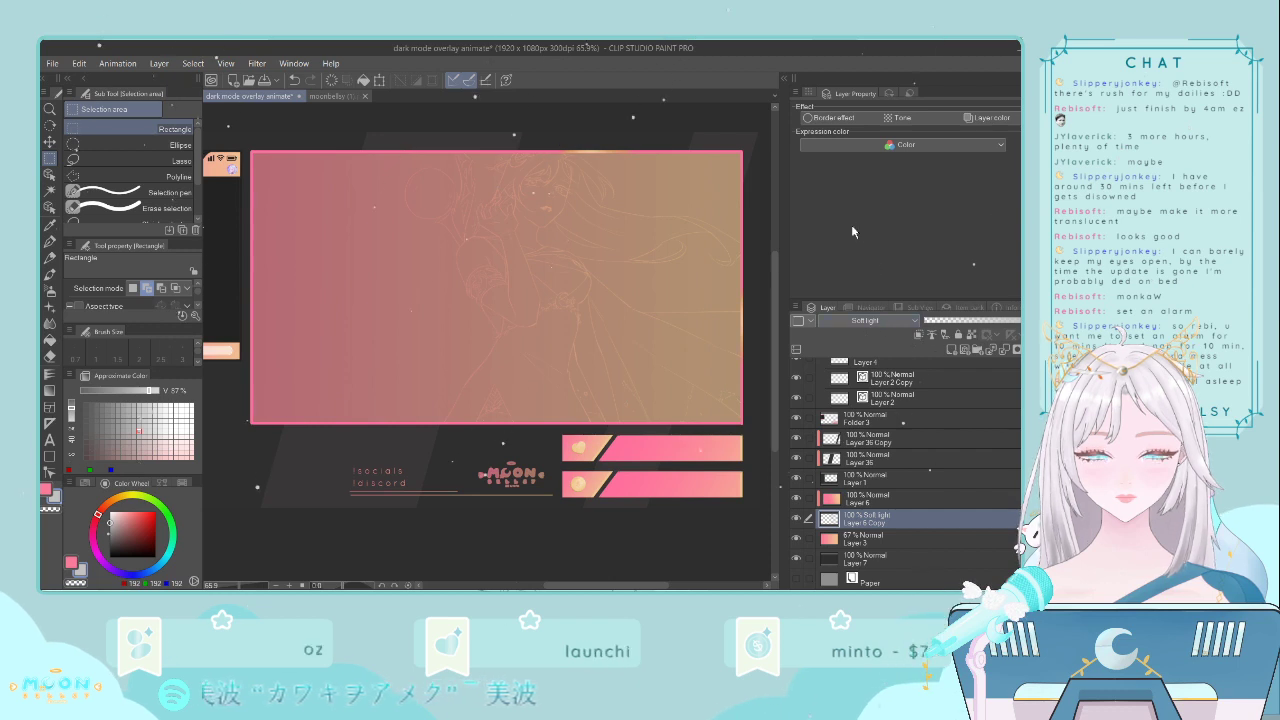
left_click(849, 235)
left_click(871, 324)
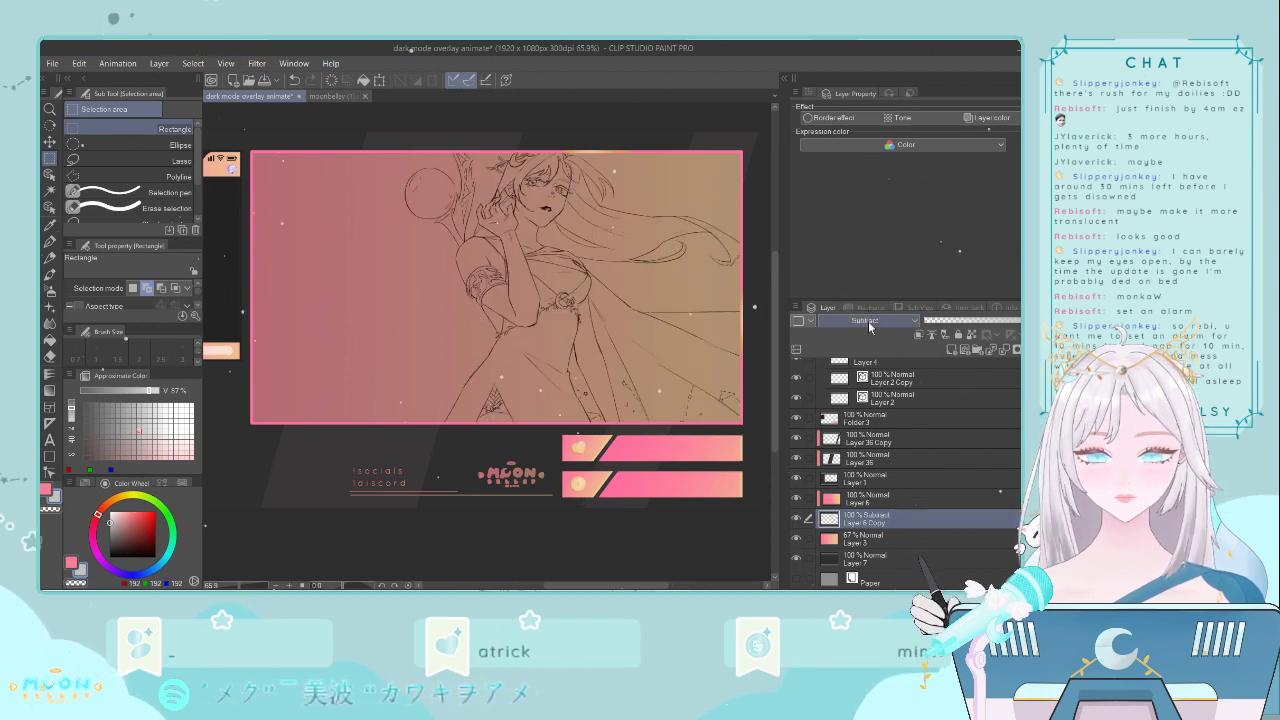
scroll(860, 321, "up", 3)
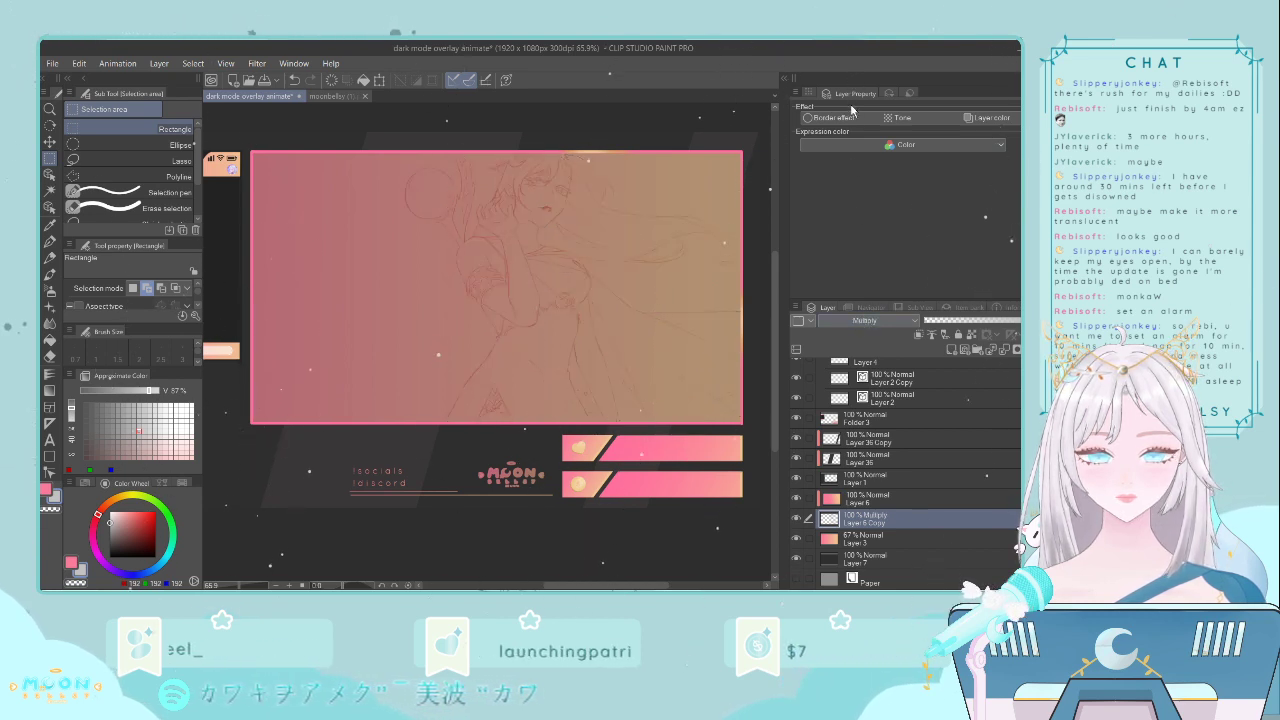
scroll(640, 301, "down", 3)
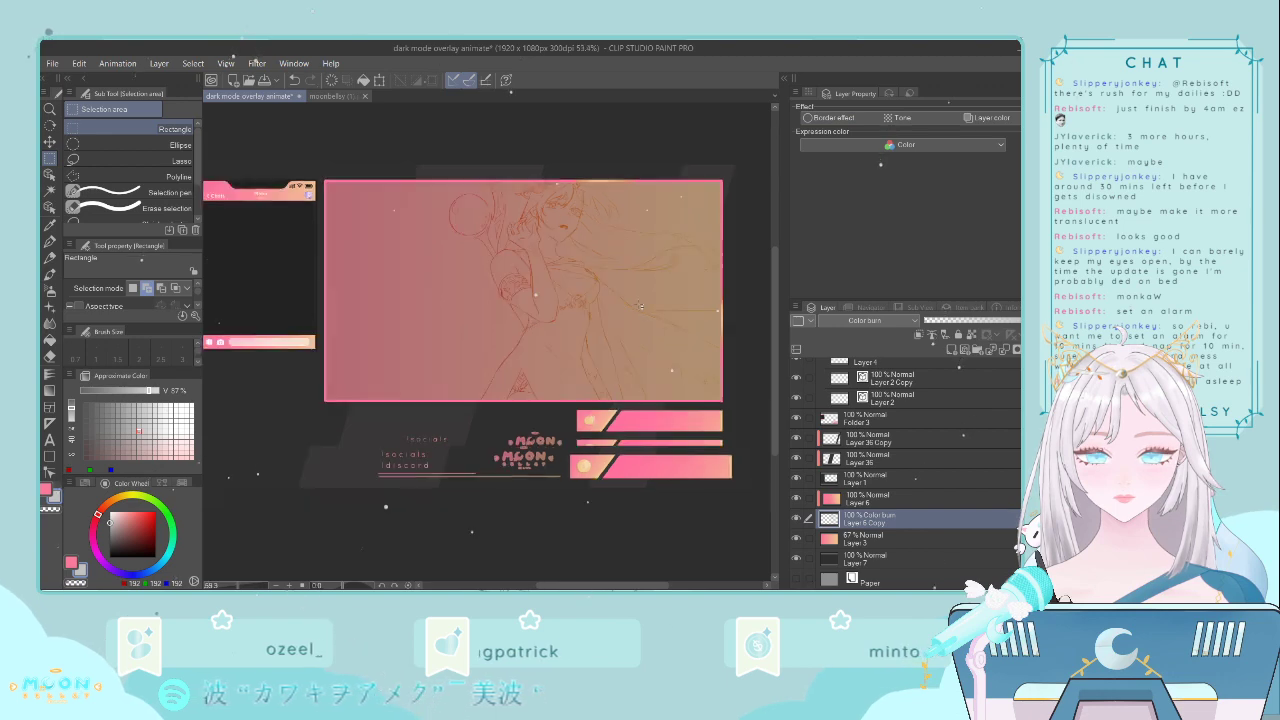
scroll(603, 362, "up", 2)
scroll(603, 361, "down", 2)
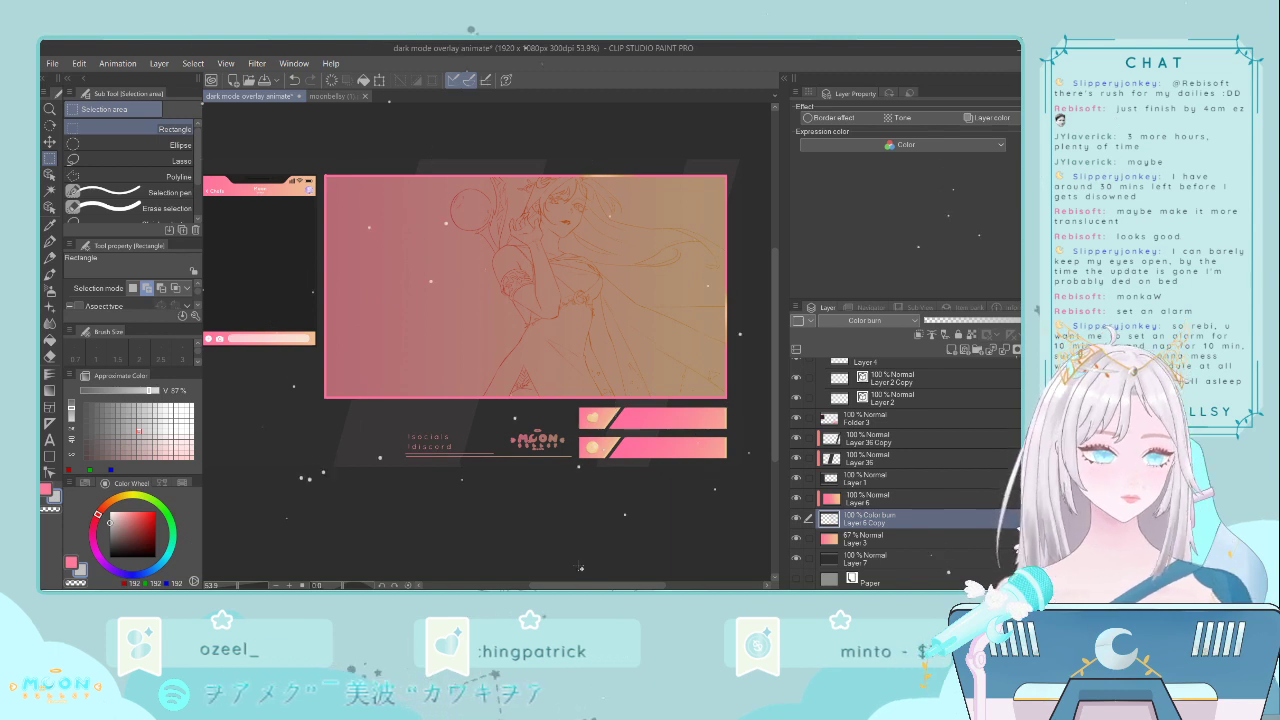
- Move the Color burn character line art horizontally so the figure sits in the left part of the pink-and-gold preview rectangle
mouse_move(580, 586)
left_mouse_down()
mouse_move(506, 587)
mouse_move(583, 587)
mouse_move(566, 587)
left_mouse_up()
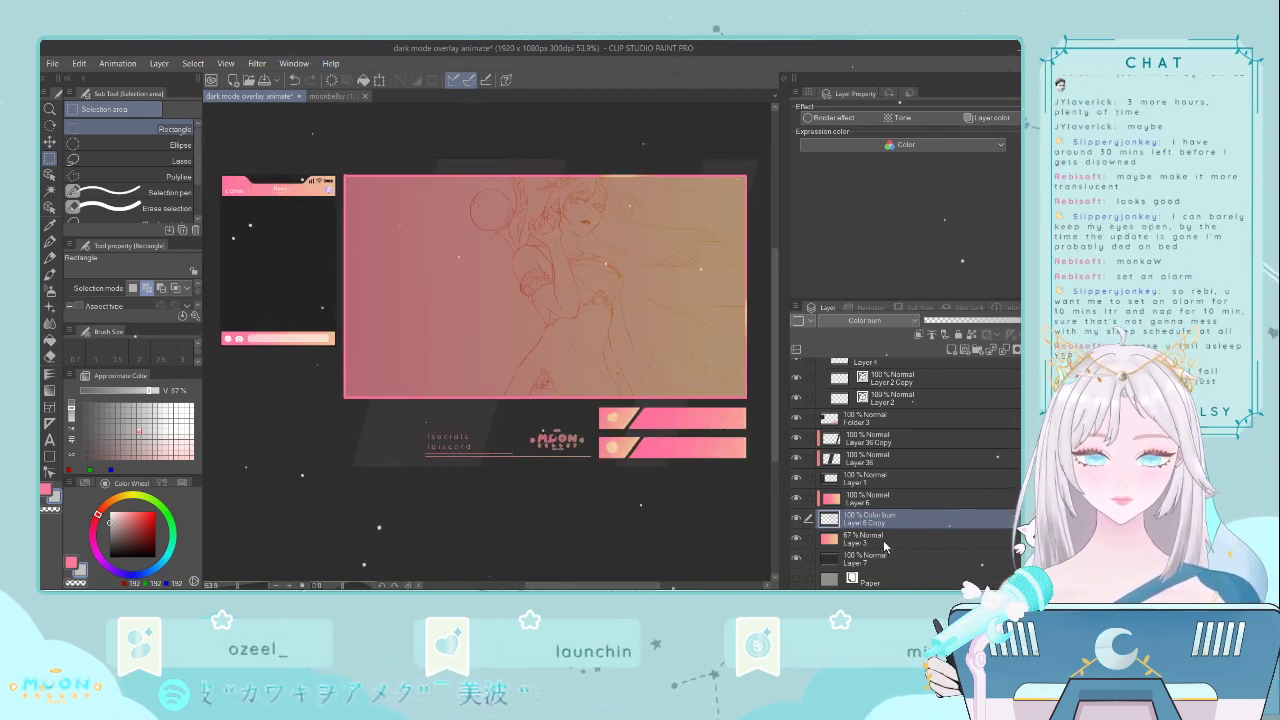
key("ctrl+t")
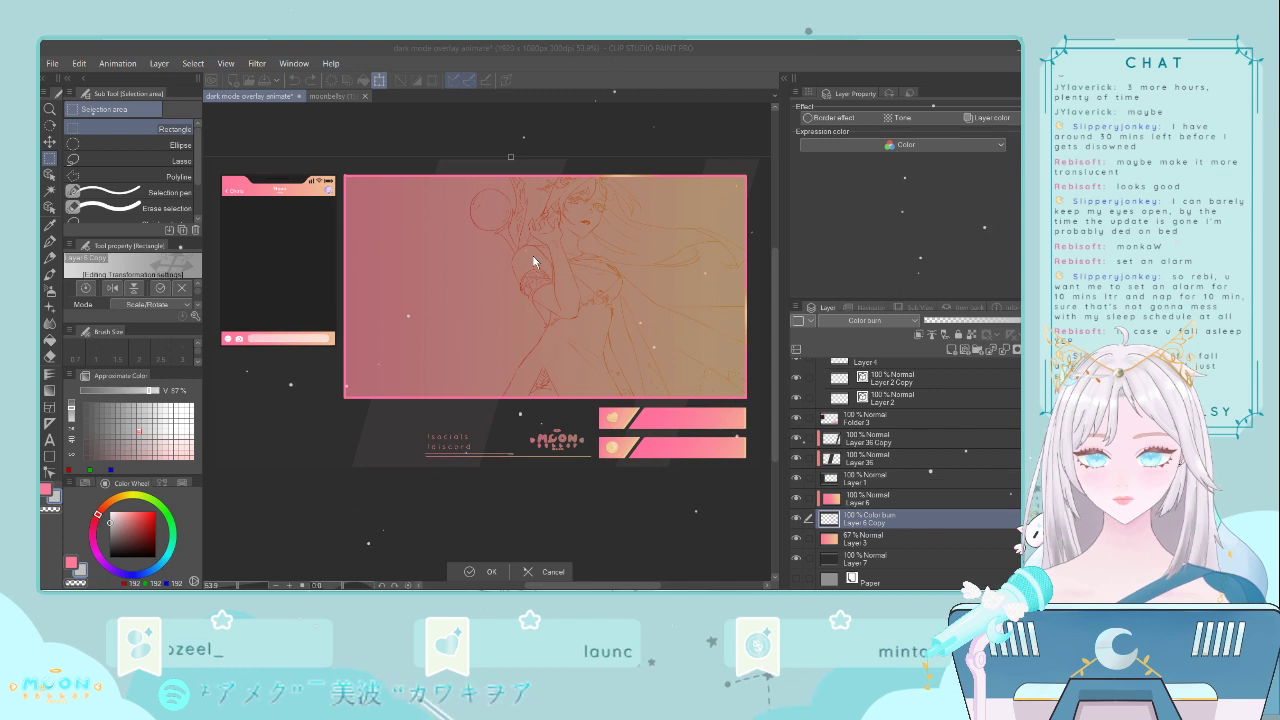
key("Return")
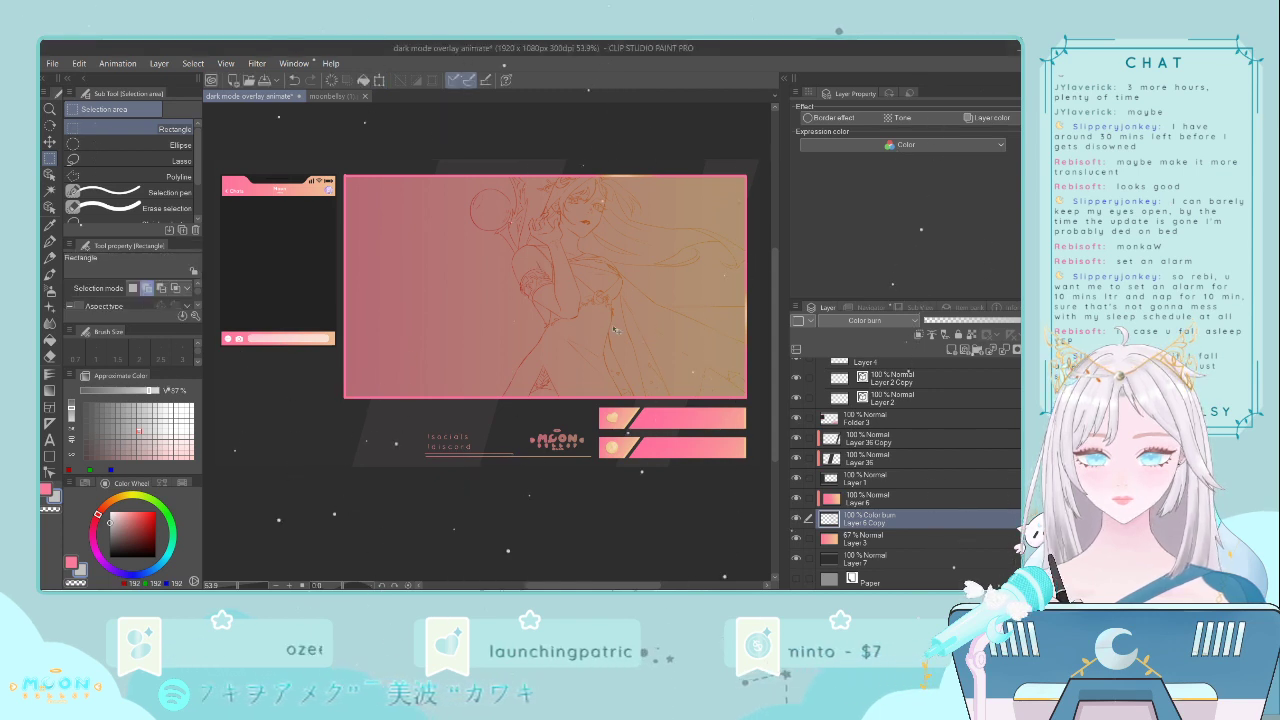
key("ctrl+t")
left_click_drag(615, 330, 512, 330)
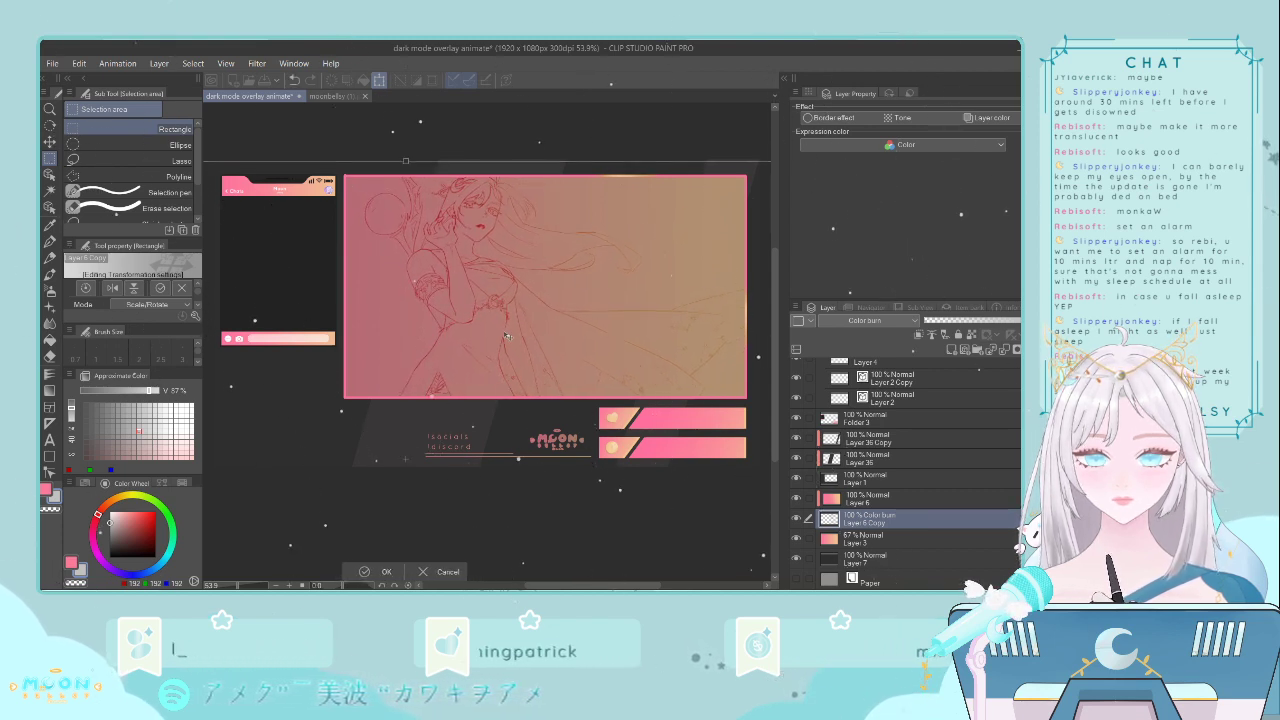
key("Return")
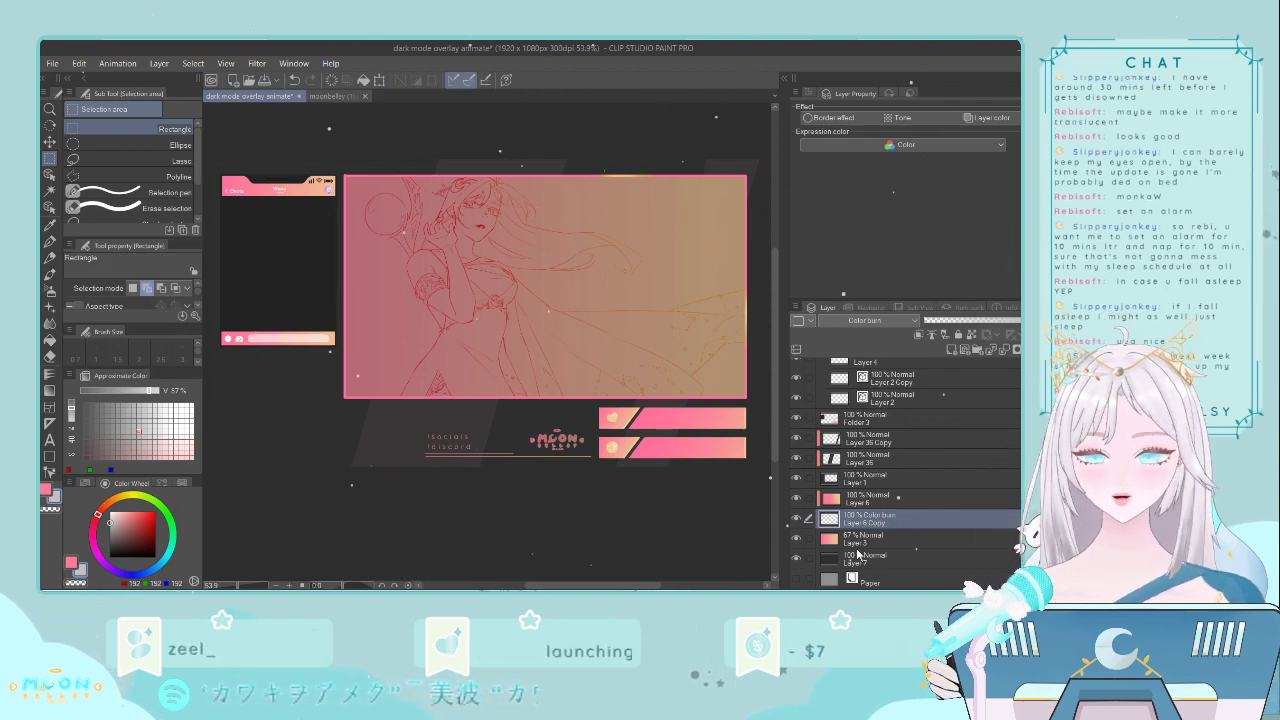
- Create a layer folder above Layer 6 and group Layer 6, Layer 6 Copy, Layer 3 and Layer 7 inside it
left_click(866, 494)
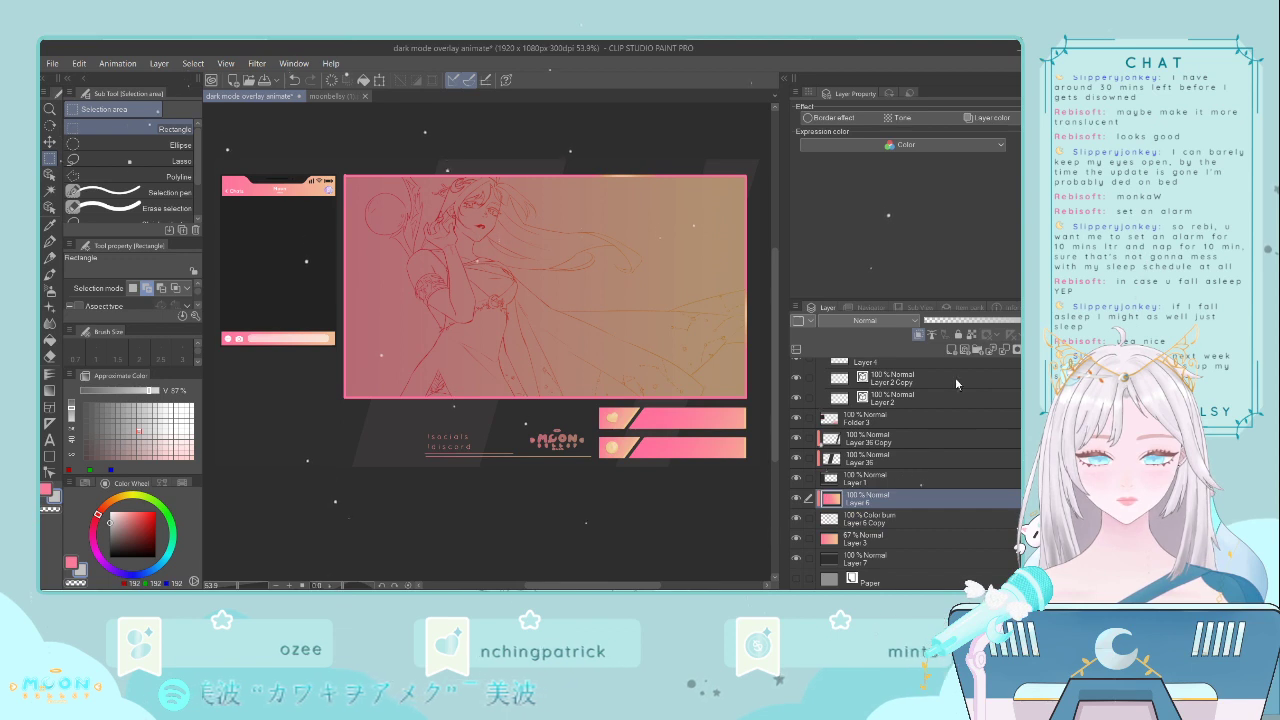
left_click(976, 352)
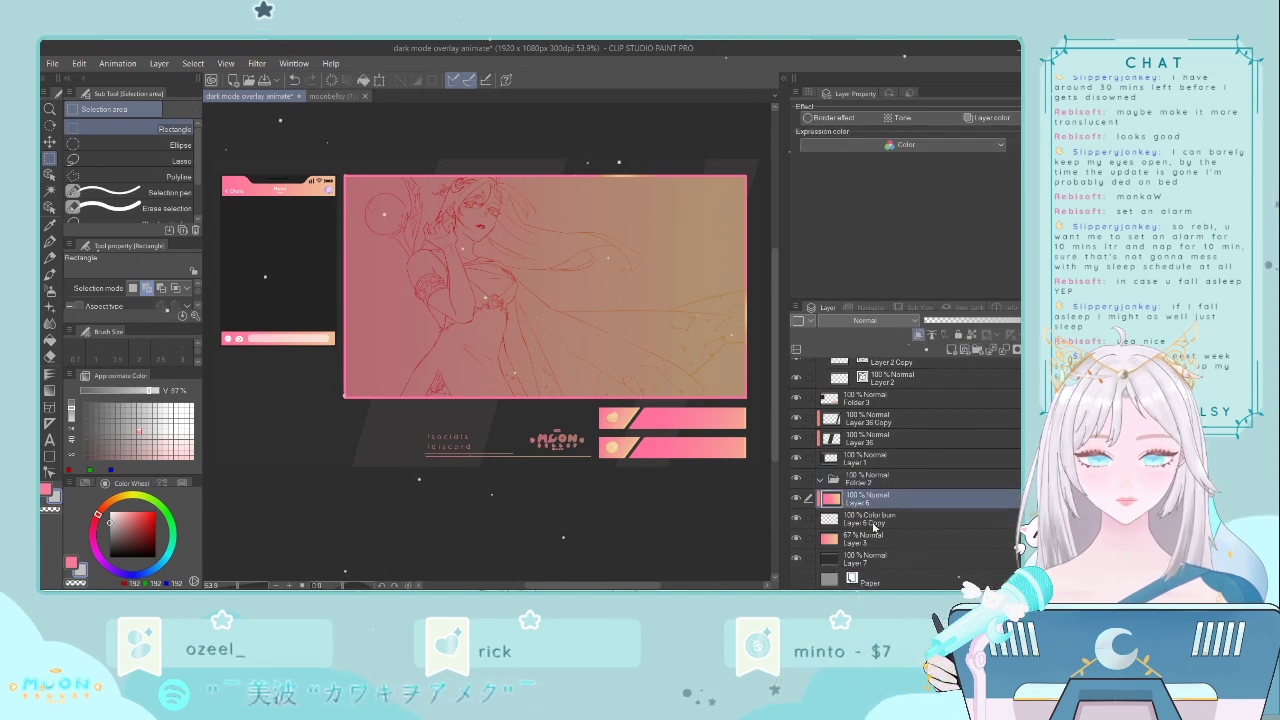
left_click(872, 557, "shift")
left_click_drag(872, 557, 834, 485)
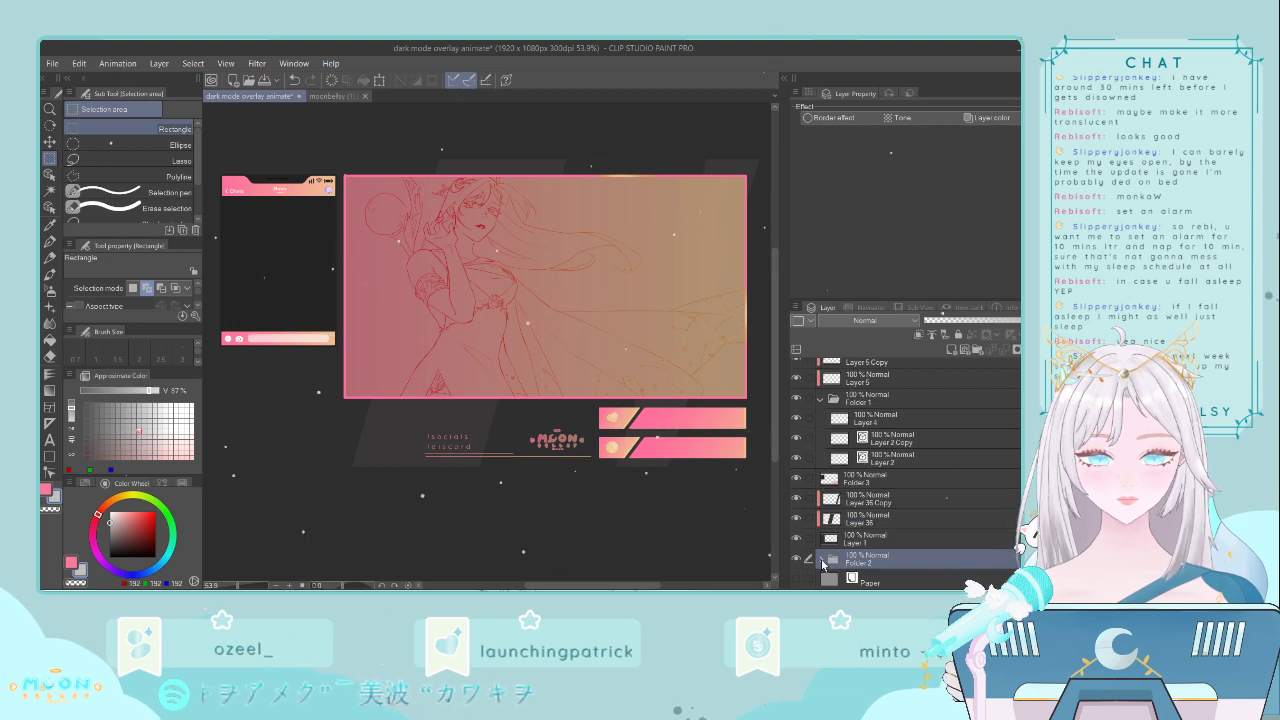
left_click(822, 563)
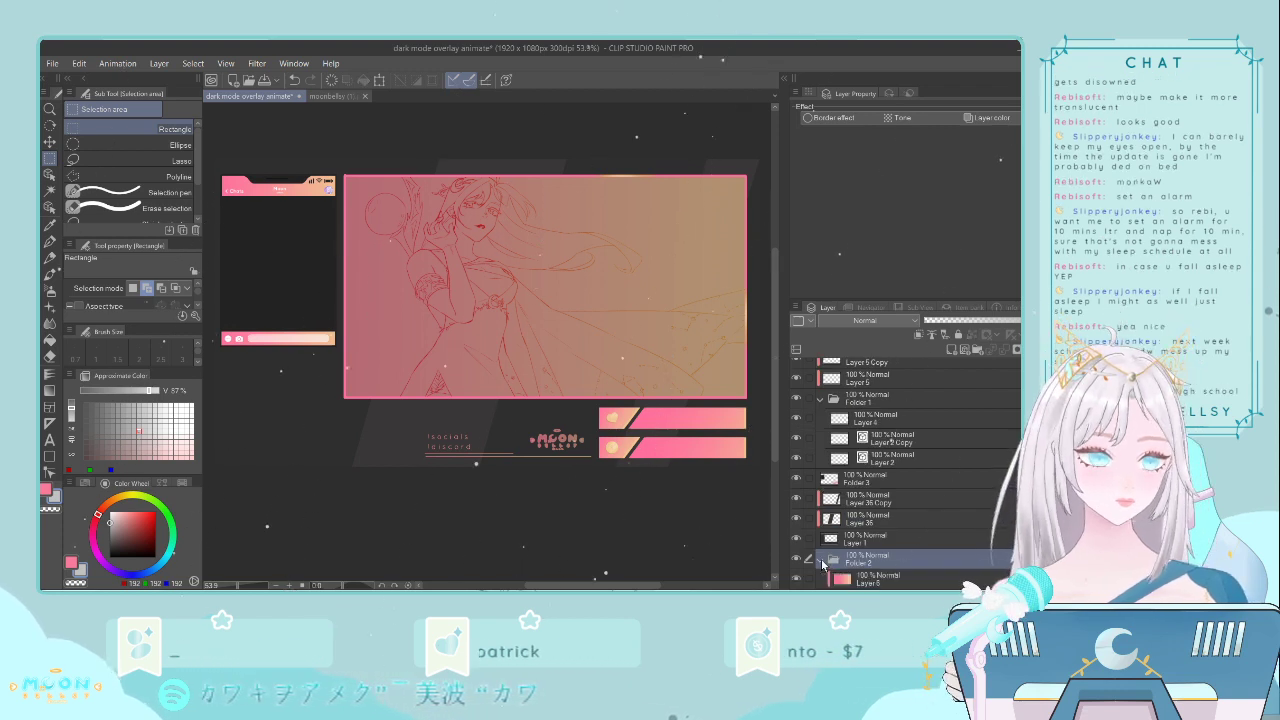
- Collapse Folder 1 and hide every layer and folder above Folder 2 so only the line-art background shows
scroll(834, 463, "up", 1)
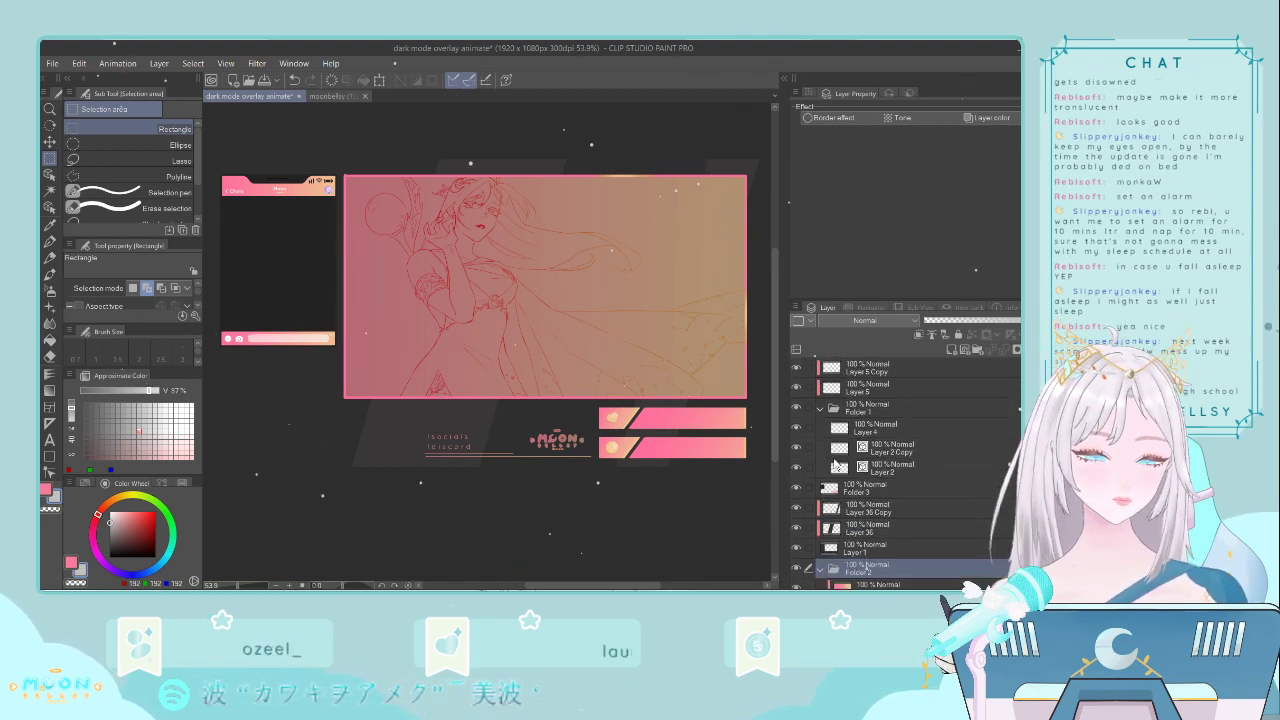
left_click(821, 409)
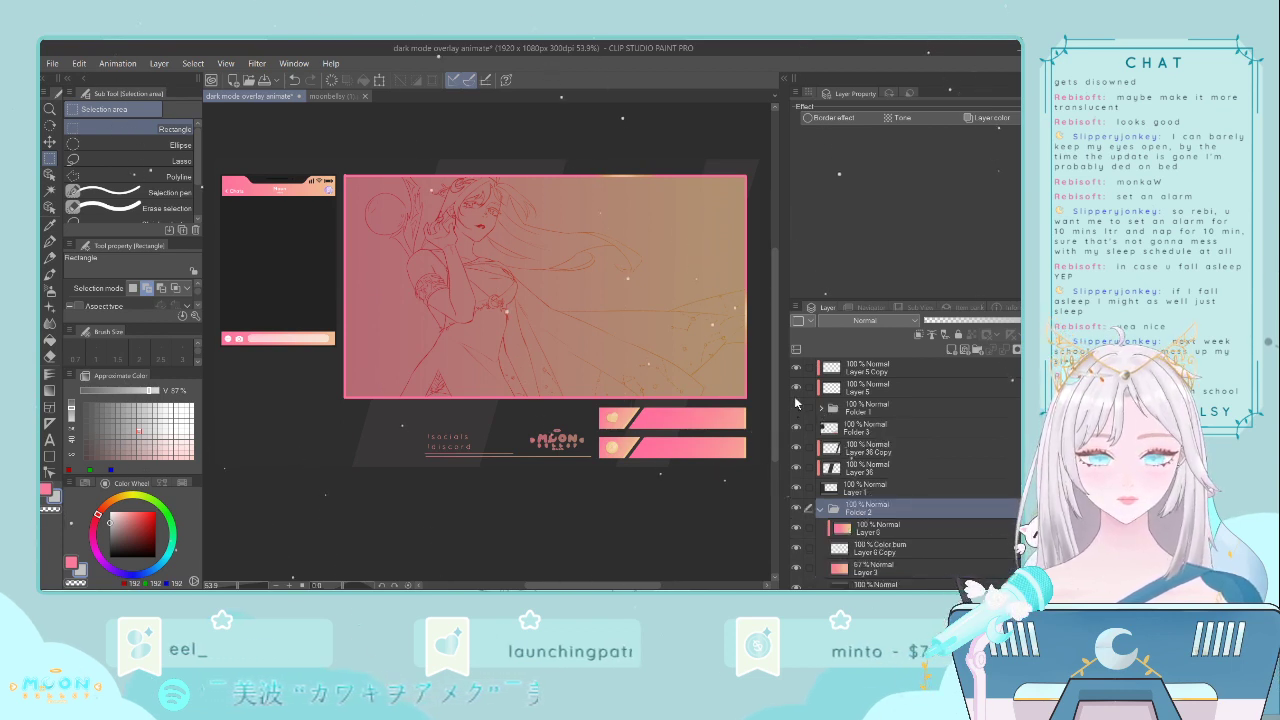
left_click(795, 388)
left_click_drag(796, 428, 795, 492)
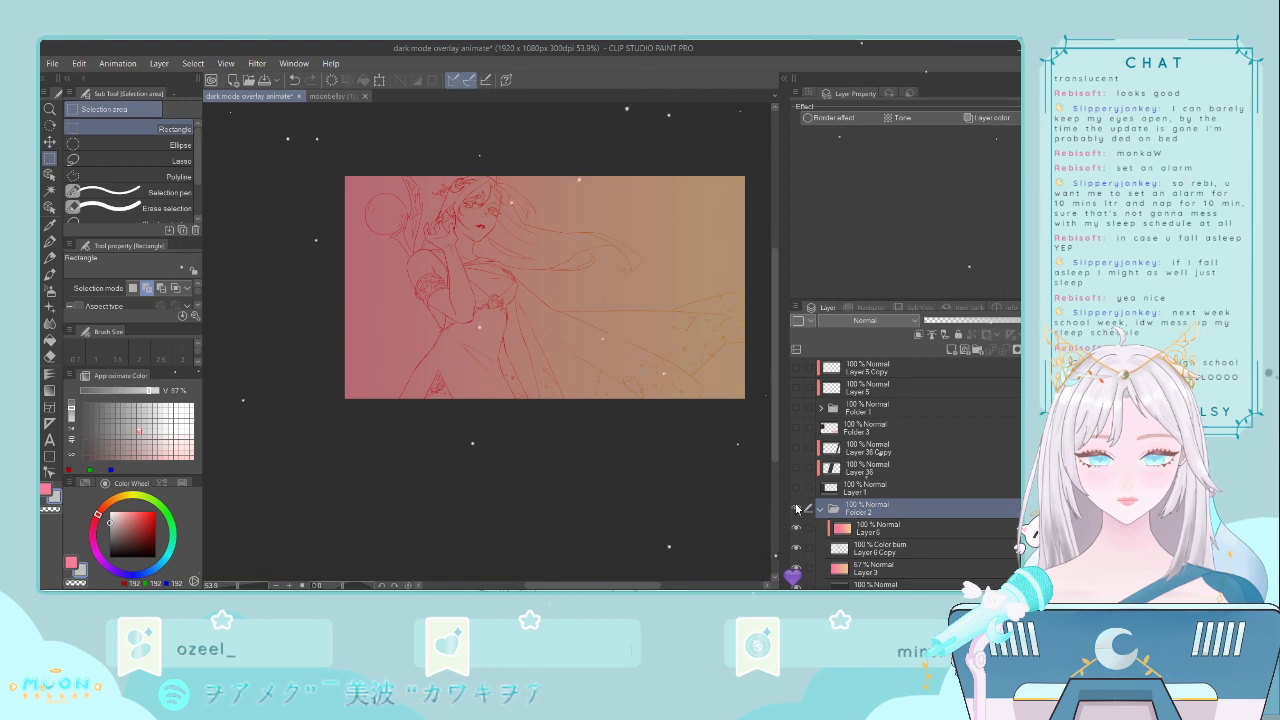
scroll(701, 217, "up", 2)
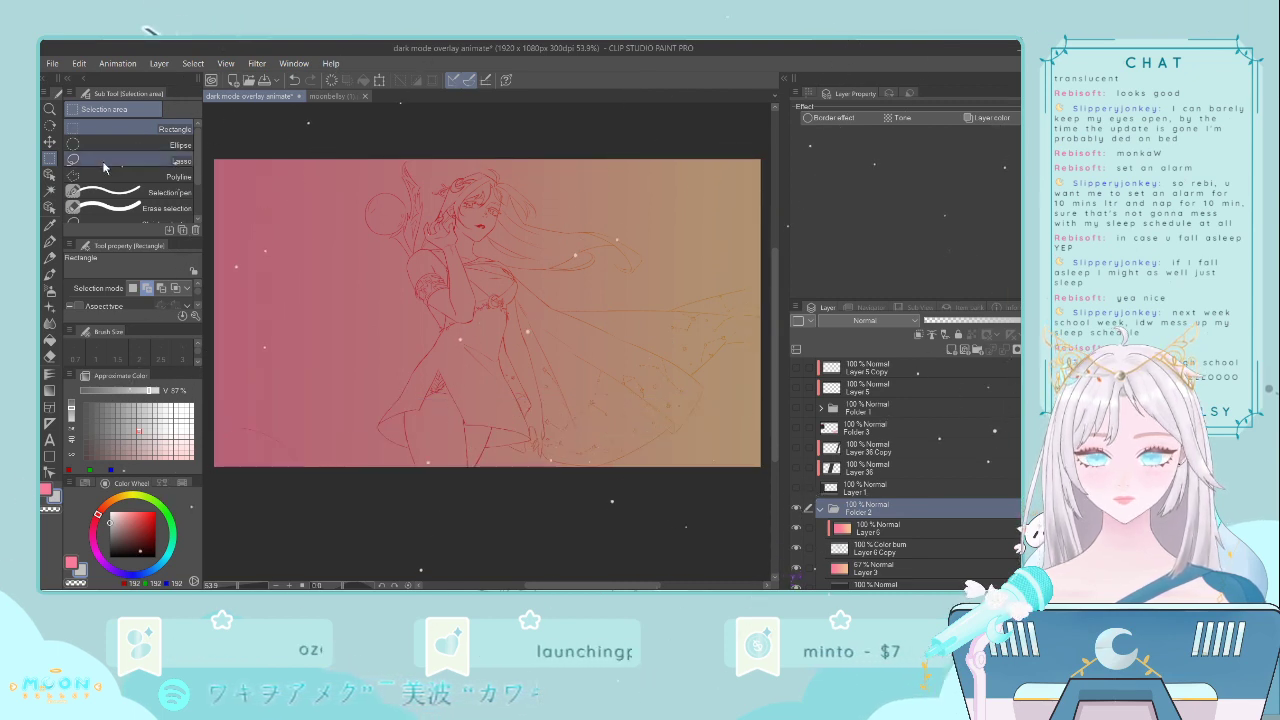
- Export the isolated background artwork and show all the layers above Folder 2 again
left_click(52, 63)
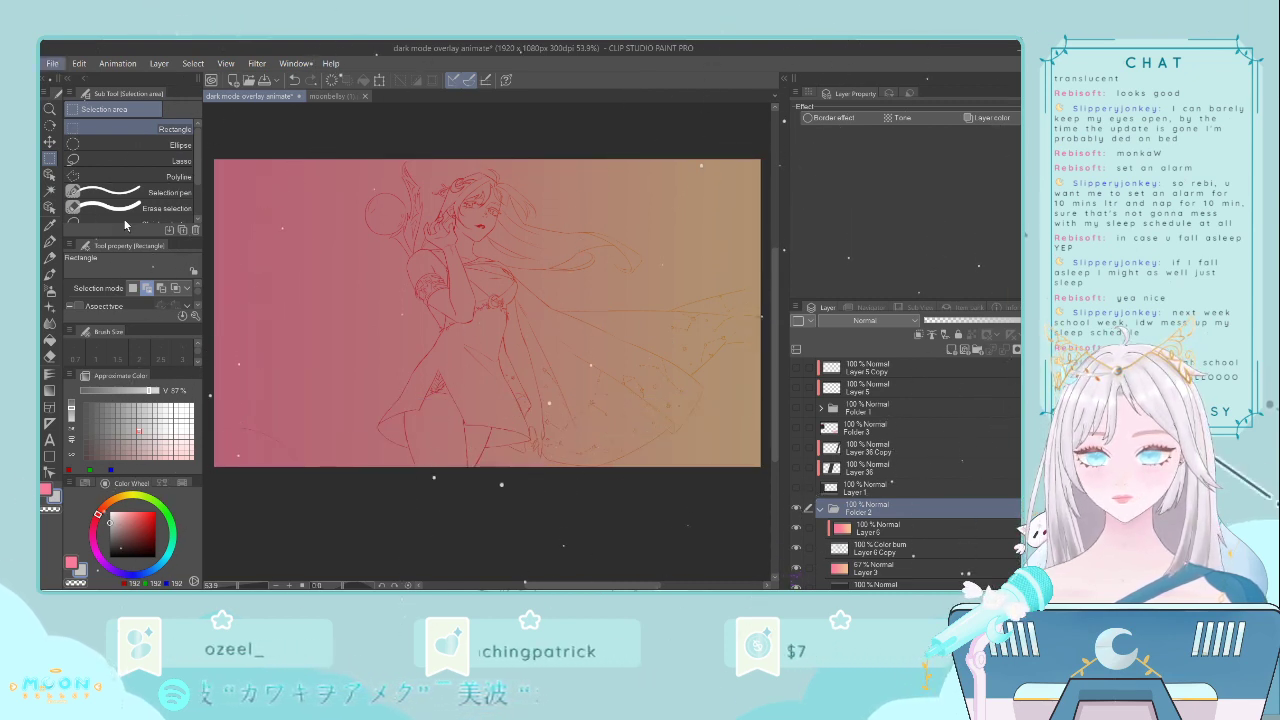
left_click(313, 251)
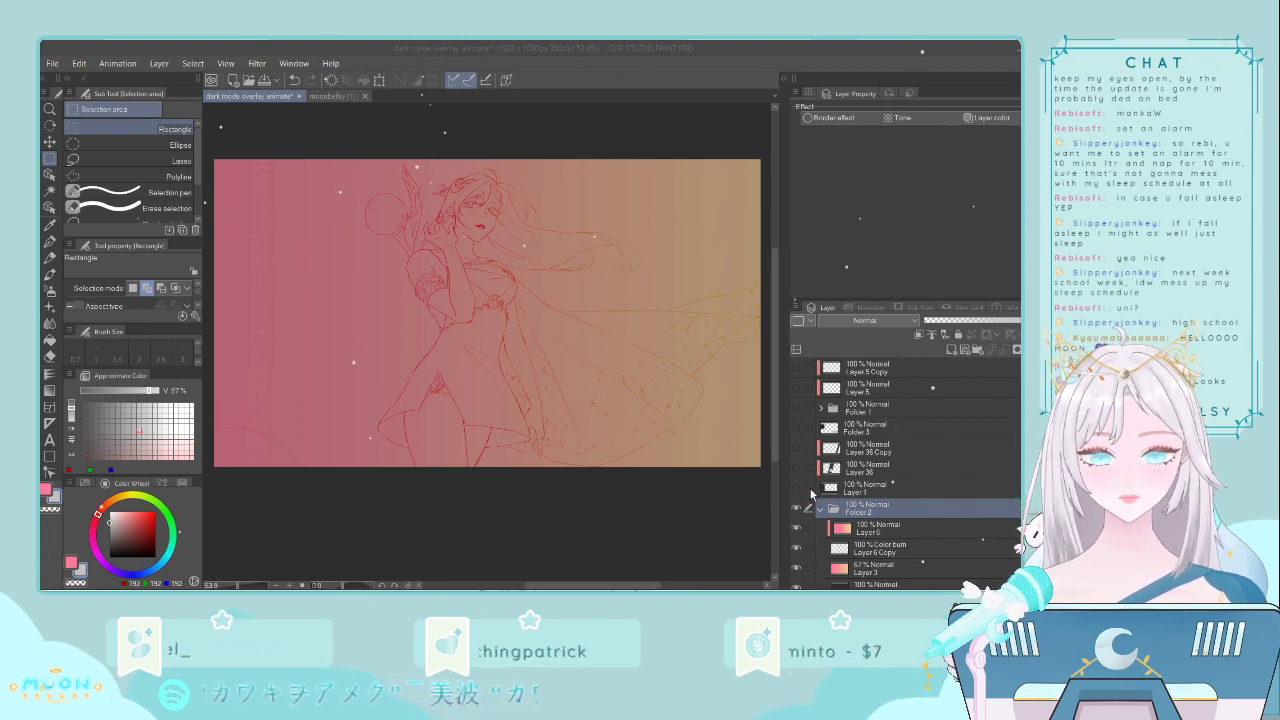
left_click_drag(796, 487, 796, 367)
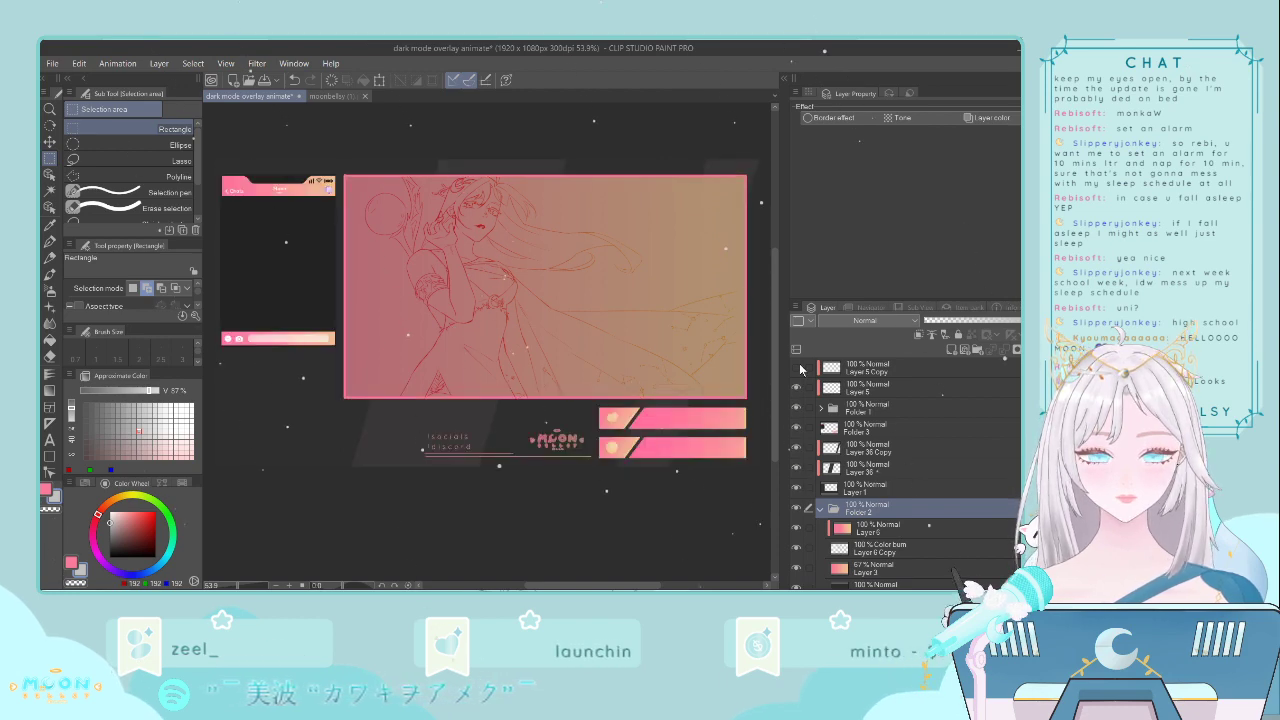
- Save the dark mode overlay animate document
scroll(683, 440, "up", 1)
scroll(683, 440, "down", 2)
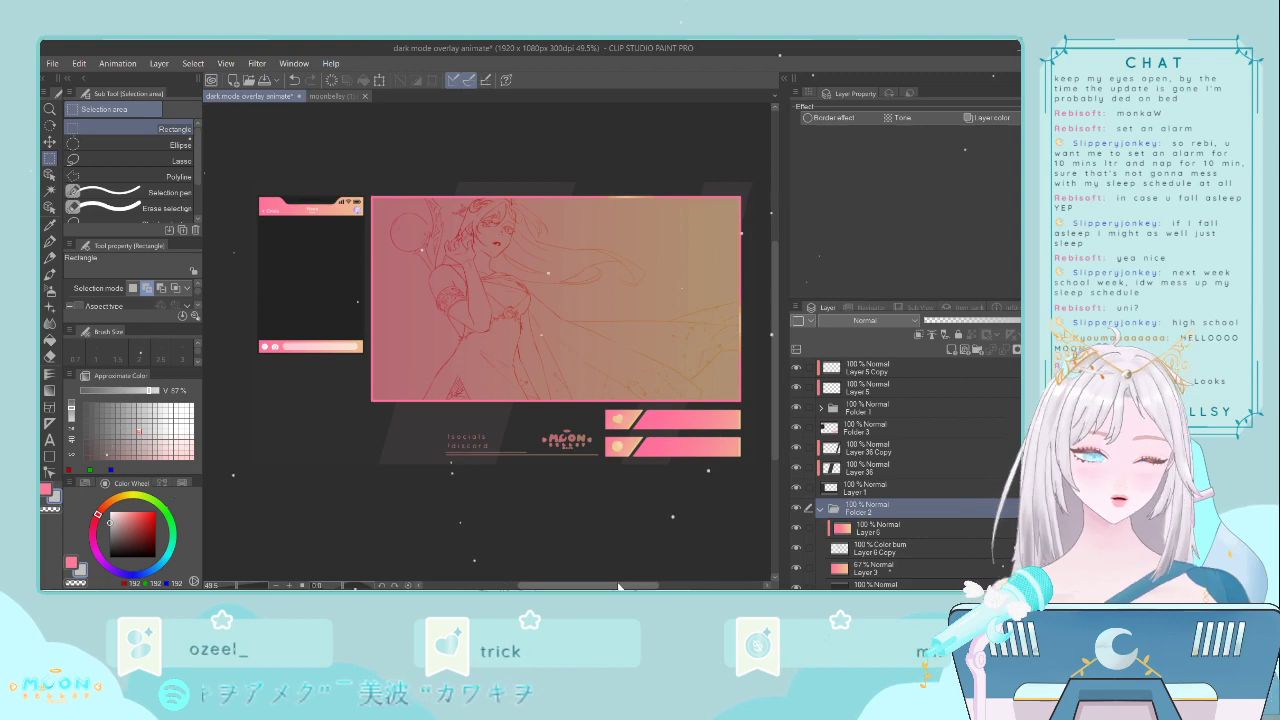
left_click_drag(625, 587, 617, 587)
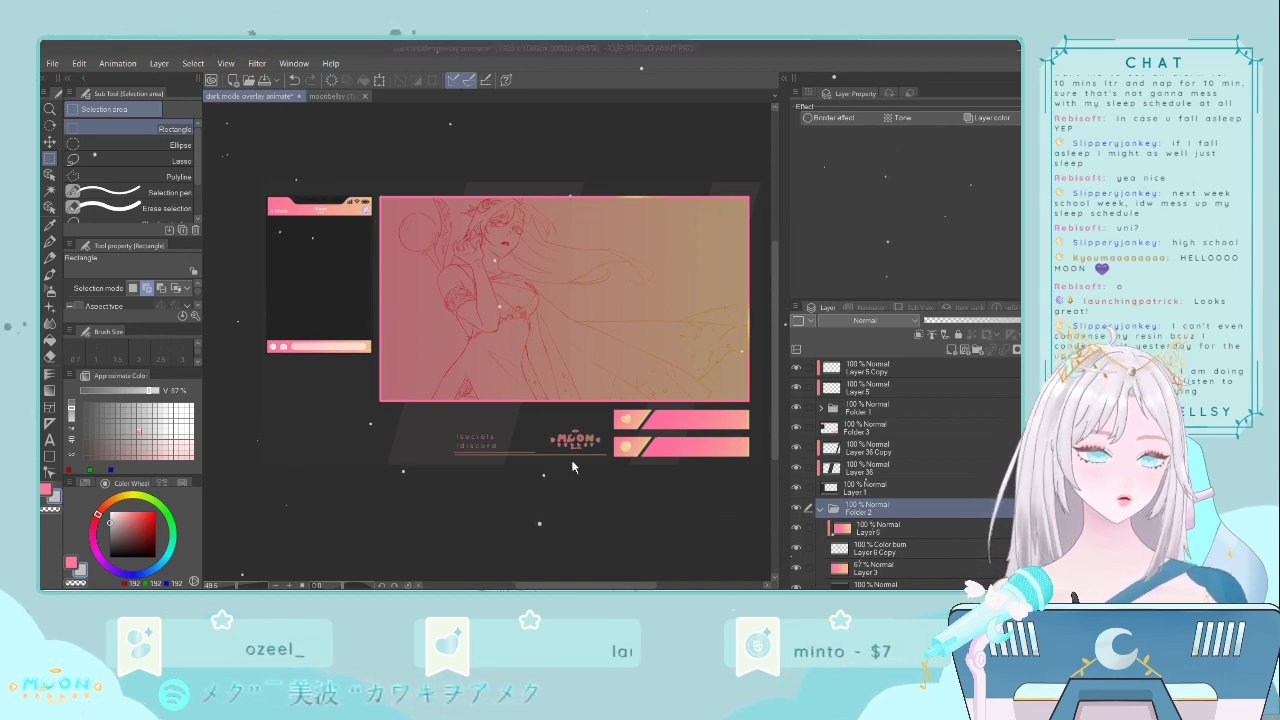
left_click(642, 466)
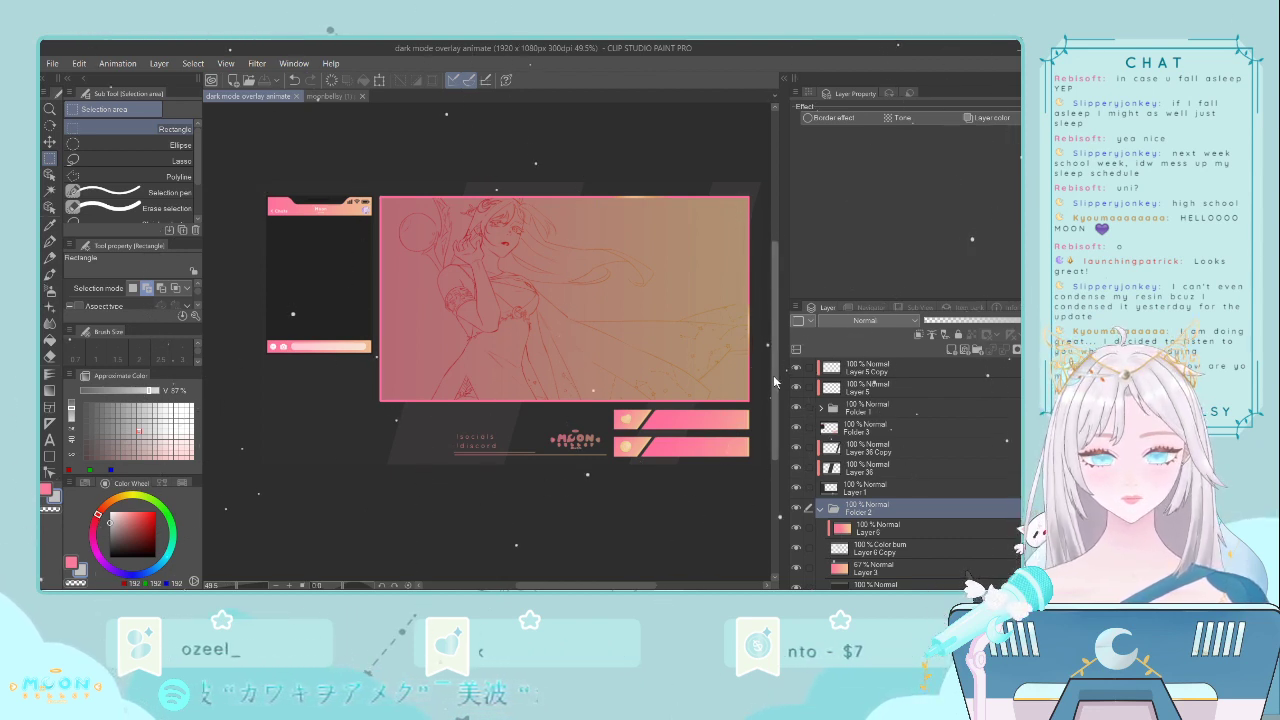
left_click_drag(775, 377, 776, 384)
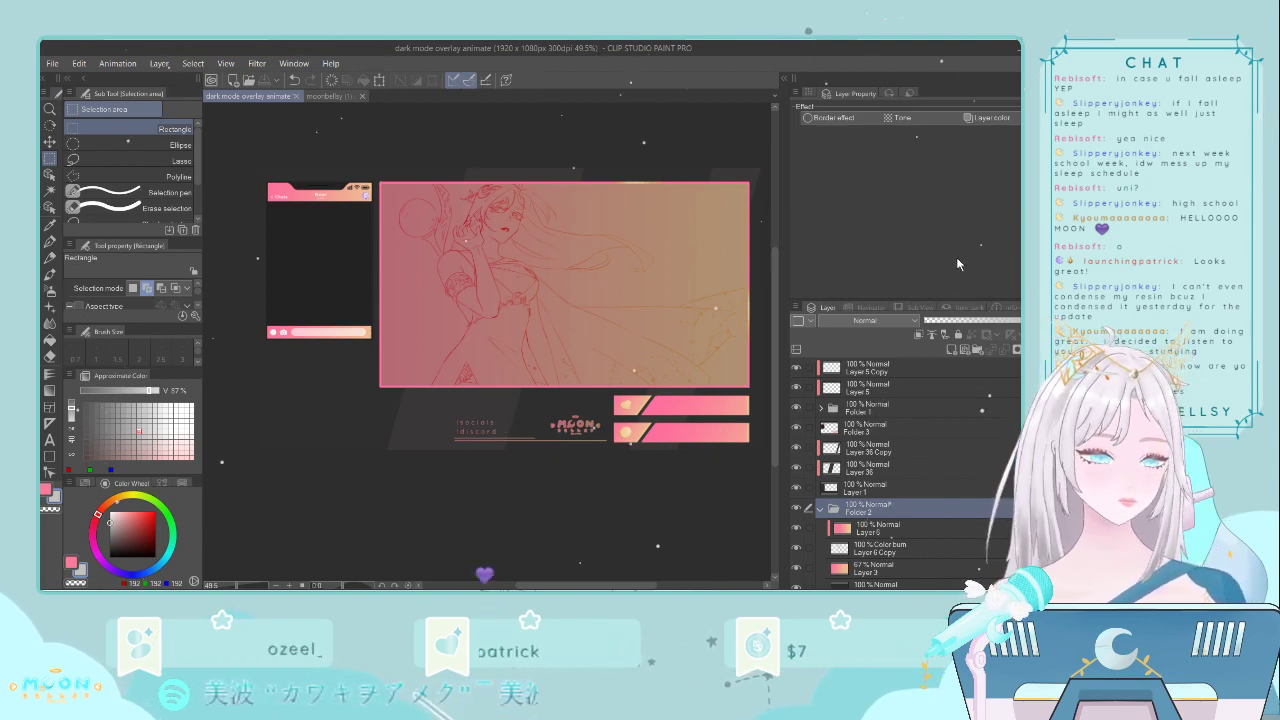
- Collapse Folder 2 and toggle its visibility off and on to compare the overlay with and without the background artwork
scroll(923, 500, "down", 1)
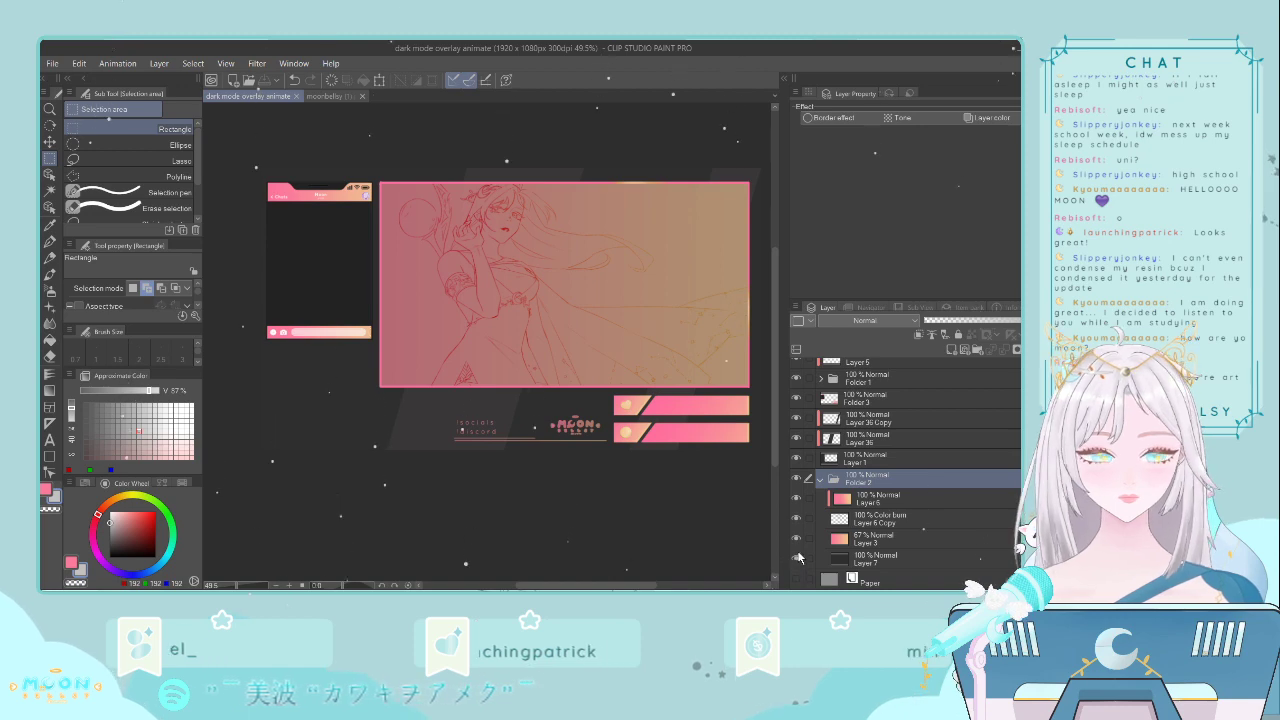
left_click(819, 480)
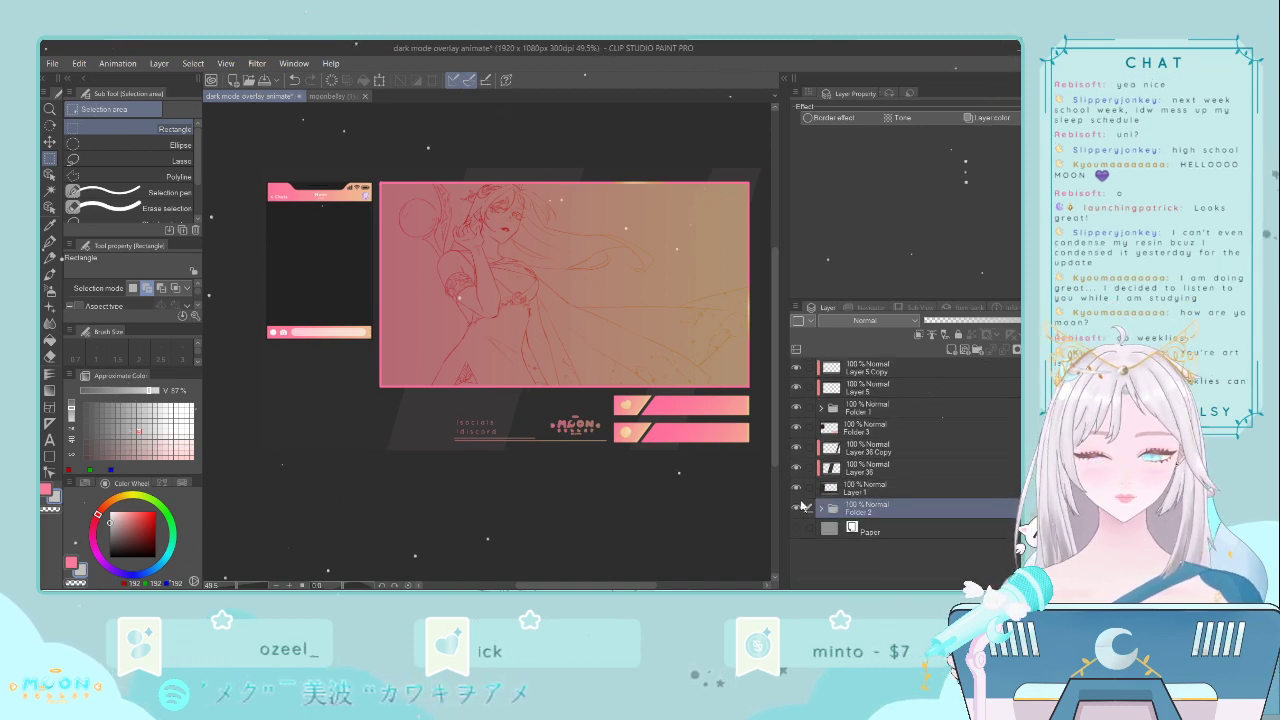
left_click(796, 507)
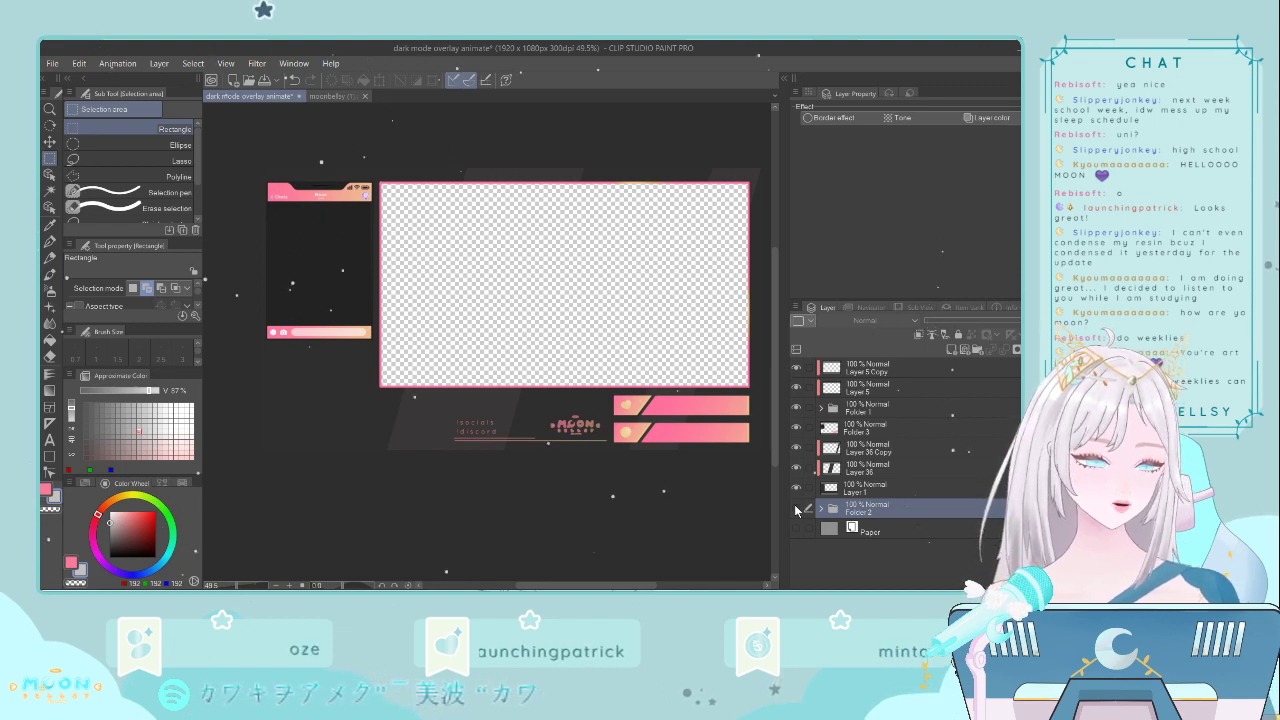
left_click(795, 508)
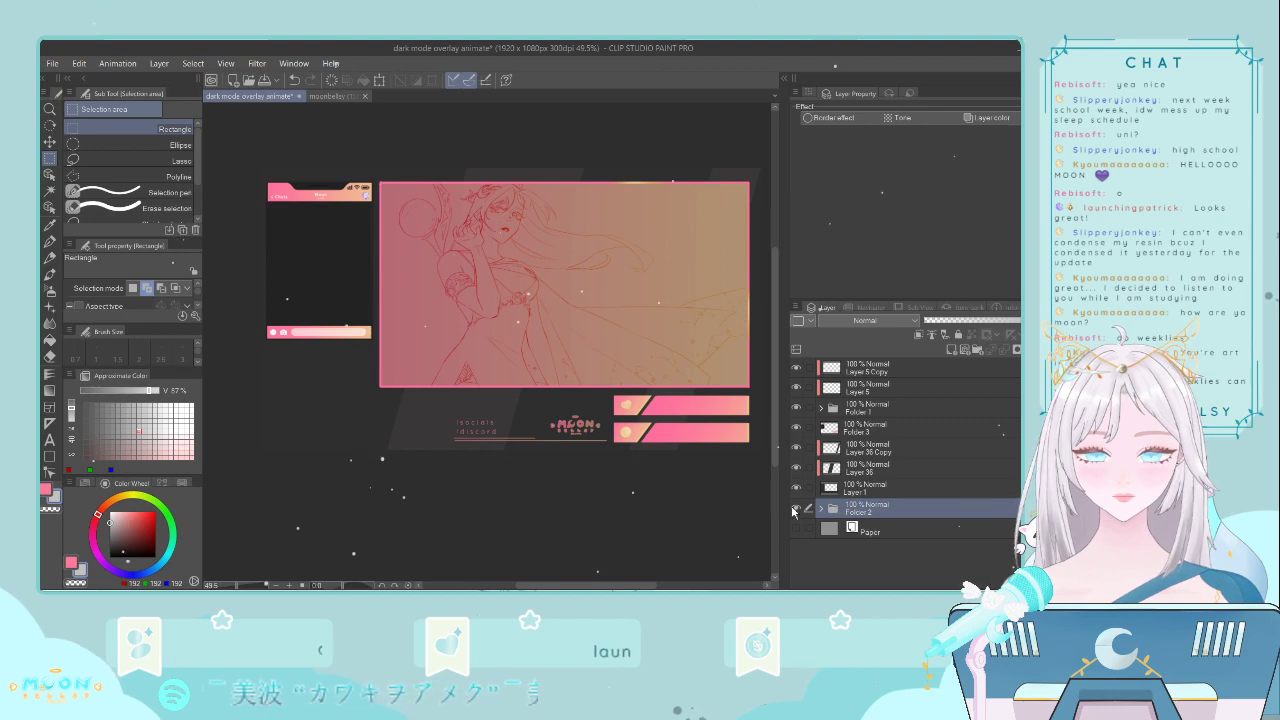
left_click(795, 509)
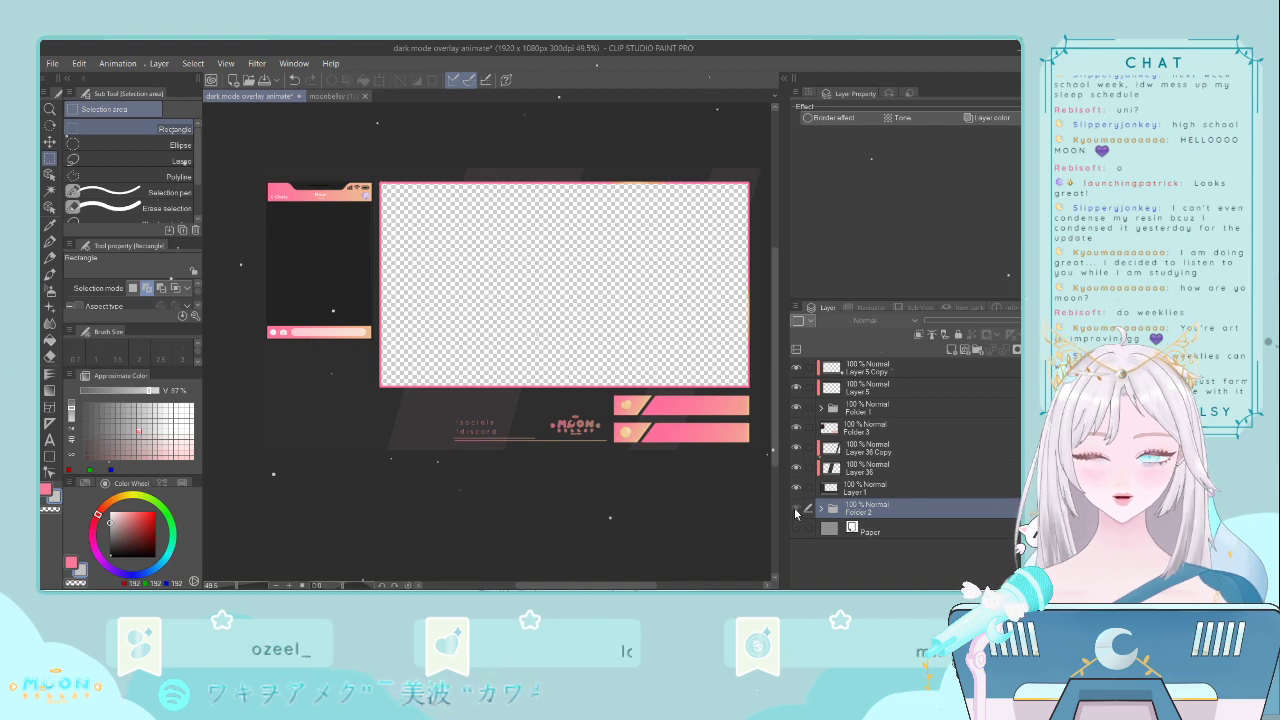
left_click(796, 509)
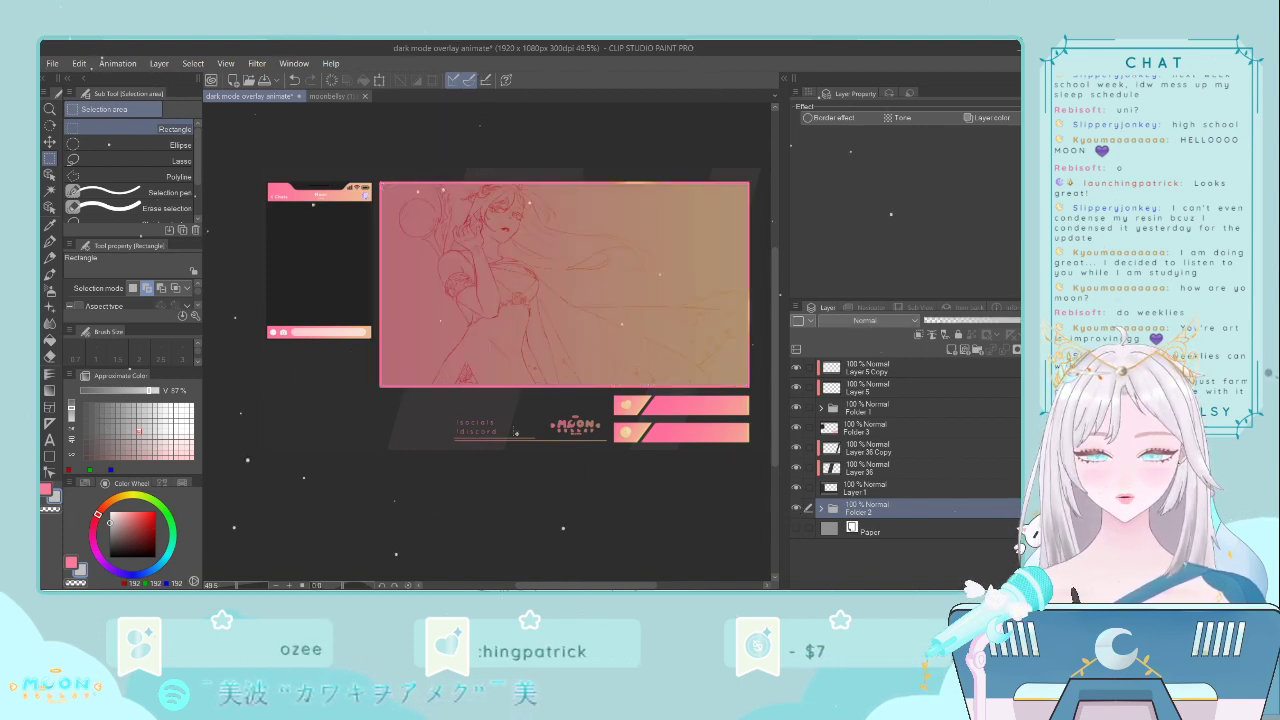
- Close the second open document, keeping the dark mode overlay document open
left_click(365, 96)
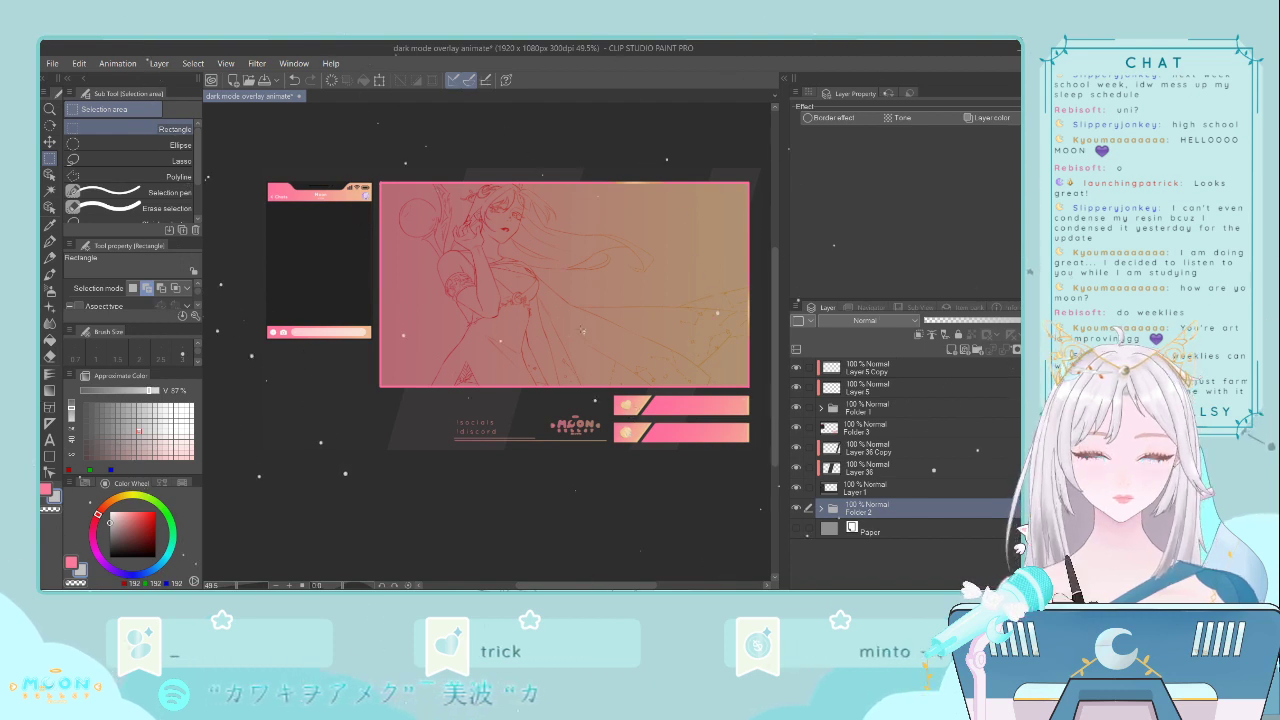
mouse_move(778, 298)
left_mouse_down()
mouse_move(776, 221)
mouse_move(777, 322)
mouse_move(777, 288)
left_mouse_up()
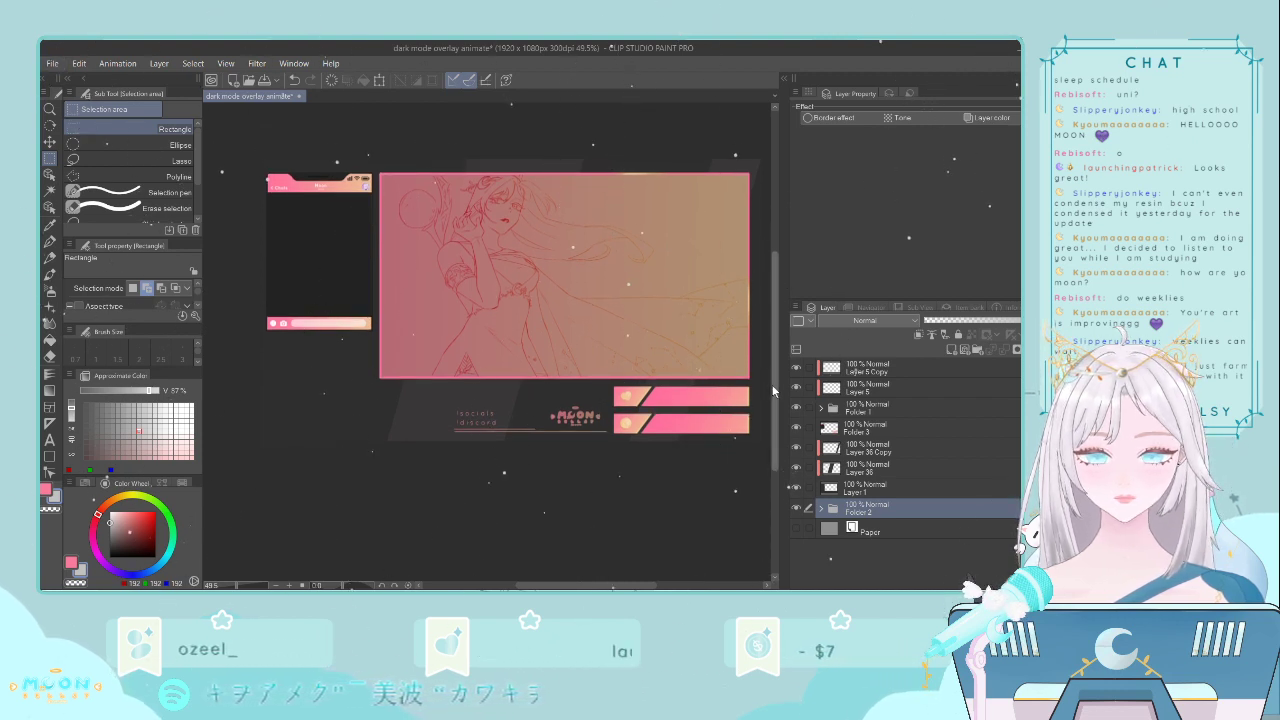
left_click_drag(769, 382, 771, 377)
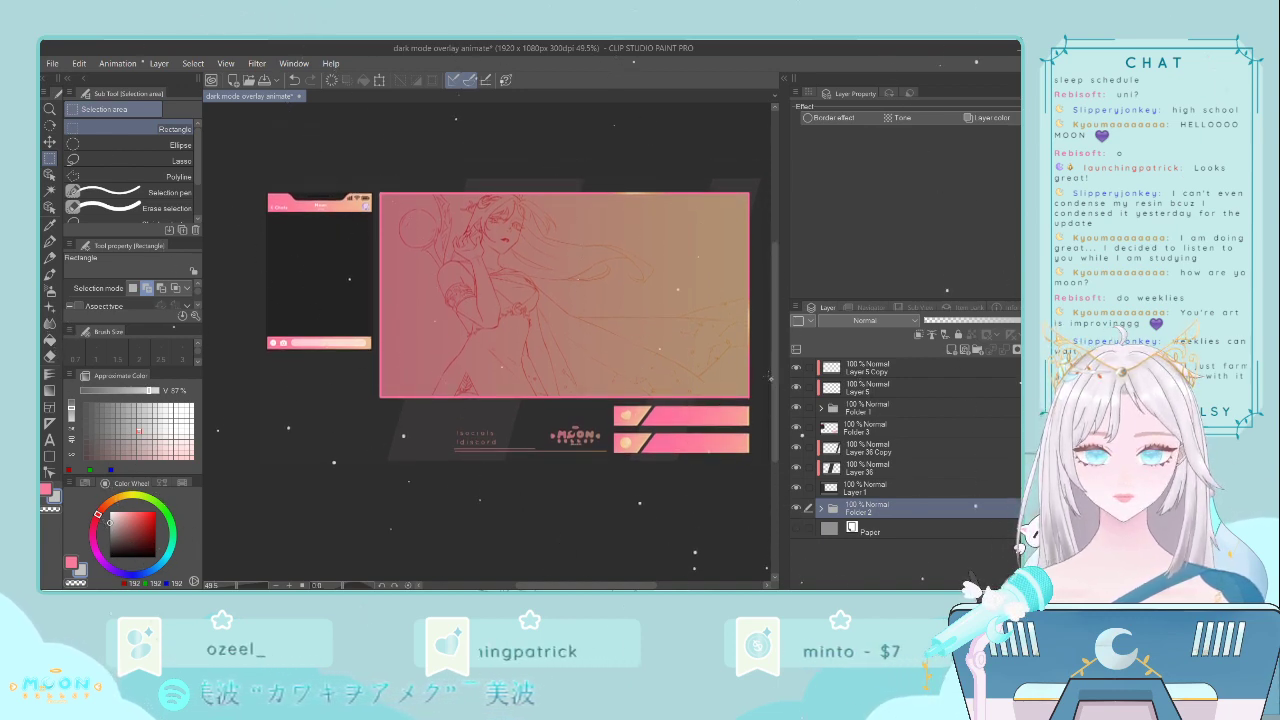
left_click_drag(449, 214, 494, 221)
scroll(494, 221, "down", 1)
scroll(494, 221, "up", 1)
scroll(496, 223, "down", 1)
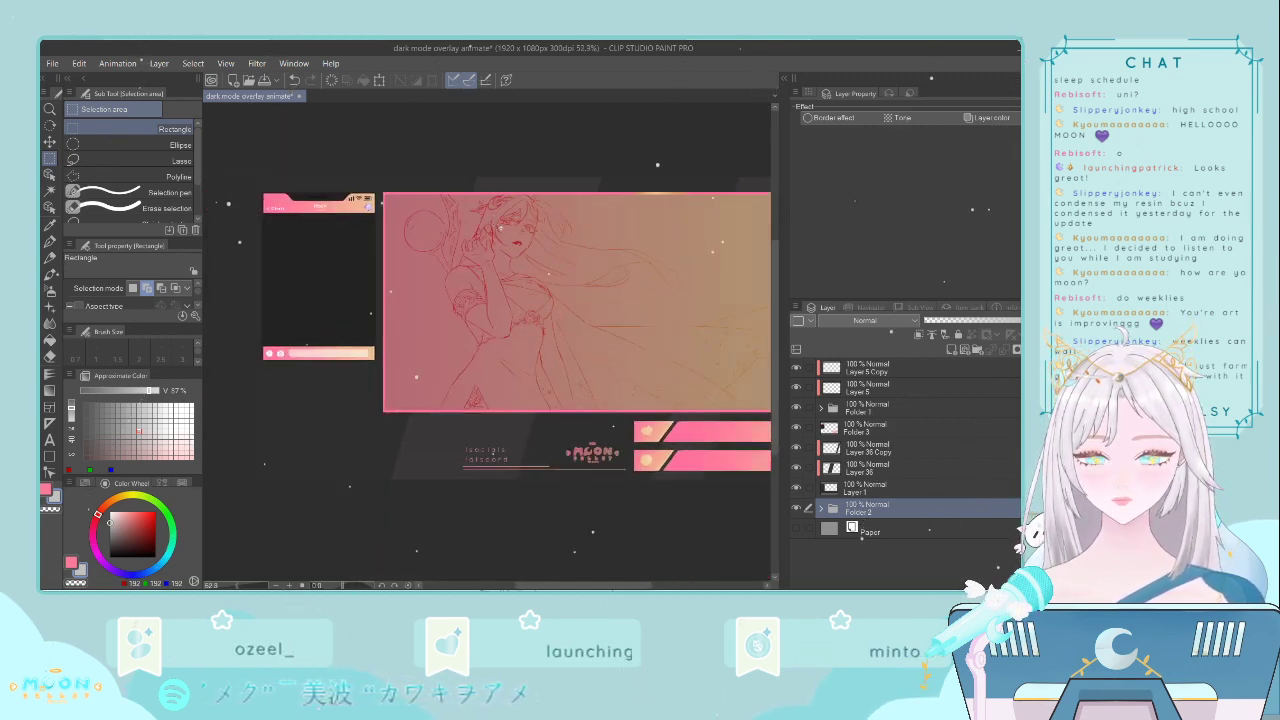
left_click_drag(595, 589, 605, 589)
scroll(616, 474, "down", 1)
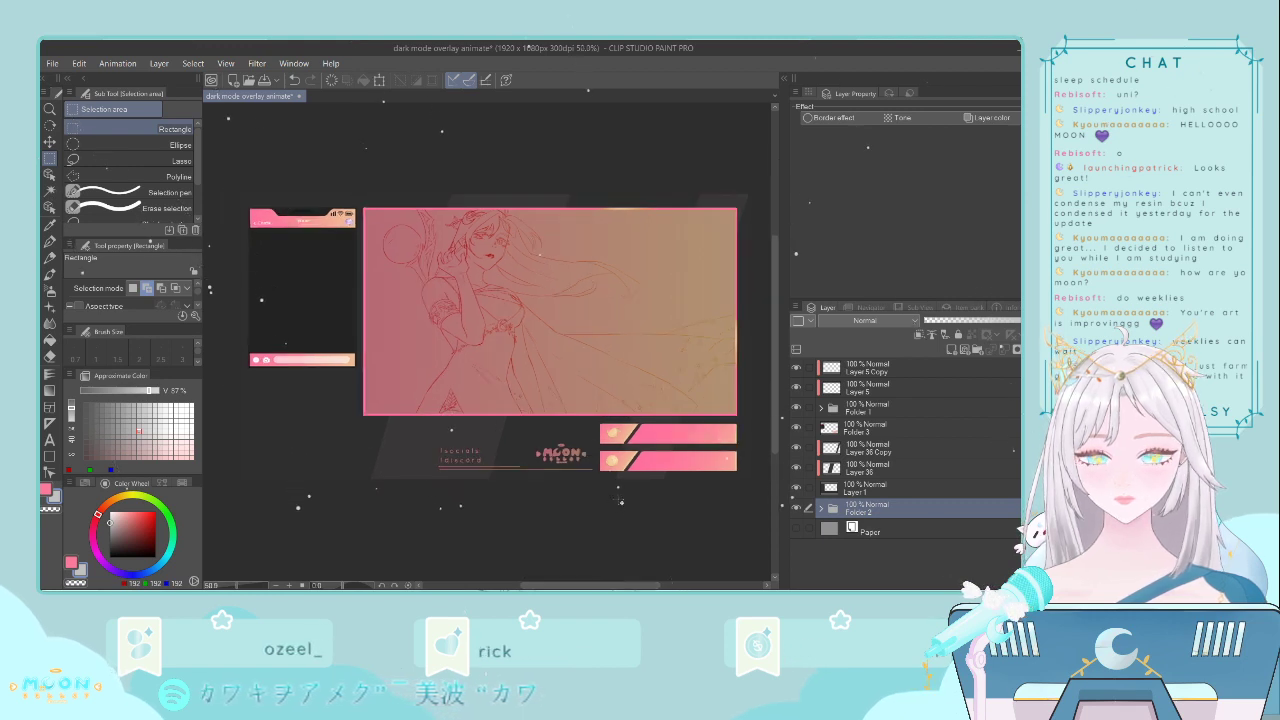
scroll(616, 474, "up", 1)
scroll(616, 474, "down", 1)
left_click_drag(590, 584, 589, 584)
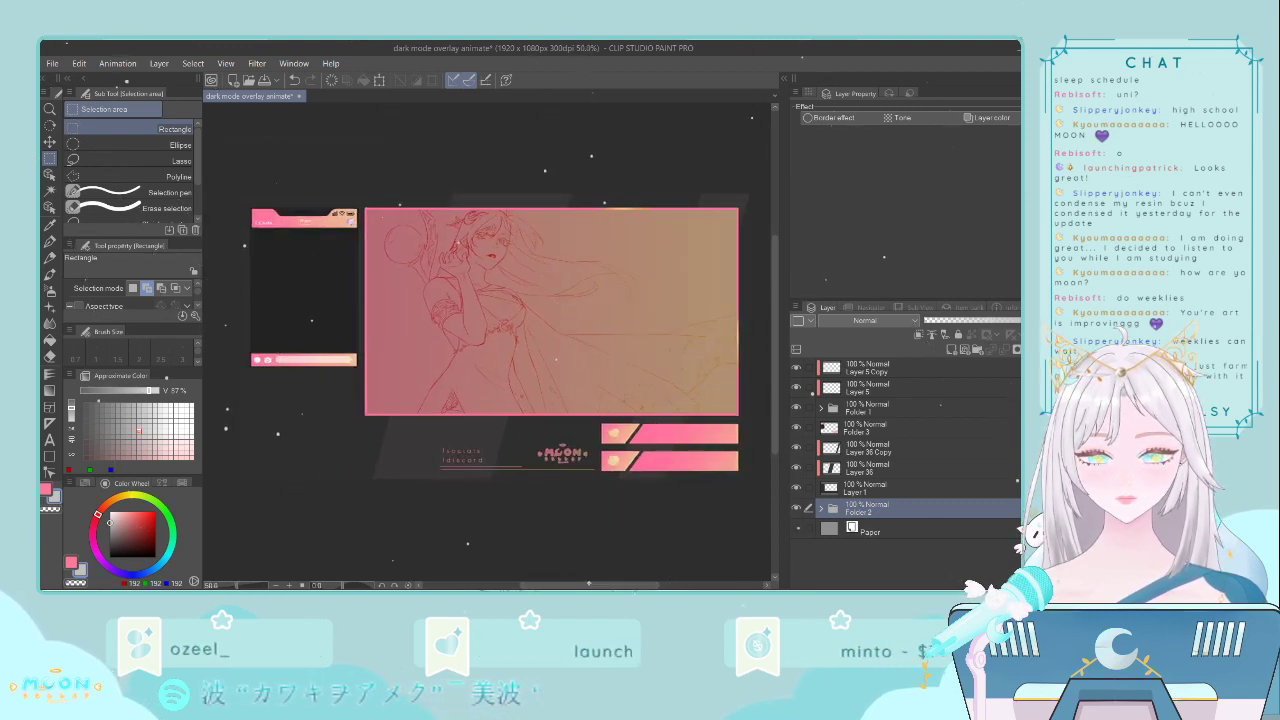
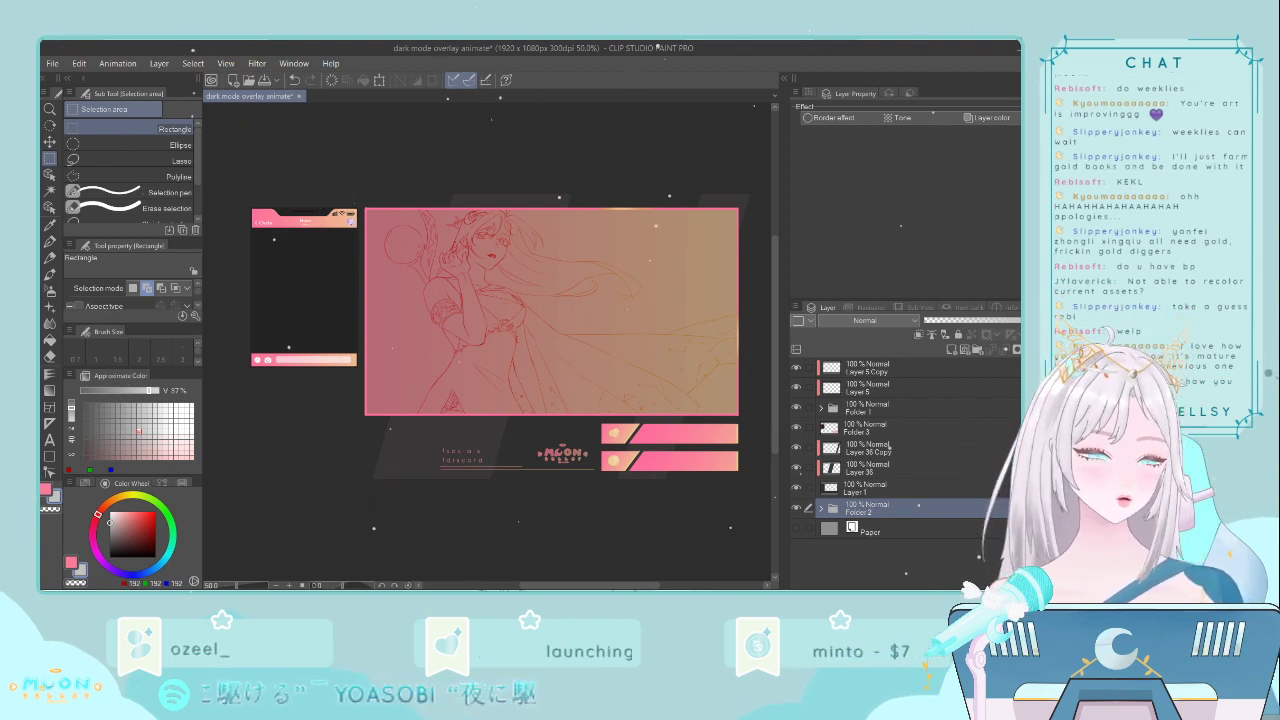
scroll(489, 228, "up", 2)
scroll(489, 228, "down", 2)
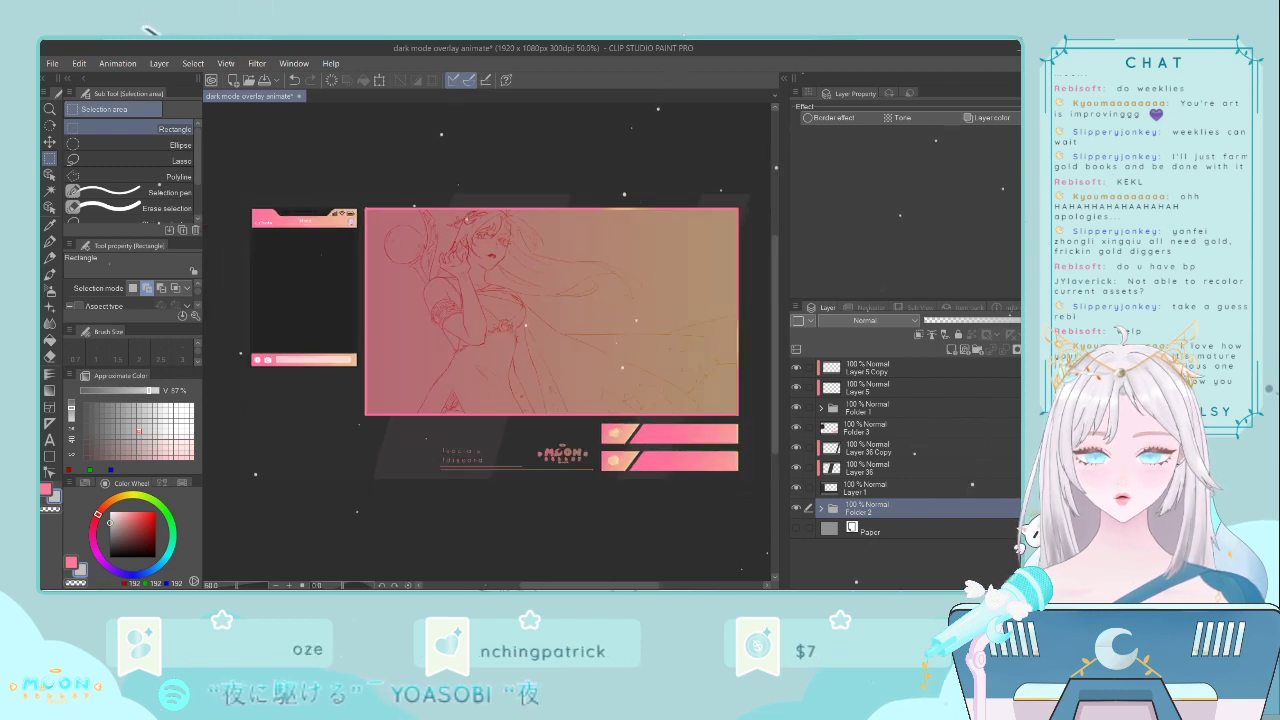
scroll(489, 228, "up", 1)
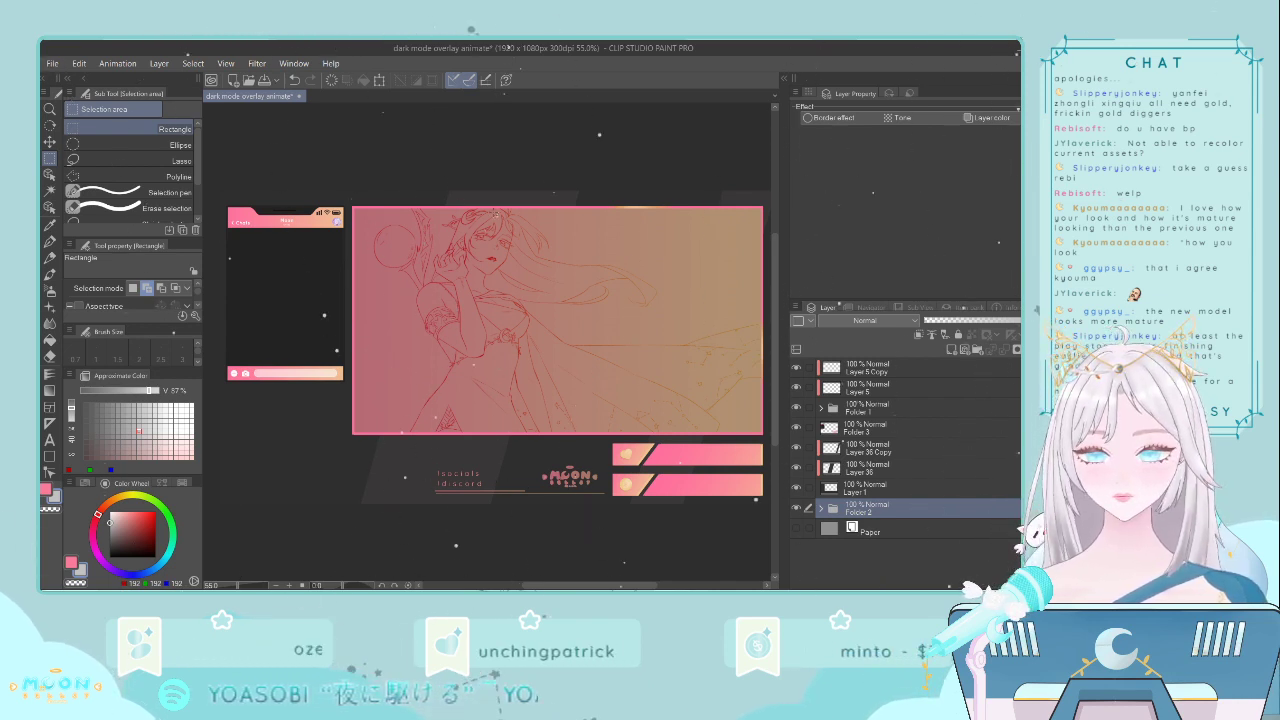
scroll(697, 413, "up", 1)
scroll(697, 413, "down", 2)
scroll(697, 413, "up", 1)
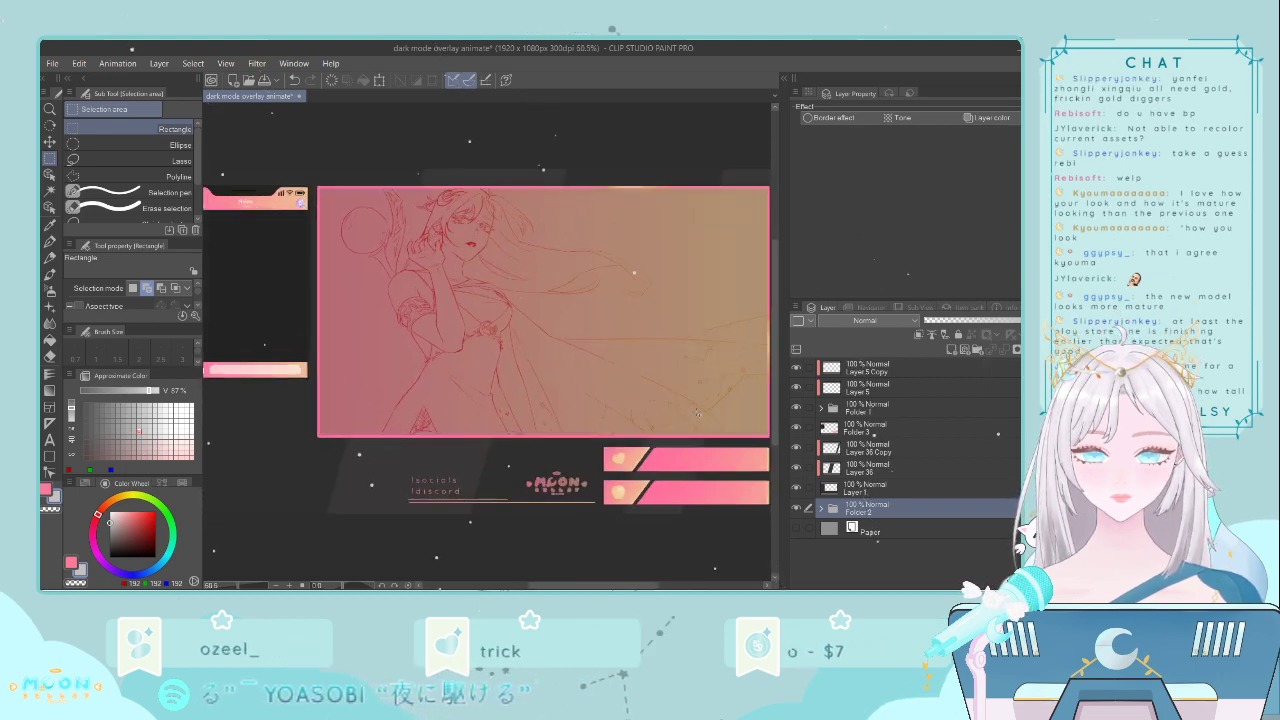
scroll(697, 413, "down", 1)
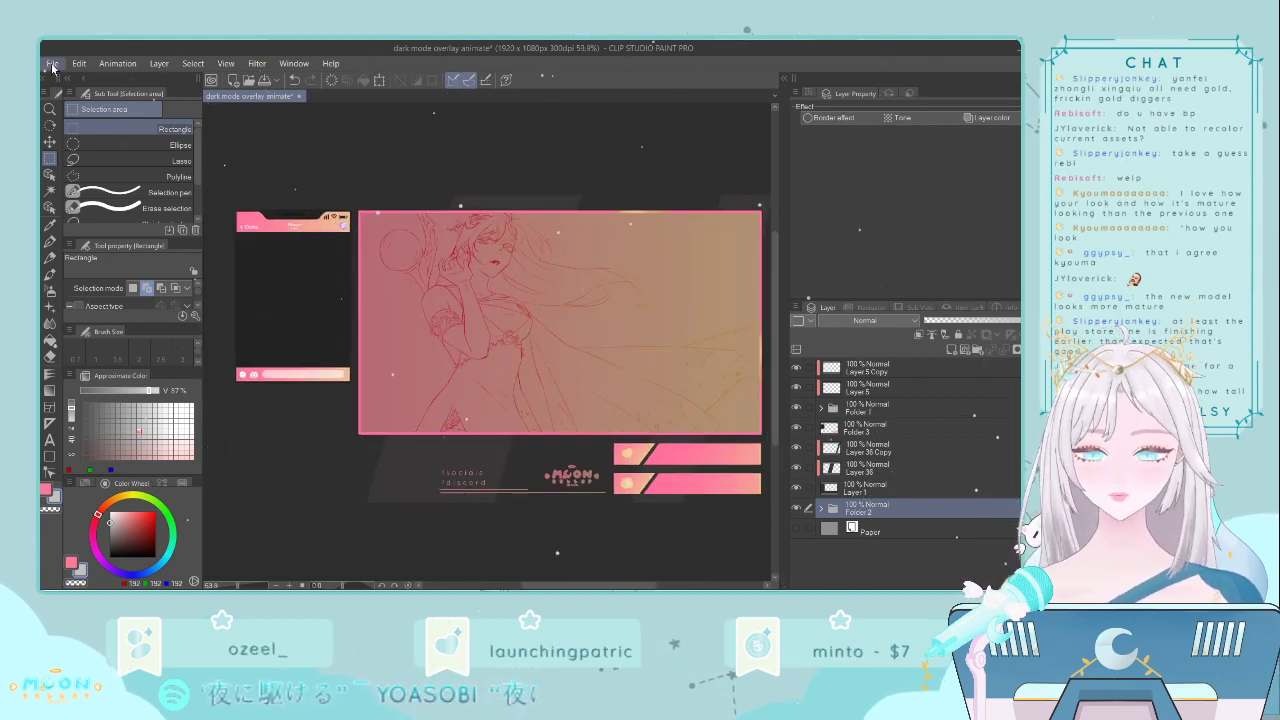
- Create a new 1000 x 1080 px illustration at 300 dpi
key("alt+Tab")
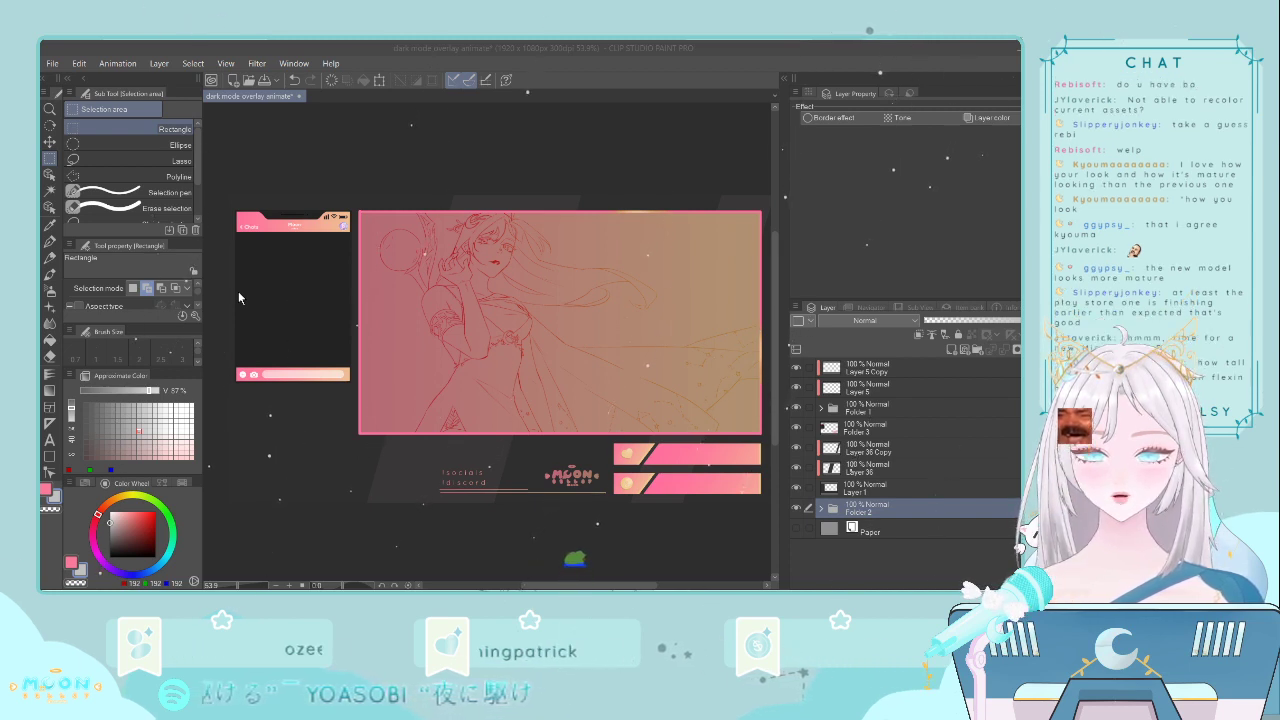
key("Return")
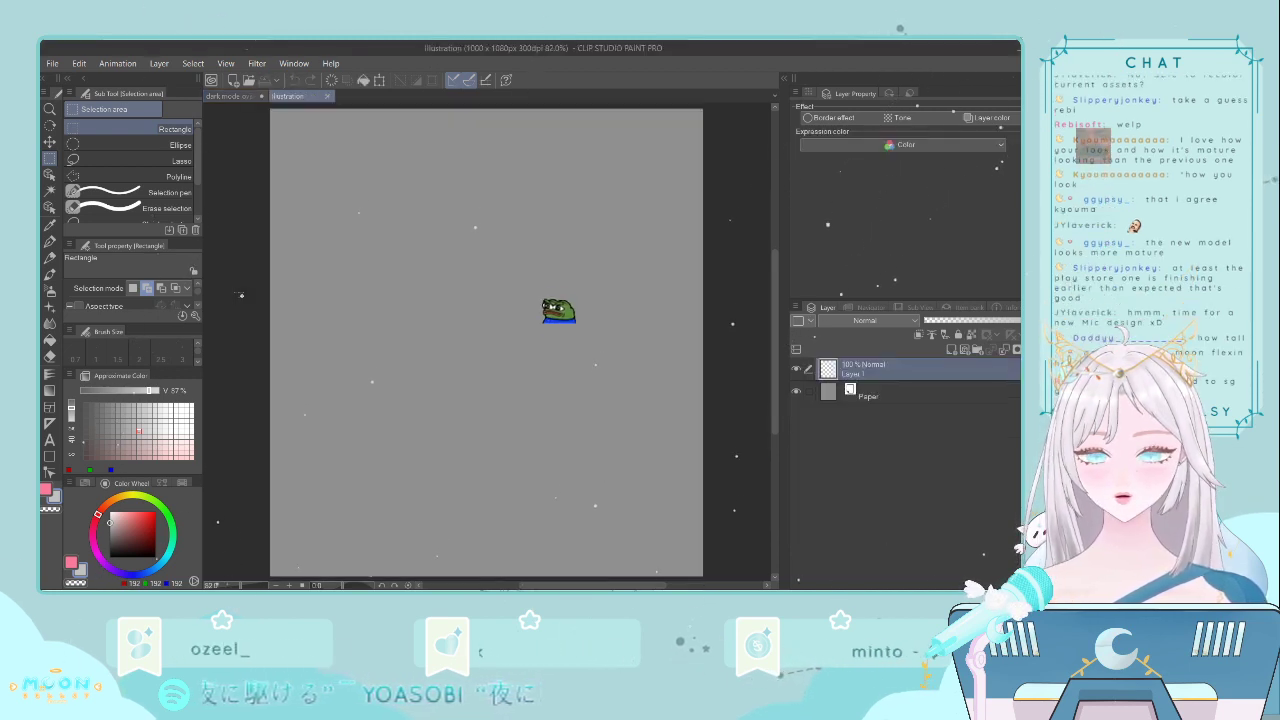
- Switch to the Pen tool with the thick brush below Textured pen and choose a dark grey drawing color
left_click(49, 242)
left_click(172, 193)
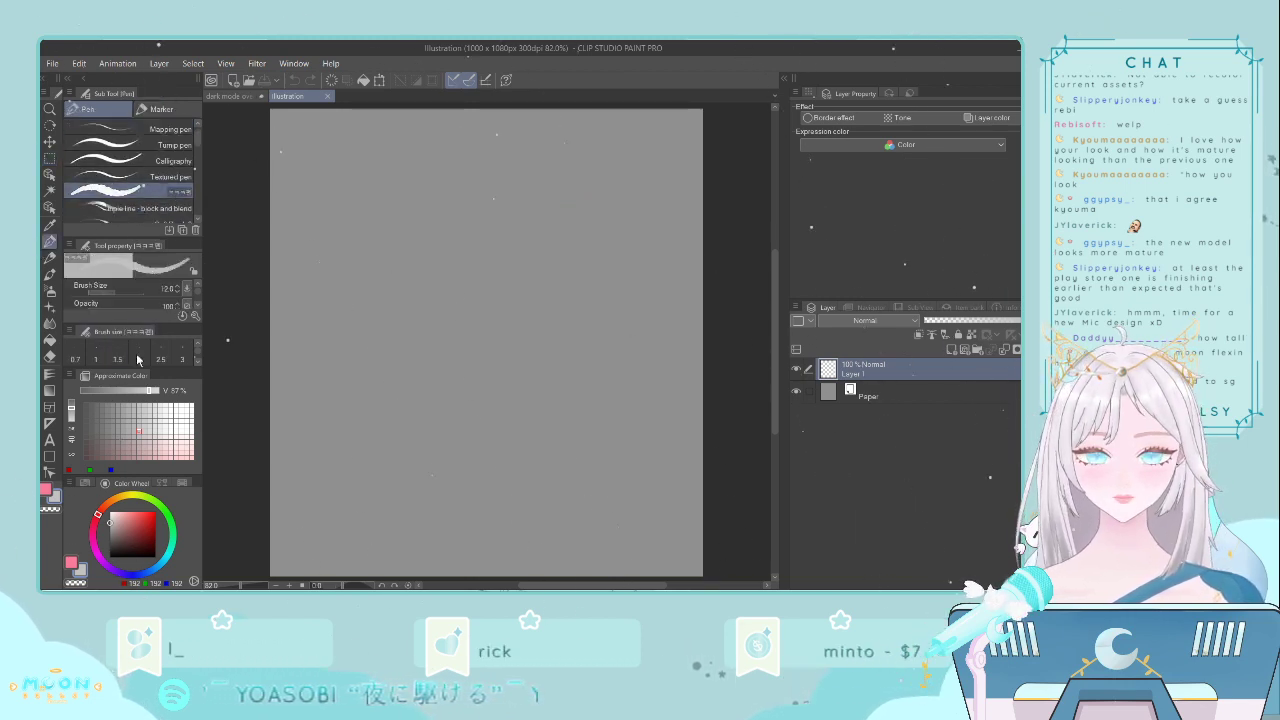
left_click(108, 545)
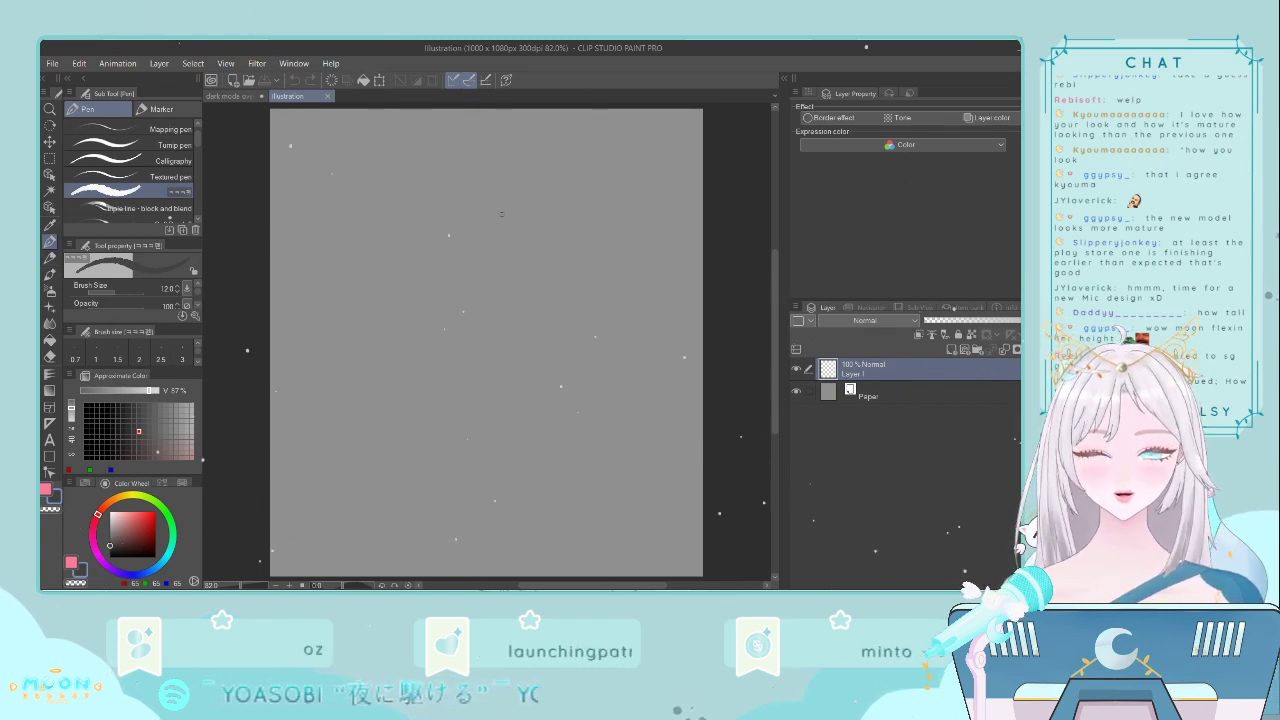
- Draw a short curved test stroke in the upper part of the canvas and undo it
mouse_move(505, 204)
left_mouse_down()
mouse_move(481, 227)
mouse_move(510, 253)
left_mouse_up()
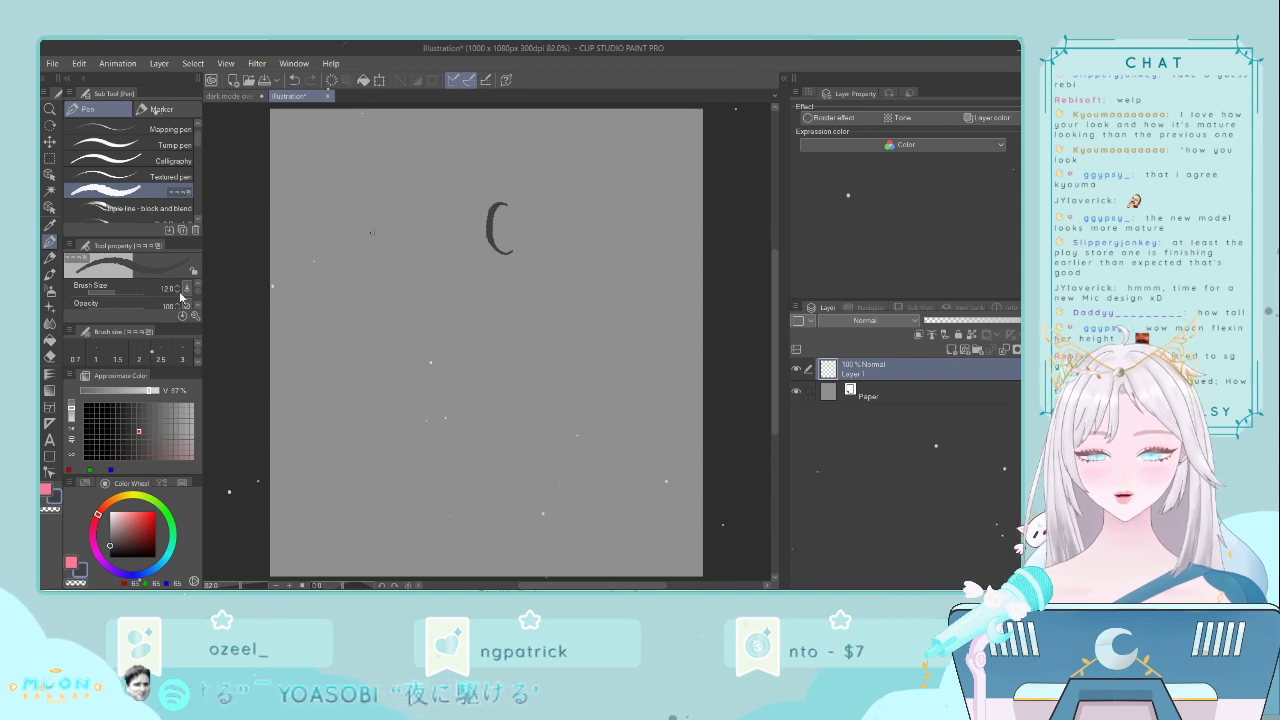
key("ctrl+z")
- Lower the pen's stabilization and set its brush size to 3
scroll(197, 297, "down", 3)
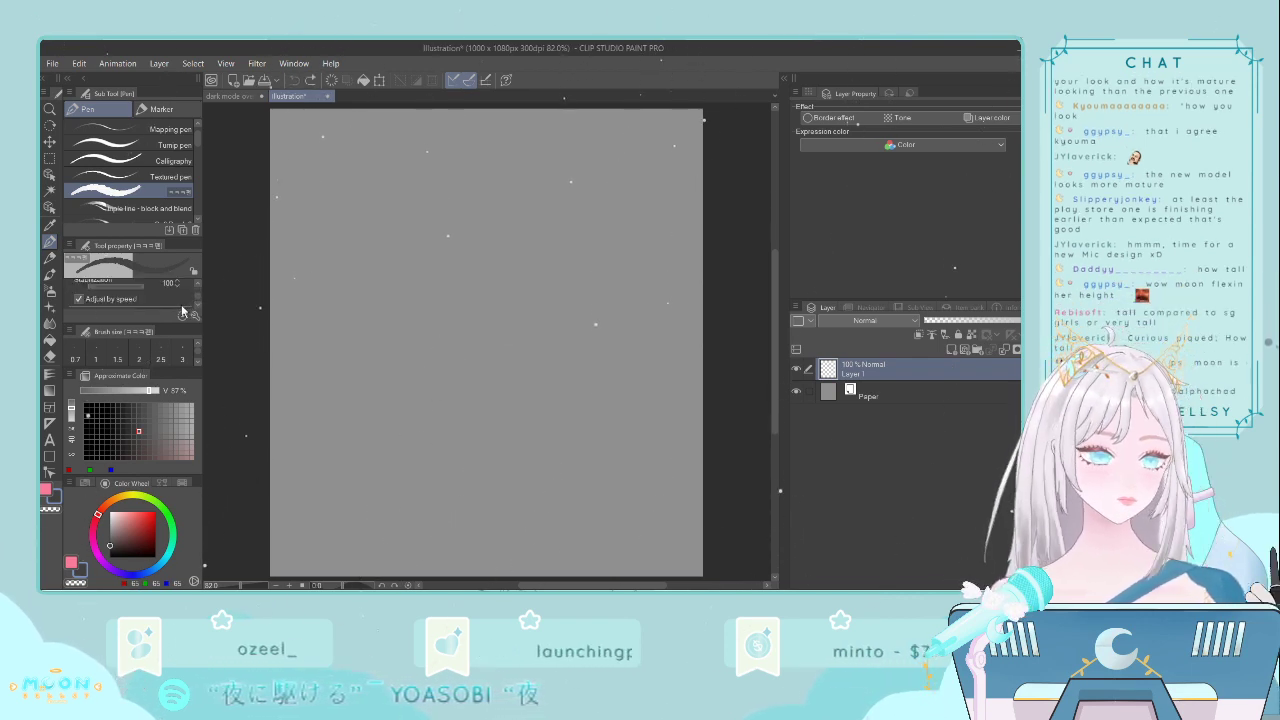
left_click(105, 285)
left_click(180, 355)
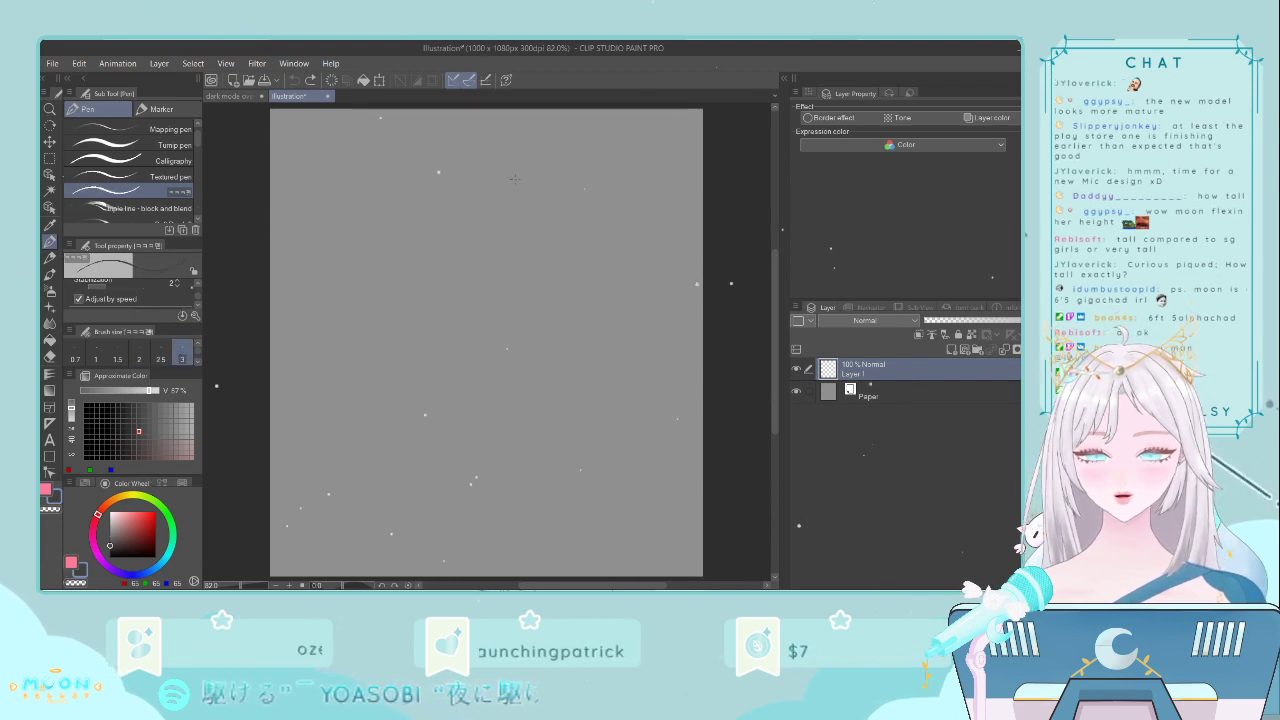
- Sketch the microphone's round head in the upper part of the canvas, with a small curved collar just below it
mouse_move(492, 214)
left_mouse_down()
mouse_move(523, 236)
mouse_move(549, 215)
mouse_move(537, 182)
mouse_move(499, 228)
mouse_move(544, 228)
mouse_move(520, 176)
mouse_move(492, 202)
mouse_move(533, 232)
left_mouse_up()
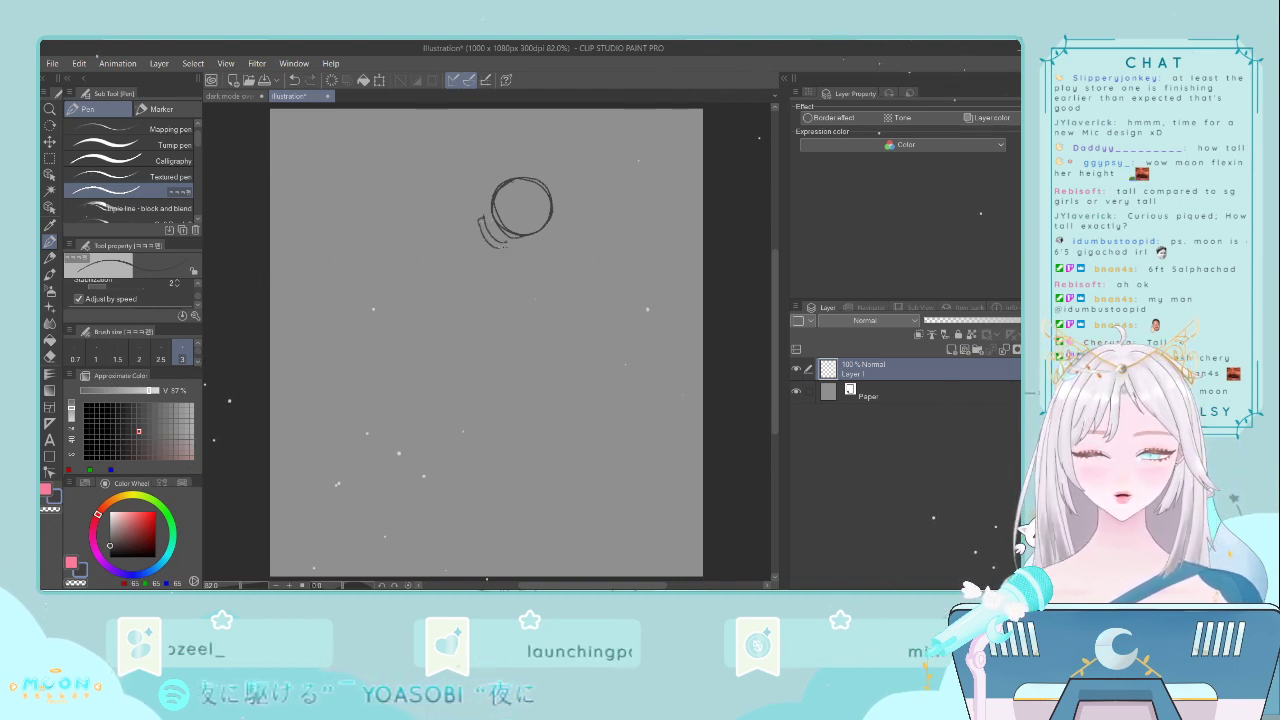
left_click_drag(507, 241, 509, 252)
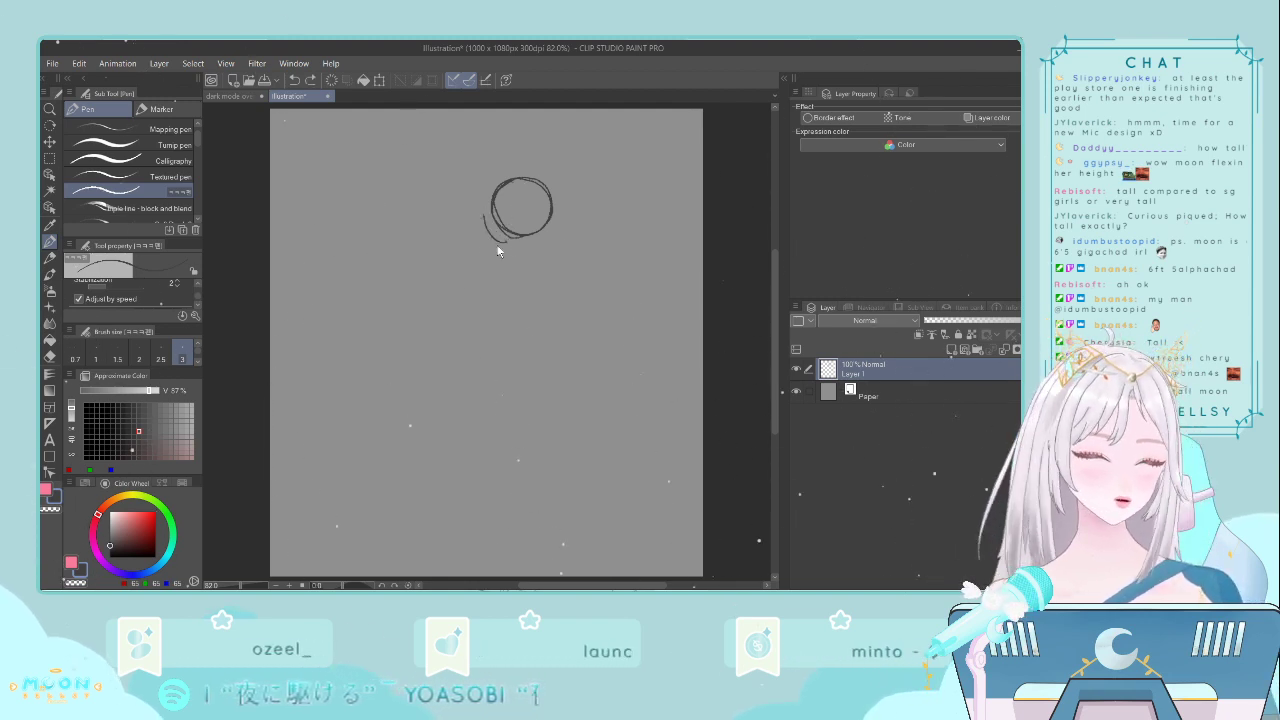
key("ctrl+z")
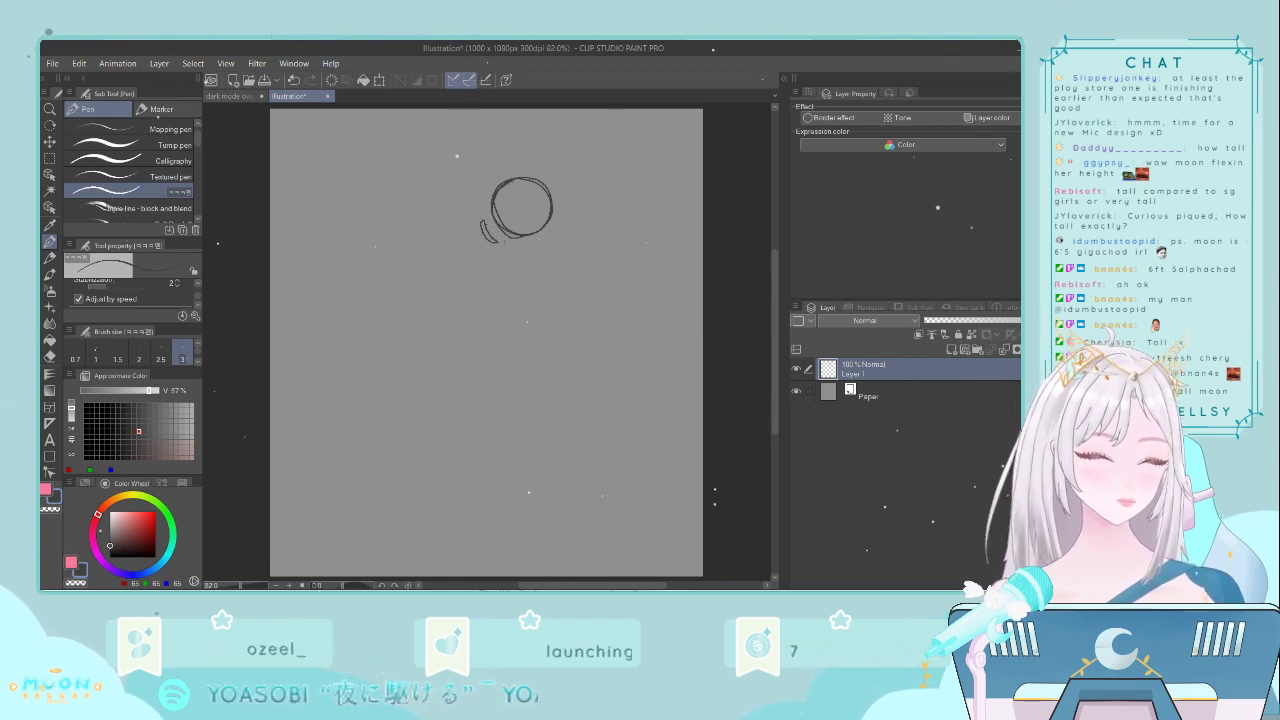
mouse_move(483, 222)
left_mouse_down()
mouse_move(455, 259)
mouse_move(492, 243)
left_mouse_up()
key("ctrl+z")
key("ctrl+z")
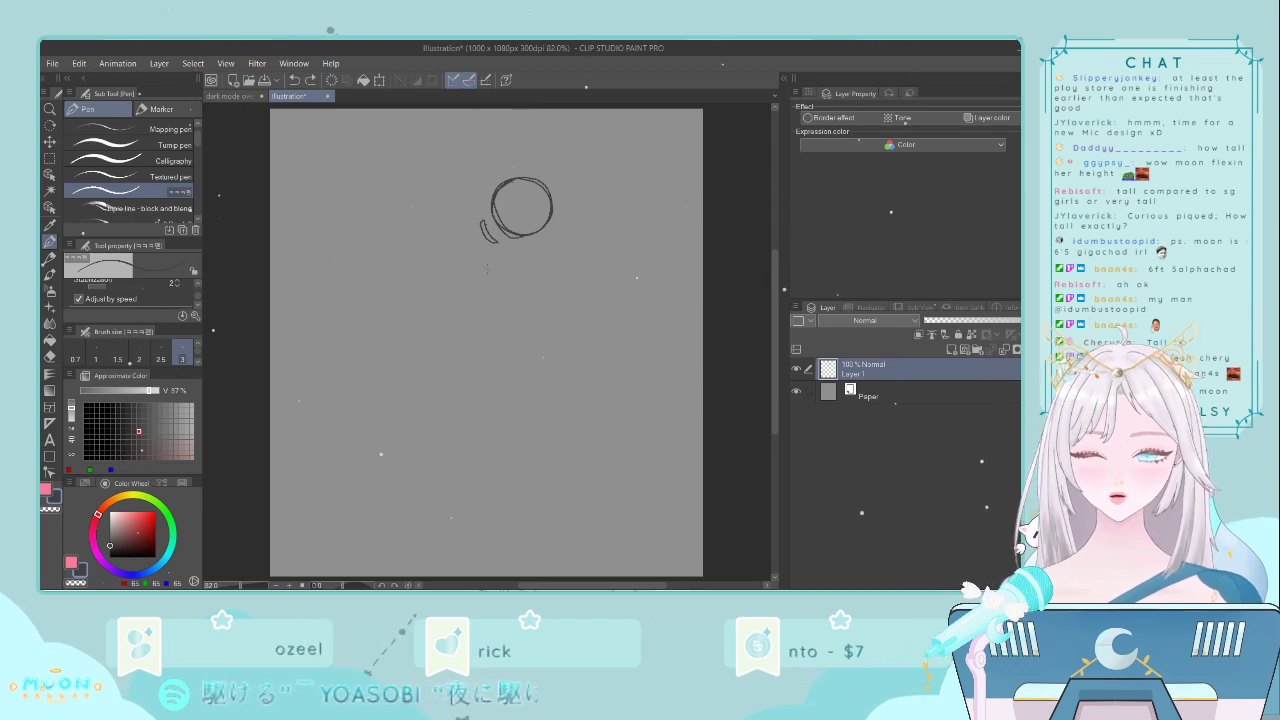
- Sketch the tapered microphone handle slanting down from the collar, redrawing its end and lower edge until it is slim
scroll(490, 262, "up", 2)
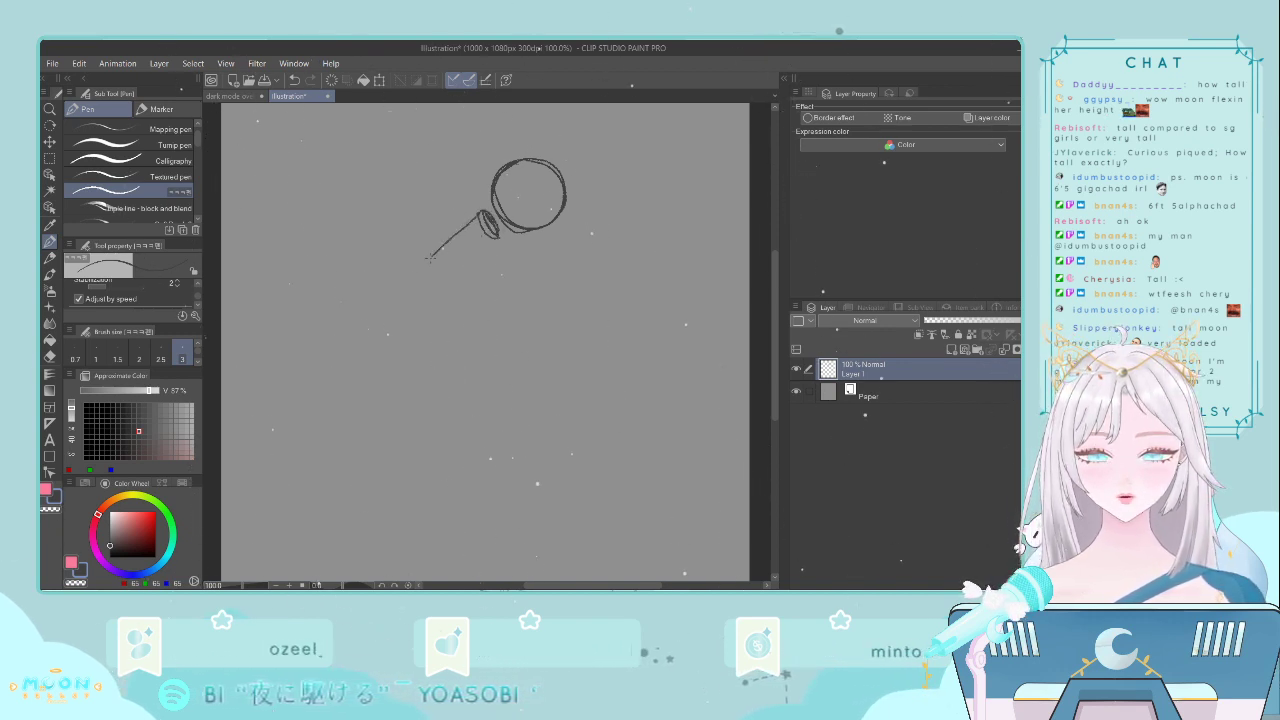
left_click_drag(430, 257, 484, 250)
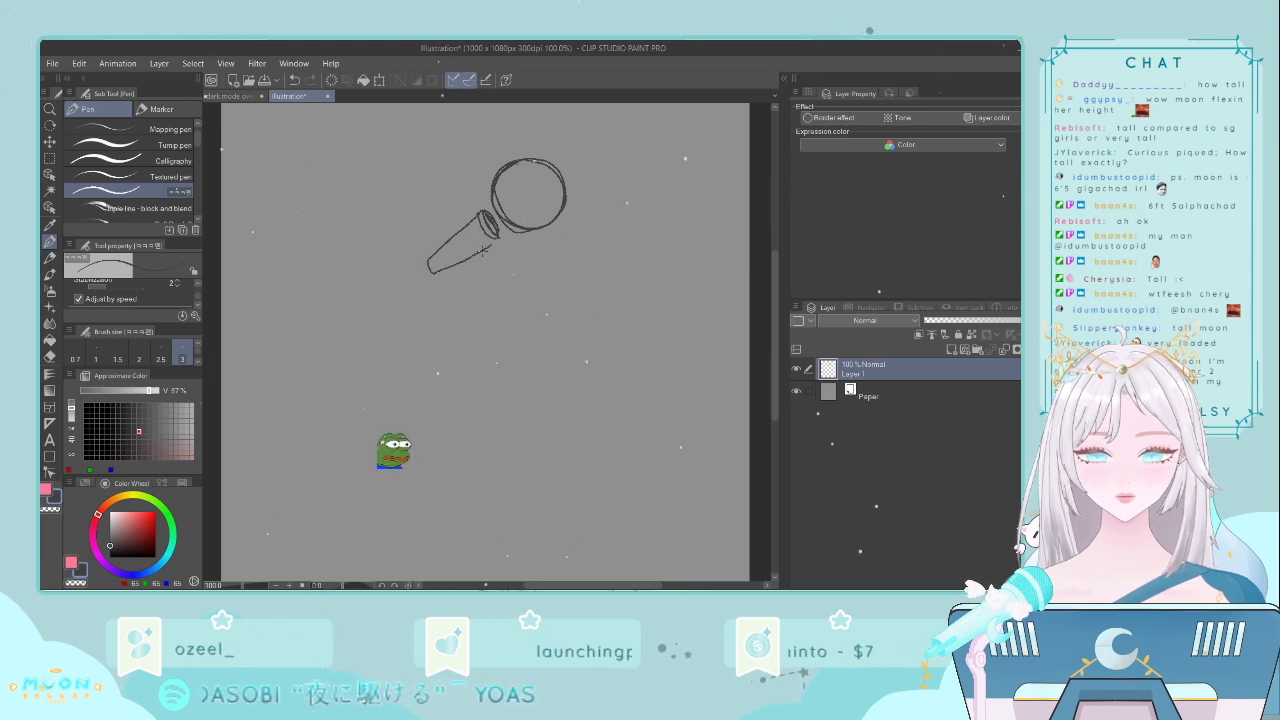
key("ctrl+z")
key("ctrl+z")
key("ctrl+z")
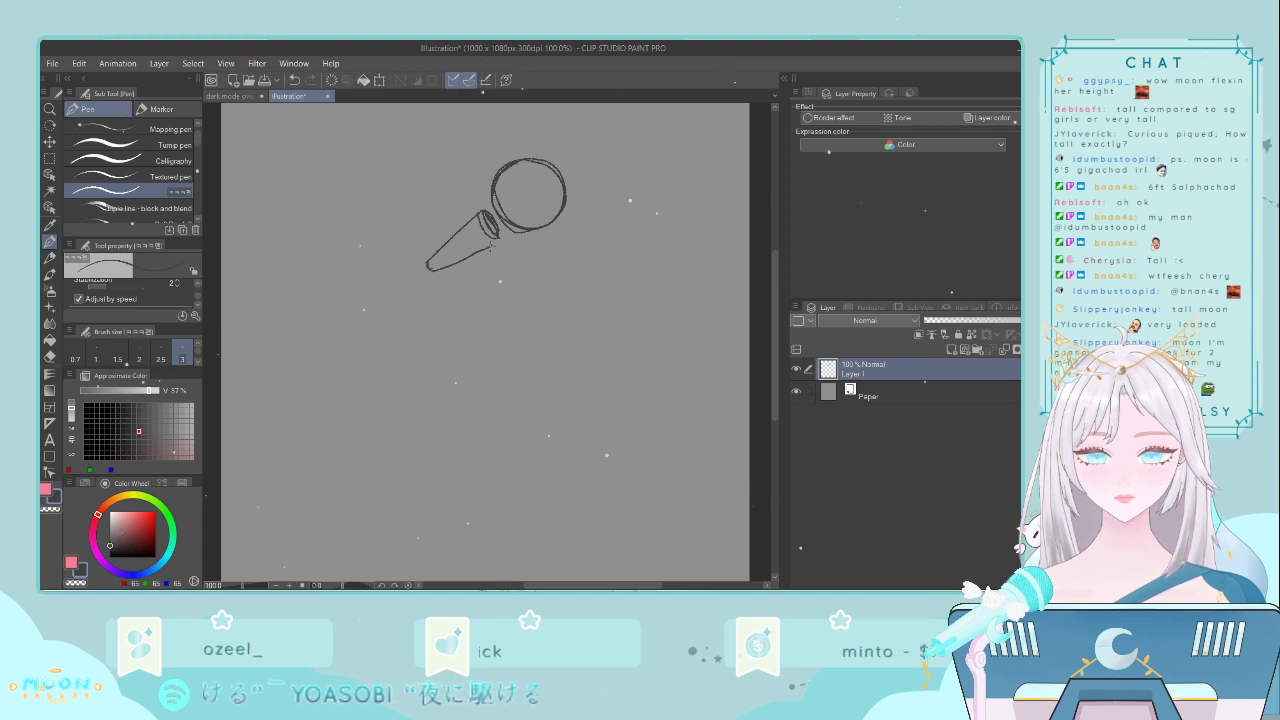
left_click_drag(434, 268, 492, 236)
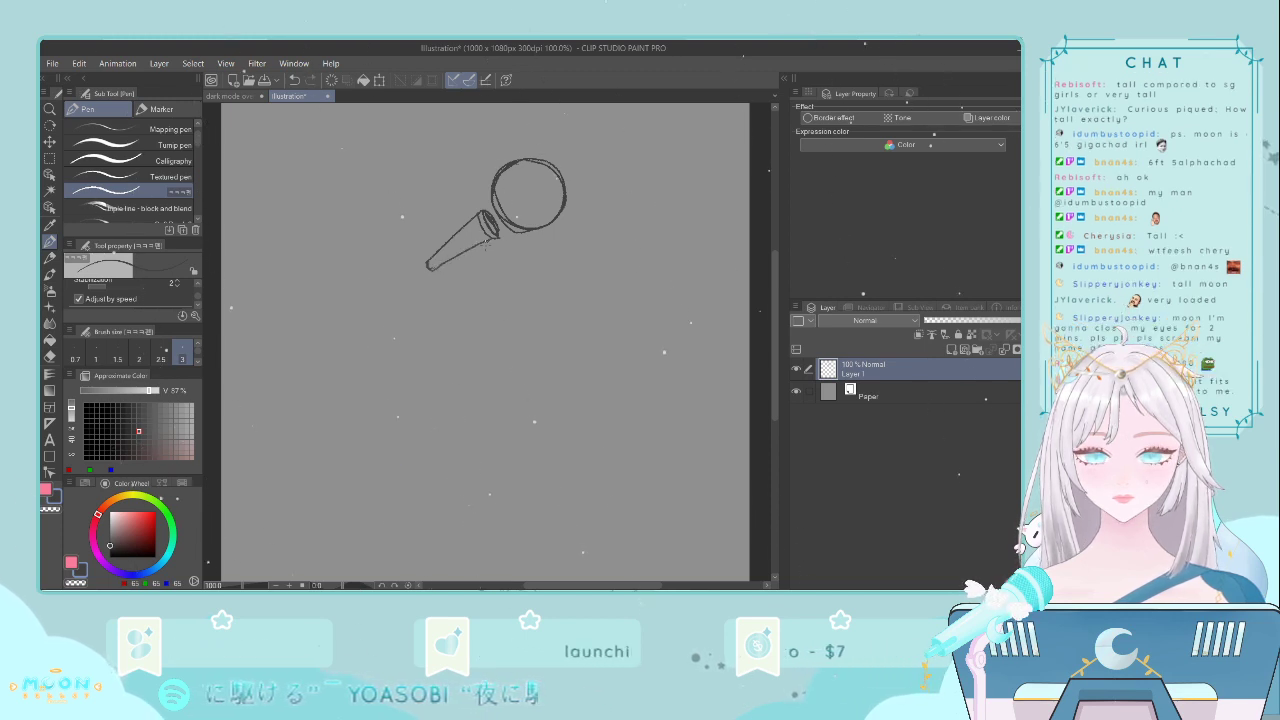
key("ctrl+z")
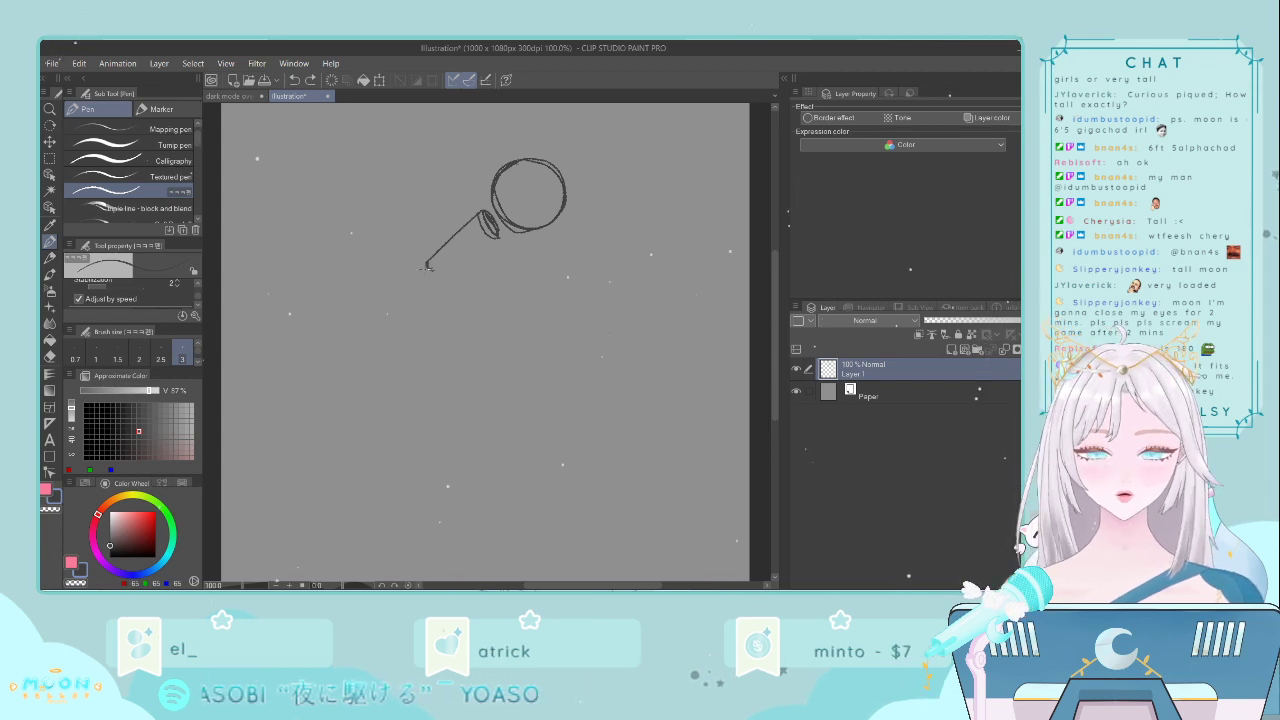
left_click_drag(430, 270, 452, 263)
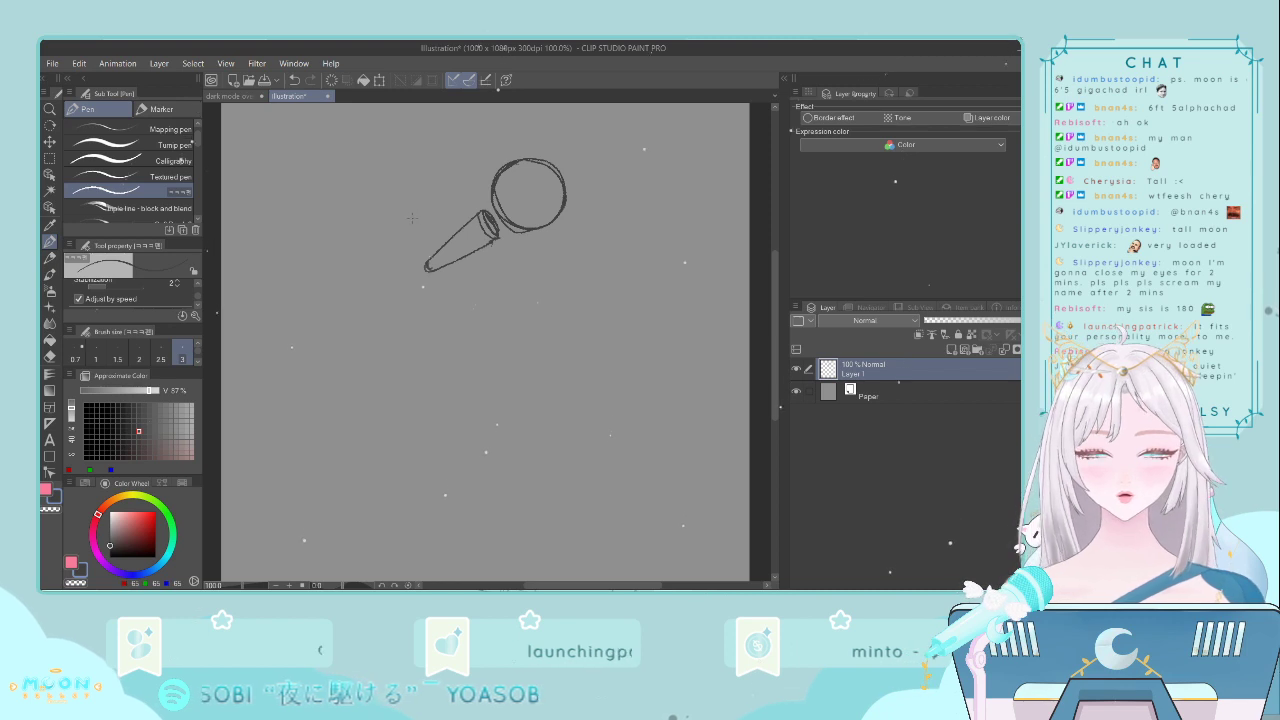
- Draw looping swirls inside the microphone's round head and a crown-like zigzag across the lower side of the handle
left_click_drag(406, 212, 438, 228)
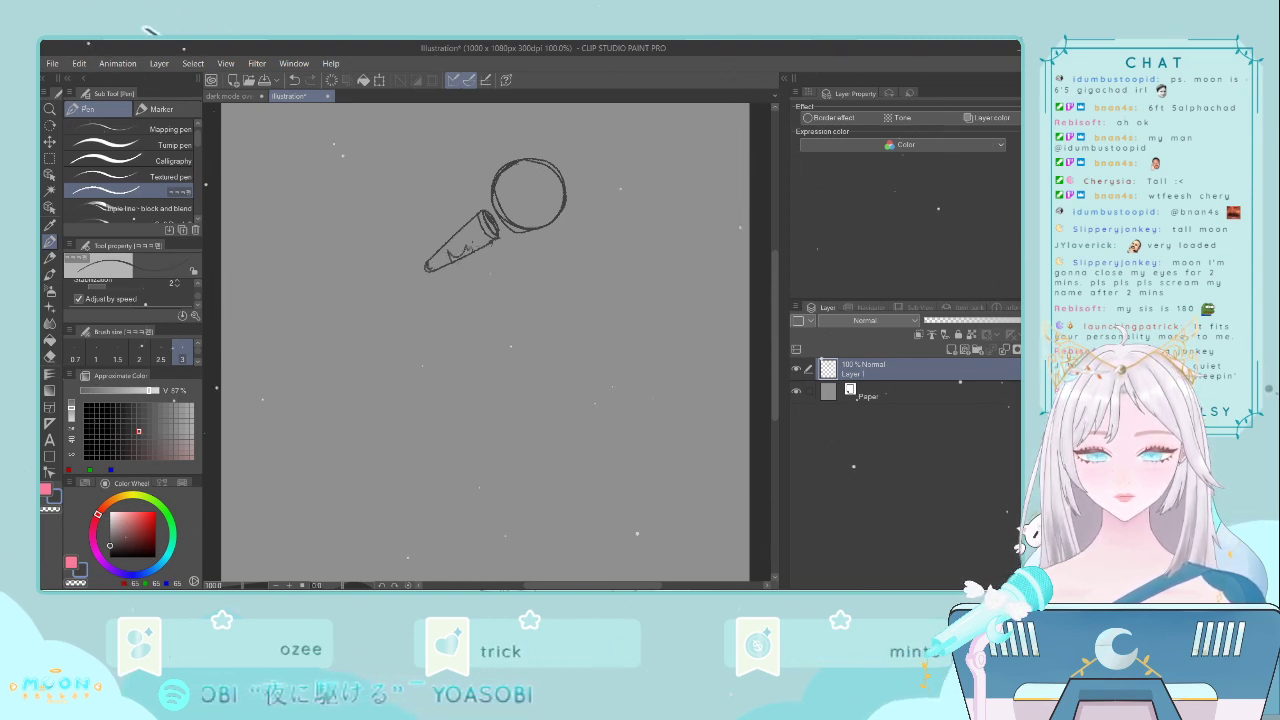
key("ctrl+z")
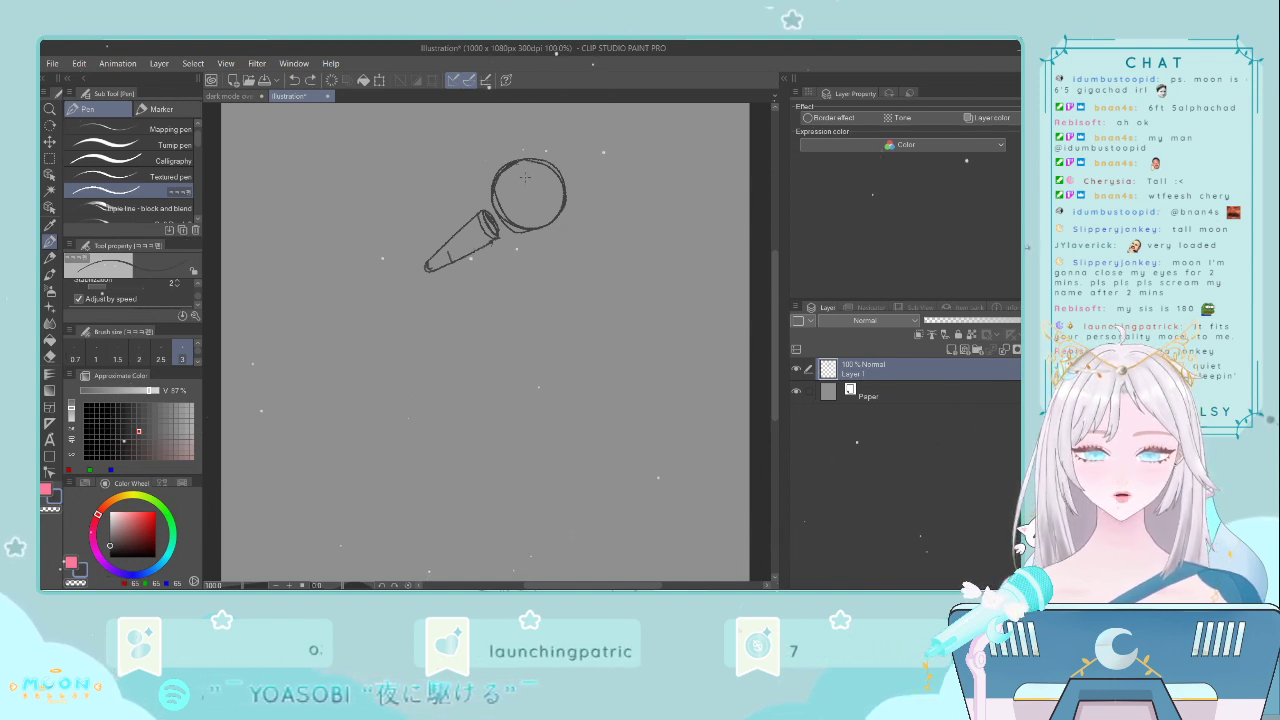
mouse_move(519, 180)
left_mouse_down()
mouse_move(534, 212)
mouse_move(529, 183)
mouse_move(546, 200)
left_mouse_up()
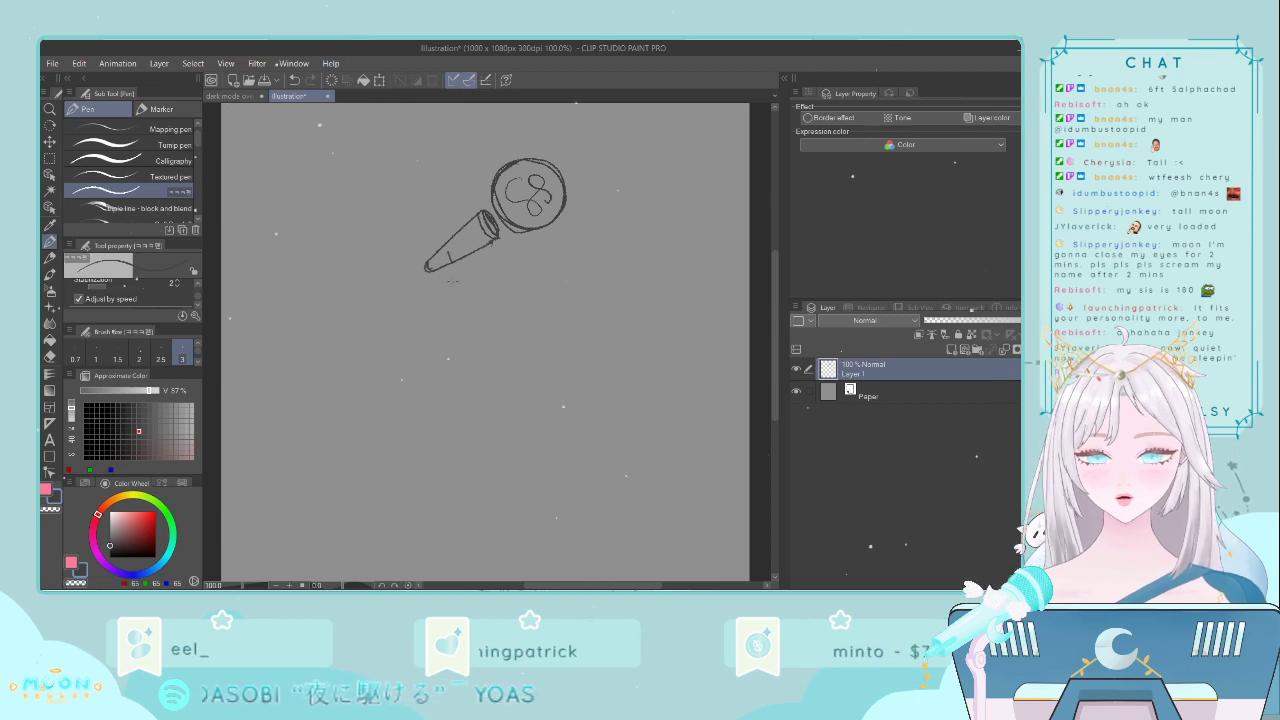
scroll(463, 283, "up", 3)
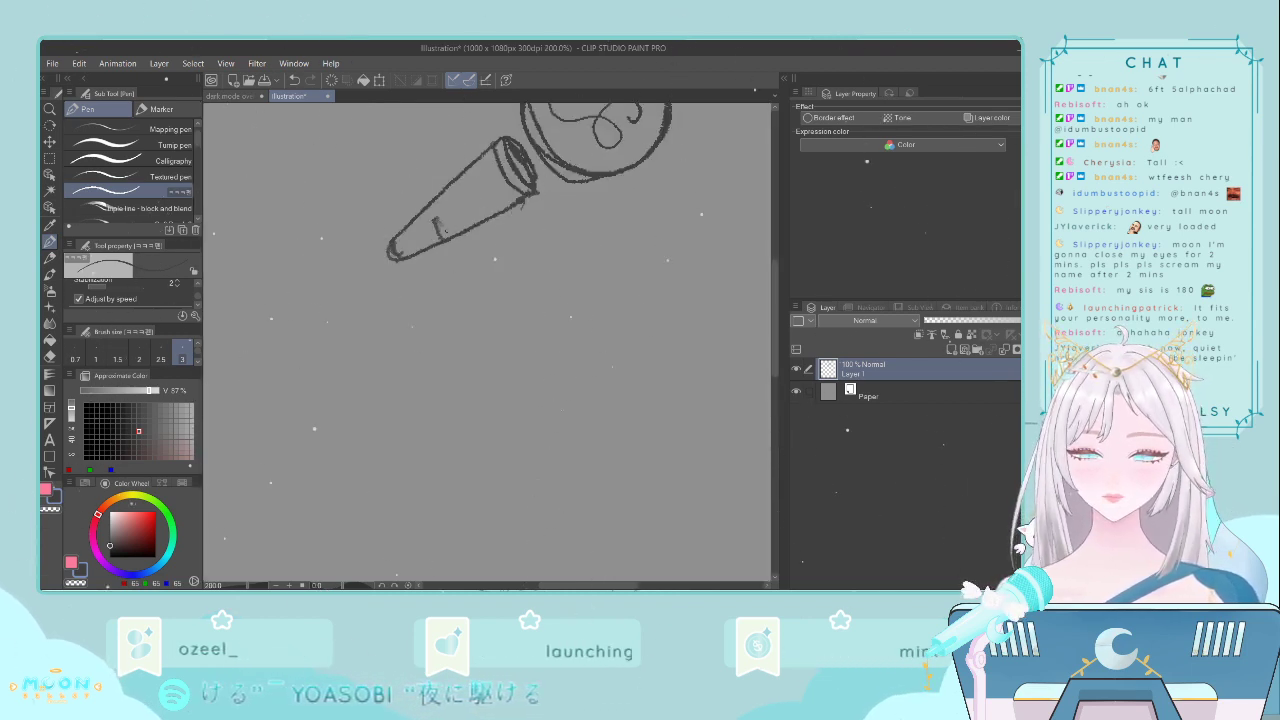
mouse_move(434, 221)
left_mouse_down()
mouse_move(469, 226)
mouse_move(492, 198)
left_mouse_up()
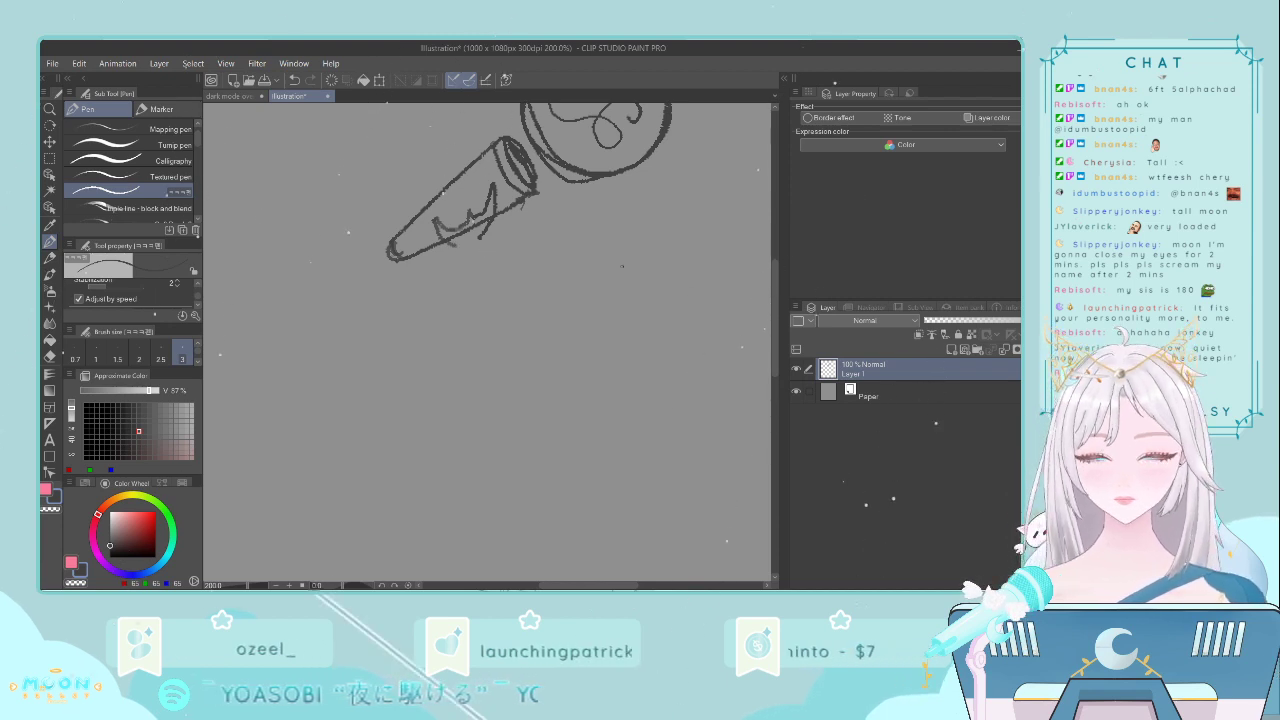
- Draw a thin microphone stand as two parallel vertical lines from beneath the handle to the canvas's lower edge
scroll(621, 265, "down", 4)
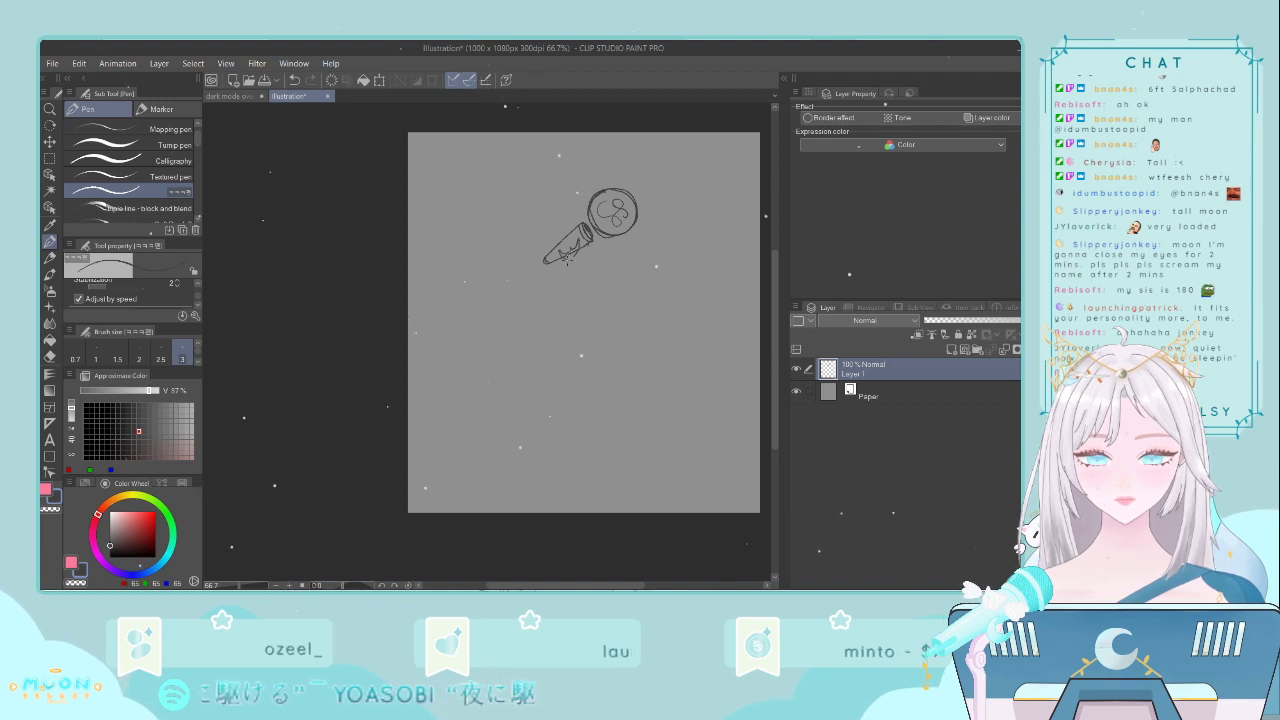
left_click_drag(568, 262, 568, 519)
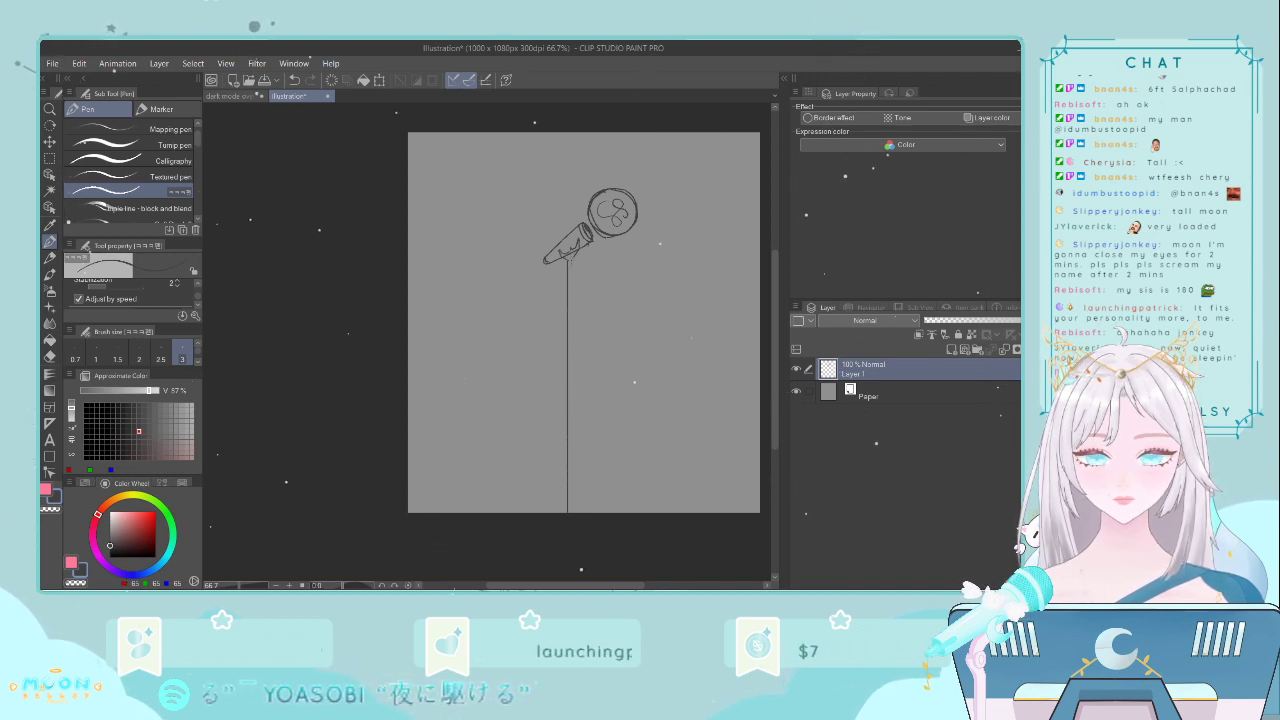
left_click_drag(570, 262, 578, 507)
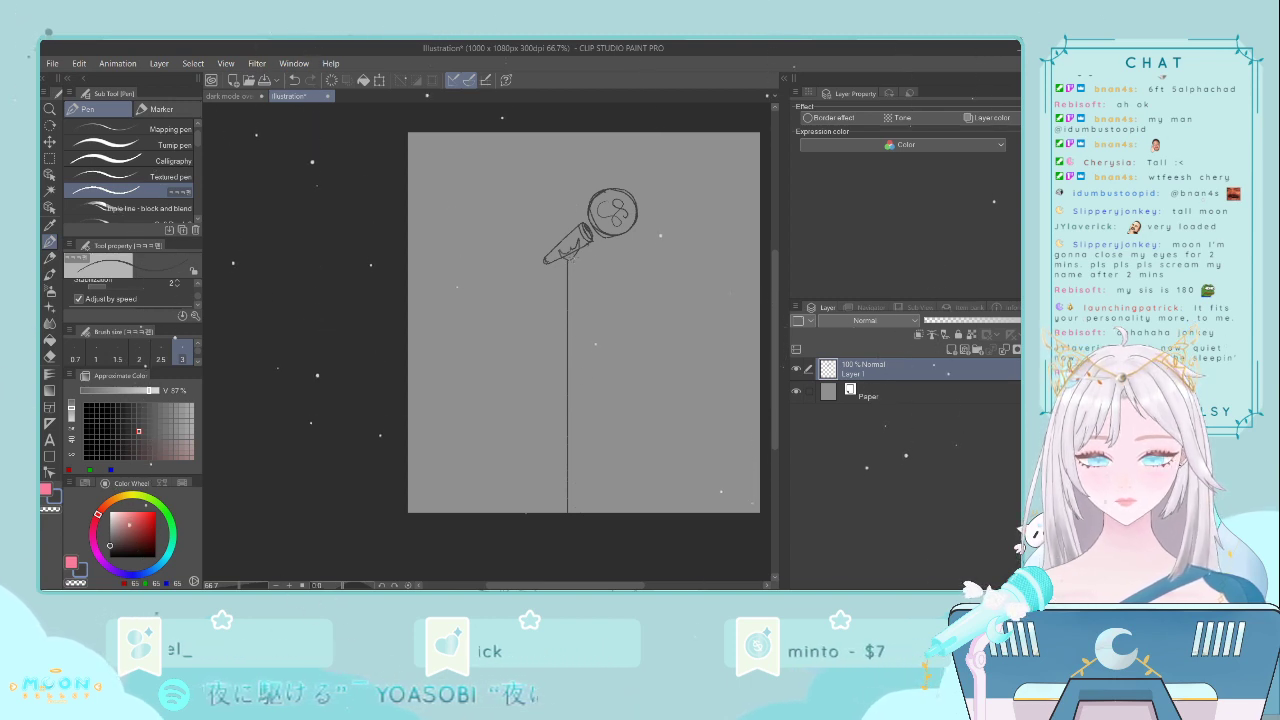
left_click_drag(570, 262, 582, 462)
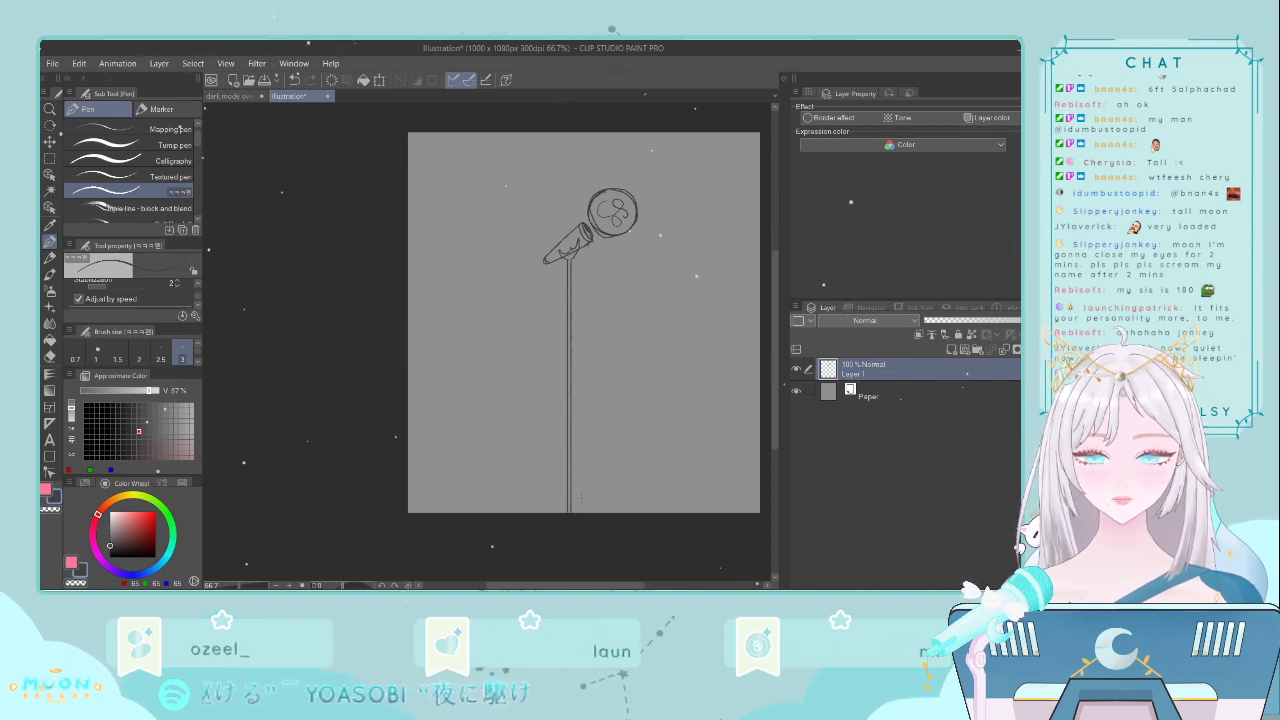
- Try to sketch a small rounded ornament above and on the upper edge of the microphone handle
key("ctrl+plus")
key("ctrl+plus")
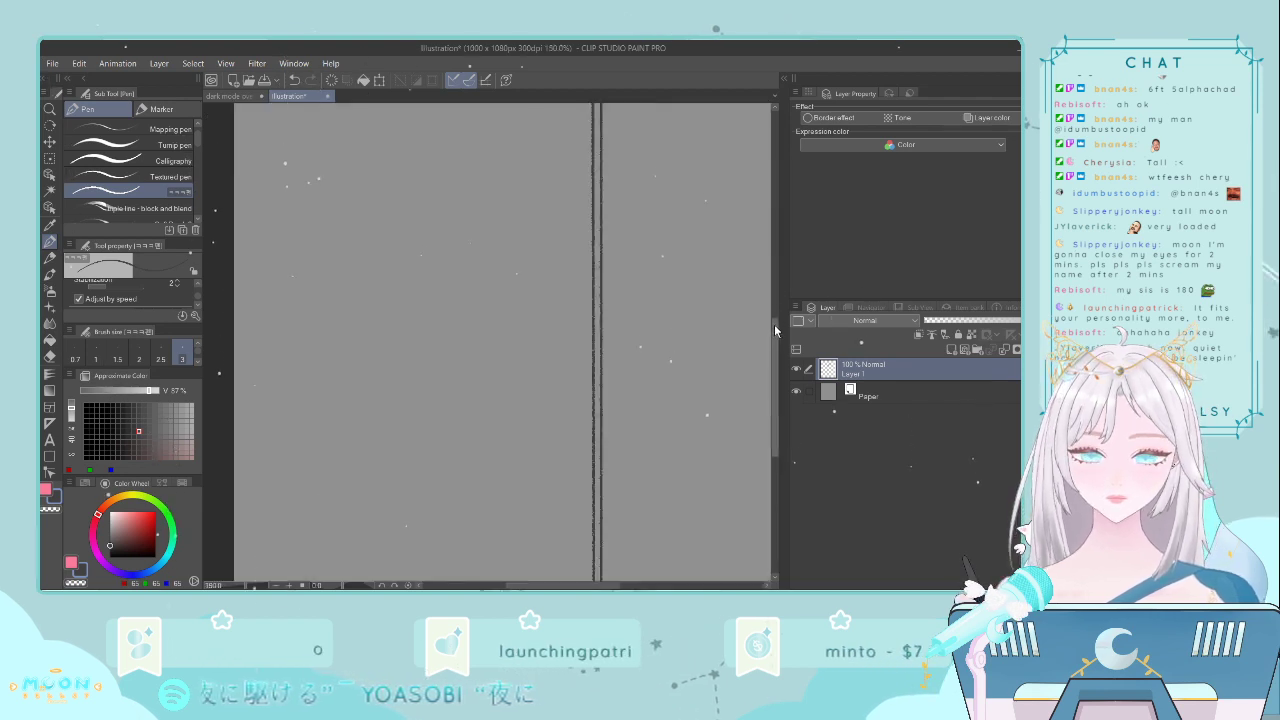
left_click_drag(775, 330, 776, 222)
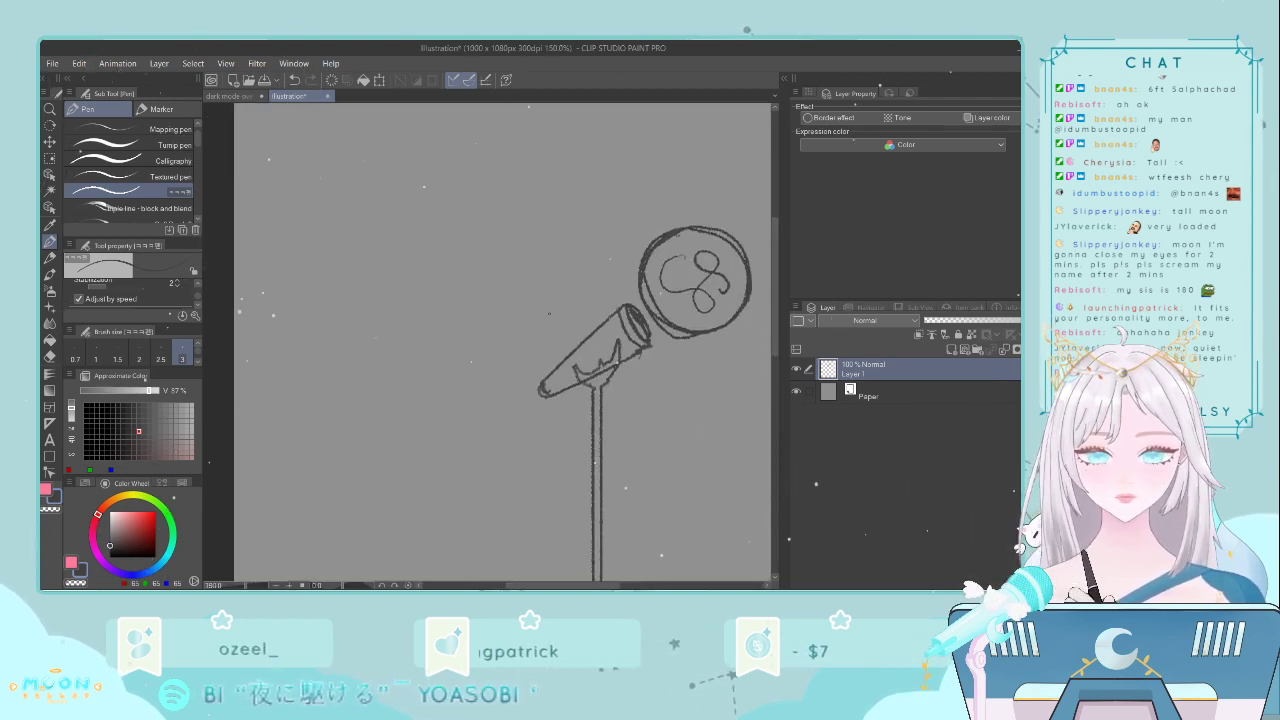
mouse_move(536, 316)
left_mouse_down()
mouse_move(555, 351)
mouse_move(547, 301)
left_mouse_up()
key("ctrl+z")
key("ctrl+z")
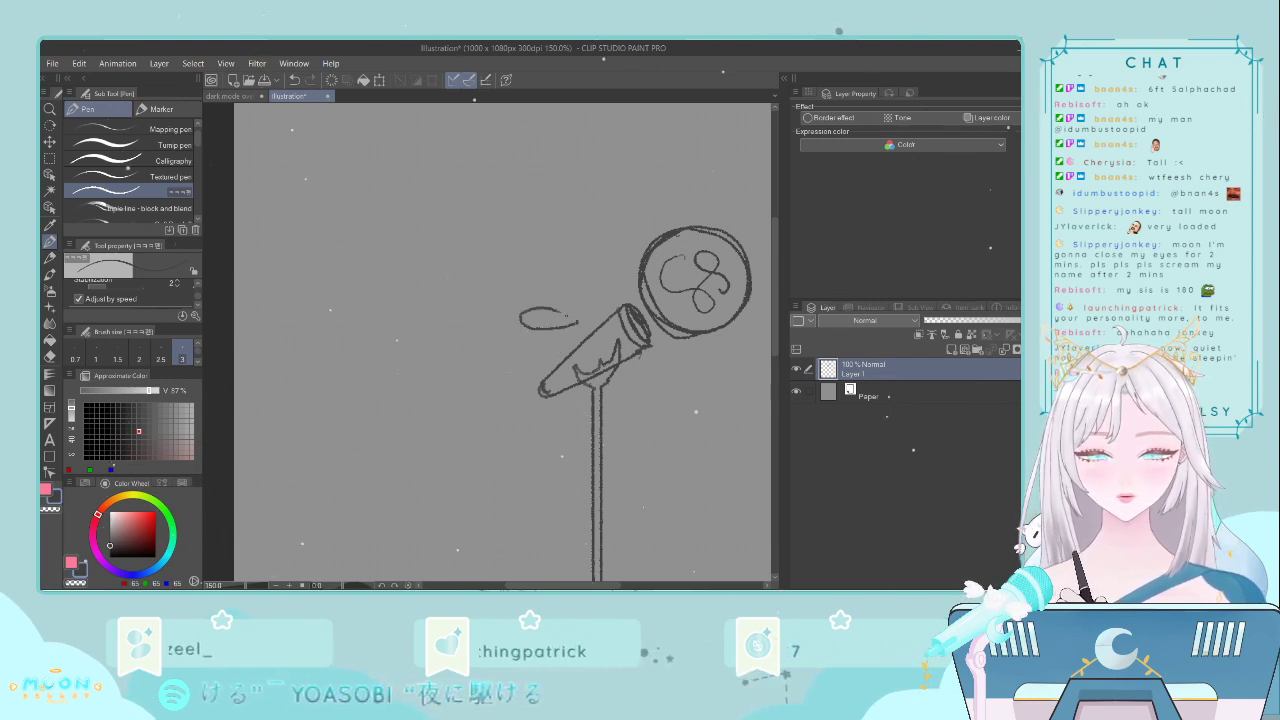
key("ctrl+z")
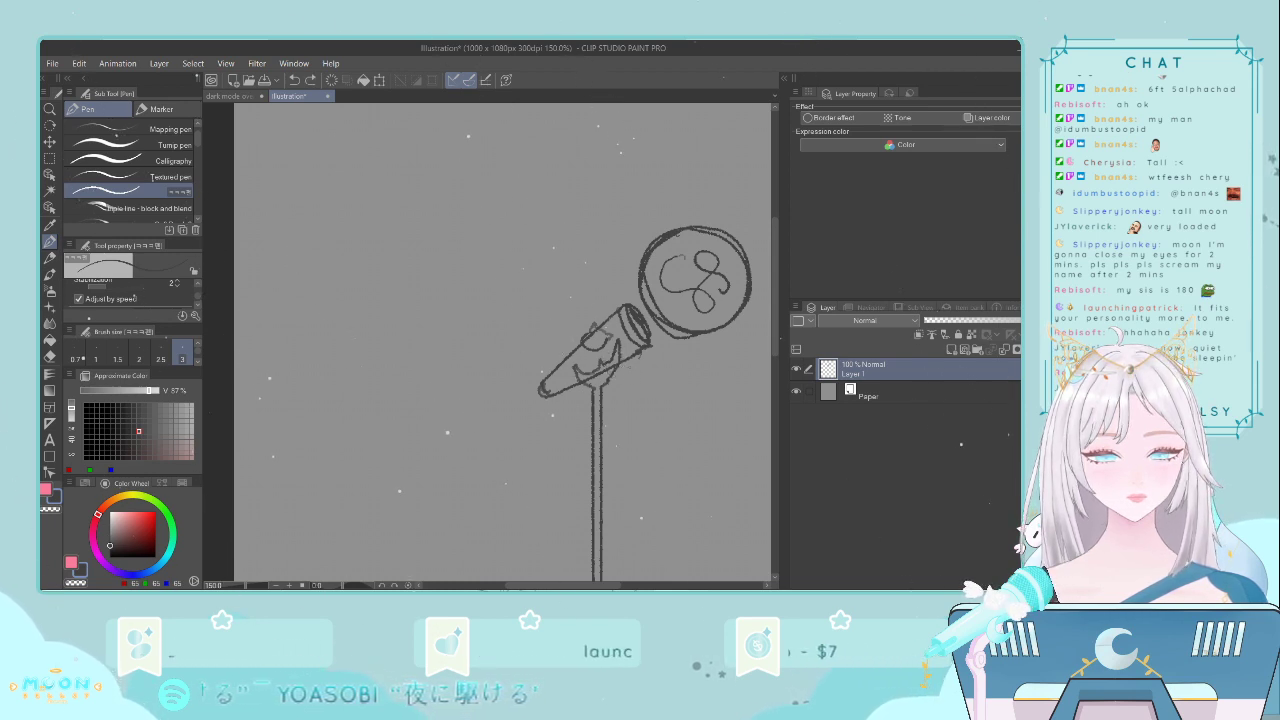
key("ctrl+z")
key("ctrl+z")
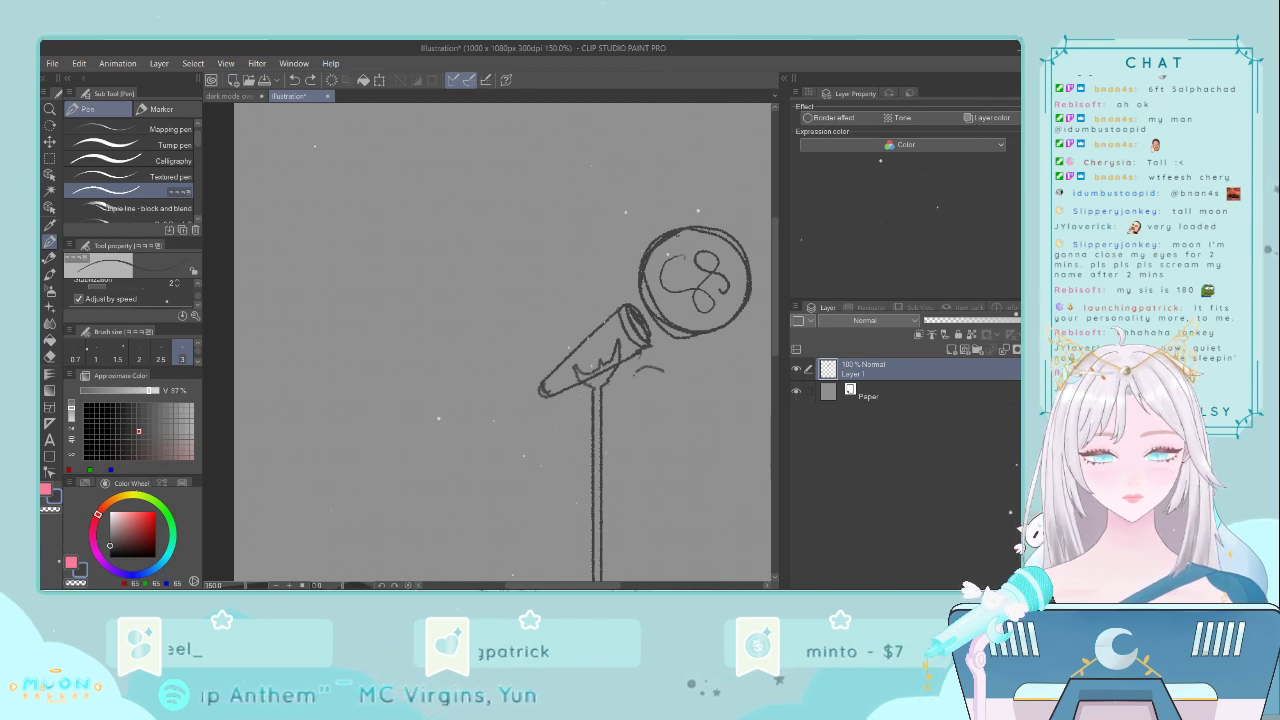
- Try to sketch a heart shape beside the stand, just below the microphone handle
left_click_drag(645, 402, 676, 374)
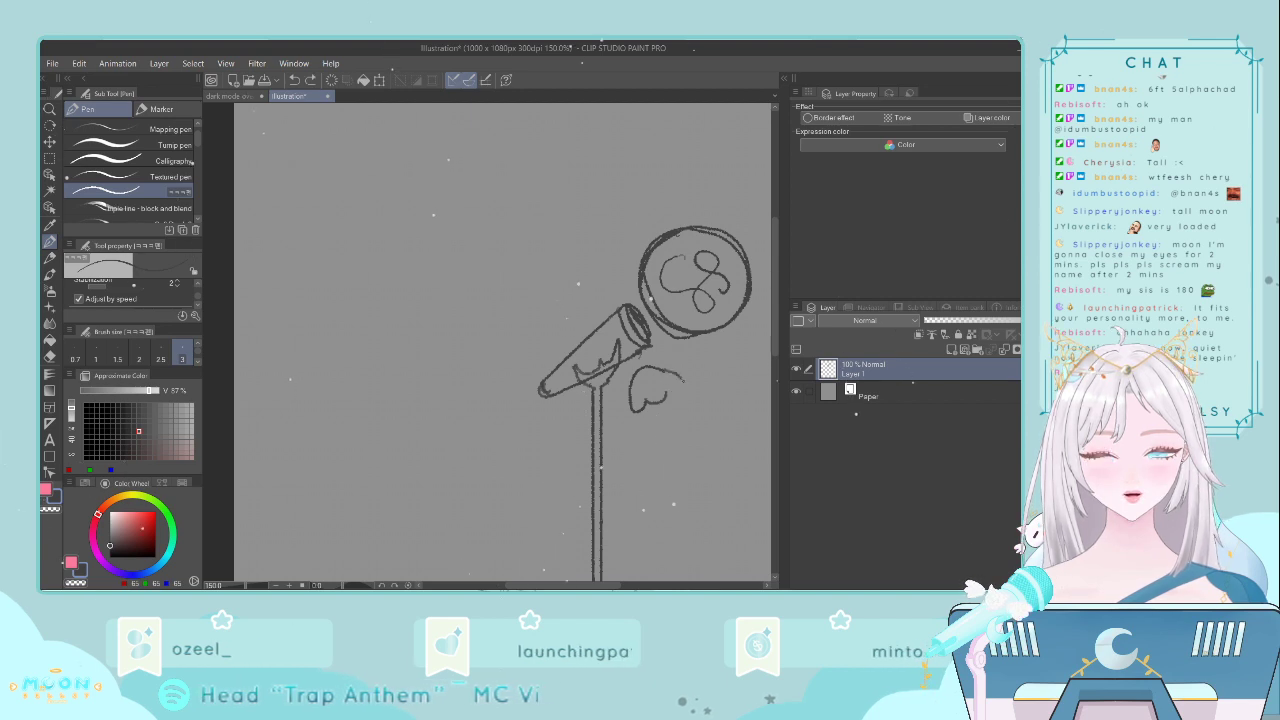
key("ctrl+z")
left_click_drag(678, 388, 662, 398)
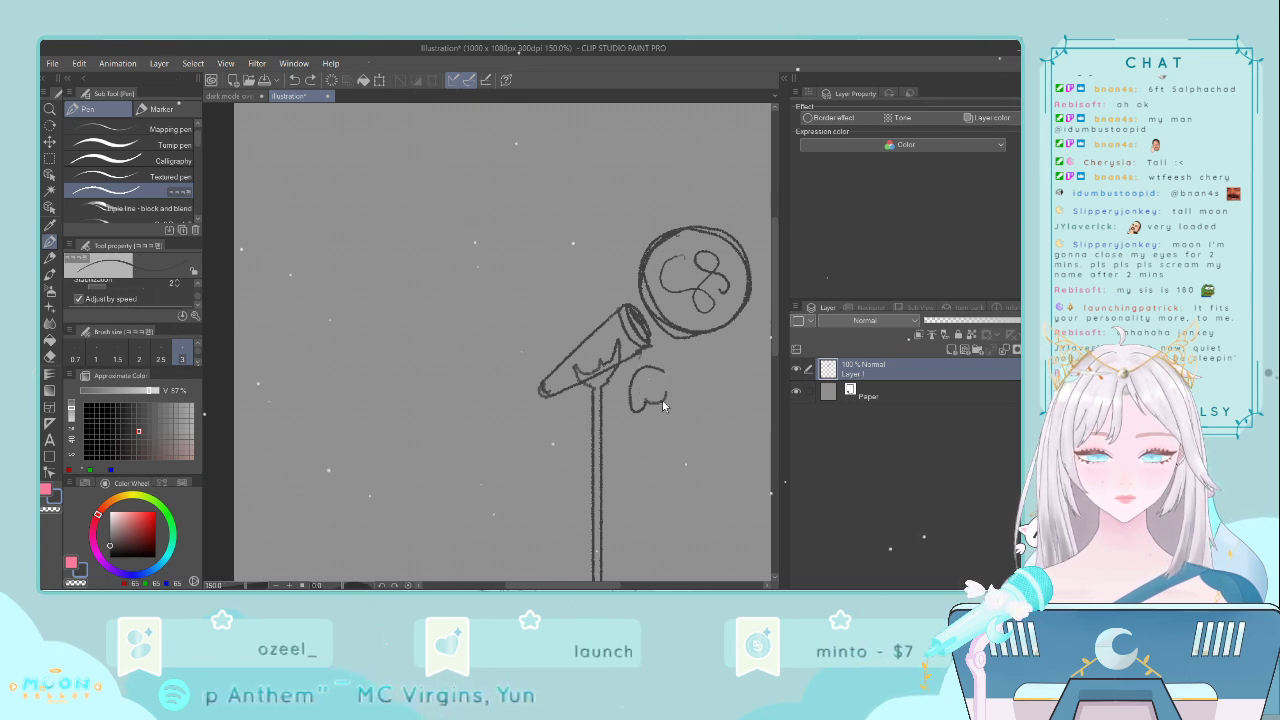
key("ctrl+z")
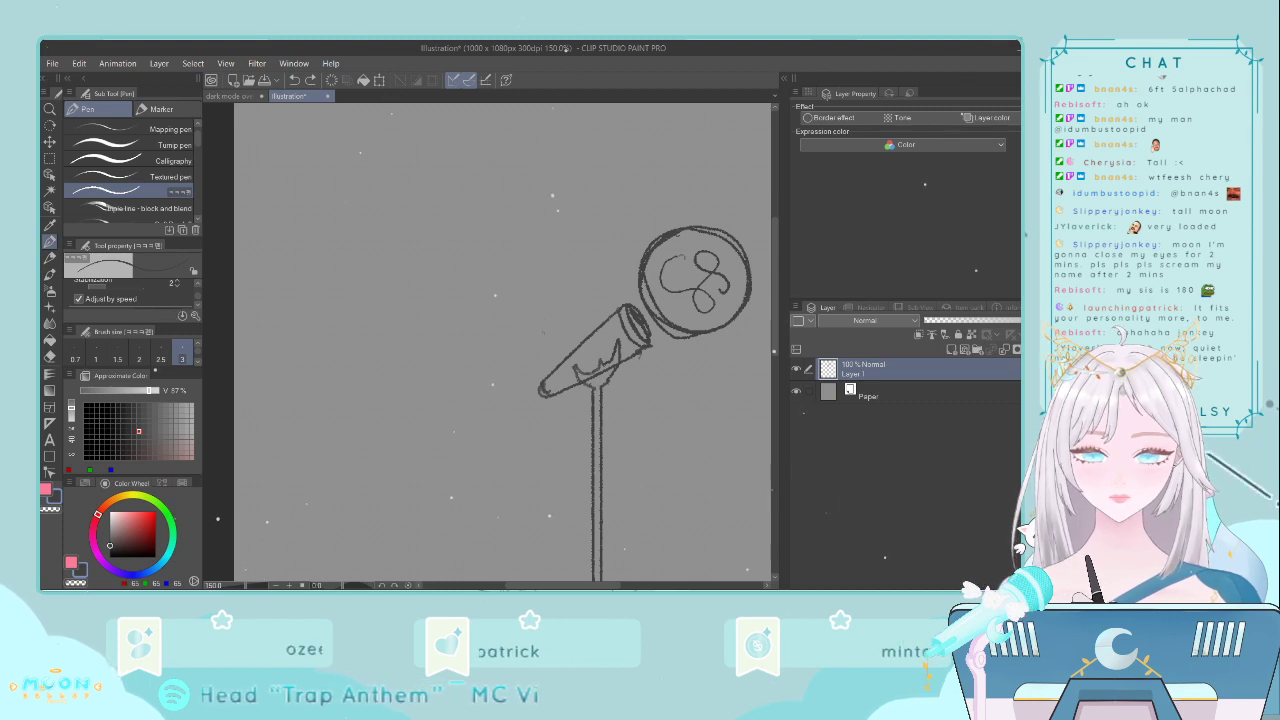
- Sketch a small fan-shaped ornament with pointed, petal-like lobes above the microphone handle and fill it with inner strokes
mouse_move(537, 307)
left_mouse_down()
mouse_move(570, 330)
mouse_move(545, 312)
left_mouse_up()
key("ctrl+z")
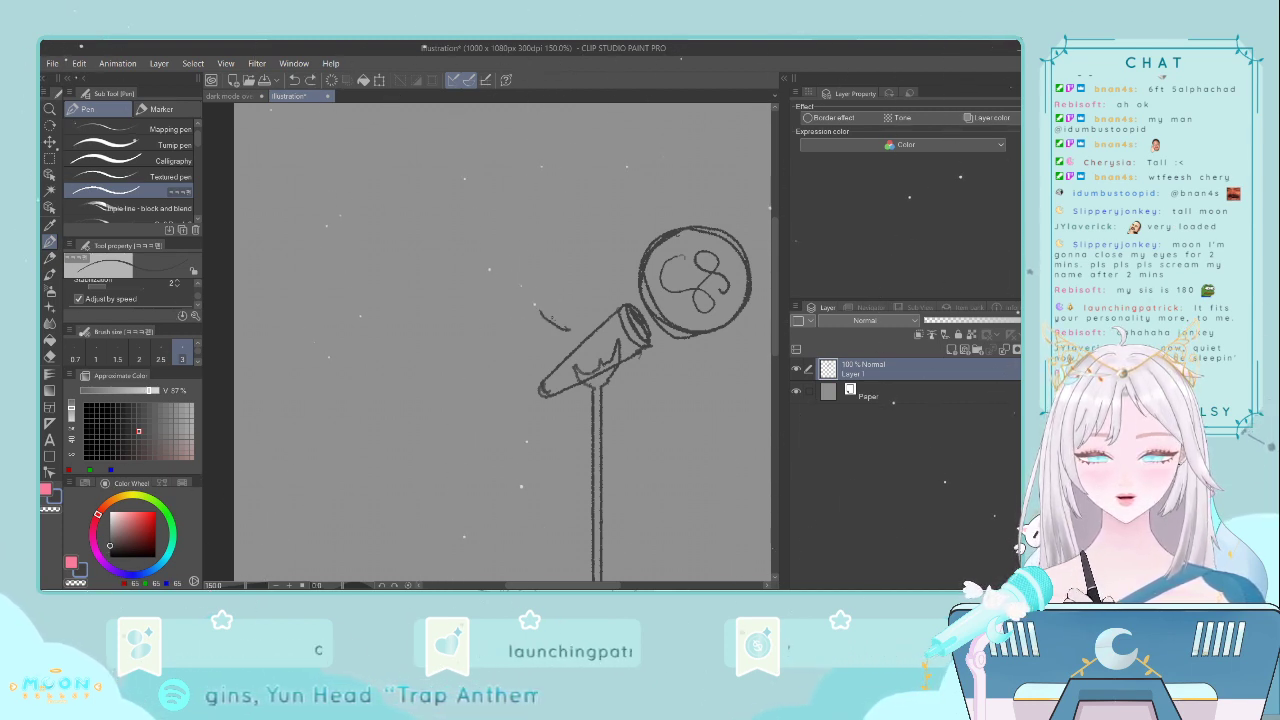
mouse_move(550, 286)
left_mouse_down()
mouse_move(545, 316)
mouse_move(596, 302)
left_mouse_up()
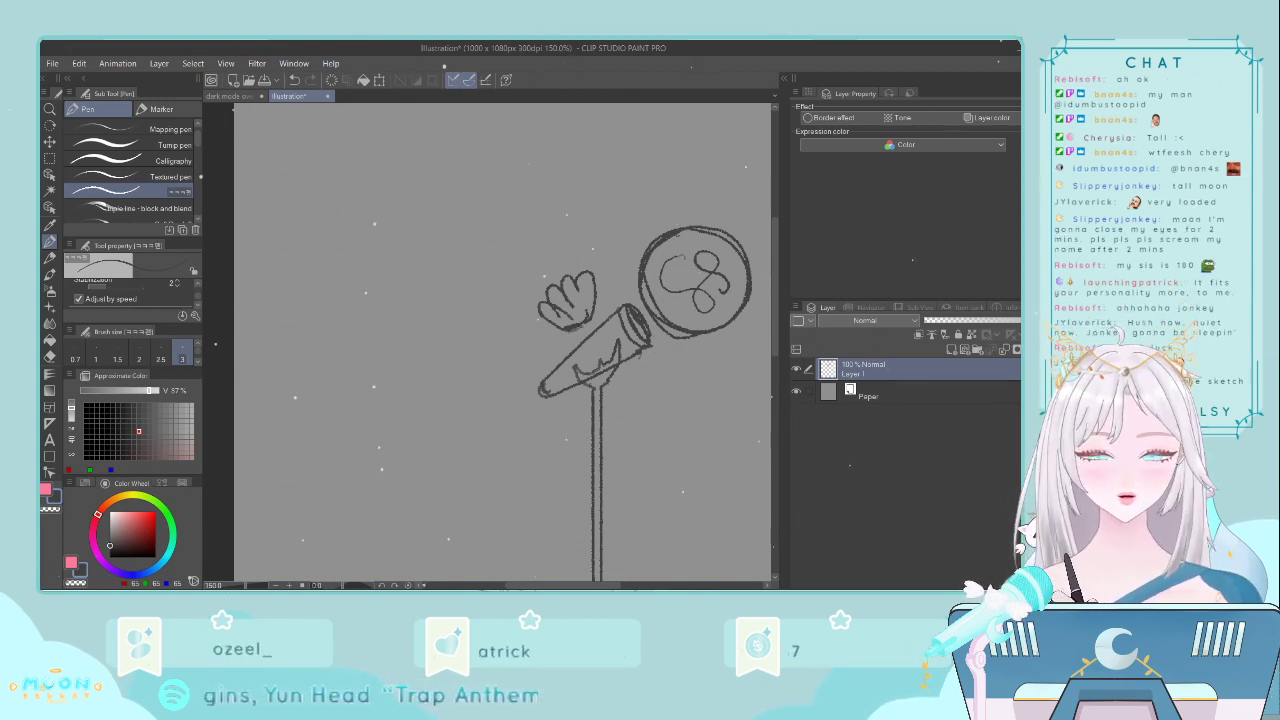
left_click_drag(540, 304, 565, 326)
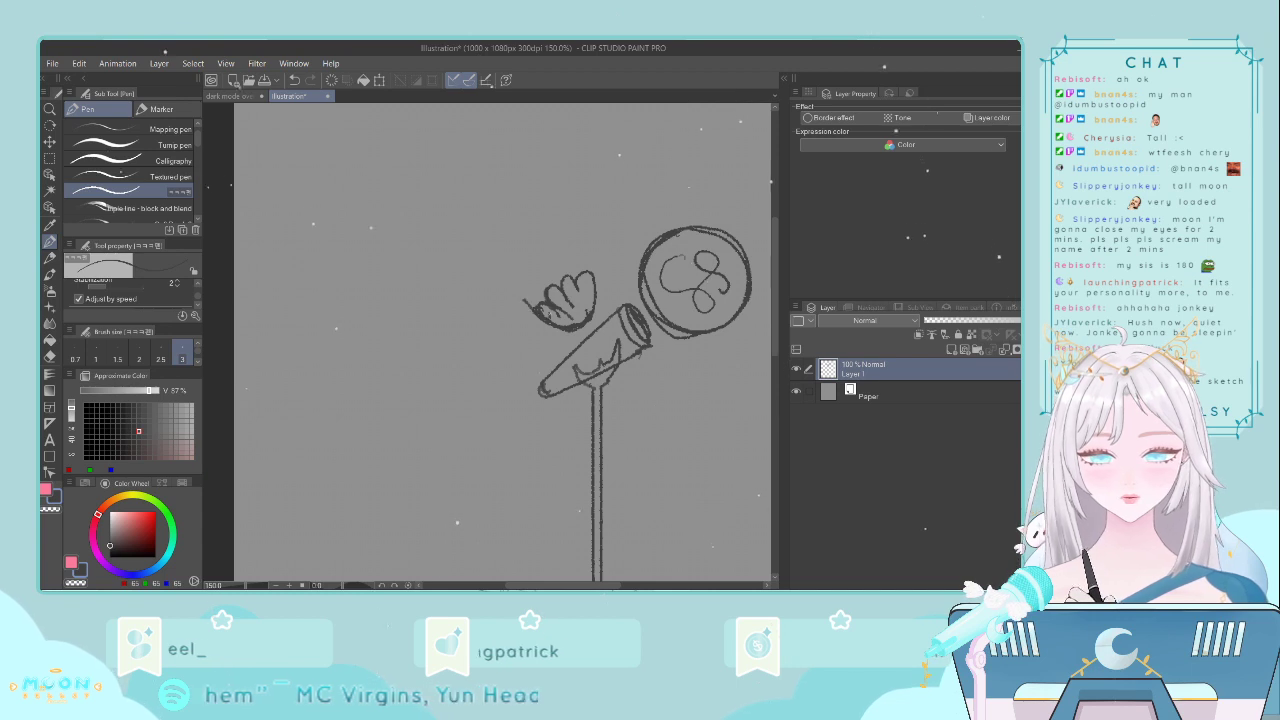
left_click_drag(523, 299, 546, 312)
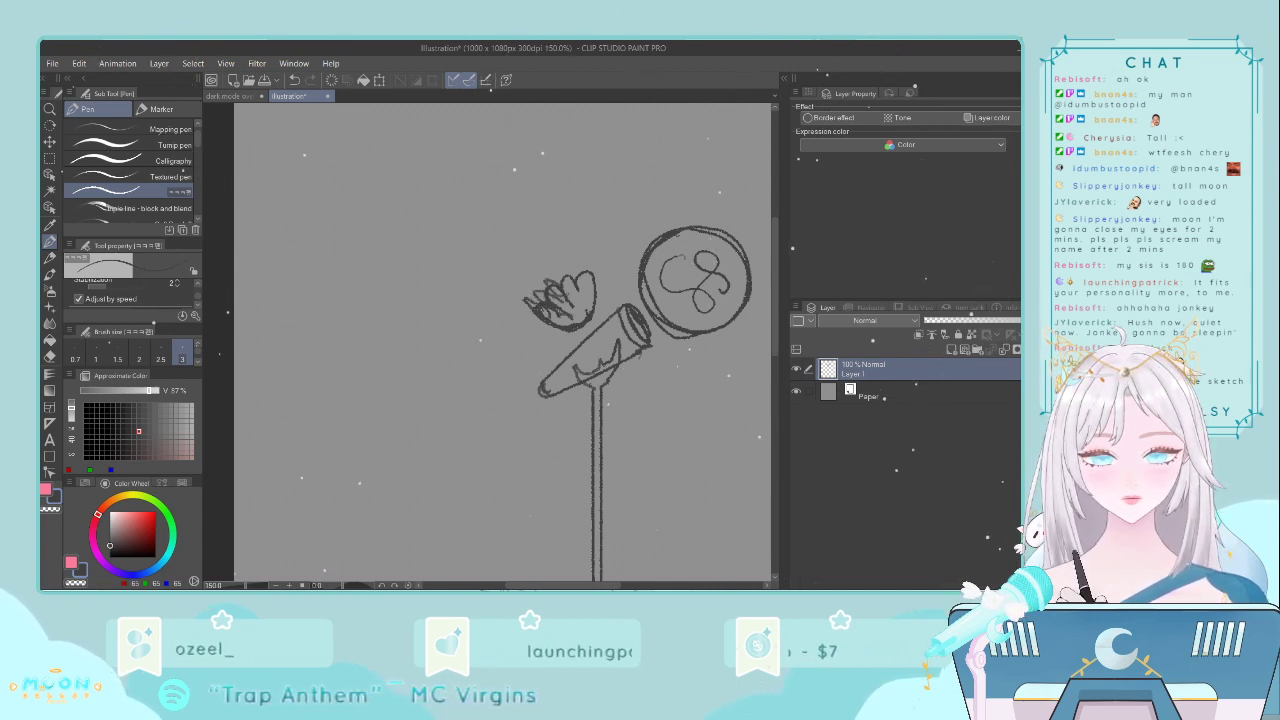
left_click_drag(570, 295, 566, 278)
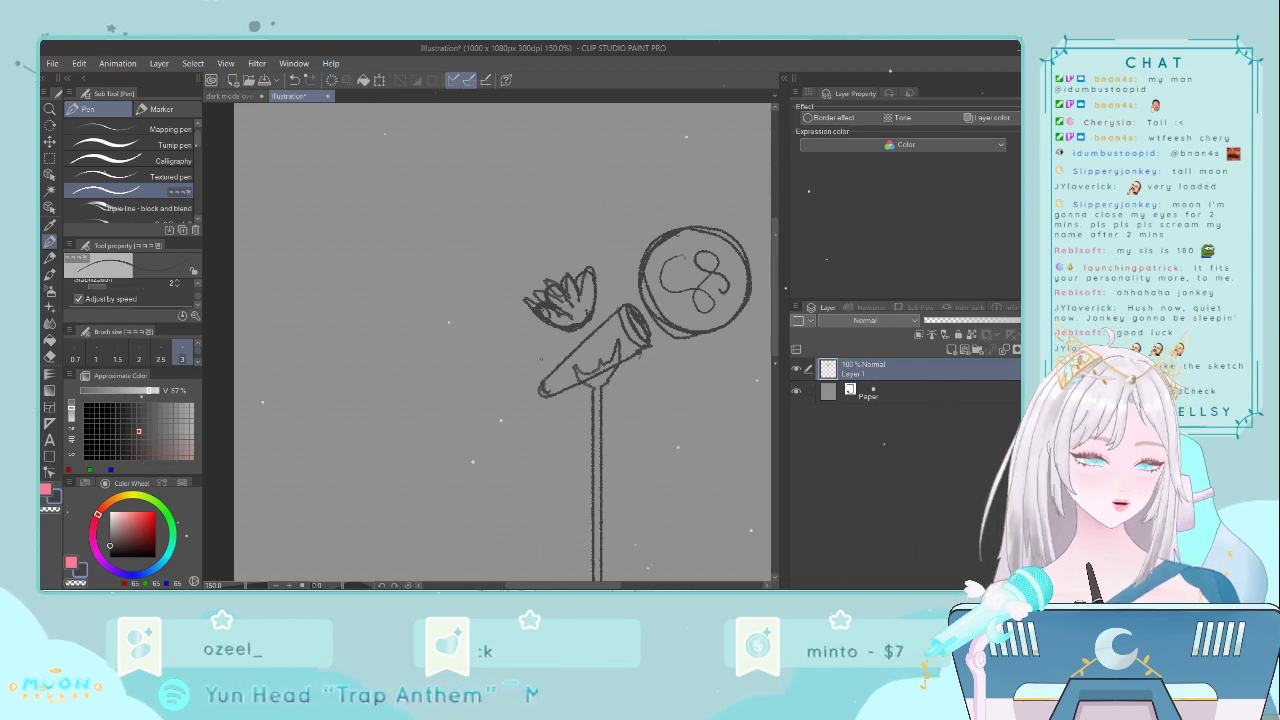
scroll(541, 358, "down", 3)
scroll(541, 358, "down", 2)
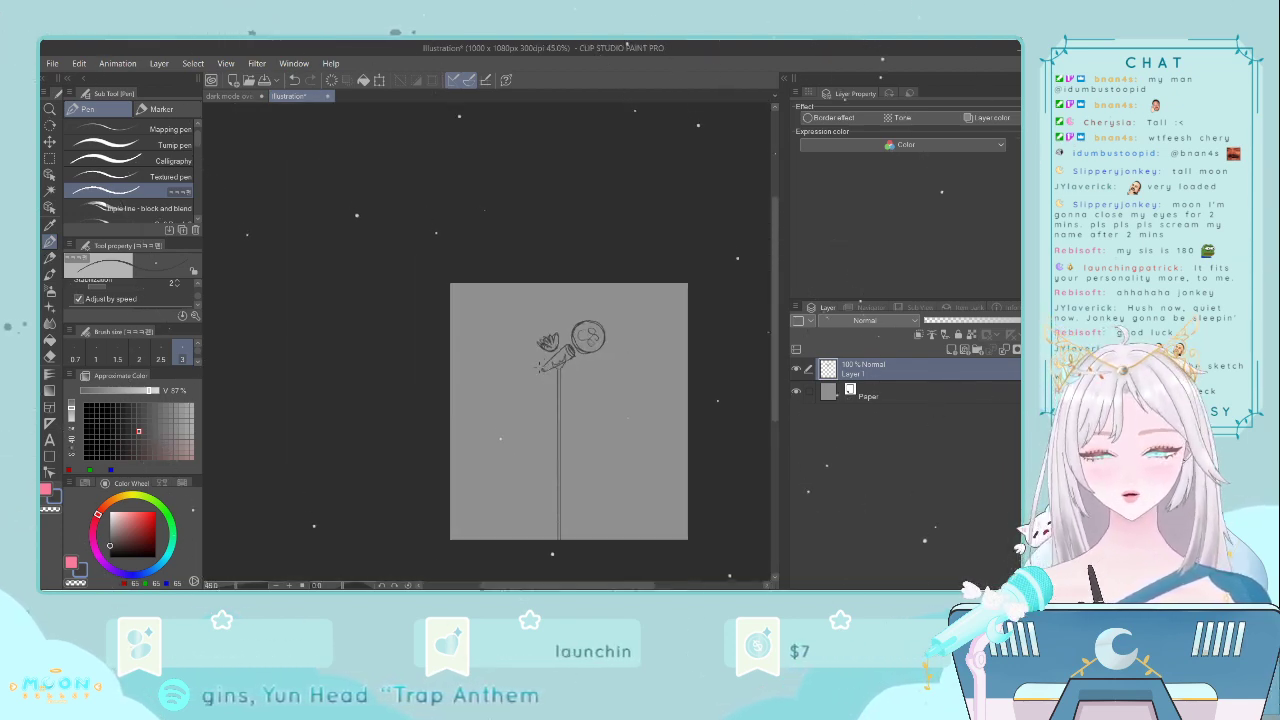
scroll(660, 345, "up", 4)
scroll(625, 365, "up", 3)
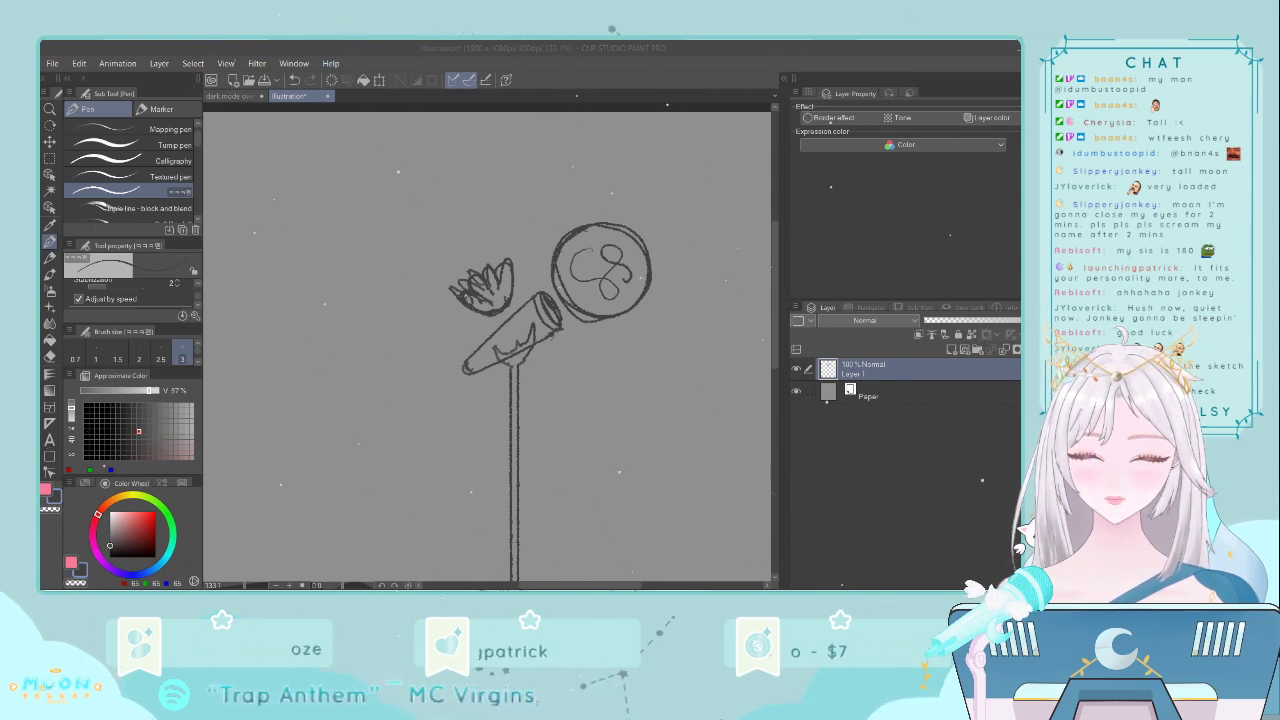
key("alt+Tab")
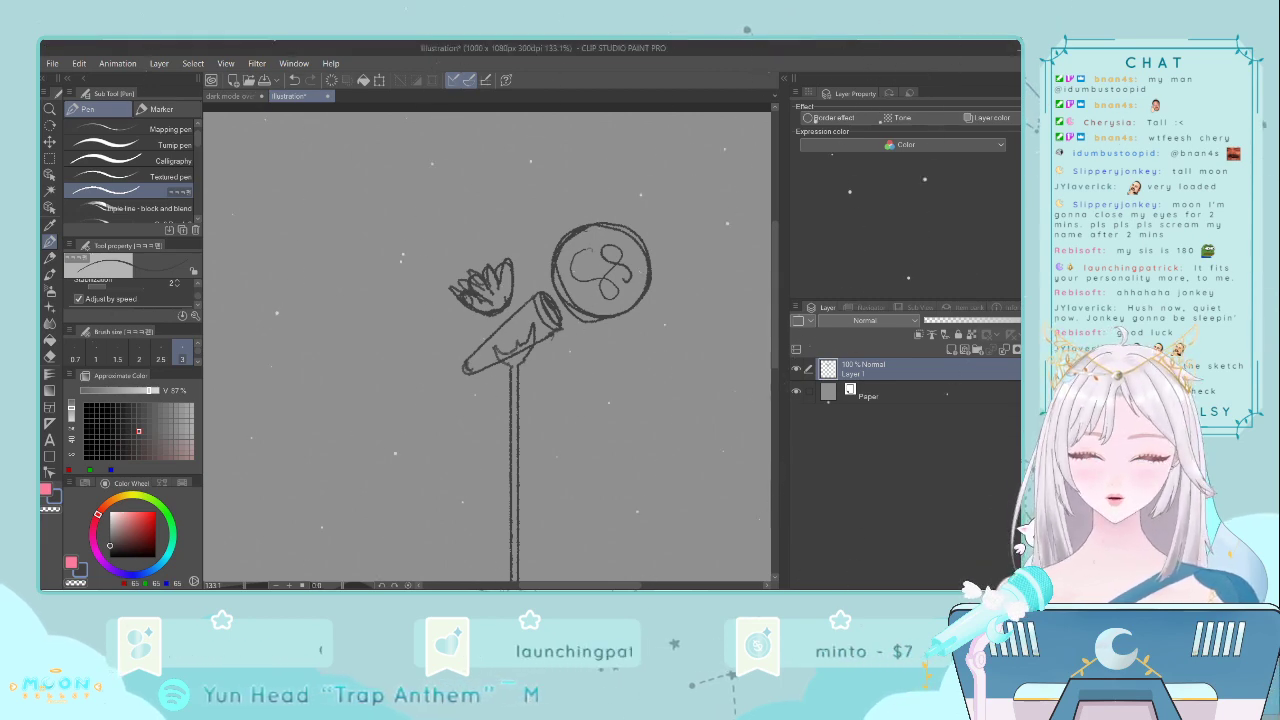
key("alt+Tab")
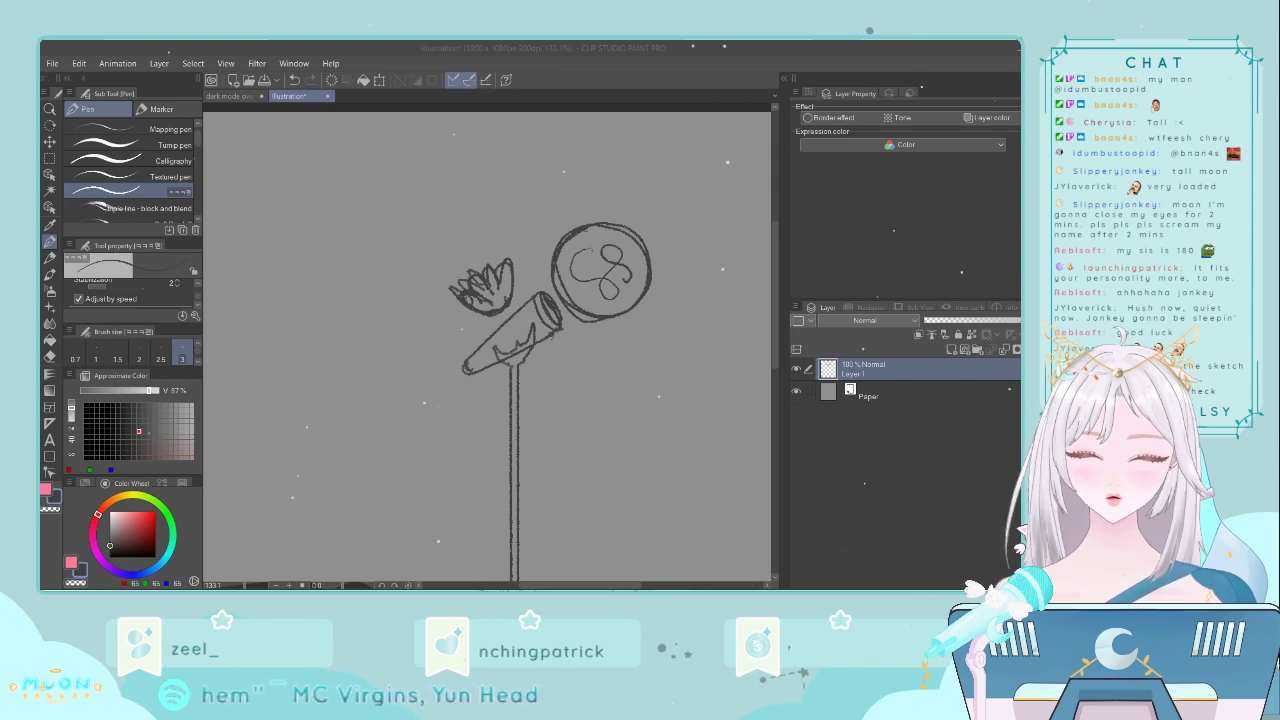
left_click(928, 231)
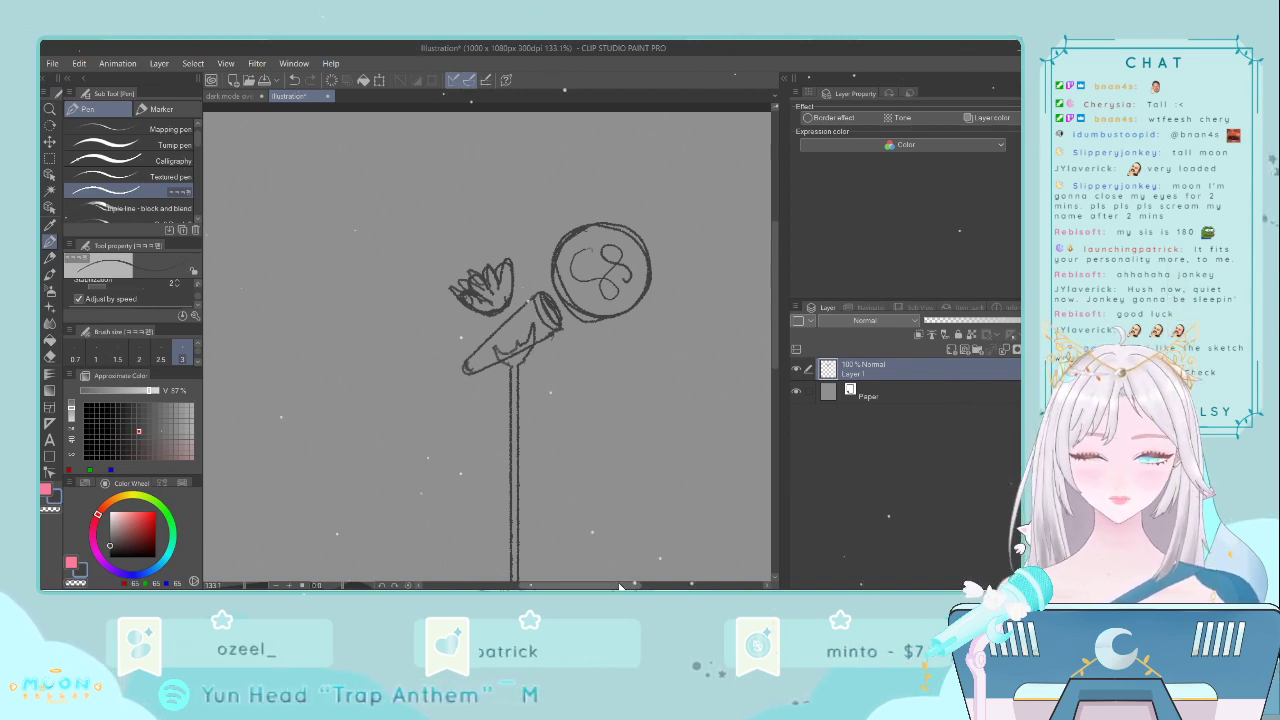
- Draw a wavy vine winding around the microphone stand from beneath the handle down to the canvas's lower edge
left_click_drag(619, 586, 626, 586)
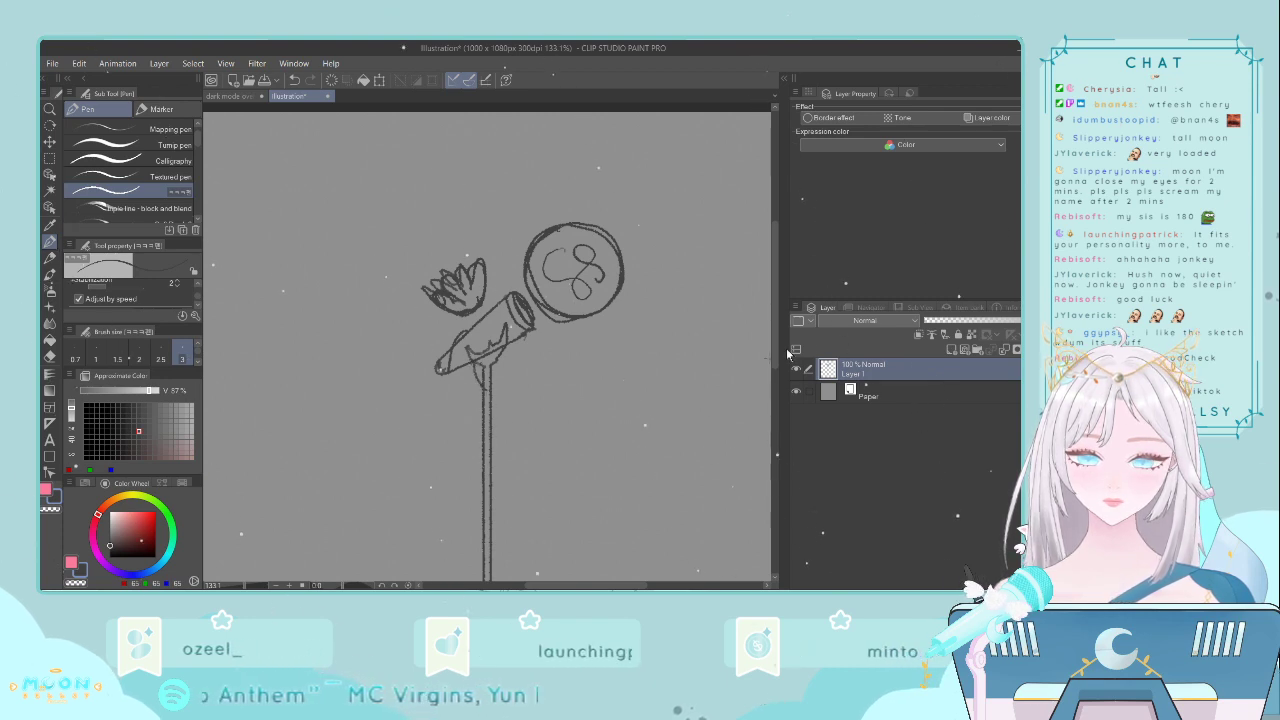
left_click_drag(775, 354, 775, 395)
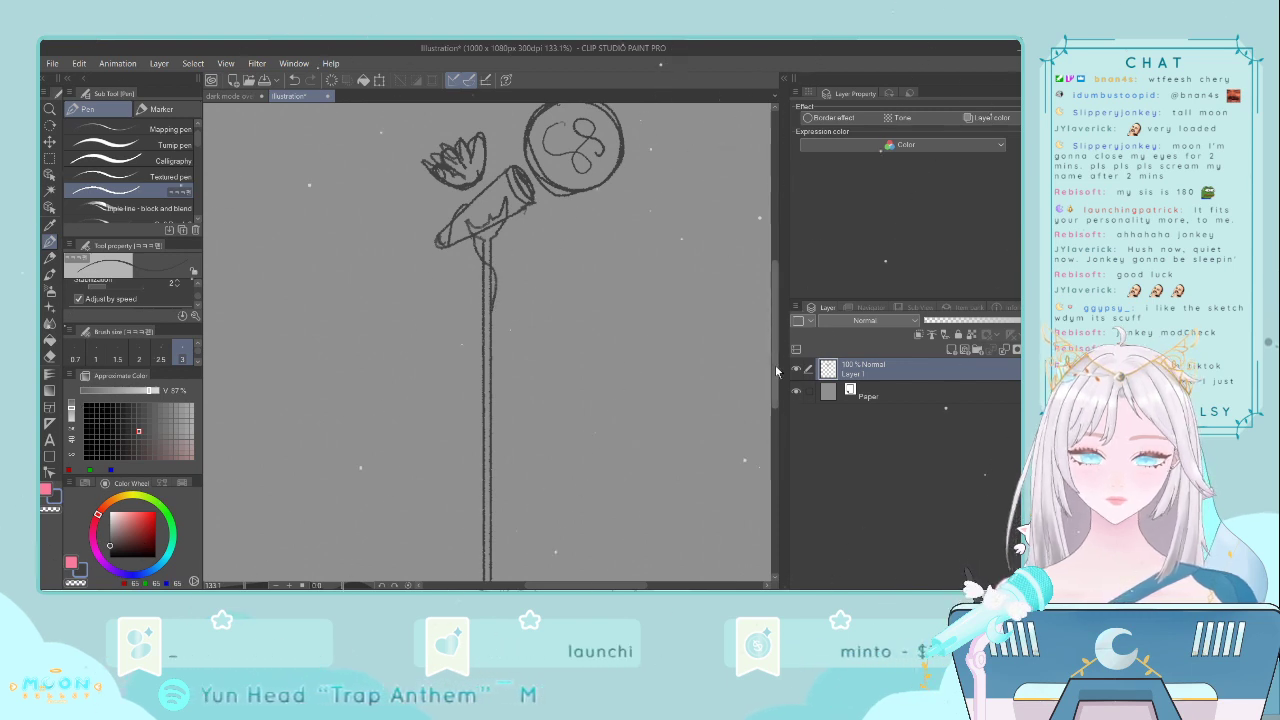
scroll(777, 371, "down", 3)
scroll(776, 371, "up", 1)
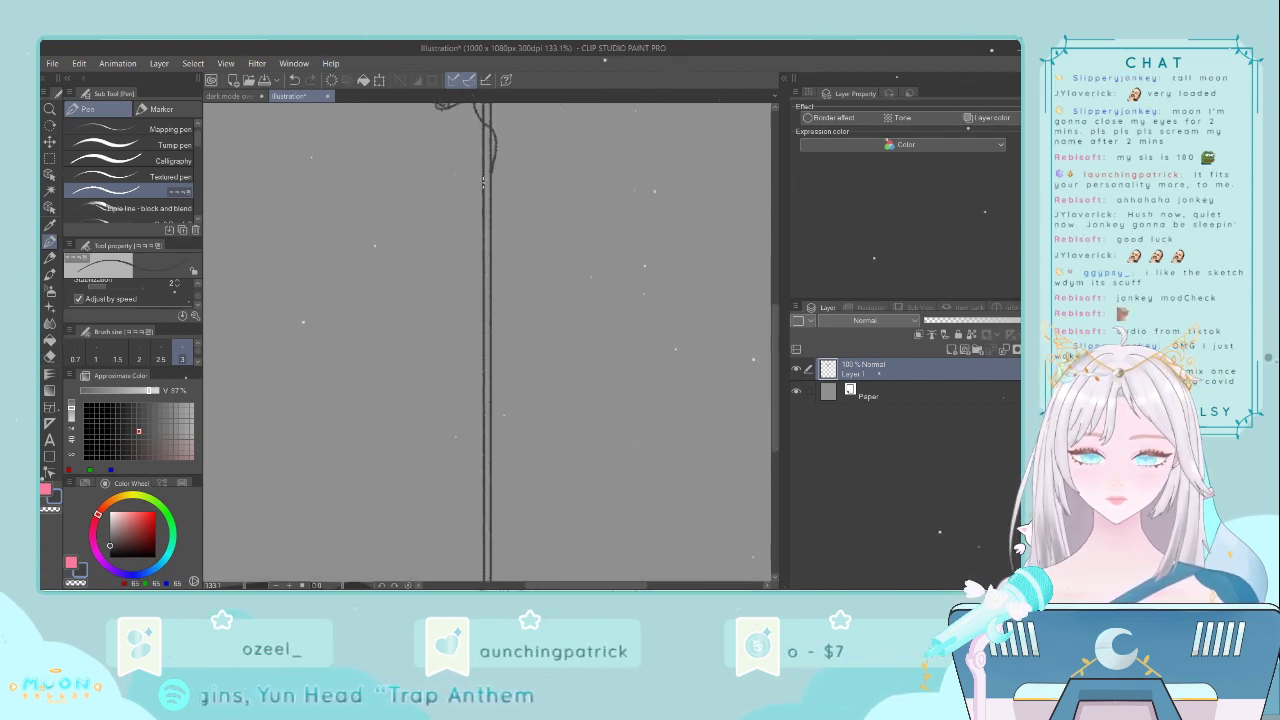
left_click_drag(469, 250, 472, 369)
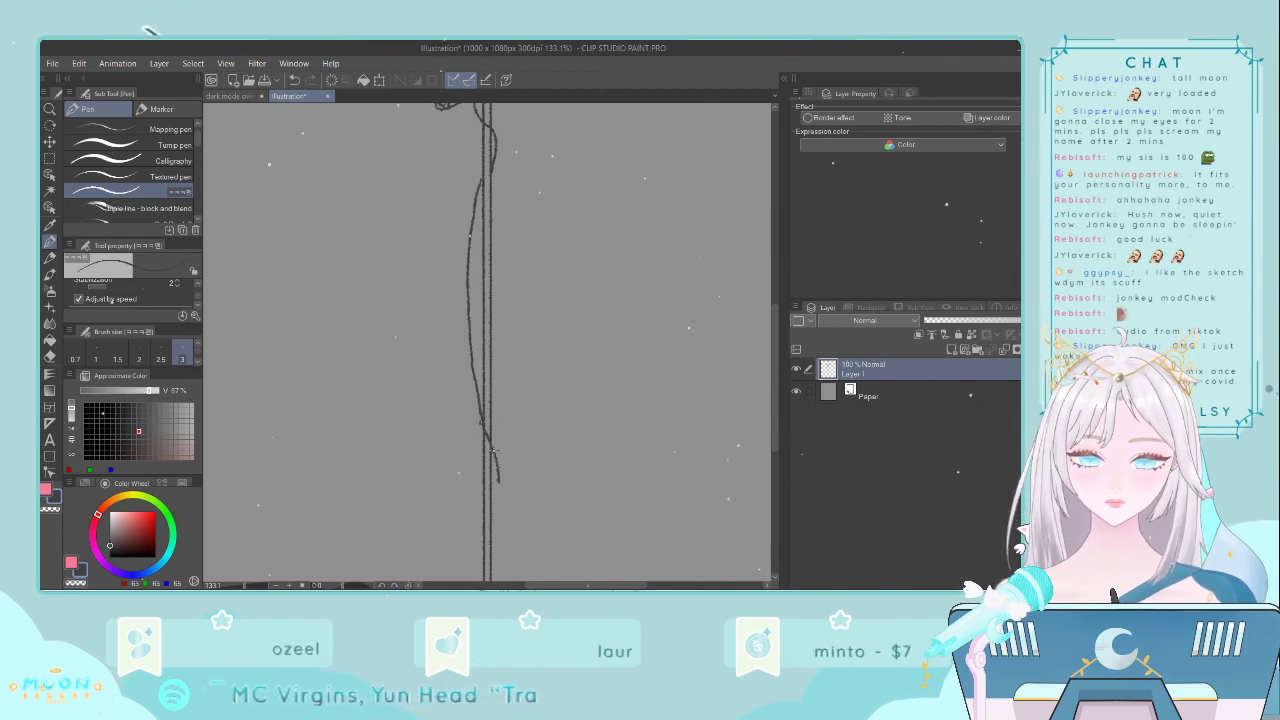
left_click_drag(480, 418, 496, 576)
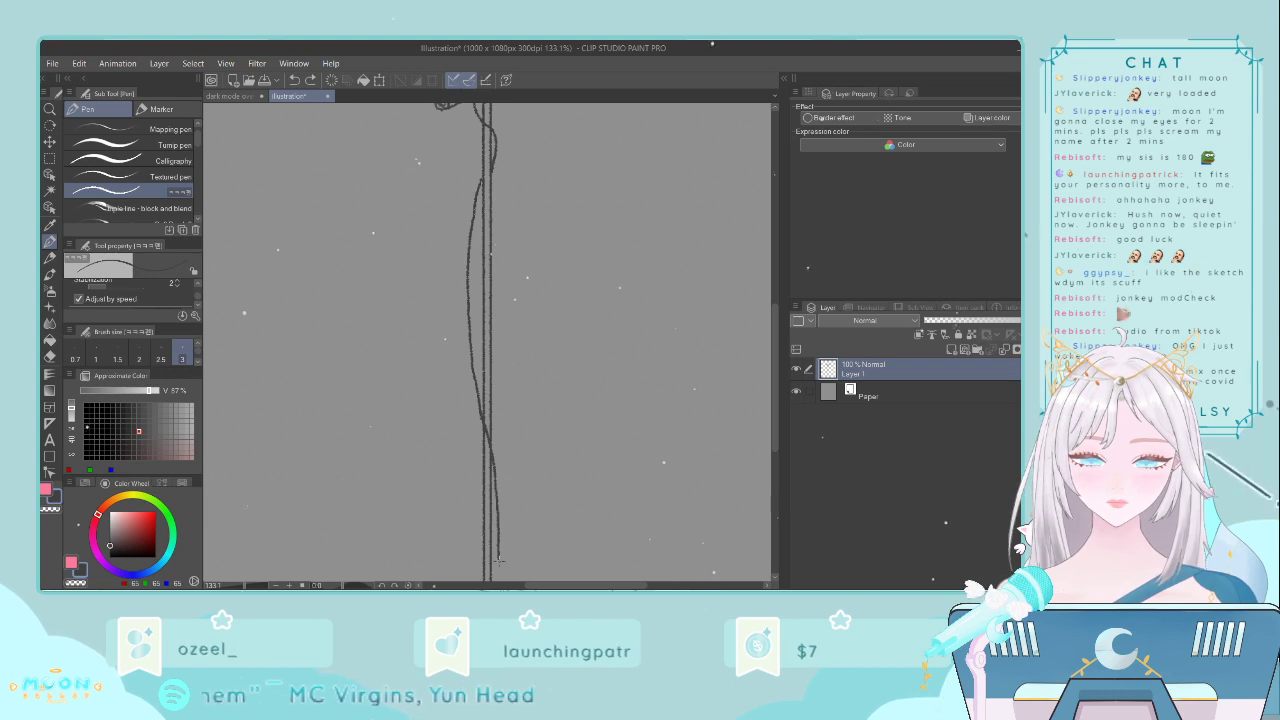
scroll(563, 449, "down", 3)
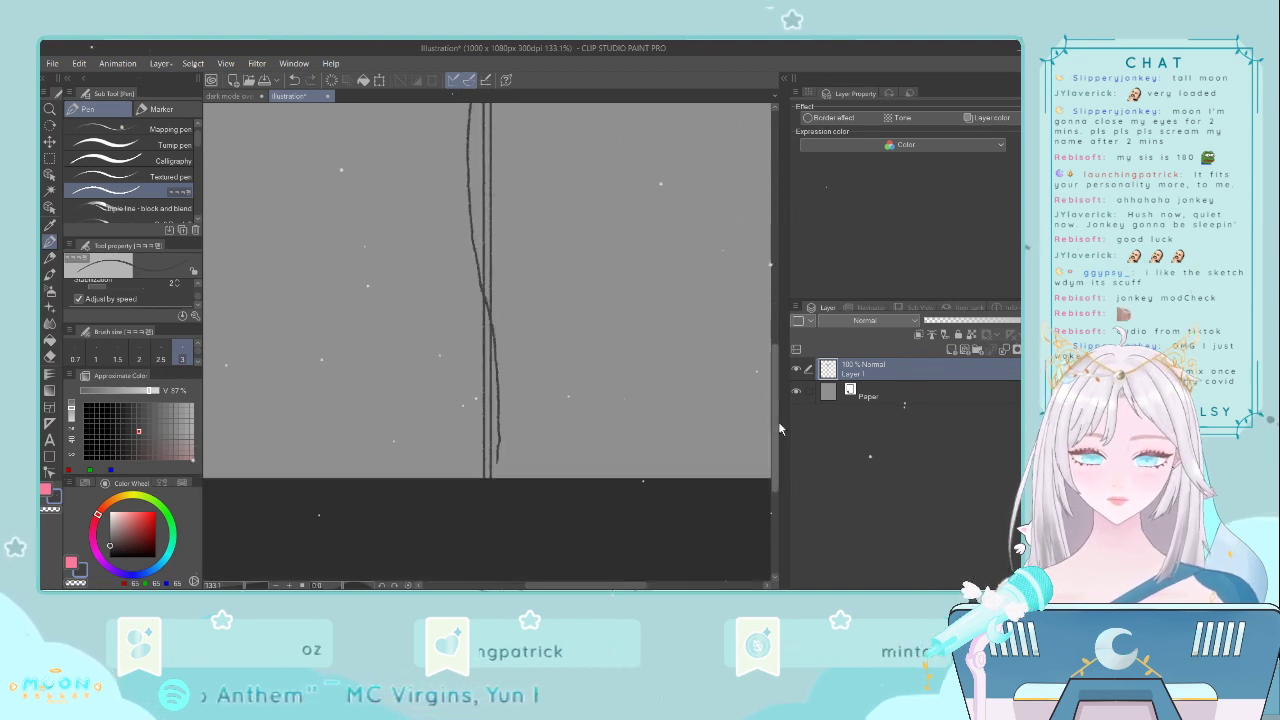
left_click_drag(499, 420, 493, 476)
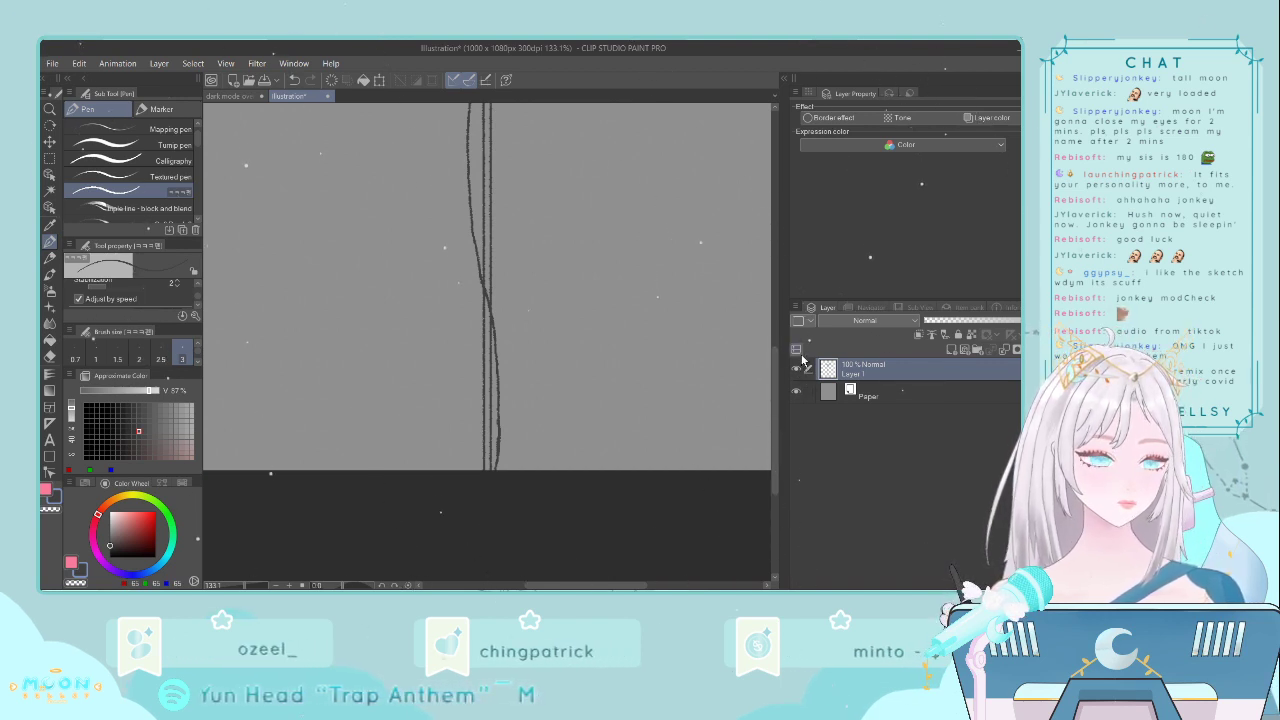
- Add small rounded leaves along the vine from the microphone handle to the canvas's lower edge, redrawing the lowest leaf
scroll(772, 290, "up", 4)
left_click_drag(772, 285, 772, 283)
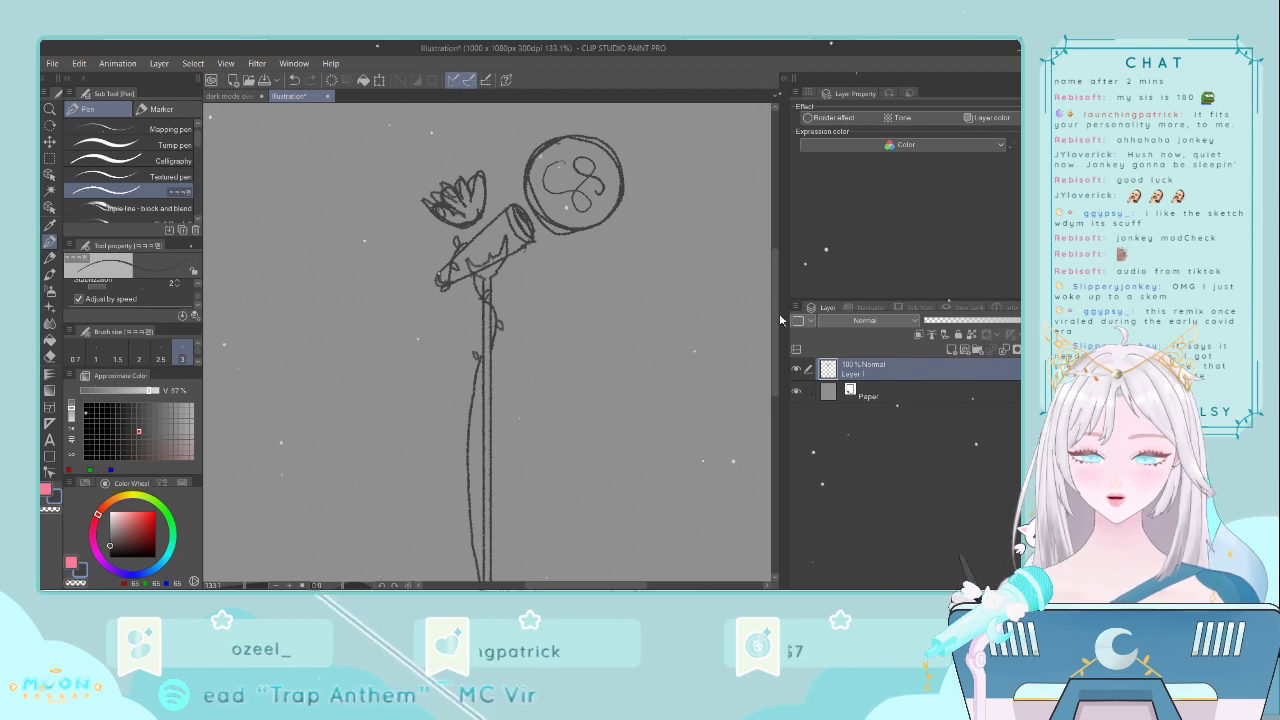
left_click_drag(776, 318, 779, 343)
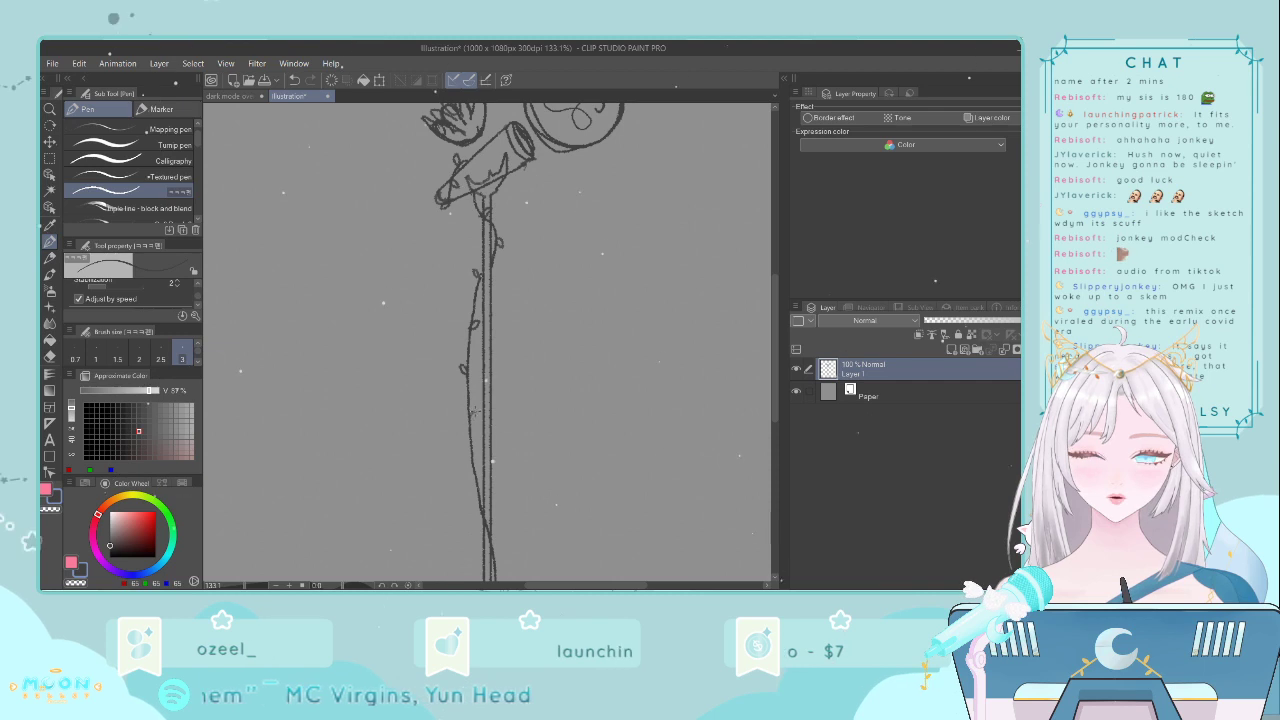
left_click_drag(777, 356, 777, 408)
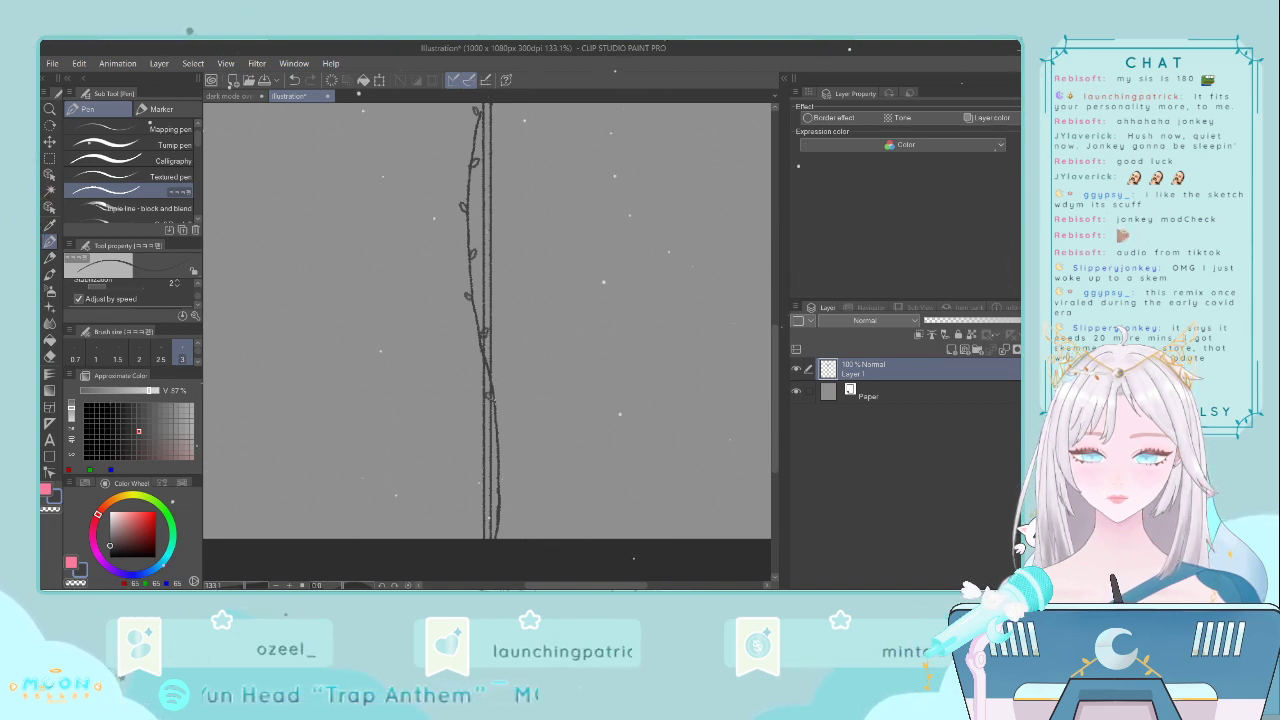
left_click_drag(499, 433, 500, 448)
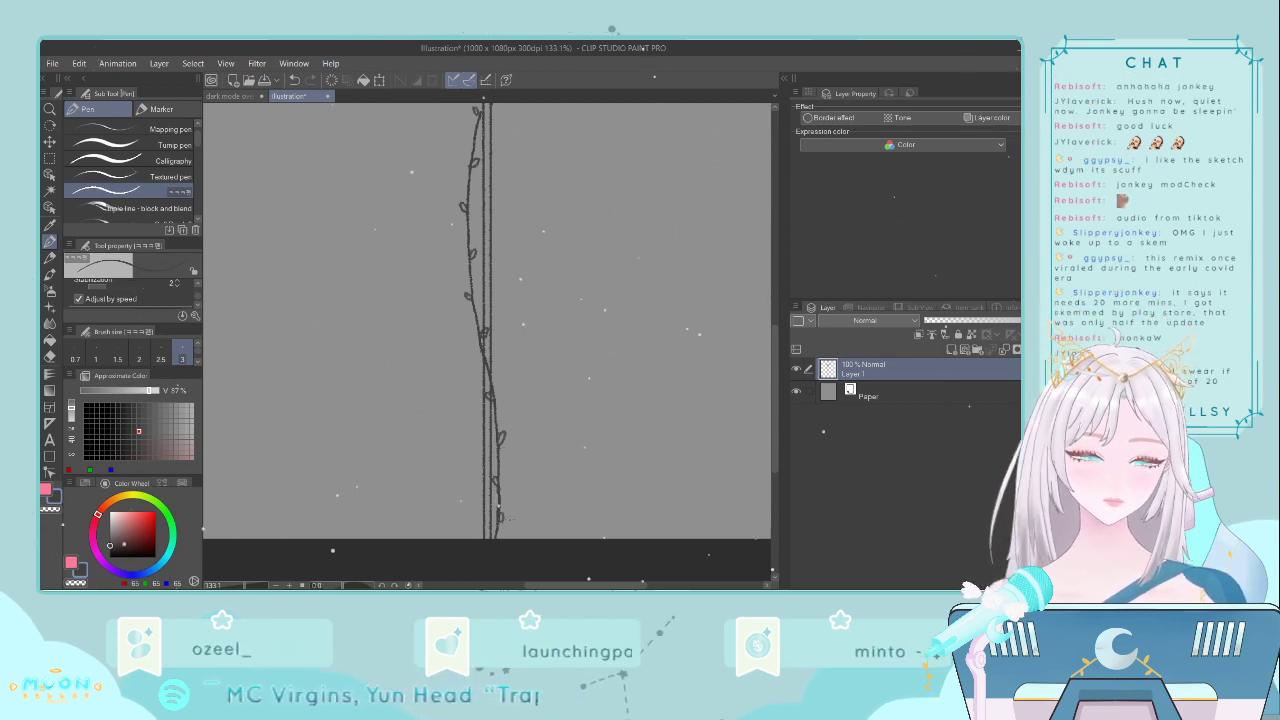
key("ctrl+z")
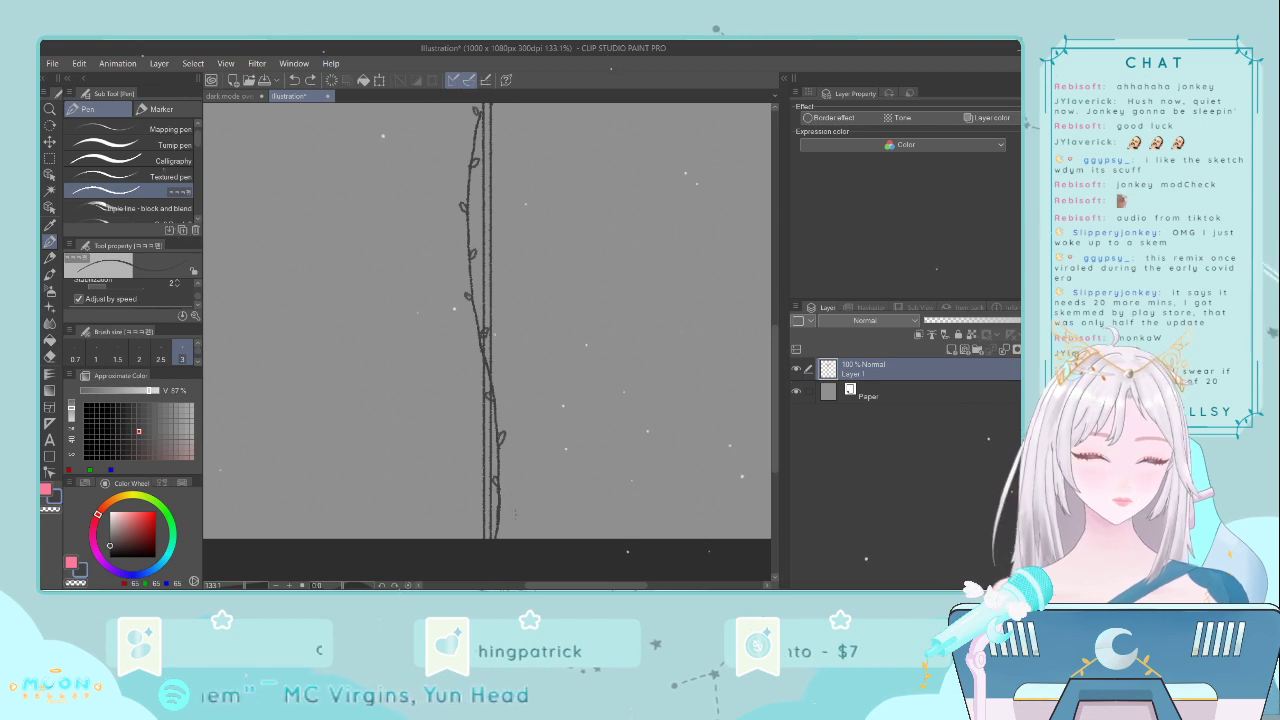
left_click_drag(499, 520, 498, 531)
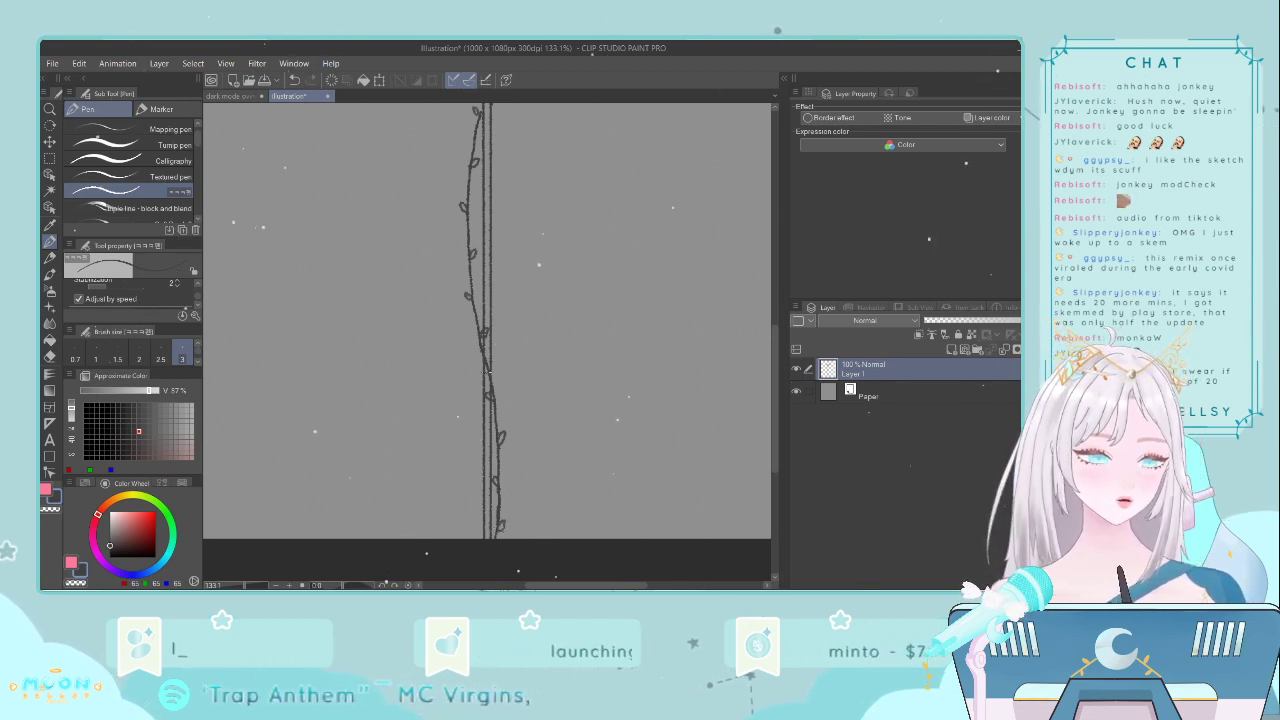
- Lasso the round microphone head, scale it down slightly and place it close to the handle's open end, clearing the selection
scroll(500, 284, "down", 2)
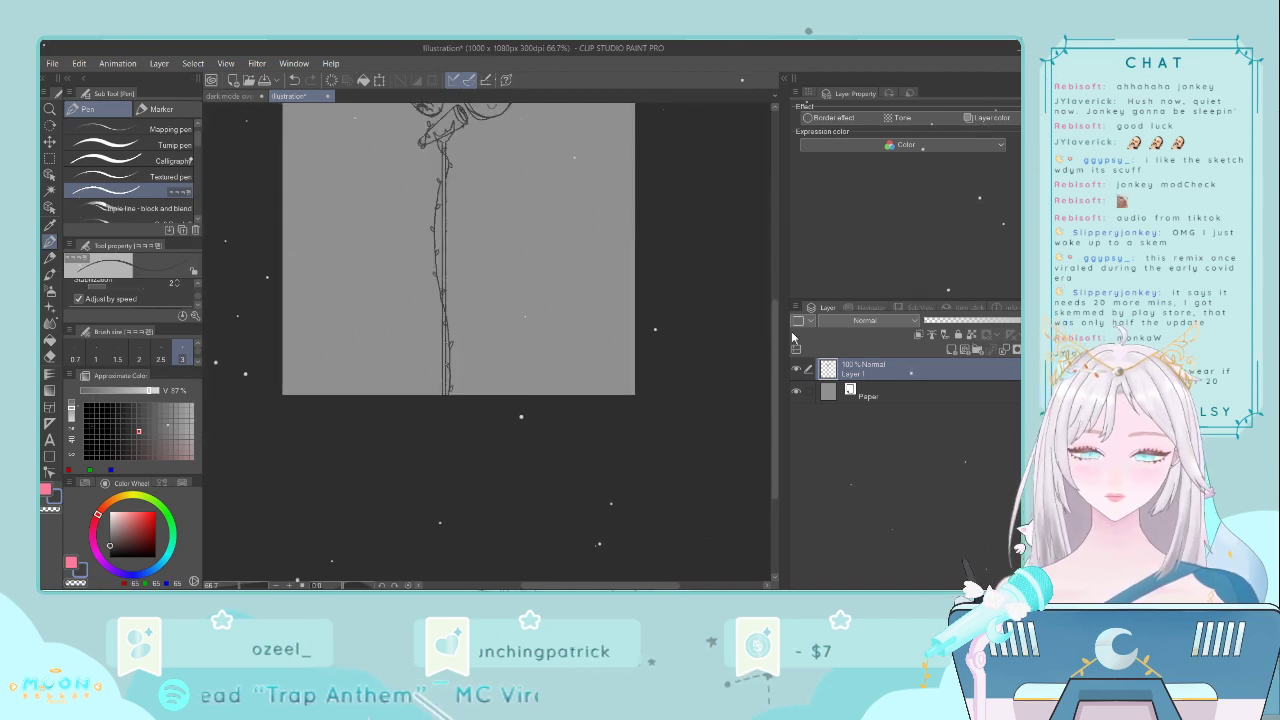
scroll(775, 322, "up", 2)
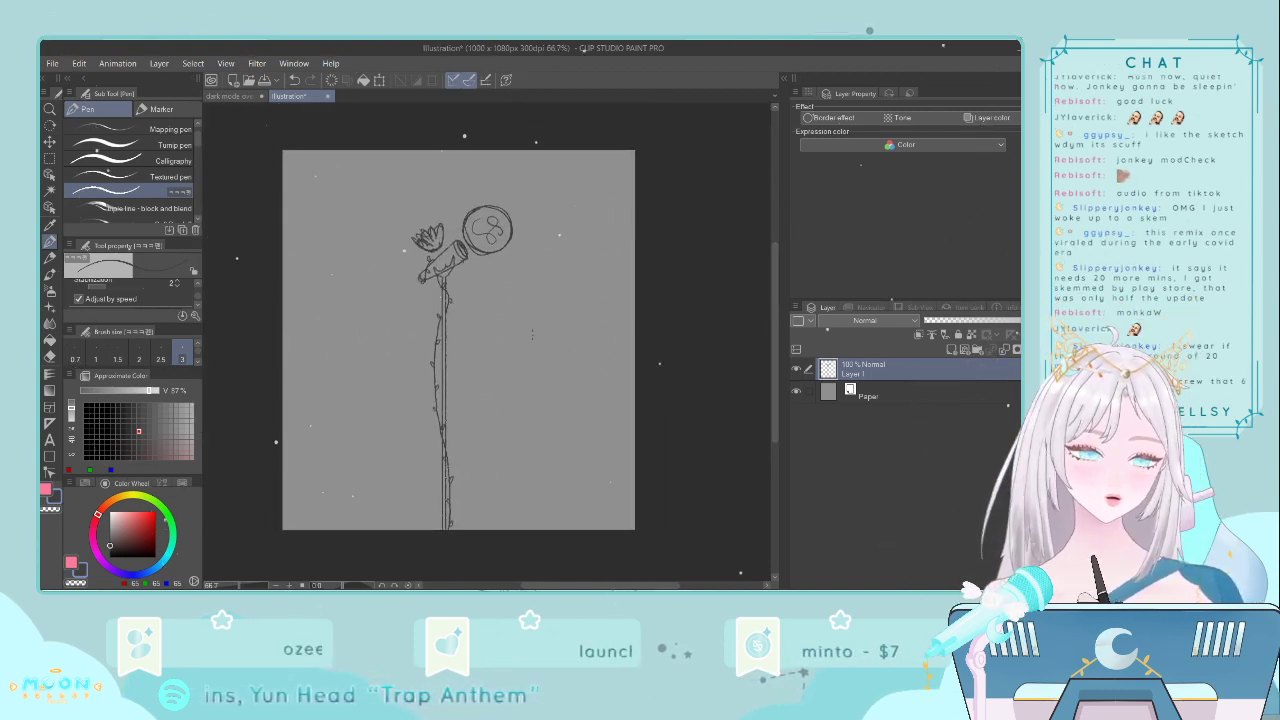
scroll(532, 335, "up", 2)
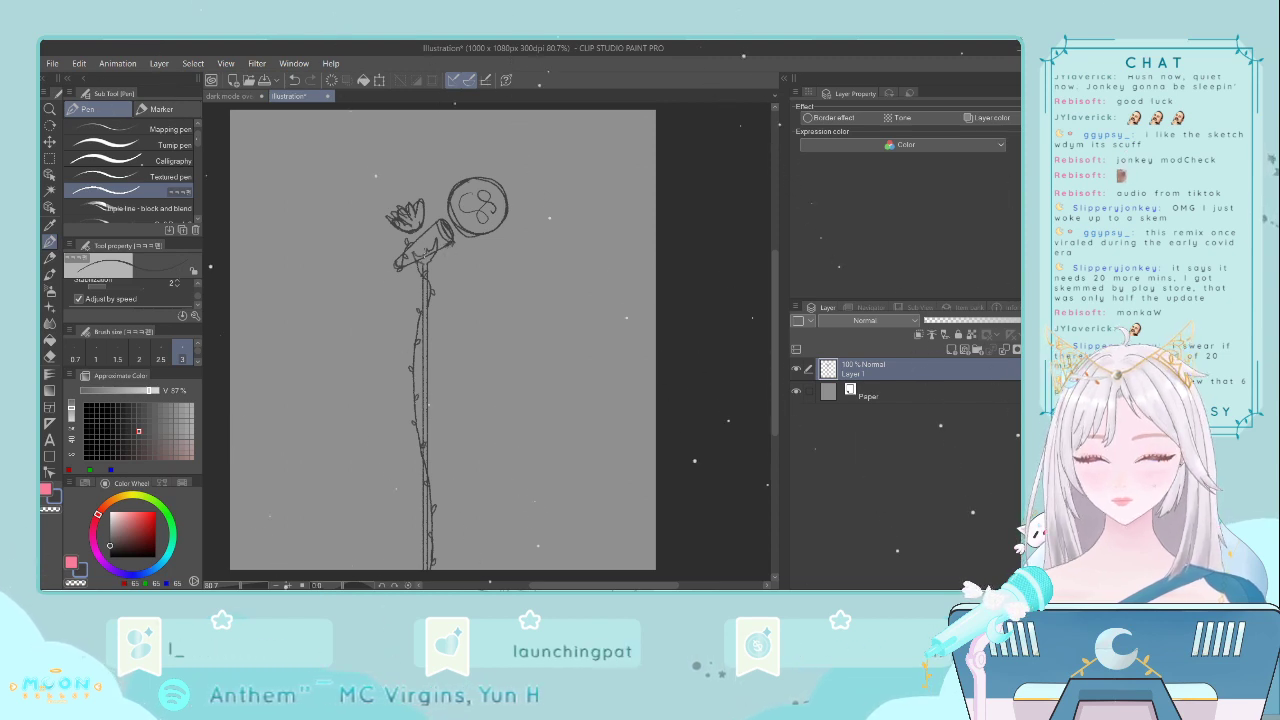
scroll(424, 256, "up", 2)
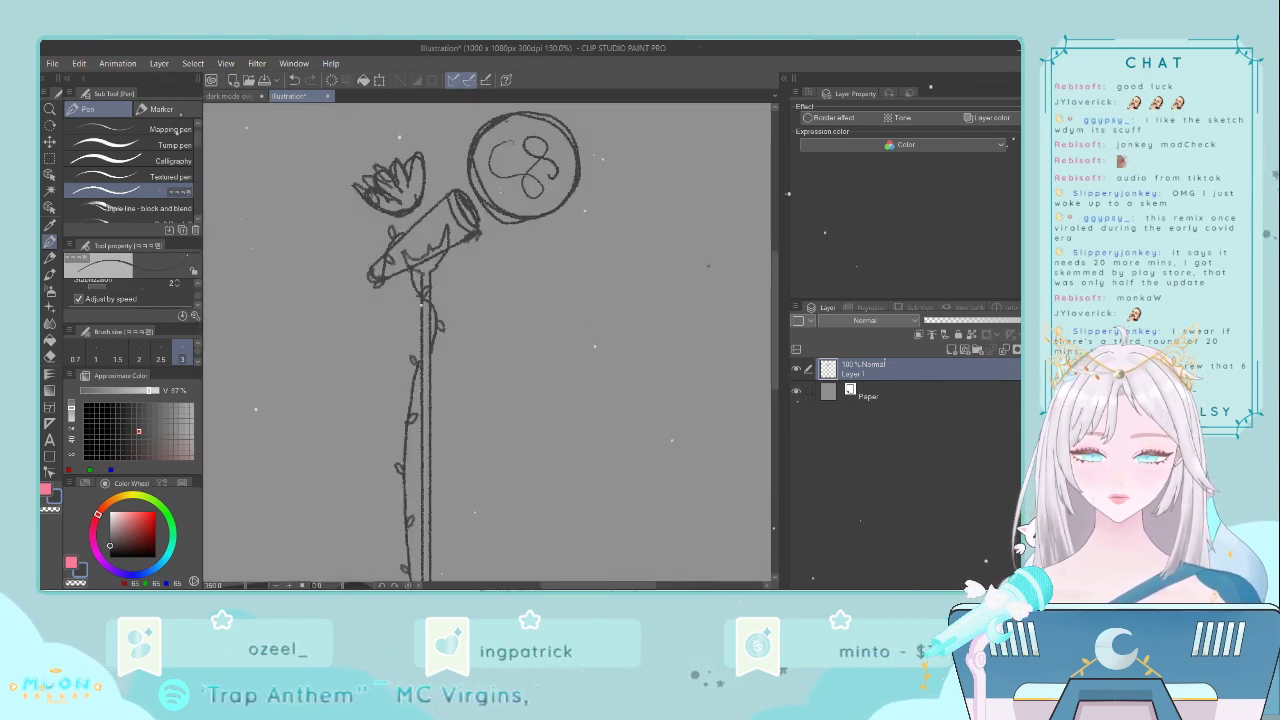
scroll(772, 284, "up", 3)
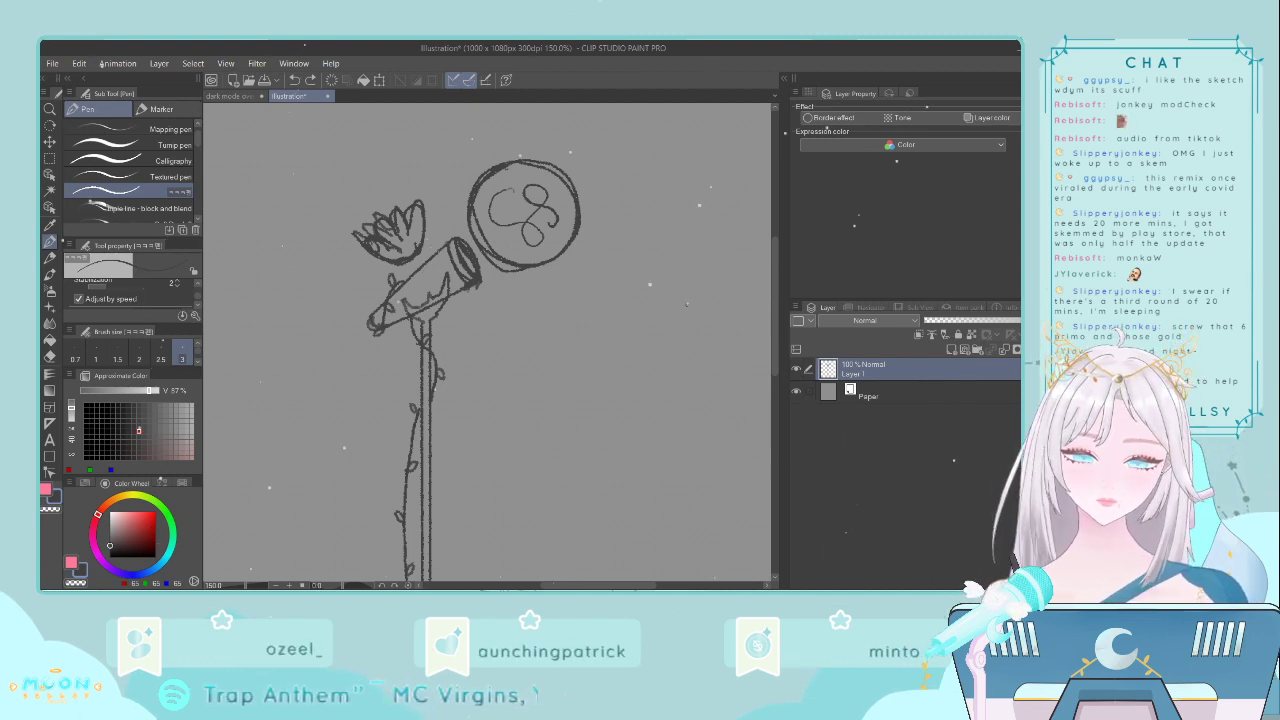
left_click(49, 158)
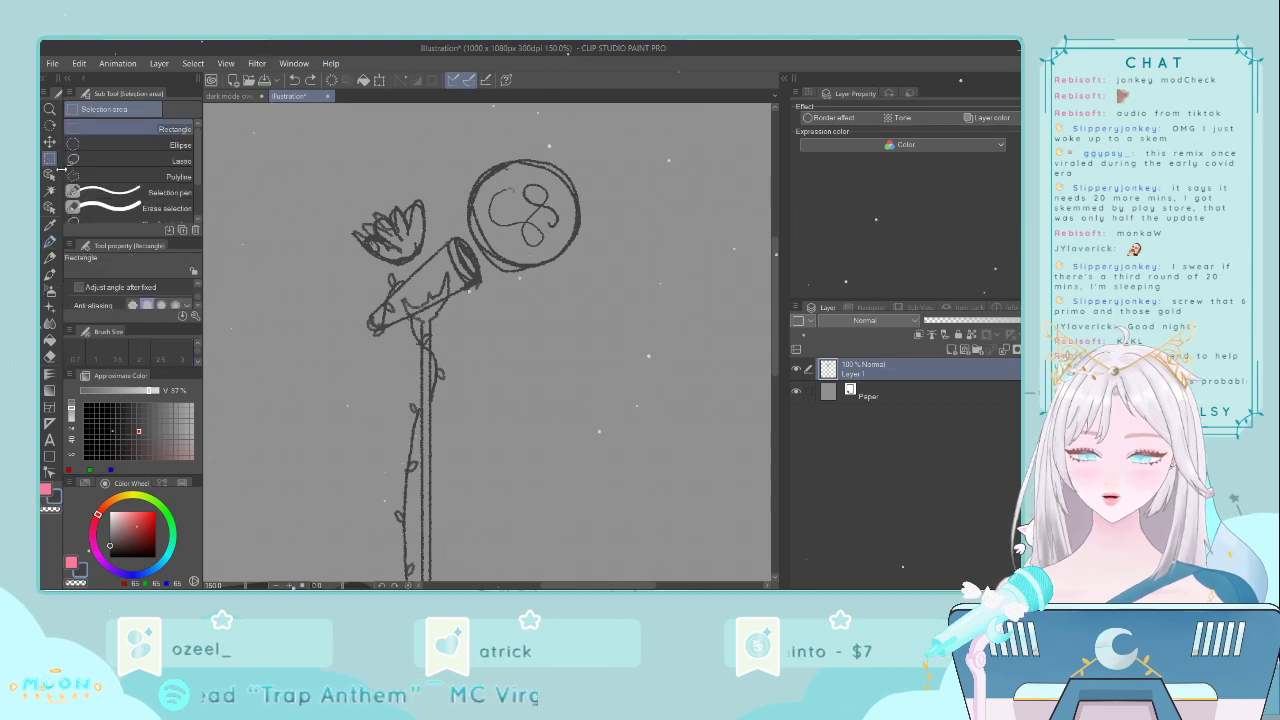
left_click(82, 162)
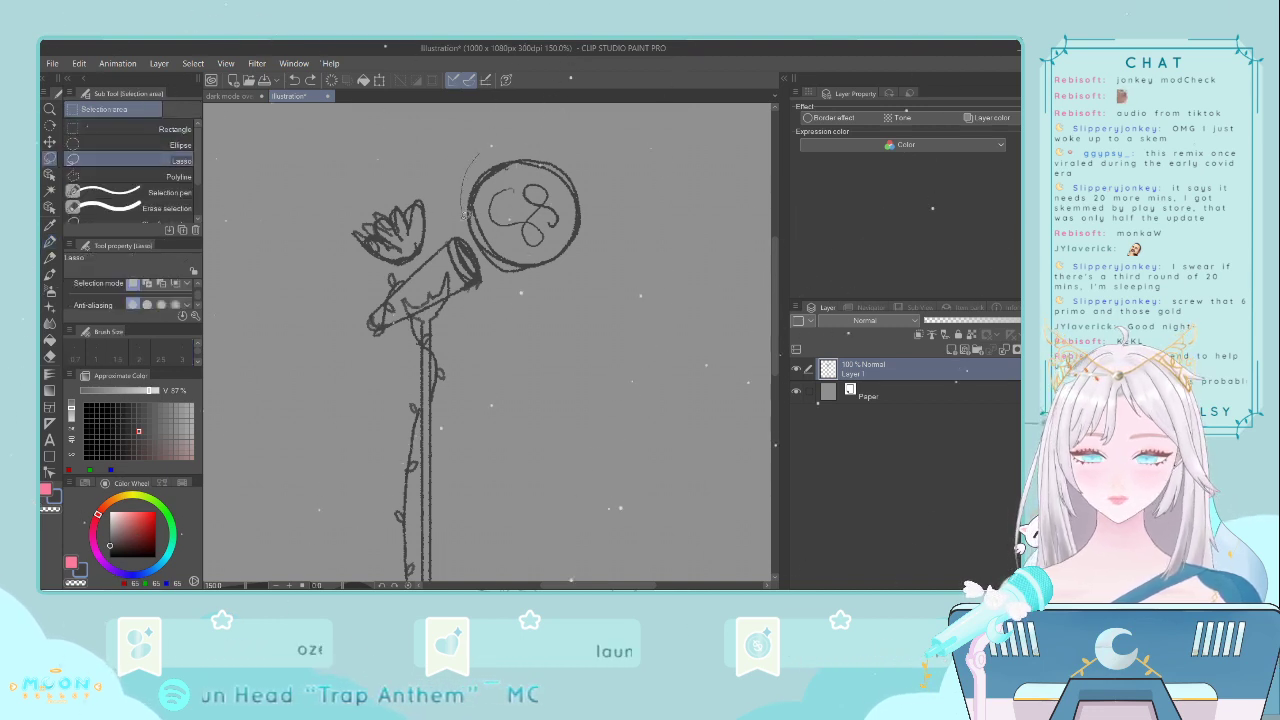
mouse_move(478, 156)
left_mouse_down()
mouse_move(466, 238)
mouse_move(479, 247)
left_mouse_up()
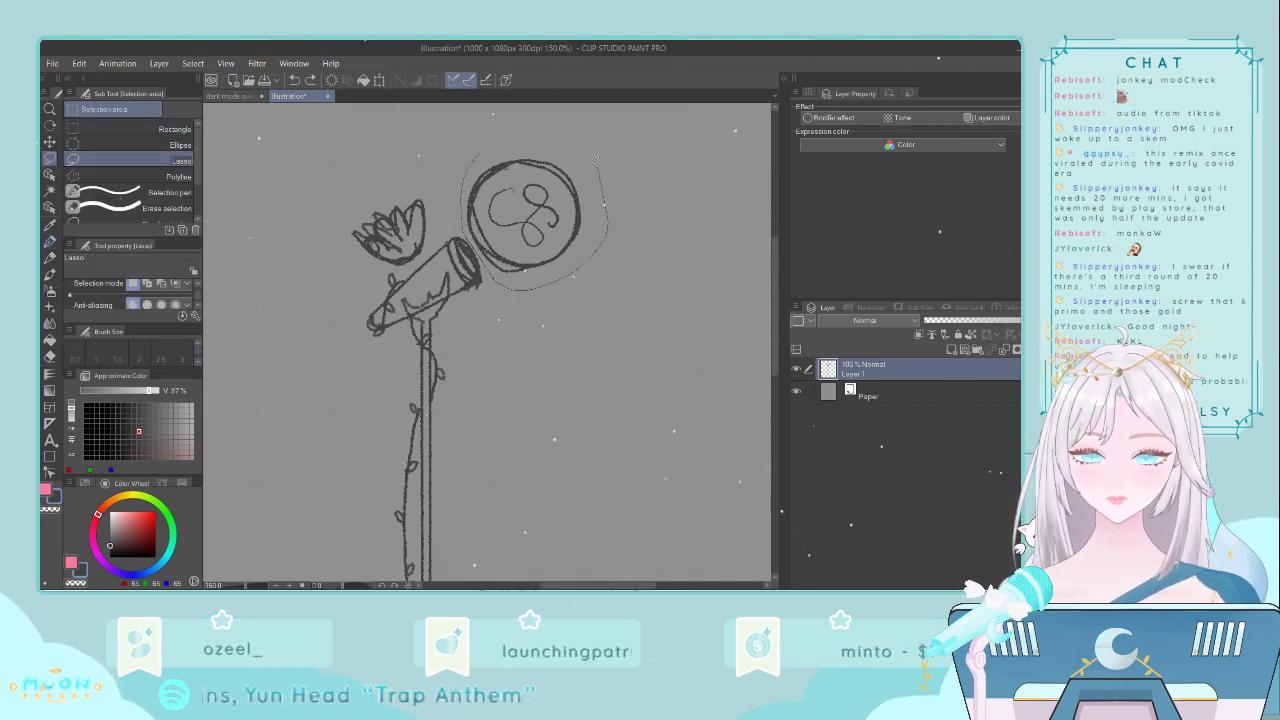
left_click_drag(507, 127, 510, 125)
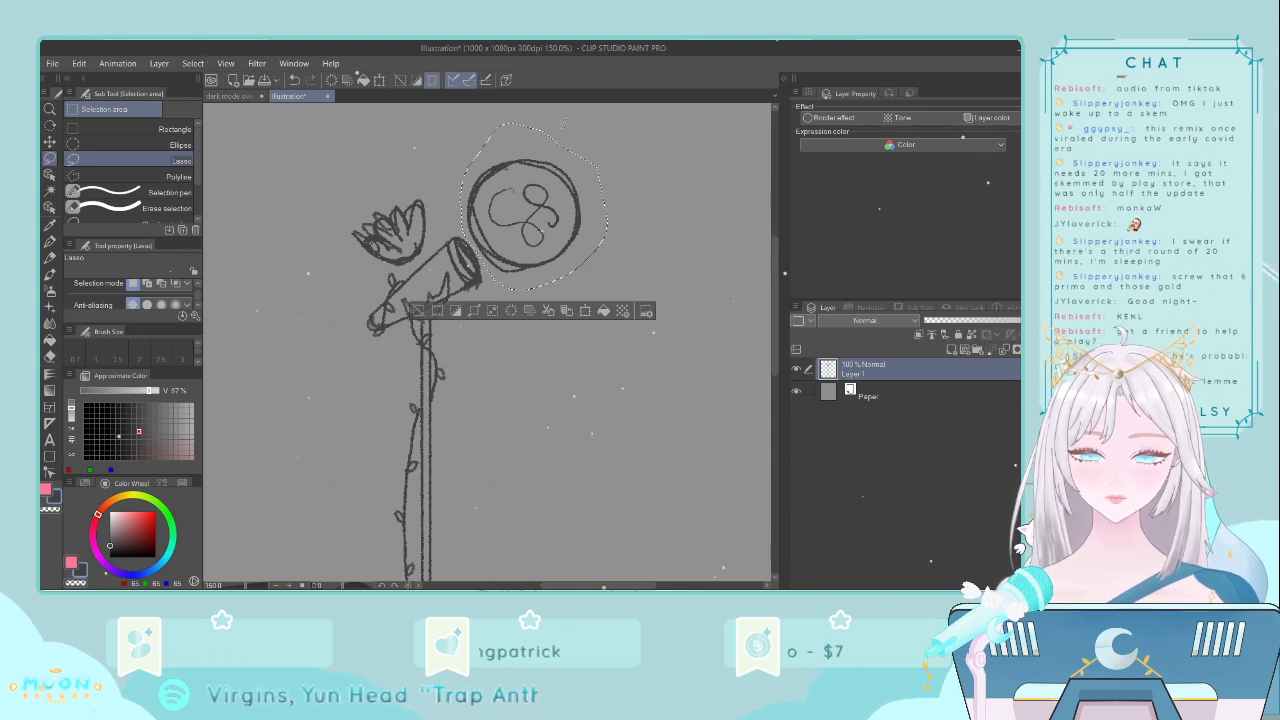
key("ctrl+t")
left_click_drag(607, 125, 587, 148)
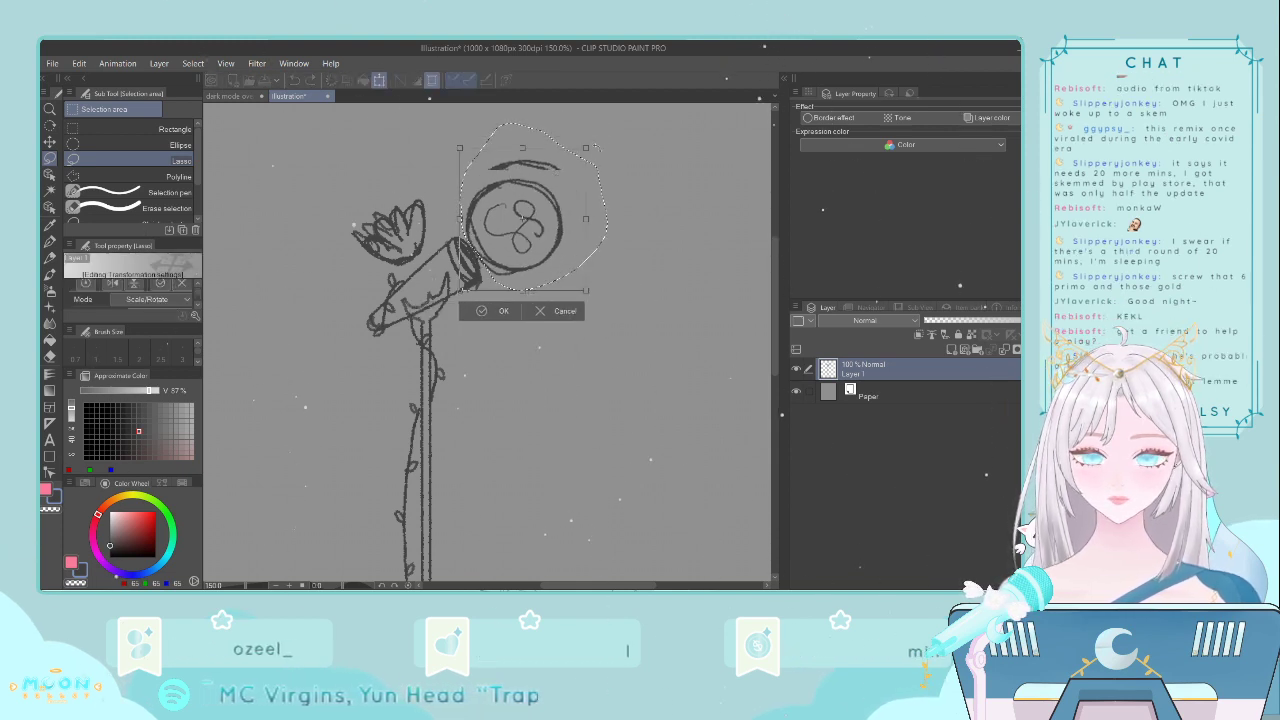
left_click_drag(568, 202, 571, 204)
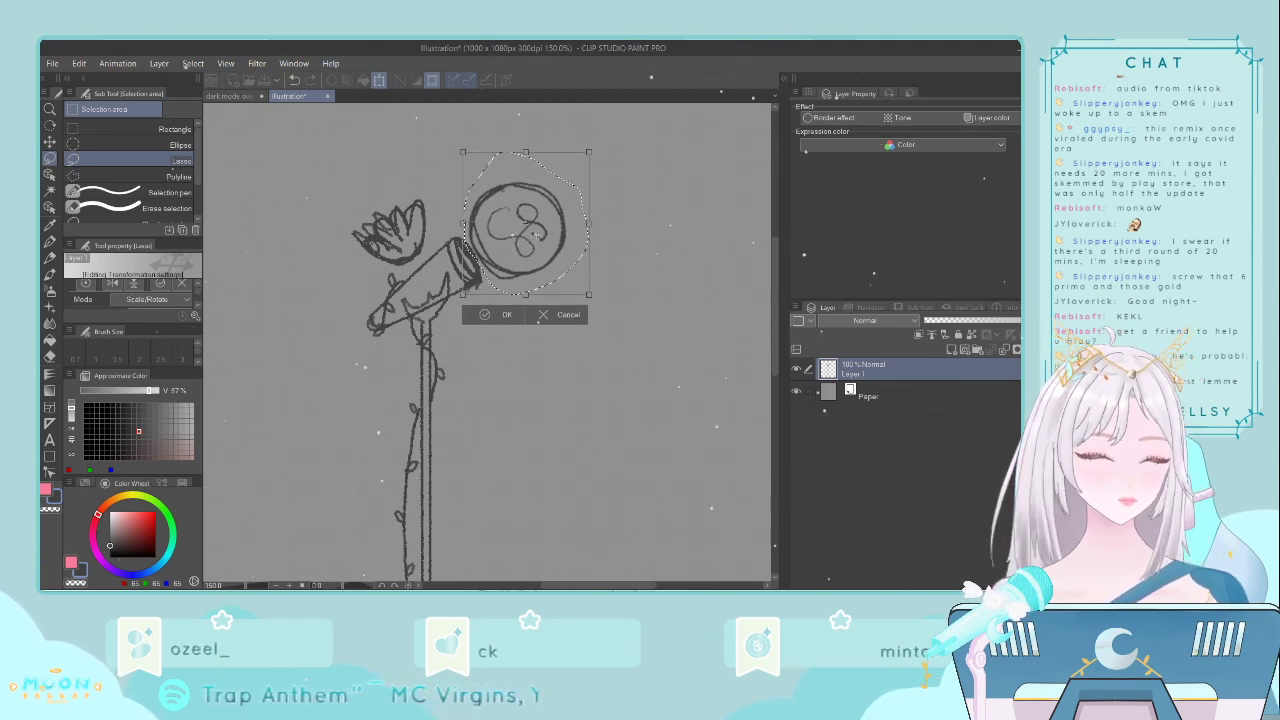
key("Return")
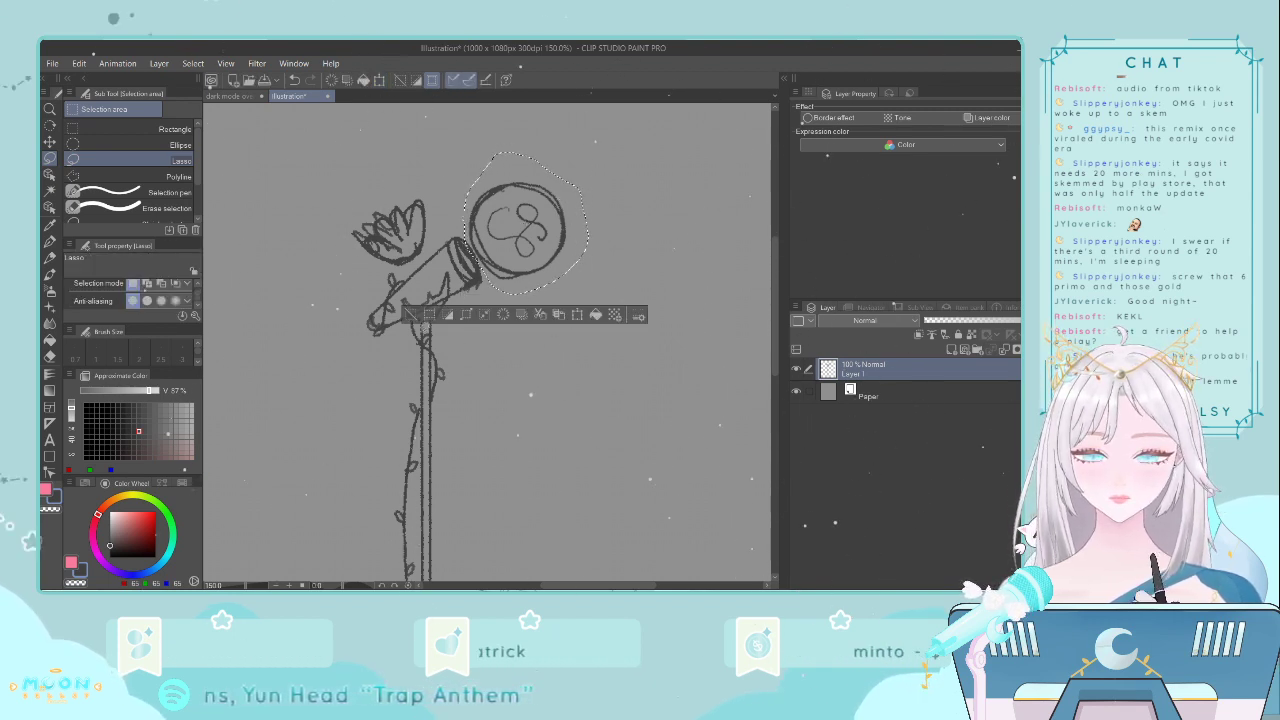
left_click(410, 315)
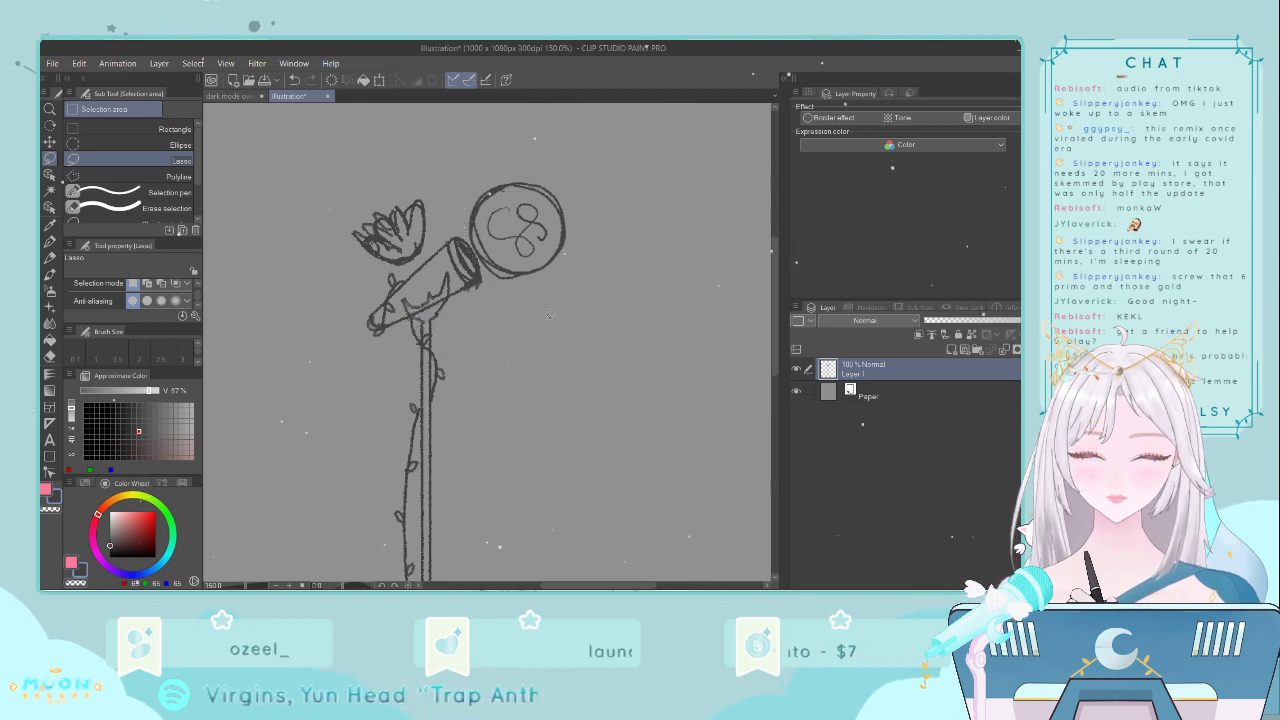
- Try to reselect the microphone head and transform it again
key("ctrl+t")
left_click(474, 572)
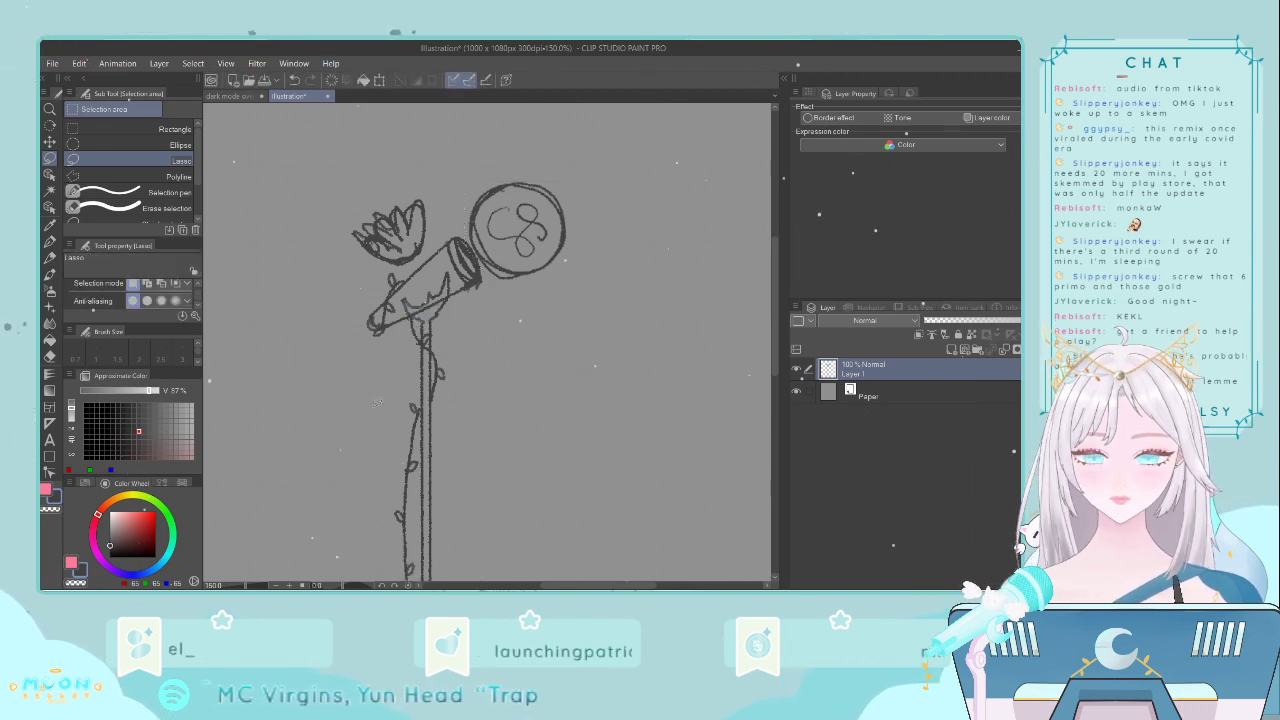
left_click_drag(497, 153, 470, 195)
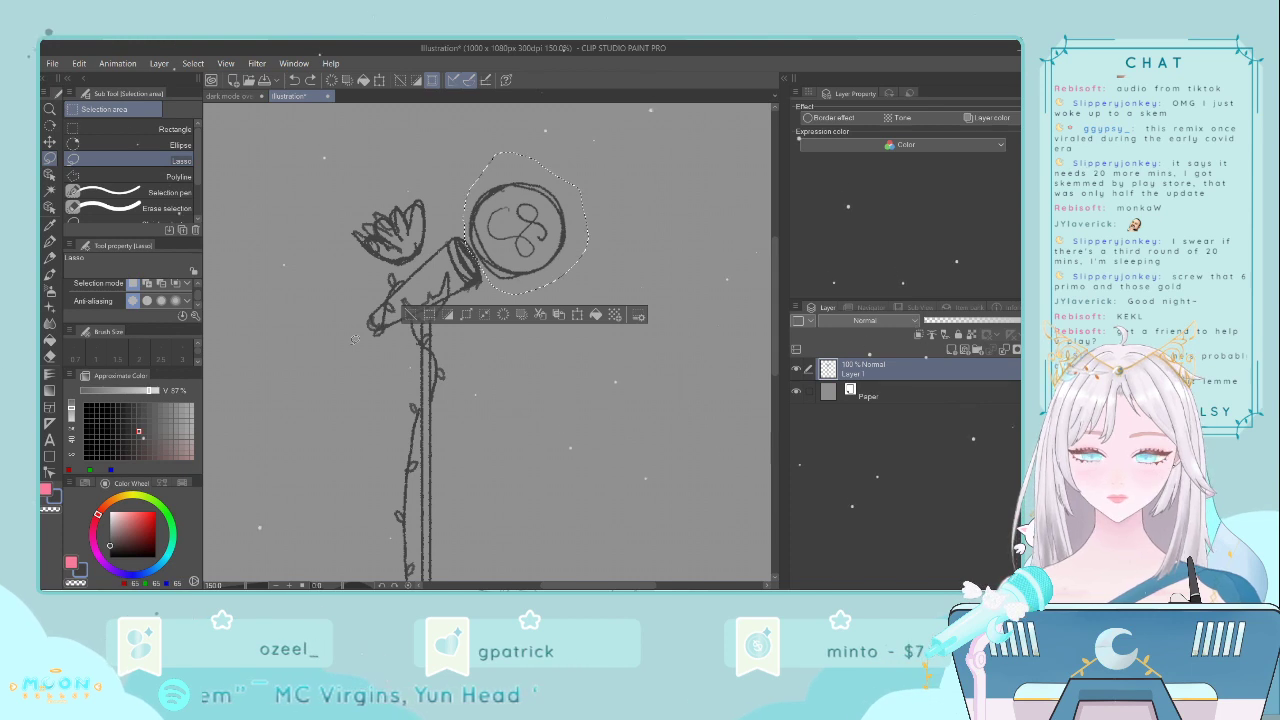
key("ctrl+t")
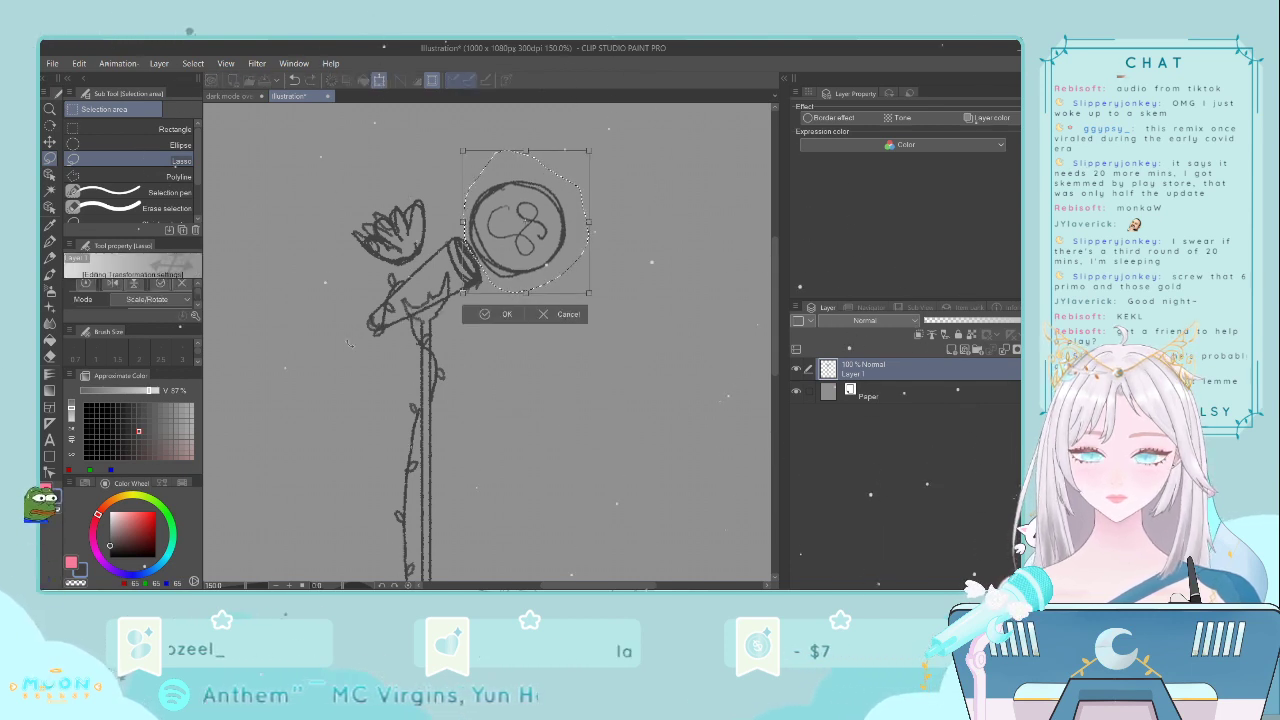
left_click(498, 313)
scroll(509, 355, "down", 2)
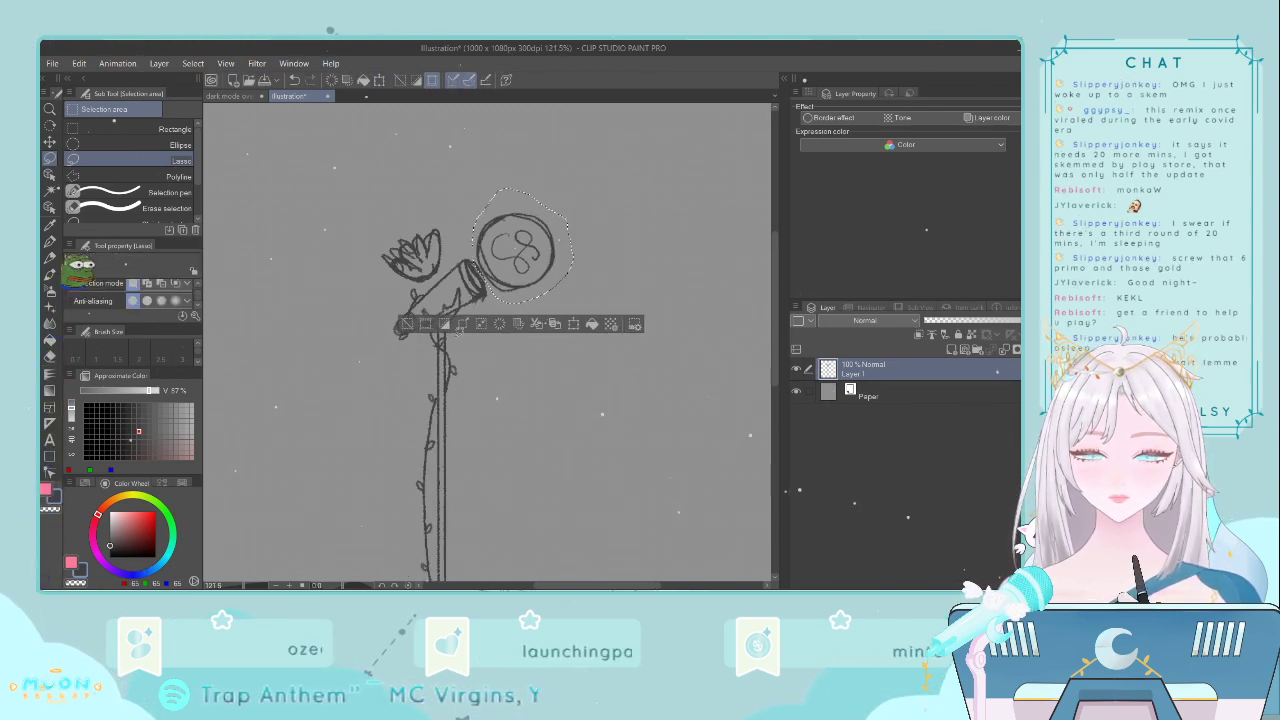
left_click(408, 325)
scroll(527, 373, "down", 8)
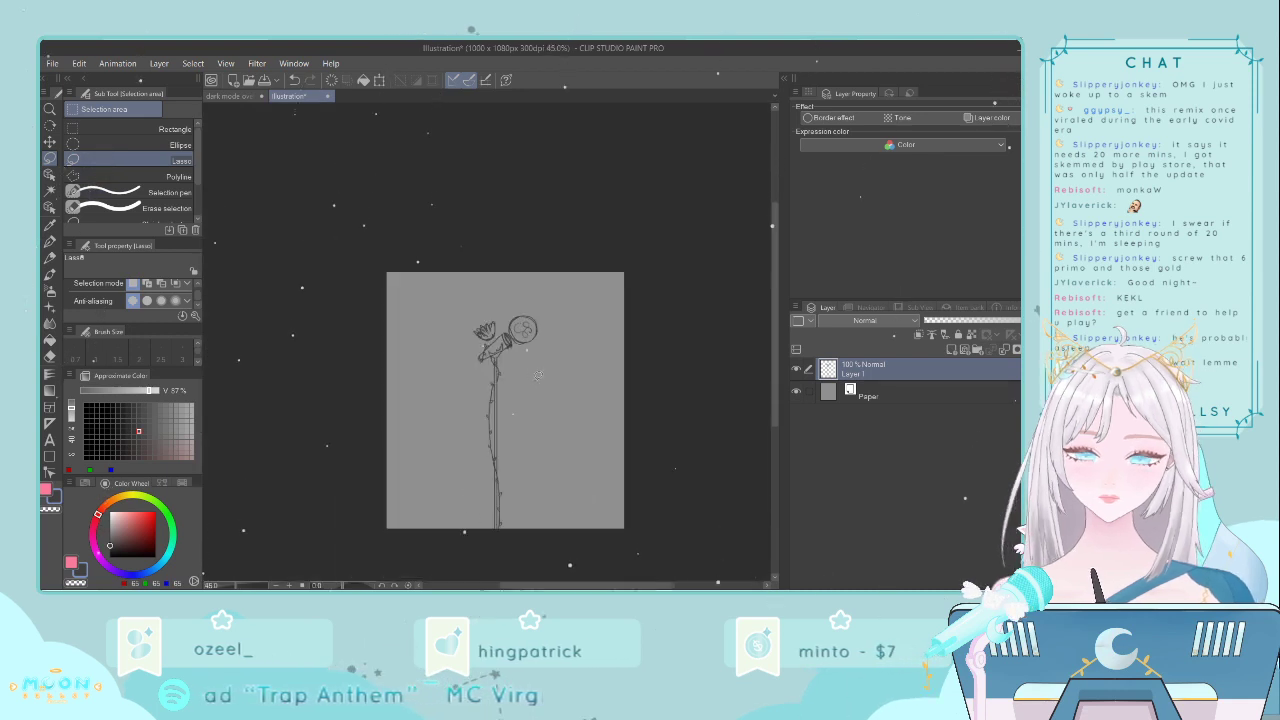
scroll(536, 376, "up", 2)
scroll(537, 377, "up", 1)
scroll(586, 381, "up", 1)
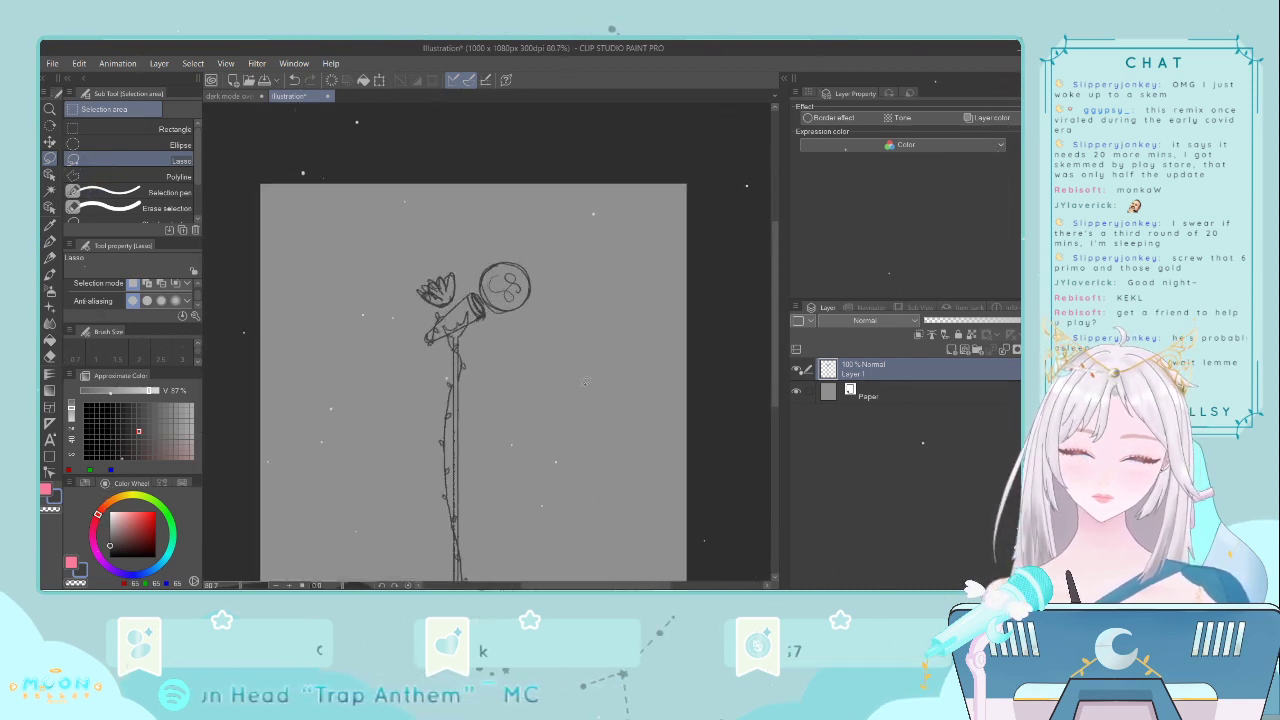
scroll(553, 340, "up", 2)
scroll(555, 365, "down", 7)
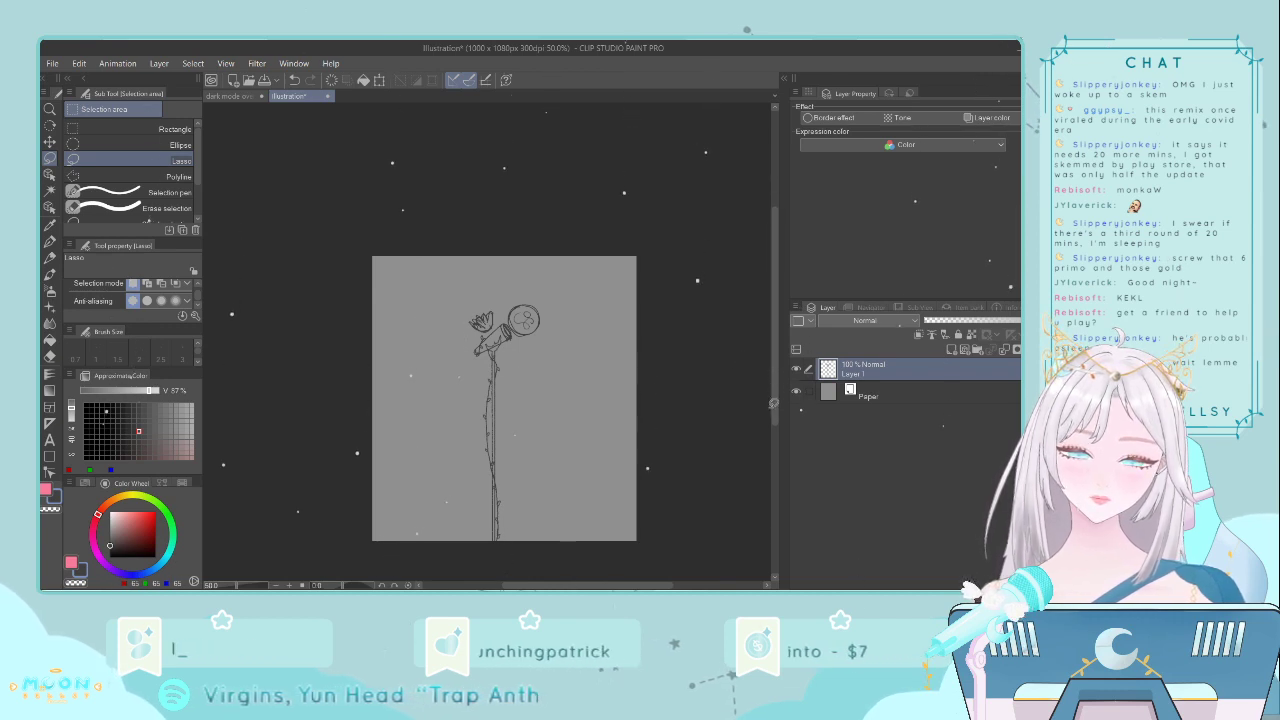
- Open the moon 2.0 outfit 2.png reference, look over the full outfit and close the image
left_click_drag(776, 405, 773, 426)
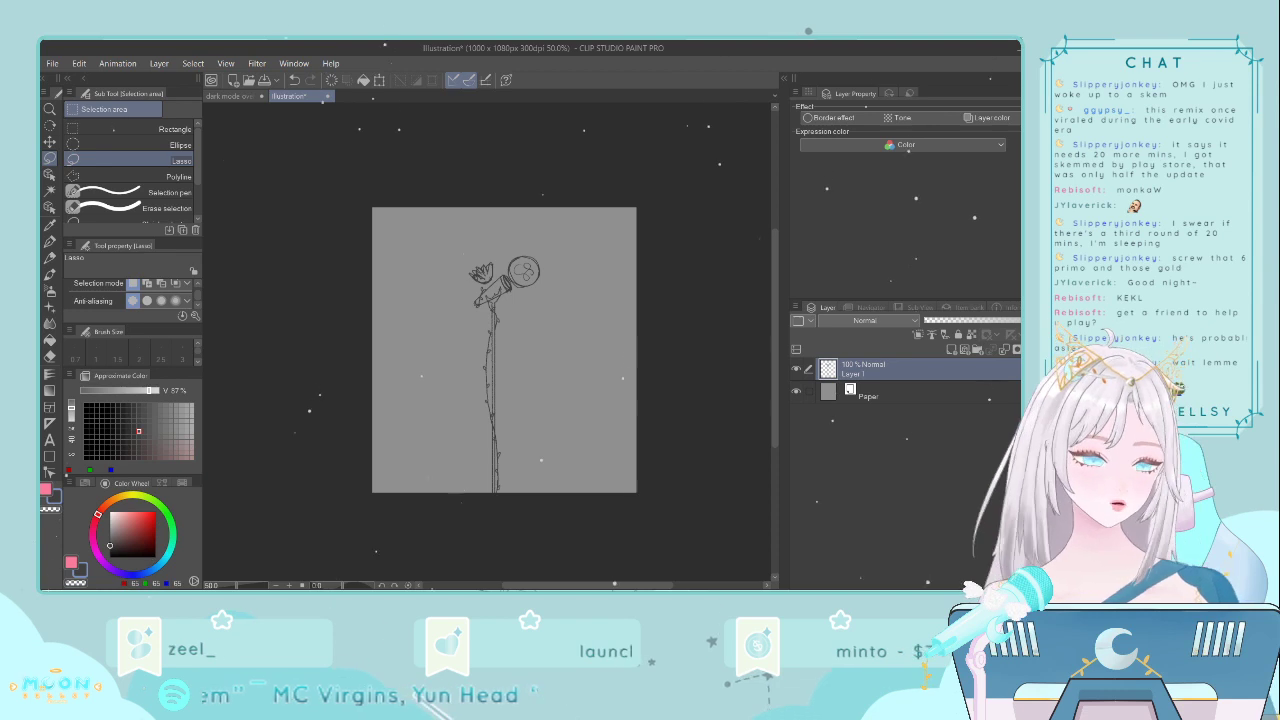
left_click(53, 63)
left_click(69, 112)
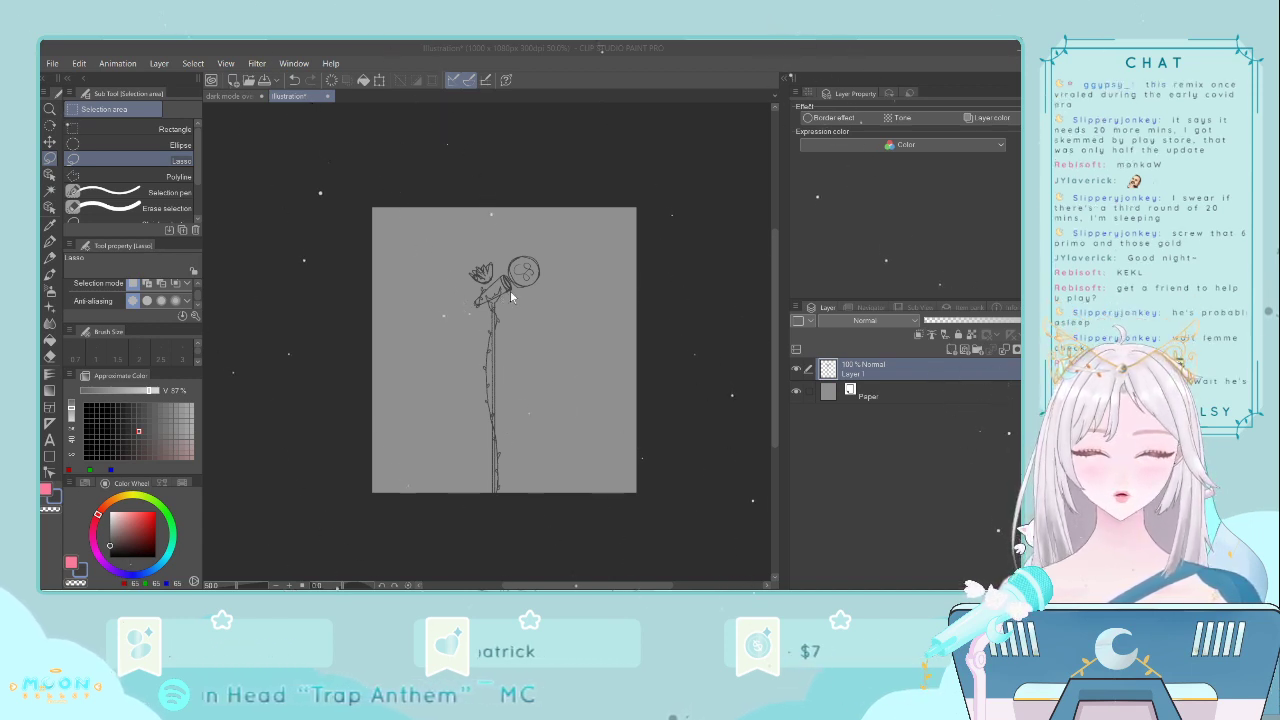
scroll(543, 172, "up", 3)
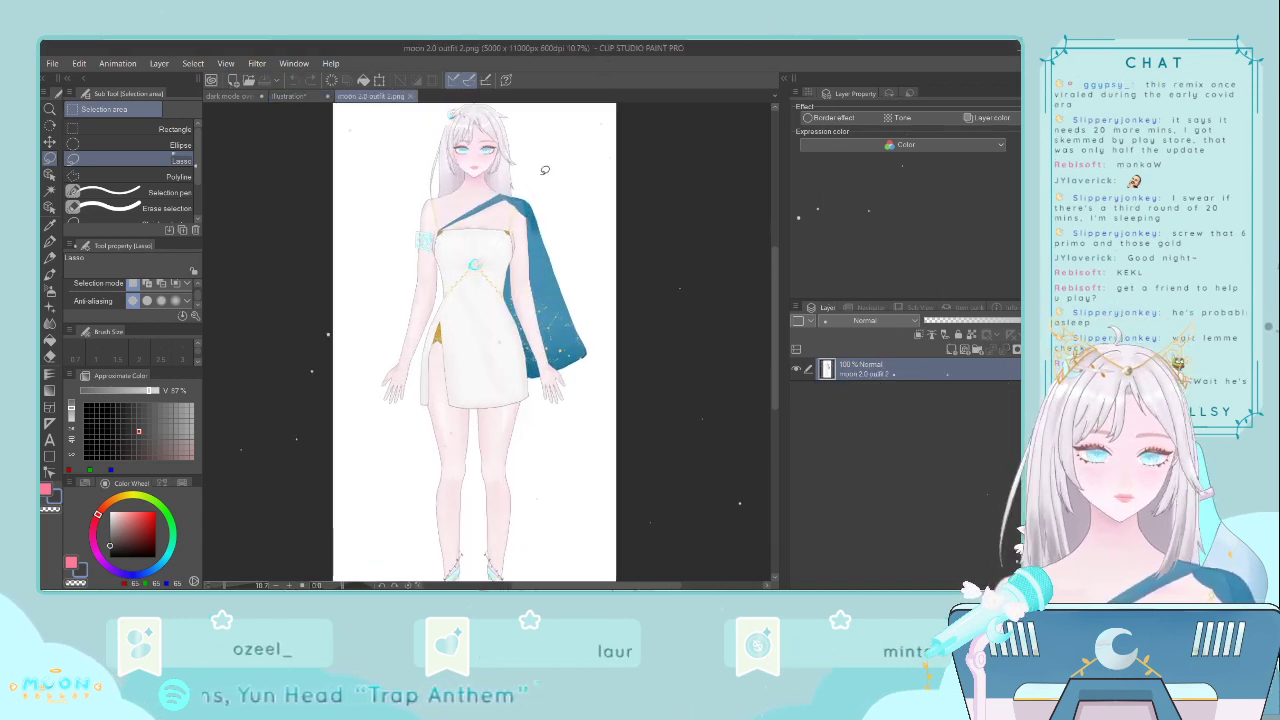
scroll(545, 172, "down", 2)
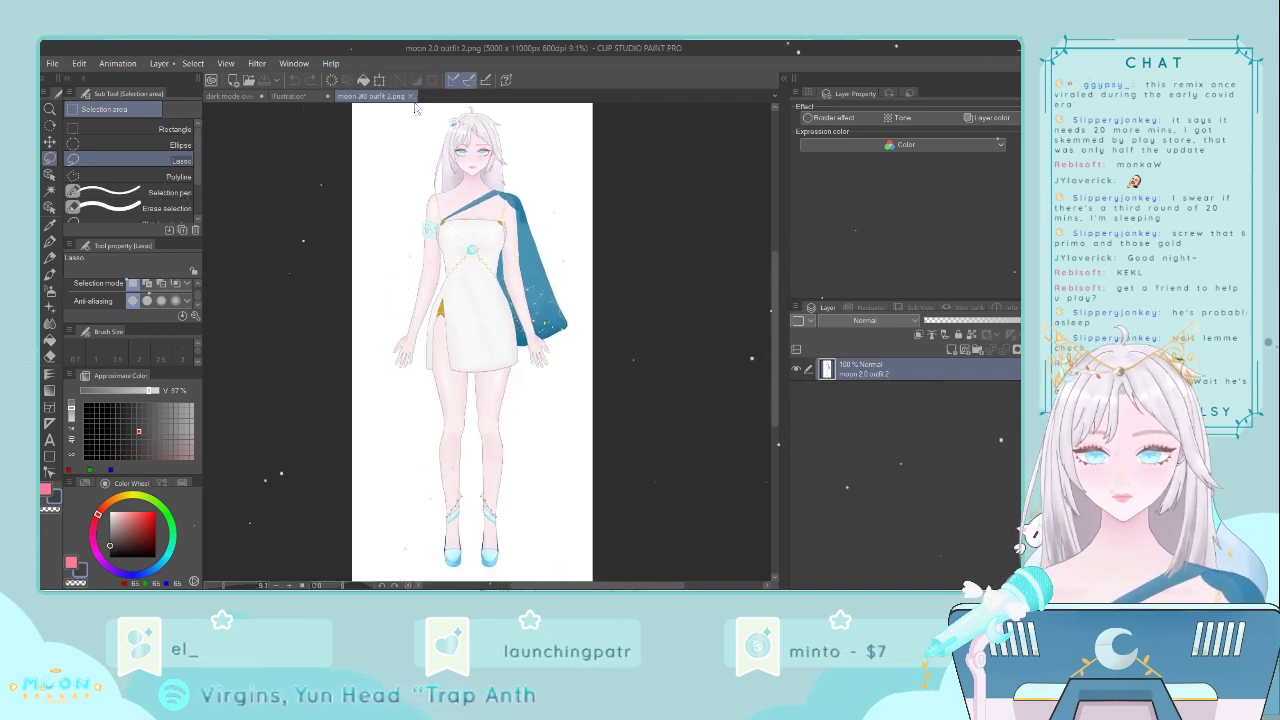
left_click(409, 96)
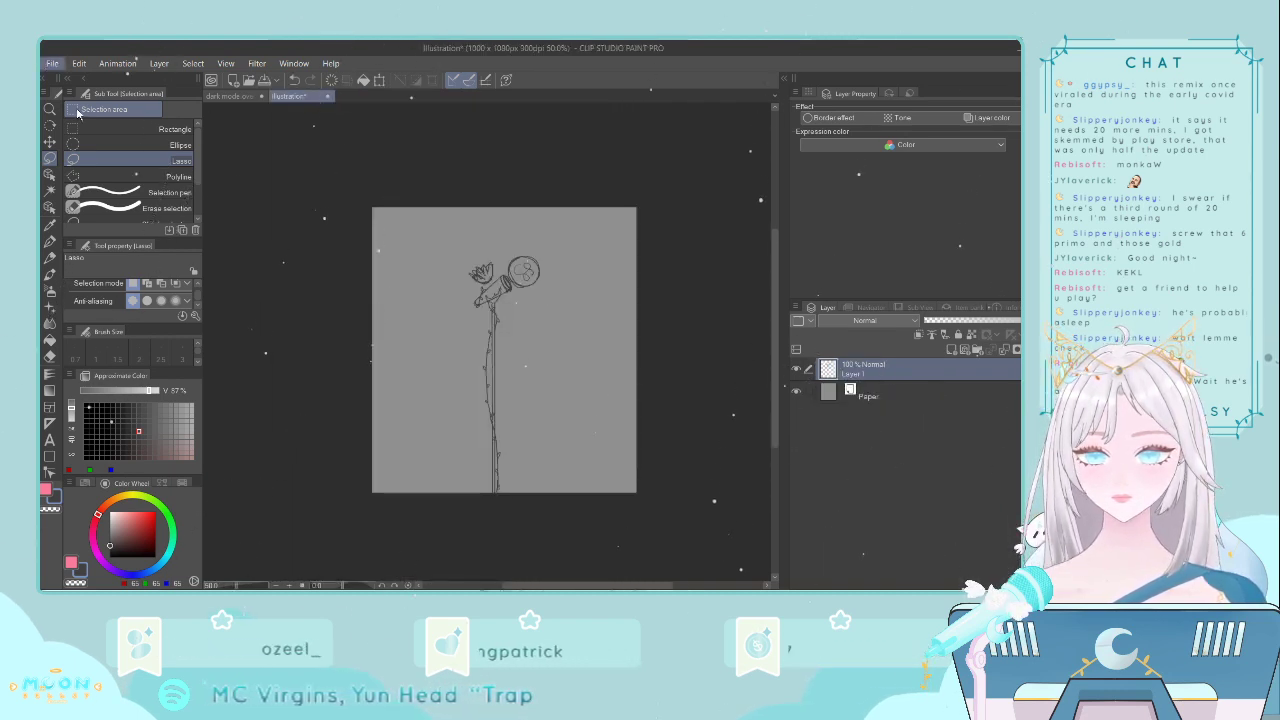
- Open the moon 2.0 outfit 2-2.png reference, examine the orb staff beside the character's head and close the image
left_click(398, 225)
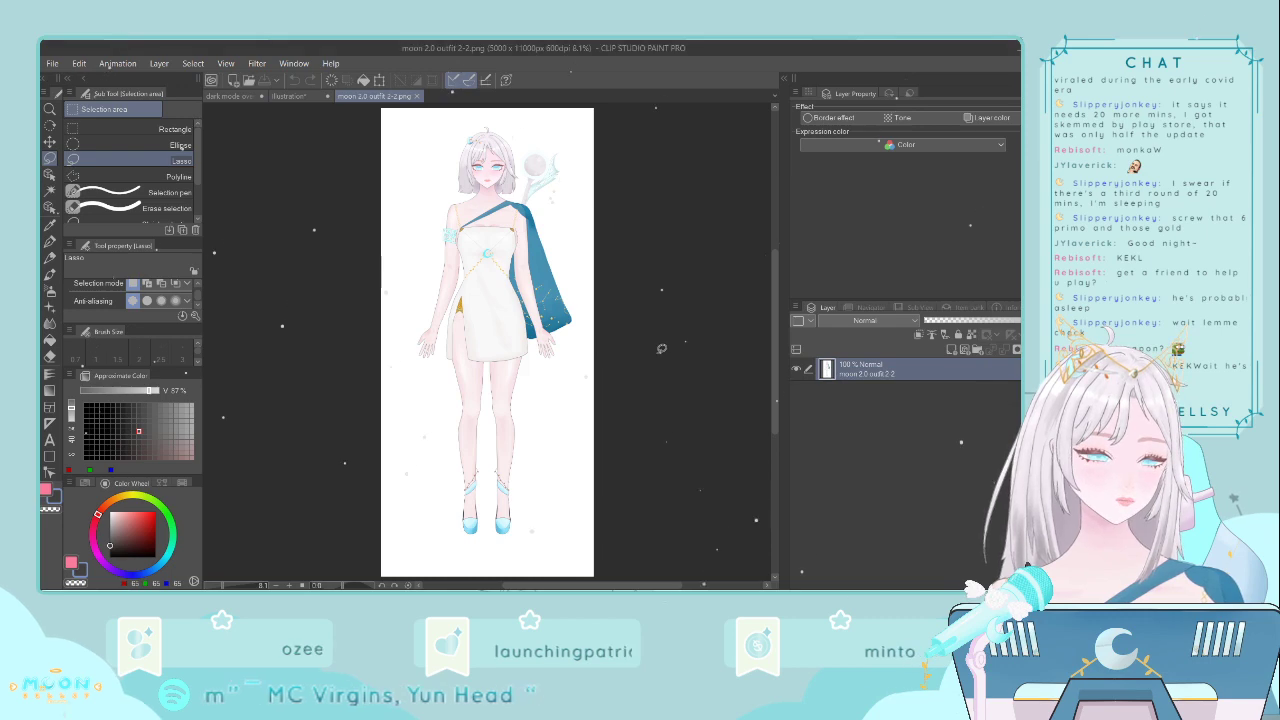
scroll(546, 214, "up", 5)
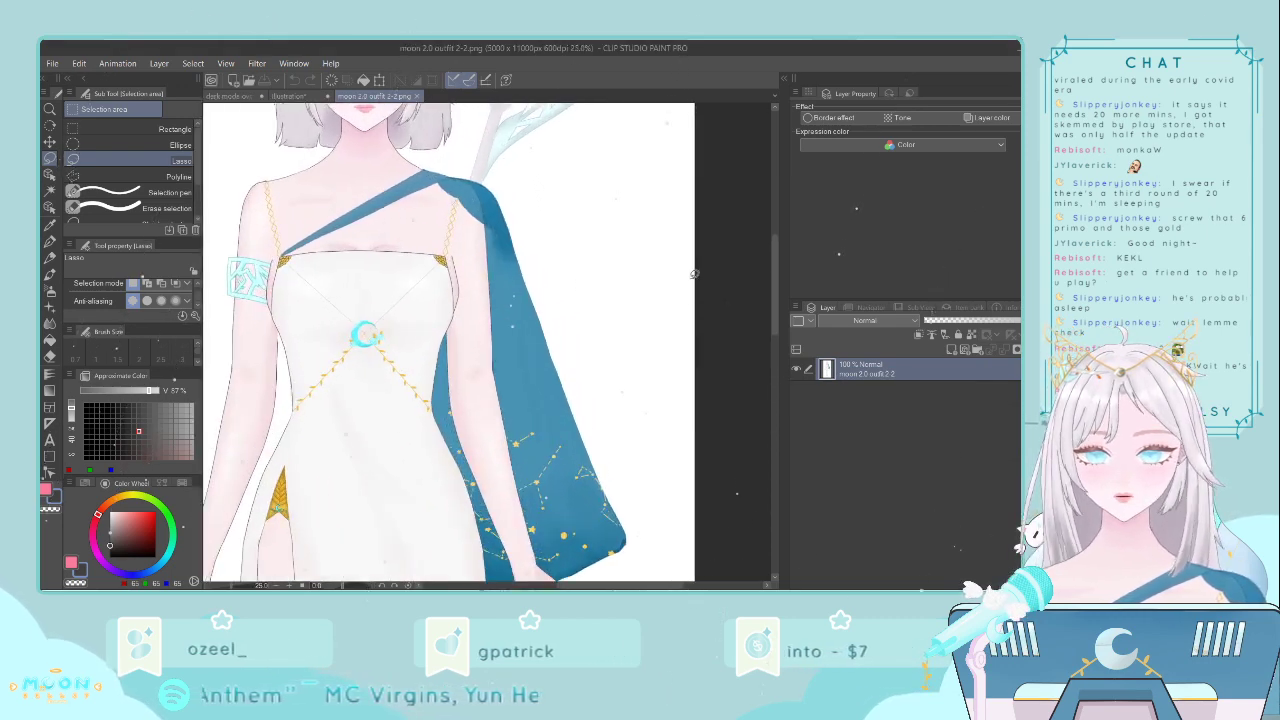
left_click_drag(777, 332, 771, 256)
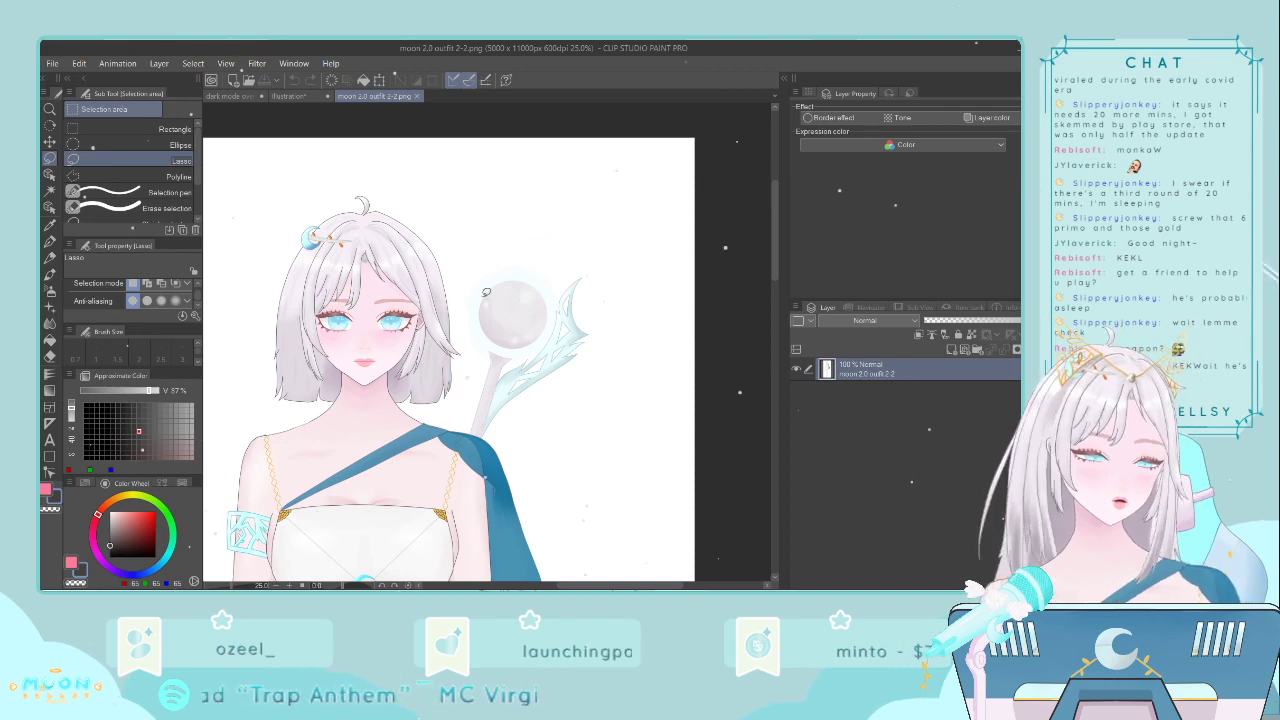
scroll(564, 348, "down", 1)
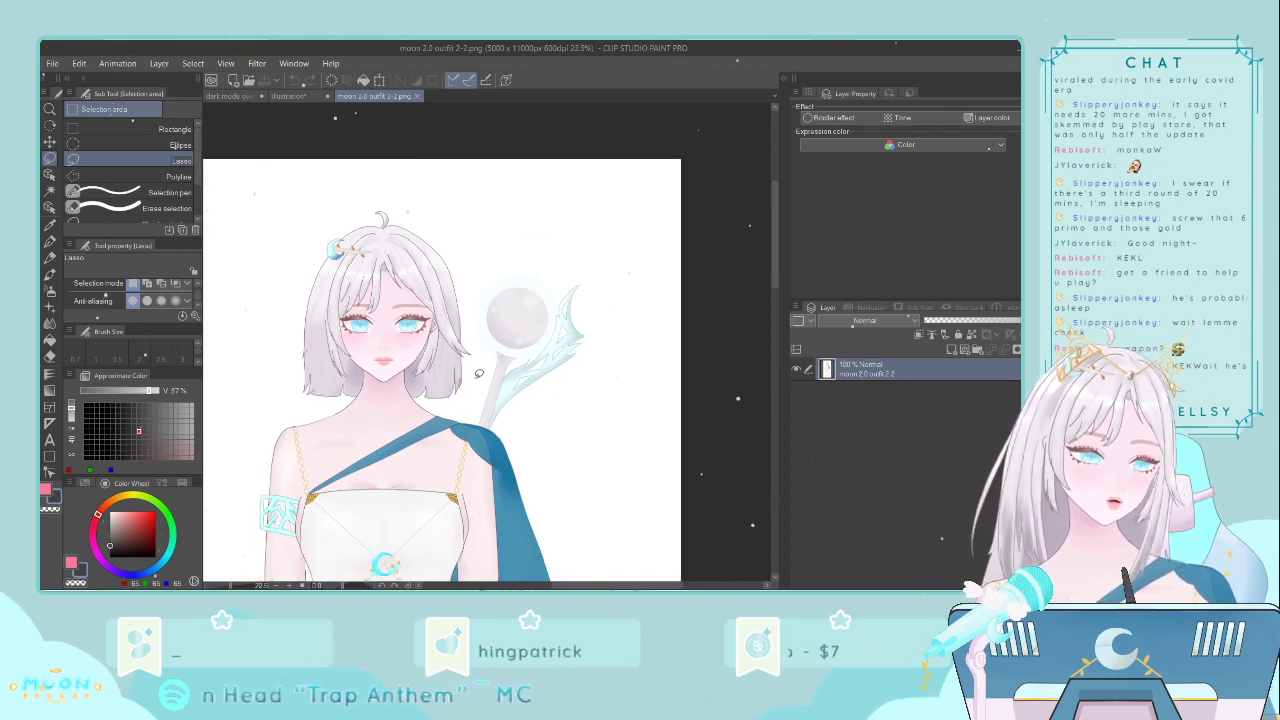
scroll(479, 373, "down", 1)
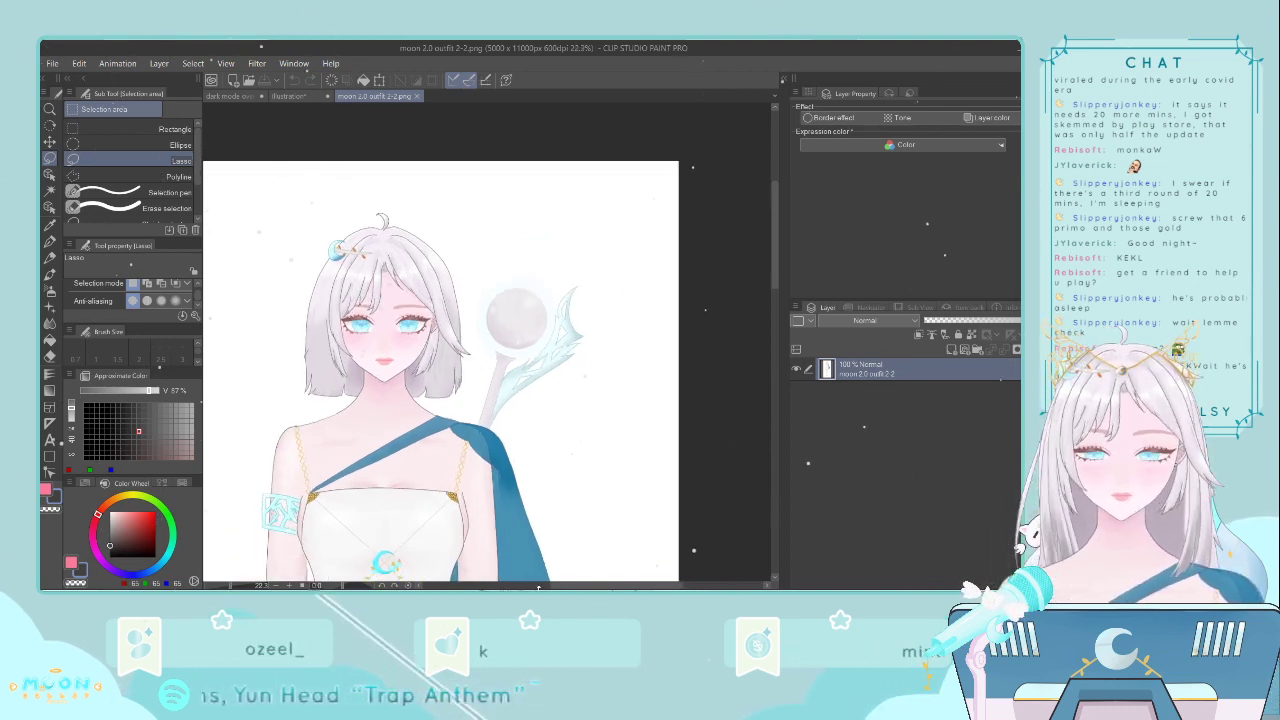
left_click_drag(608, 586, 580, 588)
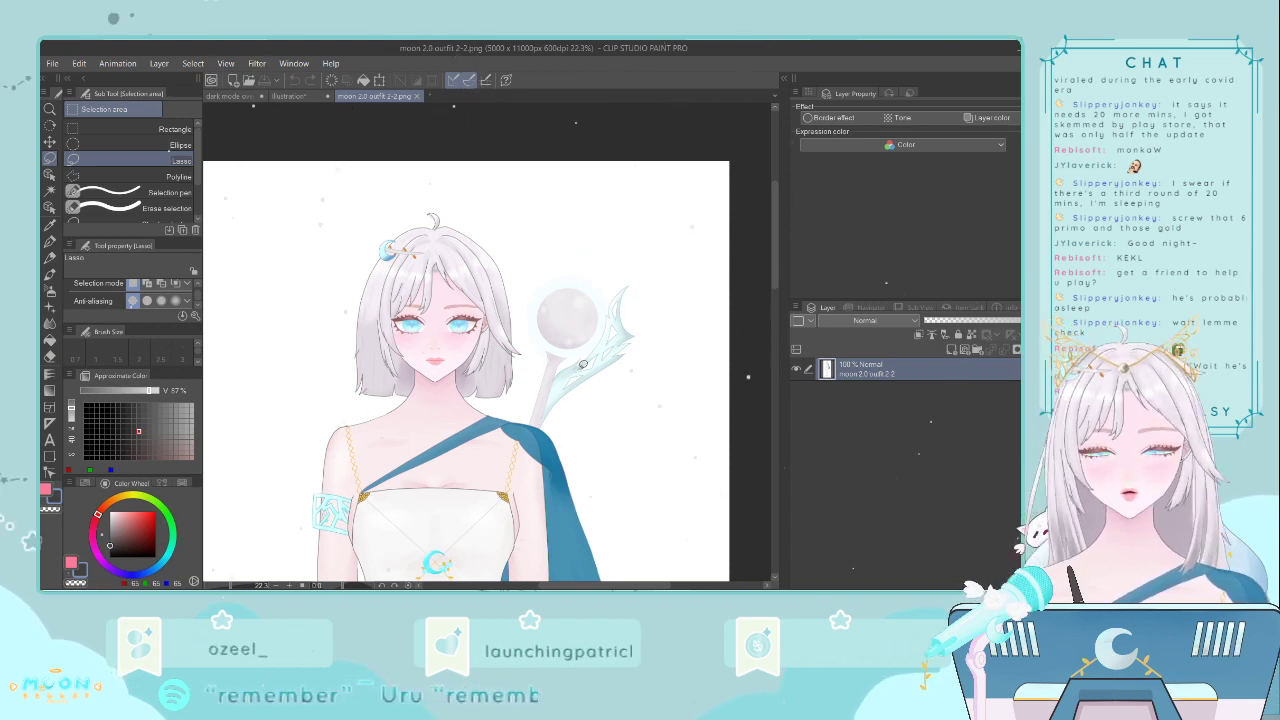
scroll(650, 356, "down", 3)
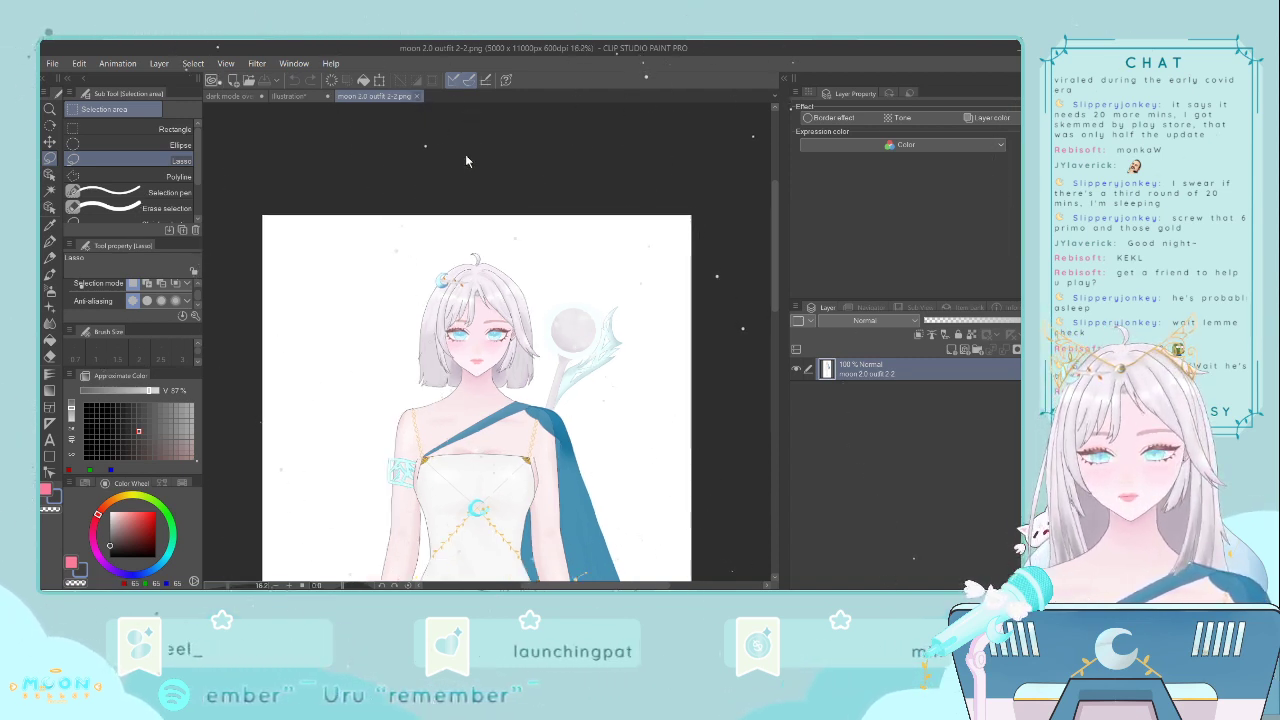
left_click(416, 96)
scroll(522, 248, "up", 5)
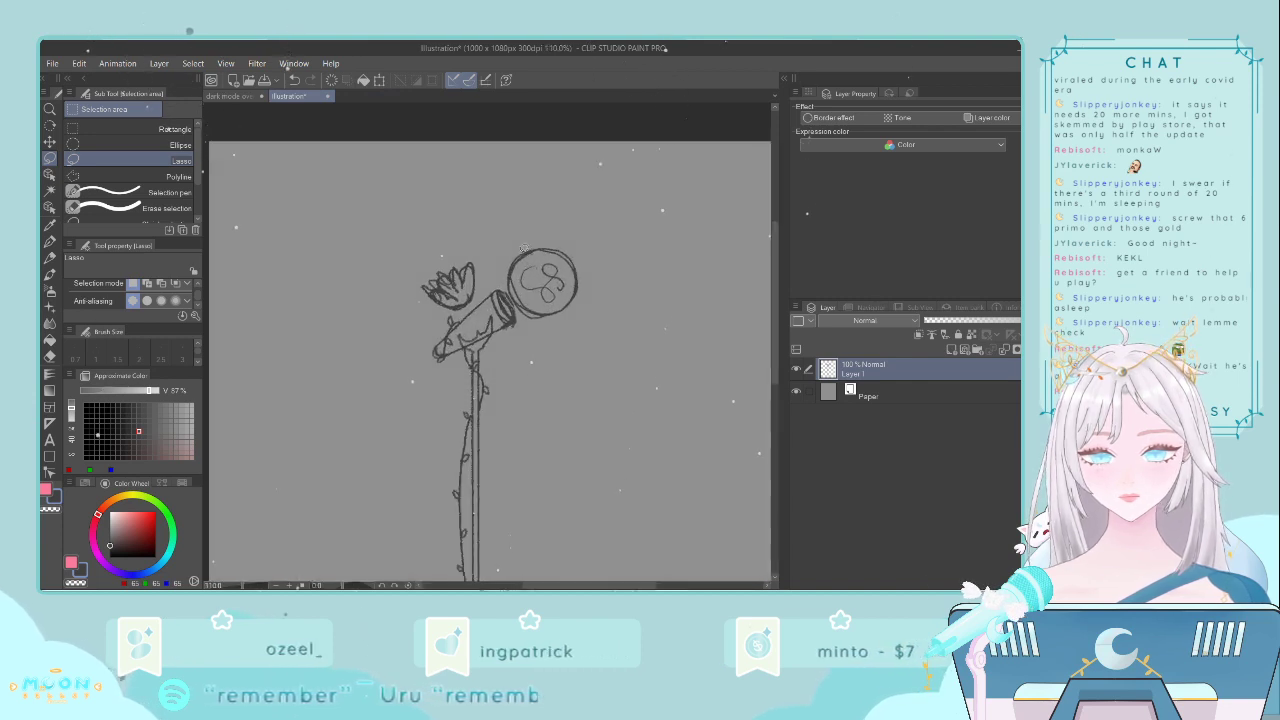
scroll(522, 248, "down", 2)
scroll(610, 278, "up", 1)
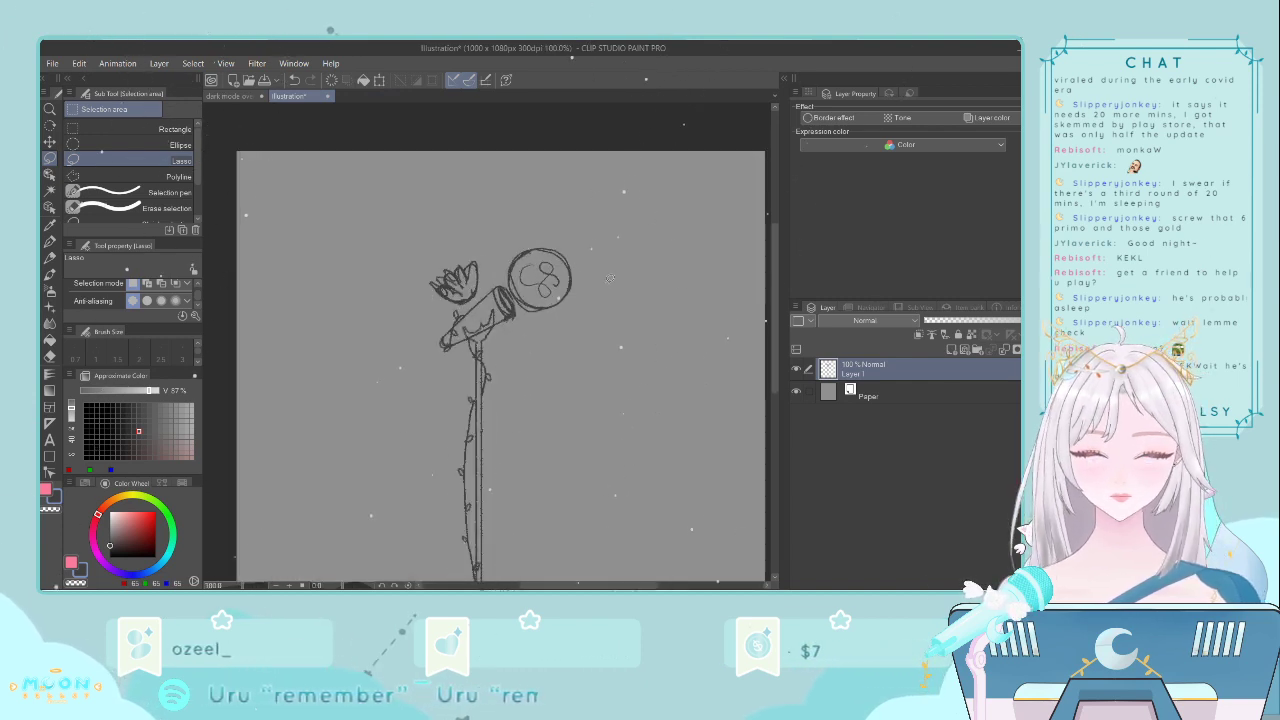
scroll(610, 279, "up", 3)
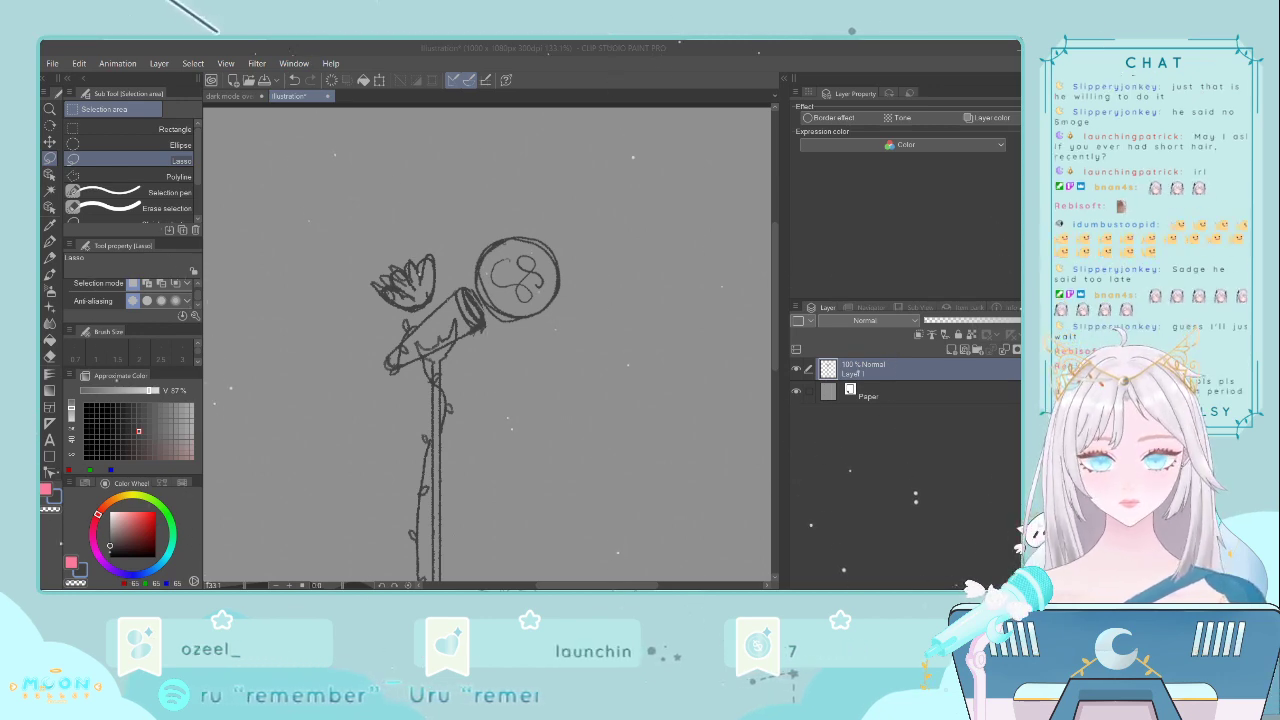
left_click_drag(776, 292, 776, 327)
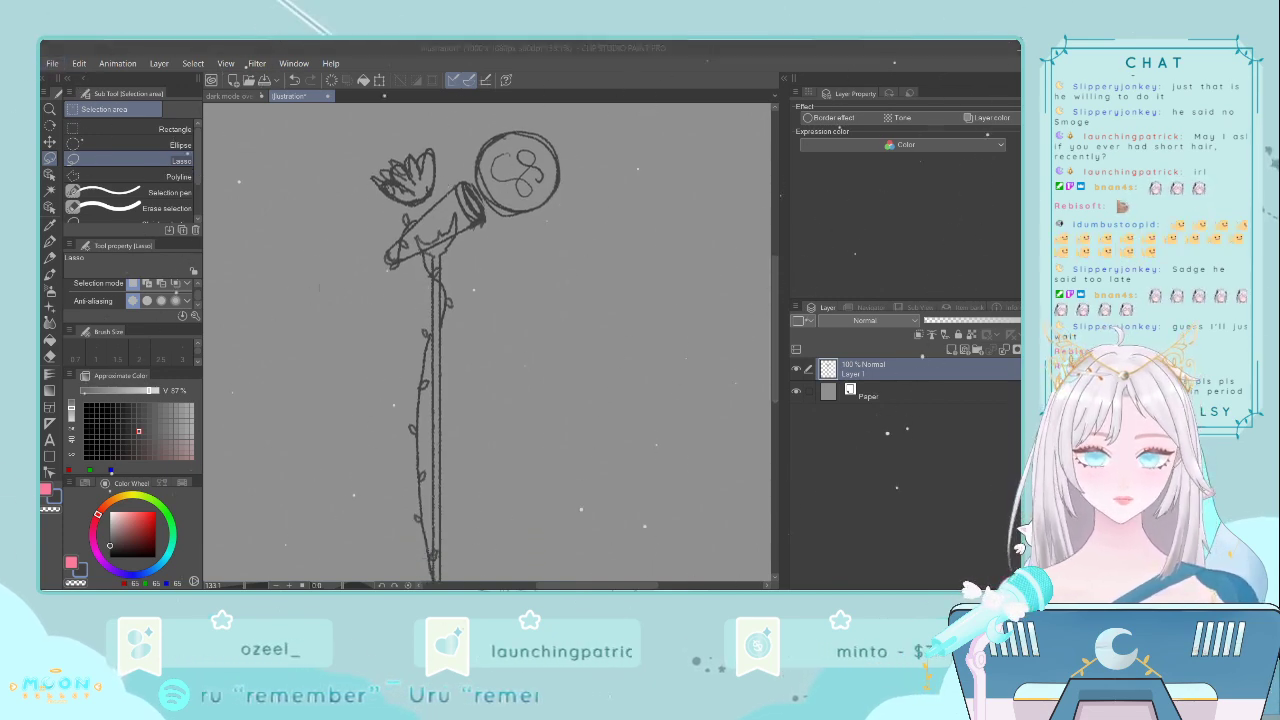
- Create a new 500 x 500 px illustration at 300 dpi and set the pen's brush size to 5
left_click(317, 286)
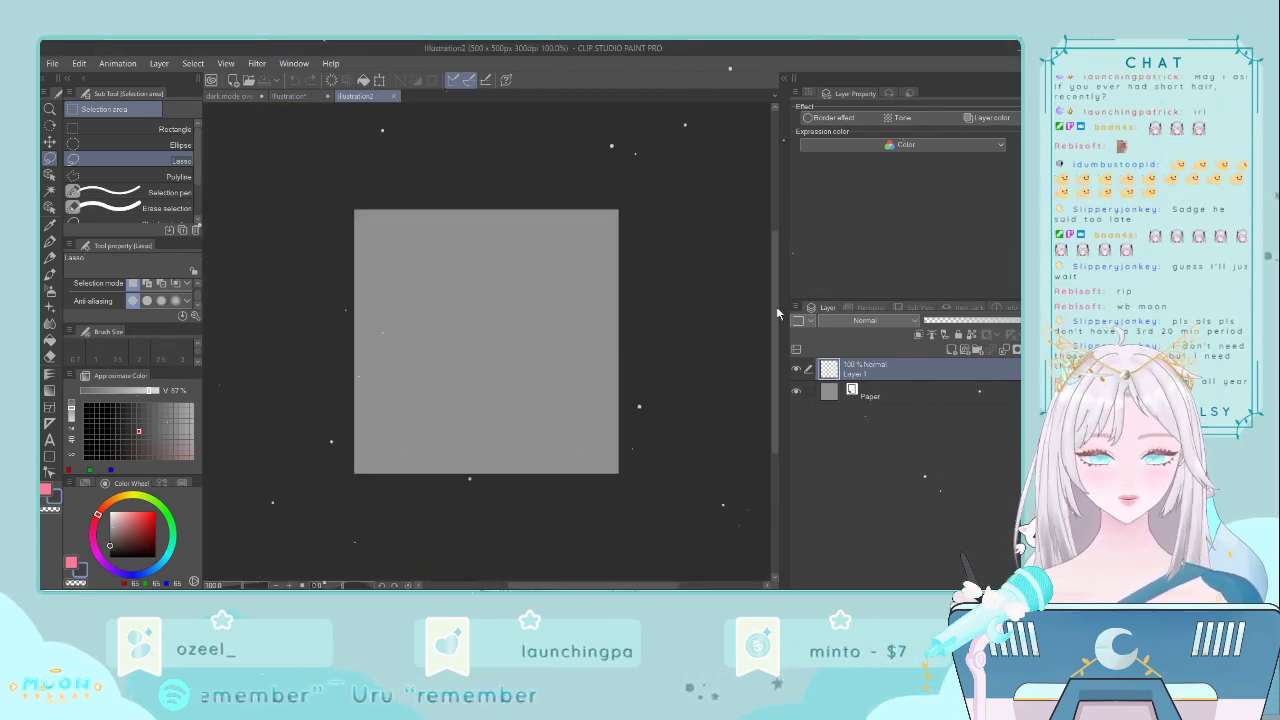
left_click(51, 242)
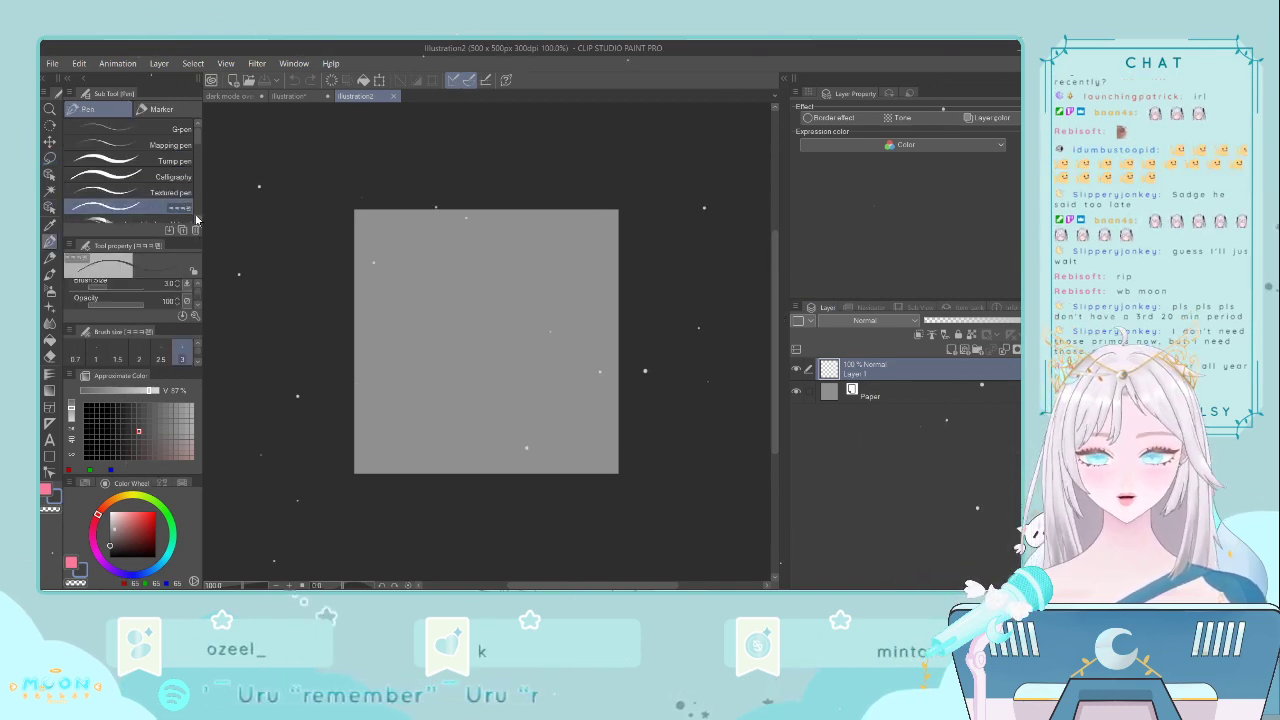
left_click(196, 361)
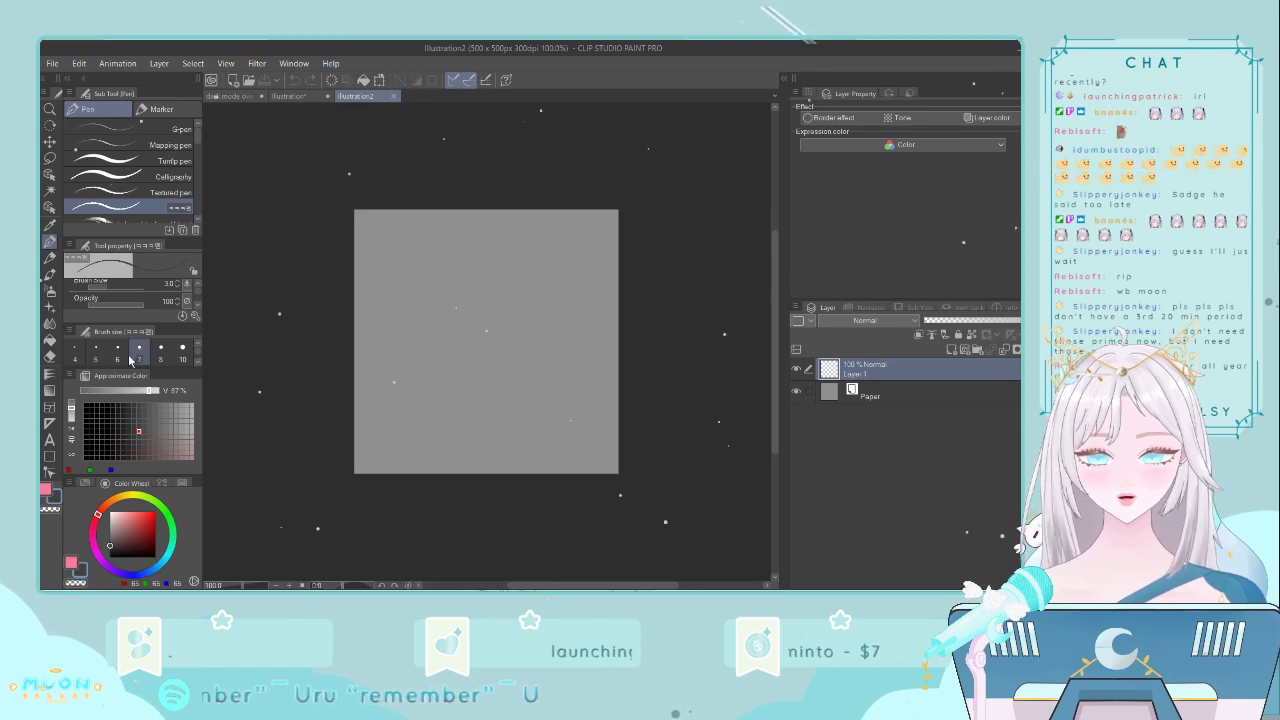
left_click(95, 350)
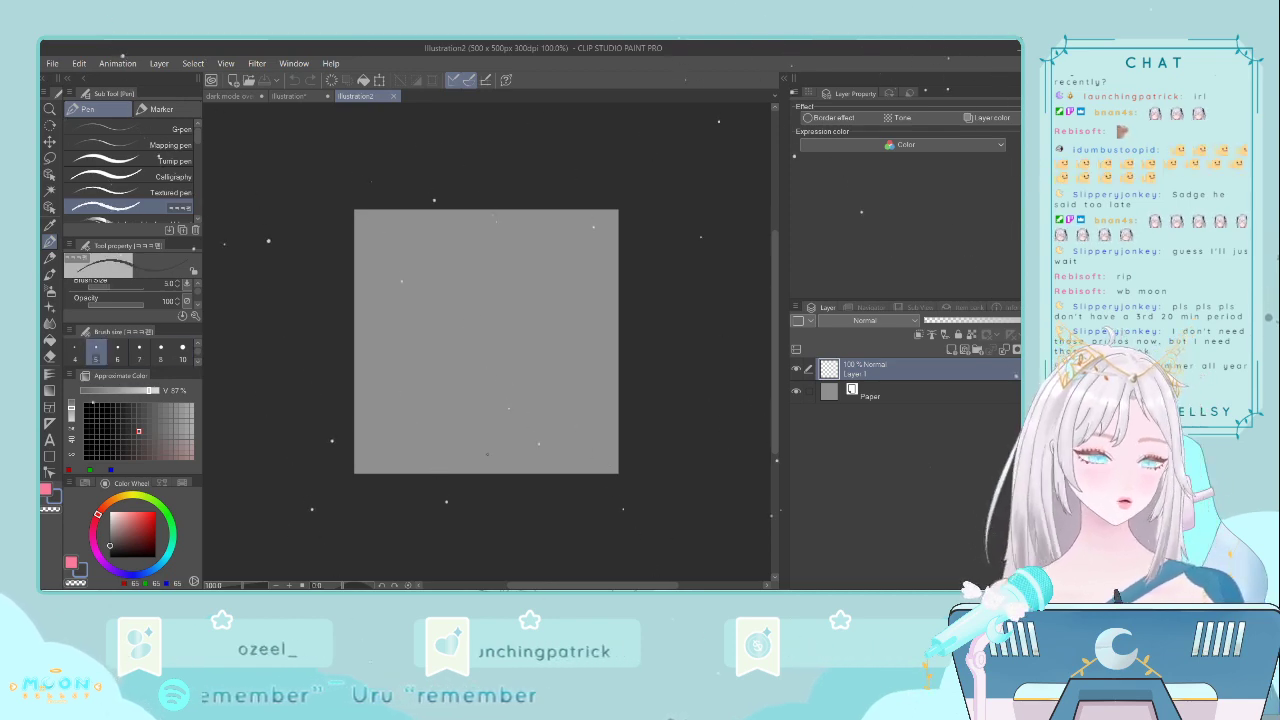
scroll(488, 459, "up", 2)
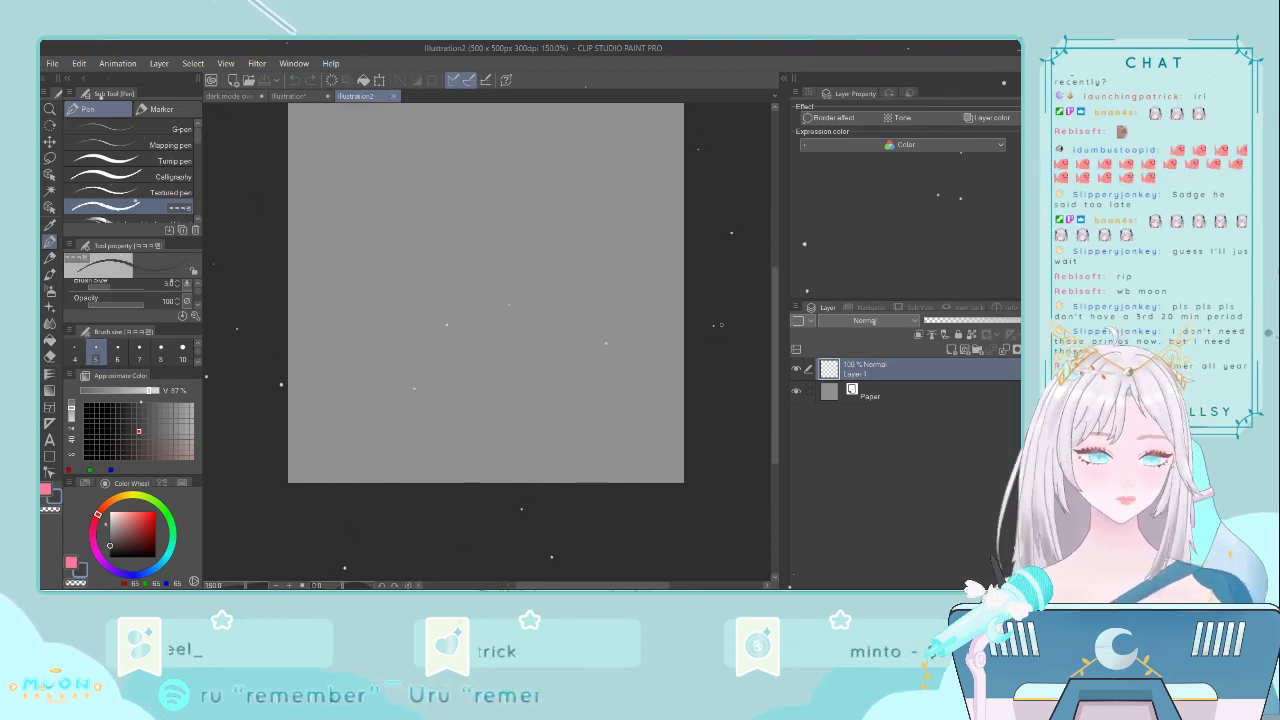
left_click_drag(776, 315, 775, 292)
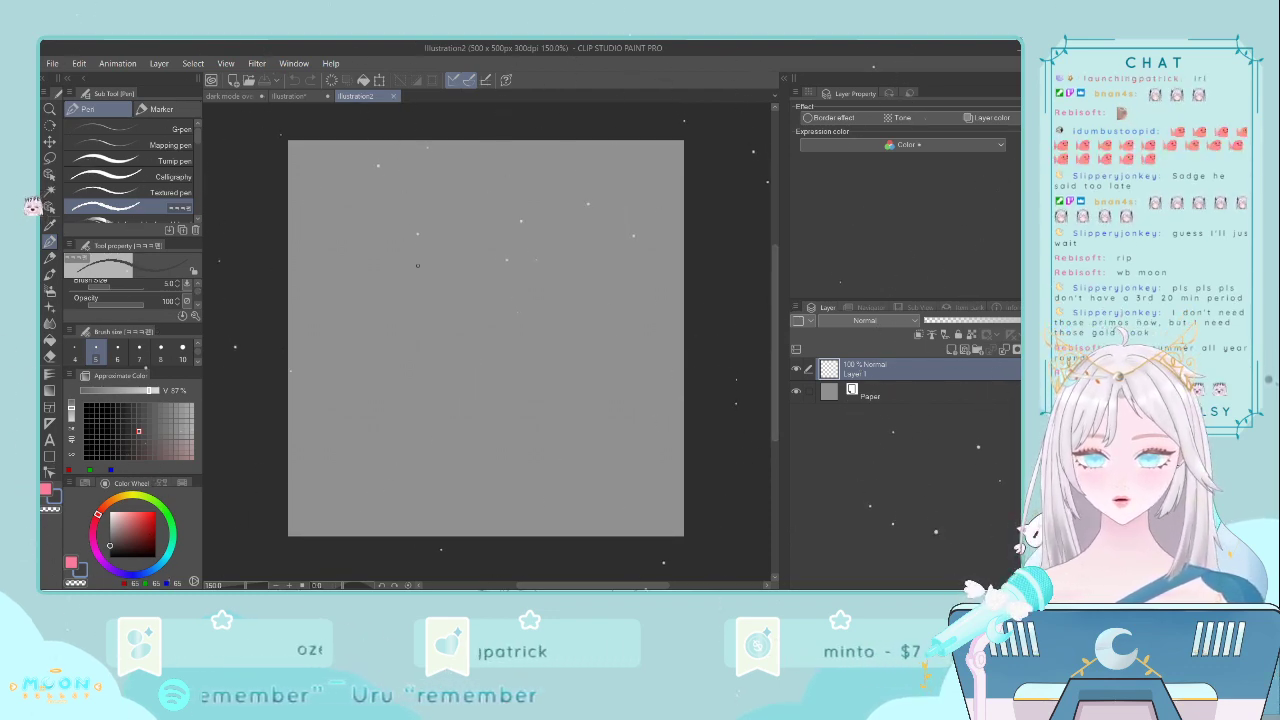
scroll(408, 266, "up", 1)
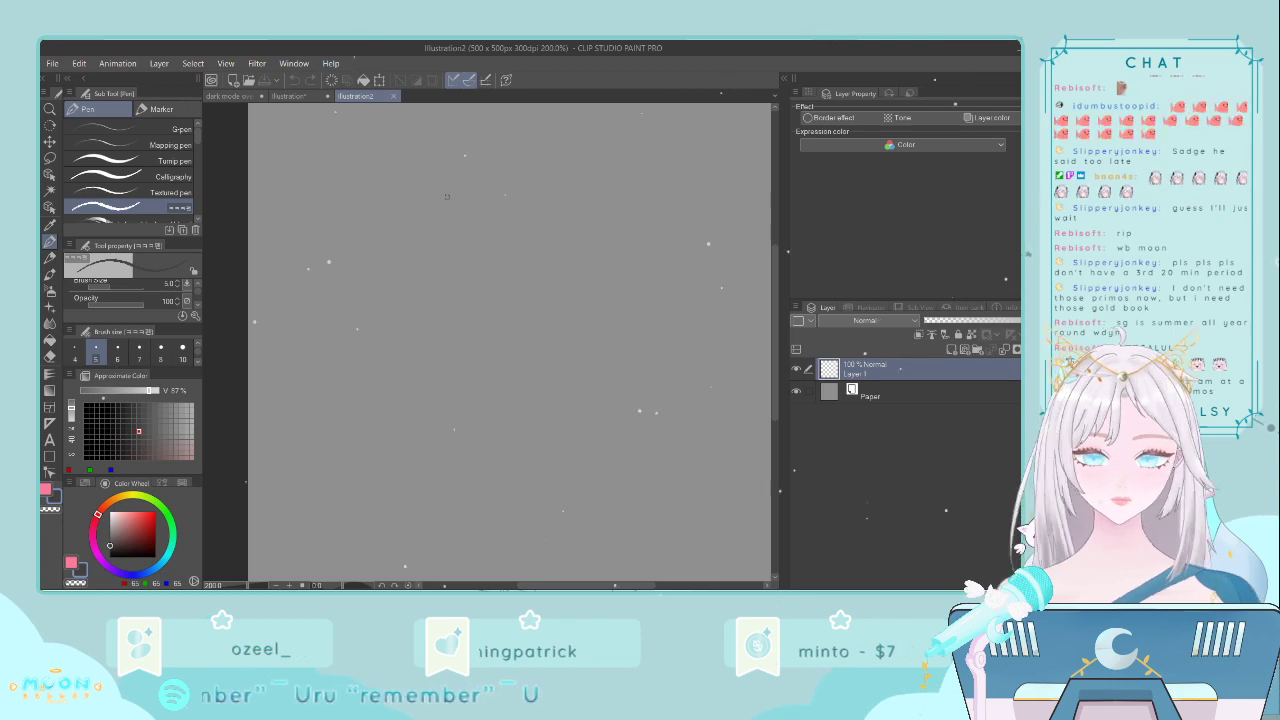
left_click_drag(445, 185, 437, 251)
key("ctrl+z")
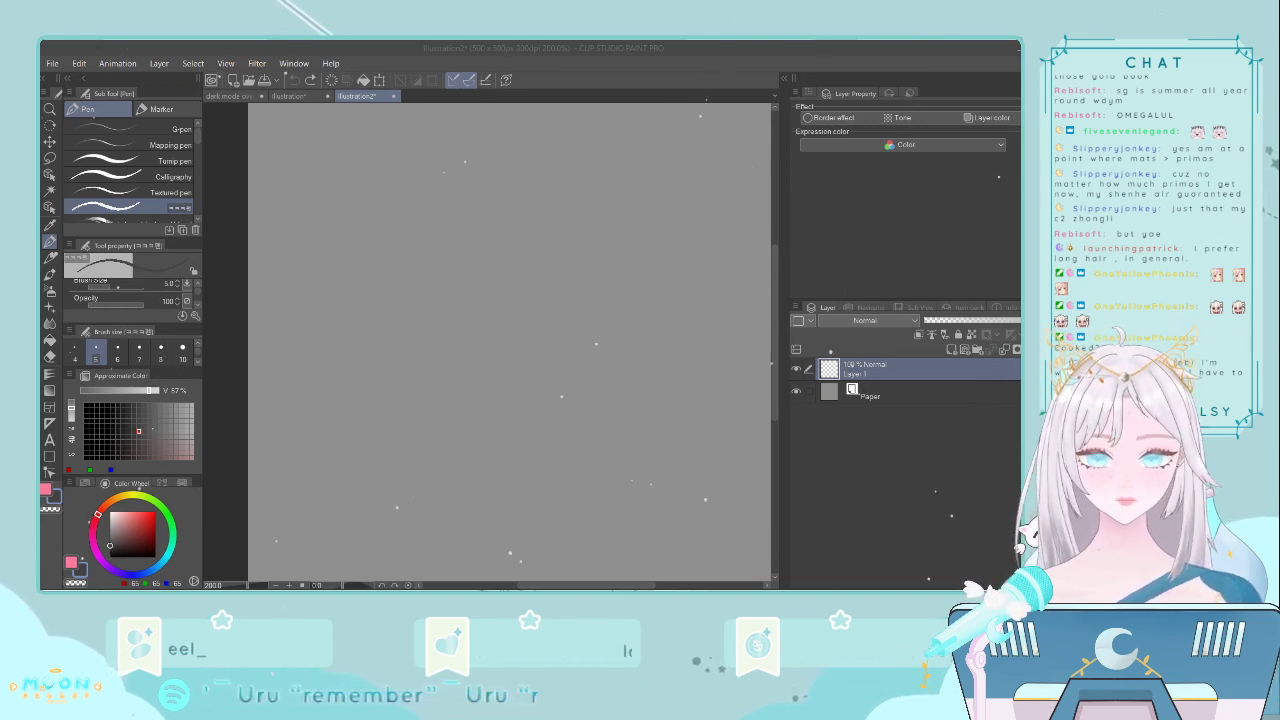
left_click(380, 237)
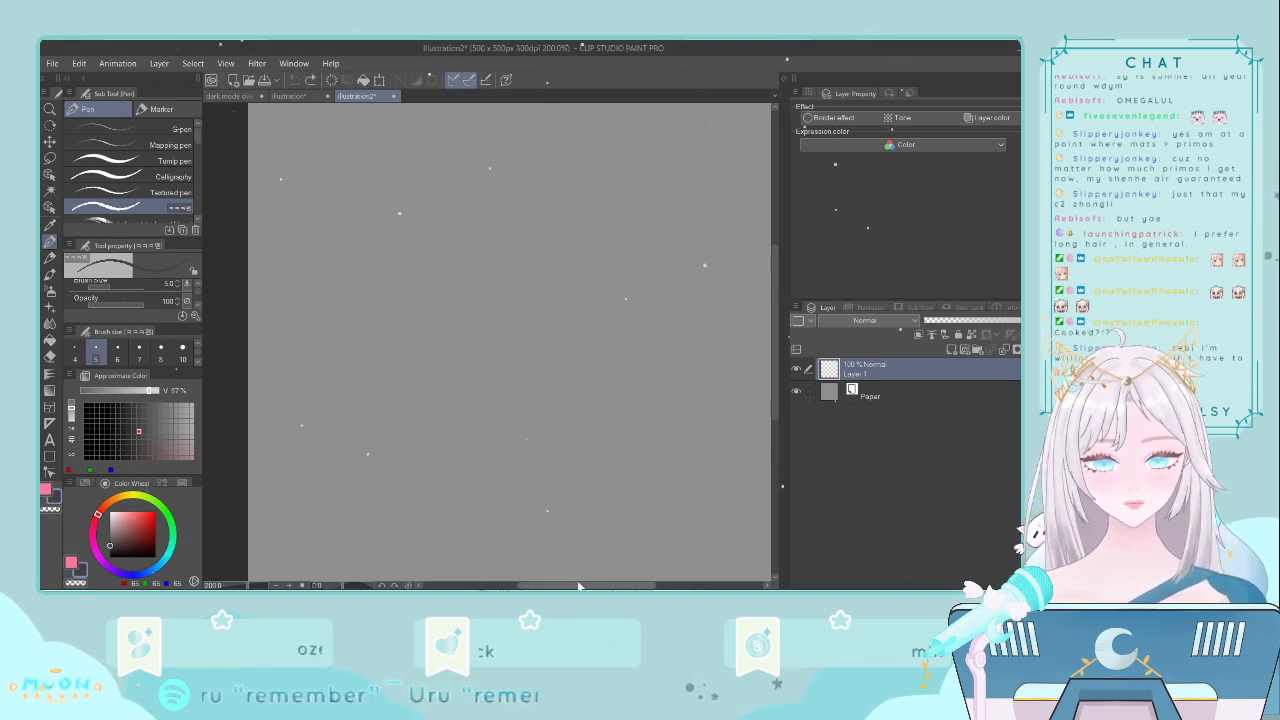
- Draw two tall arcs meeting at a peak near the canvas's upper middle, with a shorter thick curve sloping down from the peak
scroll(578, 580, "down", 2)
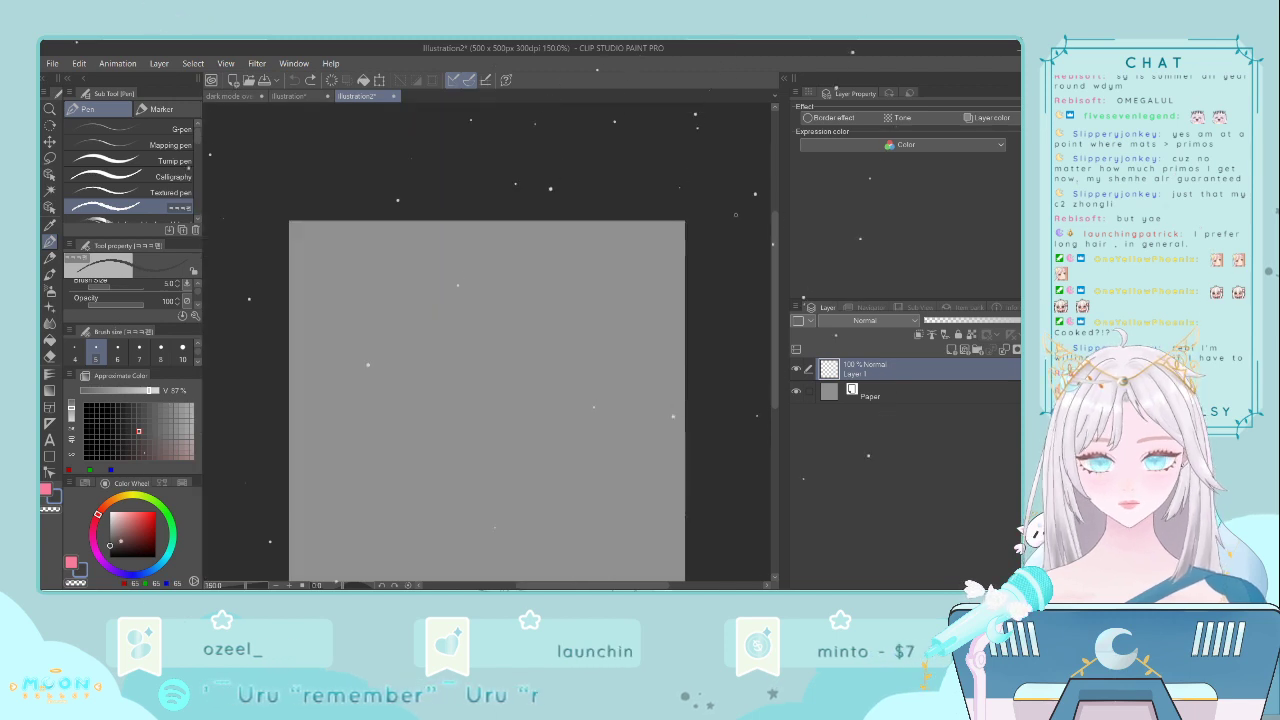
left_click_drag(780, 253, 774, 284)
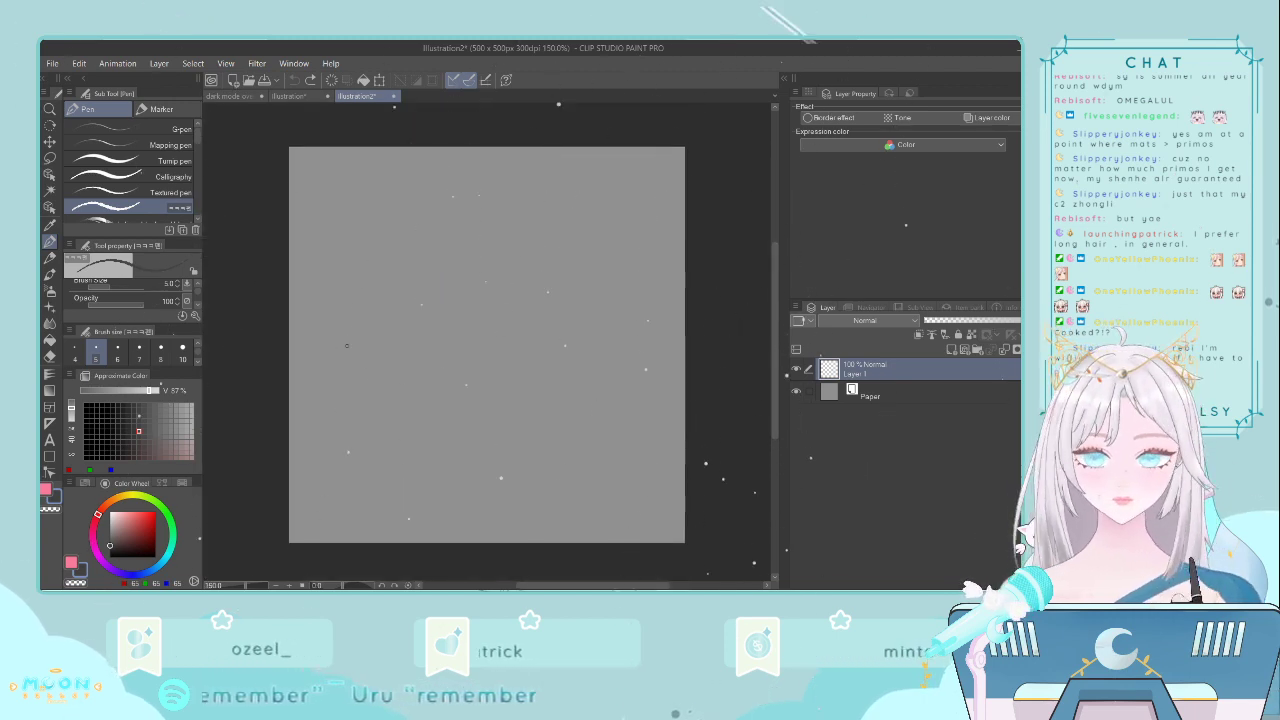
left_click_drag(367, 319, 354, 395)
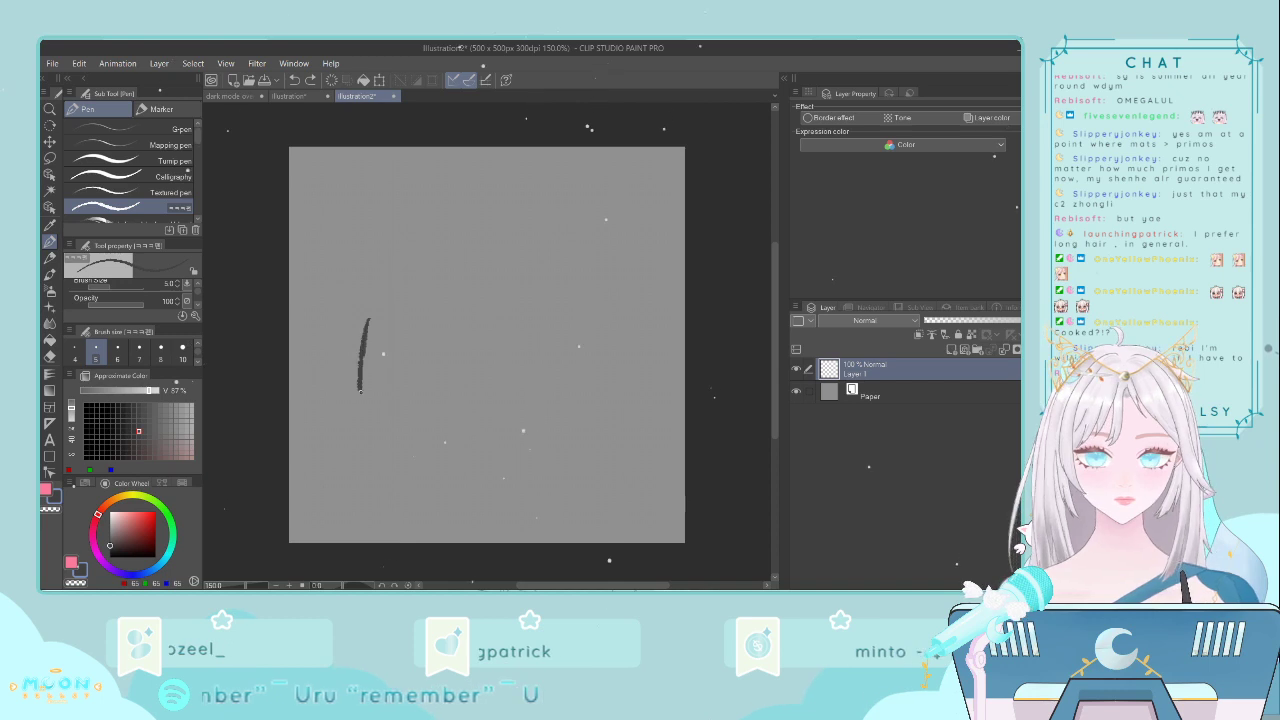
mouse_move(378, 310)
left_mouse_down()
mouse_move(417, 234)
mouse_move(462, 204)
mouse_move(498, 206)
mouse_move(404, 388)
left_mouse_up()
mouse_move(497, 204)
left_mouse_down()
mouse_move(535, 227)
mouse_move(528, 213)
mouse_move(600, 287)
left_mouse_up()
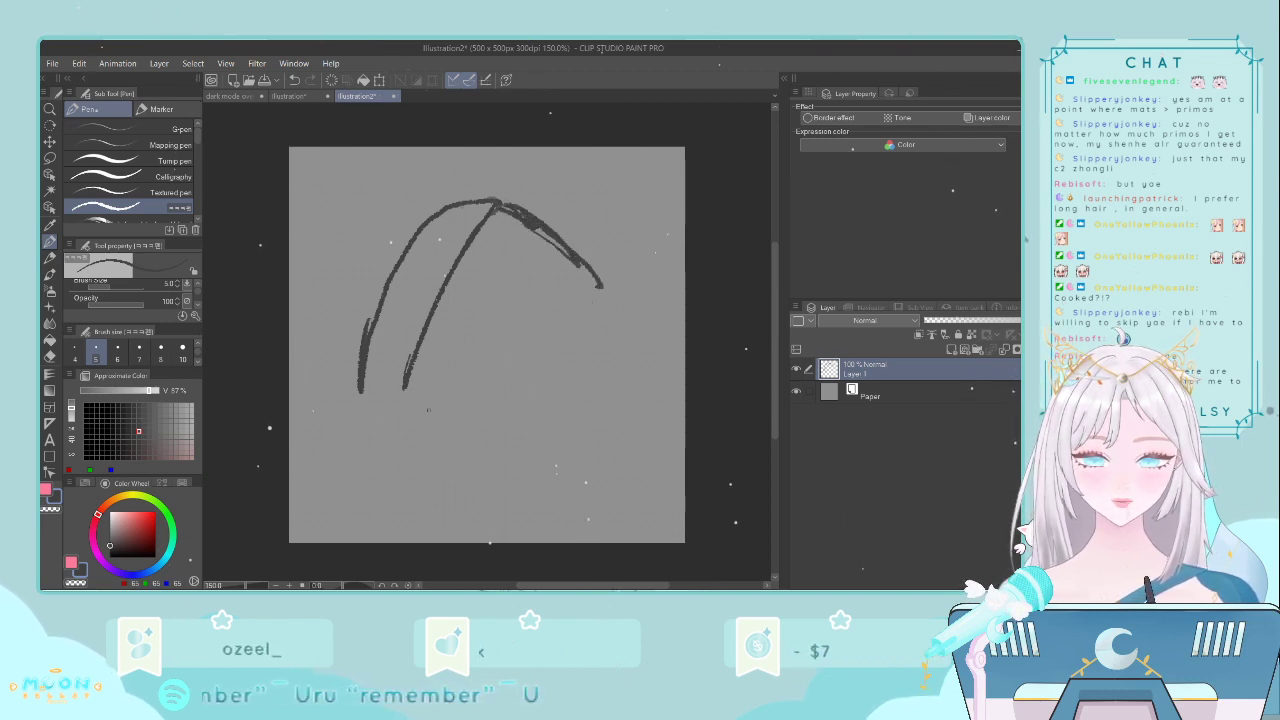
- Draw a closed curved band beneath the arcs, adding a rounded lobe across its lower edge and a narrow tip at its outer end
mouse_move(428, 409)
left_mouse_down()
mouse_move(518, 382)
mouse_move(600, 302)
mouse_move(626, 318)
mouse_move(624, 372)
left_mouse_up()
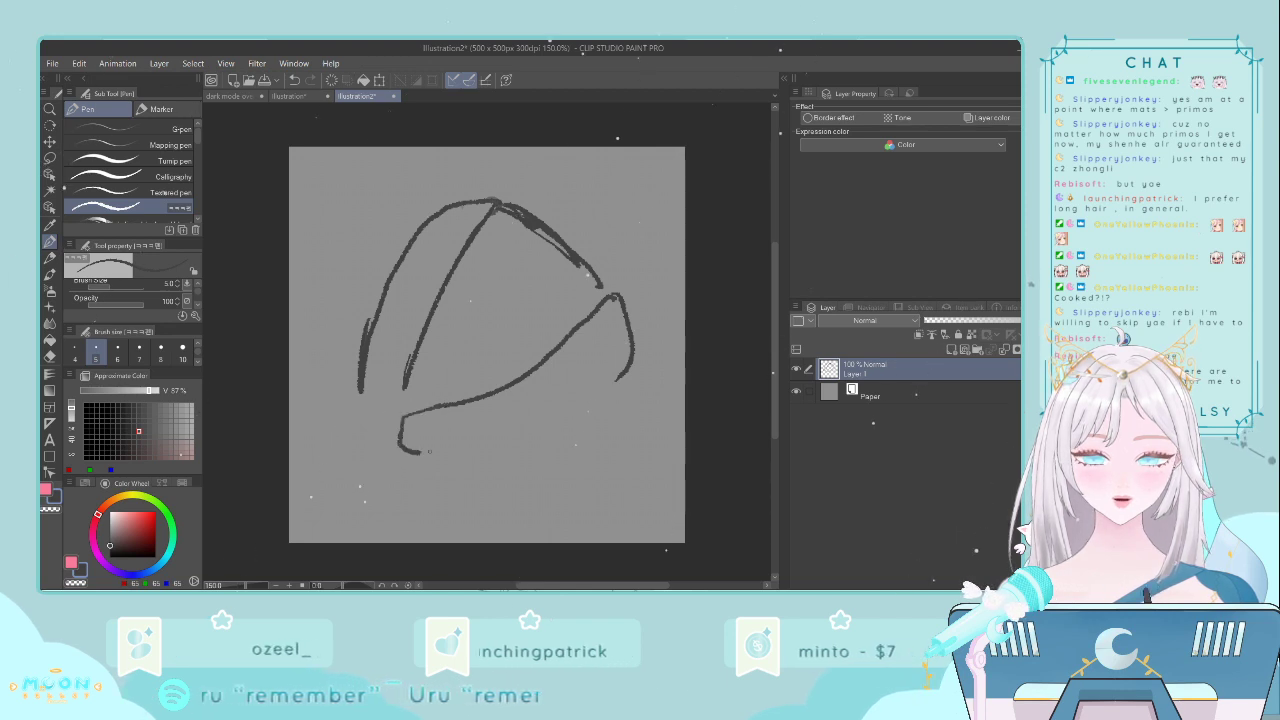
mouse_move(430, 452)
left_mouse_down()
mouse_move(534, 428)
mouse_move(624, 376)
left_mouse_up()
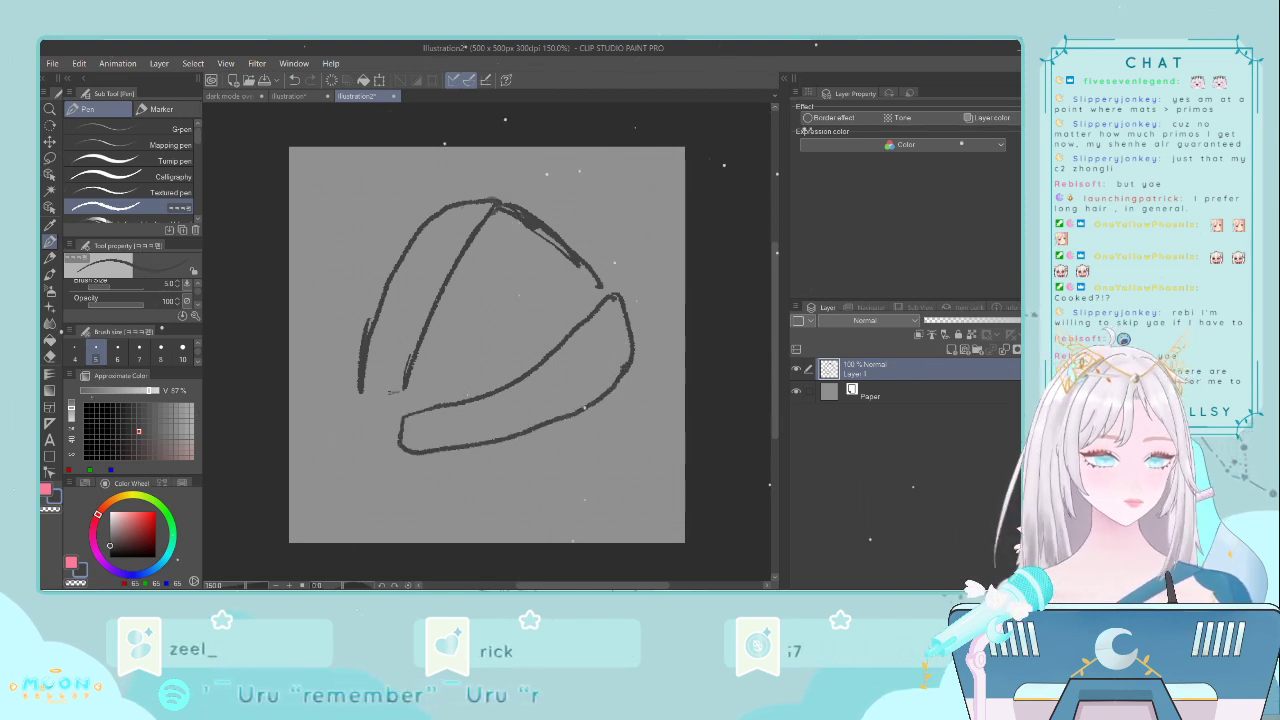
mouse_move(456, 409)
left_mouse_down()
mouse_move(508, 437)
mouse_move(470, 466)
mouse_move(476, 412)
left_mouse_up()
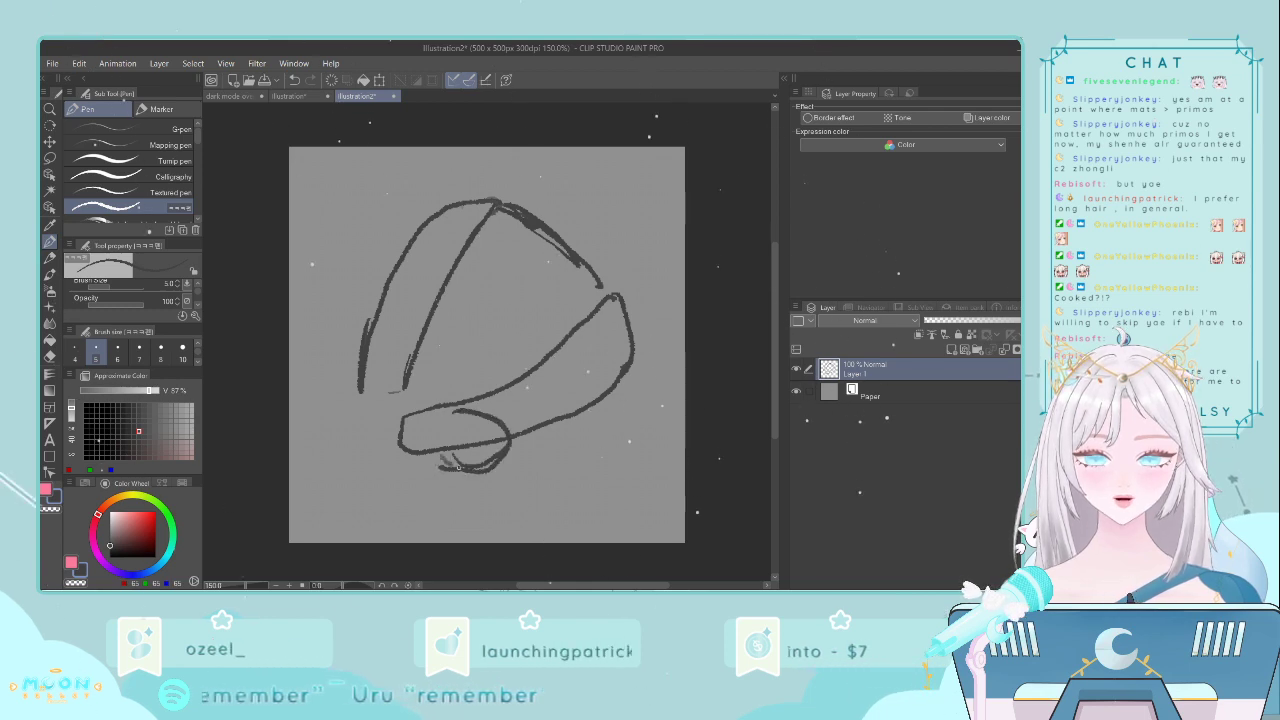
mouse_move(398, 441)
left_mouse_down()
mouse_move(338, 436)
mouse_move(325, 410)
mouse_move(395, 416)
left_mouse_up()
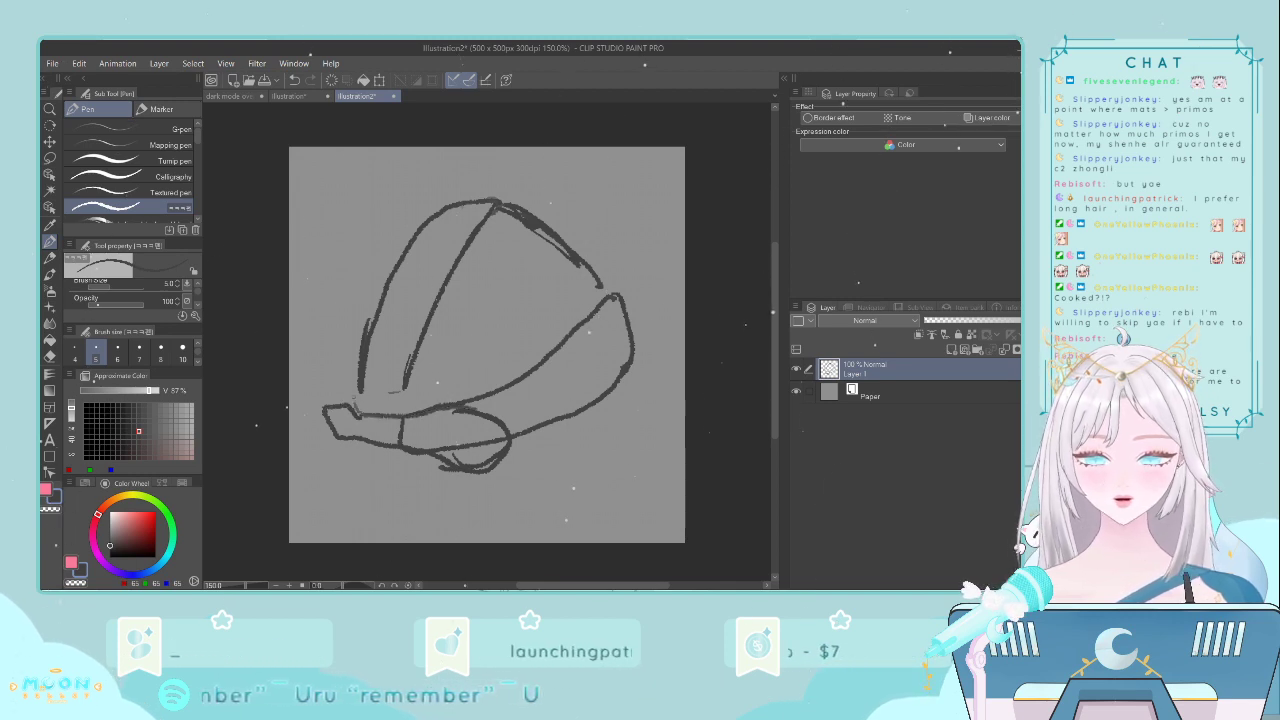
- Draw a rounded arch around the base of the two tall arcs and a small hatched point beneath the band
left_click_drag(390, 322, 356, 392)
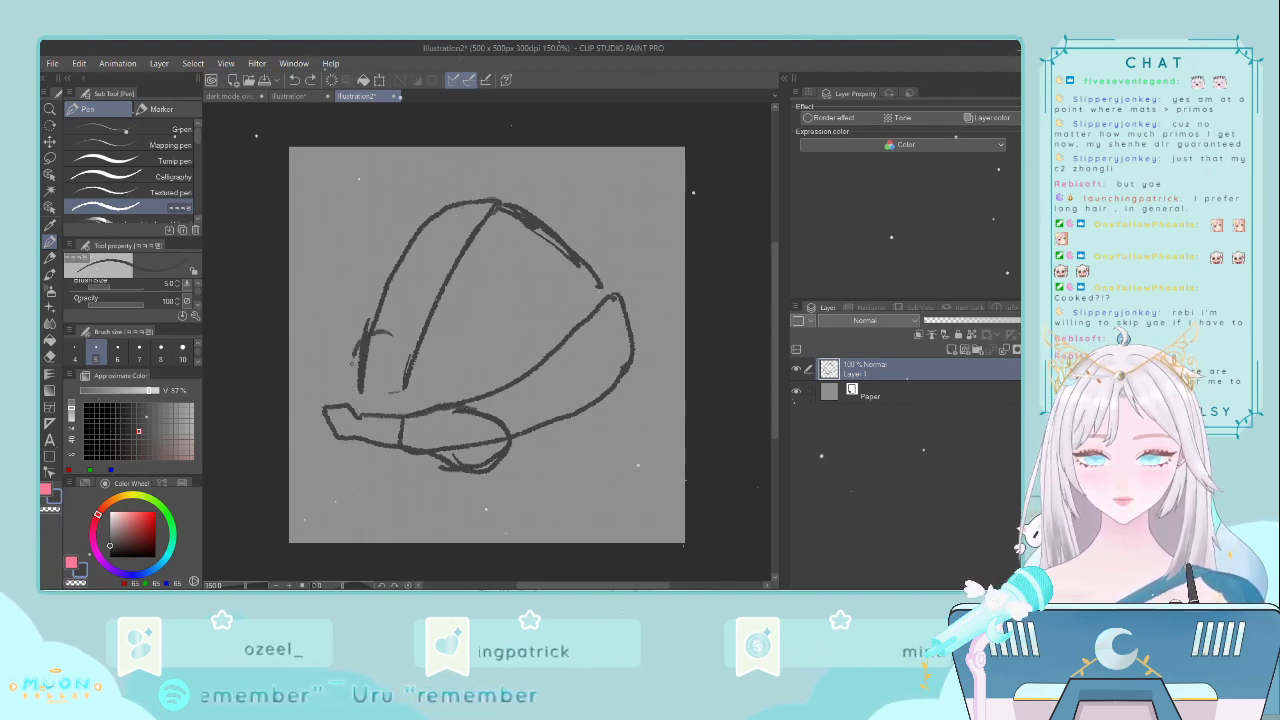
left_click_drag(380, 336, 408, 390)
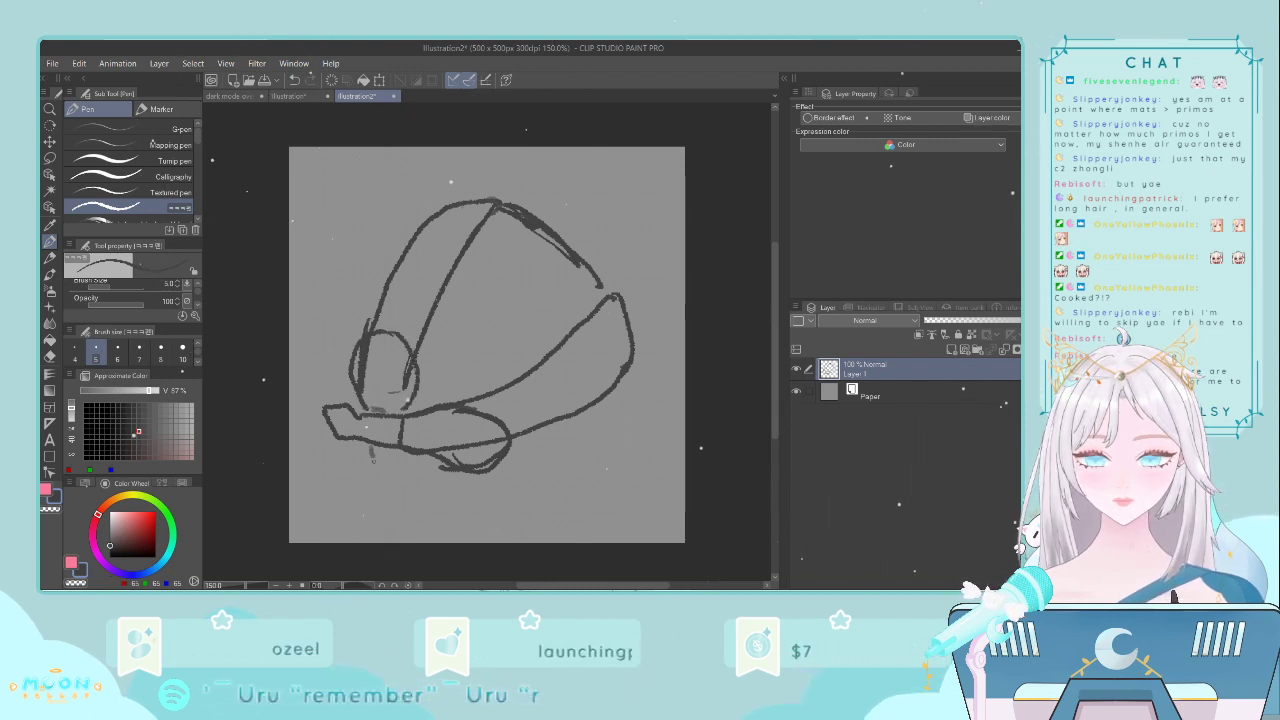
mouse_move(373, 458)
left_mouse_down()
mouse_move(396, 497)
mouse_move(406, 450)
left_mouse_up()
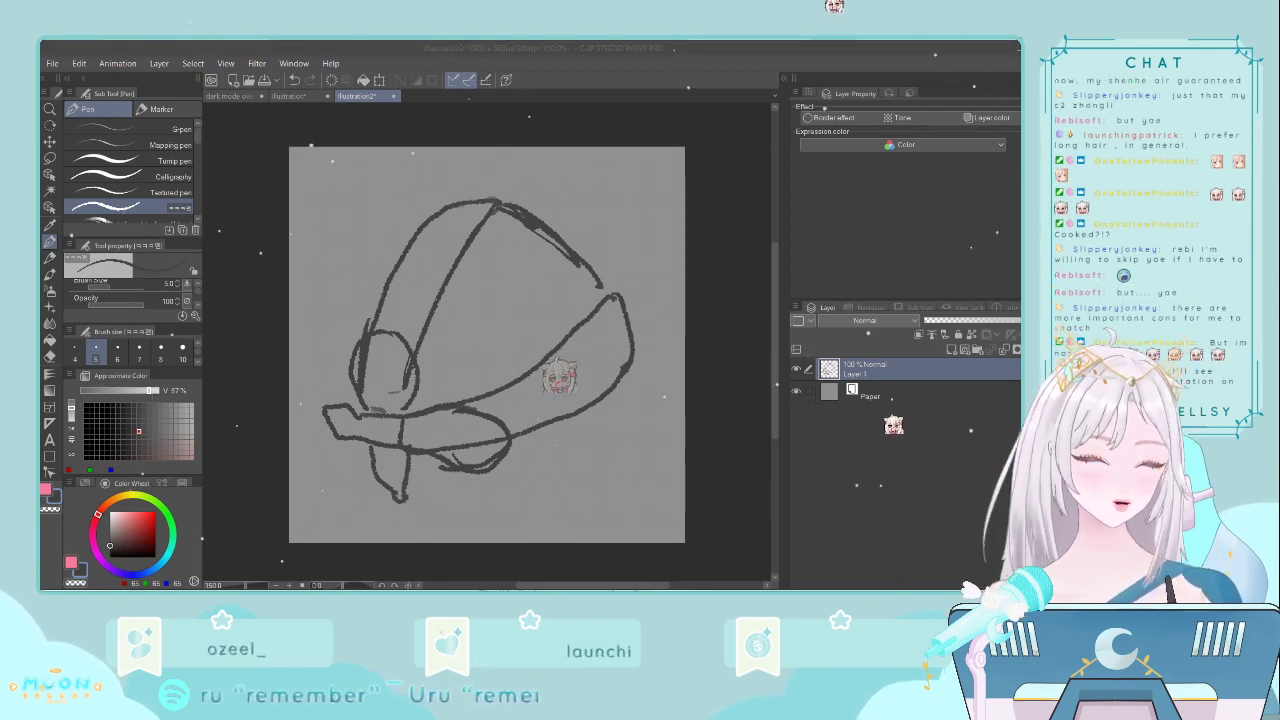
left_click(417, 444)
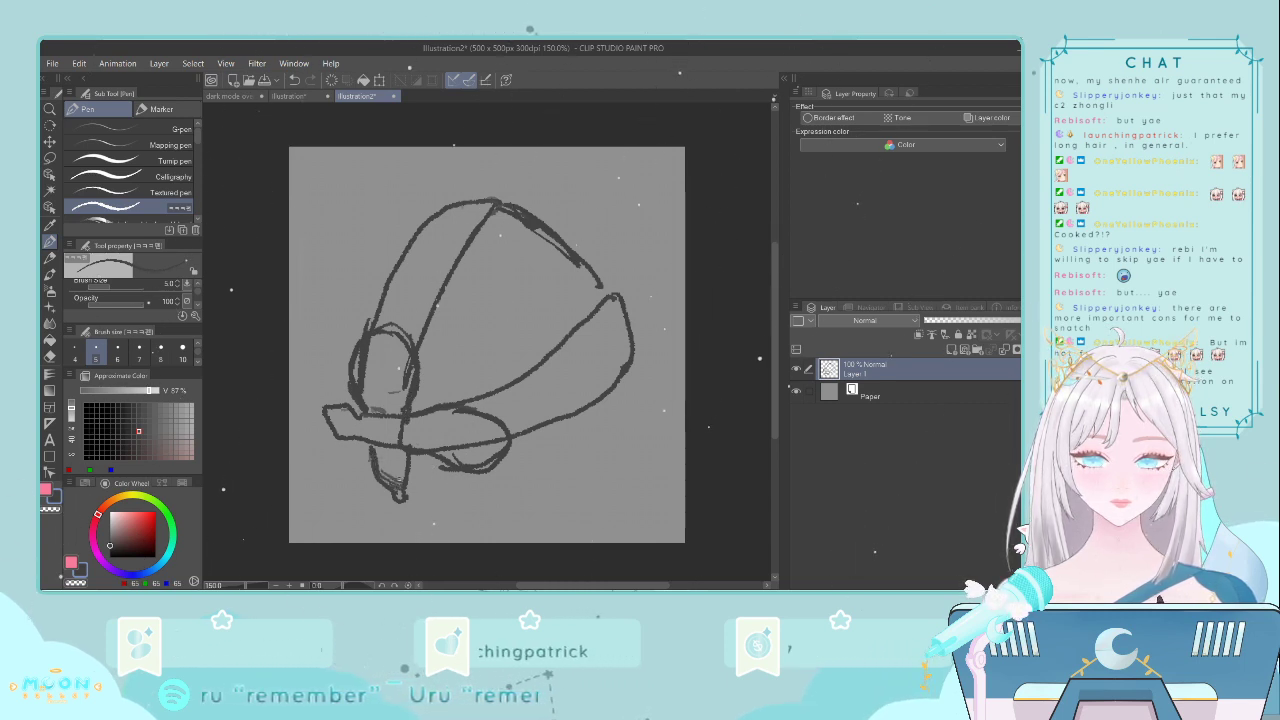
left_click_drag(358, 350, 355, 376)
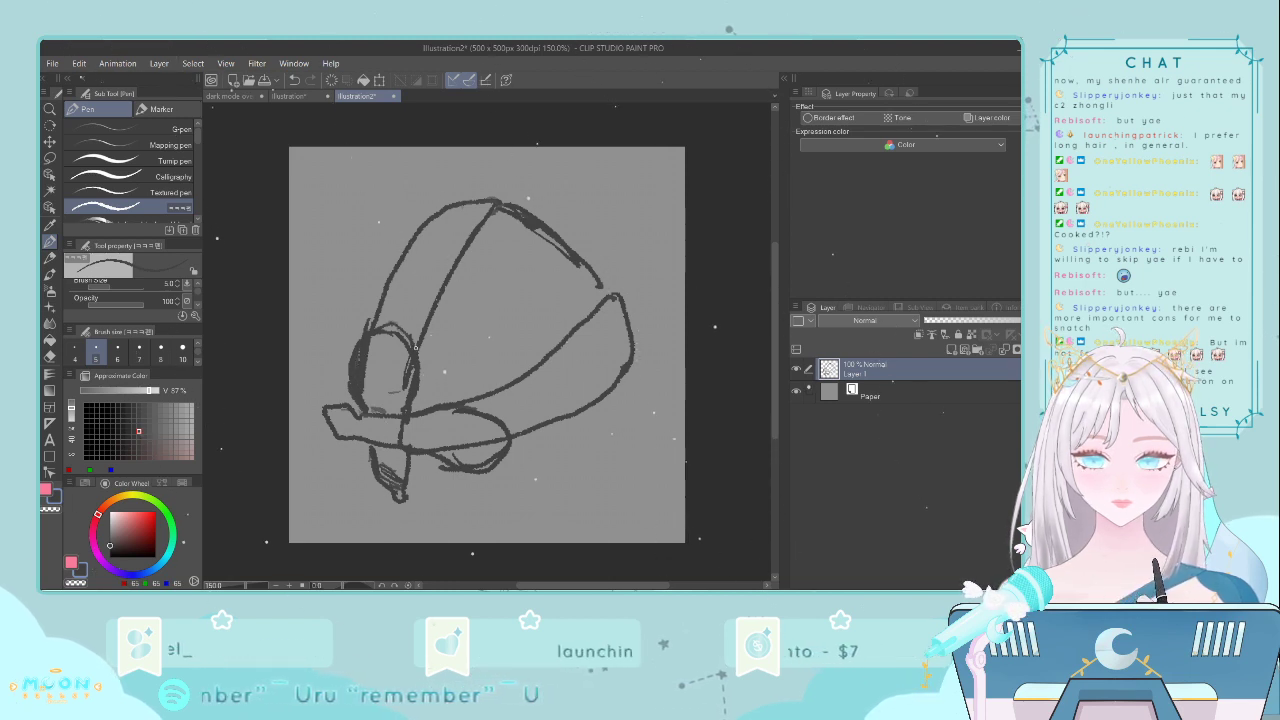
- Reinforce the two tall arcs with extra strokes and add another thin curve descending from their peak
left_click_drag(446, 310, 499, 206)
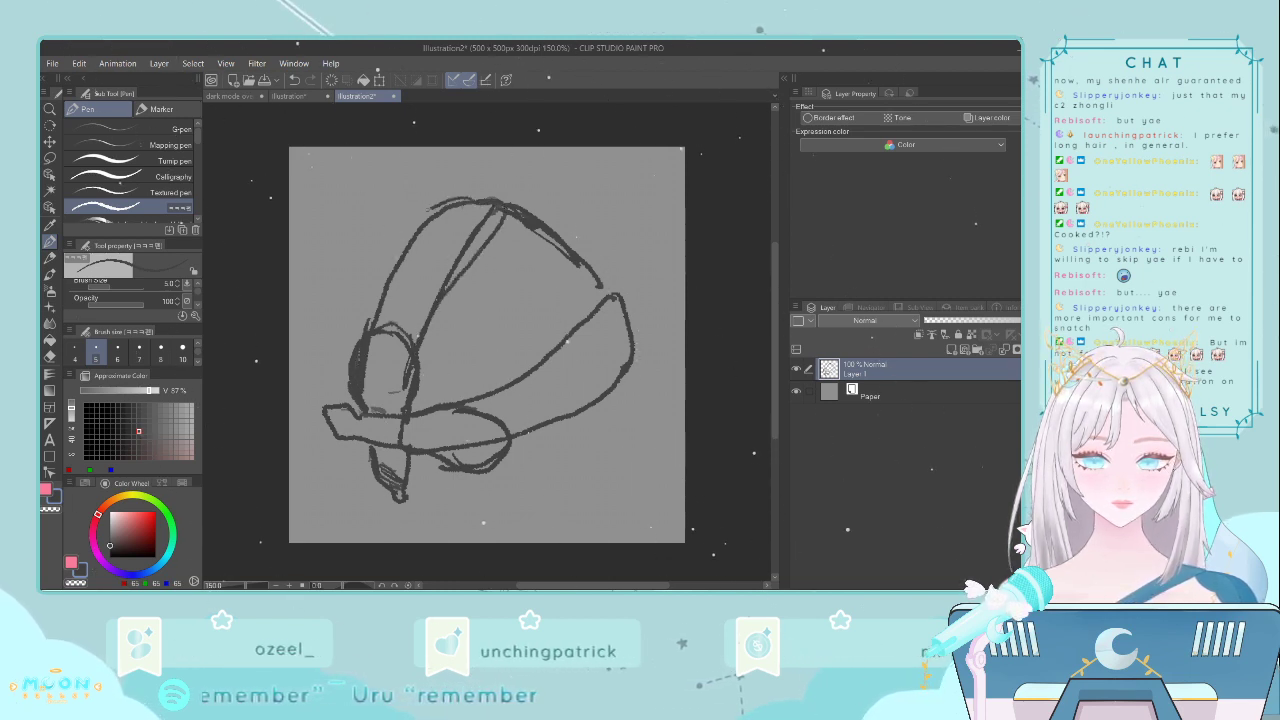
mouse_move(404, 230)
left_mouse_down()
mouse_move(375, 285)
mouse_move(376, 316)
left_mouse_up()
left_click_drag(388, 272, 480, 210)
left_click_drag(436, 348, 496, 234)
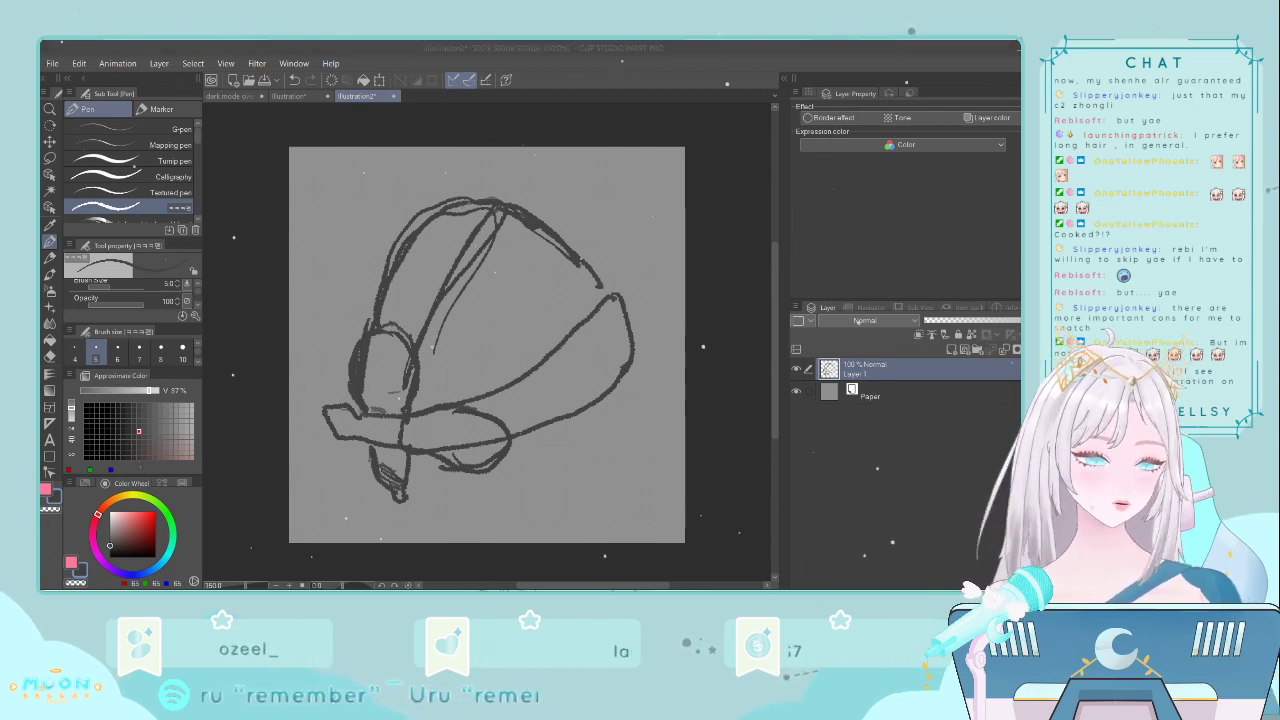
- Clear the whole sketch from Layer 1
key("alt+Tab")
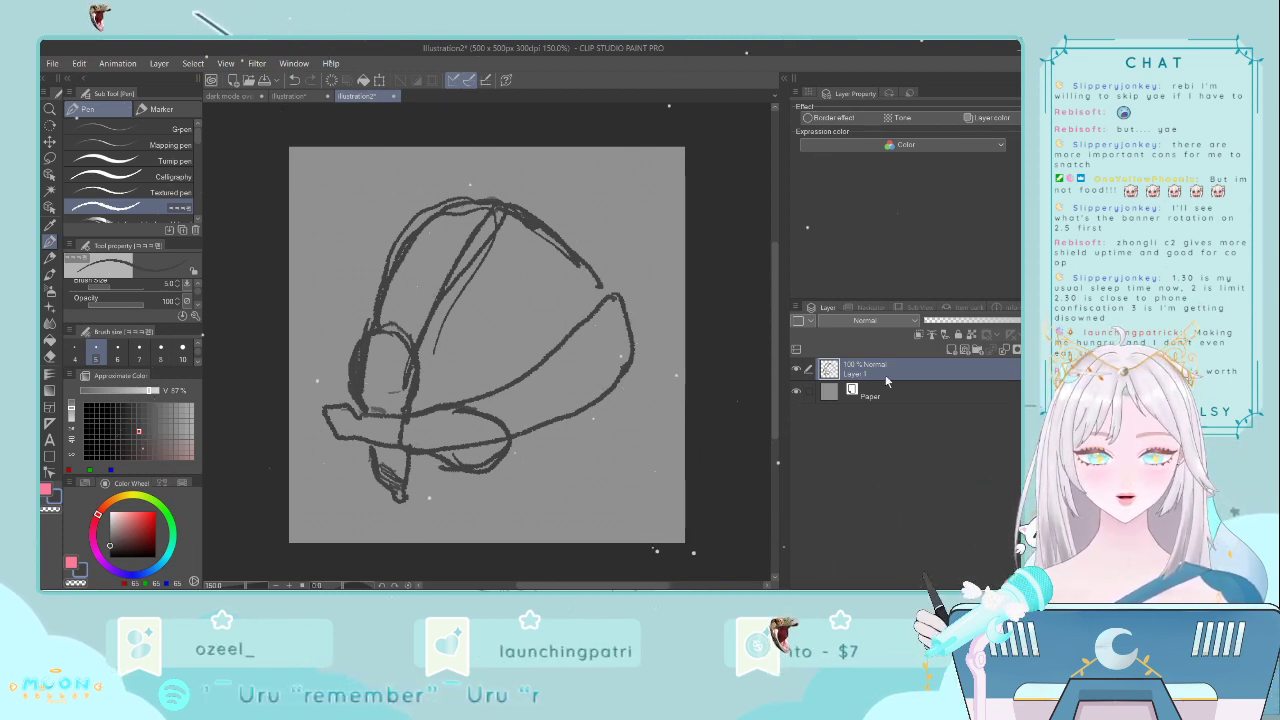
key("Delete")
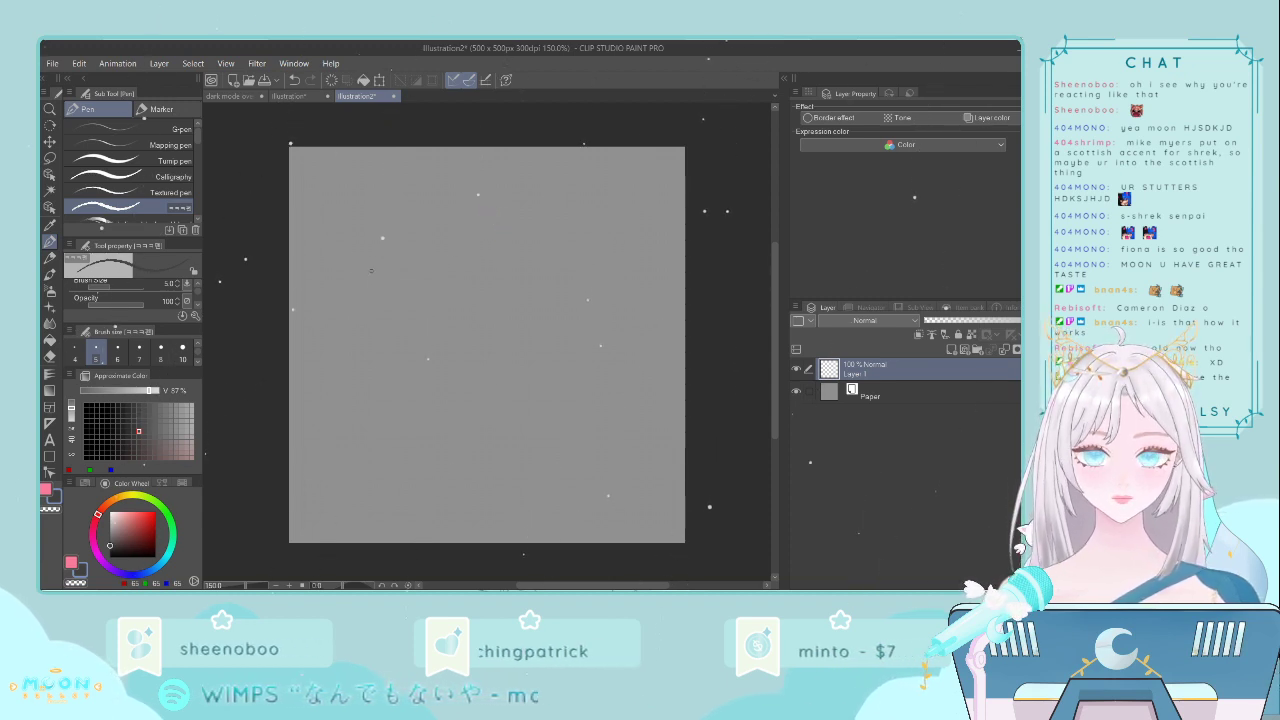
- Draw a wide bowl-shaped curve across the canvas with several tapered arcs converging above its middle
mouse_move(363, 369)
left_mouse_down()
mouse_move(424, 475)
mouse_move(465, 484)
mouse_move(607, 416)
mouse_move(660, 327)
mouse_move(598, 418)
left_mouse_up()
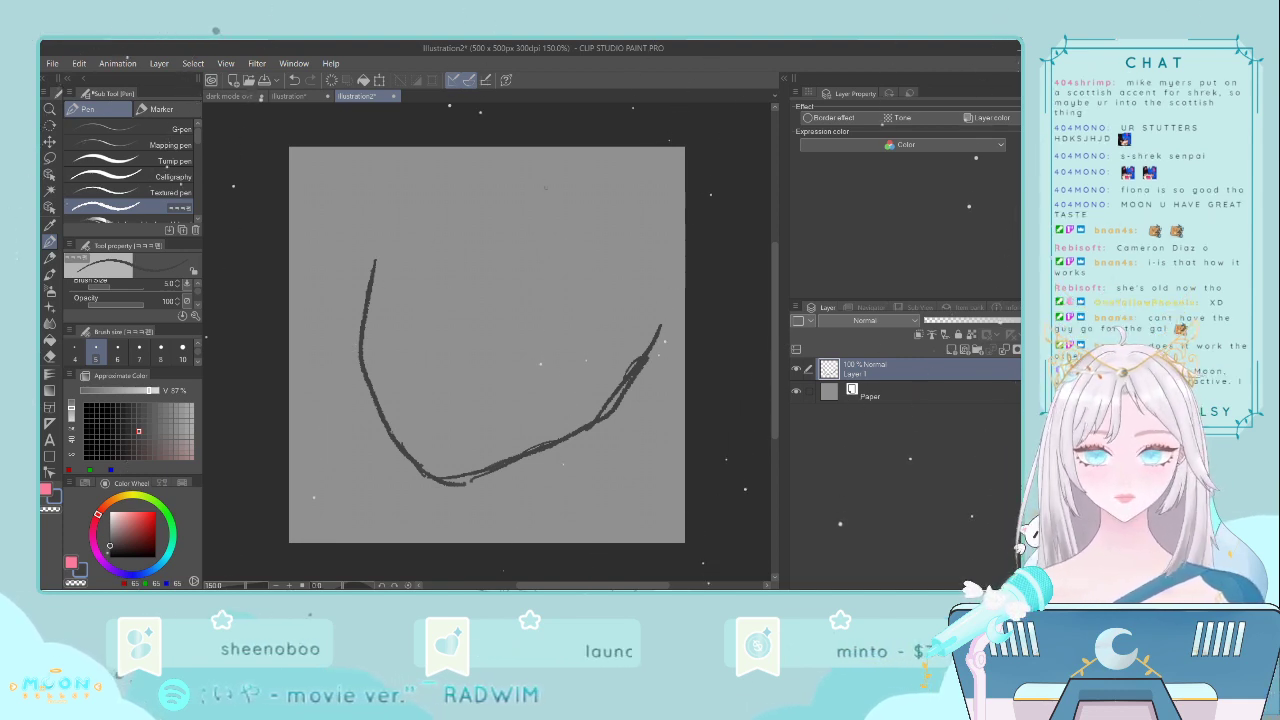
mouse_move(553, 168)
left_mouse_down()
mouse_move(494, 239)
mouse_move(490, 284)
left_mouse_up()
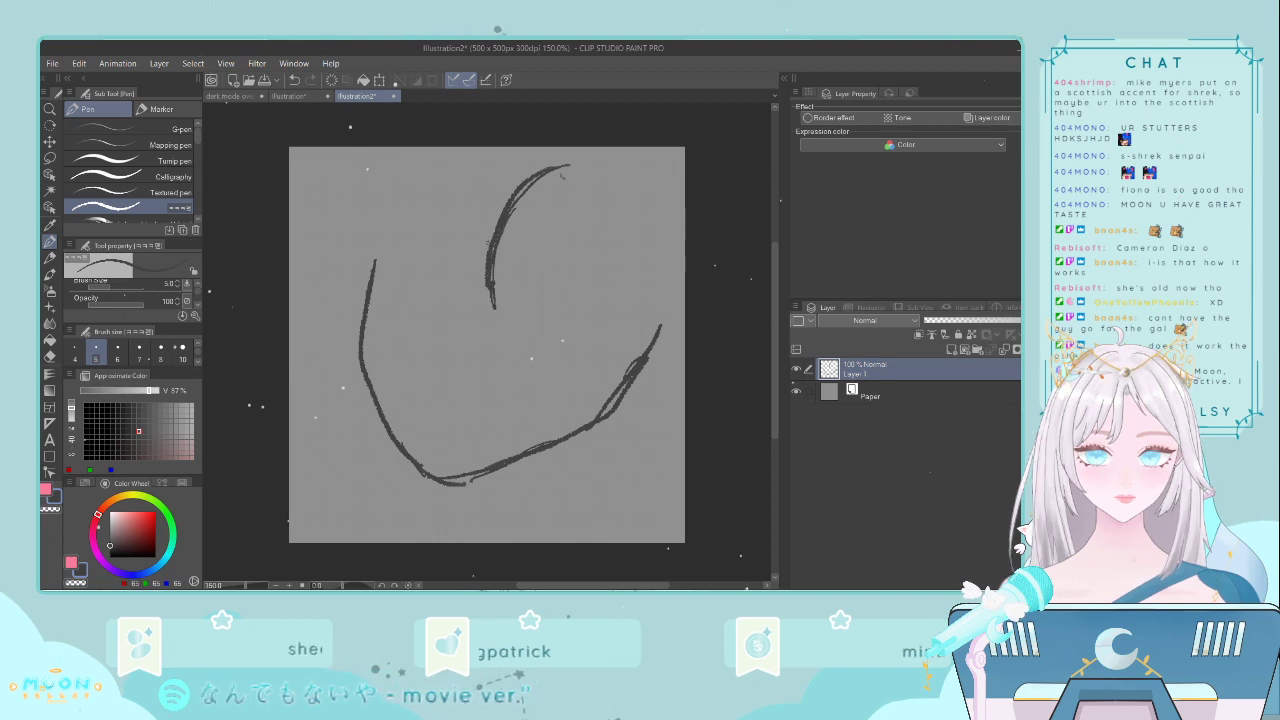
left_click_drag(467, 258, 494, 304)
left_click_drag(479, 195, 470, 266)
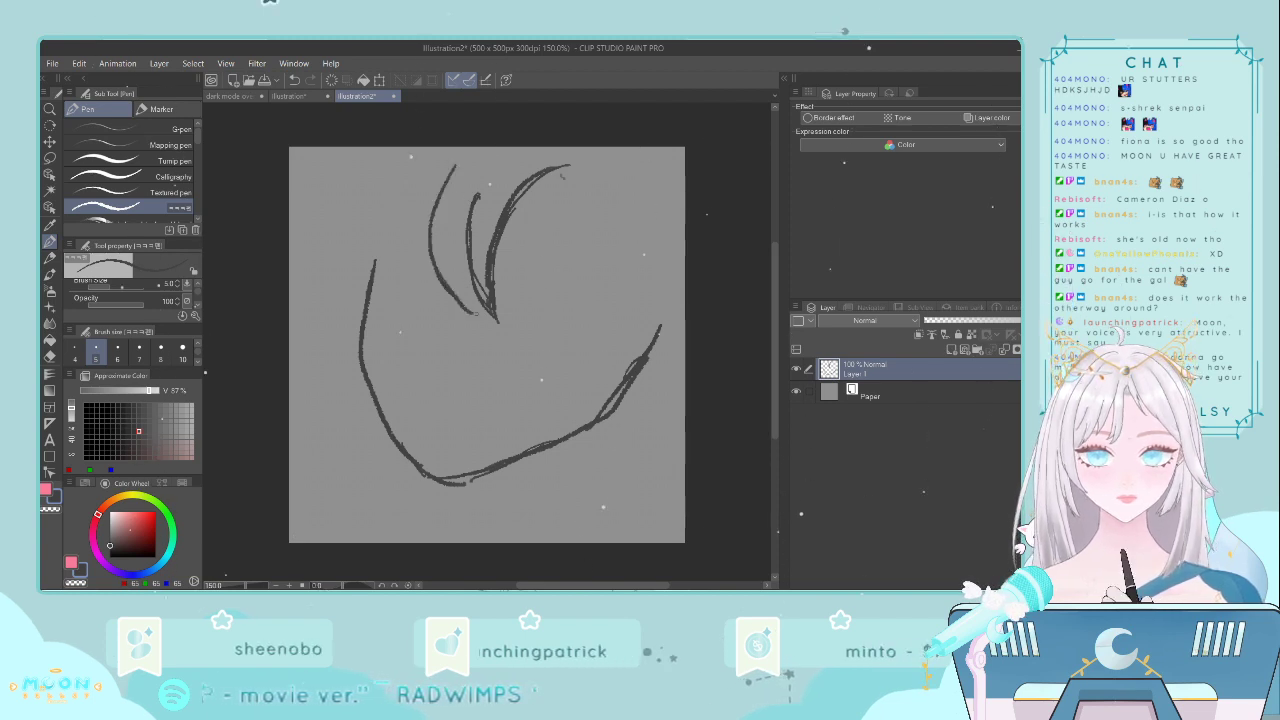
left_click_drag(462, 251, 476, 309)
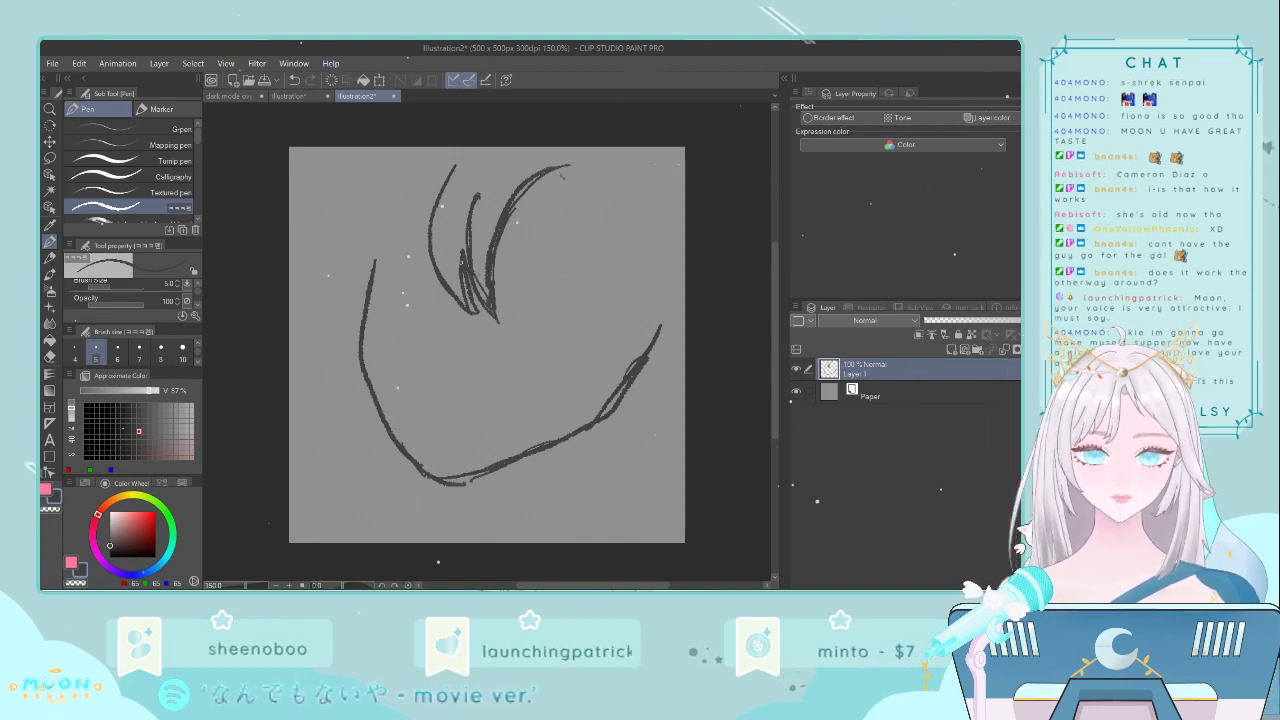
- Undo the tapered arcs drawn above the bowl-shaped curve
key("ctrl+z")
key("ctrl+z")
key("ctrl+z")
key("ctrl+z")
key("ctrl+z")
key("ctrl+z")
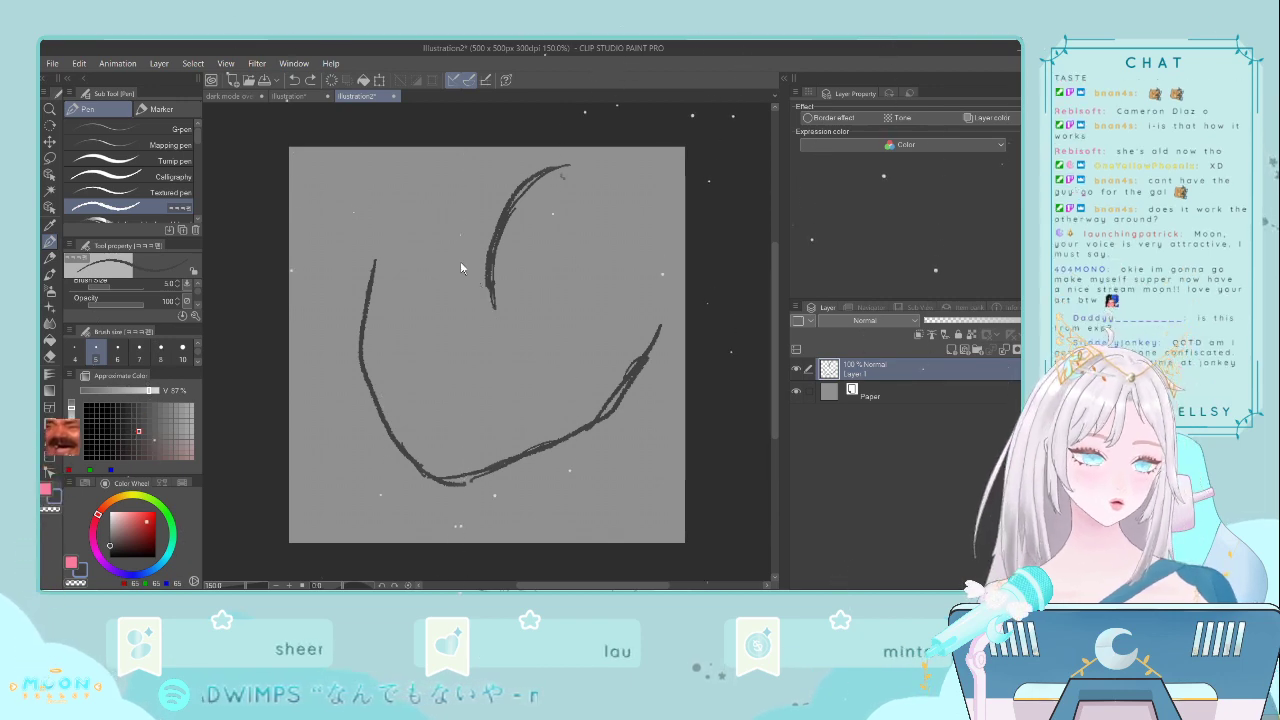
key("ctrl+z")
key("ctrl+z")
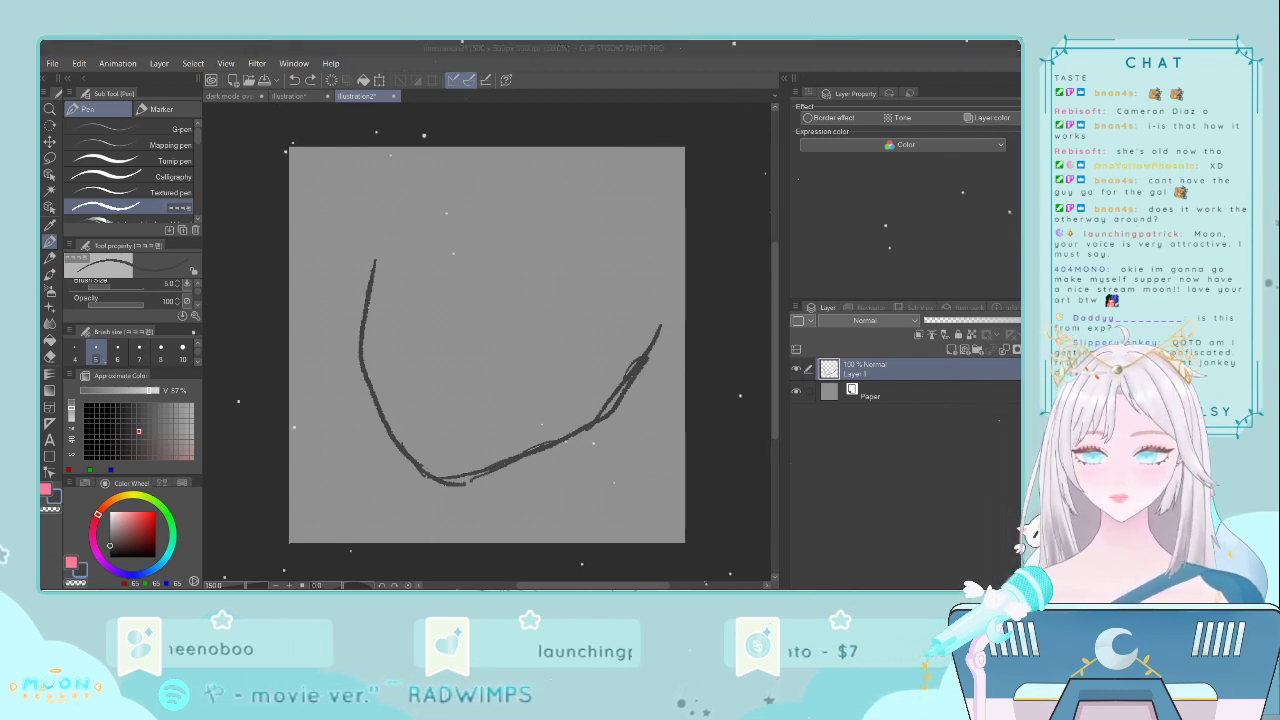
- Open the turkey reference photo 900.jpg, examine it up close and clear the bowl-shaped curve from the sketch canvas
key("alt+Tab")
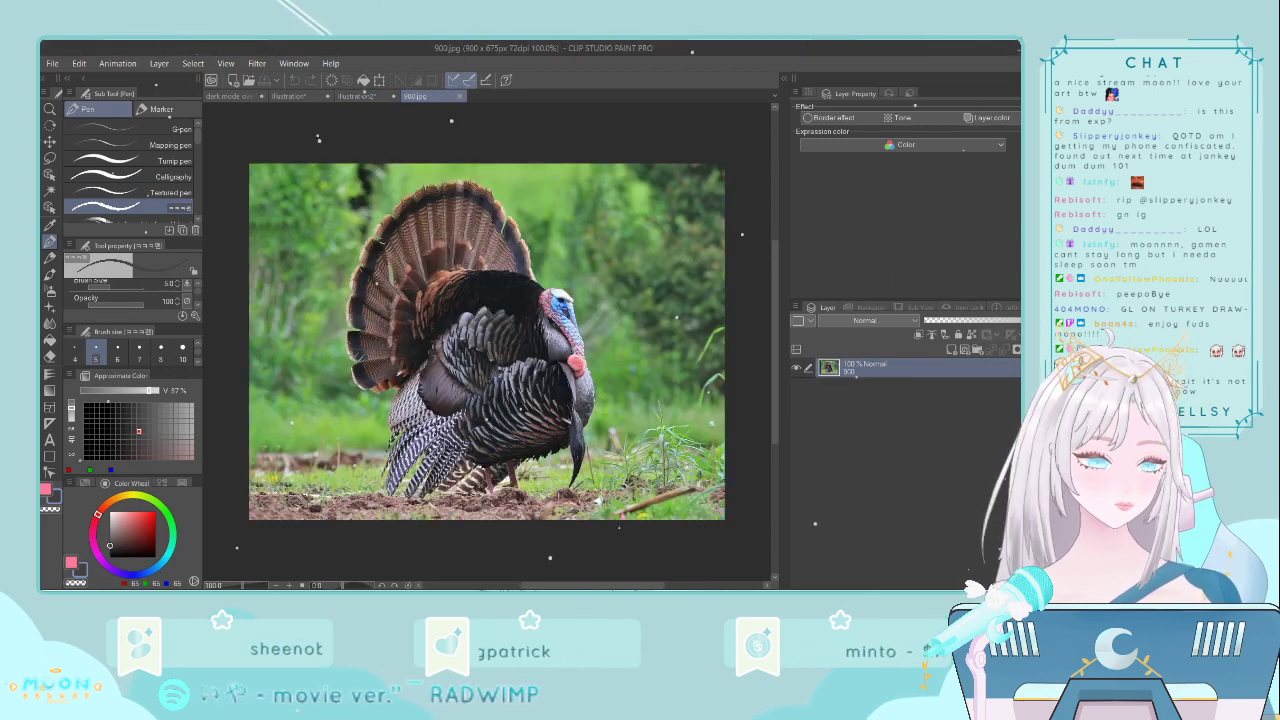
scroll(637, 245, "up", 2)
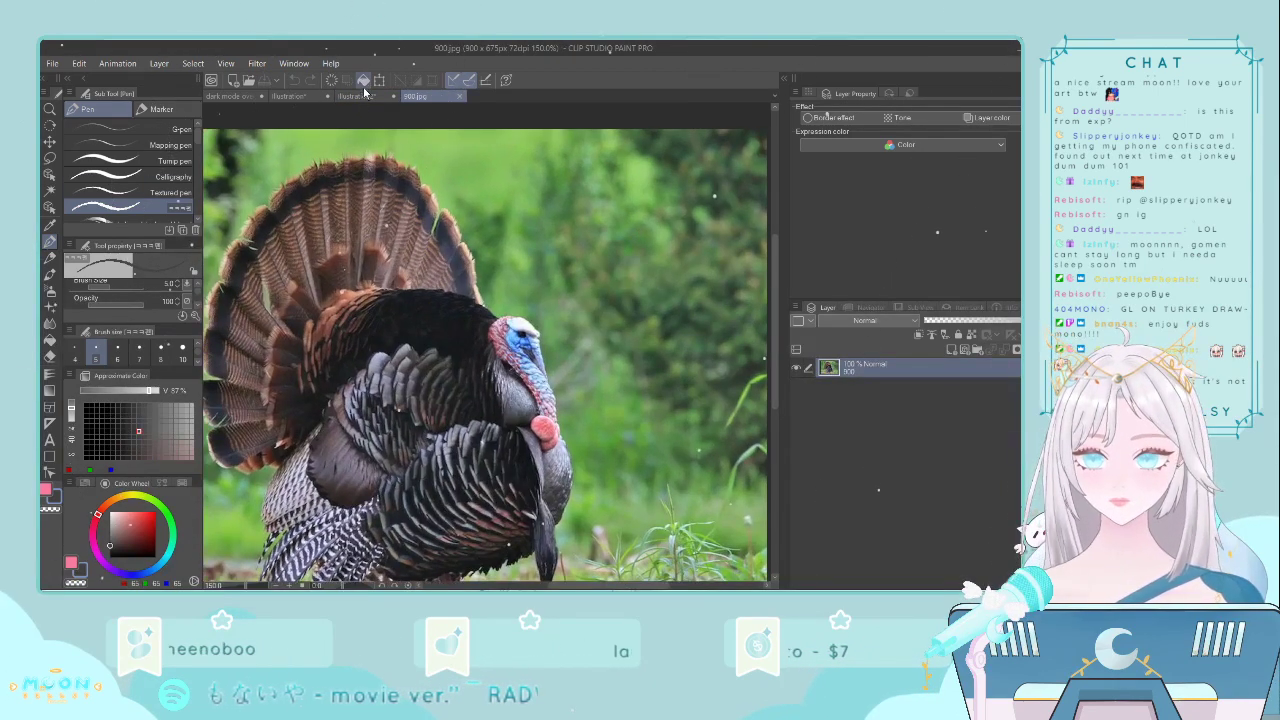
left_click(365, 95)
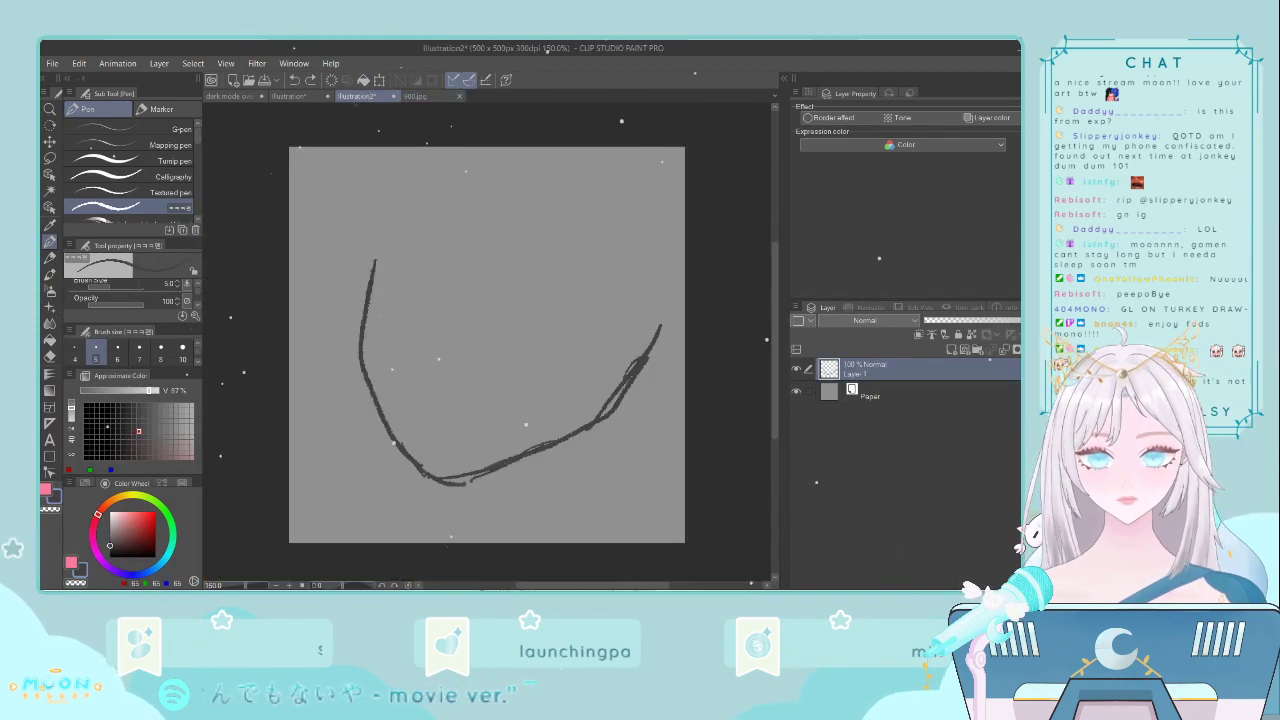
key("Delete")
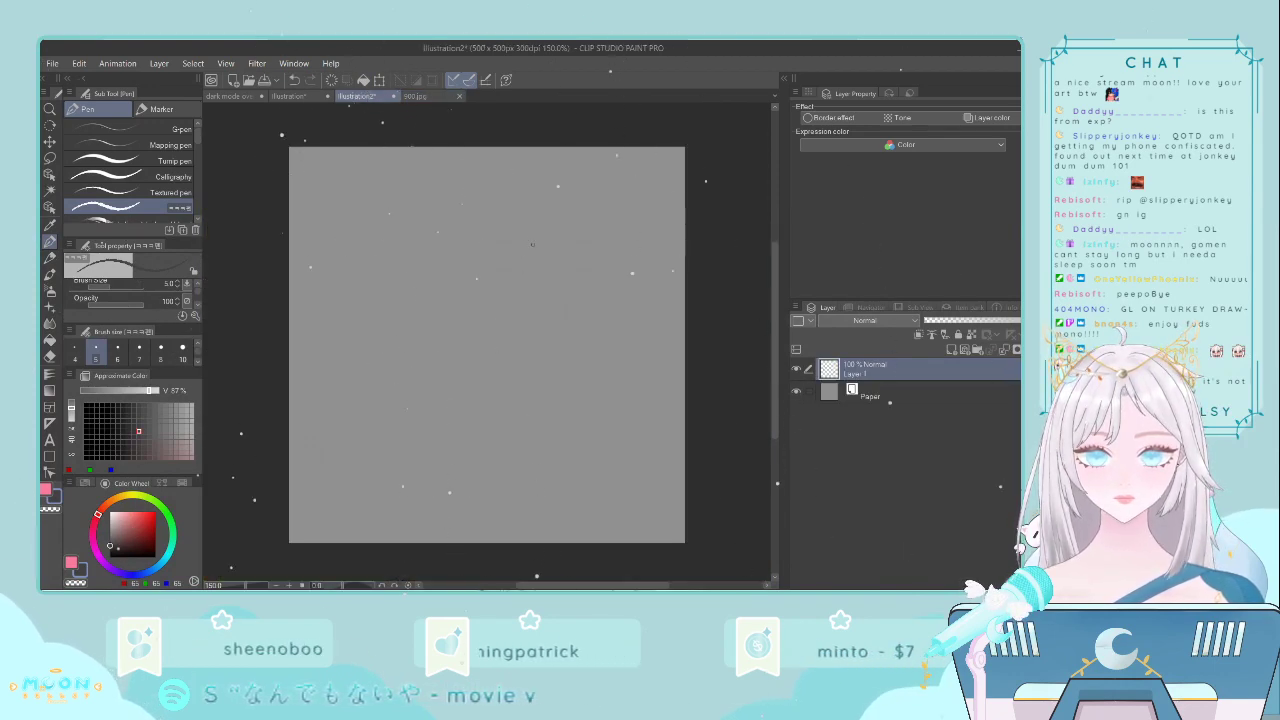
- Sketch the turkey's round head with a long curved line running down from its back, checking the 900.jpg reference
mouse_move(536, 238)
left_mouse_down()
mouse_move(478, 346)
mouse_move(471, 408)
left_mouse_up()
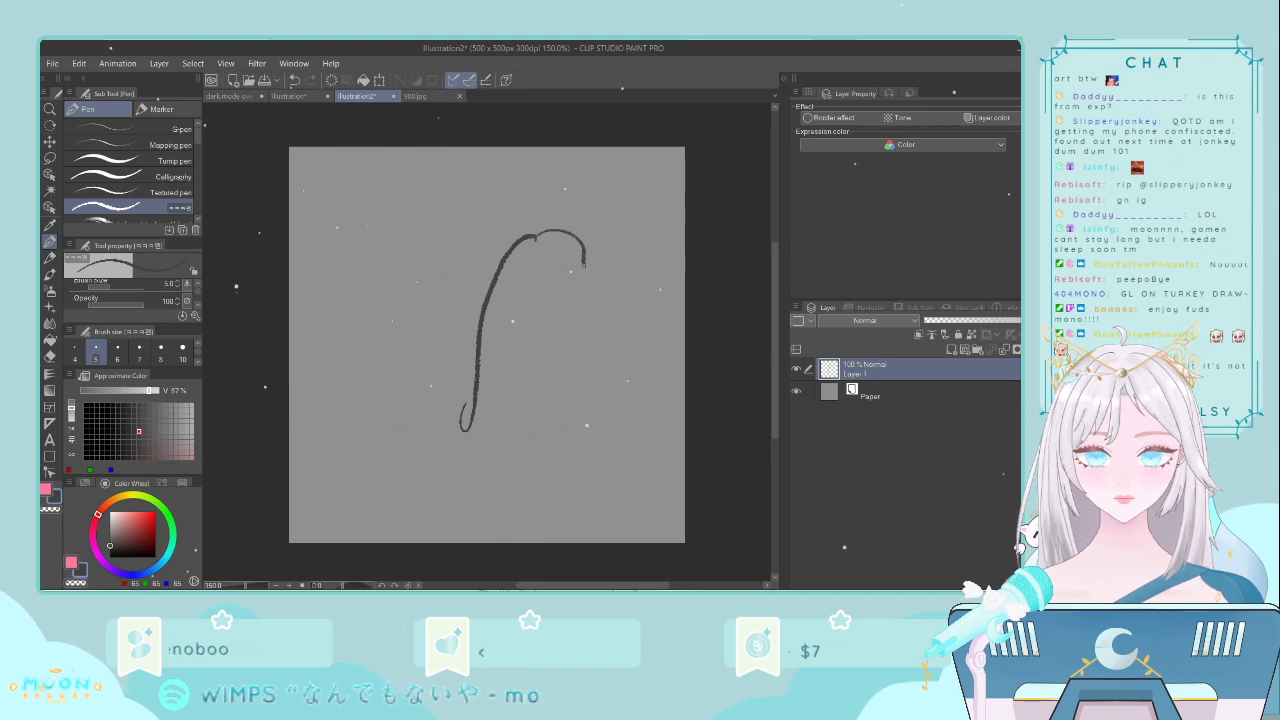
left_click(424, 97)
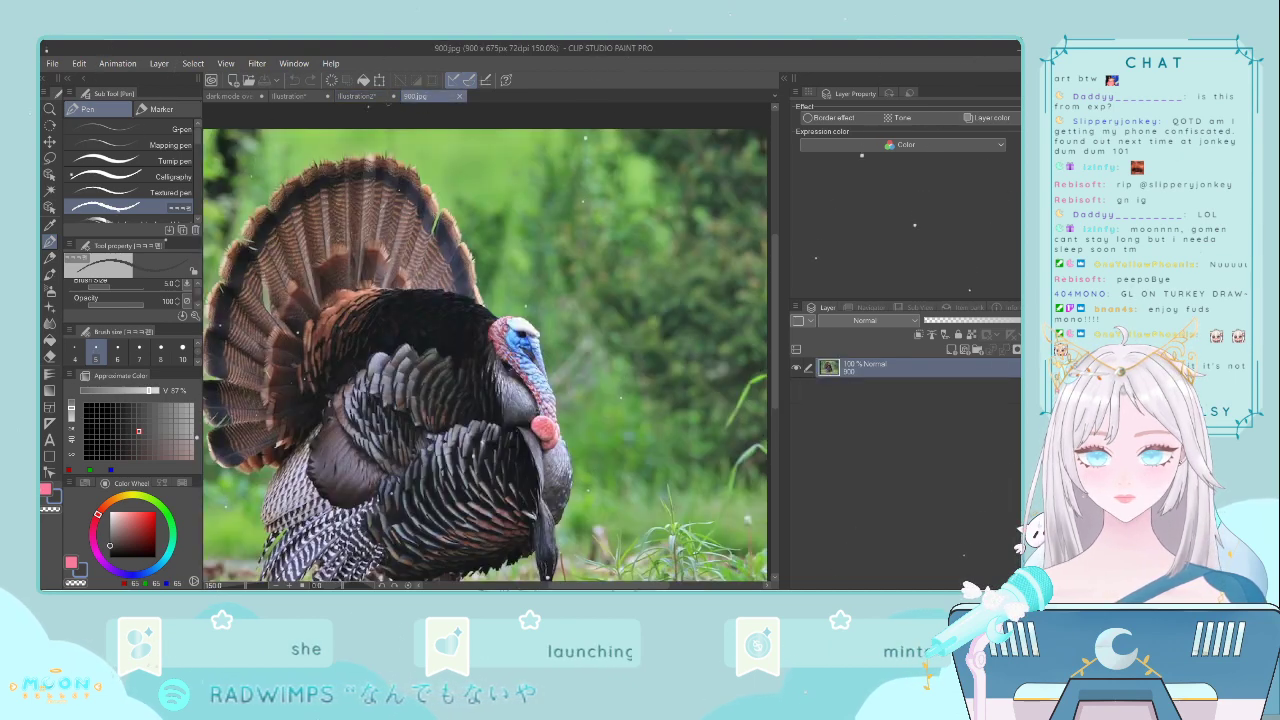
left_click(358, 96)
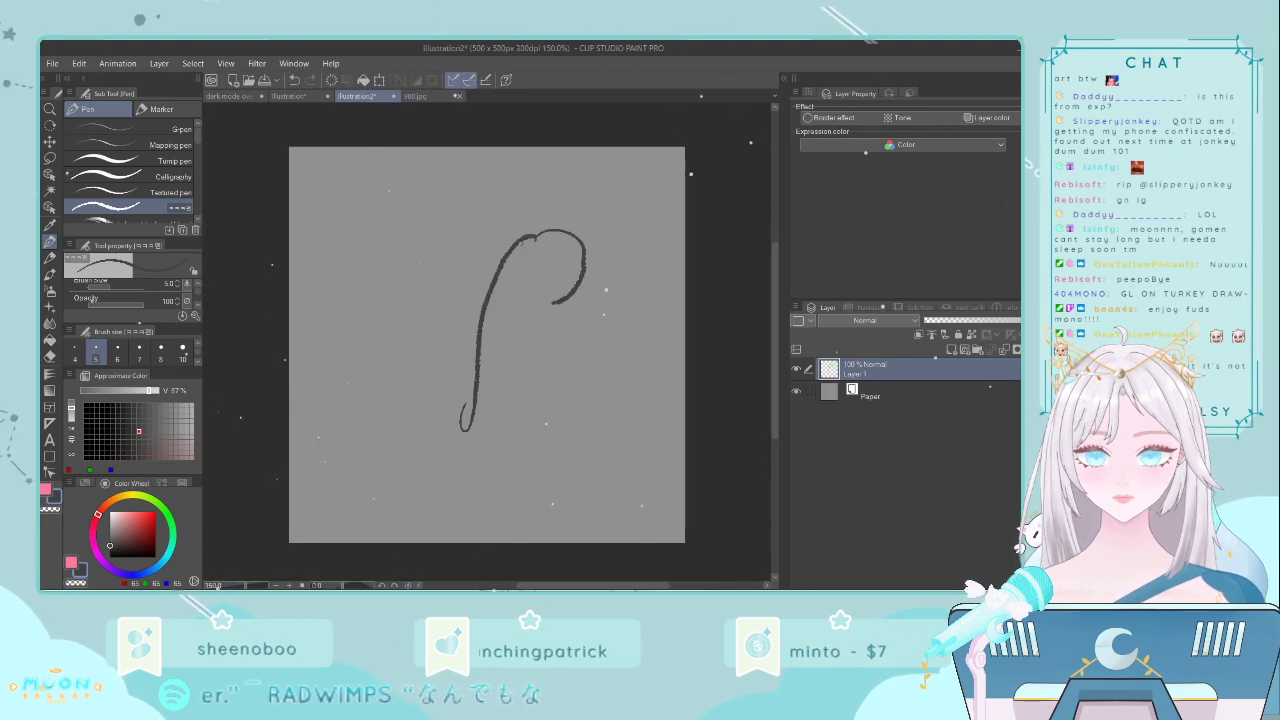
mouse_move(560, 230)
left_mouse_down()
mouse_move(571, 280)
mouse_move(559, 298)
mouse_move(508, 248)
left_mouse_up()
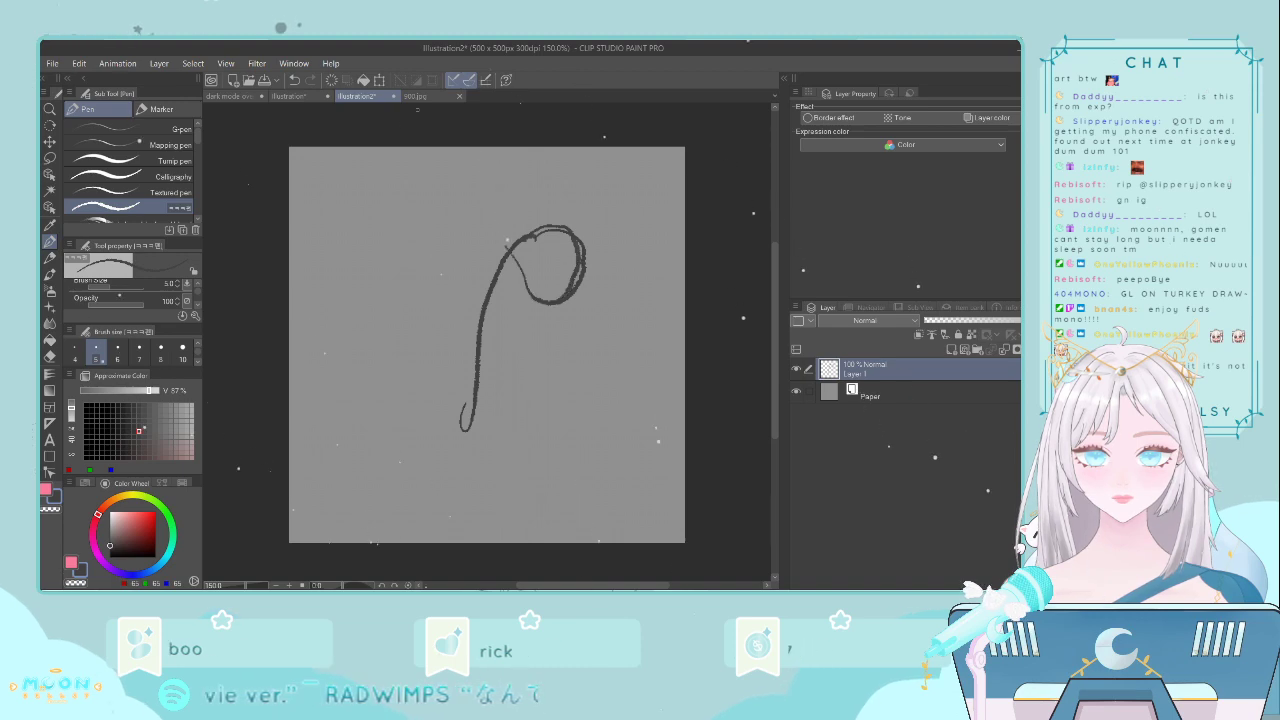
- Study the turkey's head and neck in 900.jpg, and sketch two neck lines below the head, ending in a rounded wattle
left_click(418, 97)
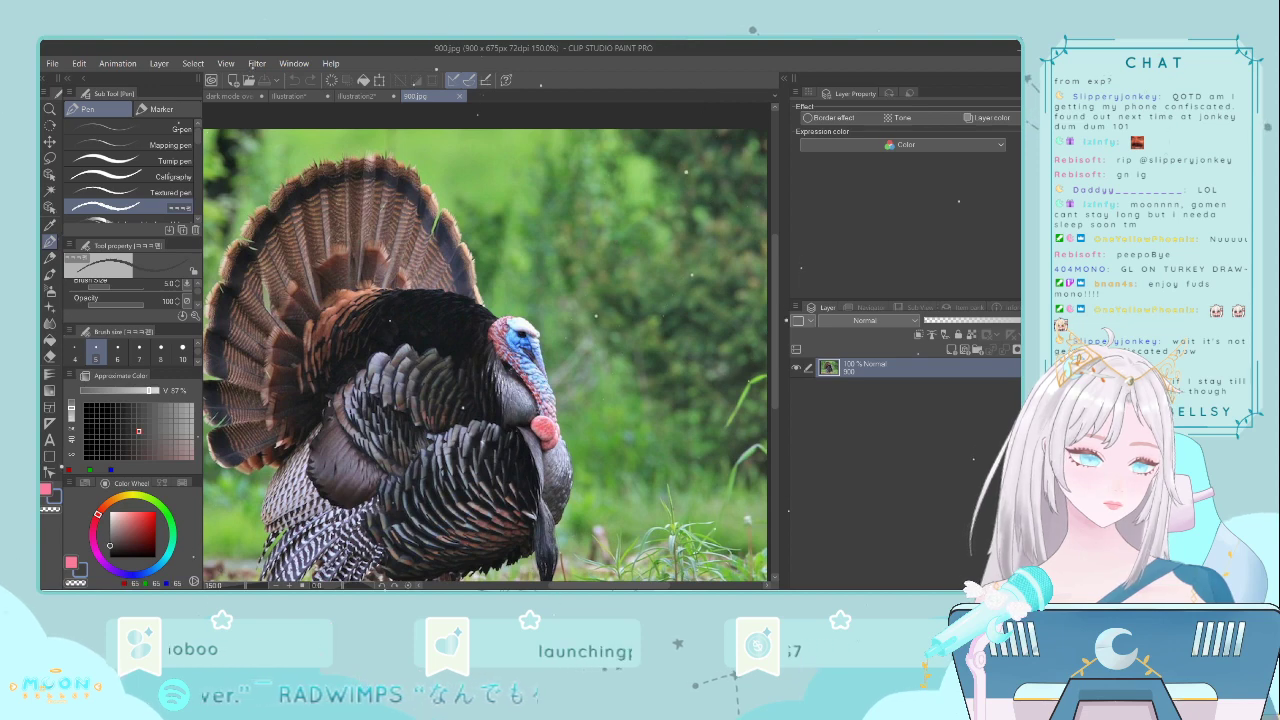
scroll(682, 463, "up", 2)
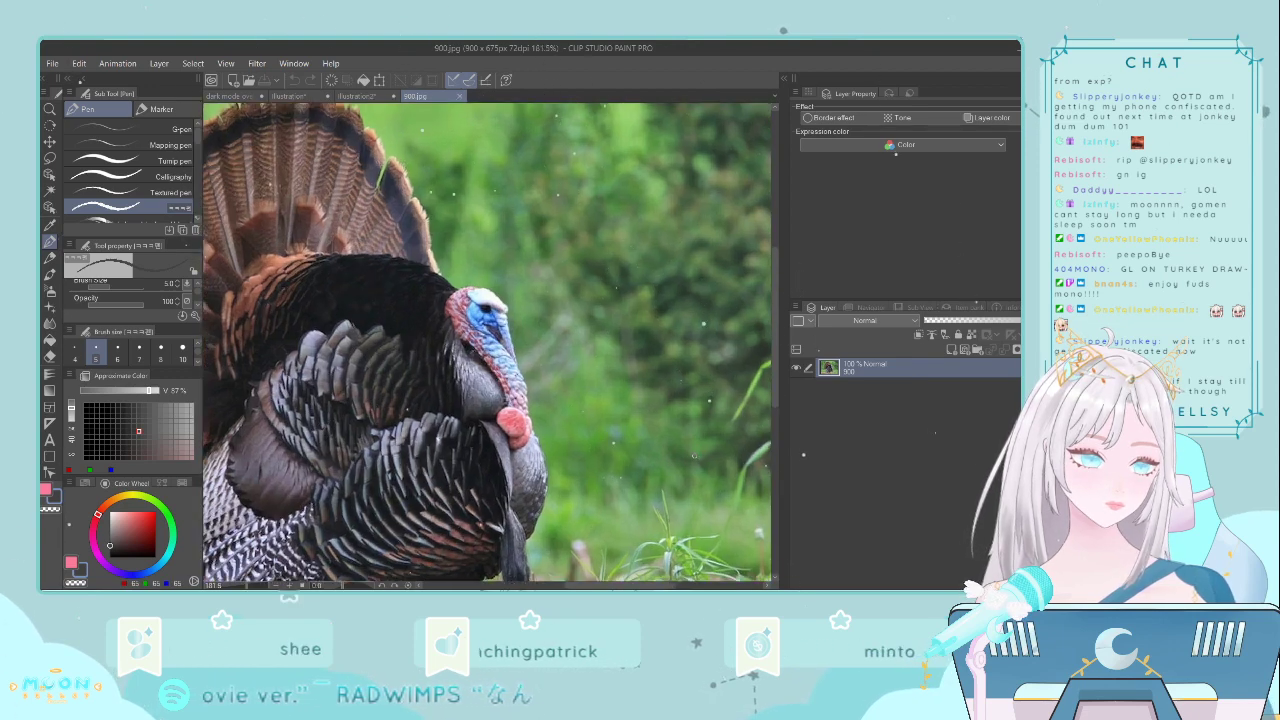
left_click_drag(775, 348, 771, 395)
scroll(771, 395, "up", 2)
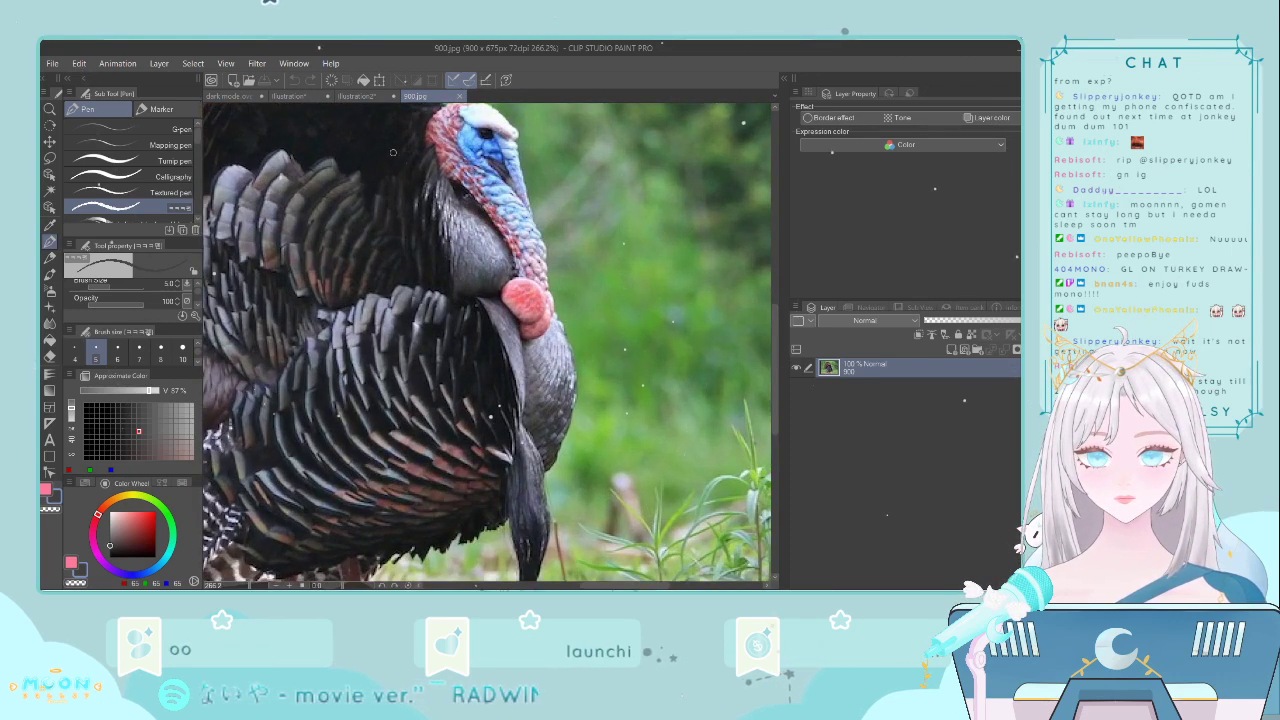
left_click(350, 95)
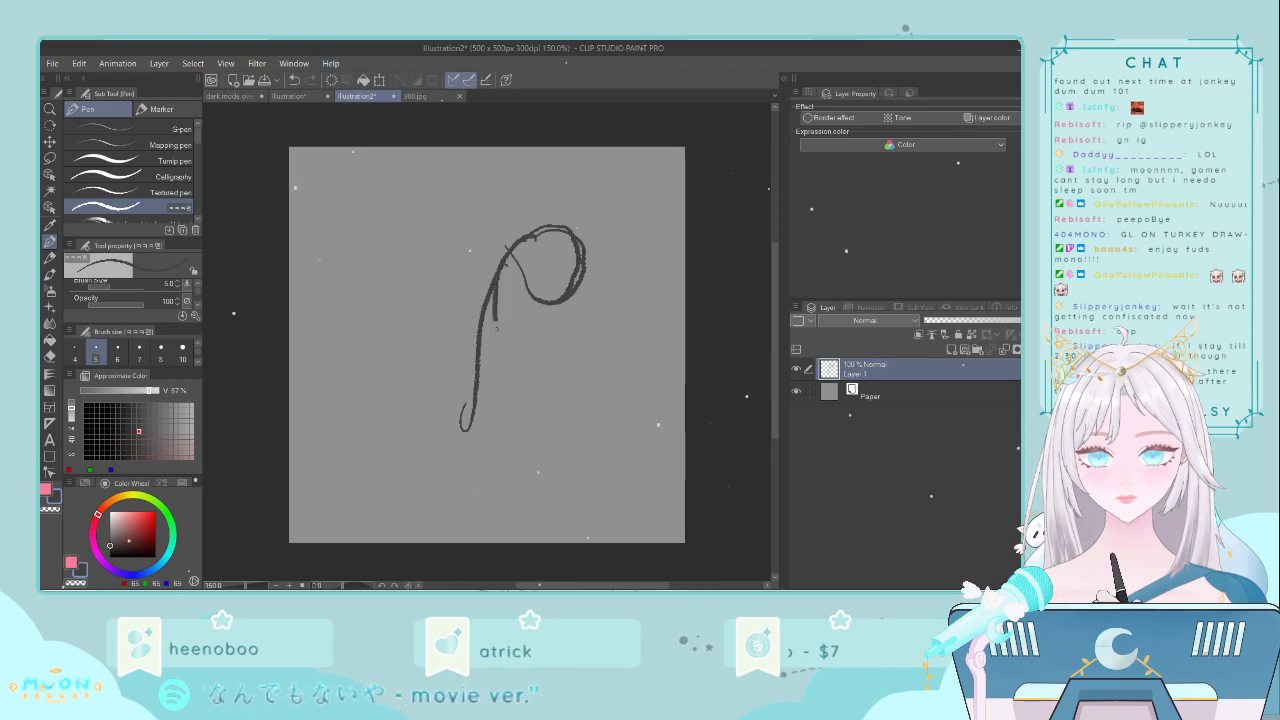
left_click_drag(496, 325, 527, 436)
mouse_move(531, 305)
left_mouse_down()
mouse_move(563, 462)
mouse_move(532, 478)
left_mouse_up()
- Draw the turkey's chest curve from beside the wattle down to the canvas's lower edge, following the reference photo
left_click(415, 96)
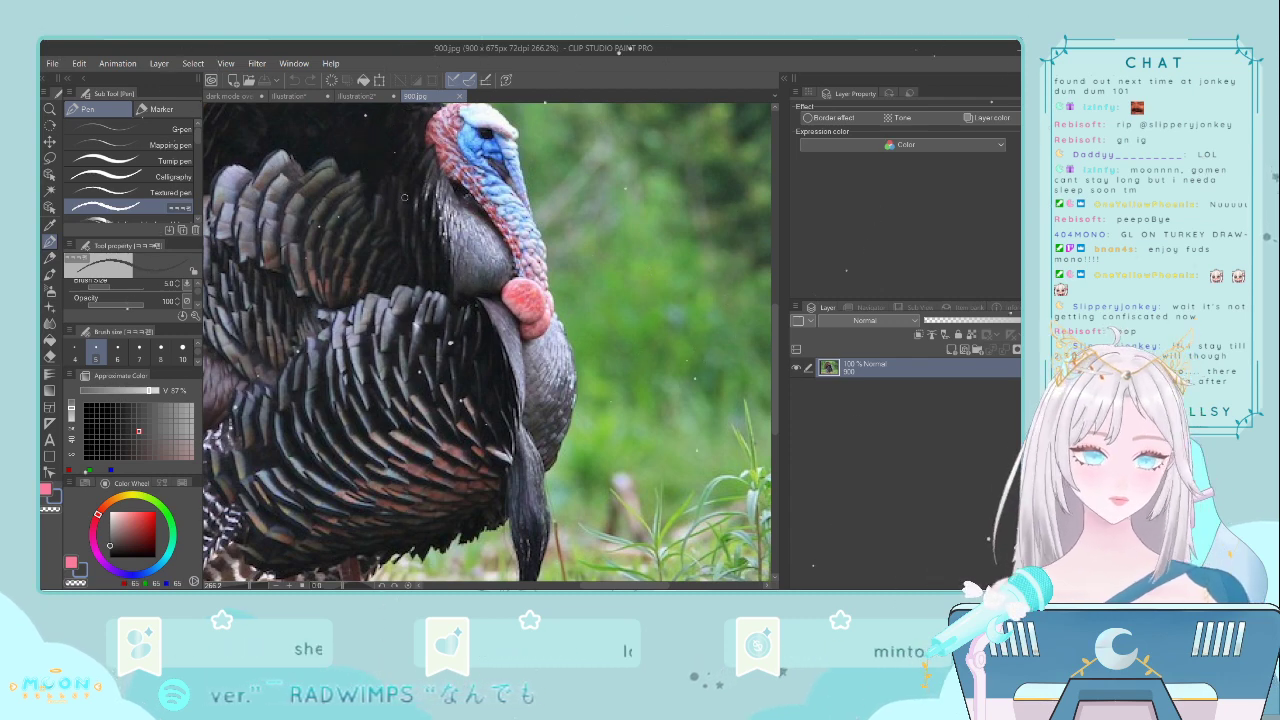
mouse_move(776, 332)
left_mouse_down()
mouse_move(779, 308)
mouse_move(775, 329)
left_mouse_up()
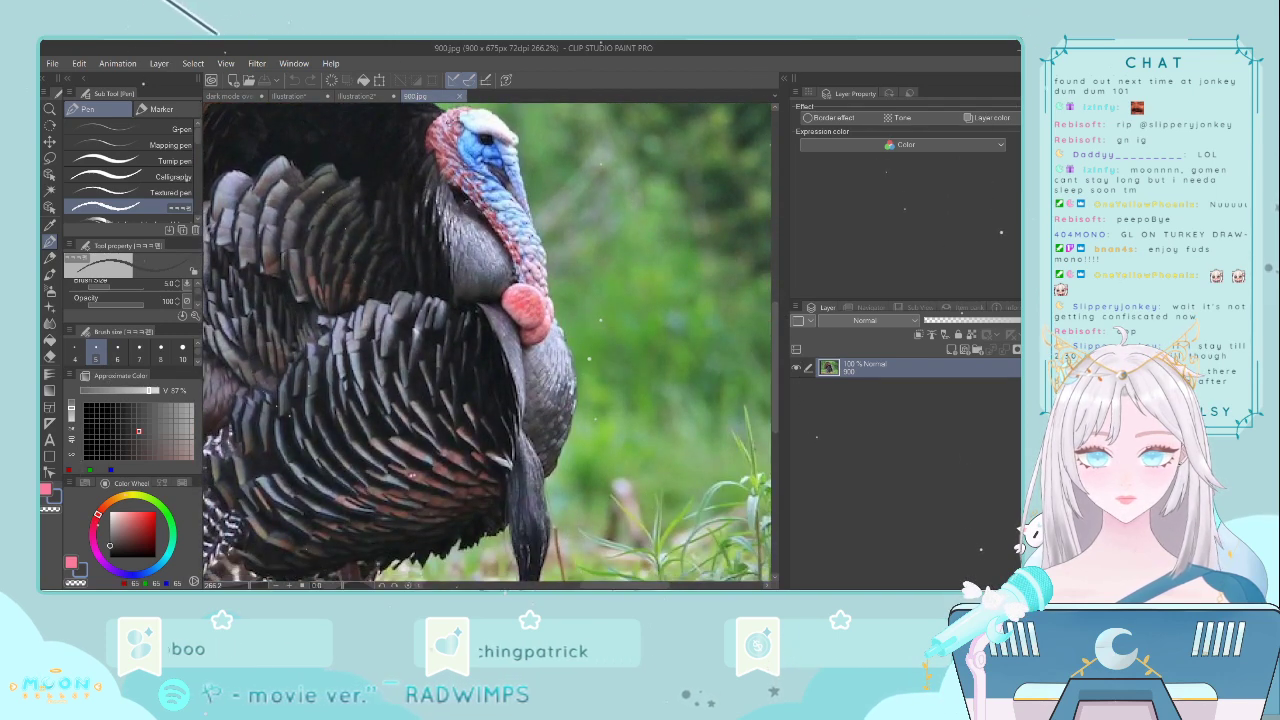
left_click(360, 96)
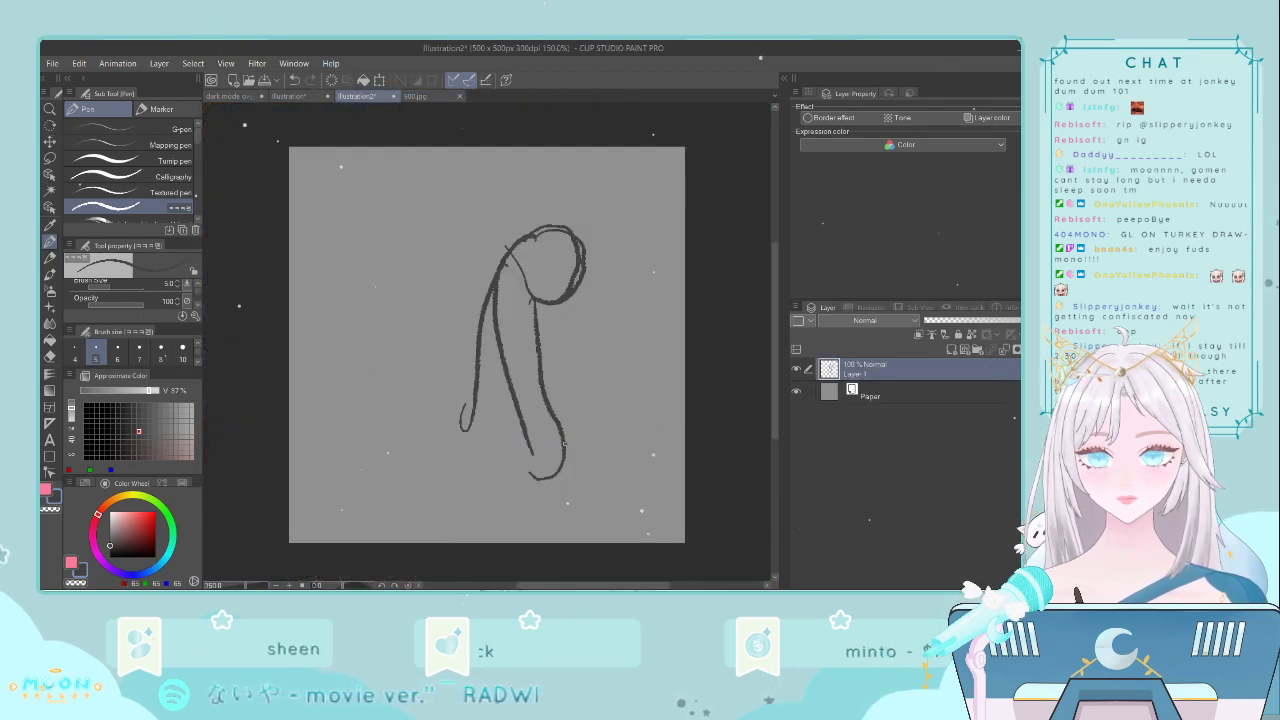
left_click_drag(563, 428, 580, 542)
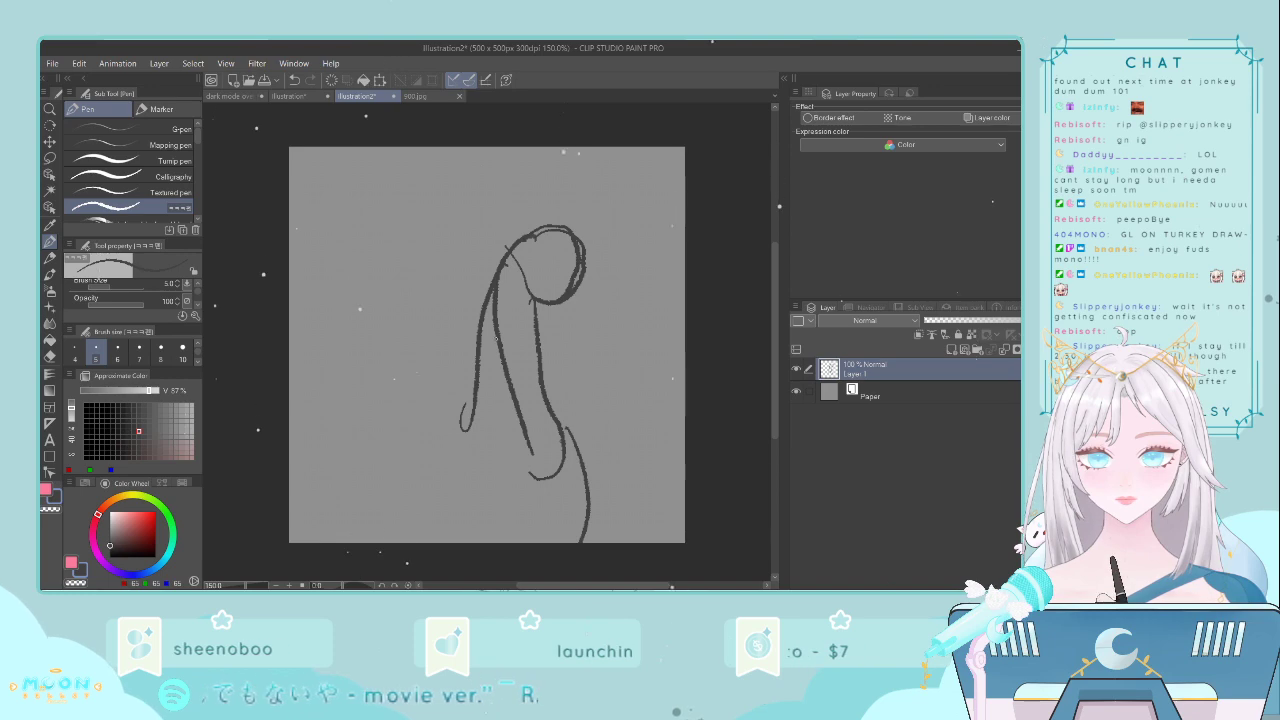
- Examine the turkey's whole body and fanned tail in the 900.jpg reference photo
left_click(424, 100)
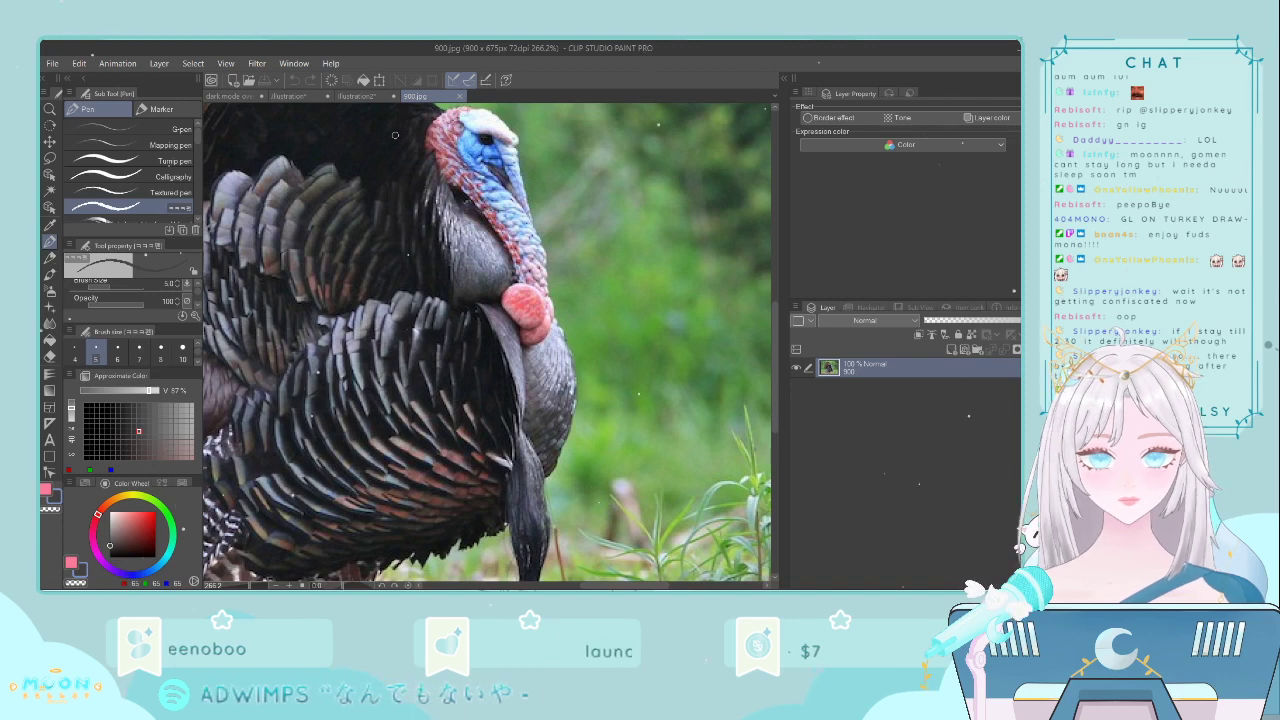
scroll(487, 341, "down", 5)
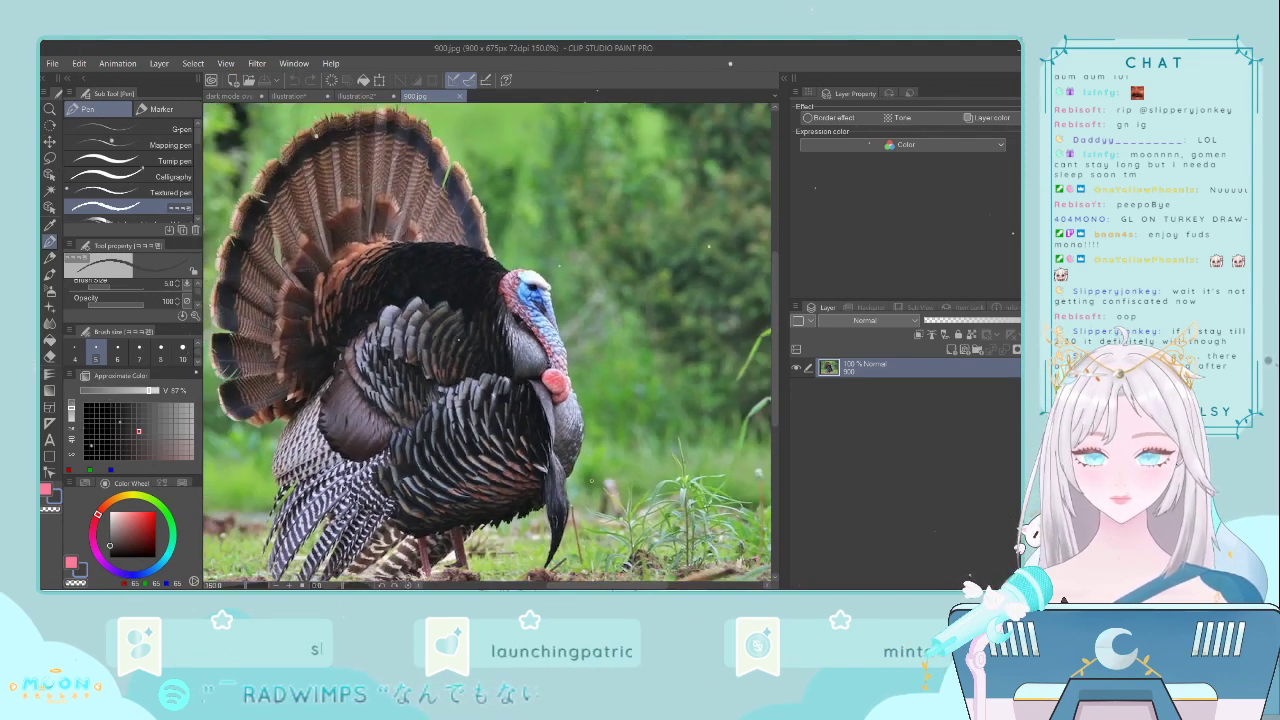
scroll(600, 470, "down", 3)
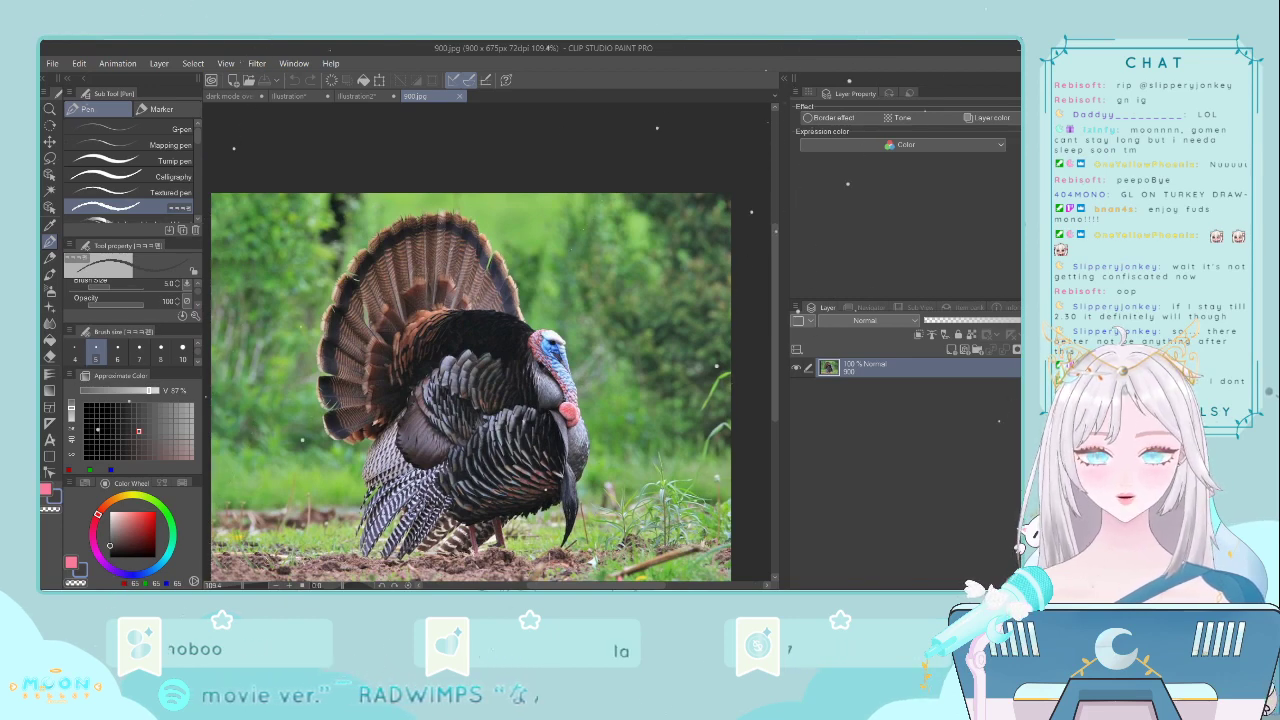
key("ctrl+s")
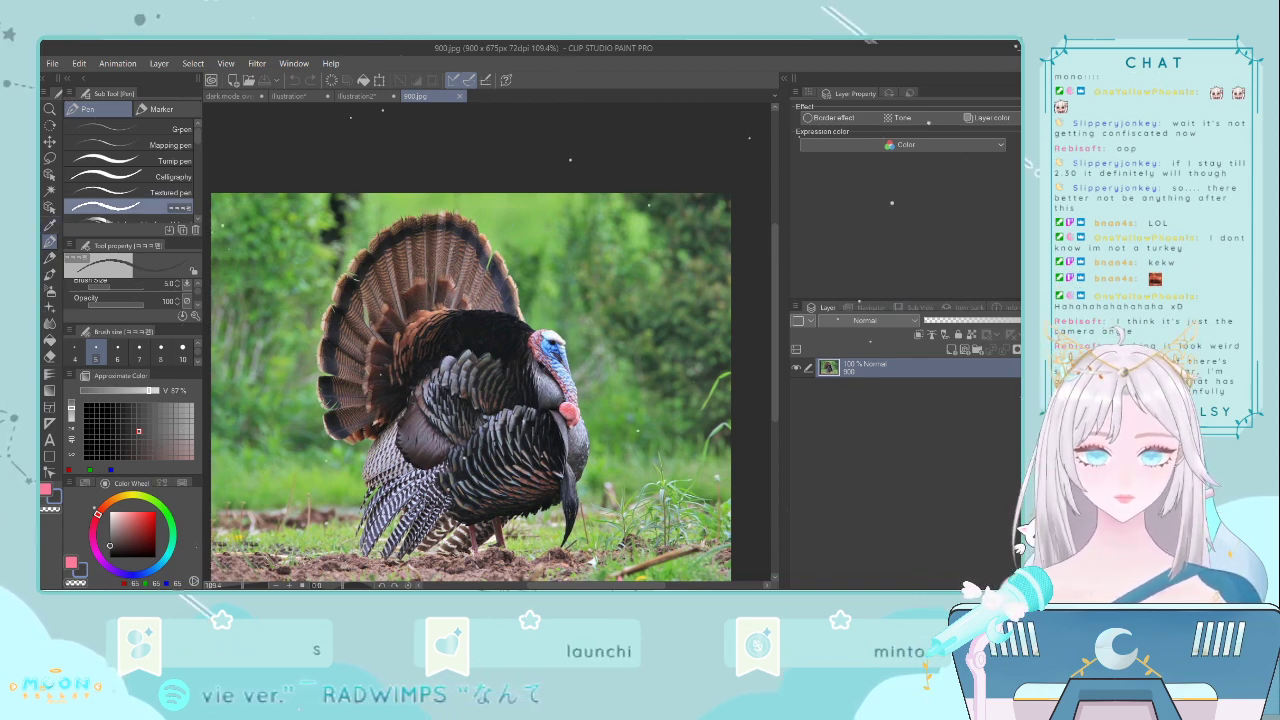
- Open the Wild_turkey_eastern_us.jpg reference photo and examine the turkey's head and body
left_click(76, 106)
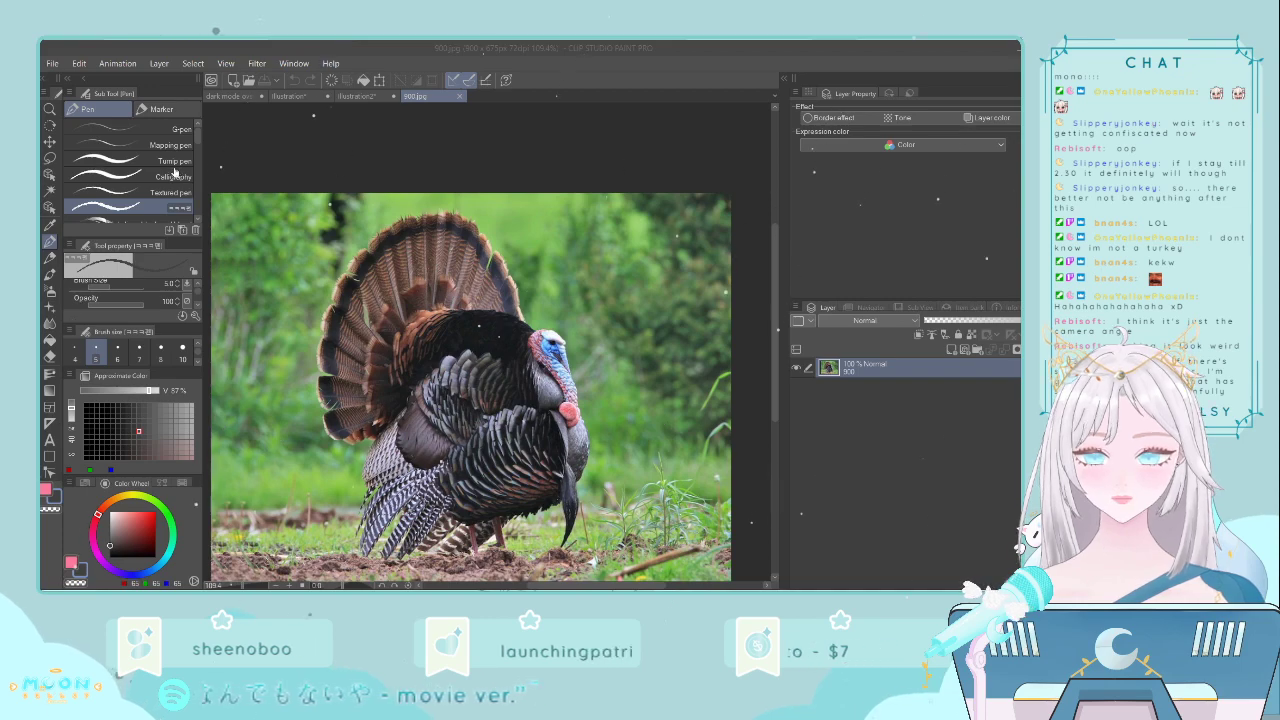
left_click_drag(459, 250, 320, 99)
scroll(400, 280, "up", 7)
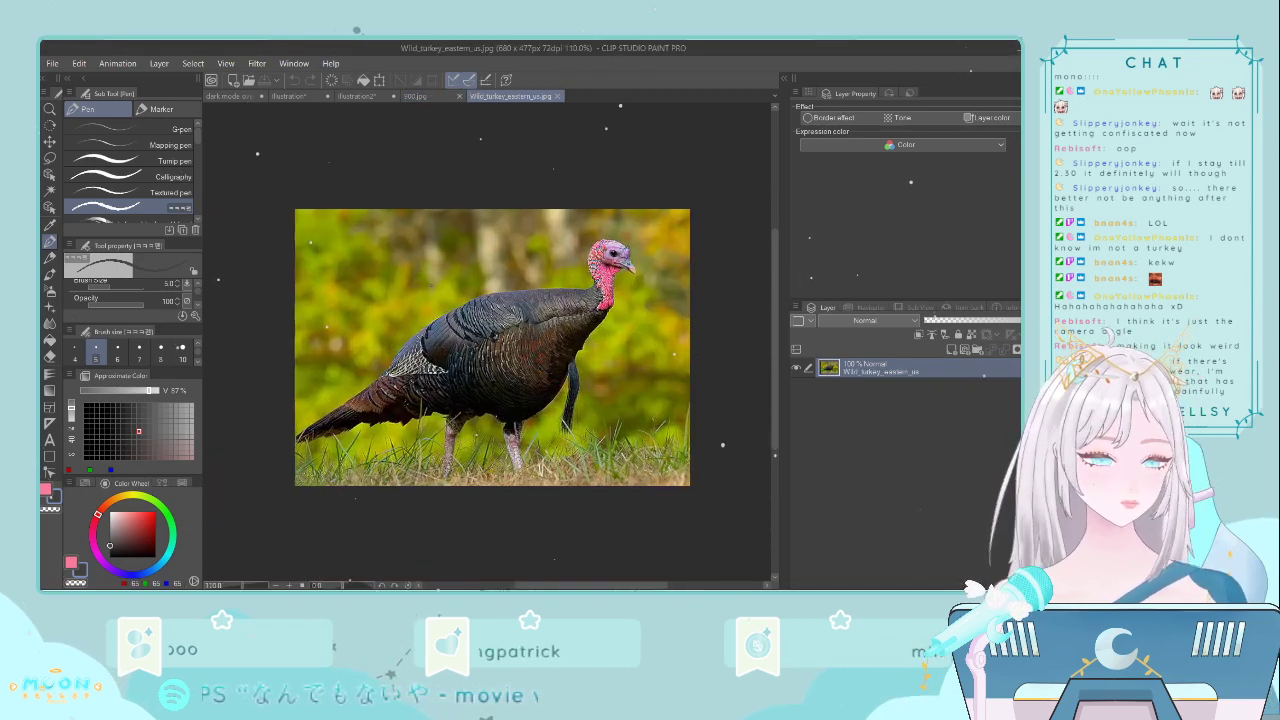
scroll(693, 318, "up", 1)
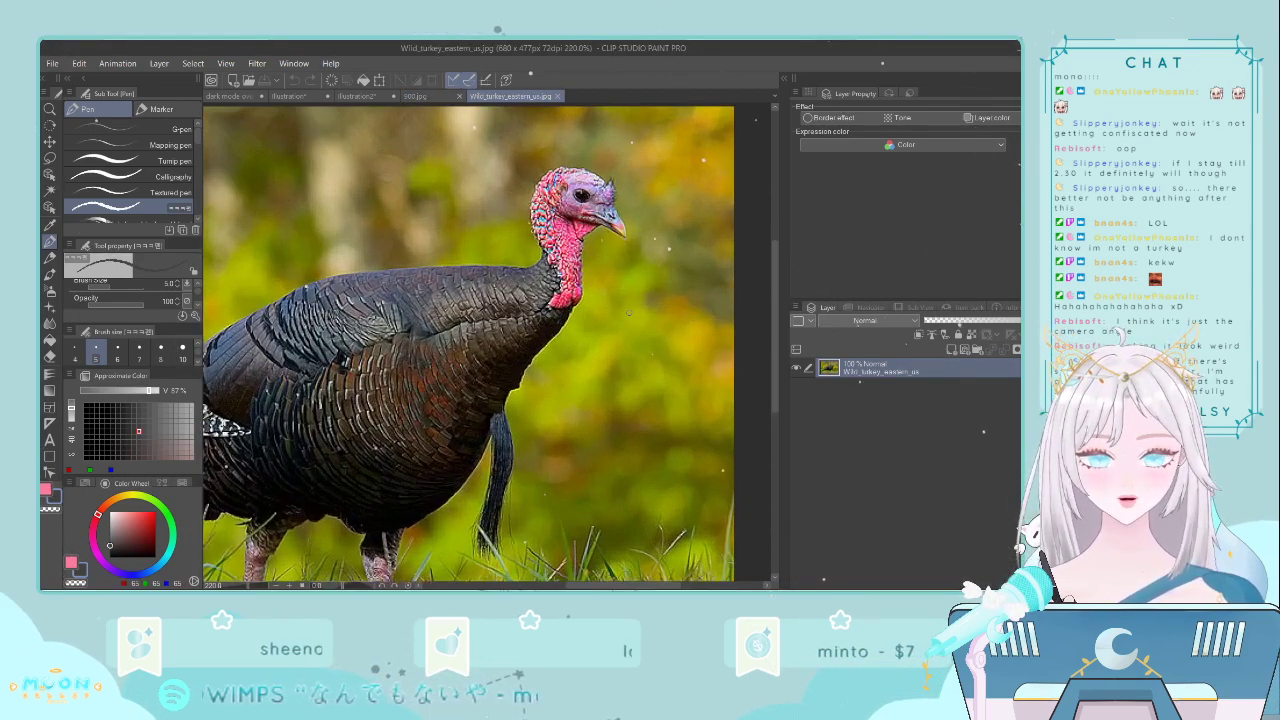
scroll(627, 305, "down", 4)
- Clear the unfinished turkey sketch from the Illustration2 canvas, and check the turkey's side pose in the Wild_turkey_eastern_us.jpg photo
left_click(364, 97)
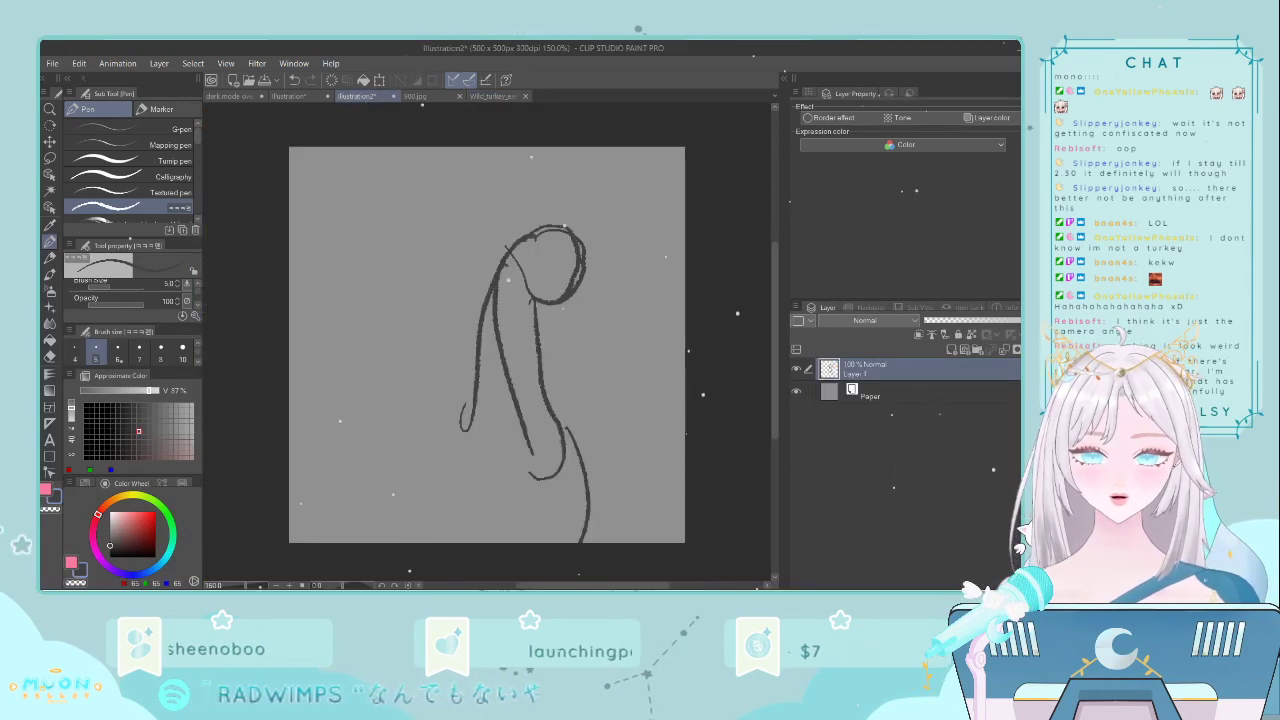
key("Delete")
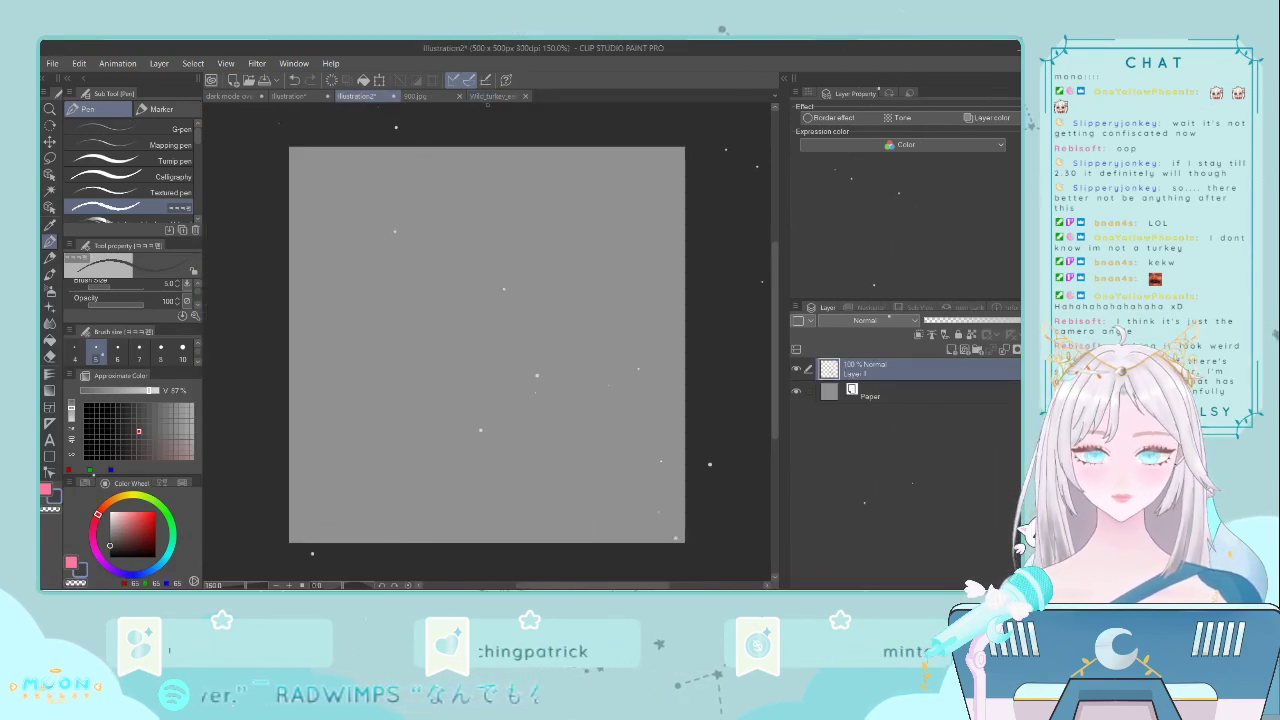
left_click(495, 97)
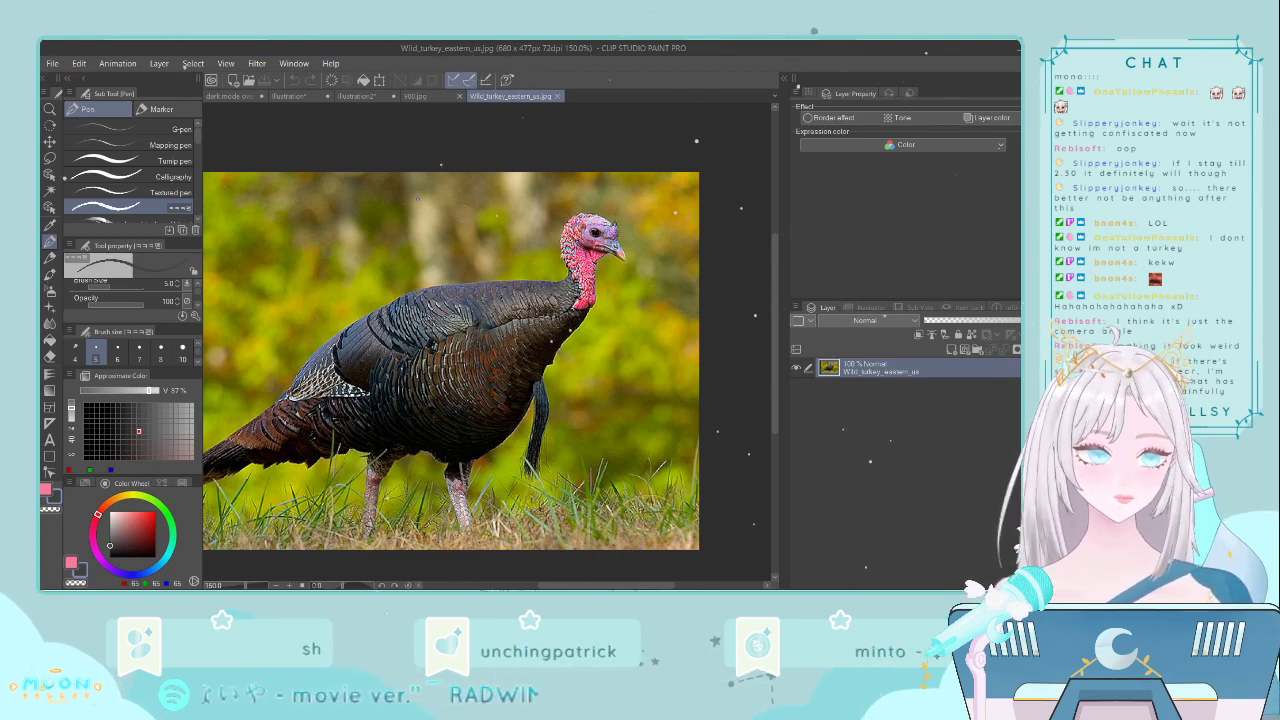
left_click(367, 99)
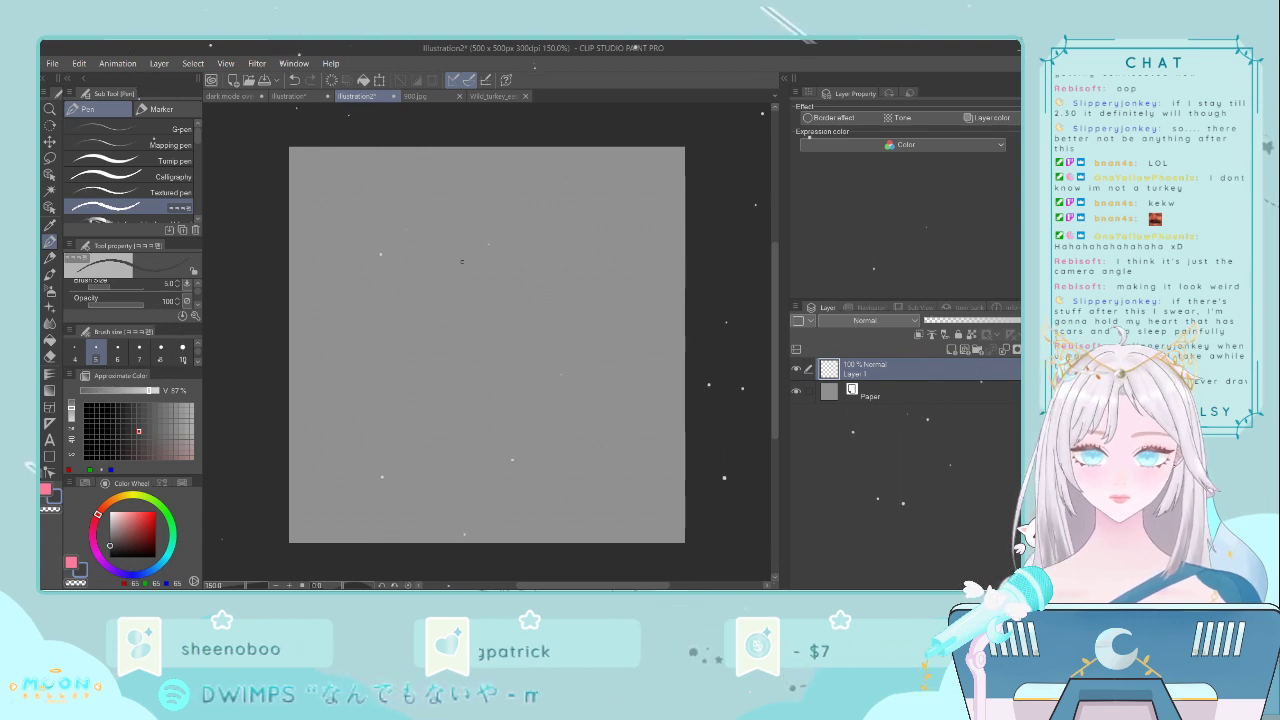
- Doodle a small round bird with a head tuft, two jagged wings and a smiling face, and clear it from the canvas
left_click_drag(462, 242, 436, 294)
mouse_move(485, 195)
left_mouse_down()
mouse_move(472, 232)
mouse_move(487, 232)
mouse_move(491, 199)
mouse_move(499, 224)
mouse_move(436, 296)
mouse_move(469, 305)
left_mouse_up()
mouse_move(510, 232)
left_mouse_down()
mouse_move(532, 283)
mouse_move(463, 321)
mouse_move(479, 332)
mouse_move(517, 320)
mouse_move(470, 303)
left_mouse_up()
mouse_move(430, 262)
left_mouse_down()
mouse_move(375, 249)
mouse_move(404, 282)
mouse_move(384, 318)
left_mouse_up()
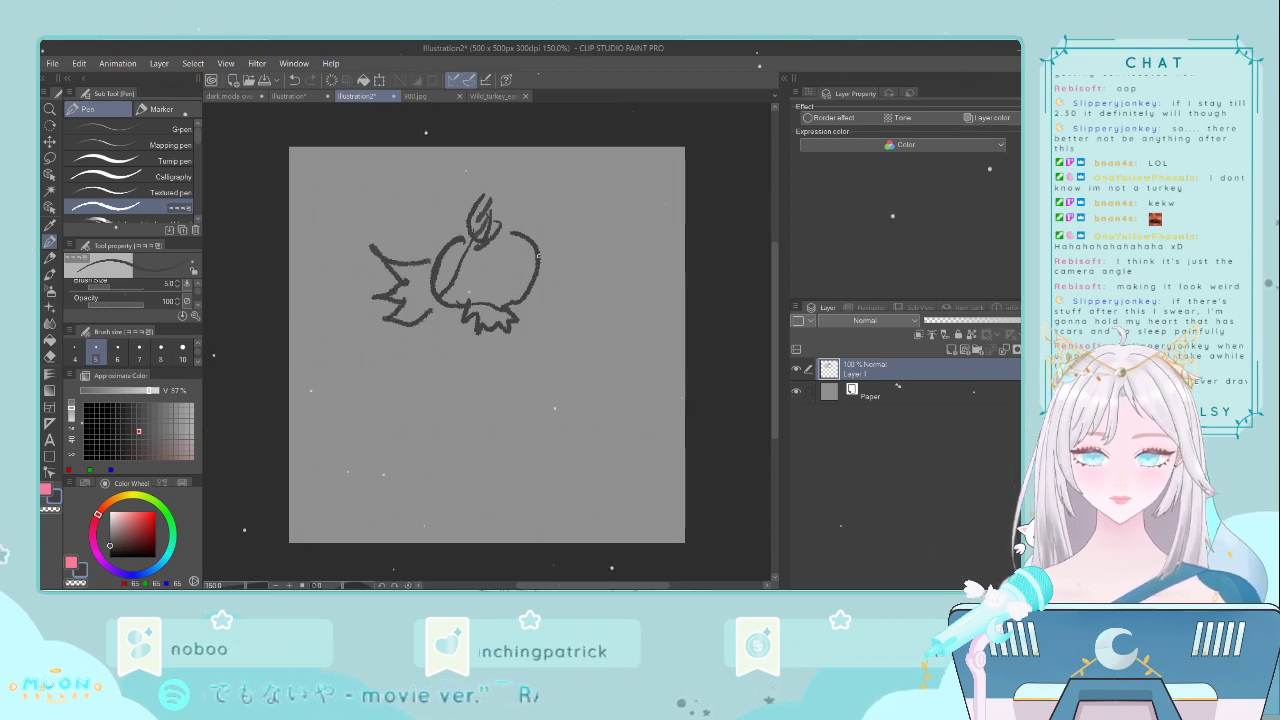
mouse_move(538, 257)
left_mouse_down()
mouse_move(606, 259)
mouse_move(584, 280)
mouse_move(612, 276)
mouse_move(542, 297)
left_mouse_up()
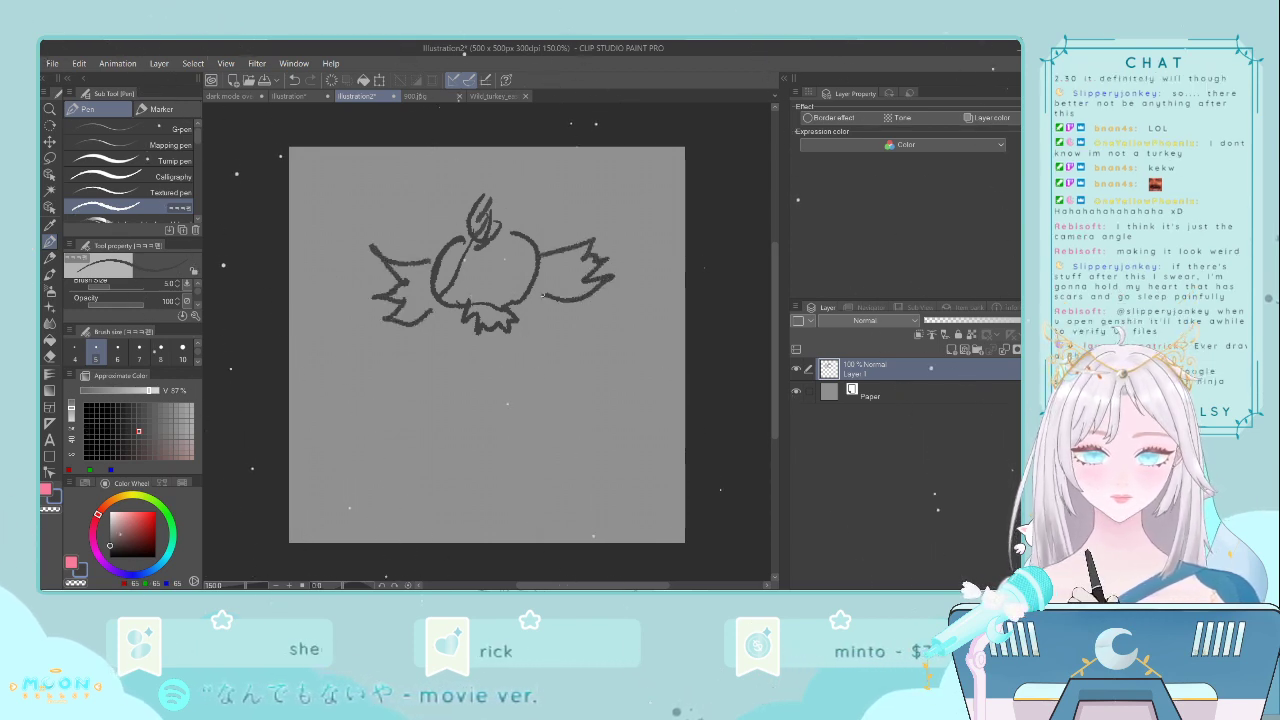
mouse_move(452, 264)
left_mouse_down()
mouse_move(495, 268)
mouse_move(501, 280)
mouse_move(502, 267)
mouse_move(477, 288)
left_mouse_up()
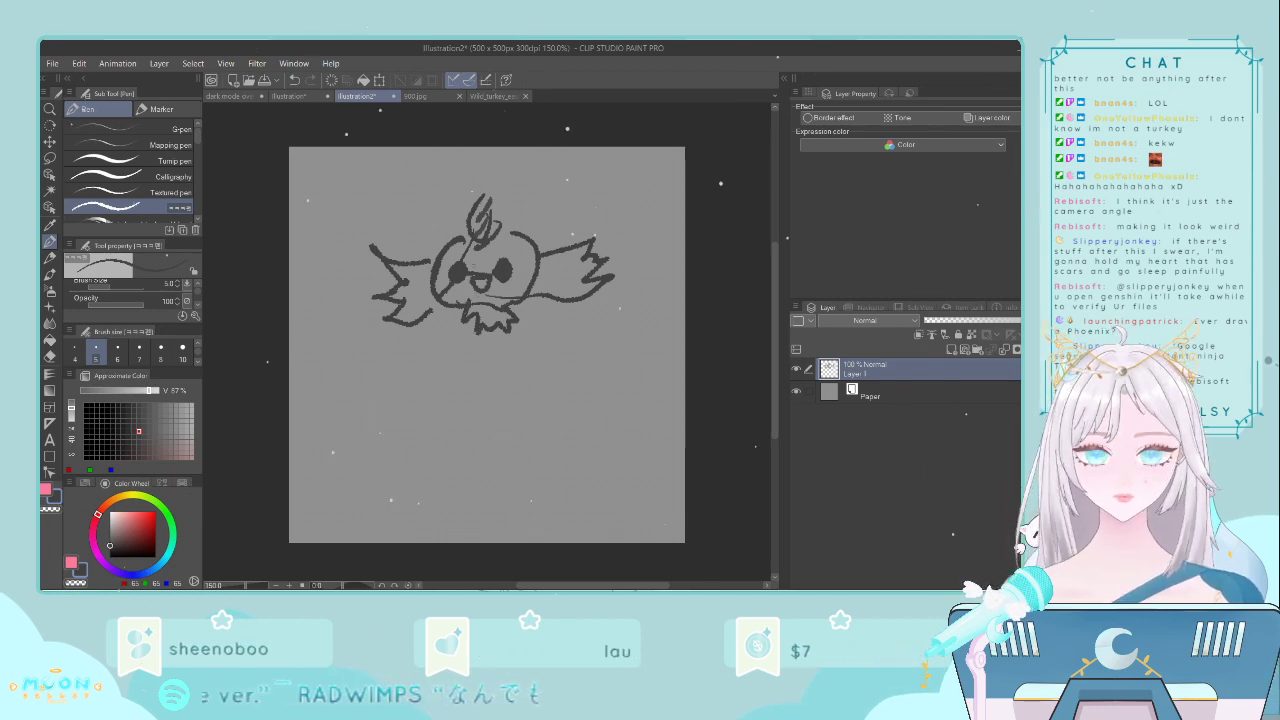
key("Delete")
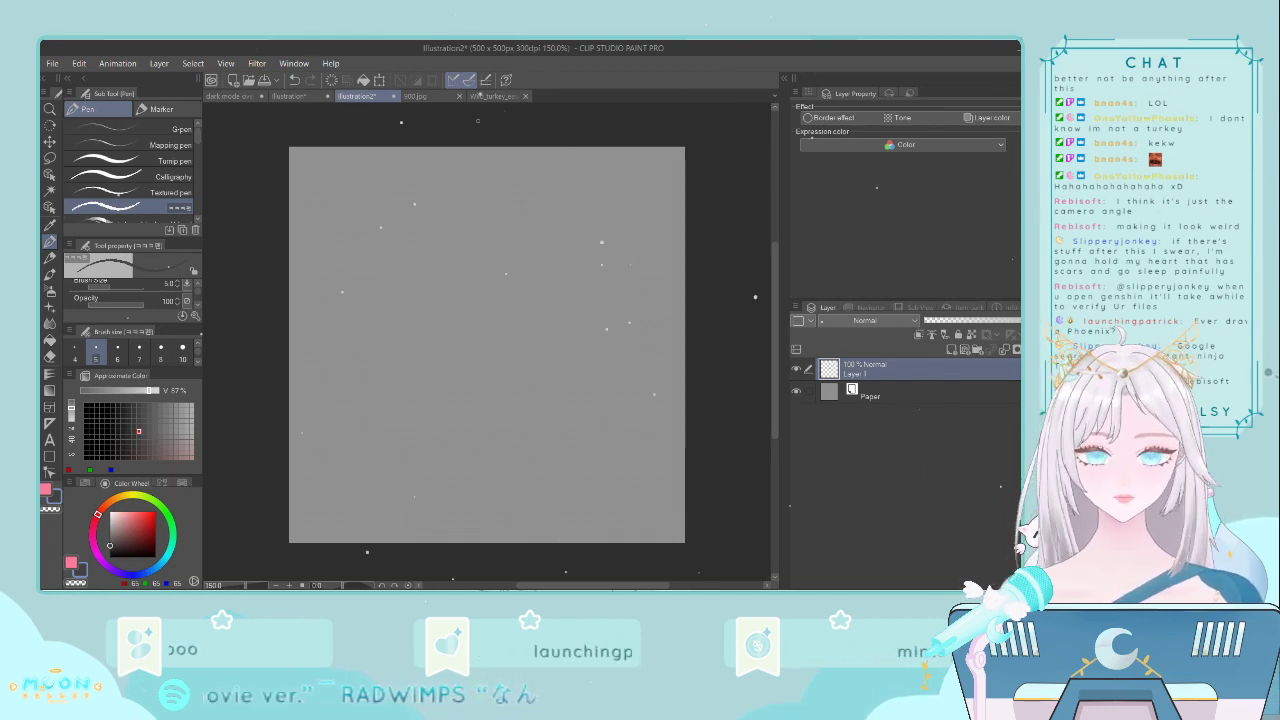
- Sketch a large rounded head outline, open at the lower back, following the turkey in Wild_turkey_eastern_us.jpg
left_click(495, 96)
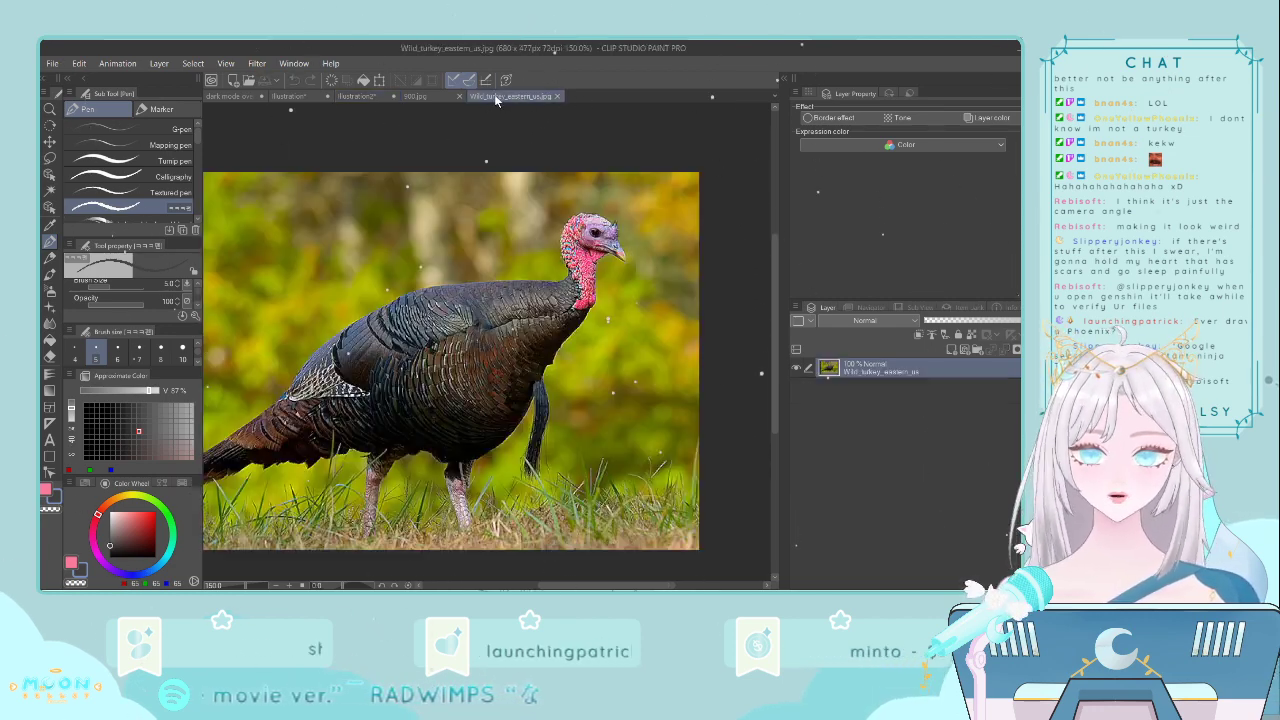
left_click(362, 96)
mouse_move(444, 316)
left_mouse_down()
mouse_move(459, 251)
mouse_move(485, 226)
mouse_move(532, 212)
mouse_move(591, 237)
mouse_move(602, 296)
mouse_move(575, 333)
mouse_move(500, 364)
left_mouse_up()
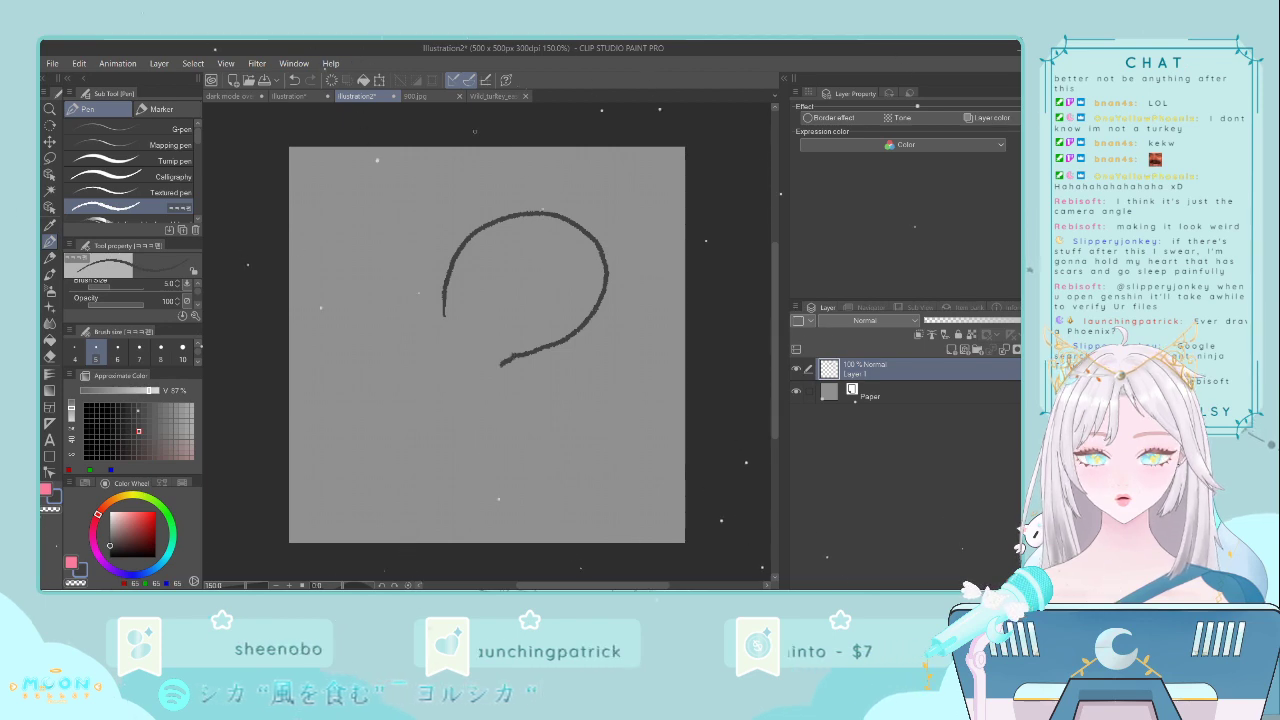
- Draw the turkey's front neck line, the nape sweeping into the back, and a short chest line reaching the canvas's lower edge
left_click(498, 96)
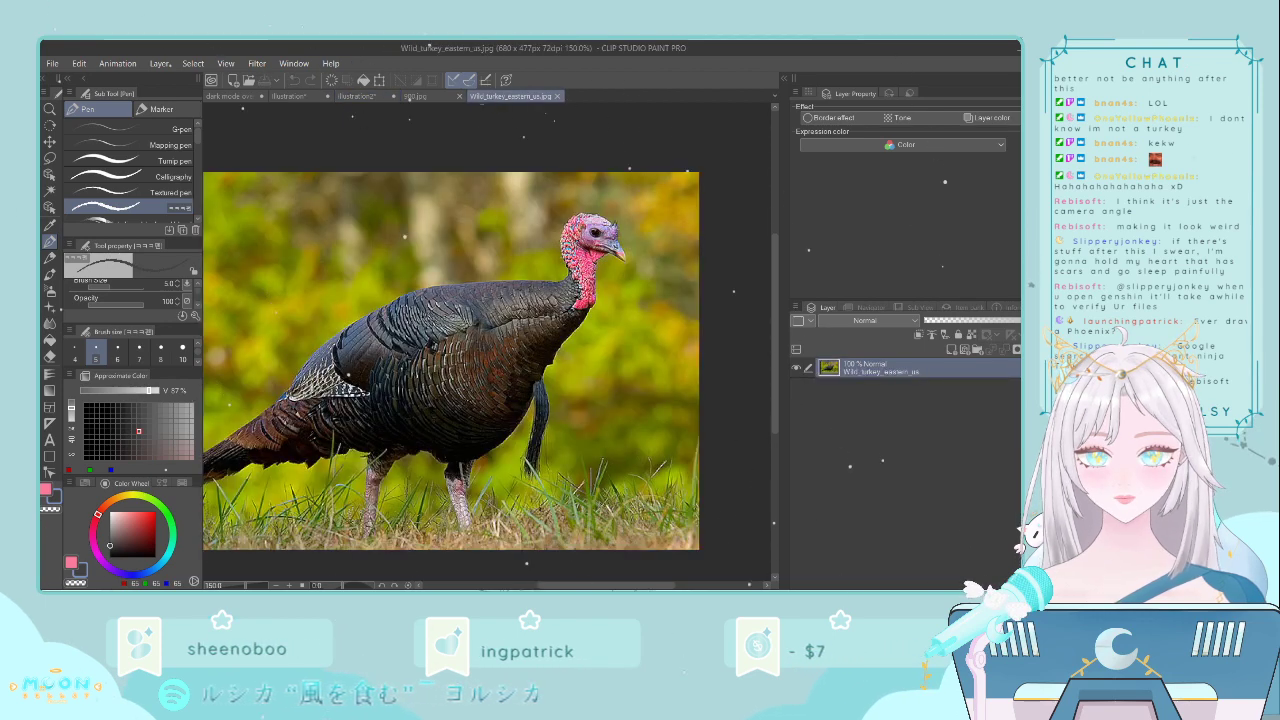
left_click(360, 96)
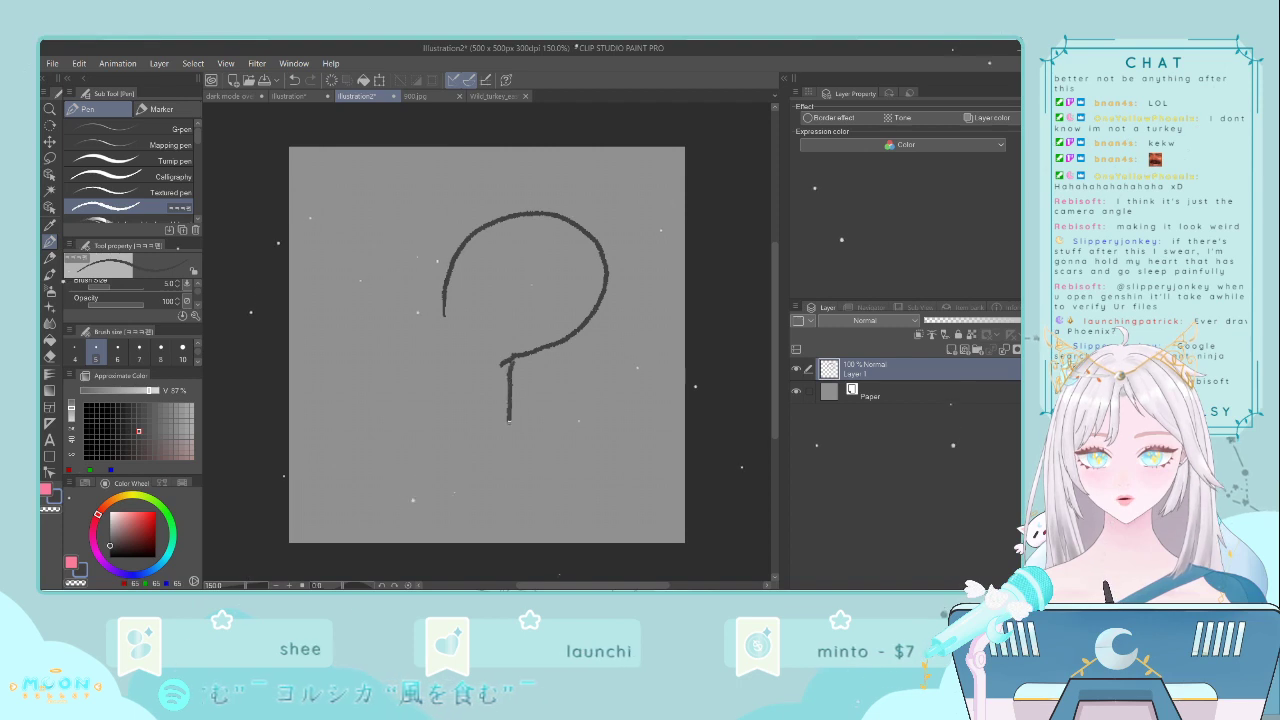
left_click_drag(509, 421, 480, 498)
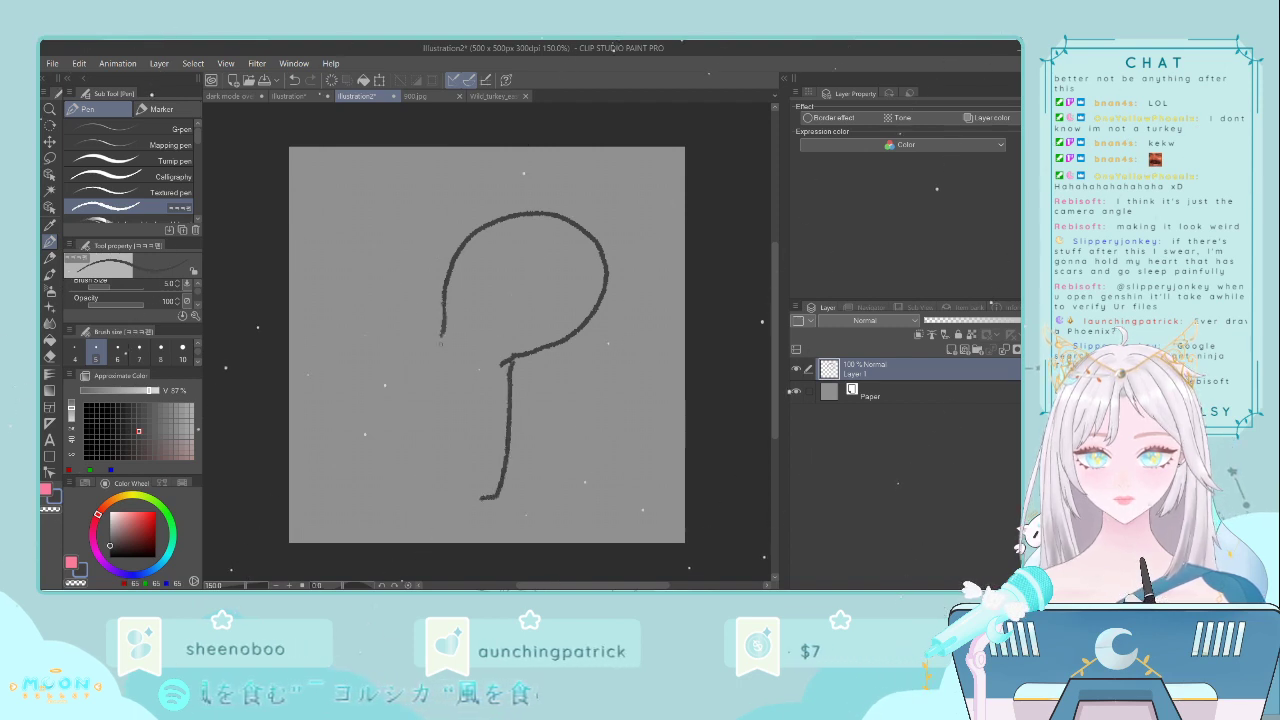
mouse_move(441, 340)
left_mouse_down()
mouse_move(429, 413)
mouse_move(289, 480)
left_mouse_up()
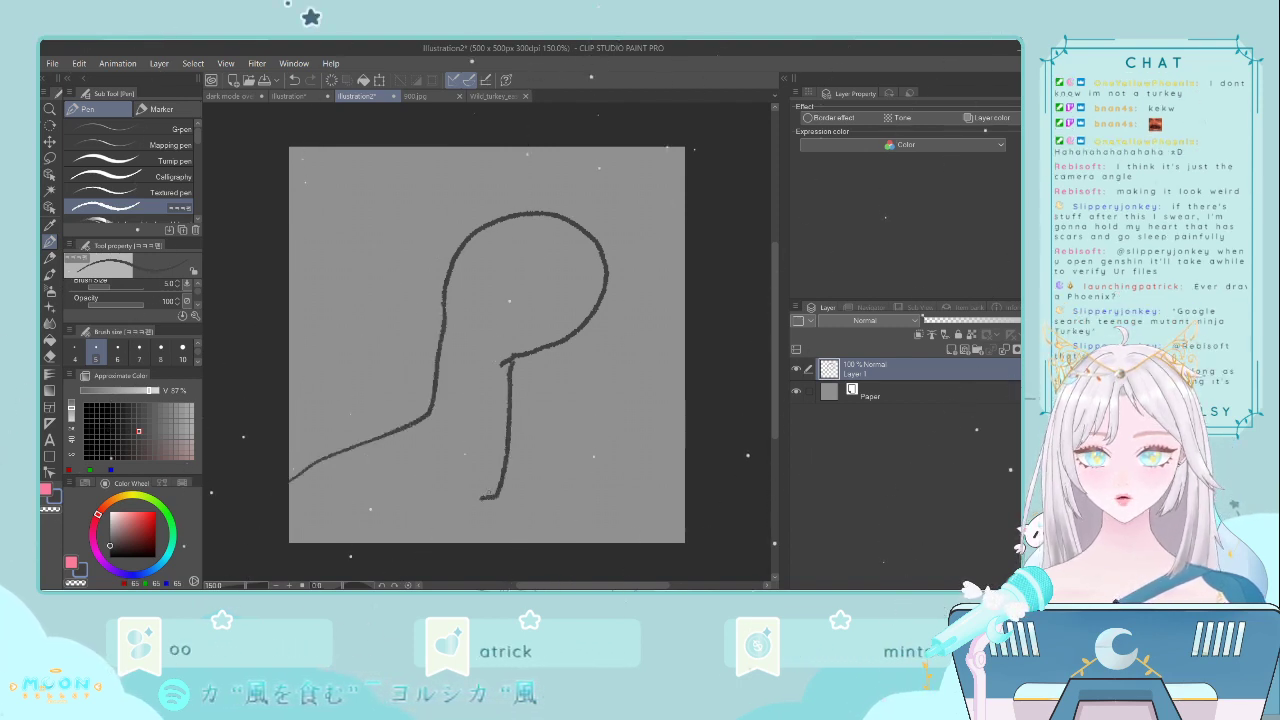
left_click_drag(503, 497, 500, 543)
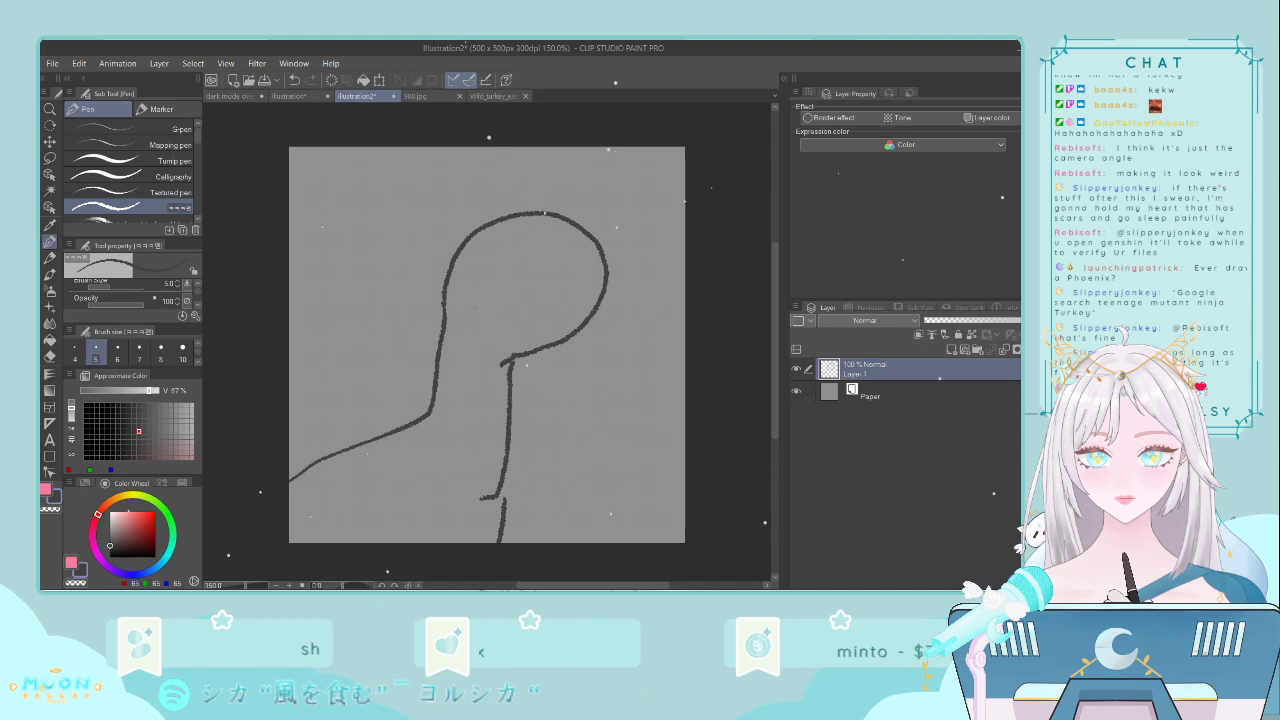
- Check the turkey photo and draw a pointed triangular wattle hanging under the chin
left_click(492, 97)
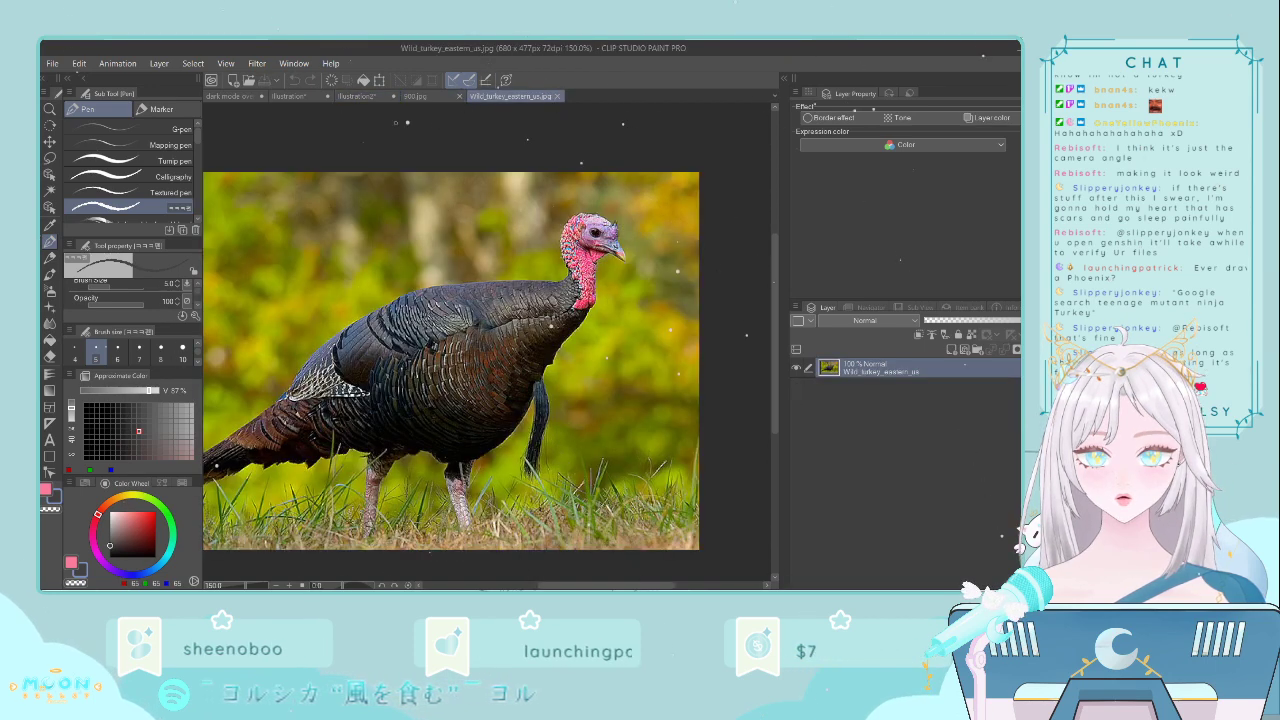
left_click(360, 96)
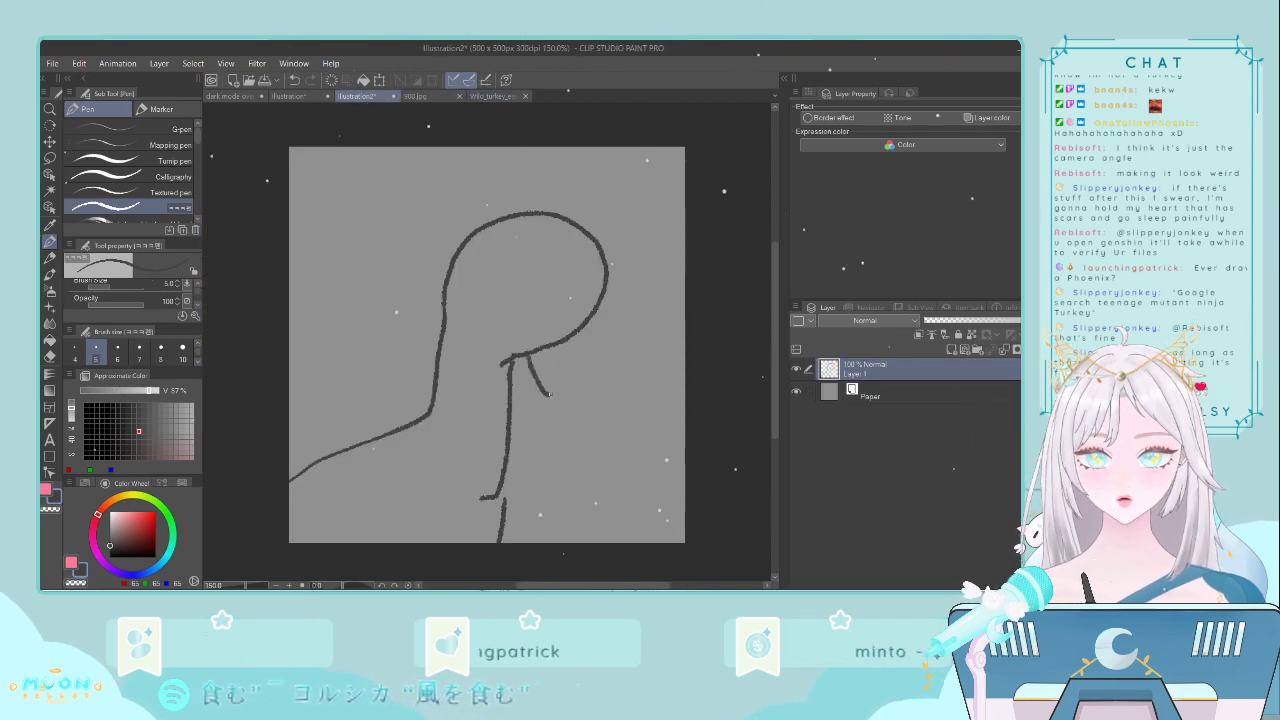
mouse_move(549, 394)
left_mouse_down()
mouse_move(576, 335)
mouse_move(531, 355)
left_mouse_up()
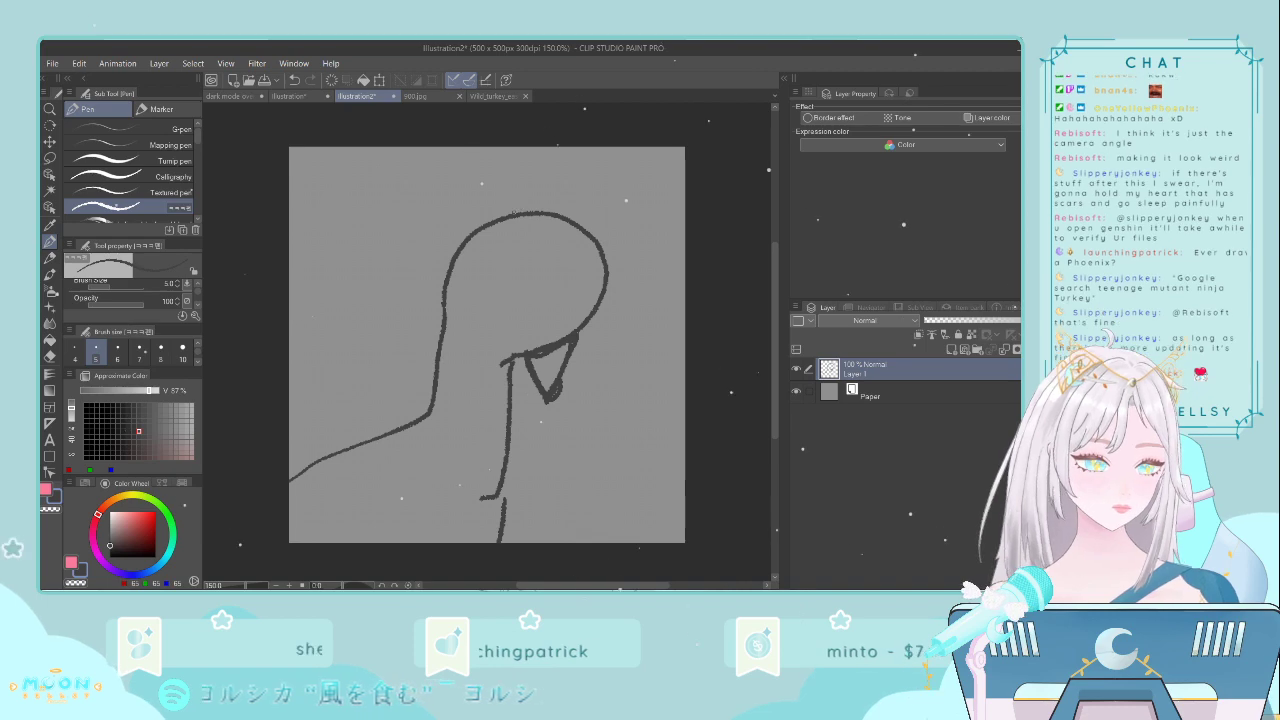
- Sketch a pointed beak across the front of the head and an oval eye above it, using the turkey photo
left_click(492, 96)
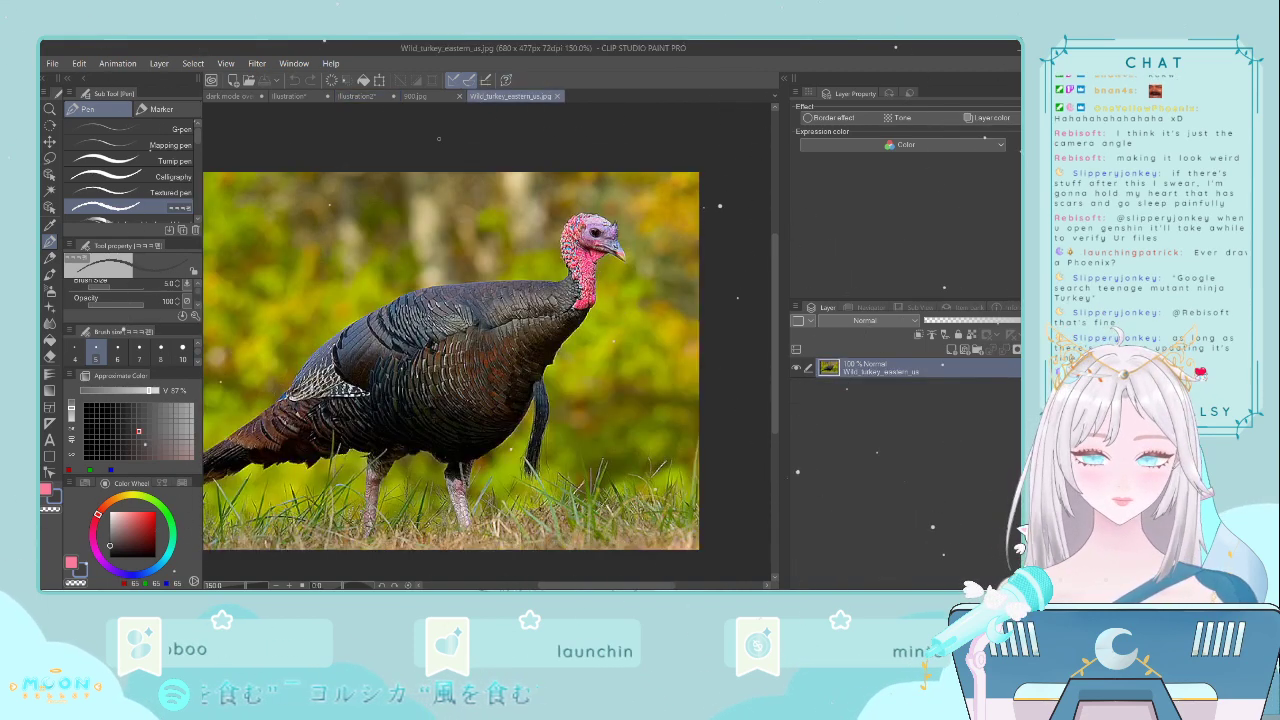
left_click(357, 96)
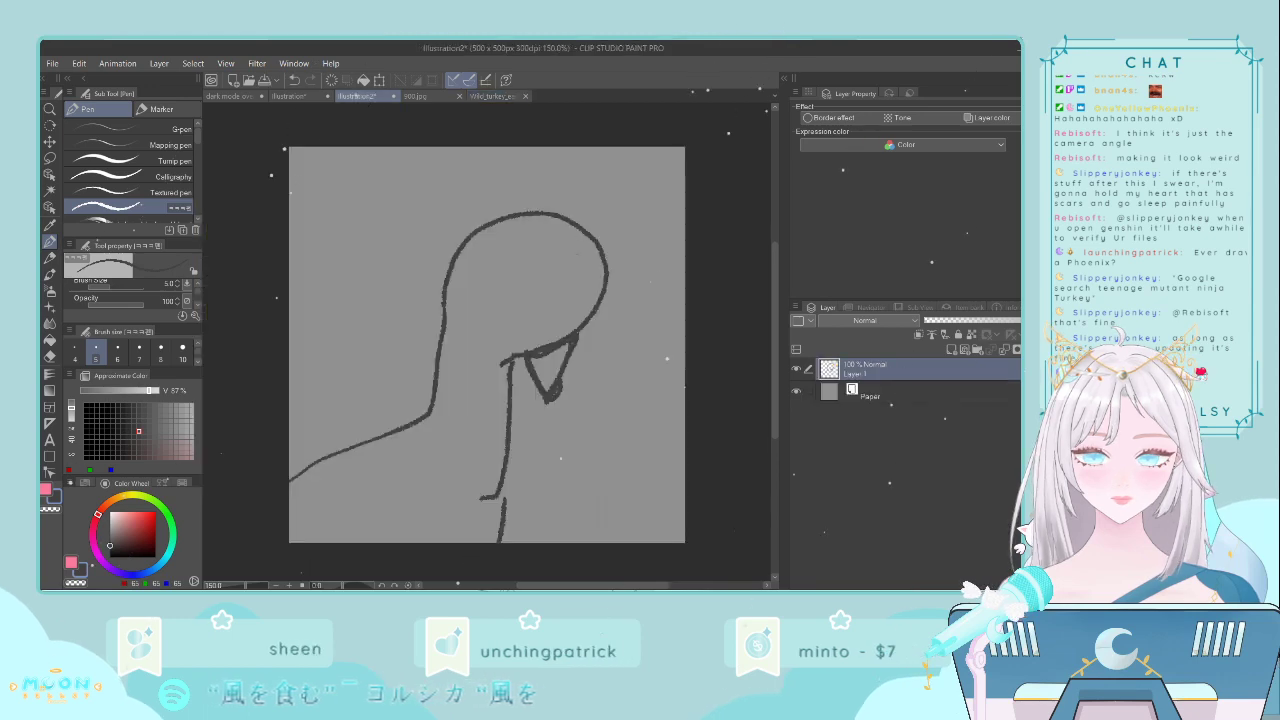
left_click_drag(528, 310, 627, 320)
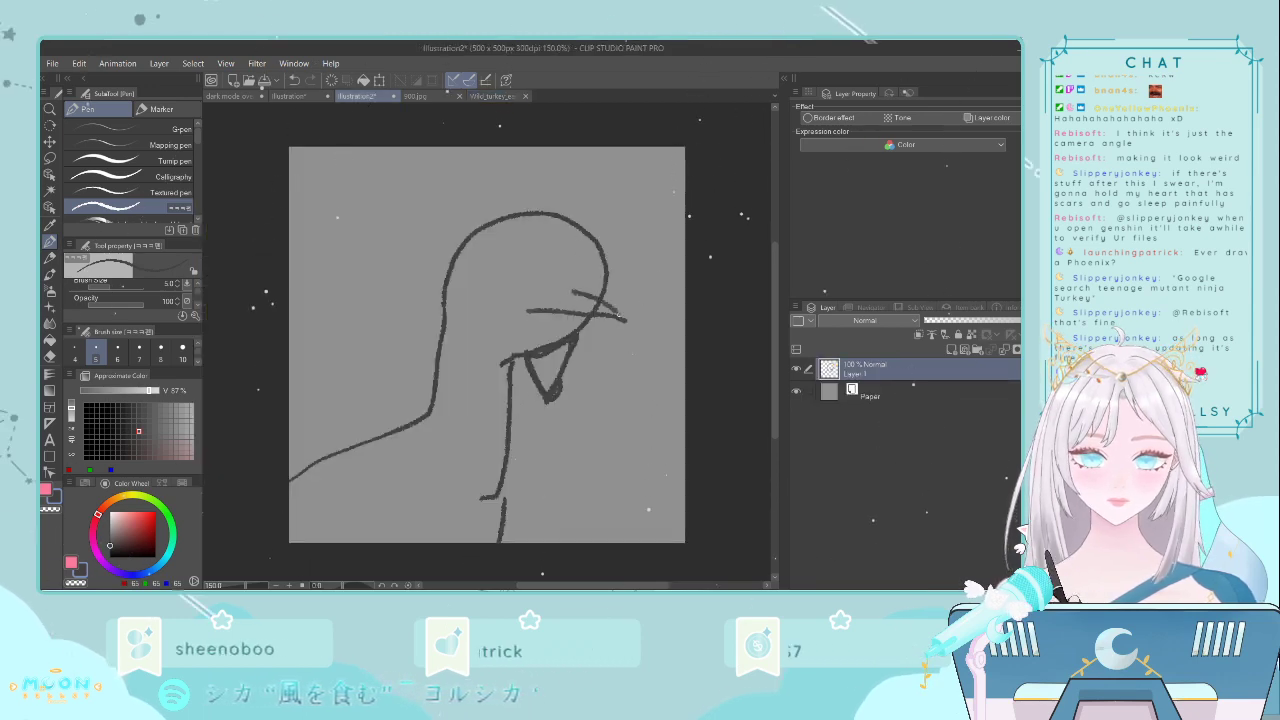
mouse_move(528, 251)
left_mouse_down()
mouse_move(490, 286)
mouse_move(530, 252)
left_mouse_up()
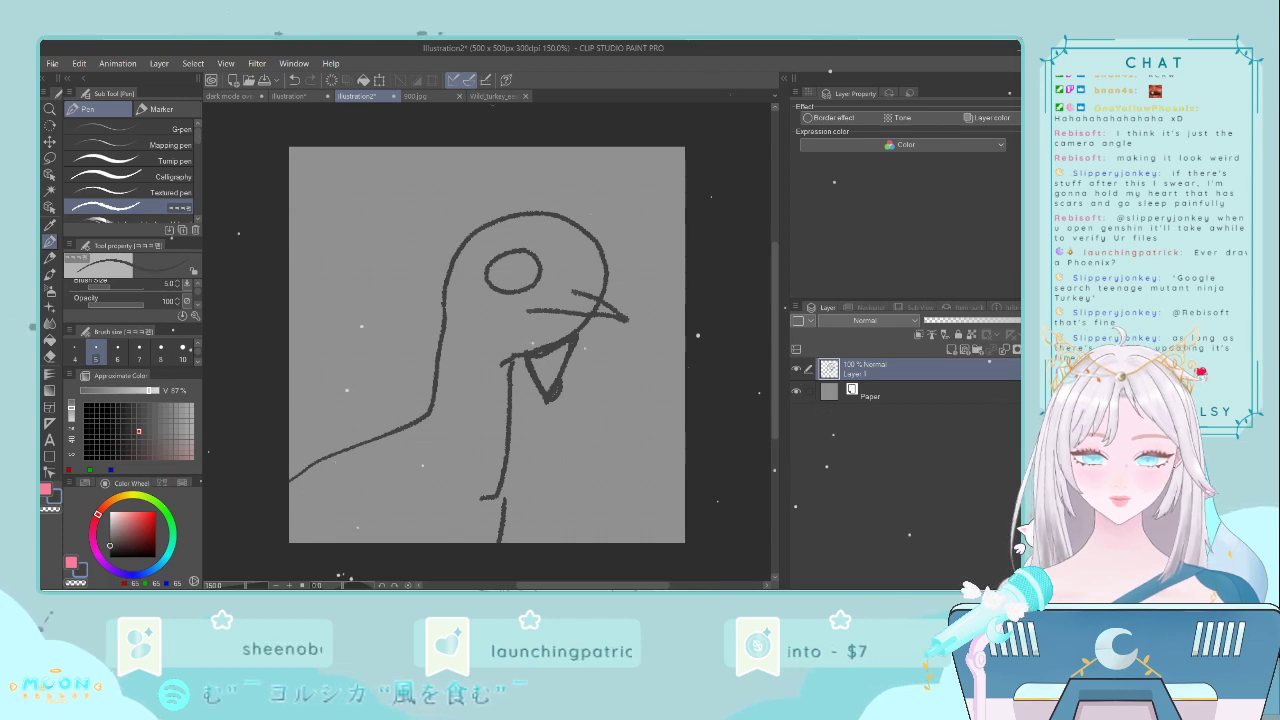
- Study the turkey's head close up, extend the beak to a longer hooked tip, and add round highlights inside the eye
left_click(492, 96)
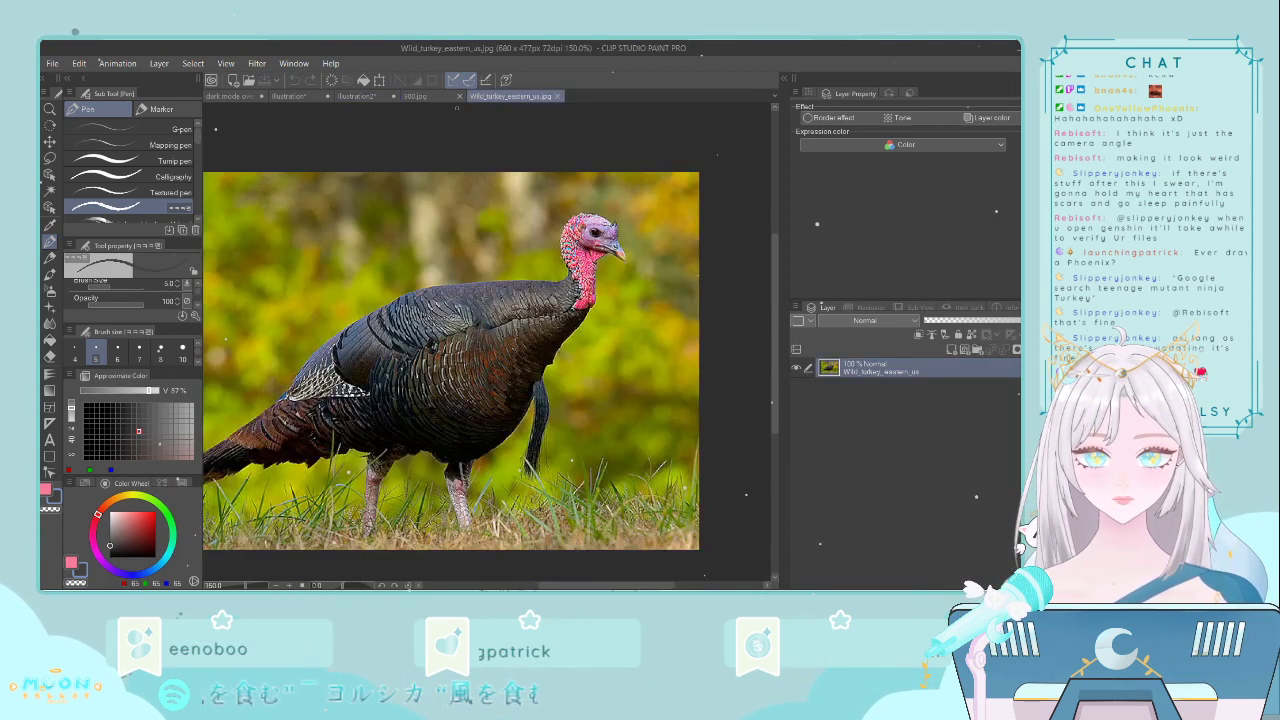
scroll(632, 247, "up", 3)
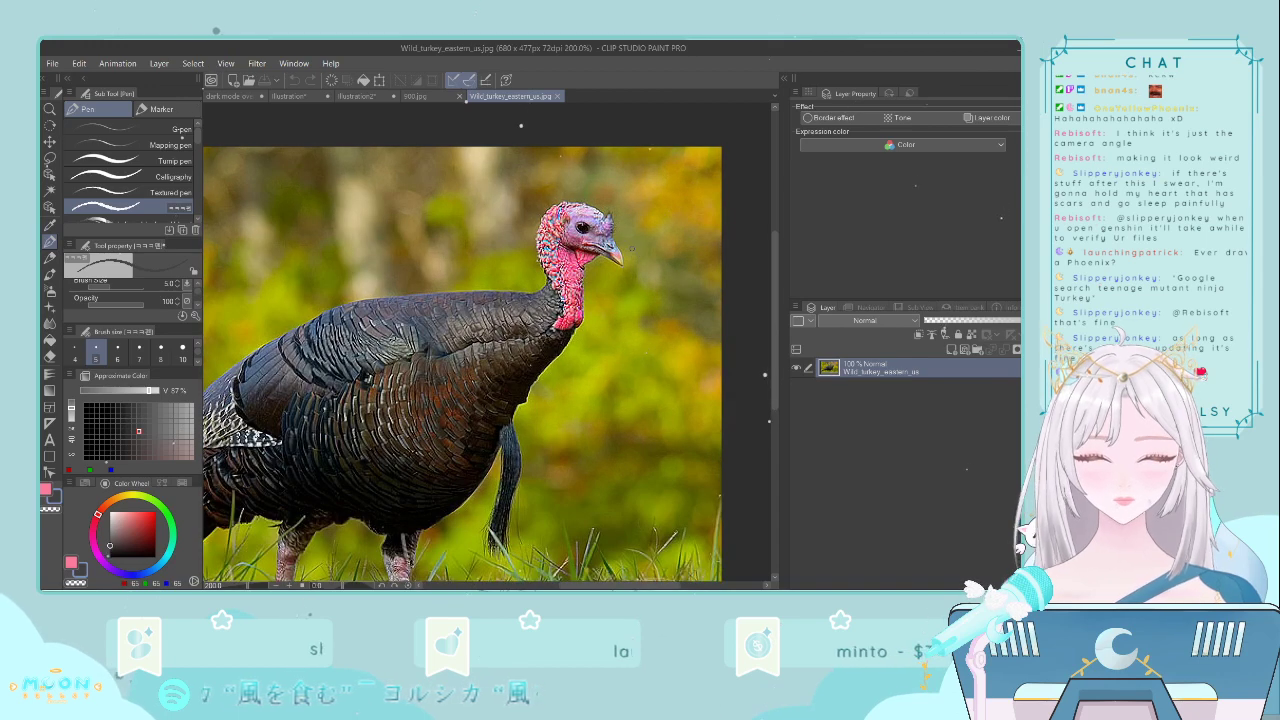
left_click(357, 96)
left_click_drag(588, 320, 637, 333)
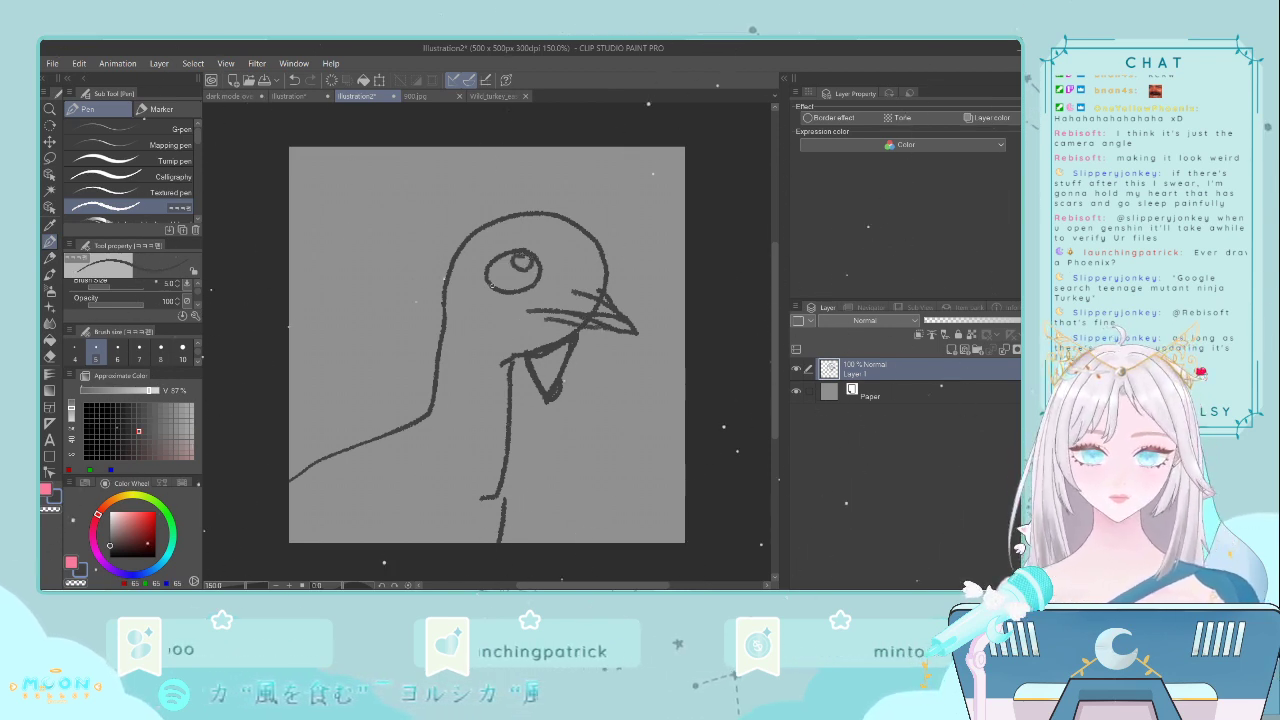
left_click_drag(489, 279, 516, 288)
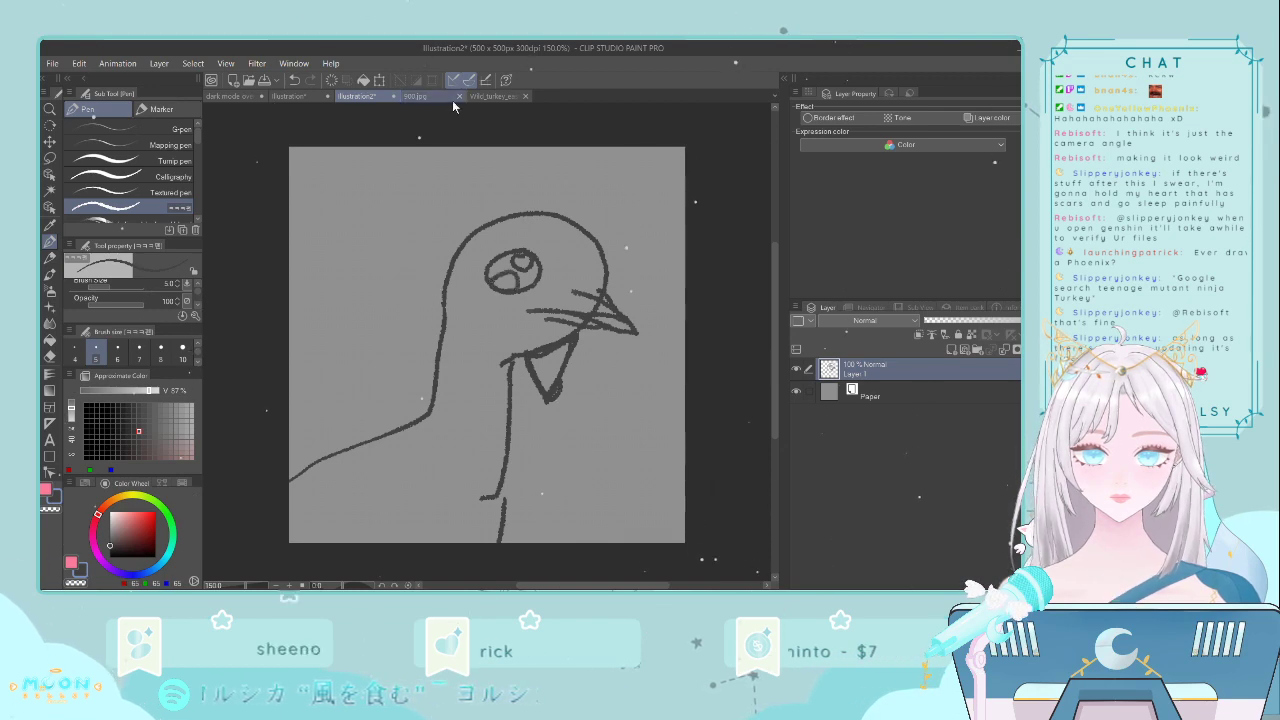
- Add short texture strokes down the back of the neck, following the bumpy skin in the turkey photo
left_click(500, 96)
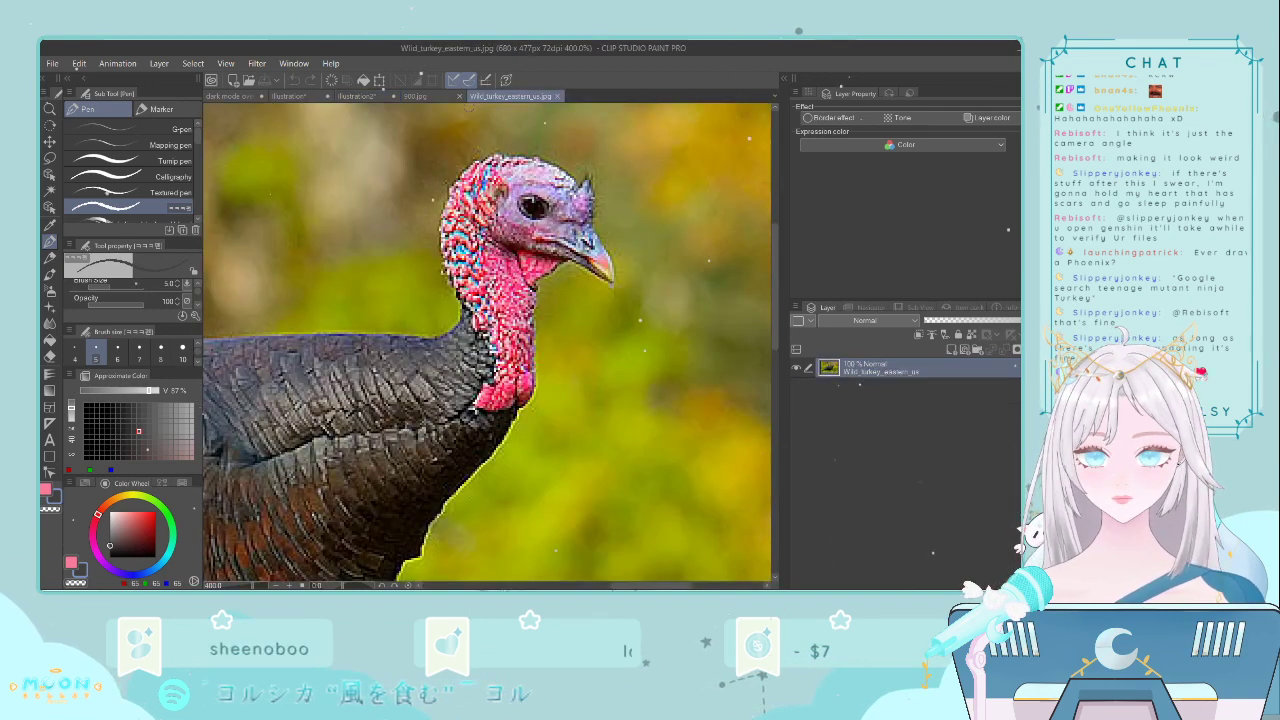
left_click(360, 96)
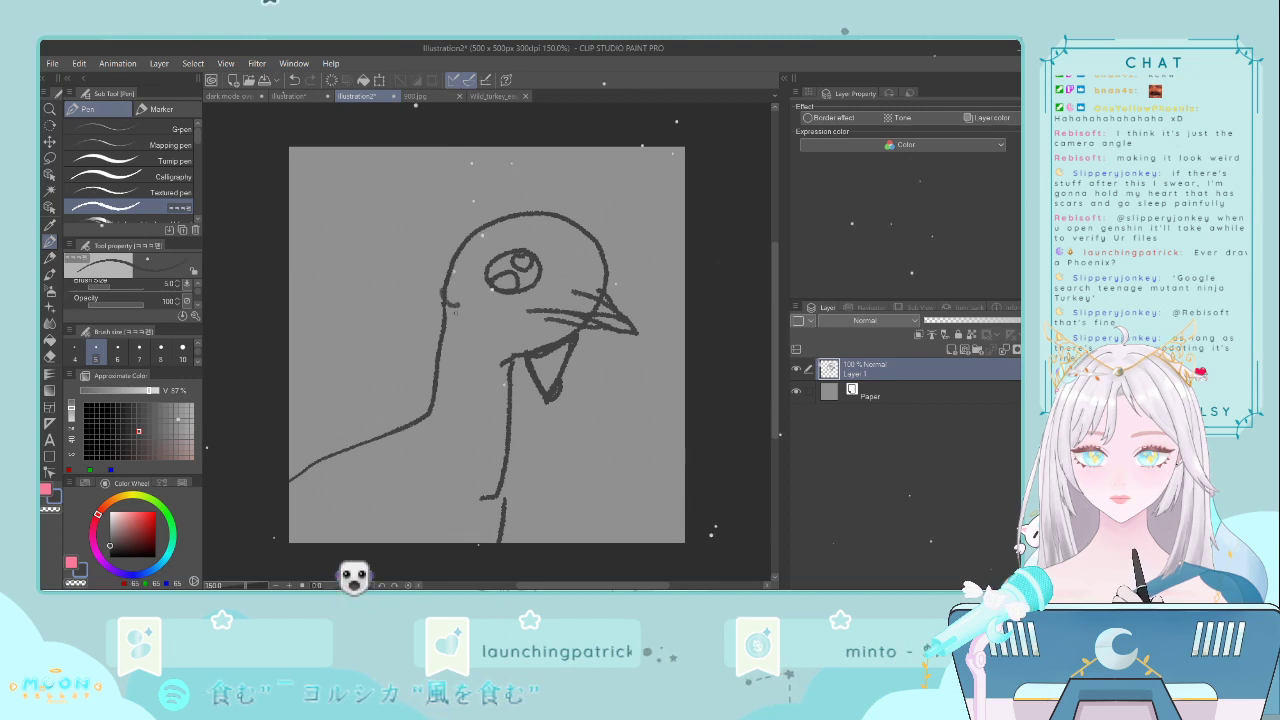
left_click_drag(446, 343, 446, 404)
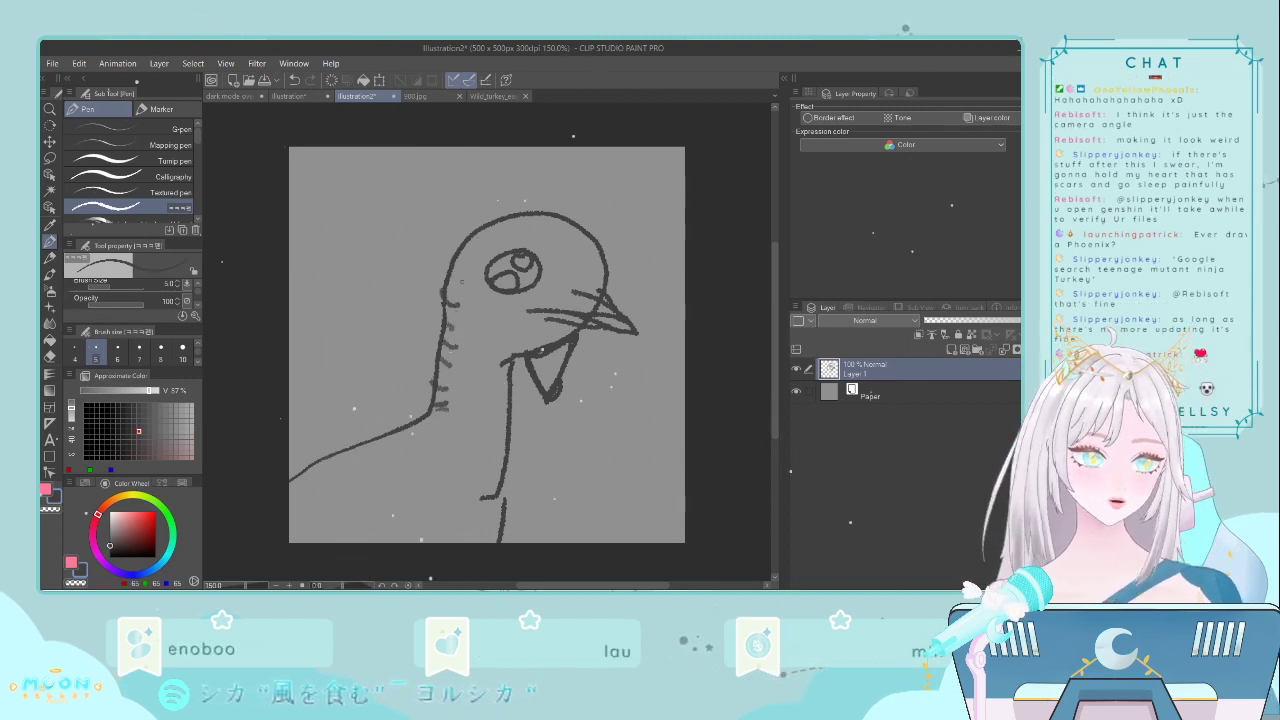
- Sketch a tuft of pointed spikes at the front of the turkey's forehead, checking its shape against the turkey photo
left_click(489, 96)
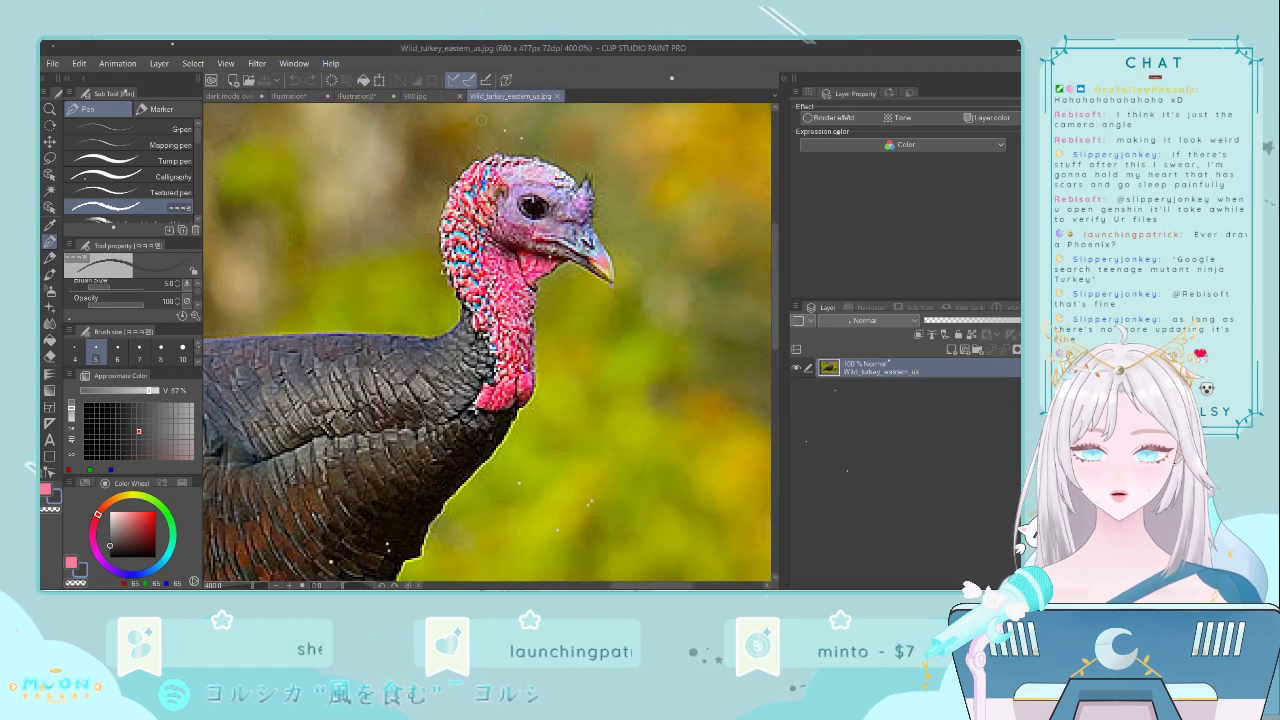
left_click(380, 97)
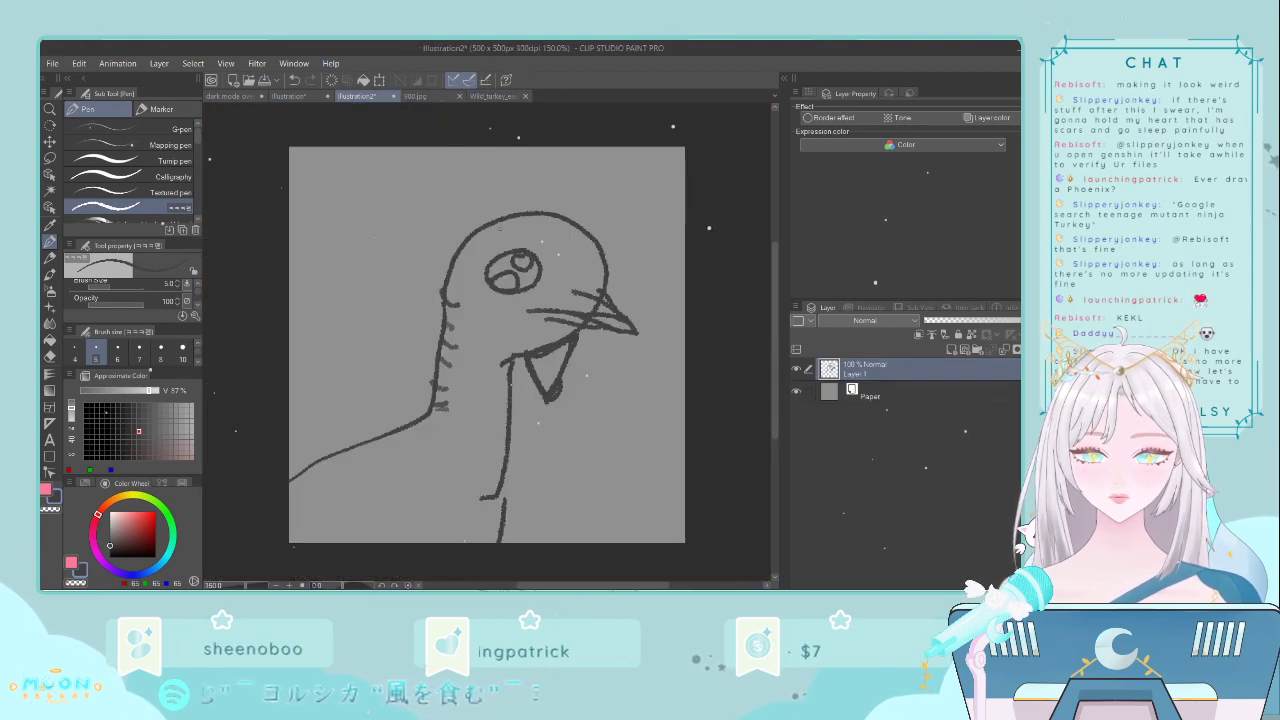
left_click_drag(599, 208, 613, 236)
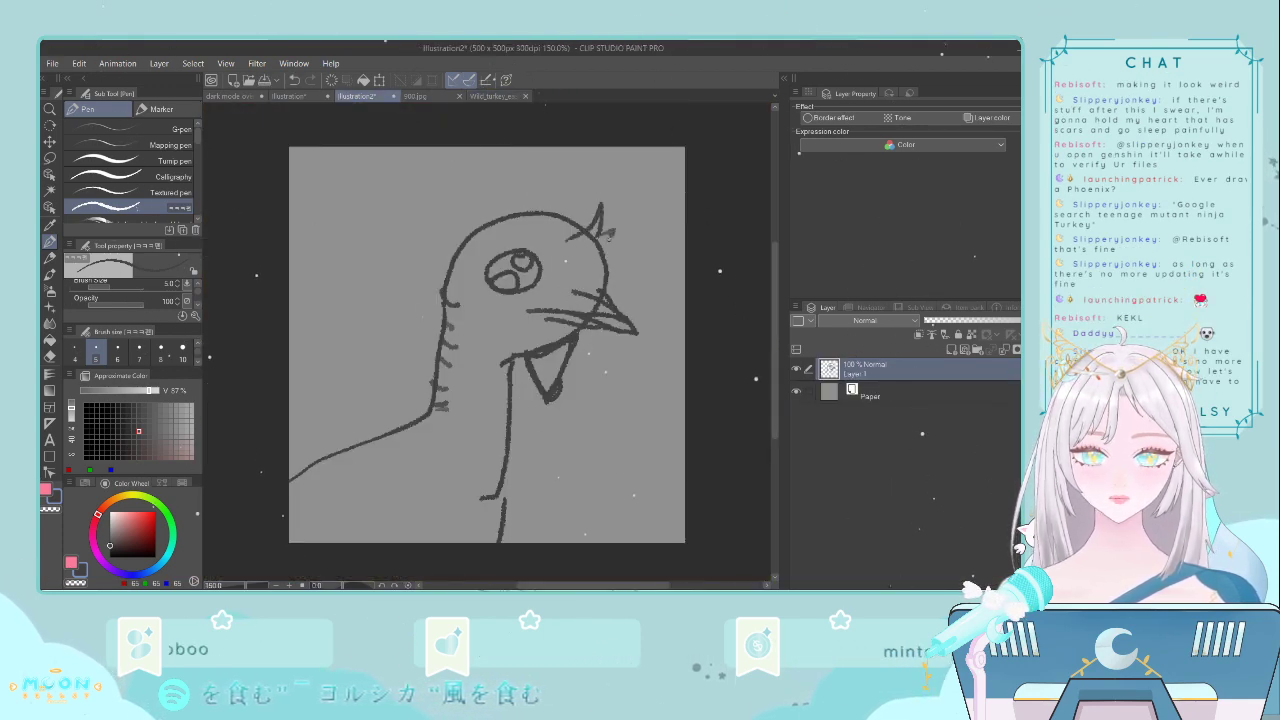
left_click(495, 96)
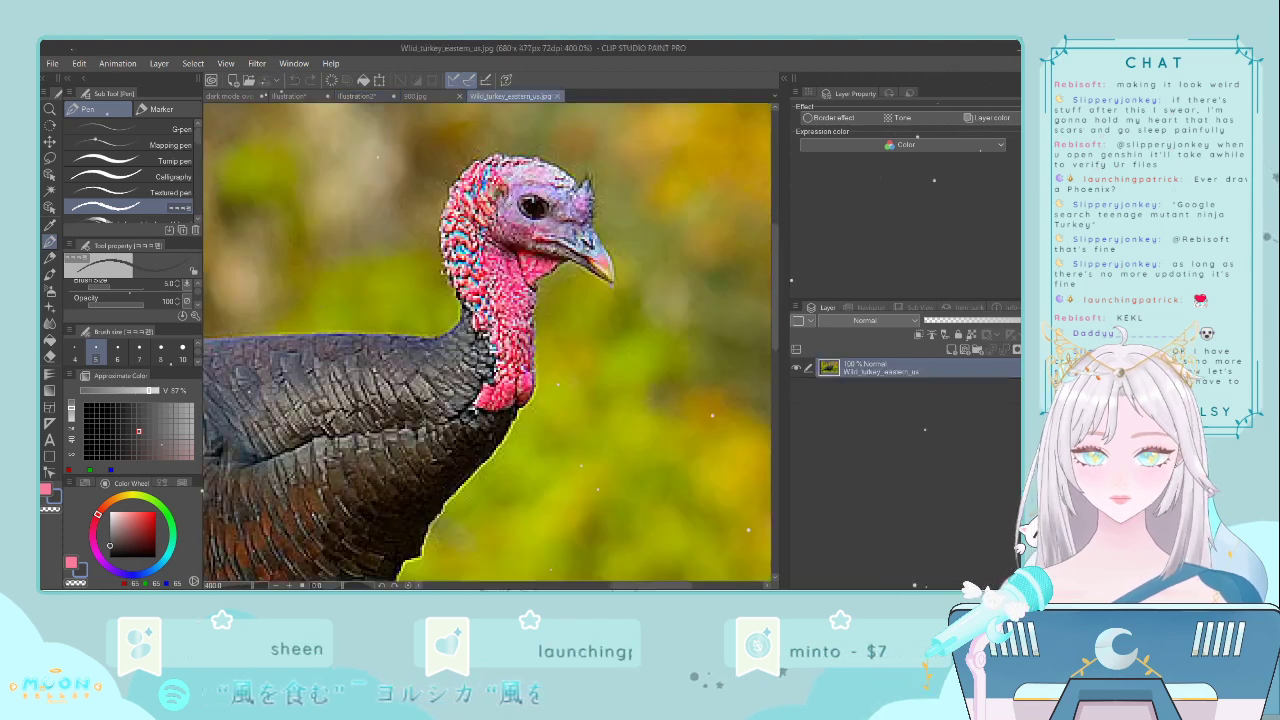
mouse_move(590, 183)
left_mouse_down()
mouse_move(600, 228)
mouse_move(585, 235)
left_mouse_up()
key("ctrl+z")
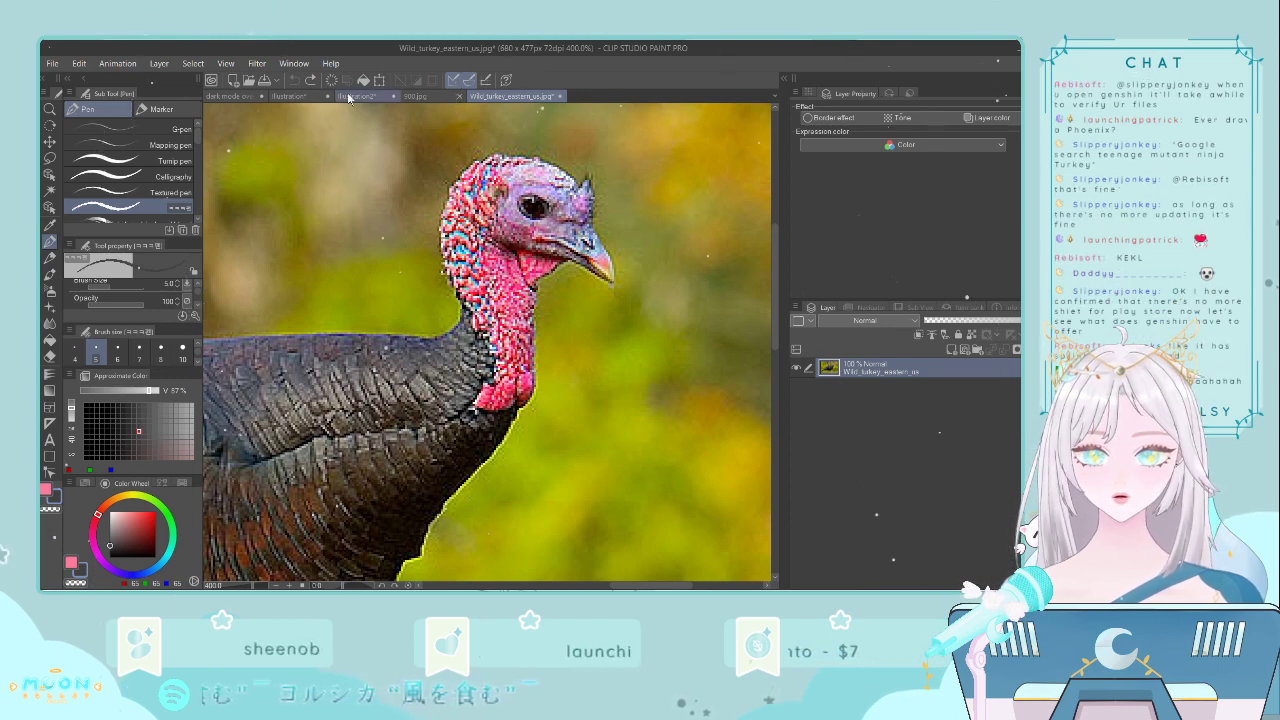
left_click(311, 83)
left_click(294, 80)
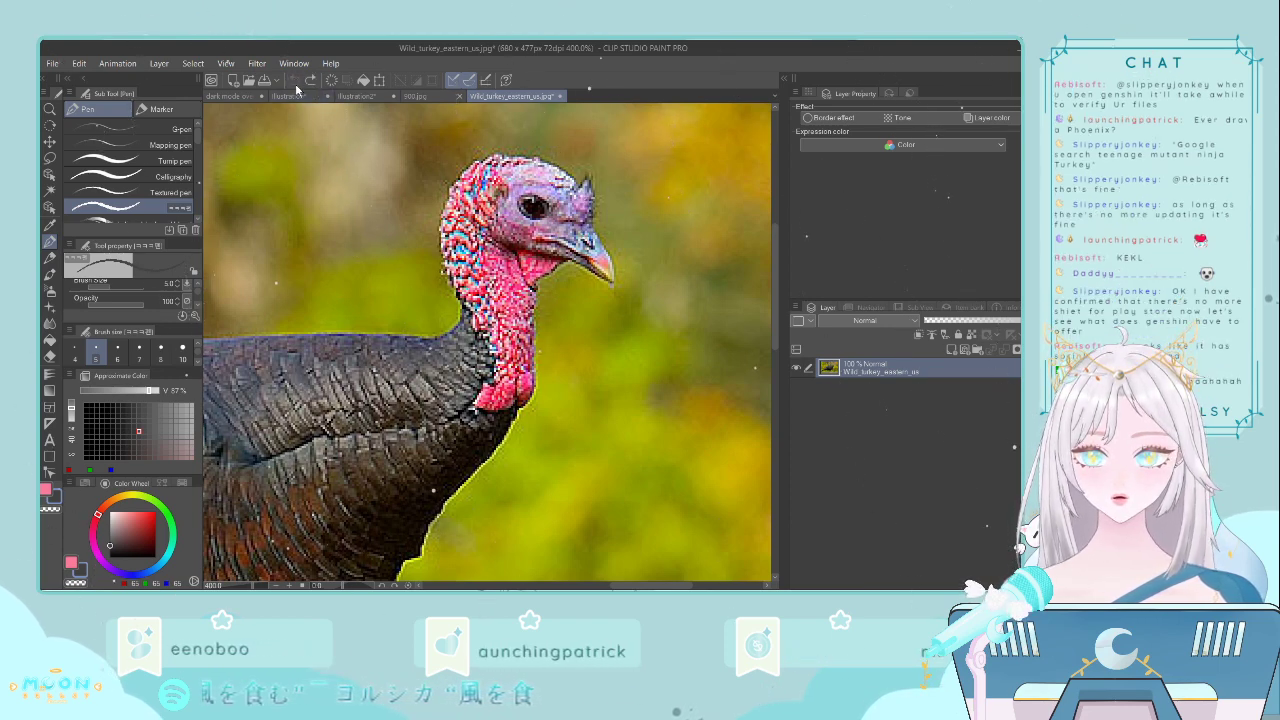
left_click(289, 96)
left_click(356, 96)
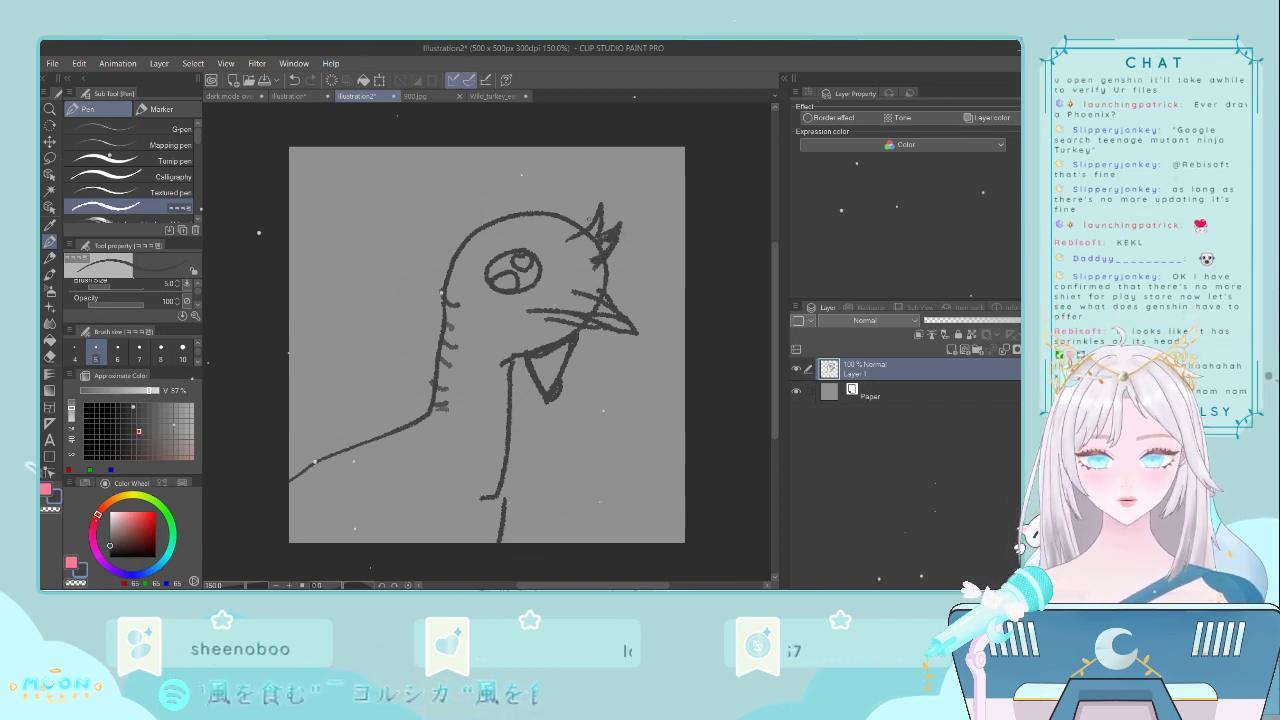
left_click_drag(590, 196, 561, 233)
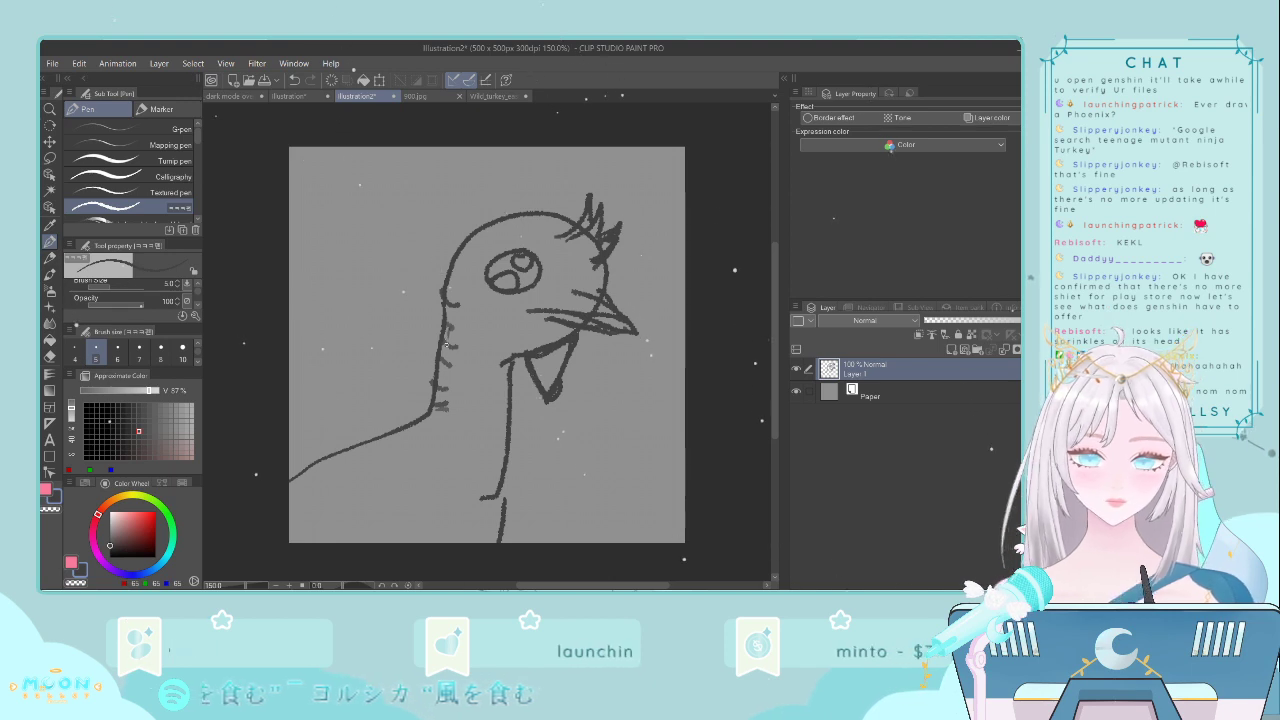
- Close the lower neck with a rounded outline and sketch long feather strokes across the turkey's back and chest
mouse_move(437, 408)
left_mouse_down()
mouse_move(451, 482)
mouse_move(497, 496)
left_mouse_up()
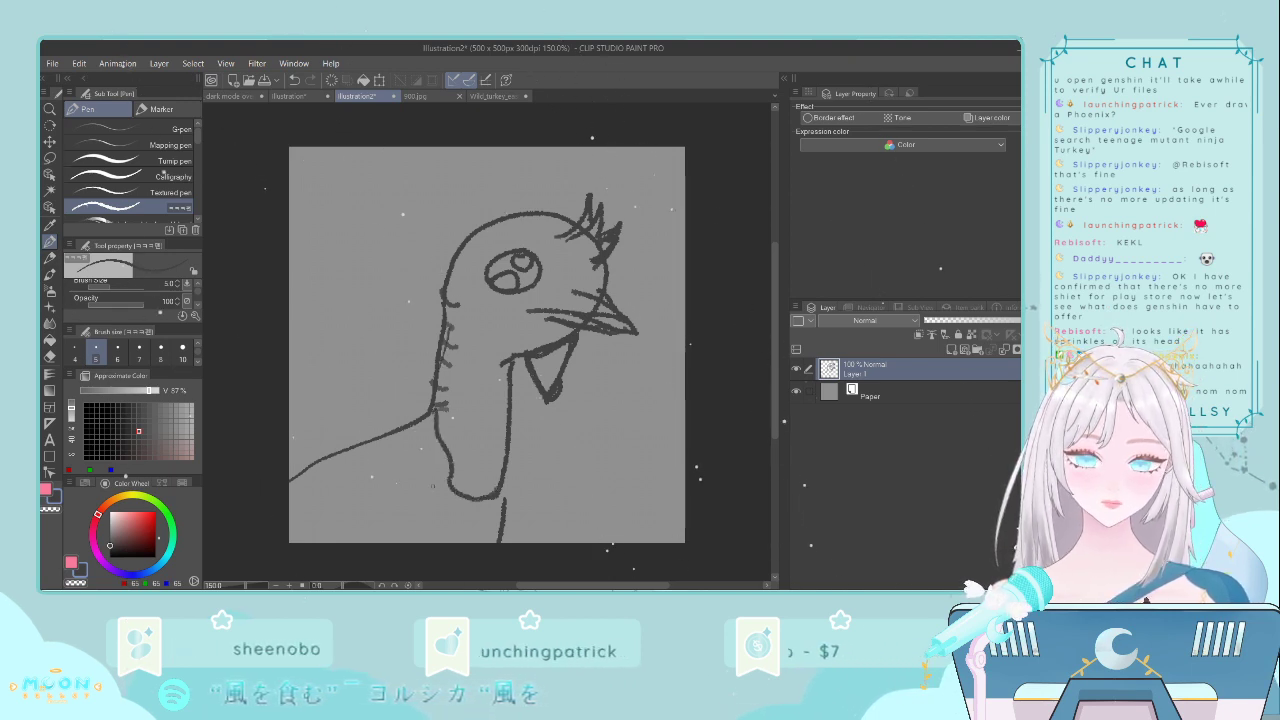
mouse_move(398, 436)
left_mouse_down()
mouse_move(303, 411)
mouse_move(315, 467)
mouse_move(290, 472)
mouse_move(313, 504)
mouse_move(292, 535)
left_mouse_up()
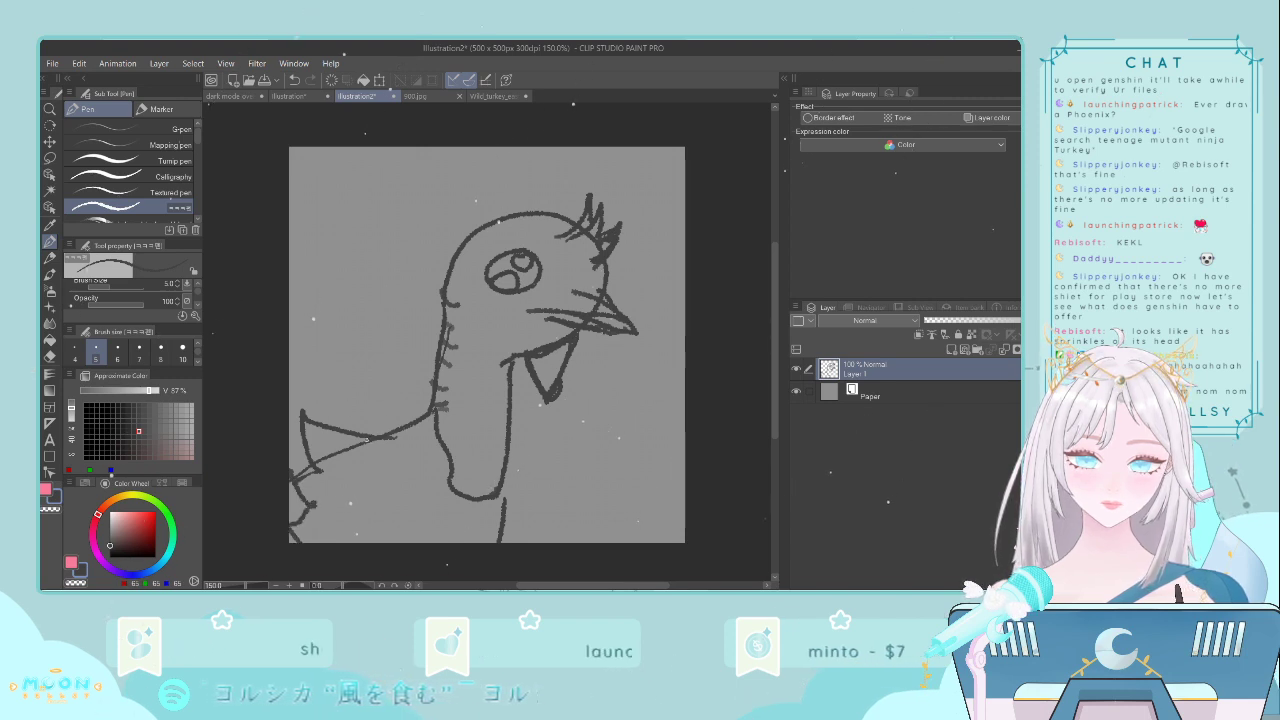
mouse_move(367, 439)
left_mouse_down()
mouse_move(267, 425)
mouse_move(306, 451)
mouse_move(354, 445)
mouse_move(305, 432)
left_mouse_up()
mouse_move(347, 437)
left_mouse_down()
mouse_move(265, 445)
mouse_move(324, 445)
mouse_move(272, 473)
mouse_move(290, 520)
left_mouse_up()
mouse_move(358, 475)
left_mouse_down()
mouse_move(306, 540)
mouse_move(400, 528)
left_mouse_up()
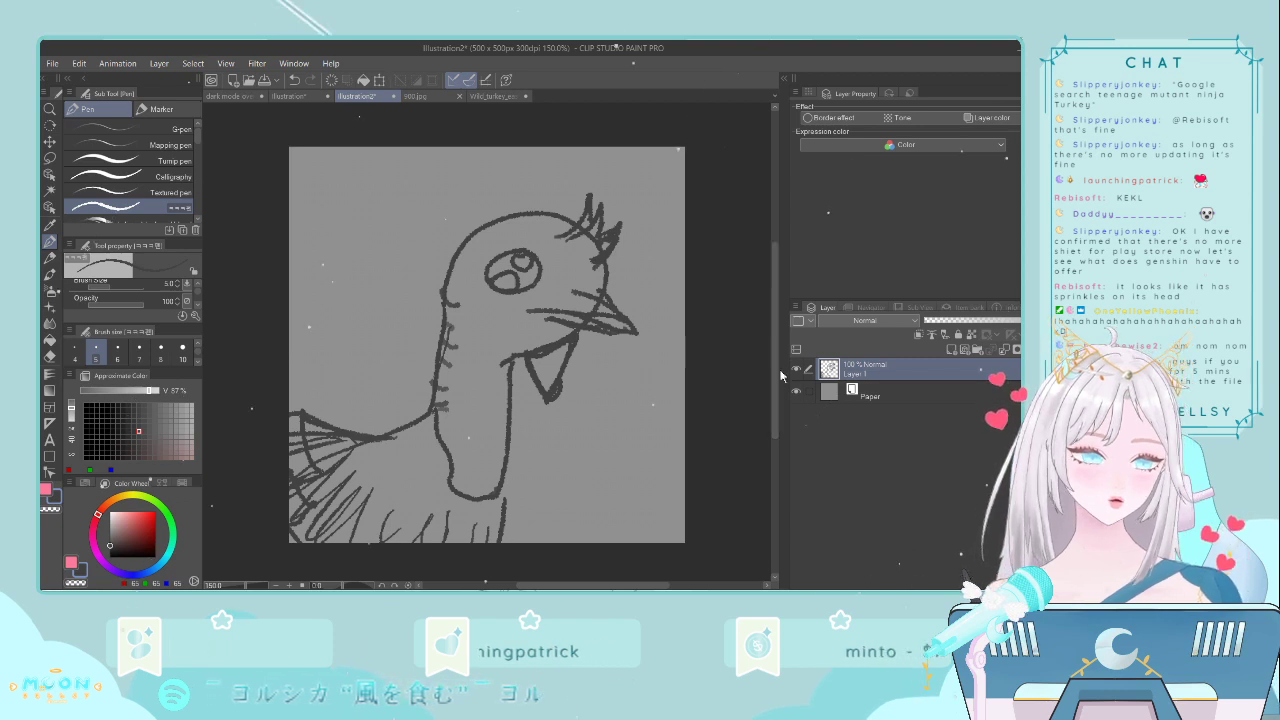
- Fade the sketch layer to 40% opacity and add a vector layer above it for inking with the G-pen at size 5
left_click(964, 321)
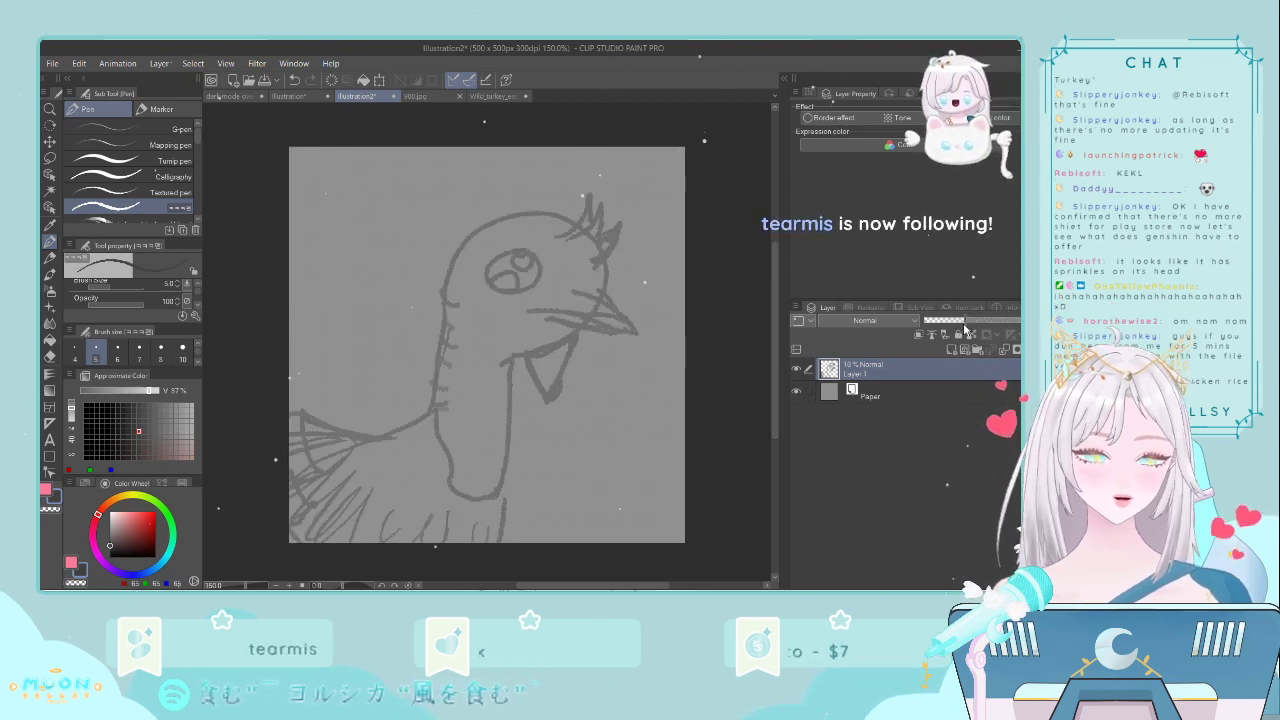
left_click(953, 350)
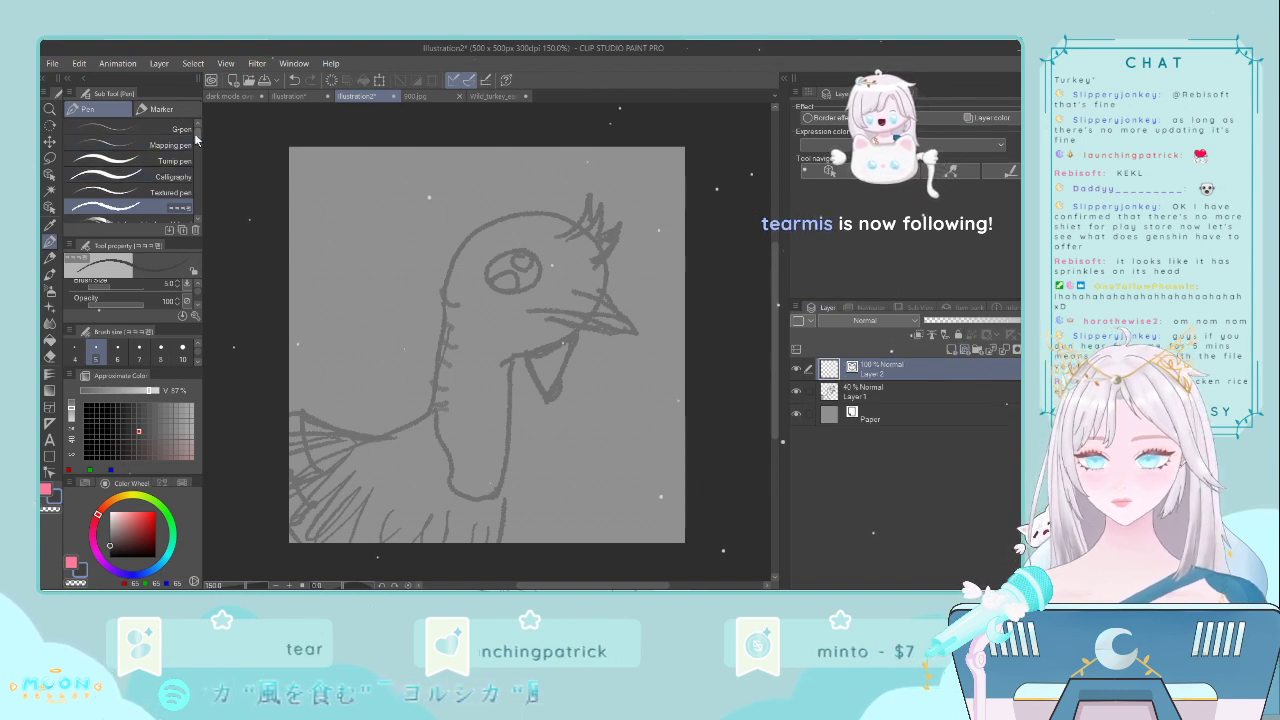
left_click(150, 127)
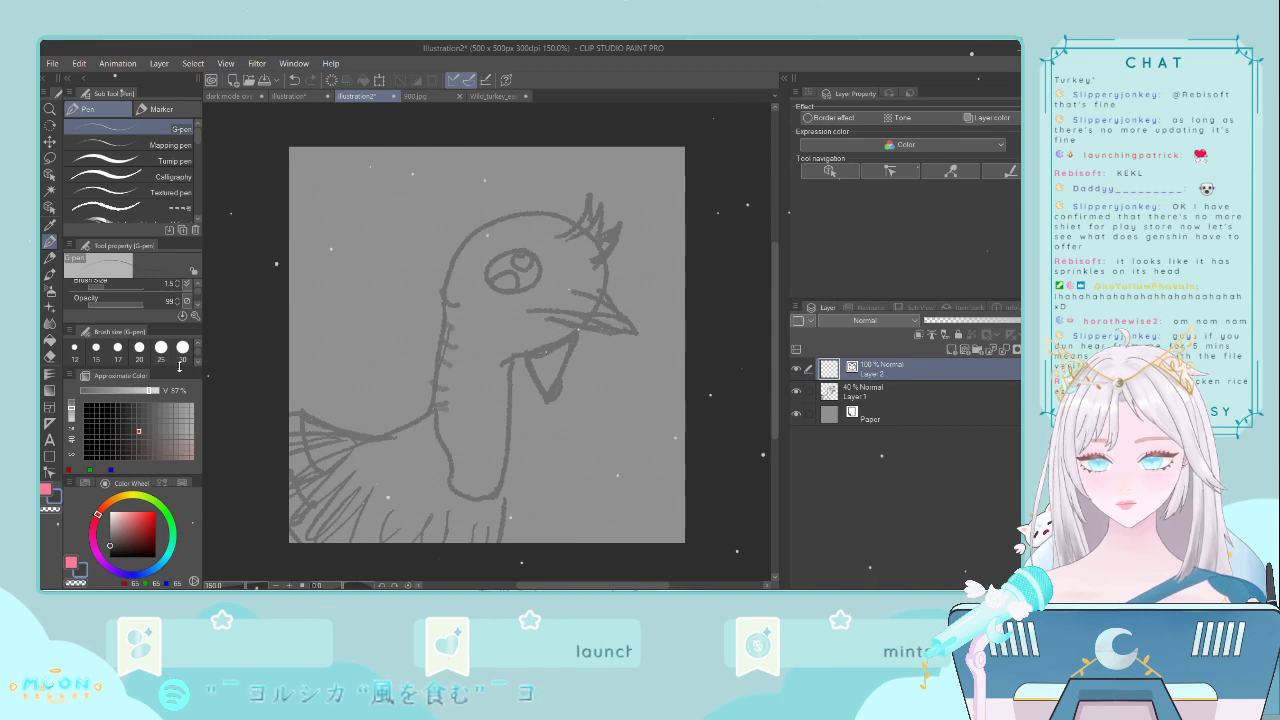
left_click(95, 352)
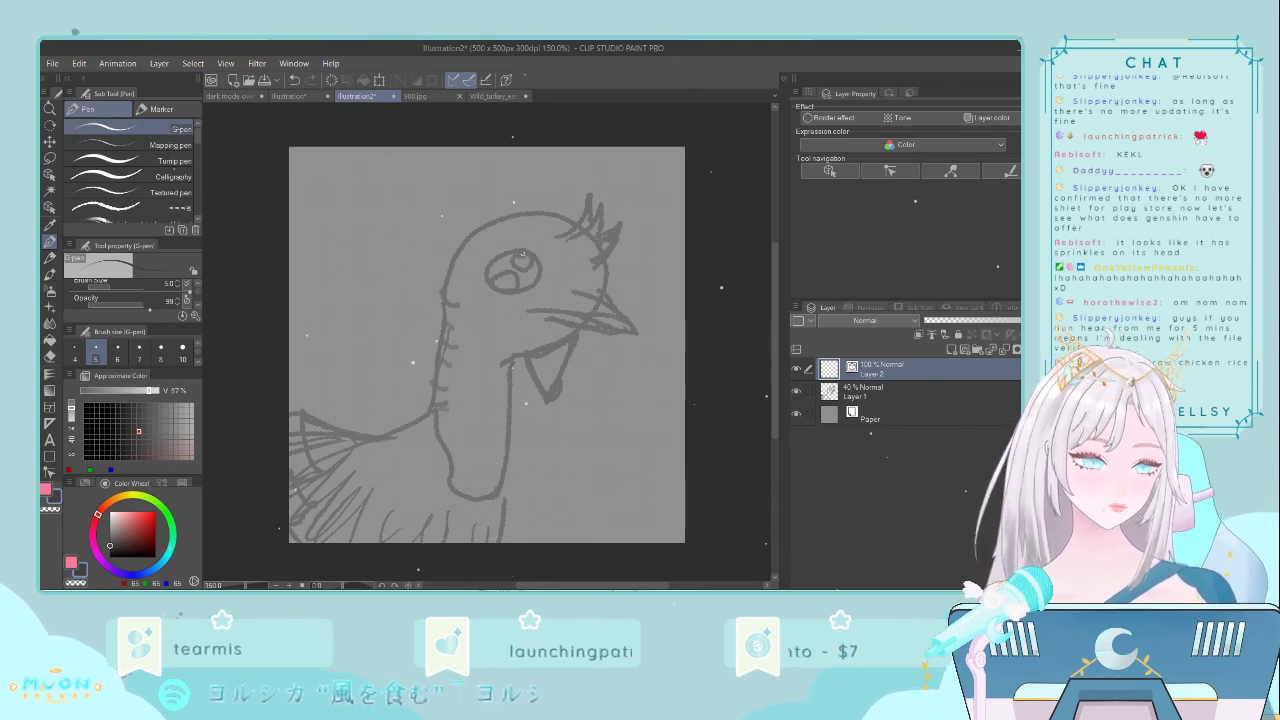
- Set the G-pen's stabilization to 100 and ink a thick upper eyelid with lashes over the sketched eye
left_click_drag(538, 260, 491, 281)
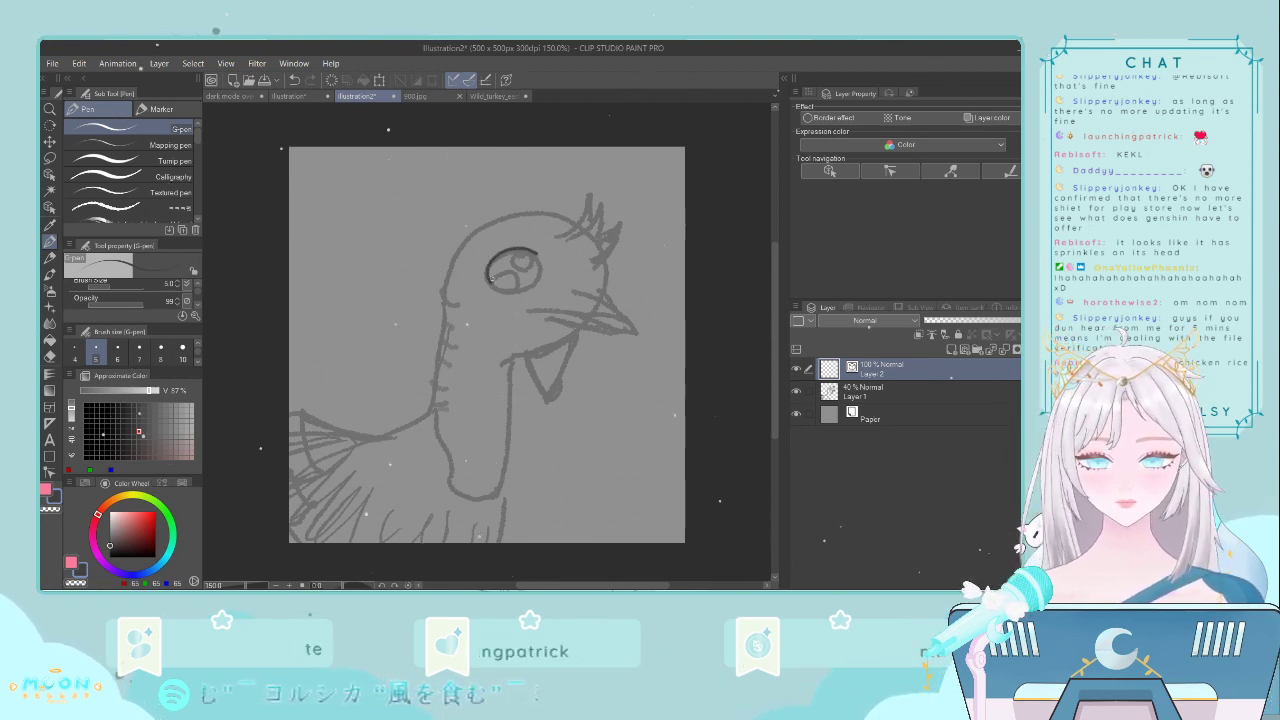
scroll(196, 300, "down", 3)
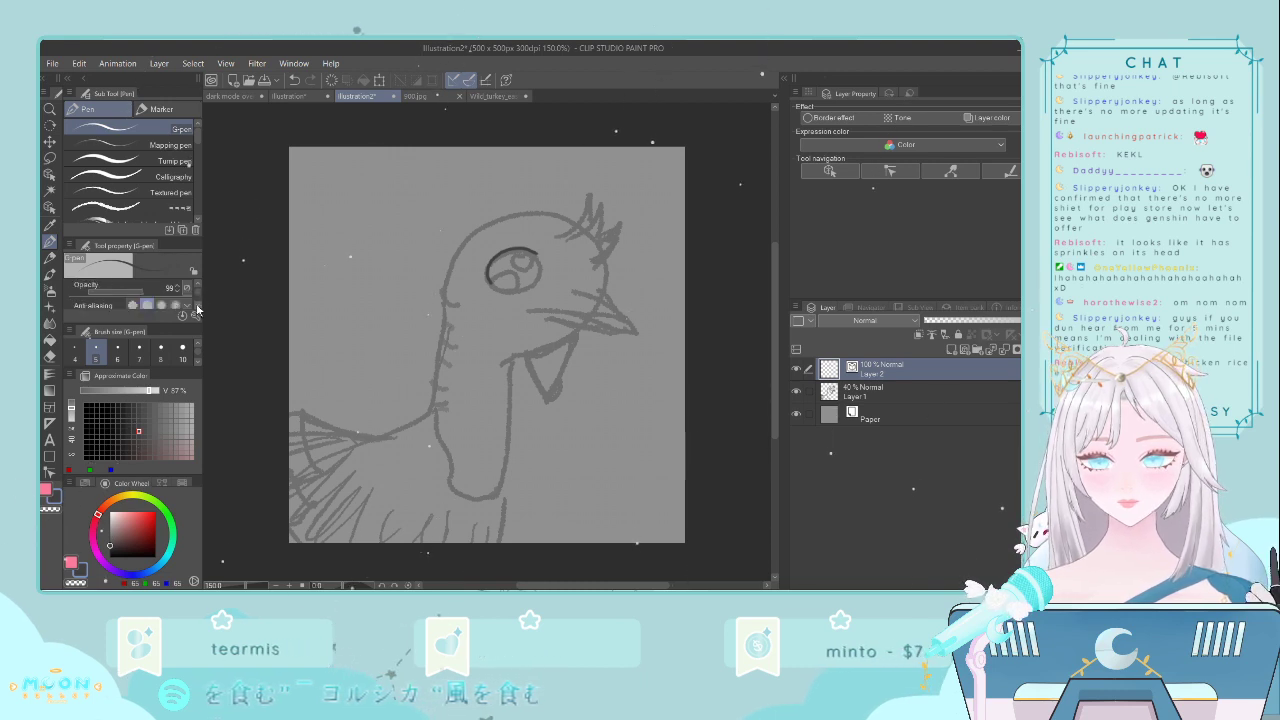
scroll(146, 296, "up", 1)
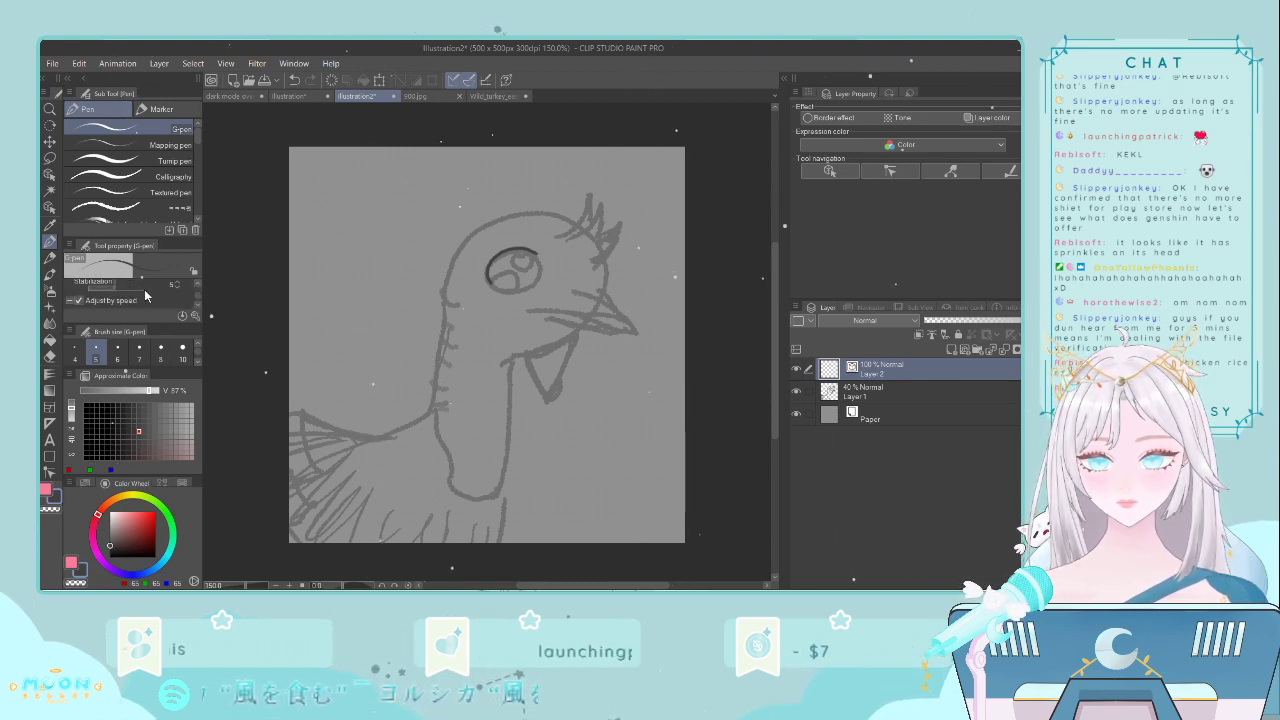
left_click_drag(164, 295, 170, 296)
key("ctrl+z")
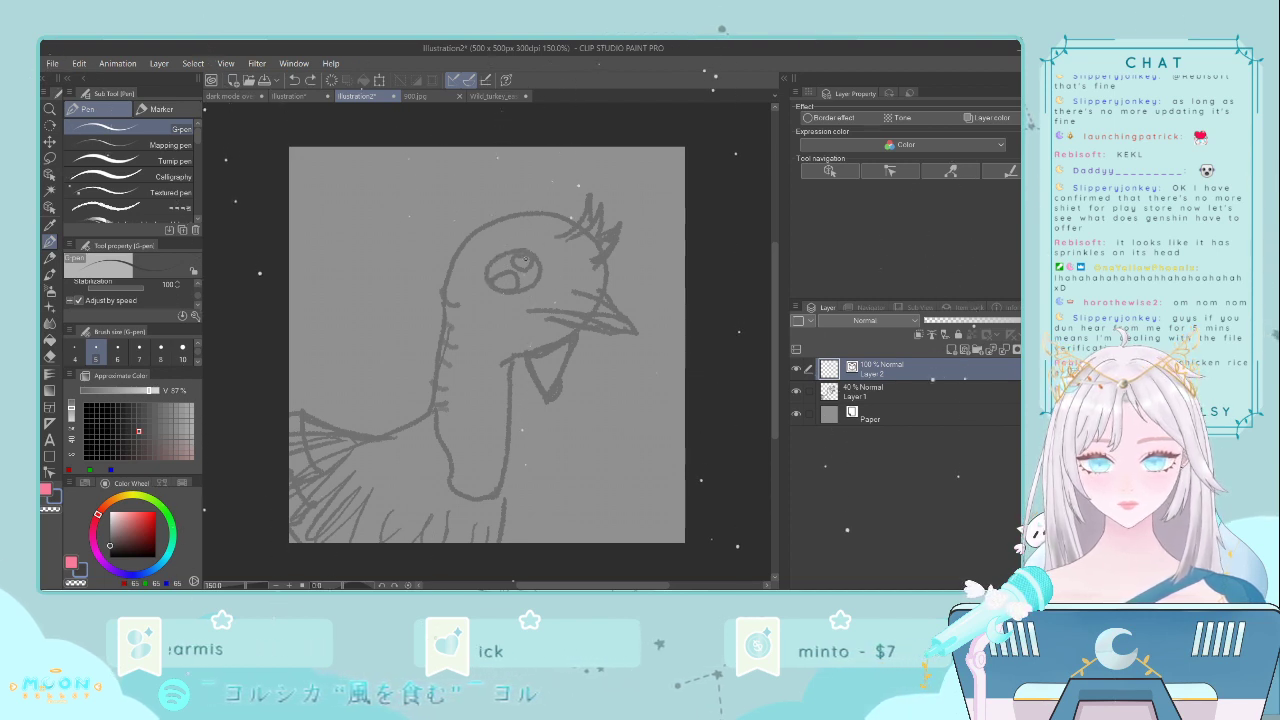
mouse_move(538, 257)
left_mouse_down()
mouse_move(508, 251)
mouse_move(487, 264)
mouse_move(490, 290)
mouse_move(505, 263)
mouse_move(540, 260)
mouse_move(506, 255)
mouse_move(487, 284)
left_mouse_up()
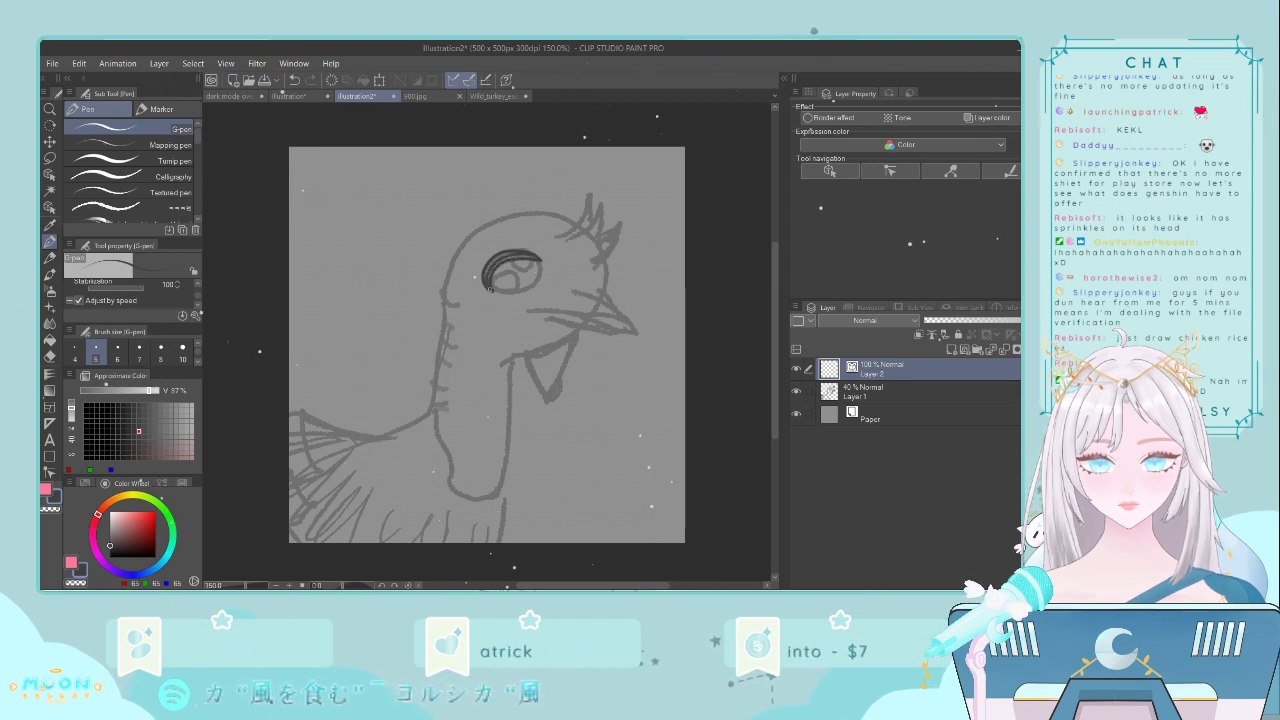
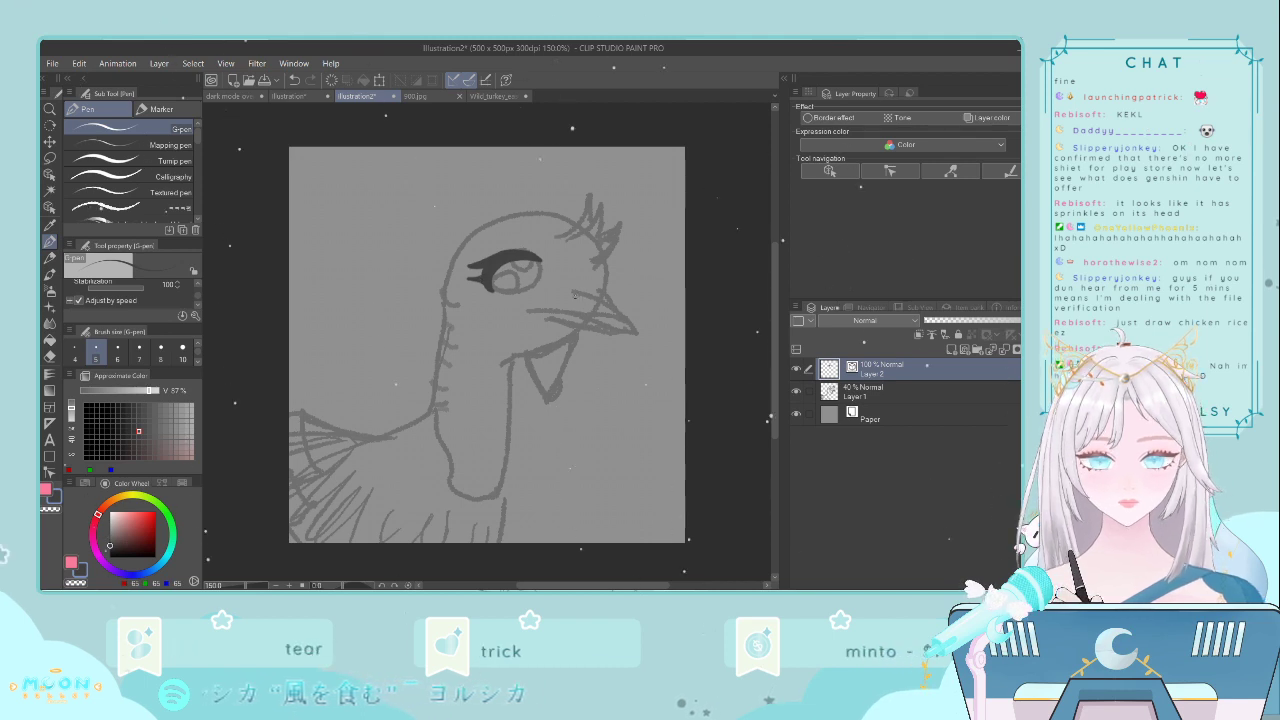
left_click_drag(576, 295, 645, 328)
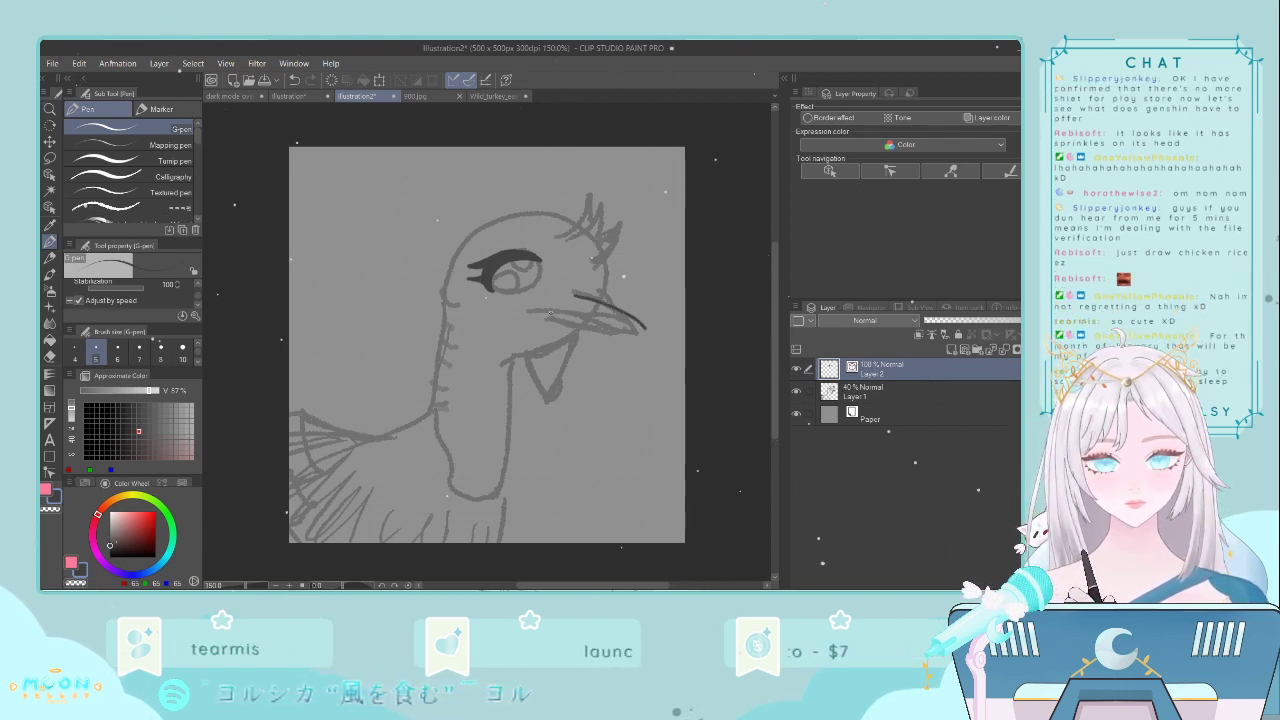
left_click_drag(555, 312, 644, 329)
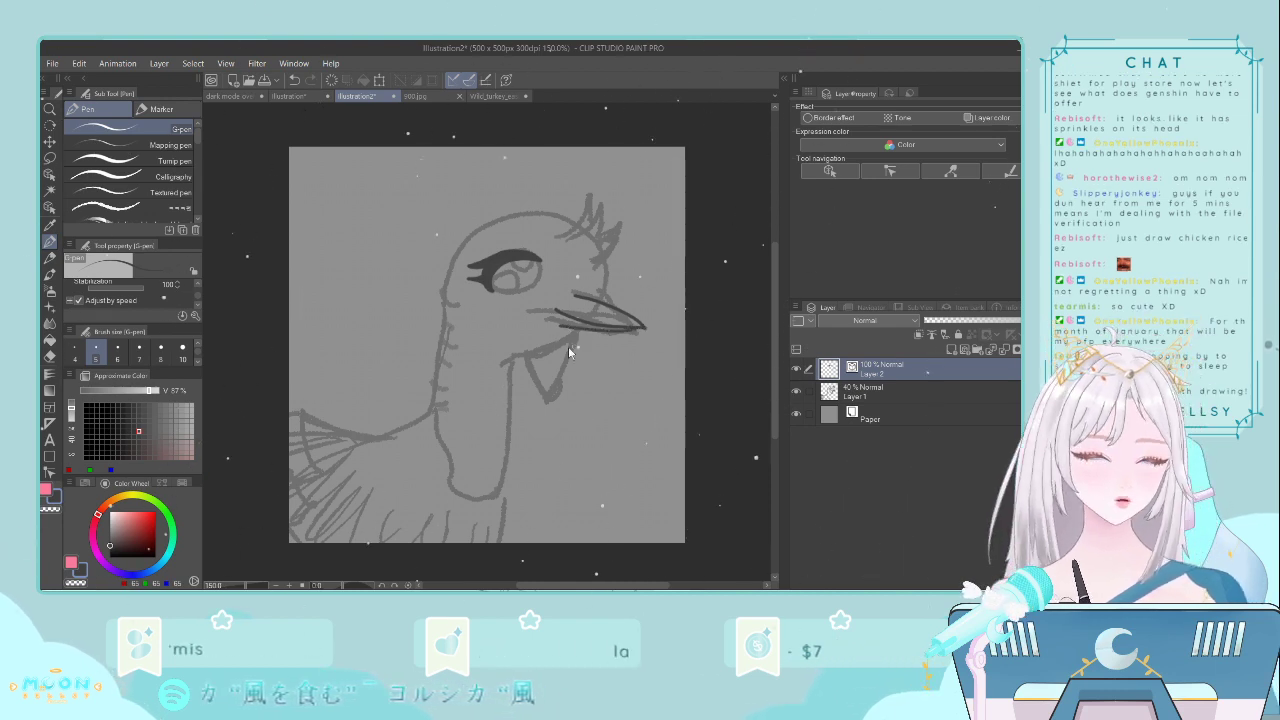
key("ctrl+z")
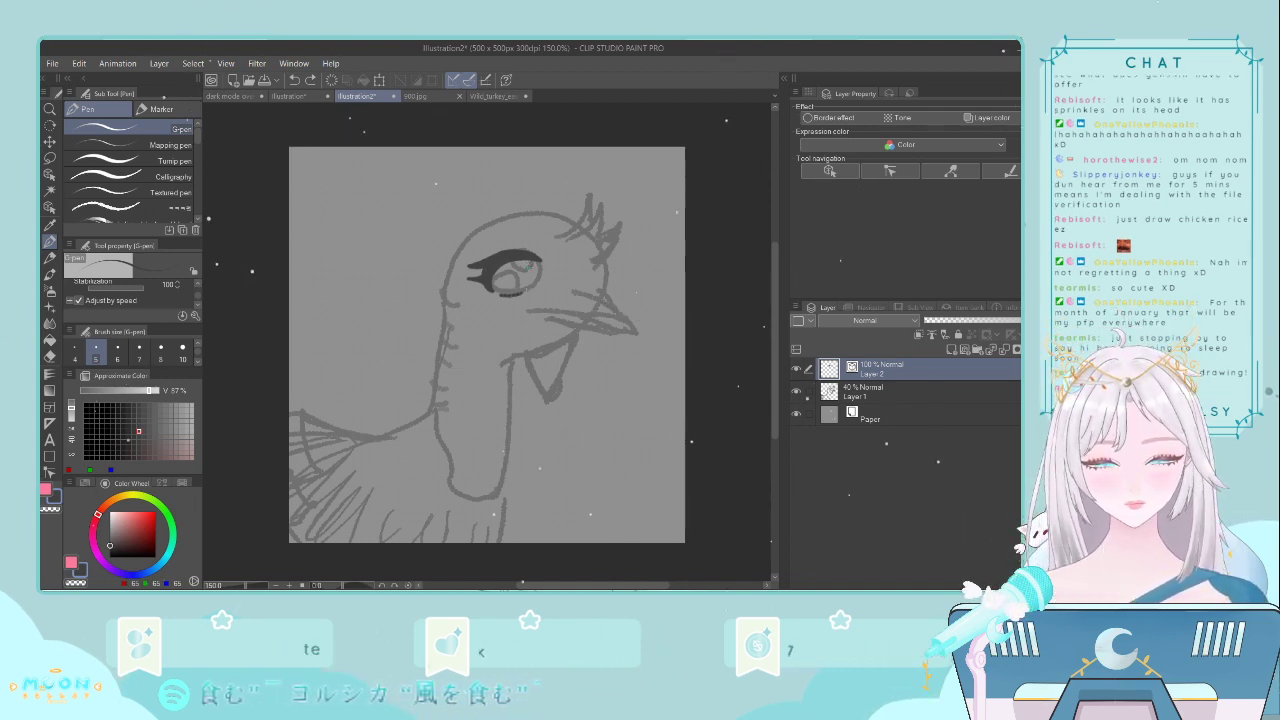
- Finish outlining the near eye and ink a short, rounded beak pointing downward with a small lower-beak line beside it
key("ctrl+z")
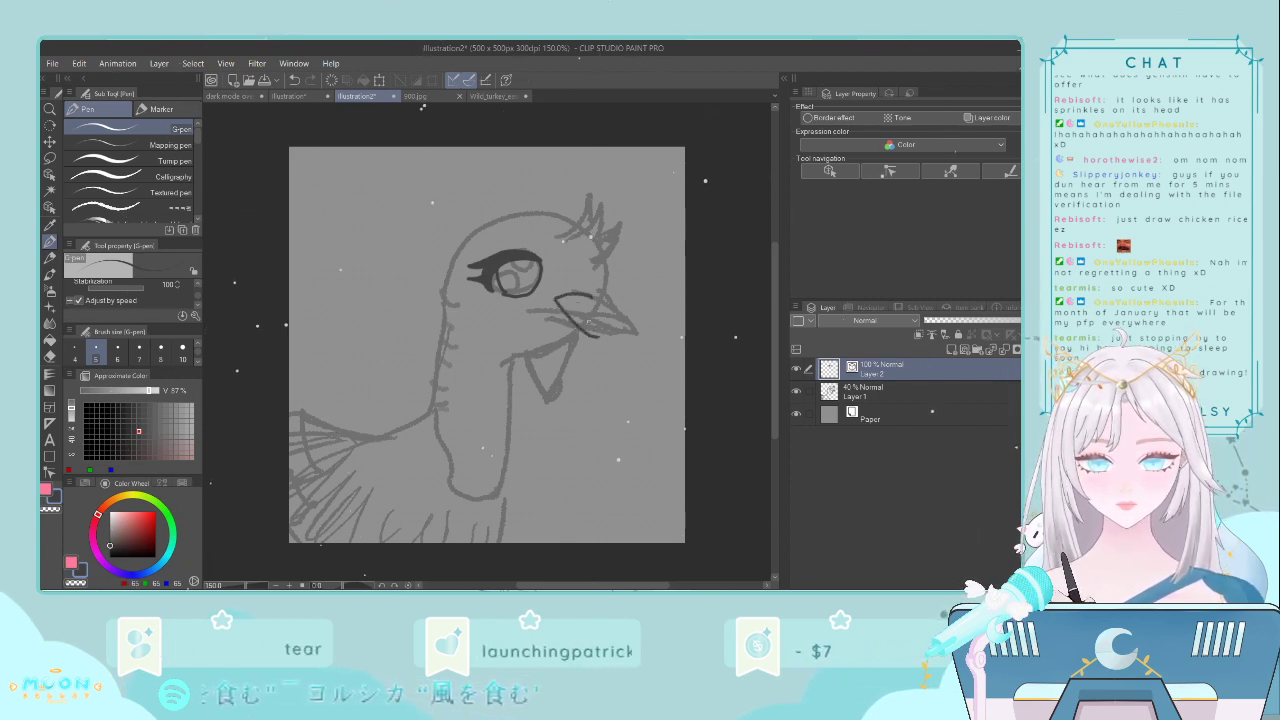
key("ctrl+z")
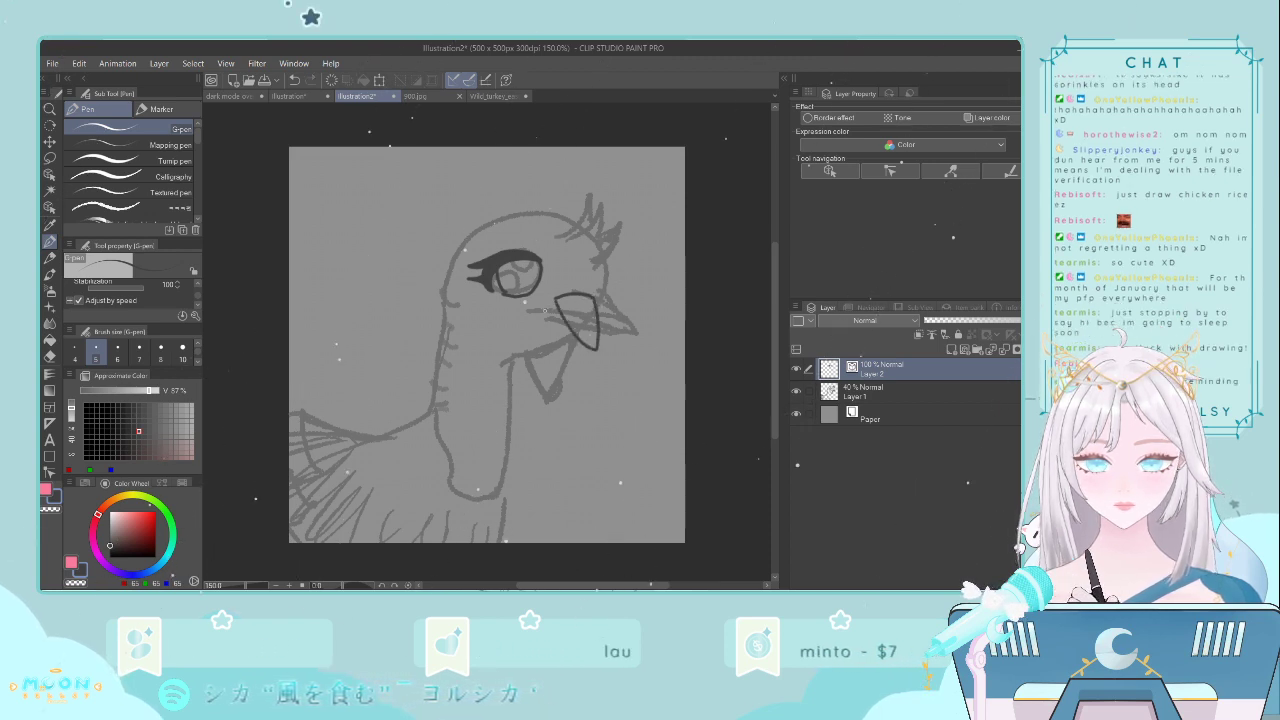
left_click_drag(554, 315, 581, 343)
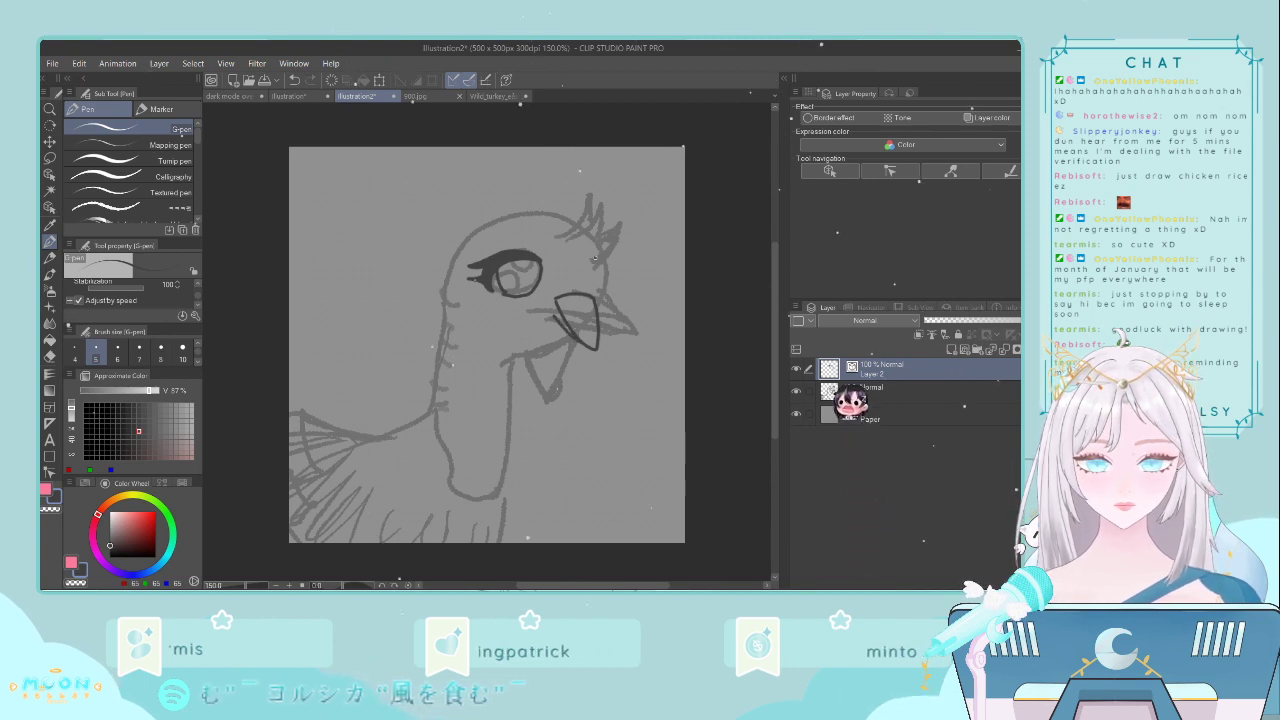
- Ink a narrow second eye with lashes on the far side of the face and a pointed feather crest above the forehead
left_click_drag(602, 256, 608, 254)
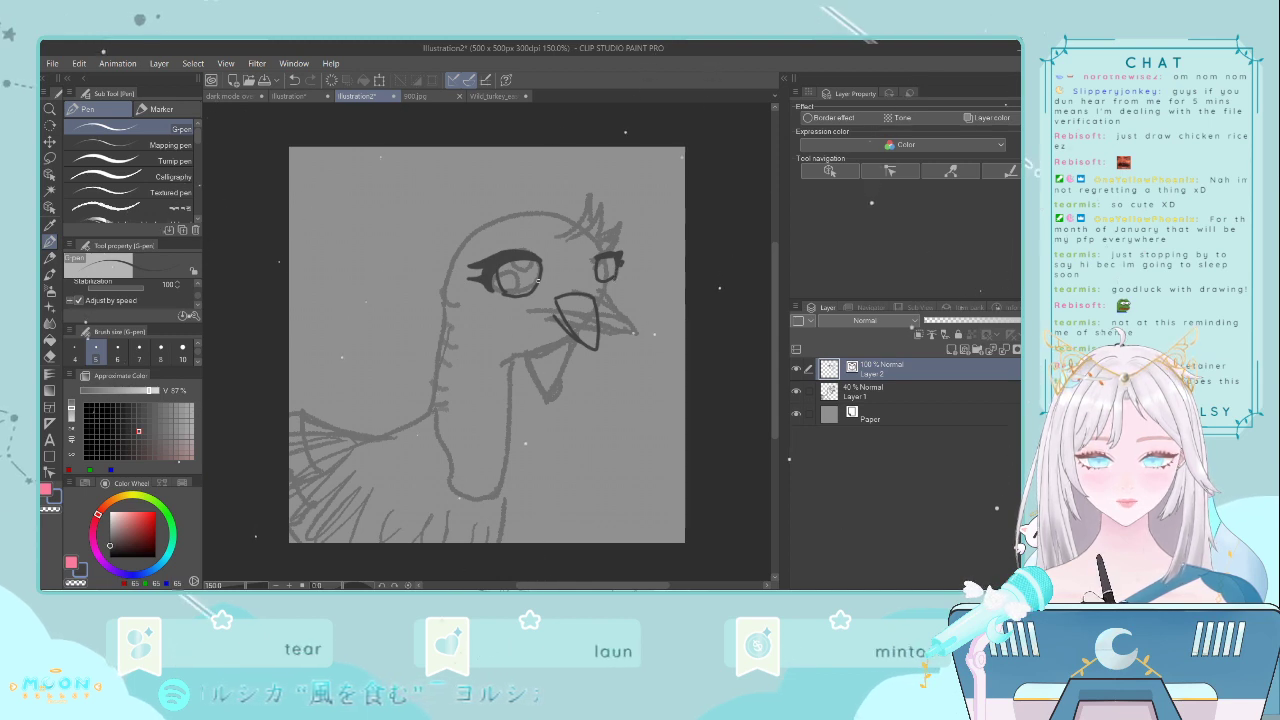
left_click_drag(497, 301, 550, 333)
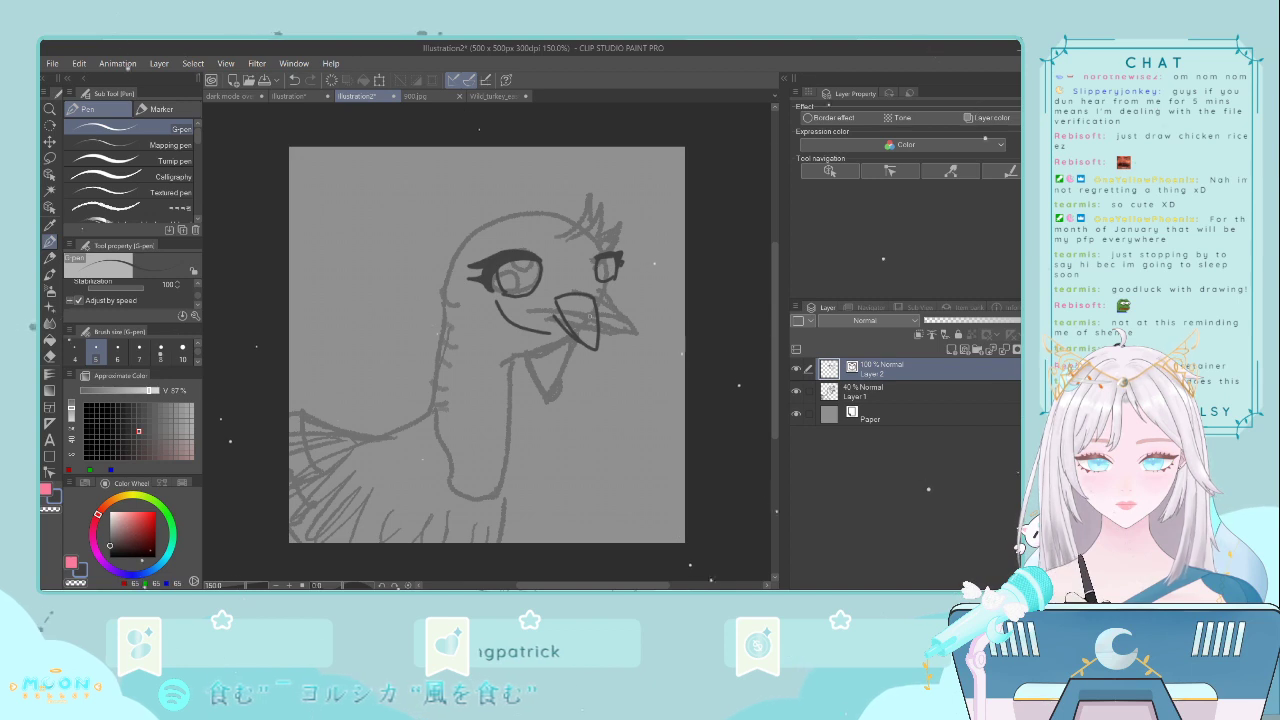
key("ctrl+z")
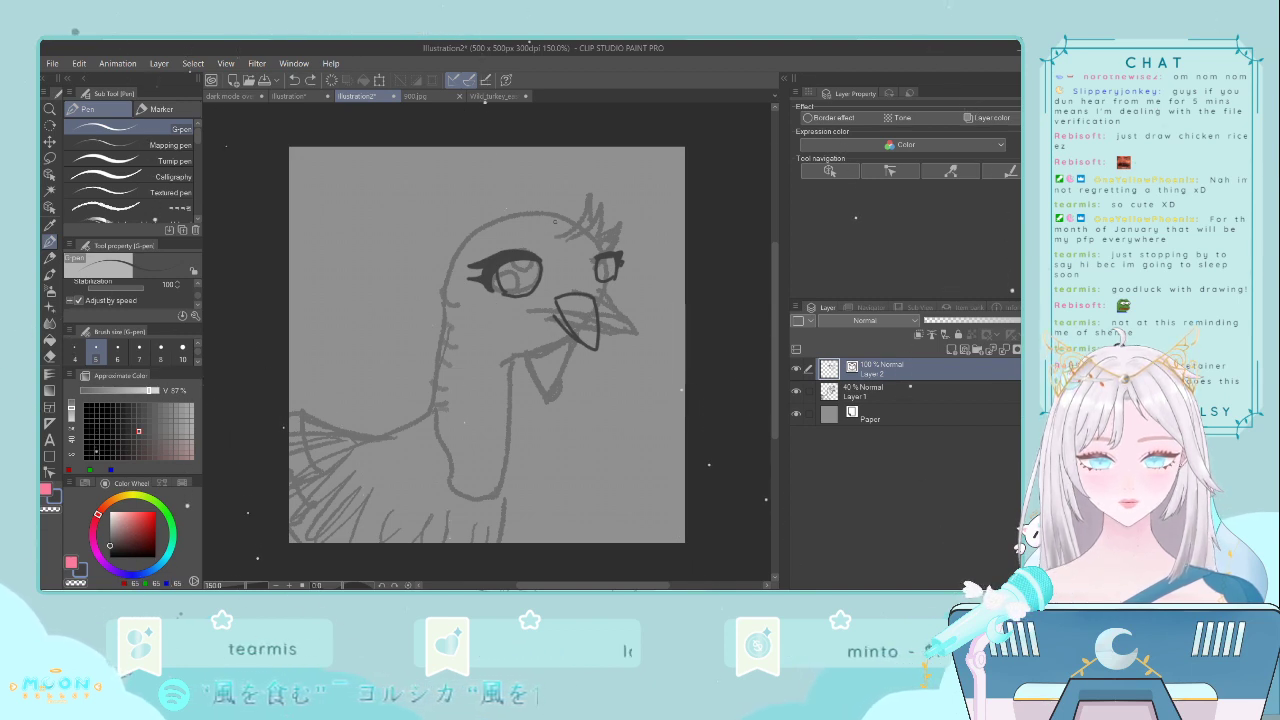
mouse_move(549, 228)
left_mouse_down()
mouse_move(554, 168)
mouse_move(580, 226)
mouse_move(566, 238)
left_mouse_up()
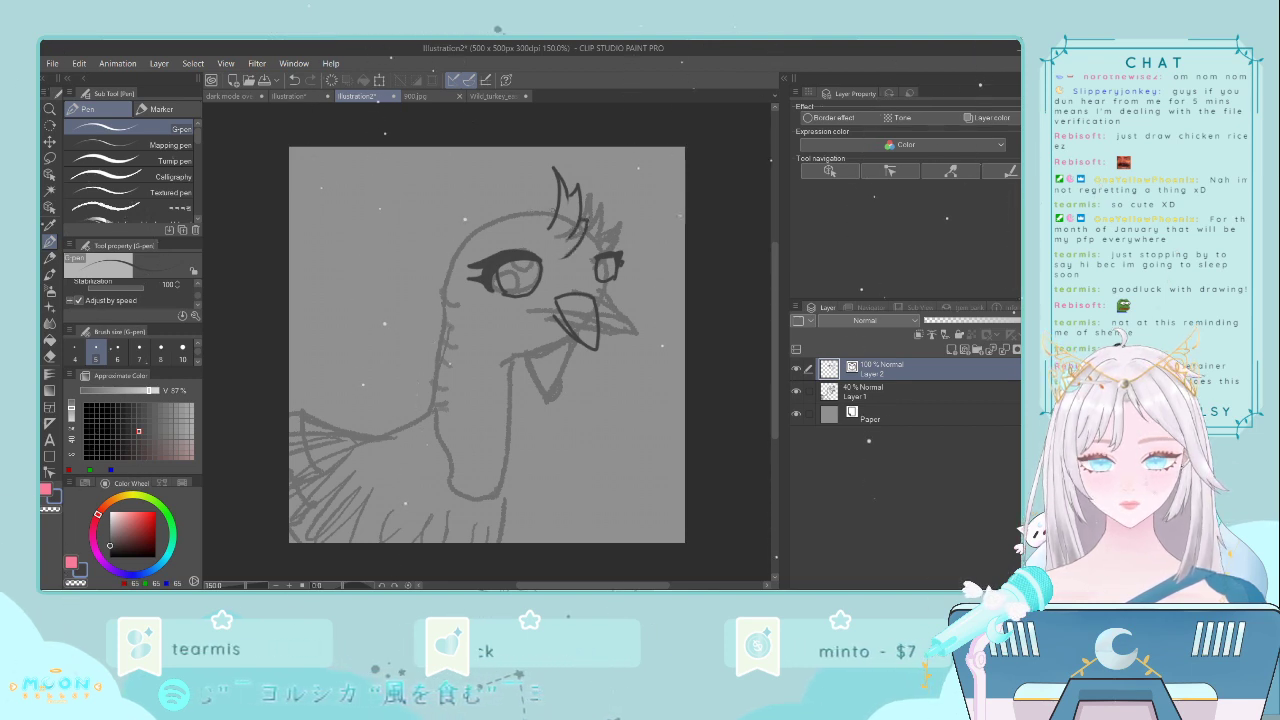
left_click_drag(530, 209, 472, 240)
left_click_drag(468, 324, 486, 350)
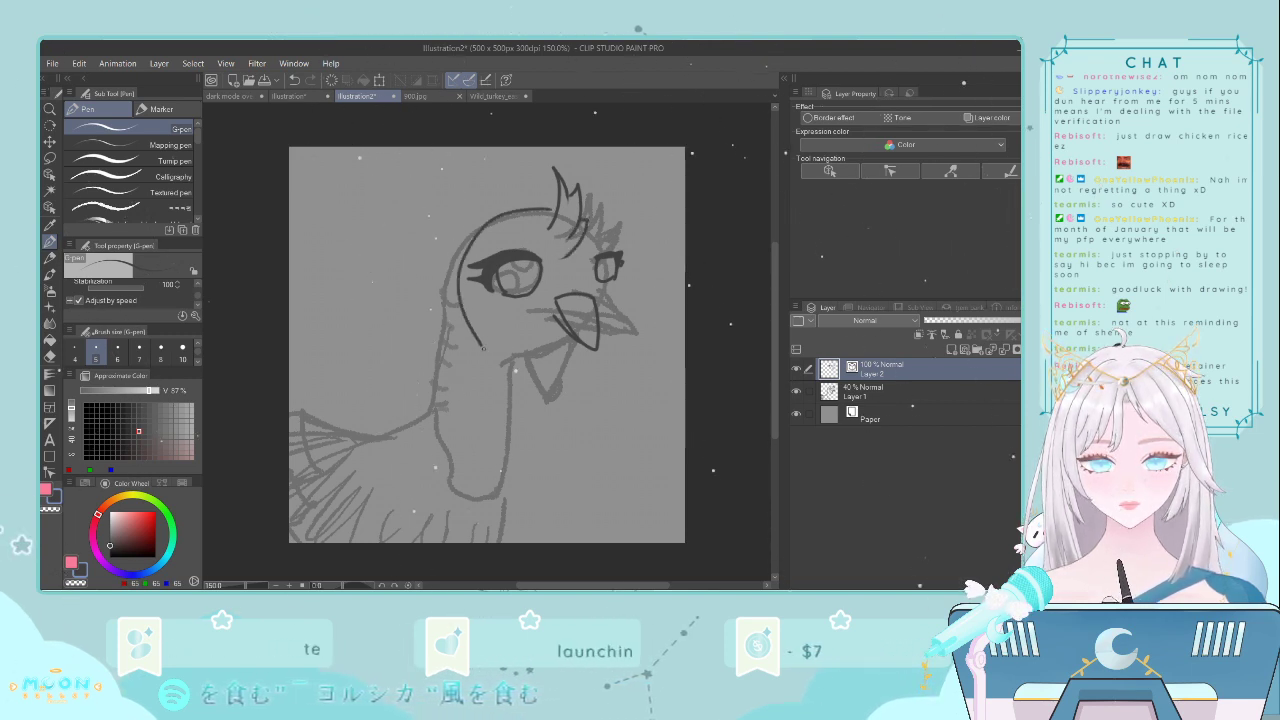
key("ctrl+z")
mouse_move(553, 207)
left_mouse_down()
mouse_move(478, 228)
mouse_move(450, 266)
mouse_move(485, 358)
left_mouse_up()
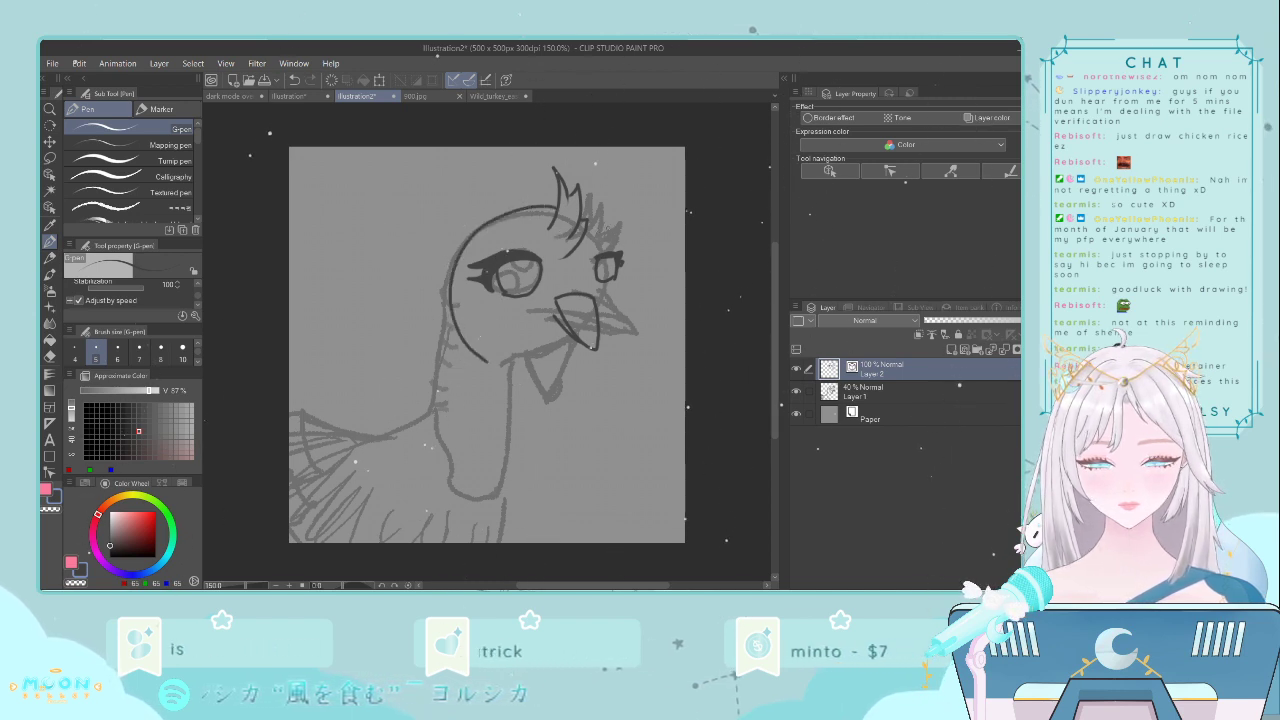
key("ctrl+z")
mouse_move(558, 205)
left_mouse_down()
mouse_move(495, 198)
mouse_move(447, 226)
mouse_move(412, 320)
left_mouse_up()
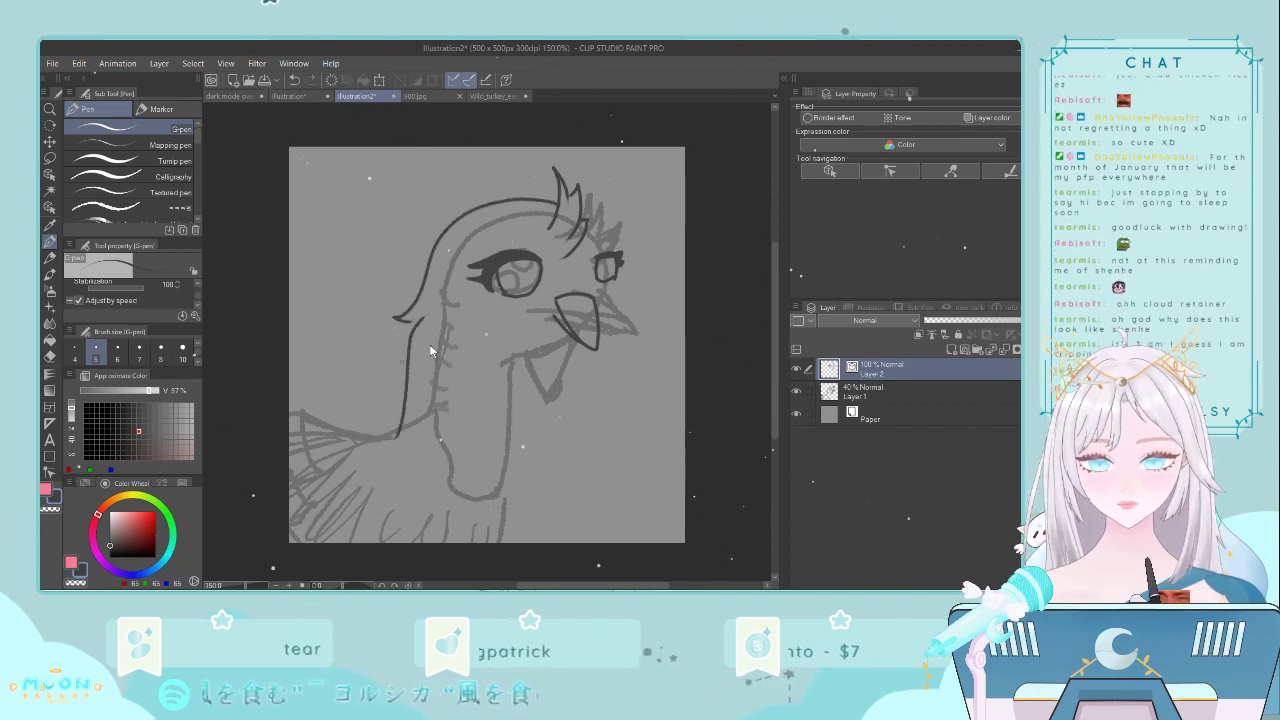
key("ctrl+z")
key("ctrl+z")
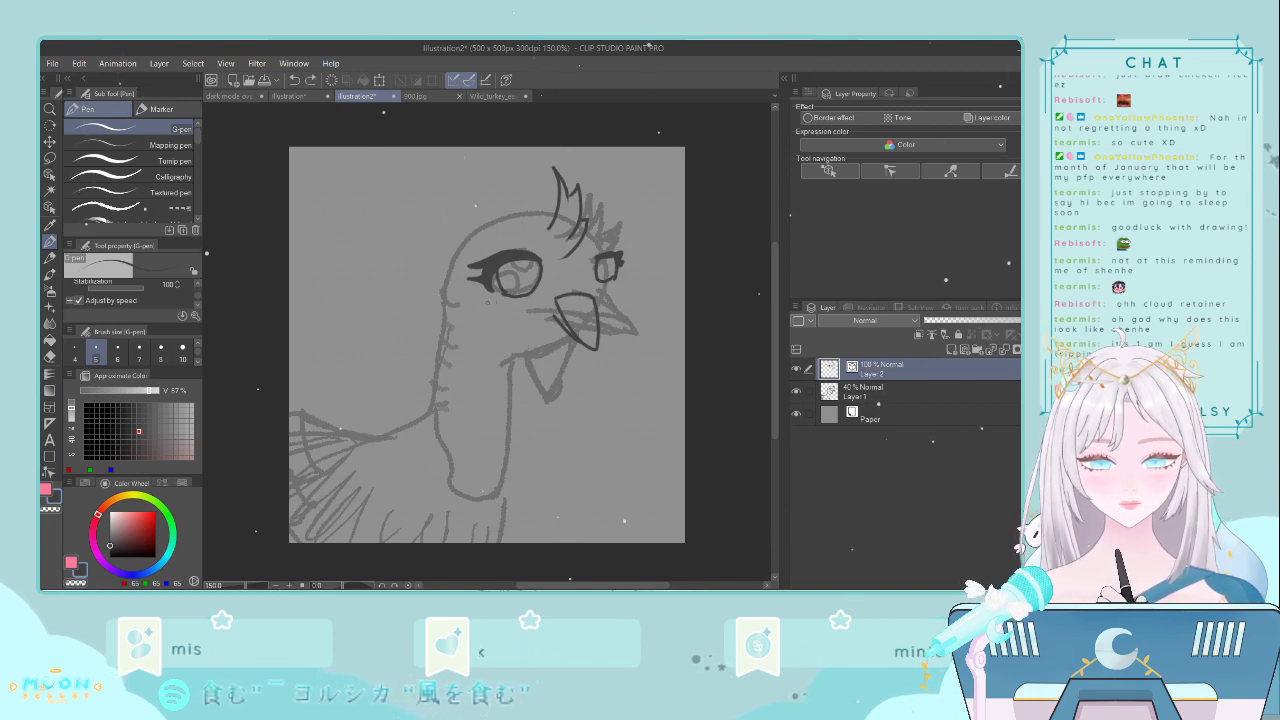
- Ink the turkey's head contour, cheek, wattle and both long neck lines over the sketch, and hide the sketch layer
mouse_move(483, 297)
left_mouse_down()
mouse_move(511, 334)
mouse_move(563, 345)
left_mouse_up()
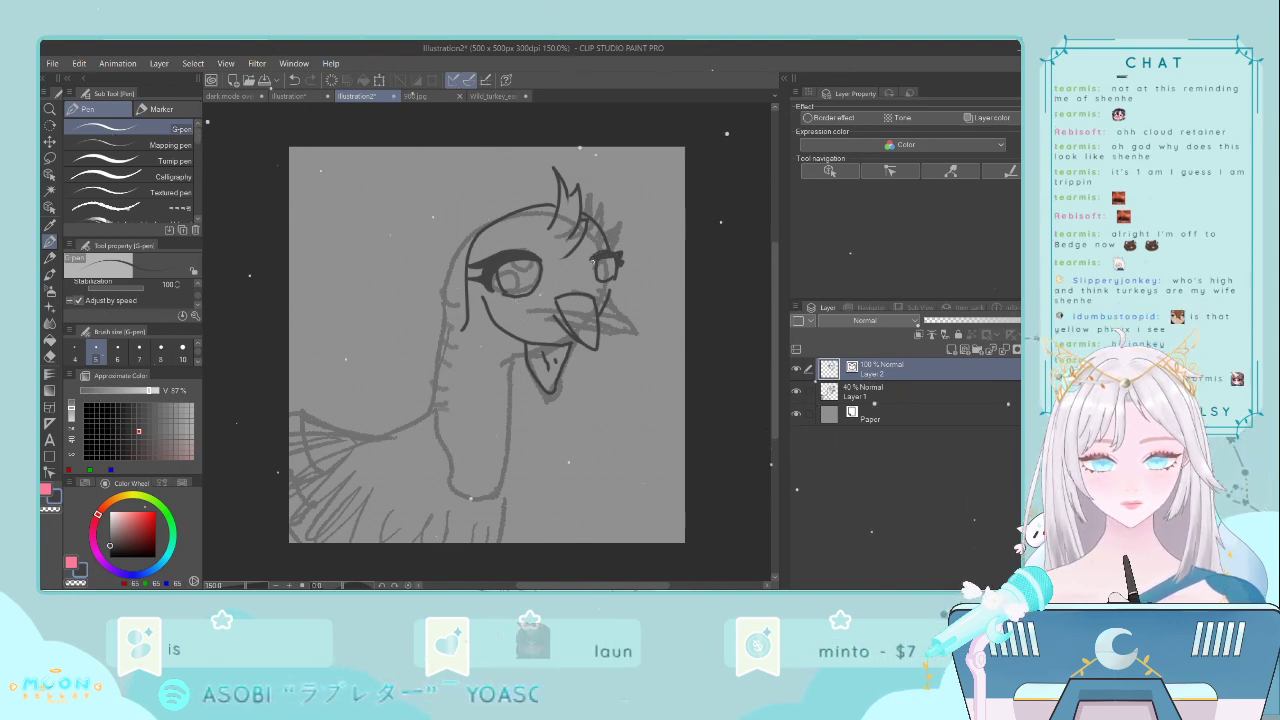
mouse_move(446, 363)
left_mouse_down()
mouse_move(414, 418)
mouse_move(269, 470)
left_mouse_up()
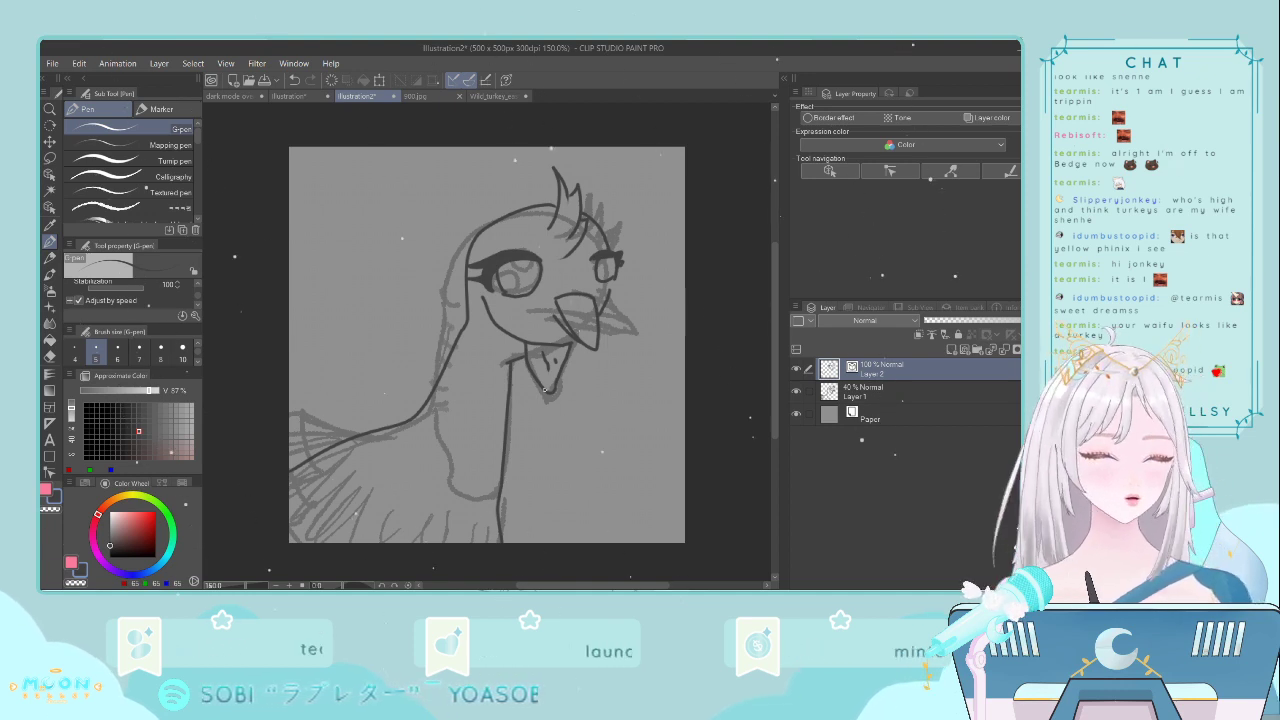
left_click(796, 390)
scroll(643, 412, "up", 1)
scroll(643, 412, "up", 2)
scroll(640, 418, "down", 2)
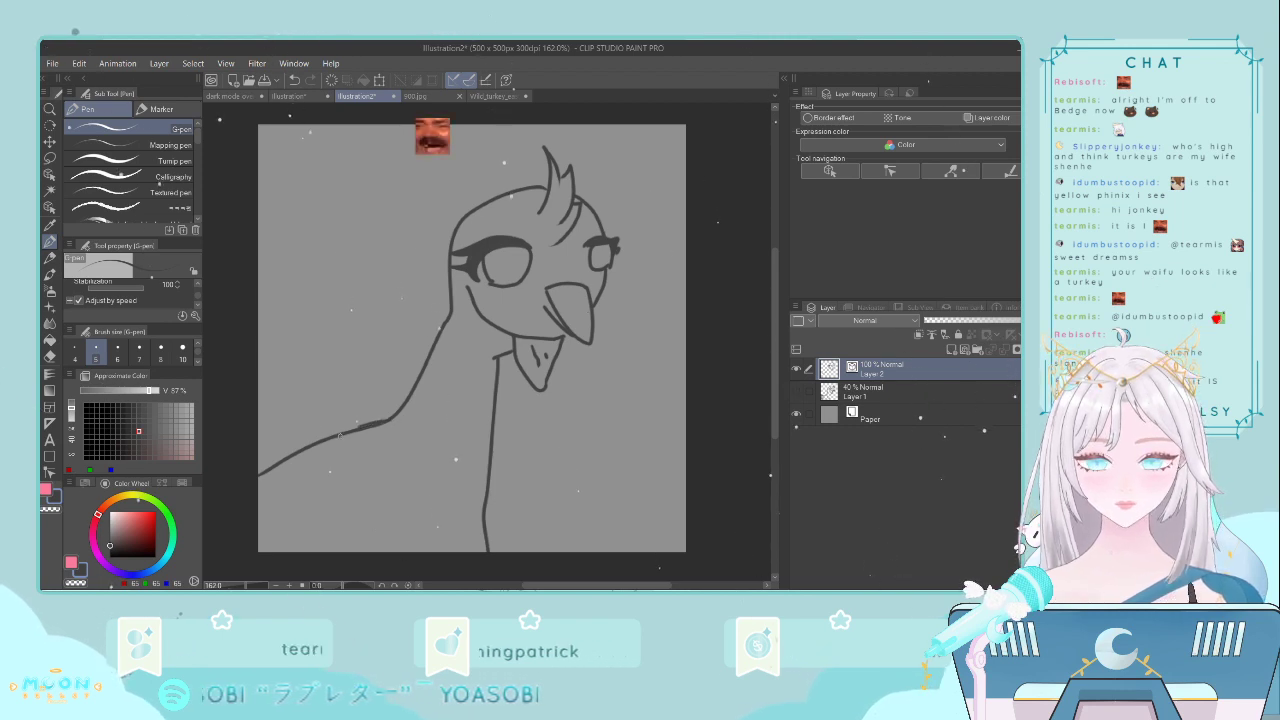
- Ink rows of overlapping pointed feathers along the back and shoulder, with short curved lines down the neck
mouse_move(372, 427)
left_mouse_down()
mouse_move(299, 467)
mouse_move(334, 449)
left_mouse_up()
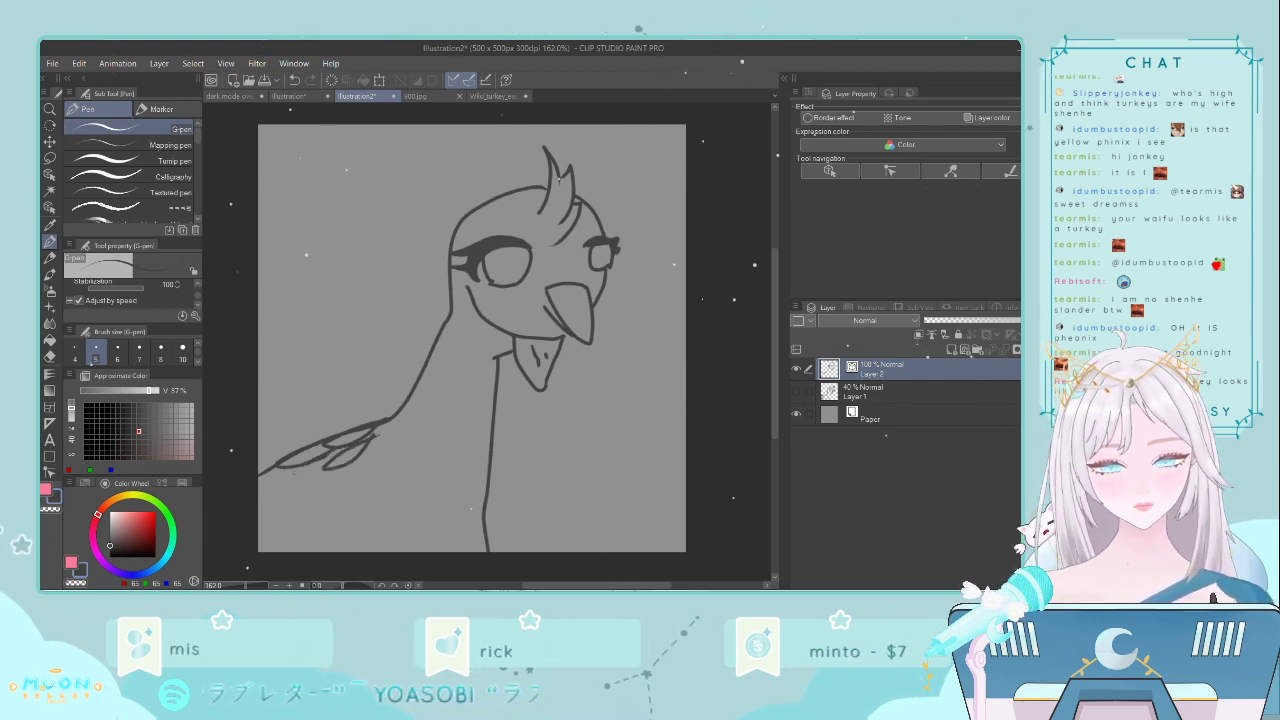
mouse_move(325, 457)
left_mouse_down()
mouse_move(286, 479)
mouse_move(332, 469)
left_mouse_up()
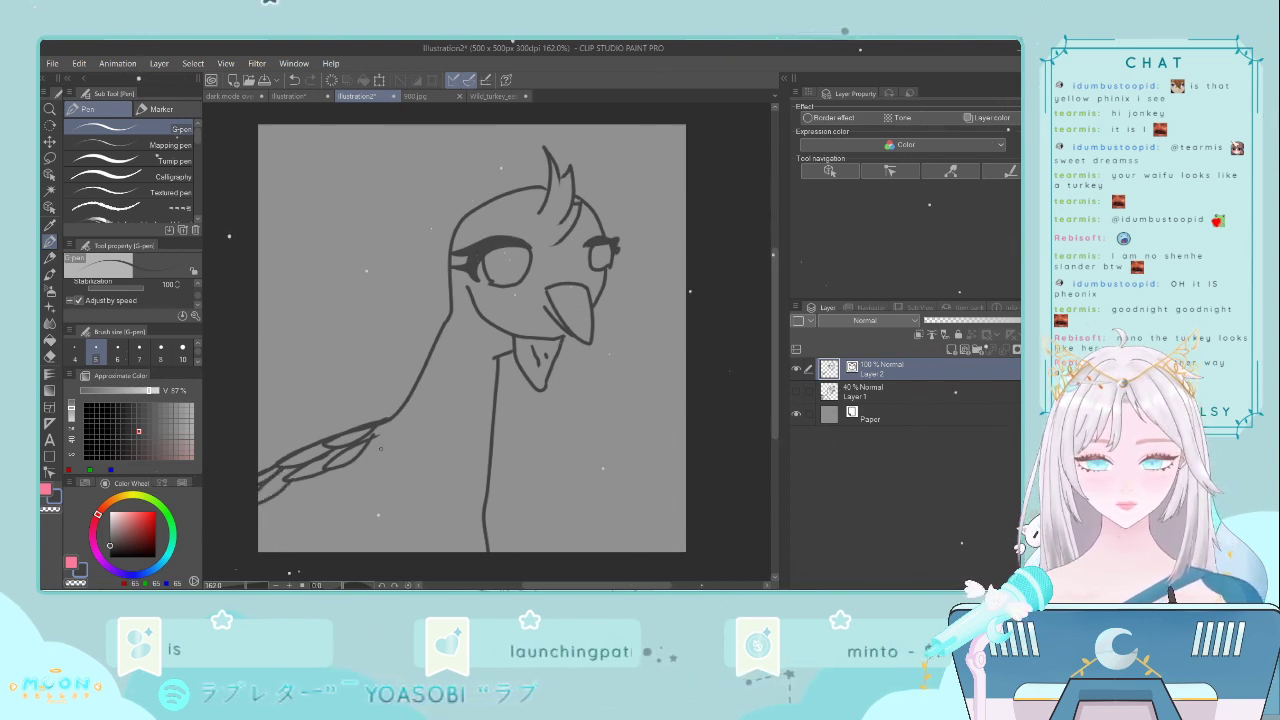
mouse_move(368, 448)
left_mouse_down()
mouse_move(346, 477)
mouse_move(384, 456)
left_mouse_up()
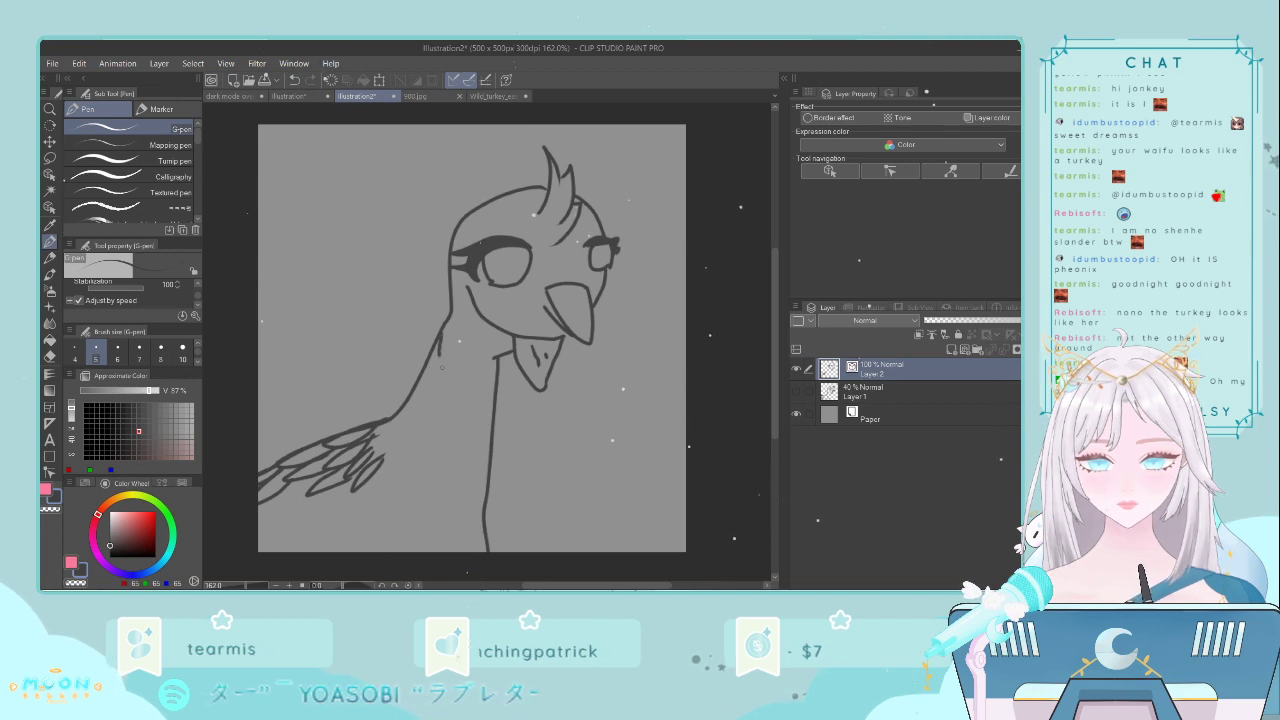
left_click_drag(441, 356, 430, 445)
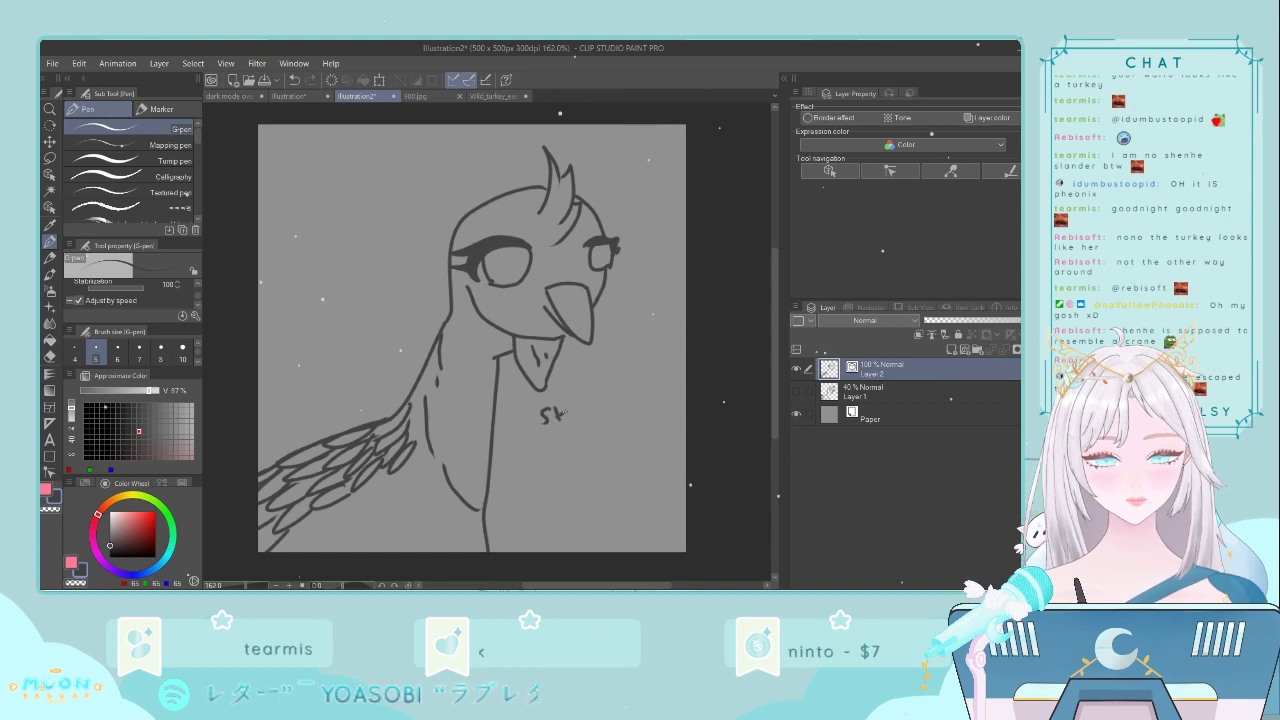
- Handwrite "SHEN HE" beside the neck and fill the rest of the body with overlapping feathers down to the canvas edge
left_click_drag(575, 407, 652, 396)
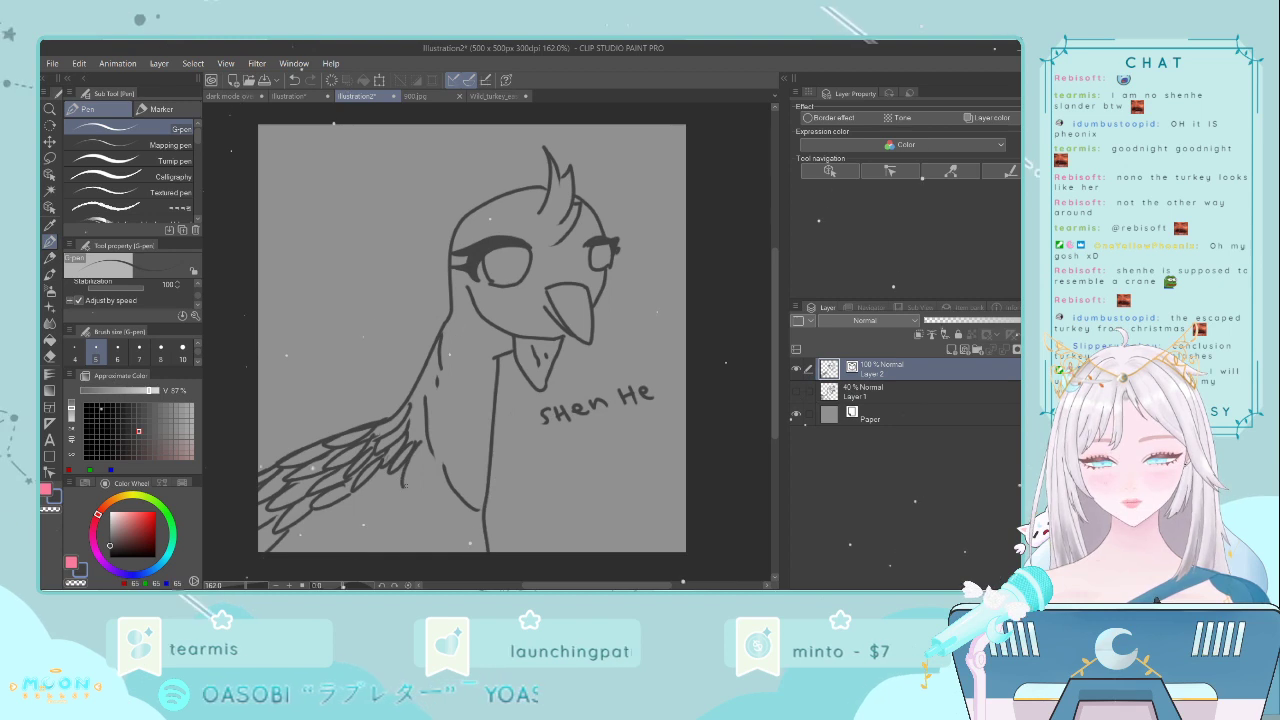
mouse_move(404, 472)
left_mouse_down()
mouse_move(422, 444)
mouse_move(422, 493)
left_mouse_up()
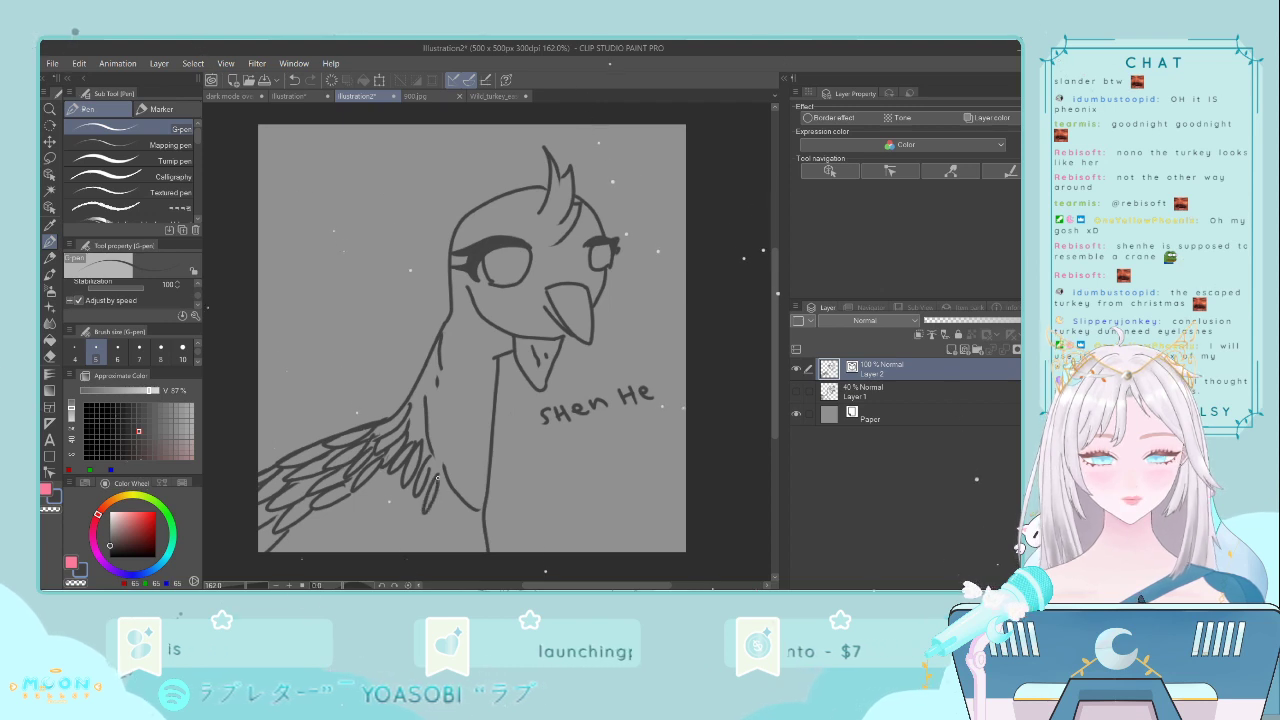
left_click_drag(445, 491, 447, 512)
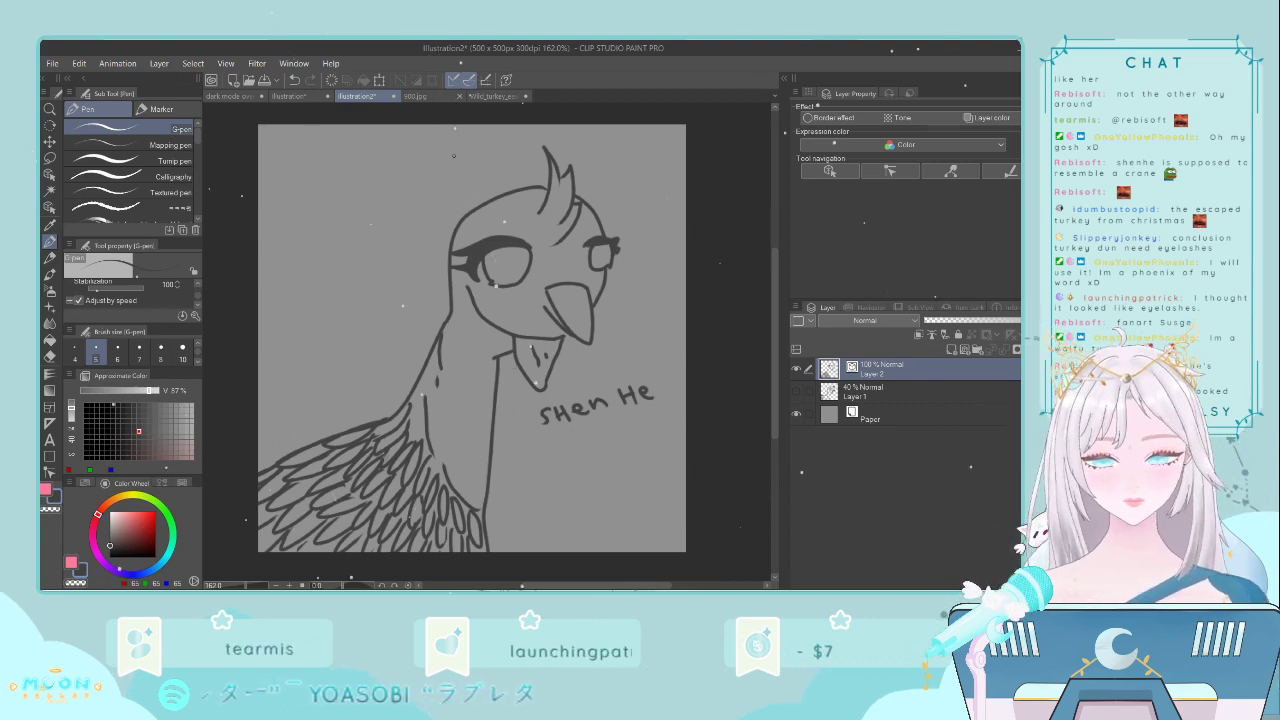
- Examine the wild turkey reference photo, studying the breast feathers and the dark tuft hanging from the chest
left_click(495, 96)
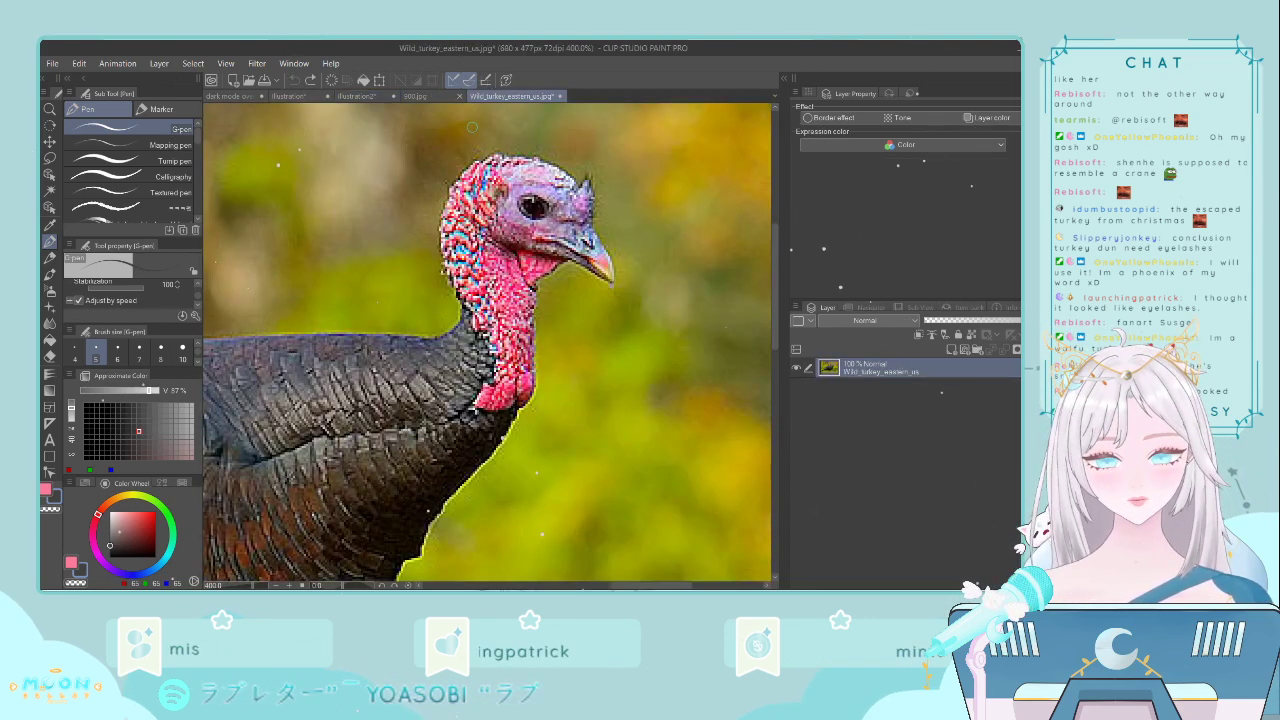
scroll(757, 436, "down", 5)
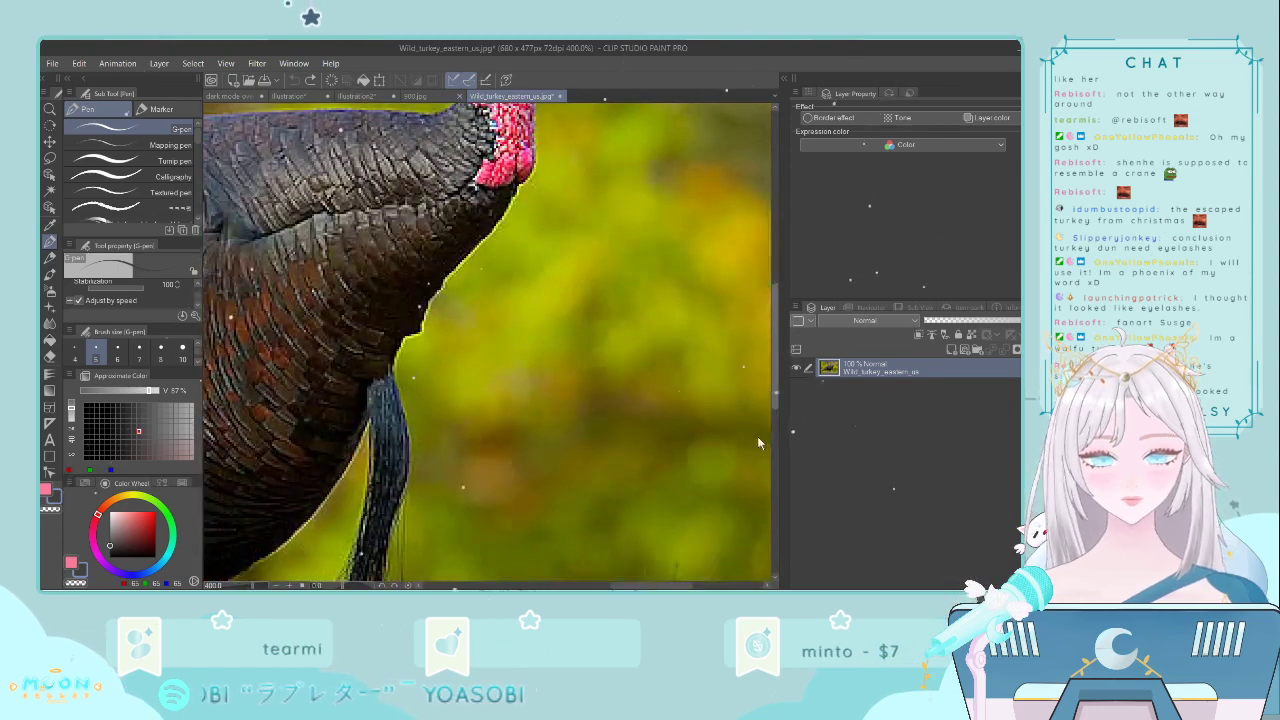
scroll(758, 436, "down", 5)
scroll(758, 436, "up", 8)
scroll(758, 436, "down", 8)
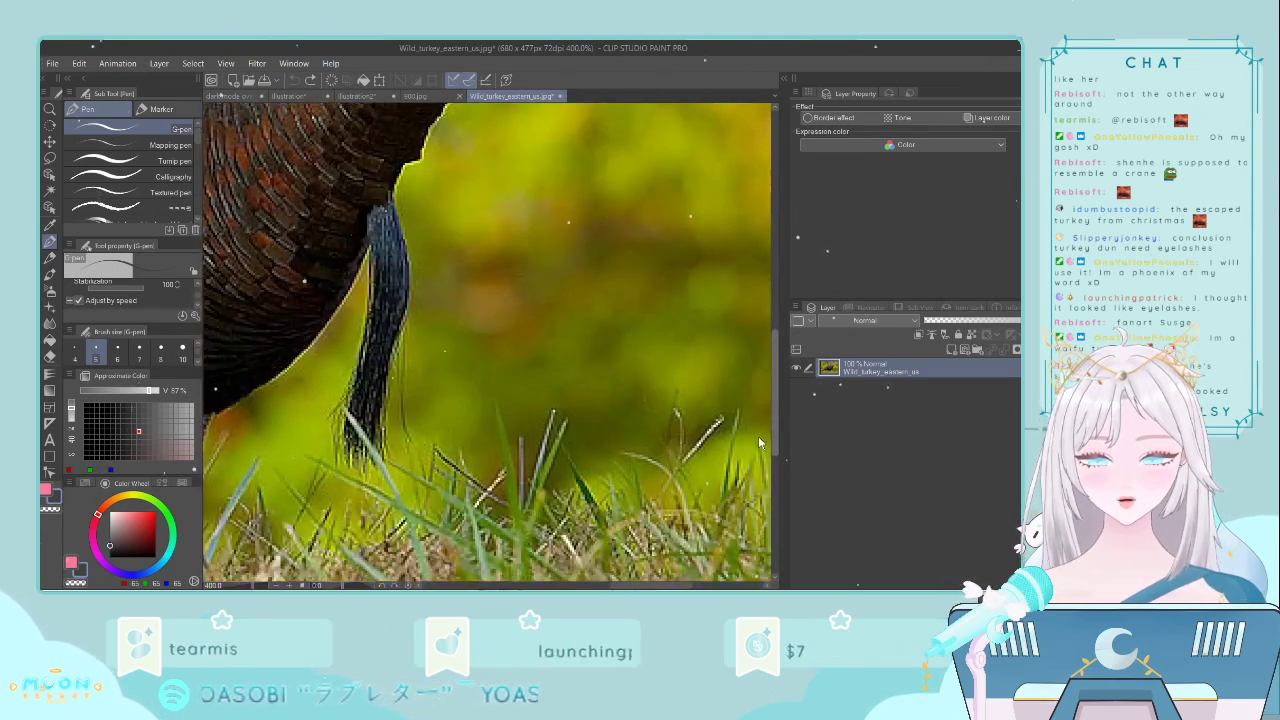
scroll(760, 443, "down", 1)
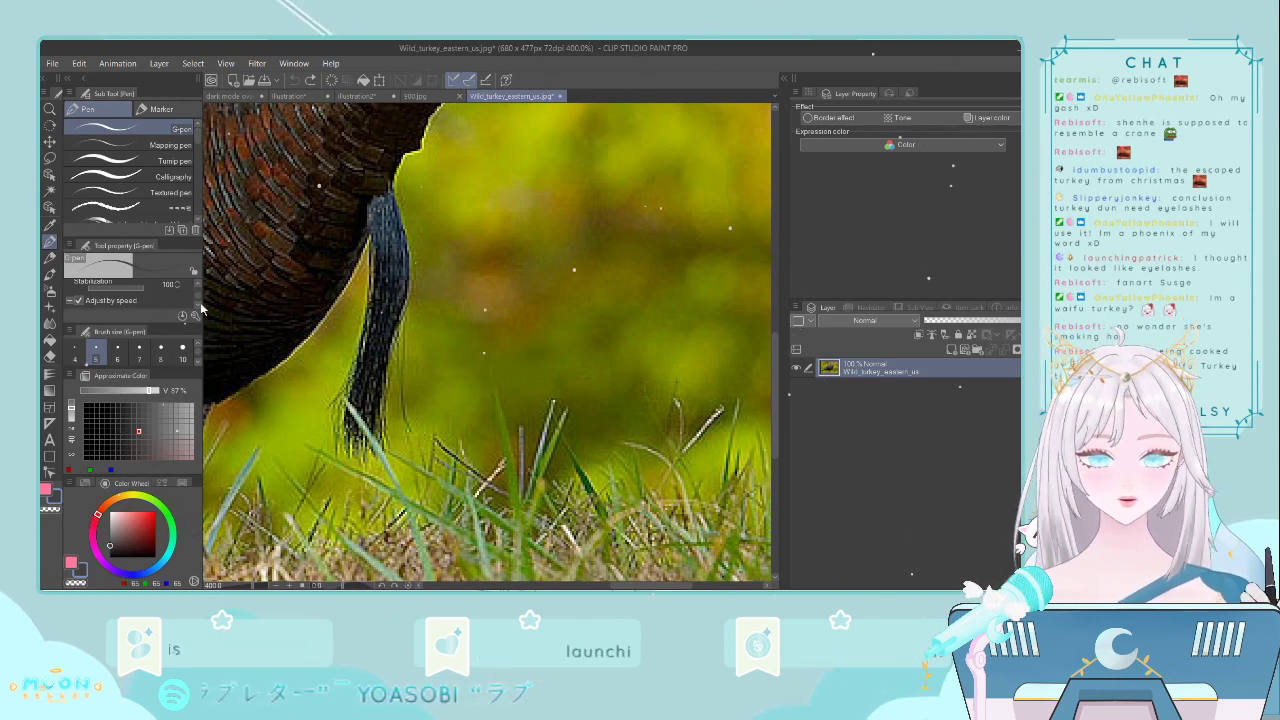
scroll(521, 266, "down", 8)
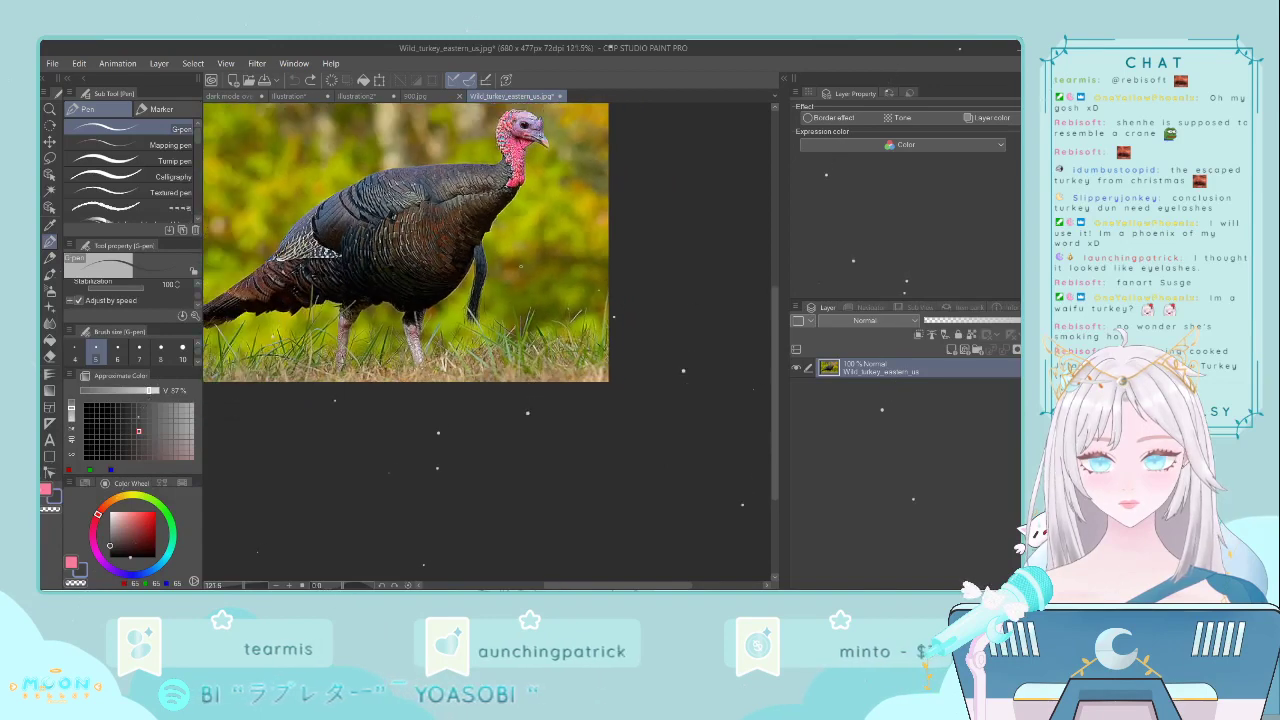
scroll(471, 252, "up", 5)
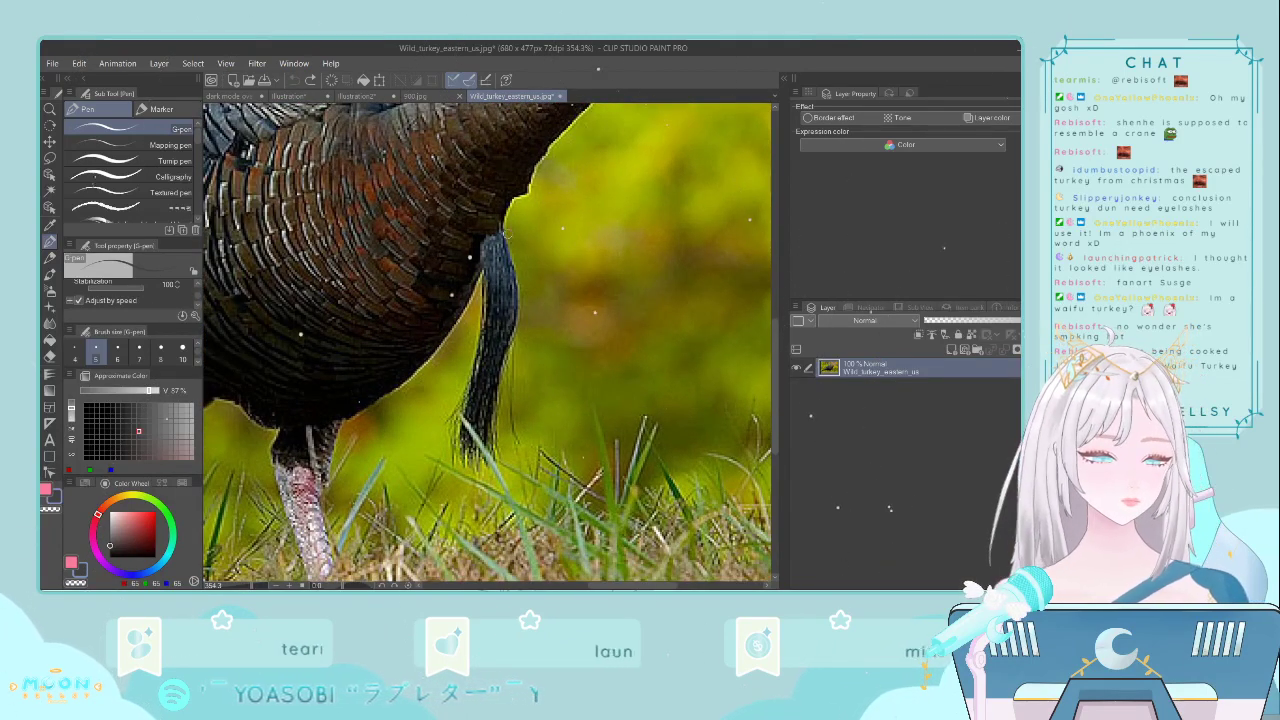
scroll(487, 341, "down", 6)
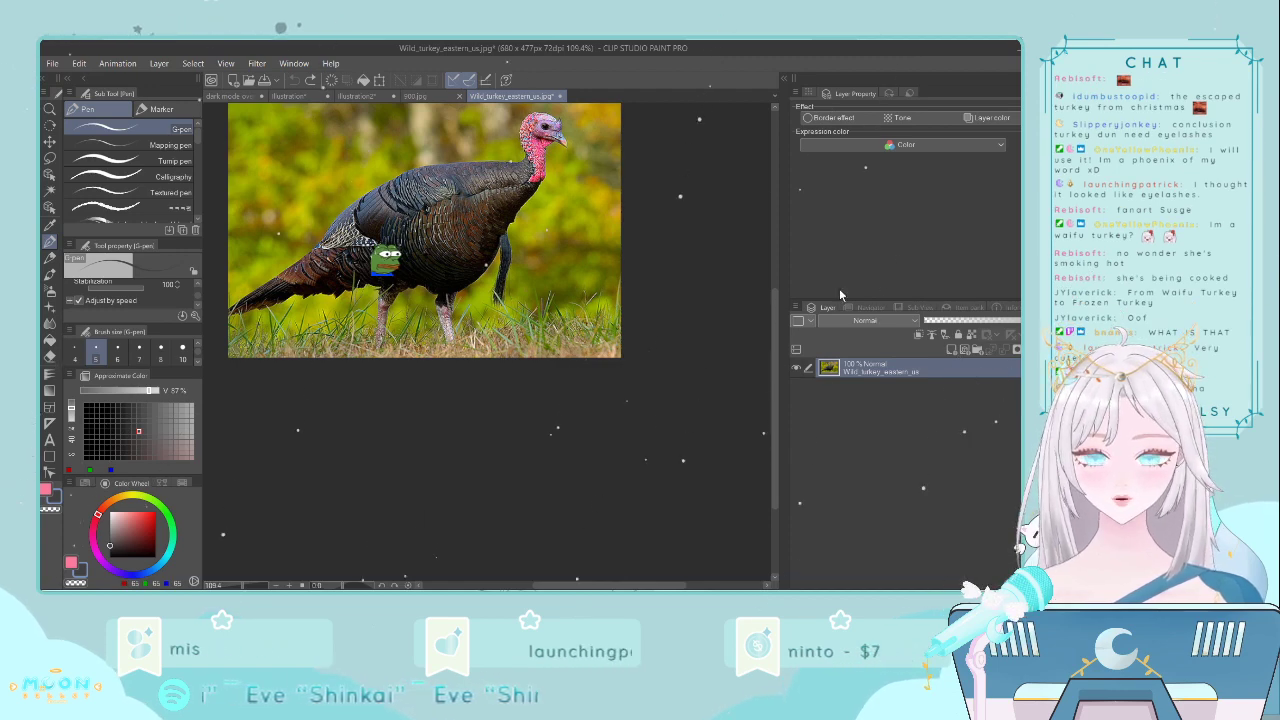
scroll(555, 161, "up", 3)
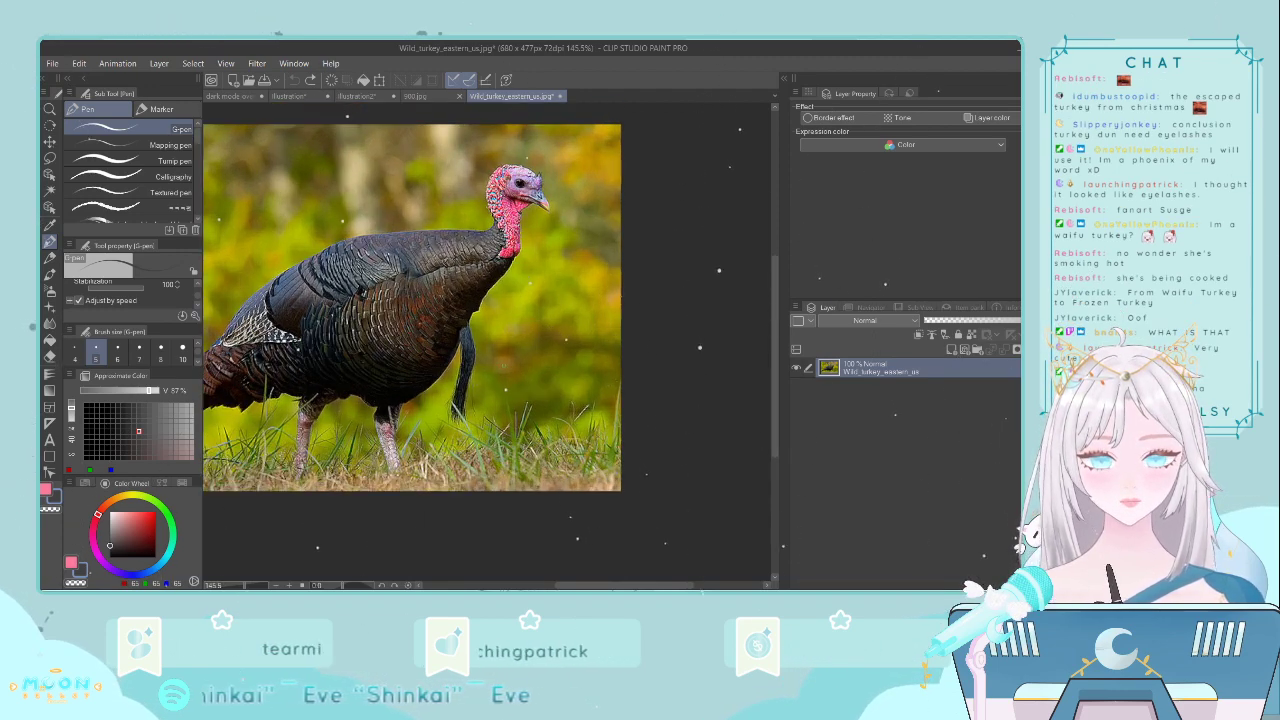
scroll(475, 366, "up", 5)
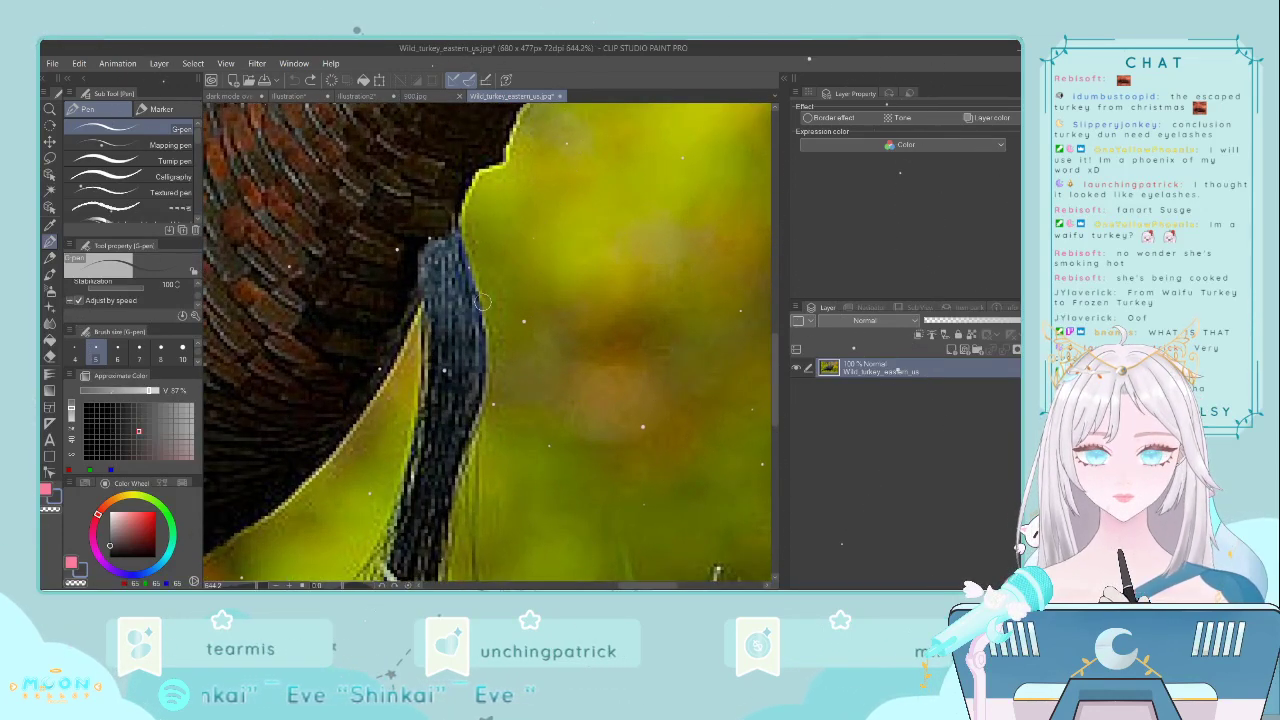
scroll(481, 302, "down", 6)
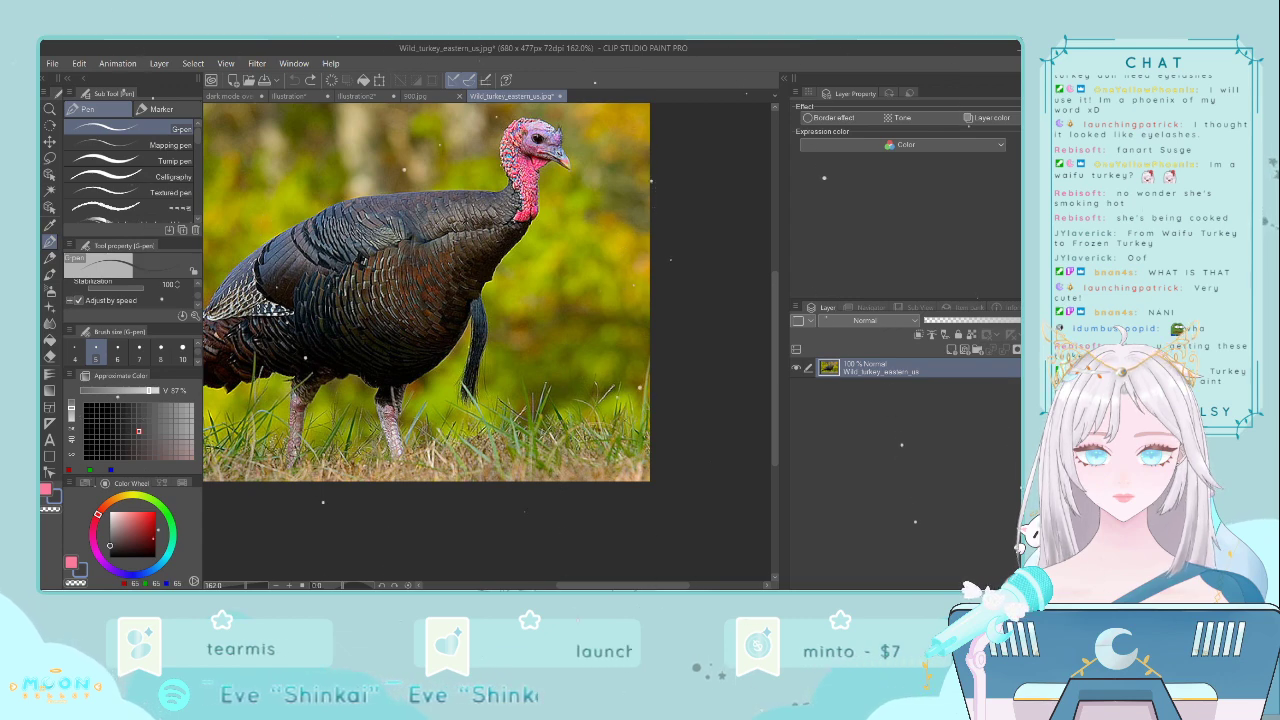
- Switch to the browser and search Google for "do turkeys have hair" across all result types
key("alt+Tab")
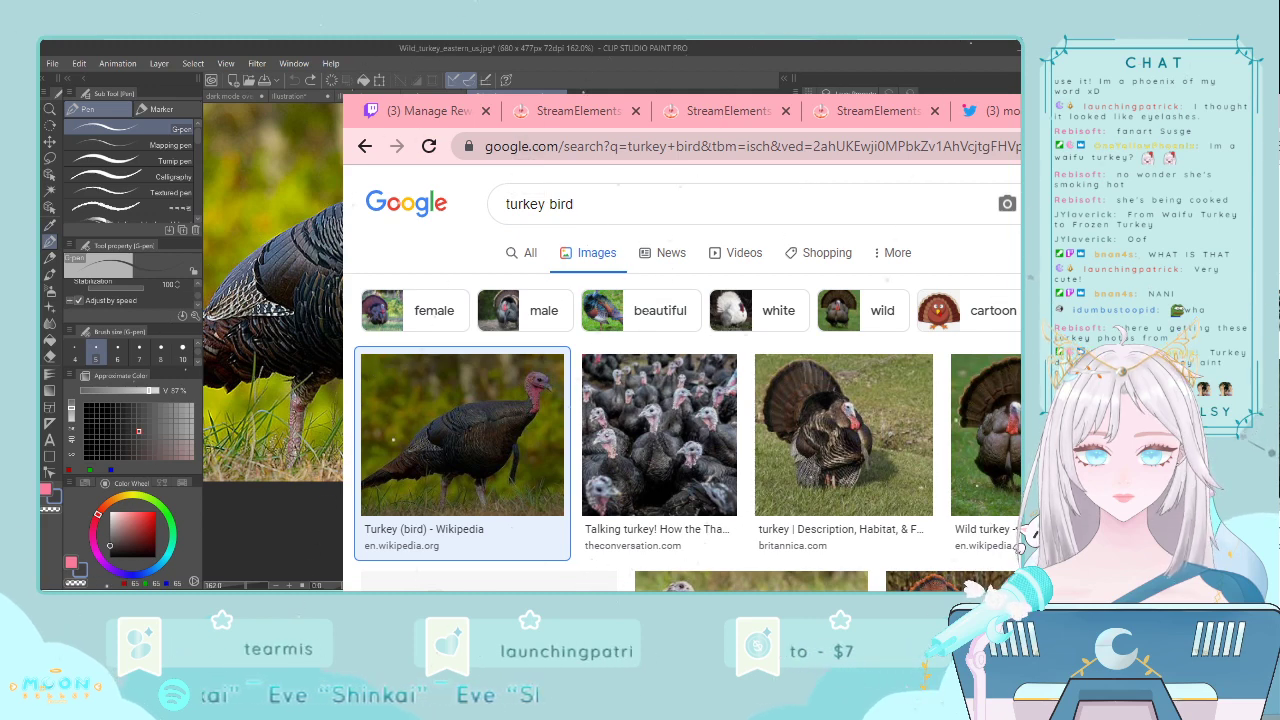
left_click_drag(680, 100, 328, 0)
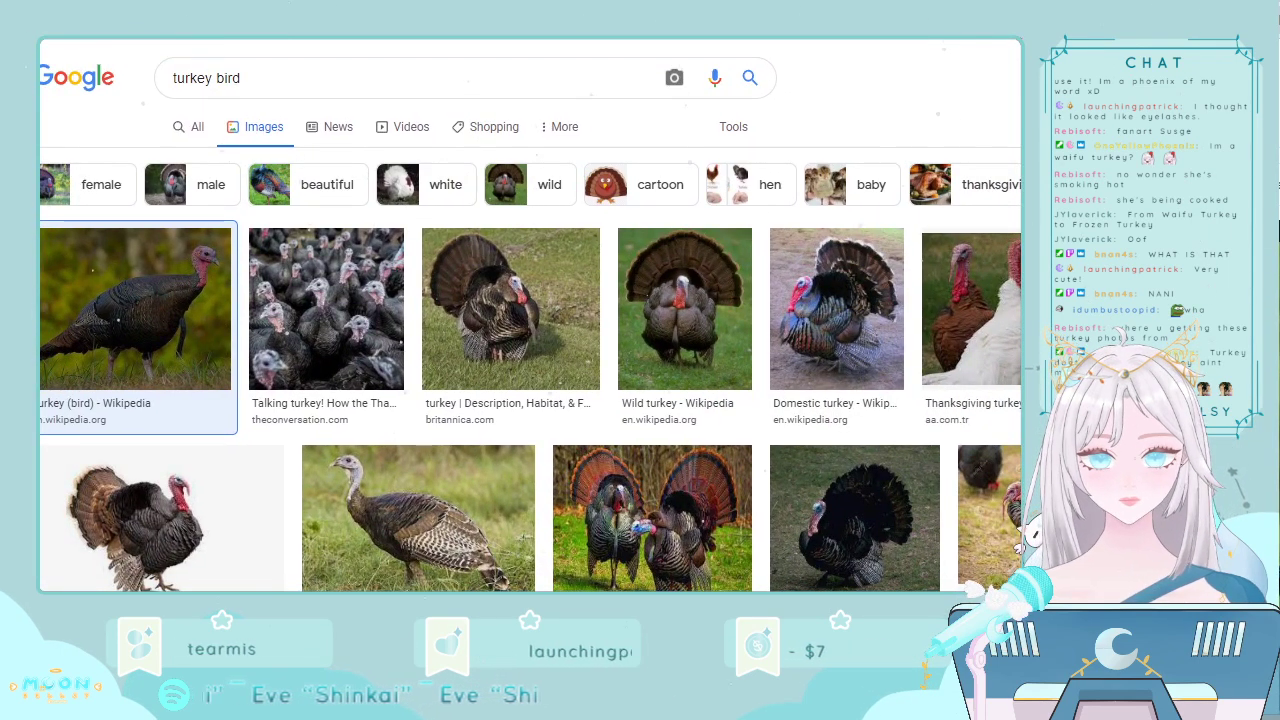
left_click(290, 86)
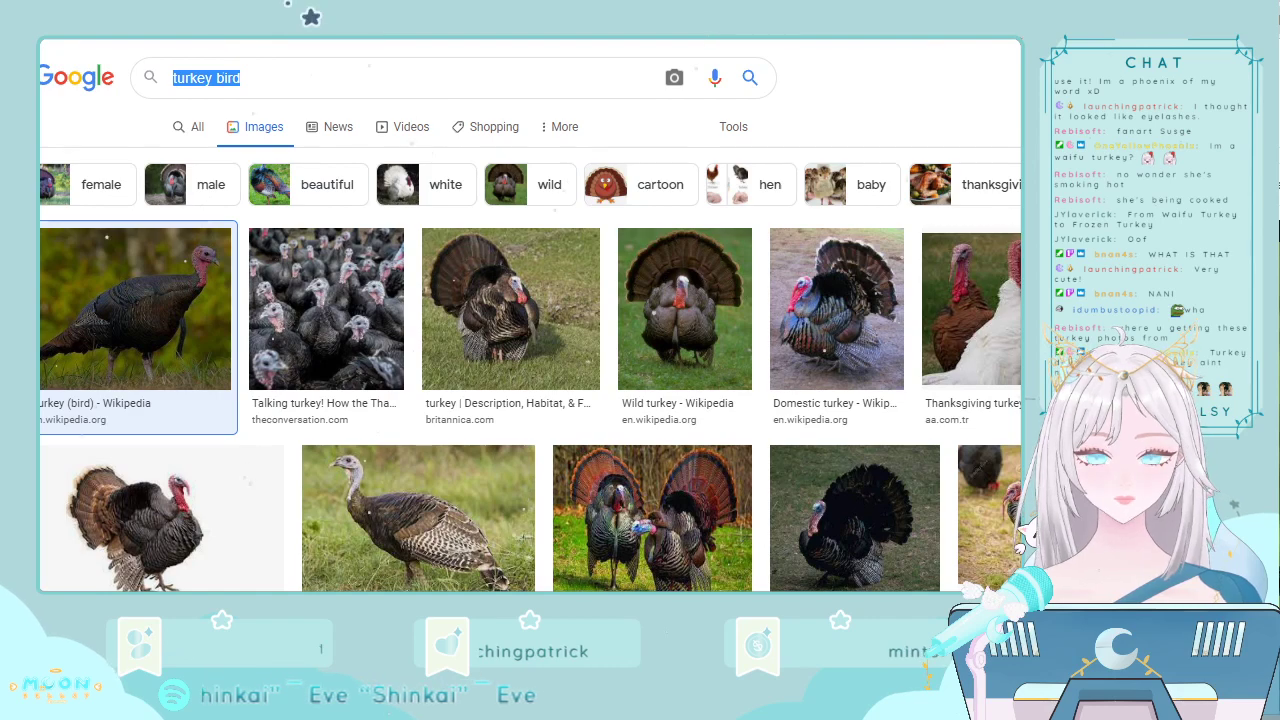
type("do turkeys ha")
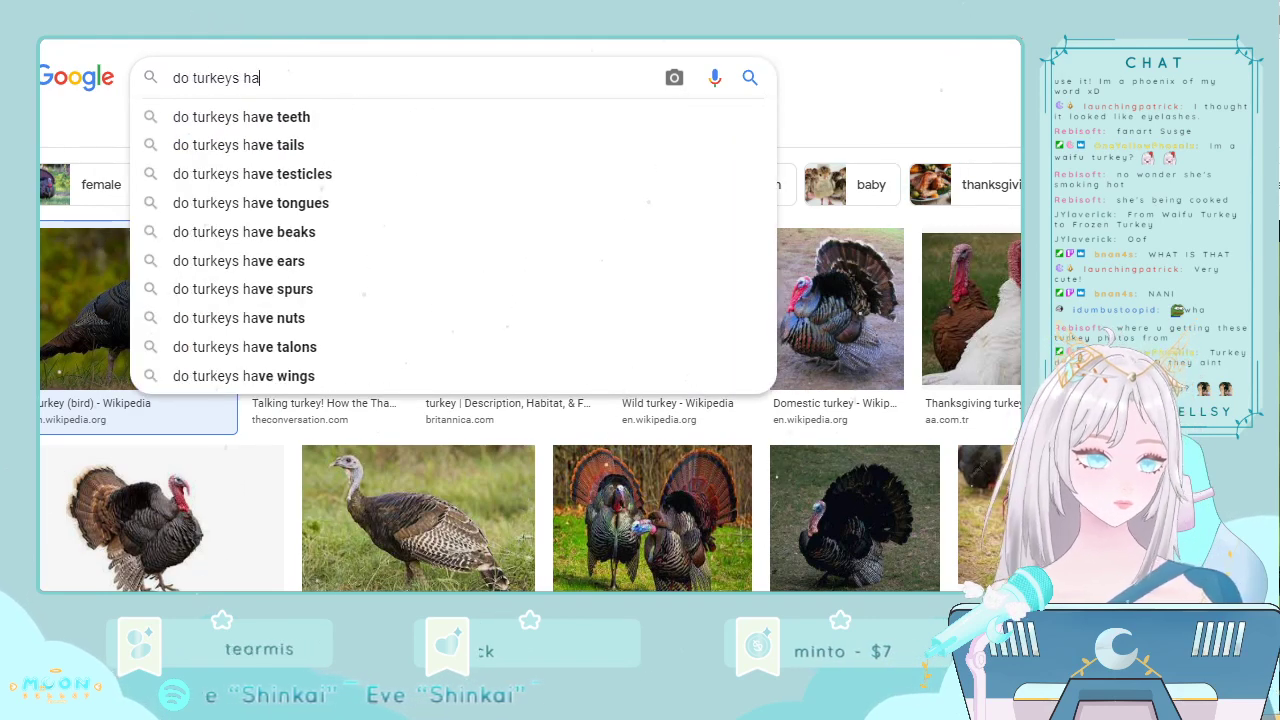
type("ve hair")
key("Return")
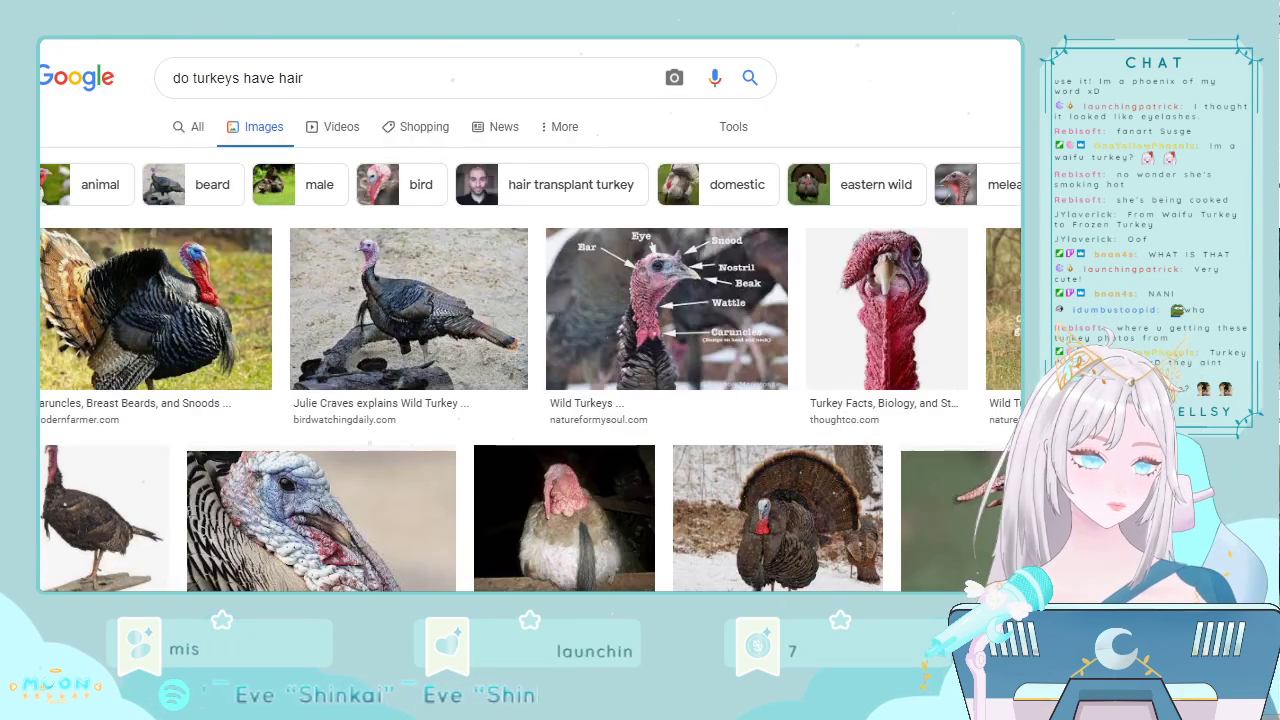
left_click(199, 128)
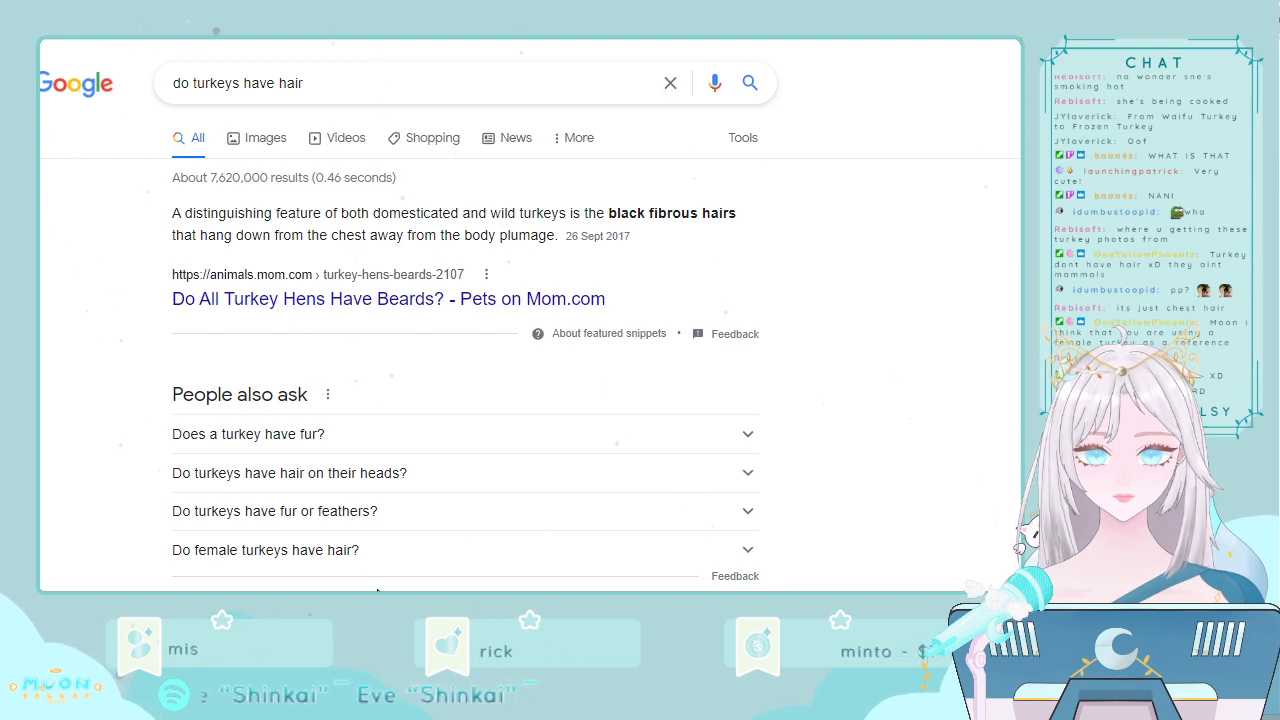
- Read the featured snippet and the BirdWatching result about turkey beards
scroll(530, 315, "down", 1)
left_click_drag(490, 586, 490, 598)
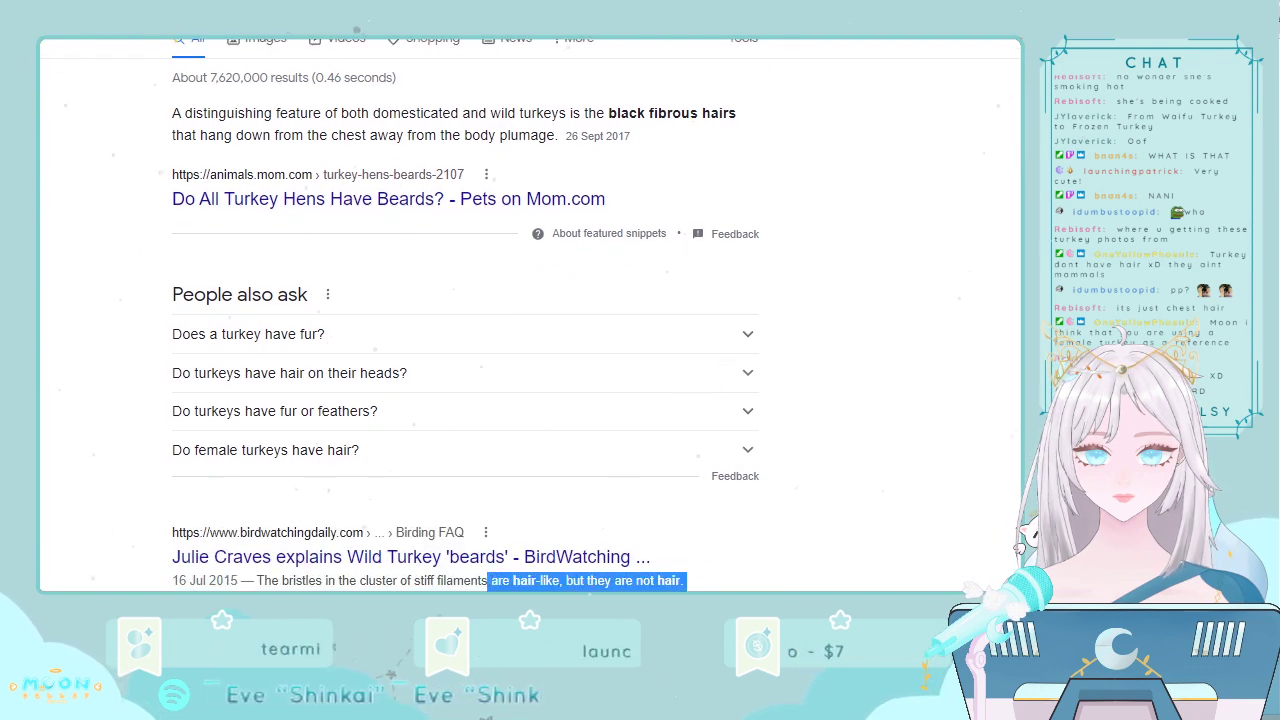
left_click(490, 590)
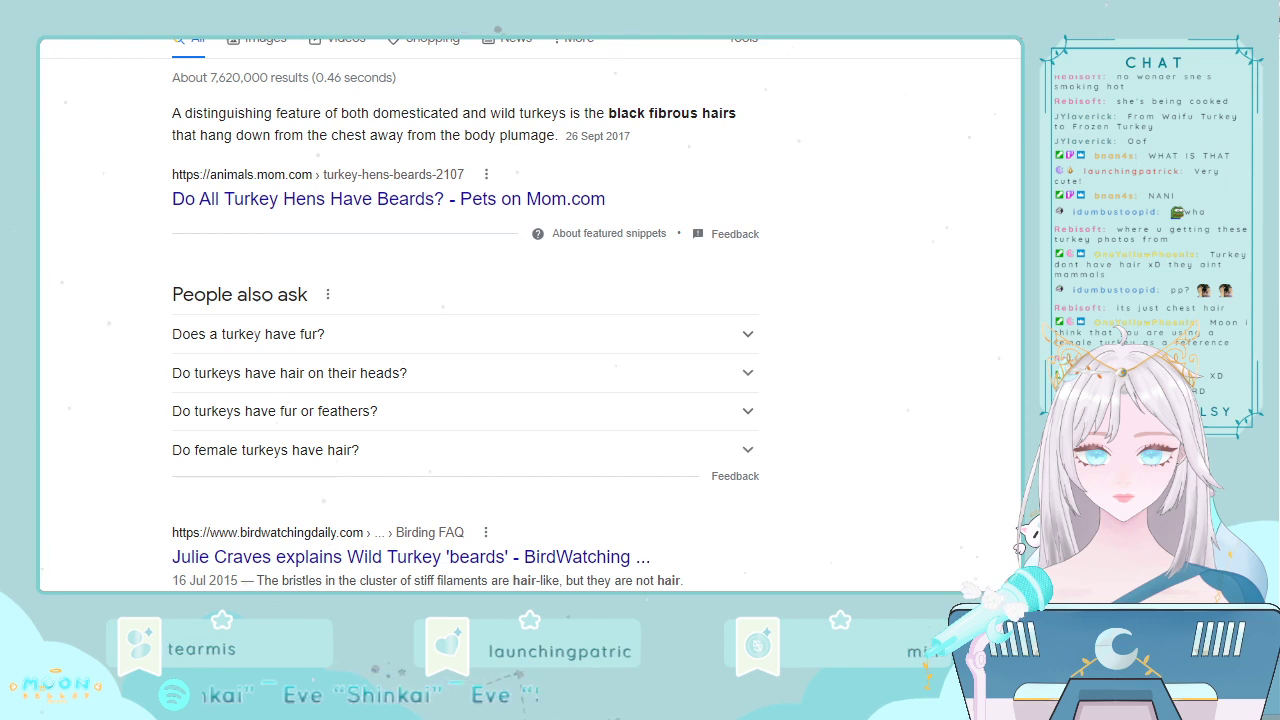
scroll(530, 315, "up", 1)
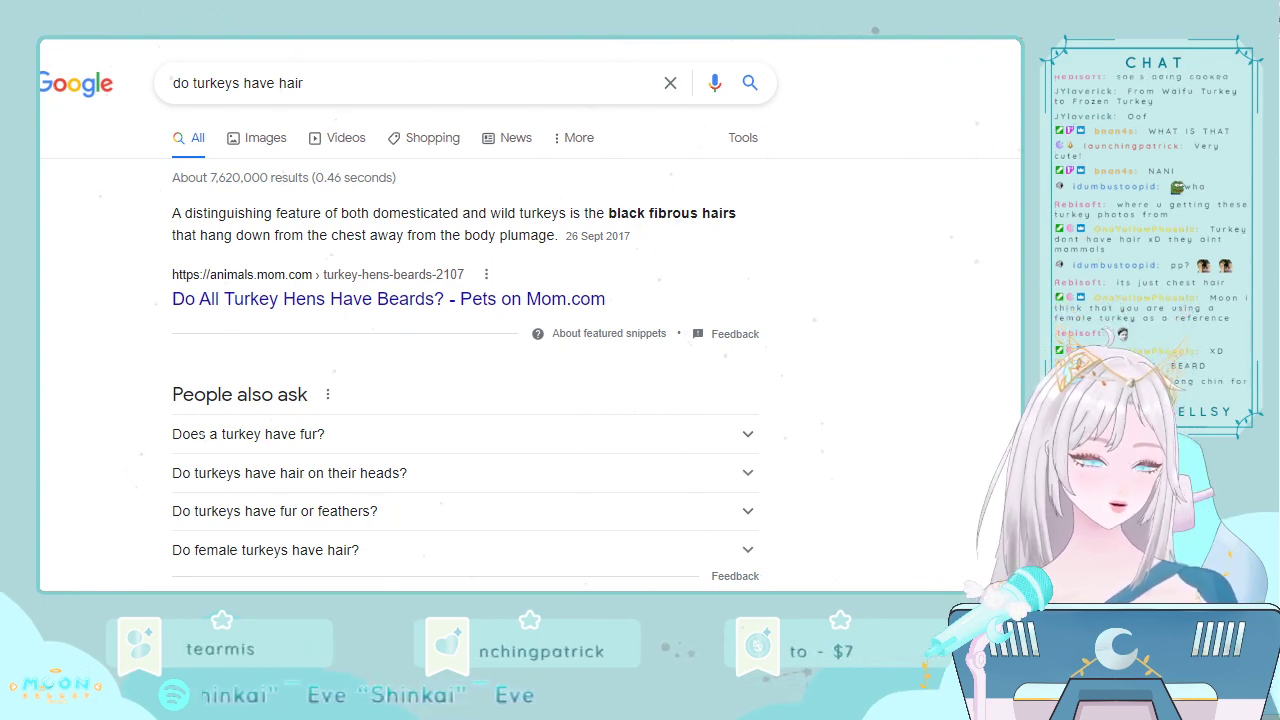
- Switch back to Clip Studio Paint and re-examine the turkey in the reference photo
key("alt+Tab")
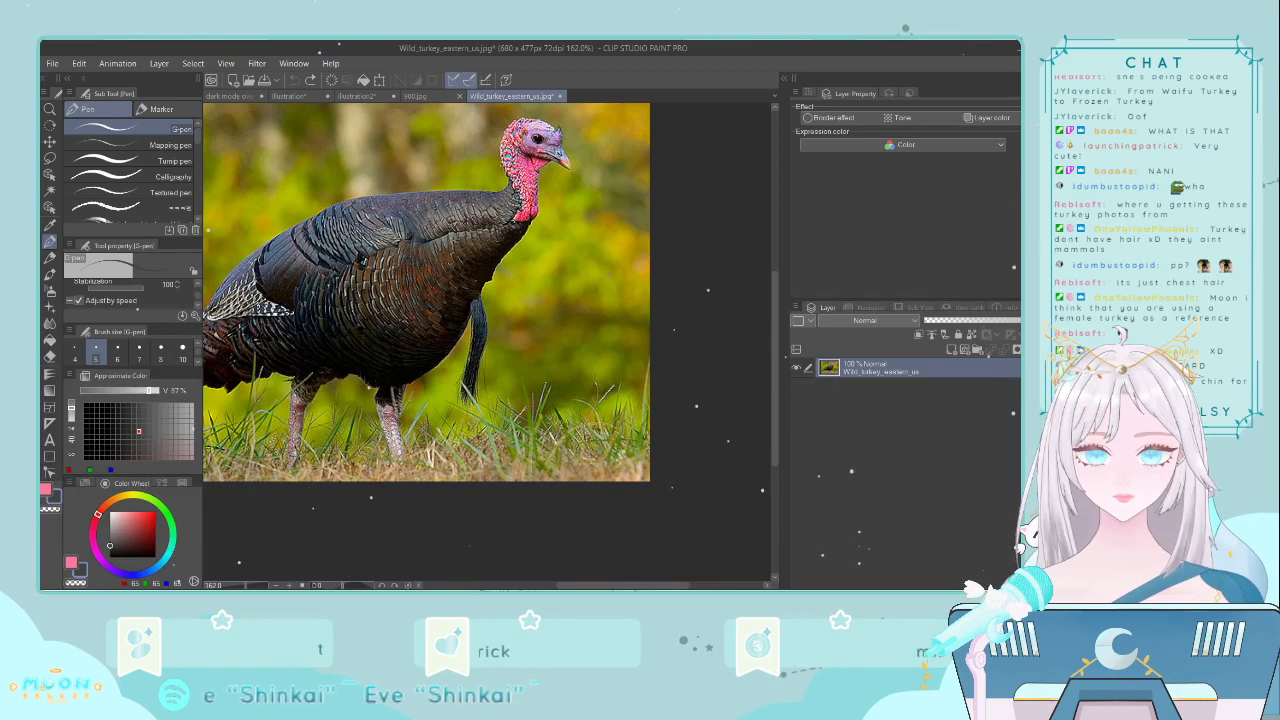
scroll(420, 322, "up", 4)
scroll(470, 325, "down", 4)
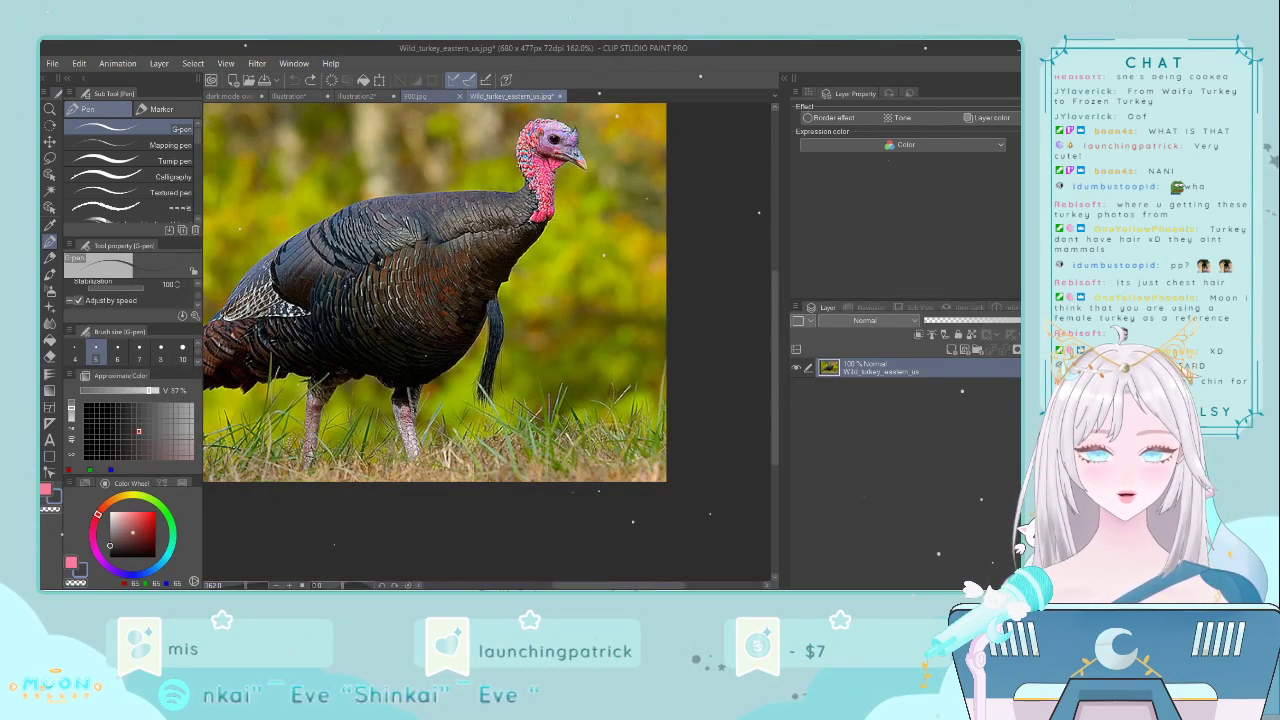
- Return to the turkey drawing and ink a long, narrow, dark beard hanging from the turkey's chest to the canvas edge
left_click(344, 97)
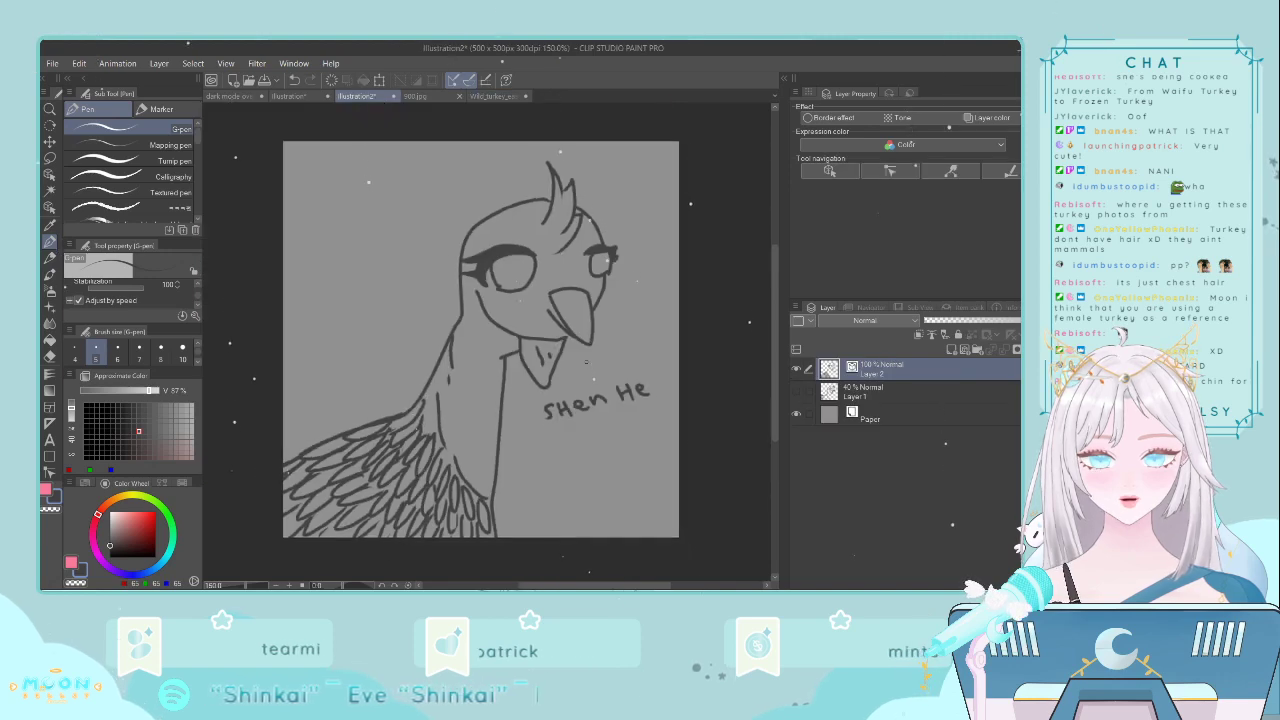
left_click_drag(499, 411, 540, 537)
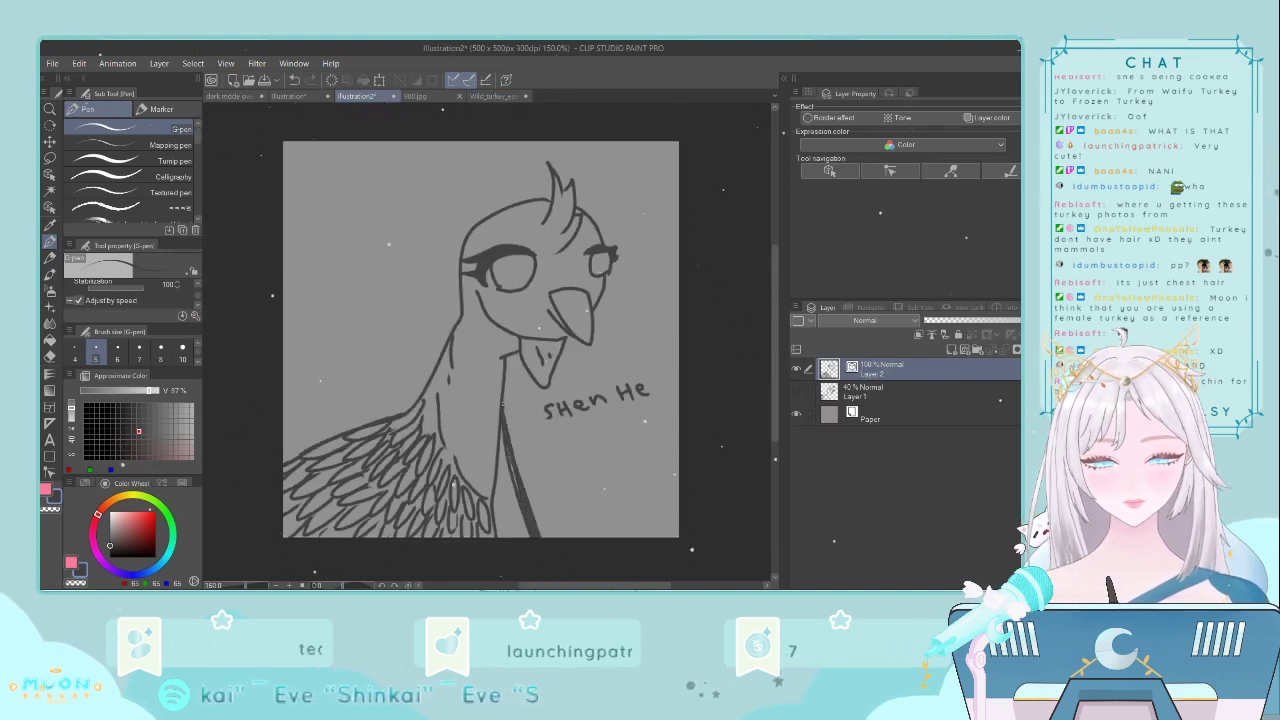
left_click_drag(503, 399, 546, 540)
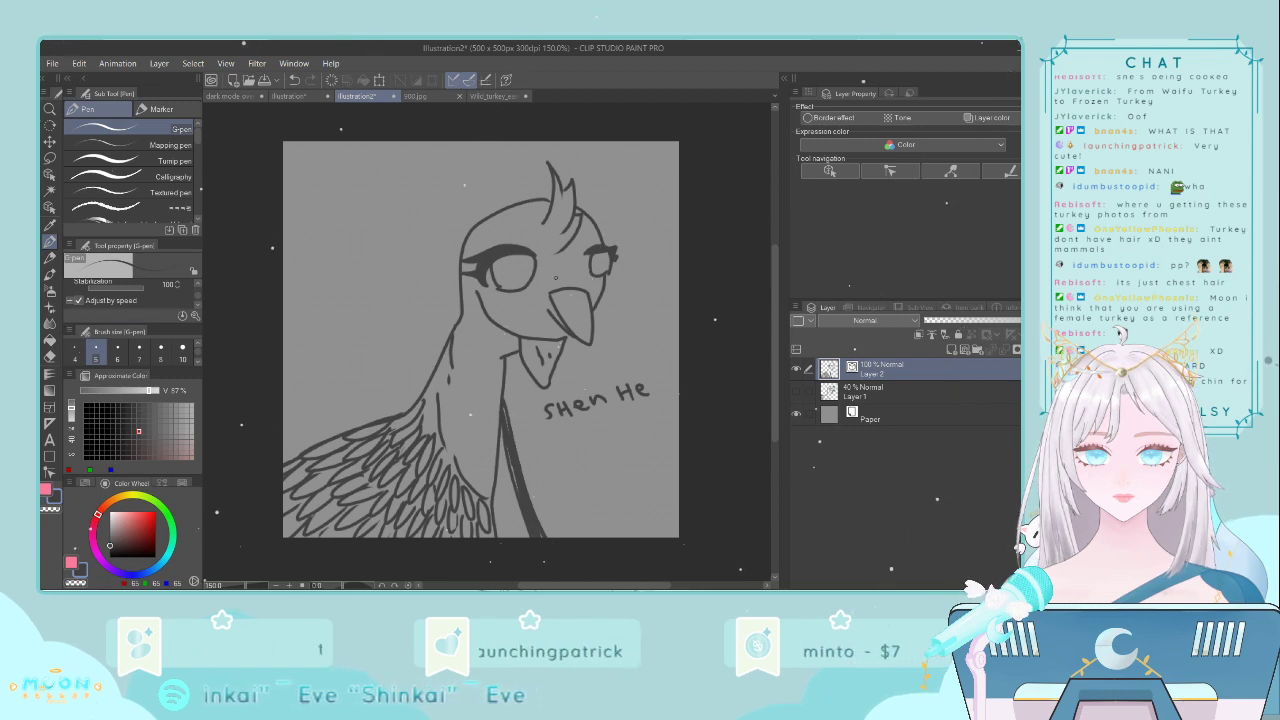
- Compare the inked chest beard with the one in the wild turkey reference photo
left_click_drag(774, 328, 777, 343)
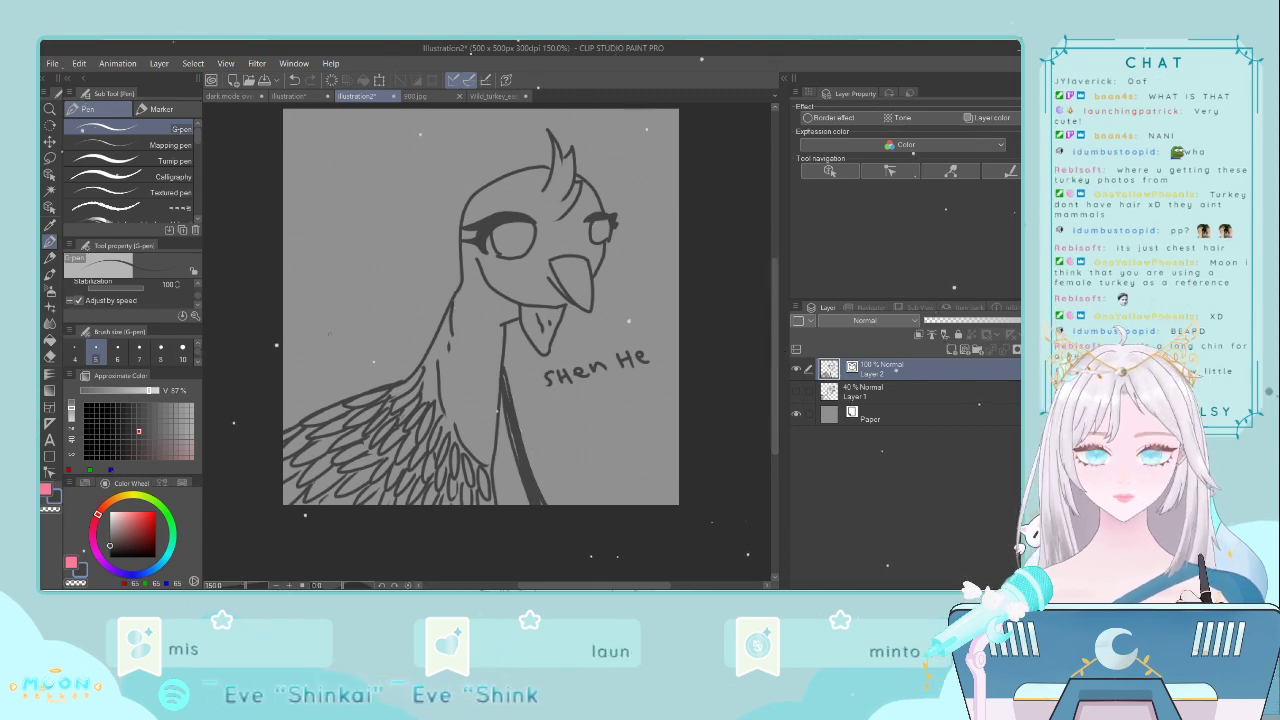
scroll(329, 334, "up", 2)
scroll(370, 328, "down", 3)
scroll(380, 322, "up", 1)
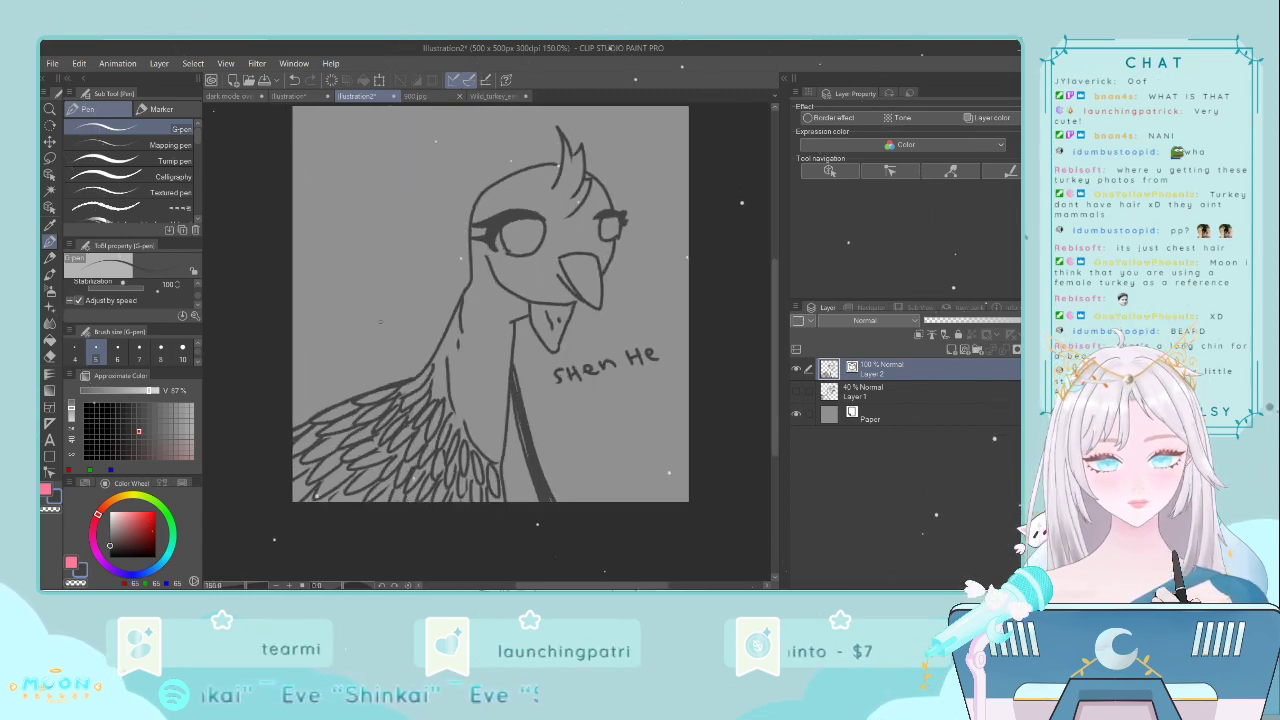
scroll(409, 360, "up", 1)
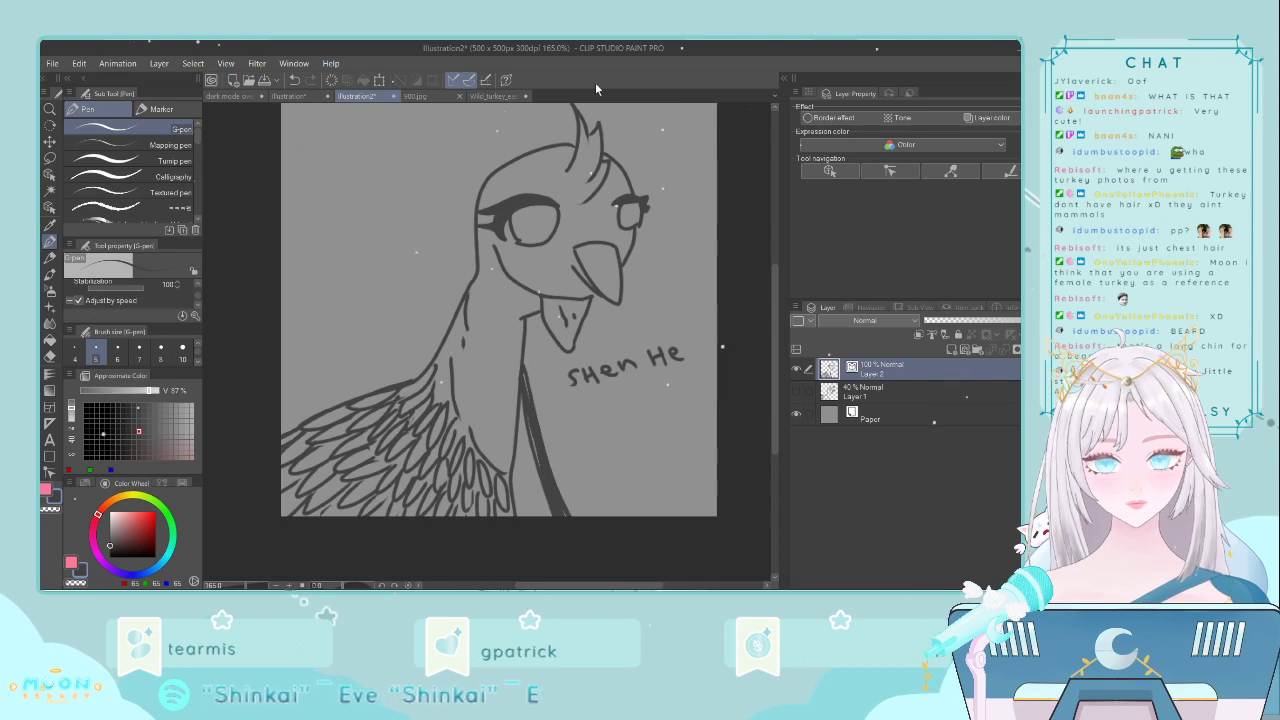
left_click(497, 97)
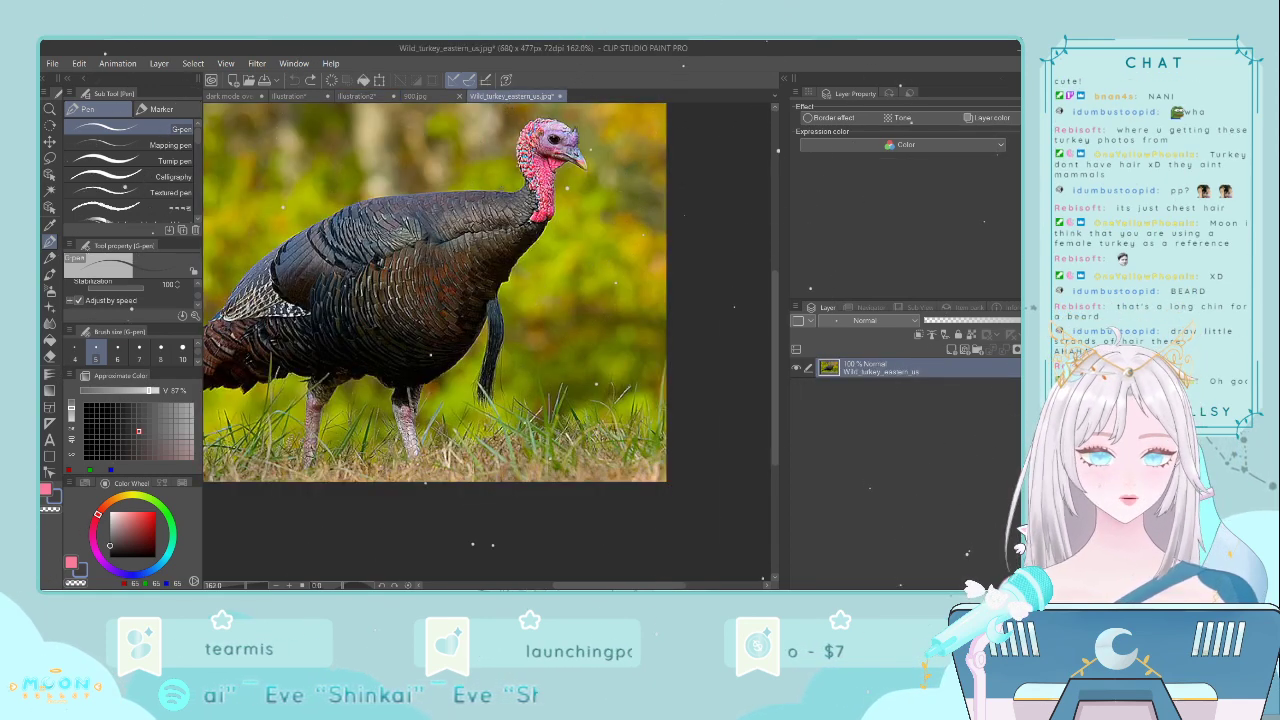
left_click(362, 96)
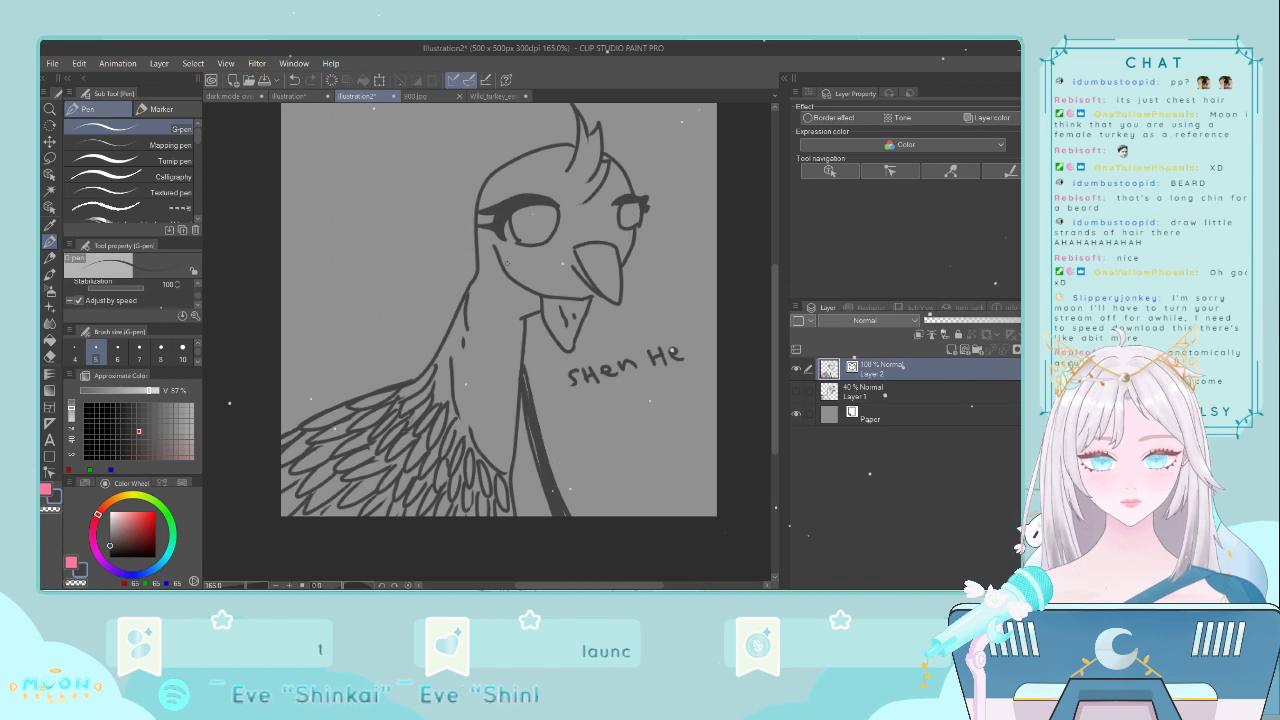
- Delete the extra vector stroke along the inner edge of the turkey's larger eye with the Object tool
scroll(540, 234, "up", 3)
scroll(556, 233, "down", 1)
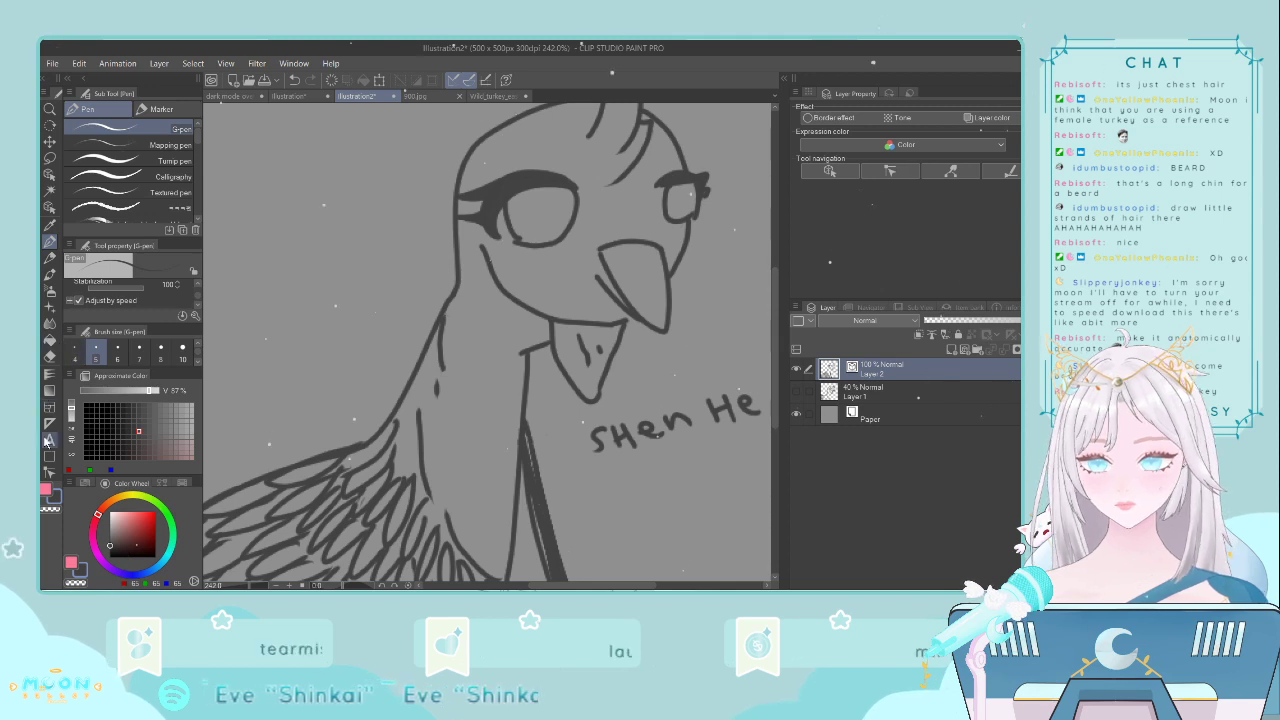
left_click(49, 174)
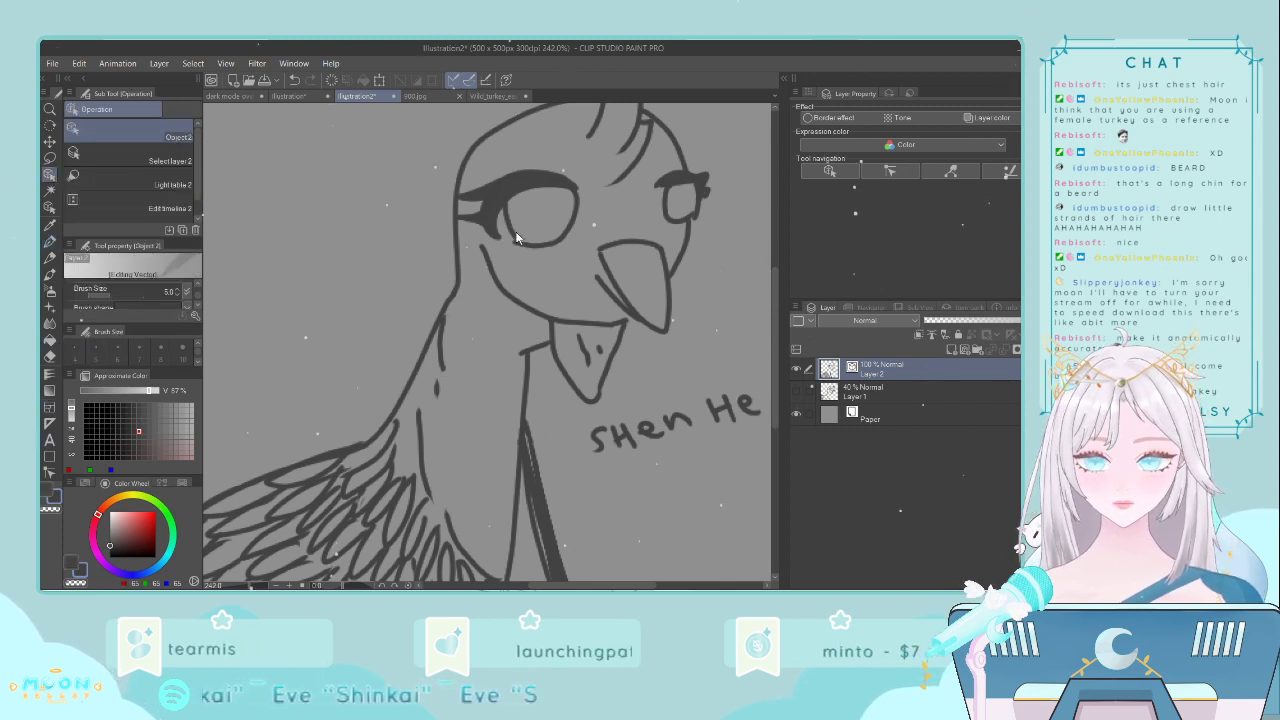
left_click(517, 237)
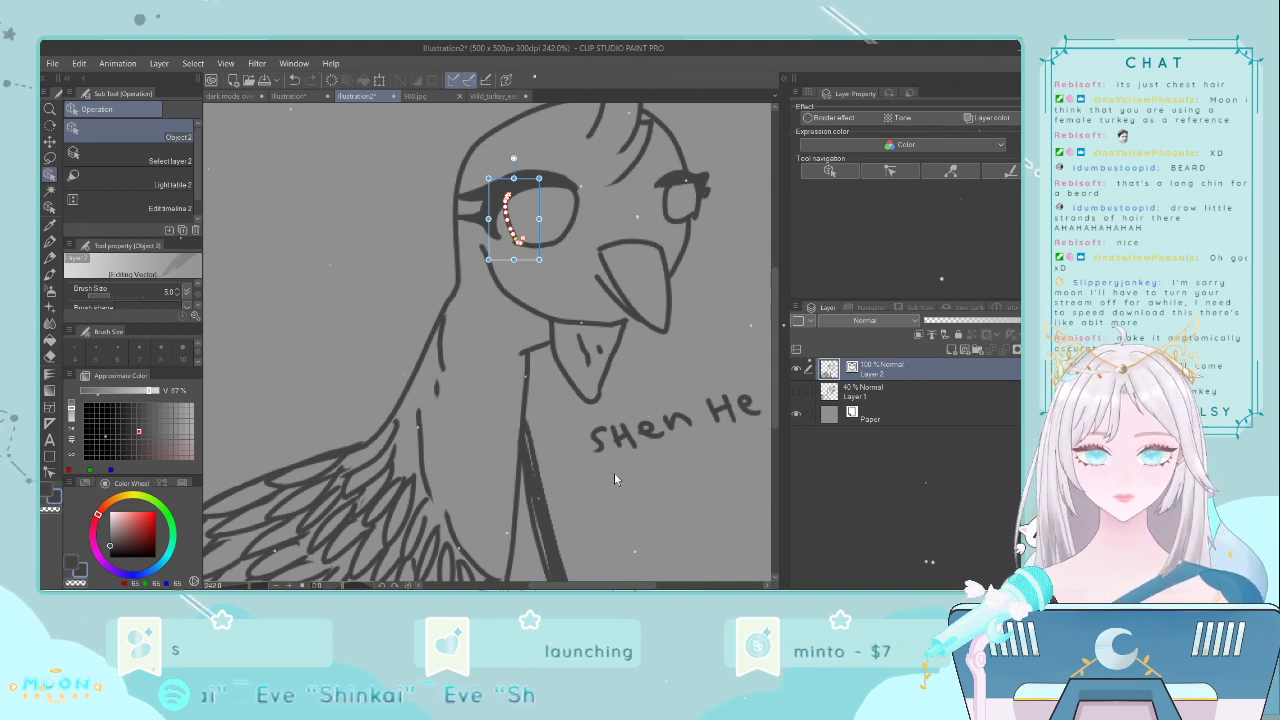
key("Delete")
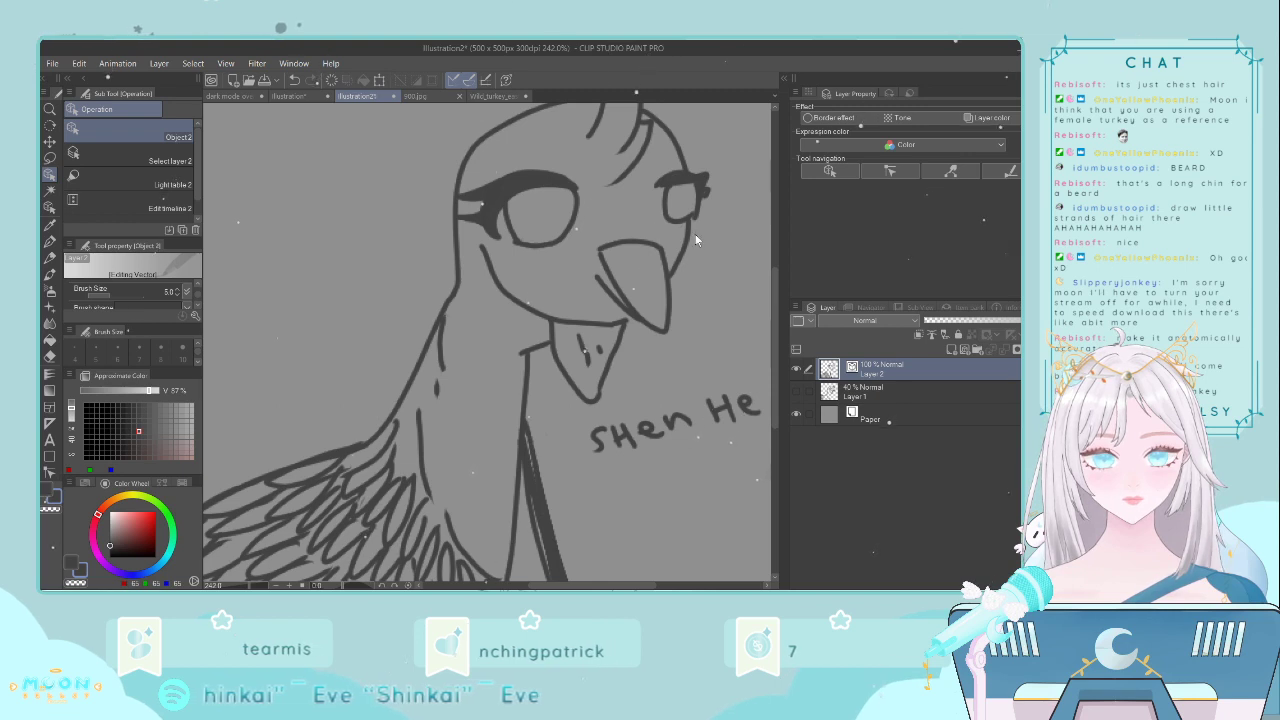
scroll(695, 234, "up", 2)
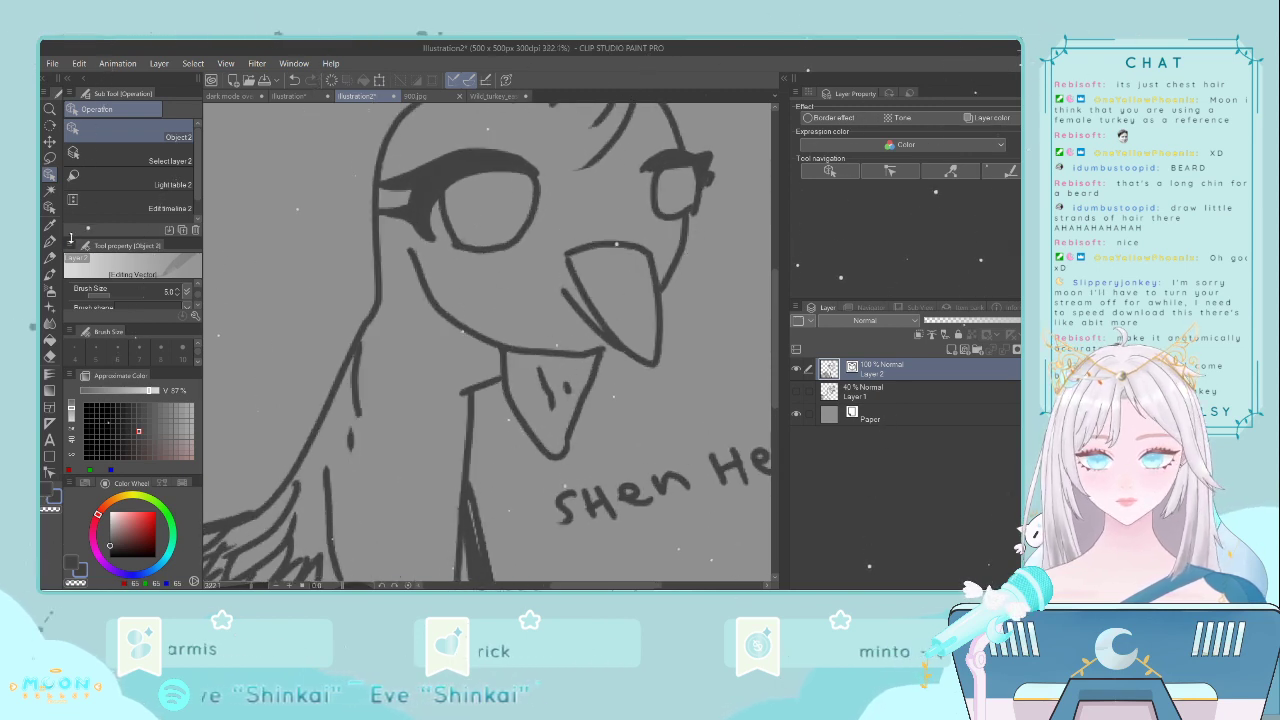
- Switch back to the G-pen and add a new raster layer between the turkey line art and the hidden sketch layer
left_click(47, 242)
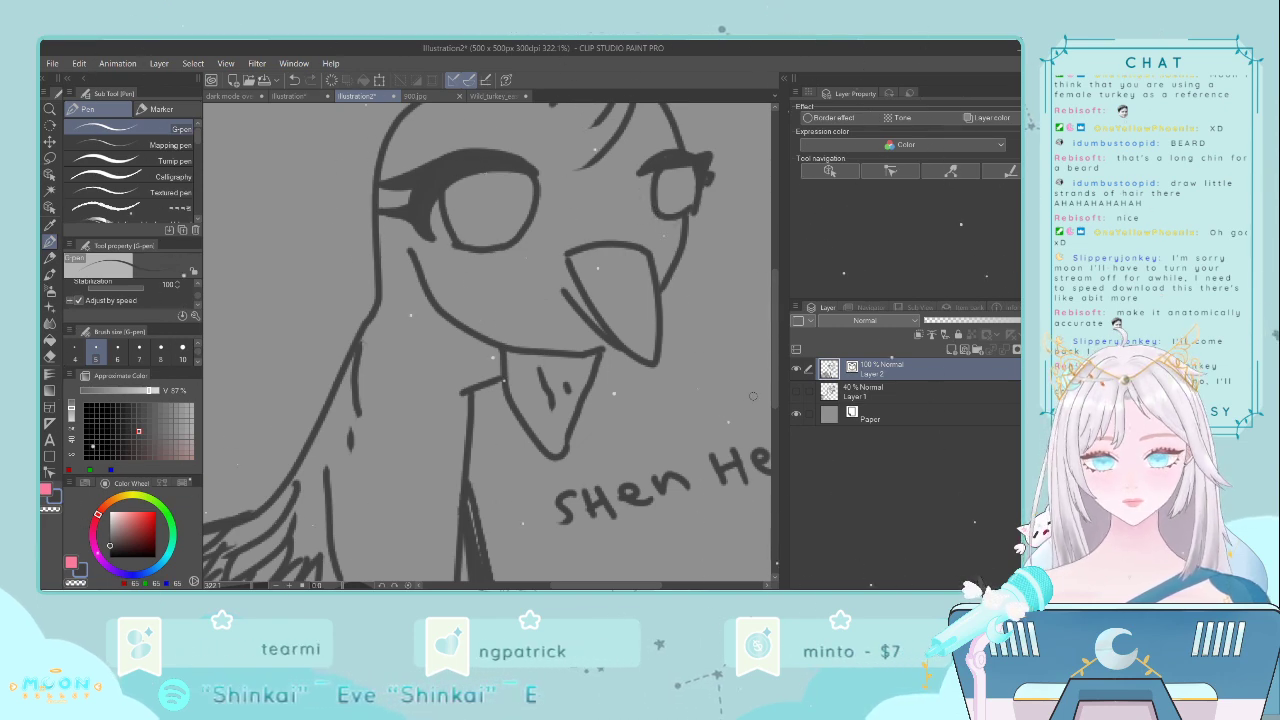
scroll(753, 396, "down", 4)
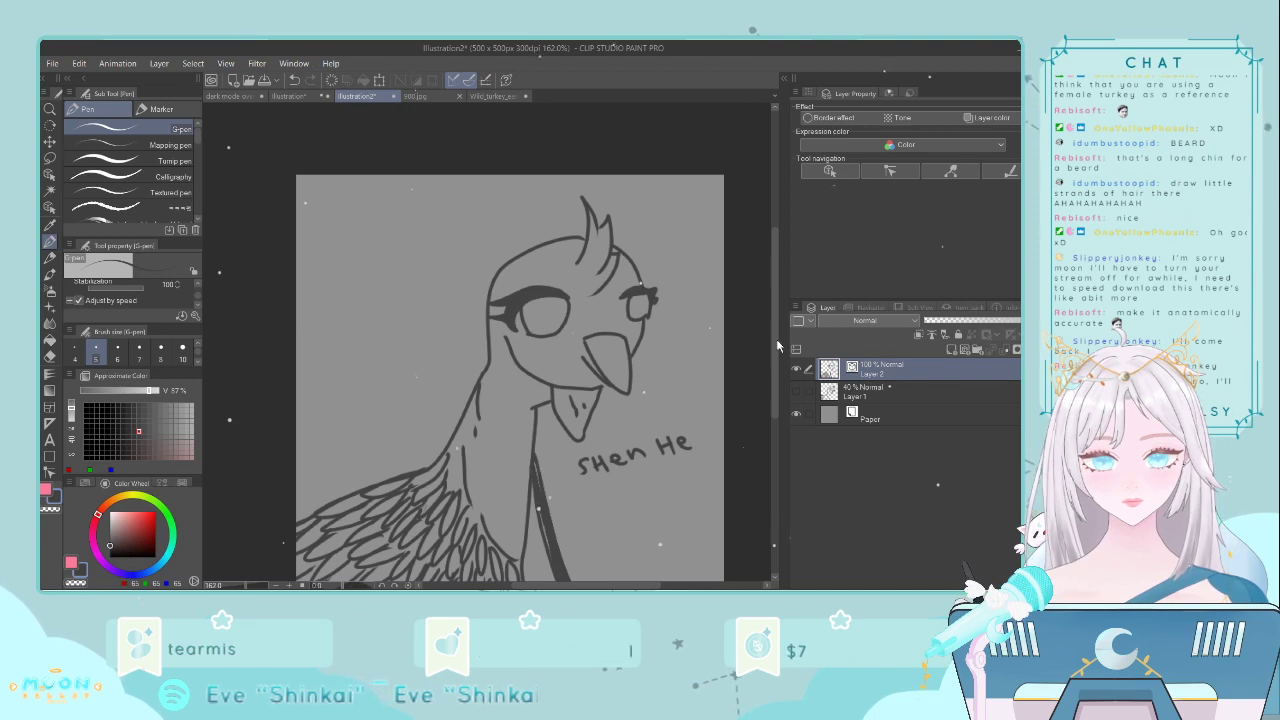
scroll(777, 346, "down", 2)
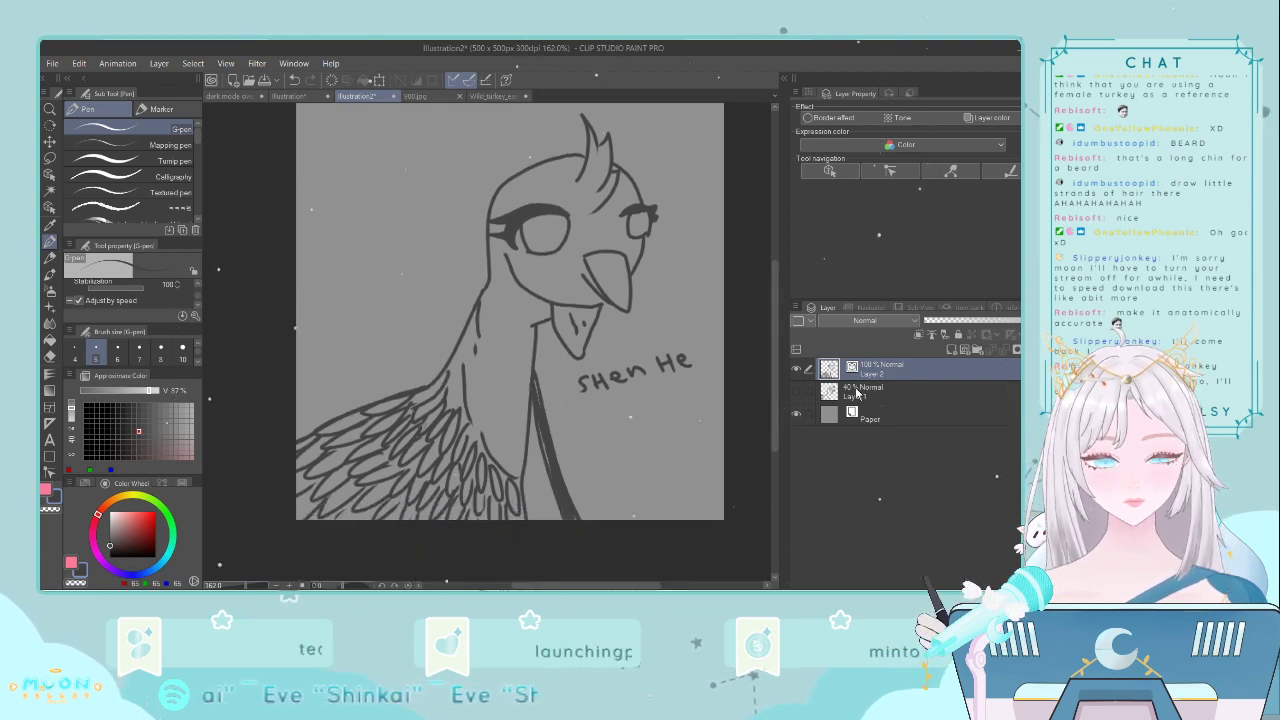
left_click(857, 394)
left_click(953, 350)
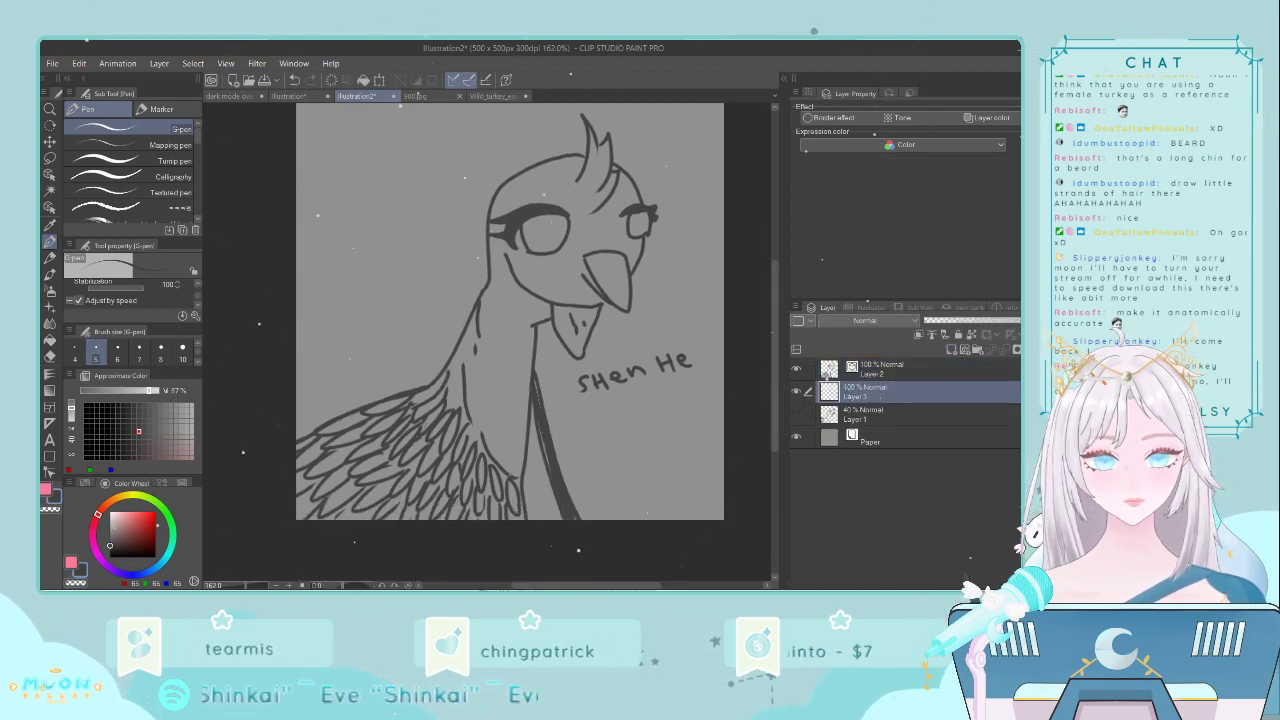
- Choose a golden yellow as the drawing color and set the G-pen brush size to 25
left_click_drag(116, 500, 128, 498)
left_click(140, 512)
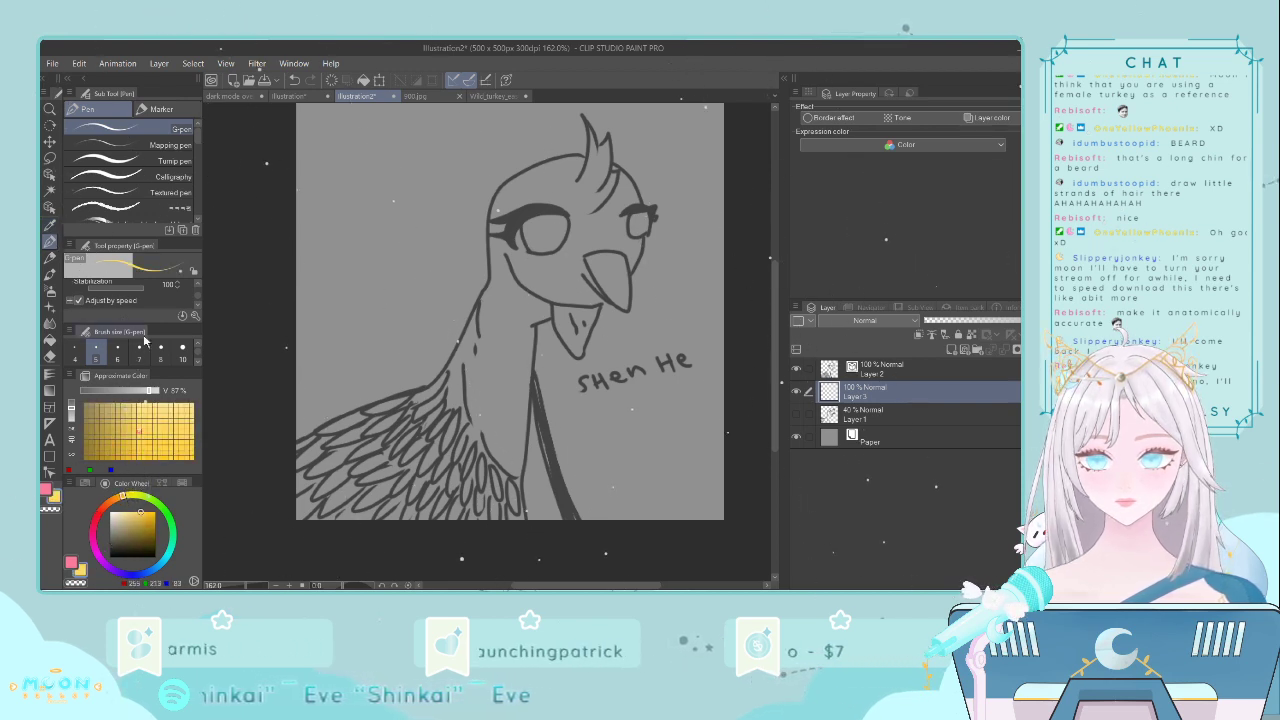
scroll(196, 310, "down", 1)
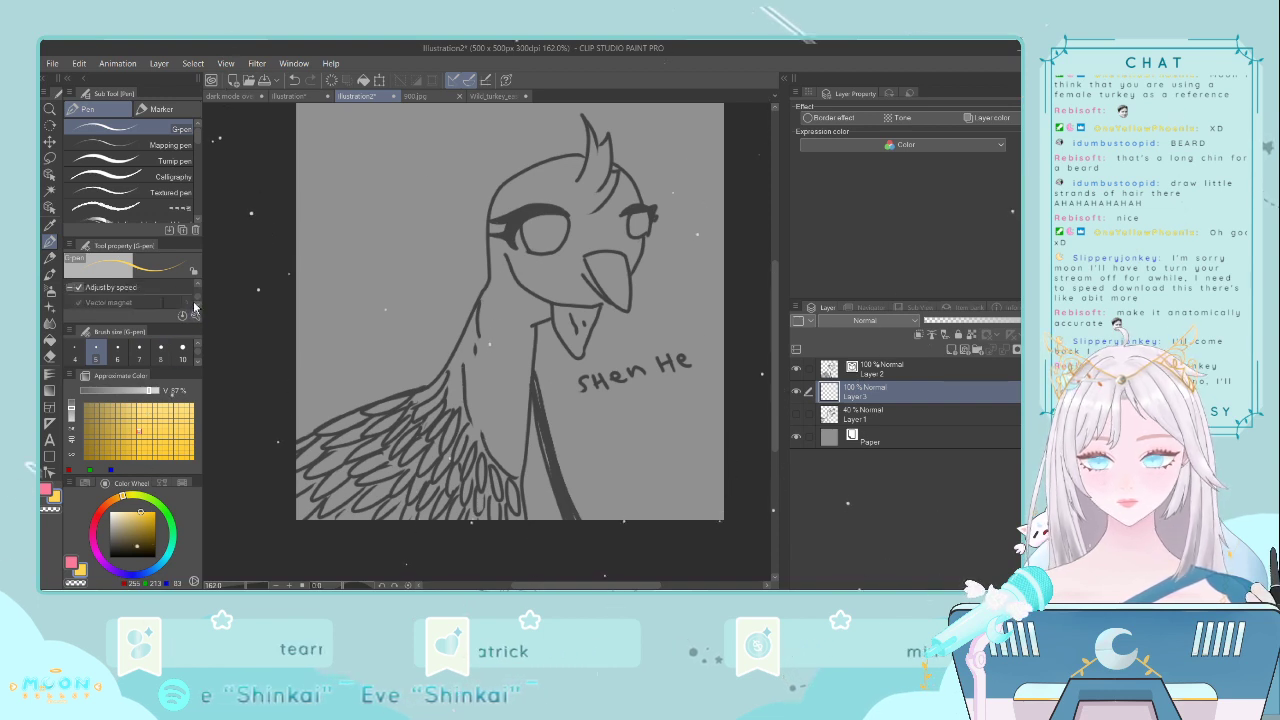
scroll(196, 292, "up", 1)
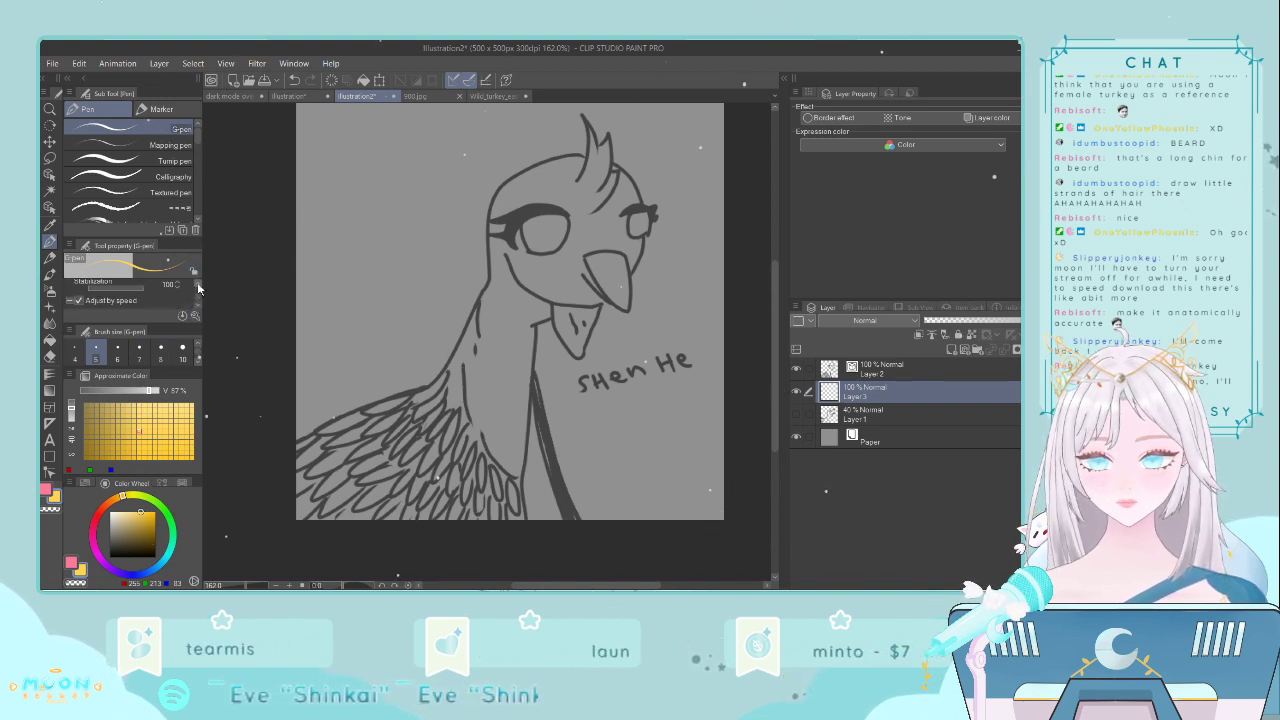
scroll(157, 355, "down", 2)
scroll(157, 355, "up", 1)
left_click(161, 347)
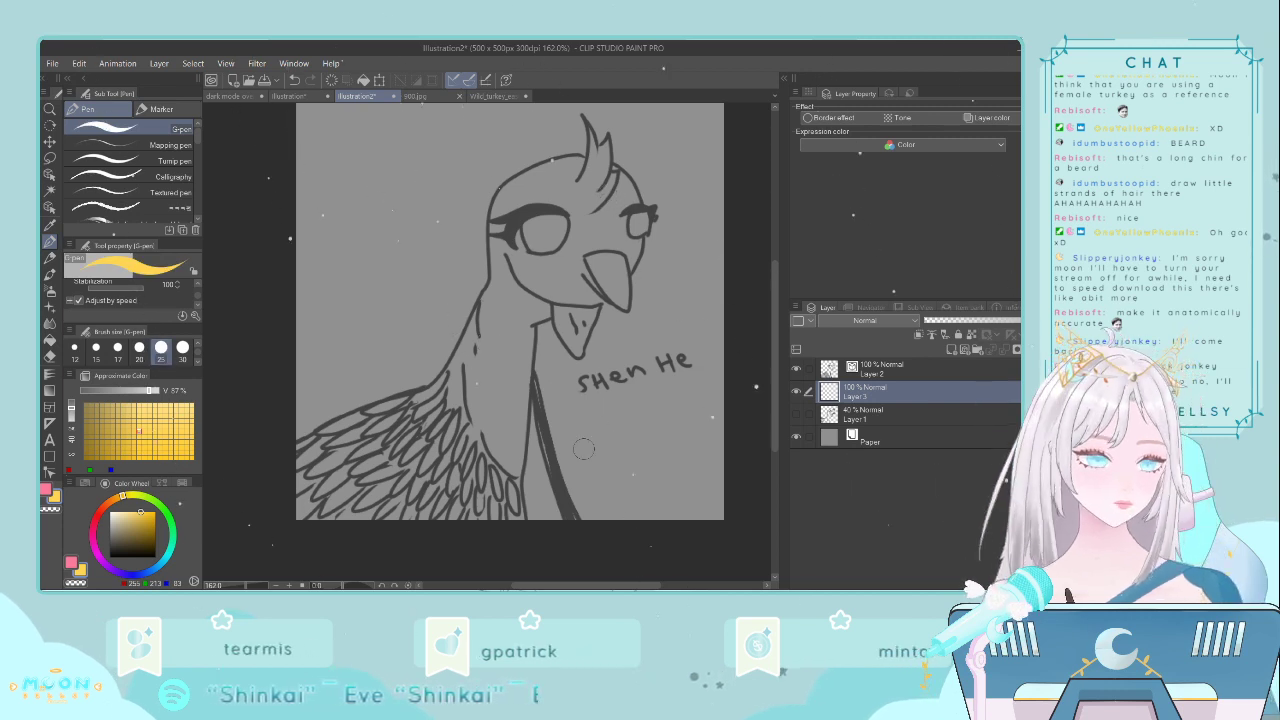
- Paint golden yellow under the turkey's crest, the back of its head, its neck and its narrow chest
mouse_move(595, 135)
left_mouse_down()
mouse_move(544, 212)
mouse_move(561, 185)
mouse_move(540, 178)
mouse_move(489, 240)
mouse_move(479, 280)
mouse_move(533, 175)
mouse_move(486, 220)
mouse_move(568, 168)
mouse_move(460, 374)
mouse_move(478, 465)
mouse_move(503, 497)
mouse_move(514, 305)
mouse_move(531, 303)
mouse_move(506, 468)
mouse_move(546, 325)
mouse_move(513, 488)
left_mouse_up()
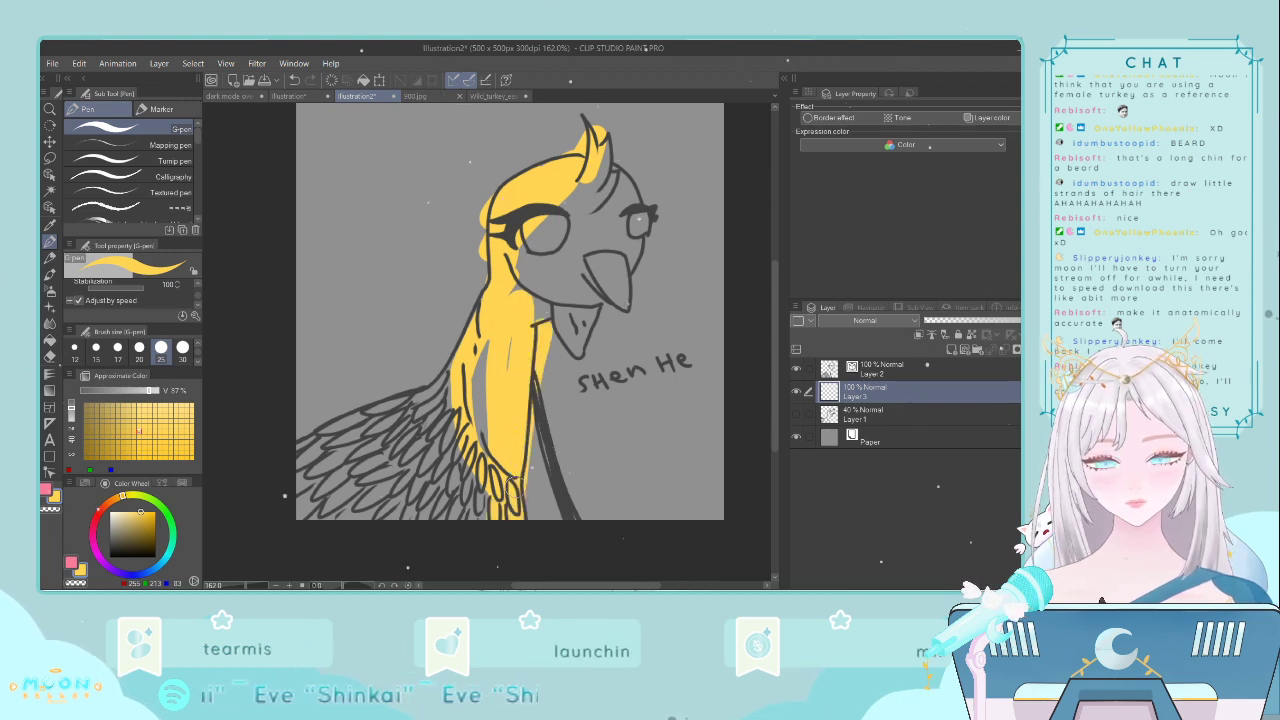
left_click_drag(540, 302, 497, 284)
mouse_move(566, 311)
left_mouse_down()
mouse_move(506, 352)
mouse_move(483, 425)
mouse_move(510, 322)
left_mouse_up()
left_click_drag(491, 480, 497, 318)
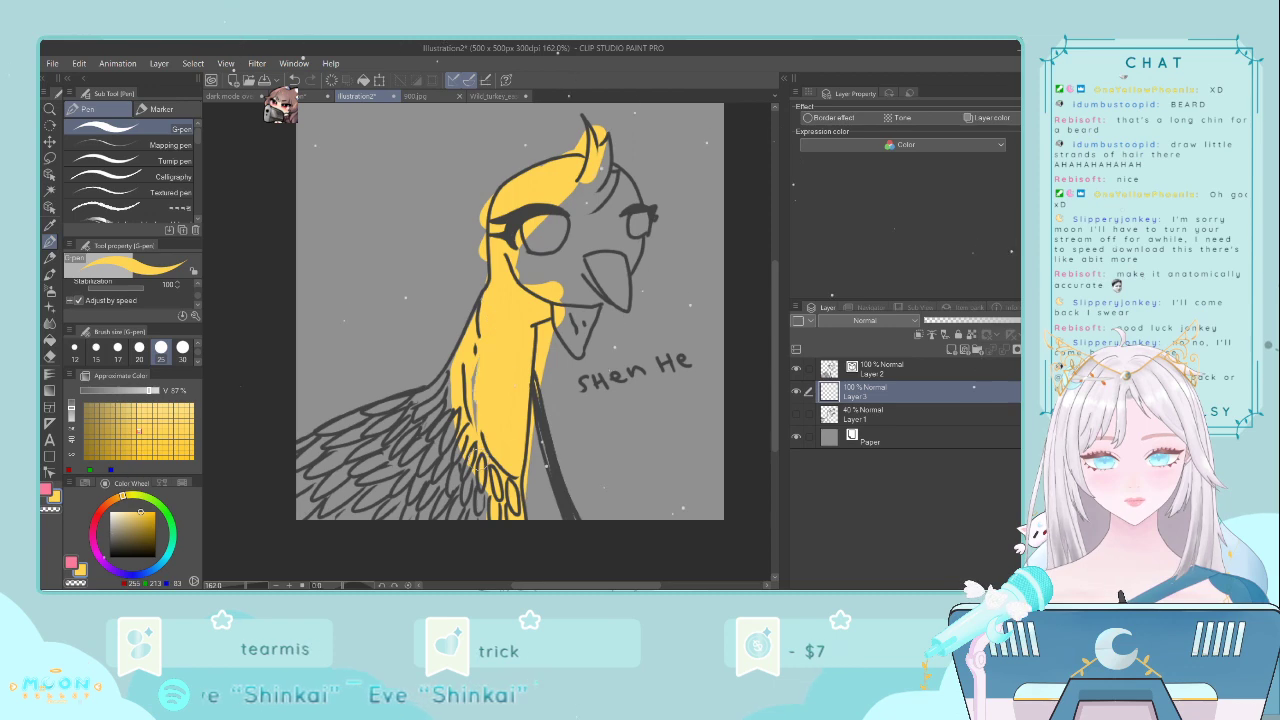
- Fill the feathered back and wing with the same yellow, lowering the pen's stabilization to 0 along the way
mouse_move(455, 360)
left_mouse_down()
mouse_move(419, 402)
mouse_move(292, 460)
mouse_move(411, 392)
mouse_move(384, 398)
mouse_move(305, 440)
left_mouse_up()
mouse_move(450, 403)
left_mouse_down()
mouse_move(381, 446)
mouse_move(463, 363)
mouse_move(473, 324)
mouse_move(435, 520)
left_mouse_up()
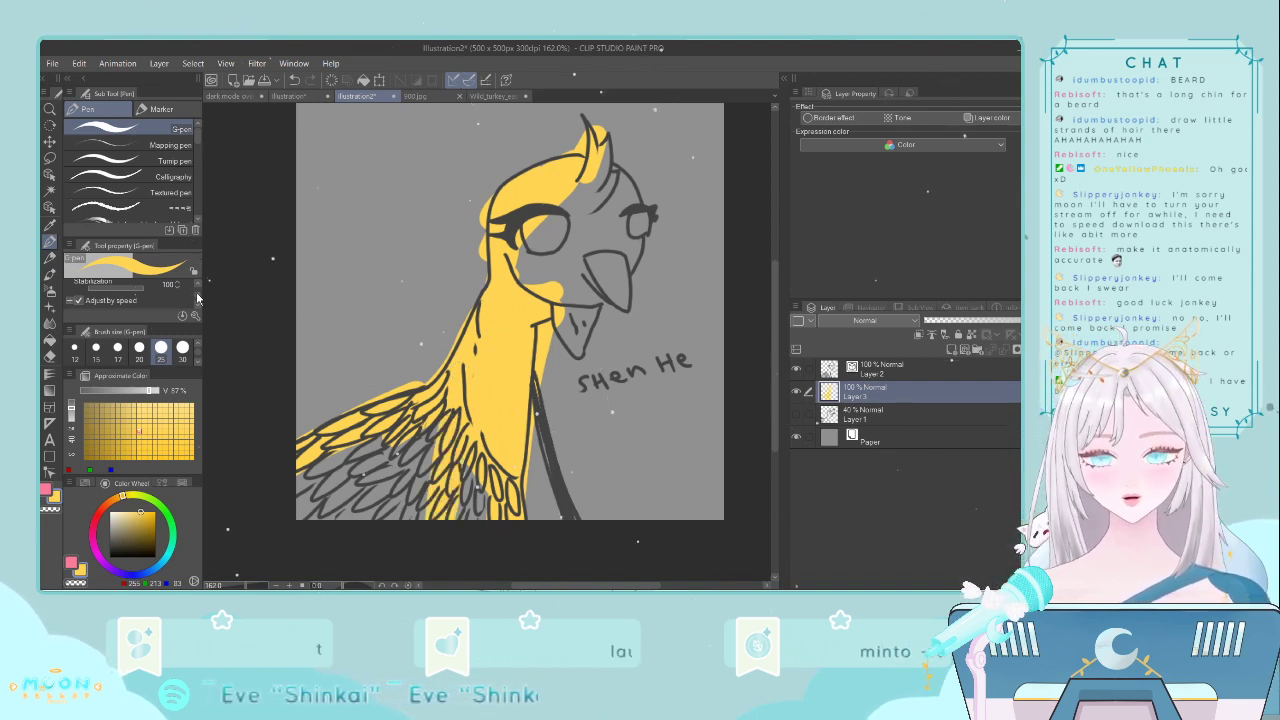
left_click_drag(197, 294, 107, 310)
mouse_move(484, 490)
left_mouse_down()
mouse_move(468, 530)
mouse_move(411, 493)
mouse_move(436, 455)
mouse_move(428, 520)
mouse_move(338, 506)
left_mouse_up()
mouse_move(398, 438)
left_mouse_down()
mouse_move(362, 510)
mouse_move(318, 518)
left_mouse_up()
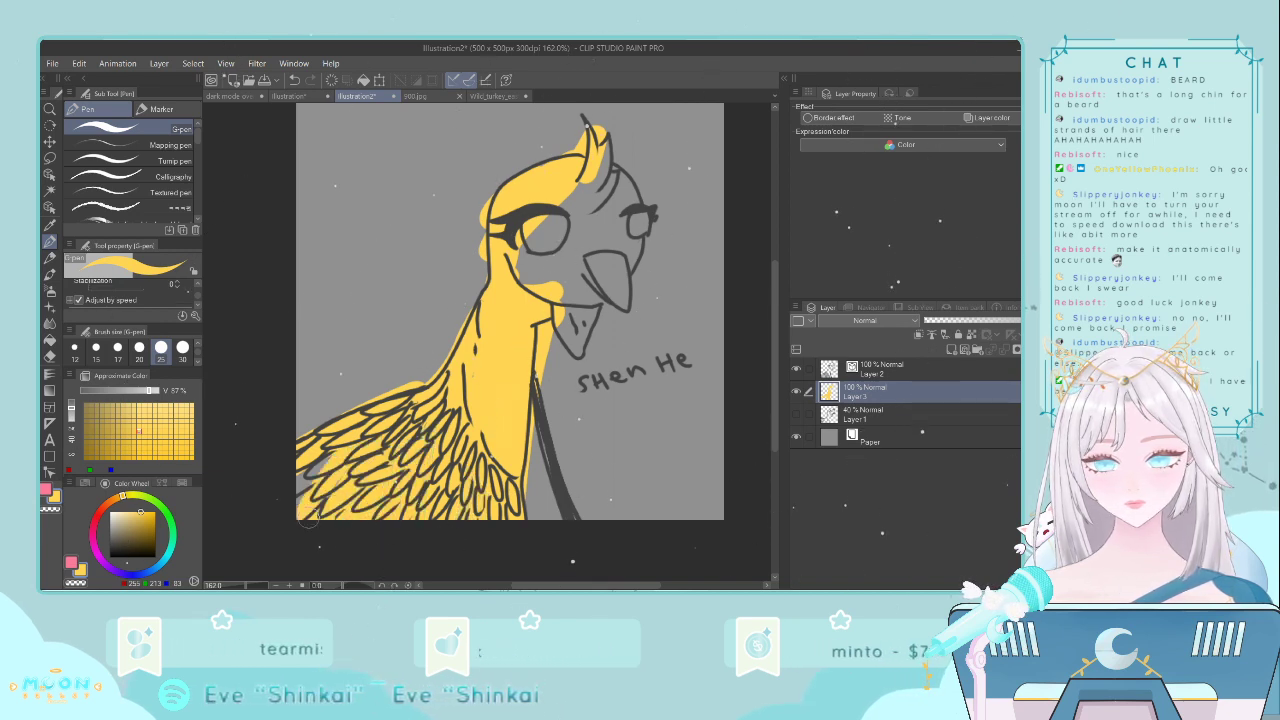
left_click_drag(328, 456, 300, 505)
- Paint the rest of the turkey's face, including both eyes and the open beak, in the same yellow
mouse_move(540, 280)
left_mouse_down()
mouse_move(530, 240)
mouse_move(590, 200)
mouse_move(593, 180)
mouse_move(622, 274)
left_mouse_up()
left_click_drag(620, 216, 636, 264)
mouse_move(640, 190)
left_mouse_down()
mouse_move(642, 266)
mouse_move(566, 300)
mouse_move(556, 358)
left_mouse_up()
mouse_move(582, 296)
left_mouse_down()
mouse_move(584, 352)
mouse_move(620, 283)
left_mouse_up()
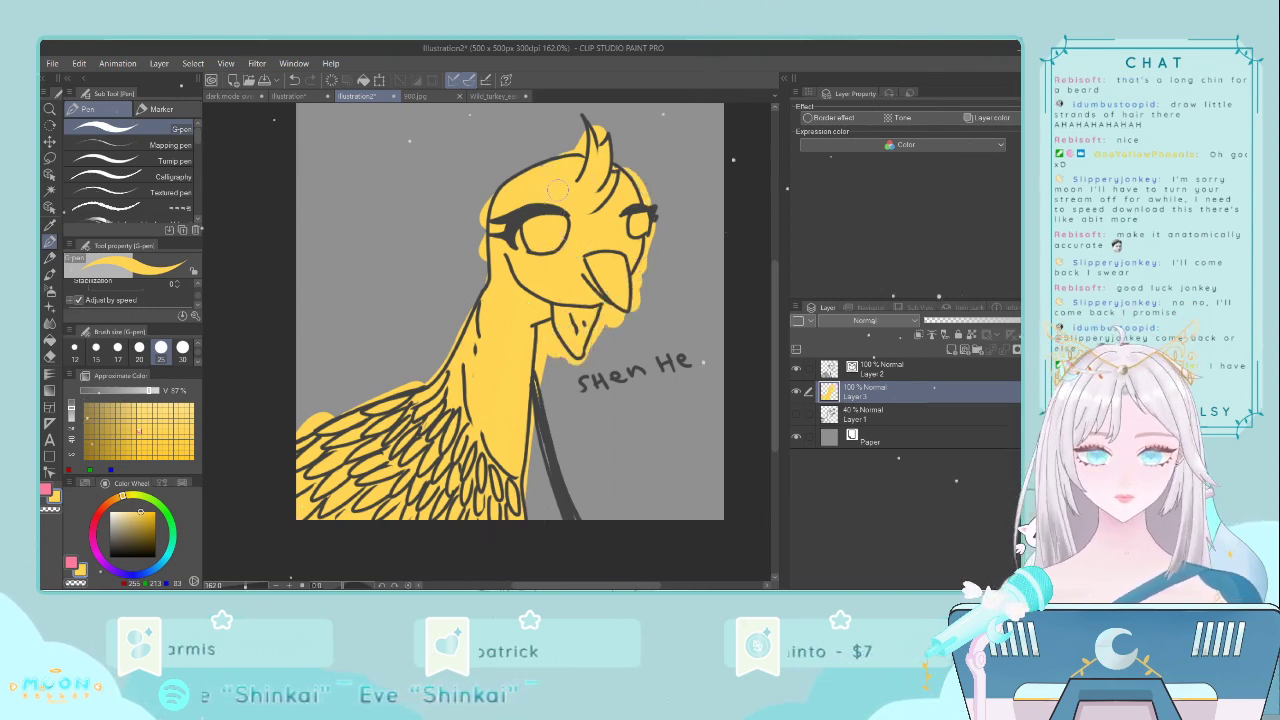
- Check the wild turkey reference photo for its full body and coloring, then return to the turkey drawing
left_click(495, 96)
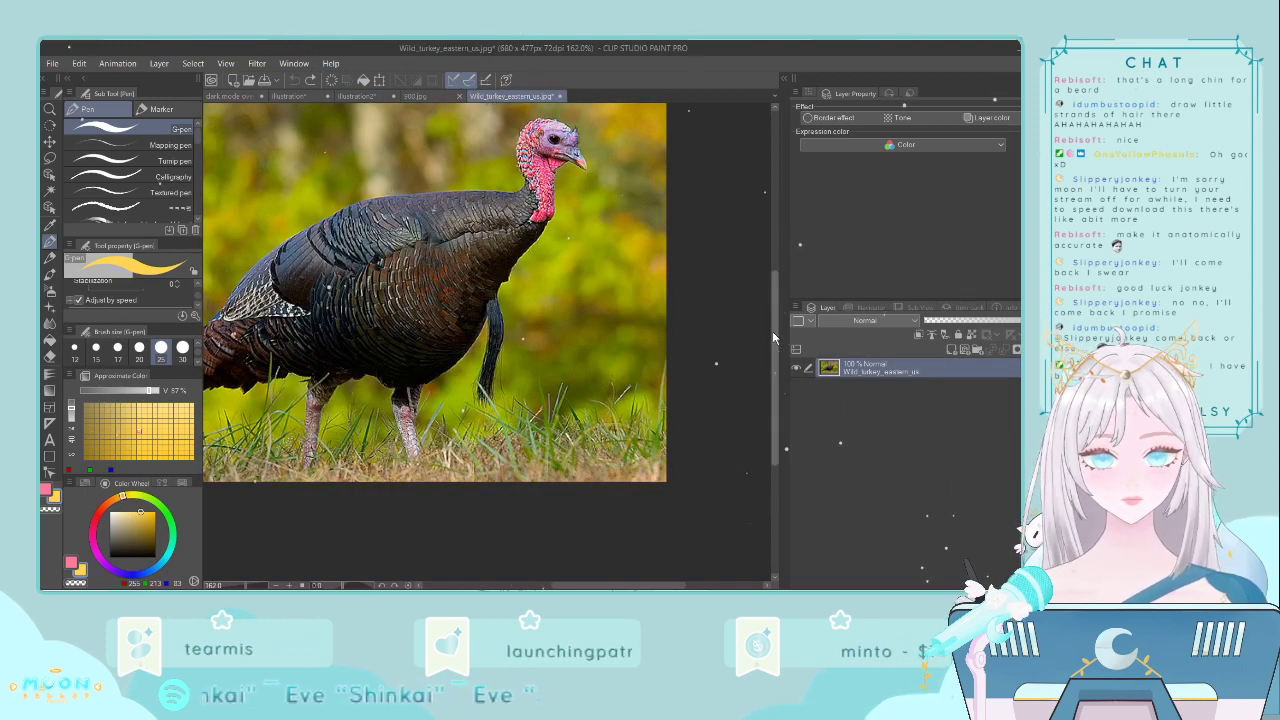
scroll(740, 330, "up", 2)
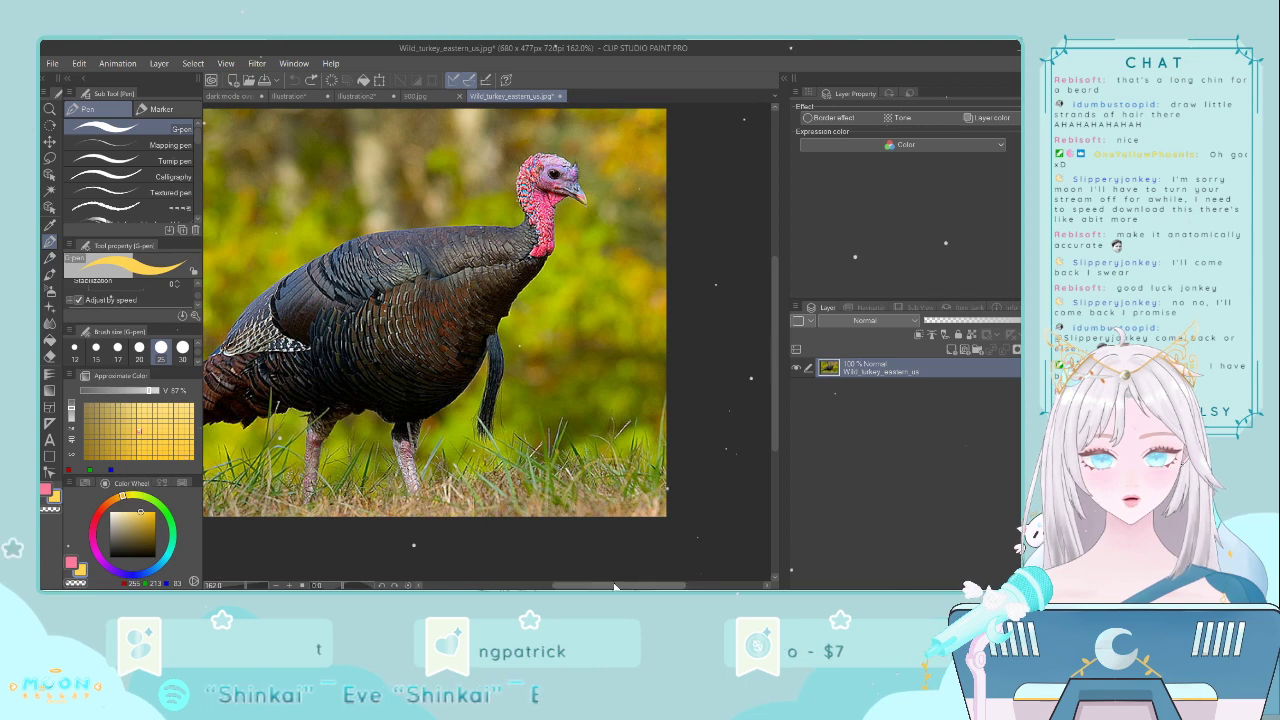
left_click_drag(618, 585, 590, 578)
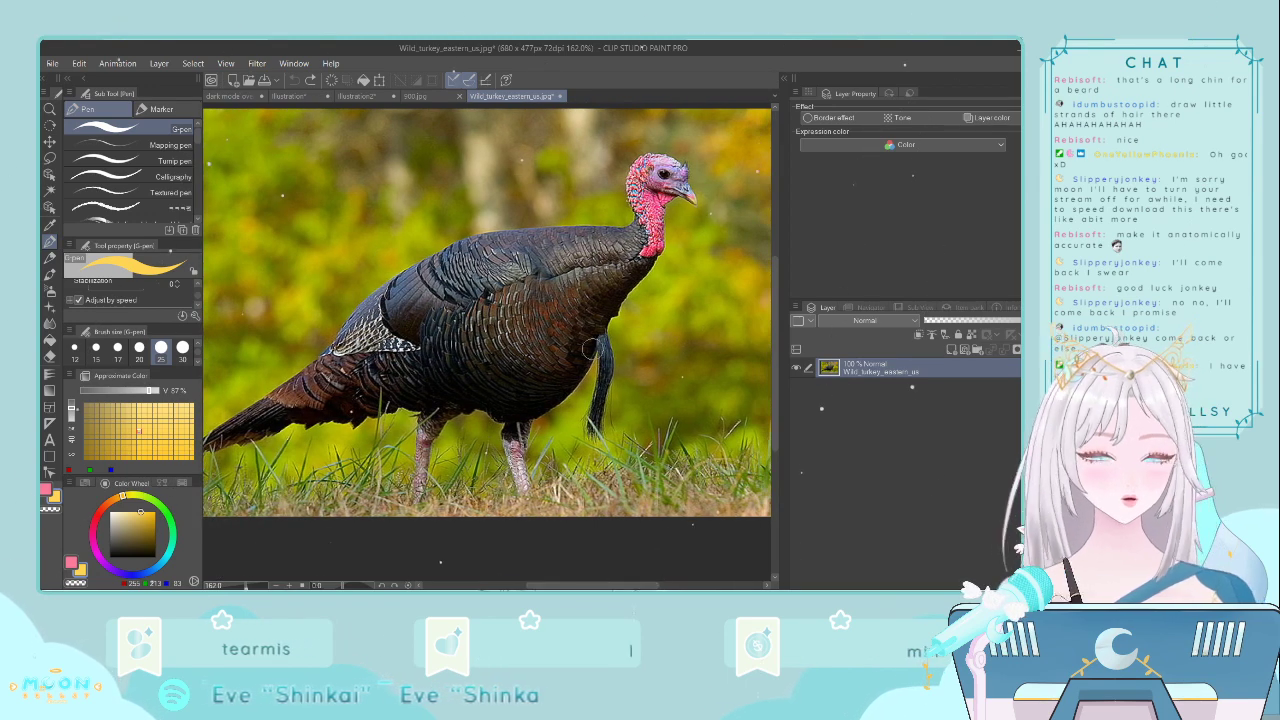
left_click(303, 97)
left_click(358, 96)
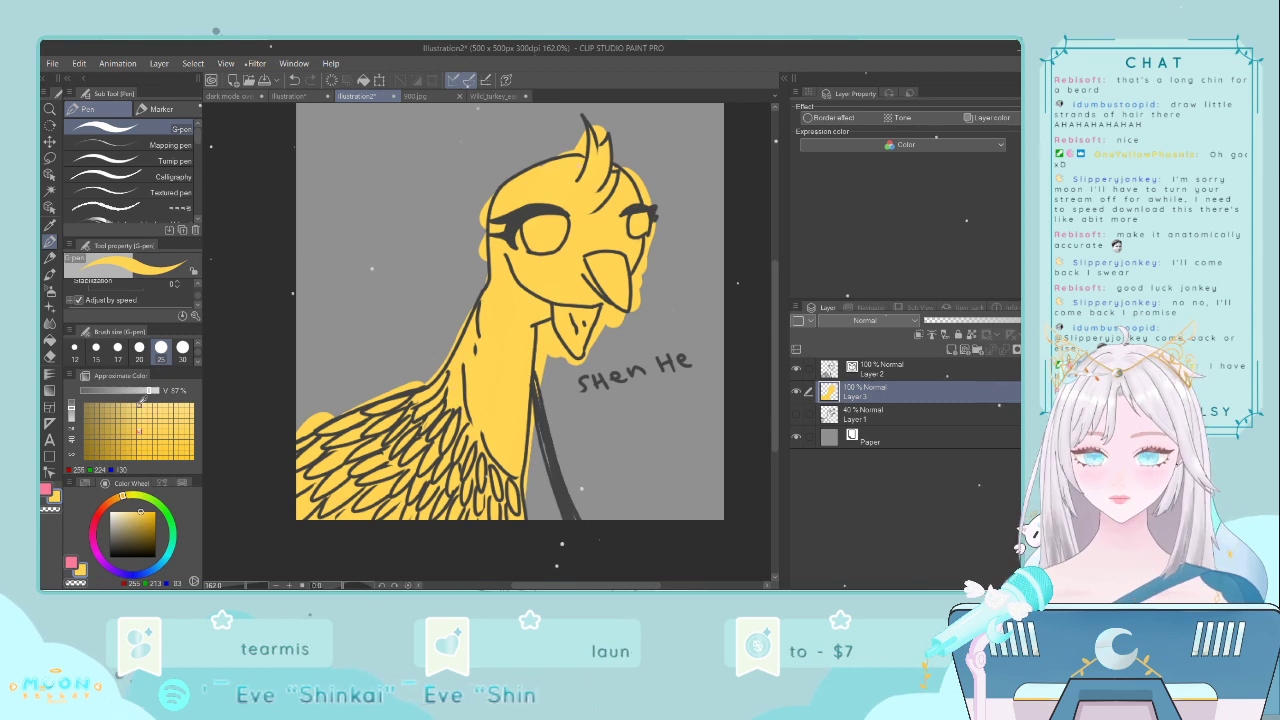
- Erase the yellow spilling past the outline of the turkey's back and lower neck with the Hard eraser
left_click(50, 358)
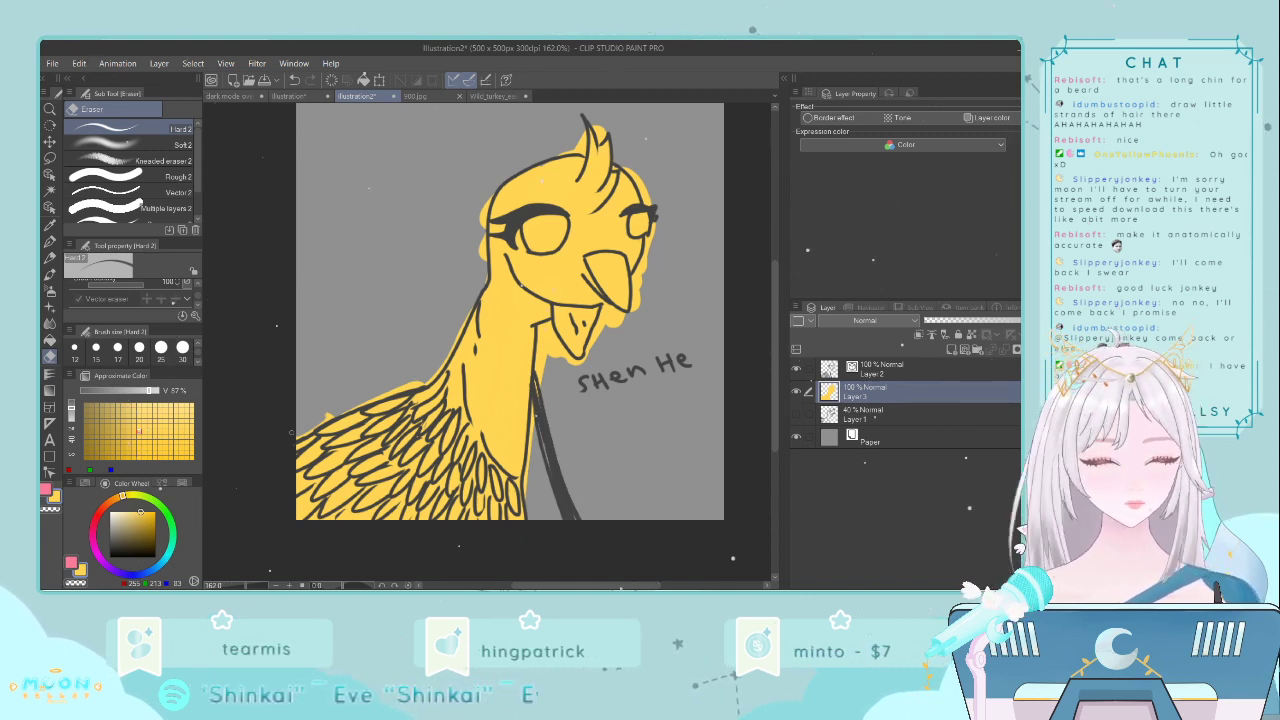
scroll(291, 432, "up", 4)
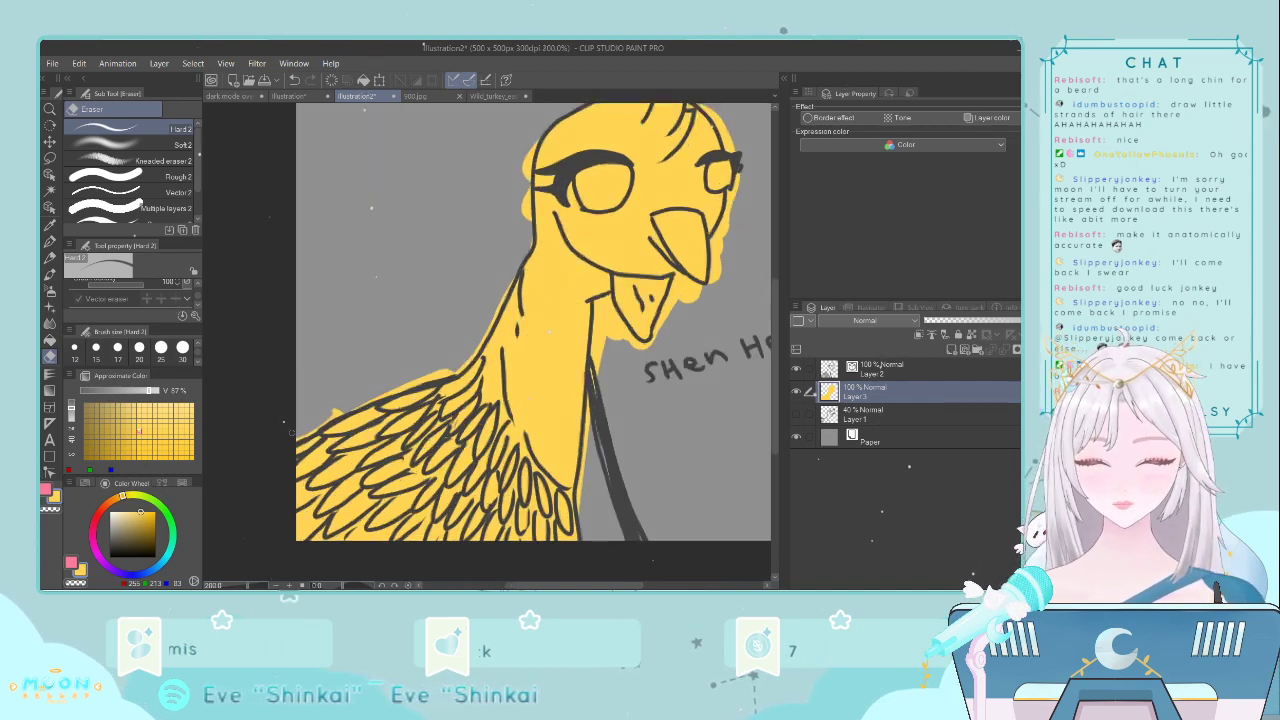
mouse_move(384, 388)
left_mouse_down()
mouse_move(345, 410)
mouse_move(351, 395)
mouse_move(313, 438)
left_mouse_up()
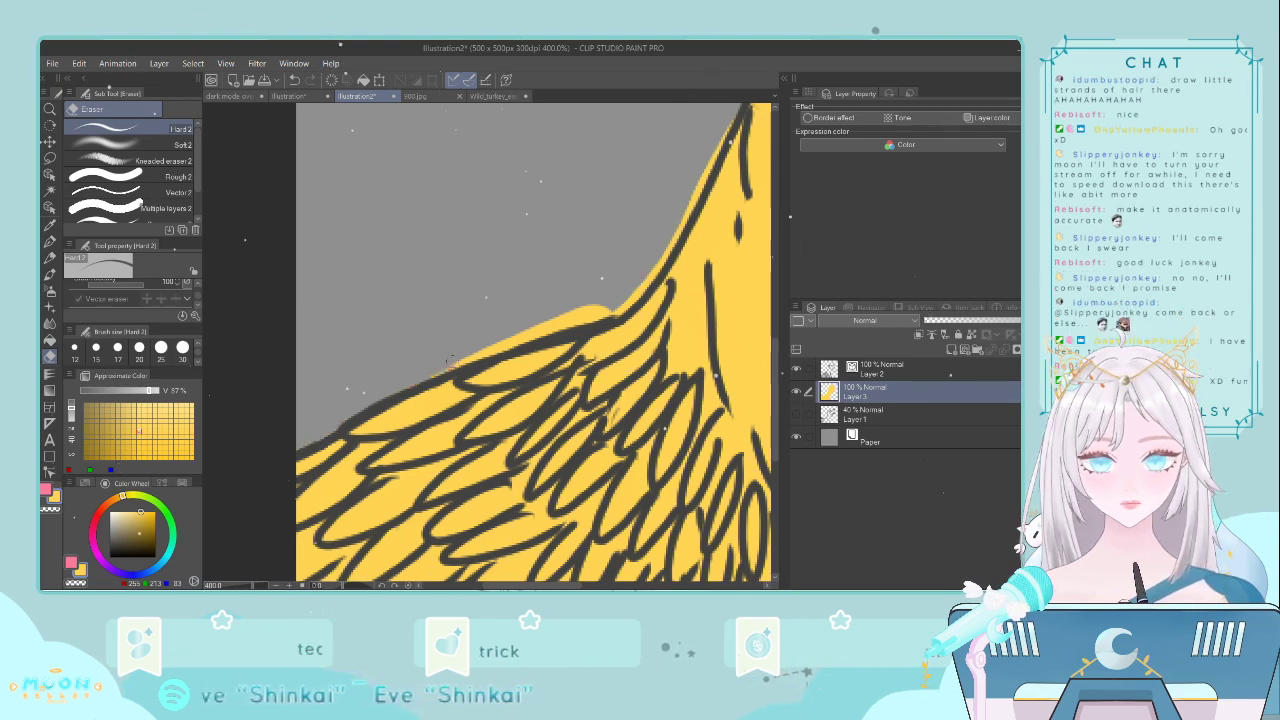
mouse_move(488, 348)
left_mouse_down()
mouse_move(525, 332)
mouse_move(436, 366)
mouse_move(613, 308)
mouse_move(577, 311)
left_mouse_up()
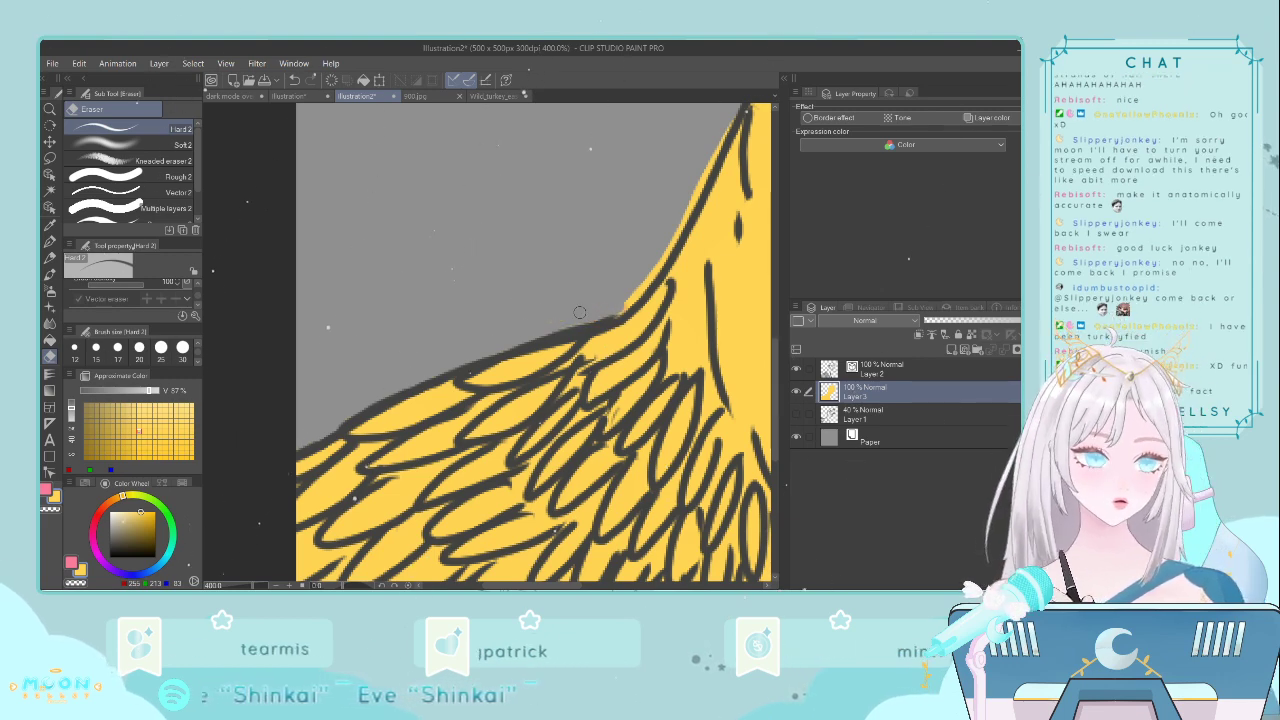
left_click_drag(636, 298, 664, 256)
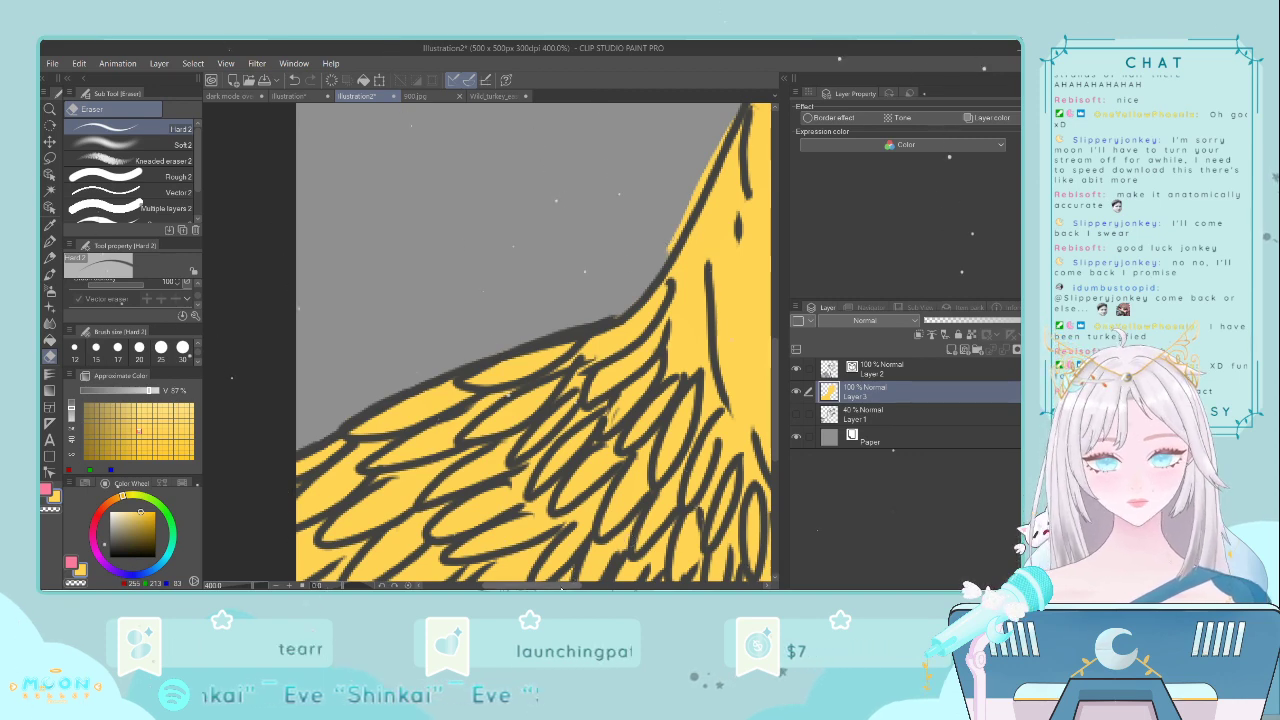
- Erase the excess yellow outside the outline along the back of the turkey's neck and head
left_click_drag(562, 585, 584, 585)
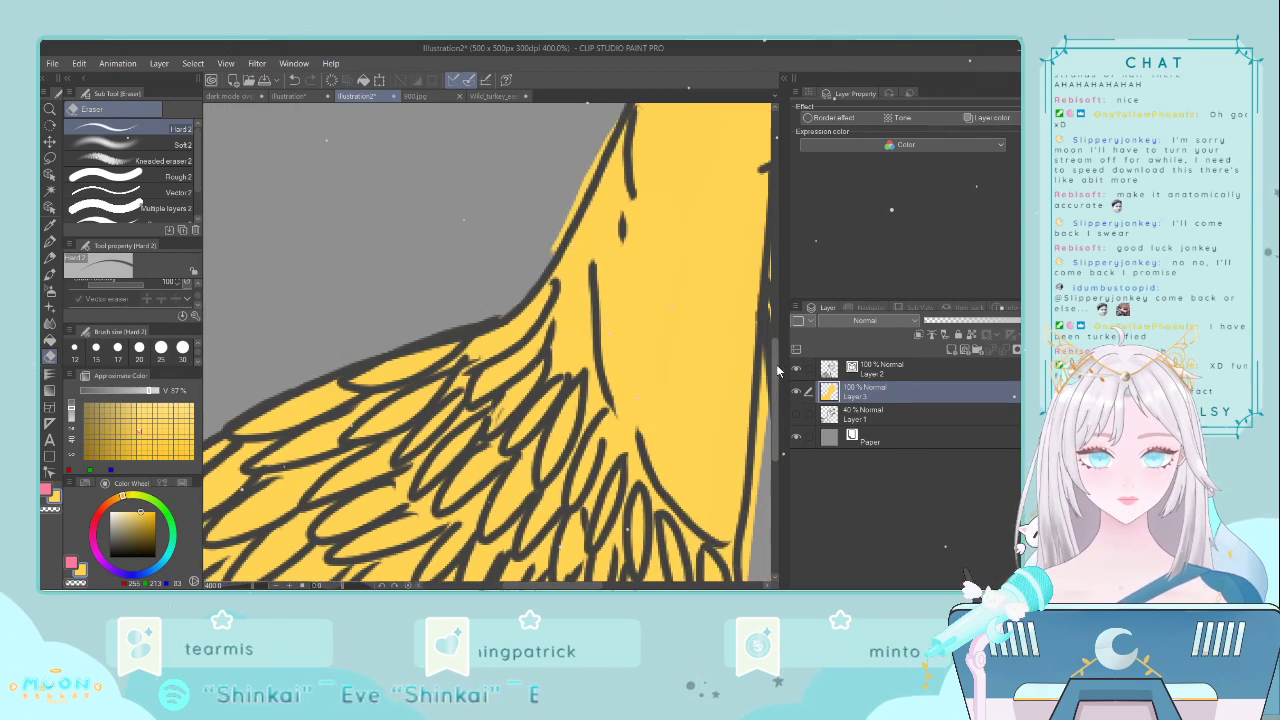
scroll(774, 355, "up", 3)
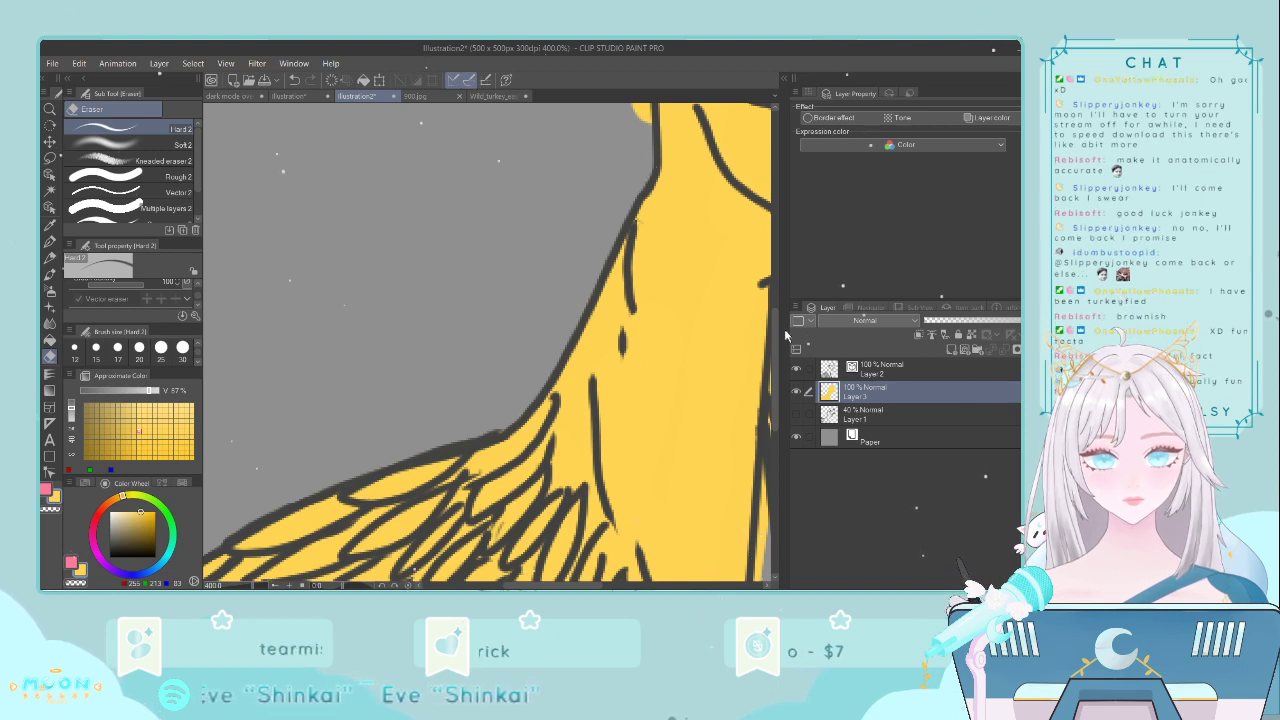
scroll(785, 337, "up", 5)
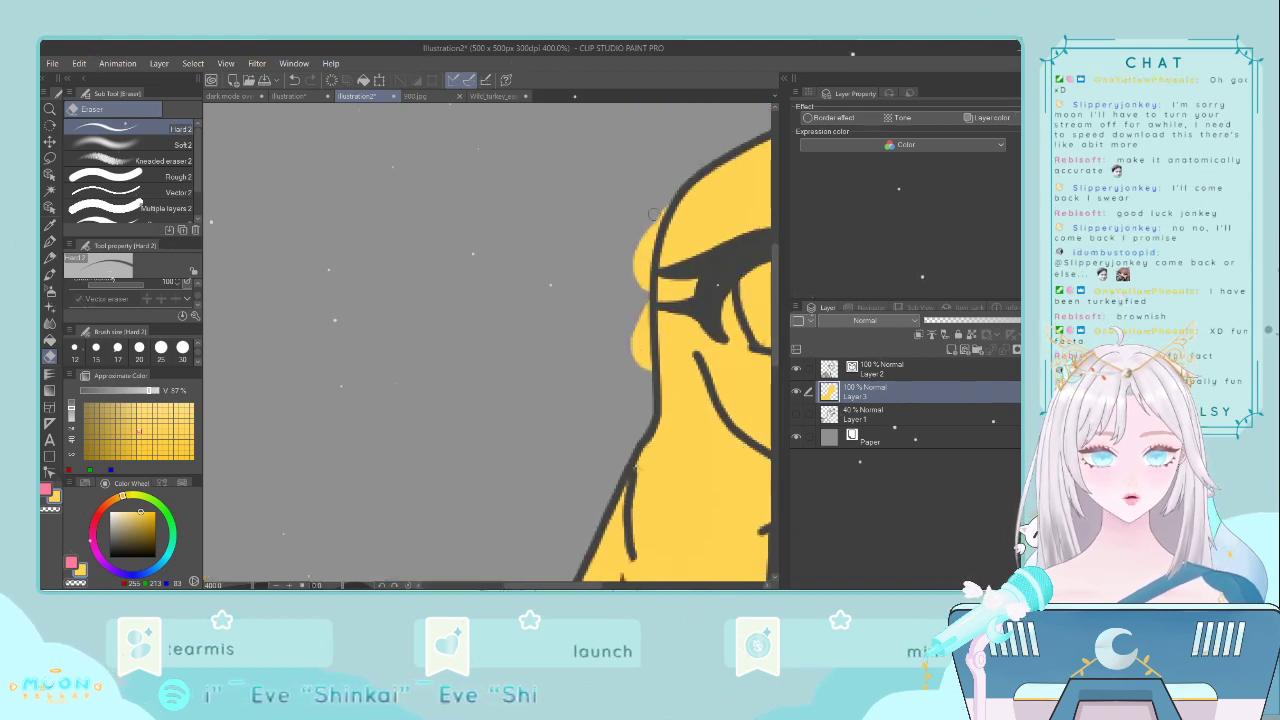
left_click_drag(652, 213, 638, 342)
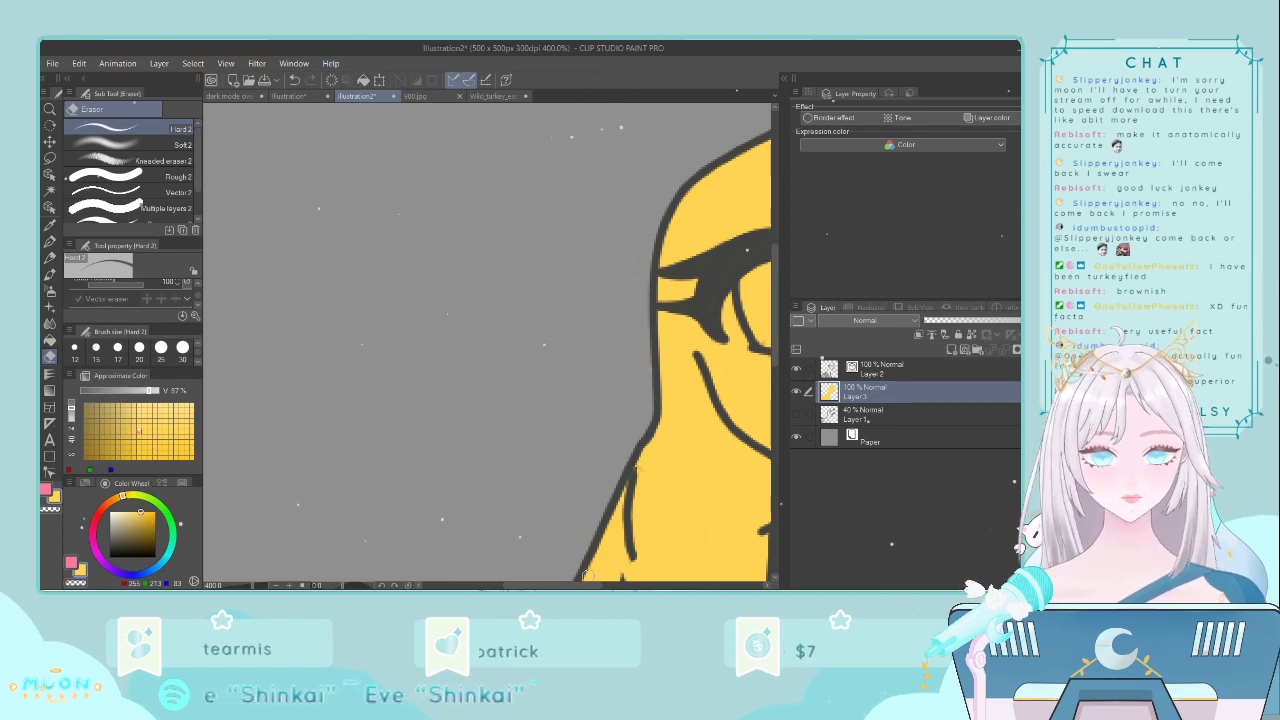
- Clean up the yellow around the top of the head and crest, touching up the fill with the pen and erasing the overspill
left_click_drag(577, 585, 649, 585)
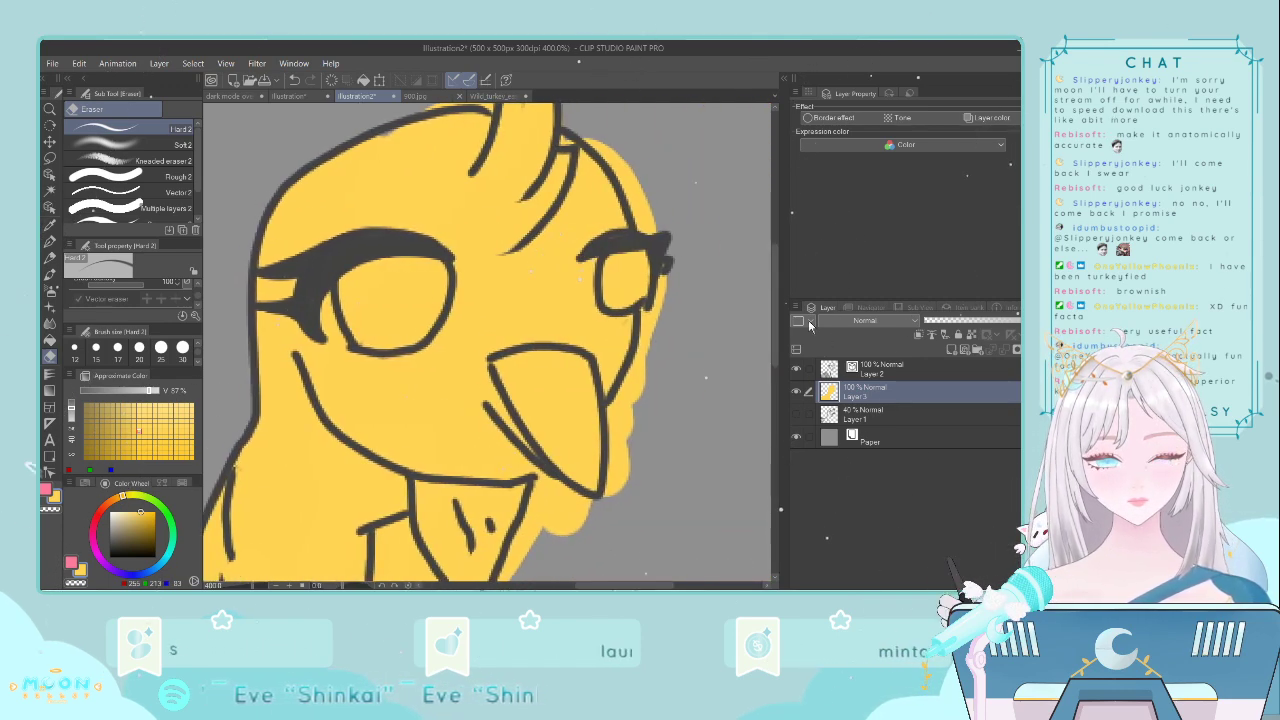
scroll(668, 209, "up", 3)
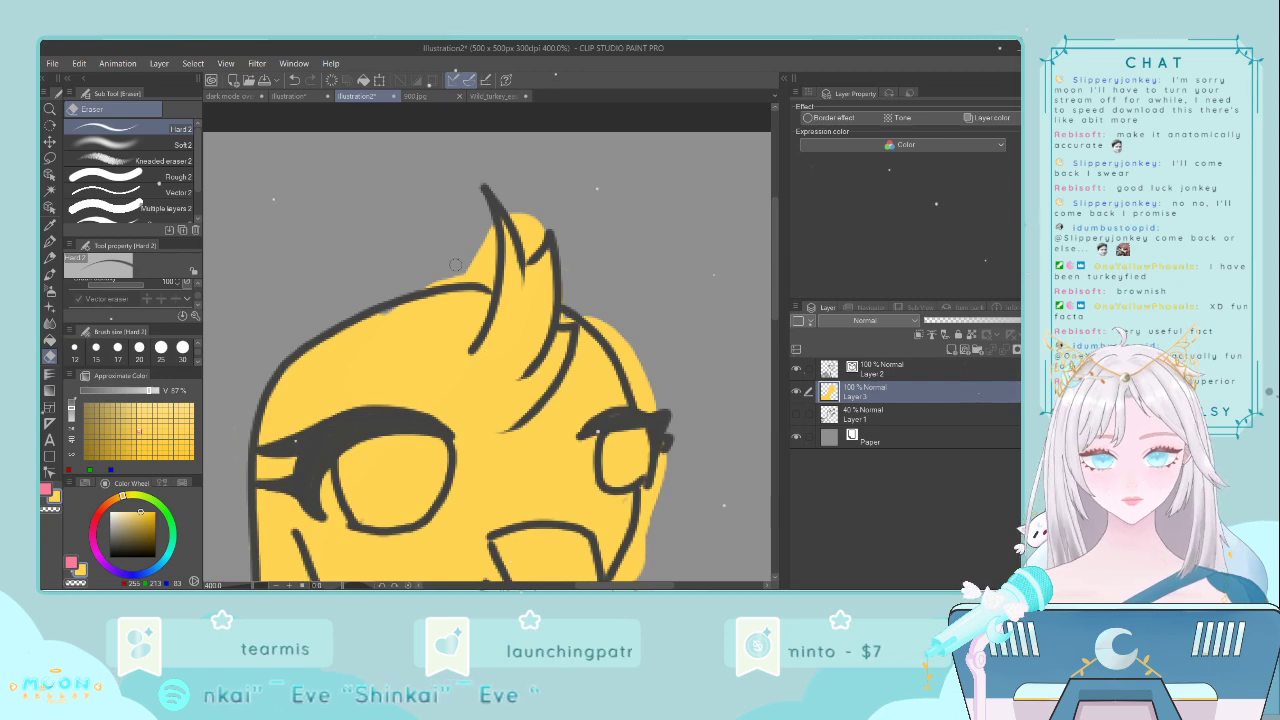
key("p")
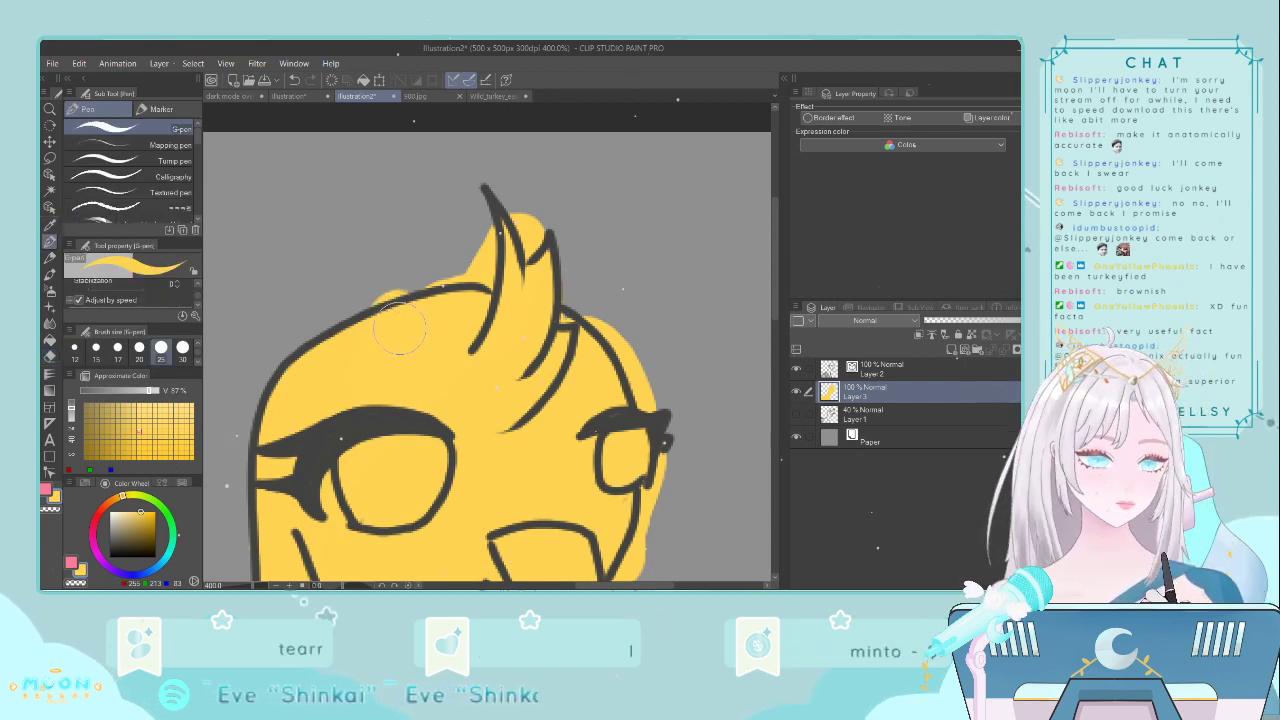
key("e")
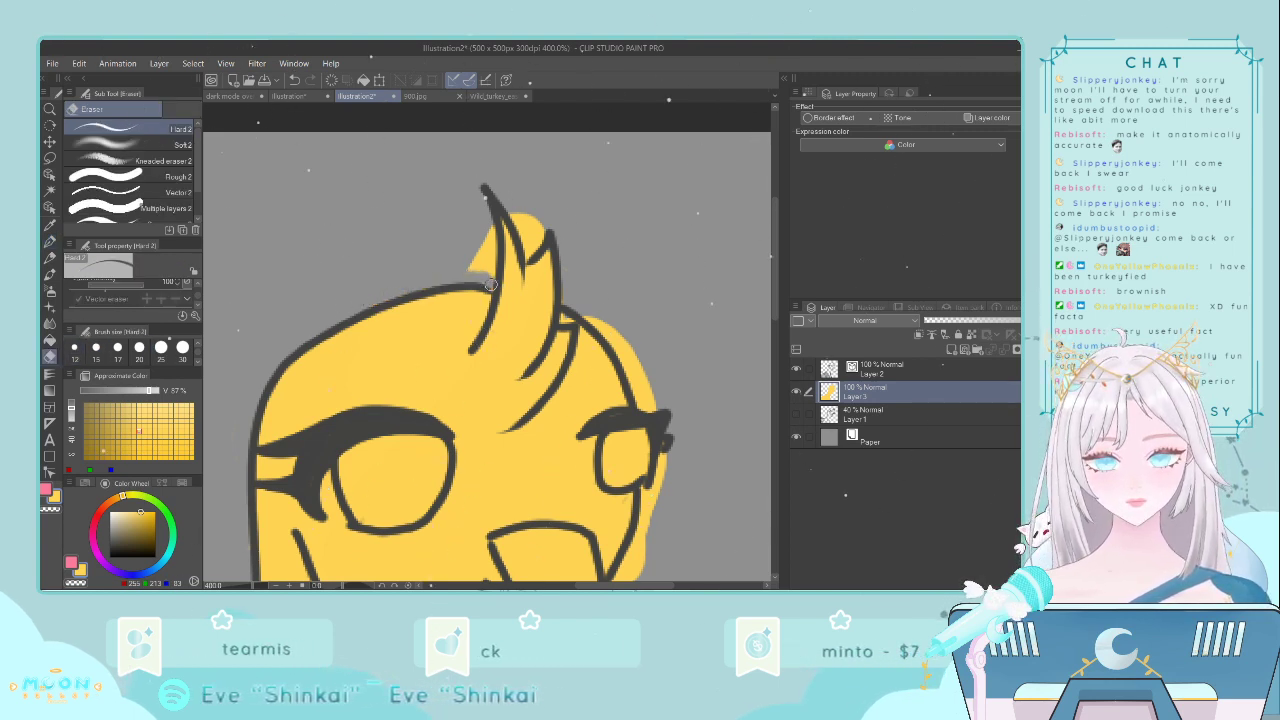
mouse_move(491, 285)
left_mouse_down()
mouse_move(490, 232)
mouse_move(473, 277)
mouse_move(478, 262)
left_mouse_up()
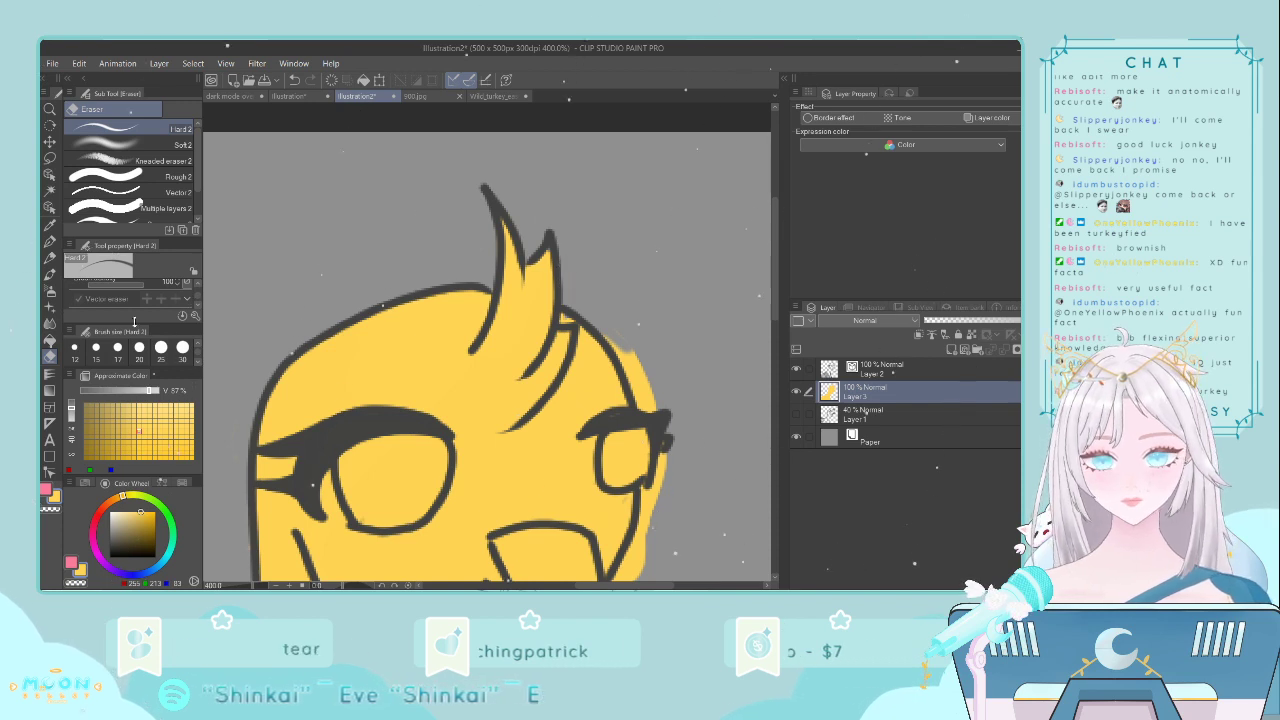
- Erase the yellow spilling past the far side of the face, from the forehead past the far eye to the upper beak
left_click(46, 250)
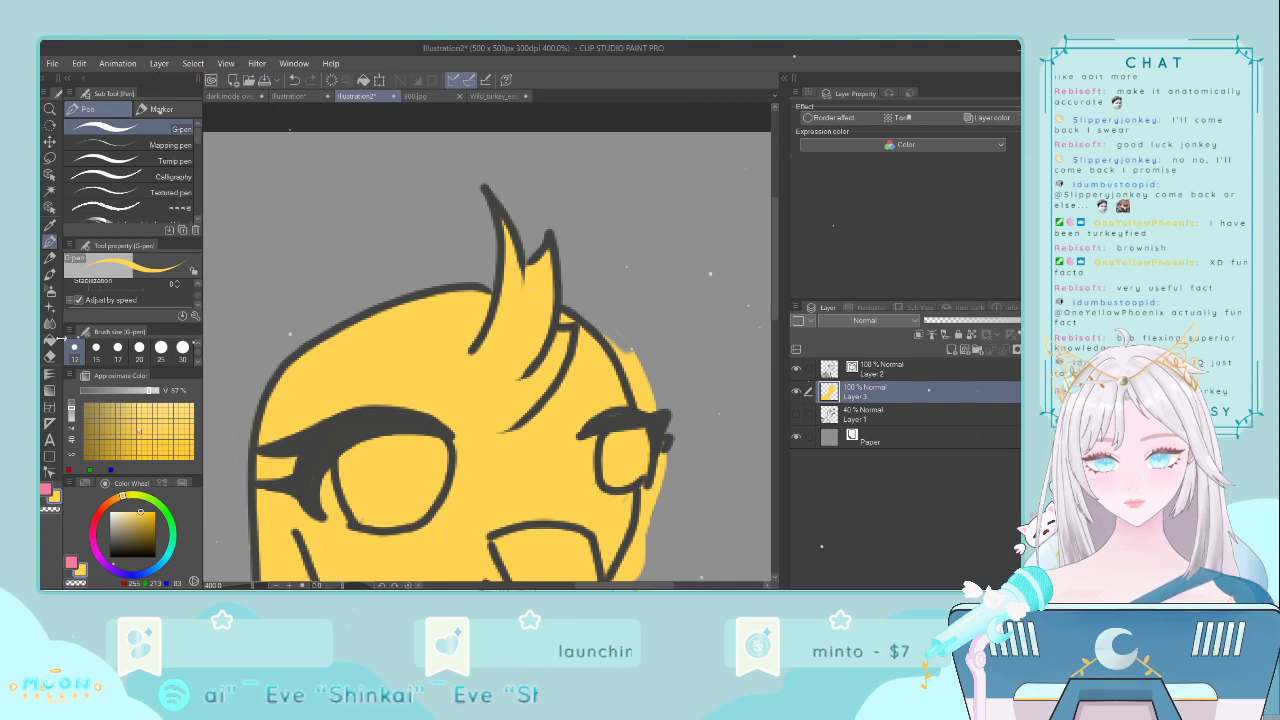
left_click(51, 356)
left_click_drag(618, 355, 654, 404)
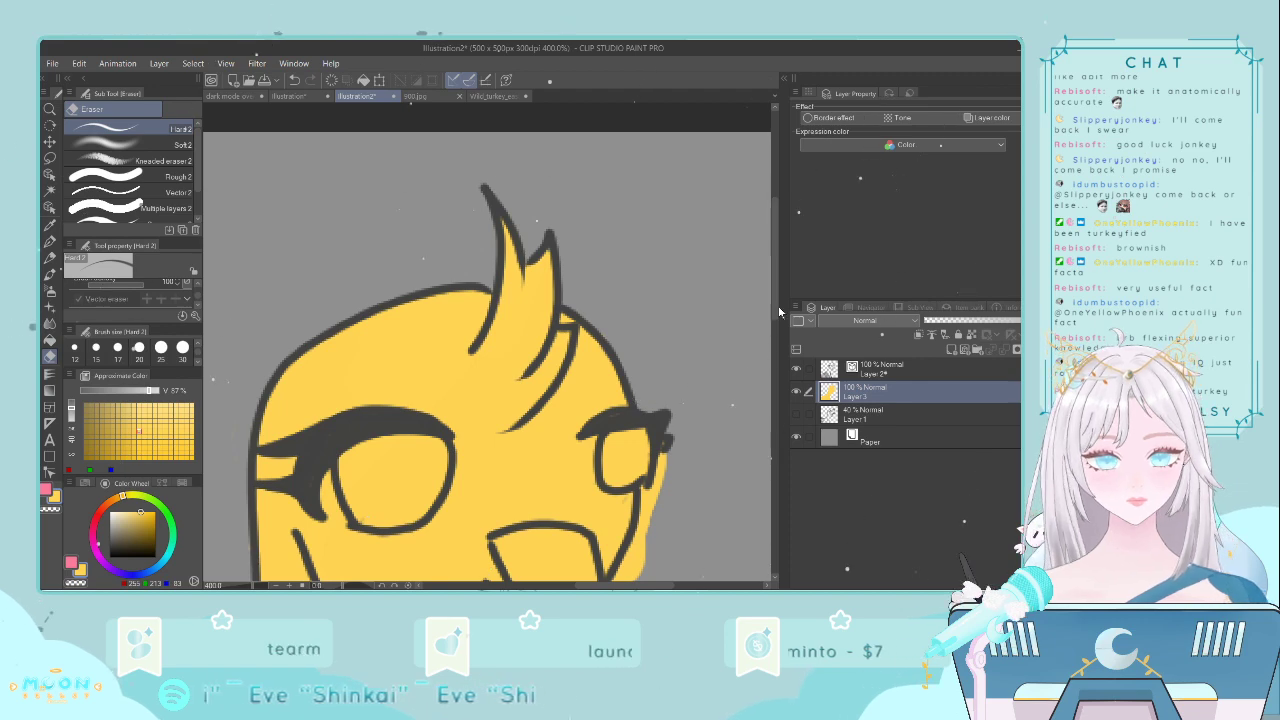
scroll(779, 312, "down", 5)
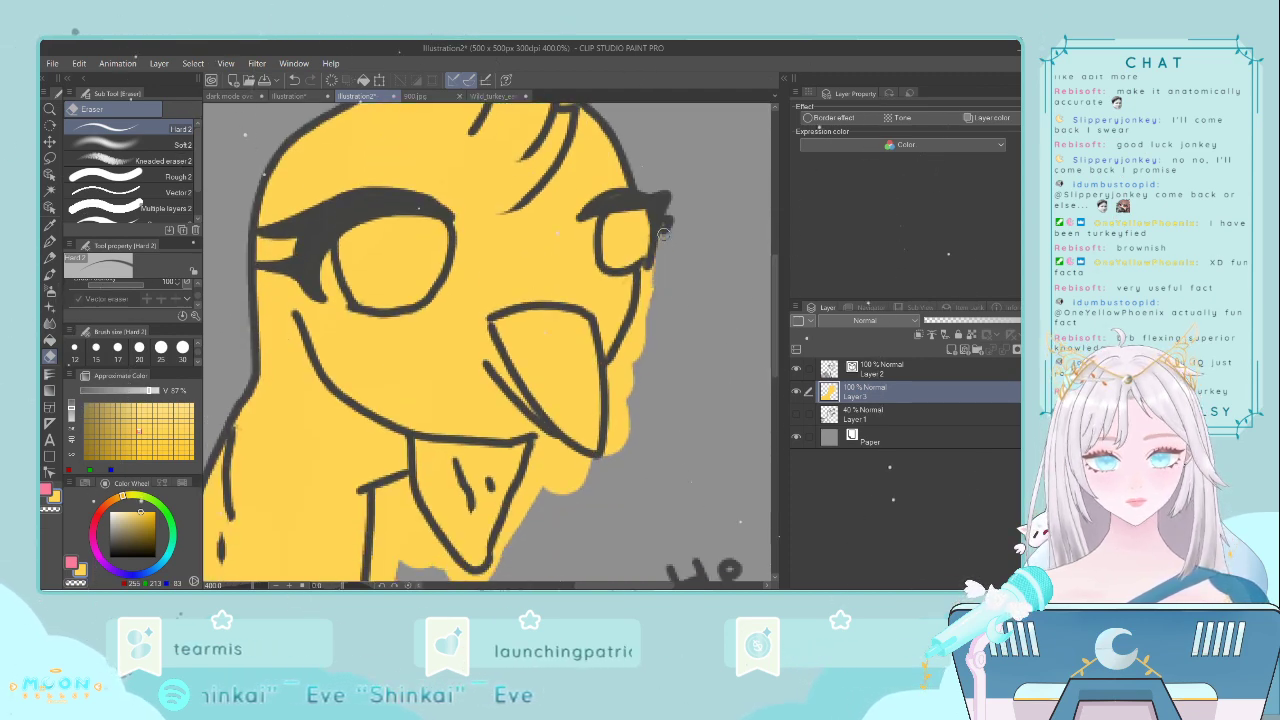
left_click_drag(663, 240, 640, 338)
mouse_move(645, 290)
left_mouse_down()
mouse_move(610, 369)
mouse_move(612, 424)
mouse_move(641, 332)
mouse_move(631, 362)
mouse_move(623, 355)
mouse_move(620, 452)
left_mouse_up()
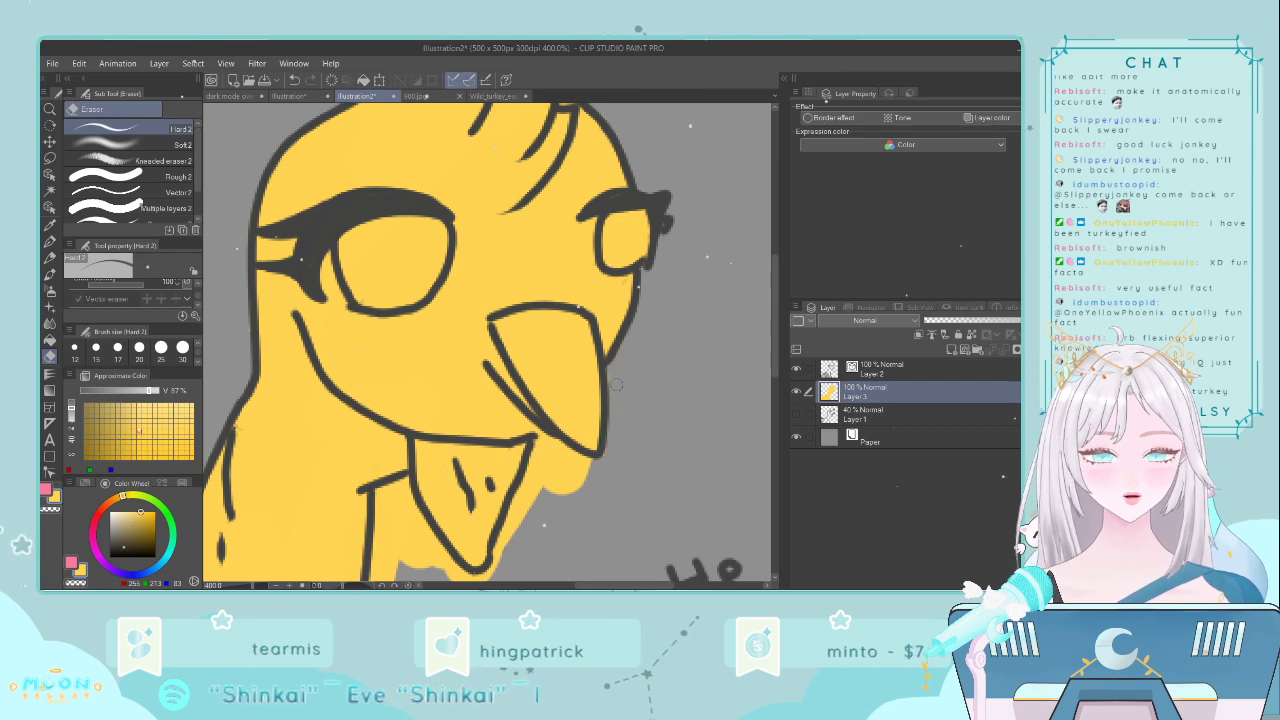
- Erase the excess yellow around the open lower beak, redoing the first stroke beneath the beak tip
left_click_drag(772, 321, 772, 382)
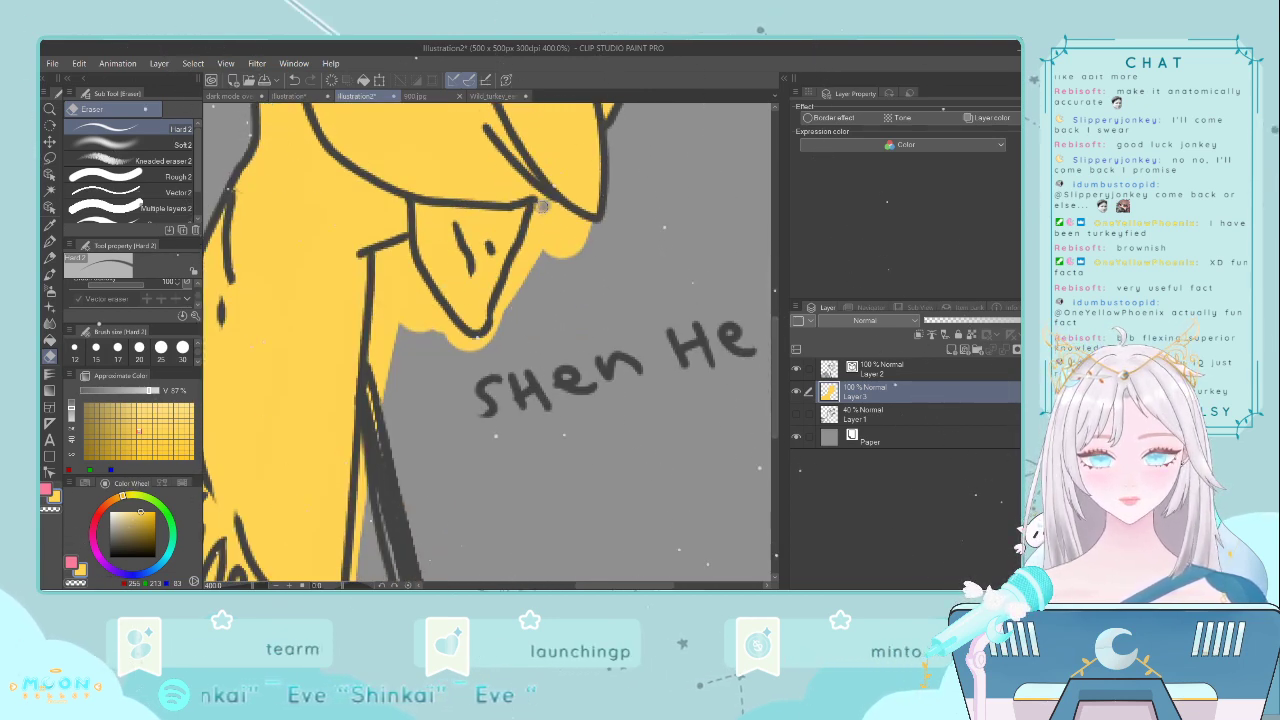
mouse_move(541, 205)
left_mouse_down()
mouse_move(584, 234)
mouse_move(576, 216)
mouse_move(550, 206)
mouse_move(571, 246)
mouse_move(528, 229)
mouse_move(585, 239)
left_mouse_up()
key("ctrl+z")
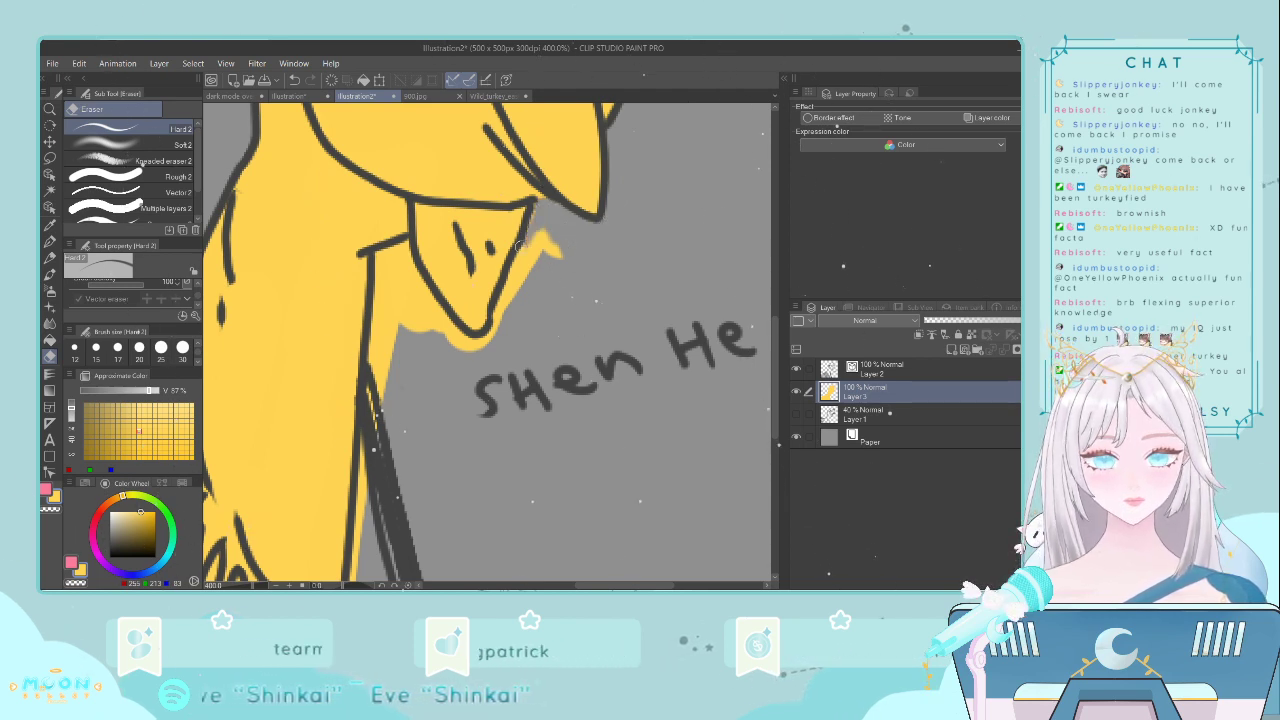
mouse_move(535, 212)
left_mouse_down()
mouse_move(498, 322)
mouse_move(546, 228)
mouse_move(555, 250)
left_mouse_up()
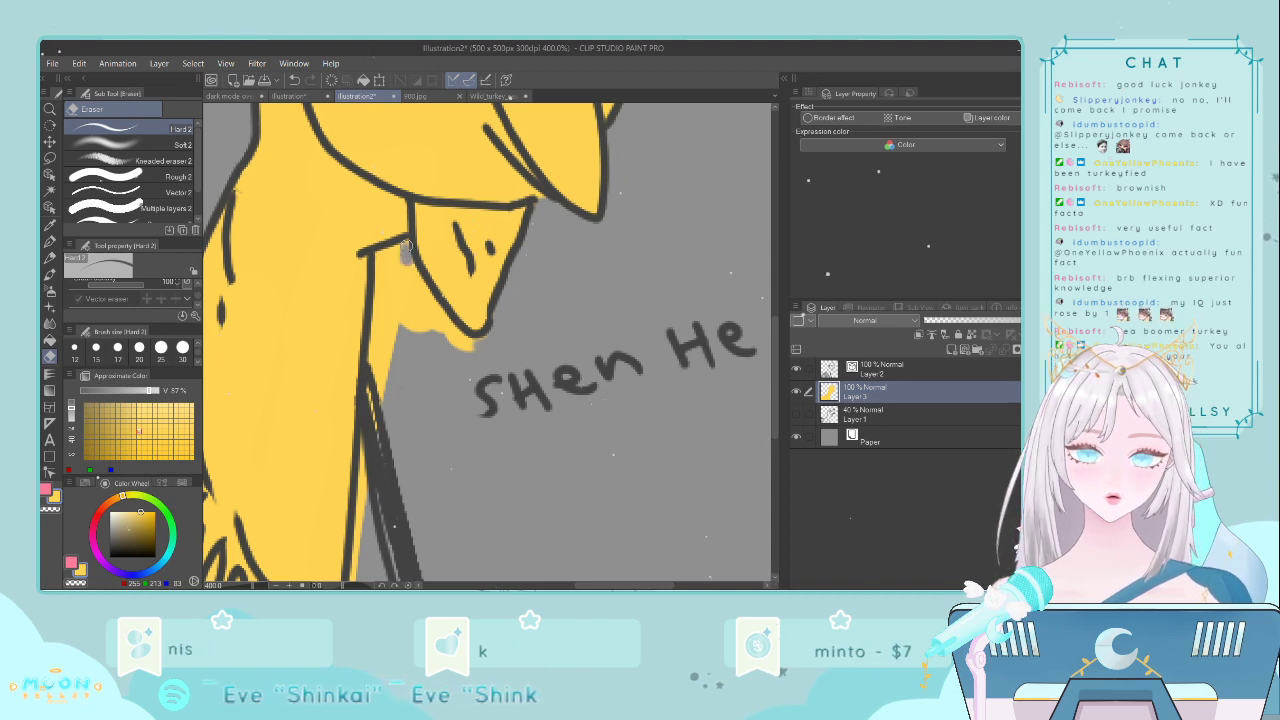
left_click_drag(405, 245, 476, 348)
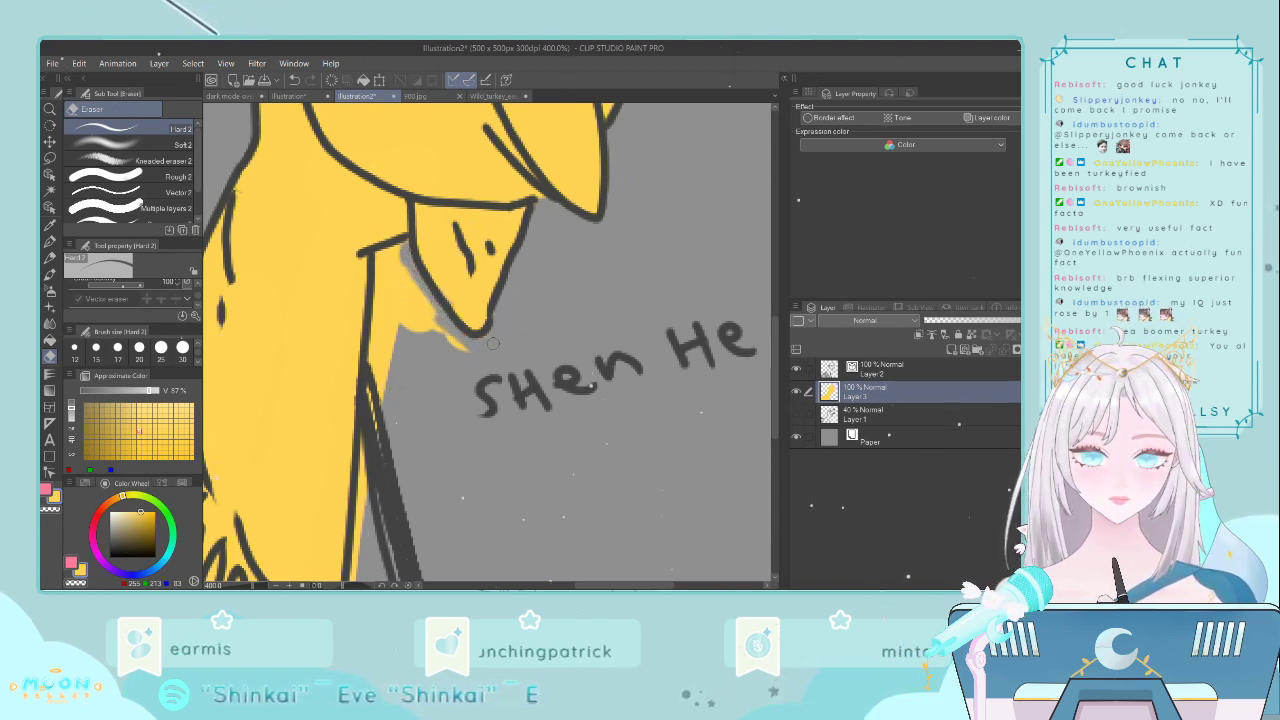
mouse_move(426, 296)
left_mouse_down()
mouse_move(434, 324)
mouse_move(417, 324)
left_mouse_up()
- Erase the yellow spilling past the front of the neck, from under the chin past the dark beard to the chest
left_click_drag(406, 268, 400, 332)
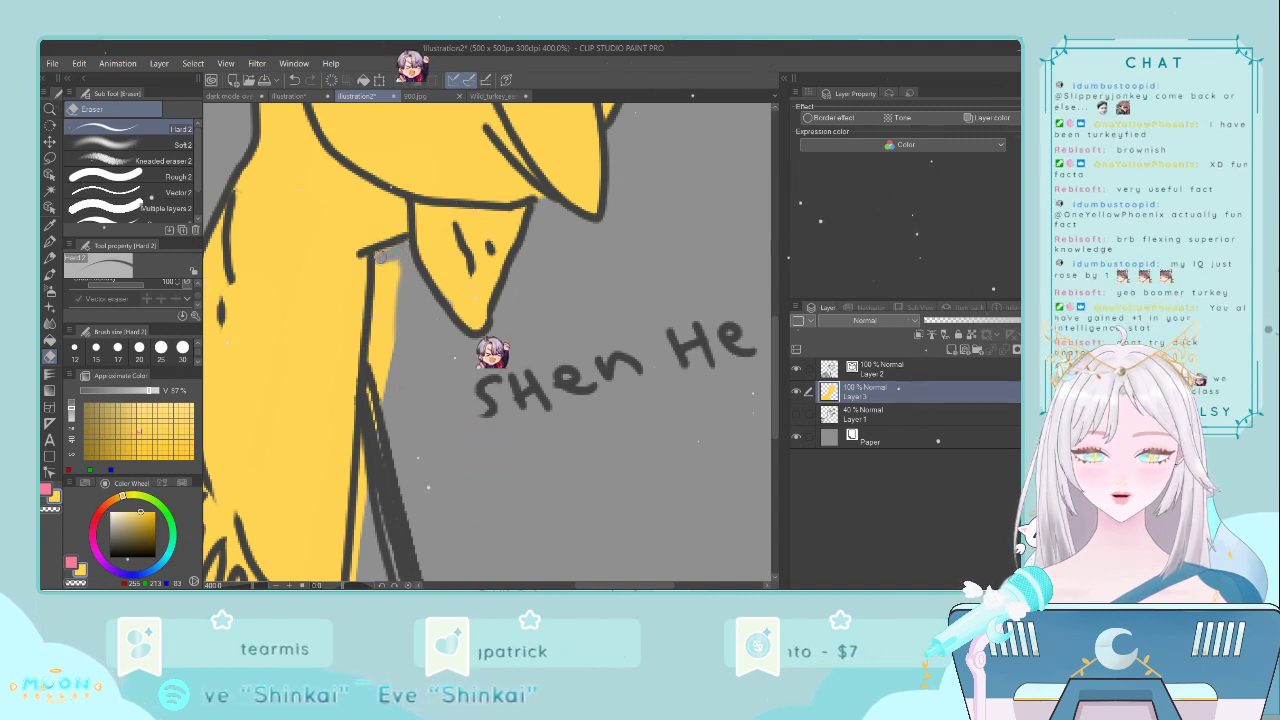
left_click_drag(384, 258, 380, 330)
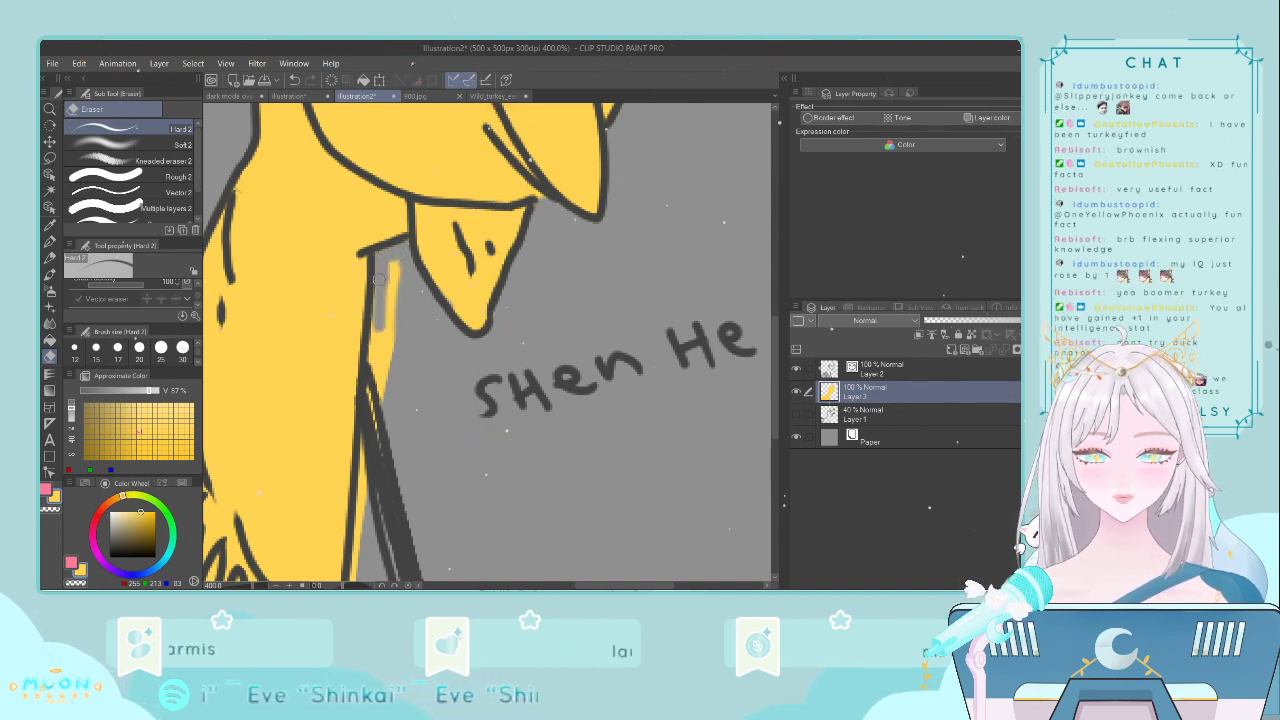
mouse_move(395, 262)
left_mouse_down()
mouse_move(396, 312)
mouse_move(394, 265)
mouse_move(388, 286)
mouse_move(379, 275)
mouse_move(368, 380)
mouse_move(396, 302)
left_mouse_up()
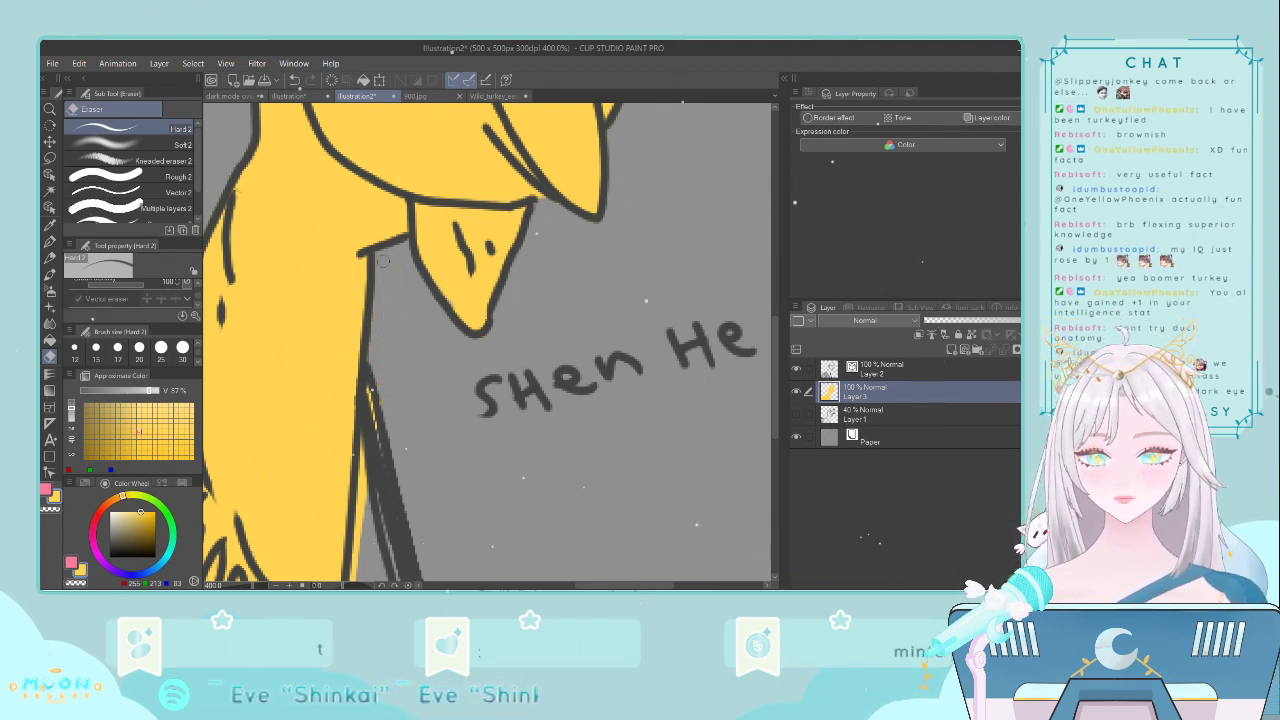
scroll(725, 335, "down", 5)
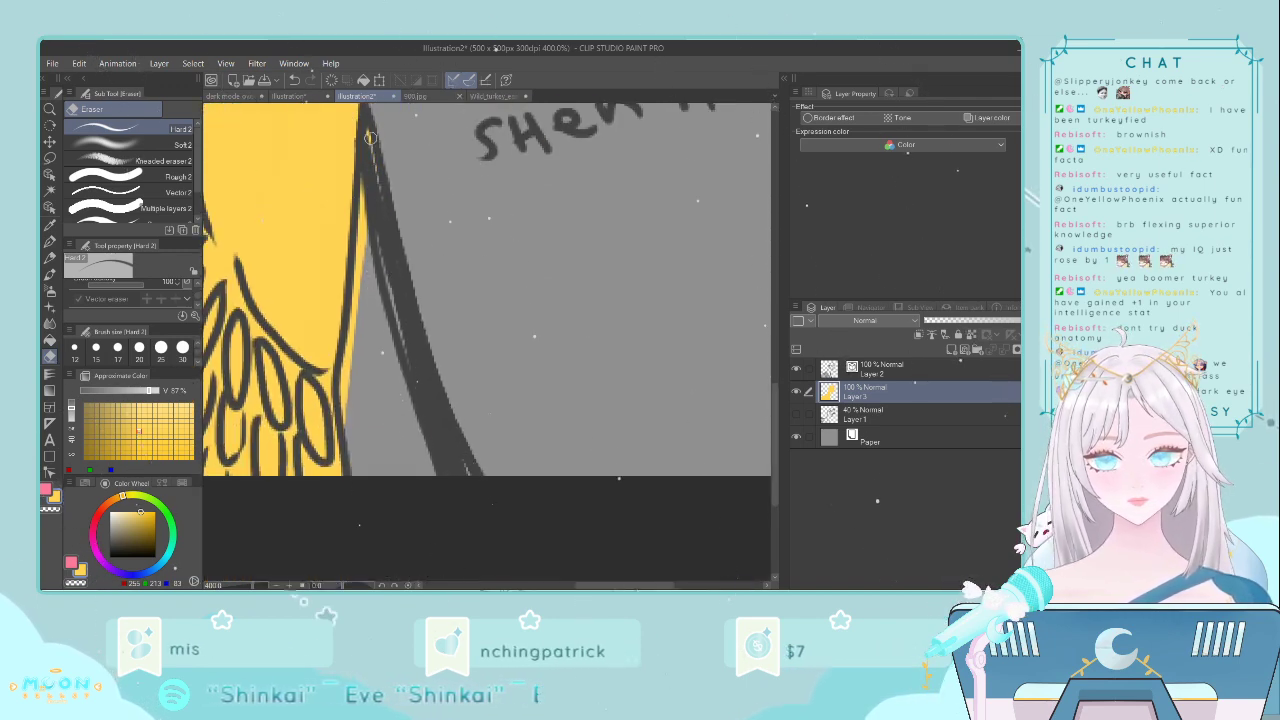
left_click_drag(372, 127, 368, 222)
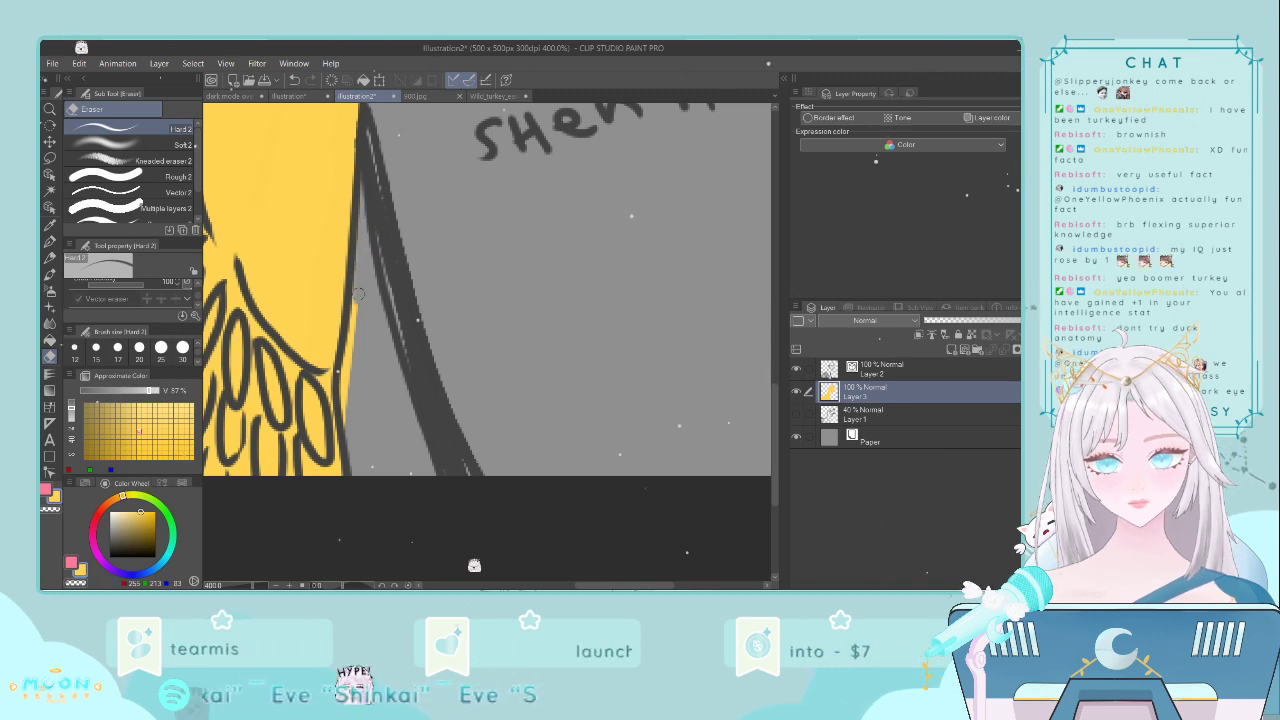
left_click_drag(356, 300, 348, 378)
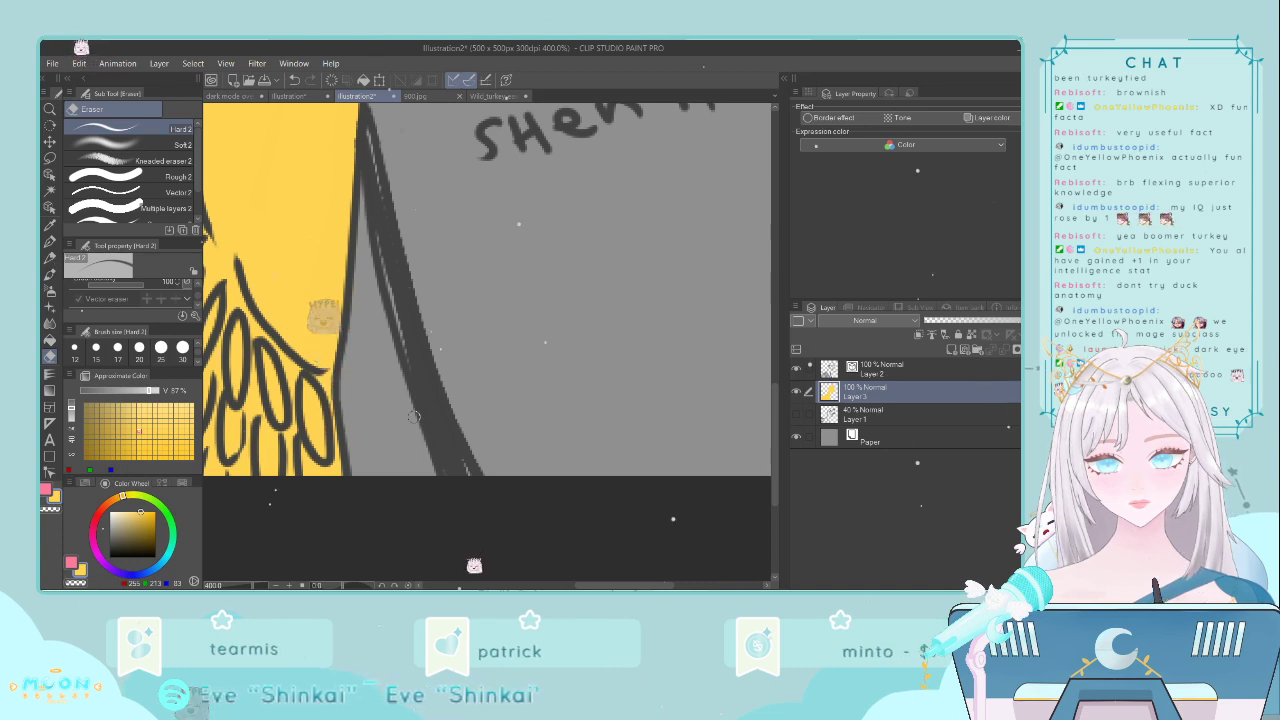
- Fill the gap along the lower chest edge with yellow using the G-pen, and erase the overspill outside the outline
left_click(49, 241)
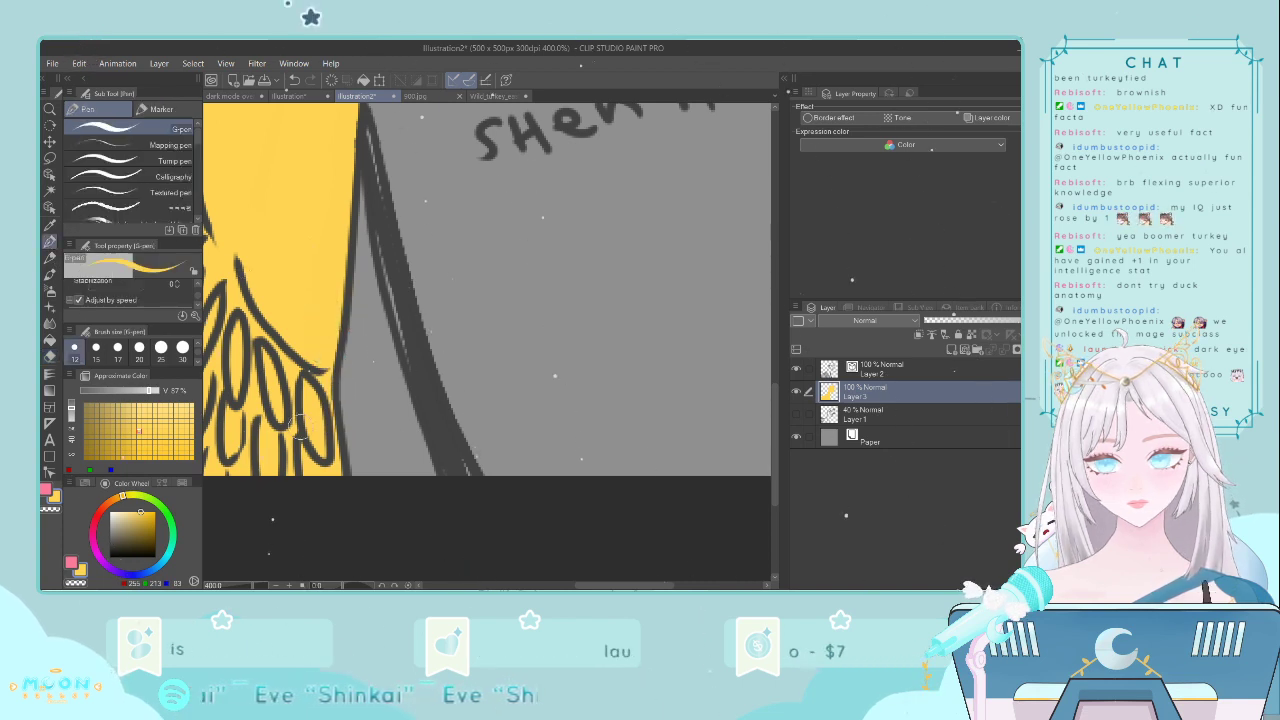
left_click_drag(342, 386, 338, 460)
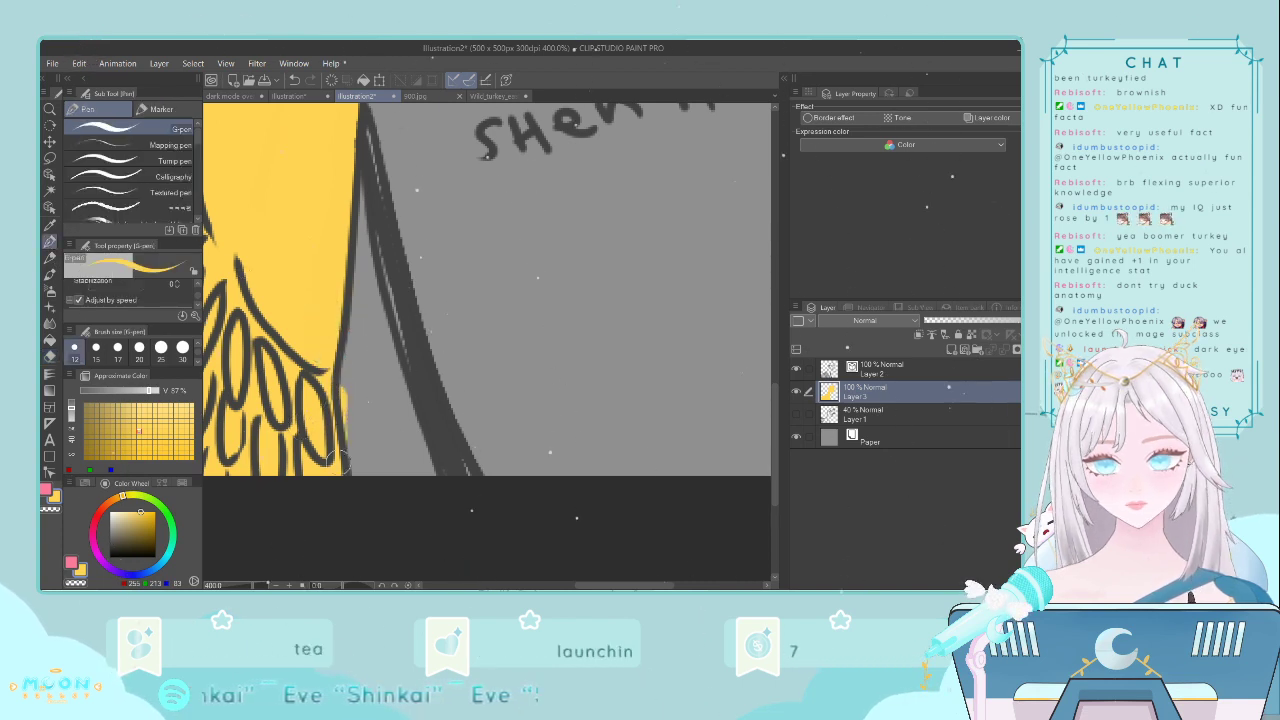
left_click(49, 356)
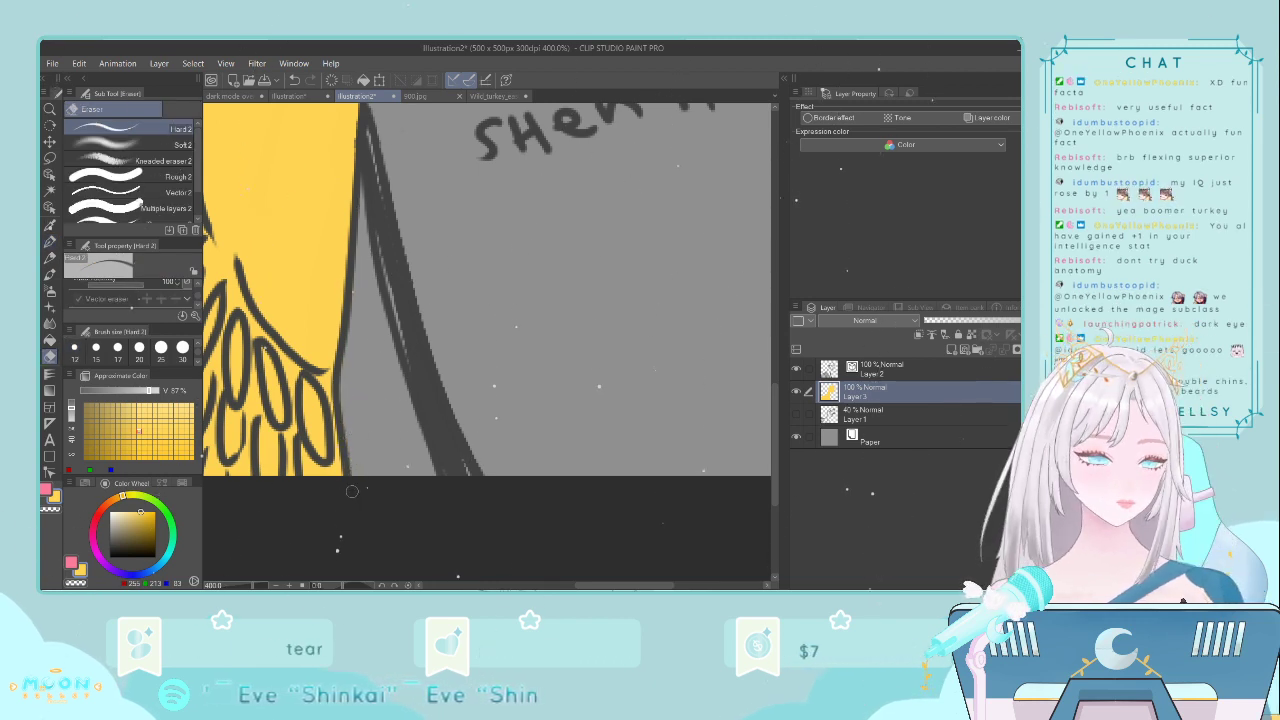
scroll(352, 491, "down", 3)
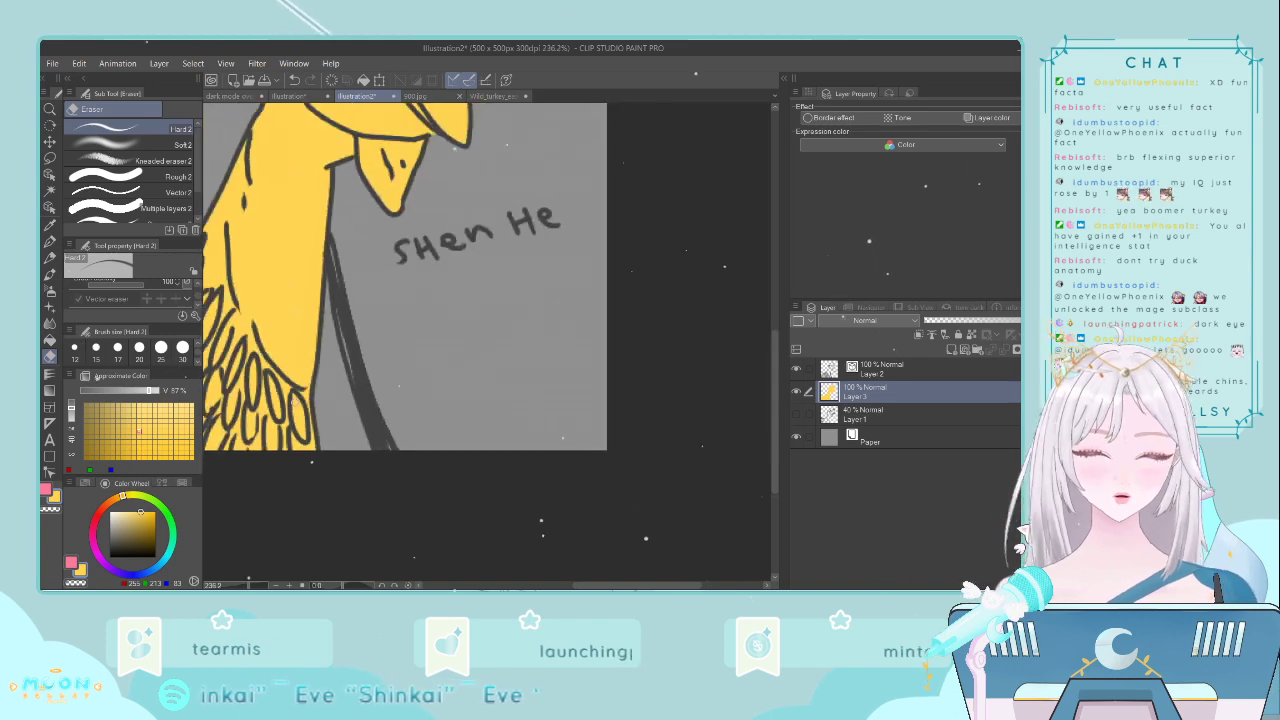
scroll(352, 491, "down", 1)
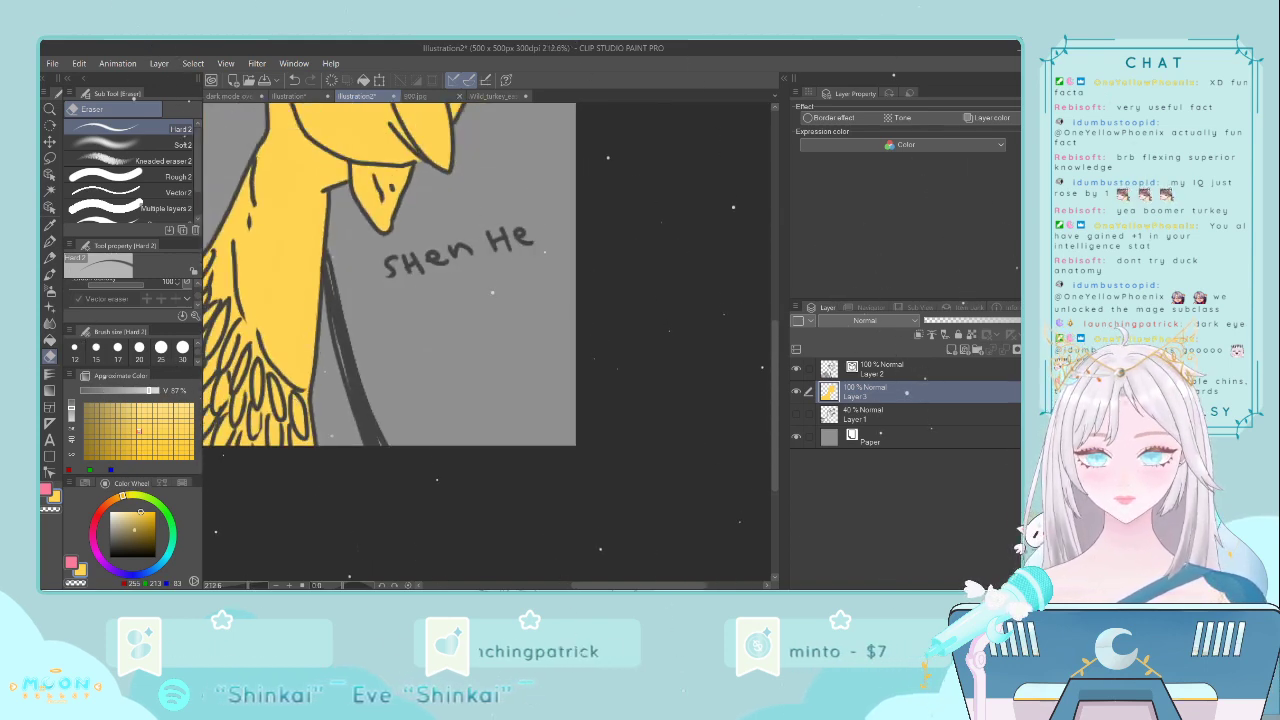
left_click_drag(617, 585, 579, 585)
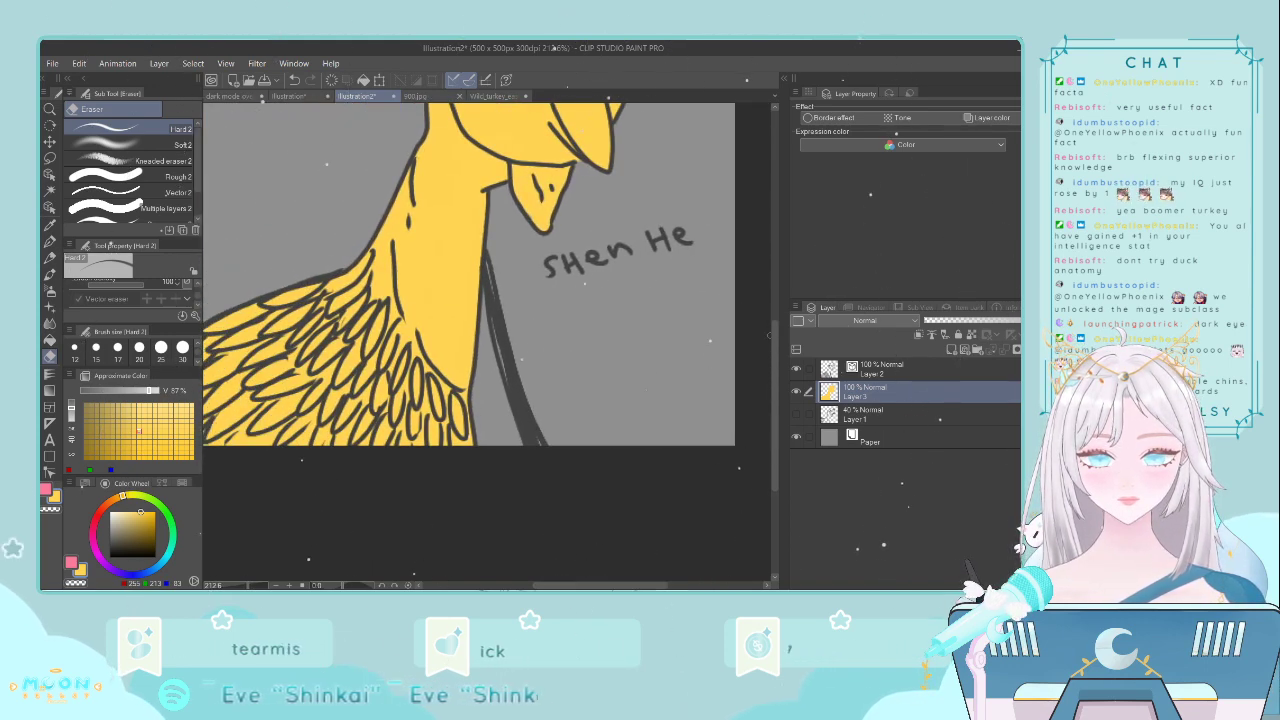
left_click_drag(773, 336, 774, 292)
scroll(537, 249, "down", 5)
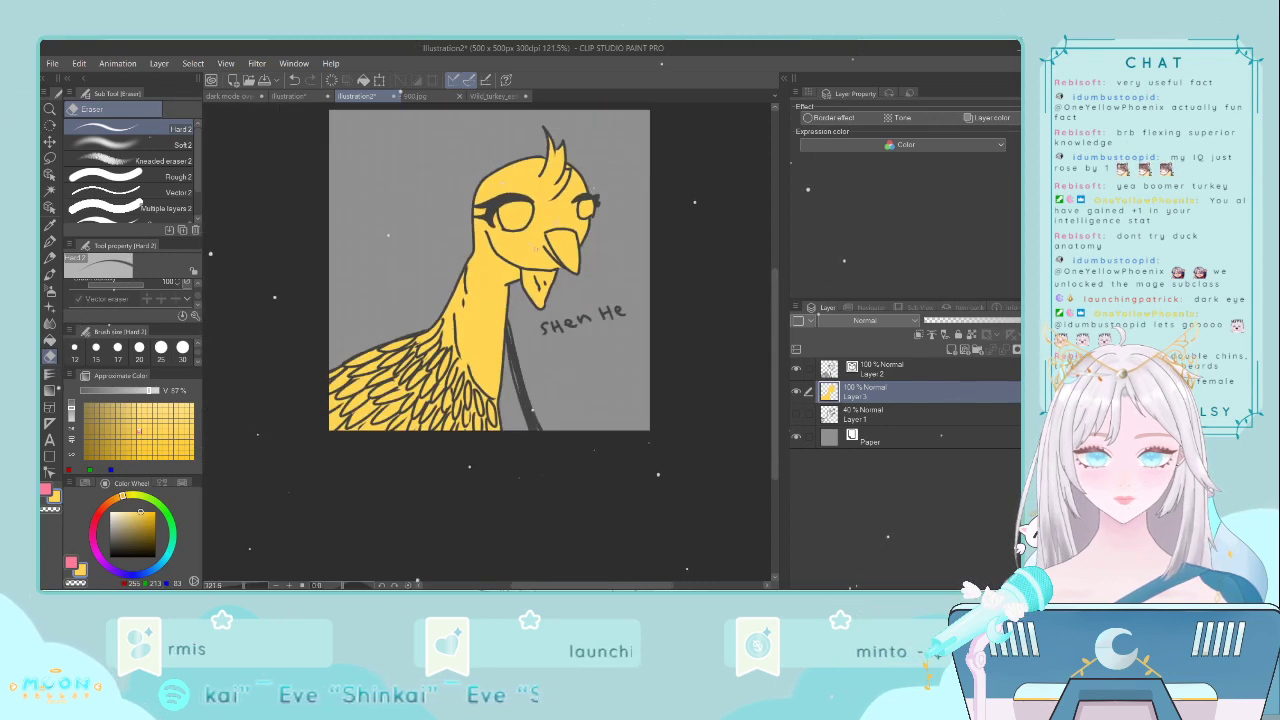
- On a new layer clipped to the yellow base, airbrush darker yellow shading over the feathers, neck and beak, and pale yellow highlights on the head
left_click(950, 348)
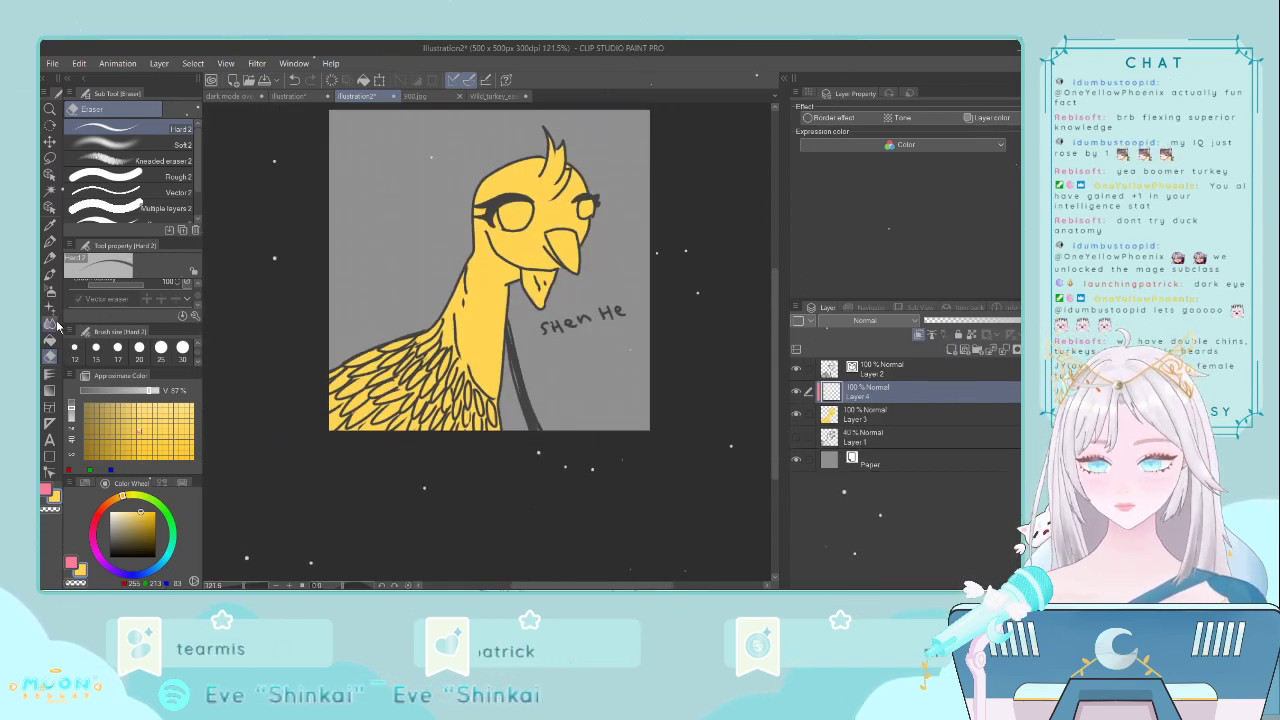
left_click(49, 290)
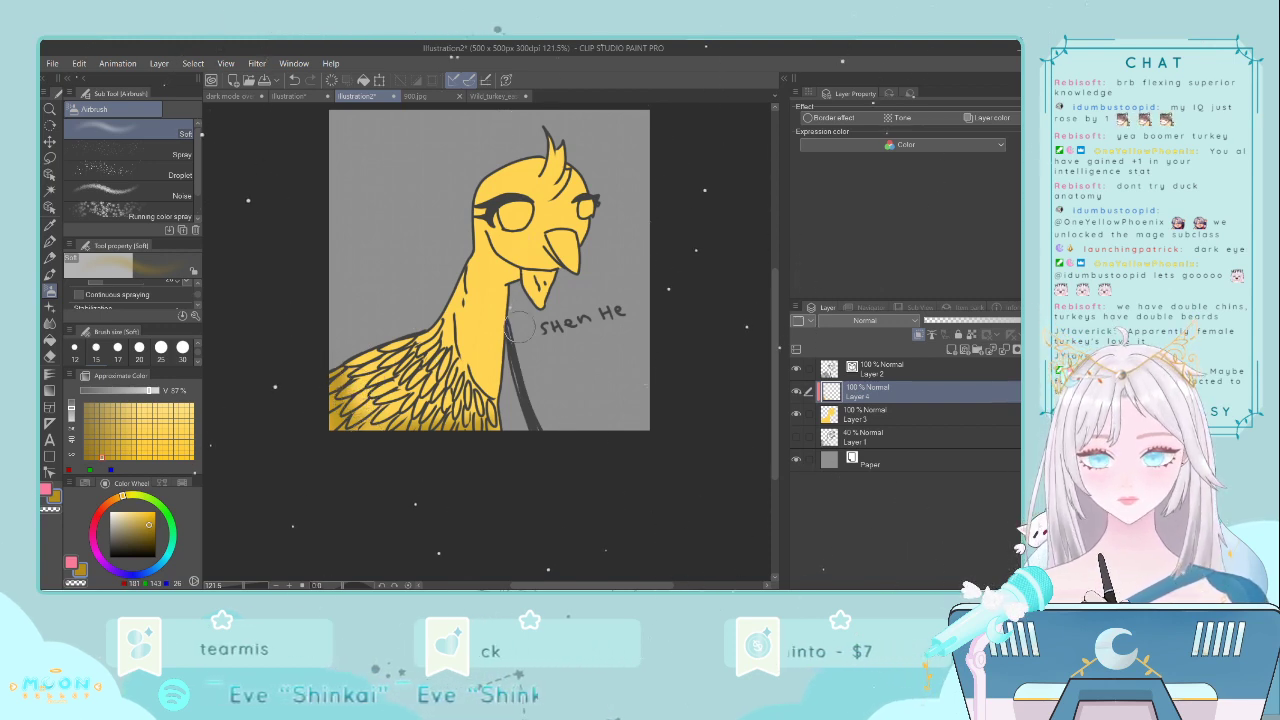
mouse_move(495, 409)
left_mouse_down()
mouse_move(506, 297)
mouse_move(487, 403)
left_mouse_up()
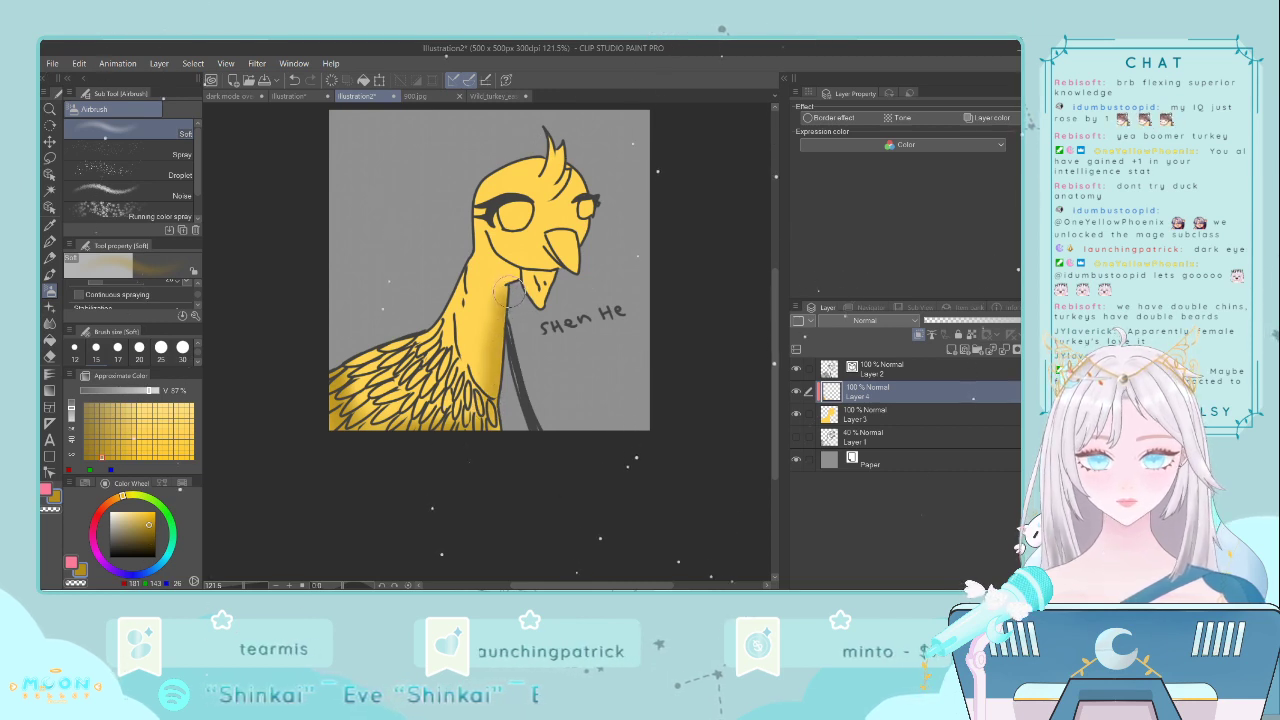
left_click_drag(538, 277, 564, 272)
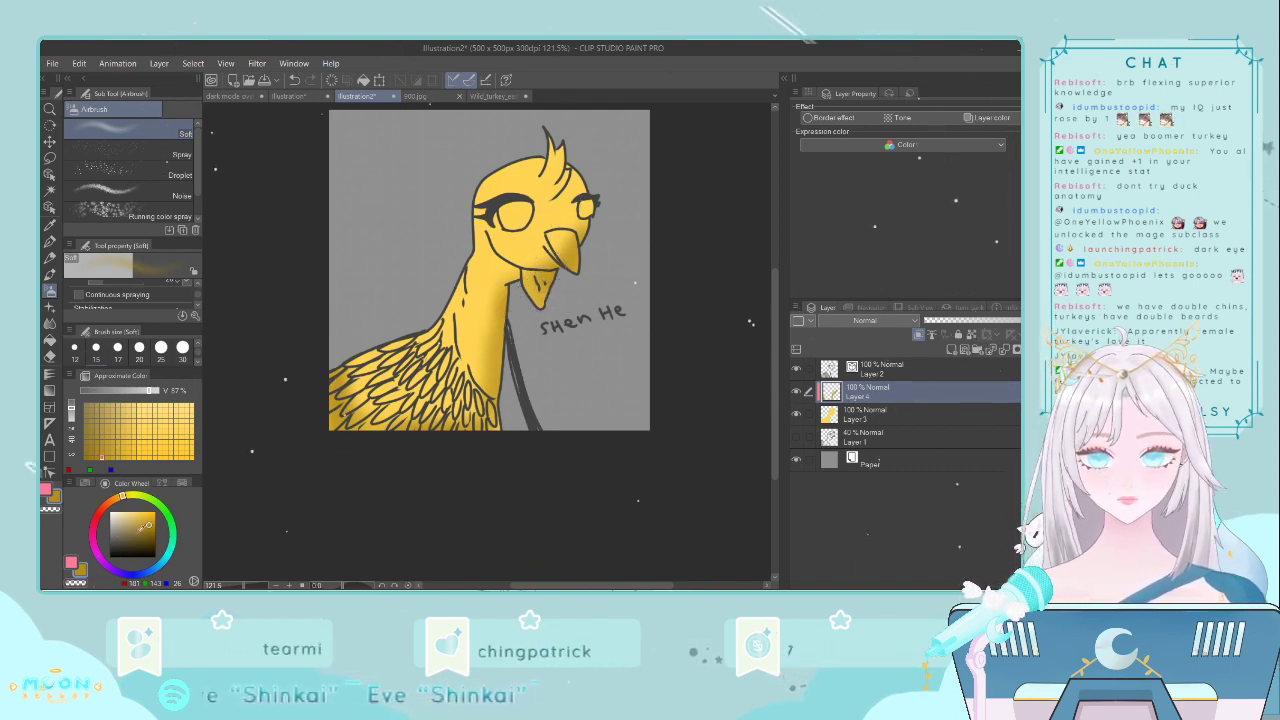
left_click(132, 514)
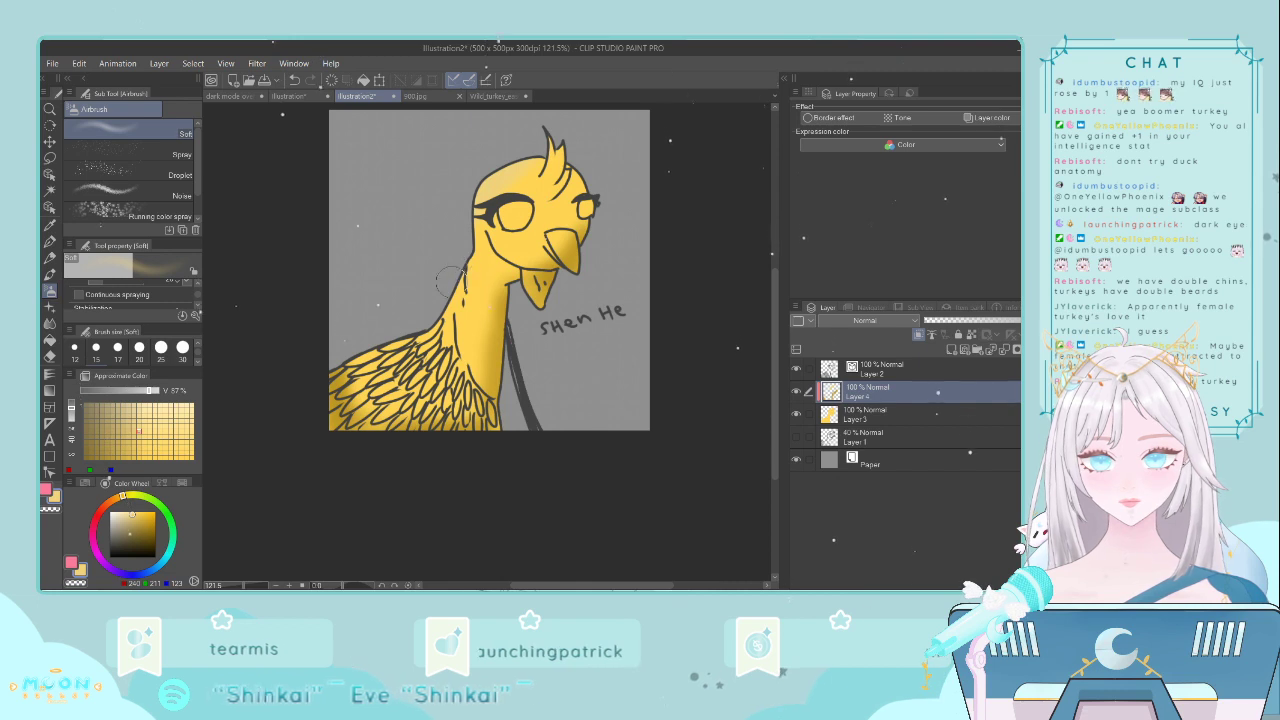
left_click_drag(133, 512, 125, 511)
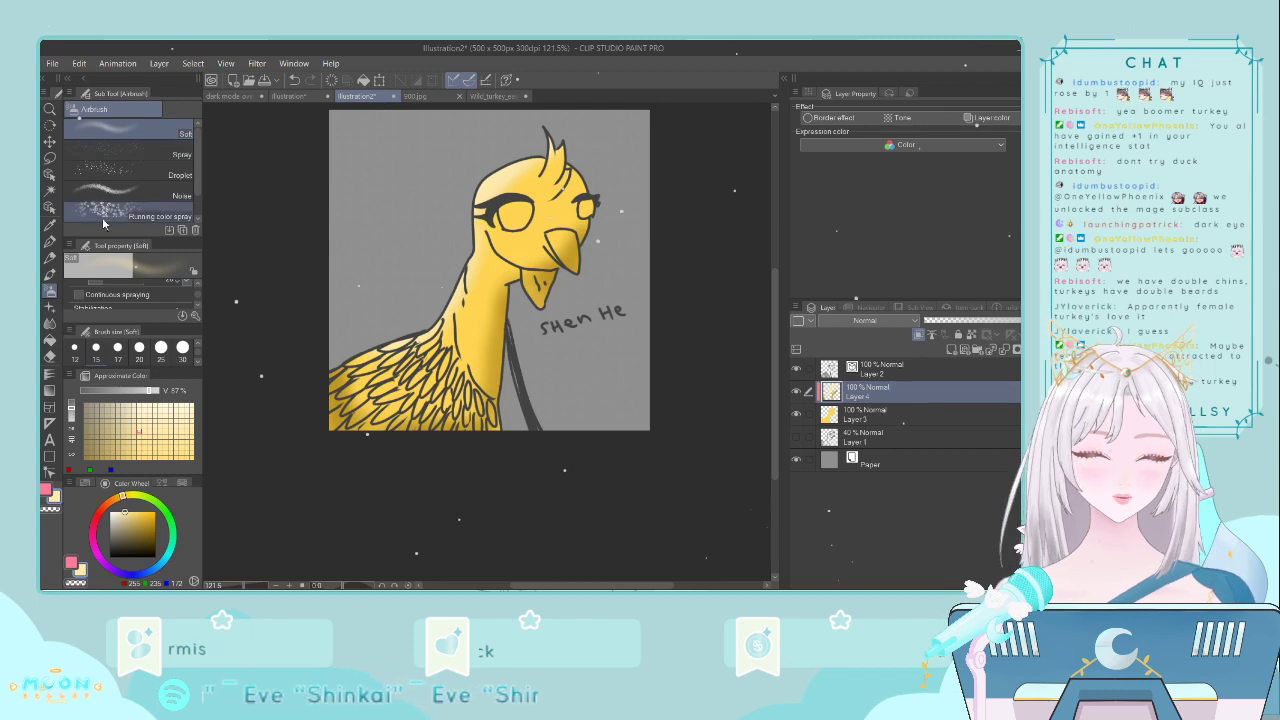
- Airbrush a size 12 shadow beside the head tuft in a darker yellow based on the beak's shading, and soften it with the size 20 Blend tool
left_click(49, 224)
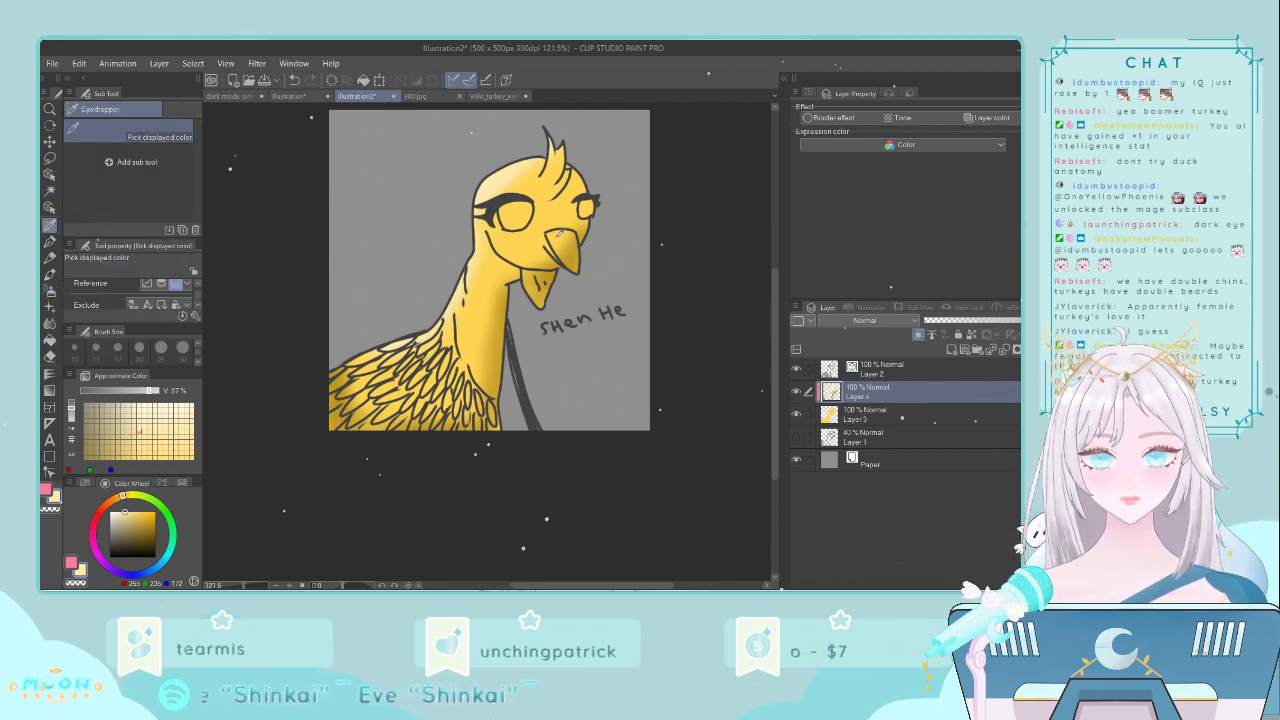
left_click(574, 258)
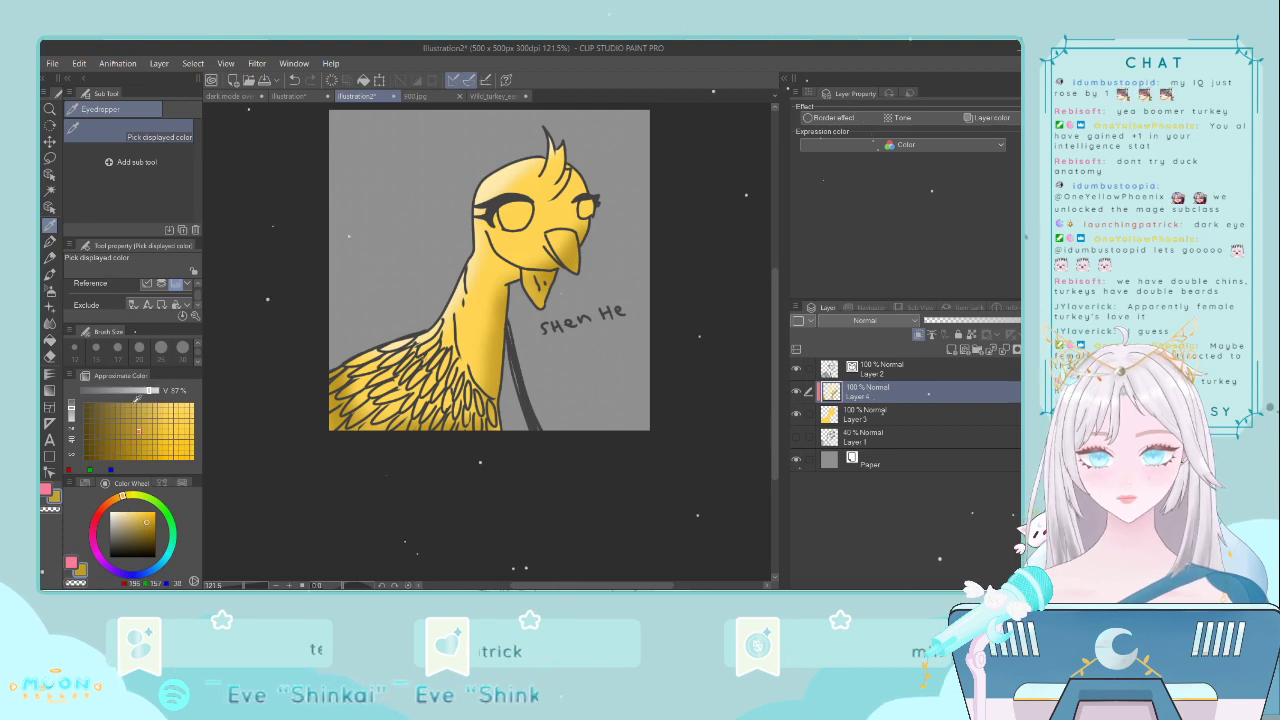
left_click(123, 431)
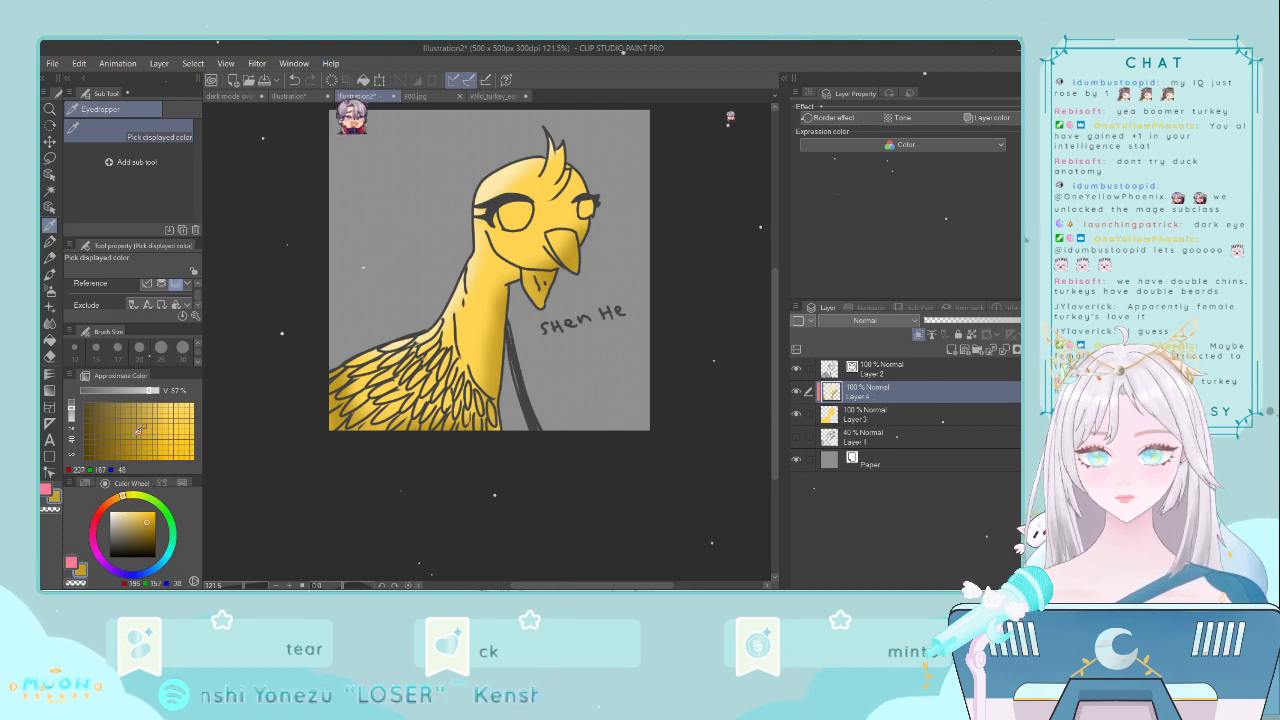
left_click(50, 291)
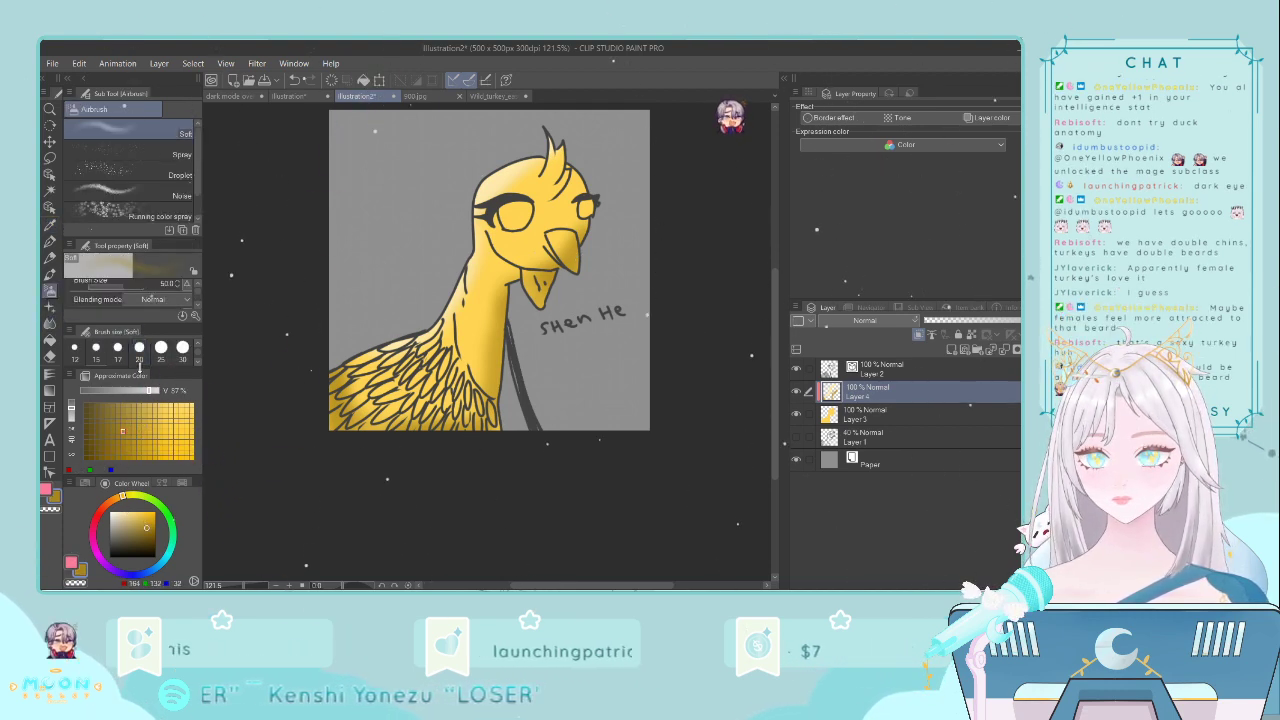
left_click(74, 347)
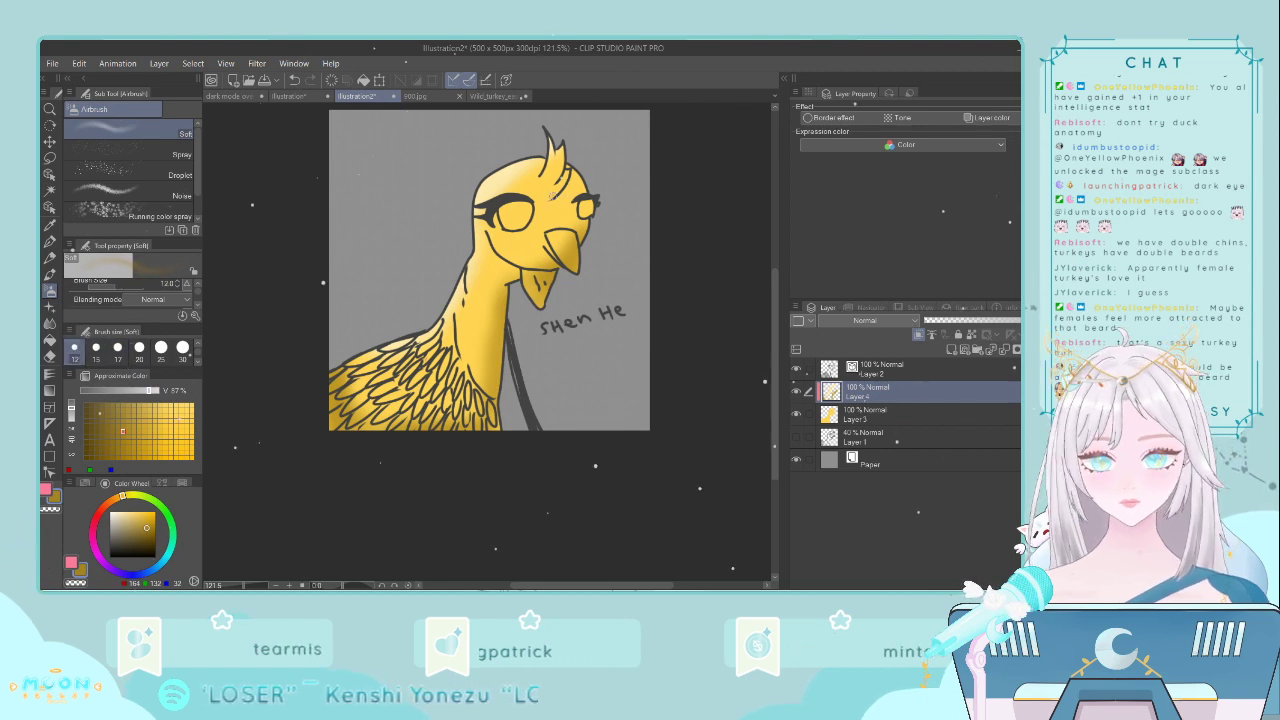
left_click_drag(556, 191, 569, 176)
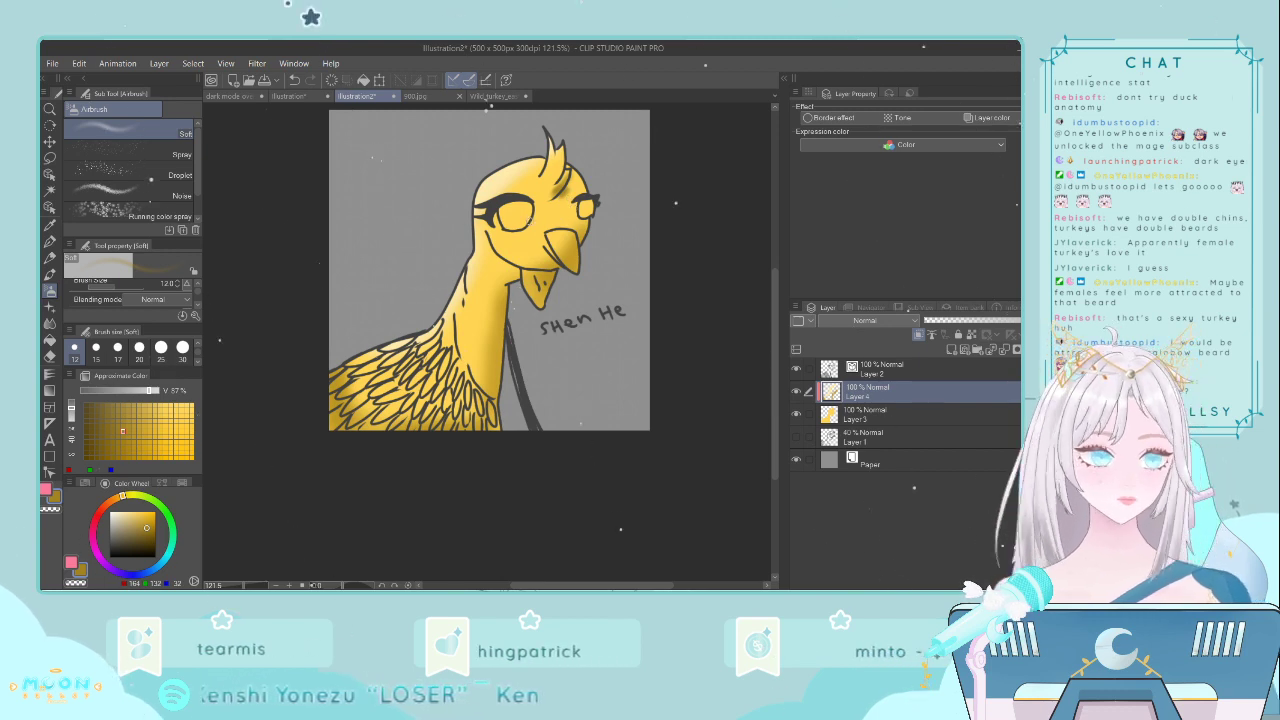
left_click(49, 323)
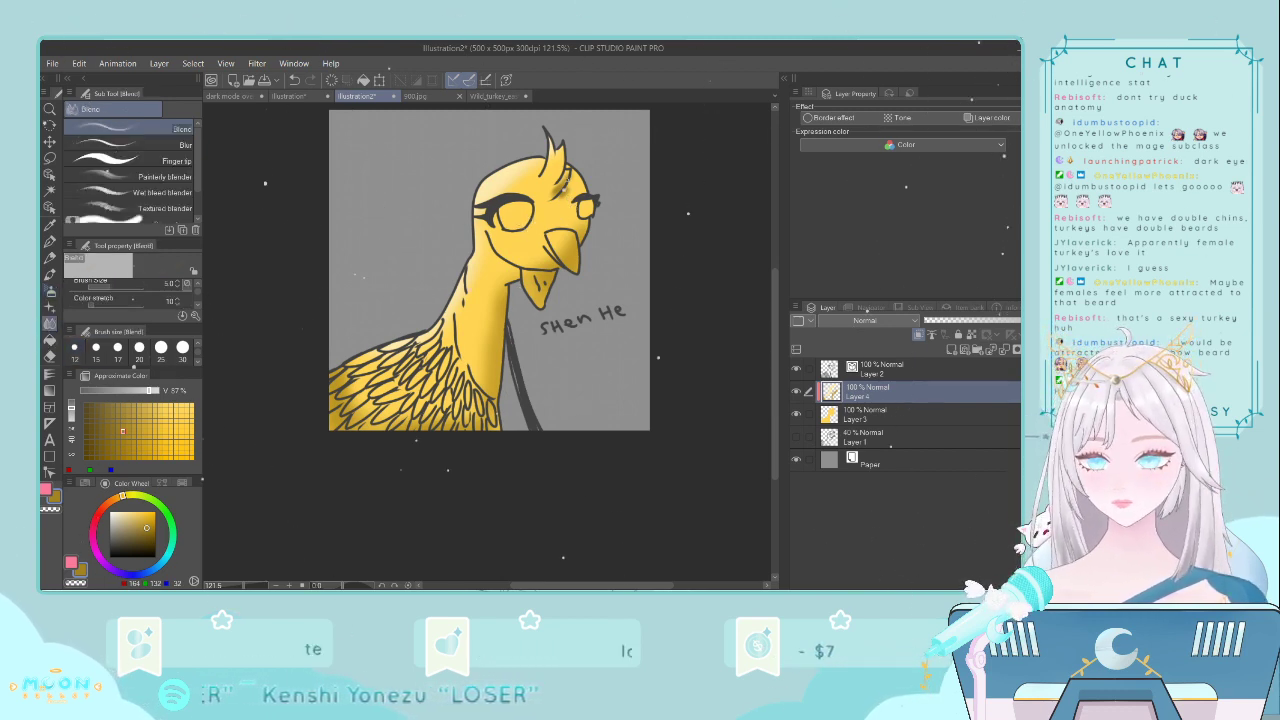
left_click(139, 347)
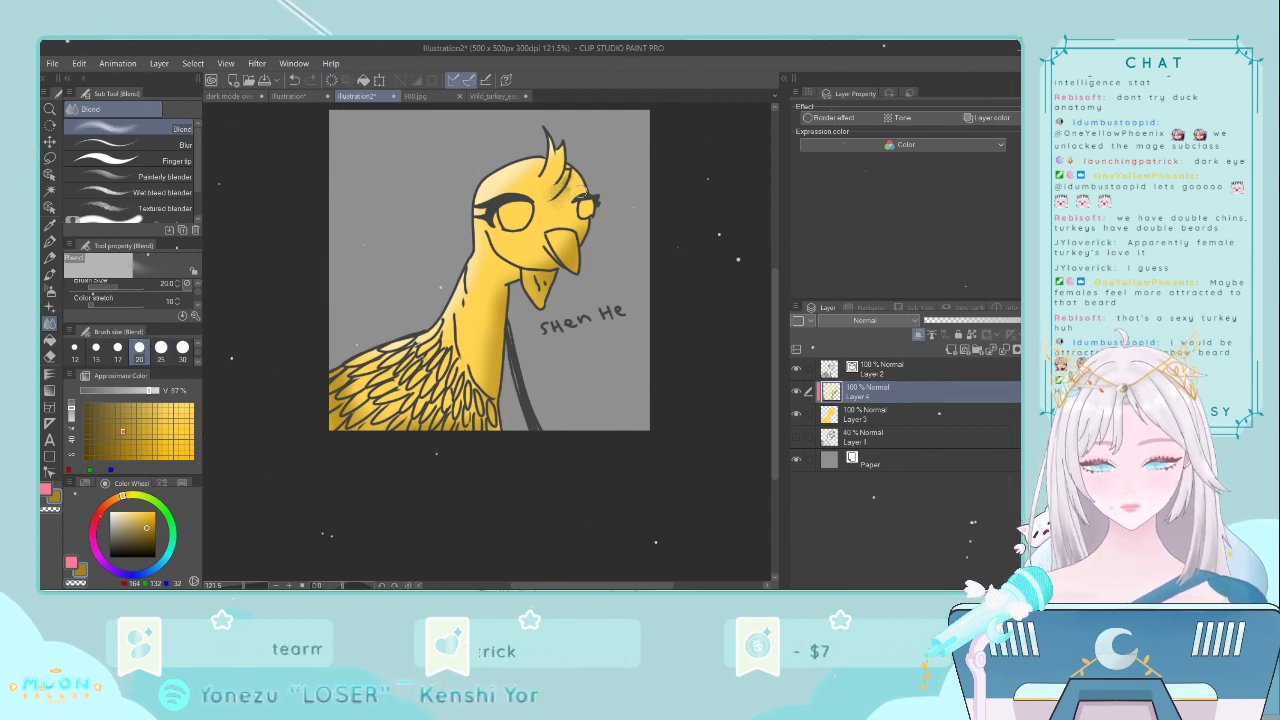
- Add a new layer above the shading and fill the pointed shape hanging under the beak with dark red using the G-pen
scroll(582, 190, "up", 2)
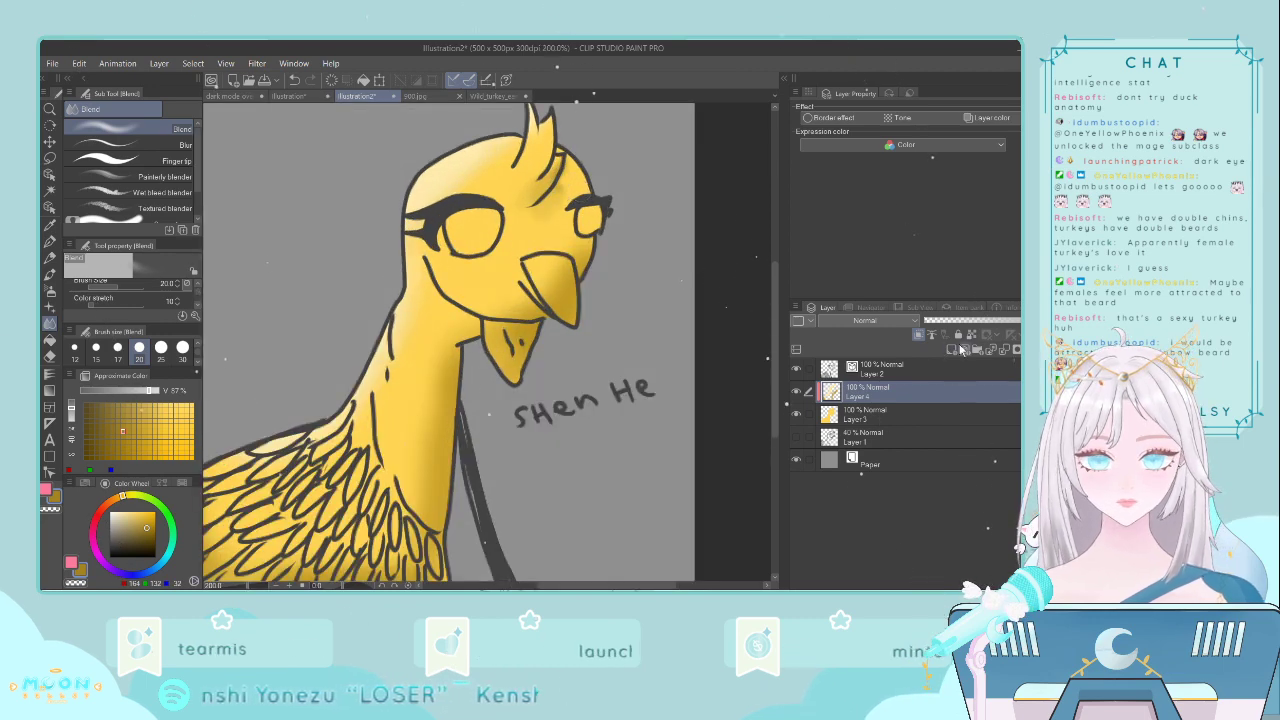
left_click(950, 349)
left_click_drag(110, 508, 103, 506)
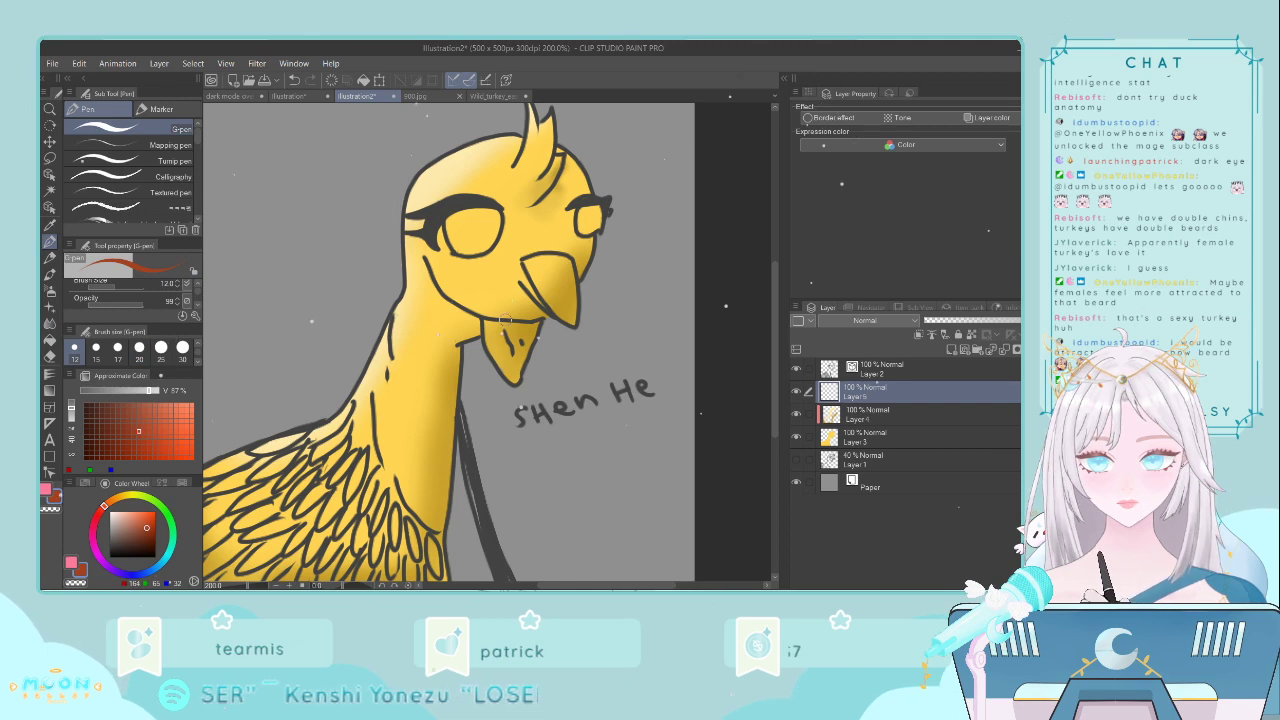
mouse_move(505, 336)
left_mouse_down()
mouse_move(497, 348)
mouse_move(488, 326)
mouse_move(508, 330)
left_mouse_up()
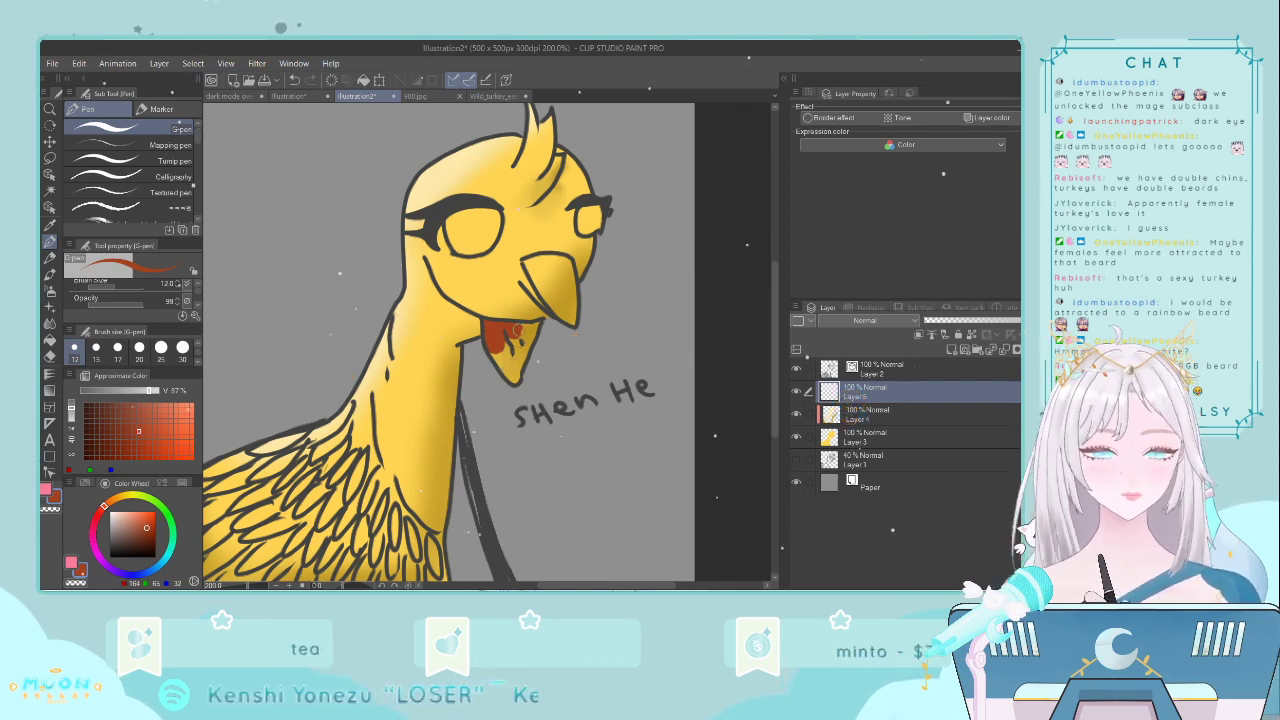
mouse_move(537, 326)
left_mouse_down()
mouse_move(514, 368)
mouse_move(500, 359)
mouse_move(512, 370)
mouse_move(505, 336)
left_mouse_up()
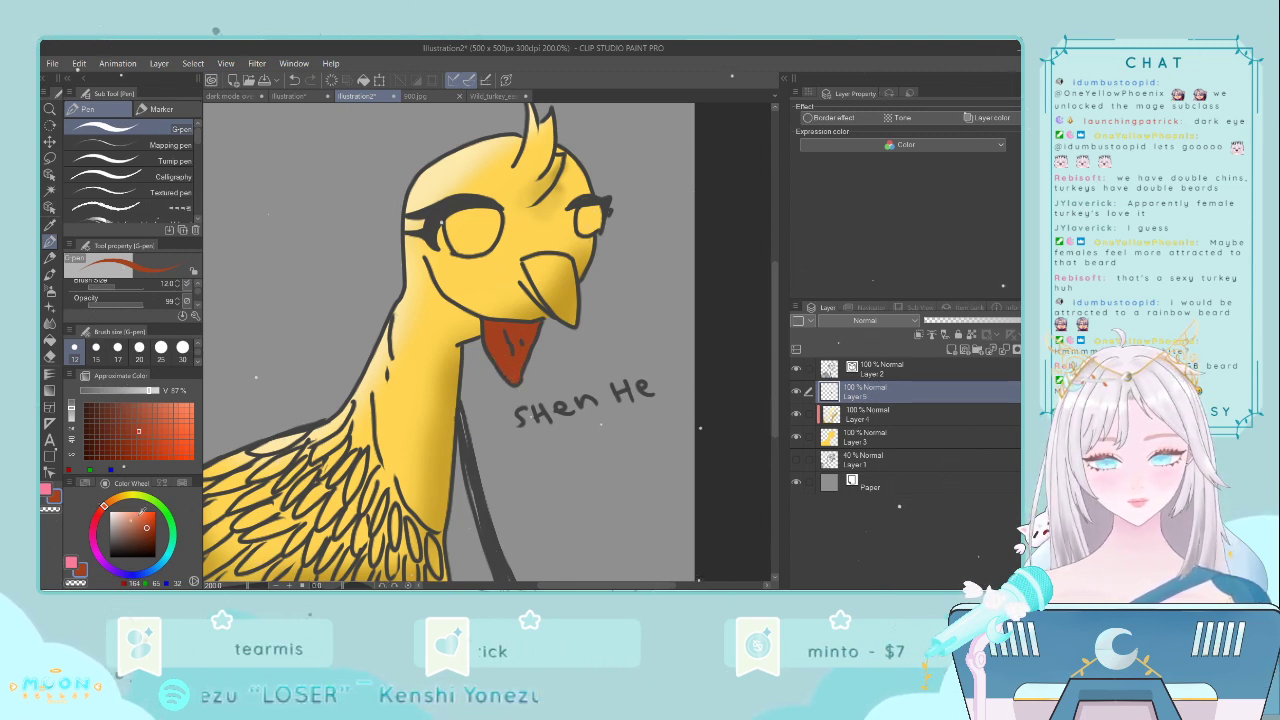
- Change the G-pen's drawing color to a bright, saturated orange-red
left_click_drag(141, 516, 156, 512)
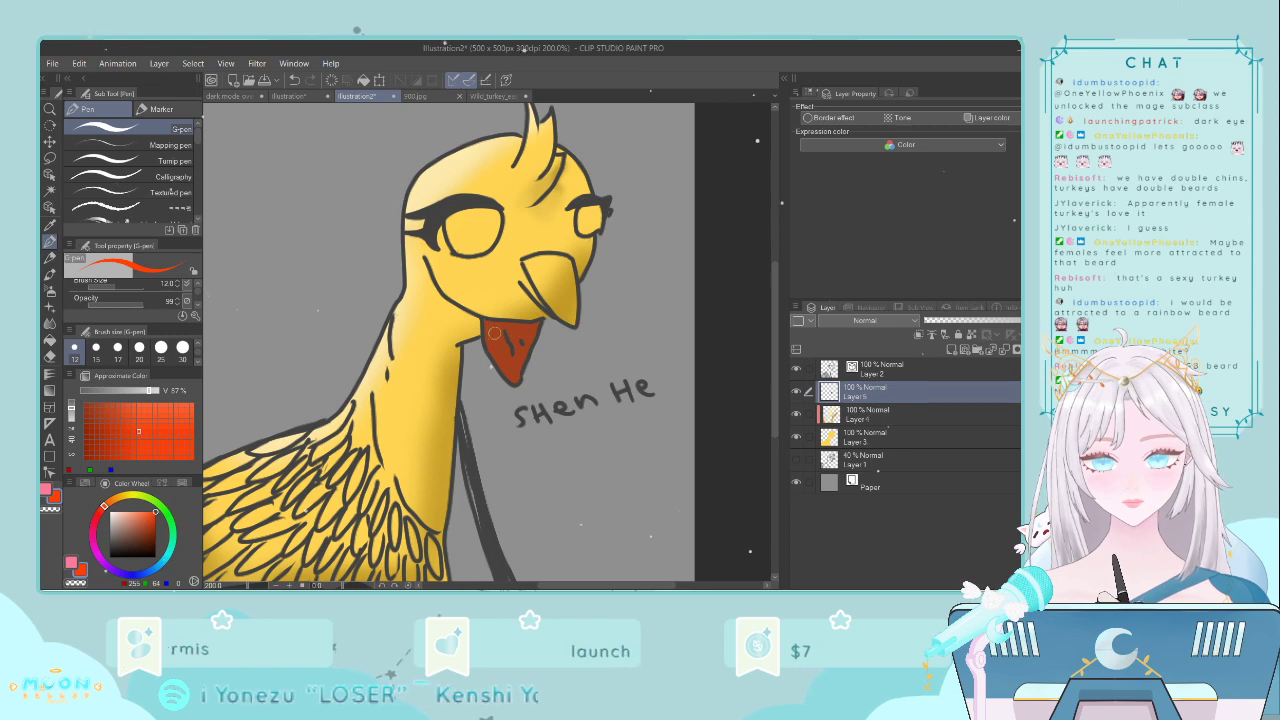
- Add a new layer clipped to the layer below and paint a bright red stripe along the side of the beard nearest the neck
left_click(951, 348)
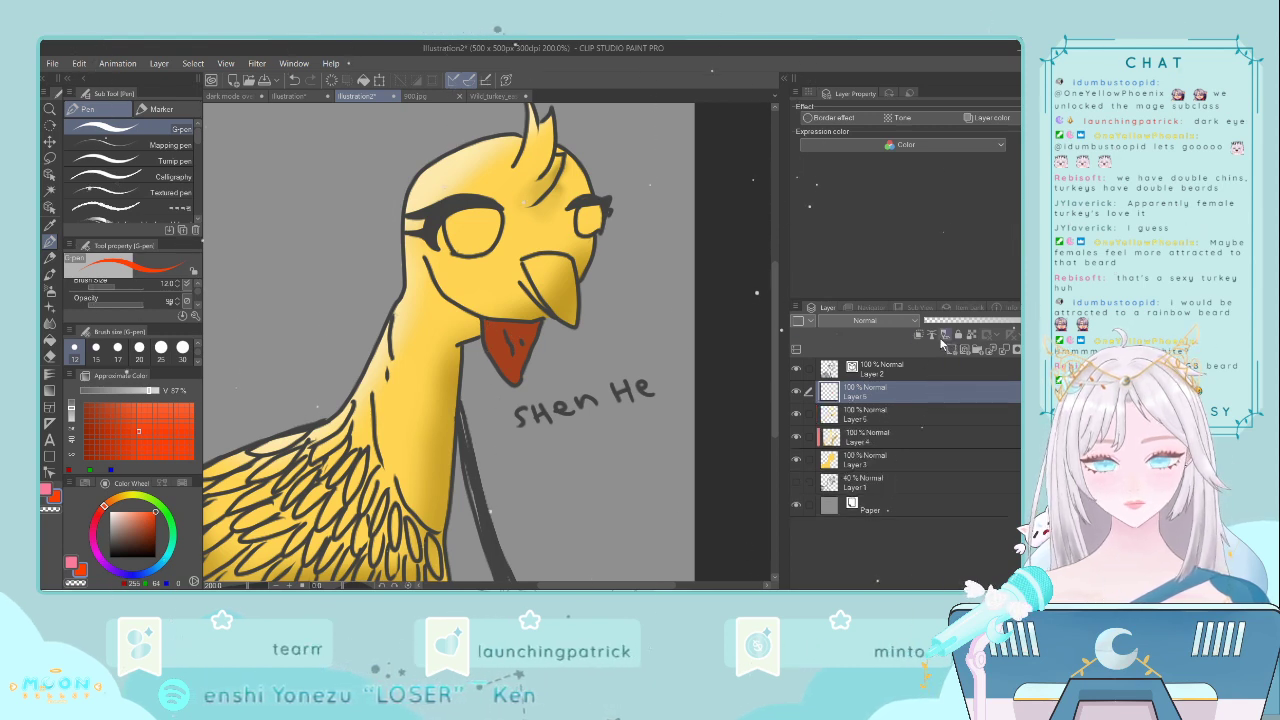
left_click(919, 334)
mouse_move(494, 325)
left_mouse_down()
mouse_move(484, 342)
mouse_move(496, 313)
left_mouse_up()
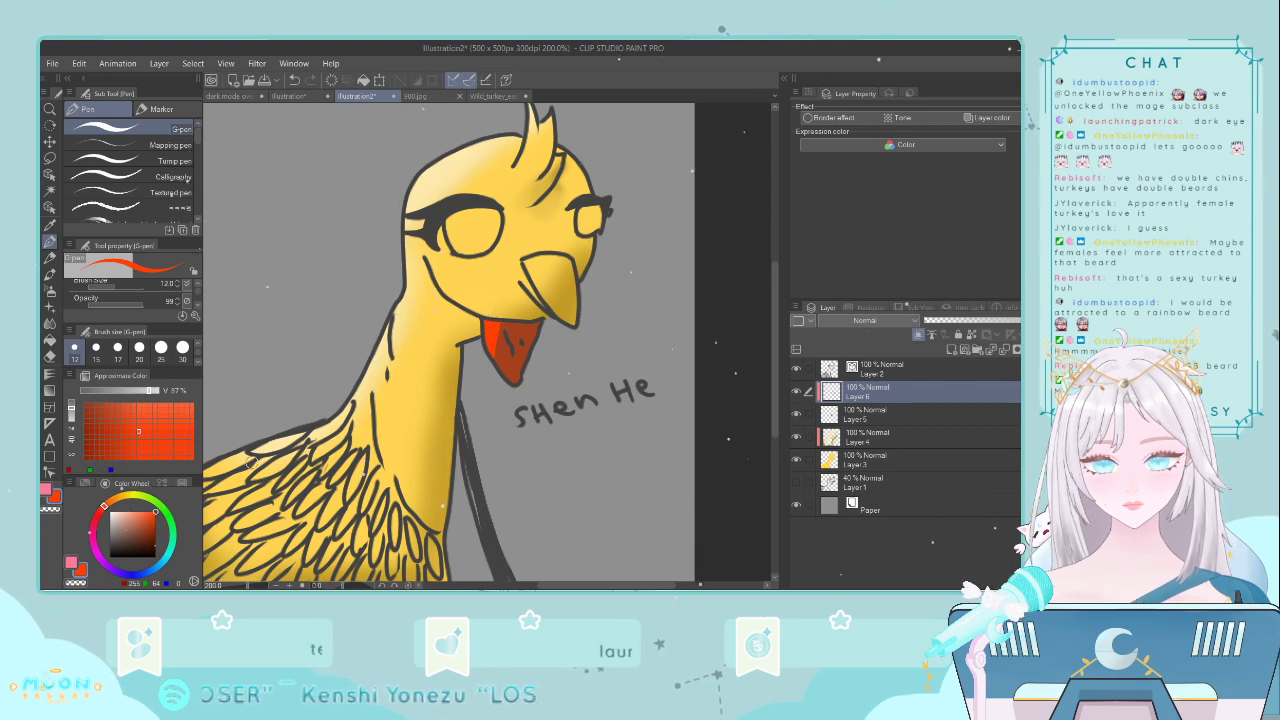
- Paint a bright green stripe down the middle of the turkey's beard and fill the remaining outer part with blue
left_click(160, 508)
mouse_move(509, 342)
left_mouse_down()
mouse_move(506, 322)
mouse_move(512, 372)
mouse_move(508, 344)
left_mouse_up()
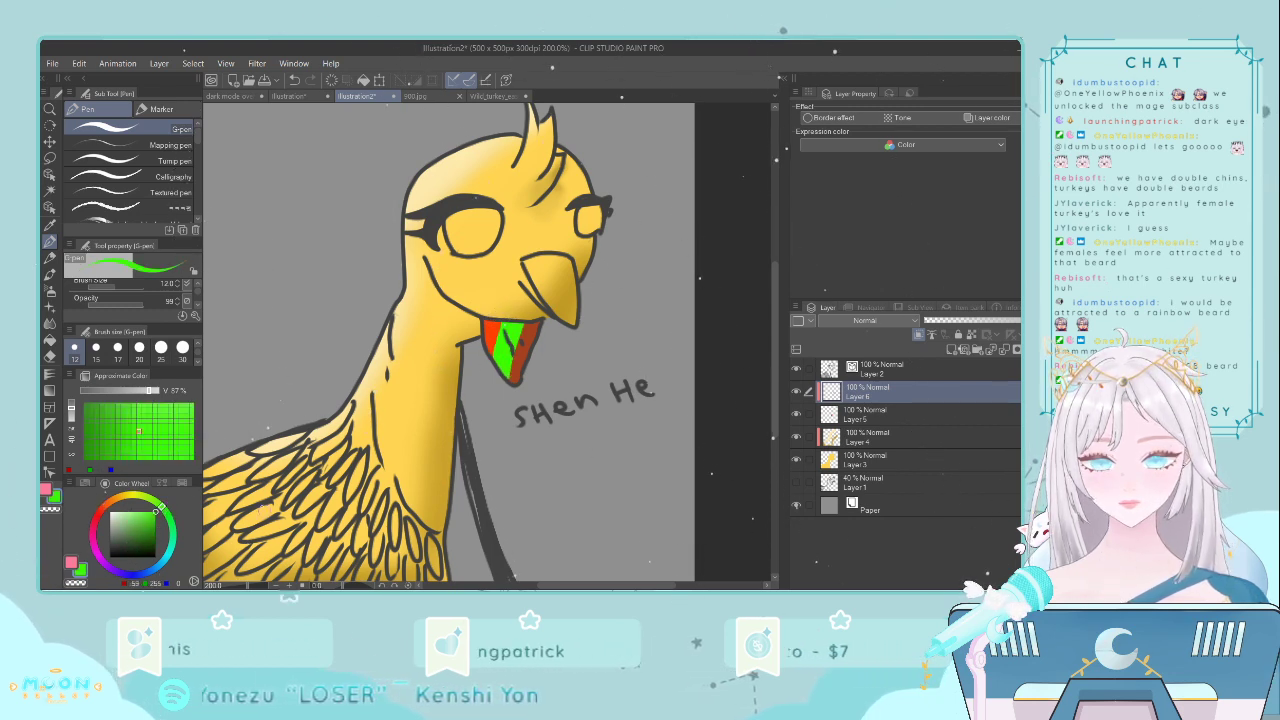
left_click(171, 546)
left_click_drag(537, 320, 513, 385)
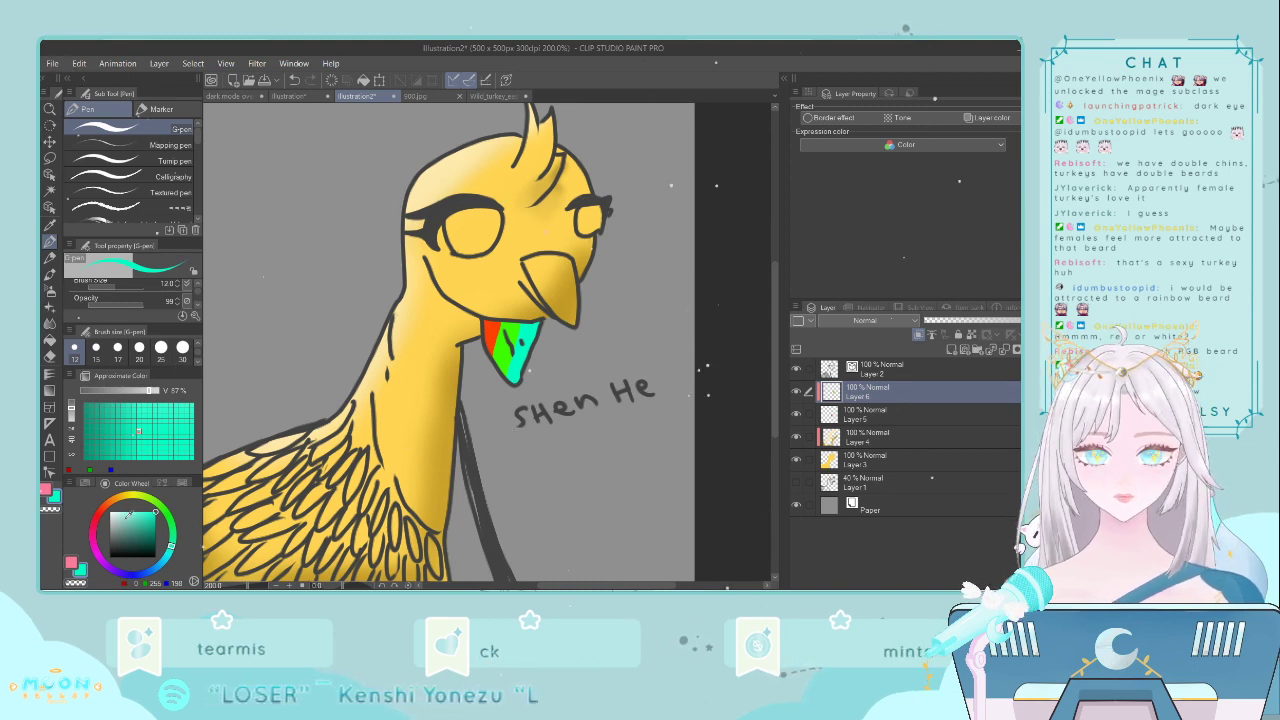
left_click(148, 572)
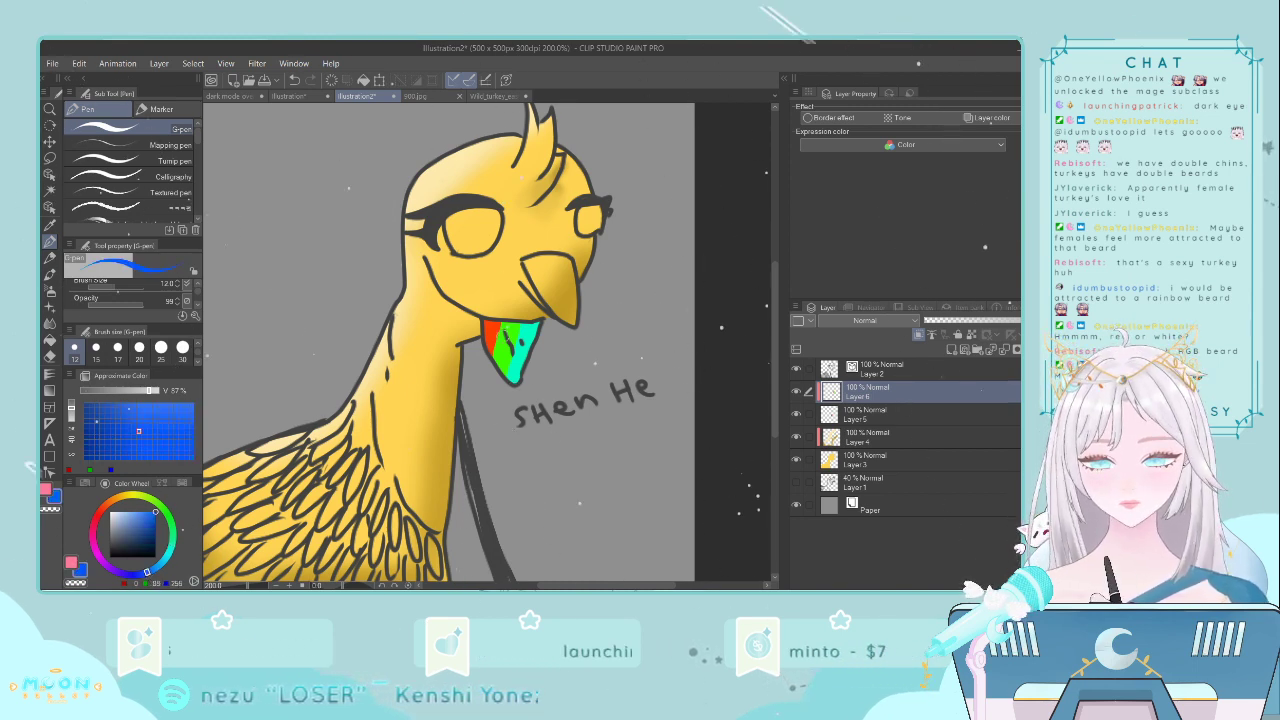
mouse_move(533, 322)
left_mouse_down()
mouse_move(516, 382)
mouse_move(515, 365)
left_mouse_up()
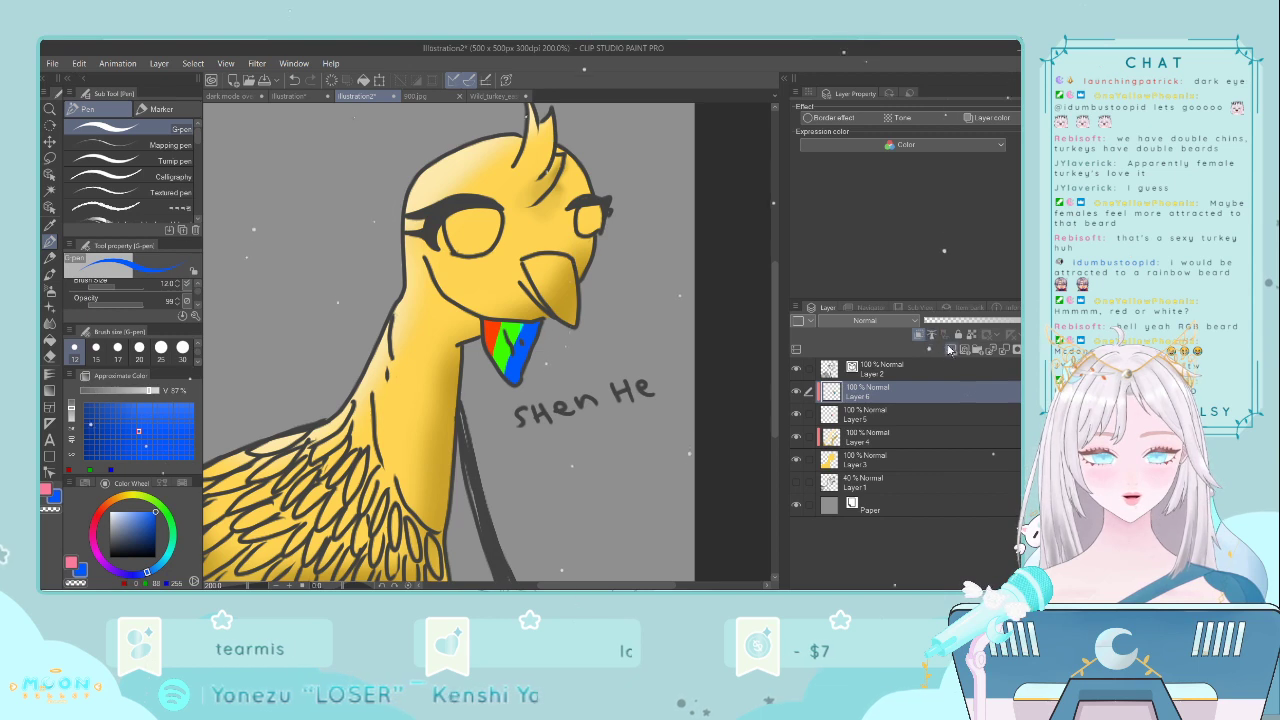
- Add a new unclipped layer above the beard stripes
key("ctrl+shift+n")
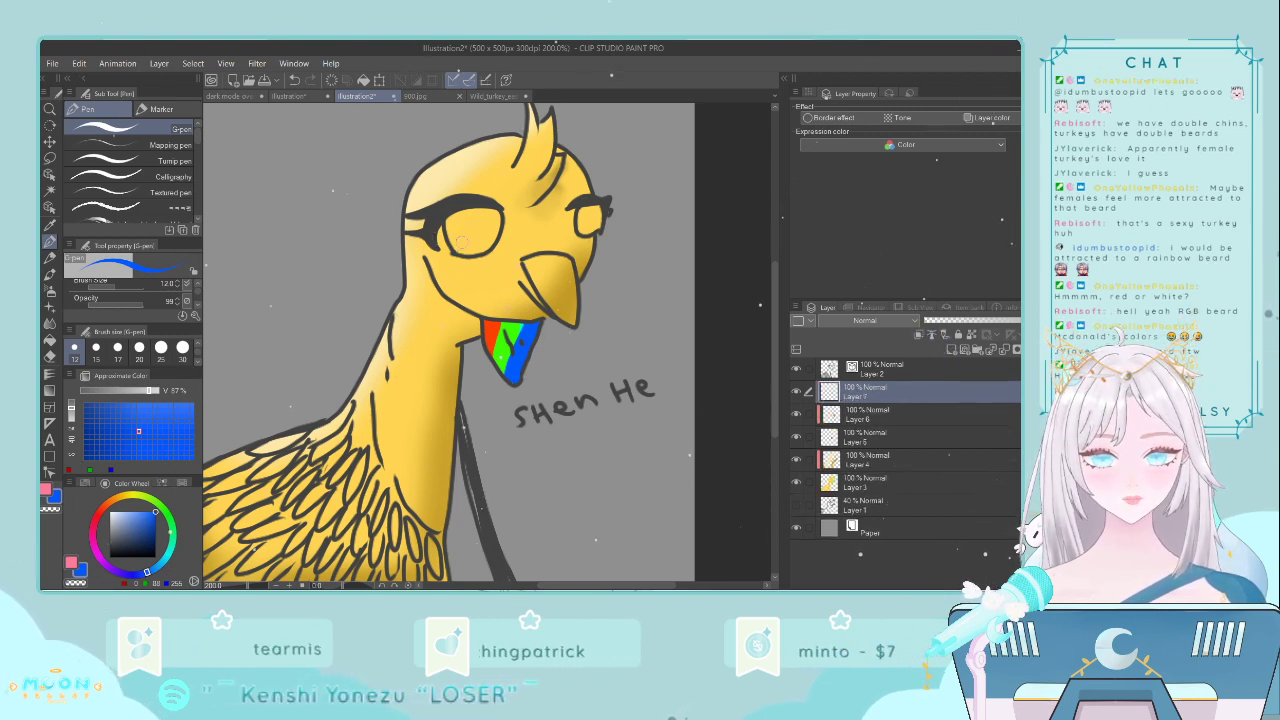
- Try a blue fill with turquoise over it in the turkey's larger eye
left_click_drag(470, 226, 465, 235)
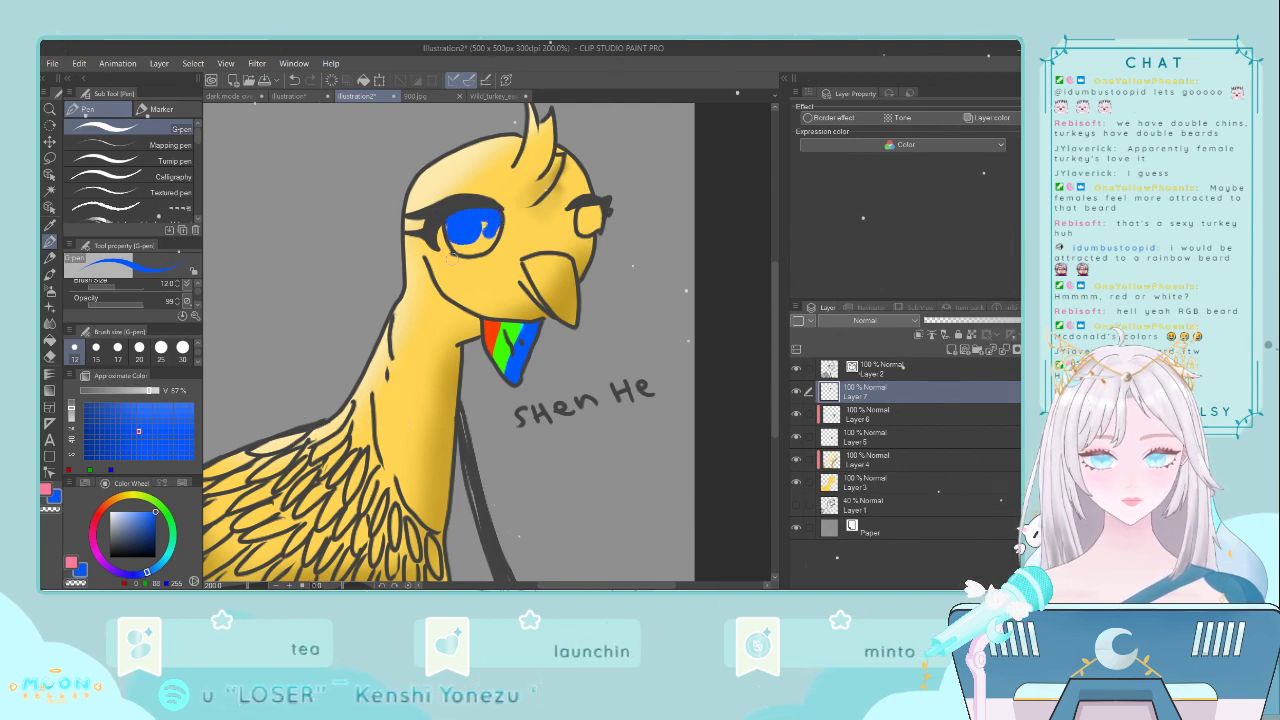
left_click(169, 571)
left_click_drag(466, 224, 476, 232)
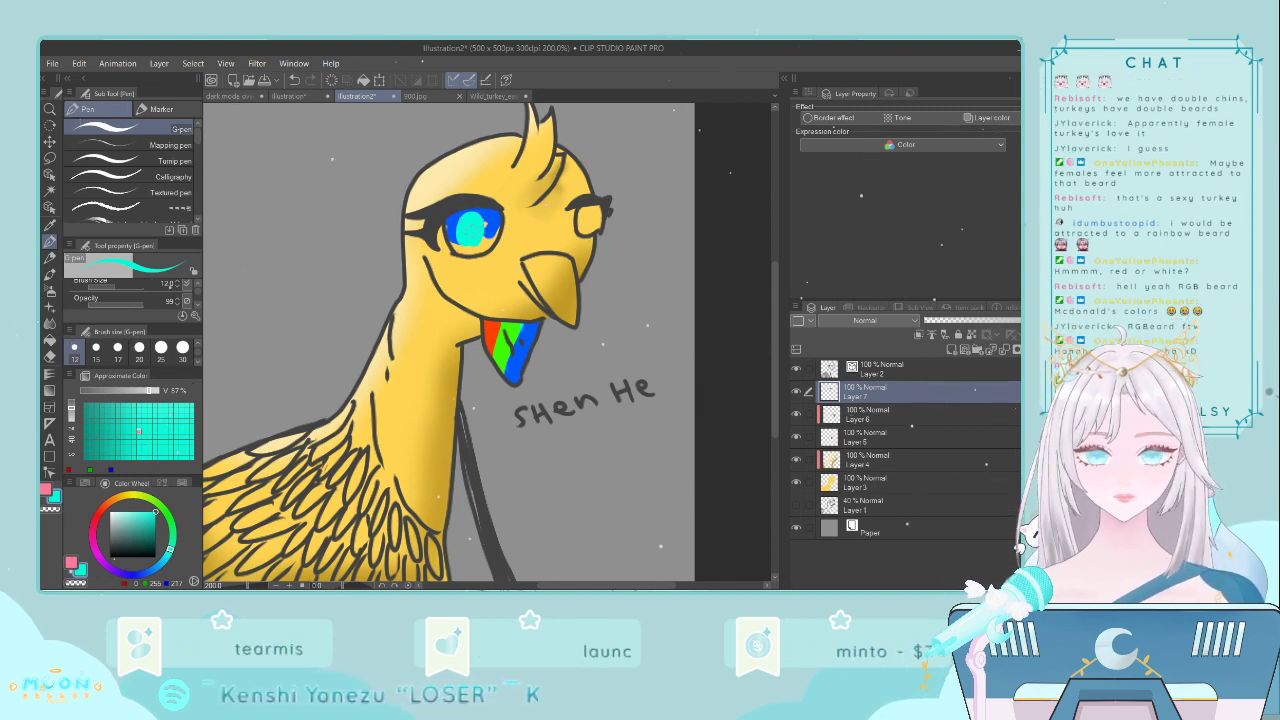
mouse_move(459, 240)
left_mouse_down()
mouse_move(458, 220)
mouse_move(496, 218)
mouse_move(488, 226)
left_mouse_up()
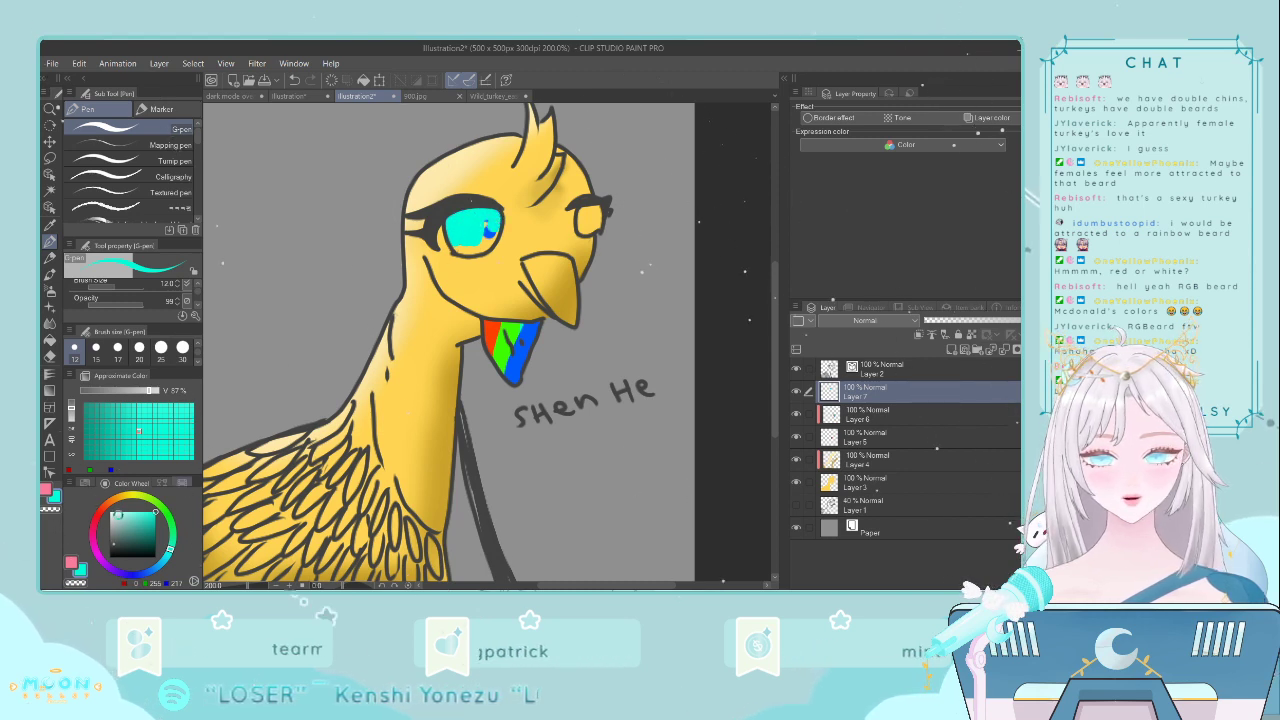
- Fill both of the turkey's eyes with white using the G-pen
left_click(110, 512)
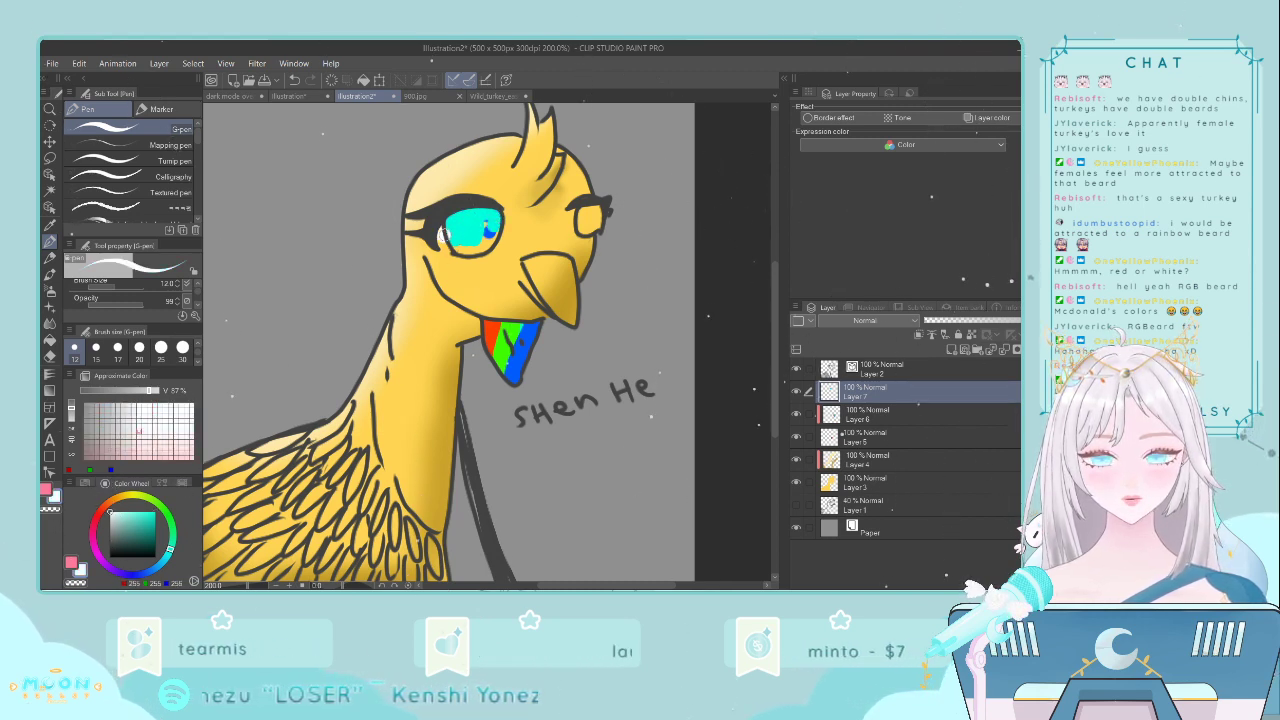
mouse_move(452, 240)
left_mouse_down()
mouse_move(491, 231)
mouse_move(458, 212)
left_mouse_up()
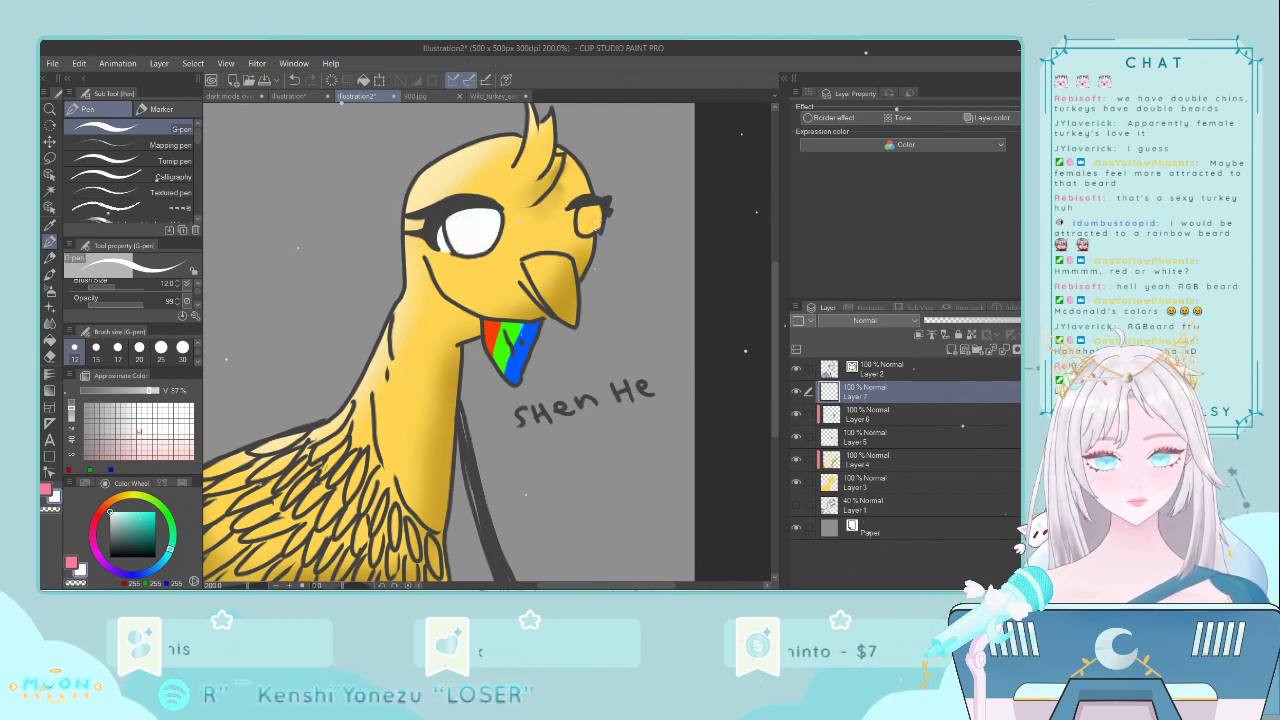
left_click_drag(572, 216, 594, 210)
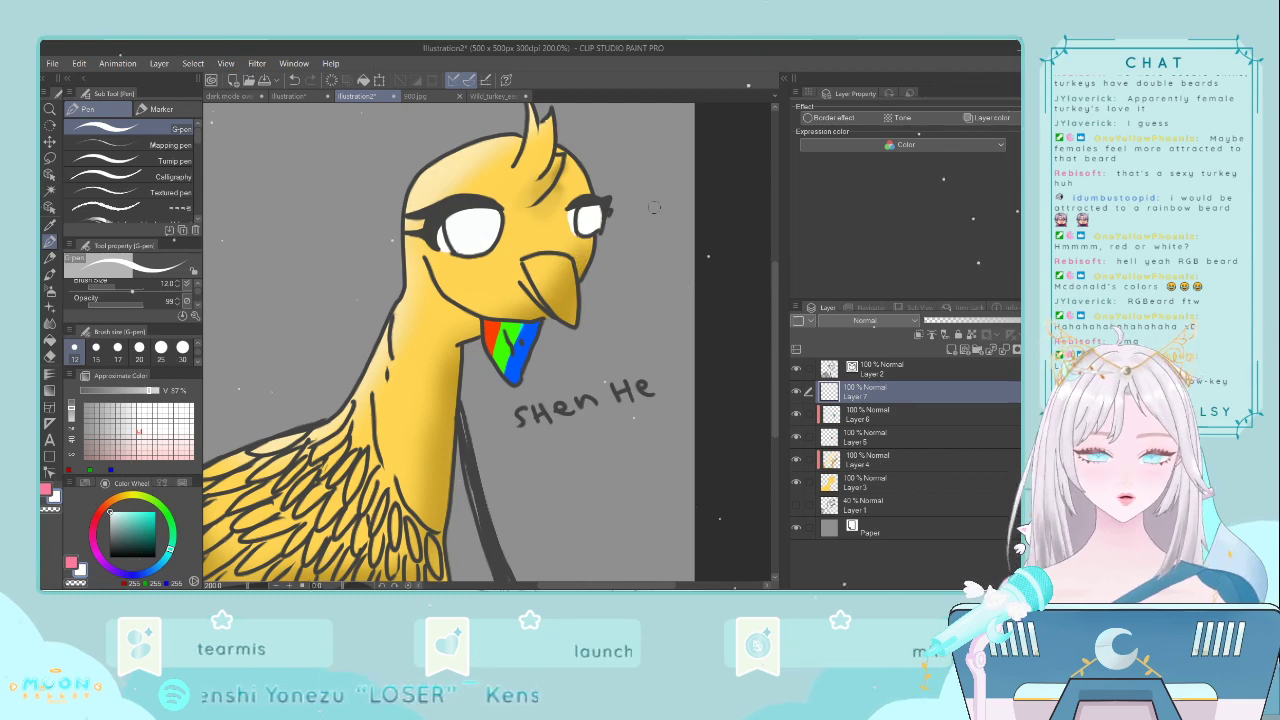
- Add two new layers and paint a large turquoise iris in the larger eye, leaving white at its outer corner
left_click(148, 492)
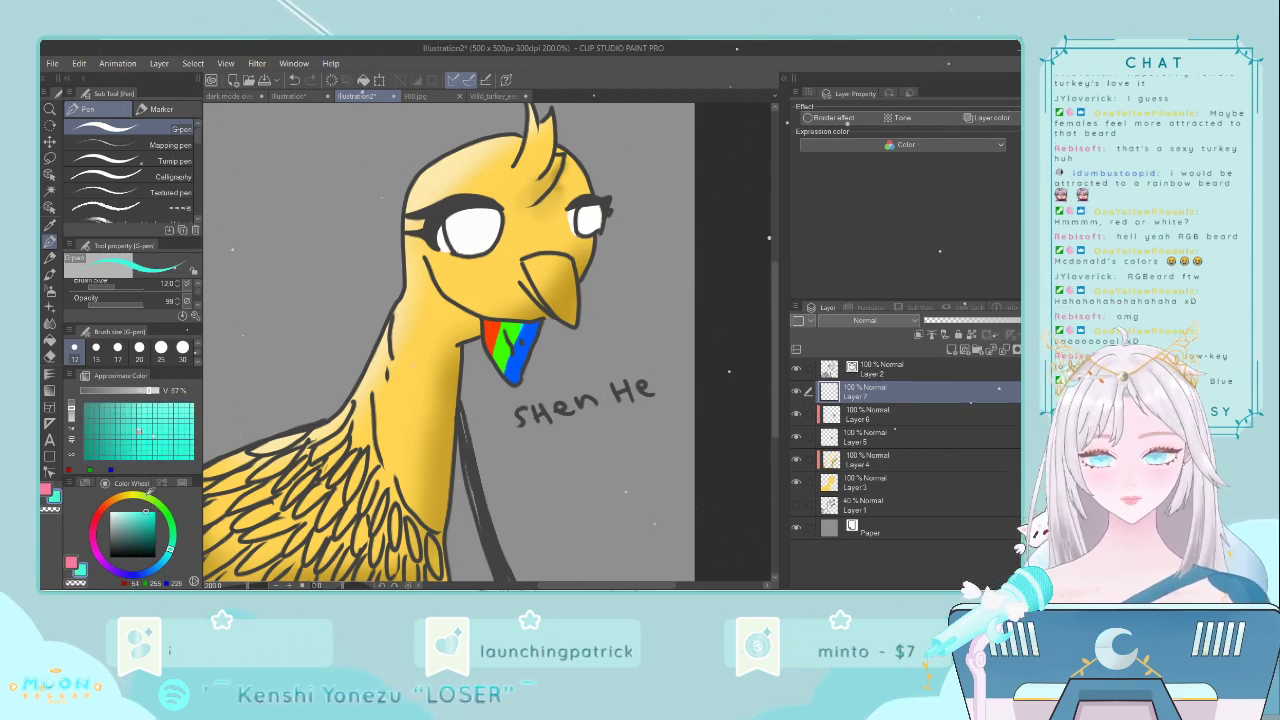
left_click(951, 350)
left_click(951, 350)
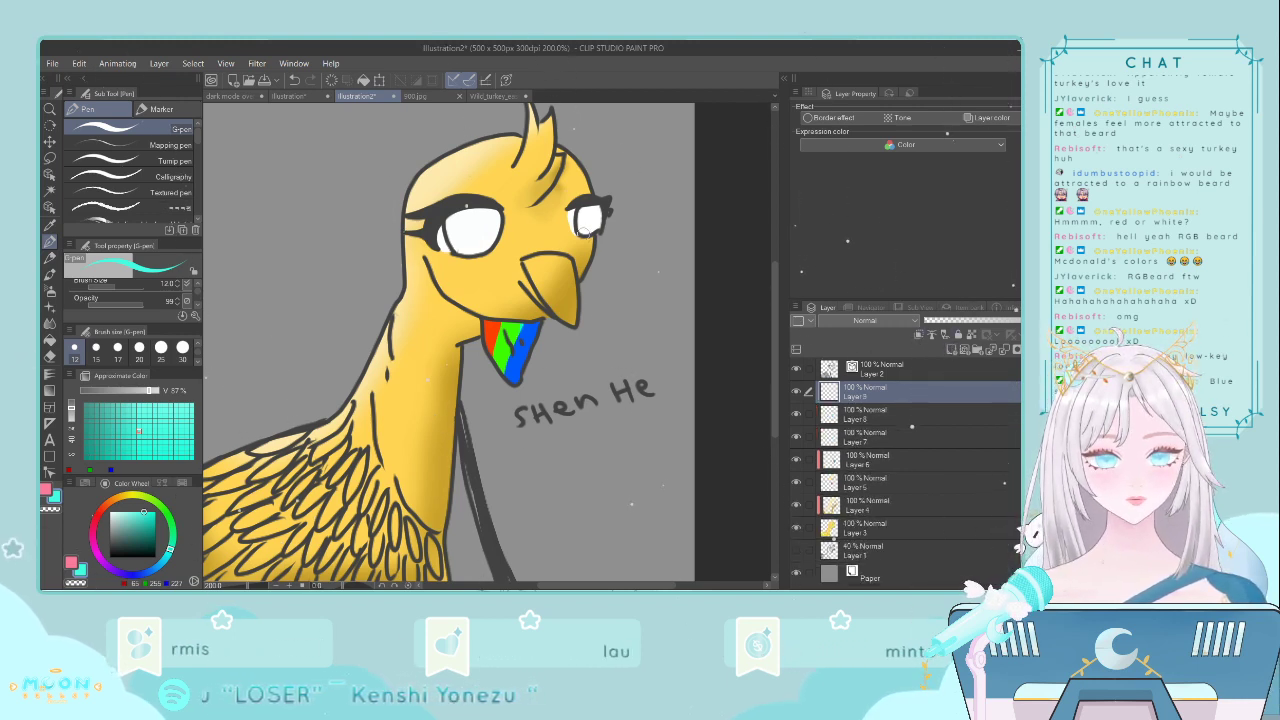
mouse_move(466, 230)
left_mouse_down()
mouse_move(448, 224)
mouse_move(449, 238)
left_mouse_up()
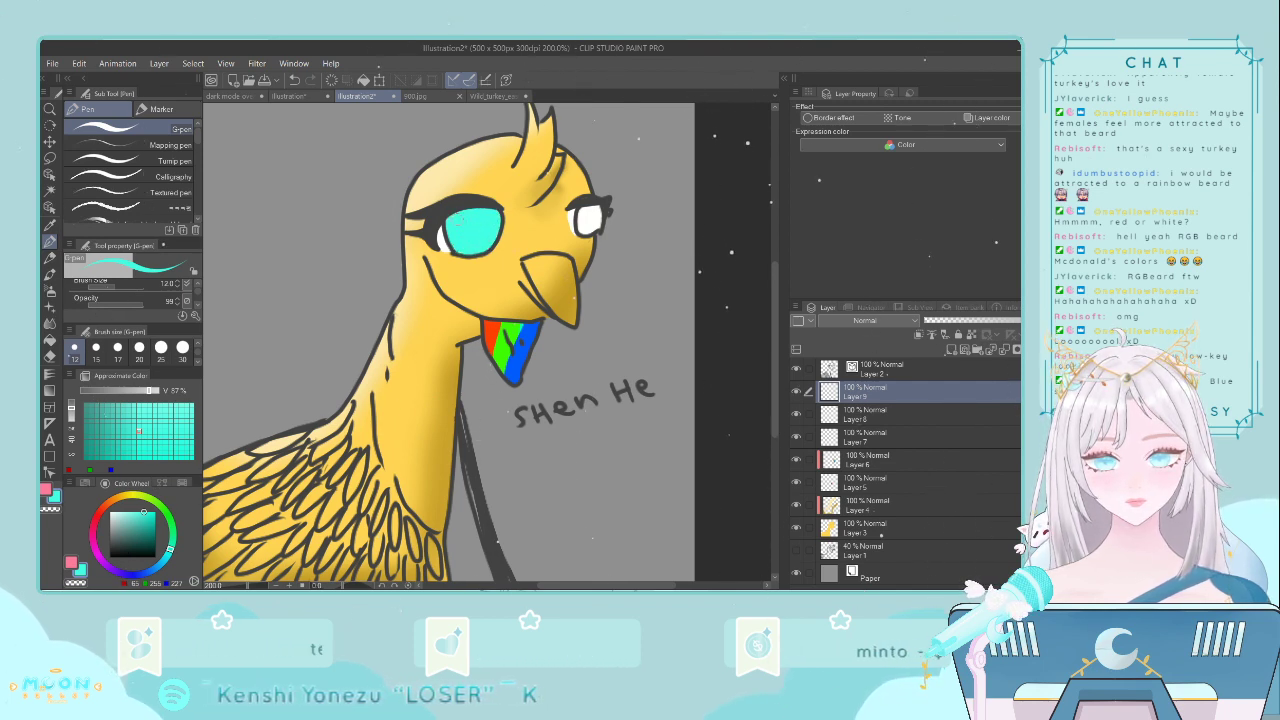
- Paint the upper half of the iris in both eyes sky blue
left_click(164, 560)
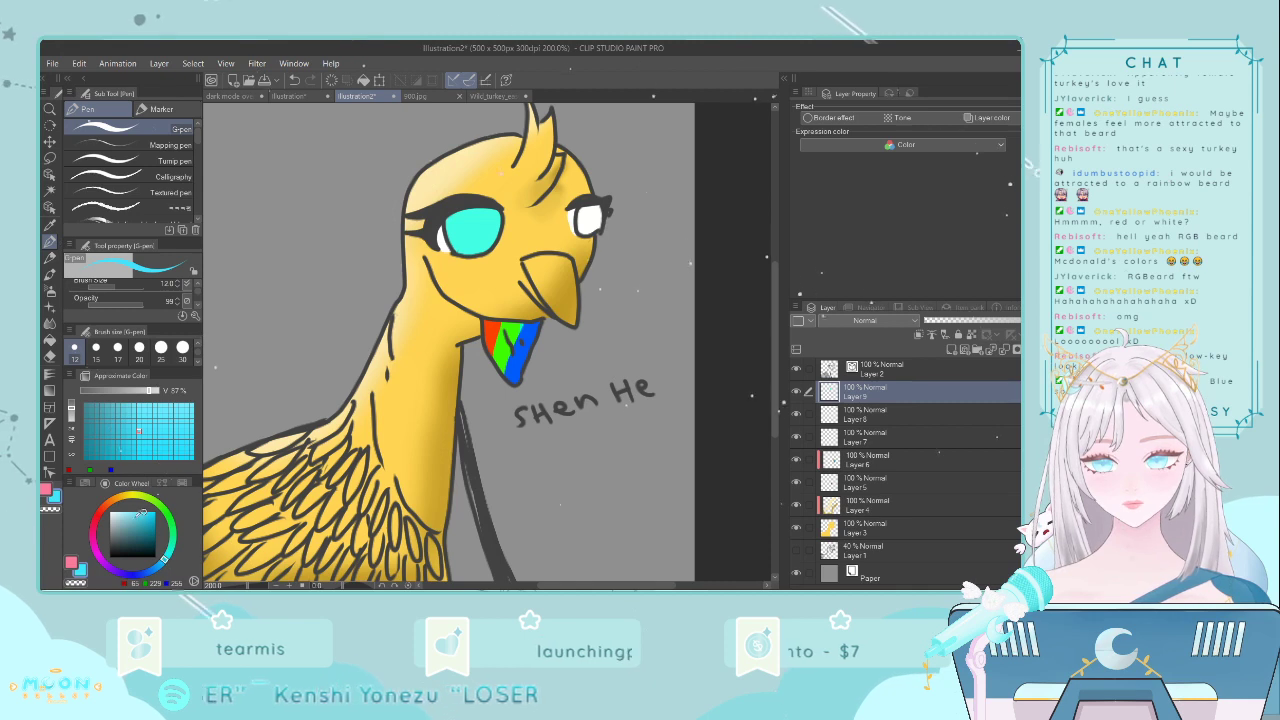
mouse_move(462, 220)
left_mouse_down()
mouse_move(459, 235)
mouse_move(454, 222)
mouse_move(482, 222)
left_mouse_up()
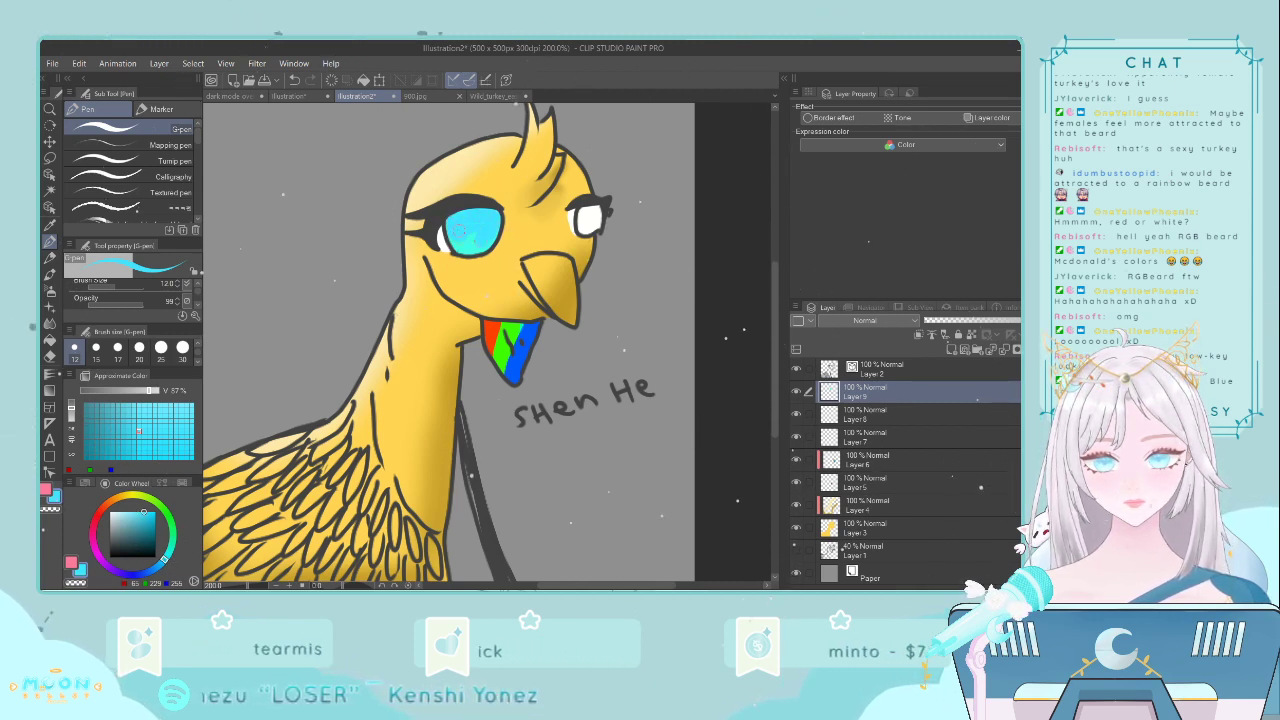
key("ctrl+z")
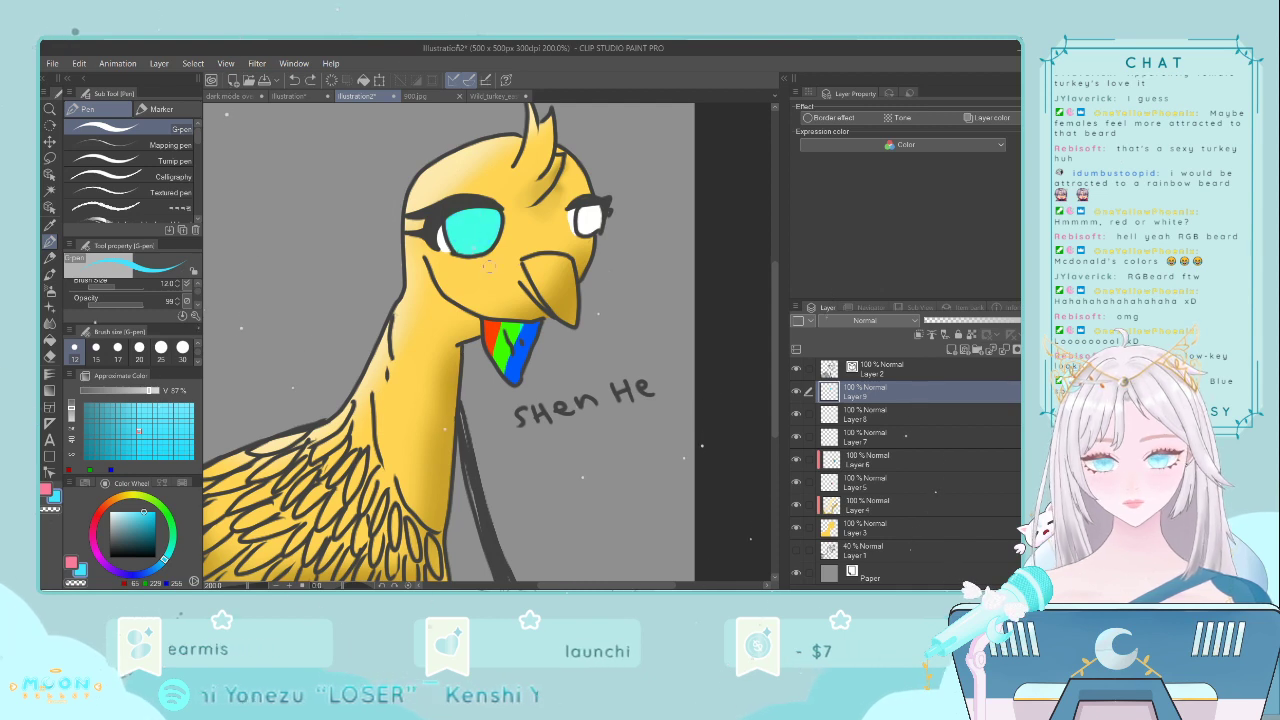
key("ctrl+y")
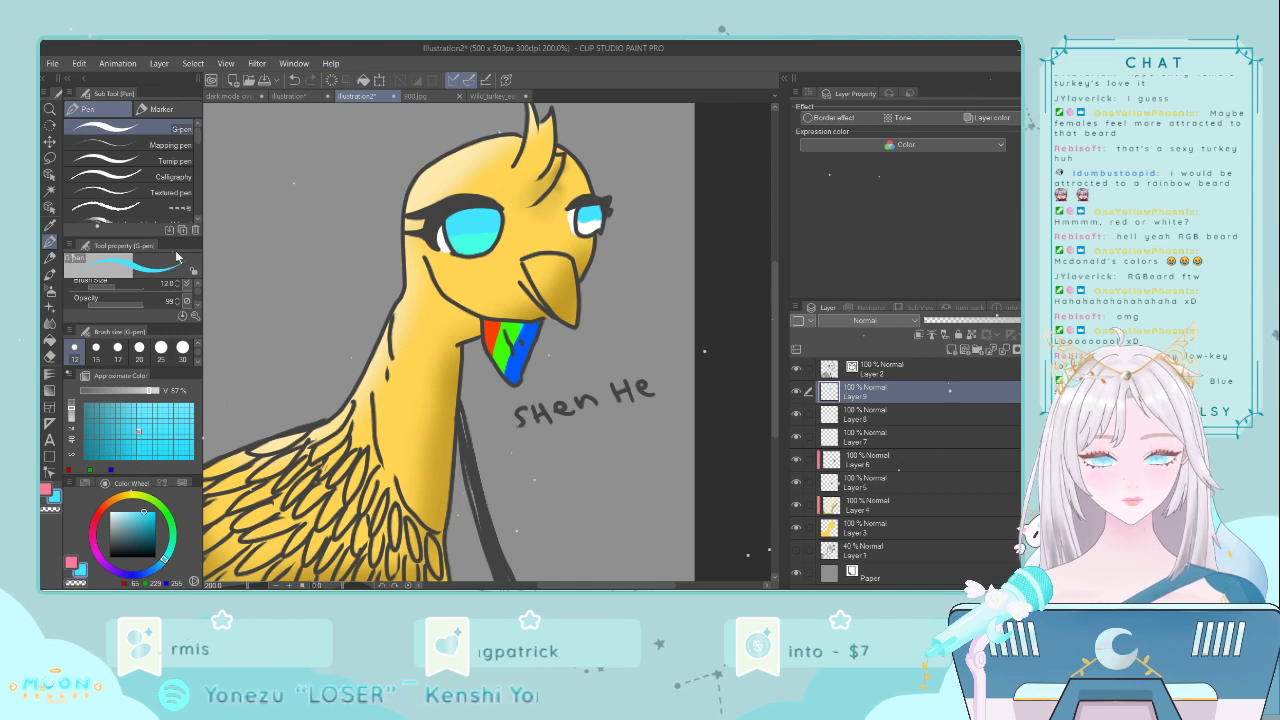
- Fill the lower half of the smaller eye's iris with the sampled turquoise and blend the two blues in both irises
key("i")
left_click(482, 240)
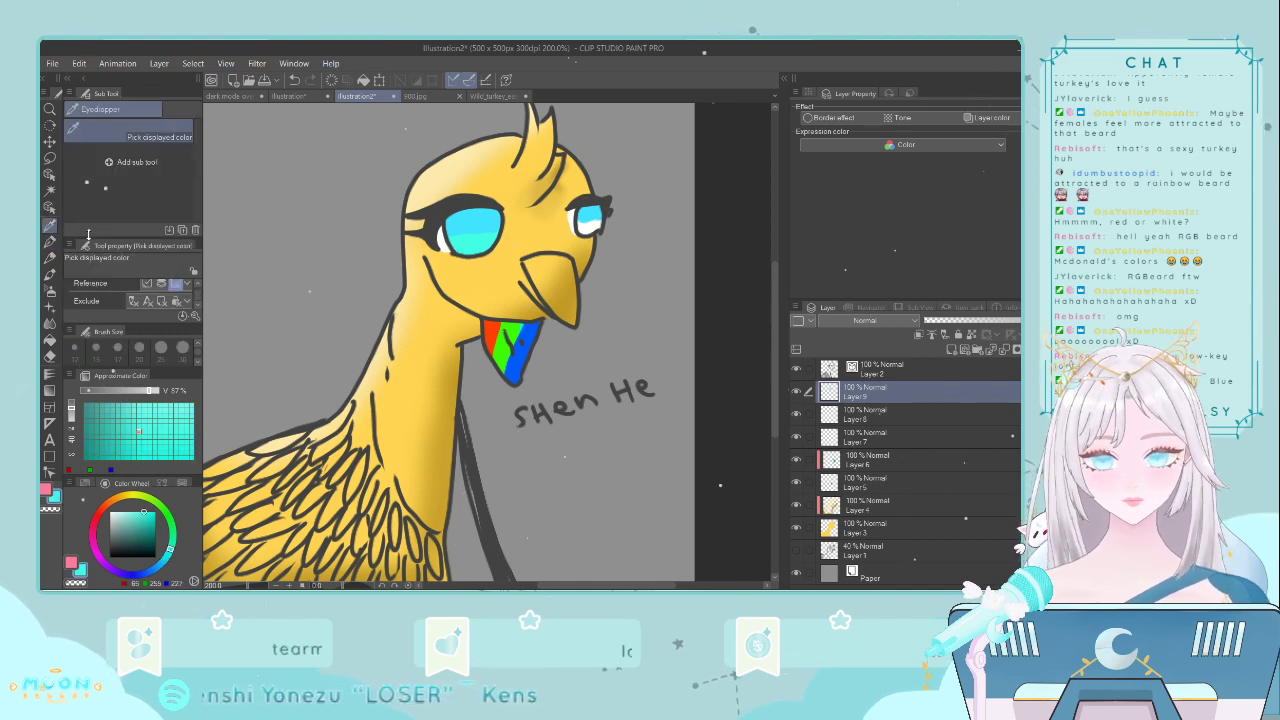
key("p")
left_click_drag(588, 226, 594, 224)
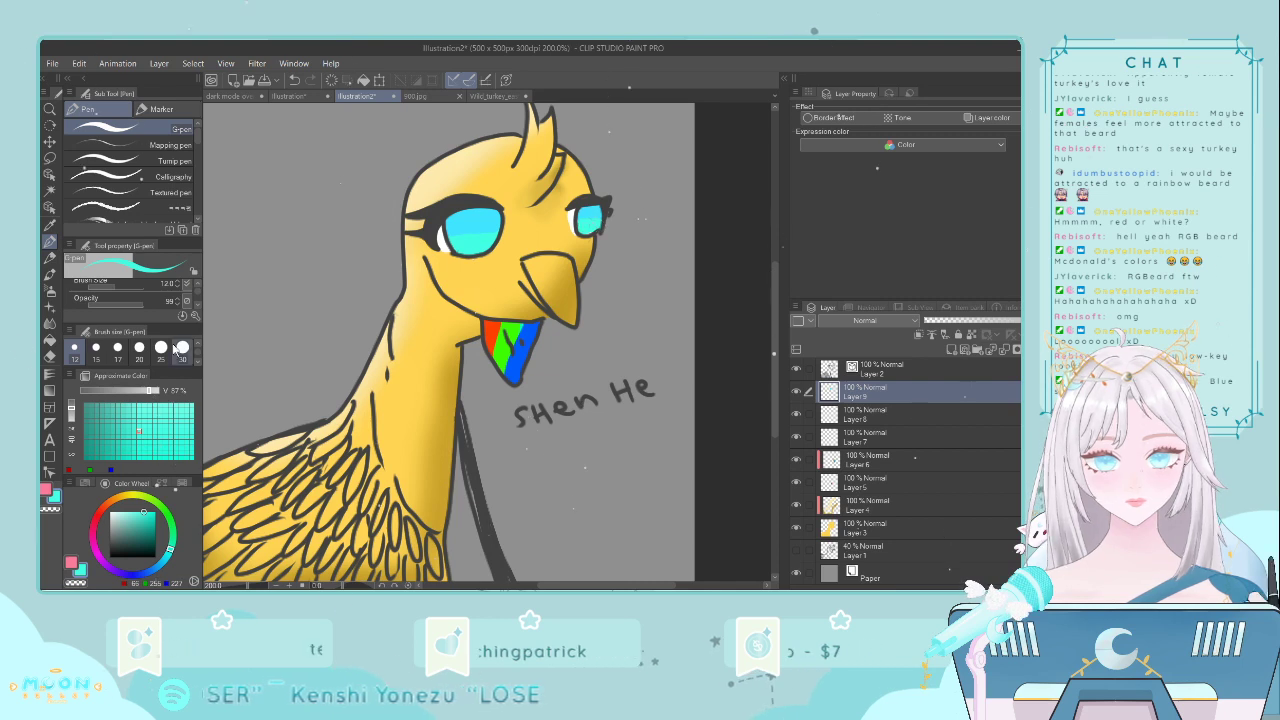
left_click(50, 323)
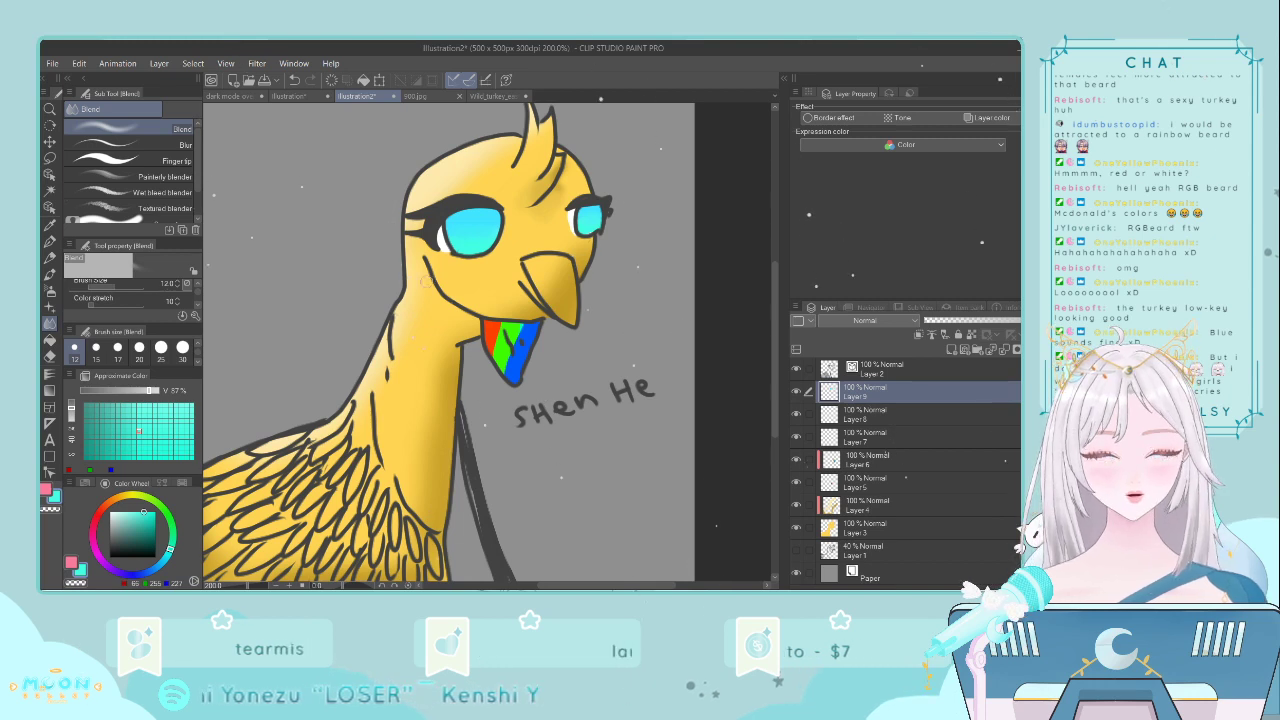
- Choose a muted orange and fill the turkey's whole beak with it using the G-pen
left_click(50, 226)
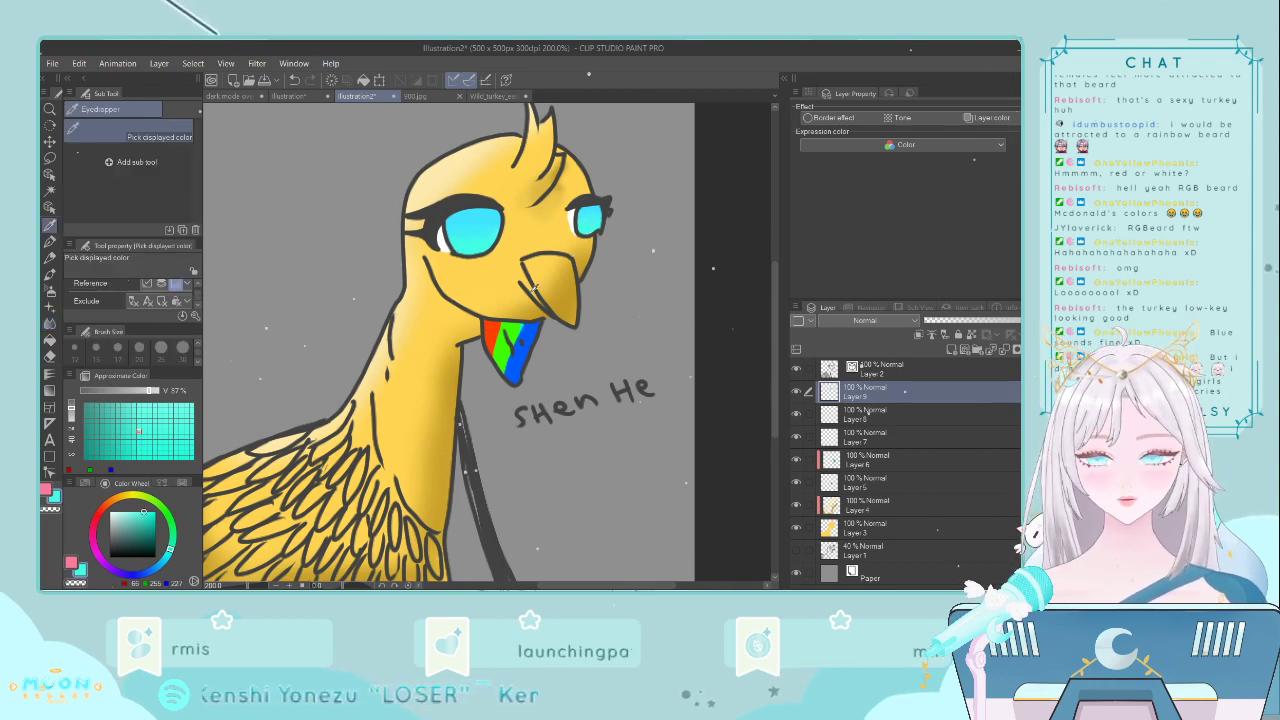
left_click(114, 504)
left_click(50, 242)
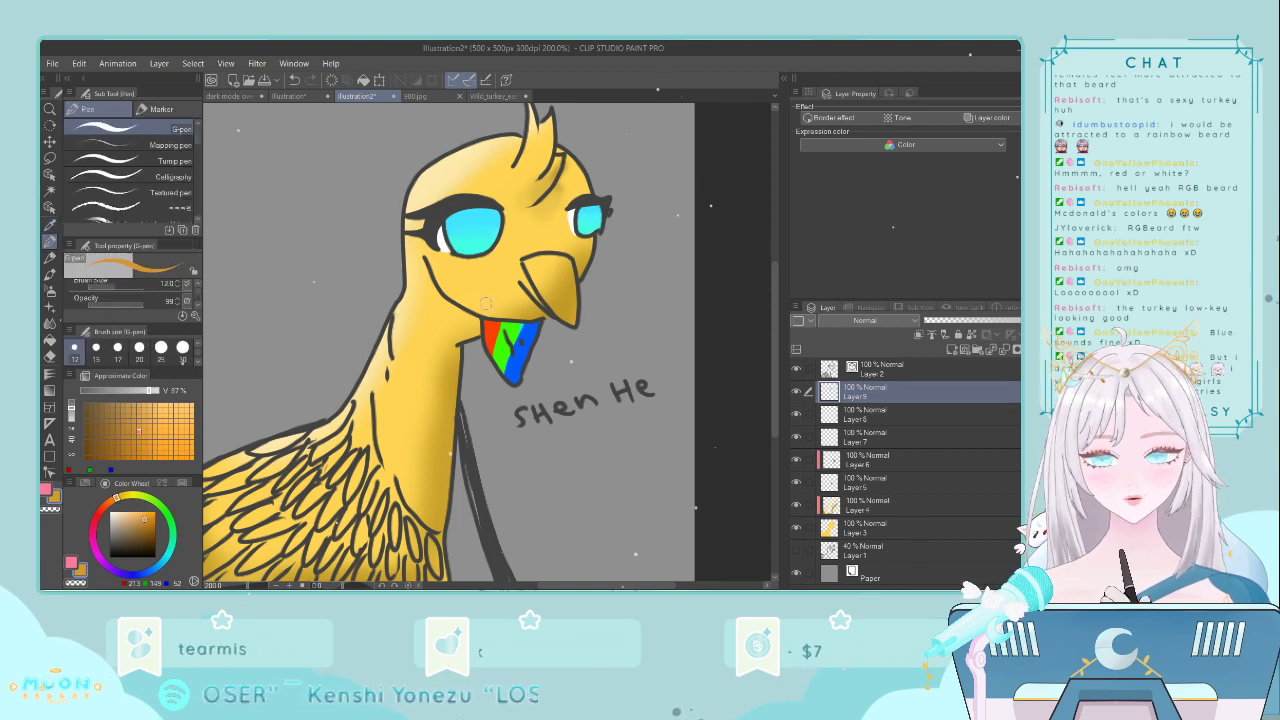
mouse_move(527, 258)
left_mouse_down()
mouse_move(540, 284)
mouse_move(530, 262)
mouse_move(562, 260)
left_mouse_up()
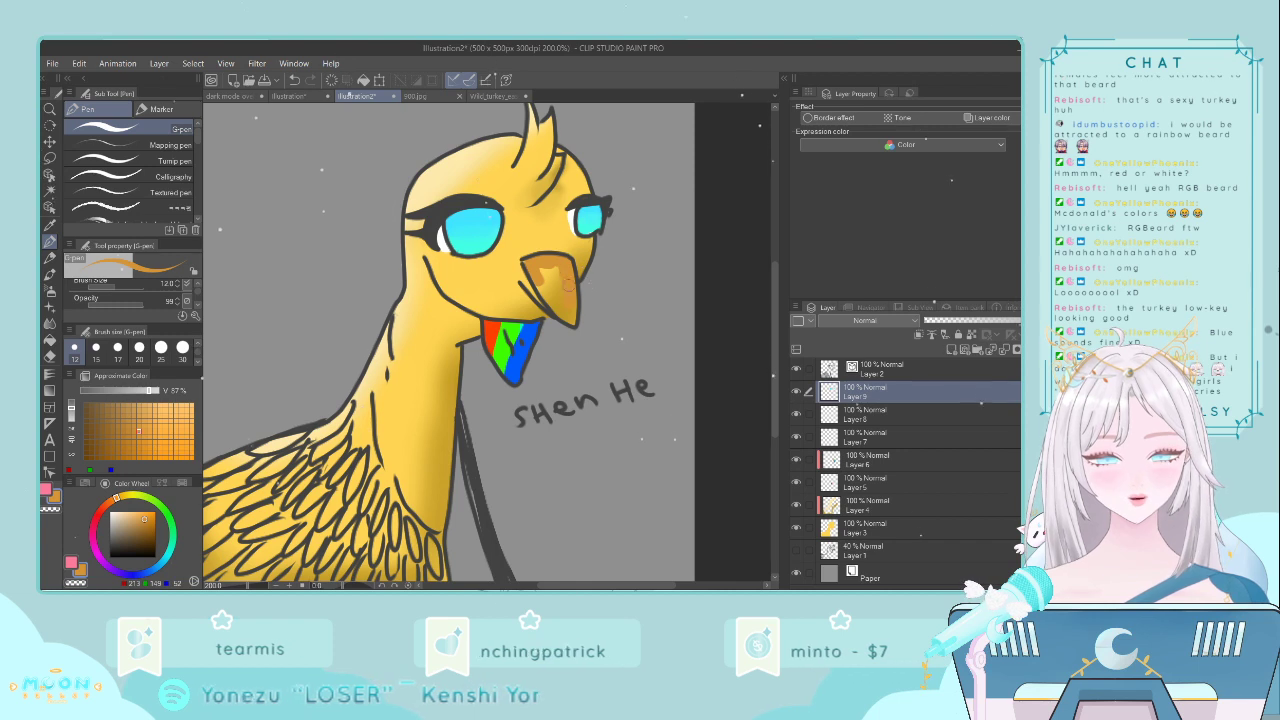
left_click_drag(570, 311, 541, 279)
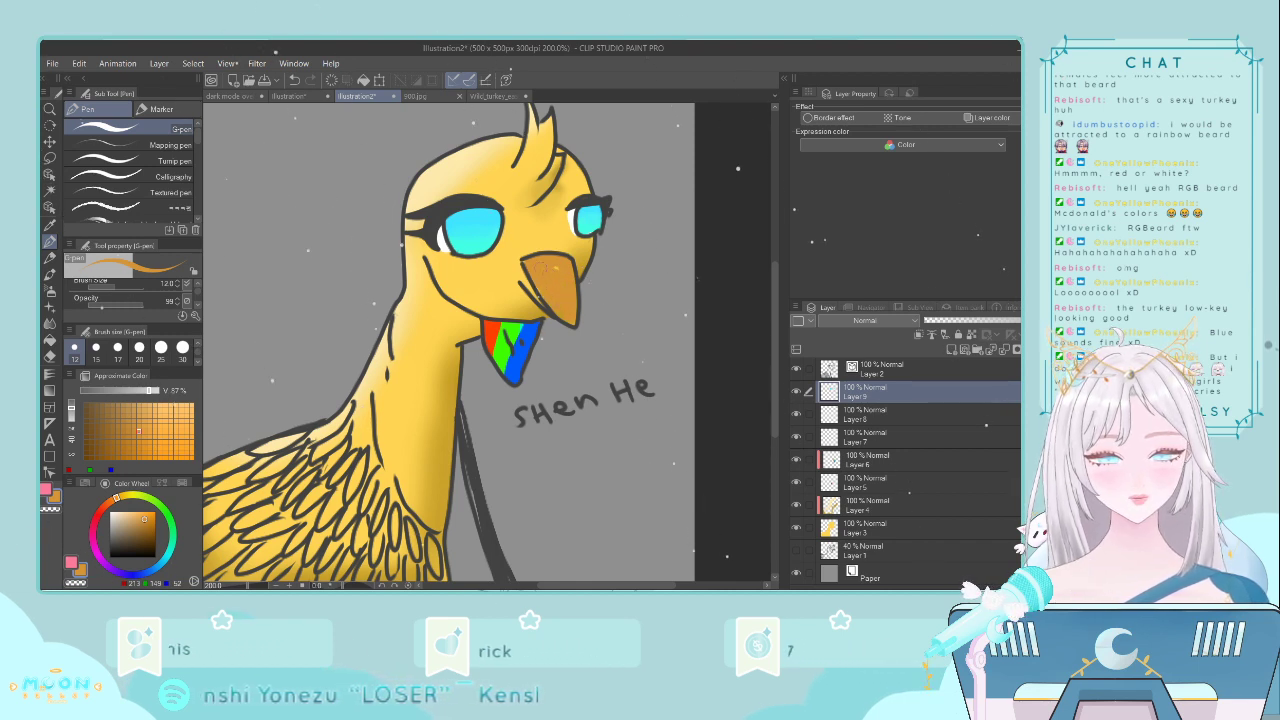
- Paint a lighter orange highlight along the beak's inner edge and blend it into the base colour
left_click(173, 410)
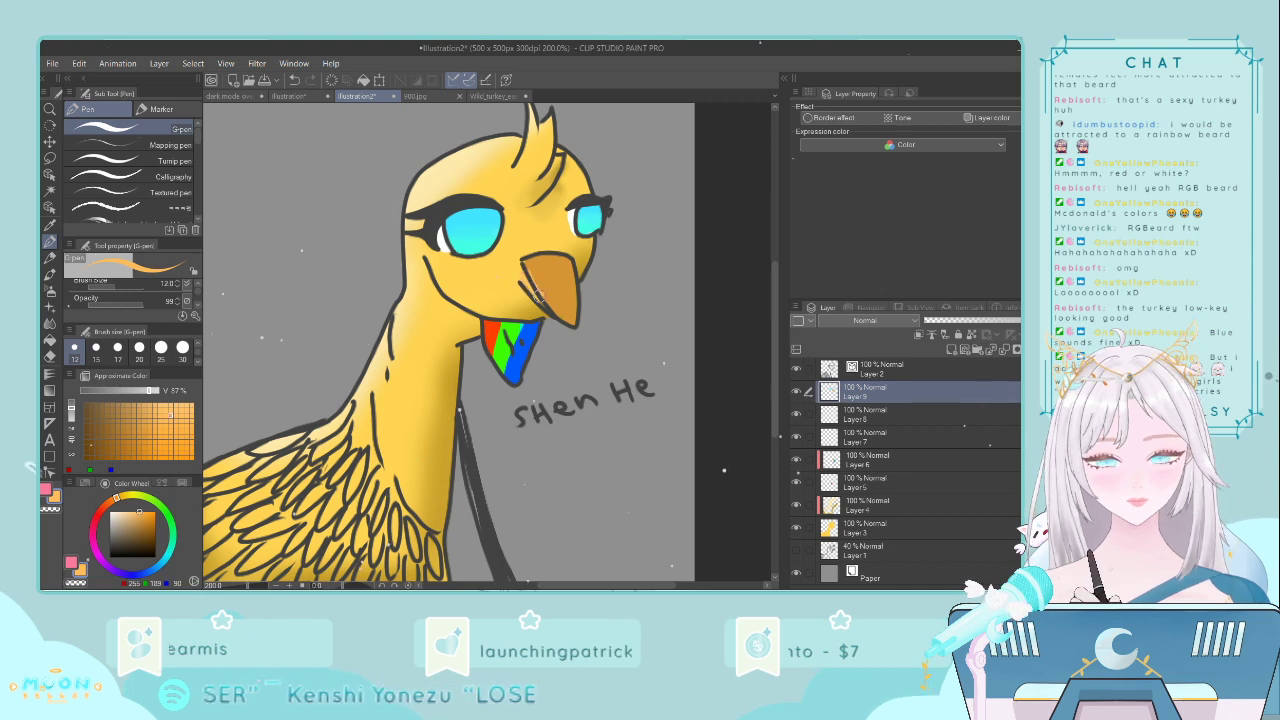
left_click_drag(538, 296, 530, 267)
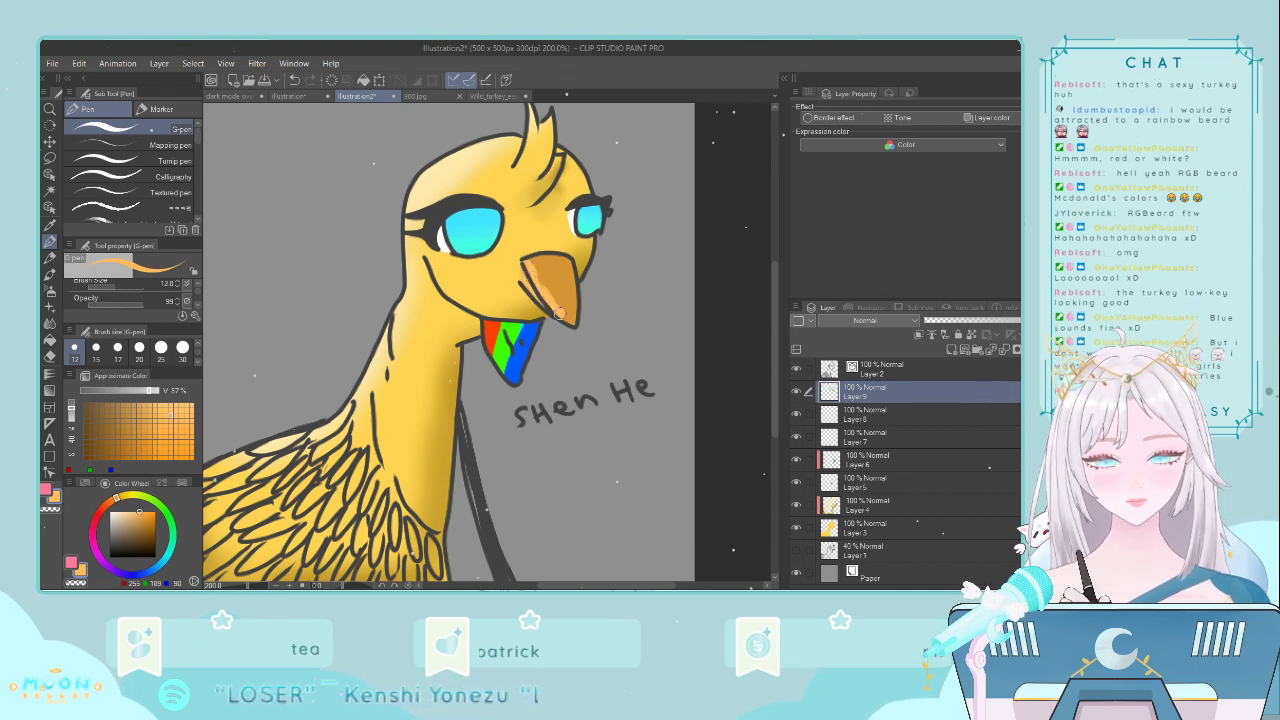
left_click(49, 323)
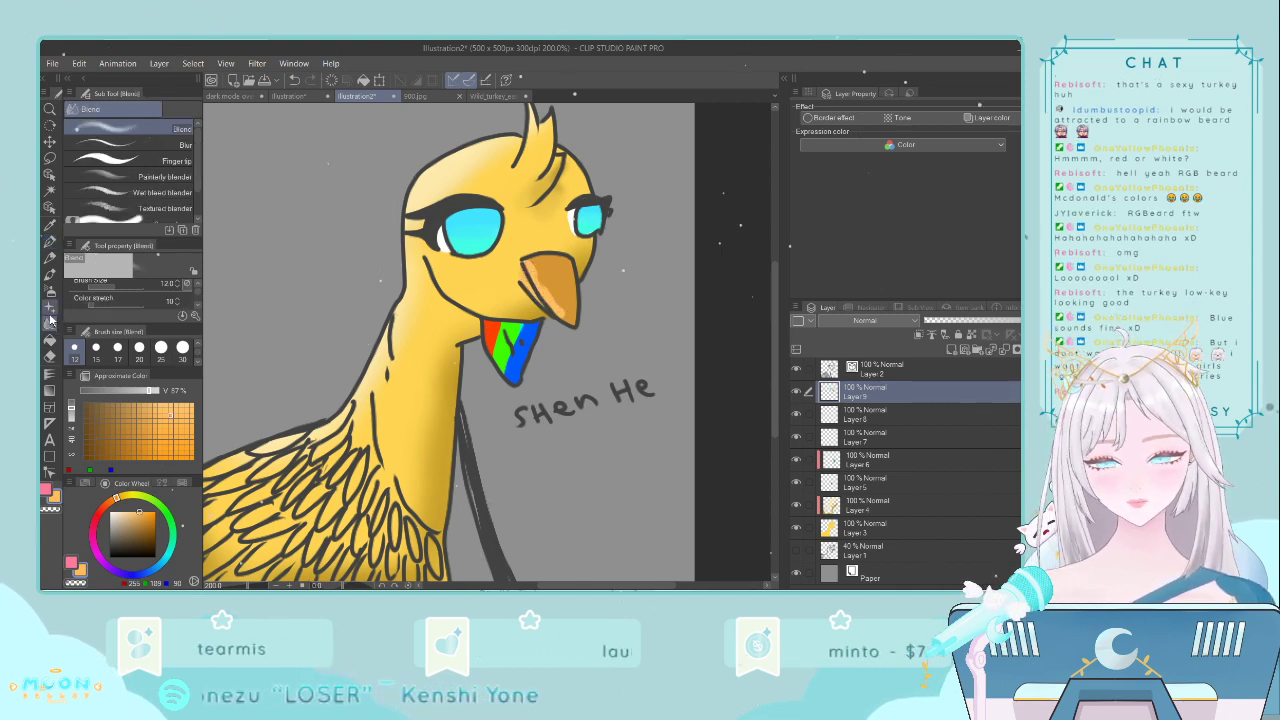
mouse_move(535, 272)
left_mouse_down()
mouse_move(567, 318)
mouse_move(541, 281)
mouse_move(563, 300)
left_mouse_up()
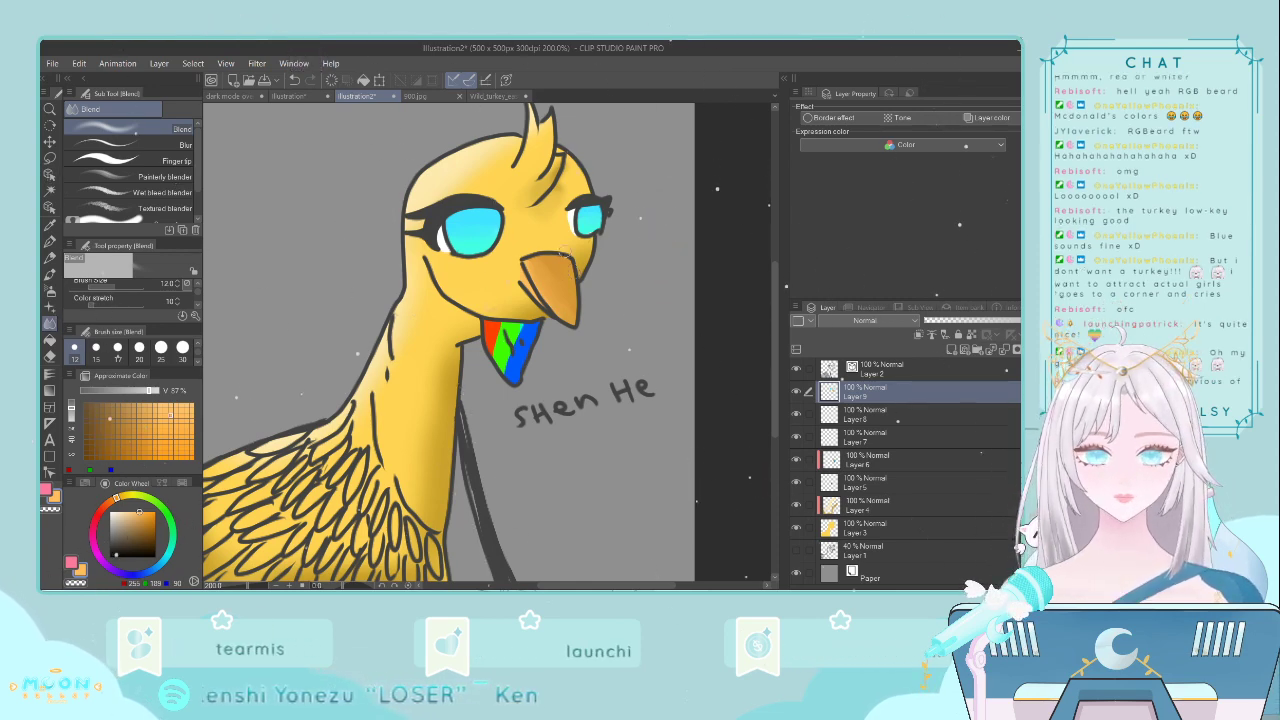
- Add a light orange highlight on the upper part of the beak and blend it into the darker orange
scroll(491, 411, "down", 1)
scroll(491, 411, "up", 1)
scroll(491, 411, "down", 1)
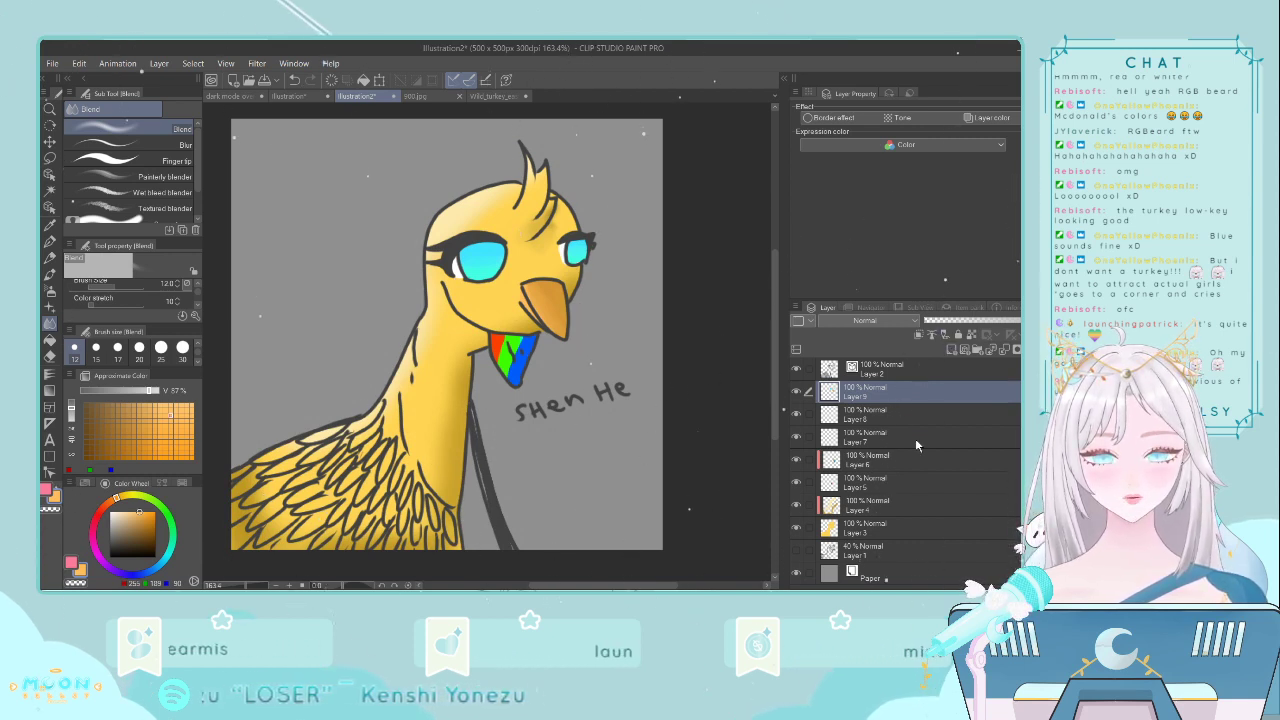
left_click(49, 242)
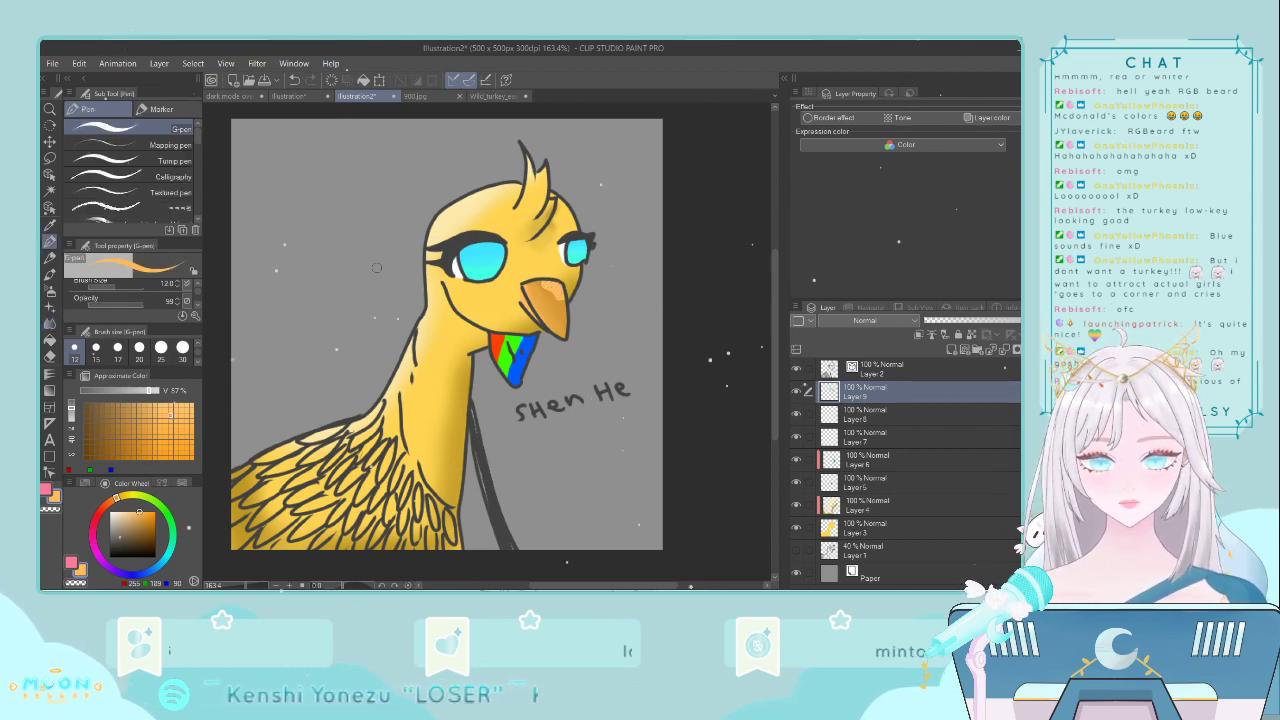
left_click(49, 308)
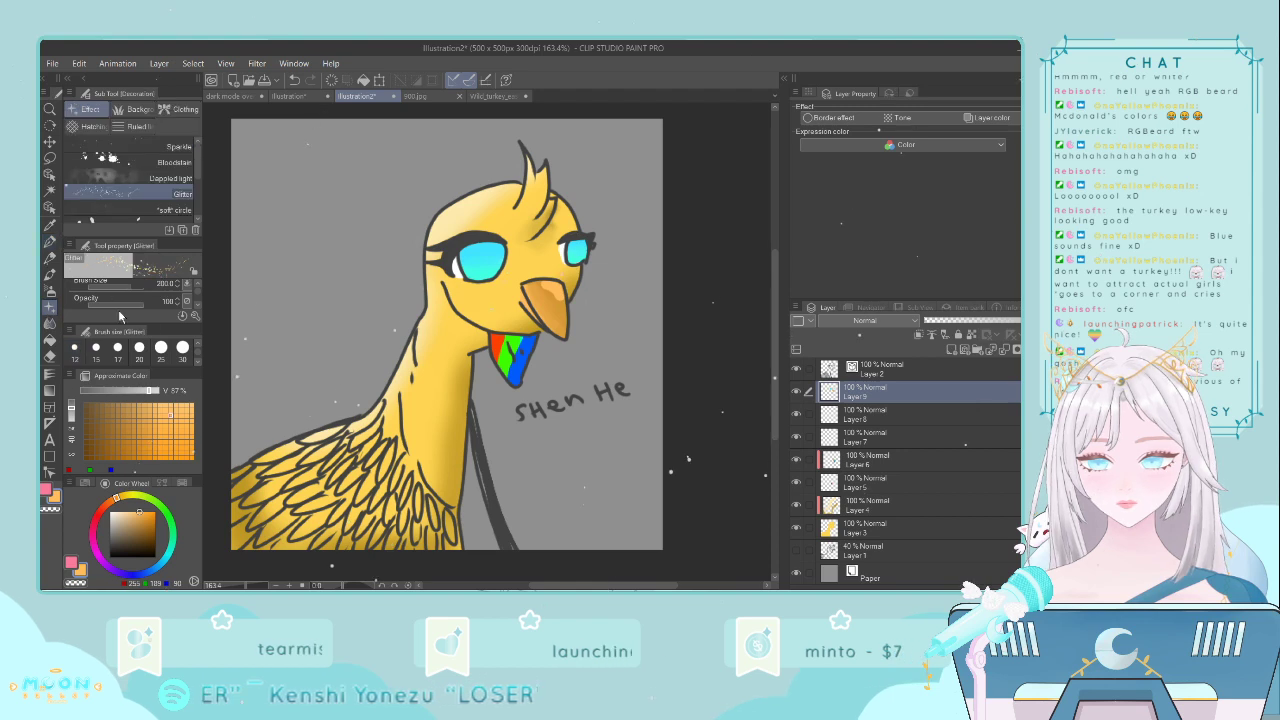
left_click(49, 323)
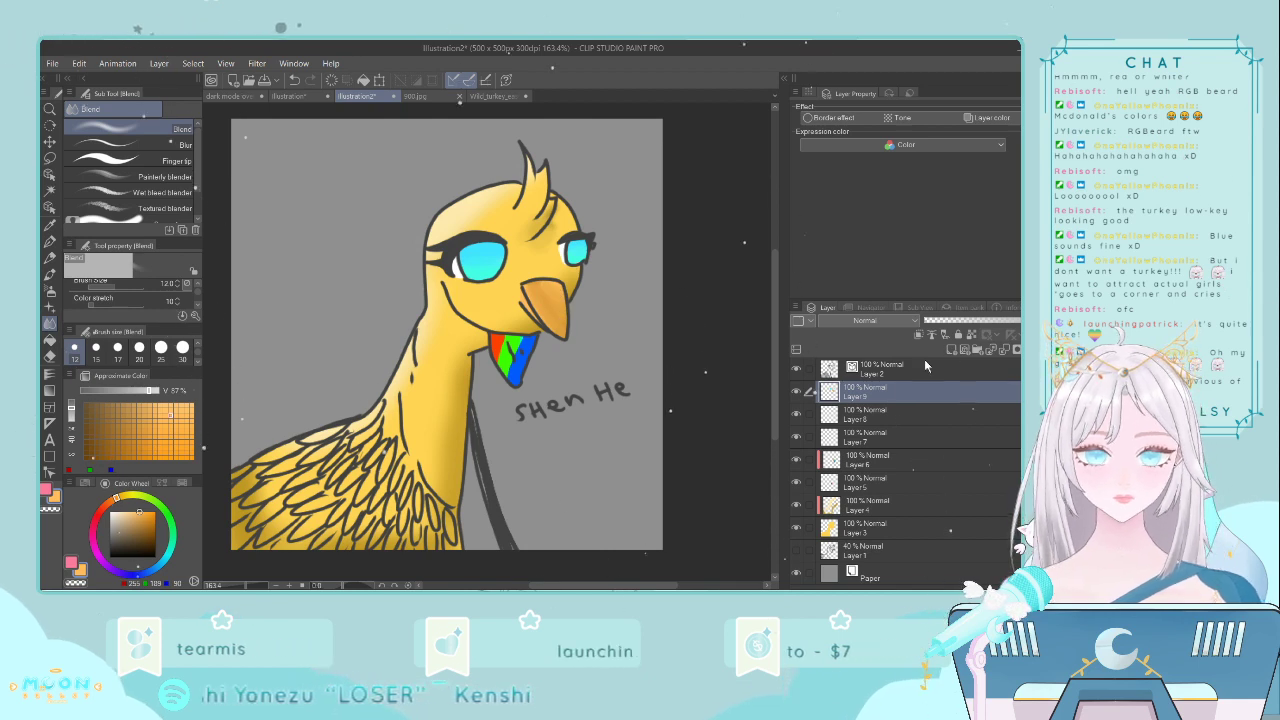
- Add a new layer above the beak layer and paint white highlights in both of the turkey's eyes with the G-pen
key("ctrl+shift+n")
left_click(111, 512)
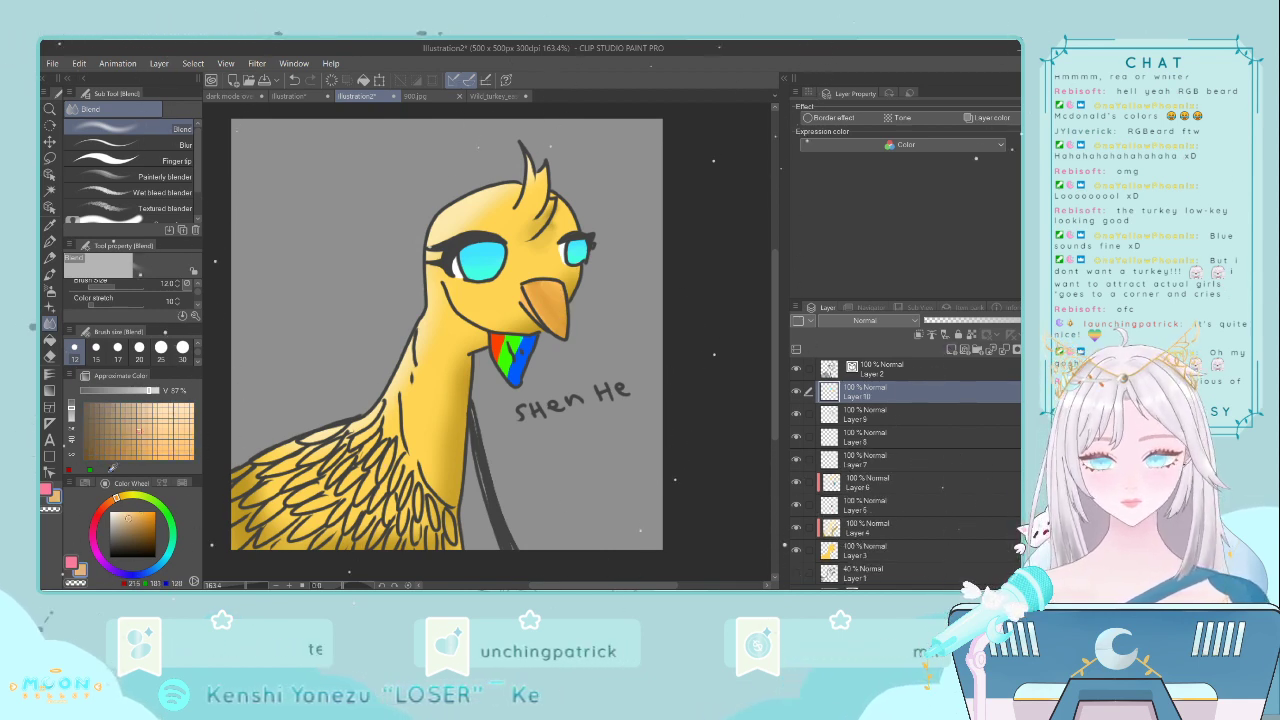
left_click(49, 241)
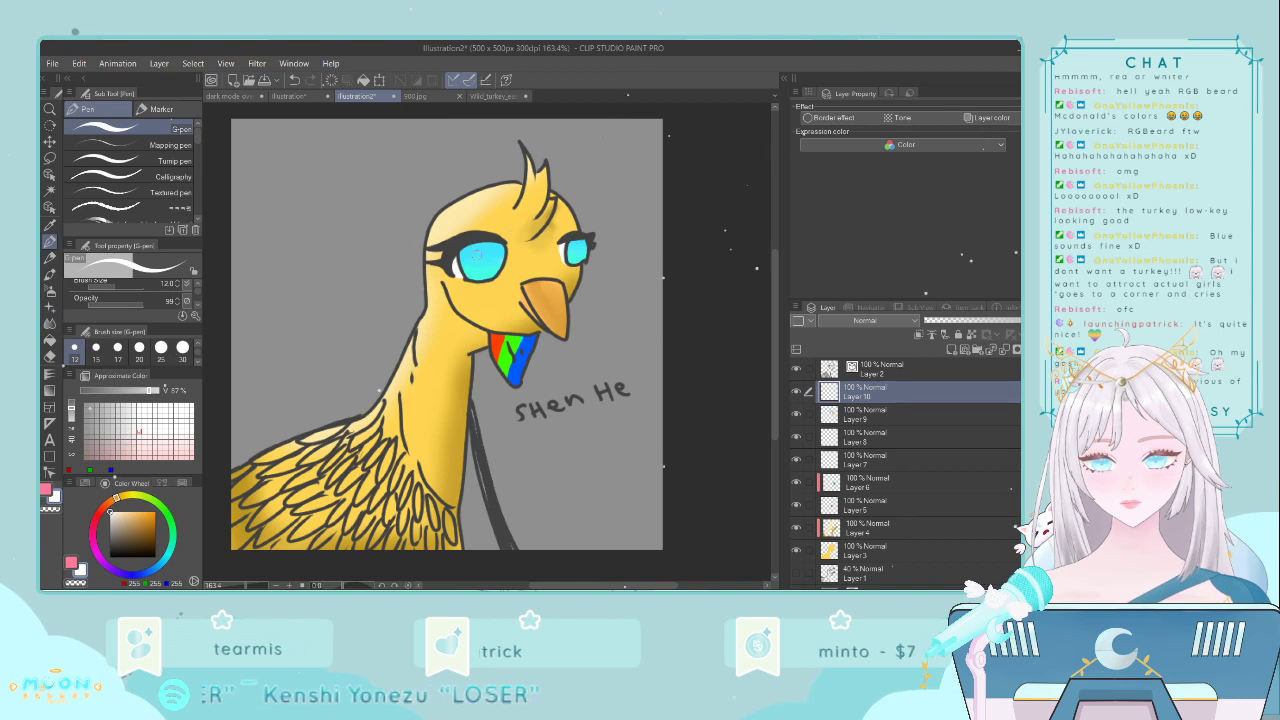
left_click(470, 254)
left_click(471, 256)
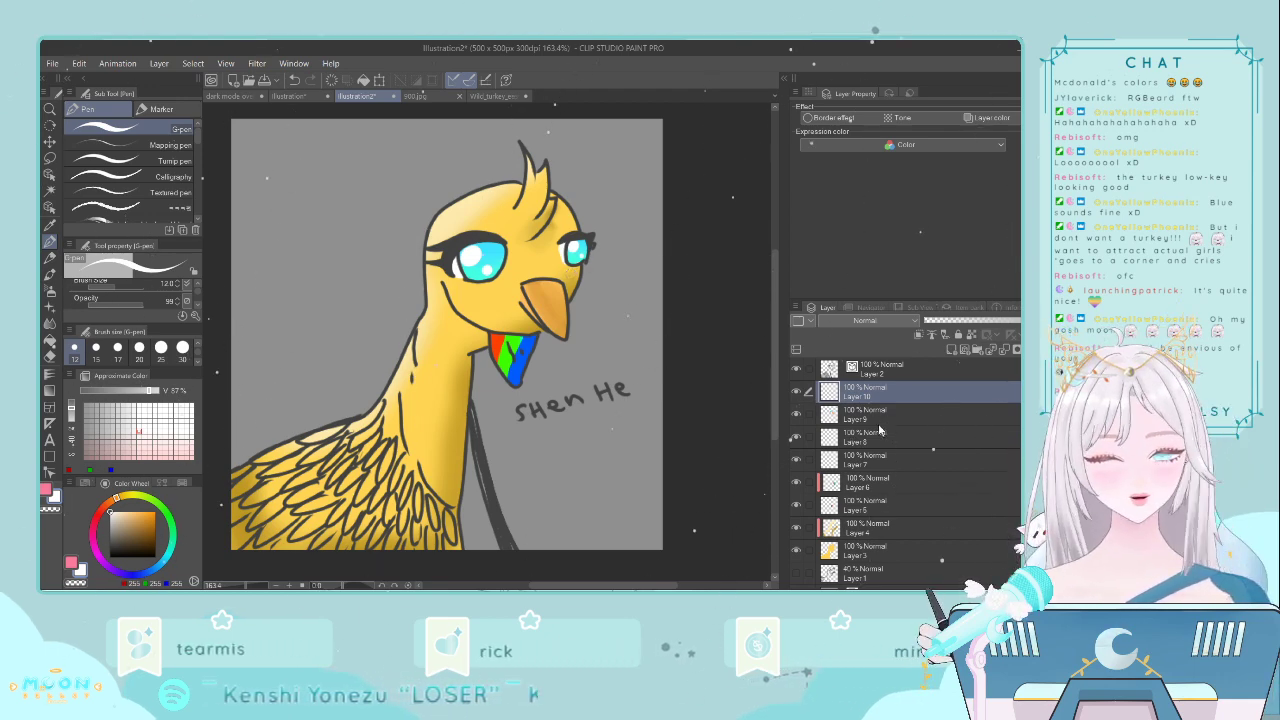
- Add a new clipped layer directly above Layer 4 for the turkey's head crest
scroll(828, 418, "down", 1)
scroll(970, 489, "down", 1)
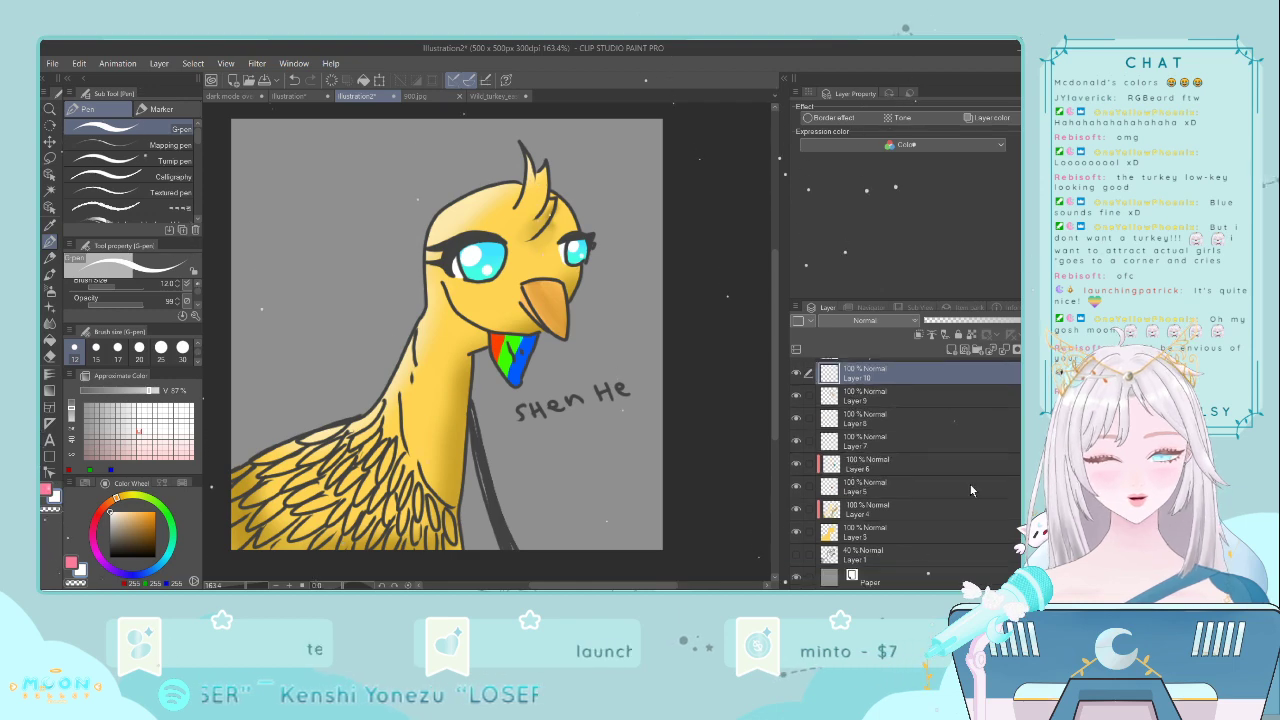
left_click(909, 509)
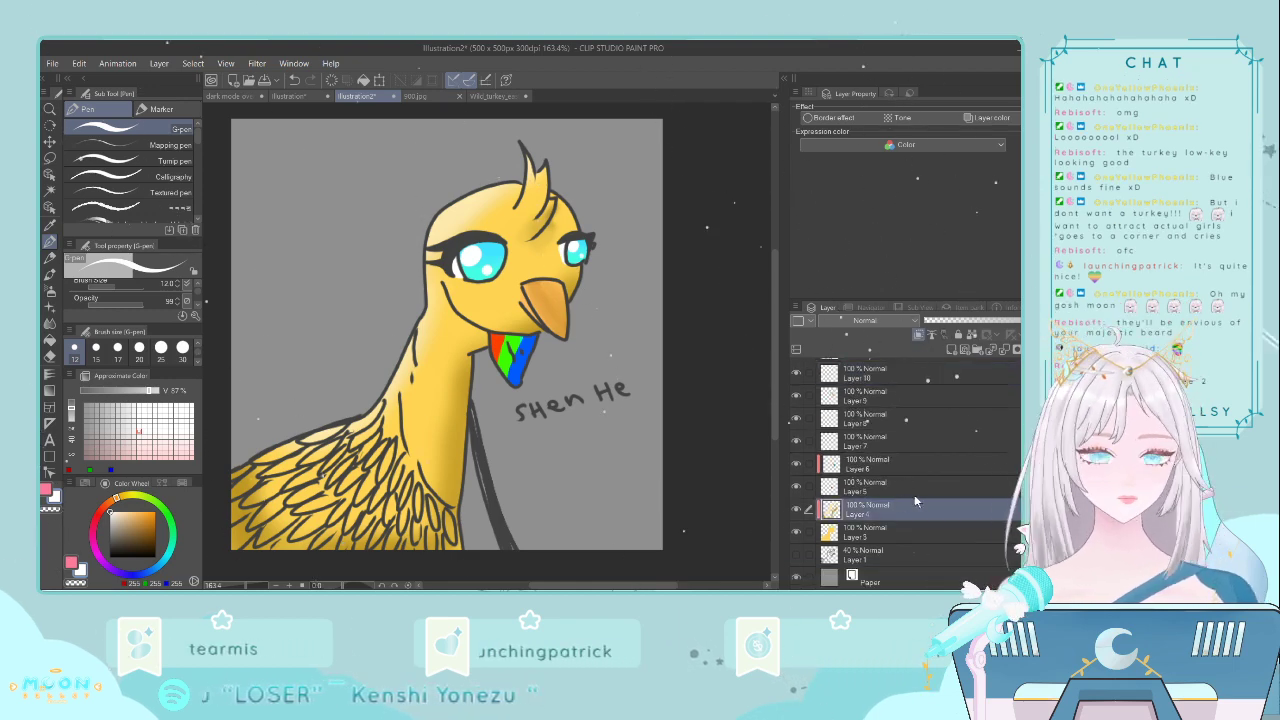
left_click(951, 350)
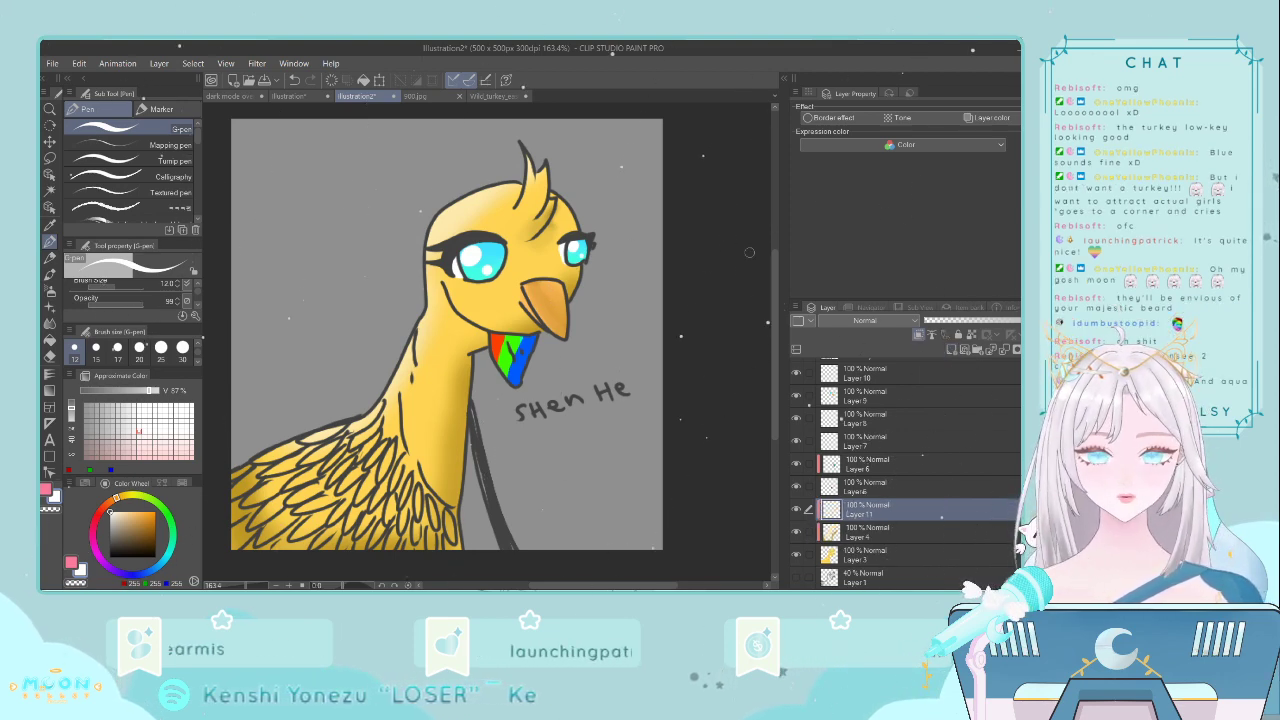
- Paint the head crest in a darkened red sampled from the beard and blend its base into the yellow head
scroll(766, 284, "down", 2)
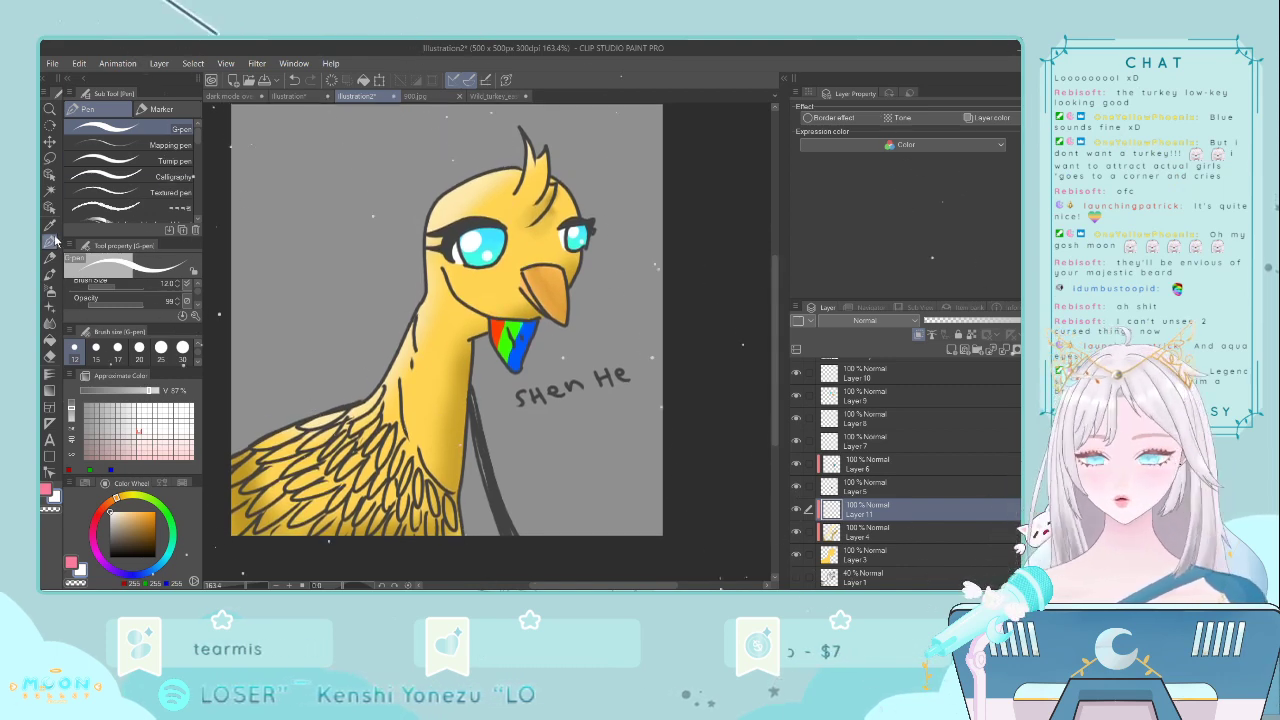
key("i")
left_click(503, 327)
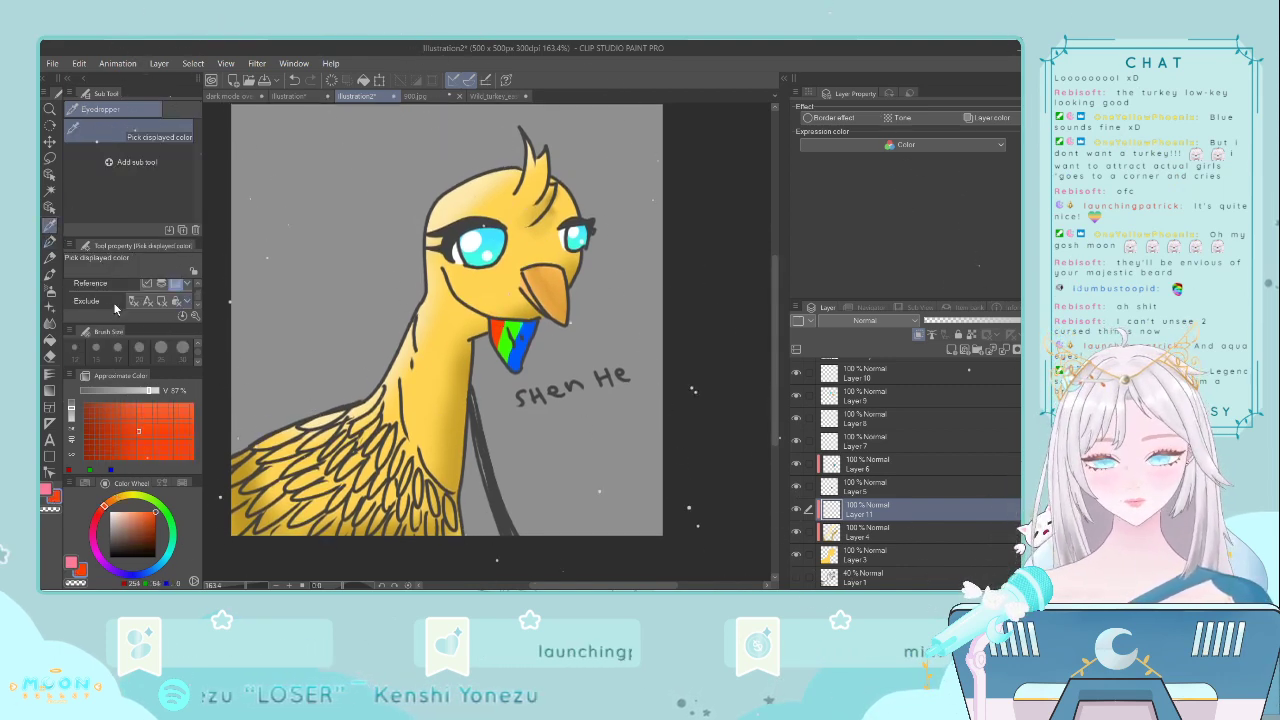
left_click(101, 410)
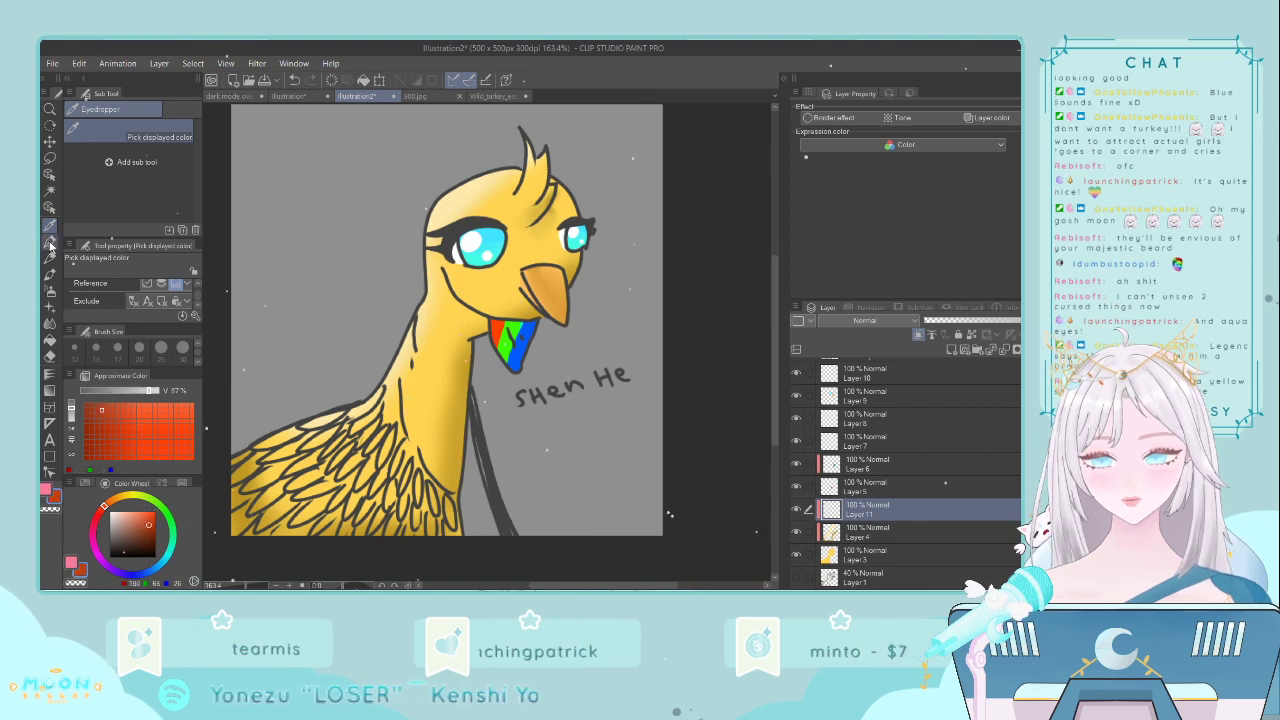
key("p")
mouse_move(530, 142)
left_mouse_down()
mouse_move(524, 190)
mouse_move(529, 171)
left_mouse_up()
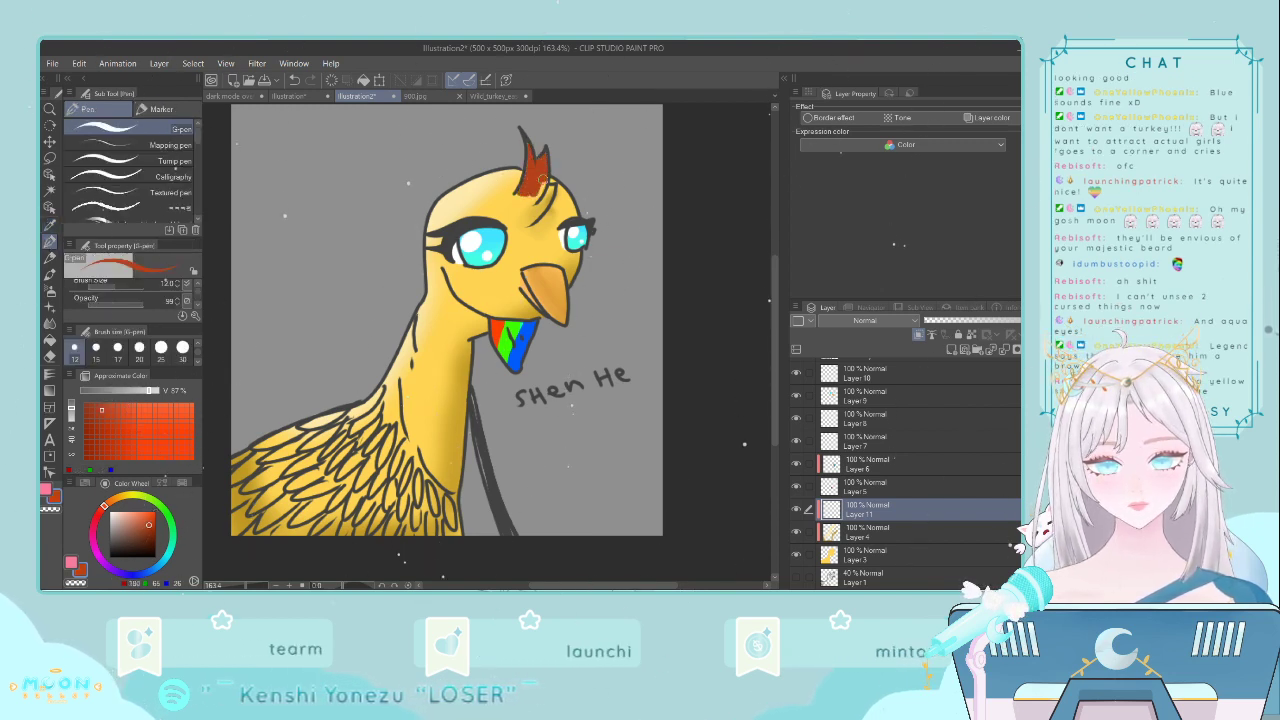
left_click_drag(549, 193, 550, 194)
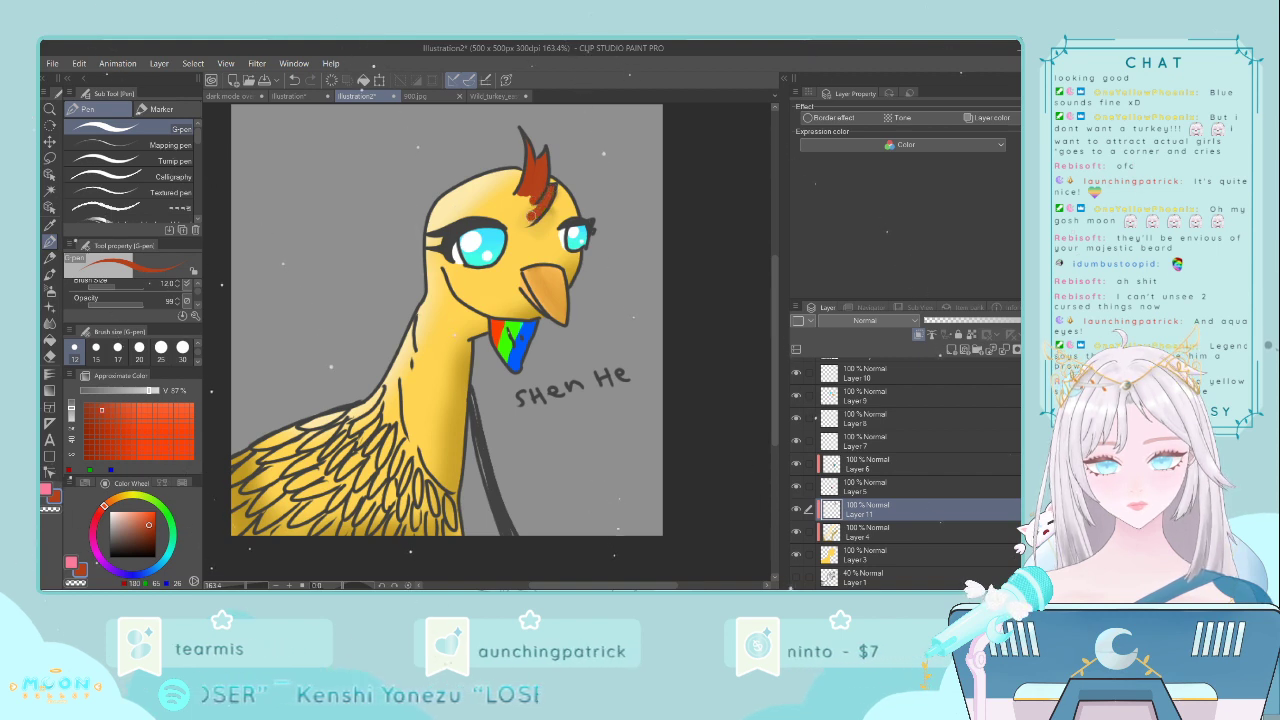
left_click(49, 330)
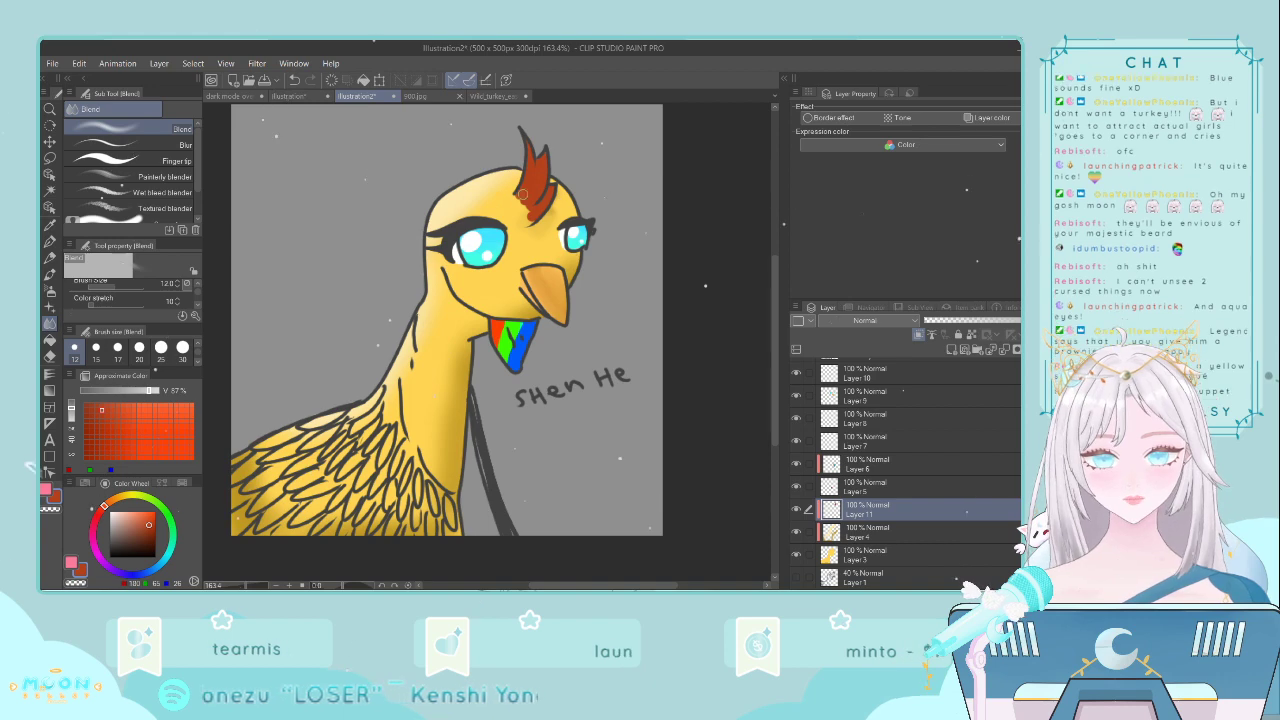
mouse_move(516, 205)
left_mouse_down()
mouse_move(528, 190)
mouse_move(531, 212)
left_mouse_up()
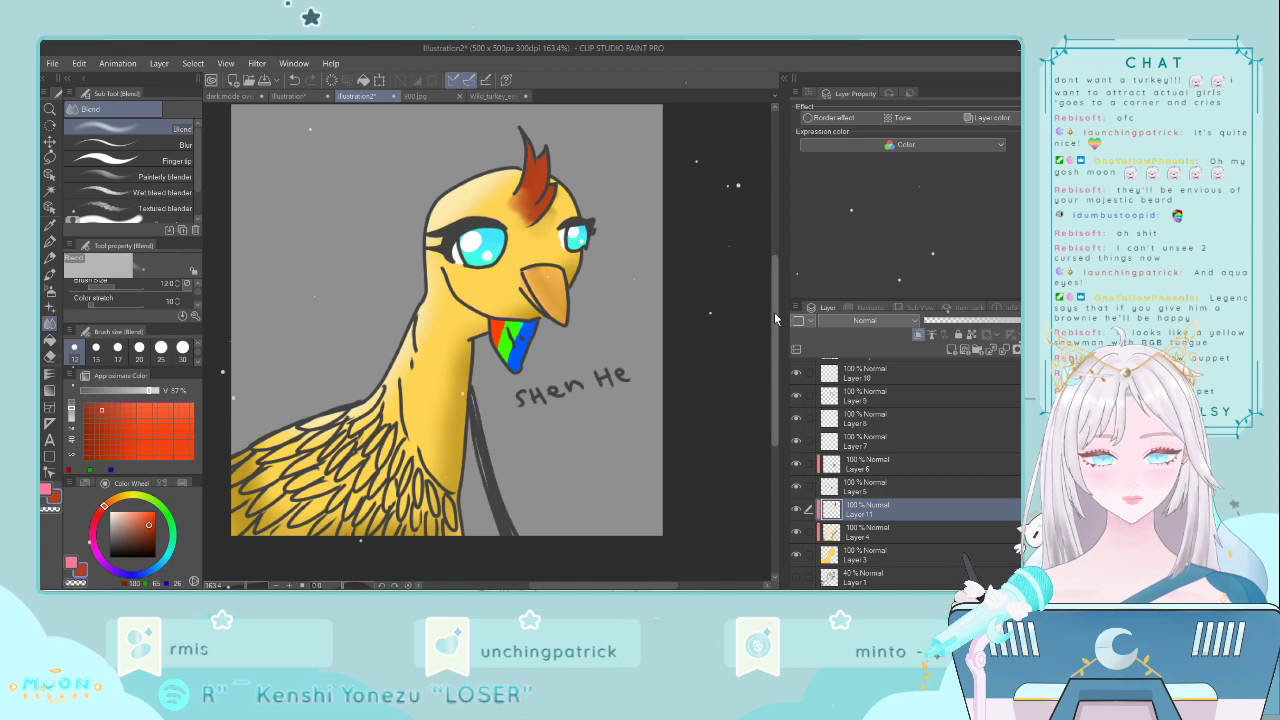
- On Layer 4, shade the lower body feathers with a size 80 soft airbrush in a darkened version of the sampled brown
scroll(772, 340, "down", 2)
left_click(874, 553)
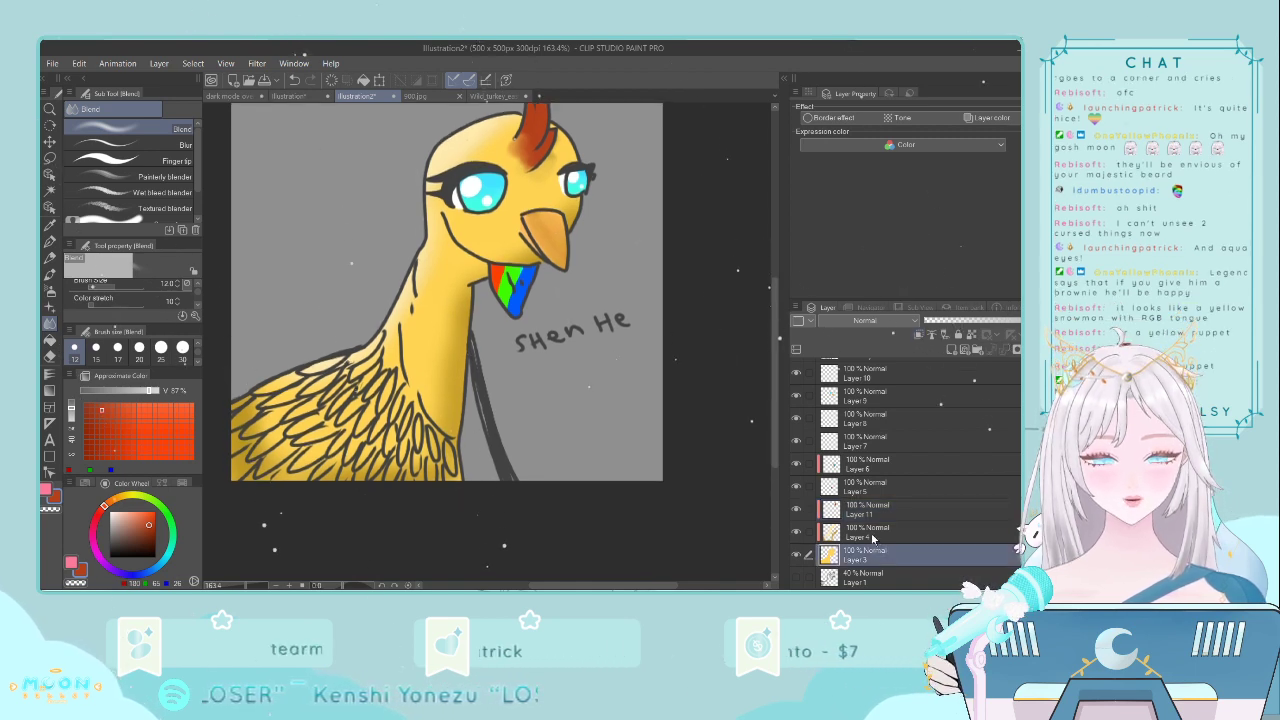
left_click(871, 533)
left_click(50, 231)
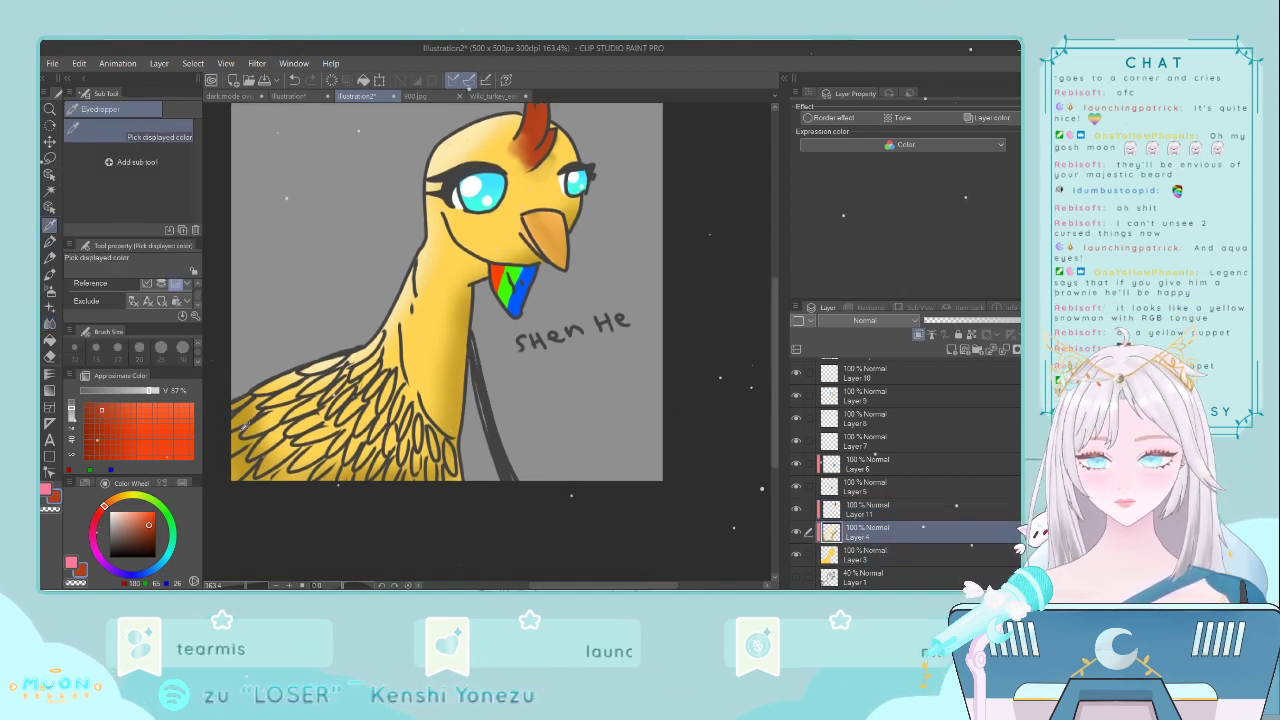
left_click(244, 428)
left_click(105, 391)
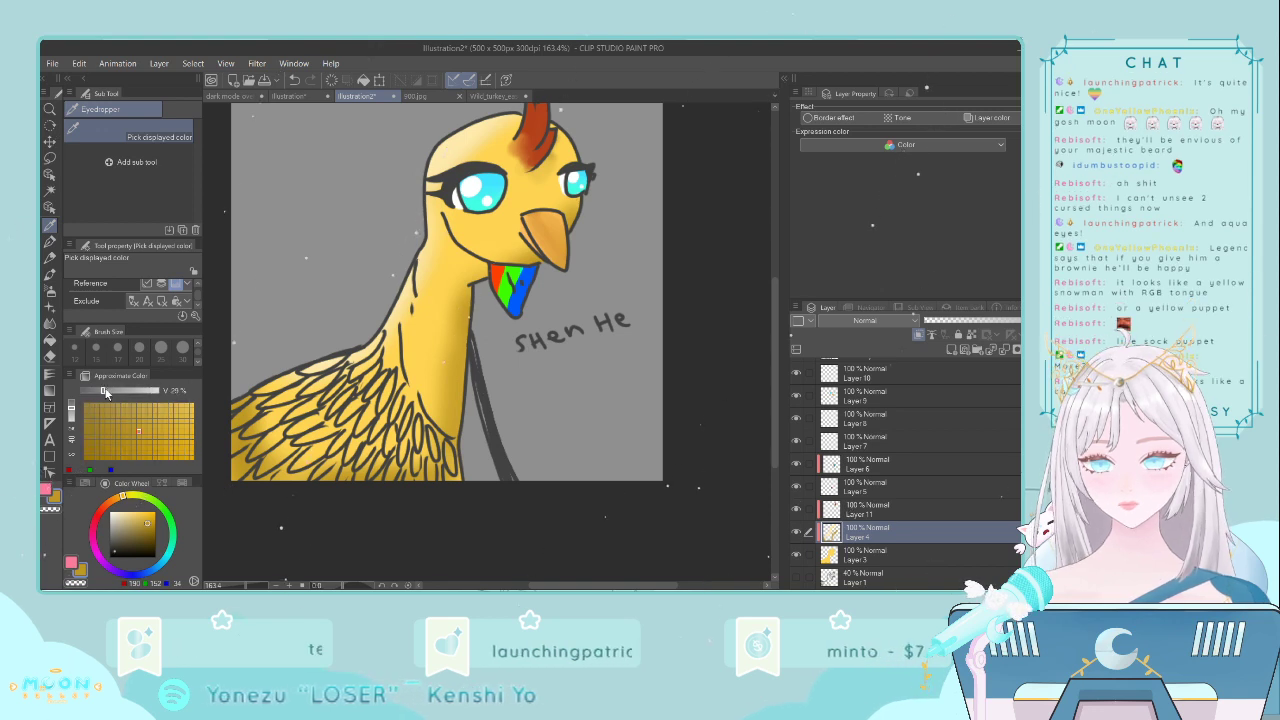
left_click(144, 534)
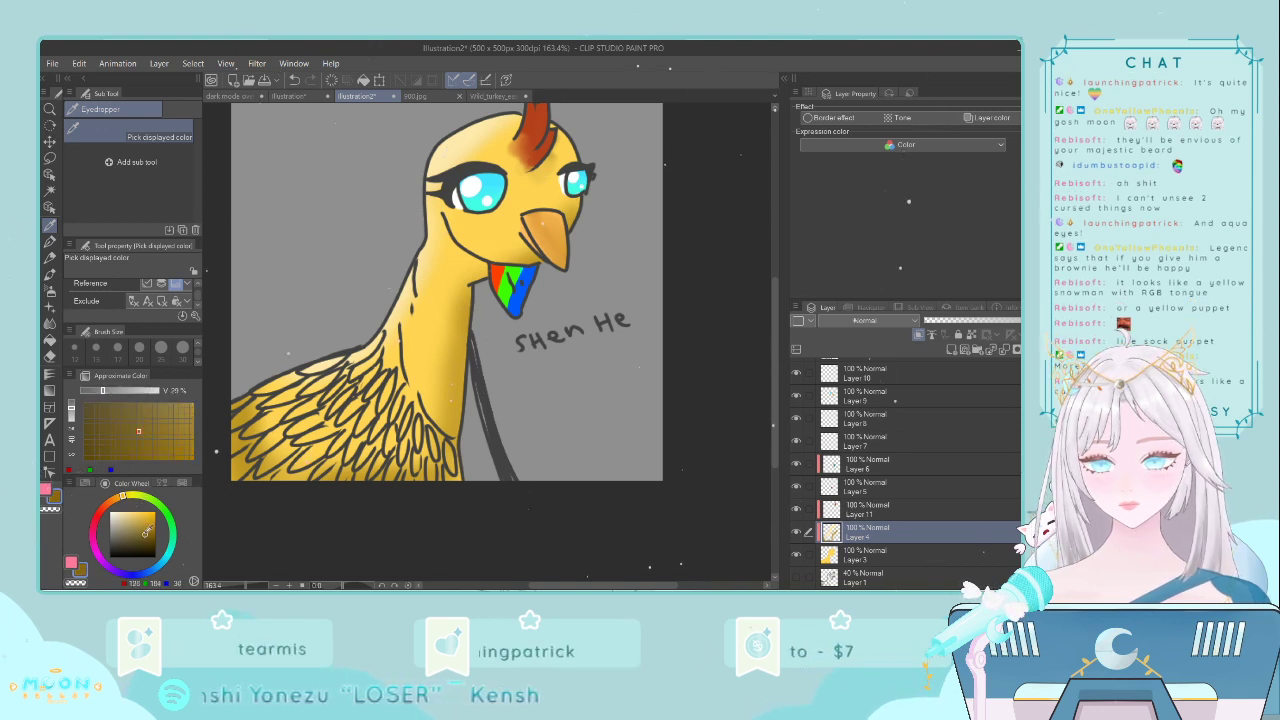
left_click(50, 290)
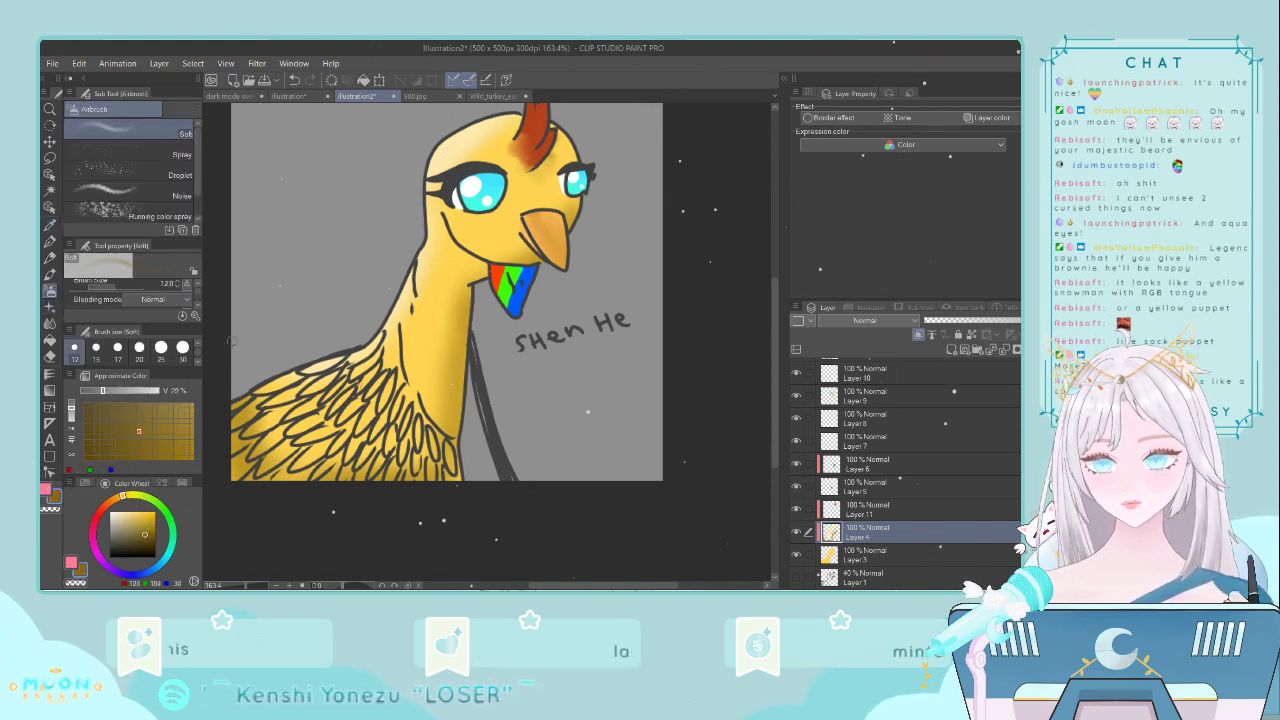
scroll(159, 352, "down", 3)
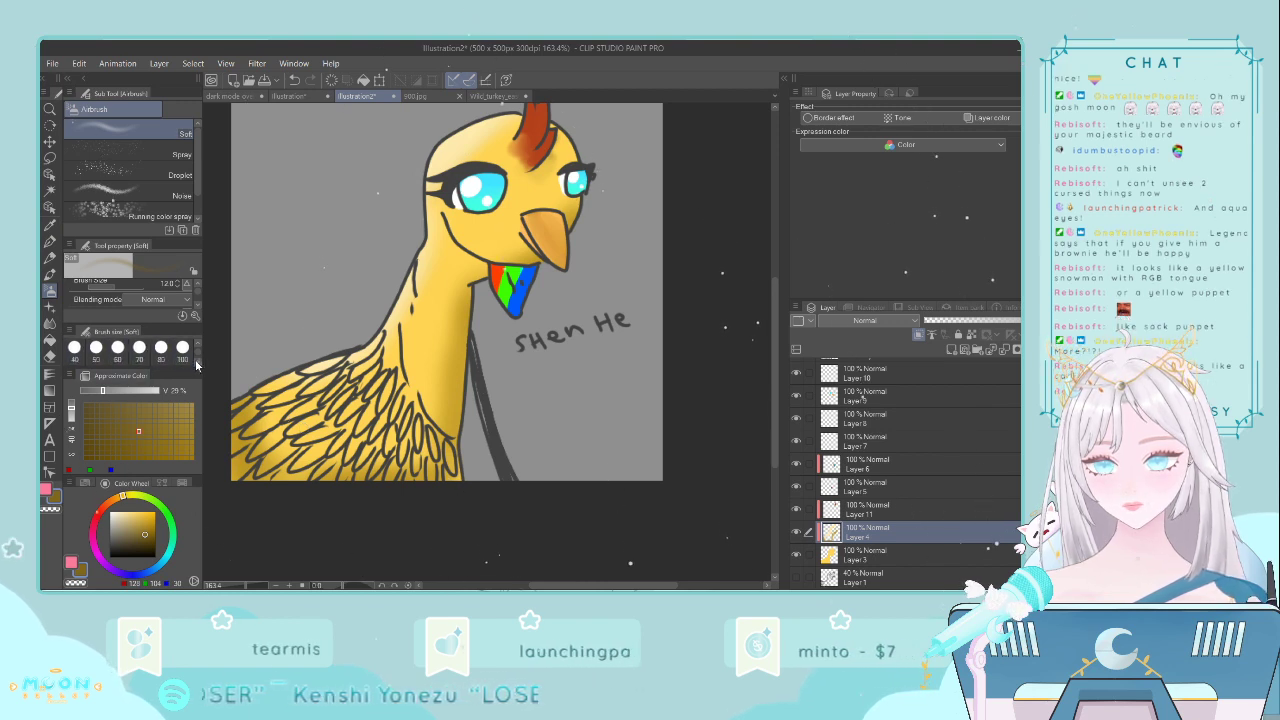
left_click(160, 348)
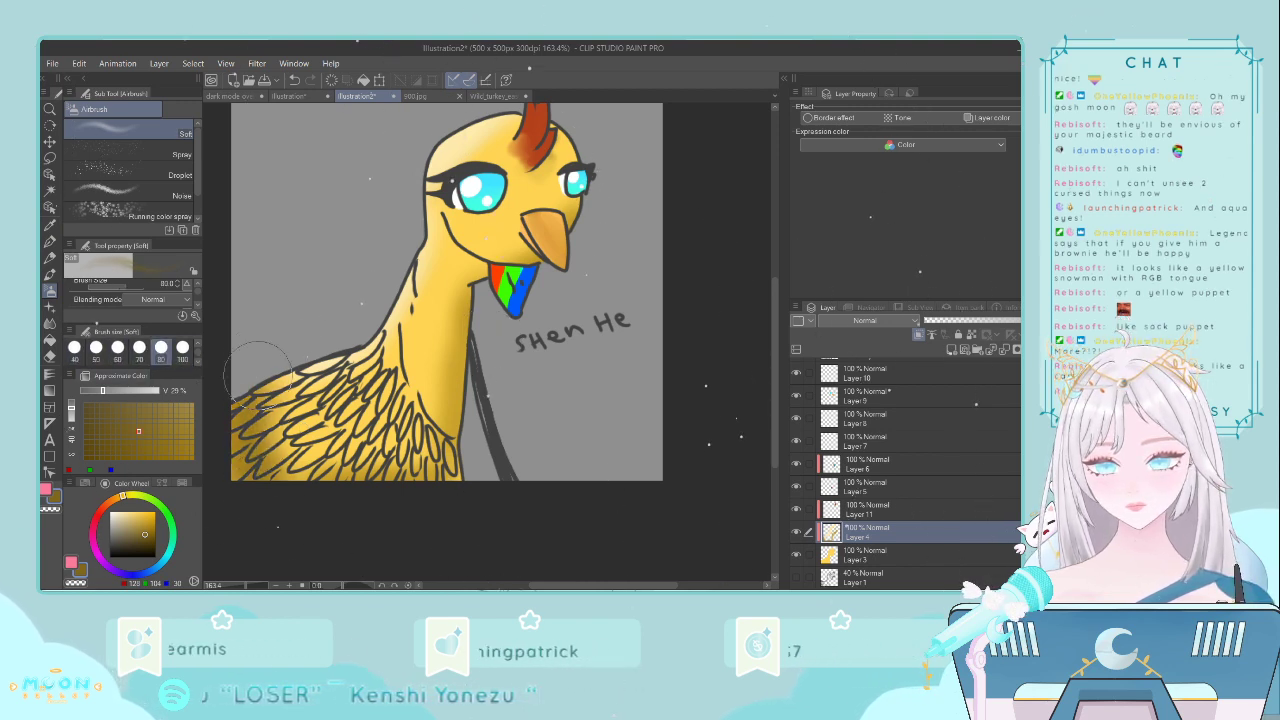
mouse_move(315, 514)
left_mouse_down()
mouse_move(265, 429)
mouse_move(362, 497)
mouse_move(407, 487)
mouse_move(356, 487)
mouse_move(457, 480)
mouse_move(303, 478)
mouse_move(421, 474)
mouse_move(454, 449)
mouse_move(447, 467)
mouse_move(467, 437)
mouse_move(429, 489)
mouse_move(402, 471)
left_mouse_up()
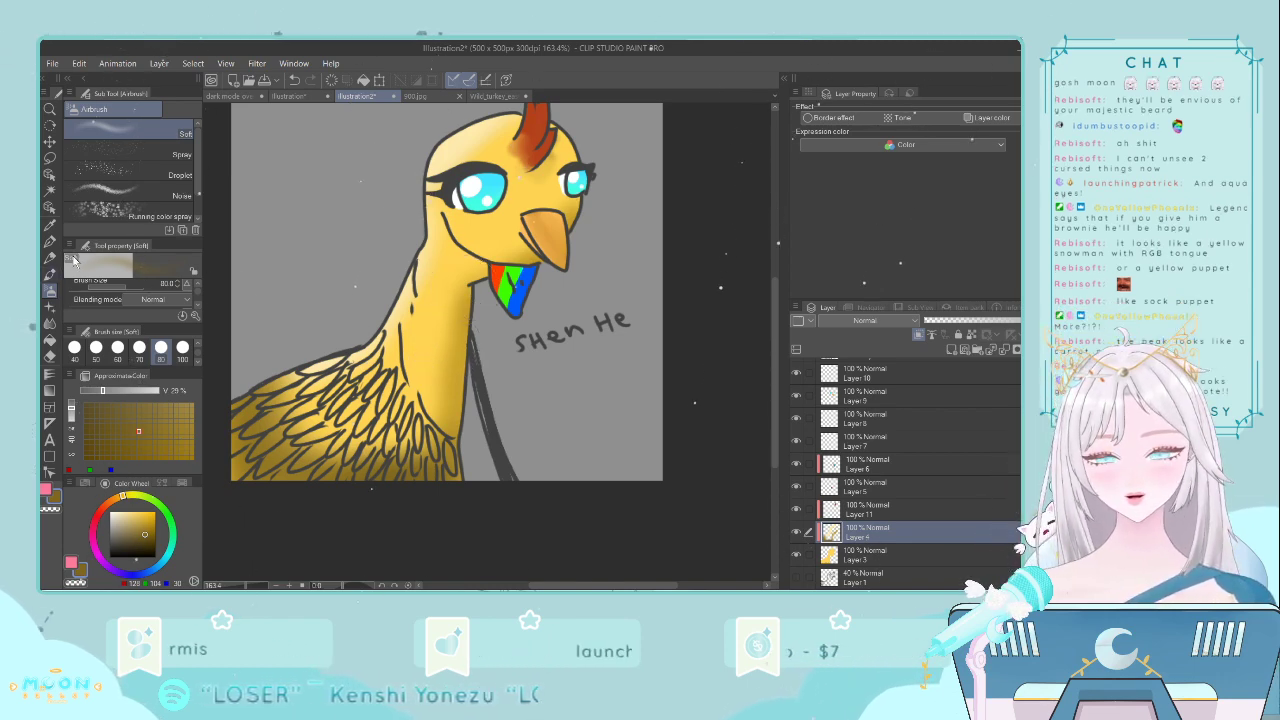
- Paint pale yellow highlights on the body feathers with the G-pen and blend them into the shading
left_click(50, 225)
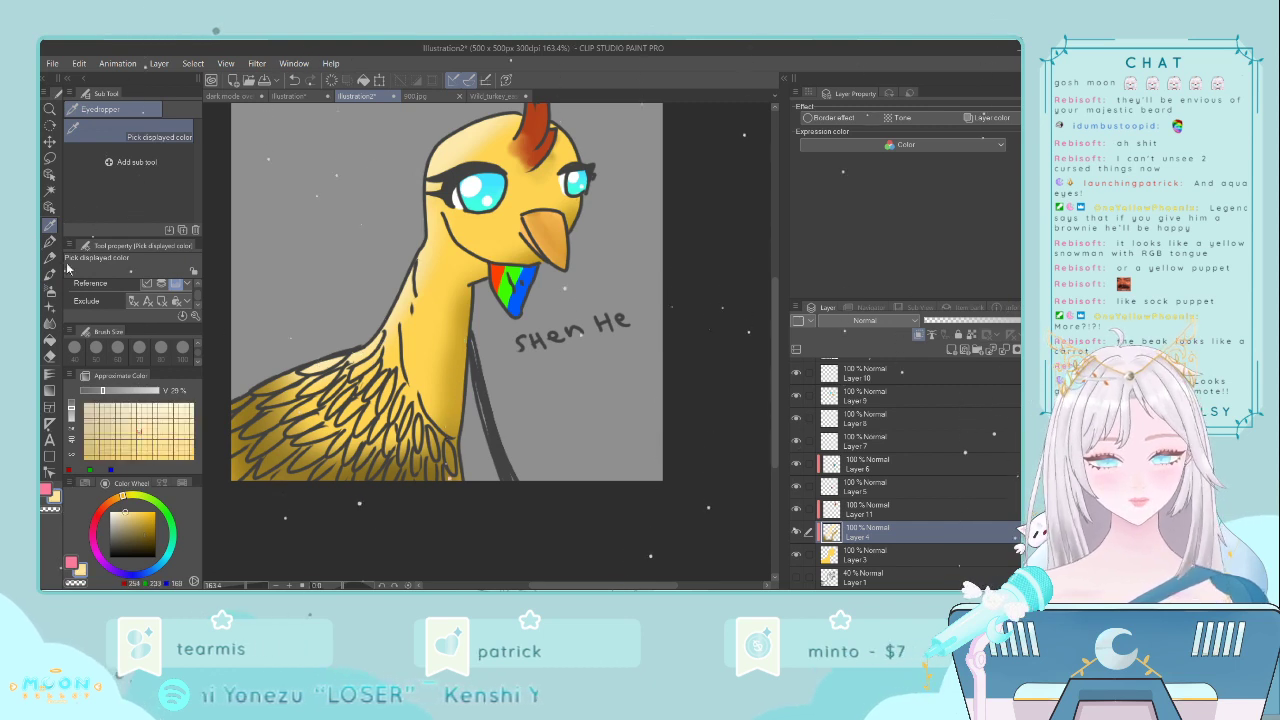
left_click(49, 242)
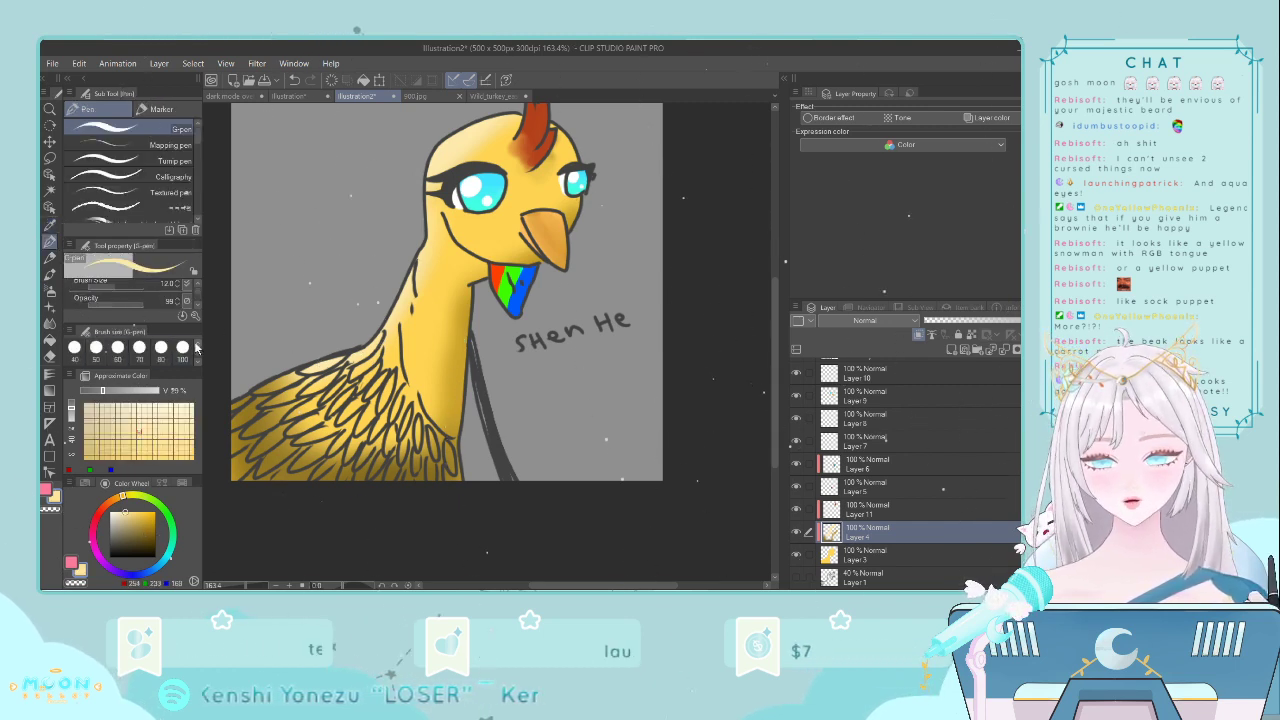
left_click(139, 347)
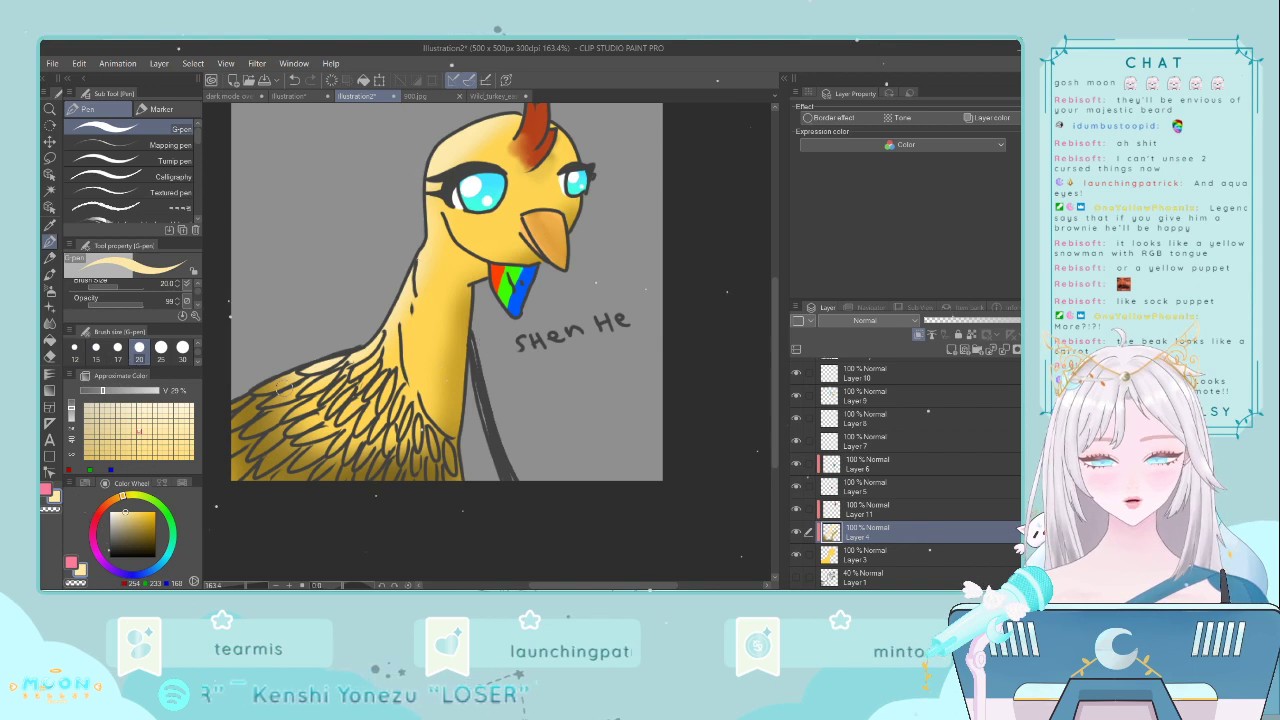
left_click(74, 347)
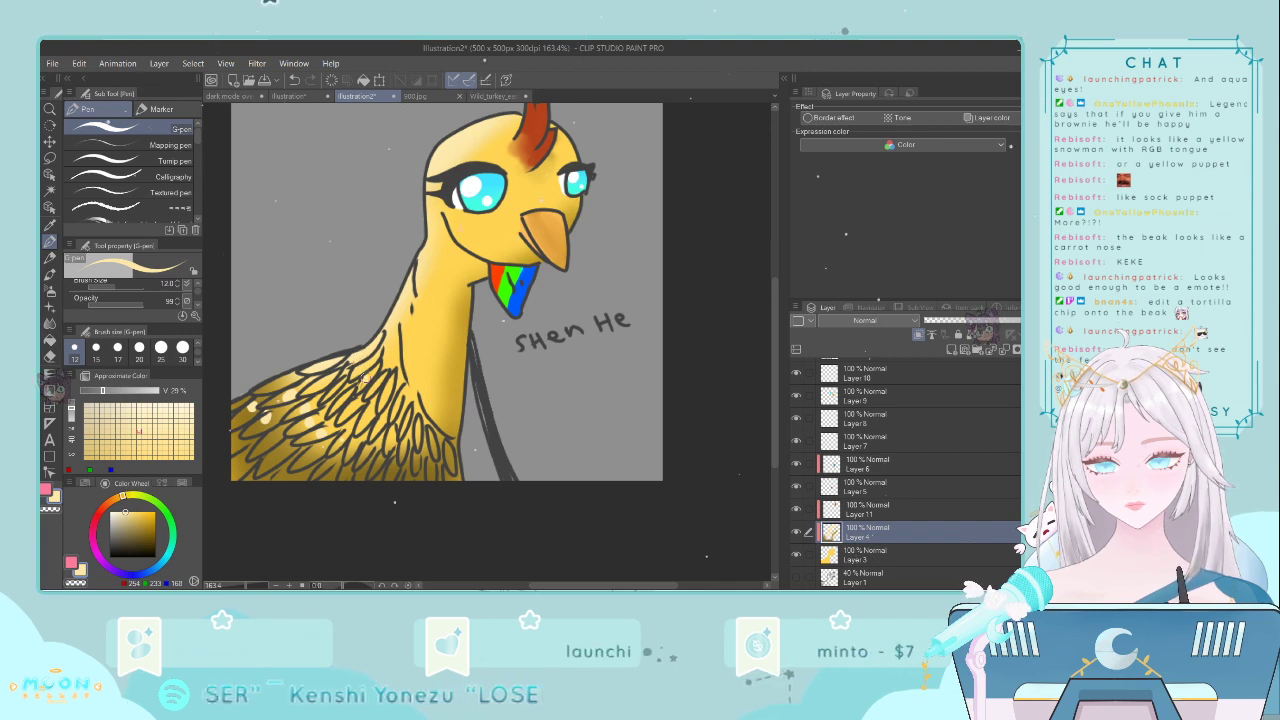
left_click(50, 324)
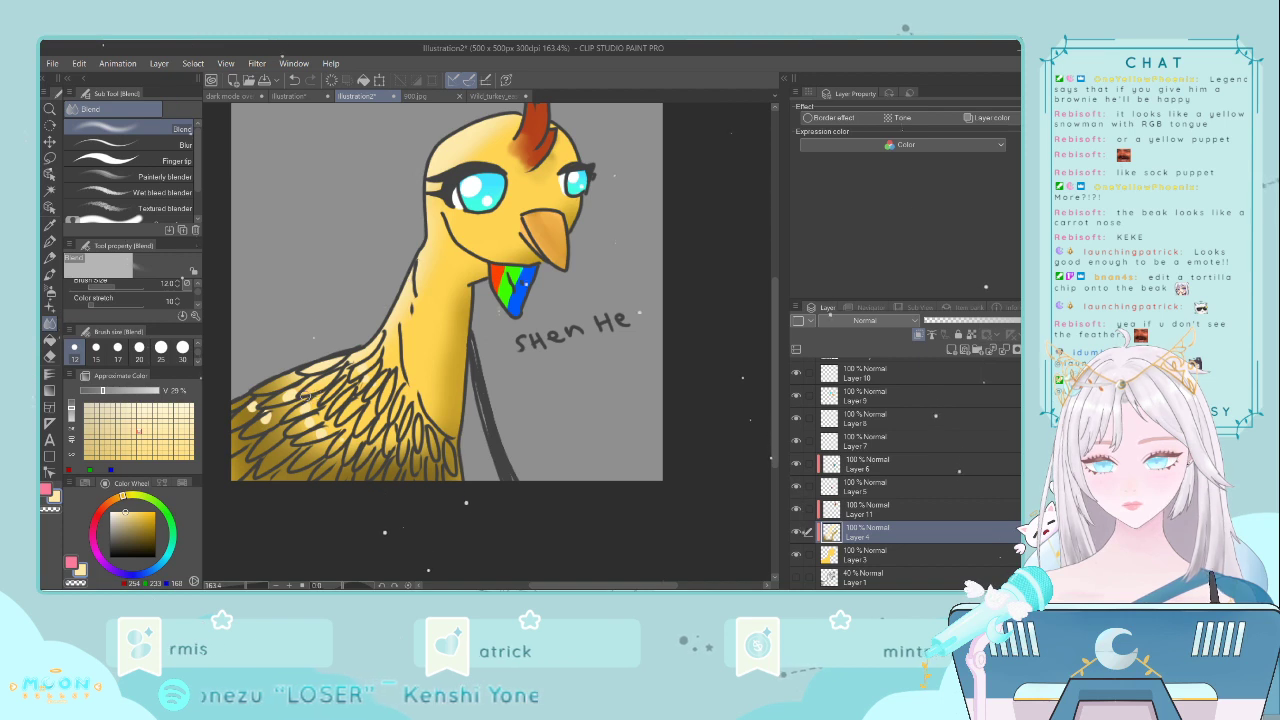
mouse_move(259, 395)
left_mouse_down()
mouse_move(252, 408)
mouse_move(266, 419)
left_mouse_up()
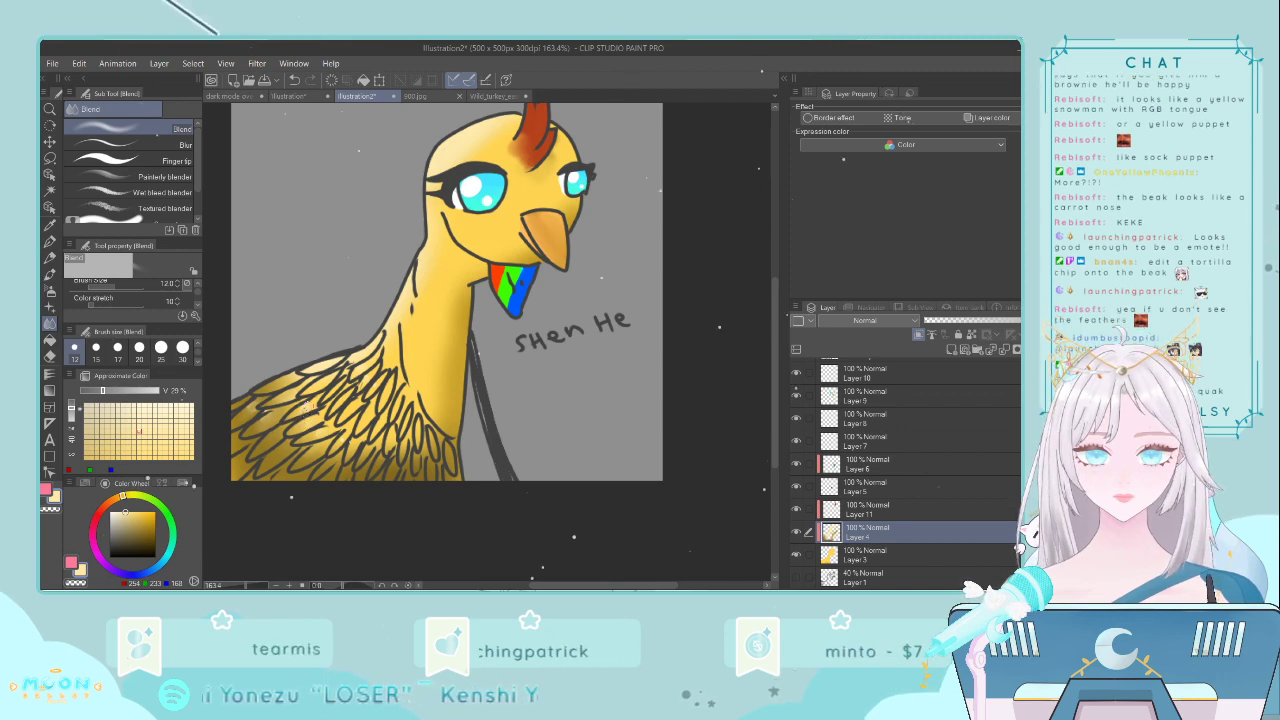
- Bring the tortilla chip image into the illustration and position it over the turkey's beak
scroll(783, 268, "up", 2)
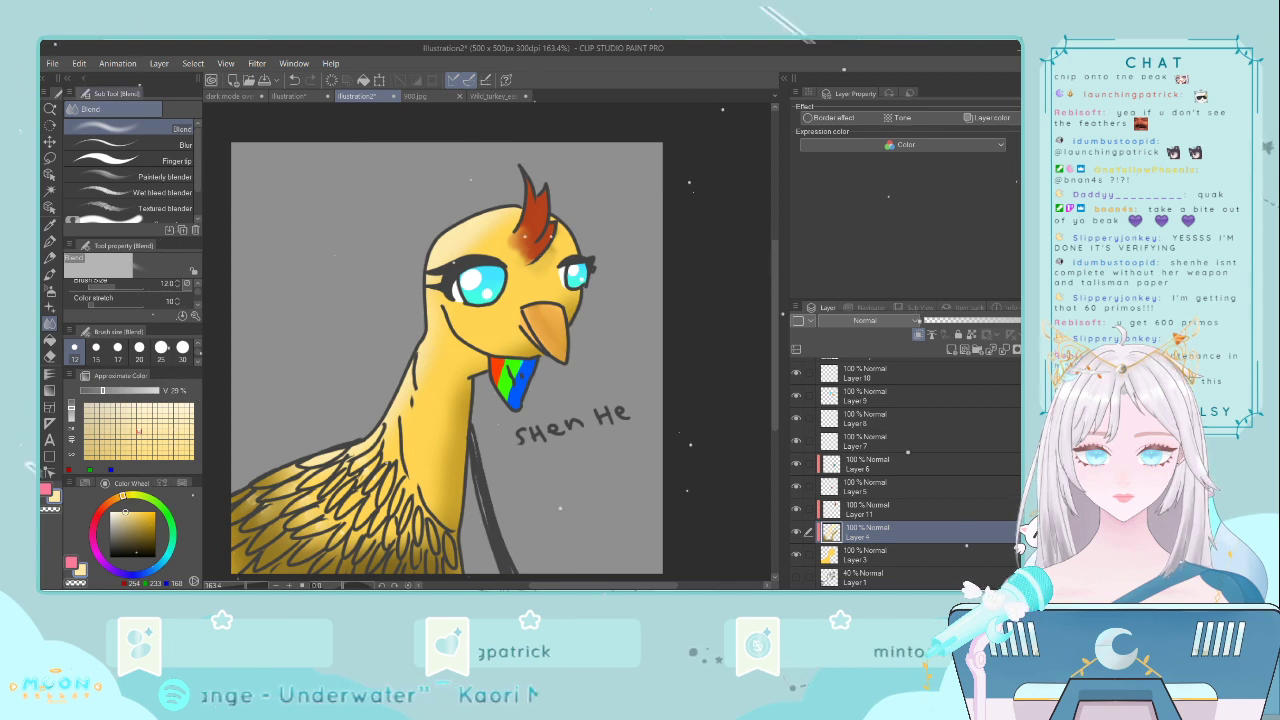
key("alt")
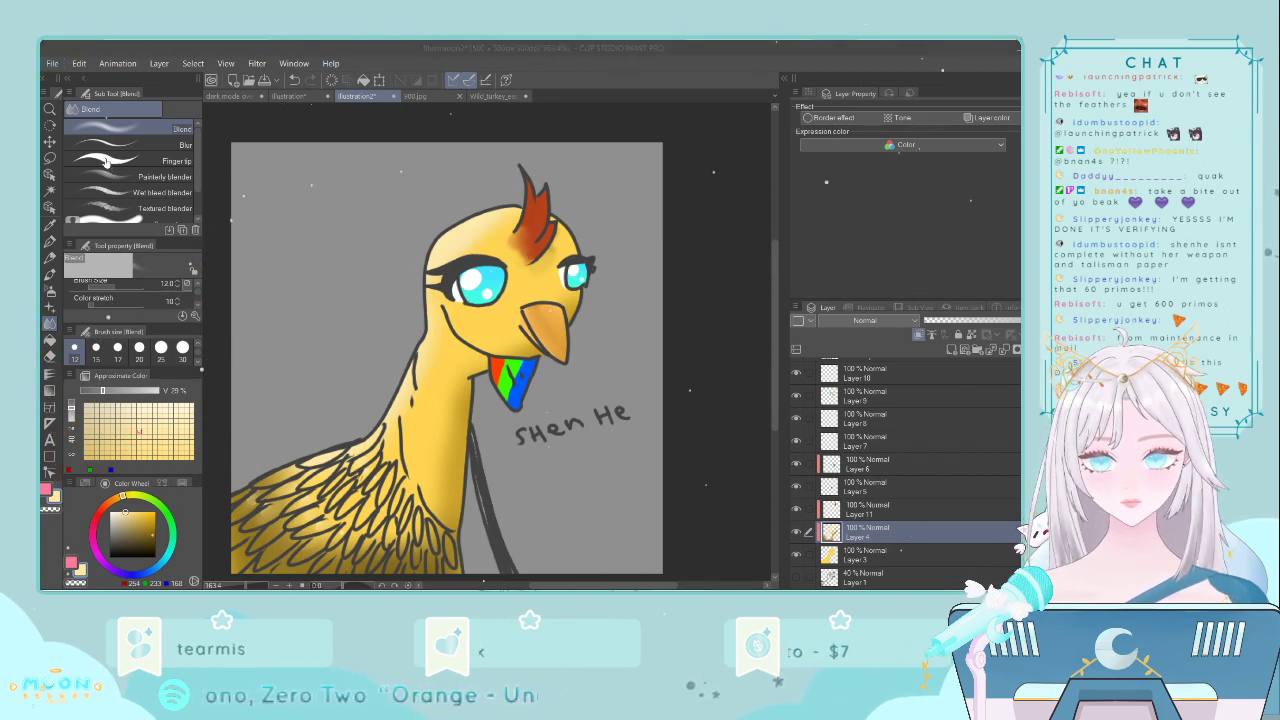
left_click_drag(447, 295, 478, 306)
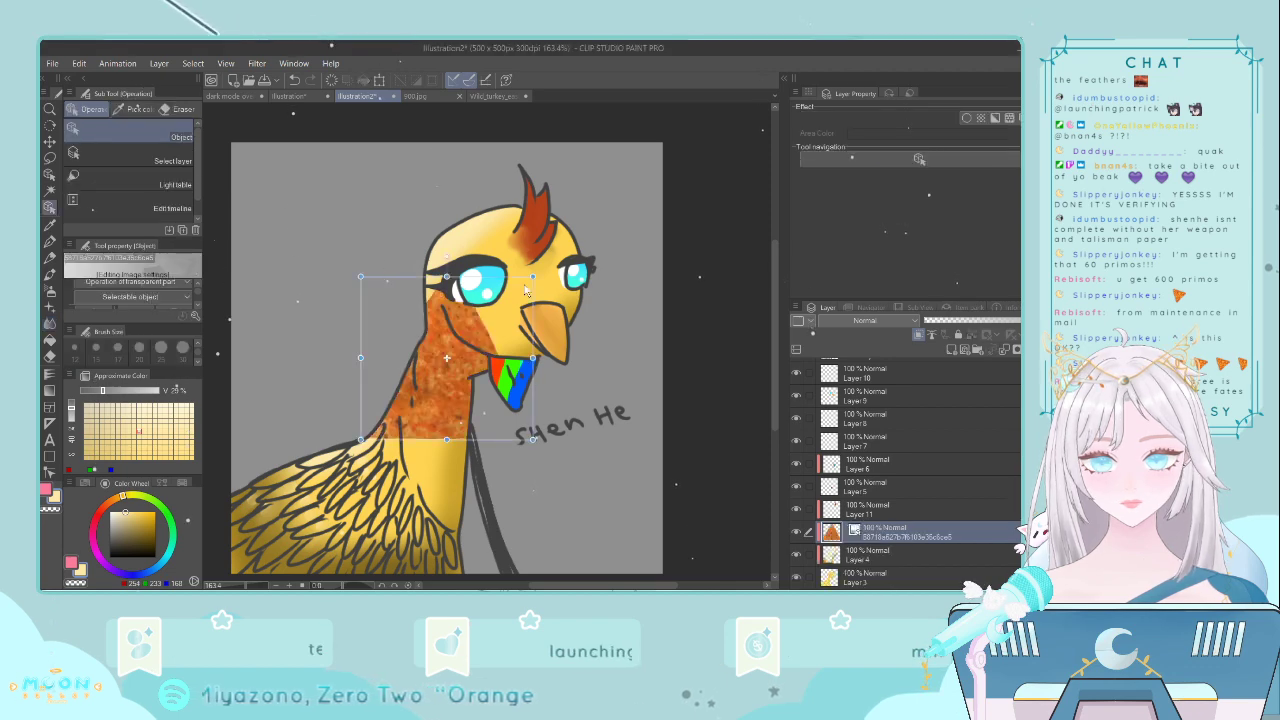
left_click_drag(487, 358, 588, 324)
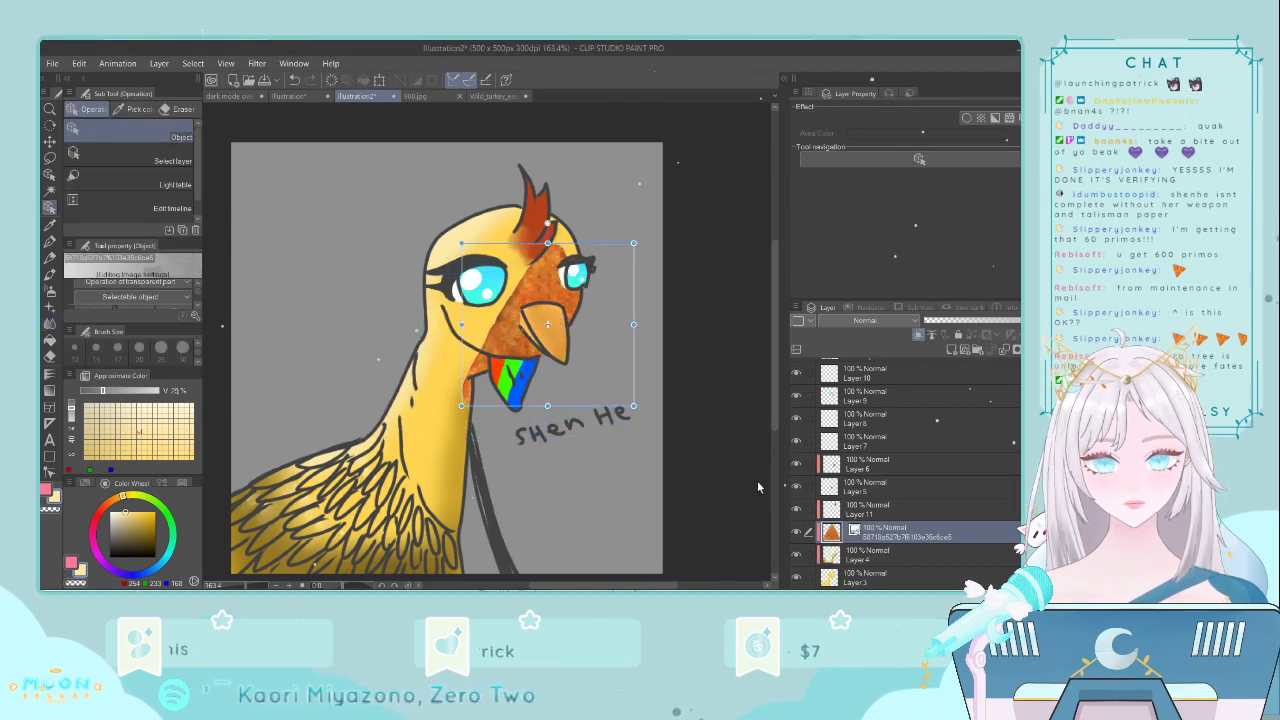
- Reorder the chip image layer to sit directly above Layer 9, so that it is clipped to the beak
left_click_drag(866, 534, 884, 456)
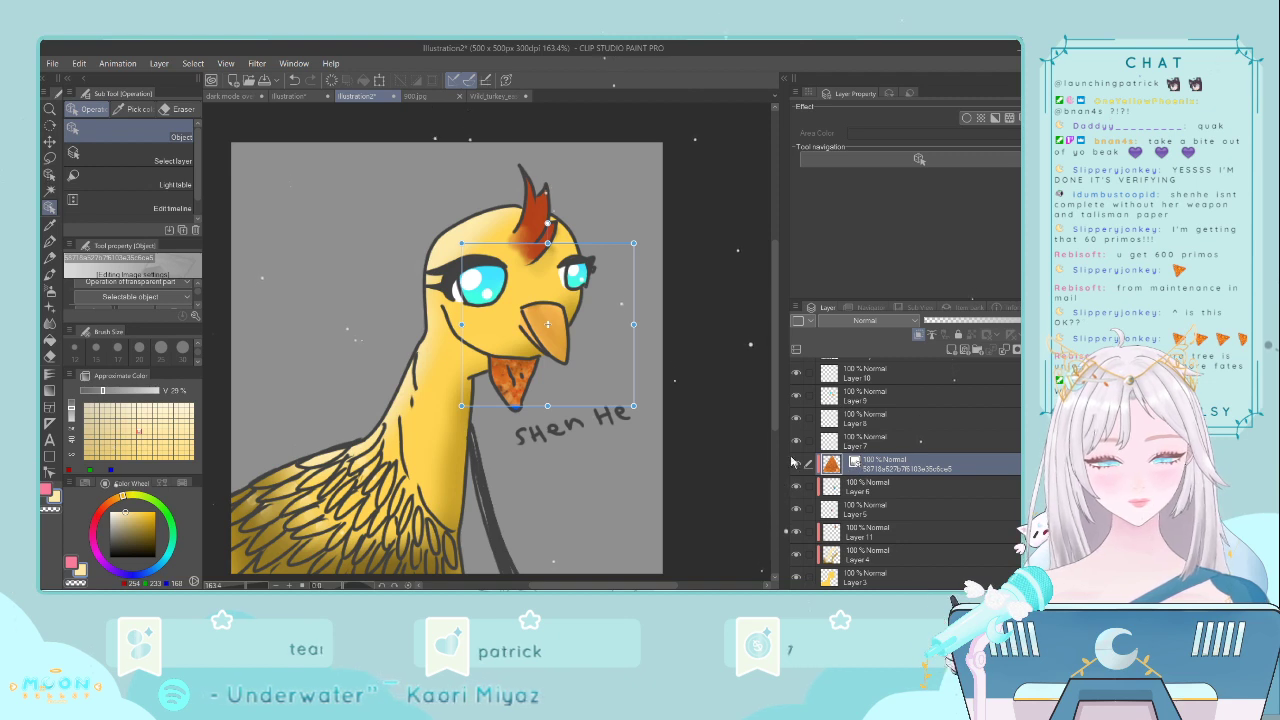
left_click(797, 398)
left_click(797, 398)
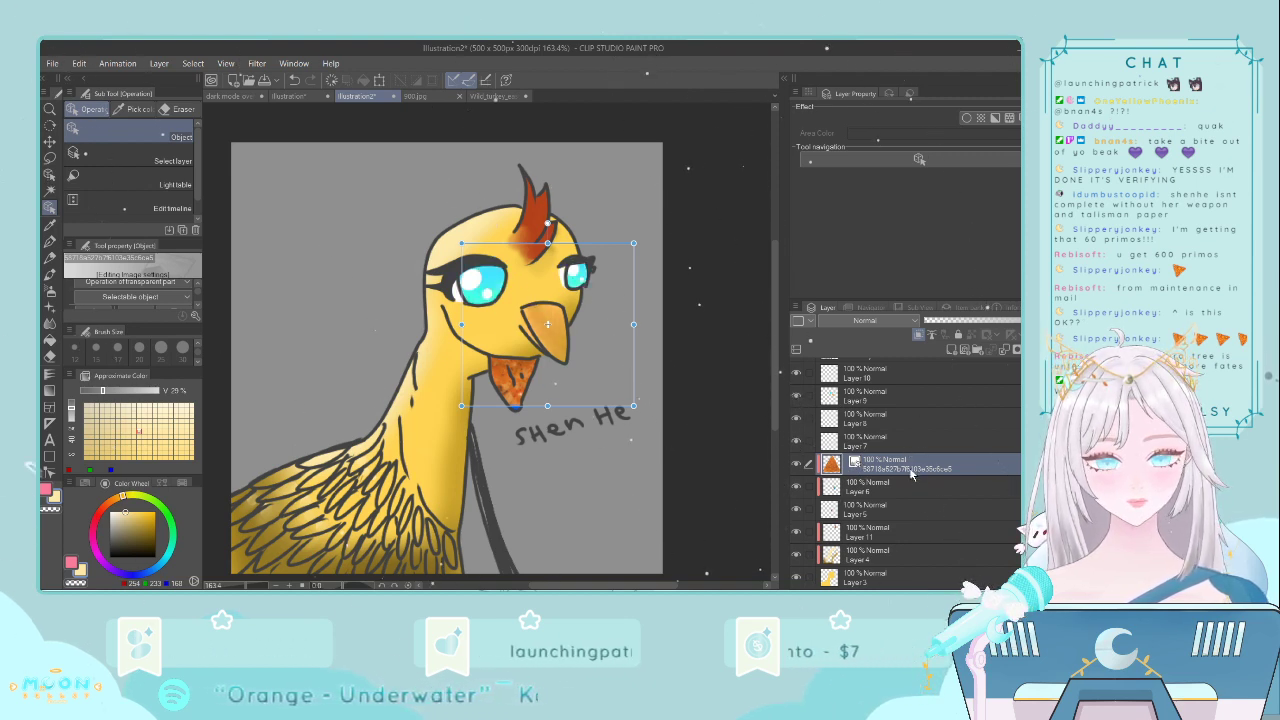
left_click_drag(910, 475, 912, 400)
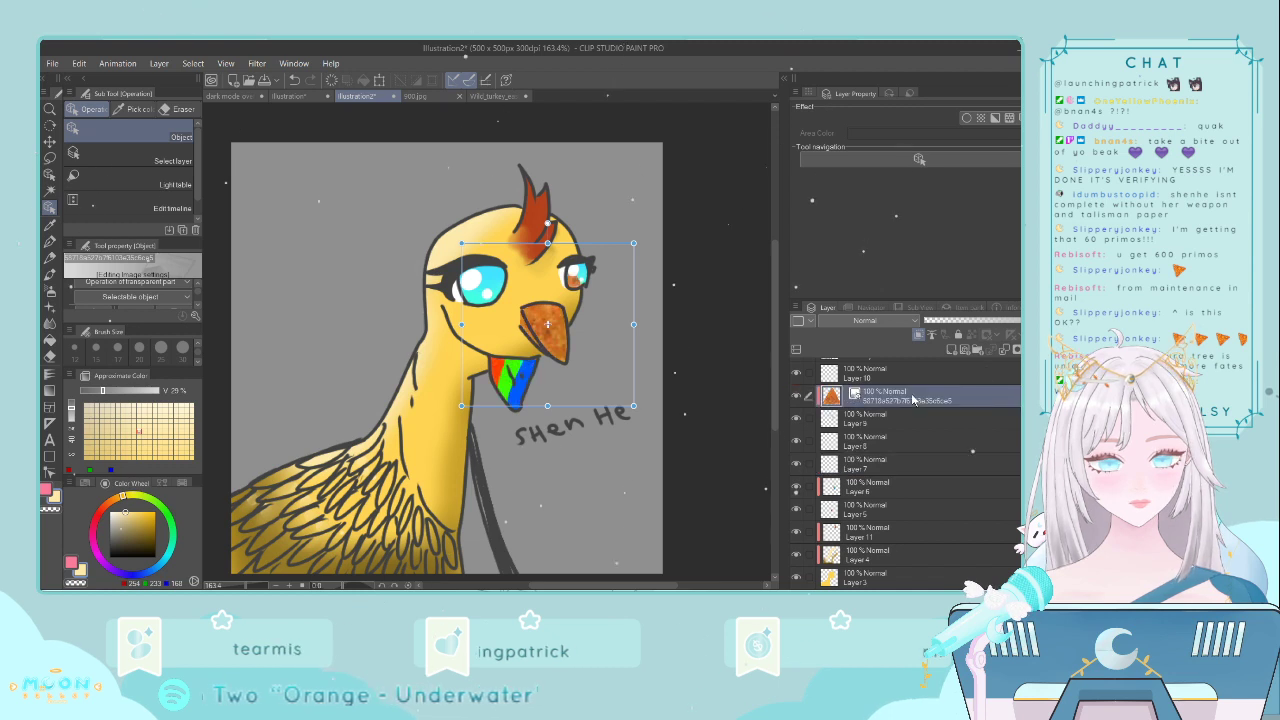
- Shrink the tortilla chip image and reposition it so that its texture covers the turkey's beak
left_click_drag(632, 243, 569, 304)
left_click(548, 333)
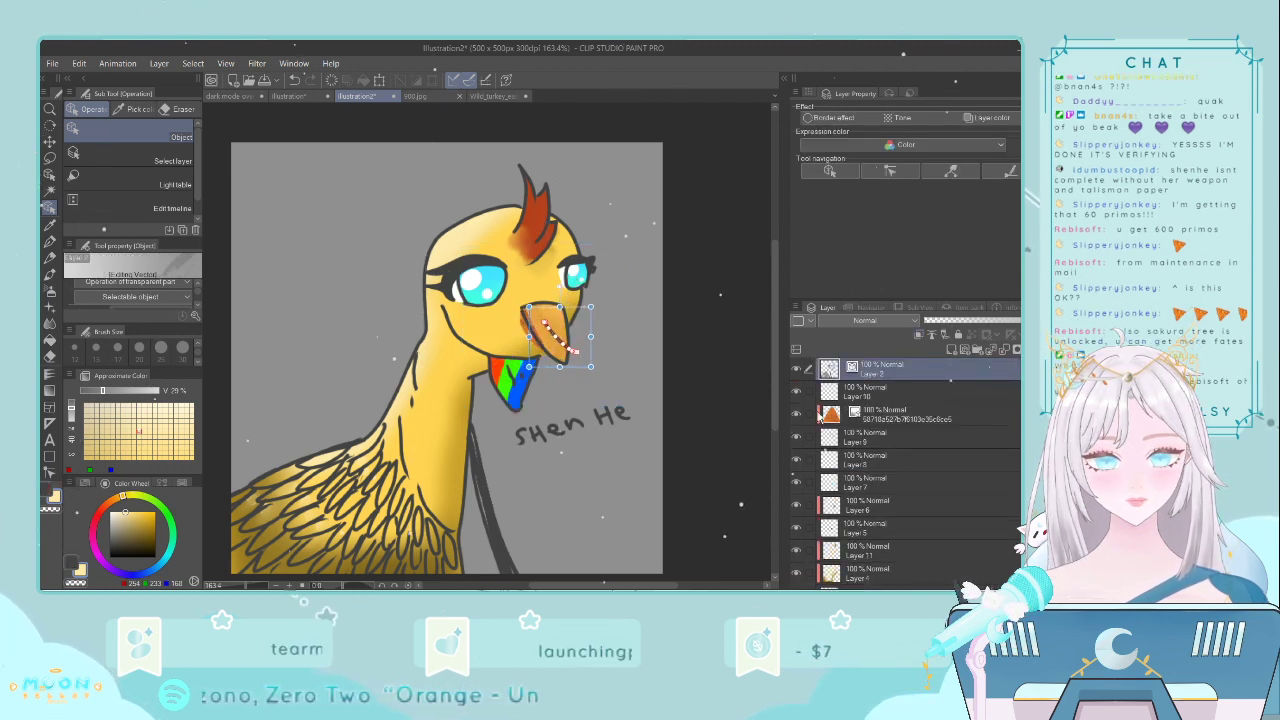
left_click(866, 418)
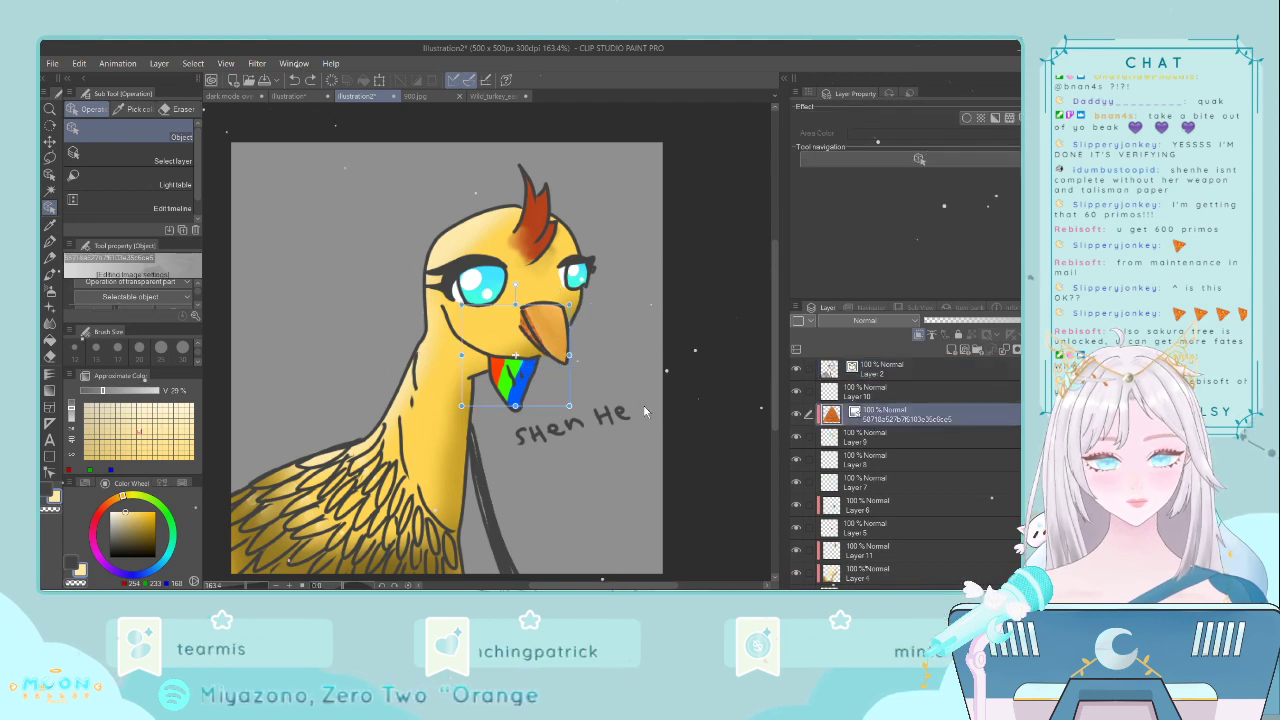
key("ctrl+t")
left_click_drag(547, 395, 578, 359)
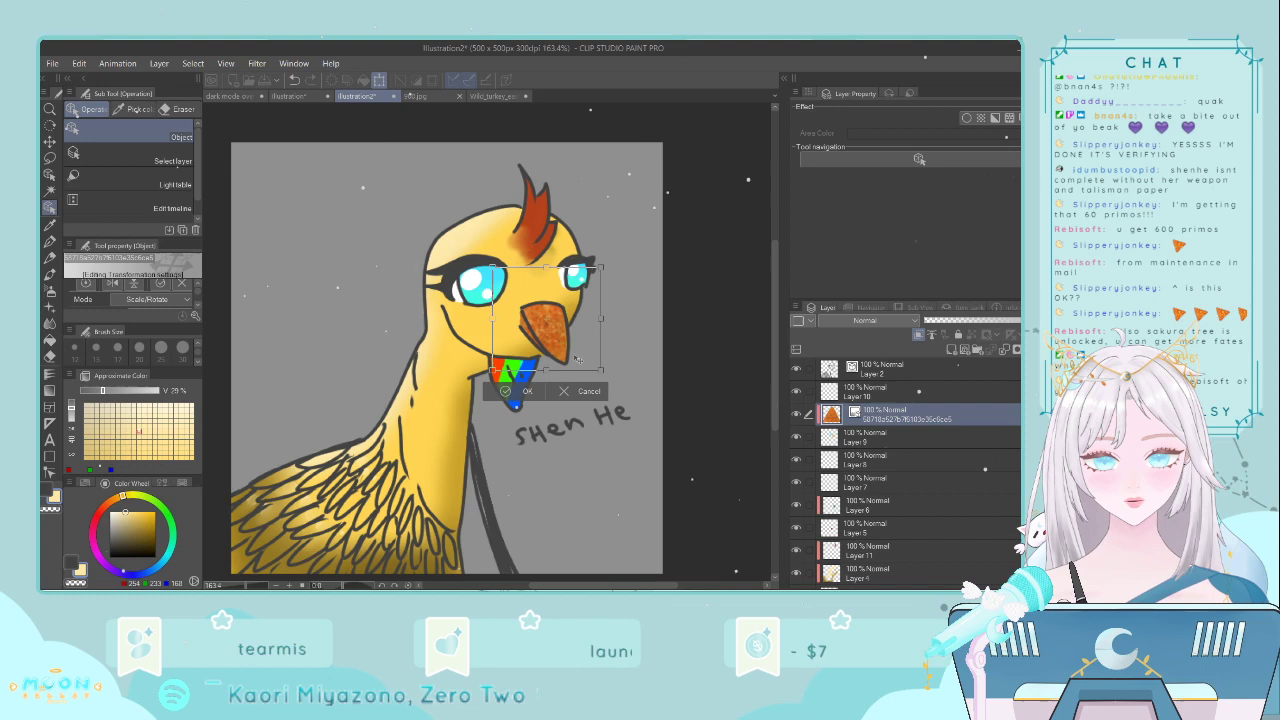
left_click(530, 390)
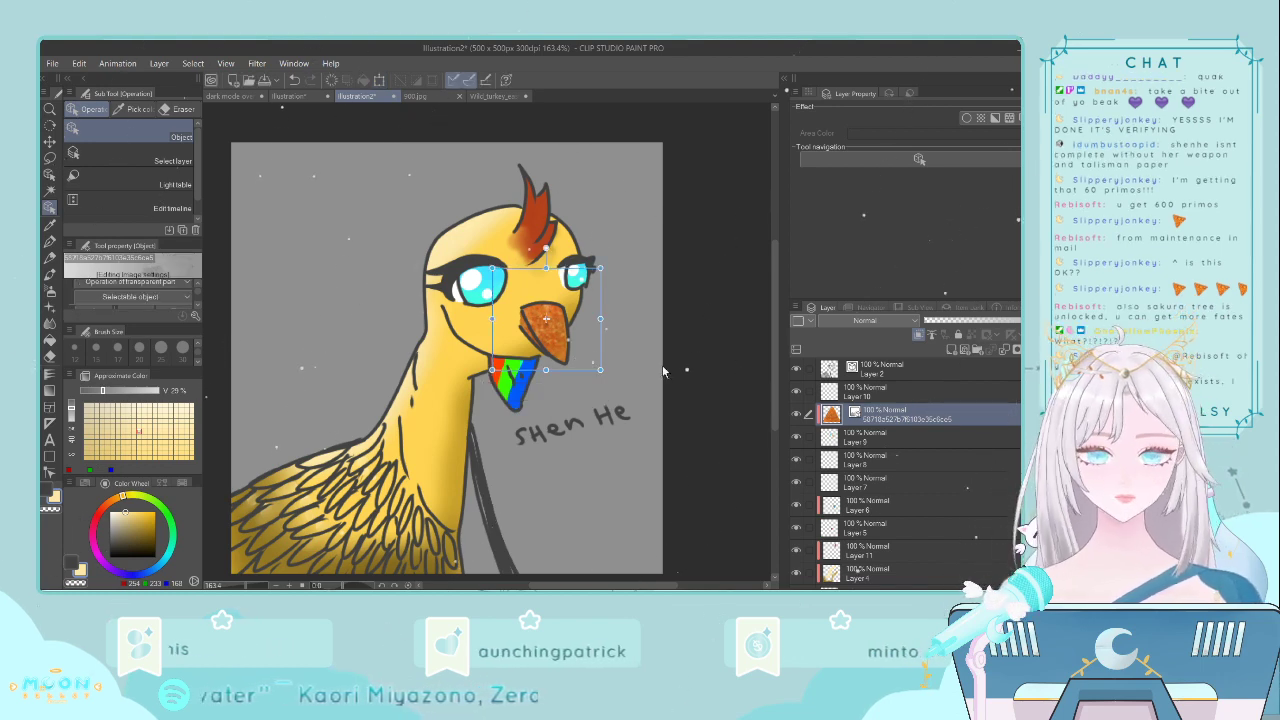
- Duplicate the chip image layer to the top of the layer stack, above the line art on Layer 2
left_click(922, 444)
scroll(922, 451, "down", 2)
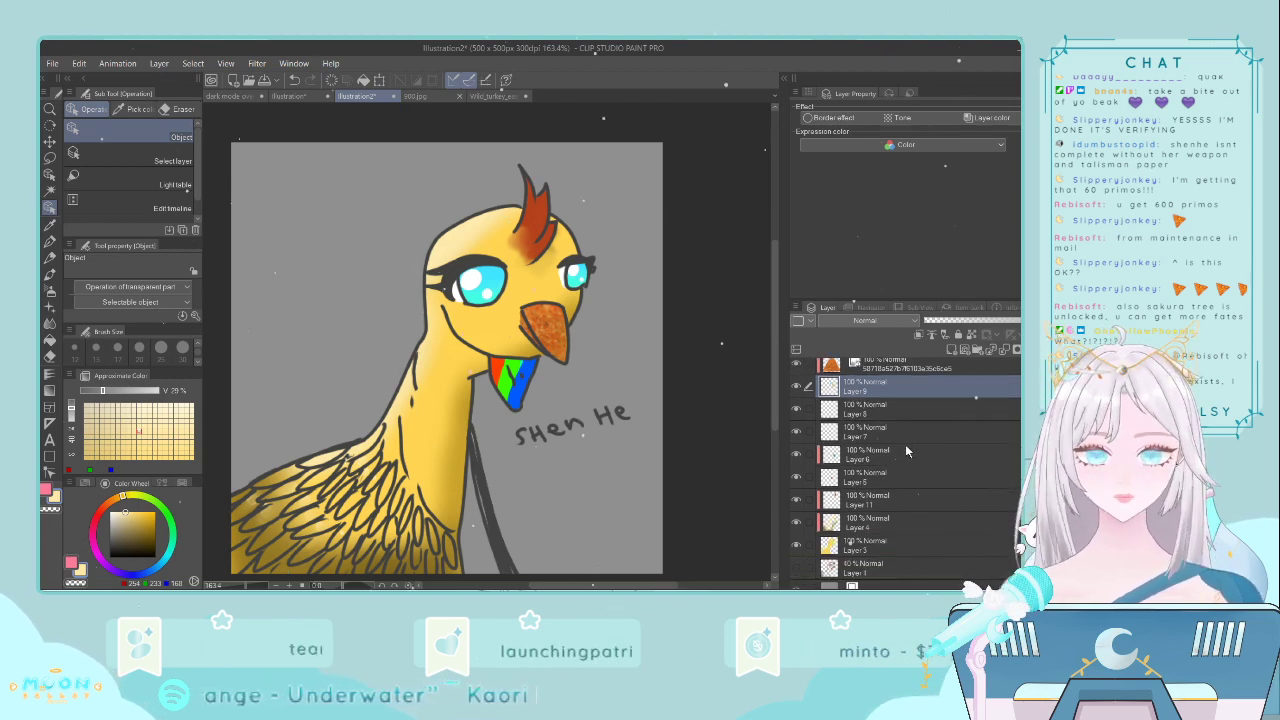
scroll(857, 388, "up", 1)
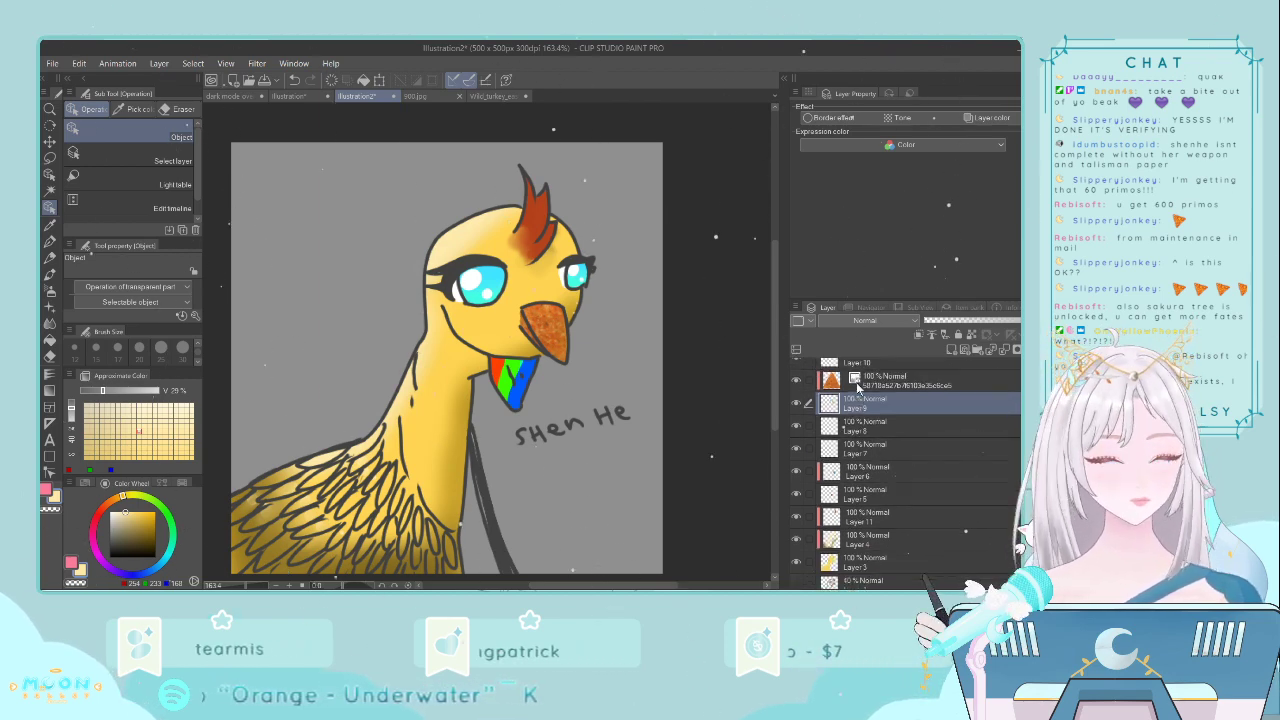
scroll(857, 388, "up", 1)
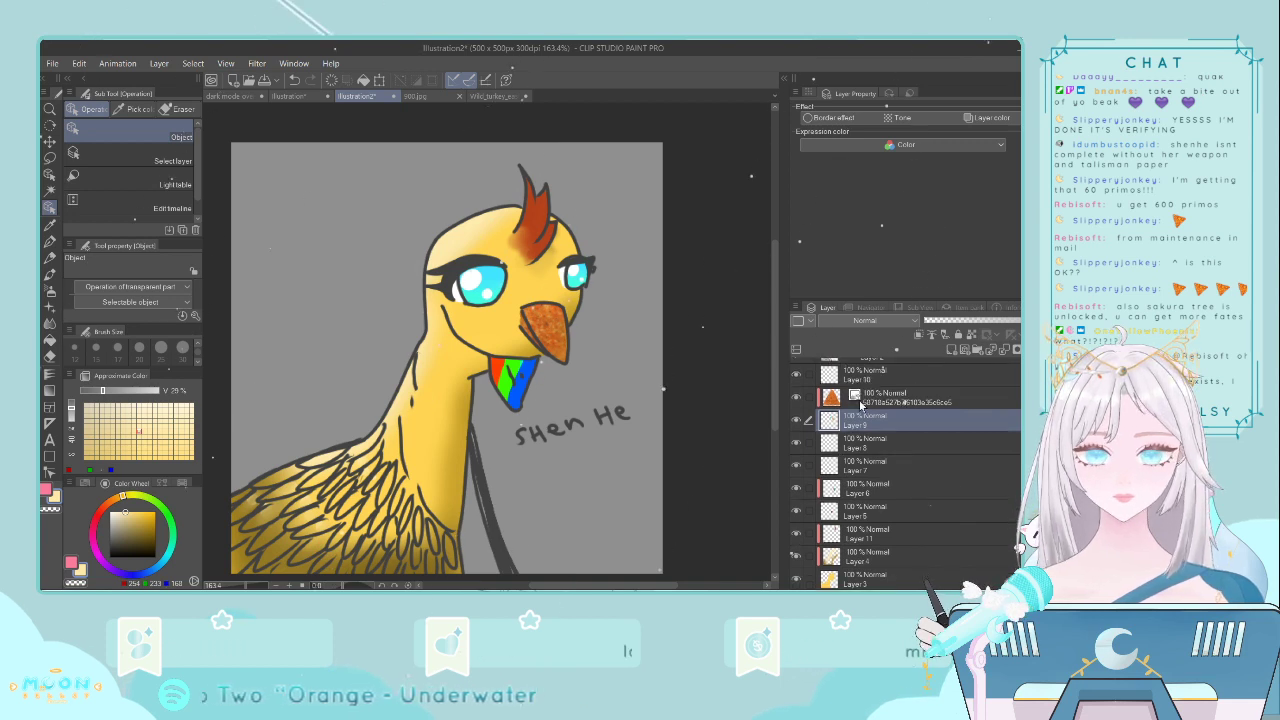
left_click(883, 400)
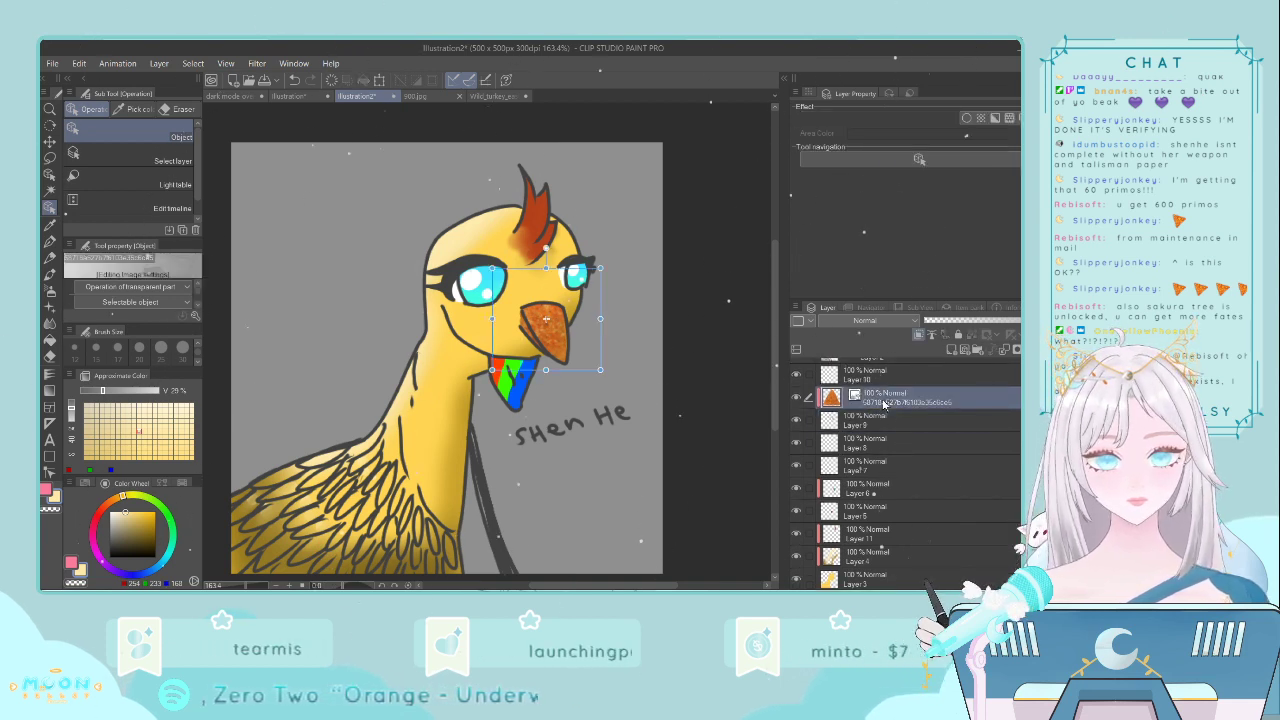
scroll(883, 403, "up", 1)
left_click(886, 374)
key("ctrl+v")
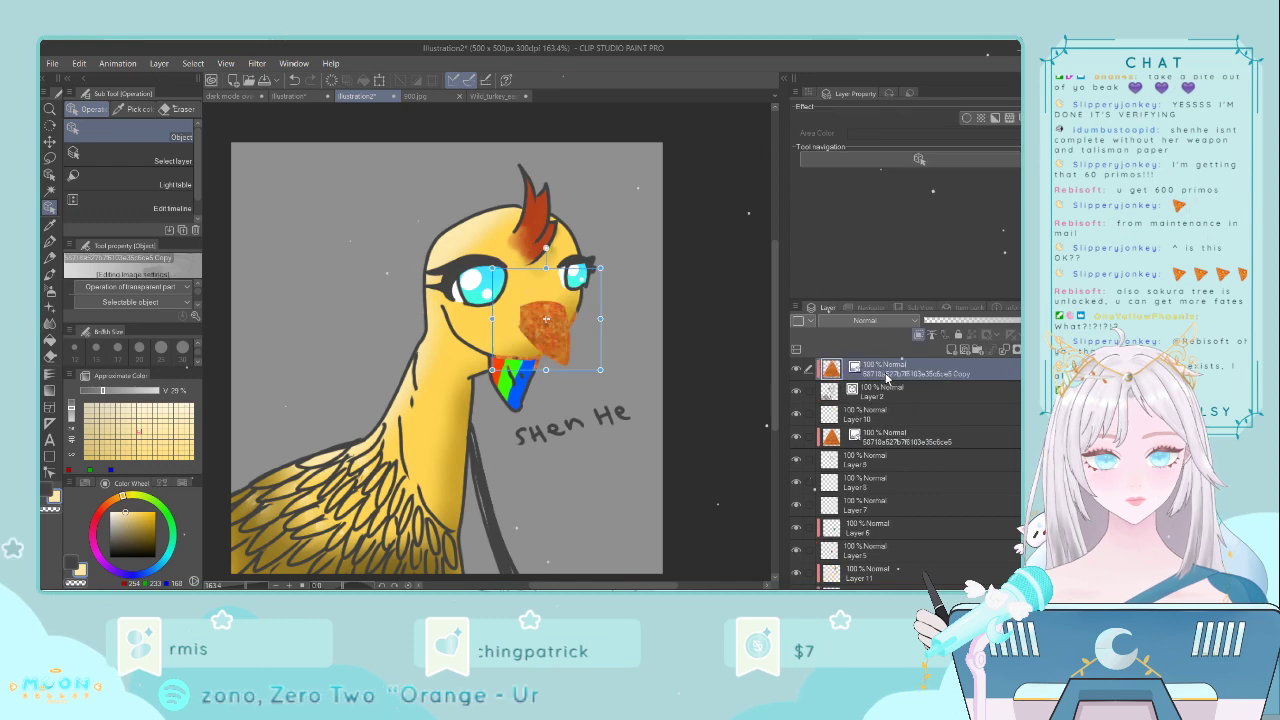
- Move the unclipped chip copy to the empty background beside the turkey's head, then shrink and rotate it
key("ctrl+t")
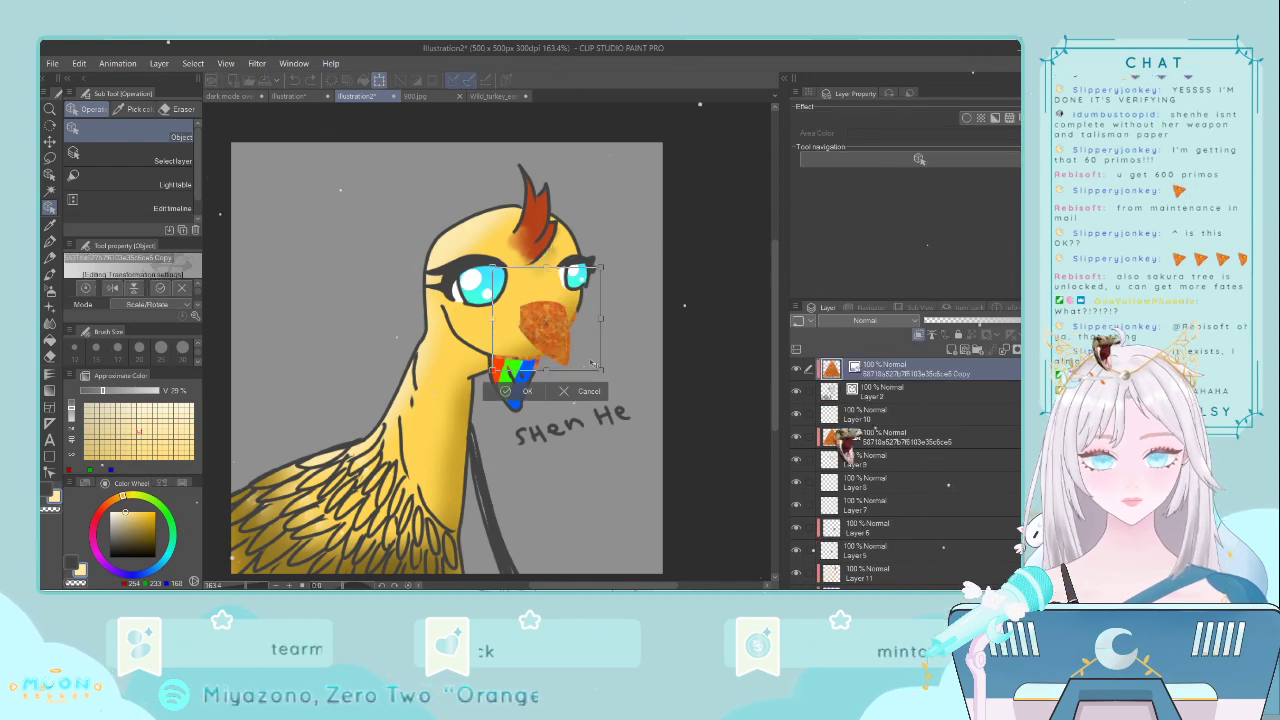
left_click_drag(593, 364, 425, 263)
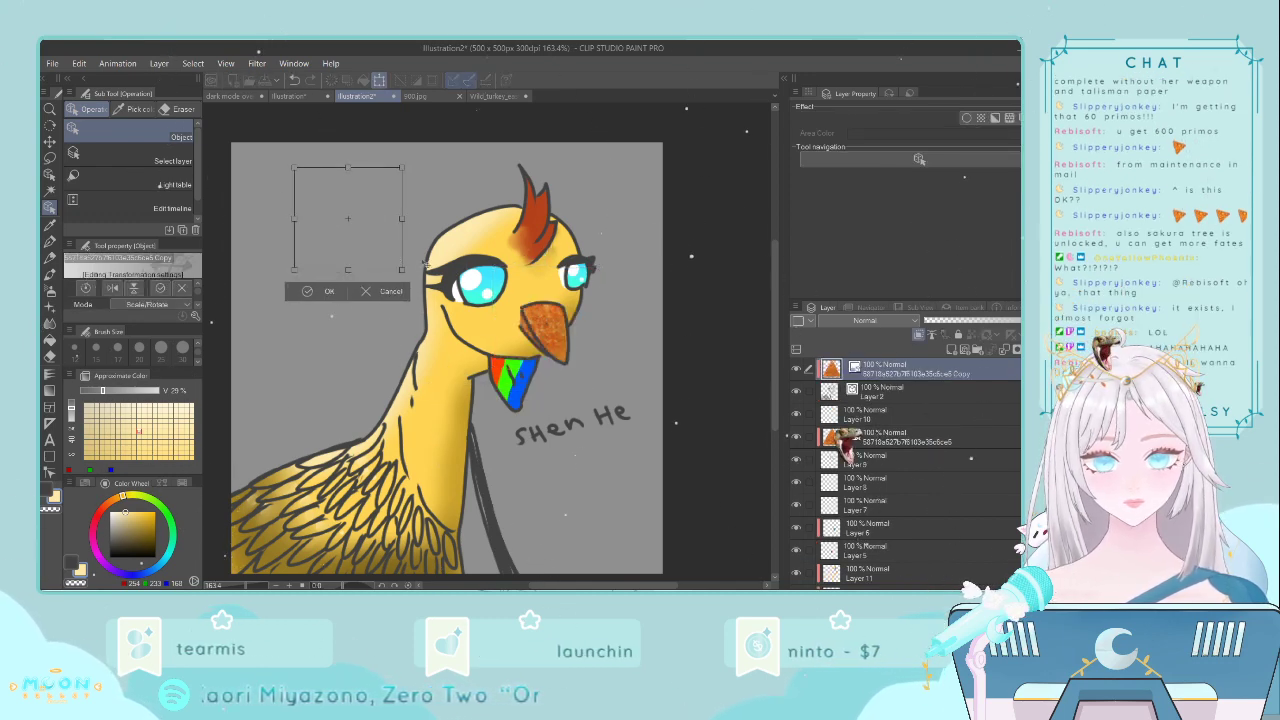
key("Return")
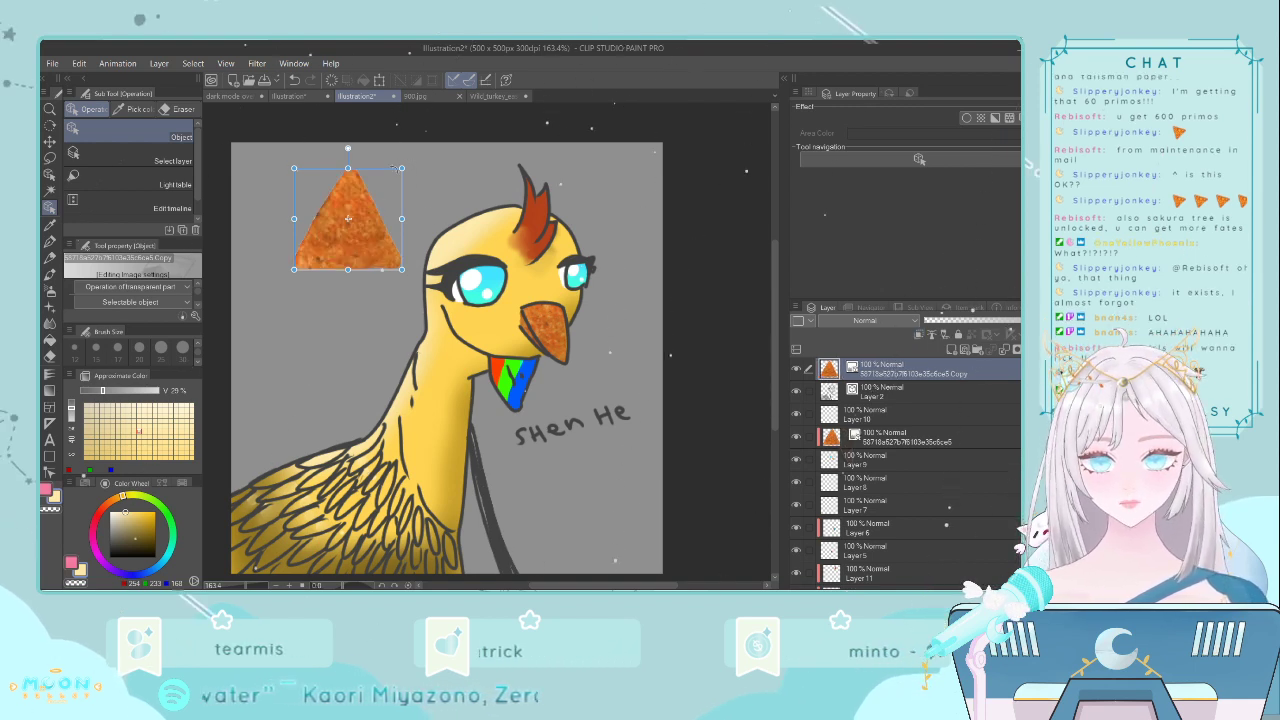
left_click_drag(403, 170, 318, 210)
left_click(49, 126)
left_click(51, 143)
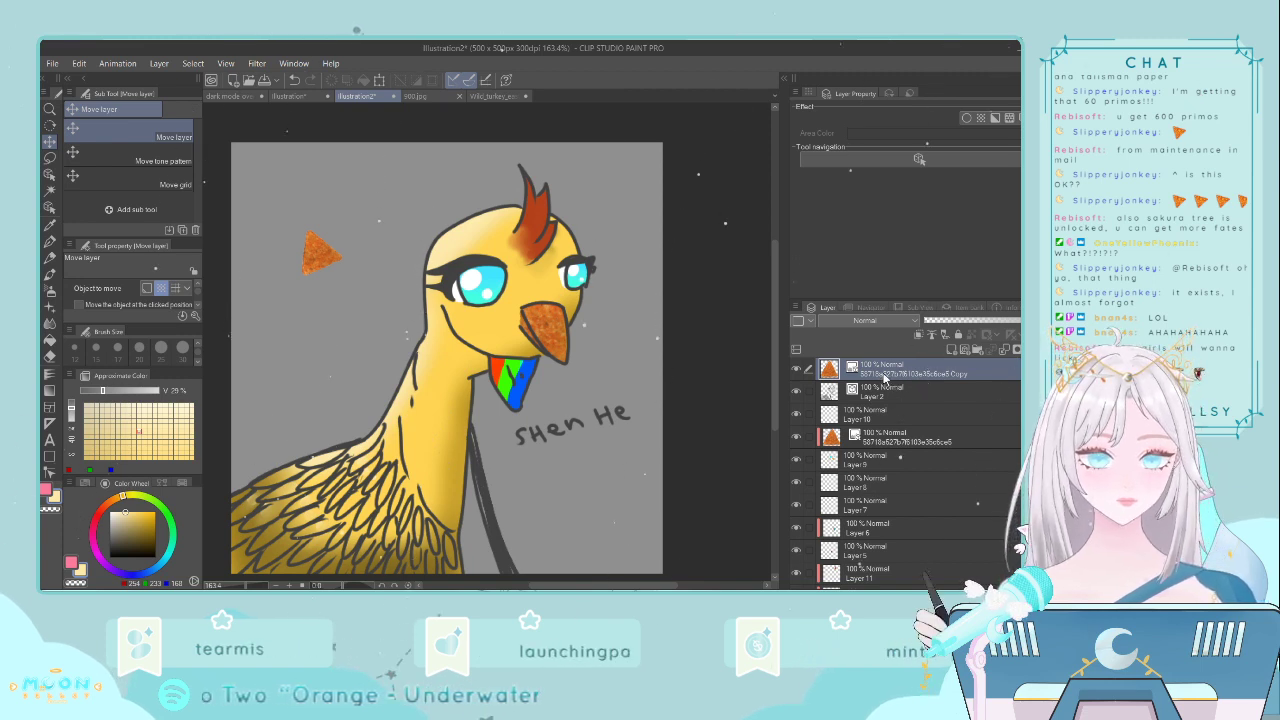
- Duplicate the small chip and enlarge and rotate the copy into a big chip beside the turkey's head and neck
key("ctrl+c")
key("ctrl+v")
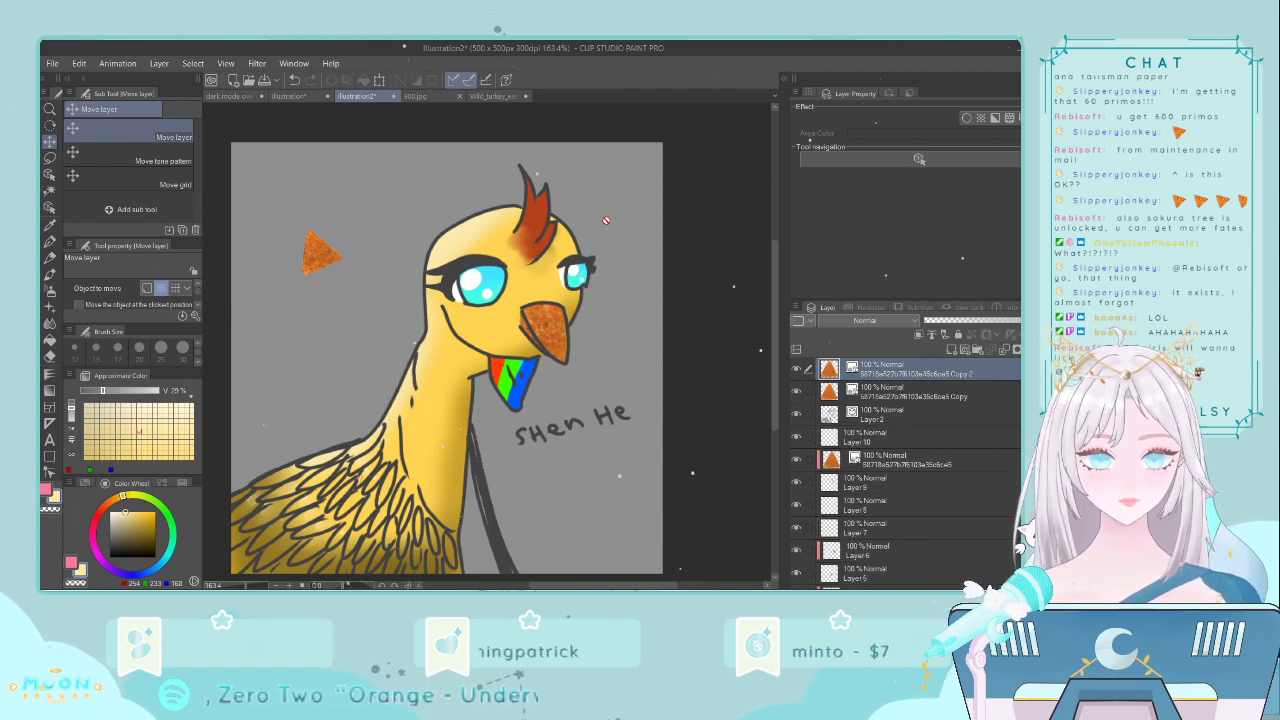
key("ctrl+t")
left_click_drag(315, 250, 691, 294)
left_click_drag(594, 304, 463, 317)
key("Return")
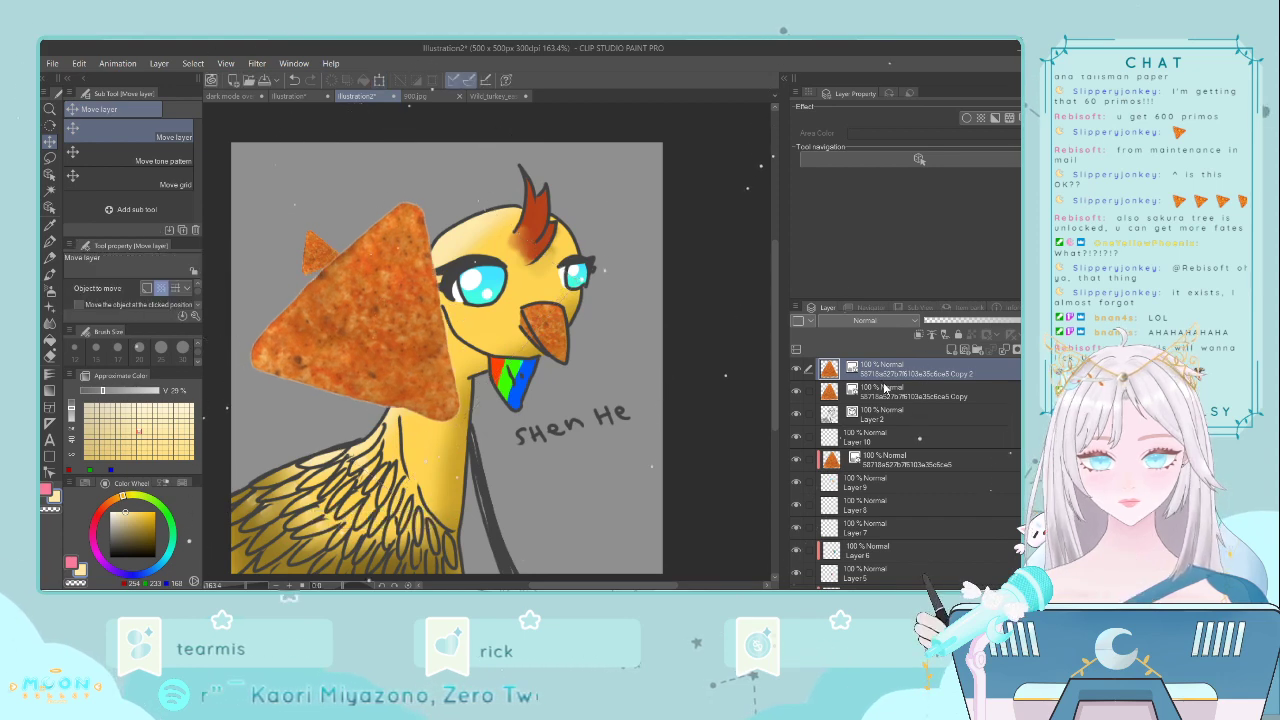
- Move both background chip layers below Layer 1, directly above the Paper layer, so they sit behind the turkey
left_click(884, 391, "ctrl")
left_click_drag(890, 472, 927, 565)
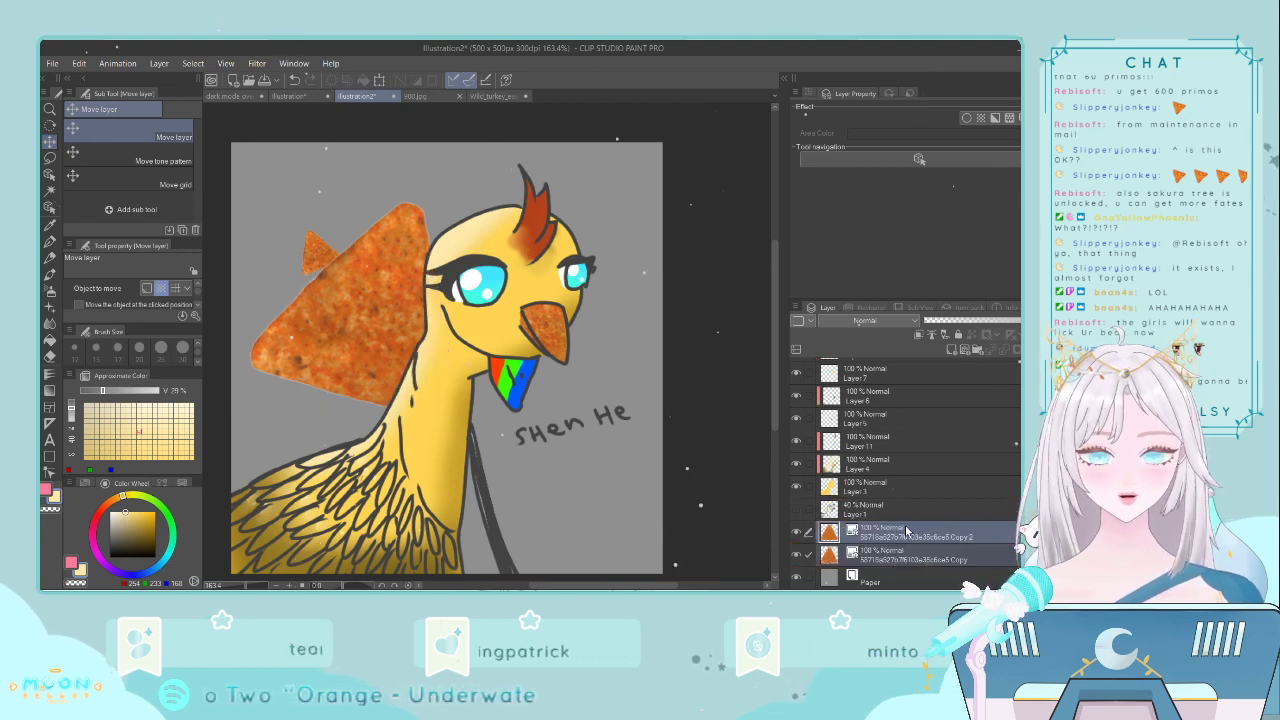
- Duplicate the large chip and place the rotated copy behind the turkey in the canvas's lower right area
left_click(907, 530)
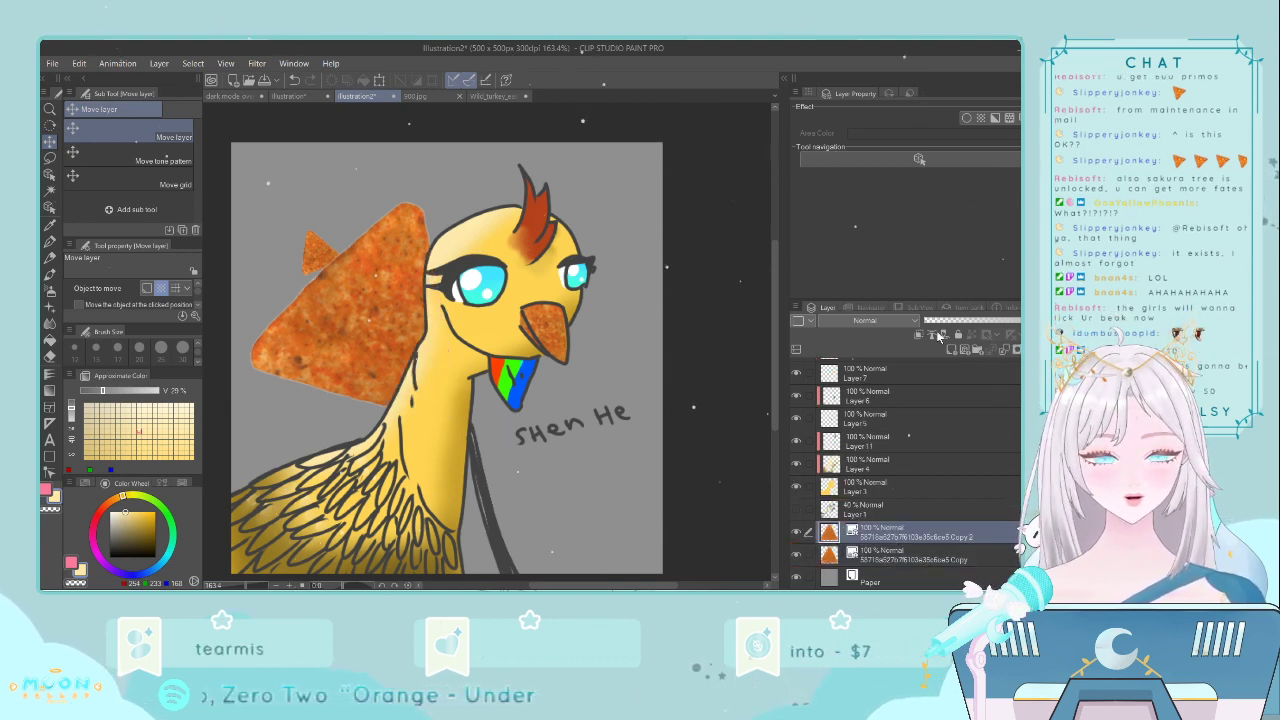
key("ctrl+c")
key("ctrl+v")
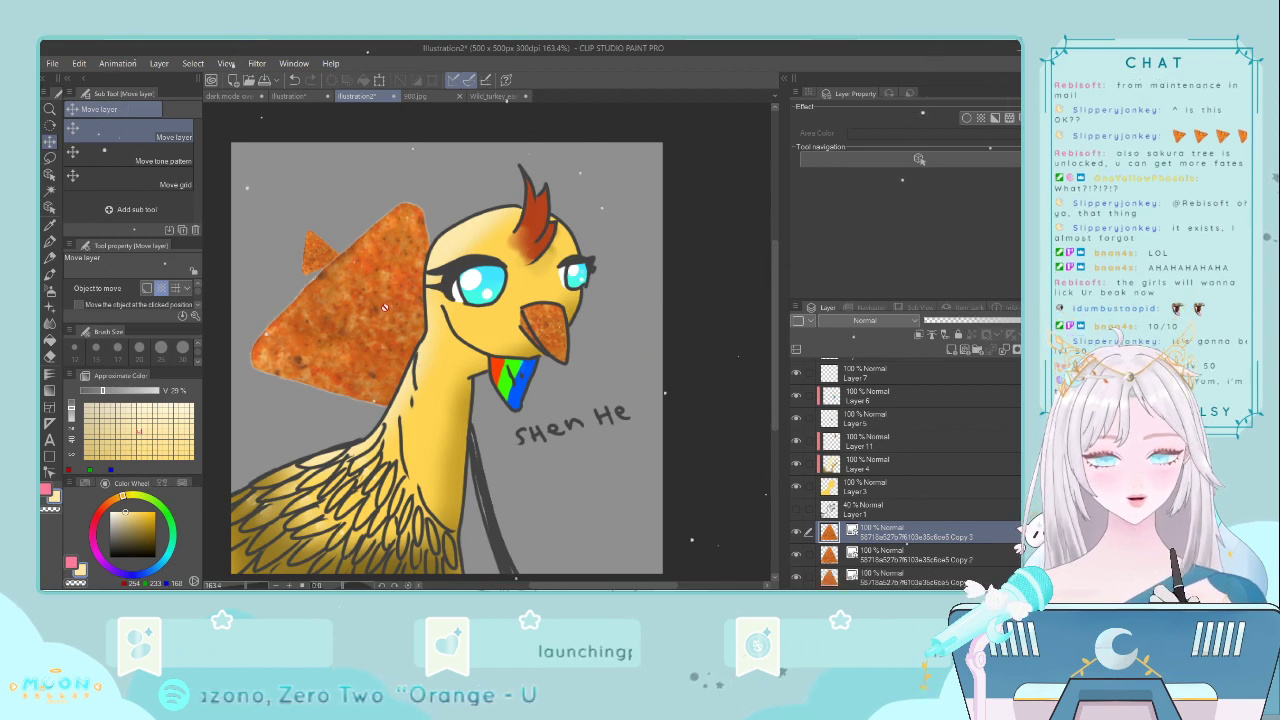
key("ctrl+t")
left_click_drag(384, 307, 598, 523)
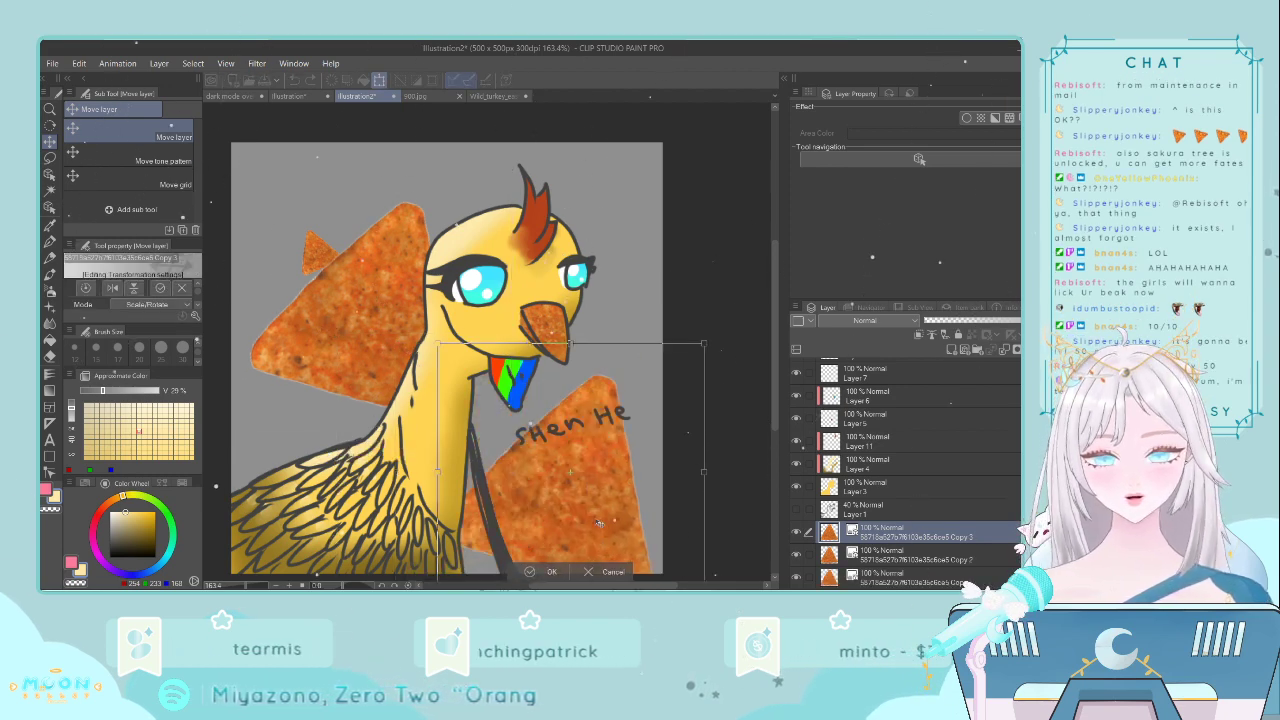
left_click_drag(723, 356, 660, 560)
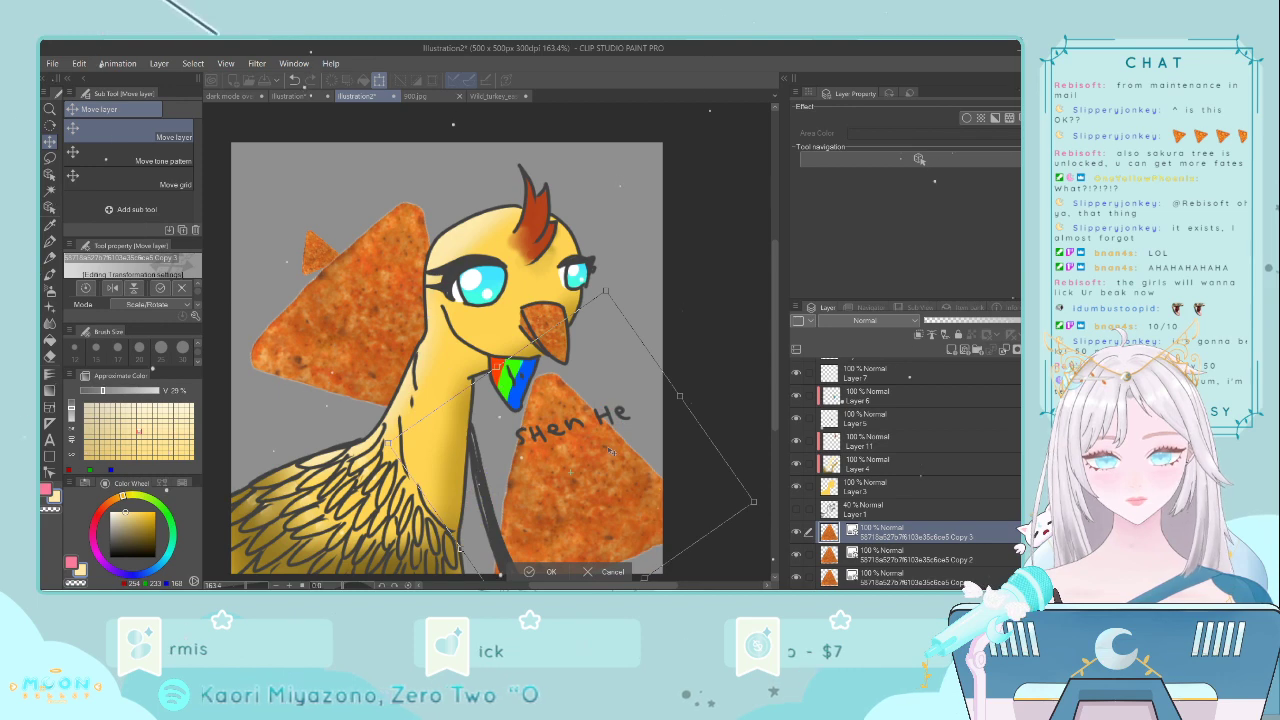
left_click_drag(518, 501, 526, 501)
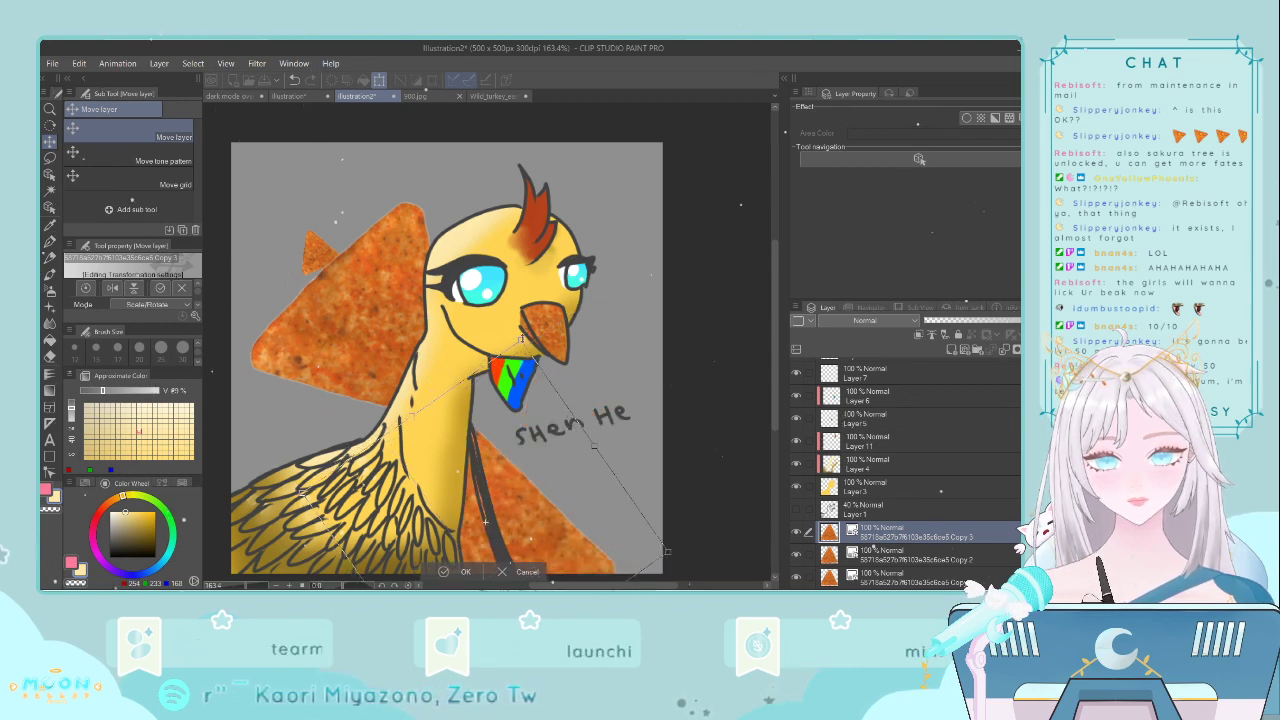
- Enlarge the third chip to fill the background behind the turkey's head and the ShenHe lettering, and nudge it slightly up and left
left_click_drag(522, 339, 757, 63)
left_click_drag(645, 225, 646, 232)
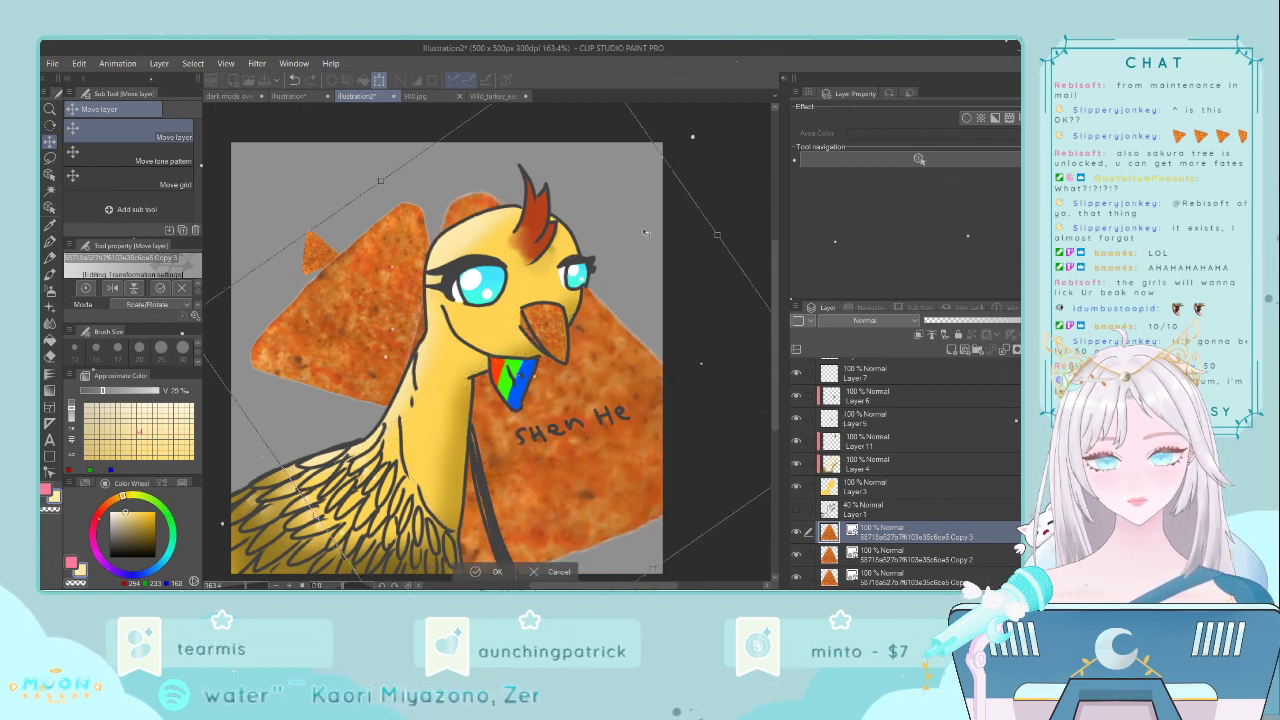
key("Return")
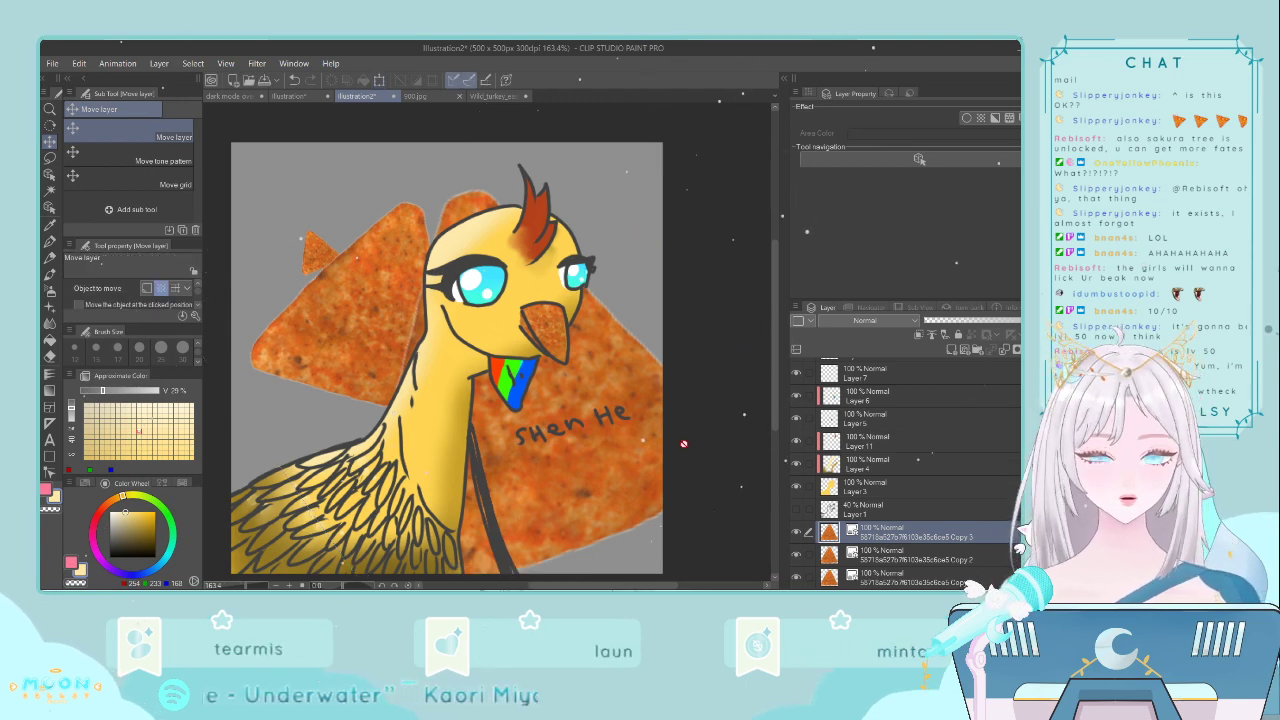
key("ctrl+t")
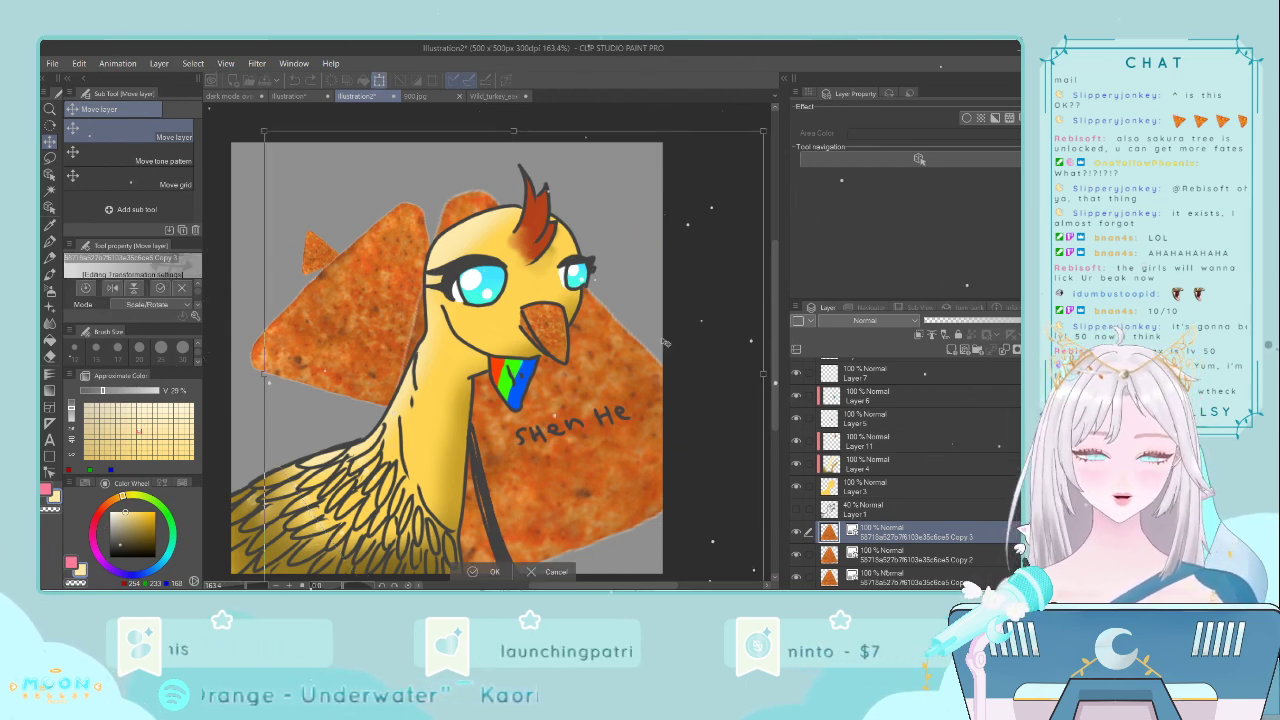
key("Return")
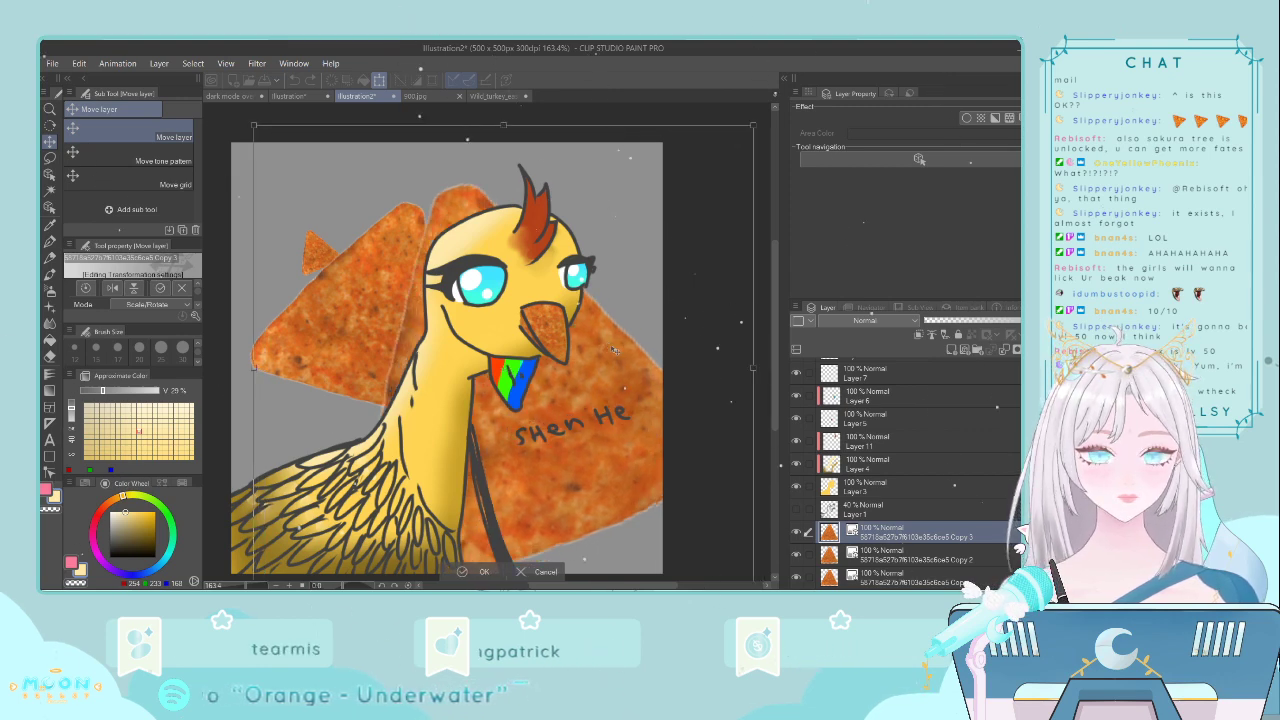
- Toggle the visibility of Layers 3, 5, 10 and 2 off and on to check what each one contains
scroll(843, 505, "down", 2)
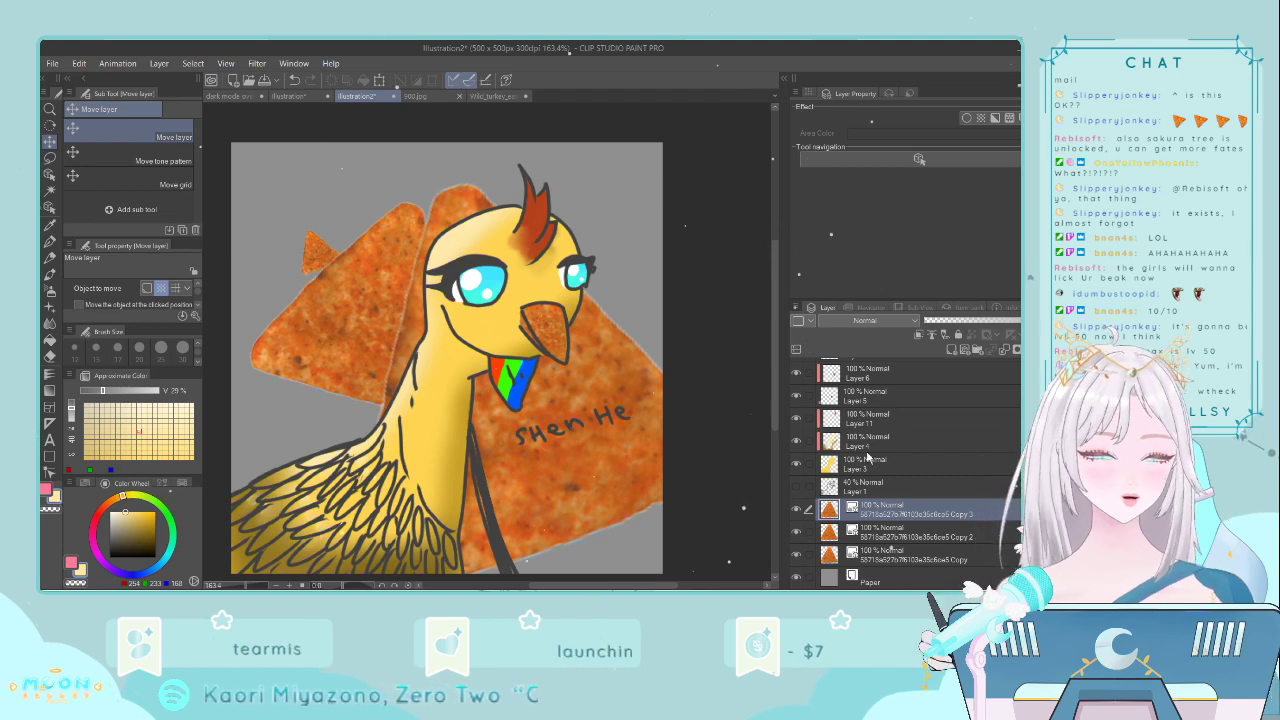
left_click(795, 463)
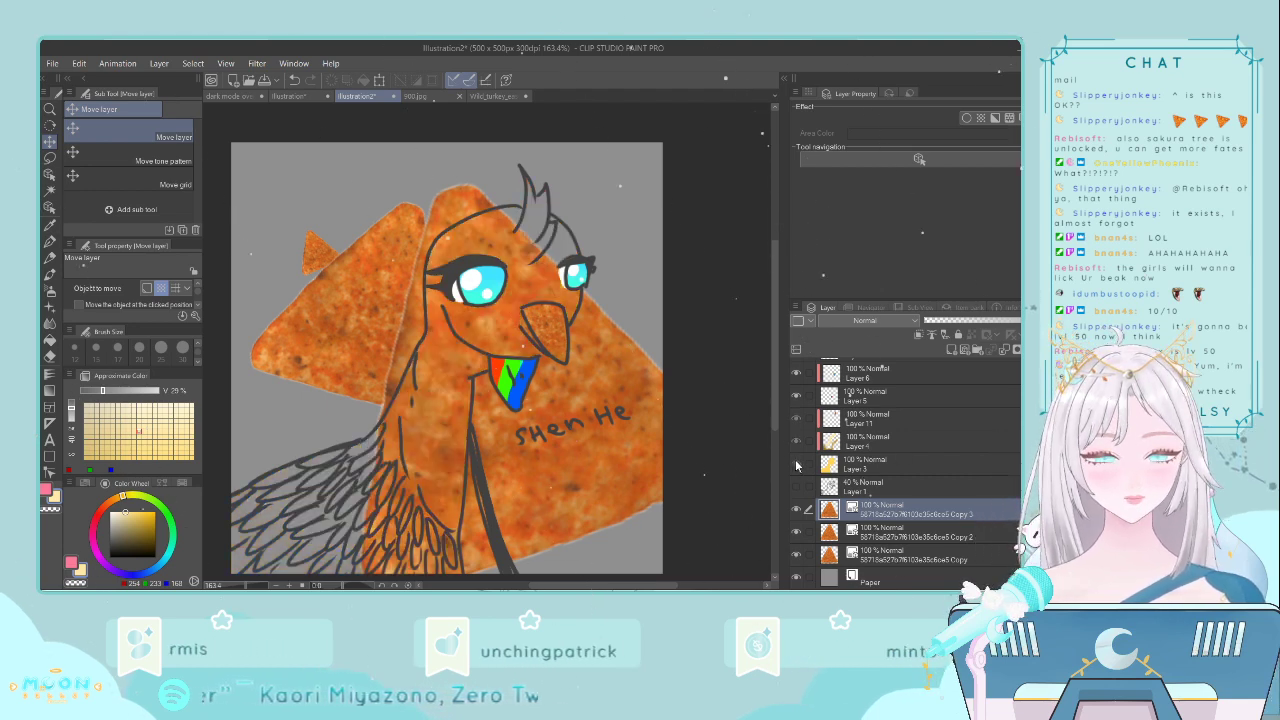
left_click(796, 464)
scroll(828, 476, "up", 1)
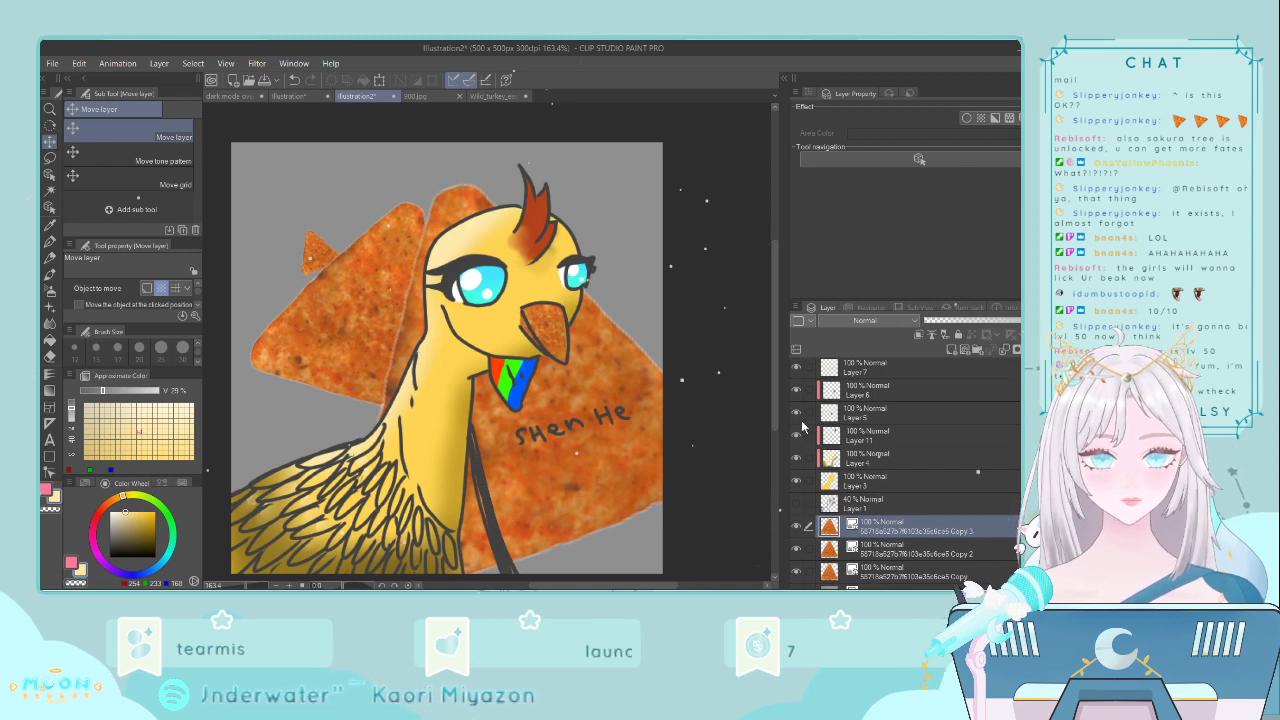
left_click(797, 414)
left_click(797, 414)
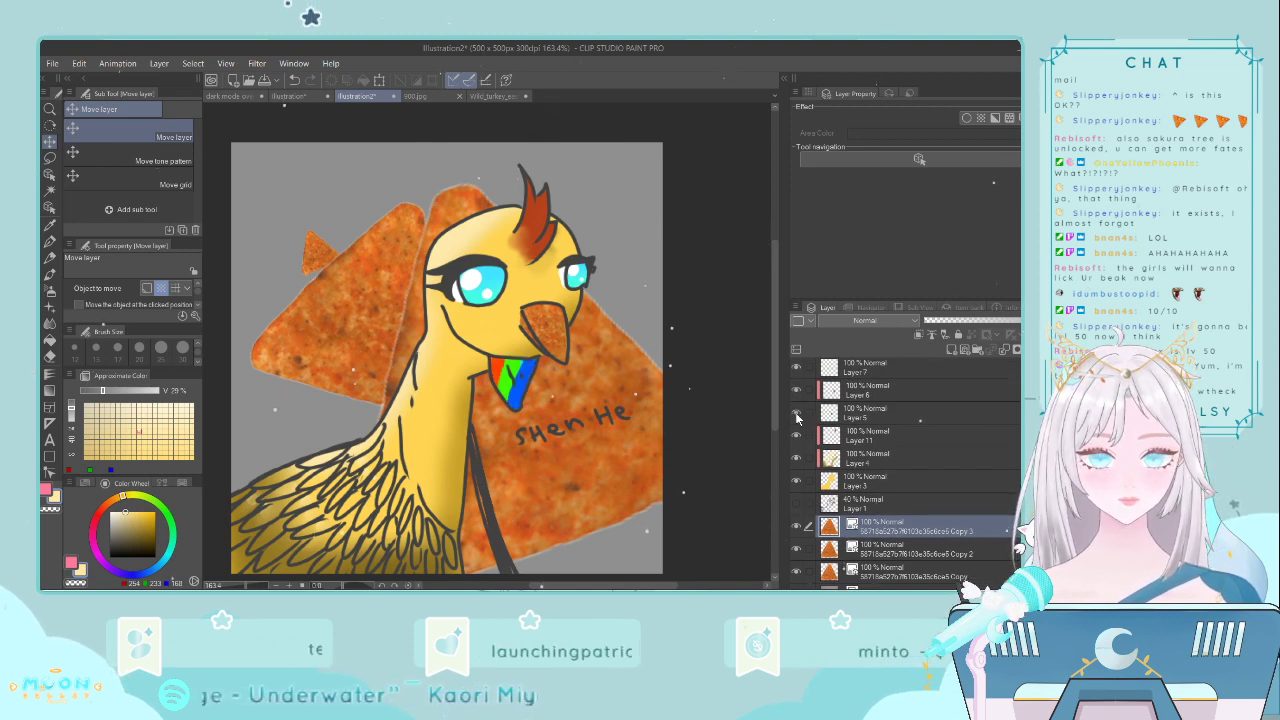
scroll(796, 418, "up", 2)
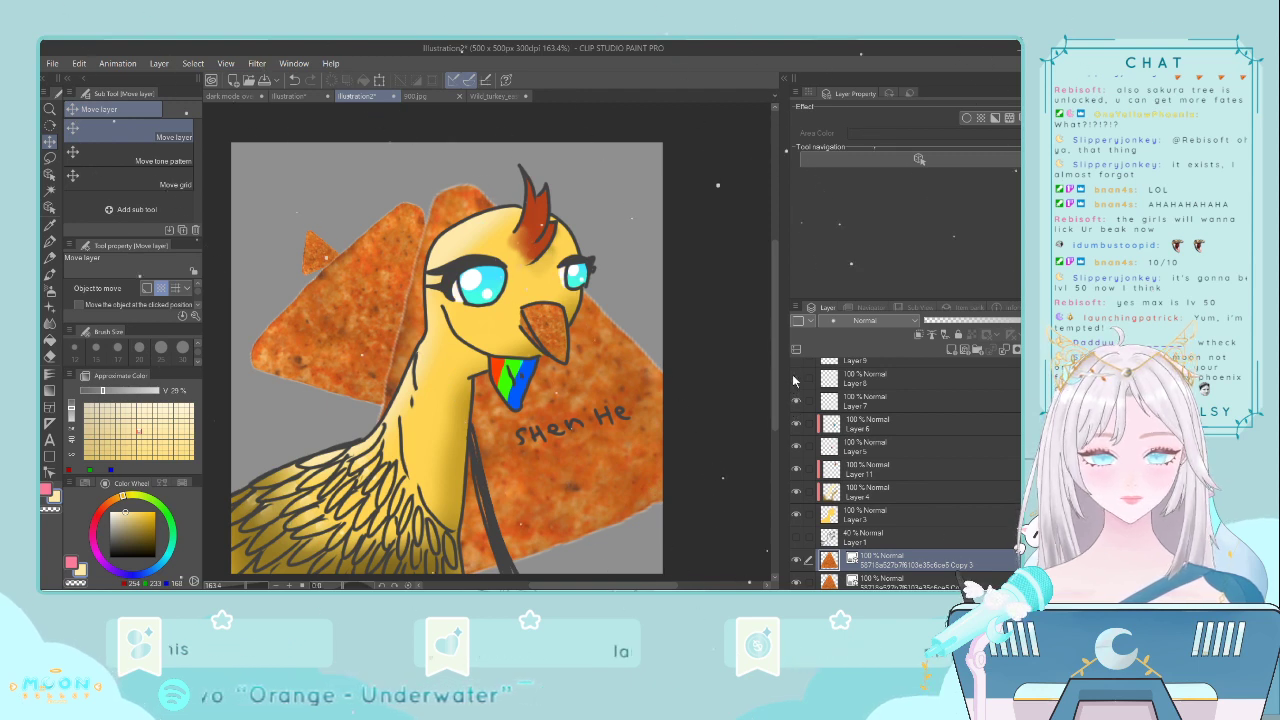
scroll(794, 380, "up", 3)
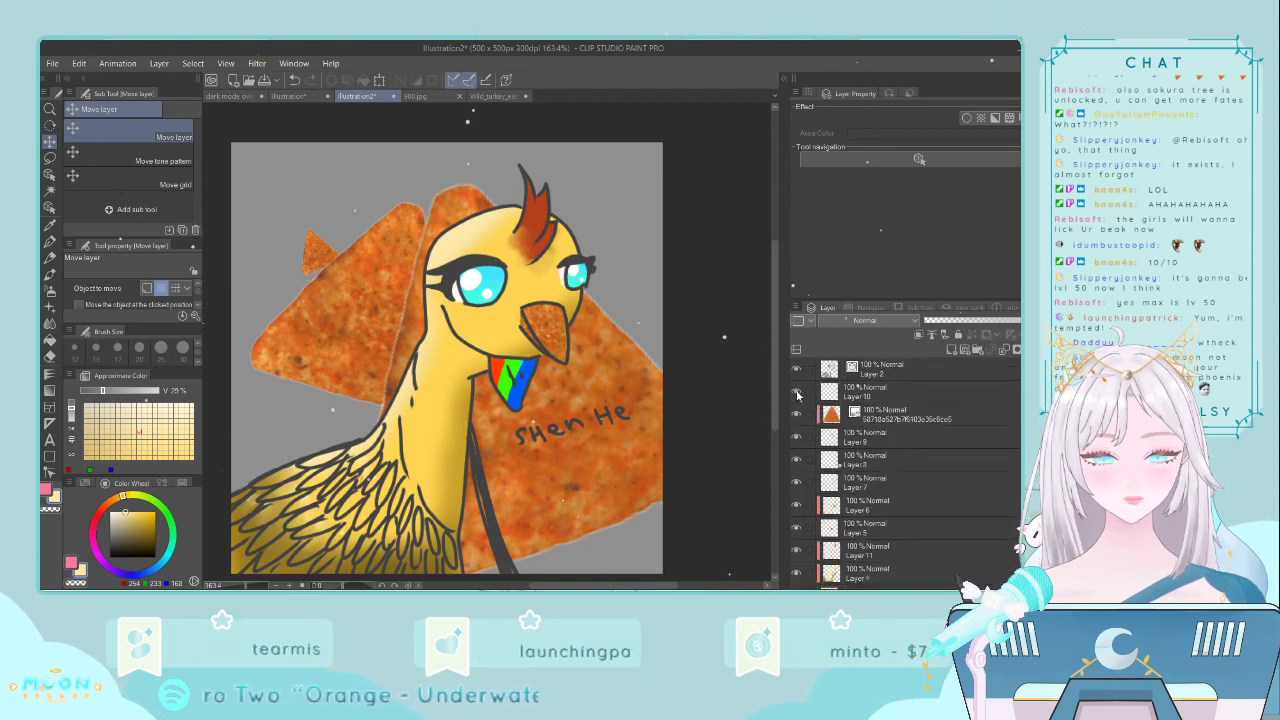
left_click(797, 393)
left_click(797, 393)
left_click(797, 370)
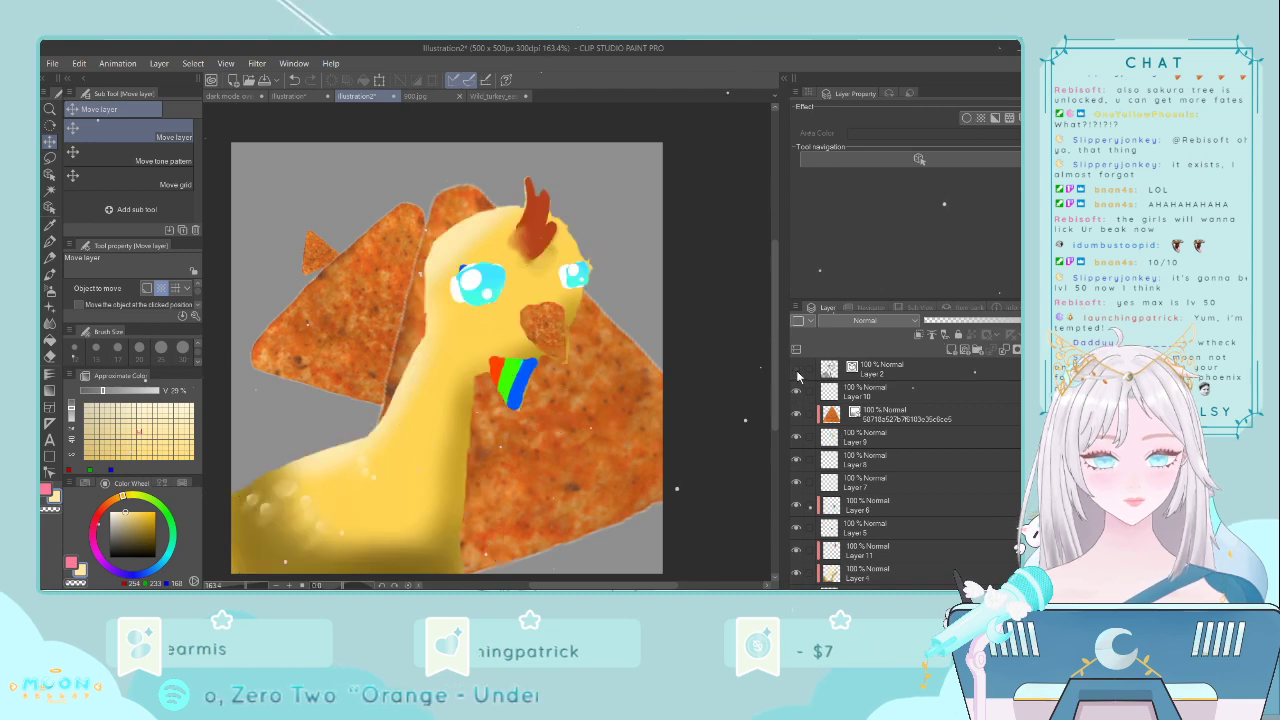
left_click(797, 370)
scroll(859, 408, "down", 2)
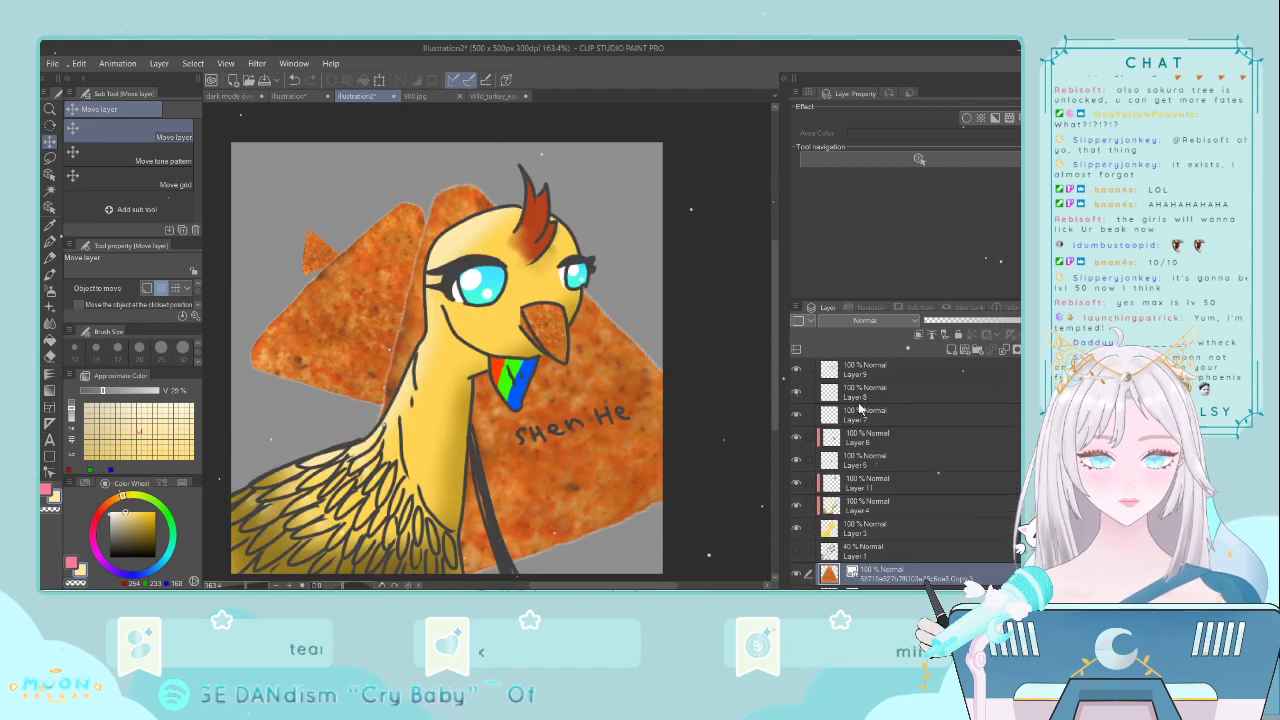
scroll(860, 406, "up", 2)
- Lasso the ShenHe lettering on Layer 2, delete it, and clear the selection
left_click(871, 371)
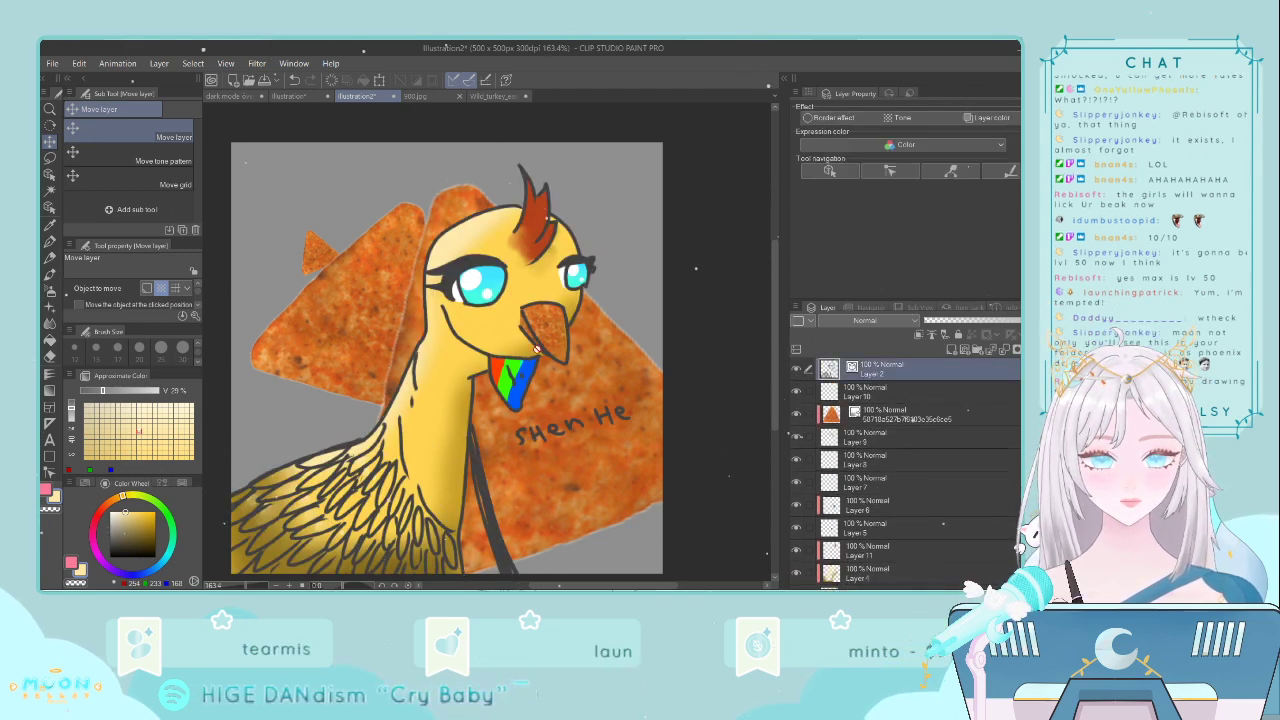
left_click(796, 370)
left_click(796, 370)
key("m")
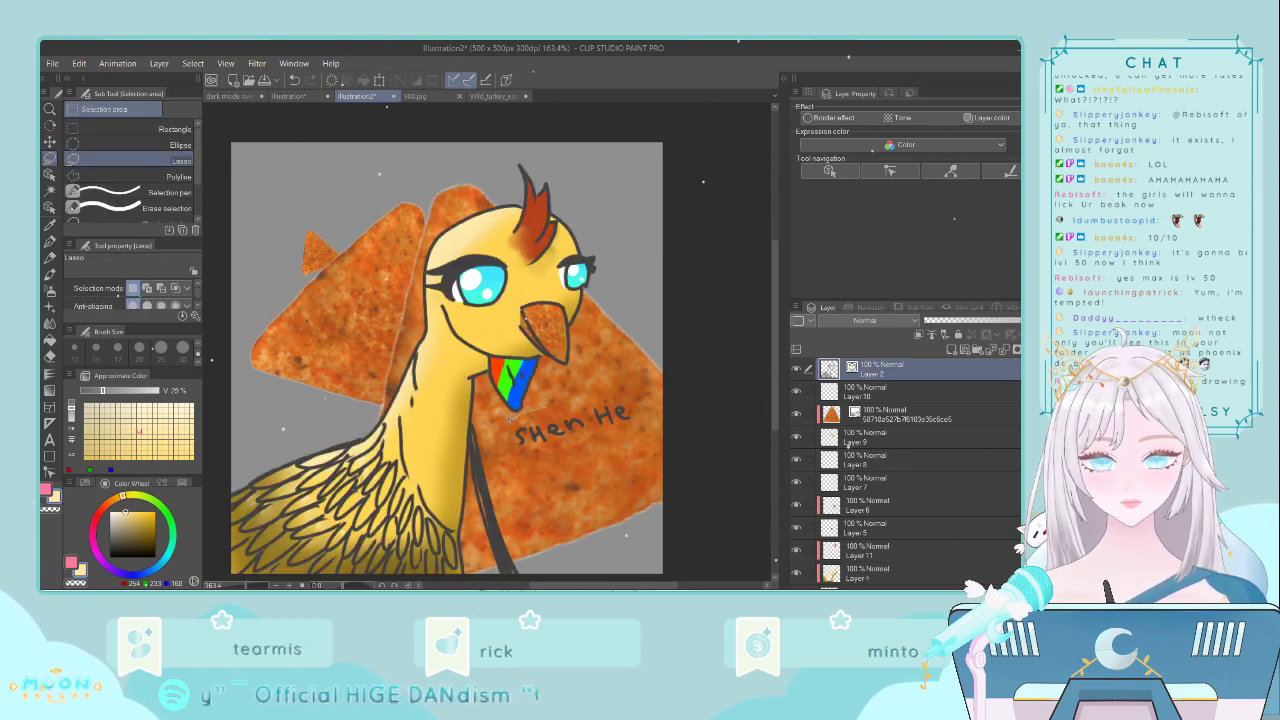
left_click_drag(553, 394, 582, 381)
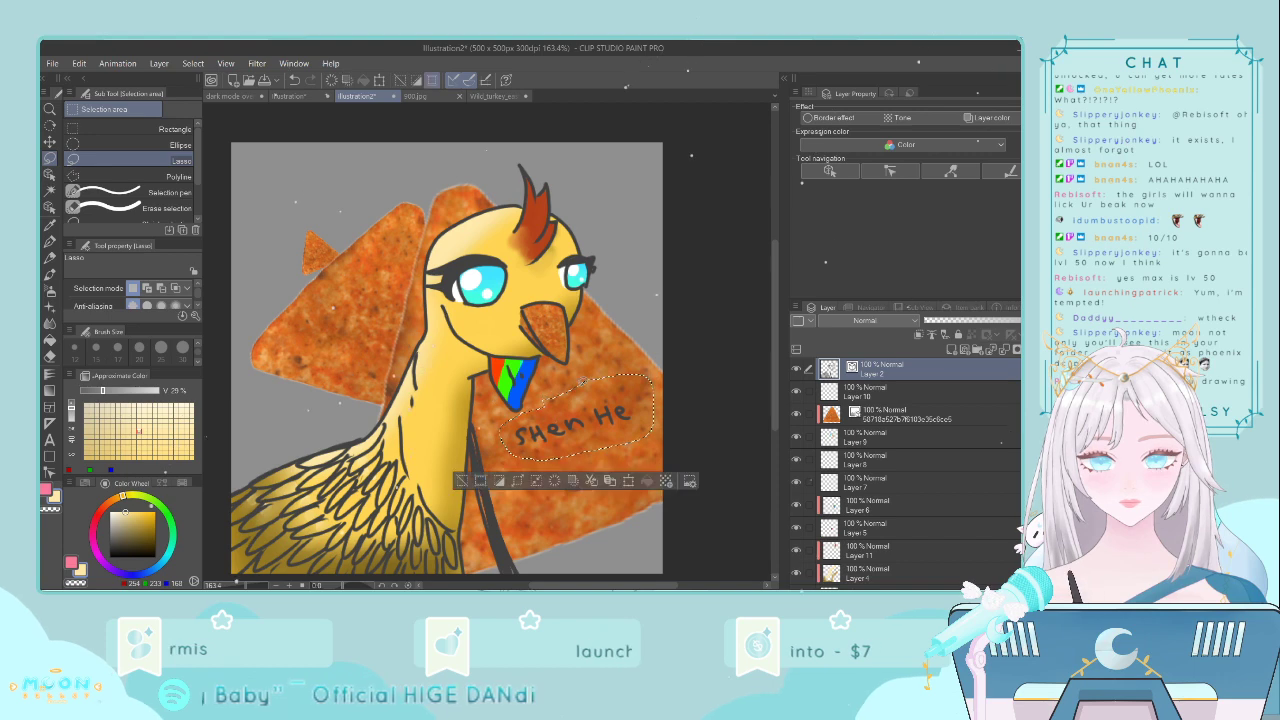
key("Delete")
left_click(461, 482)
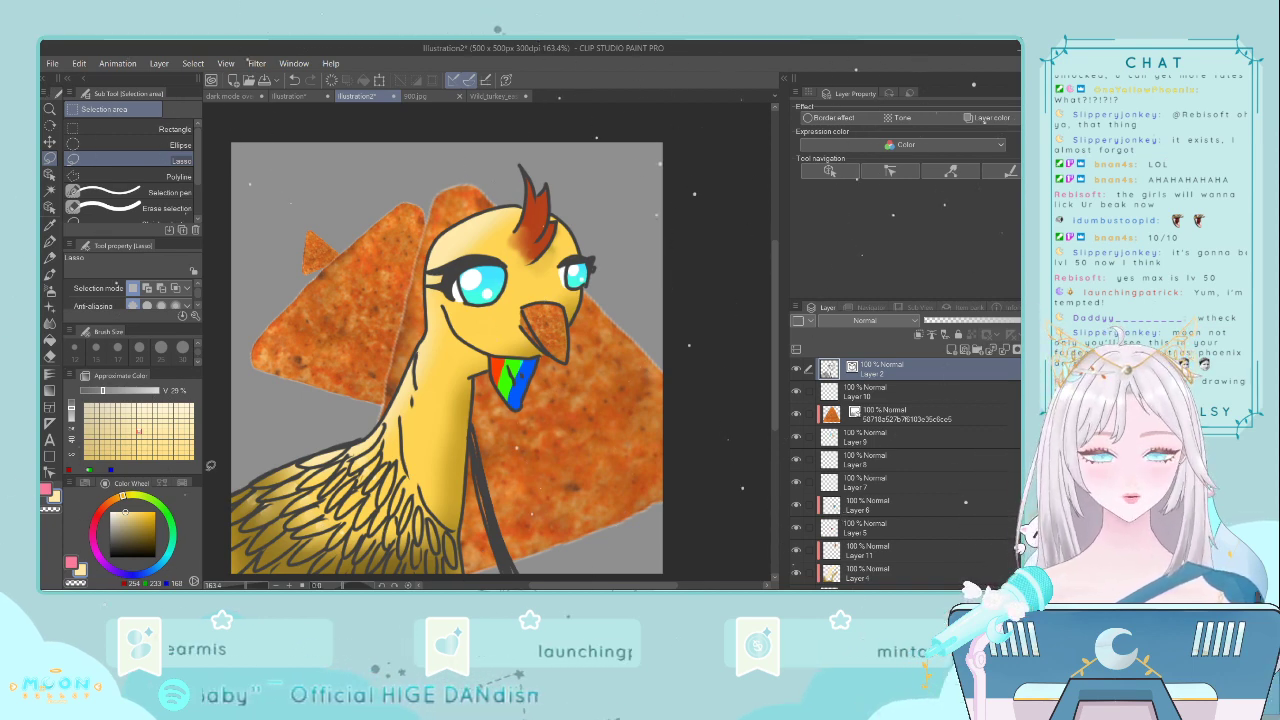
scroll(897, 486, "down", 3)
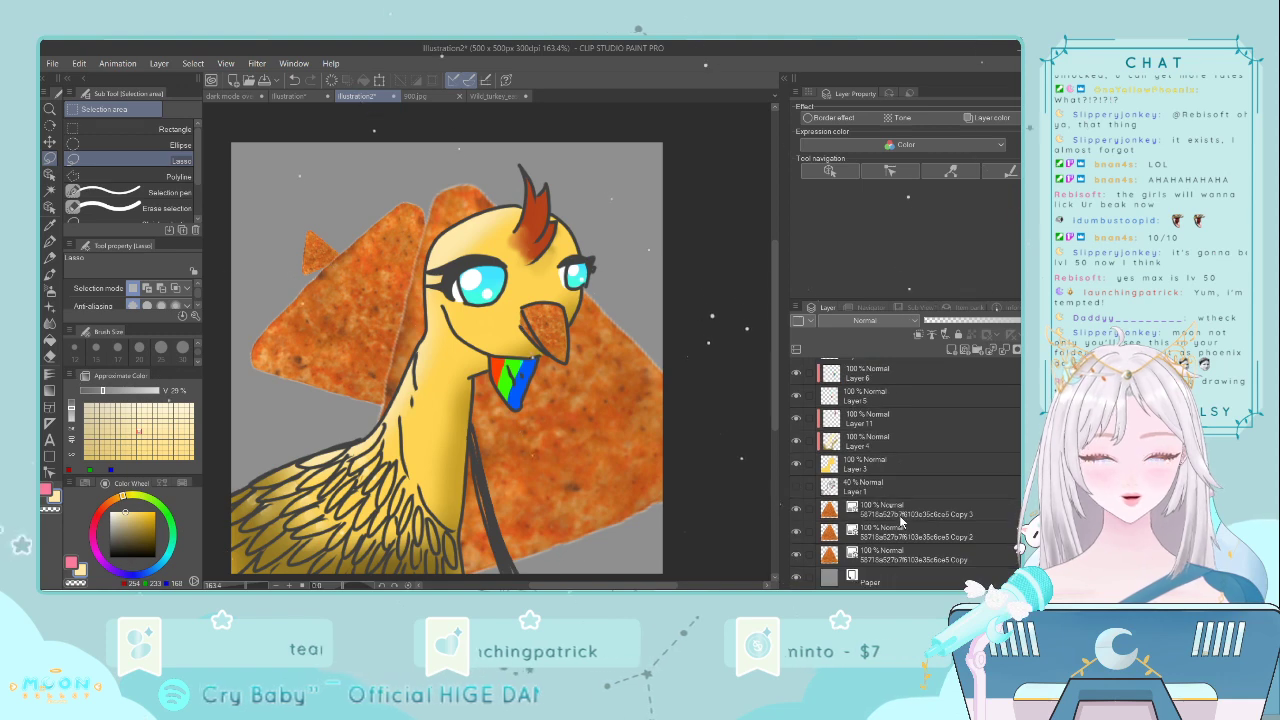
left_click(900, 515)
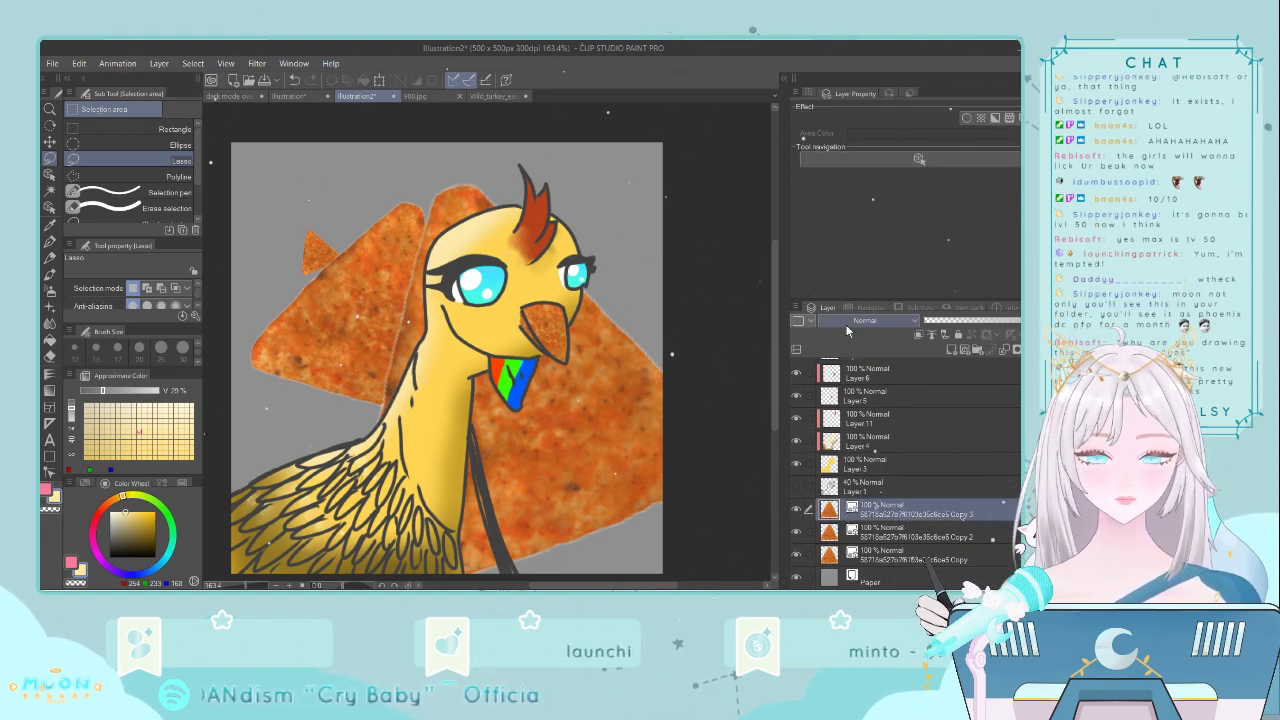
key("alt+Tab")
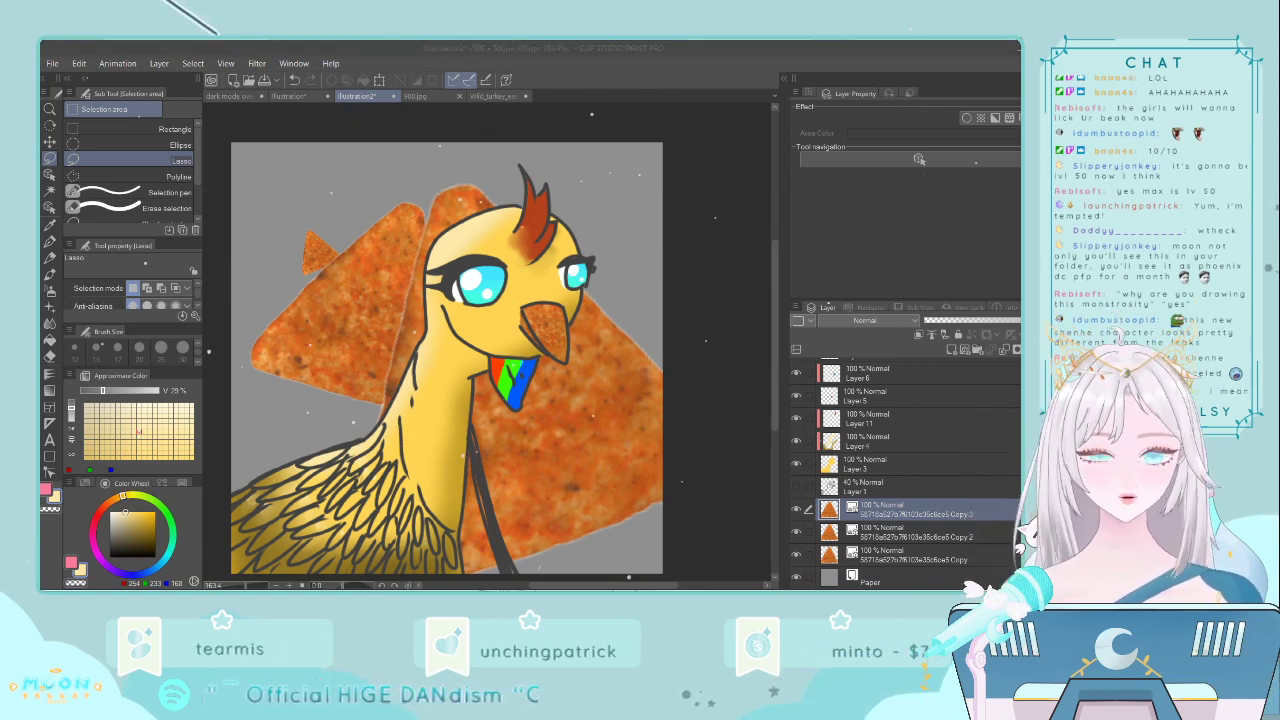
left_click(278, 70)
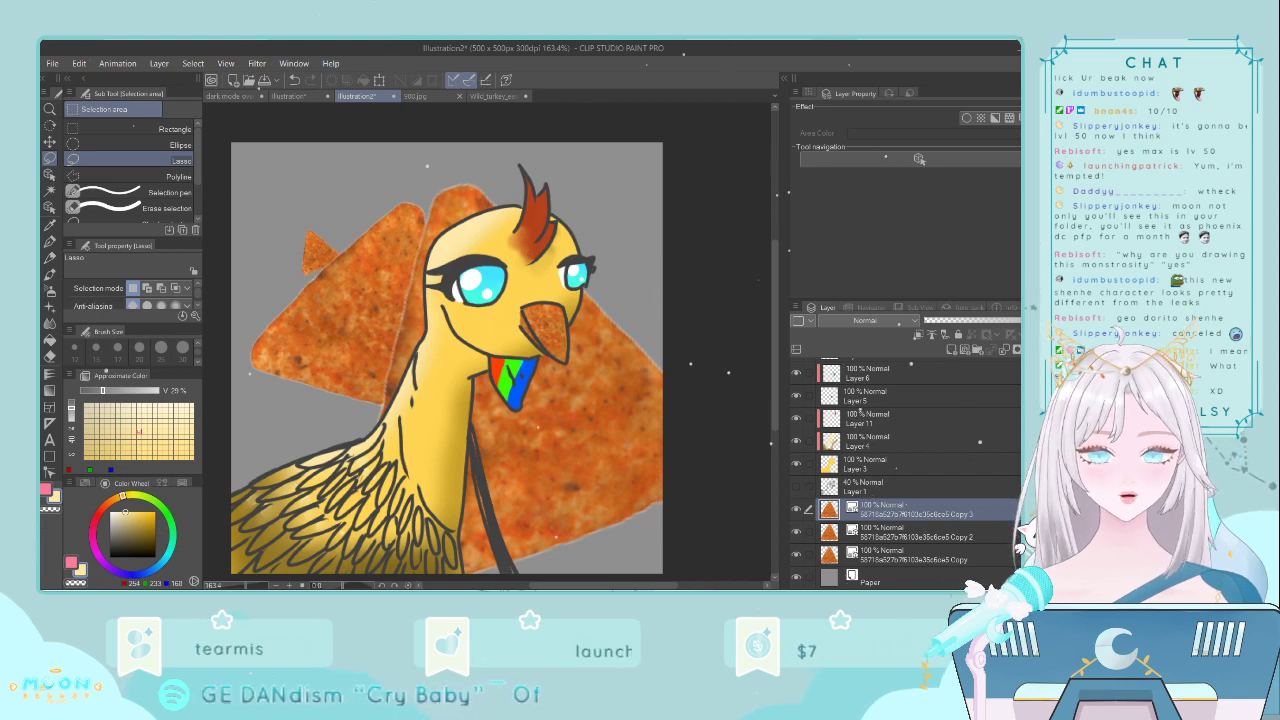
- Add a new layer above Layer 2 and paint pink blush ovals on both of the turkey's cheeks with the G-pen at size 12
scroll(970, 458, "up", 5)
left_click(902, 369)
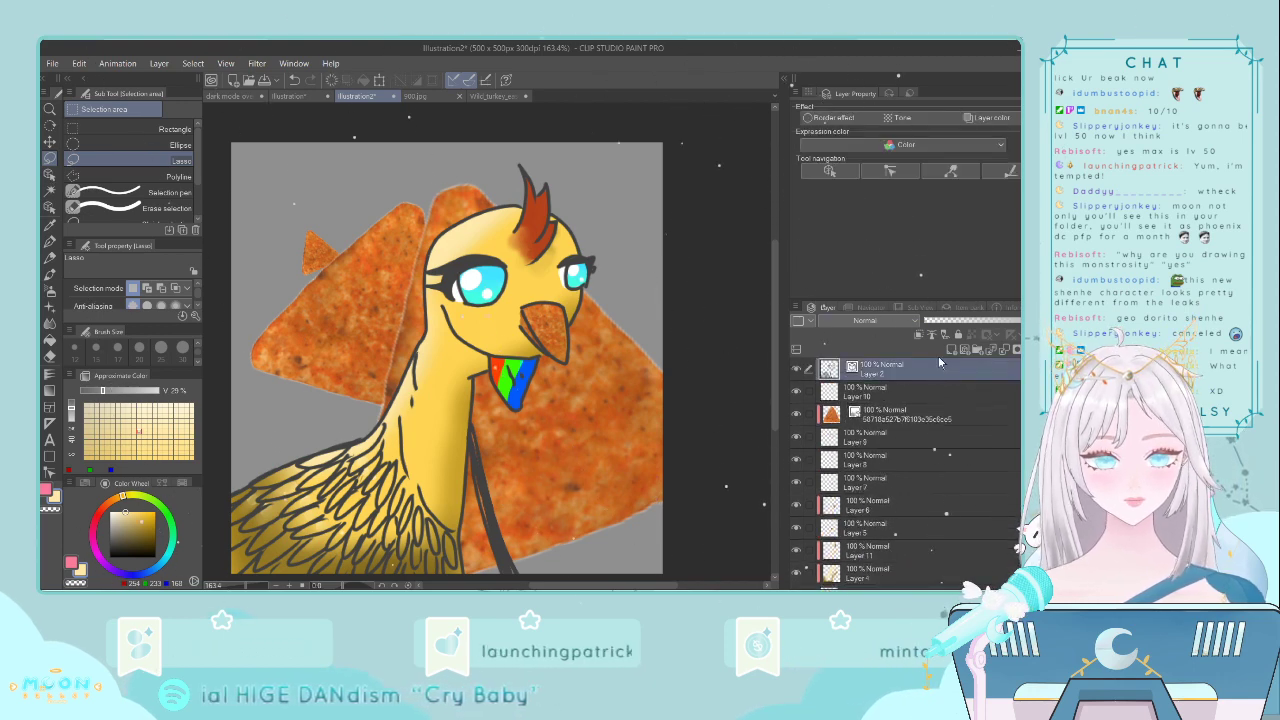
key("ctrl+shift+n")
left_click(105, 505)
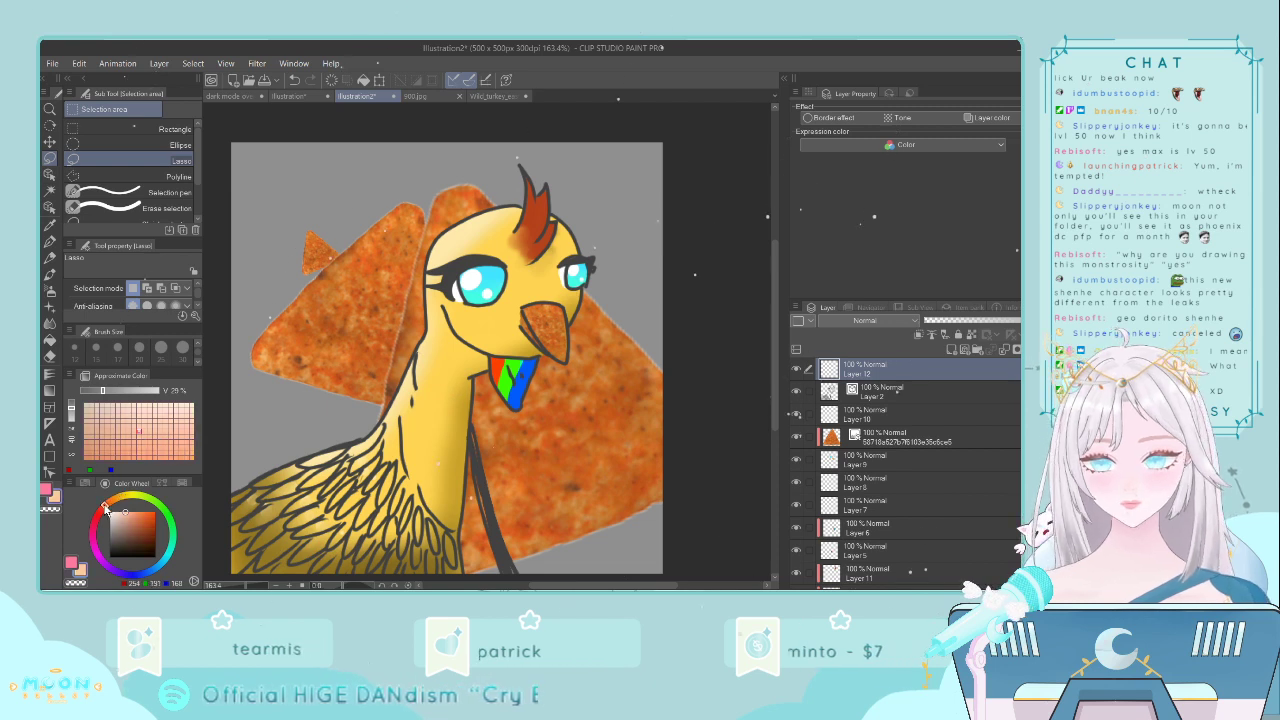
left_click_drag(141, 513, 133, 500)
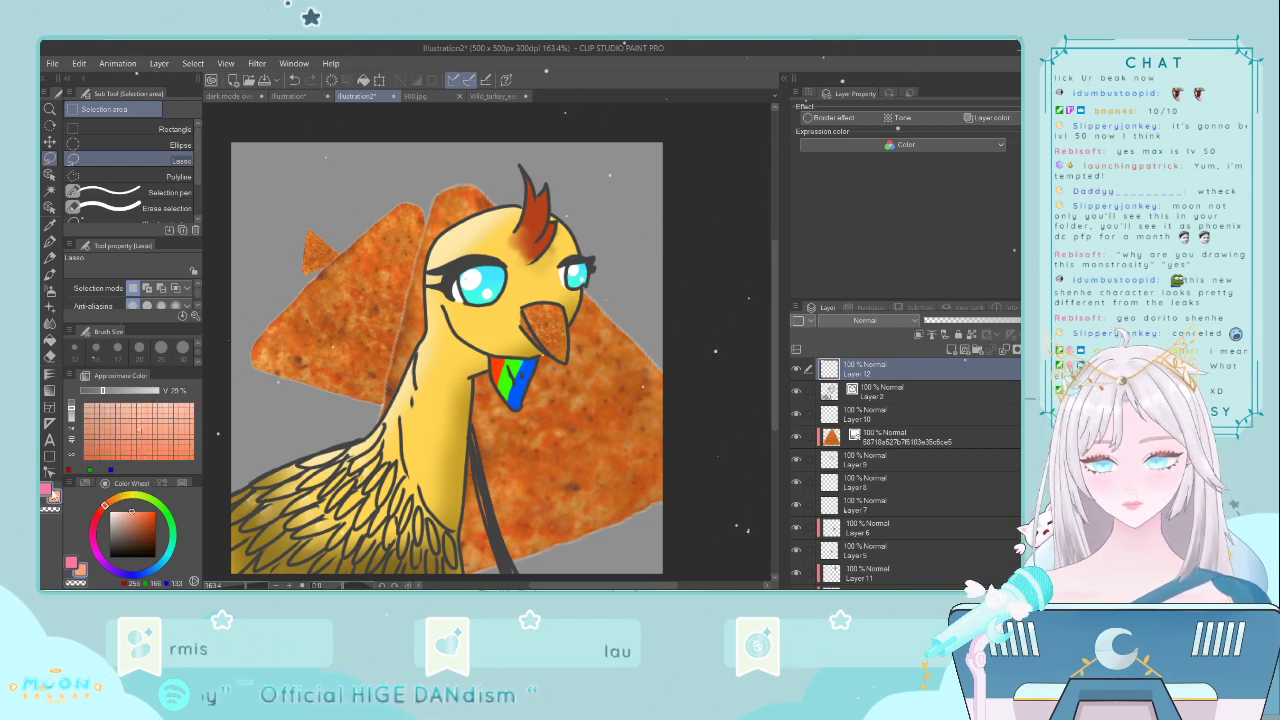
left_click(46, 489)
left_click(49, 241)
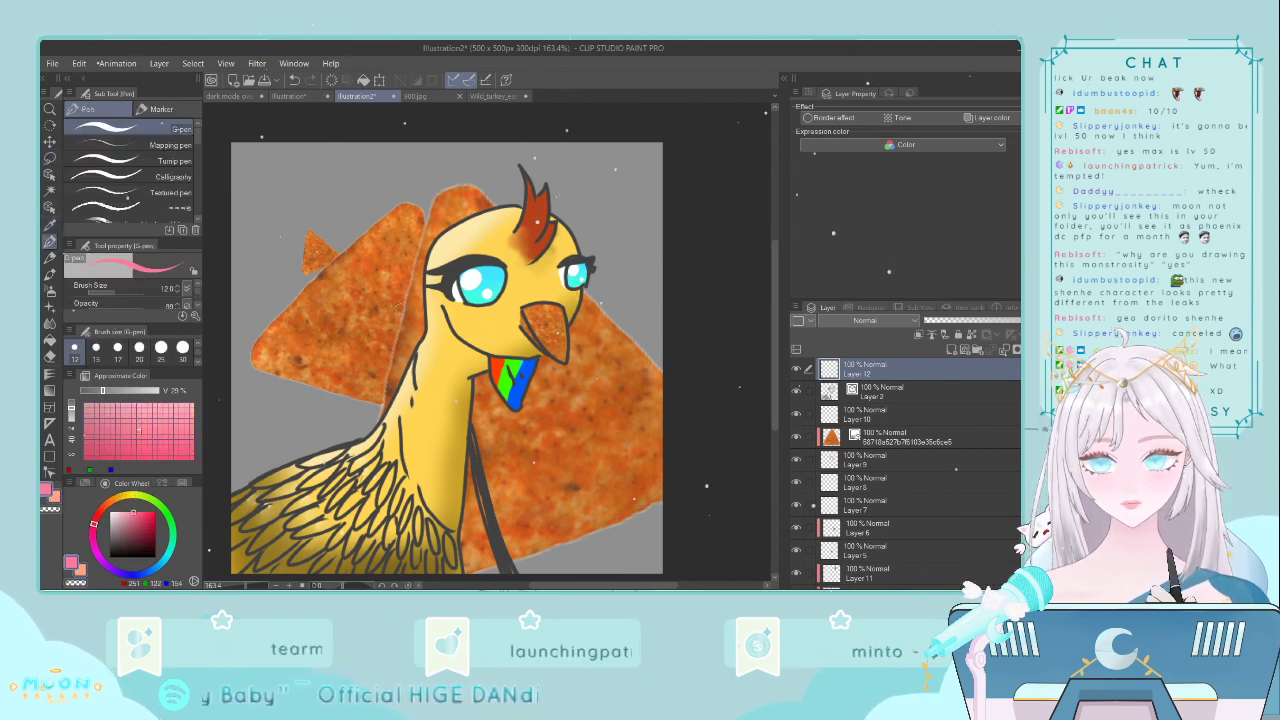
scroll(517, 309, "up", 3)
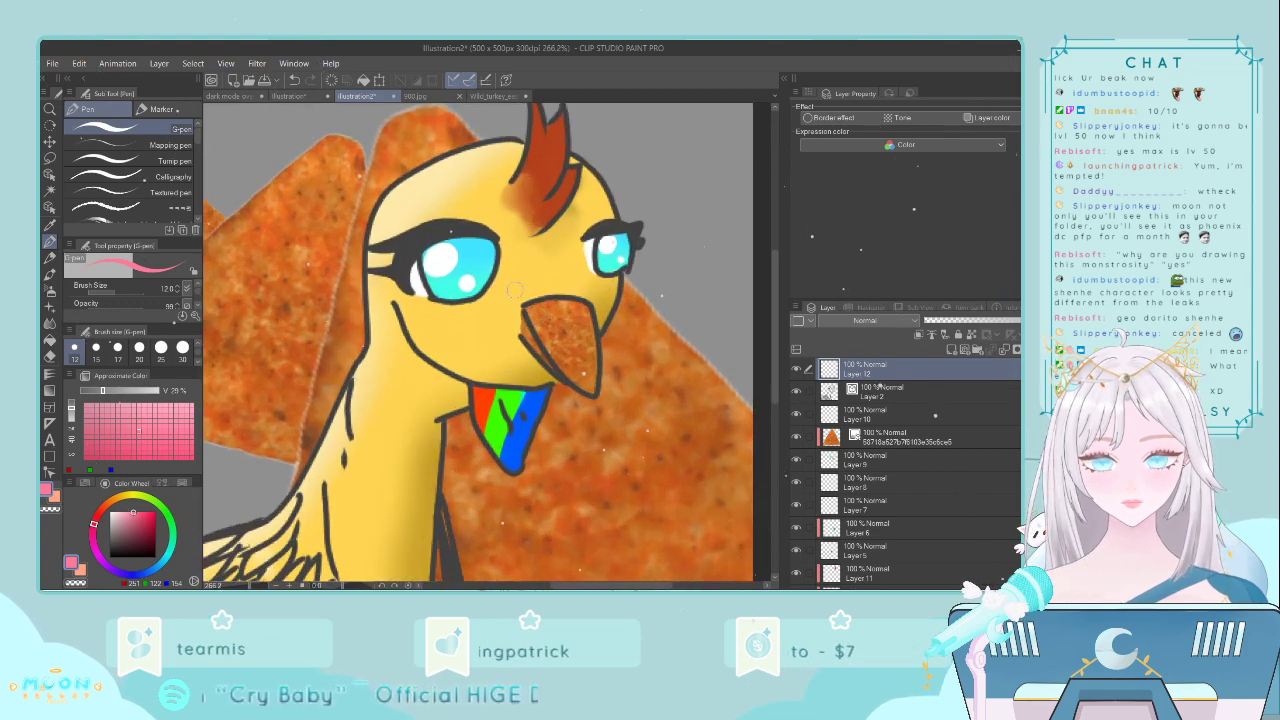
left_click_drag(420, 326, 474, 340)
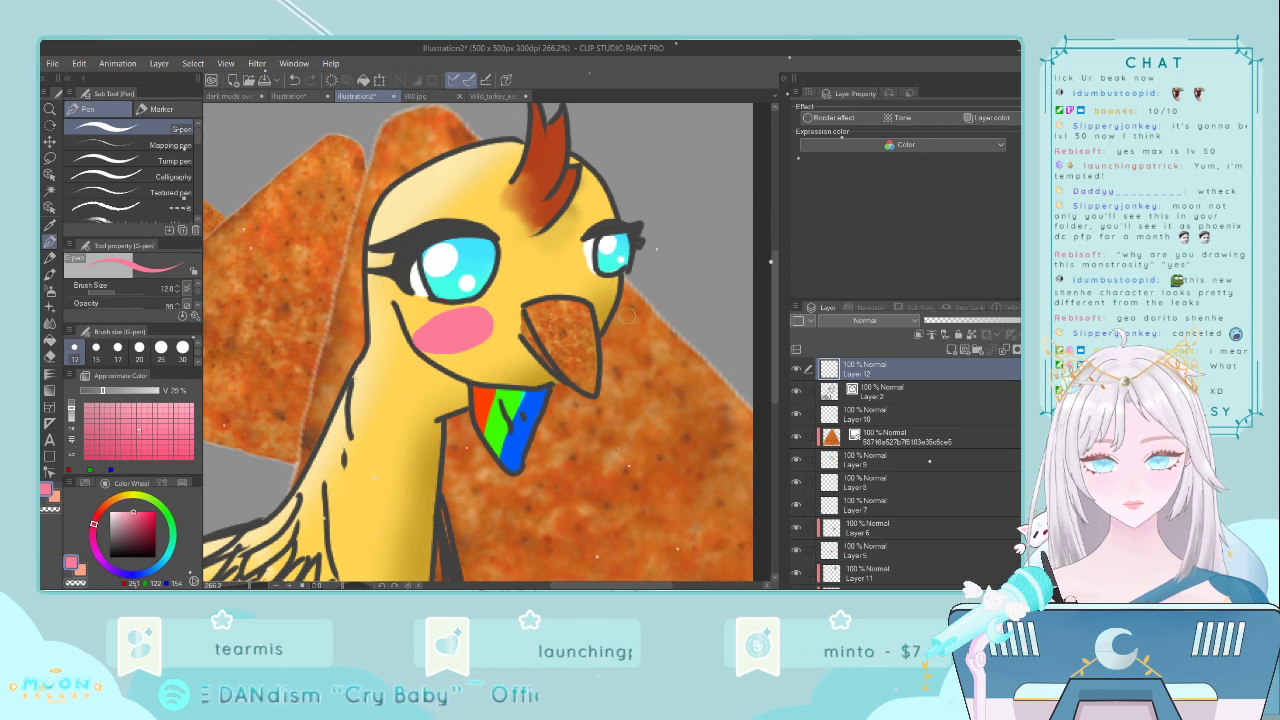
mouse_move(622, 305)
left_mouse_down()
mouse_move(610, 302)
mouse_move(614, 316)
left_mouse_up()
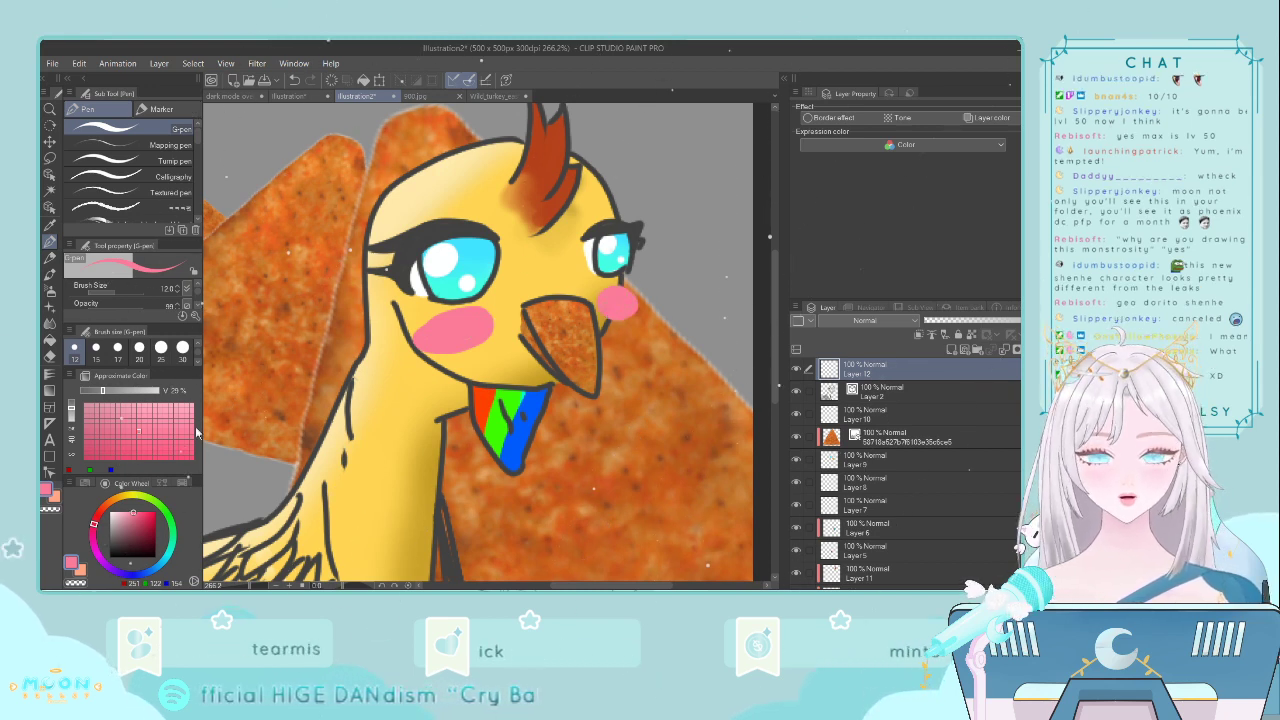
- Paint small near-white highlight dots on both pink cheeks with the G-pen at size 8
left_click(114, 512)
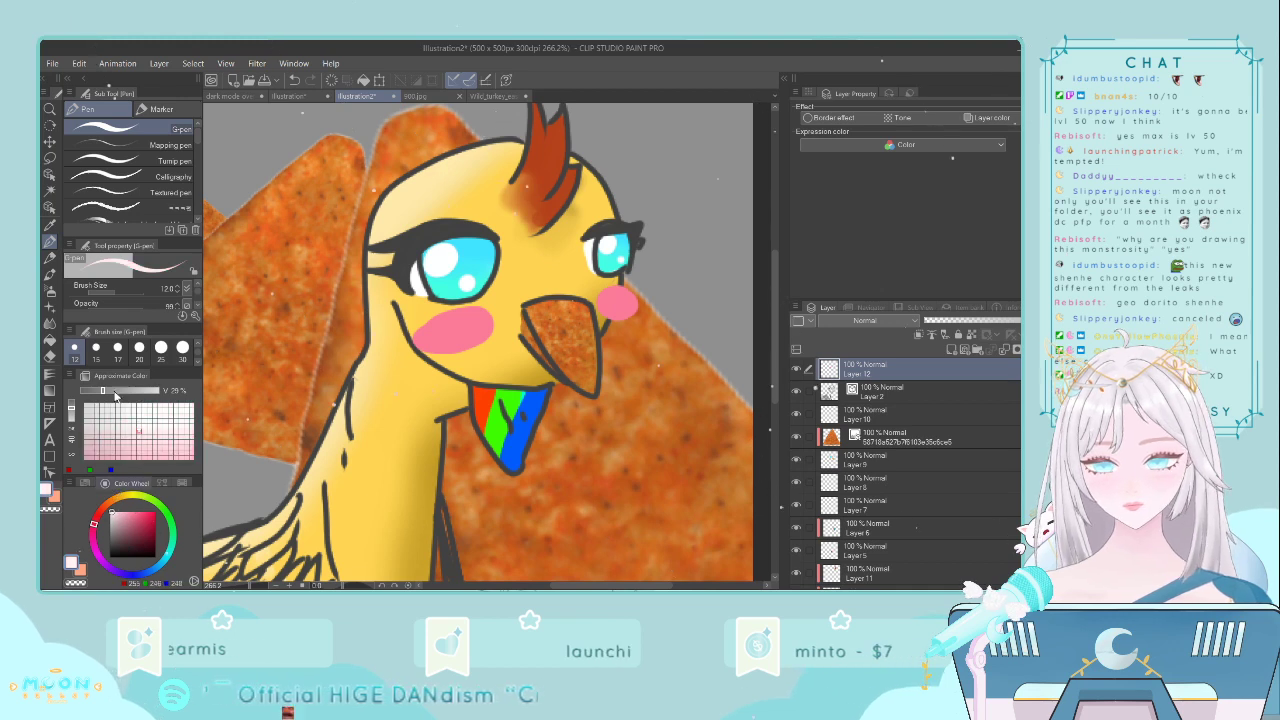
left_click(197, 340)
left_click(161, 351)
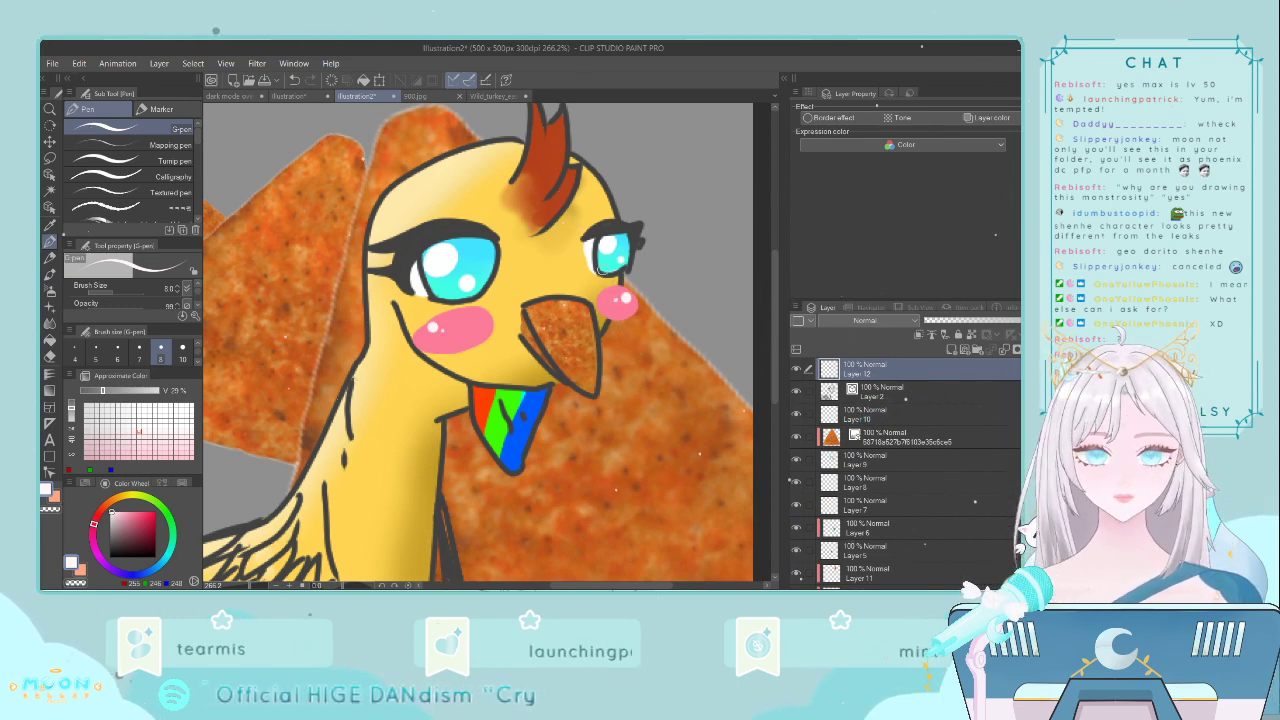
- Try to soften the blush and highlights on both cheeks with the Blend tool
left_click(51, 324)
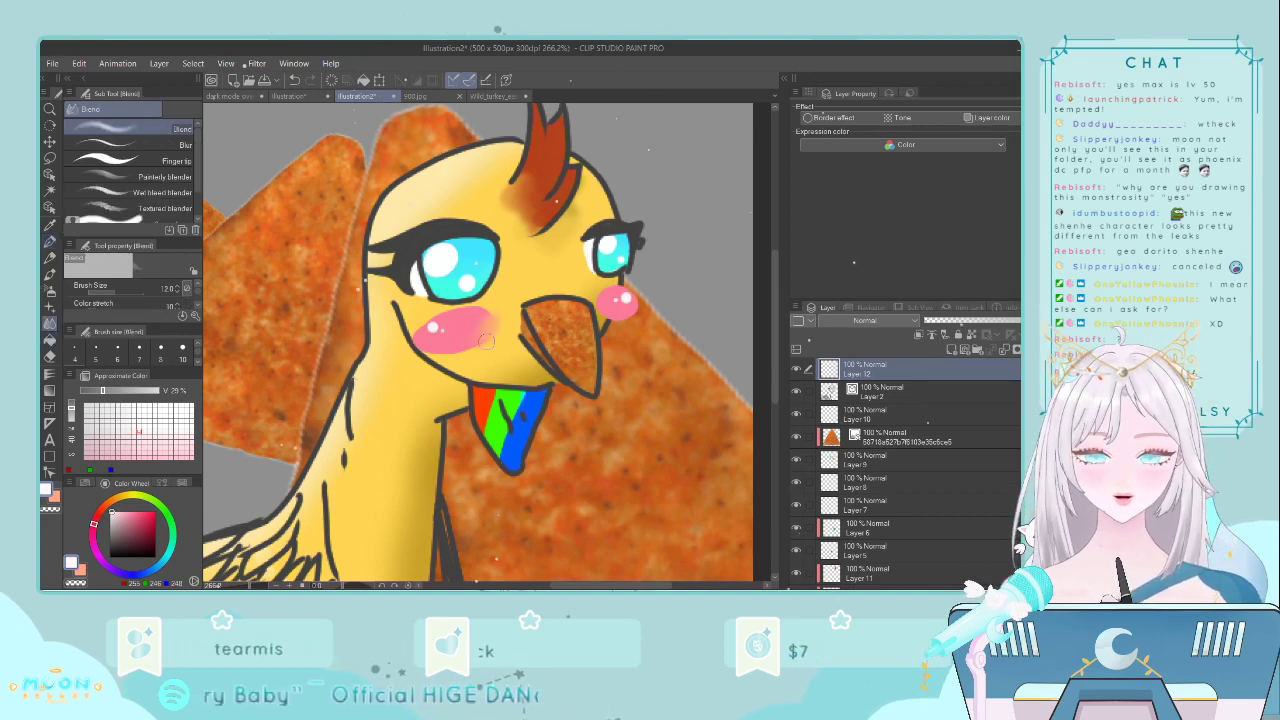
mouse_move(440, 322)
left_mouse_down()
mouse_move(430, 350)
mouse_move(412, 338)
left_mouse_up()
left_click_drag(481, 308, 416, 348)
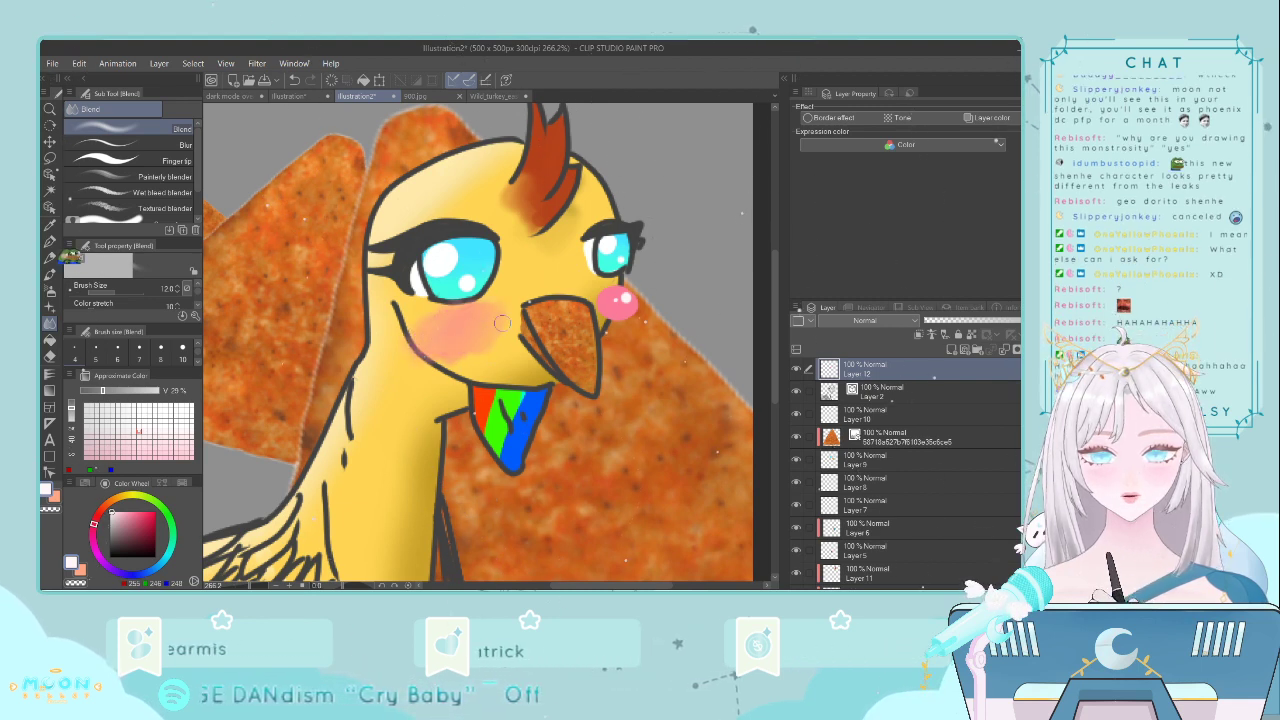
left_click_drag(616, 296, 604, 306)
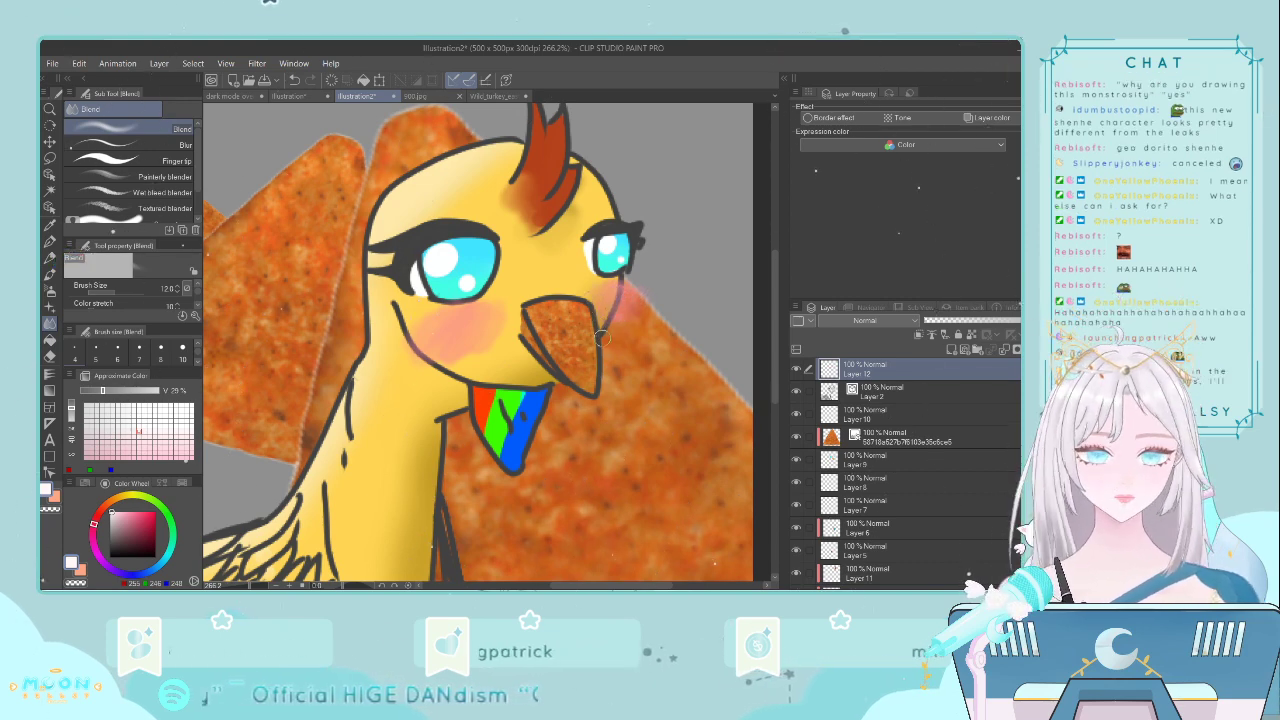
key("ctrl+z")
key("ctrl+z")
key("ctrl+z")
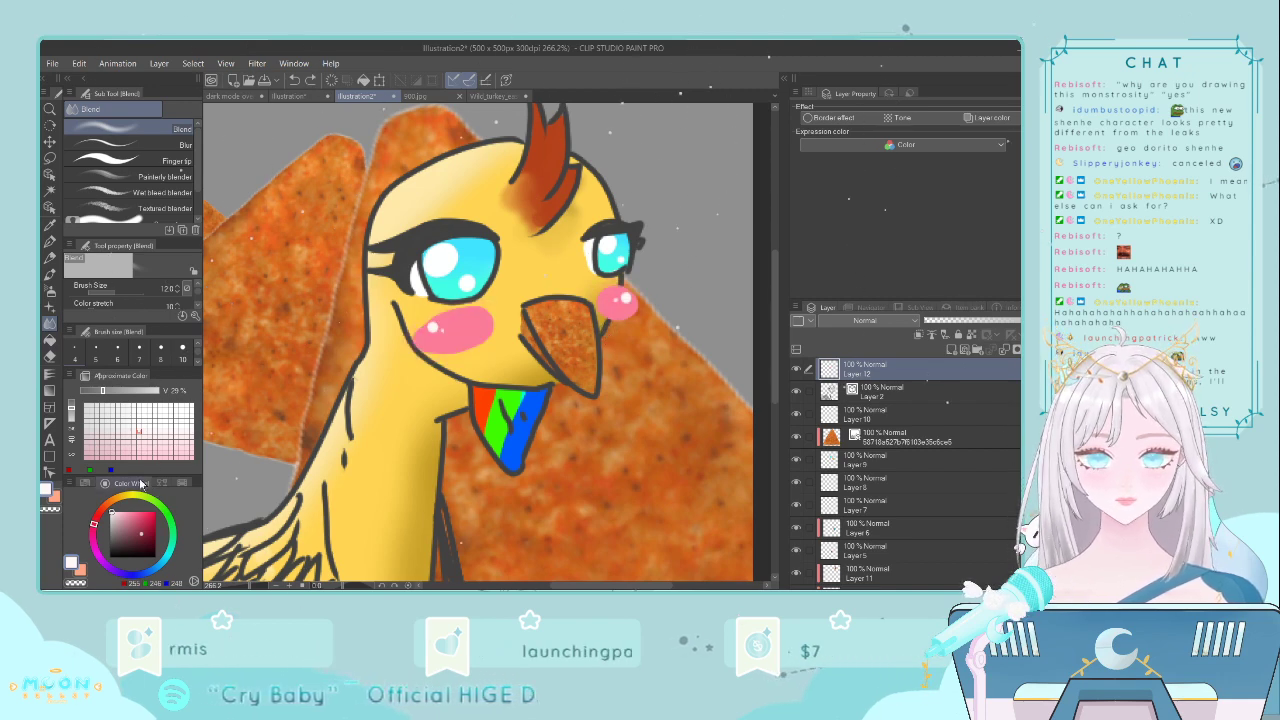
- Choose a lighter pink drawing colour and set the G-pen to size 6
left_click_drag(137, 512, 131, 504)
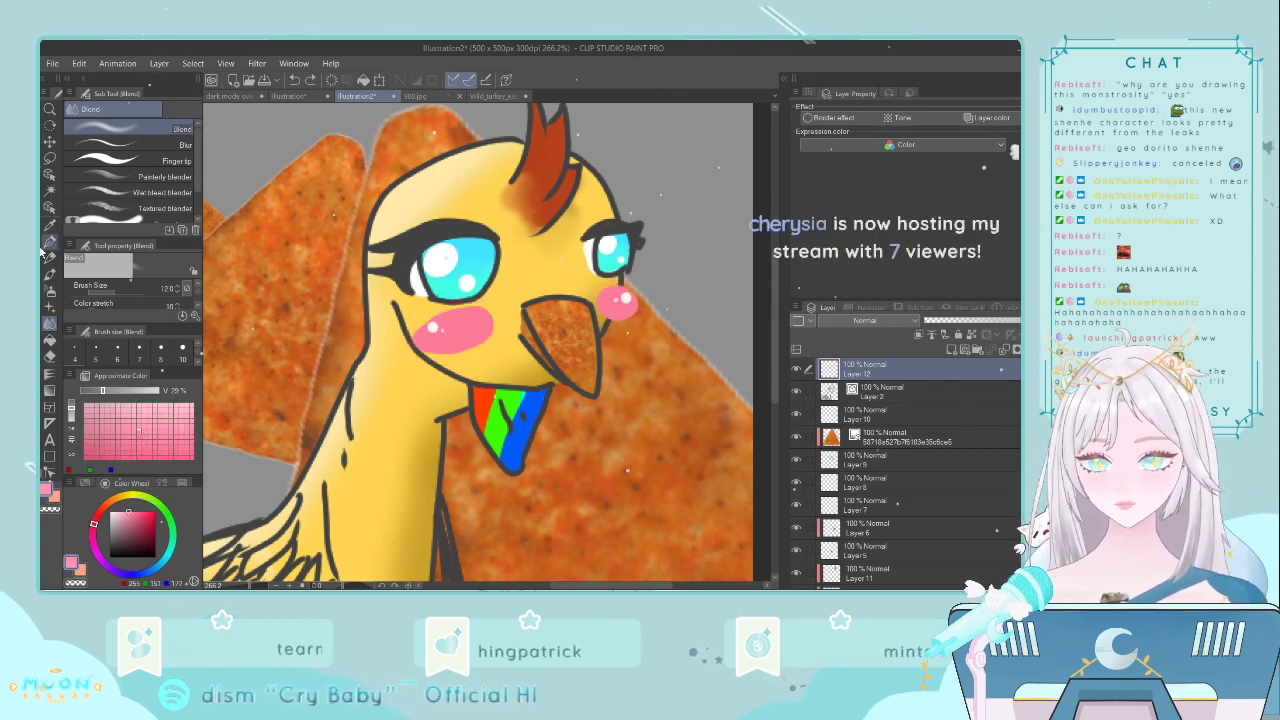
left_click(51, 242)
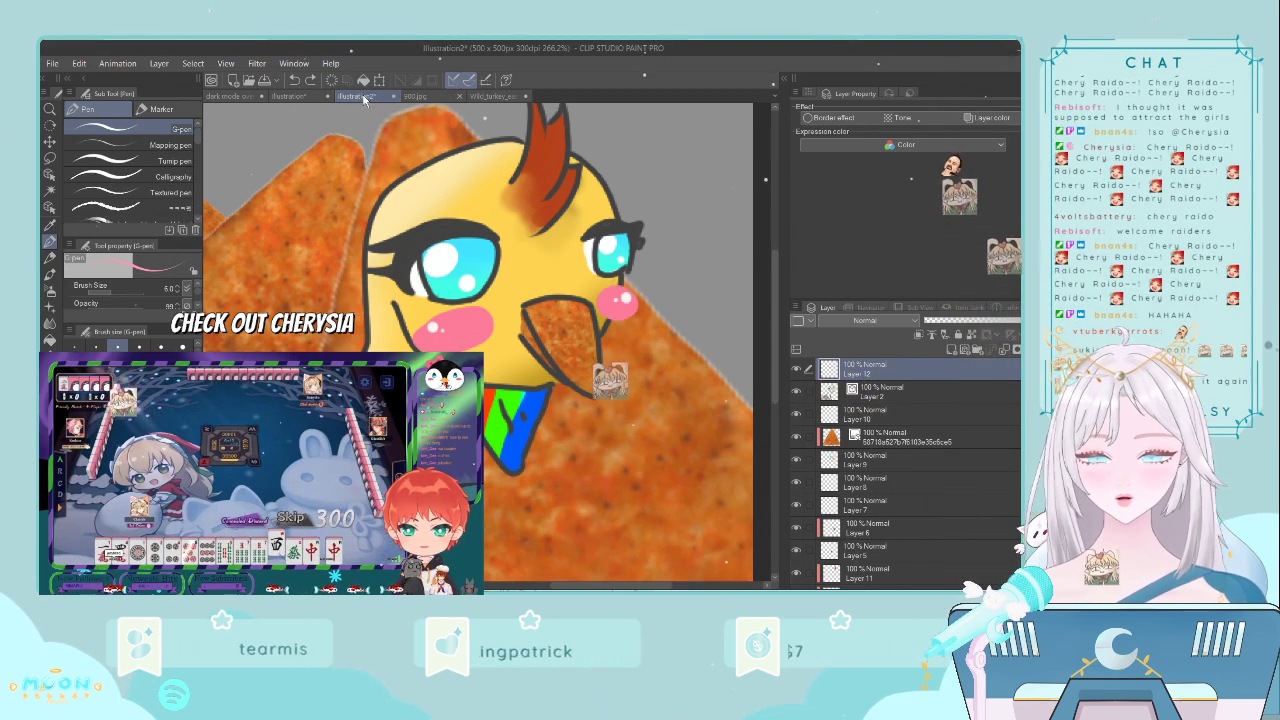
- Switch to the dark mode overlay animate document and look over its whole layout and character sketch
left_click(238, 96)
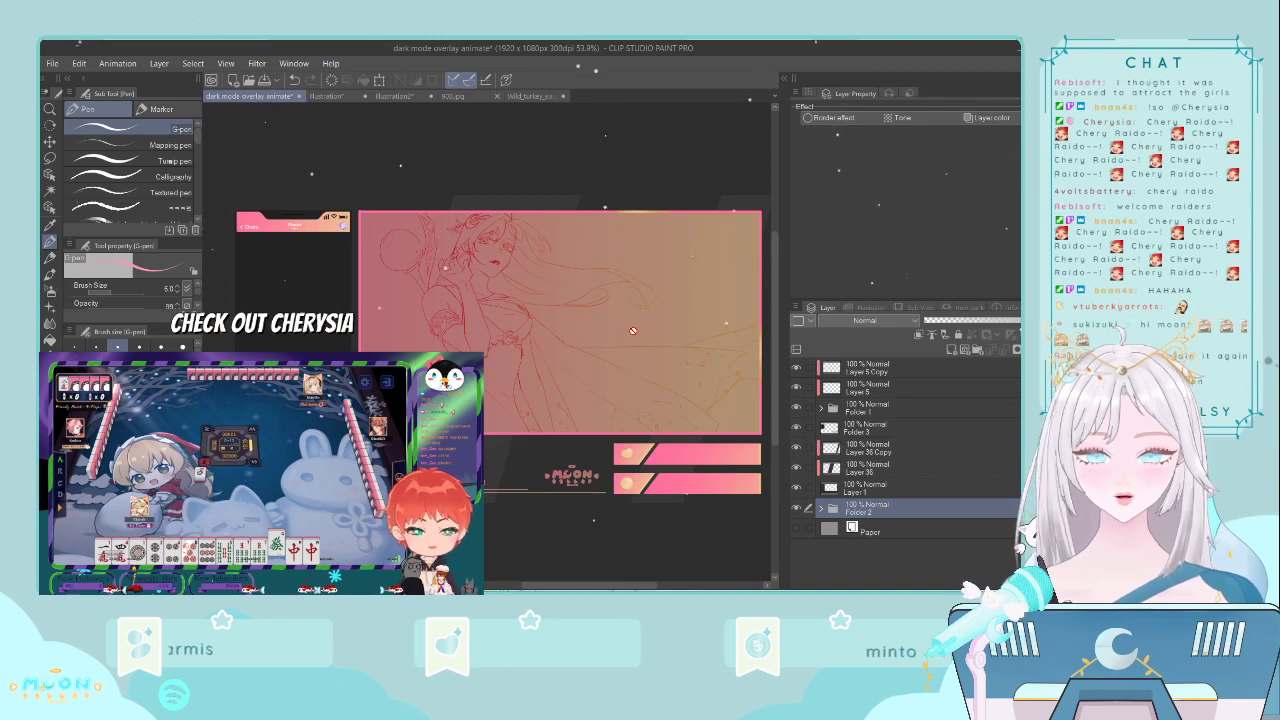
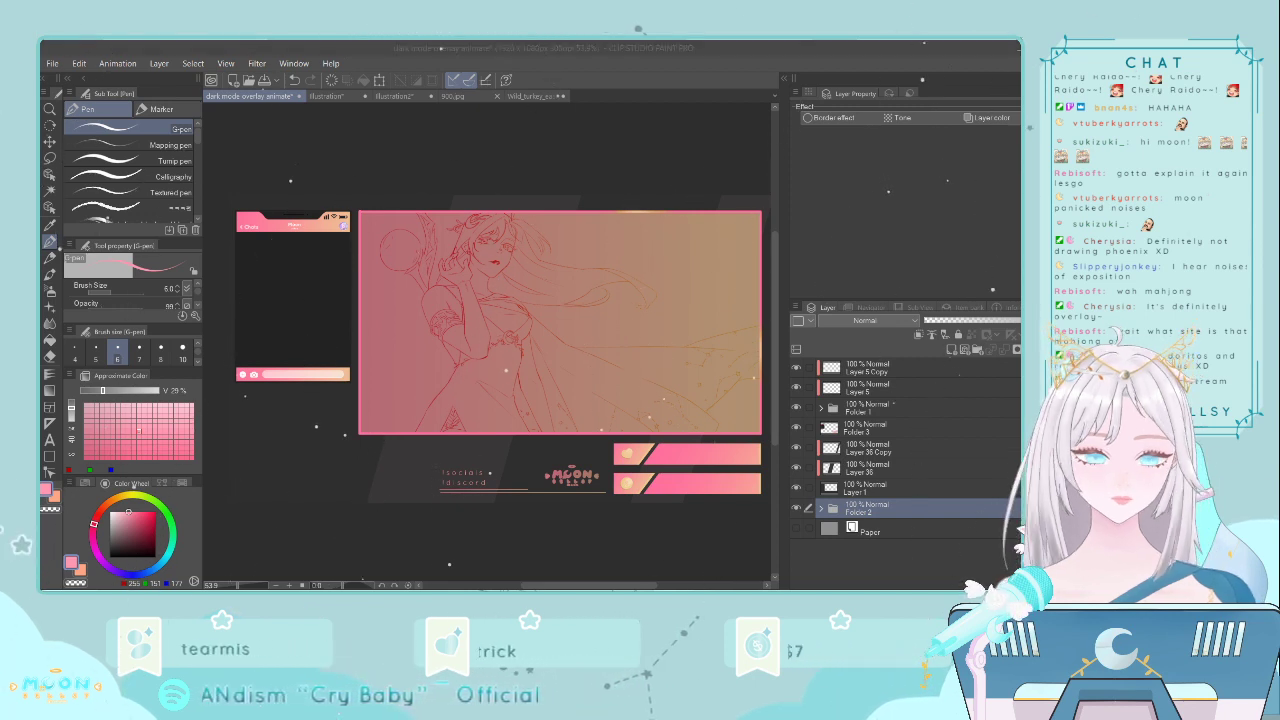
scroll(672, 333, "up", 3)
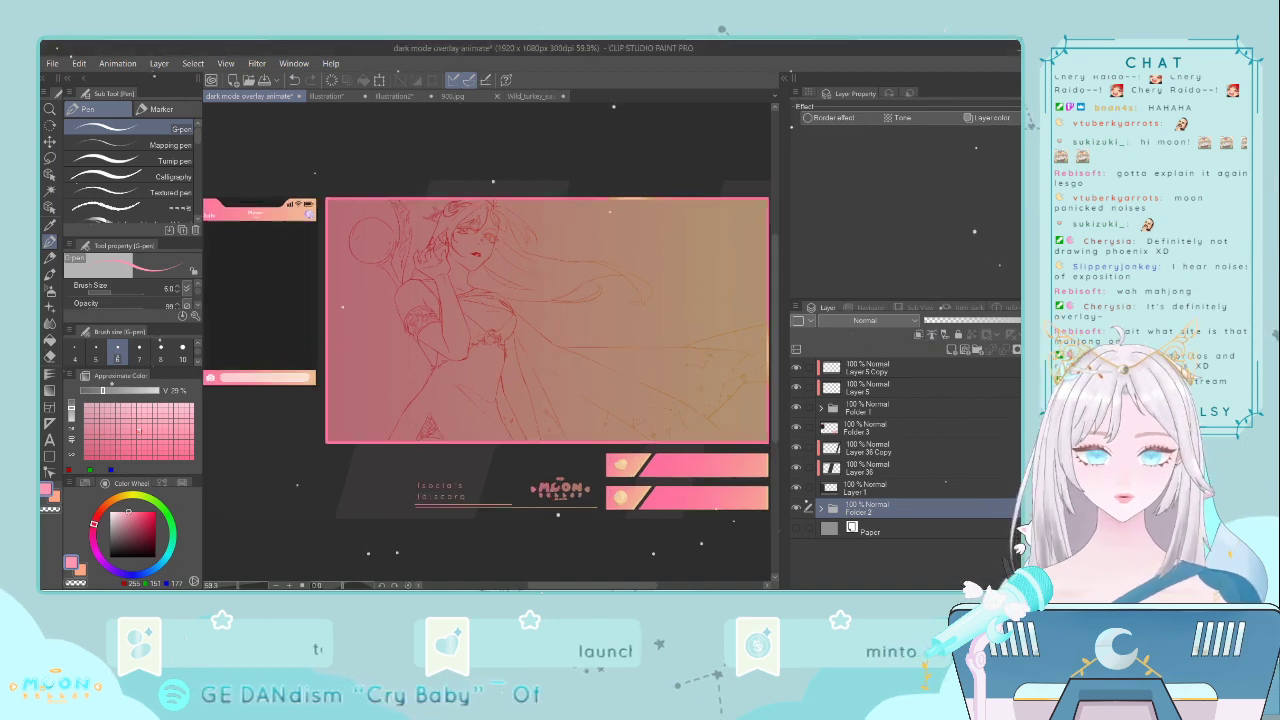
scroll(672, 333, "down", 3)
scroll(640, 320, "down", 1)
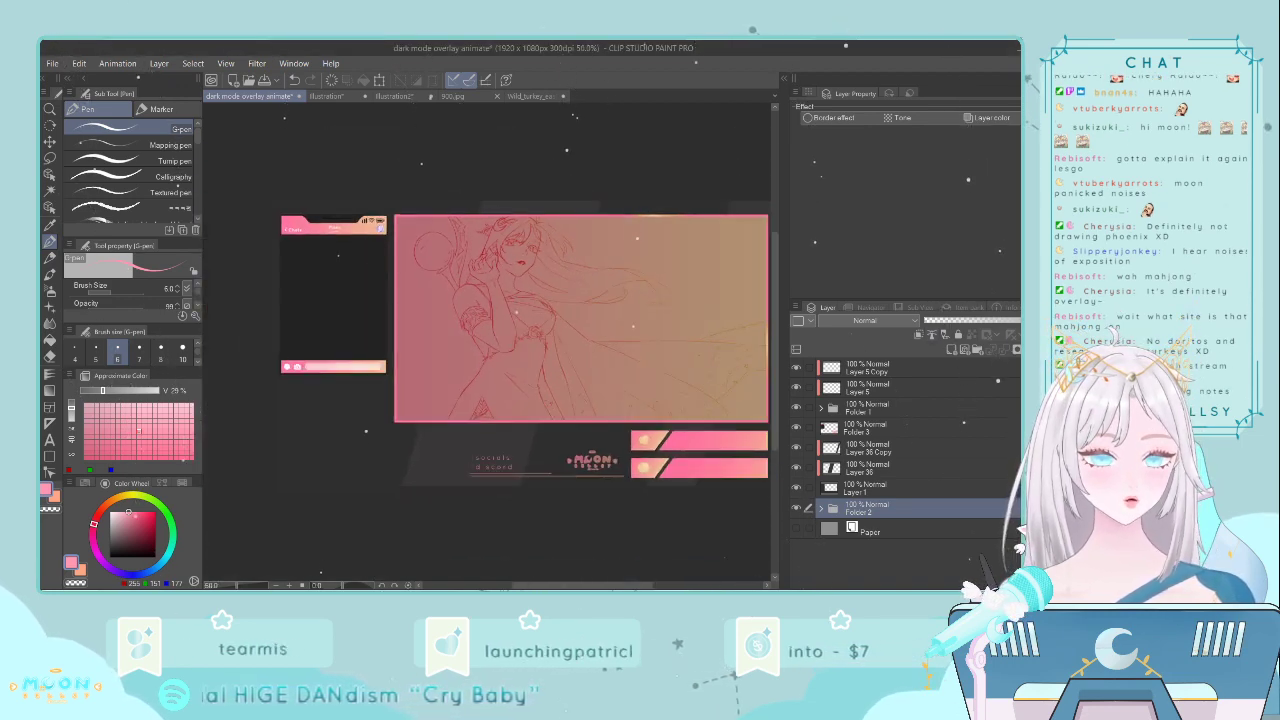
scroll(640, 320, "down", 1)
scroll(750, 326, "up", 1)
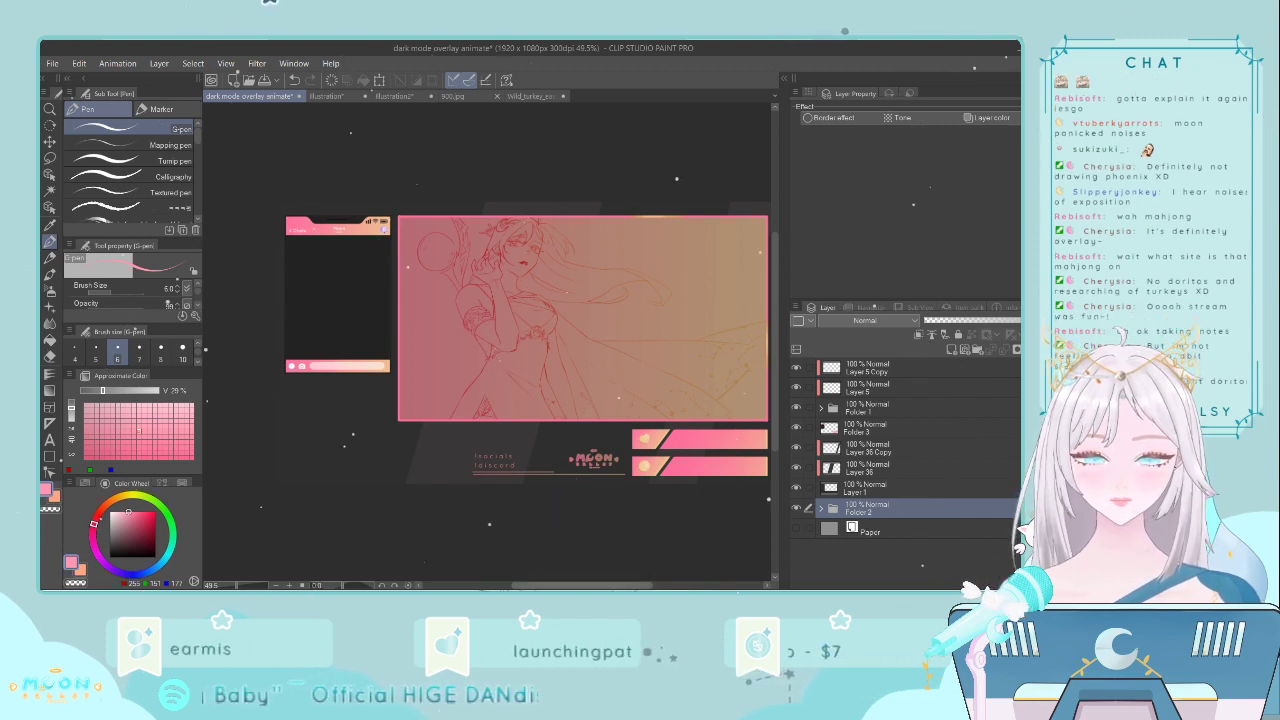
left_click_drag(615, 586, 628, 587)
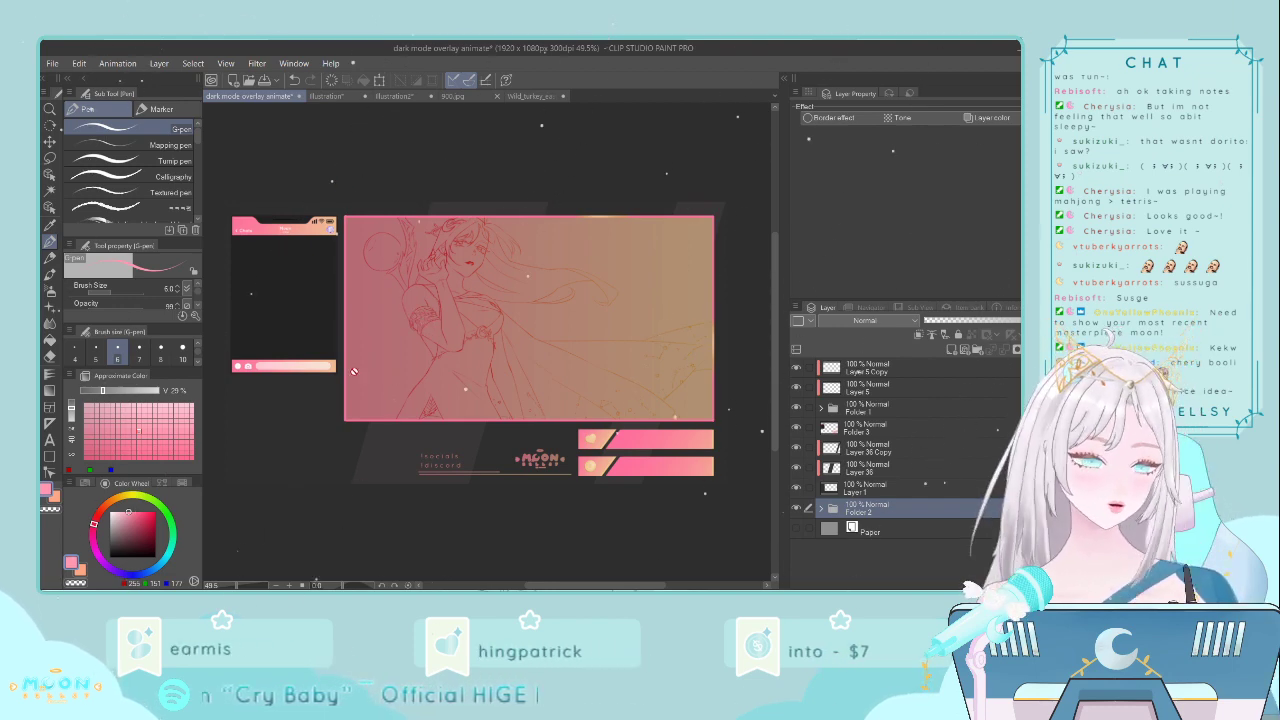
- Open the wild turkey reference photo and examine the beard hanging from its chest up close
left_click(547, 97)
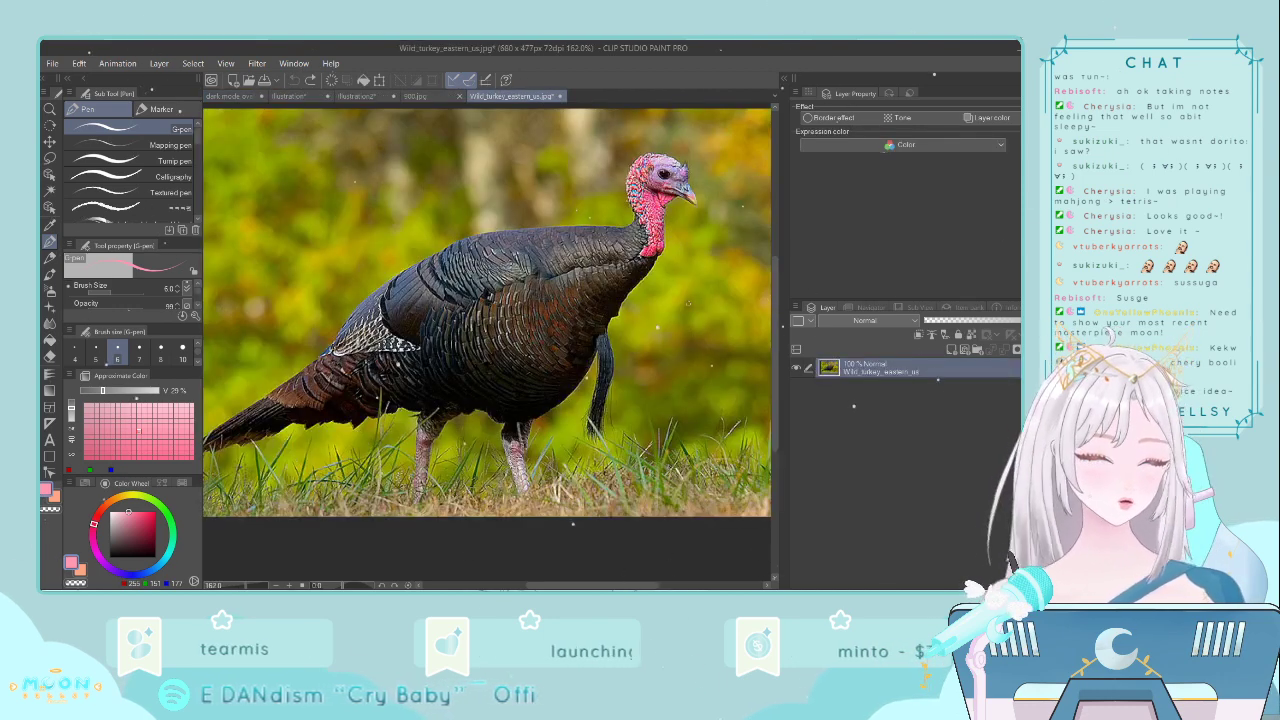
scroll(682, 300, "up", 3)
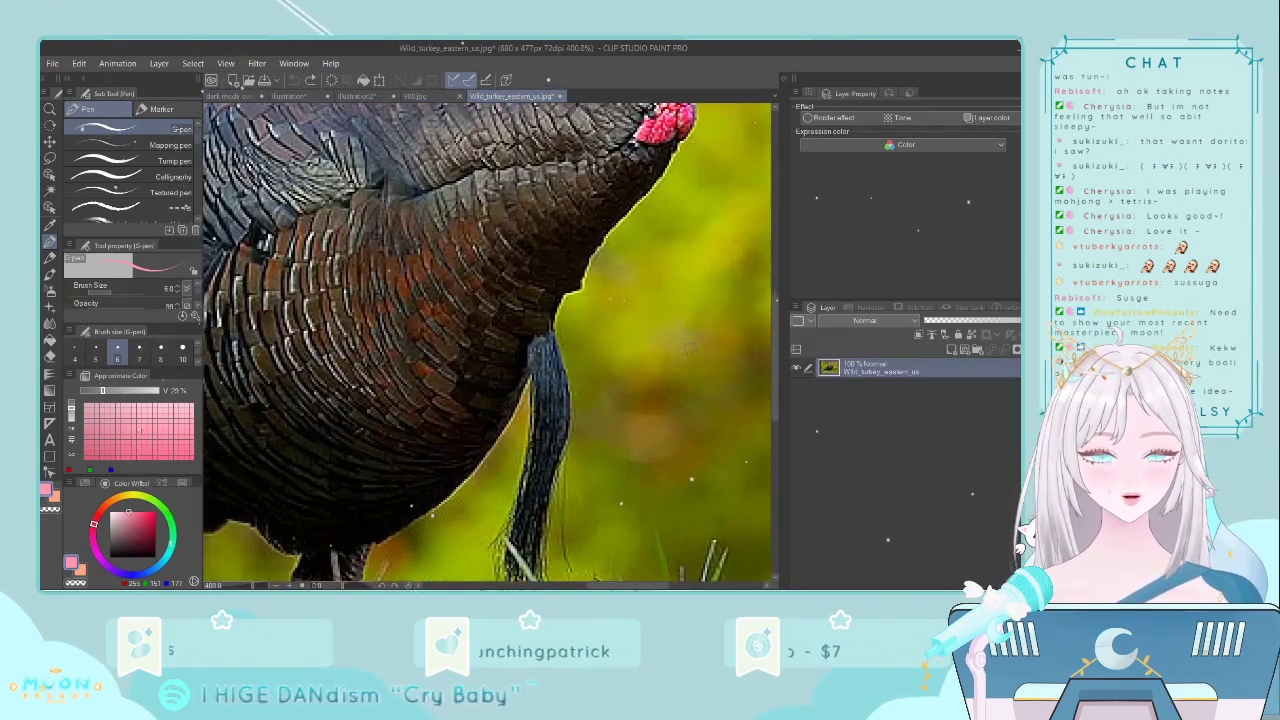
scroll(767, 371, "down", 3)
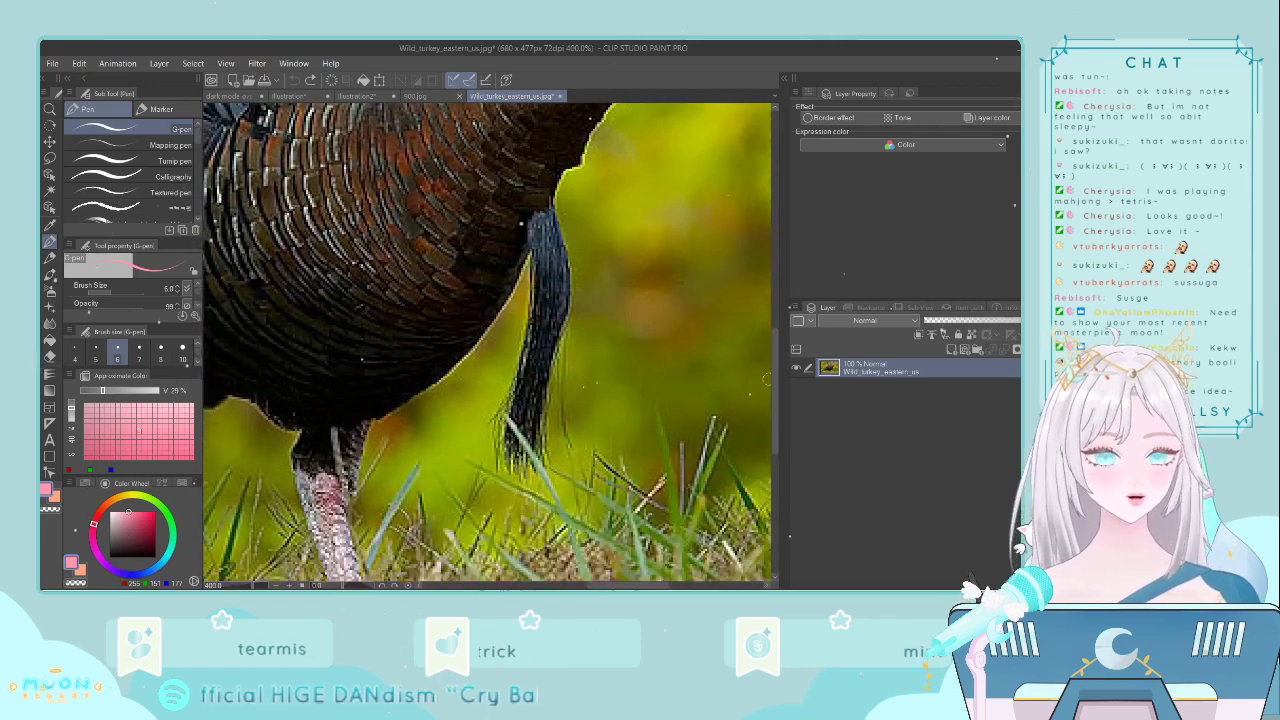
scroll(692, 369, "down", 2)
scroll(715, 371, "up", 3)
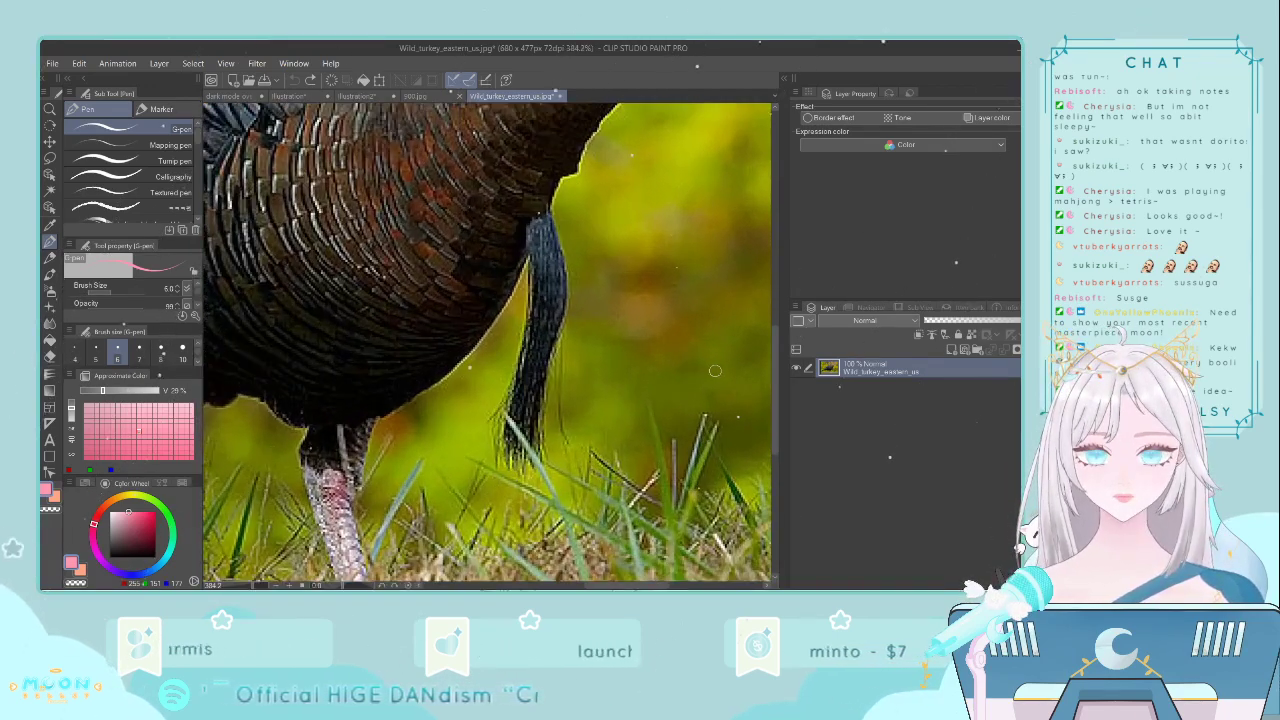
scroll(716, 365, "down", 2)
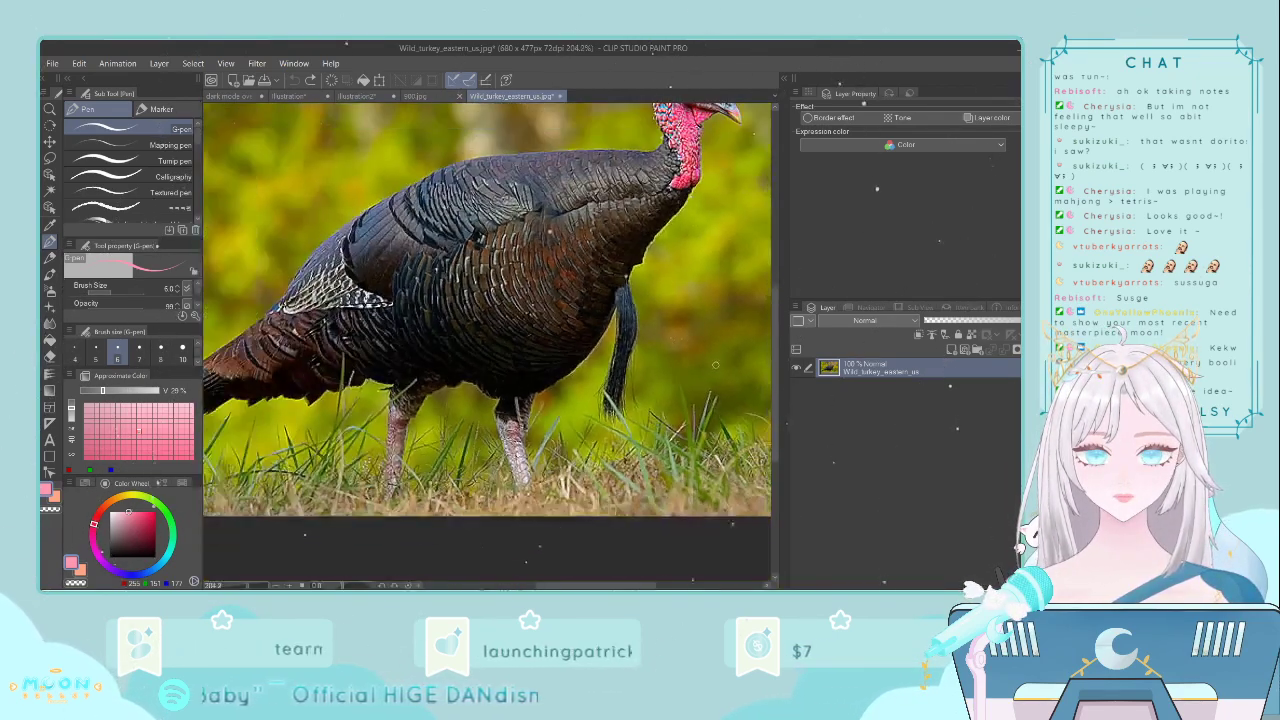
scroll(716, 364, "up", 2)
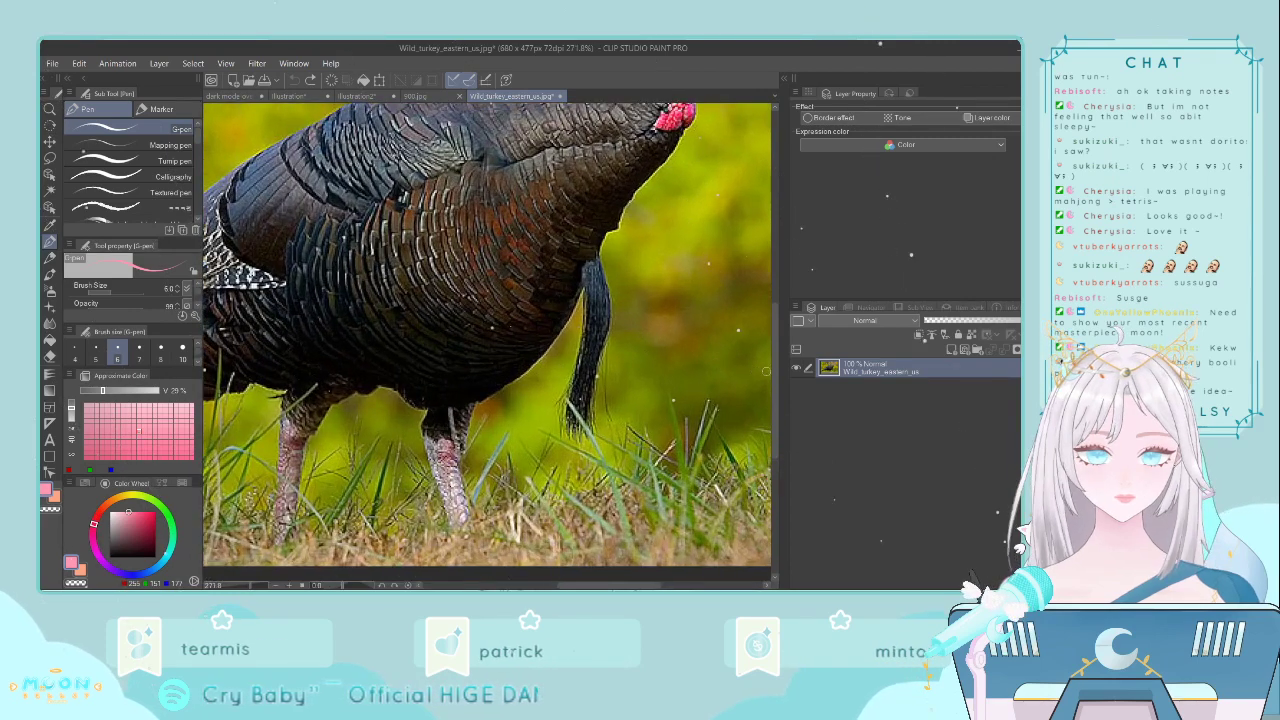
- Look over the turkey photo's head and body, and check the dark mode overlay animate document again
scroll(767, 356, "up", 3)
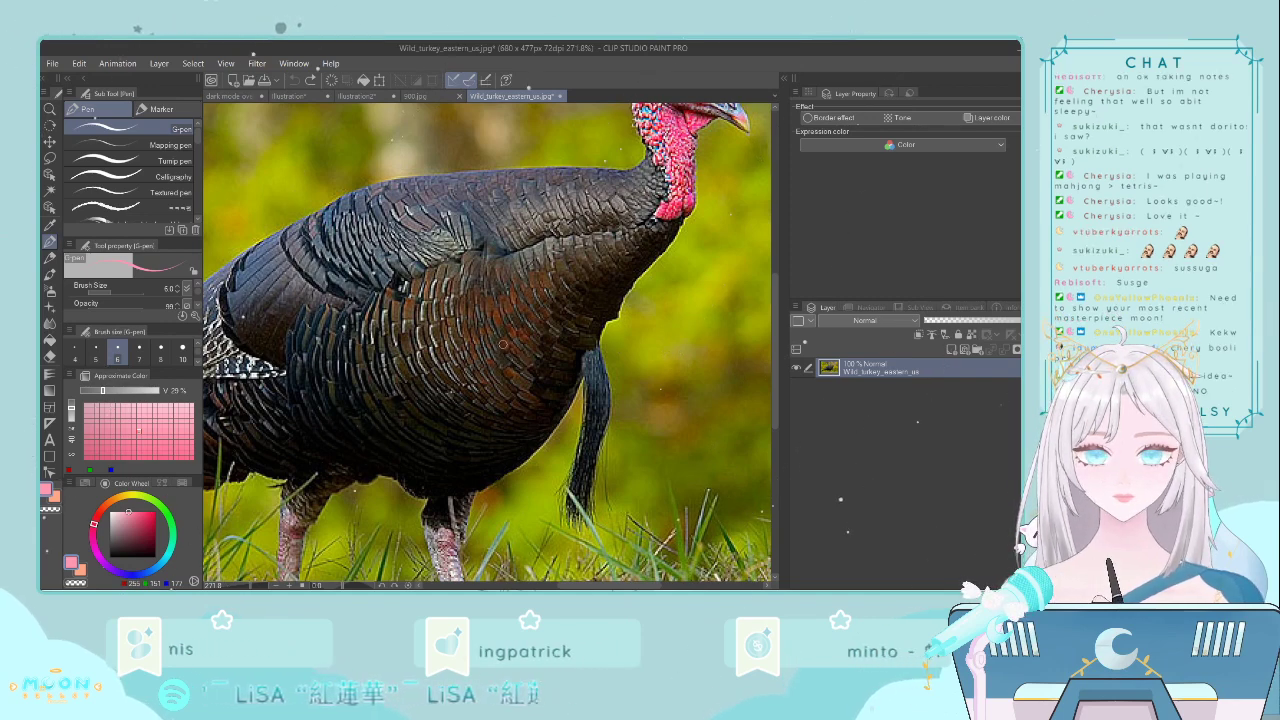
left_click(236, 96)
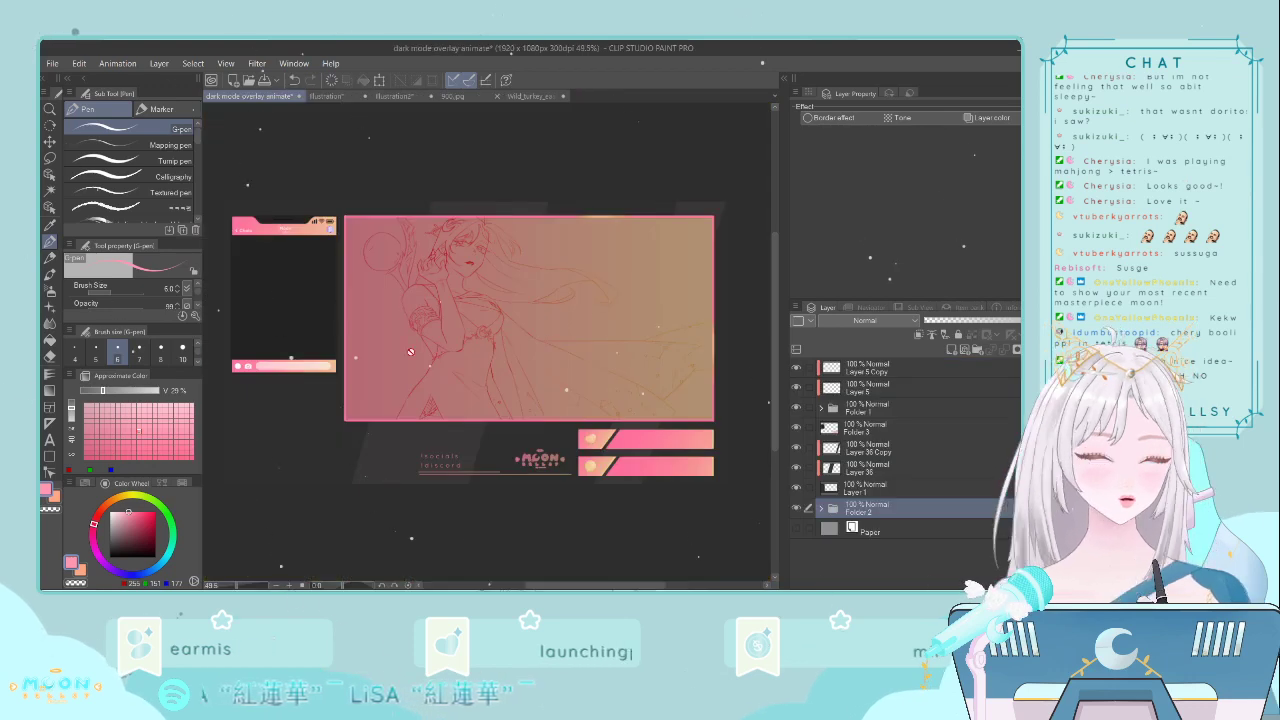
scroll(404, 353, "up", 1)
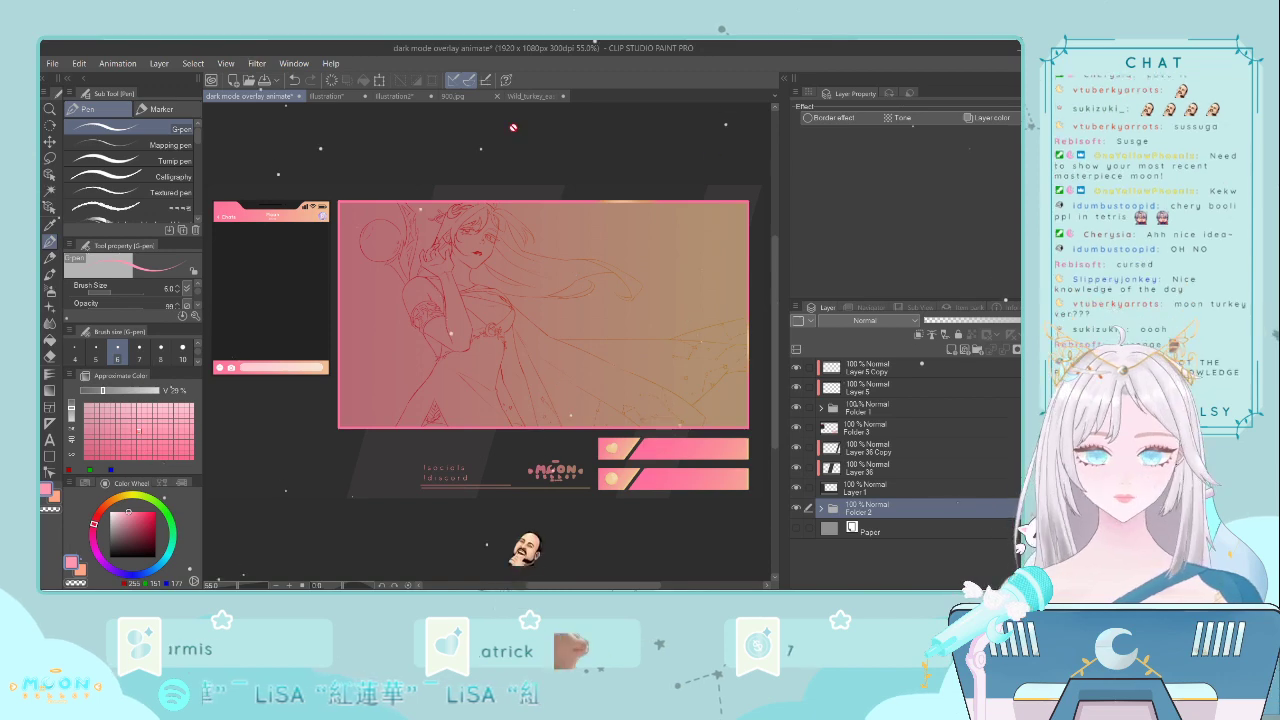
- Return to the wild turkey reference photo and view the whole bird
left_click(536, 96)
scroll(582, 310, "down", 4)
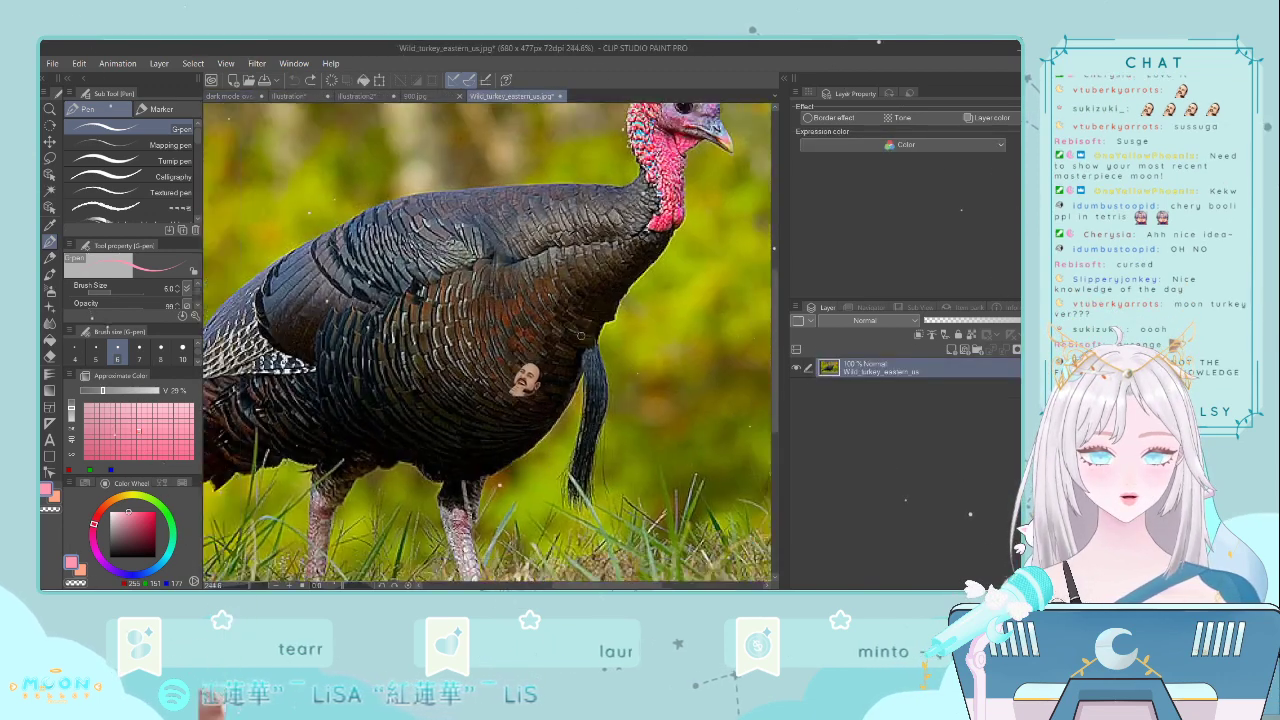
scroll(460, 355, "down", 2)
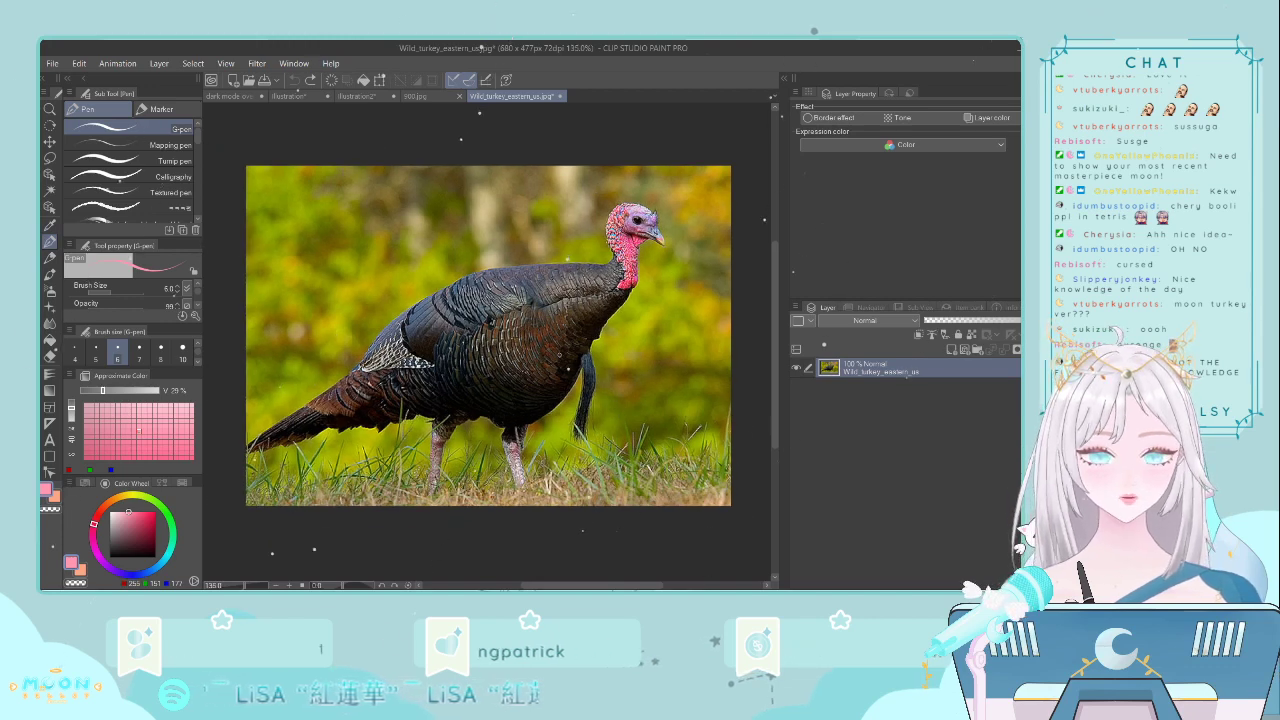
scroll(559, 353, "up", 1)
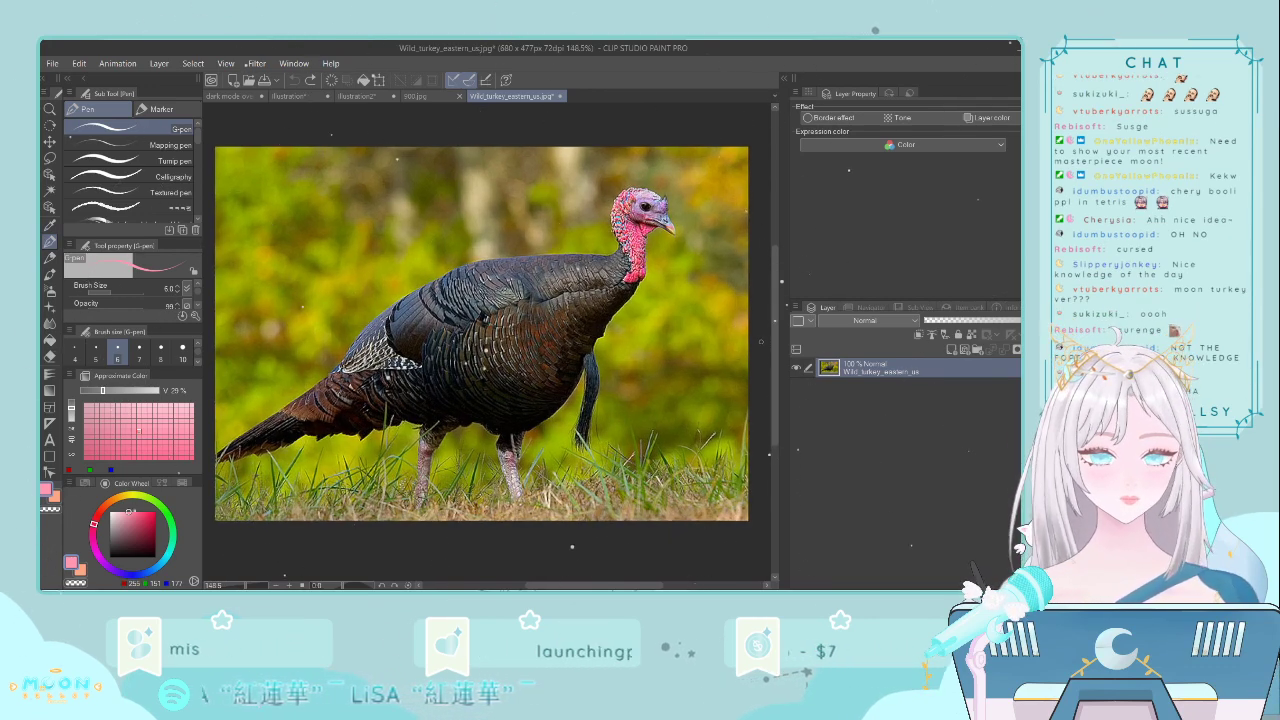
mouse_move(773, 355)
left_mouse_down()
mouse_move(778, 367)
mouse_move(784, 356)
left_mouse_up()
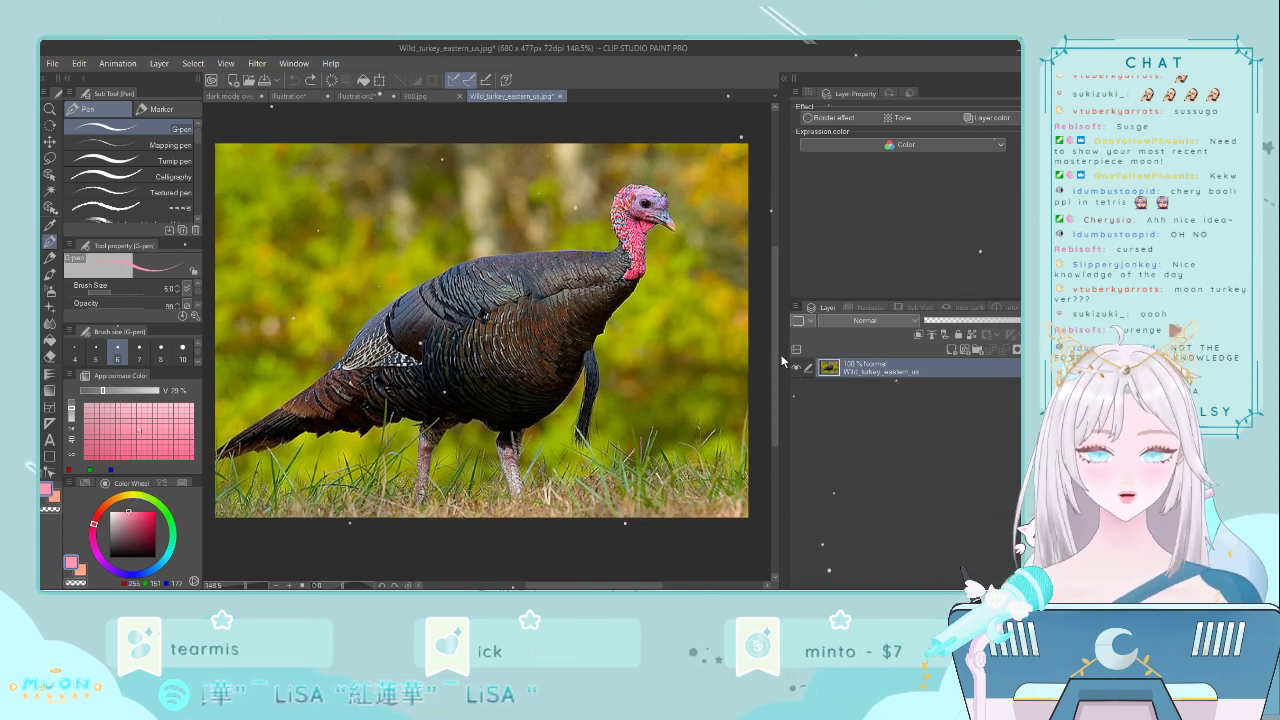
left_click_drag(783, 360, 776, 350)
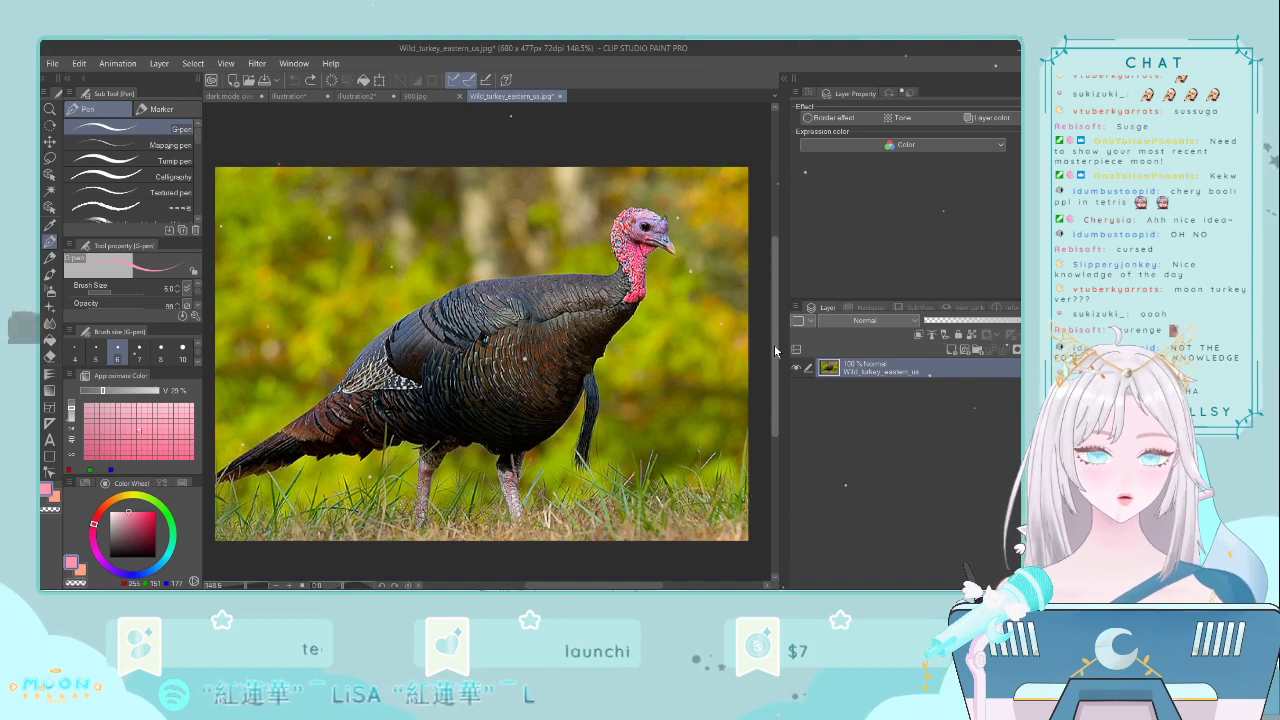
- Compare the turkey's beard and chest feathers up close with the full view of the photo
scroll(601, 404, "up", 3)
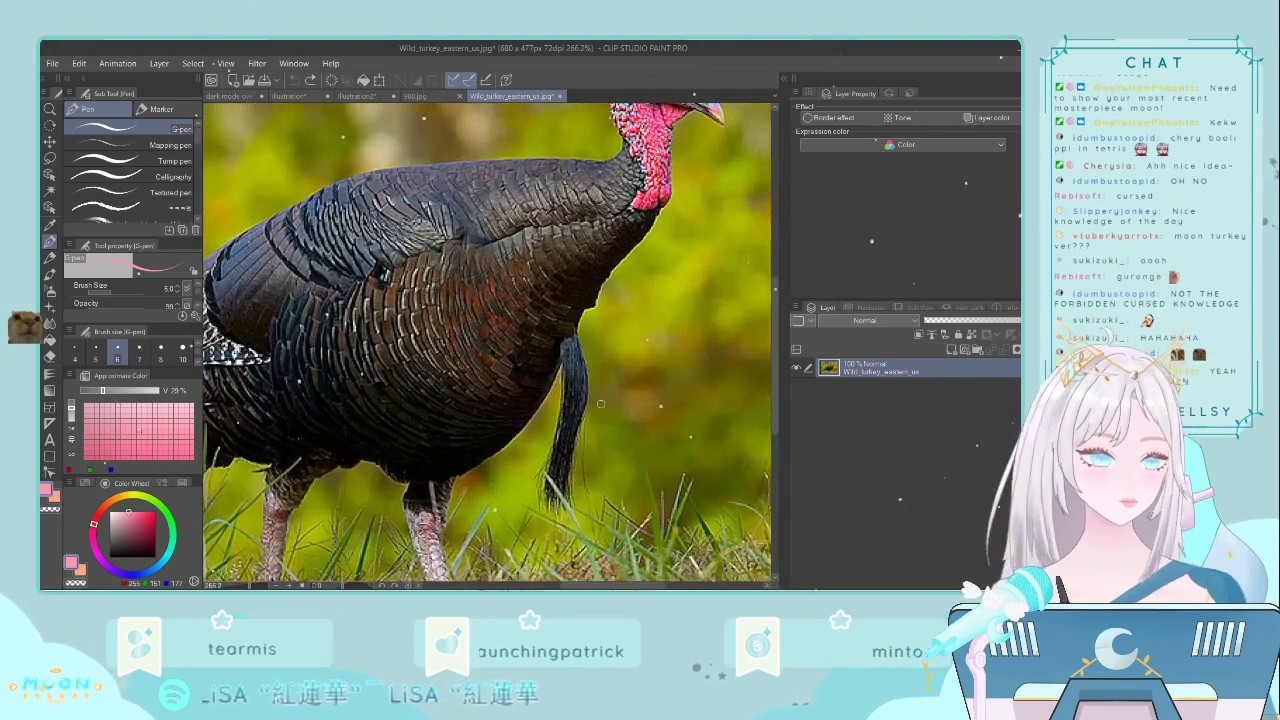
scroll(601, 404, "up", 2)
scroll(591, 408, "down", 6)
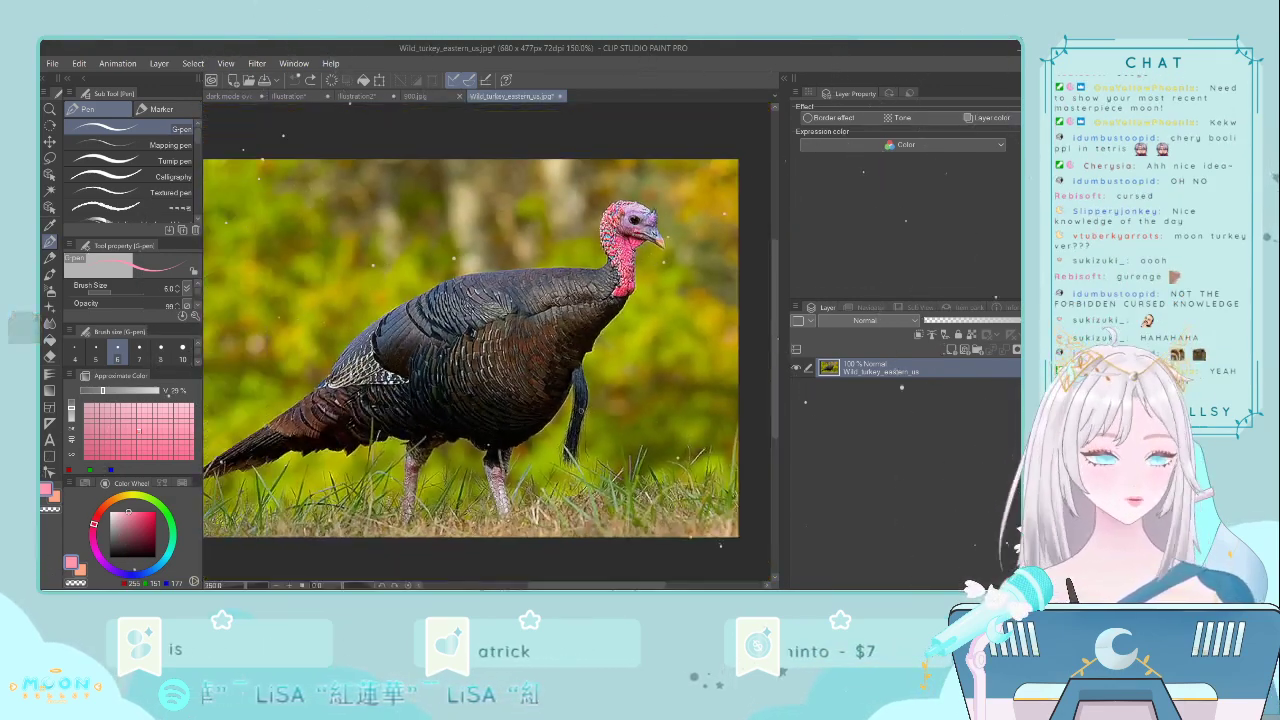
scroll(581, 410, "up", 1)
scroll(581, 410, "down", 1)
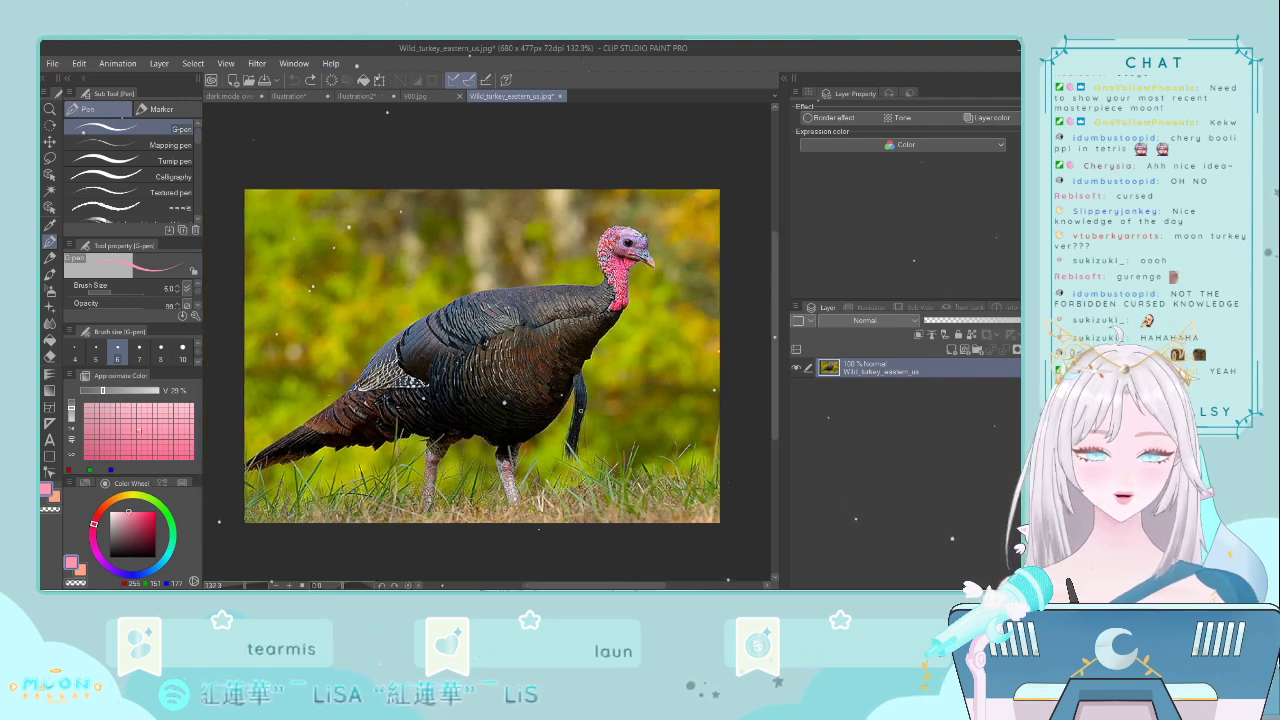
left_click_drag(580, 585, 579, 584)
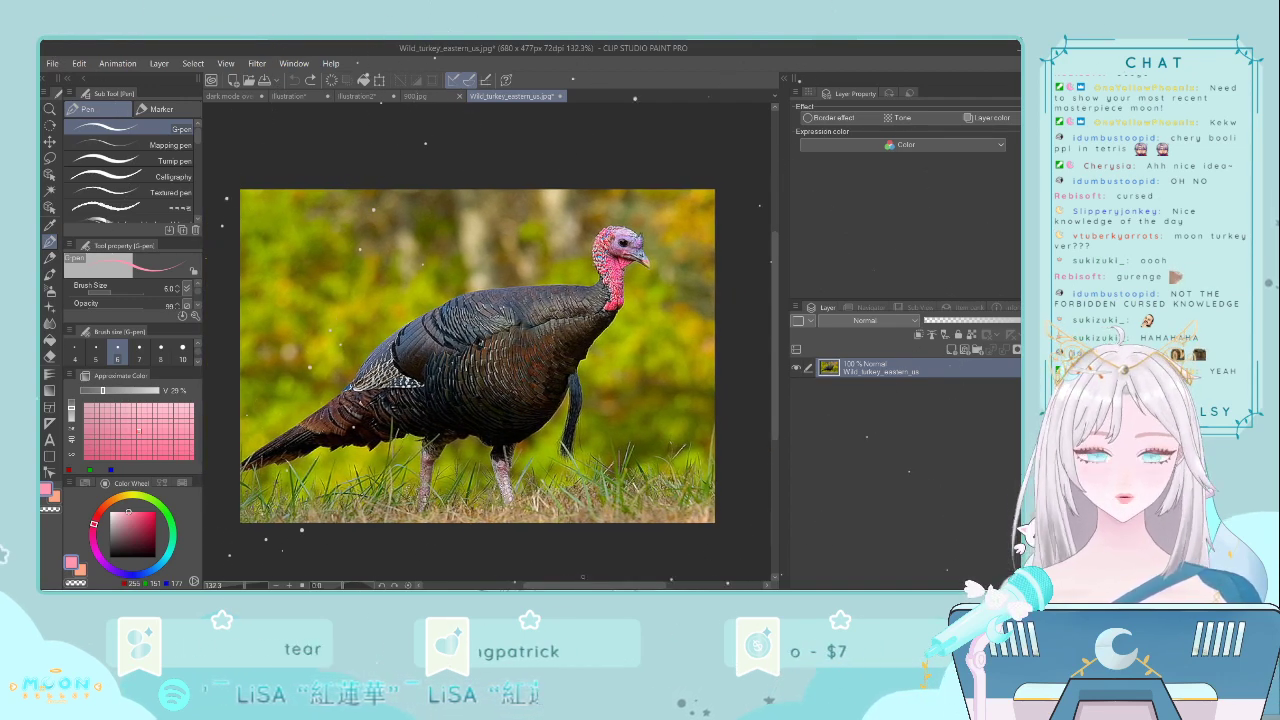
scroll(573, 474, "up", 4)
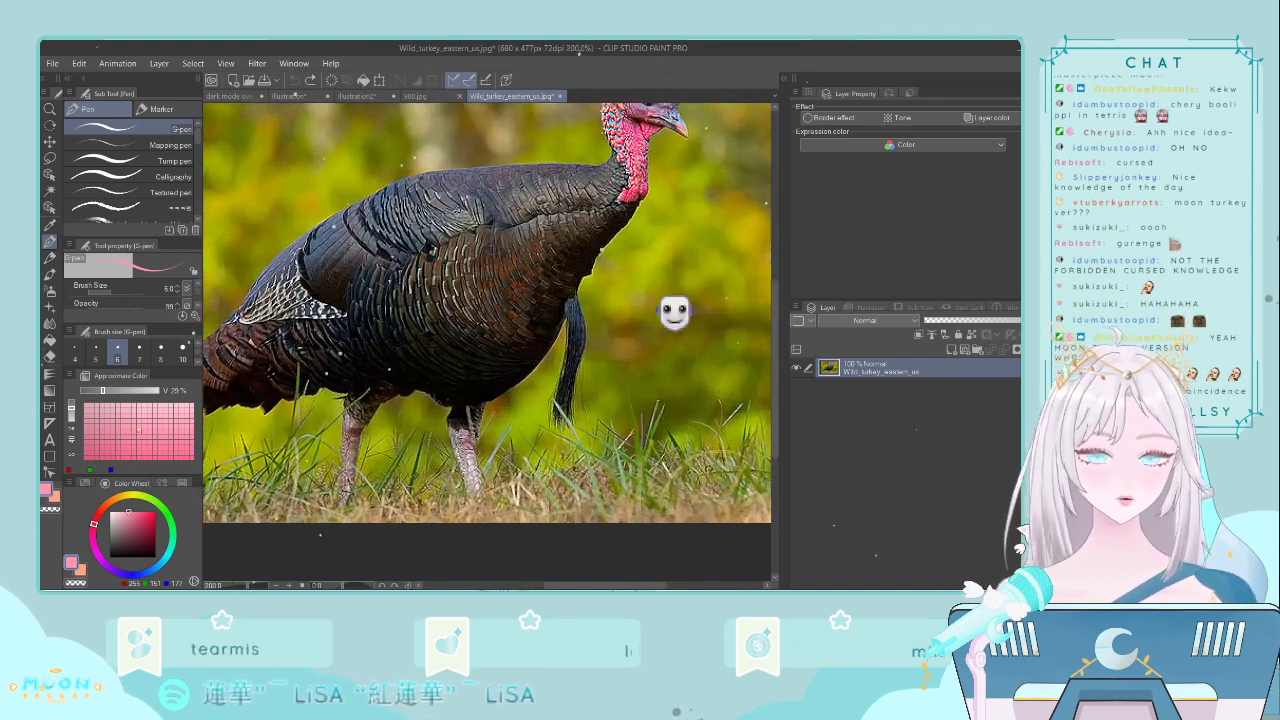
scroll(595, 477, "up", 3)
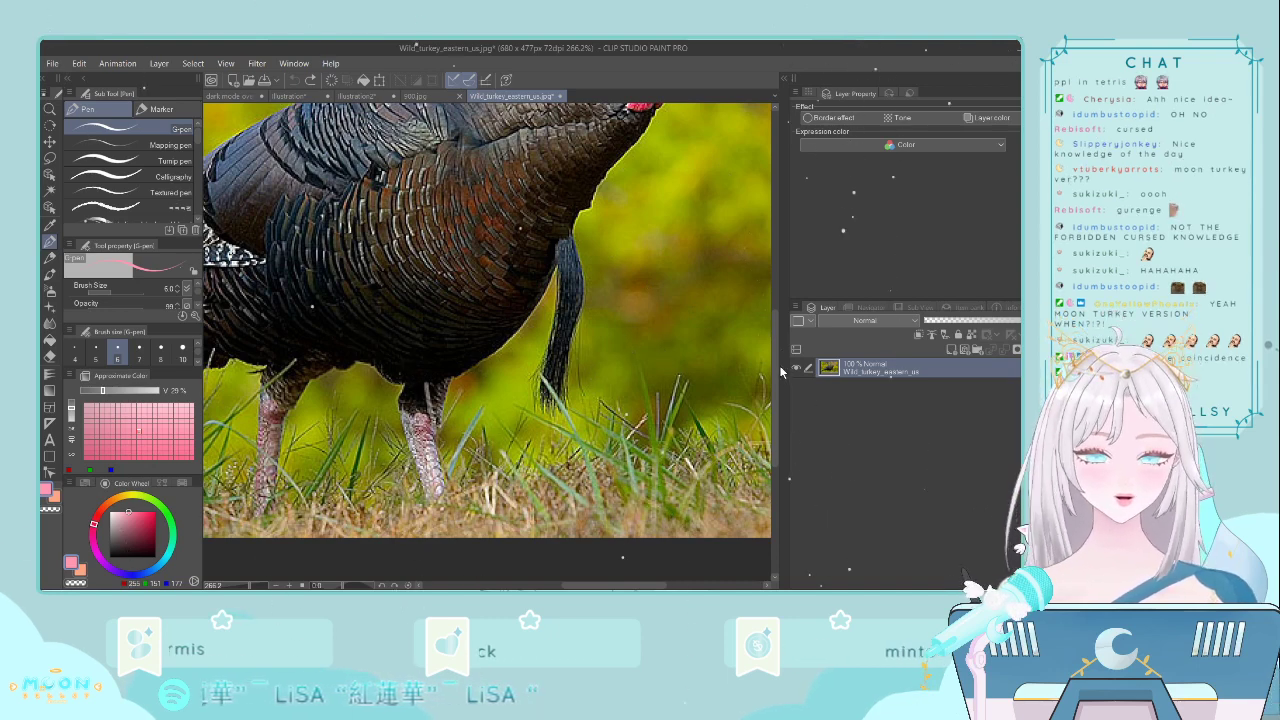
- Circle the beard hanging from the turkey's chest with a pink G-pen stroke and undo the stroke
left_click_drag(776, 382, 778, 338)
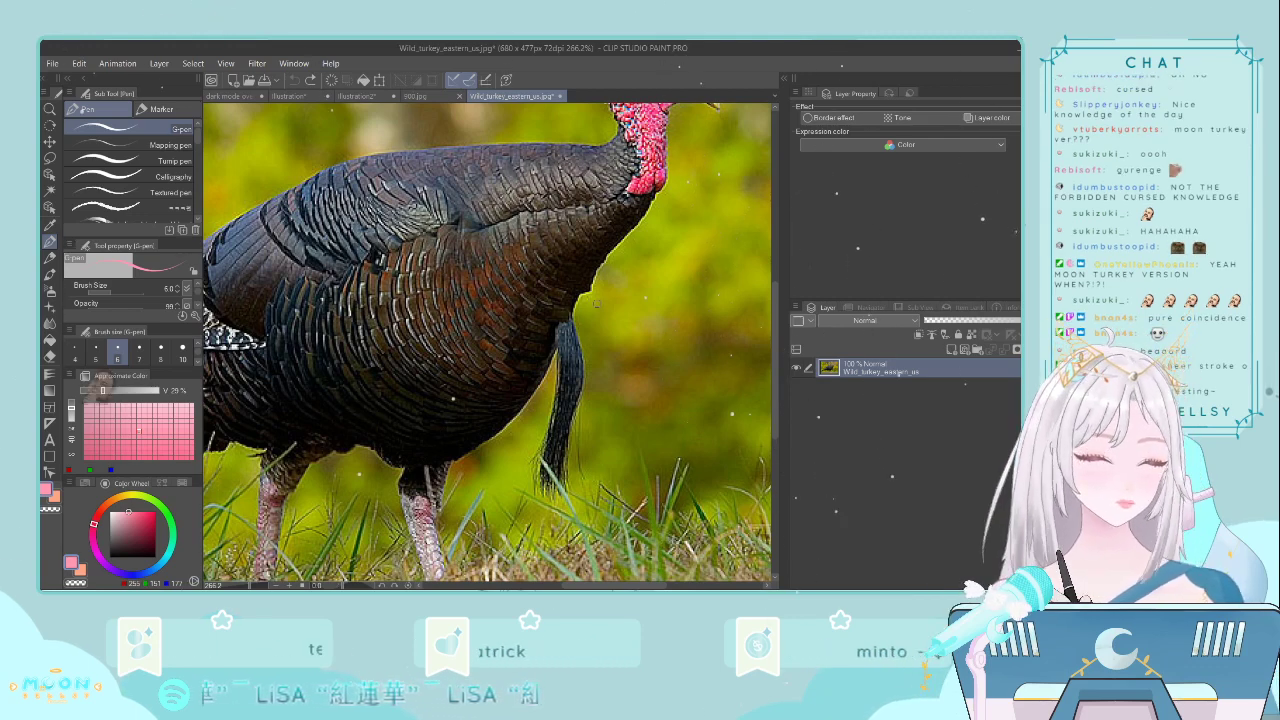
mouse_move(597, 307)
left_mouse_down()
mouse_move(504, 307)
mouse_move(489, 537)
mouse_move(500, 577)
mouse_move(644, 502)
mouse_move(622, 387)
mouse_move(568, 310)
left_mouse_up()
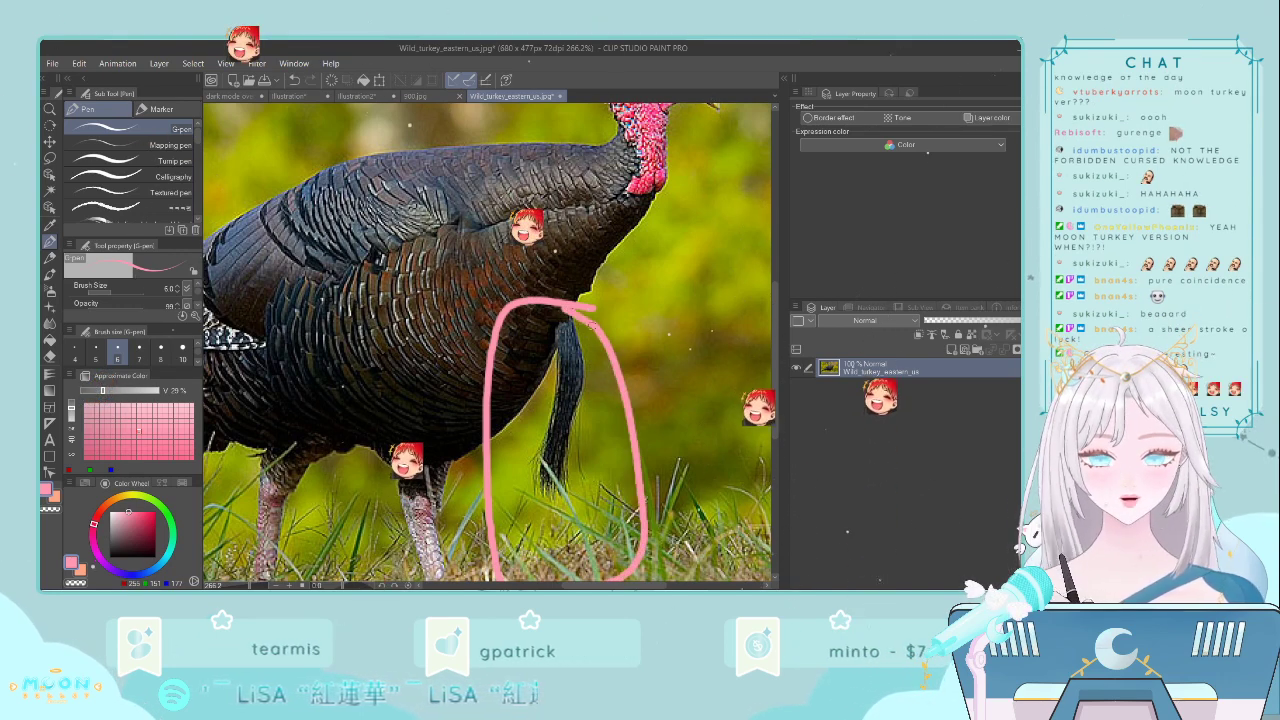
key("ctrl+z")
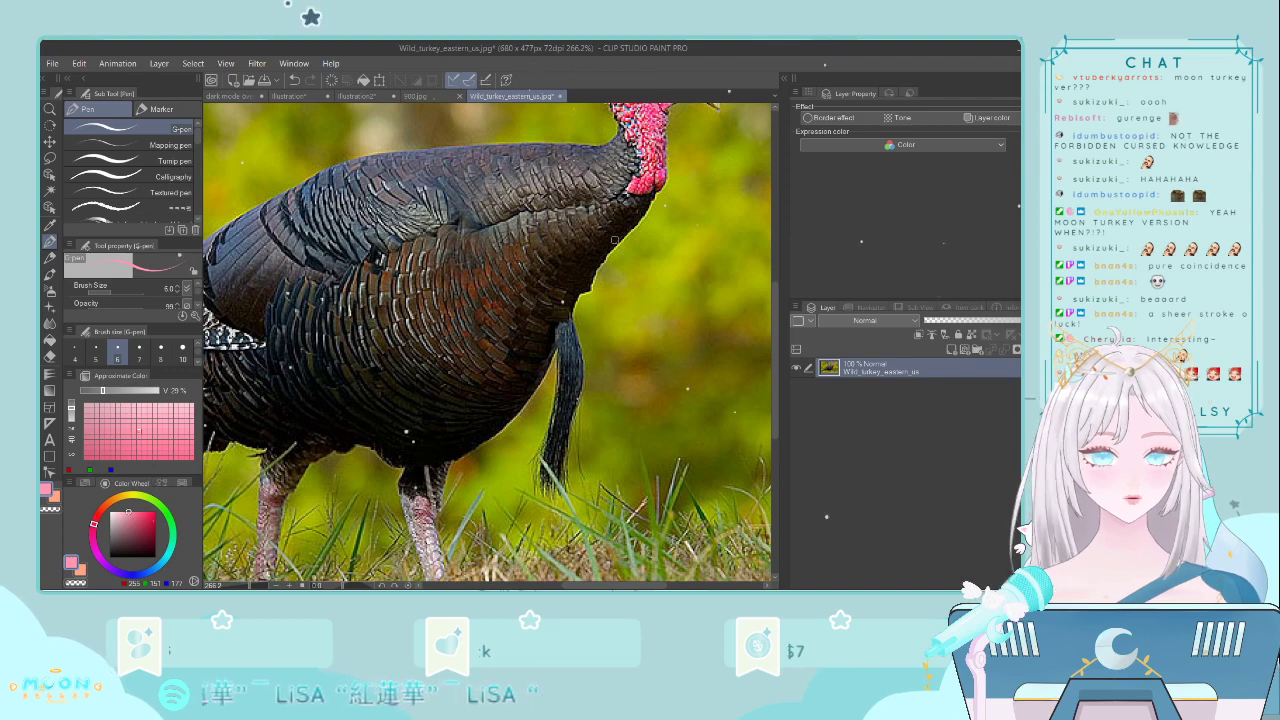
- Switch to the dark mode overlay animate document and look over its layout and character sketch
left_click(245, 97)
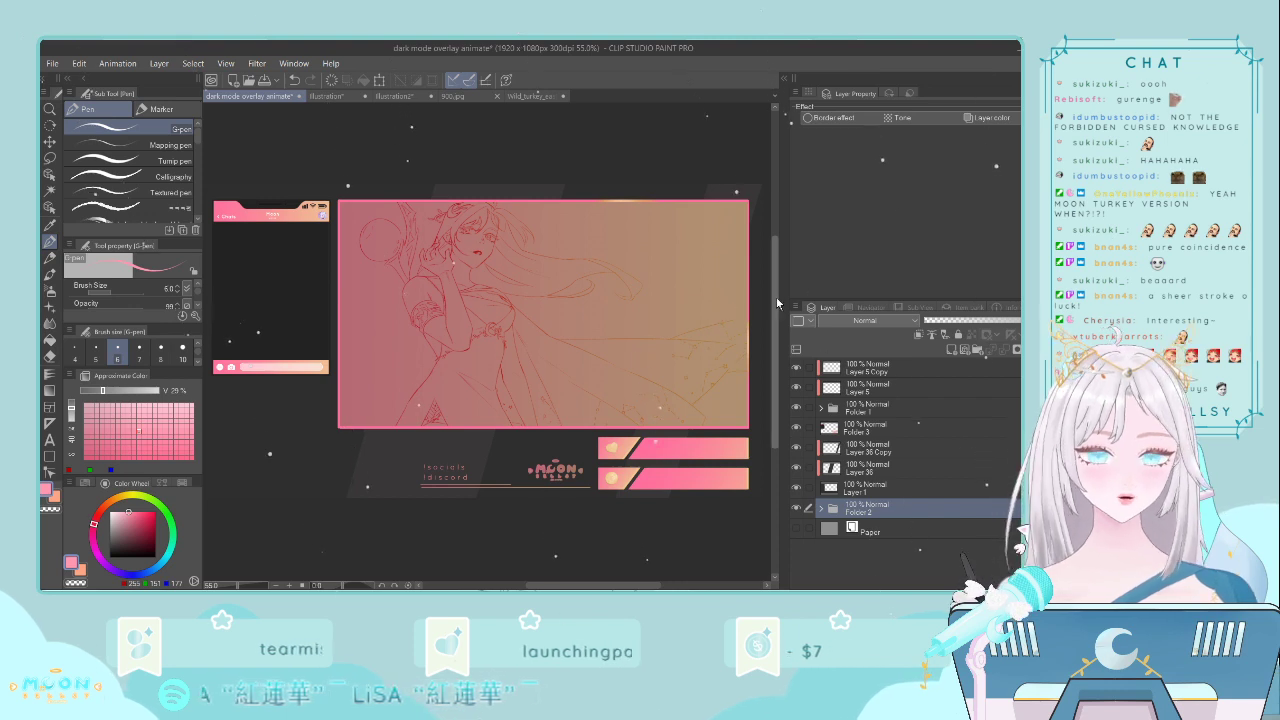
scroll(776, 304, "up", 1)
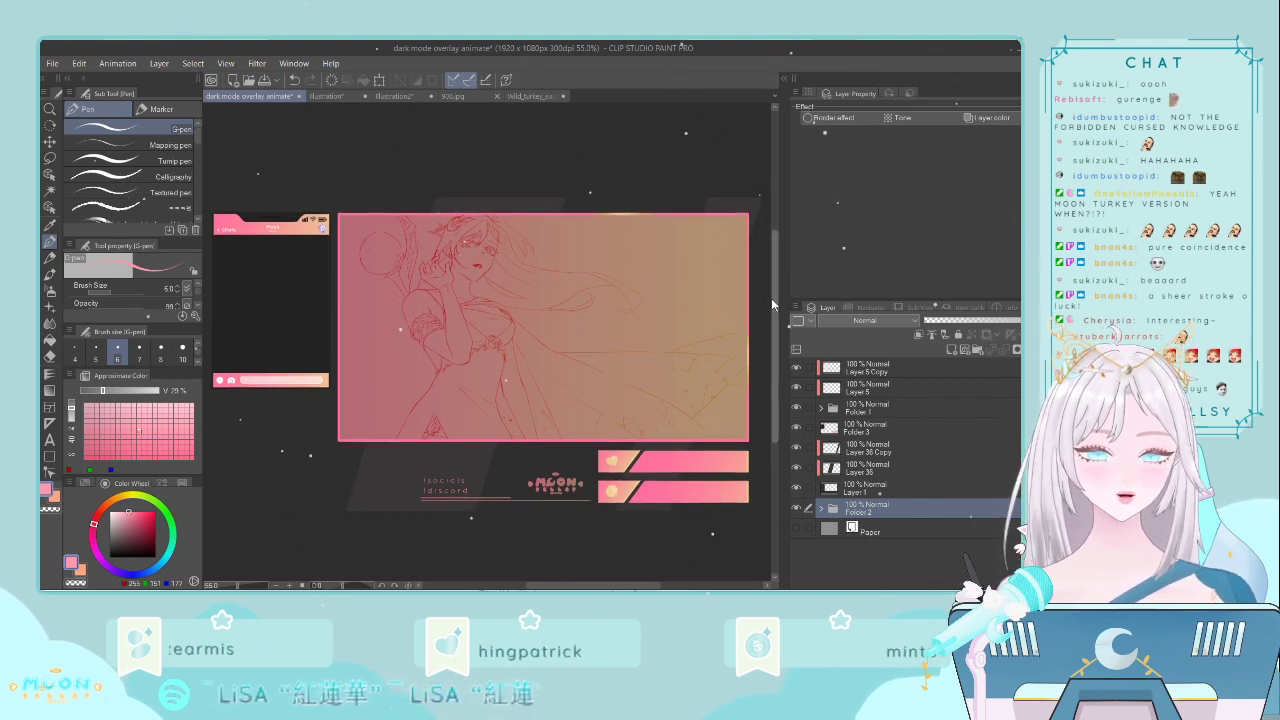
scroll(776, 310, "down", 1)
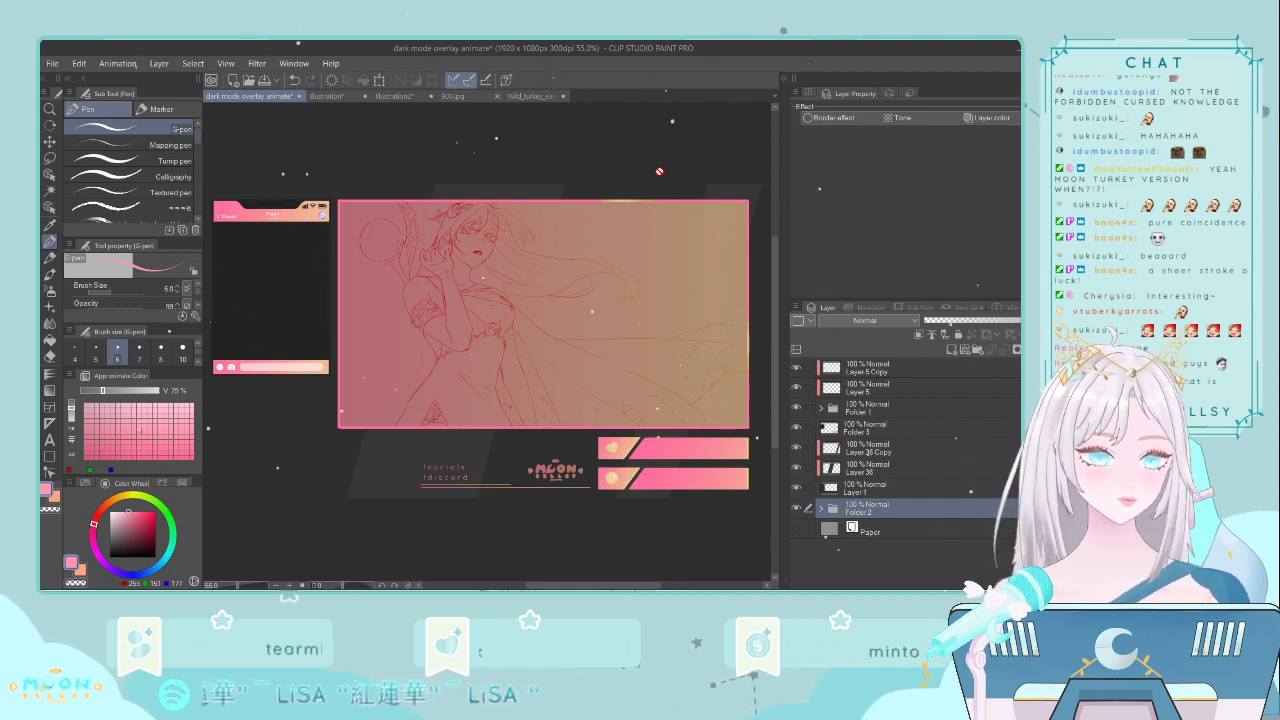
- Open the cartoon turkey illustration and inspect the beak, wattle and tortilla chip background down to the canvas's lower edge
left_click(388, 96)
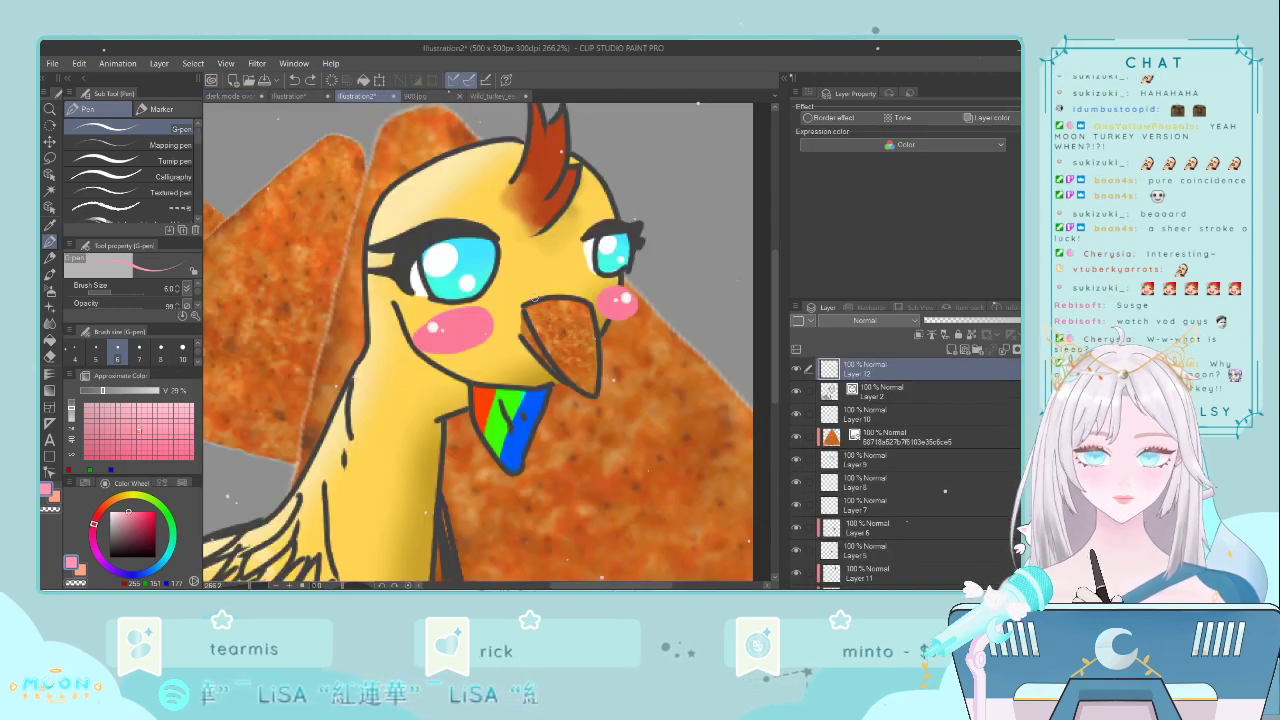
scroll(620, 430, "up", 6)
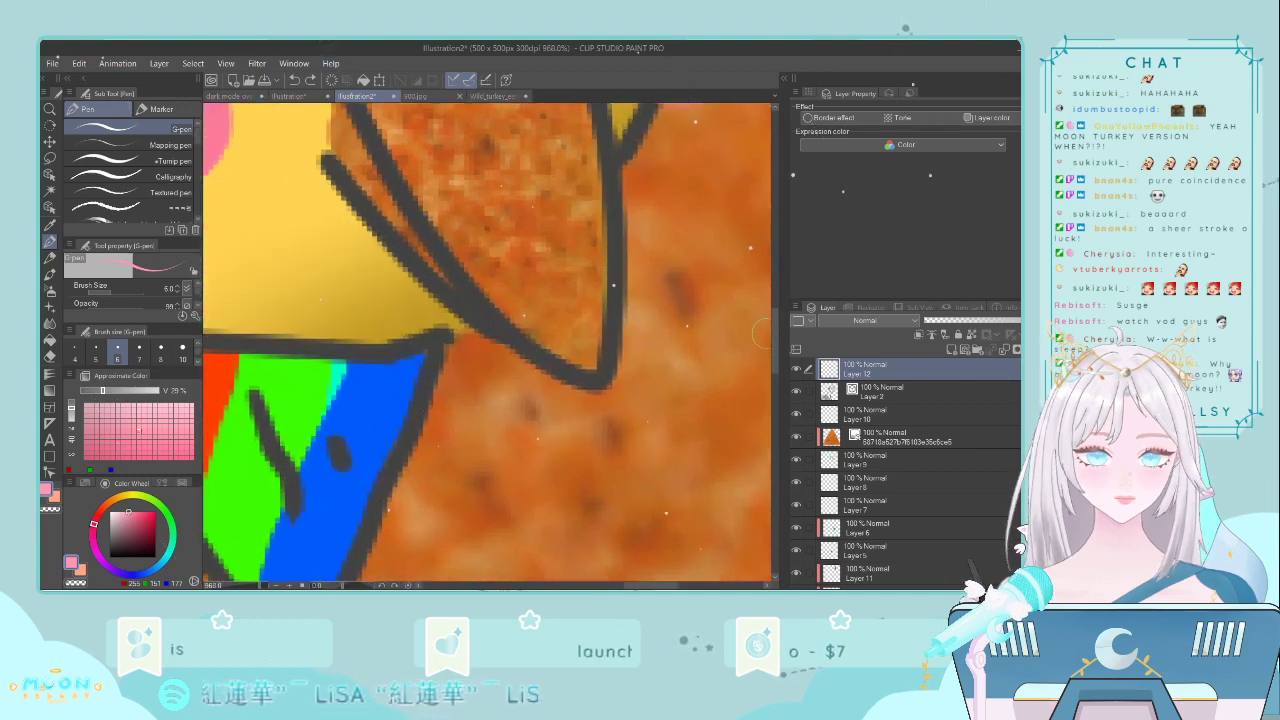
scroll(777, 340, "down", 4)
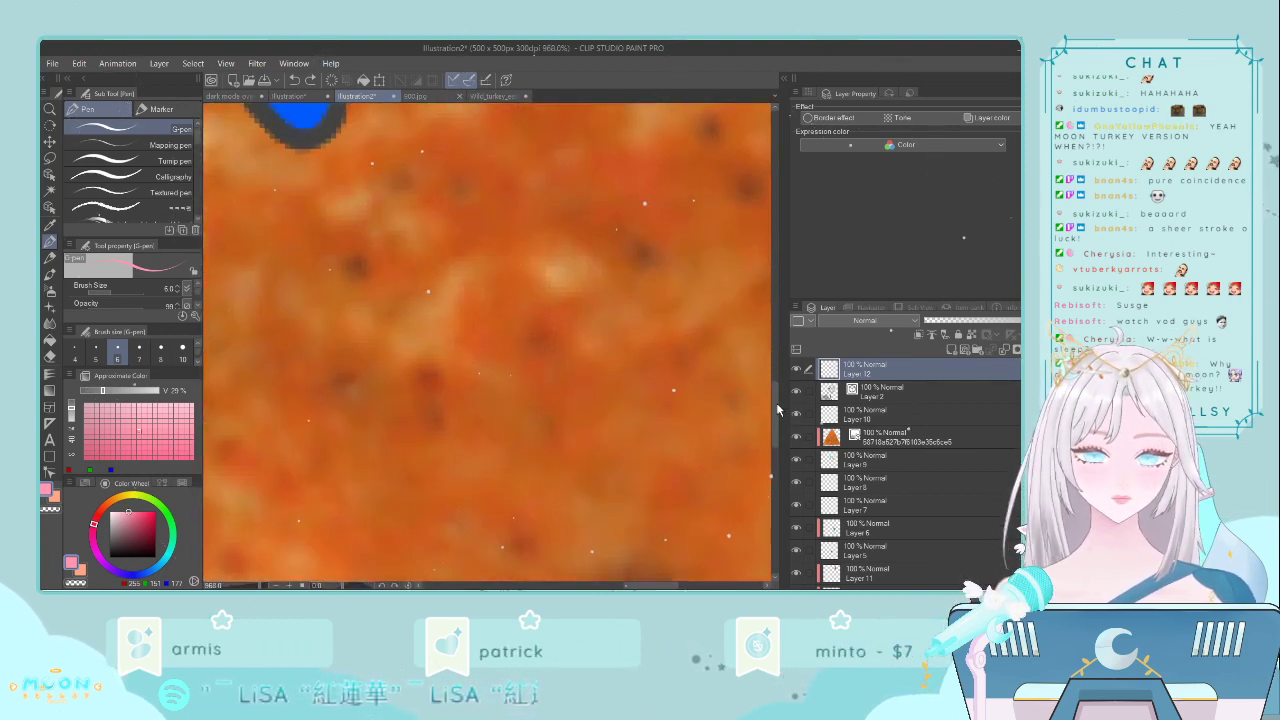
left_click_drag(777, 408, 762, 434)
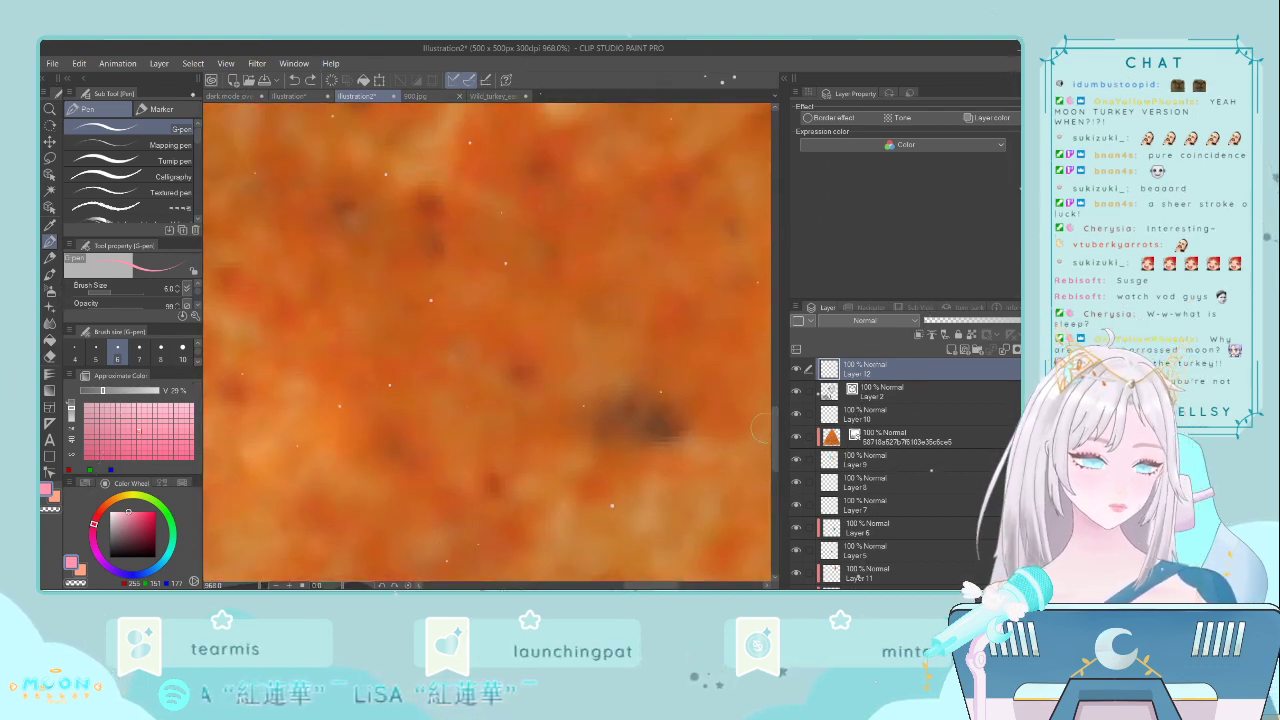
scroll(740, 428, "down", 2)
scroll(727, 428, "down", 2)
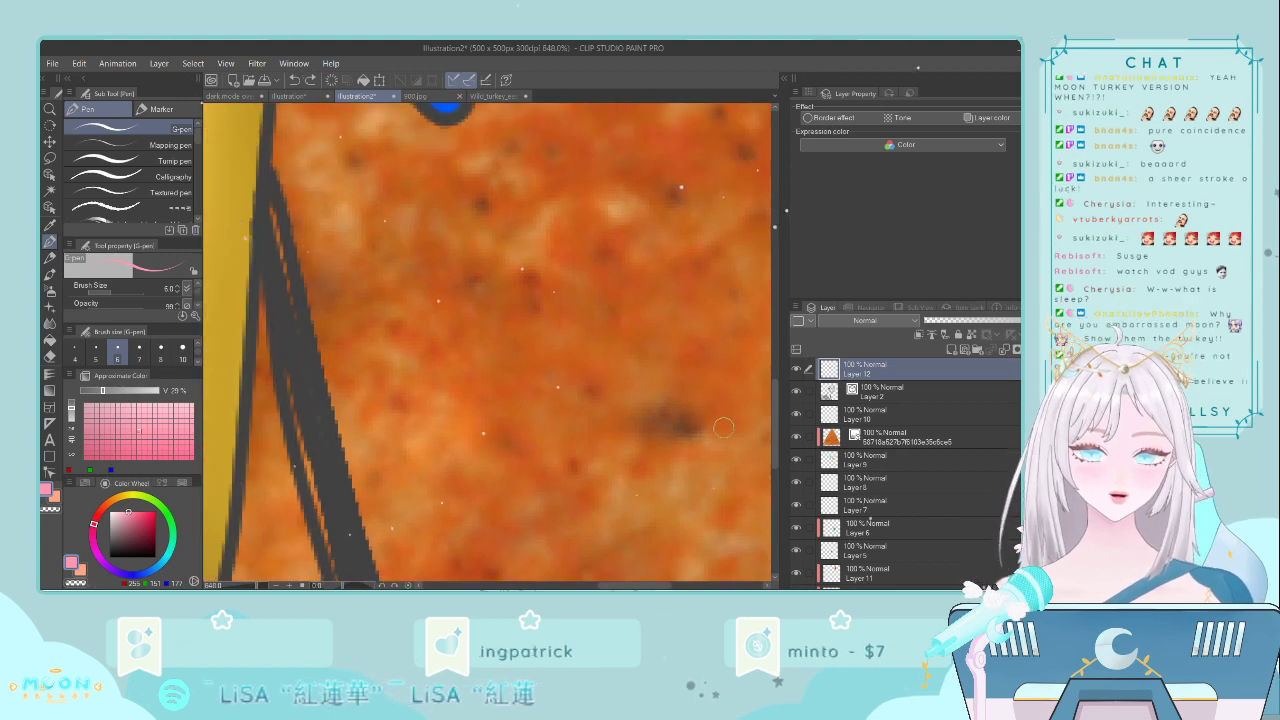
scroll(727, 428, "up", 2)
left_click_drag(776, 416, 769, 454)
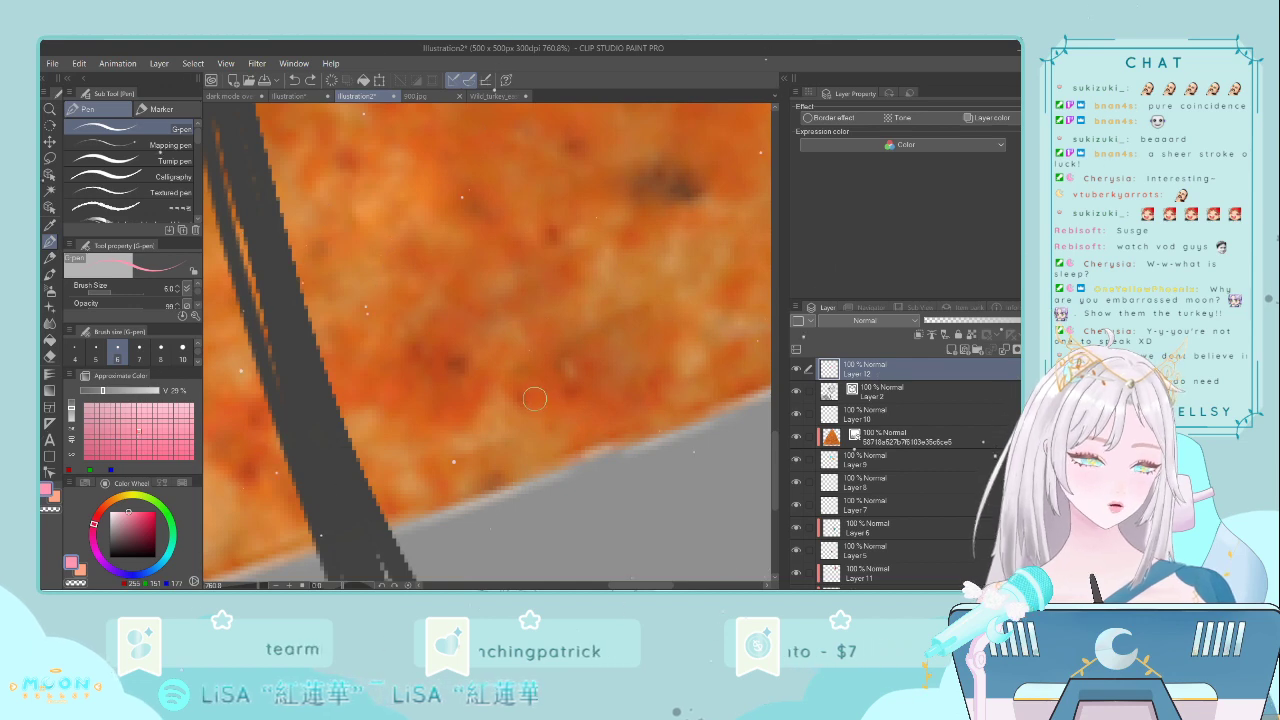
scroll(534, 399, "down", 3)
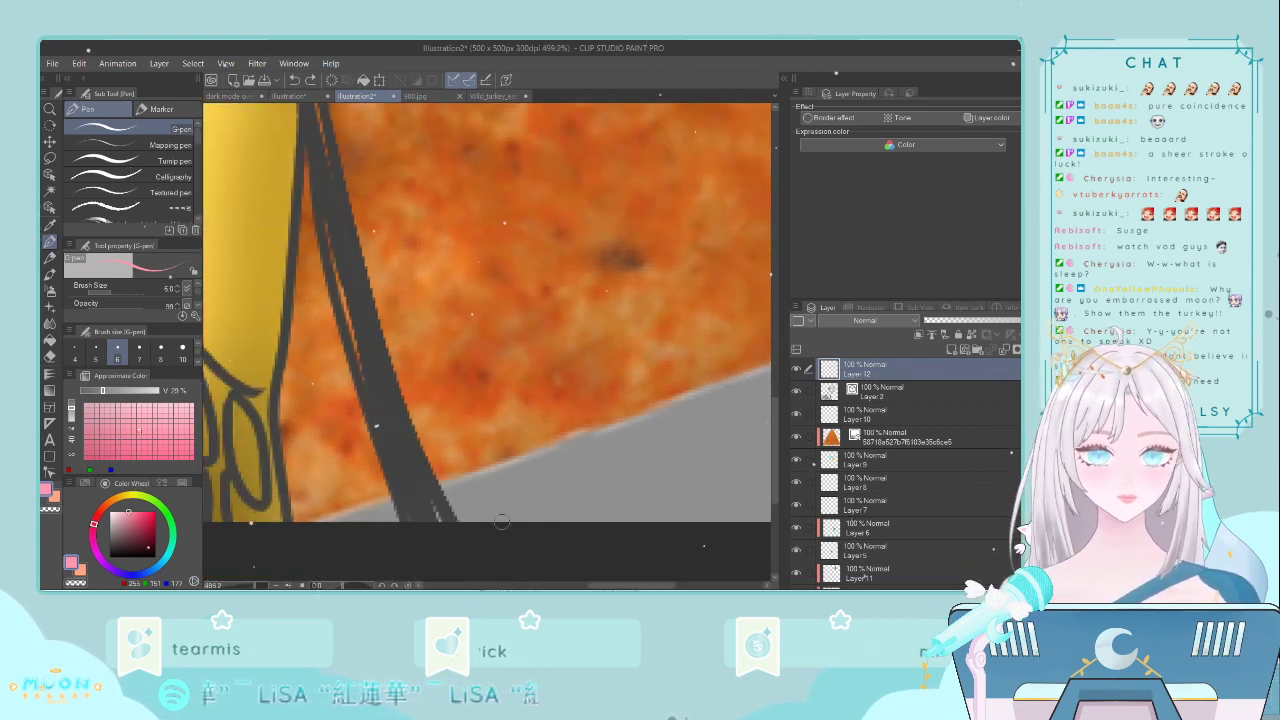
left_click_drag(604, 585, 624, 567)
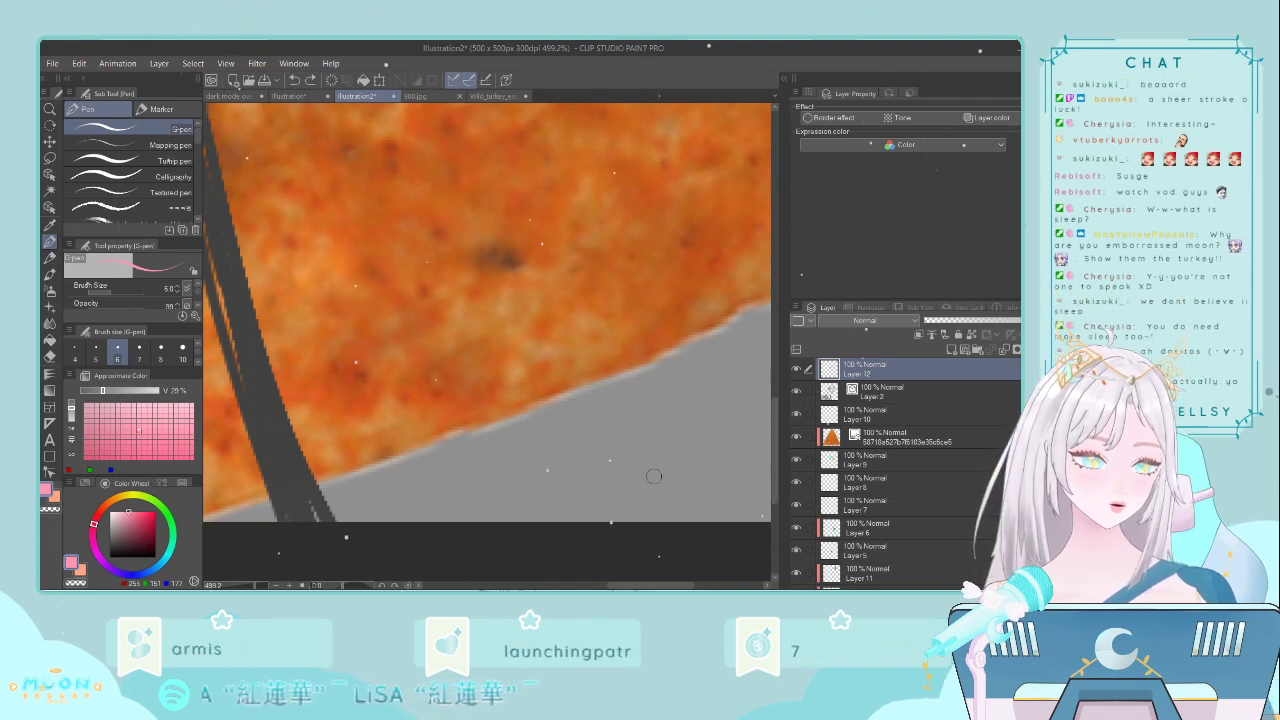
left_click_drag(623, 585, 439, 586)
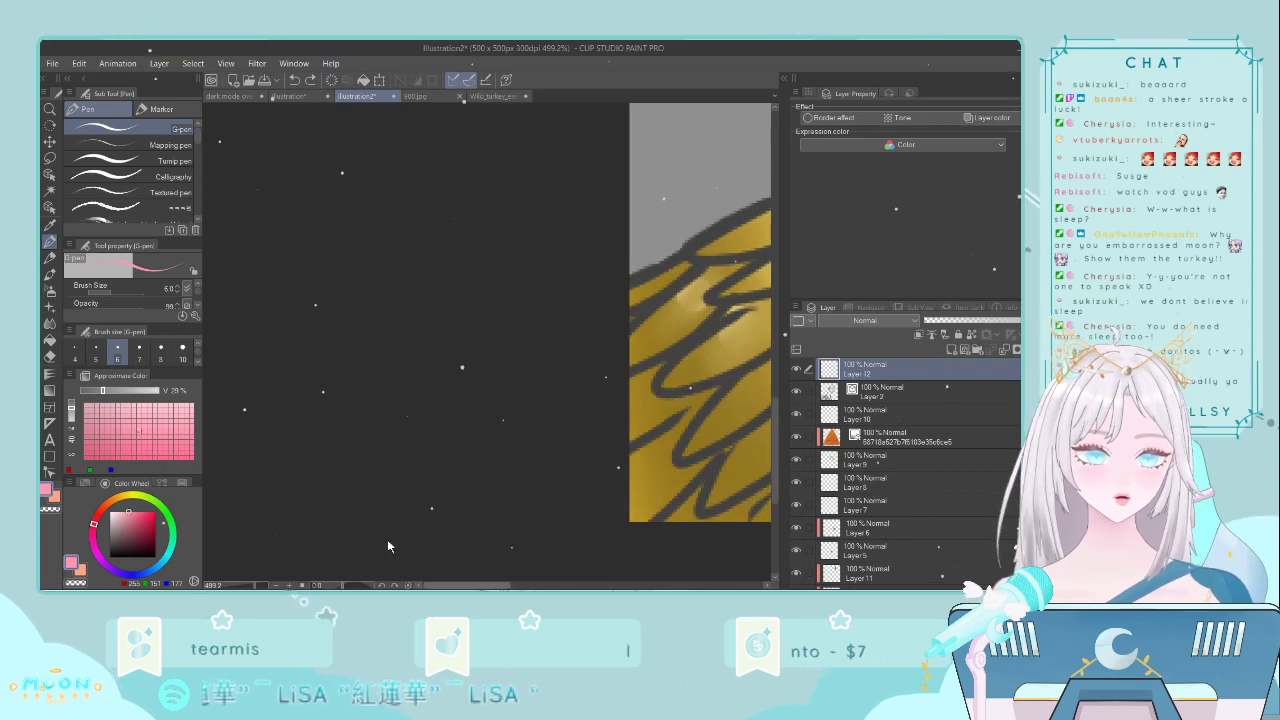
left_click_drag(388, 541, 671, 536)
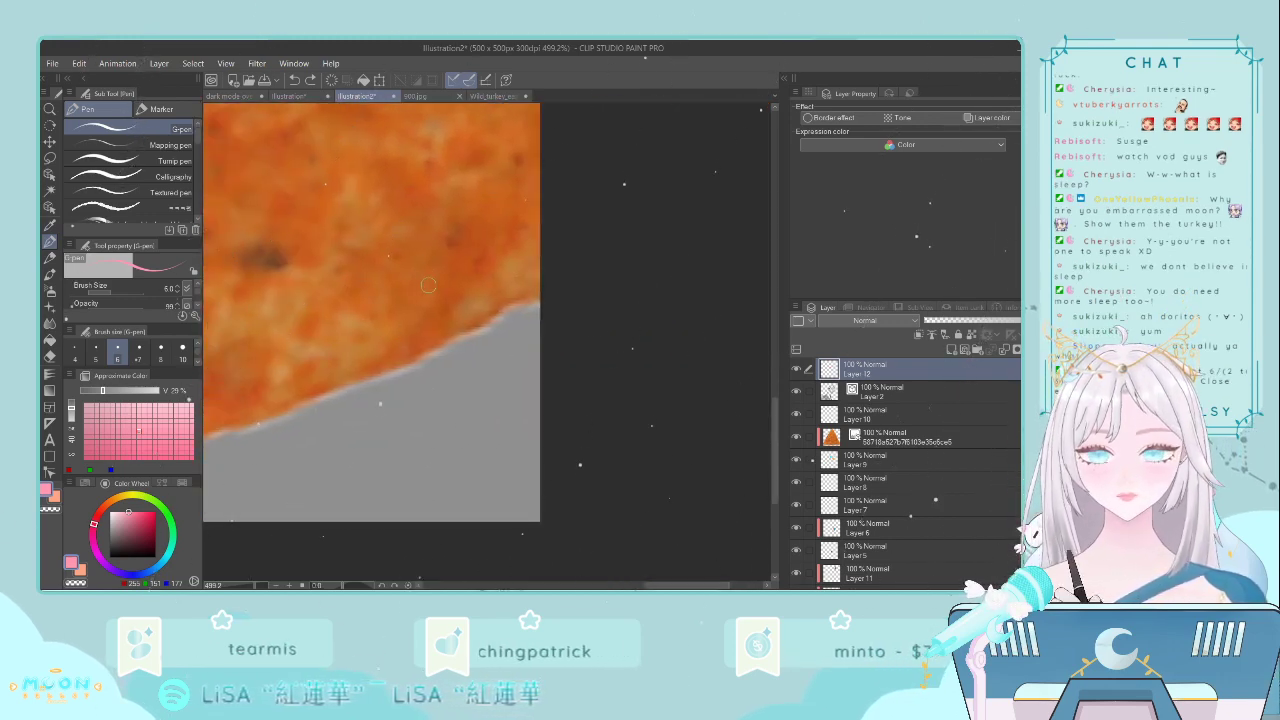
- Choose a deep pinkish-red drawing colour for work on the cartoon turkey
scroll(770, 395, "up", 3)
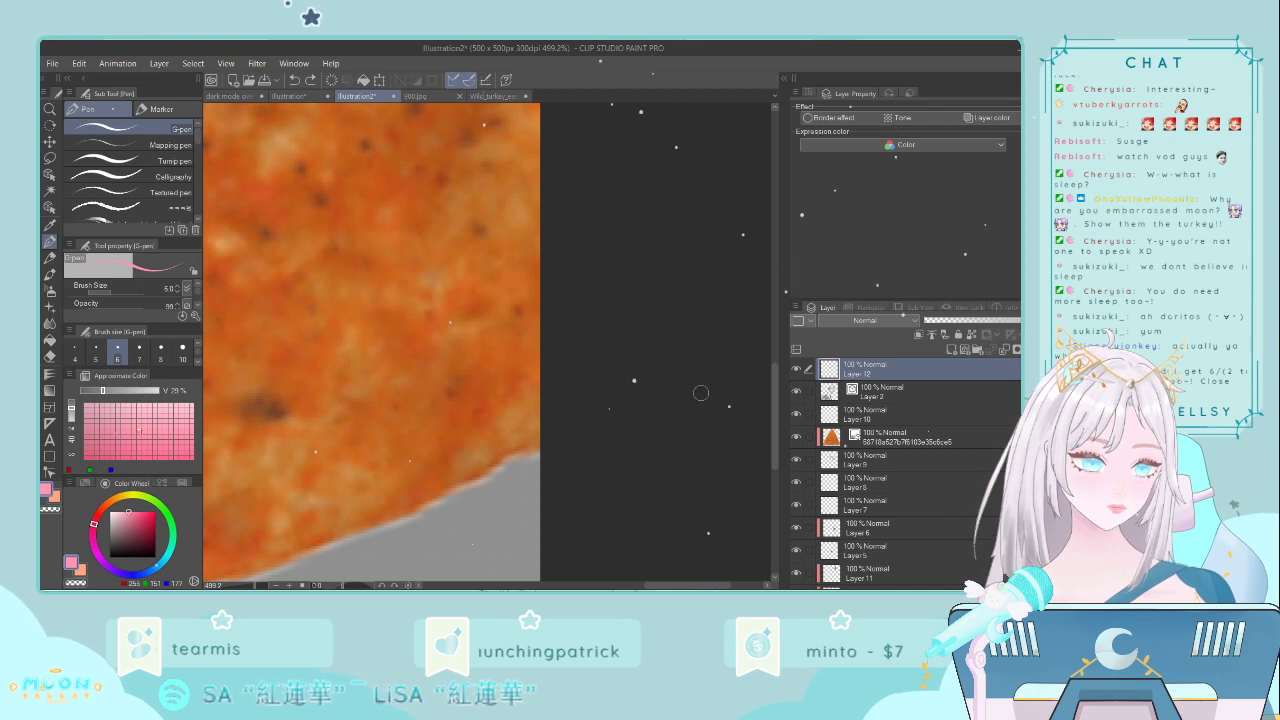
scroll(586, 389, "down", 5)
scroll(441, 350, "down", 4)
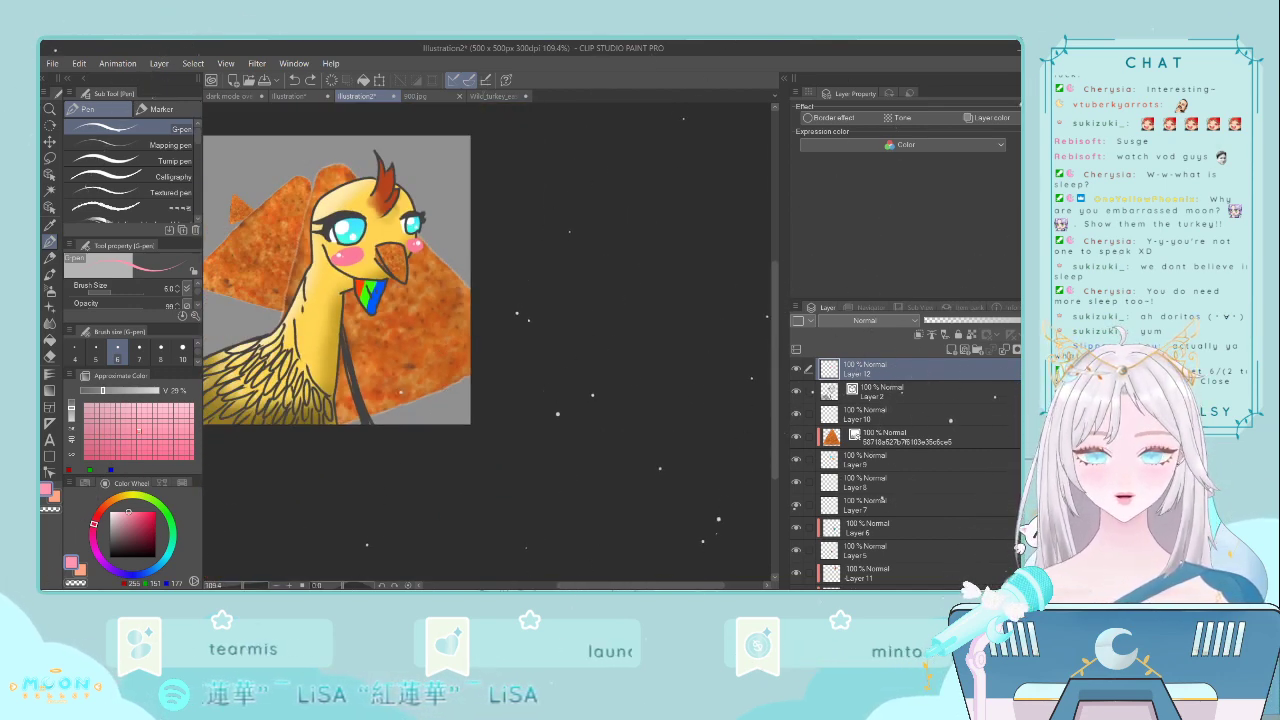
scroll(470, 315, "up", 3)
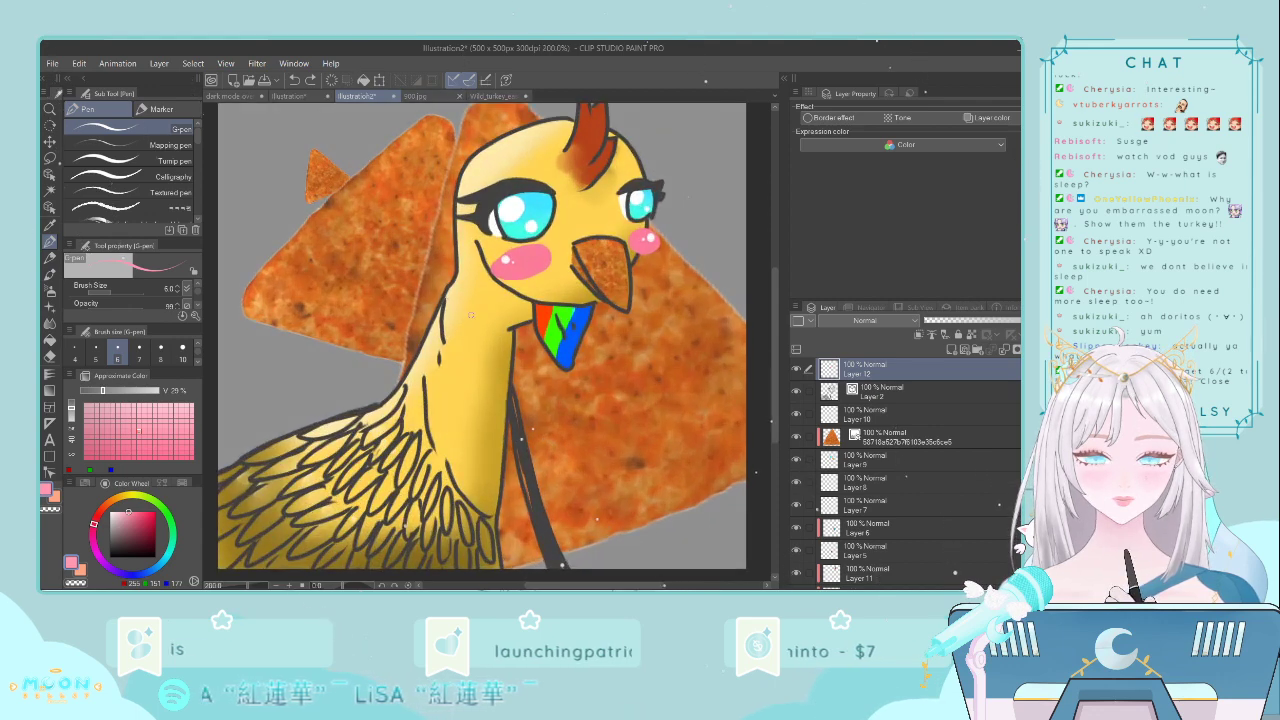
scroll(471, 314, "up", 3)
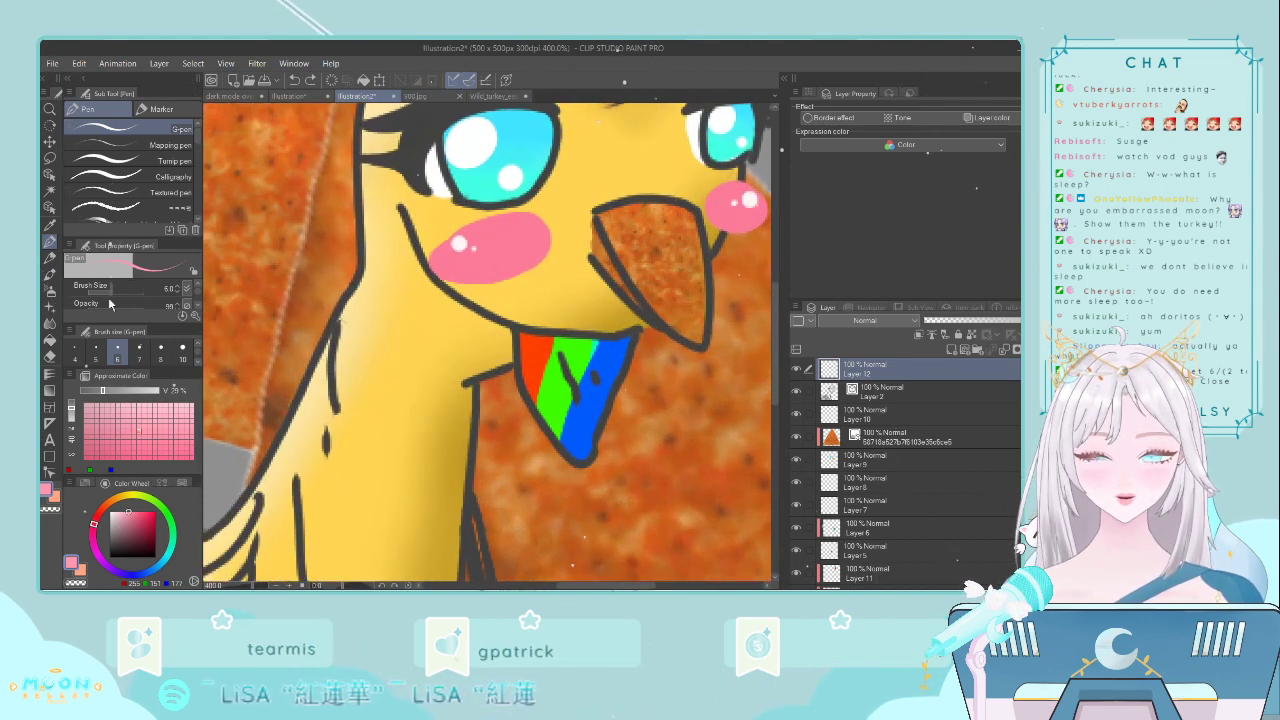
left_click(147, 511)
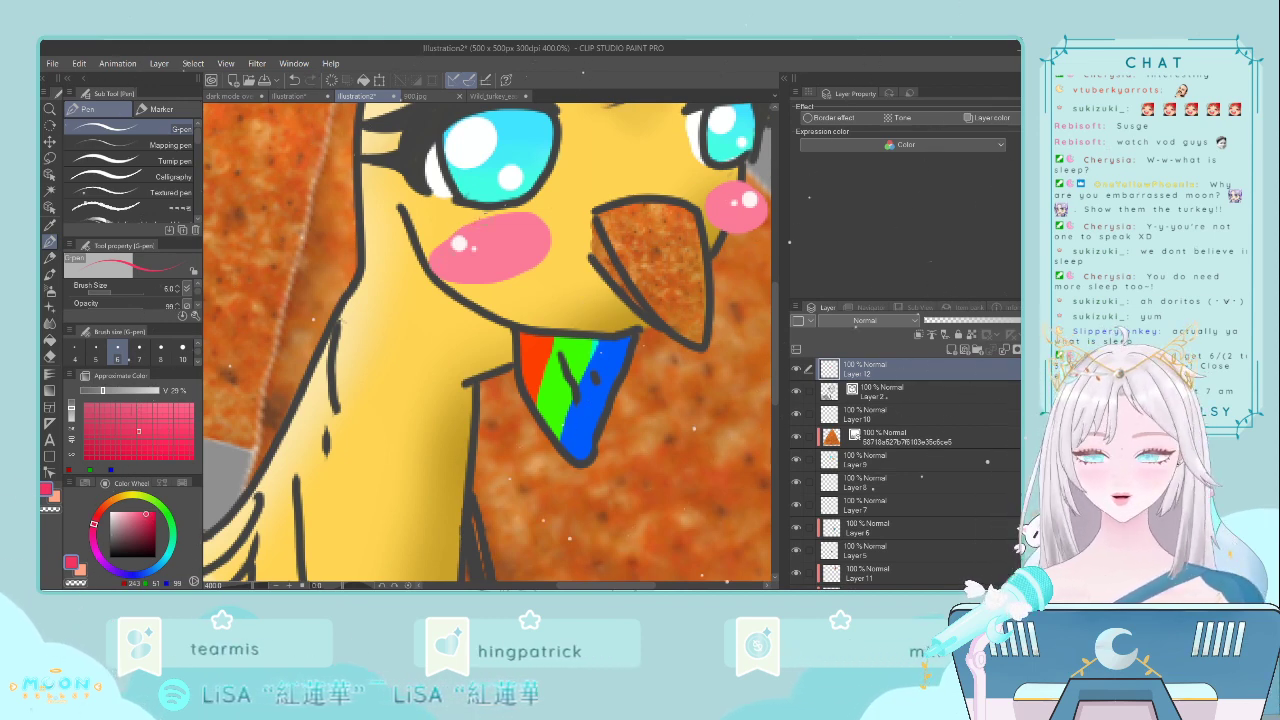
- Draw slanted pinkish-red G-pen blush lines across both of the turkey's pink cheeks, redoing the first line
left_click_drag(484, 222, 455, 283)
key("ctrl+z")
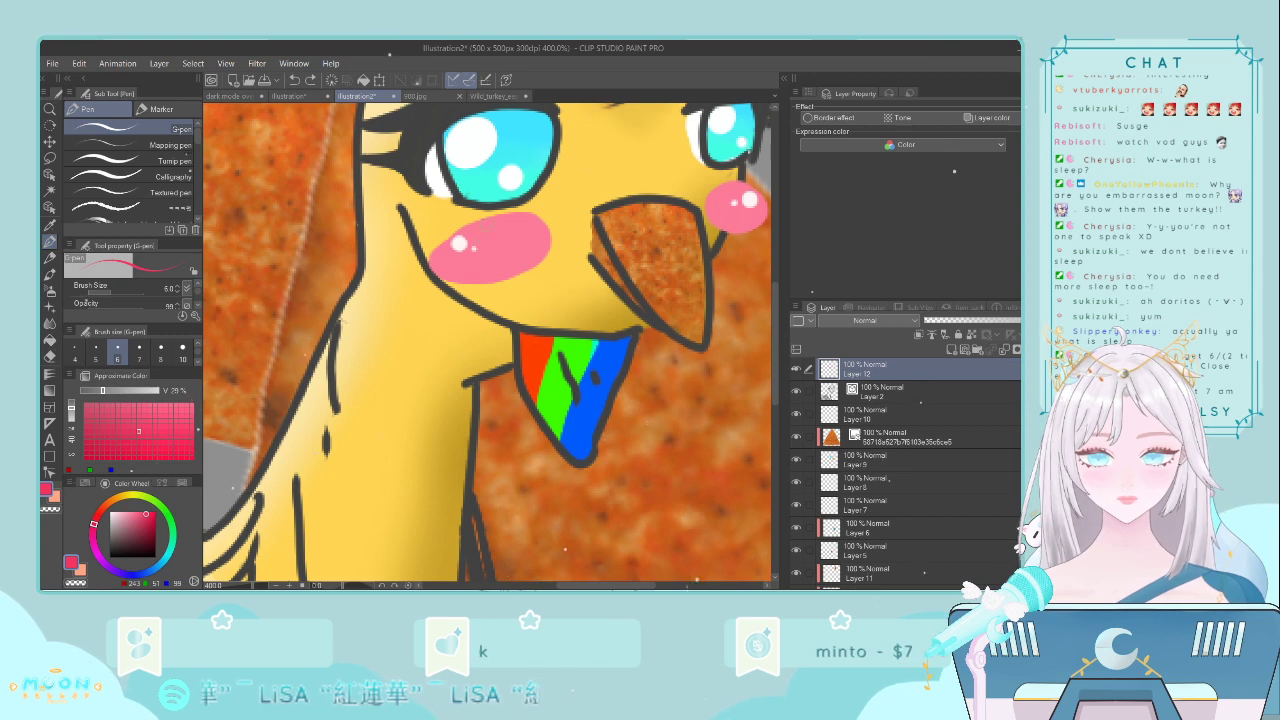
left_click_drag(489, 225, 460, 283)
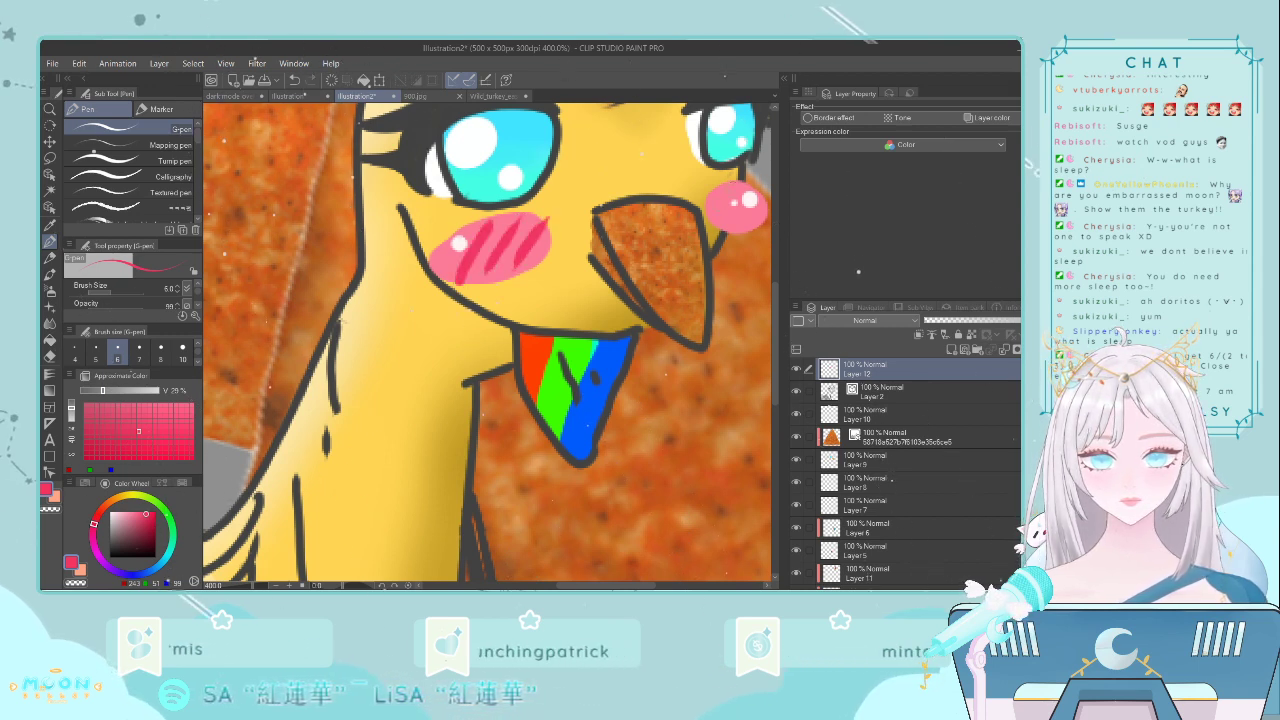
left_click(771, 204)
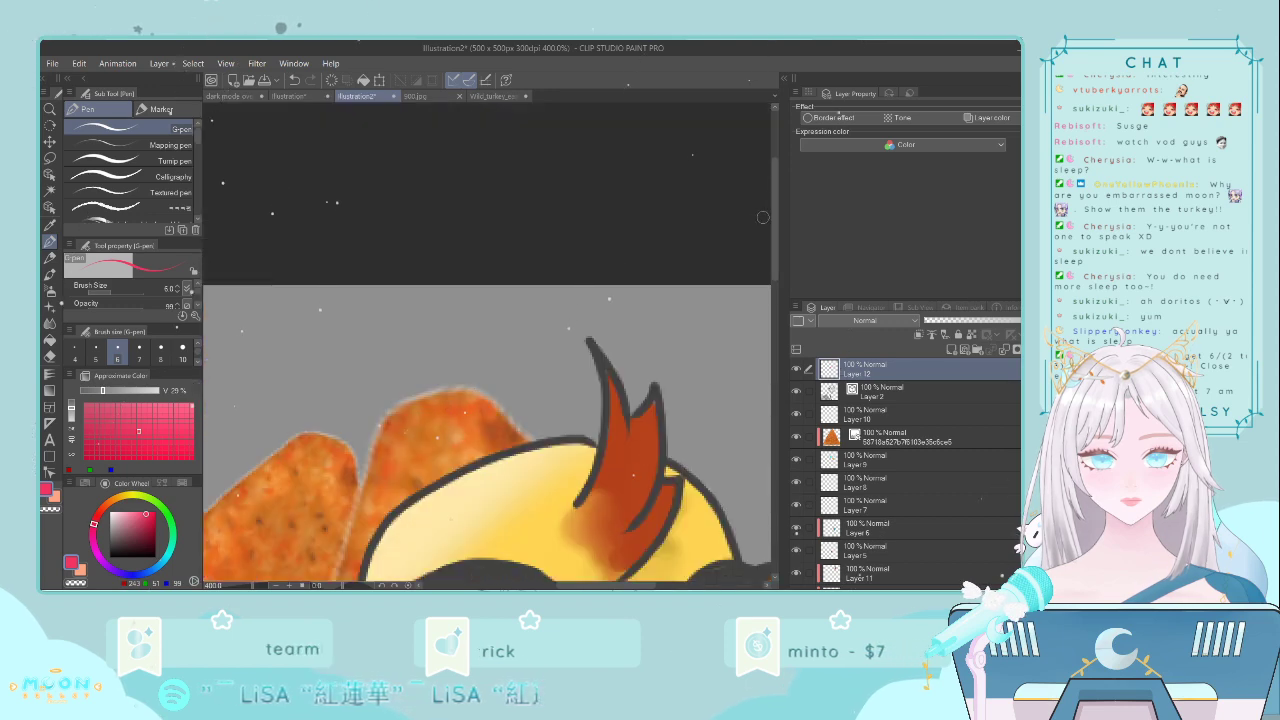
left_click_drag(771, 223, 772, 264)
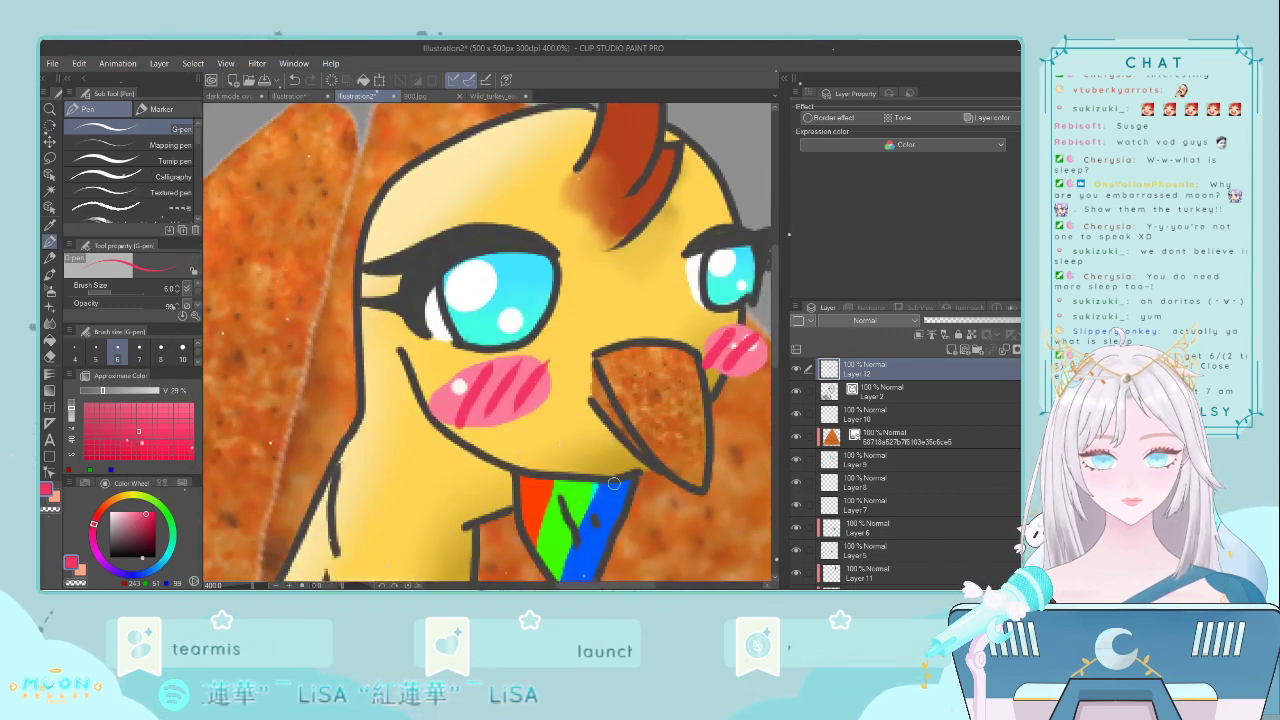
left_click_drag(616, 585, 652, 585)
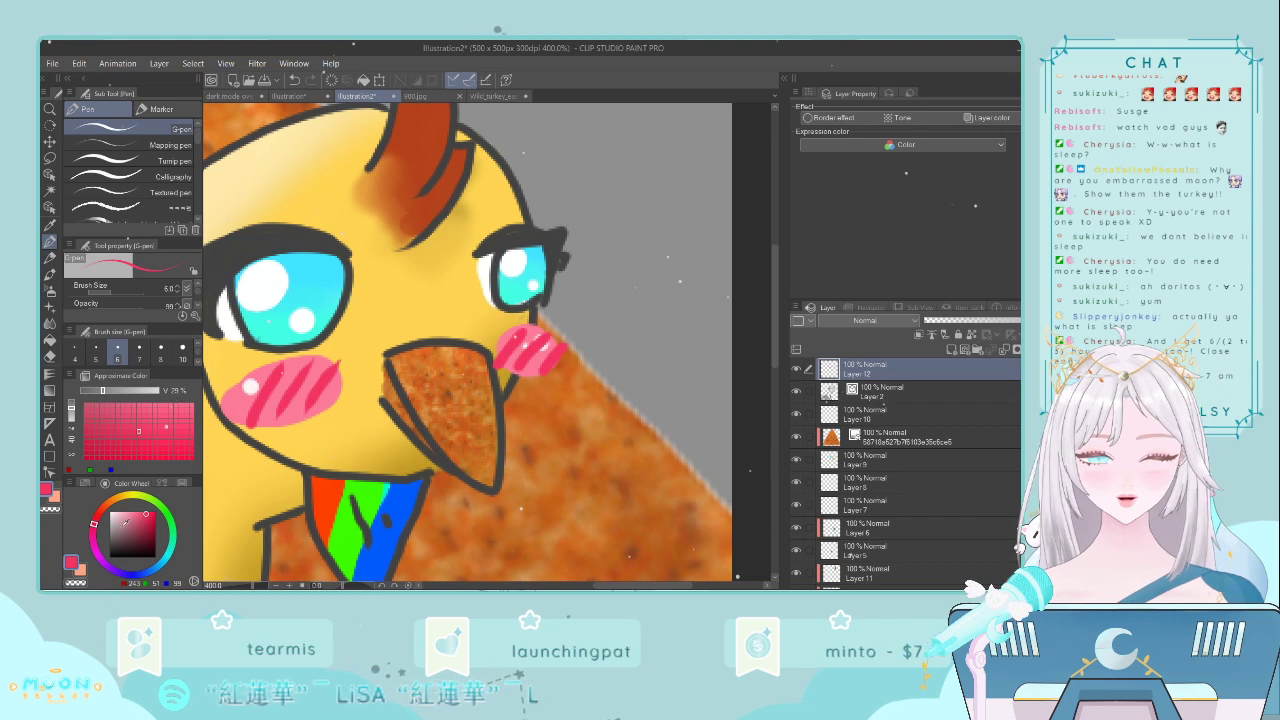
- Choose white as the drawing colour and repaint the small round highlights over the blush lines on the cheeks
left_click_drag(125, 523, 120, 492)
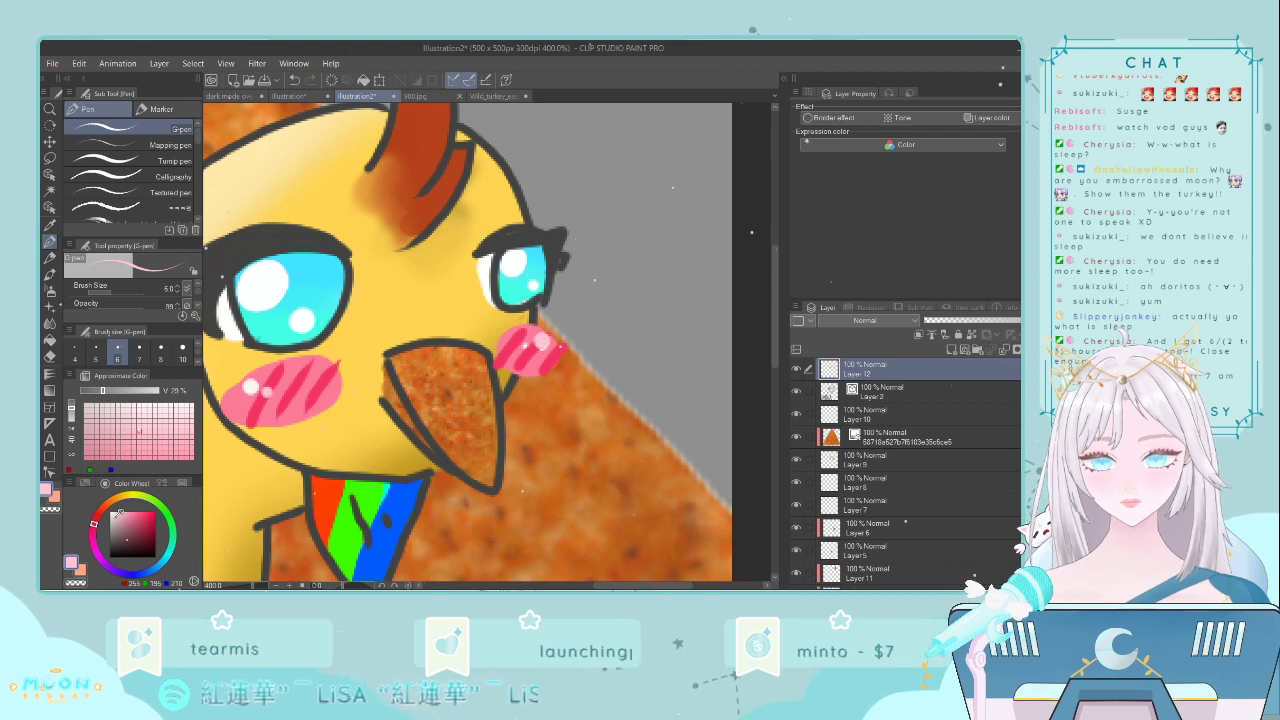
left_click(115, 511)
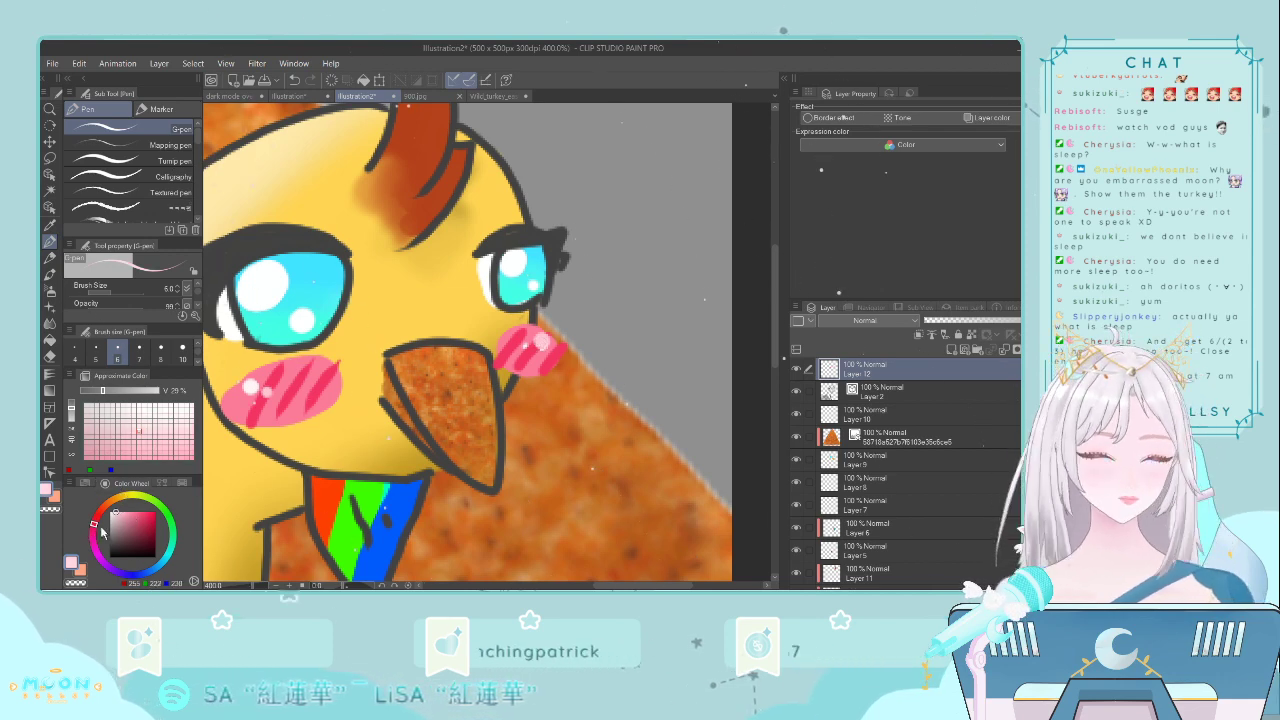
left_click(105, 507)
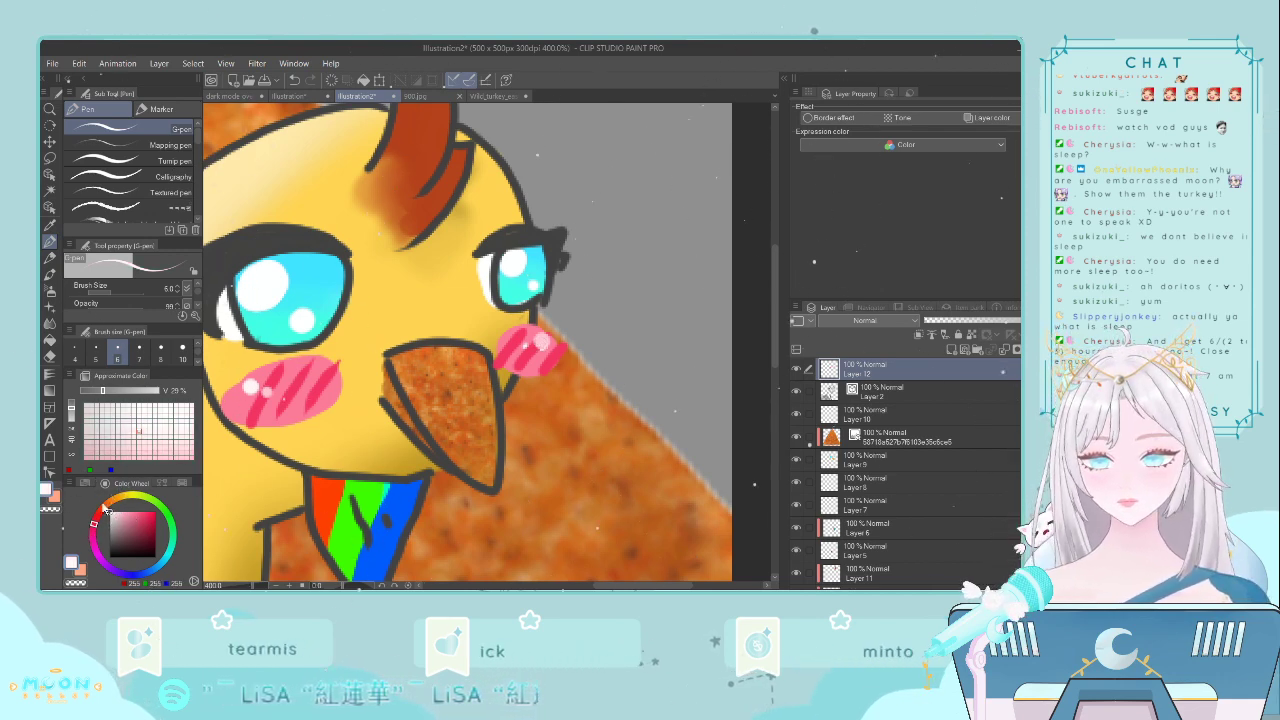
left_click(541, 342)
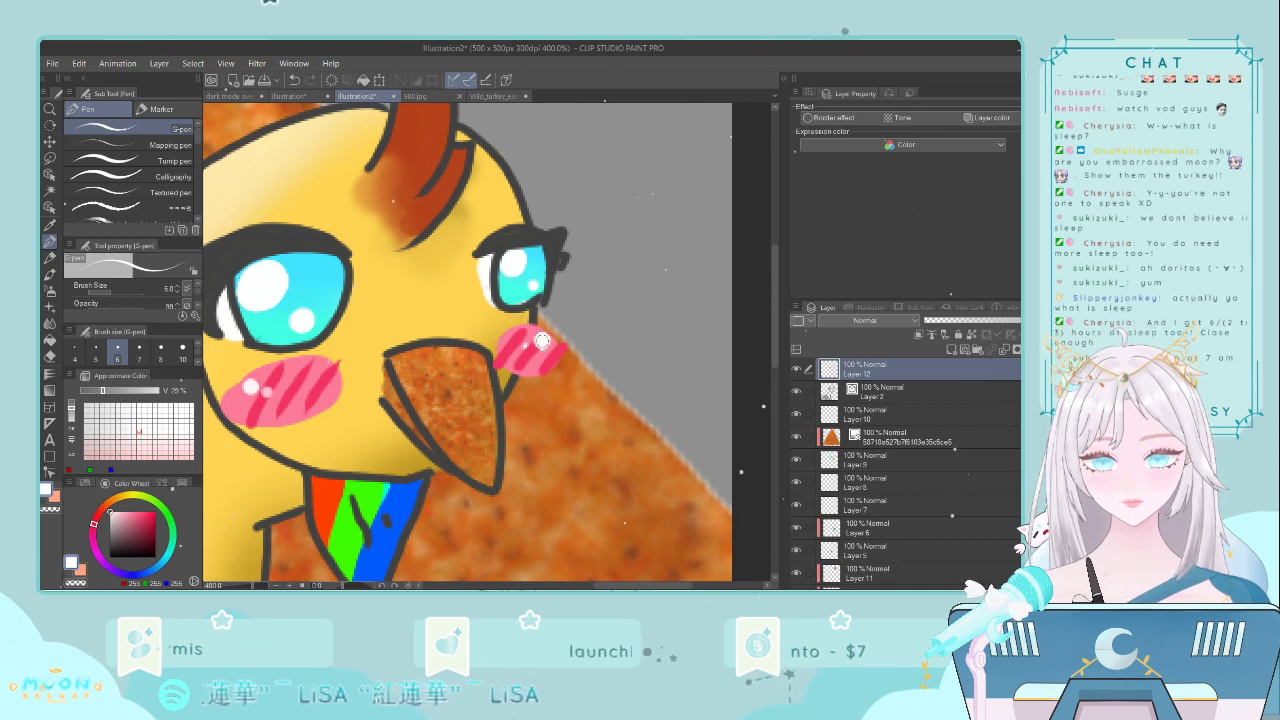
left_click(526, 345)
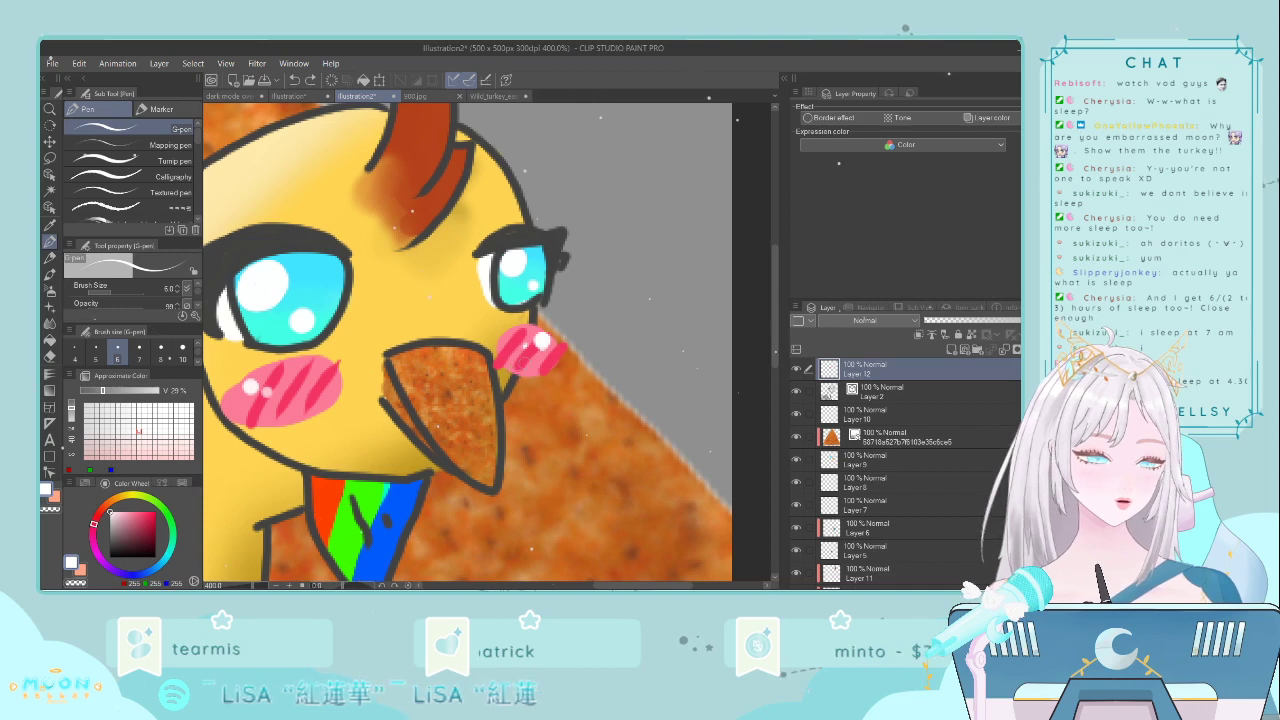
left_click(525, 344)
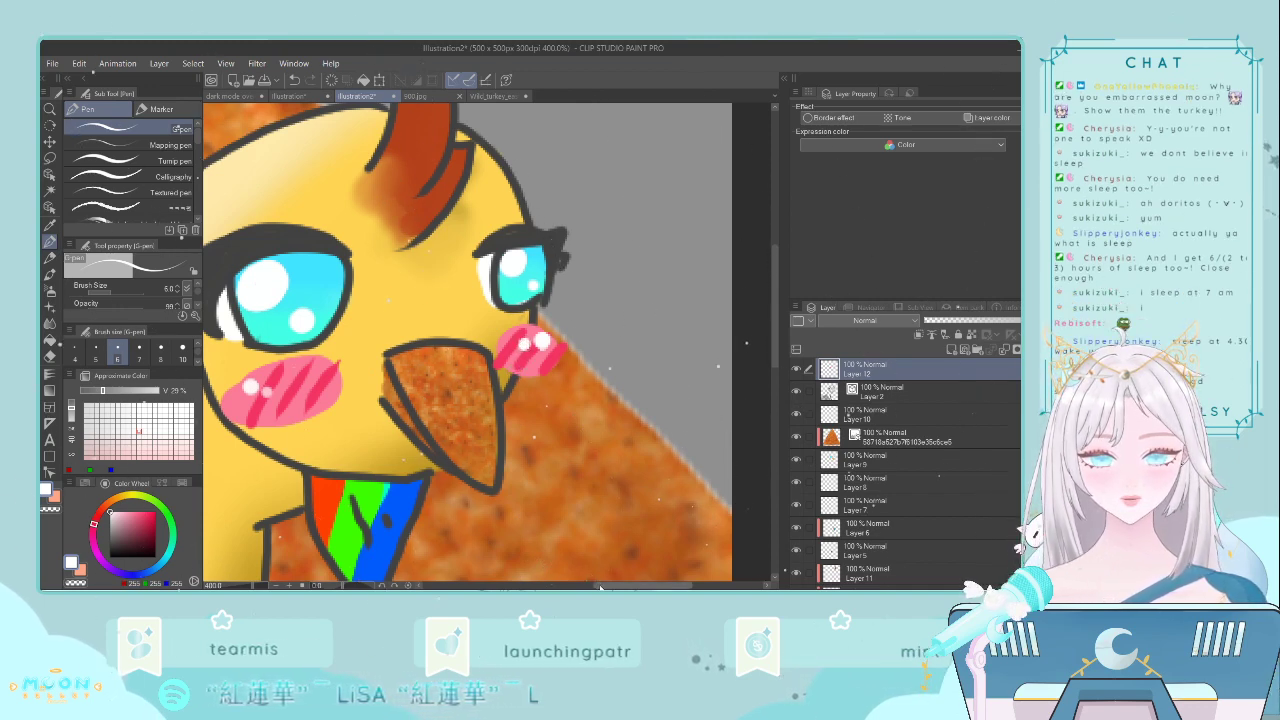
- Sample the pinkish-red of the blush lines and hand-letter "UWU" with a heart at each end beside the turkey's head
left_click_drag(598, 587, 580, 587)
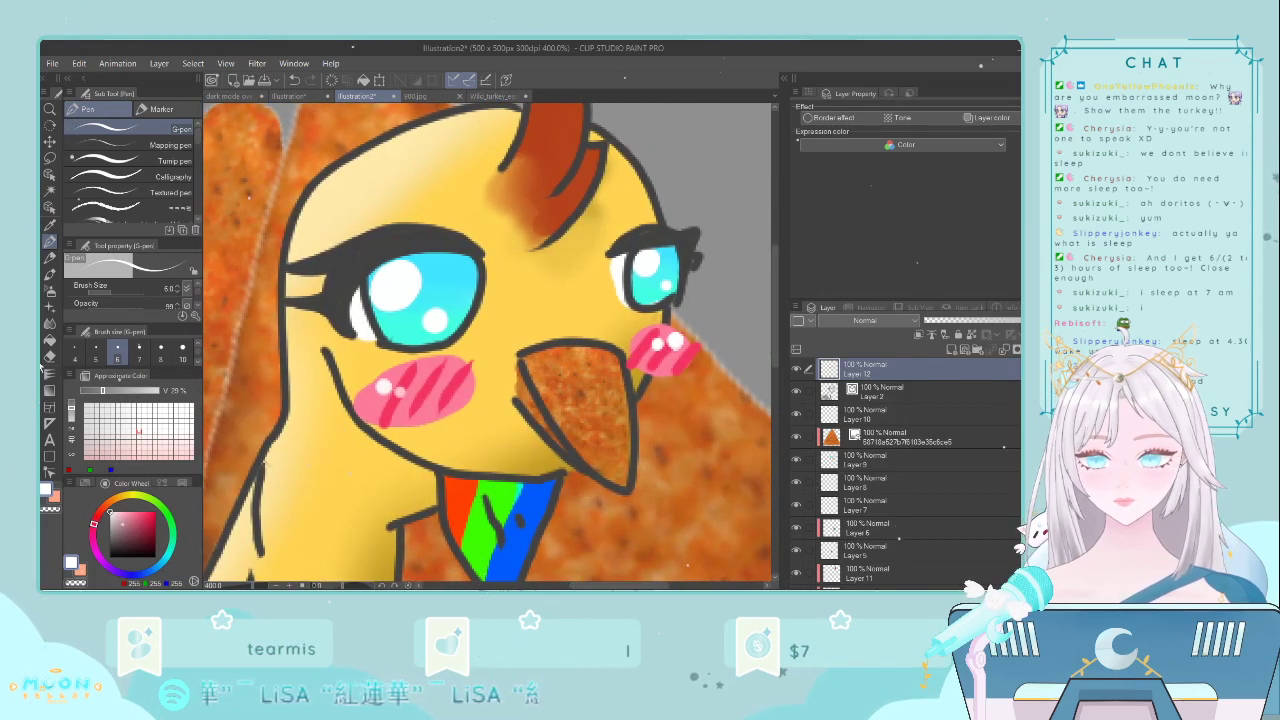
left_click(49, 225)
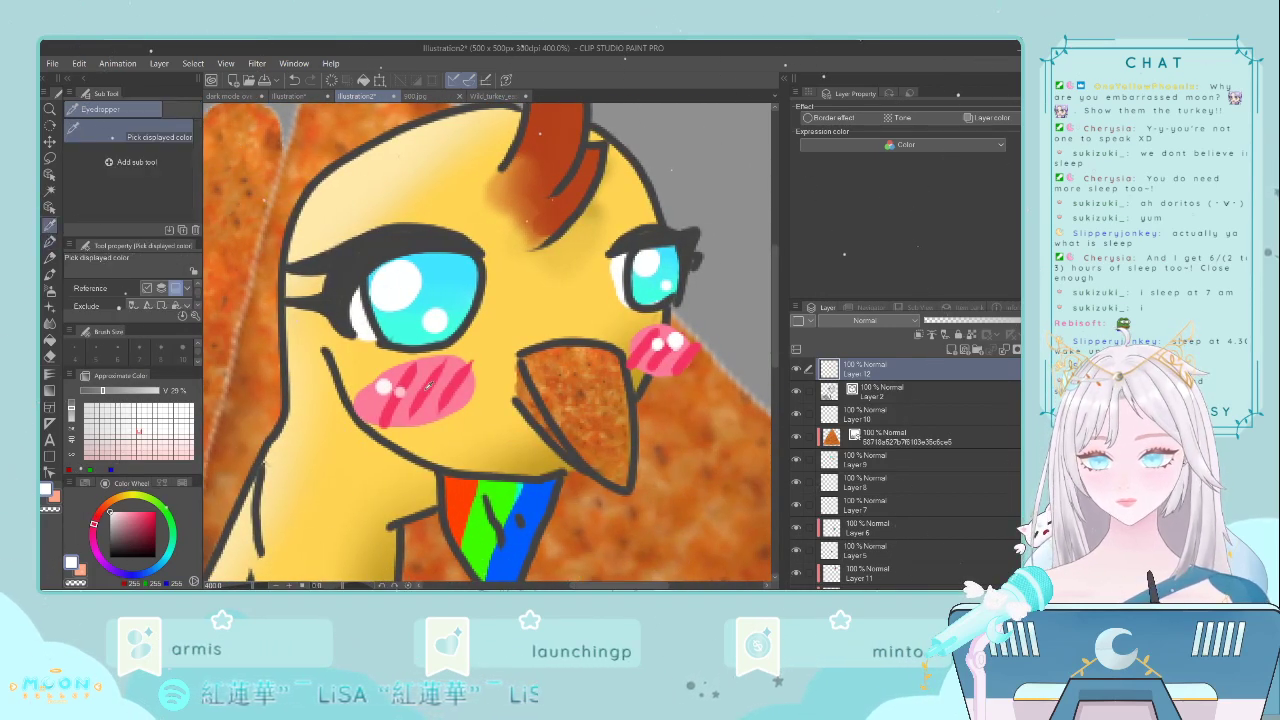
left_click(428, 385)
left_click(50, 244)
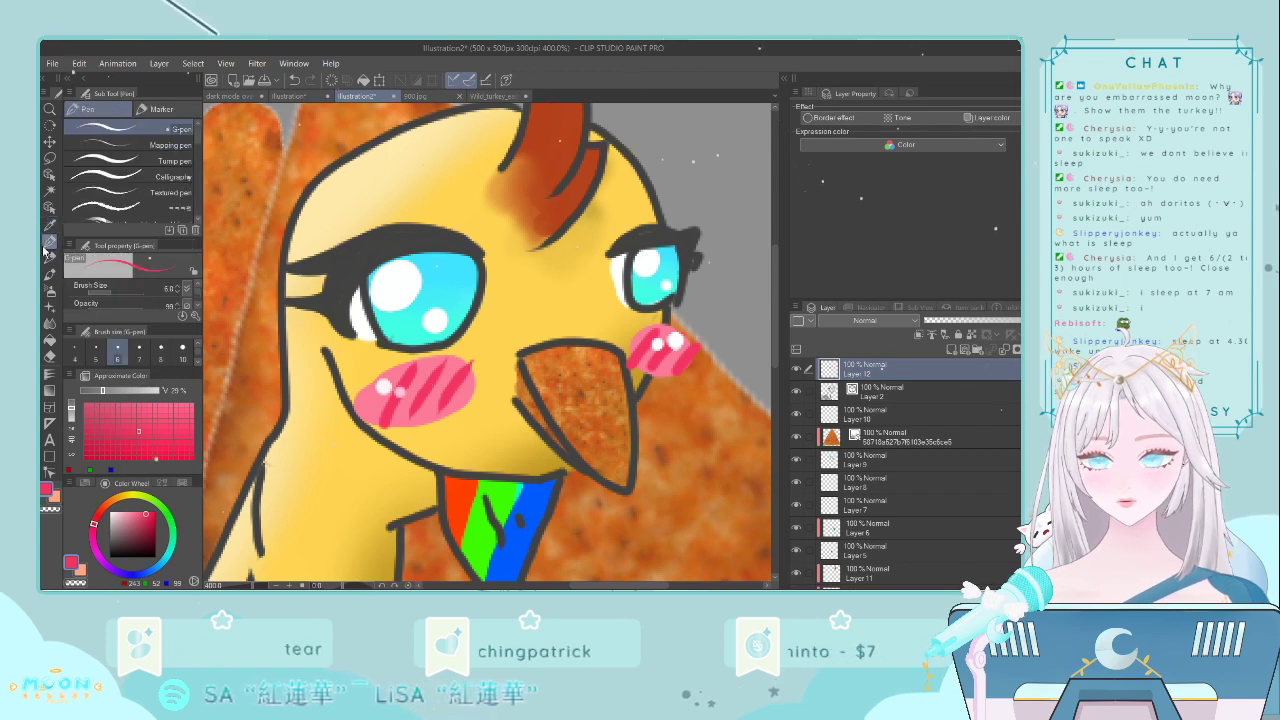
key("ctrl+minus")
key("ctrl+minus")
key("ctrl+minus")
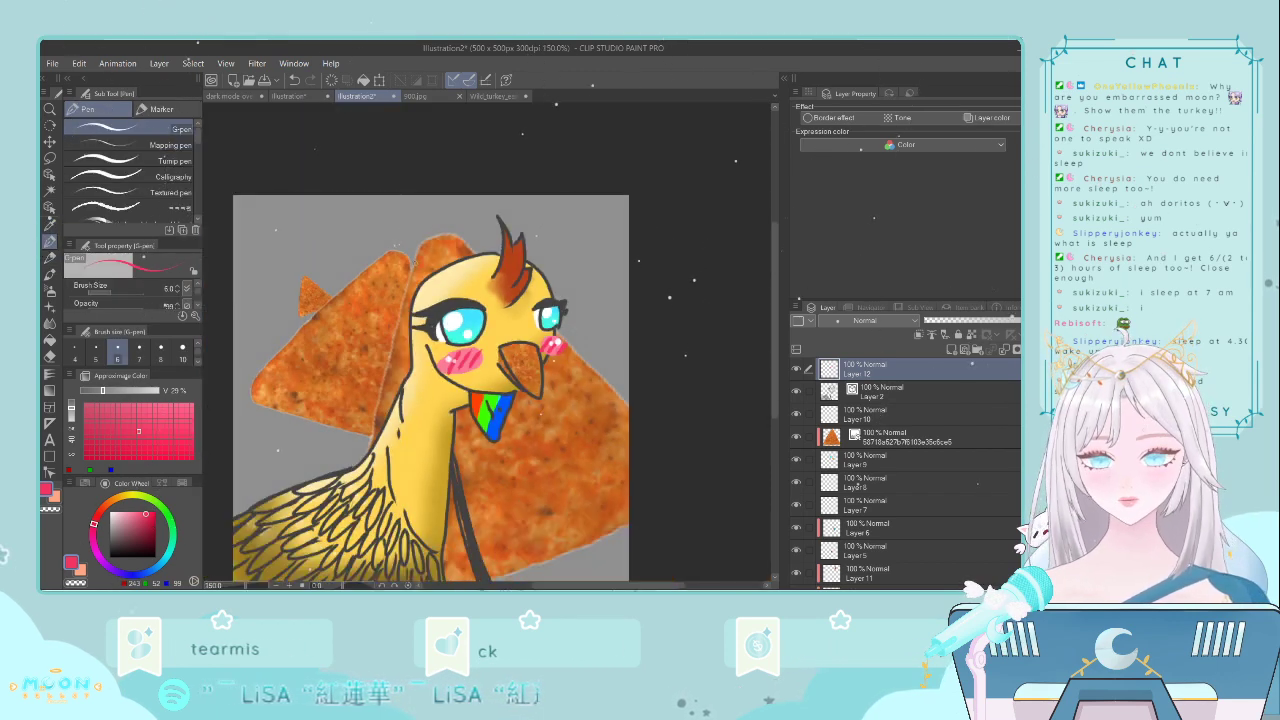
left_click_drag(563, 261, 577, 286)
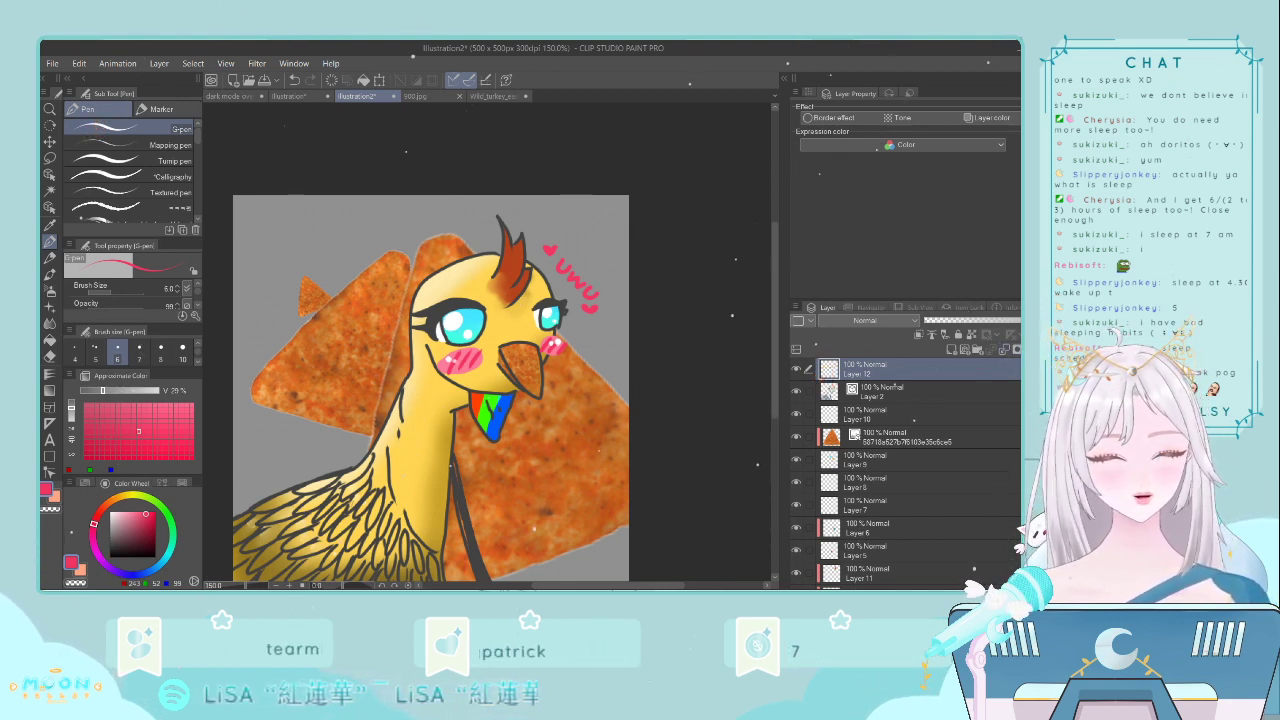
- Add a new layer directly above the Paper layer and fill it with a diagonal Rainbow gradient behind the tortilla chips
scroll(905, 470, "down", 4)
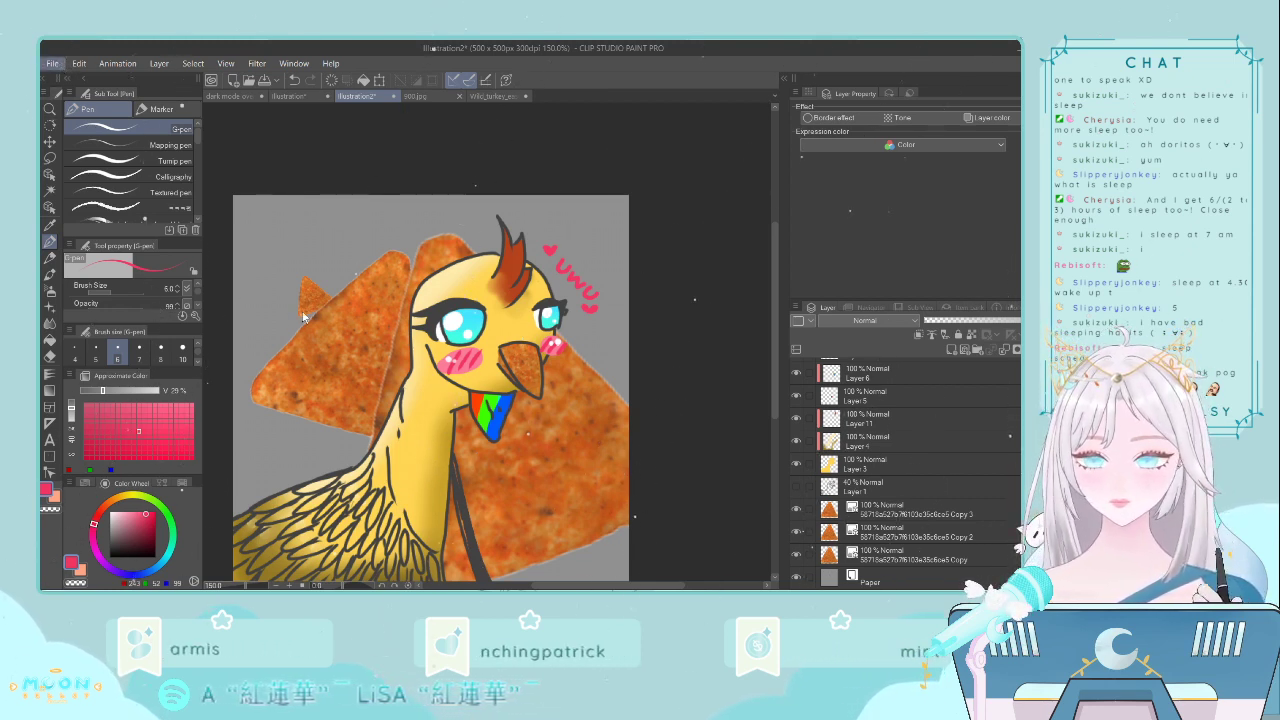
key("alt+Tab")
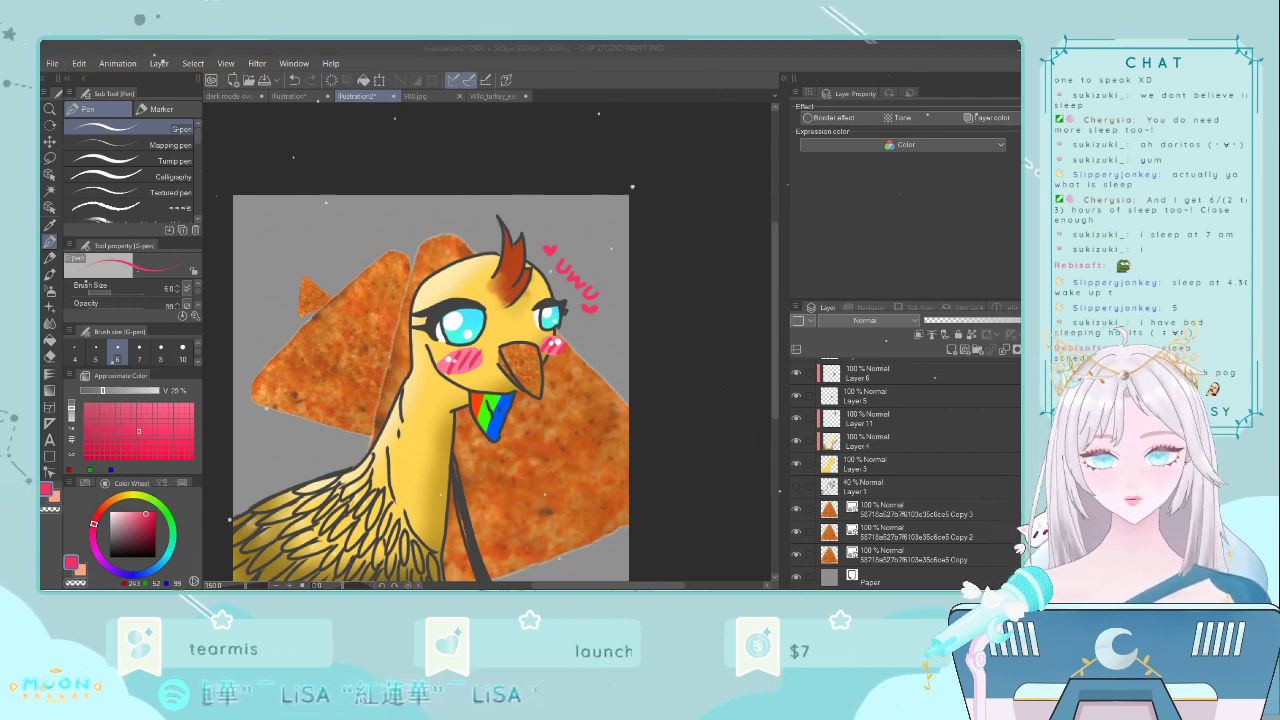
key("alt+Tab")
left_click(925, 577)
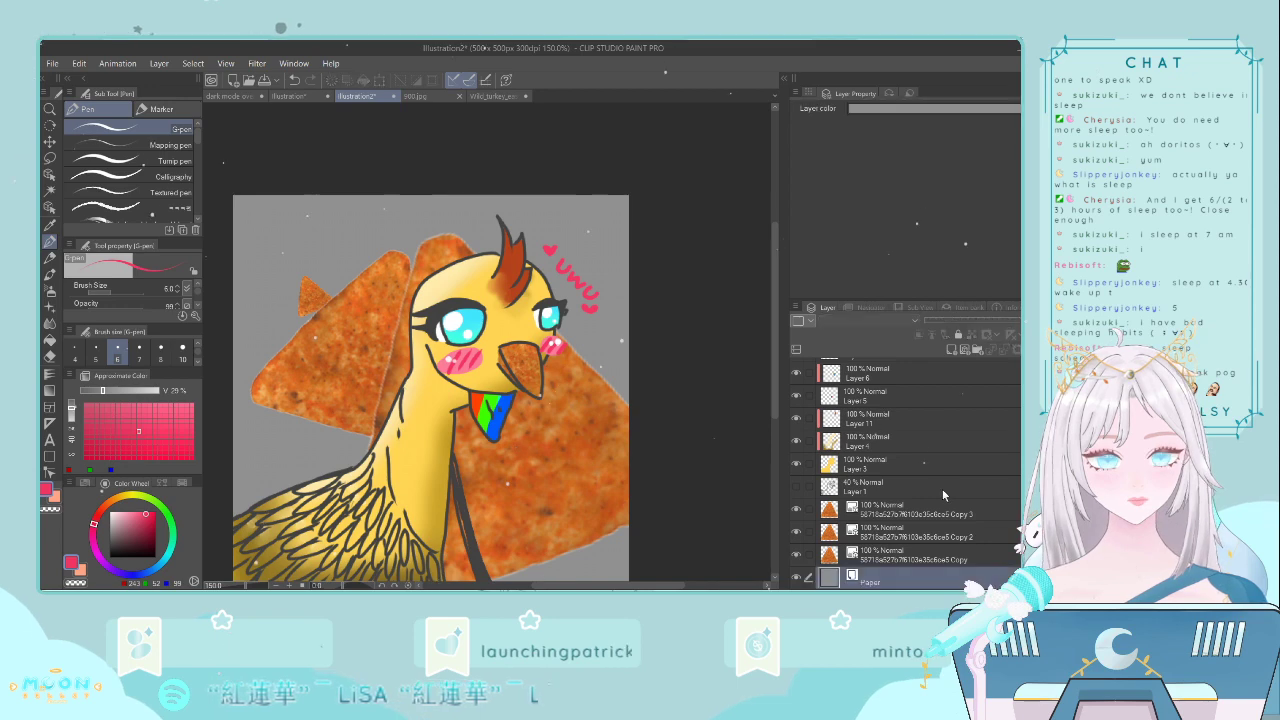
left_click(951, 349)
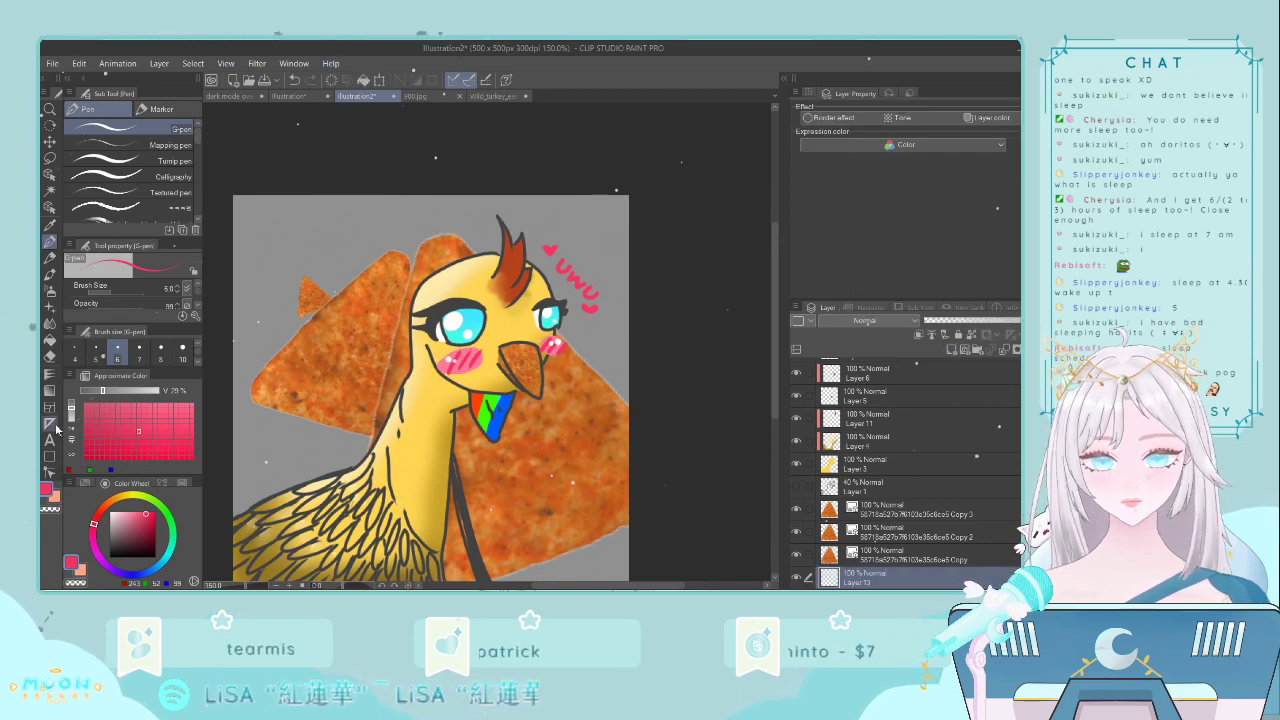
left_click(49, 393)
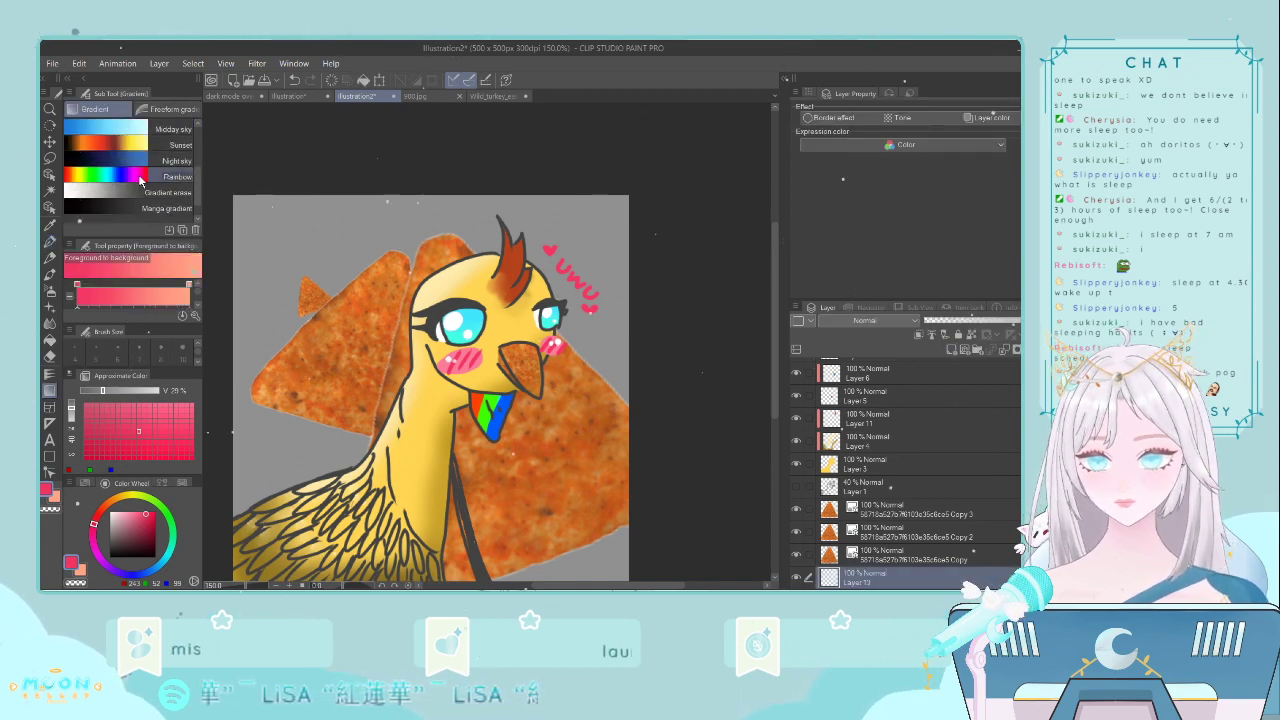
scroll(248, 241, "down", 2)
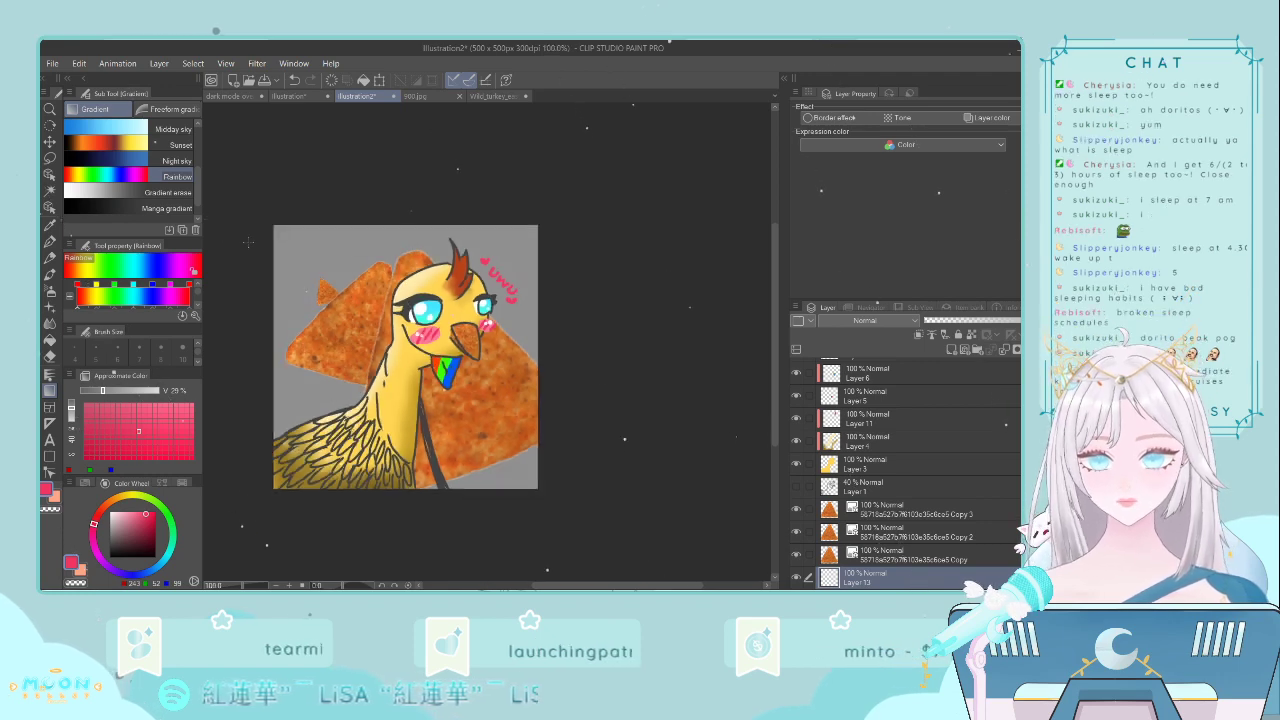
mouse_move(490, 465)
left_mouse_down()
mouse_move(460, 430)
mouse_move(578, 535)
left_mouse_up()
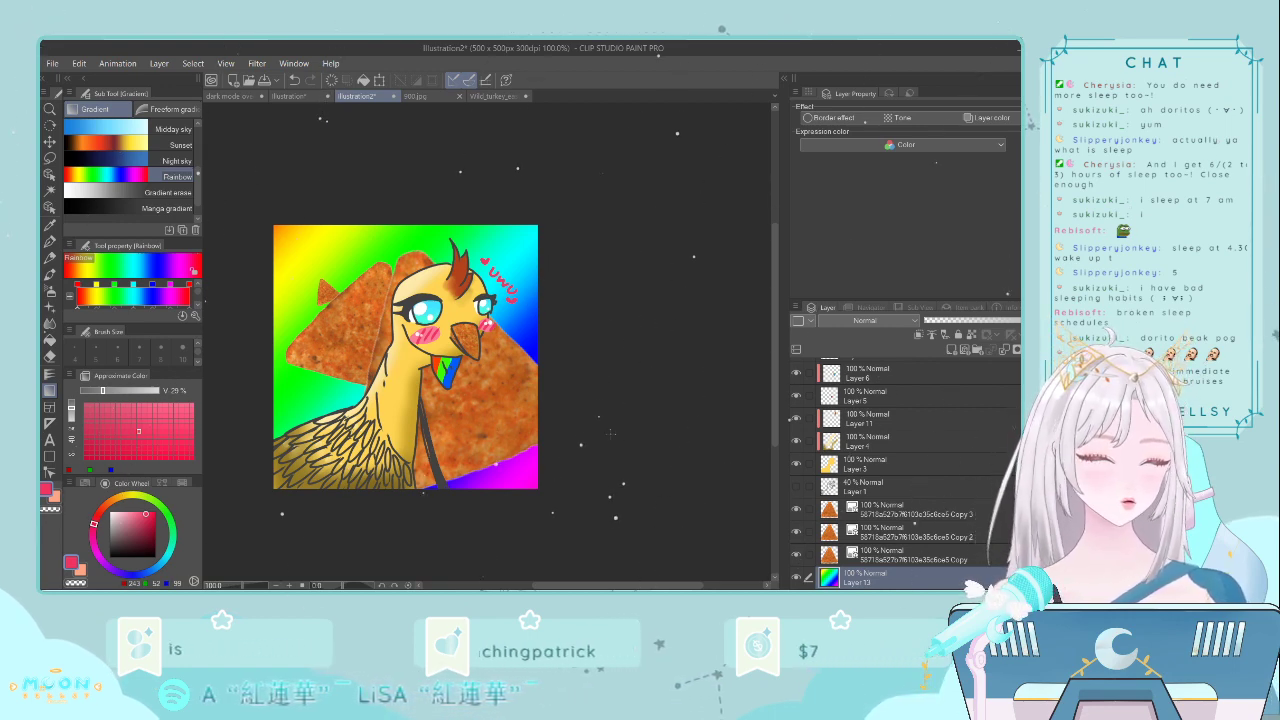
- Examine the whole turkey illustration against the rainbow background and look through its layer stack
scroll(776, 432, "down", 3)
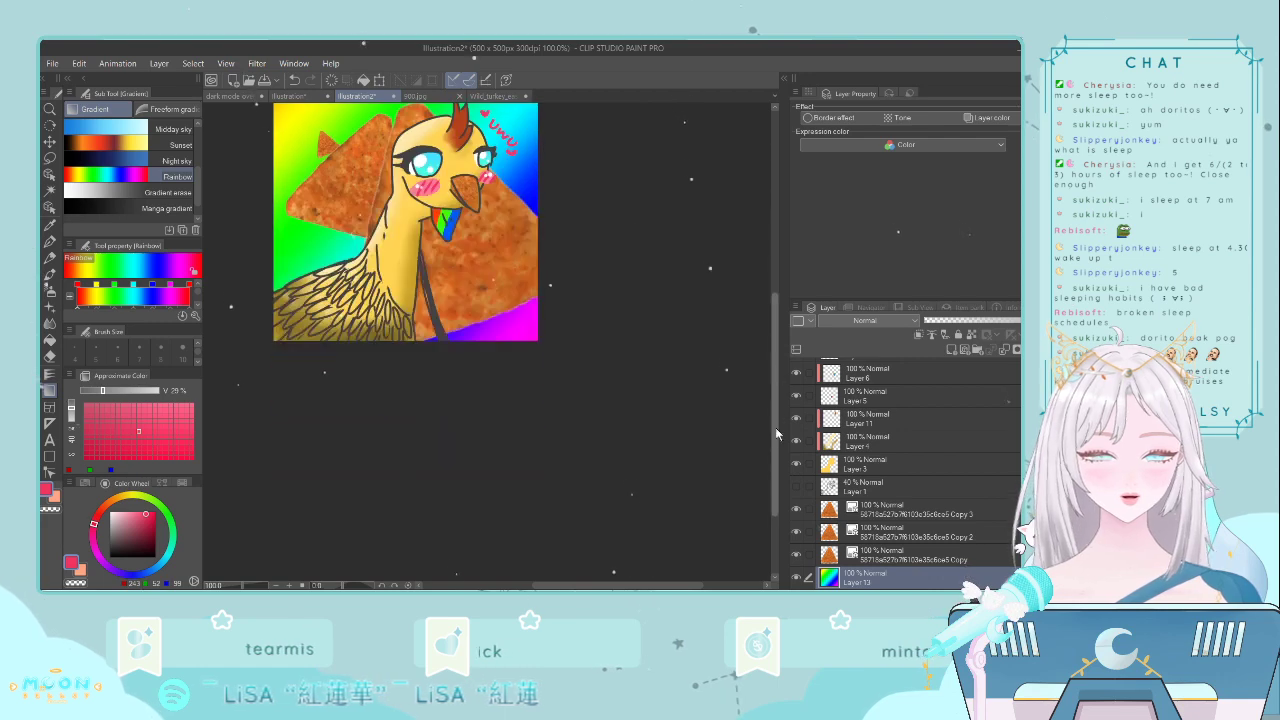
scroll(776, 432, "up", 3)
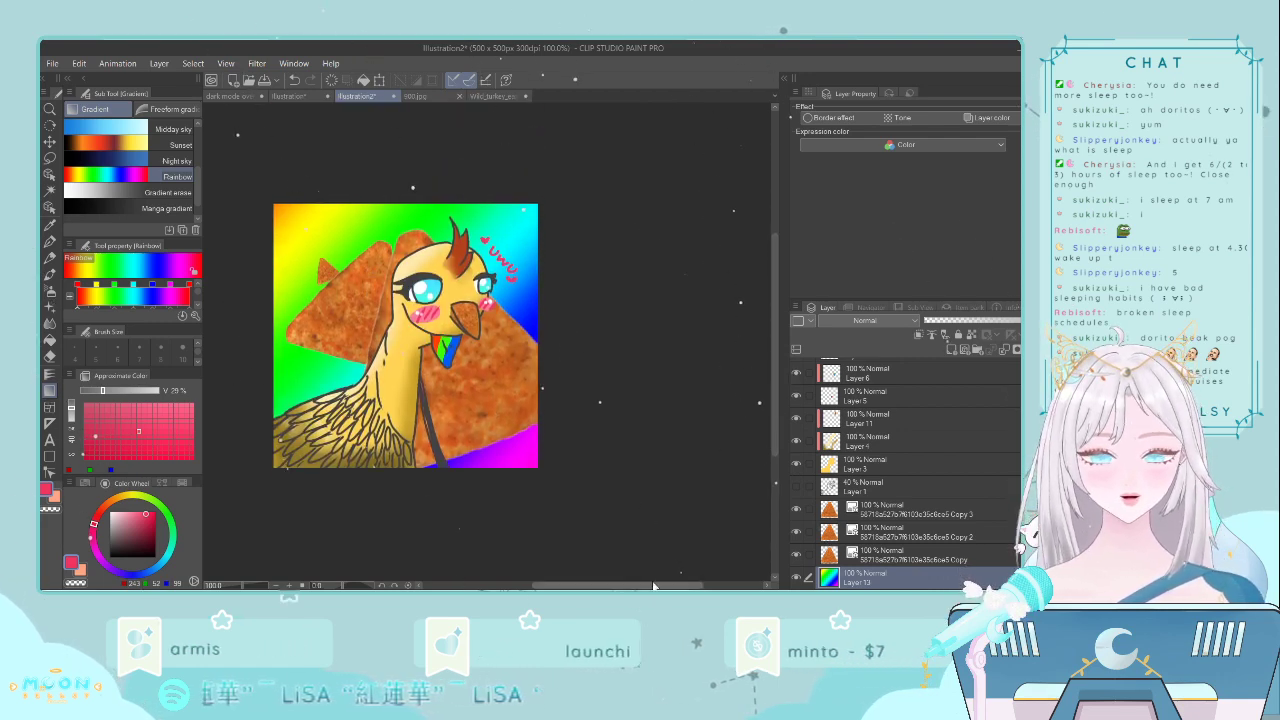
left_click_drag(653, 586, 627, 585)
scroll(497, 424, "up", 3)
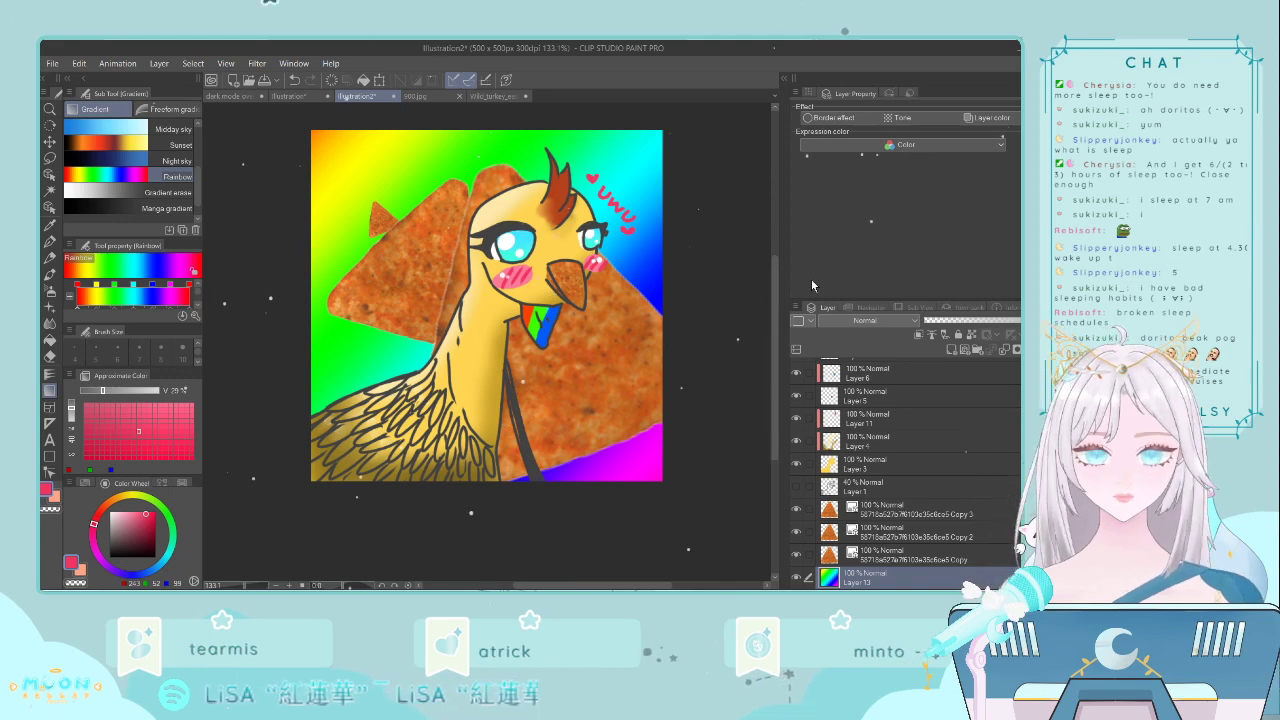
scroll(774, 292, "up", 1)
scroll(780, 280, "down", 1)
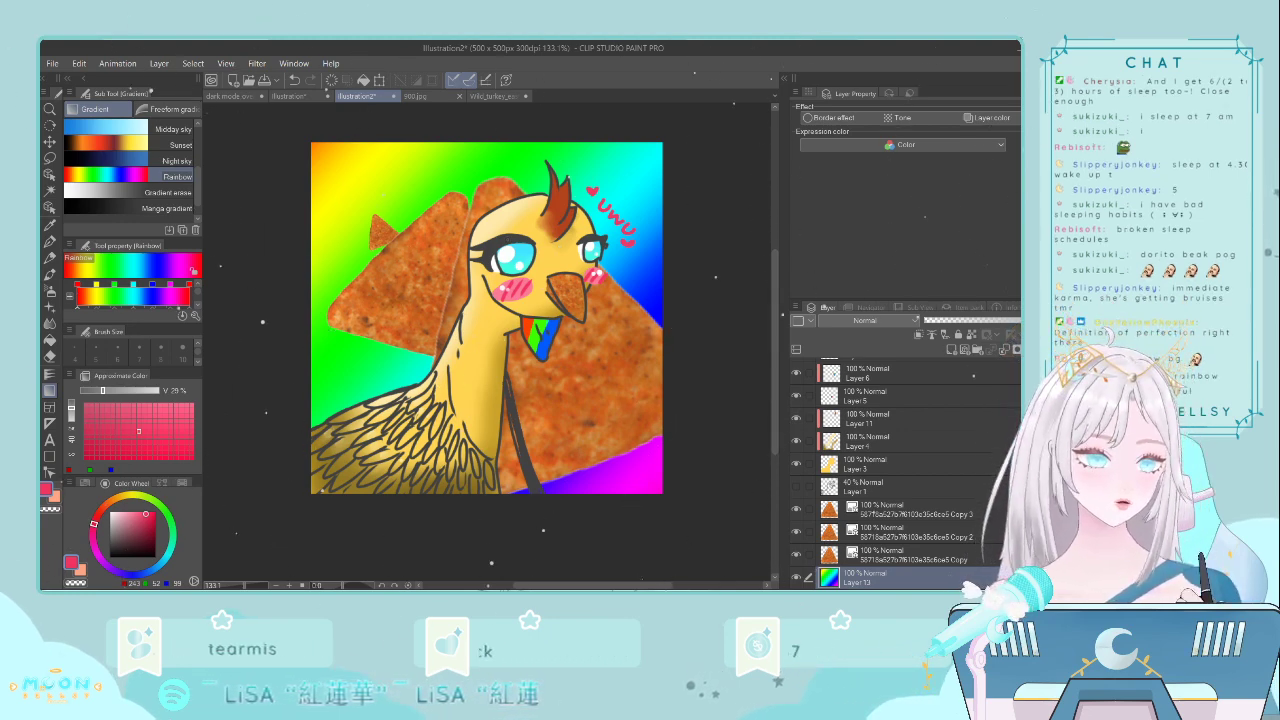
scroll(950, 426, "up", 2)
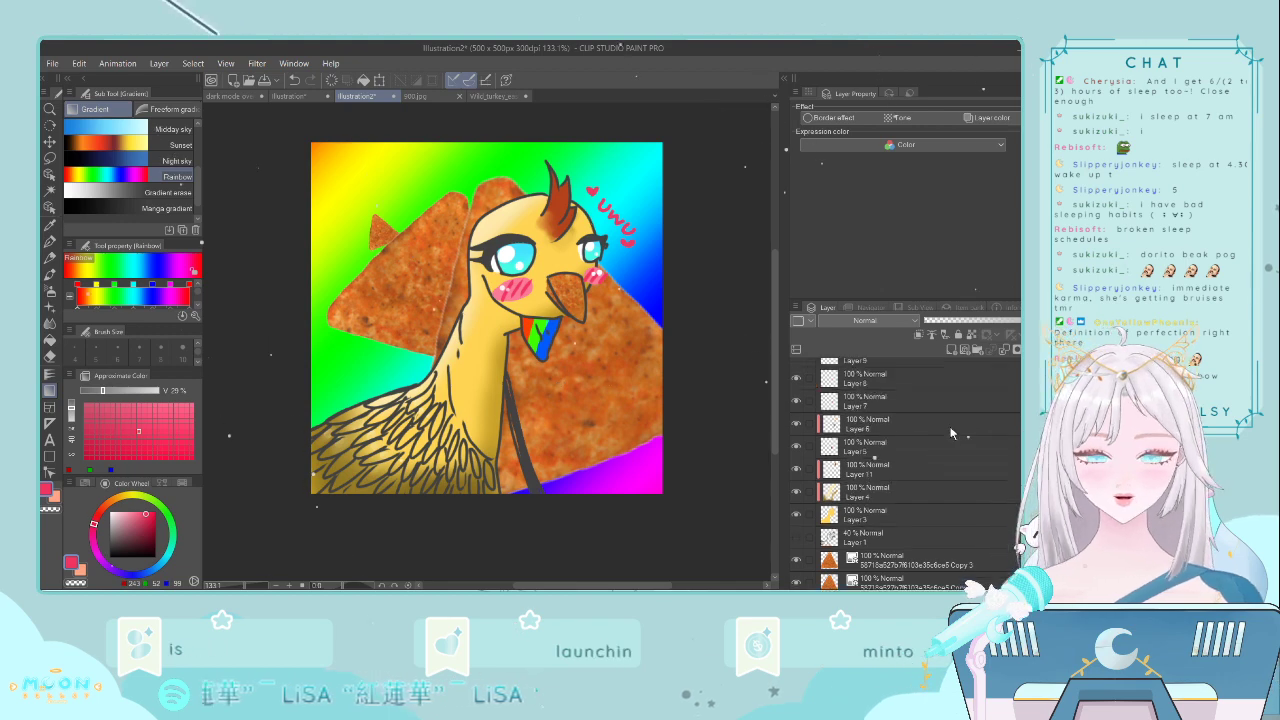
scroll(950, 426, "up", 4)
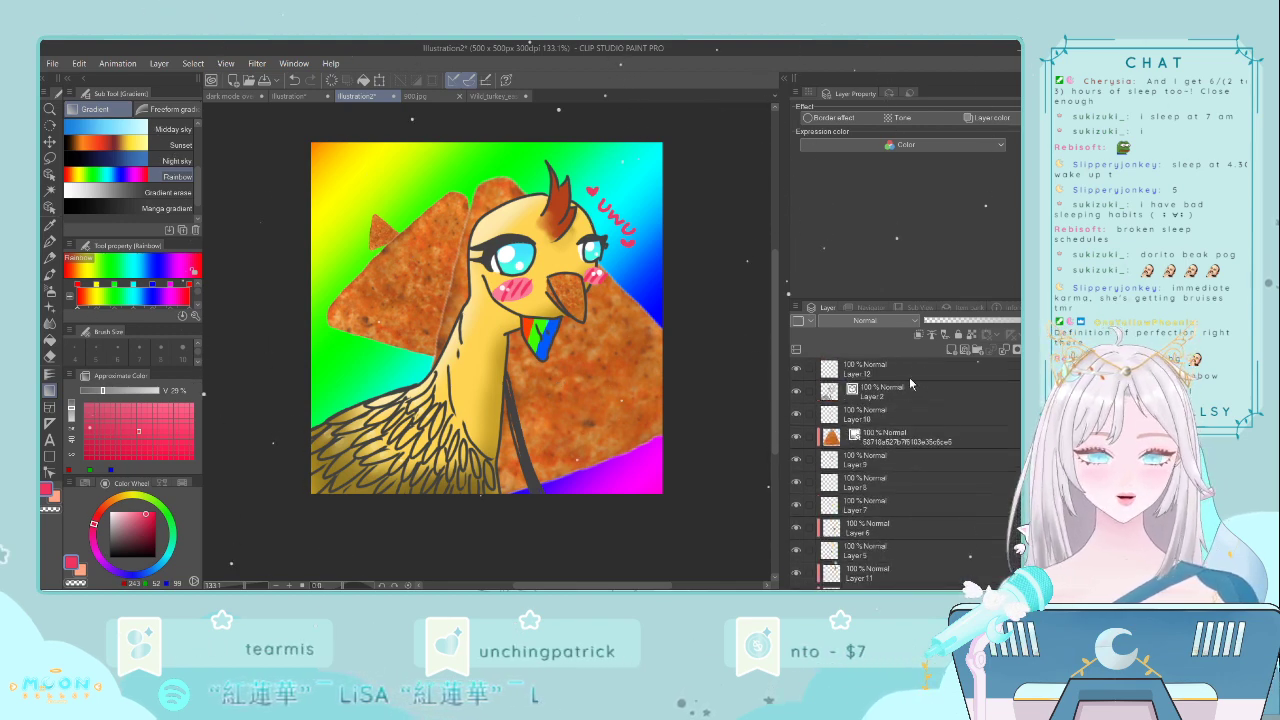
scroll(915, 395, "down", 8)
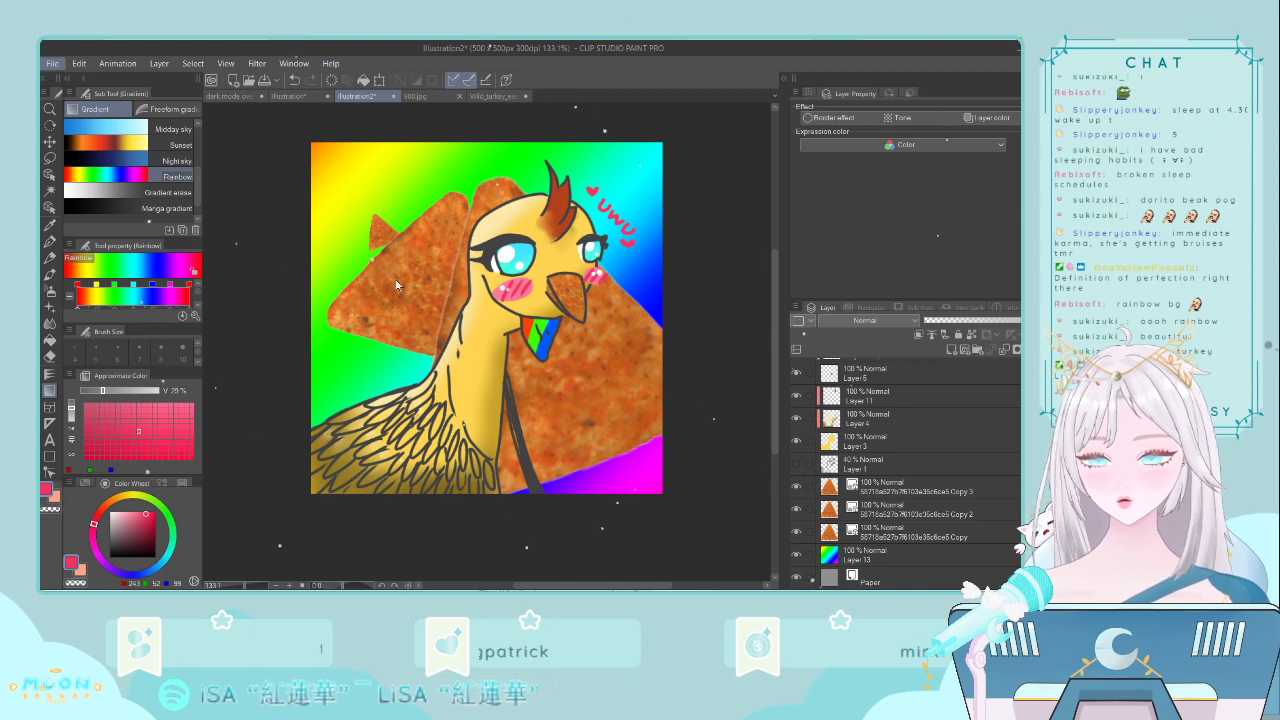
key("alt+Tab")
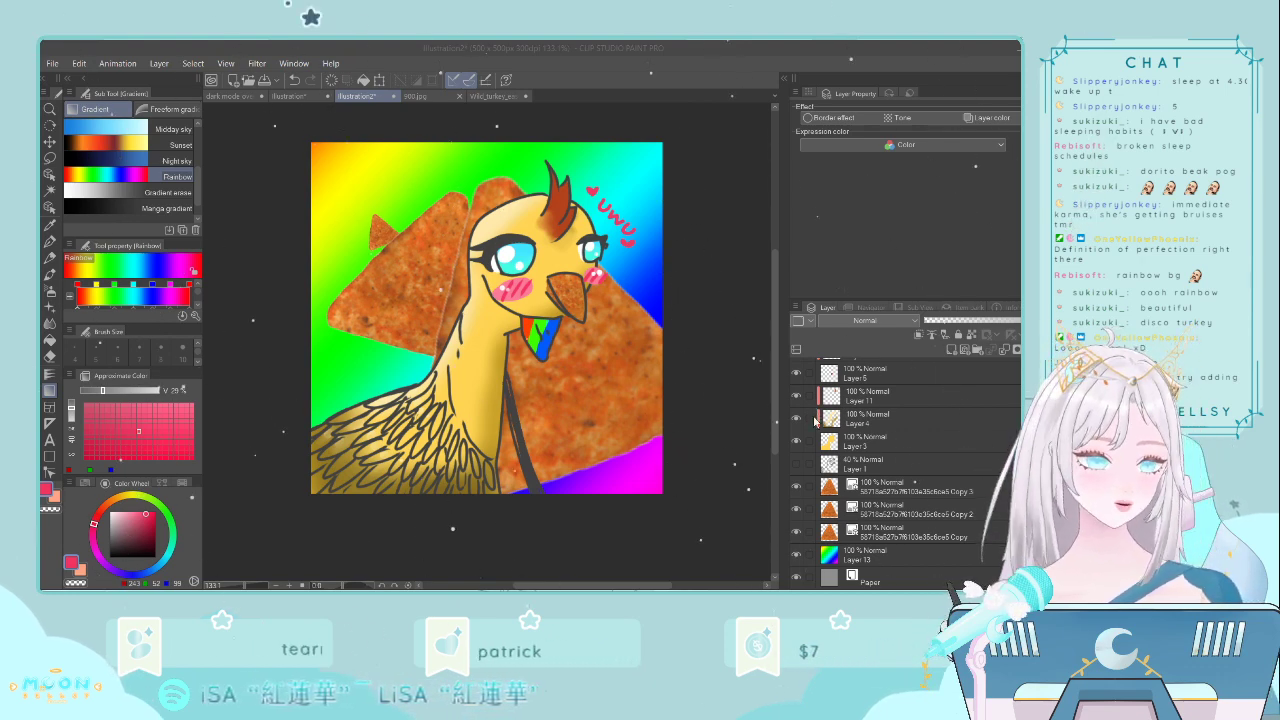
- Add a new layer at the top of the layer stack and choose a near-black drawing colour for work on the turkey's face
left_click(777, 383)
scroll(777, 383, "up", 3)
scroll(866, 417, "up", 1)
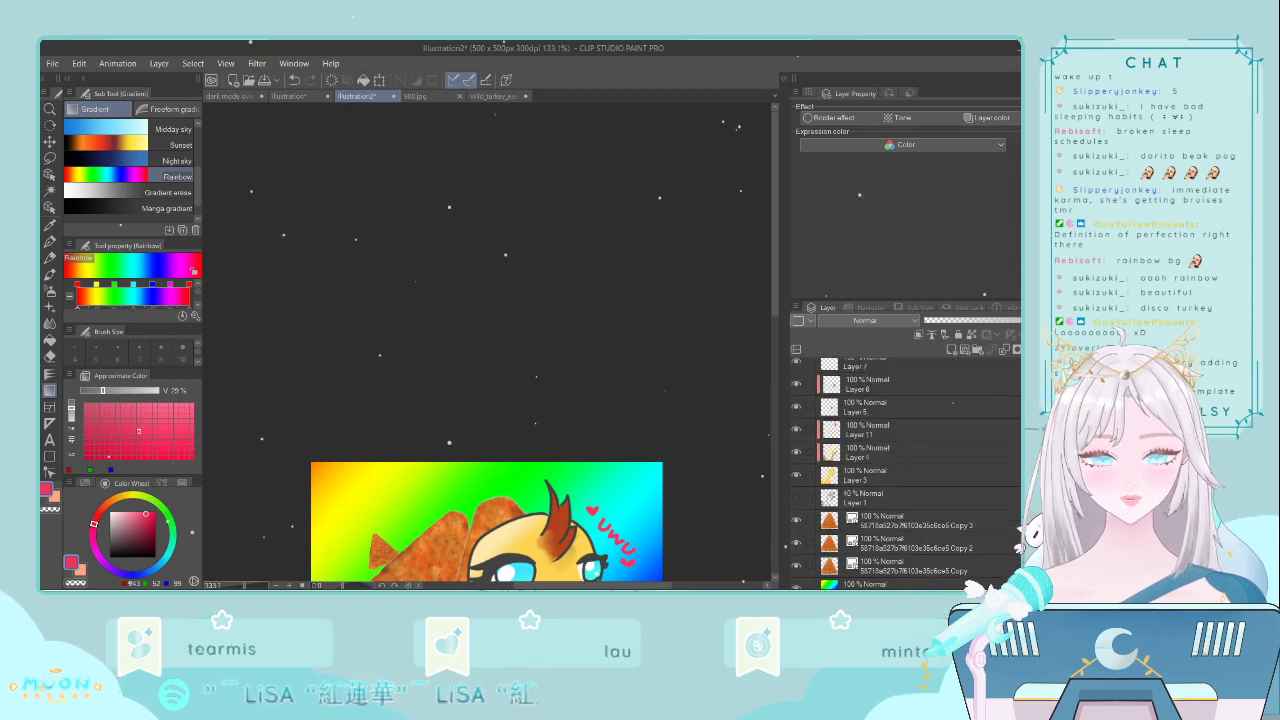
scroll(900, 450, "up", 3)
left_click_drag(776, 302, 770, 422)
key("ctrl+plus")
left_click(952, 351)
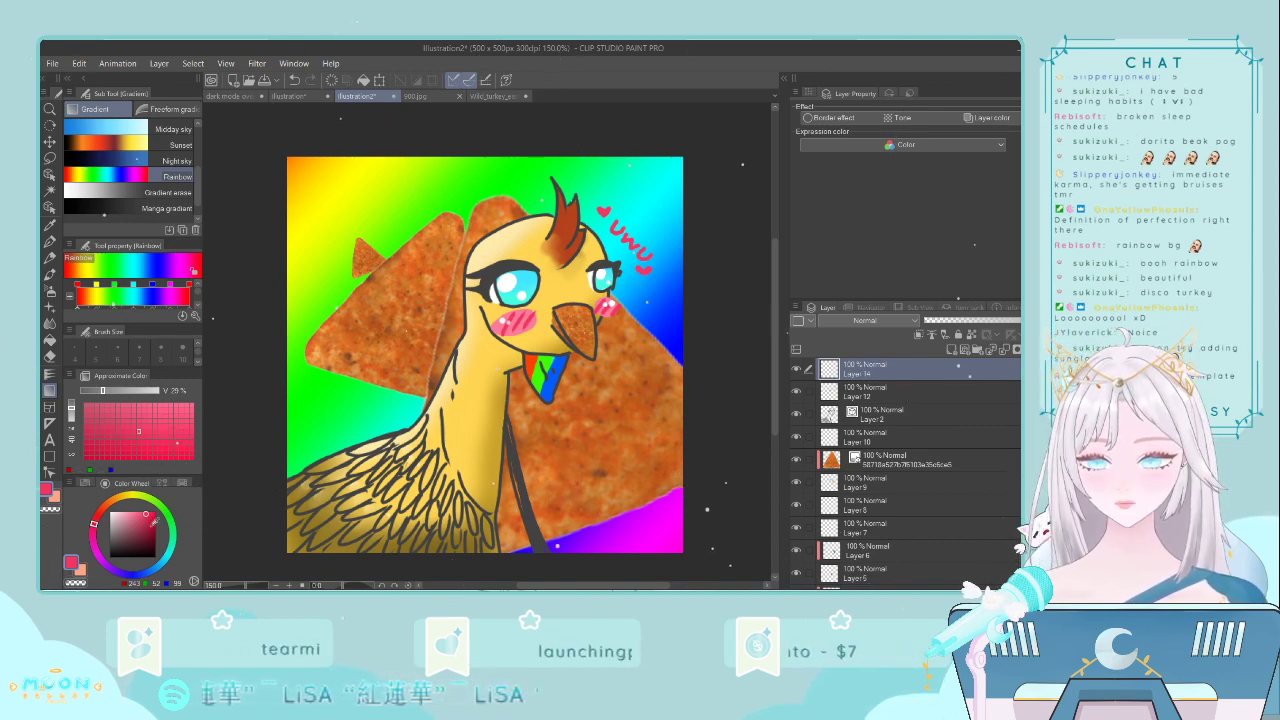
left_click(109, 551)
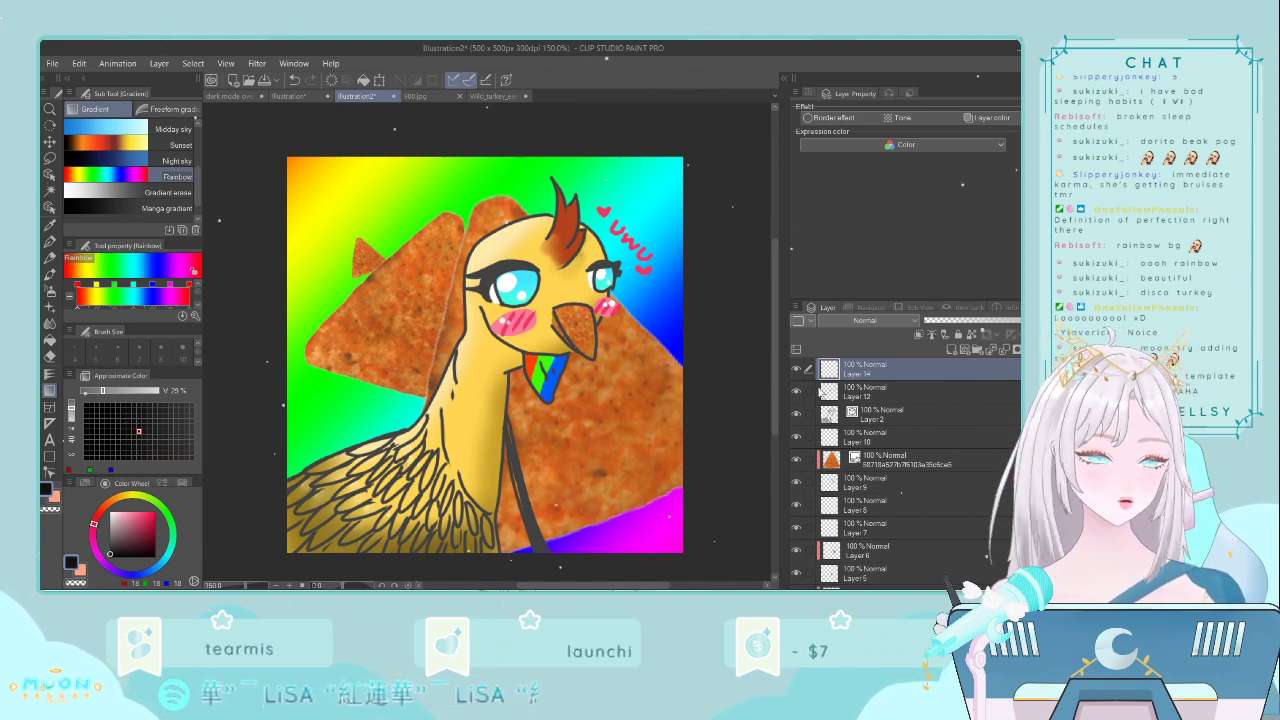
scroll(614, 288, "up", 4)
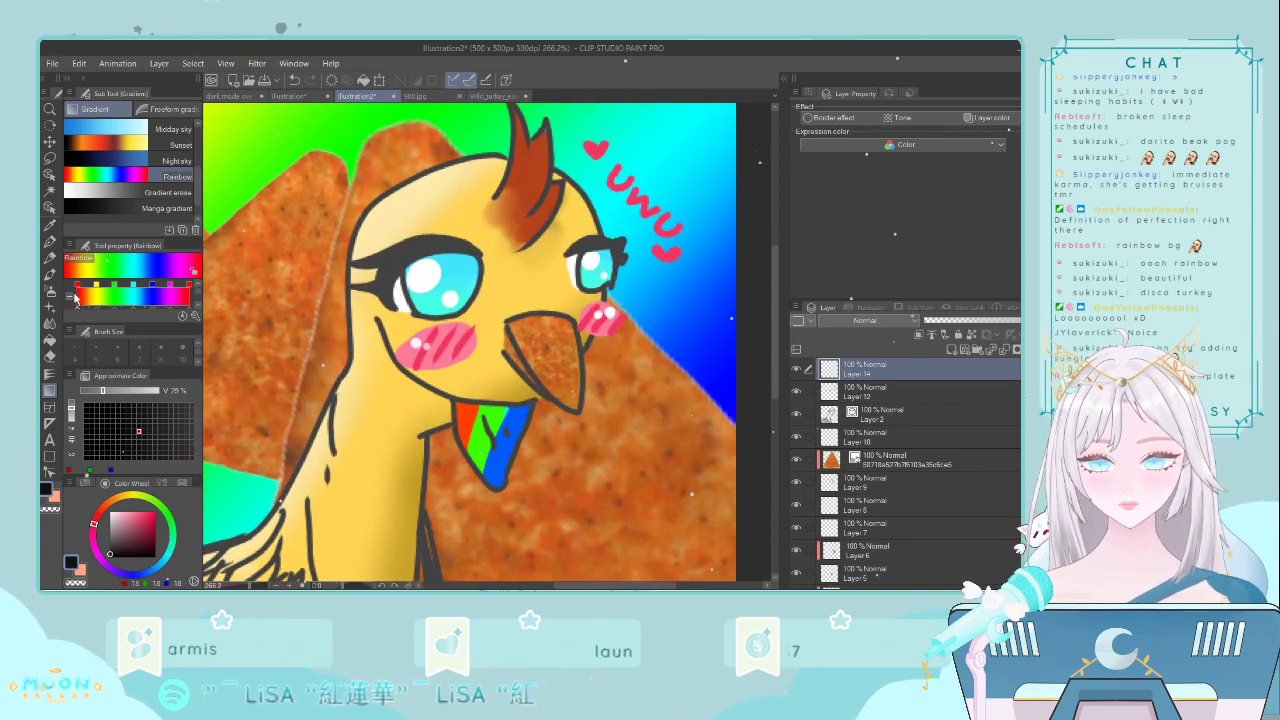
- Draw black pixel-style sunglasses across the turkey's eyes with the G-pen at size 6 and anti-aliasing off
key("p")
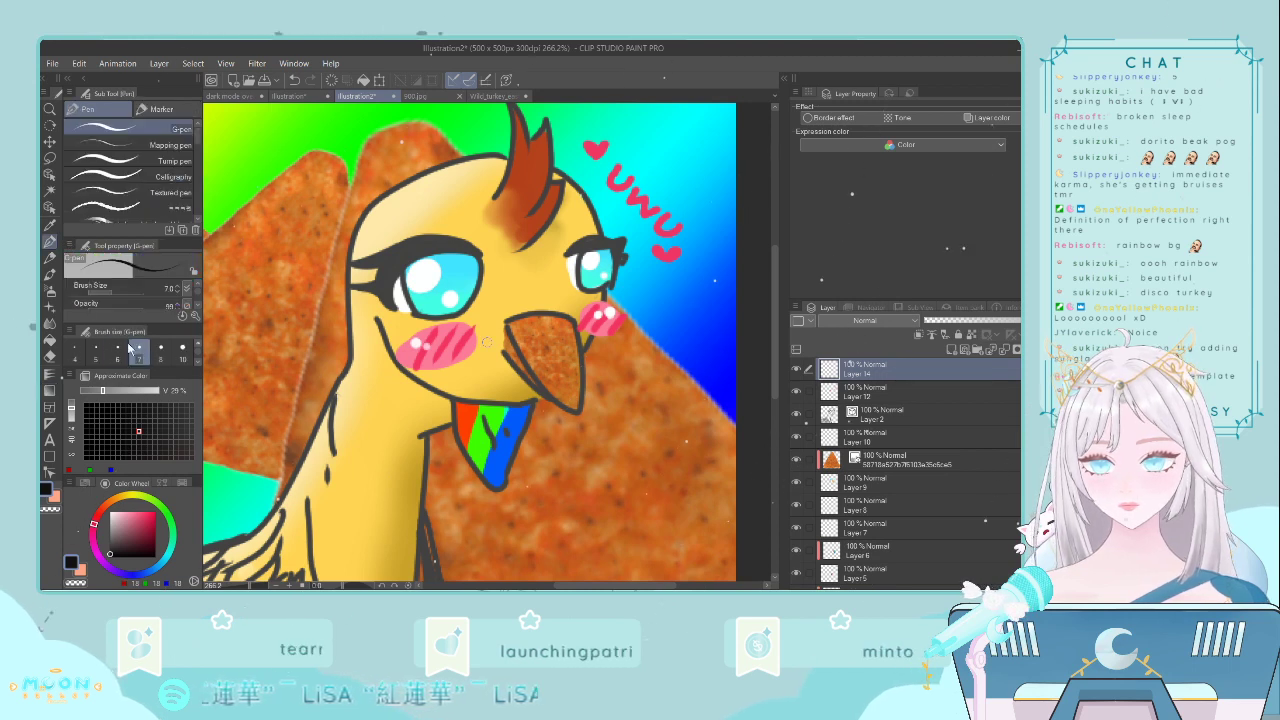
scroll(194, 306, "down", 1)
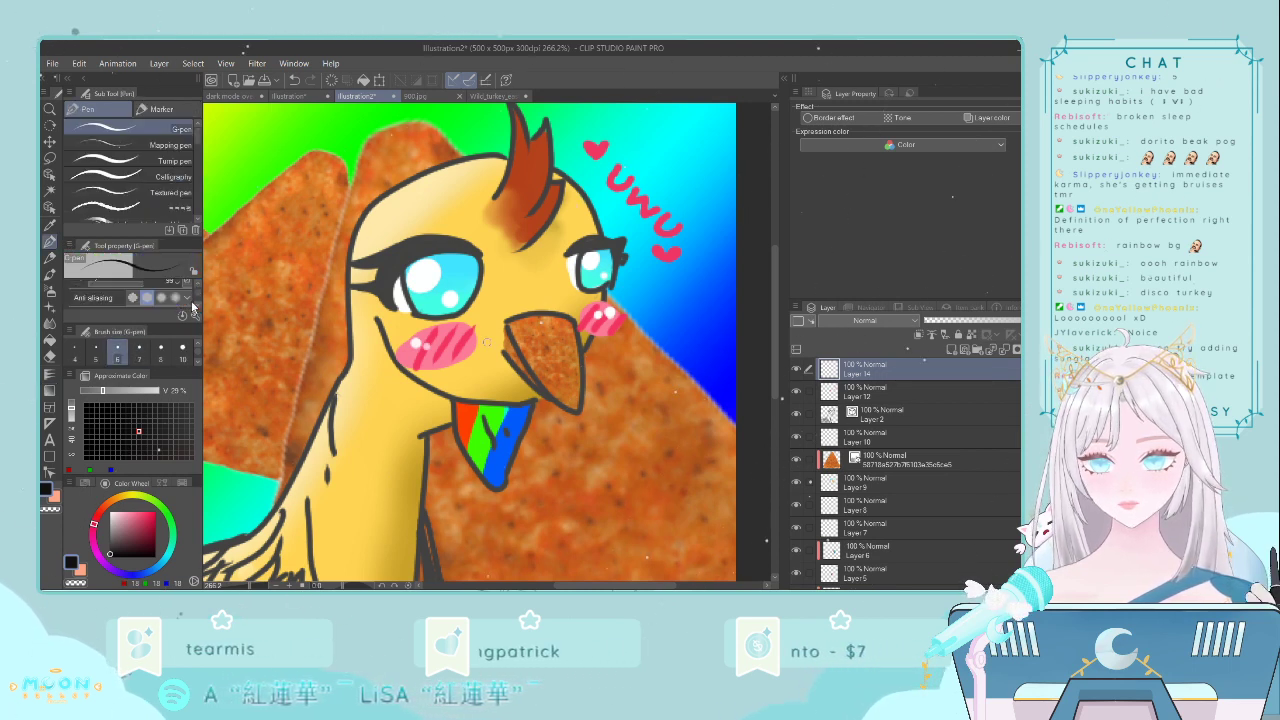
left_click(134, 296)
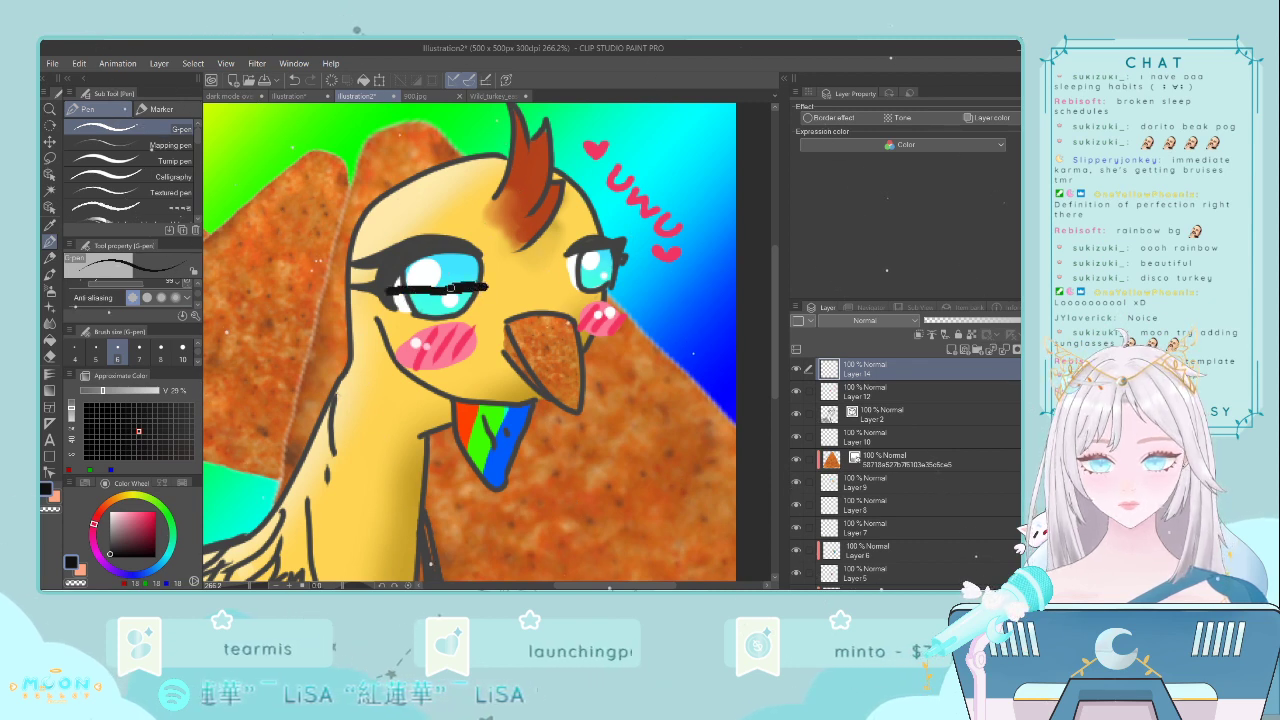
mouse_move(381, 298)
left_mouse_down()
mouse_move(484, 290)
mouse_move(388, 298)
mouse_move(472, 307)
mouse_move(472, 296)
mouse_move(393, 302)
mouse_move(468, 302)
mouse_move(424, 301)
left_mouse_up()
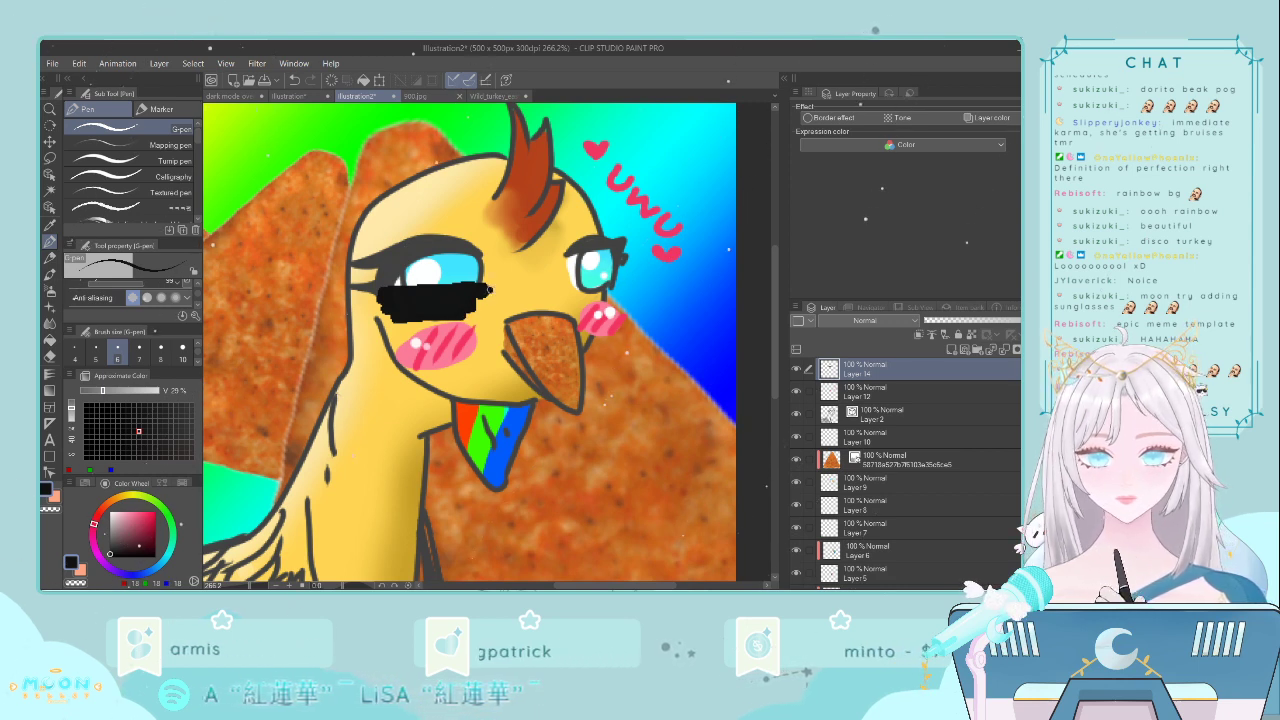
left_click_drag(488, 290, 561, 280)
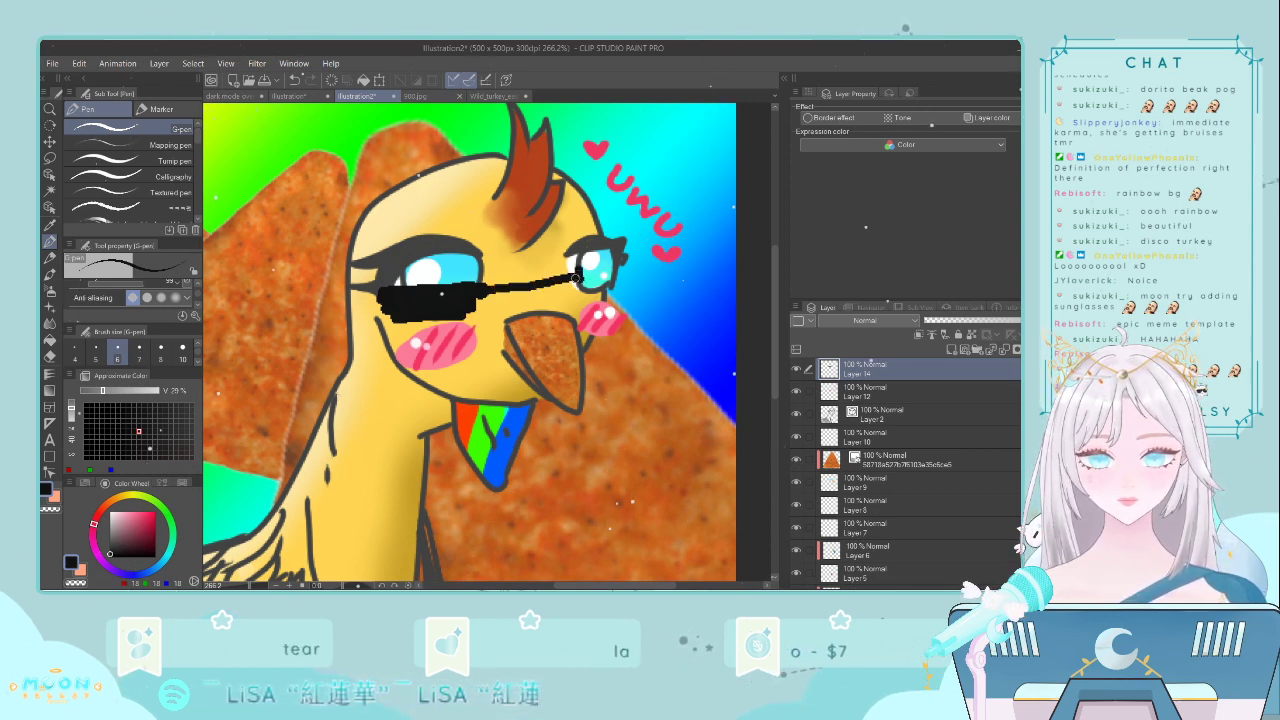
mouse_move(617, 268)
left_mouse_down()
mouse_move(576, 283)
mouse_move(614, 283)
left_mouse_up()
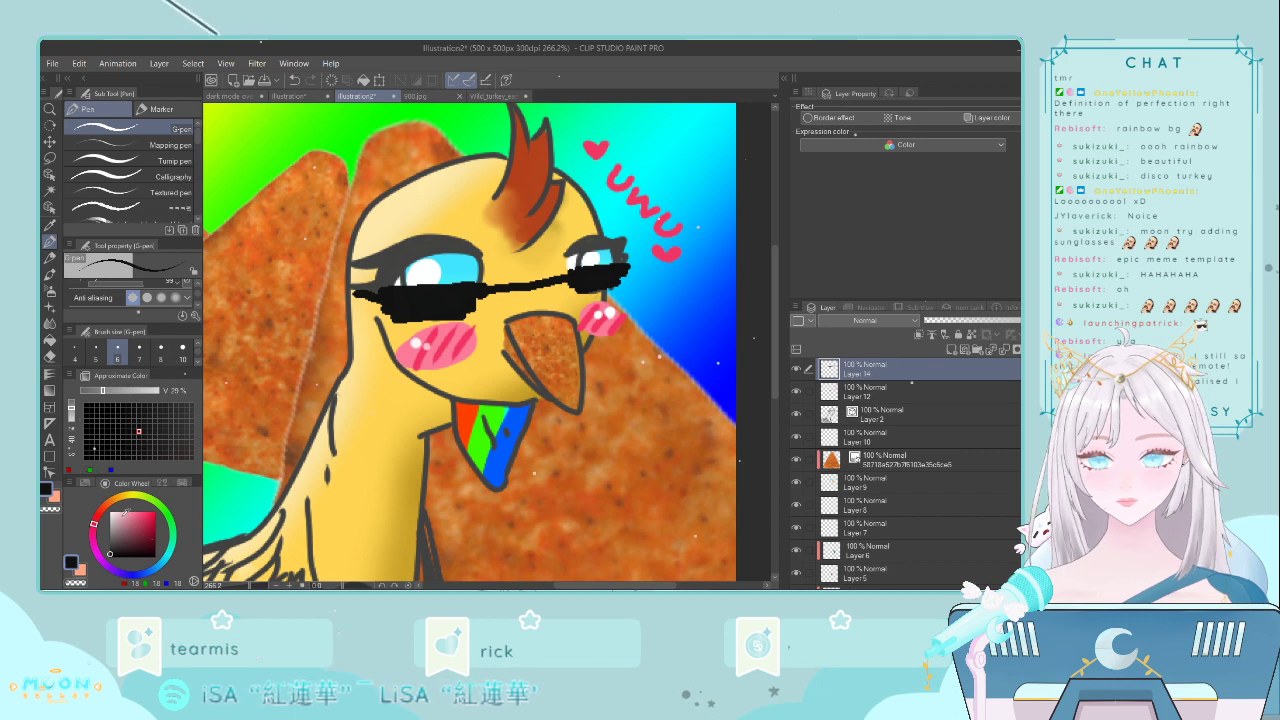
- Add small near-white glints to both sunglasses lenses, reducing the pen size to 4 for the finer marks
left_click(111, 511)
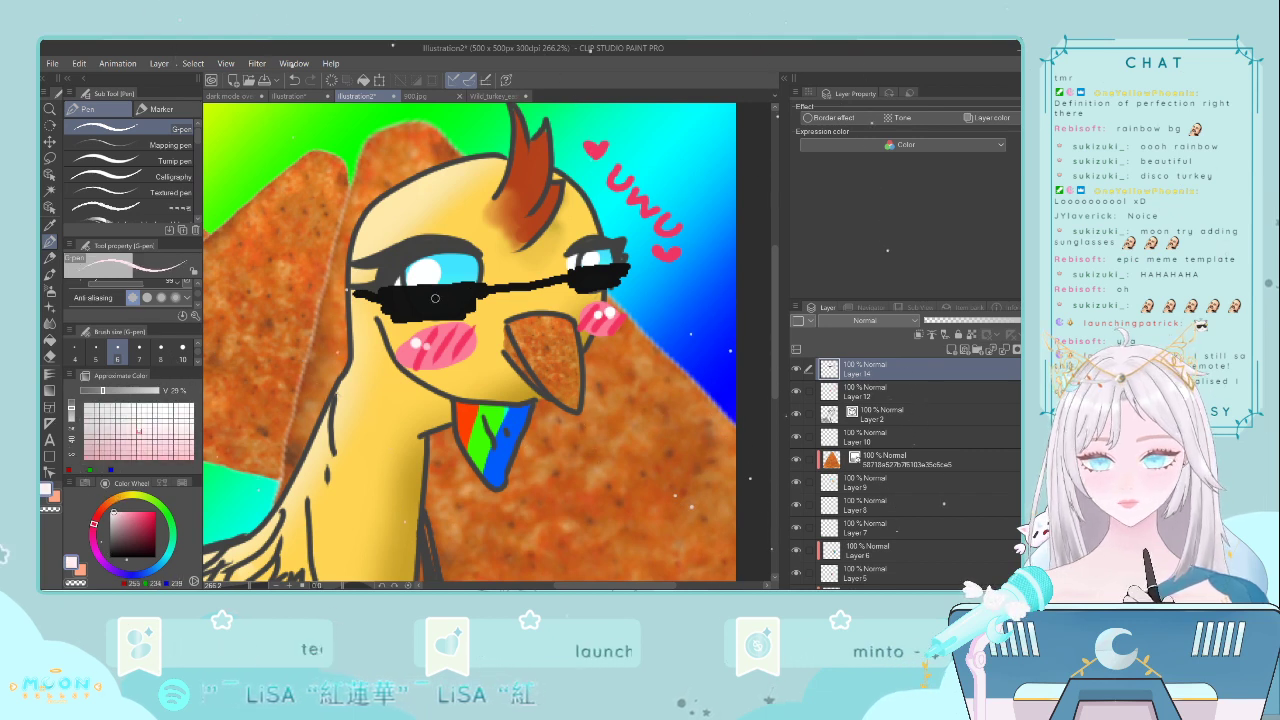
left_click_drag(432, 297, 459, 297)
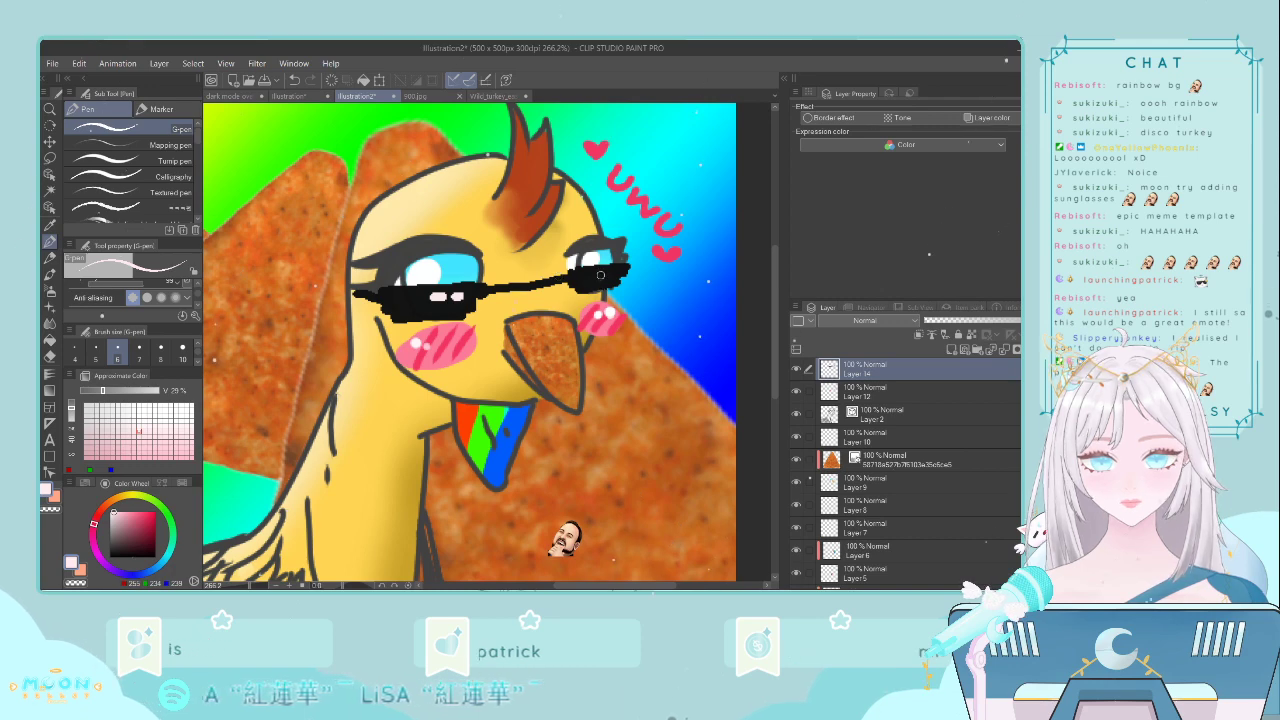
left_click(600, 274)
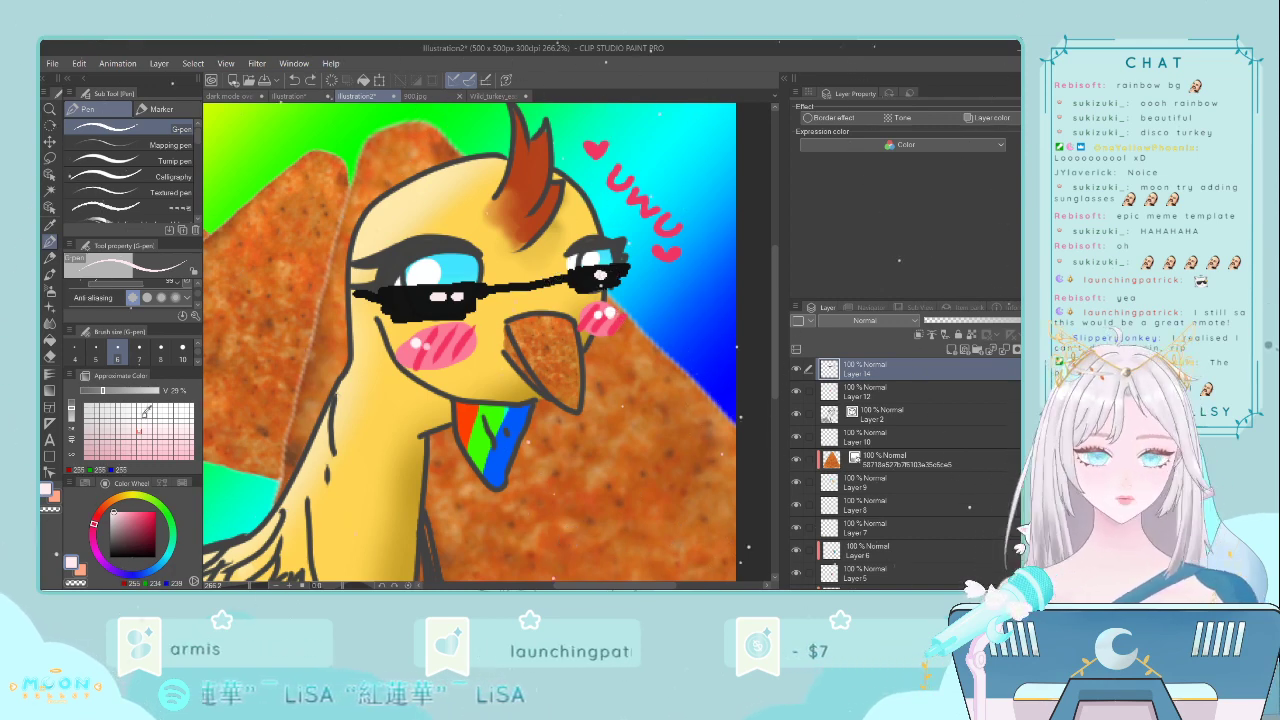
left_click(75, 349)
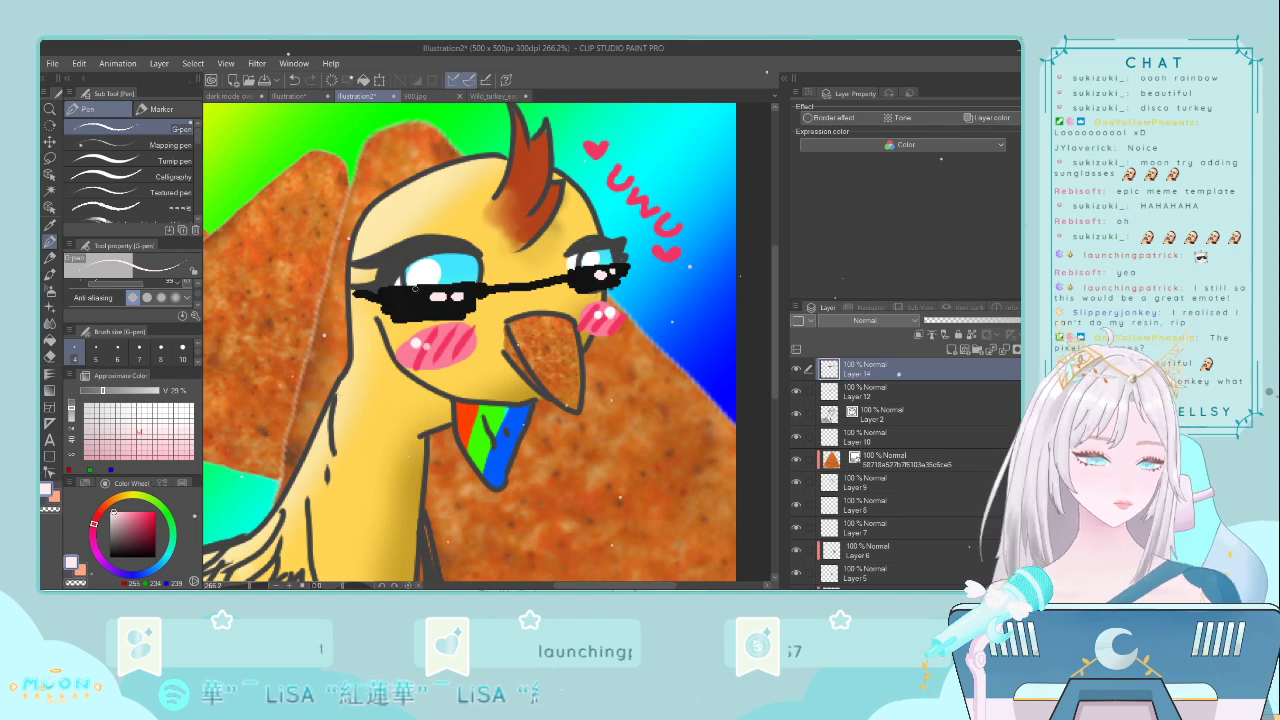
- Enlarge the small tortilla chip behind the others and extend it toward the canvas's upper-left corner
scroll(415, 287, "down", 4)
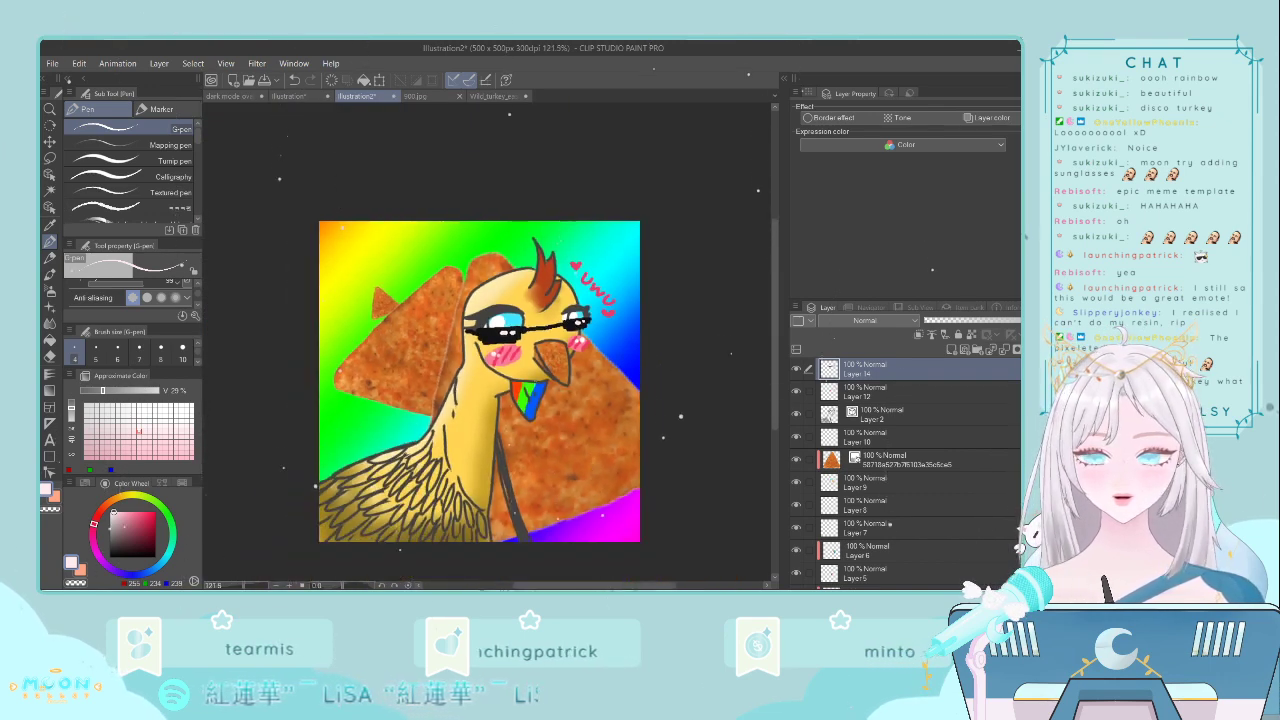
scroll(515, 401, "down", 1)
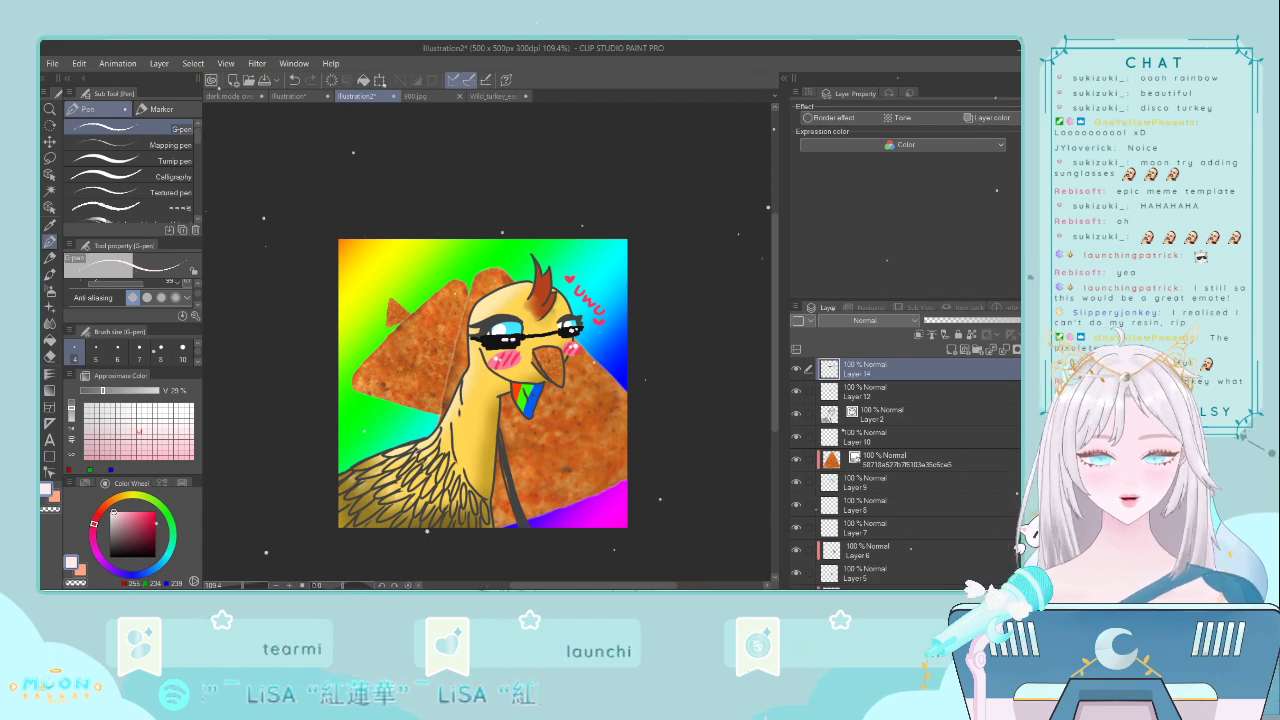
scroll(632, 342, "up", 3)
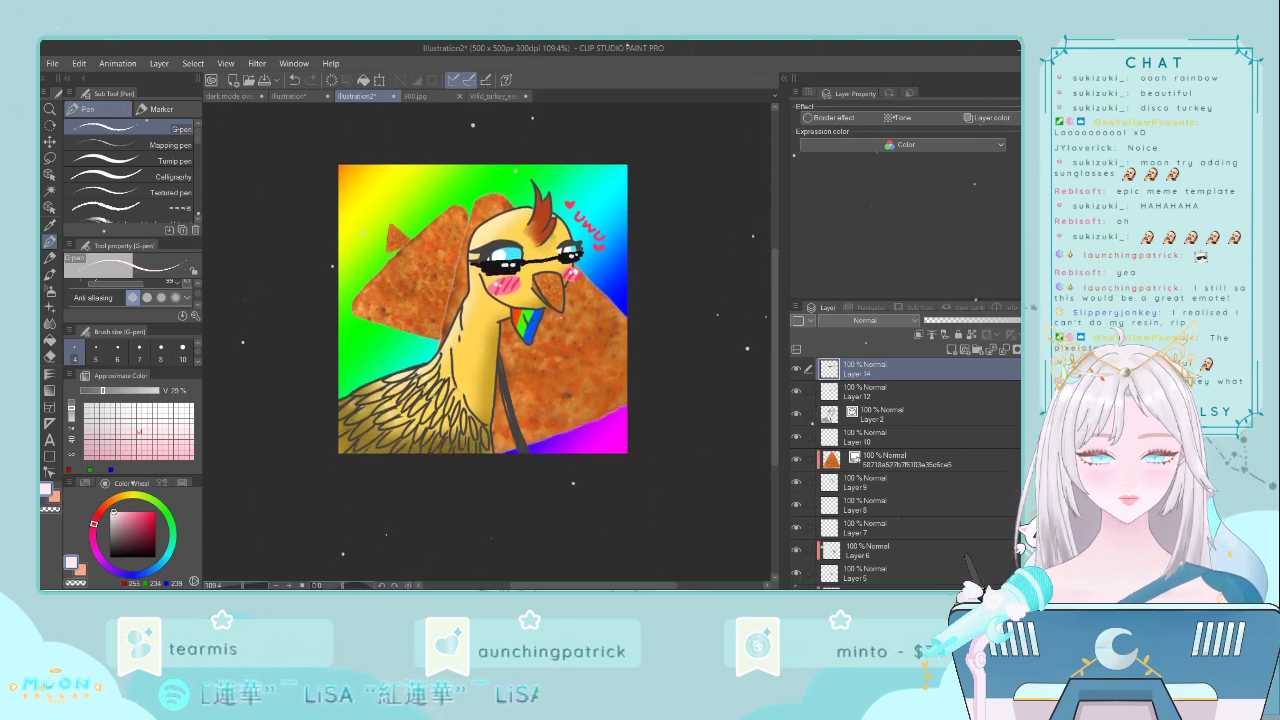
scroll(632, 342, "down", 1)
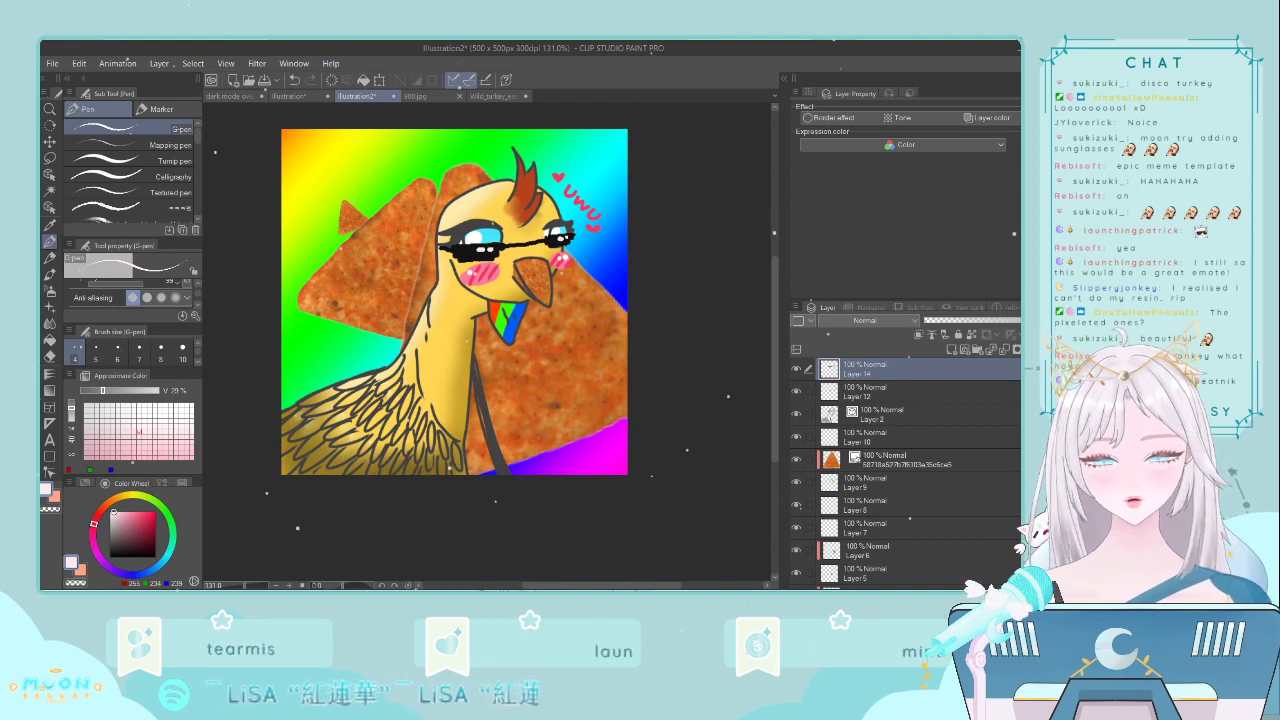
scroll(923, 472, "down", 4)
left_click(892, 511)
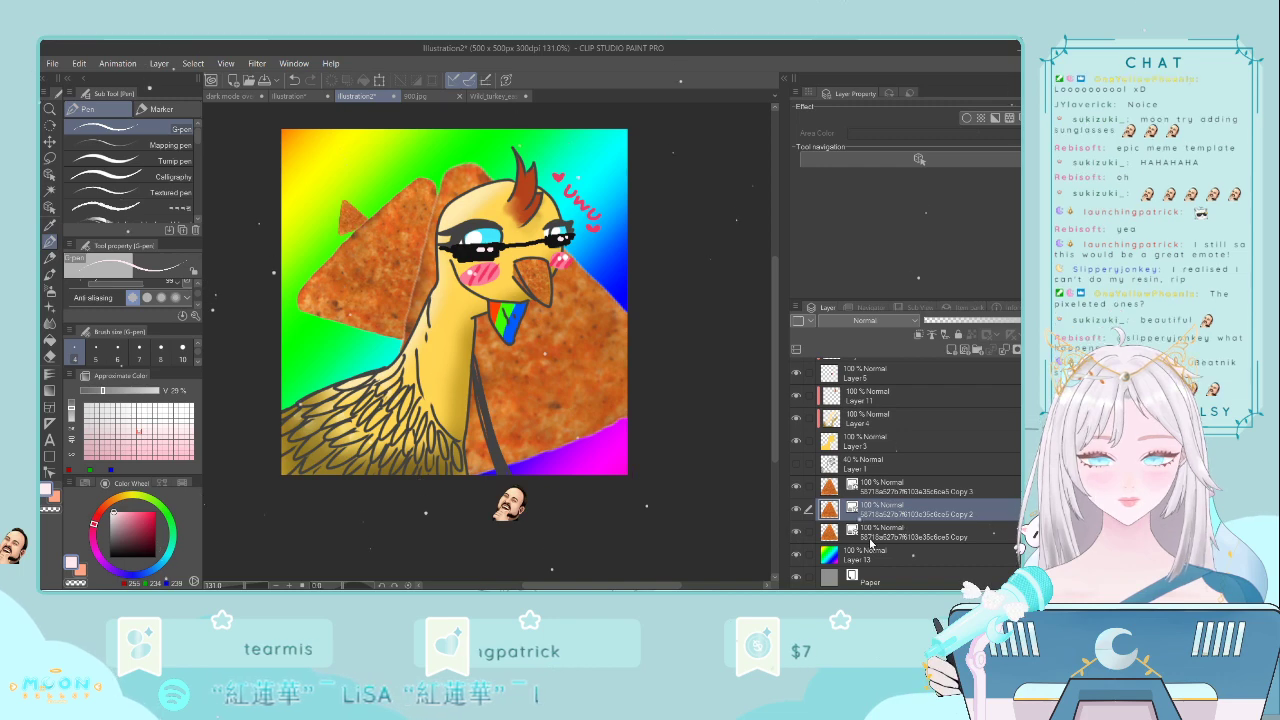
left_click(832, 537)
key("ctrl+t")
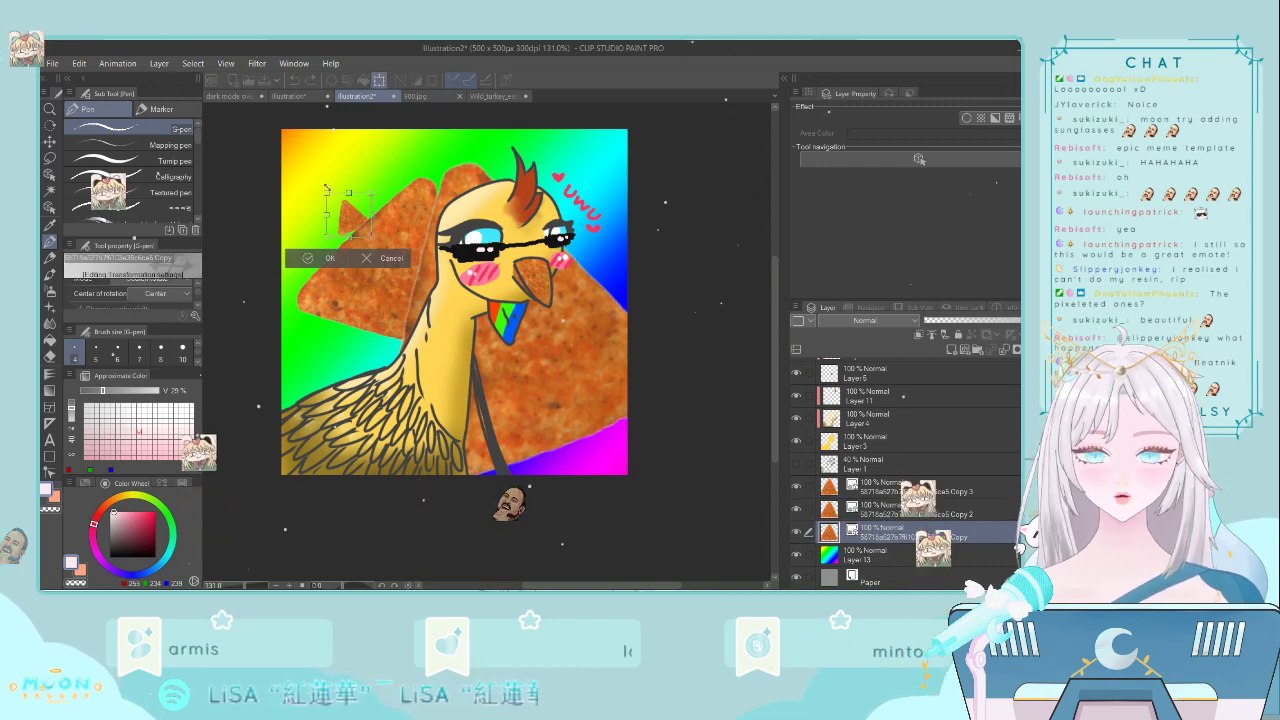
left_click_drag(328, 193, 309, 175)
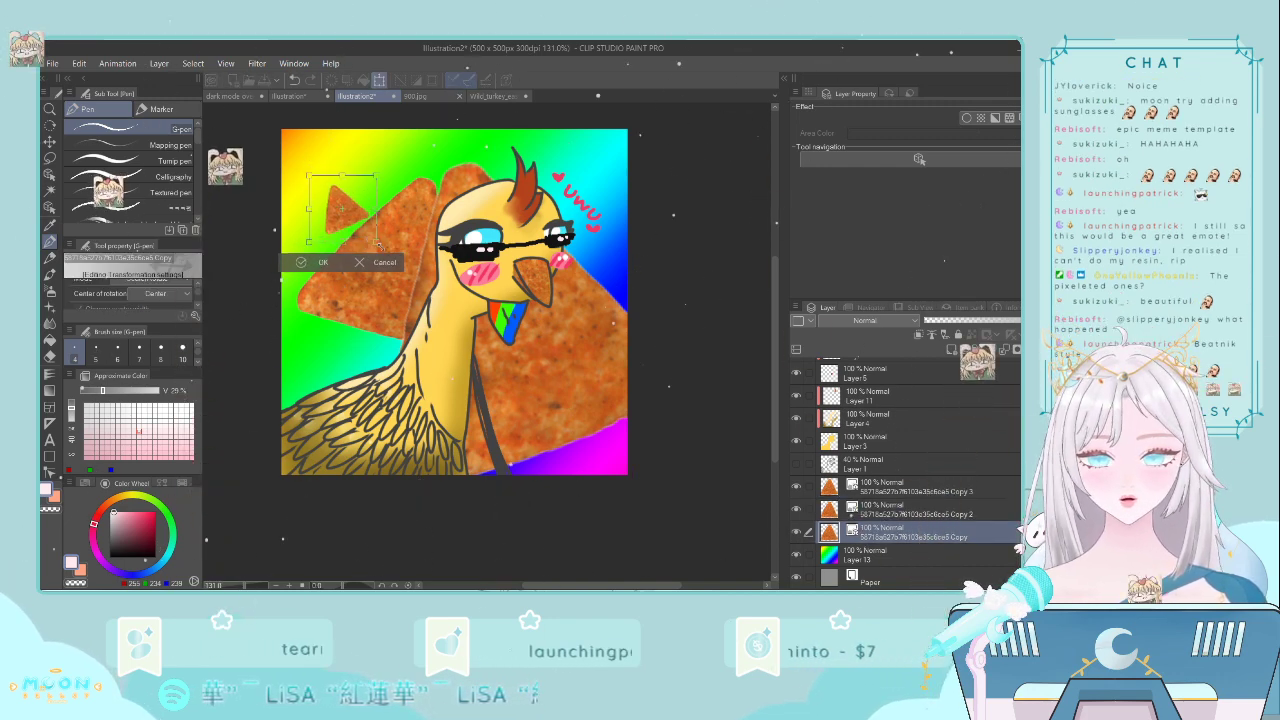
mouse_move(372, 236)
left_mouse_down()
mouse_move(416, 254)
mouse_move(381, 232)
left_mouse_up()
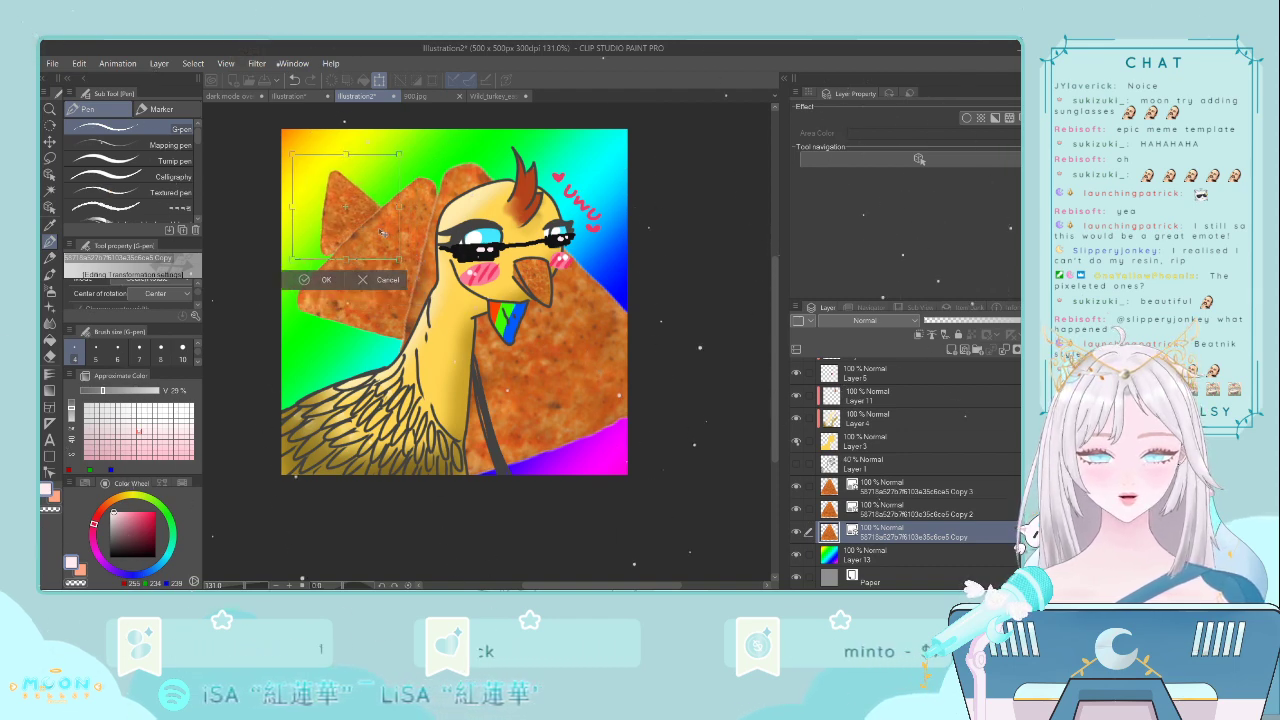
key("Return")
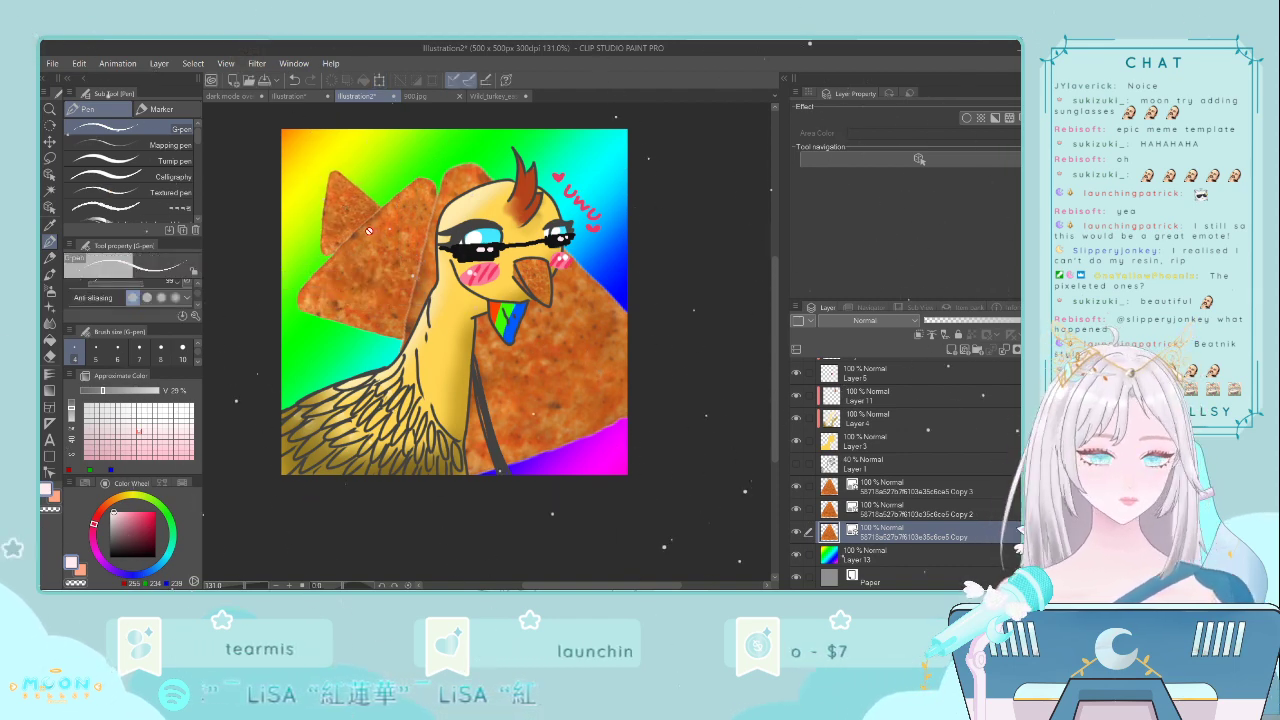
- Save the illustration as oneyellowturkey
key("ctrl+t")
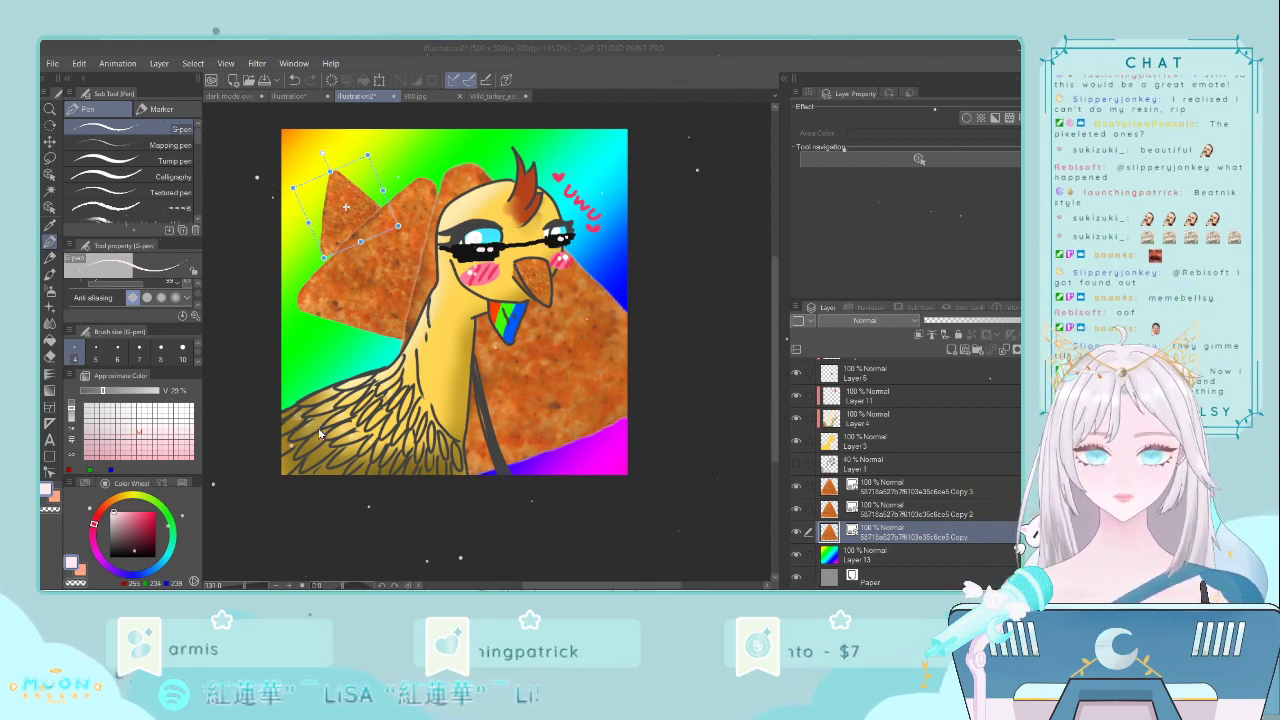
key("Return")
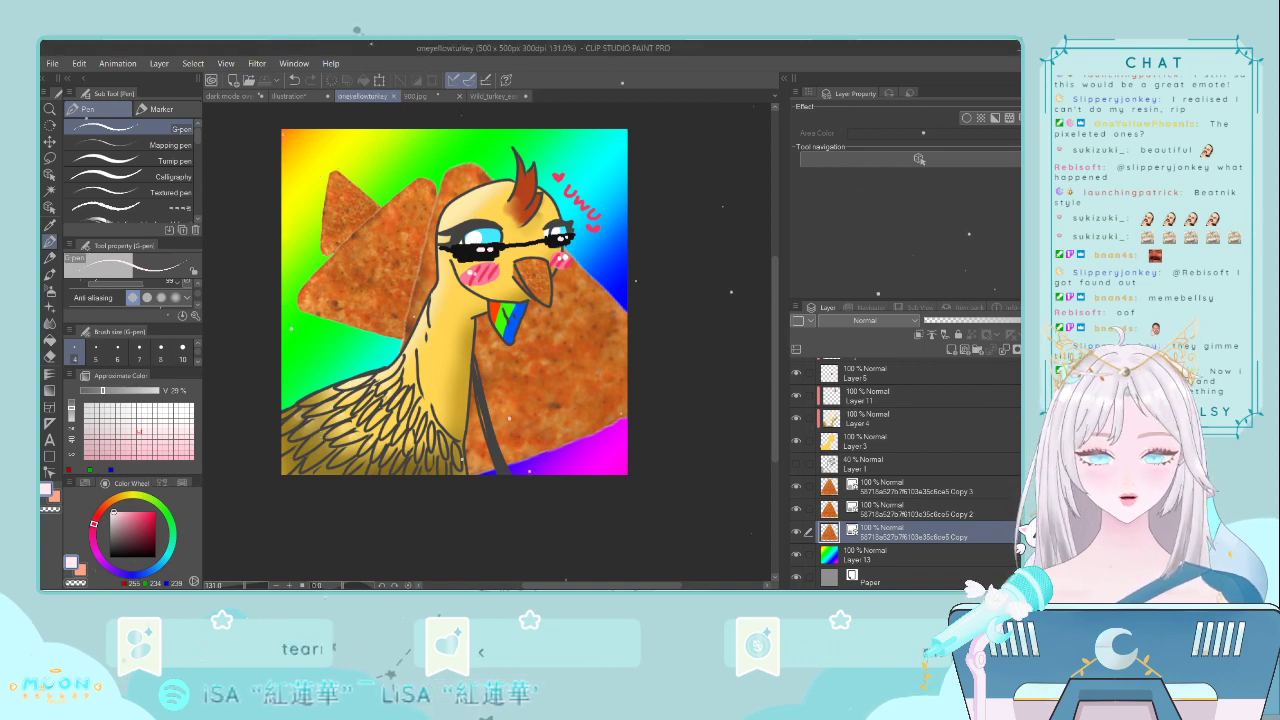
- Add a new layer at the top of the layer stack and choose a golden-orange drawing colour
scroll(1008, 402, "up", 3)
left_click(952, 350)
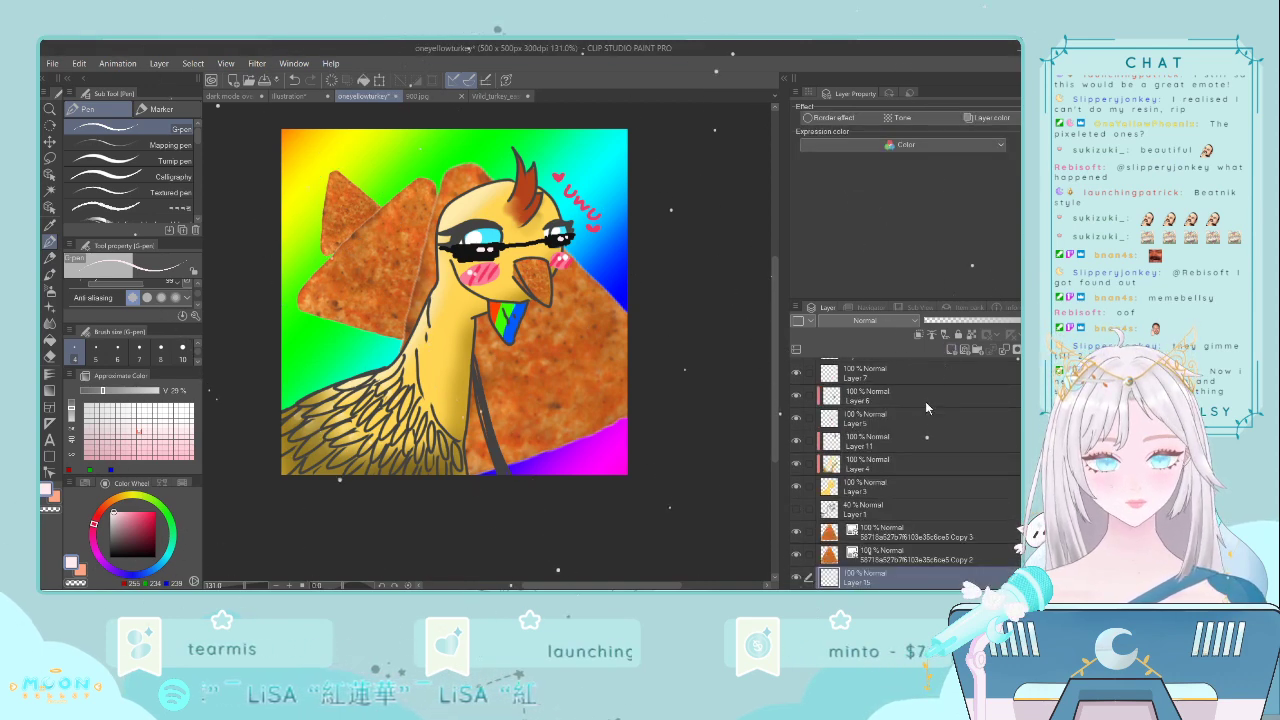
left_click_drag(897, 569, 930, 366)
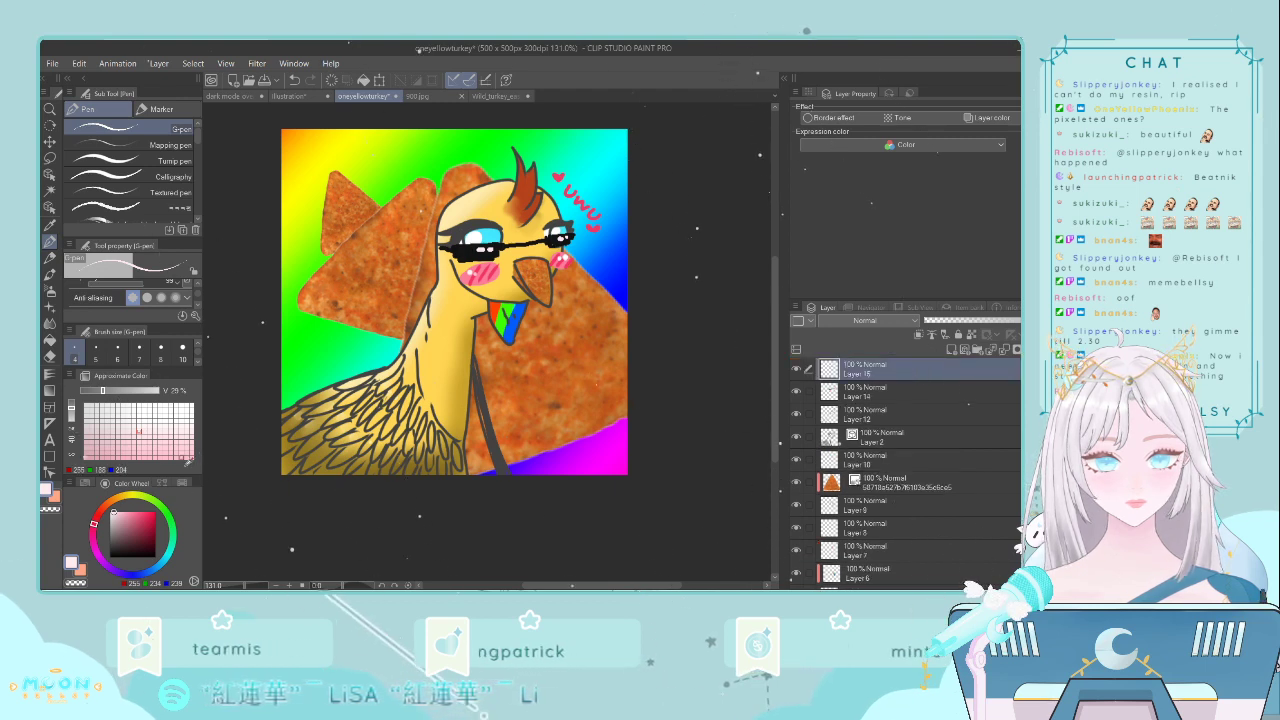
left_click(120, 496)
left_click_drag(134, 526, 166, 490)
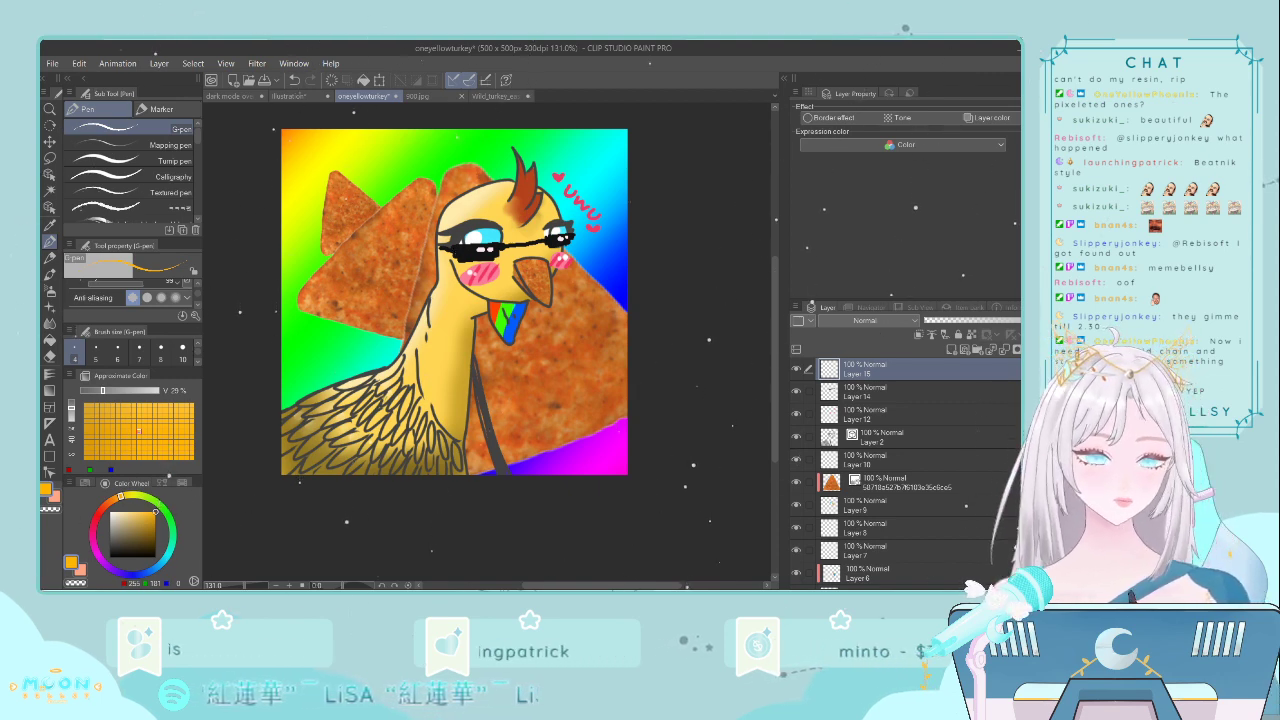
- Draw a golden link chain around the turkey's neck with a solid round pendant below the throat
scroll(485, 328, "up", 4)
scroll(505, 246, "up", 1)
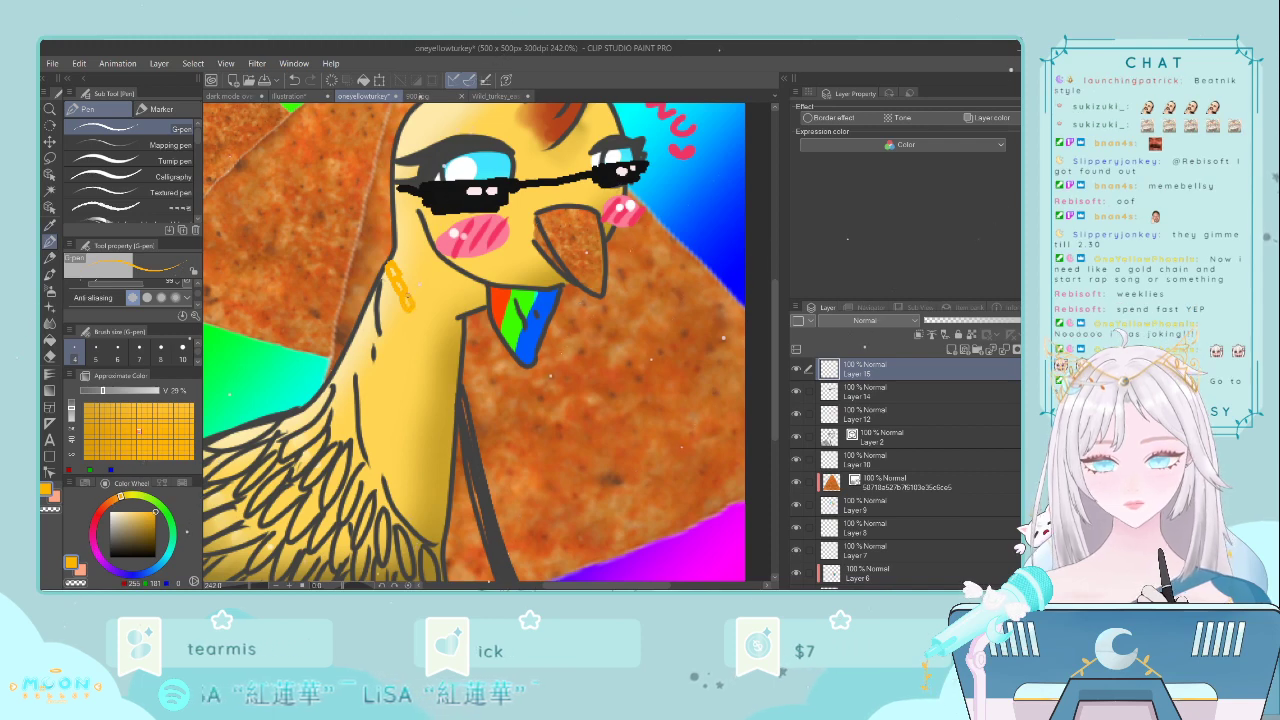
left_click_drag(409, 311, 417, 326)
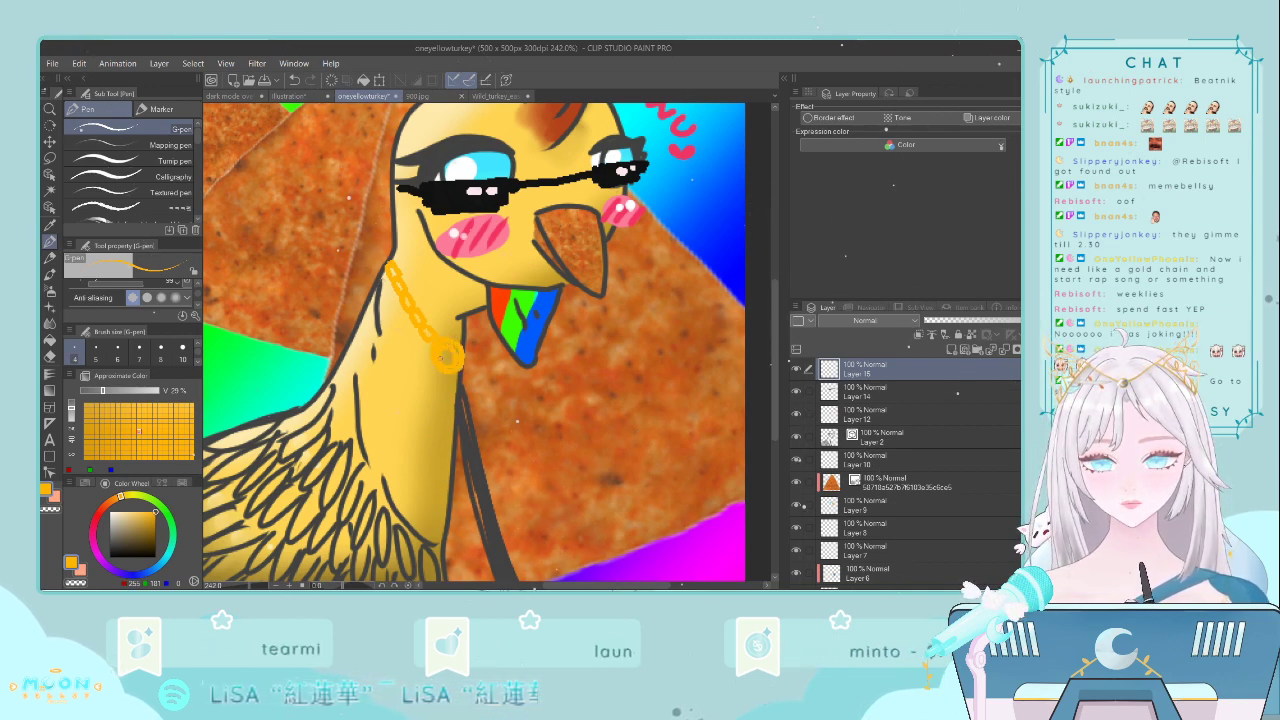
left_click_drag(447, 354, 448, 341)
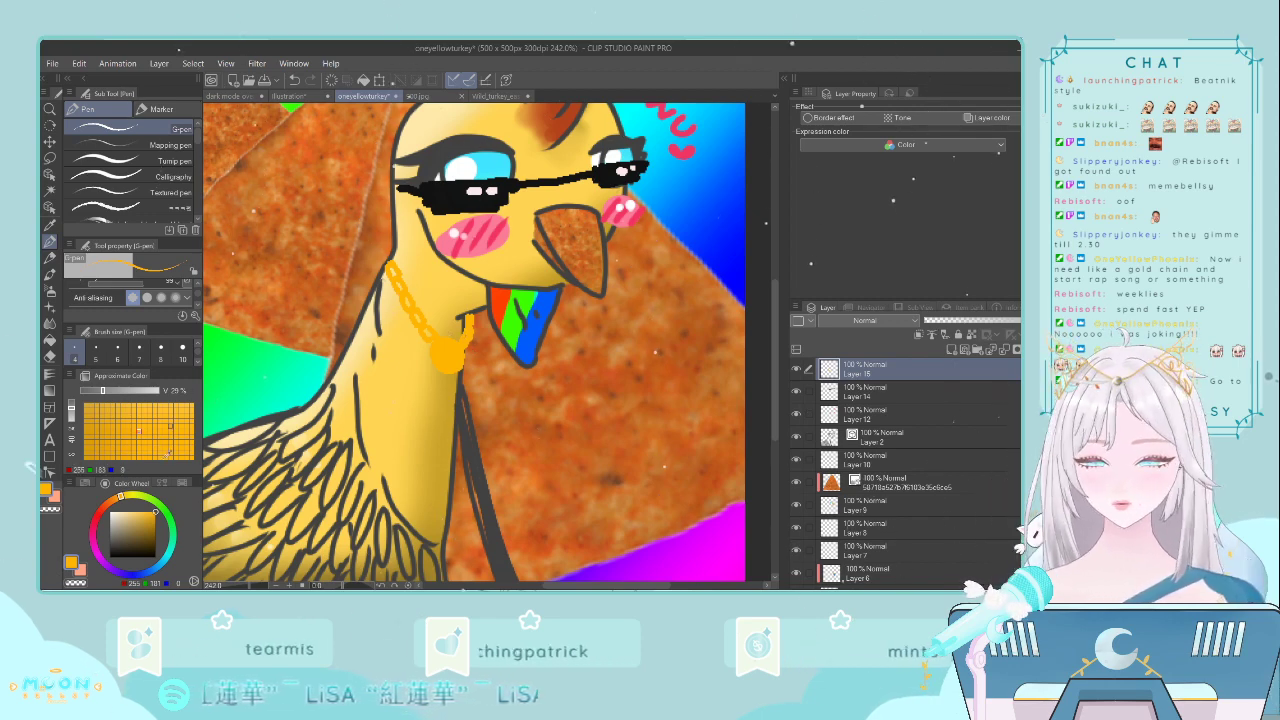
- Draw a dollar sign on the pendant in darker gold, undoing the first attempt and using a pen size of 2.5
left_click(154, 526)
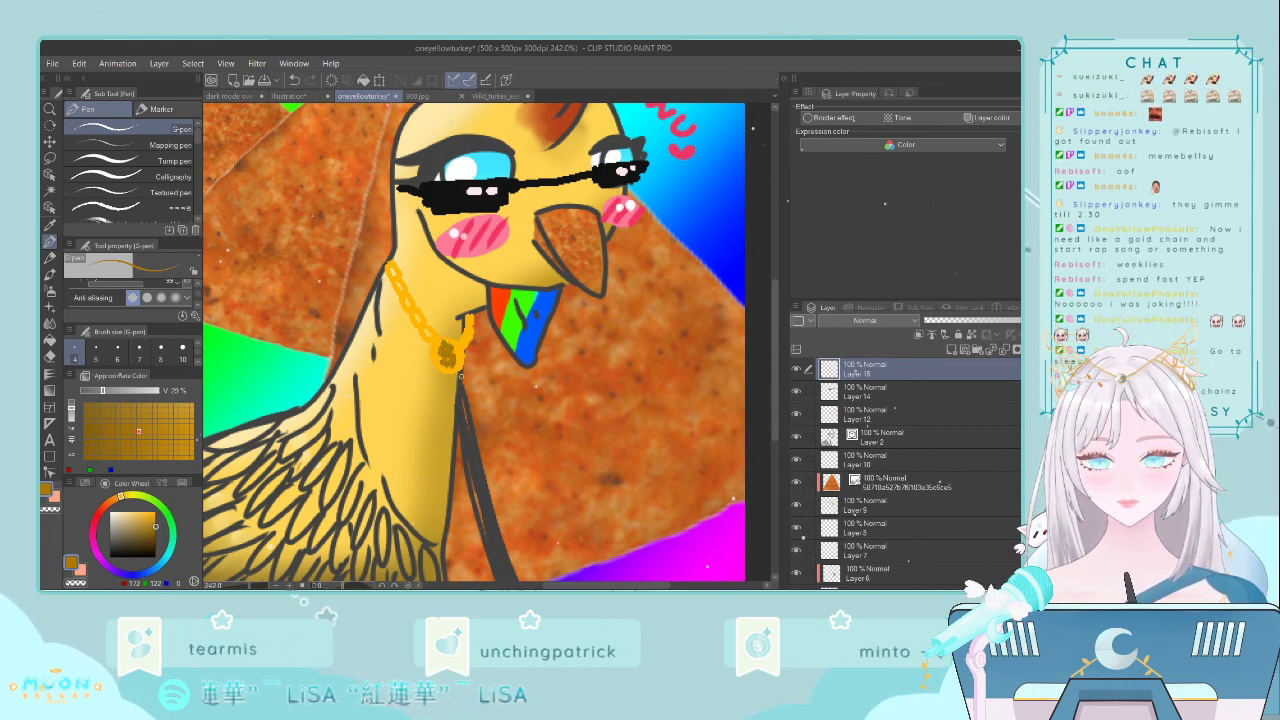
key("ctrl+z")
left_click(197, 346)
left_click(182, 352)
left_click(160, 358)
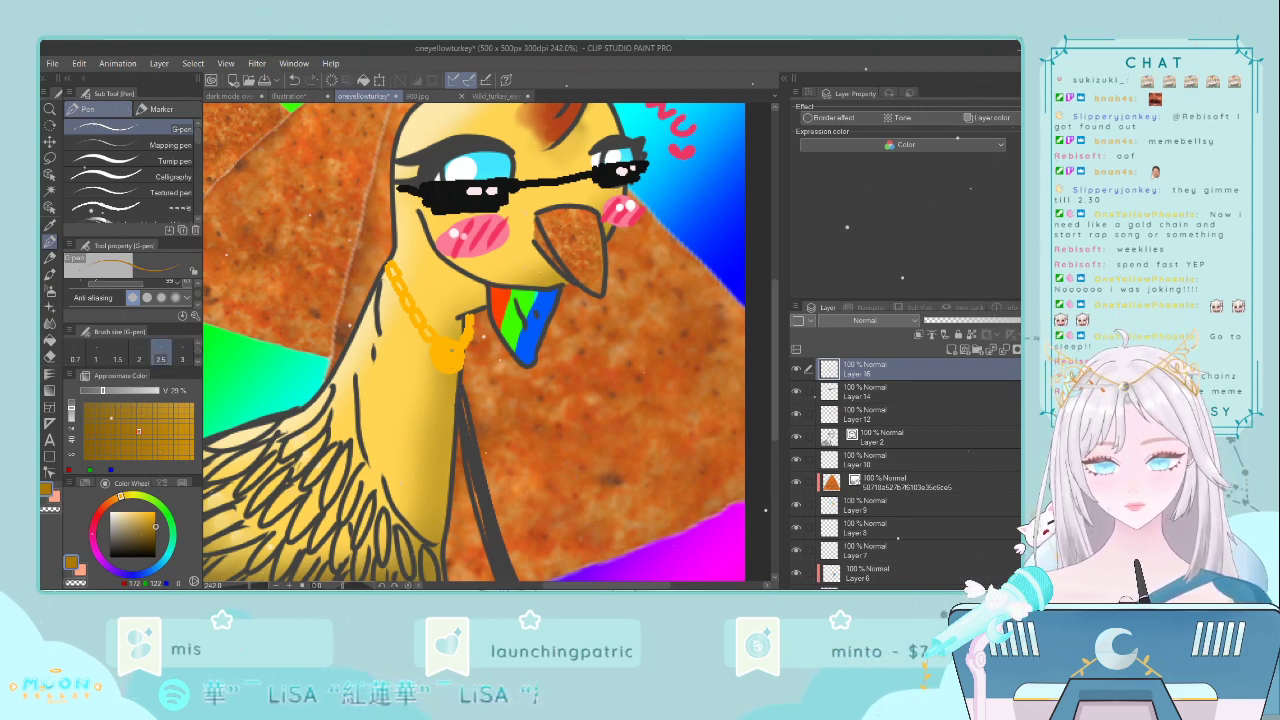
left_click_drag(446, 346, 452, 358)
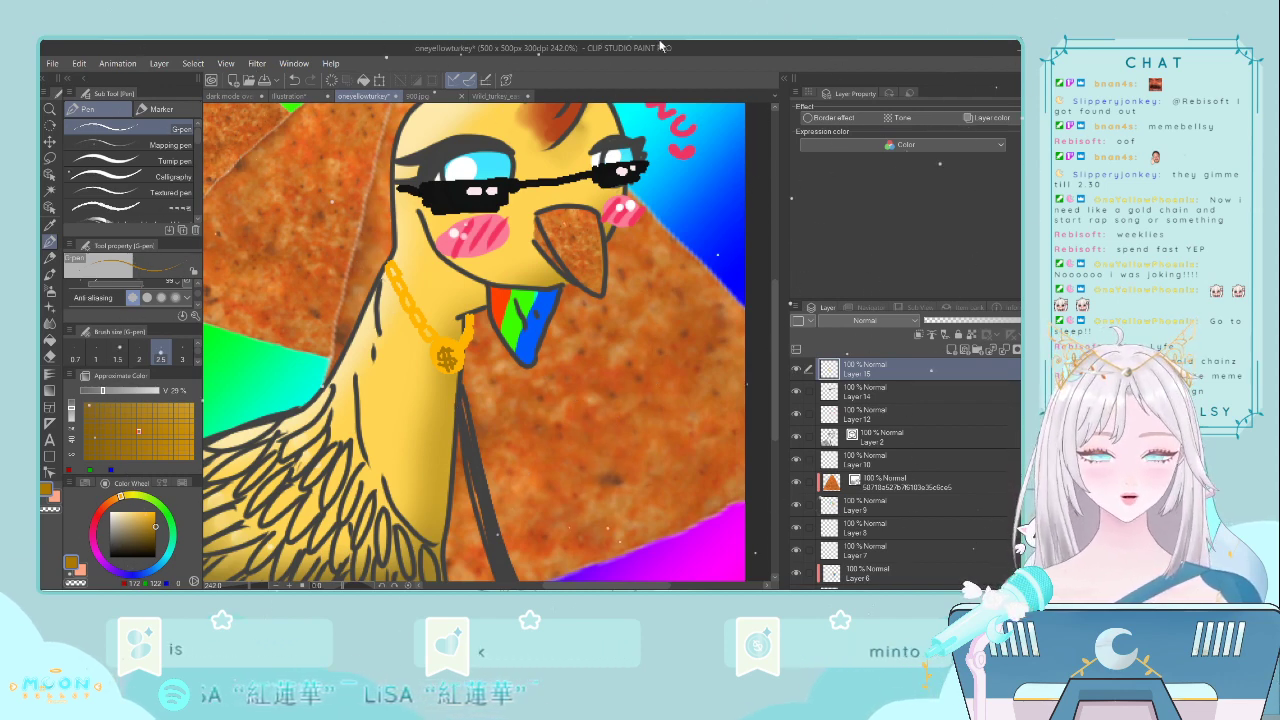
- Save the illustration with the gold chain included
scroll(597, 323, "down", 3)
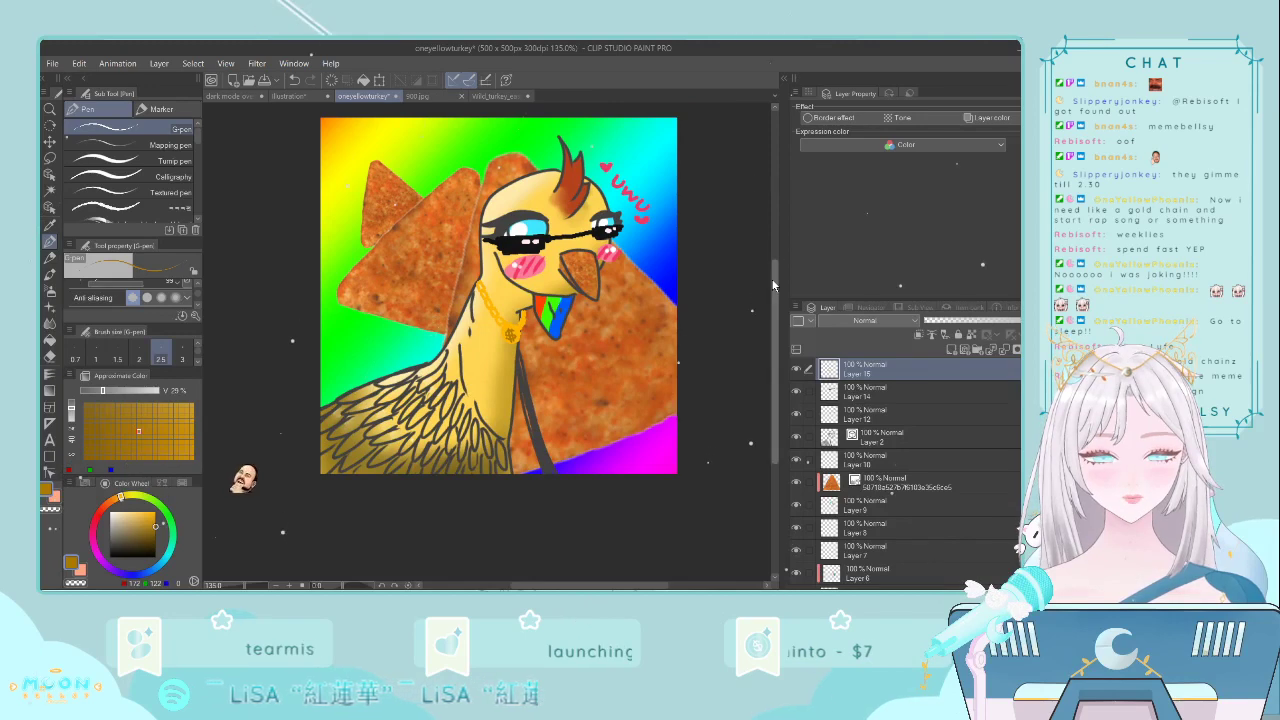
left_click_drag(774, 281, 774, 272)
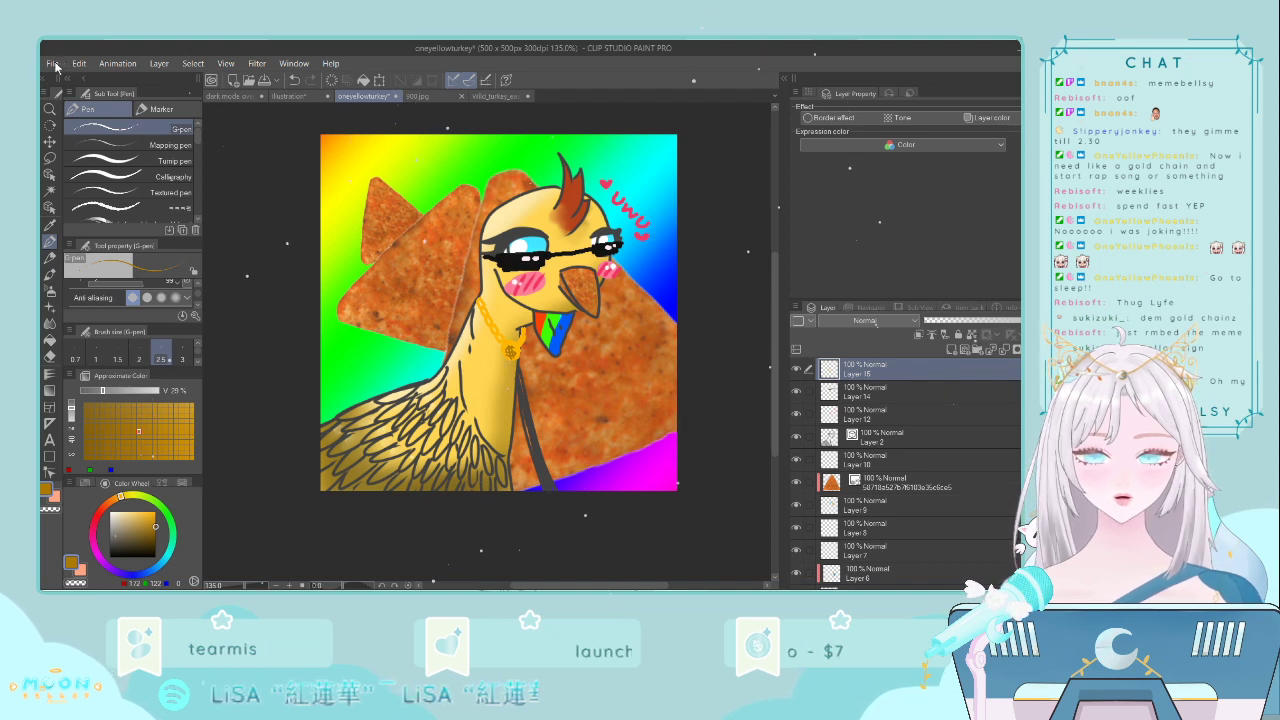
key("ctrl+s")
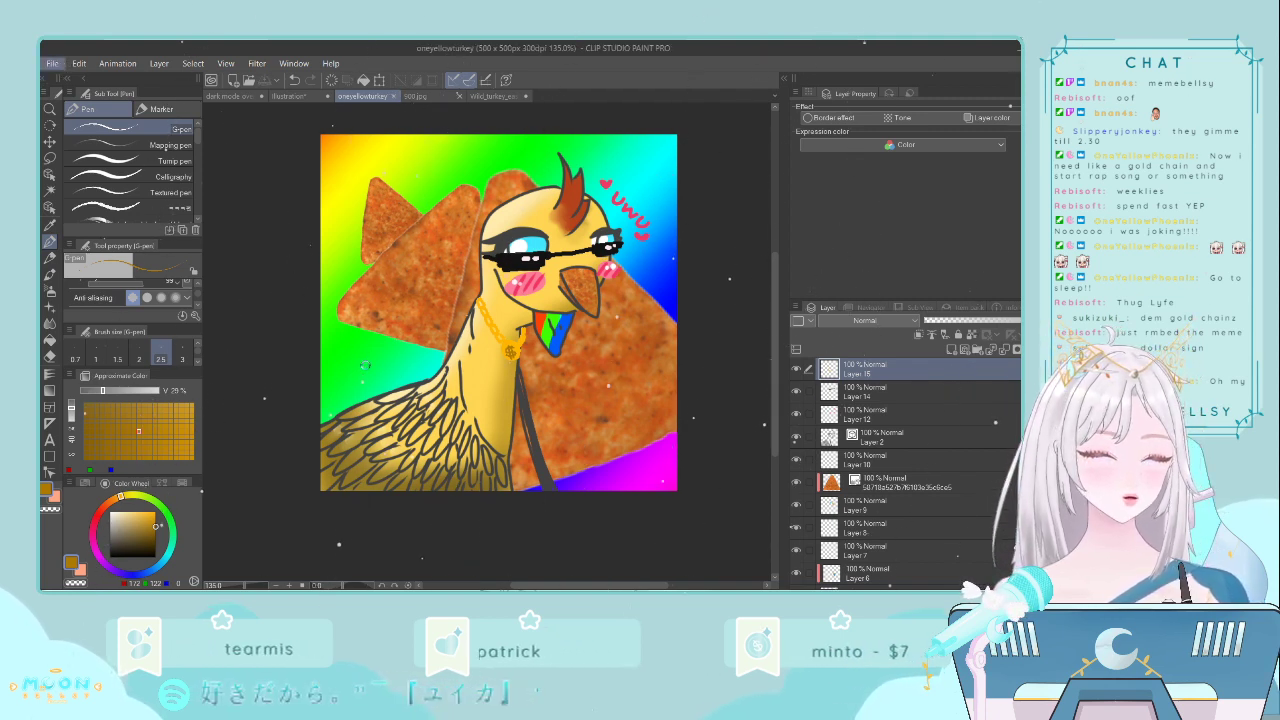
left_click(380, 288)
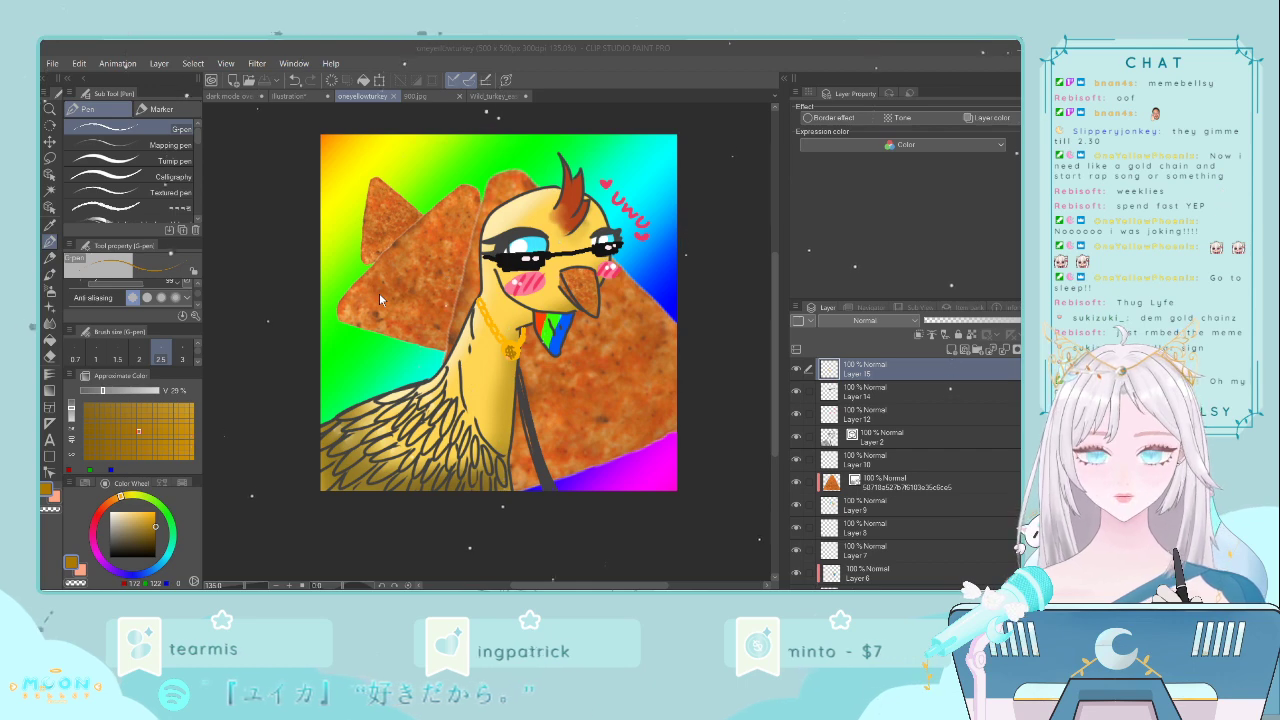
left_click(517, 347)
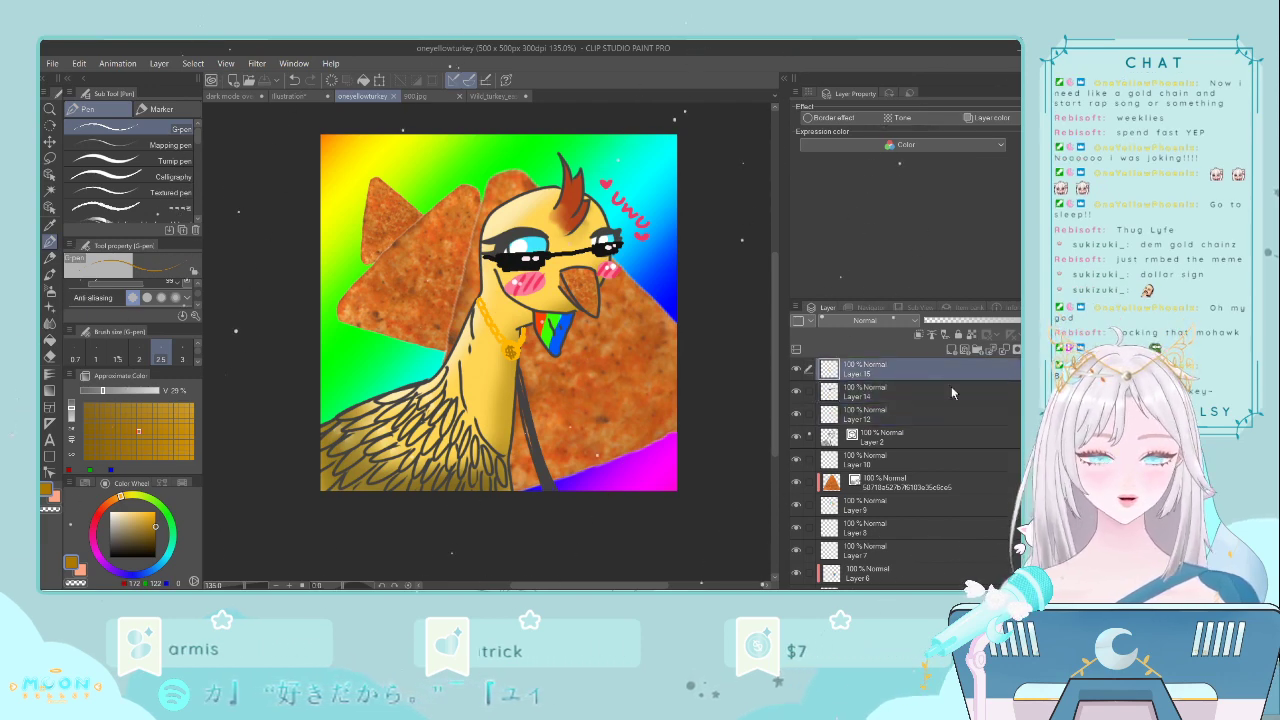
scroll(616, 282, "down", 2)
scroll(616, 282, "up", 2)
scroll(500, 312, "up", 1)
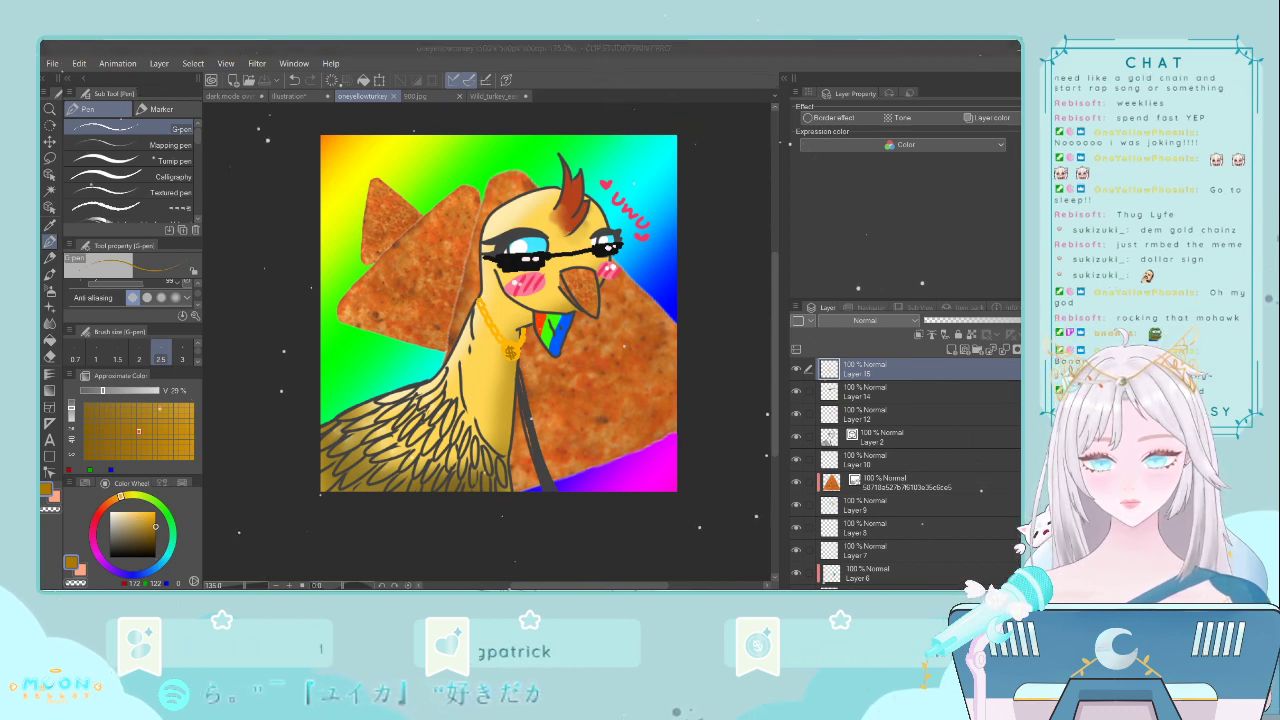
left_click(526, 585)
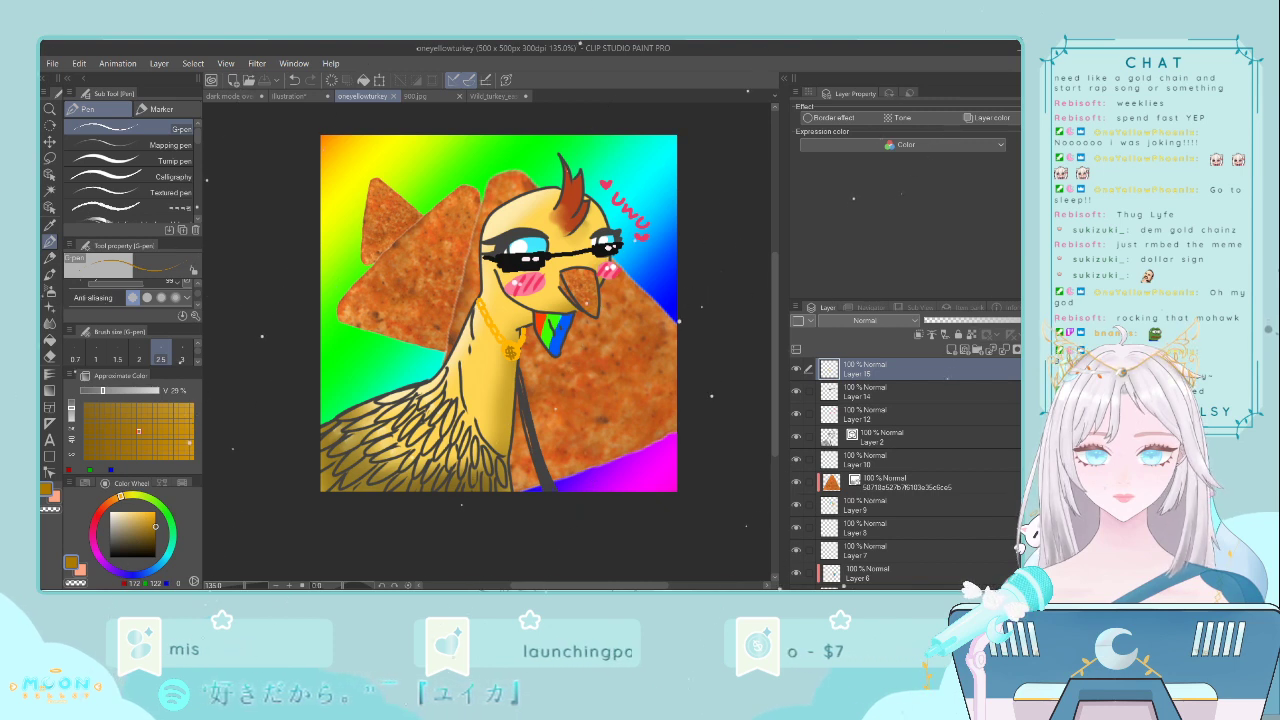
key("alt+Tab")
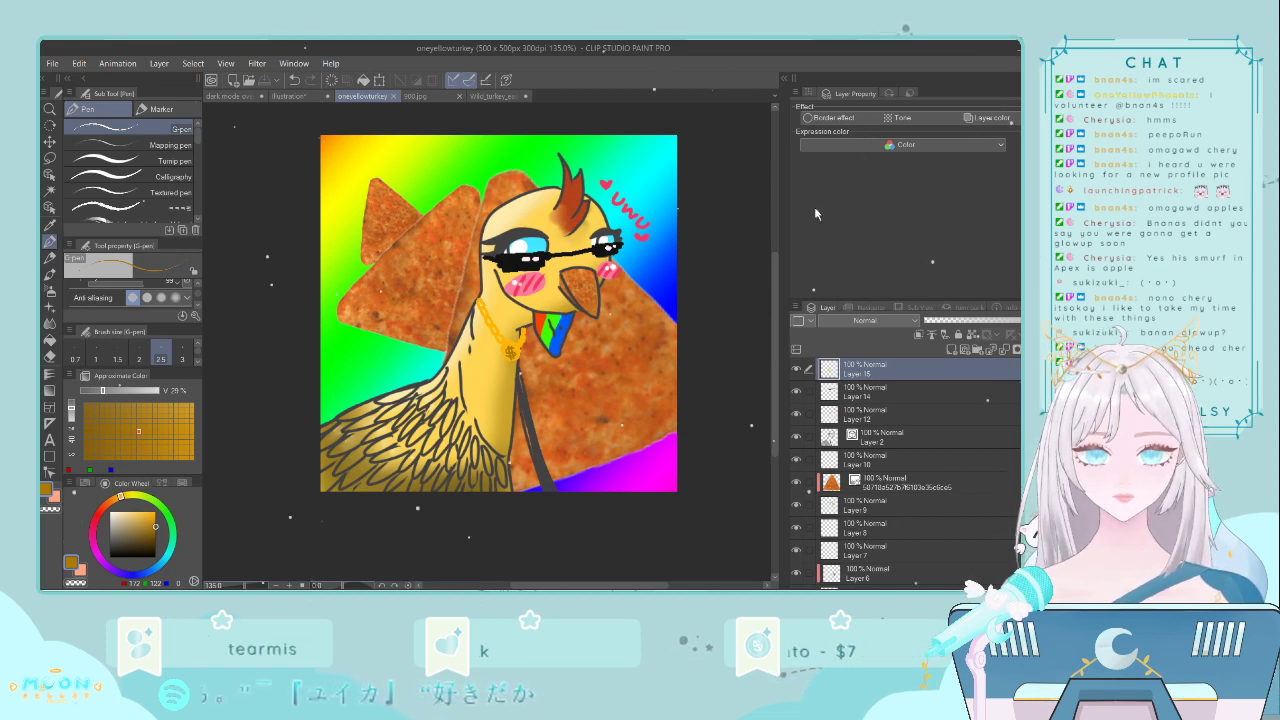
mouse_move(775, 274)
left_mouse_down()
mouse_move(774, 260)
mouse_move(775, 273)
left_mouse_up()
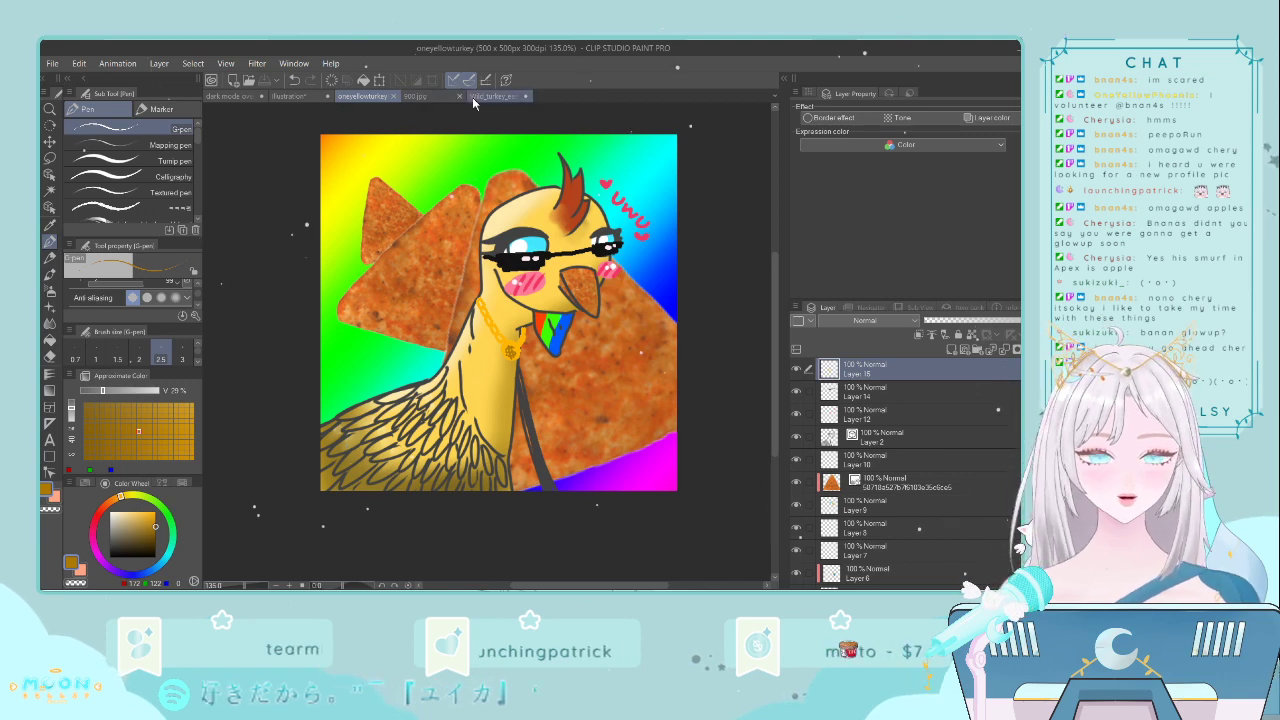
- Close the 900.jpg turkey reference photo and return to the oneyellowturkey illustration
left_click(444, 97)
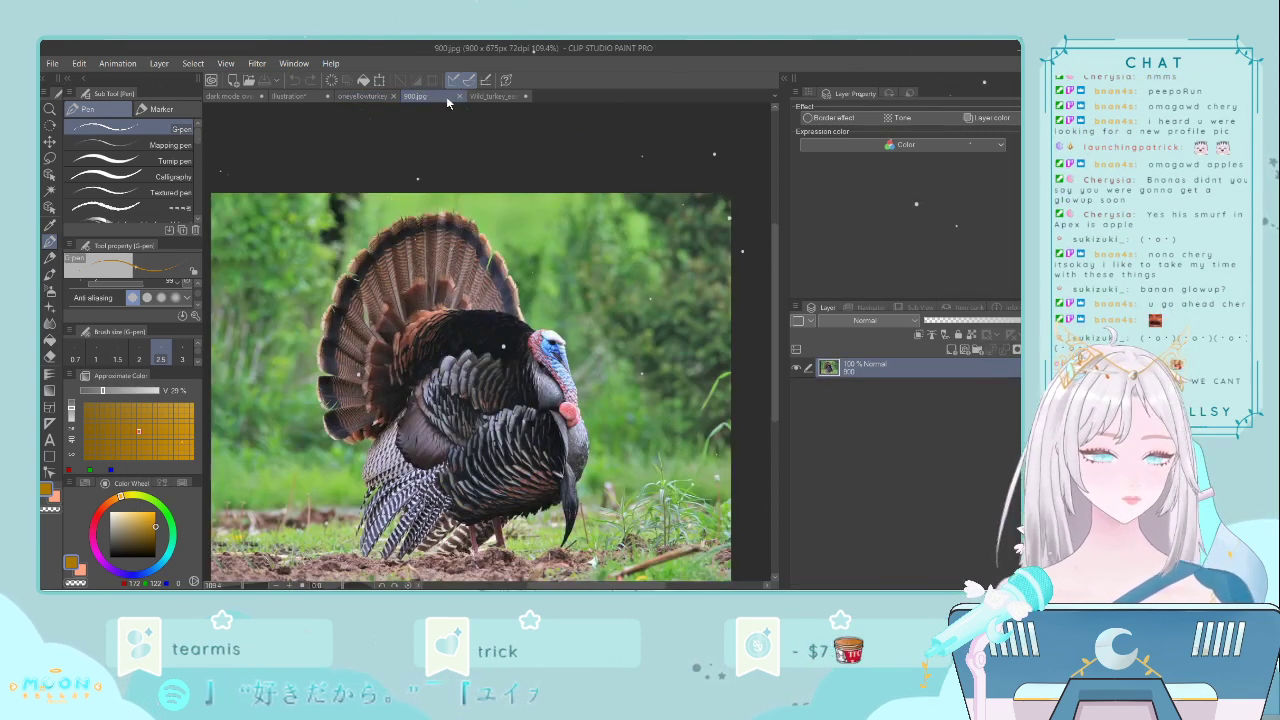
left_click(459, 96)
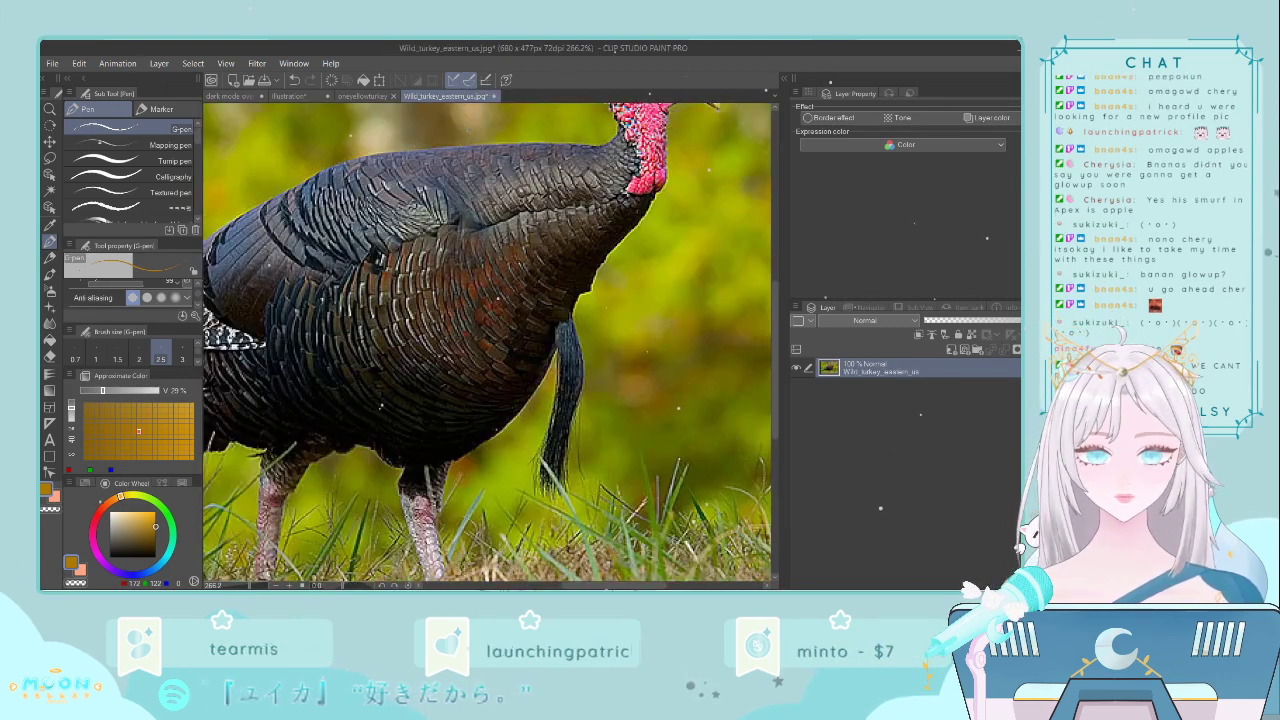
left_click(362, 96)
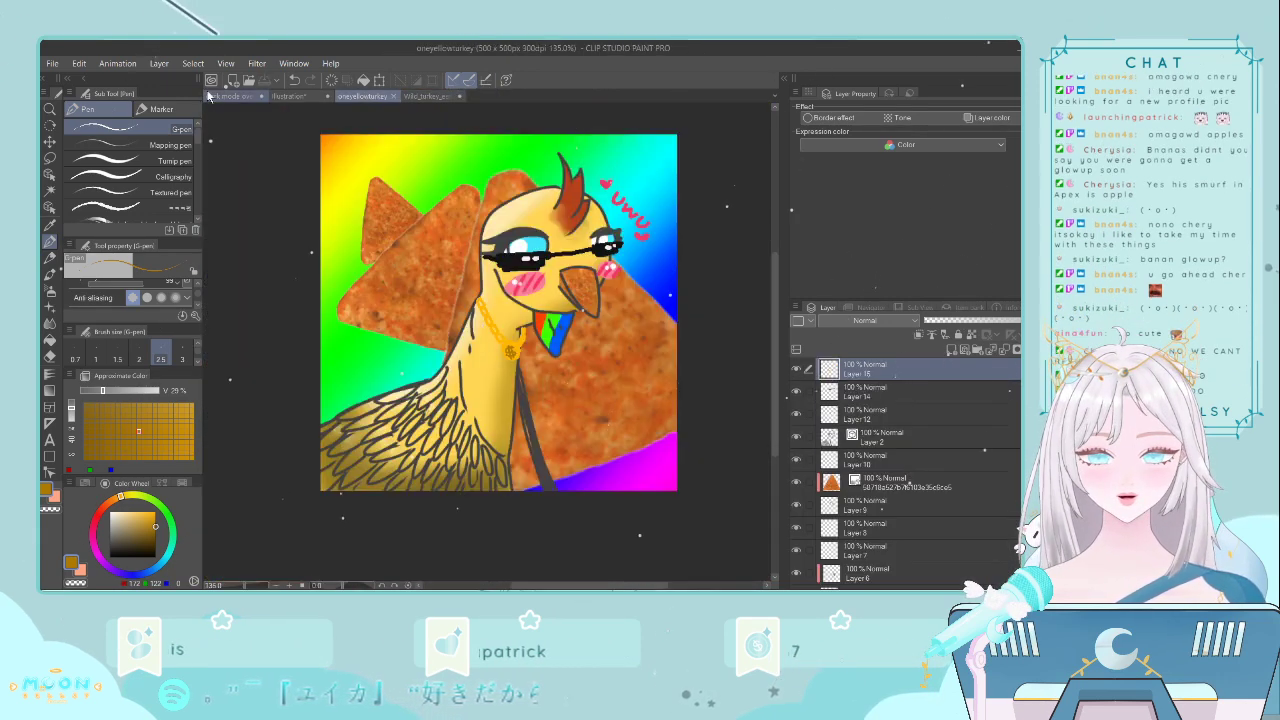
left_click(225, 96)
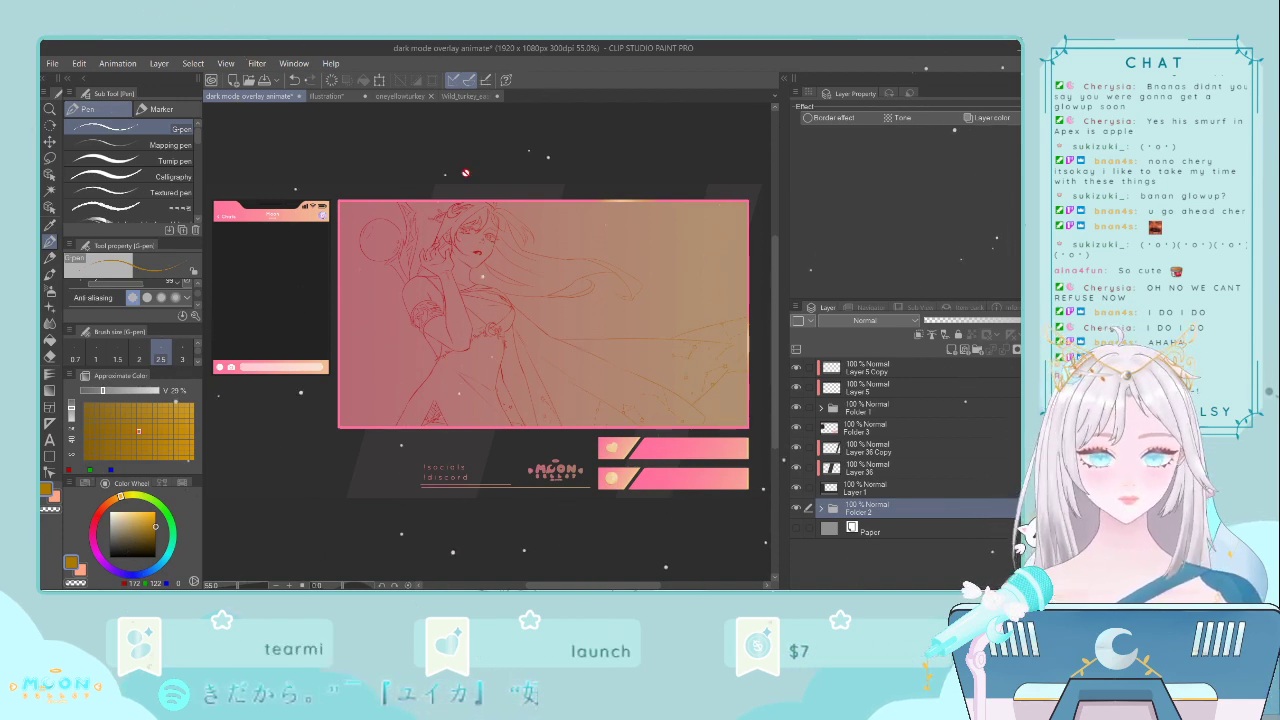
left_click(381, 96)
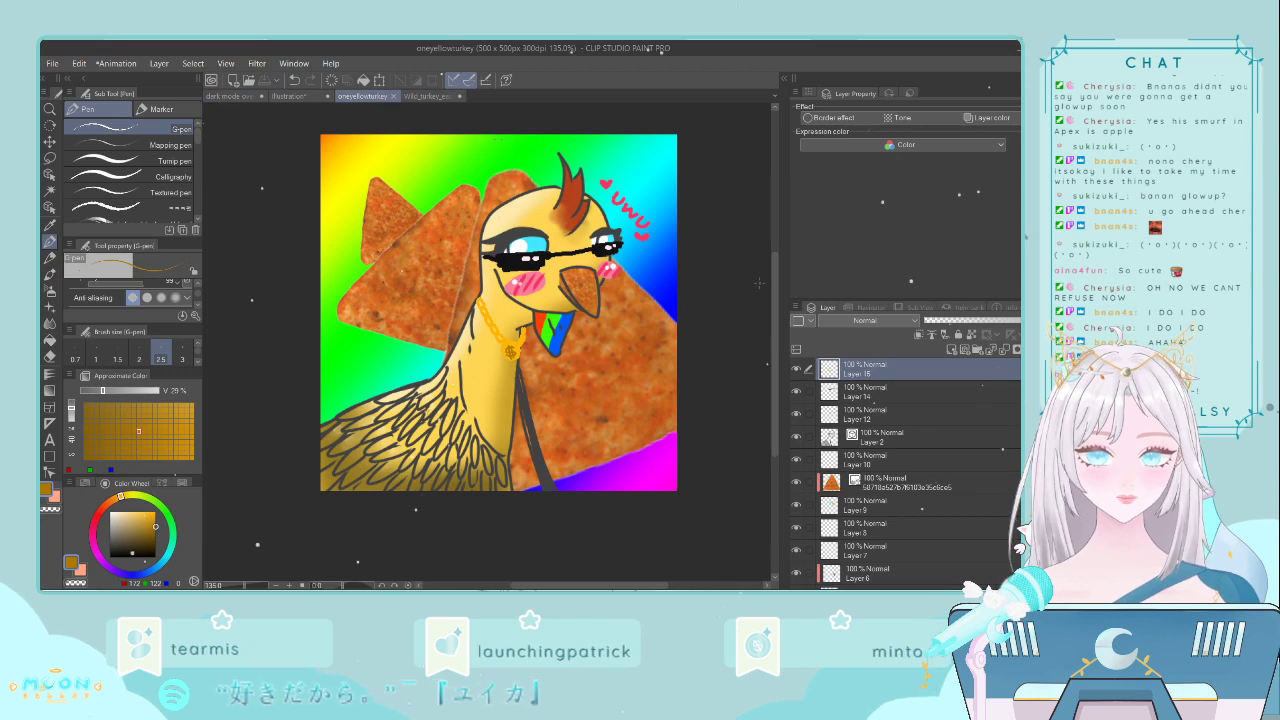
scroll(758, 283, "up", 3)
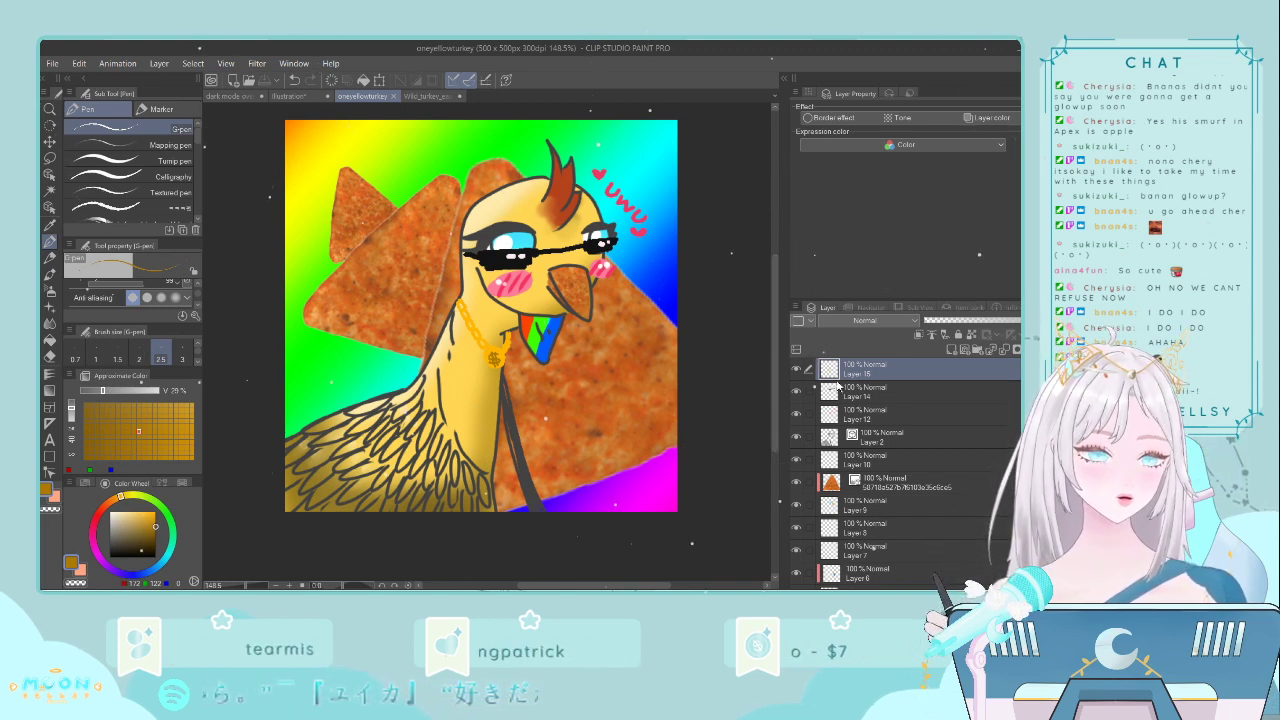
left_click_drag(773, 355, 770, 349)
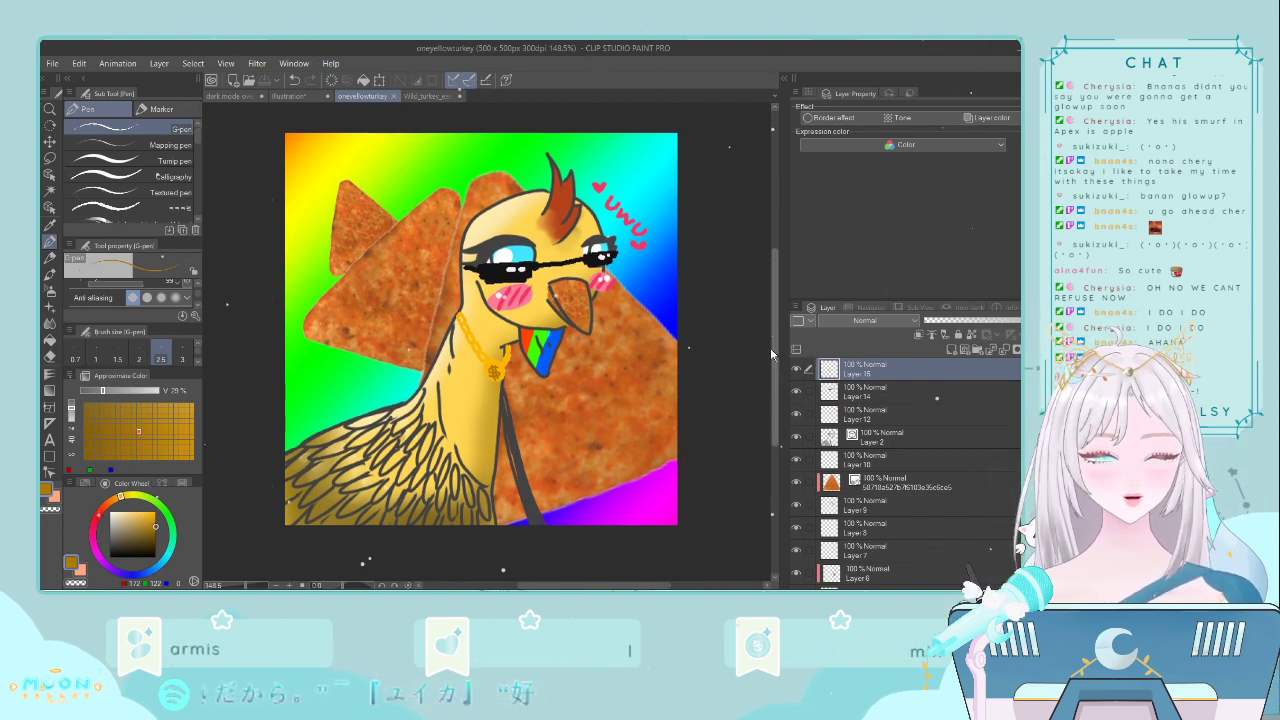
scroll(772, 350, "down", 1)
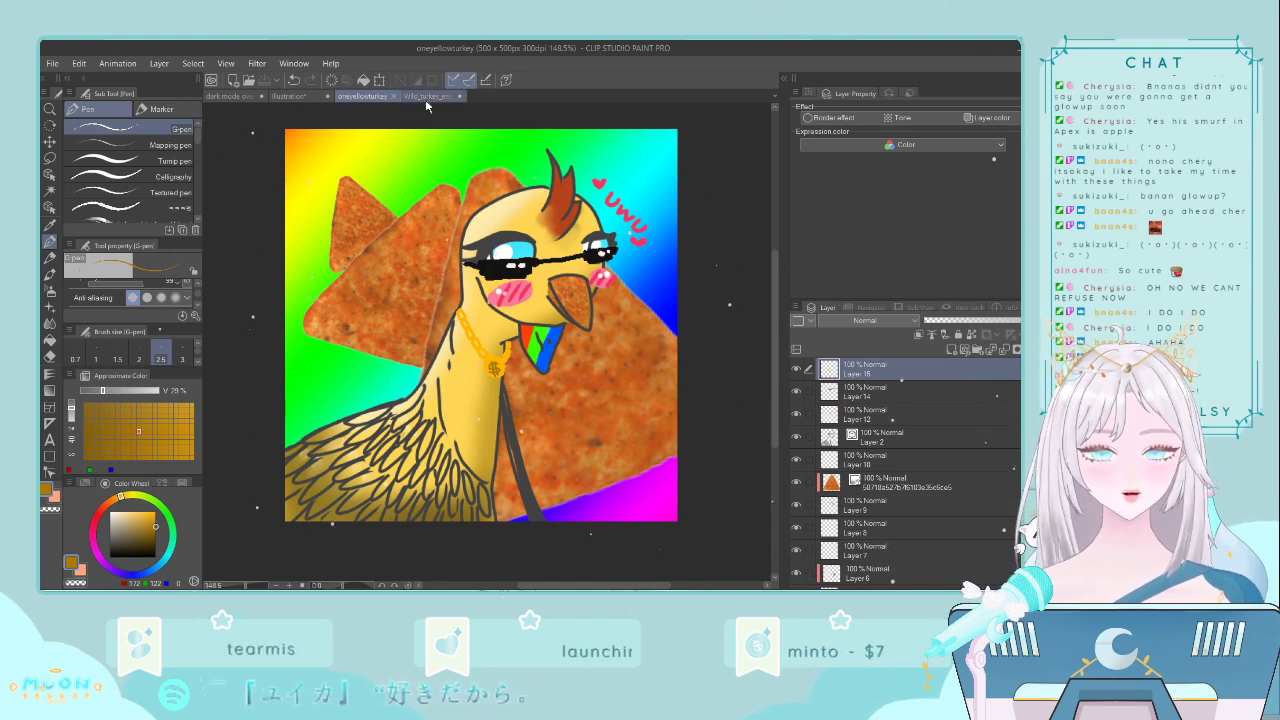
left_click(63, 78)
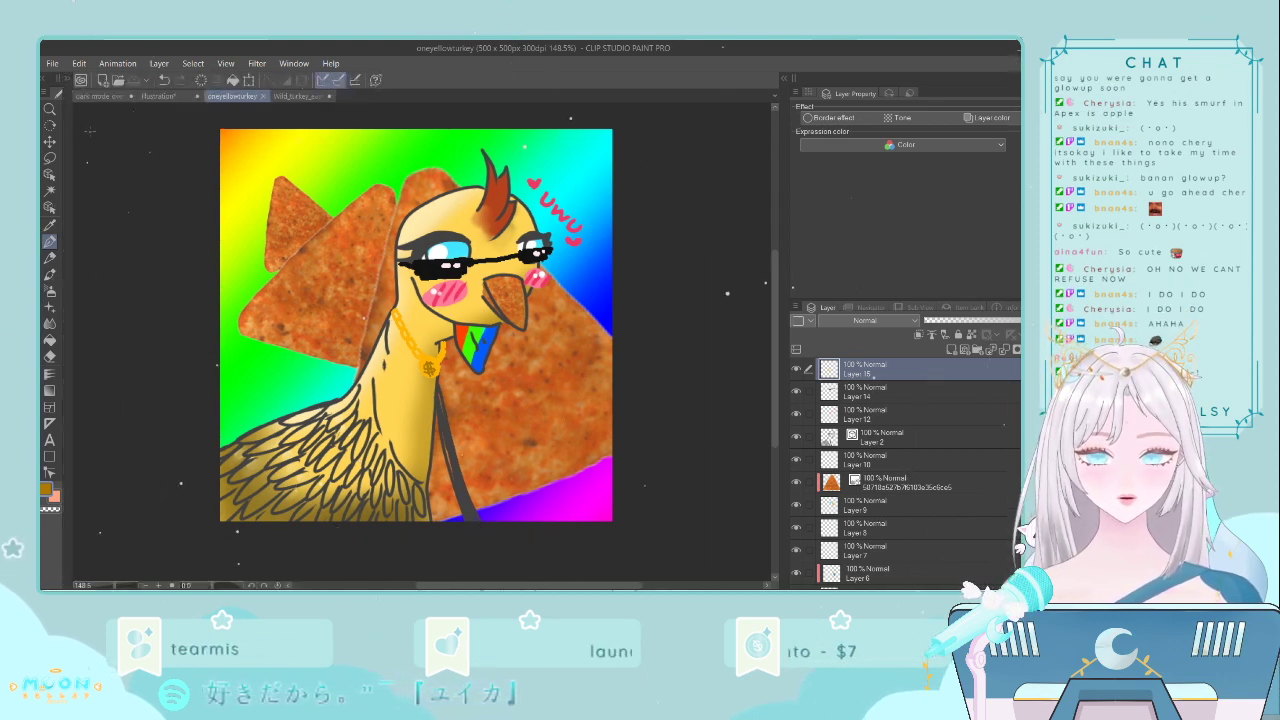
left_click(62, 78)
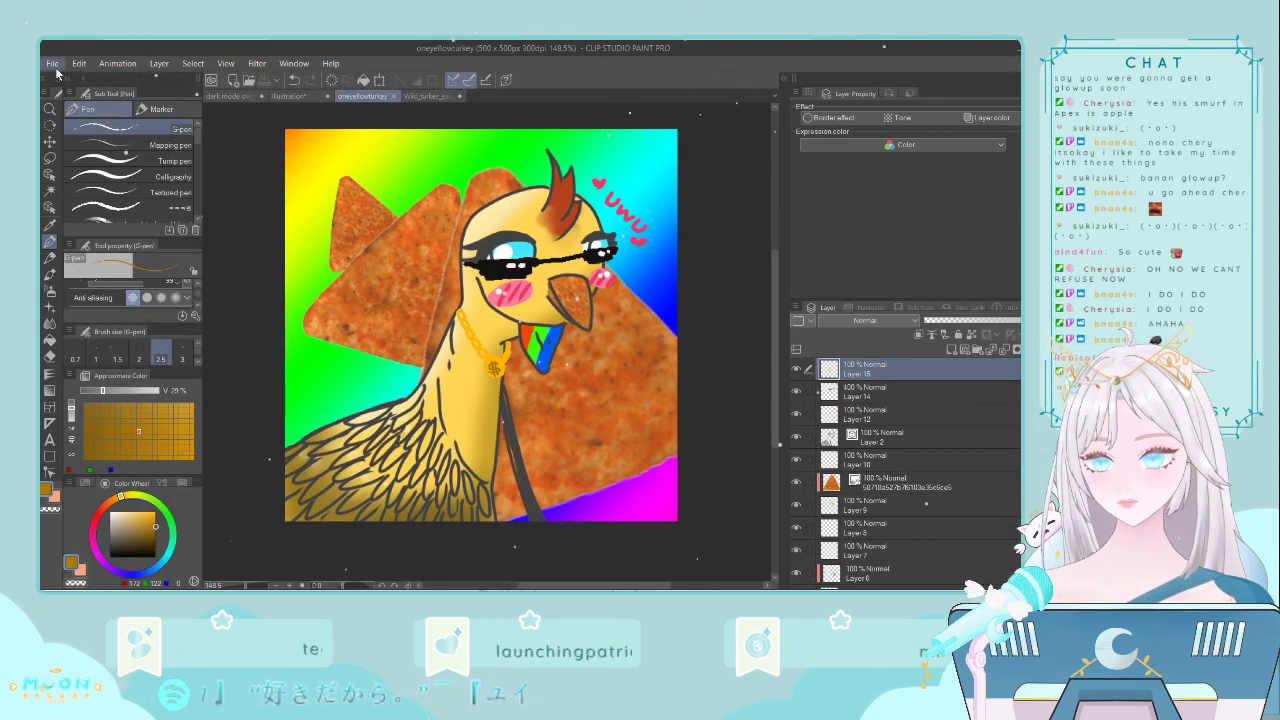
- Create a new 500 x 500 px illustration at 300 dpi and choose a red drawing colour
key("alt+Tab")
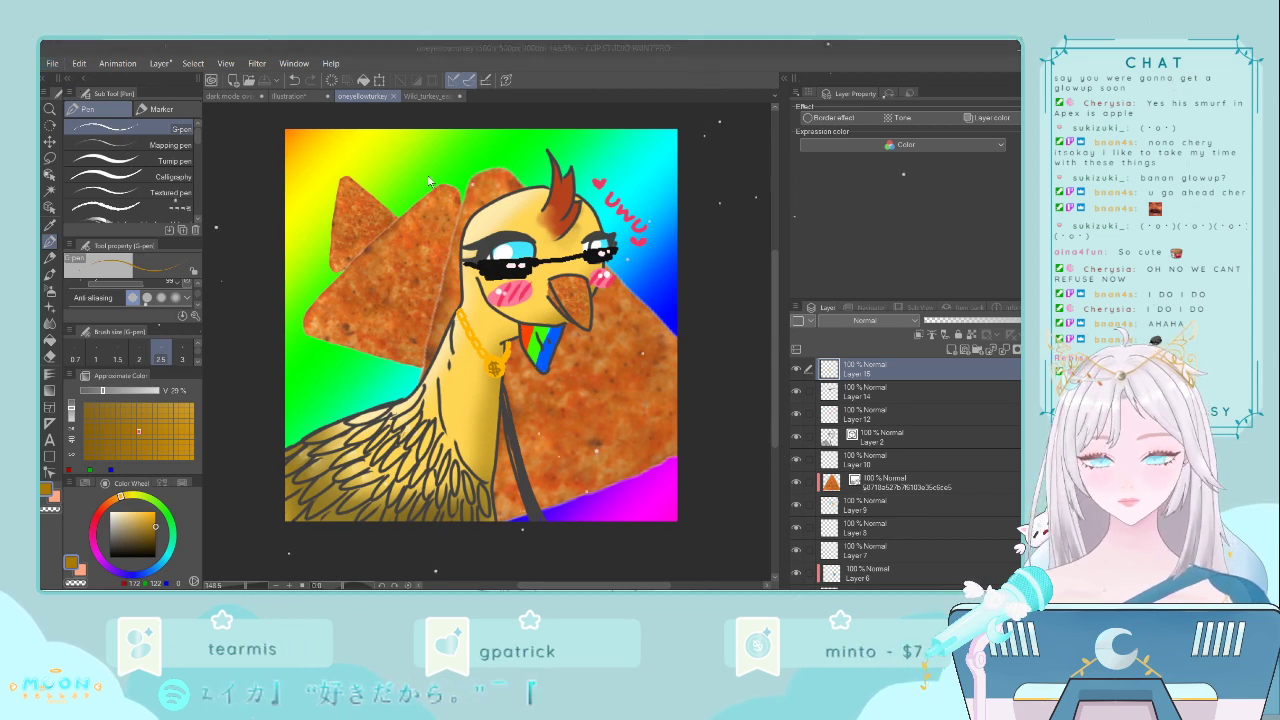
left_click(714, 267)
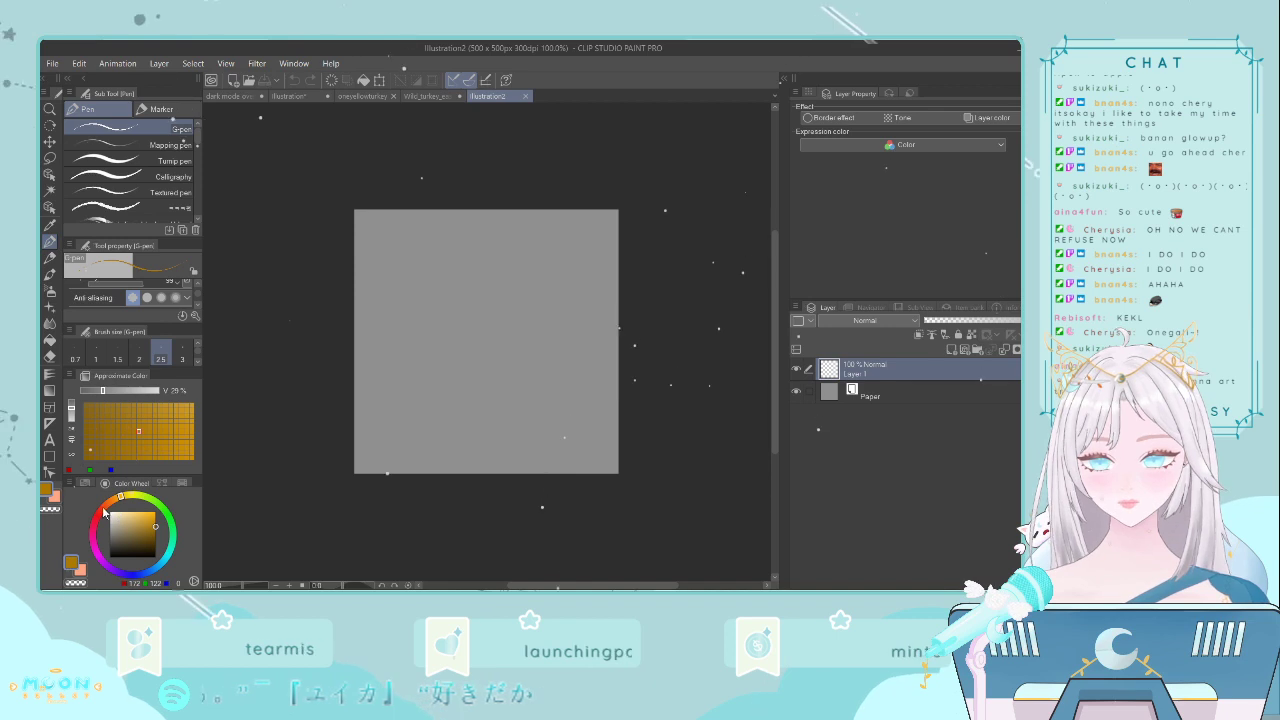
left_click(98, 513)
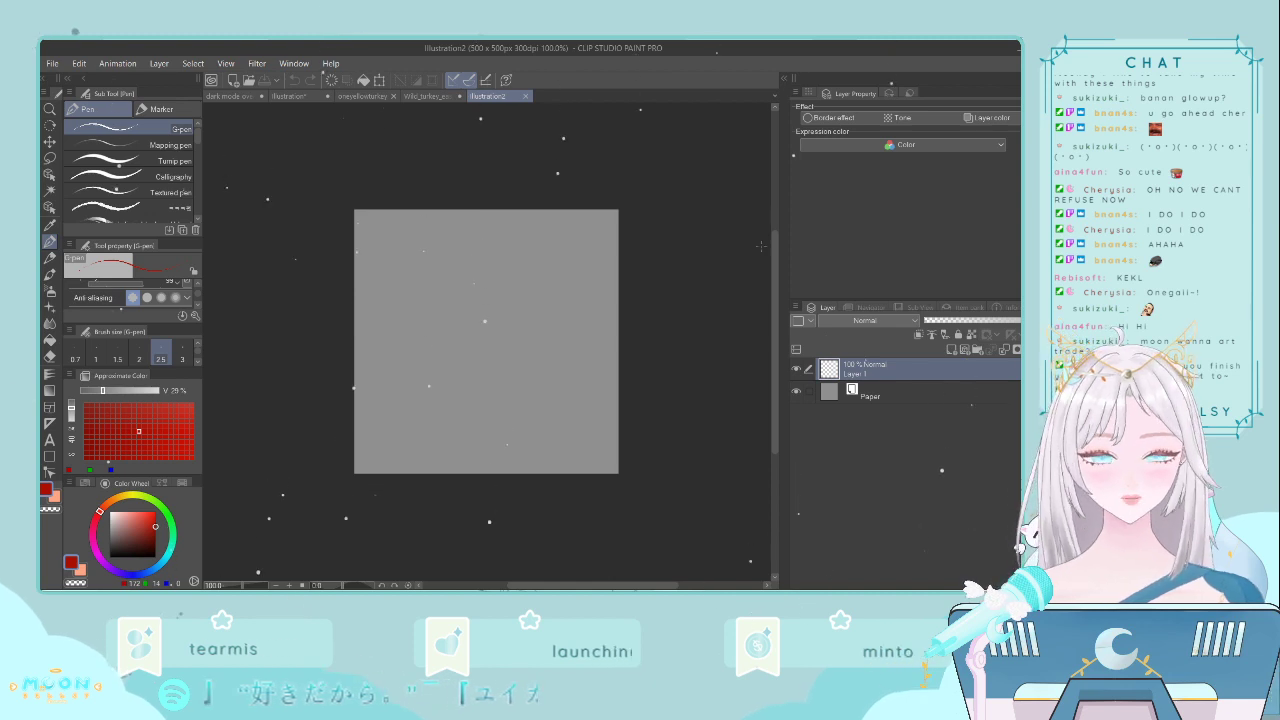
left_click_drag(779, 263, 773, 284)
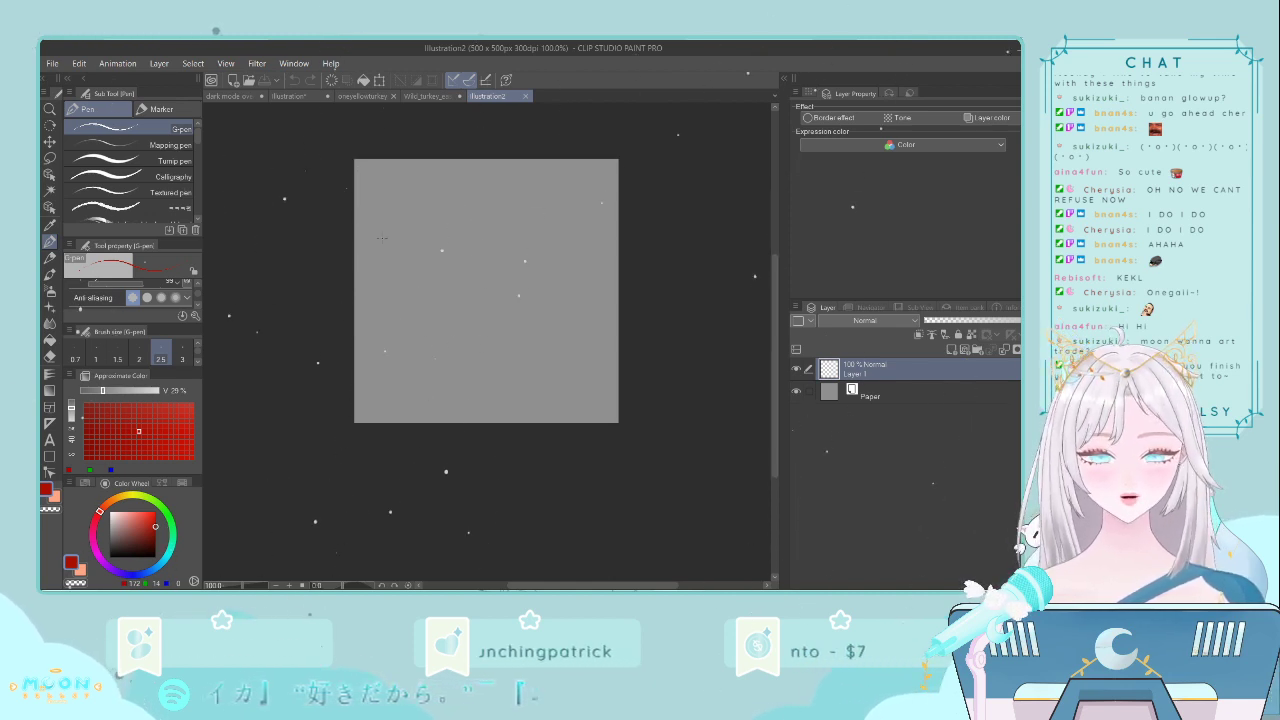
- Undo the thin trial stroke and switch to the pen listed directly below Textured pen
left_click_drag(396, 297, 398, 308)
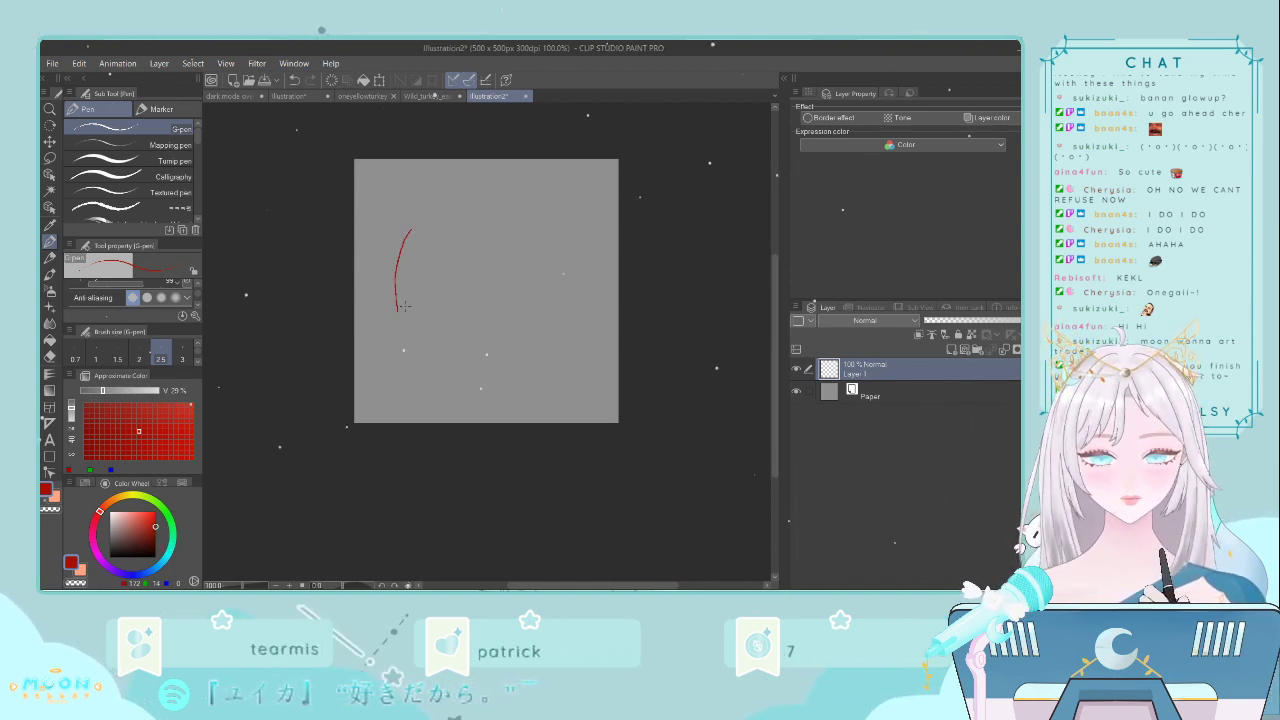
key("ctrl+z")
left_click(145, 206)
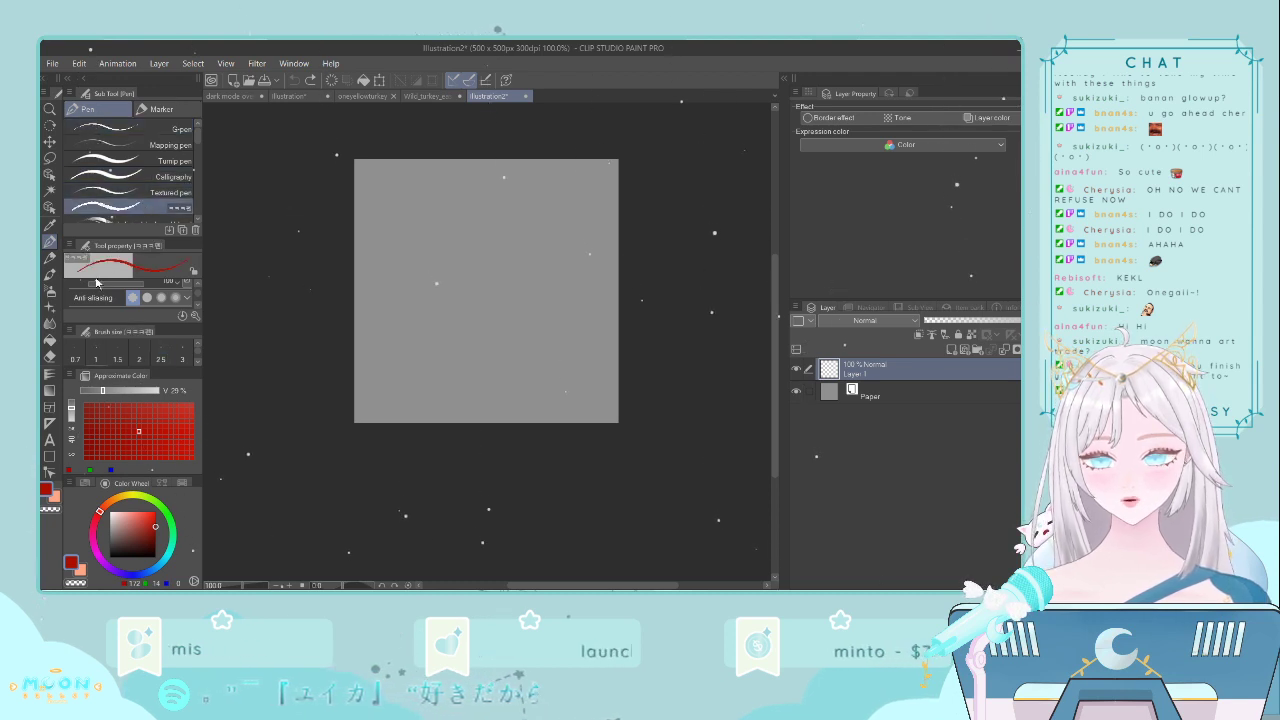
scroll(150, 294, "down", 3)
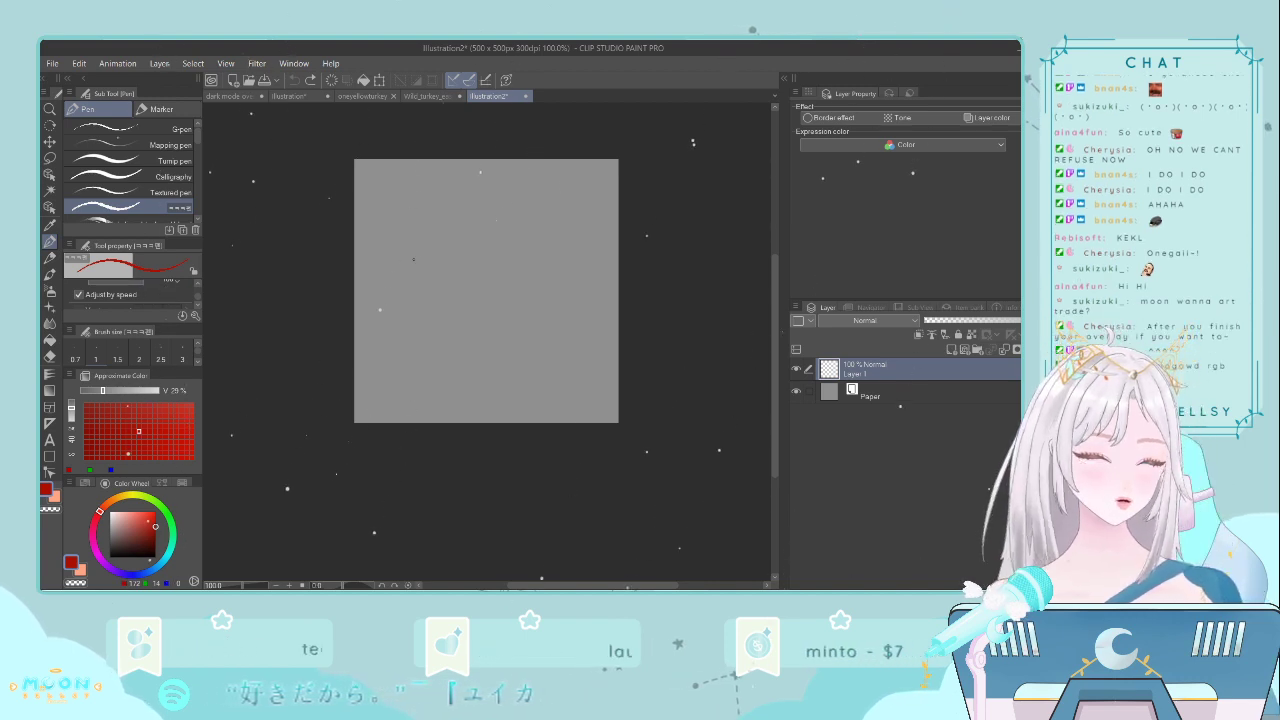
left_click_drag(405, 248, 393, 285)
mouse_move(389, 352)
left_mouse_down()
mouse_move(417, 383)
mouse_move(454, 393)
mouse_move(542, 384)
mouse_move(574, 357)
mouse_move(578, 292)
left_mouse_up()
key("ctrl+z")
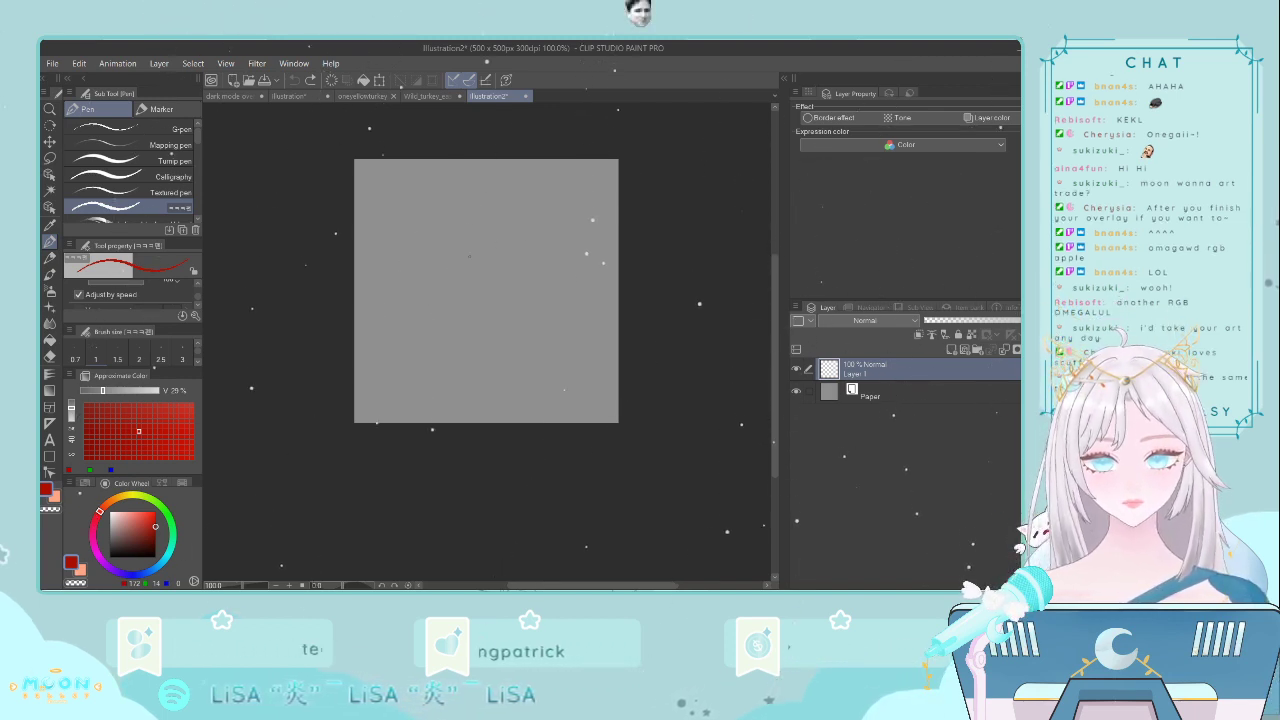
- Draw a large red apple outline on the canvas with a short curved dimple stroke at its top
mouse_move(472, 245)
left_mouse_down()
mouse_move(427, 250)
mouse_move(396, 296)
mouse_move(410, 365)
mouse_move(450, 392)
mouse_move(518, 390)
left_mouse_up()
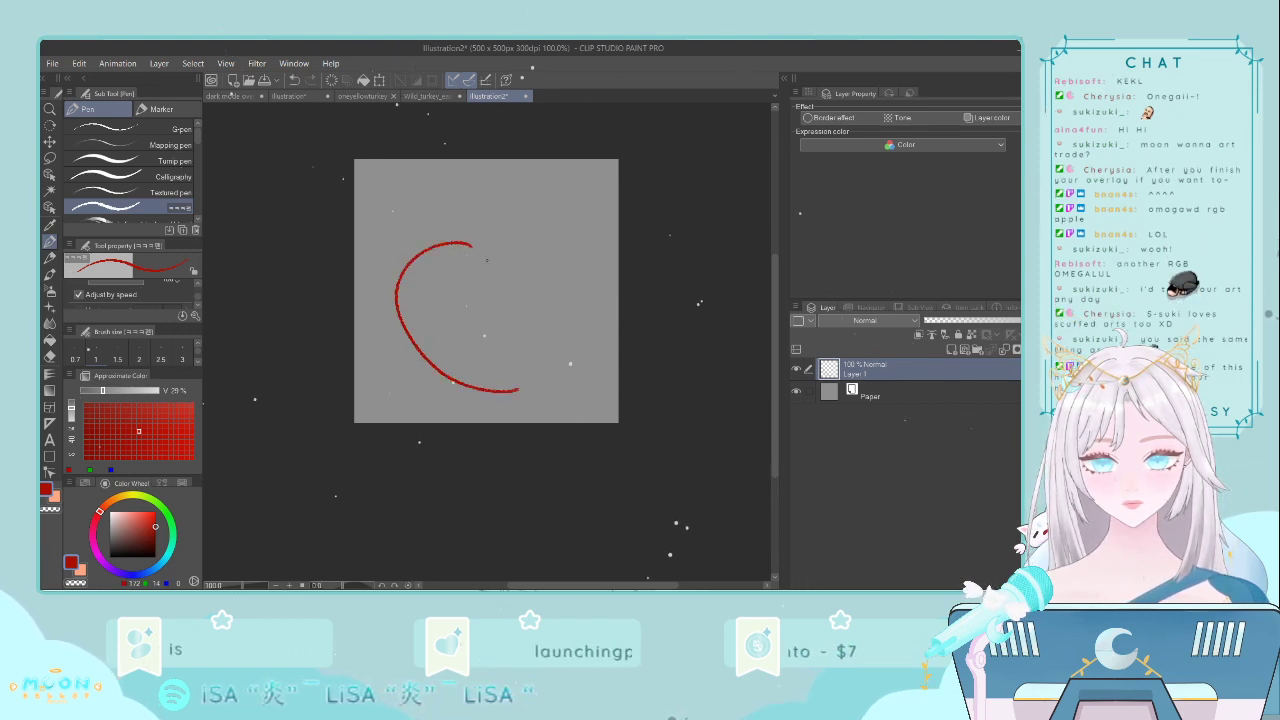
mouse_move(472, 244)
left_mouse_down()
mouse_move(556, 236)
mouse_move(576, 258)
mouse_move(572, 316)
mouse_move(515, 390)
left_mouse_up()
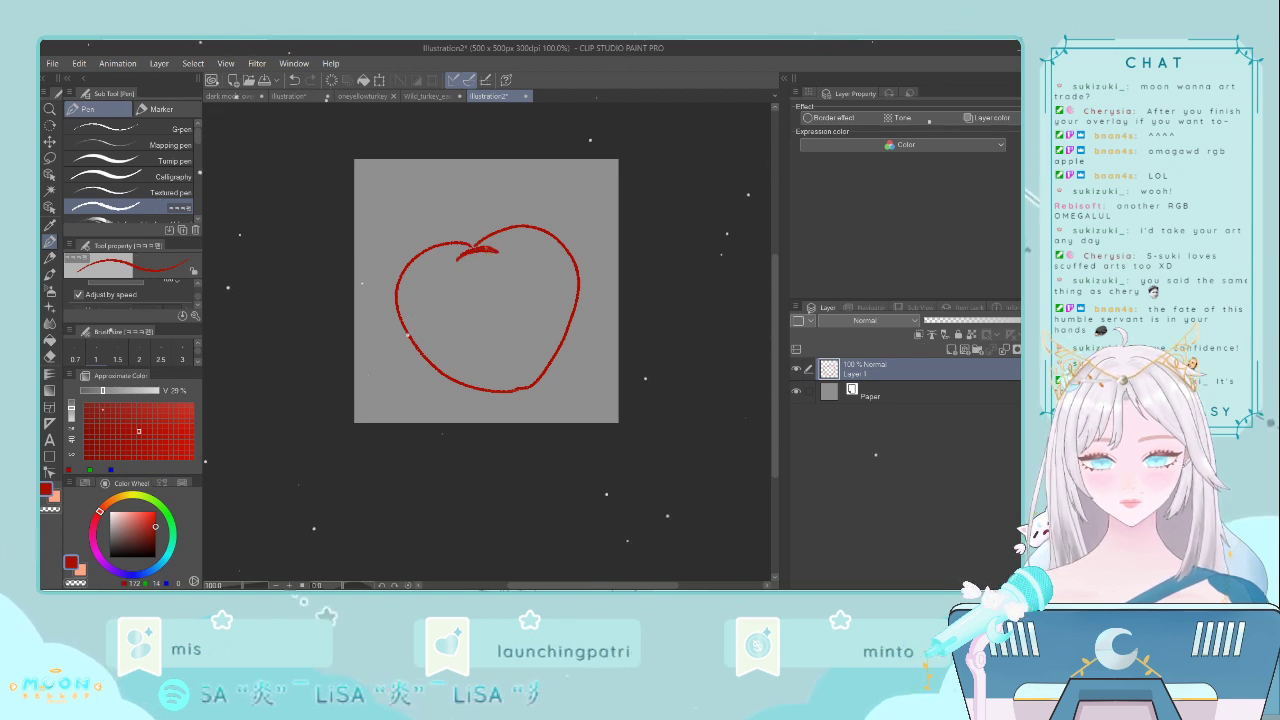
- Add a new layer and draw a small green leaf rising from the apple's dimple
left_click(951, 349)
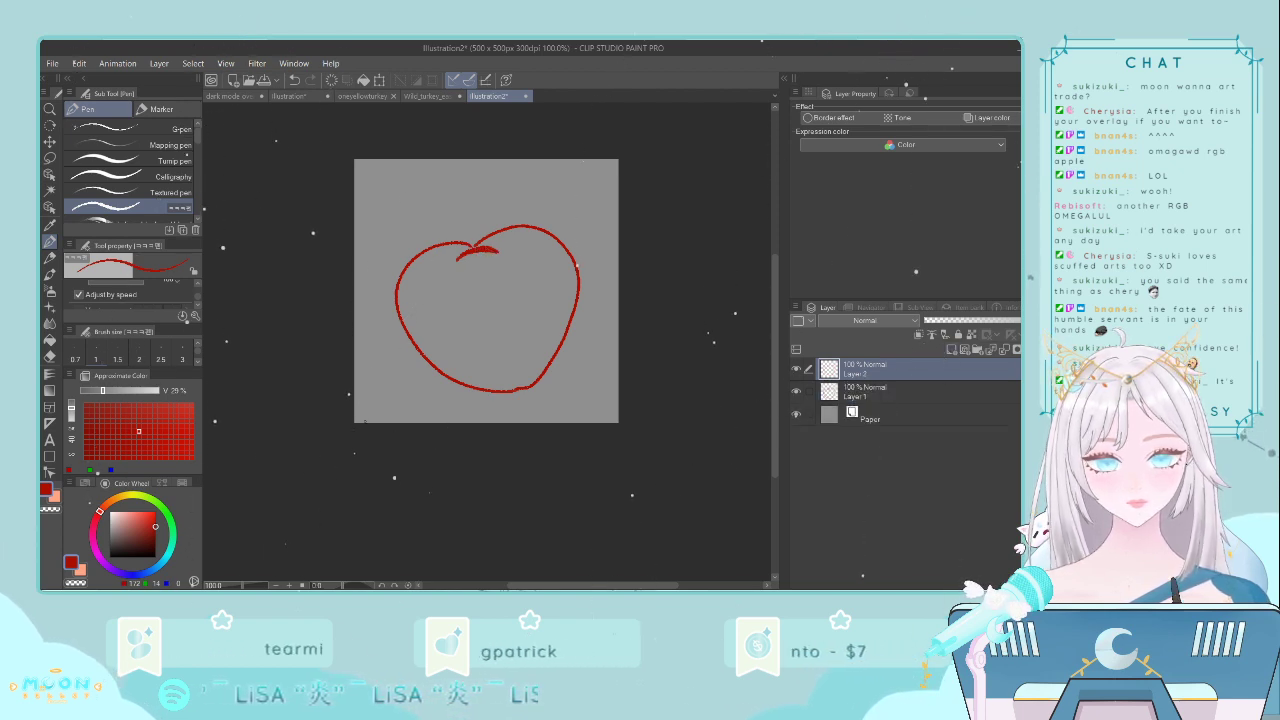
left_click(161, 505)
left_click_drag(147, 521, 170, 527)
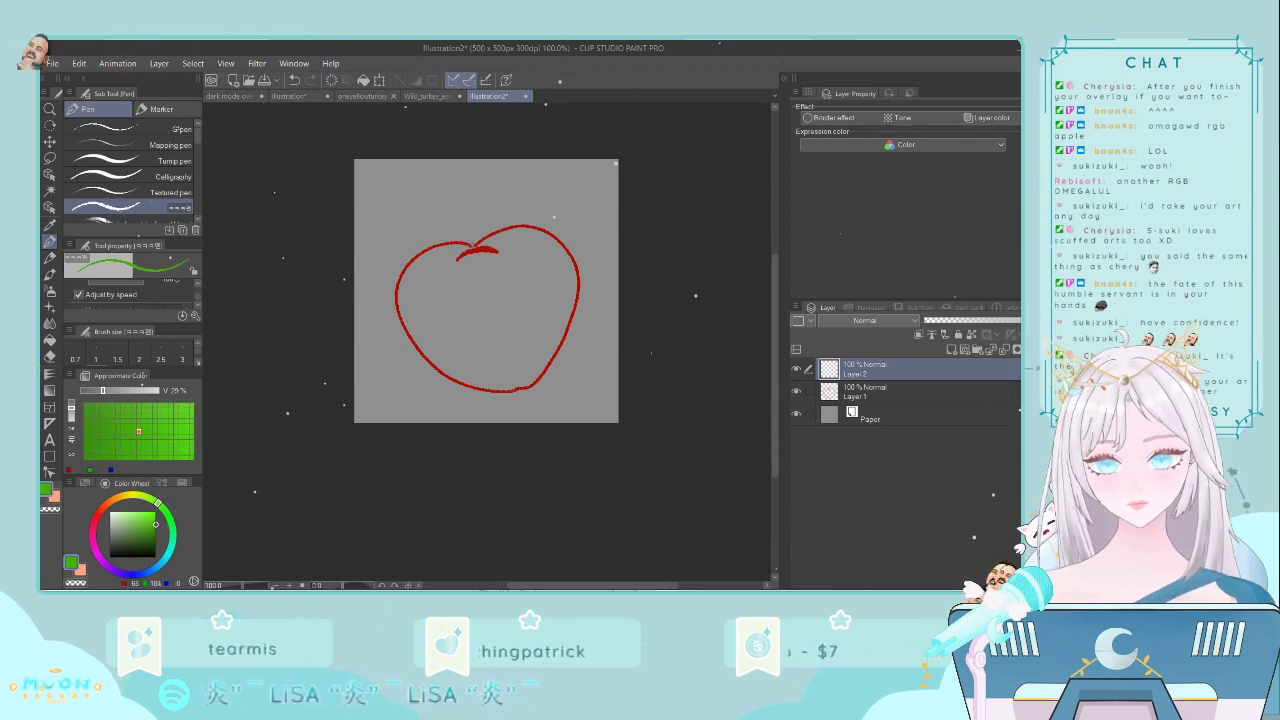
left_click_drag(471, 244, 486, 236)
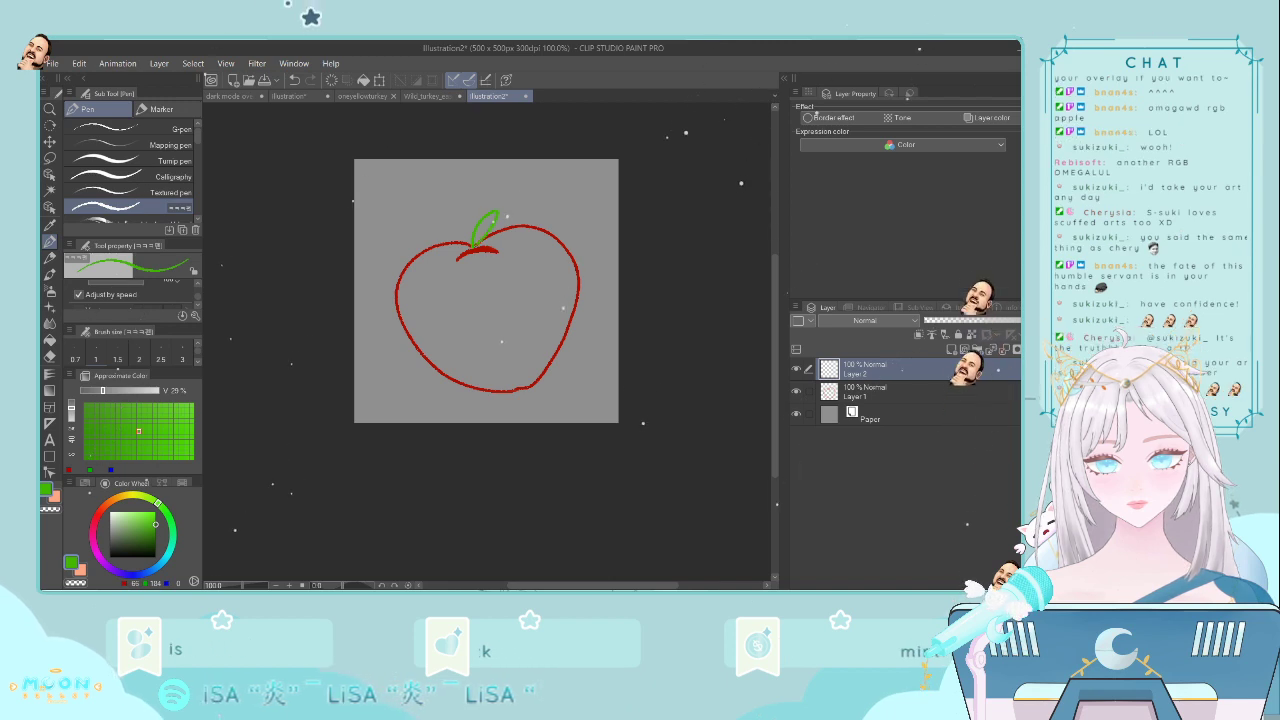
- Add another layer and draw a narrow brown stem beside the leaf at the top of the apple
left_click(951, 349)
left_click(109, 503)
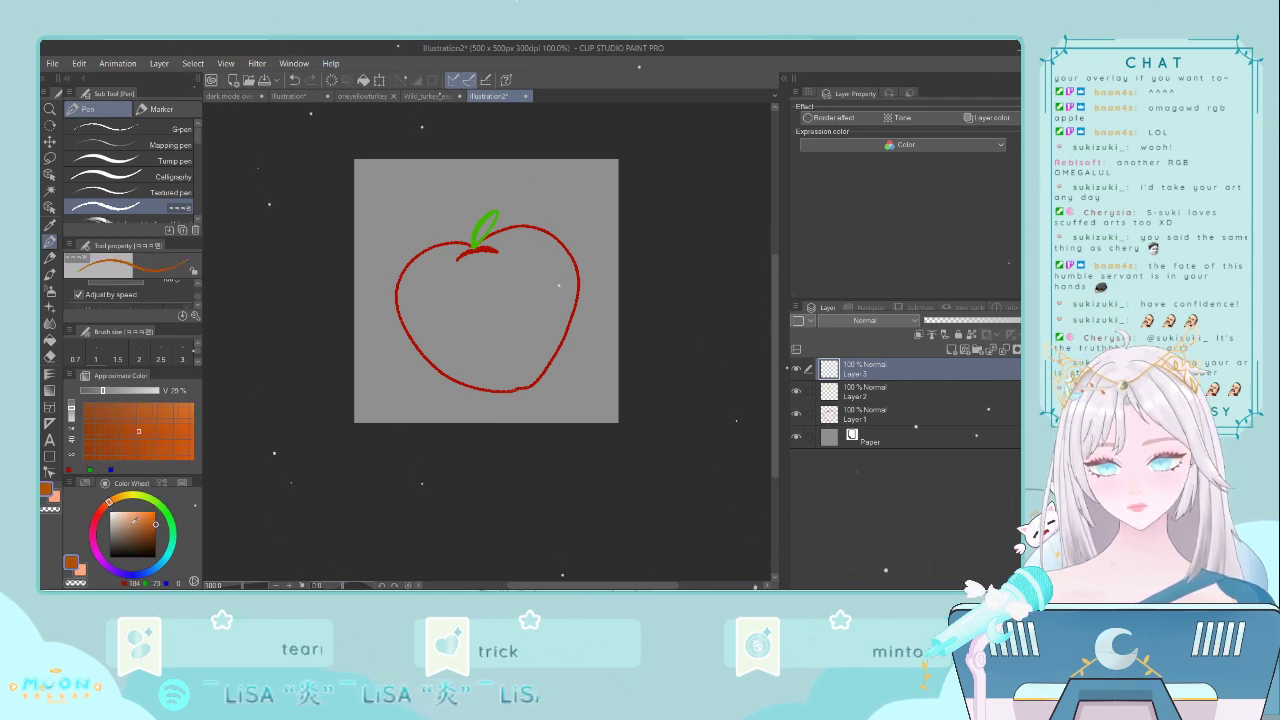
left_click_drag(134, 521, 139, 536)
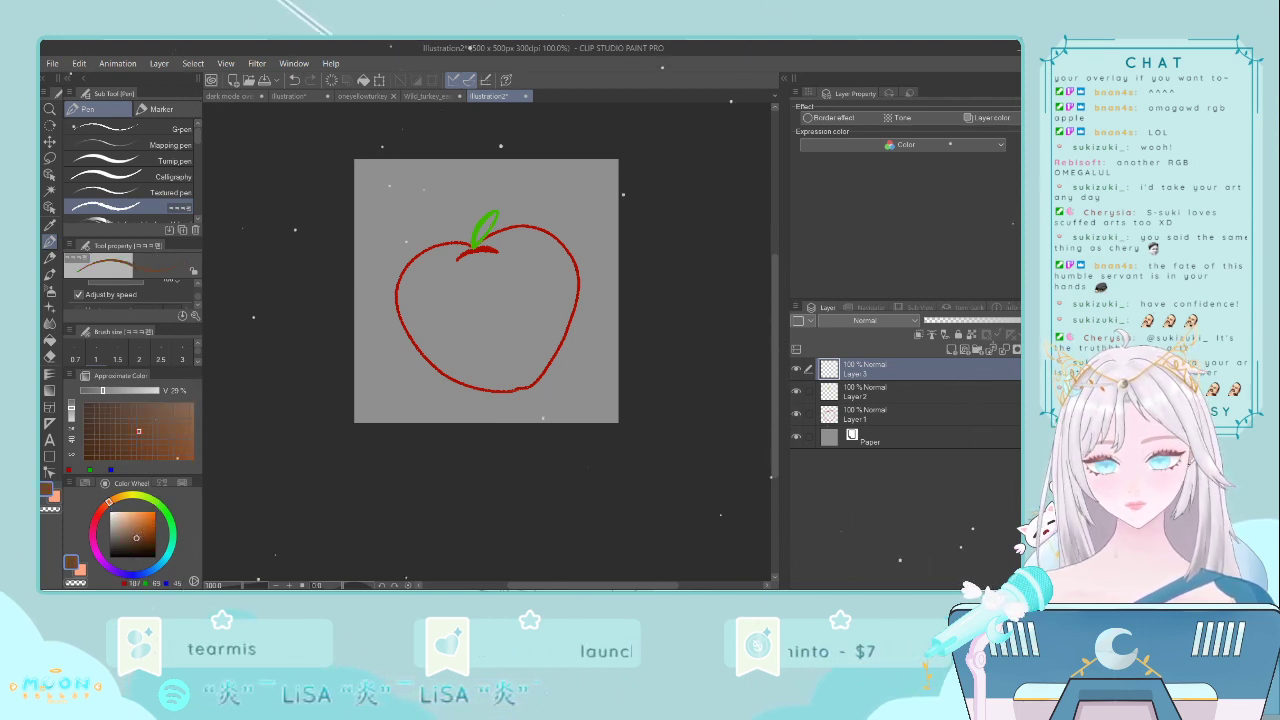
left_click_drag(455, 204, 471, 240)
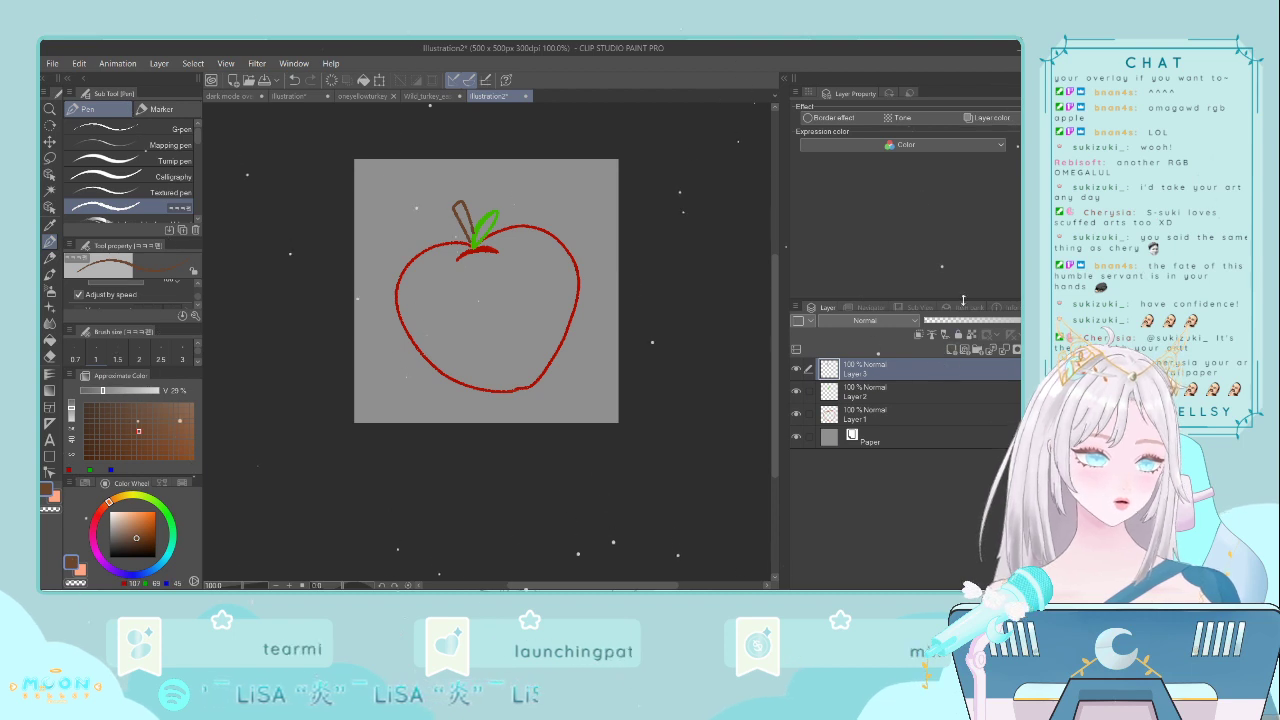
- Sample the outline's red and fill the apple body with it on Layer 1, using Refer other layers
left_click(902, 395)
left_click(892, 412)
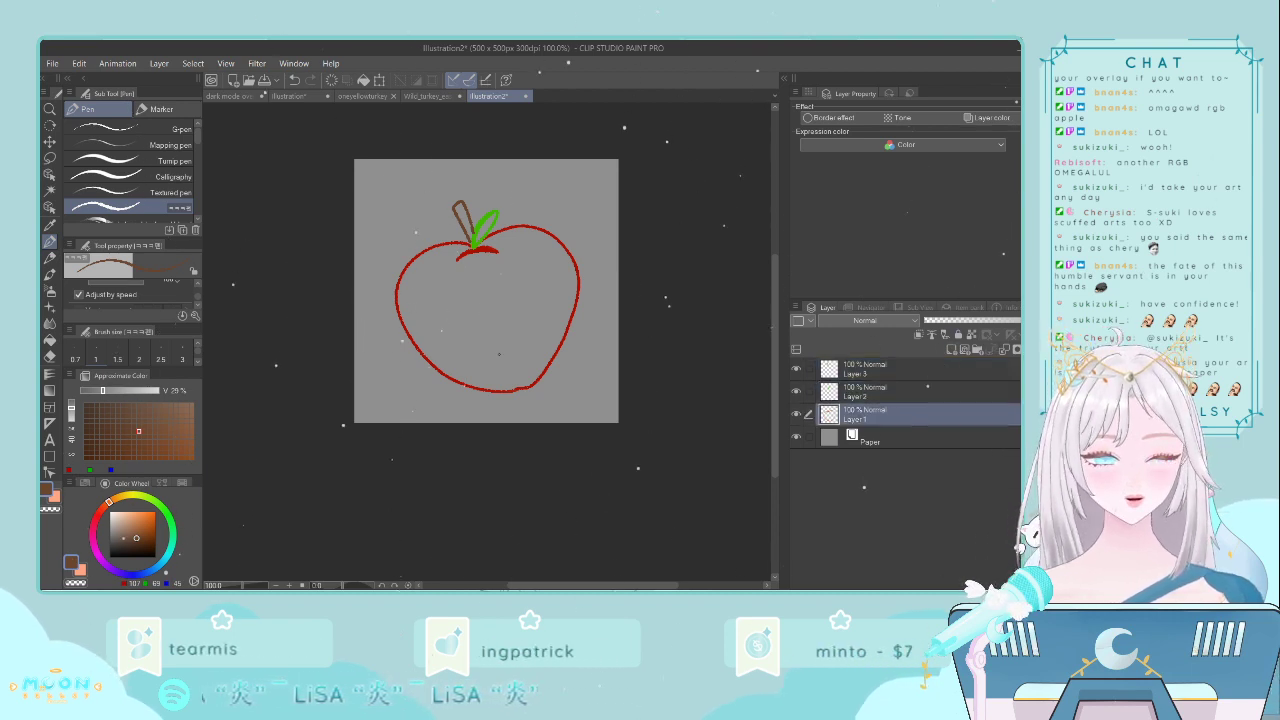
left_click(50, 228)
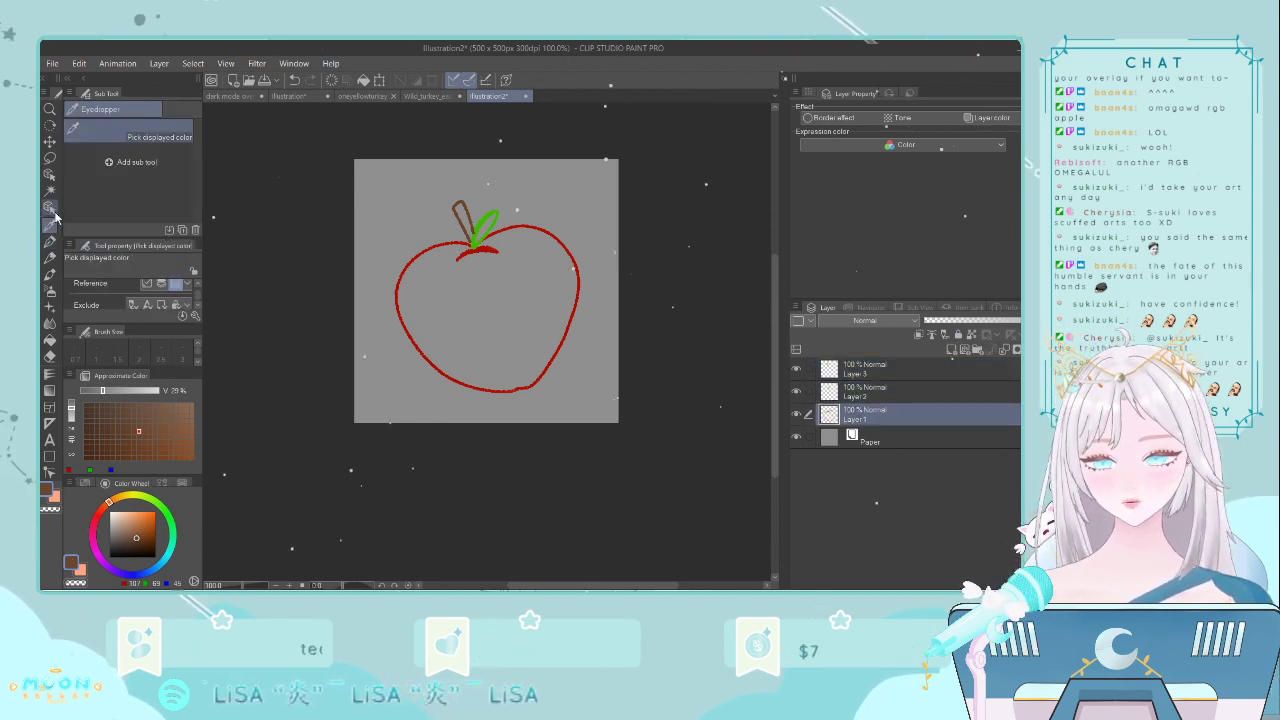
left_click(423, 252)
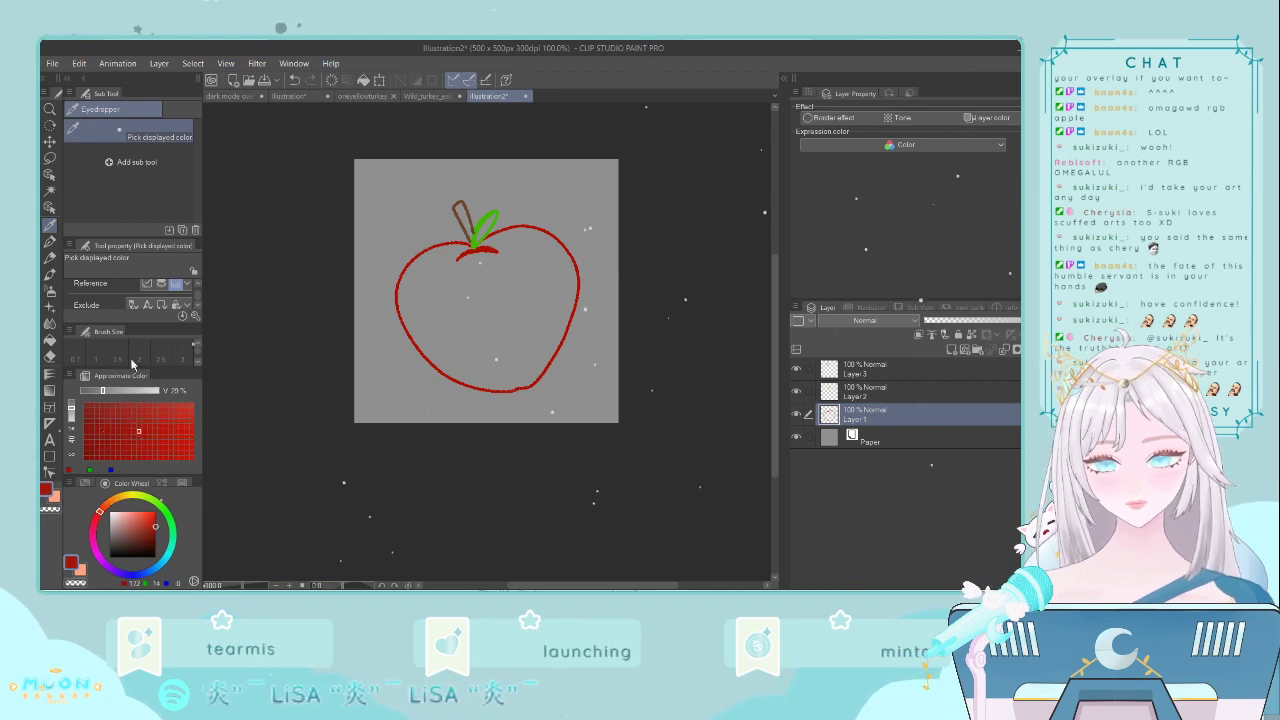
left_click(50, 340)
left_click(464, 335)
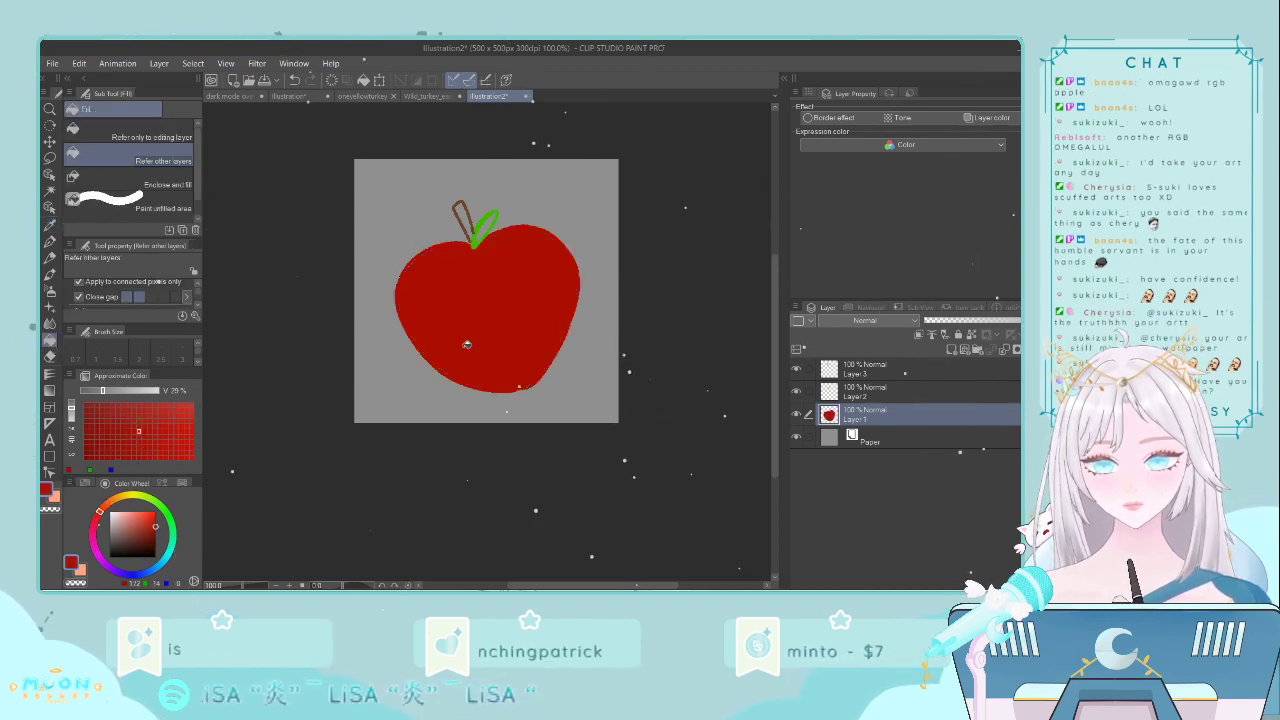
- Paint the apple's dimple below the stem in a lighter, muted red with the pen on Layer 1
left_click(143, 525)
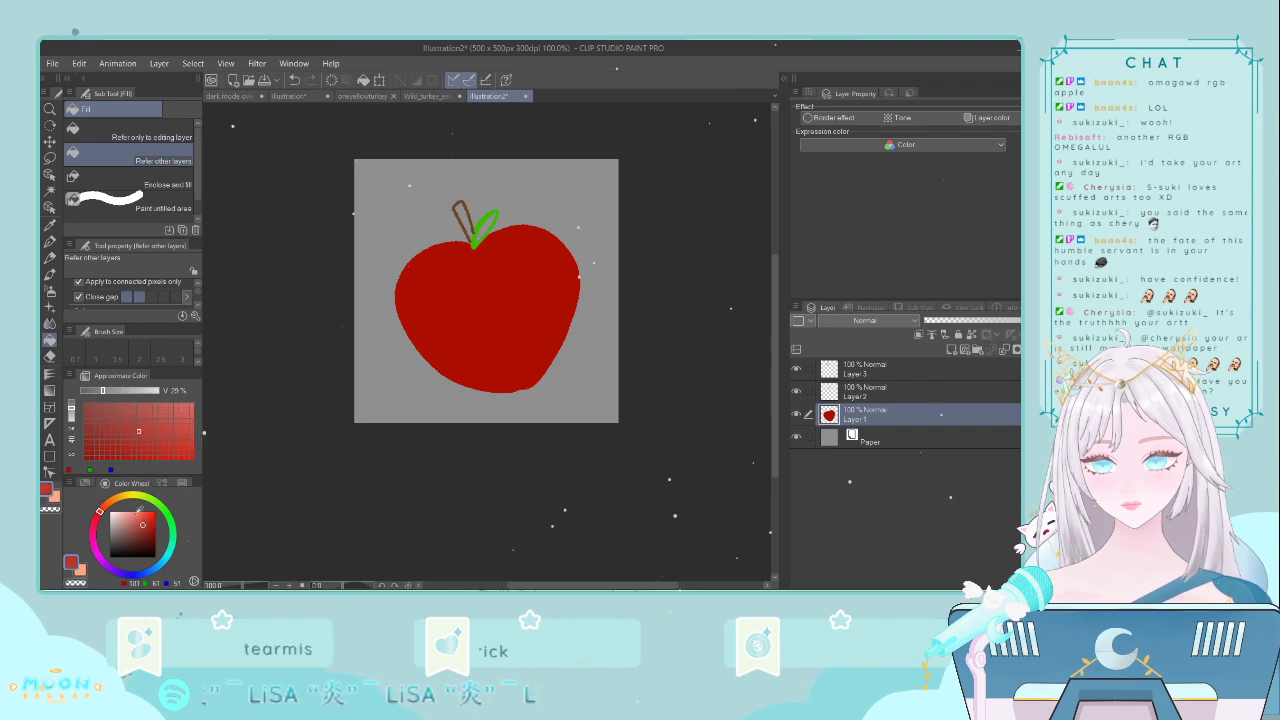
left_click(49, 241)
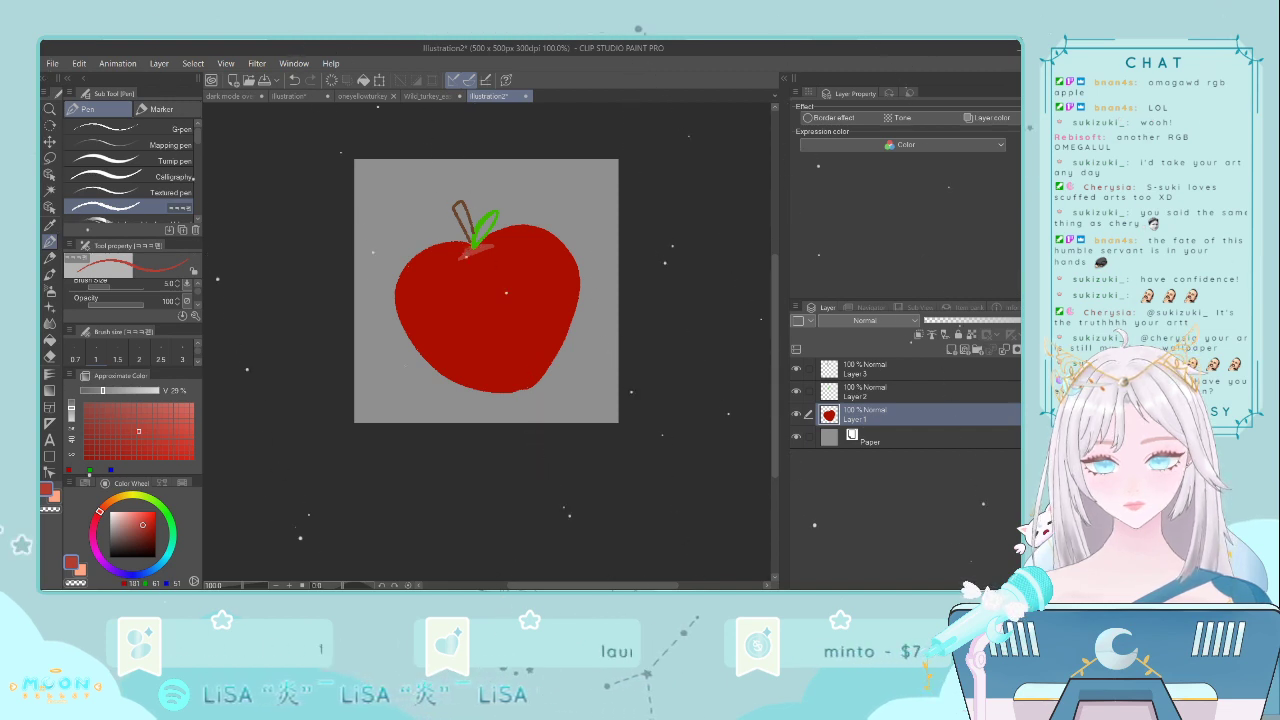
scroll(467, 279, "up", 3)
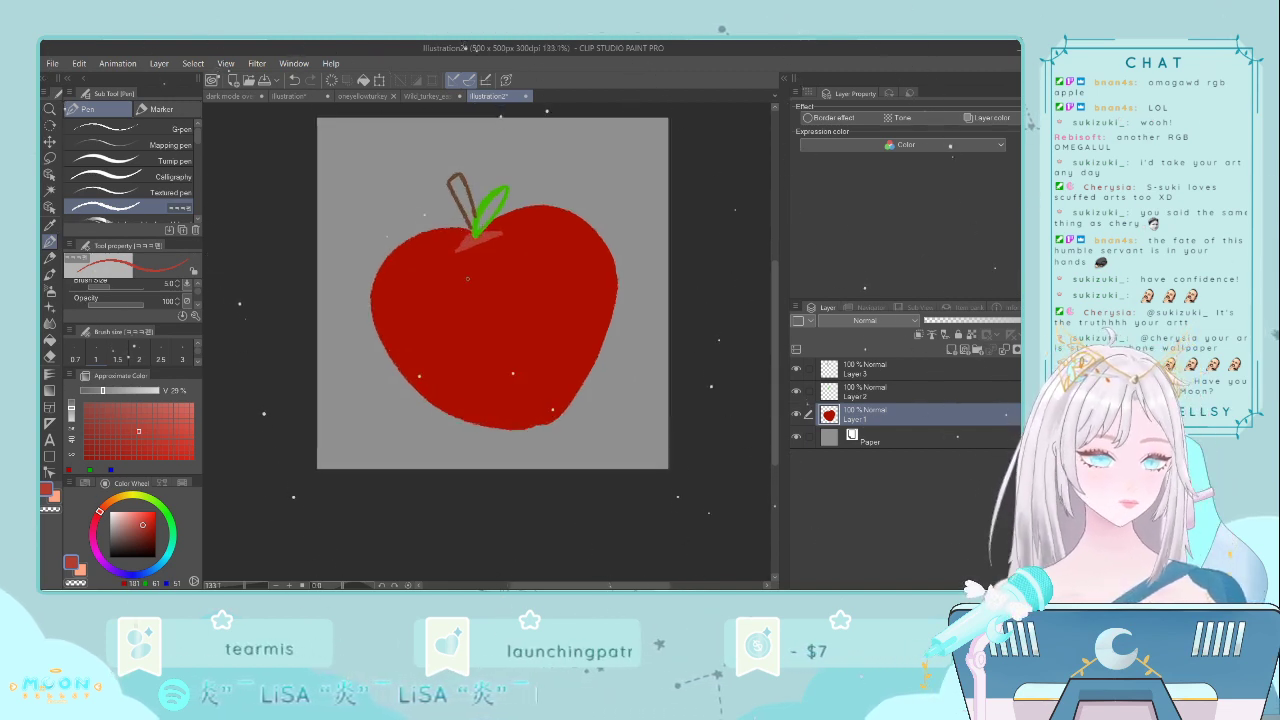
scroll(467, 279, "up", 2)
- Sample the leaf outline's green and fill the leaf with it on Layer 2, using Refer other layers
left_click(880, 390)
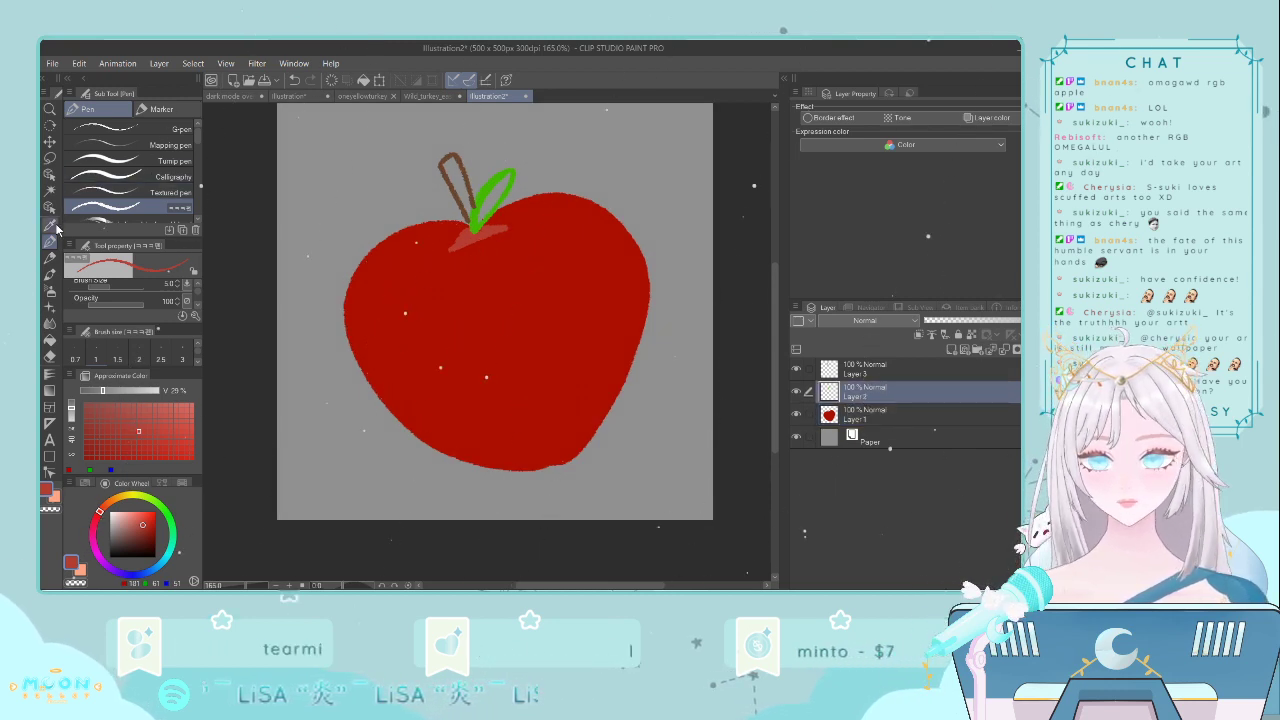
left_click(52, 226)
left_click(481, 210)
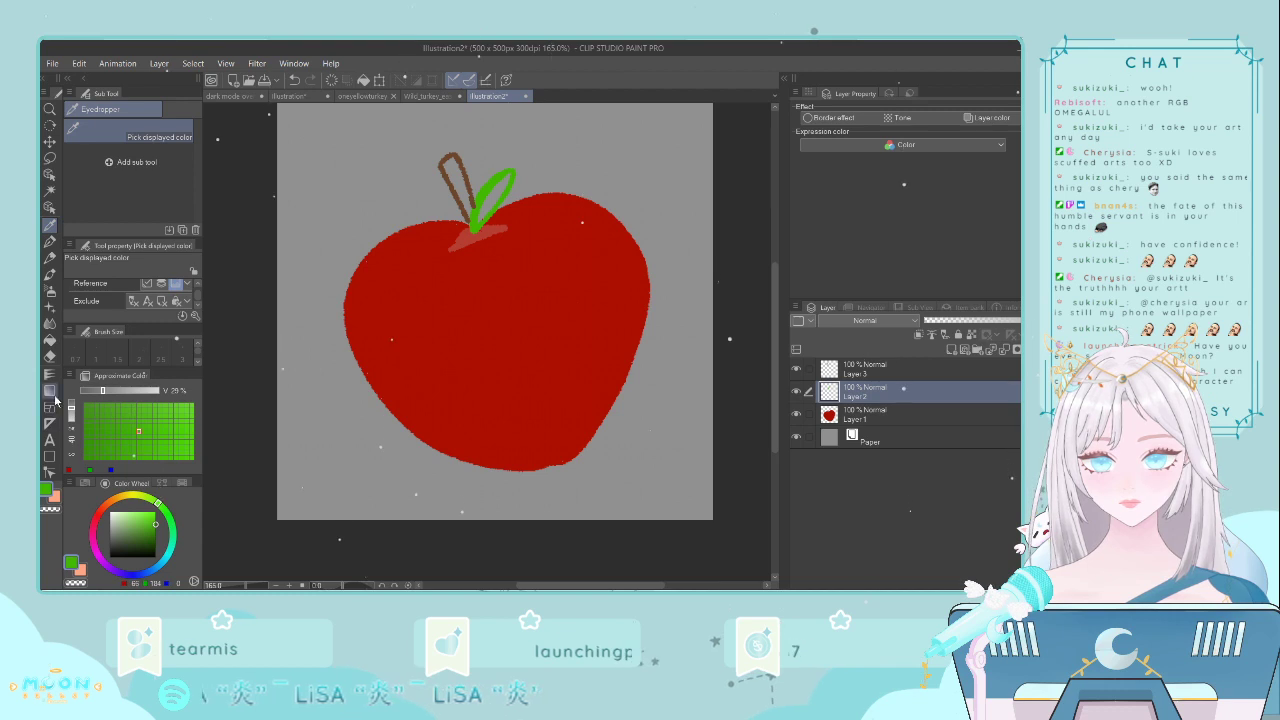
left_click(50, 340)
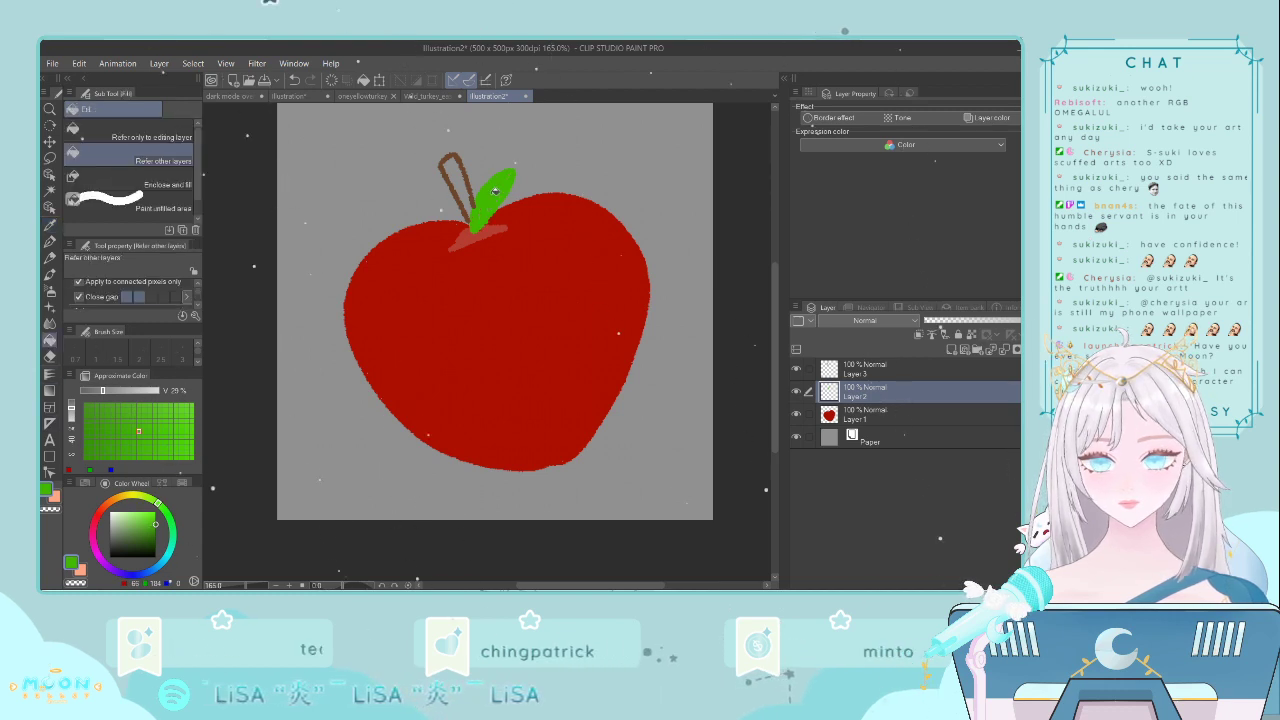
- Sample the stem outline's brown and fill the stem with it on Layer 3, using Refer other layers
left_click(876, 369)
left_click(50, 225)
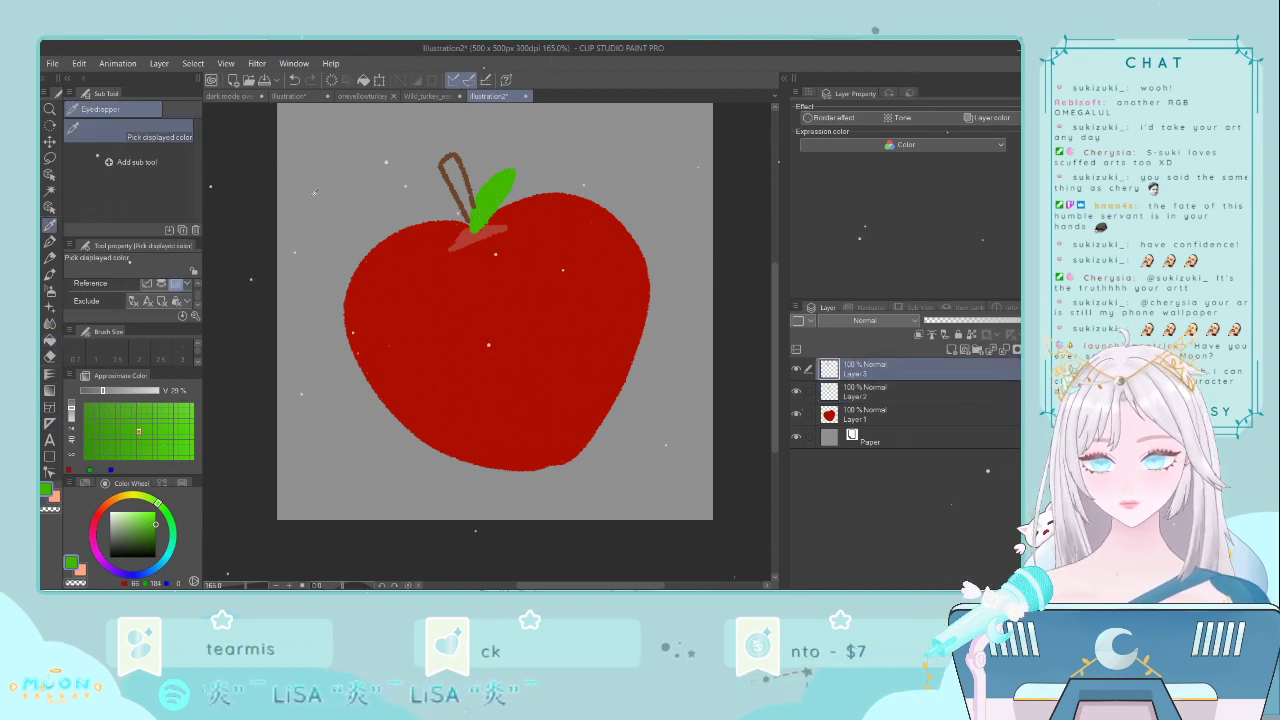
left_click(465, 167)
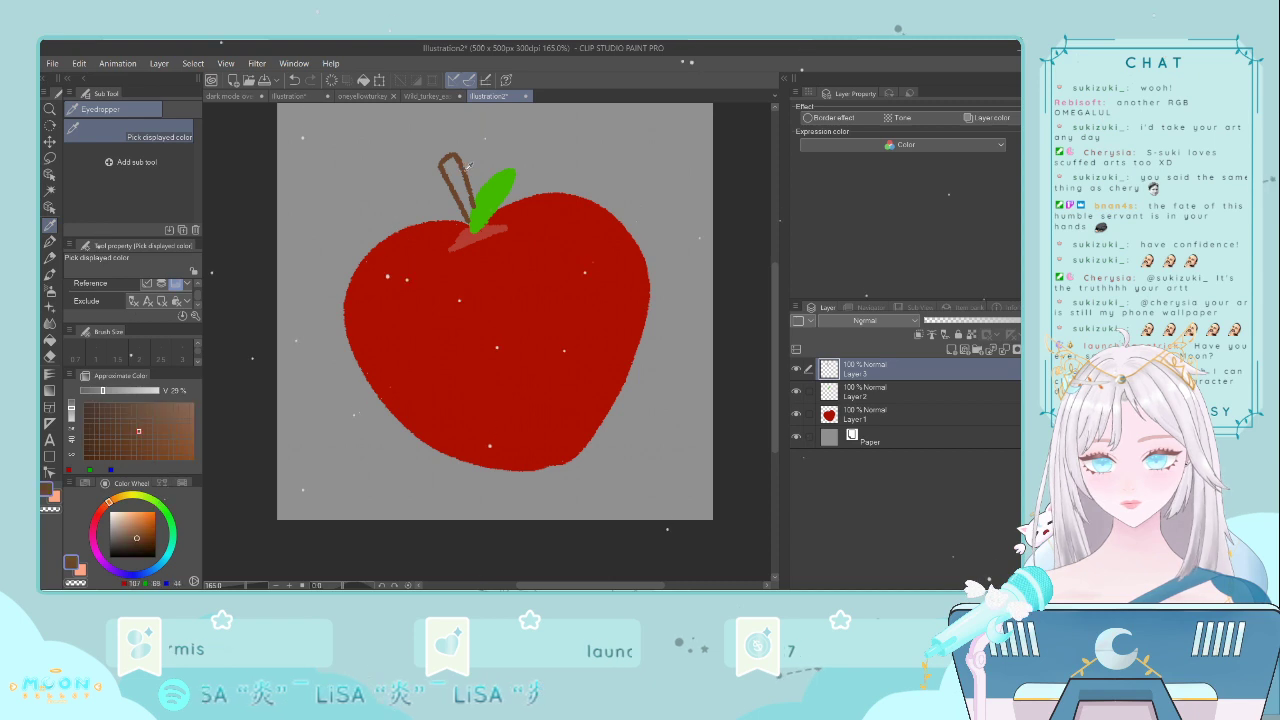
left_click(50, 340)
left_click(460, 178)
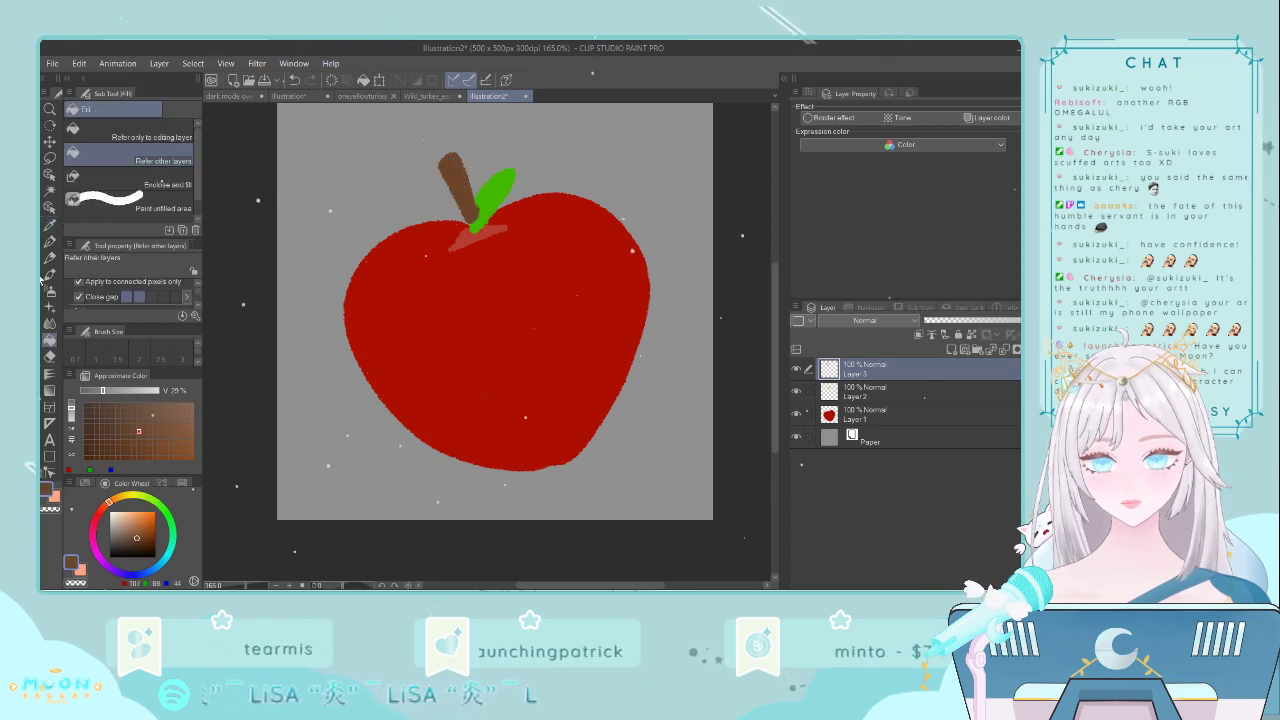
- Sample the leaf's green and move the leaf's Layer 2 above the stem's Layer 3
left_click(51, 322)
left_click(49, 224)
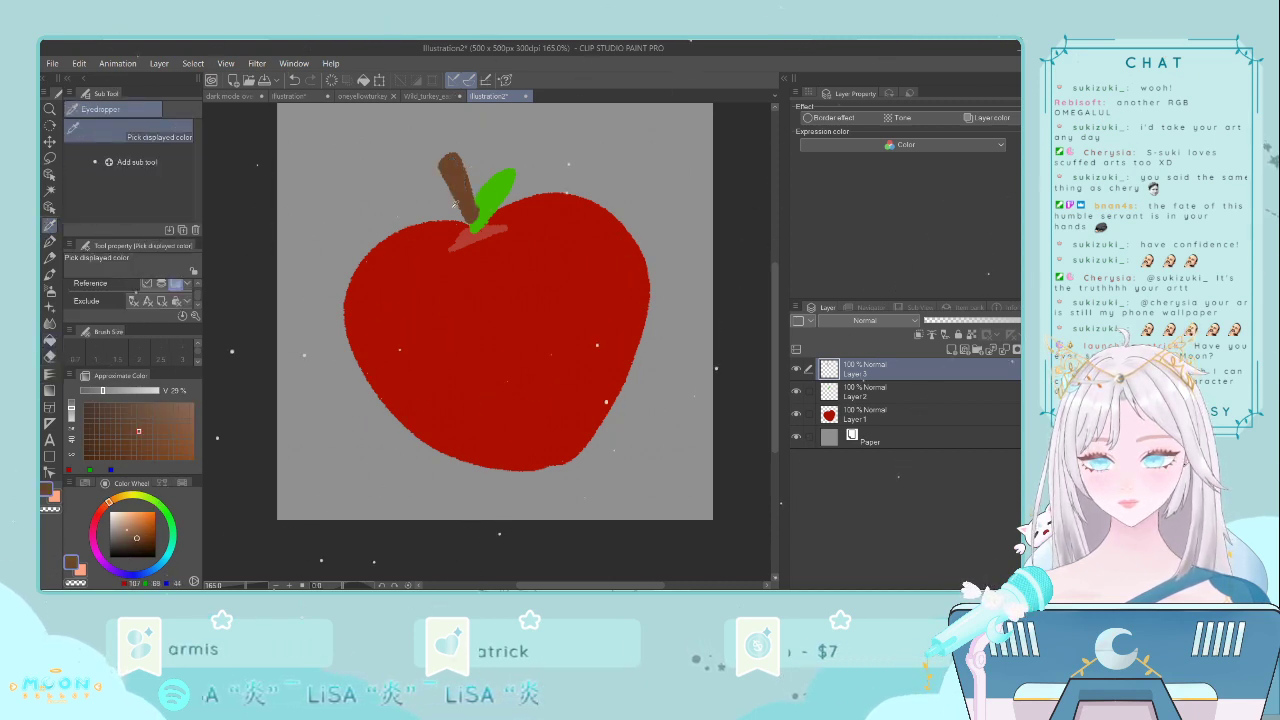
left_click(496, 186)
left_click_drag(890, 393, 858, 376)
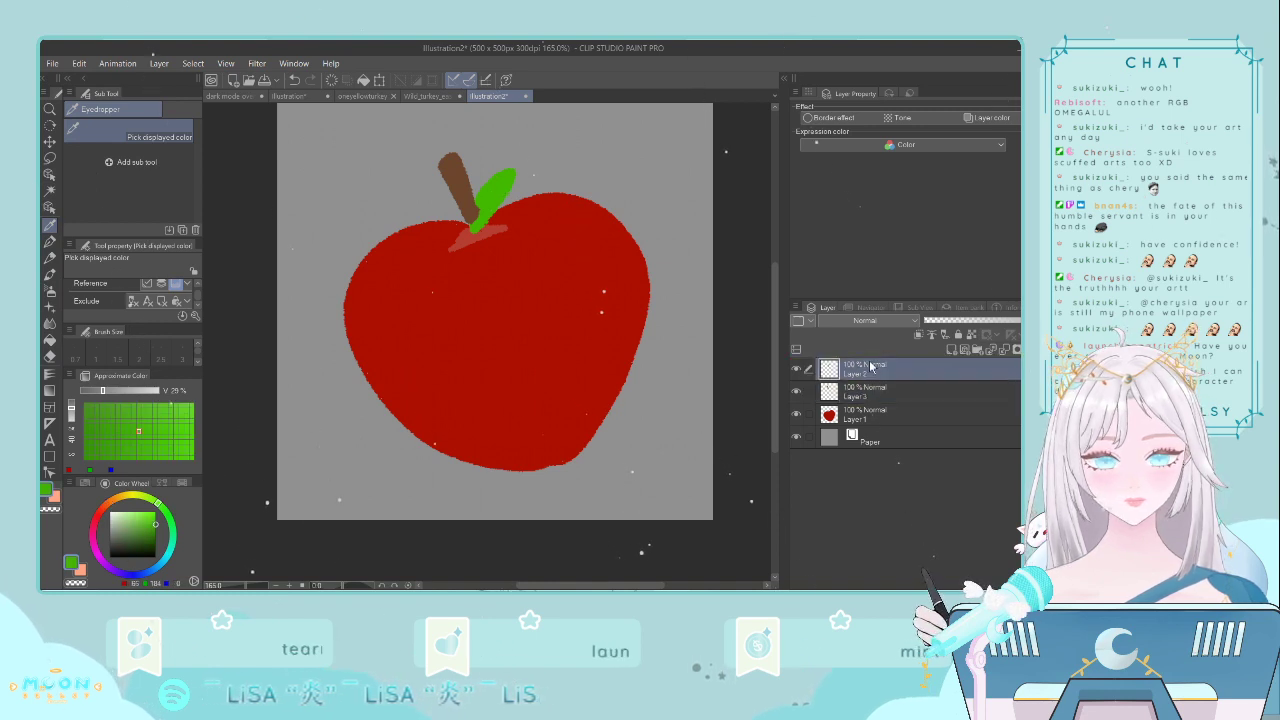
- Add a new layer directly above Layer 1 and clip it to the apple layer
scroll(562, 330, "down", 5)
scroll(562, 330, "up", 2)
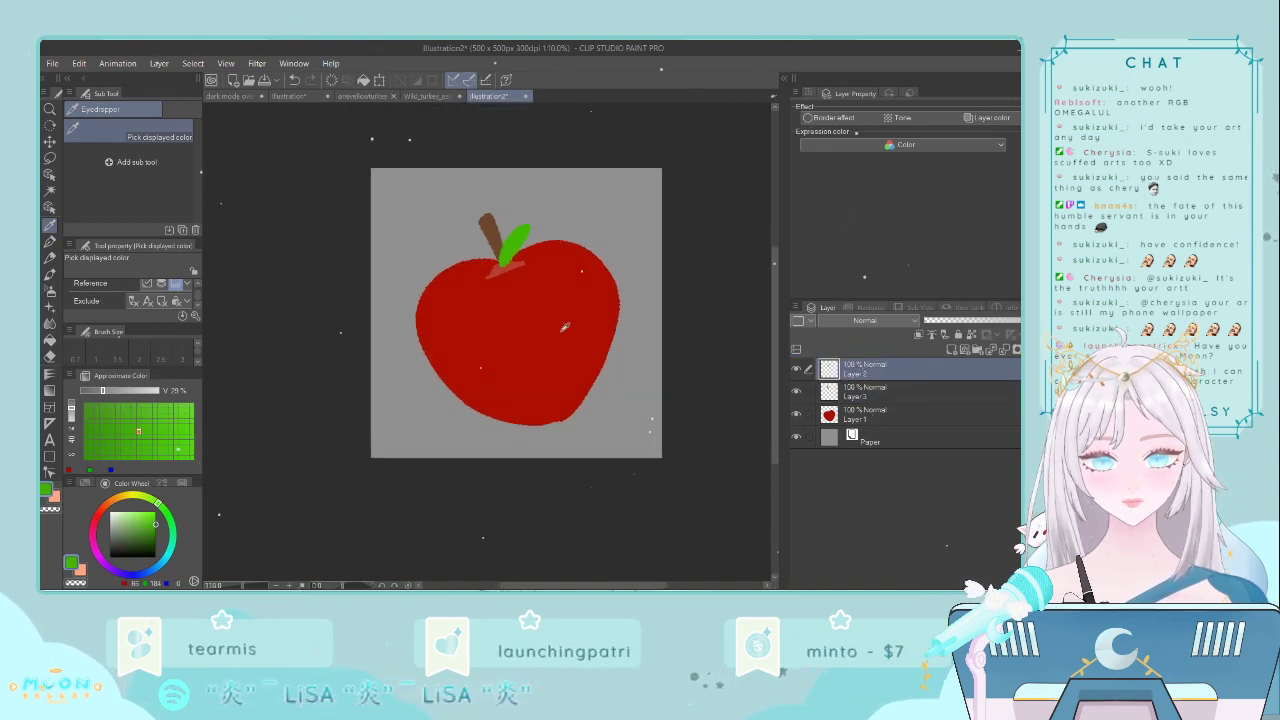
left_click(880, 415)
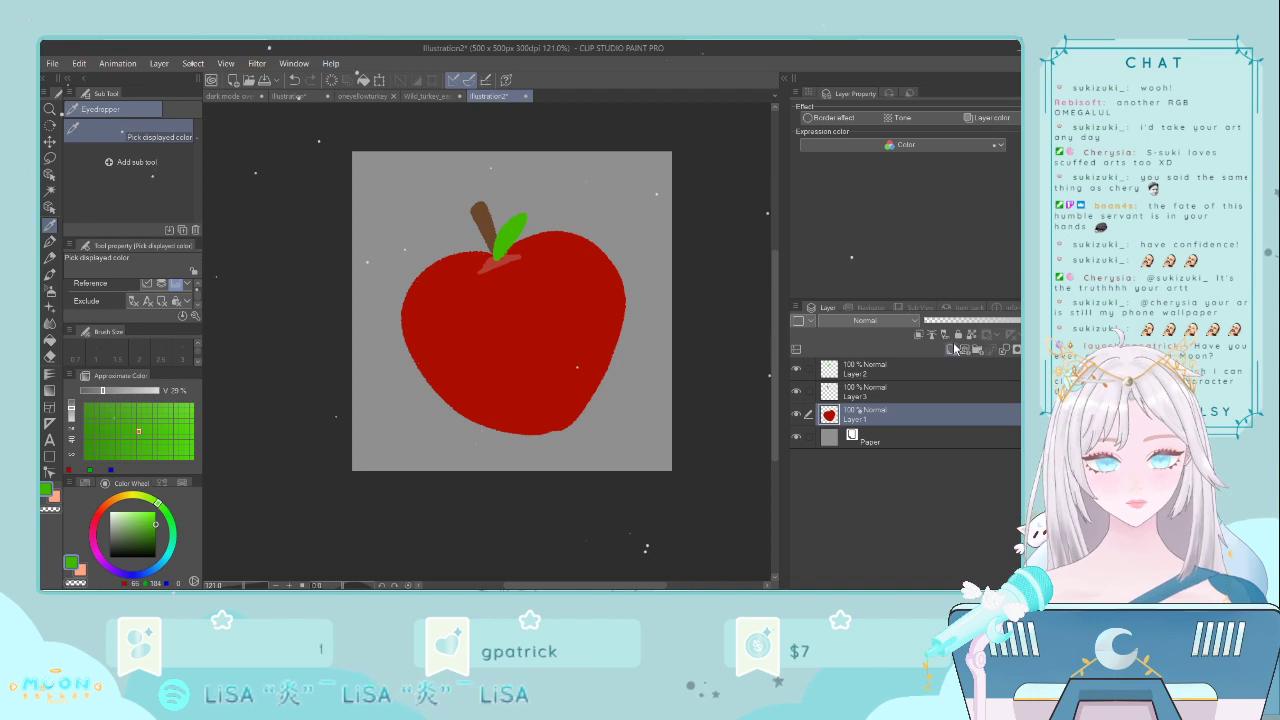
left_click(953, 343)
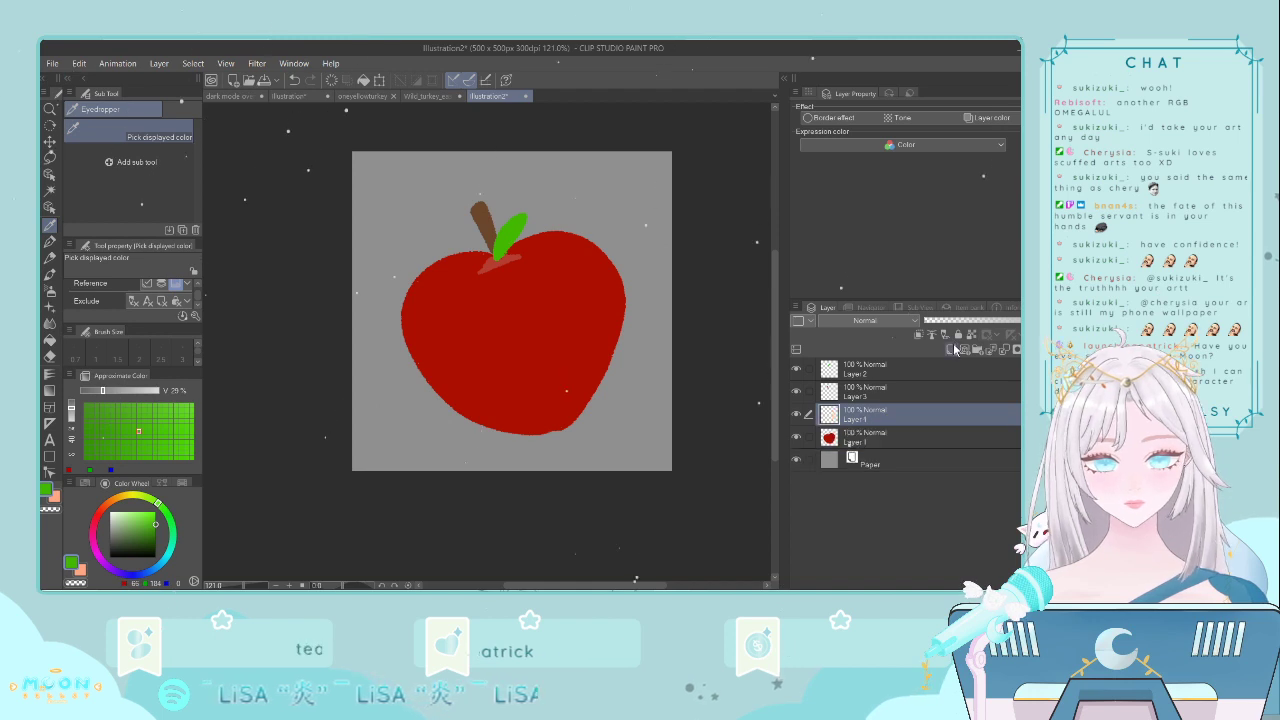
- Sample the apple's red, darken it to RGB 110, 23, 15 for shading, and set the pen's brush size to 20
left_click(47, 243)
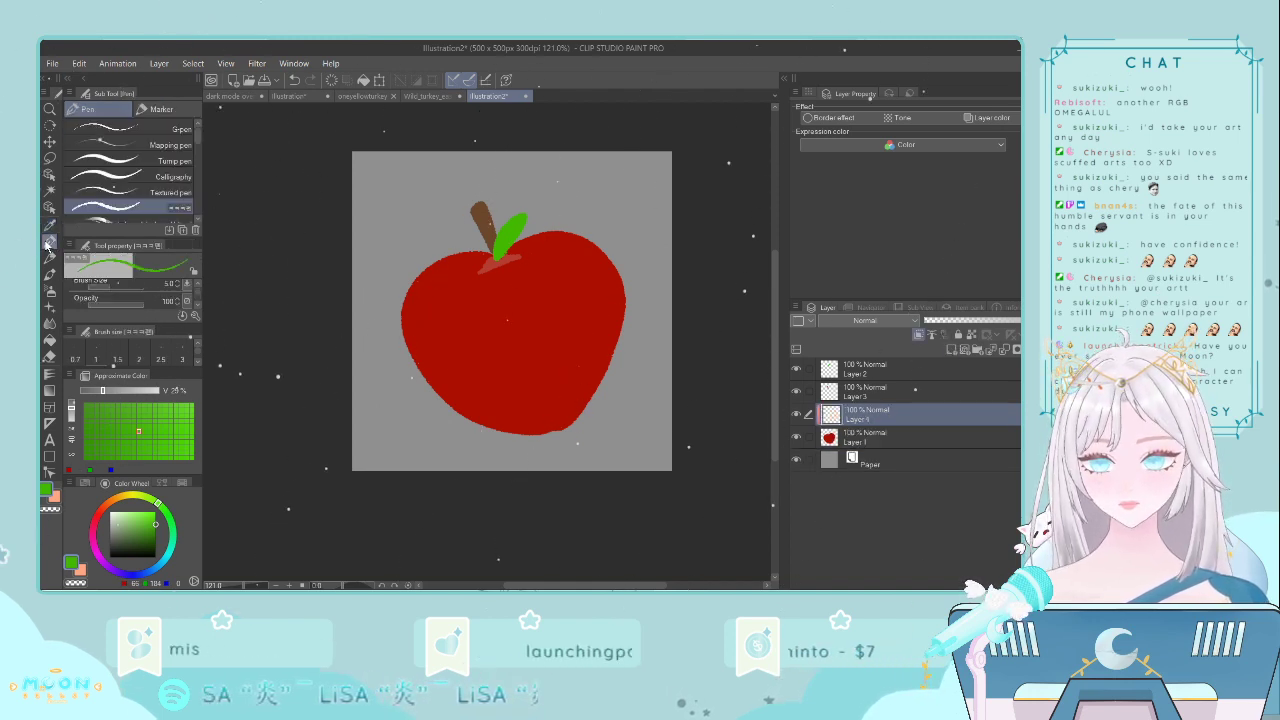
left_click(49, 226)
left_click(563, 374)
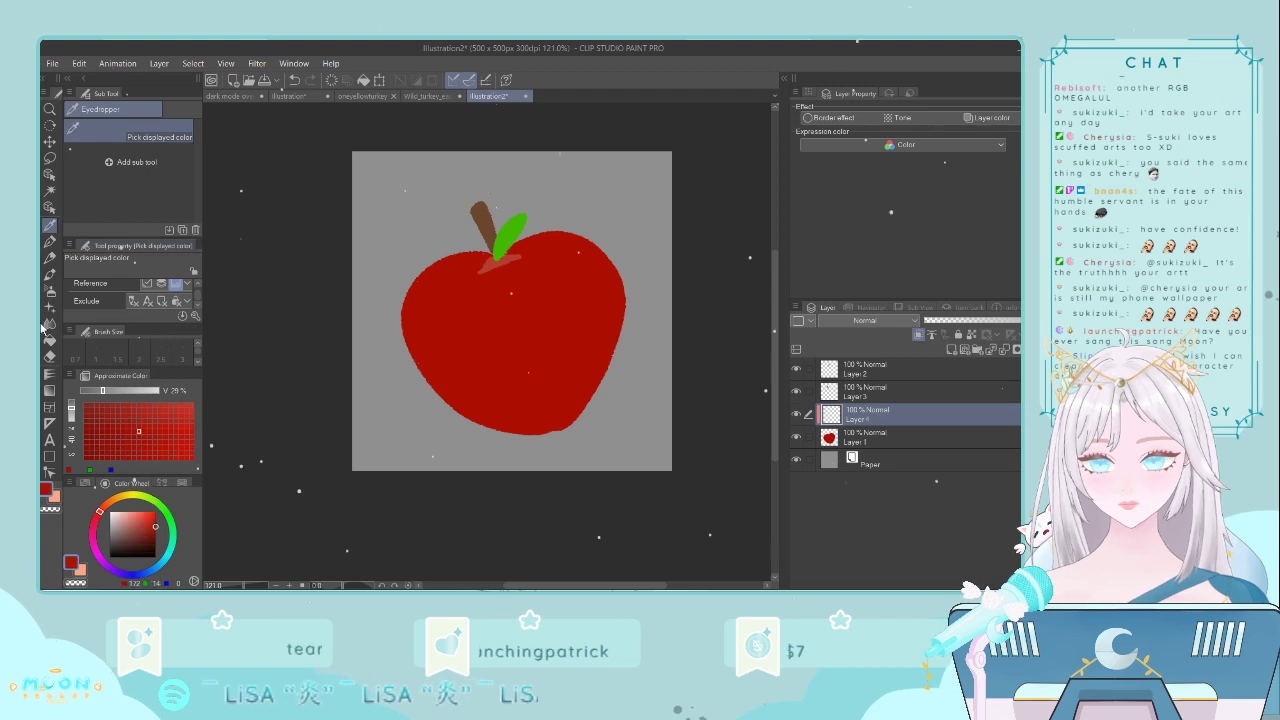
left_click(102, 452)
left_click(138, 431)
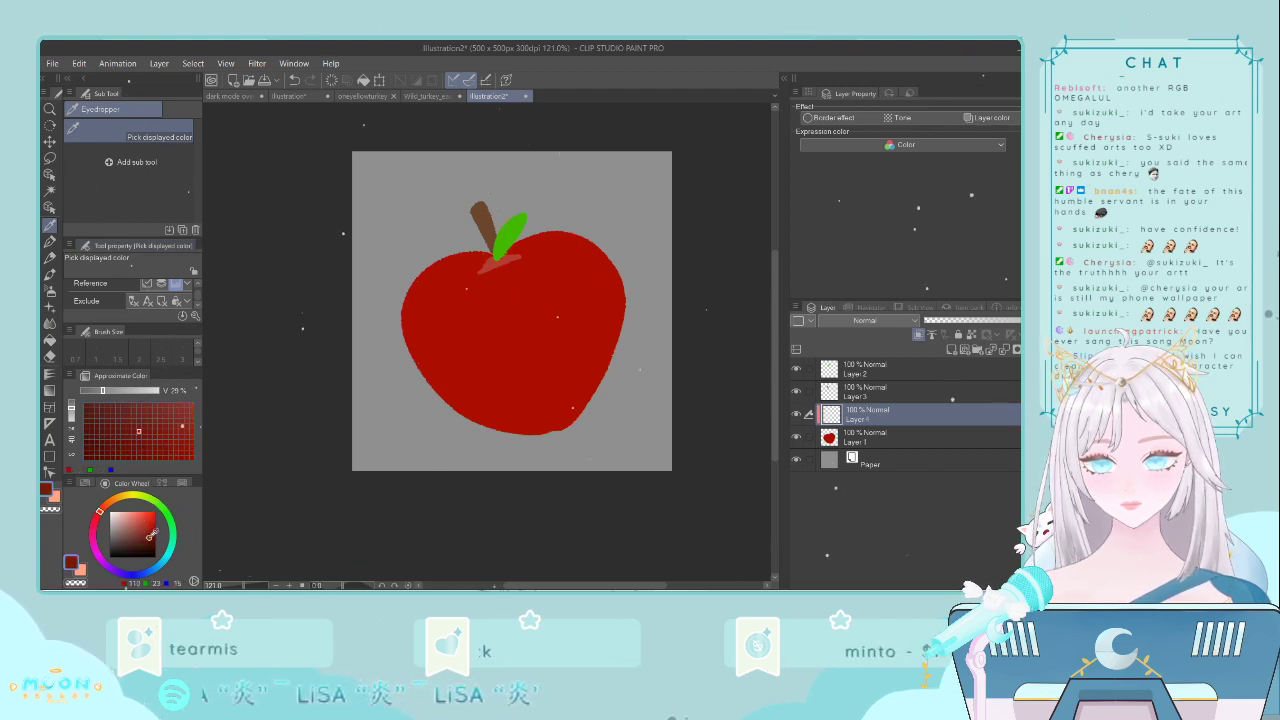
left_click(50, 243)
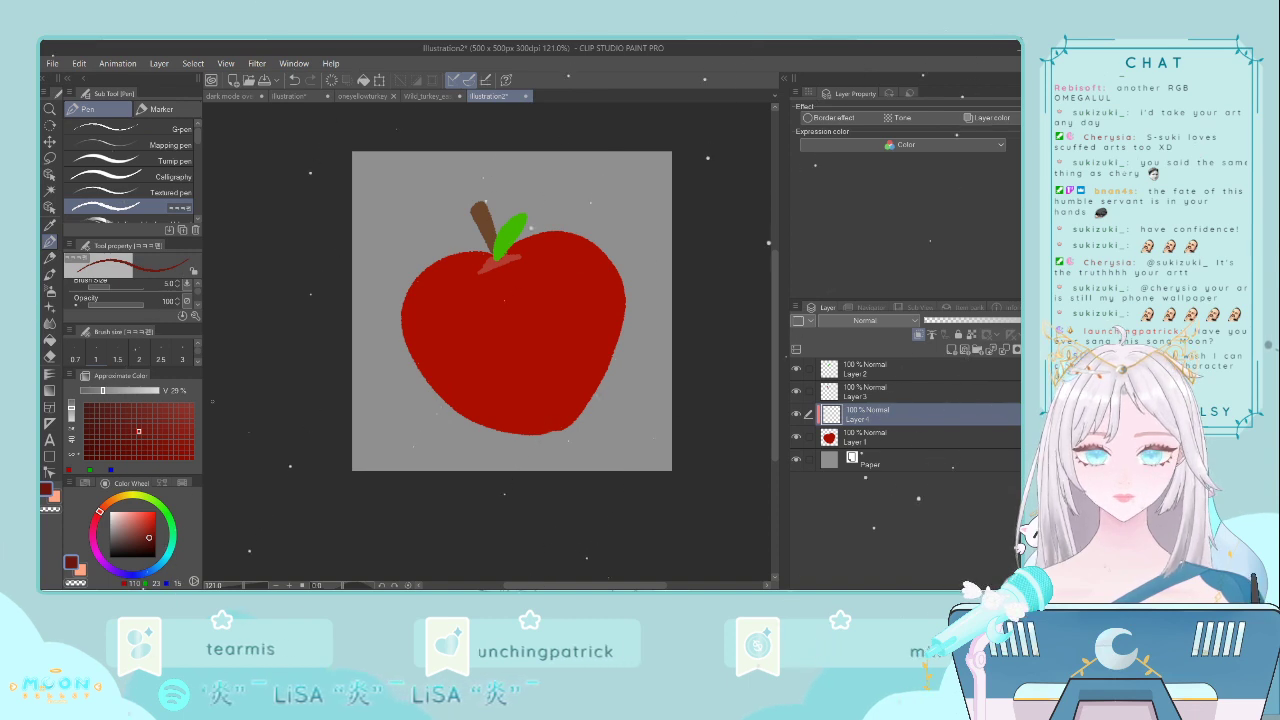
scroll(196, 308, "down", 1)
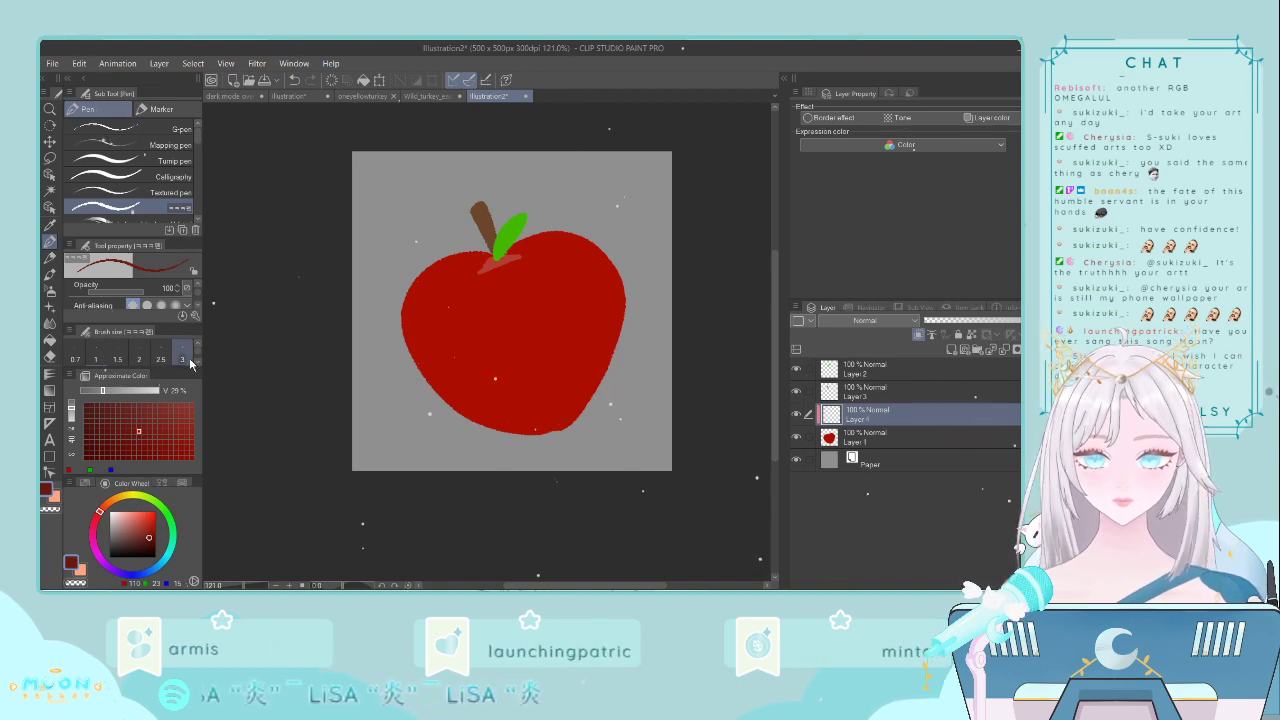
left_click(197, 363)
scroll(196, 360, "down", 1)
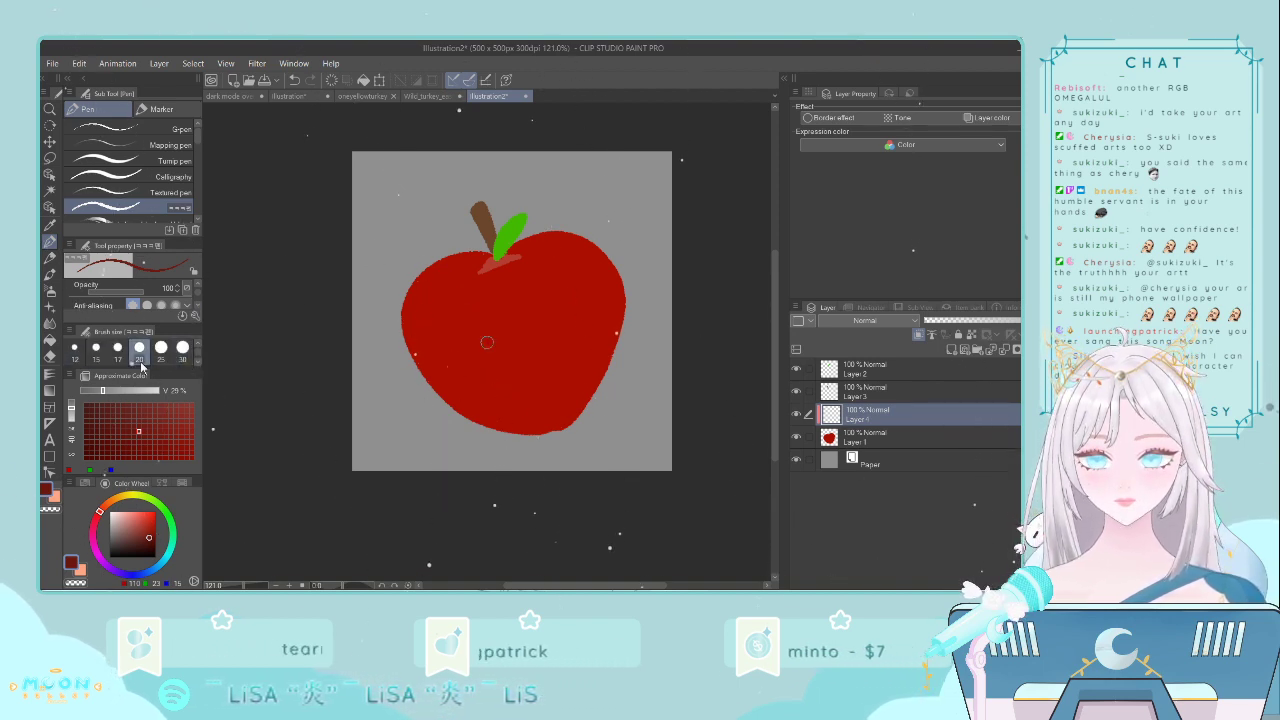
left_click(139, 347)
- Try dark red shading strokes along the apple's lower left and right edges, undoing or clearing each attempt
mouse_move(622, 298)
left_mouse_down()
mouse_move(575, 385)
mouse_move(522, 430)
left_mouse_up()
key("ctrl+z")
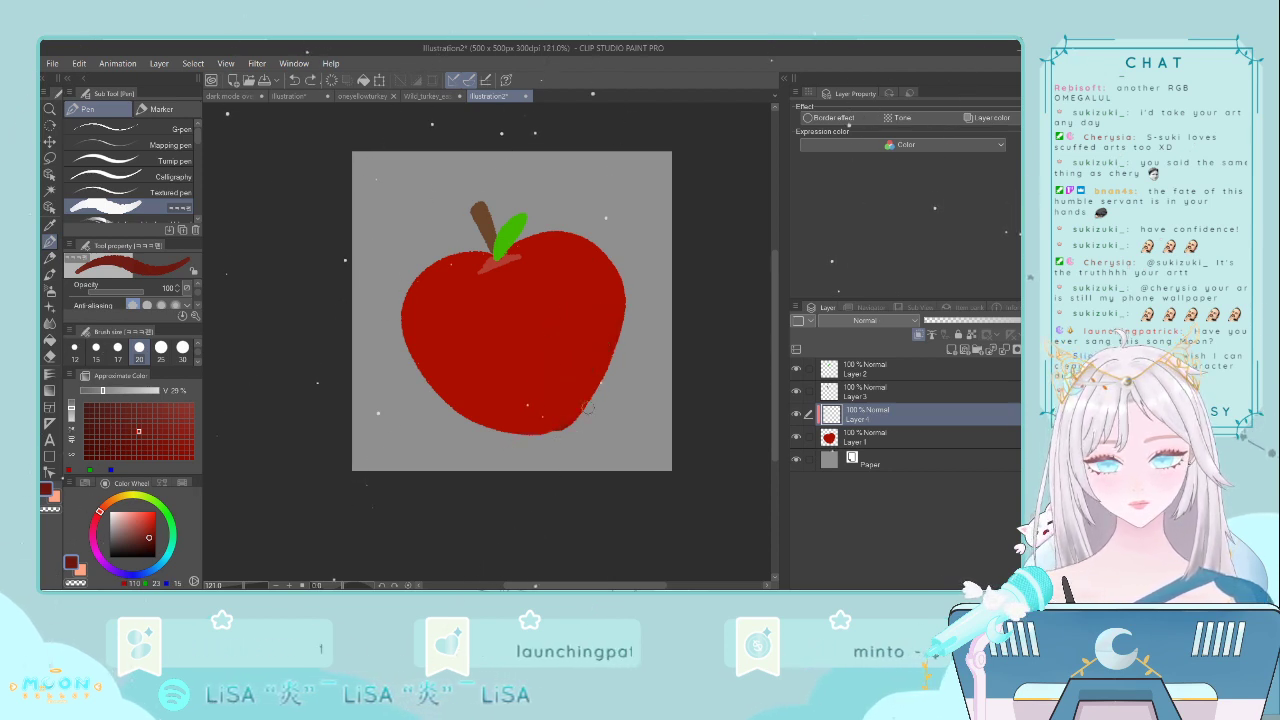
left_click_drag(614, 342, 559, 434)
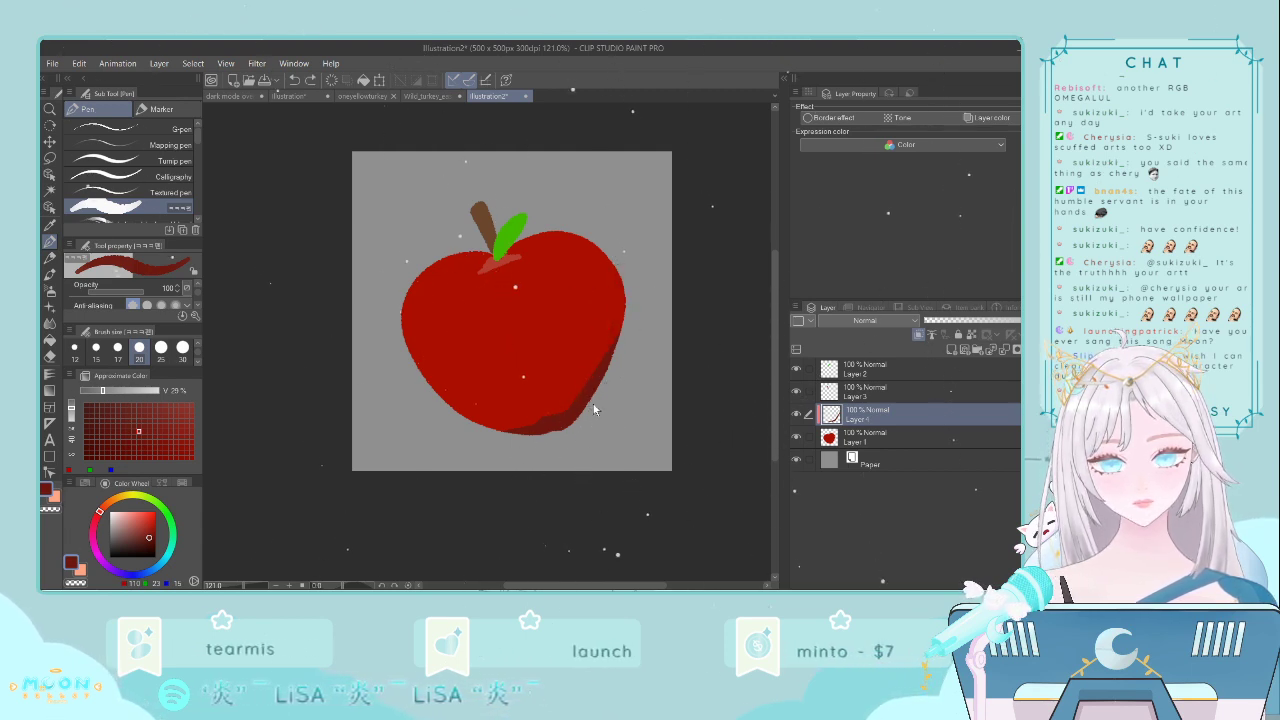
key("ctrl+z")
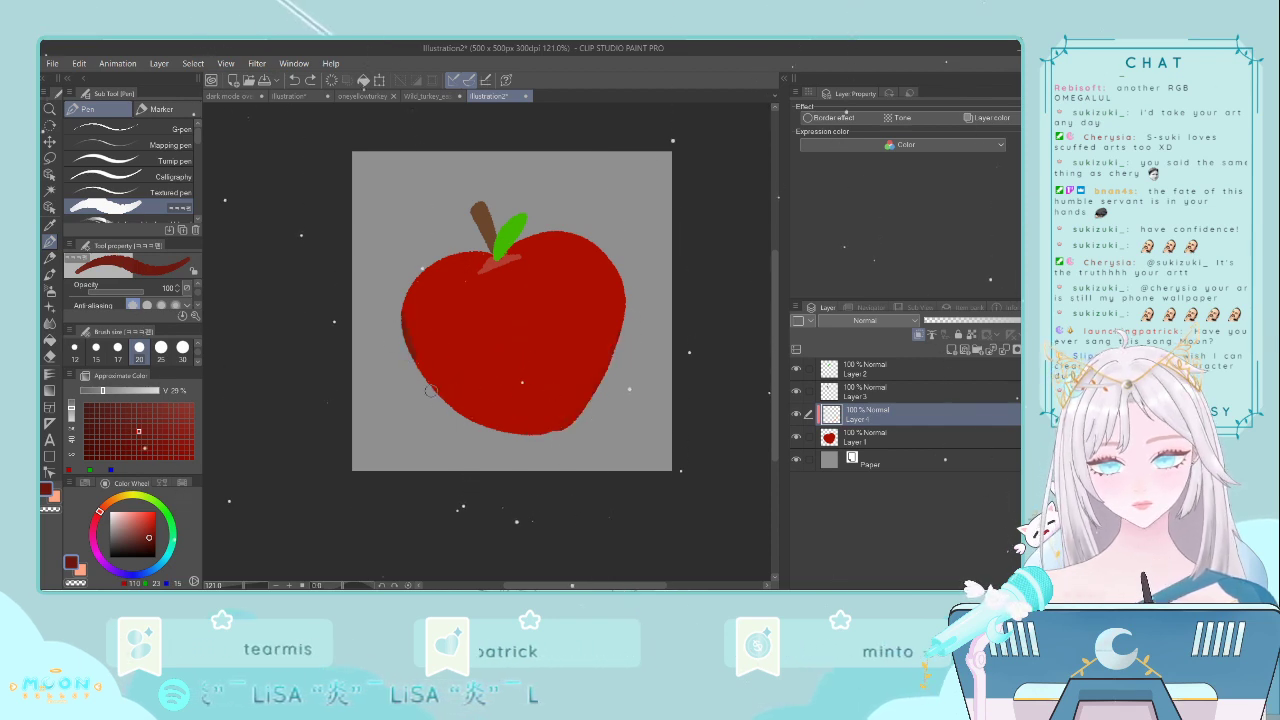
left_click_drag(430, 390, 503, 437)
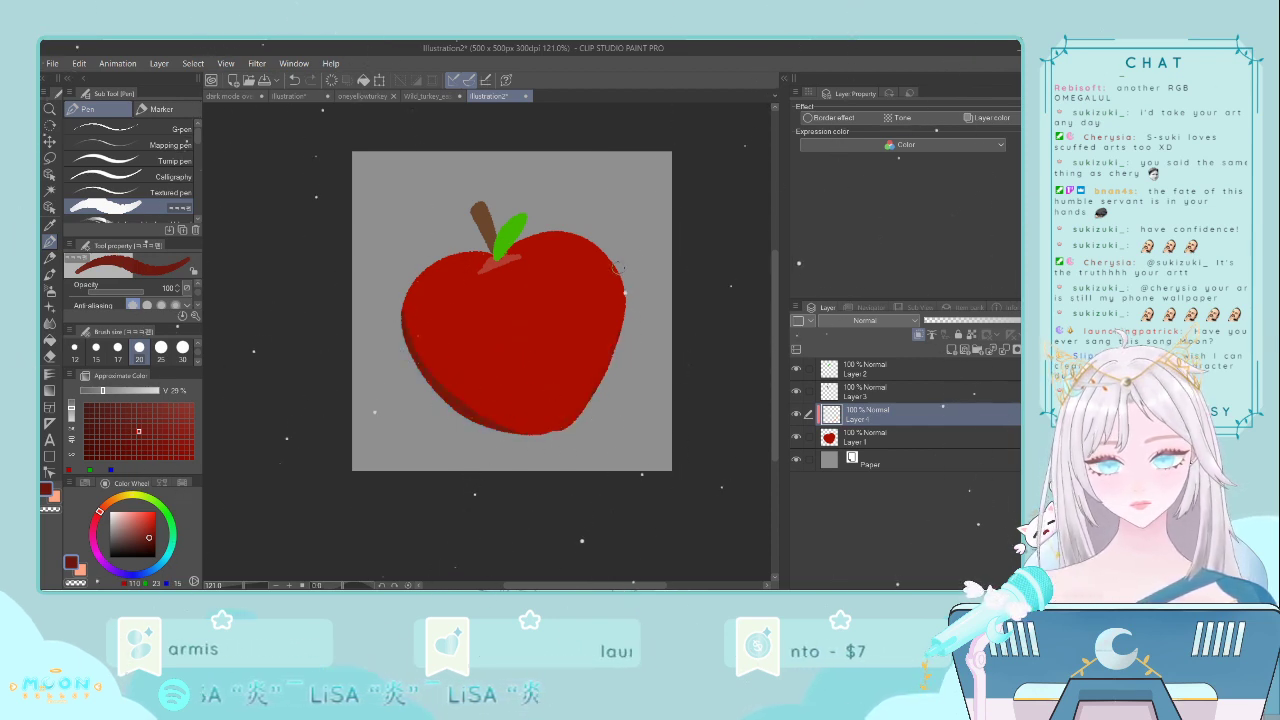
left_click_drag(623, 320, 566, 455)
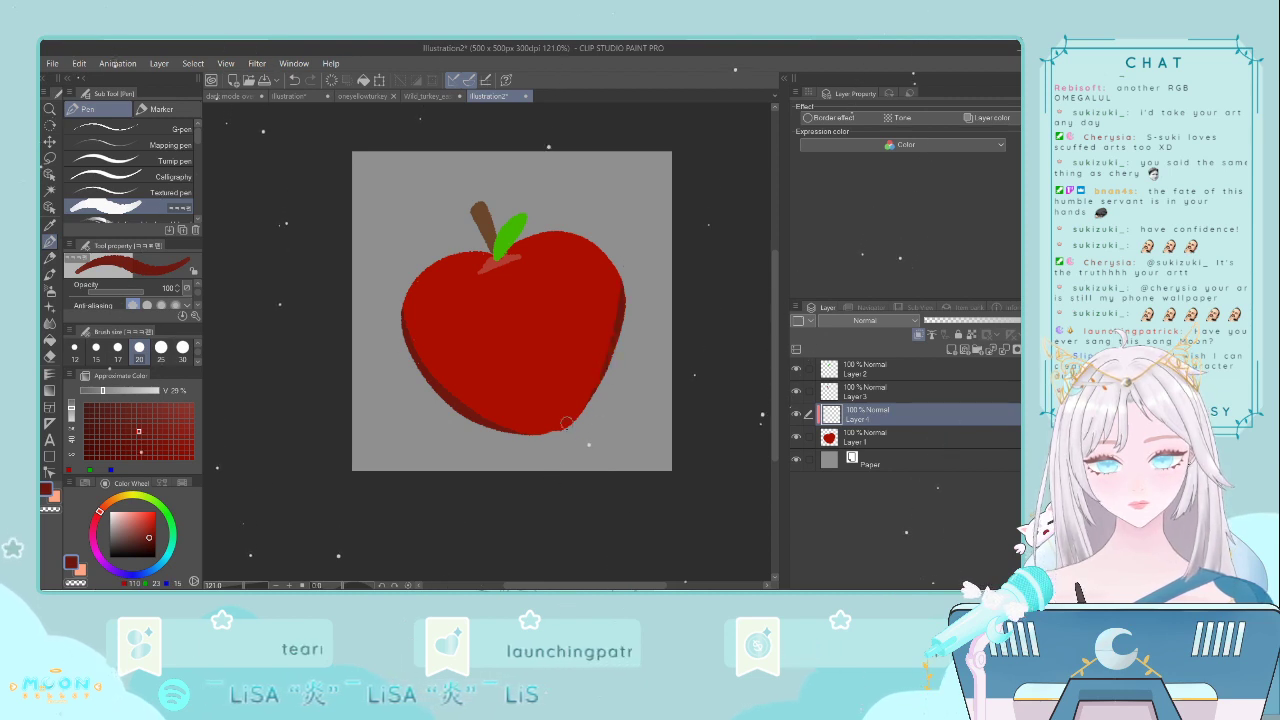
key("Delete")
- Paint dark red shading along the apple's right and lower-left edges and soften it with the Blend tool
left_click_drag(622, 298, 611, 370)
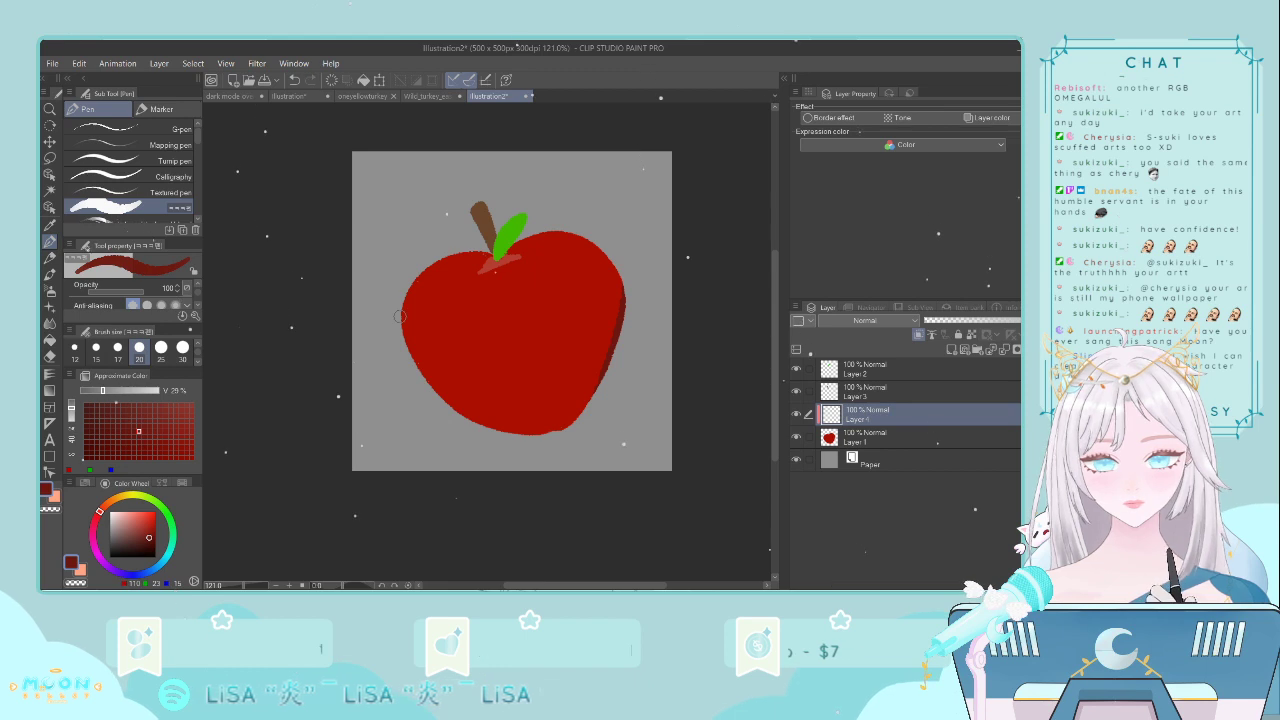
left_click_drag(448, 401, 507, 434)
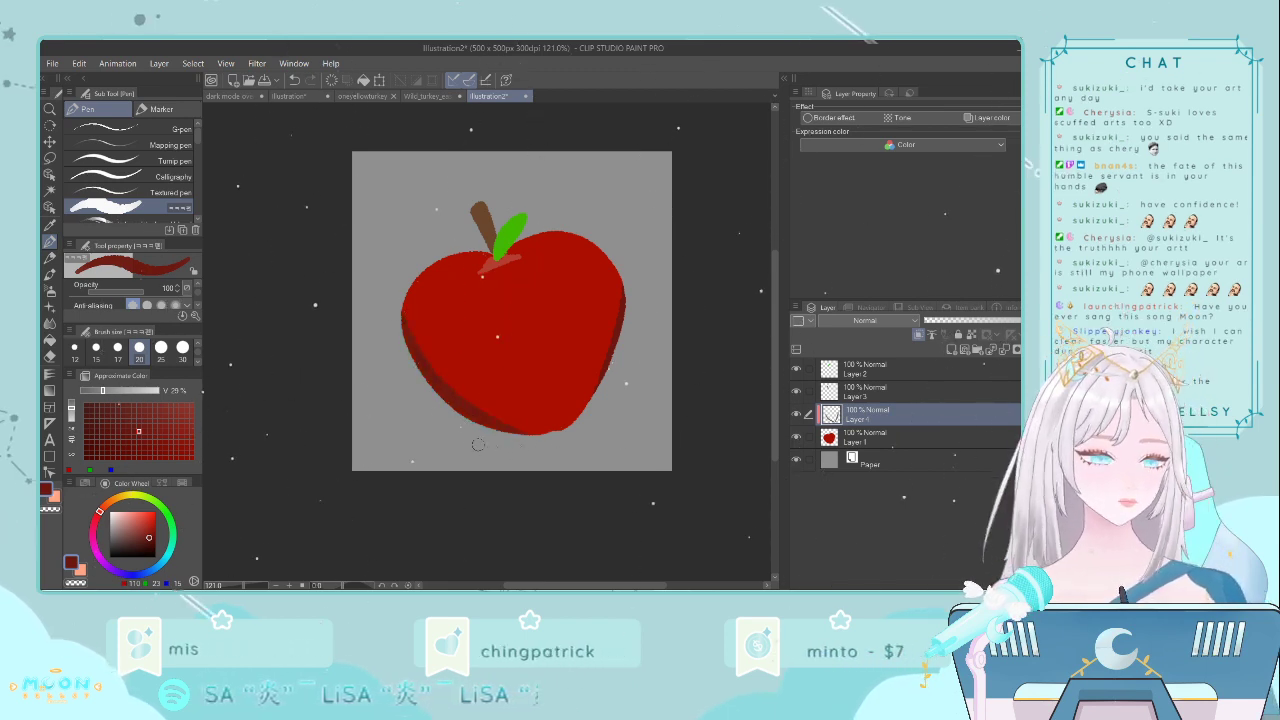
left_click(49, 323)
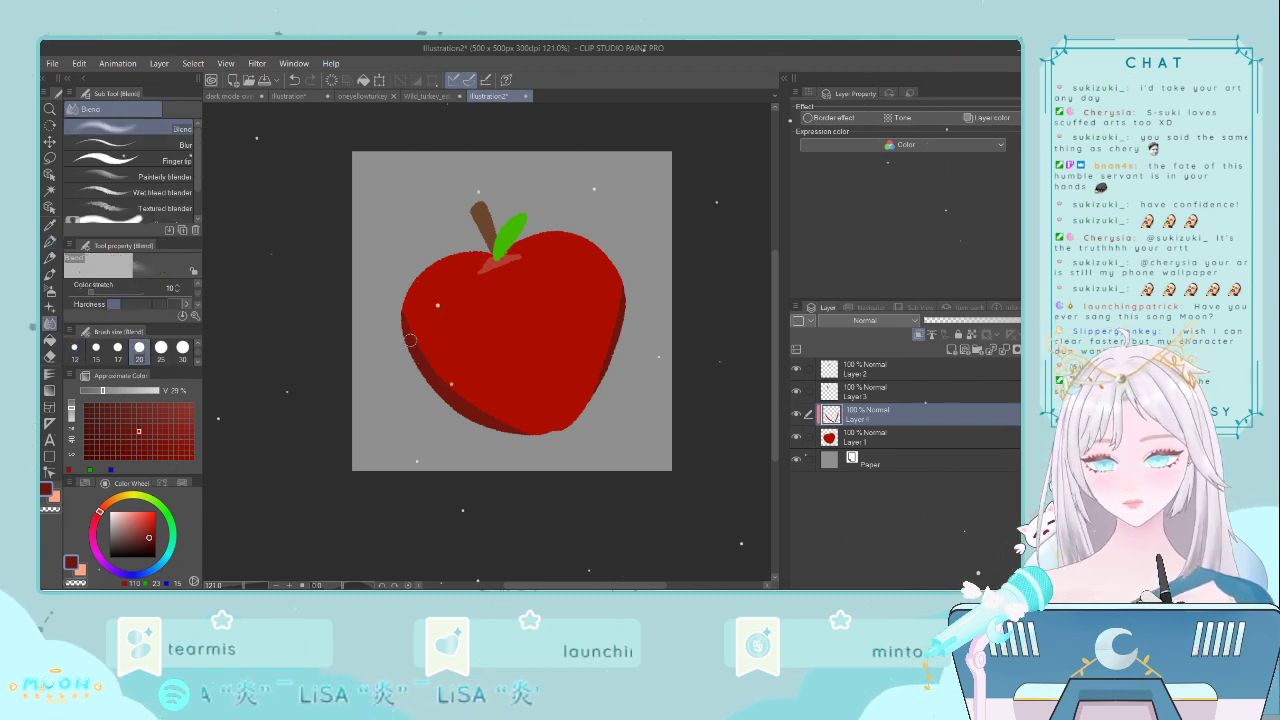
mouse_move(404, 329)
left_mouse_down()
mouse_move(467, 404)
mouse_move(426, 361)
mouse_move(529, 436)
mouse_move(432, 378)
mouse_move(398, 308)
mouse_move(530, 434)
left_mouse_up()
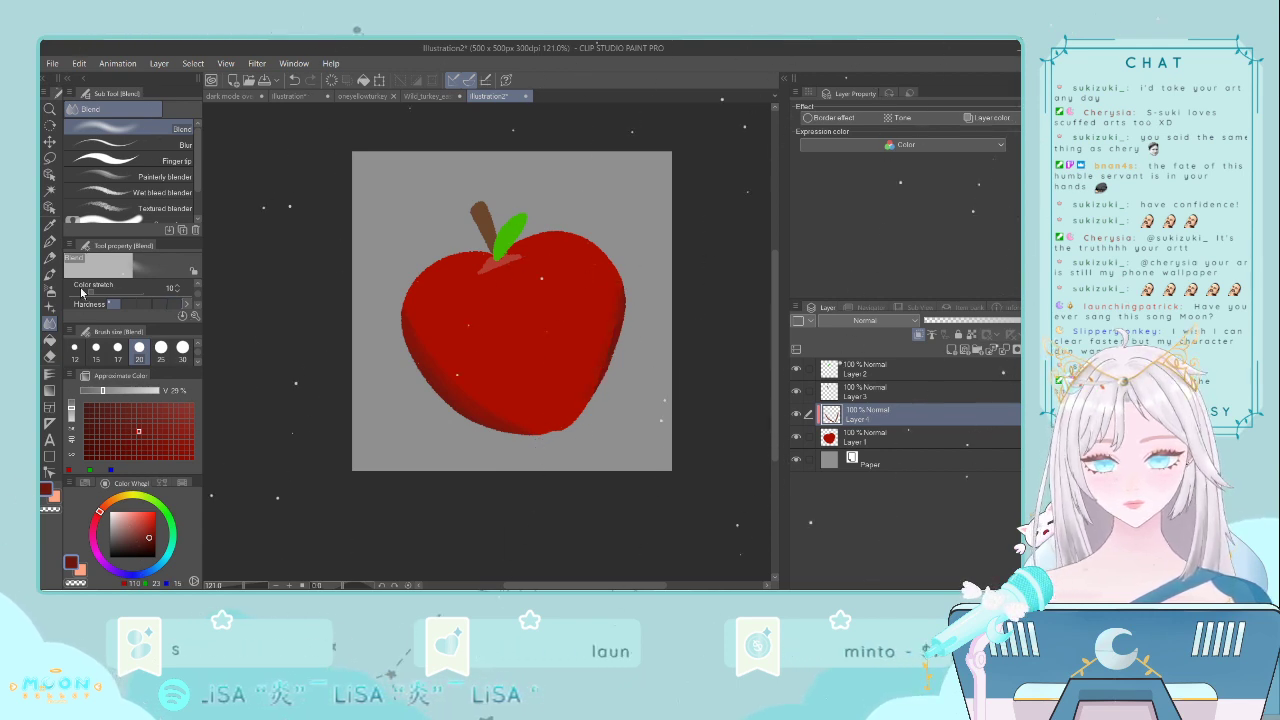
- Sample the apple's red, lighten it to a pinkish red, and draw two long highlight strokes down the apple's middle
left_click(57, 225)
left_click(512, 229)
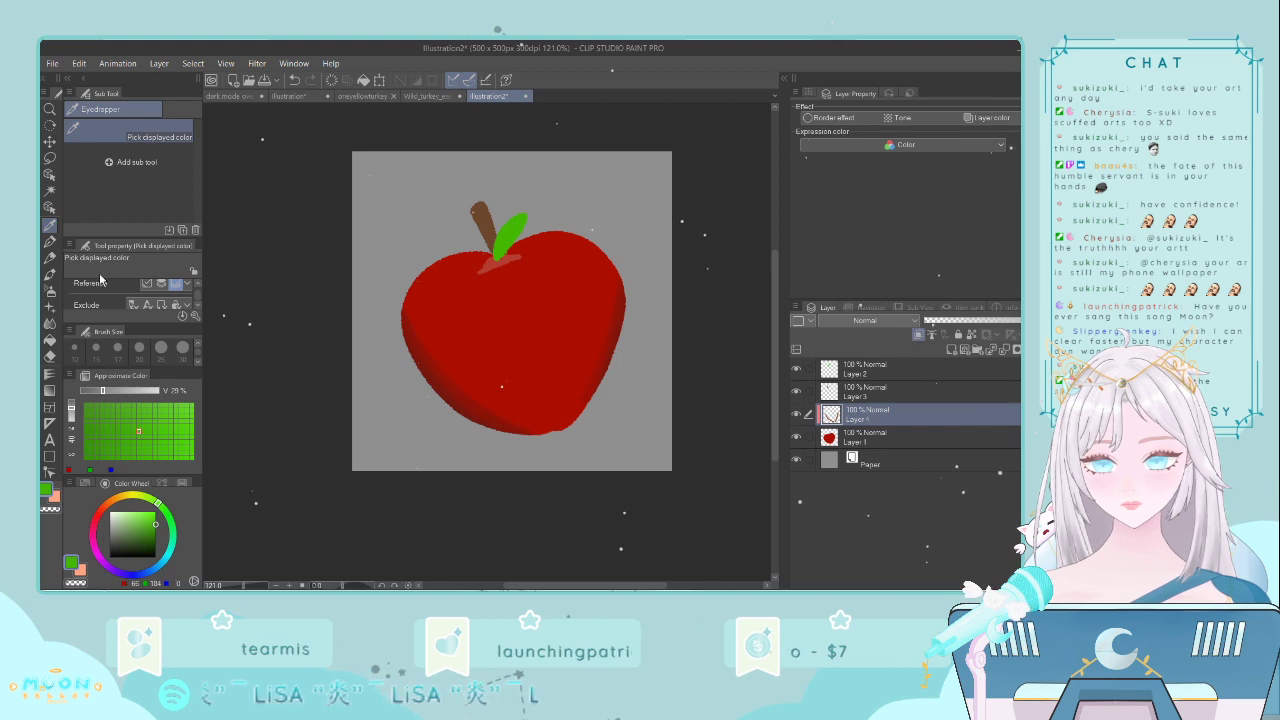
left_click(465, 311)
left_click(134, 513)
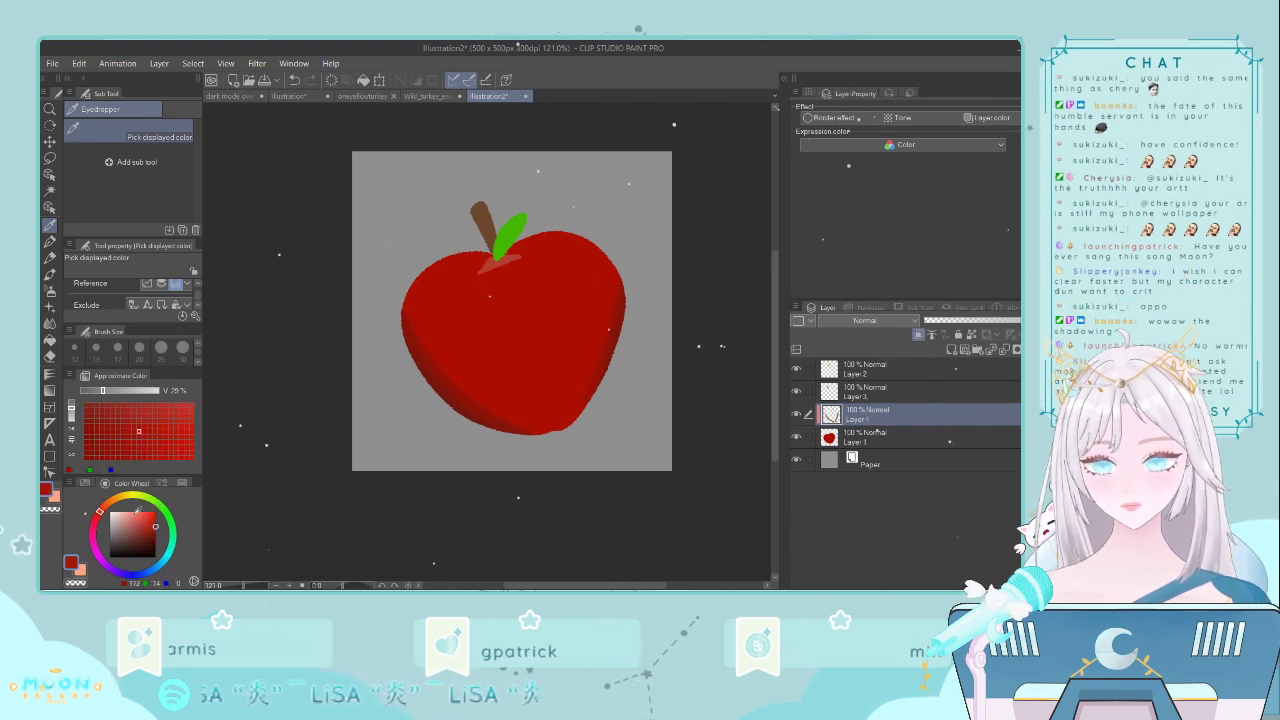
left_click(50, 242)
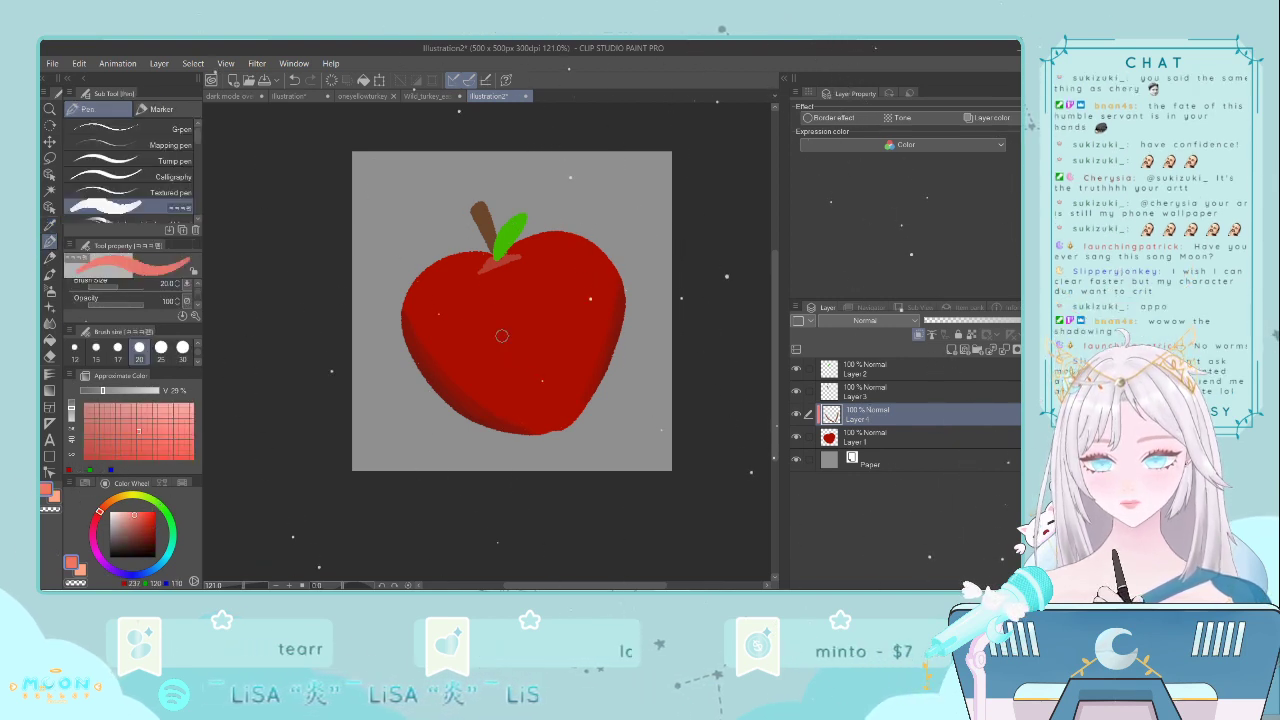
left_click(501, 288)
left_click_drag(504, 303, 540, 402)
left_click_drag(530, 275, 556, 405)
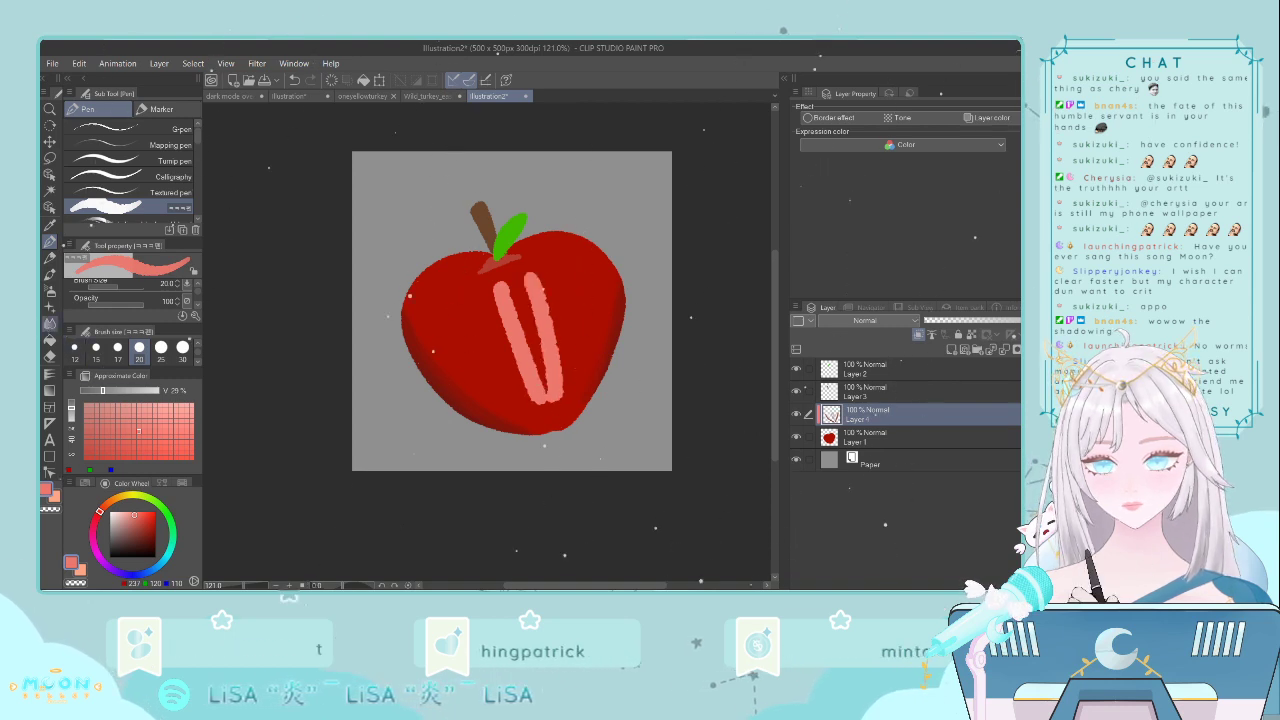
- Soften the two long pinkish highlight strokes down the apple's middle with the Blend tool
key("j")
left_click_drag(504, 290, 509, 348)
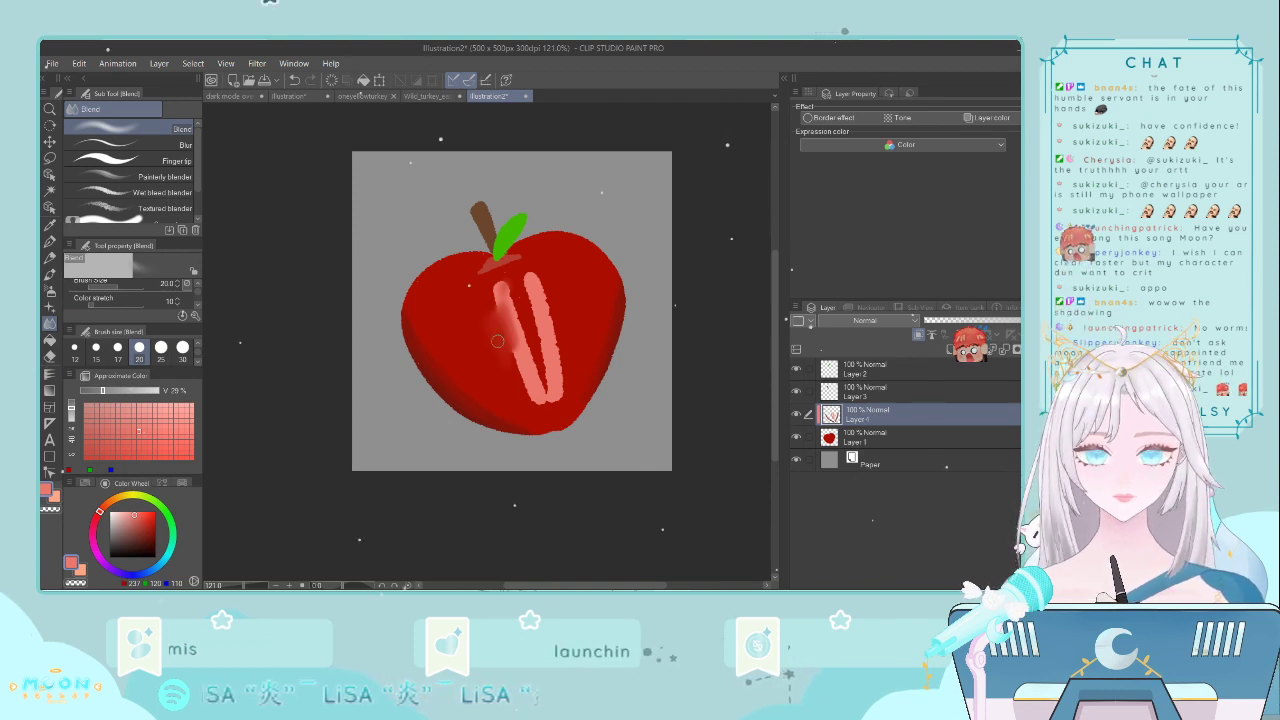
left_click_drag(502, 344, 526, 382)
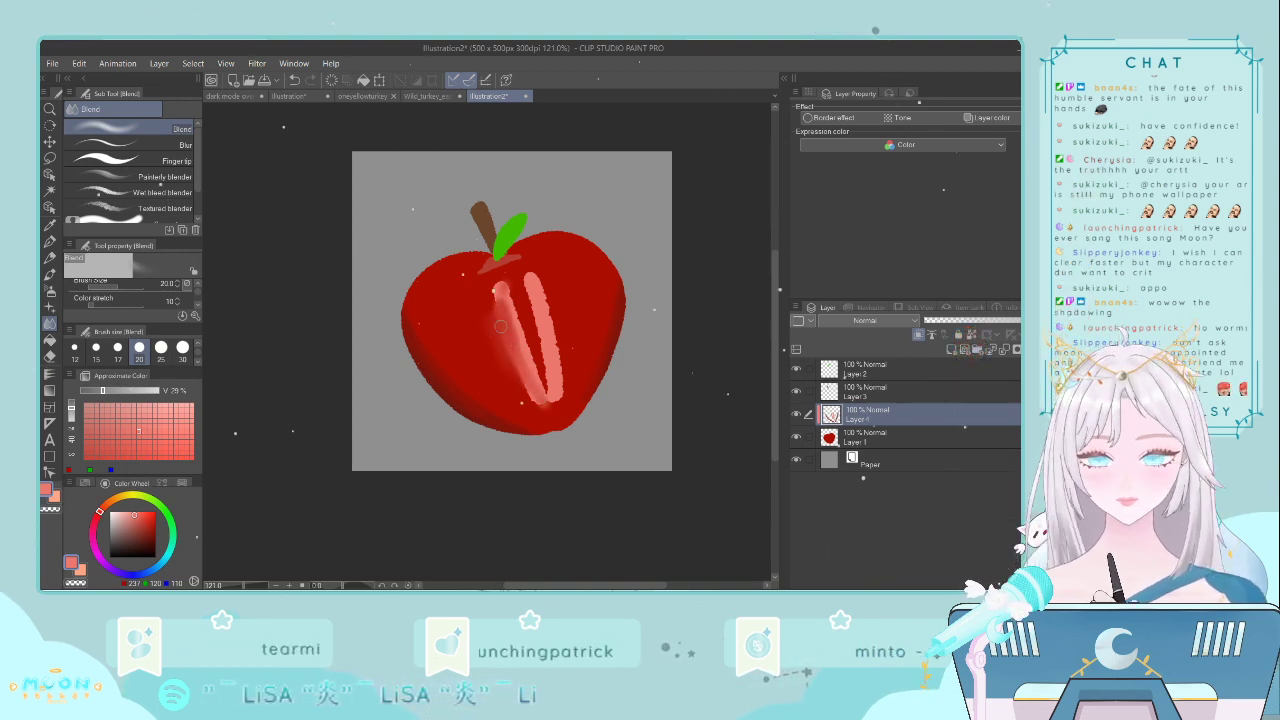
mouse_move(500, 325)
left_mouse_down()
mouse_move(536, 400)
mouse_move(511, 299)
mouse_move(521, 335)
left_mouse_up()
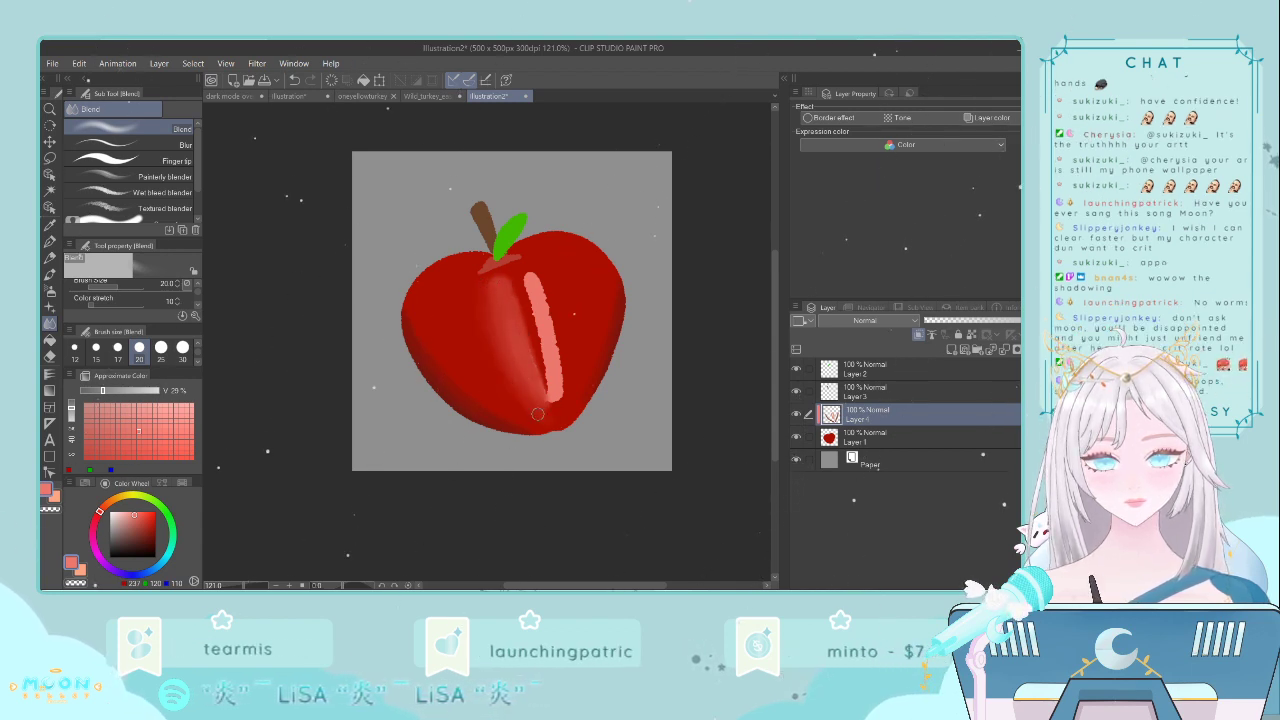
left_click_drag(526, 275, 555, 398)
mouse_move(555, 398)
left_mouse_down()
mouse_move(536, 308)
mouse_move(549, 407)
mouse_move(537, 282)
mouse_move(562, 420)
left_mouse_up()
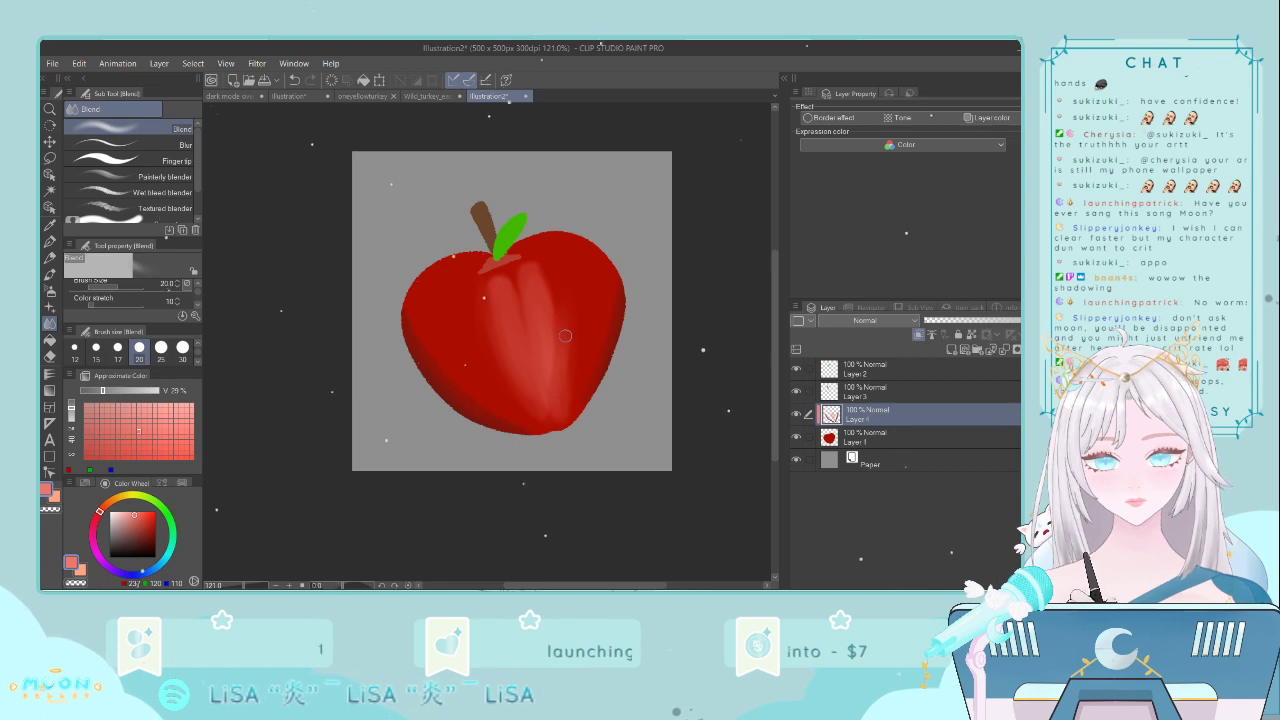
- Set the Blend tool's brush size to 80 and smooth the highlight broadly over the apple's middle and lower part
scroll(165, 352, "down", 2)
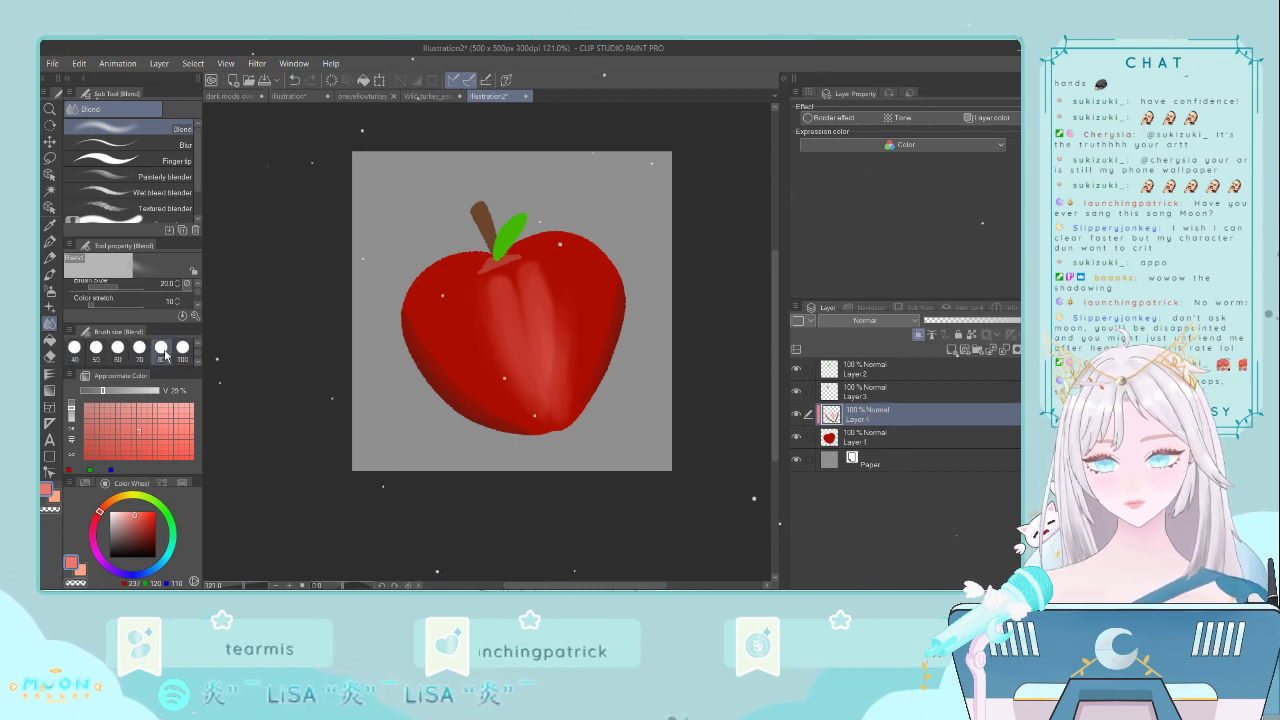
left_click(162, 348)
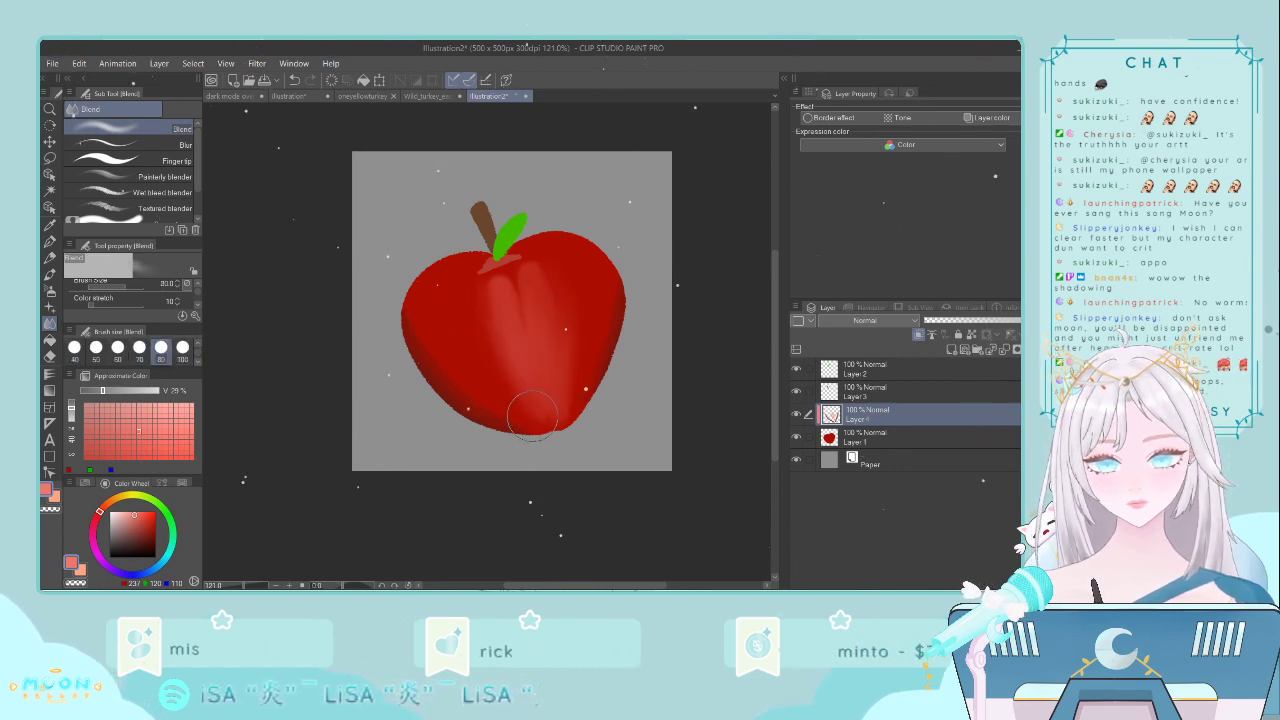
mouse_move(531, 412)
left_mouse_down()
mouse_move(516, 340)
mouse_move(479, 312)
mouse_move(504, 280)
mouse_move(494, 342)
mouse_move(542, 402)
left_mouse_up()
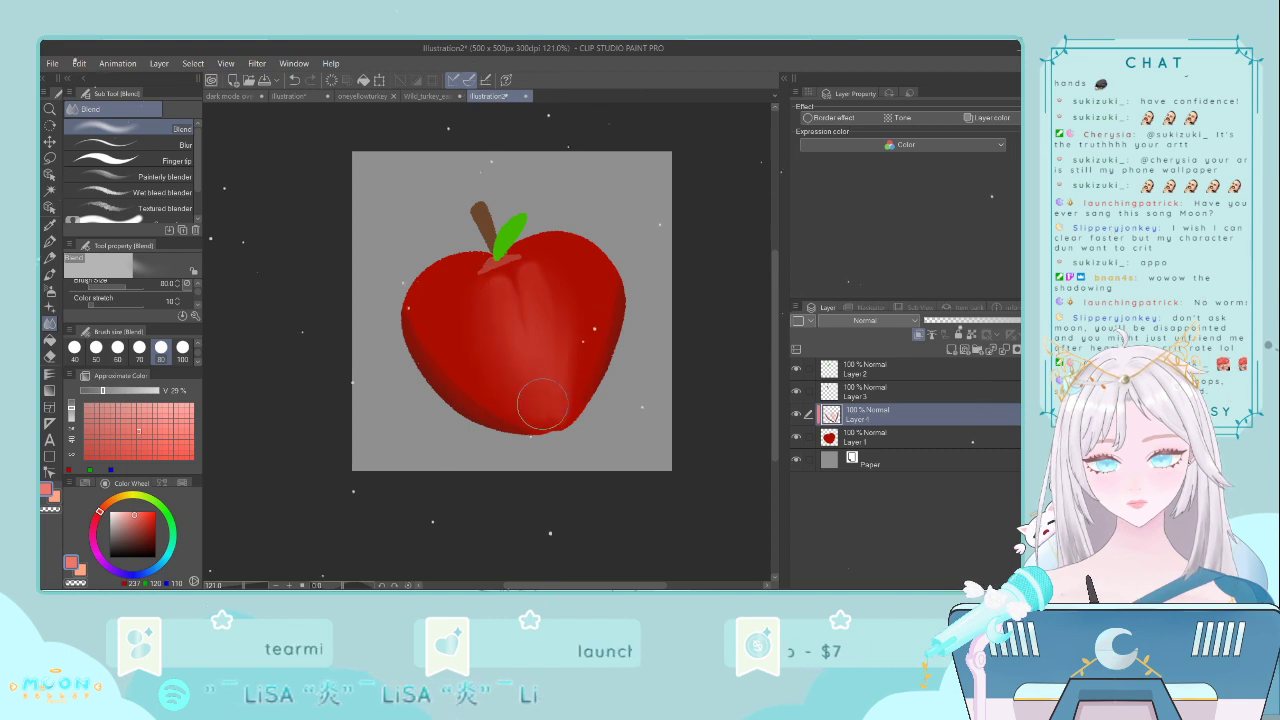
mouse_move(525, 302)
left_mouse_down()
mouse_move(571, 303)
mouse_move(507, 290)
mouse_move(540, 268)
mouse_move(573, 334)
left_mouse_up()
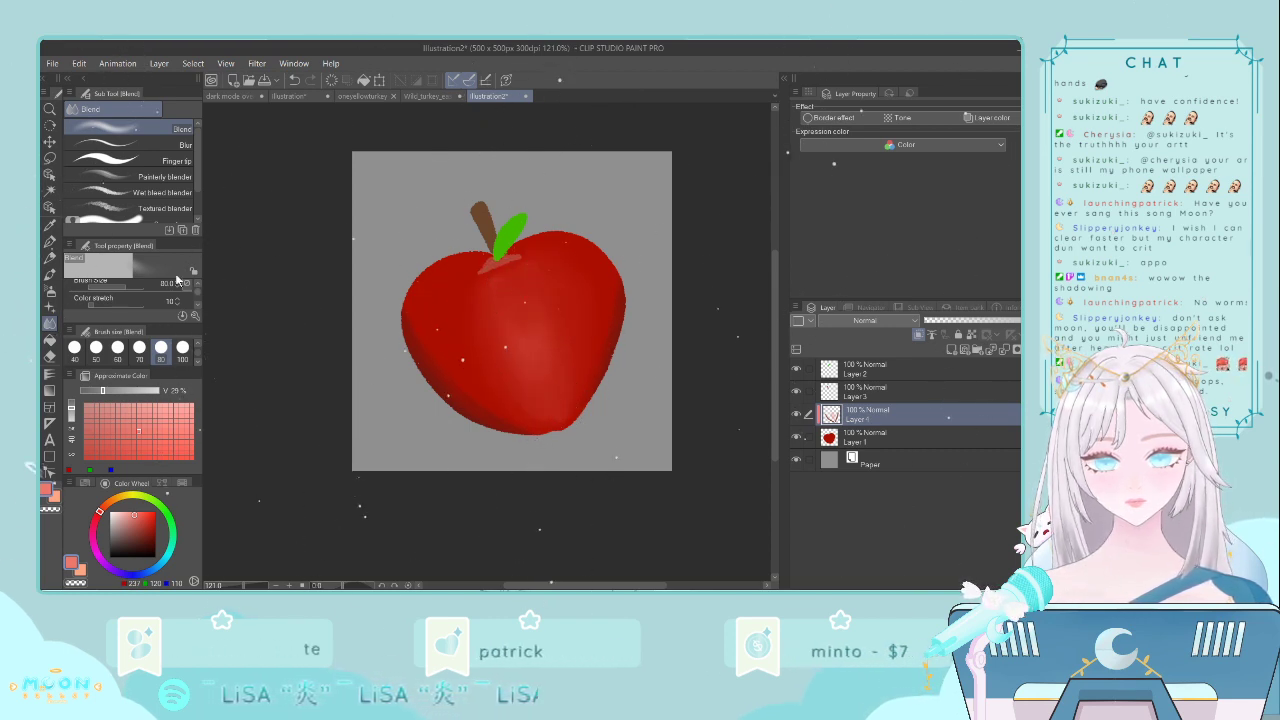
- Paint a small pinkish highlight dab on the apple's upper middle and blend it in at brush size 40
left_click(50, 241)
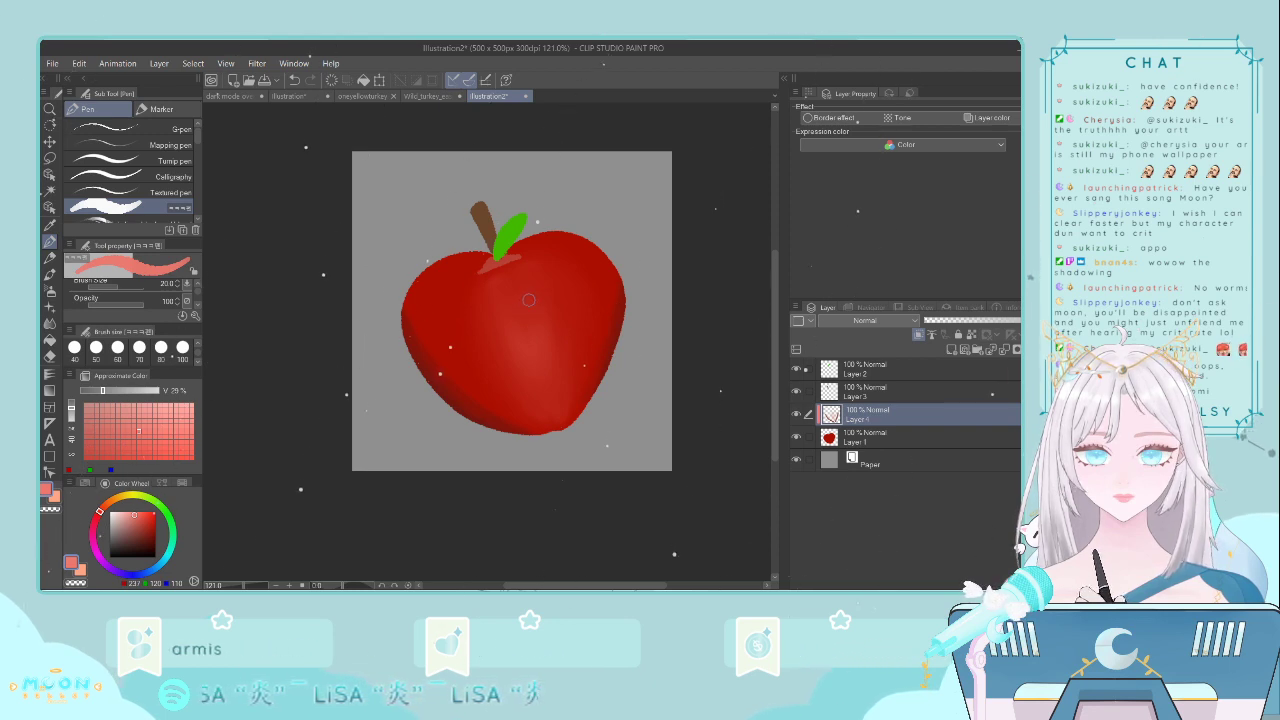
left_click_drag(514, 288, 517, 305)
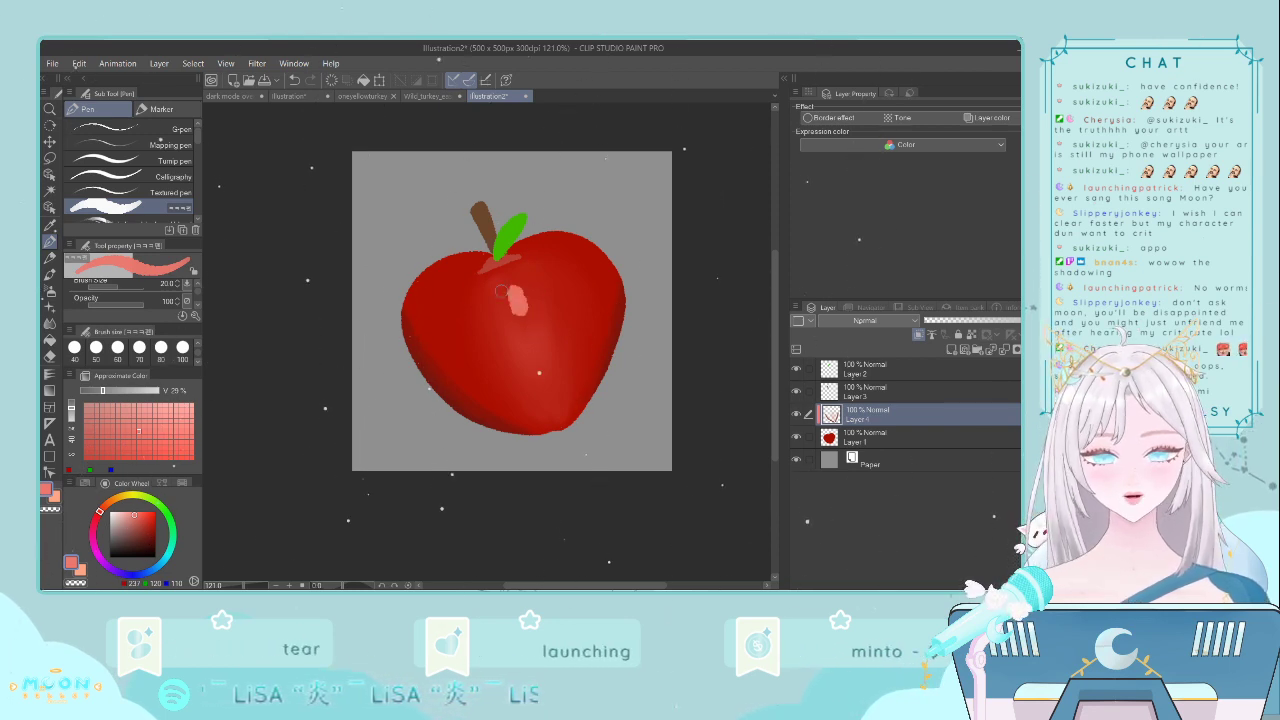
left_click(49, 323)
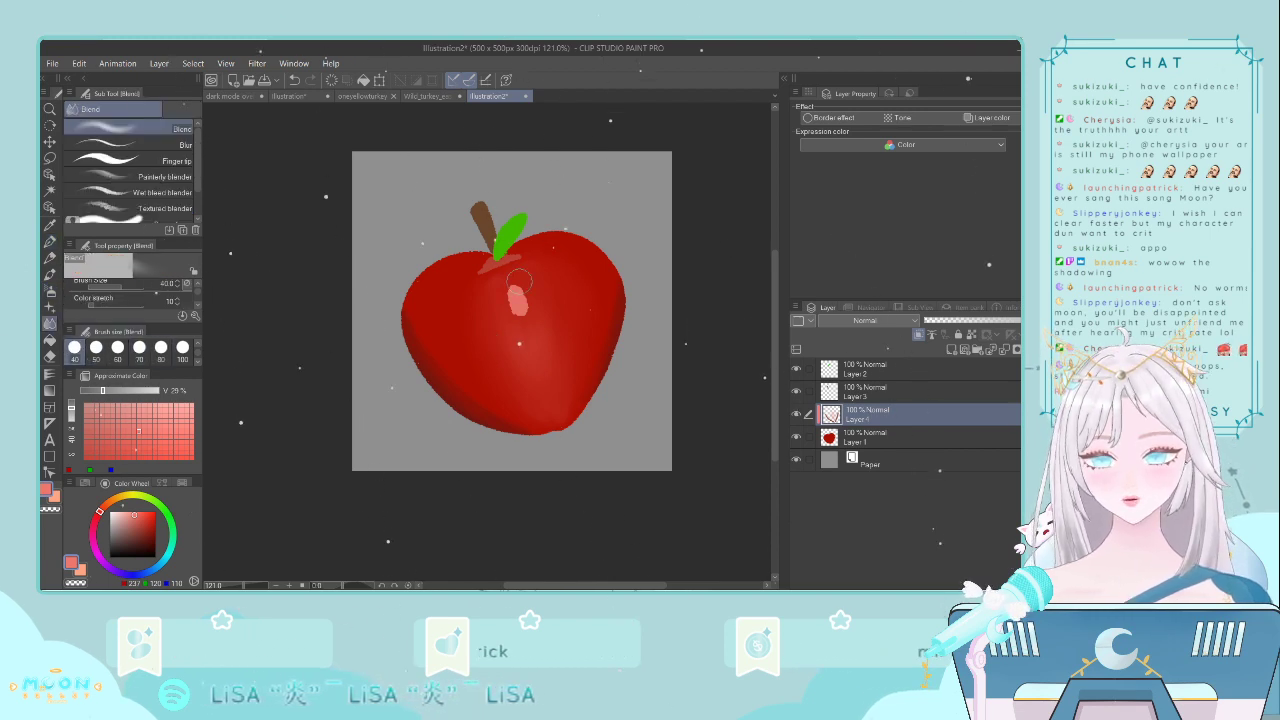
left_click_drag(520, 280, 517, 289)
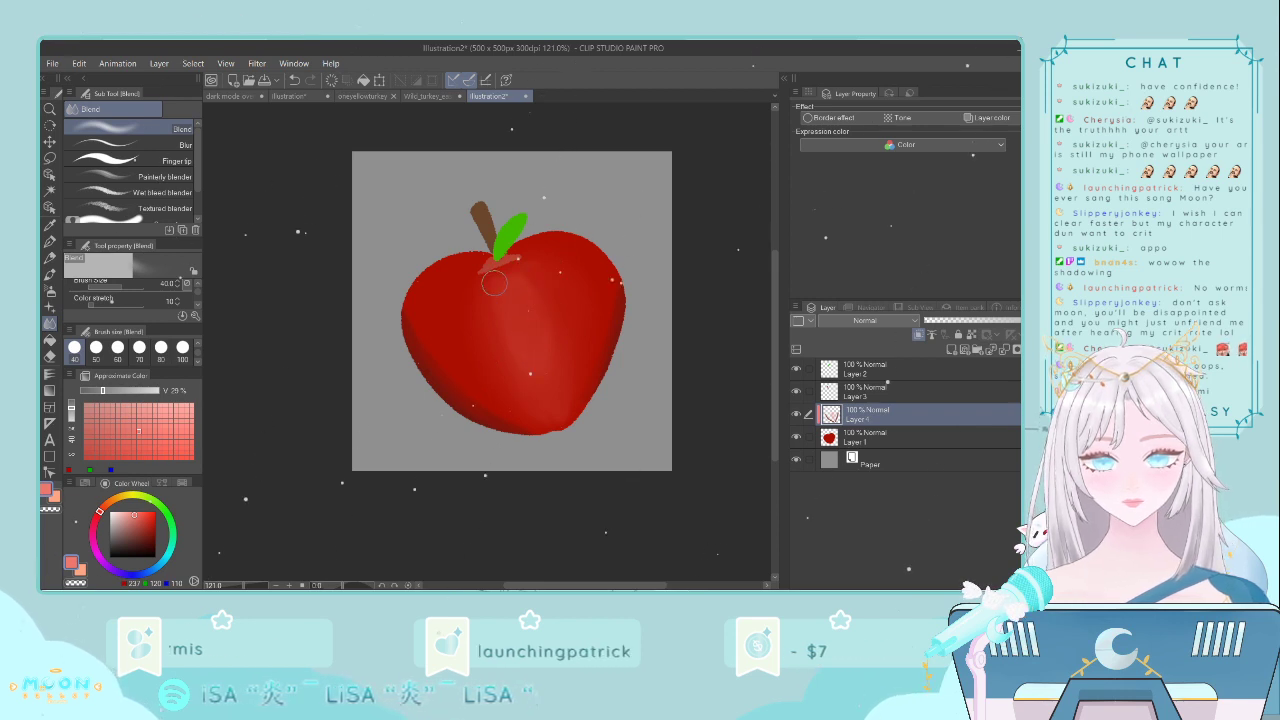
- Sample the leaf's green and make it slightly darker for use with the pen
left_click(48, 225)
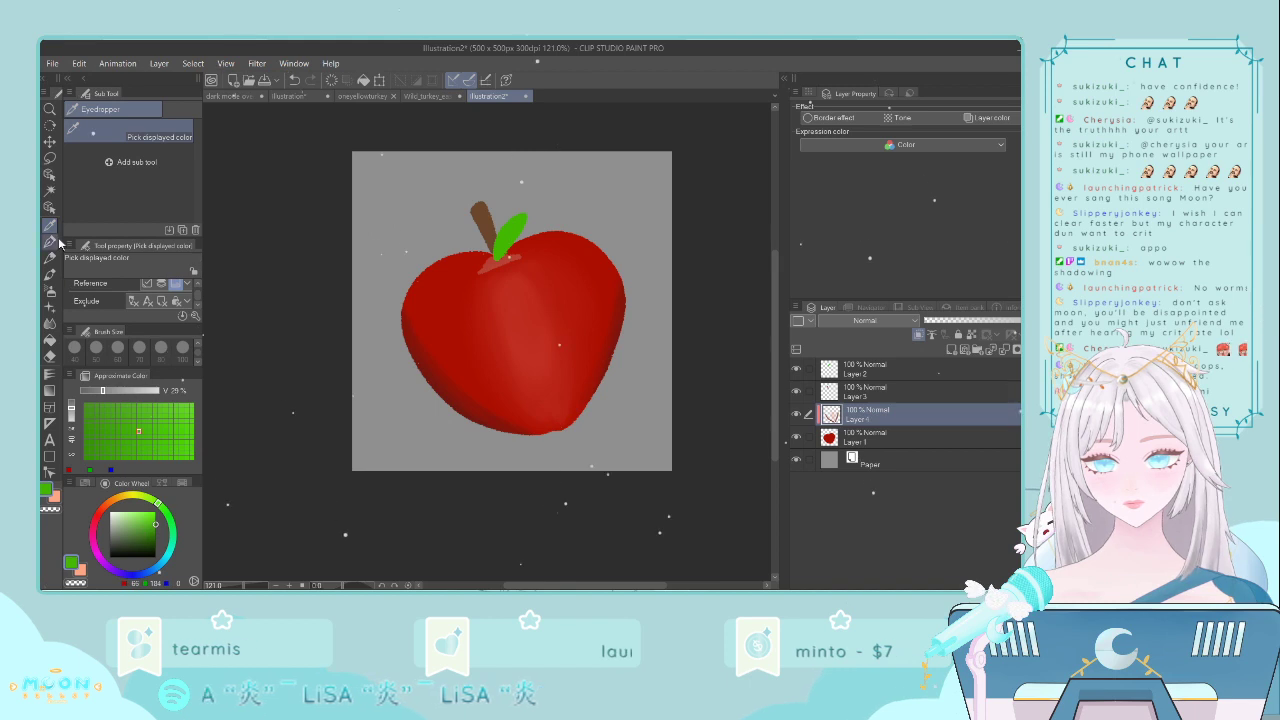
left_click(102, 452)
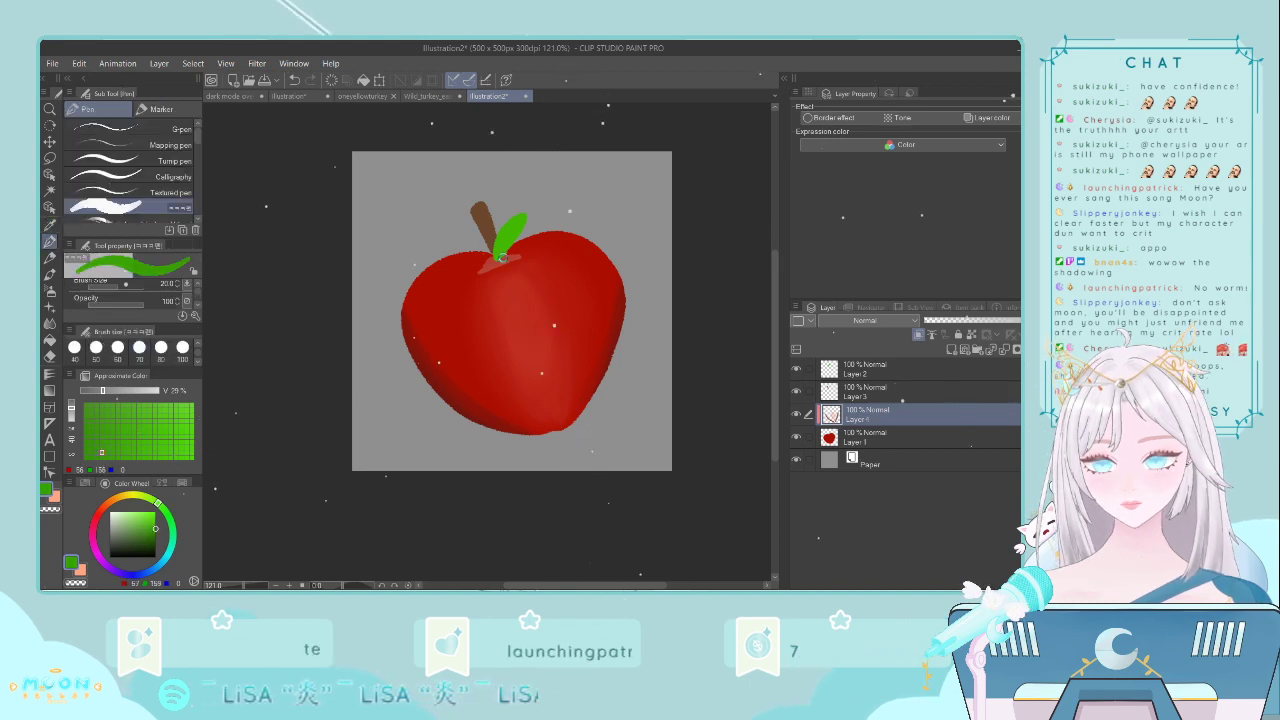
left_click(52, 258)
left_click(50, 242)
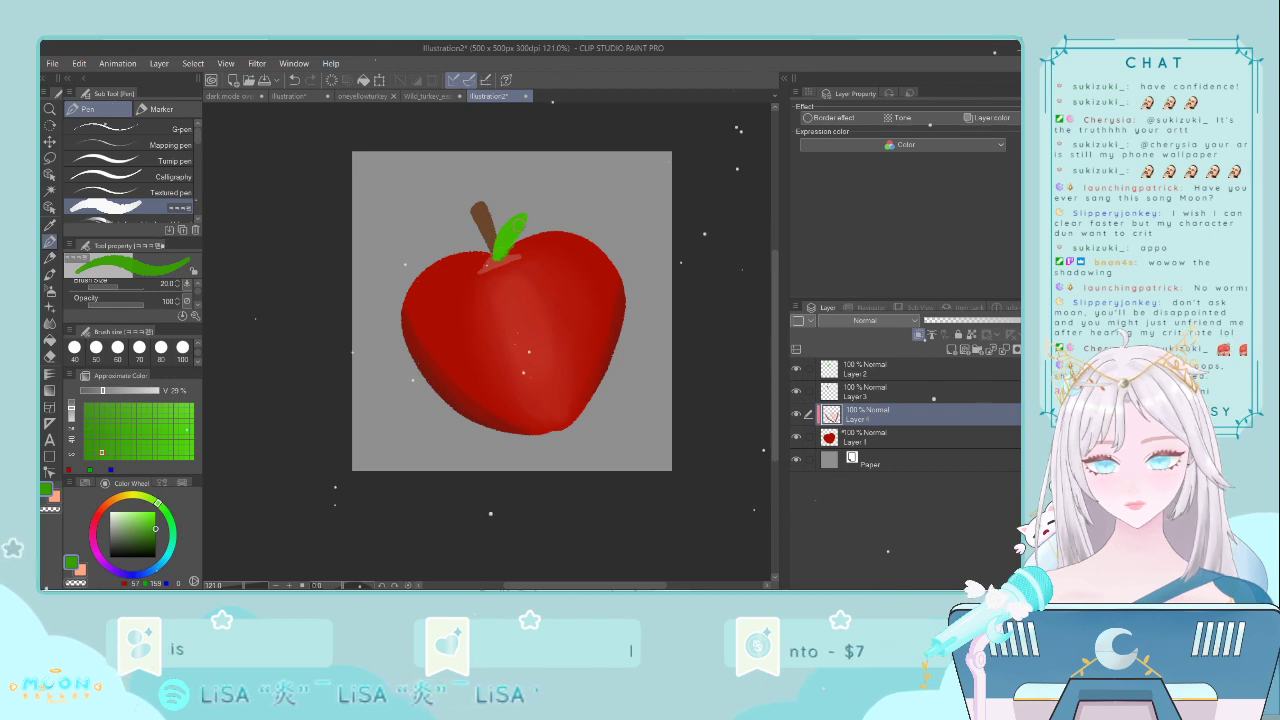
- Add a new layer above Layer 2 and clip it to that layer for the leaf shading
left_click(869, 391)
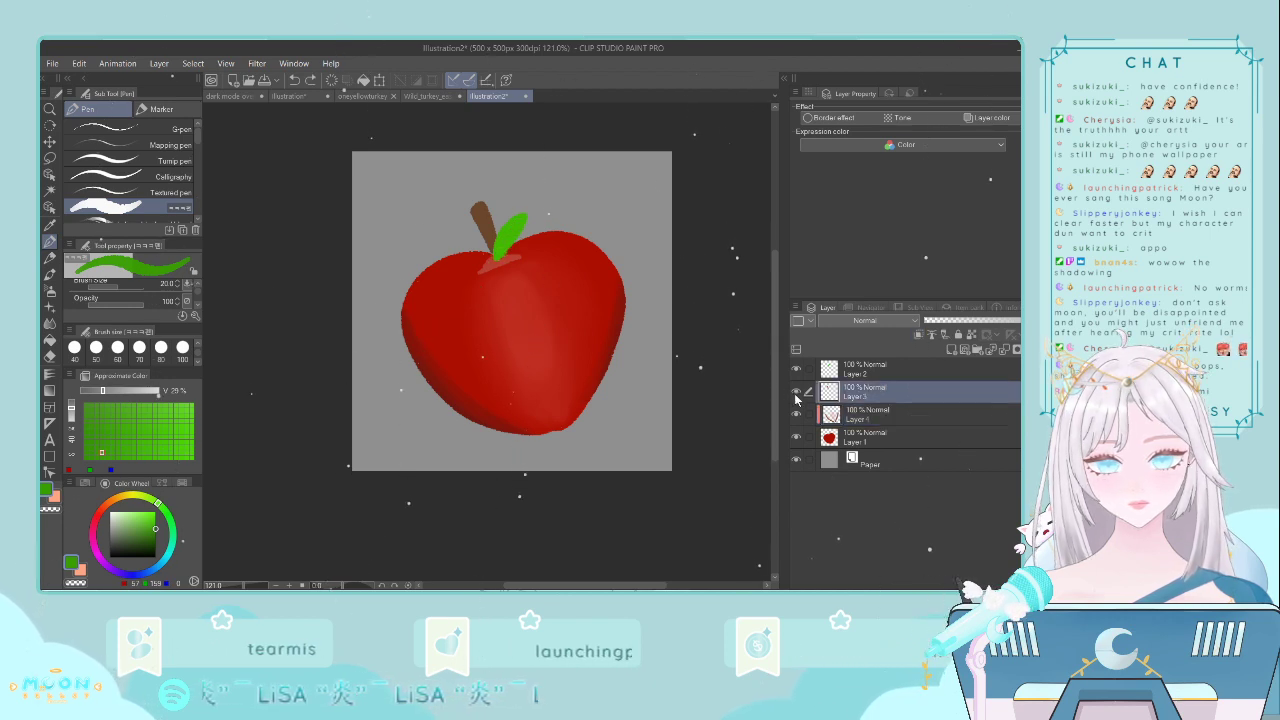
left_click(824, 369)
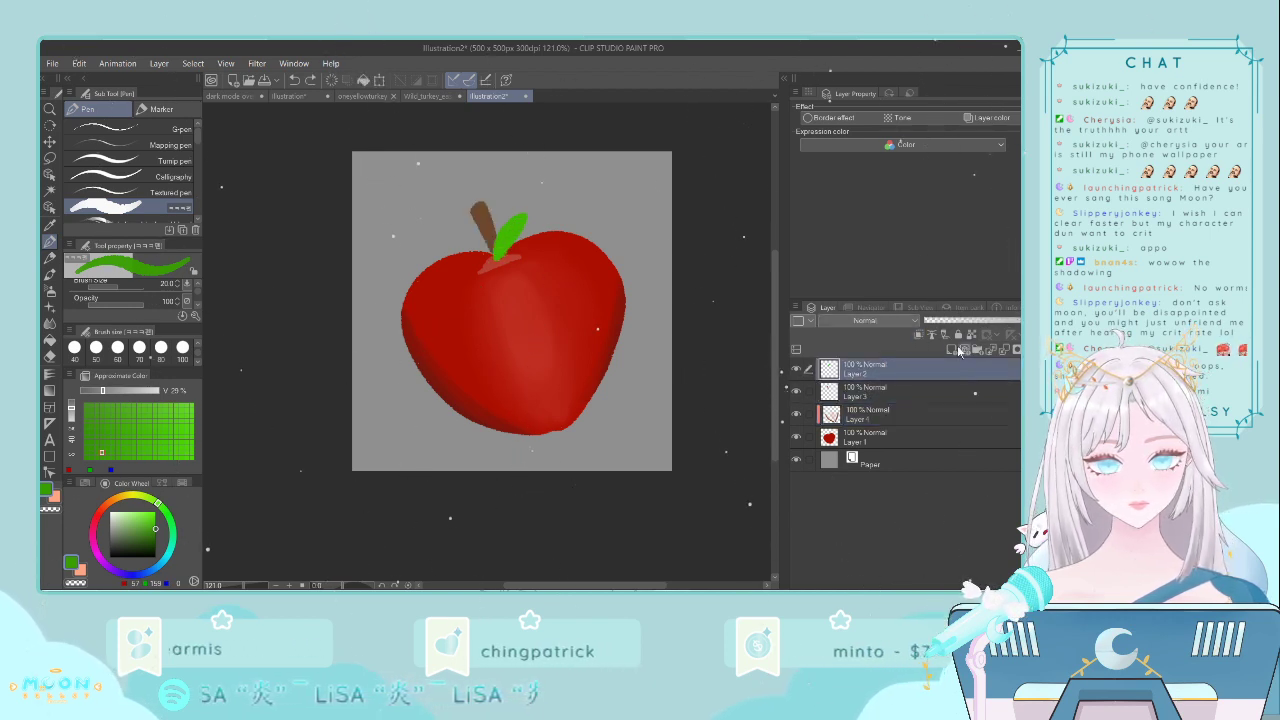
left_click(952, 349)
key("ctrl+alt+g")
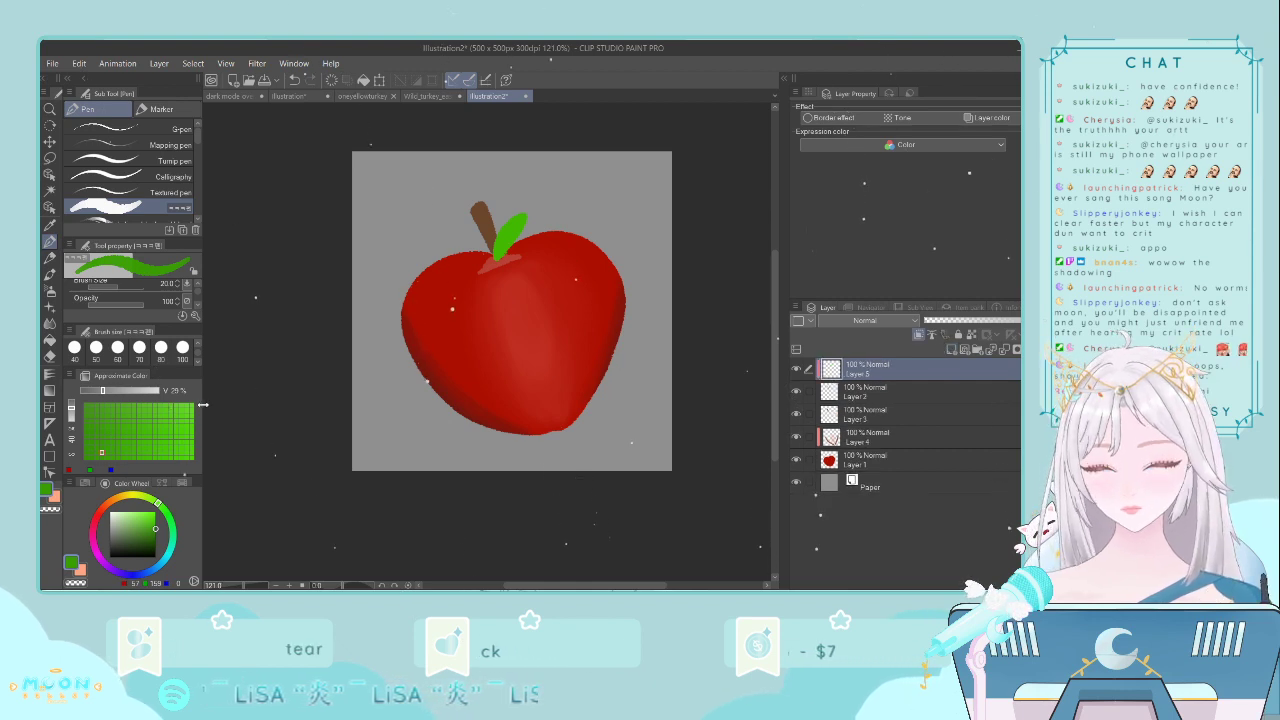
- Darken the green to RGB 51, 113, 17 and shade the leaf's lower edge, undoing unsatisfactory strokes
left_click_drag(155, 531, 148, 537)
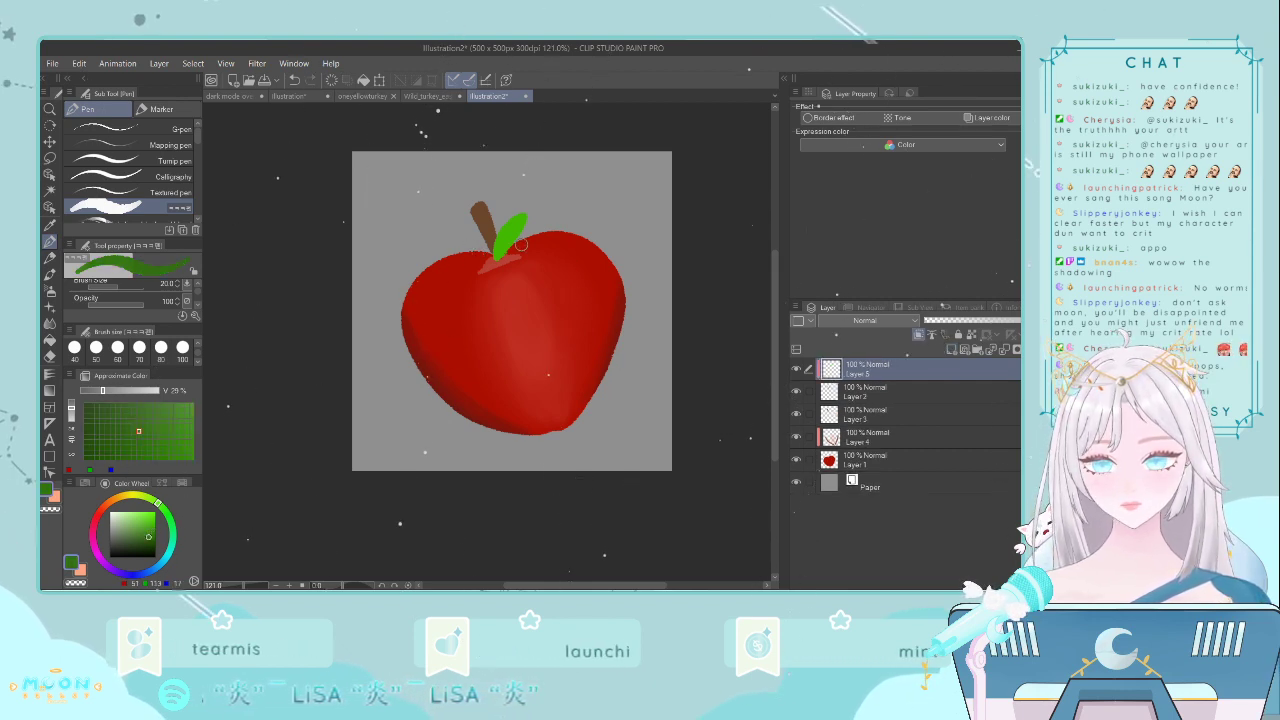
left_click_drag(498, 258, 533, 218)
key("ctrl+z")
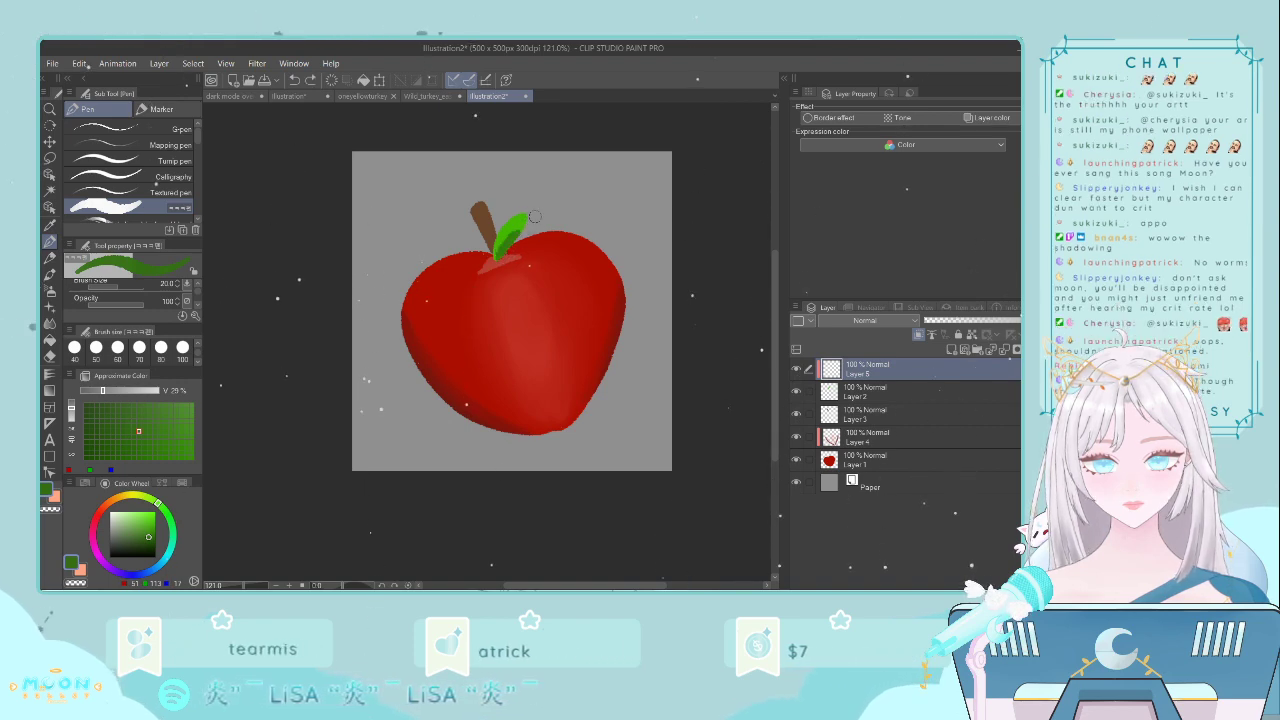
key("ctrl+z")
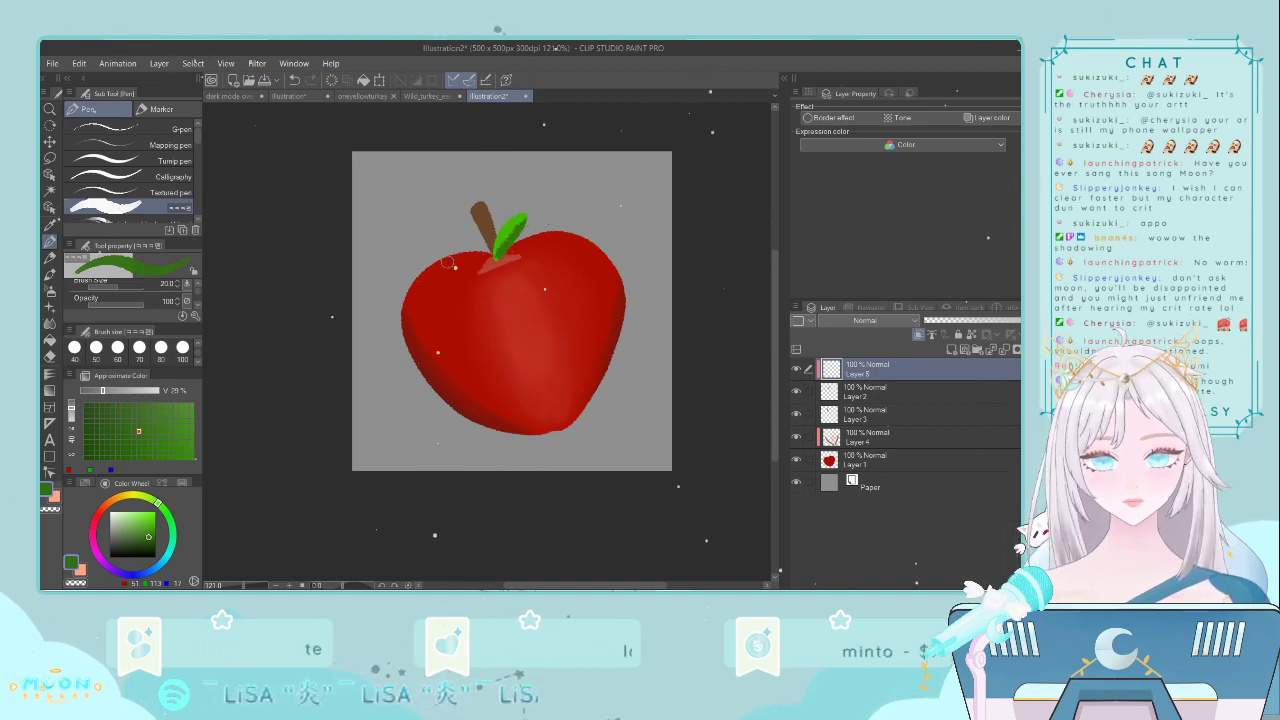
- Add a layer clipped to the stem layer and darken the sampled stem brown to RGB 103, 62, 35 for the pen
left_click(50, 225)
left_click(482, 222)
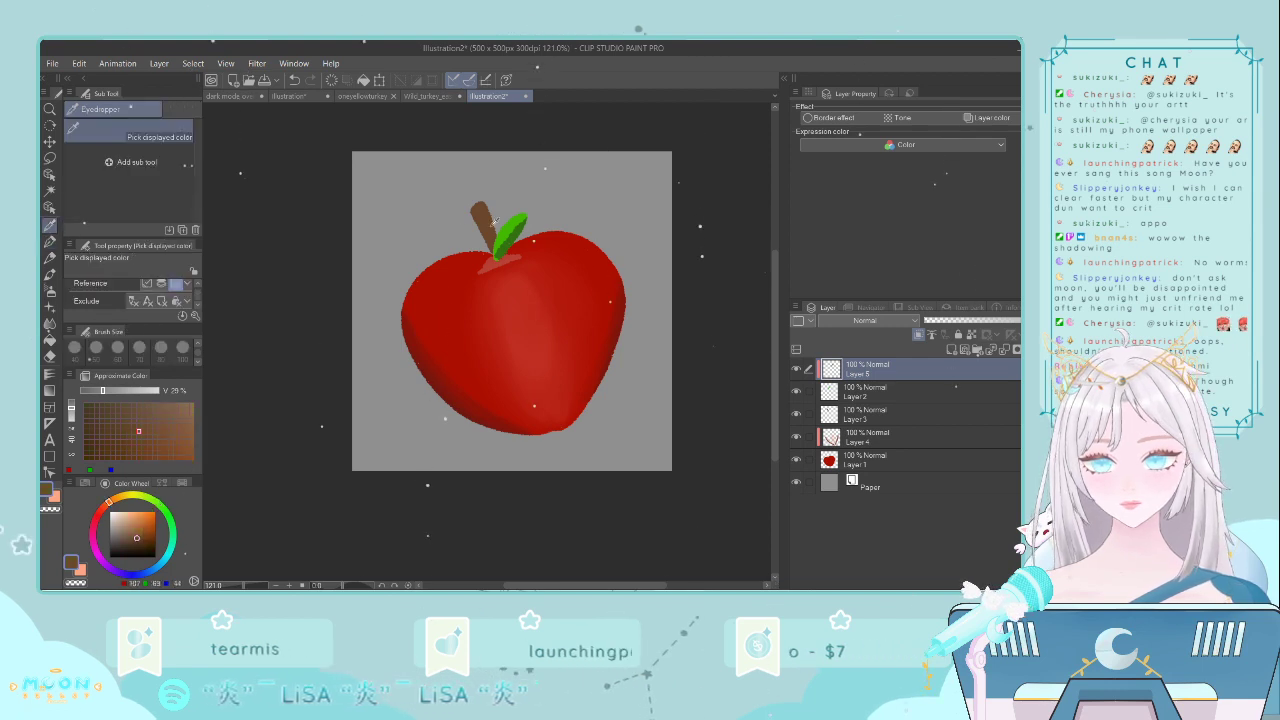
left_click(928, 411)
left_click(951, 349)
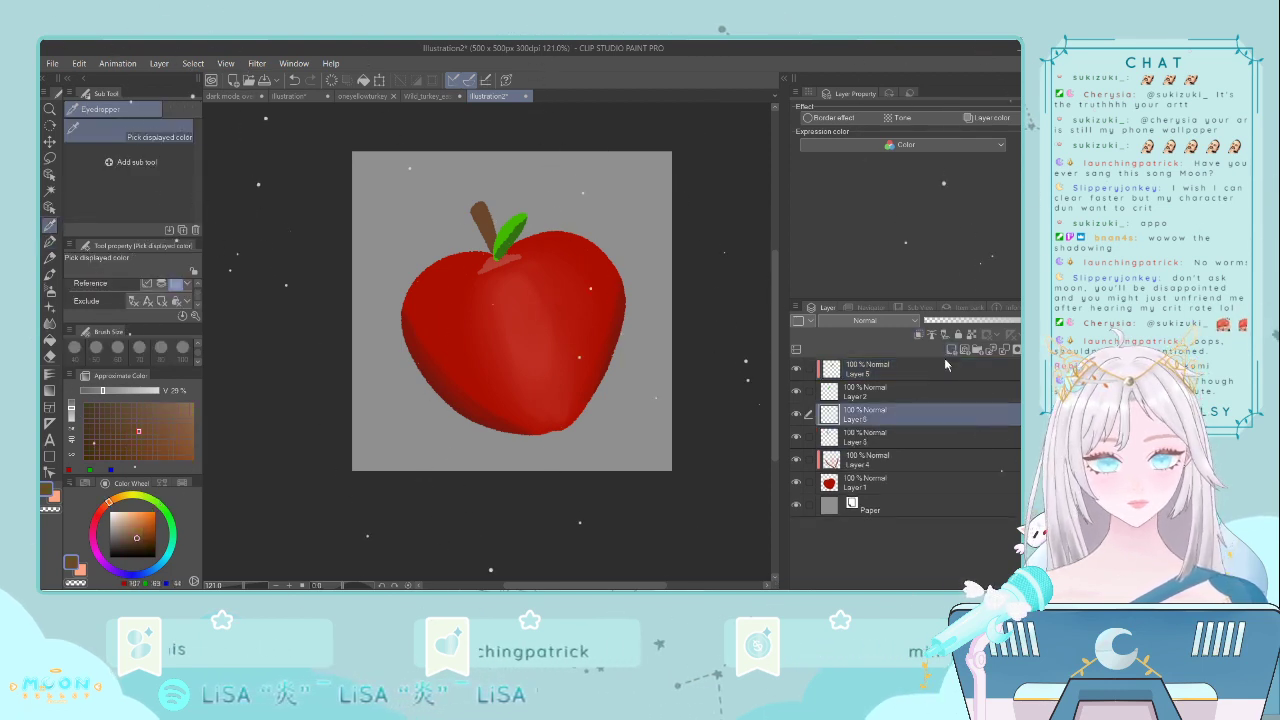
left_click(49, 241)
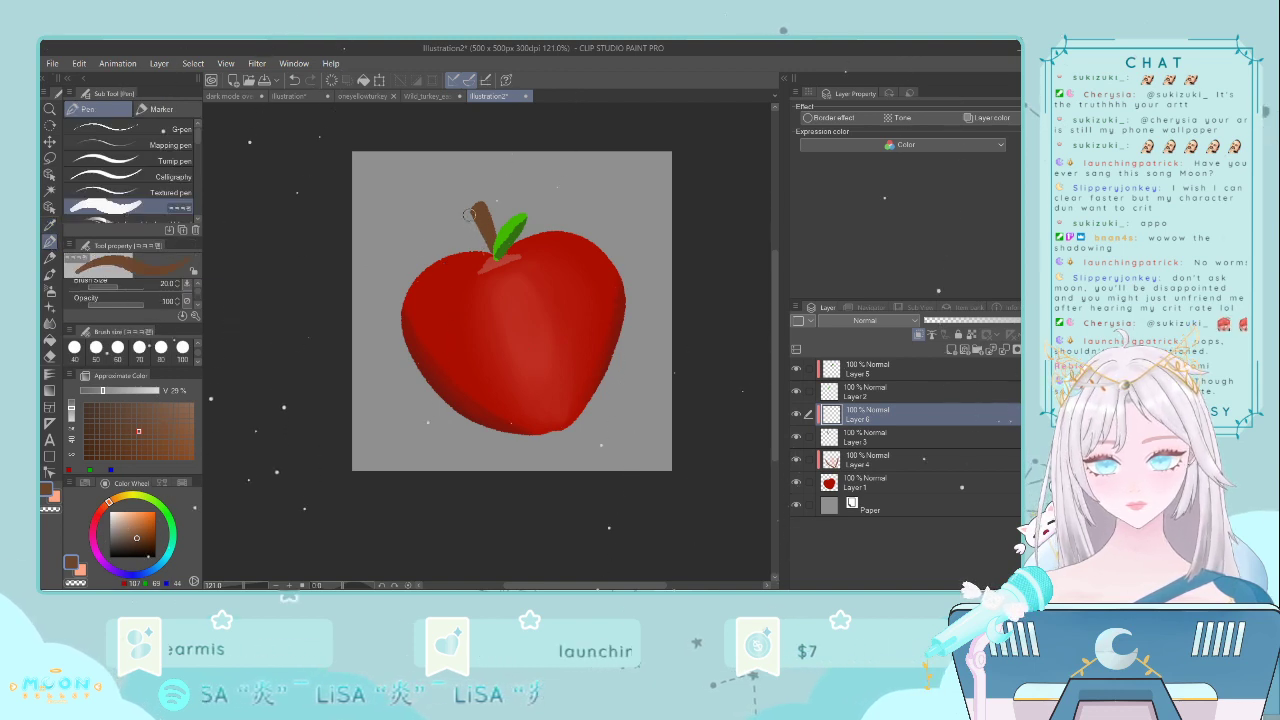
left_click(135, 440)
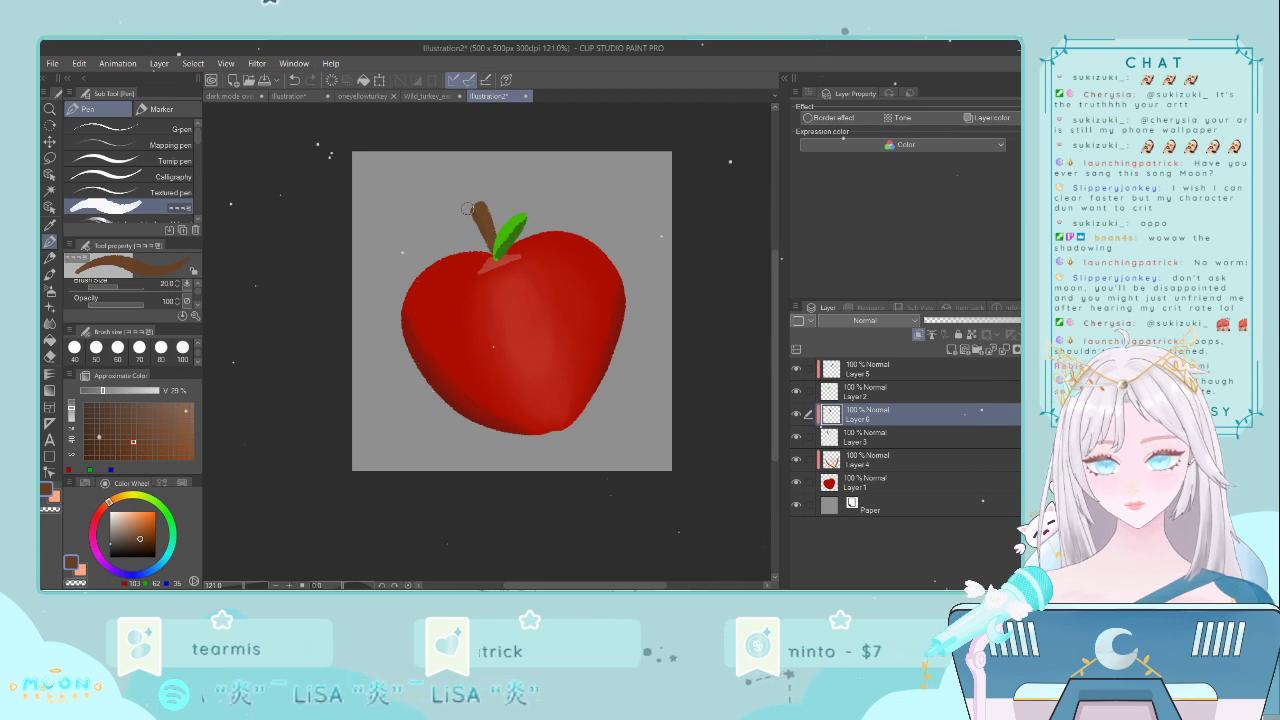
- Choose a bright yellow, RGB 255, 215, 0, and add a new layer above all the others
key("i")
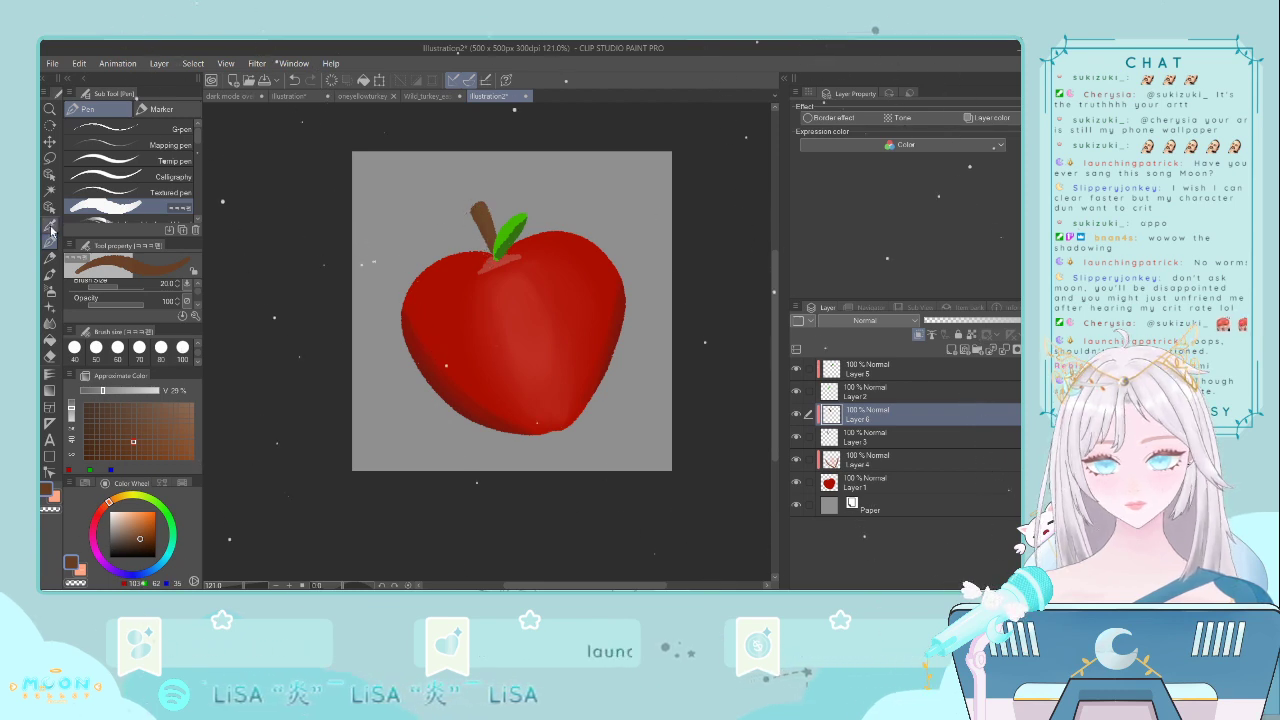
left_click(126, 496)
left_click_drag(142, 530, 159, 497)
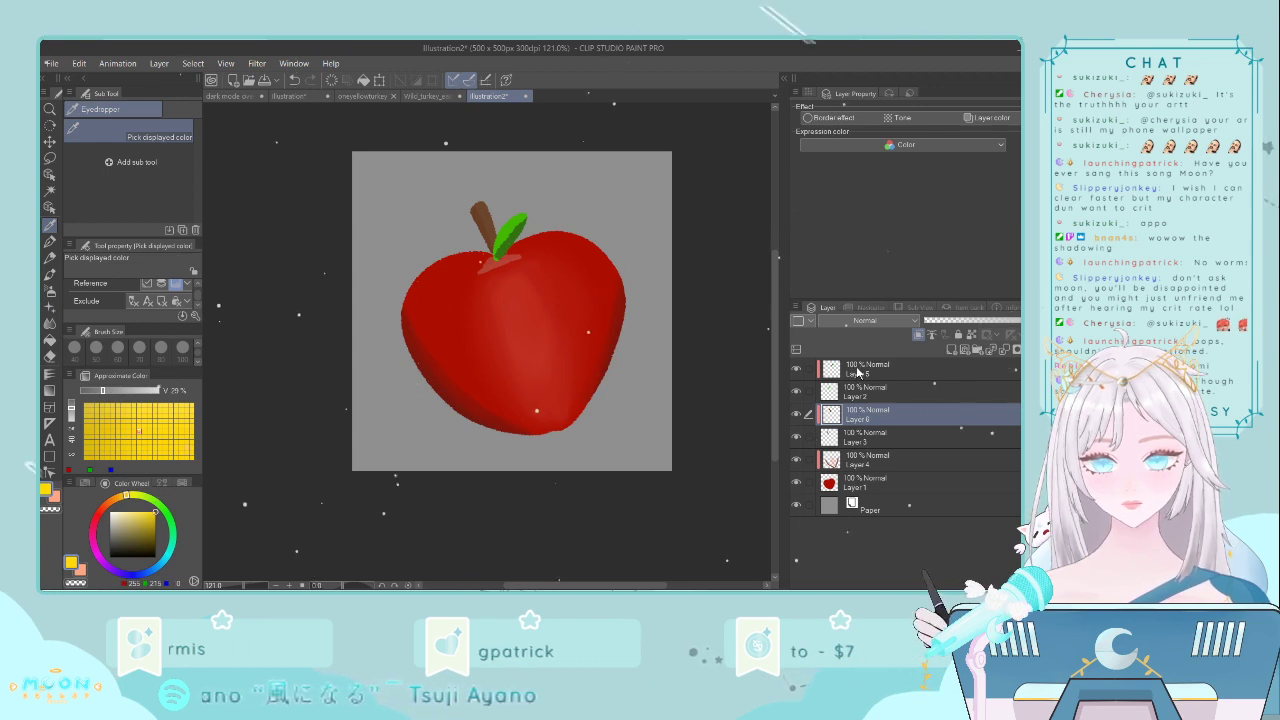
left_click(920, 372)
key("ctrl+shift+n")
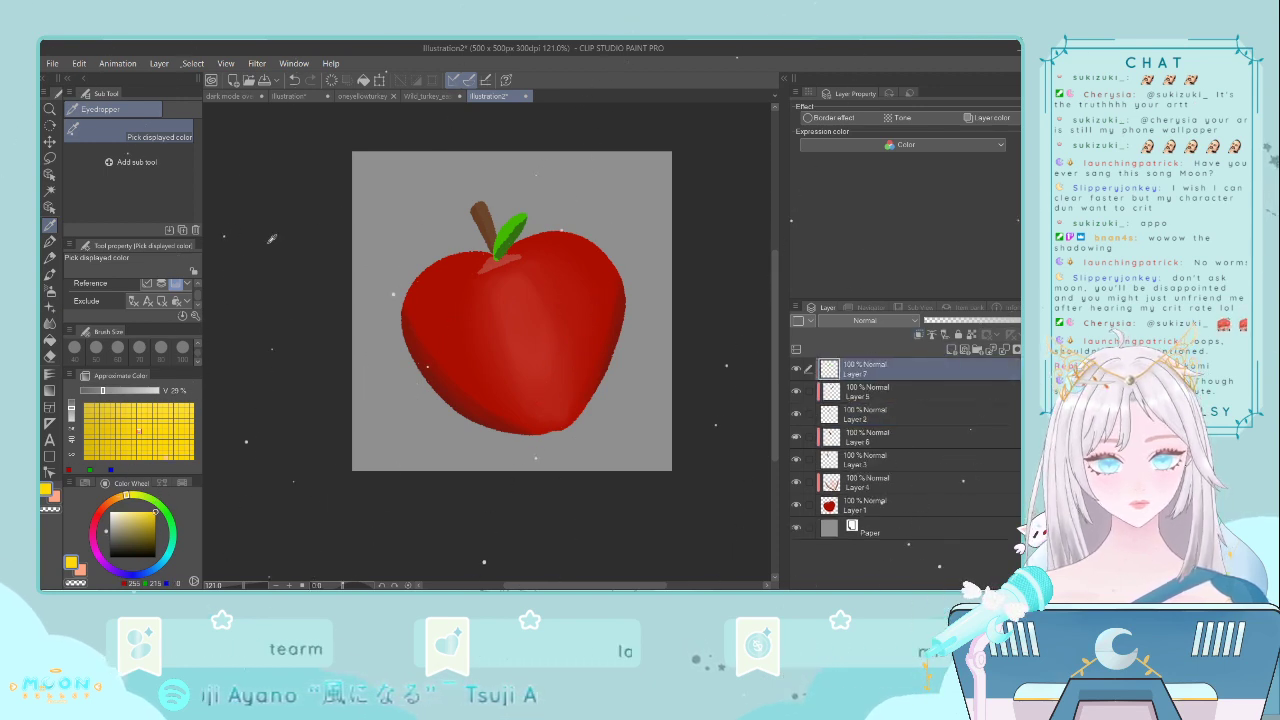
- Switch to the pen and set its brush size to 2
key("p")
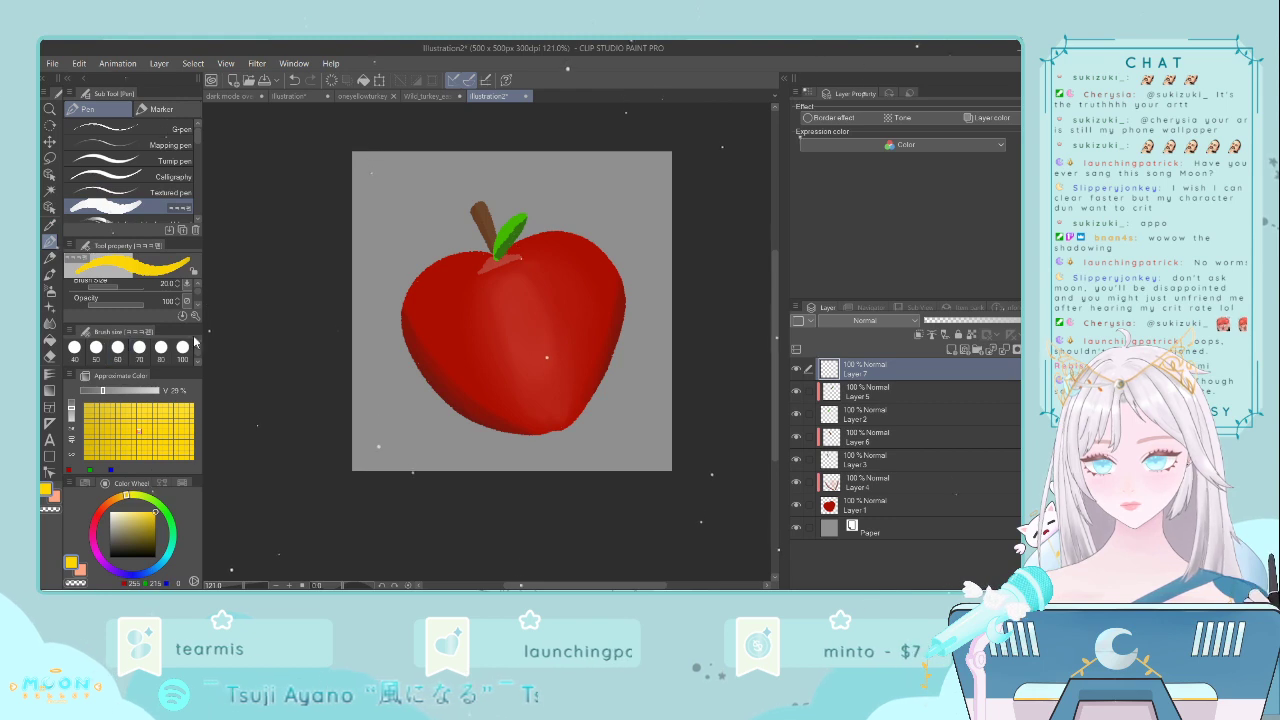
left_click(197, 345)
left_click(197, 345)
left_click(197, 345)
left_click(134, 355)
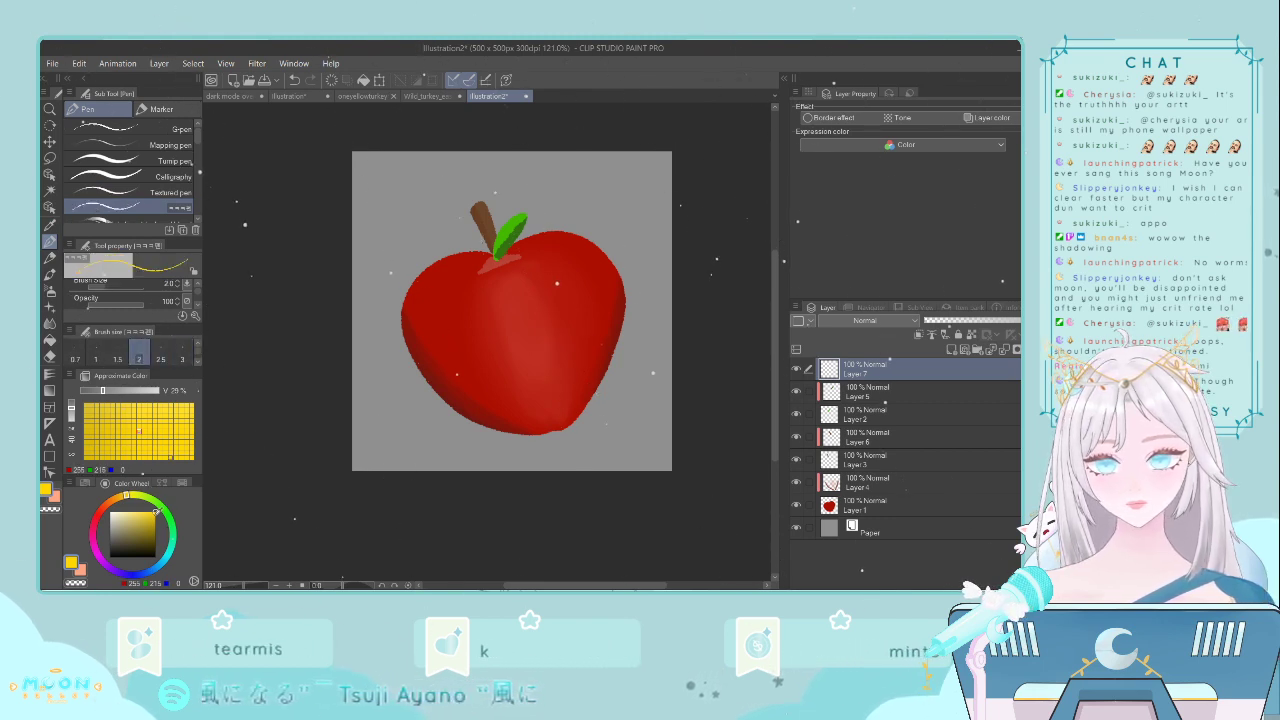
- Try outlining a tall, thin peach-coloured loop rising from the apple's upper left and right edges, clearing each attempt
left_click(120, 503)
left_click(55, 496)
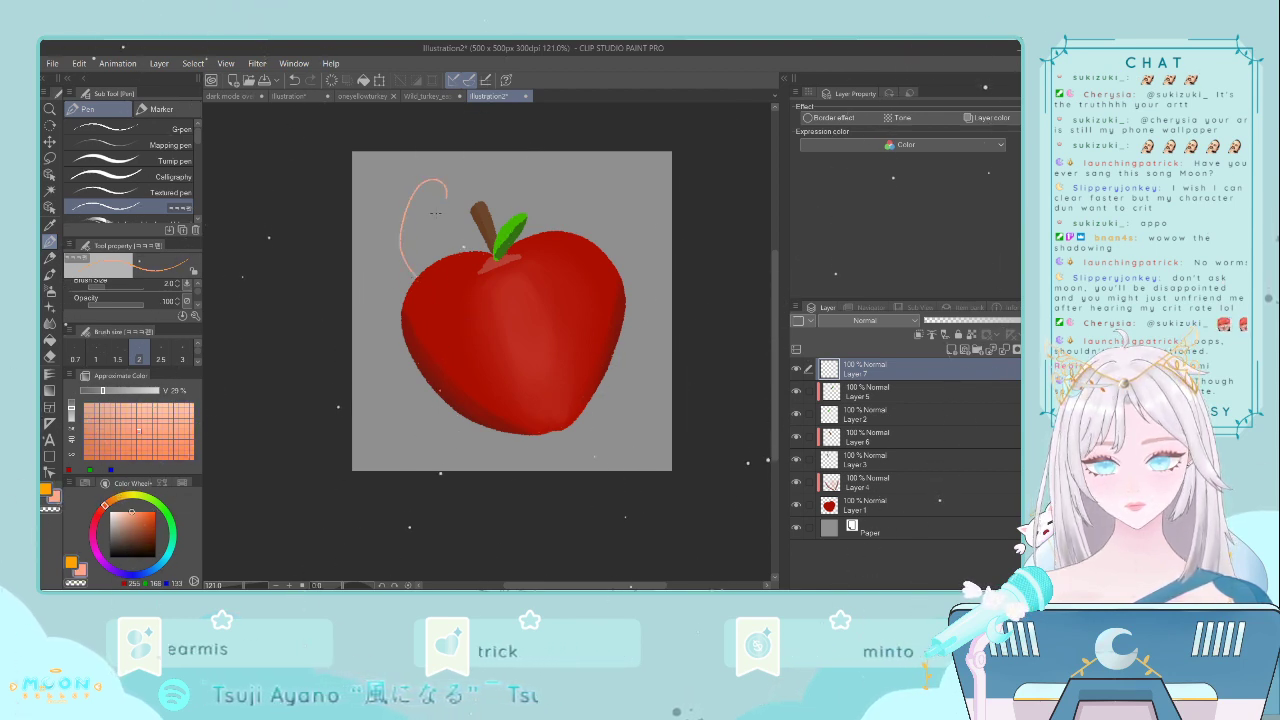
left_click_drag(442, 188, 436, 256)
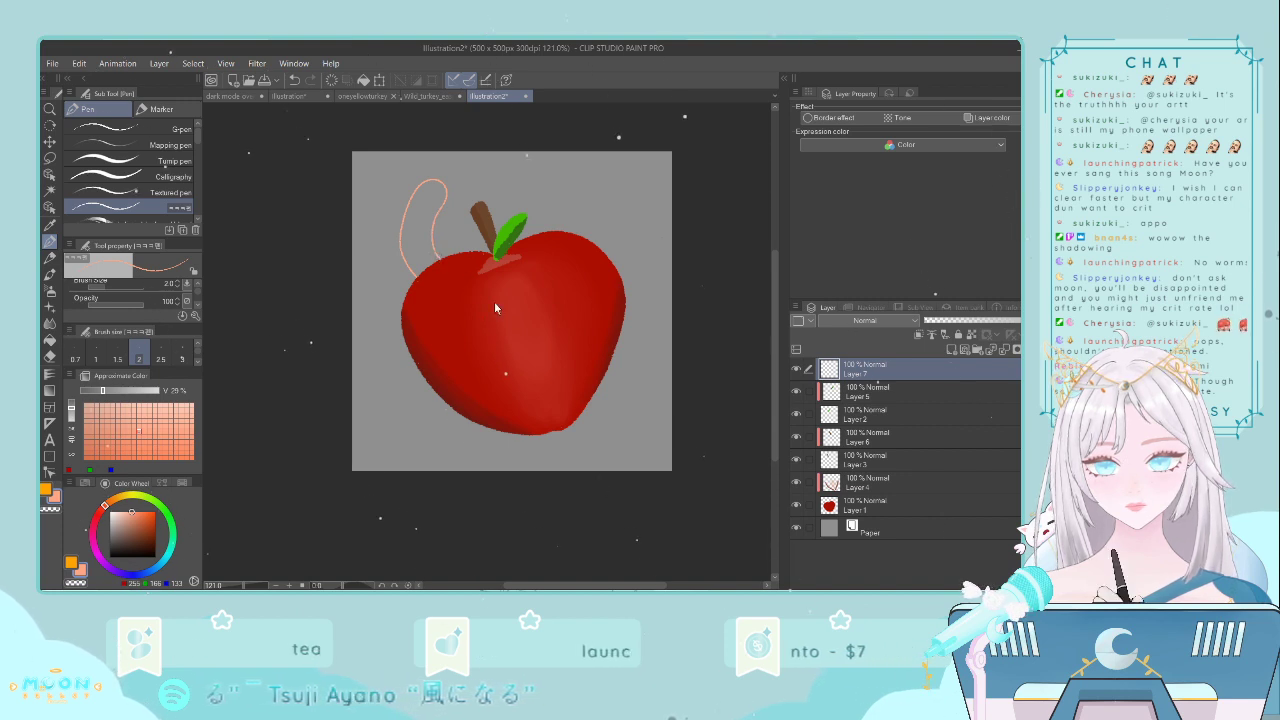
key("Delete")
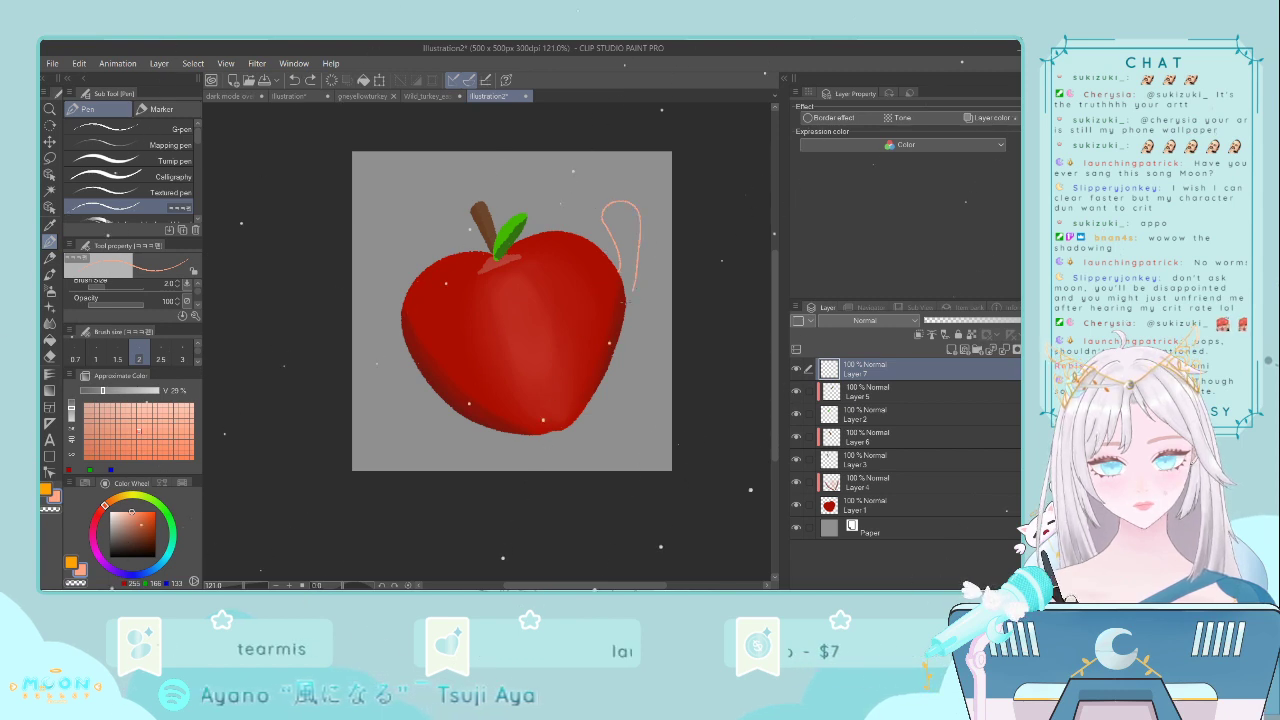
key("Delete")
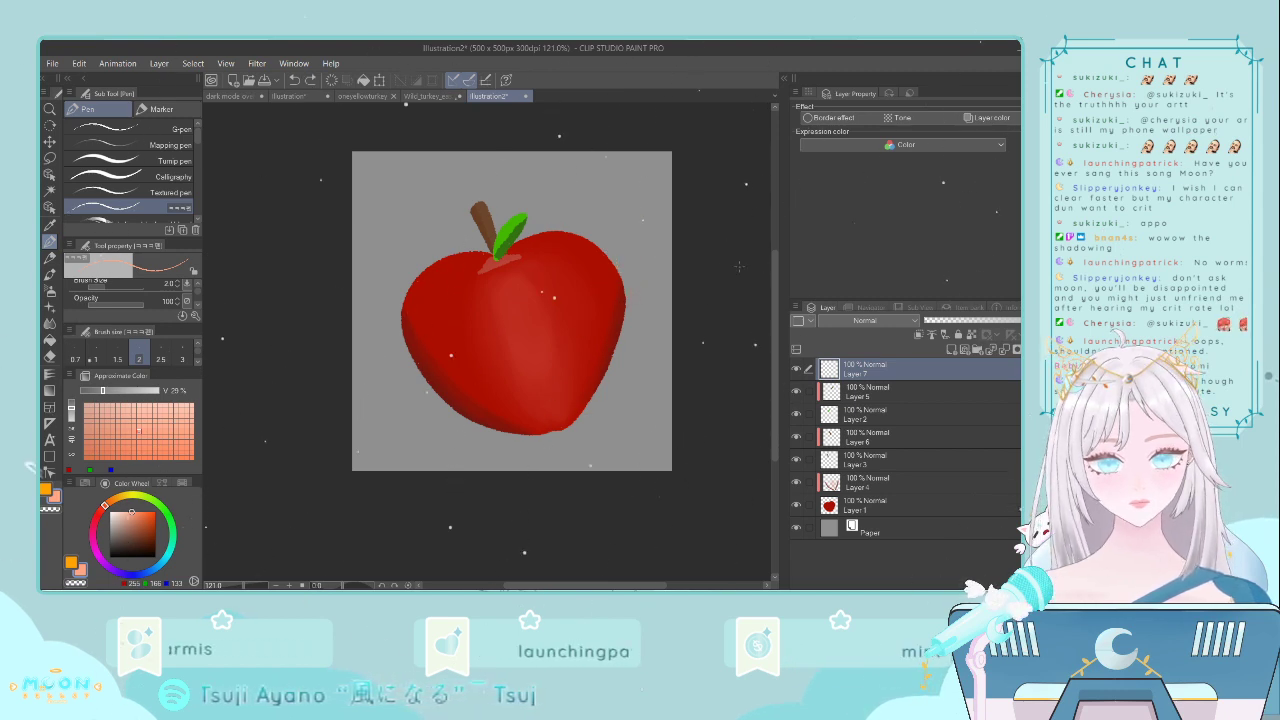
- Outline a curved worm-like shape rising from the apple's upper right edge in light green, RGB 112, 248, 117, with brush size 3
left_click(168, 517)
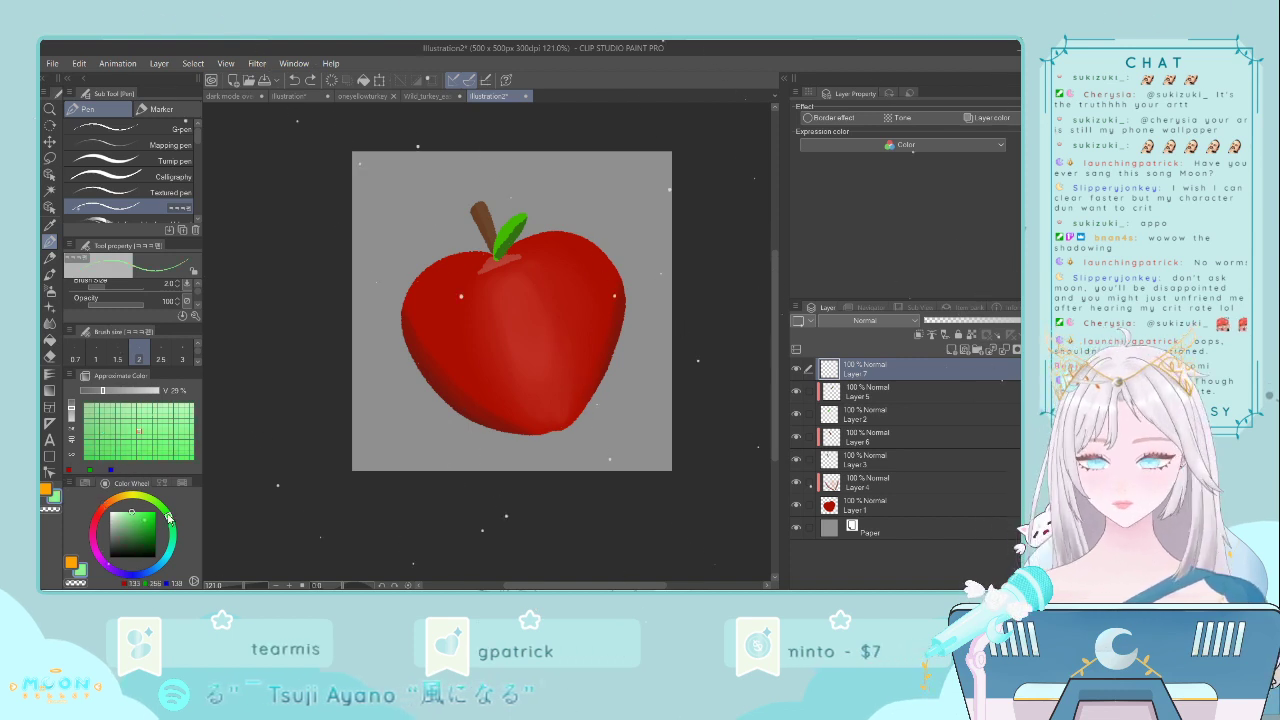
left_click(130, 438)
left_click(182, 359)
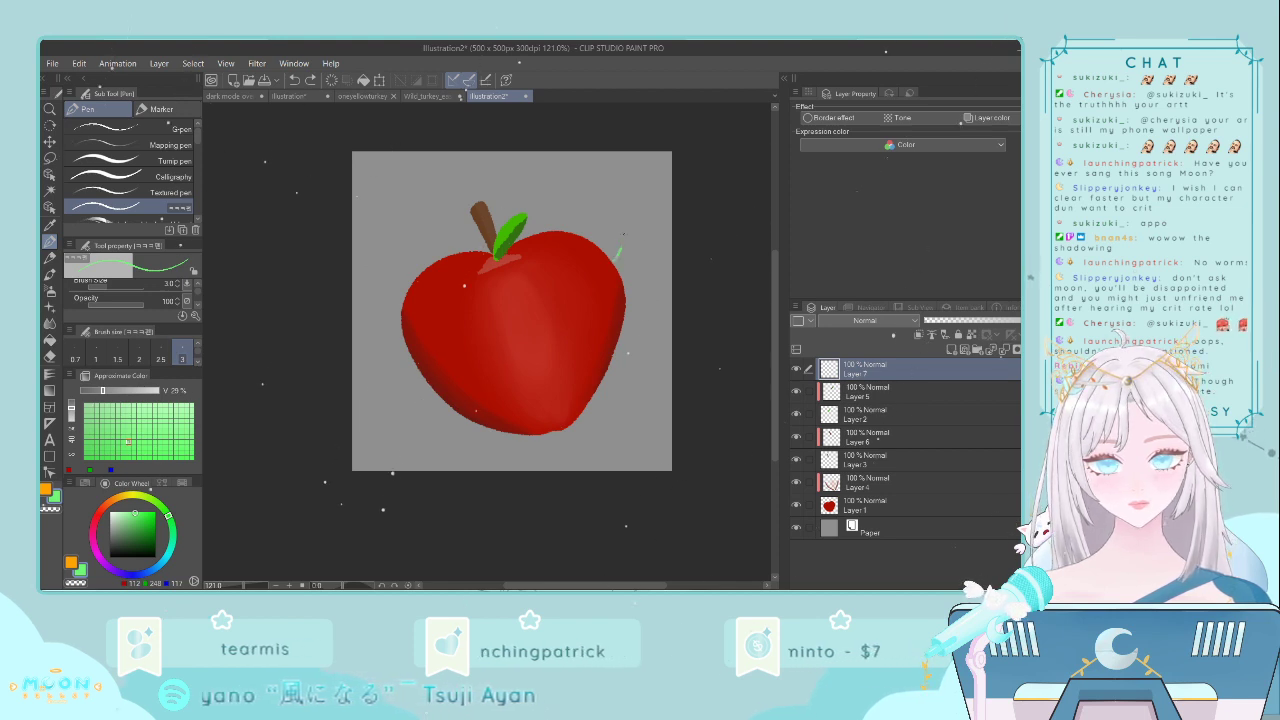
left_click_drag(620, 207, 655, 240)
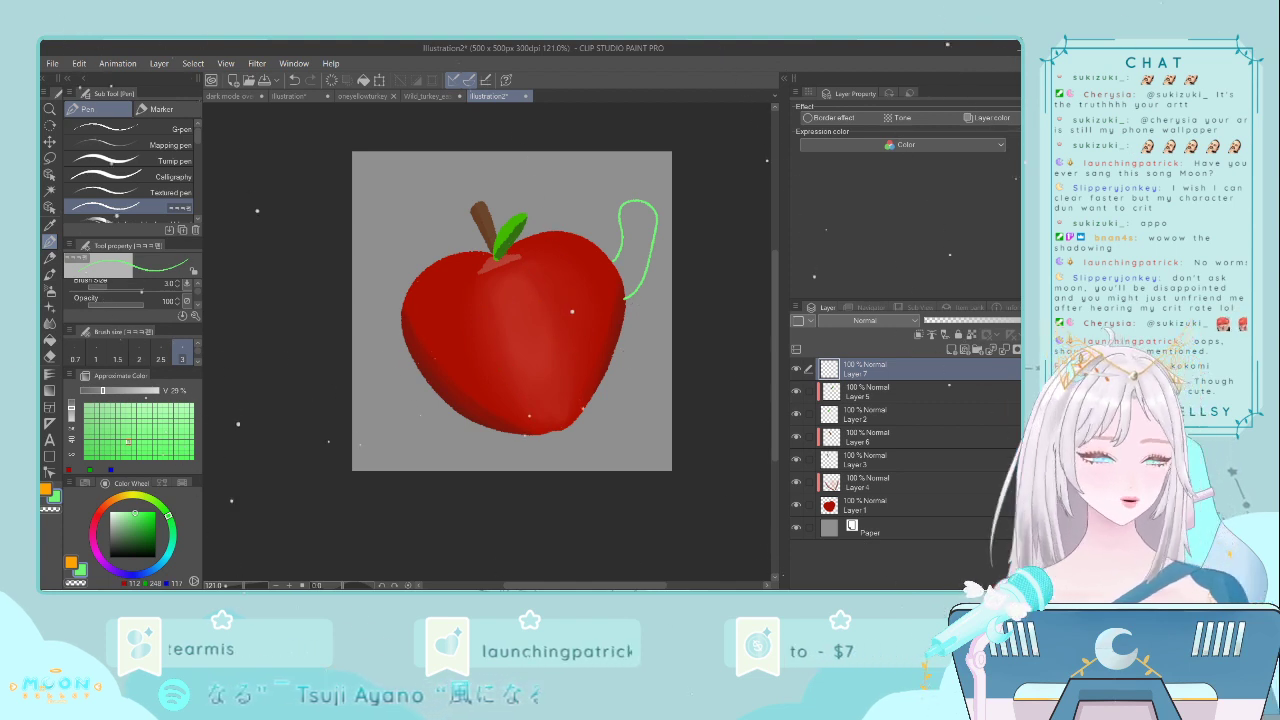
- Fill the outlined worm shape with the light green and move its layer directly beneath the apple's base layer
scroll(648, 386, "up", 2)
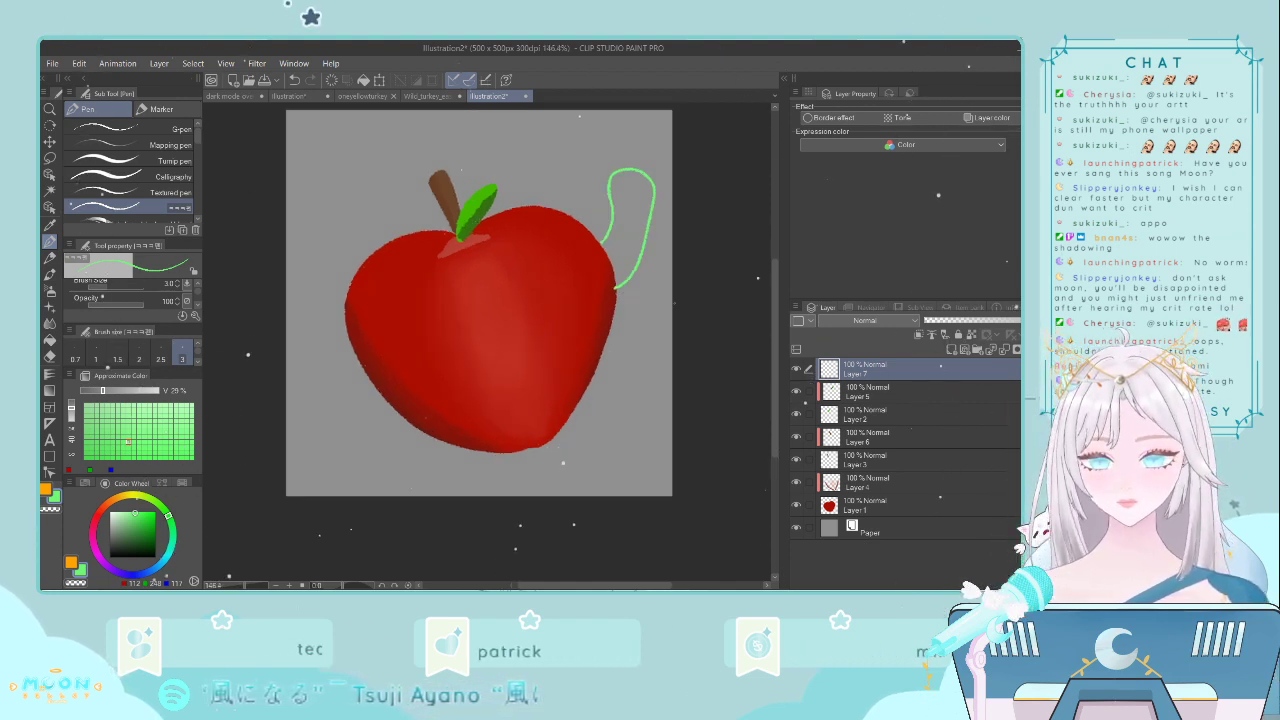
left_click(49, 340)
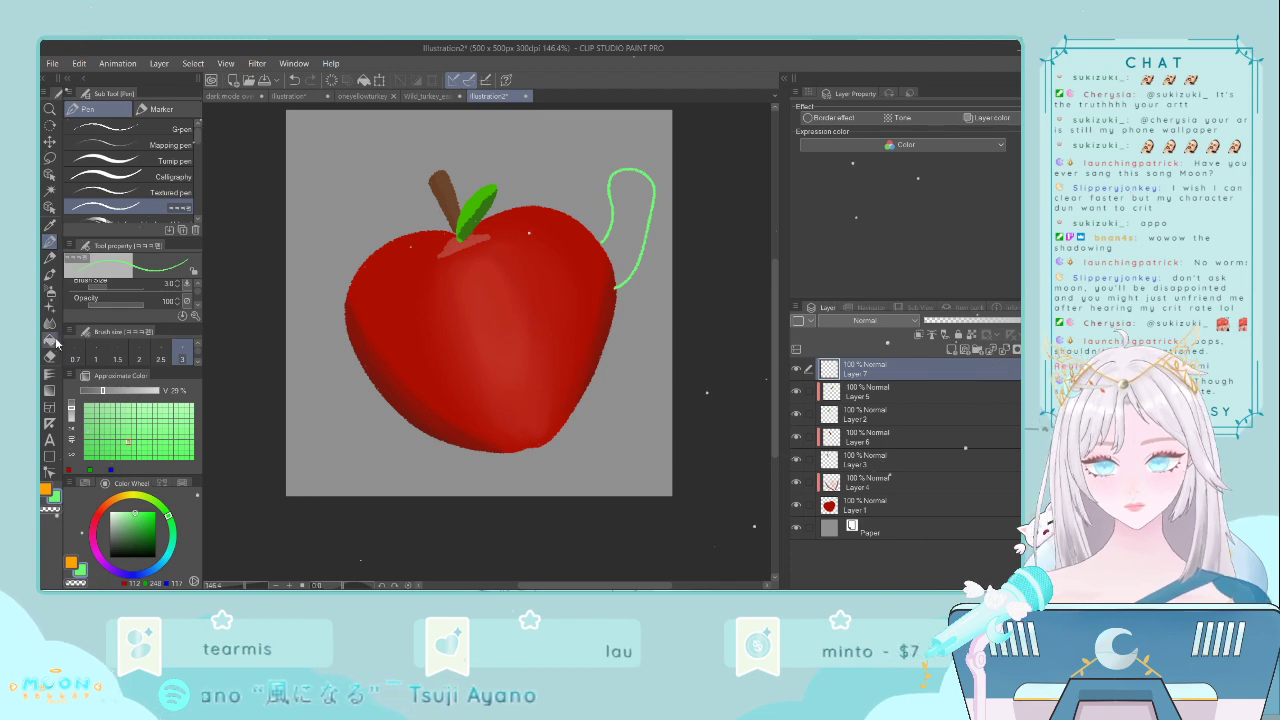
left_click(631, 202)
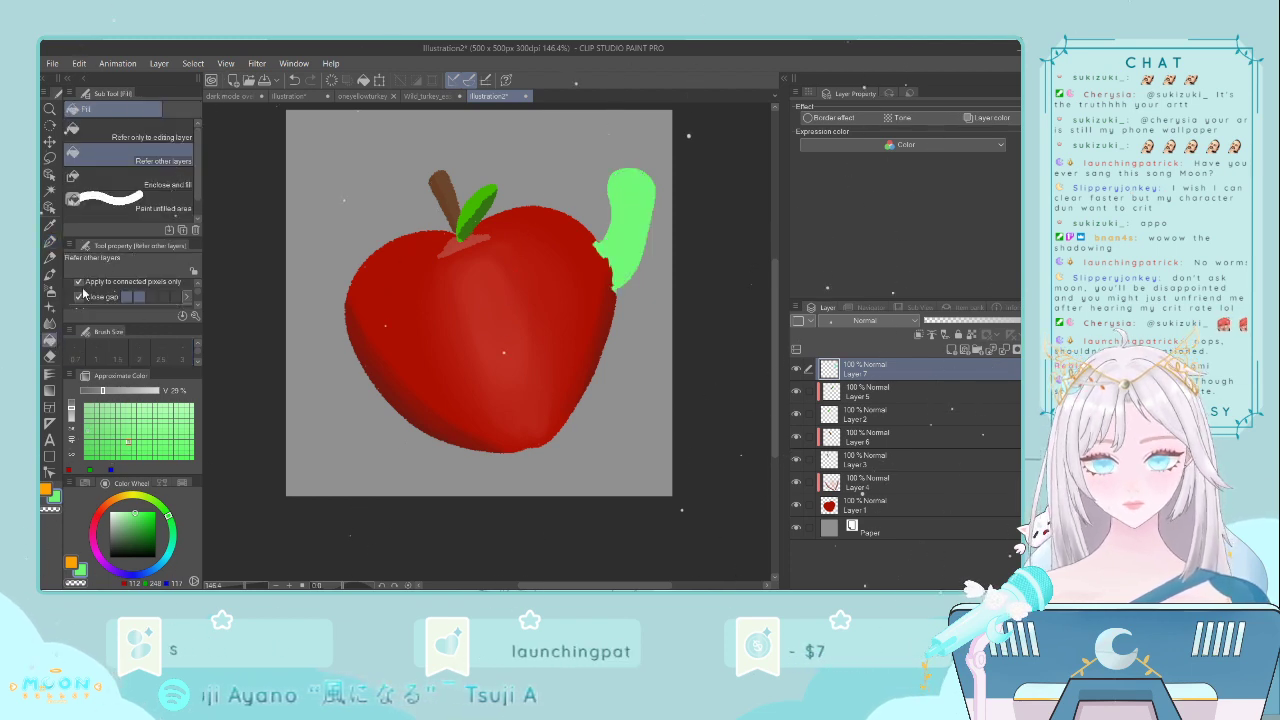
left_click(49, 356)
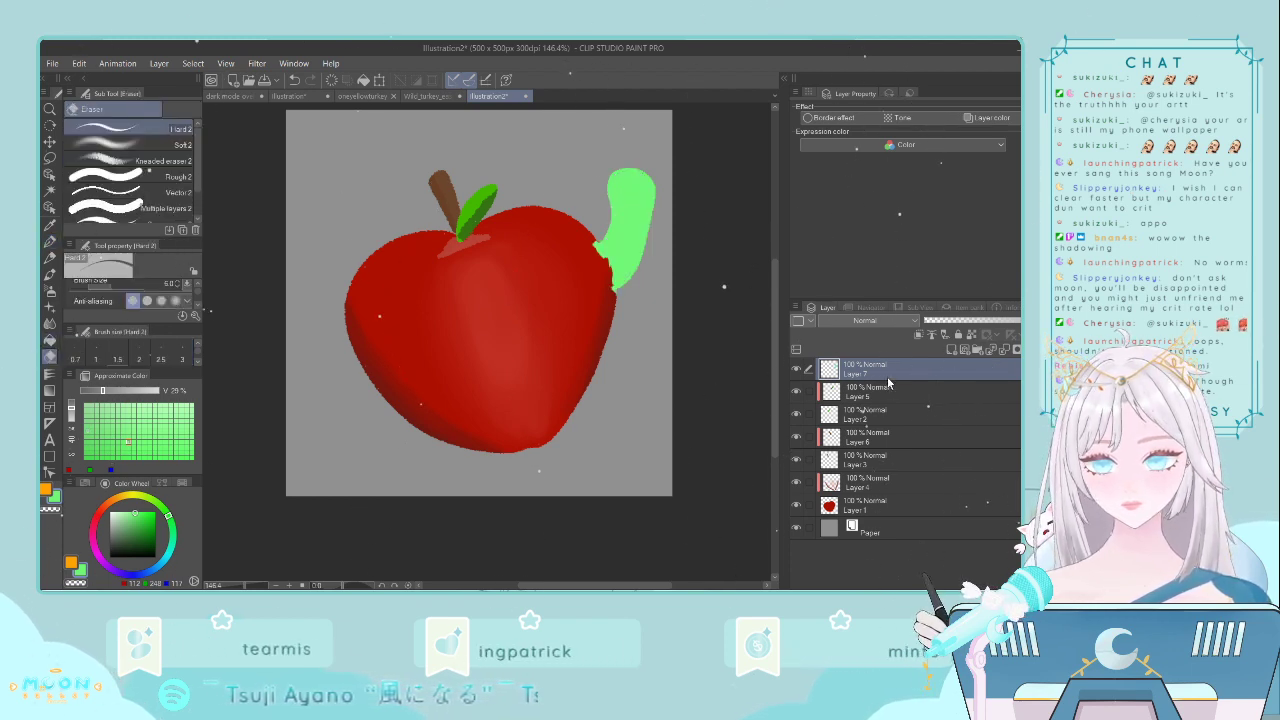
left_click_drag(864, 486, 860, 520)
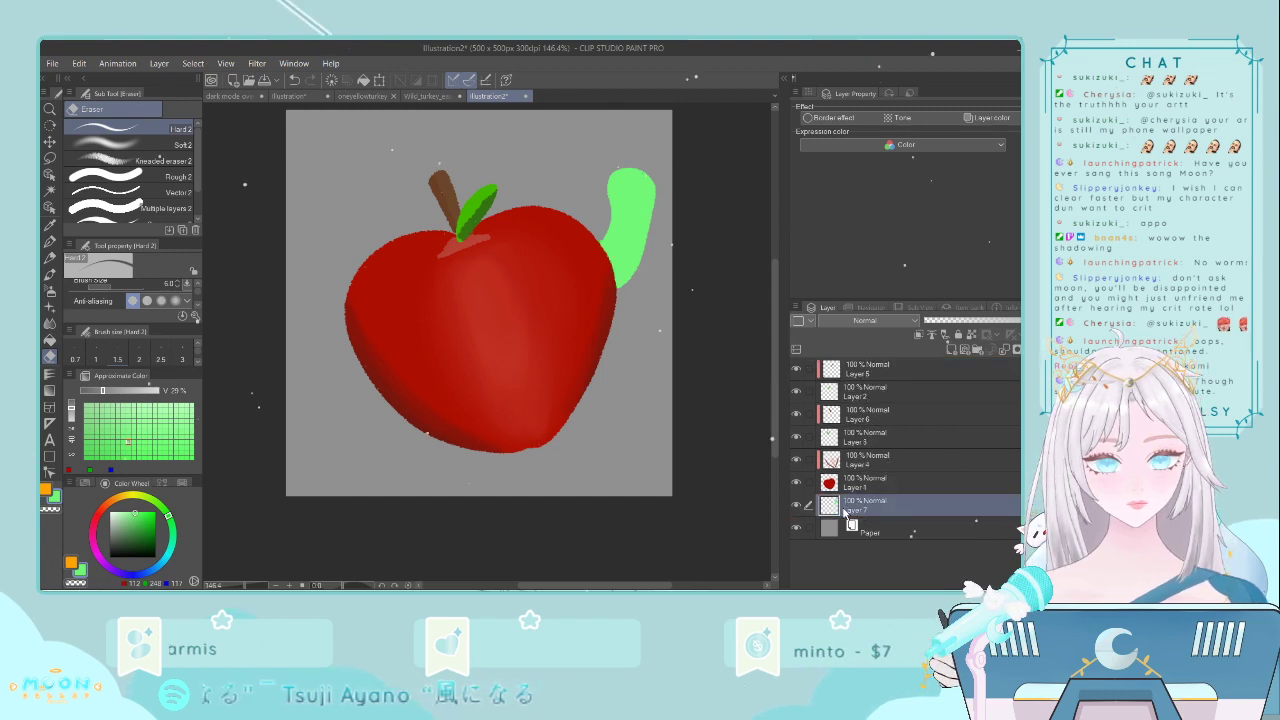
- Choose a very dark greyish green and switch to the G-pen for drawing on the worm's layer
left_click(49, 241)
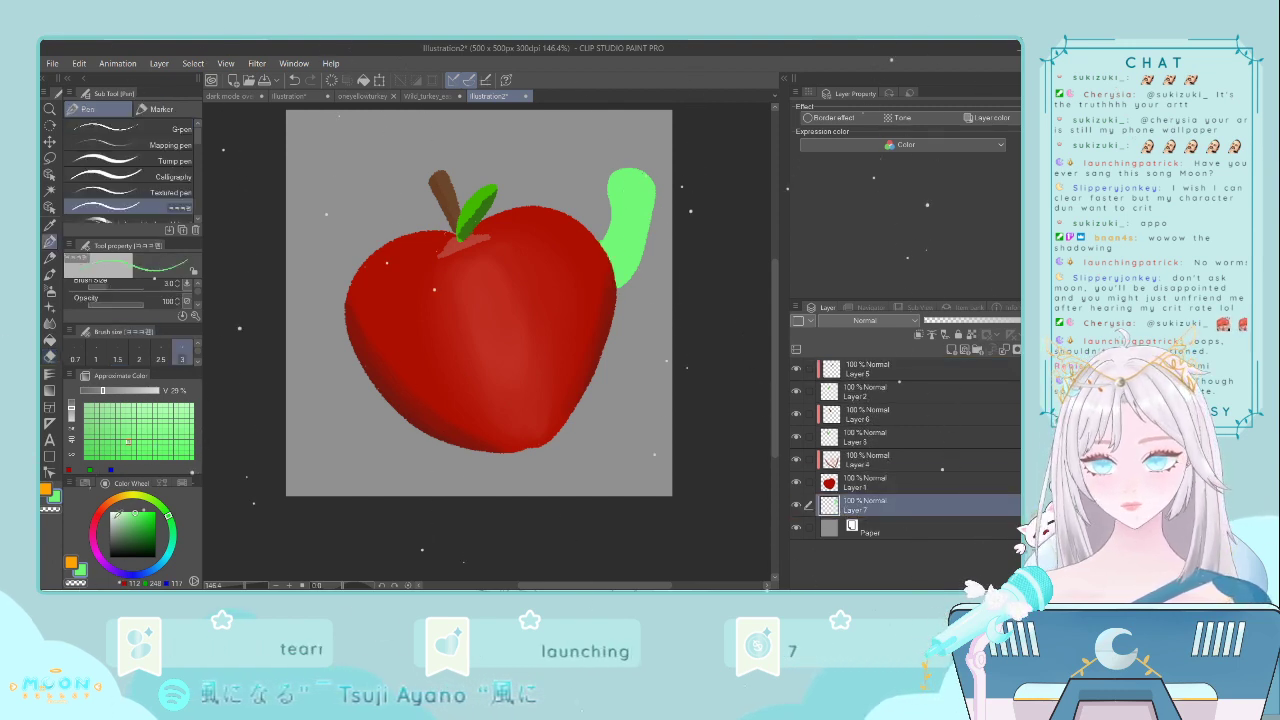
left_click(128, 537)
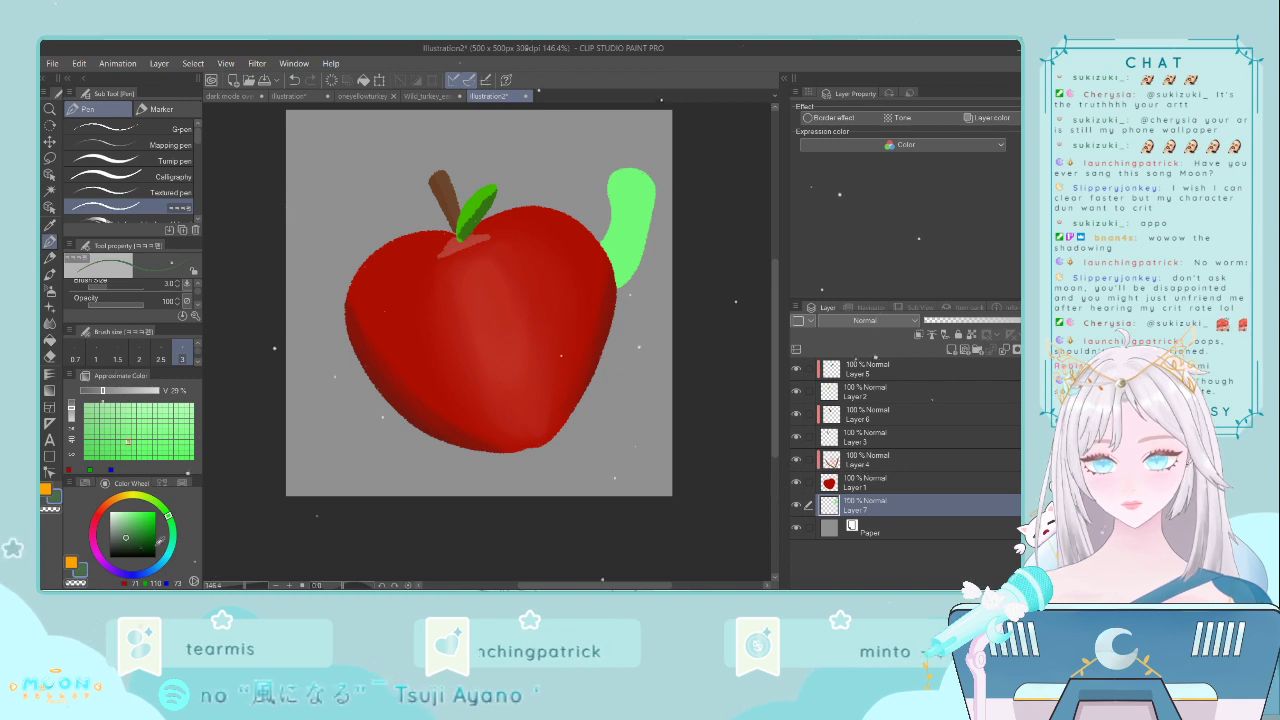
left_click(141, 547)
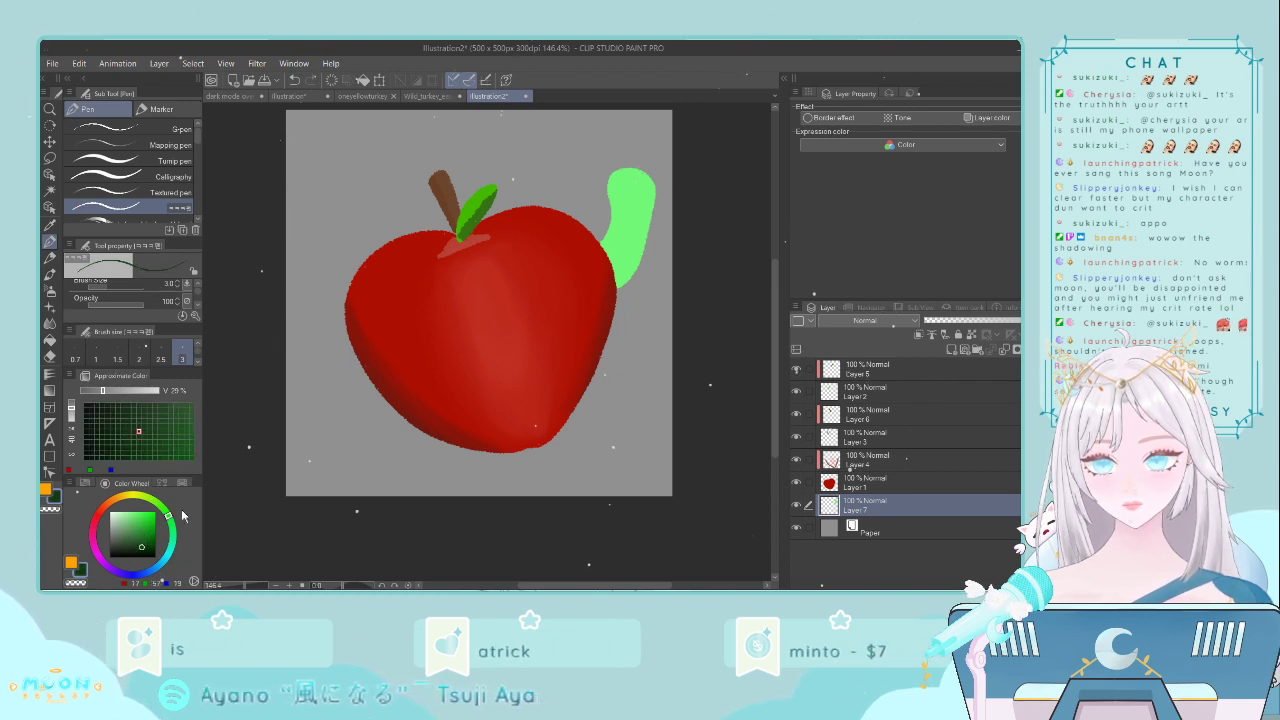
left_click(118, 546)
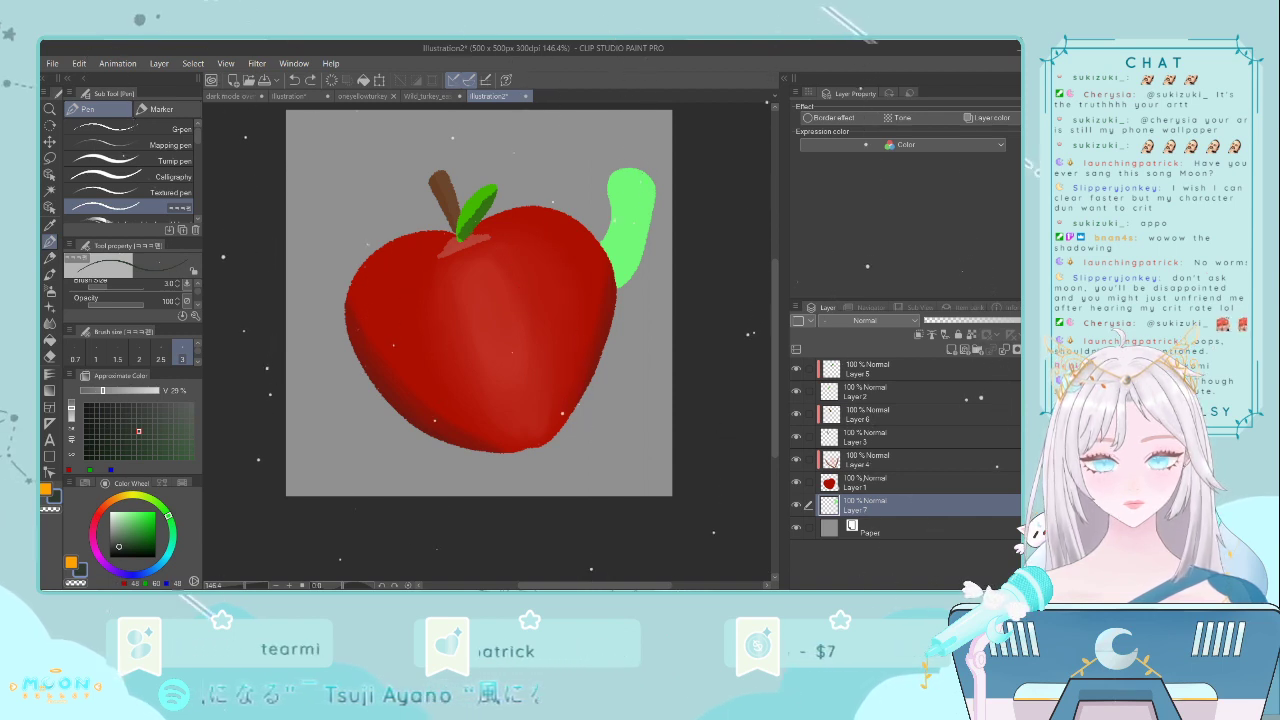
left_click(170, 129)
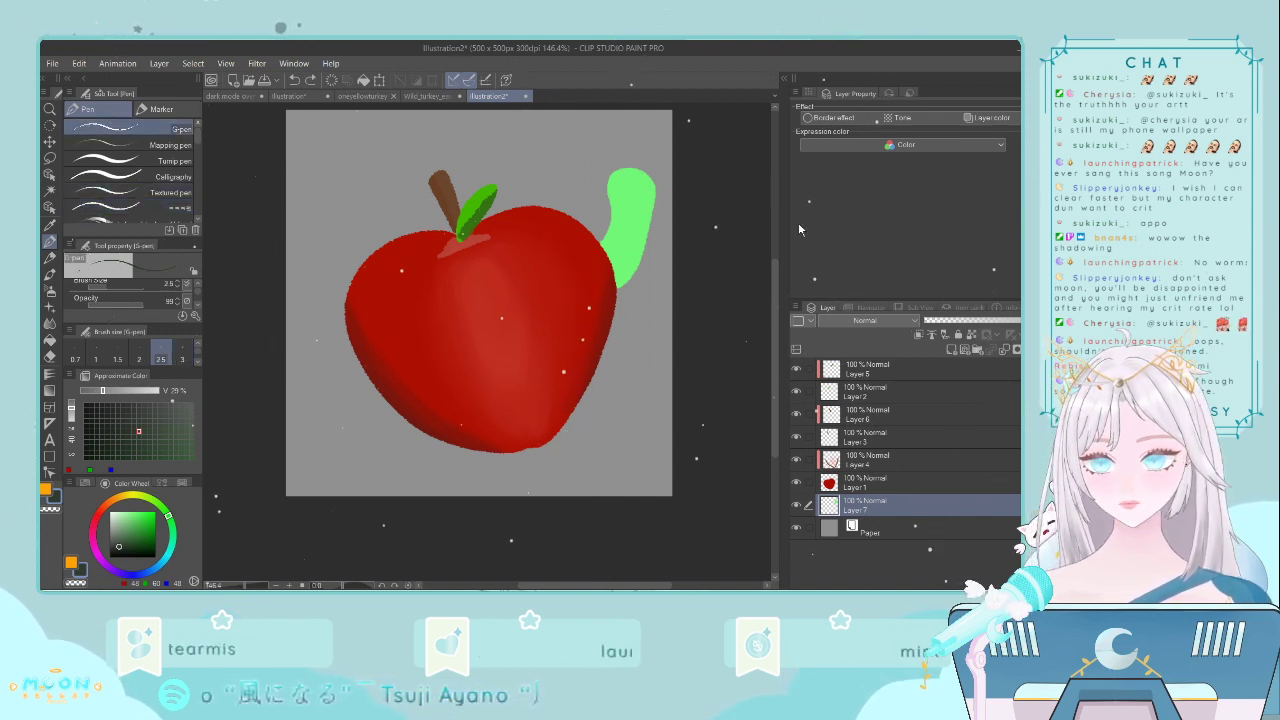
- Draw two dark green eyes, a small smile and curved body segment lines on the green worm
key("ctrl+plus")
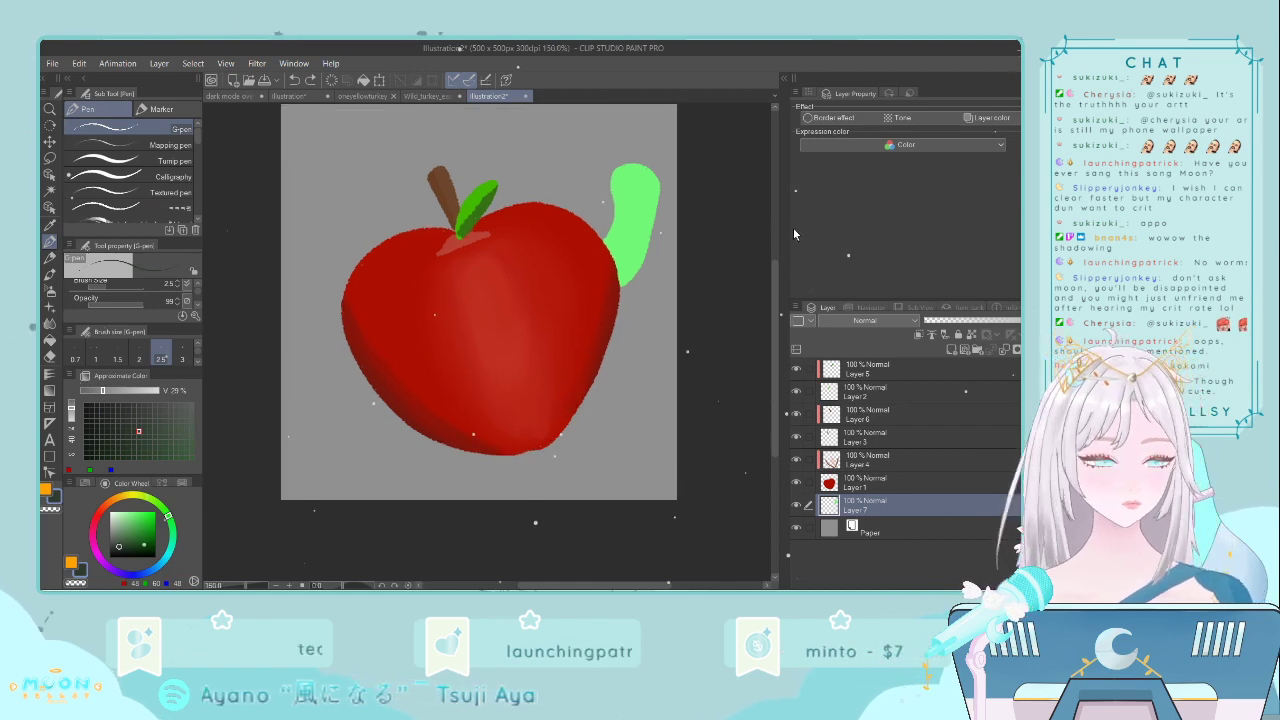
scroll(769, 232, "up", 1)
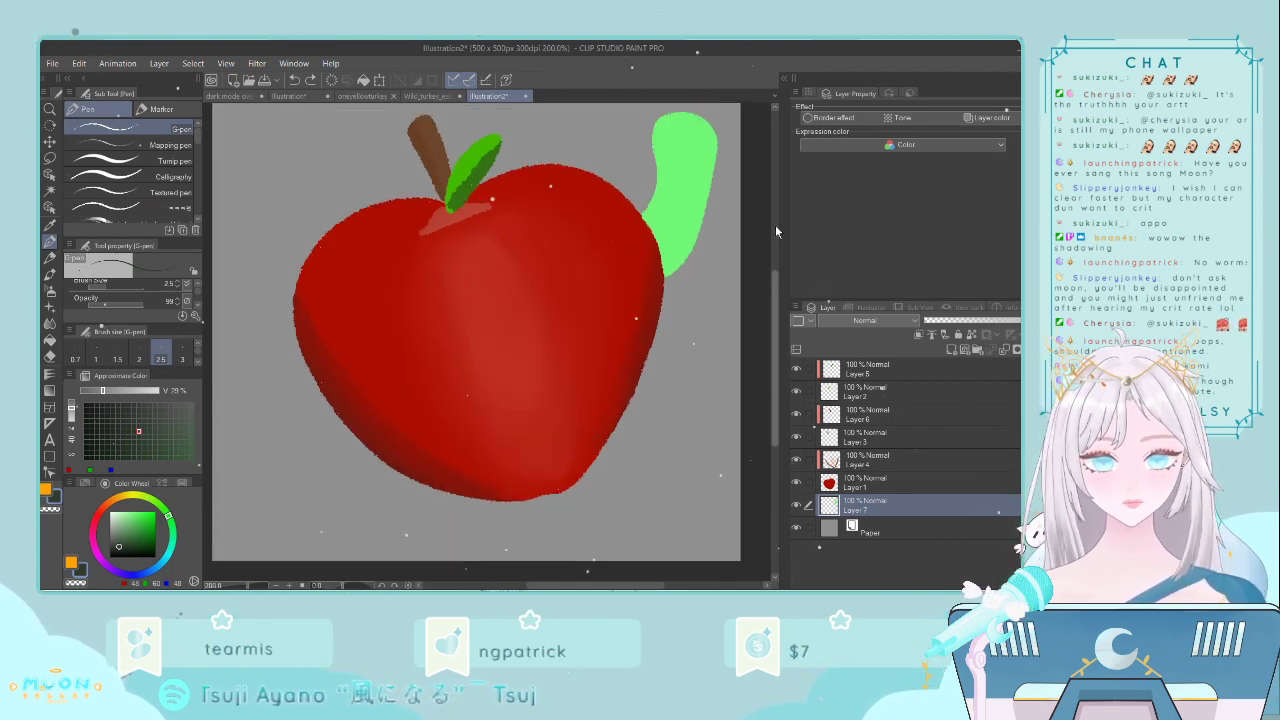
left_click(776, 227)
left_click_drag(662, 259, 671, 257)
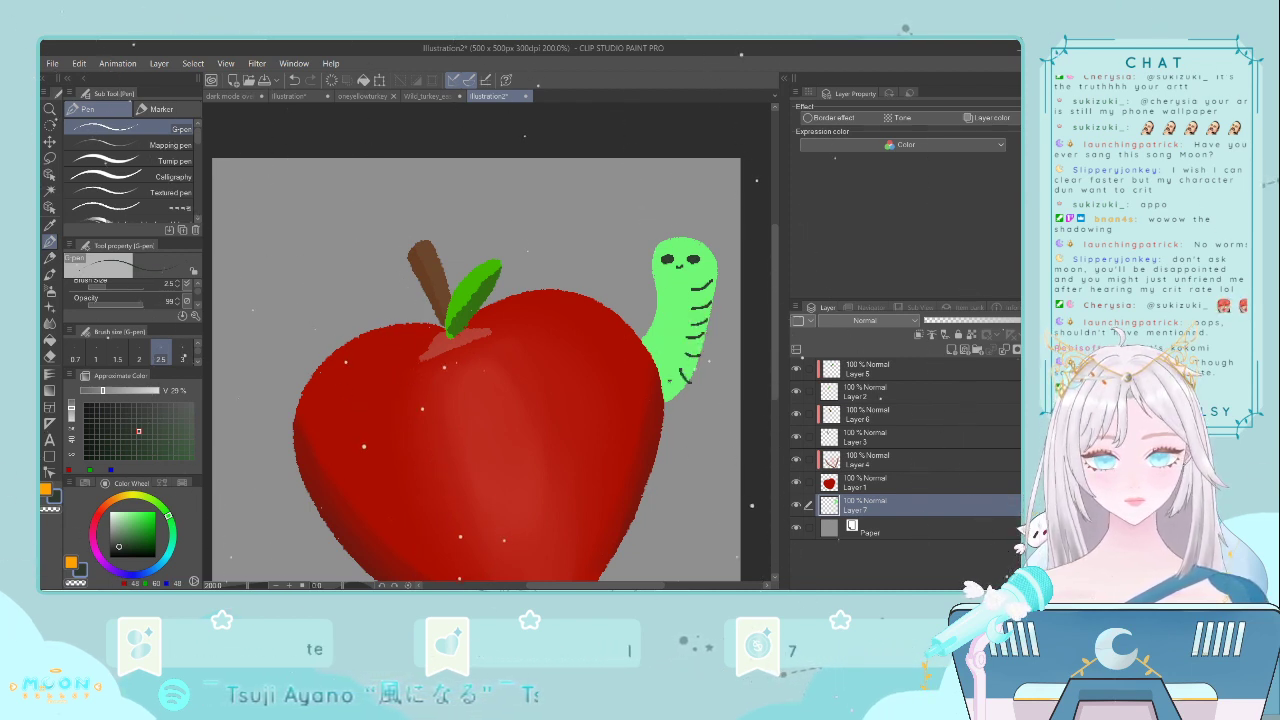
- Soften the worm's segment lines with the Blend tool at brush size 10 and erase the smudges outside its body
left_click(49, 323)
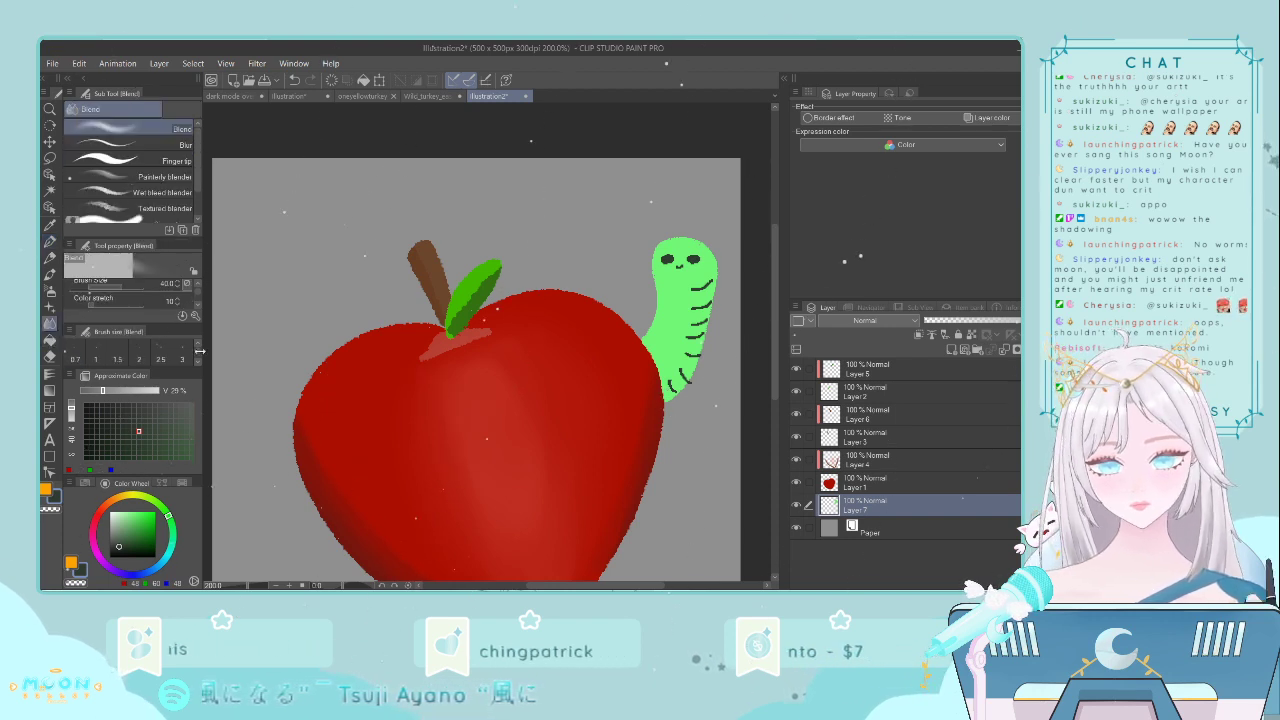
left_click(161, 357)
left_click(181, 358)
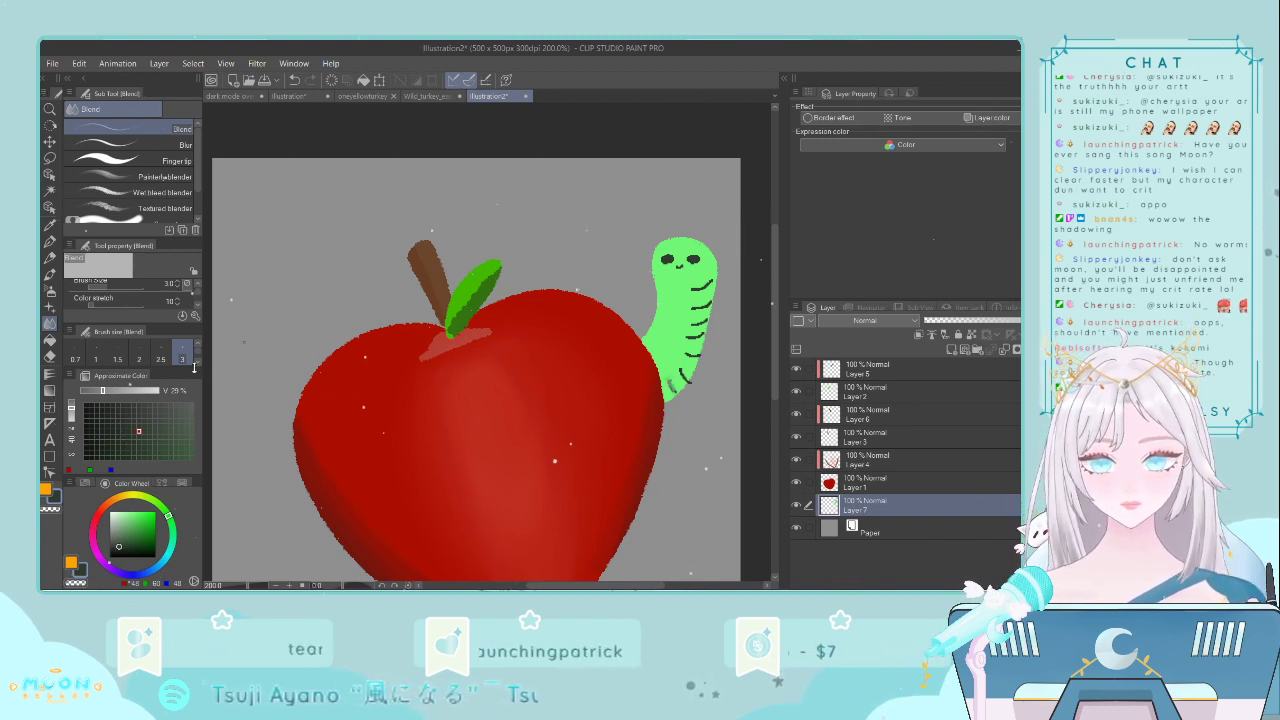
left_click(197, 363)
left_click(182, 354)
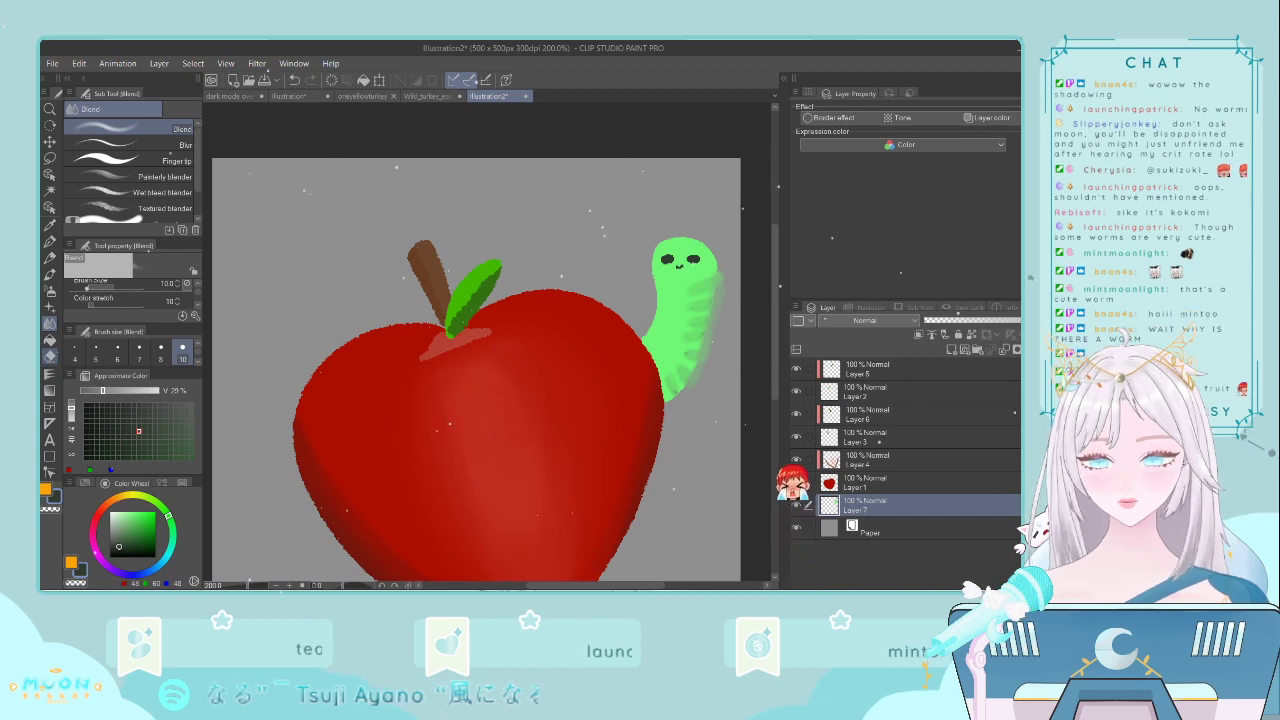
left_click(49, 355)
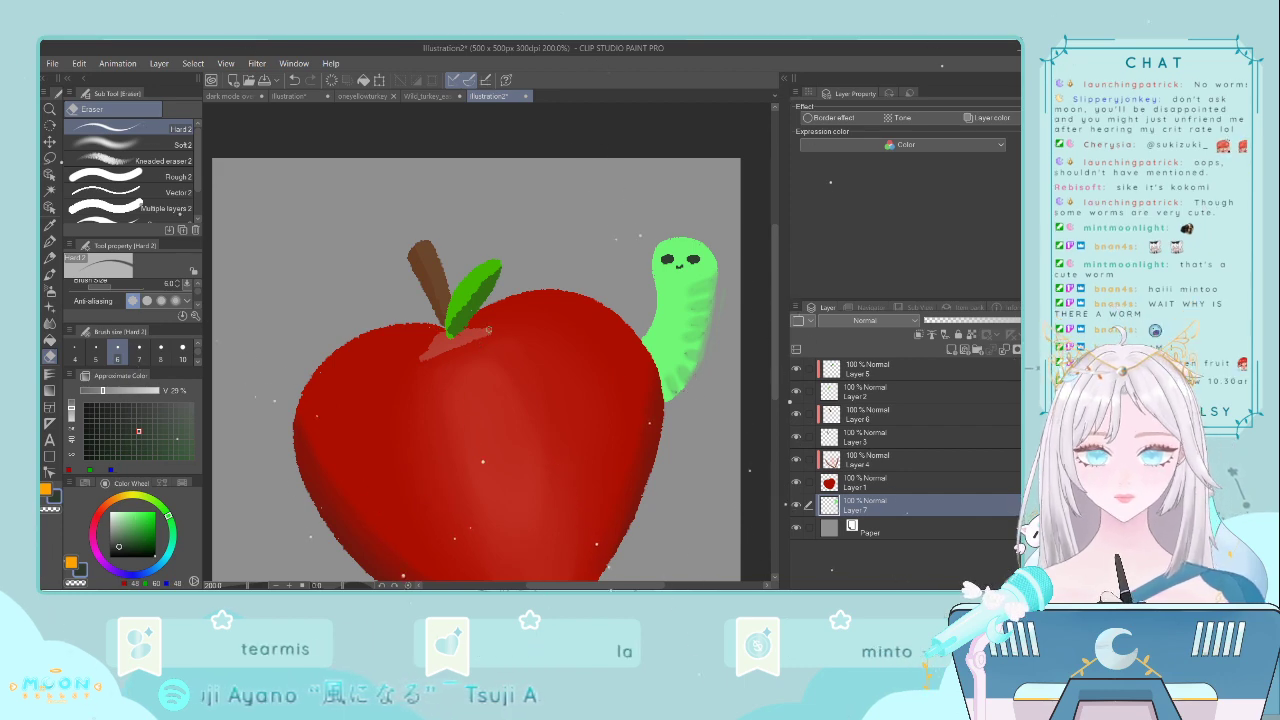
- Paint white highlights in both of the worm's eyes with the G-pen
scroll(488, 330, "up", 2)
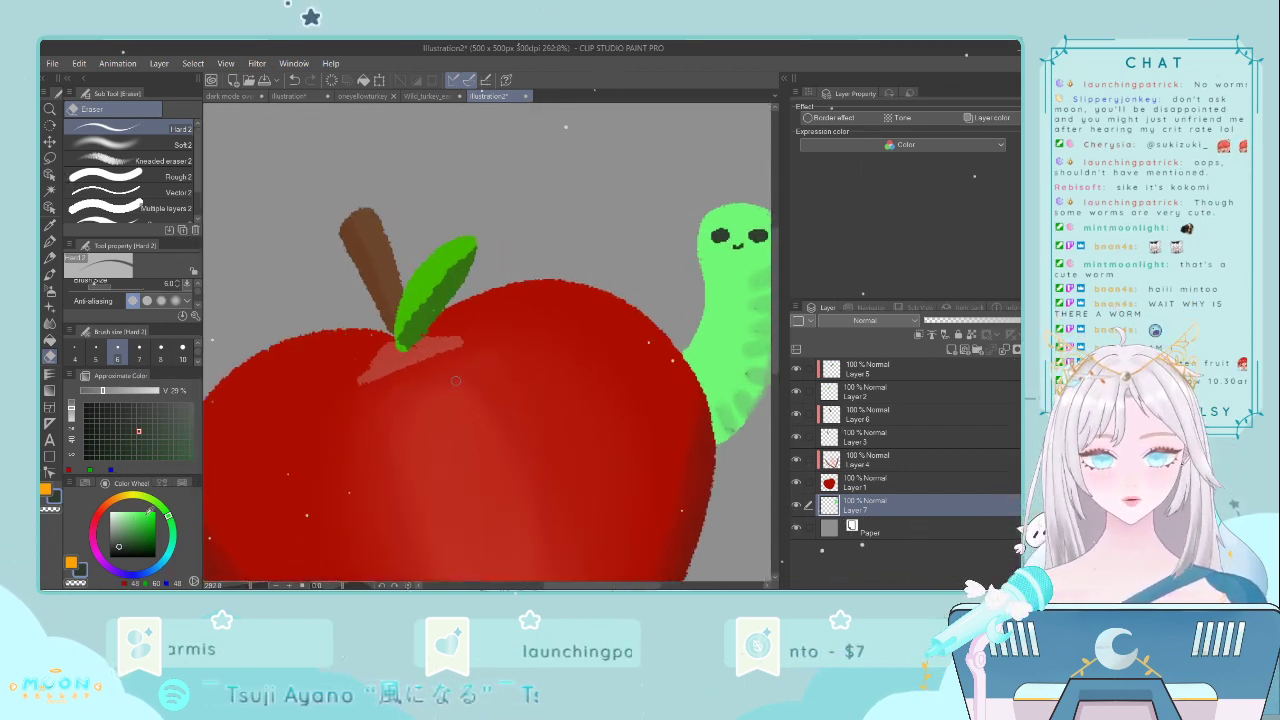
left_click_drag(134, 530, 110, 512)
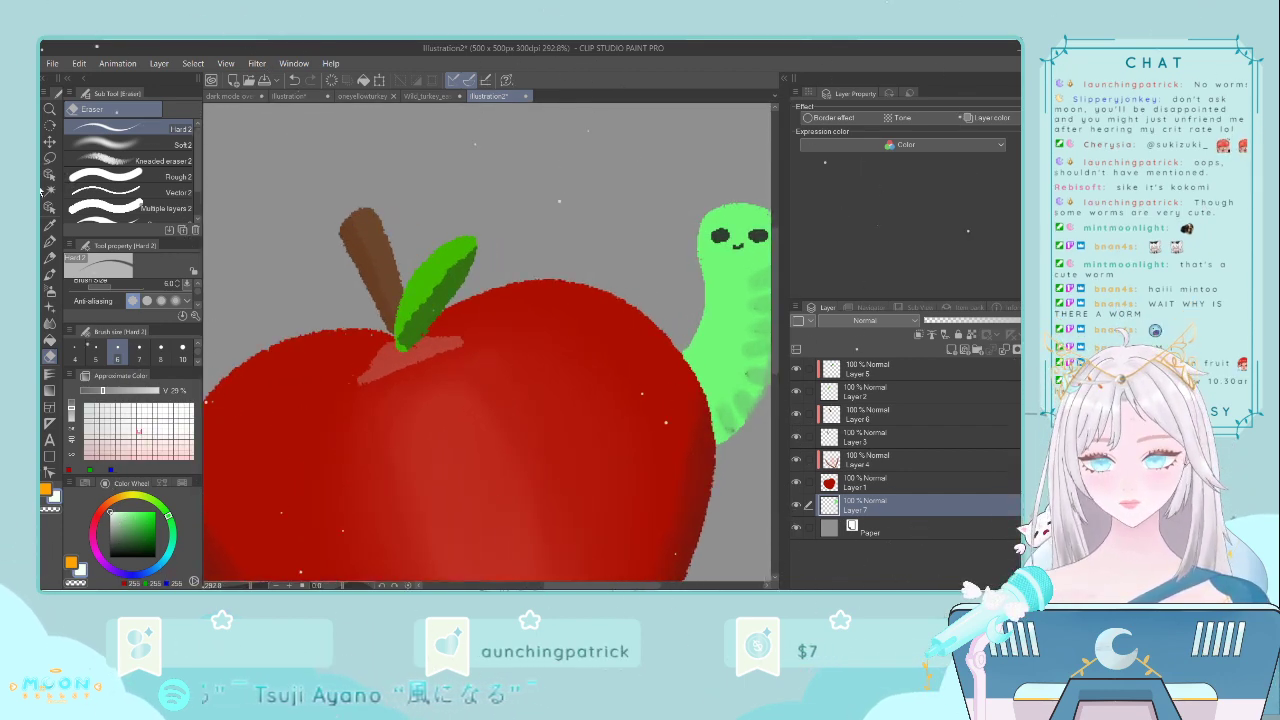
left_click(49, 243)
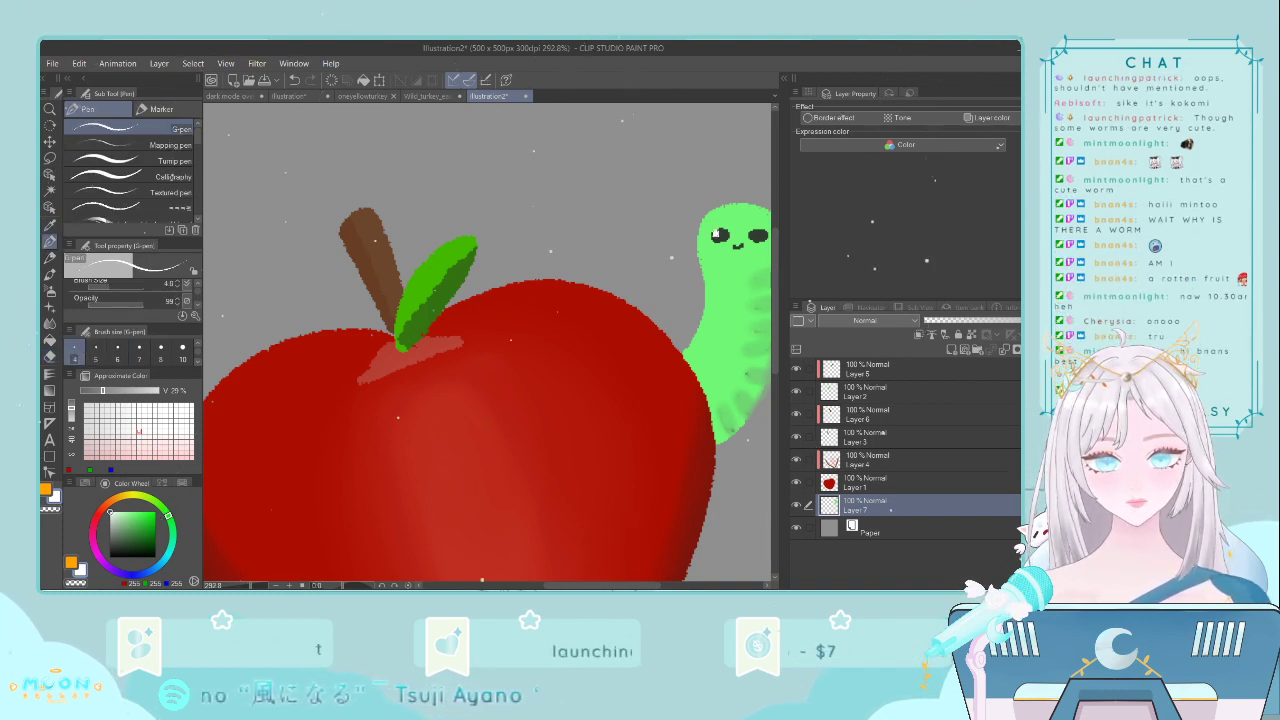
left_click_drag(621, 586, 644, 586)
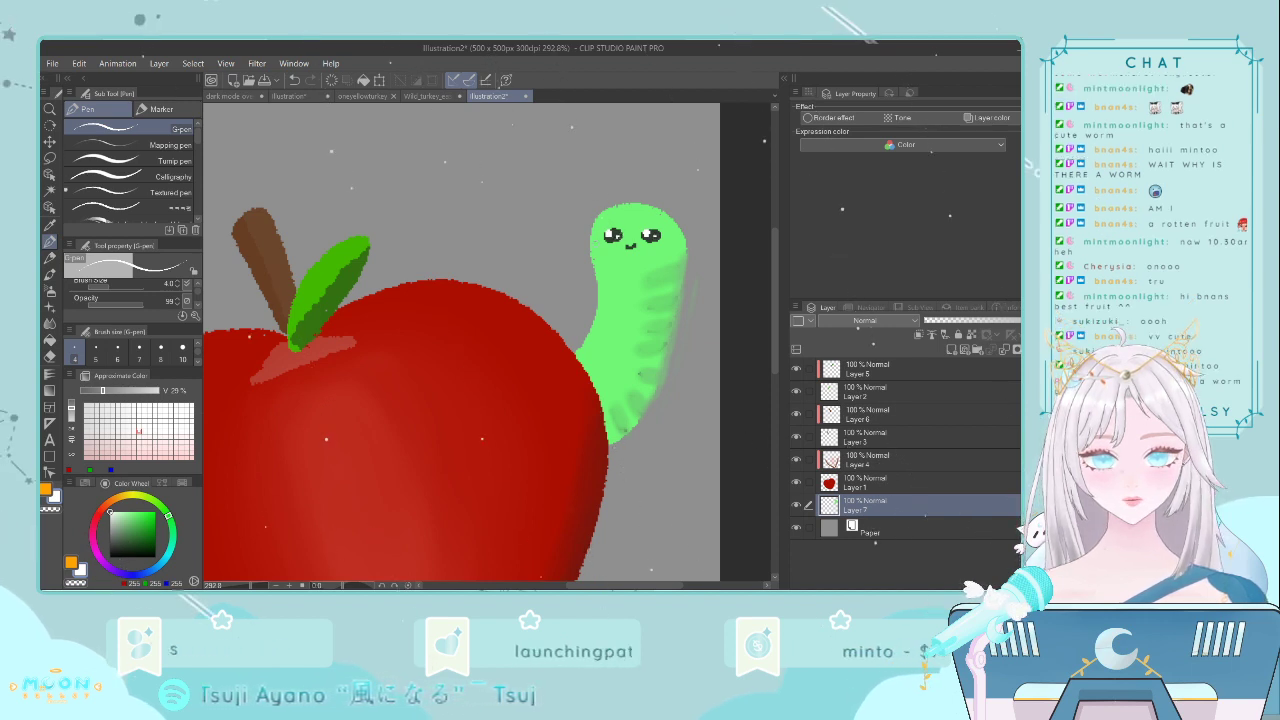
- Paint a light pink blush on each of the worm's cheeks below the eyes
left_click(112, 510)
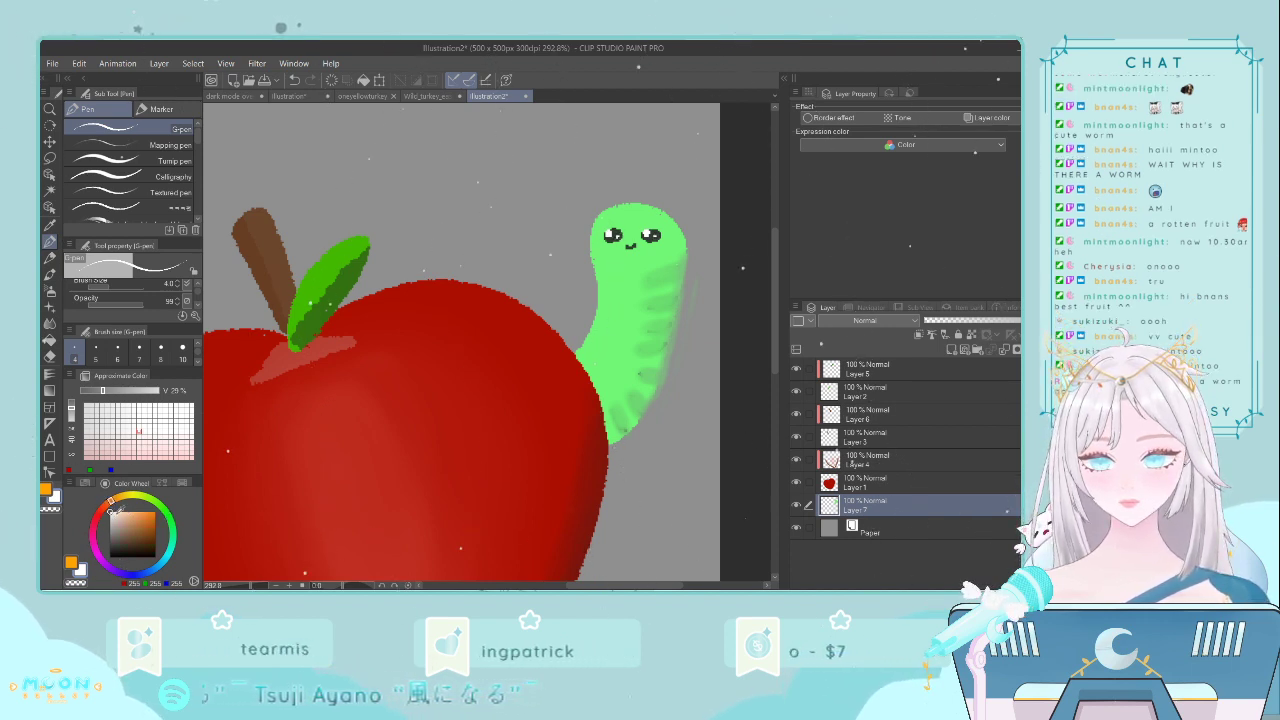
left_click(100, 511)
left_click(130, 512)
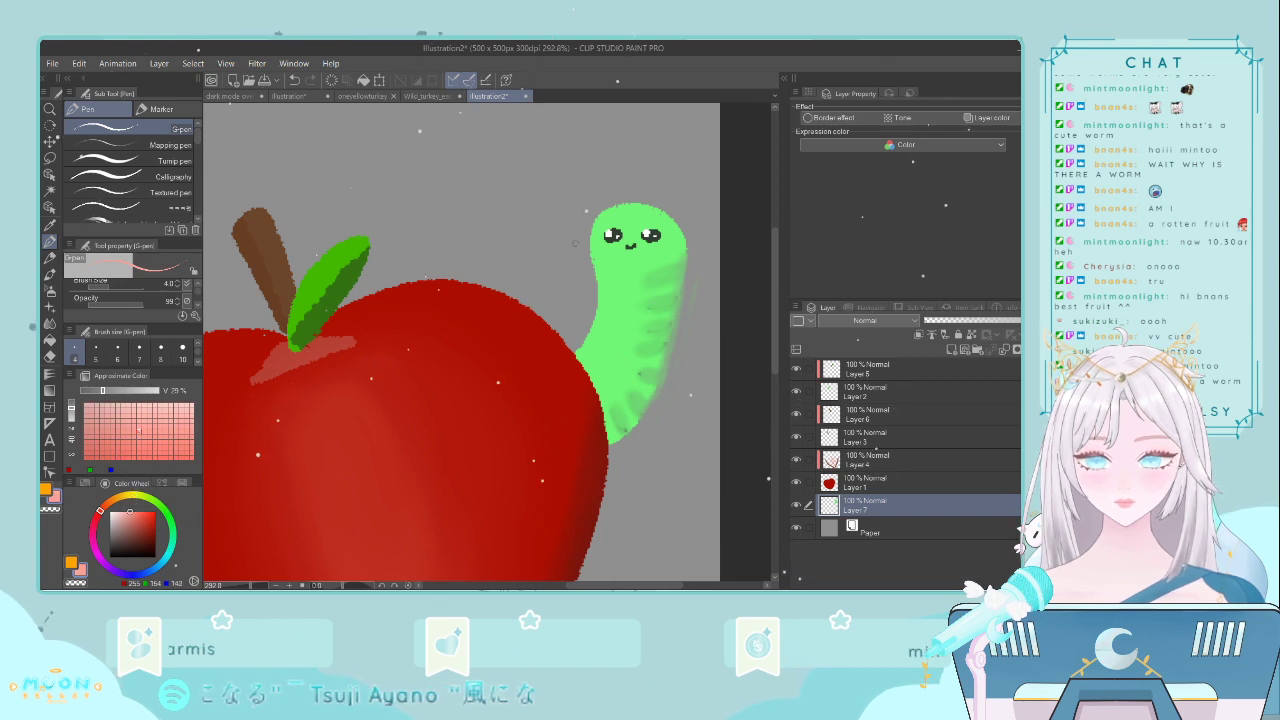
left_click_drag(593, 247, 672, 249)
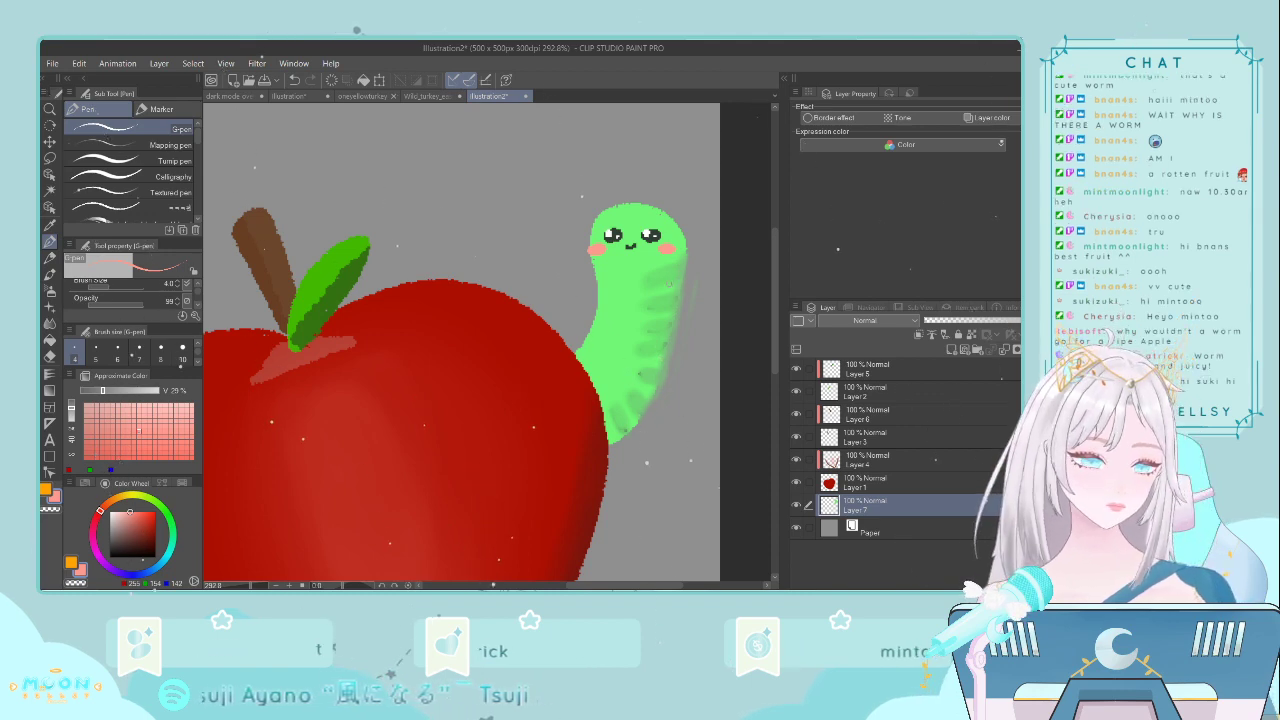
- Add a new layer at the top of the layer stack and set the pen colour to white
scroll(531, 425, "down", 4)
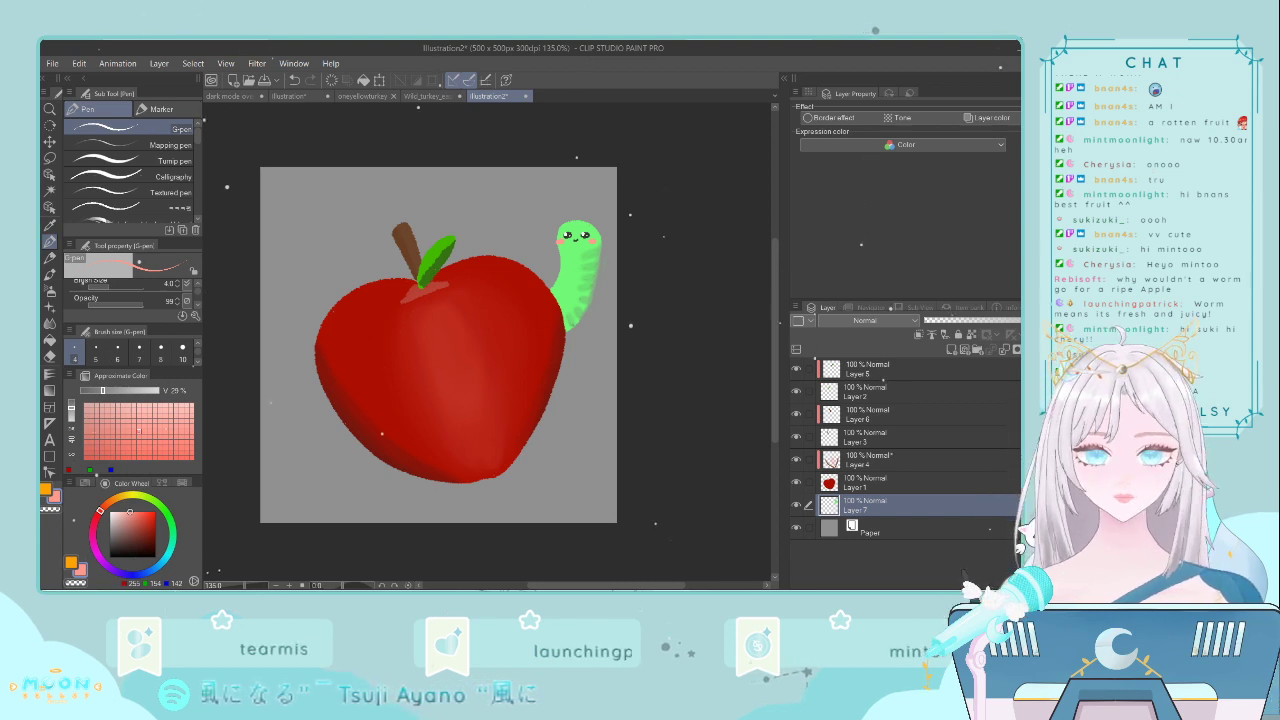
left_click(971, 369)
left_click(952, 351)
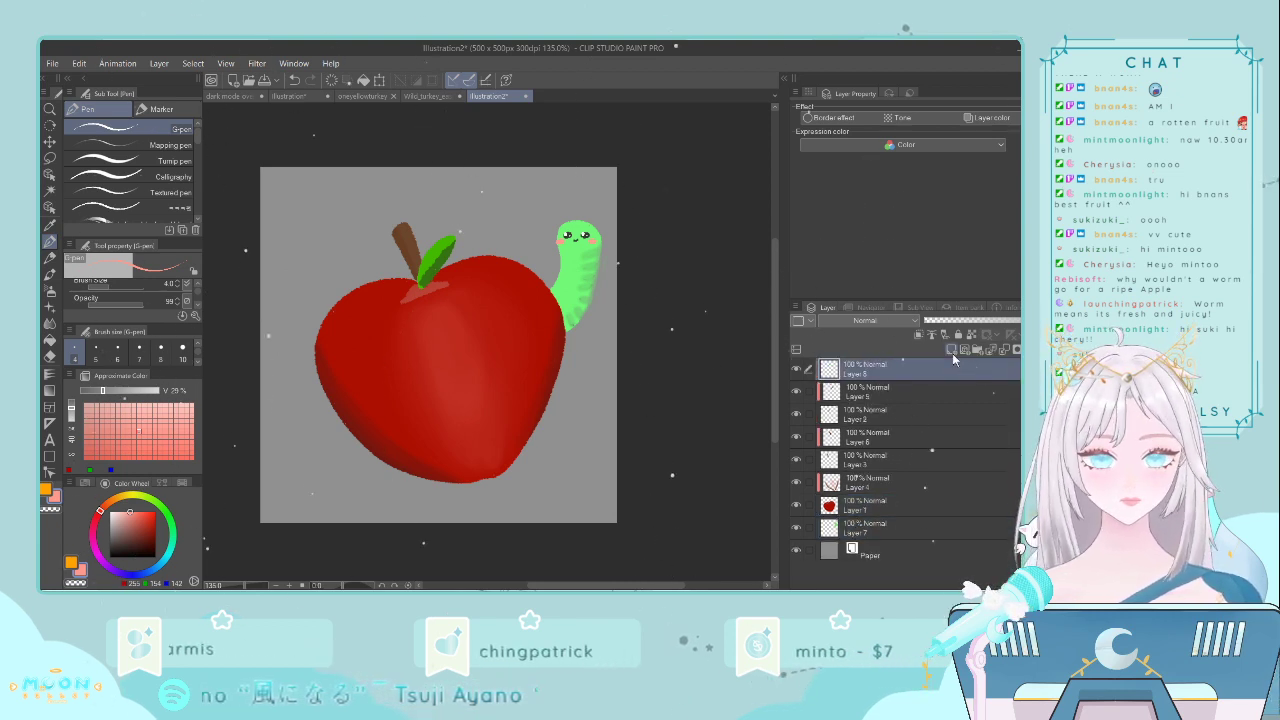
scroll(259, 354, "up", 1)
scroll(264, 340, "up", 3)
left_click_drag(129, 514, 109, 511)
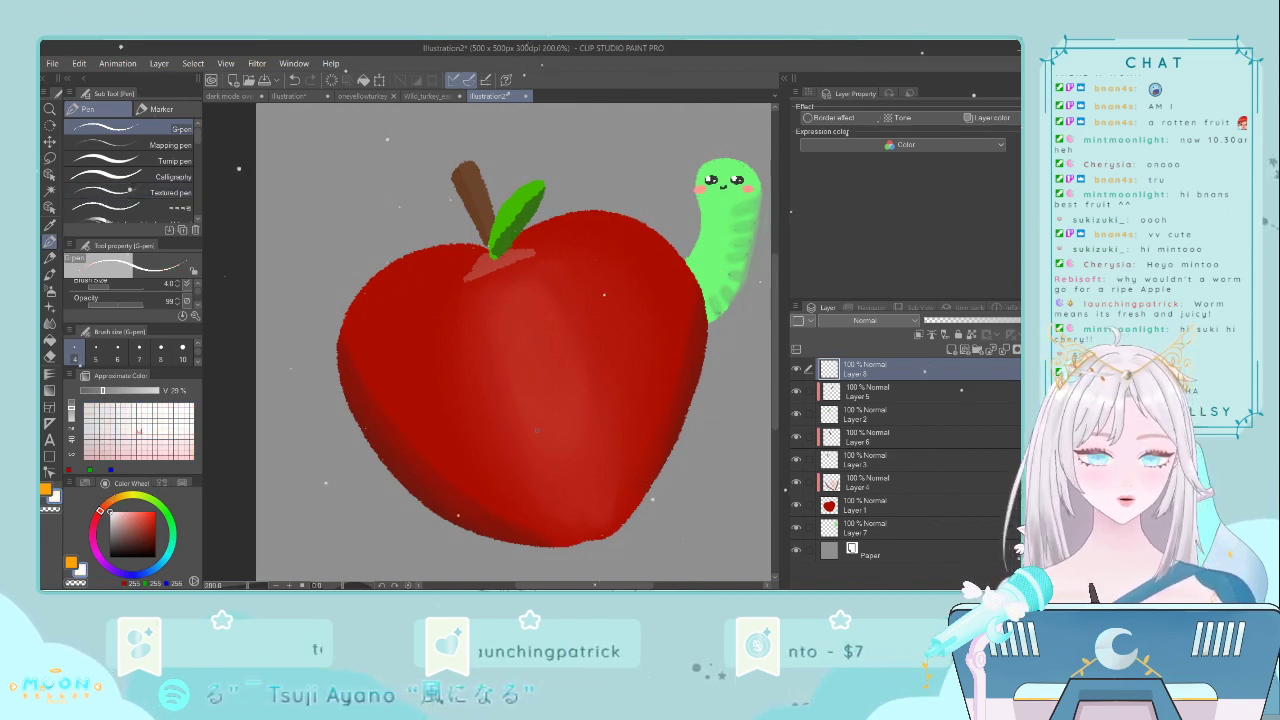
scroll(527, 436, "up", 2)
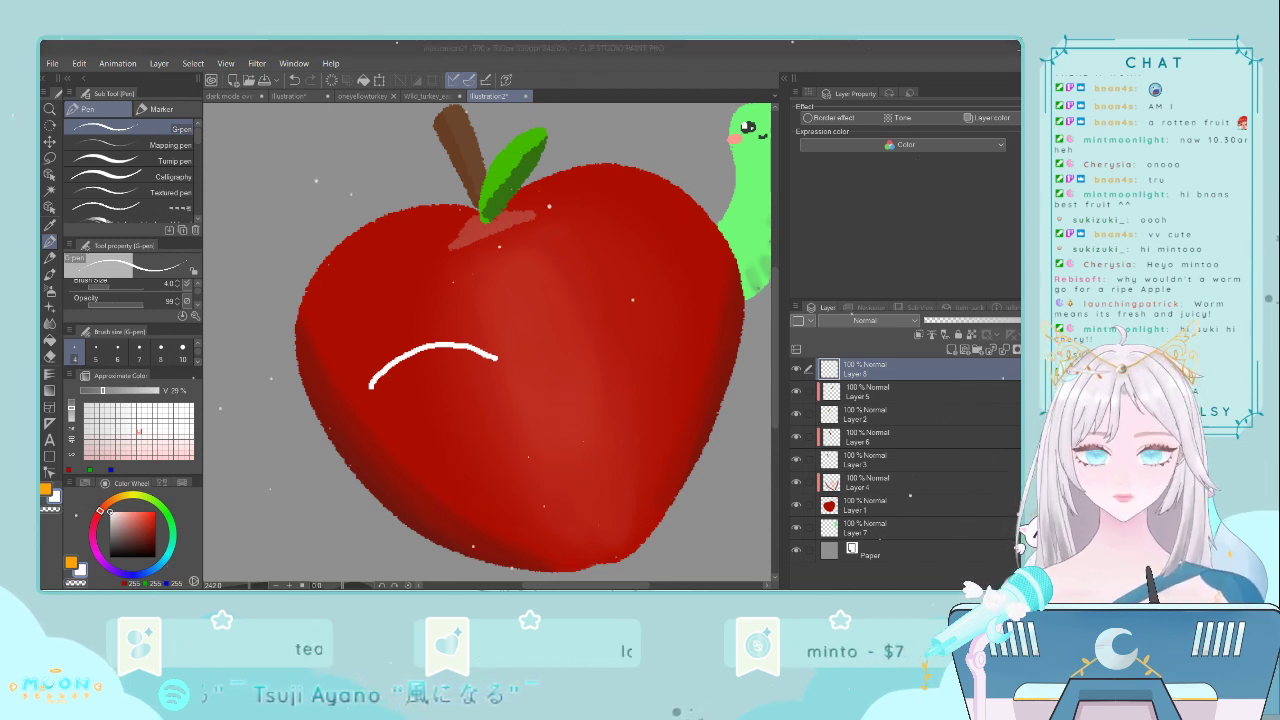
key("alt+Tab")
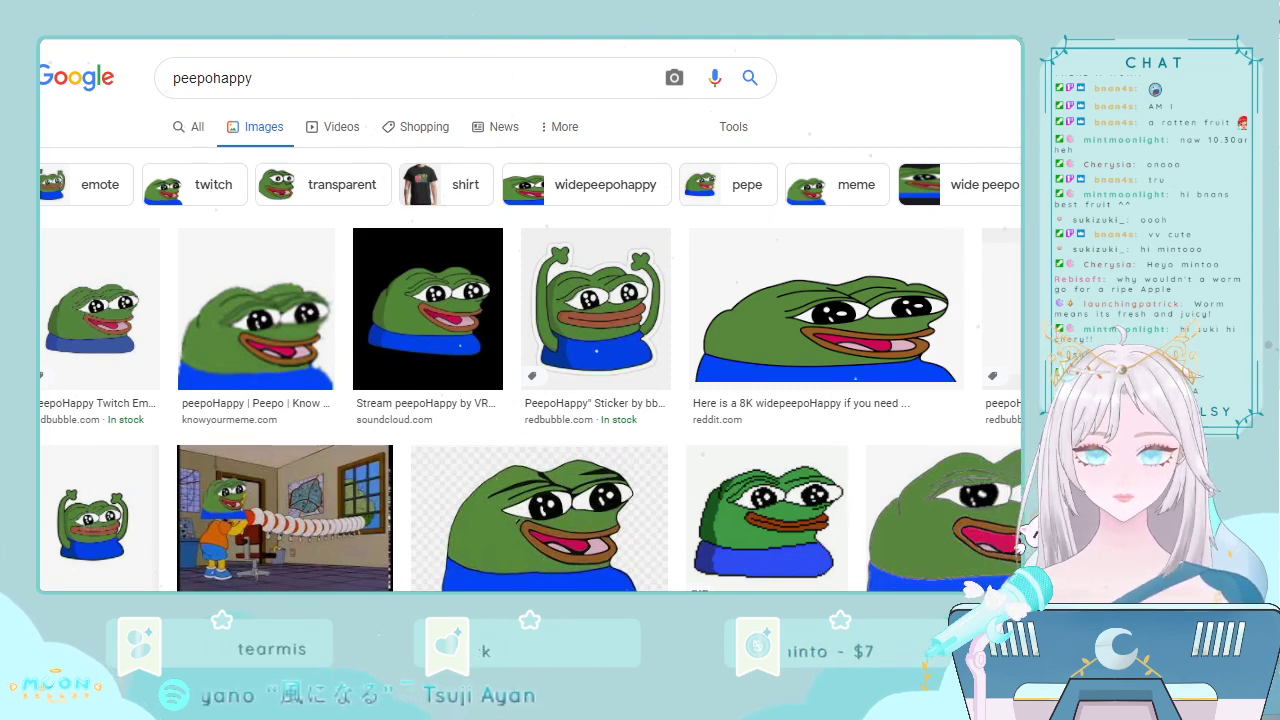
key("alt+Tab")
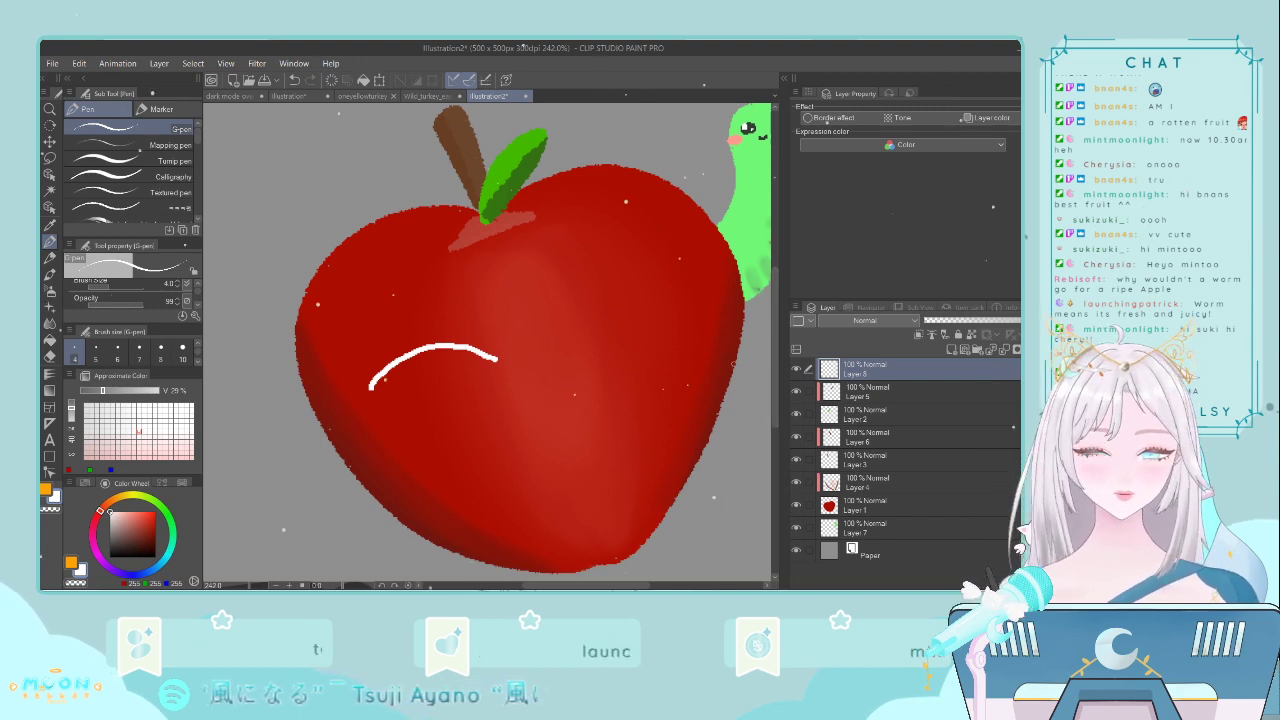
key("ctrl+z")
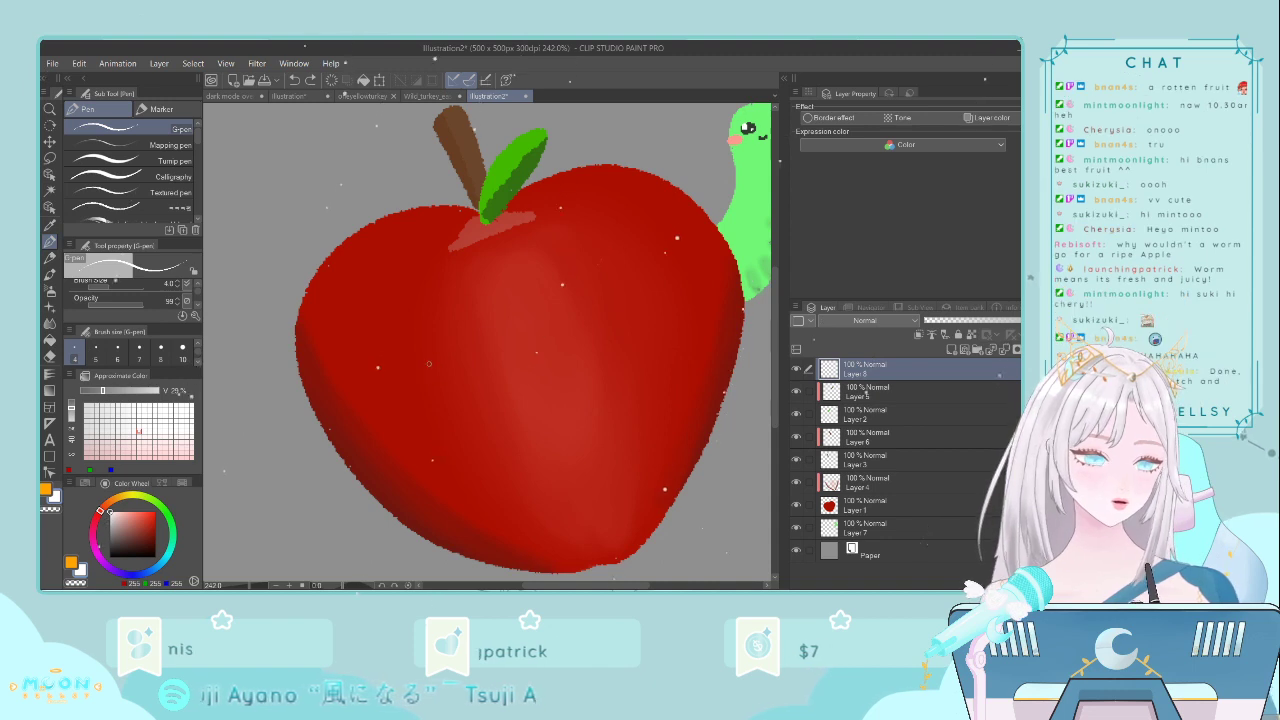
mouse_move(382, 368)
left_mouse_down()
mouse_move(446, 350)
mouse_move(497, 357)
left_mouse_up()
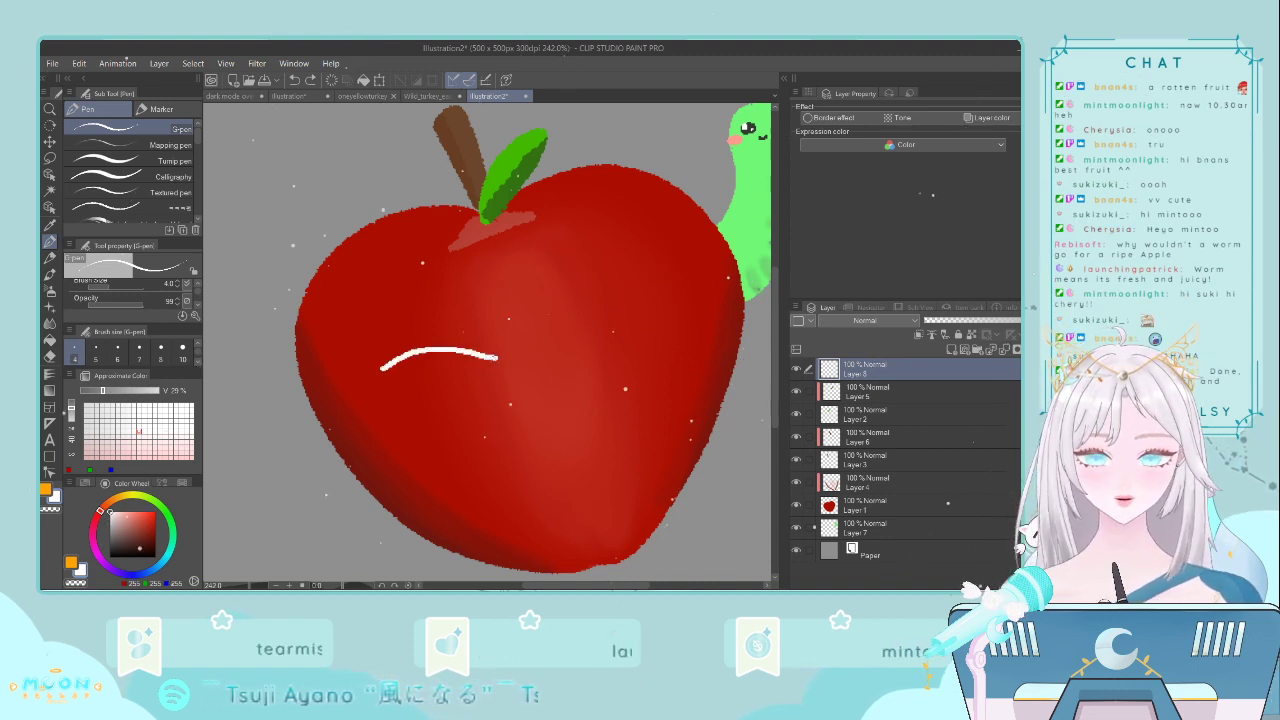
key("ctrl+z")
key("ctrl+z")
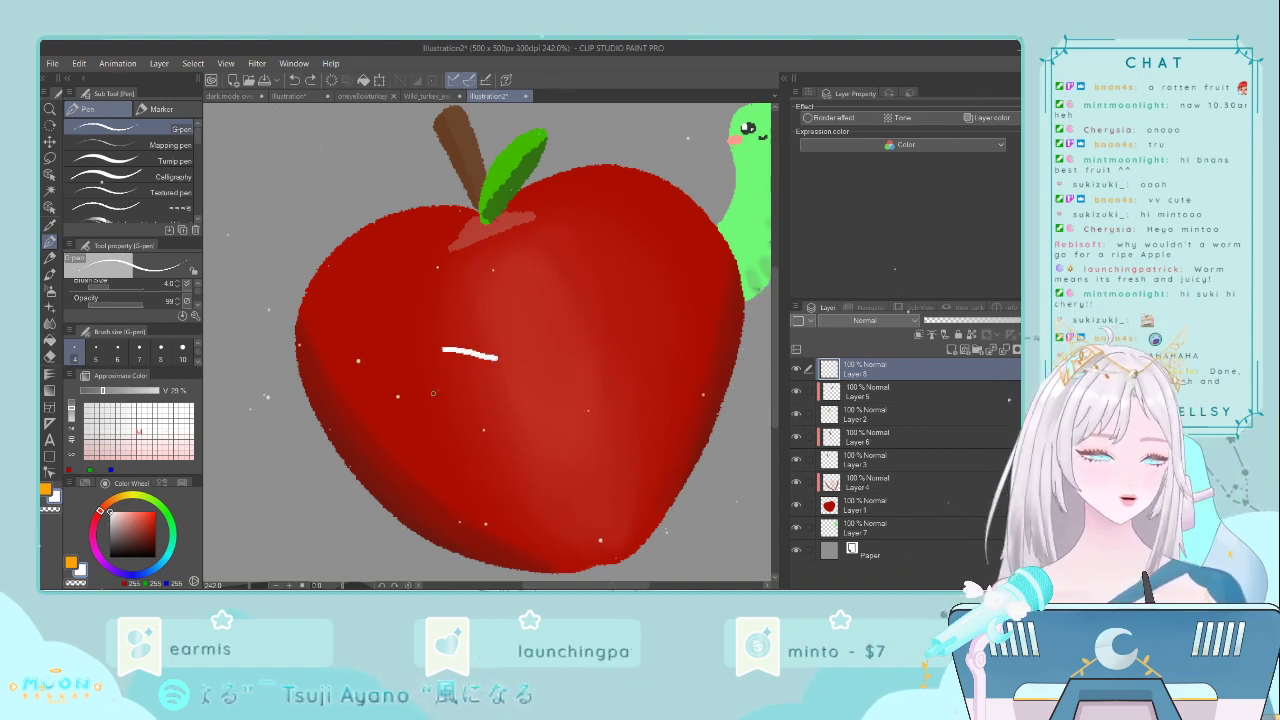
- Outline two slanted almond-shaped eyes on the apple in white and fill both with white
left_click_drag(372, 374, 480, 337)
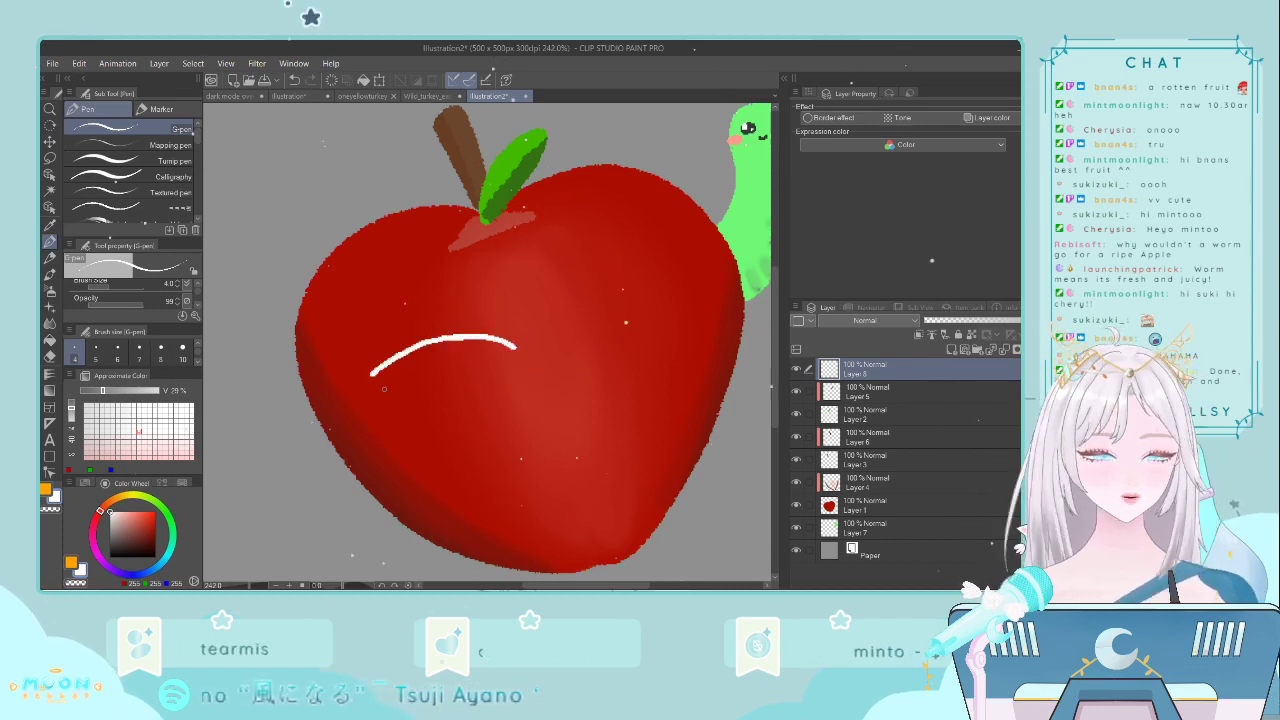
mouse_move(372, 375)
left_mouse_down()
mouse_move(392, 390)
mouse_move(481, 372)
mouse_move(514, 349)
left_mouse_up()
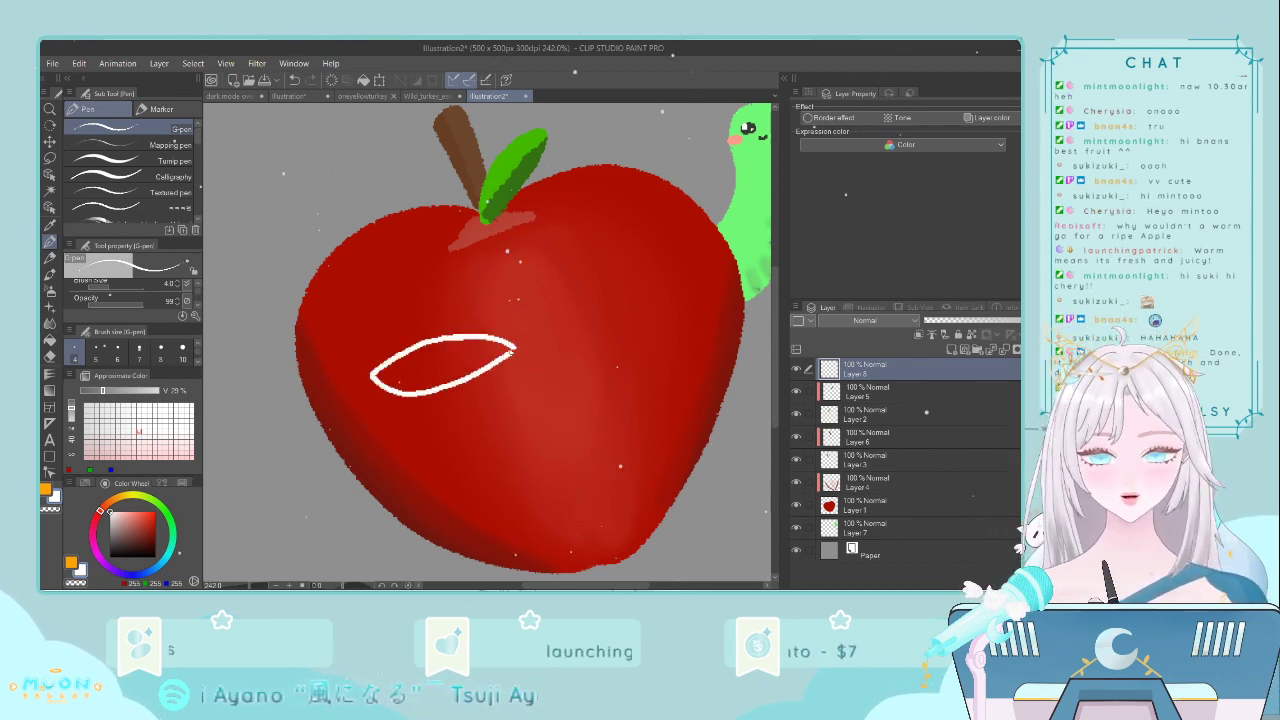
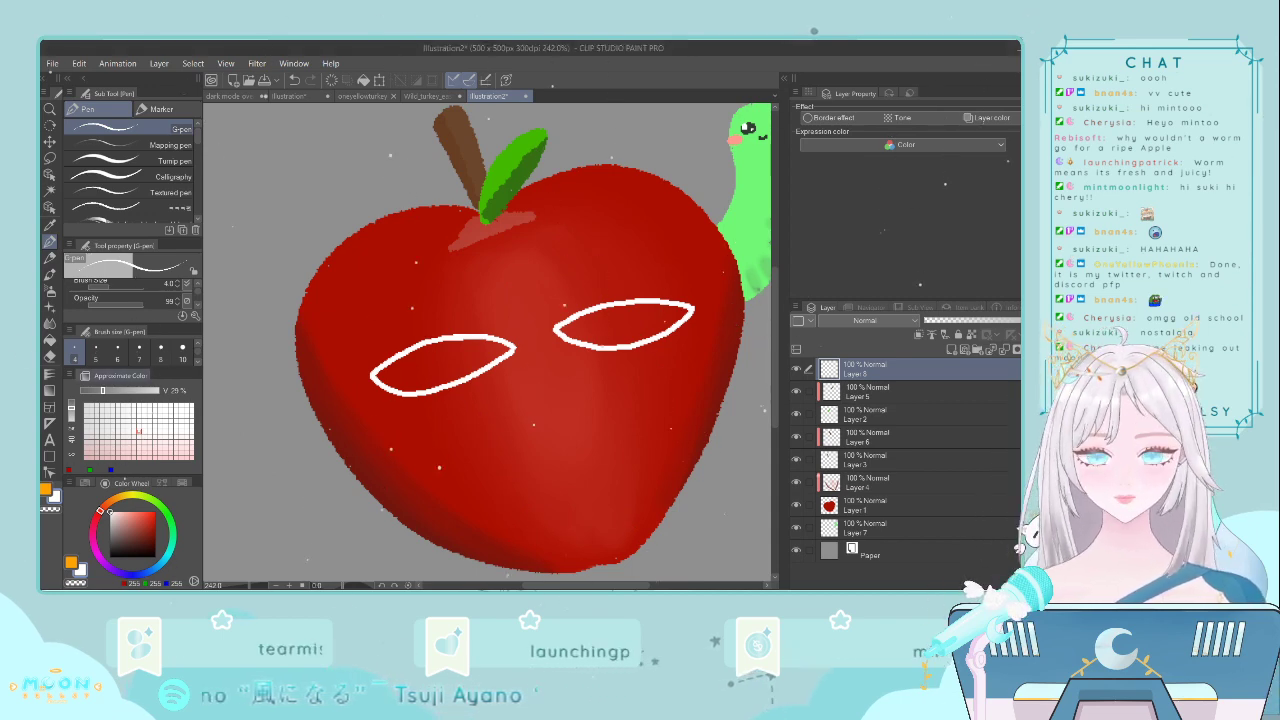
key("g")
left_click(455, 355)
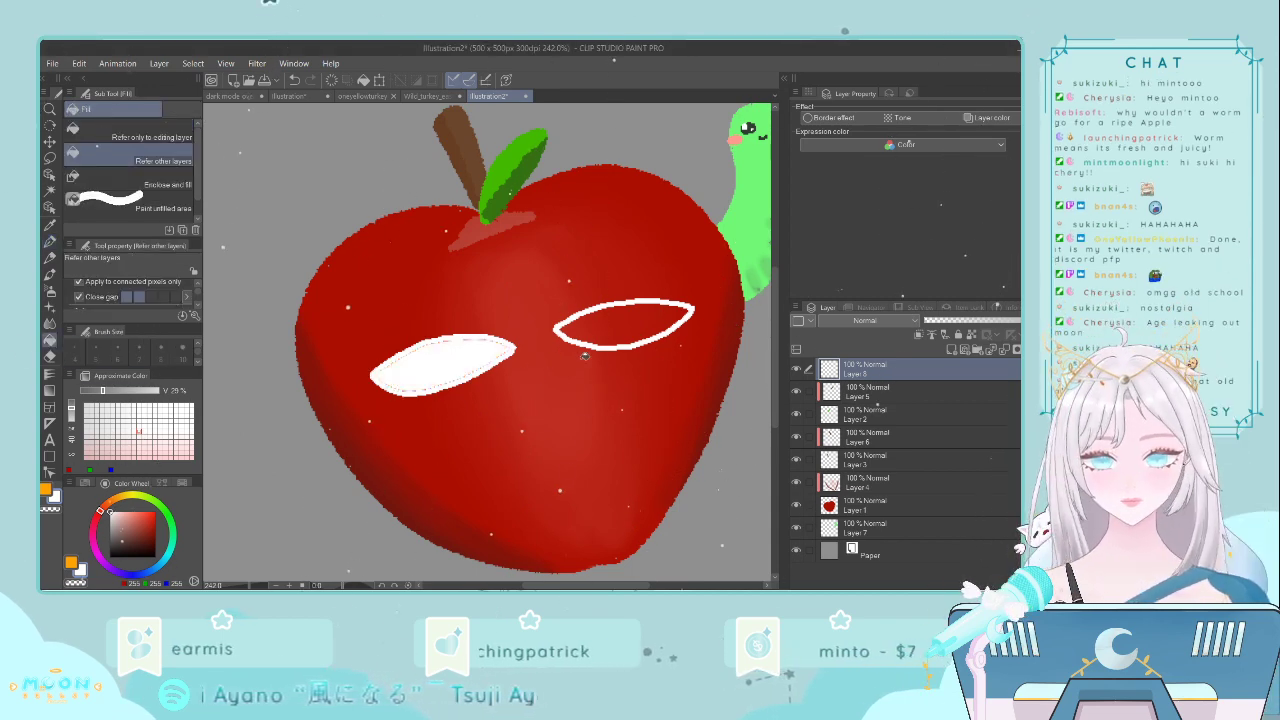
left_click(621, 326)
- Add a new layer above the white eyes and set the G-pen to a golden yellow-orange colour
left_click(49, 242)
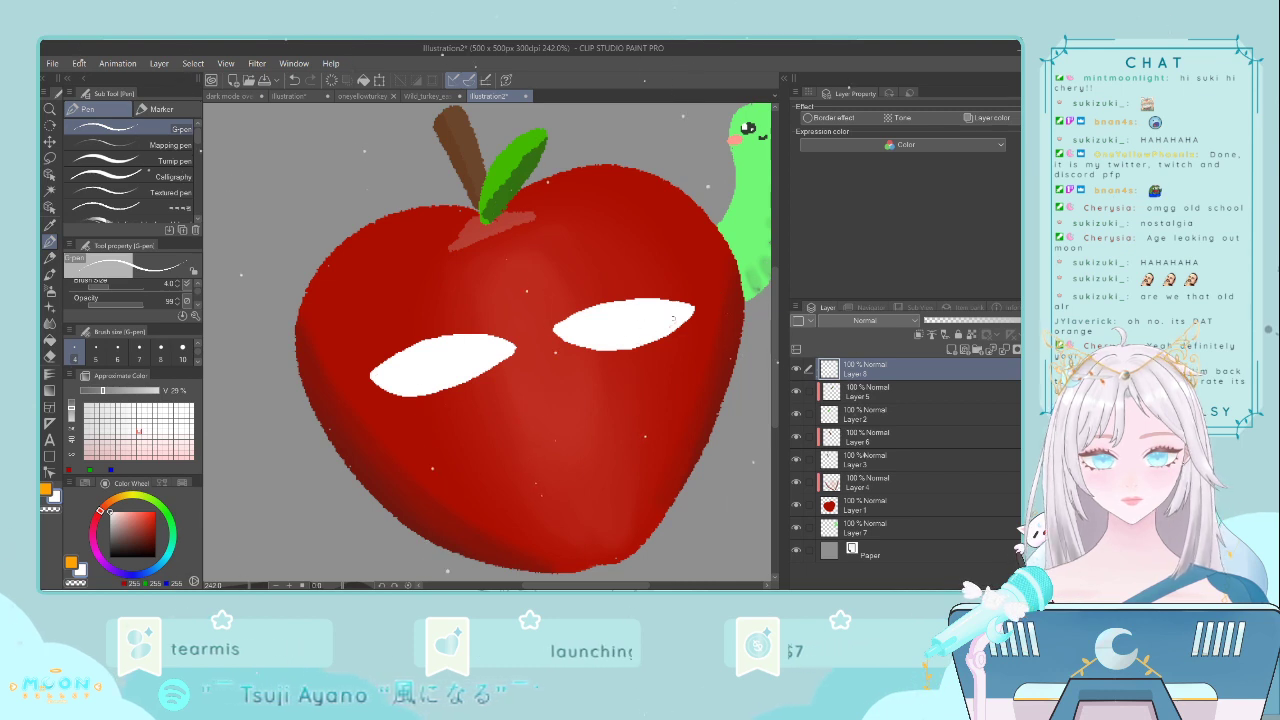
key("ctrl+shift+n")
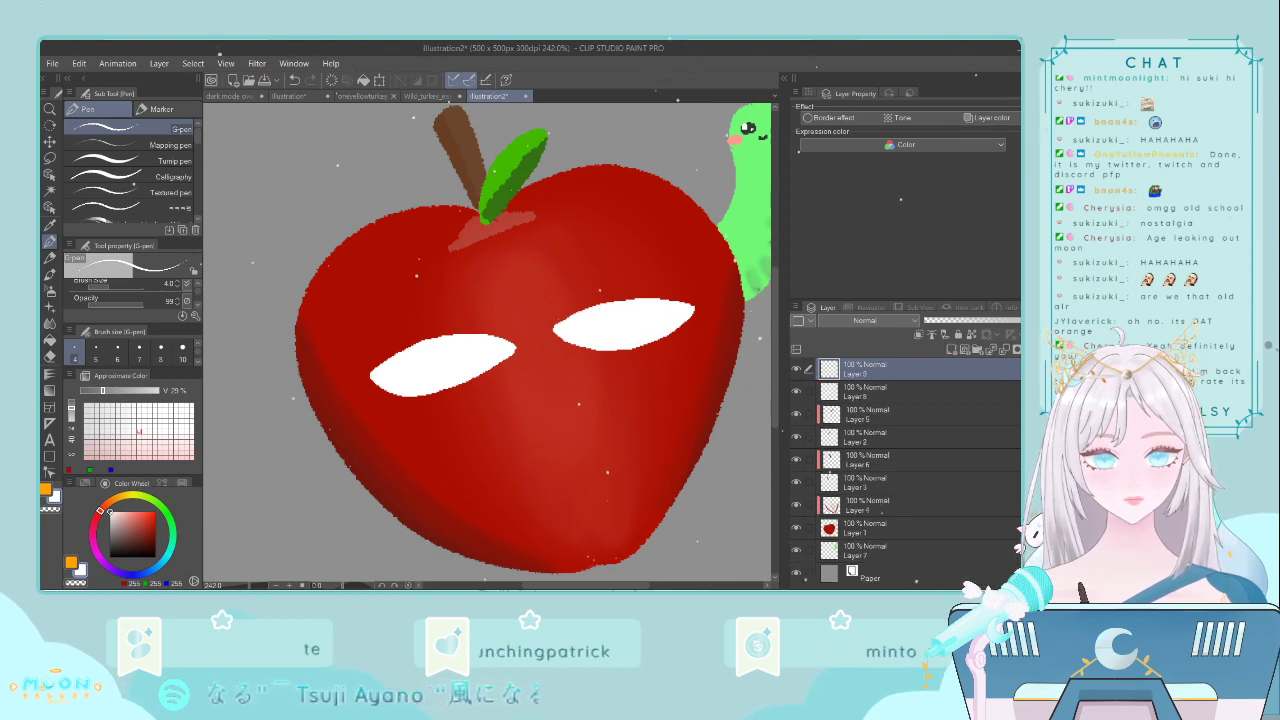
left_click(111, 553)
left_click(110, 543)
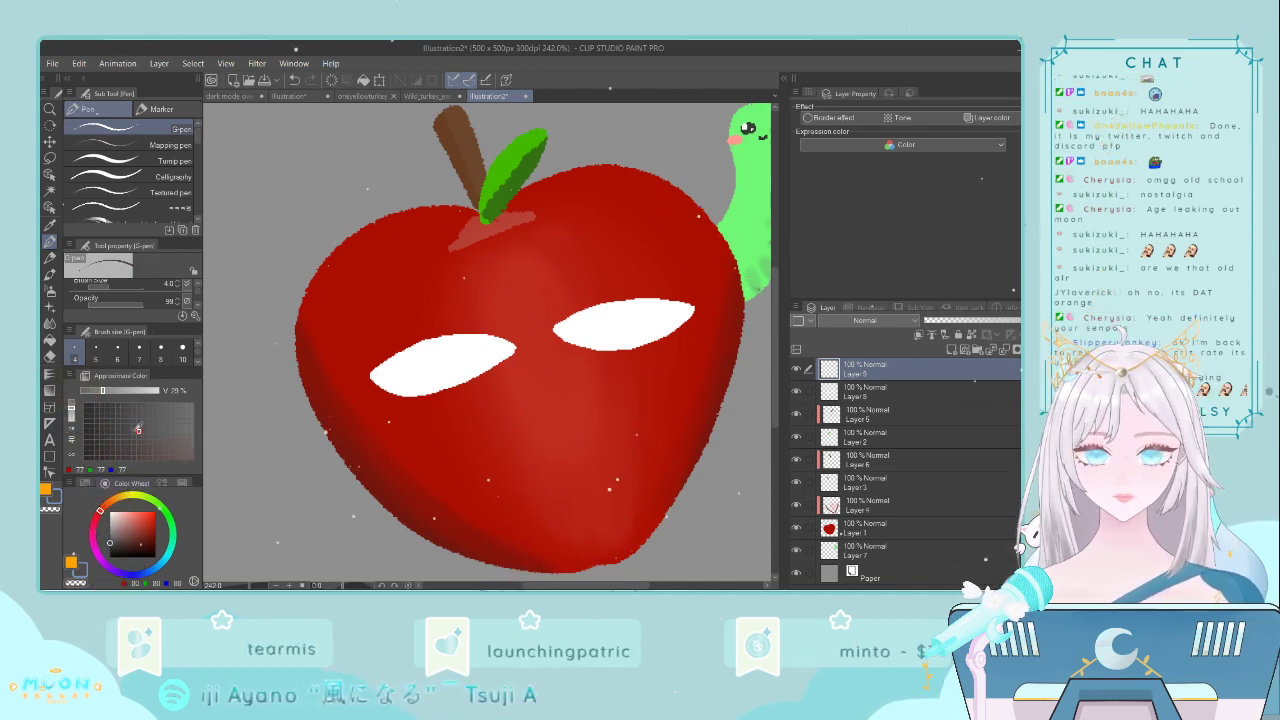
left_click(138, 521)
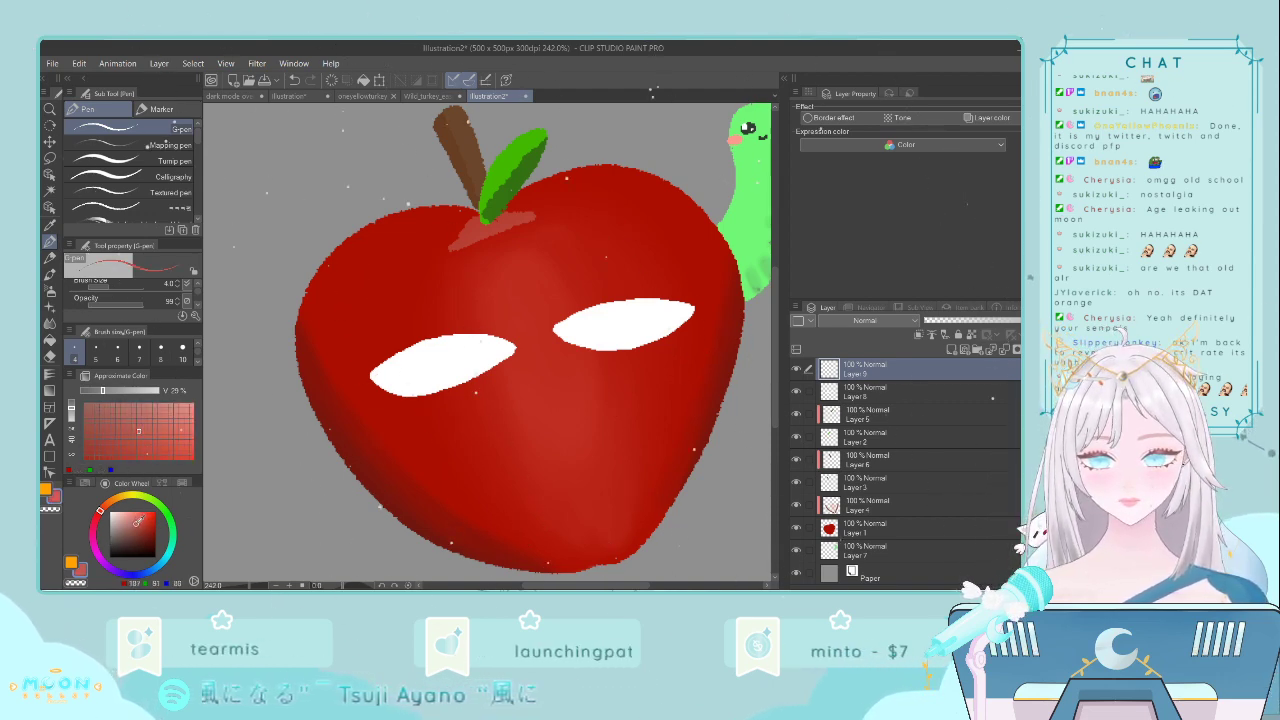
left_click(143, 511)
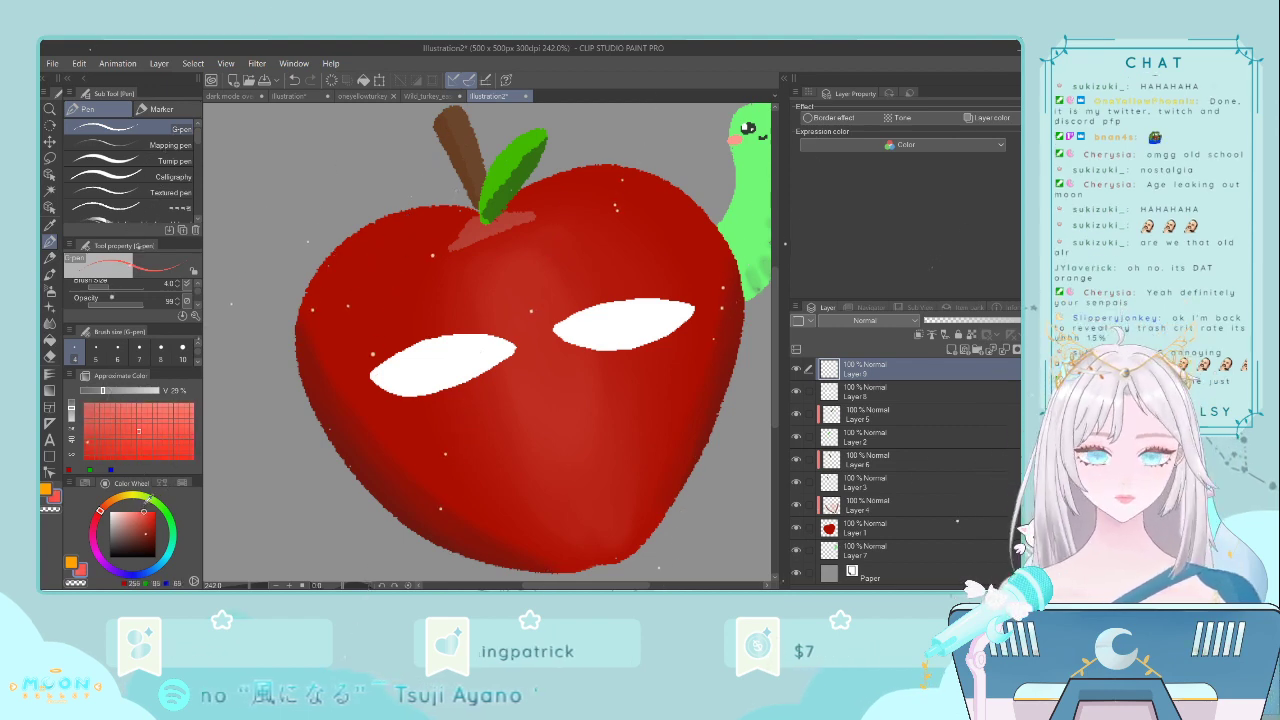
left_click_drag(146, 500, 143, 496)
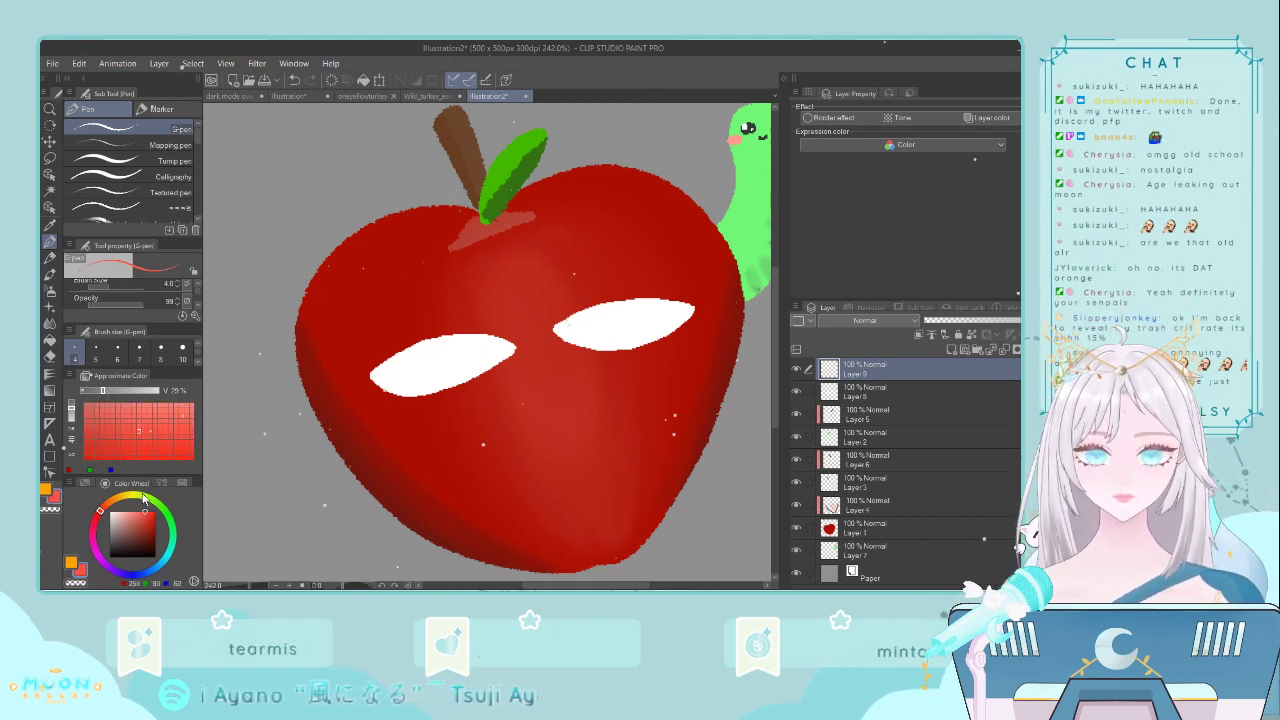
left_click(147, 513)
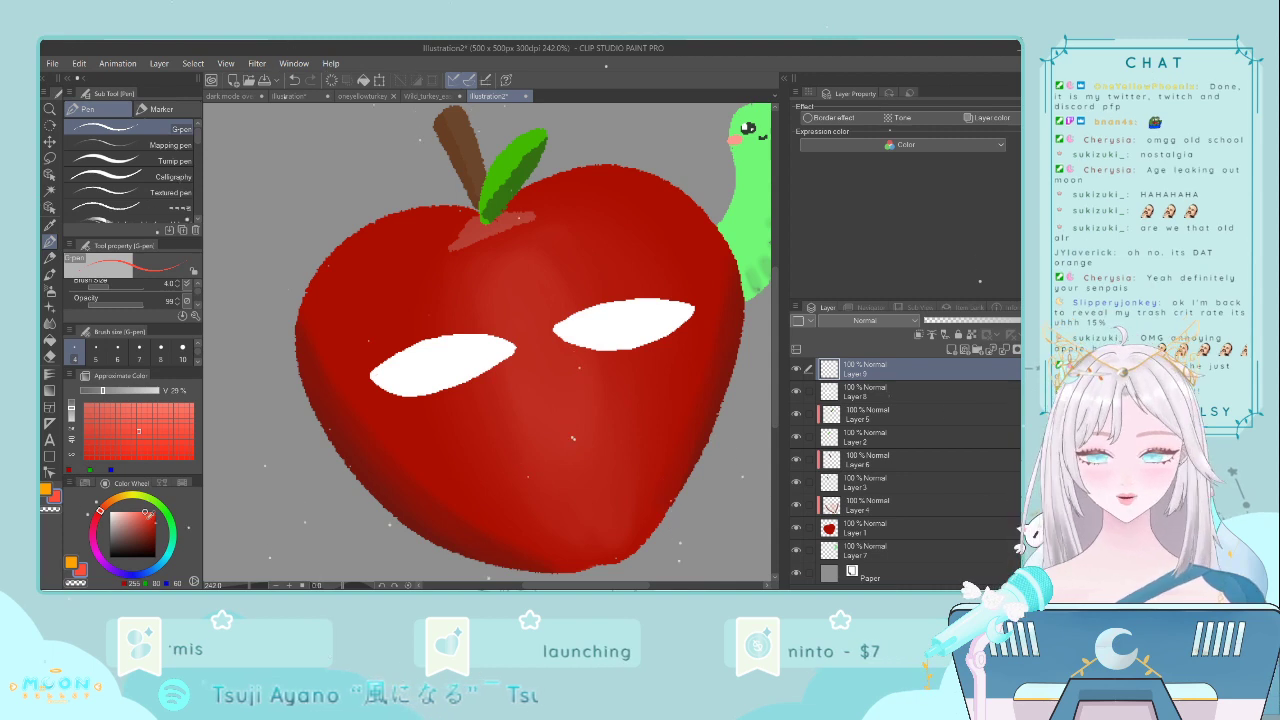
left_click(122, 496)
left_click(154, 512)
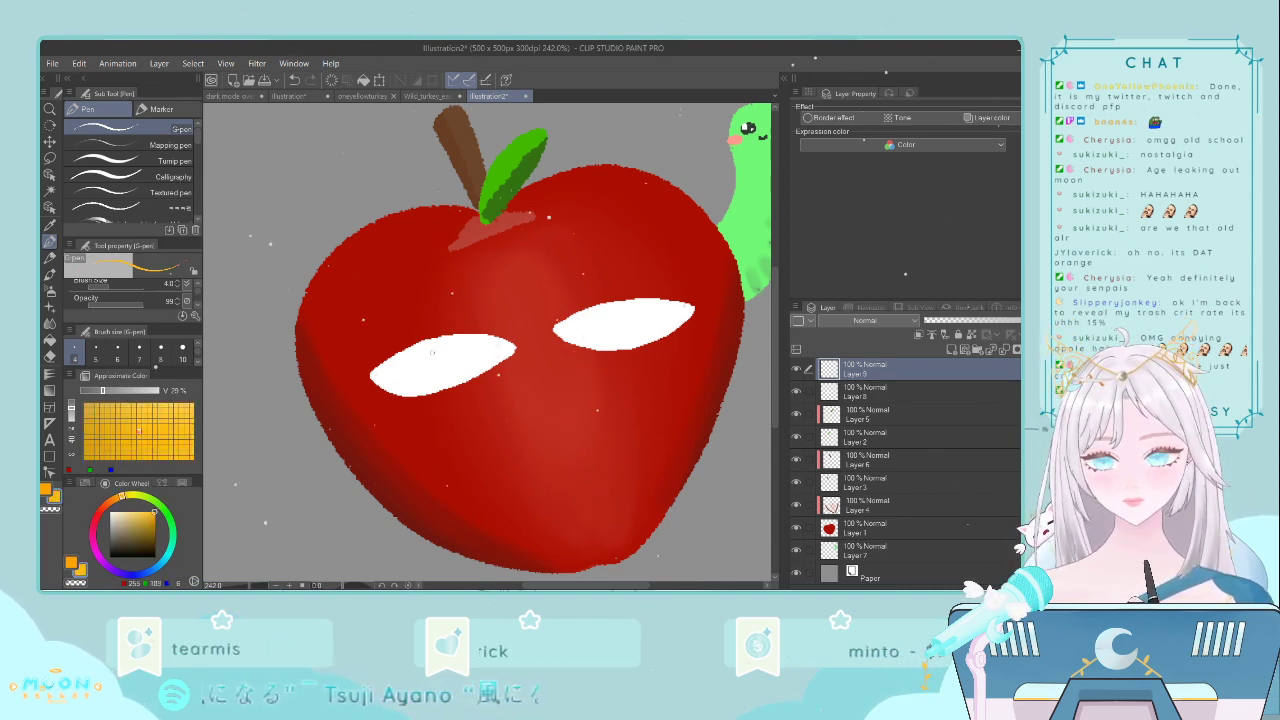
- Paint a round golden-yellow iris in each white eye, refining the shape of the left one
mouse_move(432, 352)
left_mouse_down()
mouse_move(416, 378)
mouse_move(452, 358)
mouse_move(437, 347)
mouse_move(428, 369)
mouse_move(441, 354)
left_mouse_up()
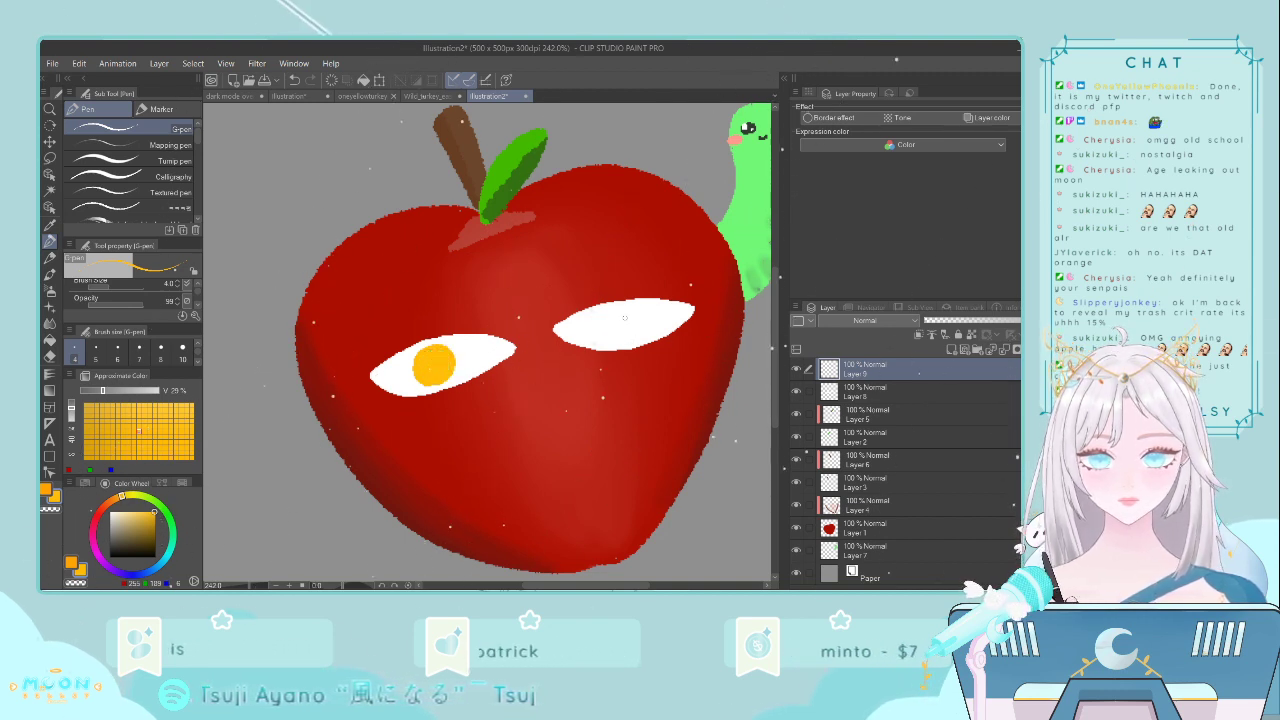
mouse_move(624, 310)
left_mouse_down()
mouse_move(628, 340)
mouse_move(624, 312)
mouse_move(632, 336)
mouse_move(630, 308)
mouse_move(641, 330)
left_mouse_up()
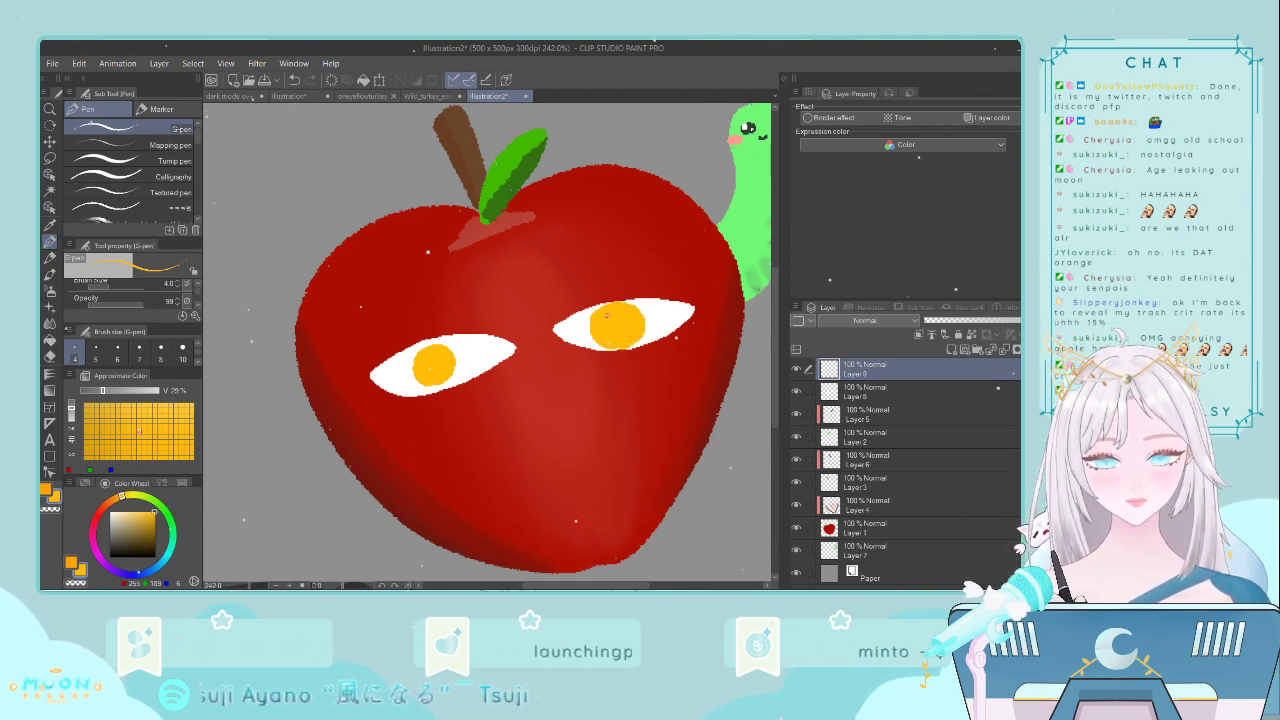
mouse_move(424, 343)
left_mouse_down()
mouse_move(414, 386)
mouse_move(451, 356)
left_mouse_up()
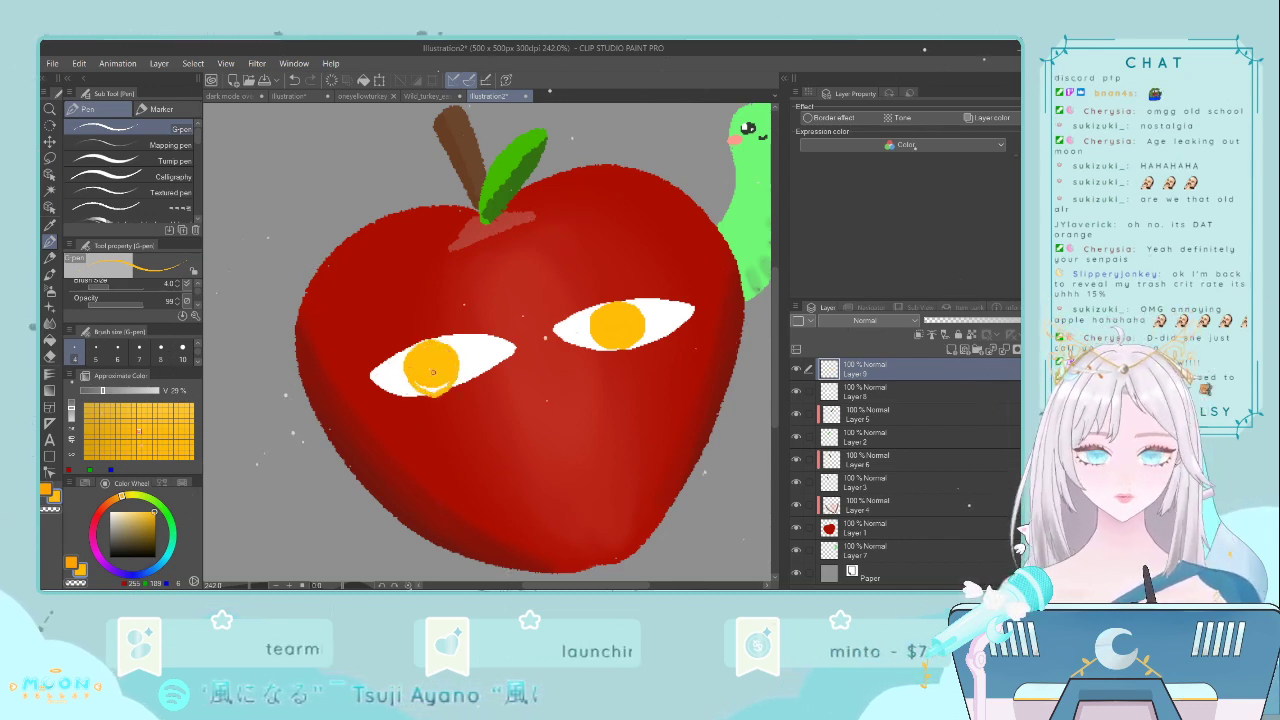
key("ctrl+z")
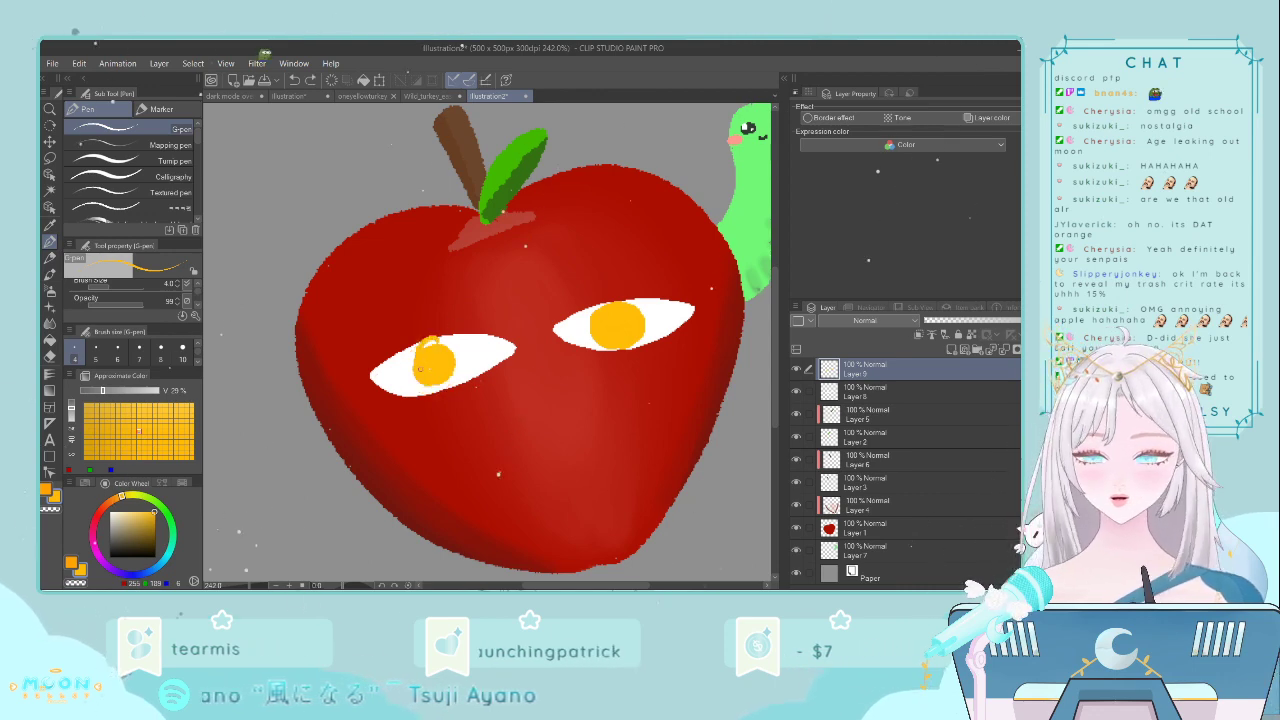
mouse_move(438, 341)
left_mouse_down()
mouse_move(409, 362)
mouse_move(450, 373)
mouse_move(438, 341)
left_mouse_up()
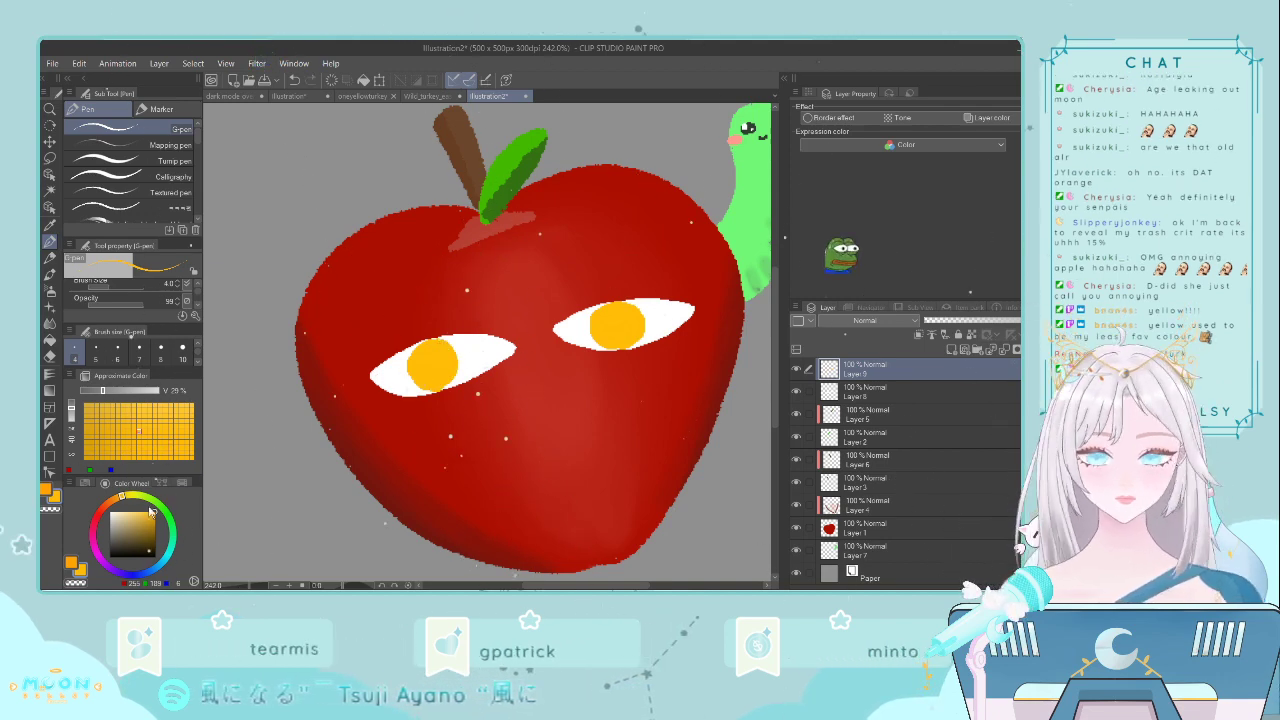
- Set the pen to a pale cream and dab a large and a small highlight on each iris
left_click(116, 512)
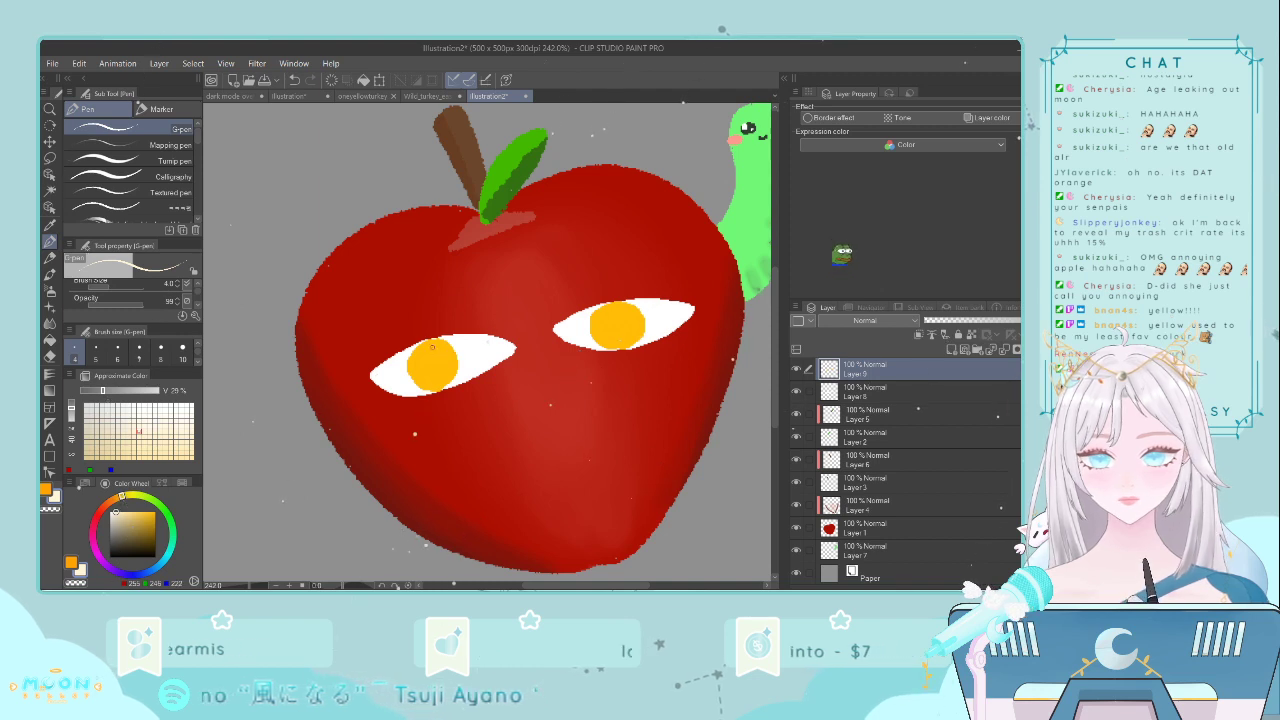
left_click(437, 352)
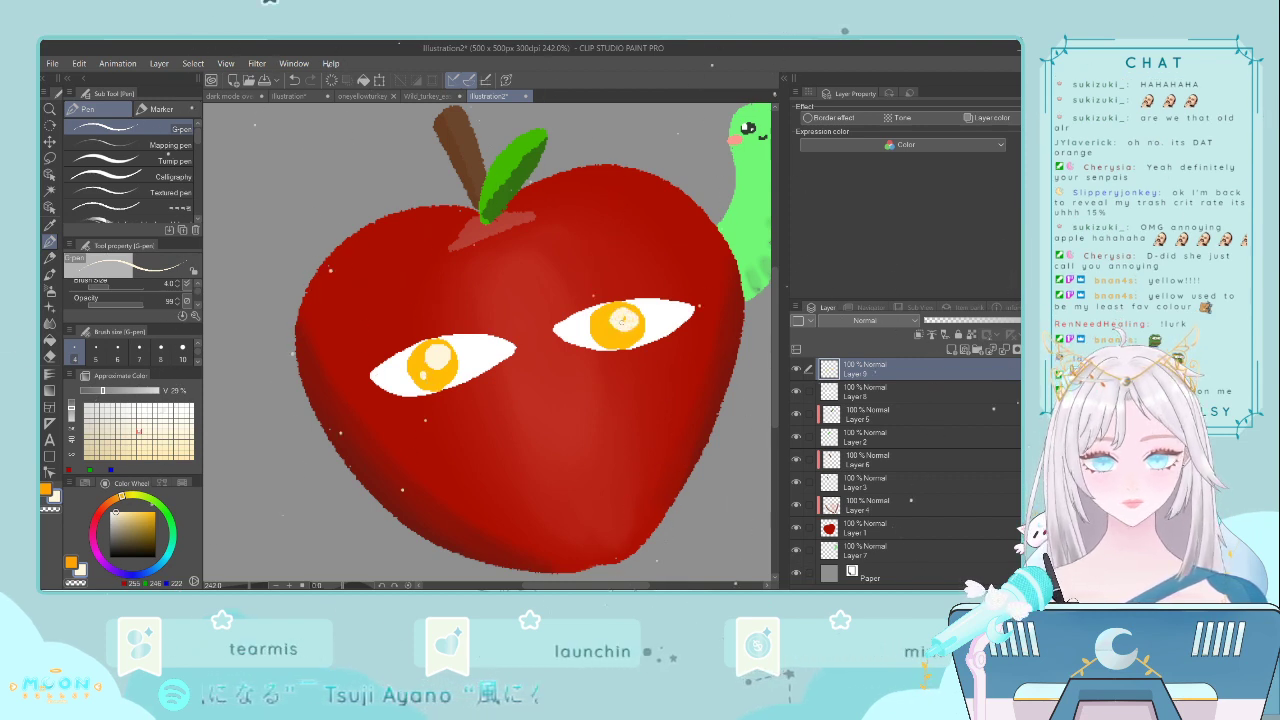
left_click_drag(621, 320, 617, 313)
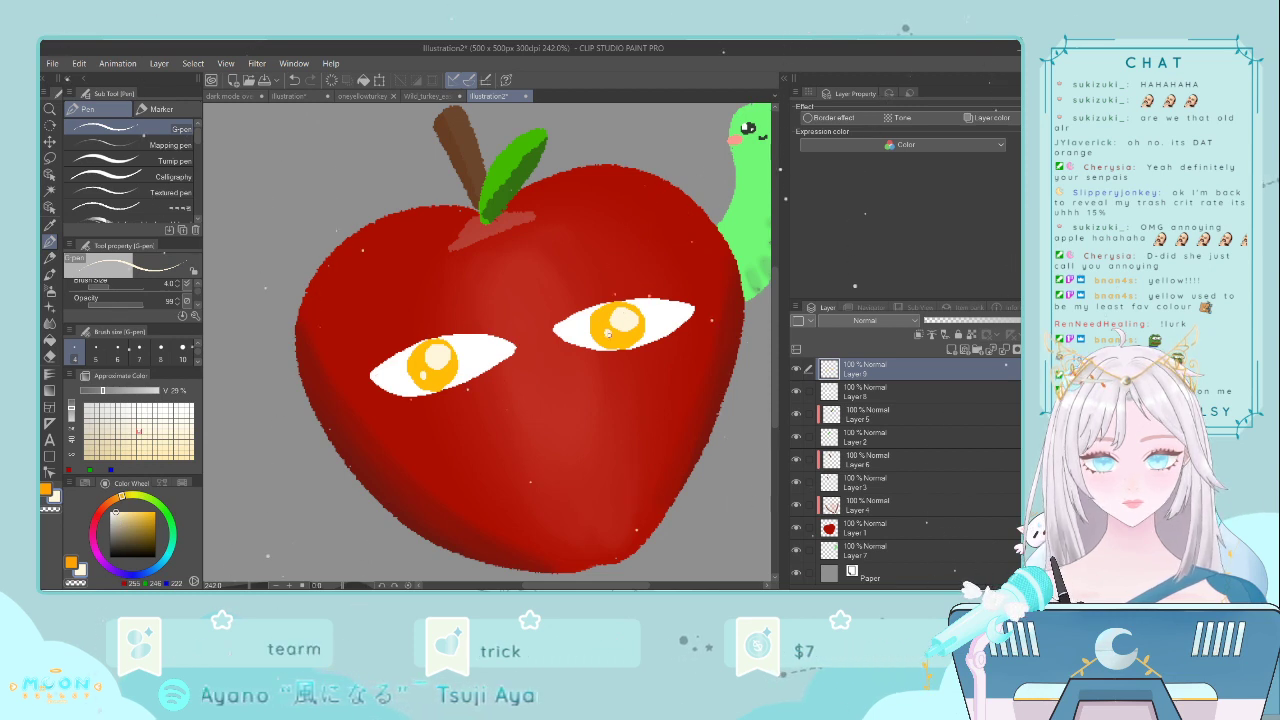
- Sample the apple's red, shift it to a dark reddish brown, and add a new layer above the irises
left_click(49, 224)
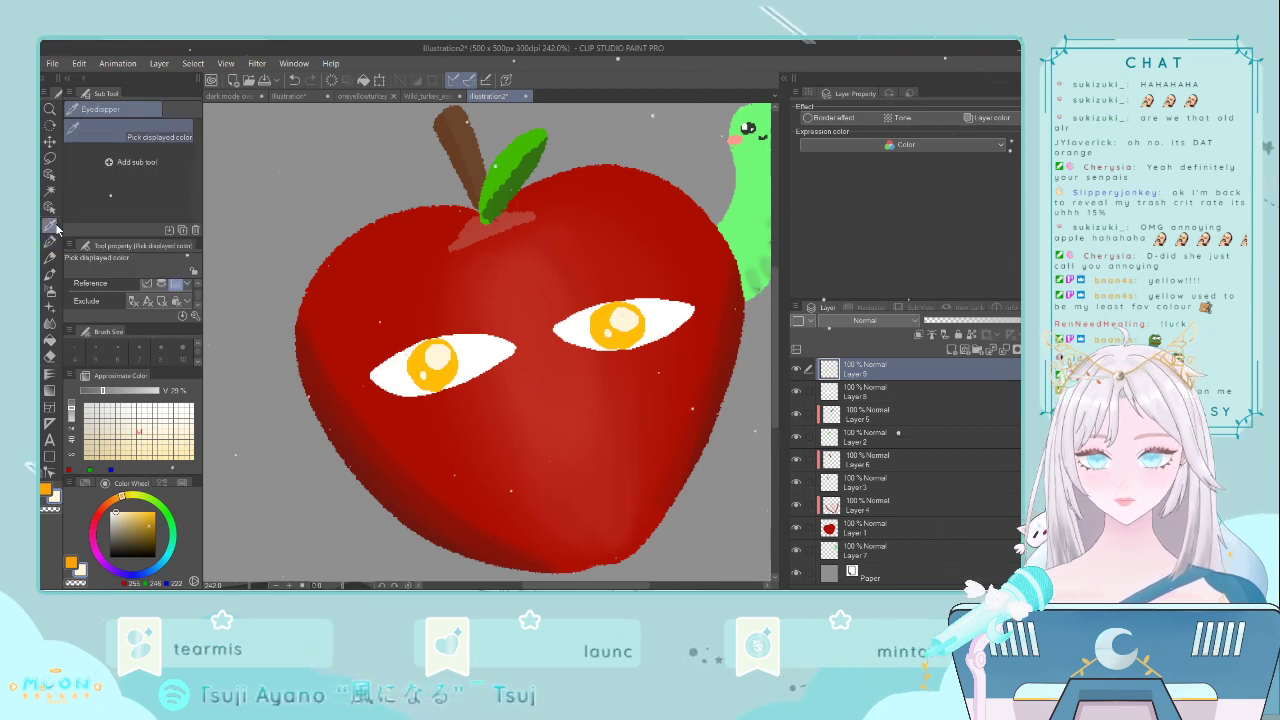
left_click(472, 425)
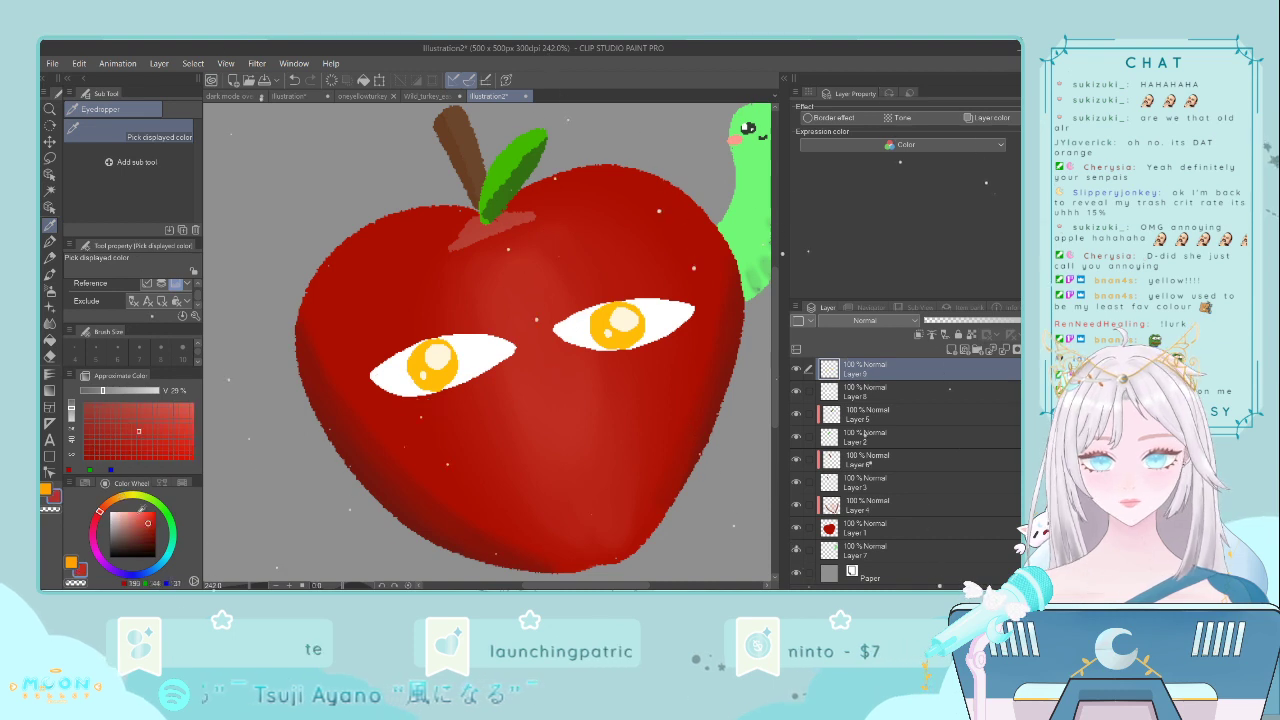
left_click(133, 533)
left_click(50, 242)
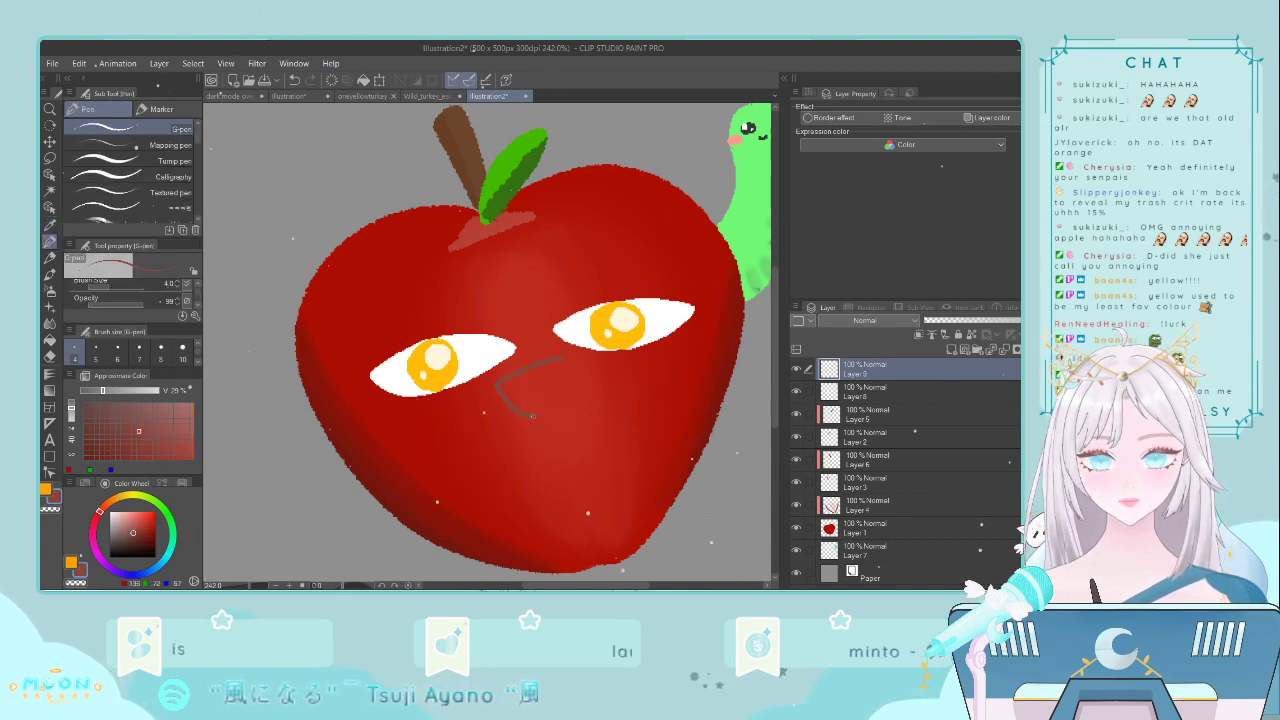
left_click_drag(533, 416, 564, 398)
key("ctrl+z")
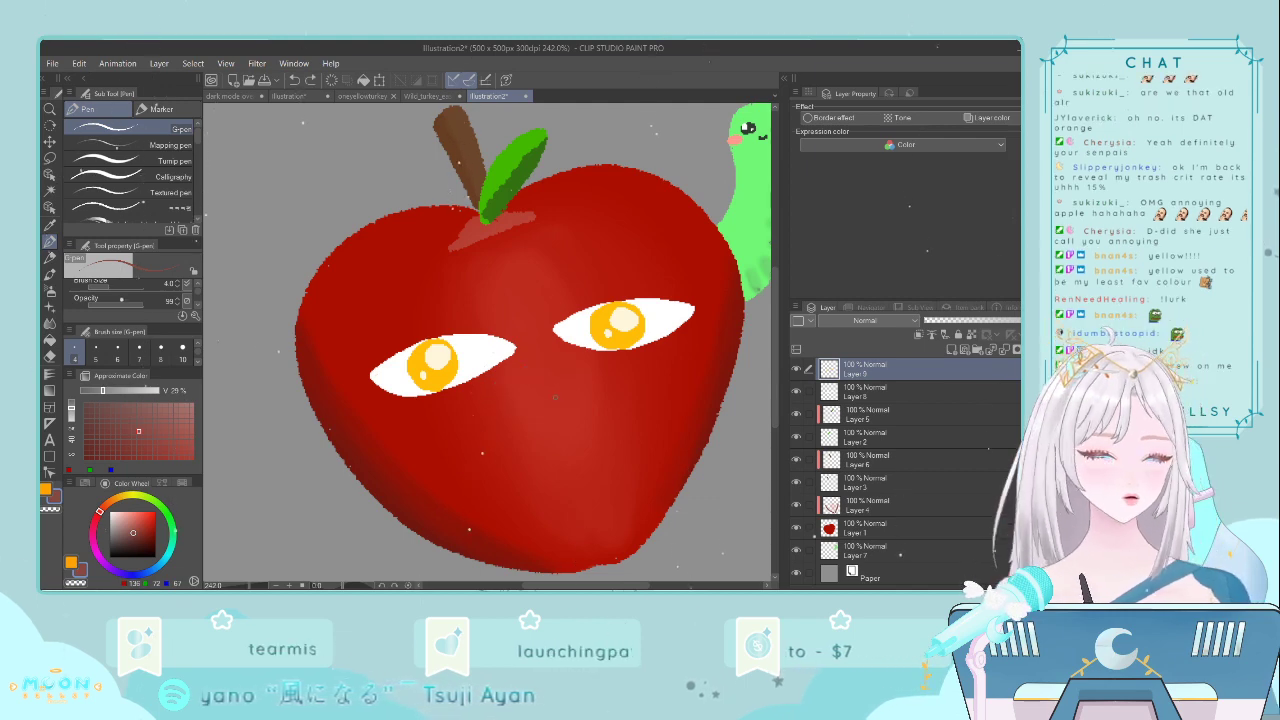
left_click(950, 349)
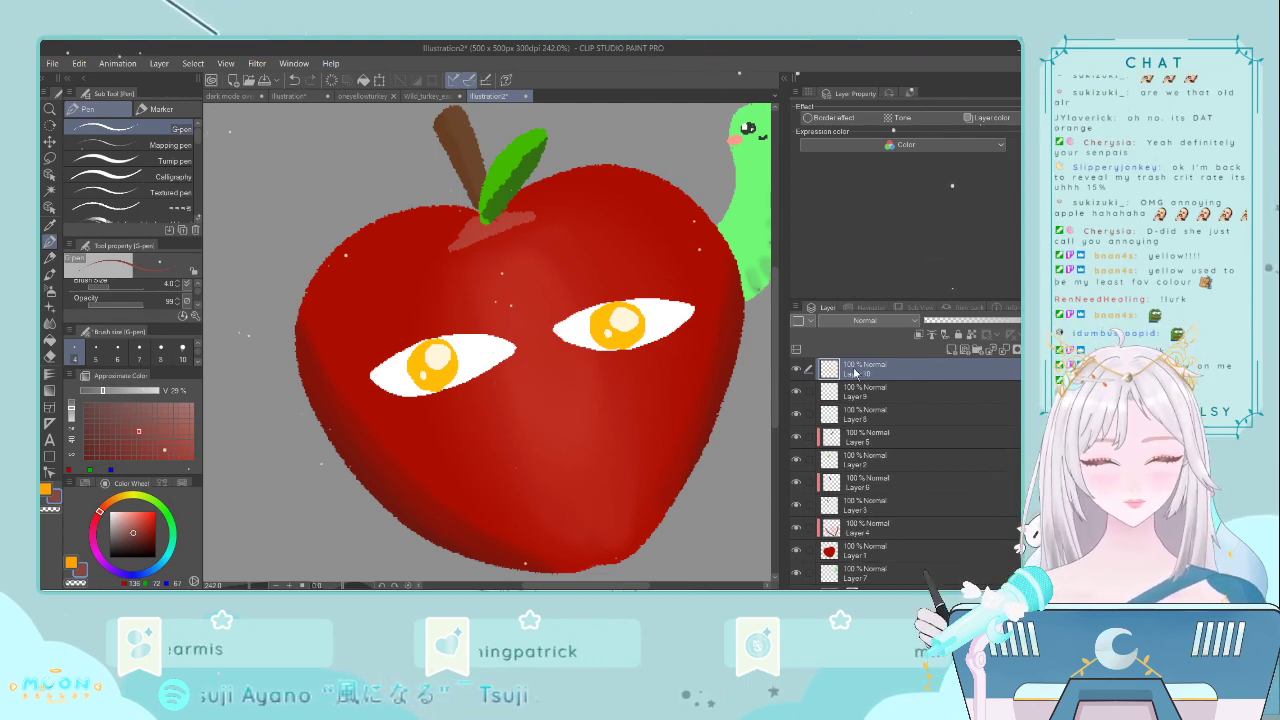
left_click(140, 535)
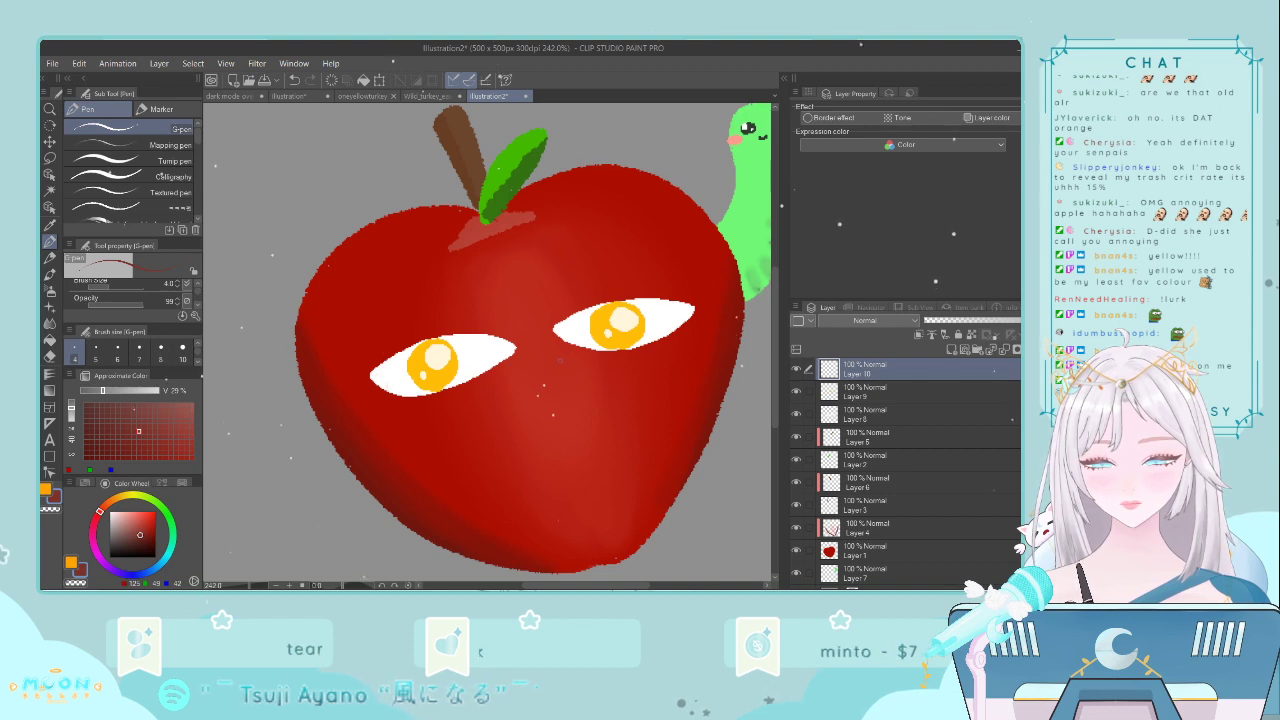
- Outline a small rounded open mouth between the eyes in dark reddish brown and fill it with the same colour
mouse_move(580, 357)
left_mouse_down()
mouse_move(492, 383)
mouse_move(542, 356)
mouse_move(529, 376)
mouse_move(551, 383)
mouse_move(530, 356)
left_mouse_up()
key("ctrl+z")
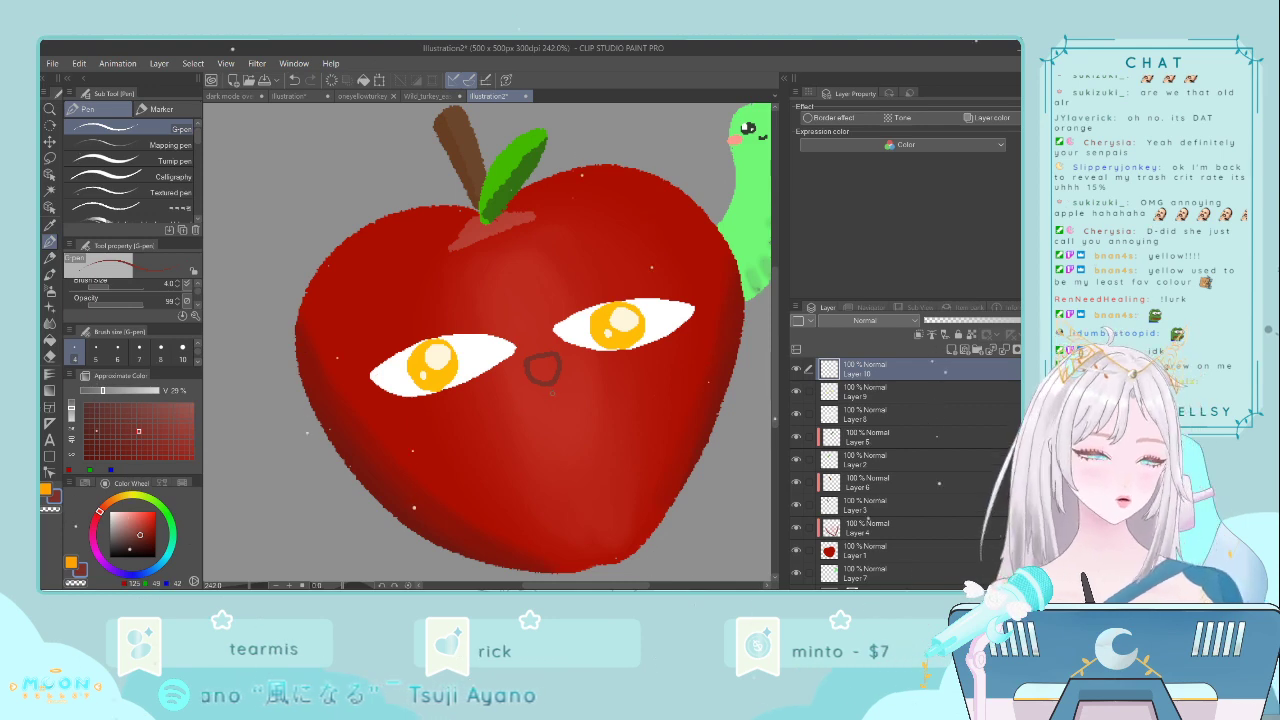
left_click(52, 340)
left_click(549, 366)
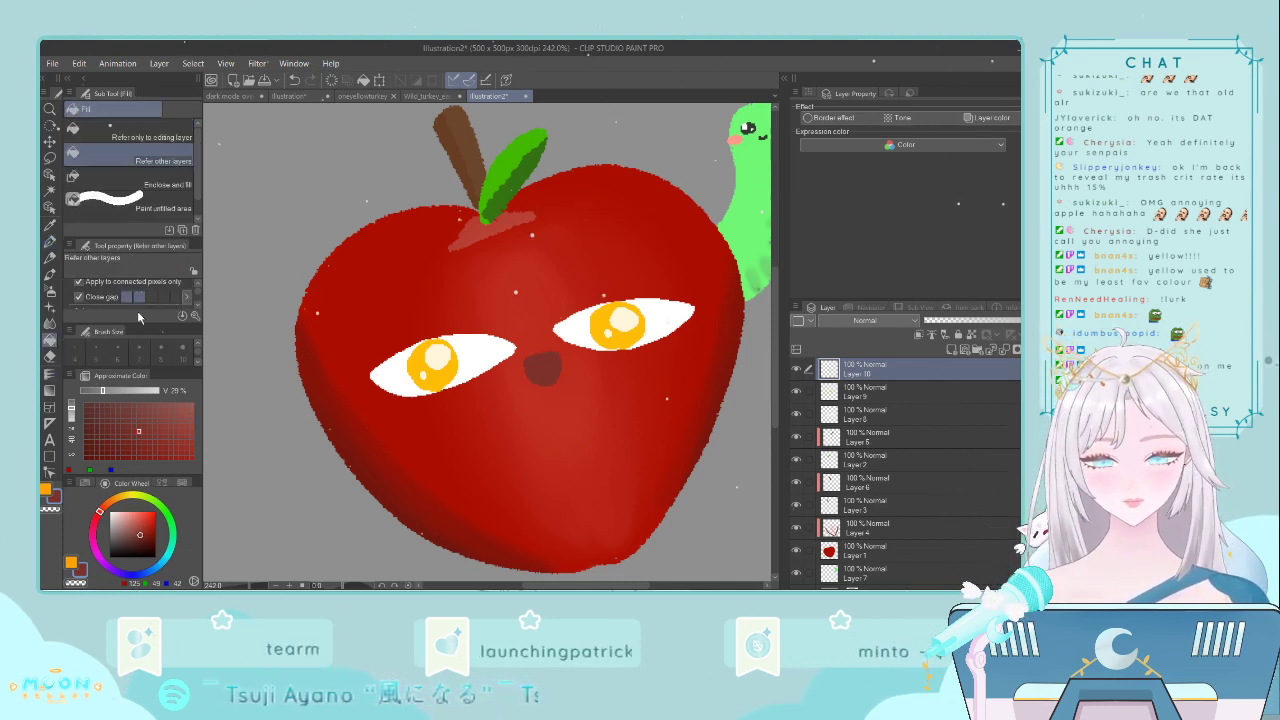
- Sample the apple's red, lighten it to salmon pink, and paint a small tongue inside the mouth
left_click(49, 225)
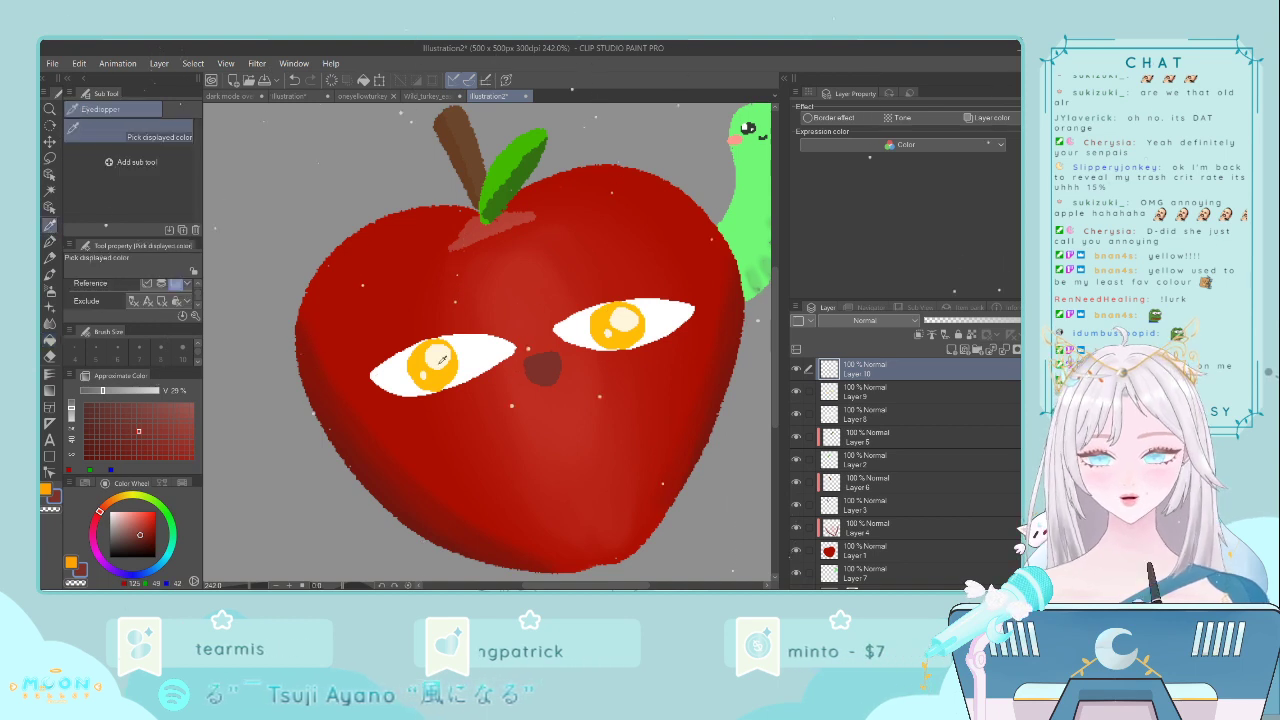
left_click(505, 385)
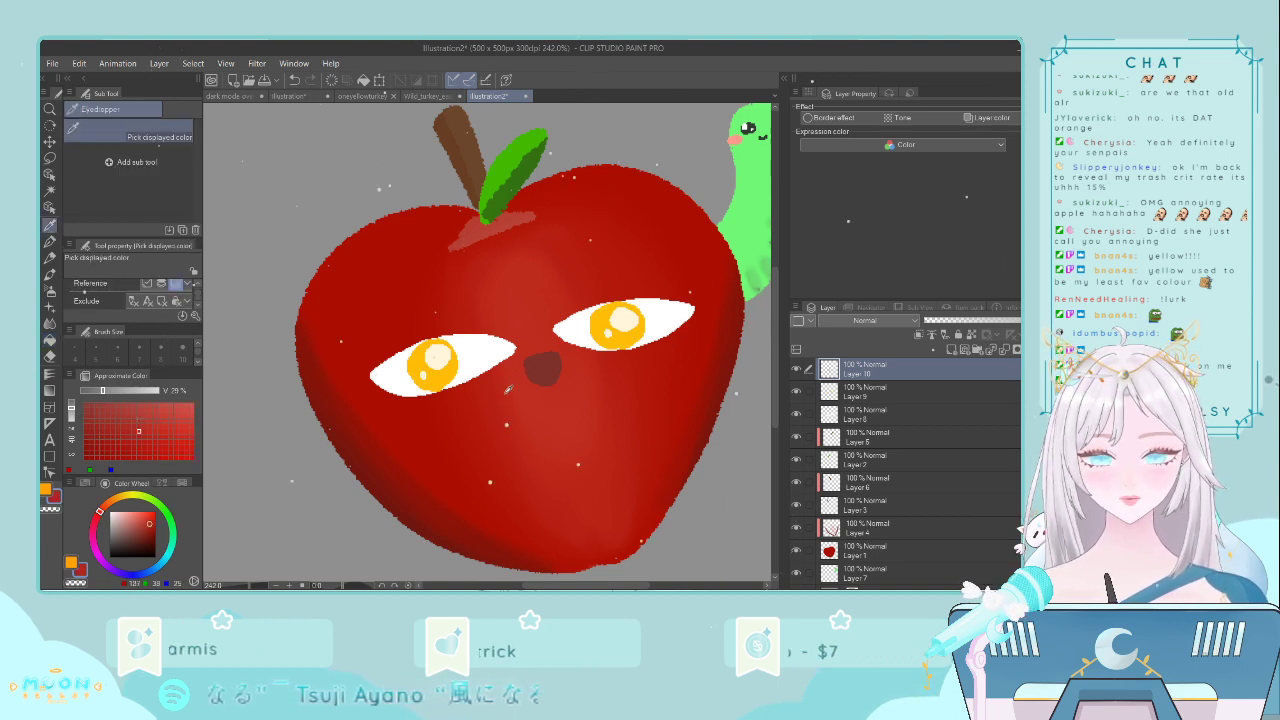
left_click(171, 406)
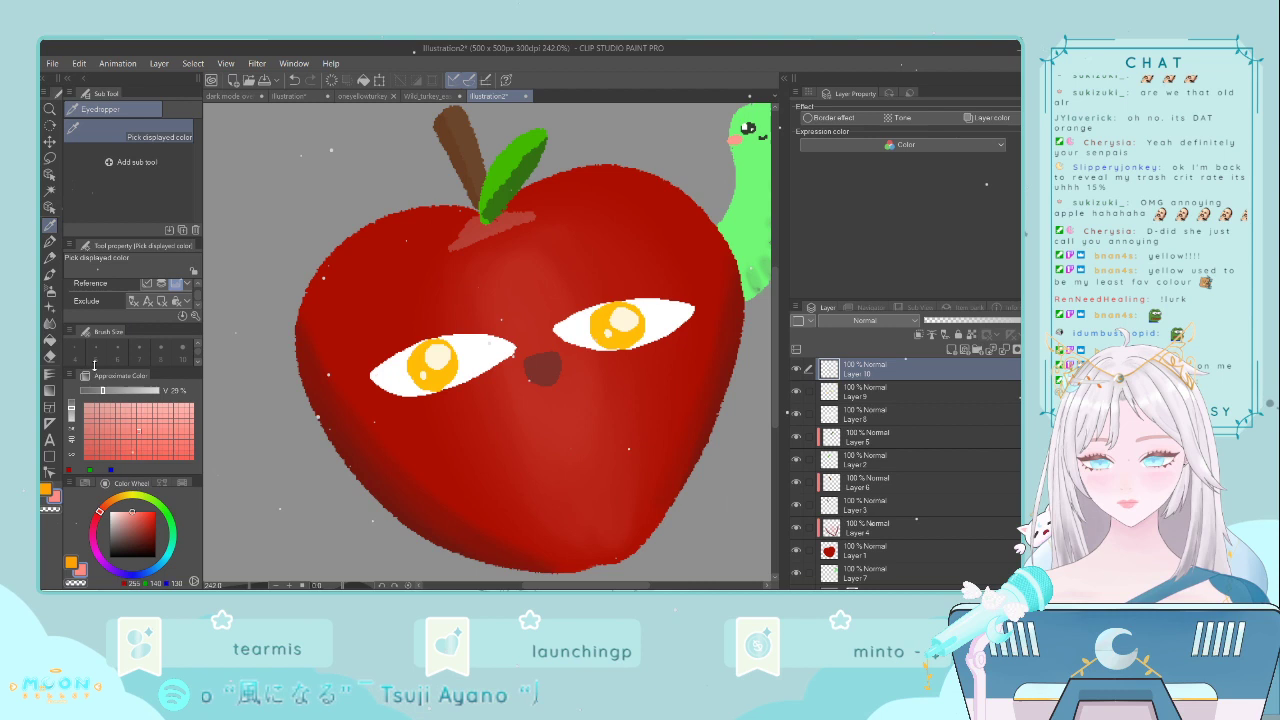
left_click(48, 241)
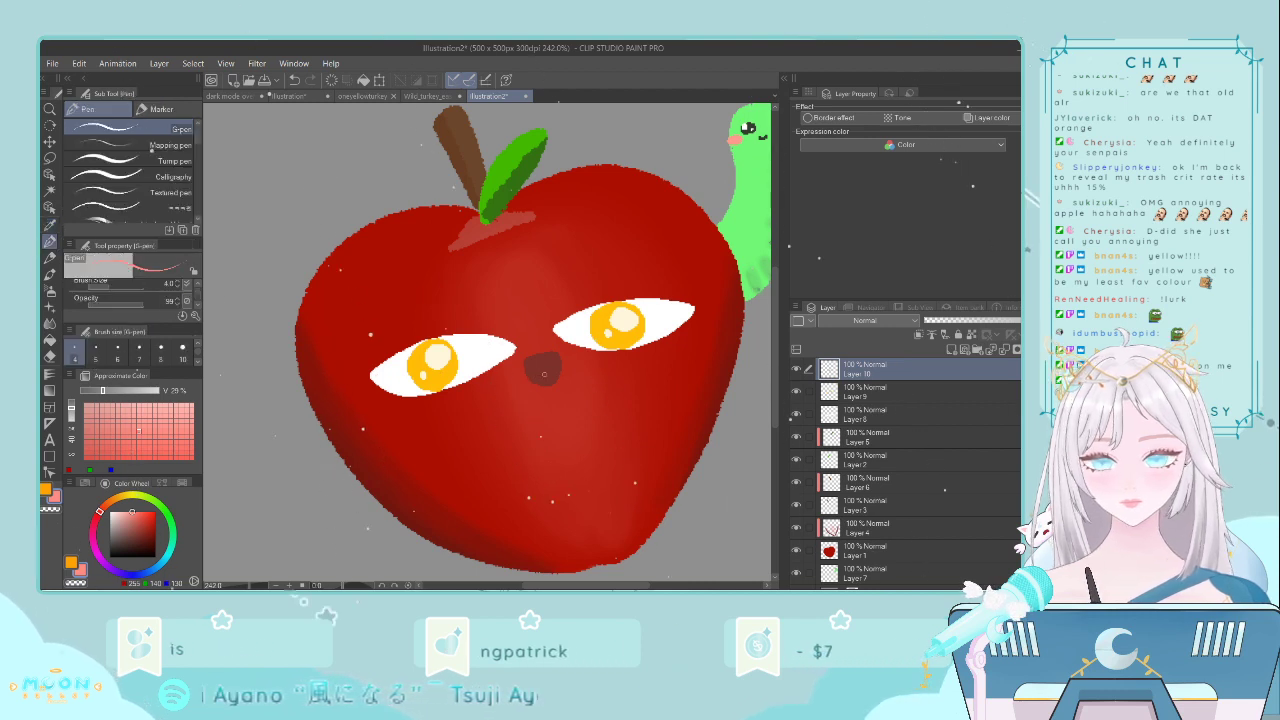
left_click_drag(544, 374, 541, 378)
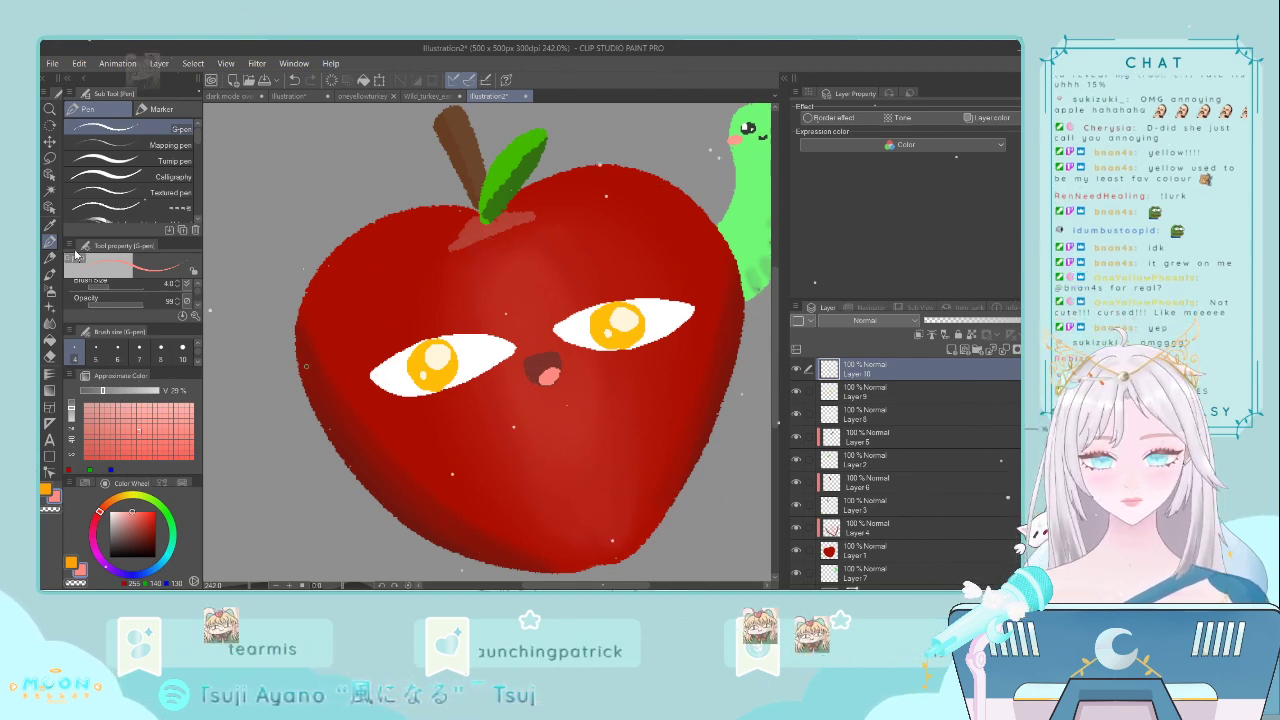
- Sample the irises' golden yellow and paint a short, thick arched eyebrow above each eye
key("i")
left_click(432, 378)
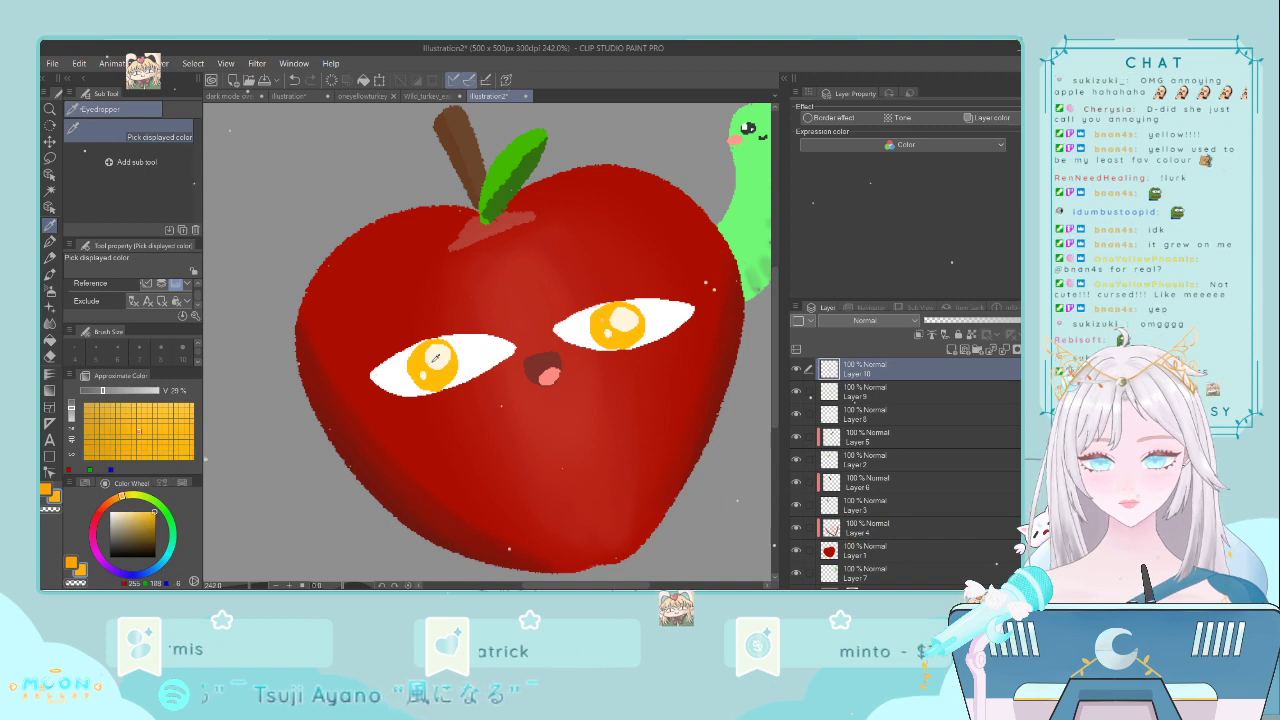
left_click(50, 244)
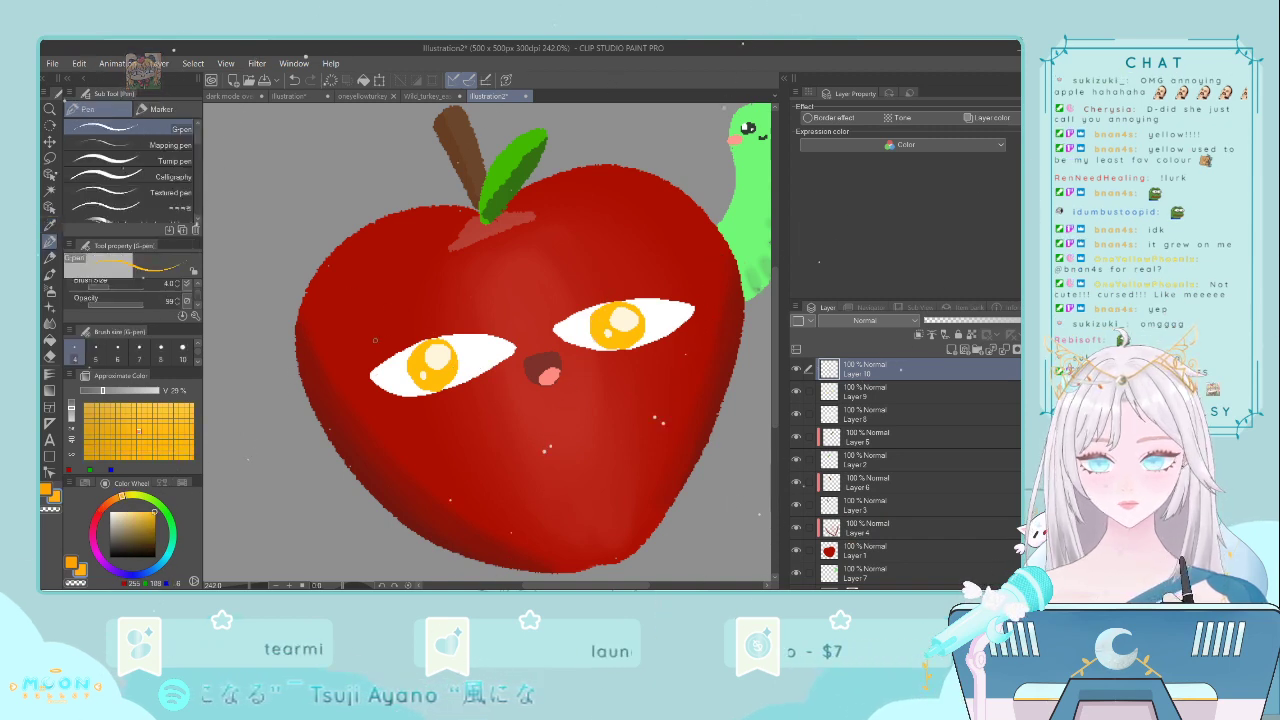
left_click_drag(358, 344, 373, 333)
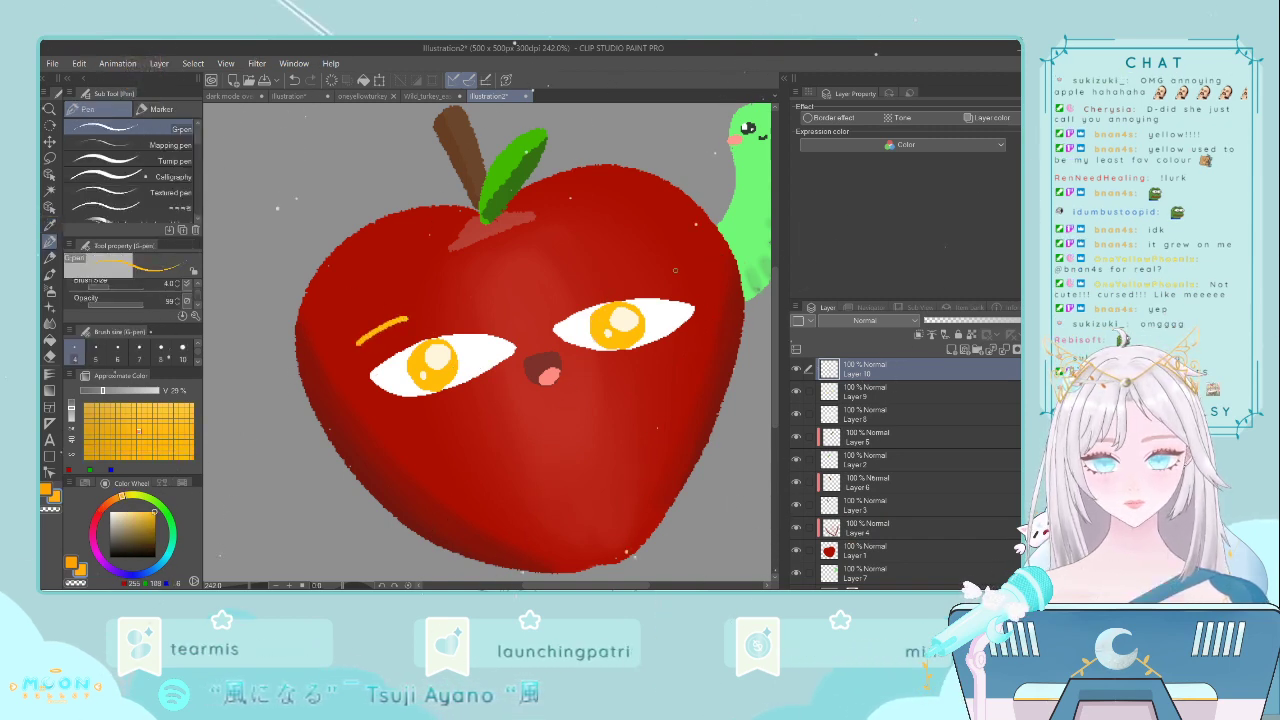
key("ctrl+z")
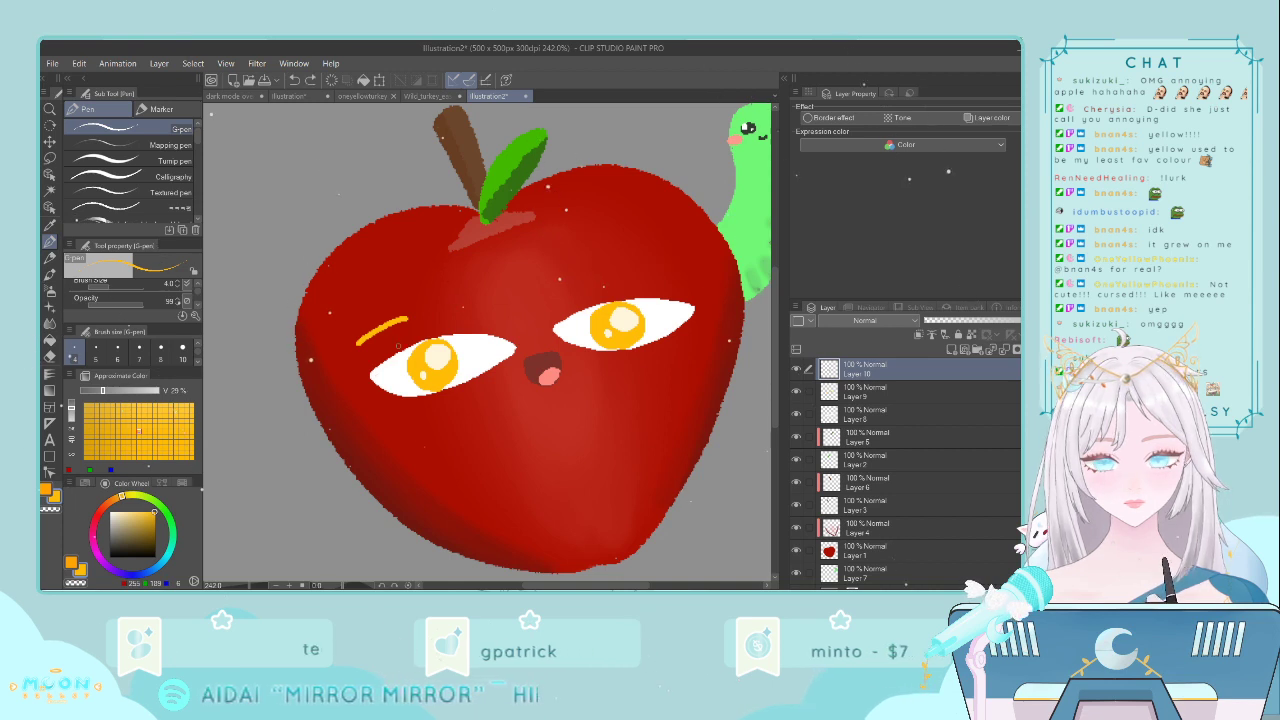
key("ctrl+z")
left_click_drag(410, 304, 382, 319)
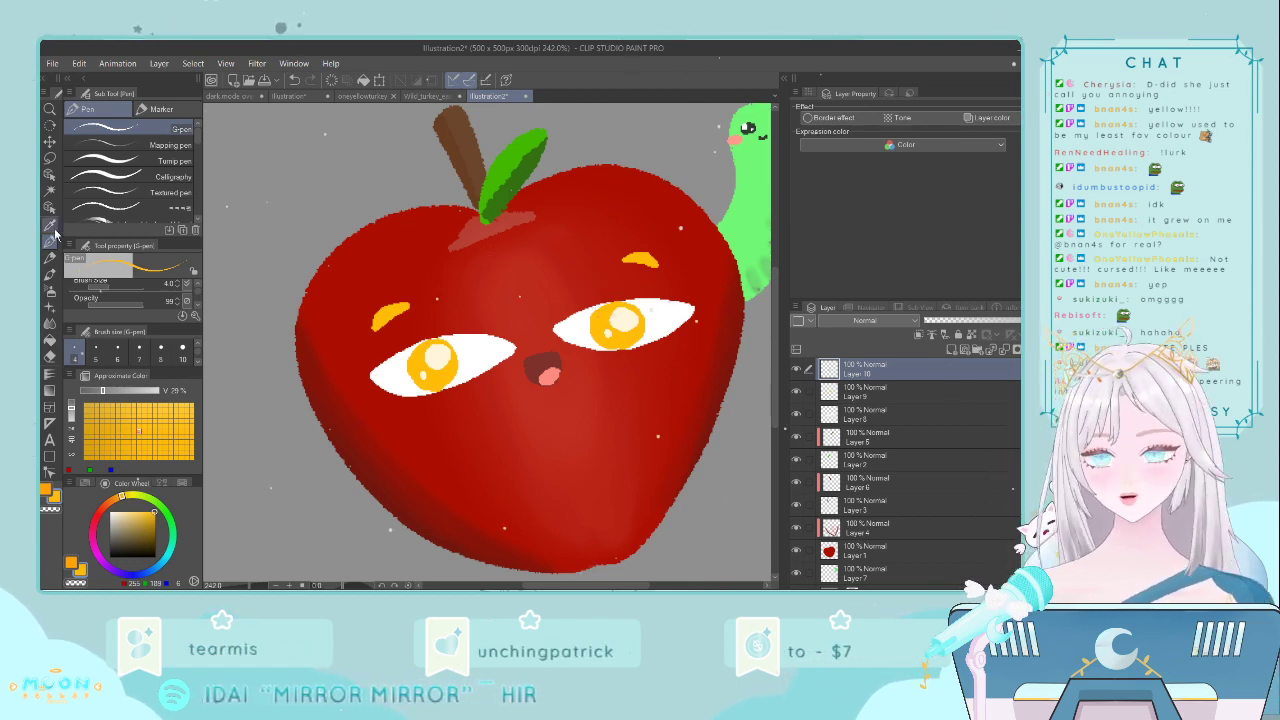
- Sample the dark reddish brown and draw a short and a wider upward-curving line below the mouth
key("i")
left_click(480, 365)
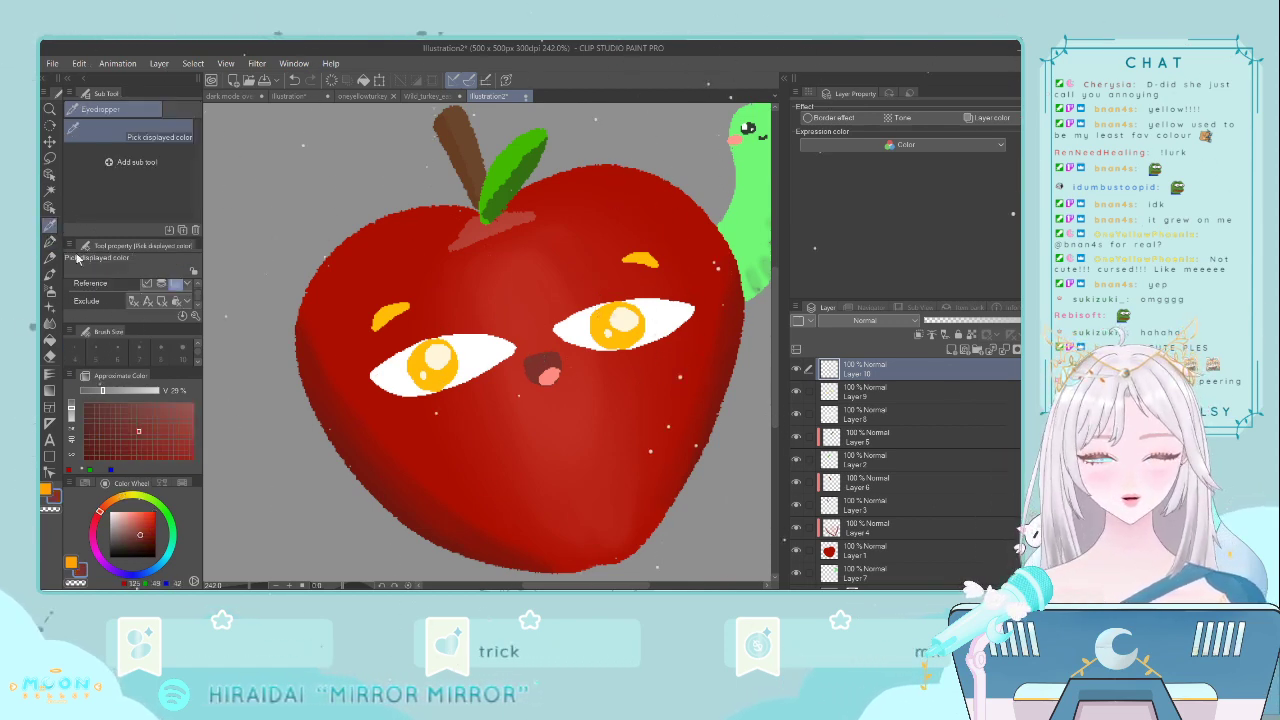
left_click(49, 241)
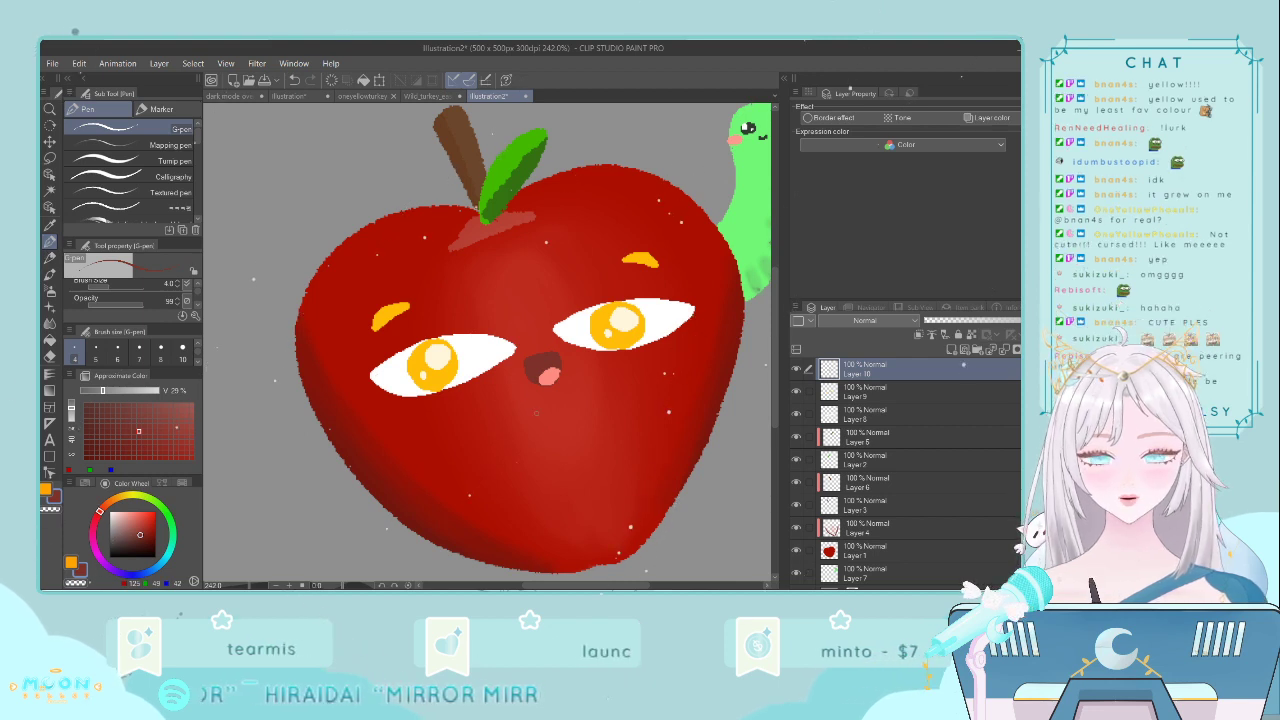
left_click_drag(543, 398, 555, 400)
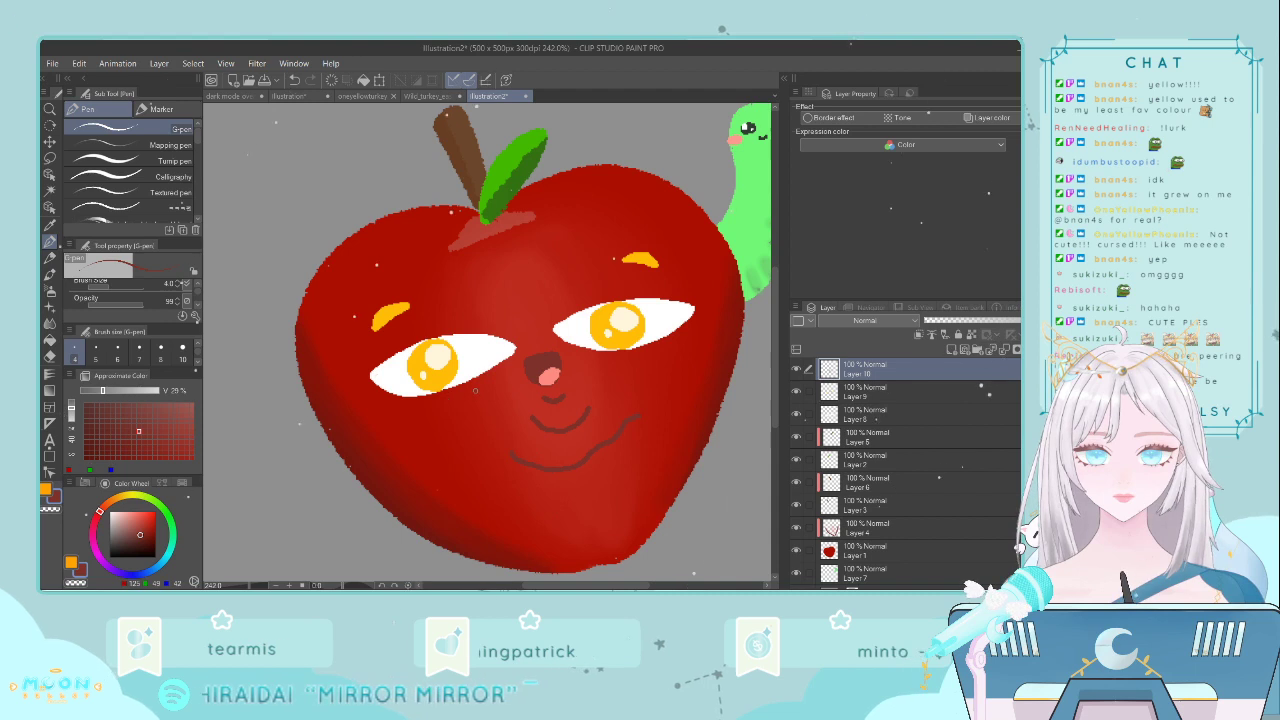
key("ctrl+z")
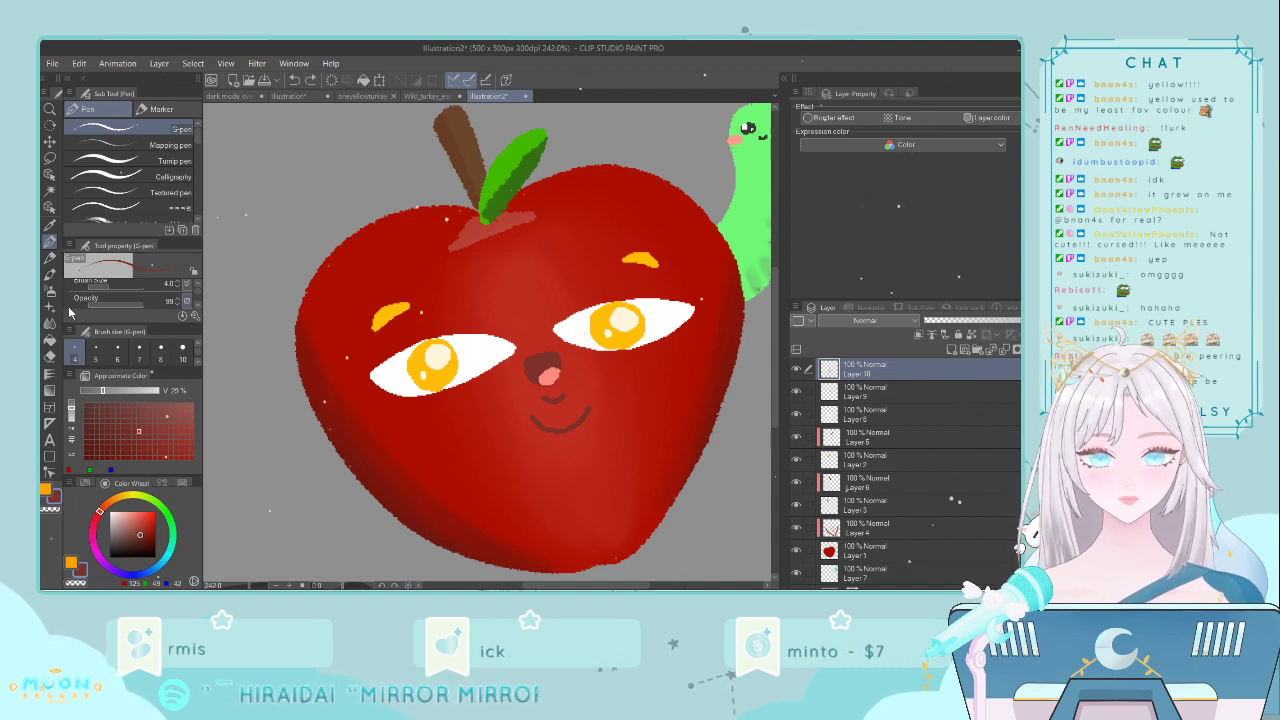
- Sample the tongue's salmon pink and paint an oval blush below the left eye with a size 10 G-pen
left_click(49, 224)
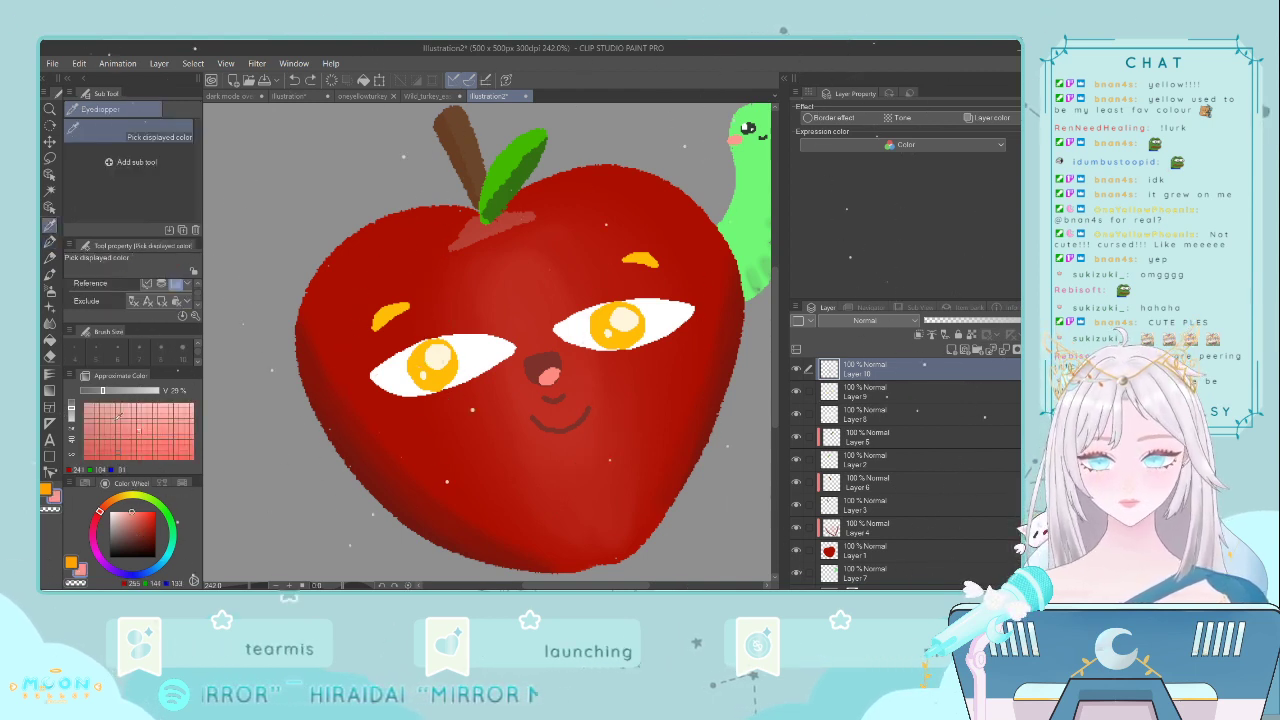
left_click(49, 241)
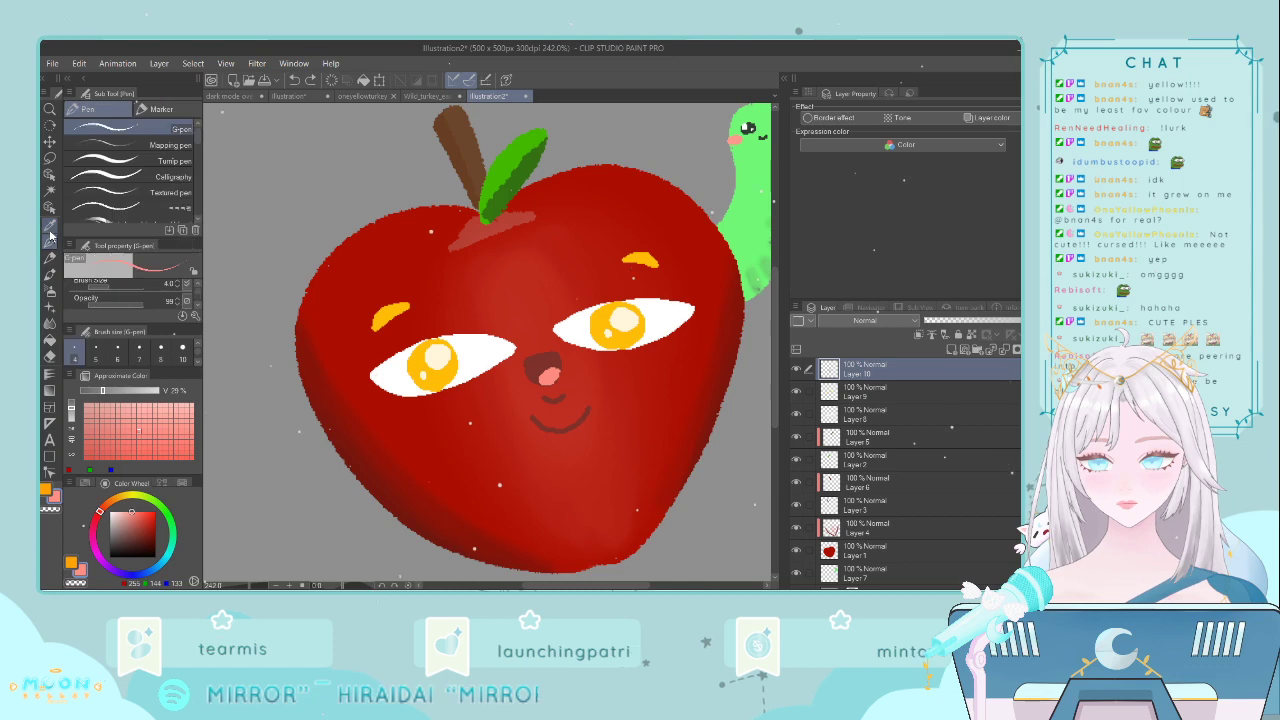
left_click(182, 349)
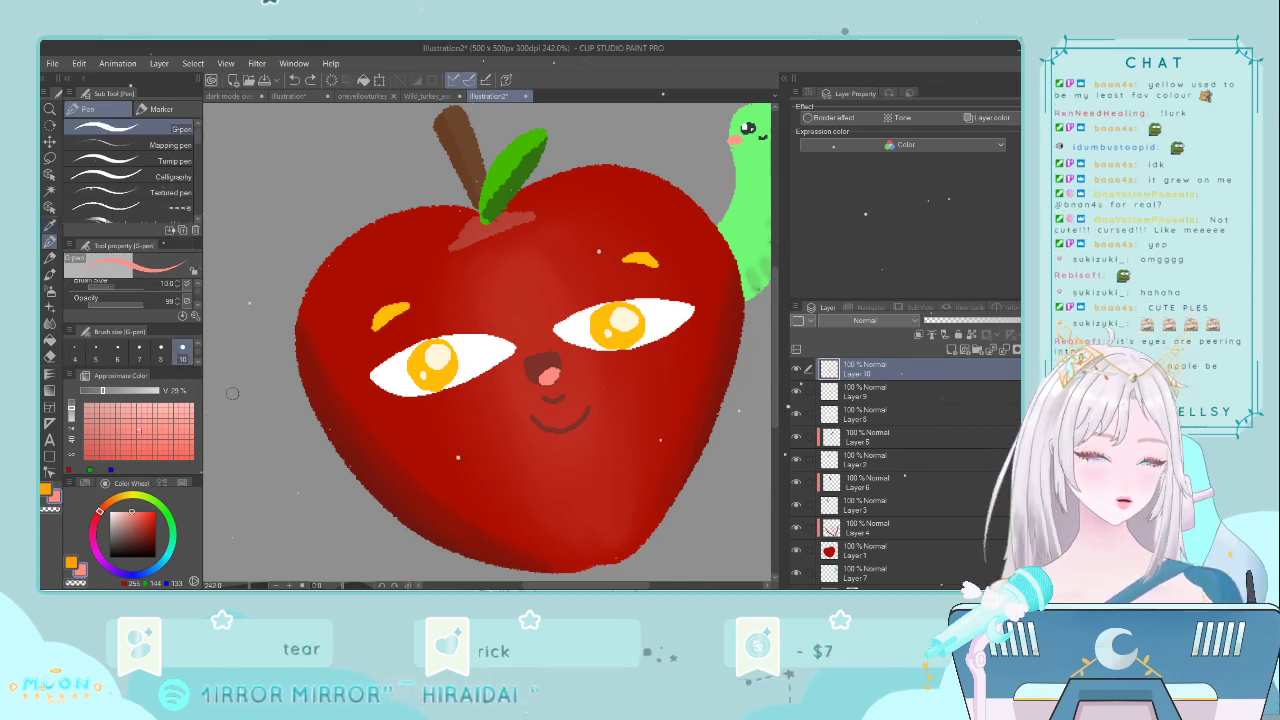
scroll(199, 368, "down", 1)
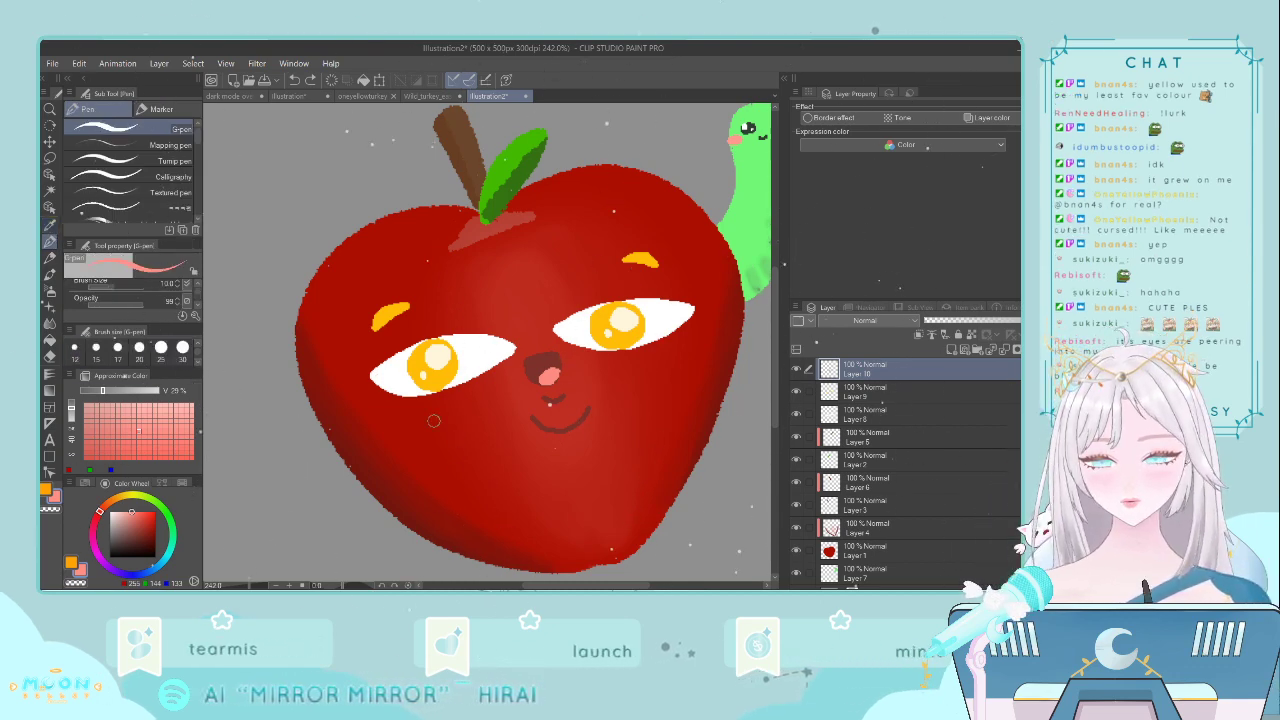
mouse_move(460, 410)
left_mouse_down()
mouse_move(405, 428)
mouse_move(459, 415)
left_mouse_up()
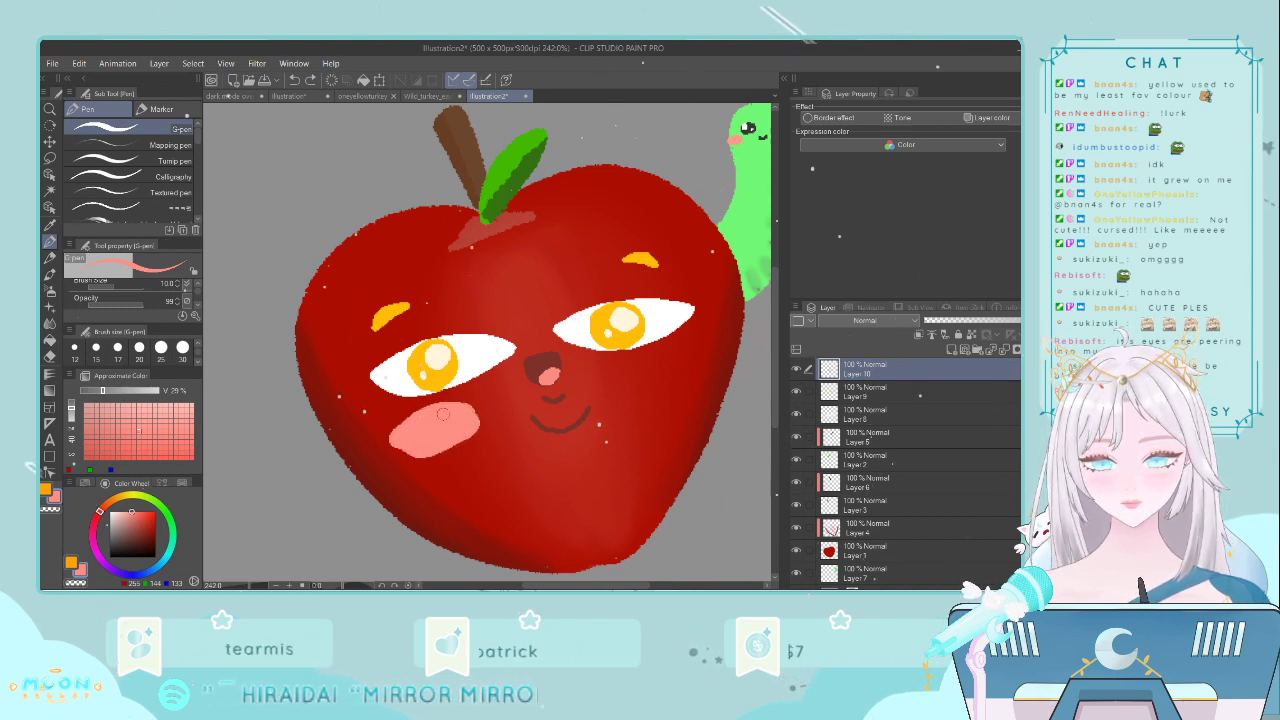
- Undo the salmon blush and sample the light pink of the cheek in the oneyellowturkey illustration for the apple drawing
key("ctrl+z")
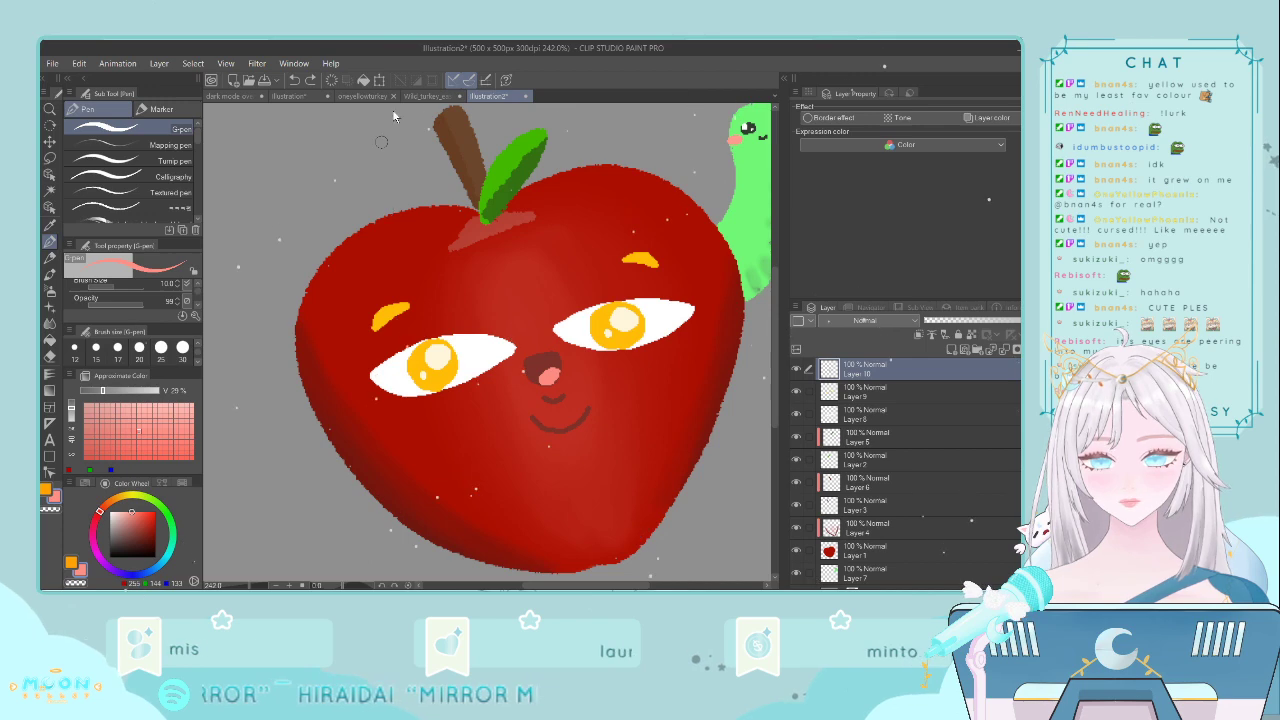
key("ctrl+z")
key("ctrl+y")
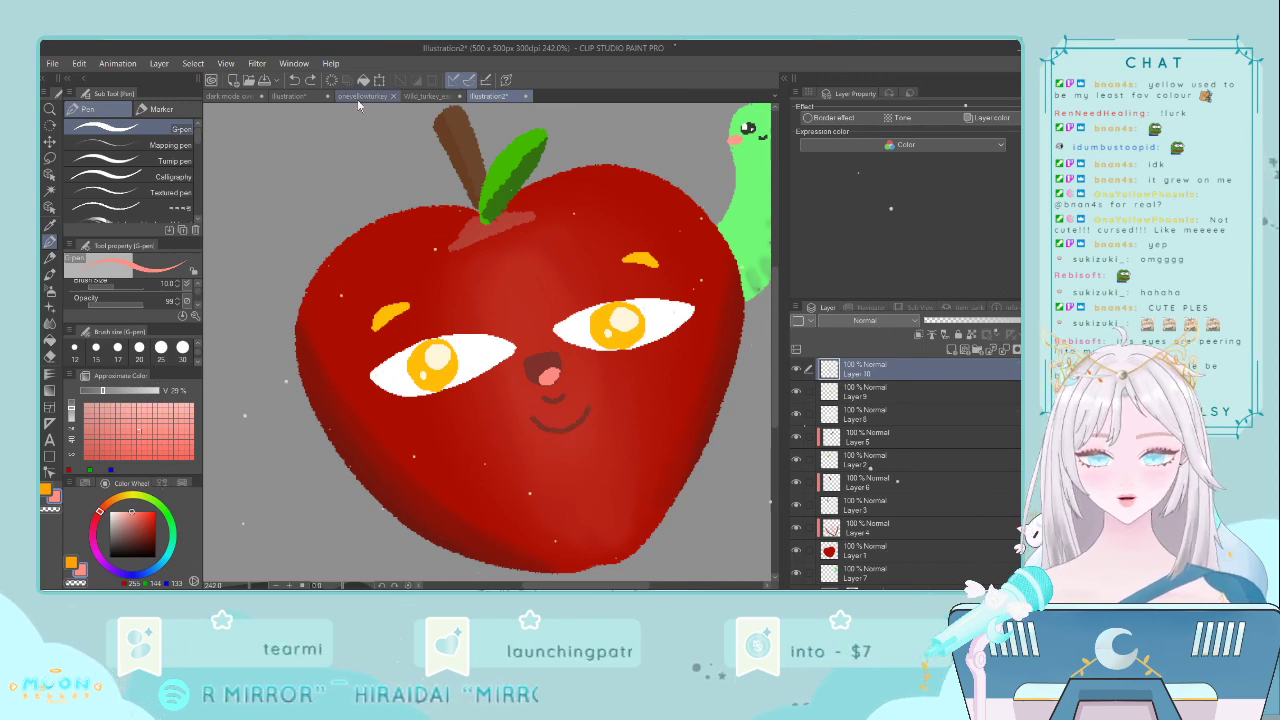
left_click(363, 96)
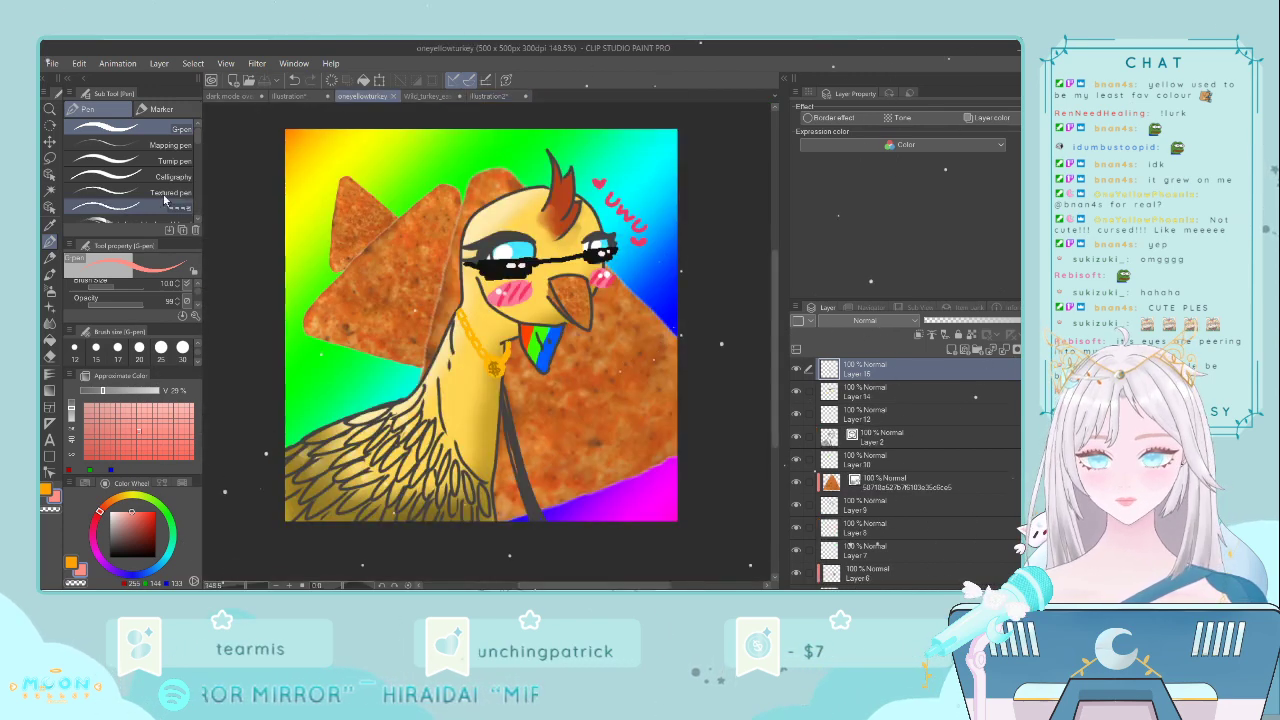
left_click(50, 226)
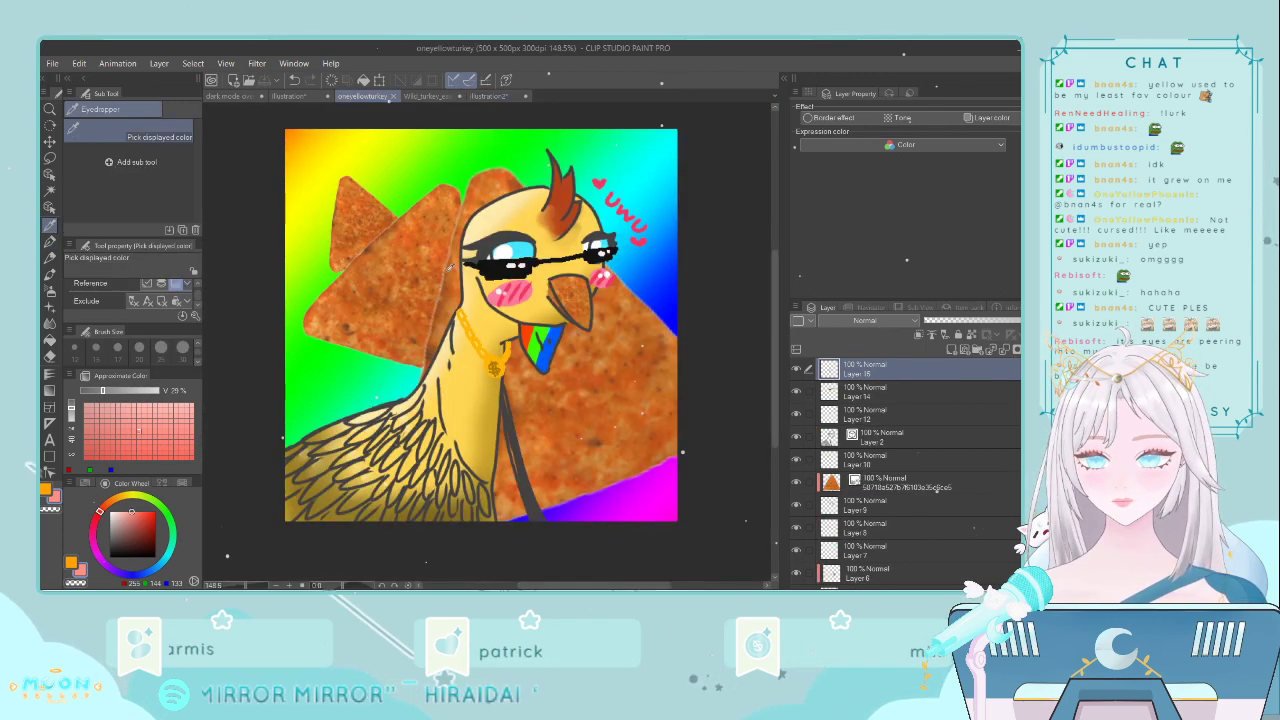
left_click(475, 97)
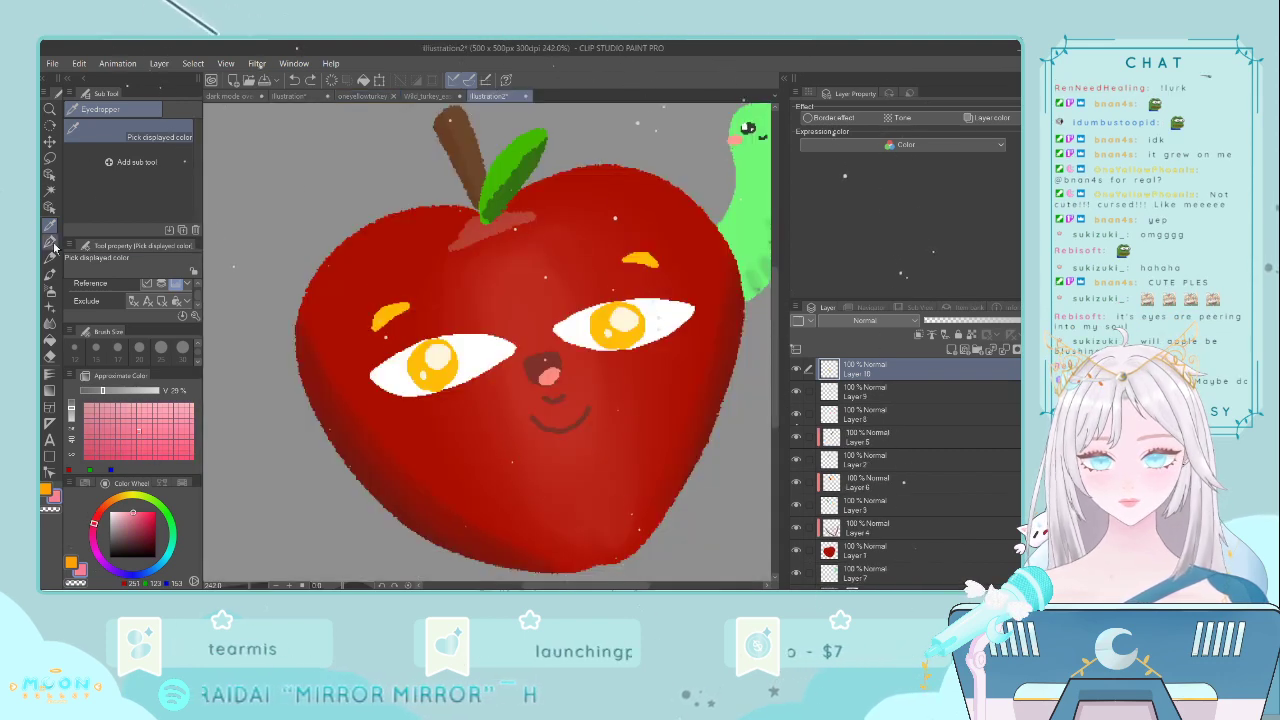
- Paint a light pink oval blush below each of the apple's eyes with the G-pen, tilting the left one up toward the mouth
key("p")
mouse_move(453, 426)
left_mouse_down()
mouse_move(400, 440)
mouse_move(468, 430)
mouse_move(400, 455)
mouse_move(420, 430)
mouse_move(432, 438)
left_mouse_up()
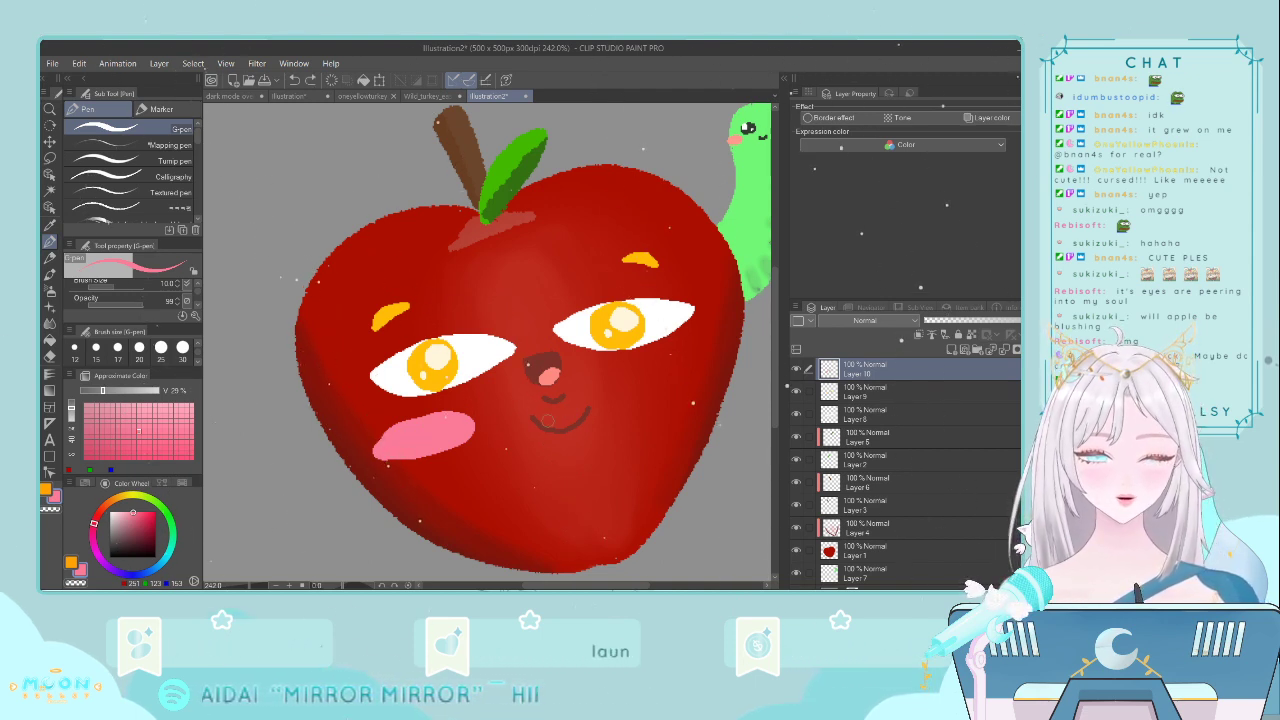
key("ctrl+z")
key("ctrl+z")
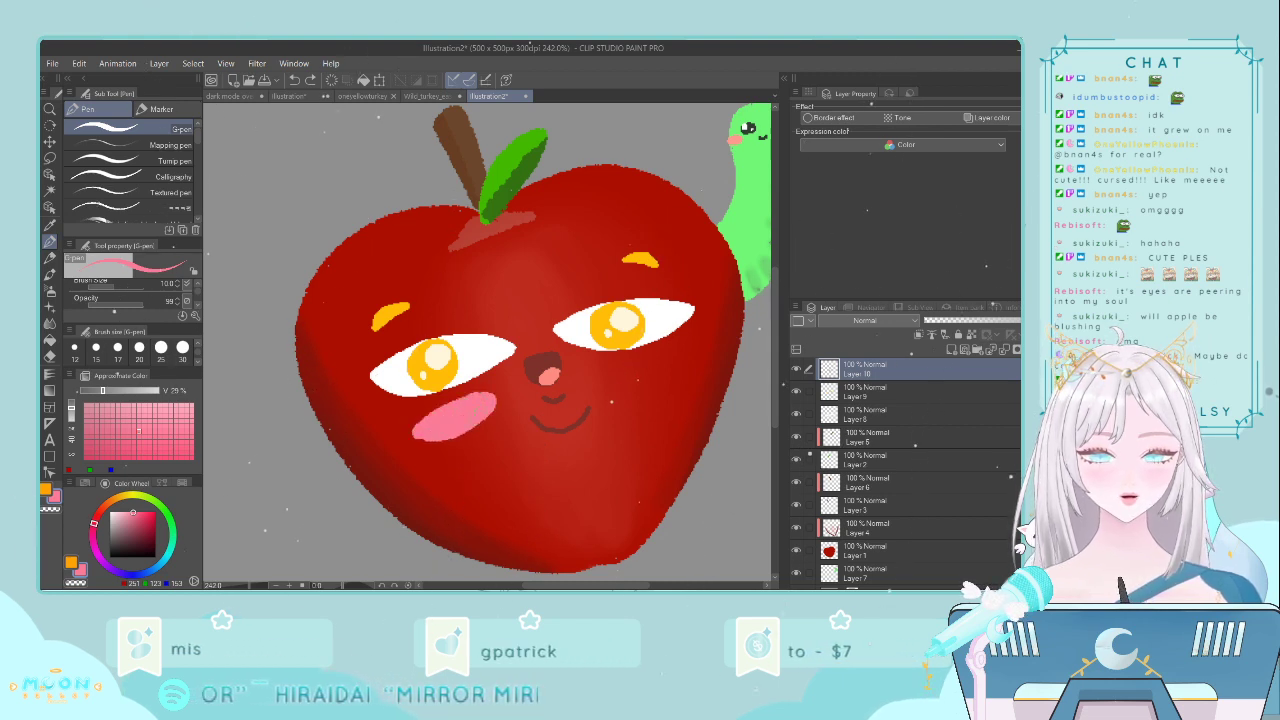
mouse_move(676, 366)
left_mouse_down()
mouse_move(640, 366)
mouse_move(682, 367)
left_mouse_up()
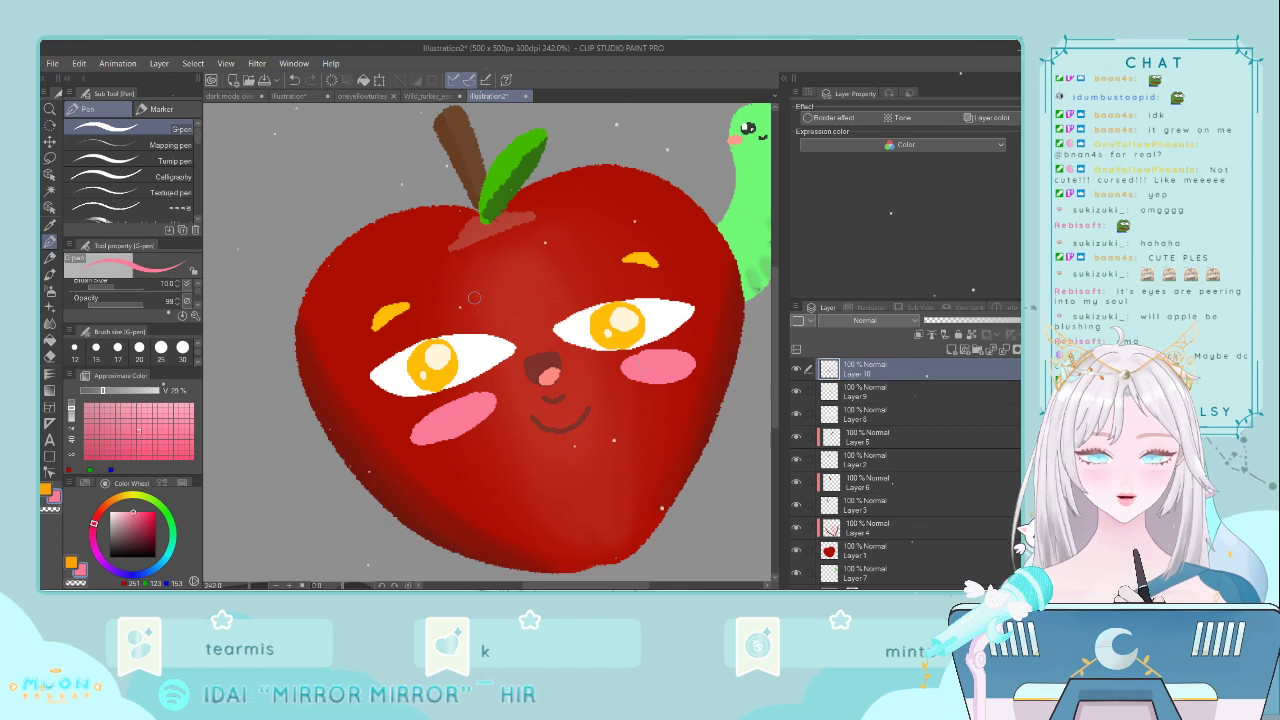
- Sample the deep pink of the blush stripes in the oneyellowturkey illustration and return to the apple drawing with the G-pen
left_click(290, 96)
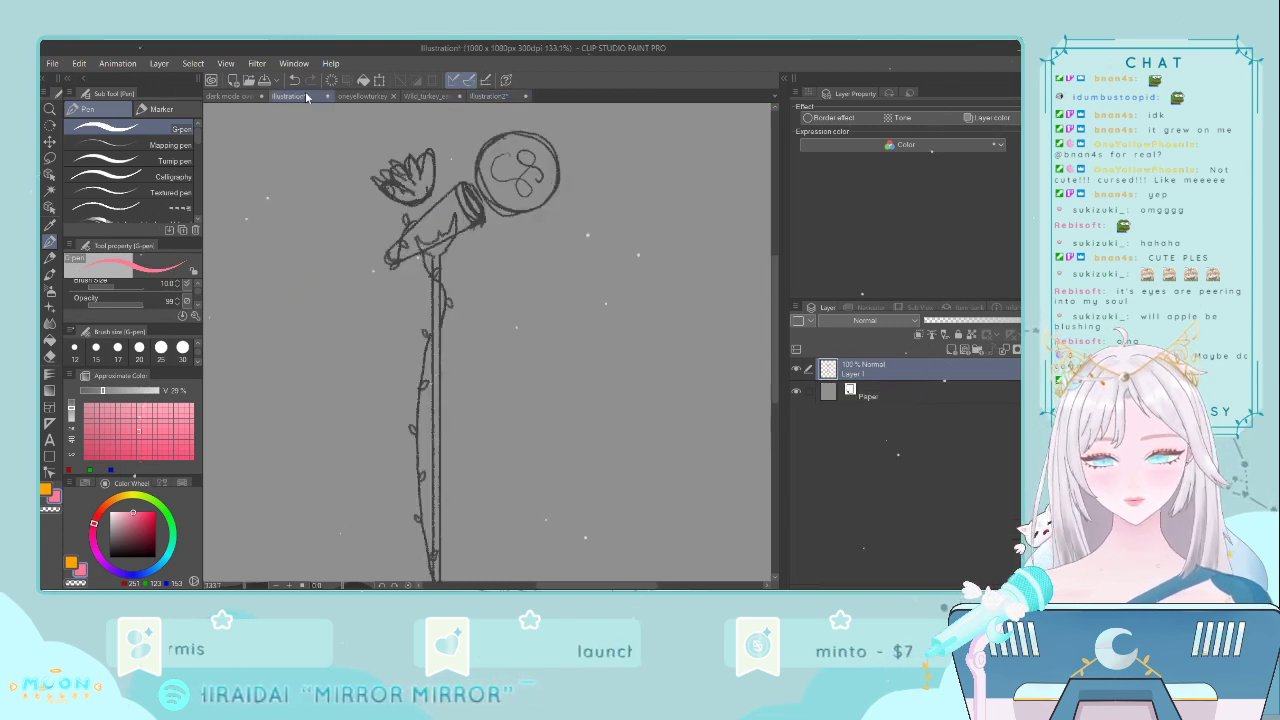
left_click(362, 96)
key("i")
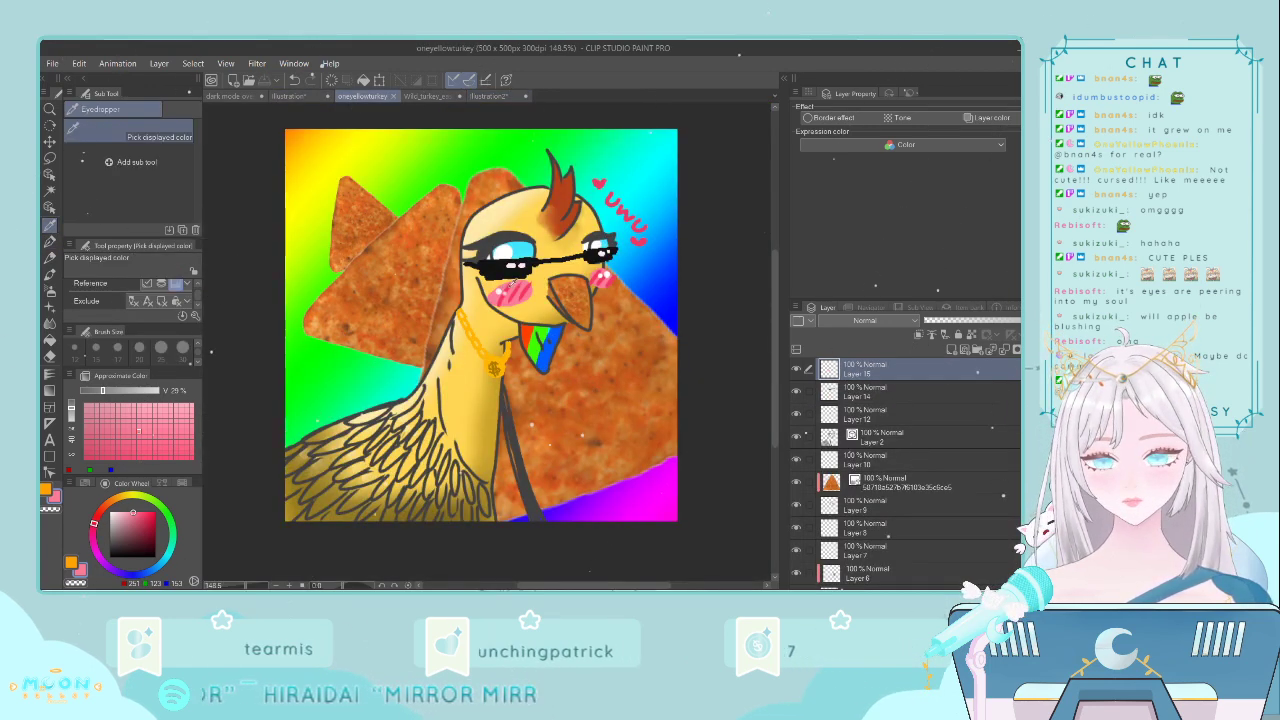
left_click(512, 283)
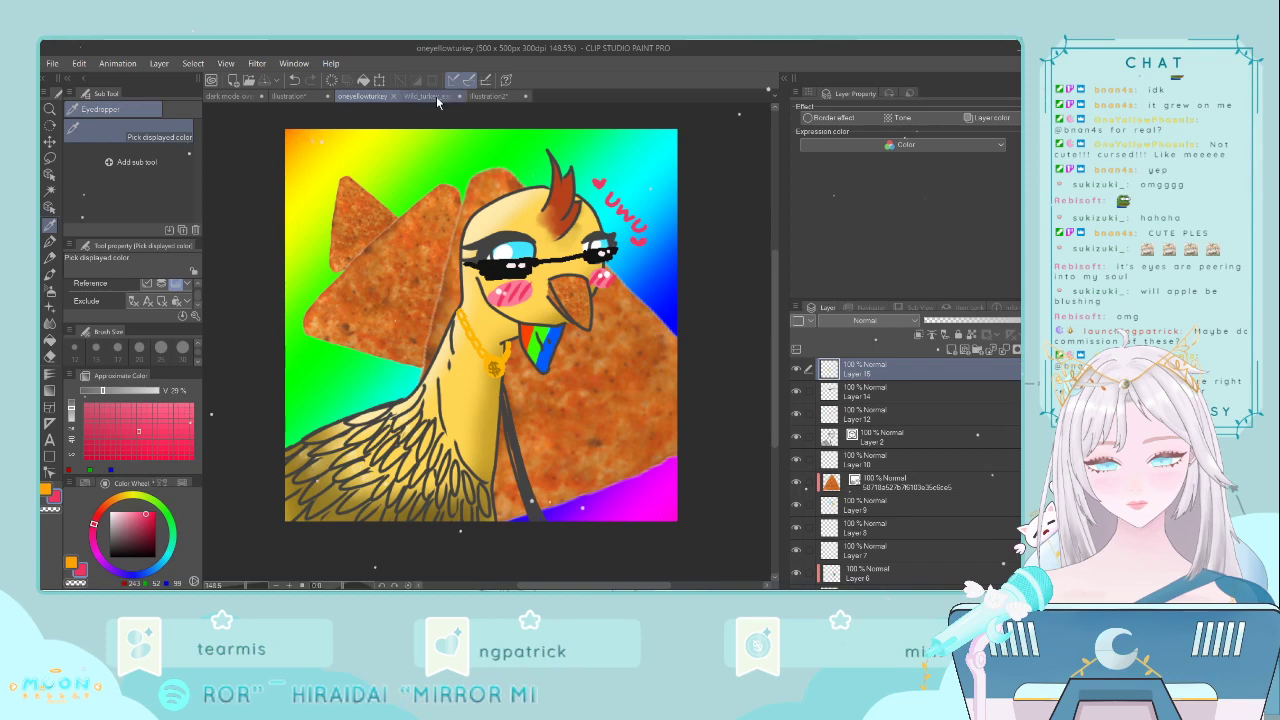
left_click(490, 96)
key("p")
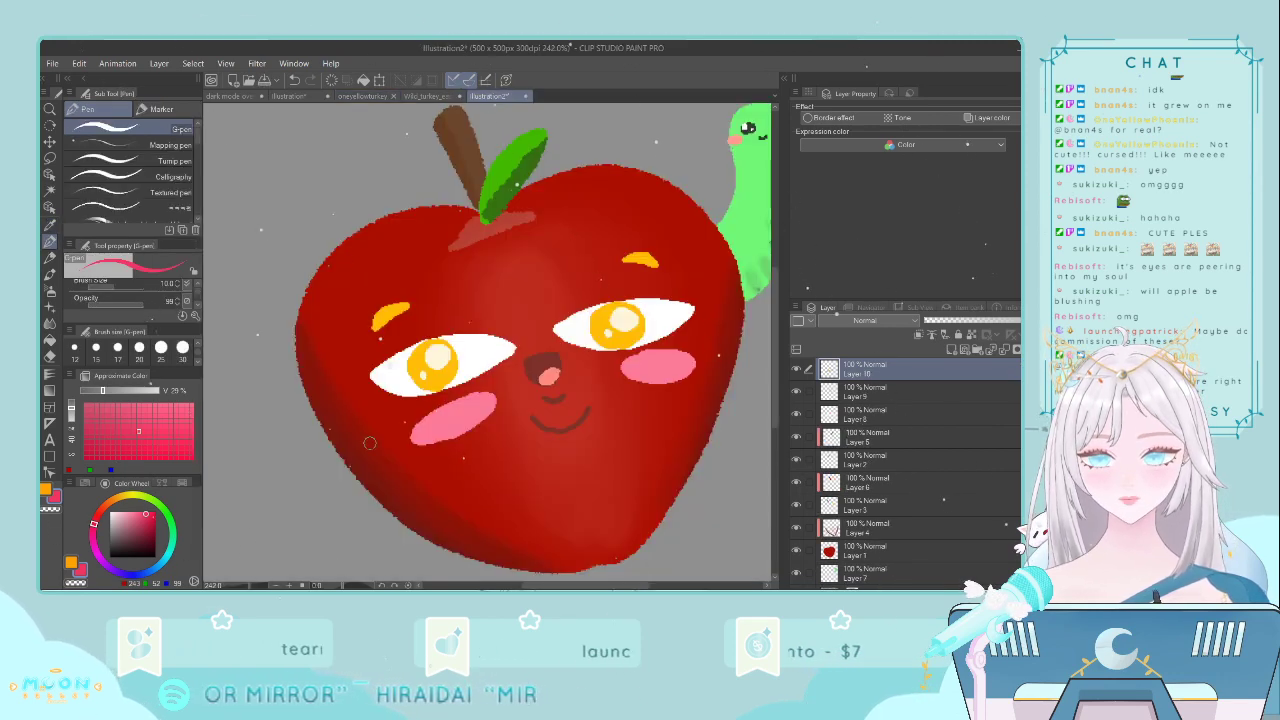
left_click_drag(435, 402, 432, 452)
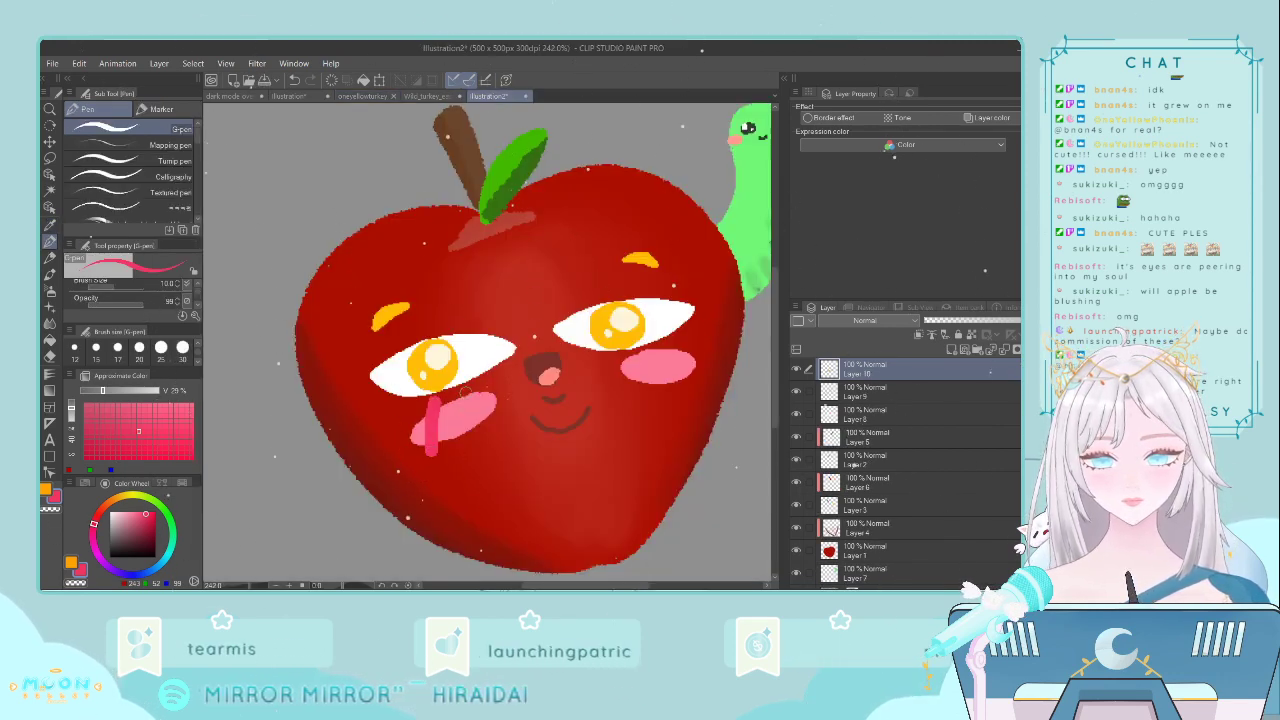
left_click_drag(465, 393, 458, 445)
left_click_drag(476, 388, 468, 438)
left_click_drag(501, 378, 493, 419)
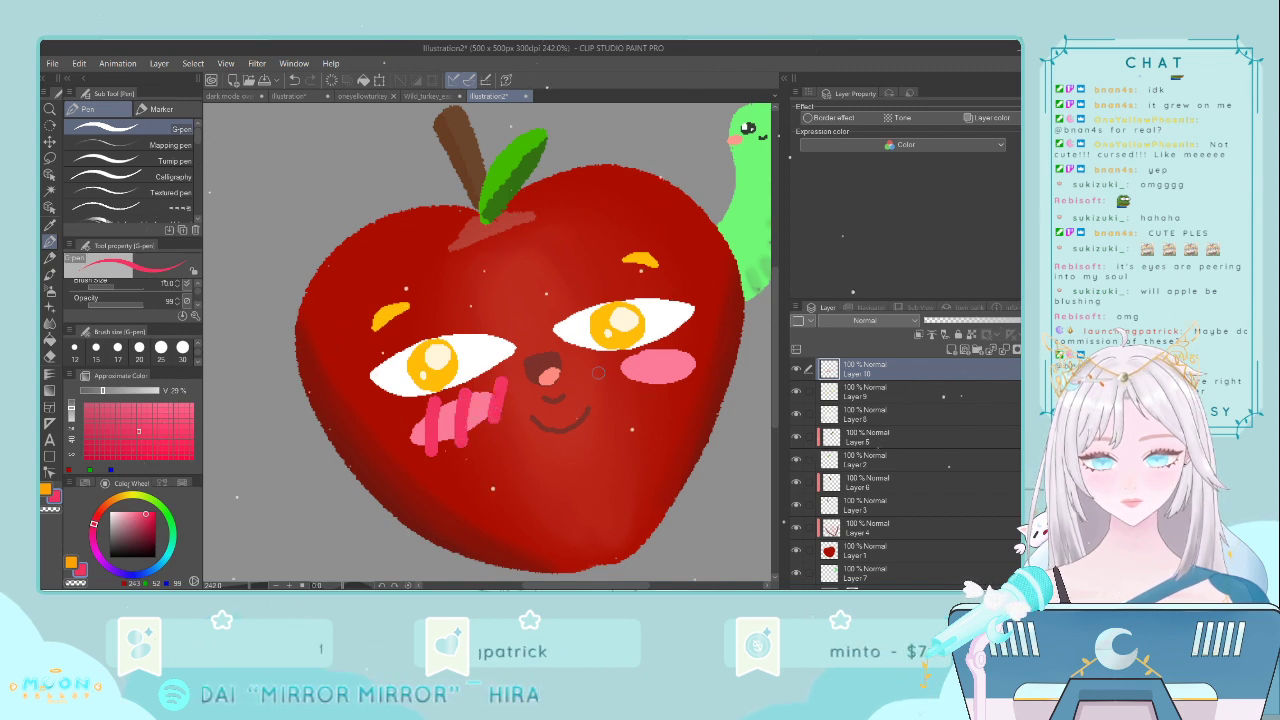
key("ctrl+z")
key("ctrl+z")
key("ctrl+z")
key("ctrl+z")
key("ctrl+z")
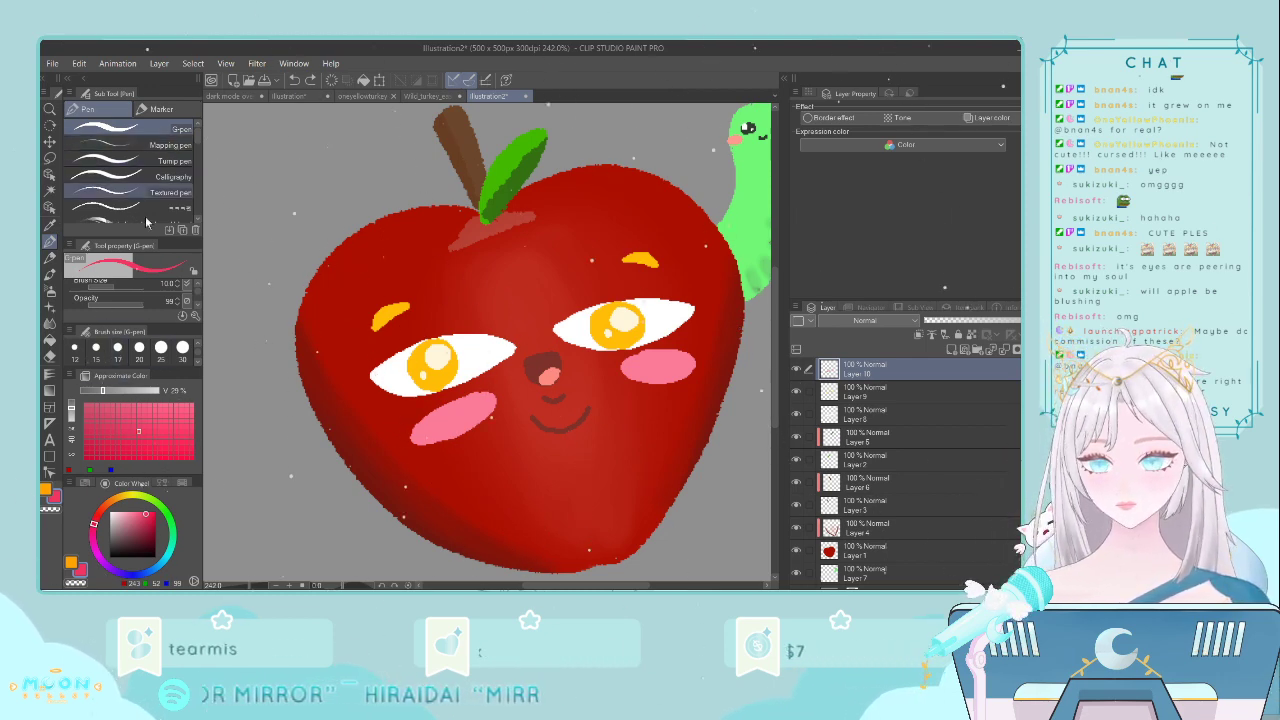
- Draw short, slanted deep pink stripes across both blush ovals with a size 7 G-pen
scroll(198, 344, "up", 3)
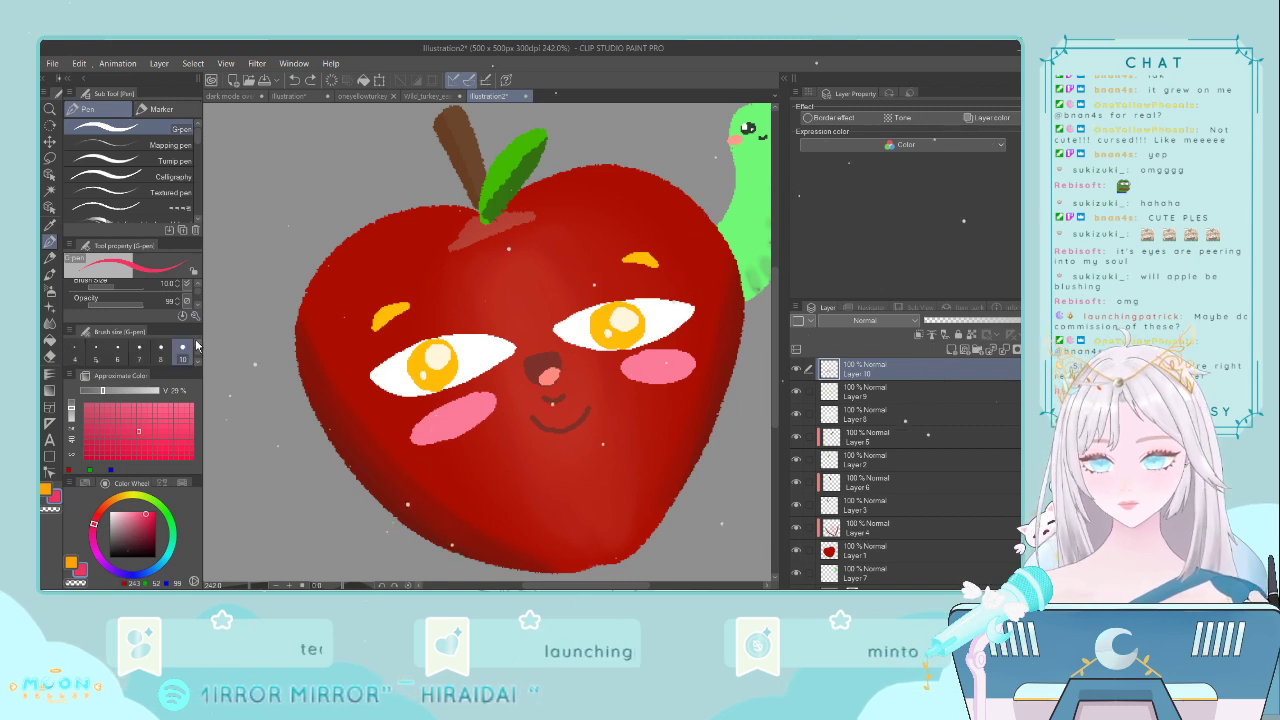
left_click(139, 347)
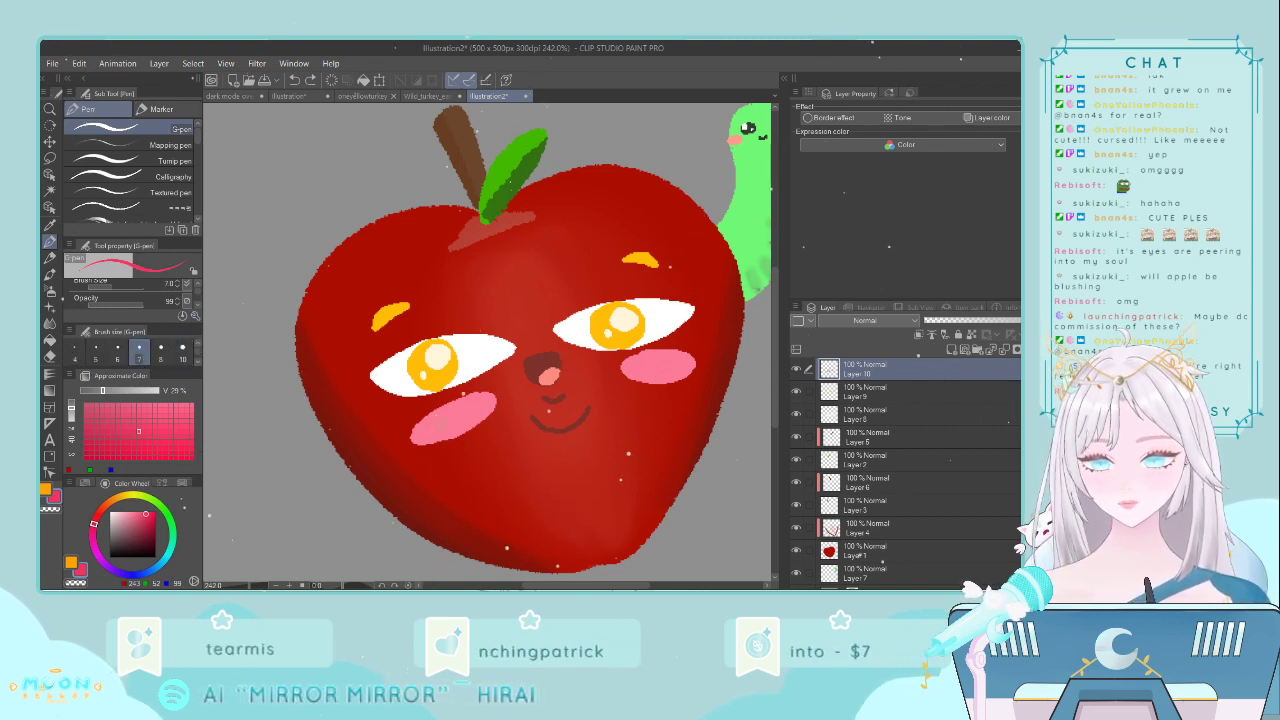
left_click_drag(421, 408, 418, 458)
left_click_drag(452, 402, 448, 447)
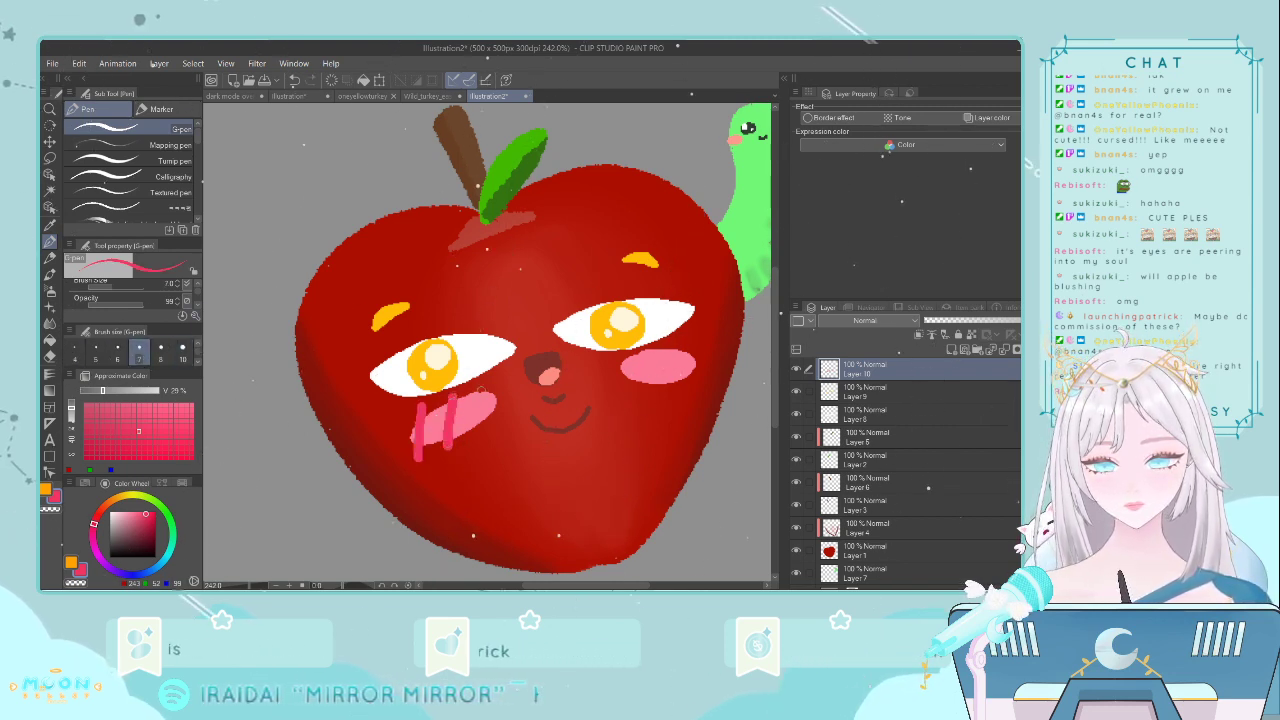
left_click_drag(487, 385, 474, 436)
mouse_move(640, 349)
left_mouse_down()
mouse_move(627, 390)
mouse_move(648, 388)
left_mouse_up()
mouse_move(676, 347)
left_mouse_down()
mouse_move(664, 386)
mouse_move(686, 386)
left_mouse_up()
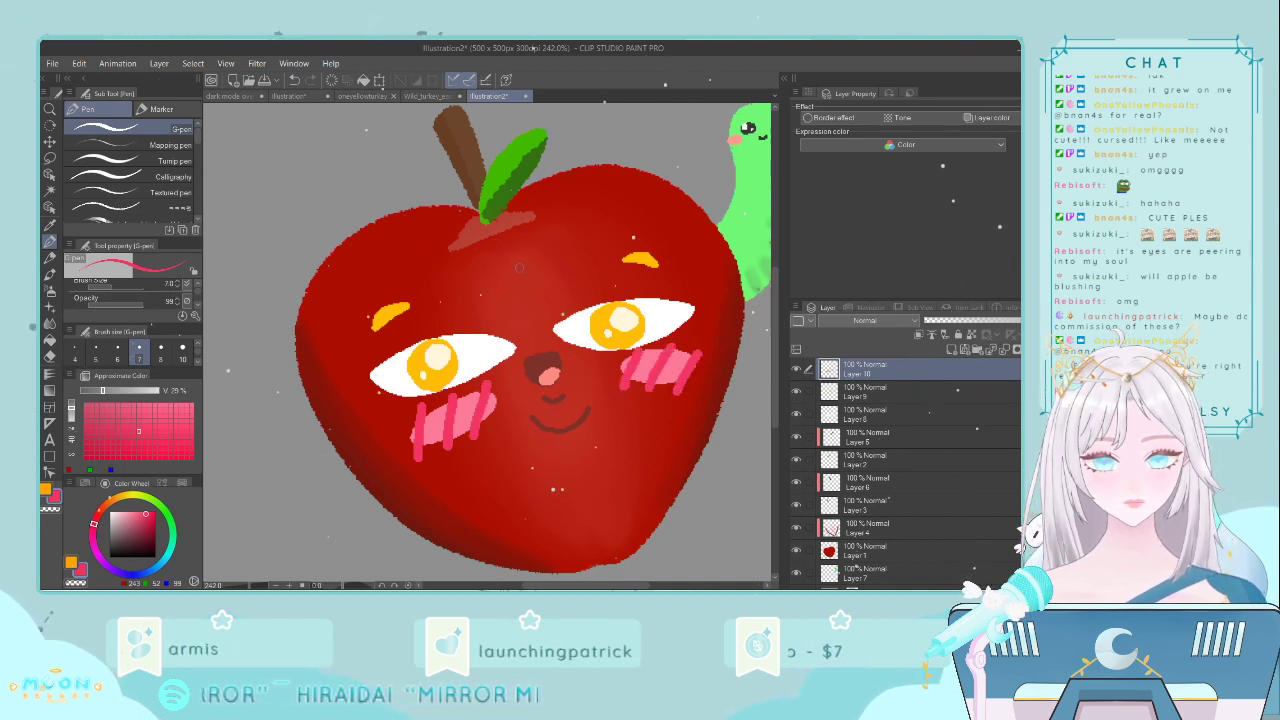
- Handwrite "UWU" in deep pink above the apple, between the leaf and the worm
left_click_drag(602, 132, 674, 166)
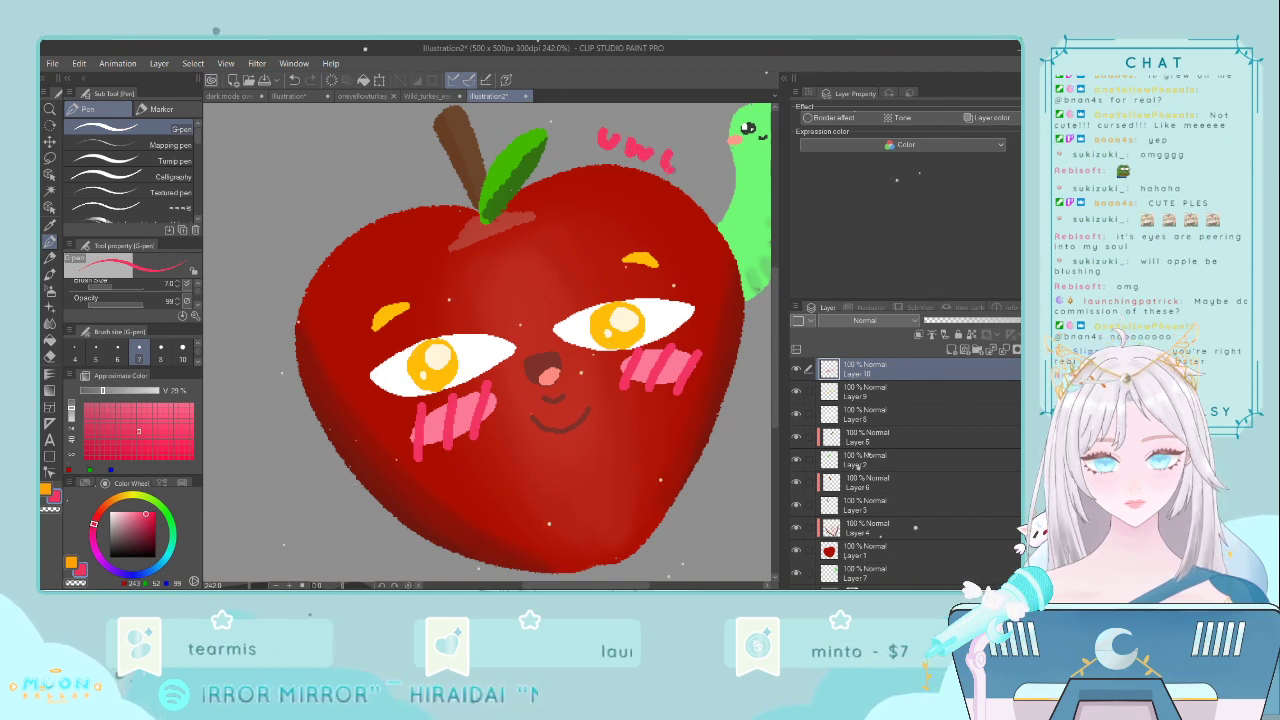
scroll(685, 172, "down", 3)
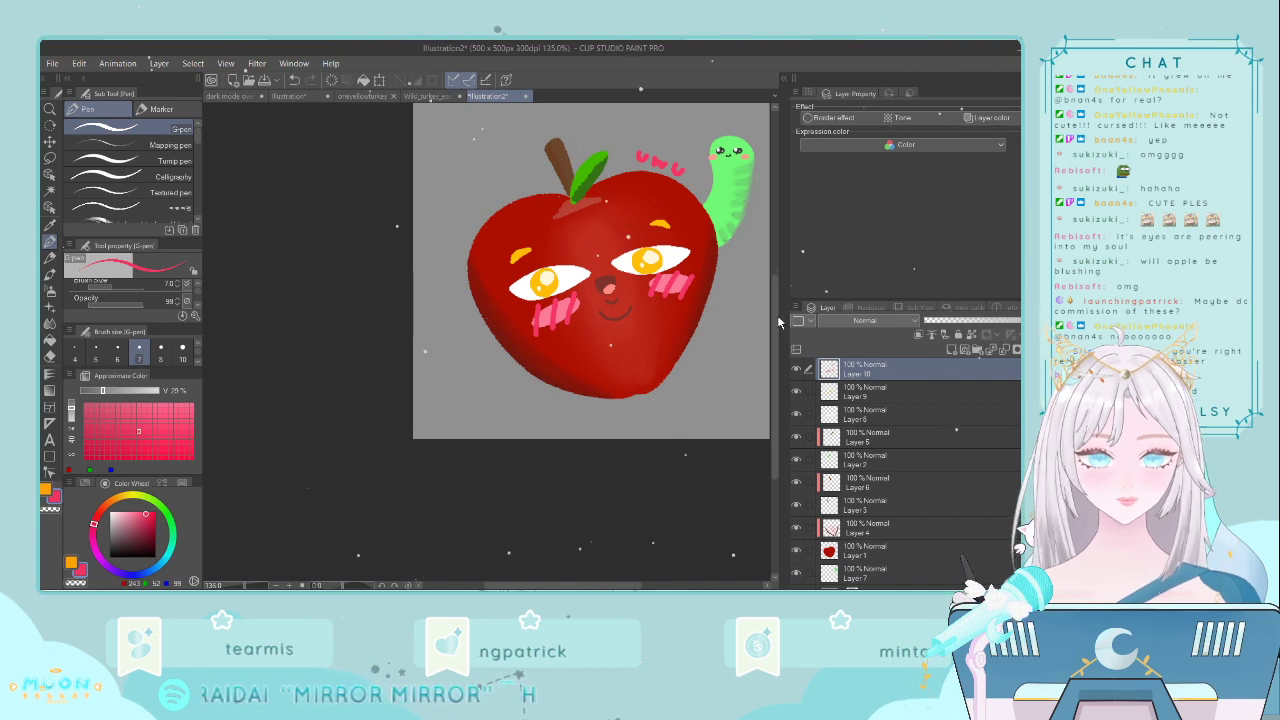
left_click_drag(779, 322, 779, 285)
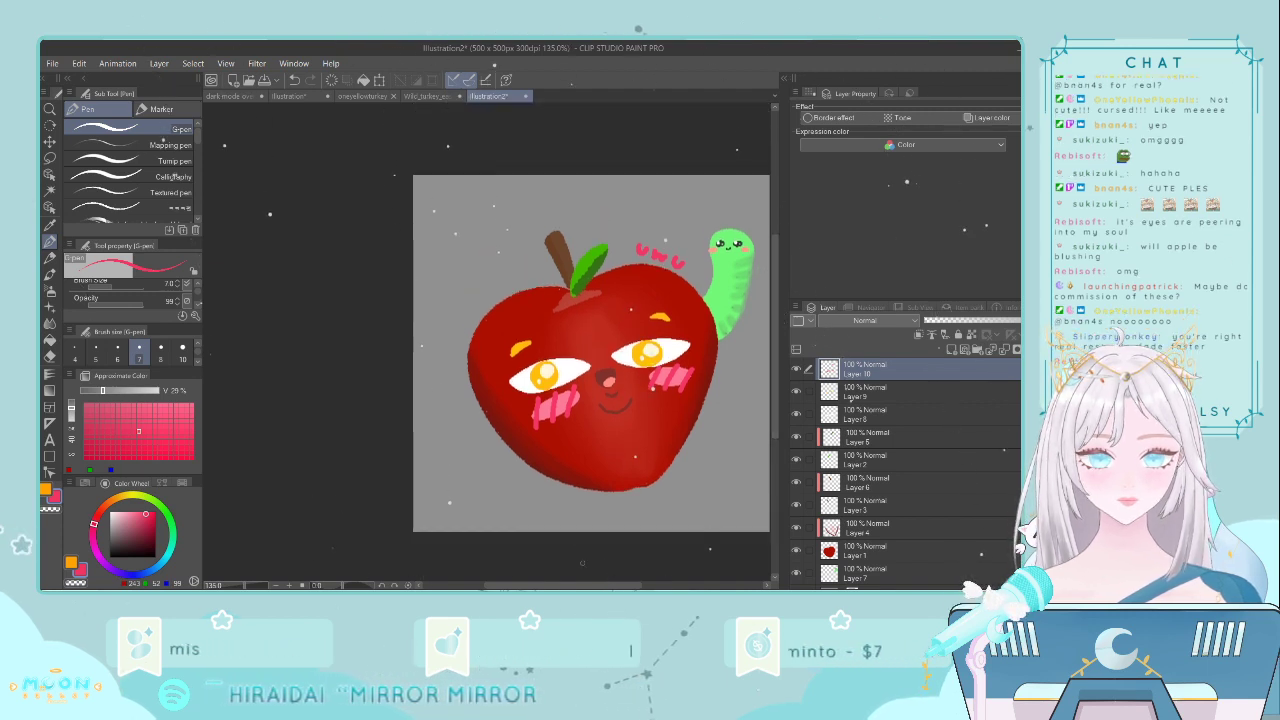
left_click_drag(585, 585, 625, 585)
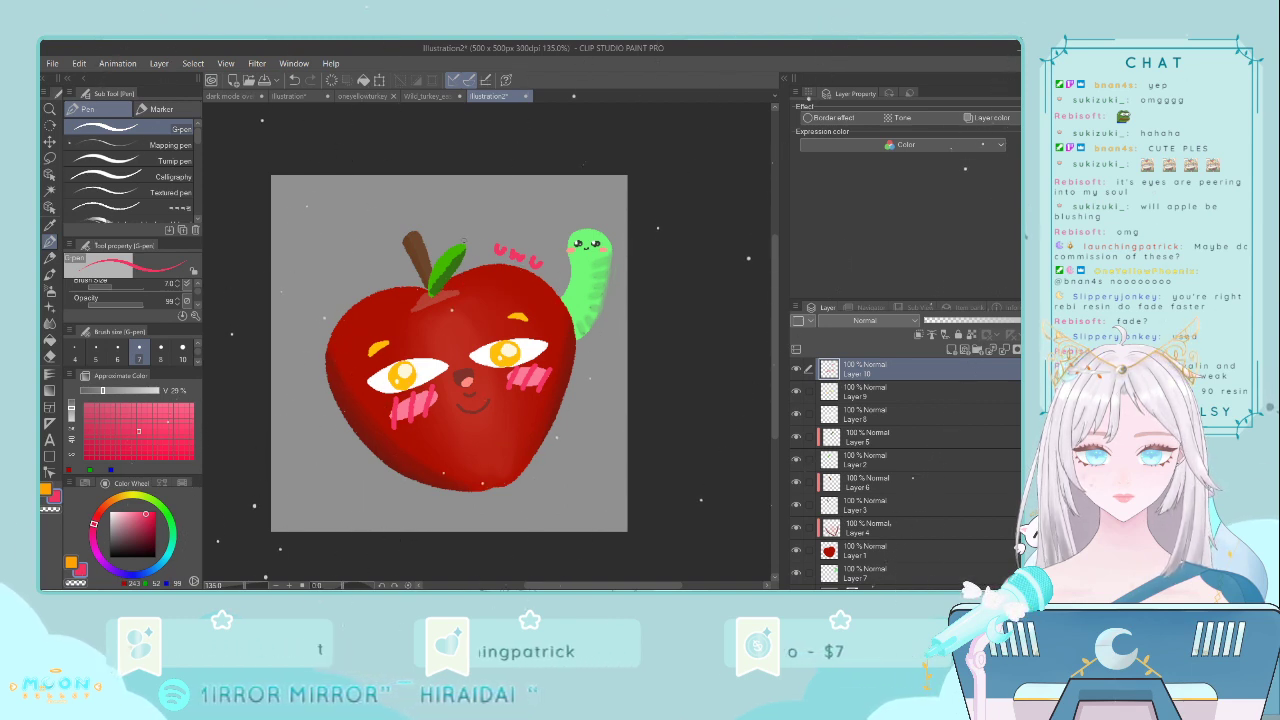
- Import the banana bunch image and move its layer directly above the Paper layer, behind the apple and worm
left_click(52, 63)
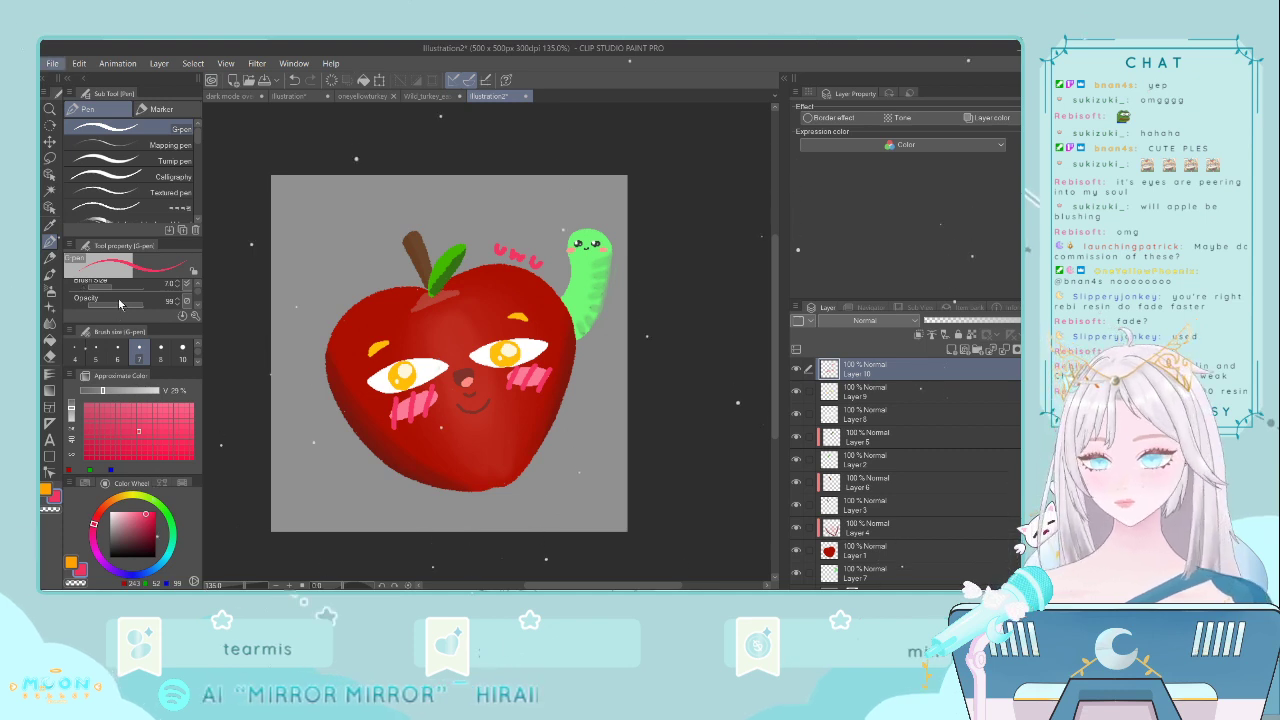
left_click(414, 247)
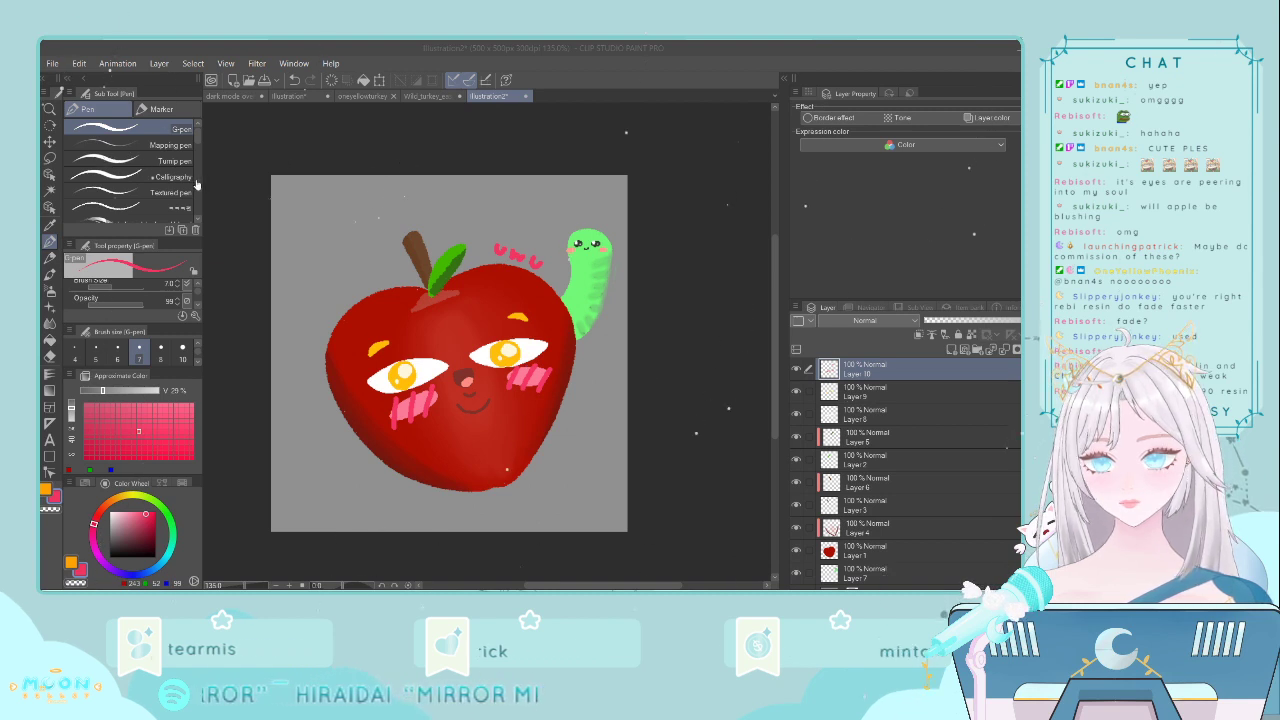
key("ctrl+v")
scroll(653, 327, "down", 4)
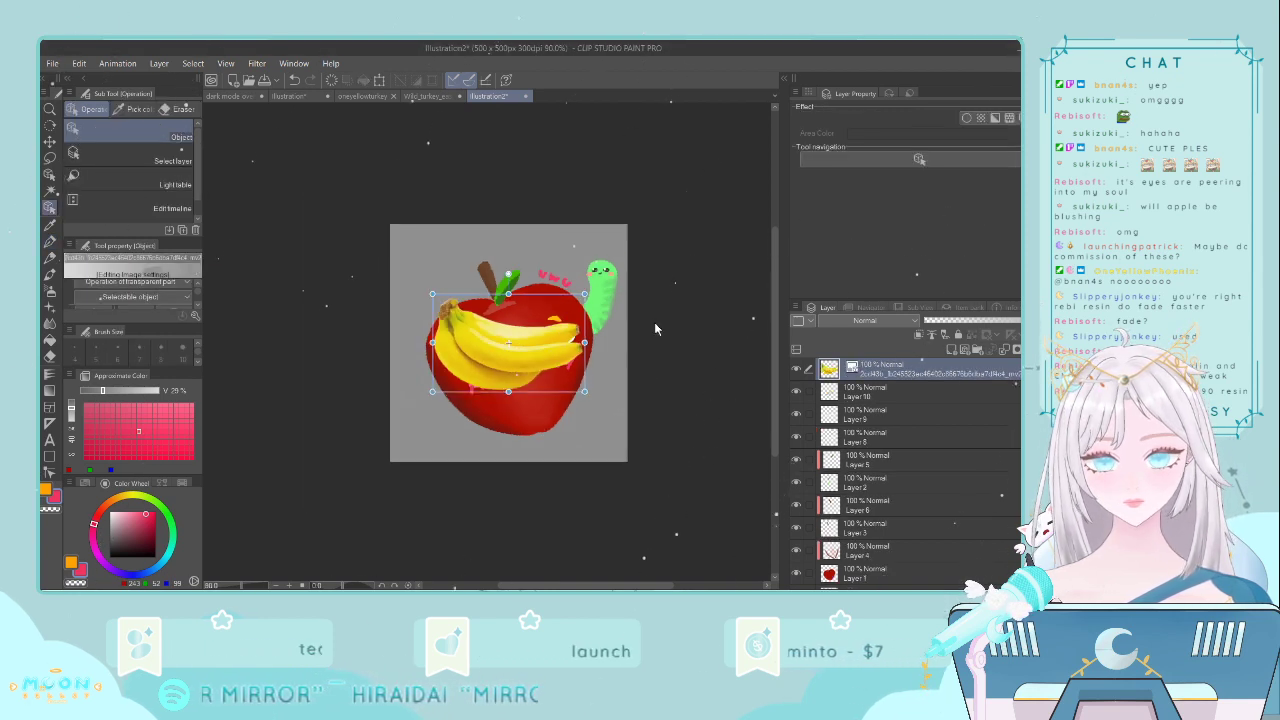
scroll(886, 430, "down", 2)
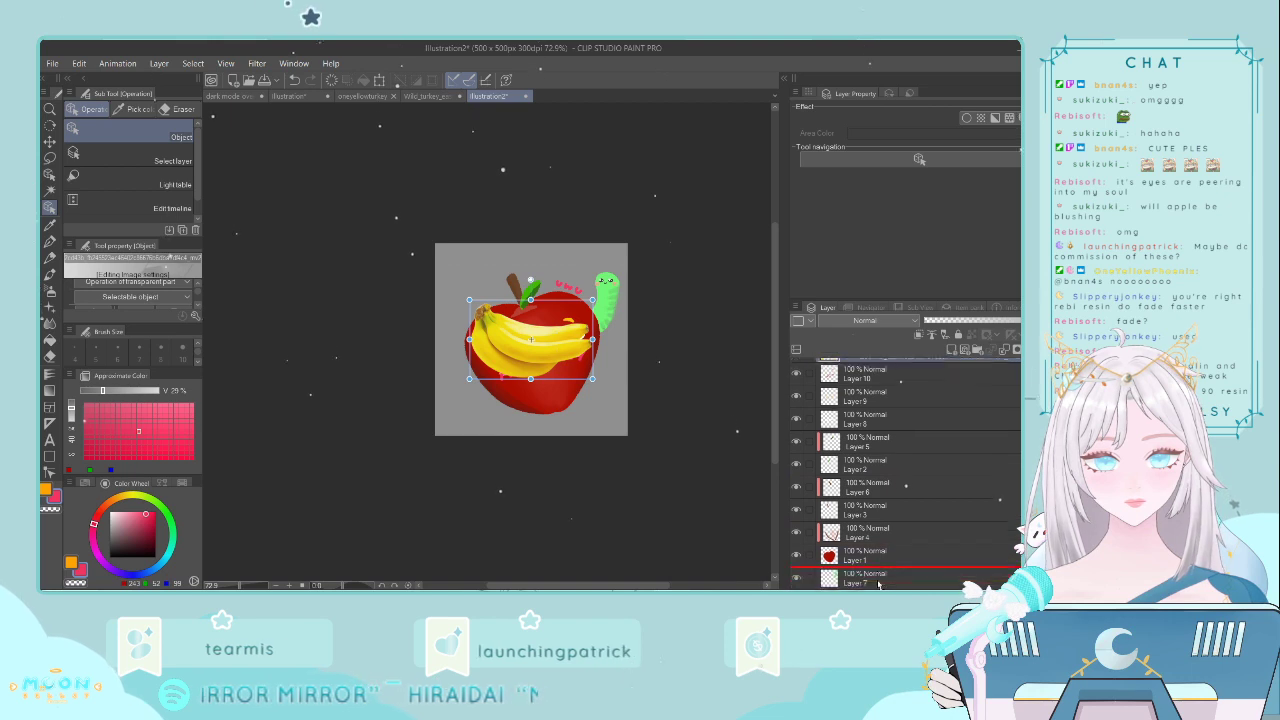
left_click_drag(880, 588, 890, 568)
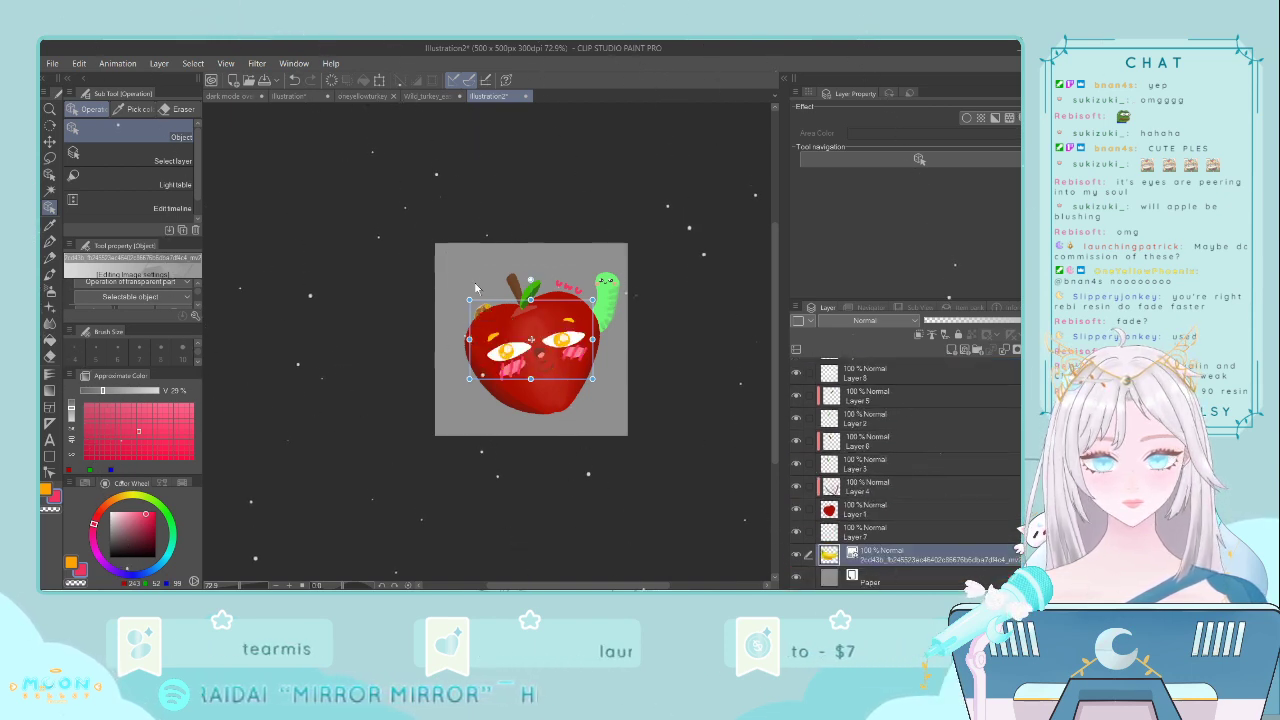
- Enlarge the banana image, shift it behind the upper half of the apple and rotate it clockwise
left_click_drag(470, 302, 382, 243)
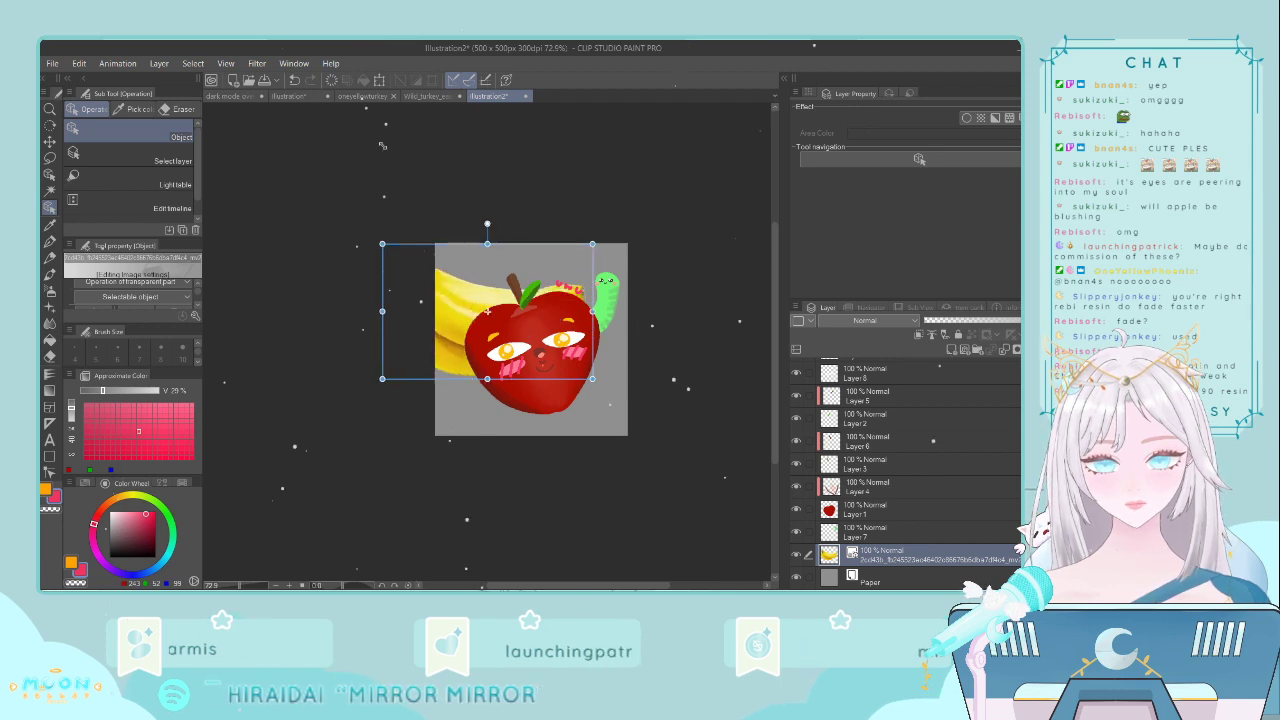
left_click_drag(481, 290, 525, 277)
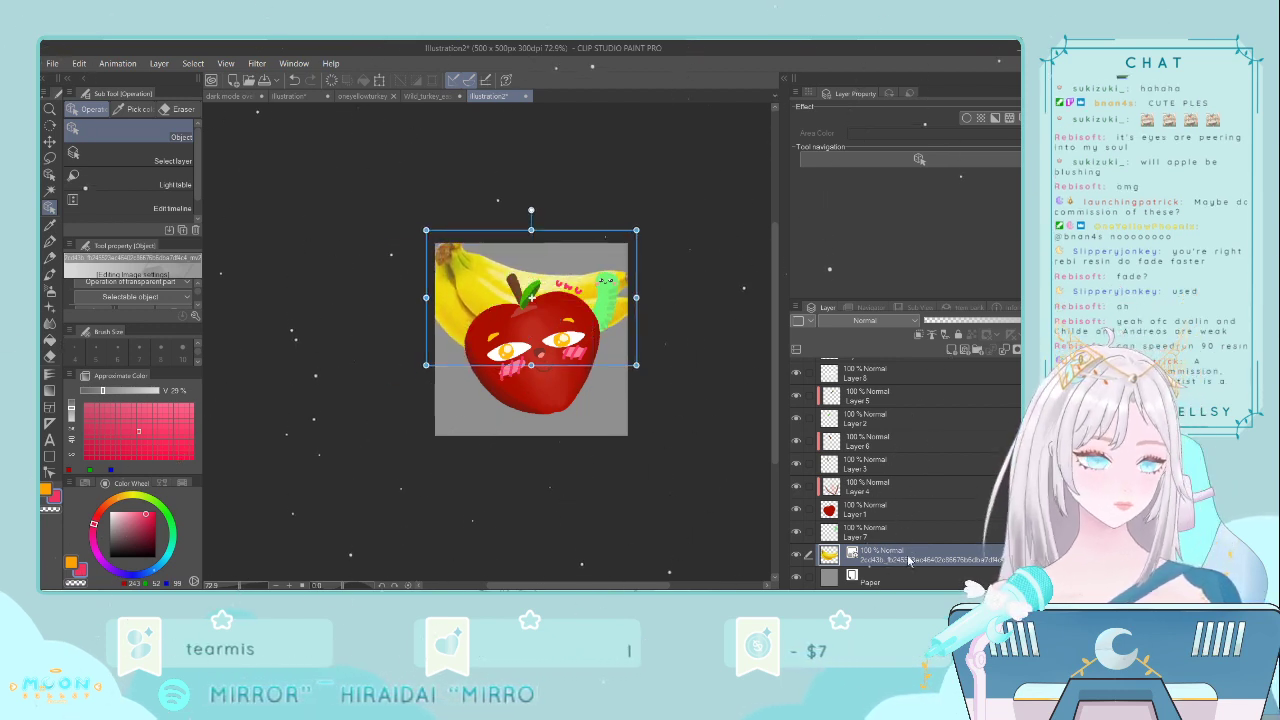
left_click_drag(643, 223, 648, 279)
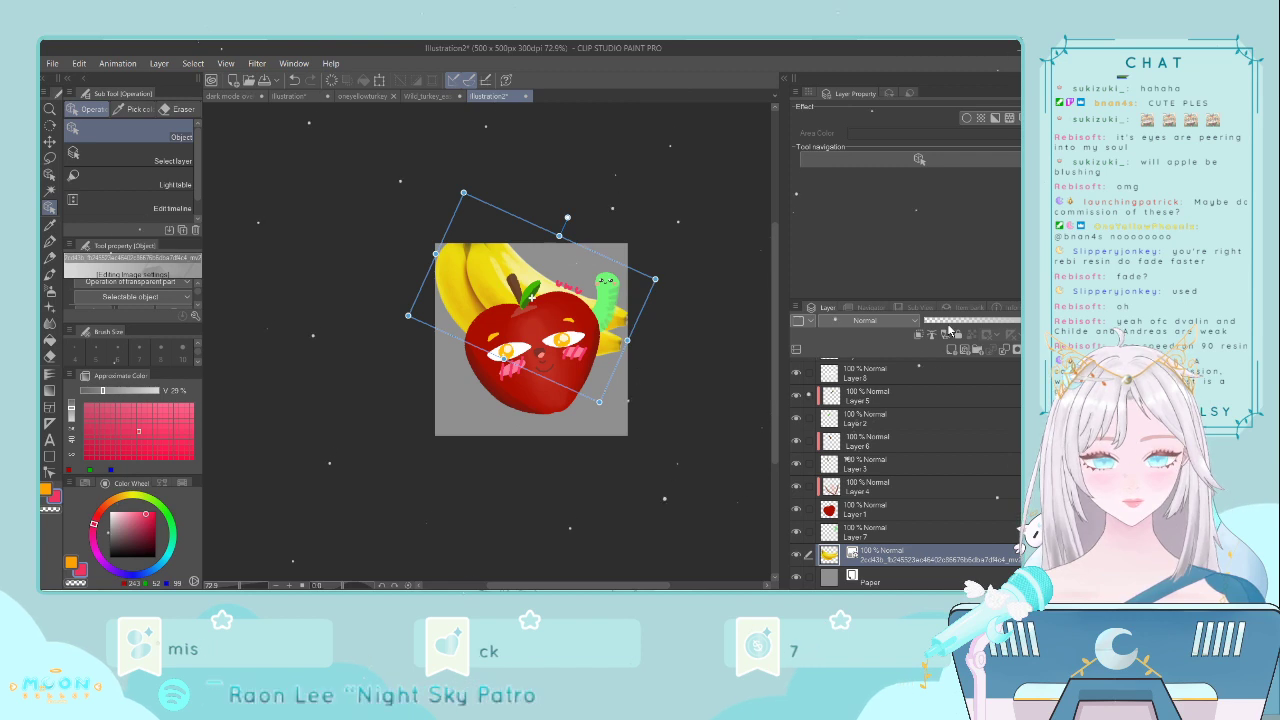
- Duplicate the banana image onto a second layer directly above the first one
key("ctrl+v")
left_click_drag(579, 323, 585, 391)
key("ctrl+z")
scroll(883, 530, "down", 1)
left_click(883, 530)
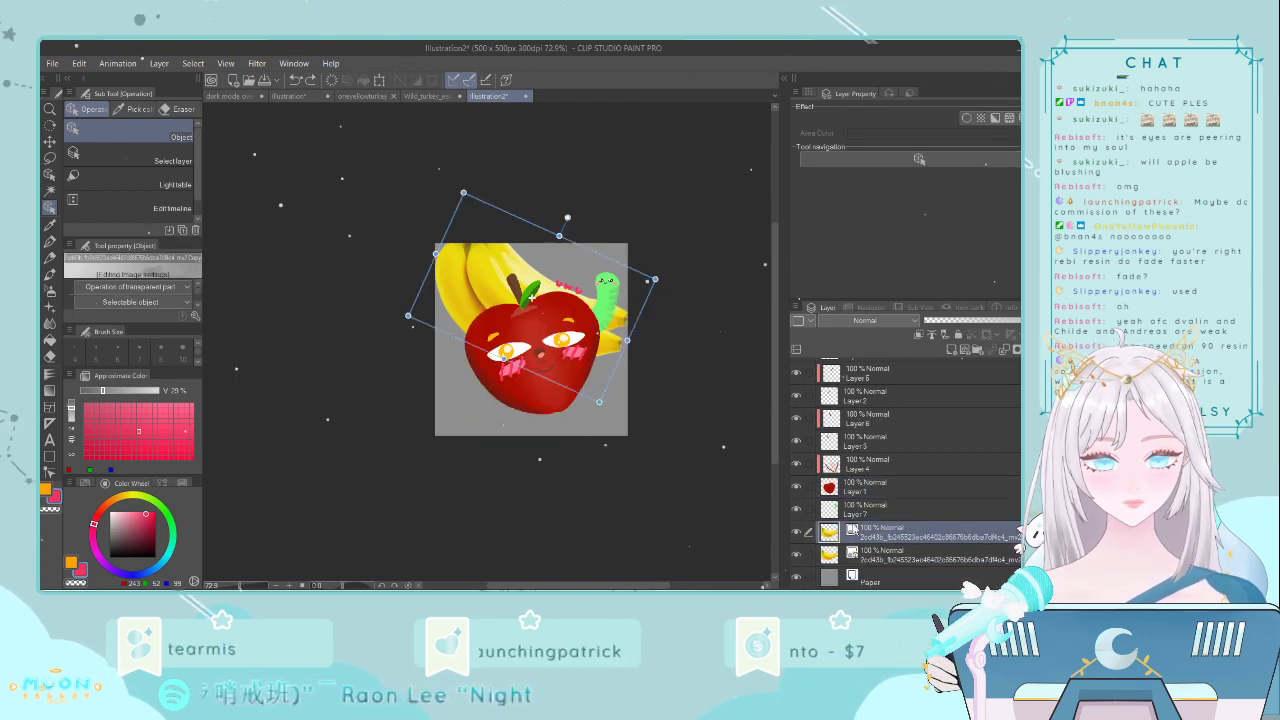
- Transform the duplicated banana image, moving it behind the lower half of the apple and rotating it so the bananas run across the canvas bottom
key("ctrl+t")
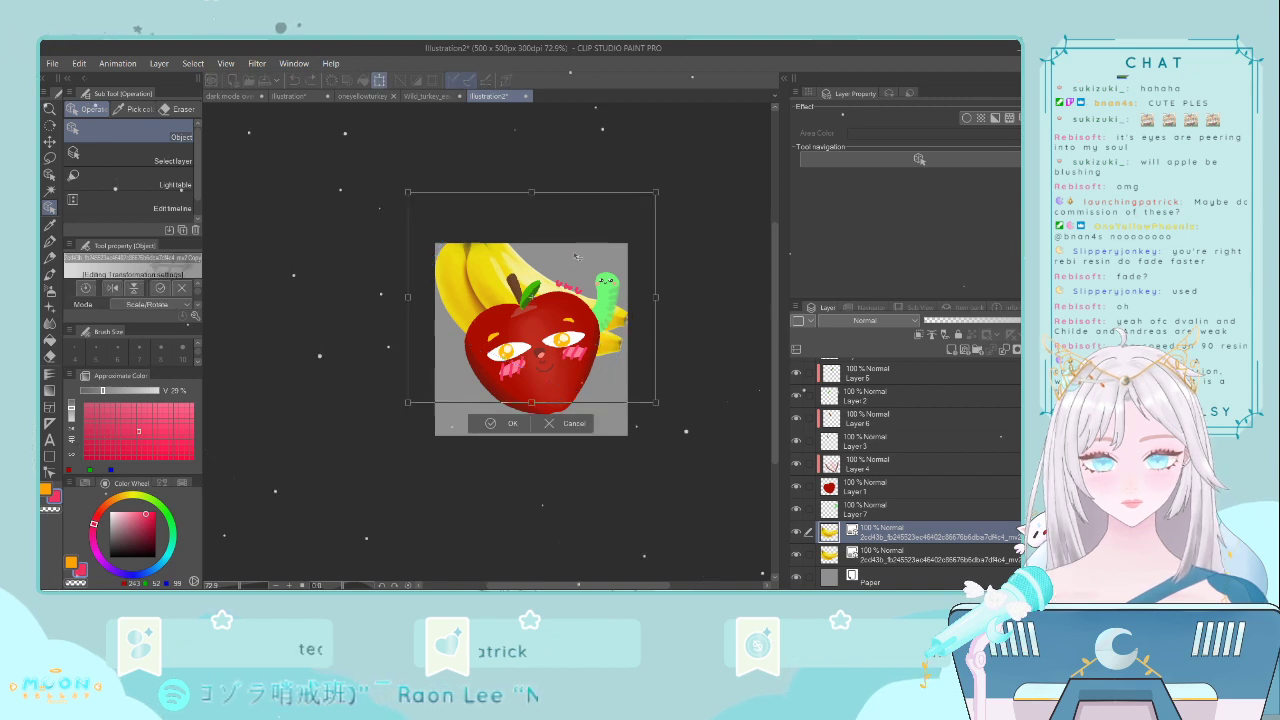
left_click_drag(578, 258, 590, 378)
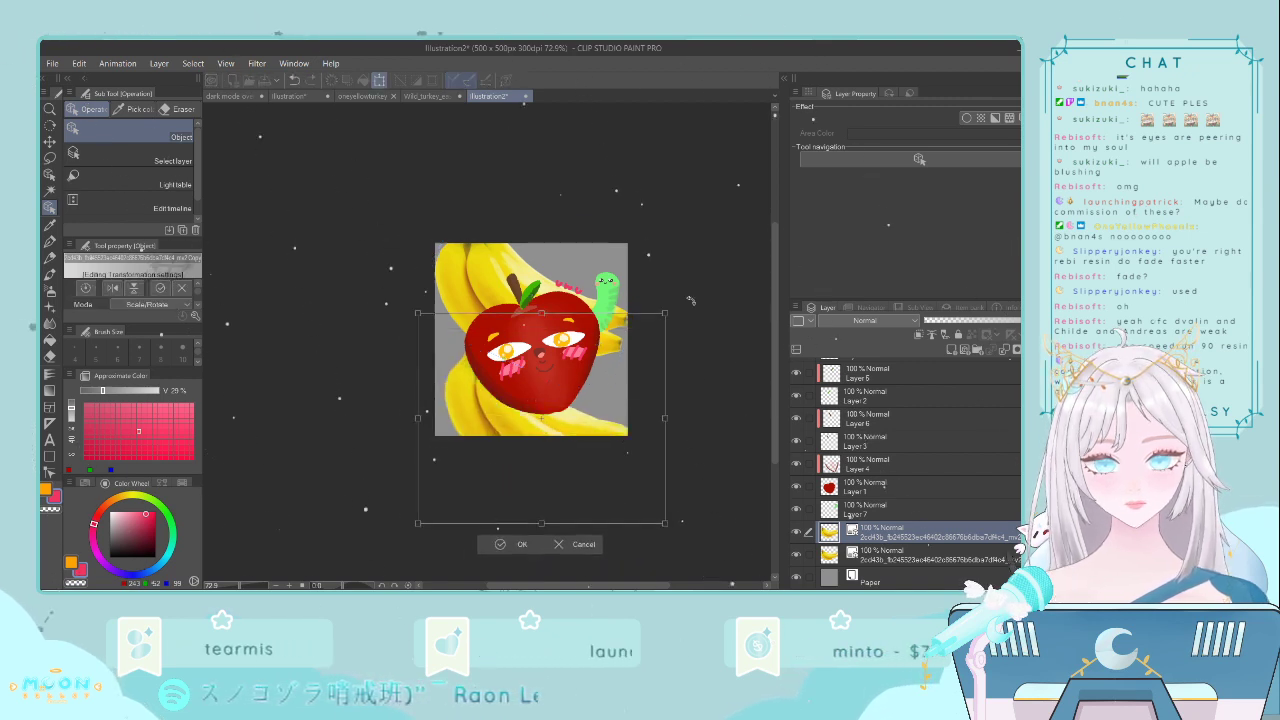
left_click_drag(686, 298, 617, 226)
left_click_drag(666, 446, 646, 422)
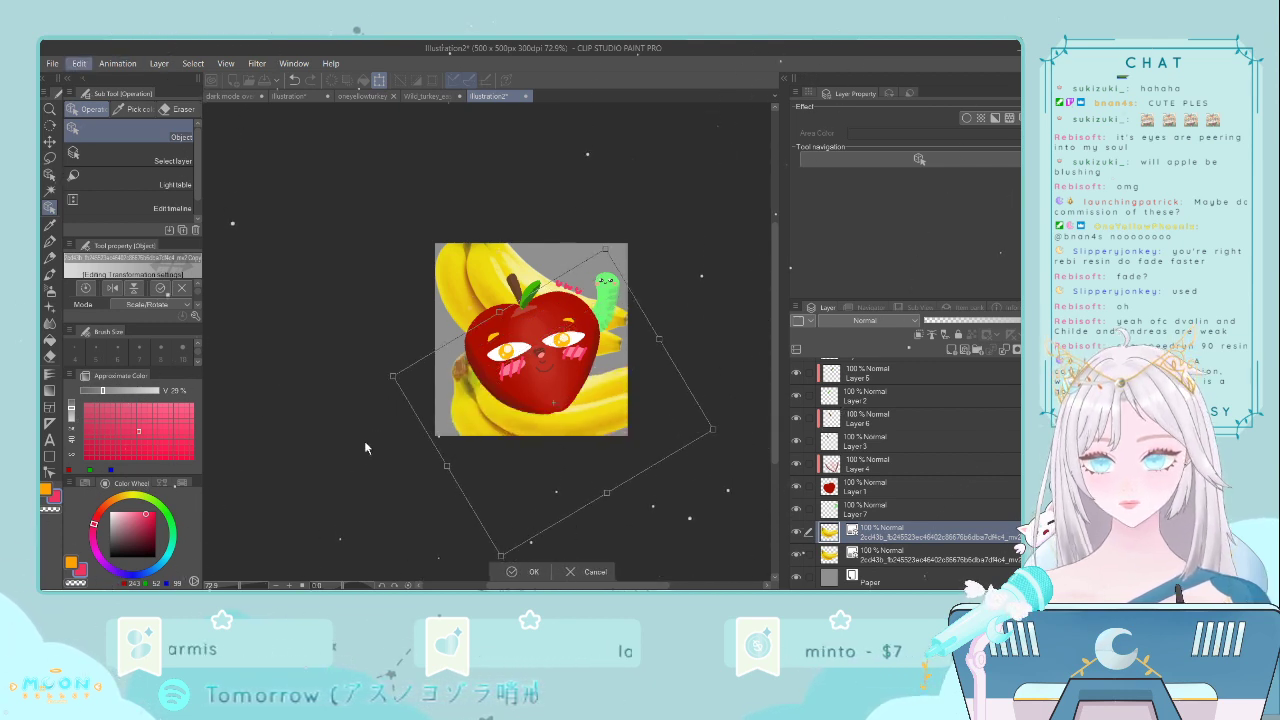
left_click_drag(379, 464, 634, 450)
key("Return")
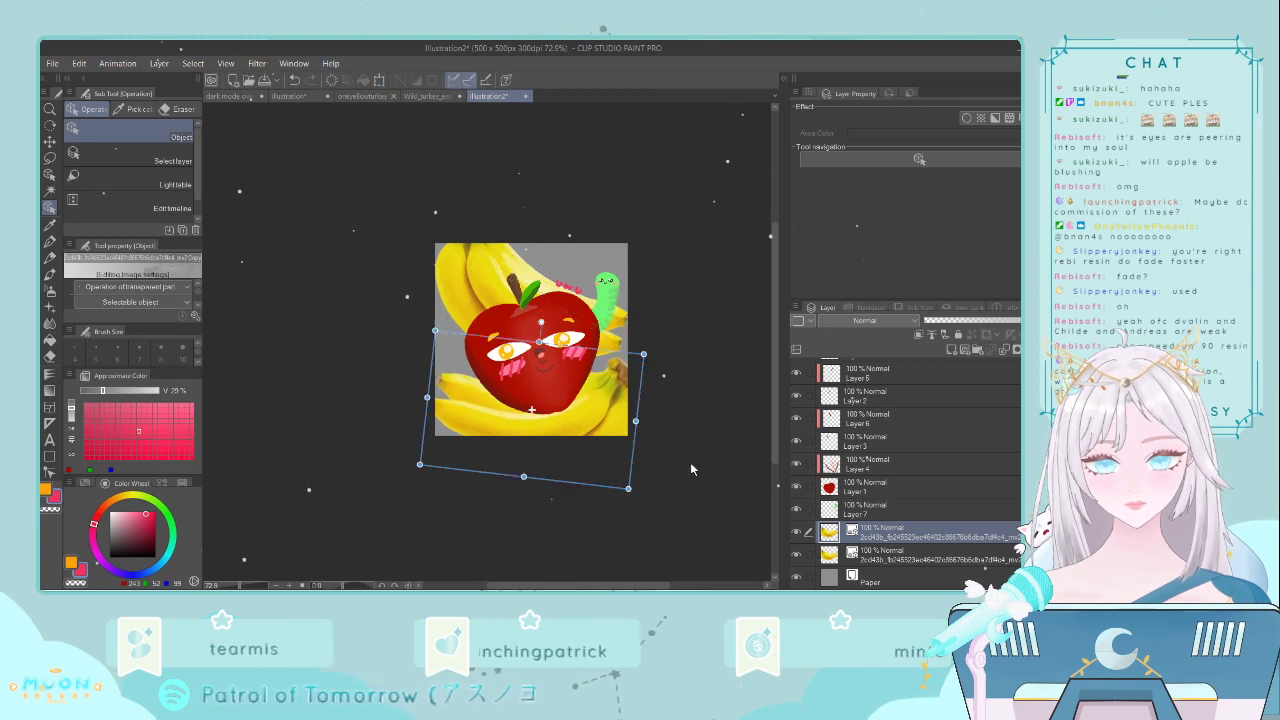
- Lower the opacity of both banana image layers together to 45%
left_click(885, 556, "shift")
left_click(970, 321)
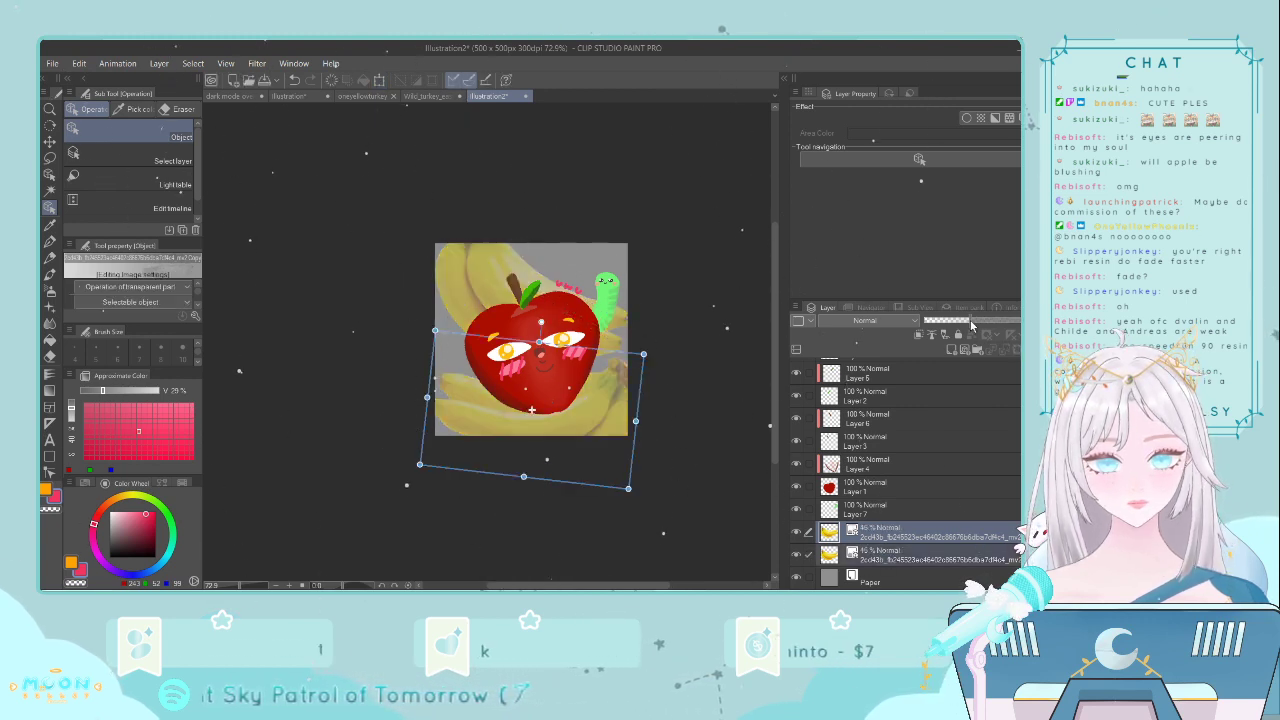
left_click(975, 321)
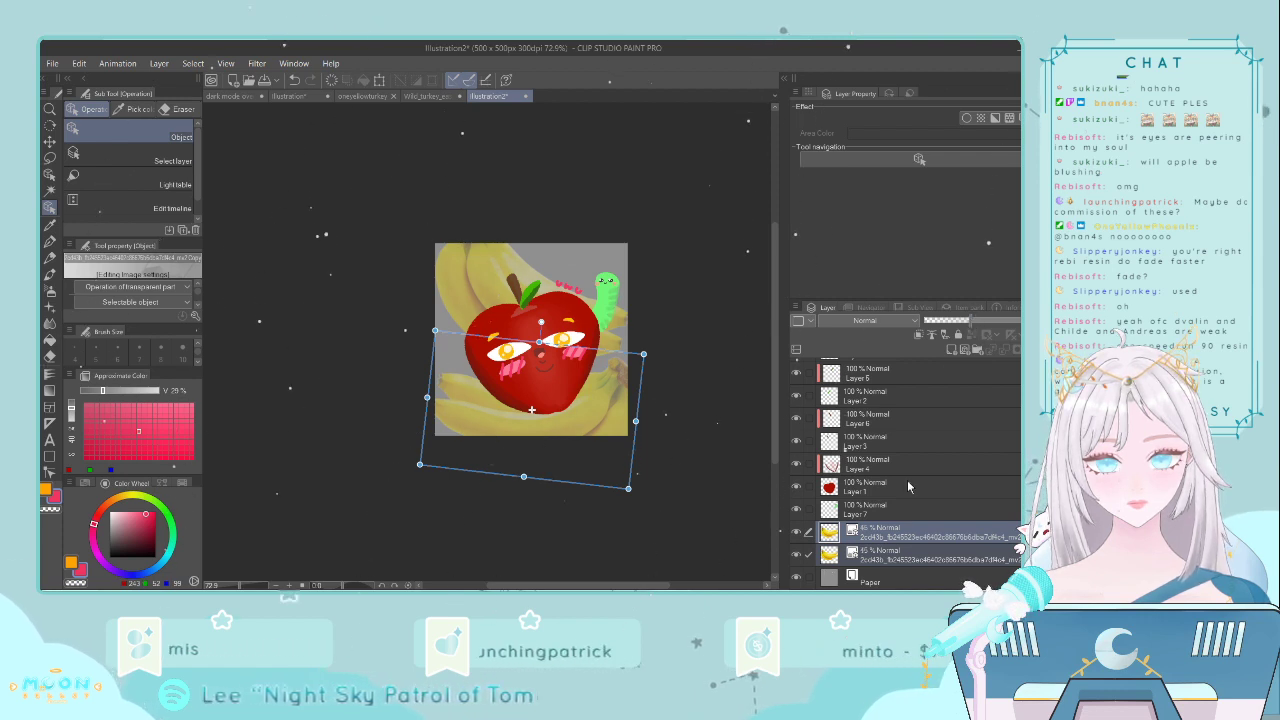
- Add a new layer directly above the Paper layer and fill it with a horizontal Rainbow gradient across the canvas
left_click(880, 578)
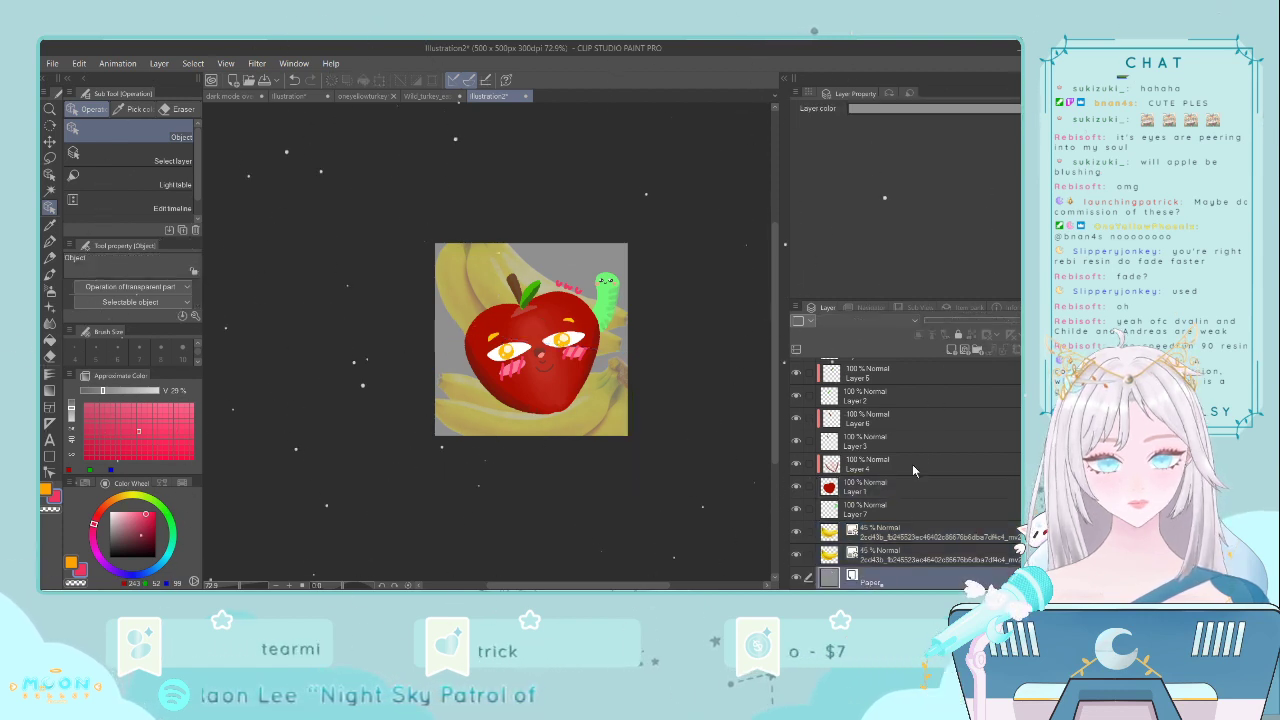
left_click(951, 352)
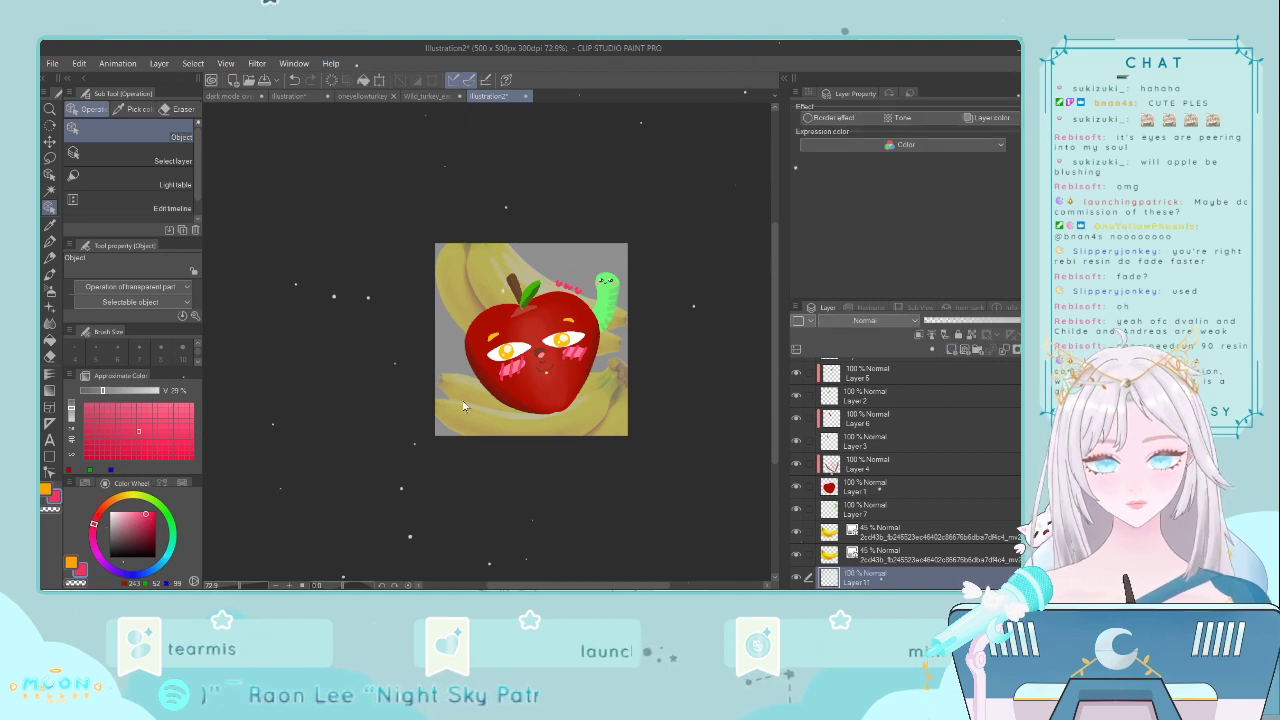
left_click(119, 503)
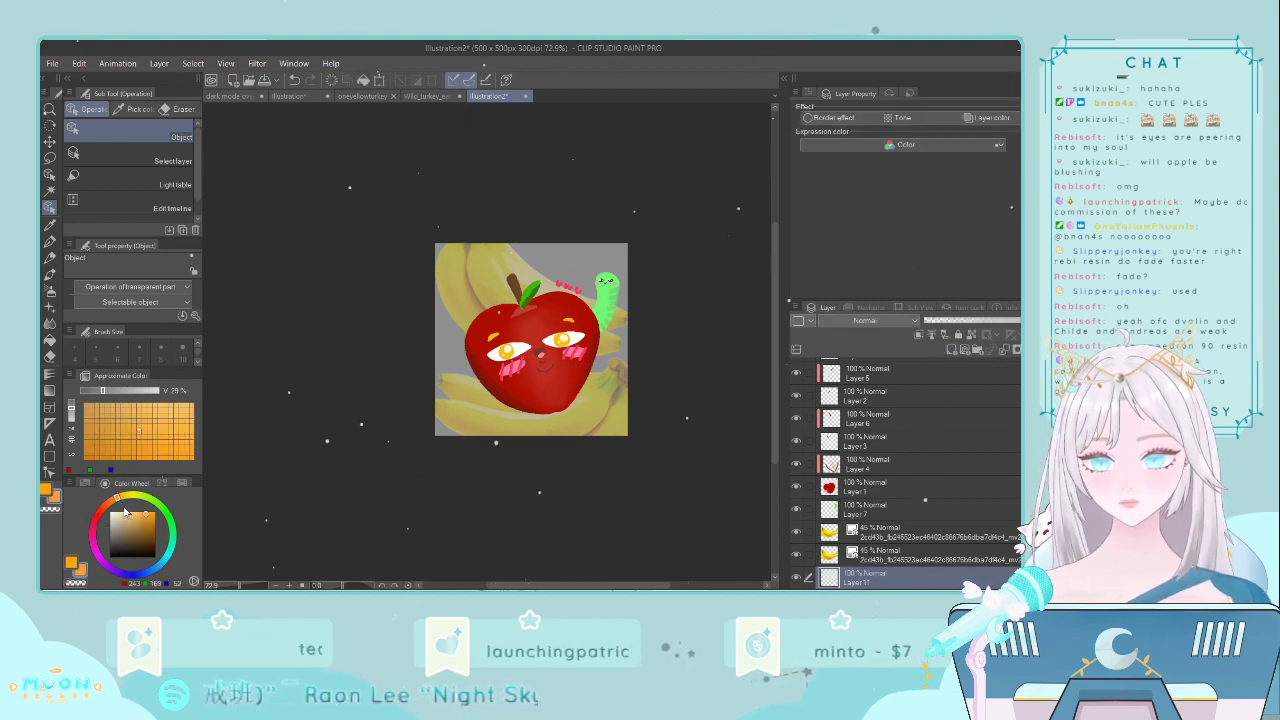
left_click_drag(100, 511, 108, 521)
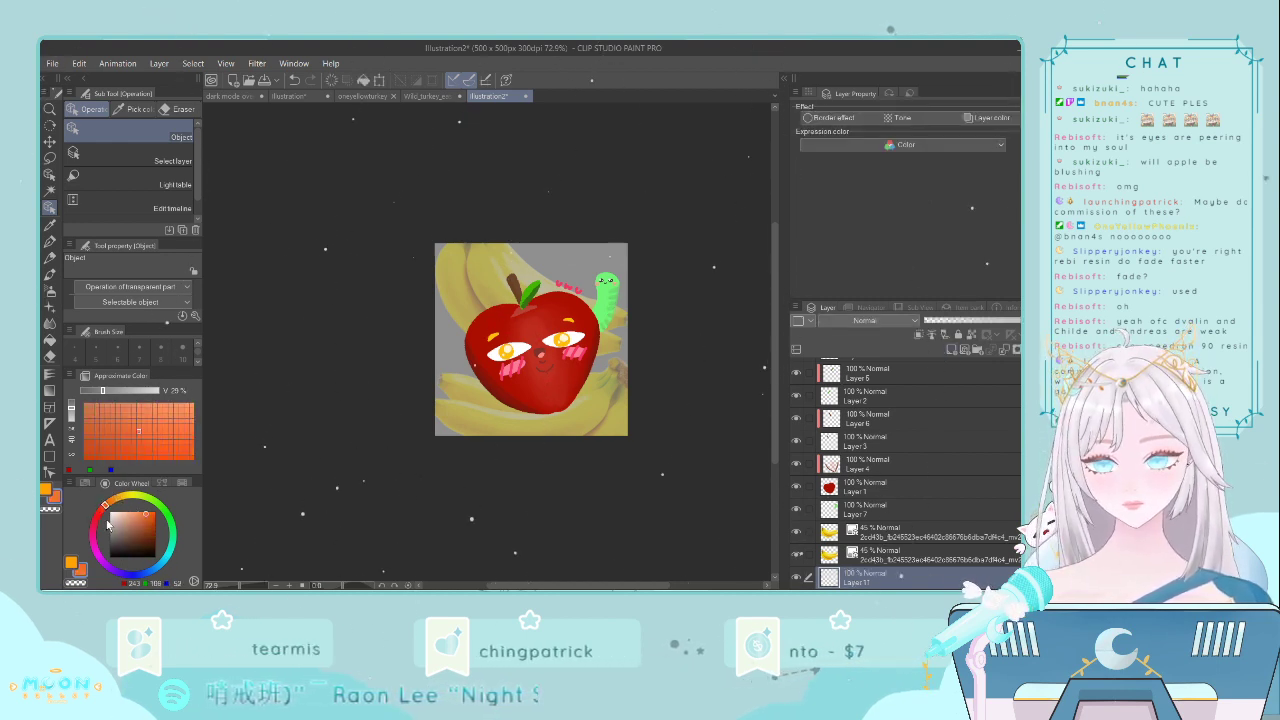
left_click(49, 390)
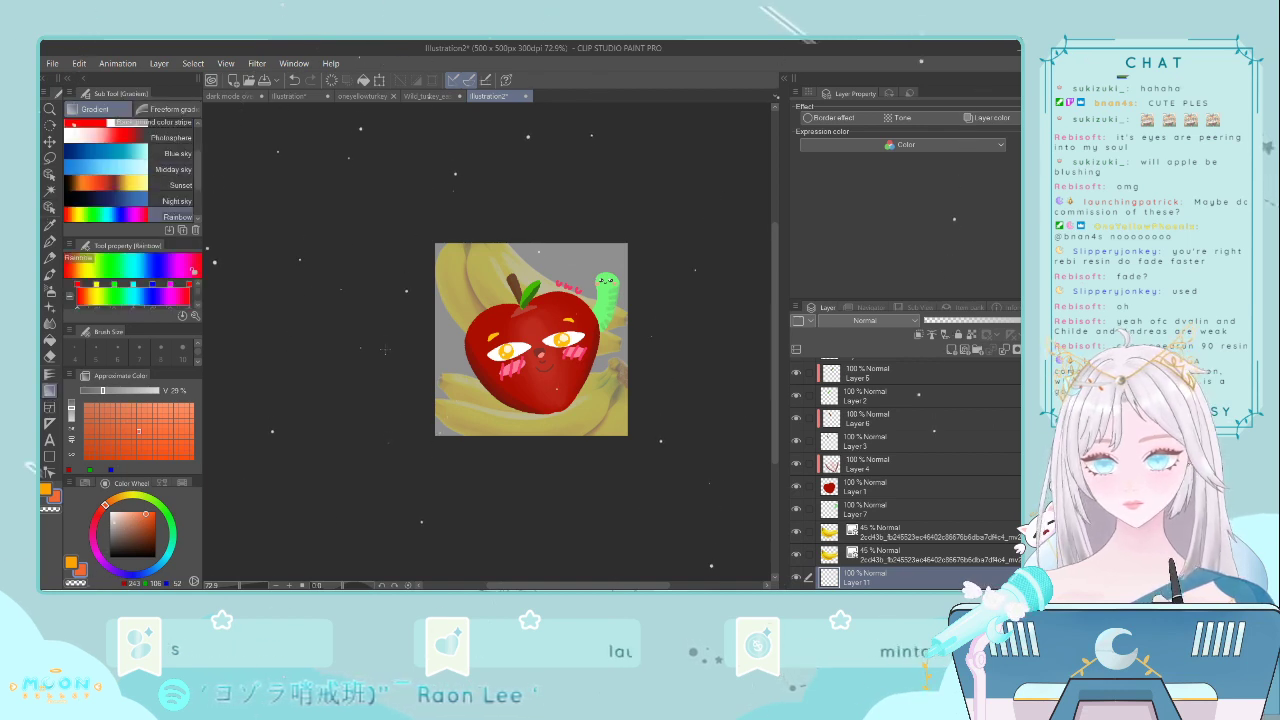
left_click_drag(384, 350, 700, 344)
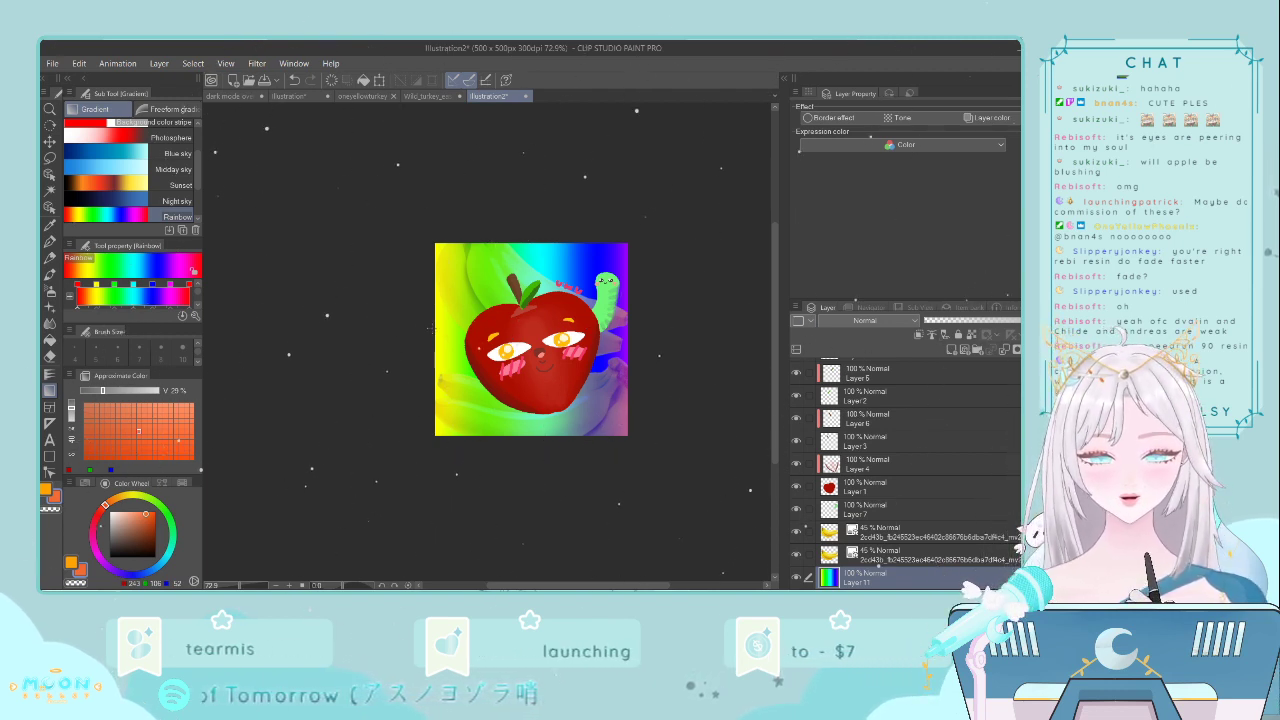
left_click_drag(630, 331, 630, 330)
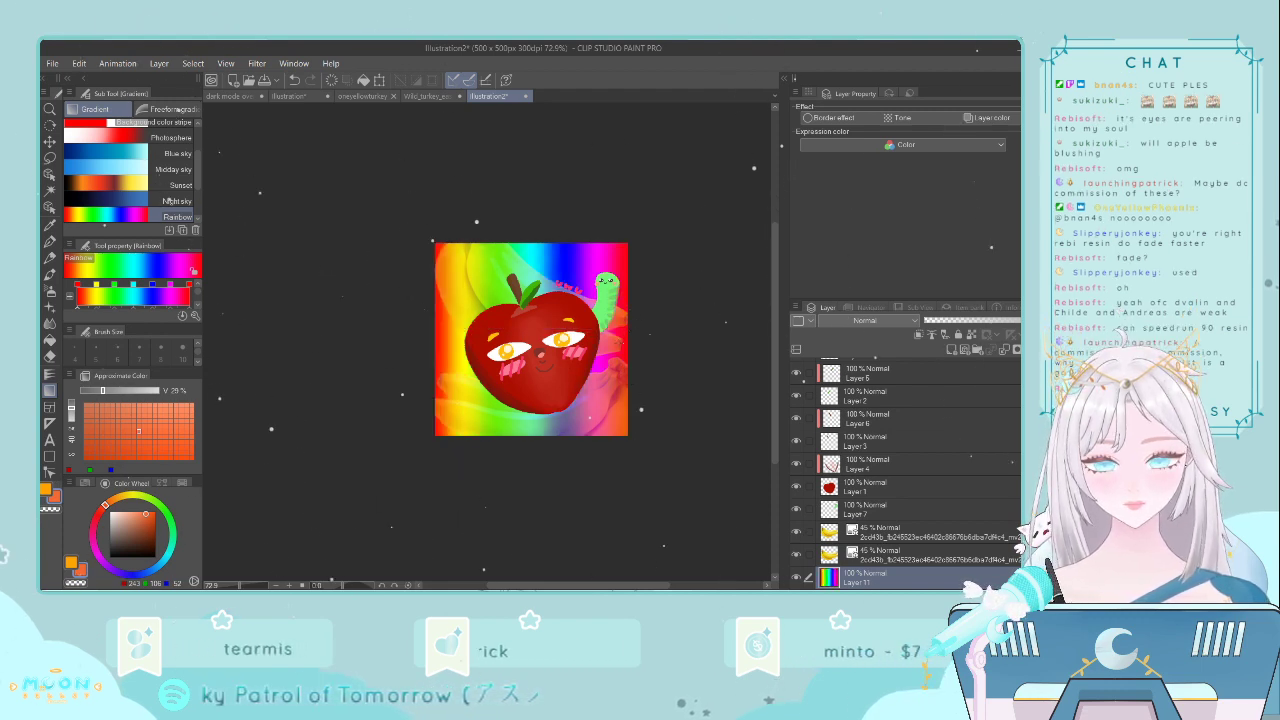
- Add a new empty layer at the top of the layer stack, above Layer 10
scroll(632, 333, "up", 1)
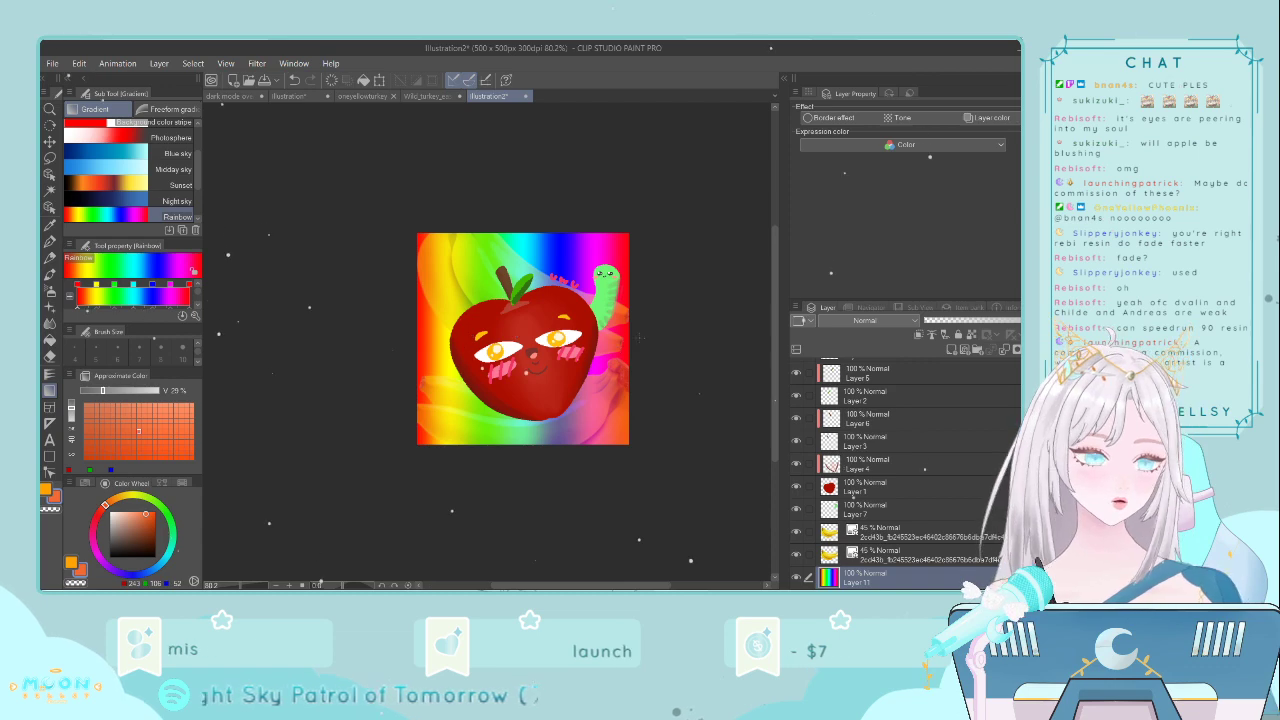
scroll(638, 337, "up", 4)
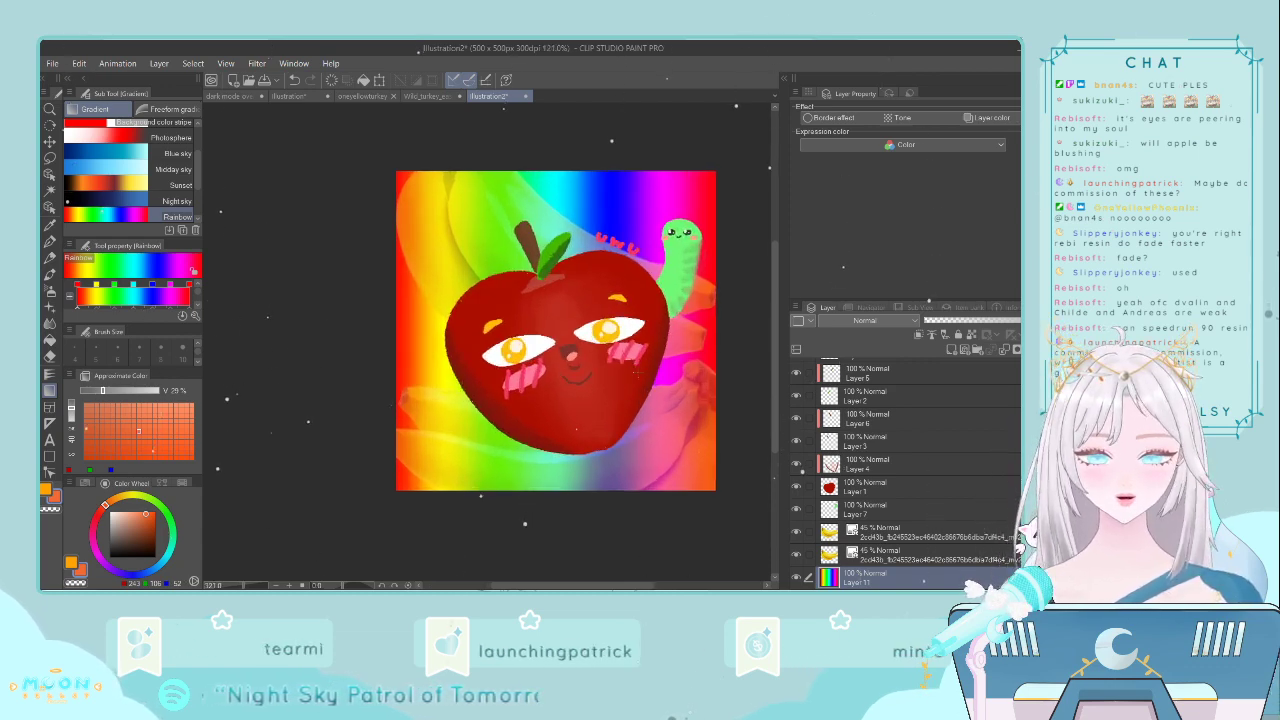
scroll(636, 373, "up", 1)
left_click_drag(580, 586, 586, 586)
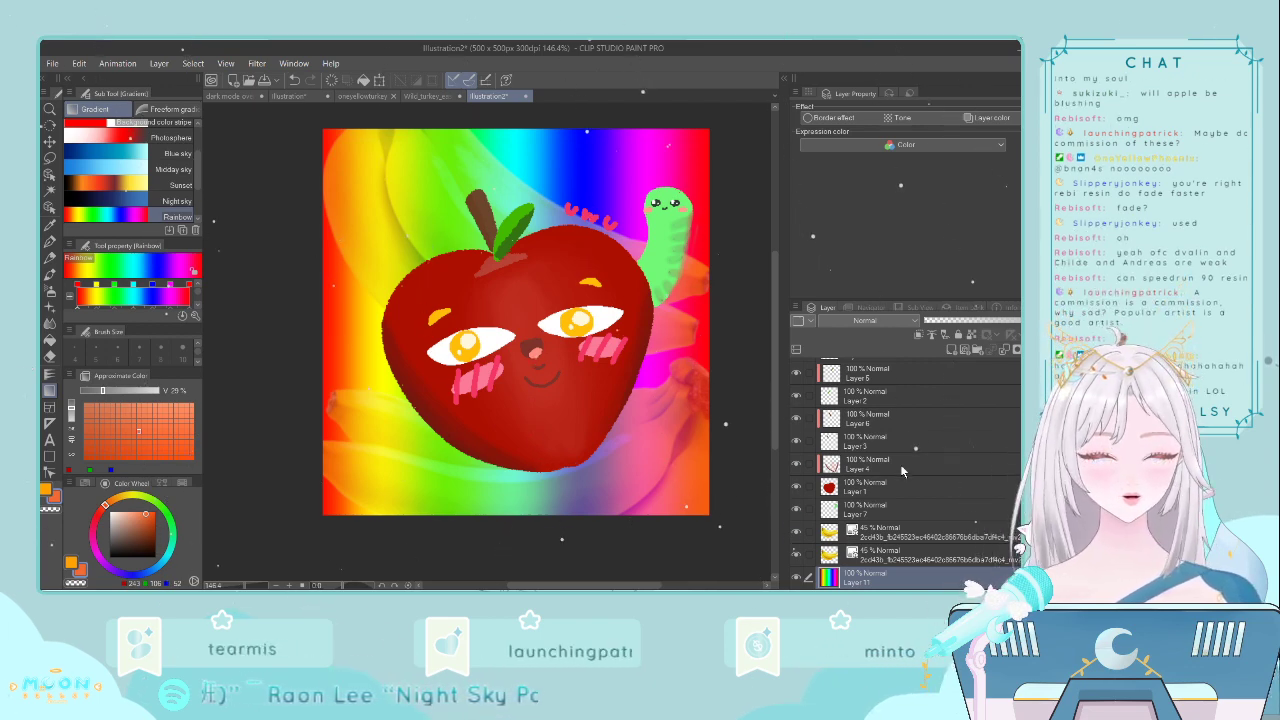
left_click(881, 530)
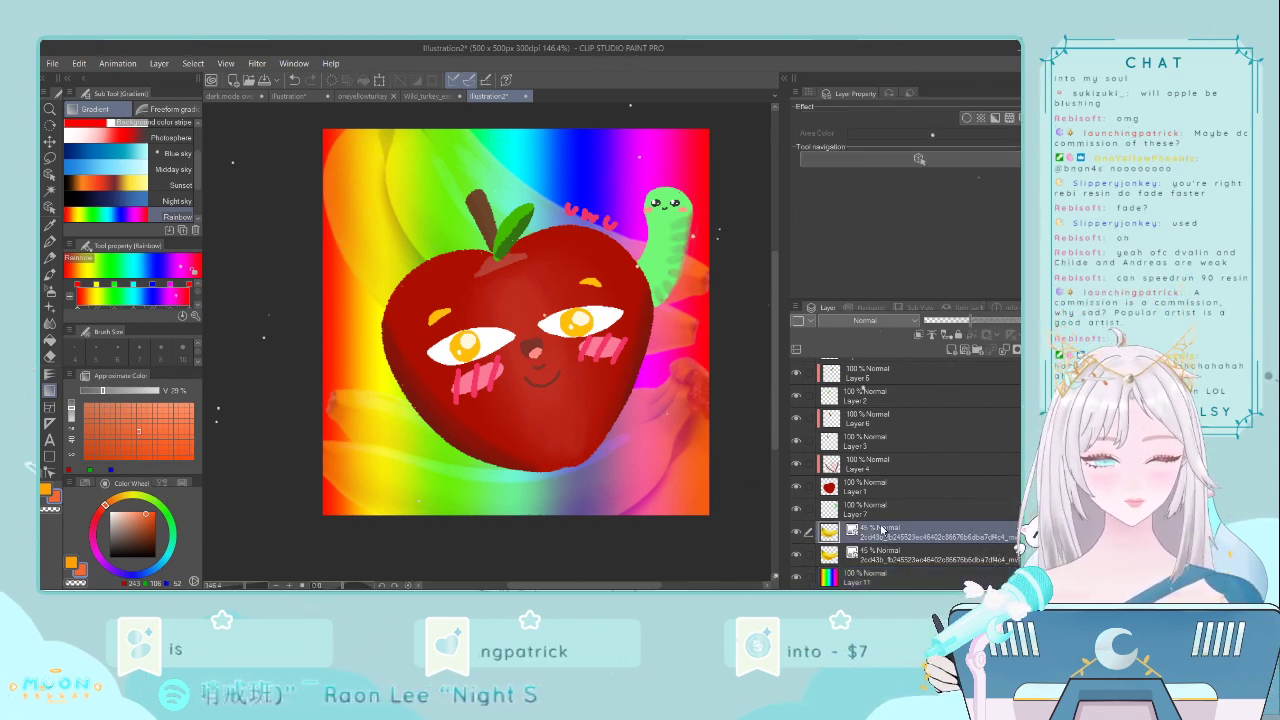
left_click_drag(774, 410, 771, 406)
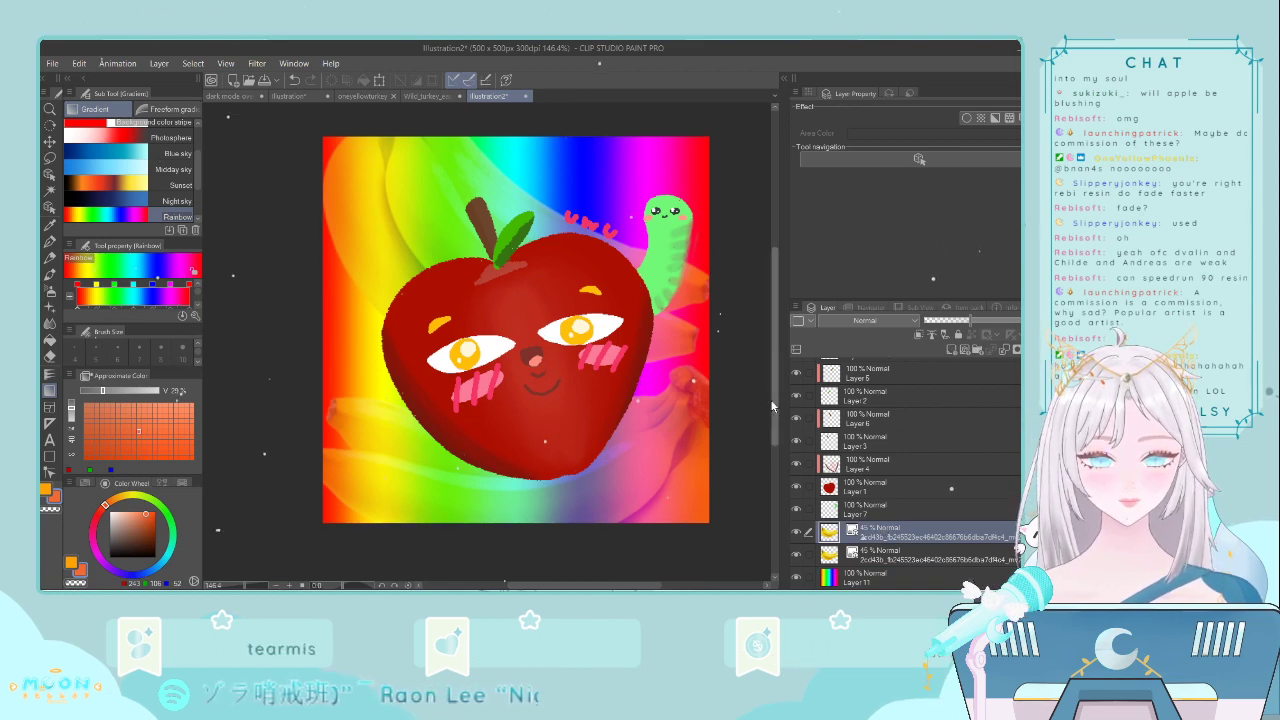
scroll(885, 420, "up", 3)
left_click(905, 389)
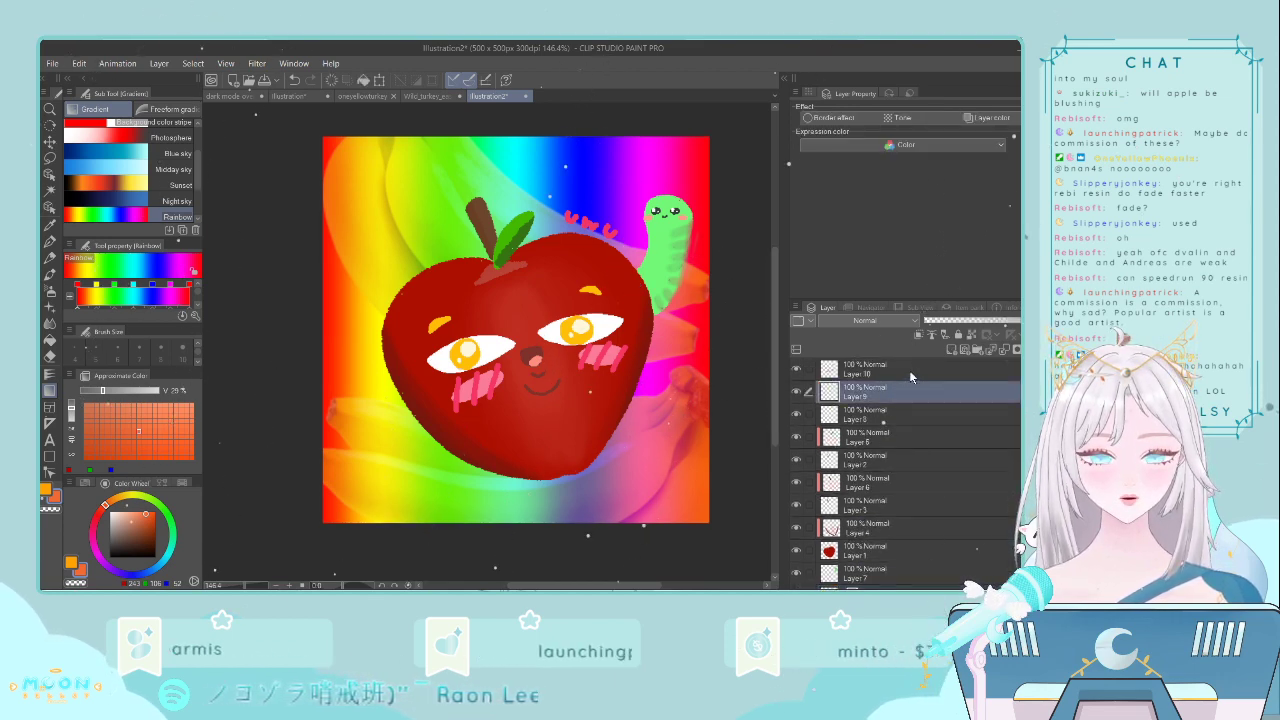
left_click(910, 376)
left_click(949, 349)
- Draw near-black sunglasses with the G-pen across the lower eyes, extend the arms to the apple's edges and add white glints on both lenses
scroll(611, 344, "up", 2)
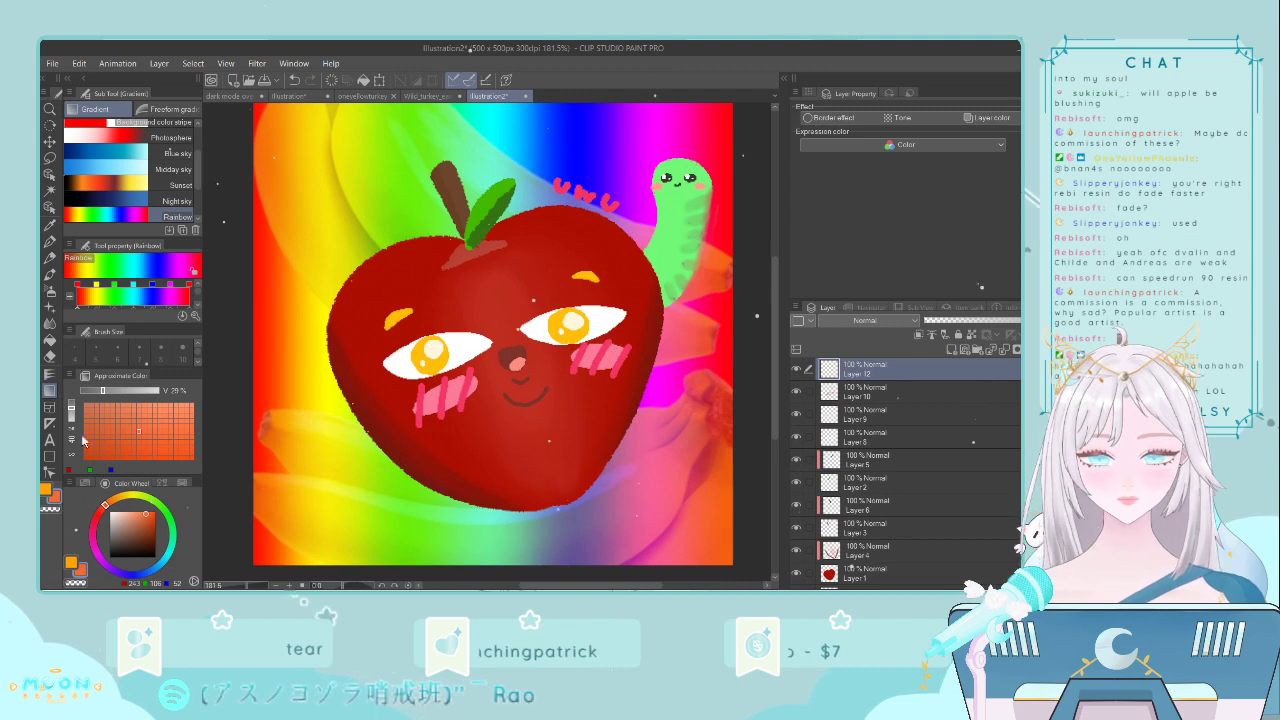
left_click_drag(124, 538, 98, 549)
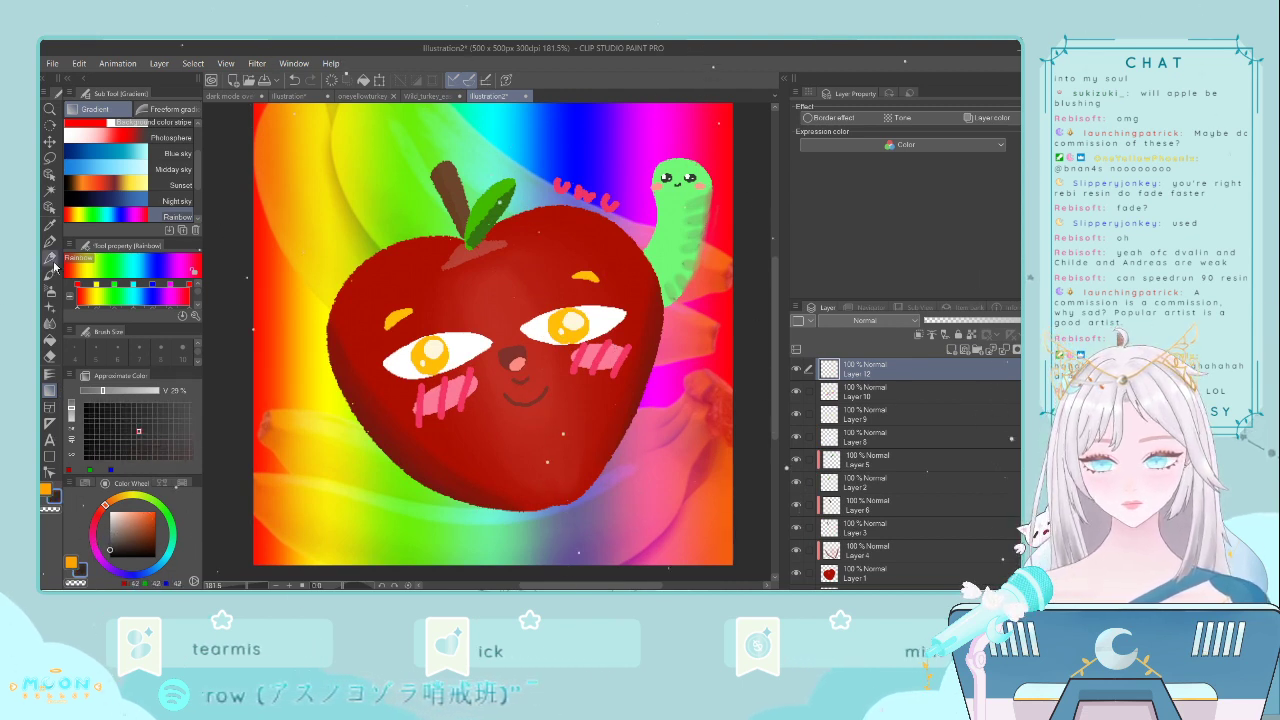
left_click(49, 241)
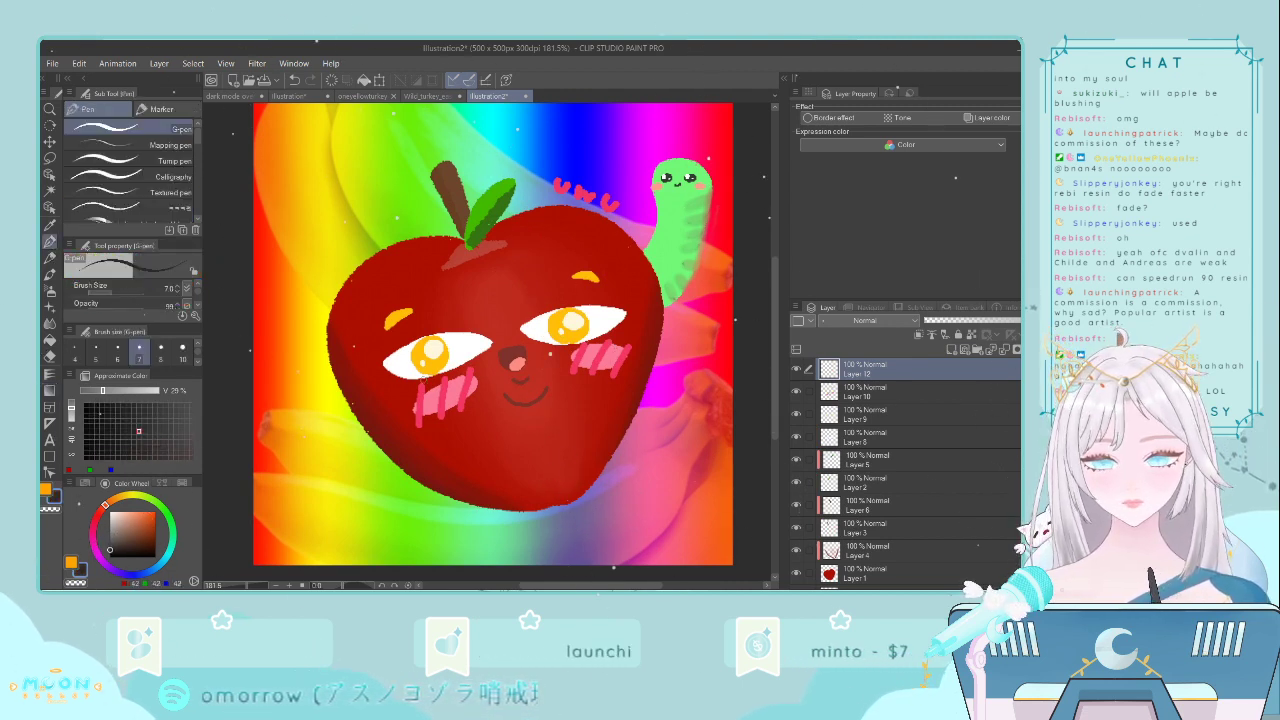
mouse_move(389, 377)
left_mouse_down()
mouse_move(476, 351)
mouse_move(404, 380)
left_mouse_up()
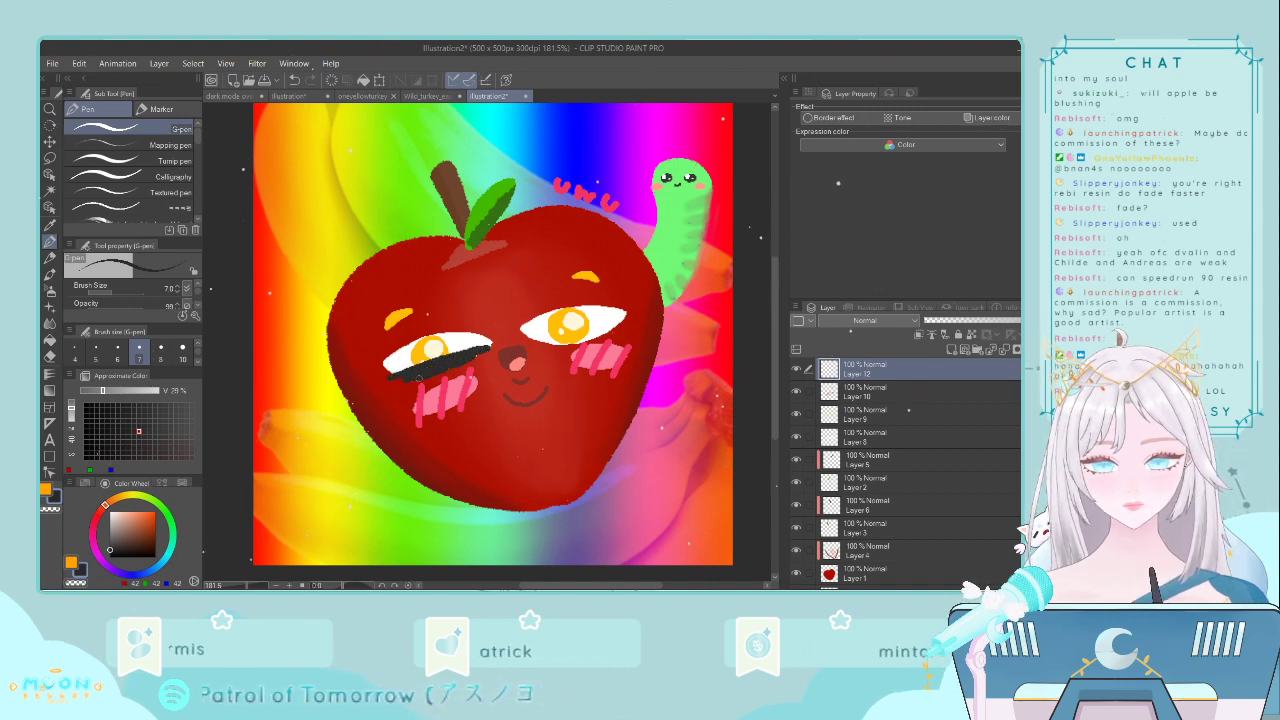
left_click_drag(482, 356, 427, 379)
mouse_move(481, 362)
left_mouse_down()
mouse_move(449, 373)
mouse_move(514, 339)
mouse_move(630, 315)
mouse_move(538, 338)
left_mouse_up()
key("ctrl+z")
key("ctrl+z")
key("ctrl+z")
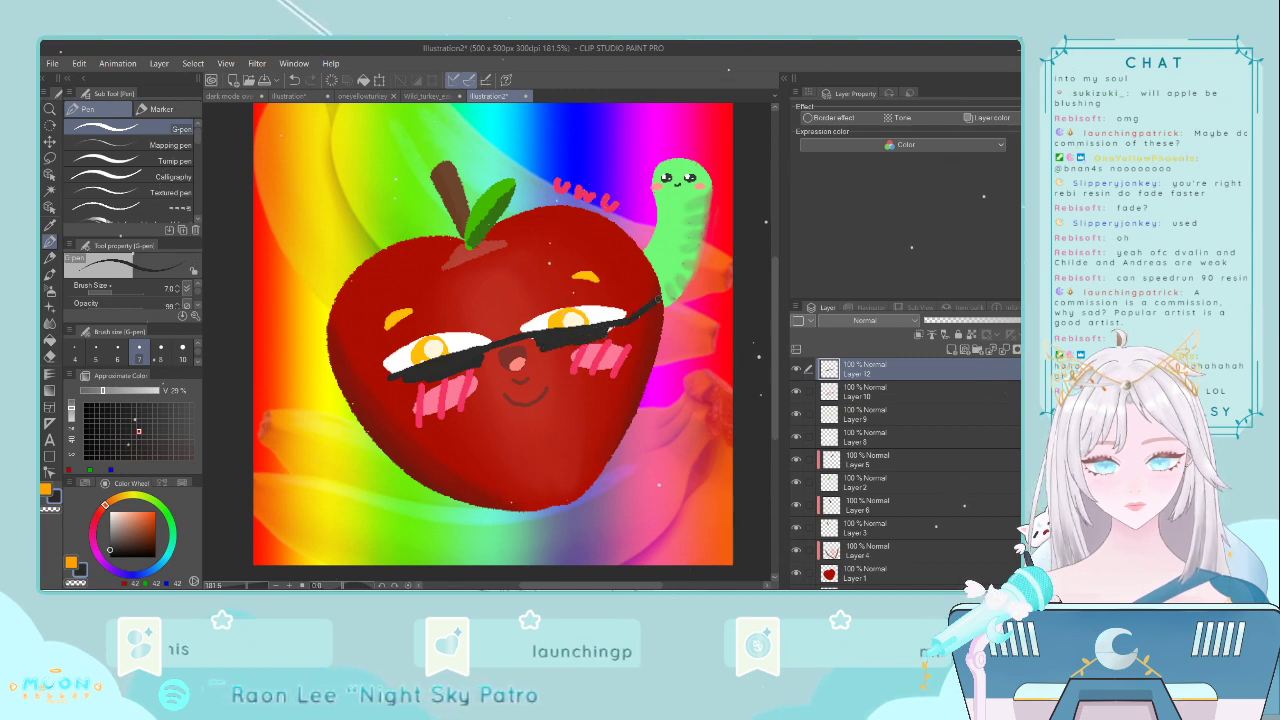
left_click_drag(386, 378, 335, 384)
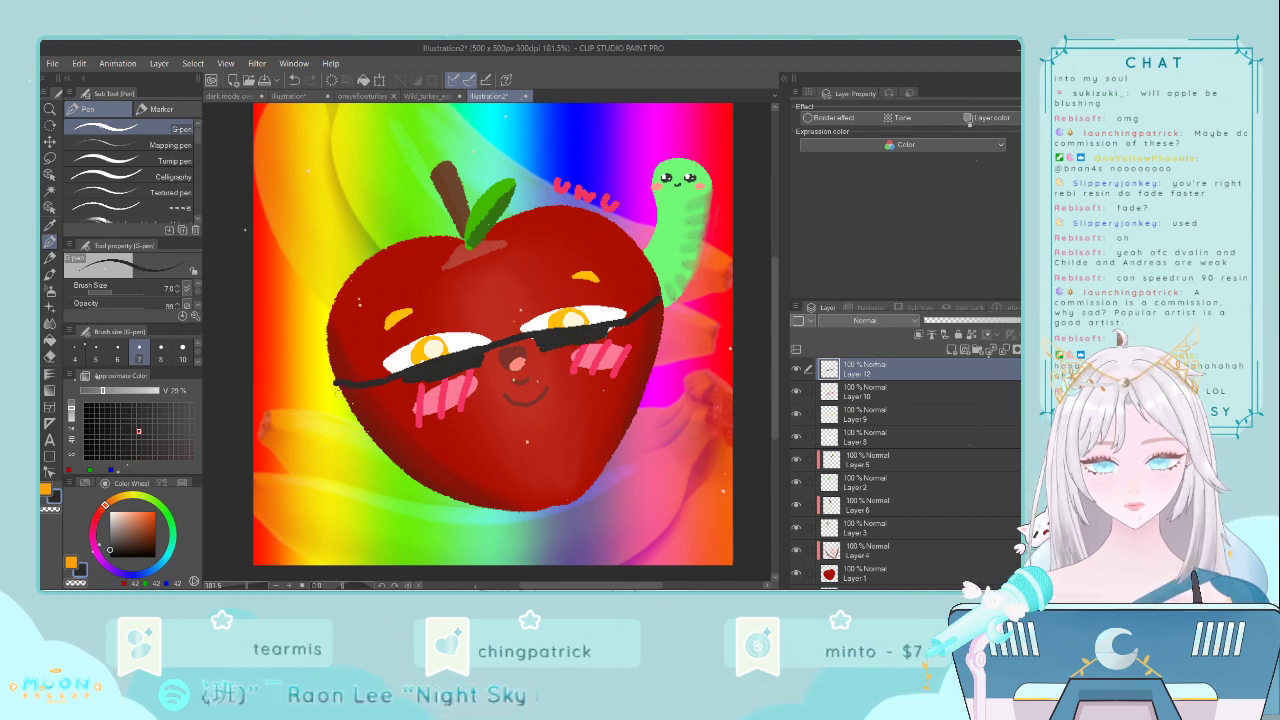
left_click_drag(114, 532, 109, 511)
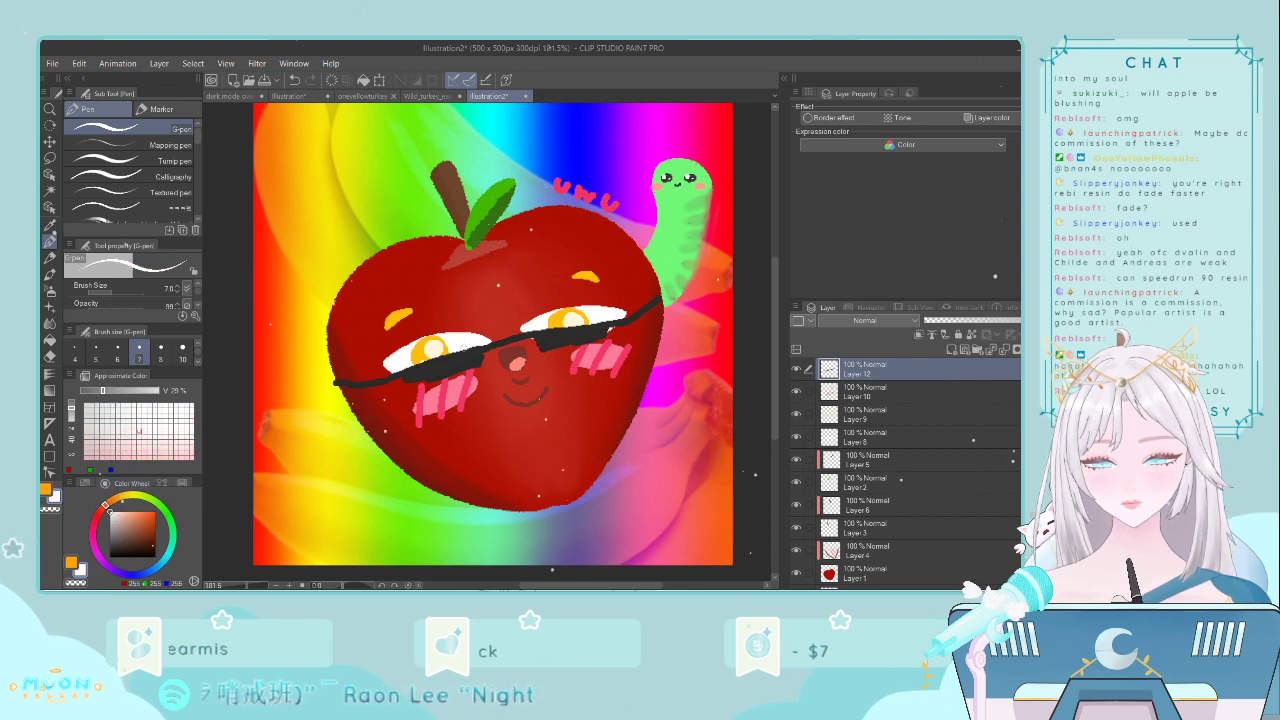
left_click_drag(456, 359, 467, 355)
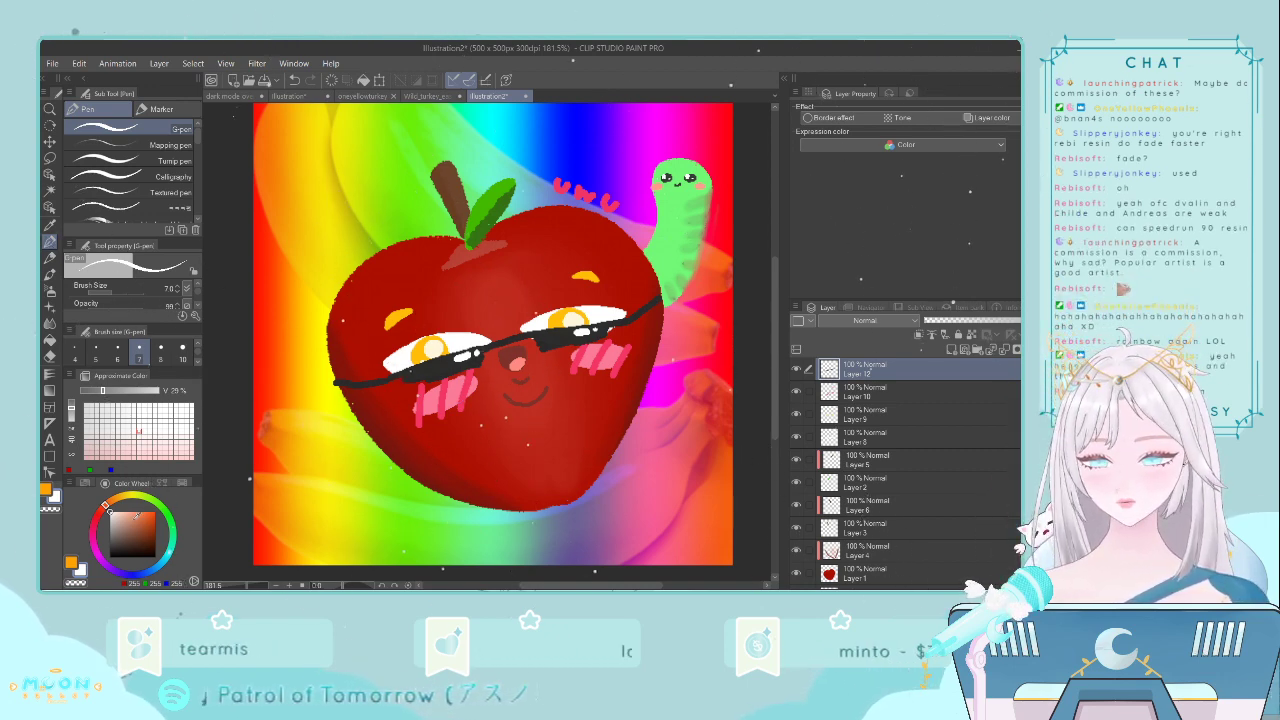
- Choose a warm golden yellow as the drawing colour
left_click_drag(127, 501, 119, 501)
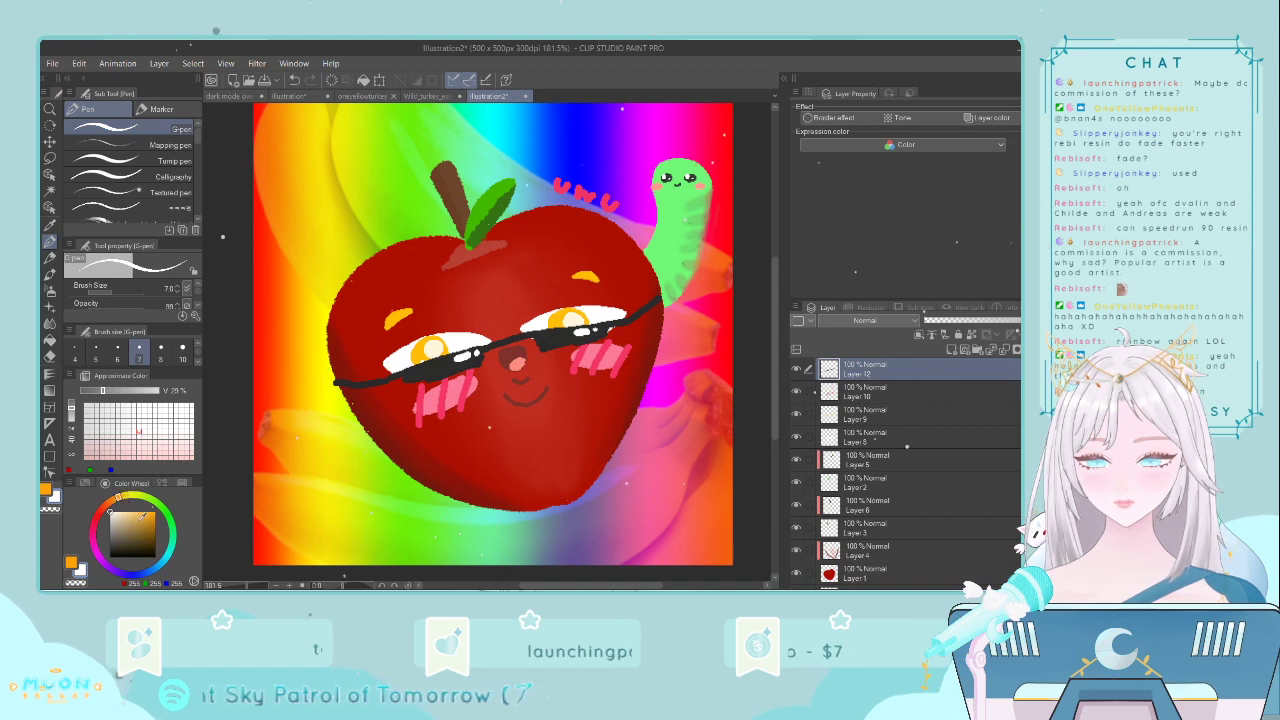
left_click(141, 512)
left_click(128, 500)
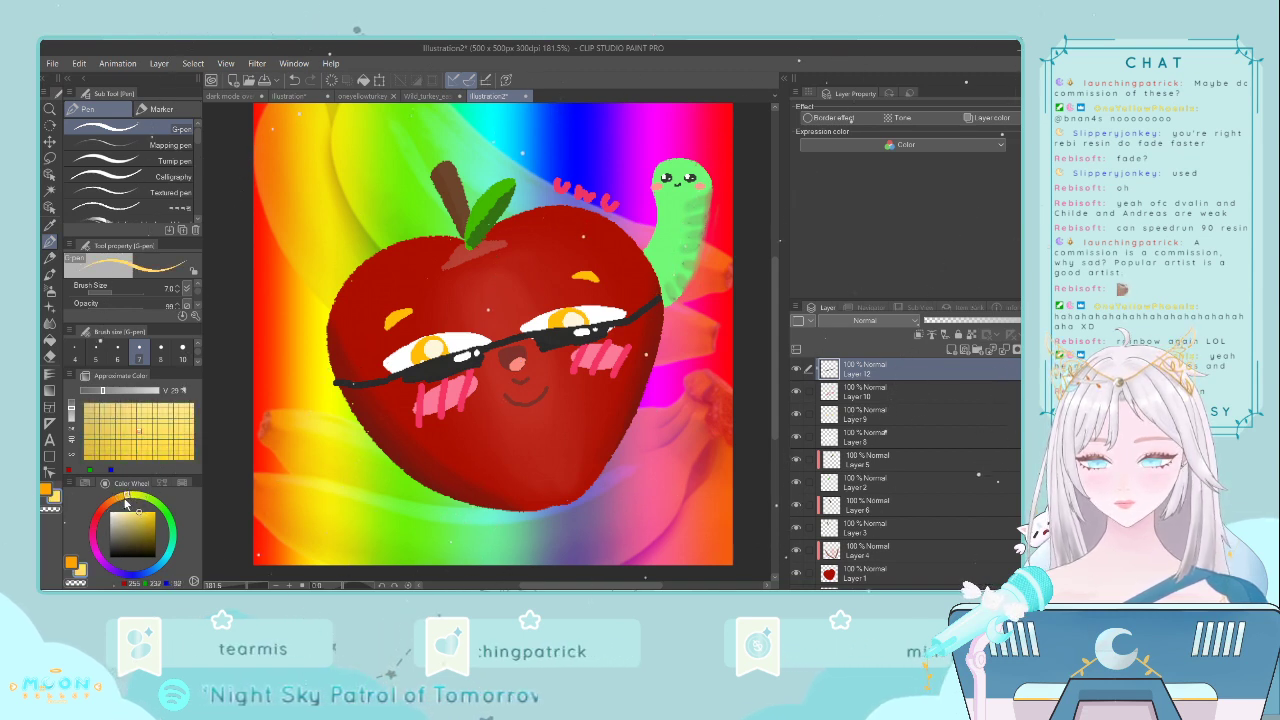
left_click(49, 257)
mouse_move(413, 462)
left_mouse_down()
mouse_move(422, 452)
mouse_move(420, 466)
left_mouse_up()
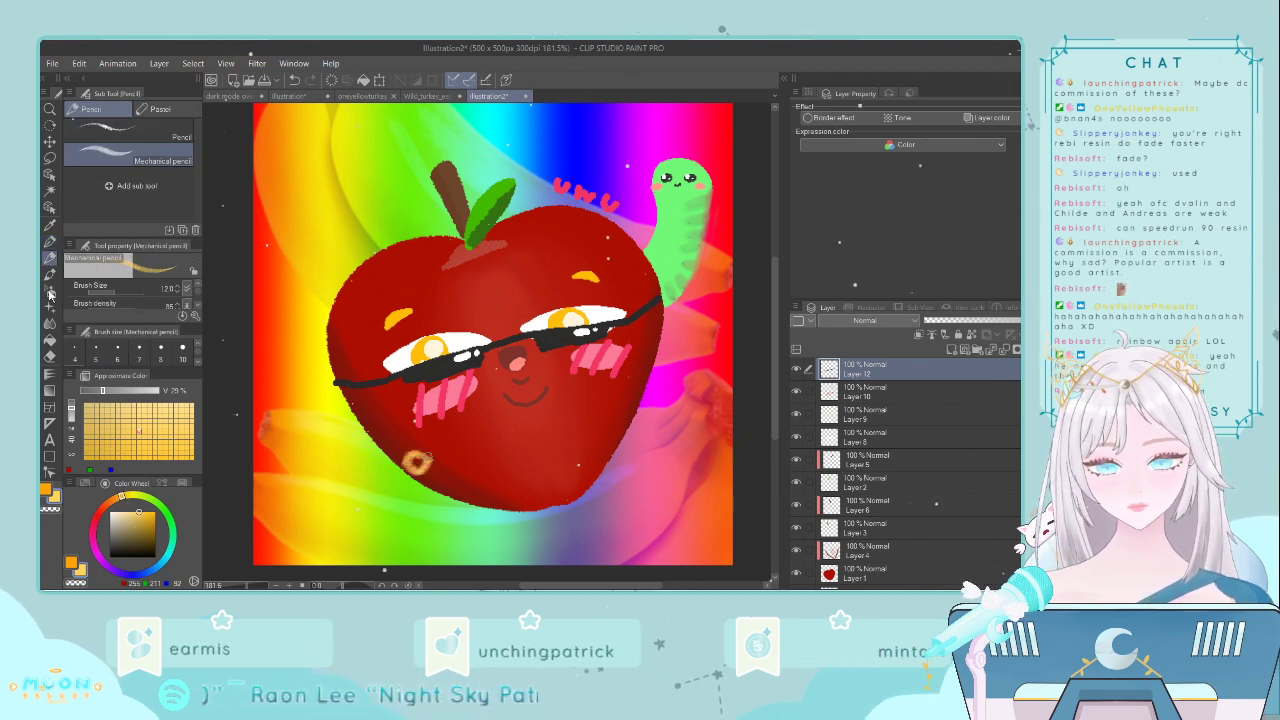
key("ctrl+z")
key("p")
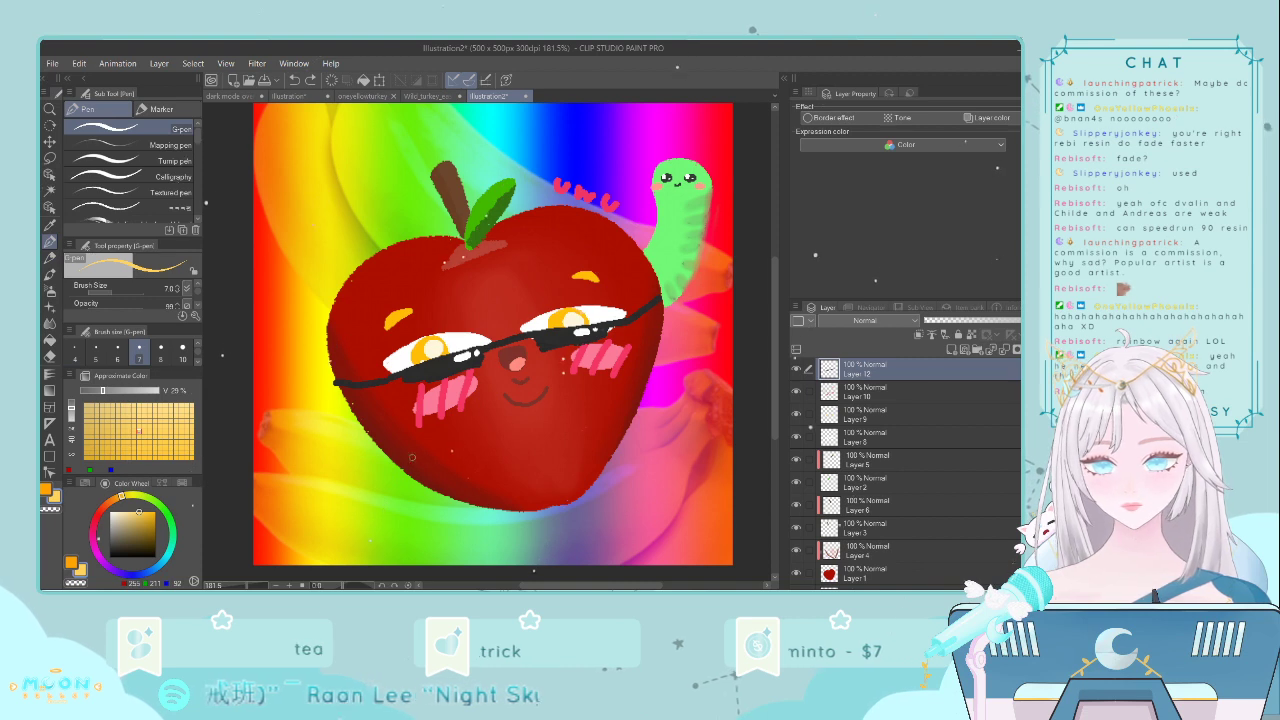
- Draw a golden chain of small links across the apple's lower part with the G-pen, with a solid round pendant below the mouth
mouse_move(384, 449)
left_mouse_down()
mouse_move(425, 451)
mouse_move(446, 470)
left_mouse_up()
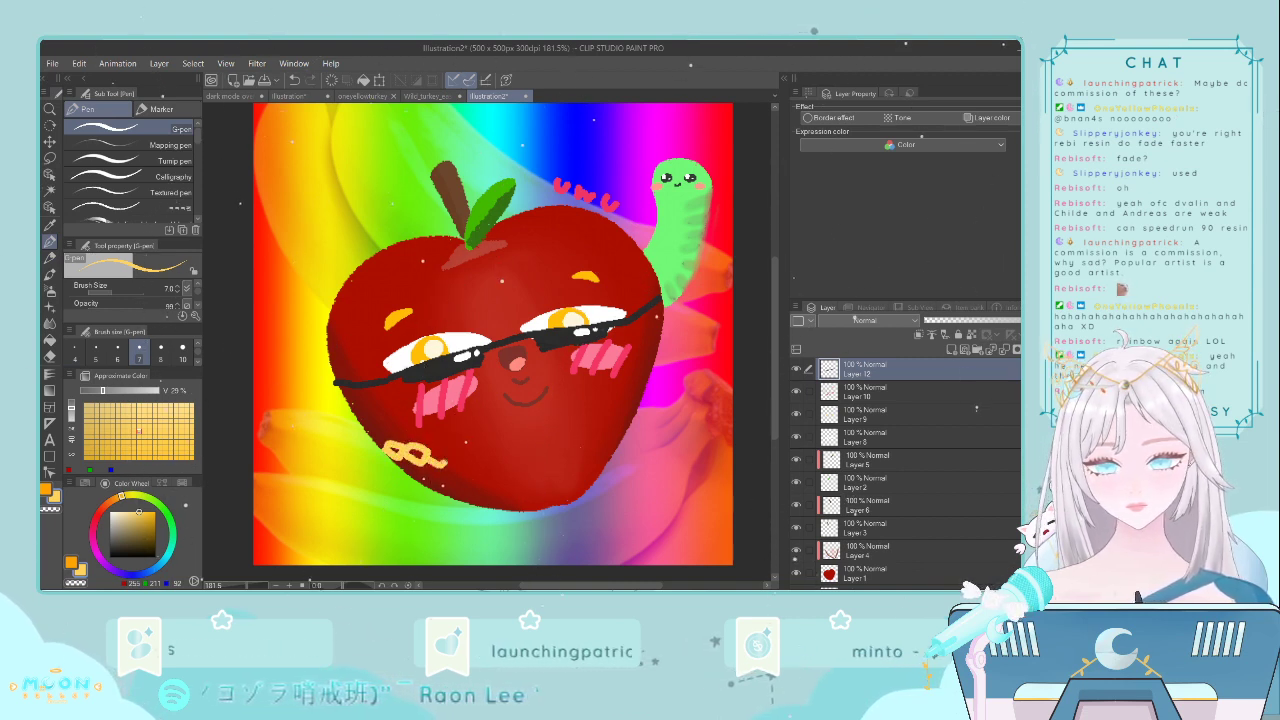
mouse_move(538, 437)
left_mouse_down()
mouse_move(552, 464)
mouse_move(546, 451)
left_mouse_up()
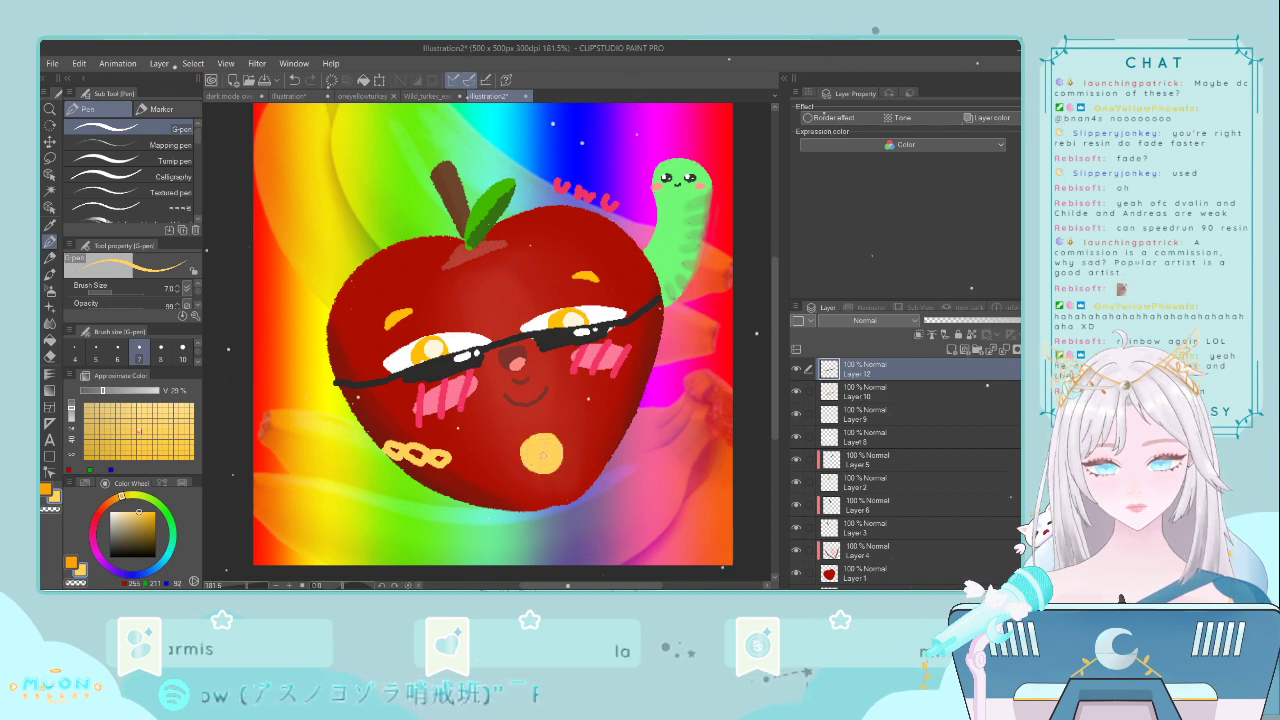
left_click_drag(460, 466, 469, 460)
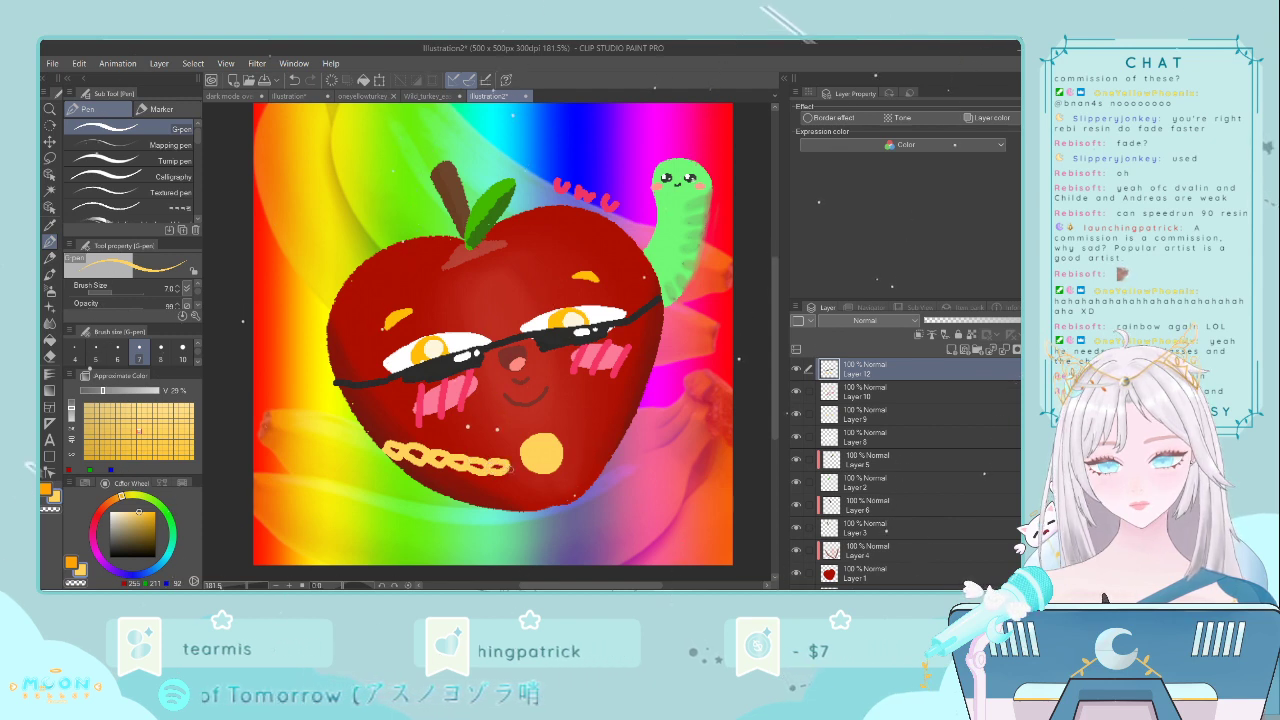
mouse_move(508, 466)
left_mouse_down()
mouse_move(547, 458)
mouse_move(553, 430)
mouse_move(577, 433)
mouse_move(562, 442)
mouse_move(577, 434)
mouse_move(580, 450)
mouse_move(616, 418)
left_mouse_up()
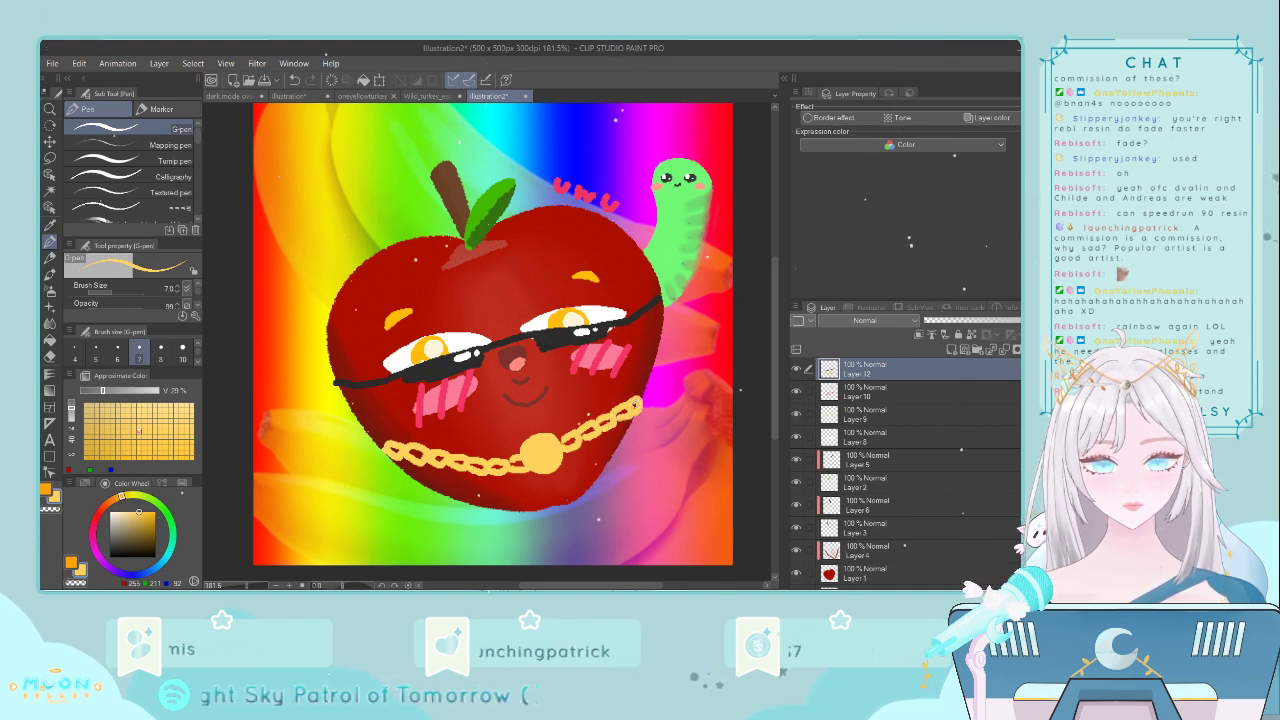
- Choose a darker gold and draw a dollar sign on the chain's round pendant with the G-pen
left_click(91, 457)
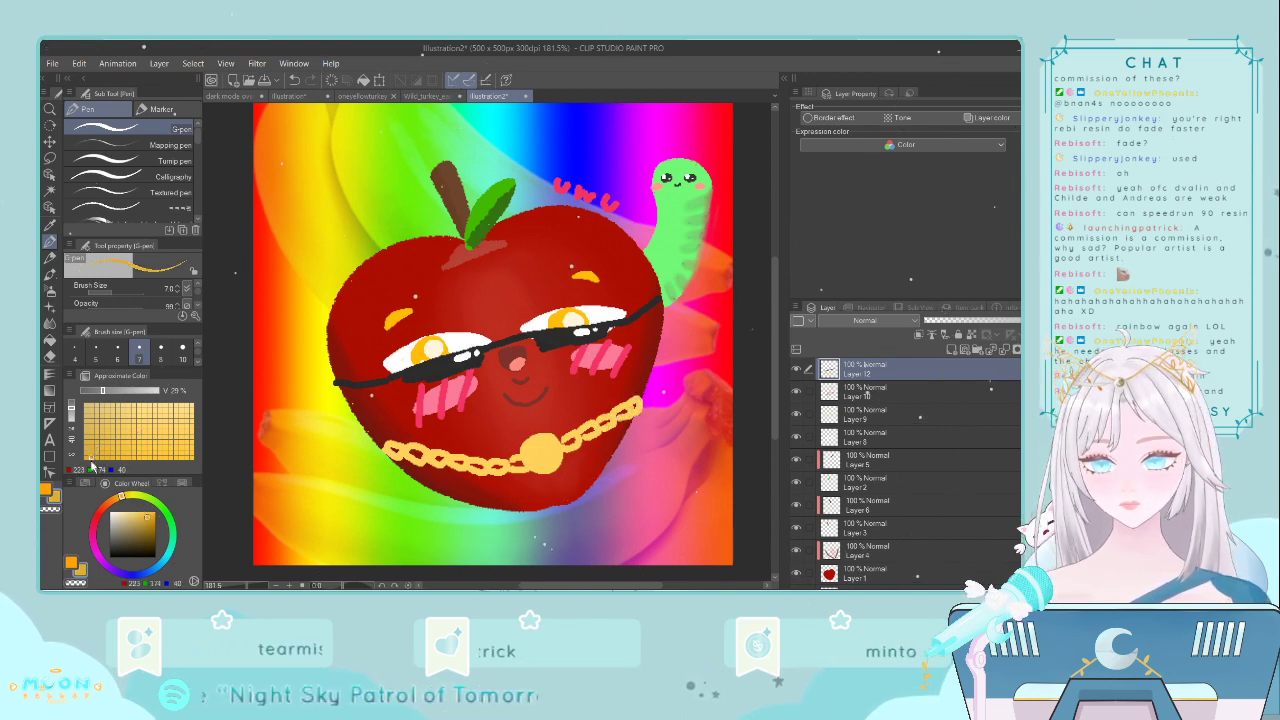
left_click(144, 519)
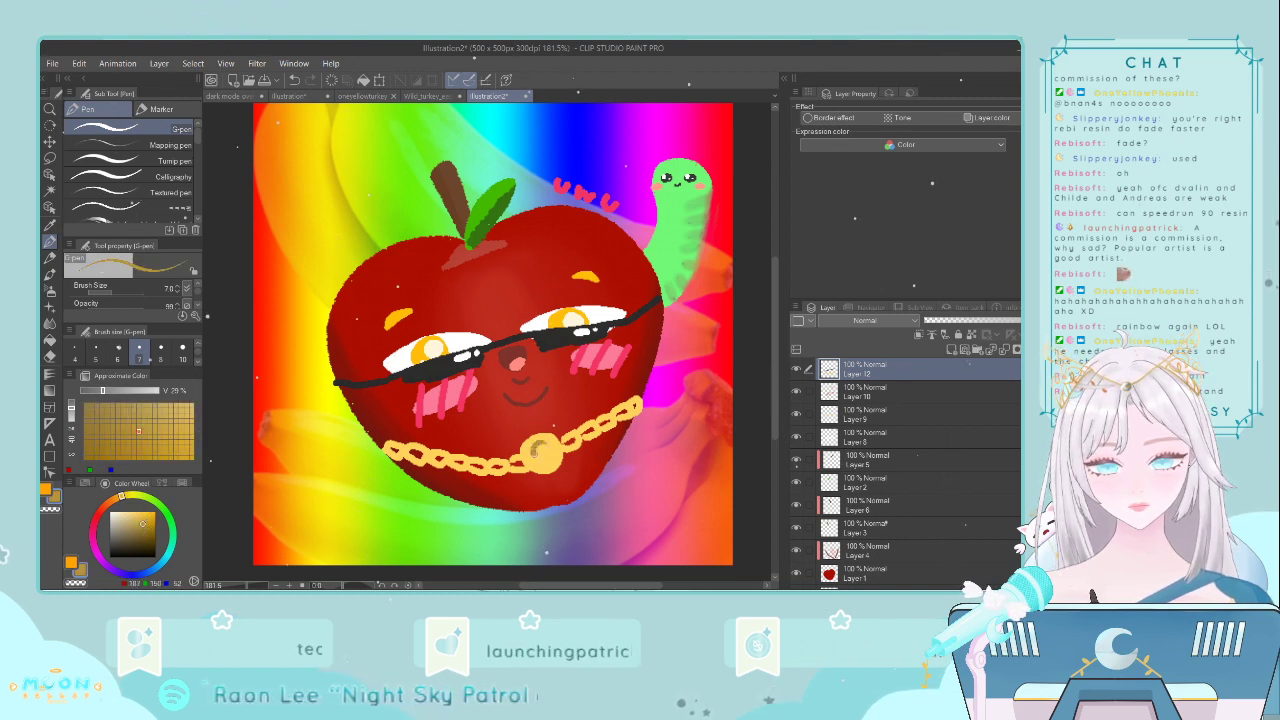
left_click_drag(546, 446, 536, 460)
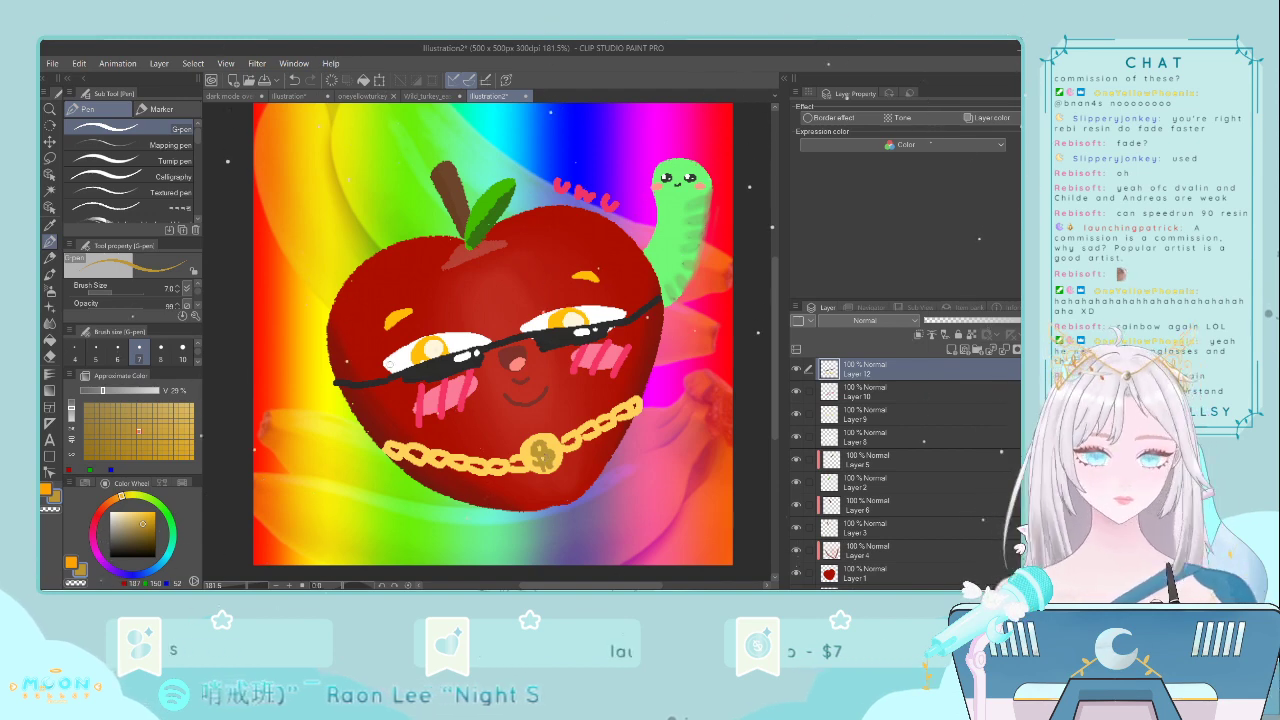
- Save the apple illustration as appl3s and place its document directly before the Wild_turkey document
scroll(625, 400, "down", 1)
scroll(490, 310, "up", 1)
scroll(500, 333, "down", 1)
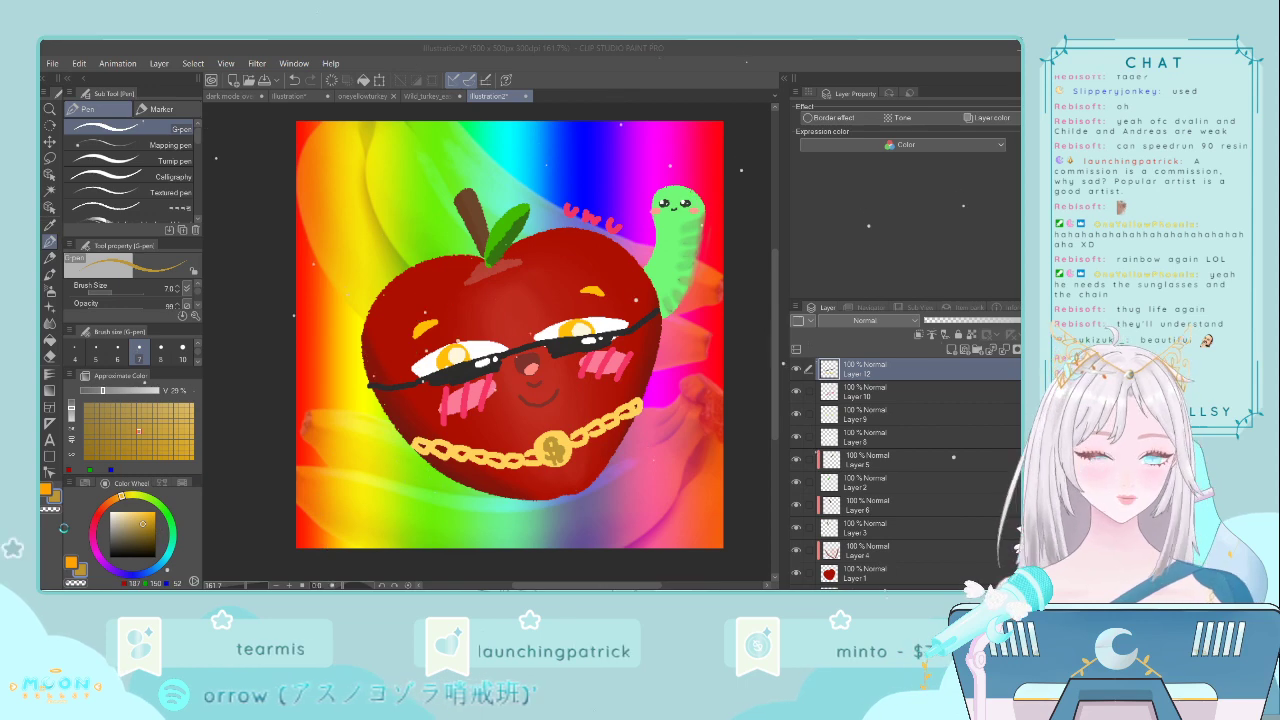
key("Return")
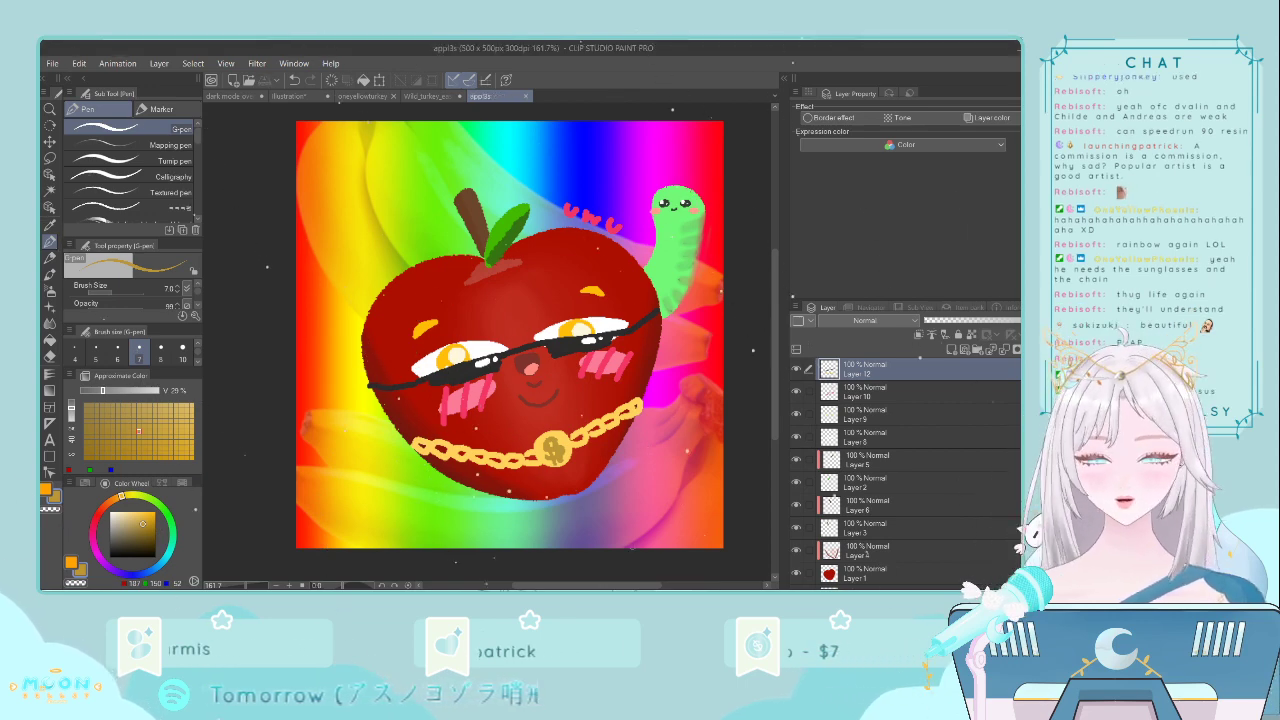
left_click_drag(546, 586, 554, 586)
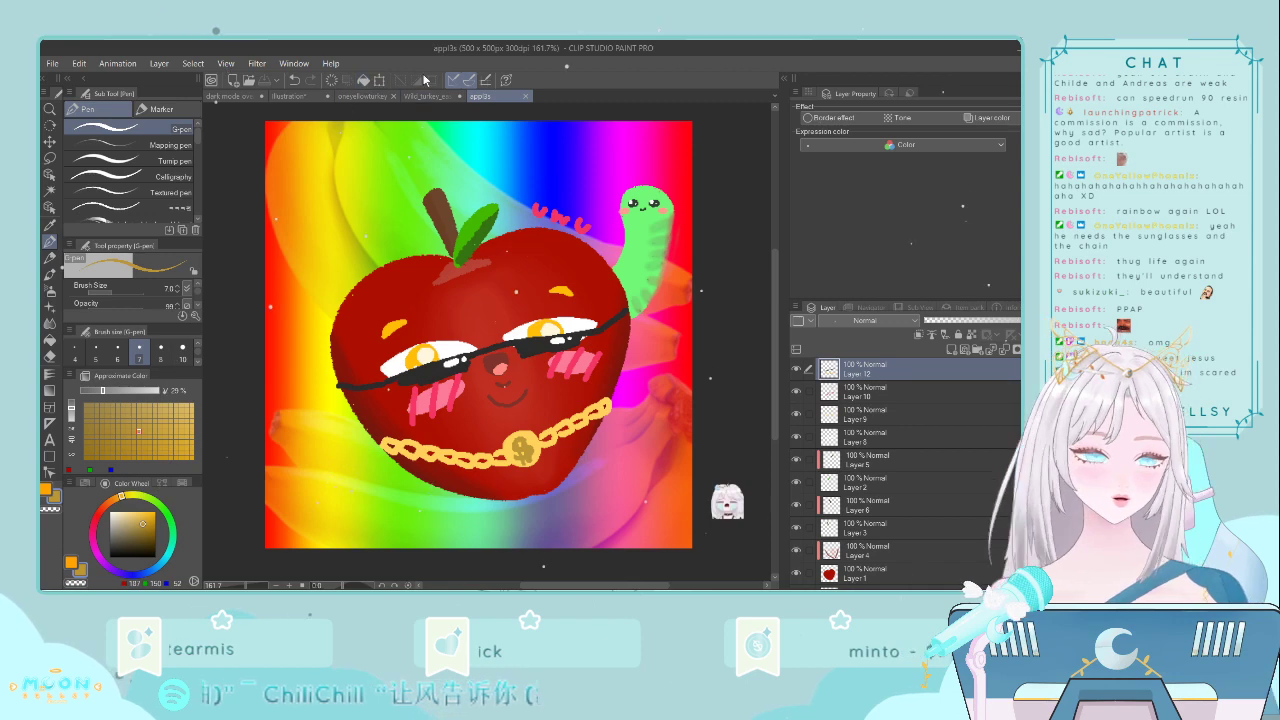
left_click_drag(478, 96, 428, 103)
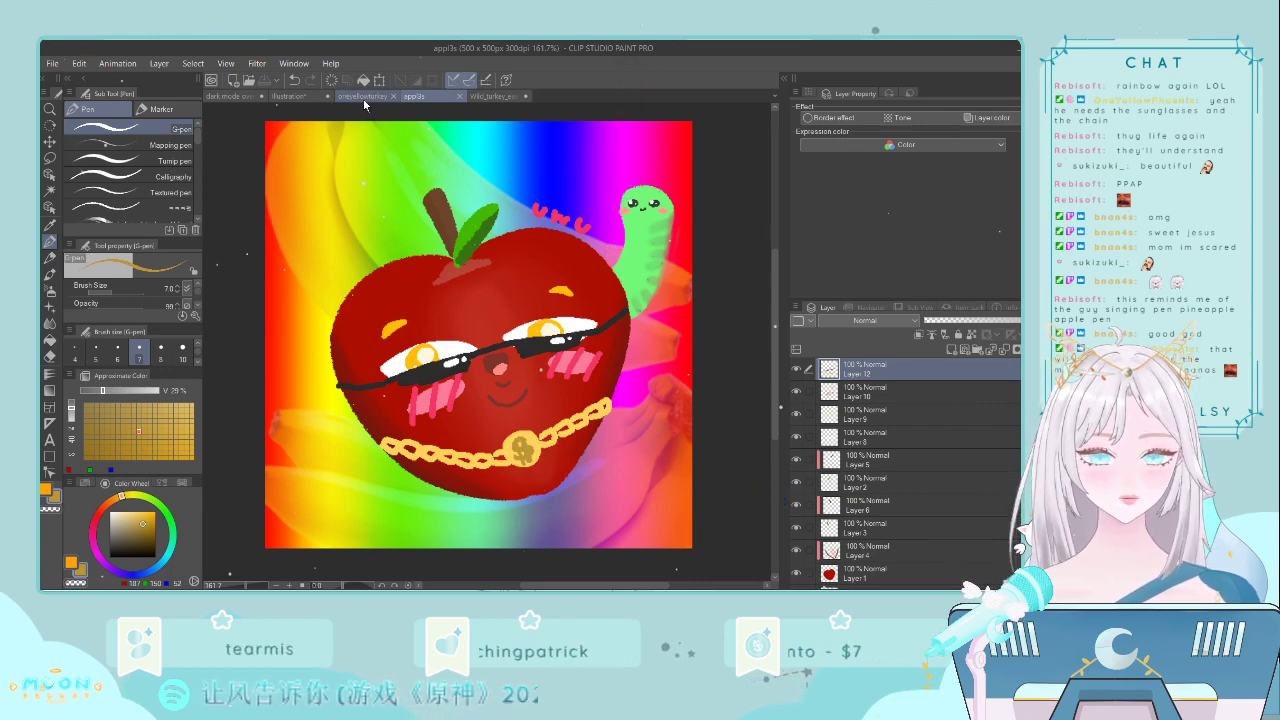
- Create a new 500 x 500 px illustration at 300 dpi
left_click(51, 63)
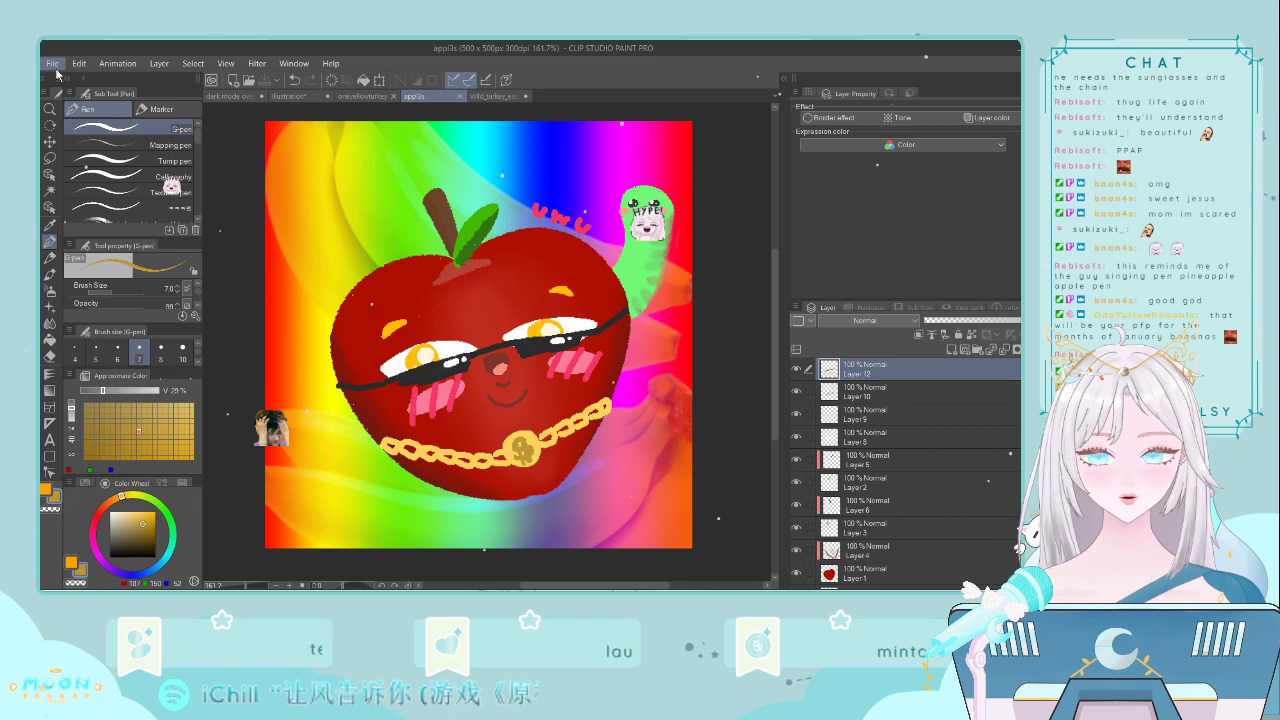
left_click(194, 103)
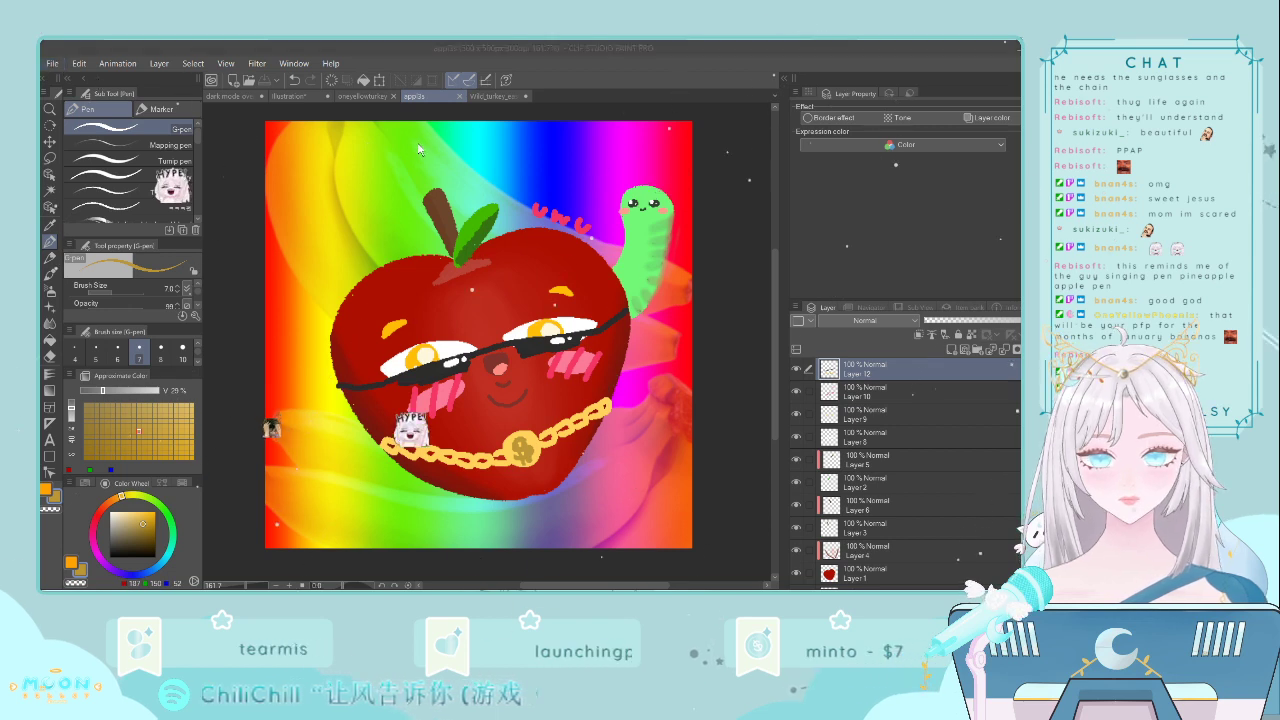
left_click(463, 203)
scroll(616, 386, "up", 3)
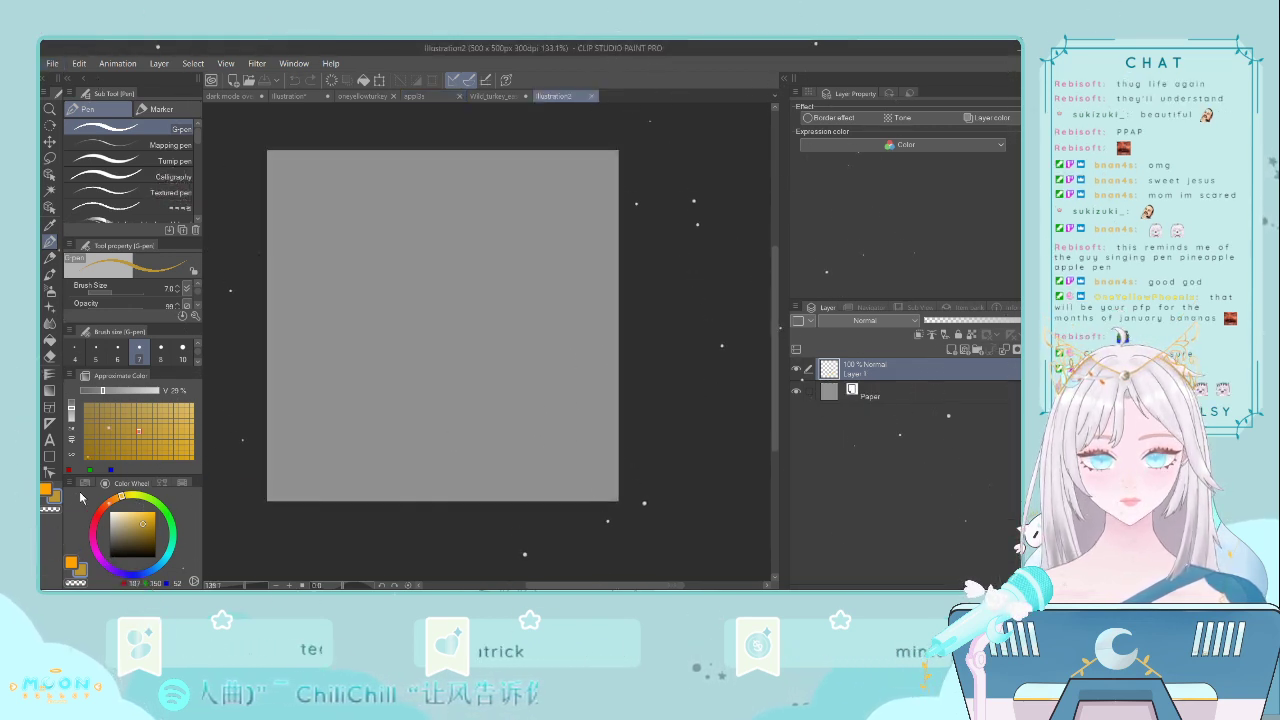
- Choose near-black as the drawing colour for the new illustration
mouse_move(94, 523)
left_mouse_down()
mouse_move(100, 511)
mouse_move(155, 512)
left_mouse_up()
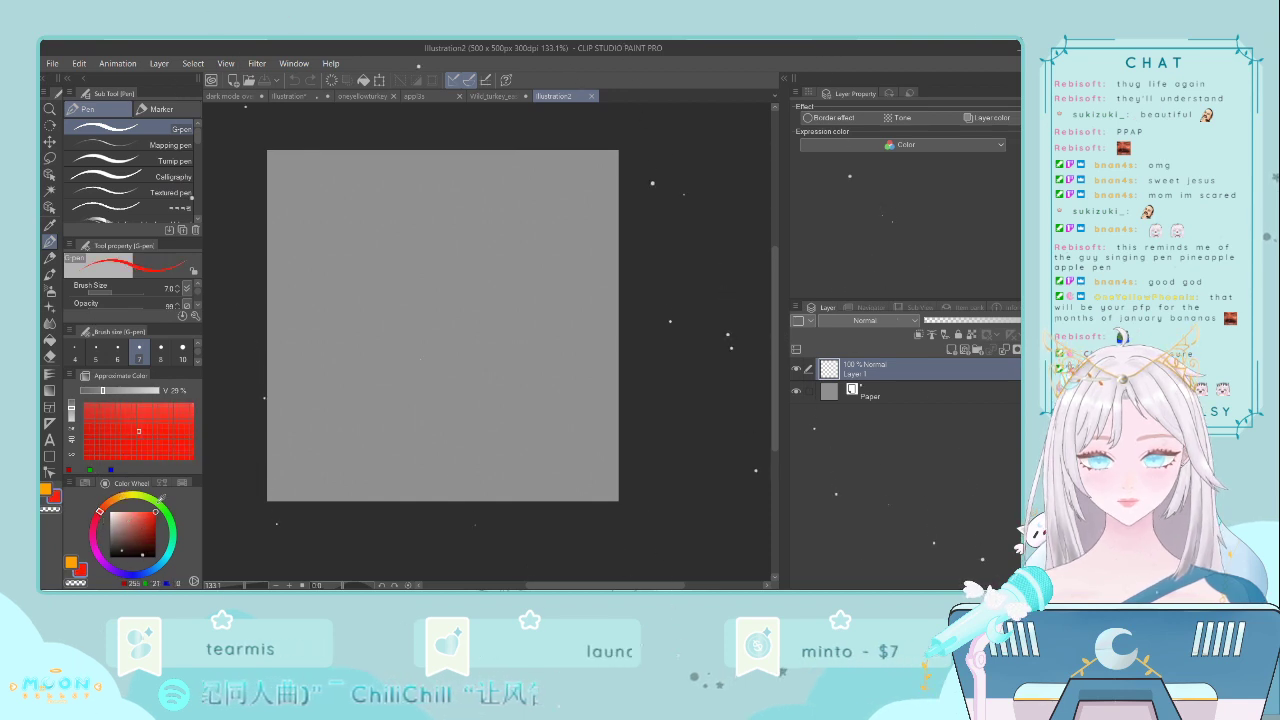
key("ctrl+plus")
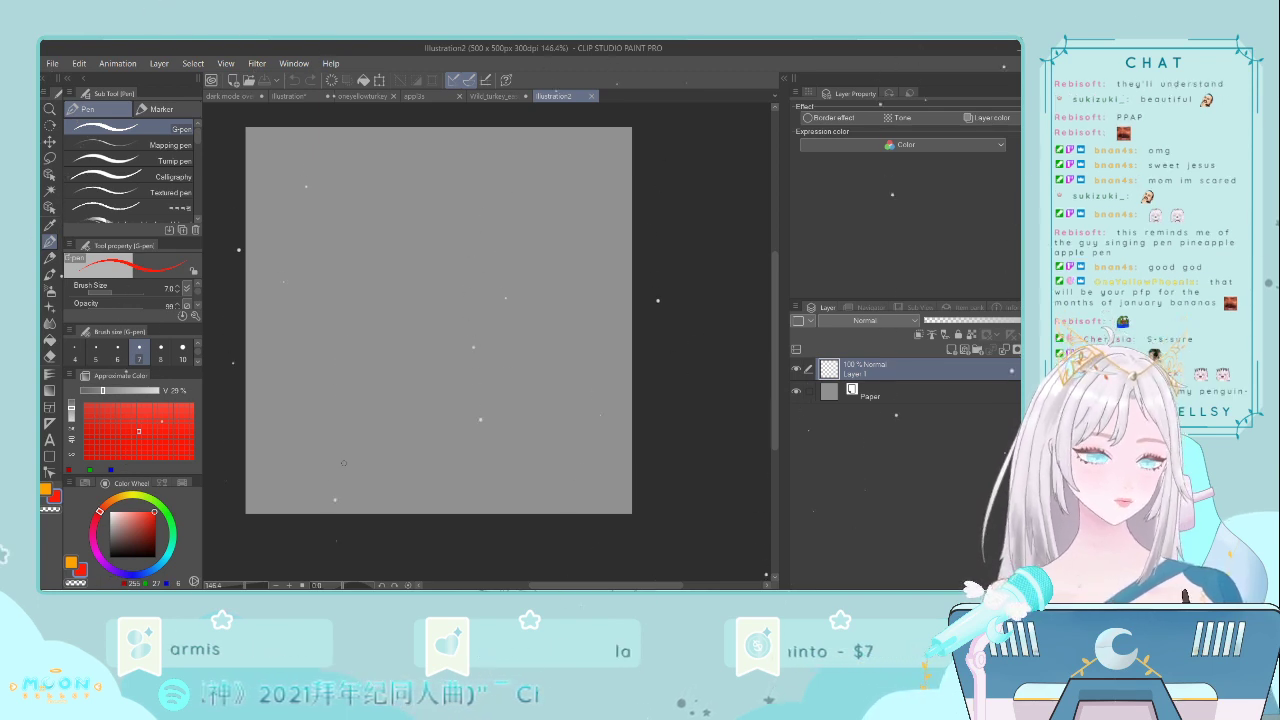
left_click(108, 549)
left_click_drag(109, 550, 110, 554)
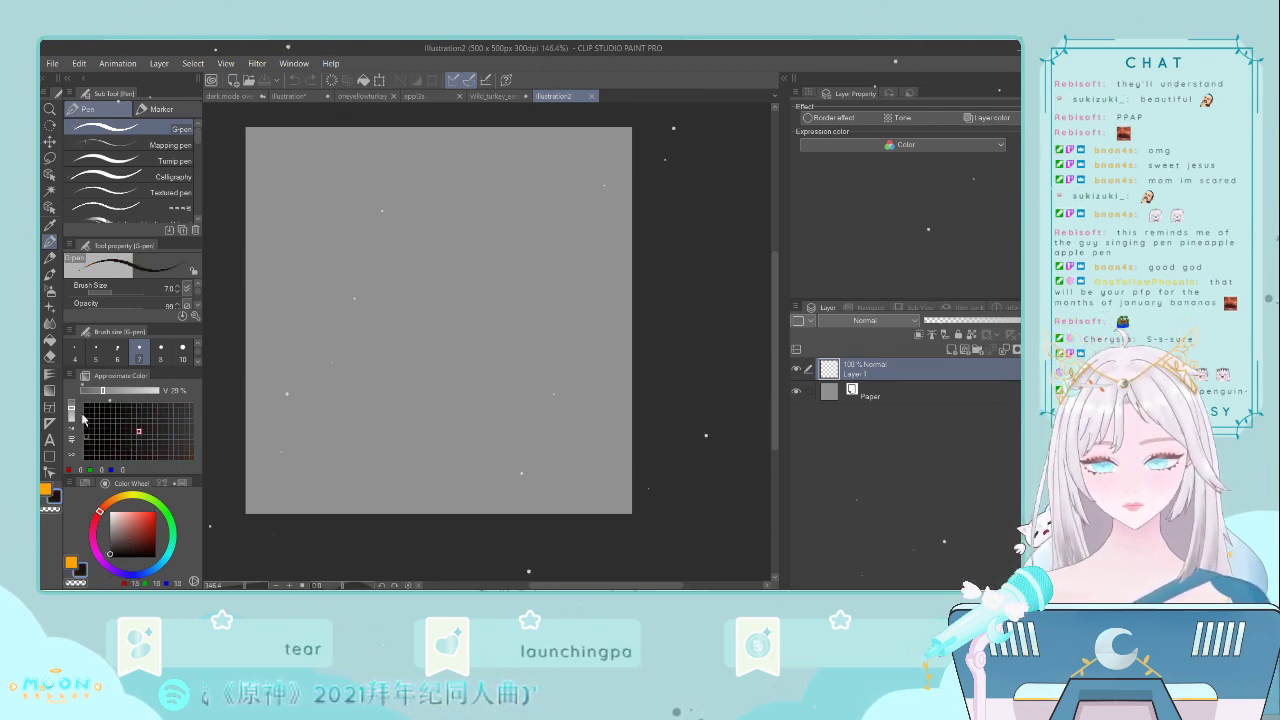
left_click(348, 401)
mouse_move(340, 398)
left_mouse_down()
mouse_move(283, 335)
mouse_move(323, 254)
mouse_move(494, 196)
mouse_move(588, 350)
left_mouse_up()
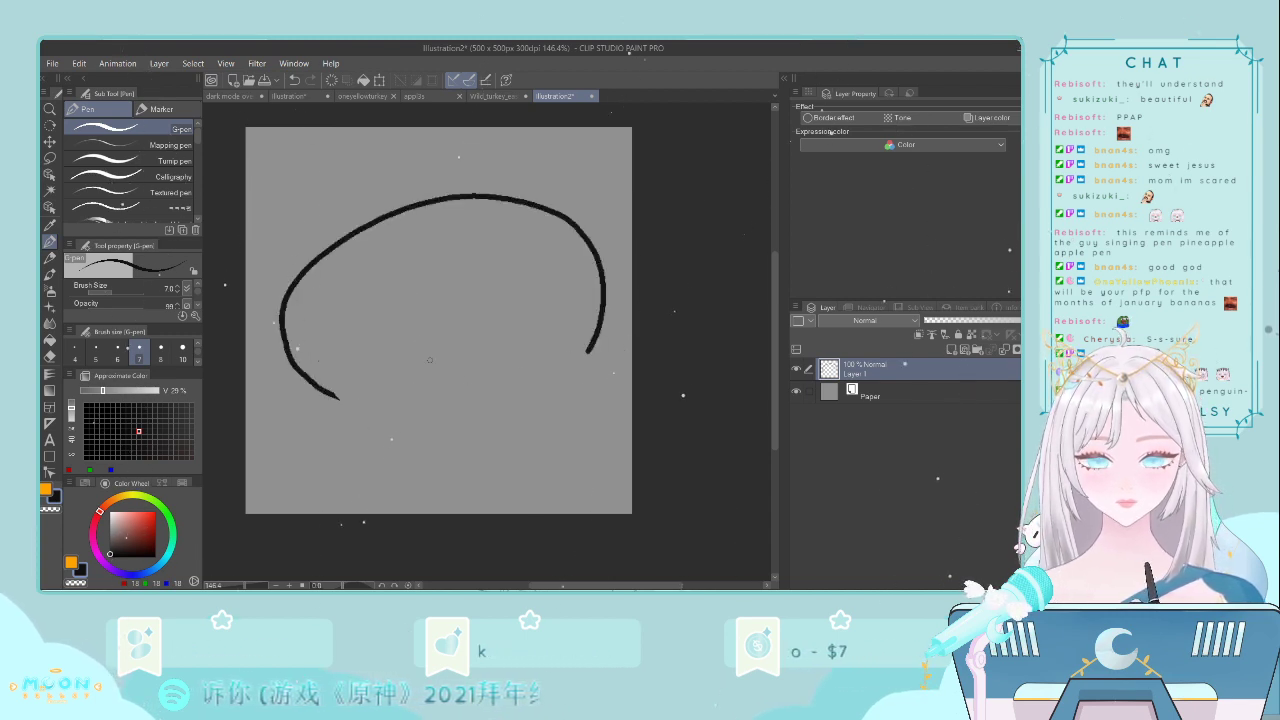
key("ctrl+z")
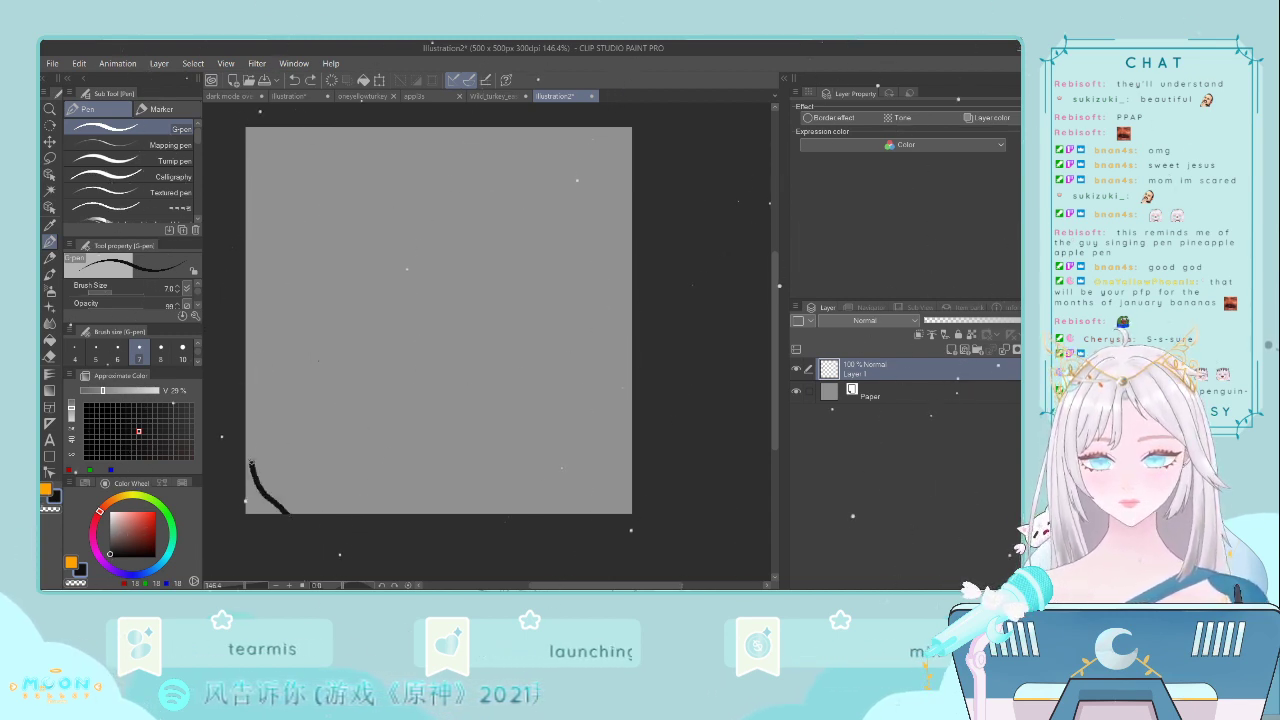
mouse_move(250, 462)
left_mouse_down()
mouse_move(341, 254)
mouse_move(455, 224)
mouse_move(566, 263)
mouse_move(611, 334)
mouse_move(616, 411)
mouse_move(555, 533)
left_mouse_up()
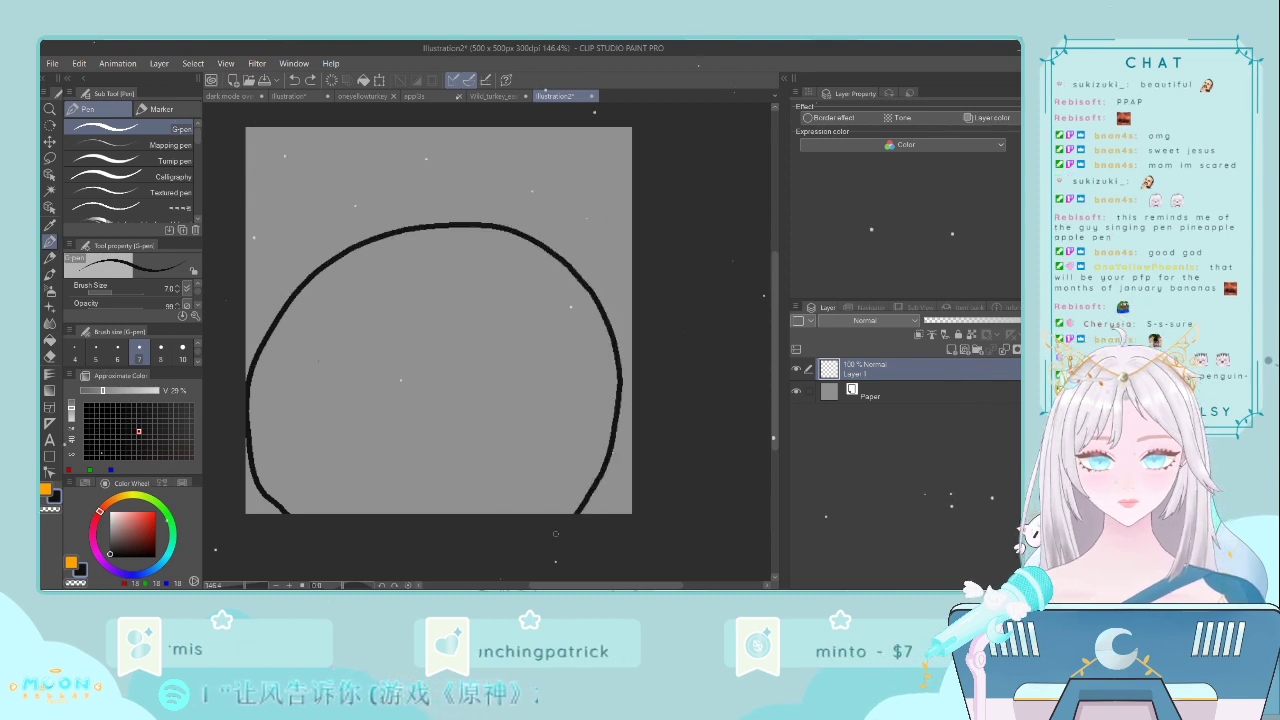
key("ctrl+z")
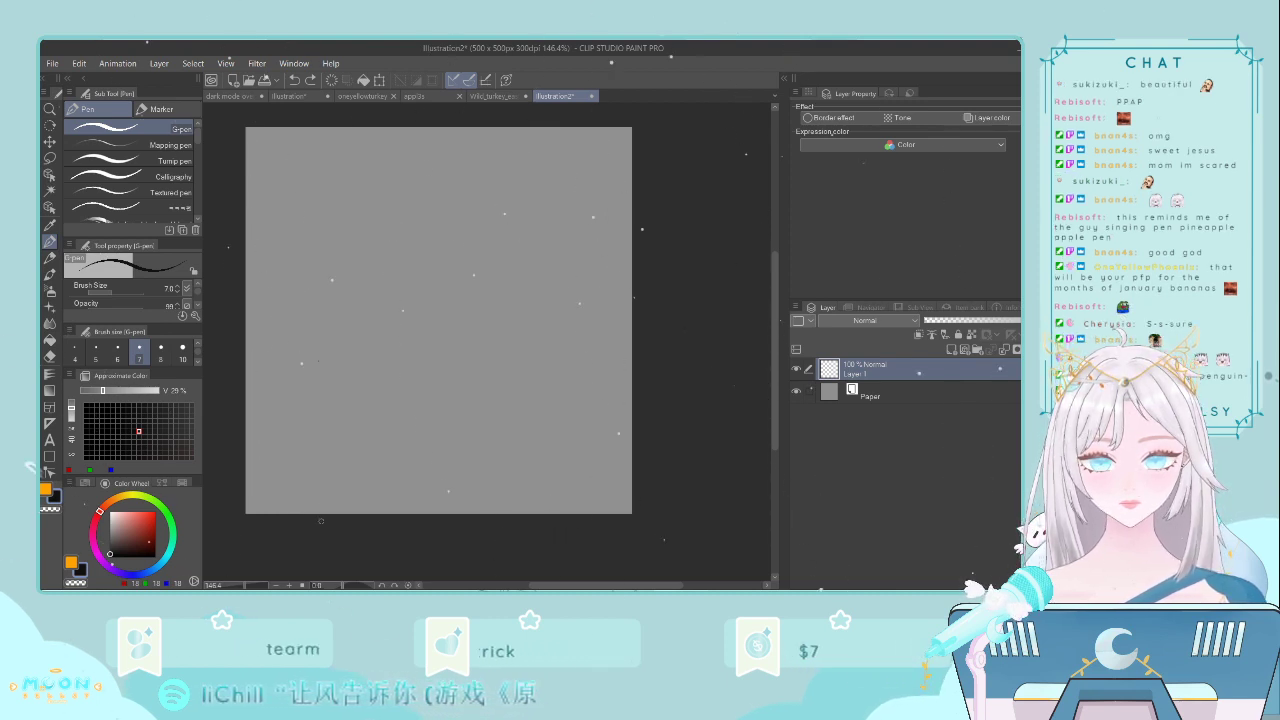
mouse_move(321, 521)
left_mouse_down()
mouse_move(234, 421)
mouse_move(271, 338)
mouse_move(441, 235)
mouse_move(566, 252)
mouse_move(625, 334)
mouse_move(594, 512)
left_mouse_up()
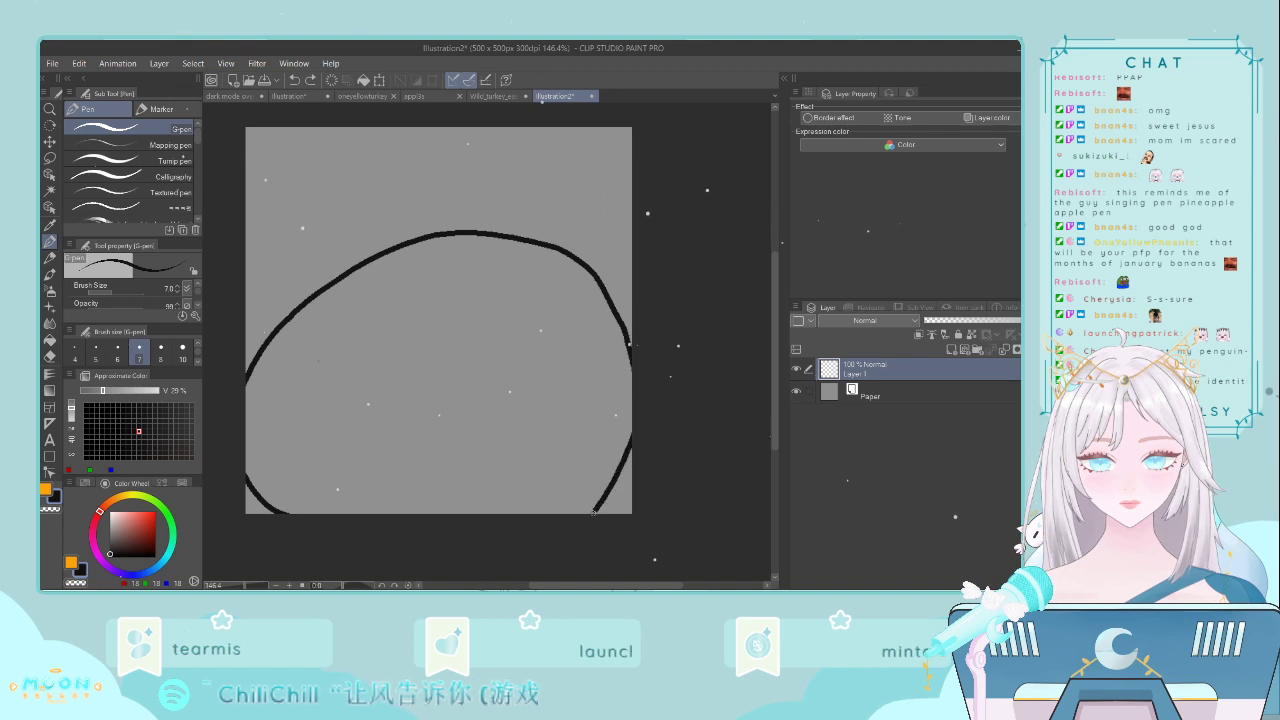
key("ctrl+z")
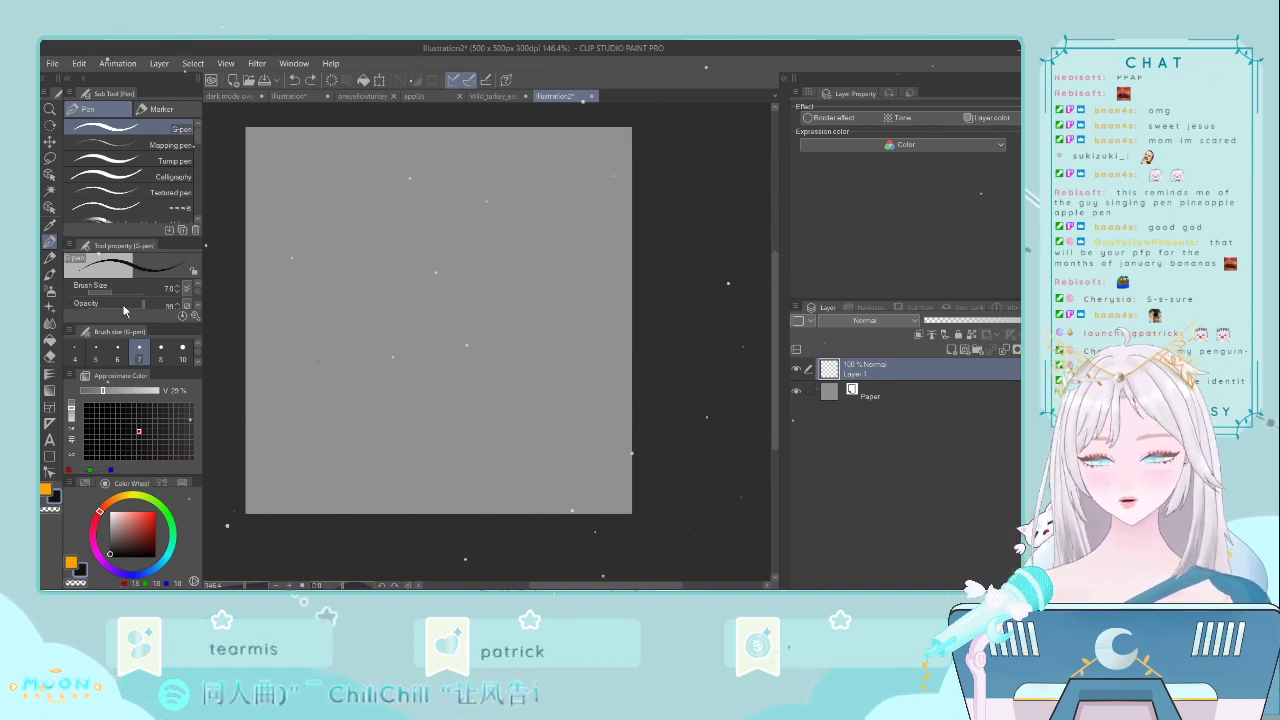
- Set the G-pen's stabilization to 100
scroll(196, 309, "down", 1)
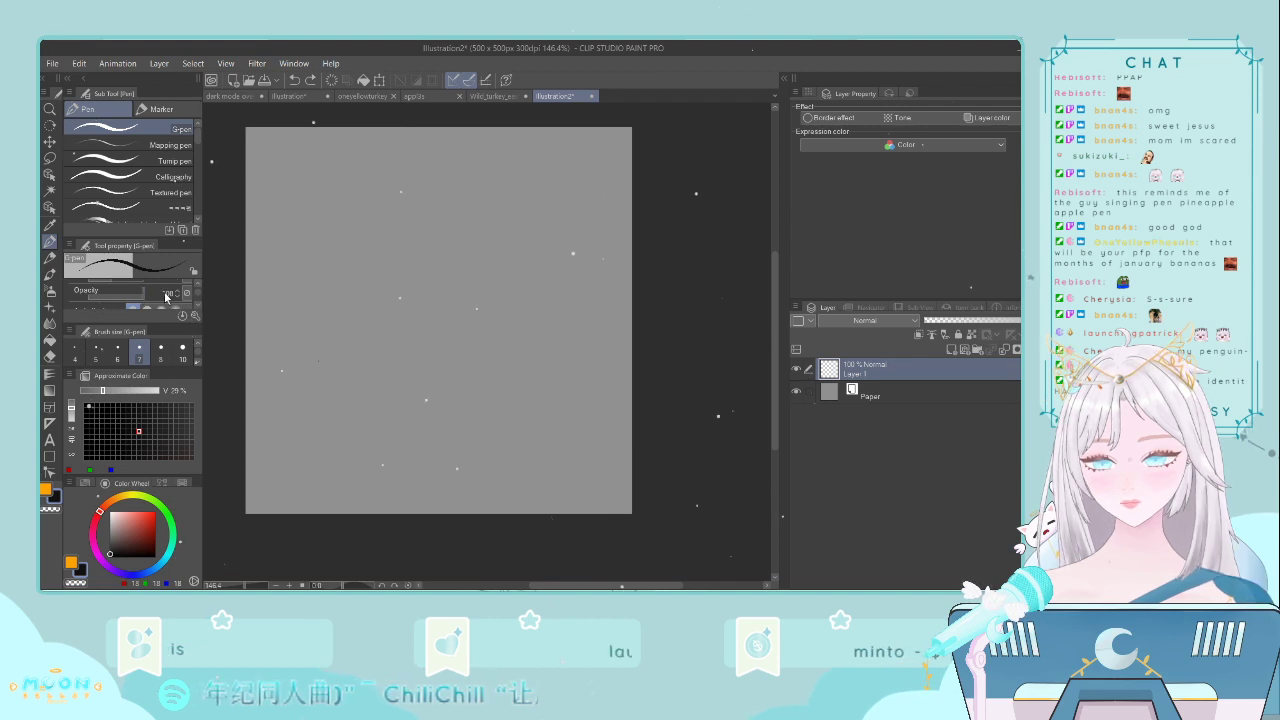
scroll(196, 309, "down", 2)
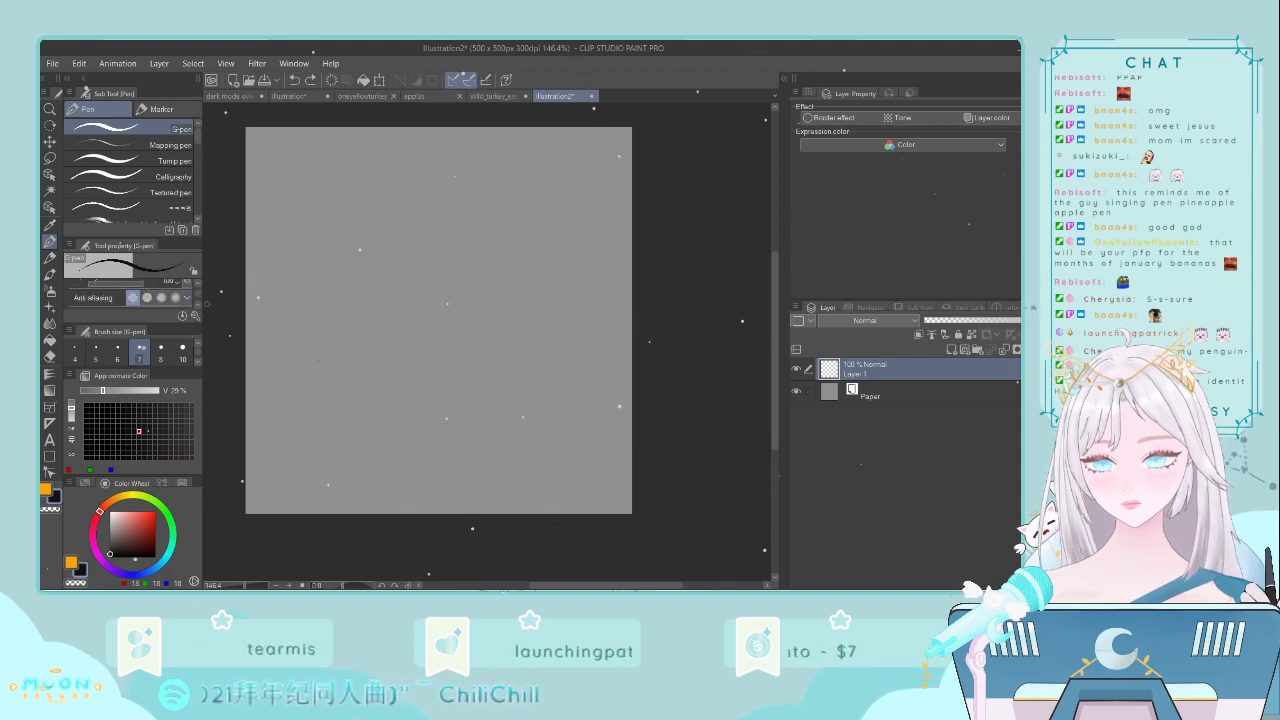
scroll(108, 298, "down", 1)
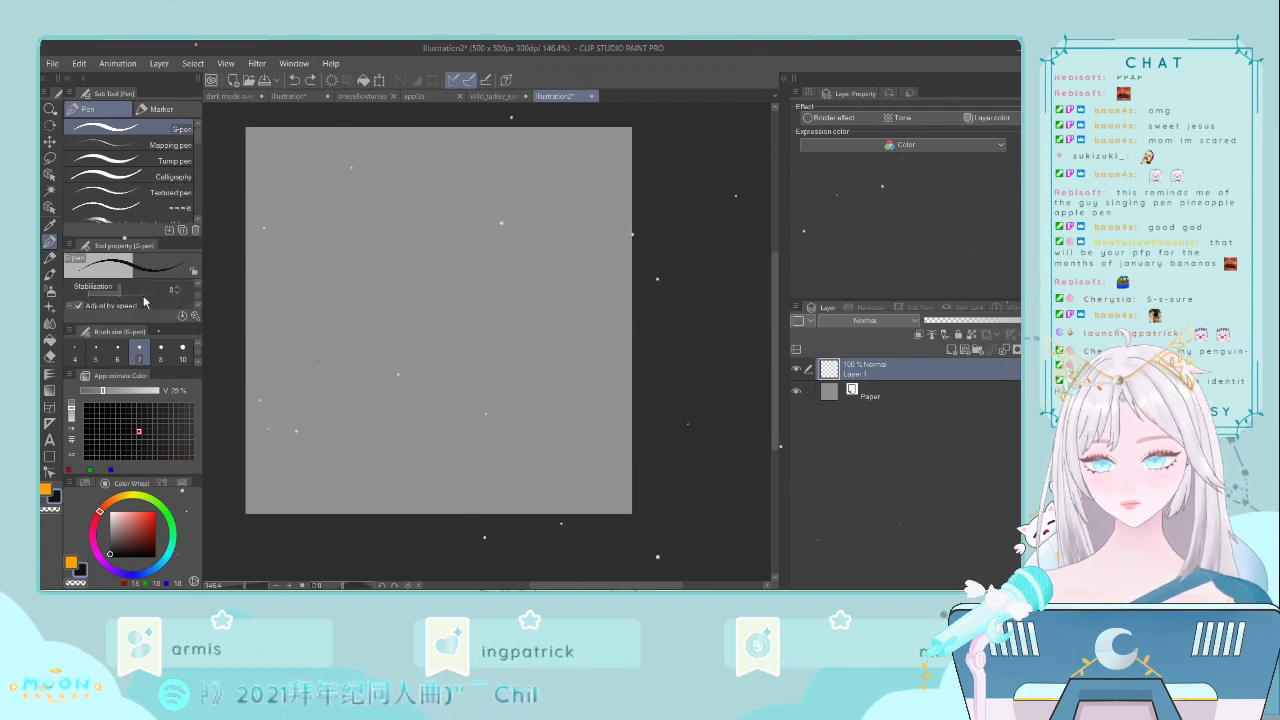
left_click_drag(136, 293, 195, 311)
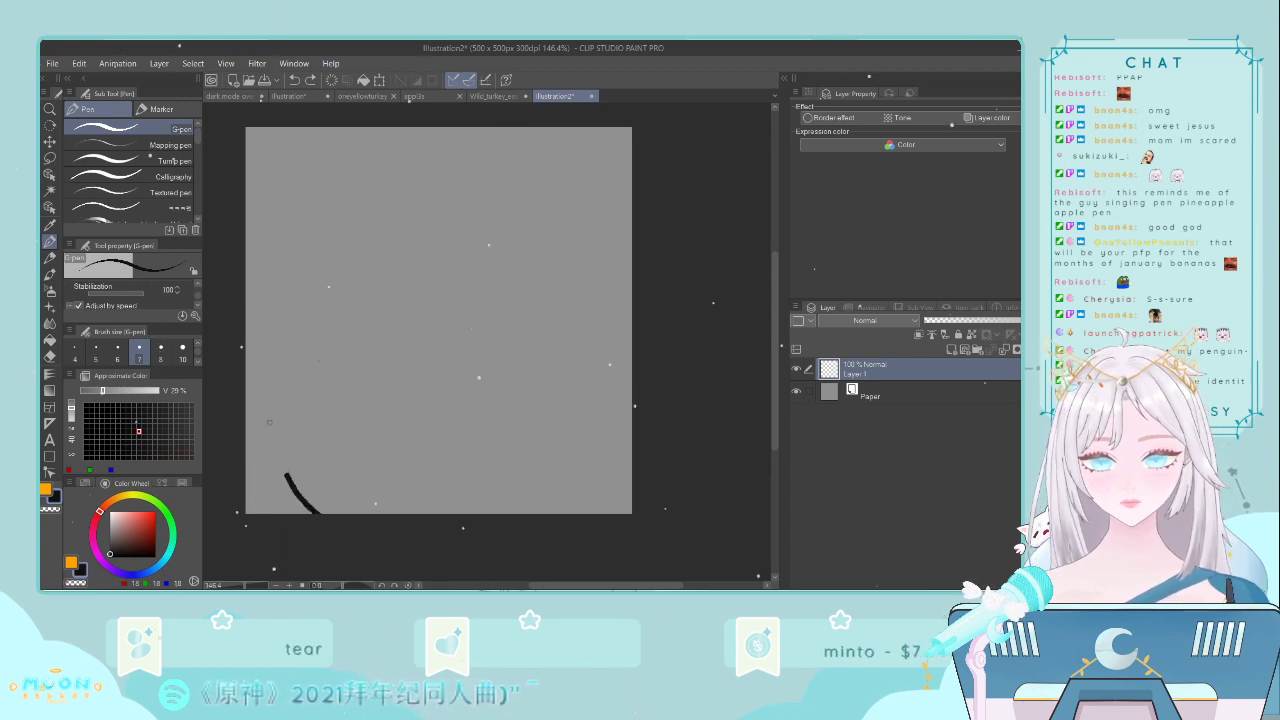
mouse_move(269, 422)
left_mouse_down()
mouse_move(325, 314)
mouse_move(440, 234)
mouse_move(602, 206)
mouse_move(440, 192)
mouse_move(275, 290)
mouse_move(279, 485)
mouse_move(318, 512)
left_mouse_up()
key("ctrl+z")
key("ctrl+z")
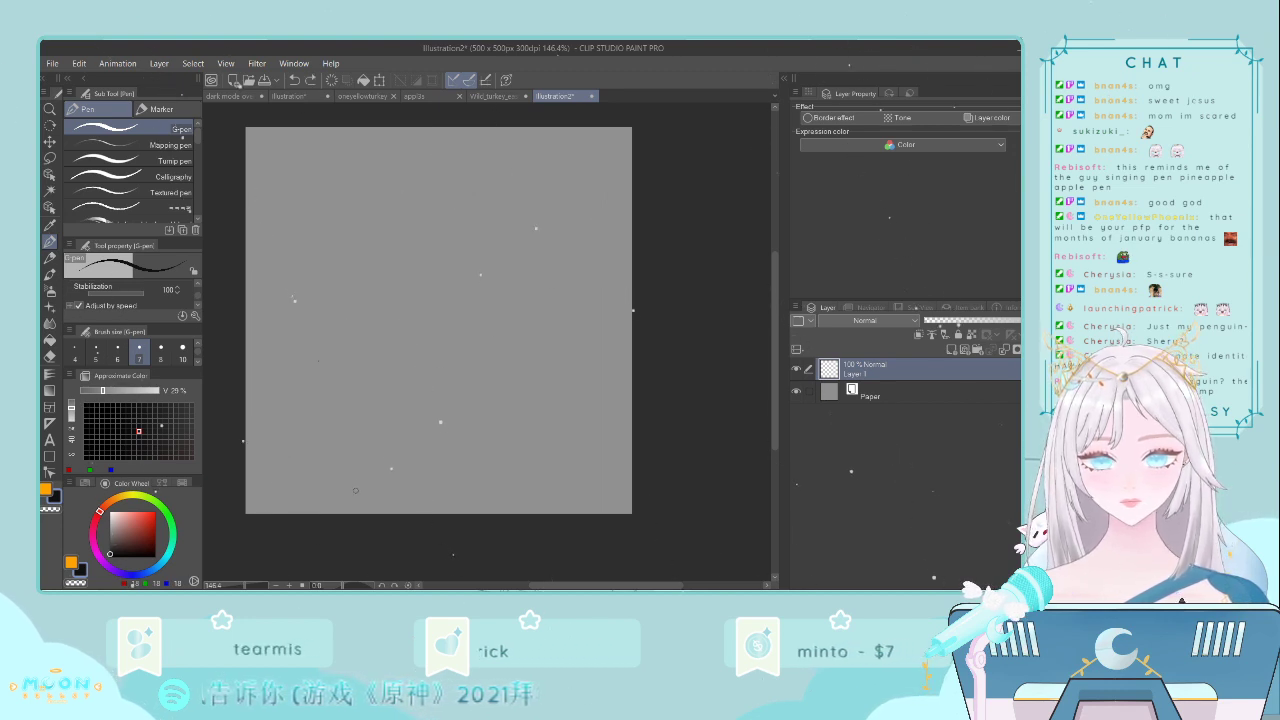
- Draw a large tilted egg-shaped head outline with the G-pen, running off the canvas's lower and right edges
mouse_move(340, 512)
left_mouse_down()
mouse_move(299, 502)
mouse_move(261, 455)
mouse_move(264, 347)
mouse_move(315, 265)
left_mouse_up()
mouse_move(479, 170)
left_mouse_down()
mouse_move(596, 190)
mouse_move(646, 265)
left_mouse_up()
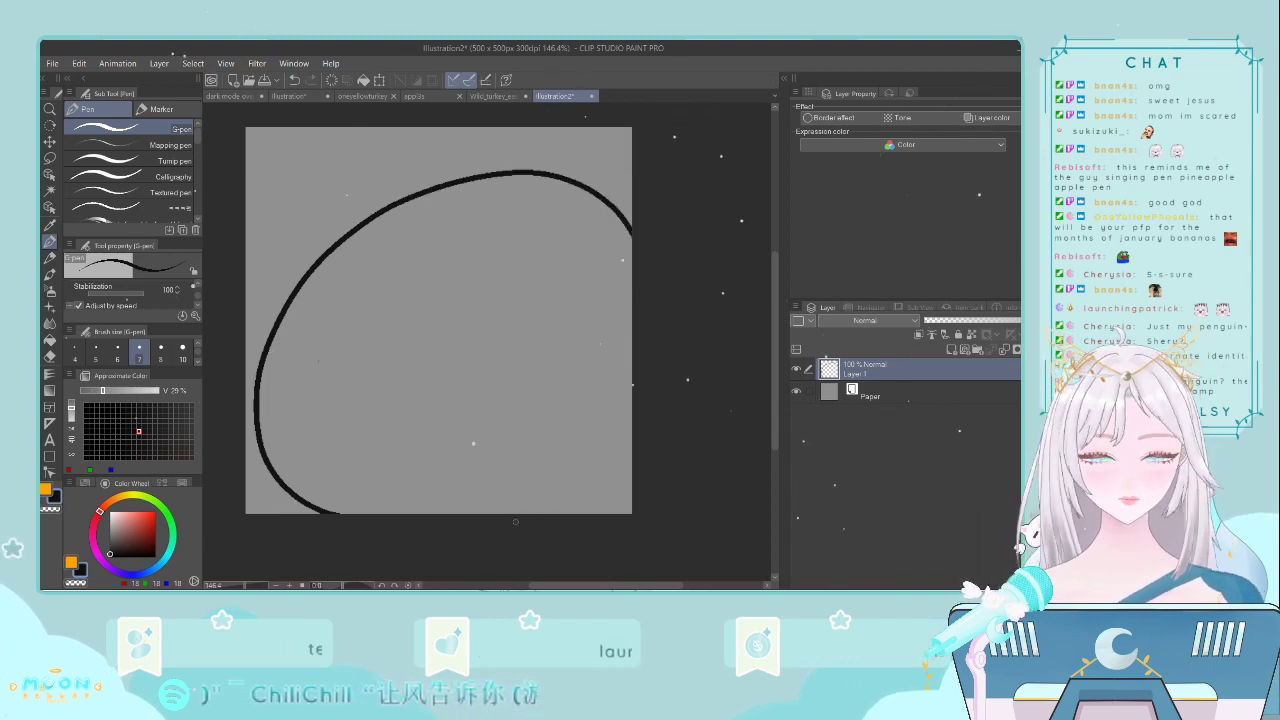
left_click_drag(530, 513, 626, 460)
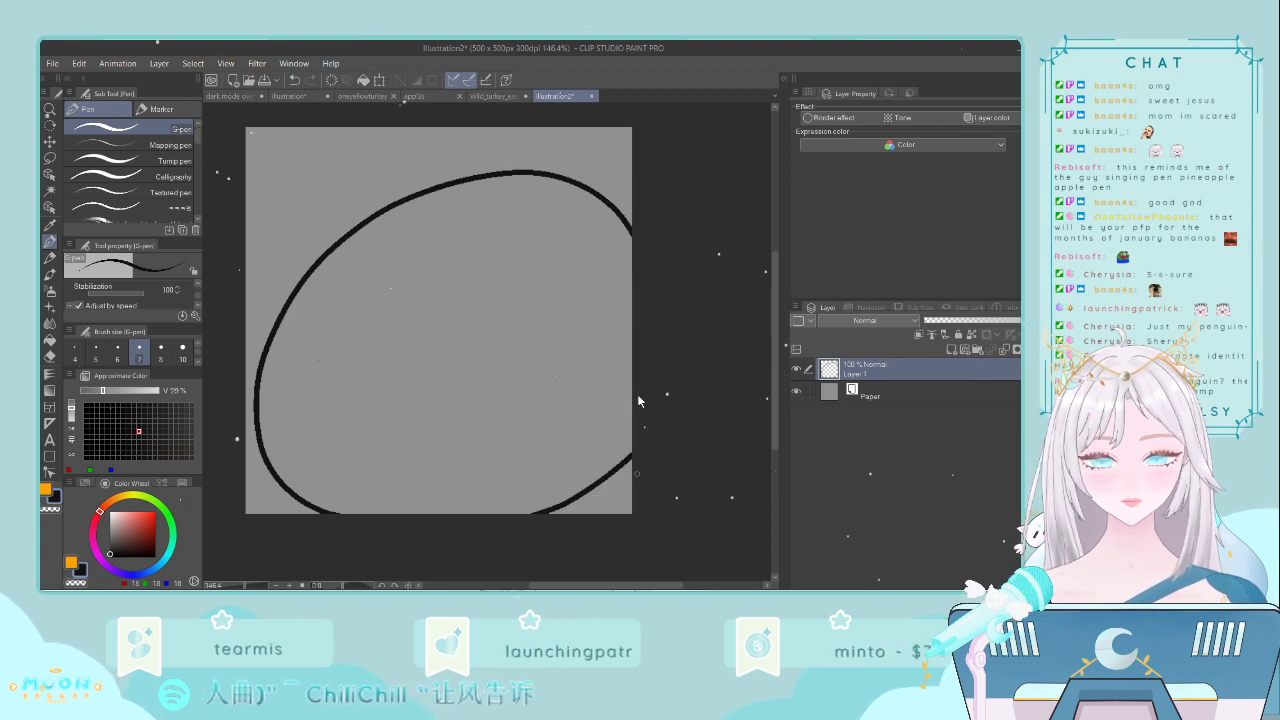
- Rotate the head outline slightly clockwise and extend its cut-off lower ends to the canvas's bottom and right edges
key("ctrl+t")
left_click_drag(676, 186, 696, 210)
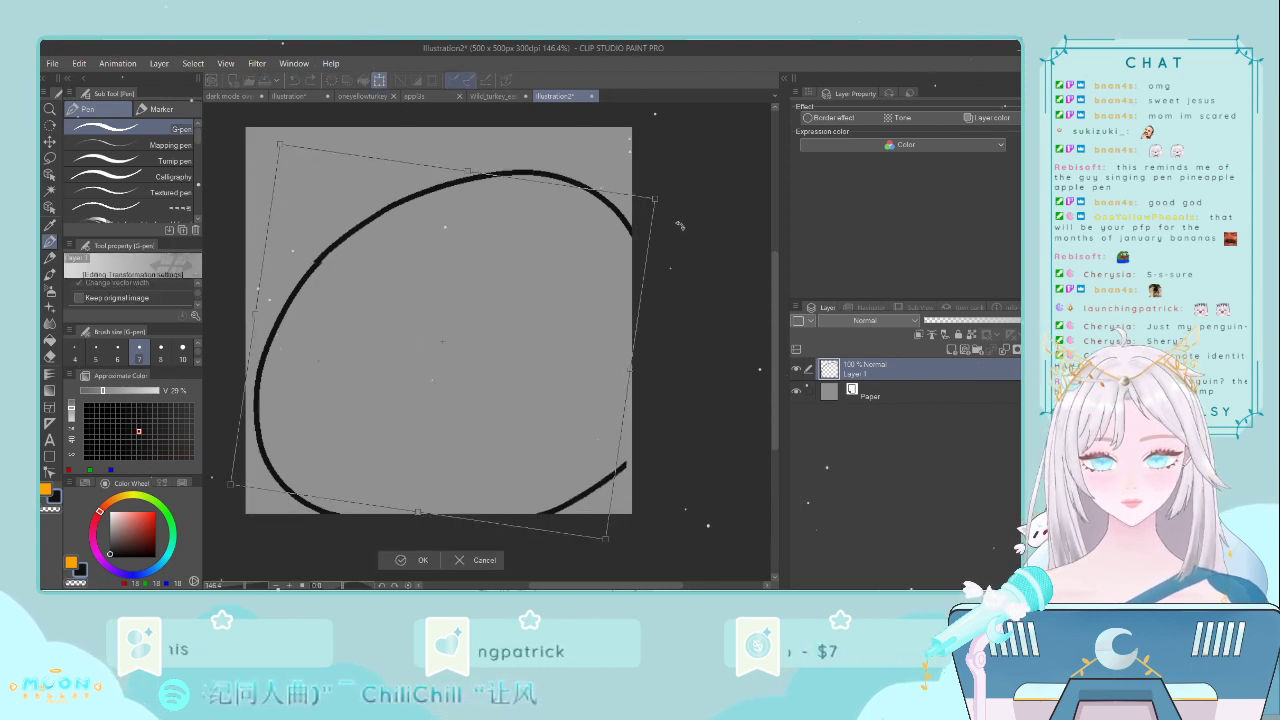
key("Return")
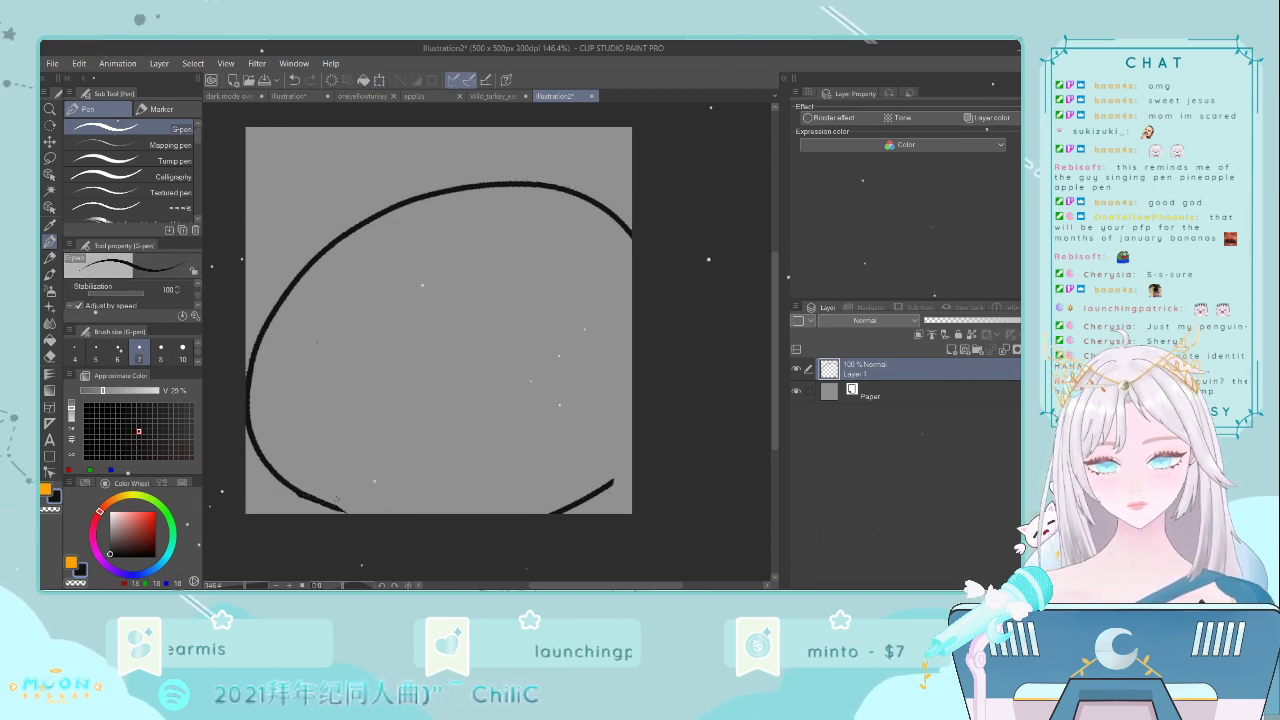
key("ctrl+z")
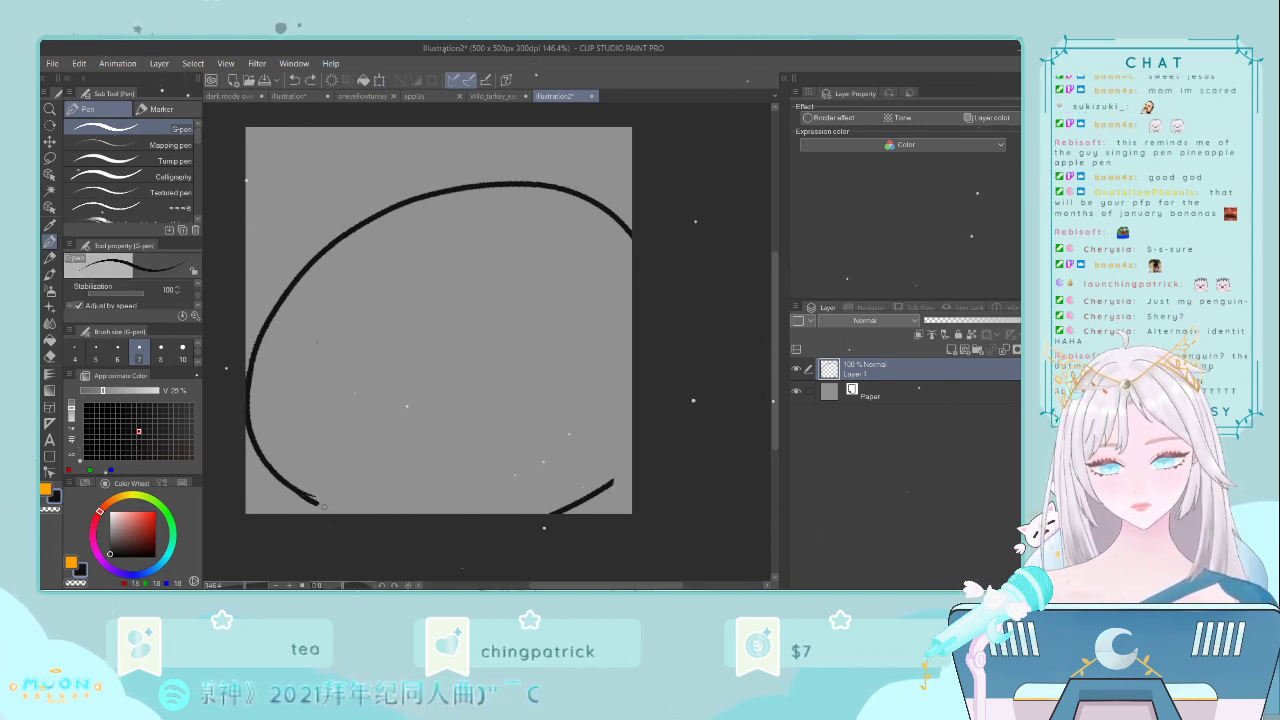
left_click_drag(302, 494, 352, 514)
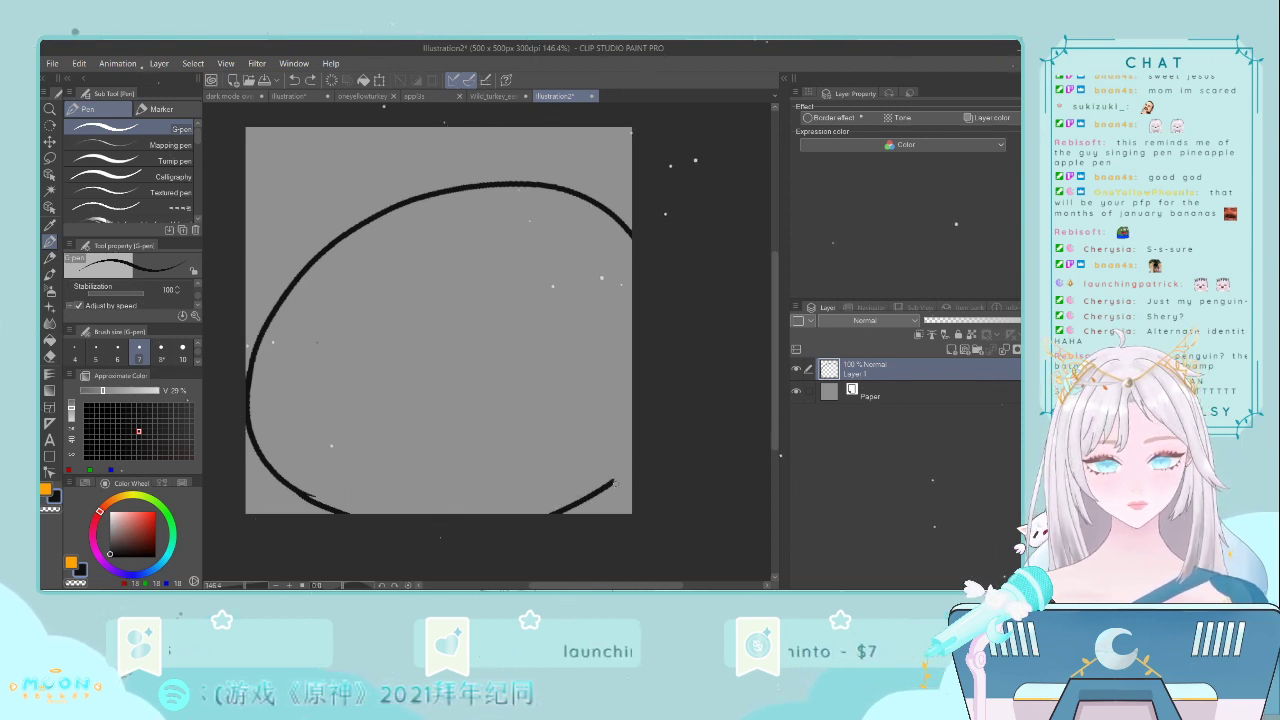
left_click_drag(611, 483, 634, 461)
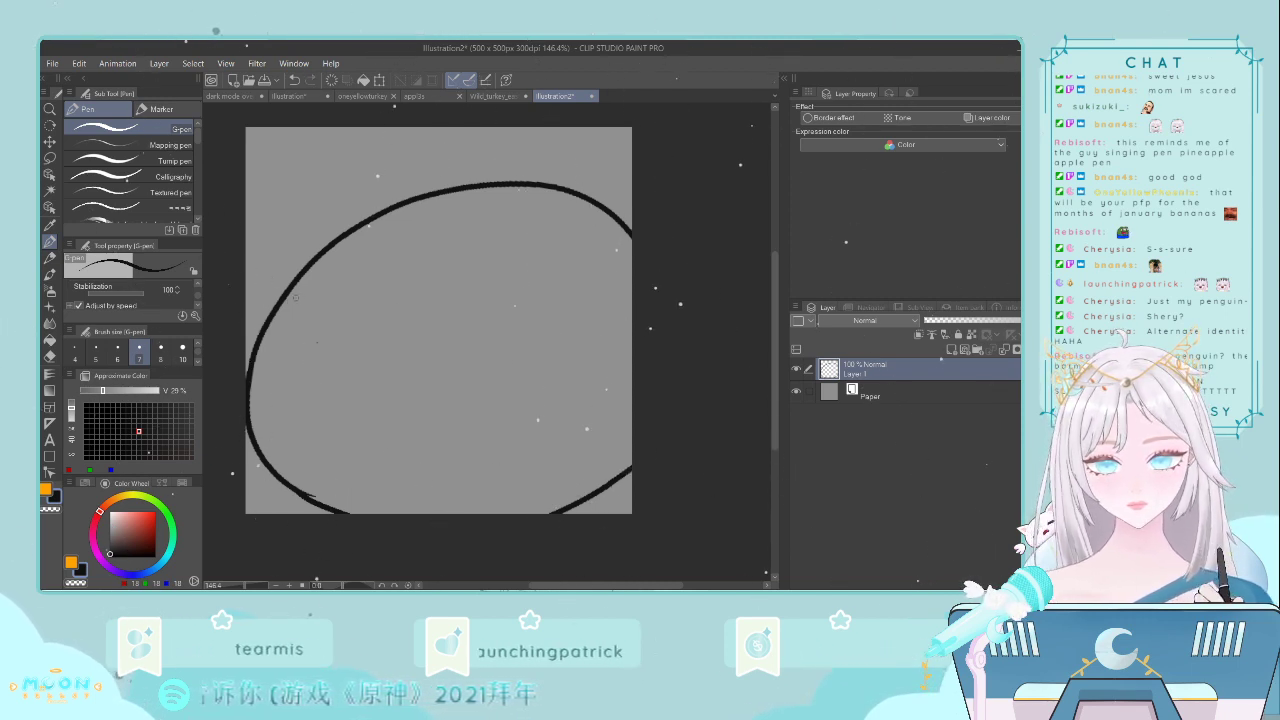
- Draw two curved face-marking lines inside the head and an open, pointed beak in its lower right part
mouse_move(296, 291)
left_mouse_down()
mouse_move(377, 292)
mouse_move(470, 345)
left_mouse_up()
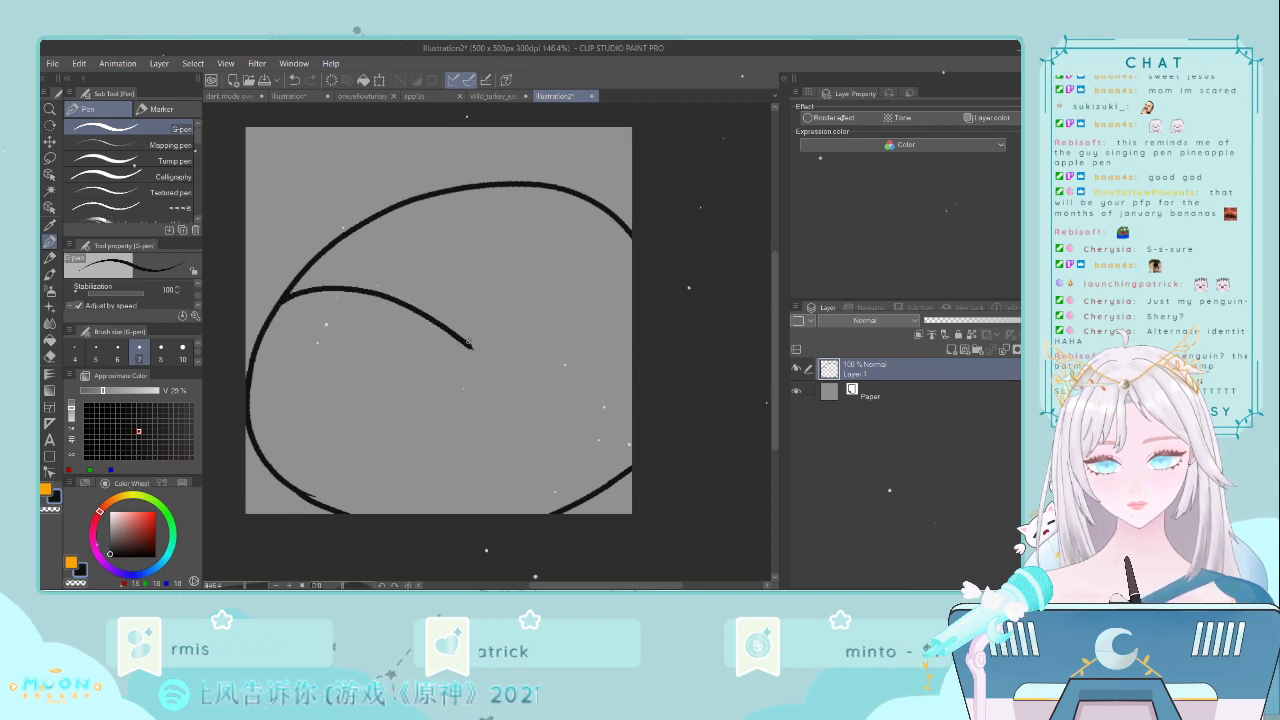
left_click_drag(532, 277, 563, 191)
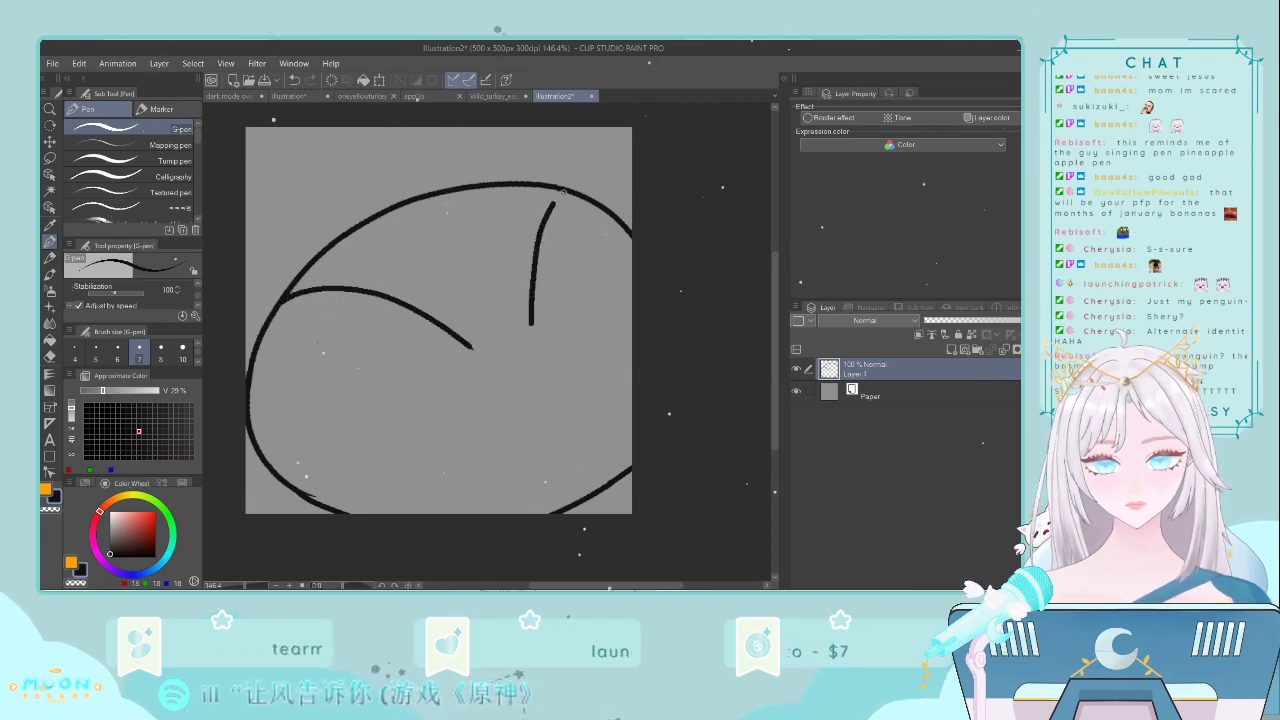
mouse_move(463, 415)
left_mouse_down()
mouse_move(501, 350)
mouse_move(625, 308)
mouse_move(565, 334)
mouse_move(474, 421)
mouse_move(585, 429)
mouse_move(622, 416)
mouse_move(546, 463)
mouse_move(488, 457)
mouse_move(468, 424)
left_mouse_up()
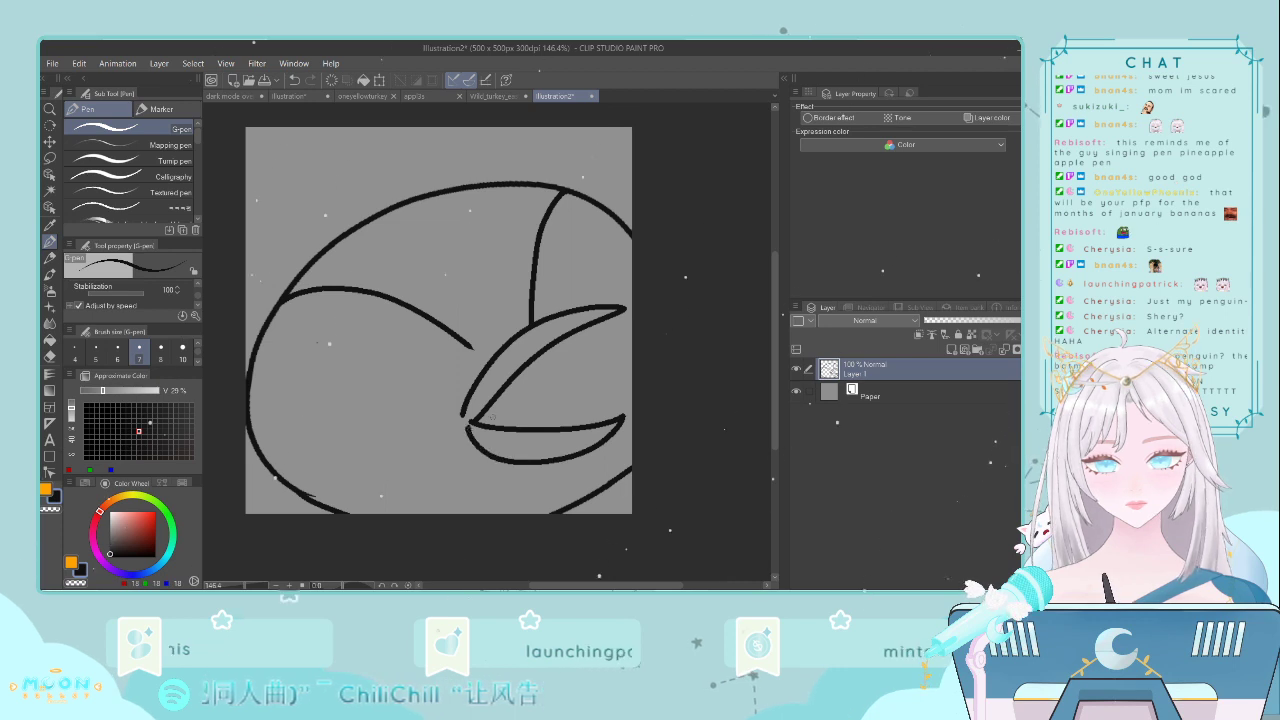
left_click_drag(626, 308, 593, 378)
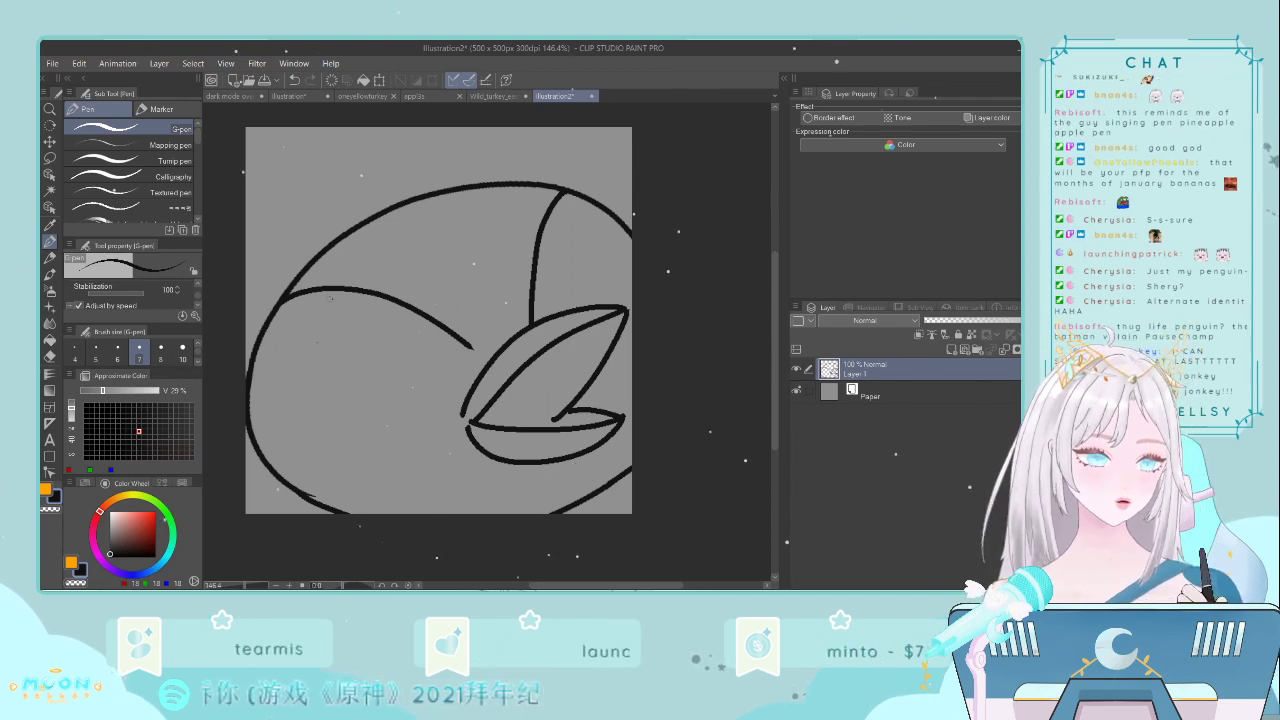
- Draw a large bow with a rounded knot and two loops on the upper left edge of the head
mouse_move(268, 250)
left_mouse_down()
mouse_move(268, 236)
mouse_move(316, 210)
mouse_move(336, 238)
left_mouse_up()
key("ctrl+z")
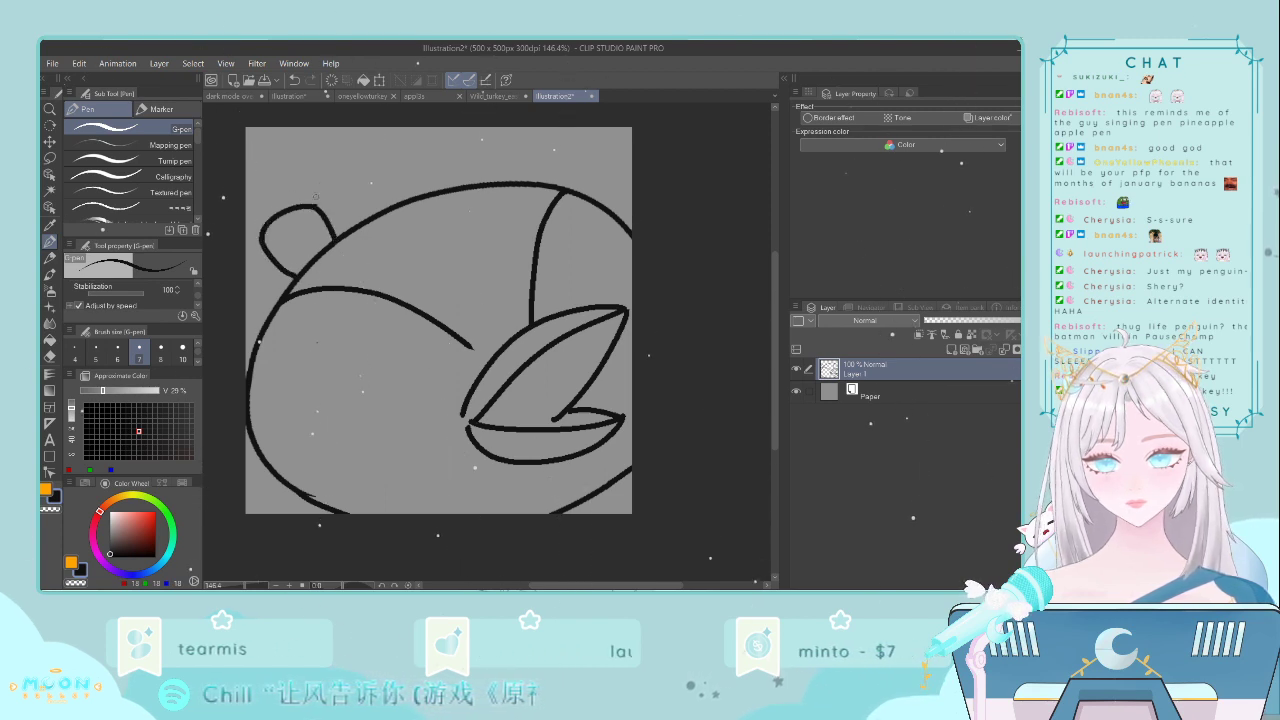
left_click_drag(405, 186, 408, 198)
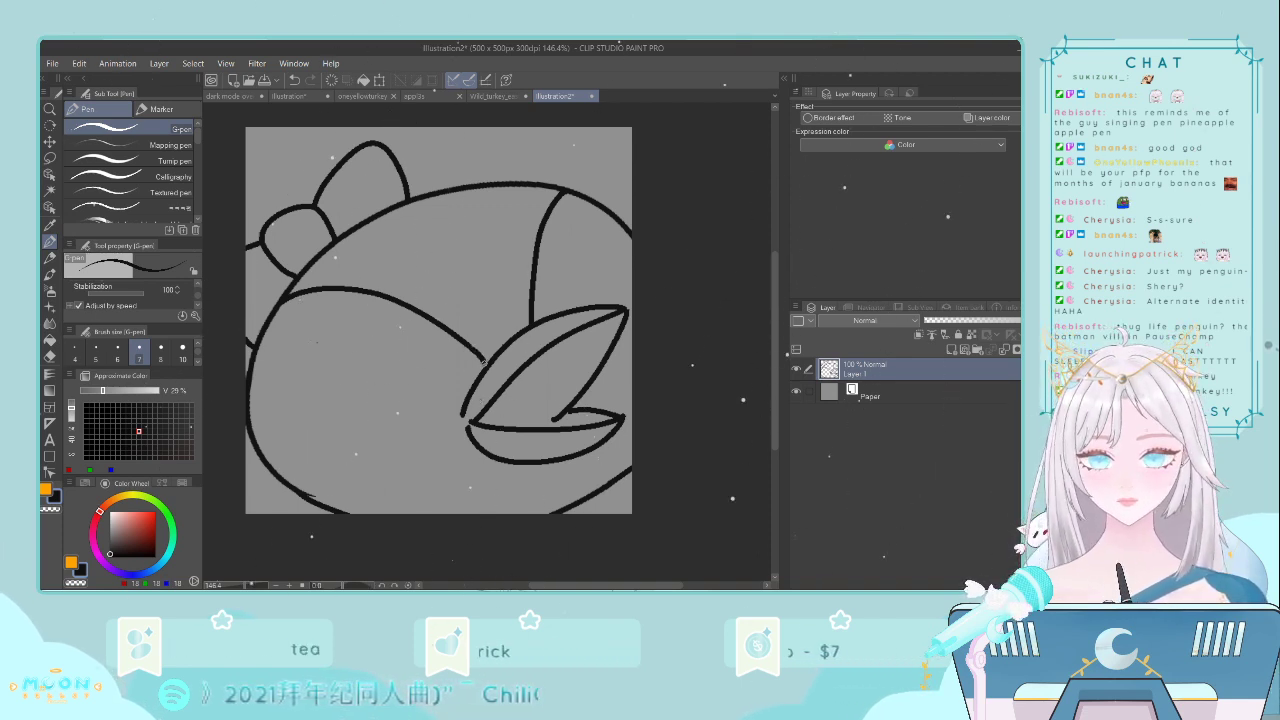
- Draw two slanted oval eyes with round irises, one on each side of the beak, the far one cut off by the canvas edge
mouse_move(401, 355)
left_mouse_down()
mouse_move(358, 360)
mouse_move(306, 398)
left_mouse_up()
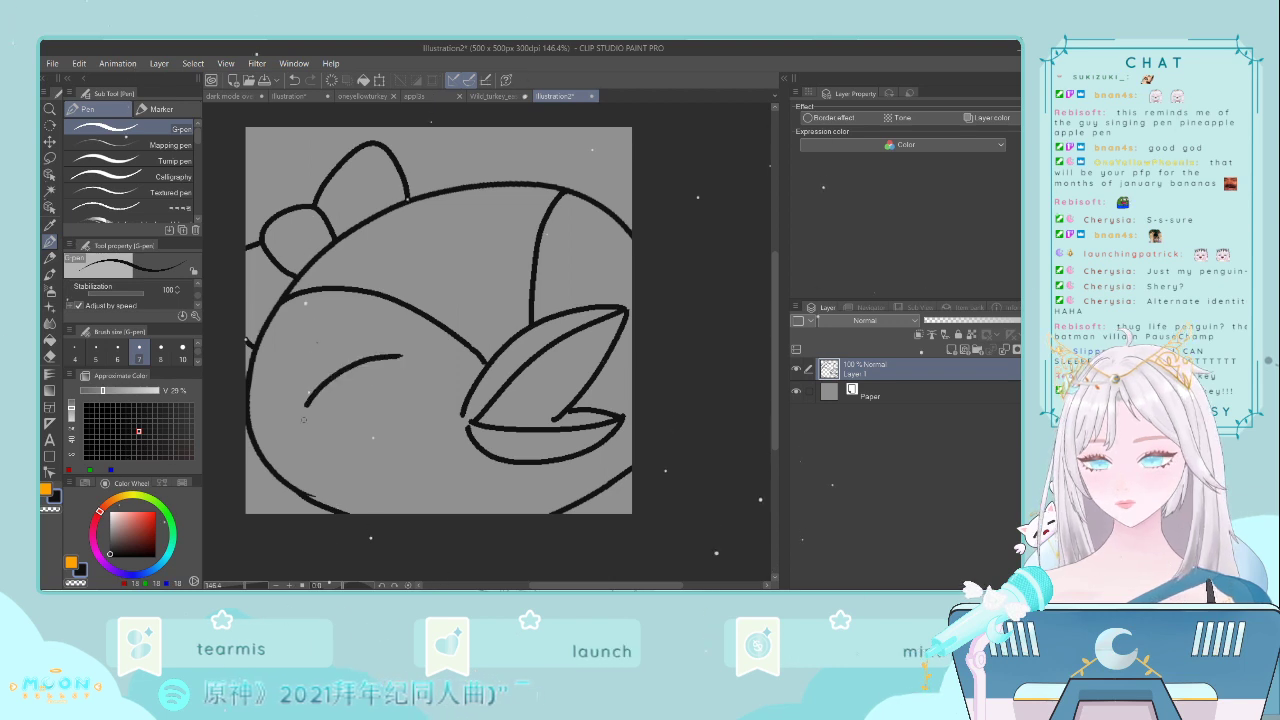
mouse_move(426, 369)
left_mouse_down()
mouse_move(357, 370)
mouse_move(362, 399)
mouse_move(392, 394)
mouse_move(401, 362)
left_mouse_up()
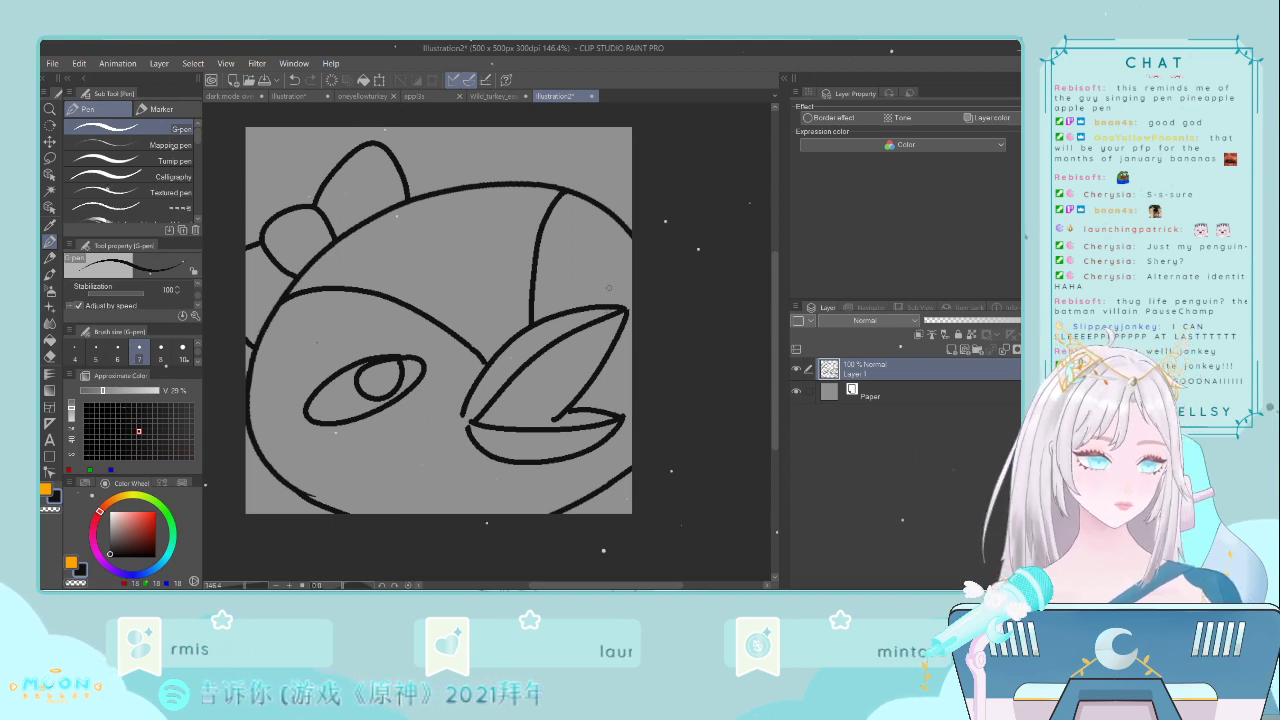
mouse_move(560, 302)
left_mouse_down()
mouse_move(632, 253)
mouse_move(640, 269)
mouse_move(604, 307)
left_mouse_up()
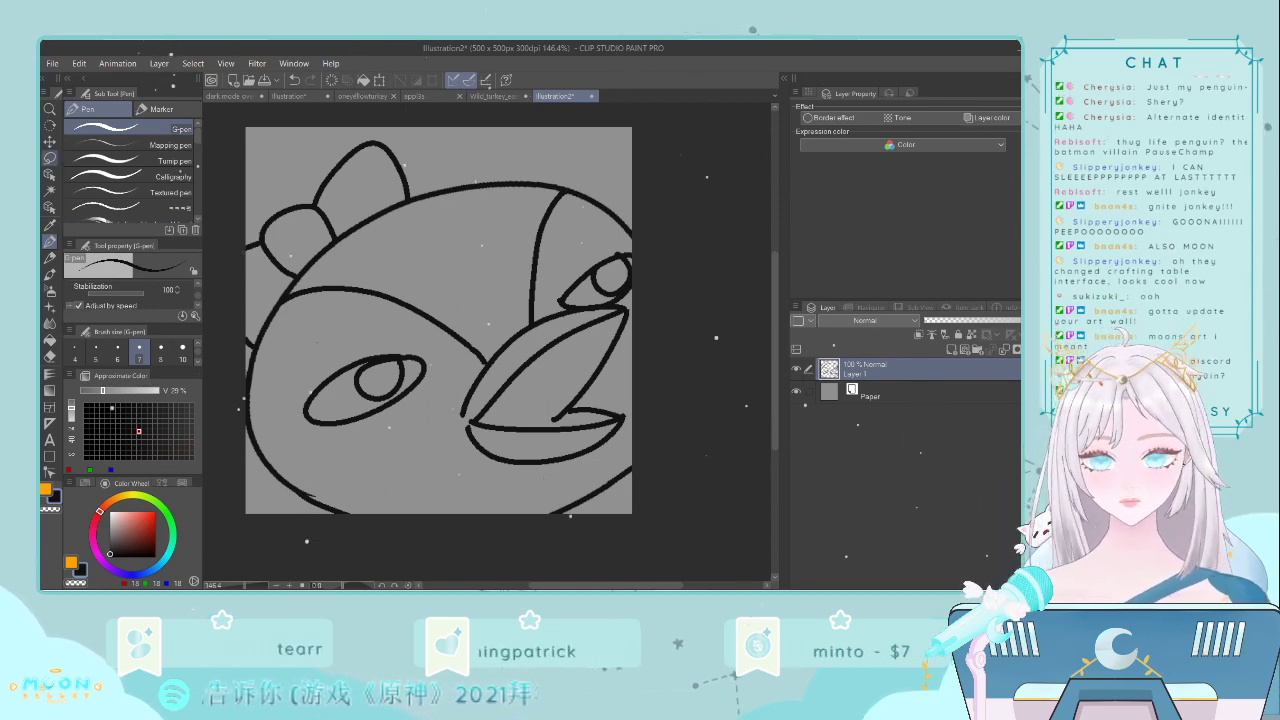
- Lasso and enlarge the beak so it runs off the canvas's right edge, and tidy its outline with the eraser and G-pen
left_click(49, 158)
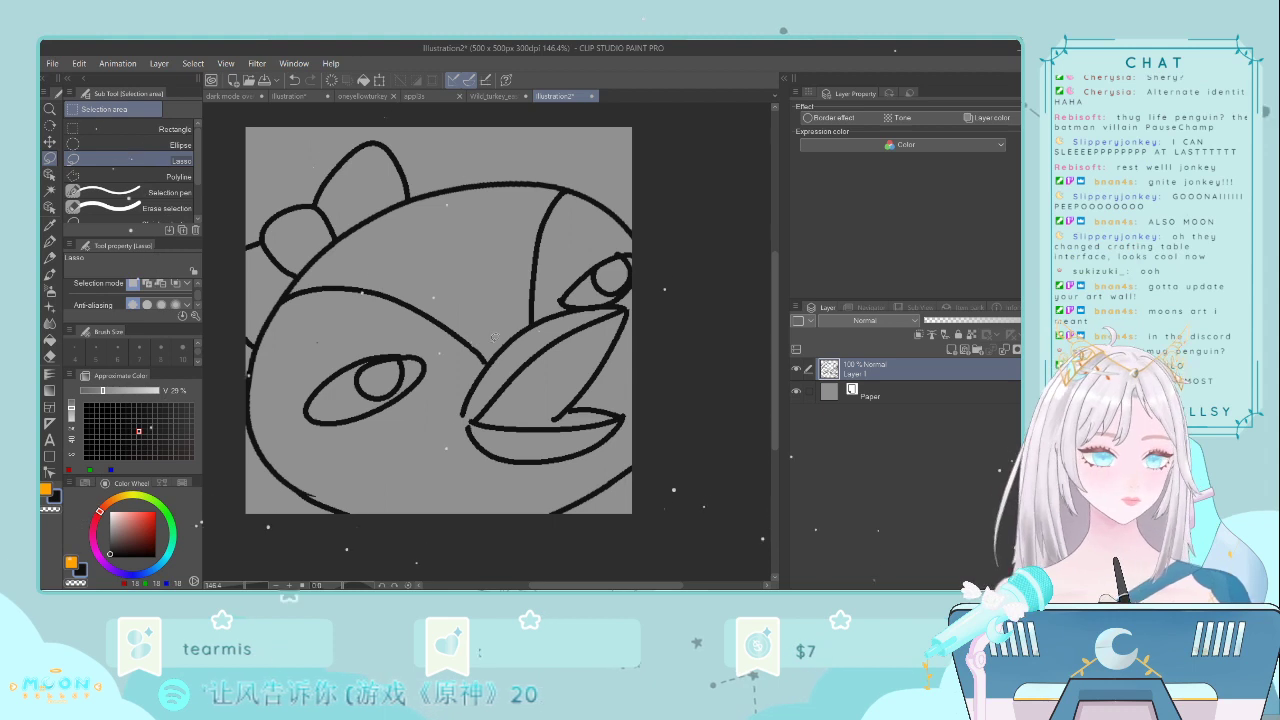
left_click_drag(488, 356, 440, 440)
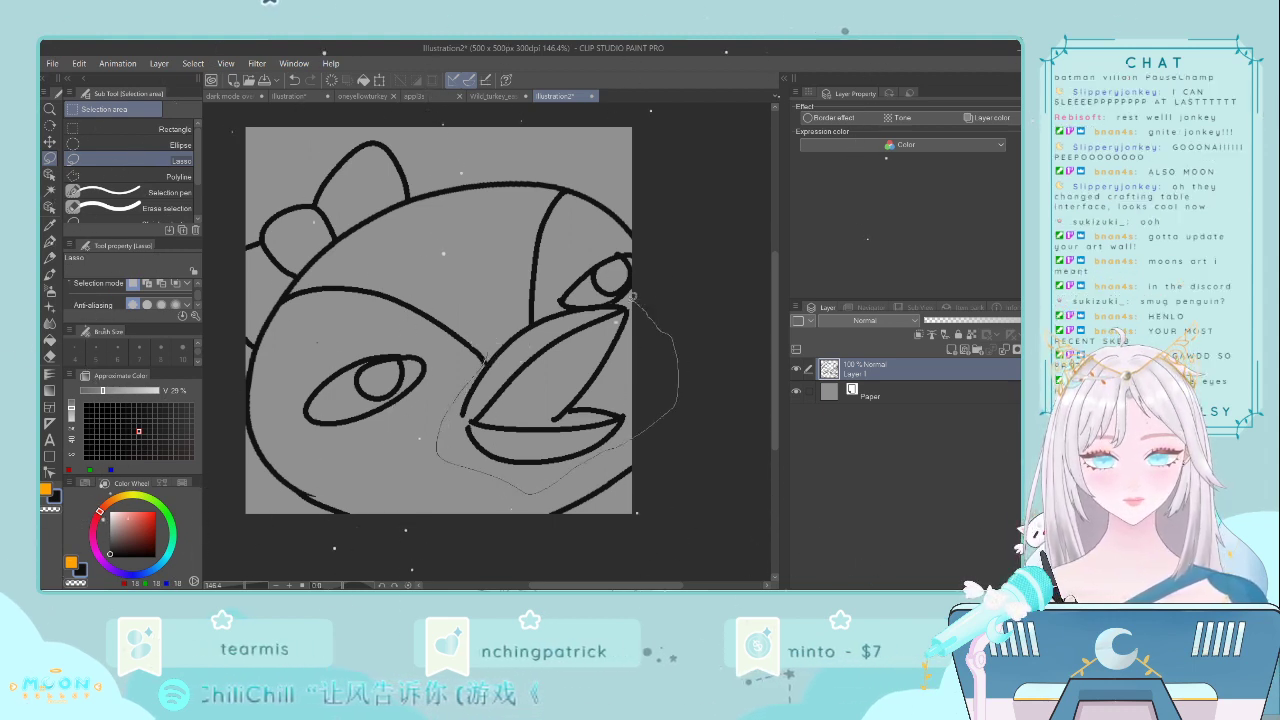
left_click_drag(632, 296, 595, 298)
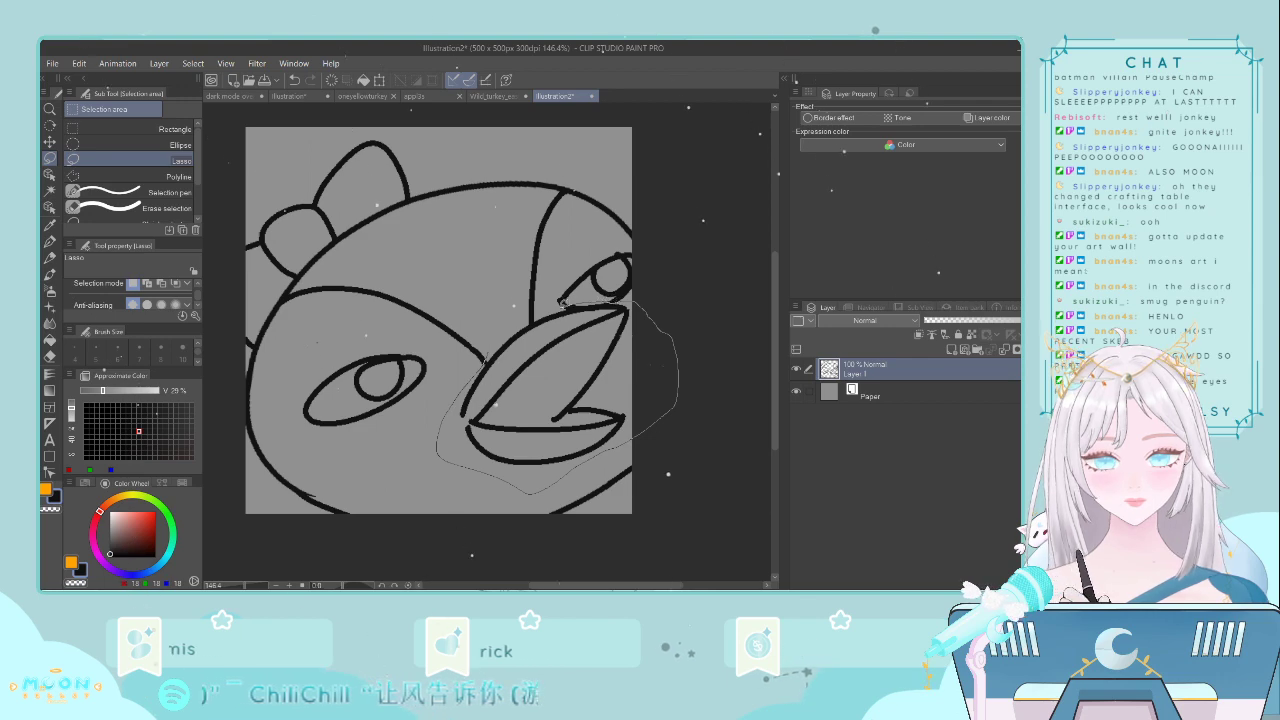
left_click_drag(502, 338, 492, 348)
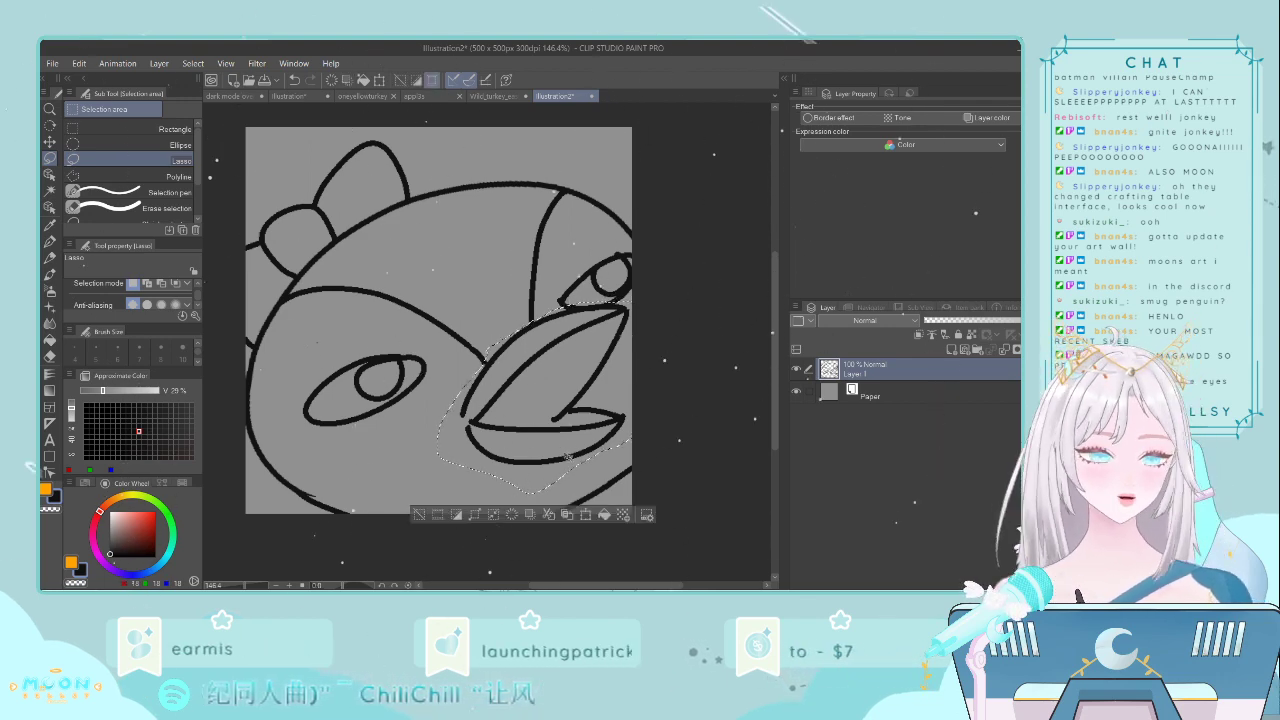
key("ctrl+t")
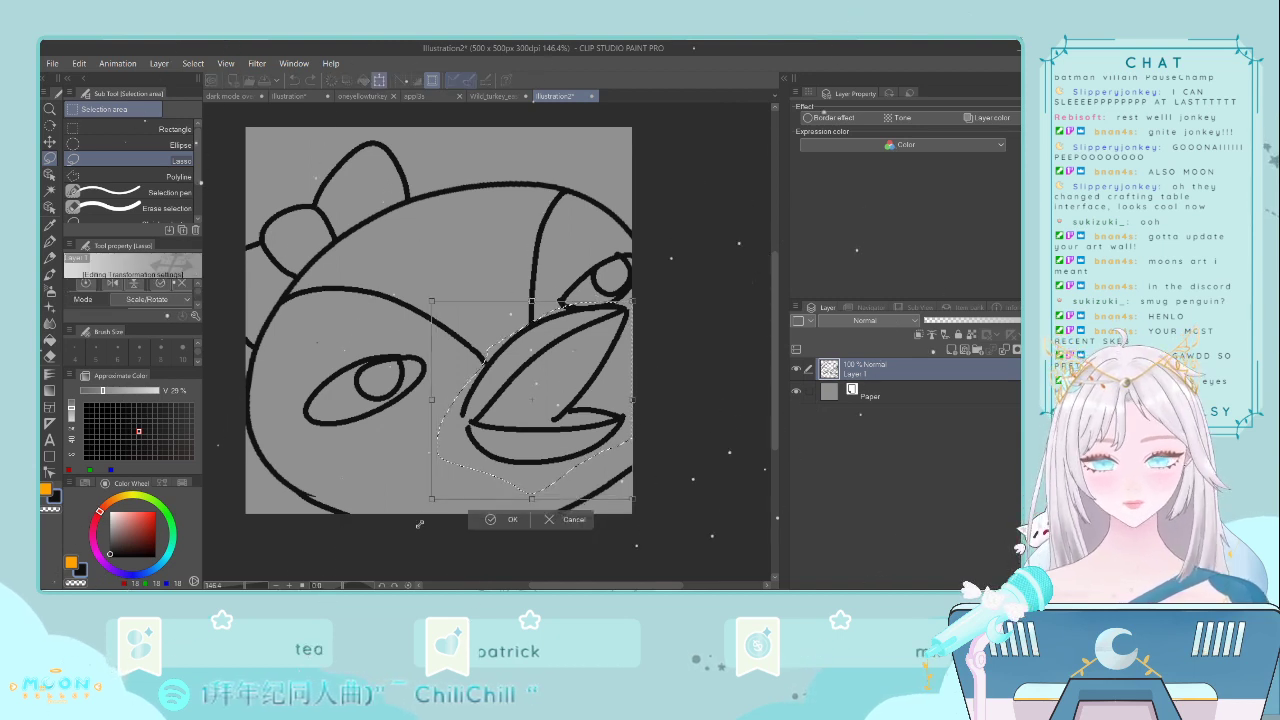
left_click_drag(431, 498, 387, 543)
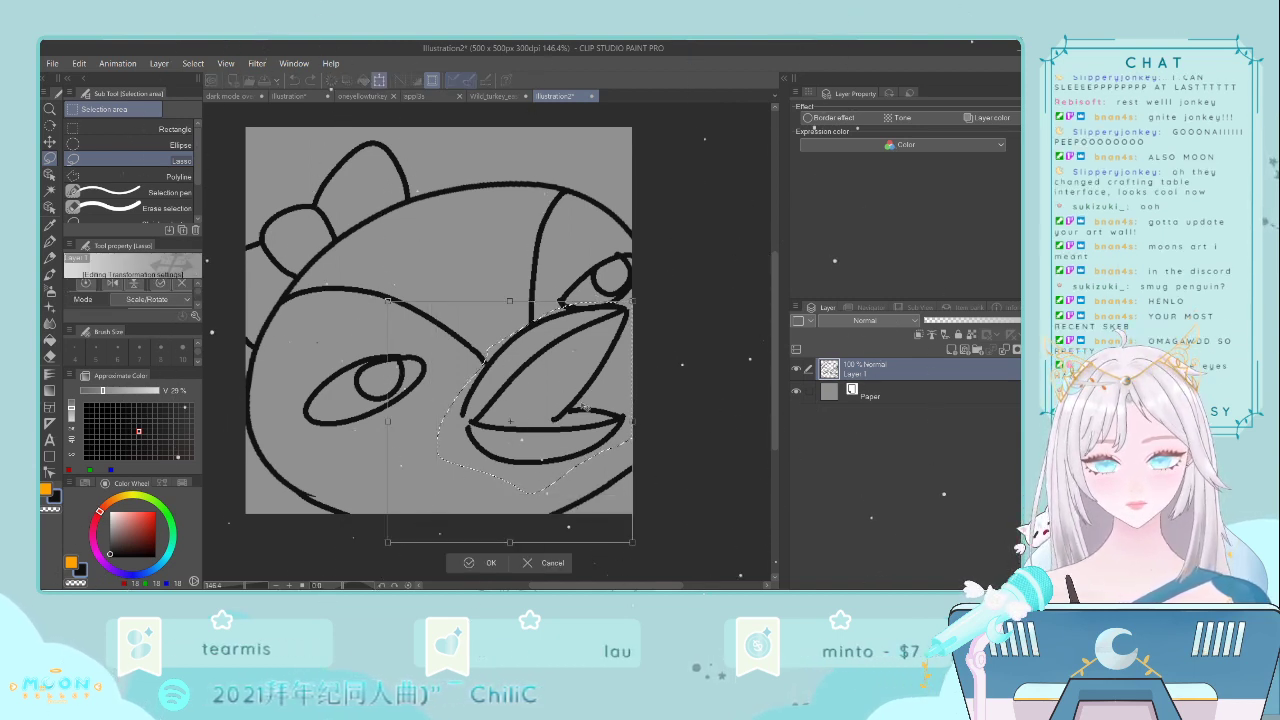
left_click_drag(612, 394, 649, 395)
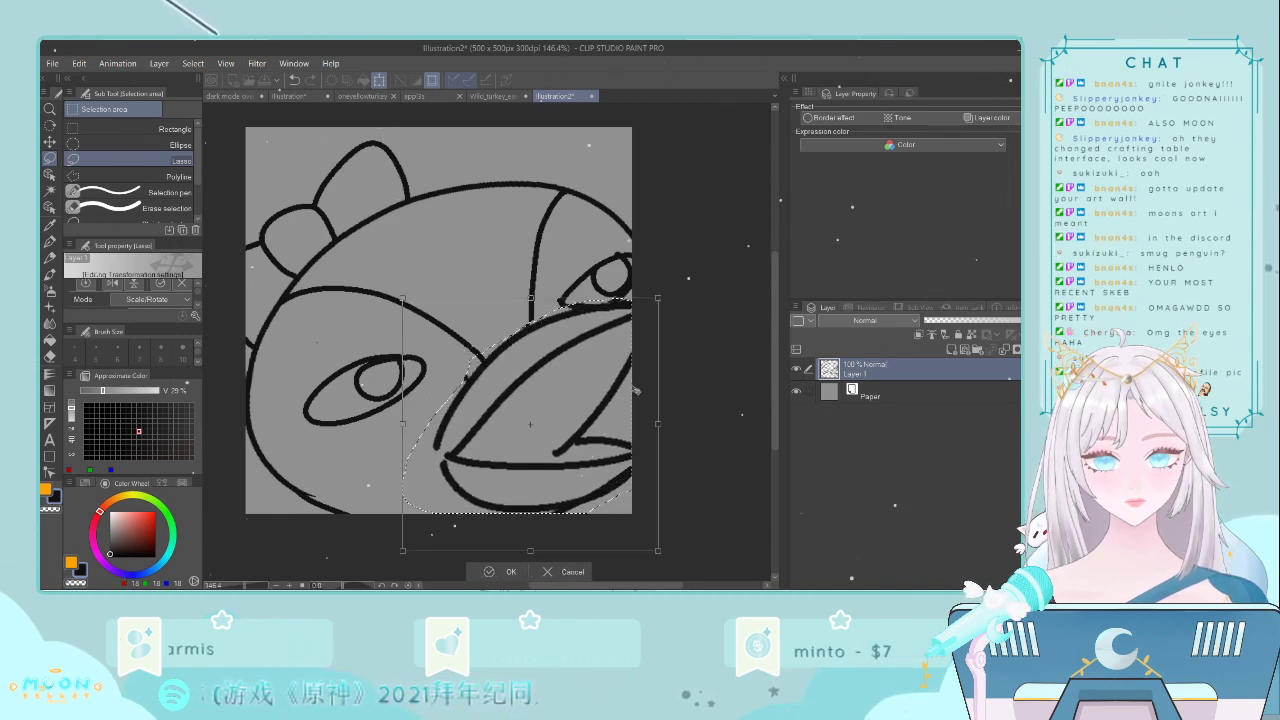
key("Return")
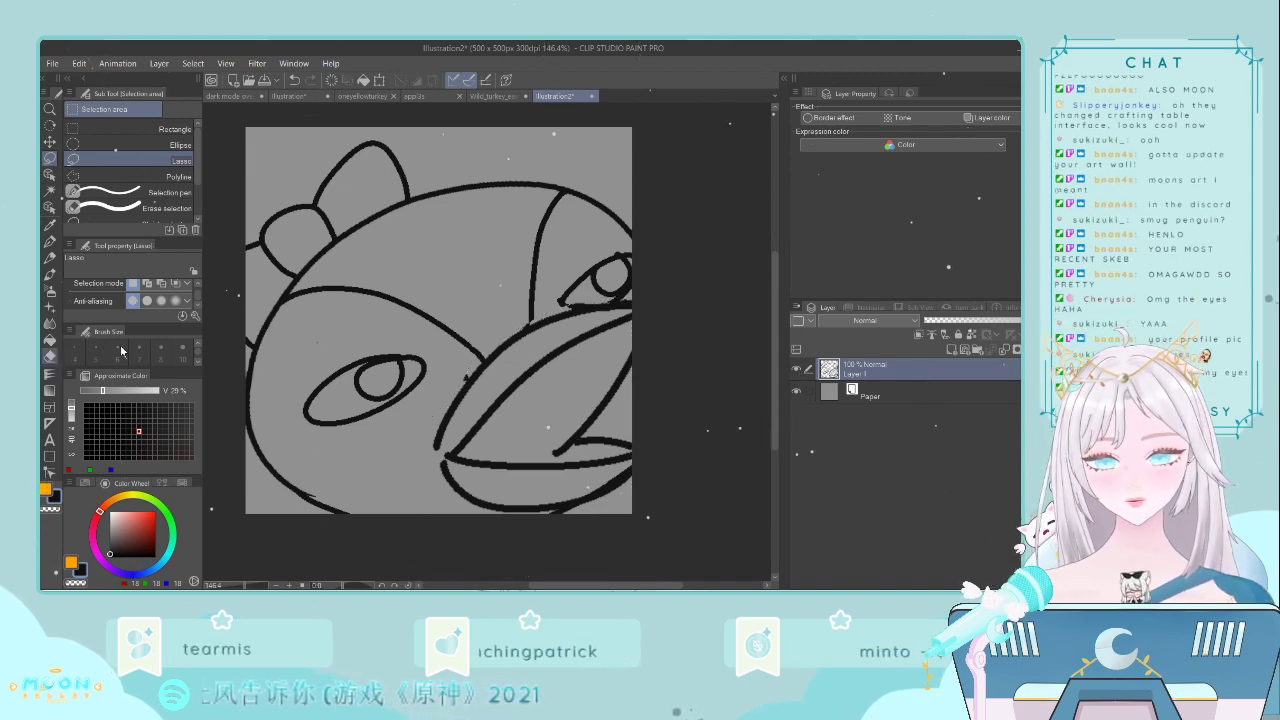
left_click(50, 356)
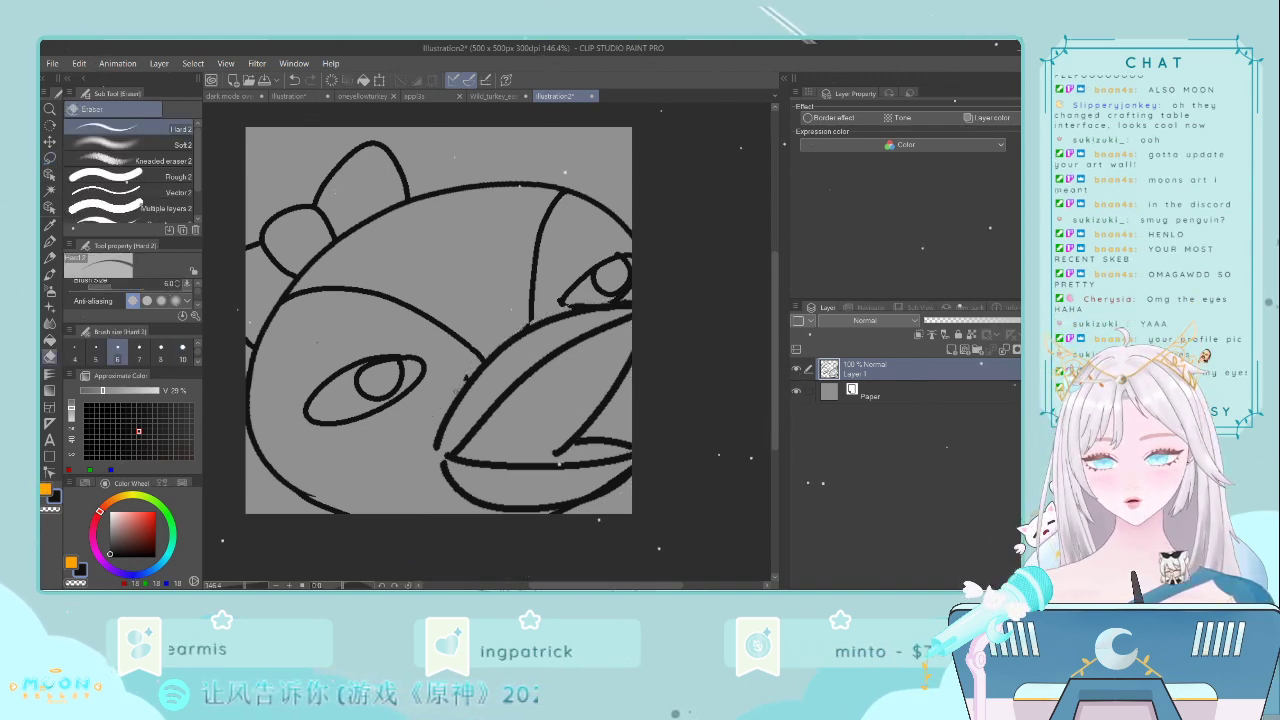
left_click(49, 241)
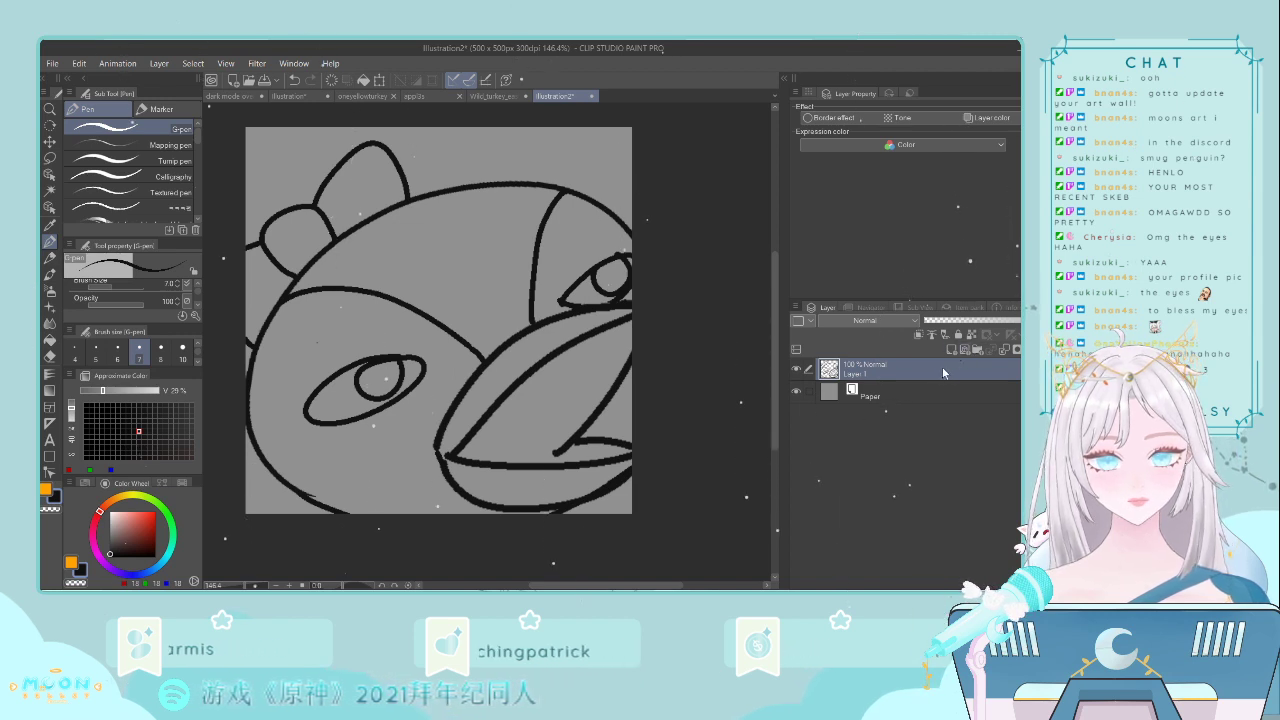
- Add a new layer beneath the line art and fill the head's crown and the corner below the beak dark grey
left_click(951, 350)
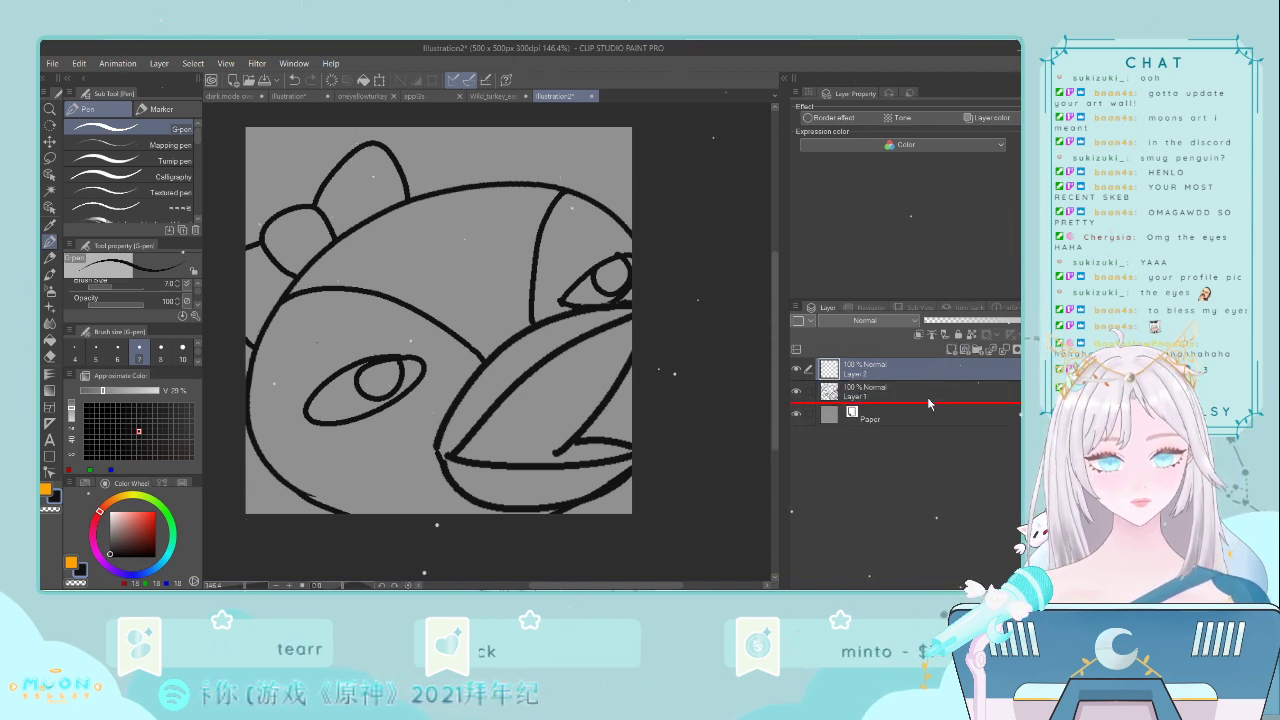
left_click_drag(928, 403, 928, 404)
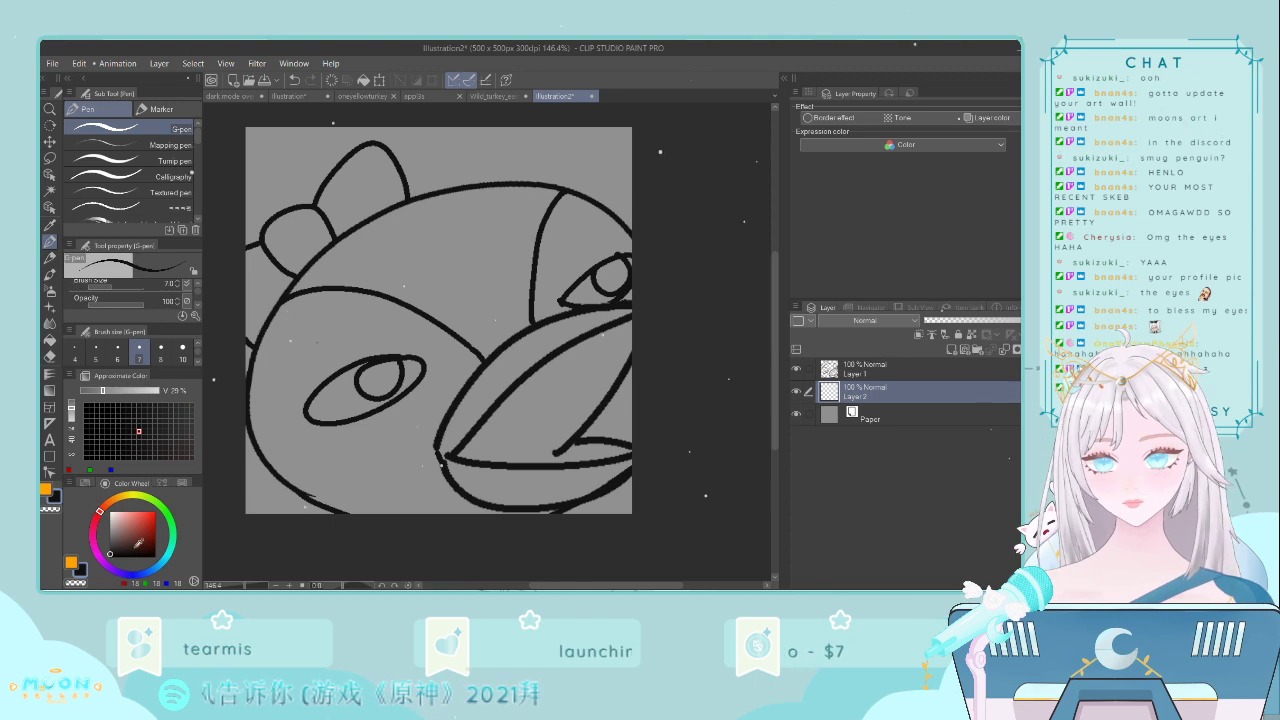
left_click(117, 544)
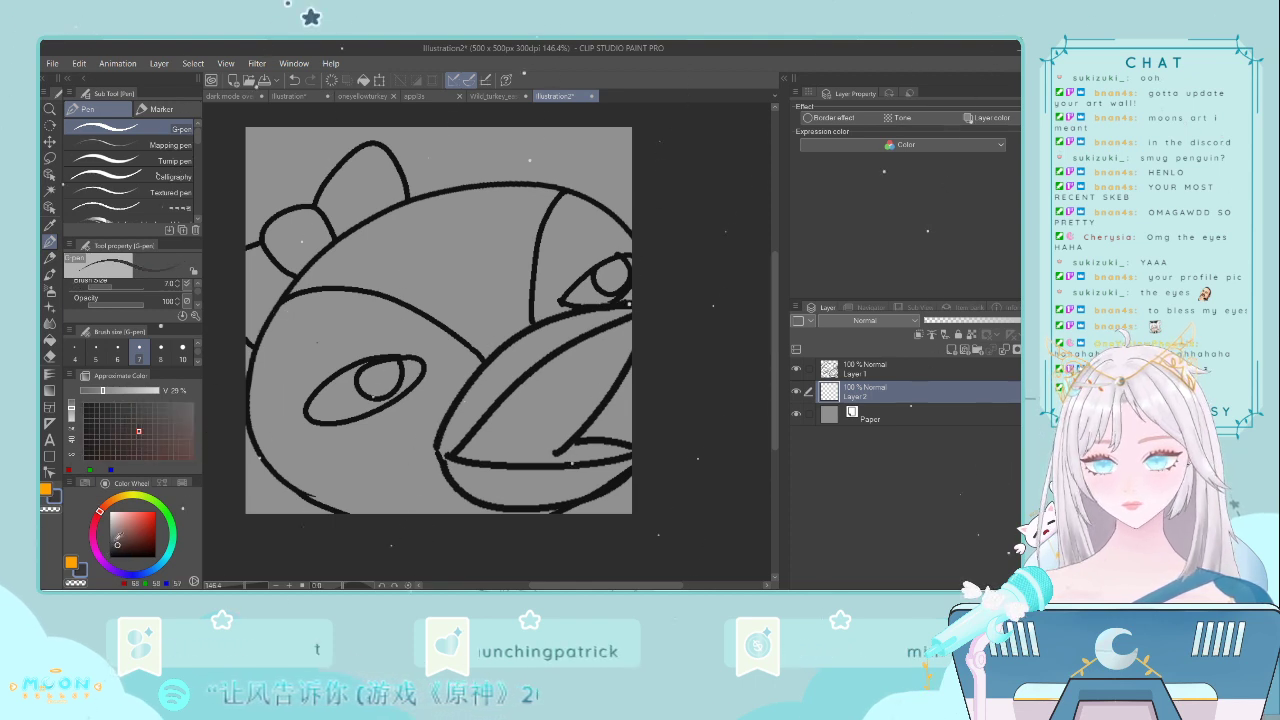
left_click(110, 549)
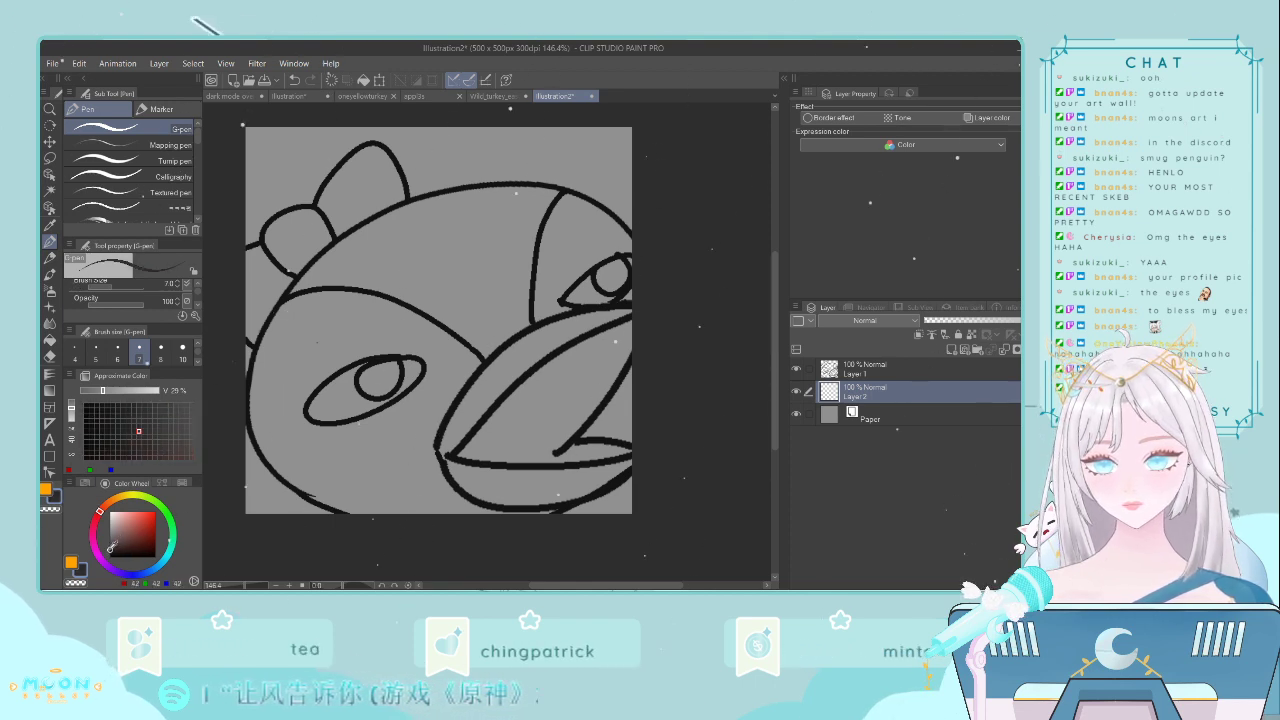
left_click(50, 340)
left_click(433, 277)
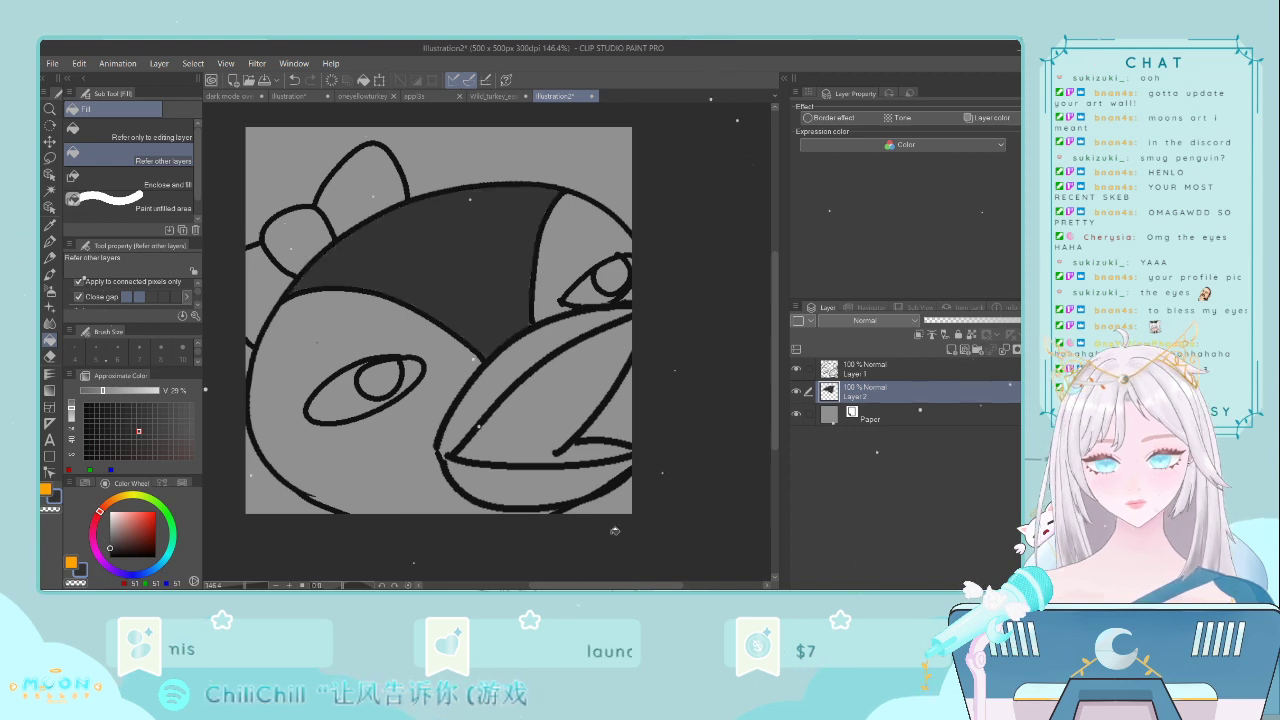
left_click(605, 502)
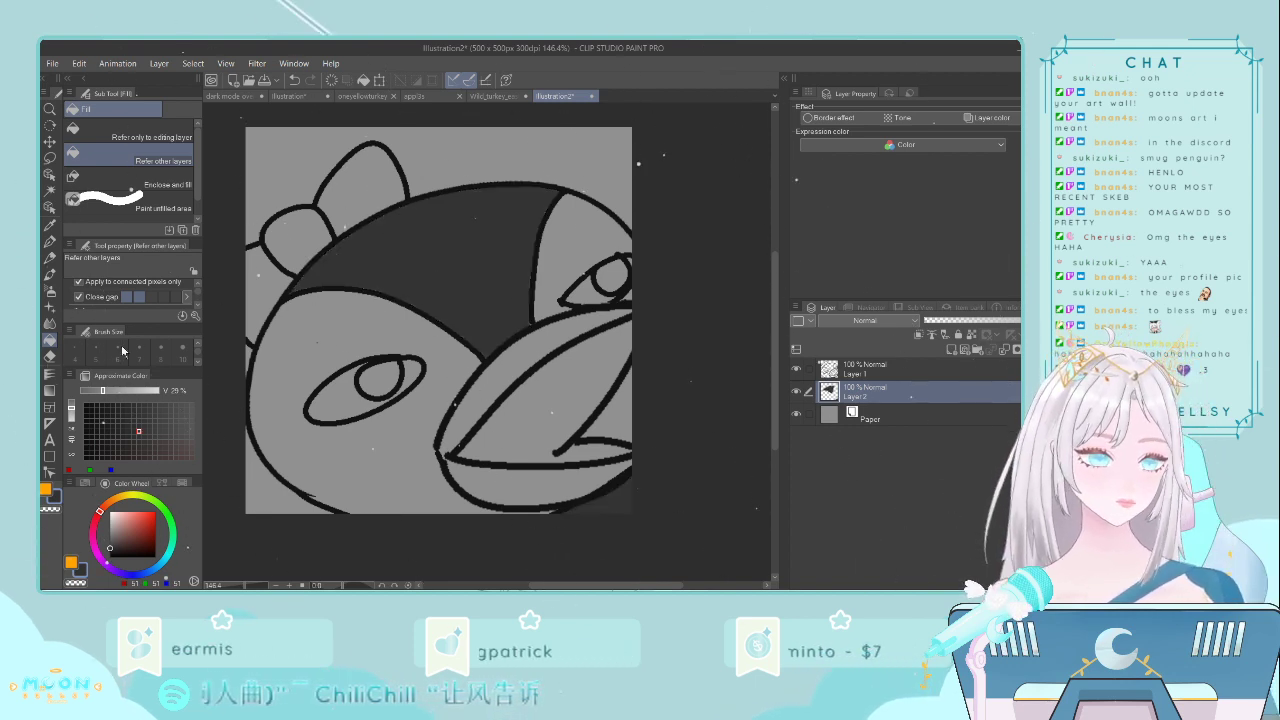
- Fill the upper and lower parts of the beak with orange
key("x")
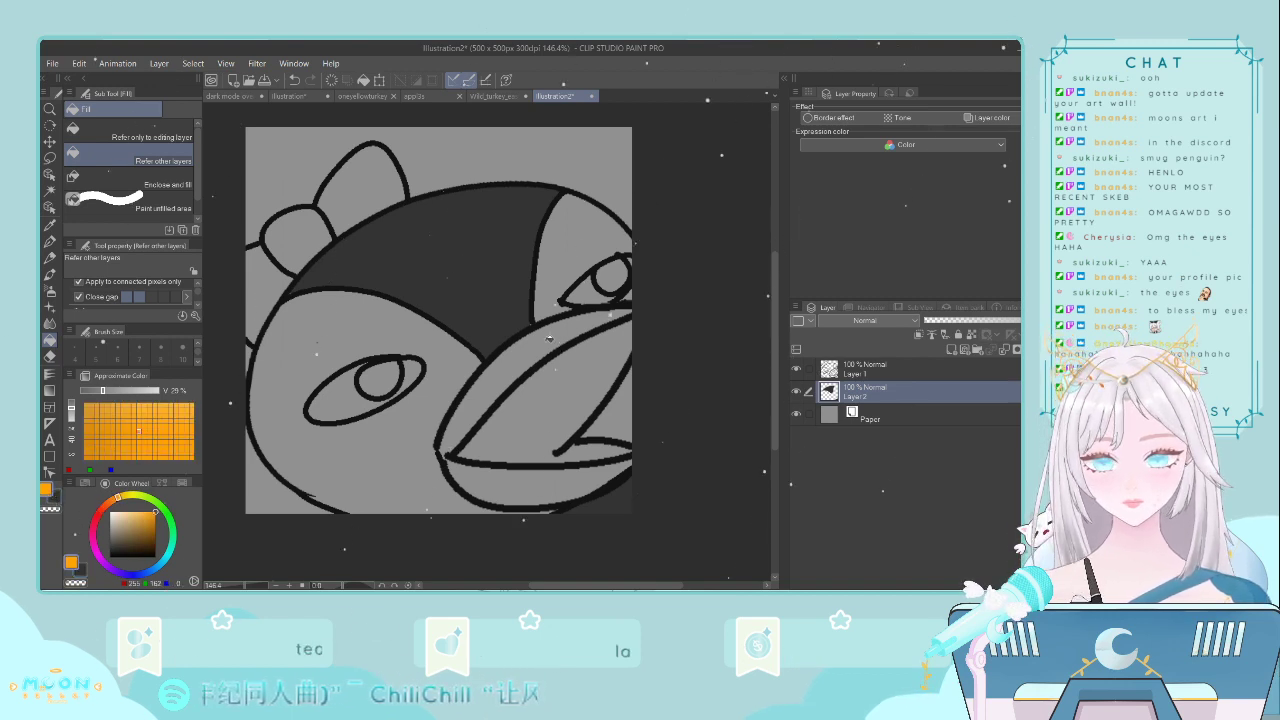
left_click(549, 339)
left_click(550, 410)
left_click(549, 486)
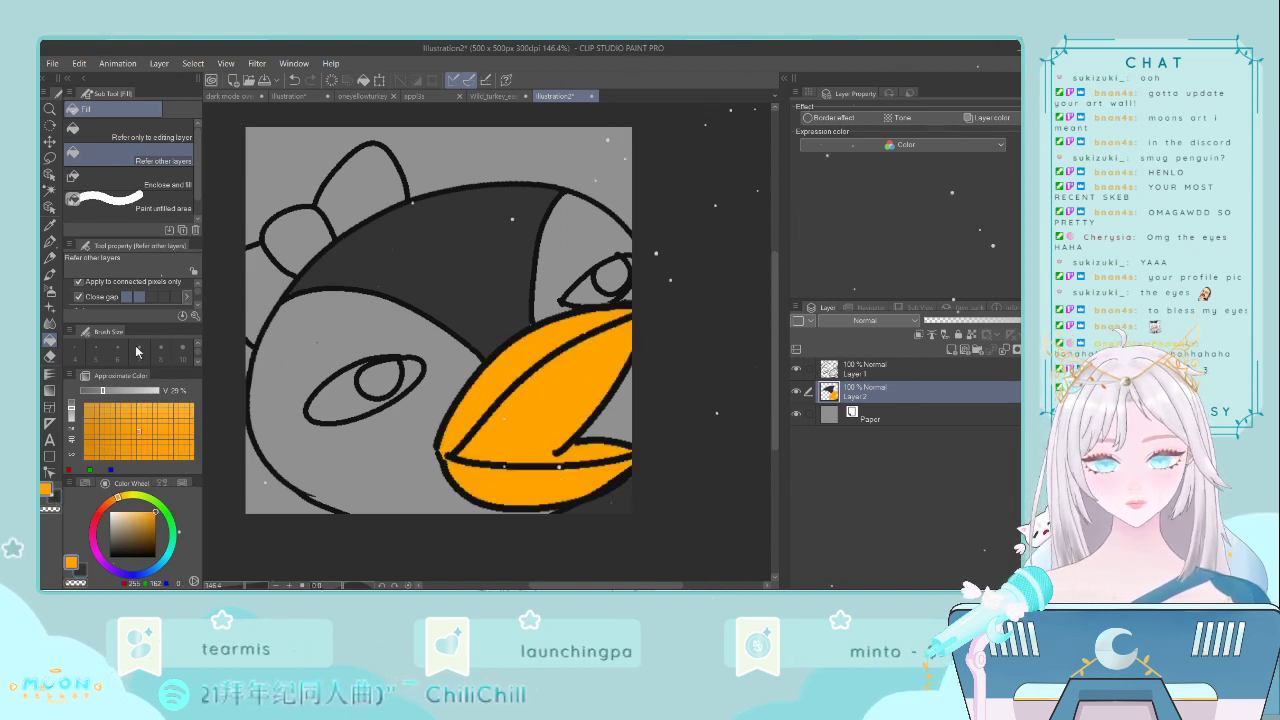
- Fill both face patches and the gap between the beak halves with white
key("i")
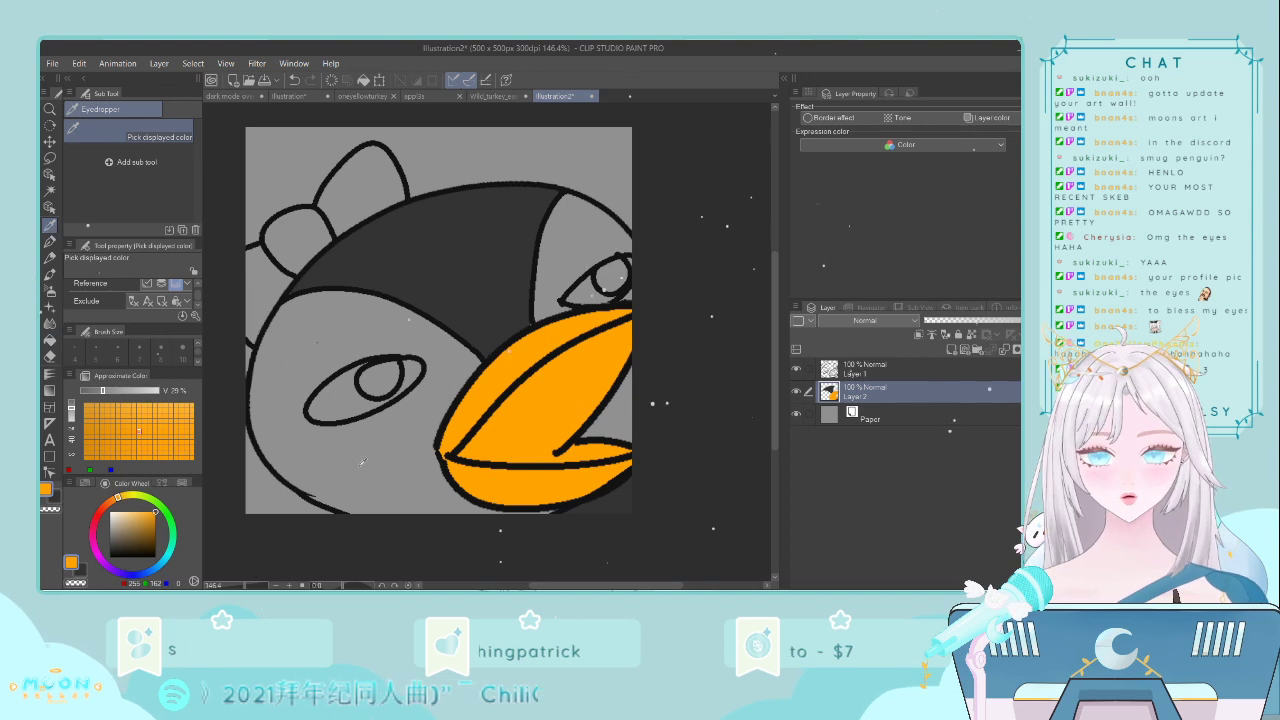
key("x")
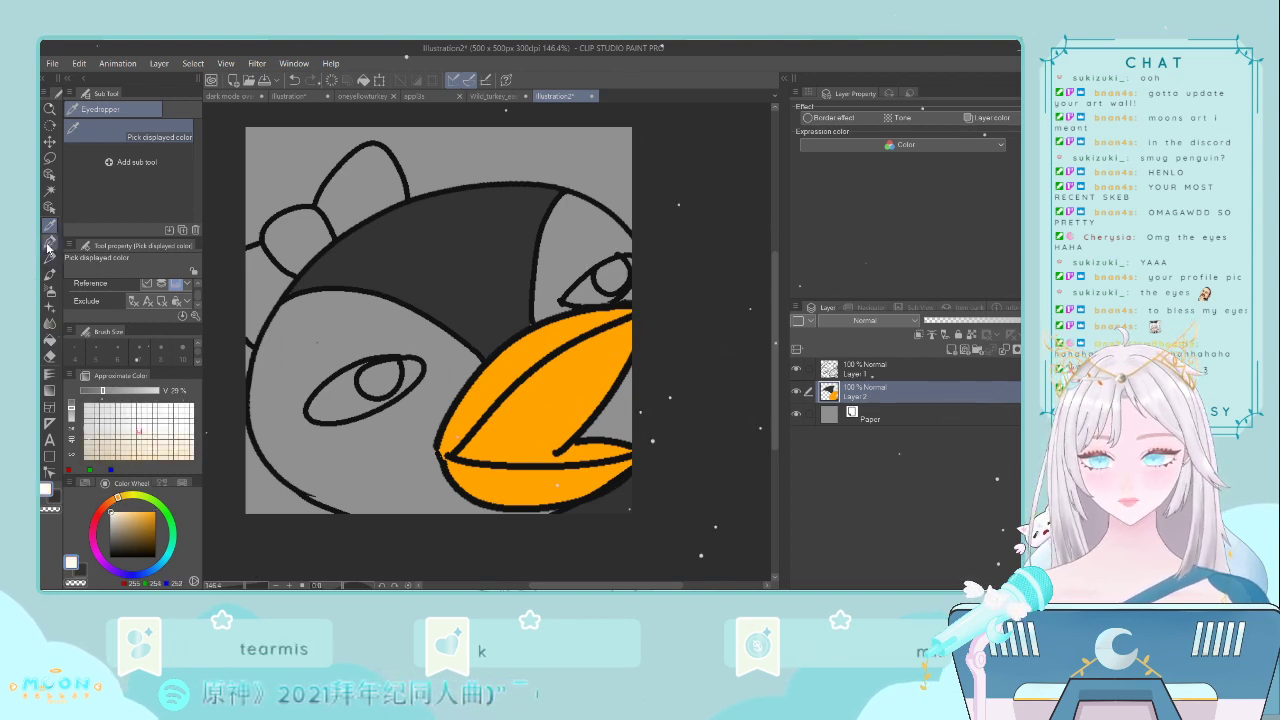
left_click(49, 246)
left_click(52, 340)
left_click(366, 330)
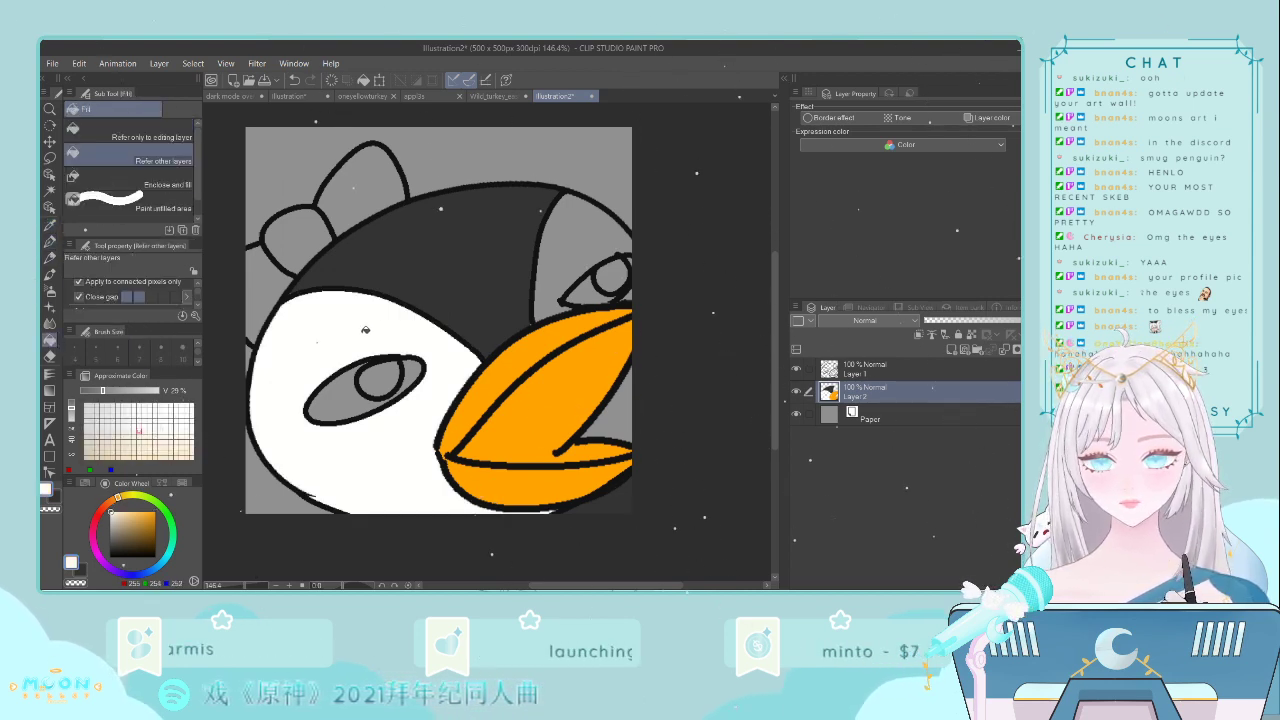
left_click(573, 251)
left_click(619, 411)
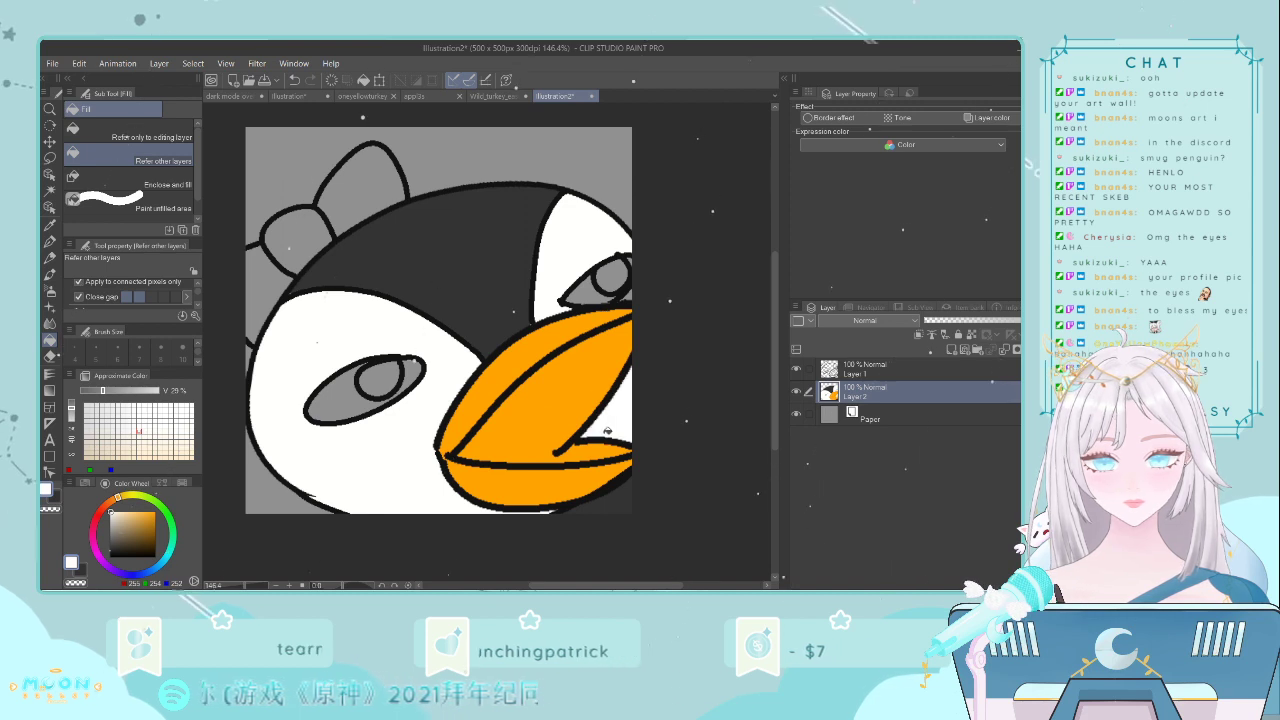
- Choose a light pink and fill the bow's knot and both loops with it
left_click(108, 503)
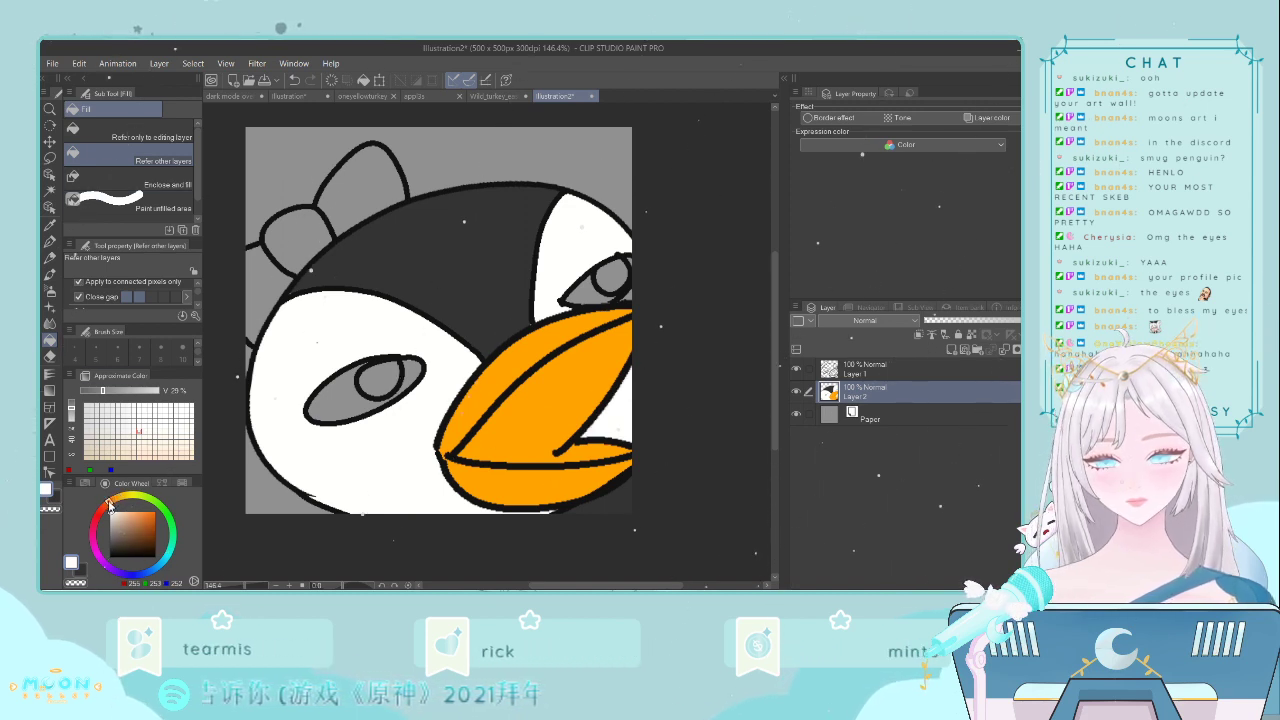
left_click(94, 521)
left_click(128, 512)
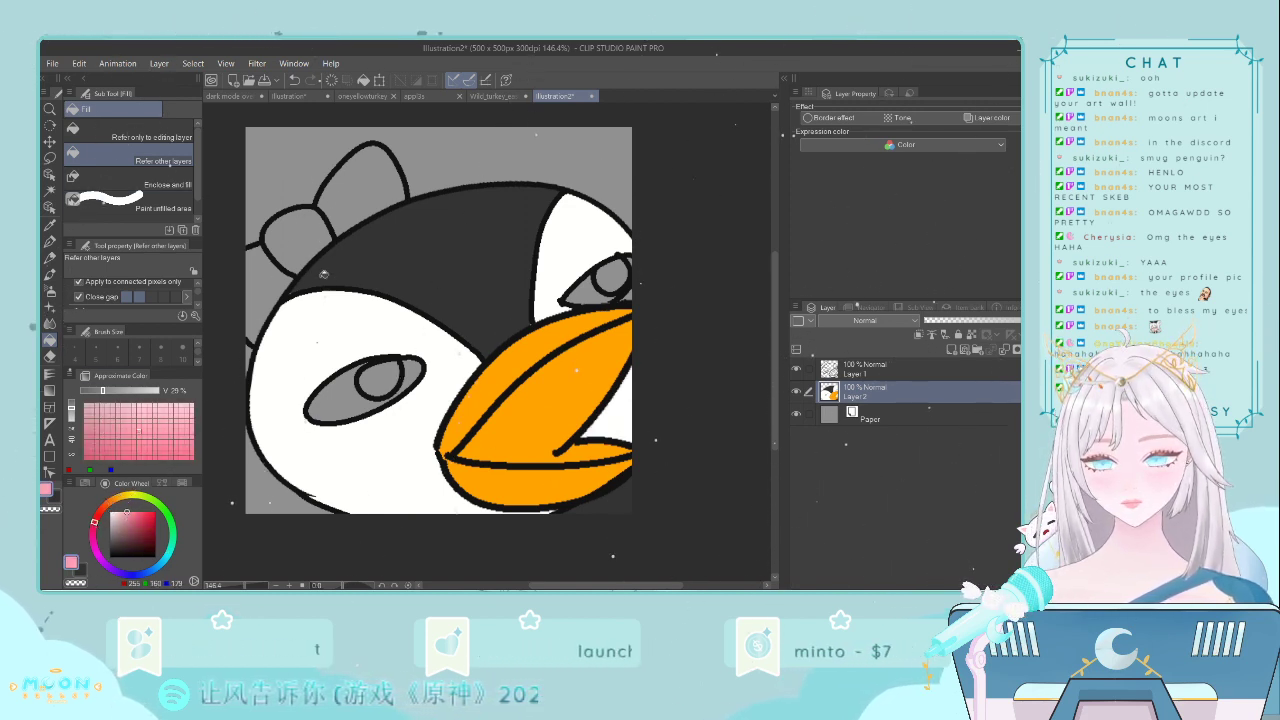
left_click(296, 236)
left_click(358, 185)
left_click(266, 292)
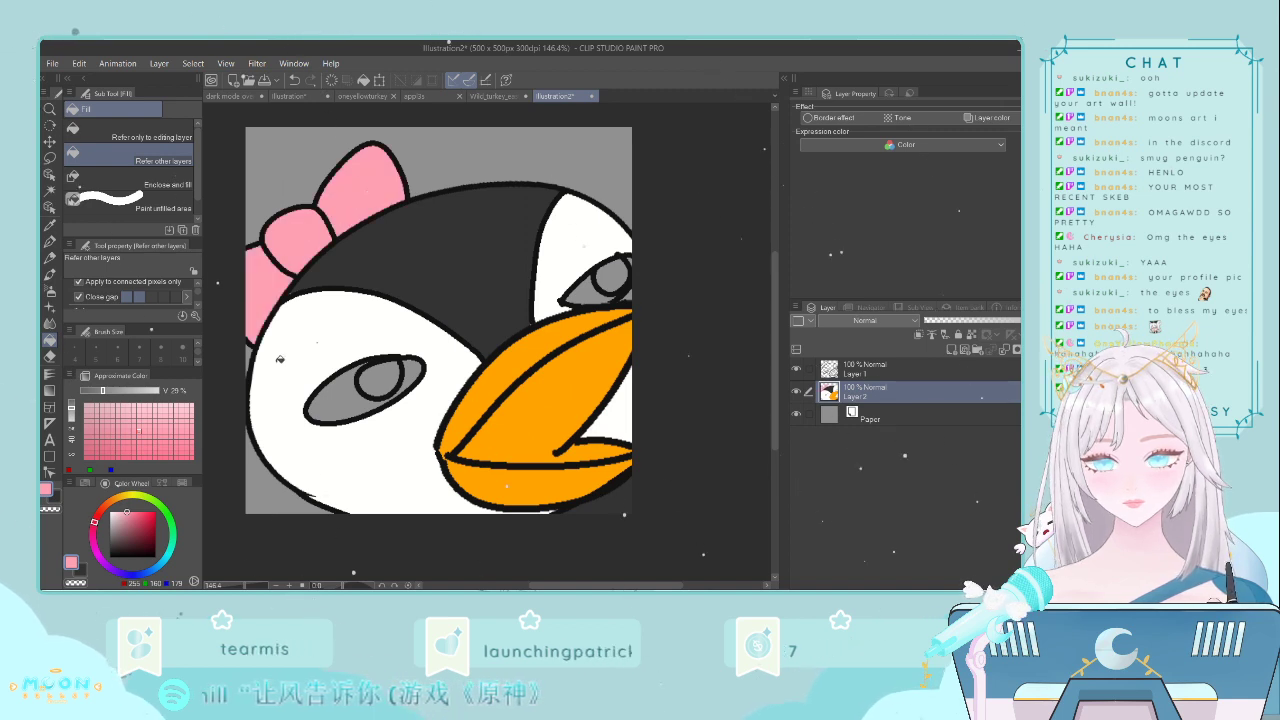
- Sample the face's white and fill the whites of both eyes around the irises
key("i")
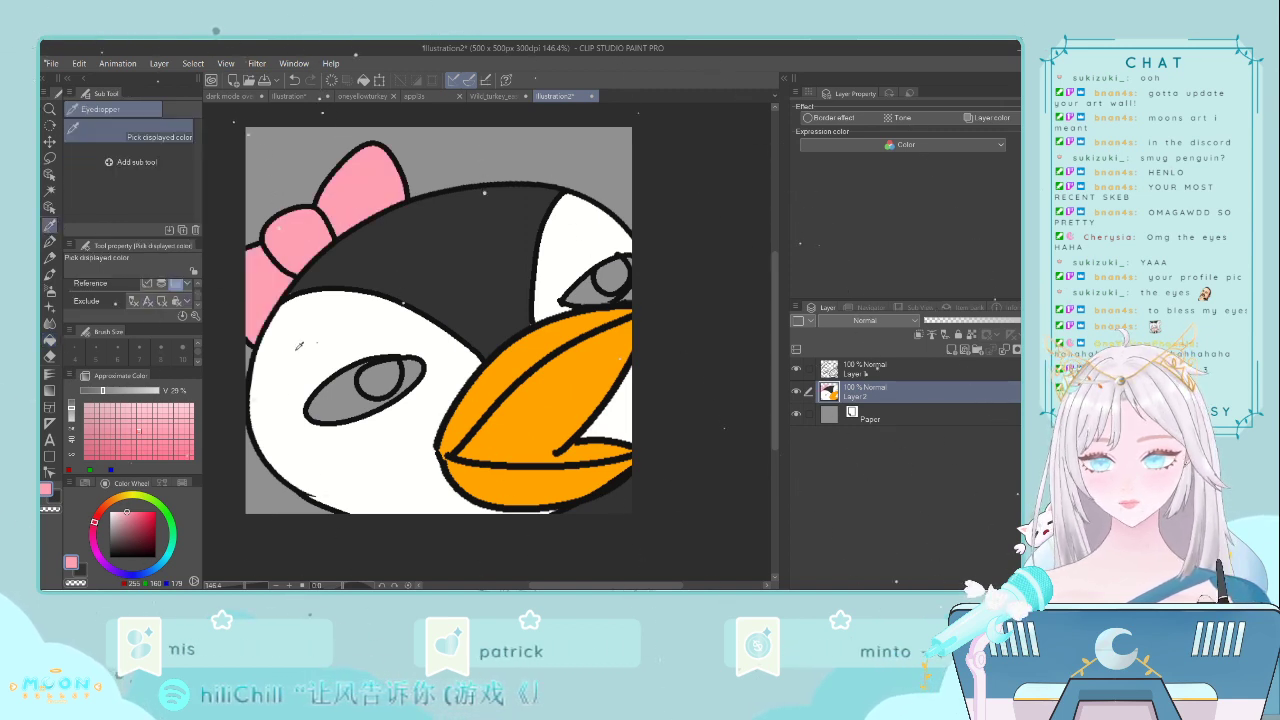
left_click(298, 345)
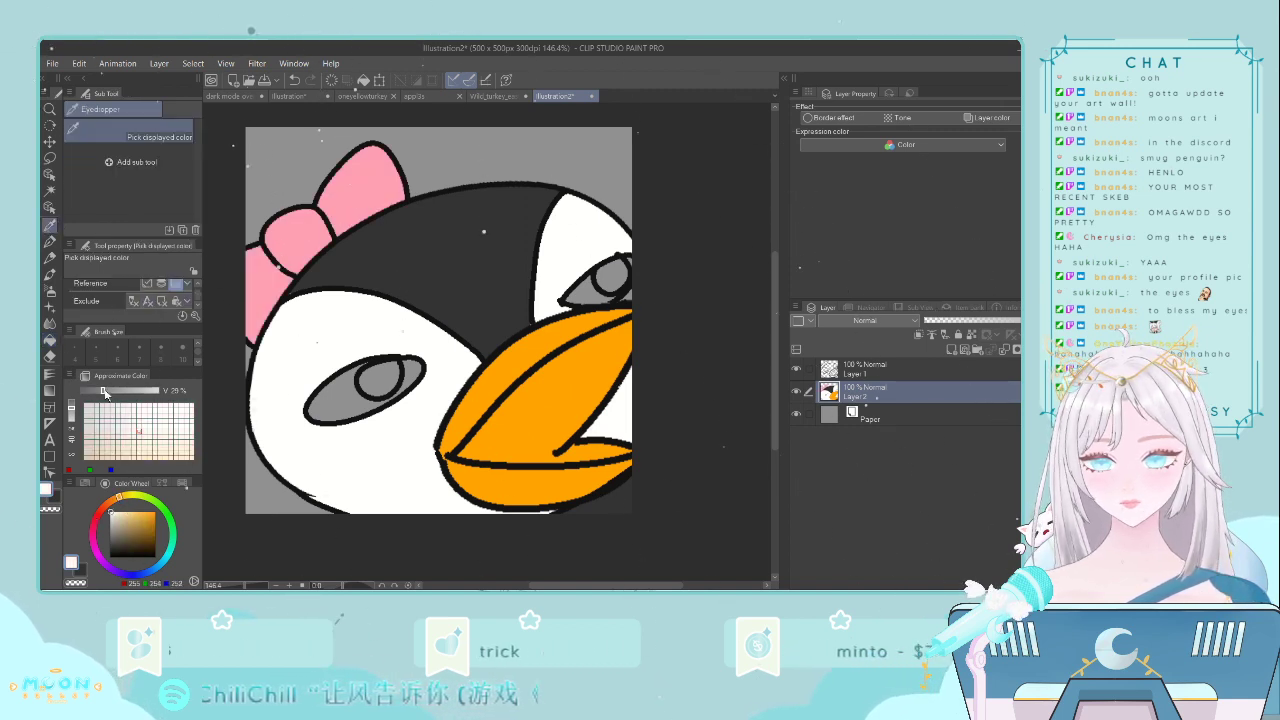
left_click(50, 242)
left_click(49, 340)
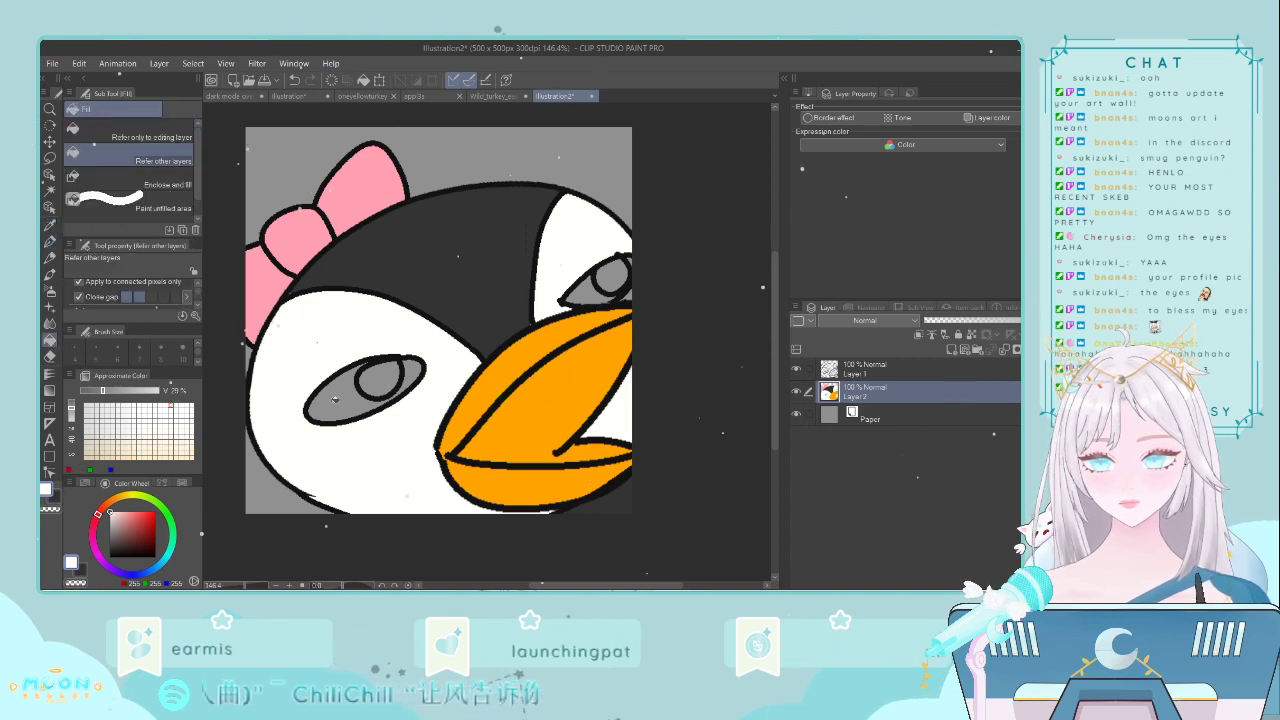
left_click(335, 399)
left_click(593, 289)
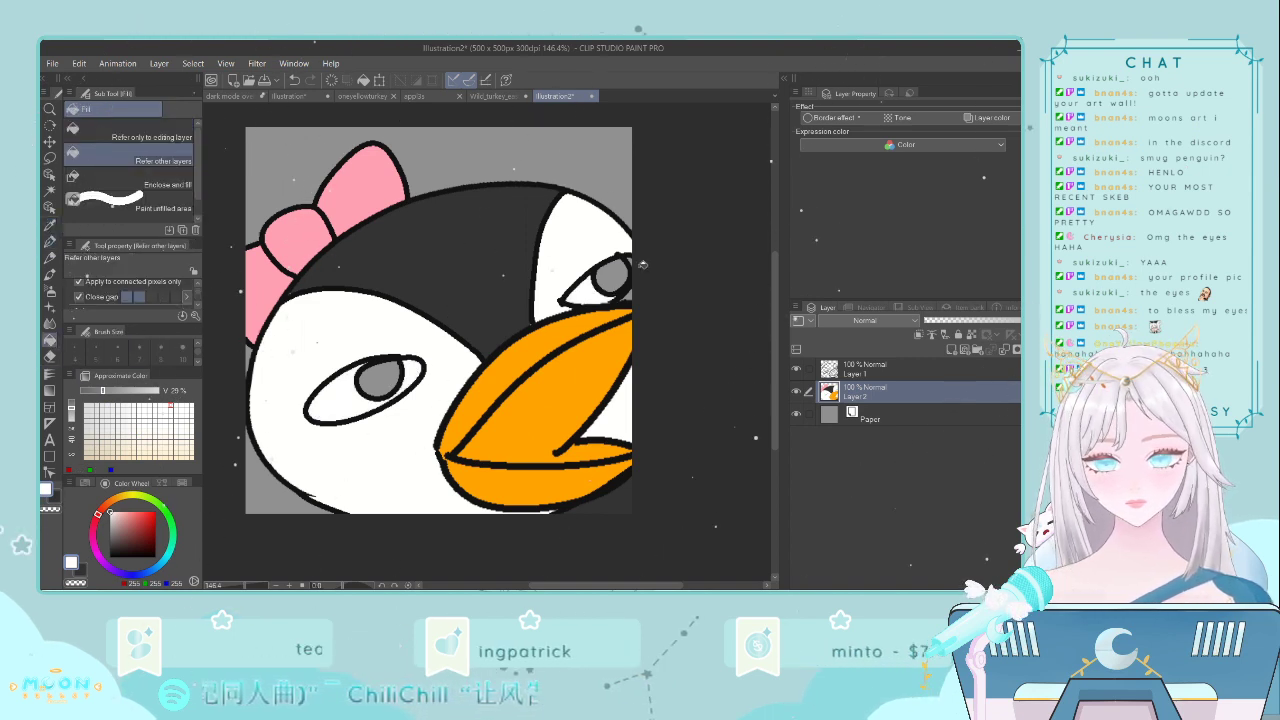
left_click(50, 242)
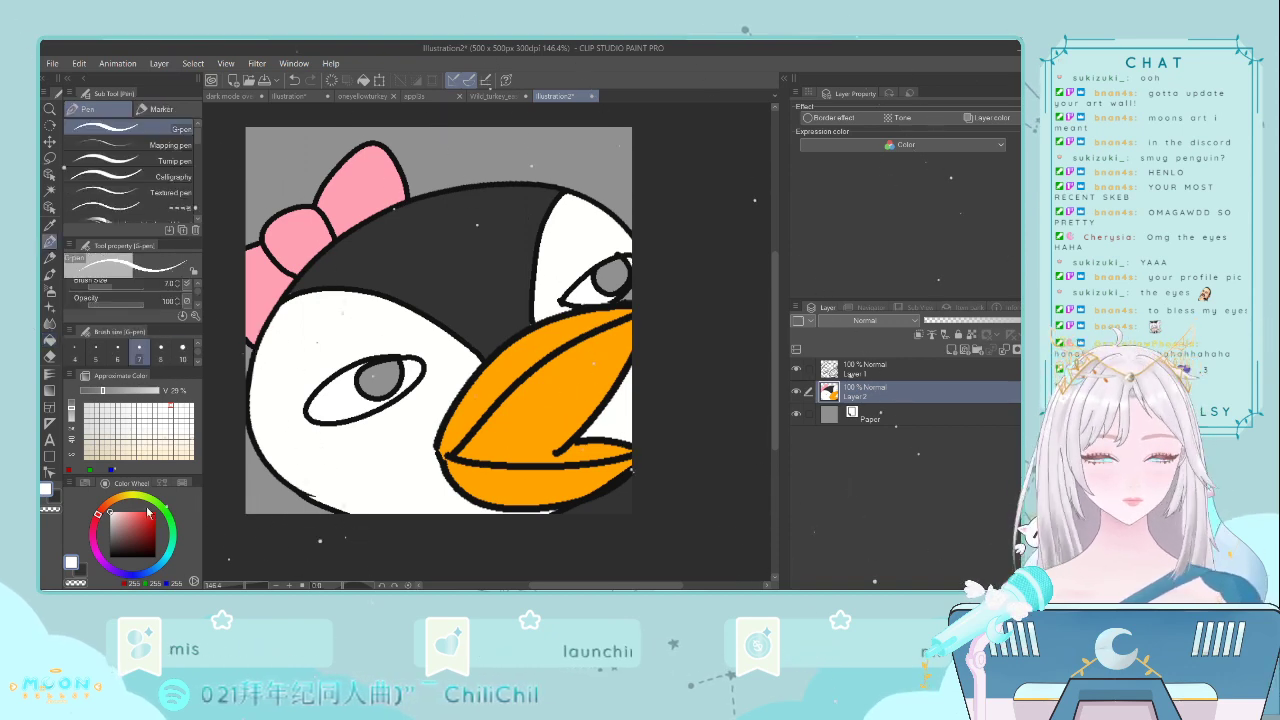
- Choose a bright green and fill the irises of both eyes with it
left_click(167, 513)
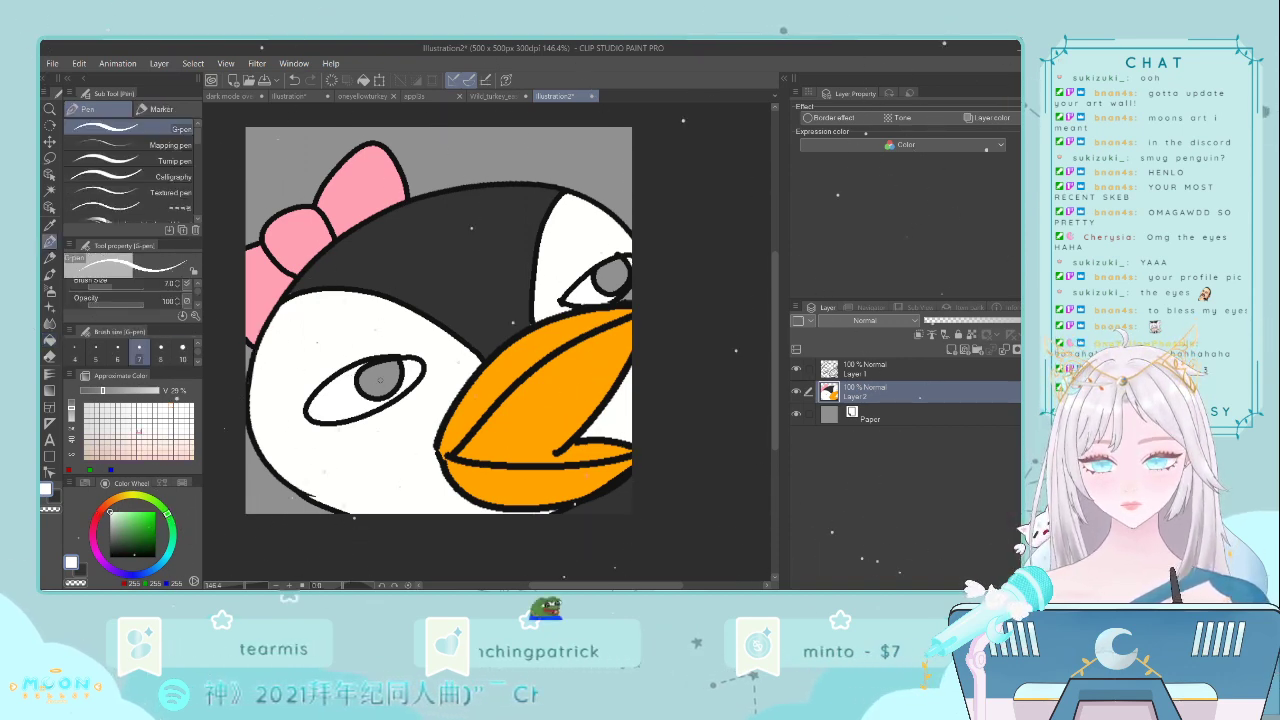
left_click(50, 340)
left_click(378, 378)
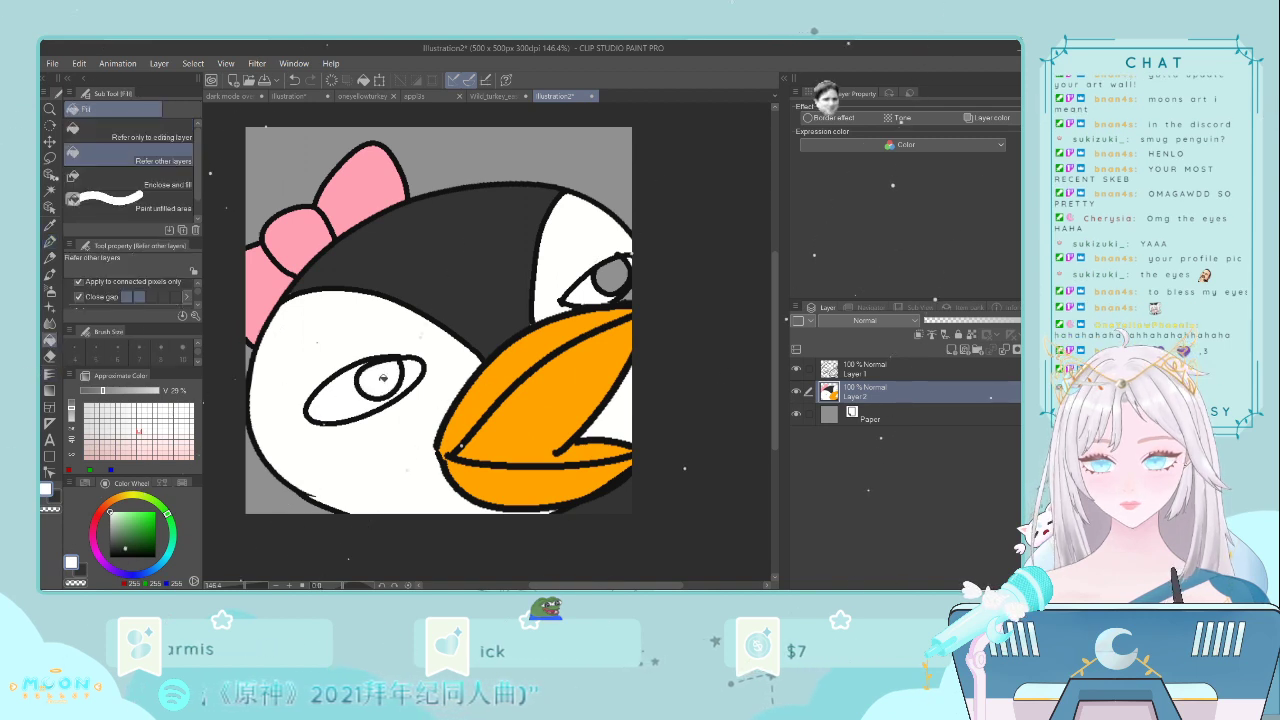
key("ctrl+z")
left_click(146, 516)
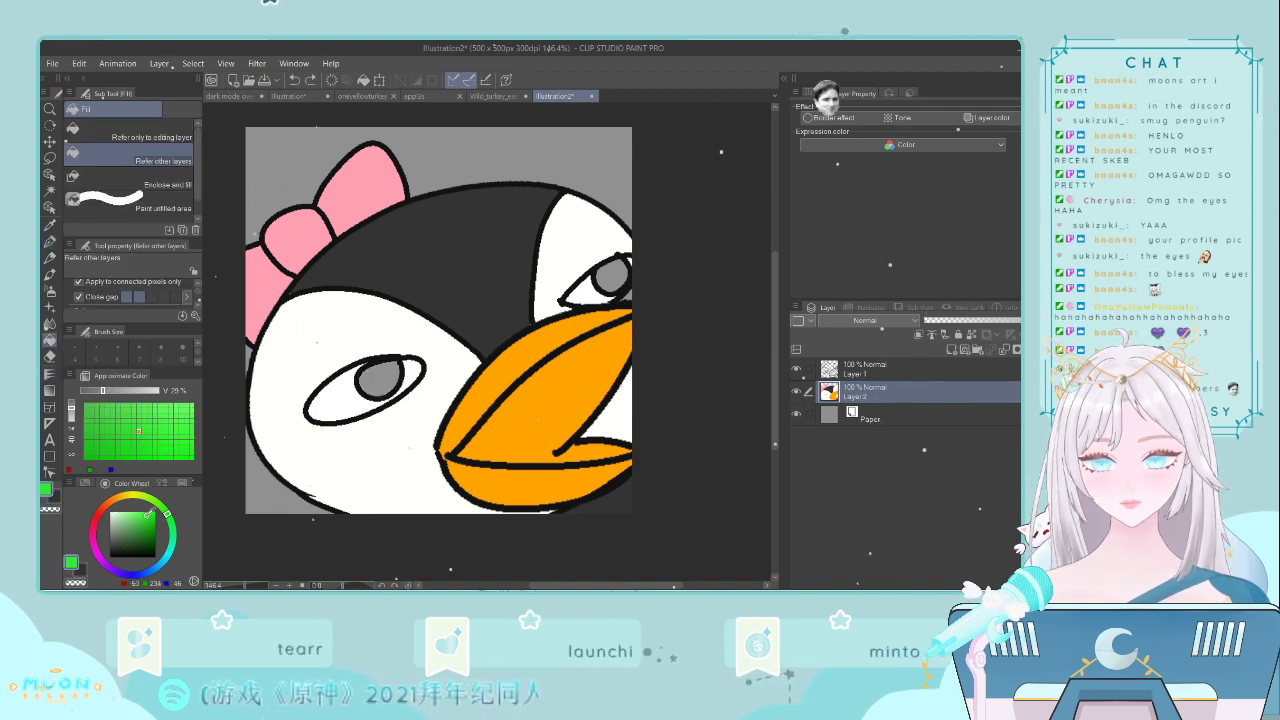
left_click(382, 374)
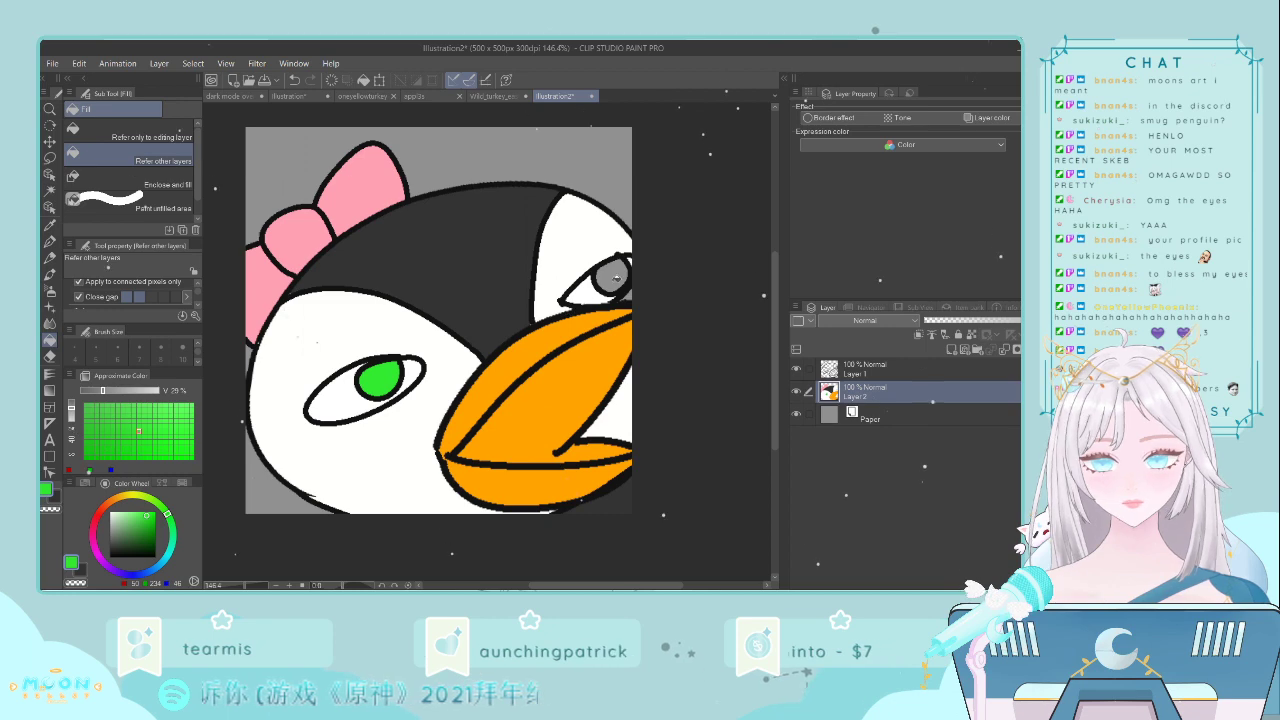
left_click(617, 277)
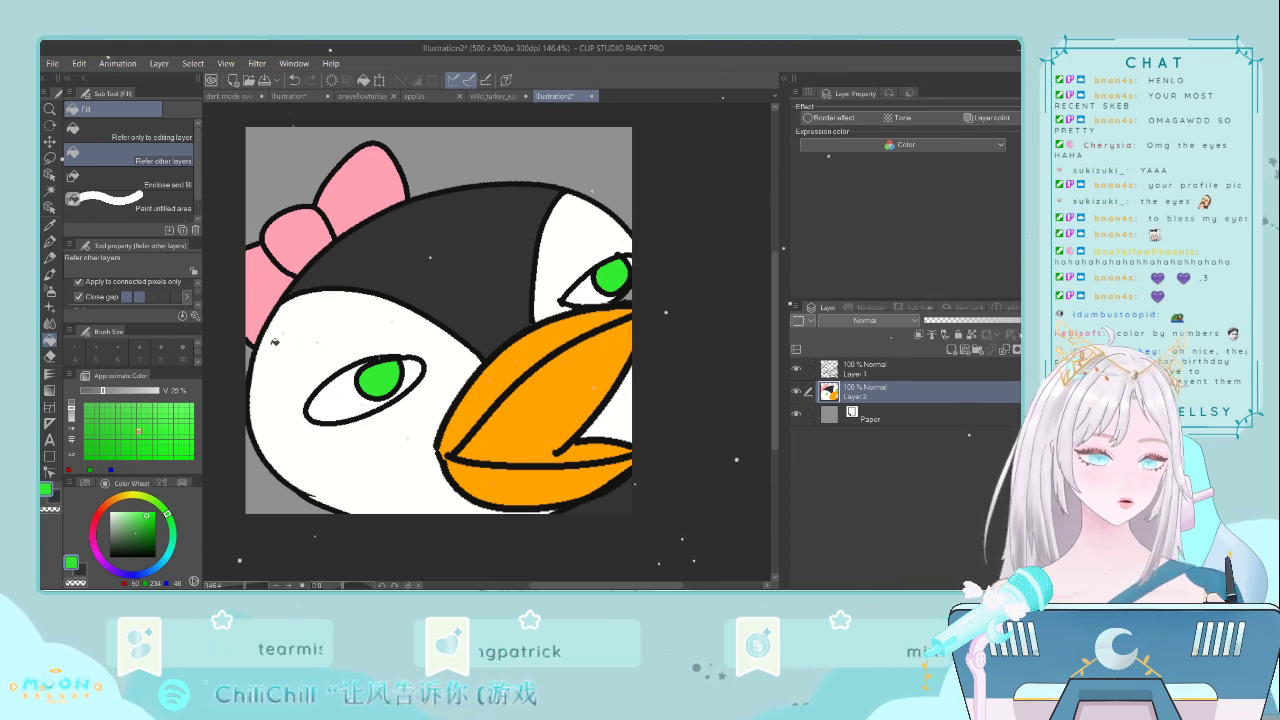
- Sample white and paint small highlights on both green irises with the G-pen
left_click_drag(124, 510, 110, 512)
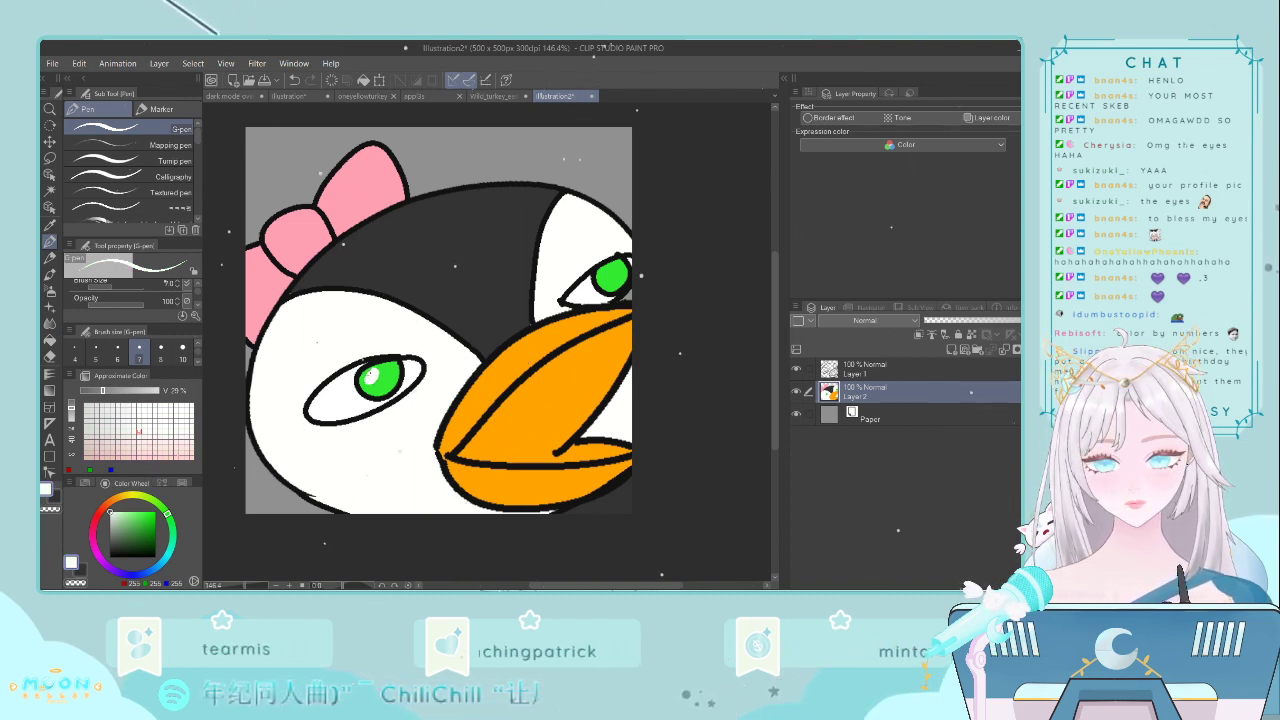
left_click(368, 377)
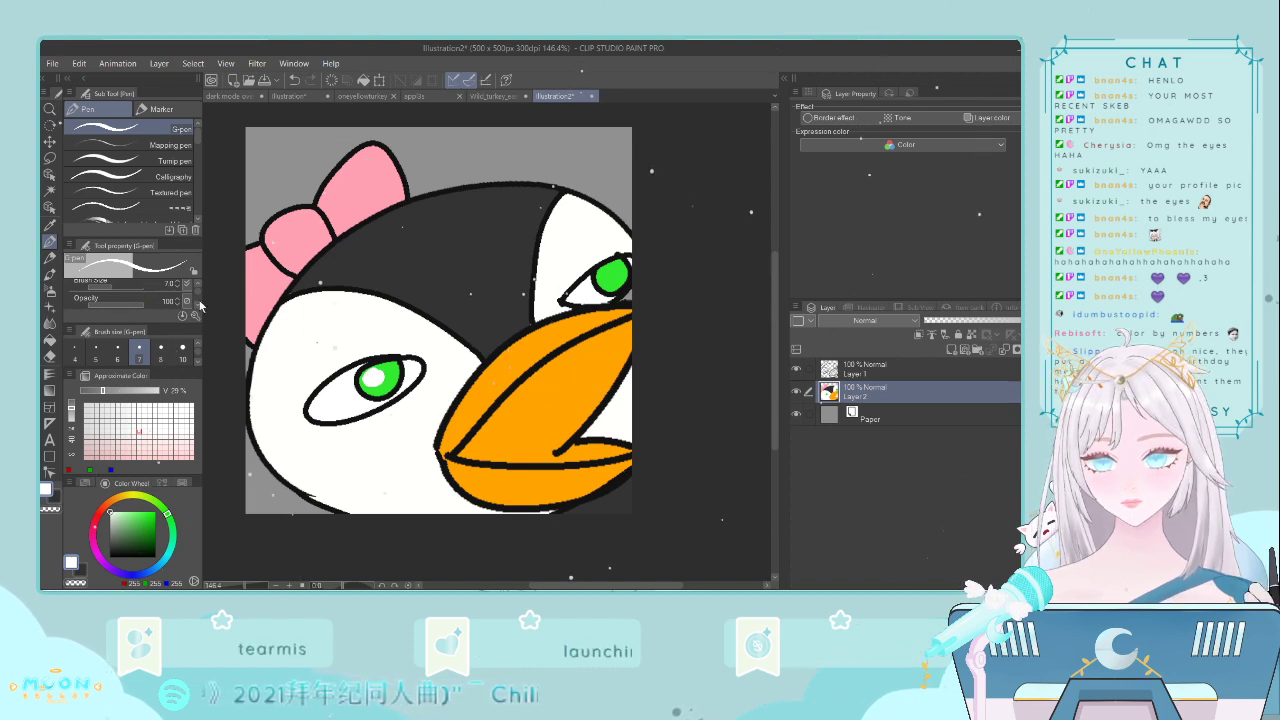
scroll(103, 291, "down", 3)
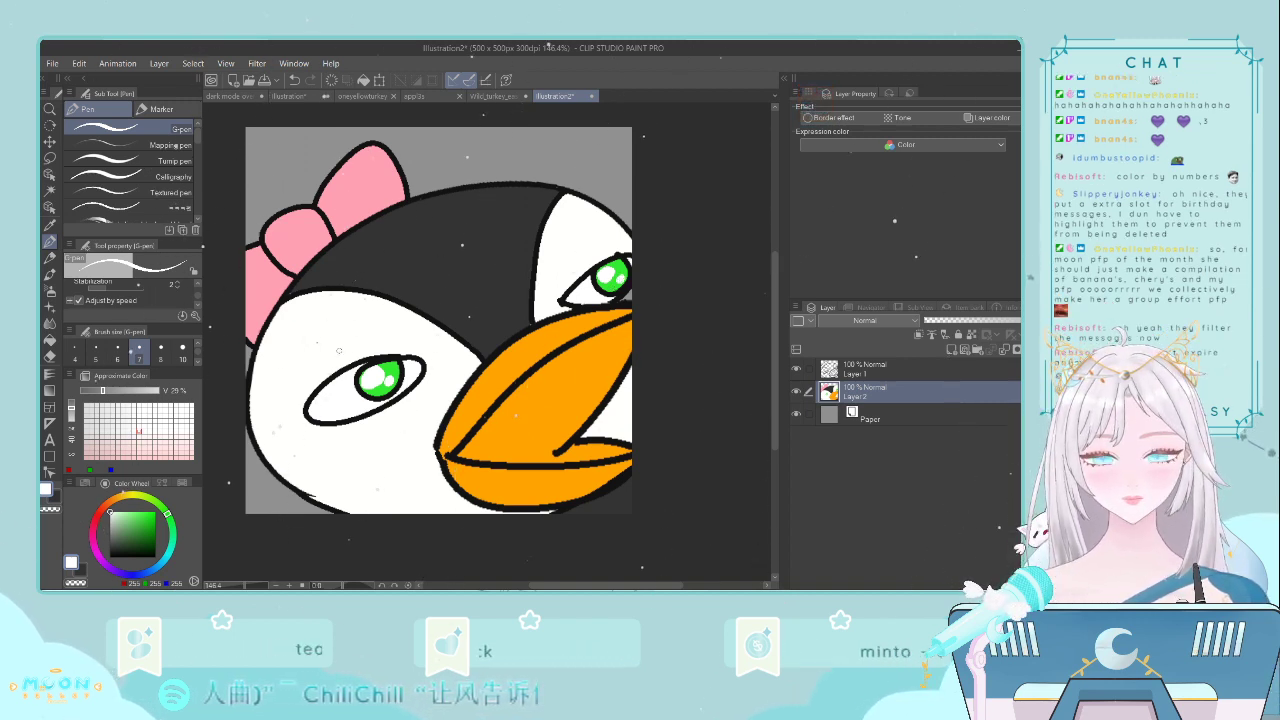
- Sample the outline's black and, on Layer 1 with G-pen stabilization at 100, thicken the left eye's upper lid into a winged outer corner
left_click(49, 226)
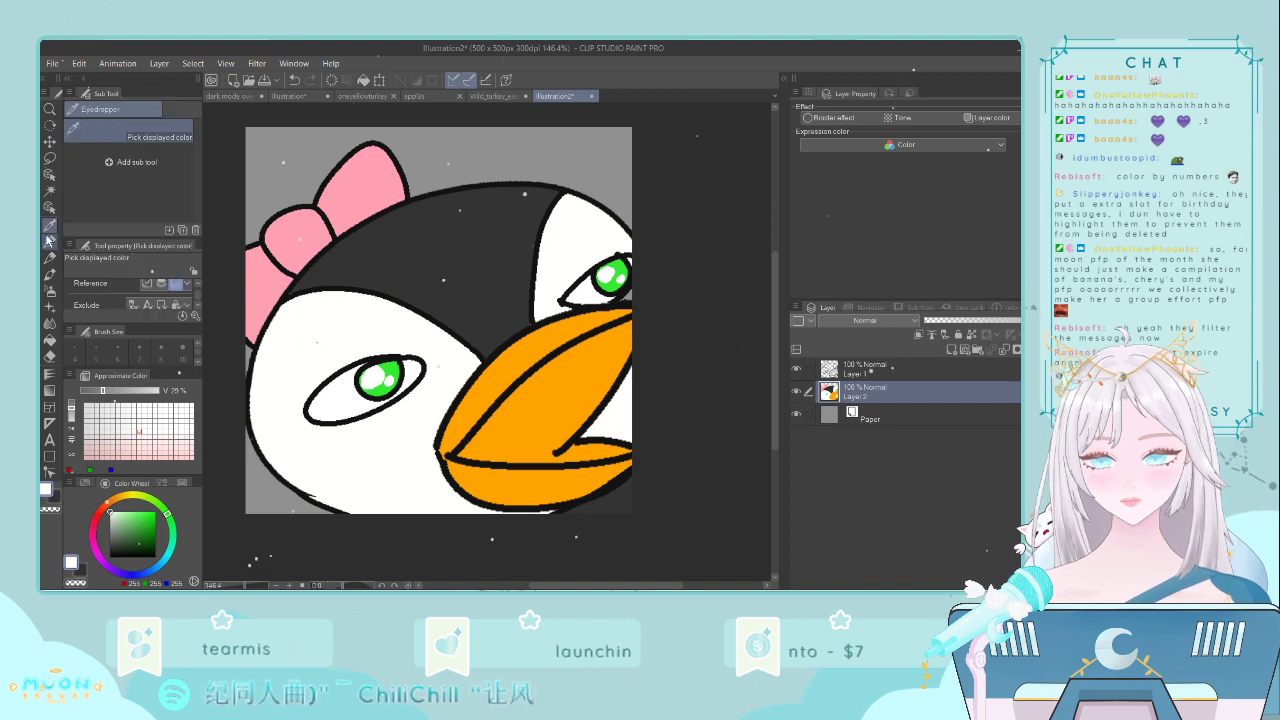
left_click(352, 362)
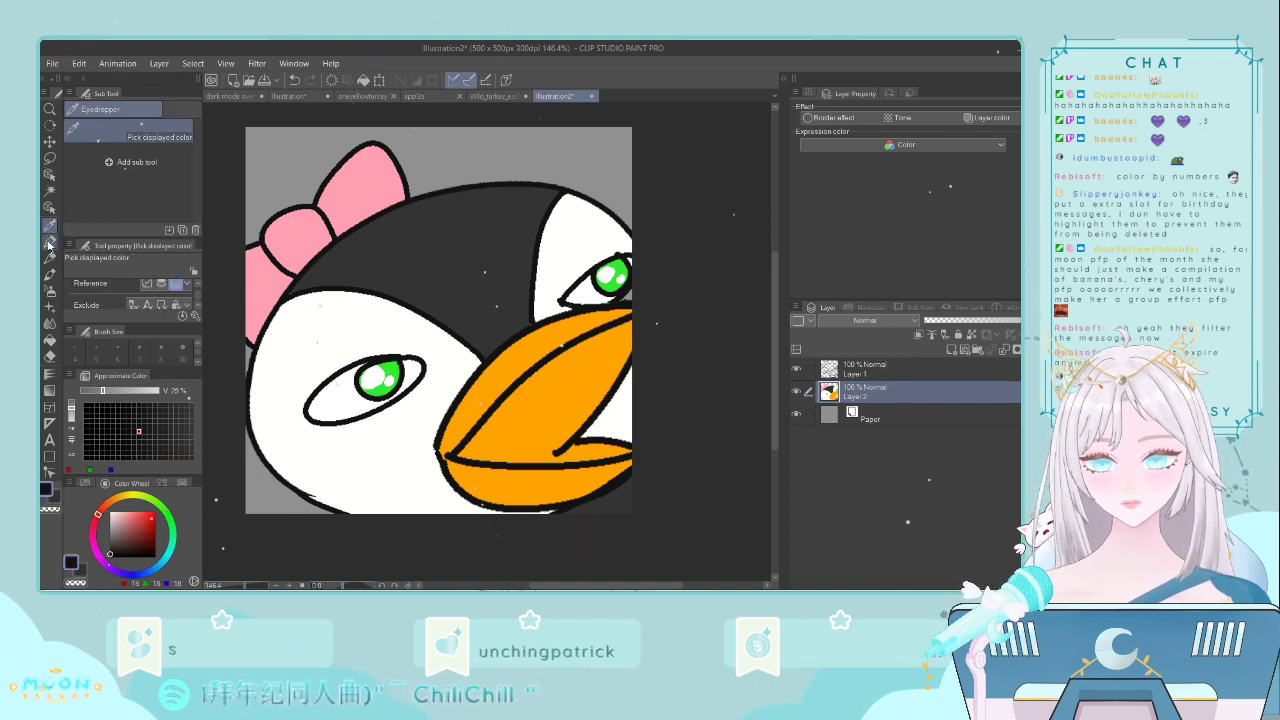
left_click(49, 241)
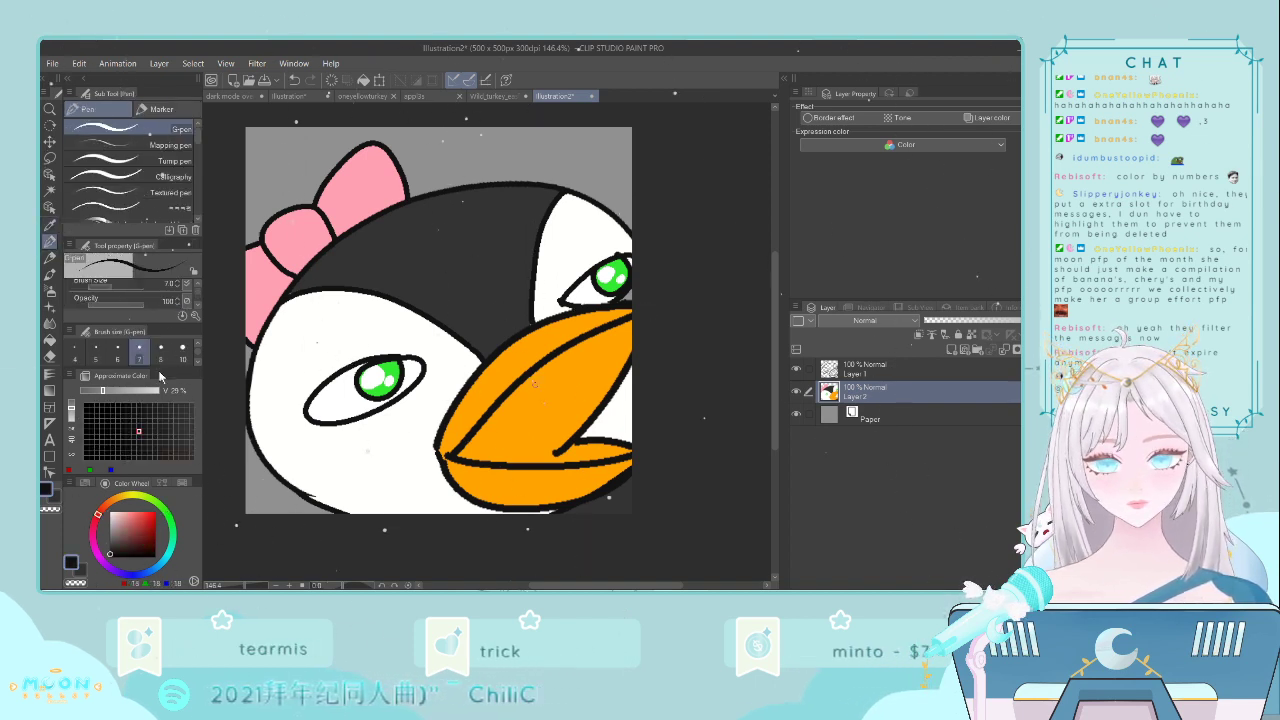
left_click(863, 371)
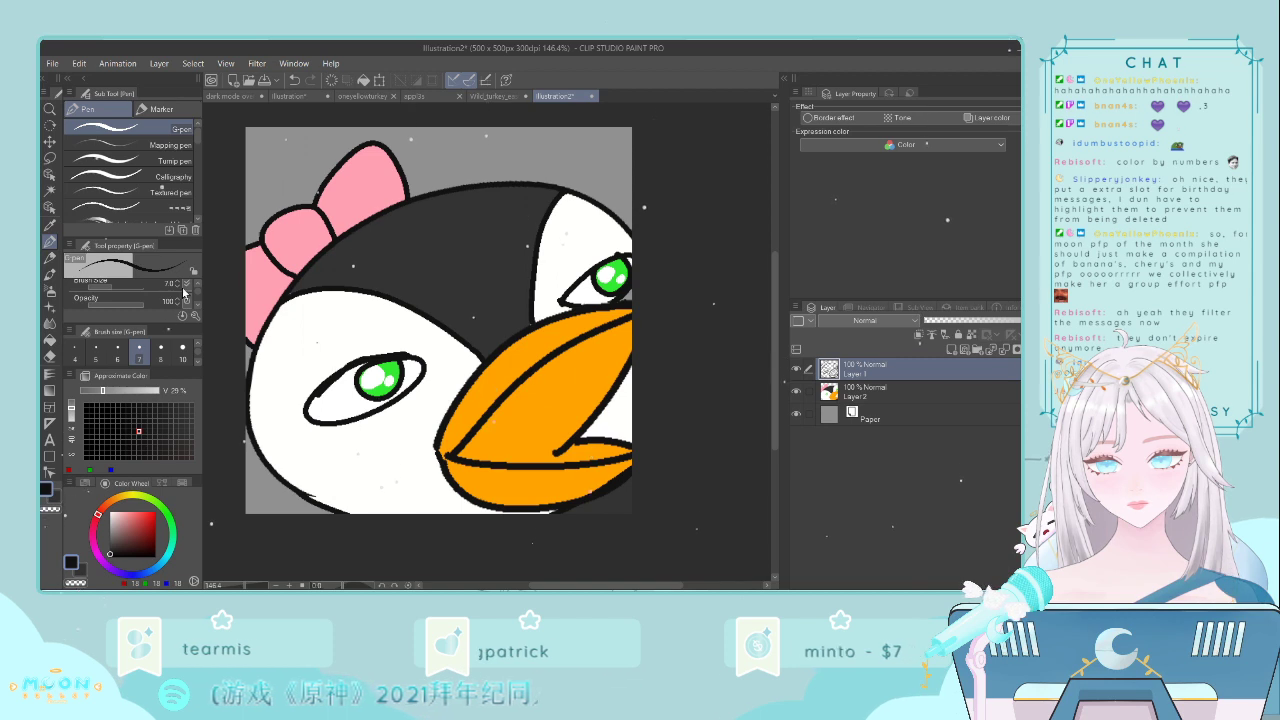
scroll(185, 292, "down", 2)
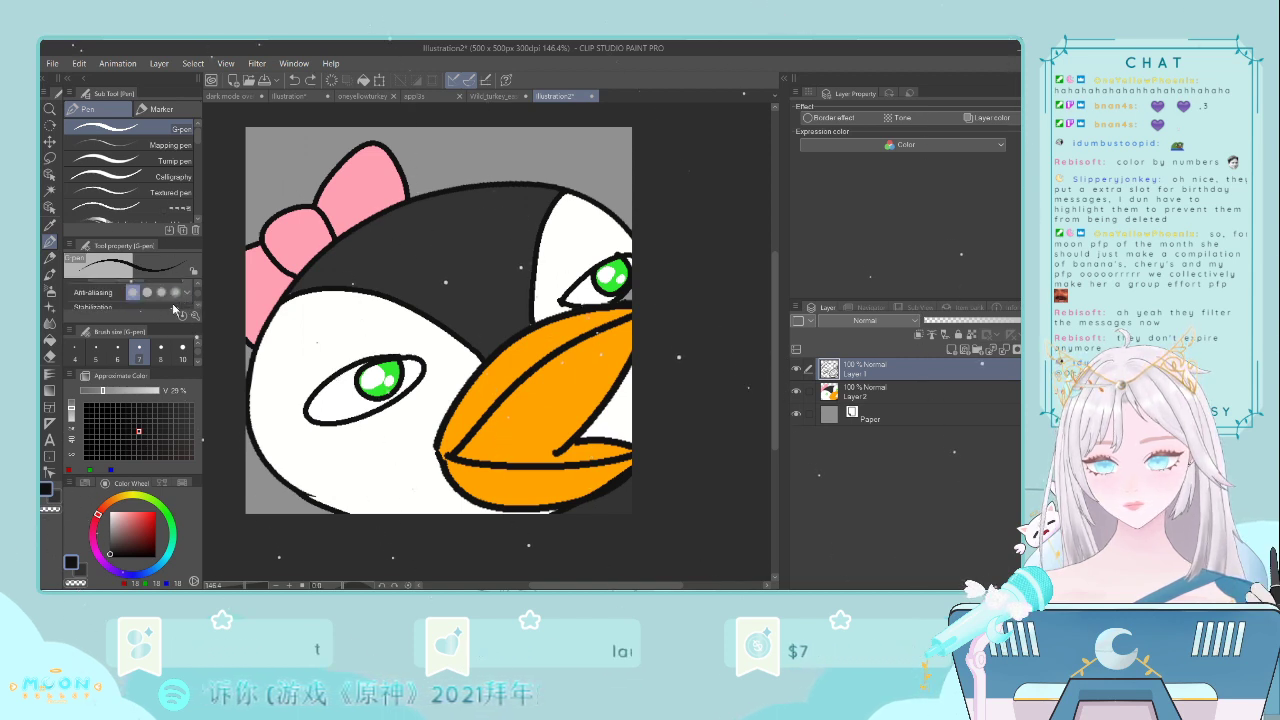
scroll(175, 300, "down", 3)
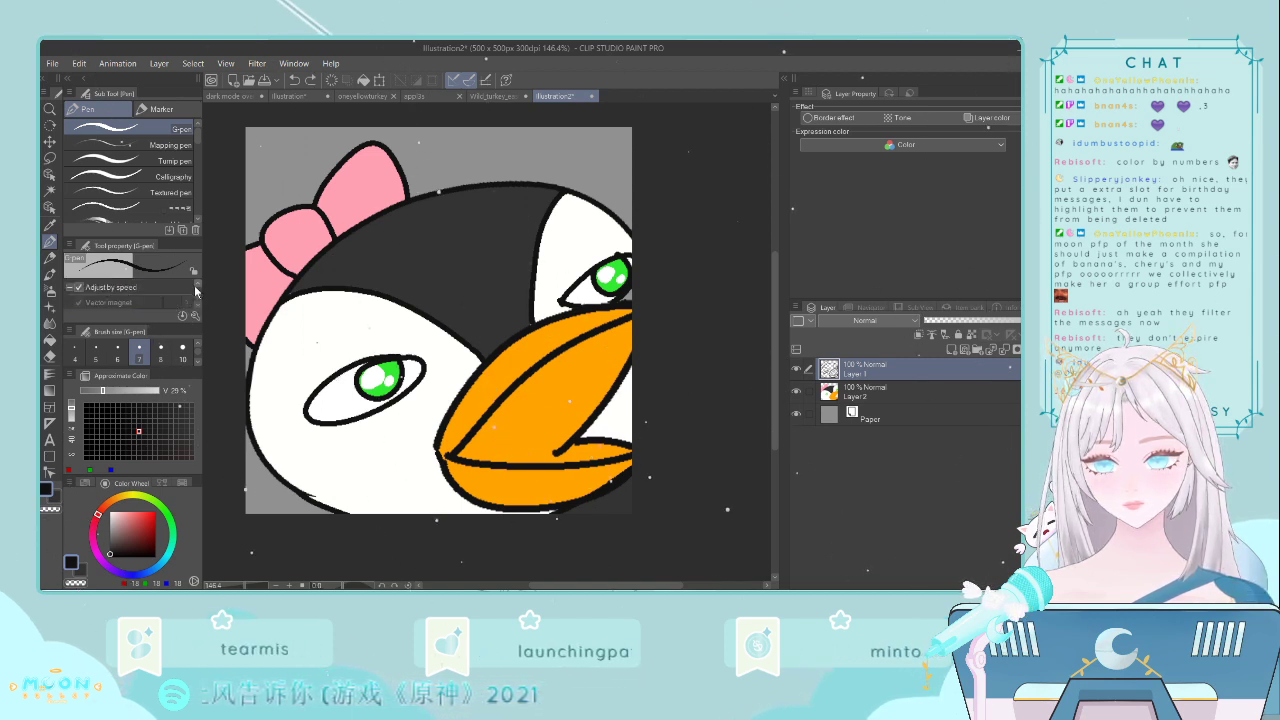
scroll(199, 287, "up", 1)
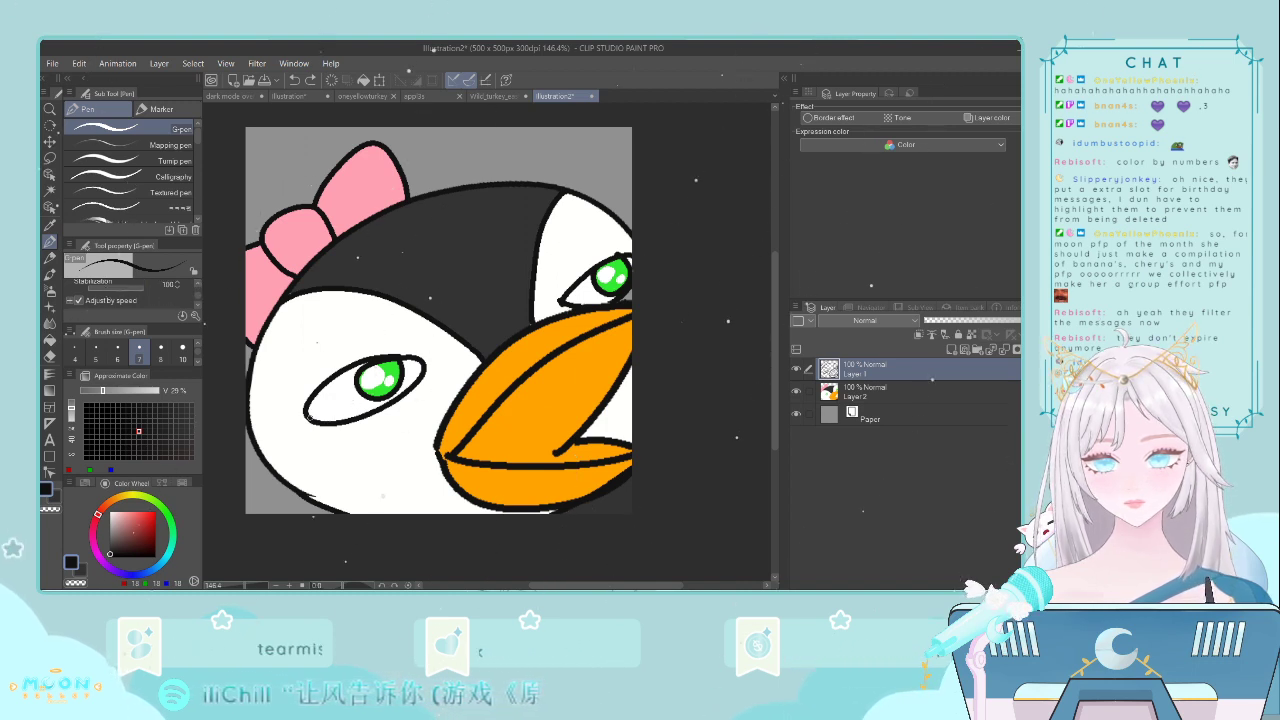
left_click_drag(310, 413, 345, 378)
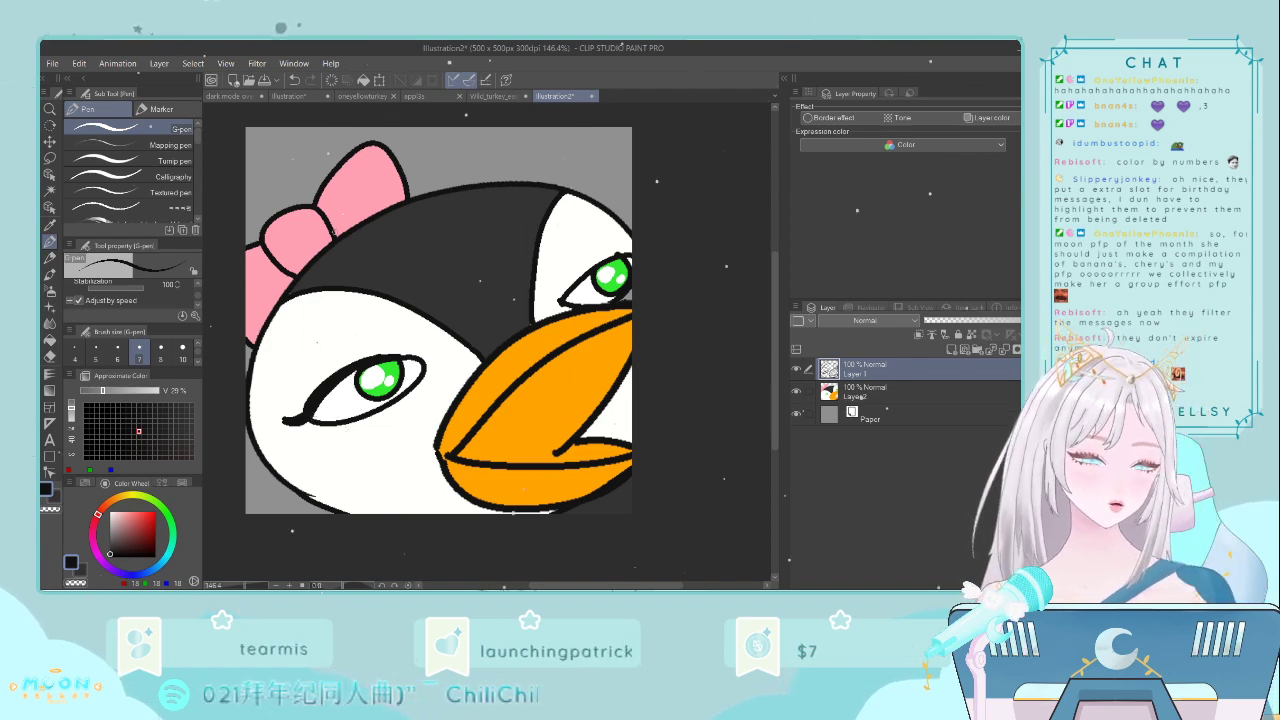
- Open the dark mode overlay document and examine its artwork and layout
left_click(245, 96)
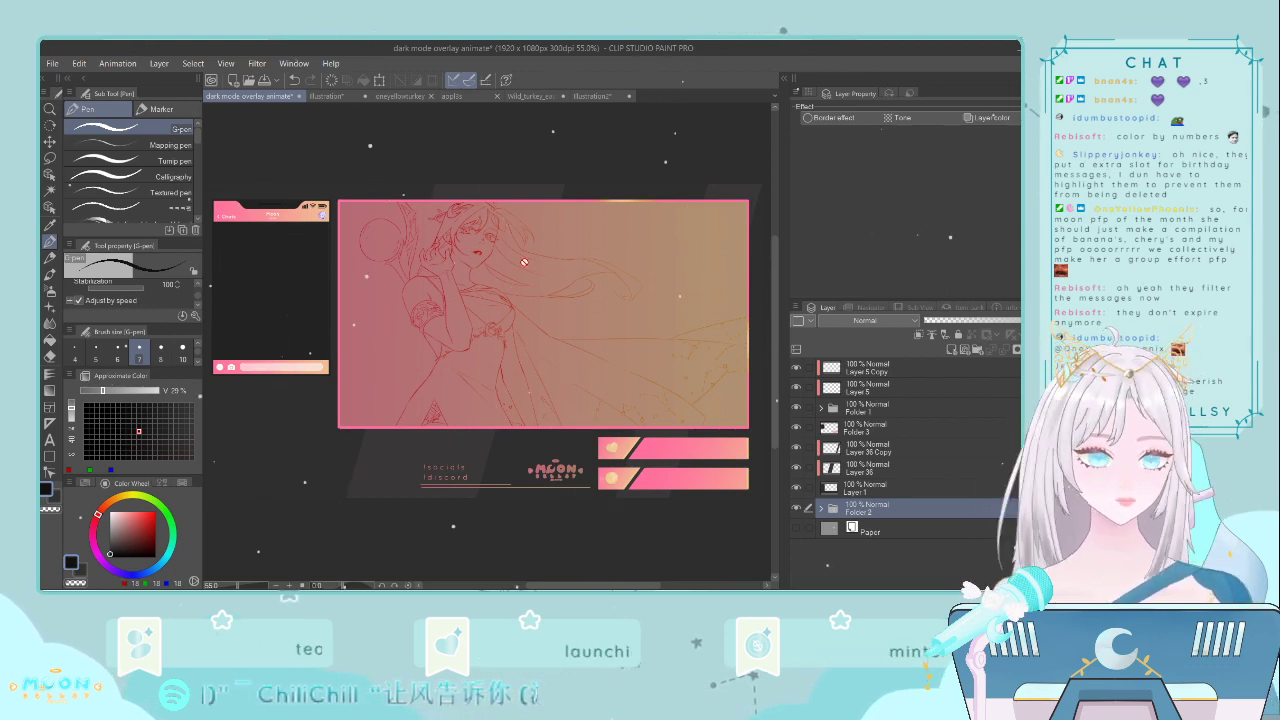
left_click_drag(775, 291, 778, 296)
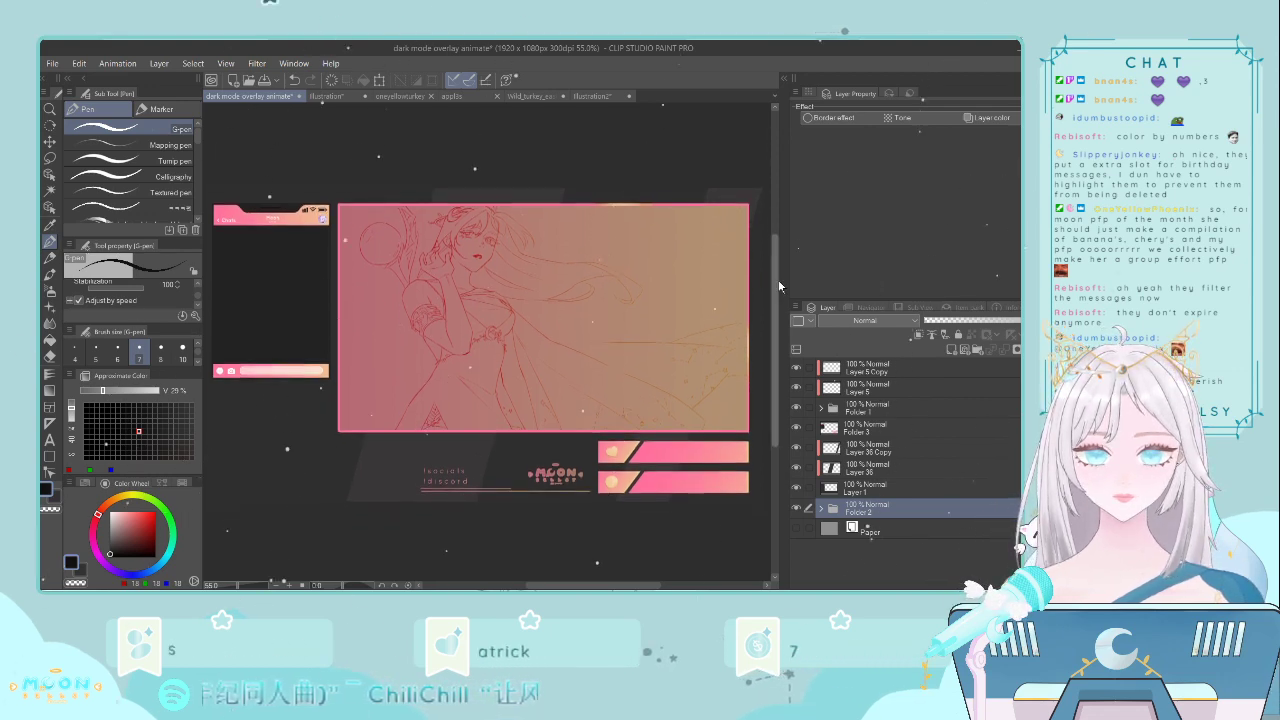
scroll(778, 288, "up", 1)
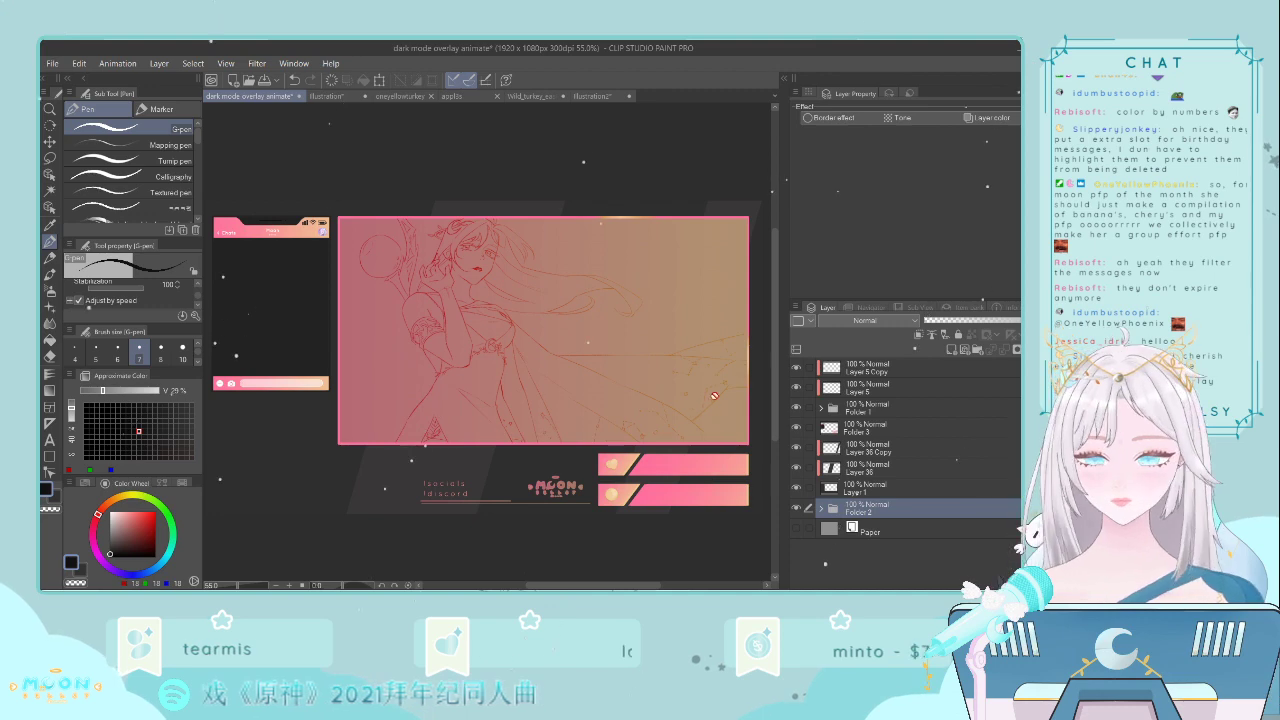
scroll(772, 408, "down", 2)
scroll(772, 408, "up", 3)
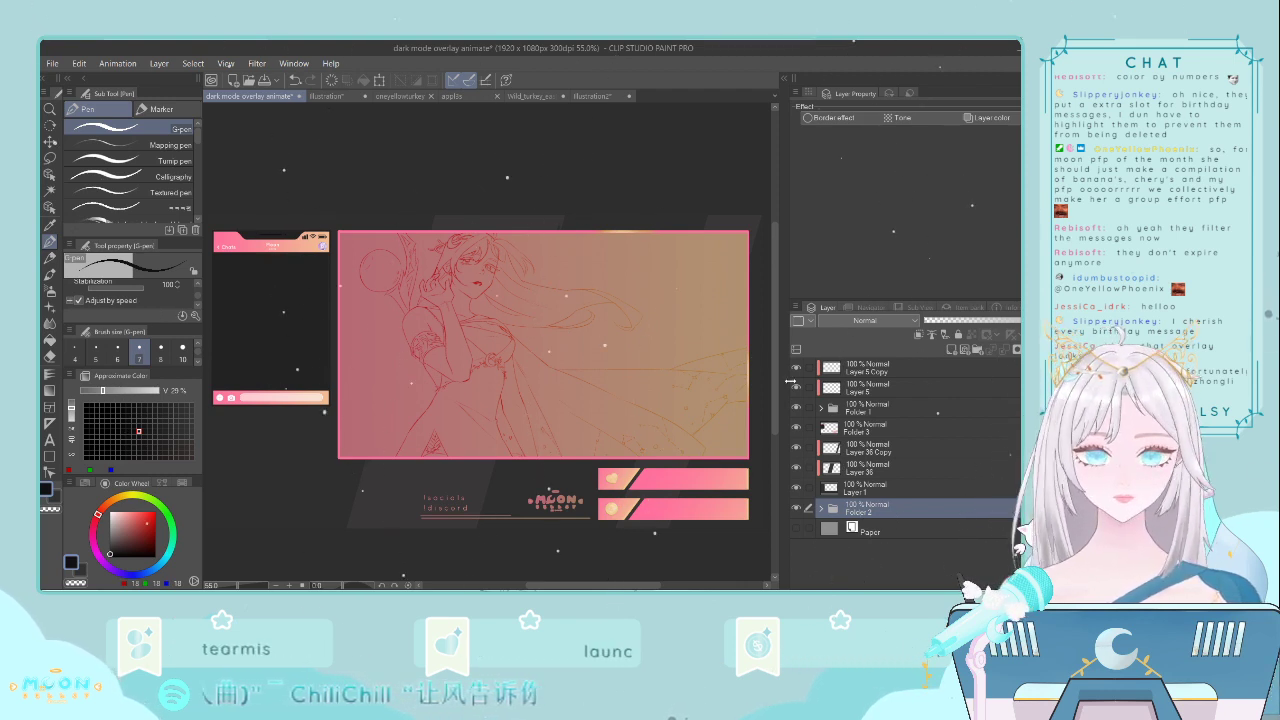
- Return to the penguin illustration and draw black lashes around both eyes, thickening the left eye's winged corner
left_click(598, 96)
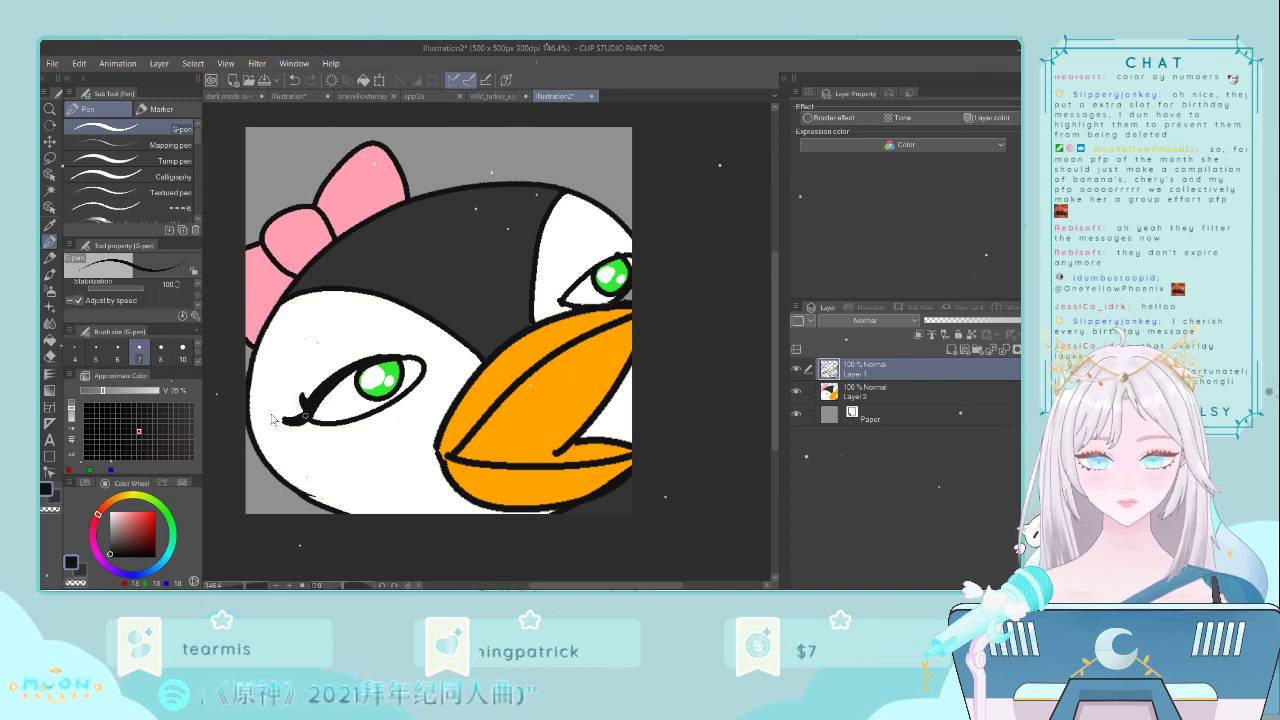
key("ctrl+z")
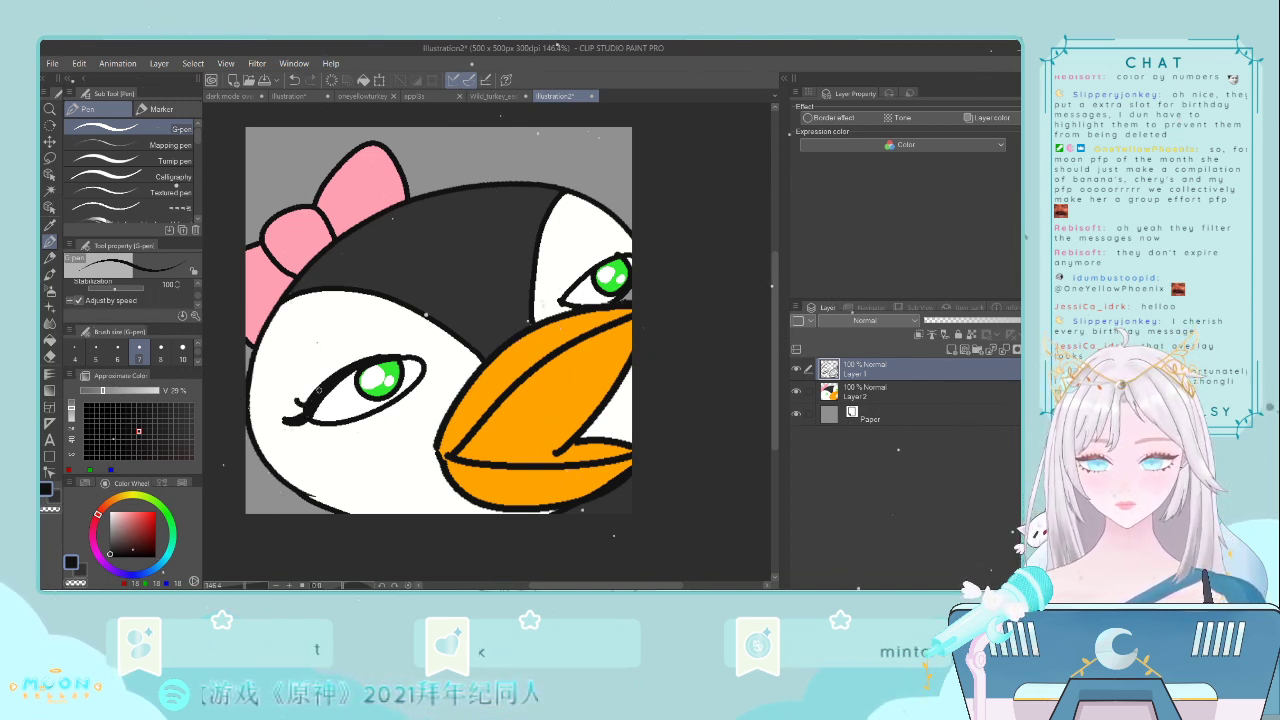
left_click_drag(319, 390, 331, 362)
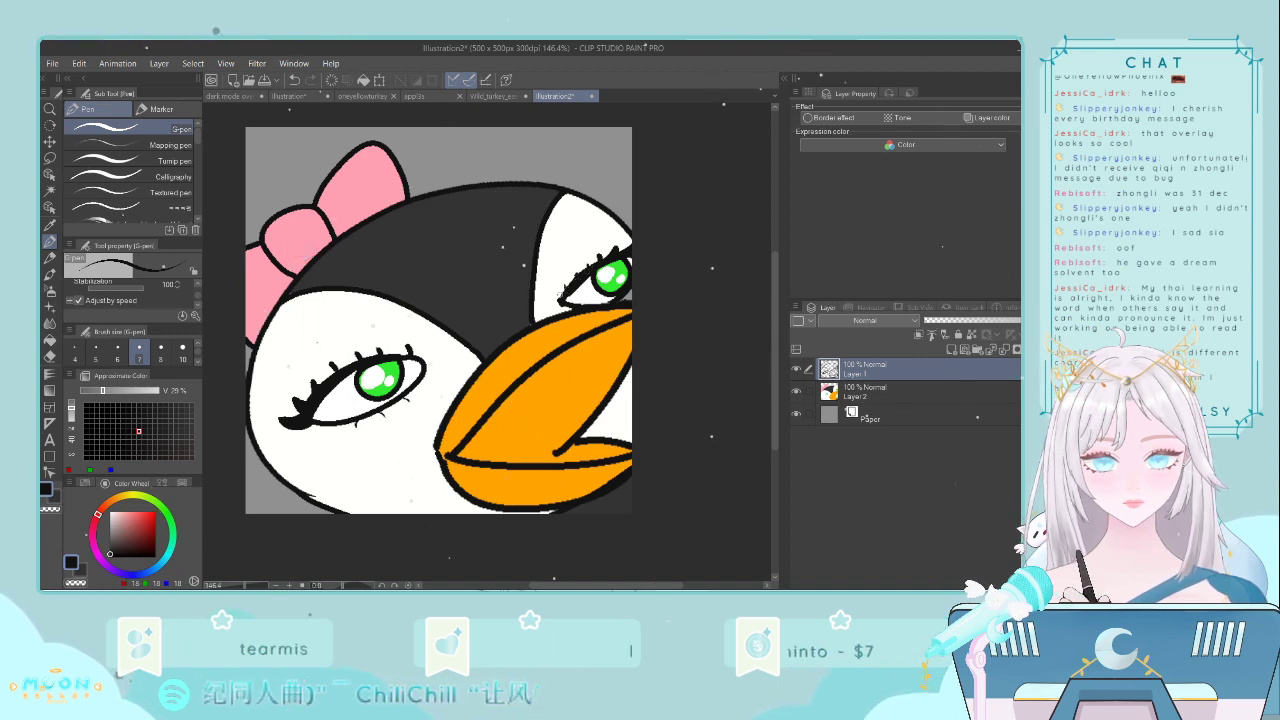
- Add a new layer above Layer 2 and shade the dark top of the head with near-black using the soft airbrush
left_click(862, 392)
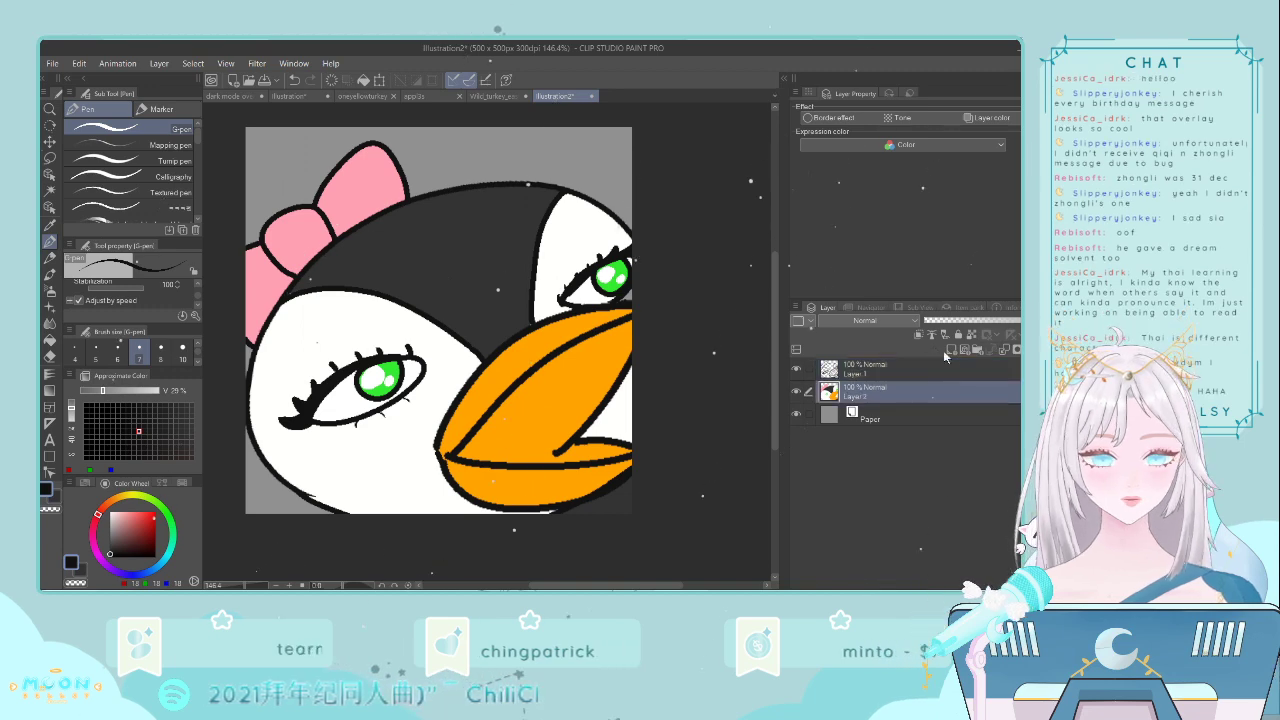
left_click(951, 350)
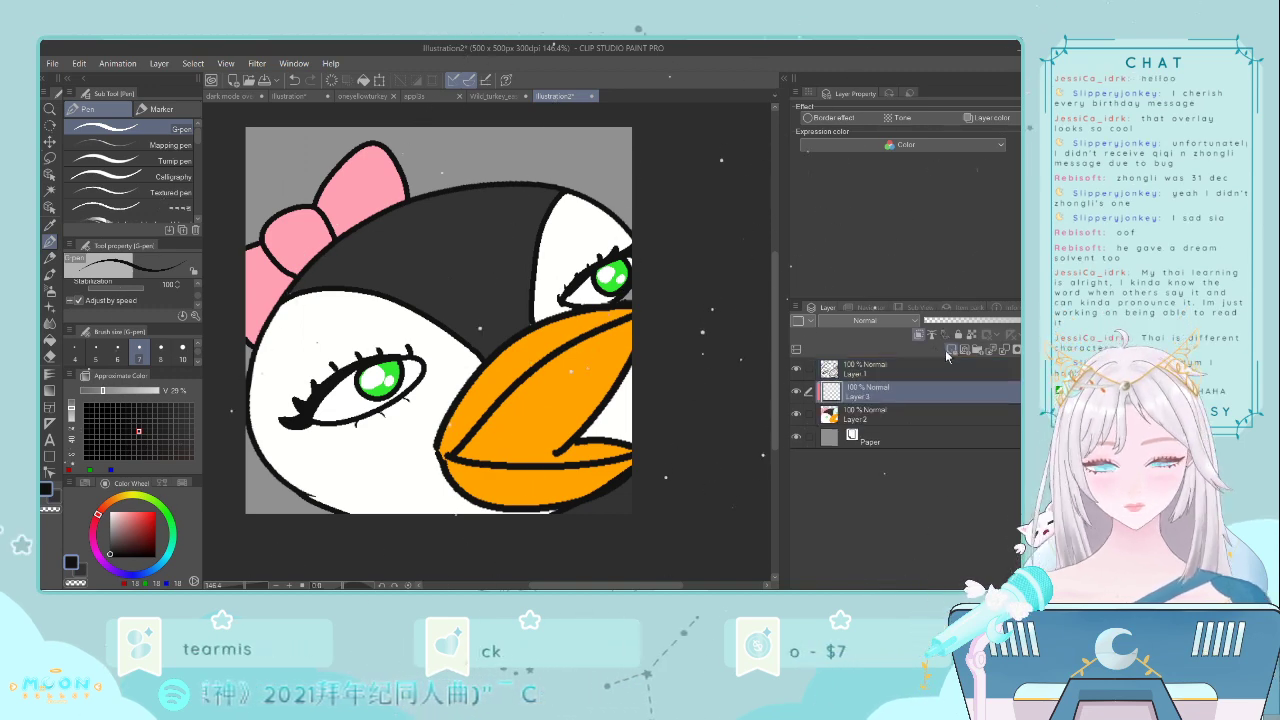
left_click(49, 224)
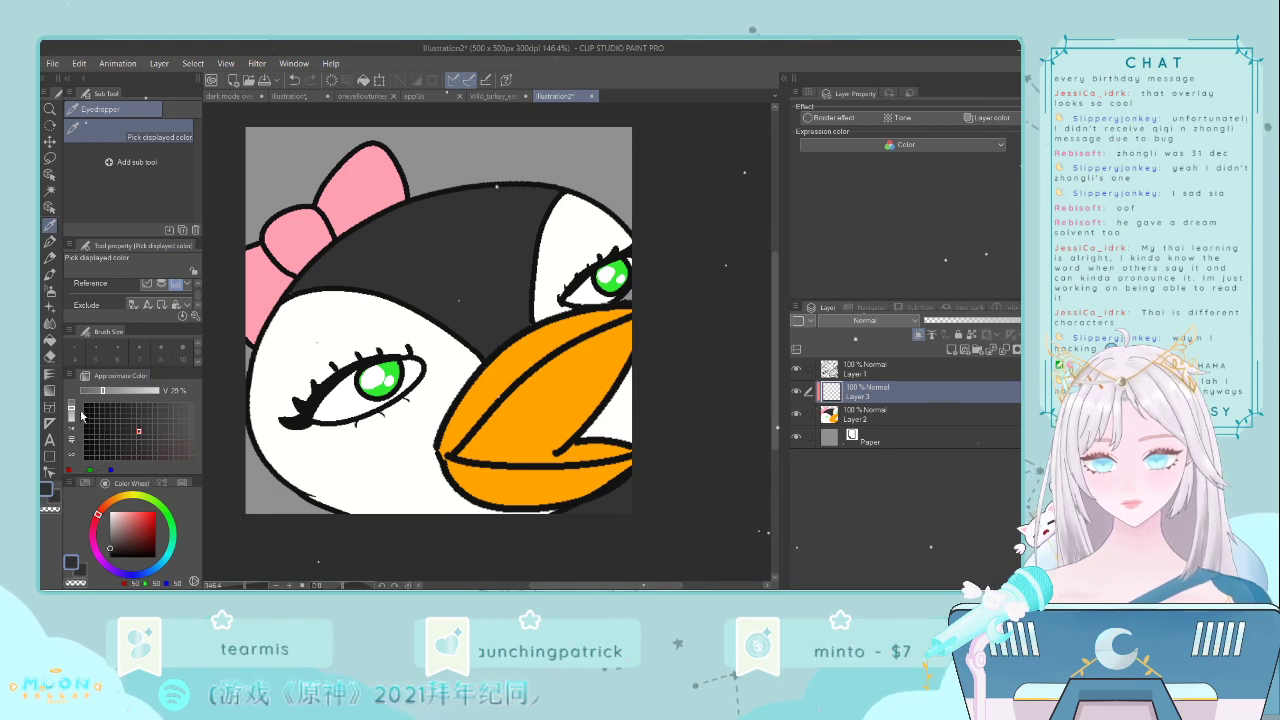
left_click(54, 288)
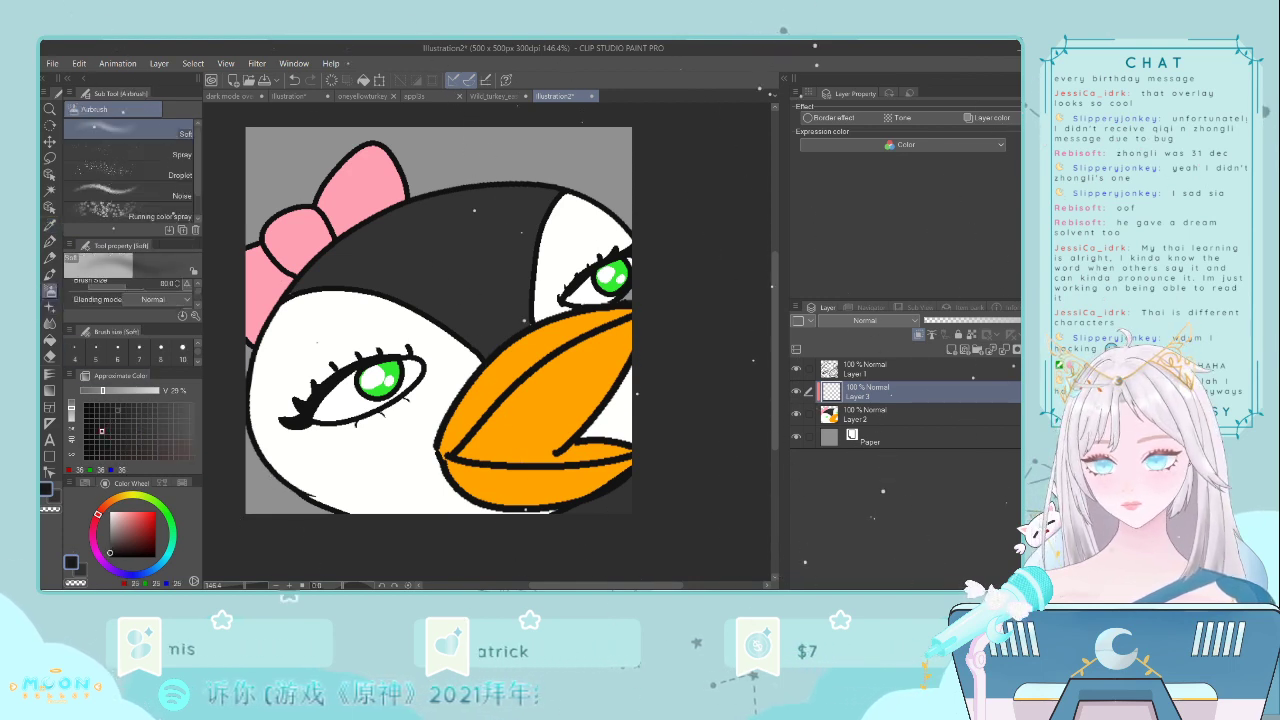
mouse_move(372, 265)
left_mouse_down()
mouse_move(325, 282)
mouse_move(375, 238)
mouse_move(432, 214)
mouse_move(527, 202)
mouse_move(430, 218)
mouse_move(345, 255)
mouse_move(370, 211)
mouse_move(530, 197)
mouse_move(391, 214)
left_mouse_up()
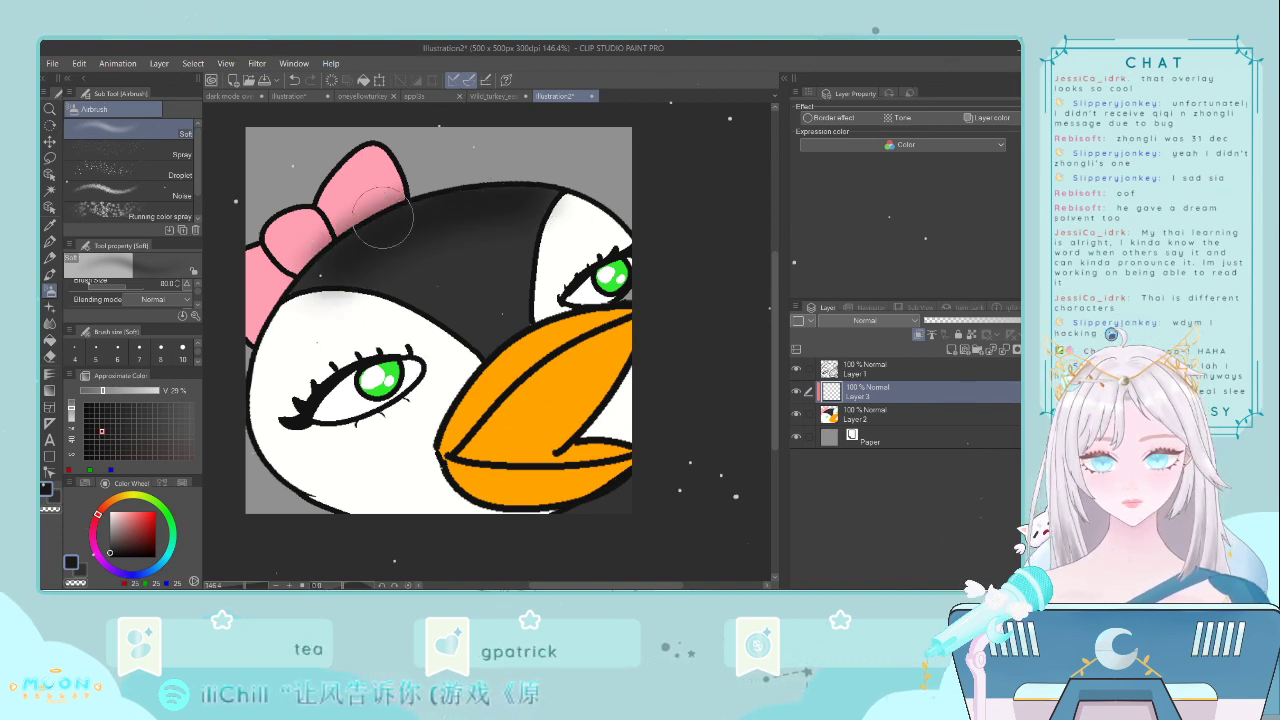
- Smooth the dark head shading with the Blend tool at brush size 30
left_click(49, 327)
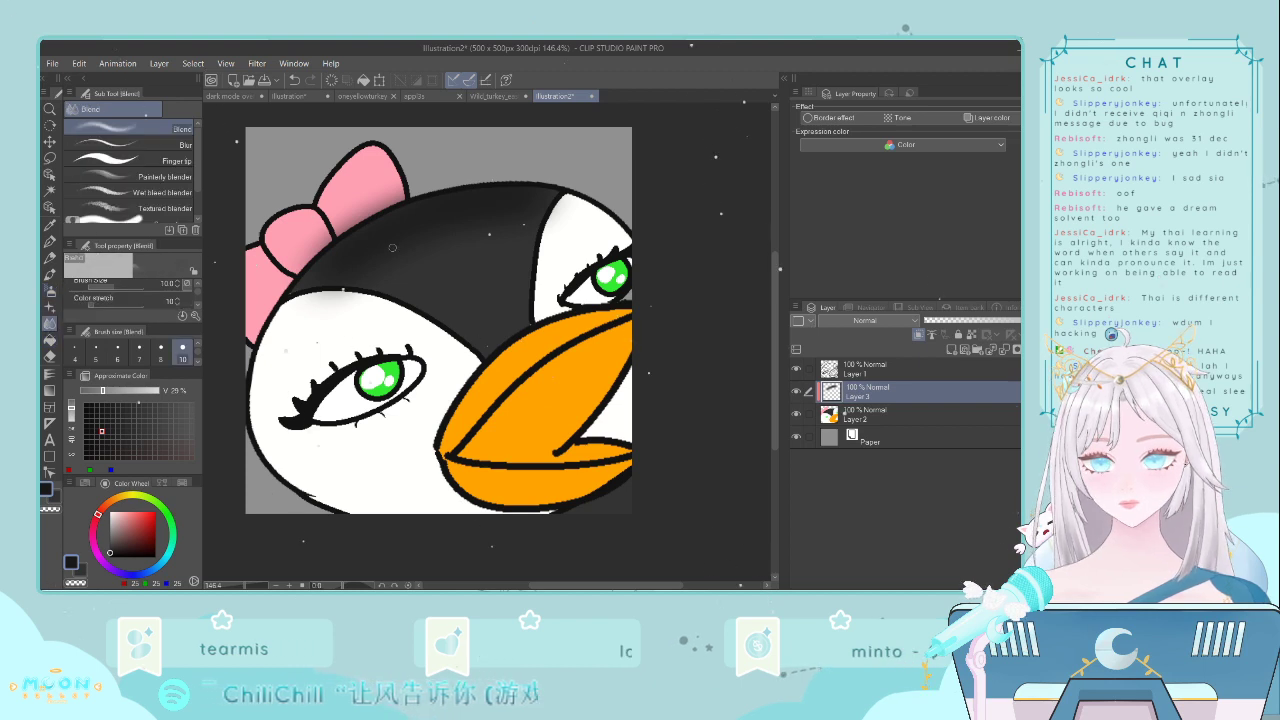
scroll(193, 367, "down", 1)
left_click(182, 347)
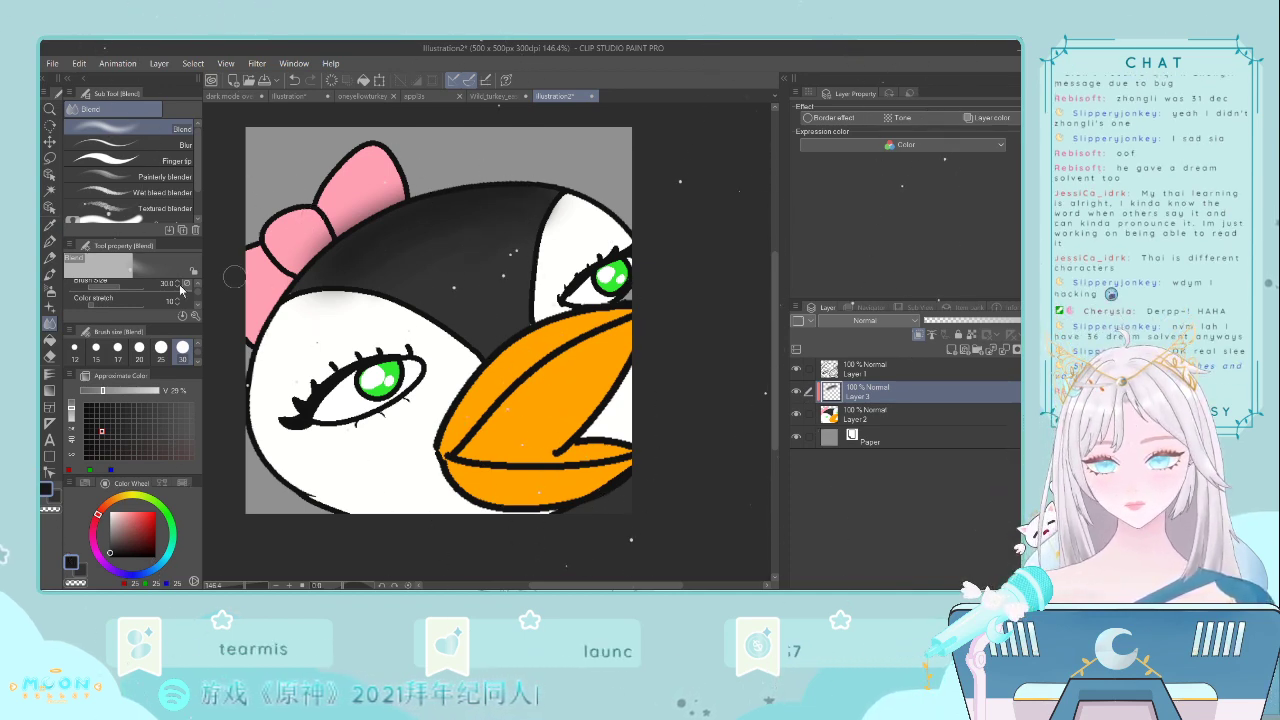
- Sample the bow's pink, choose a deeper shade, and shade the bow with the soft airbrush at size 20
key("i")
left_click(309, 237)
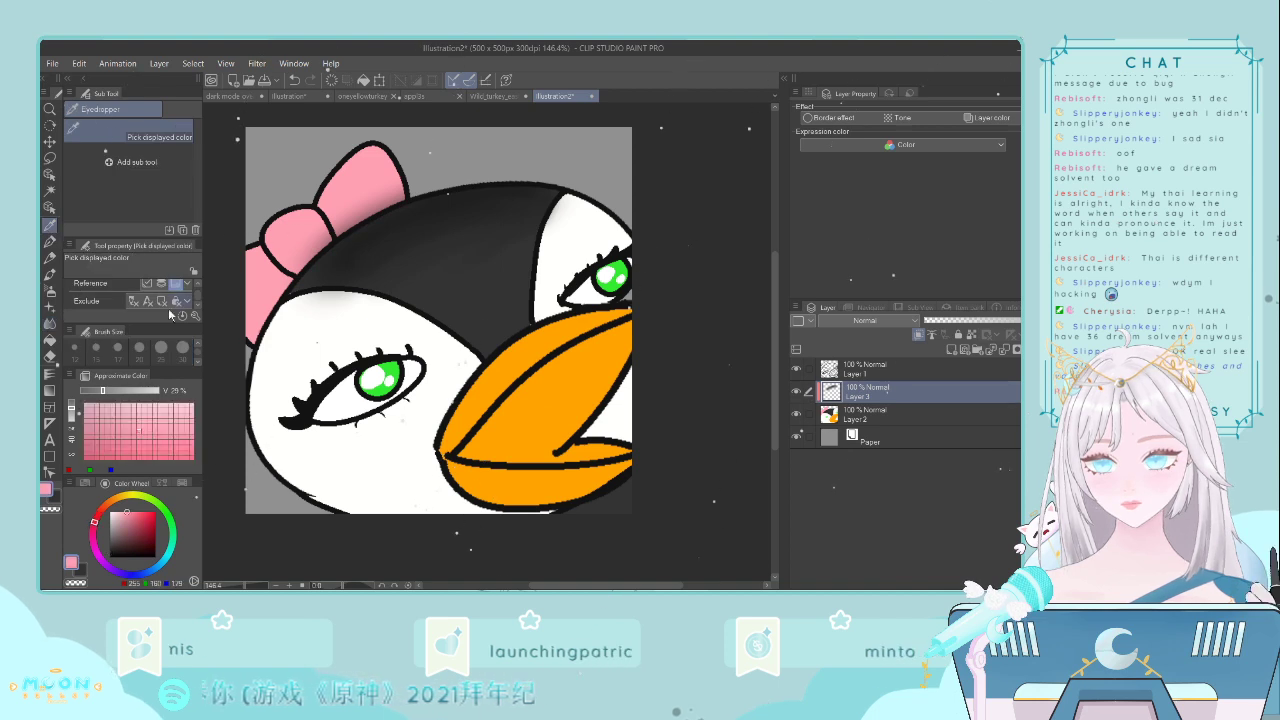
left_click(50, 290)
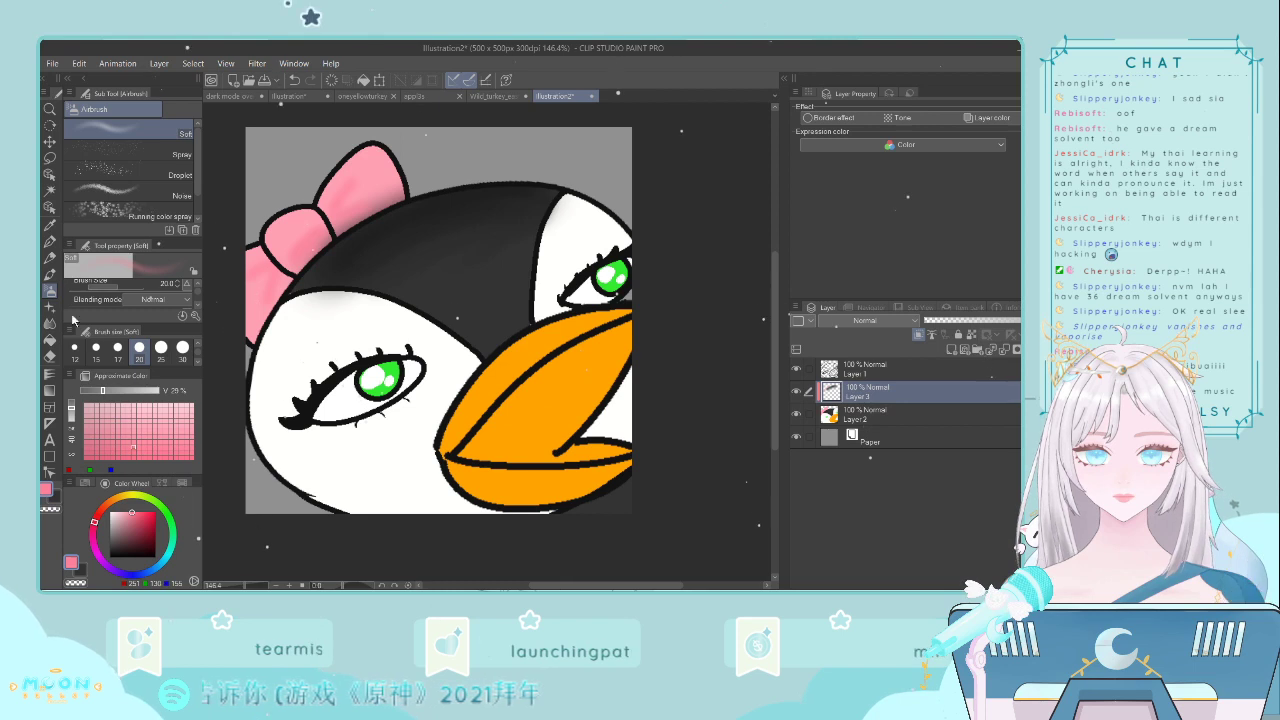
- Sample the face's white, choose a light grey, and shade the outer edge of the left cheek with the soft airbrush at size 30
left_click(49, 226)
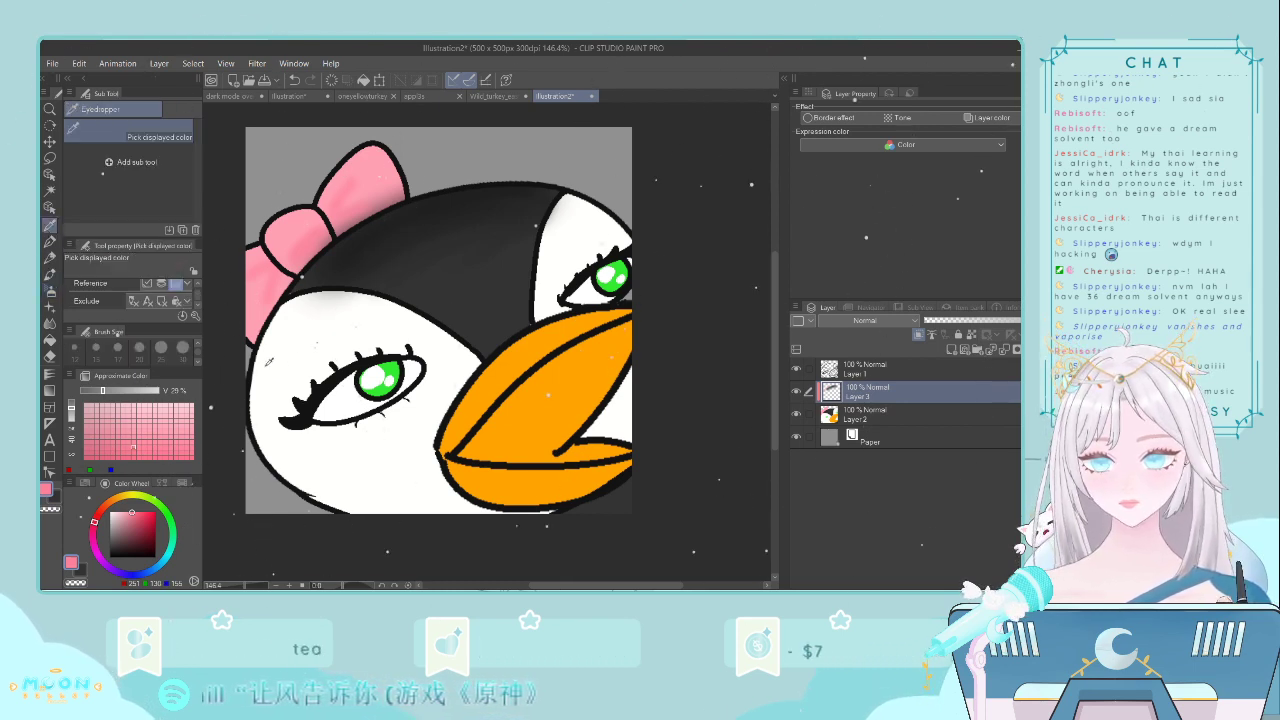
left_click(266, 358)
left_click(48, 243)
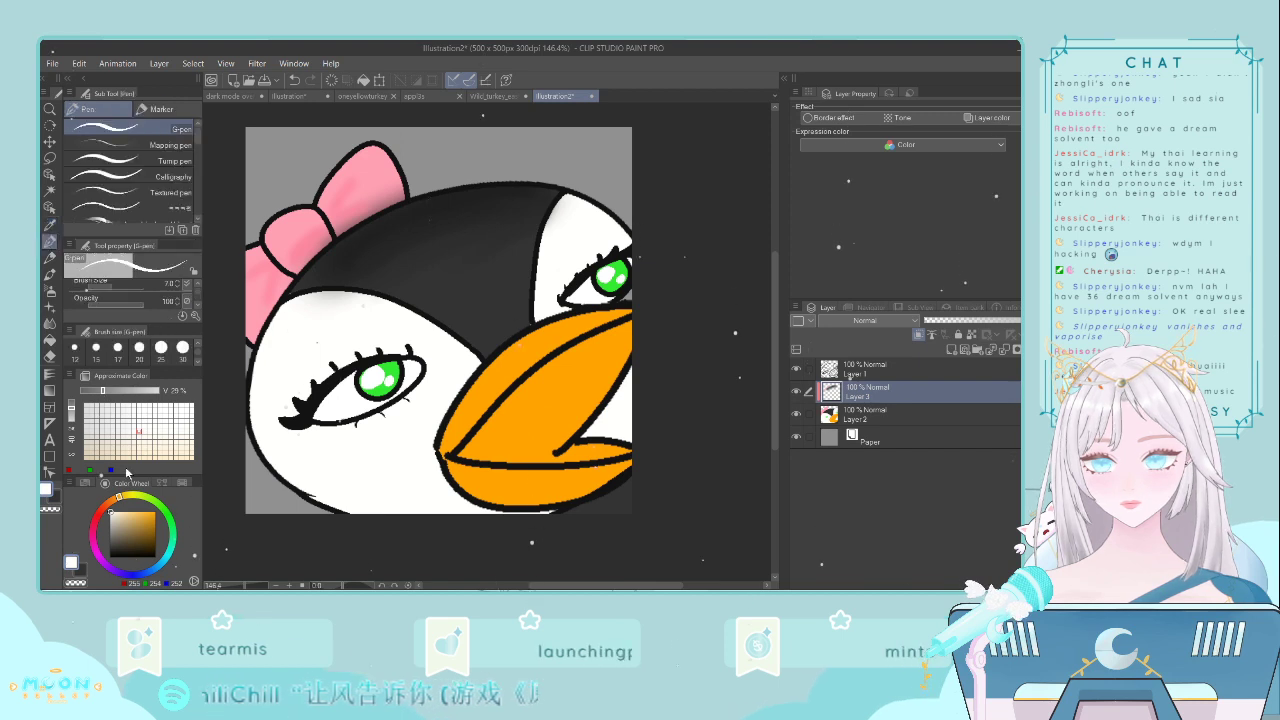
left_click(99, 424)
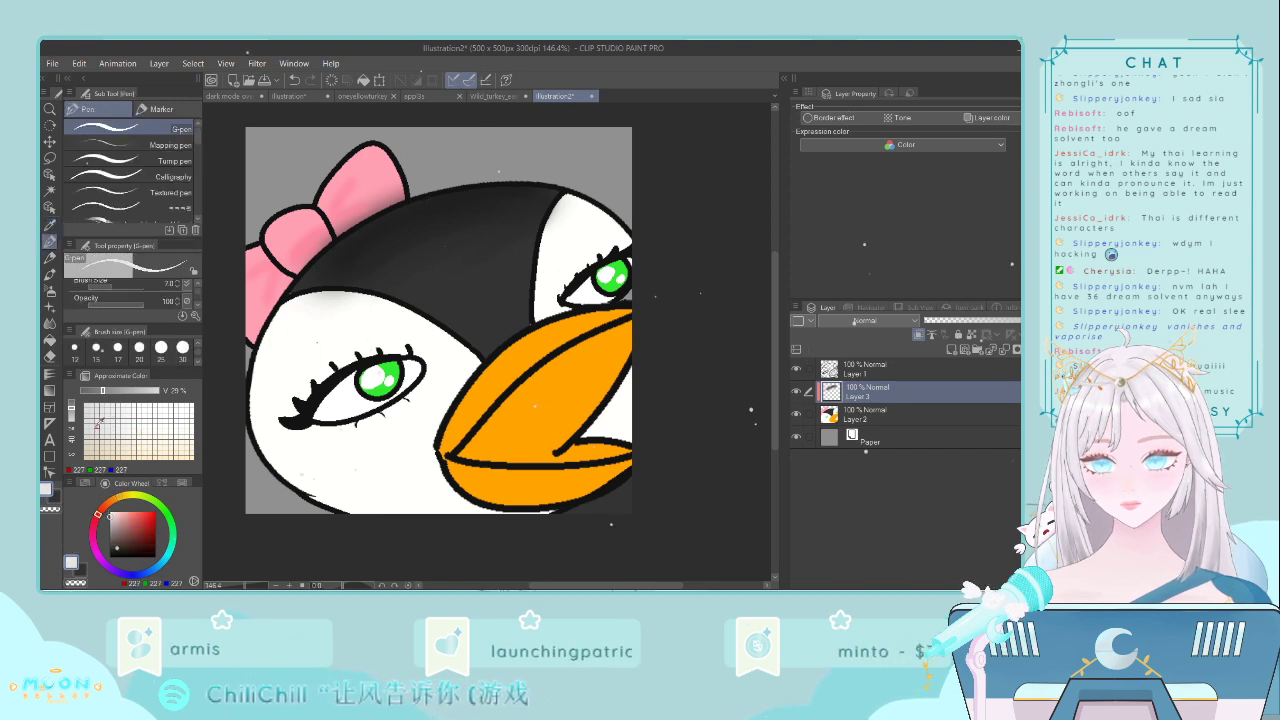
left_click(49, 290)
left_click(183, 350)
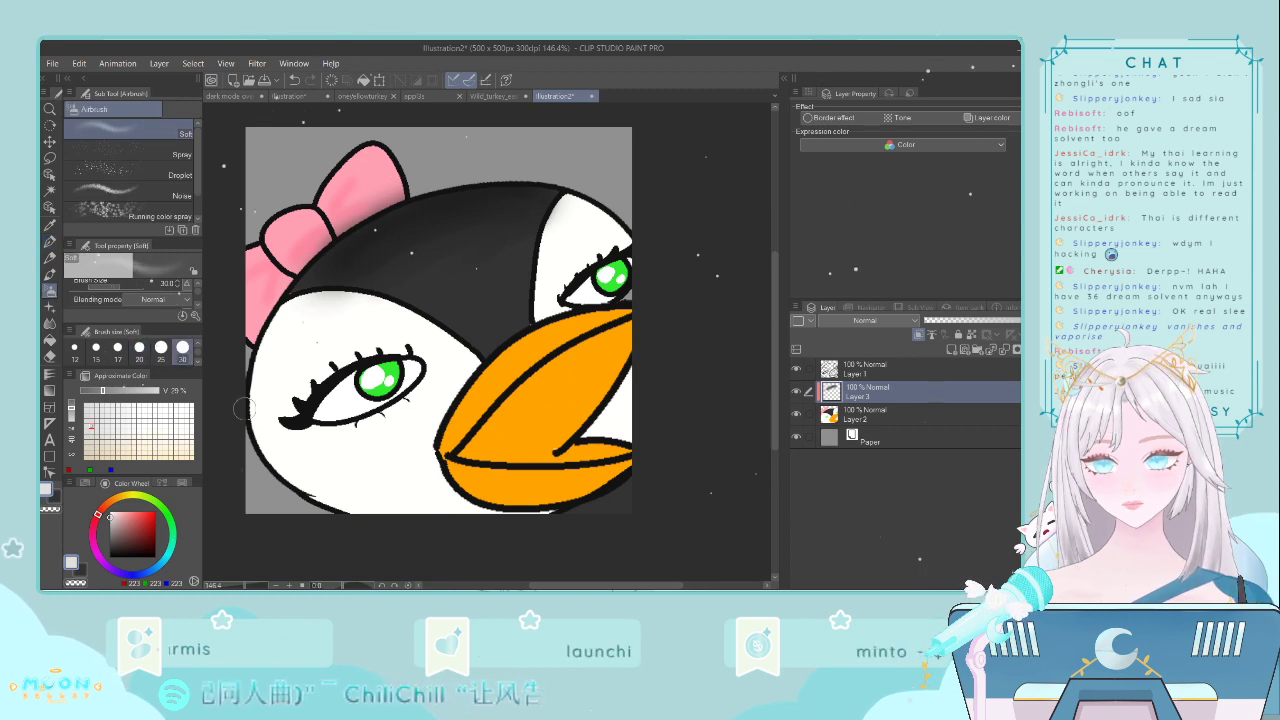
mouse_move(255, 372)
left_mouse_down()
mouse_move(267, 447)
mouse_move(306, 495)
mouse_move(262, 420)
left_mouse_up()
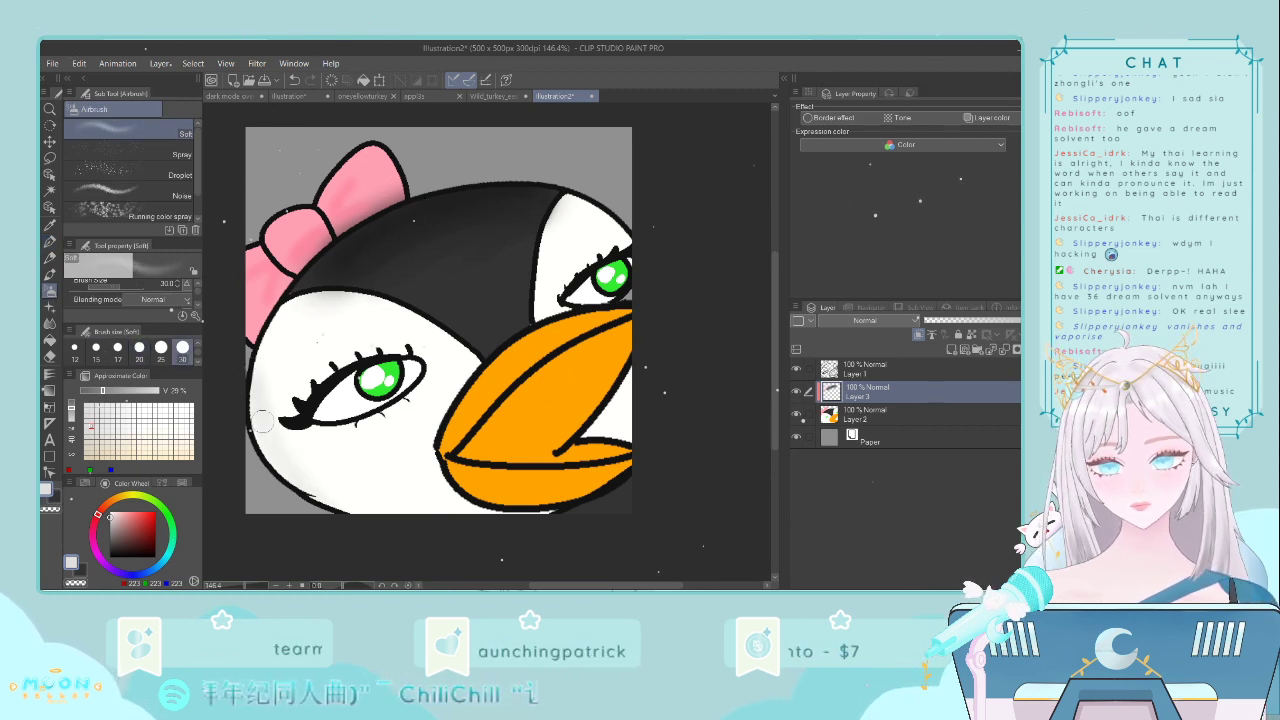
mouse_move(292, 464)
left_mouse_down()
mouse_move(315, 507)
mouse_move(243, 375)
mouse_move(343, 518)
left_mouse_up()
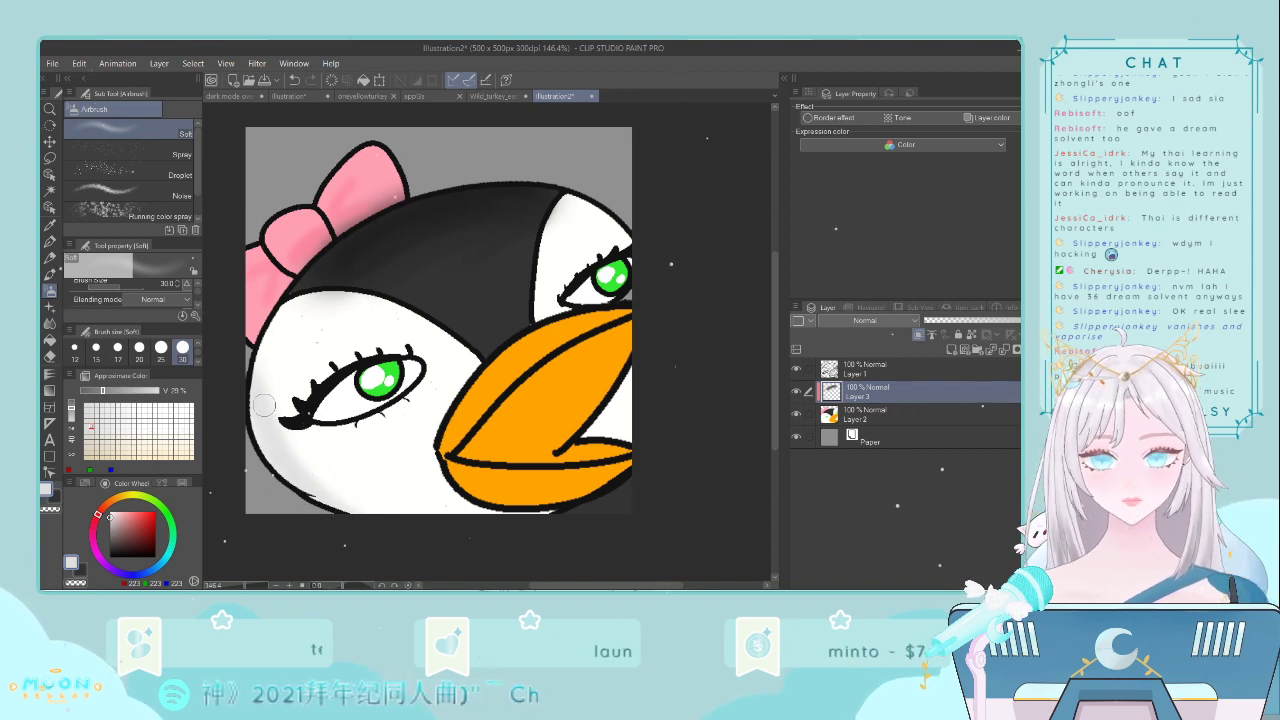
- Sample the beak's orange and fill the inside of the beak on Layer 3 with a darker brownish orange
left_click(49, 224)
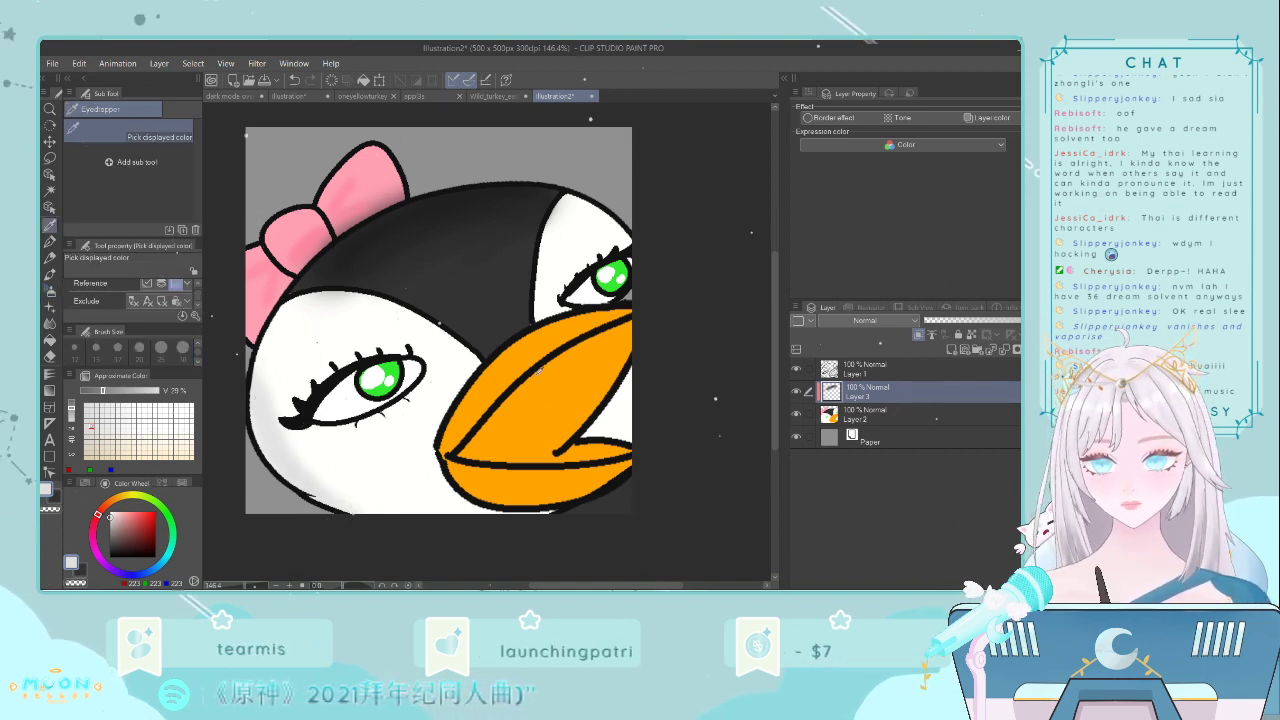
left_click(540, 420)
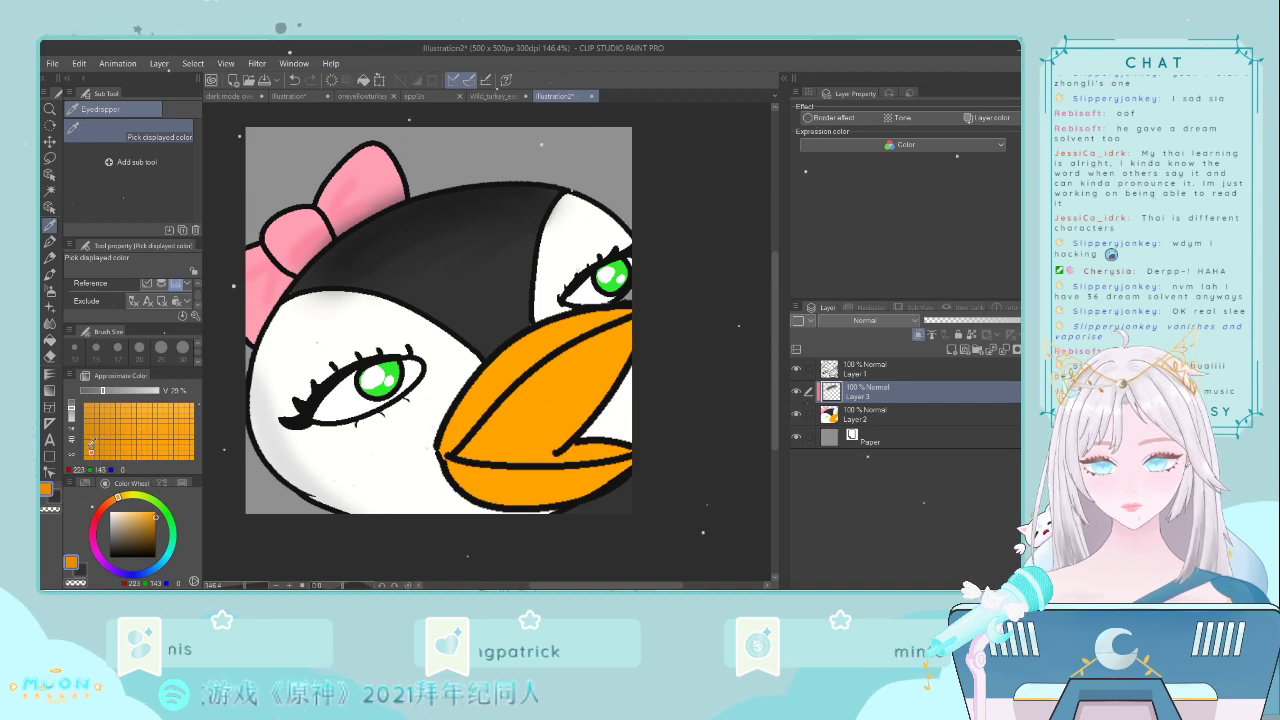
left_click(48, 338)
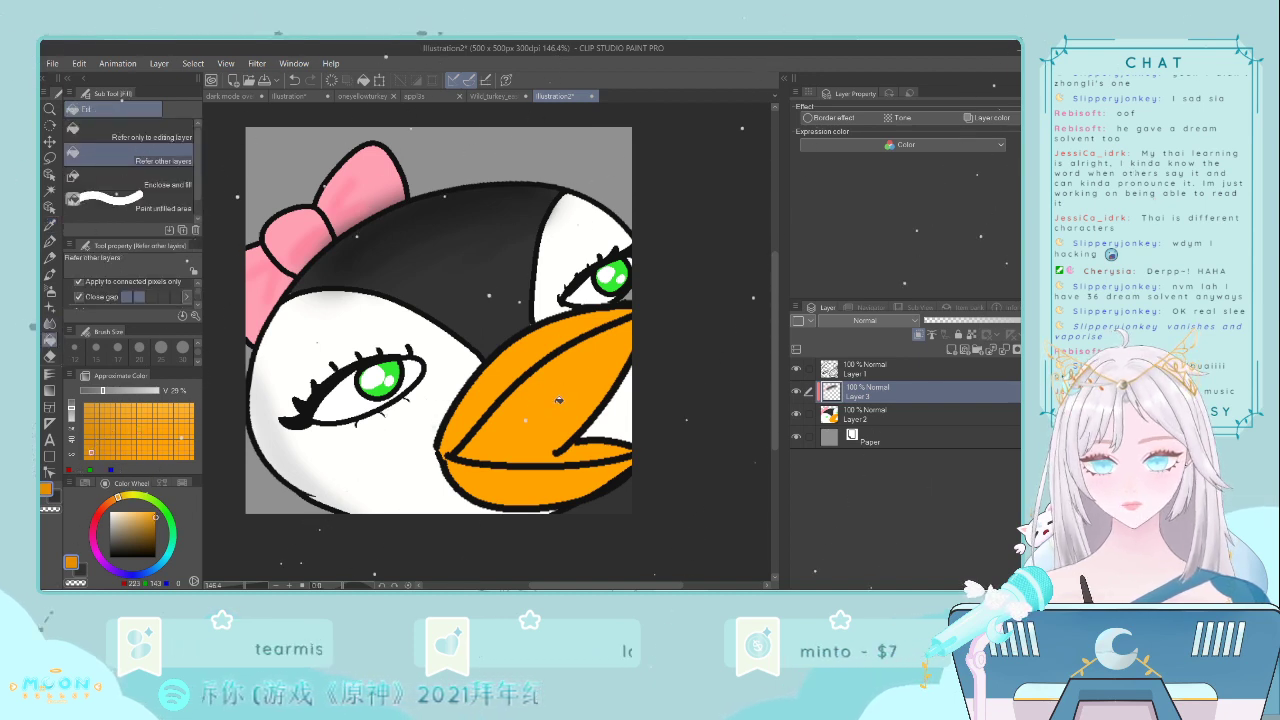
left_click(558, 400)
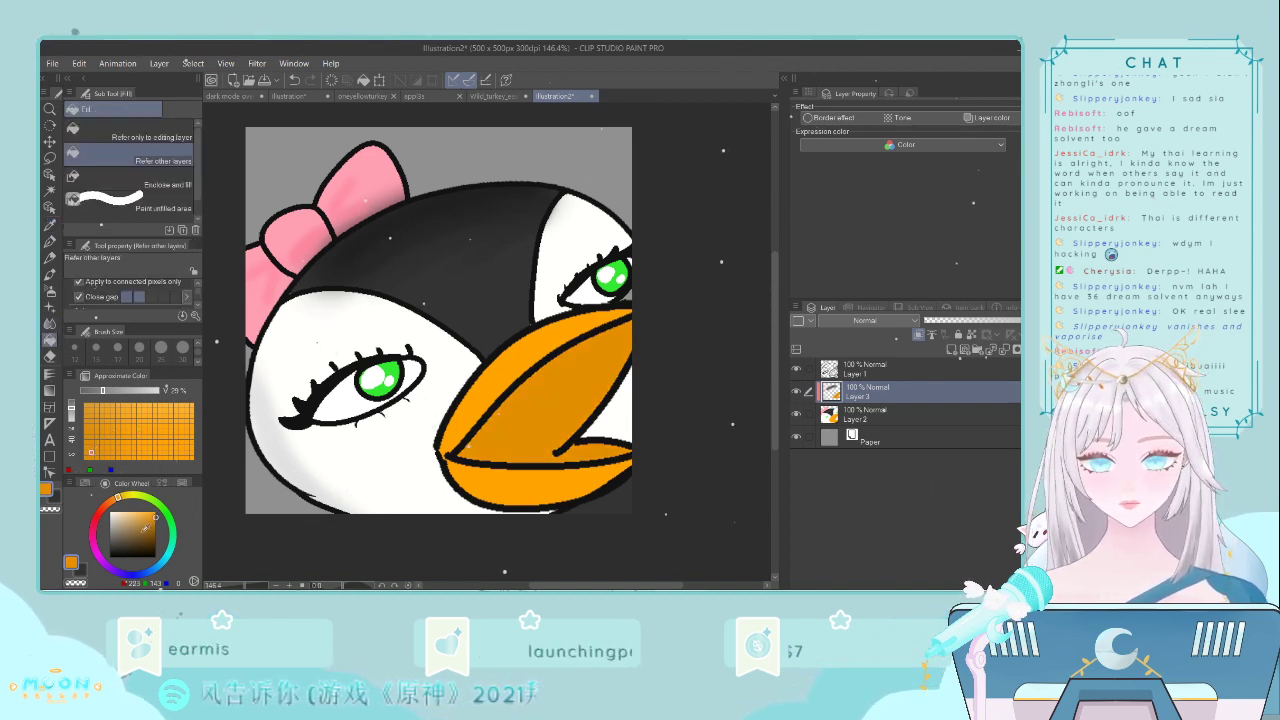
left_click(138, 431)
left_click(556, 413)
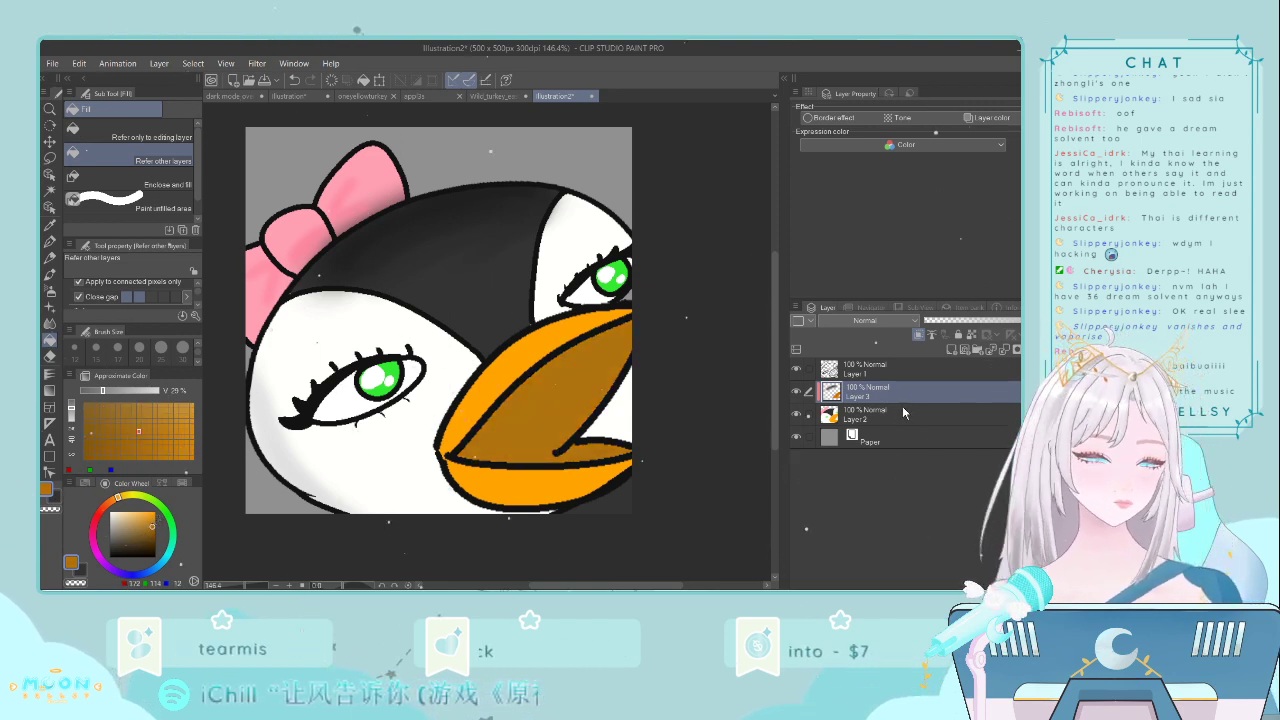
- Add a new empty layer directly above the Paper layer
scroll(264, 178, "down", 5)
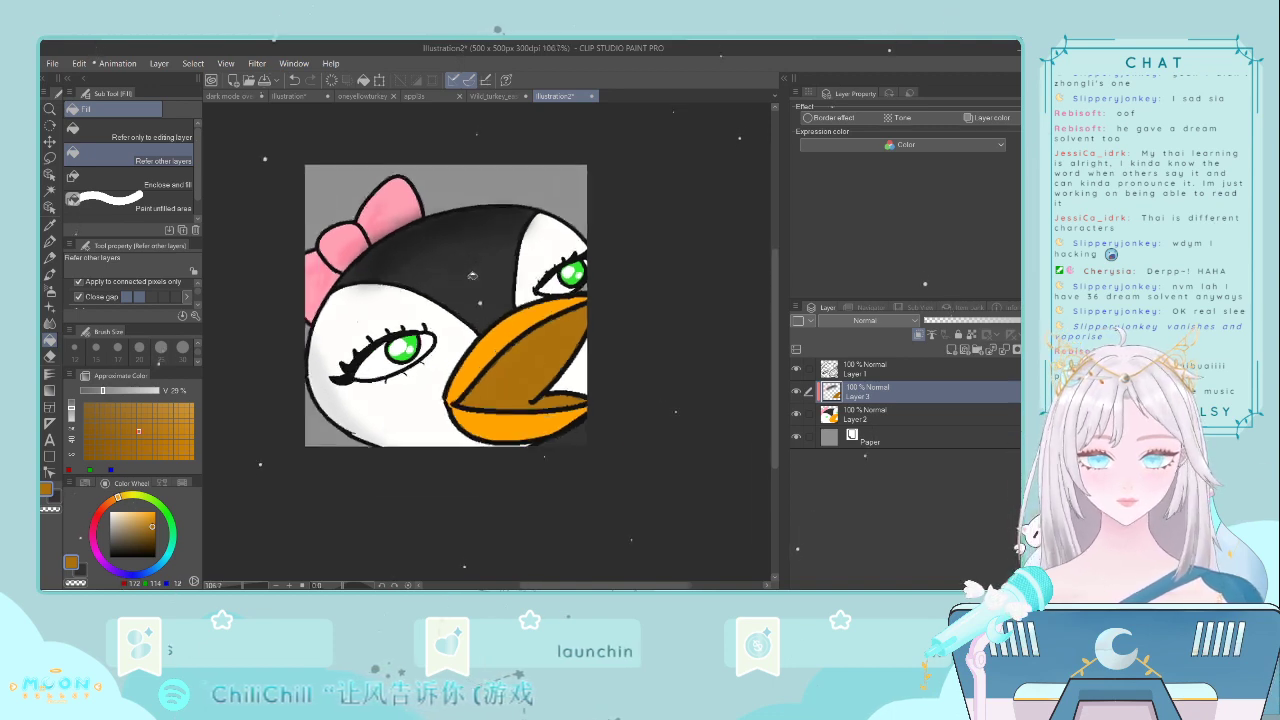
scroll(472, 276, "up", 5)
scroll(472, 276, "down", 4)
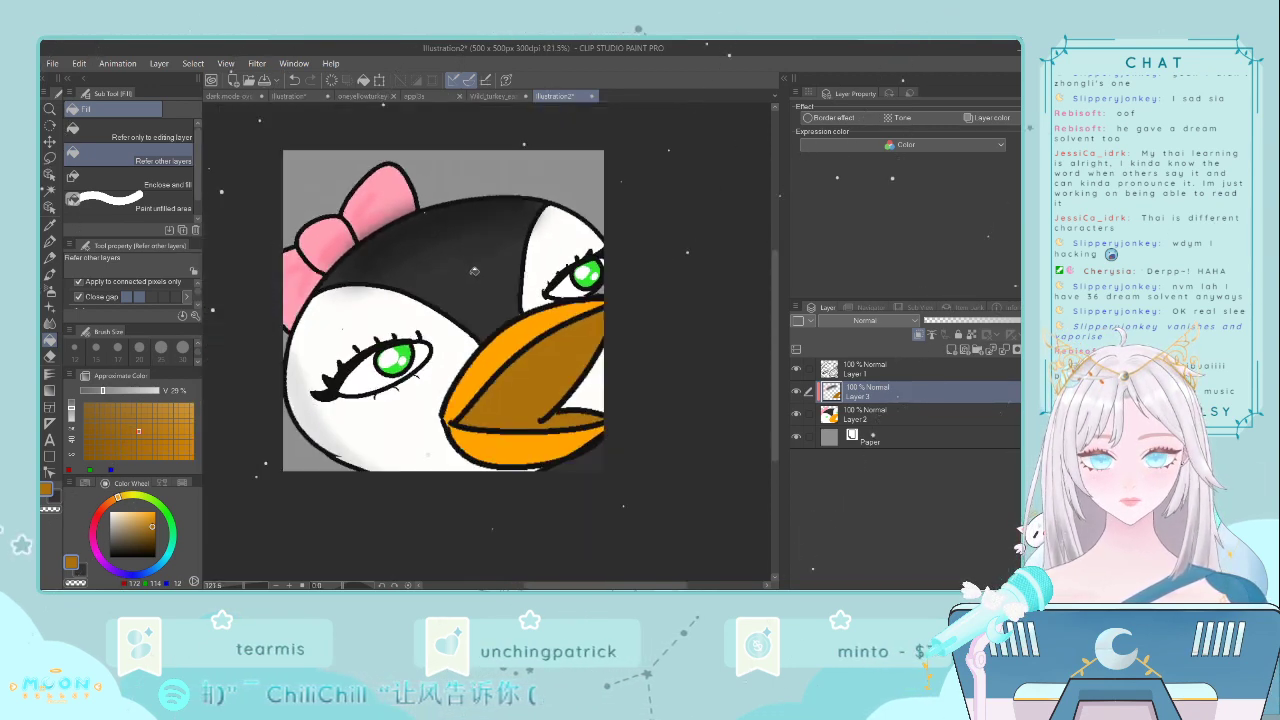
scroll(460, 300, "up", 3)
left_click(880, 424)
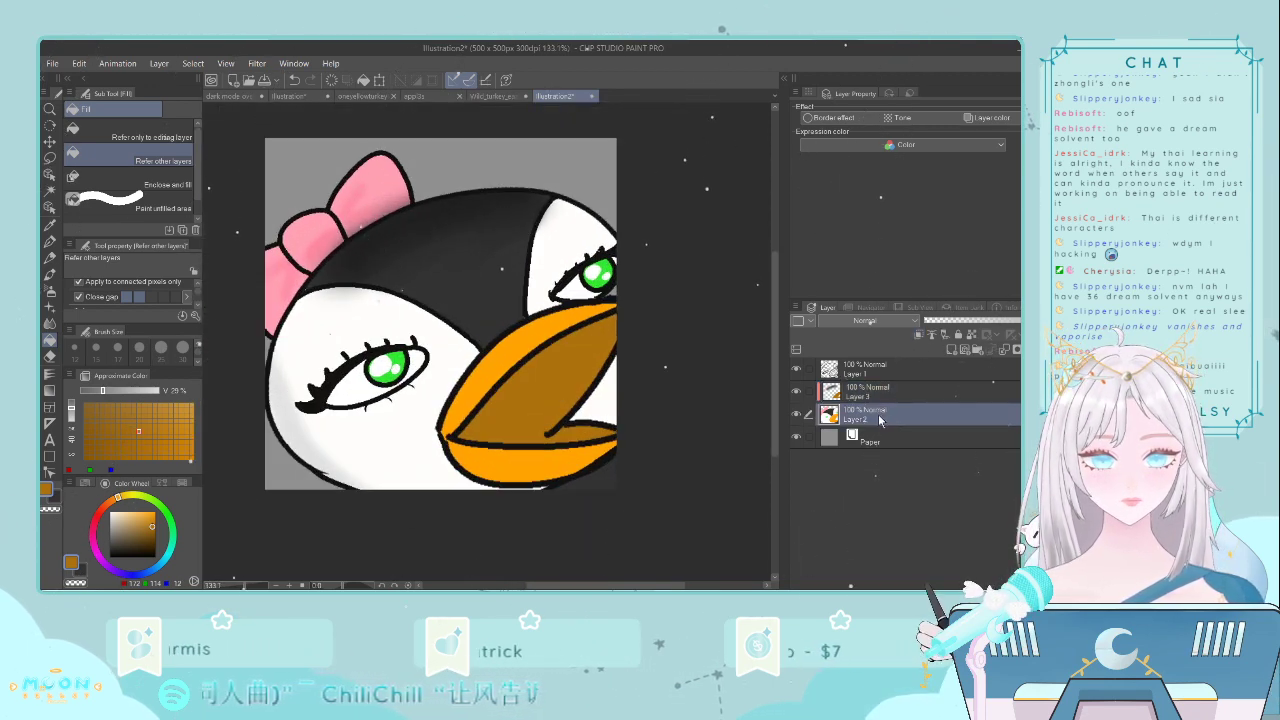
left_click(870, 442)
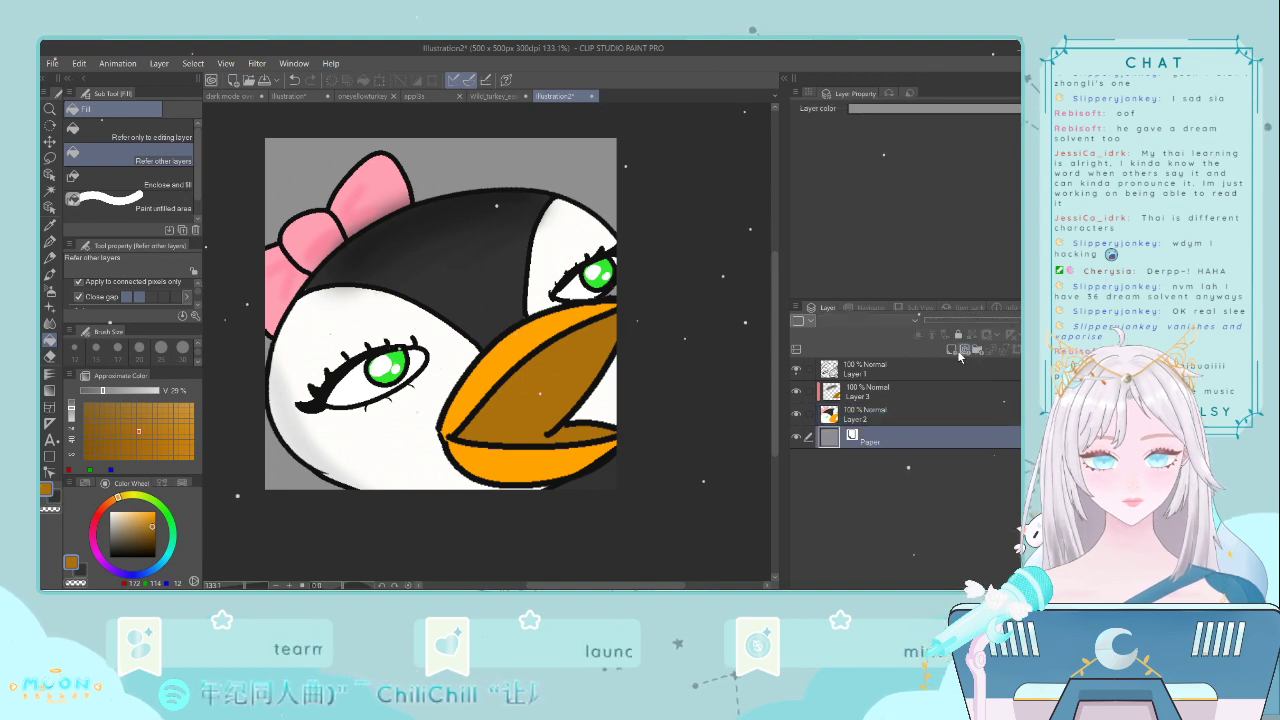
left_click(954, 350)
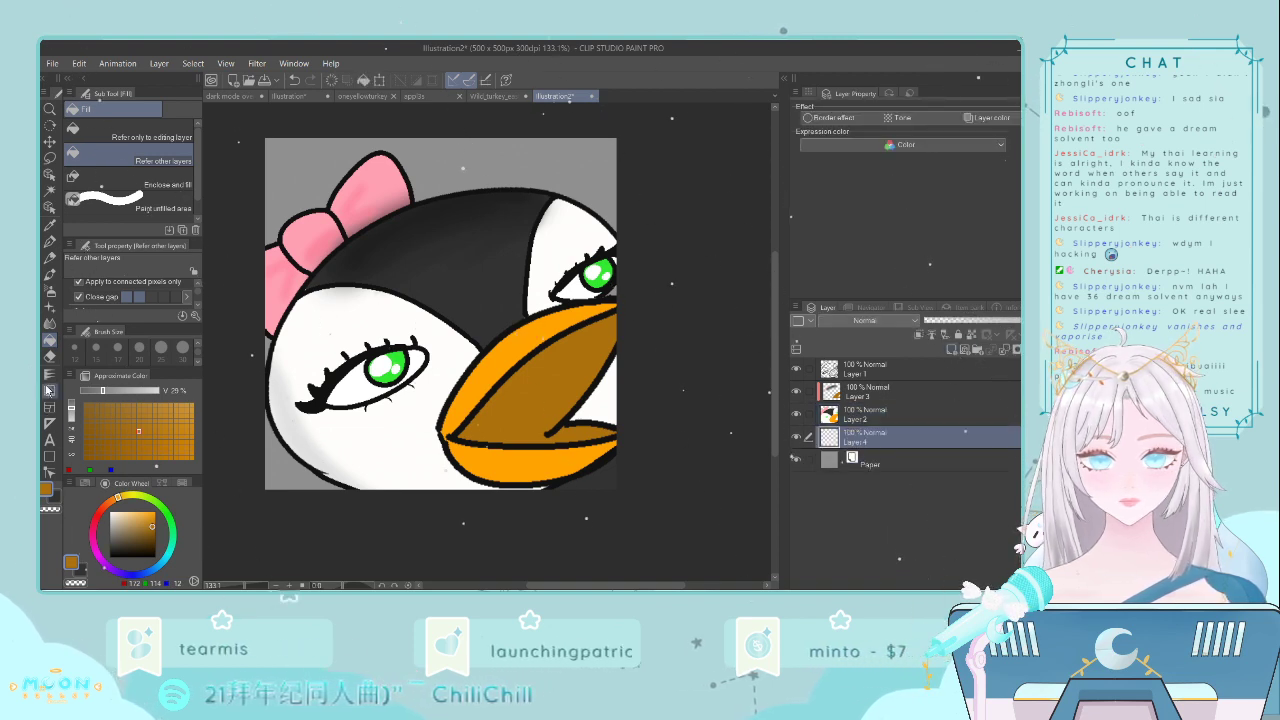
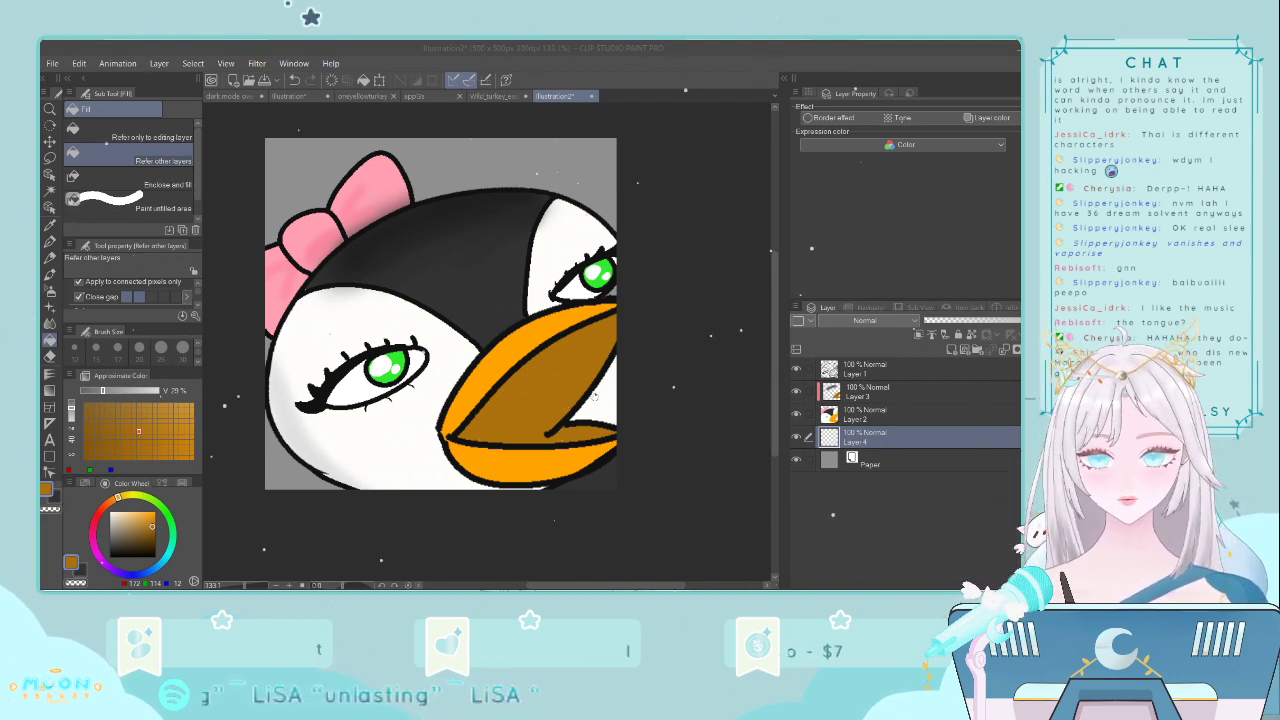
- Paste the copied mouth photo into the illustration and move its layer to the top of the layer stack
key("ctrl+v")
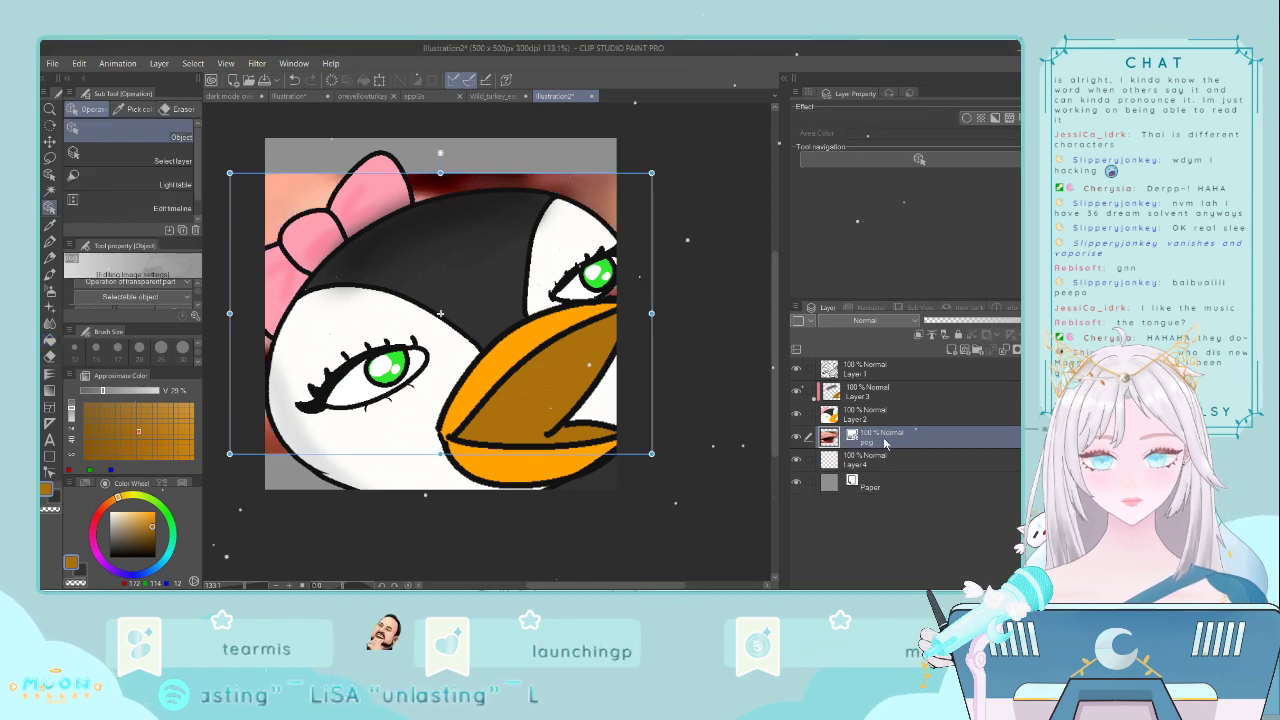
left_click_drag(870, 437, 890, 384)
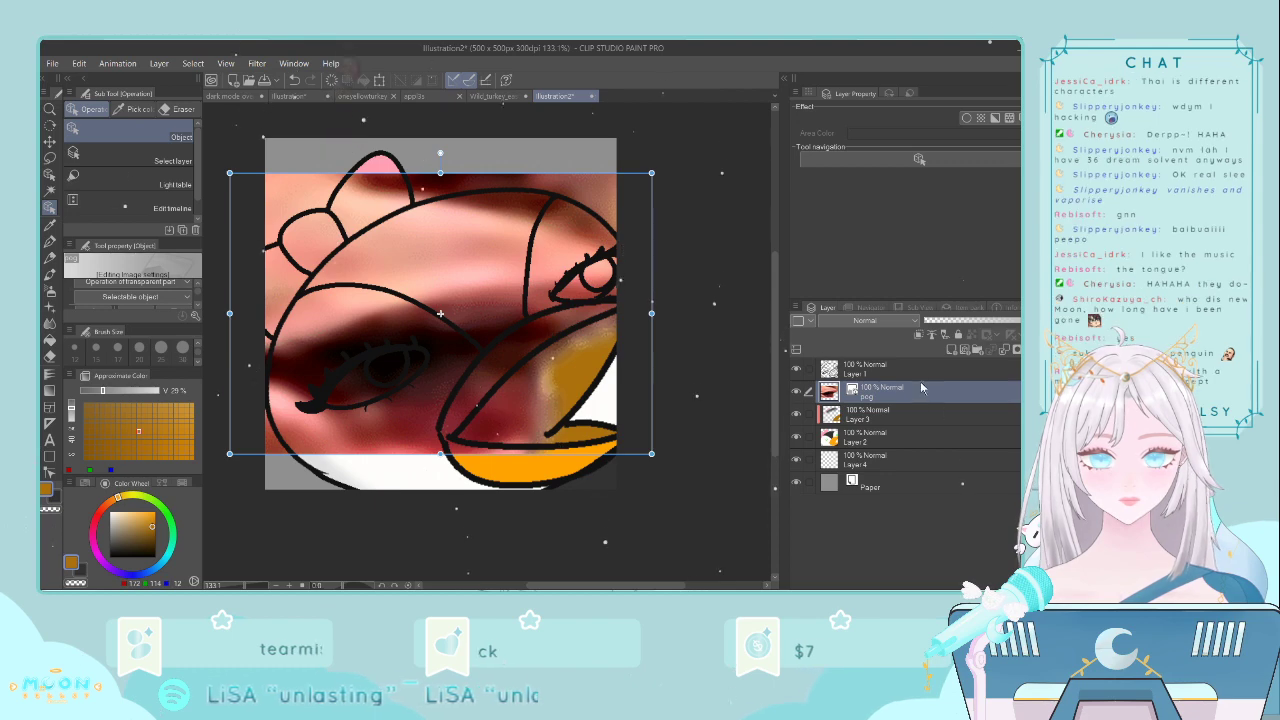
left_click_drag(889, 368, 889, 364)
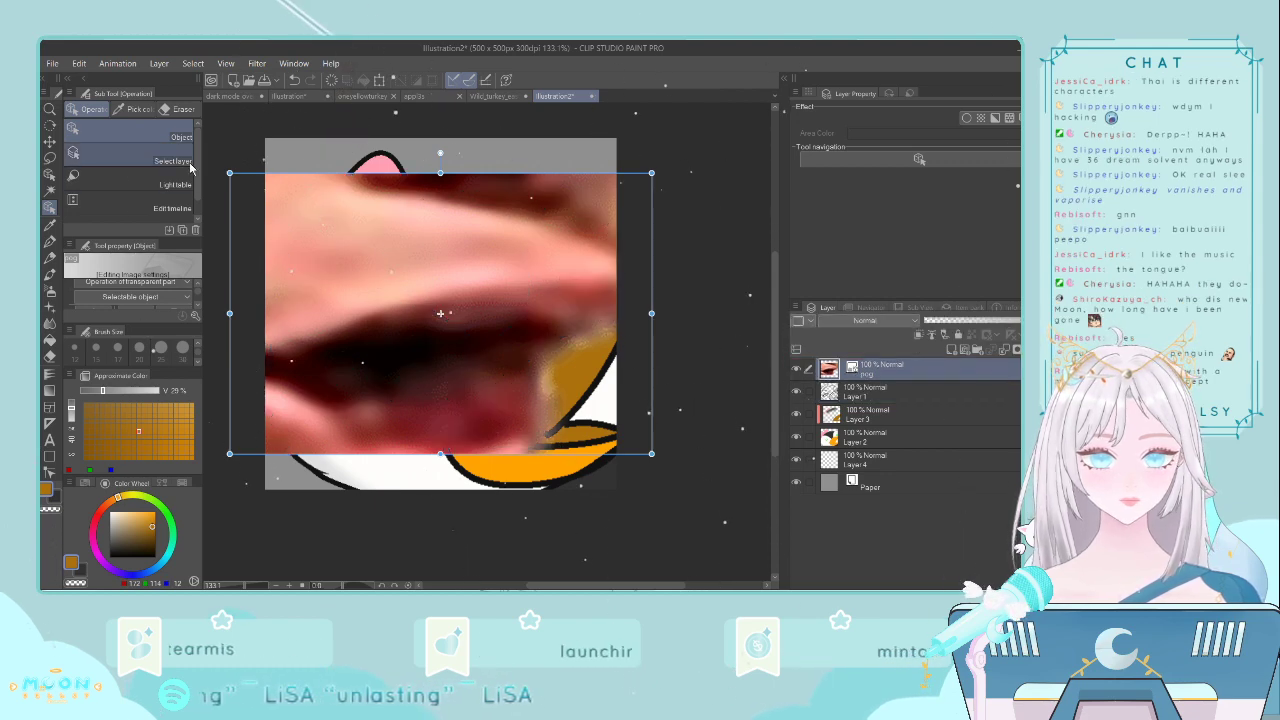
- Scale down the mouth photo, rotate it counterclockwise to match the beak's tilt, and position it over the open beak
left_click_drag(230, 173, 451, 322)
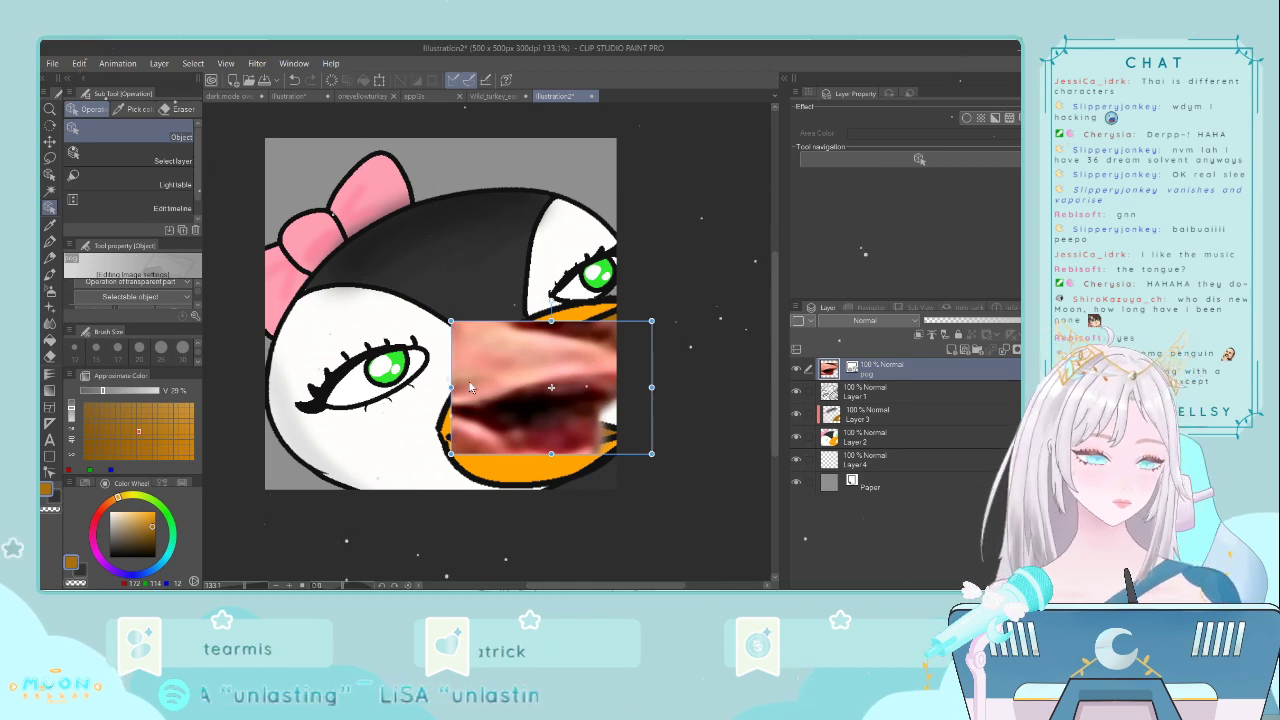
left_click_drag(660, 316, 645, 260)
left_click_drag(568, 340, 590, 359)
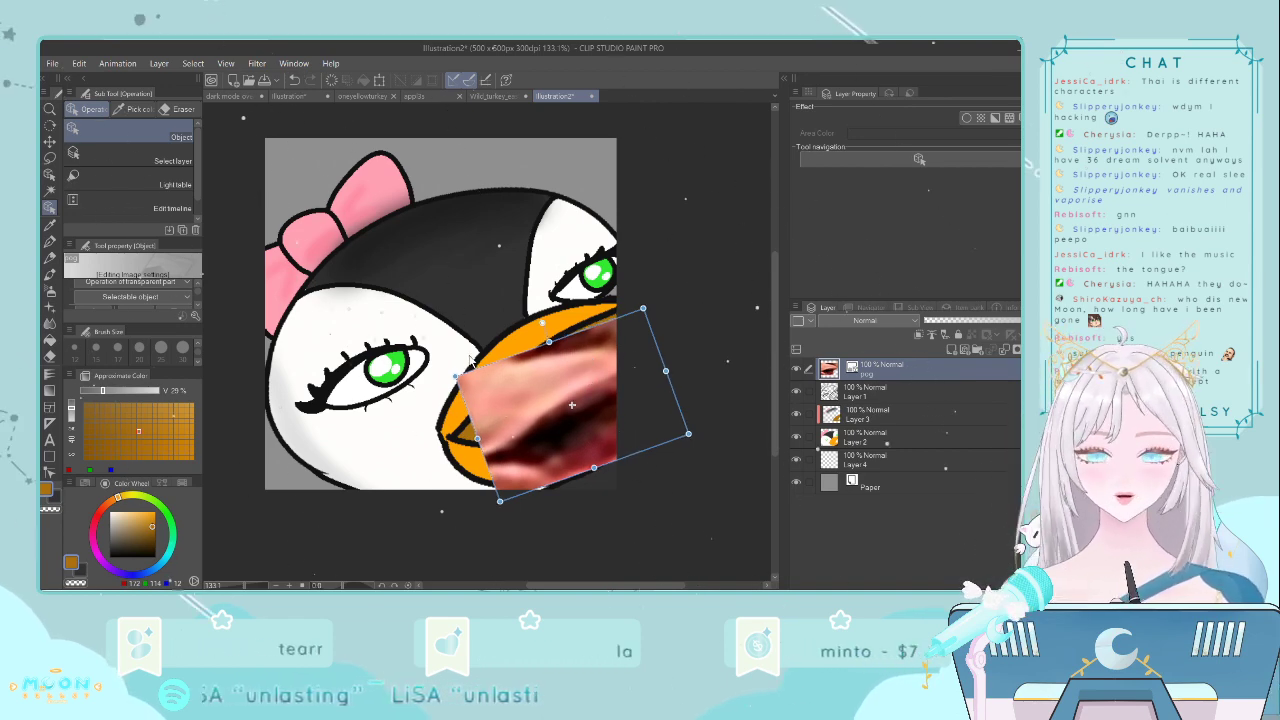
left_click_drag(456, 377, 432, 371)
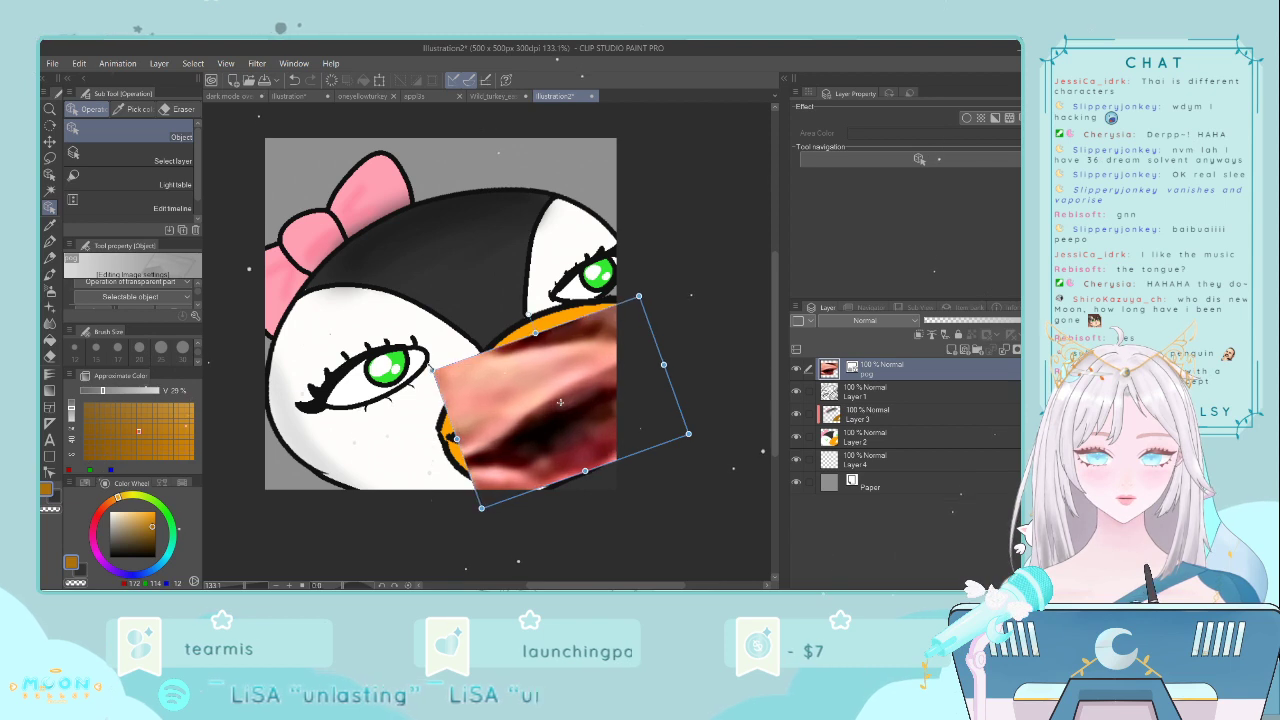
left_click_drag(646, 290, 643, 261)
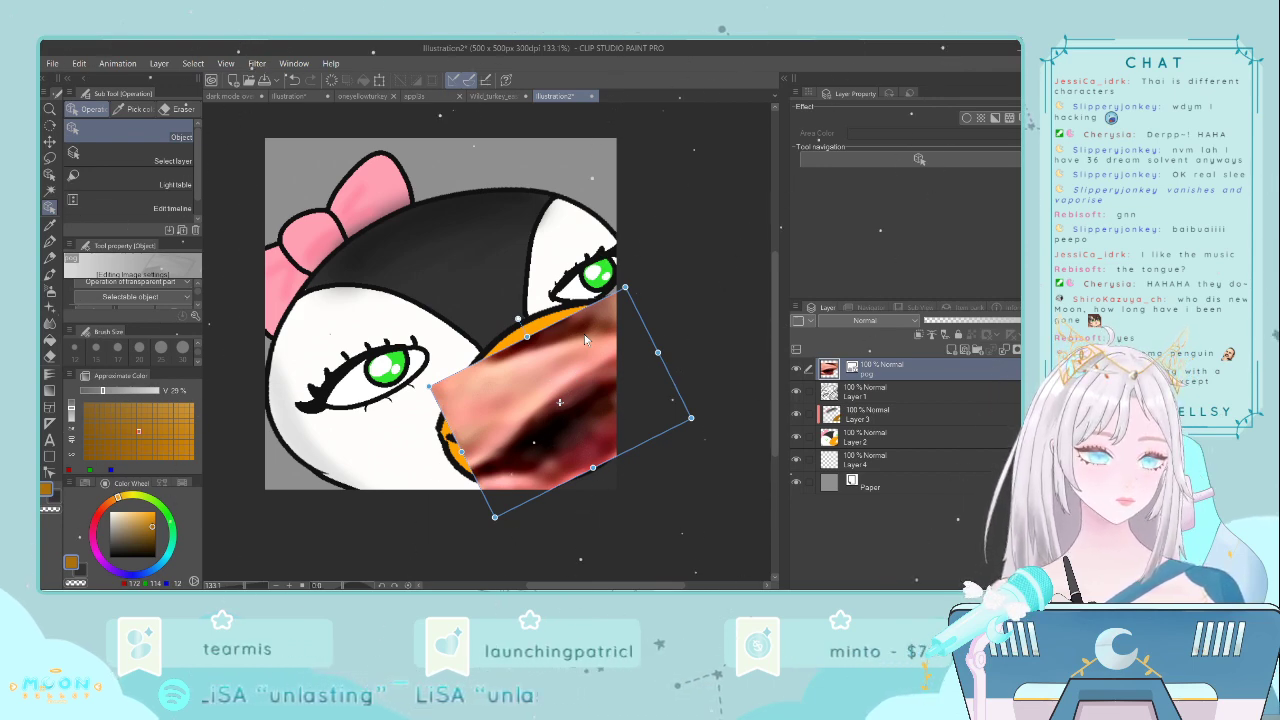
left_click_drag(591, 357, 584, 341)
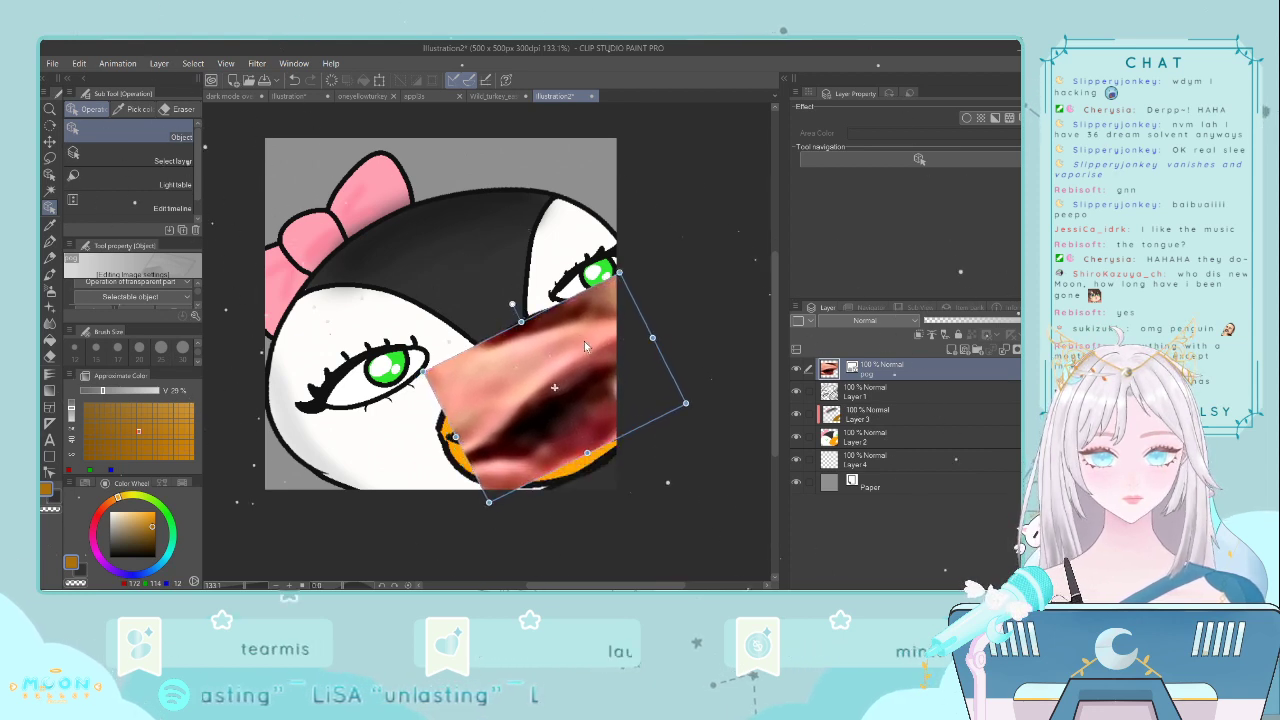
- Compare the beak with and without the mouth photo, and leave the photo layer hidden
left_click(796, 368)
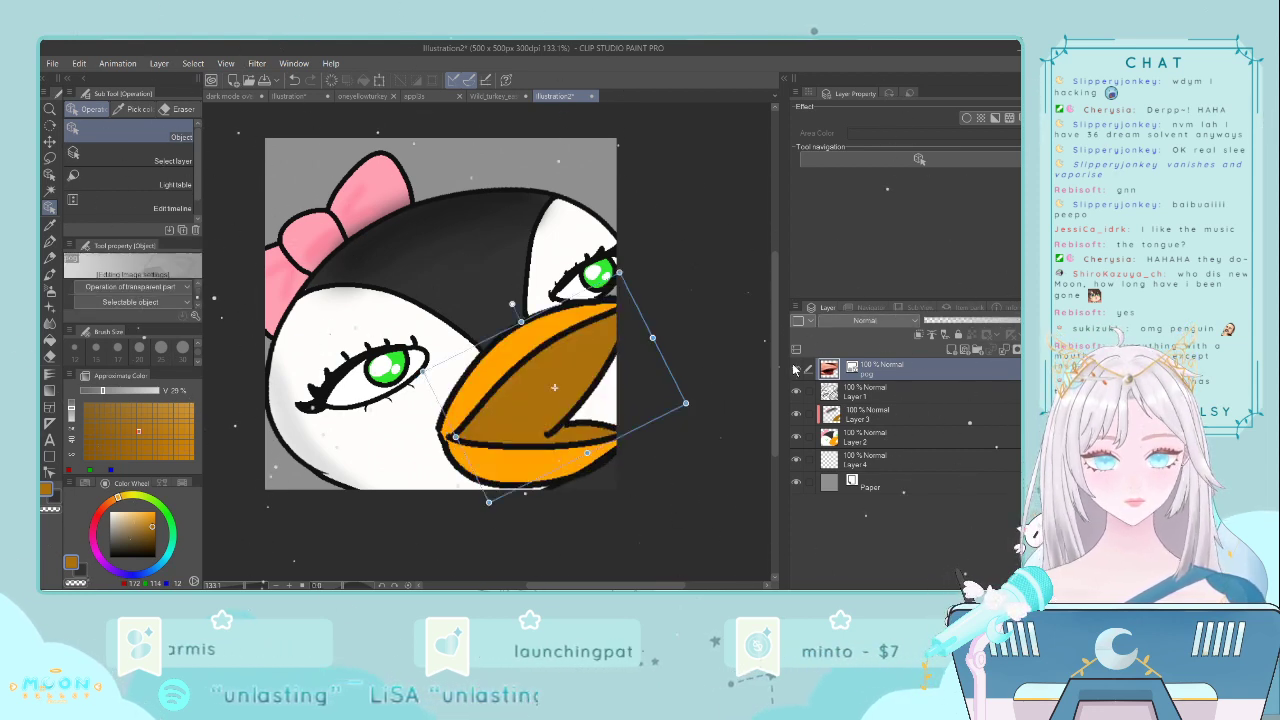
left_click(796, 368)
left_click(796, 368)
left_click(796, 368)
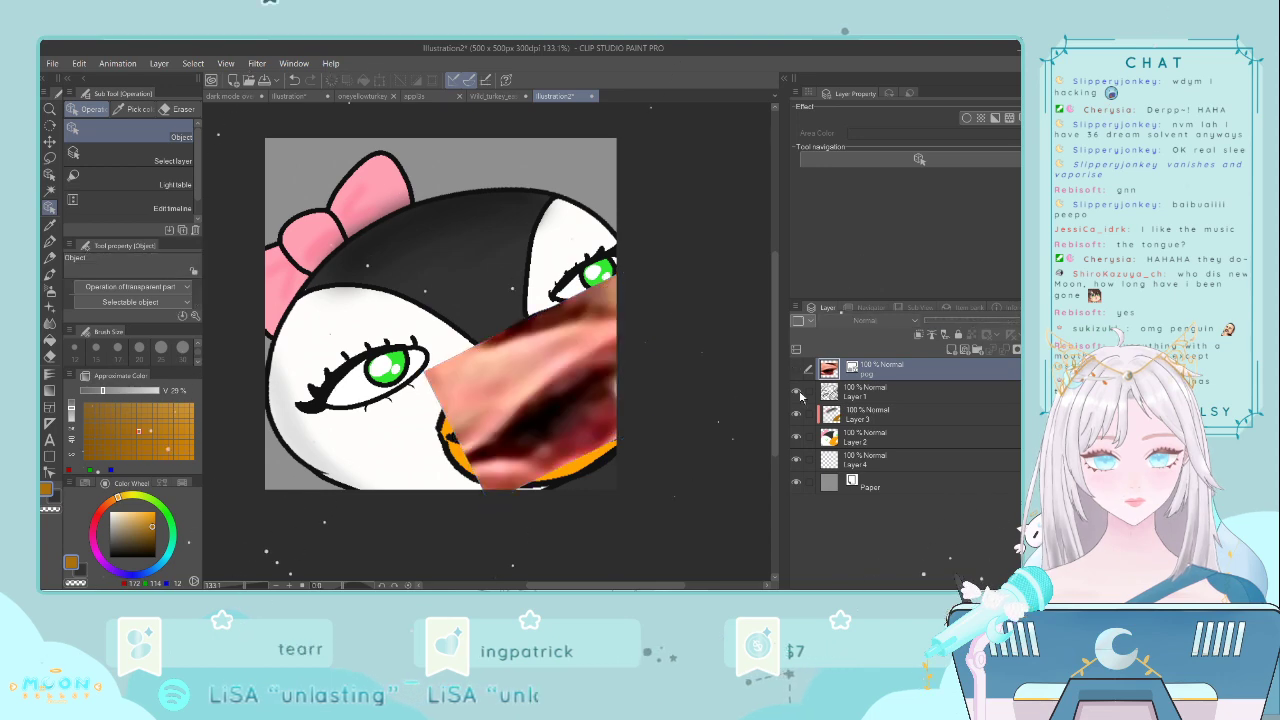
left_click(796, 368)
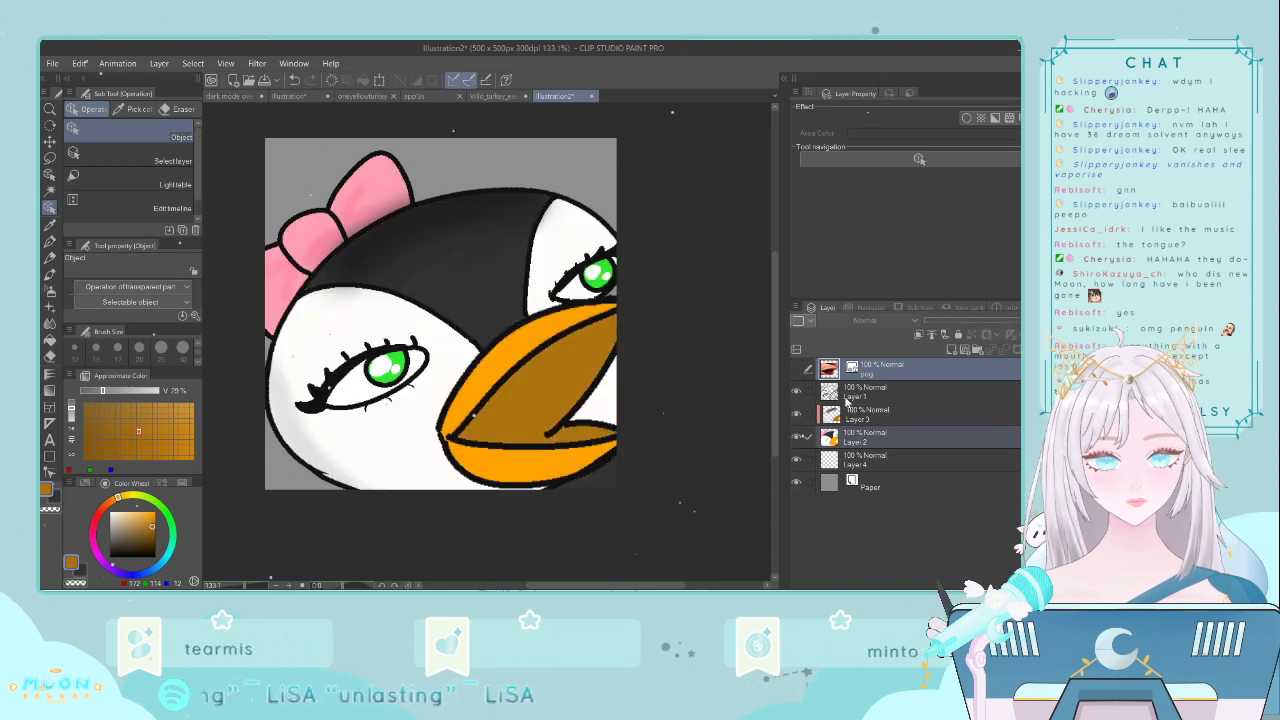
- Try erasing the black lines inside the beak on Layer 1 with the hard eraser at size 20
left_click(866, 392)
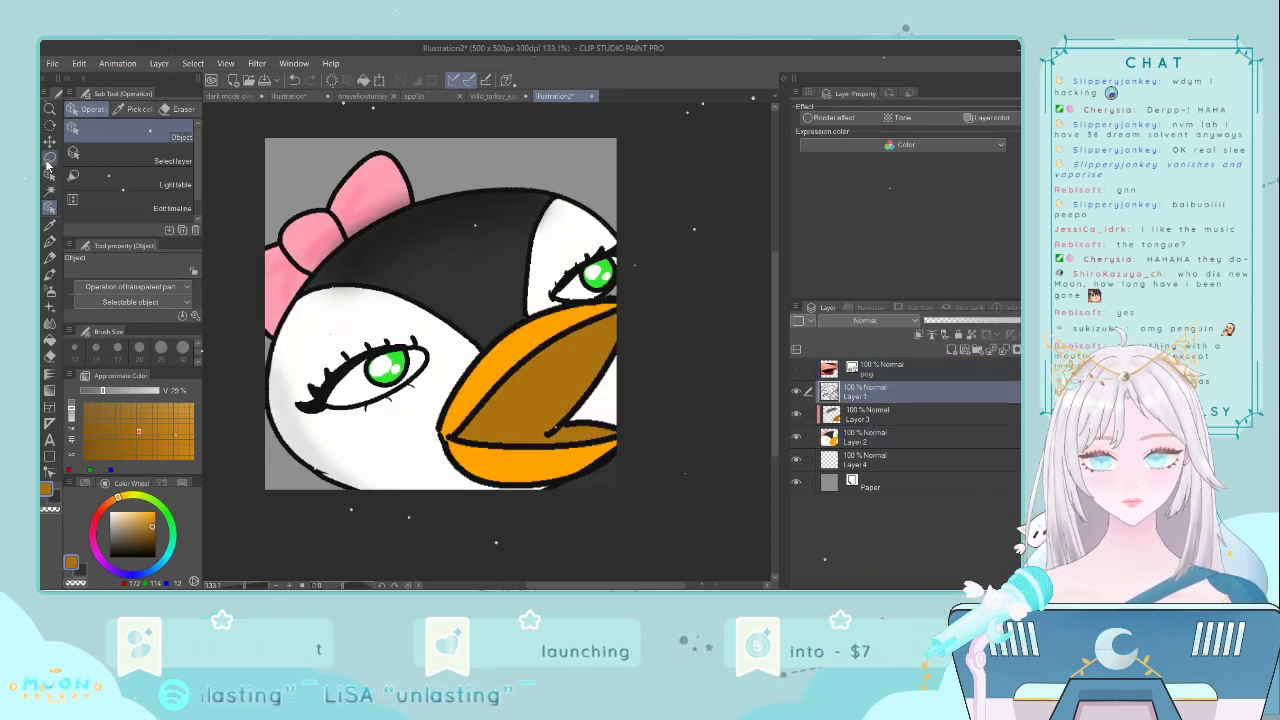
left_click(47, 356)
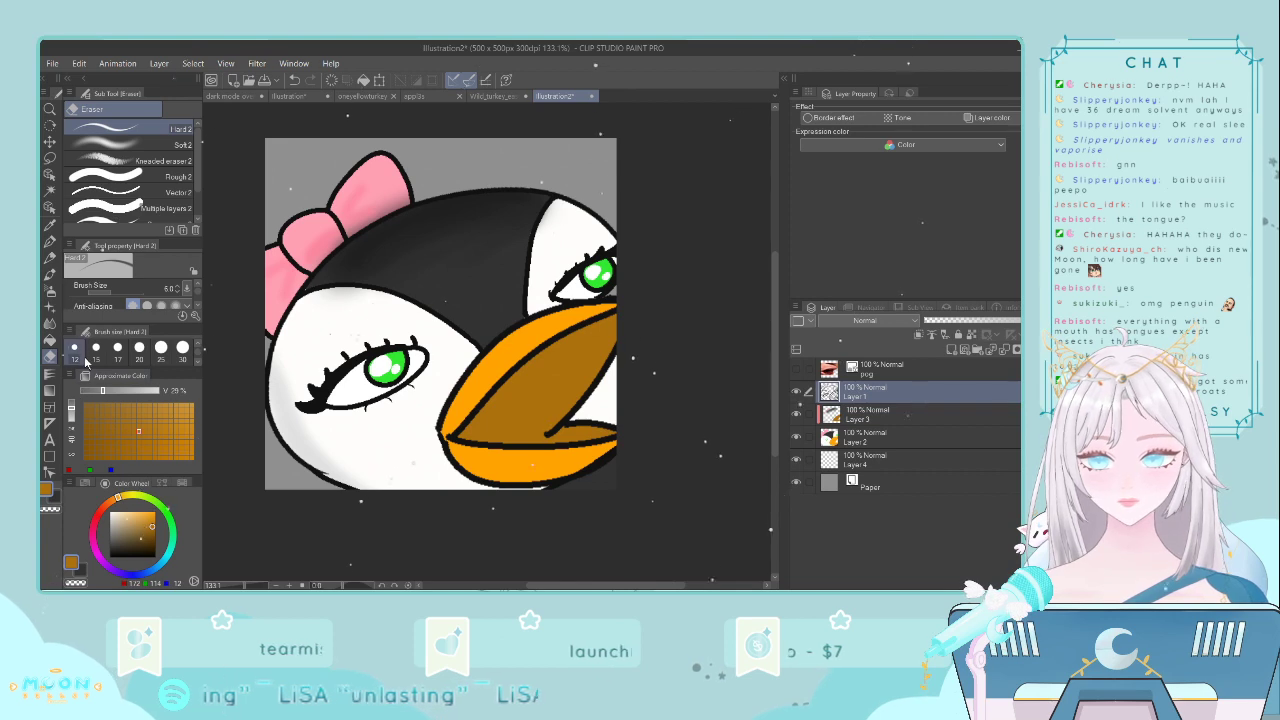
left_click(139, 349)
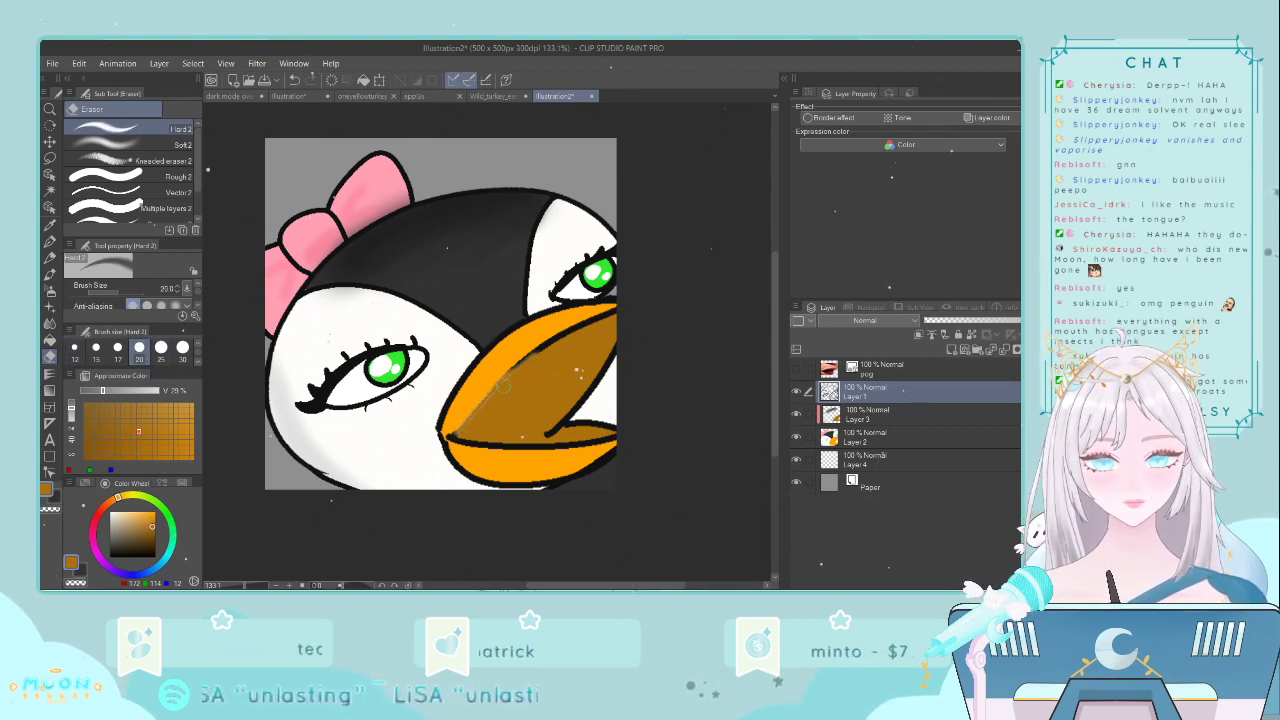
mouse_move(503, 384)
left_mouse_down()
mouse_move(604, 313)
mouse_move(583, 387)
mouse_move(622, 346)
left_mouse_up()
left_click_drag(566, 413, 638, 419)
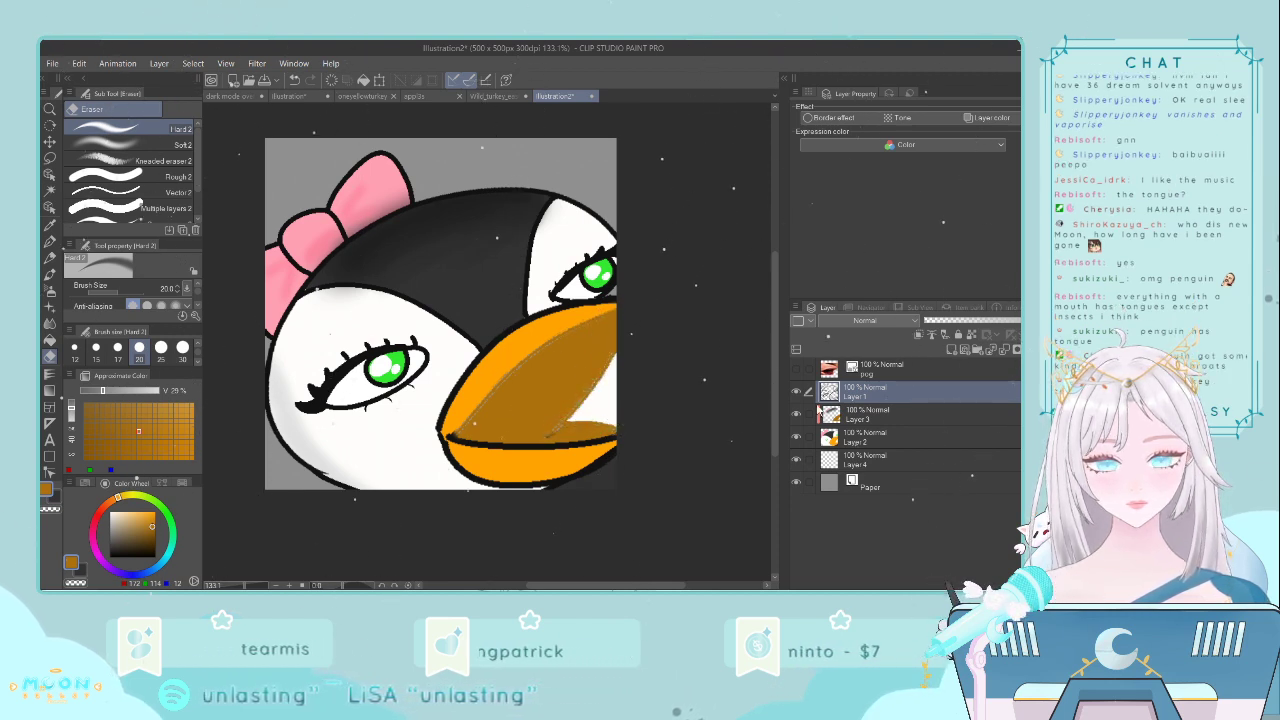
- Briefly show the mouth photo over the beak, hide it again, and undo the erasing of the inner beak lines
left_click(796, 369)
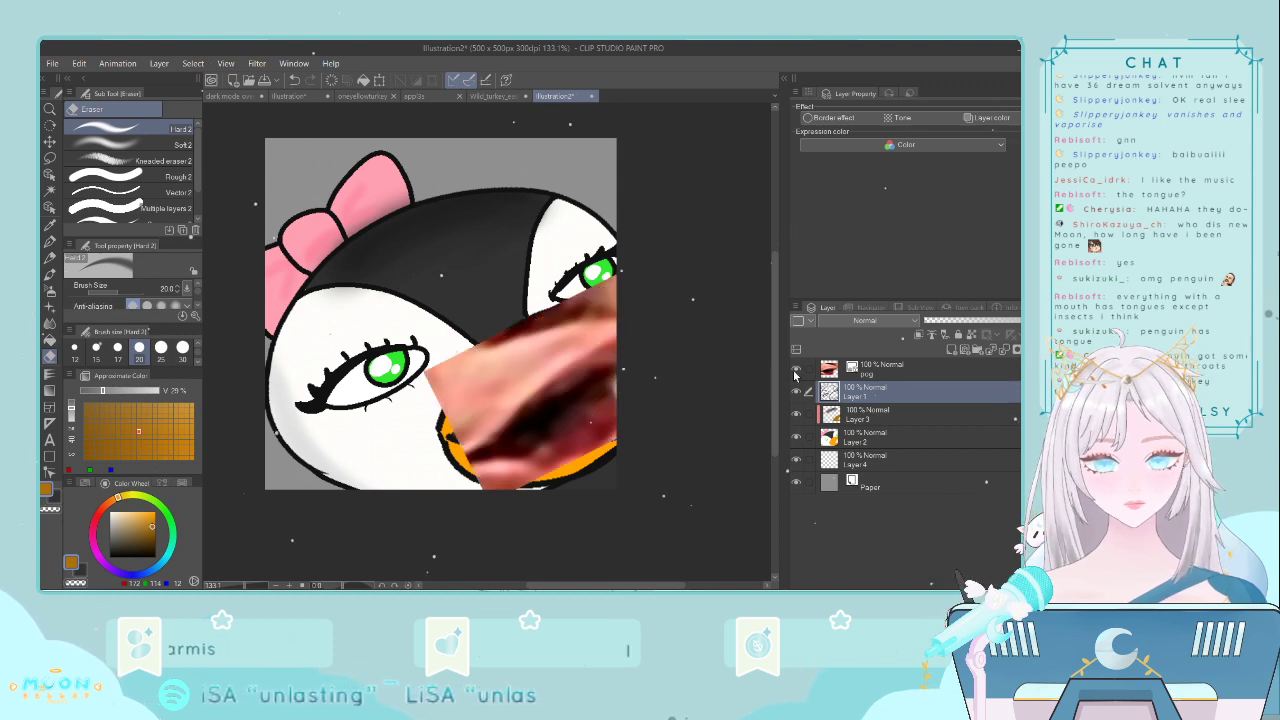
left_click(794, 367)
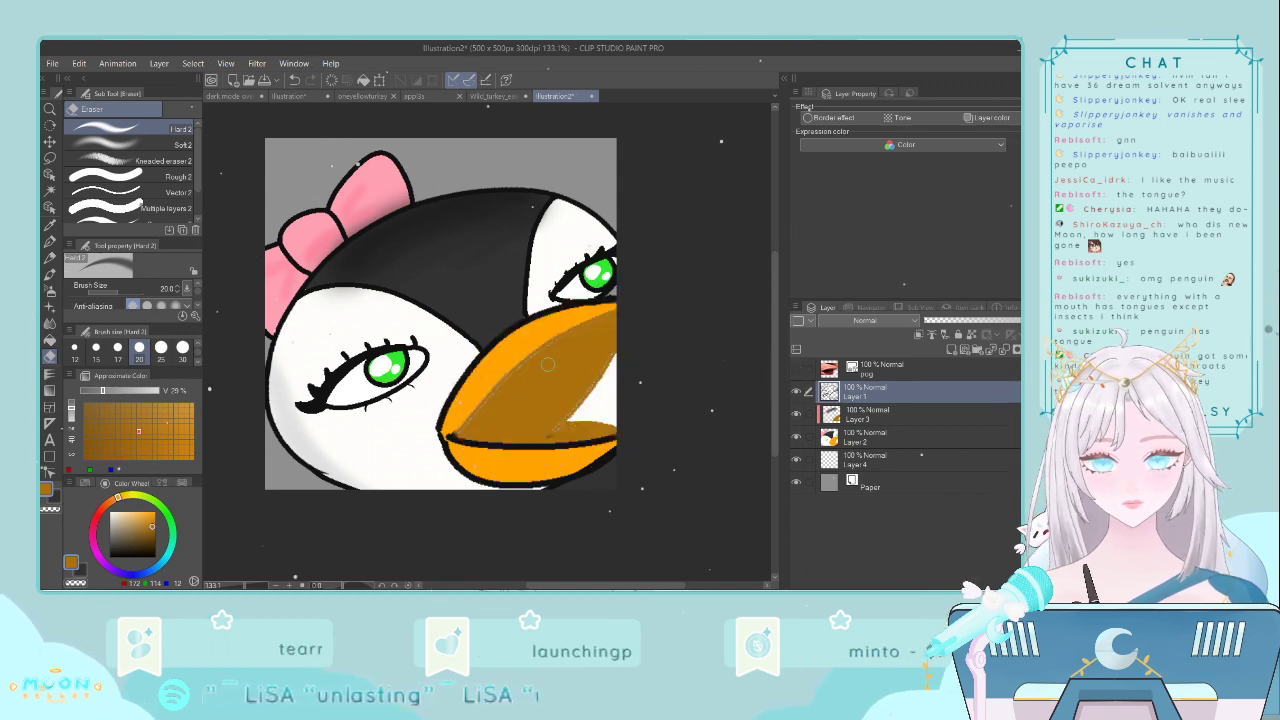
key("ctrl+z")
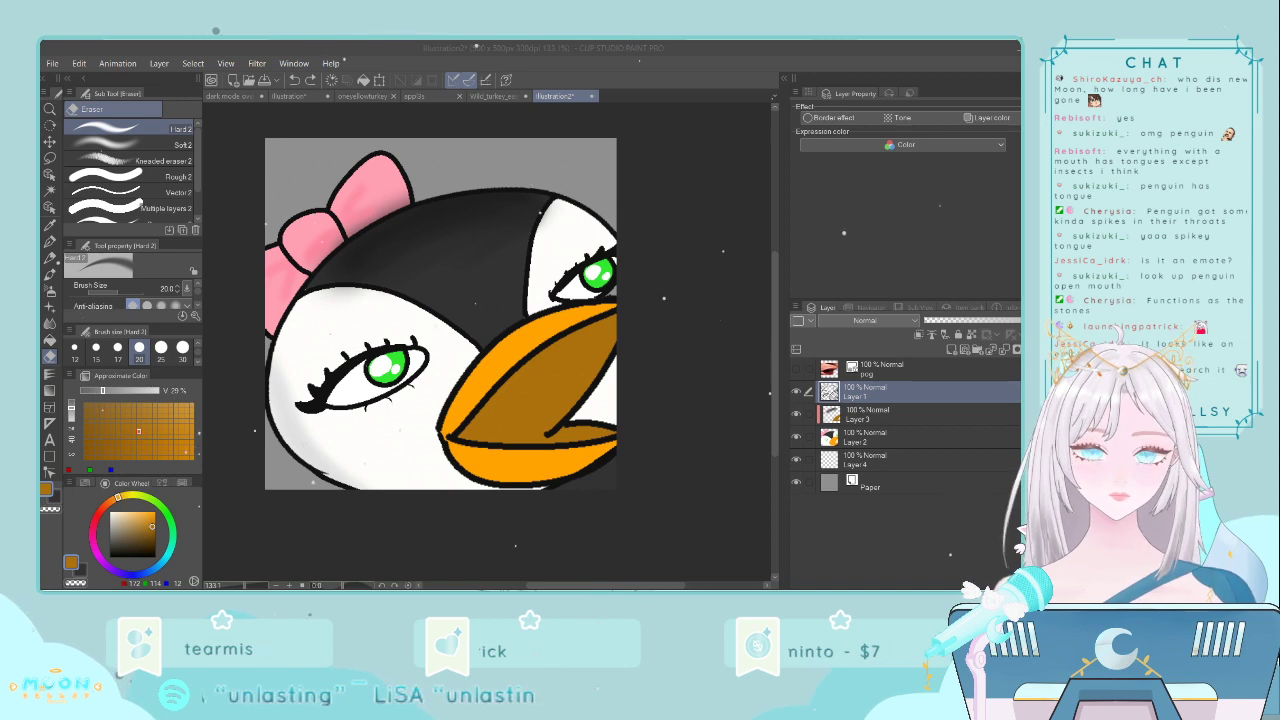
- Merge Layer 1, Layer 3 and Layer 2 into a single layer, leaving out the mouth photo layer and Layer 4
left_click(646, 295)
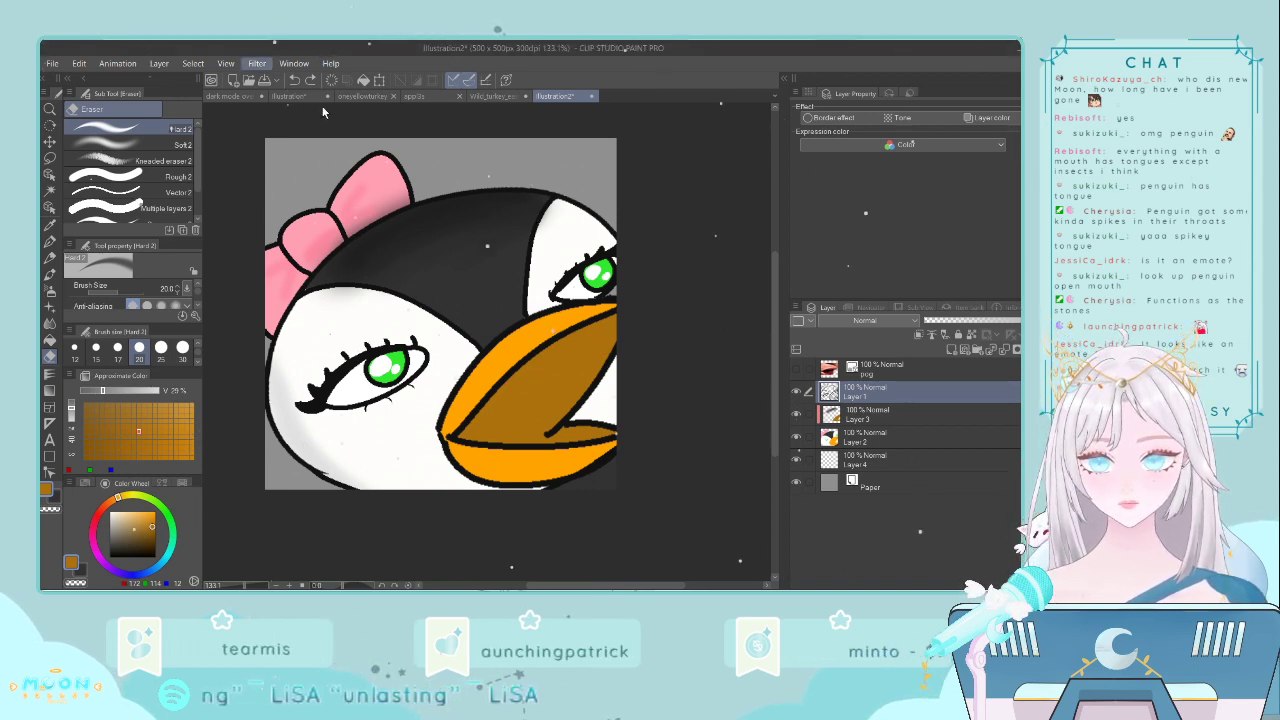
left_click(481, 205)
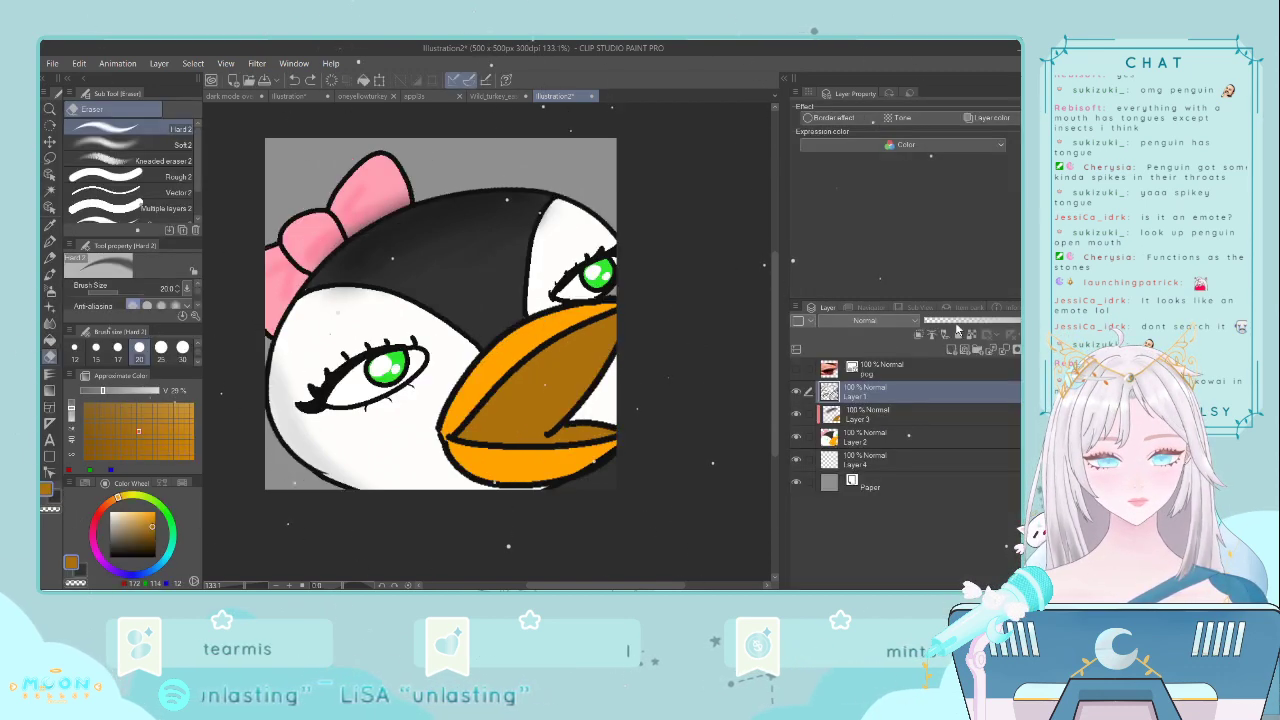
left_click(860, 368)
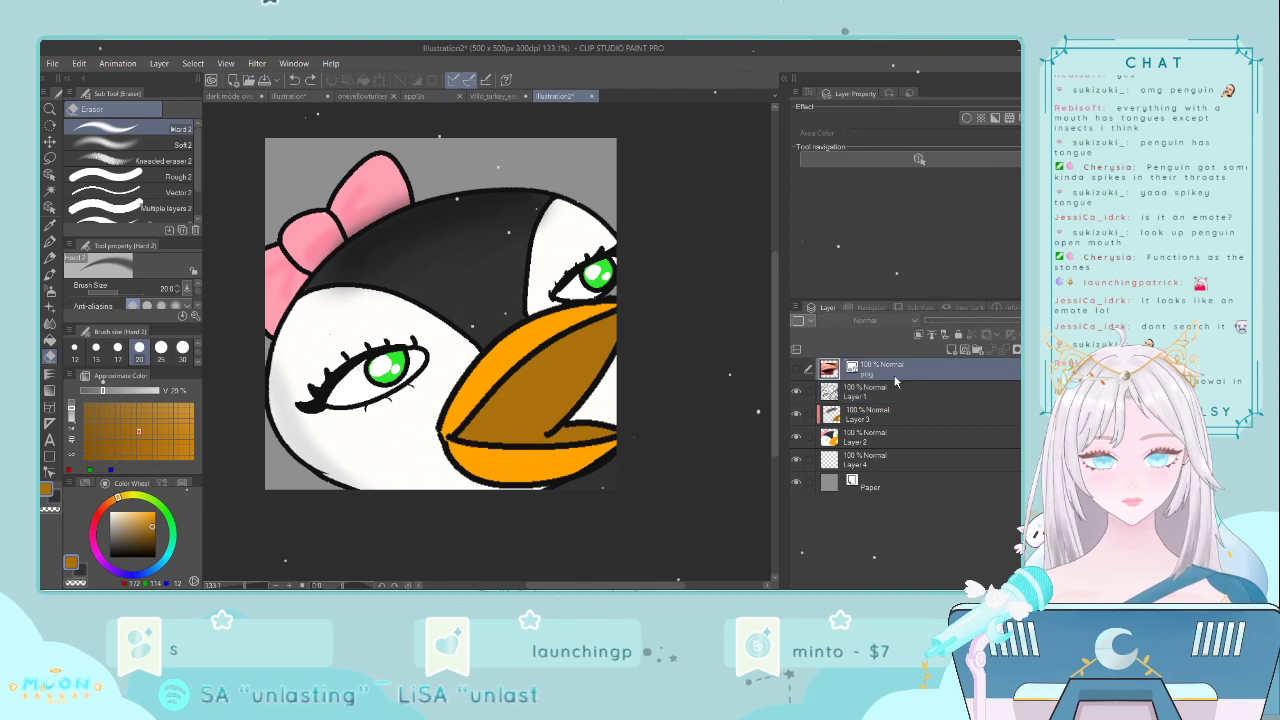
left_click(884, 445, "shift")
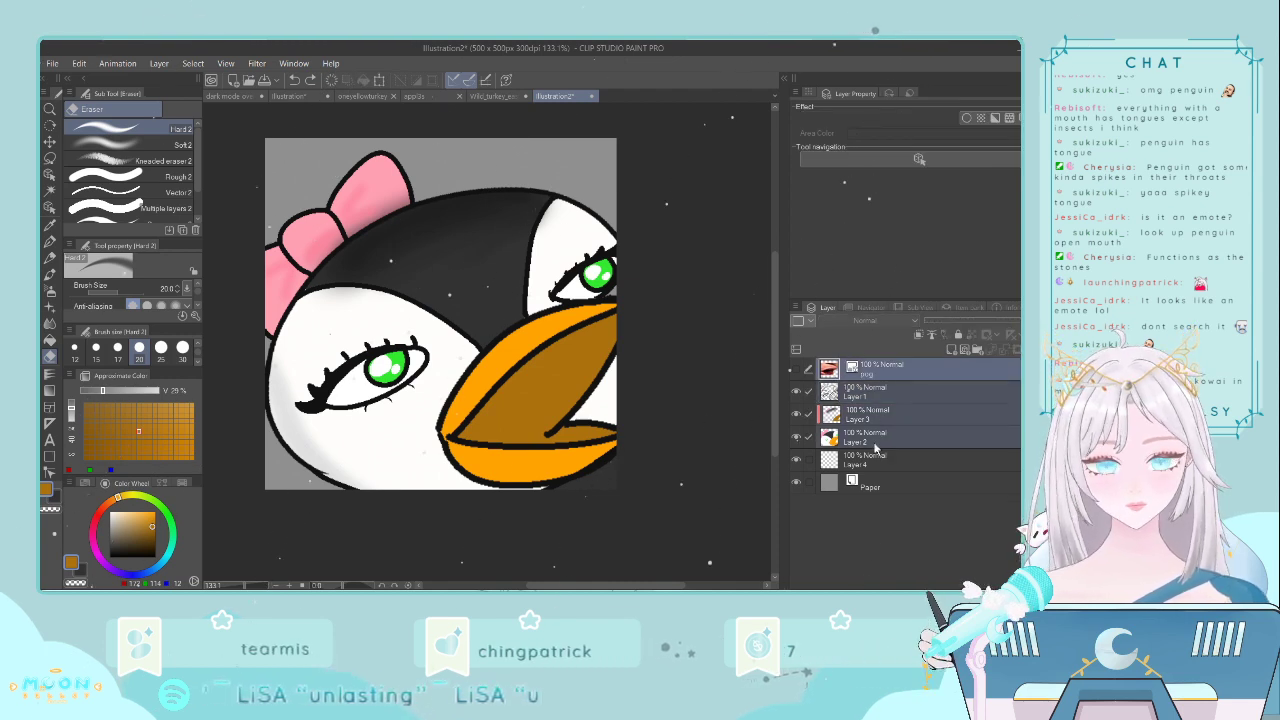
left_click(855, 398)
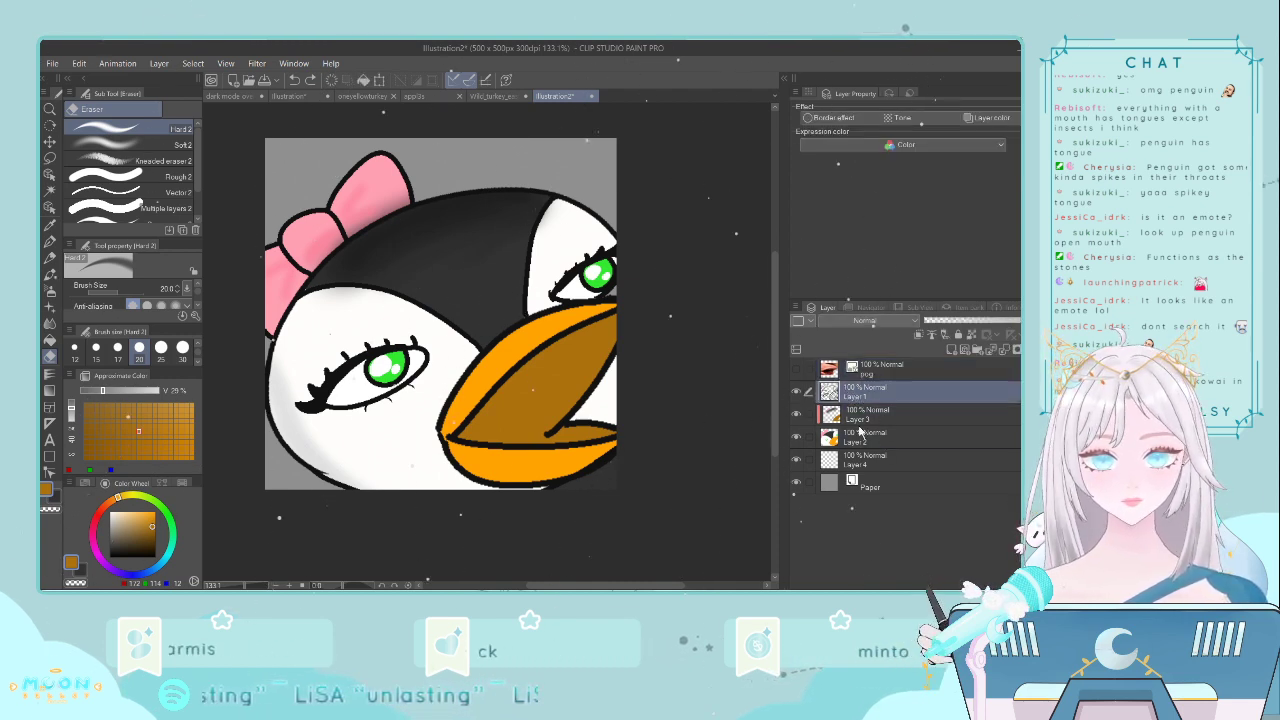
key("ctrl+e")
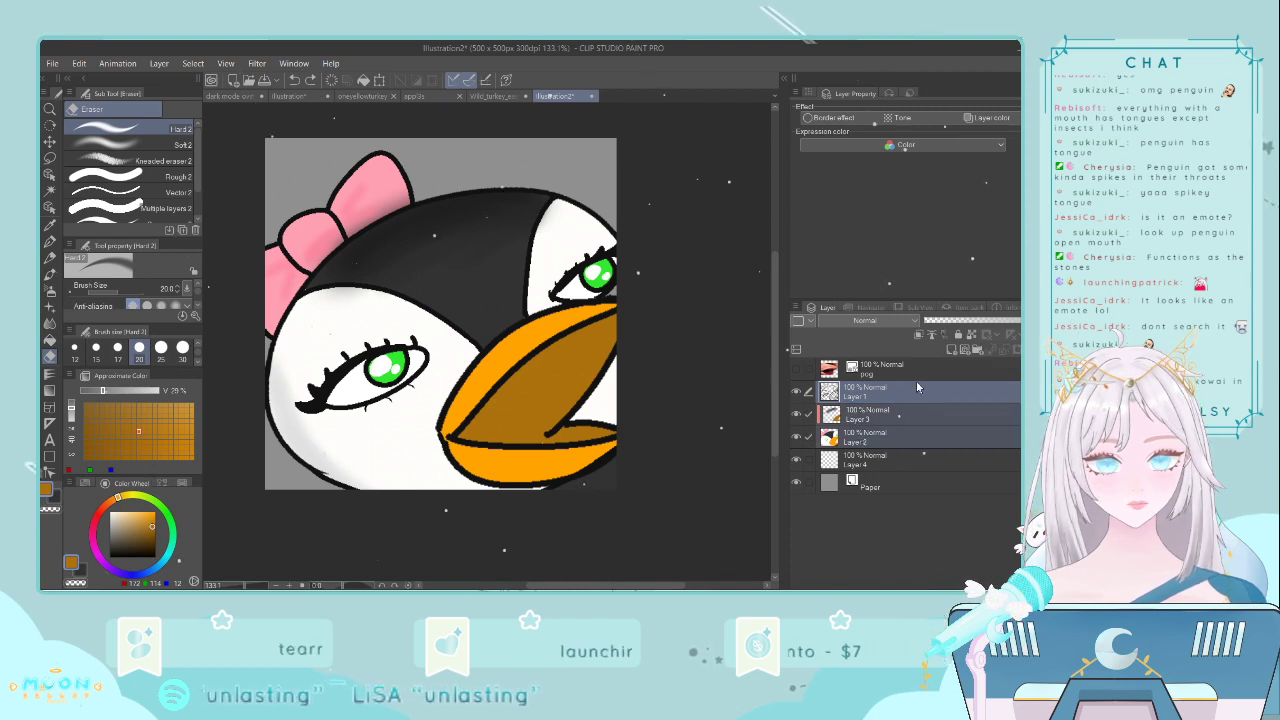
key("ctrl+e")
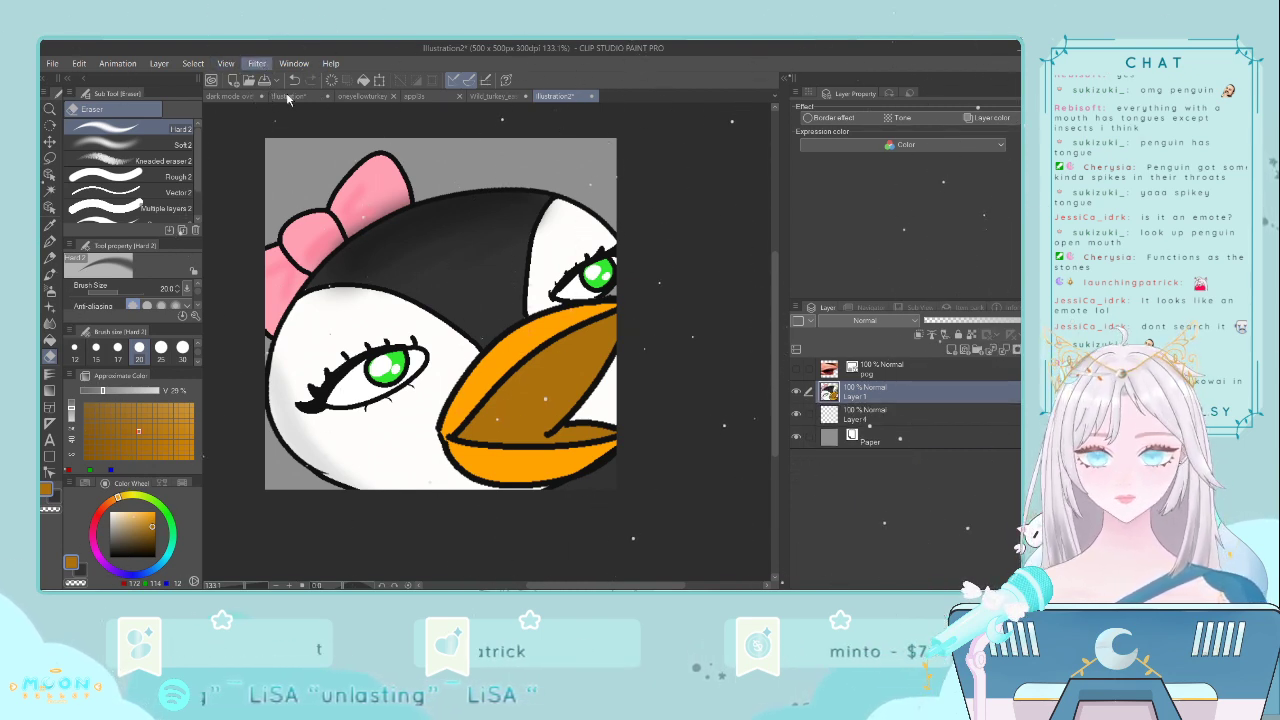
- Try a wave distortion filter on the merged penguin layer with different wave settings
left_click(406, 212)
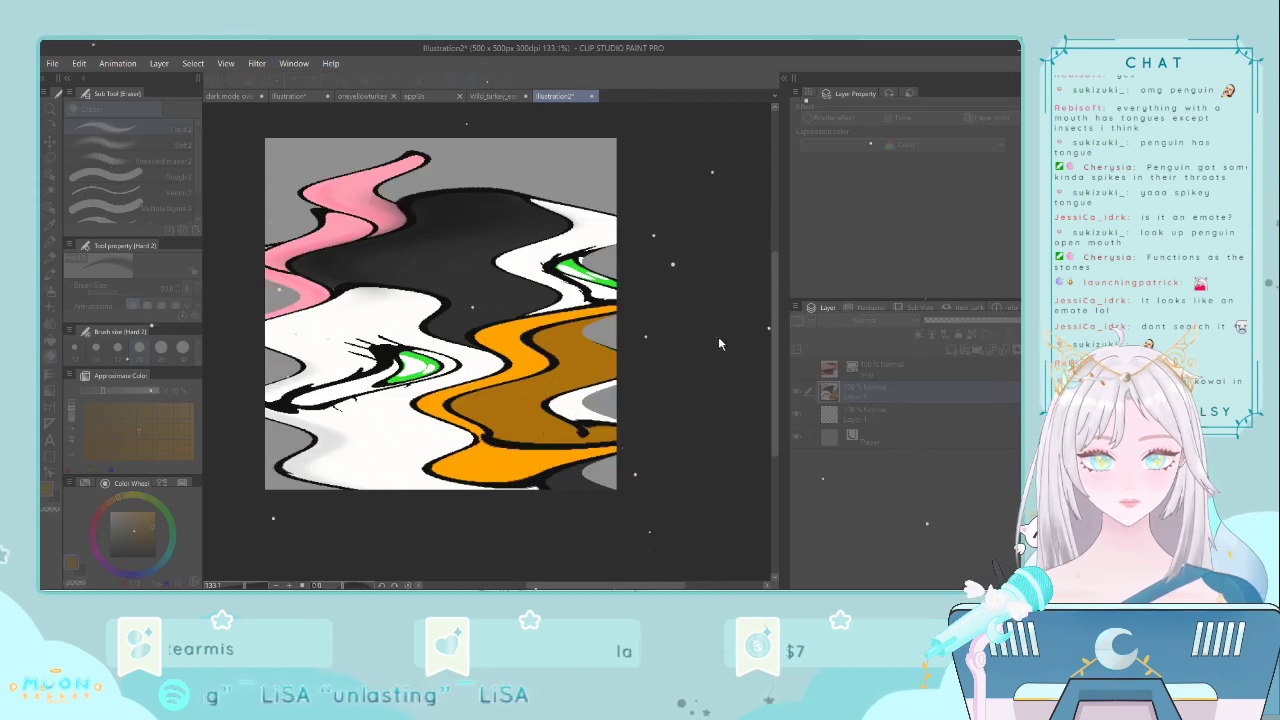
left_click_drag(719, 339, 883, 349)
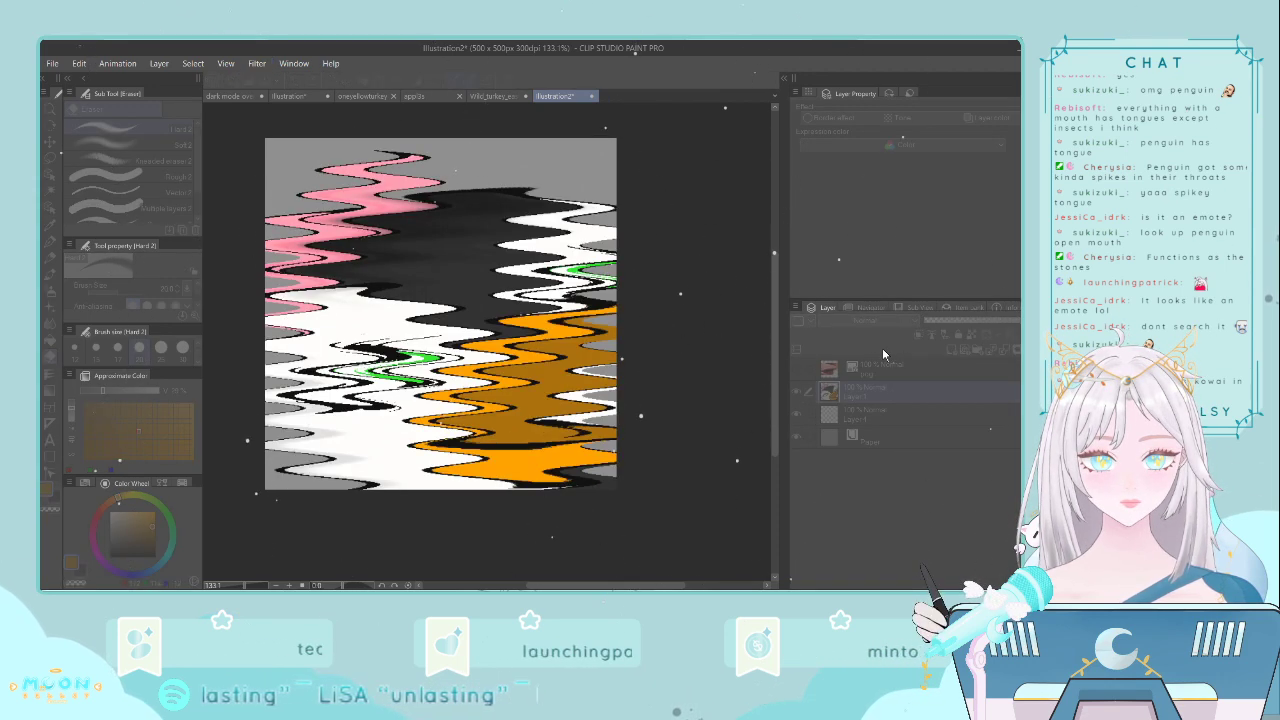
left_click(963, 337)
left_click_drag(697, 311, 721, 268)
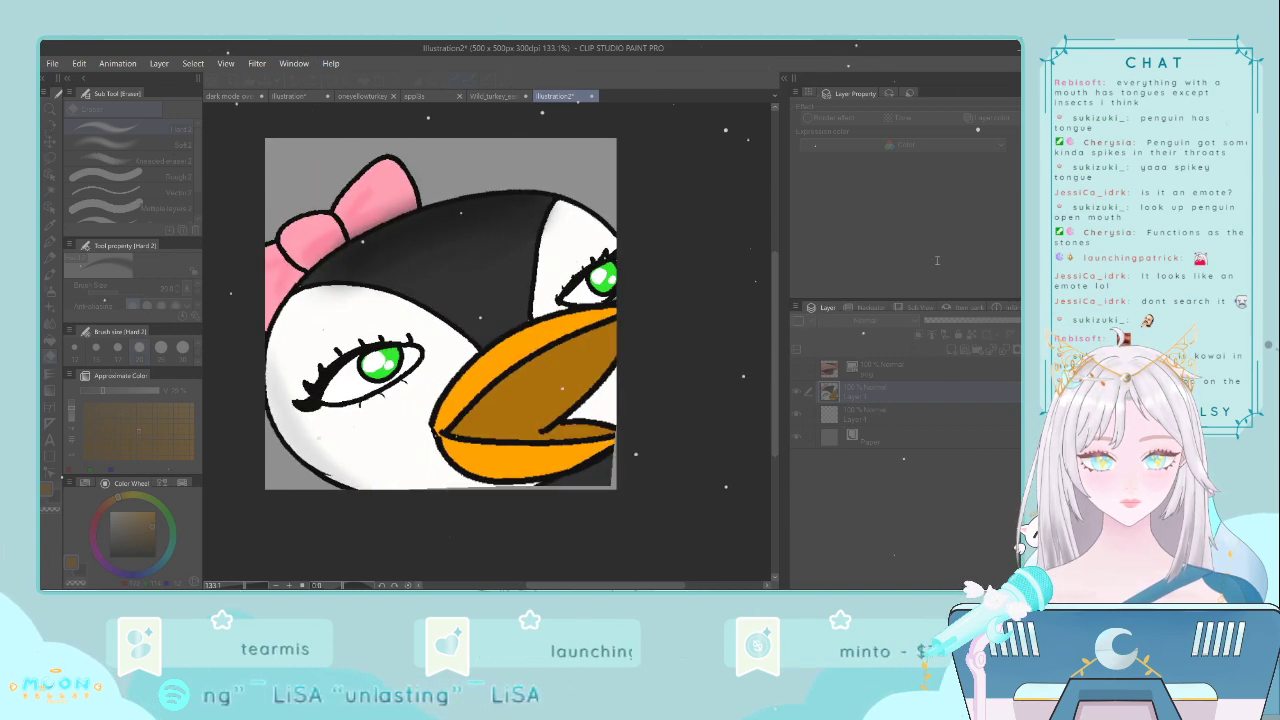
left_click(1012, 272)
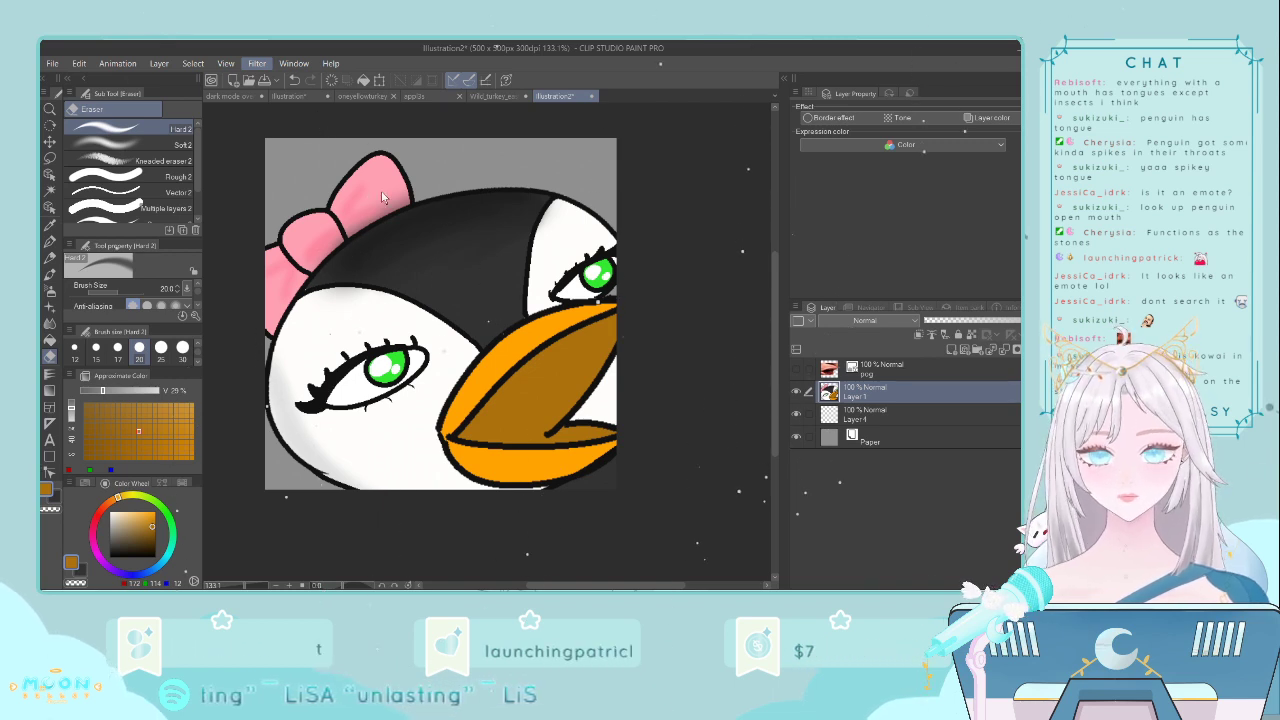
- Distort the merged penguin with a circular distortion filter centred near the beak's corner, curving the beak and near eye into a smiling shape
left_click(414, 175)
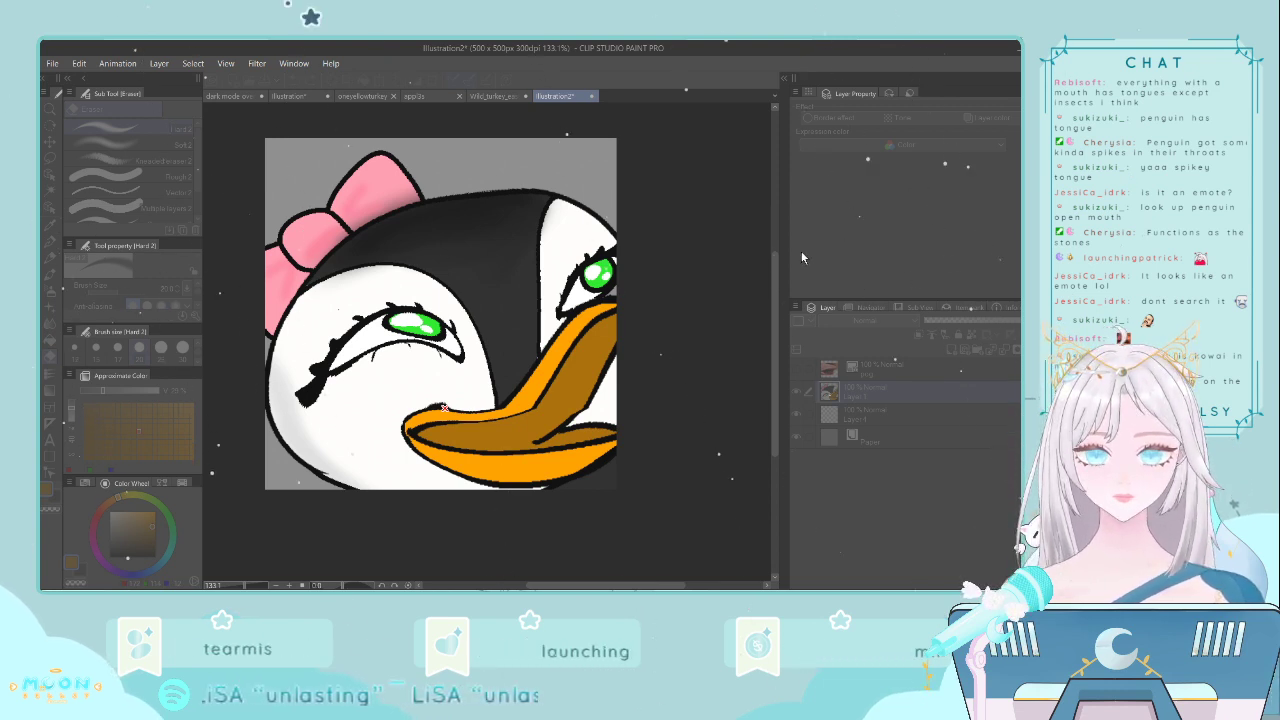
left_click(741, 282)
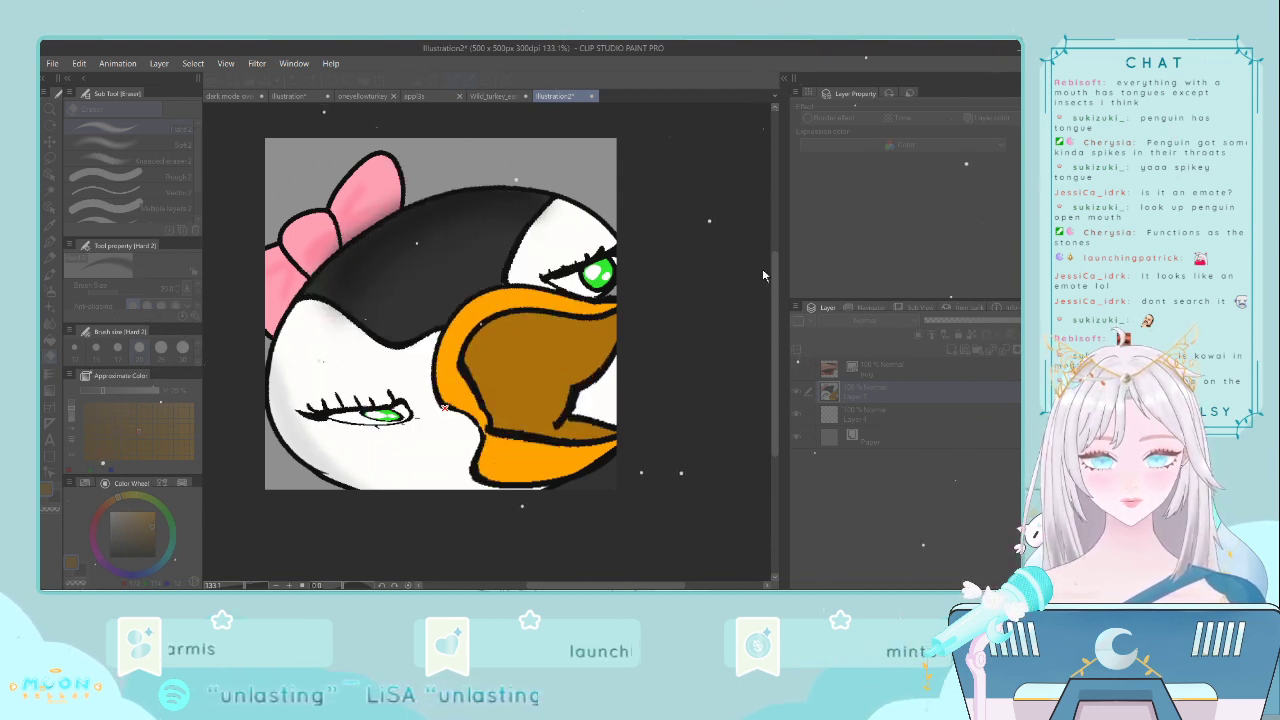
key("ctrl+z")
key("ctrl+z")
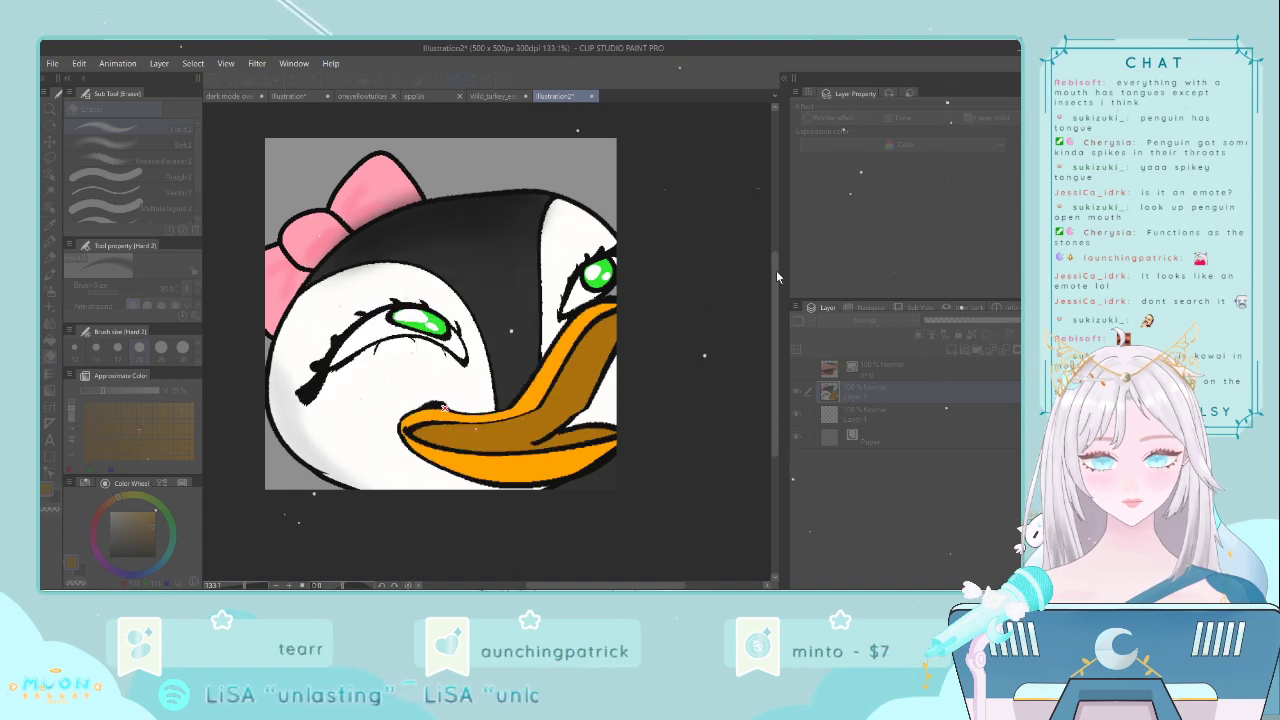
key("ctrl+z")
key("ctrl+z")
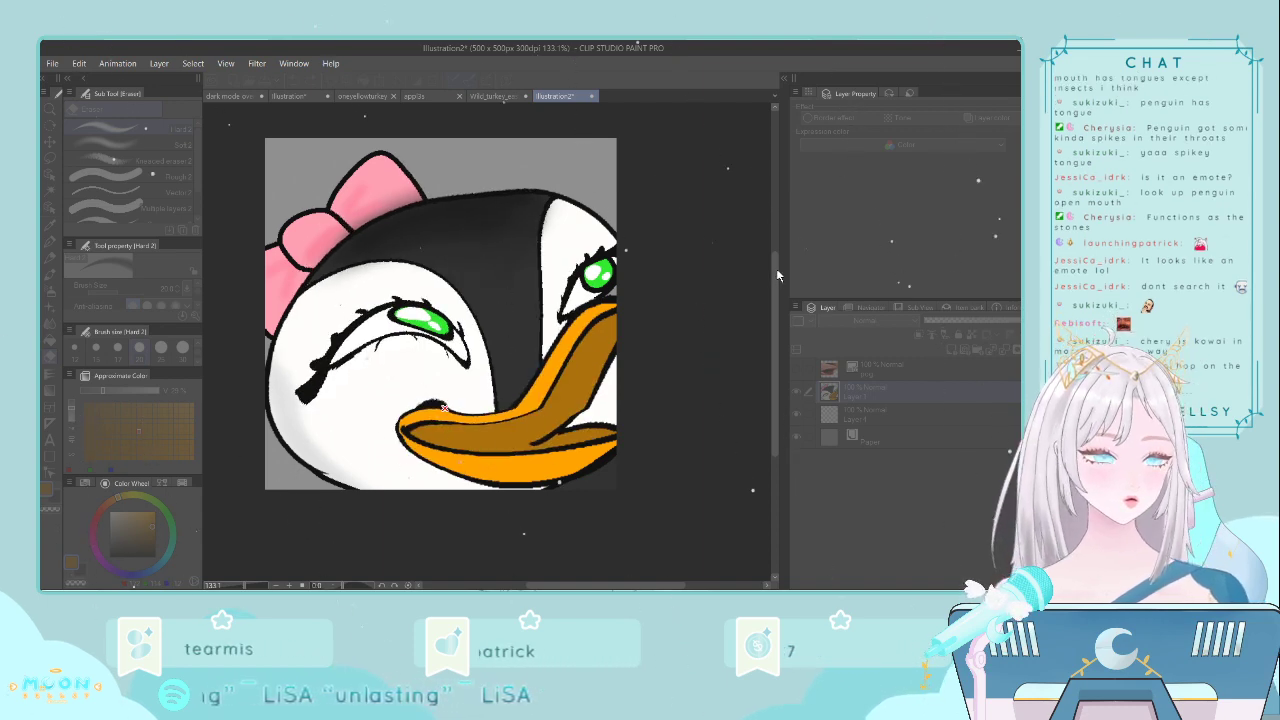
key("ctrl+z")
key("ctrl+z")
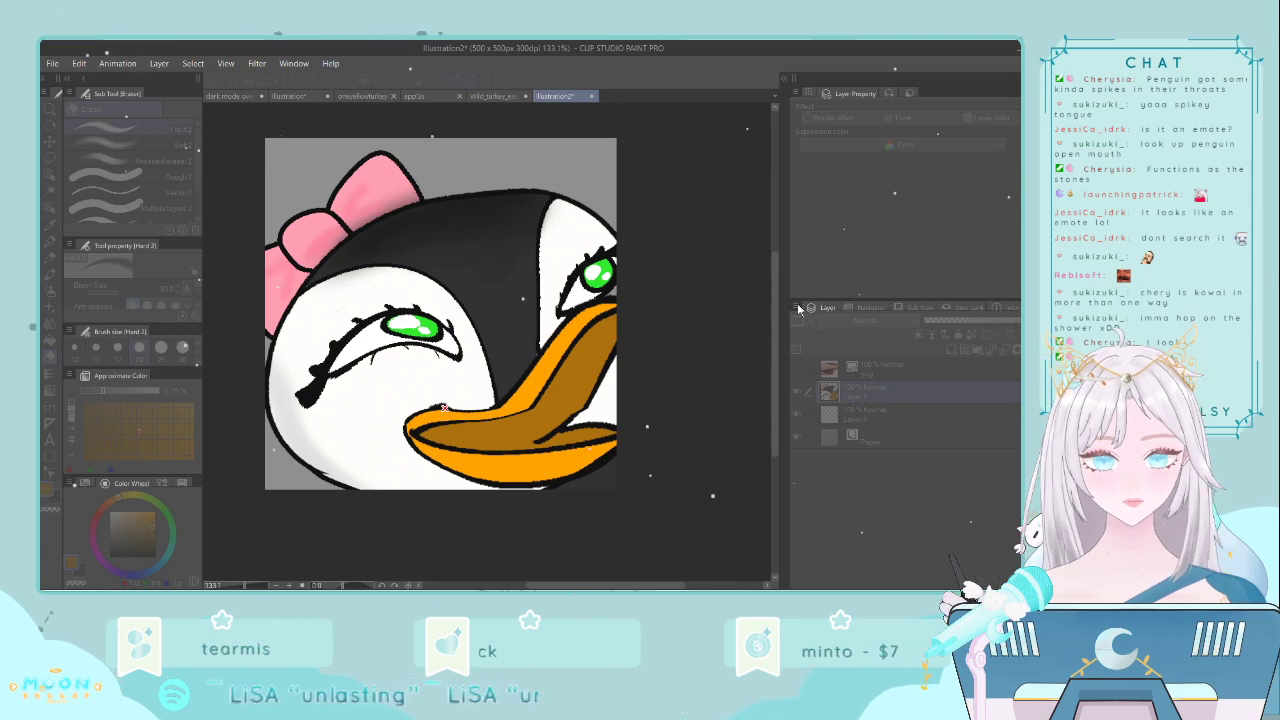
left_click_drag(798, 305, 869, 309)
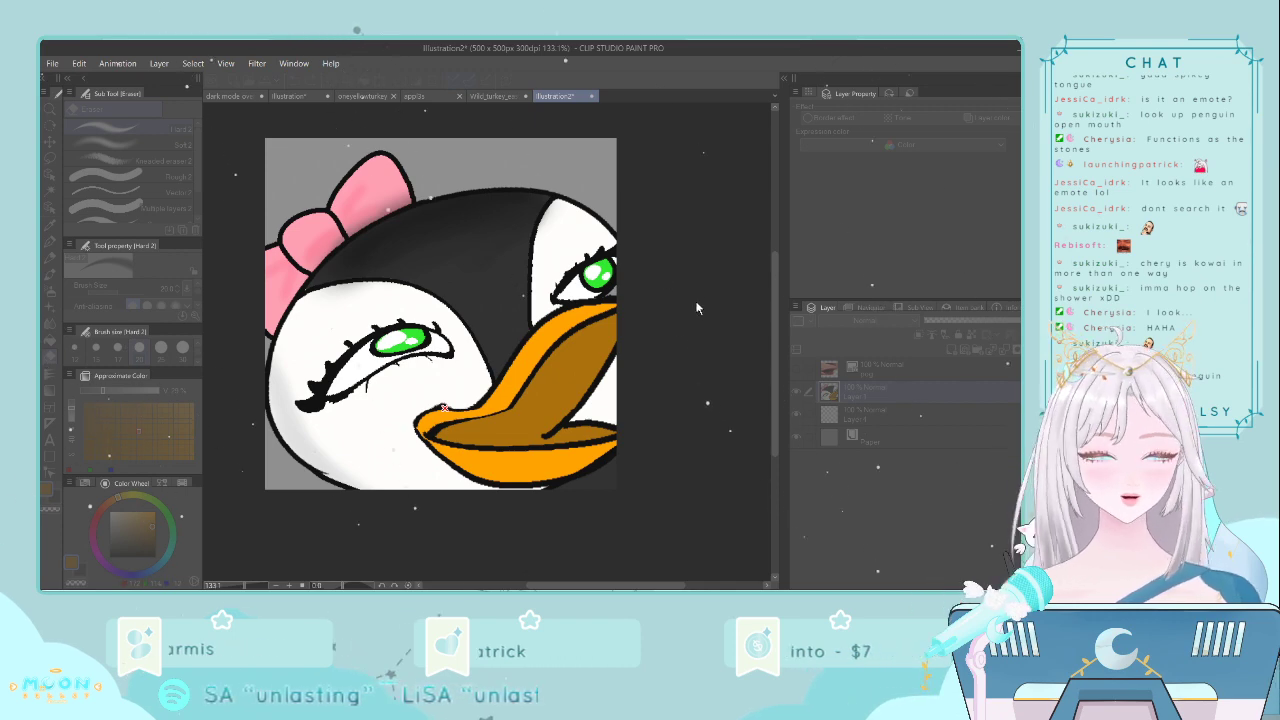
key("ctrl+z")
key("ctrl+z")
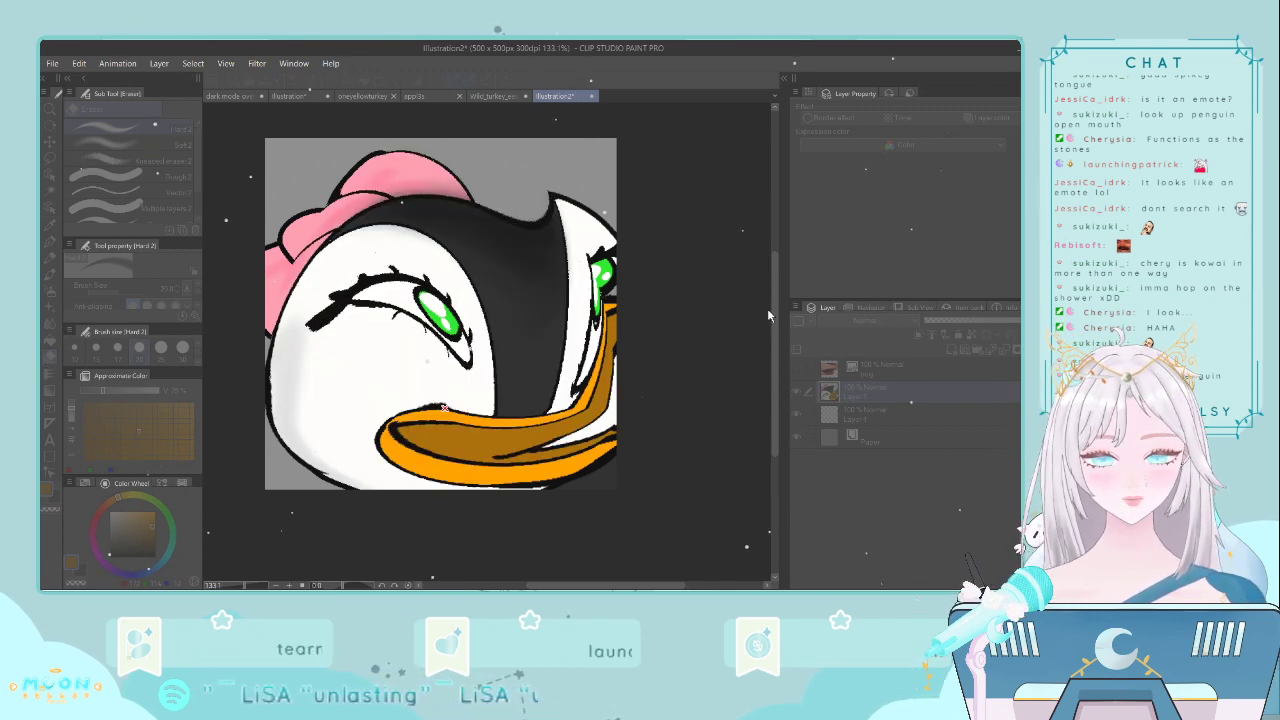
key("ctrl+z")
key("ctrl+z")
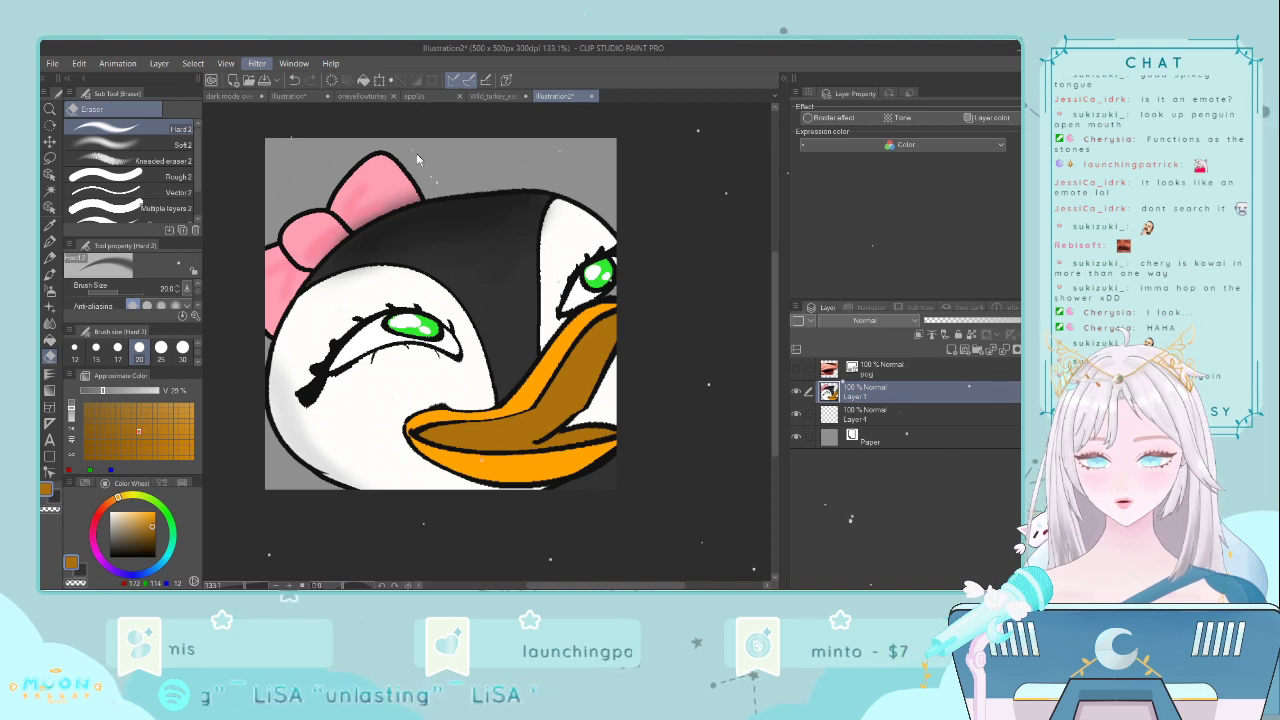
- Try another distortion on the penguin, and flatten its shading into hard-edged tones with an artistic filter
left_click(605, 173)
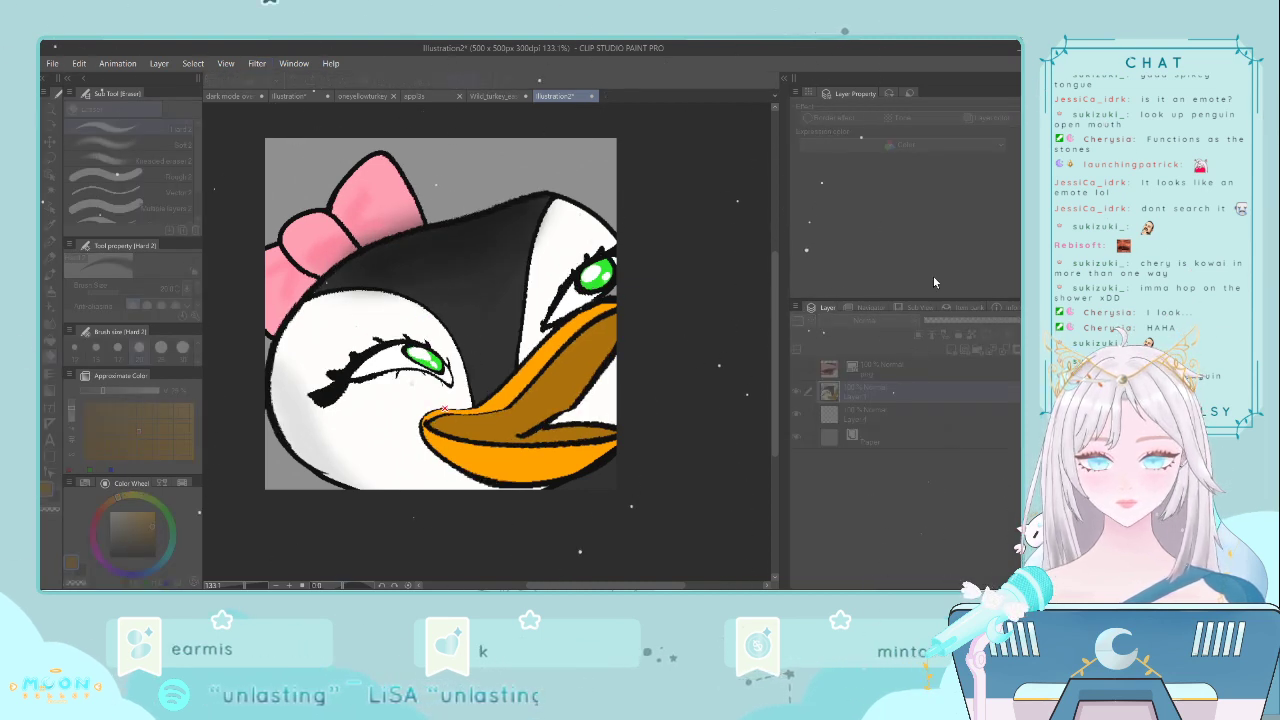
left_click(981, 243)
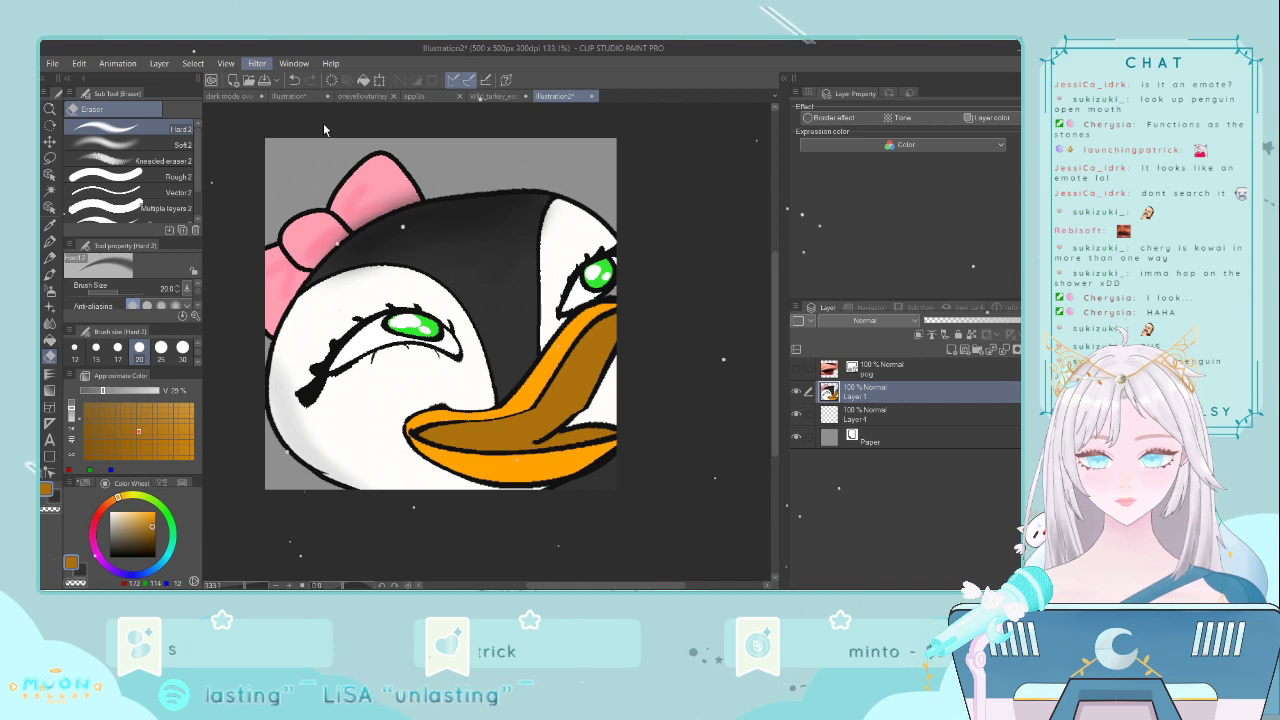
left_click(374, 131)
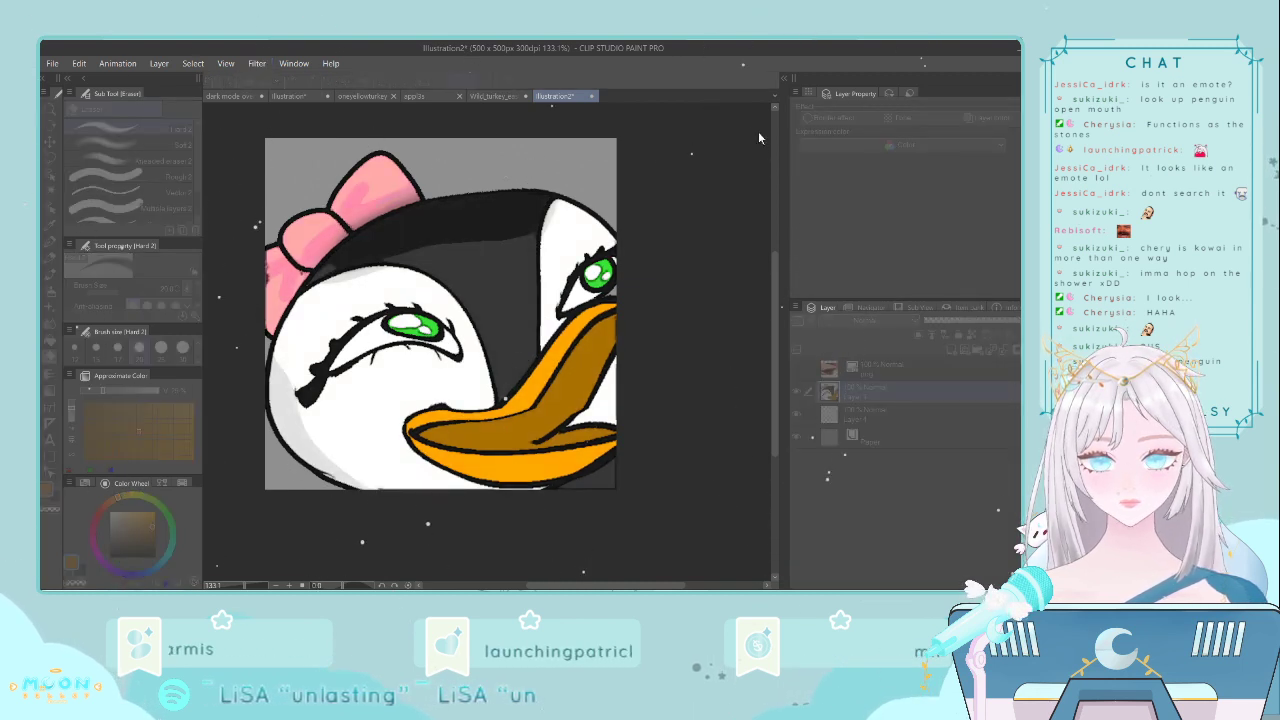
key("Return")
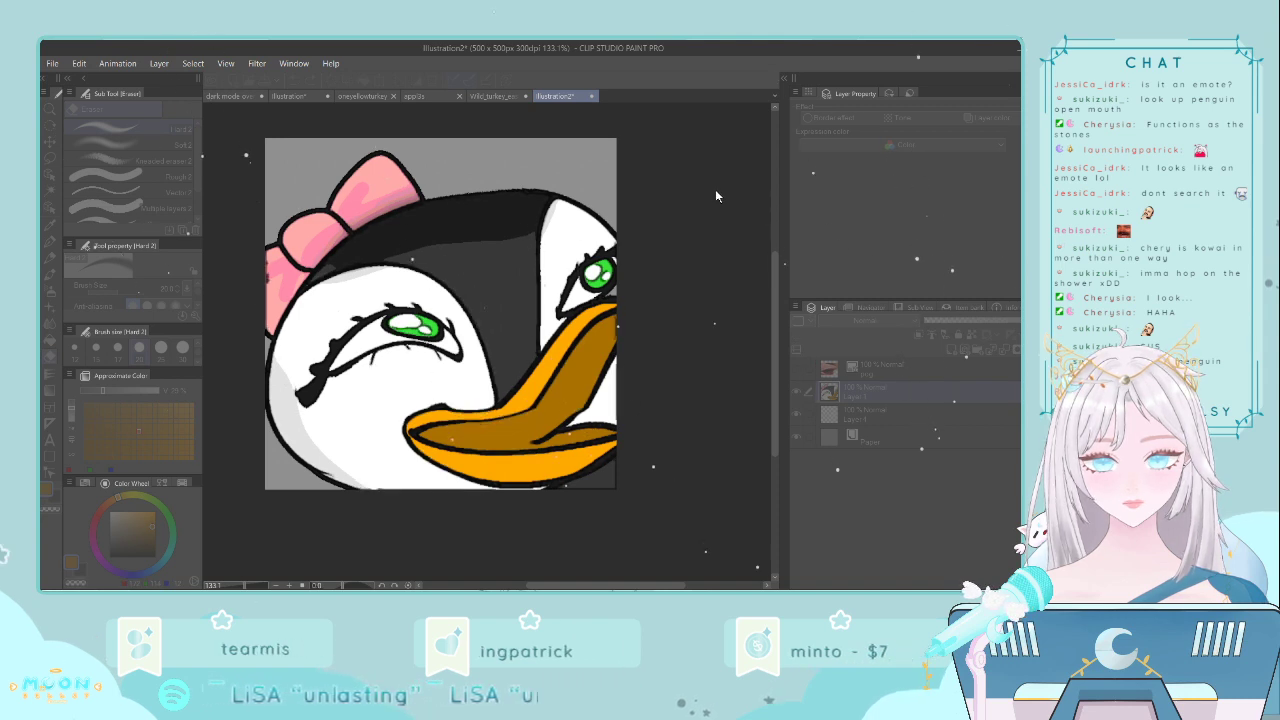
- Try motion blur at different strengths and angles on the flattened artwork, and revert to the distorted penguin without the artistic filter
left_click(828, 153)
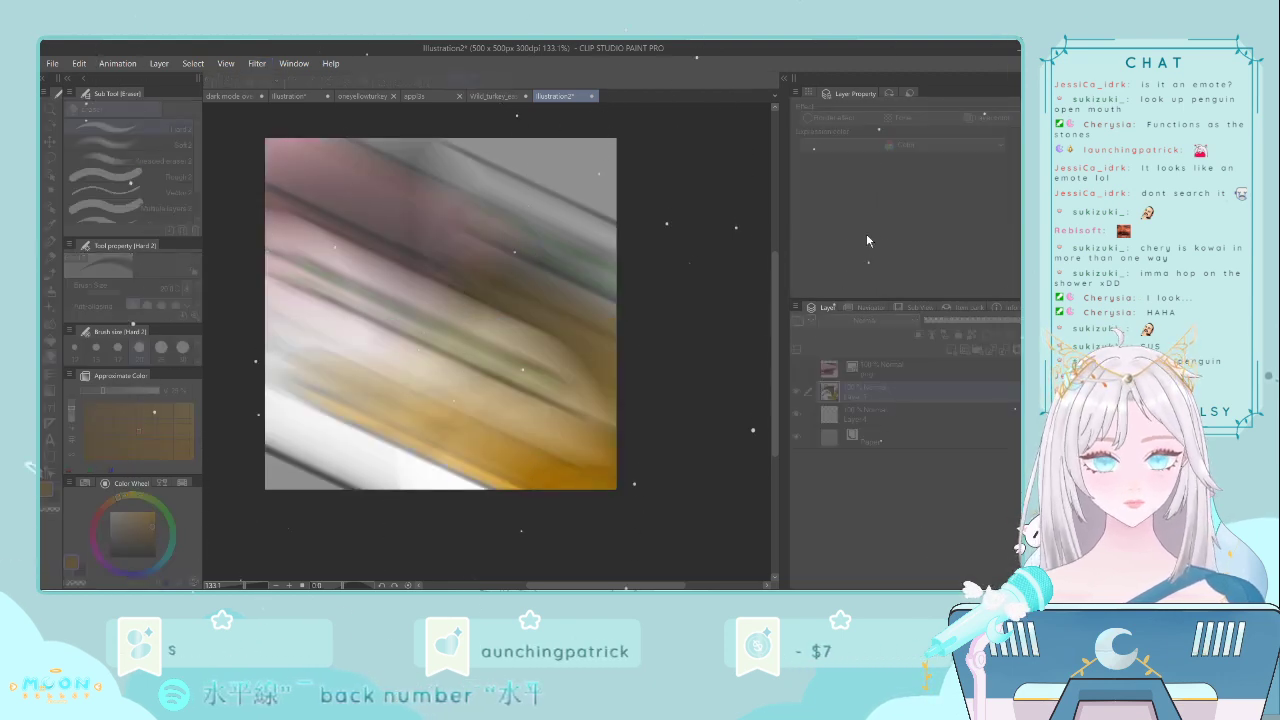
left_click_drag(866, 233, 689, 230)
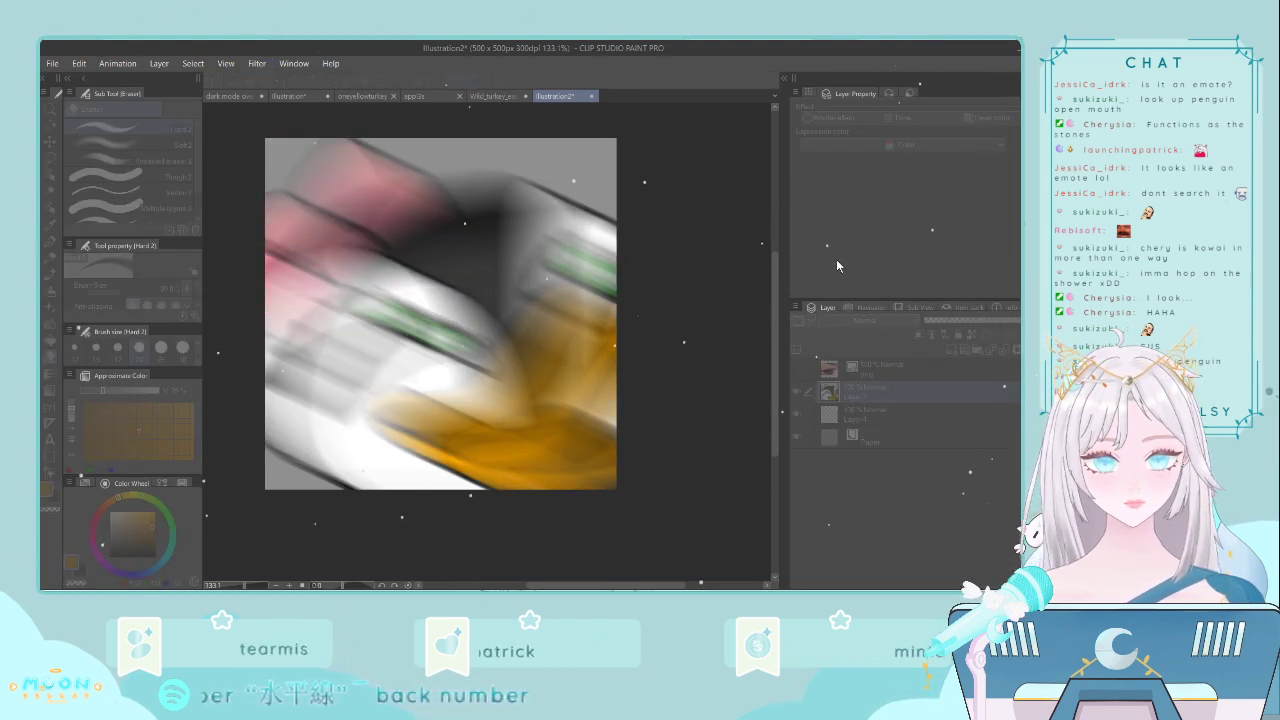
left_click(836, 259)
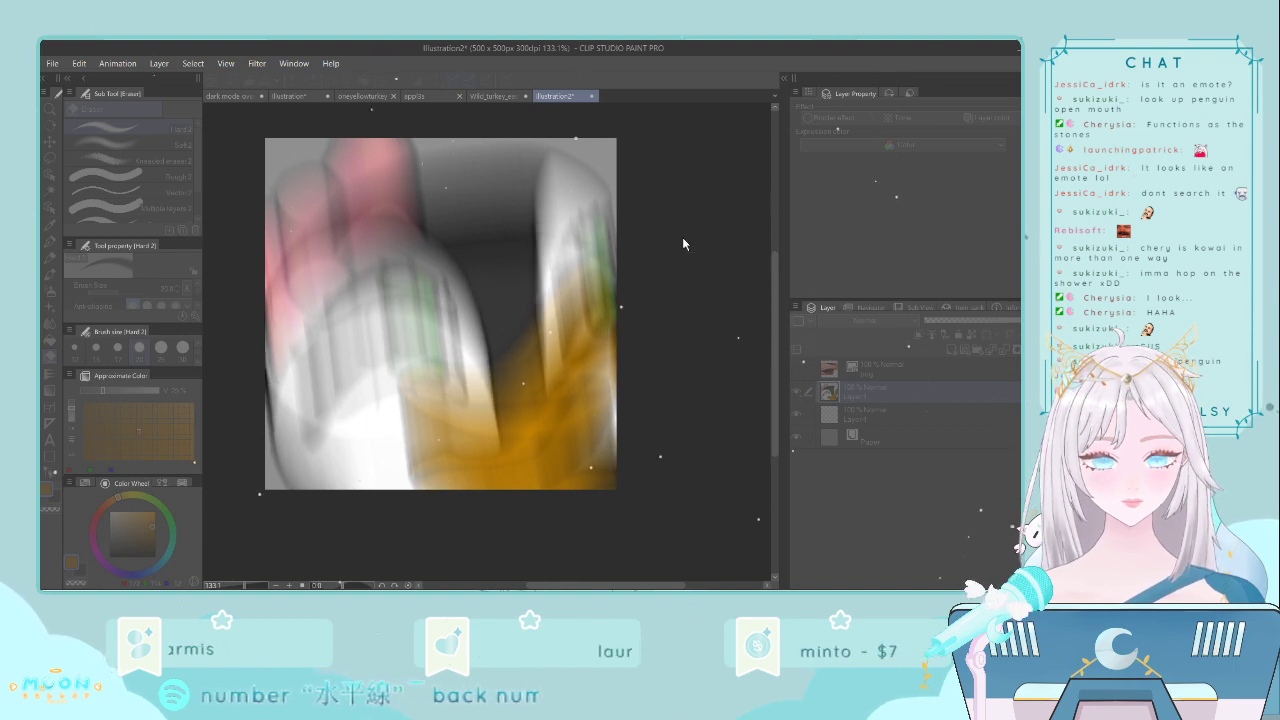
left_click_drag(682, 237, 611, 228)
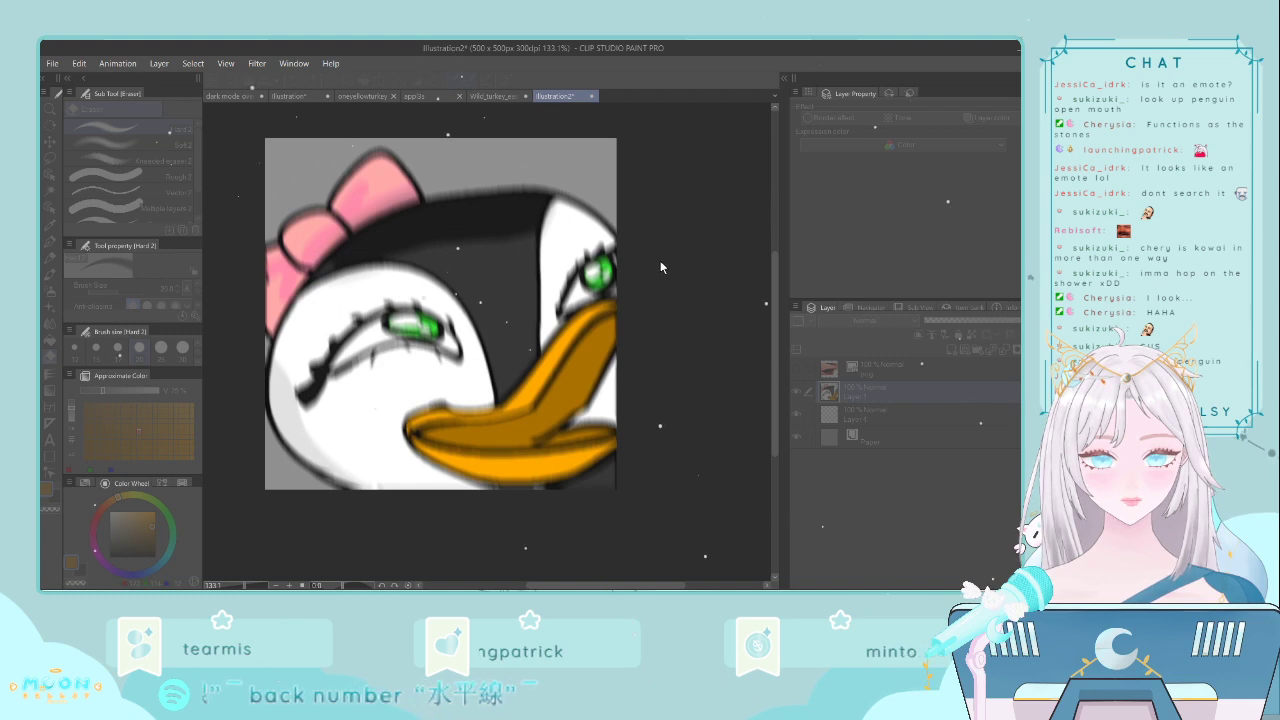
left_click_drag(660, 262, 844, 268)
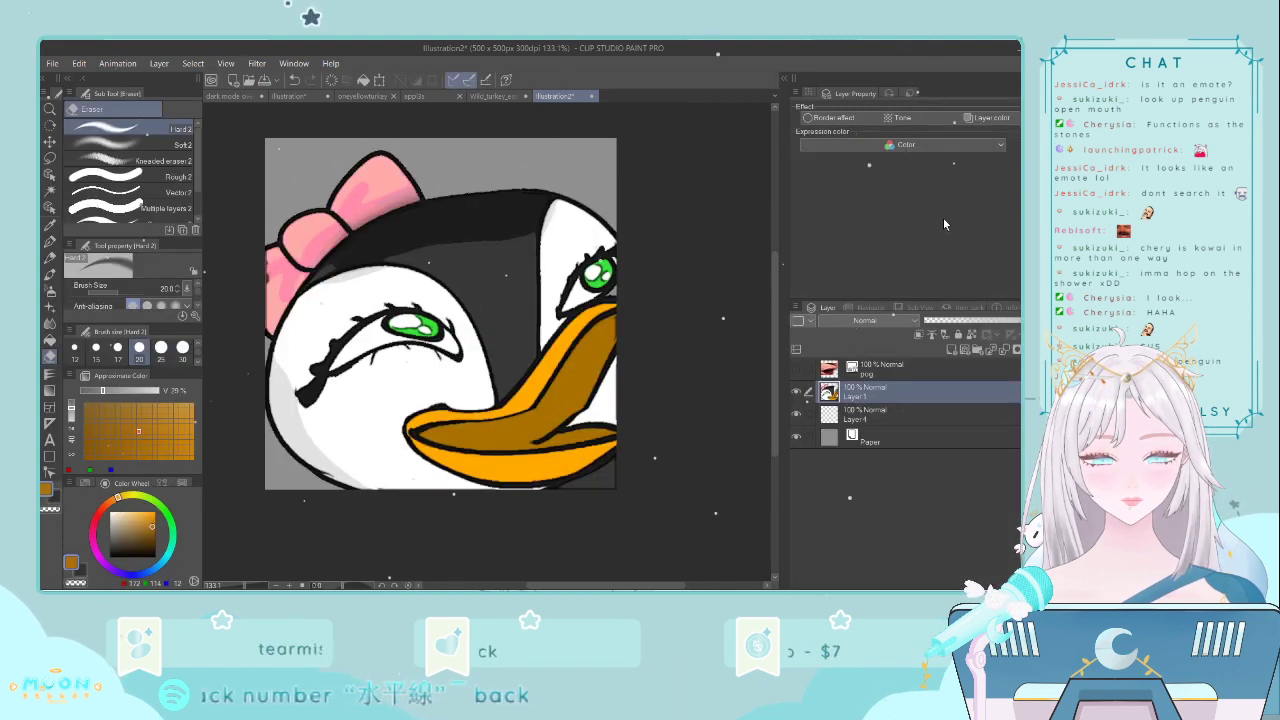
key("ctrl+z")
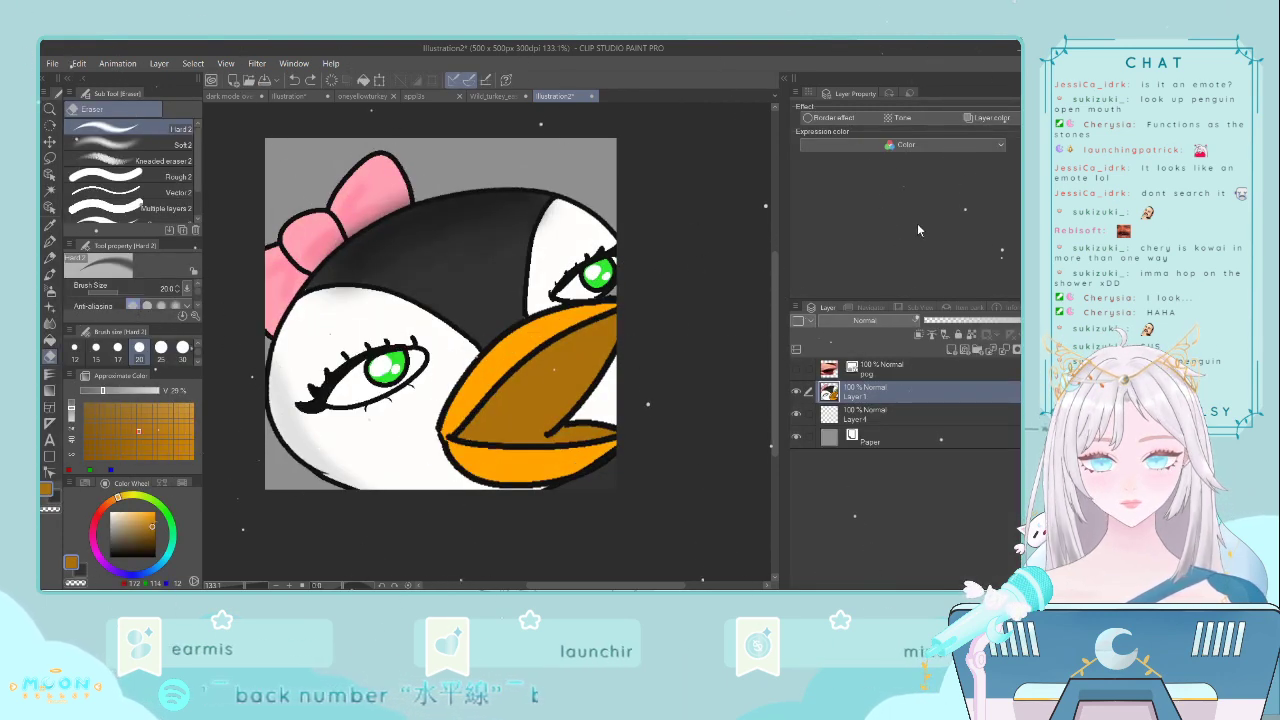
key("ctrl+y")
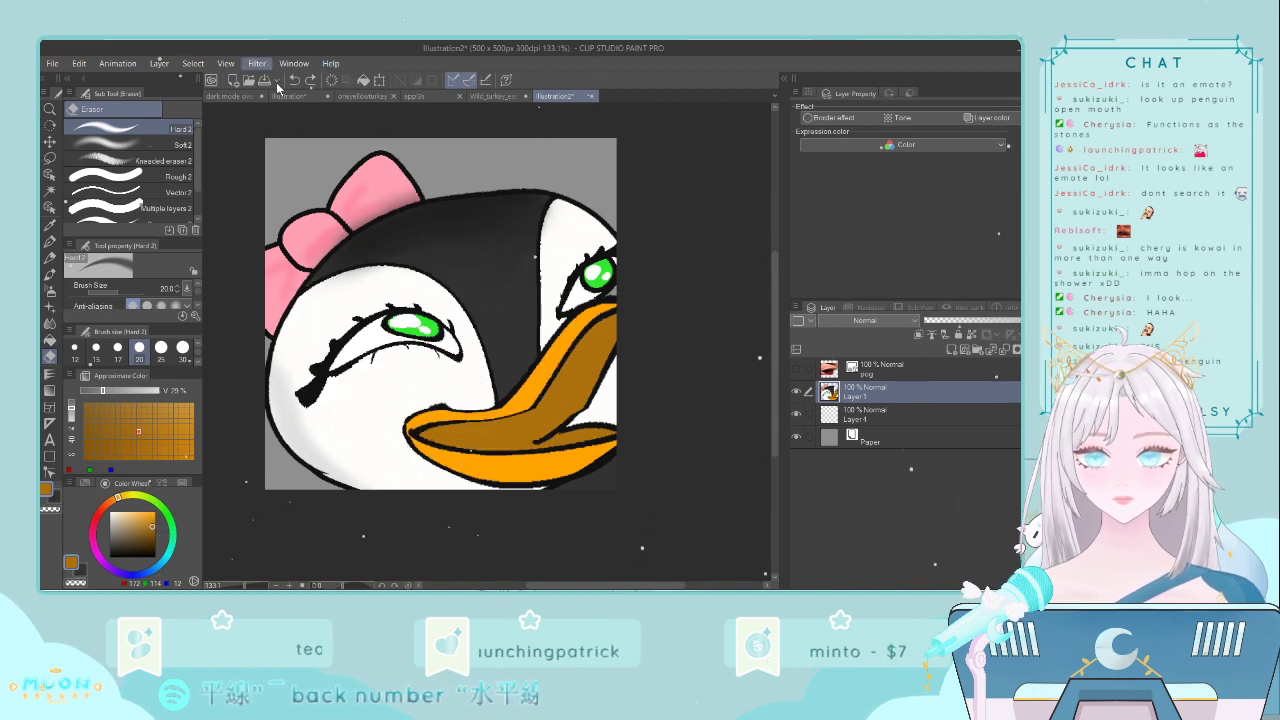
- Apply a slight diagonal motion blur to the distorted penguin on Layer 1
left_click(397, 134)
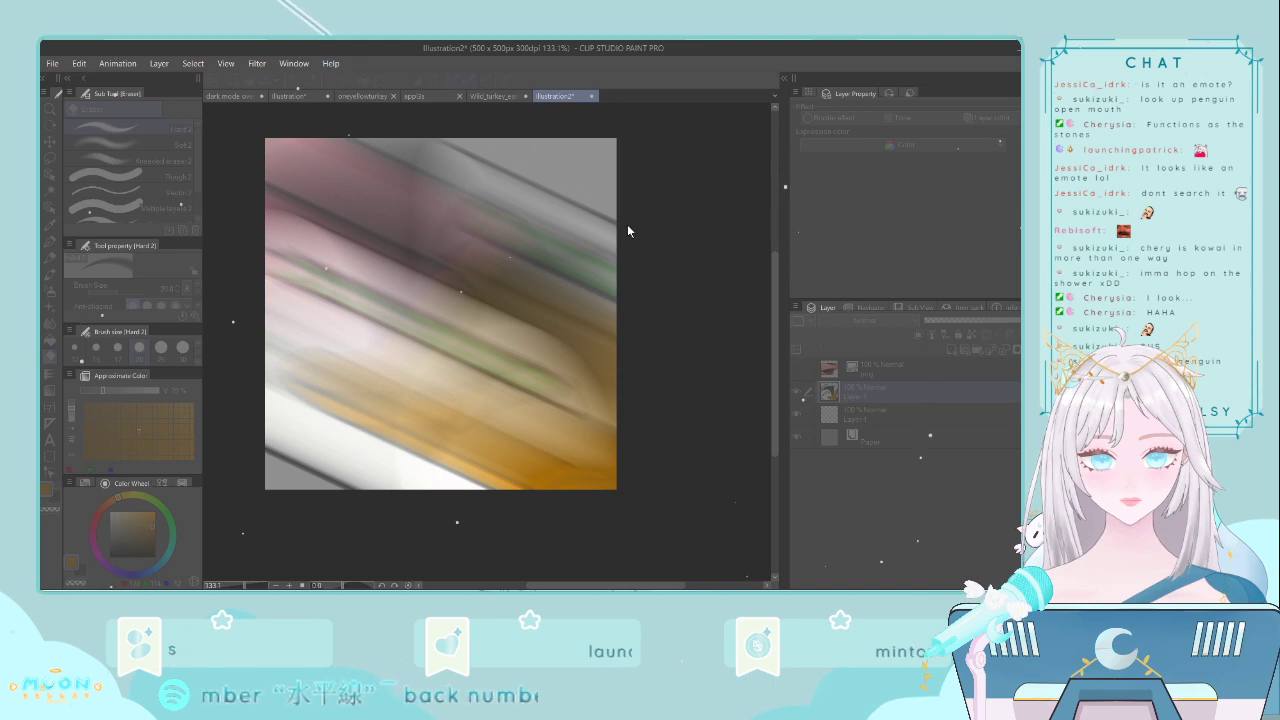
left_click_drag(627, 225, 608, 229)
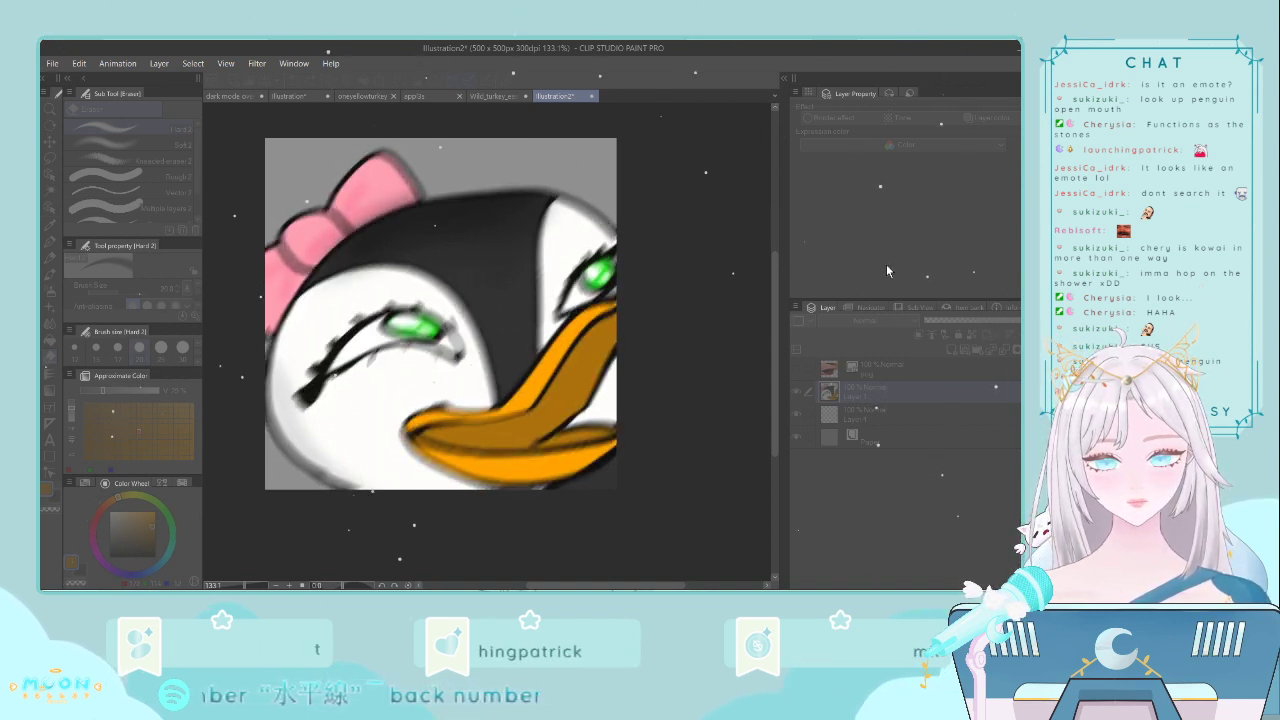
left_click(926, 218)
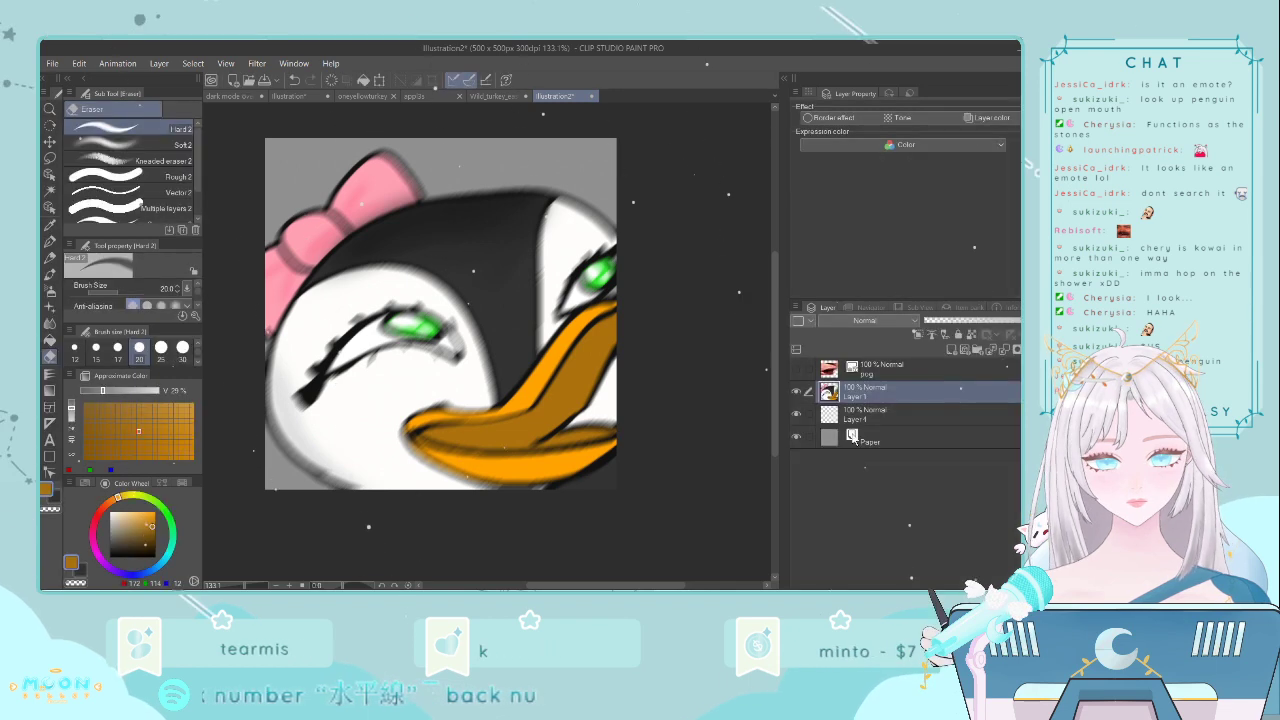
- Add a new raster layer directly above the Paper layer
left_click(869, 434)
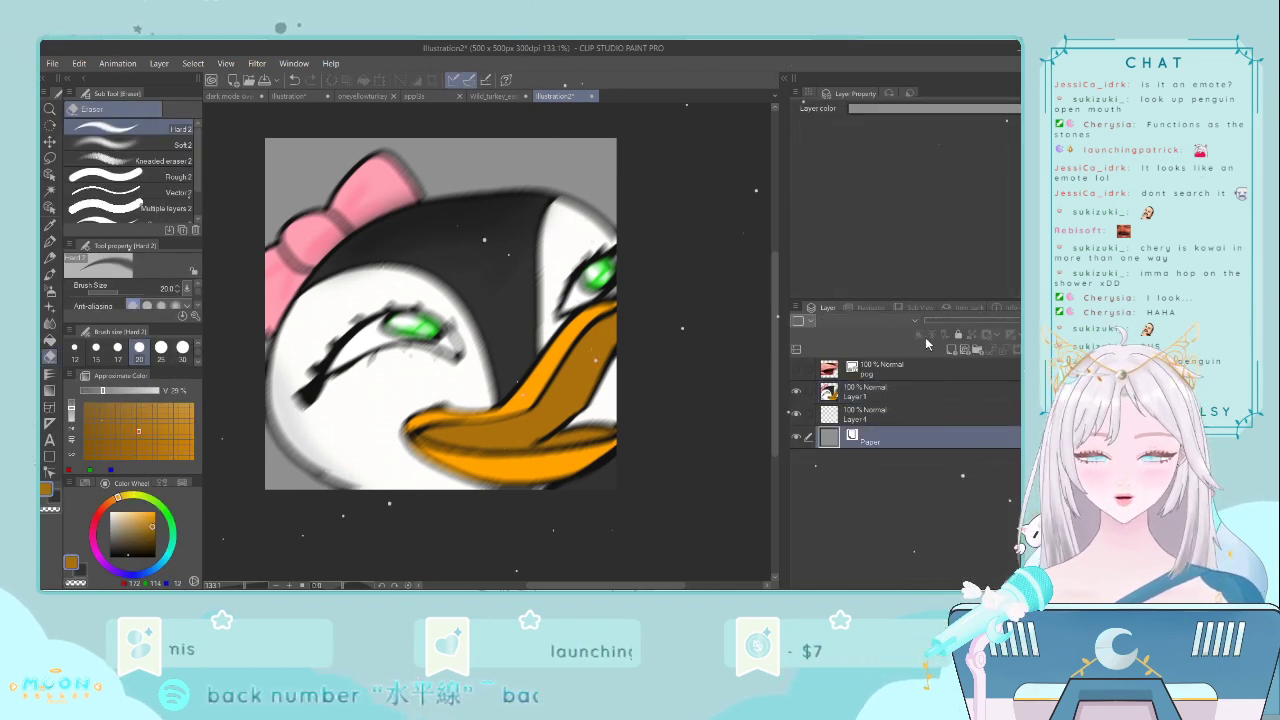
key("ctrl+shift+n")
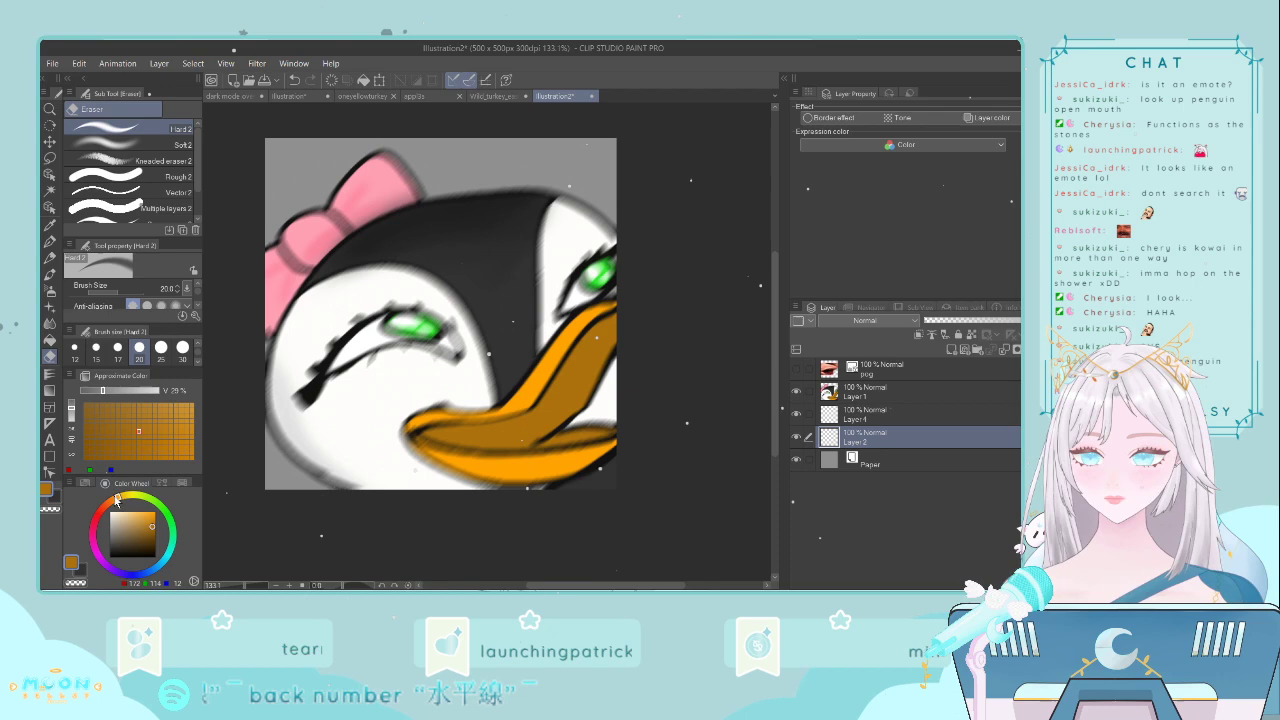
- Fill Layer 2 behind the penguin with a Rainbow gradient running diagonally from the canvas's lower-left corner to its upper-right corner
left_click(49, 390)
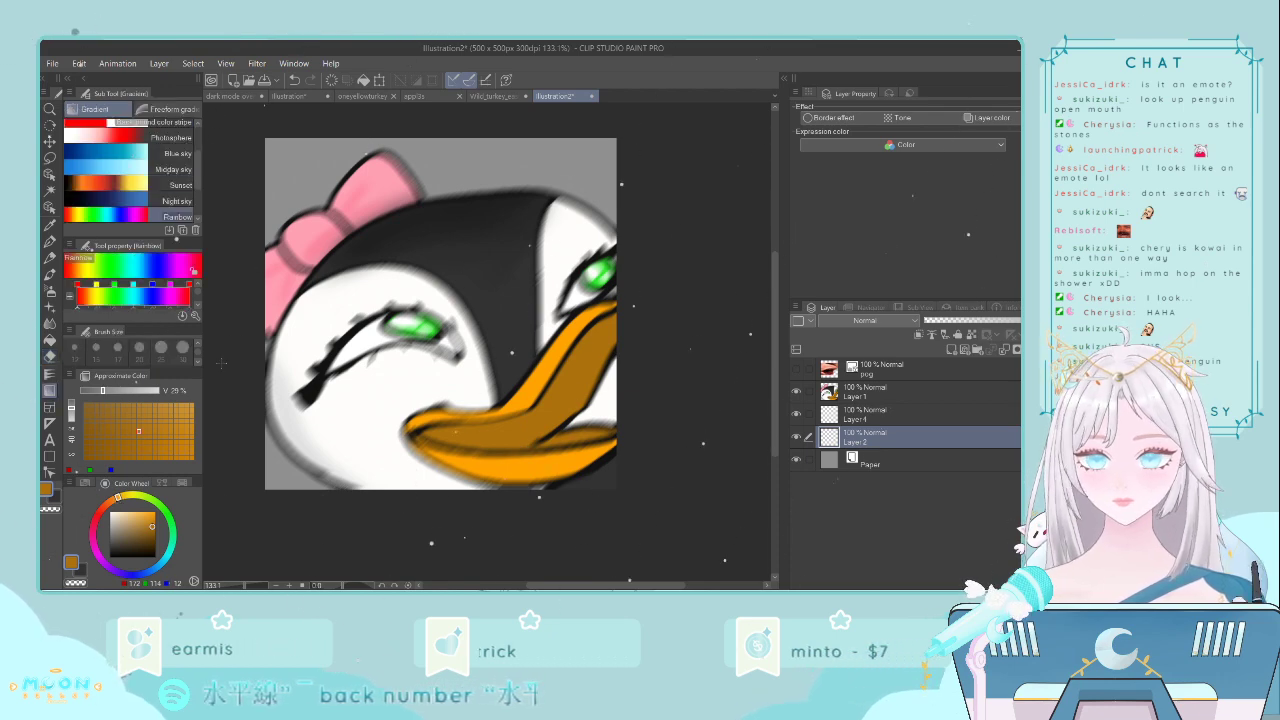
left_click_drag(702, 146, 695, 150)
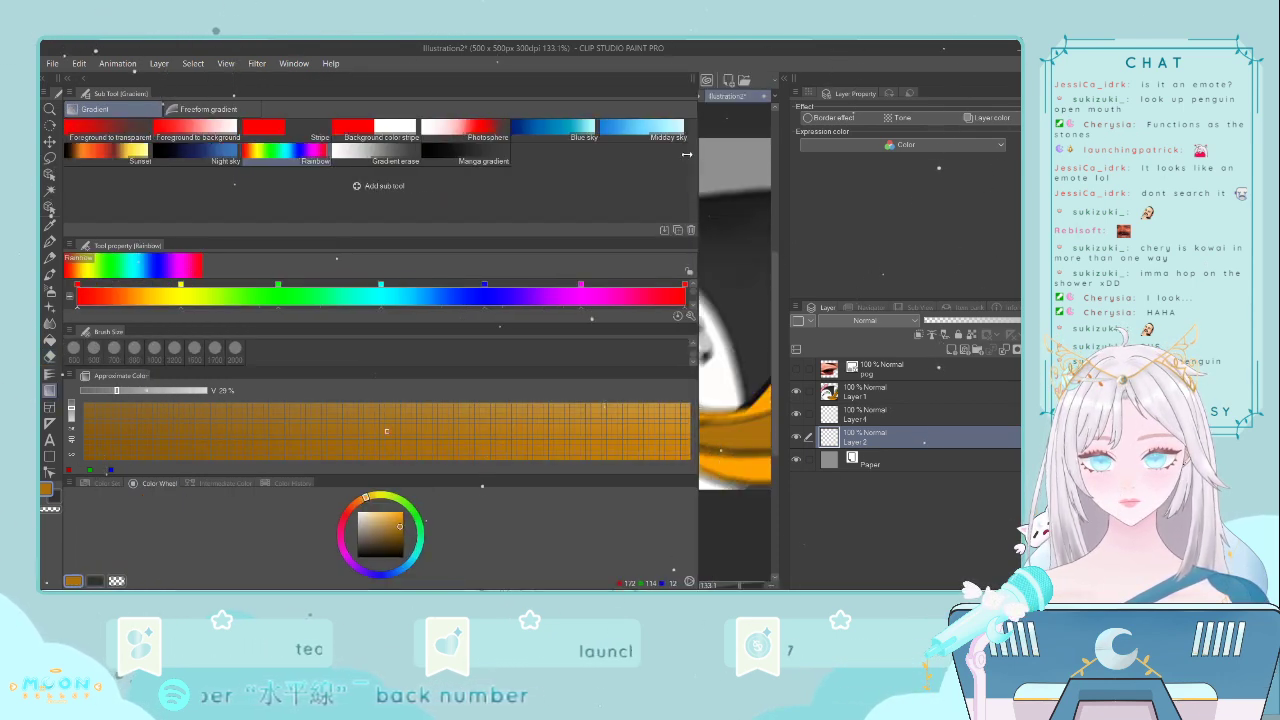
left_click_drag(548, 161, 167, 216)
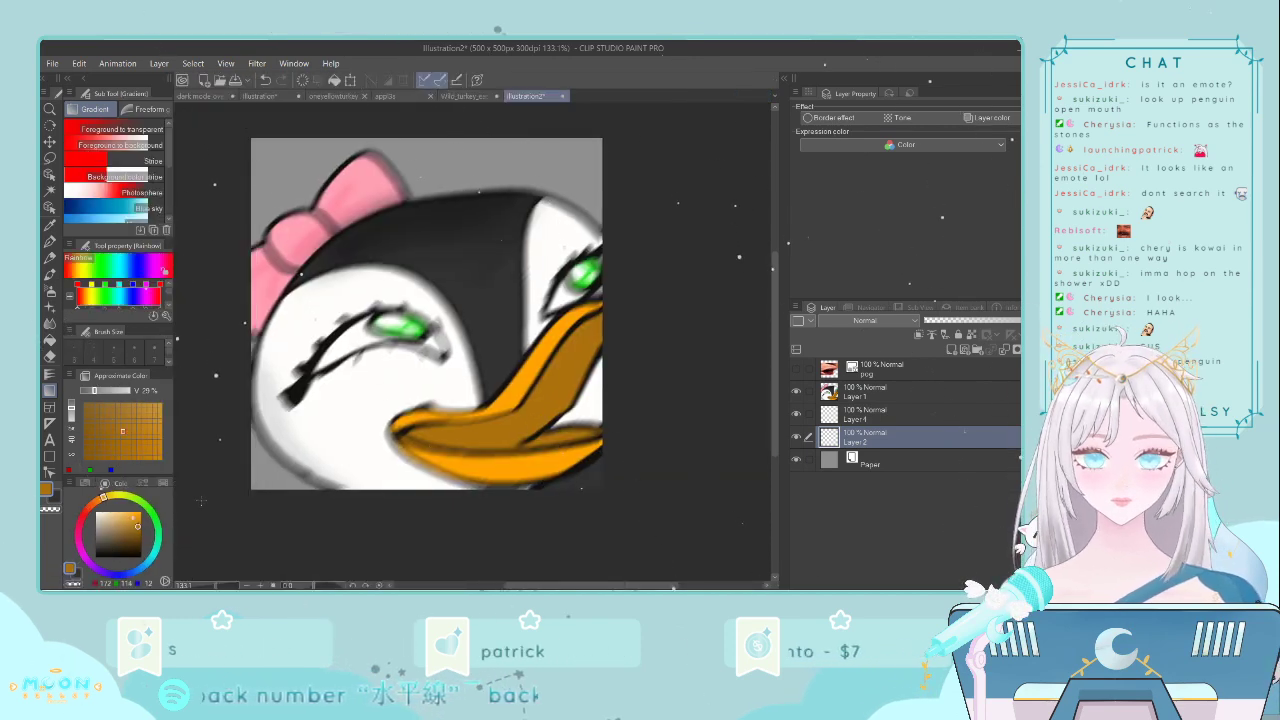
left_click_drag(247, 494, 614, 130)
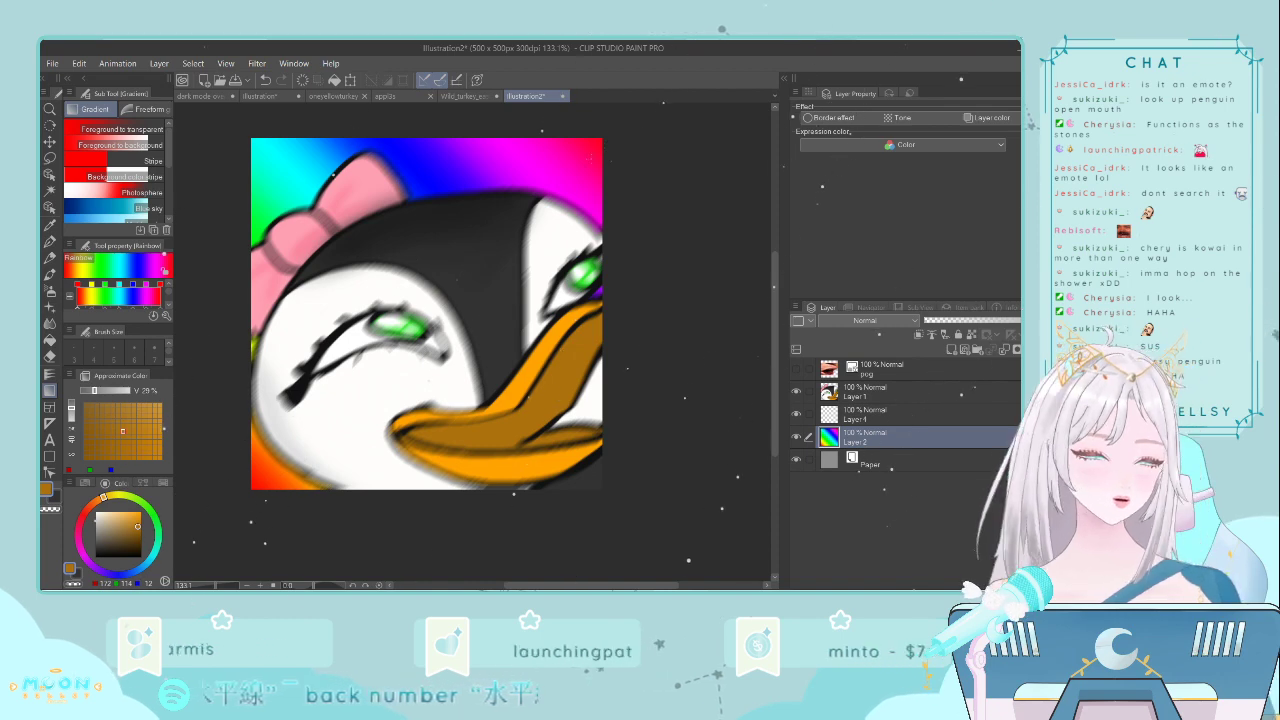
- Add a new raster layer directly above the penguin's Layer 1
left_click(853, 378)
left_click(880, 392)
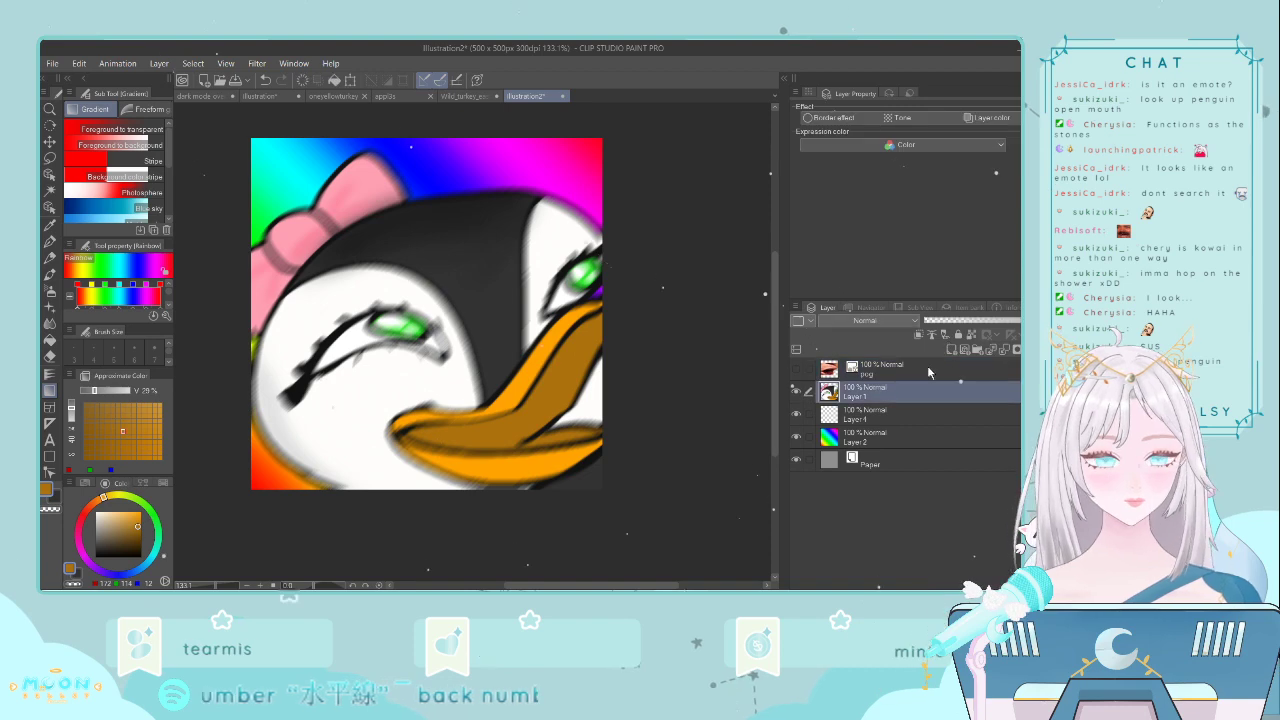
left_click(952, 351)
- Draw dark grey slanted sunglasses across both of the penguin's eyes with the G-pen at size 15, joining the lenses with a thin bridge
scroll(554, 322, "up", 4)
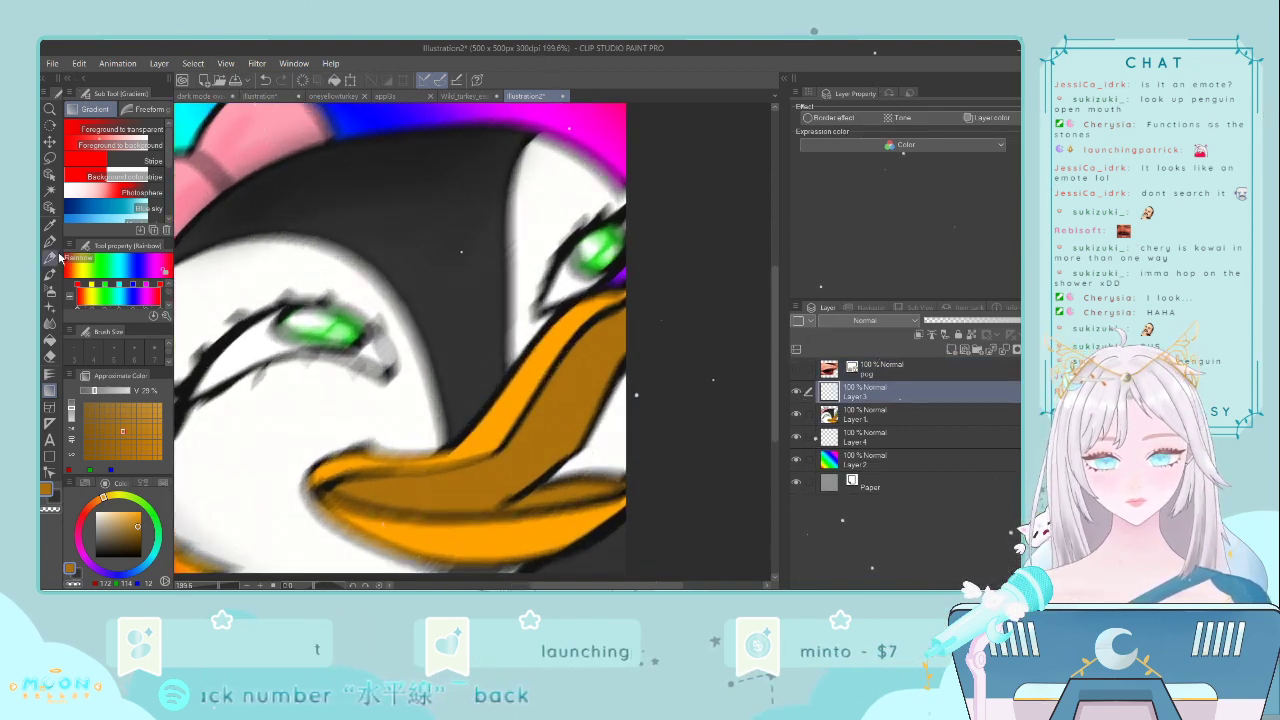
key("p")
left_click(96, 549)
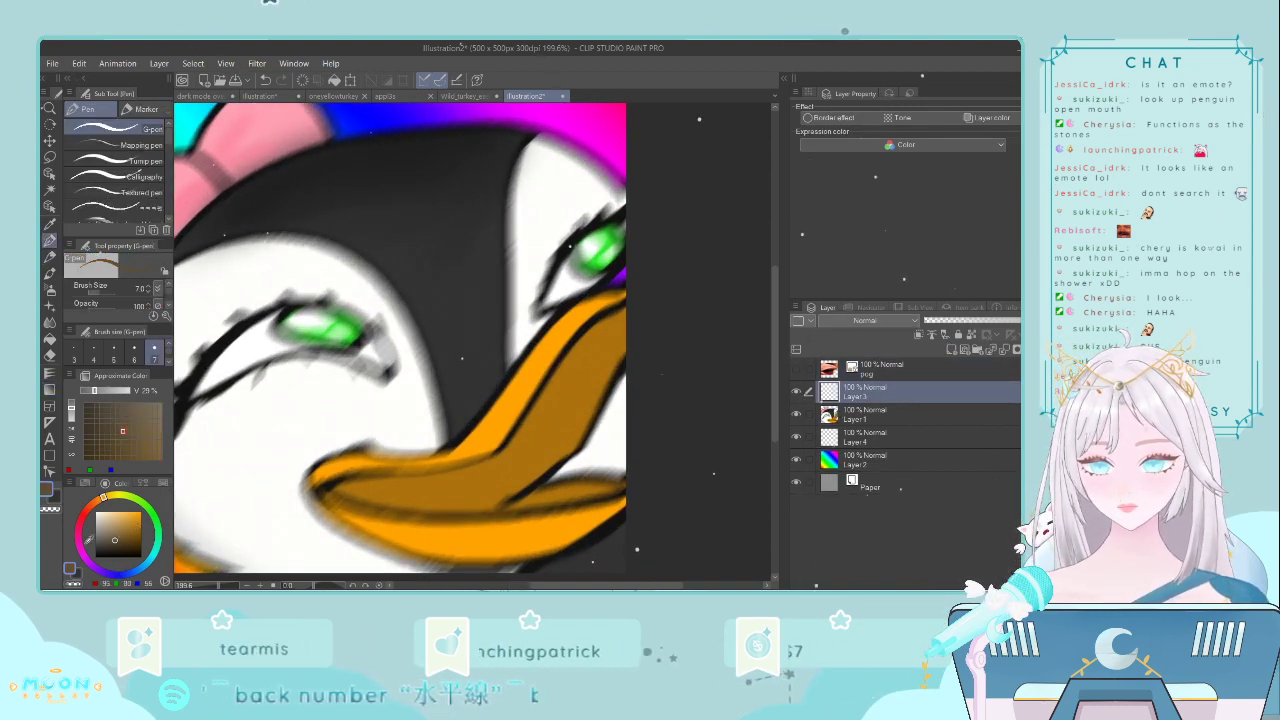
scroll(353, 416, "down", 2)
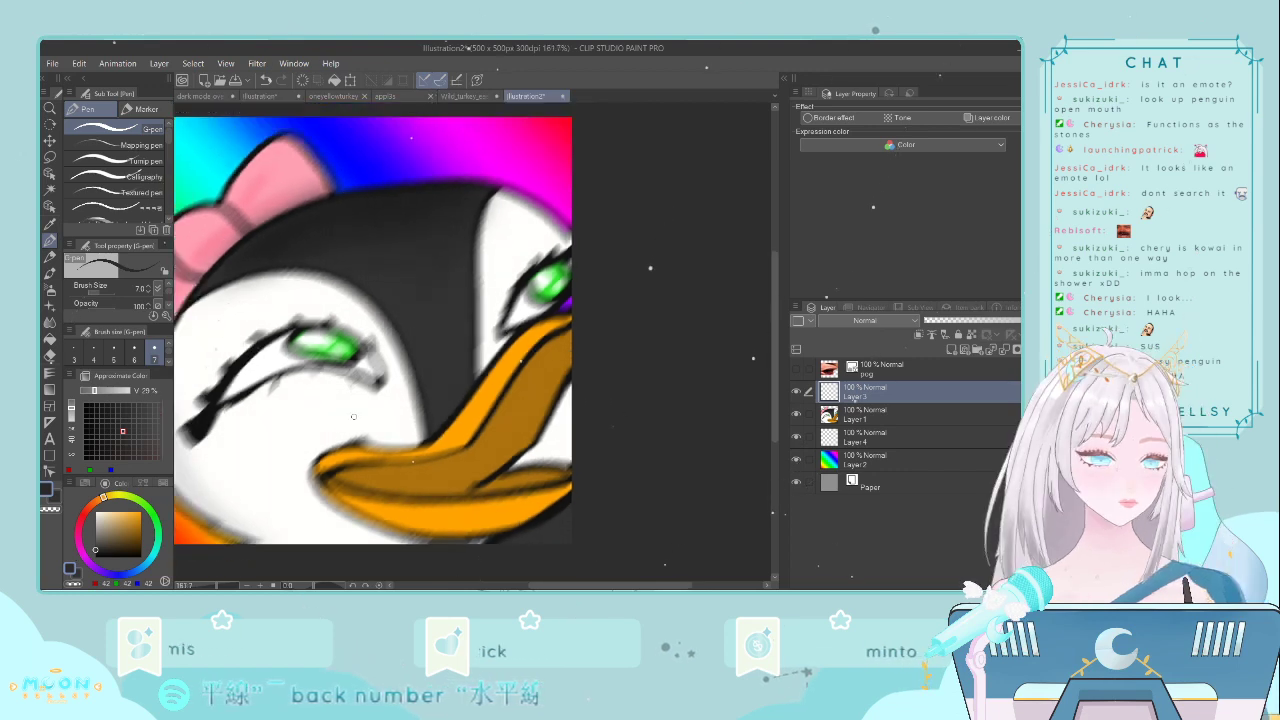
scroll(353, 416, "down", 1)
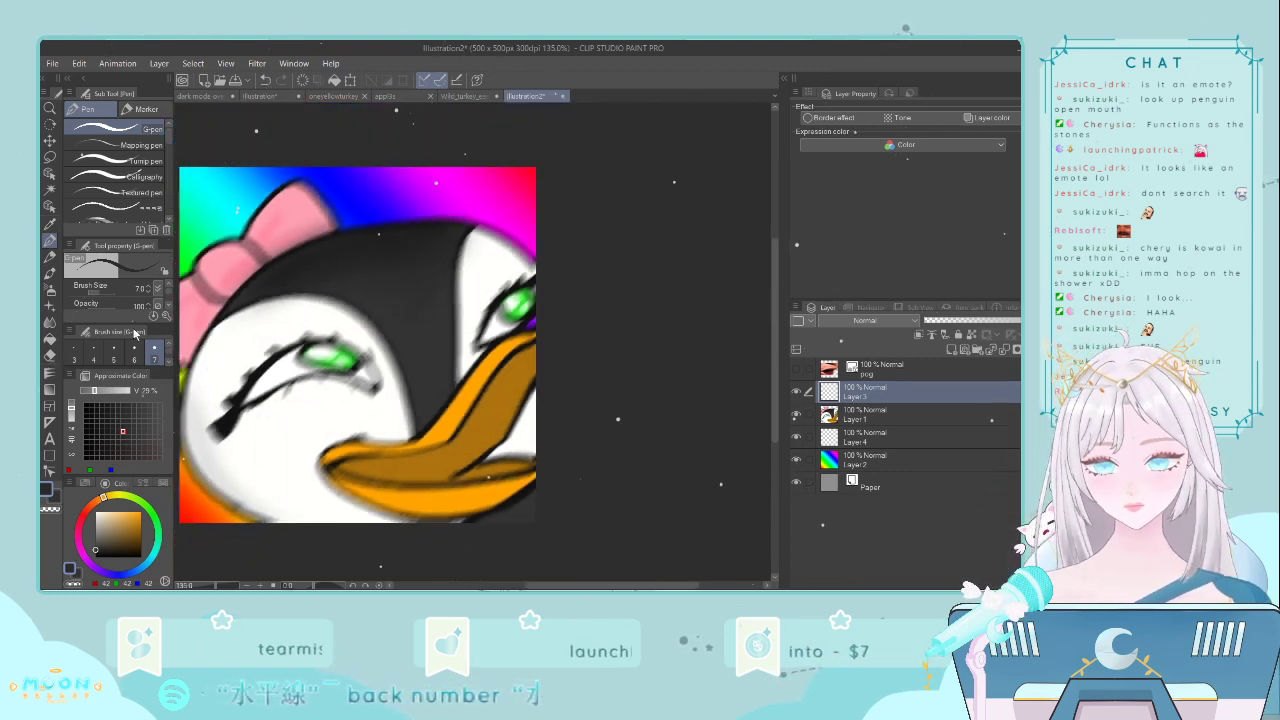
left_click(167, 366)
left_click(134, 347)
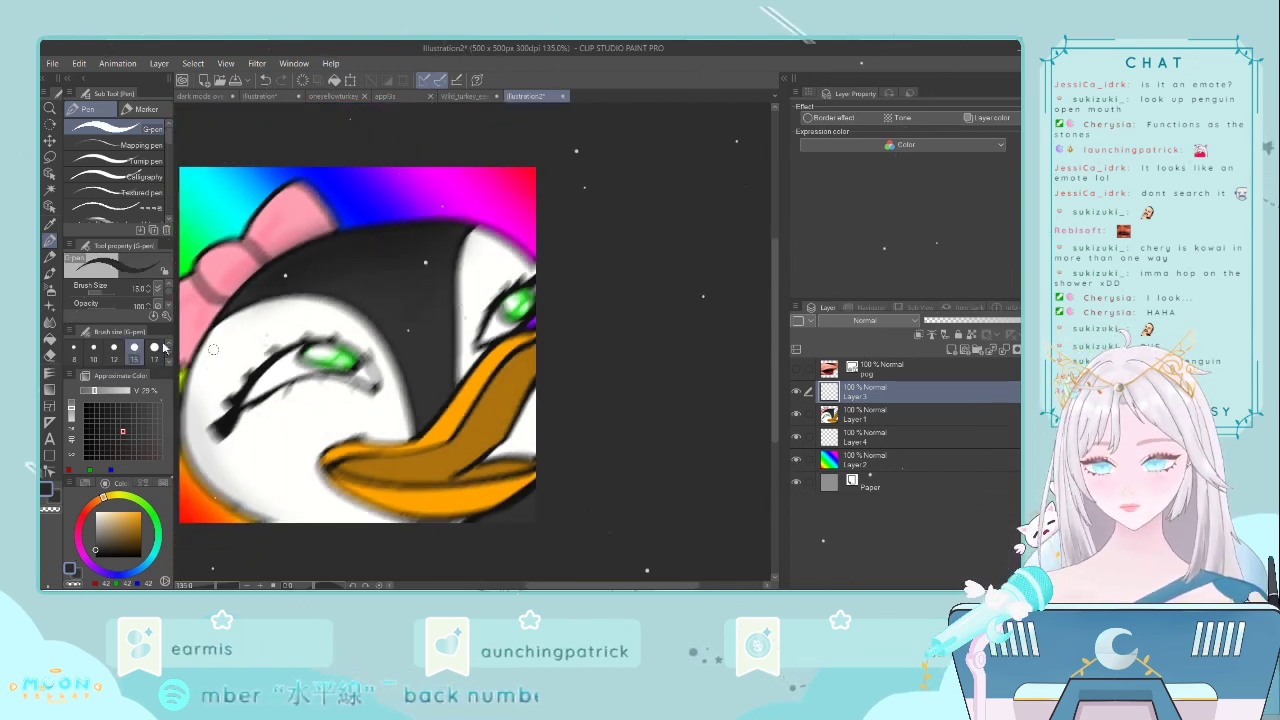
mouse_move(226, 410)
left_mouse_down()
mouse_move(378, 360)
mouse_move(249, 425)
mouse_move(291, 390)
mouse_move(255, 421)
mouse_move(258, 409)
mouse_move(264, 421)
mouse_move(372, 376)
left_mouse_up()
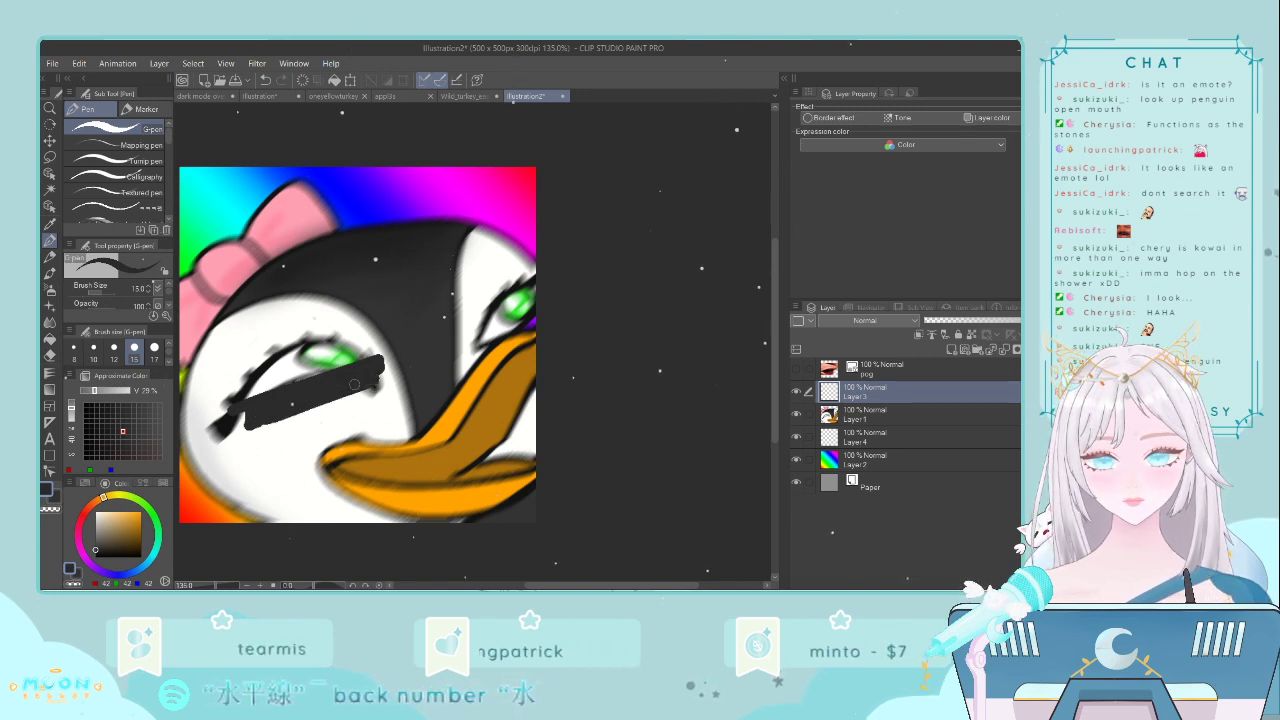
mouse_move(427, 345)
left_mouse_down()
mouse_move(490, 320)
mouse_move(535, 313)
mouse_move(486, 334)
mouse_move(534, 326)
left_mouse_up()
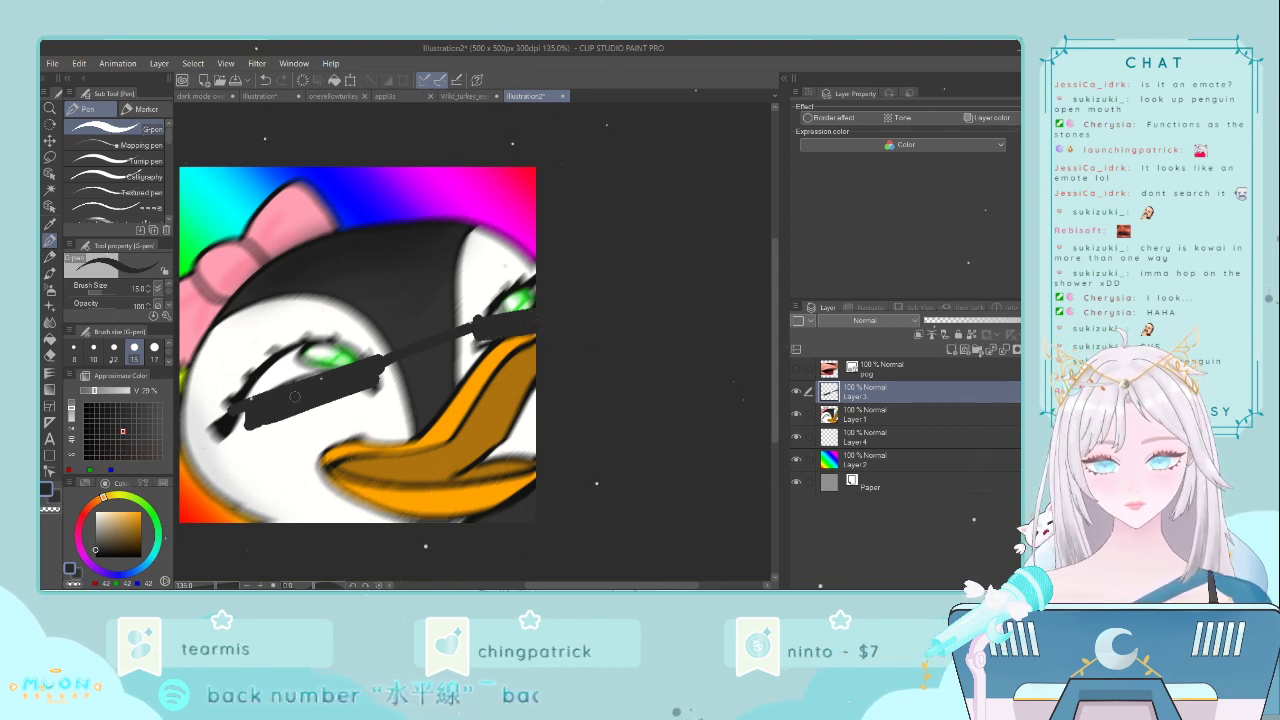
- Add off-white glare spots to the upper part of both sunglass lenses
key("x")
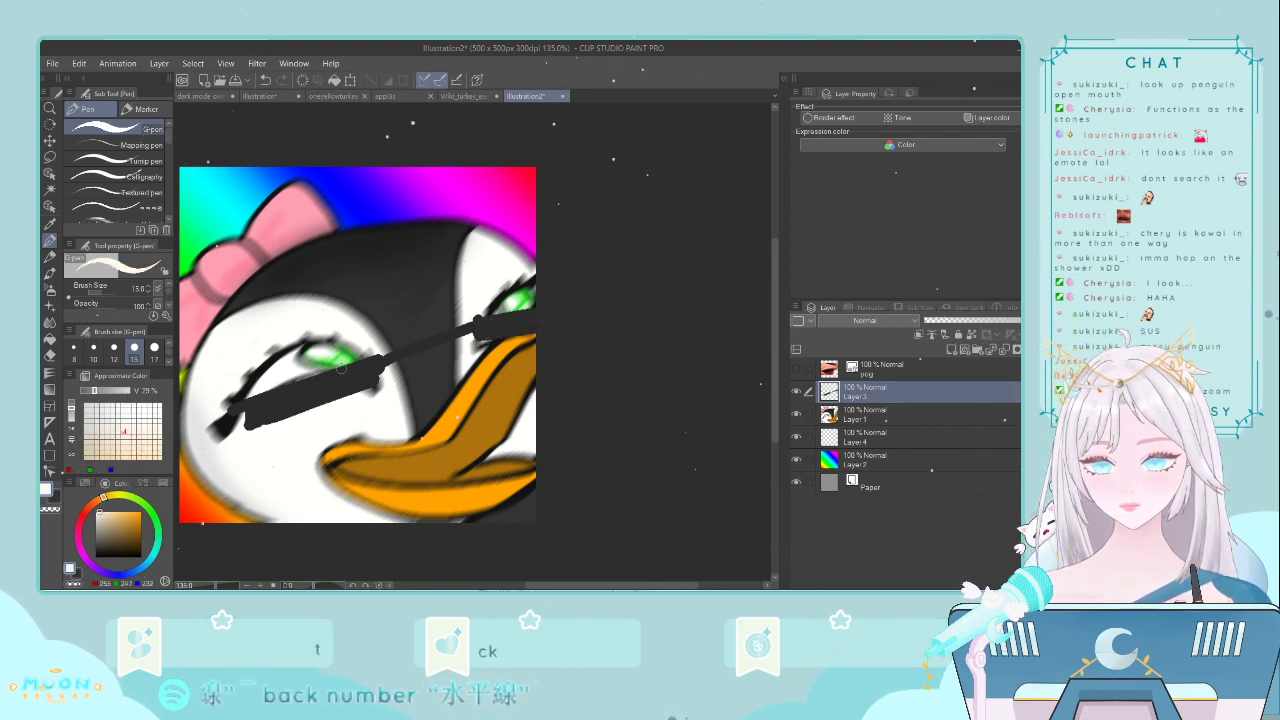
left_click(328, 378)
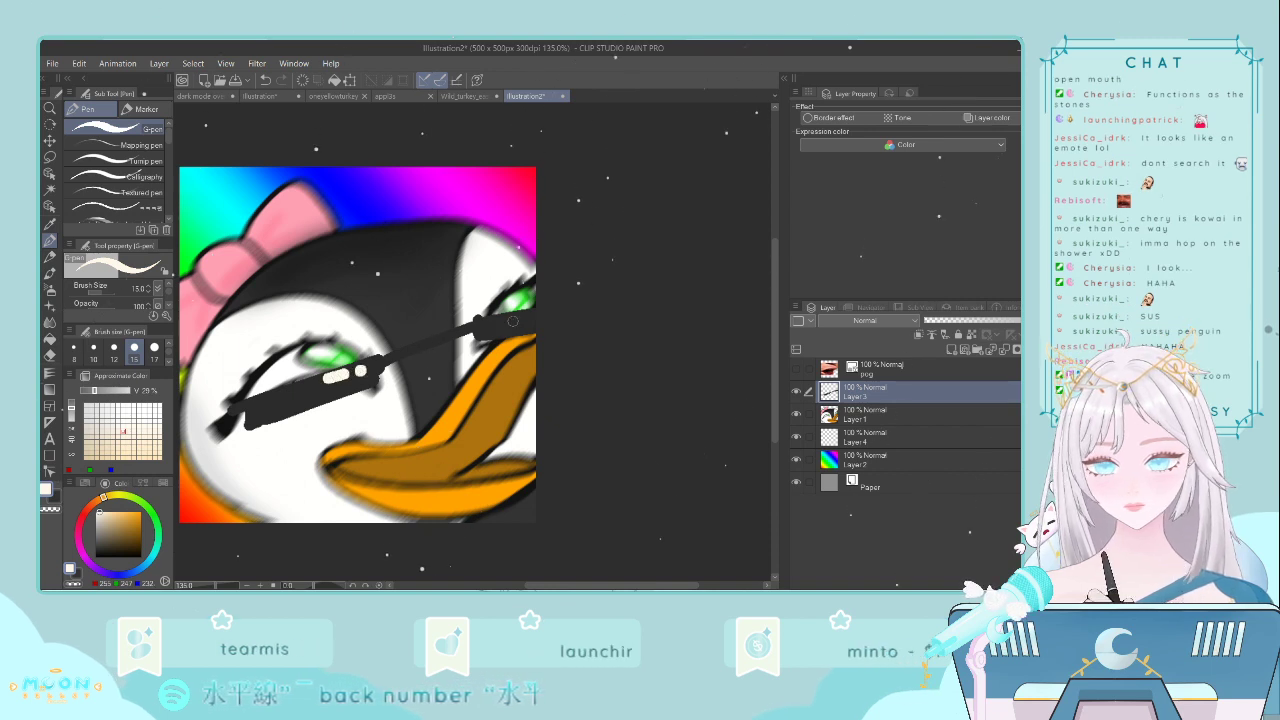
left_click_drag(512, 321, 530, 317)
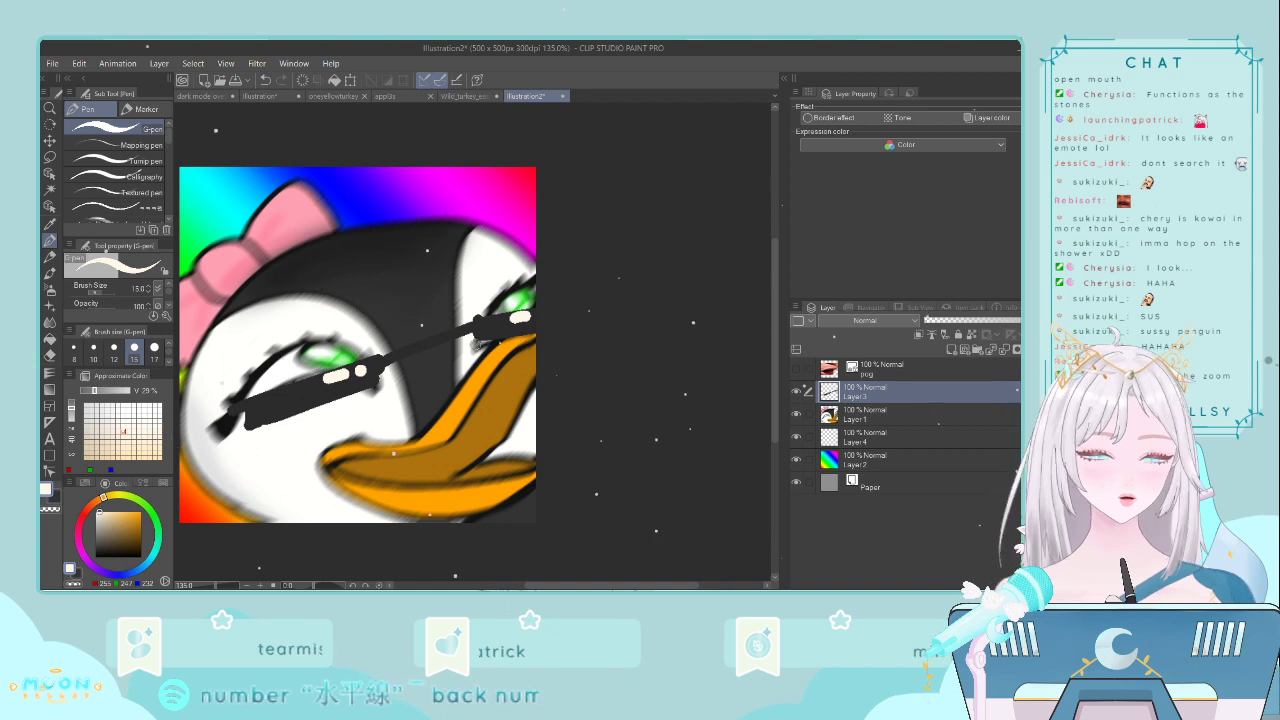
- Save the penguin illustration, and close it along with the wild turkey photo
left_click(49, 224)
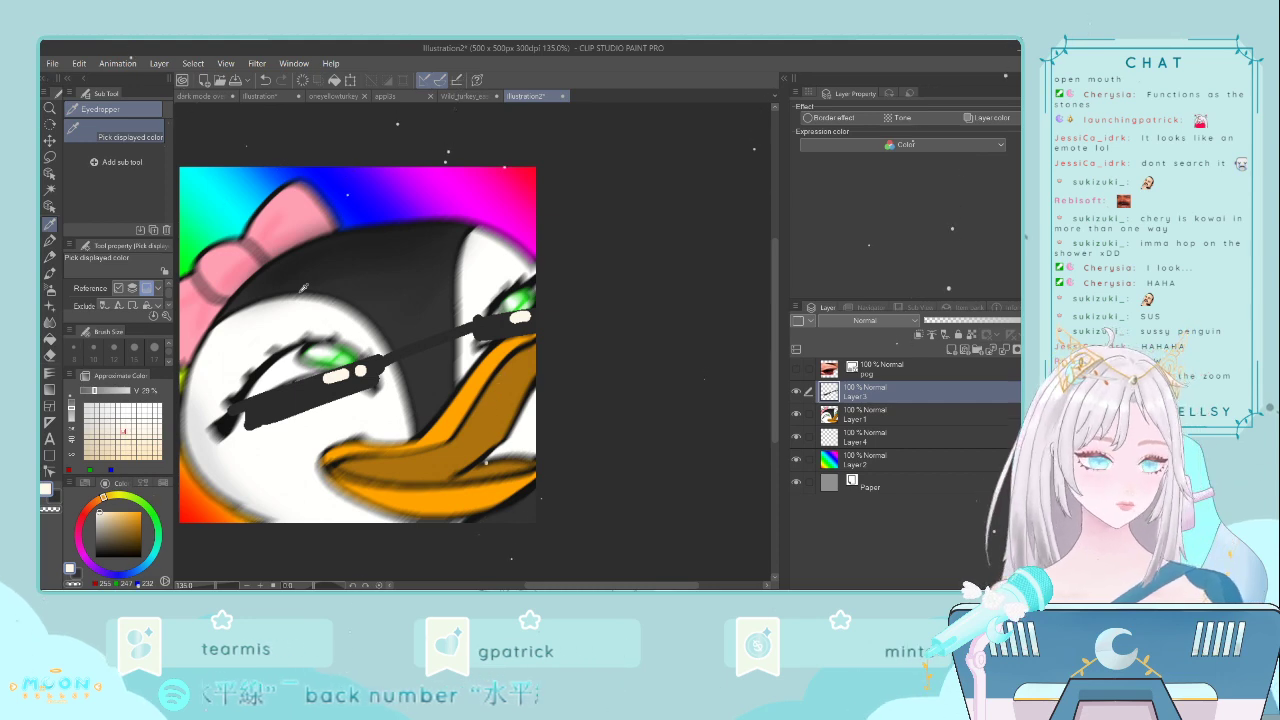
scroll(303, 288, "down", 3)
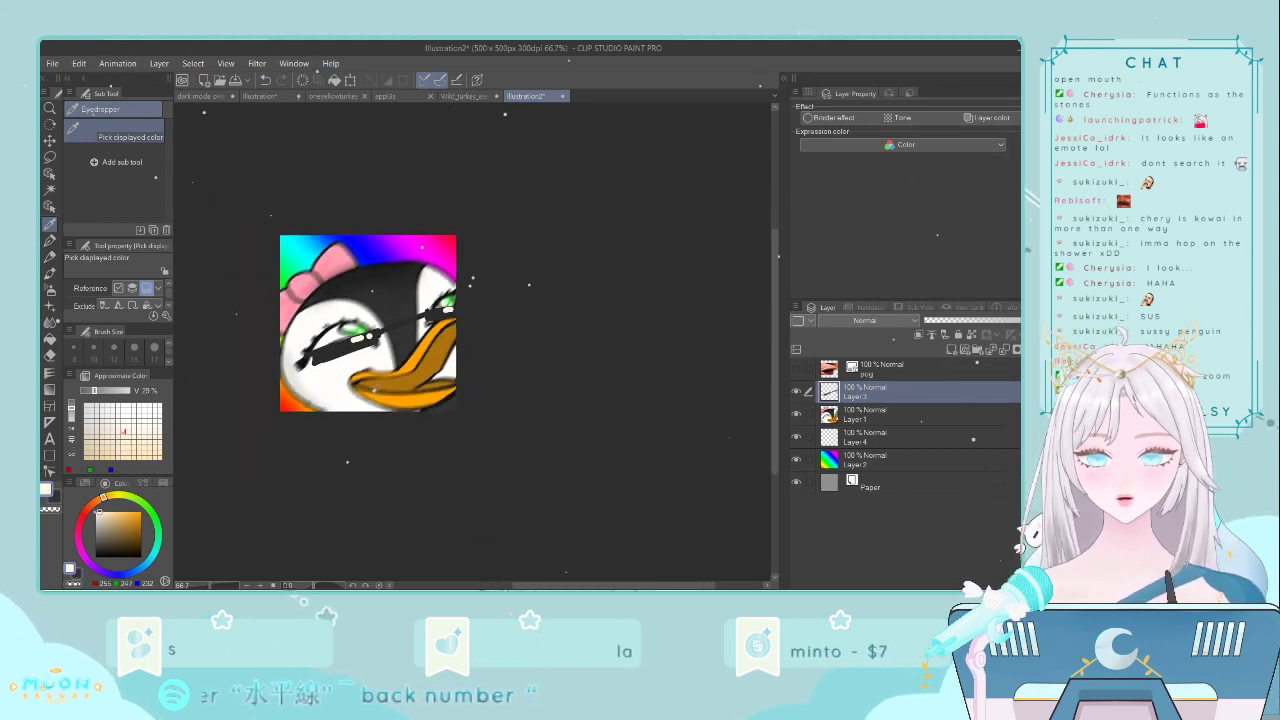
scroll(381, 317, "up", 2)
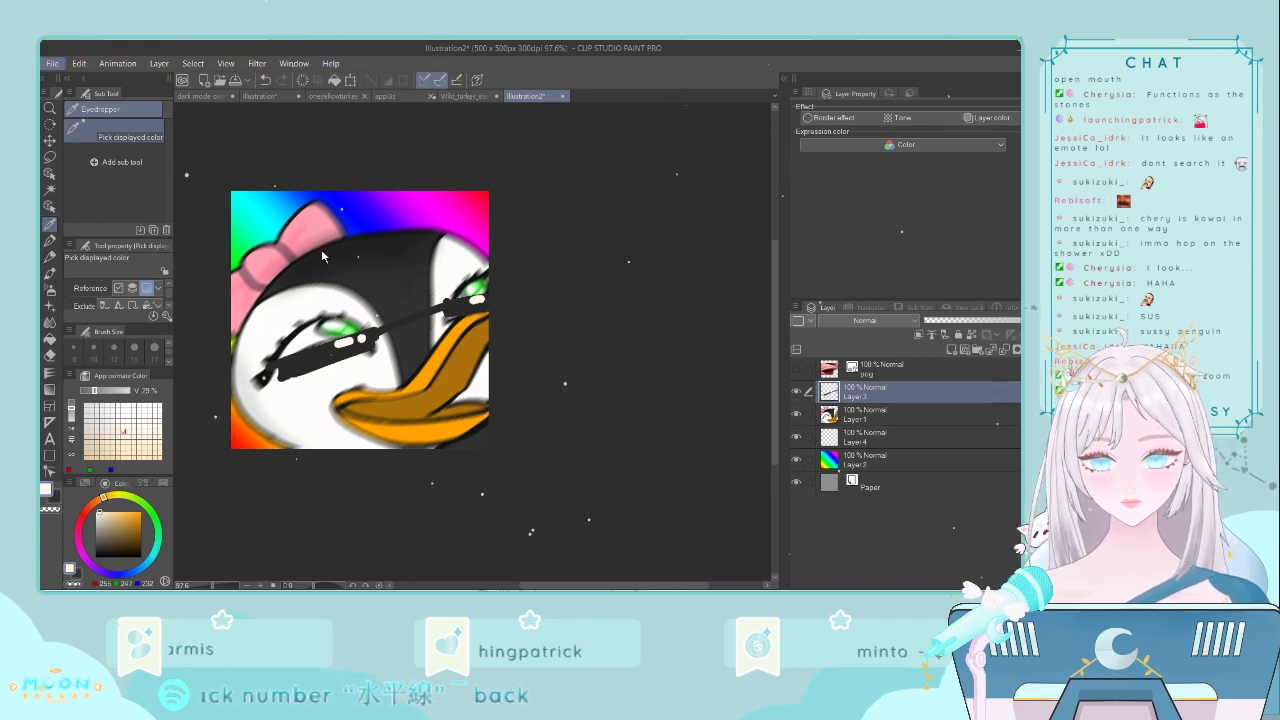
left_click(439, 275)
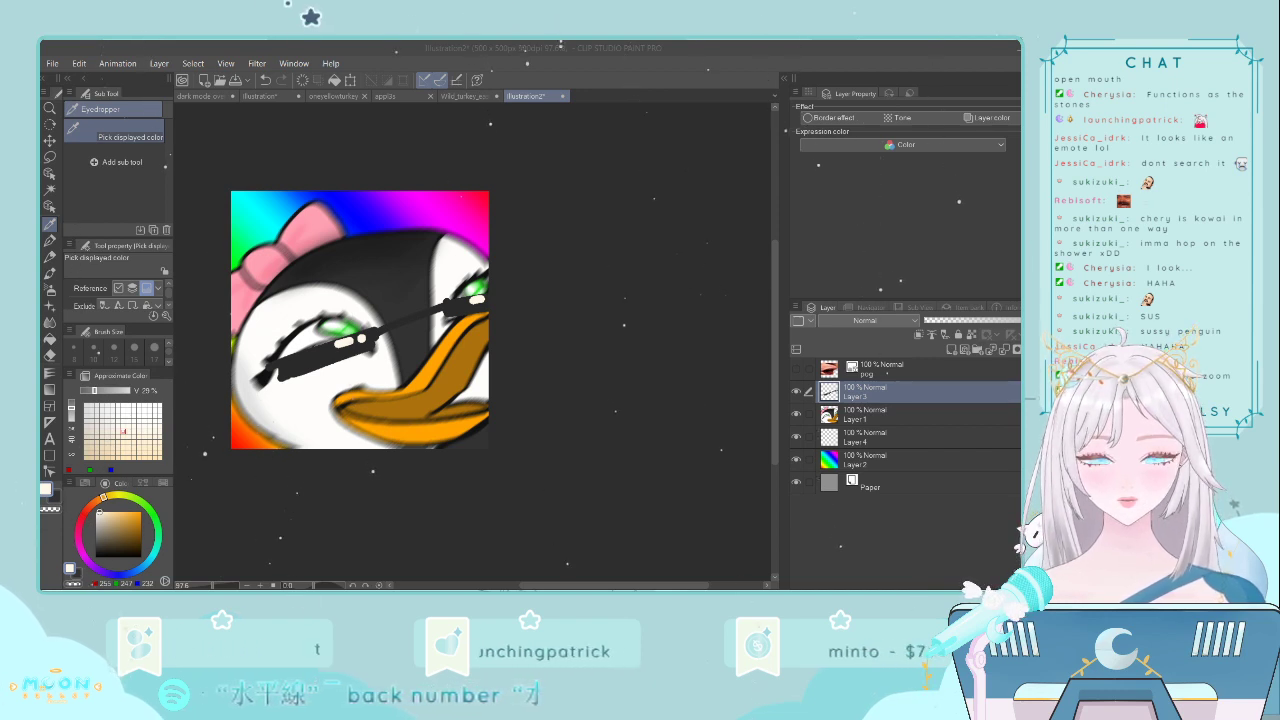
left_click(683, 376)
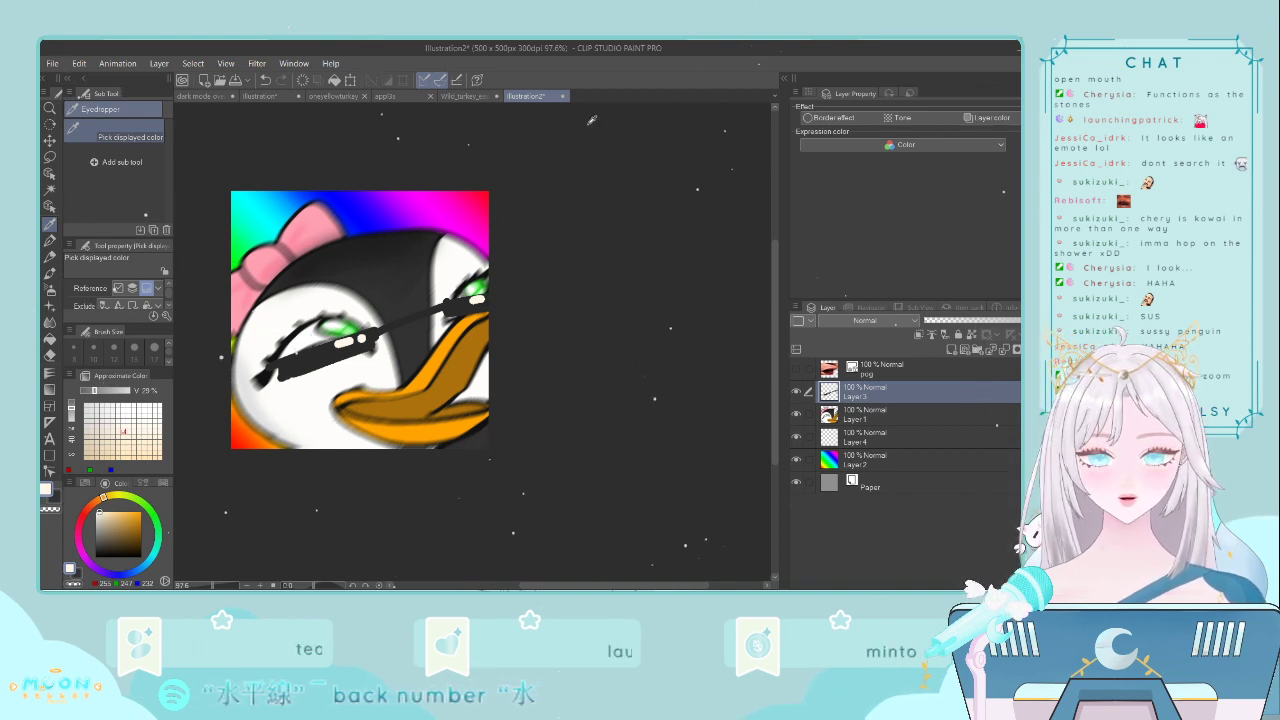
left_click(565, 98)
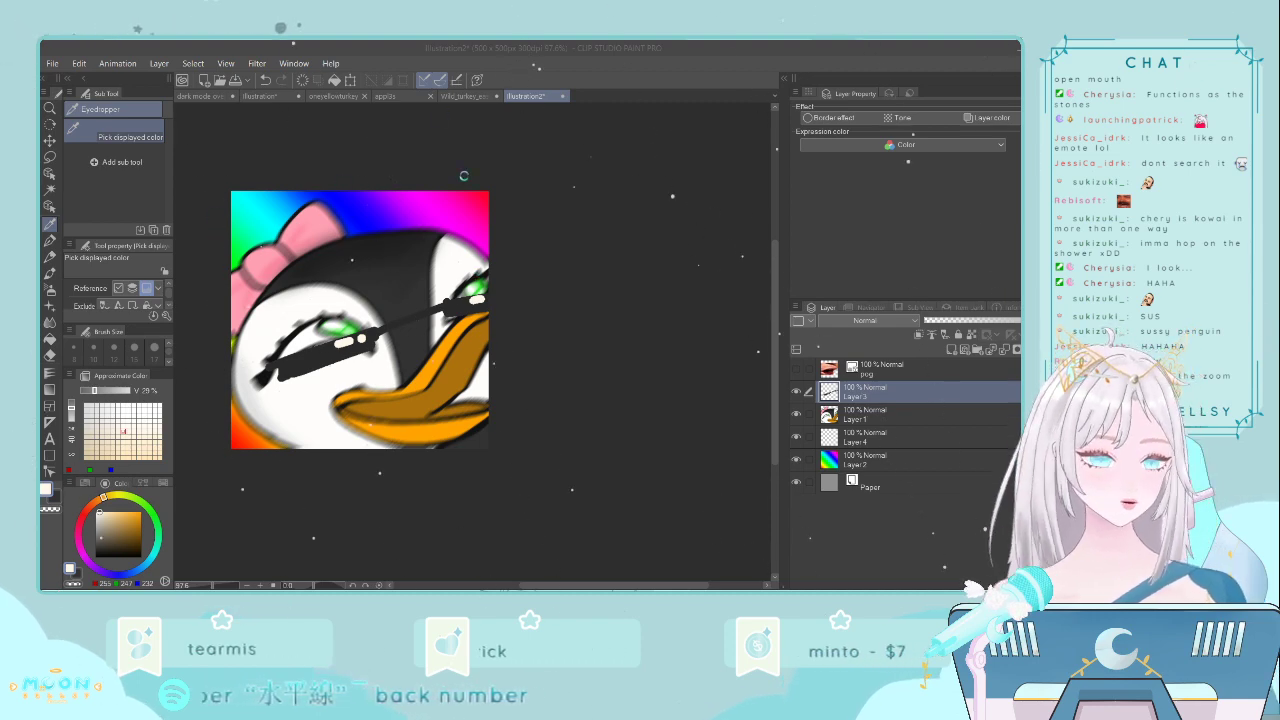
left_click(465, 96)
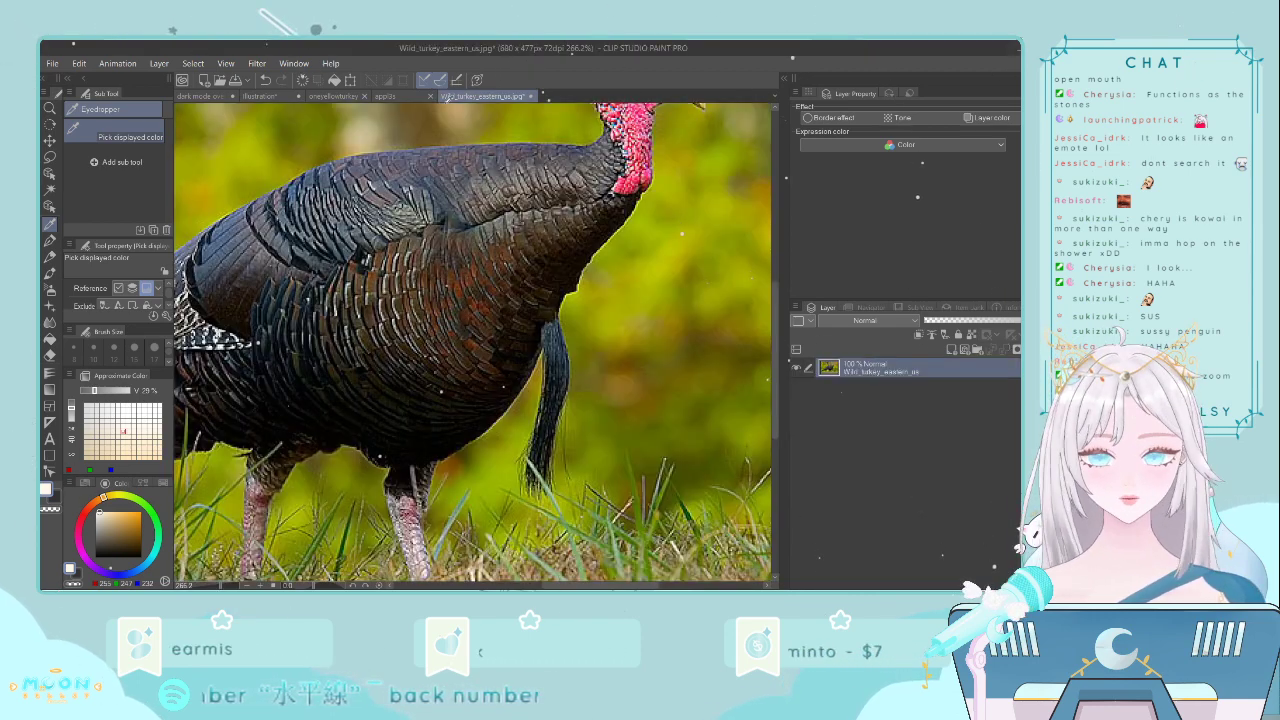
left_click(530, 97)
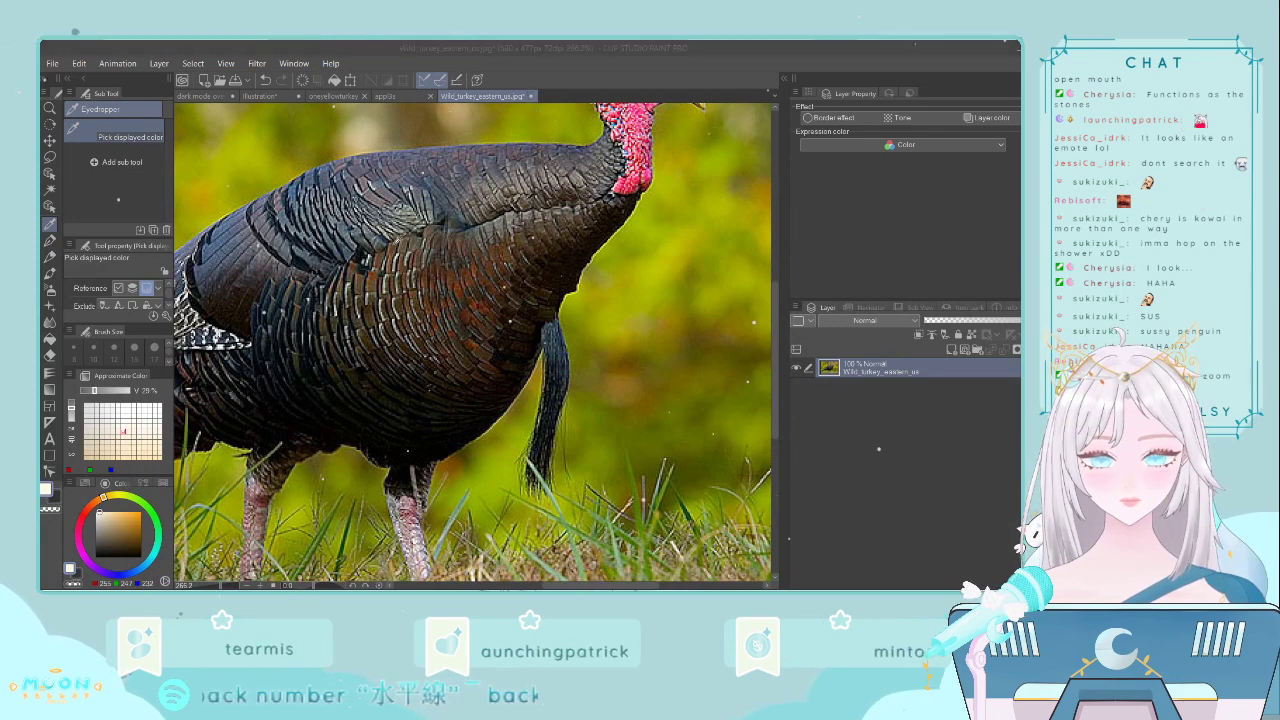
left_click(532, 96)
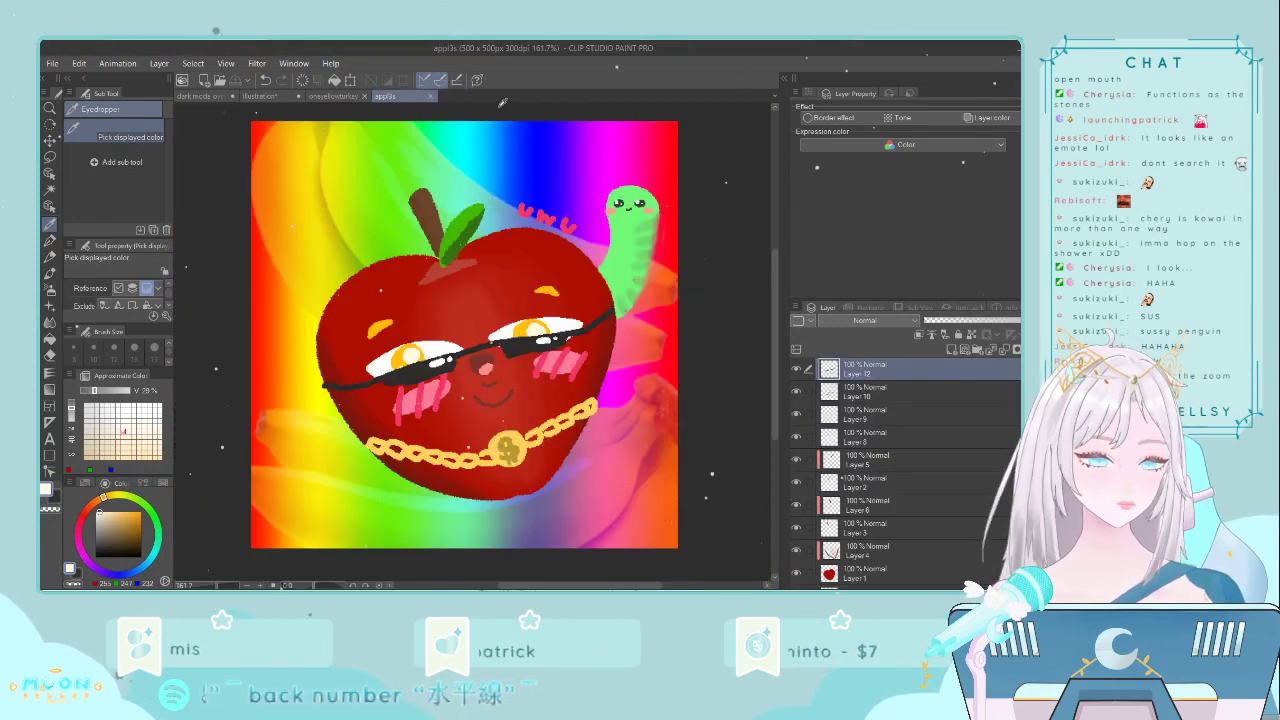
- Check the yellow turkey and apple drawings for reference, and reopen the penguin file cherycursed
left_click(336, 95)
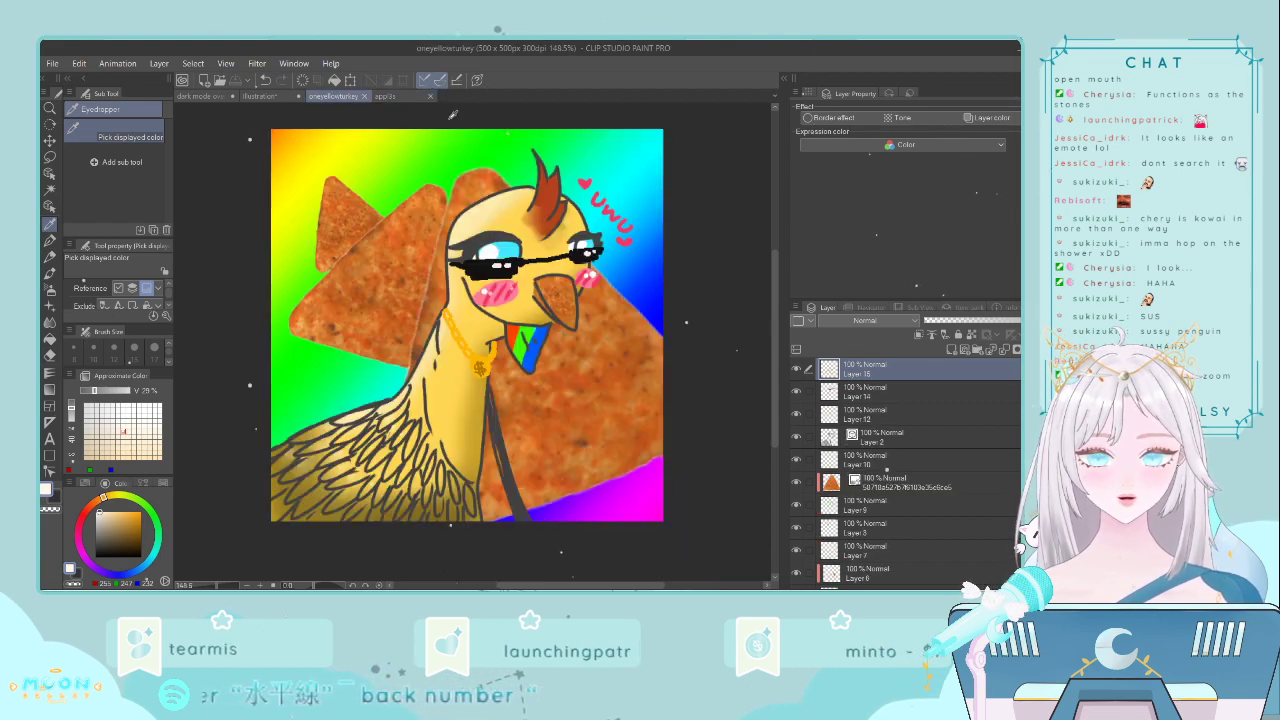
left_click(394, 97)
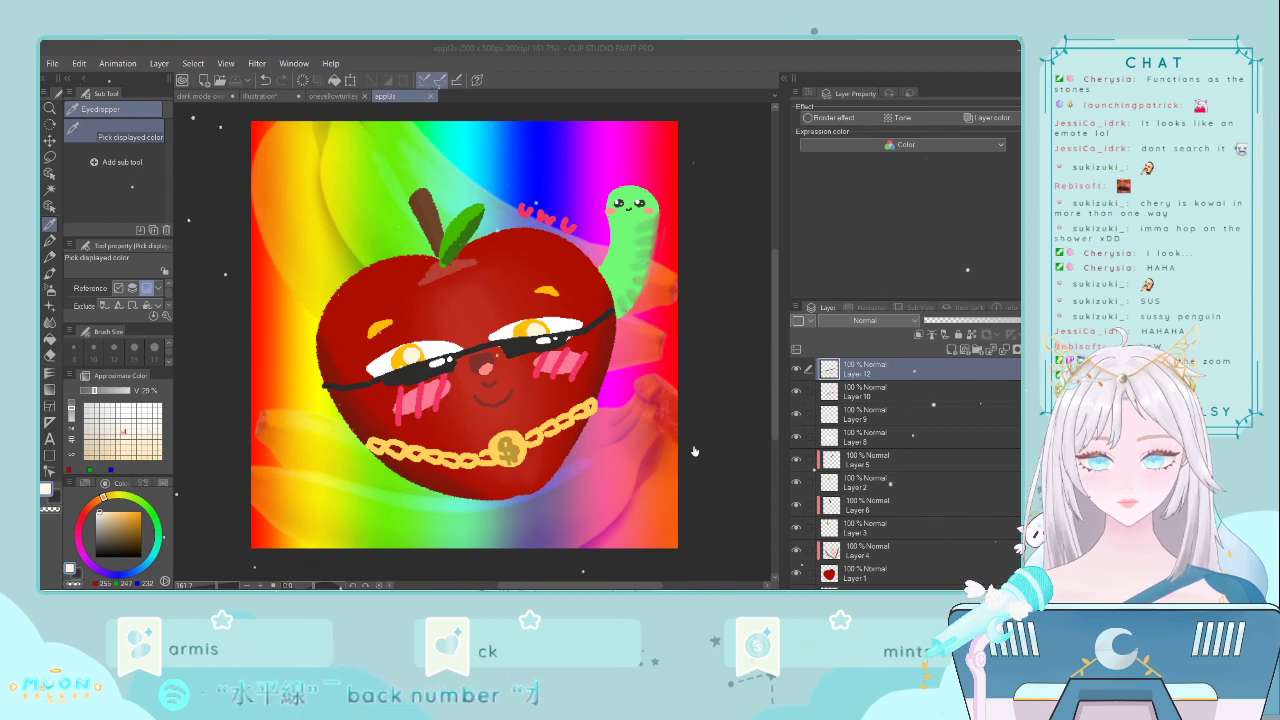
scroll(490, 465, "up", 2)
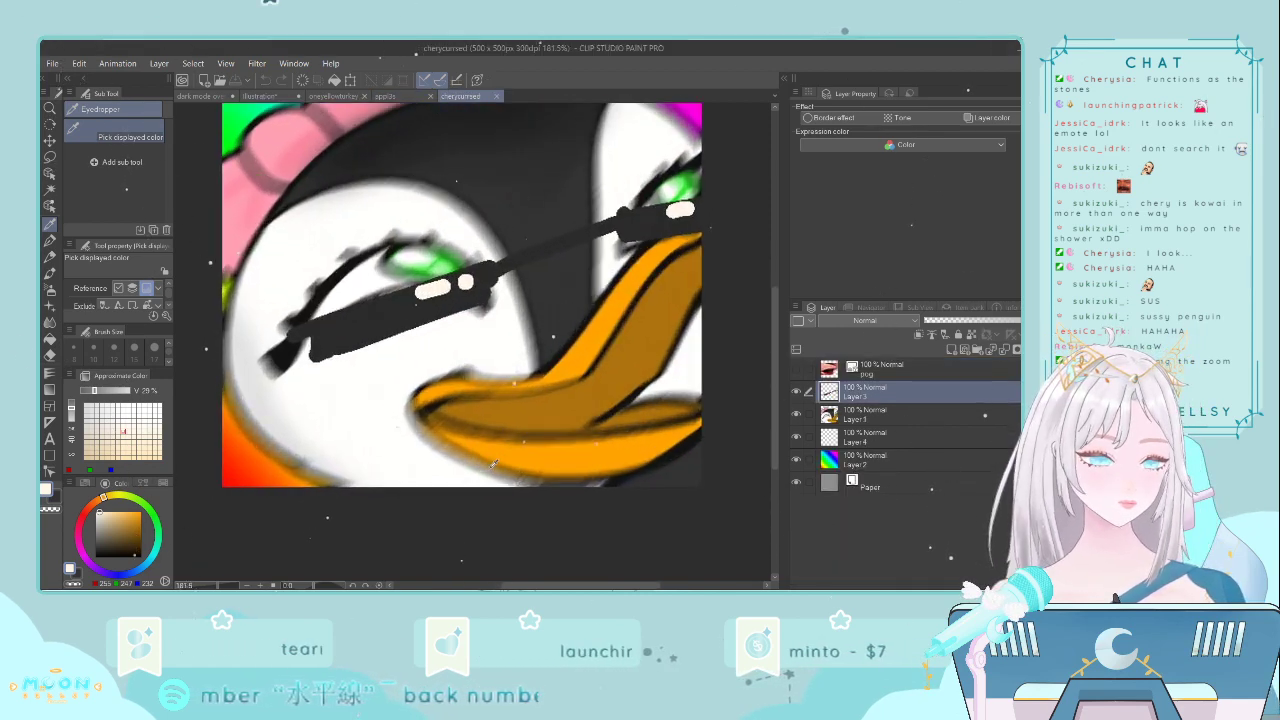
scroll(493, 463, "up", 1)
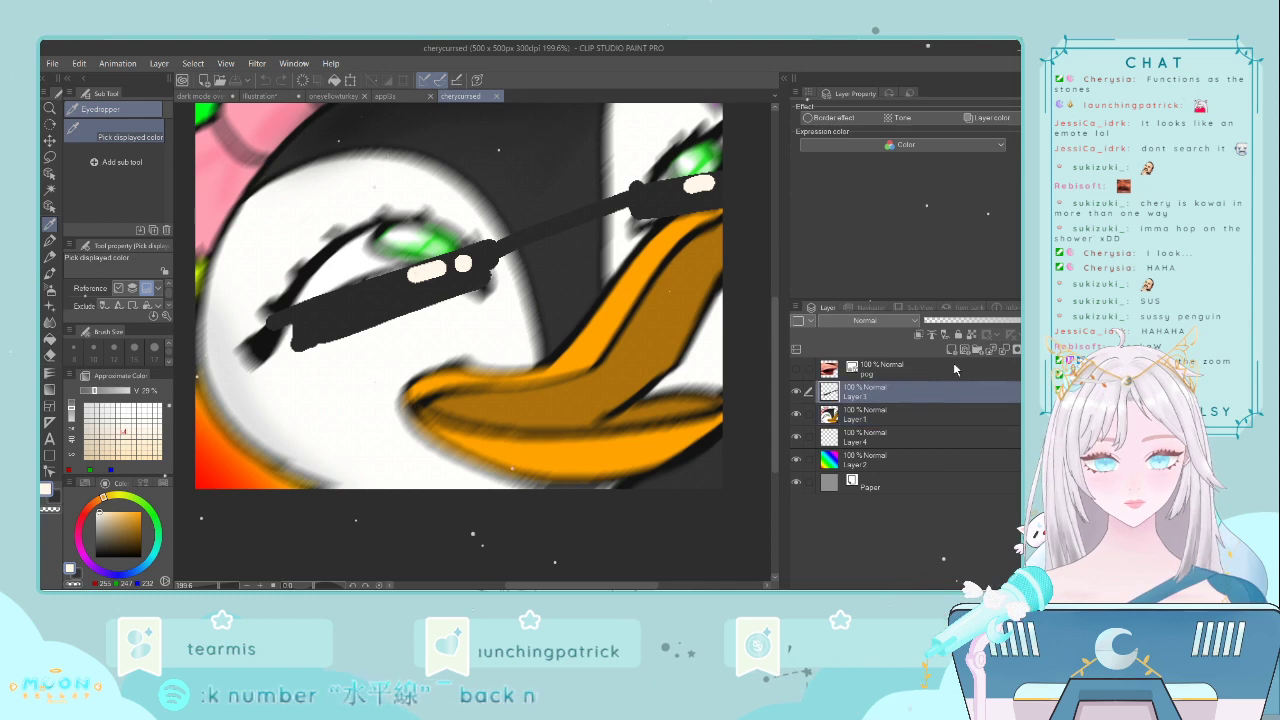
- Paint a salmon-pink oval blush on the penguin's cheek below the sunglasses, on a new layer above Layer 3, with the G-pen at size 40
left_click(951, 349)
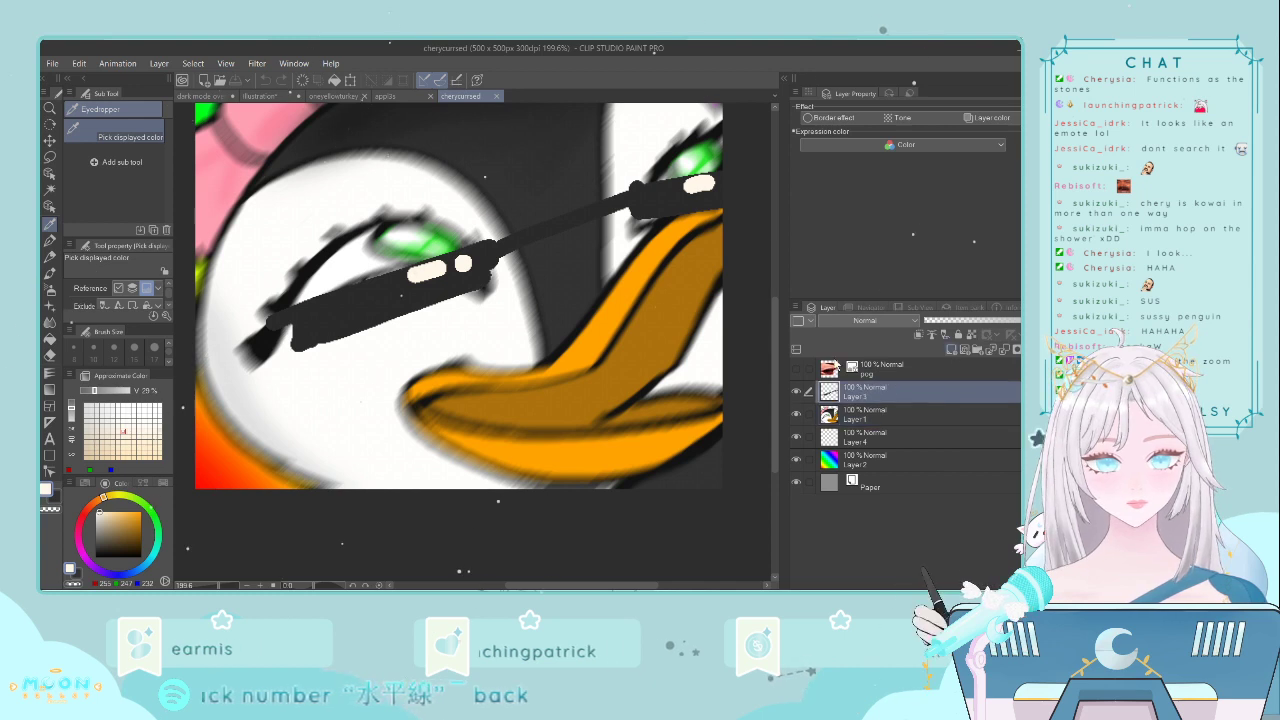
left_click(83, 515)
left_click(114, 512)
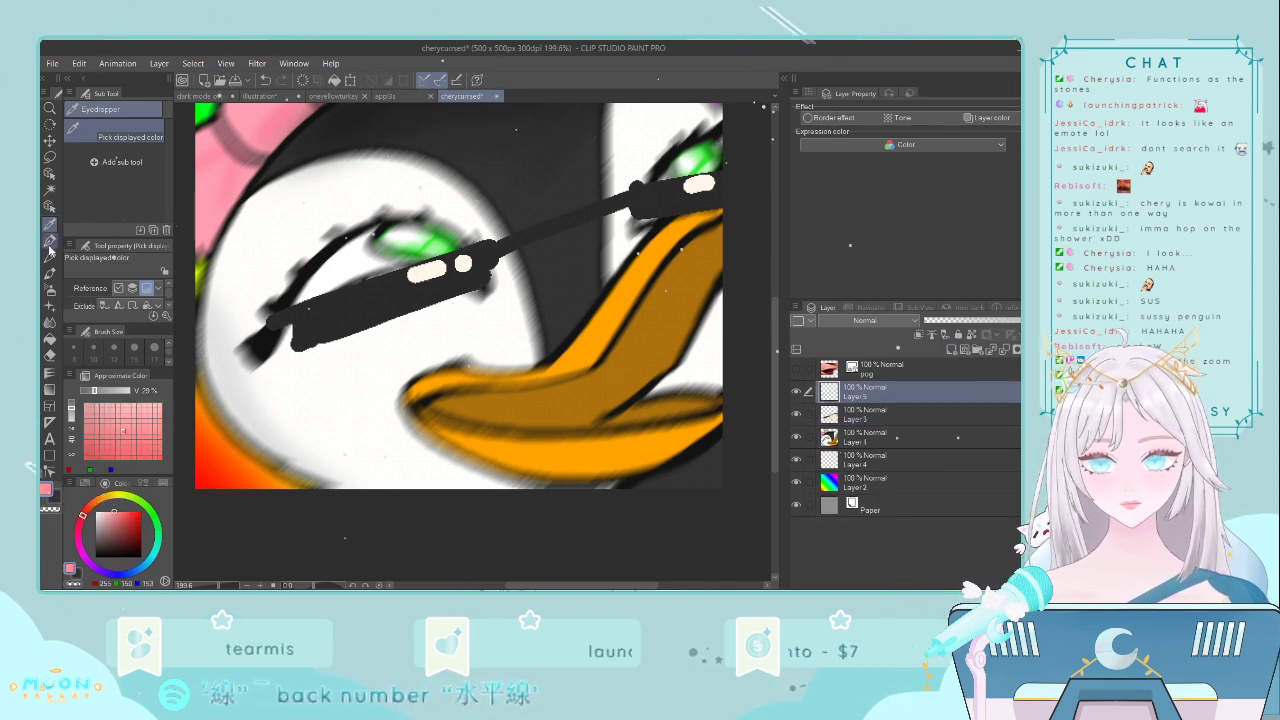
left_click(49, 245)
scroll(356, 374, "down", 3)
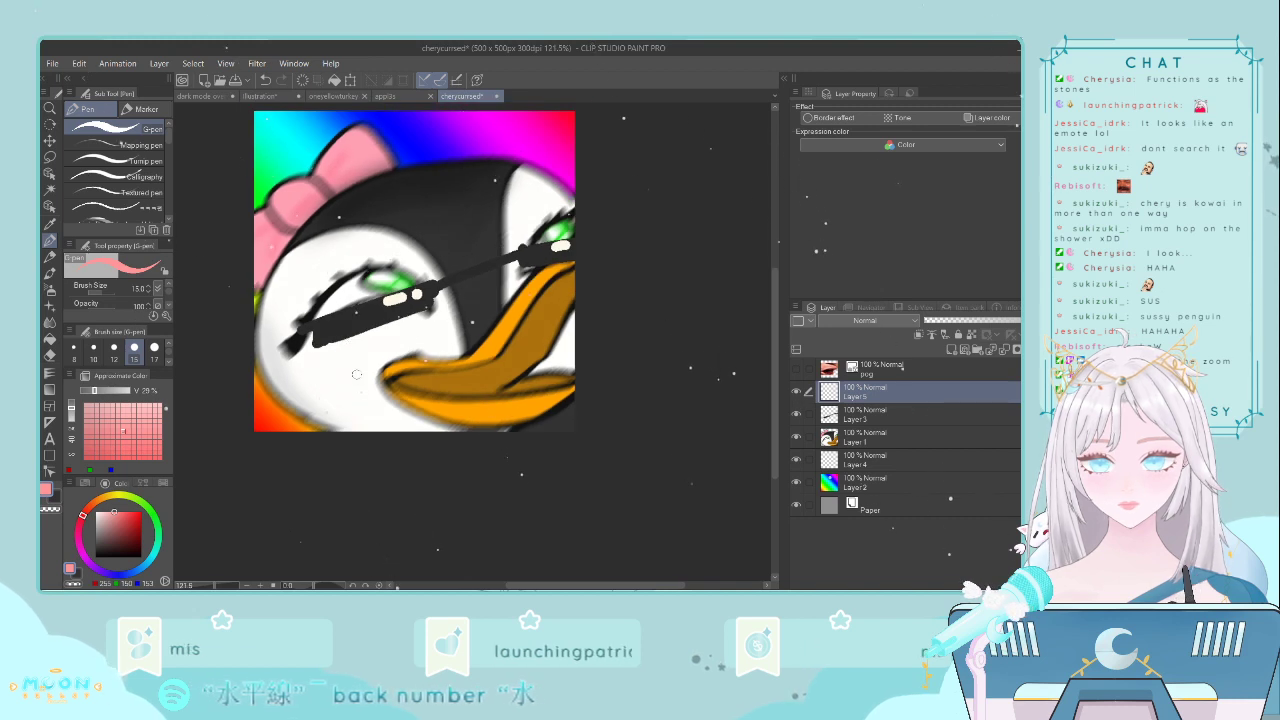
left_click(168, 362)
left_click(134, 354)
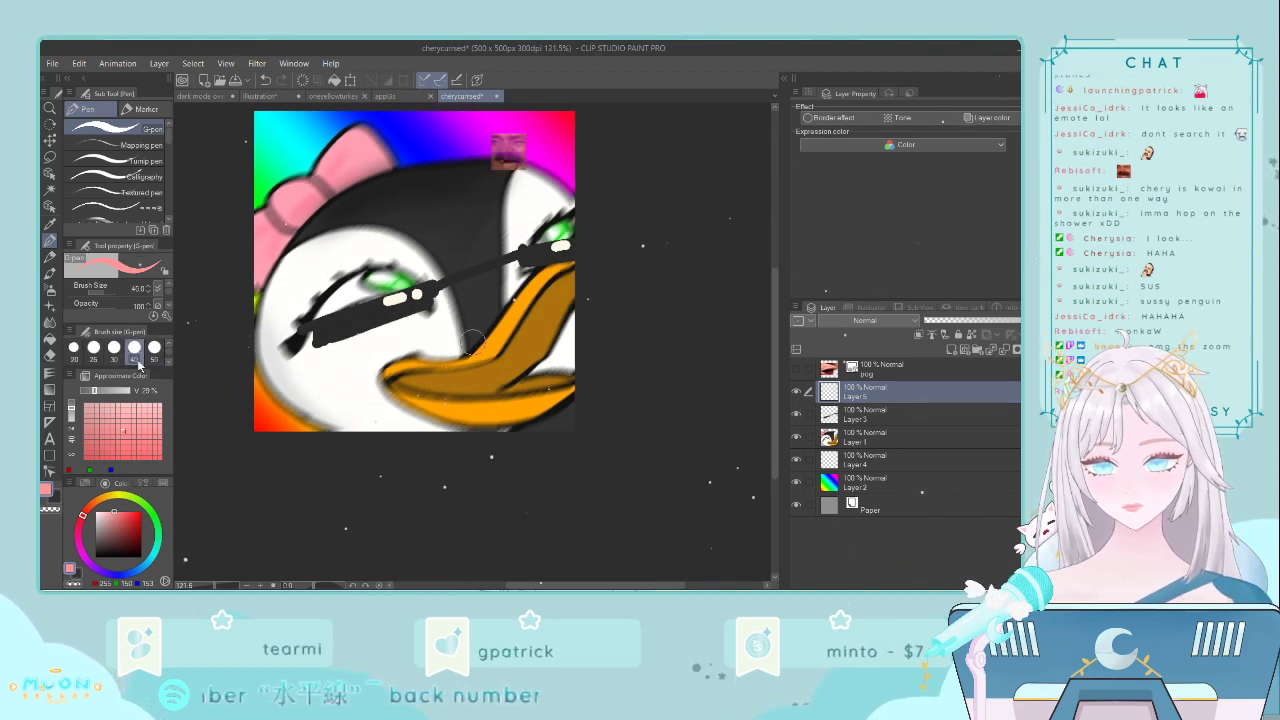
mouse_move(340, 362)
left_mouse_down()
mouse_move(303, 392)
mouse_move(365, 373)
mouse_move(378, 354)
mouse_move(299, 385)
mouse_move(384, 358)
left_mouse_up()
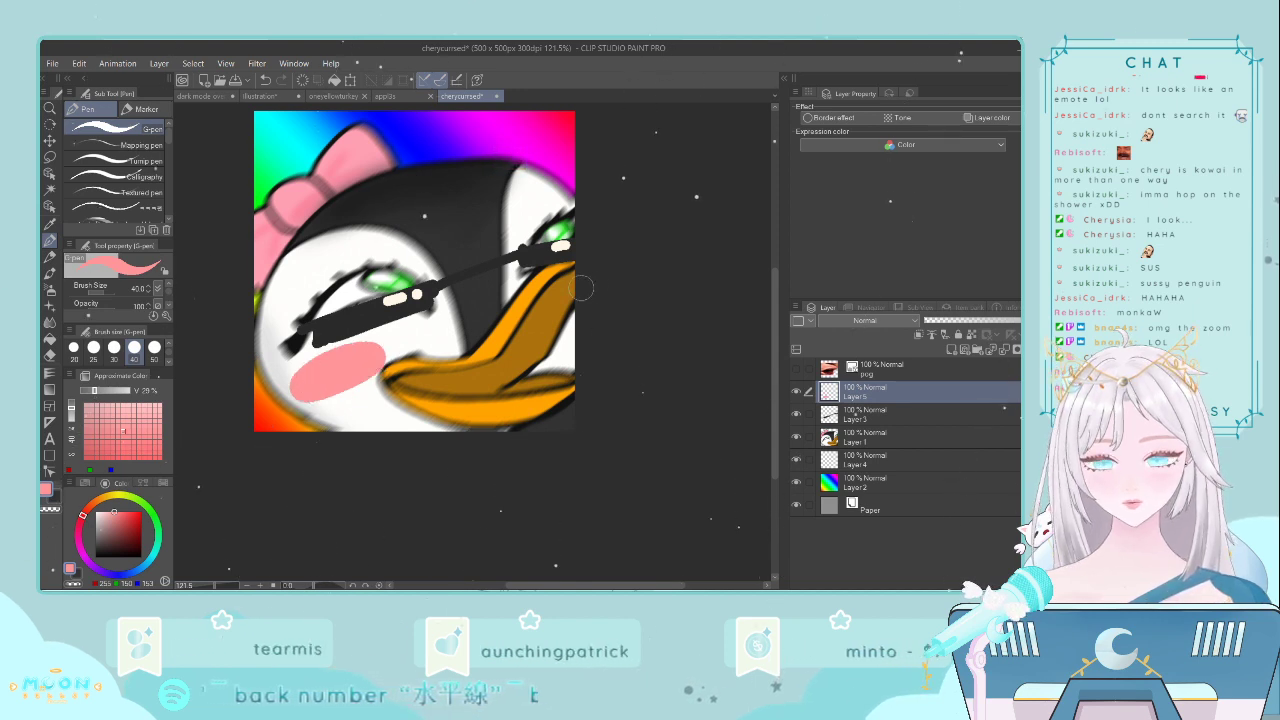
- Dab very pale pink highlight spots onto the cheek blush
left_click(98, 511)
left_click(100, 512)
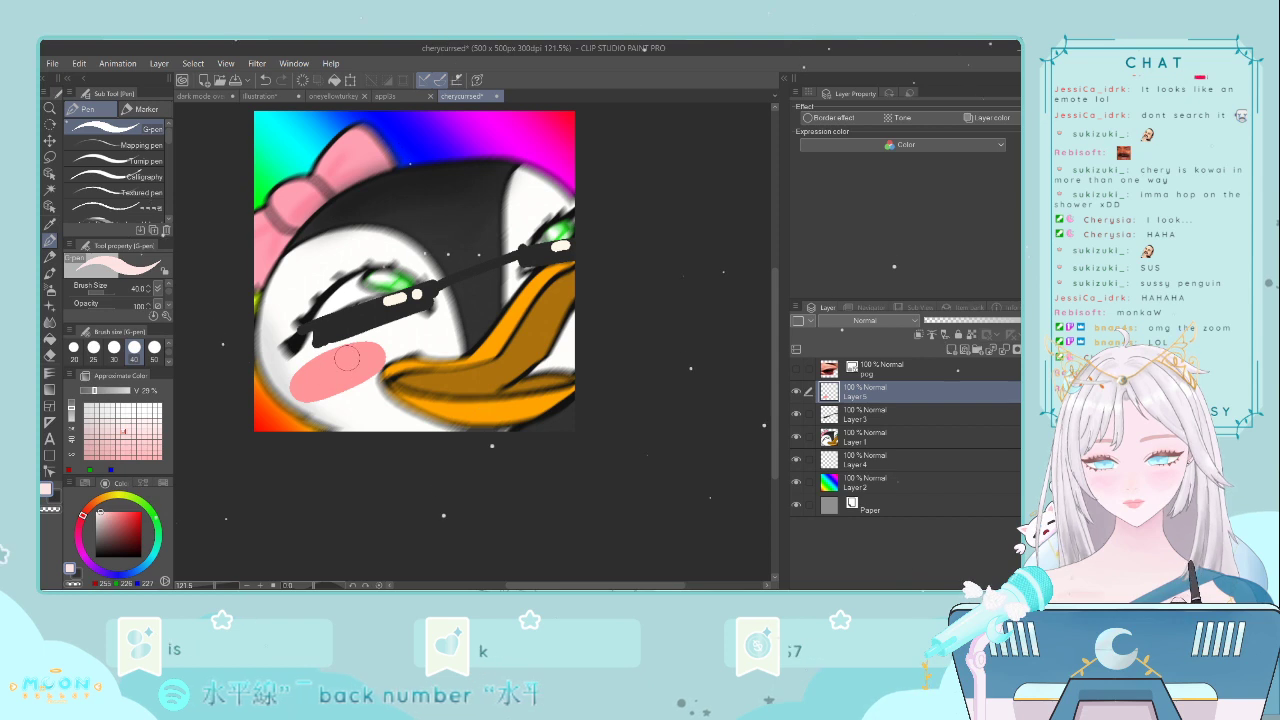
left_click(348, 359)
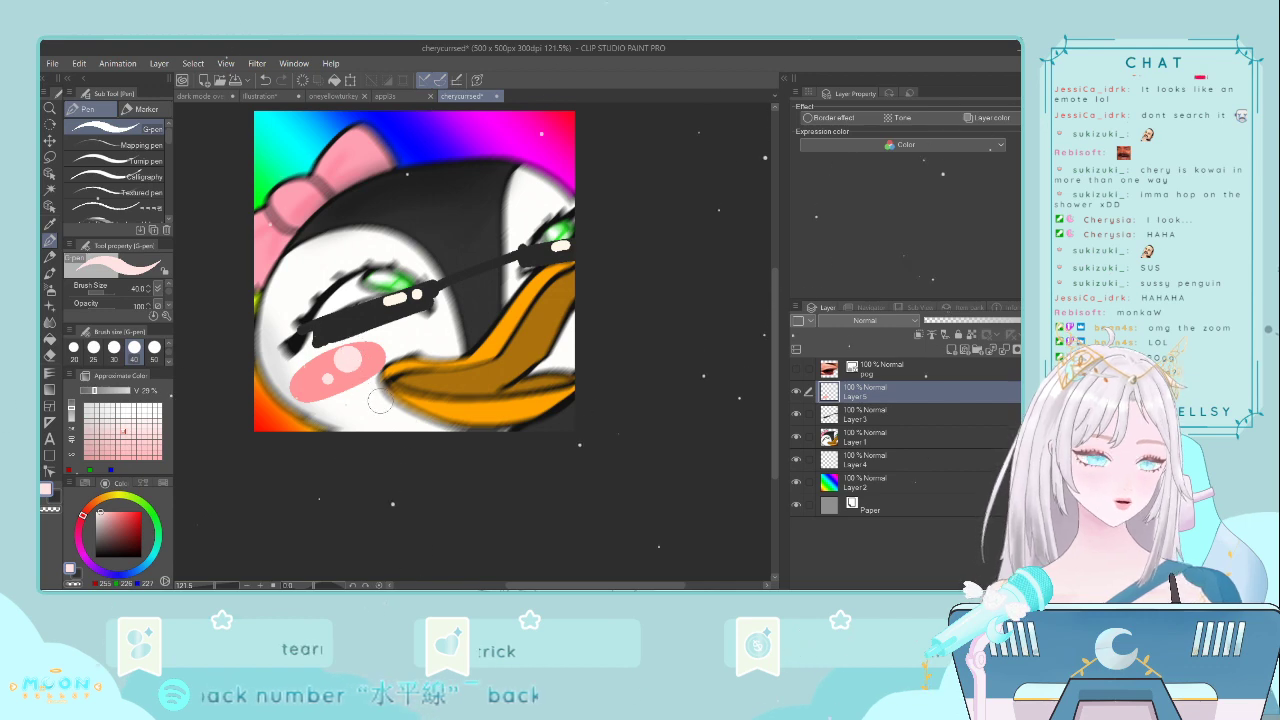
- Try adding stripes across the penguin's cheek blush with the G-pen at size 20, using the pink-red sampled from the yellow turkey drawing, and undo them
left_click(343, 96)
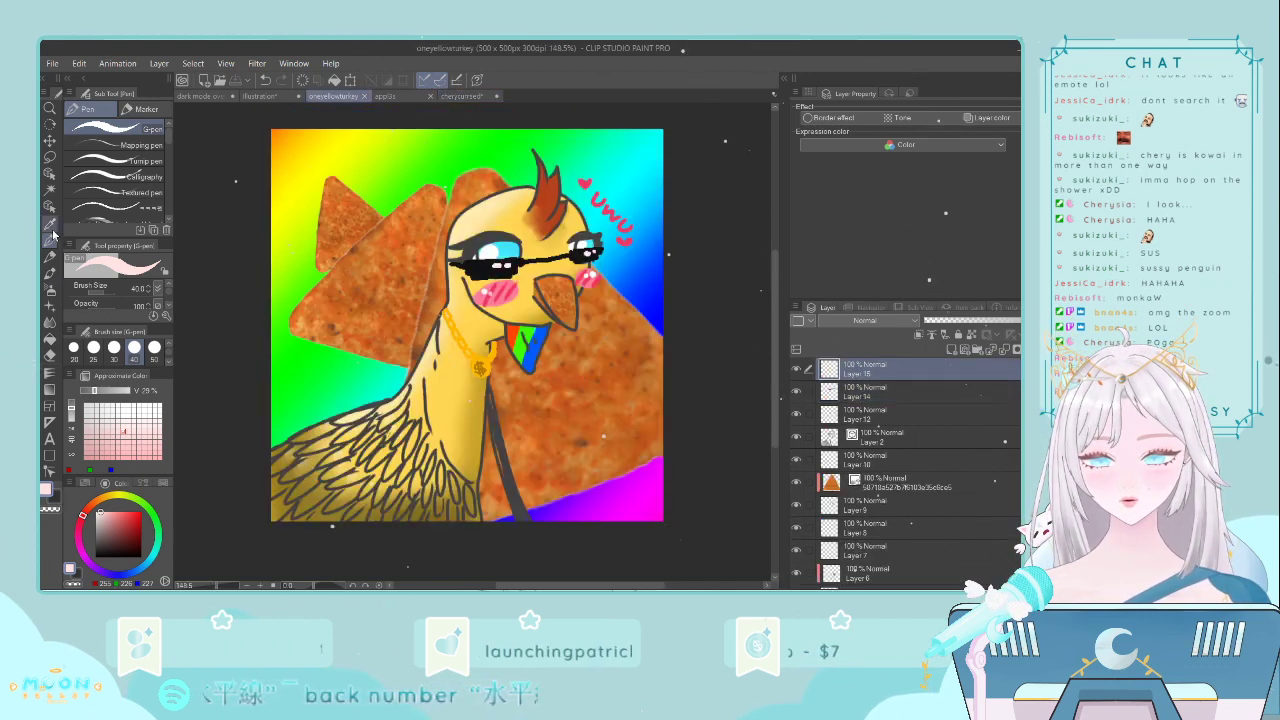
left_click(51, 227)
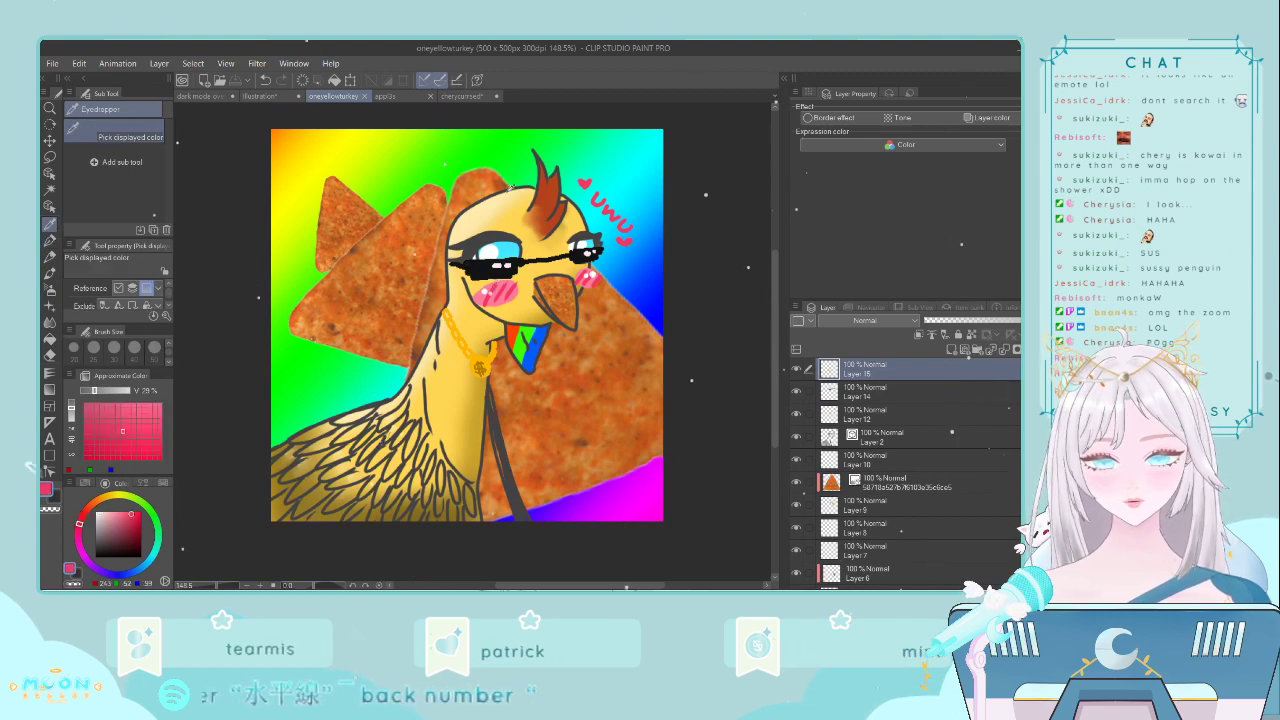
left_click(455, 96)
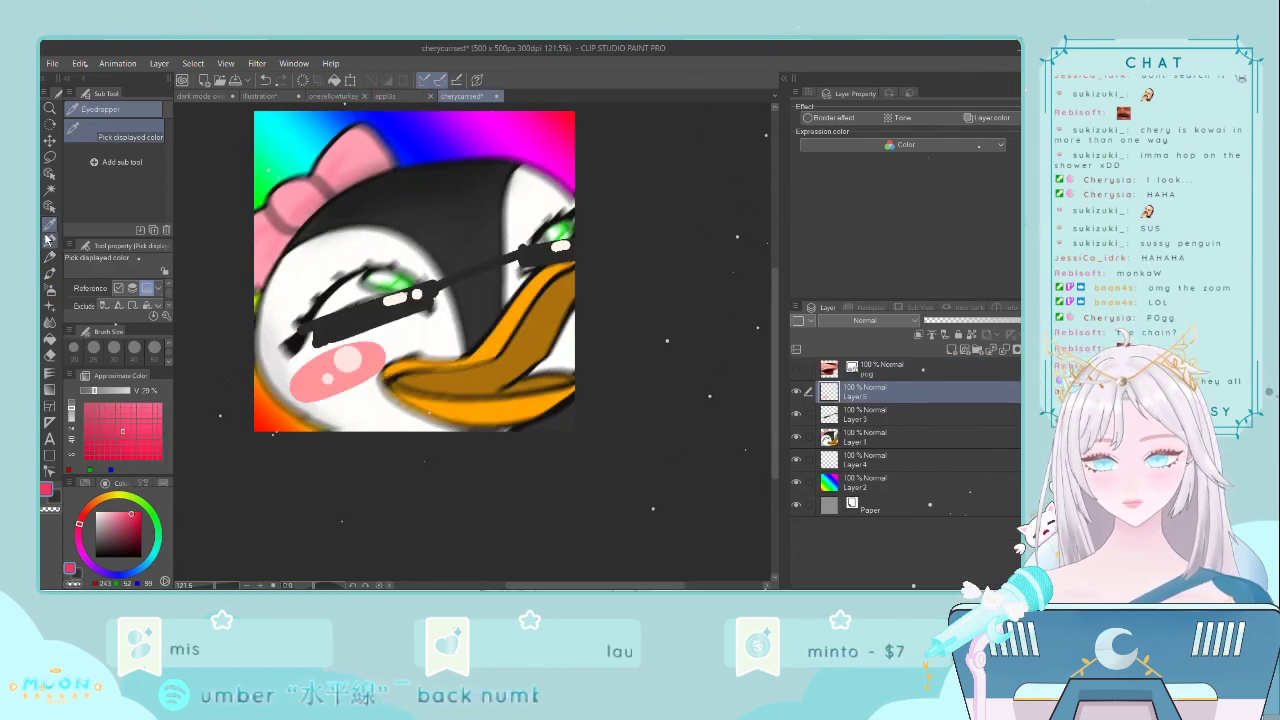
left_click(49, 241)
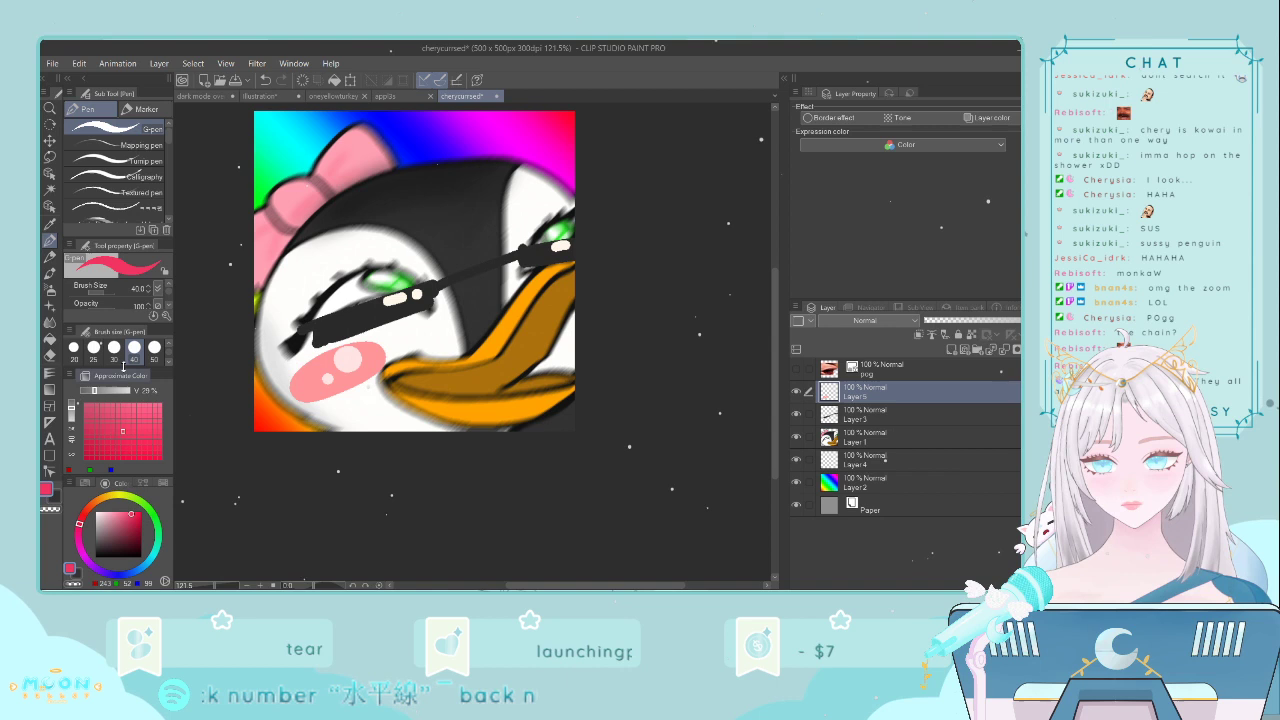
left_click(73, 347)
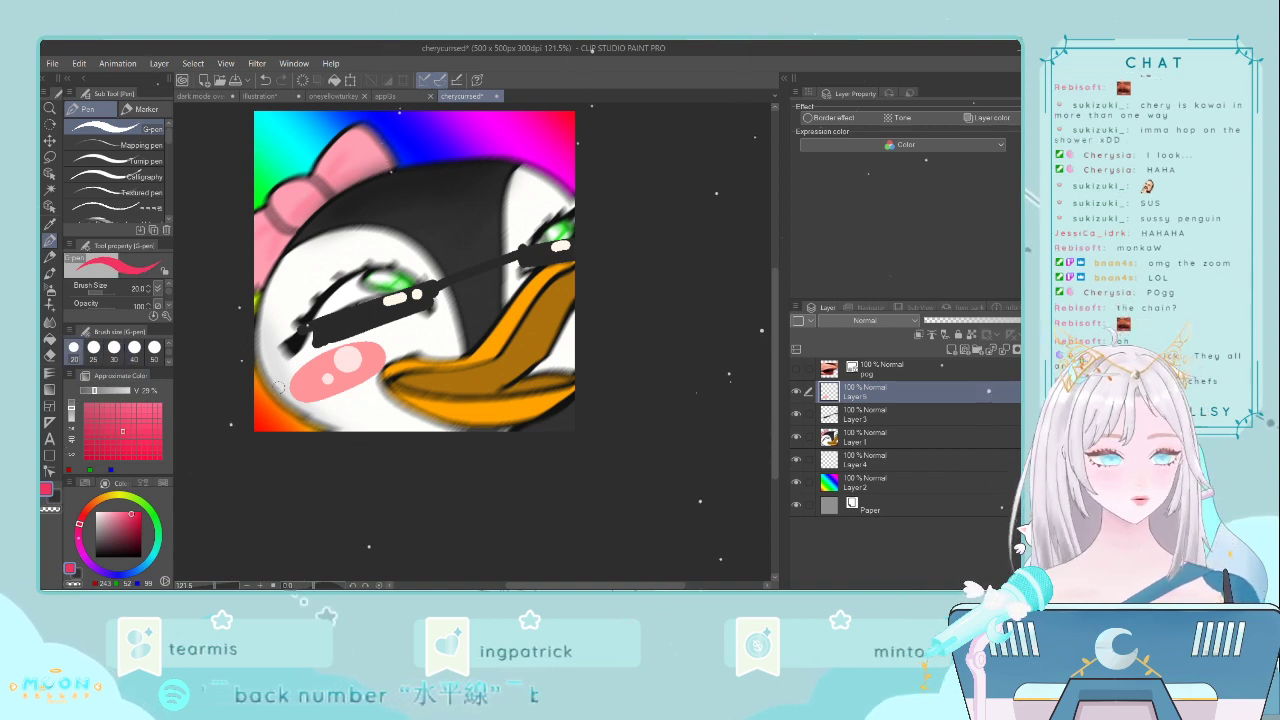
left_click_drag(312, 358, 301, 403)
mouse_move(338, 345)
left_mouse_down()
mouse_move(326, 393)
mouse_move(357, 388)
left_mouse_up()
key("ctrl+z")
key("ctrl+z")
key("ctrl+z")
key("ctrl+z")
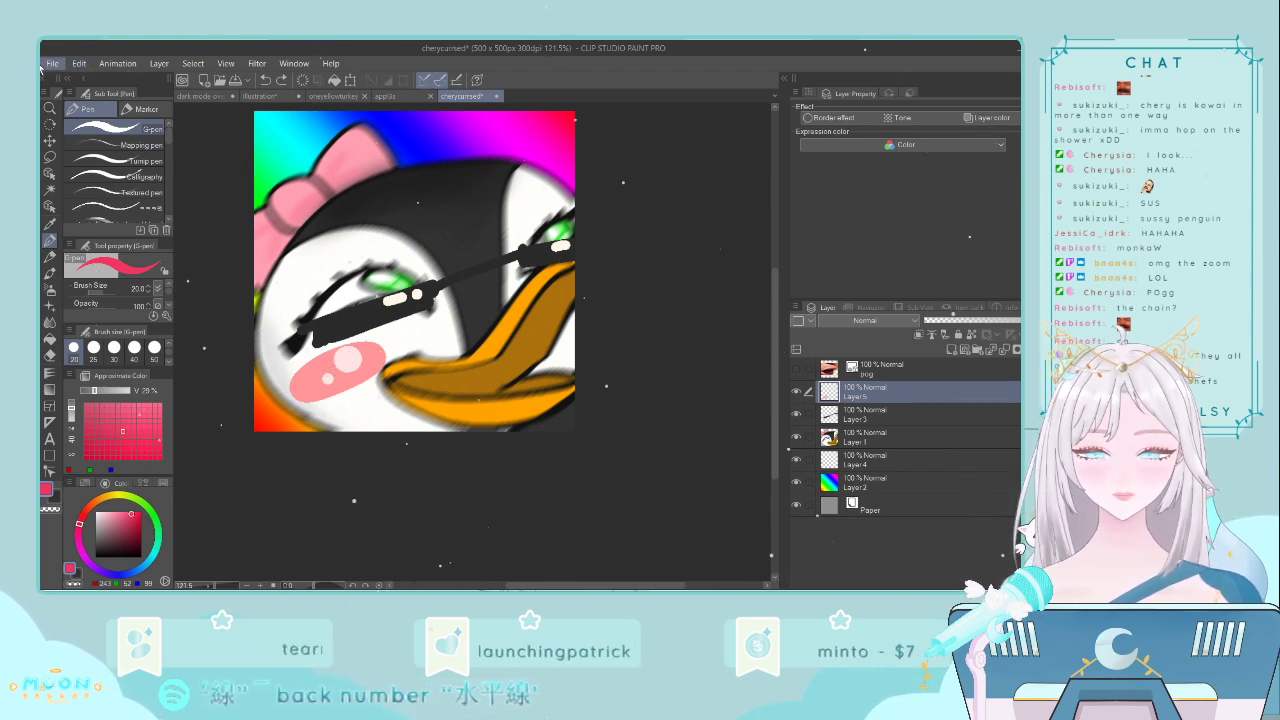
- Close the penguin, apple and yellow turkey drawings, and bring up the dark mode overlay animate file
left_click(278, 251)
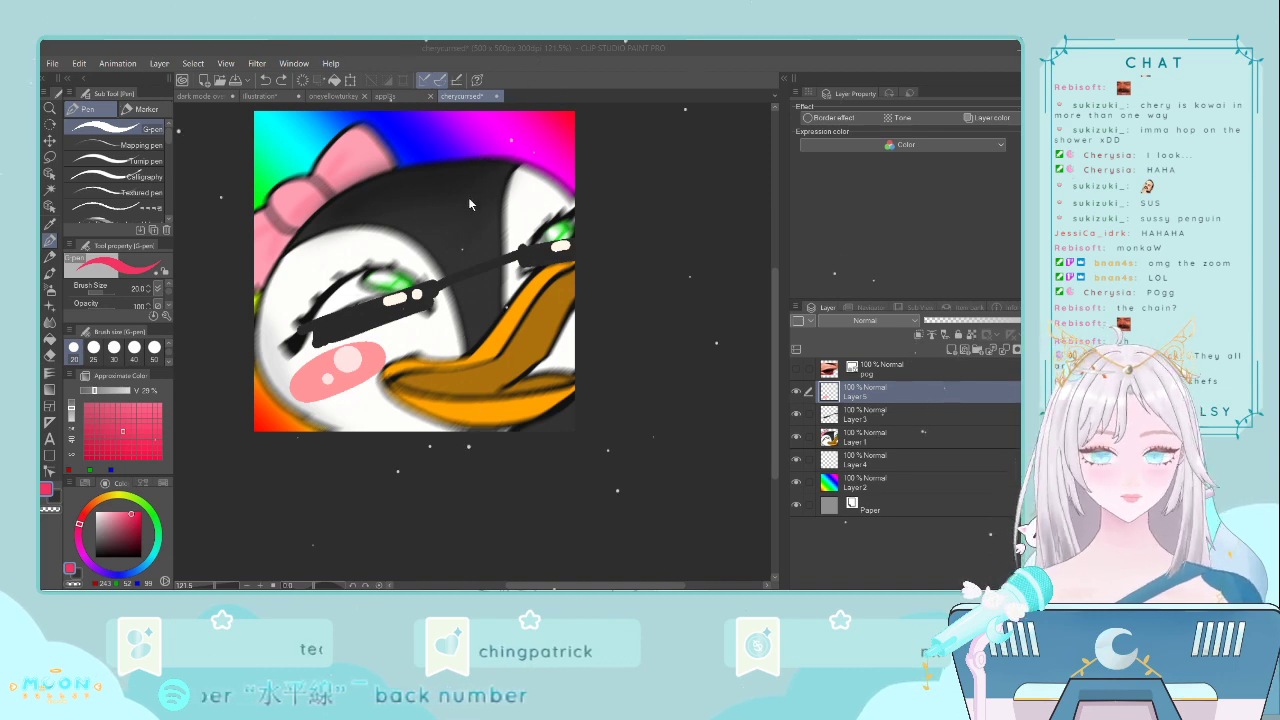
left_click(496, 96)
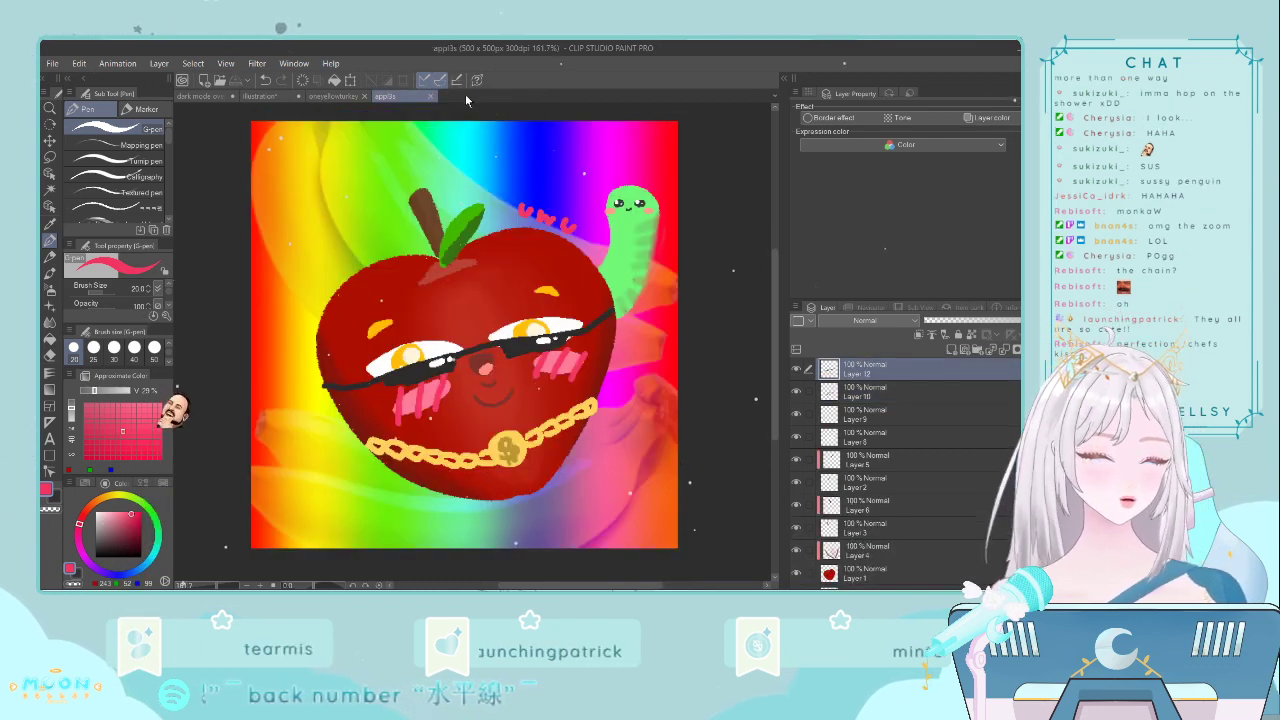
left_click(48, 142)
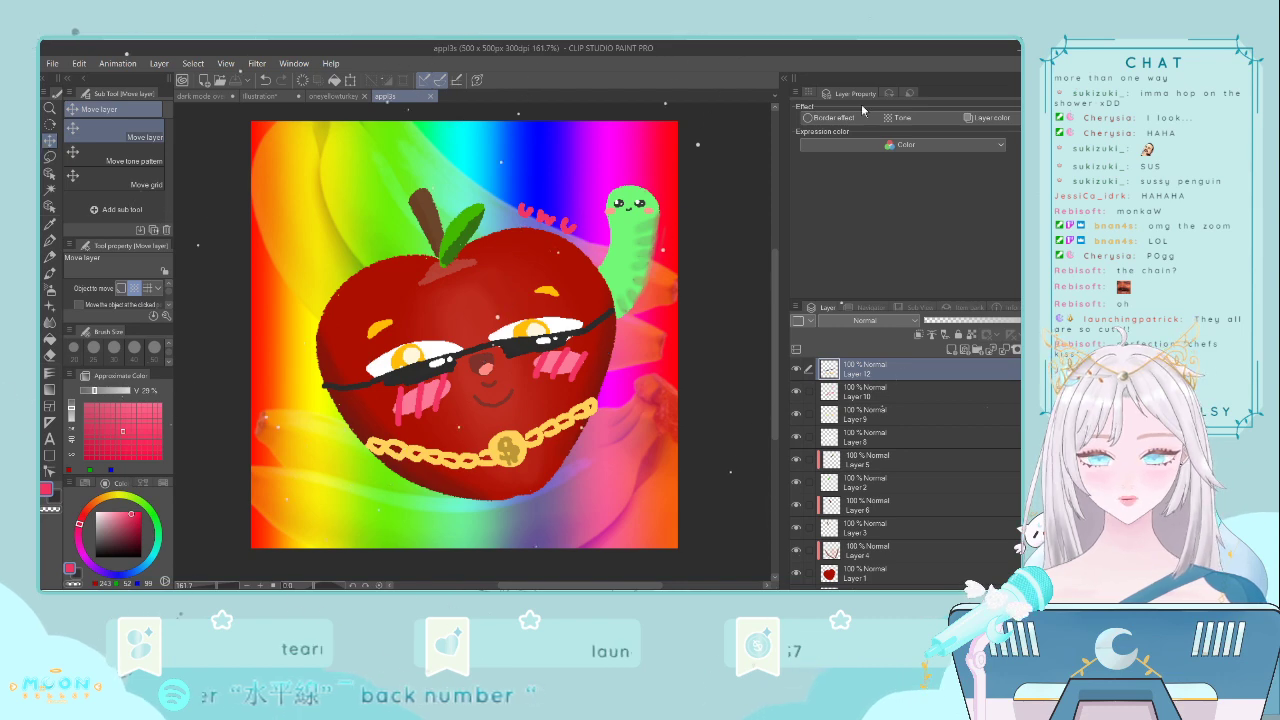
left_click(431, 97)
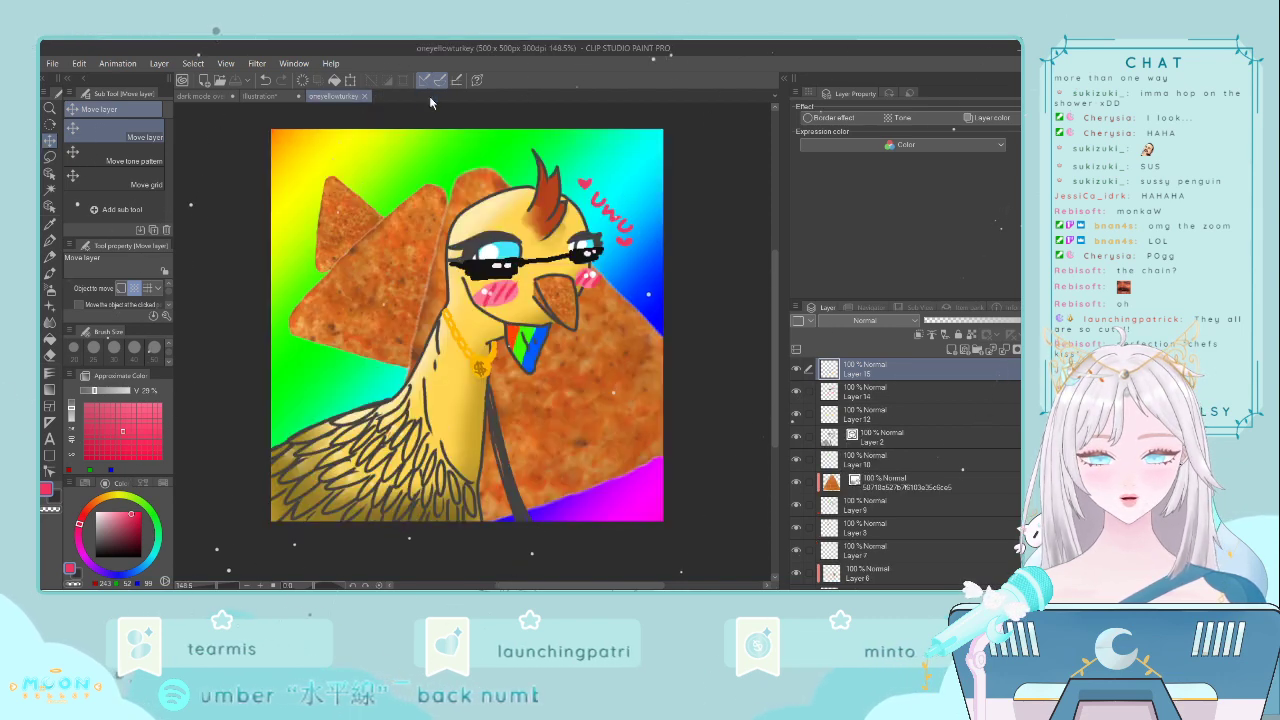
left_click(364, 96)
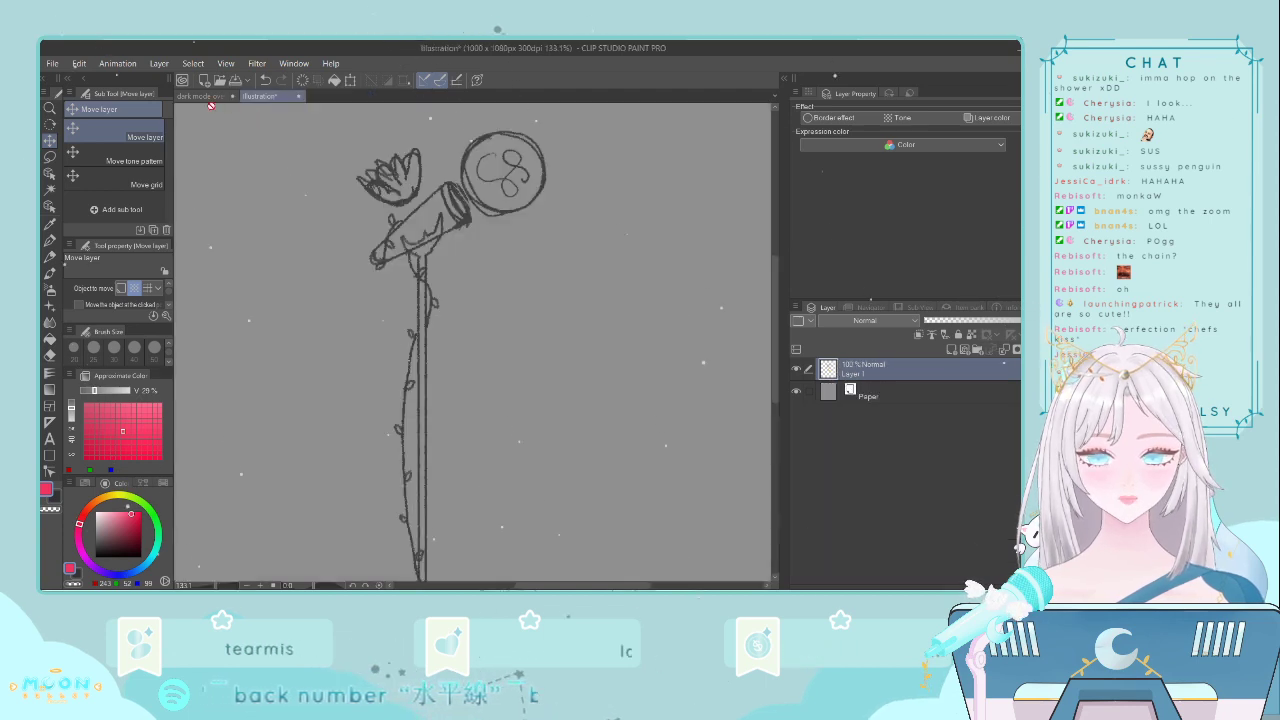
left_click(214, 97)
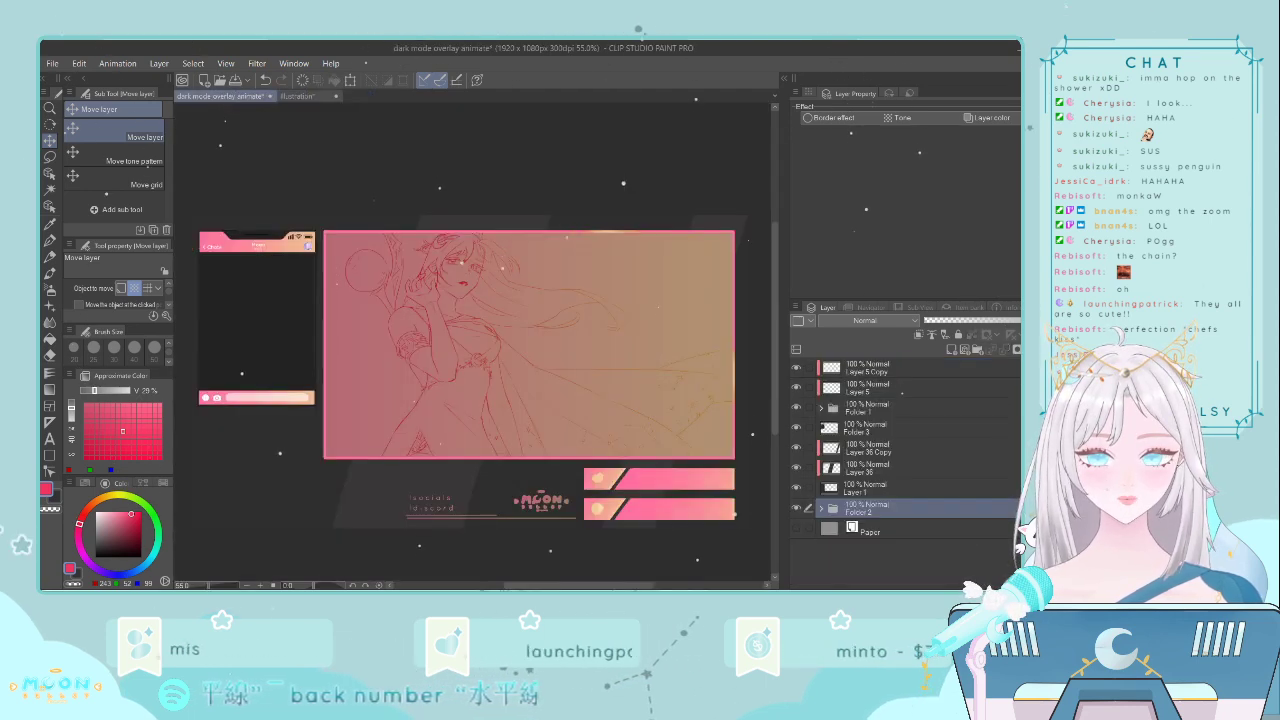